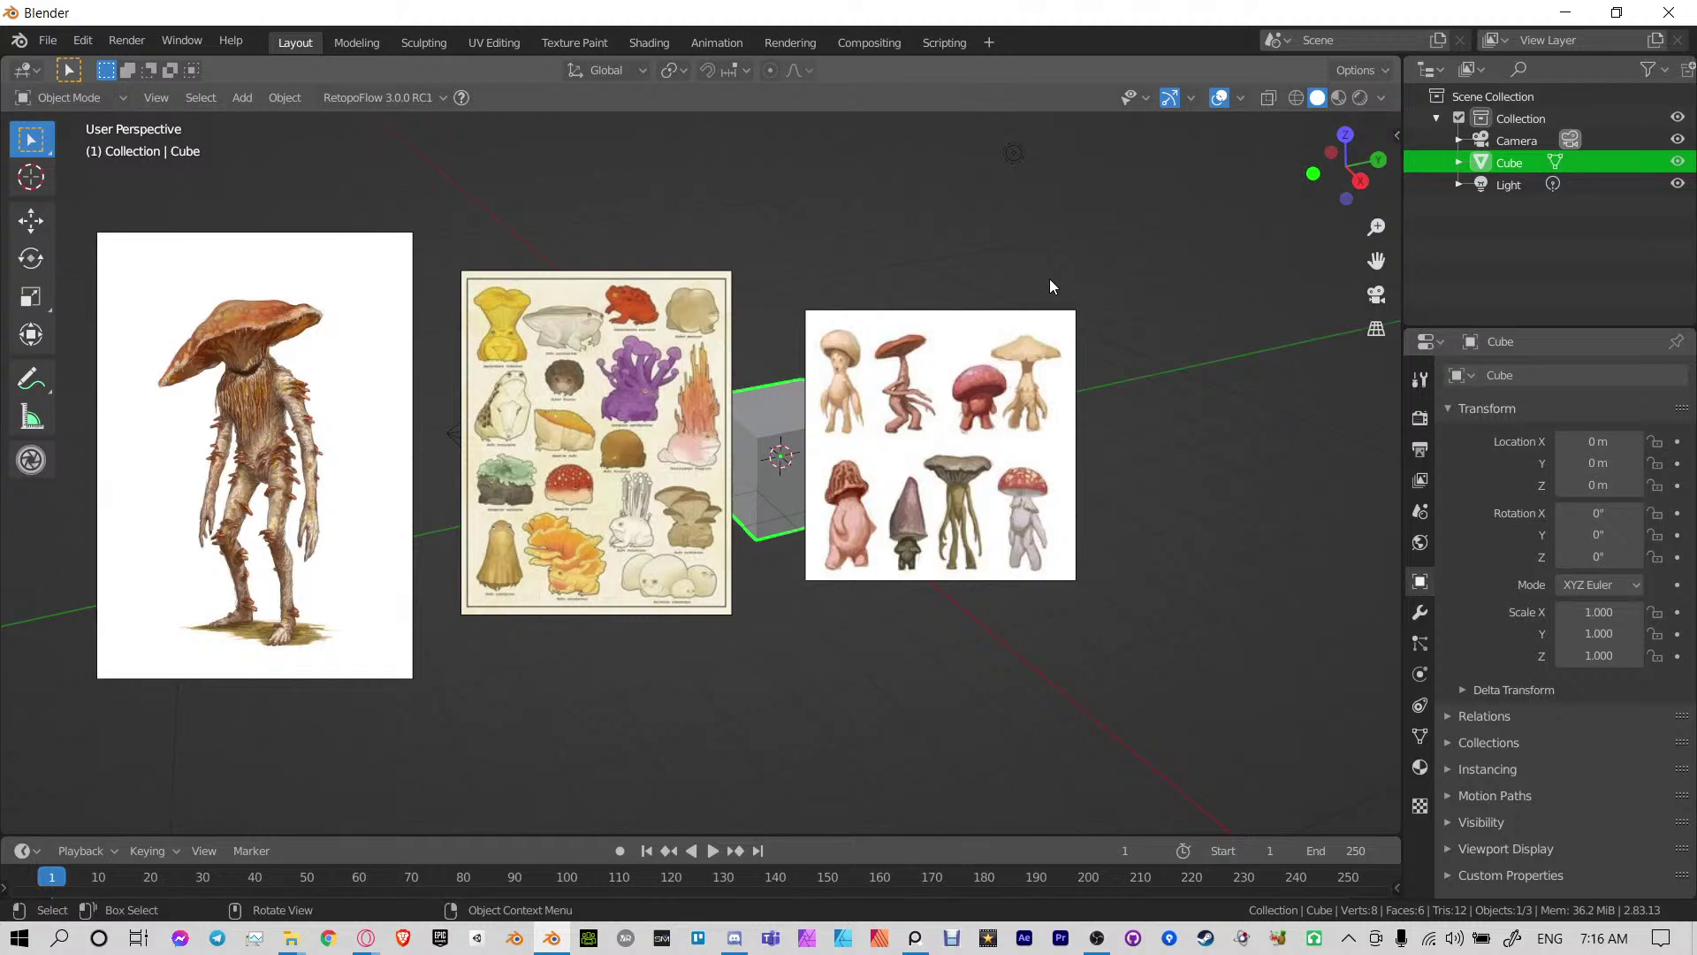
mouse_move(1032, 458)
middle_mouse_down()
mouse_move(1137, 463)
mouse_move(1036, 463)
middle_mouse_up()
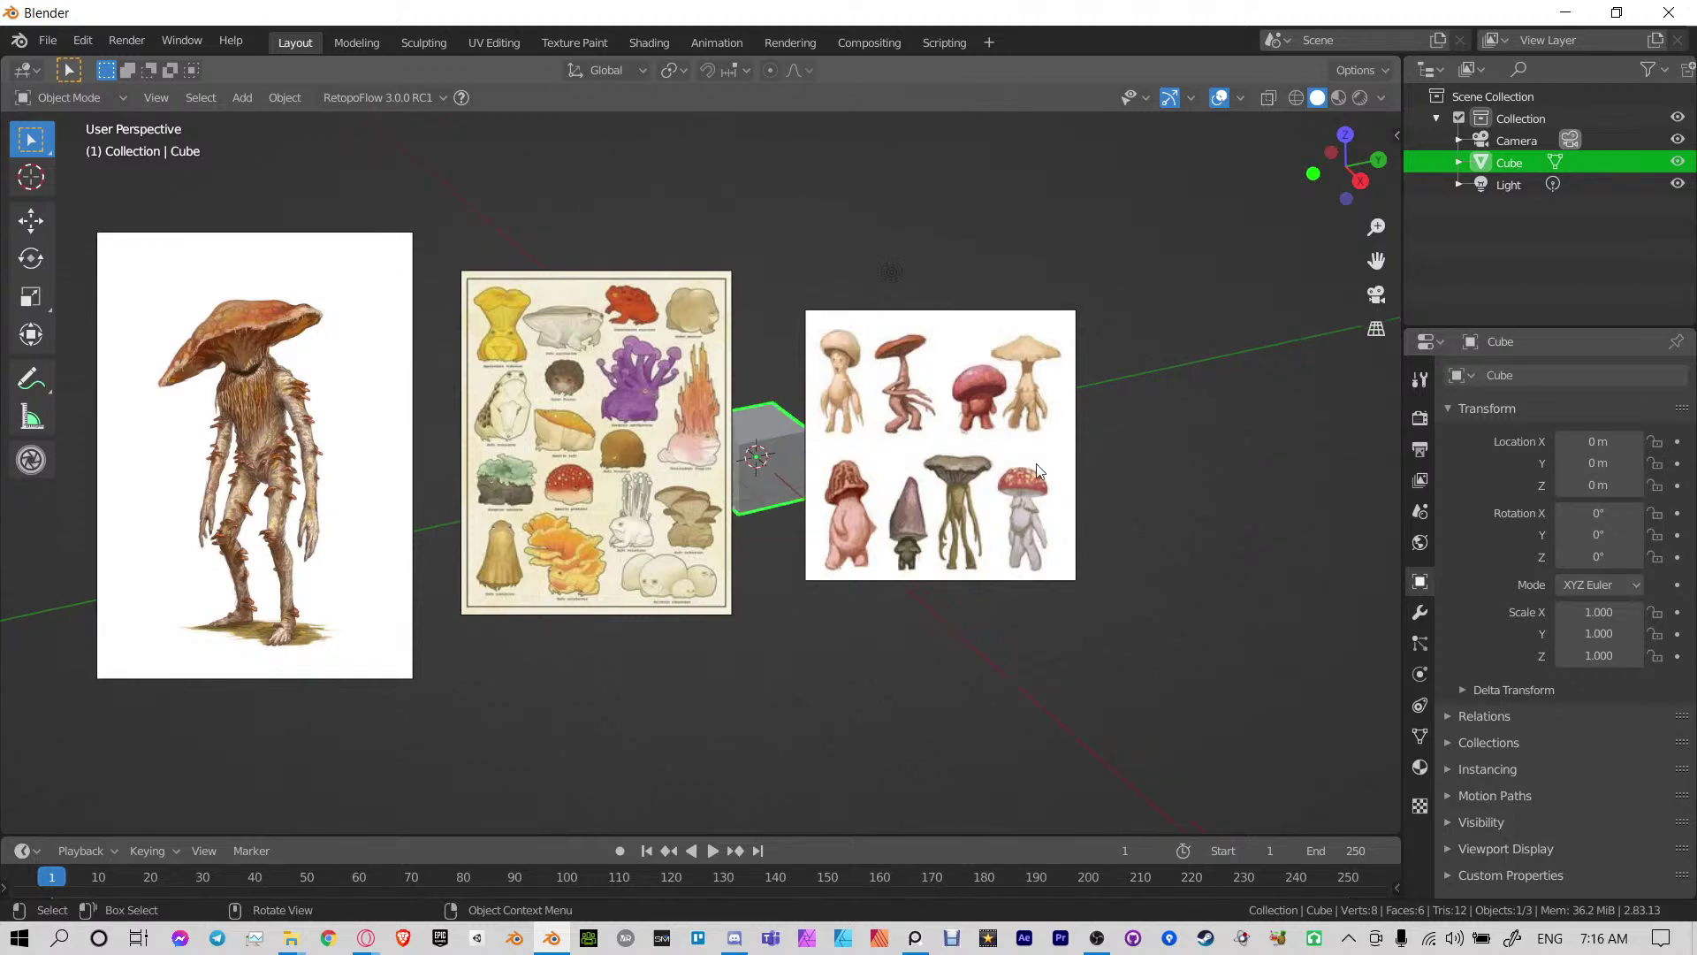
left_click(1102, 239)
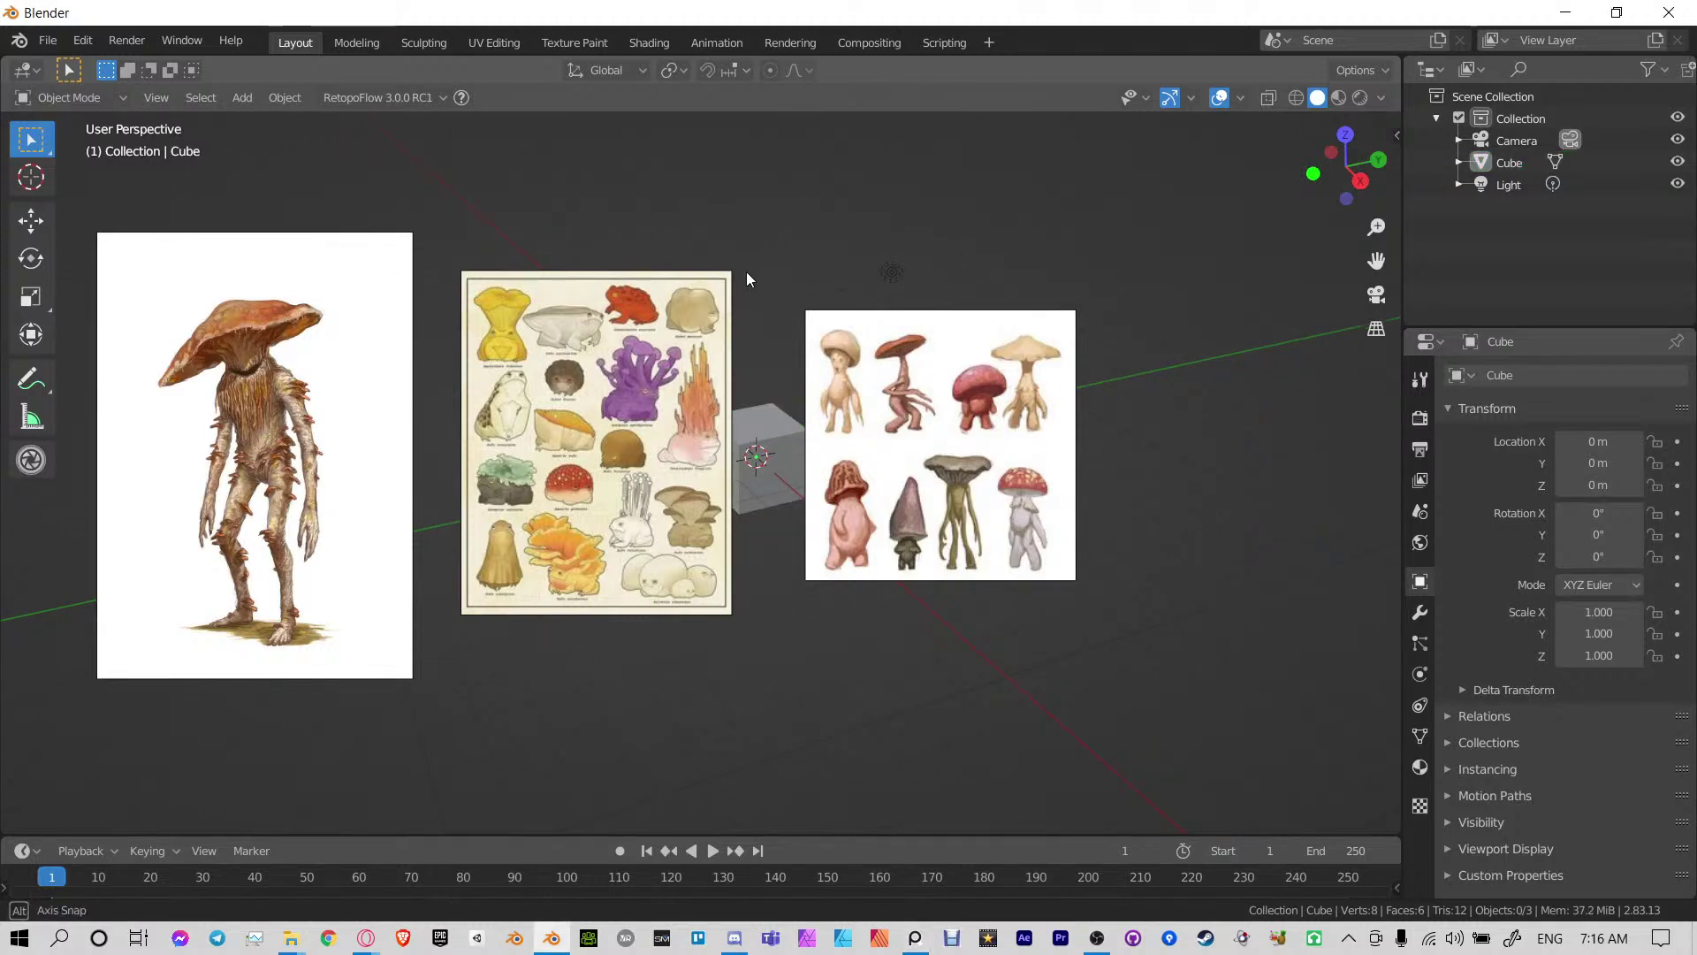
middle_click_drag(746, 277, 1118, 314)
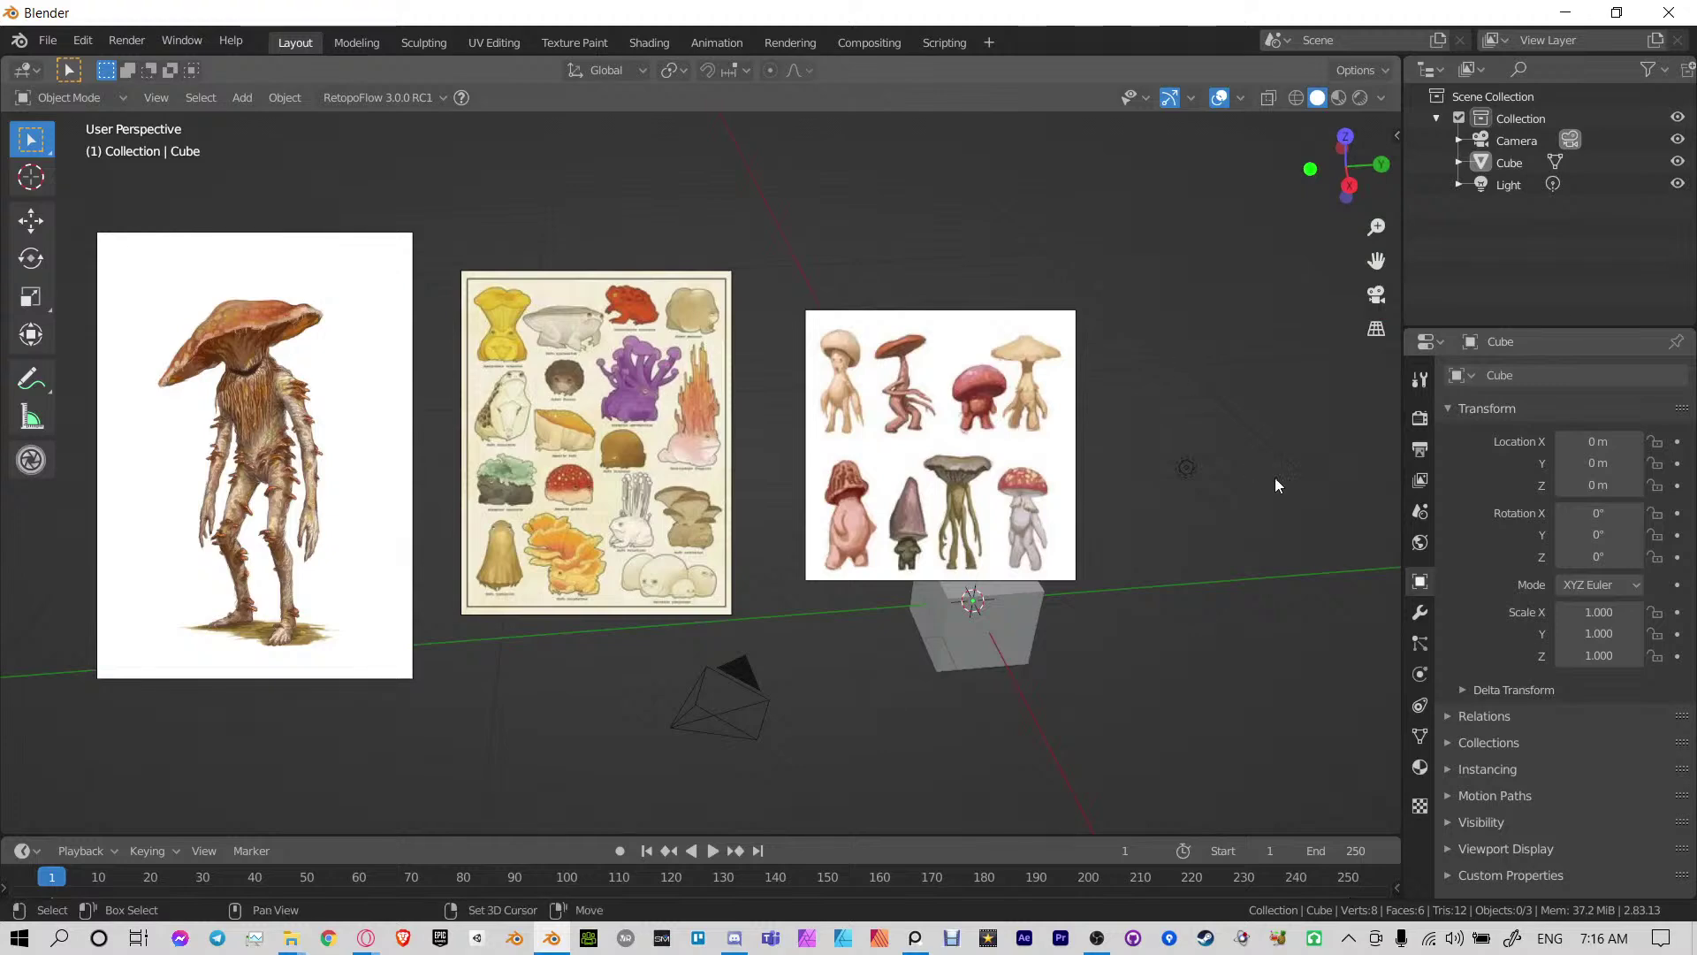
middle_click_drag(1276, 477, 1185, 420)
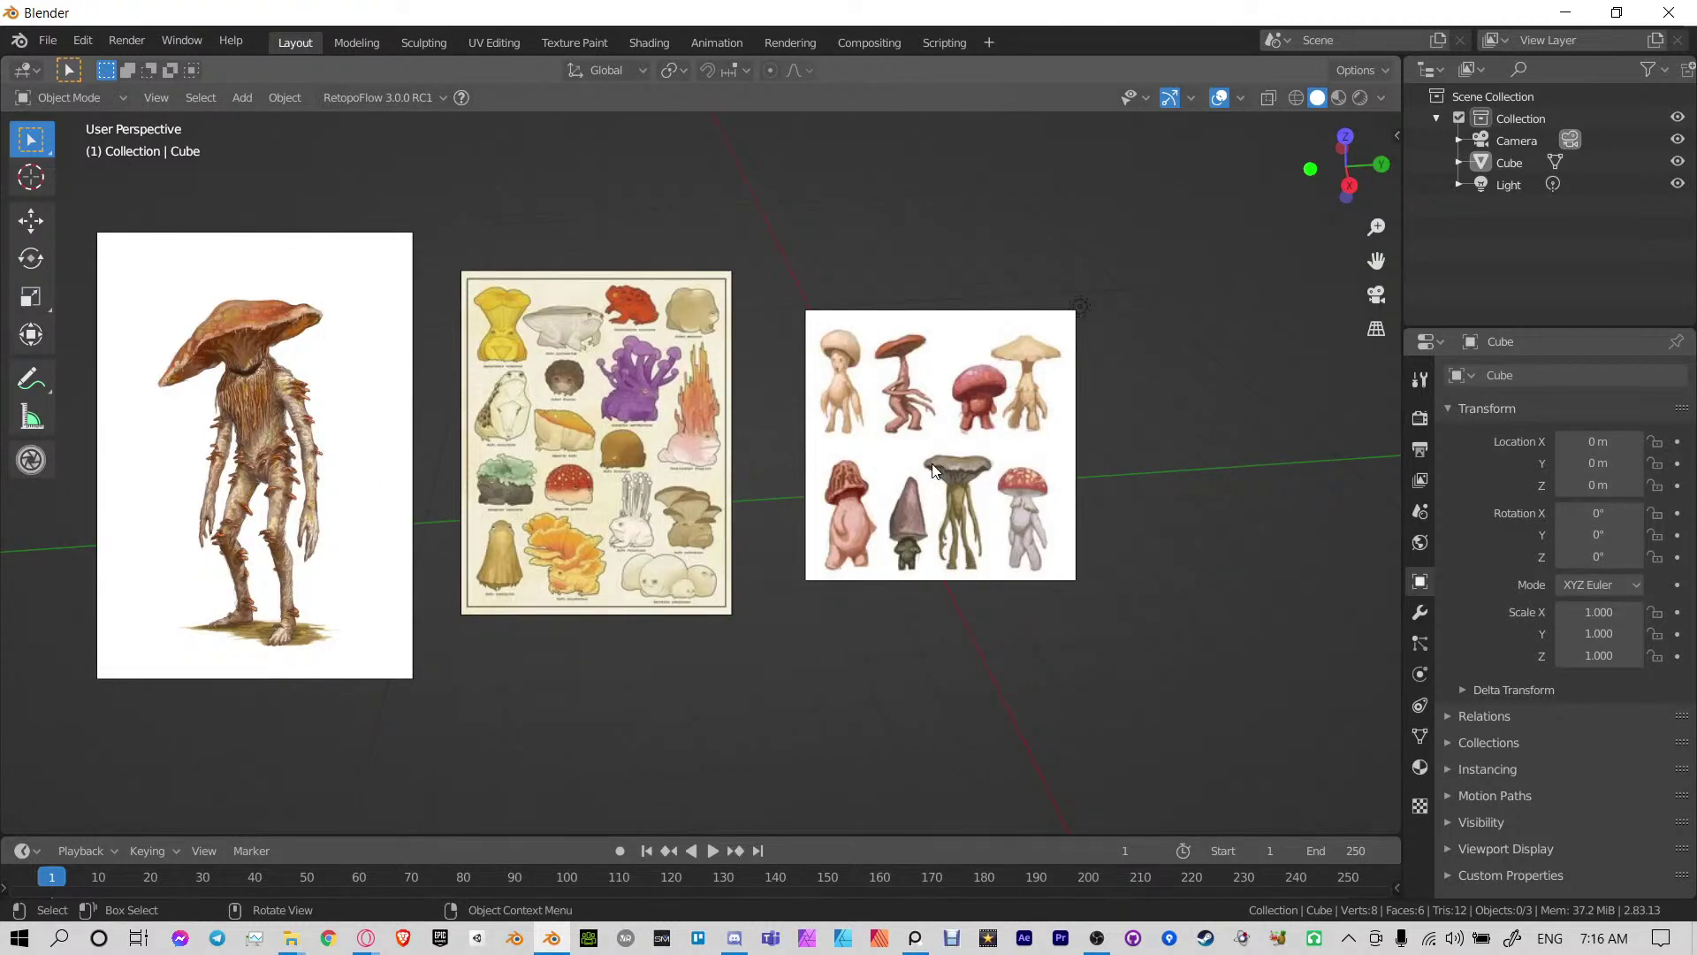
Move the three mushroom-creature reference images aside into an overlapping stack so the cube is uncovered
left_click(1045, 452)
left_click_drag(1004, 429, 964, 430)
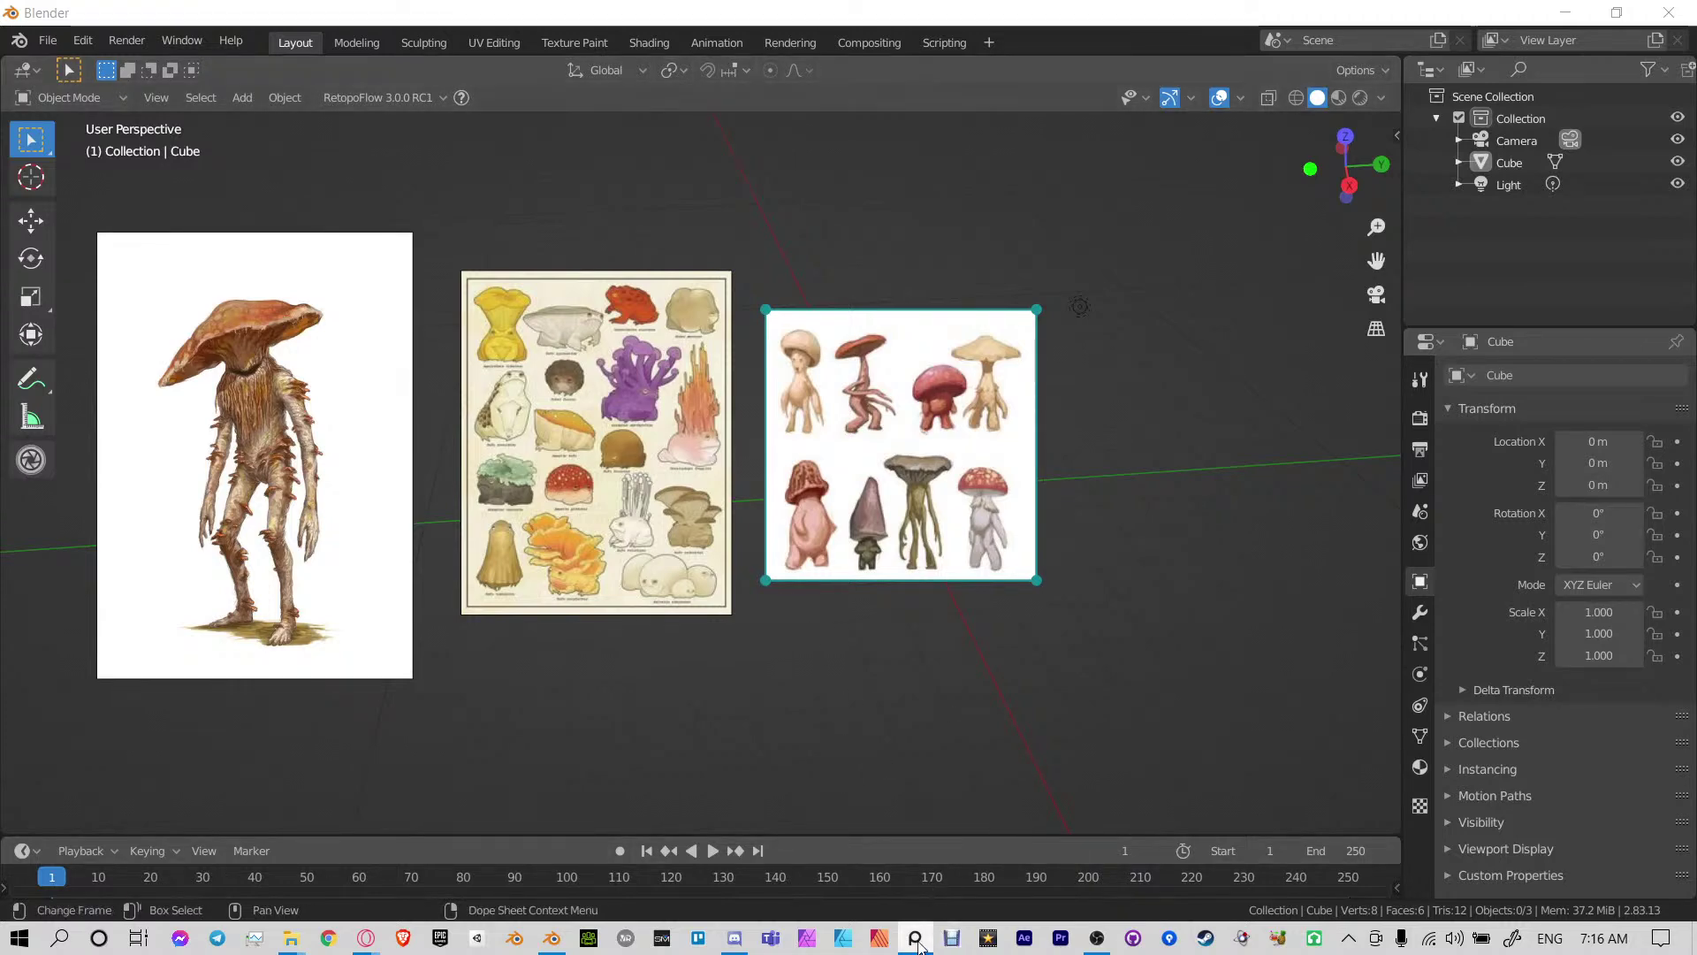
mouse_move(918, 943)
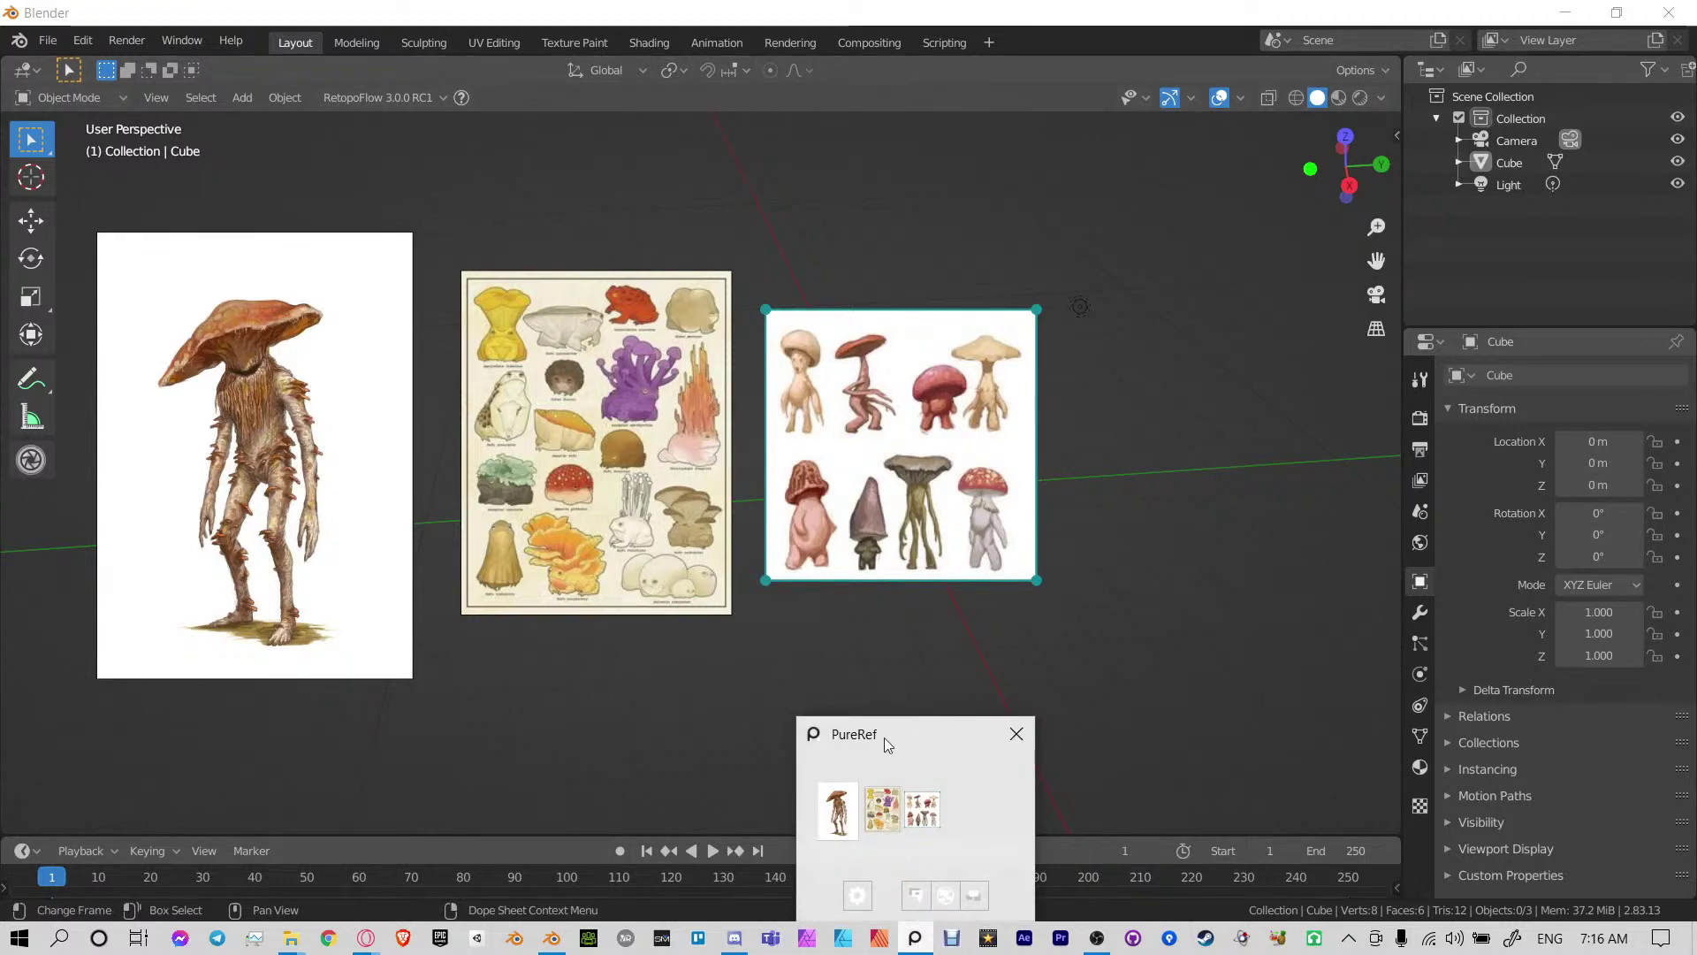
mouse_move(836, 750)
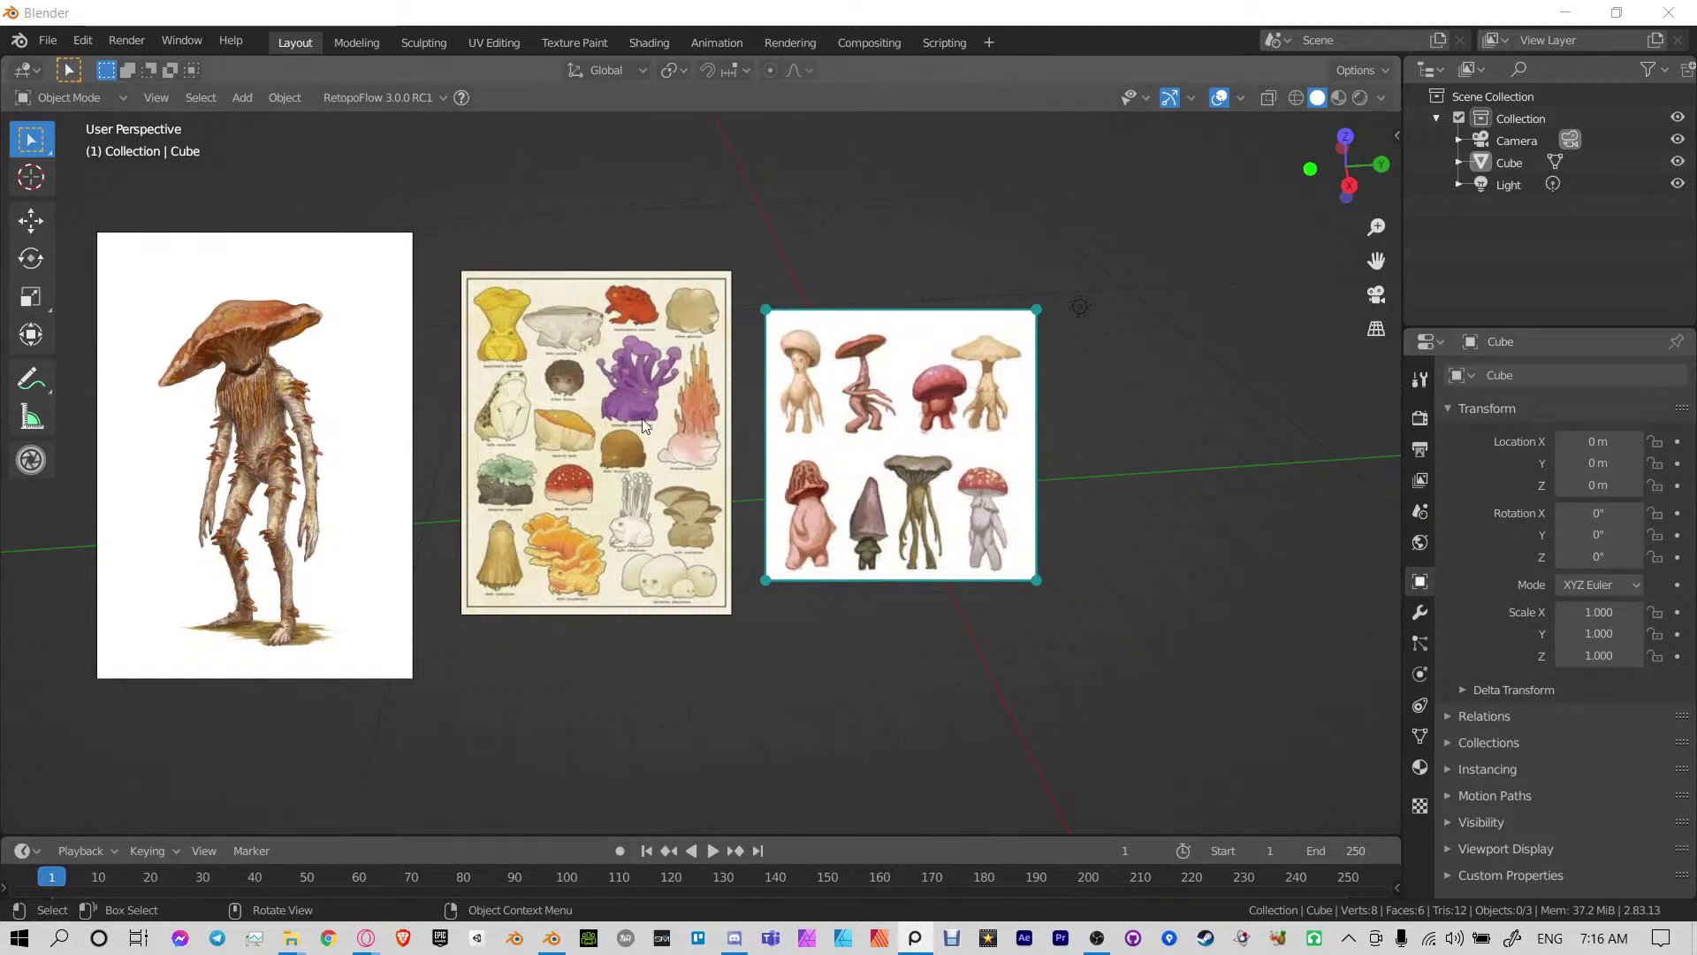
middle_click_drag(1189, 420, 1017, 376)
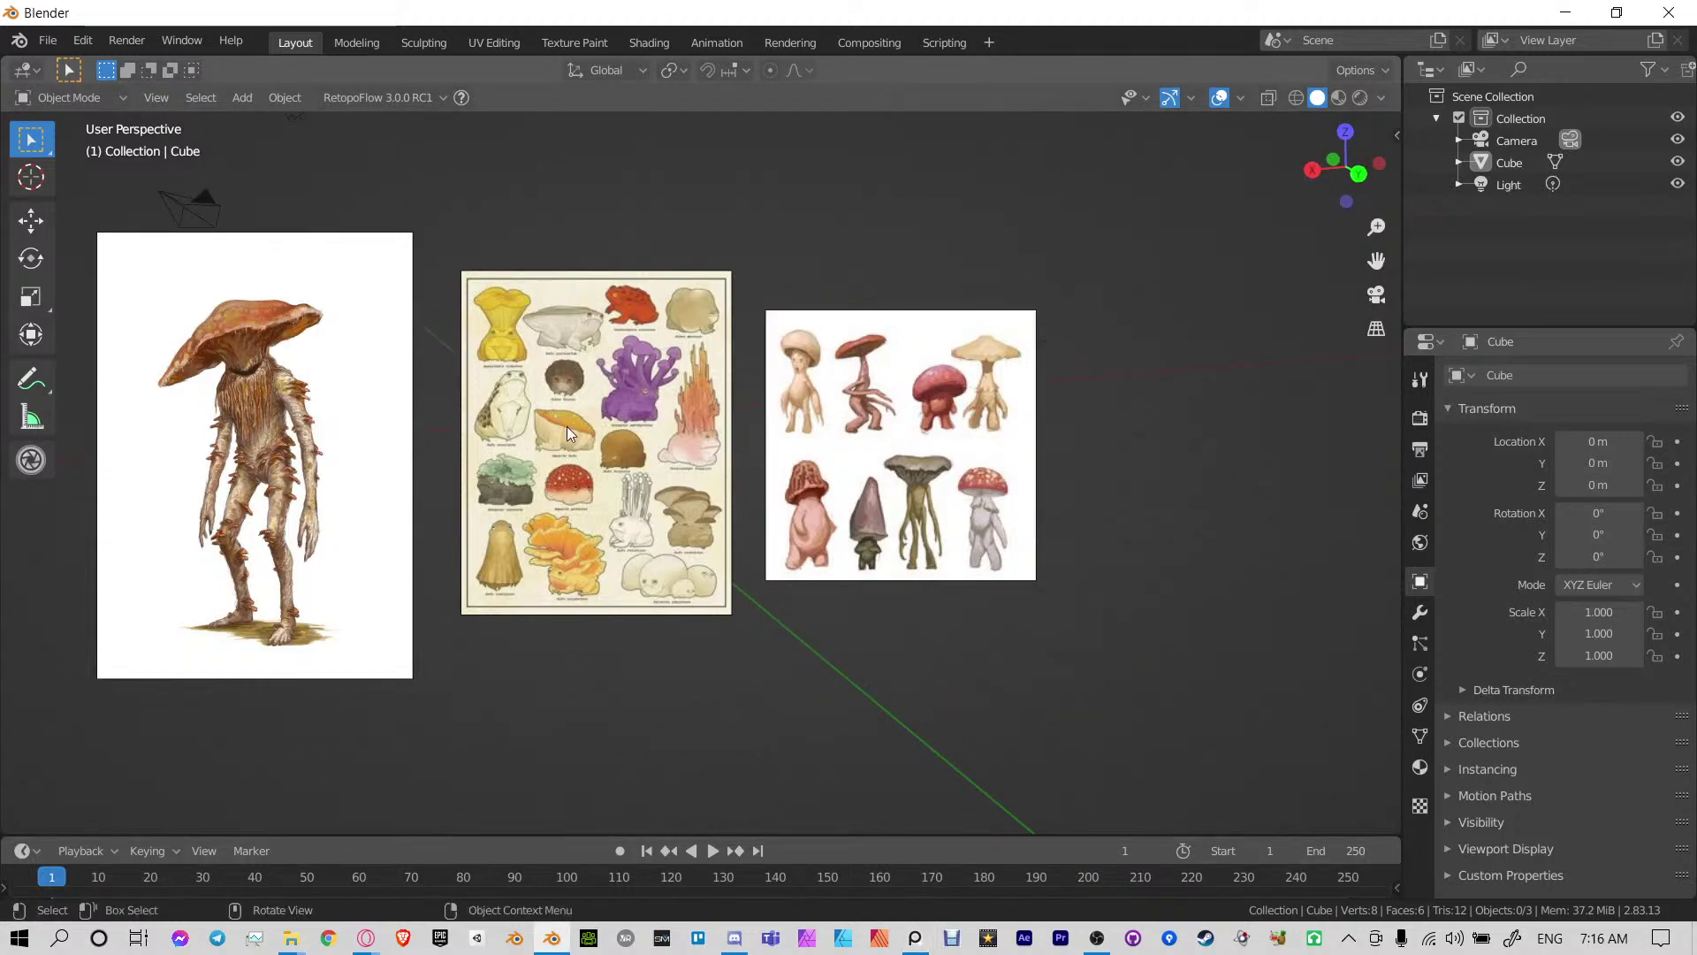
left_click_drag(678, 355, 347, 528)
left_click_drag(931, 404, 220, 652)
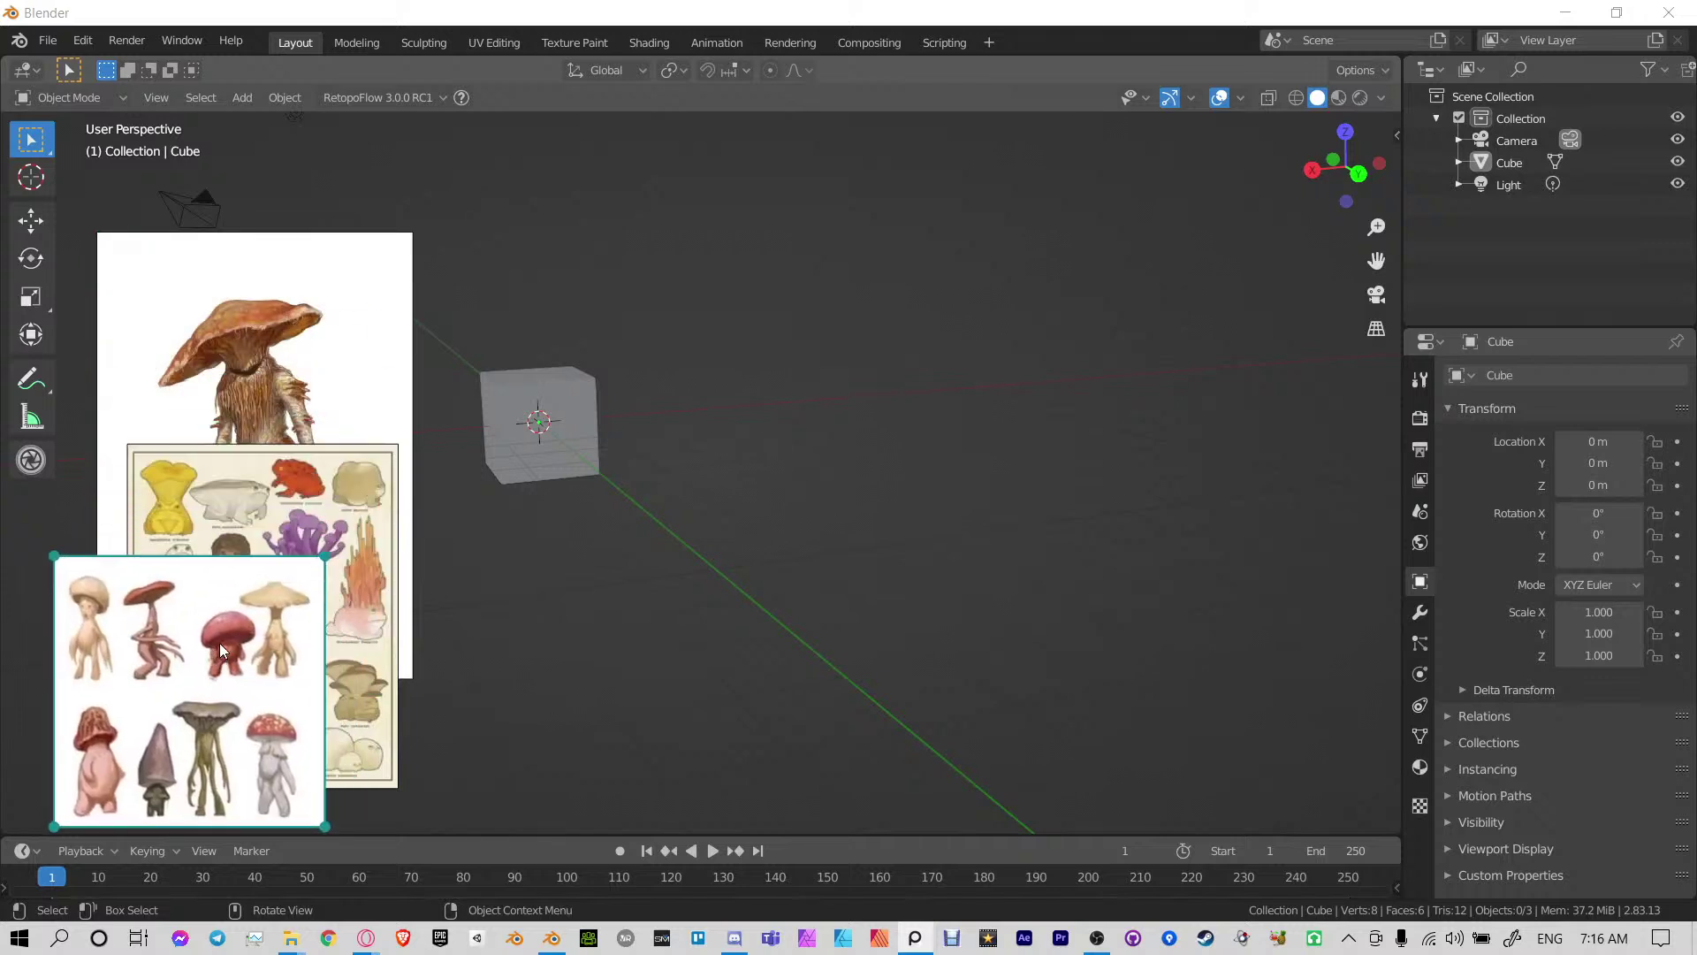
left_click_drag(299, 530, 260, 457)
left_click_drag(290, 316, 260, 250)
Delete the default camera and light from the scene, then select the cube
middle_click_drag(652, 389, 961, 361)
left_click(931, 361)
key("KP_Decimal")
scroll(911, 393, "down", 4)
middle_click_drag(961, 361, 680, 357)
left_click_drag(557, 281, 795, 428)
middle_click_drag(641, 421, 937, 407, "shift")
left_click(753, 408, "shift")
key("Delete")
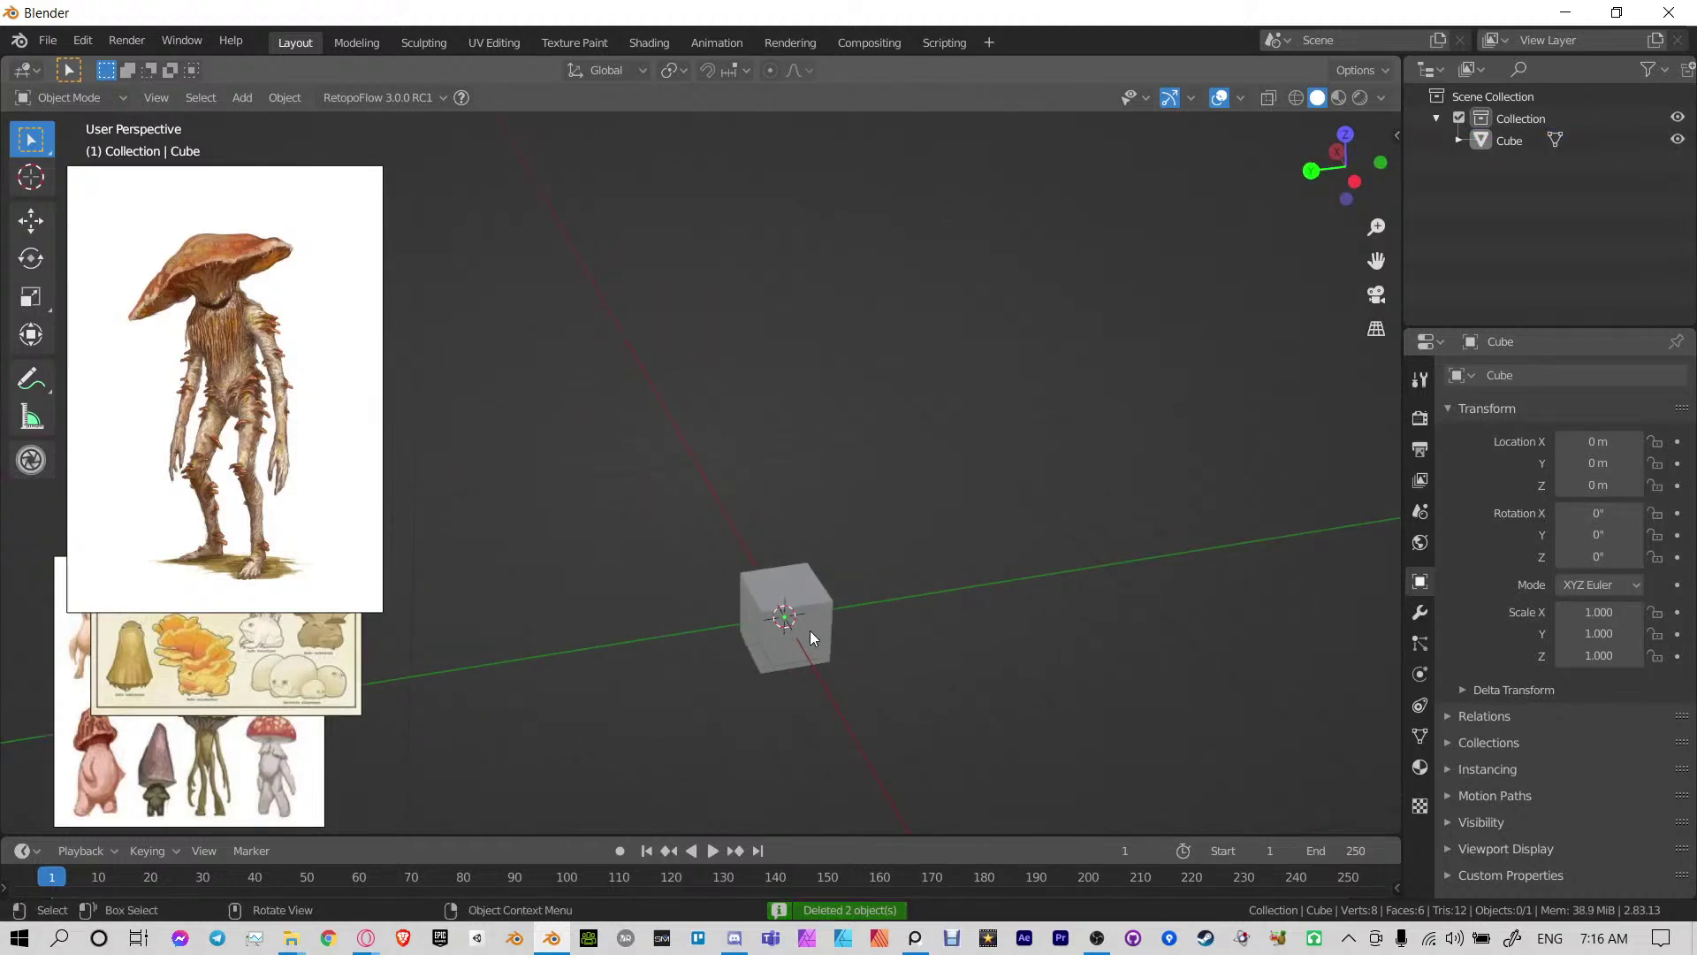
left_click(819, 587)
middle_click_drag(852, 622, 847, 597)
Spread out the reference images and enlarge the sheet of eight mushroom figures so its details can be studied
left_click_drag(160, 460, 193, 299)
left_click_drag(177, 610, 245, 500)
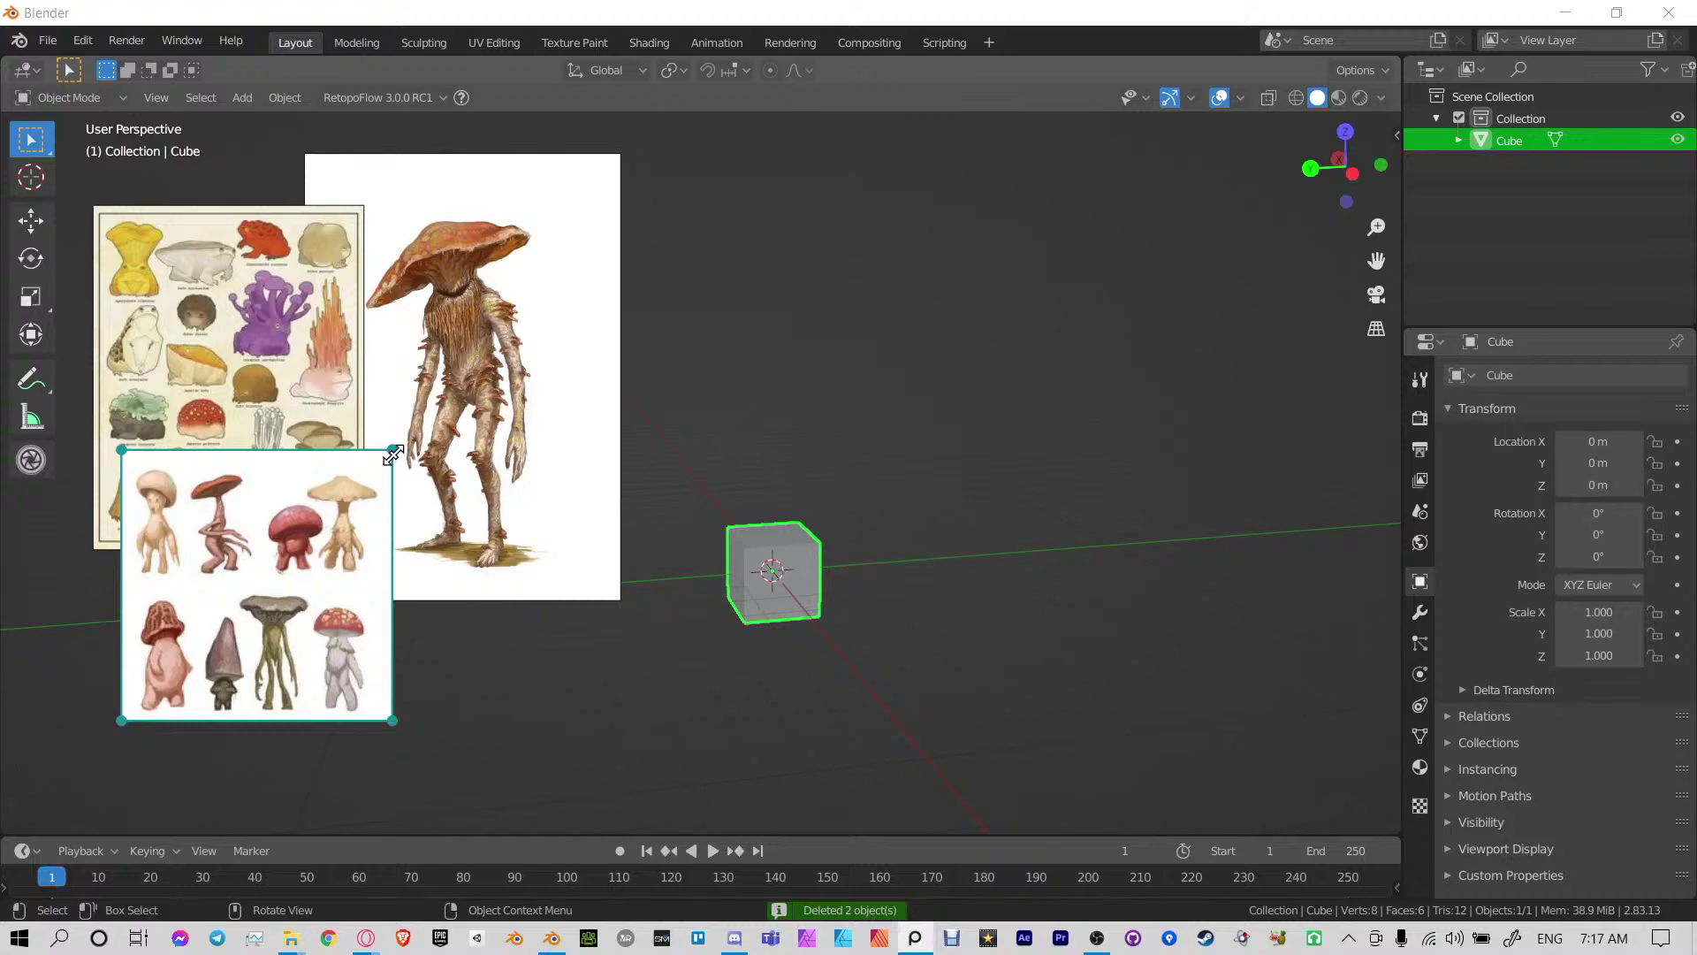
left_click_drag(397, 461, 568, 311)
left_click_drag(409, 426, 349, 511)
left_click_drag(526, 327, 690, 336)
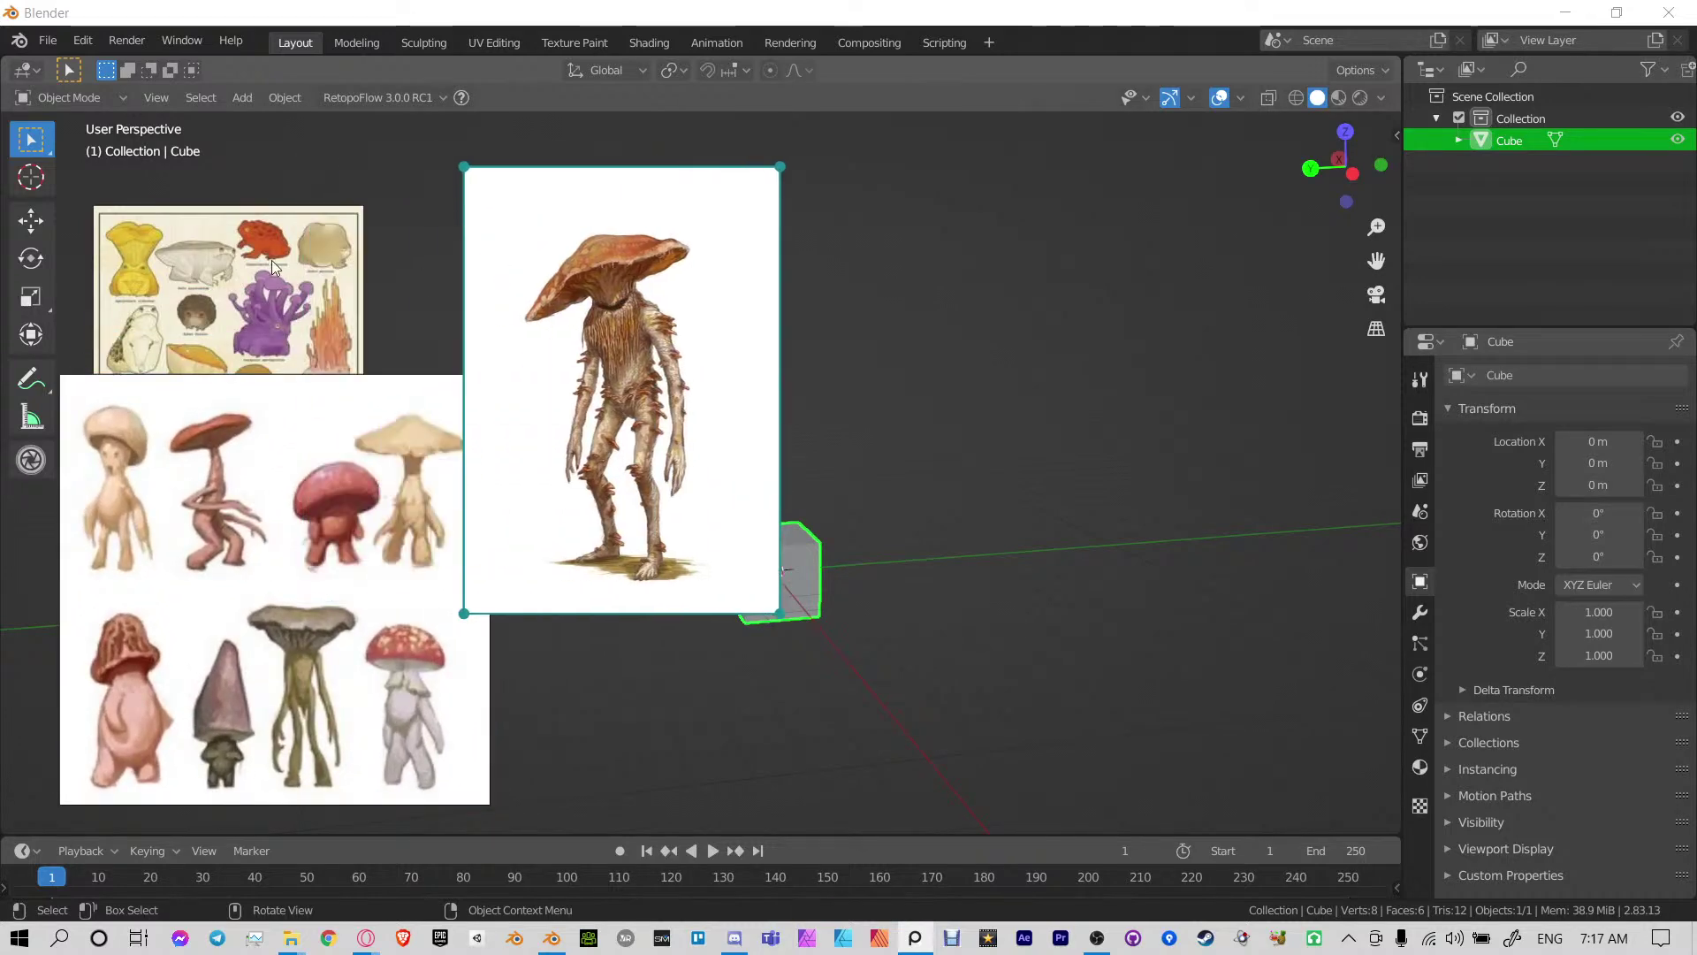
left_click_drag(272, 260, 259, 332)
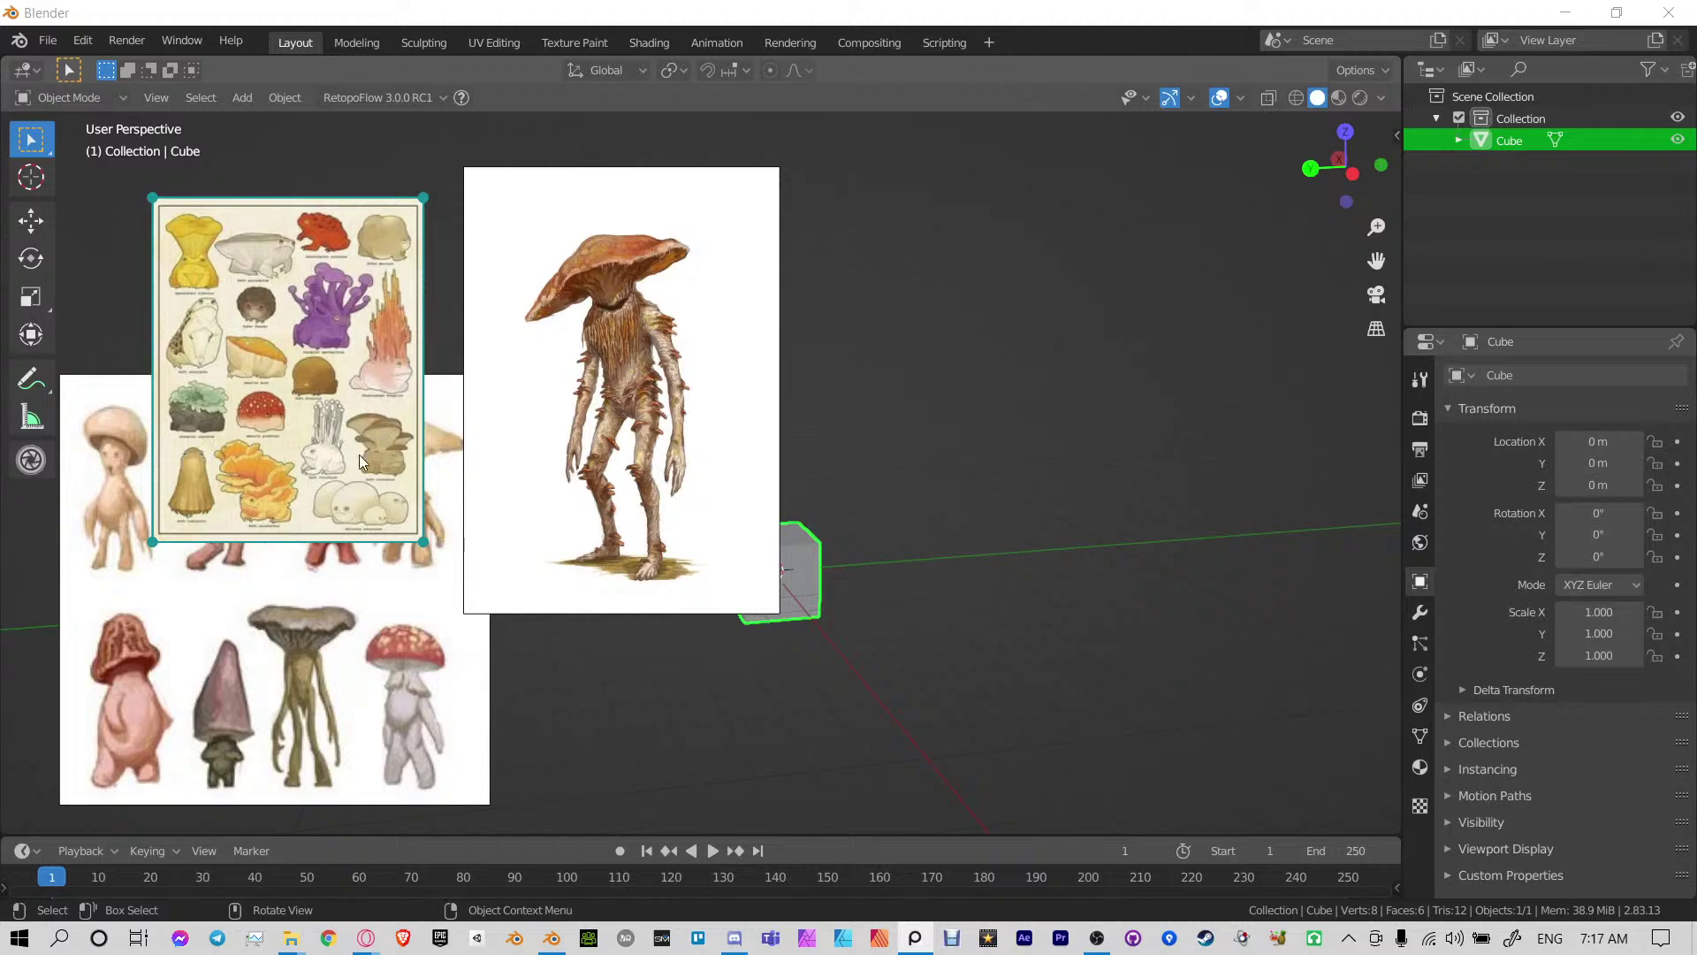
Bring the mushroom-animal poster and the eight-figure sheet to the front in turn to compare their designs
left_click(347, 698)
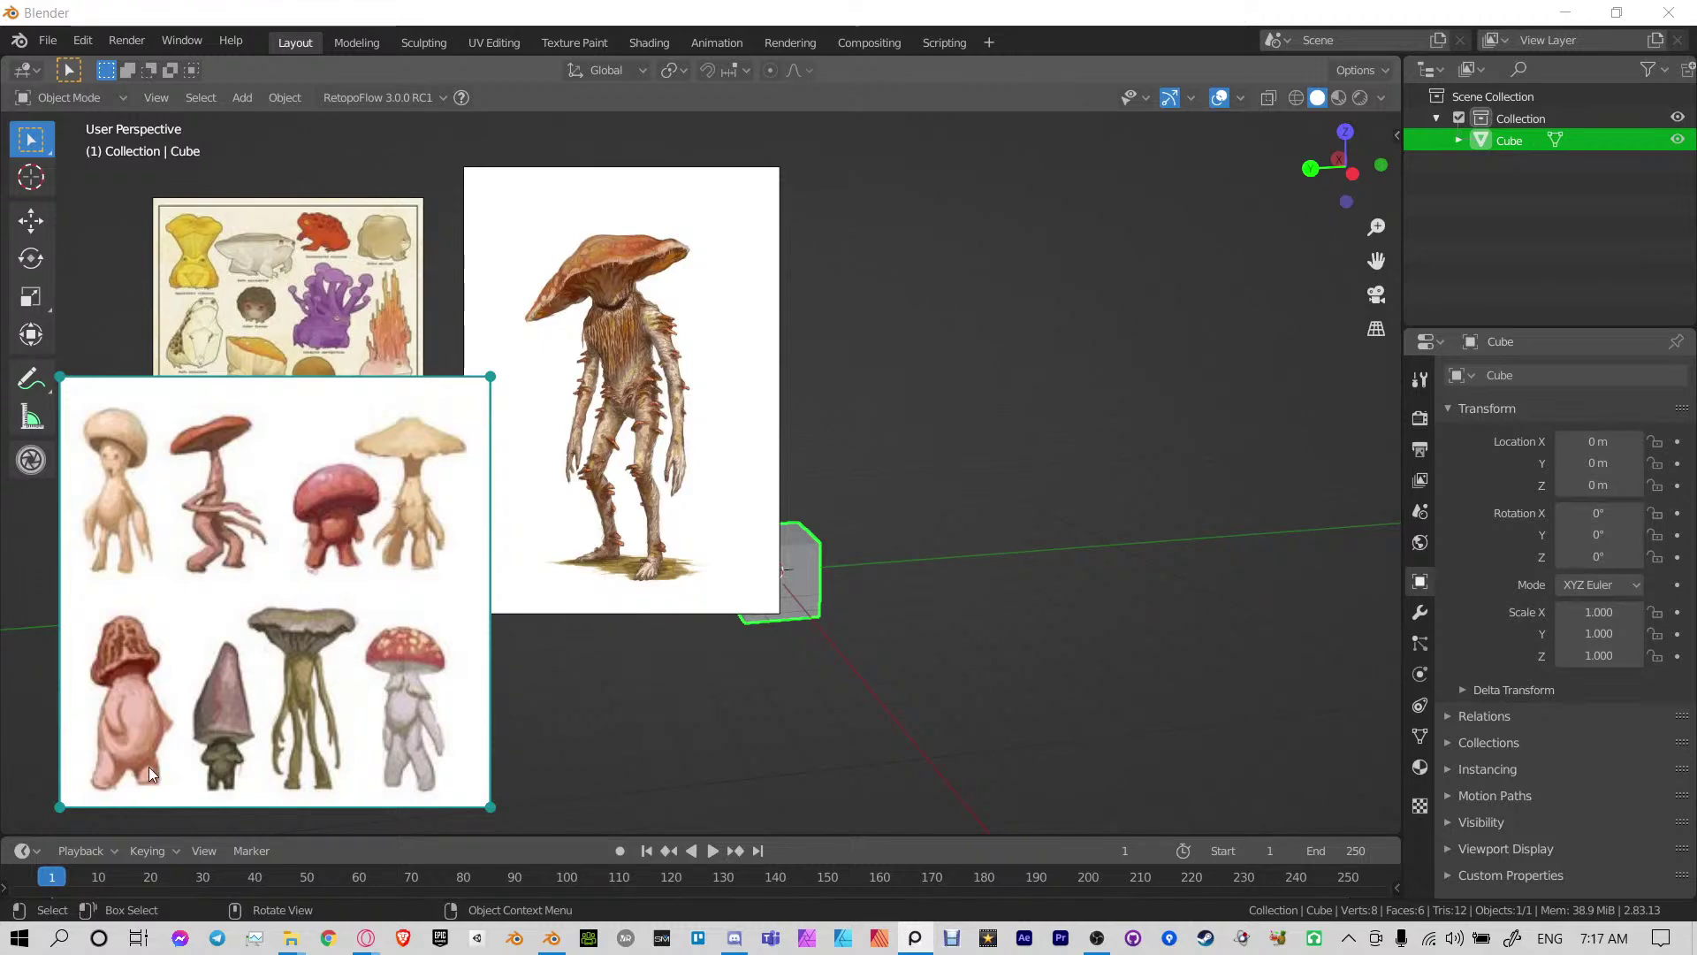
left_click(284, 318)
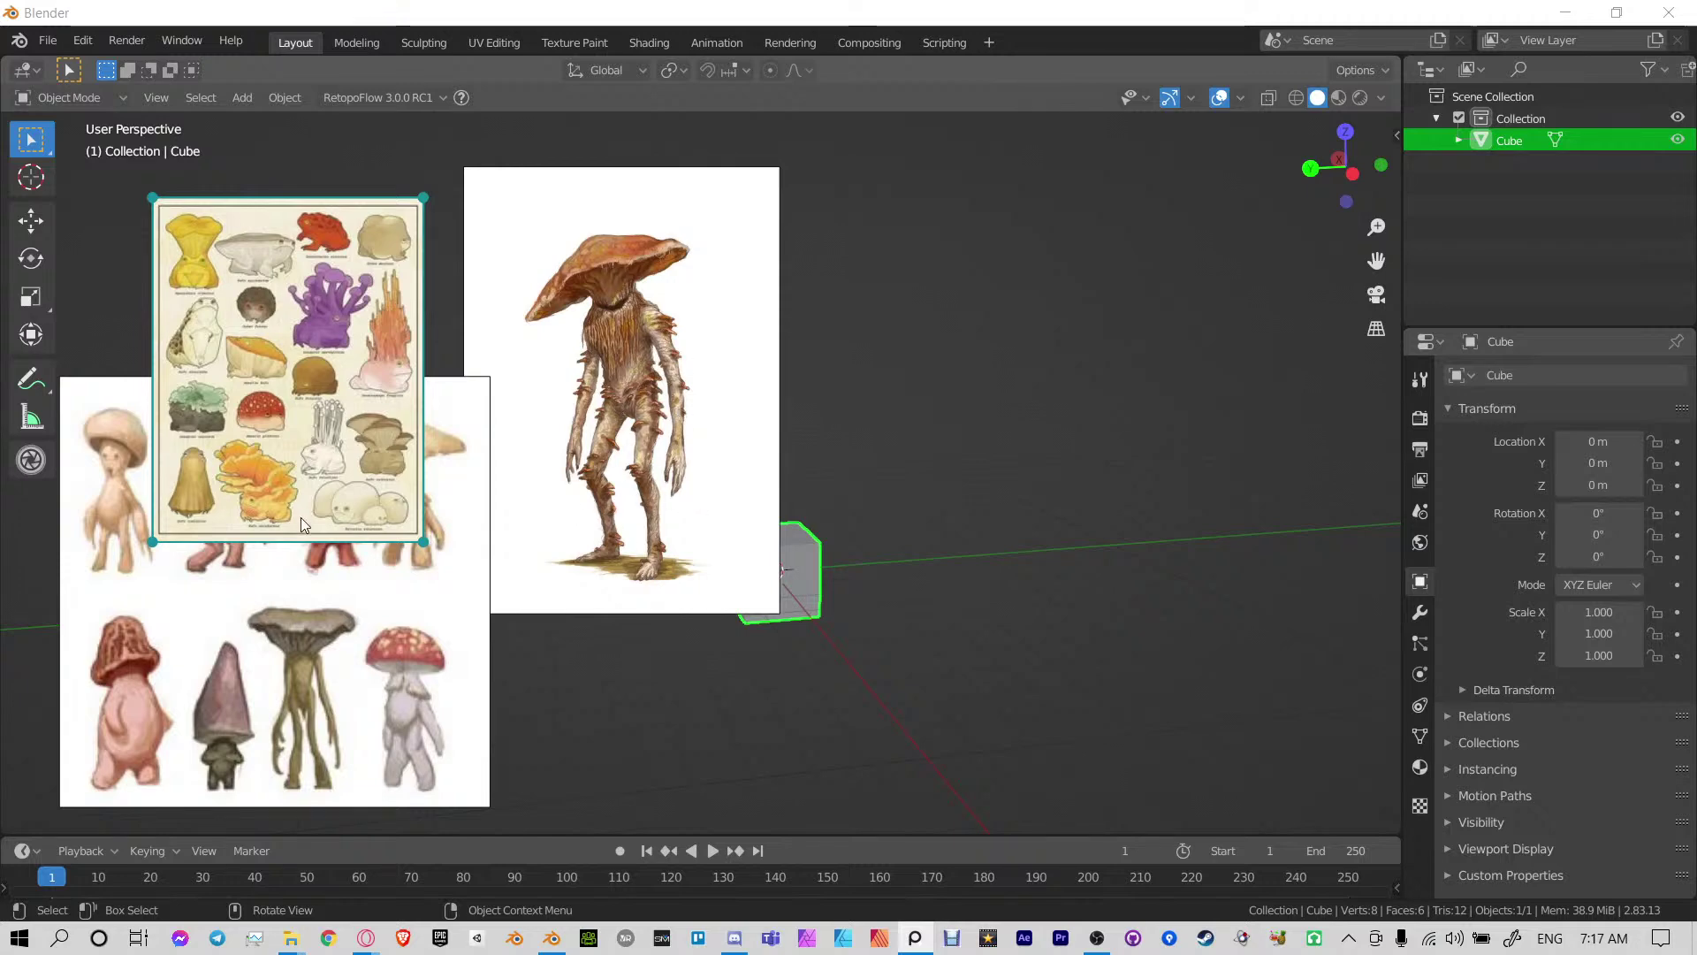
left_click(294, 645)
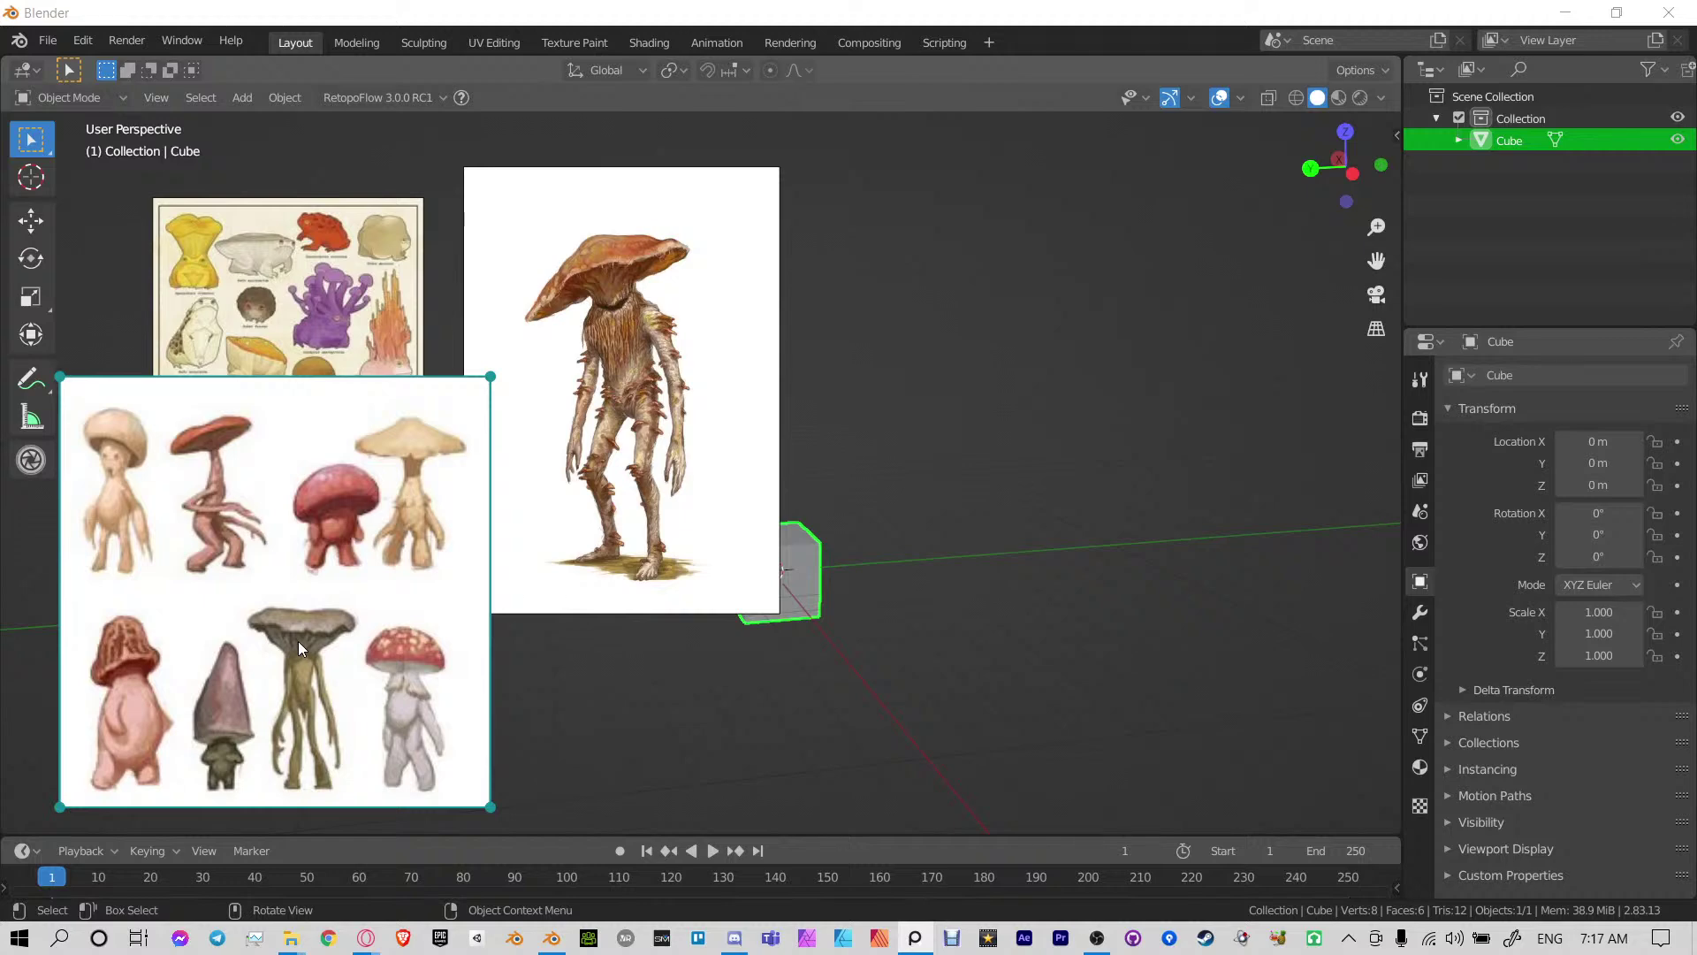
left_click(311, 273)
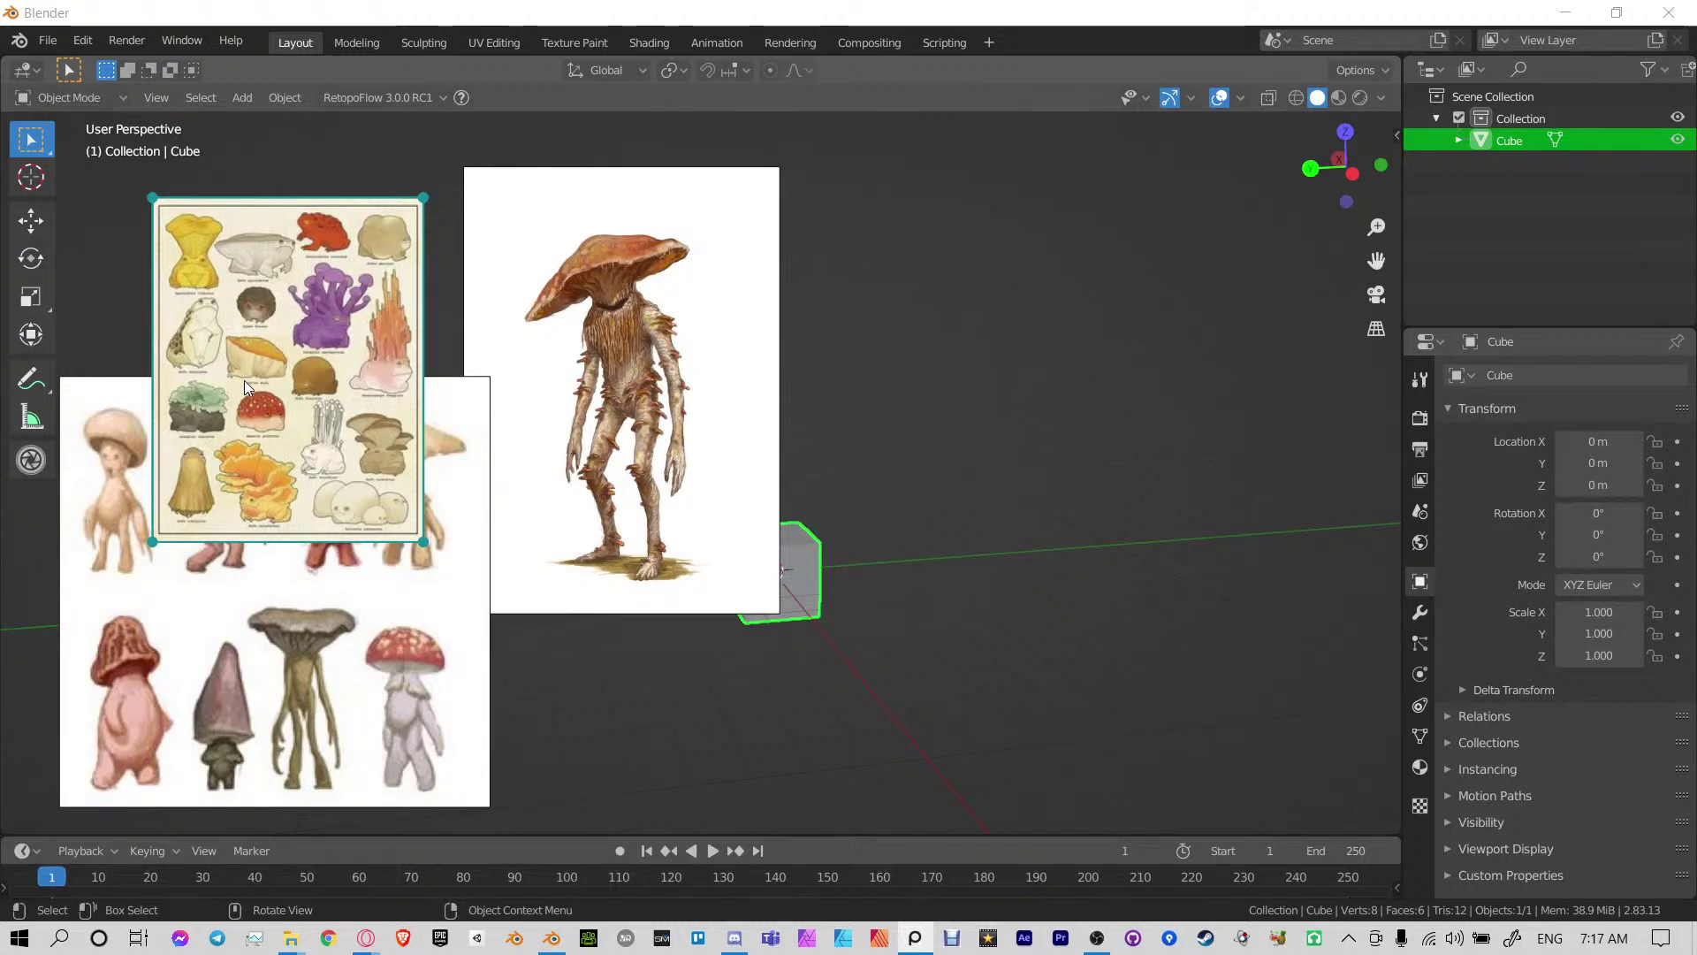
left_click(300, 622)
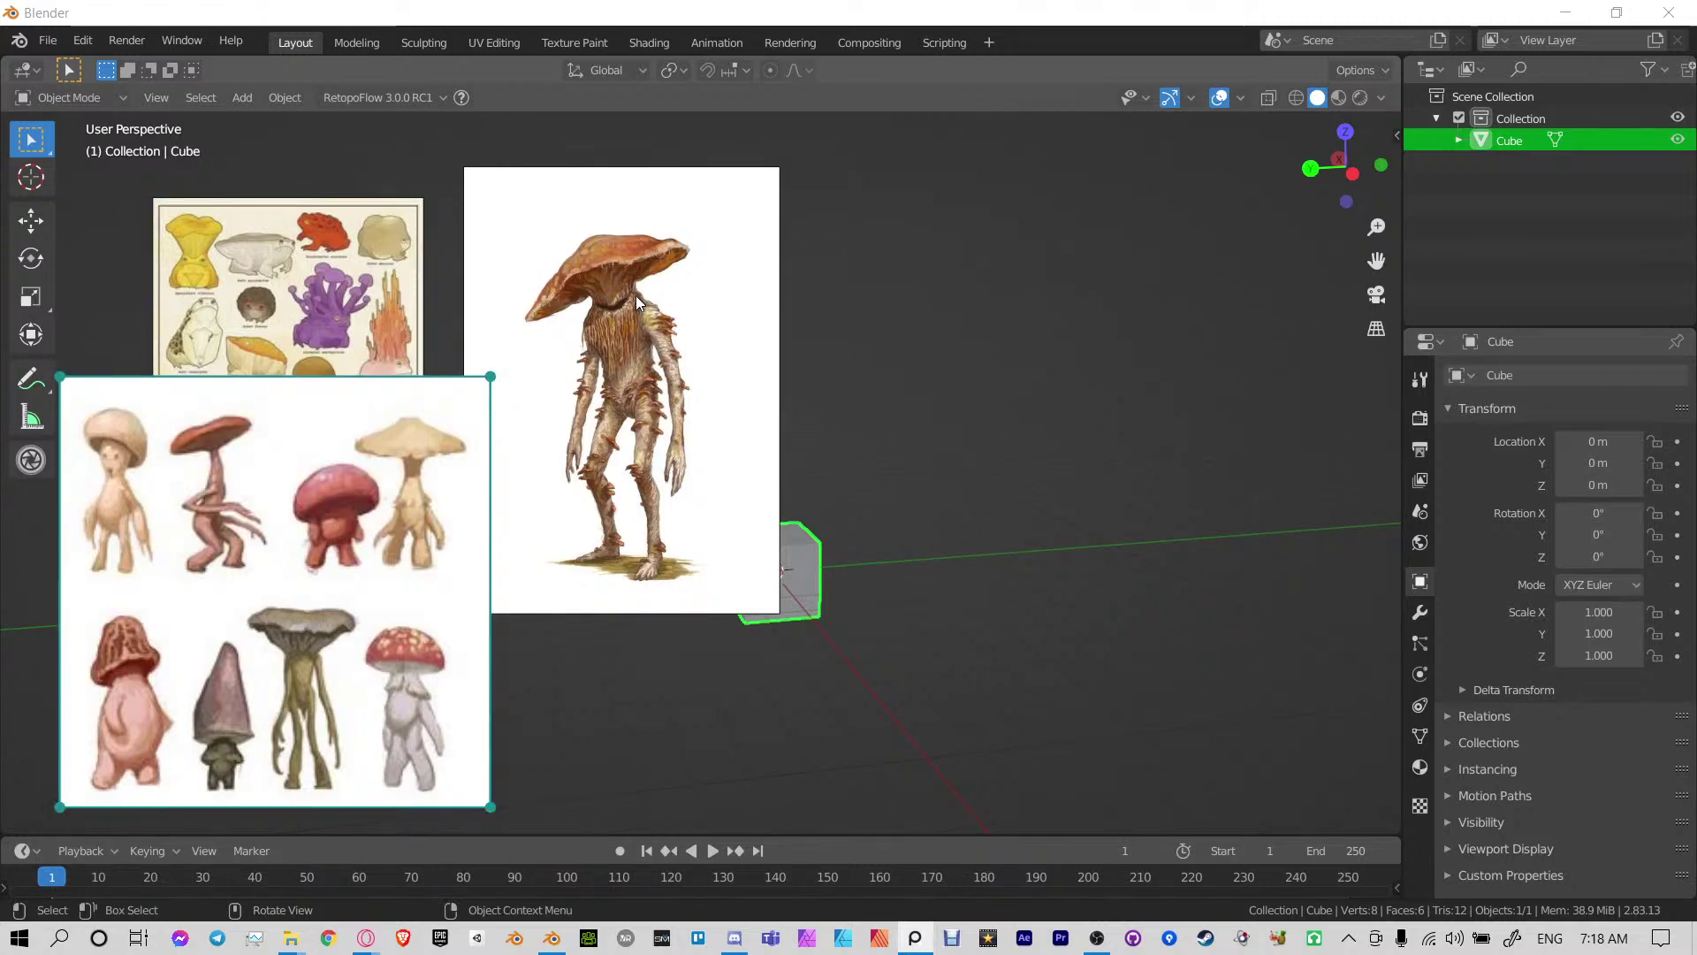
Shrink all three reference images to small thumbnails and gather them together in a corner, clear of the cube
left_click_drag(623, 297, 325, 435)
left_click_drag(482, 307, 256, 623)
left_click(354, 521)
left_click_drag(491, 381, 211, 658)
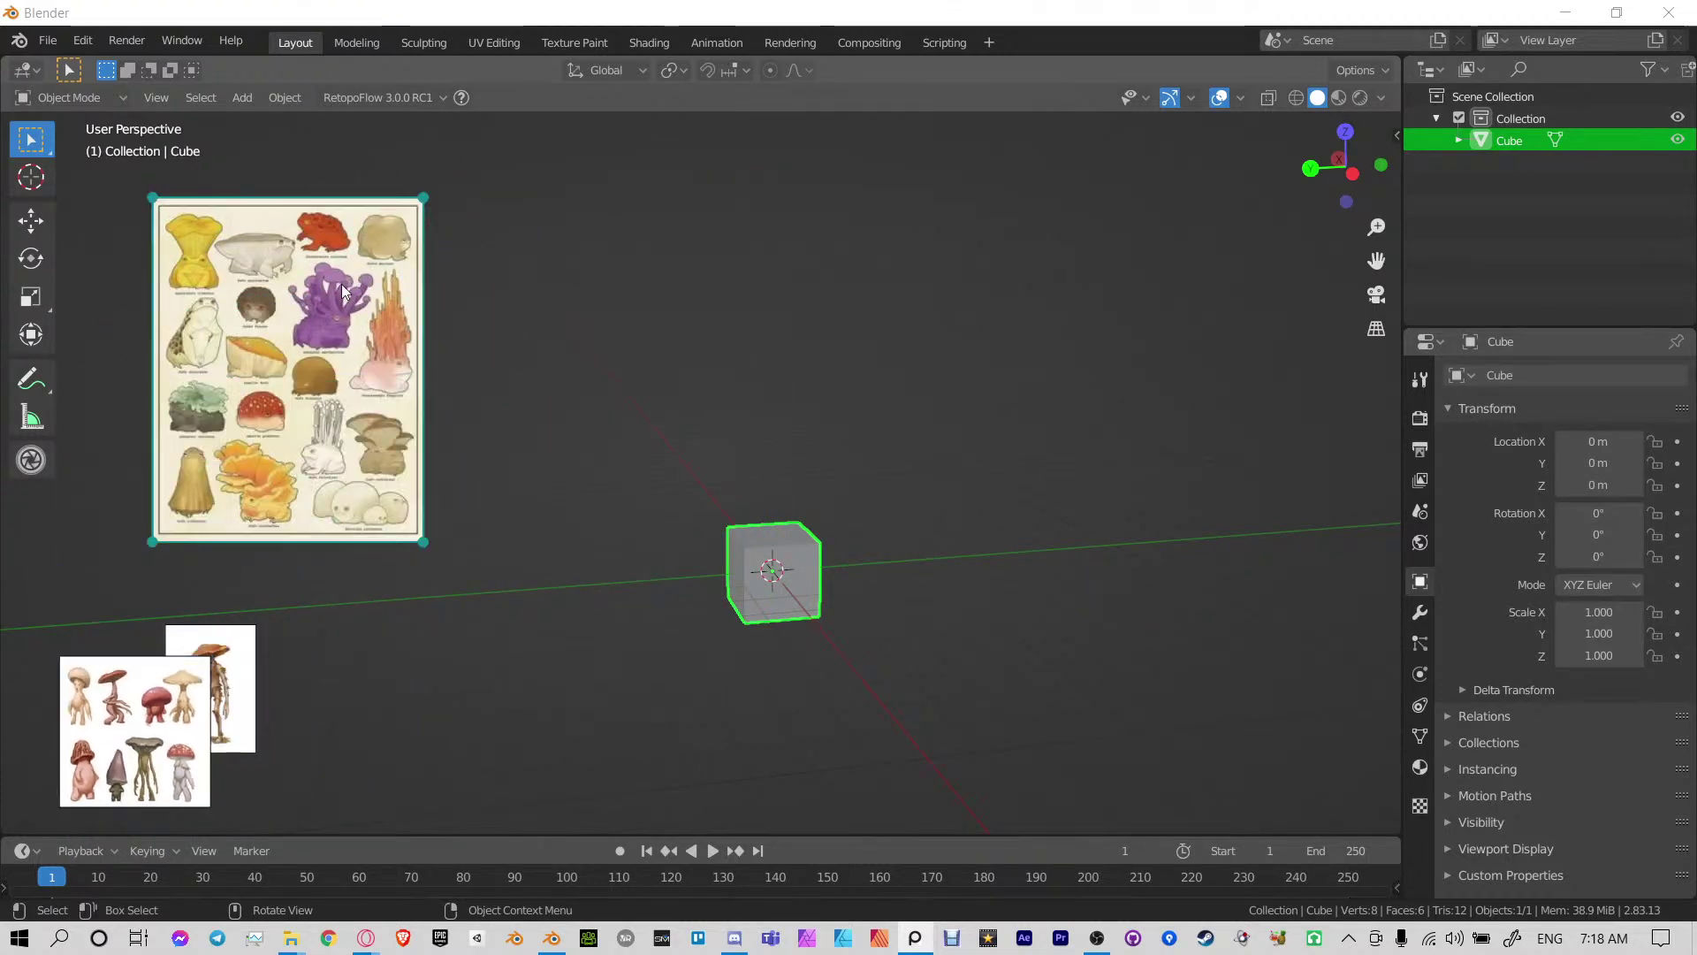
left_click_drag(281, 354, 194, 624)
left_click_drag(336, 473, 159, 698)
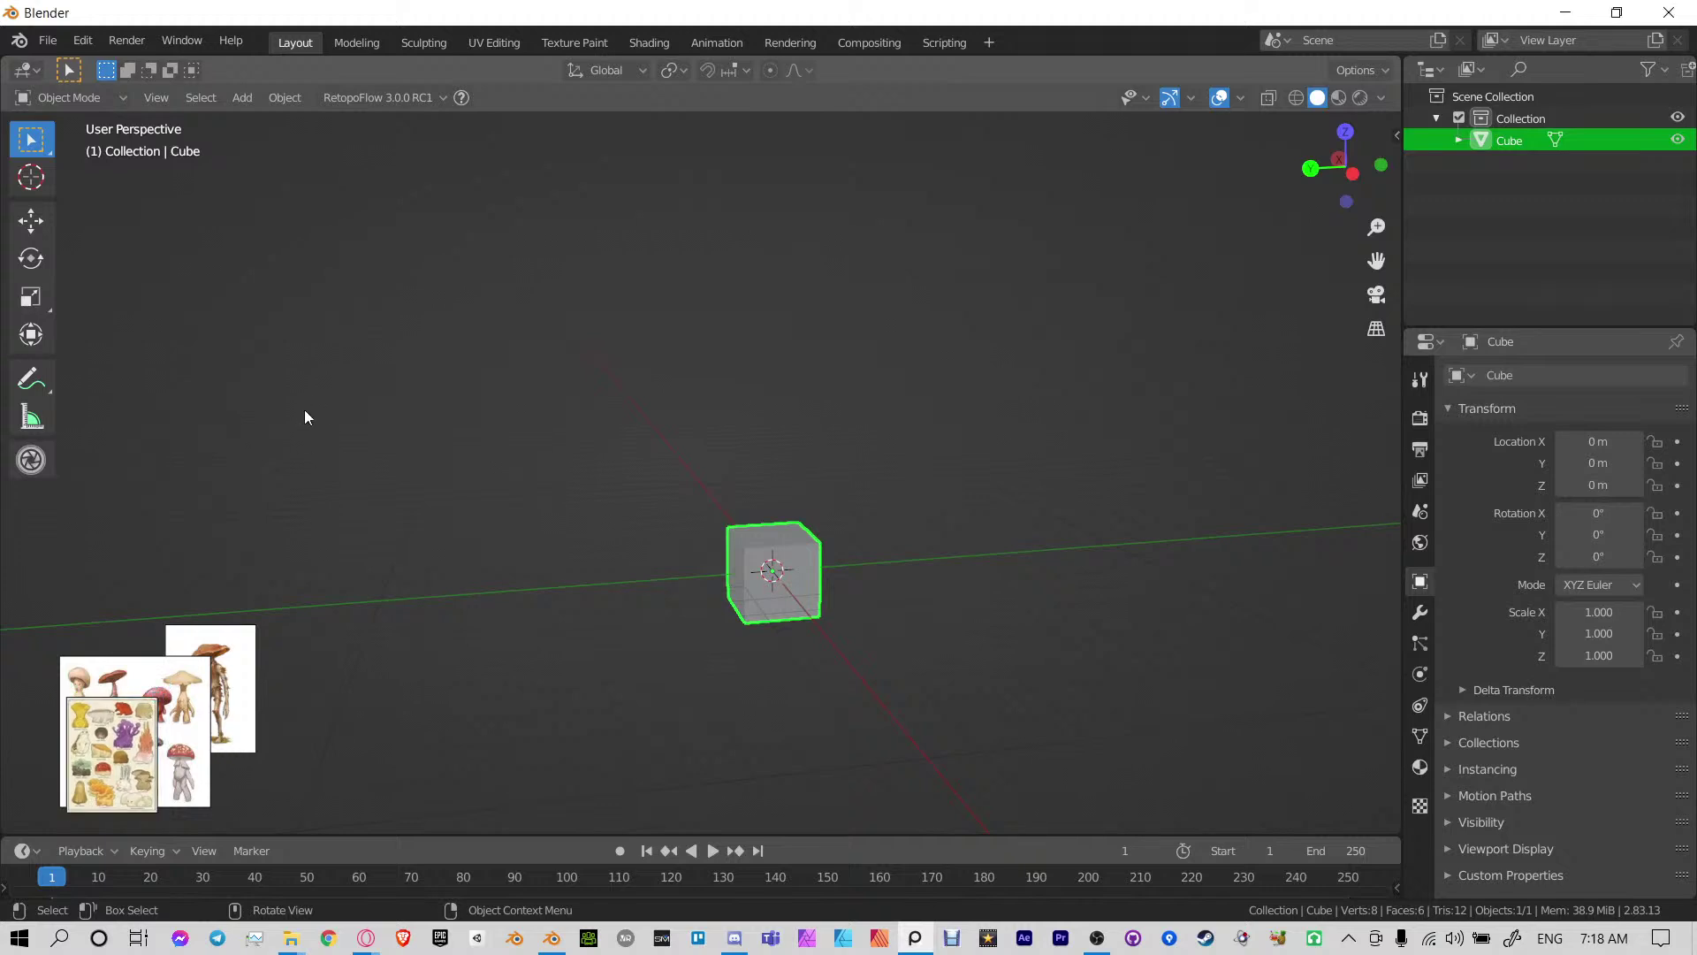
Switch to the front orthographic view, centre the cube and enter Edit Mode on it
middle_click_drag(796, 513, 884, 475)
key("KP_1")
right_click(894, 492)
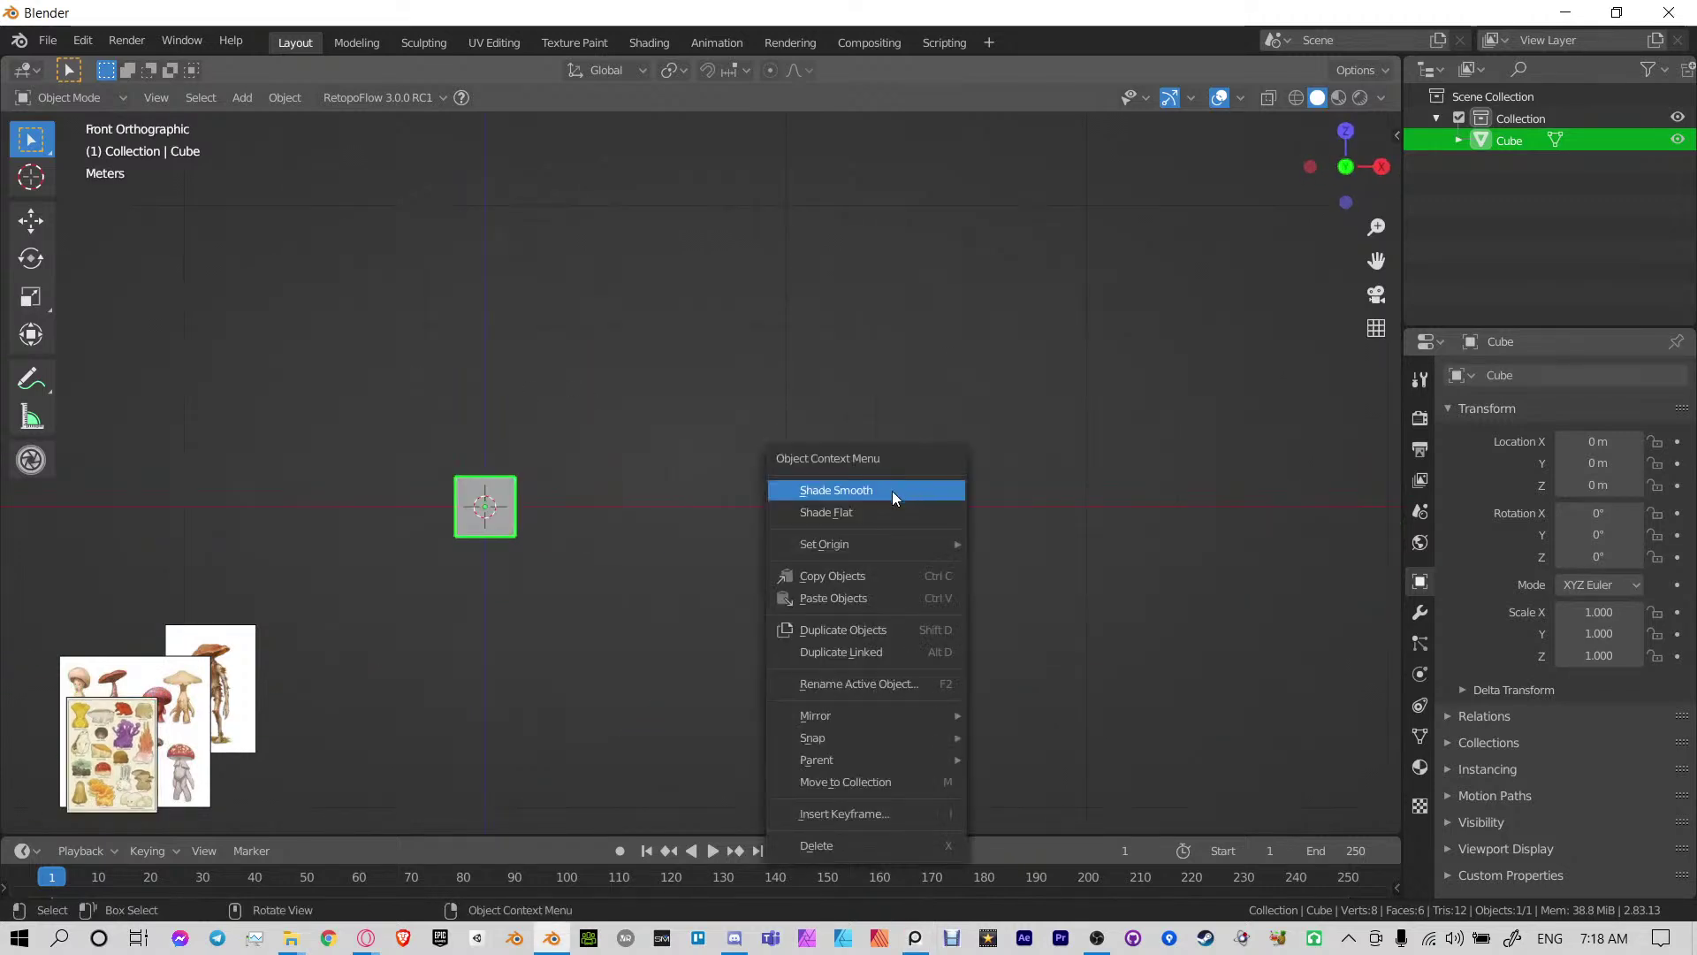
middle_click_drag(584, 487, 819, 418, "shift")
scroll(720, 484, "up", 2)
key("Tab")
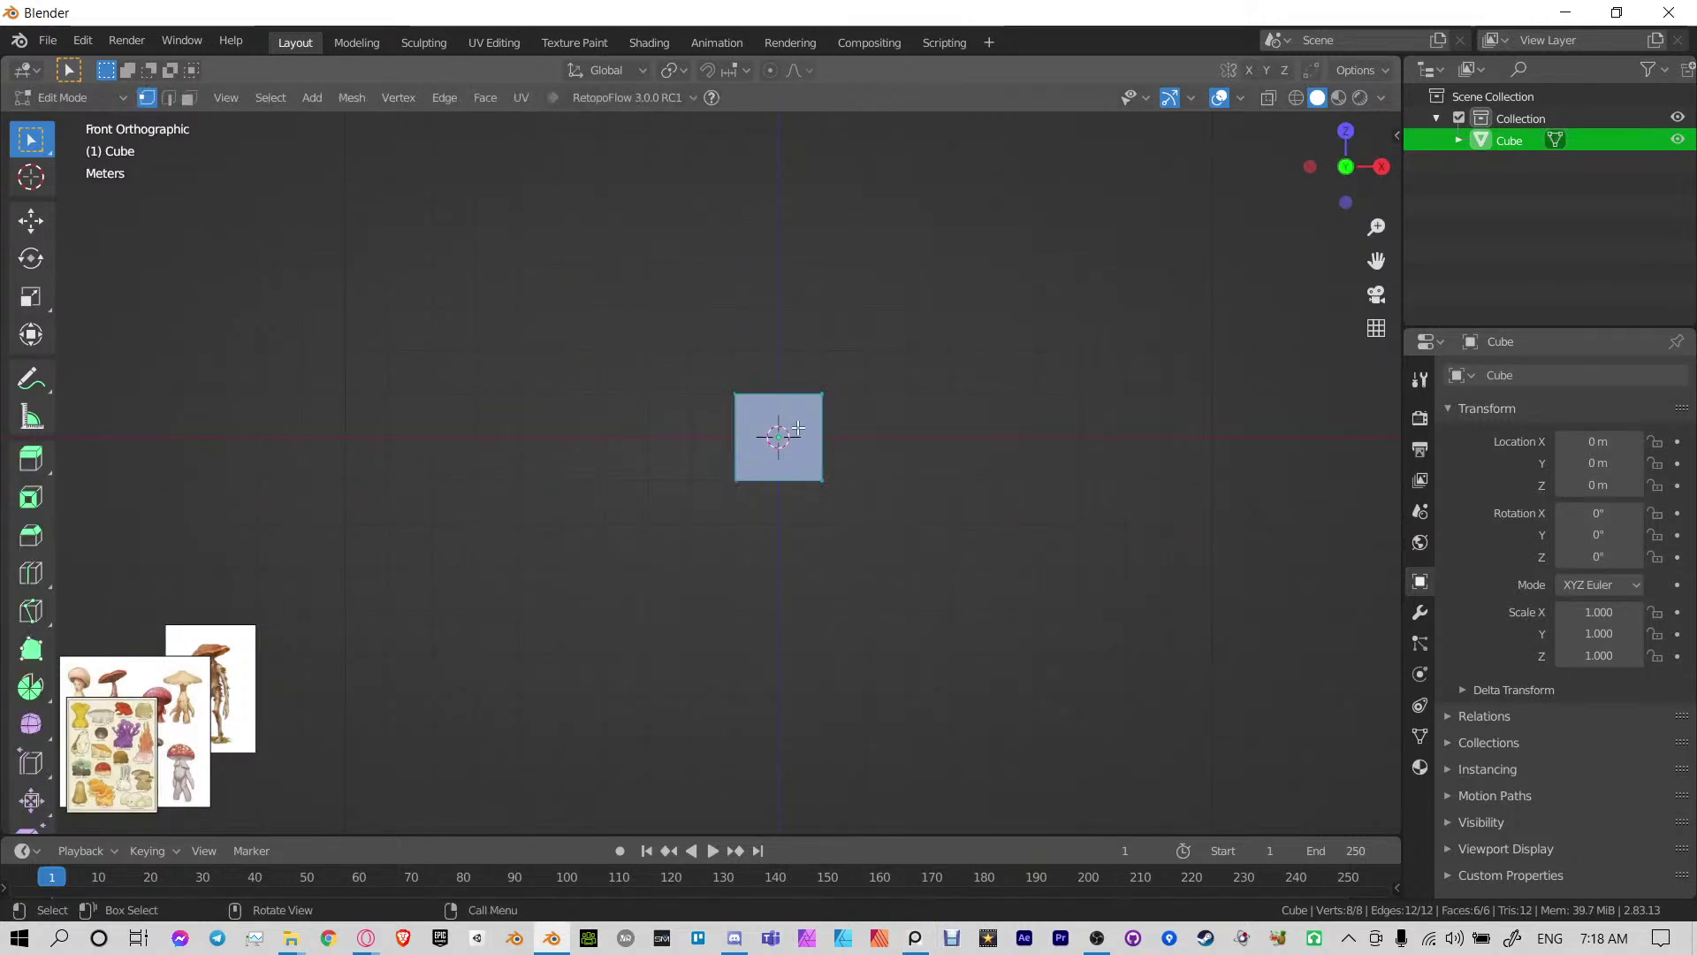
Find the Shortcut VUr add-on settings and start its on-screen shortcut display
key("n")
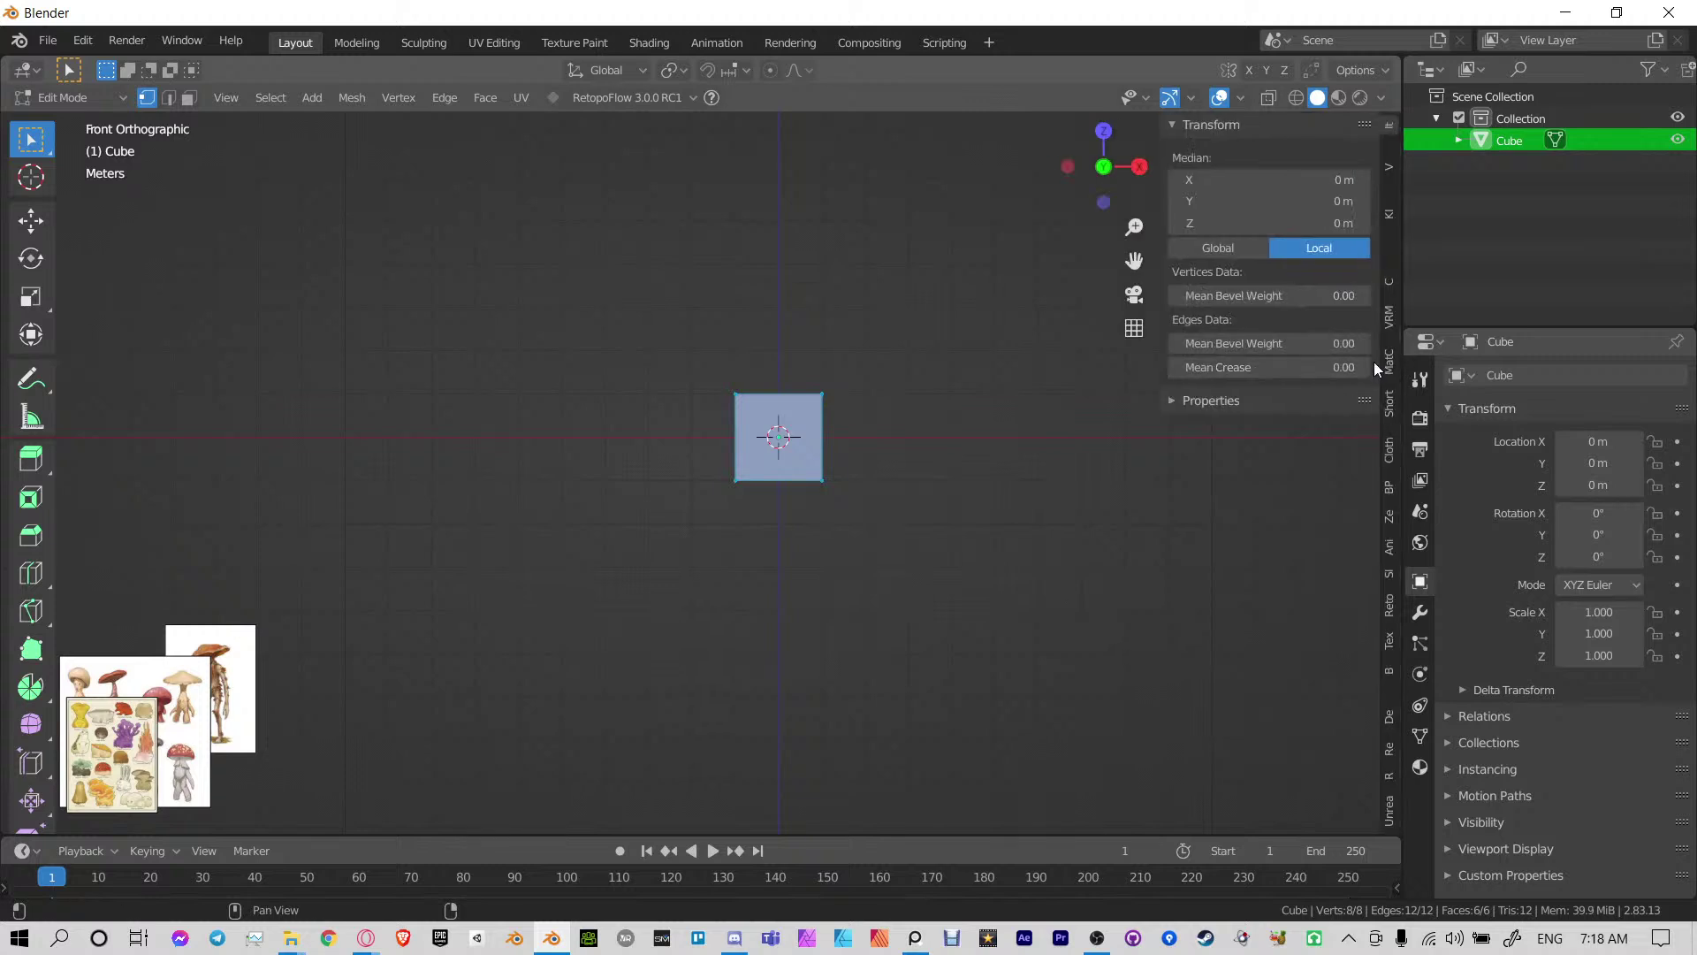
left_click(1386, 628)
scroll(1387, 624, "down", 4)
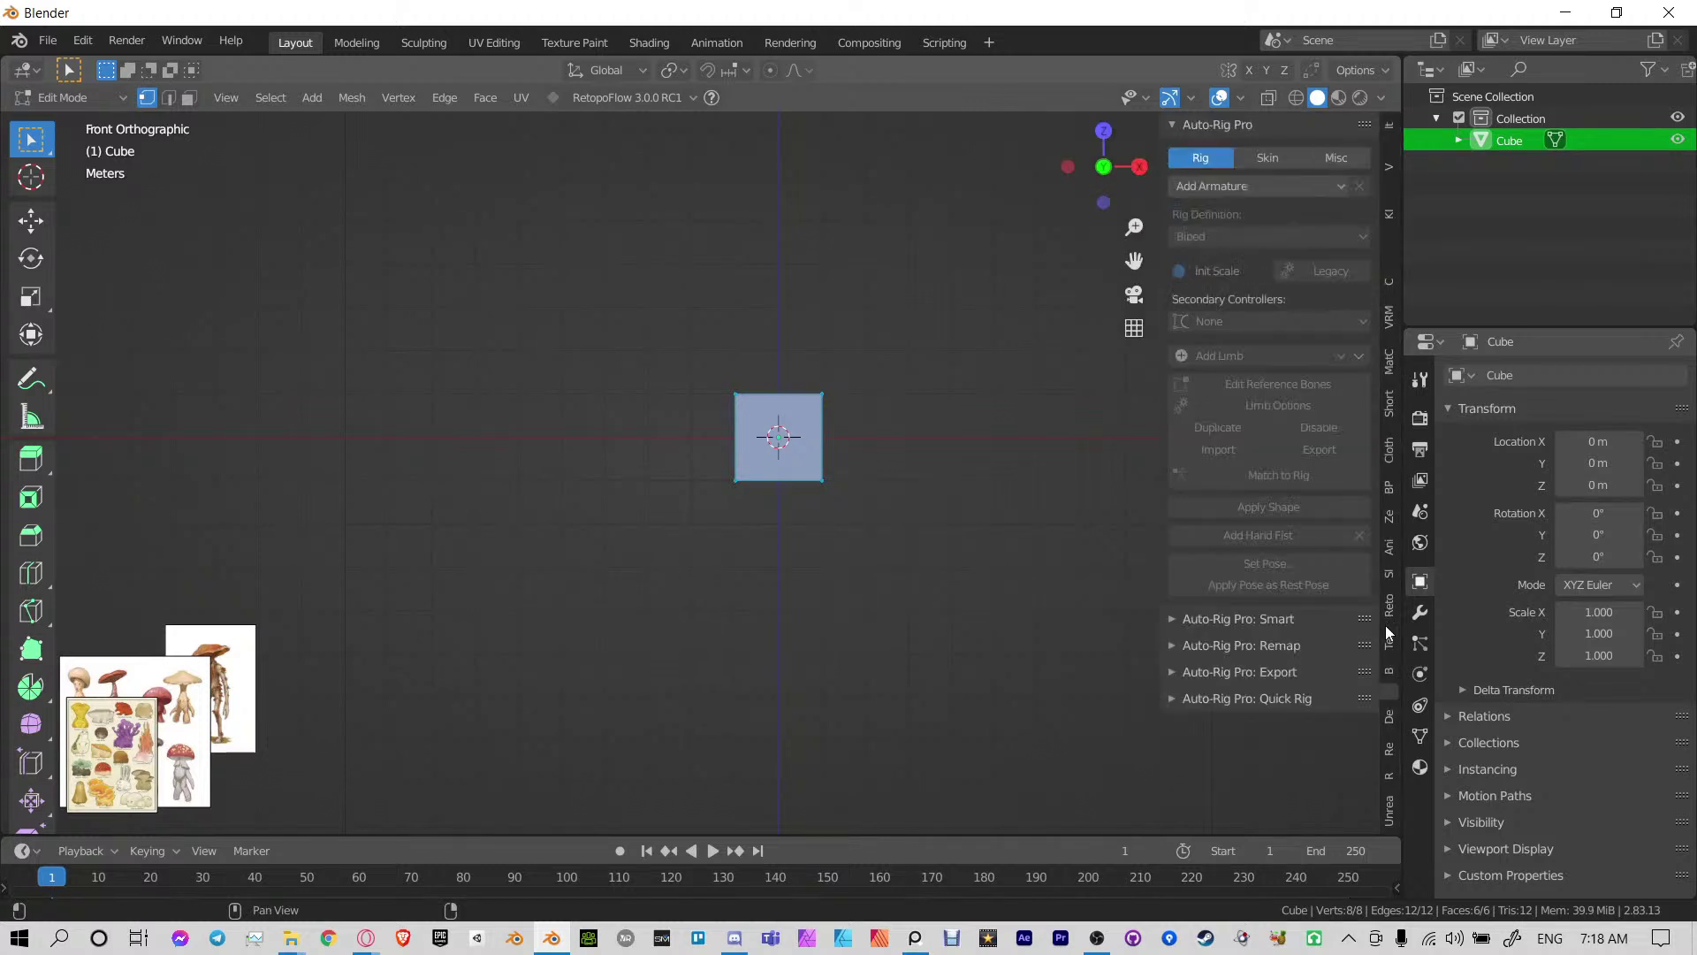
scroll(1386, 635, "up", 4)
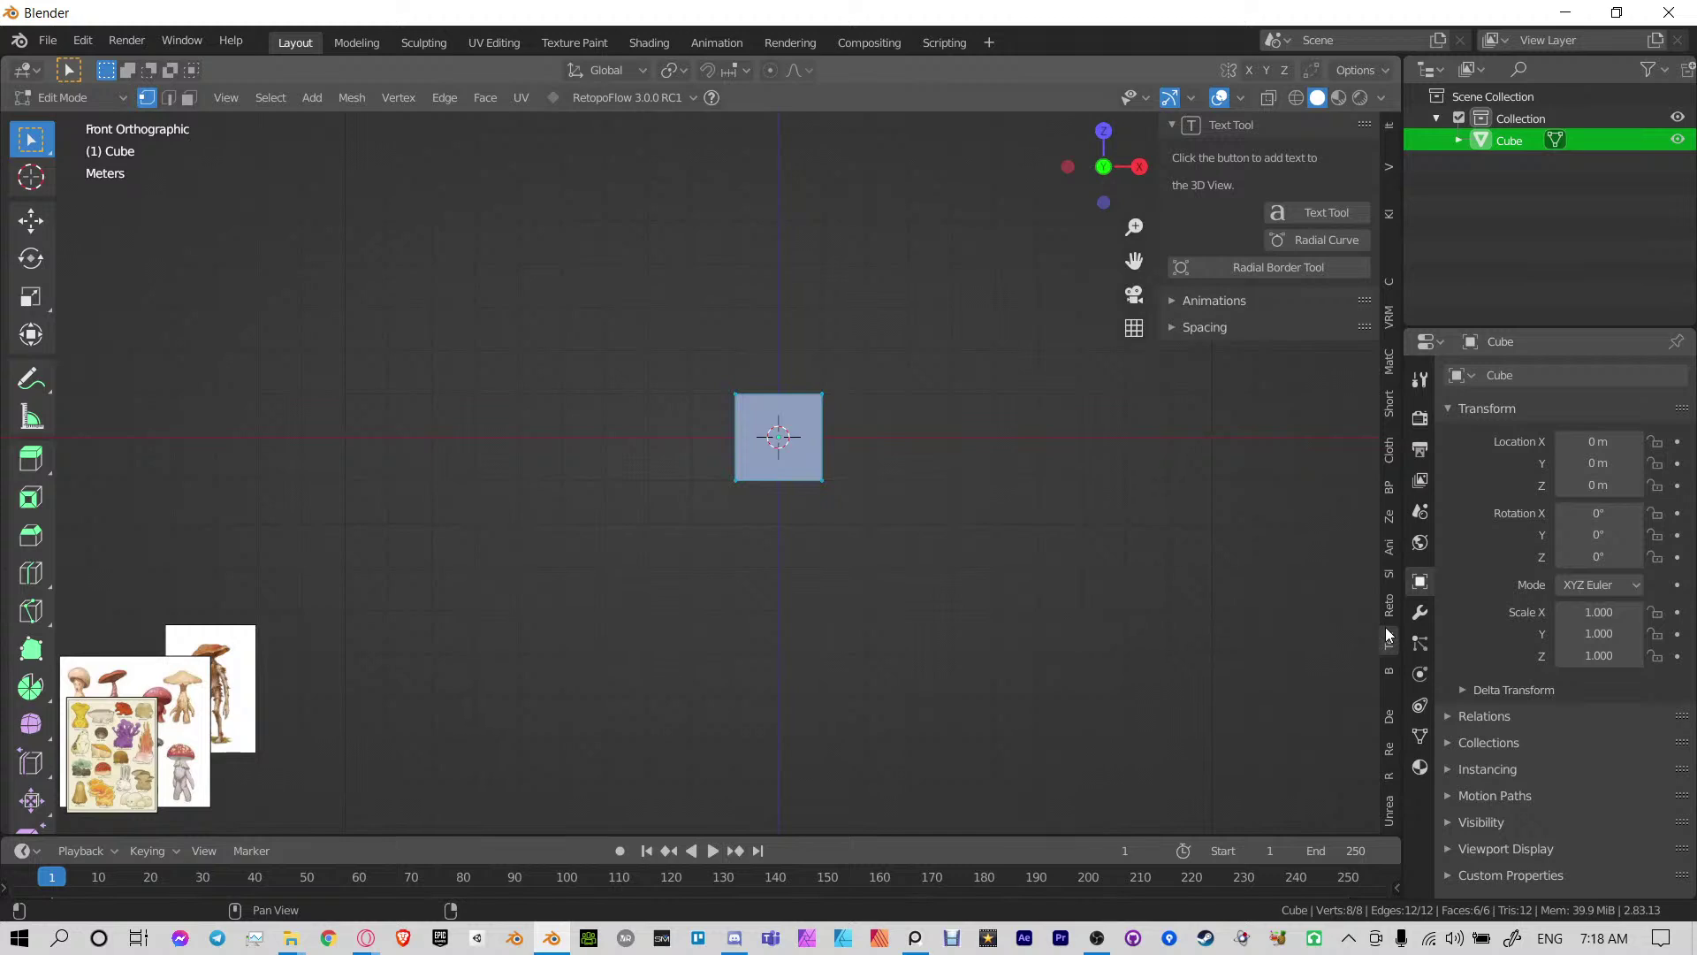
scroll(1386, 634, "up", 1)
scroll(1390, 601, "up", 1)
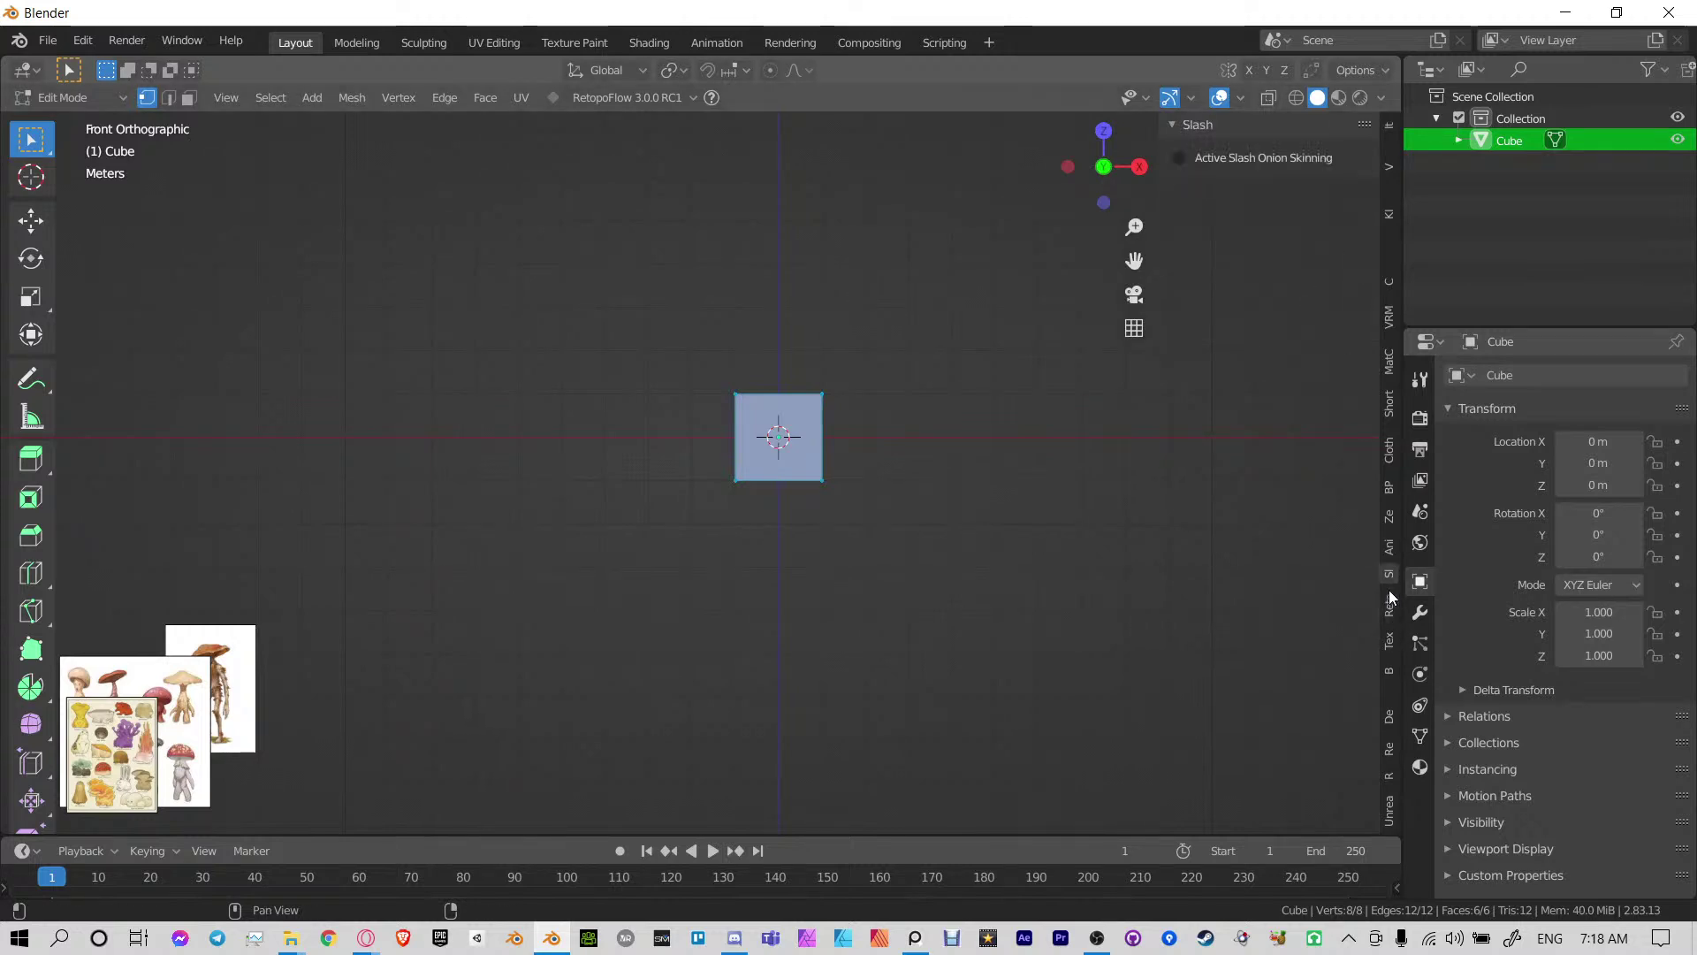
scroll(1390, 601, "up", 2)
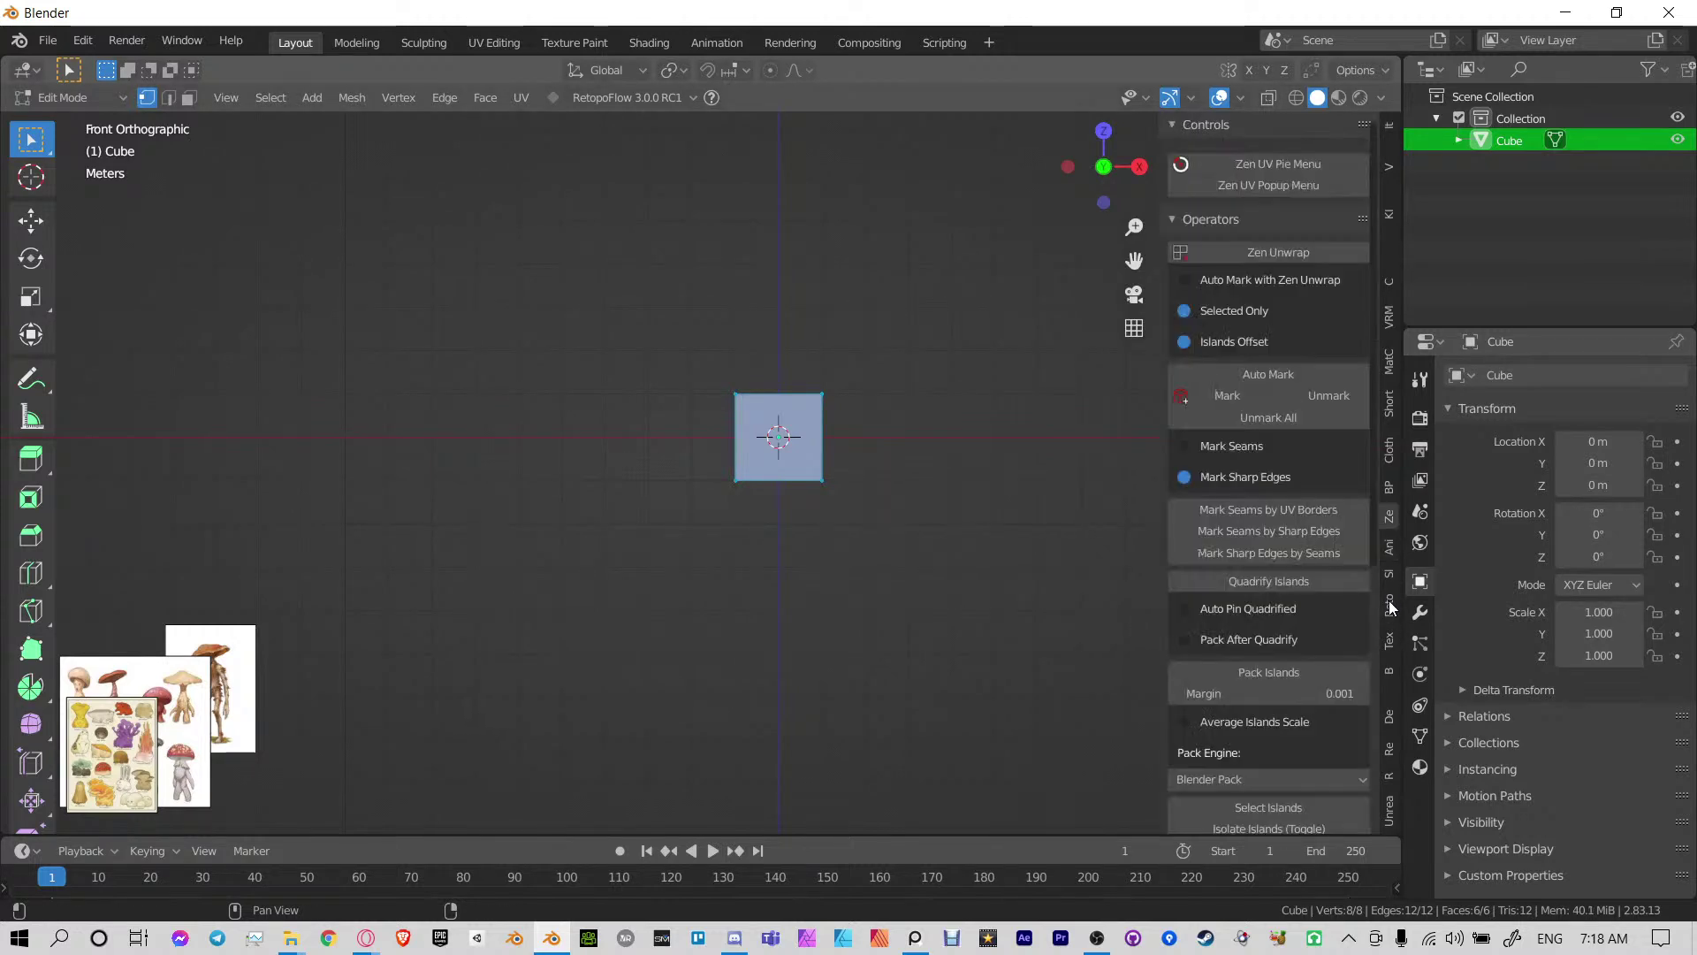
scroll(1390, 606, "up", 1)
scroll(1390, 606, "up", 2)
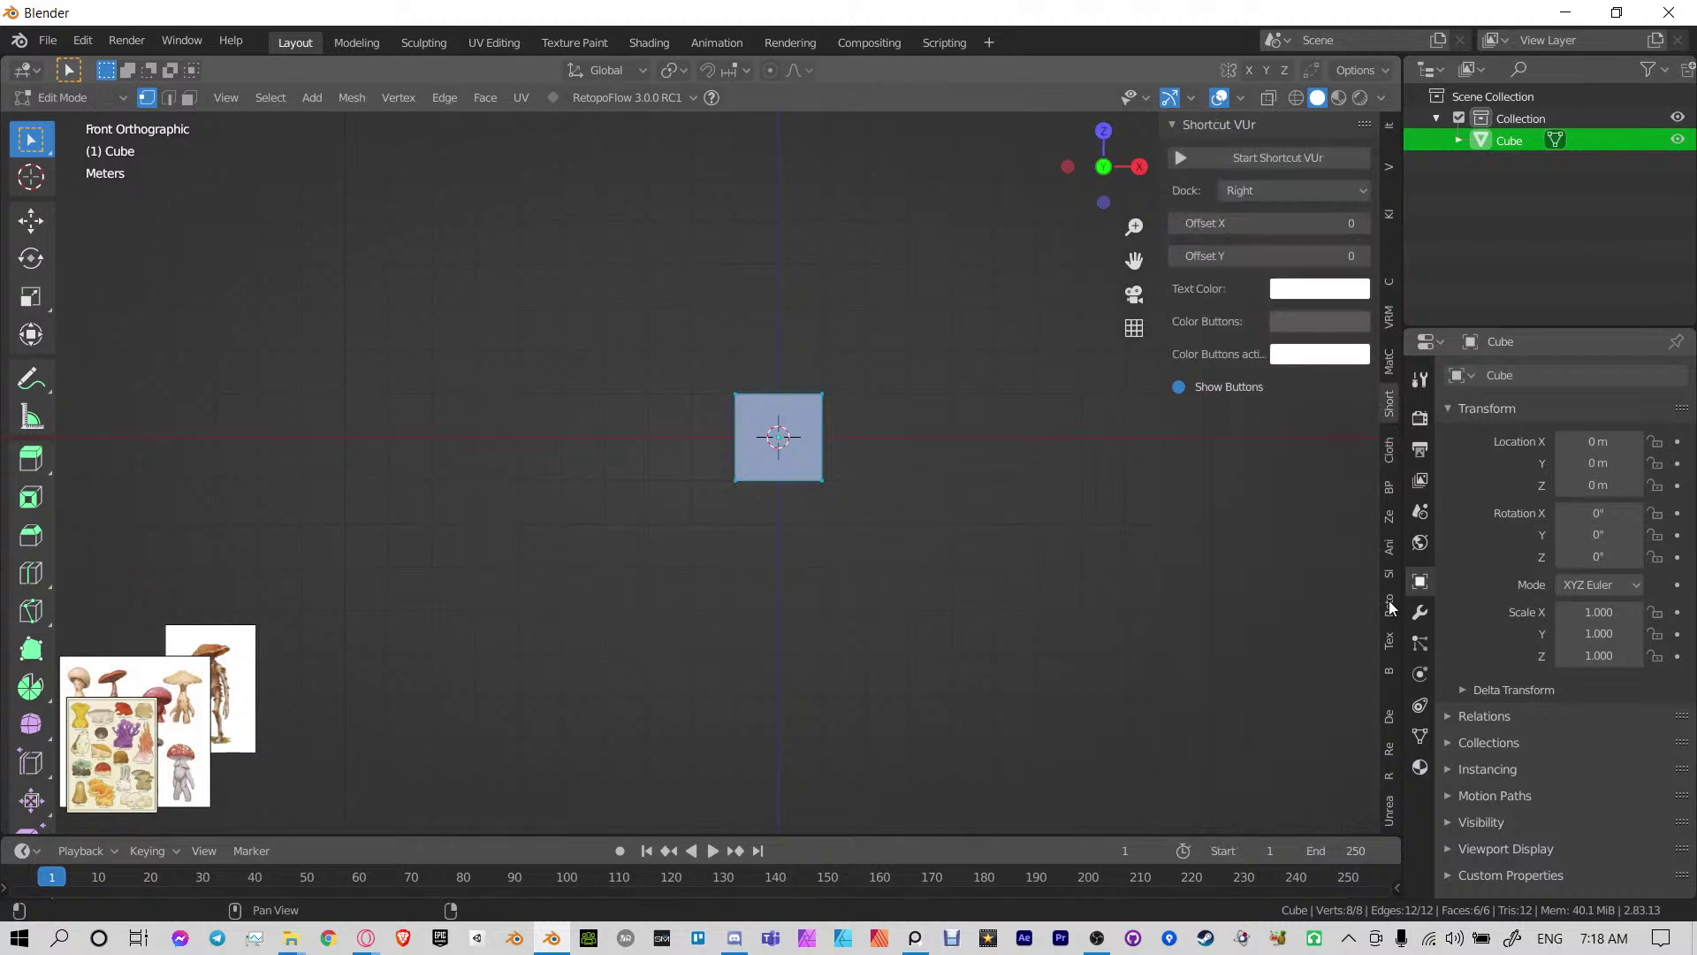
left_click(1259, 157)
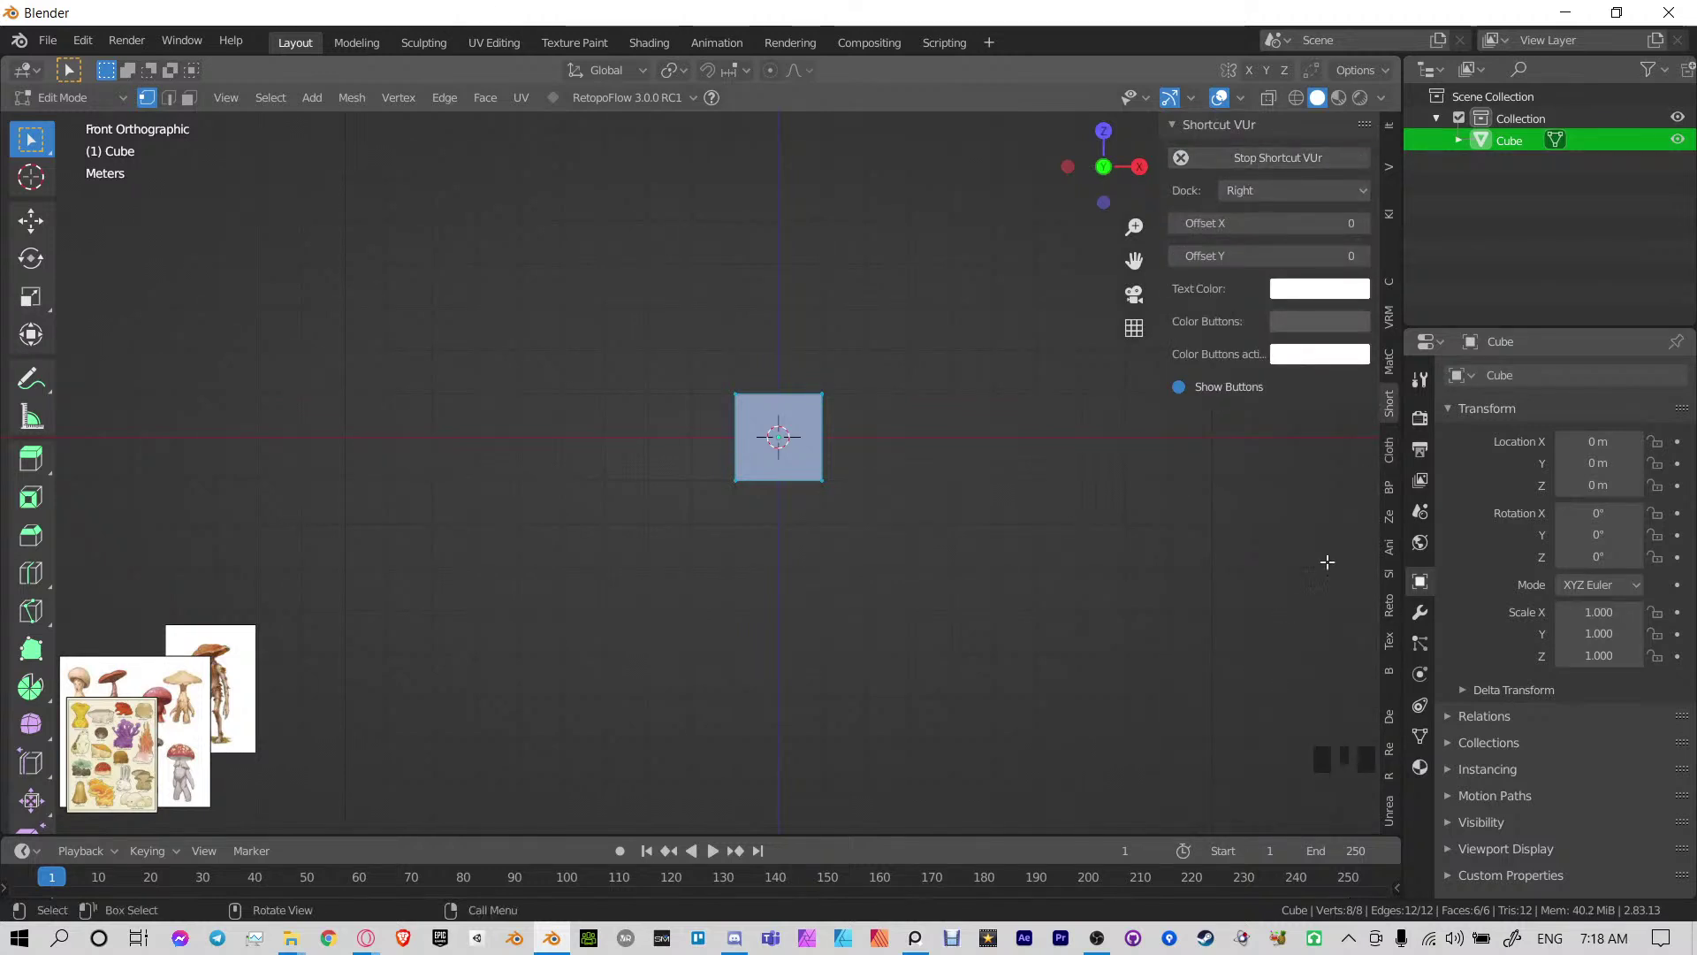
Set the shortcut display's offset to X 62 and Y 30 and test it by toggling Edit Mode
left_click(1264, 223)
left_click_drag(1264, 223, 1291, 255)
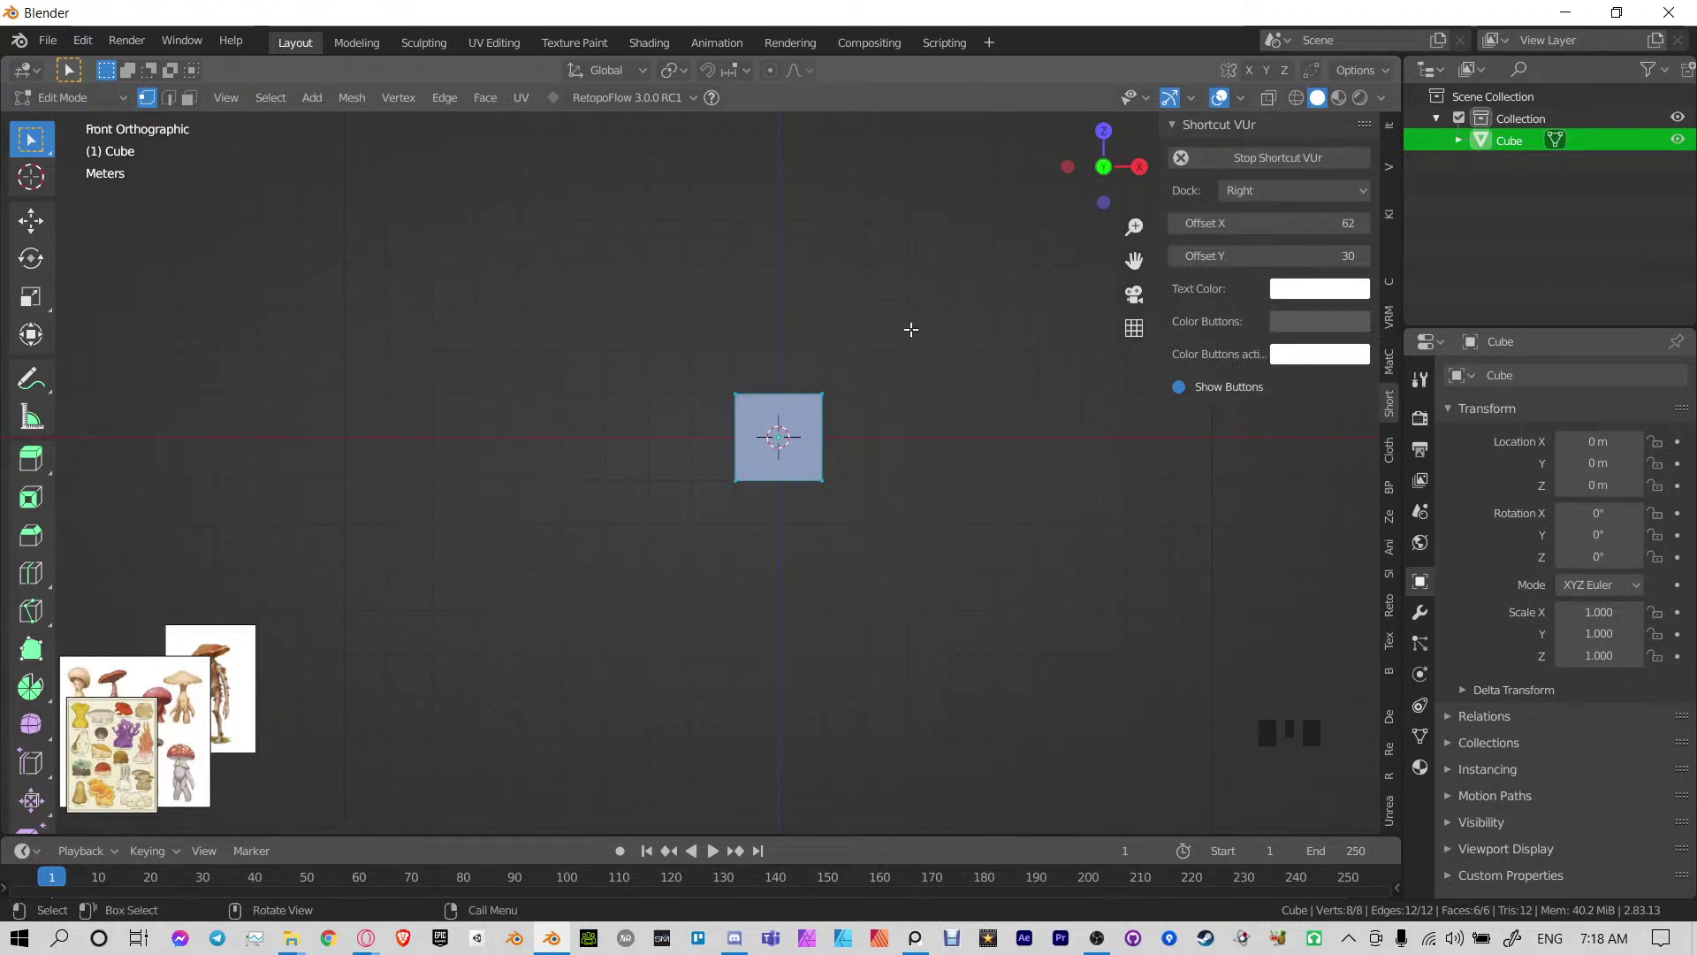
key("Tab")
key("Tab")
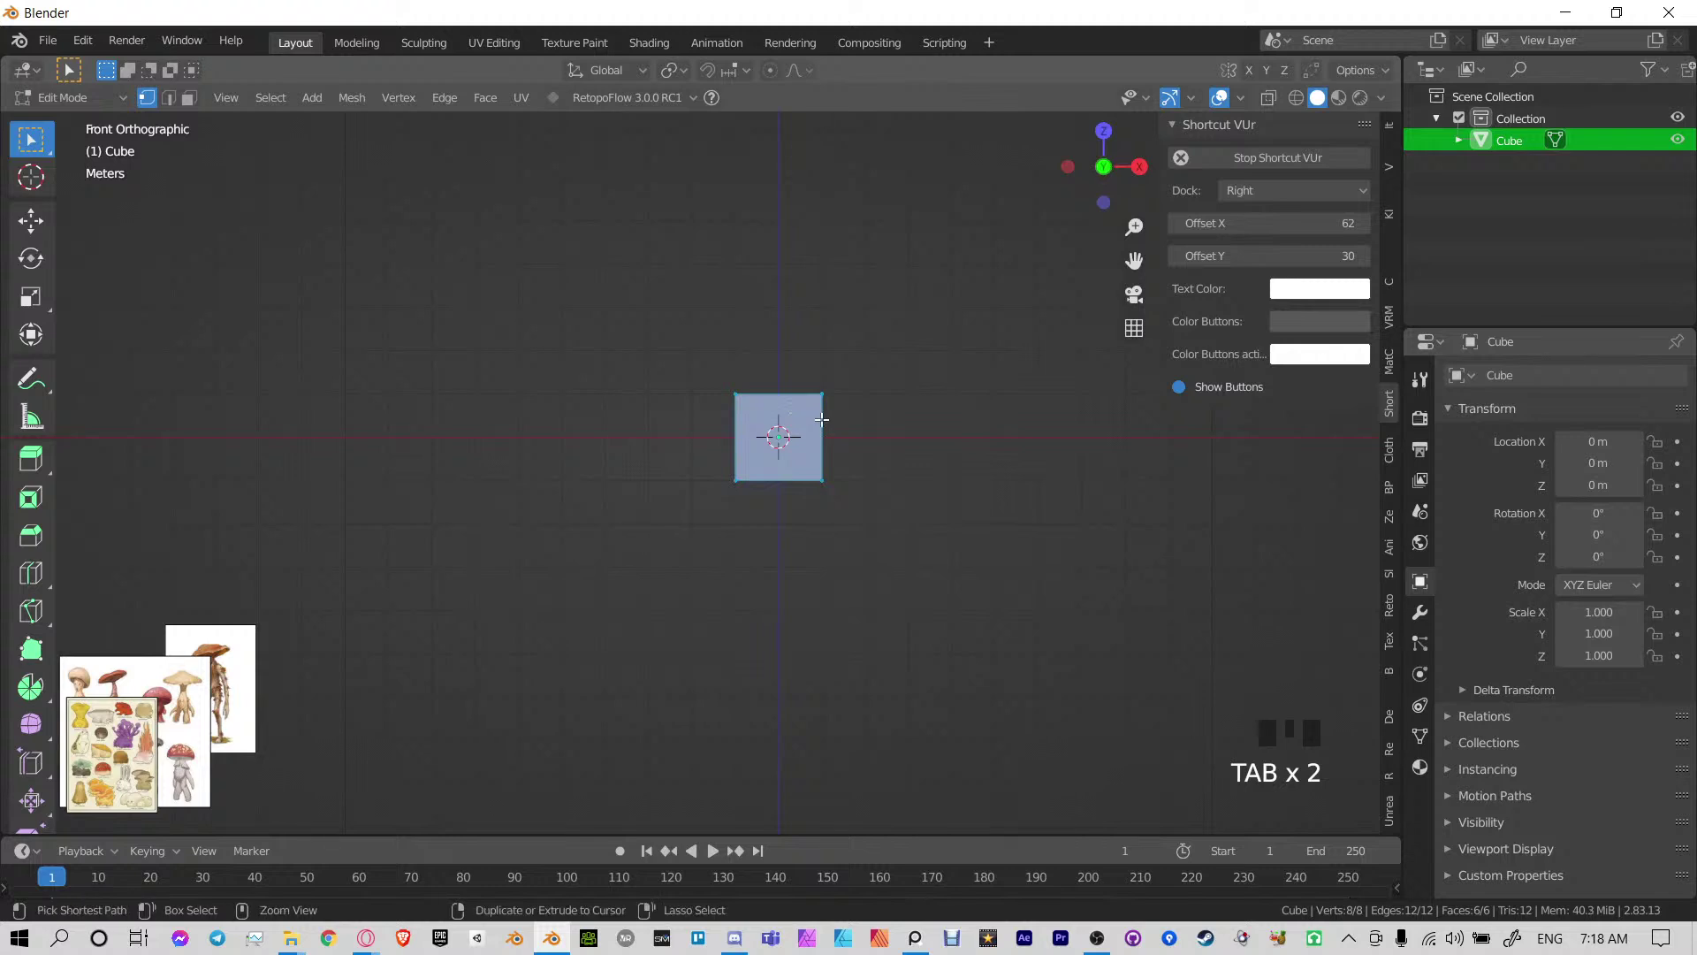
Subdivide the whole cube with 1 cut and a smoothness of 1.000 to round it
key("ctrl+e")
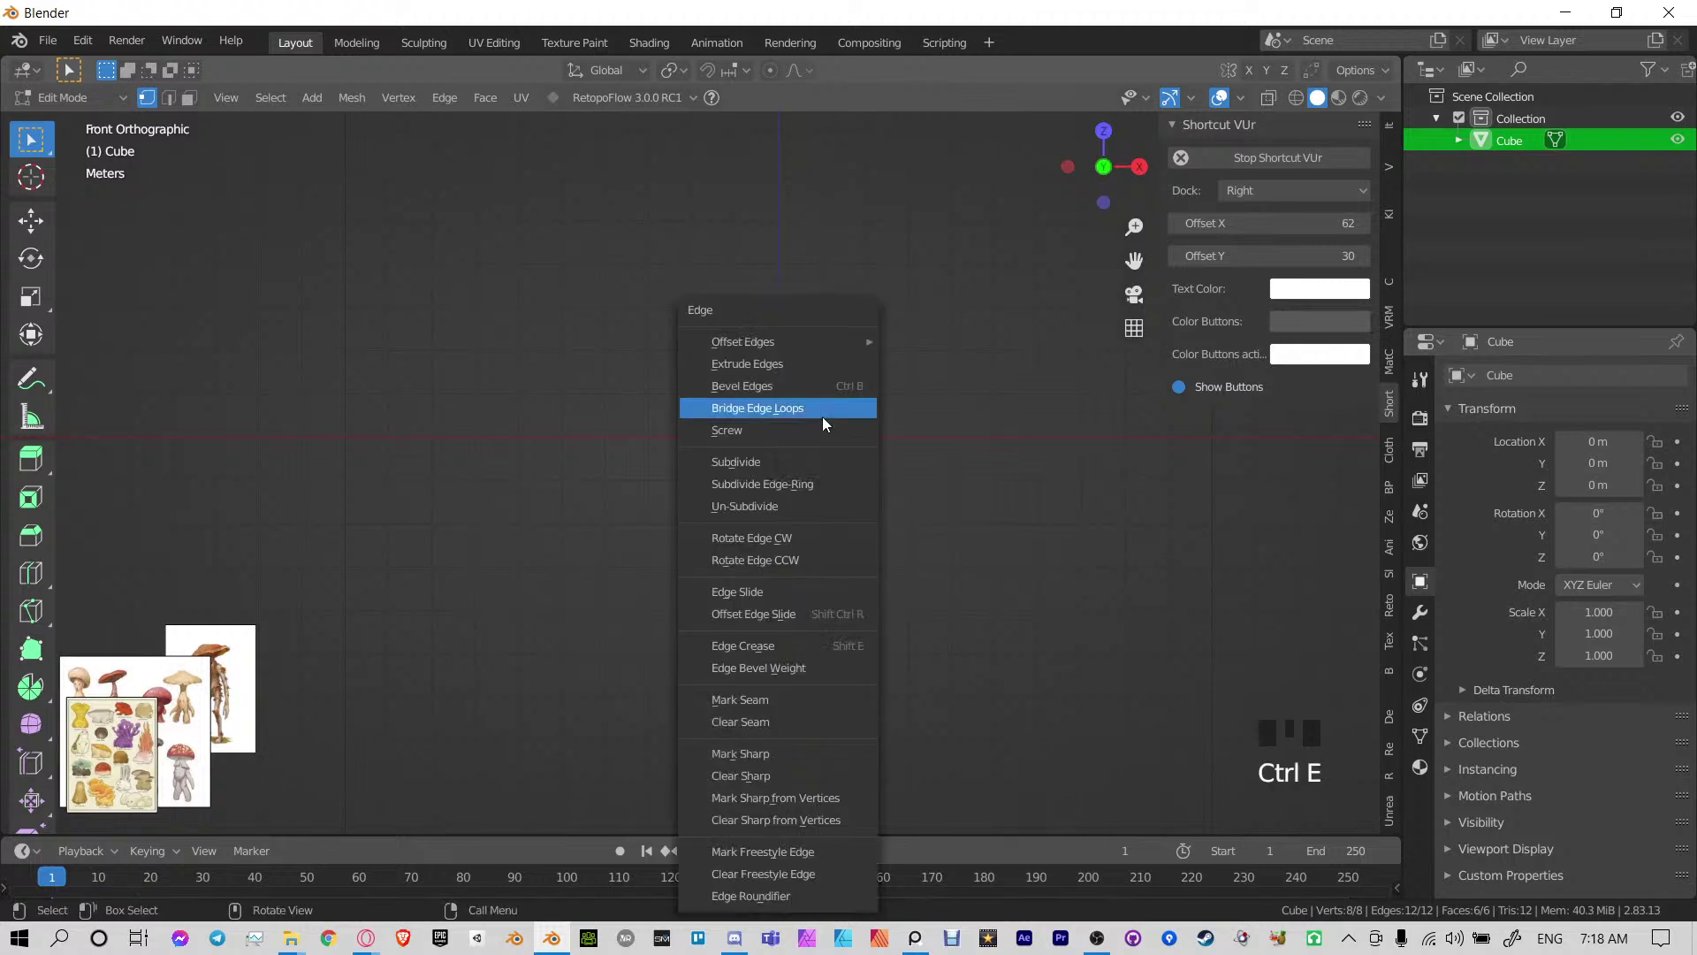
left_click(766, 458)
scroll(785, 442, "up", 5)
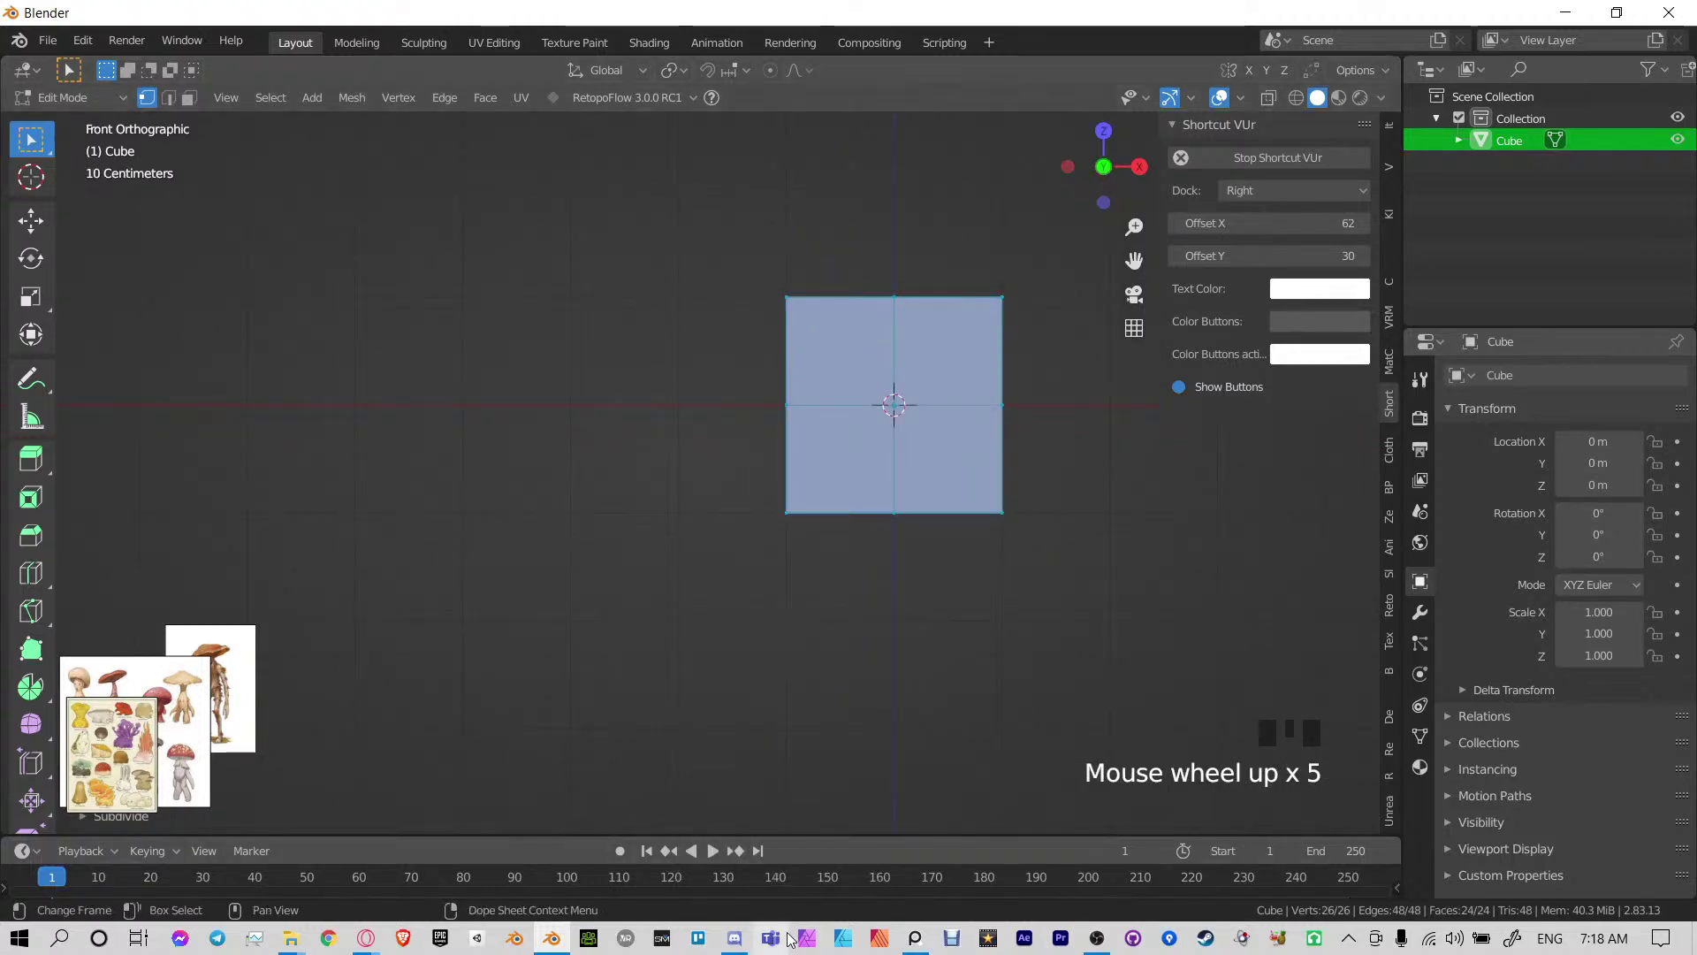
left_click(106, 816)
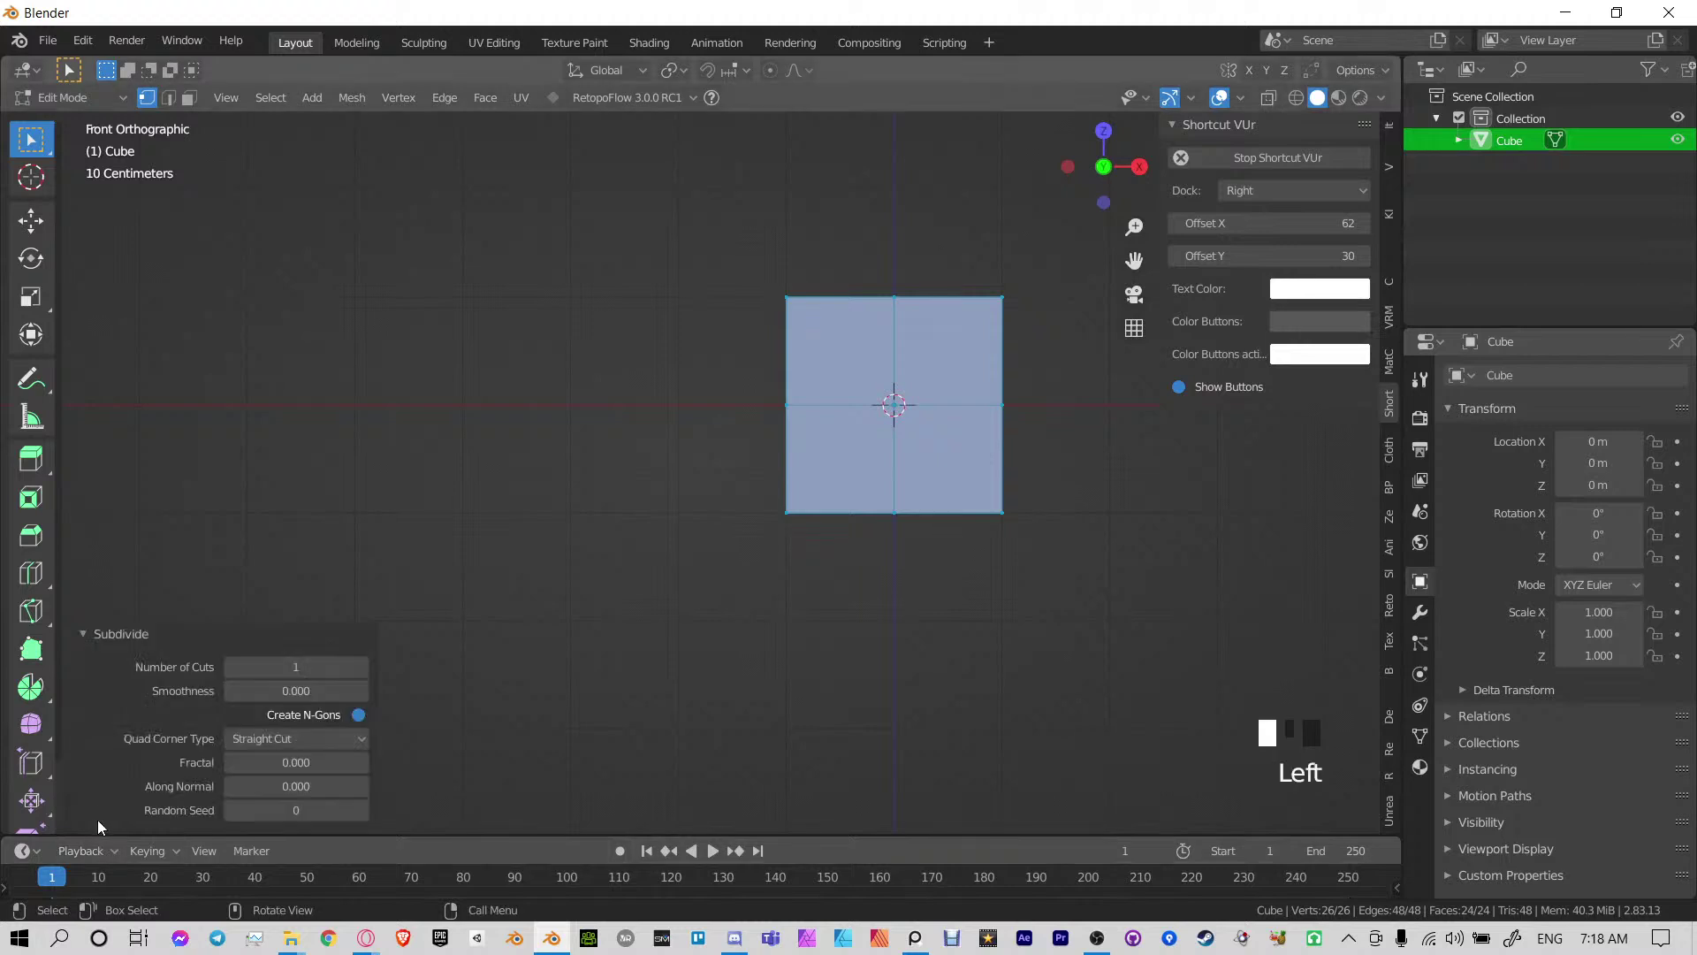
left_click_drag(282, 686, 389, 687)
middle_click_drag(903, 390, 700, 483, "shift")
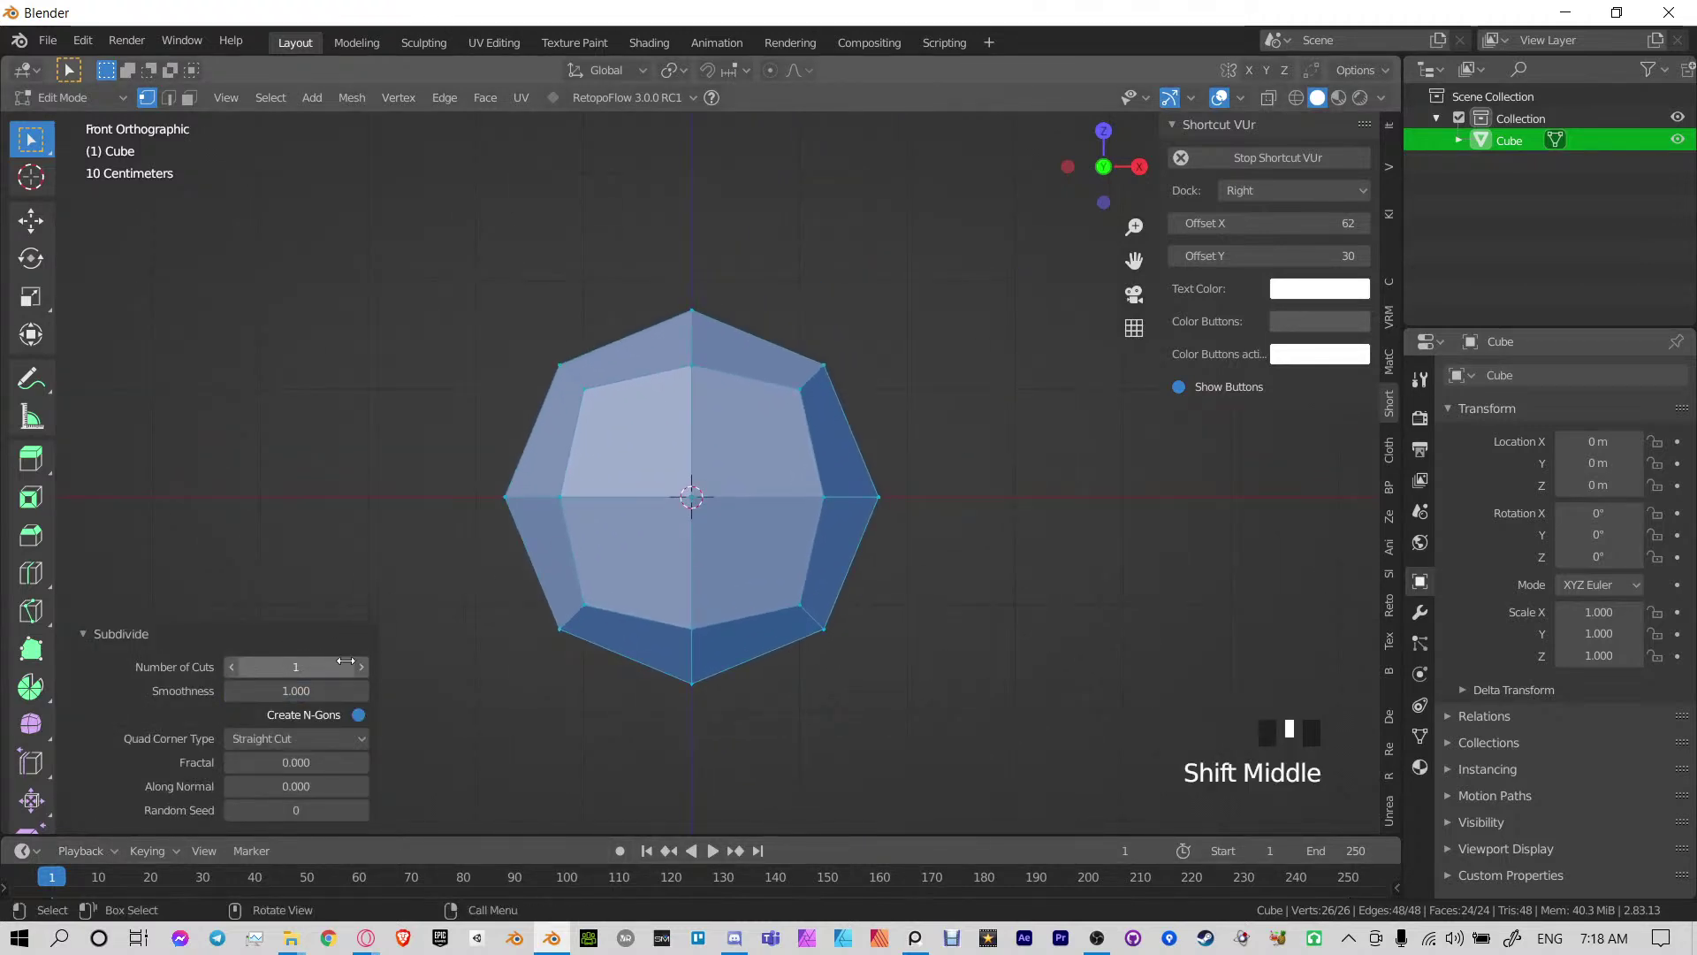
Set the subdivision to 3 cuts and raise the whole rounded mesh about 1.83 m along the global Z axis
left_click(368, 665)
left_click(367, 665)
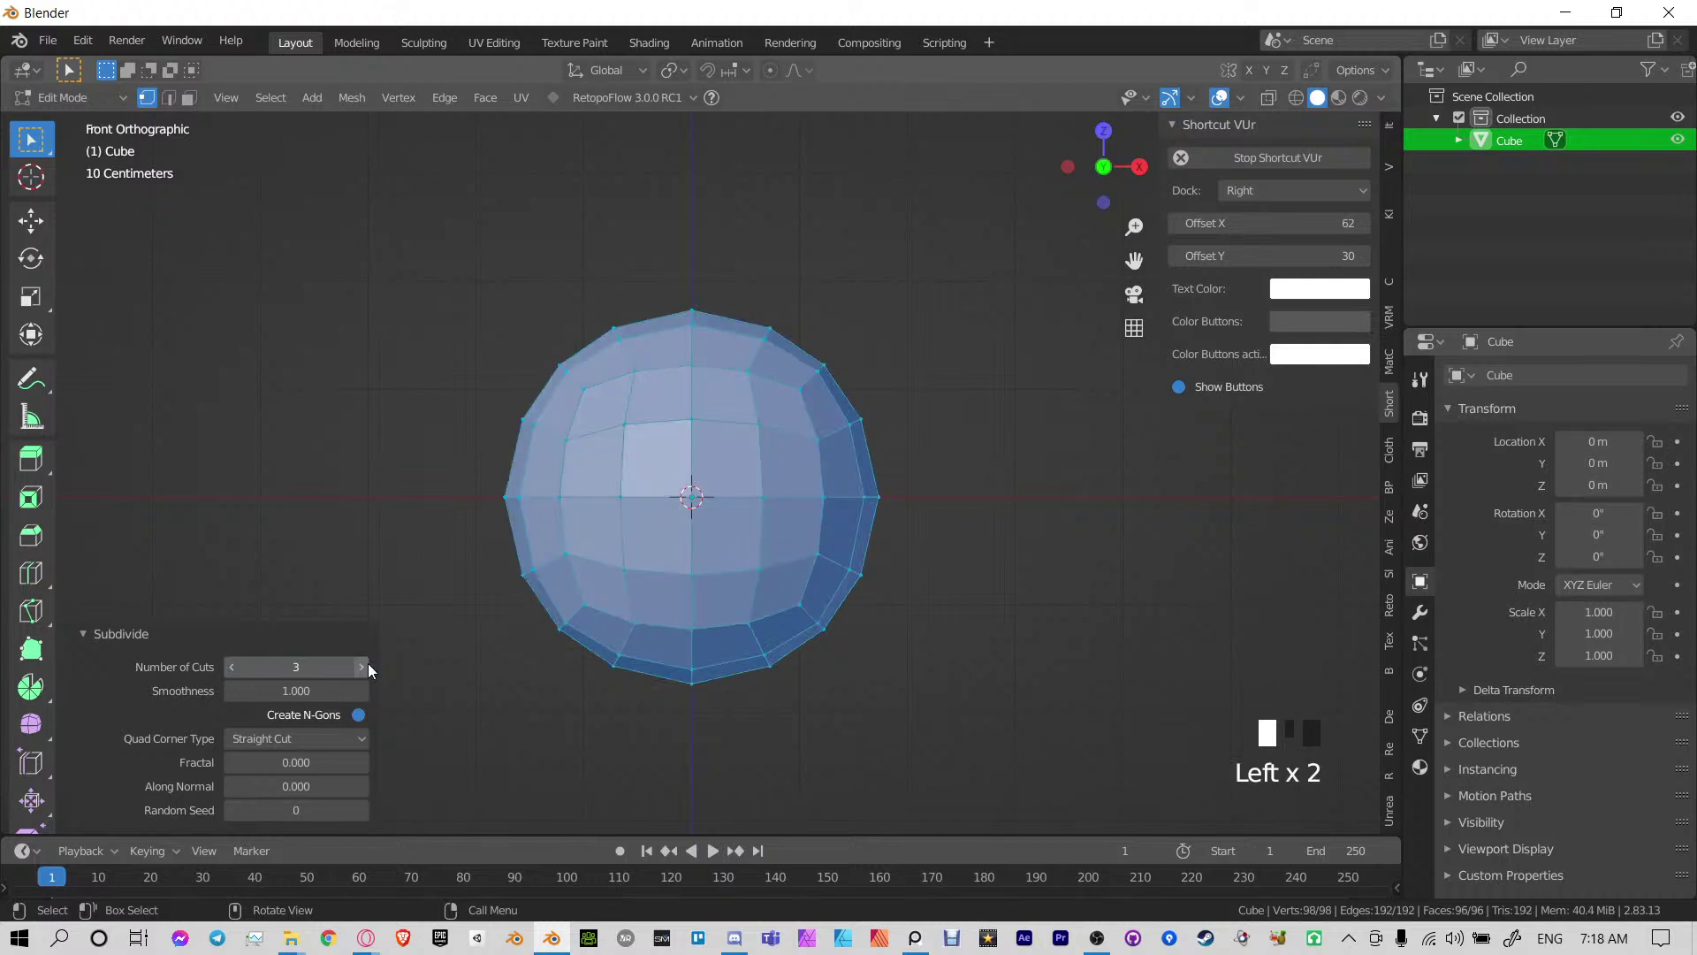
middle_click_drag(979, 432, 717, 537, "shift")
key("KP_1")
scroll(698, 380, "down", 3)
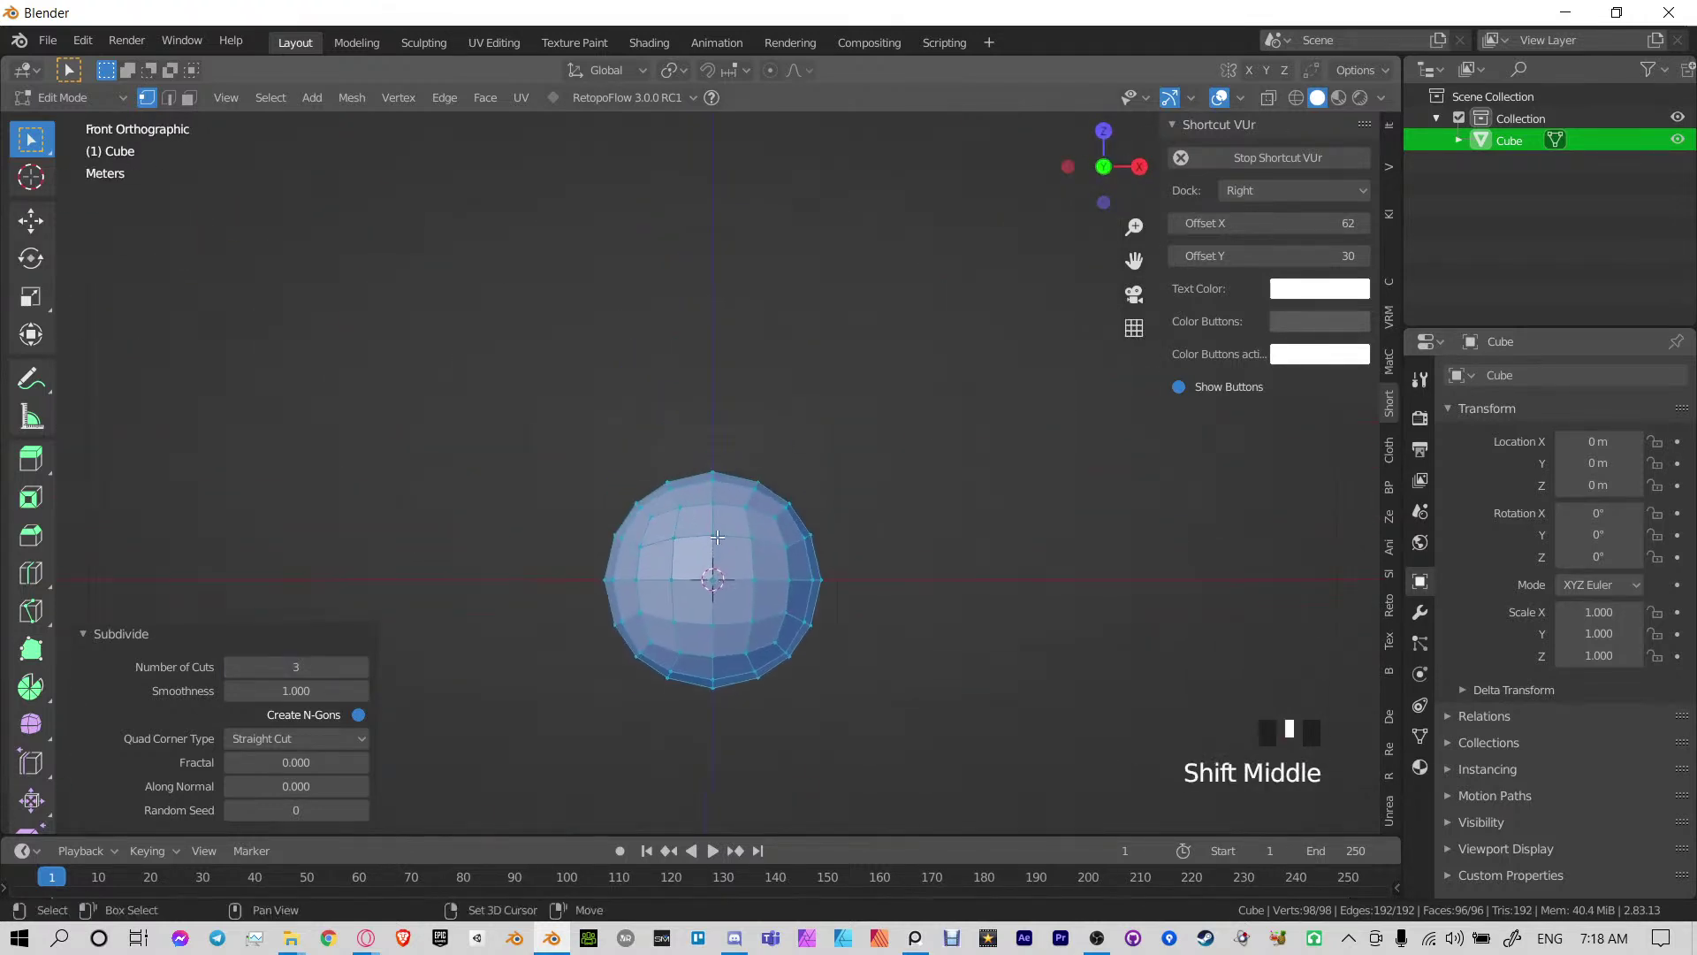
key("g")
key("z")
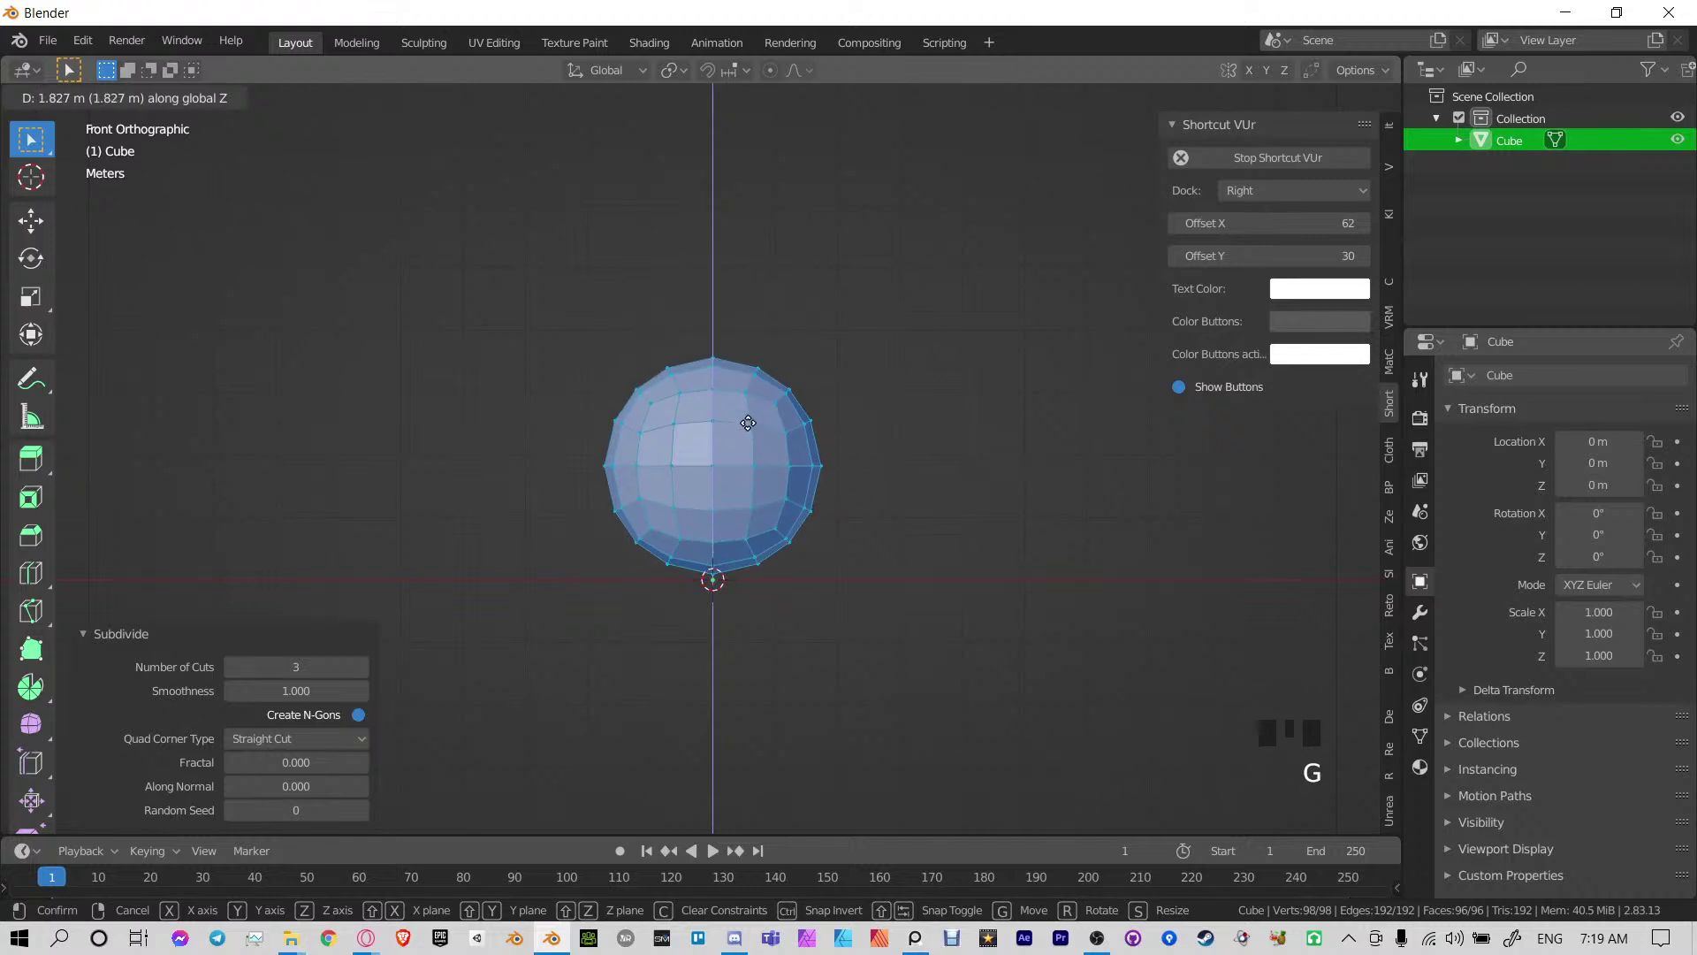
left_click(748, 422)
middle_click_drag(748, 422, 748, 405, "shift")
scroll(748, 405, "up", 2)
key("n")
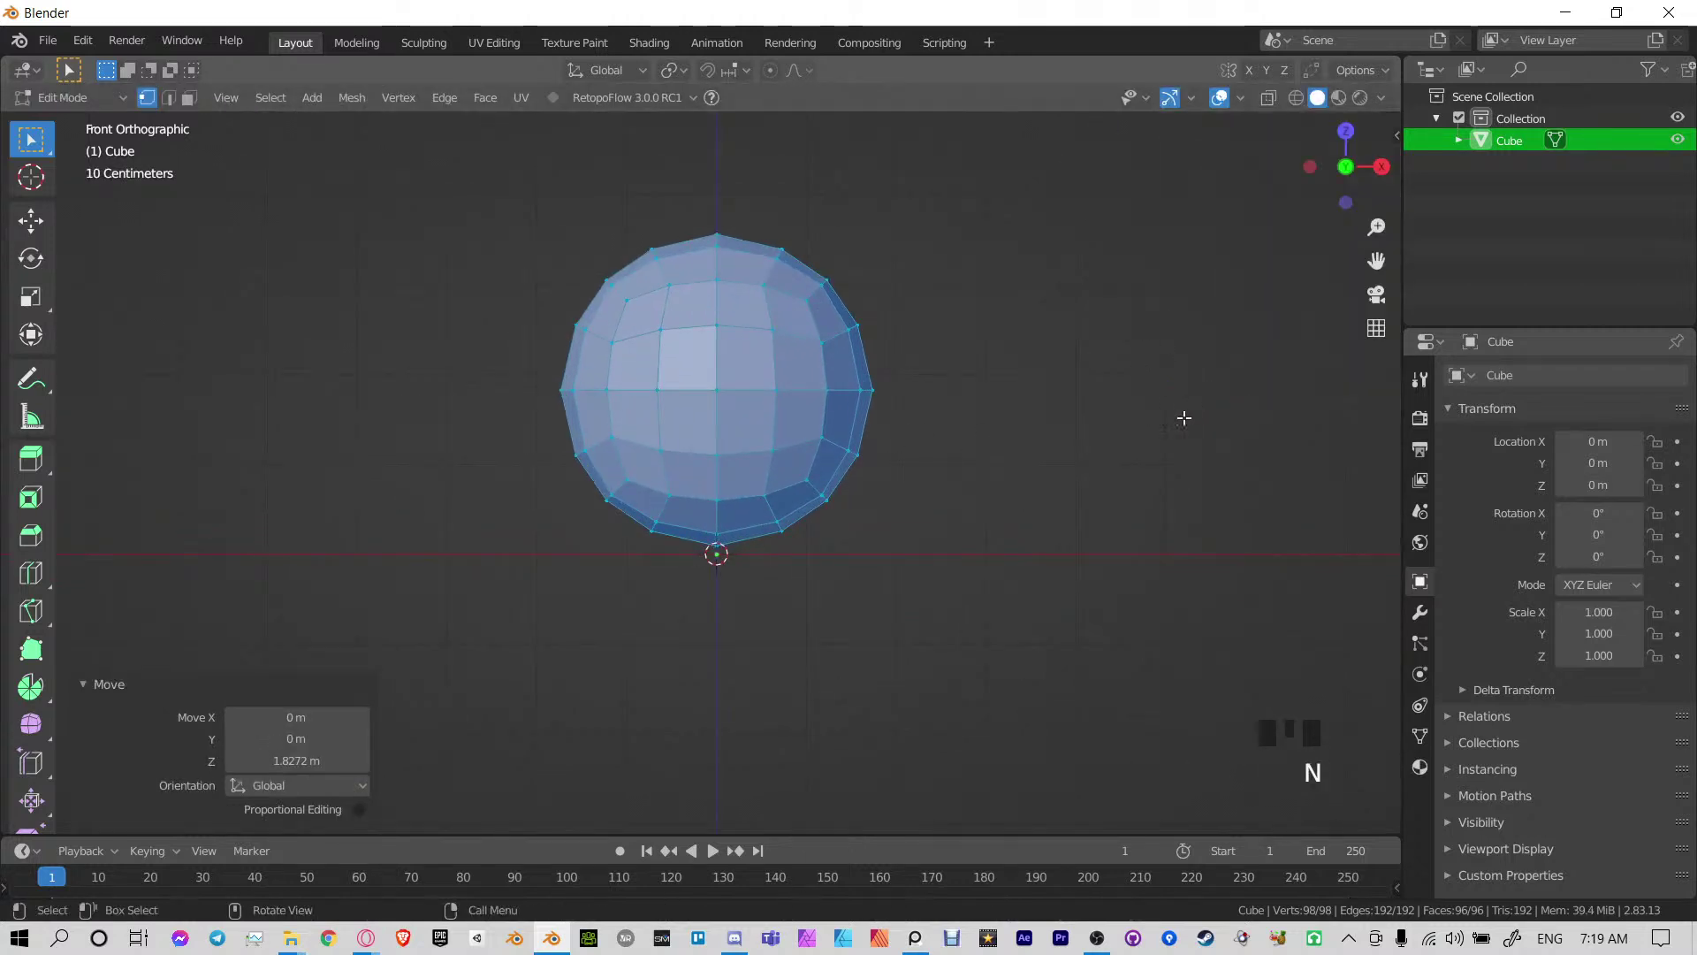
Select a two-face-wide band running from one side of the sphere, under its base and up the opposite side
middle_click_drag(852, 495, 663, 444)
middle_click_drag(581, 460, 581, 481)
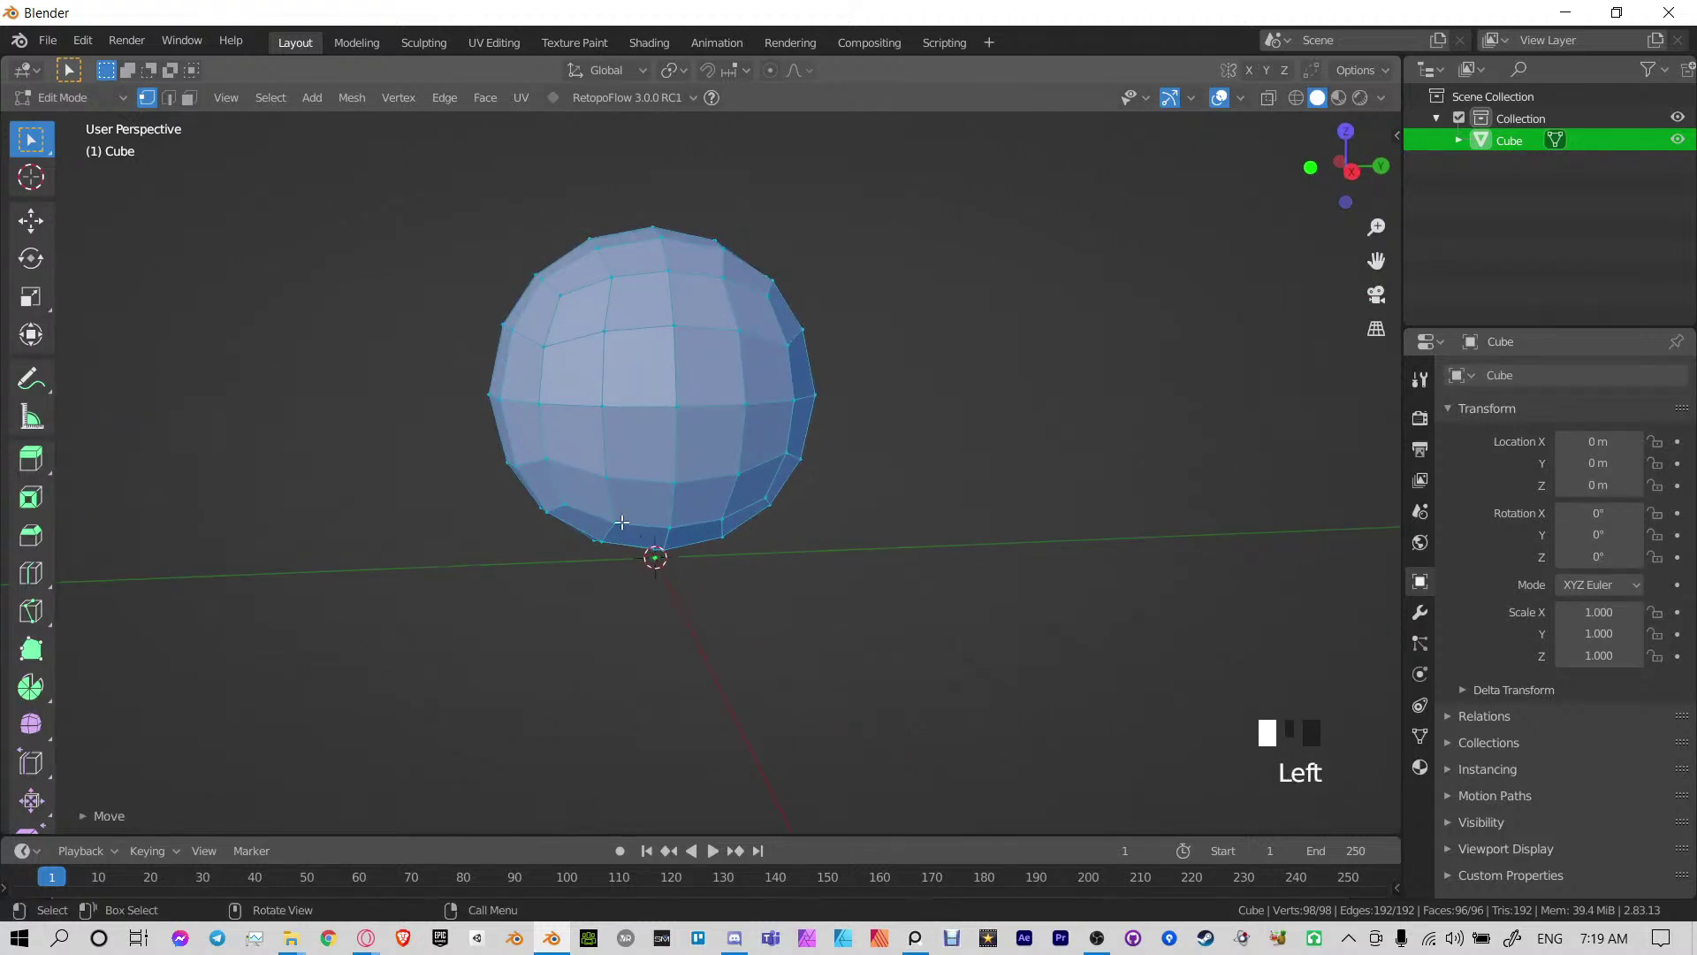
middle_click_drag(621, 522, 629, 464)
key("3")
left_click_drag(638, 358, 714, 415)
middle_click_drag(677, 530, 648, 299)
left_click_drag(640, 317, 697, 373, "ctrl")
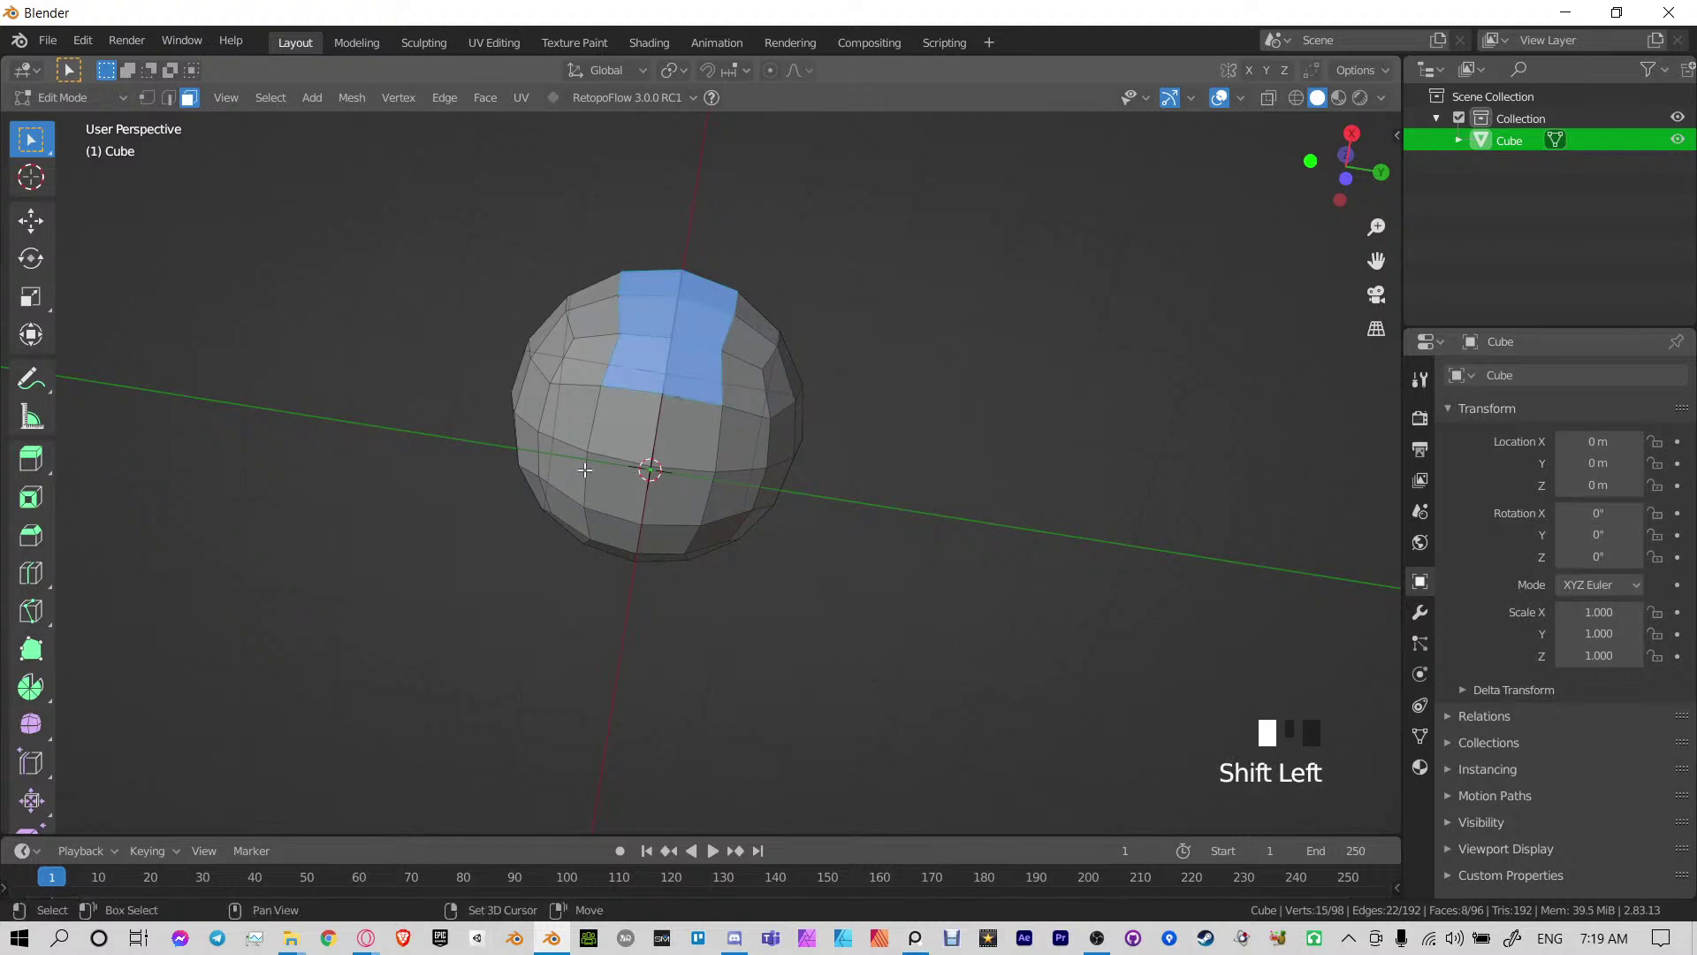
middle_click_drag(578, 467, 930, 507)
left_click_drag(709, 369, 752, 419, "shift")
left_click_drag(732, 476, 739, 536, "shift")
middle_click_drag(696, 428, 718, 506)
middle_click_drag(516, 514, 613, 488)
left_click_drag(610, 491, 622, 511, "ctrl")
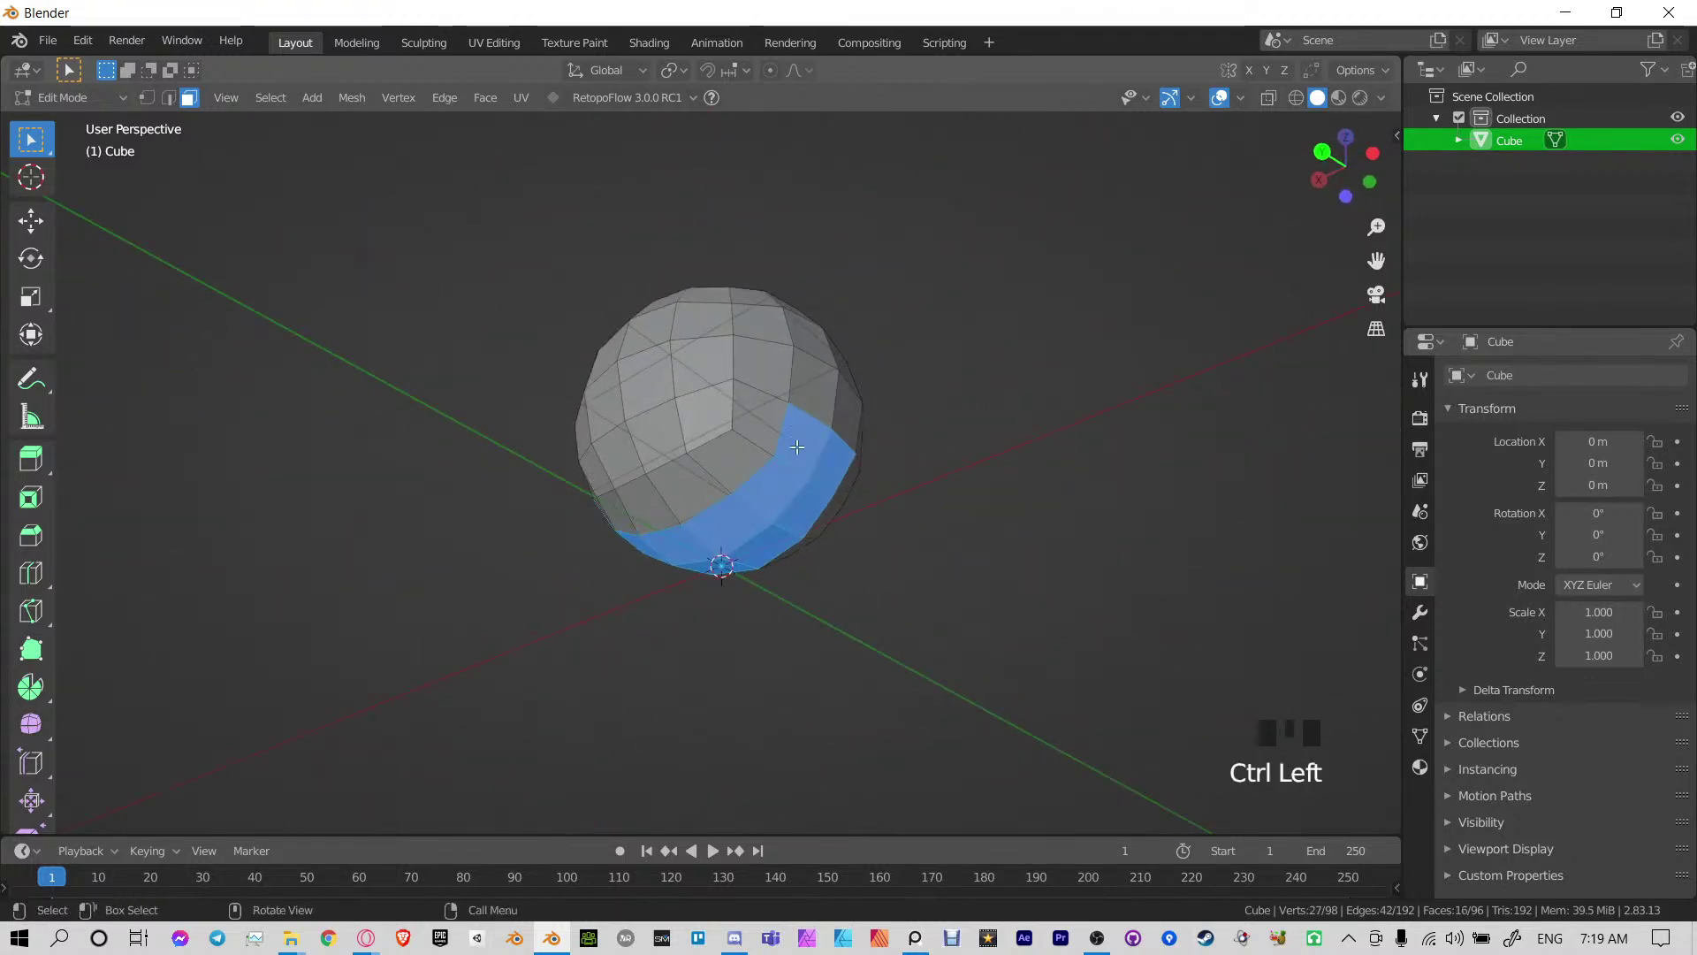
middle_click_drag(849, 376, 780, 410)
left_click_drag(781, 409, 803, 366, "shift")
middle_click_drag(800, 372, 634, 408)
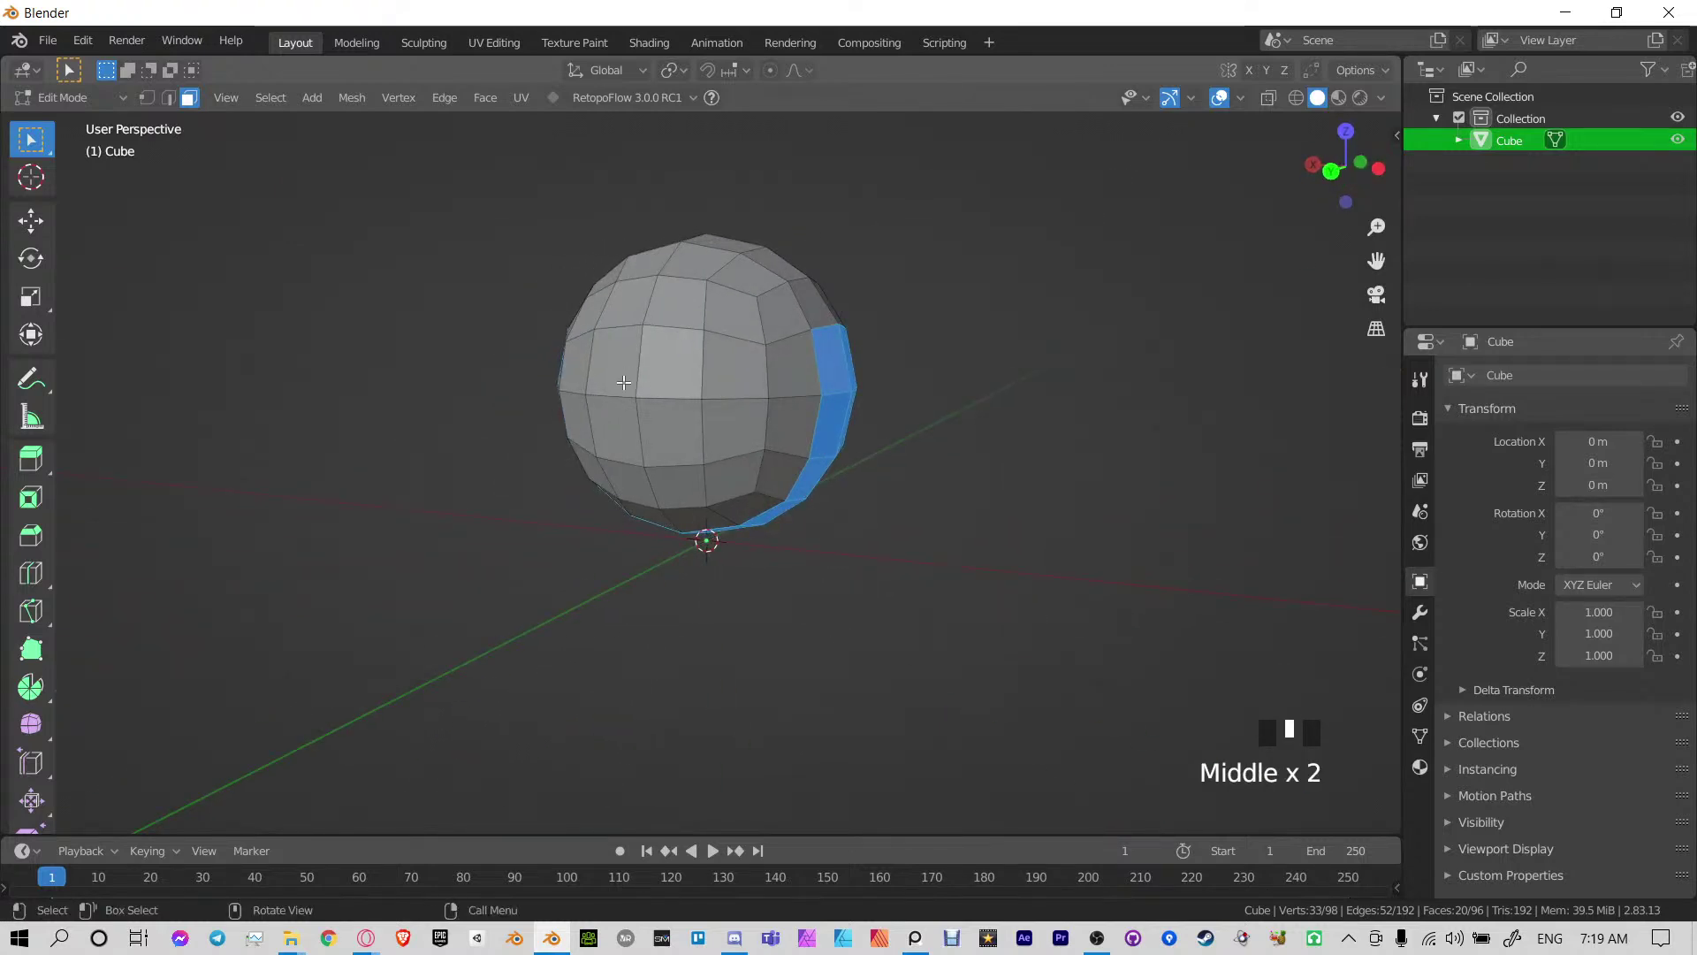
middle_click_drag(783, 411, 778, 418)
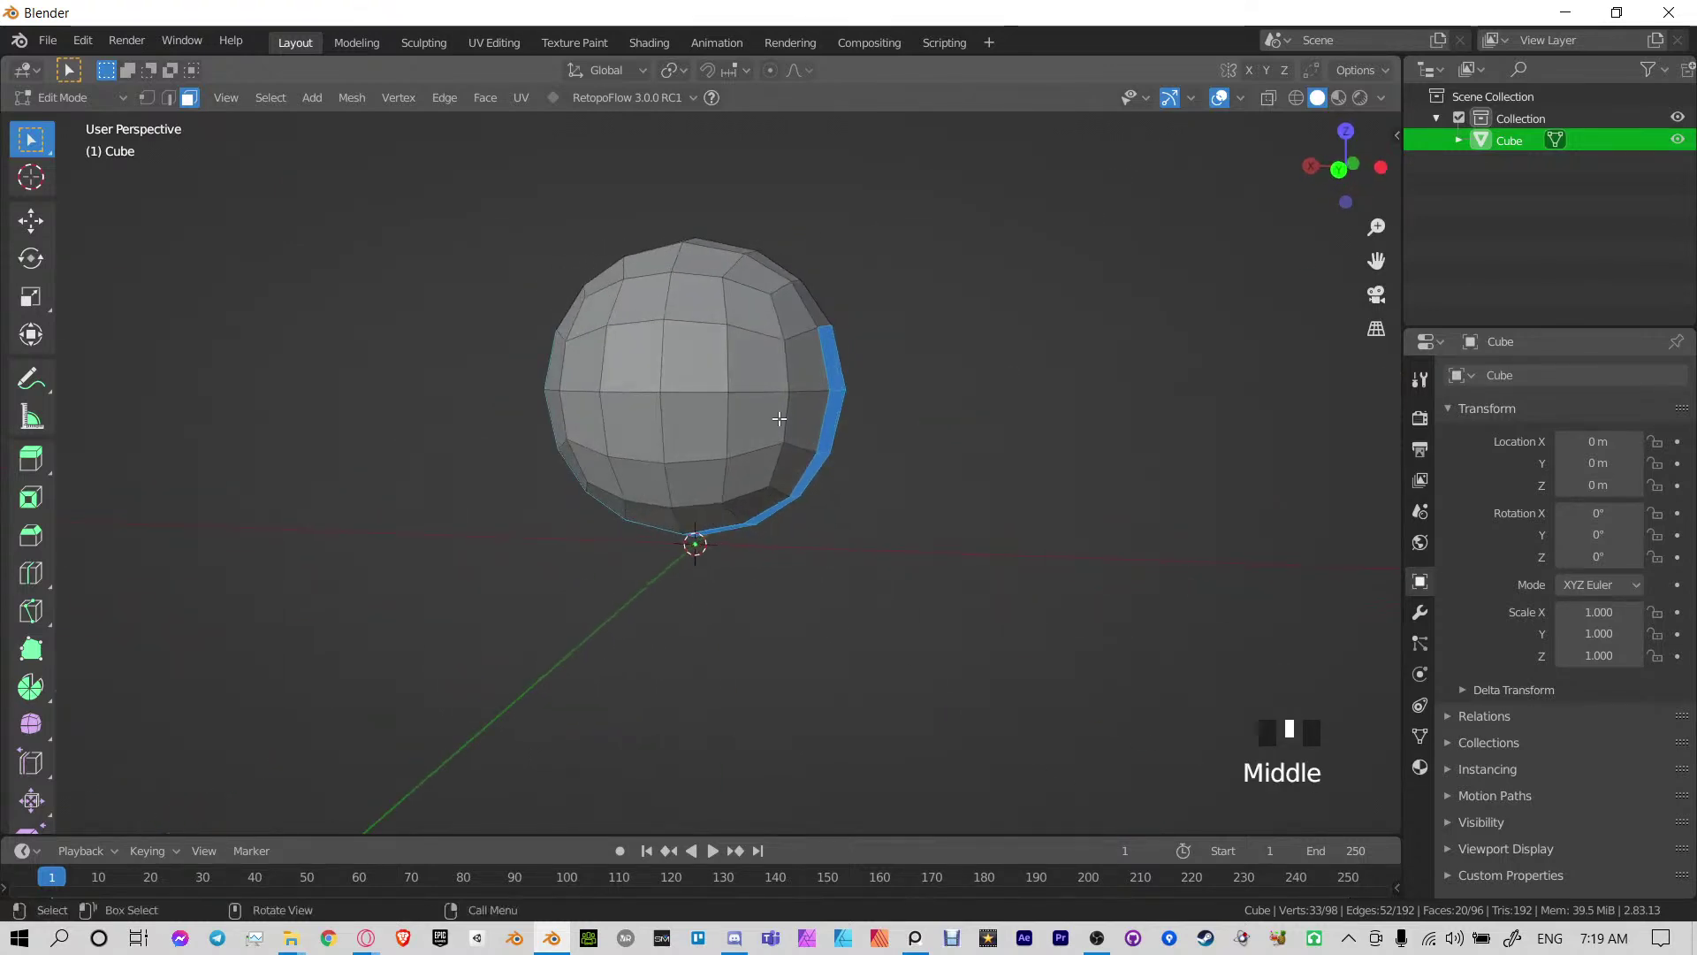
Extrude the selected band, scale it to about 2.5 and move it down about 1.89 m along Z
key("KP_1")
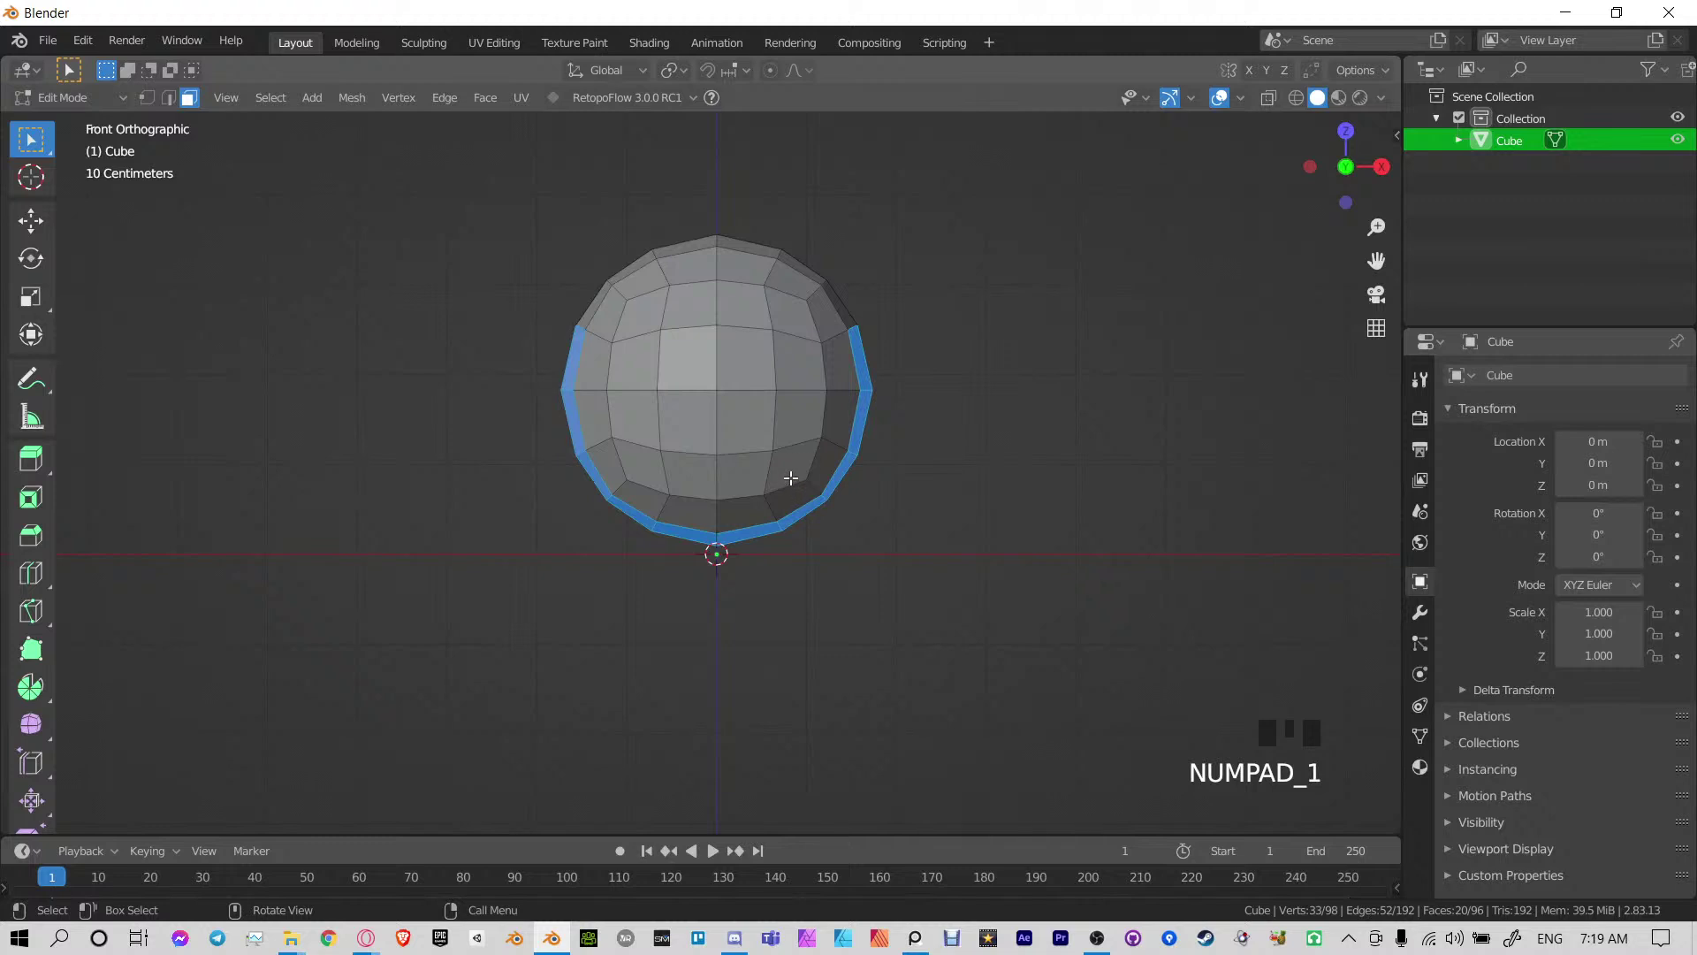
key("e")
key("s")
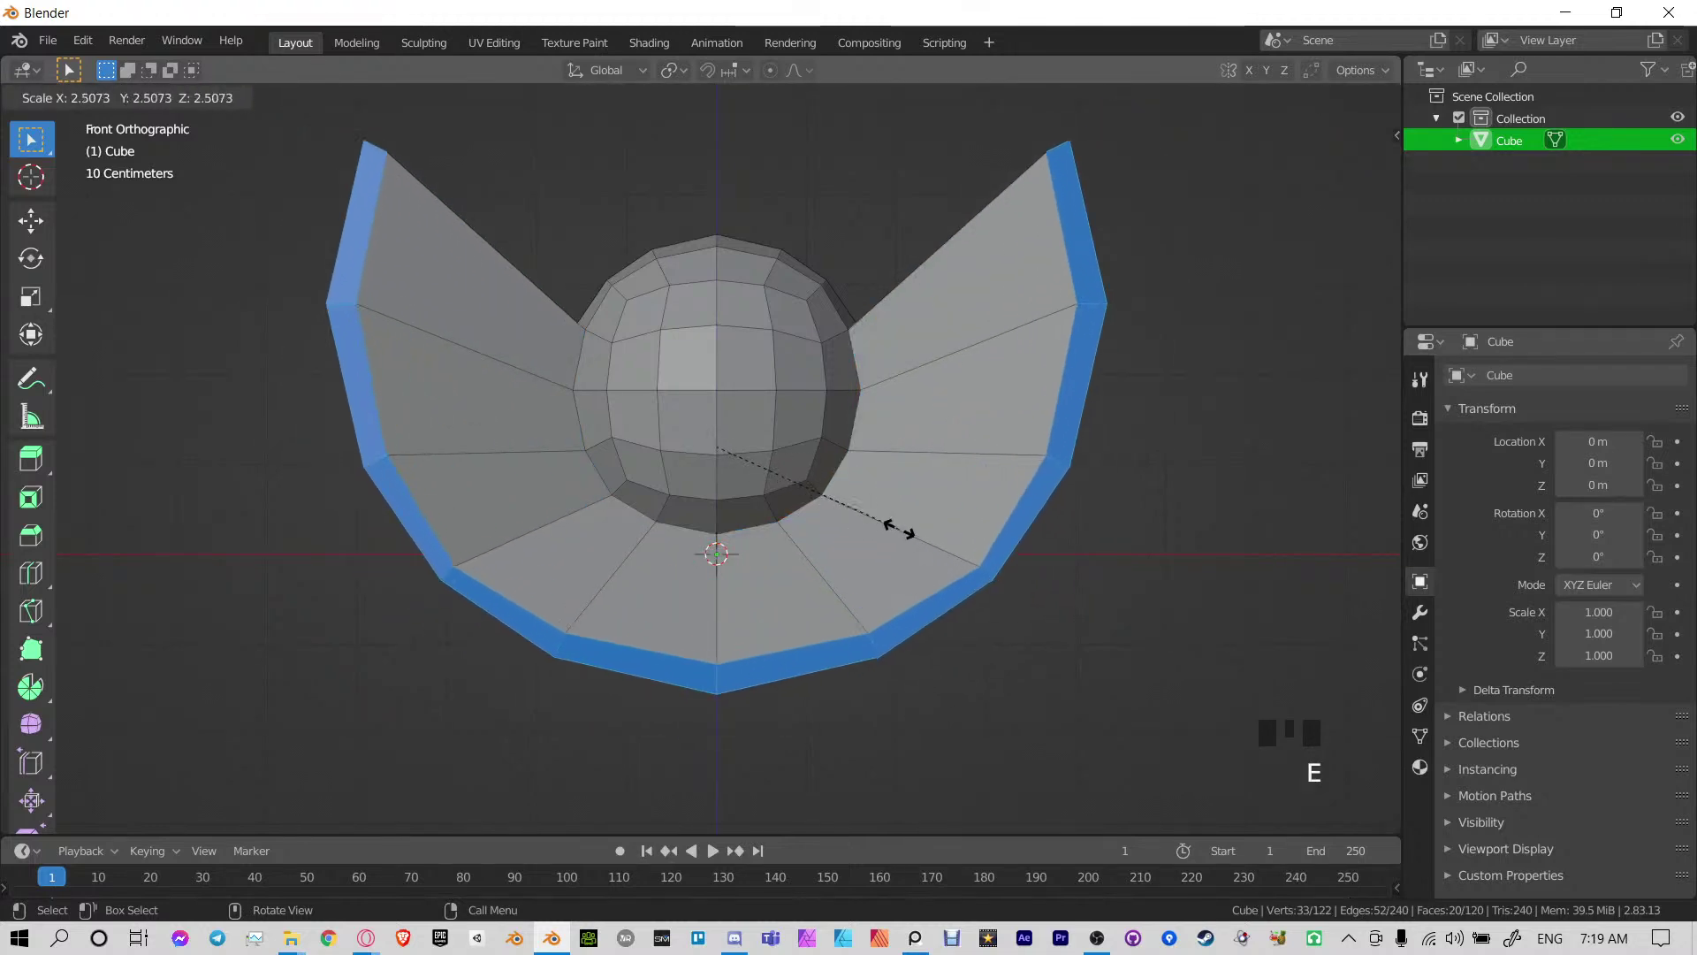
left_click(894, 525)
key("g")
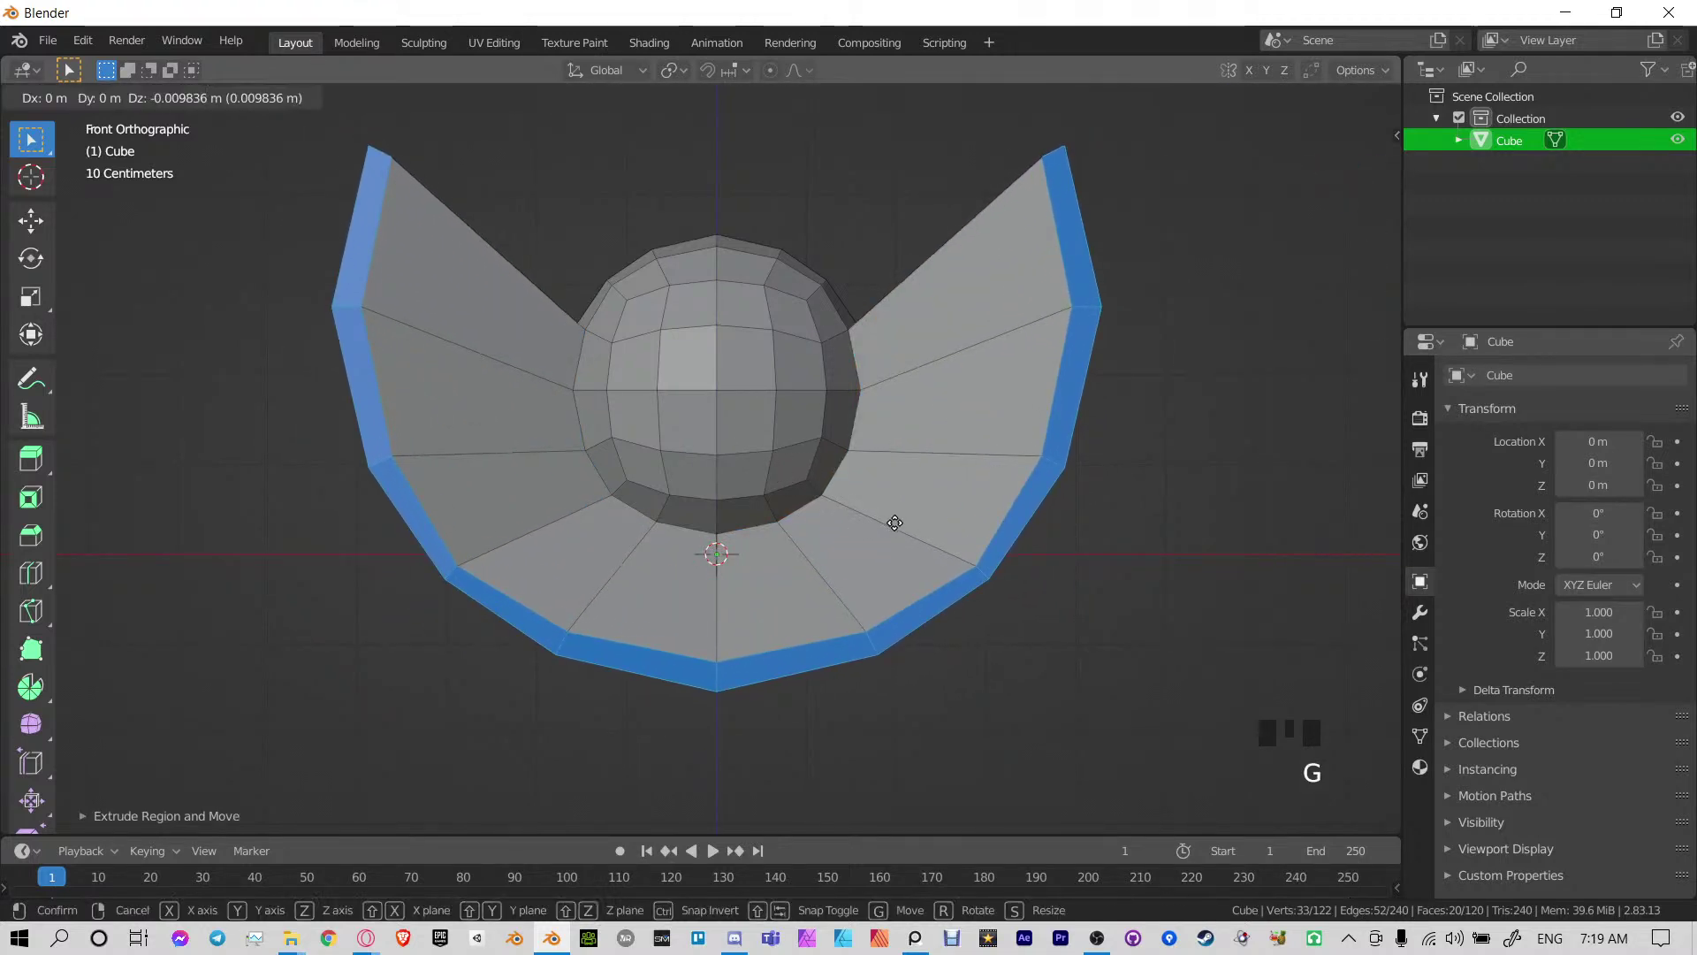
key("z")
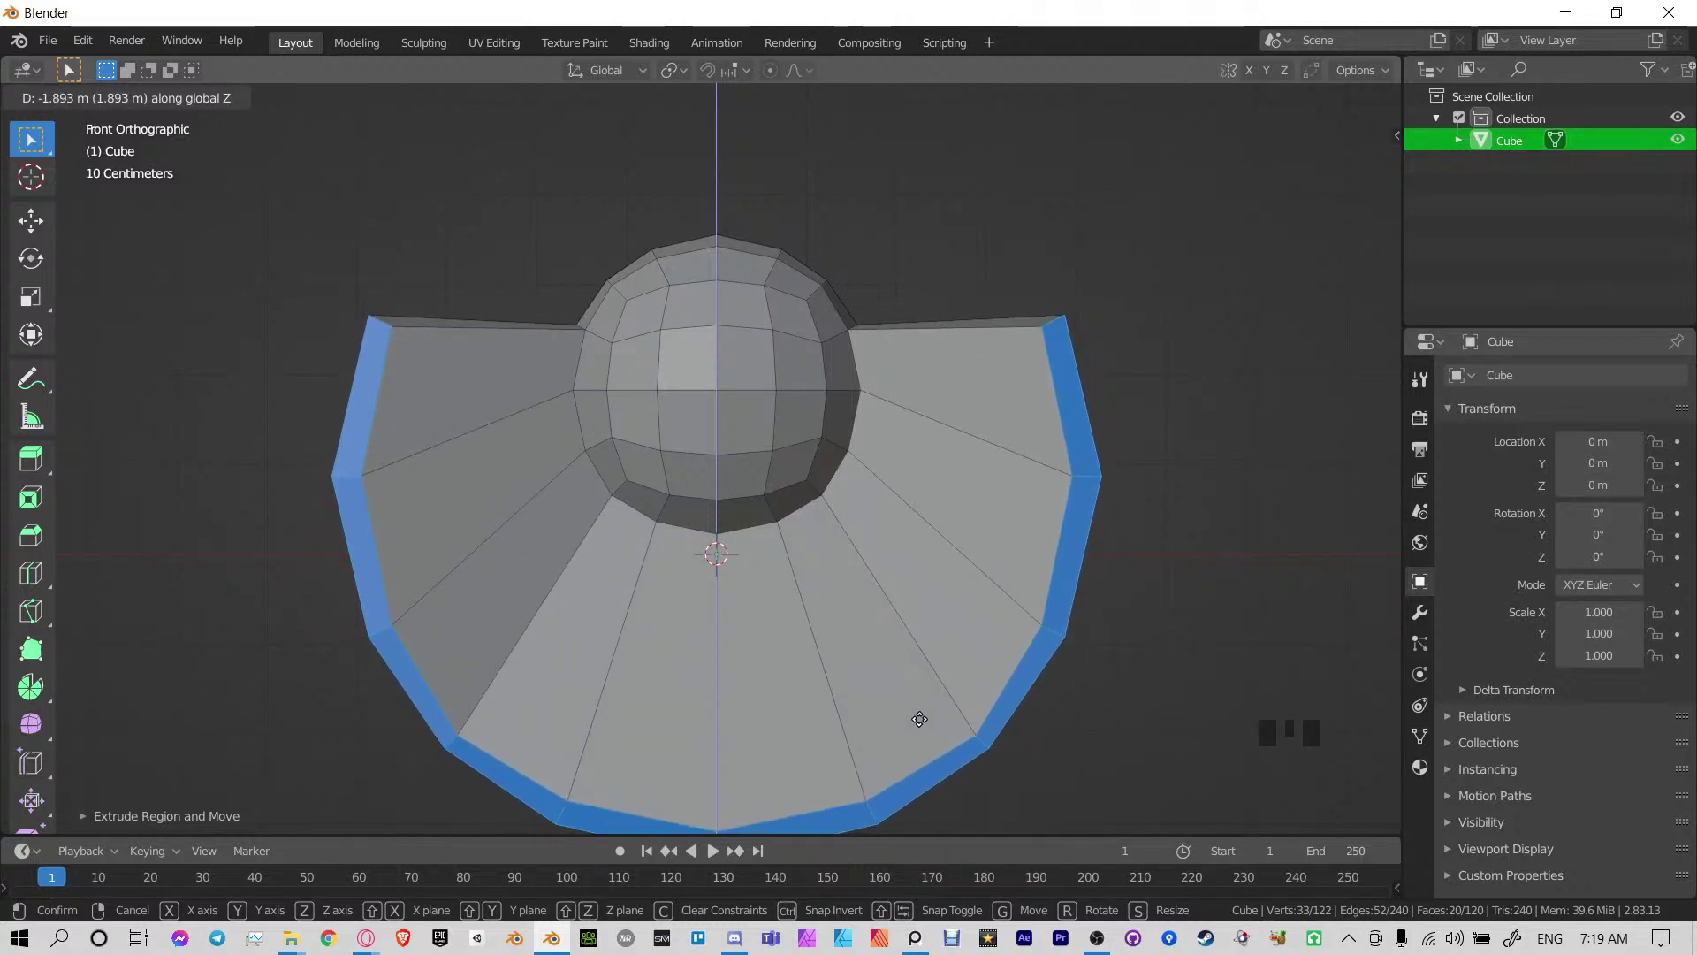
left_click(919, 719)
Delete the original sphere's faces, keeping only the U-shaped band of extruded faces
middle_click_drag(972, 649, 883, 523, "shift")
scroll(871, 495, "down", 1)
middle_click_drag(778, 349, 857, 418, "shift")
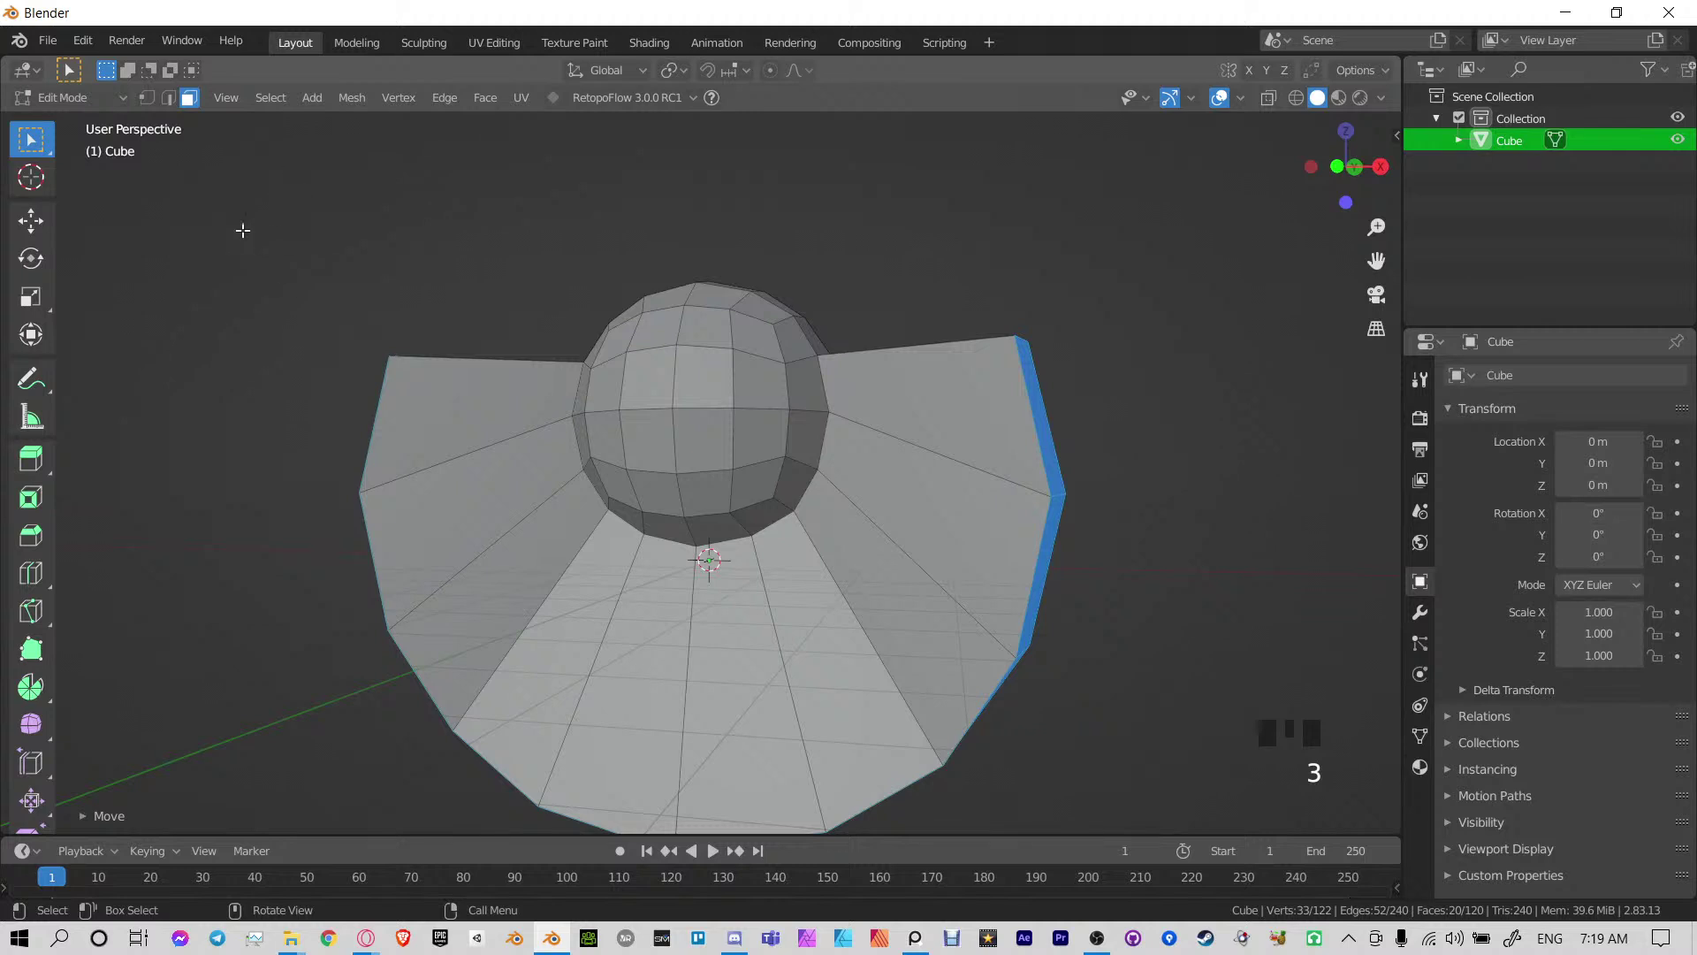
left_click(937, 342, "alt+shift")
middle_click_drag(937, 342, 449, 219)
middle_click_drag(828, 333, 523, 325)
key("ctrl+i")
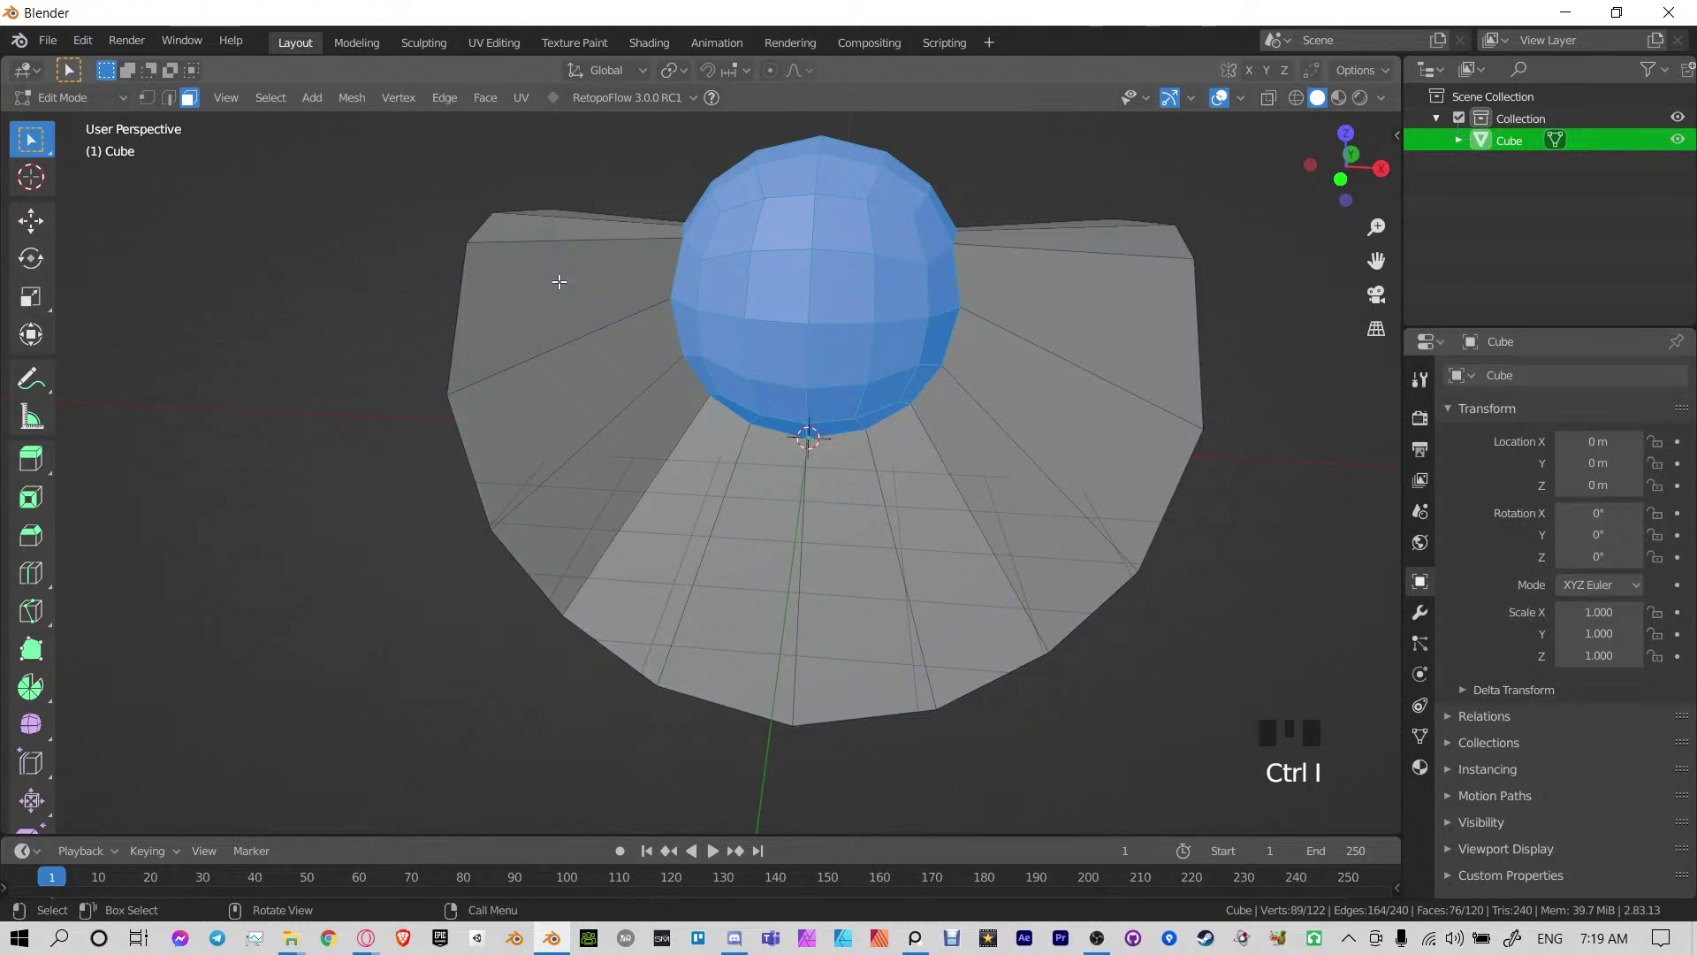
key("x")
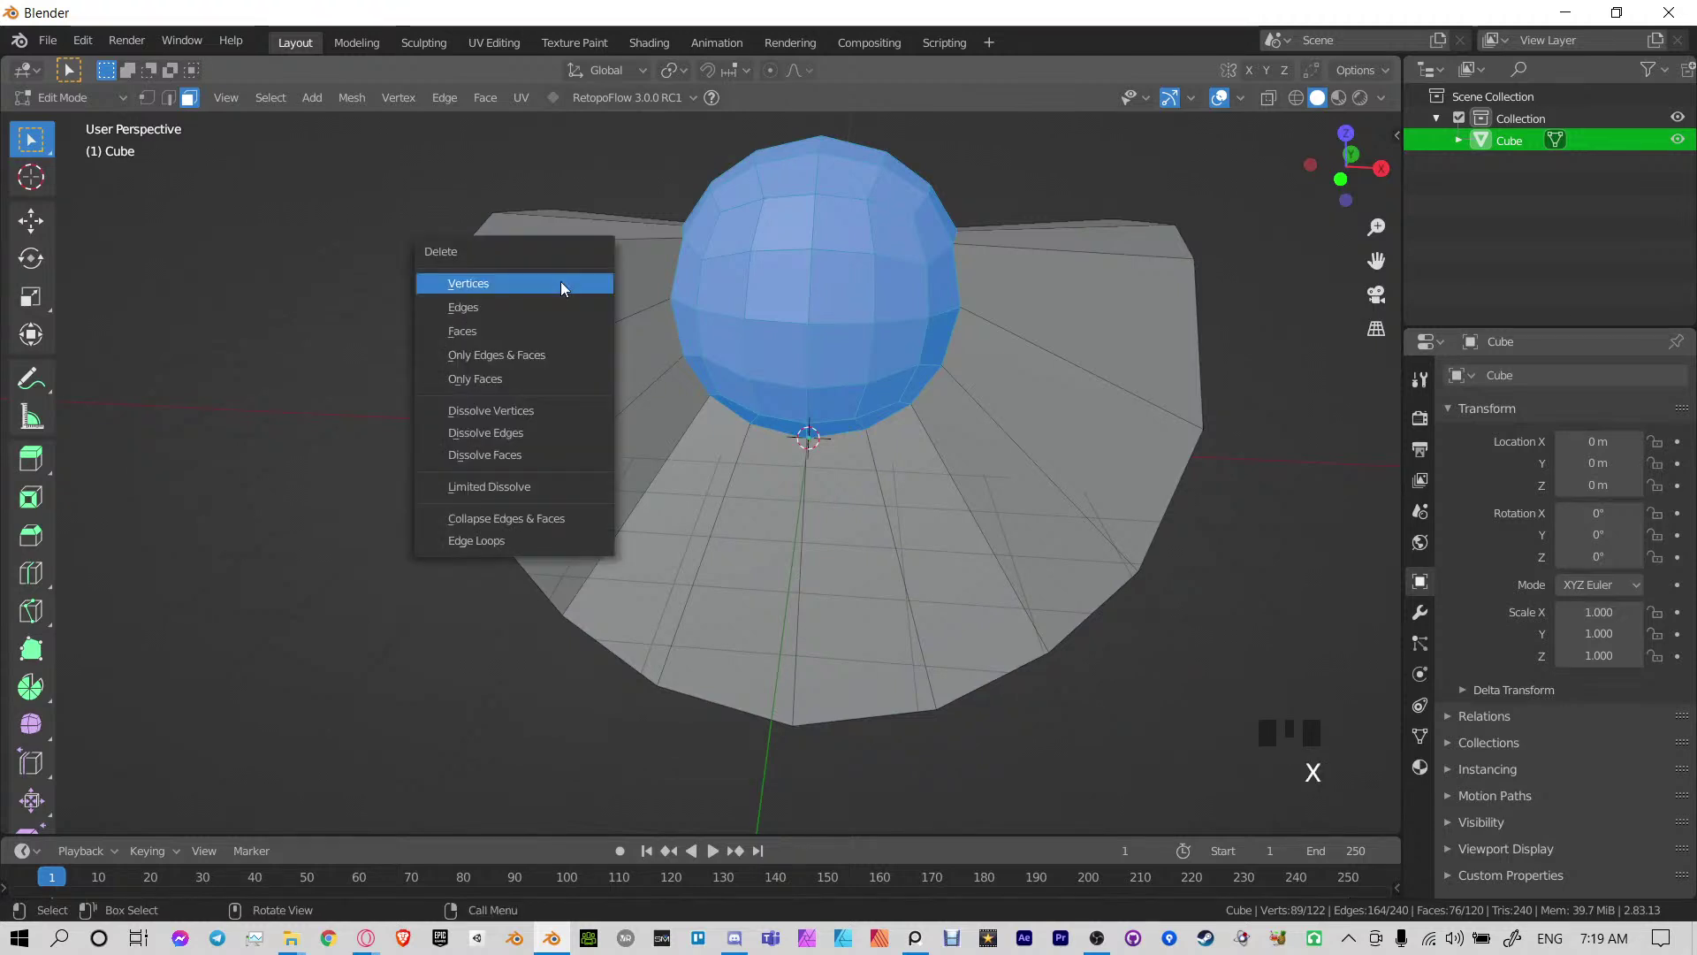
left_click(534, 332)
middle_click_drag(534, 332, 1051, 216)
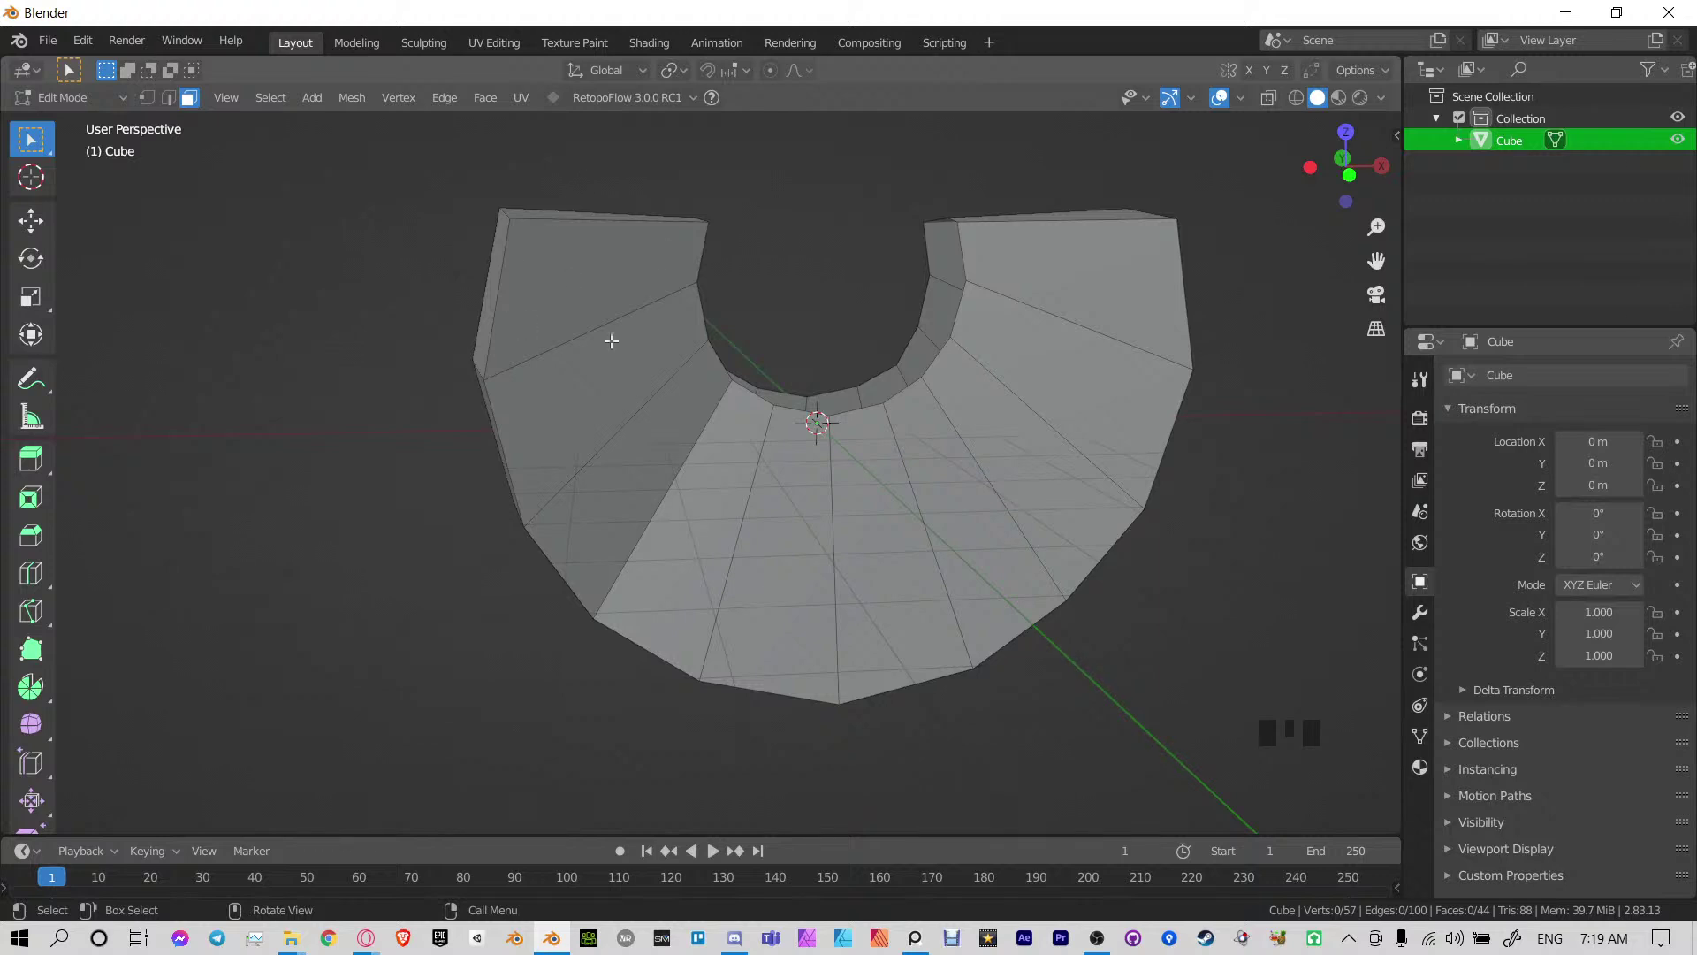
Switch to edge selection and hide the X and Y axis lines and the floor grid in the viewport
middle_click_drag(1108, 454, 934, 476, "shift")
mouse_move(934, 475)
middle_mouse_down()
mouse_move(852, 519)
mouse_move(788, 515)
mouse_move(924, 461)
middle_mouse_up()
key("2")
middle_click_drag(849, 403, 859, 383, "shift")
middle_click_drag(932, 382, 894, 393)
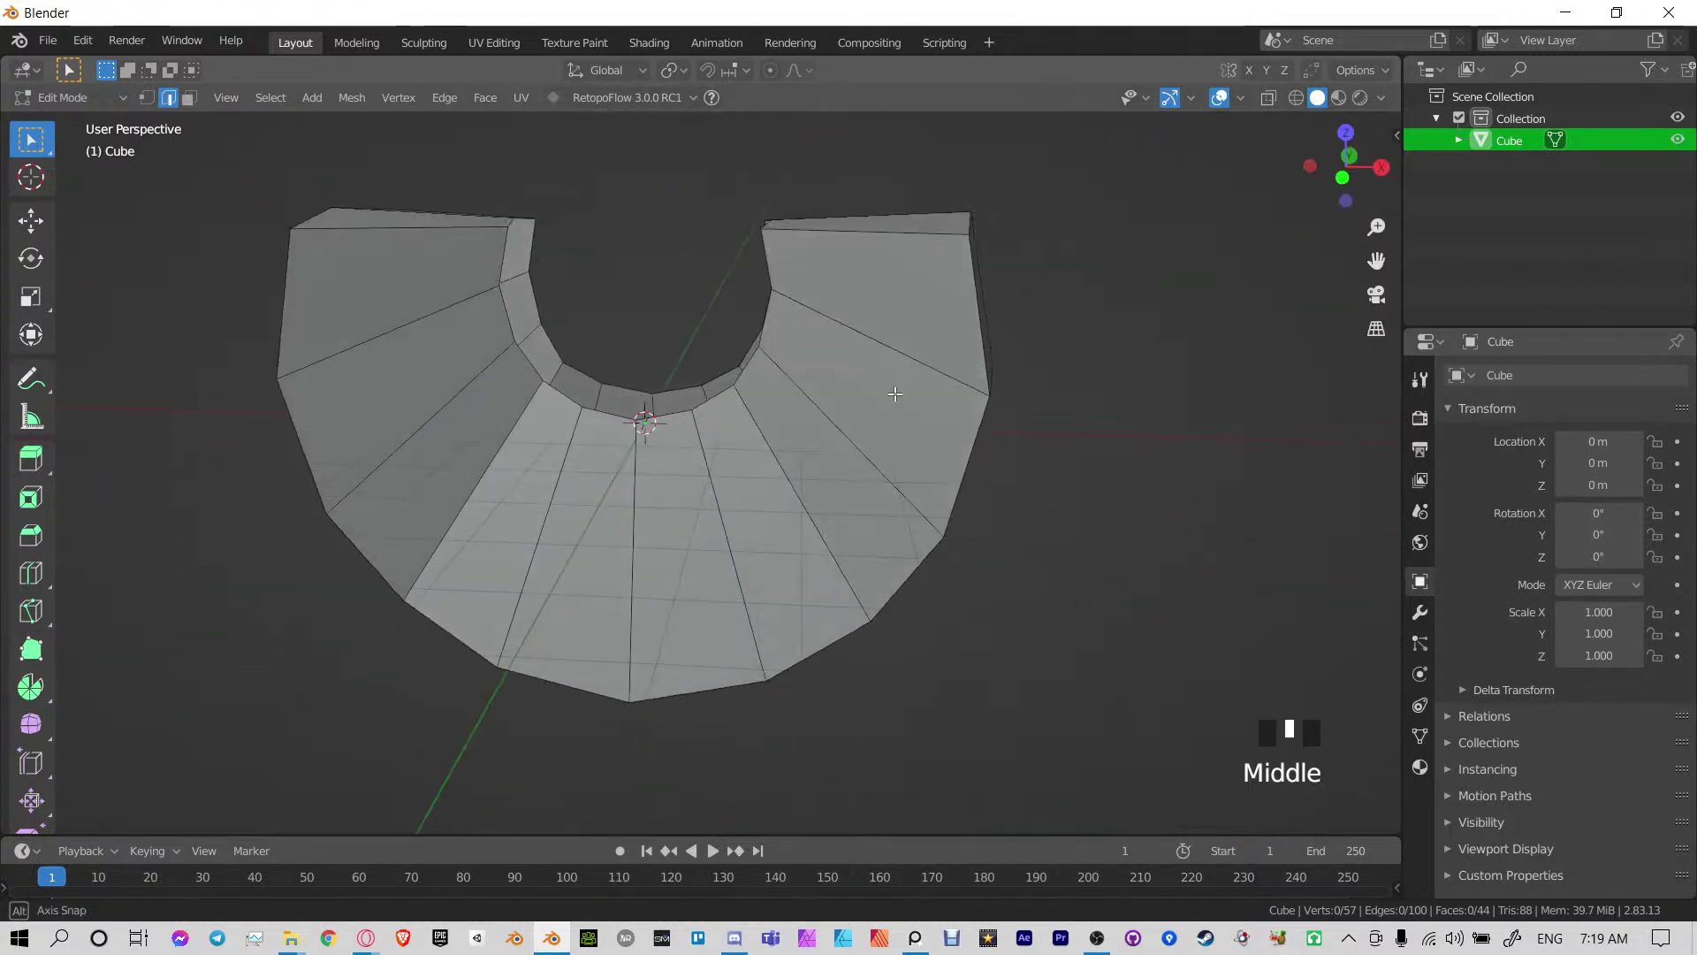
left_click(1241, 102)
left_click(1183, 226)
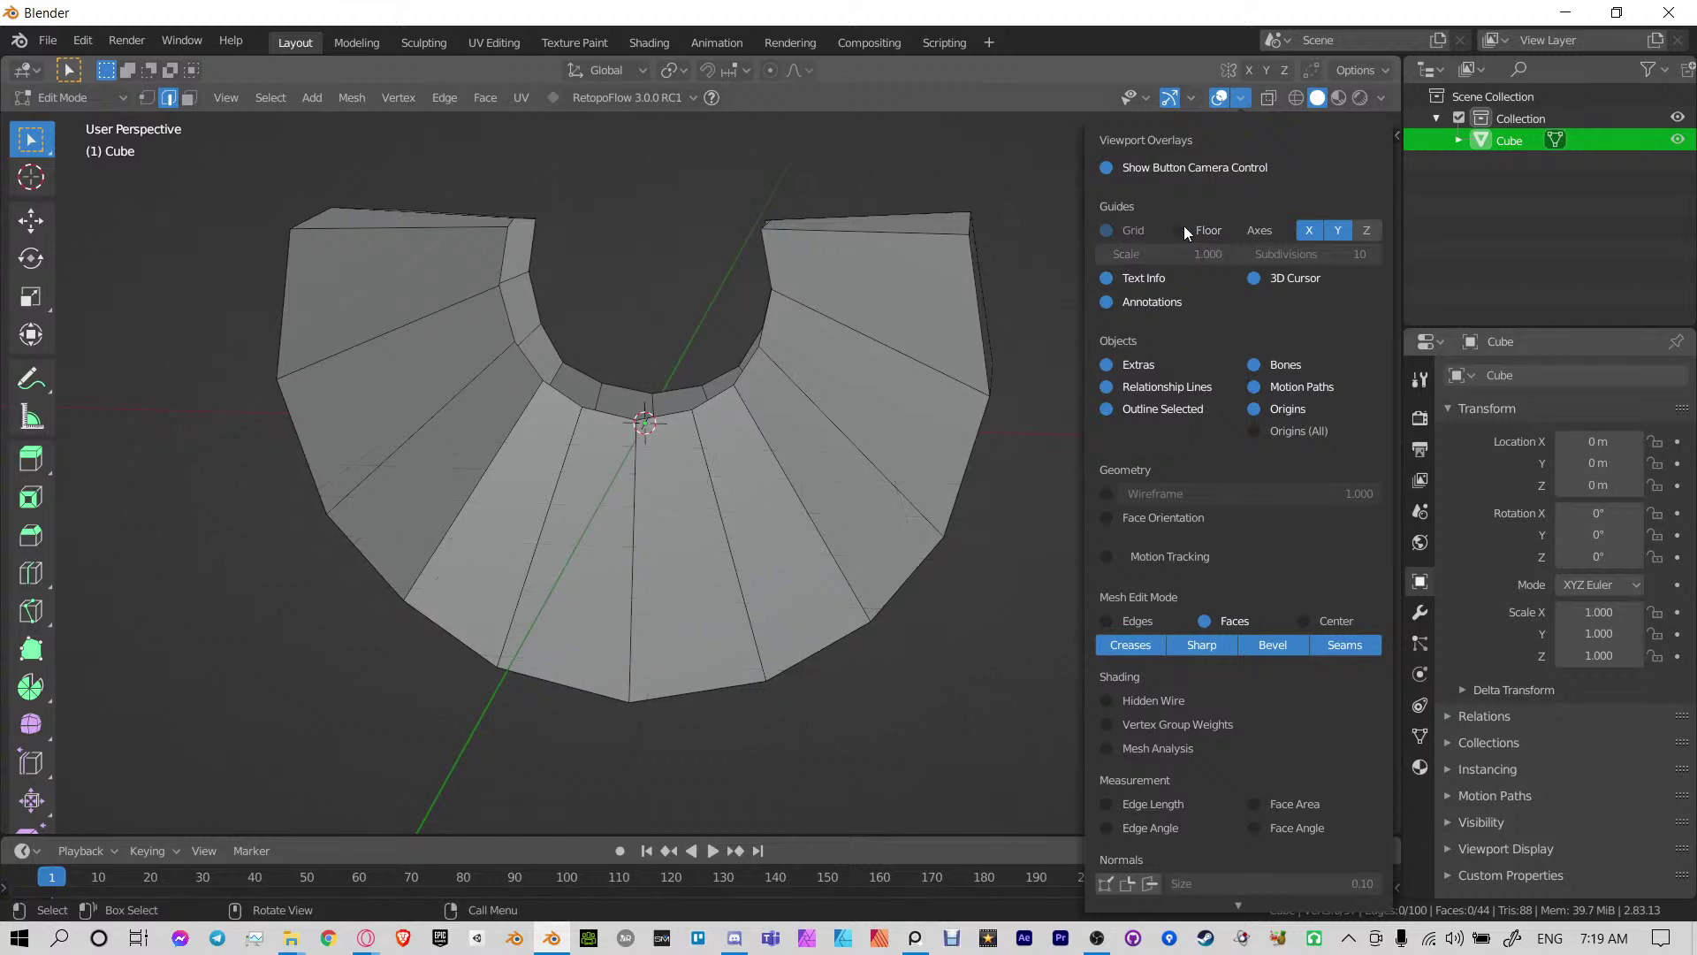
left_click(1306, 231)
left_click(1338, 235)
Start saving the file and create a new folder named SHROOM inside the FOREST_FIENDS folder
middle_click_drag(752, 481, 788, 477)
key("ctrl+s")
key("Escape")
middle_click_drag(902, 523, 910, 480, "shift")
key("ctrl+s")
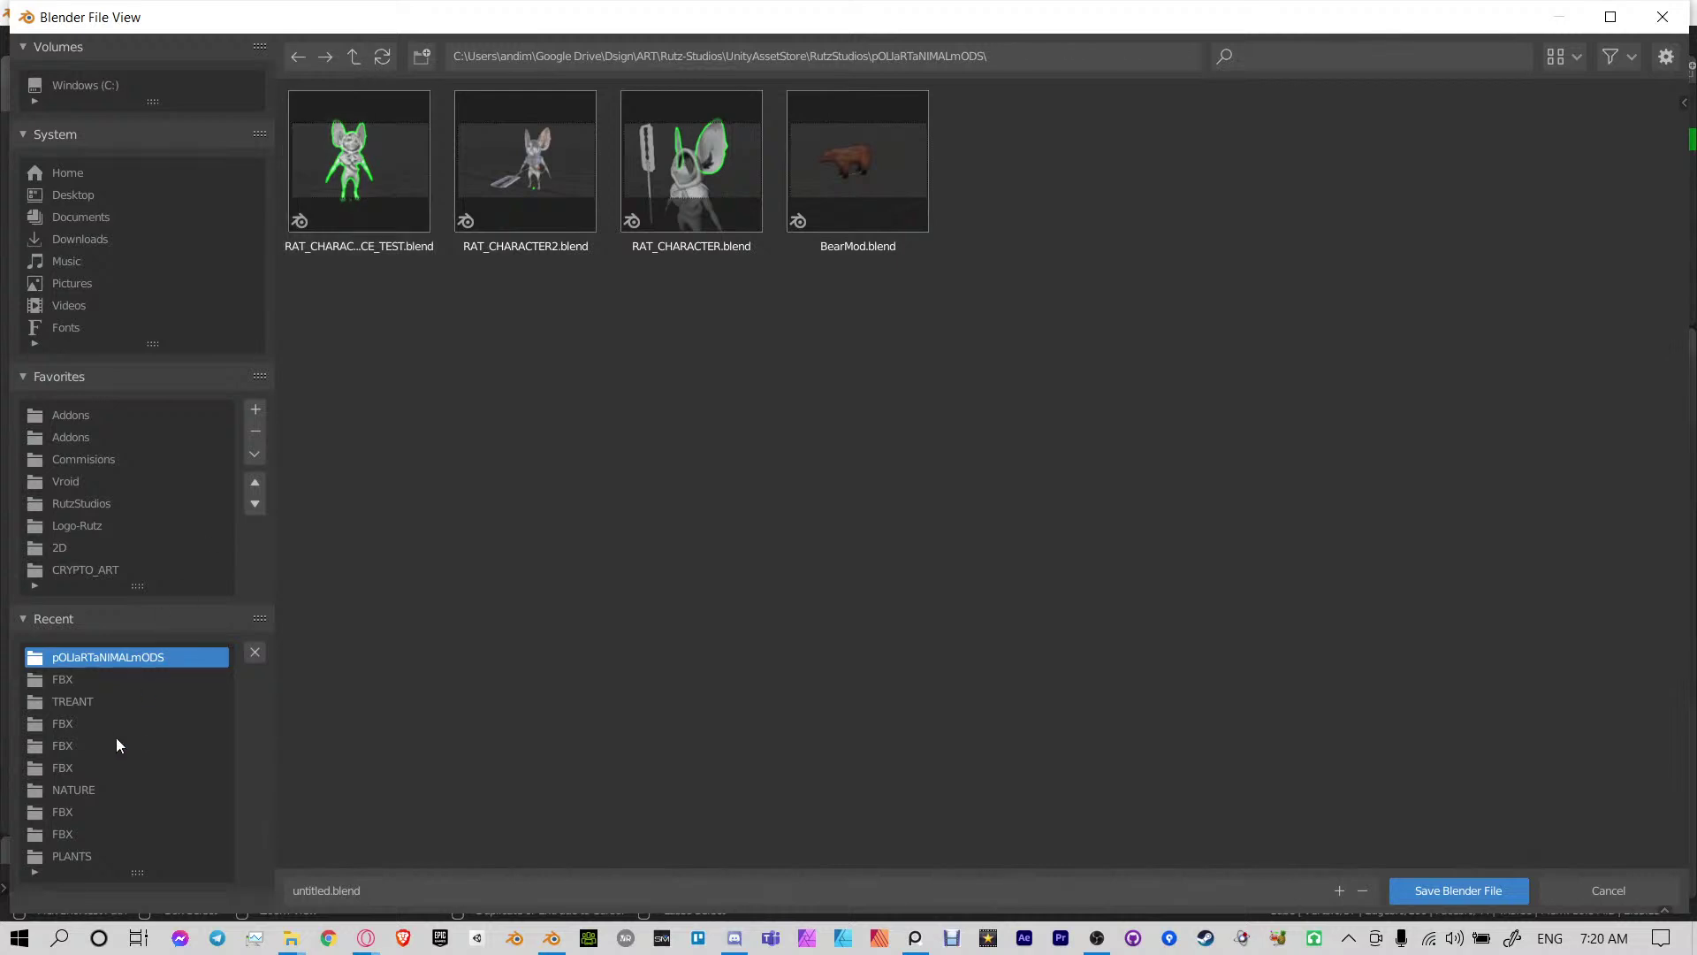
left_click(100, 700)
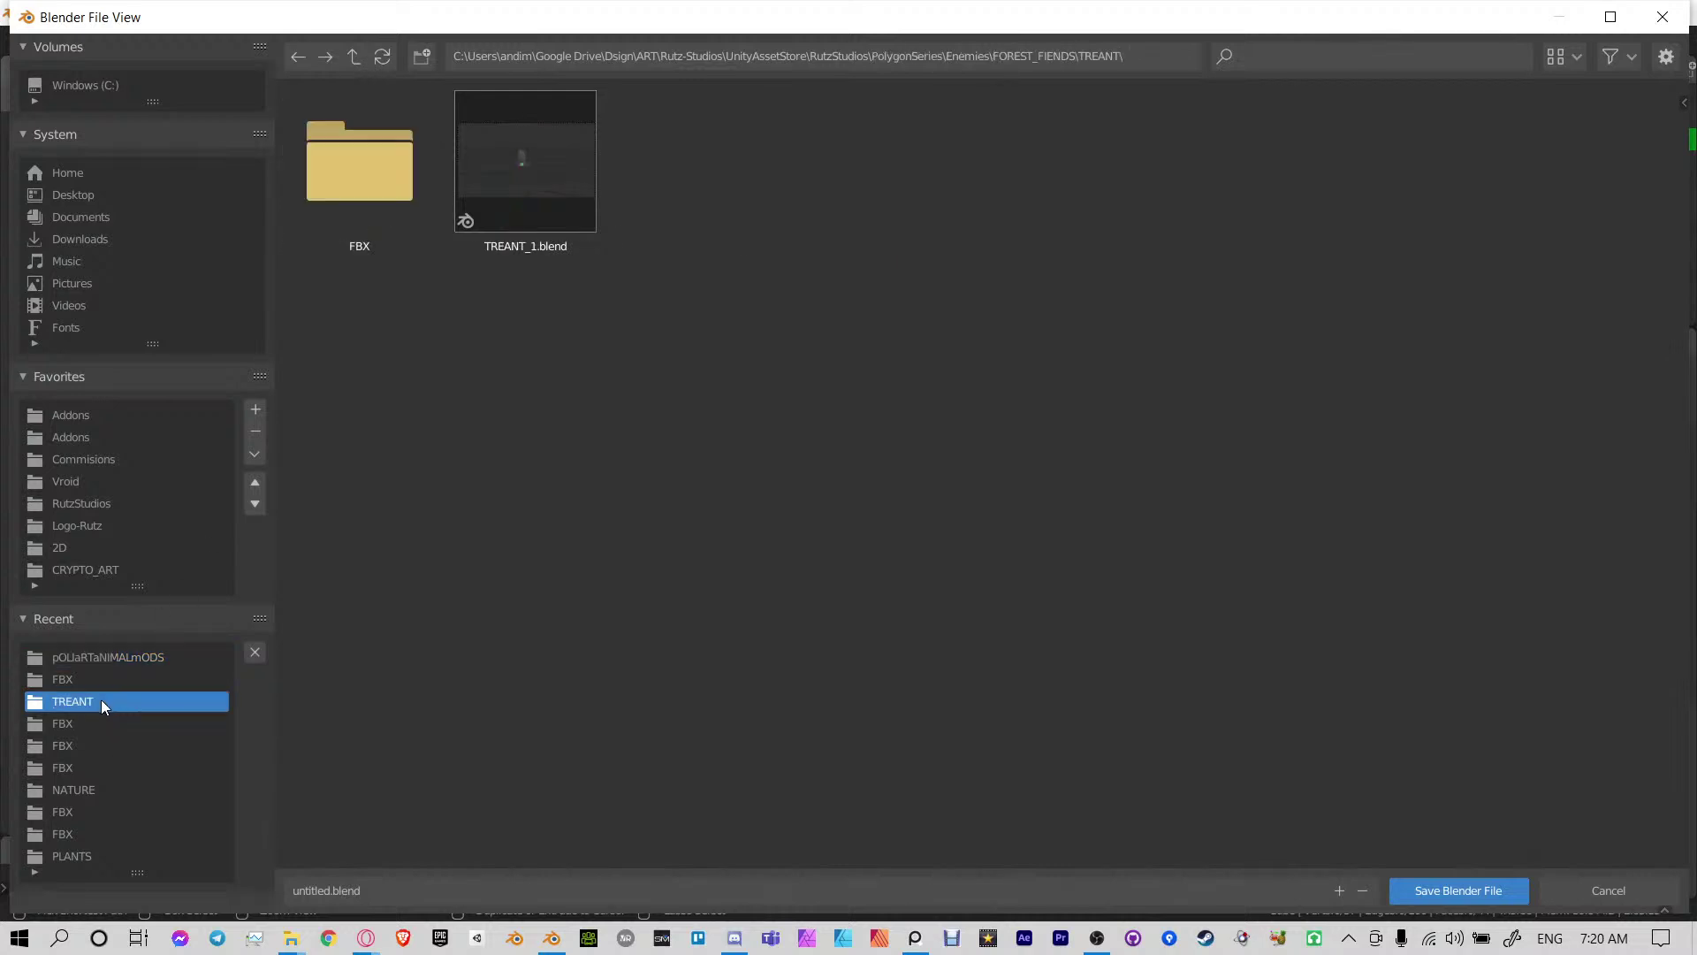
left_click(352, 58)
left_click(420, 56)
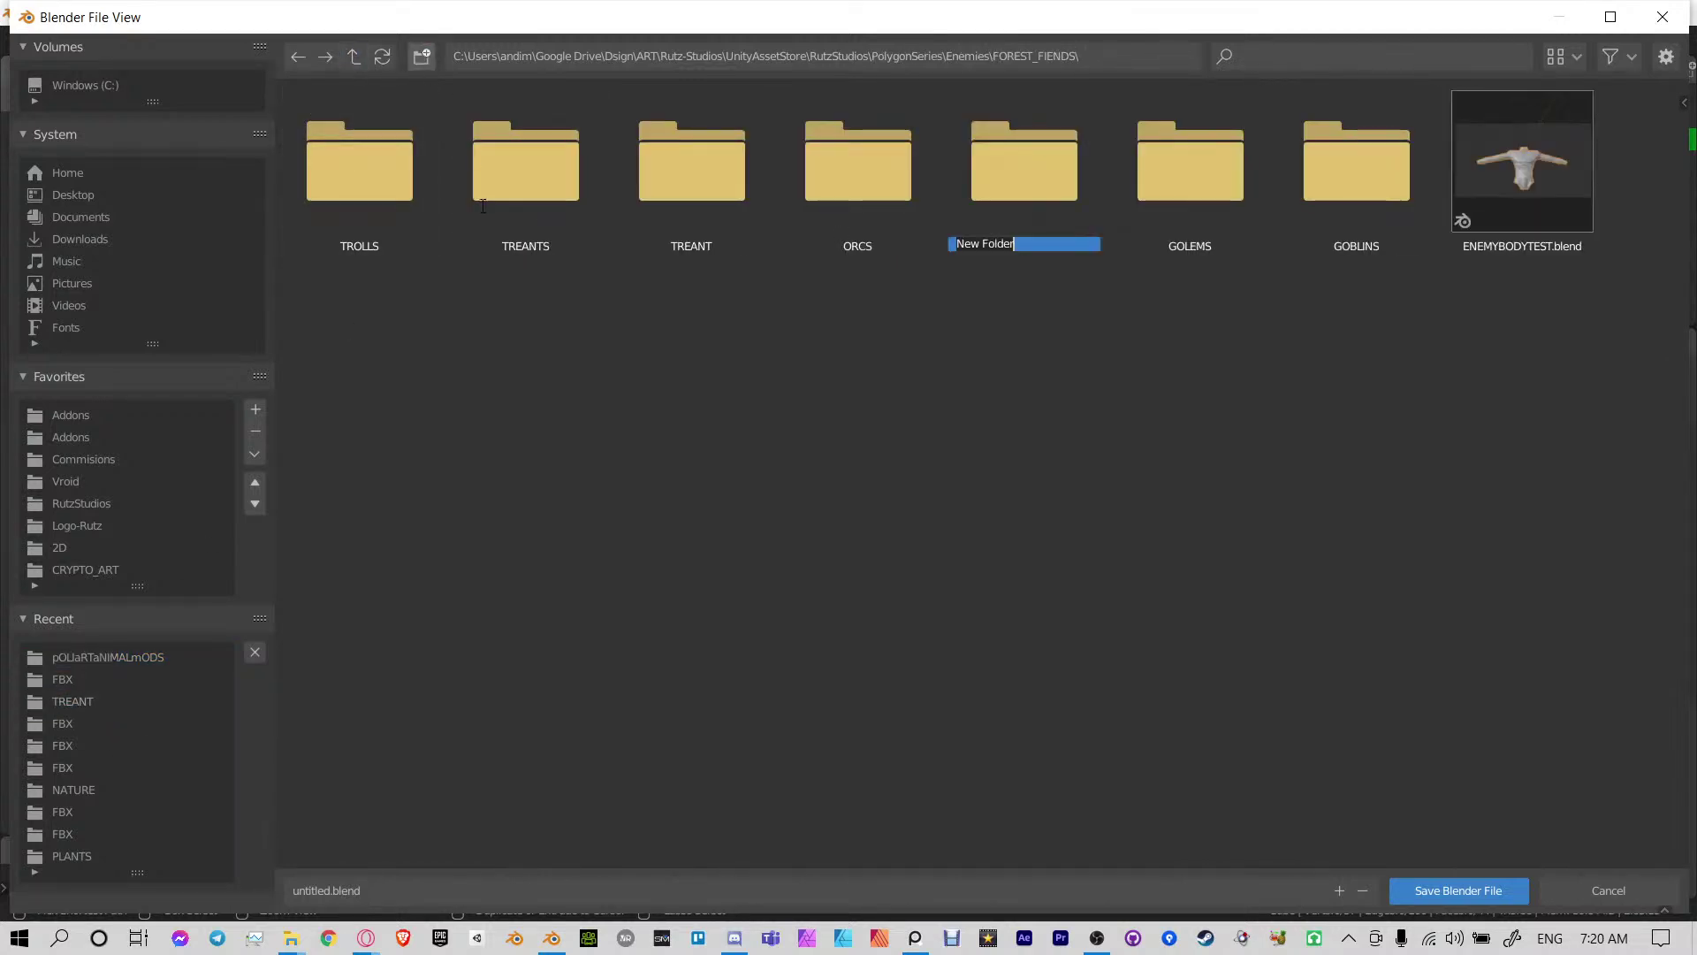
type("SHROOM")
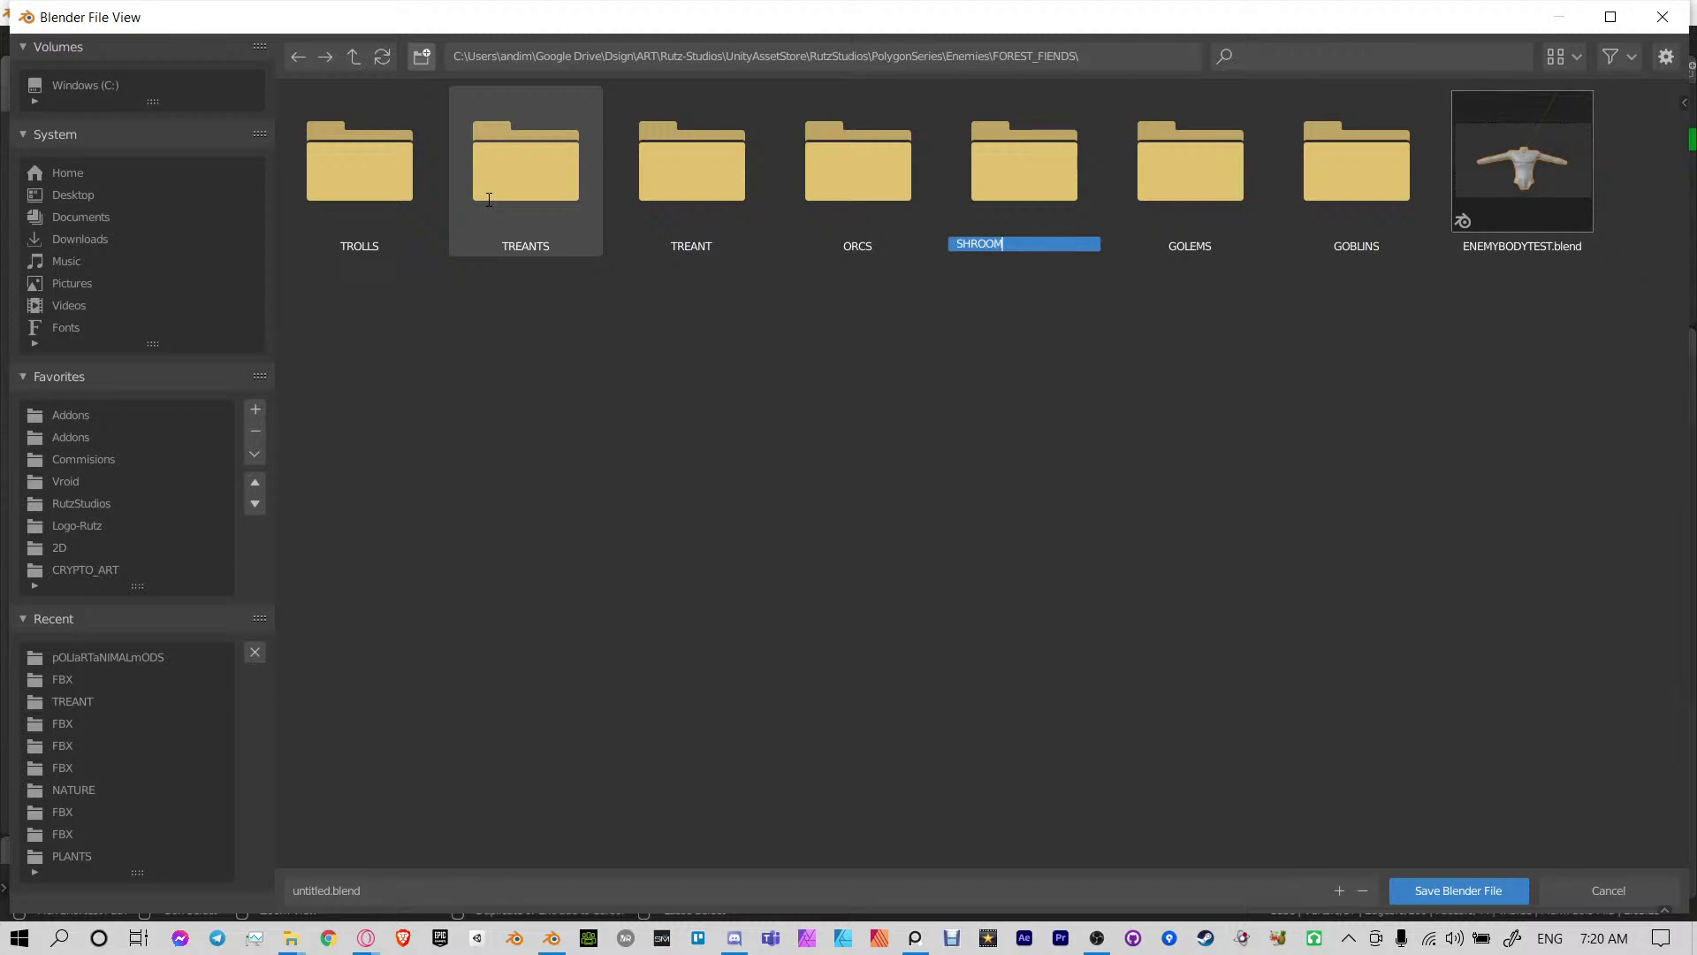
key("Return")
Save the file as SHROOM_1.blend in the SHROOM folder
double_click(874, 161)
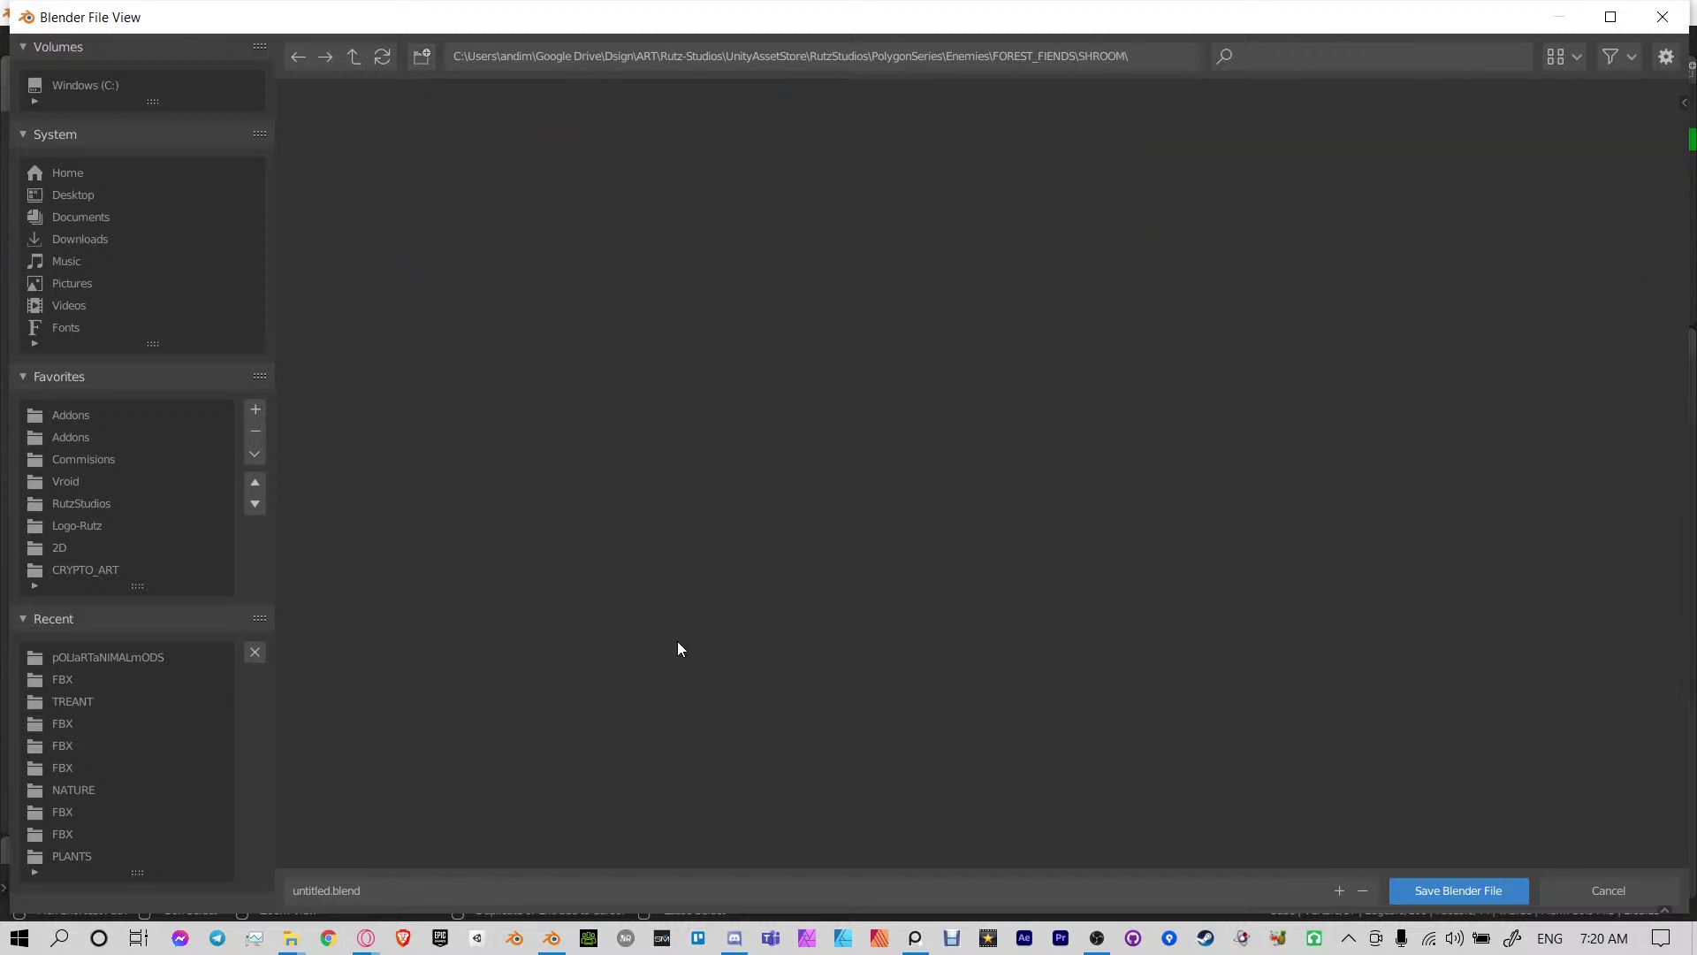
left_click(533, 883)
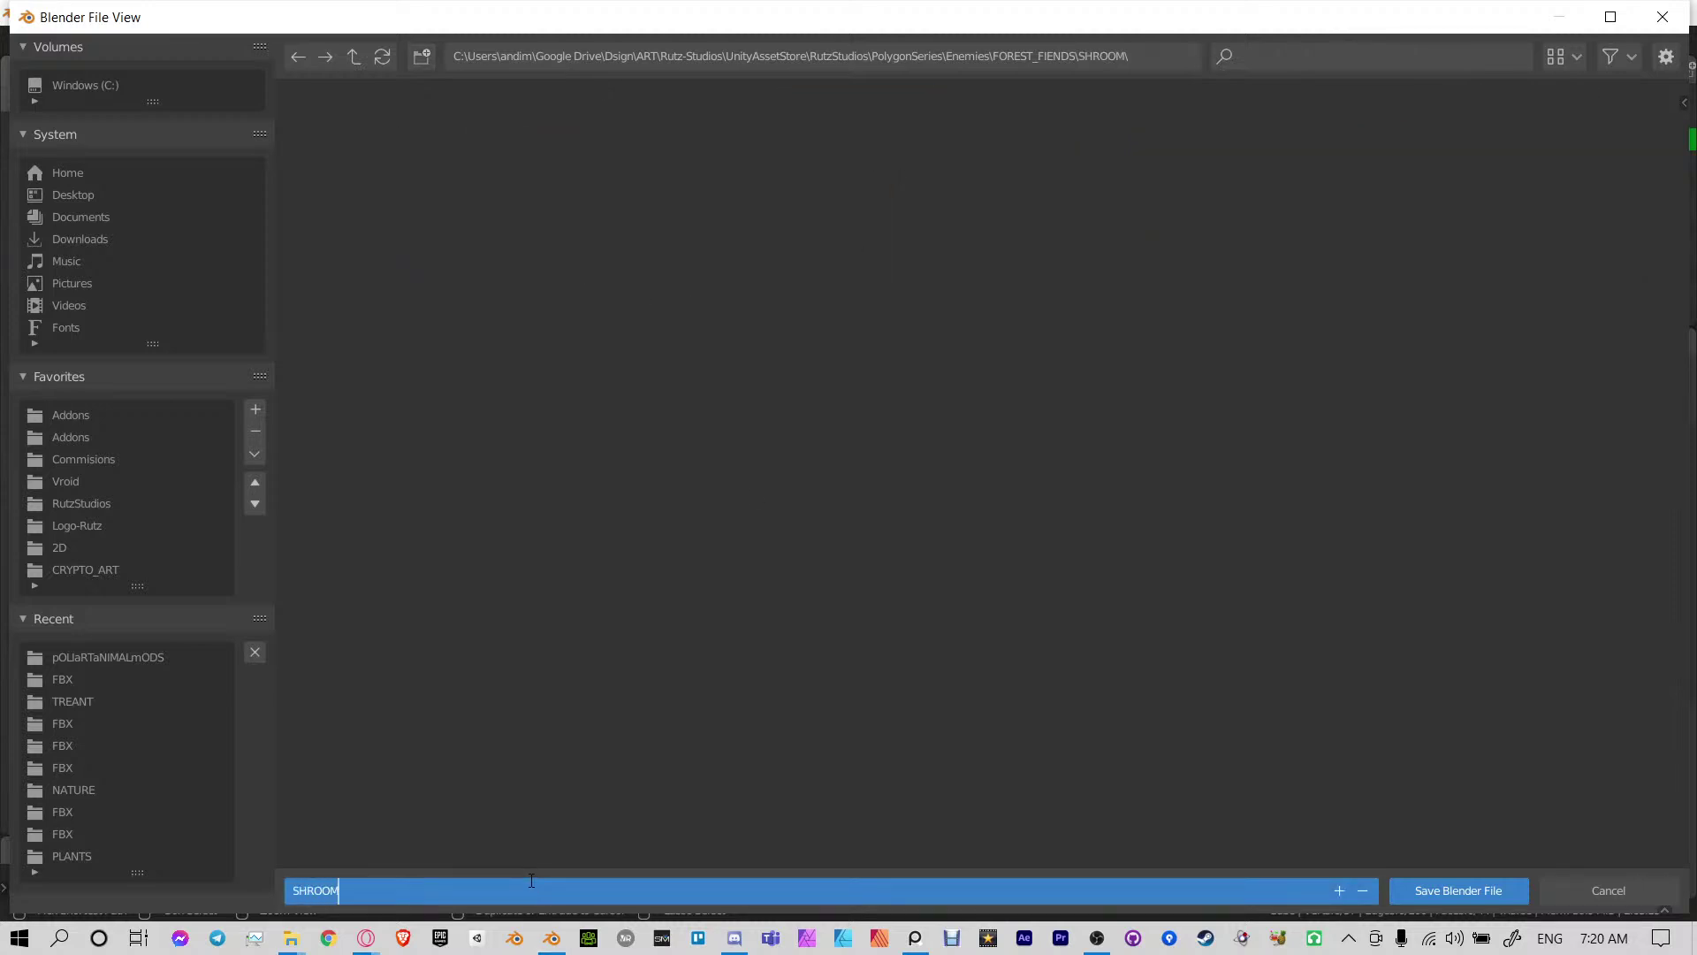
left_click(1459, 895)
left_click(1459, 896)
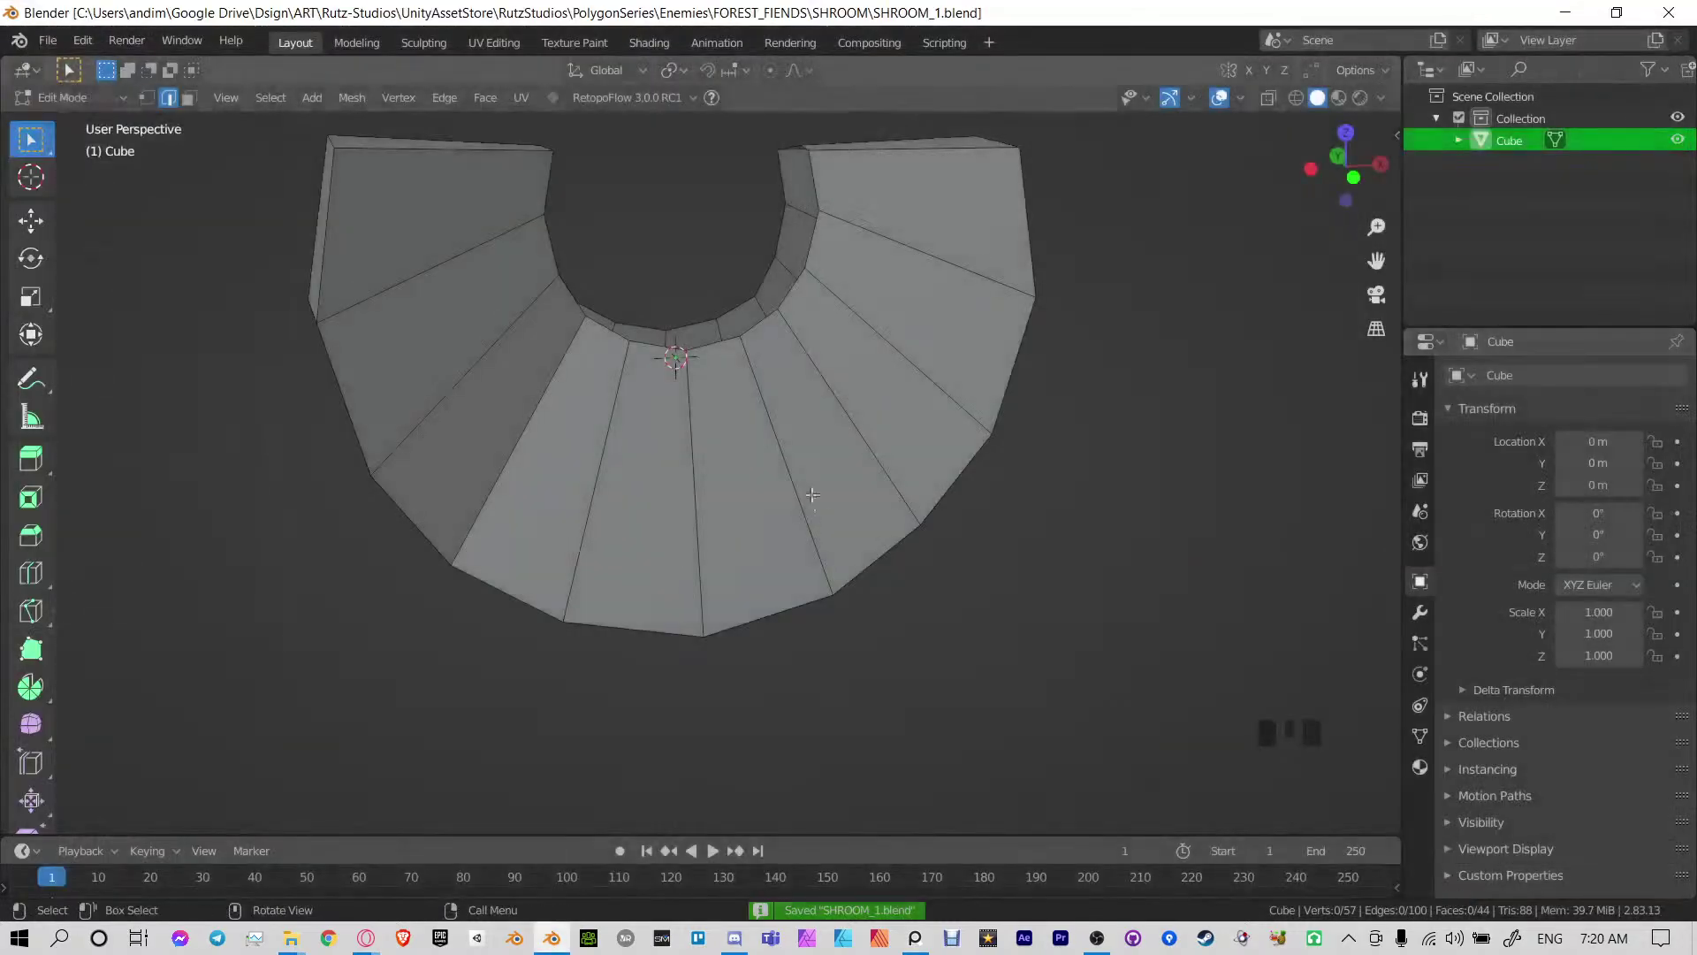
Select the edge loop around the inner opening of the U shape and relax it repeatedly with LoopTools
middle_click_drag(811, 482, 1010, 430, "shift")
left_click(791, 405, "alt")
key("n")
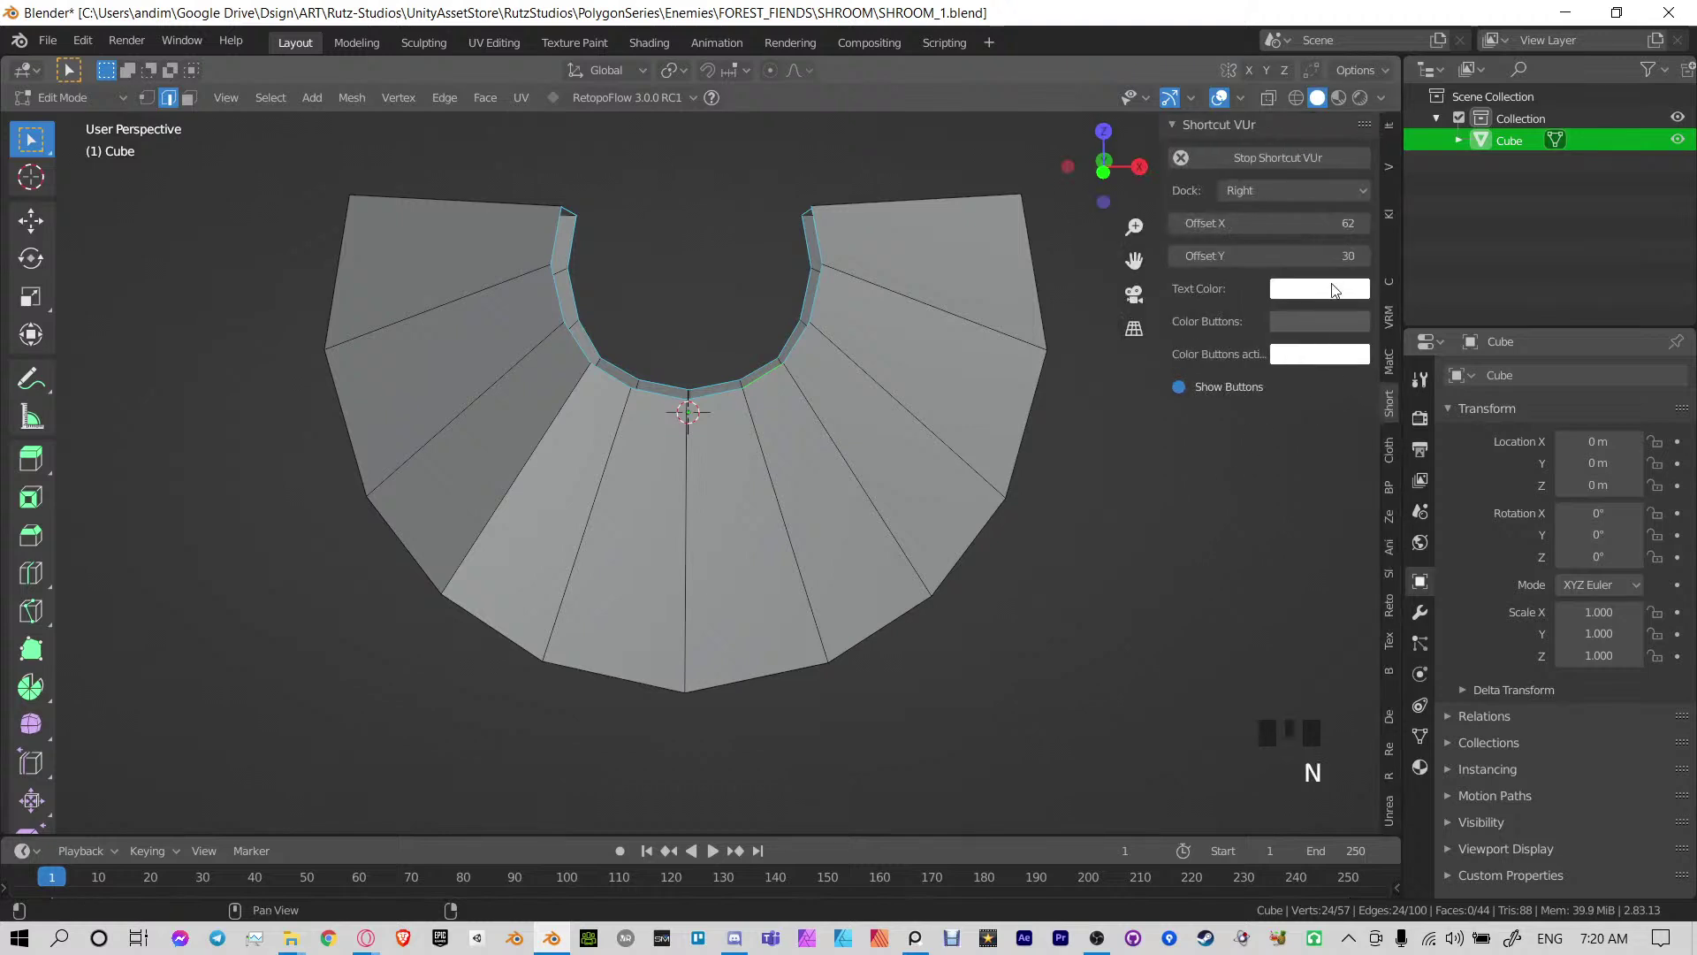
left_click(1388, 189)
left_click(1233, 255)
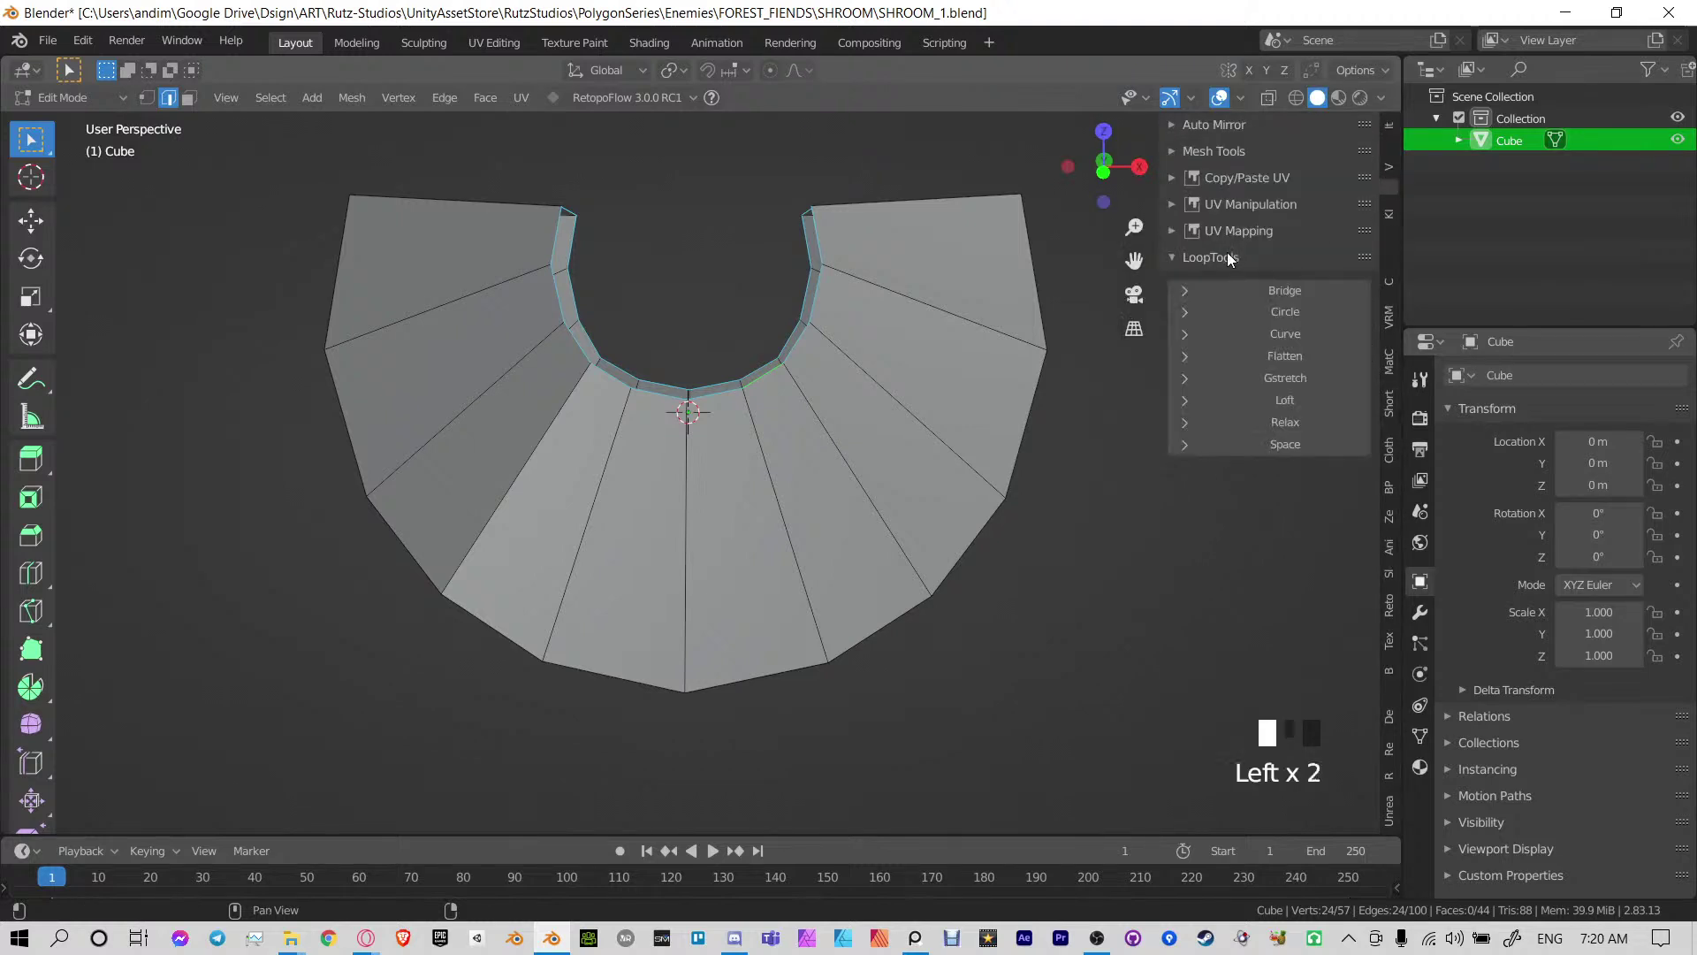
left_click(1285, 423)
left_click(1285, 423)
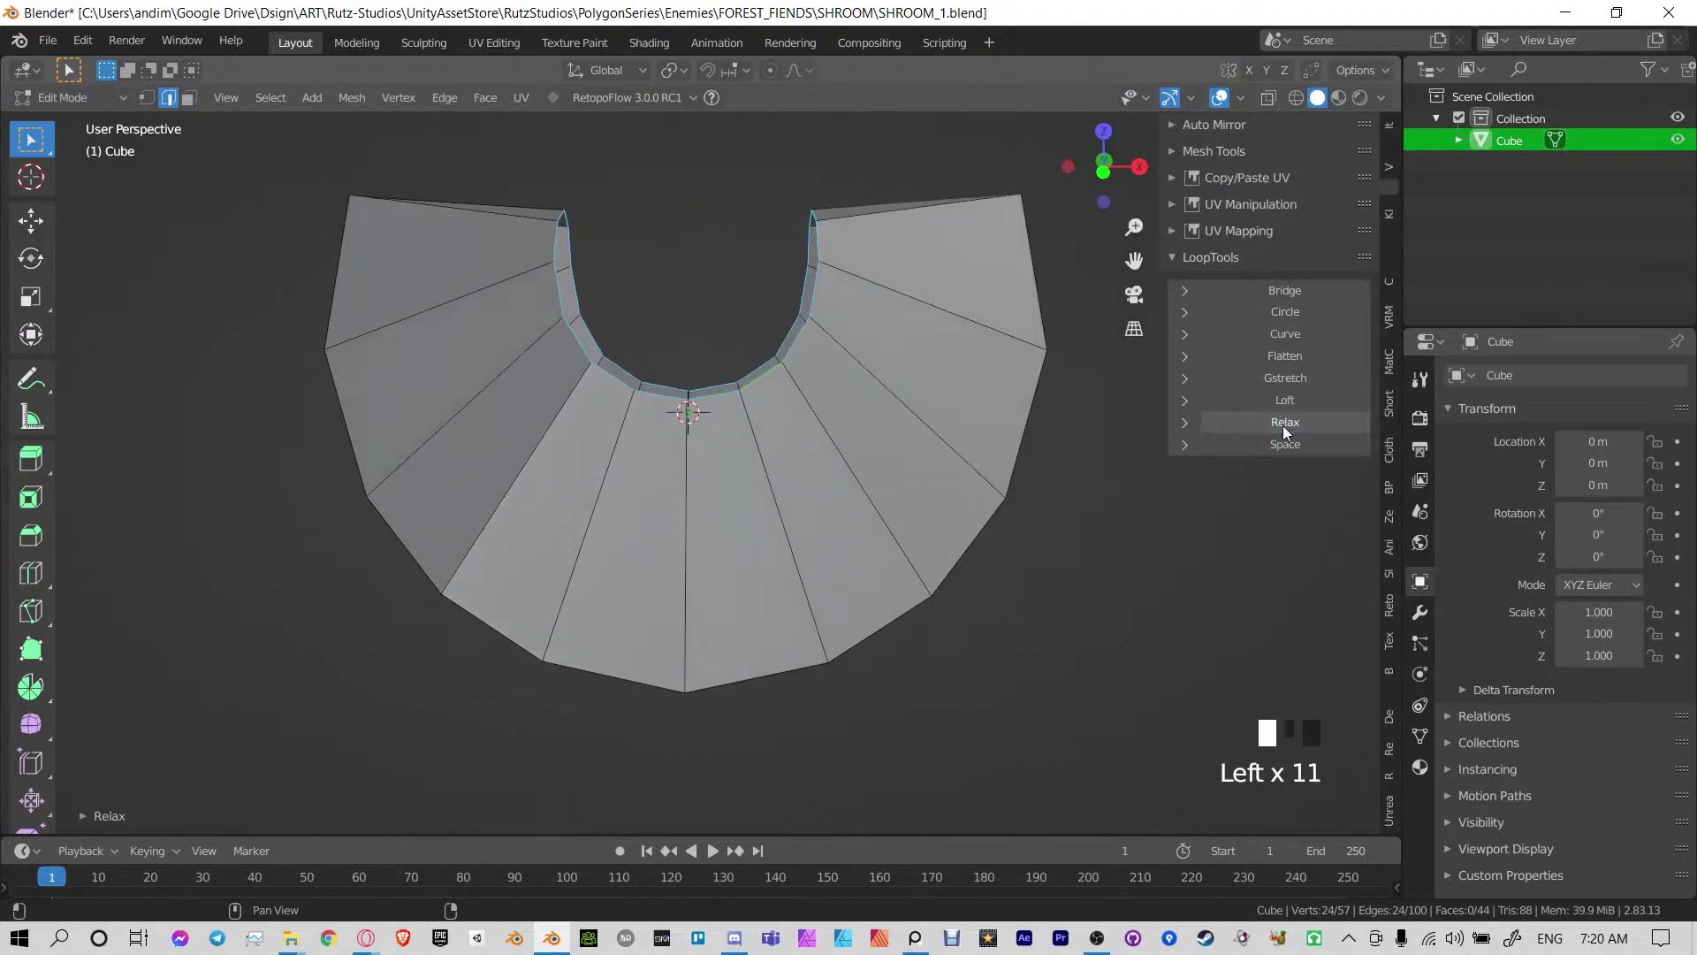
left_click(1286, 422)
Select the edge loop around the outer rim of the U shape and drop the inner loop from the selection
middle_click_drag(1087, 413, 634, 180)
left_click(936, 406, "alt+shift")
left_click(634, 181, "alt+shift")
left_click(771, 190, "alt+shift")
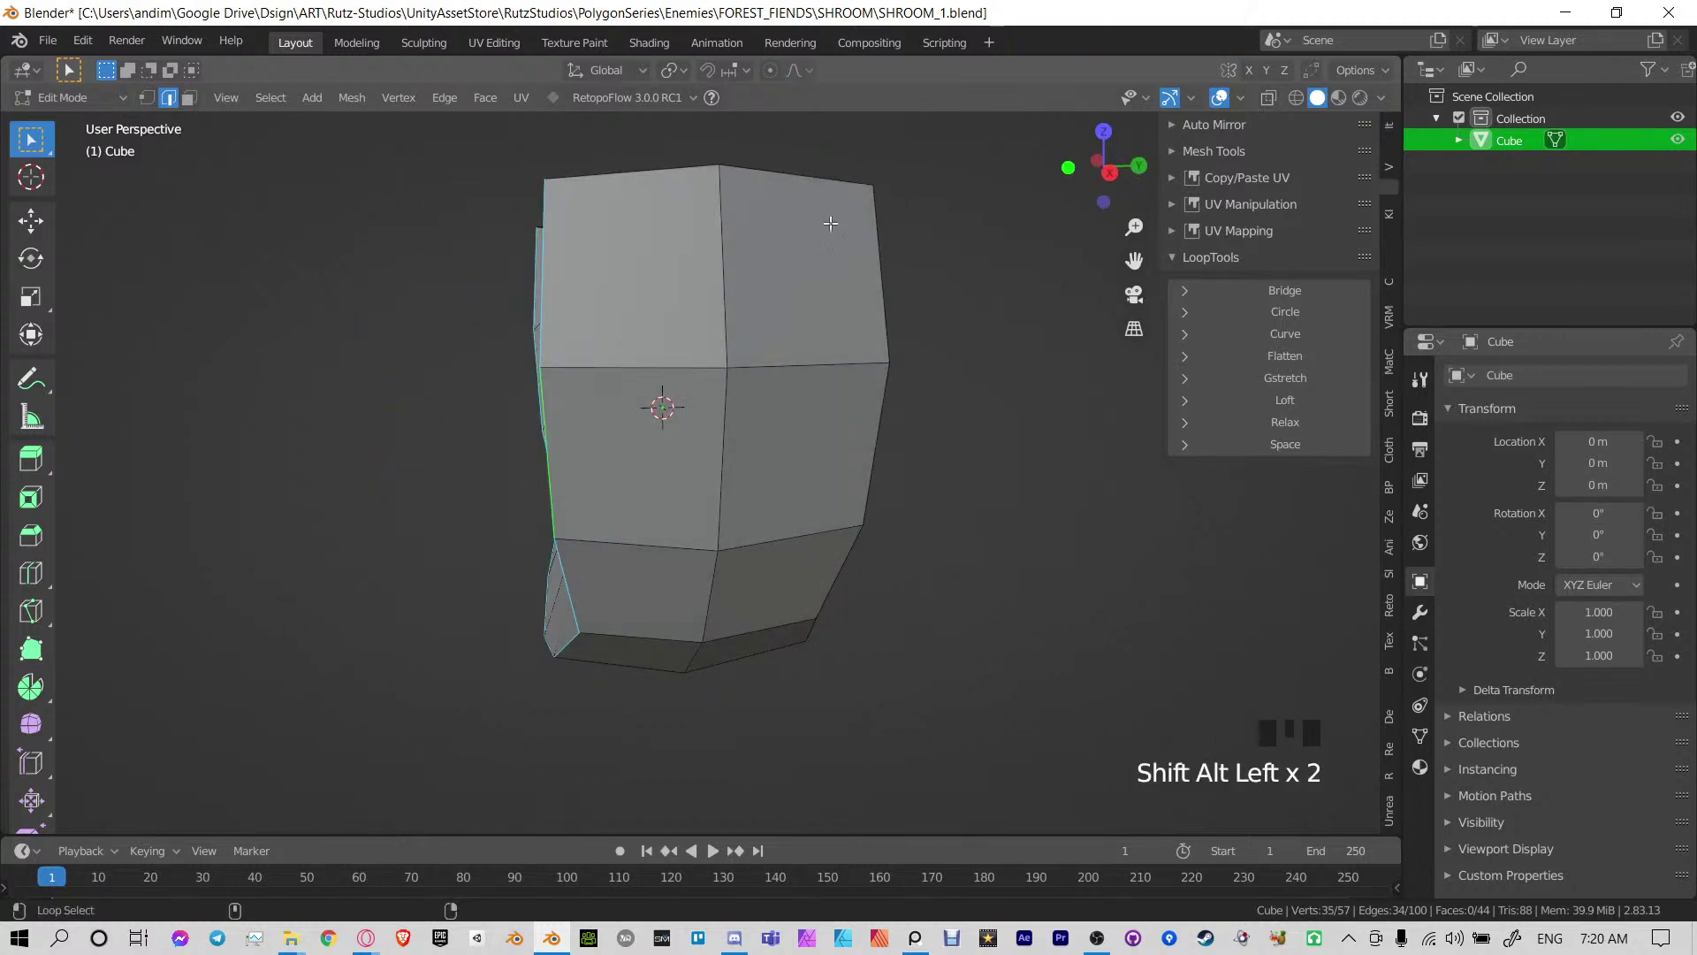
middle_click_drag(857, 307, 670, 435, "shift")
scroll(955, 379, "down", 2)
left_click(603, 548, "alt+shift")
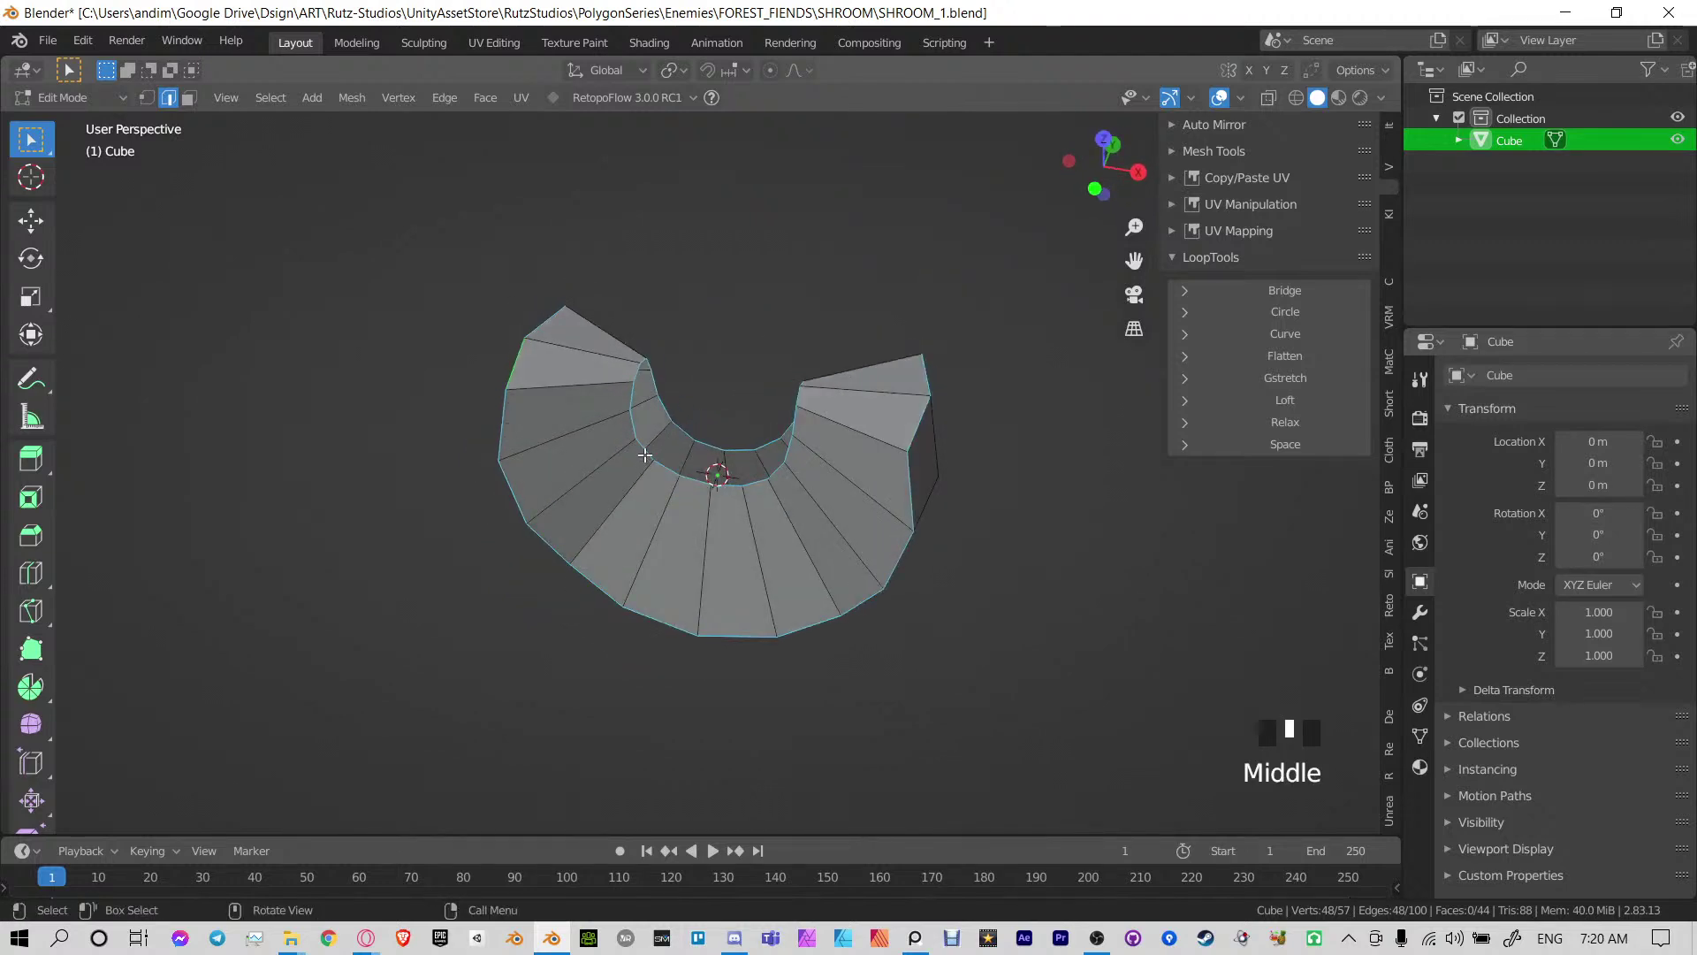
left_click(647, 442, "alt+shift")
left_click(642, 453, "alt+shift")
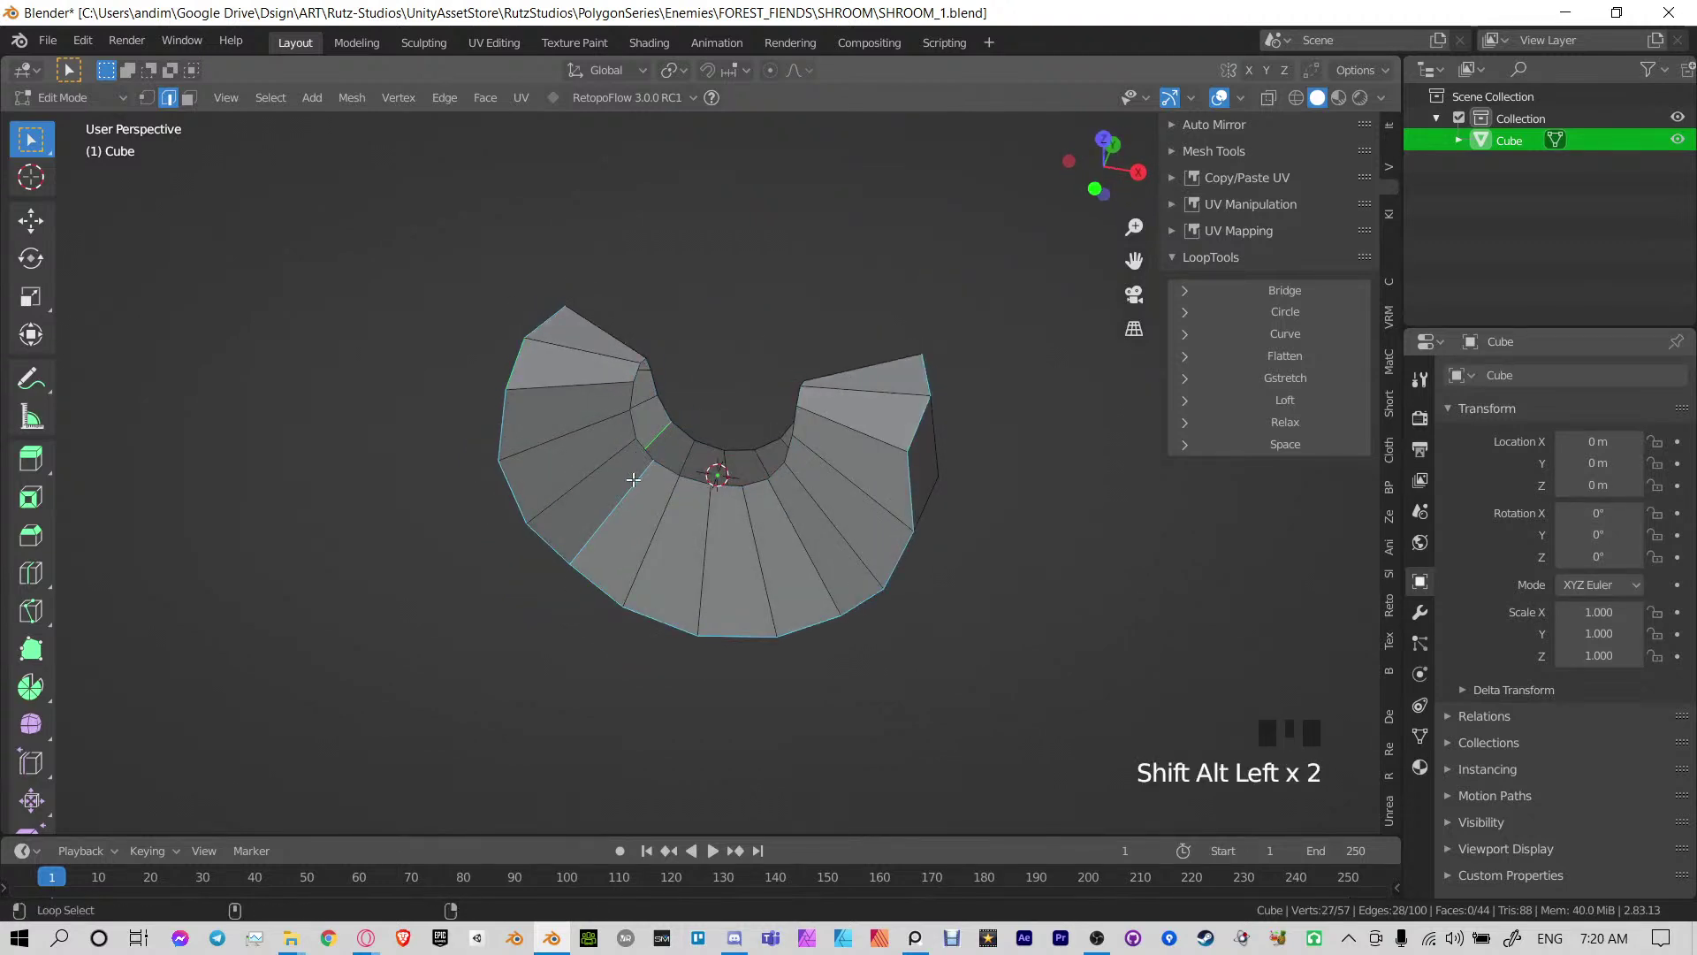
left_click(634, 479, "alt+shift")
middle_click_drag(634, 479, 740, 480)
Relax the selected outer rim edges repeatedly with LoopTools to smooth the curve
left_click(1287, 423)
left_click(1286, 422)
left_click(1287, 423)
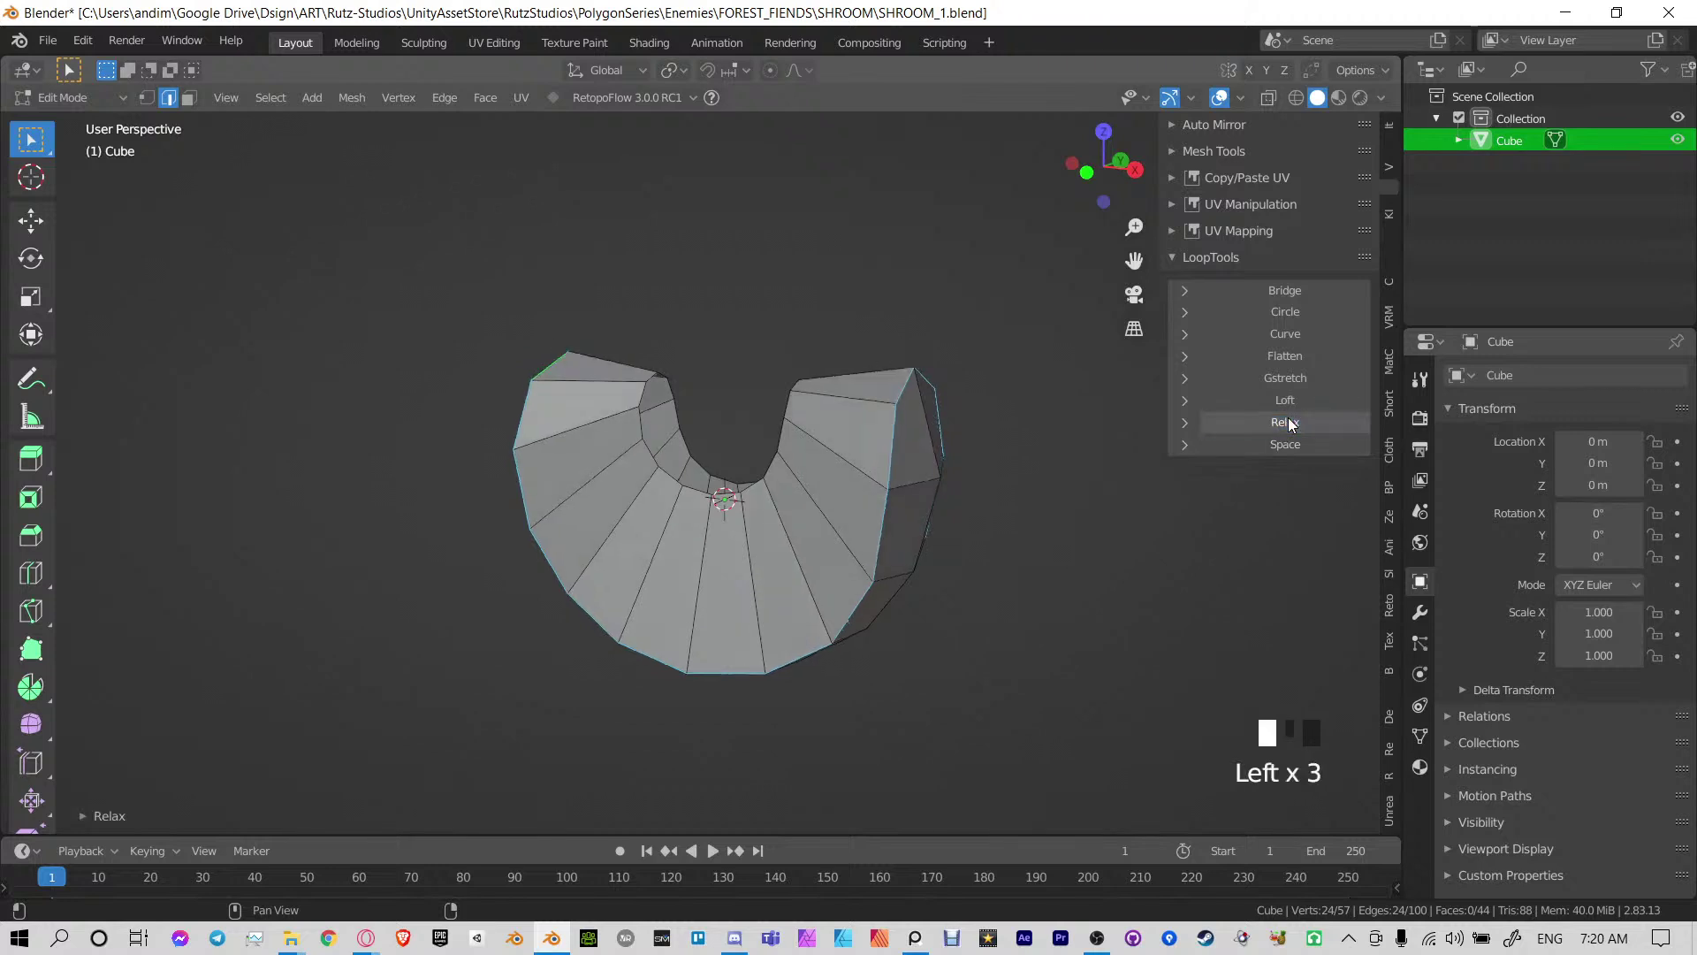
double_click(1286, 423)
double_click(1287, 423)
left_click(1286, 423)
double_click(1286, 423)
left_click(1286, 423)
Select the six faces along the underside of the U shape's outer rim
middle_click_drag(997, 504, 847, 510)
key("3")
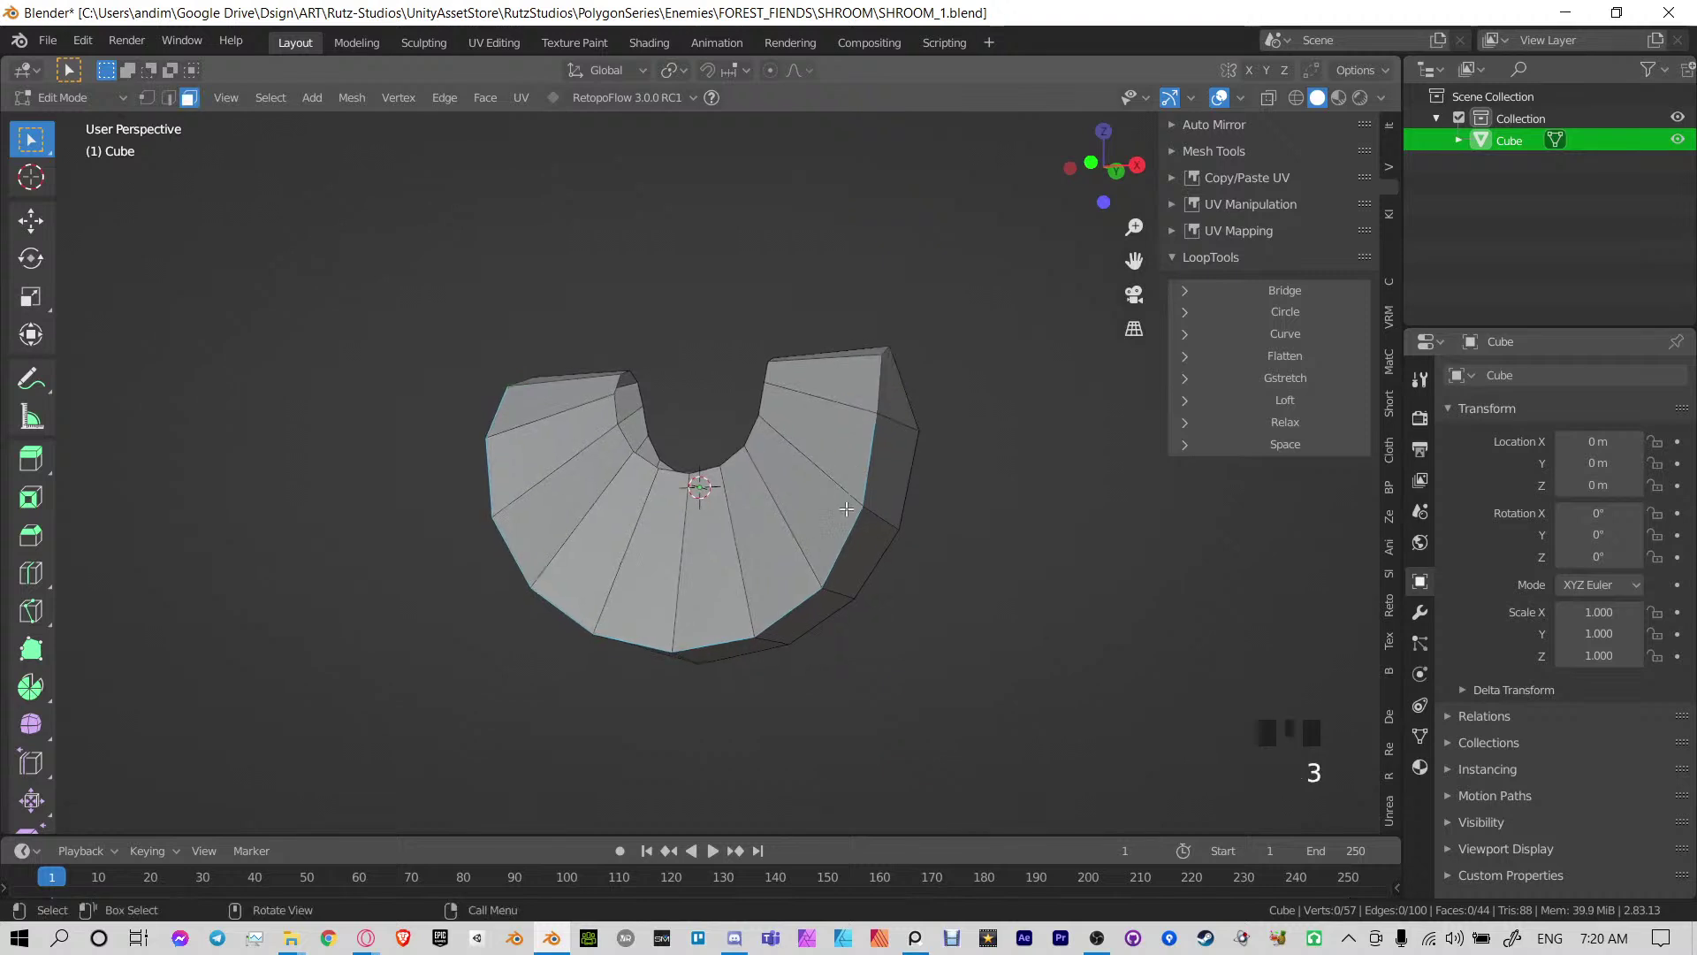
middle_click_drag(859, 682, 701, 379, "shift")
left_click_drag(701, 379, 735, 416)
middle_click_drag(735, 416, 837, 427)
left_click_drag(675, 408, 708, 467, "shift")
middle_click_drag(829, 358, 820, 402)
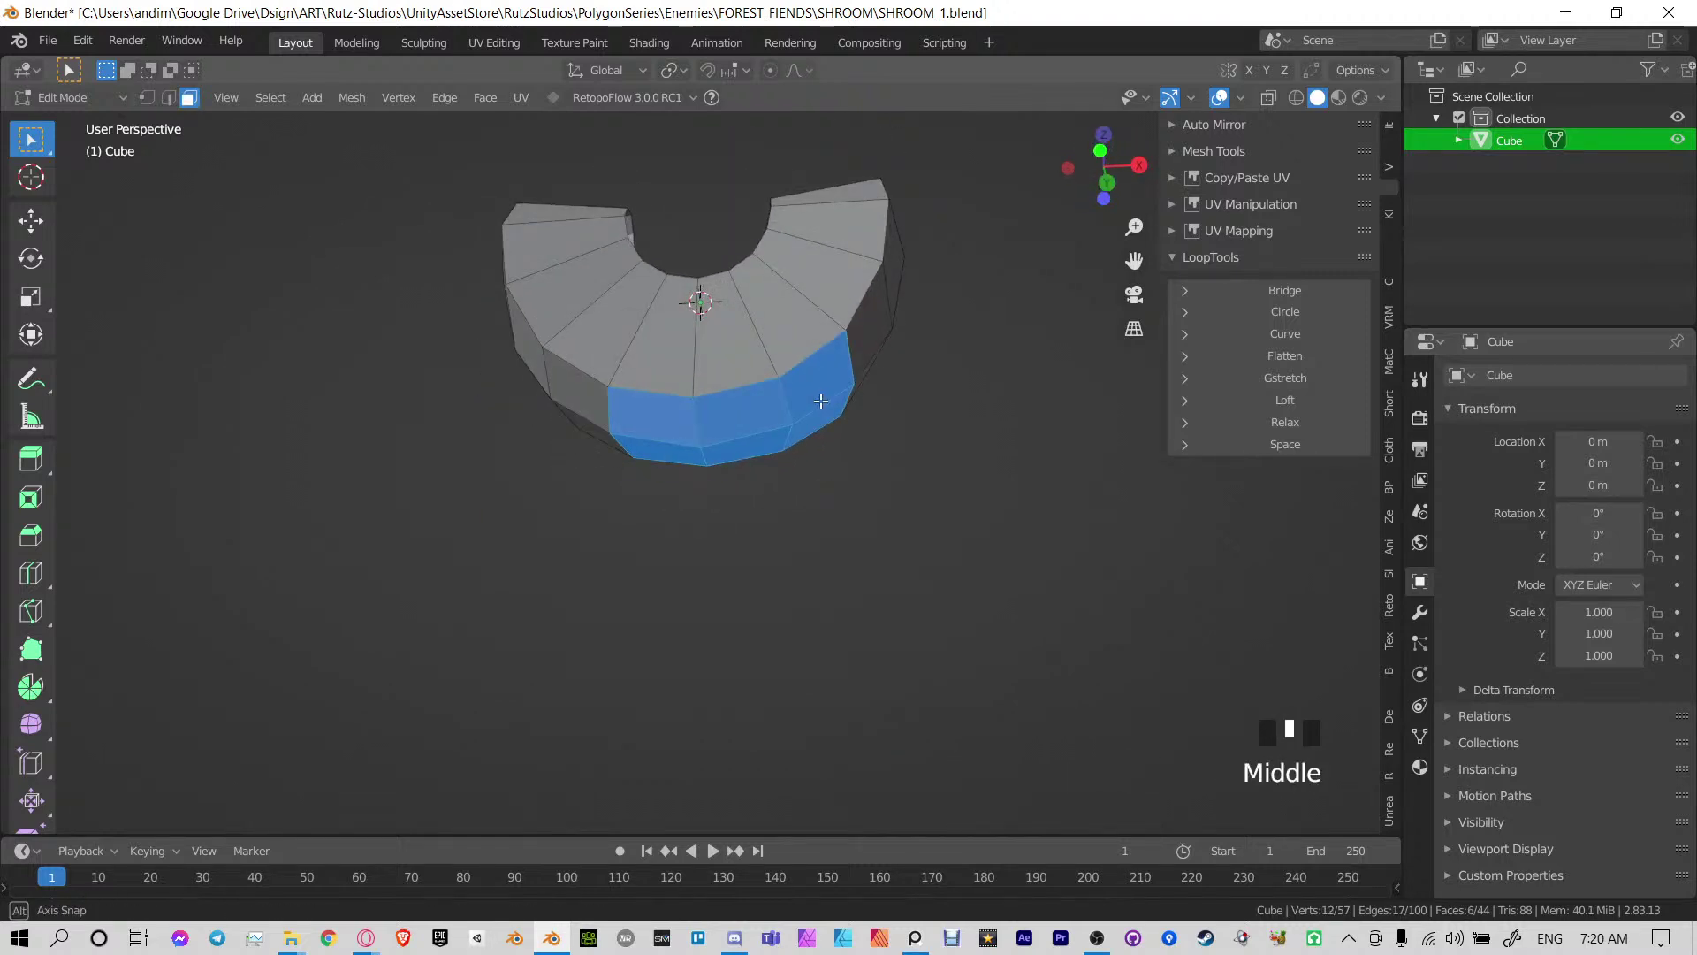
Cut the U-shaped object in half and mirror it across X with AutoMirror, with clipping on, and return to mesh editing
left_click(1229, 125)
key("Tab")
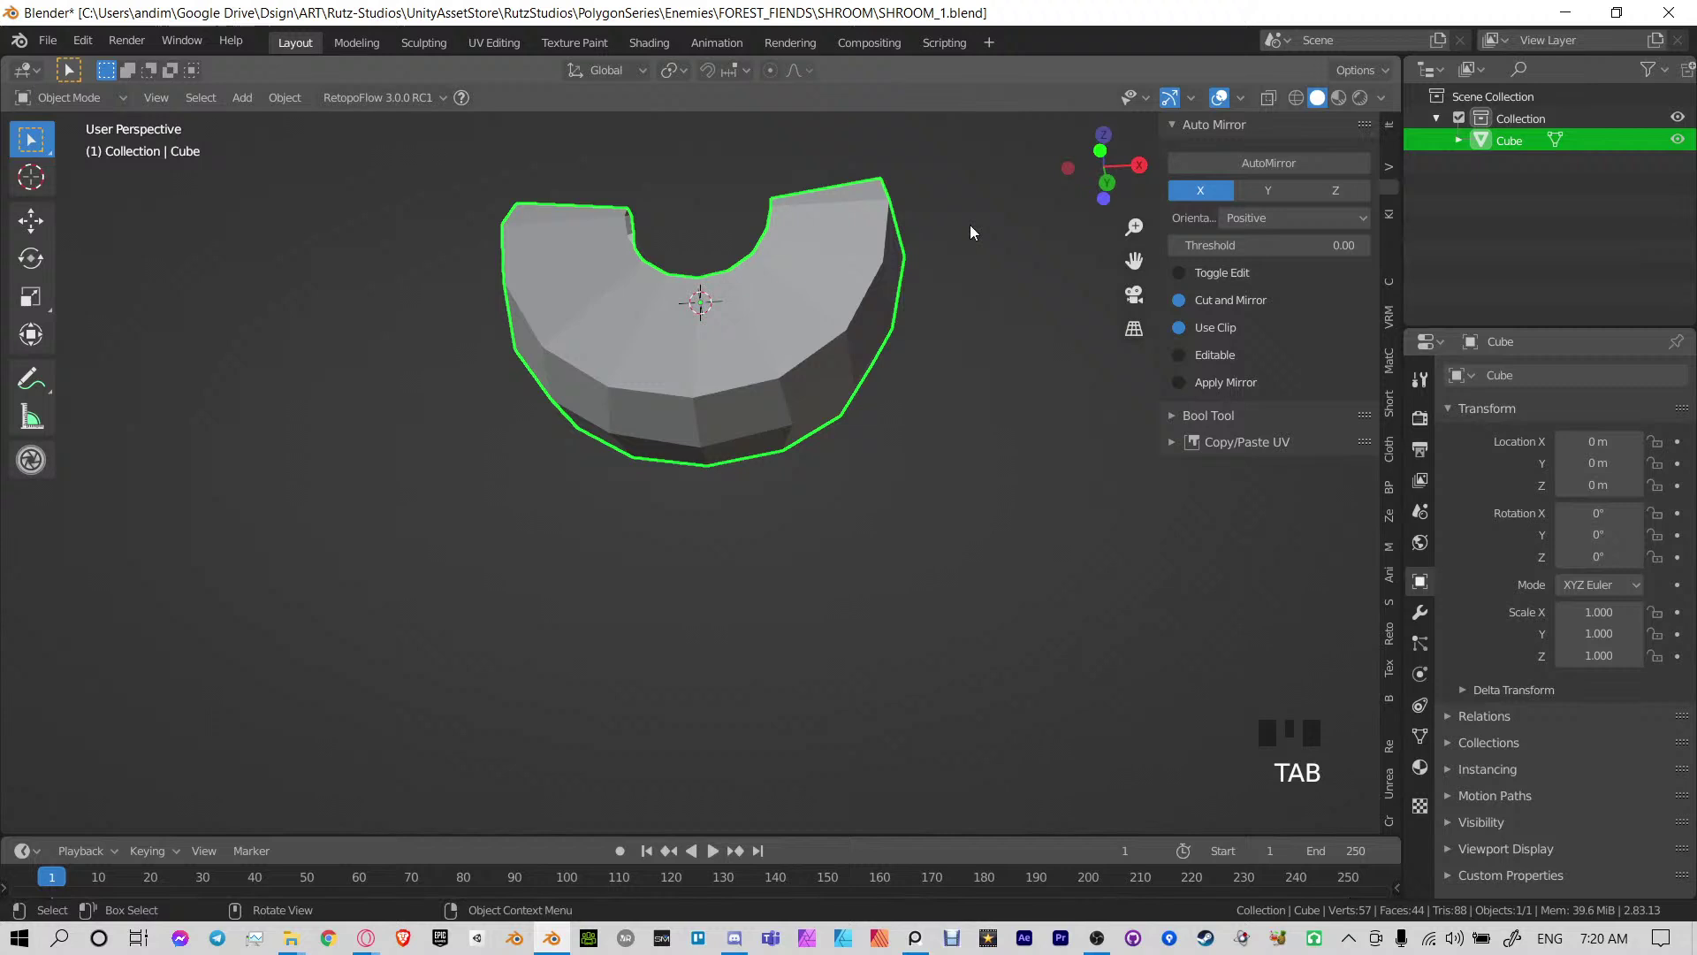
left_click(1250, 161)
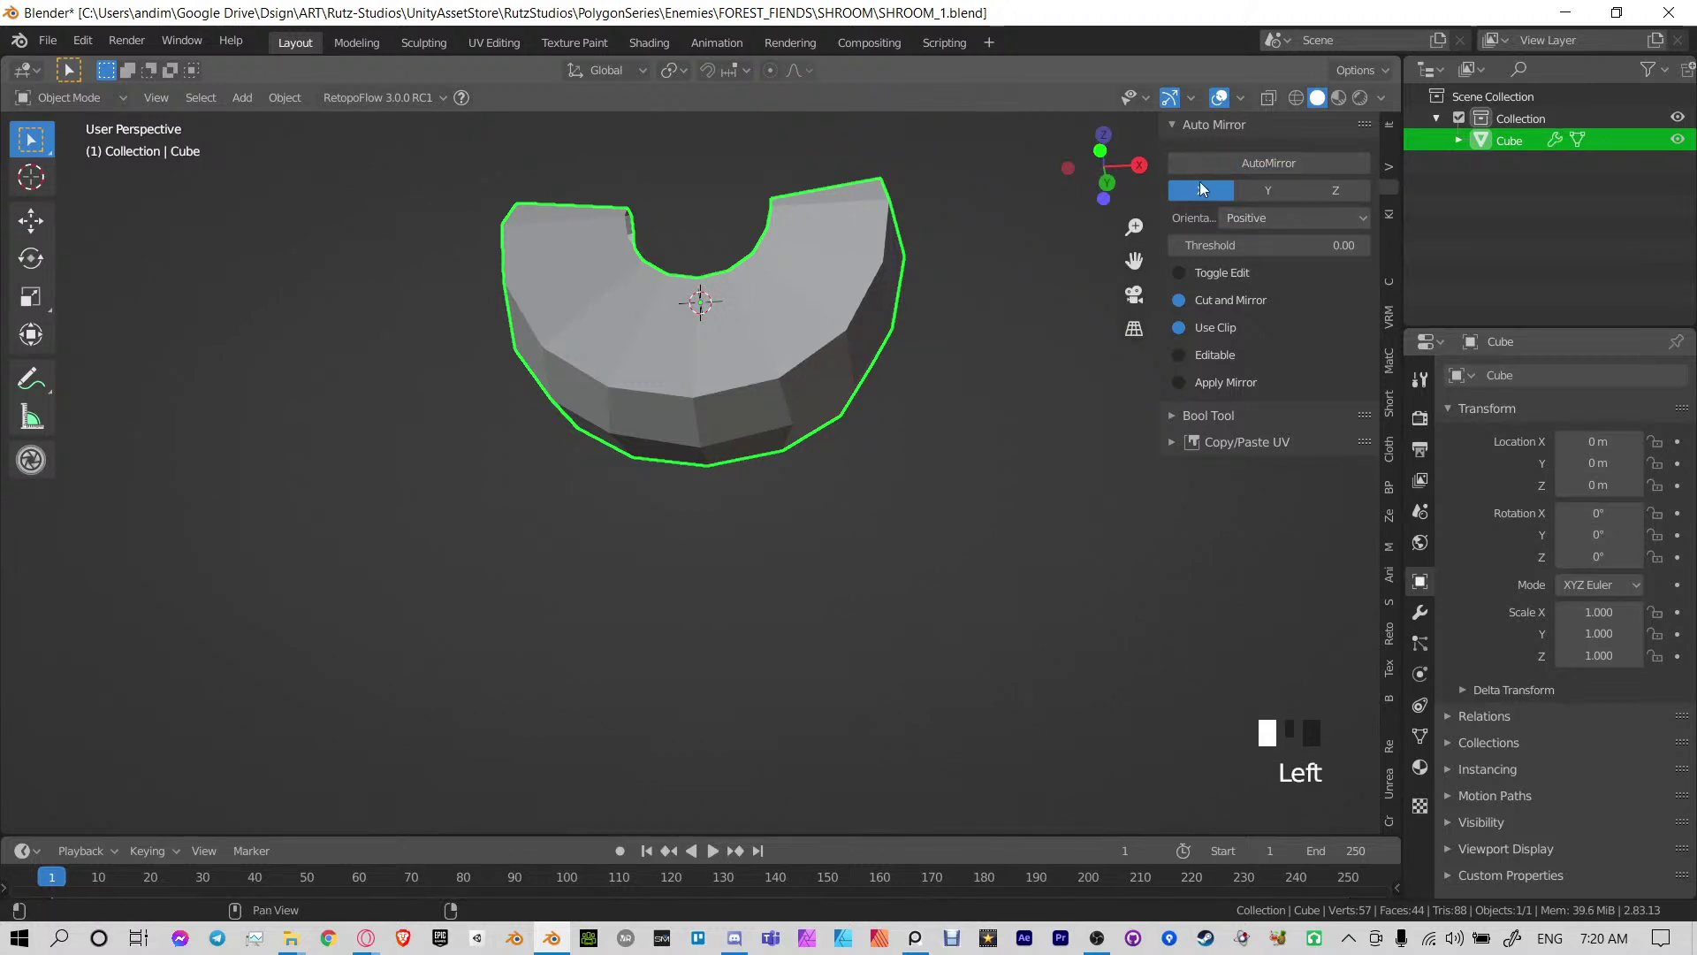
left_click(80, 42)
left_click(1220, 417)
left_click(1220, 416)
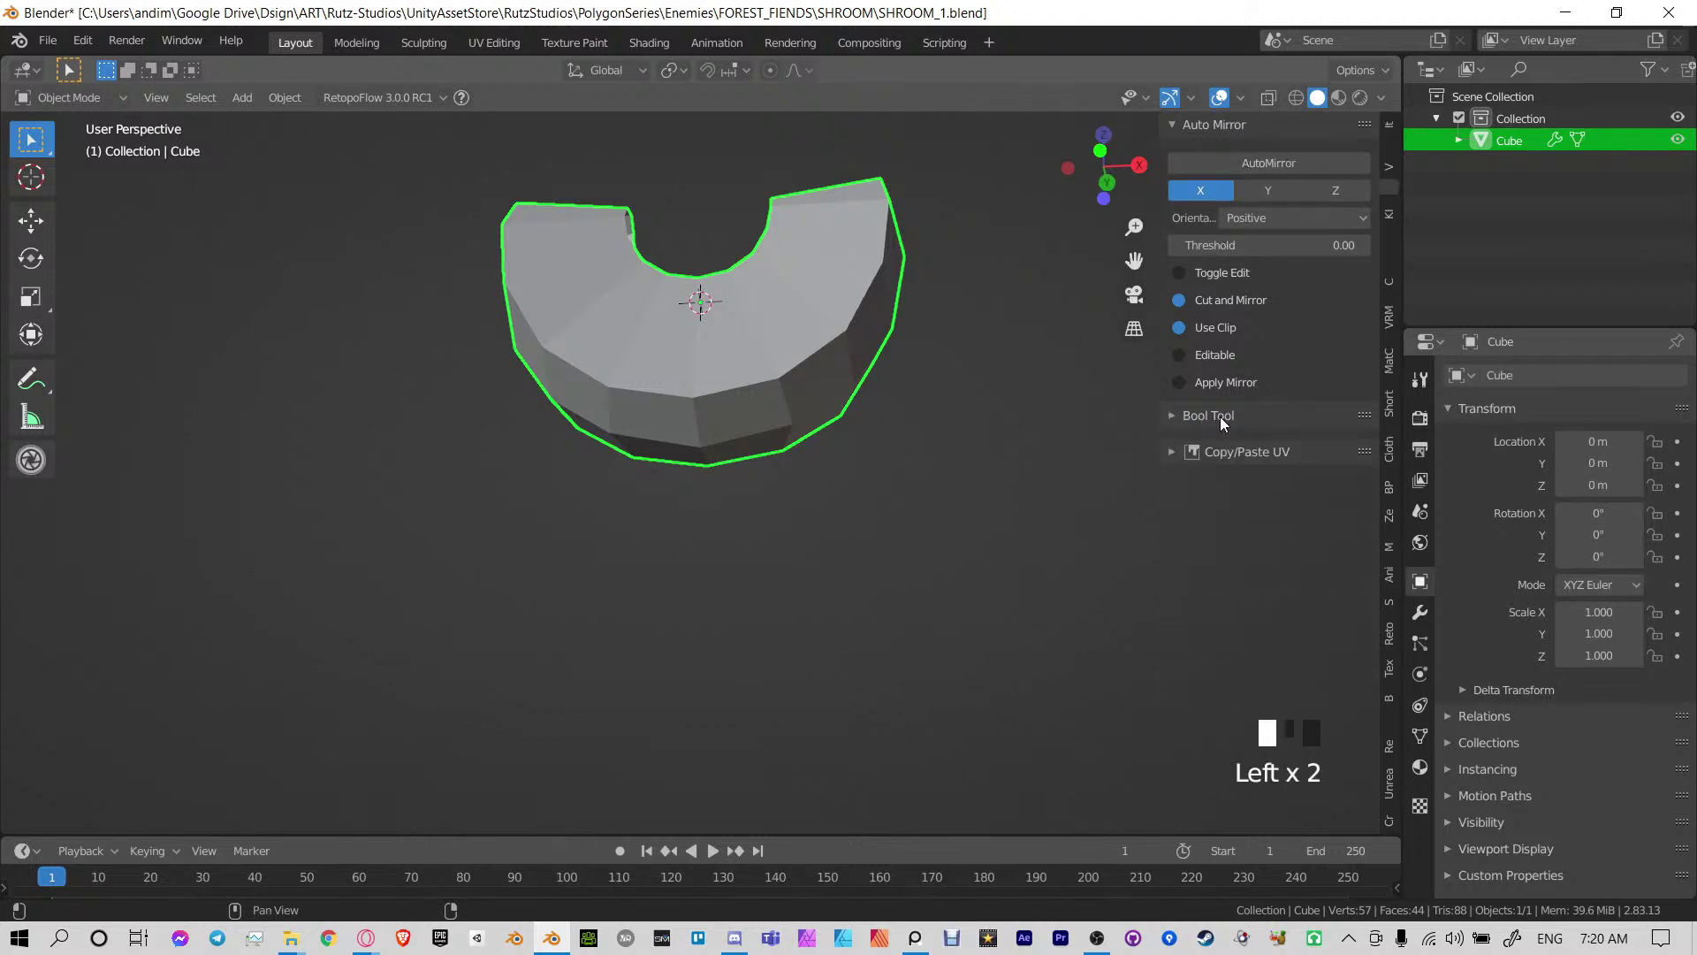
left_click(1213, 125)
key("Tab")
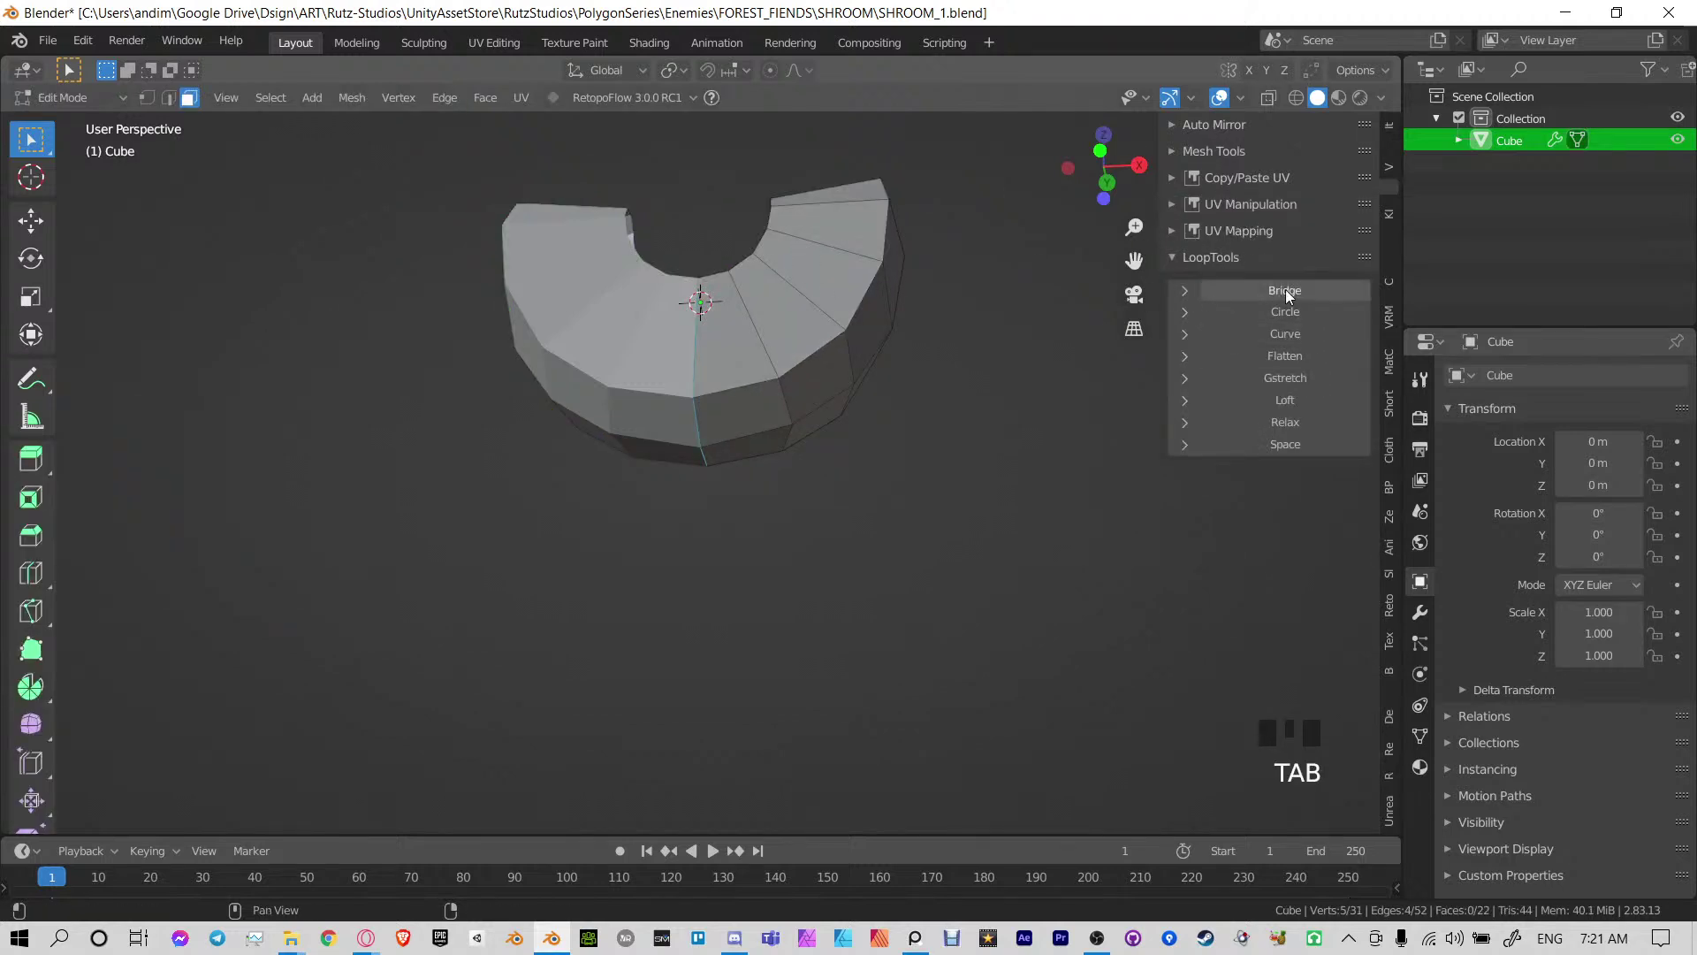
Select the four underside faces of the mirrored half and extrude them straight down along Z to start the torso
key("Tab")
middle_click_drag(622, 220, 675, 456)
key("Tab")
middle_click_drag(801, 585, 878, 318)
left_click(796, 539, "alt")
key("KP_1")
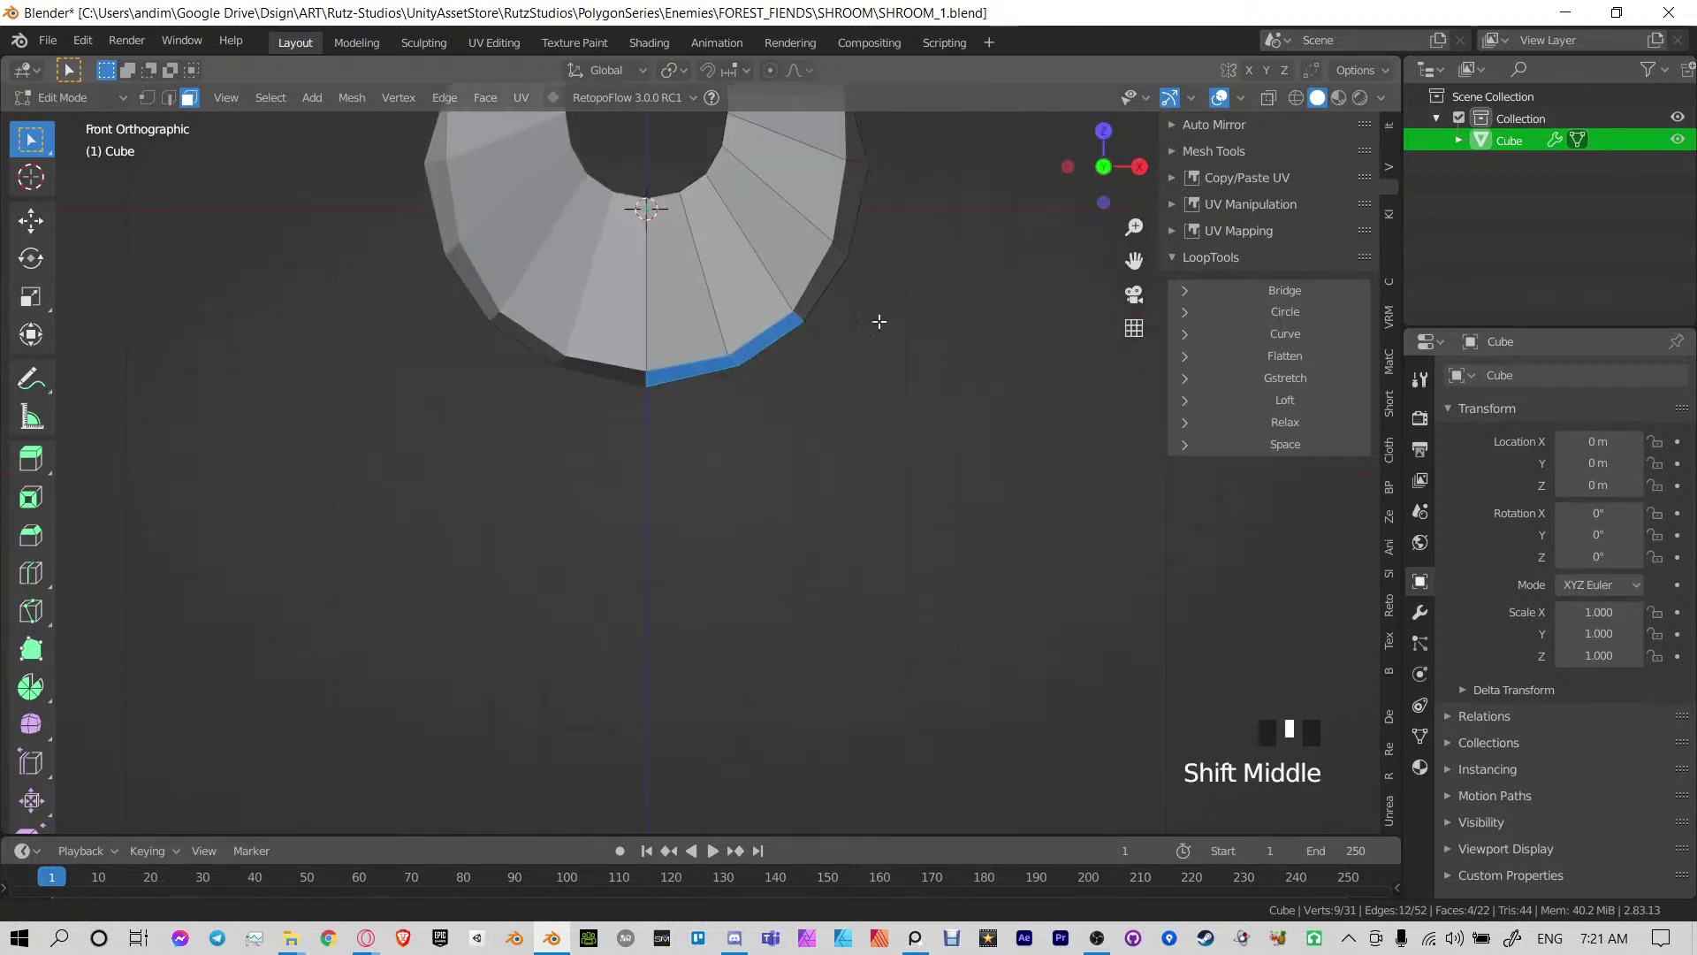
key("e")
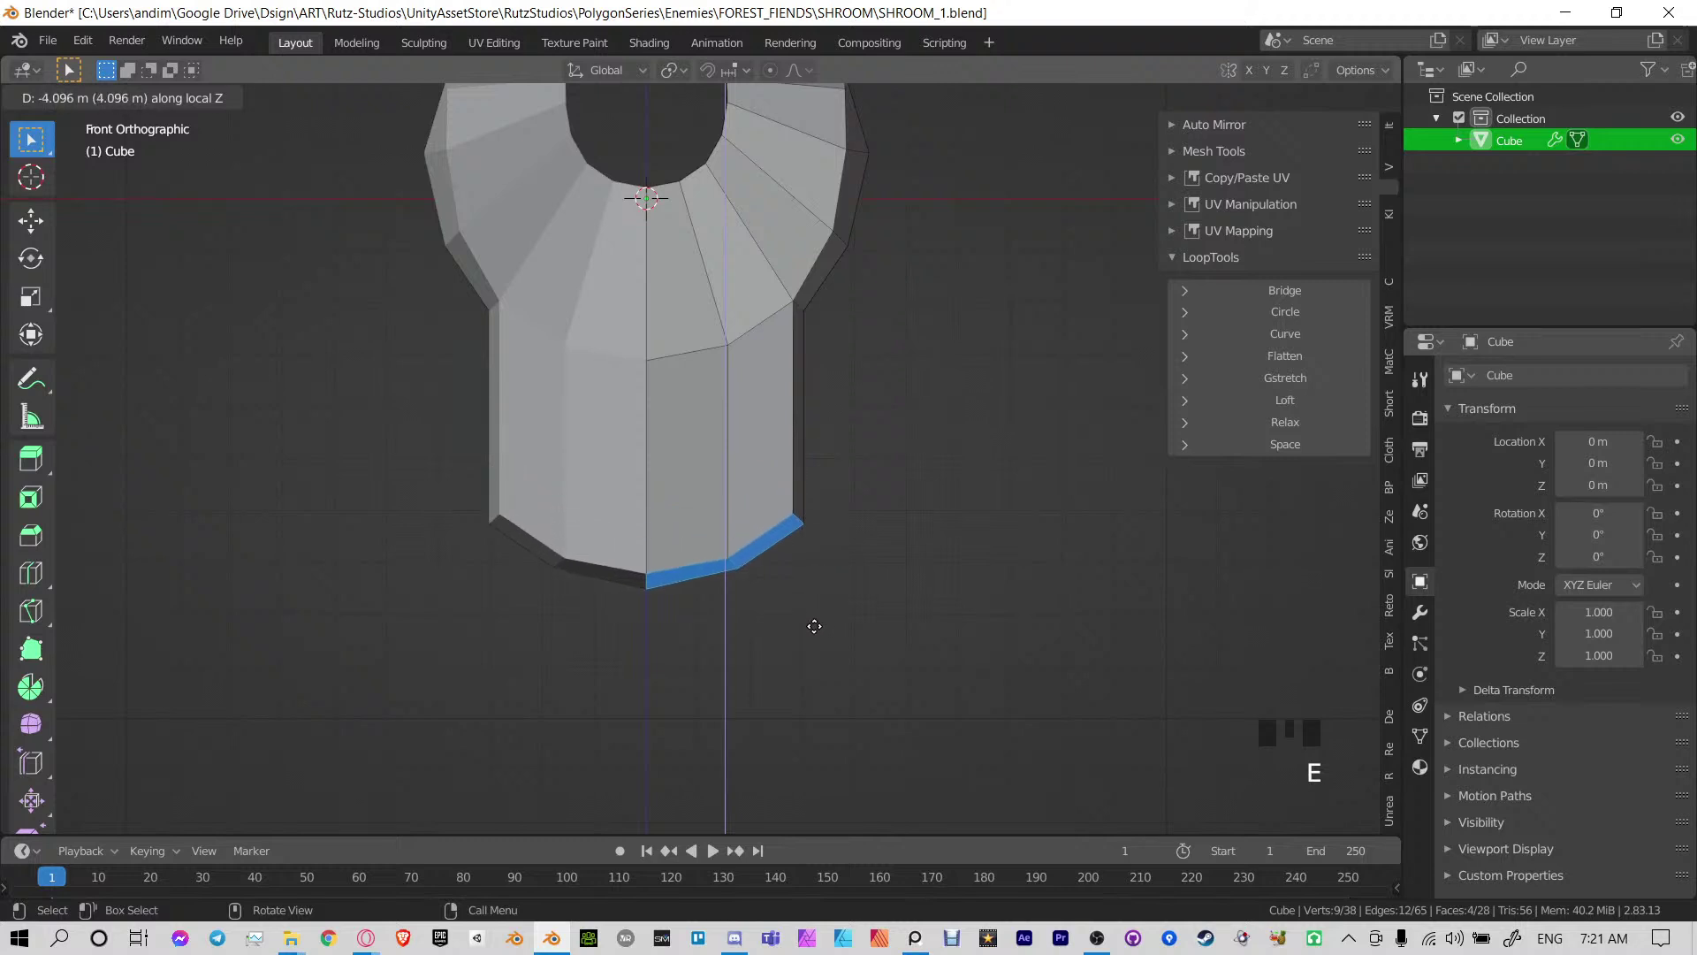
left_click(815, 543)
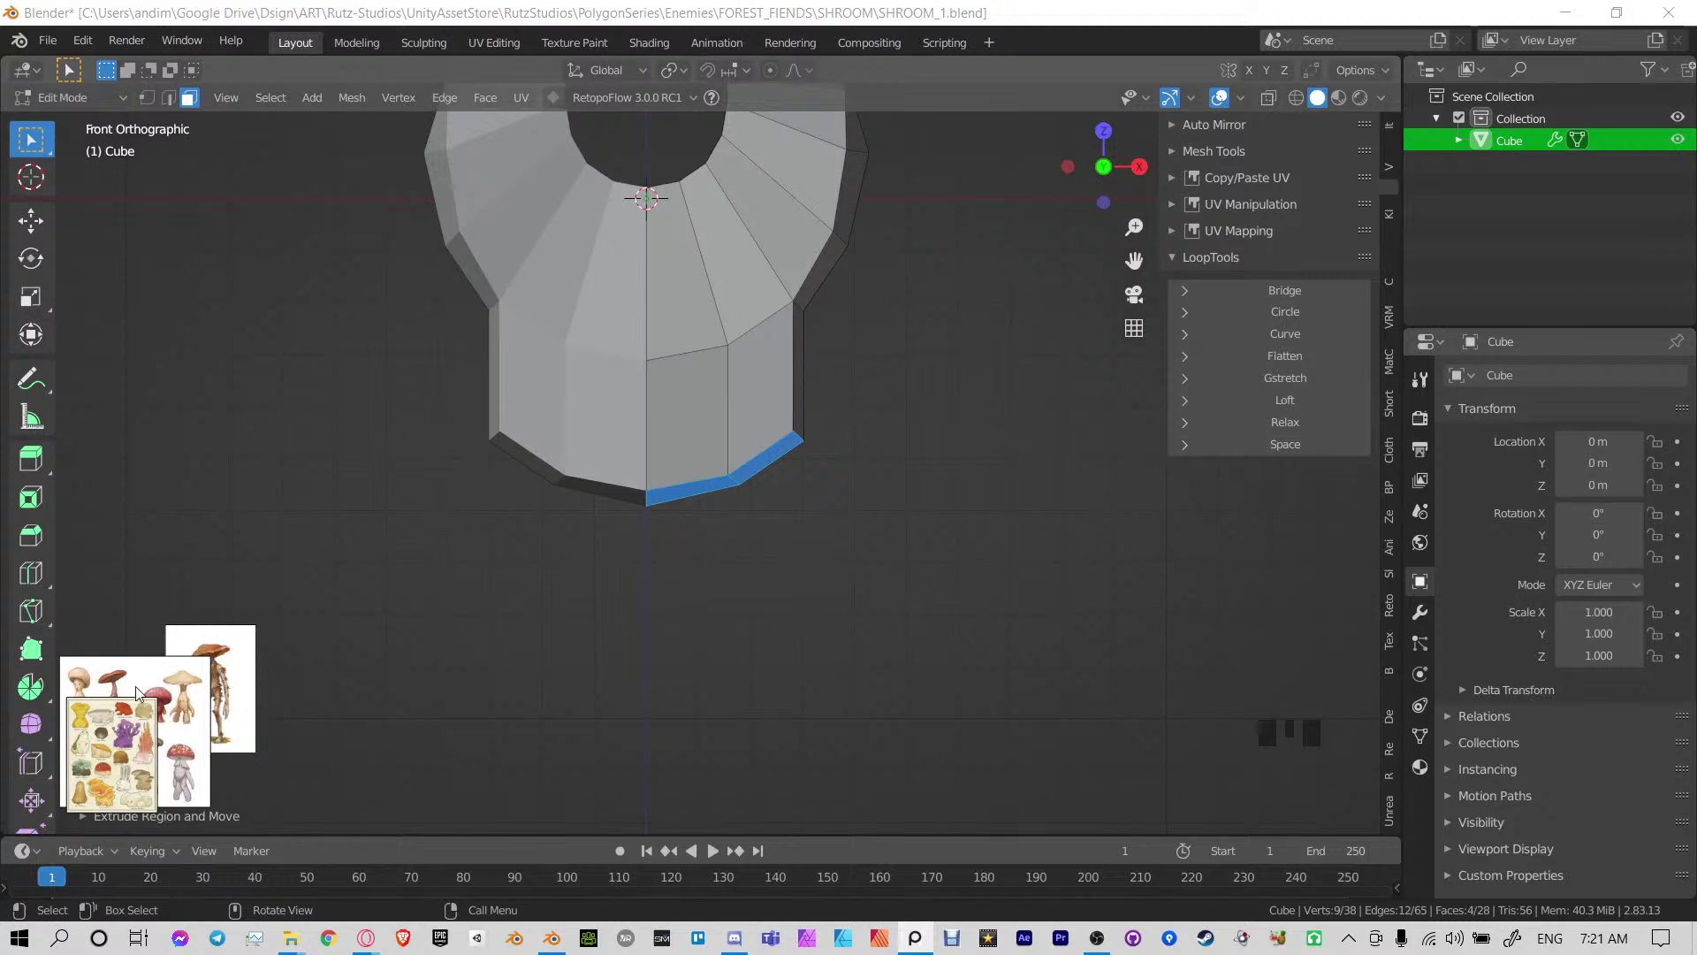
Enlarge the reference sheet of eight mushroom characters and the brown mushroom figure image, and shift the figure image lower
left_click_drag(206, 665, 332, 300)
left_click(200, 721)
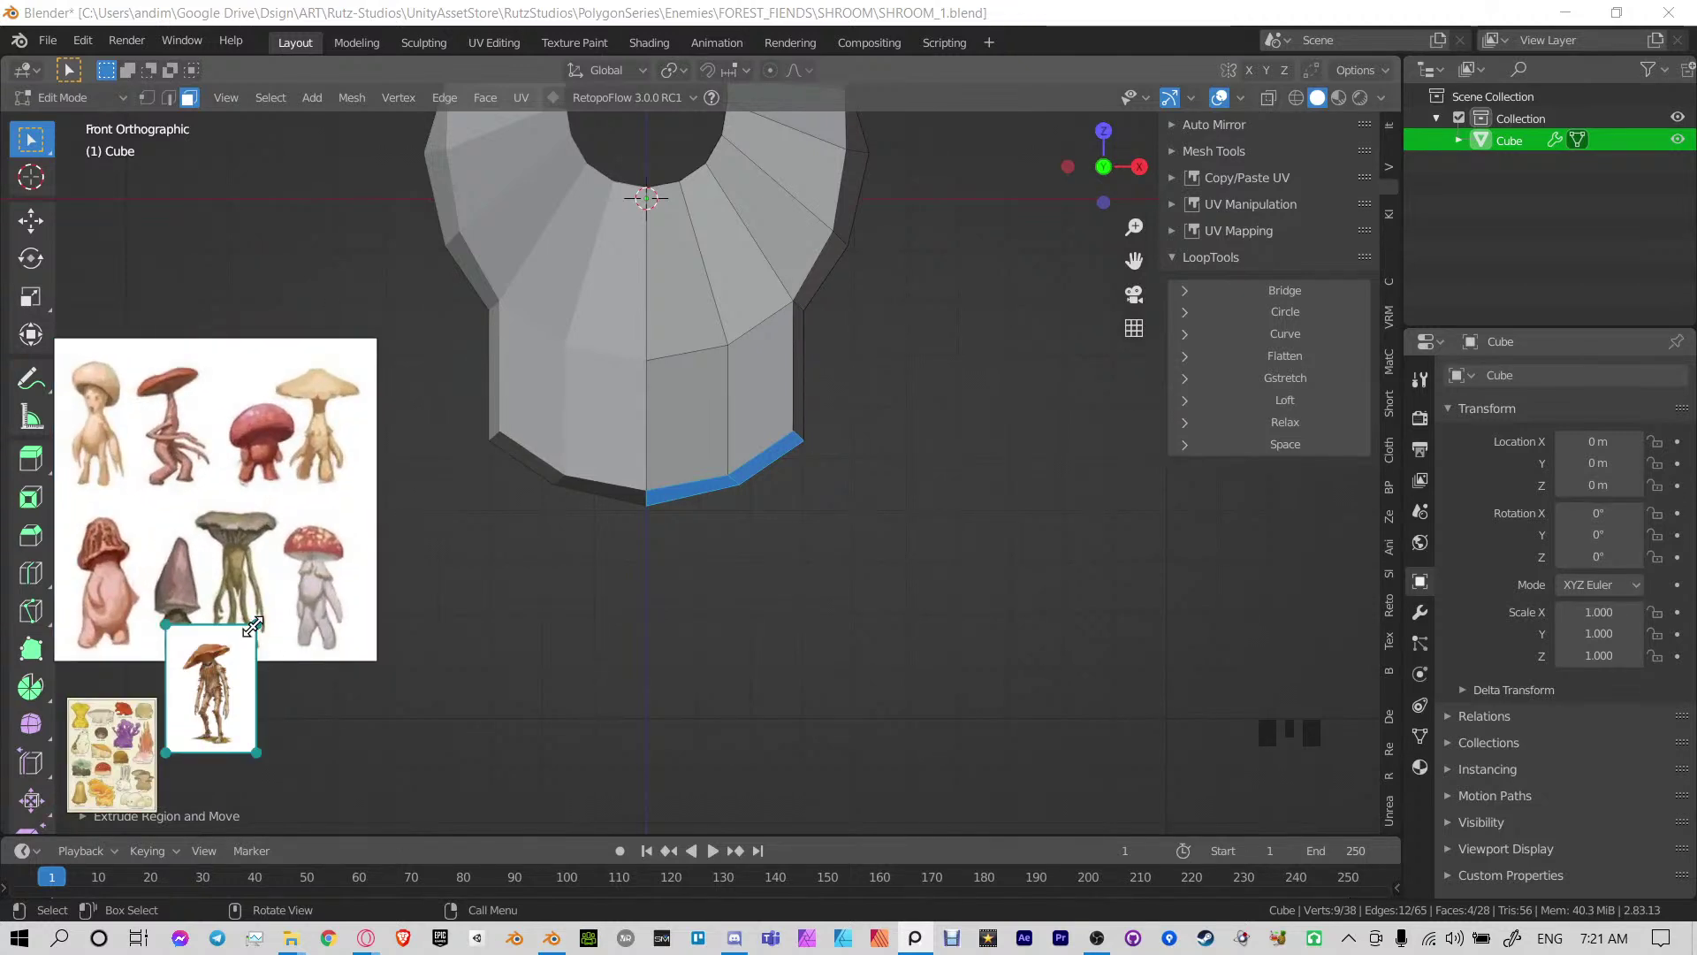
left_click_drag(255, 625, 313, 560)
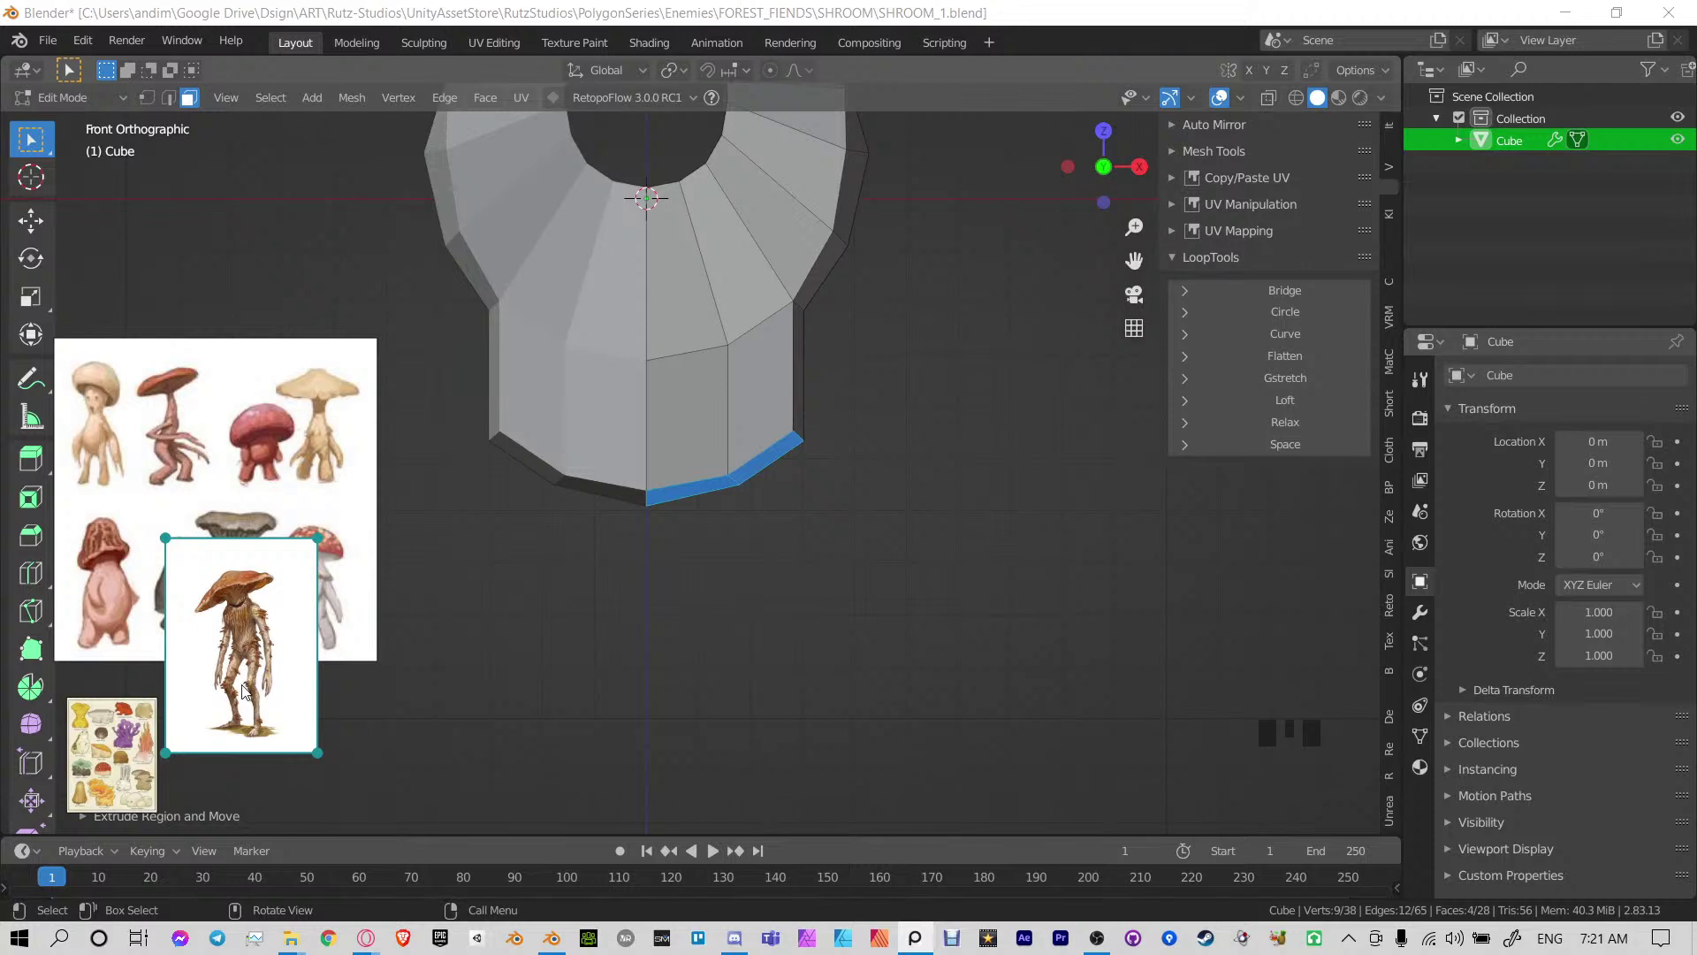
left_click_drag(244, 690, 244, 770)
Enlarge the illustrated fungi chart and rearrange the stacked references with the eight-character mushroom sheet in front
left_click(111, 758)
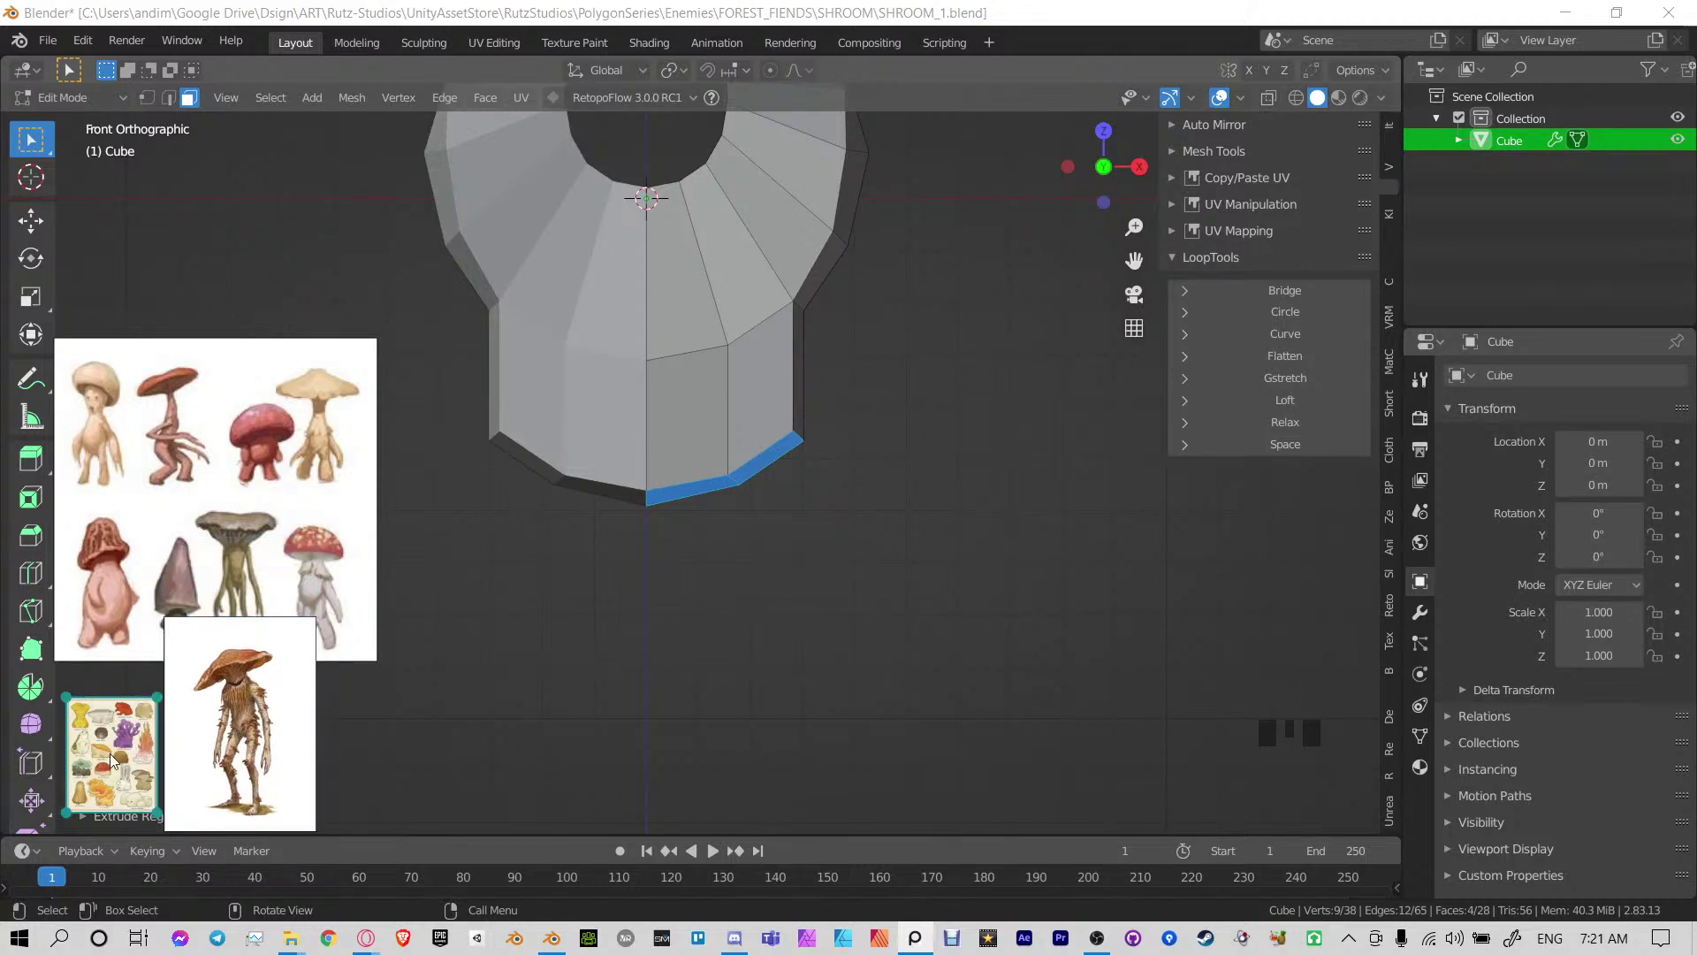
left_click_drag(222, 602, 387, 392)
left_click_drag(295, 631, 214, 667)
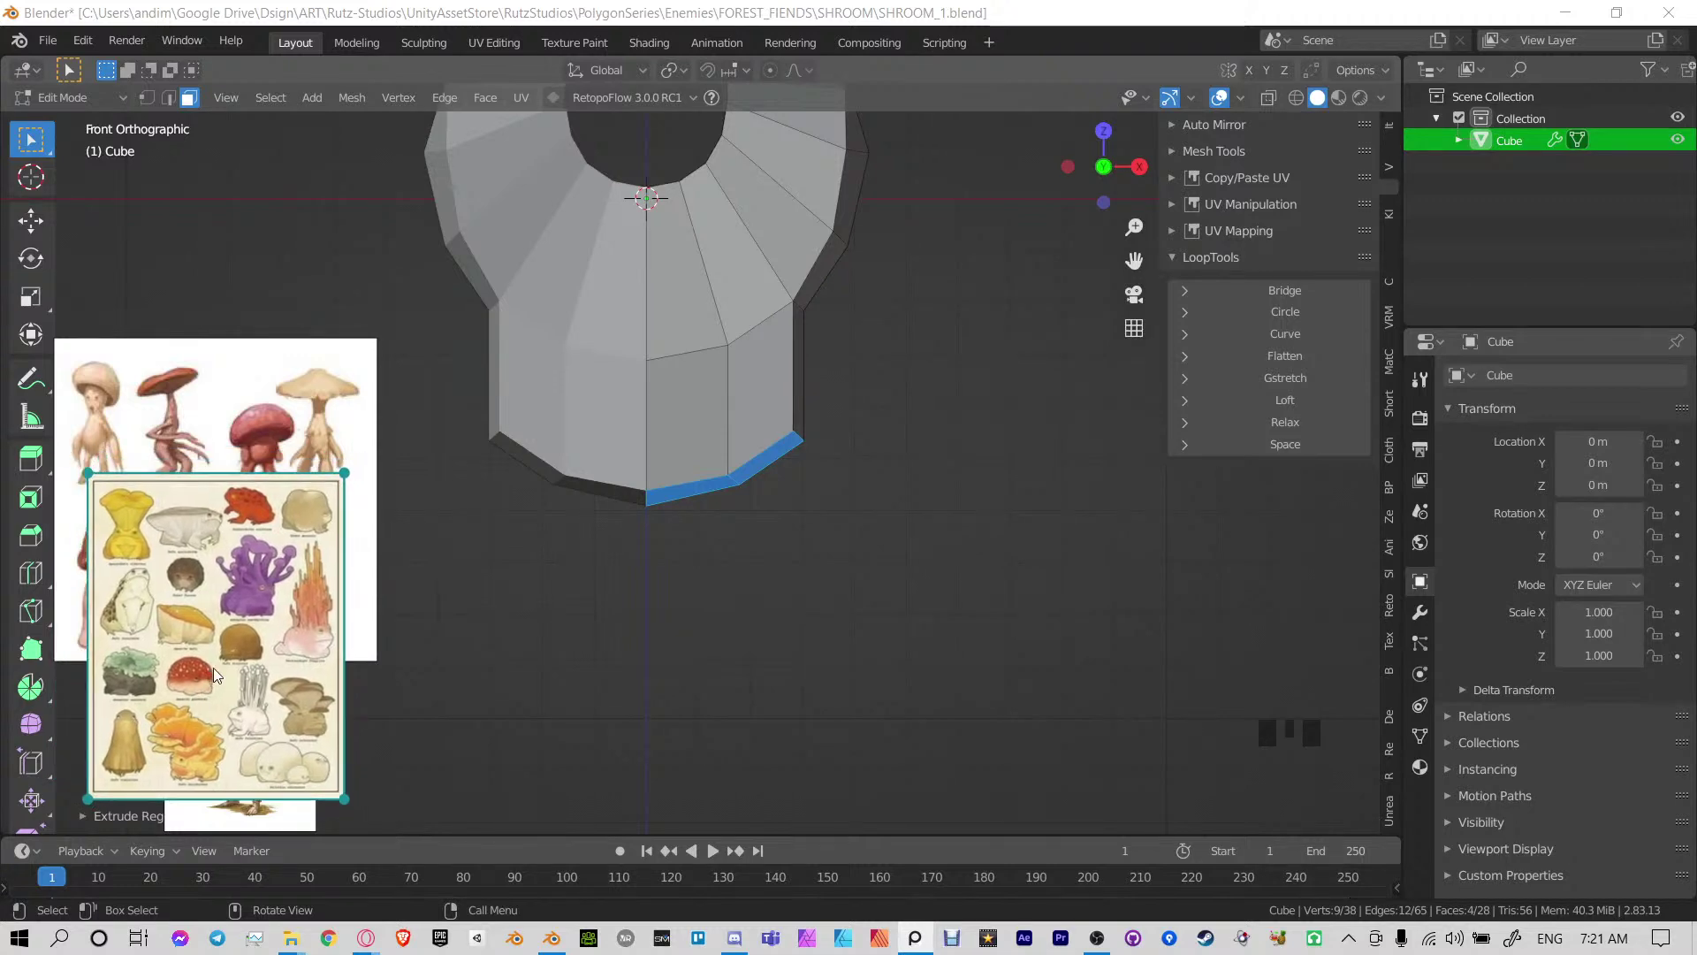
left_click(226, 815)
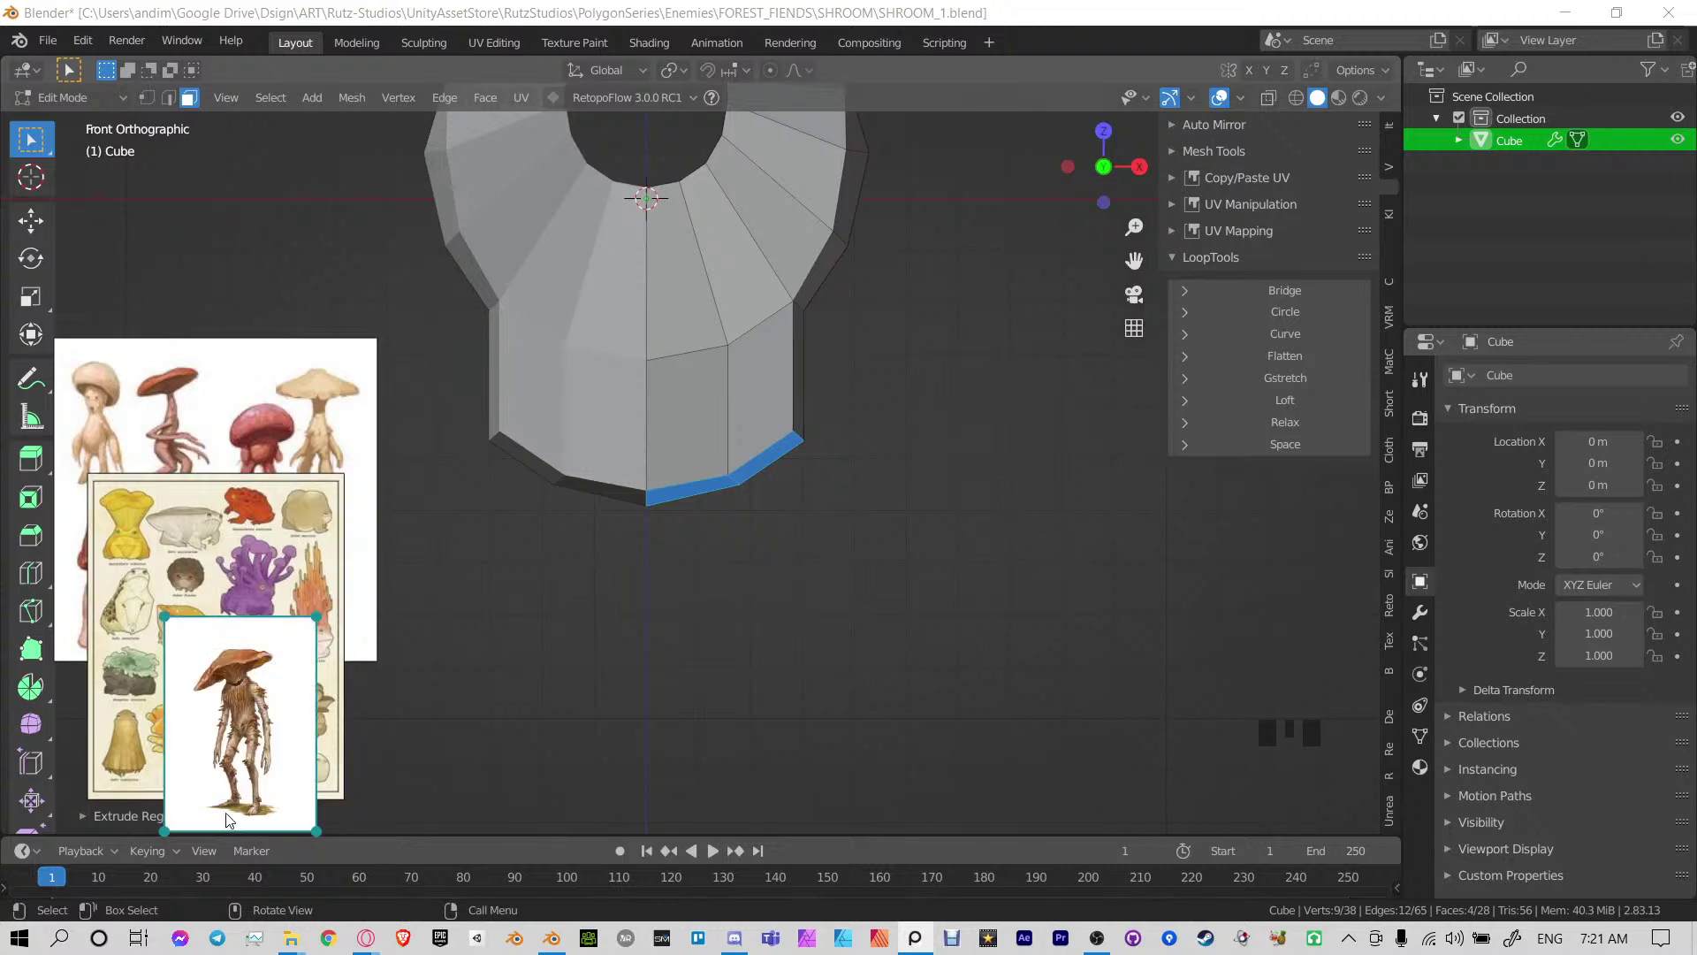
left_click_drag(240, 715, 214, 679)
left_click(244, 410)
left_click_drag(236, 592, 237, 680)
middle_click_drag(798, 428, 857, 507)
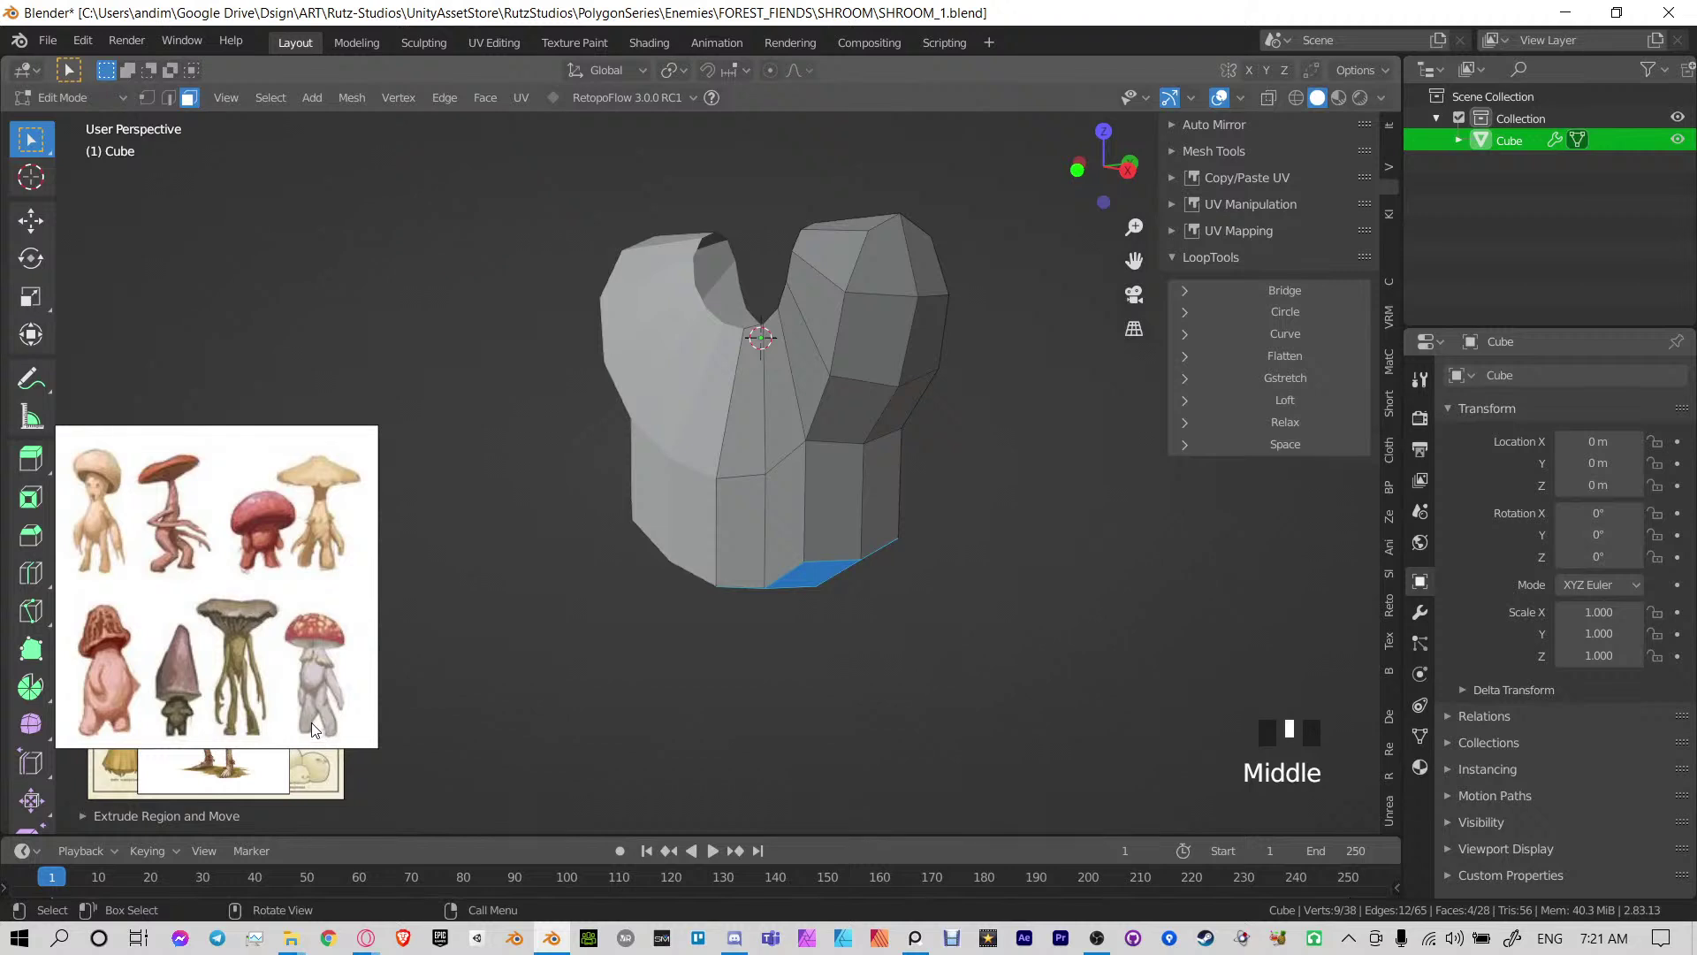
left_click(338, 774)
left_click(373, 575)
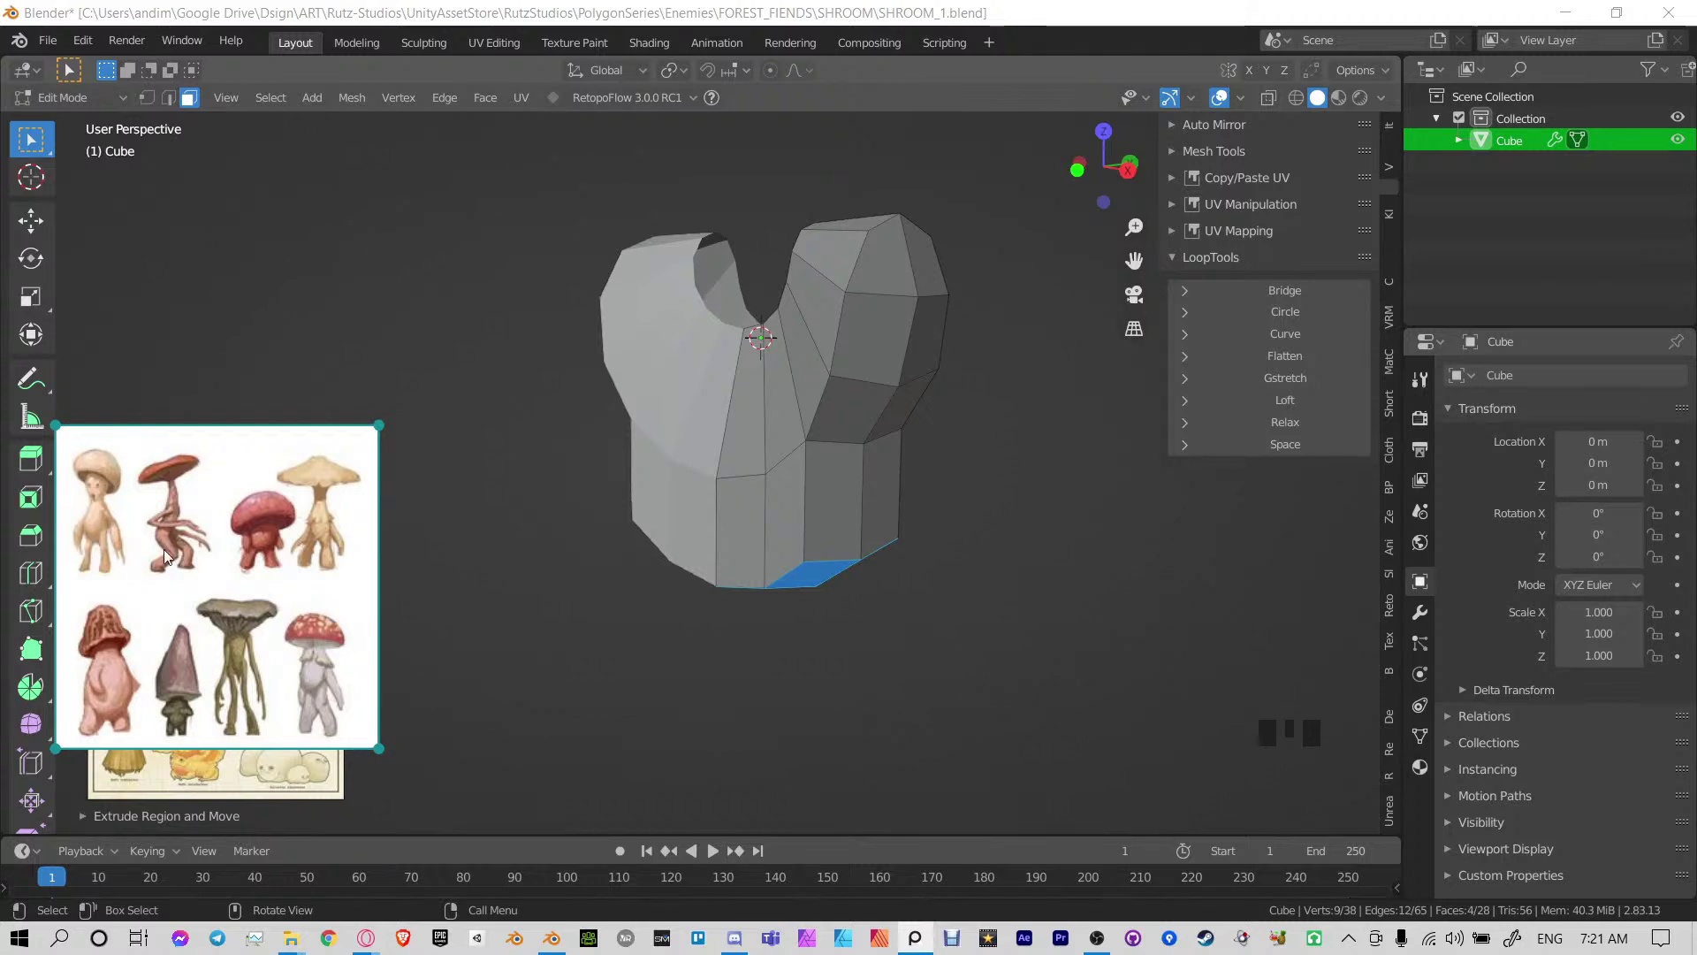
Flatten the torso's bottom faces by scaling them to 0 along Z
middle_click_drag(627, 497, 673, 457)
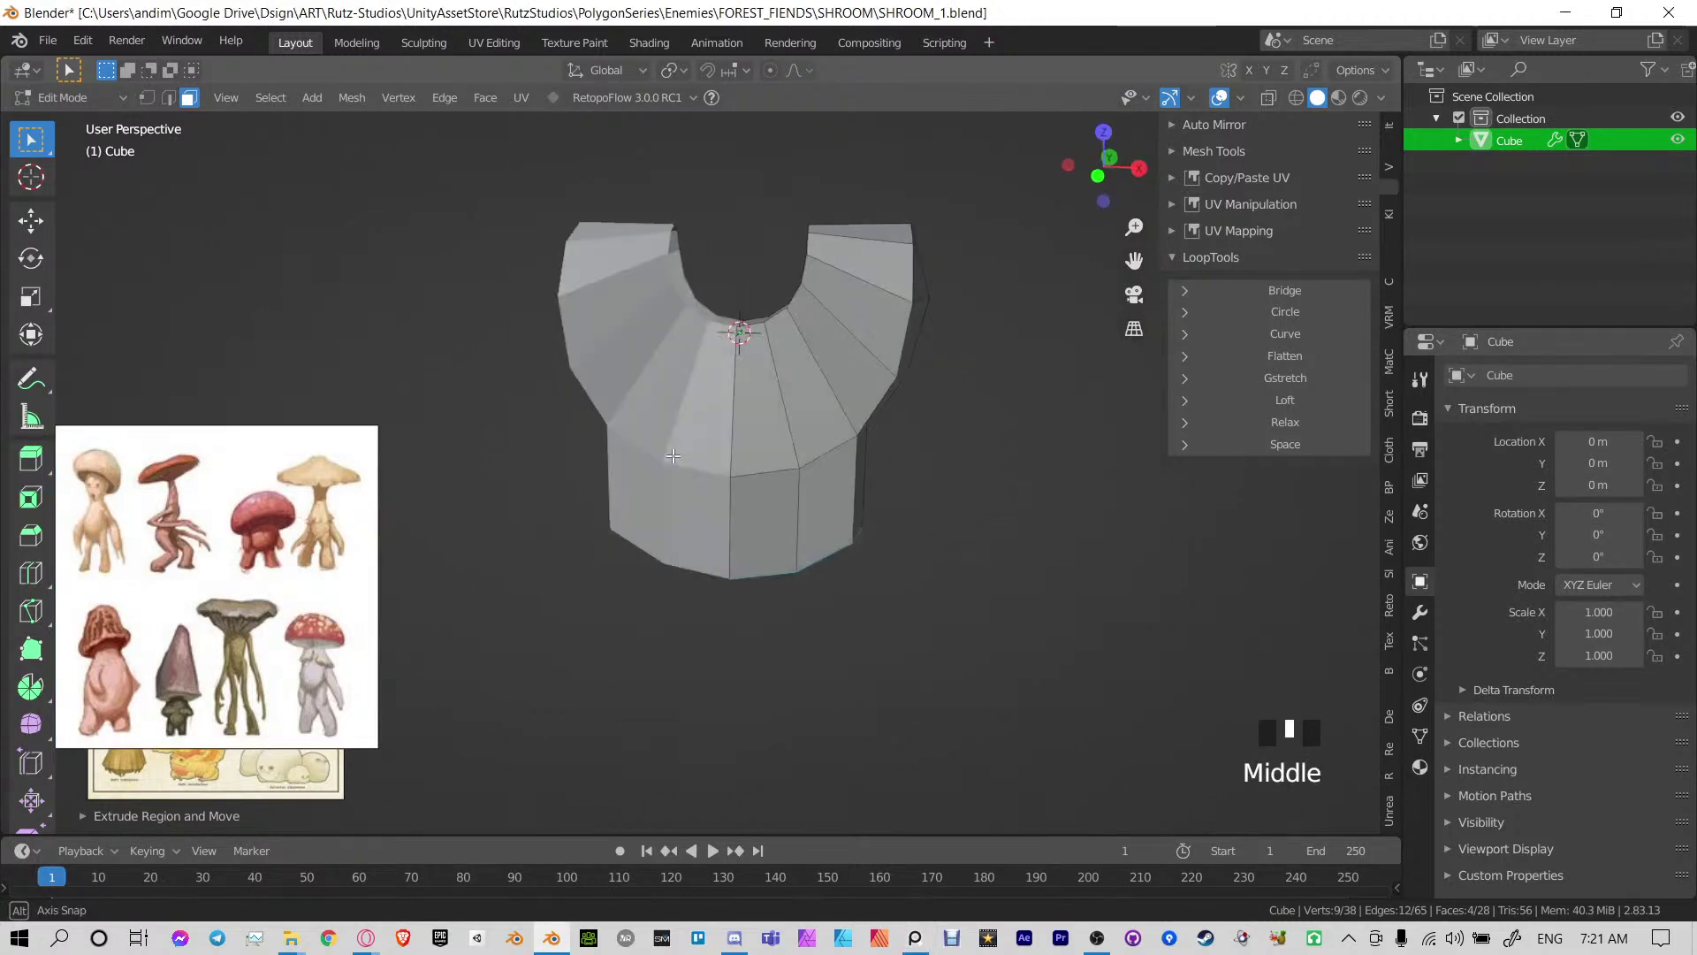
middle_click_drag(822, 484, 794, 482)
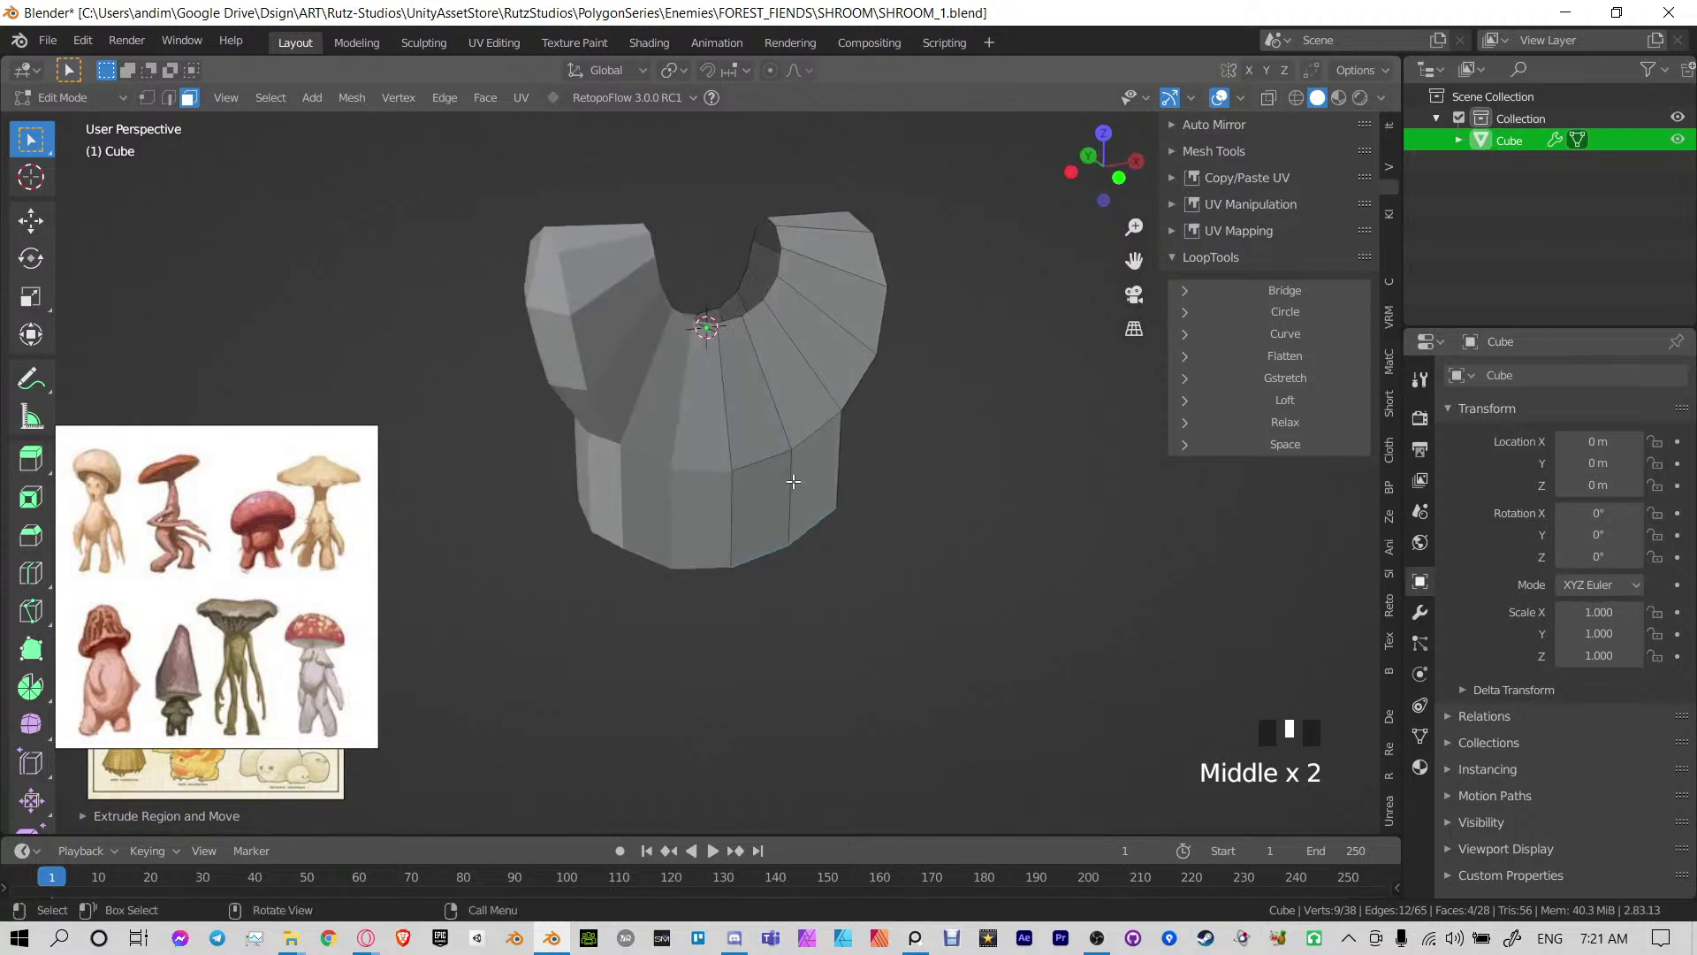
key("KP_1")
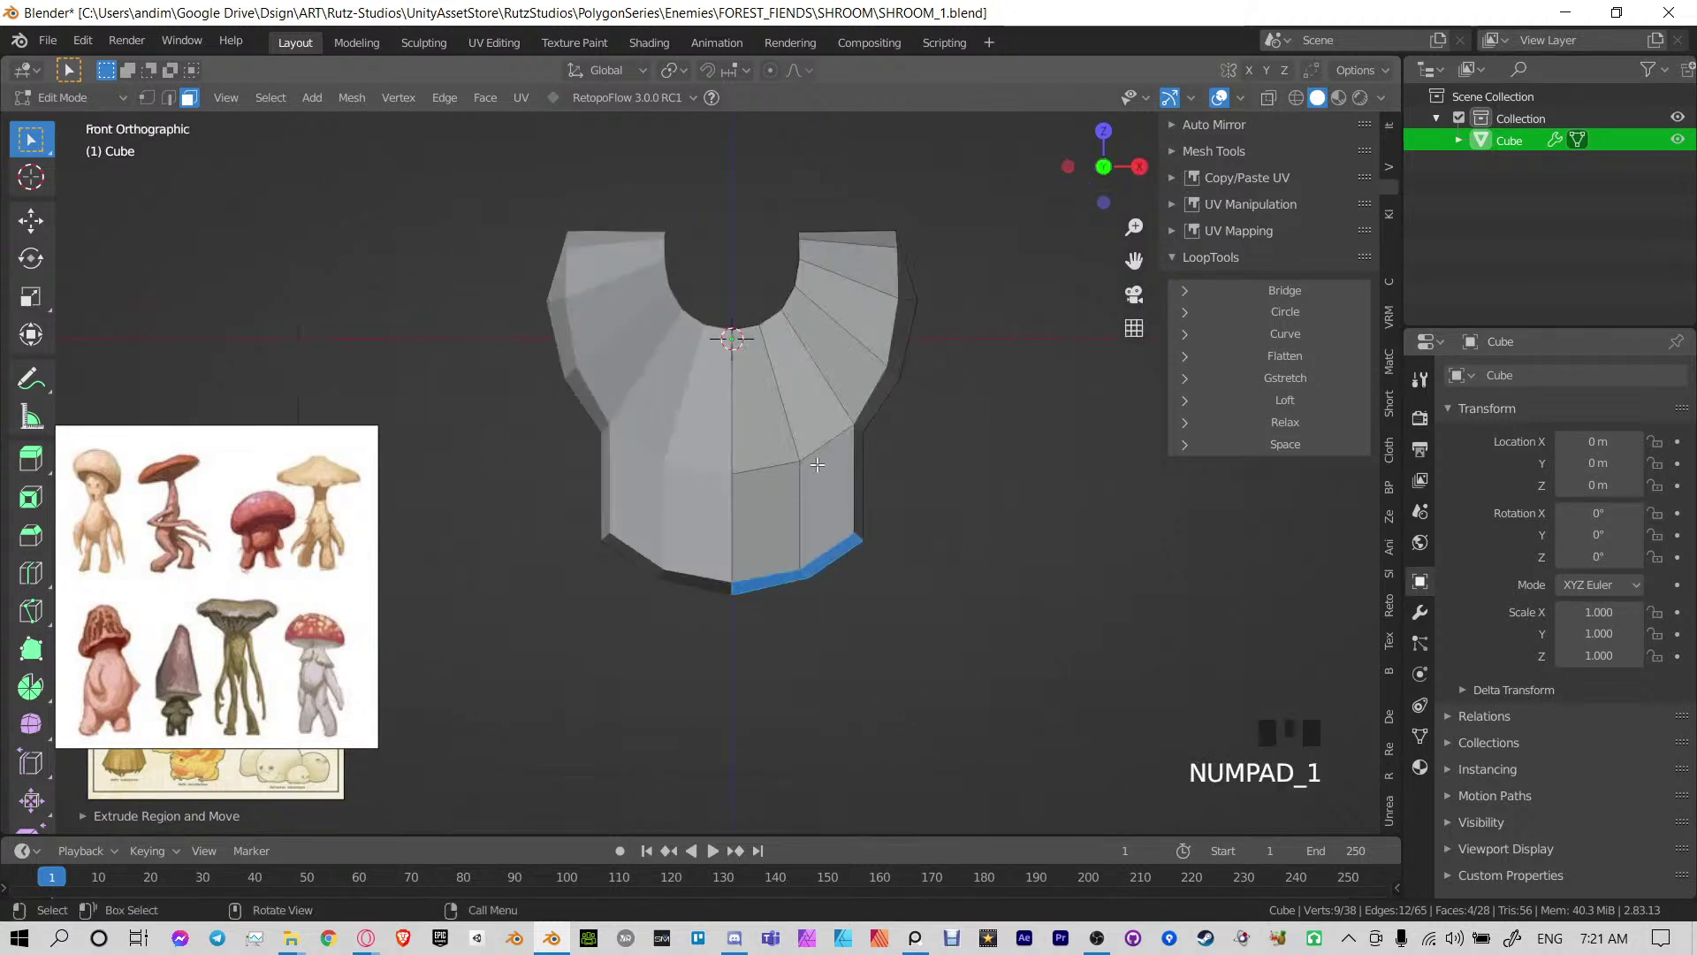
type("sz")
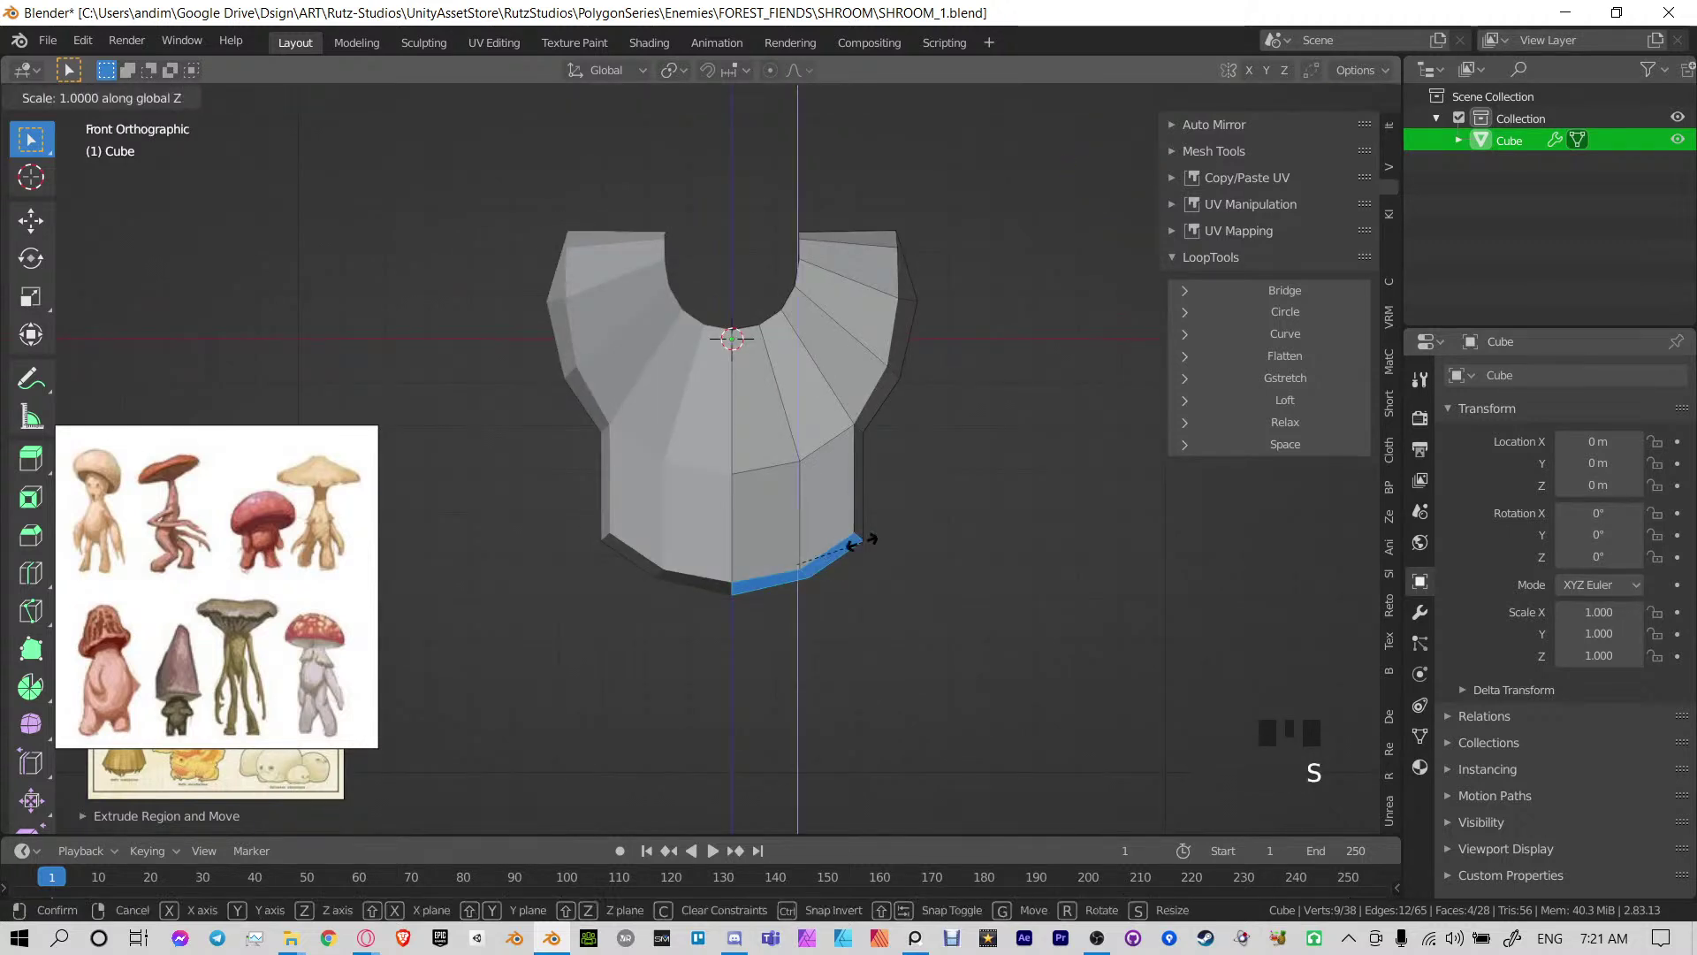
type("0")
key("Return")
Move the flattened bottom faces down along Z to lengthen the torso
middle_click_drag(882, 614, 841, 440, "shift")
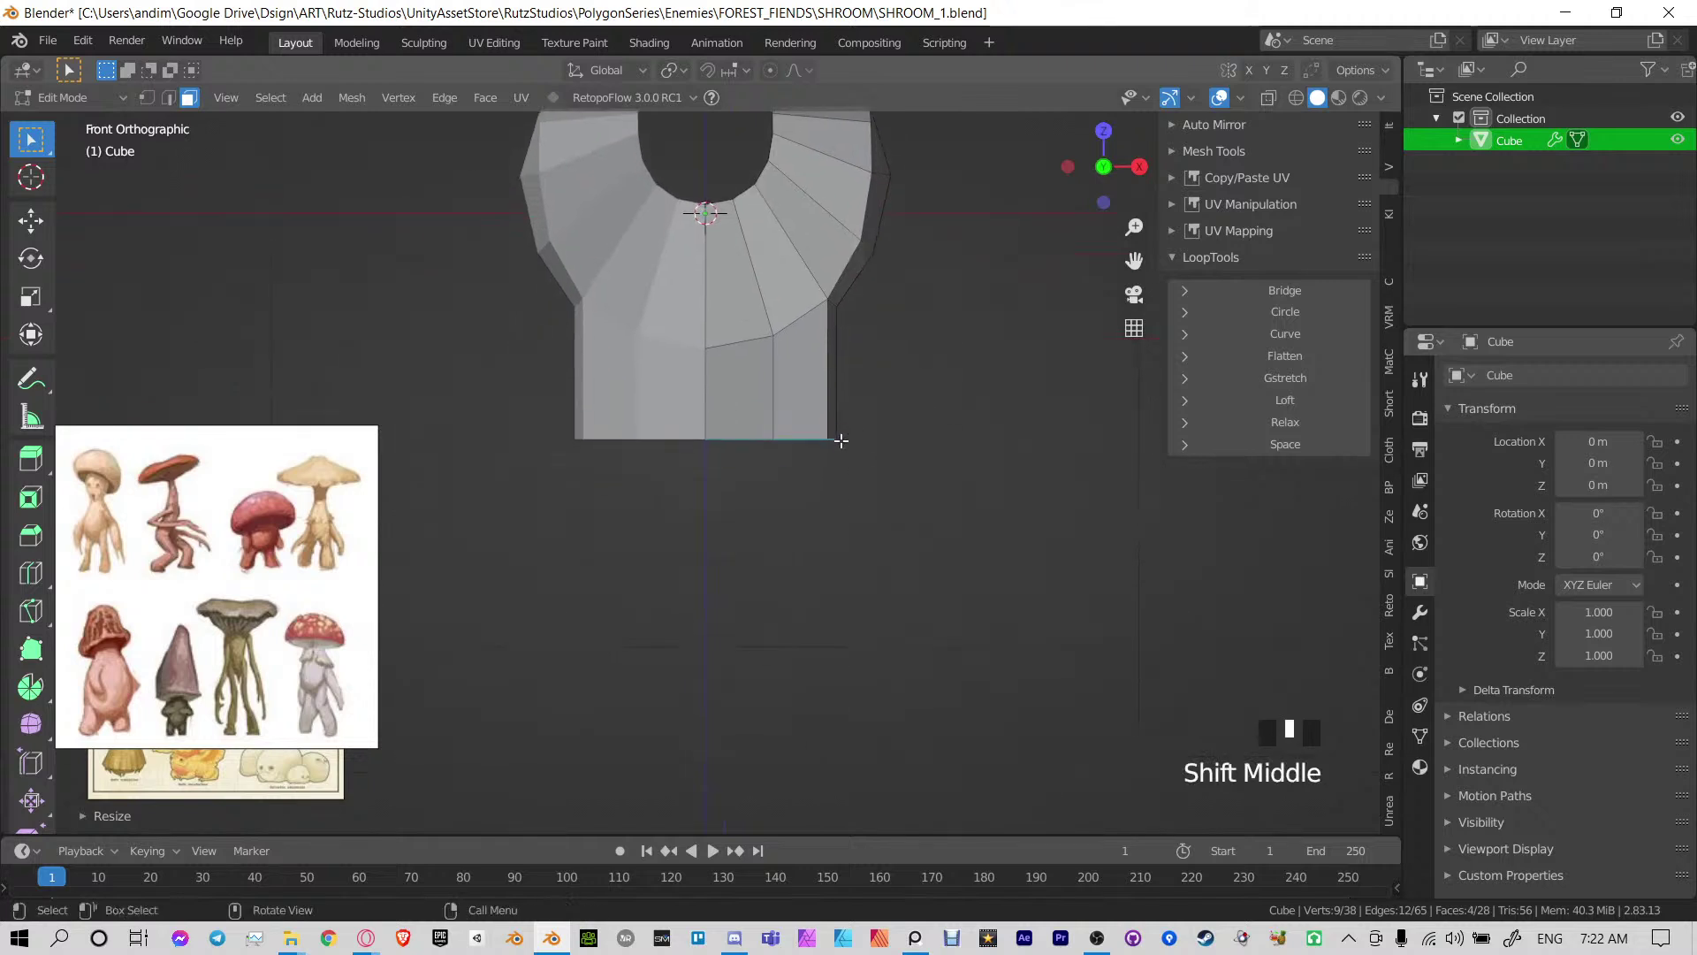
key("g")
key("z")
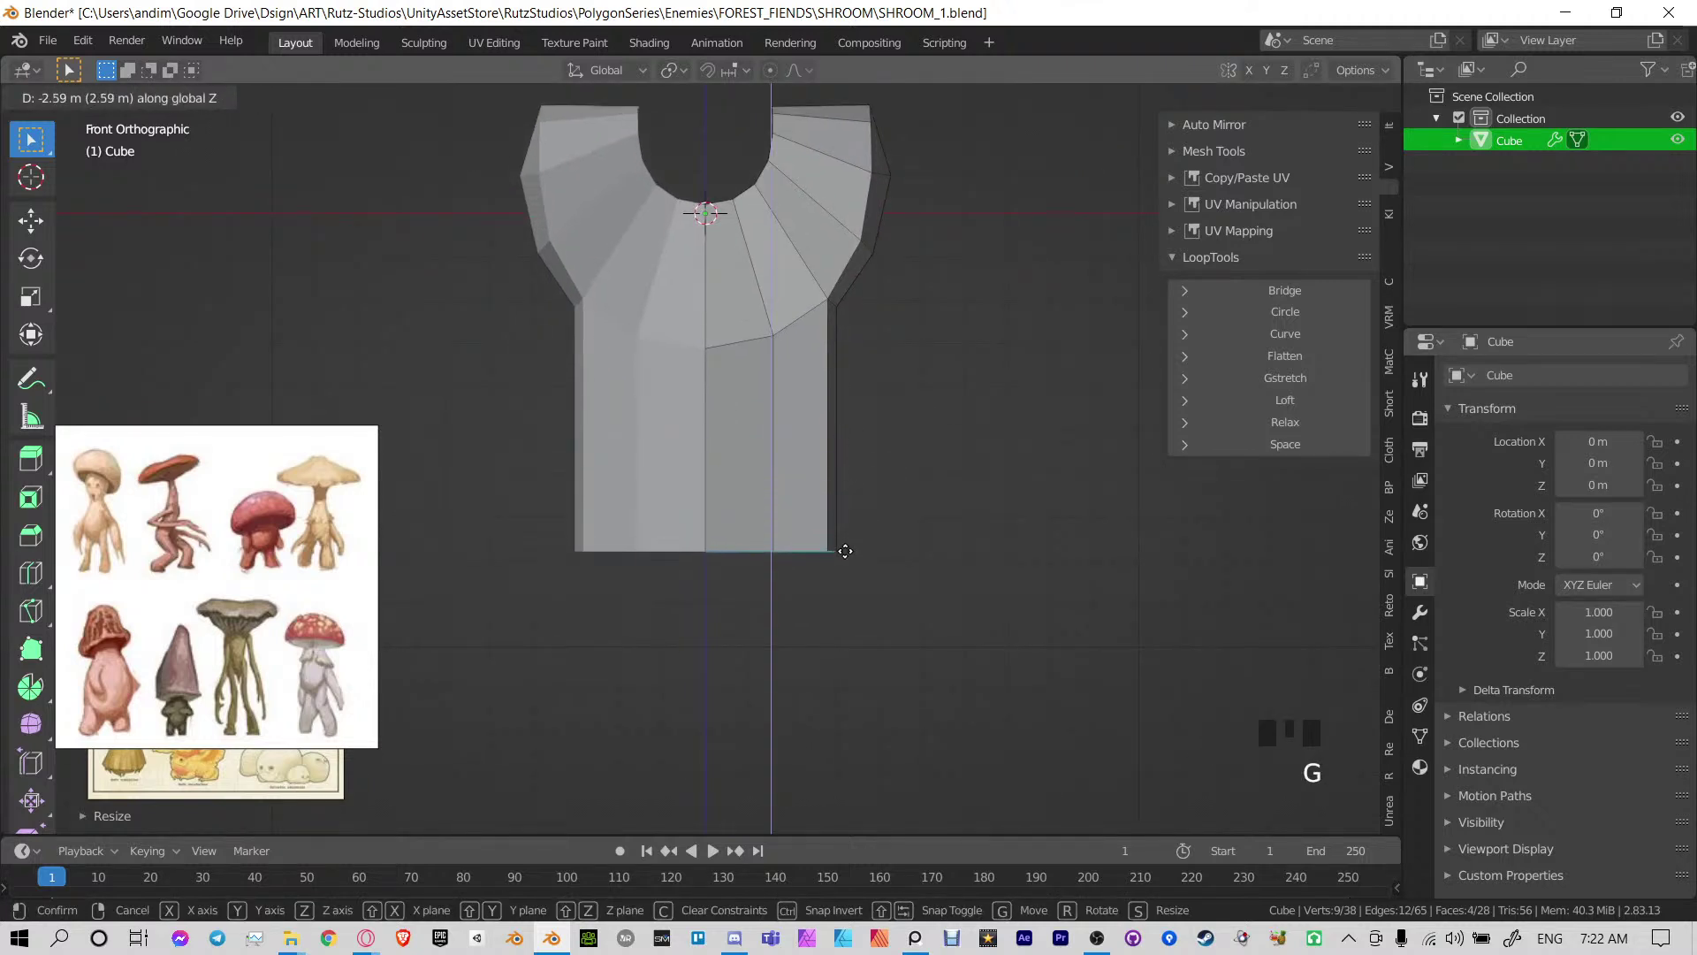
left_click(846, 561)
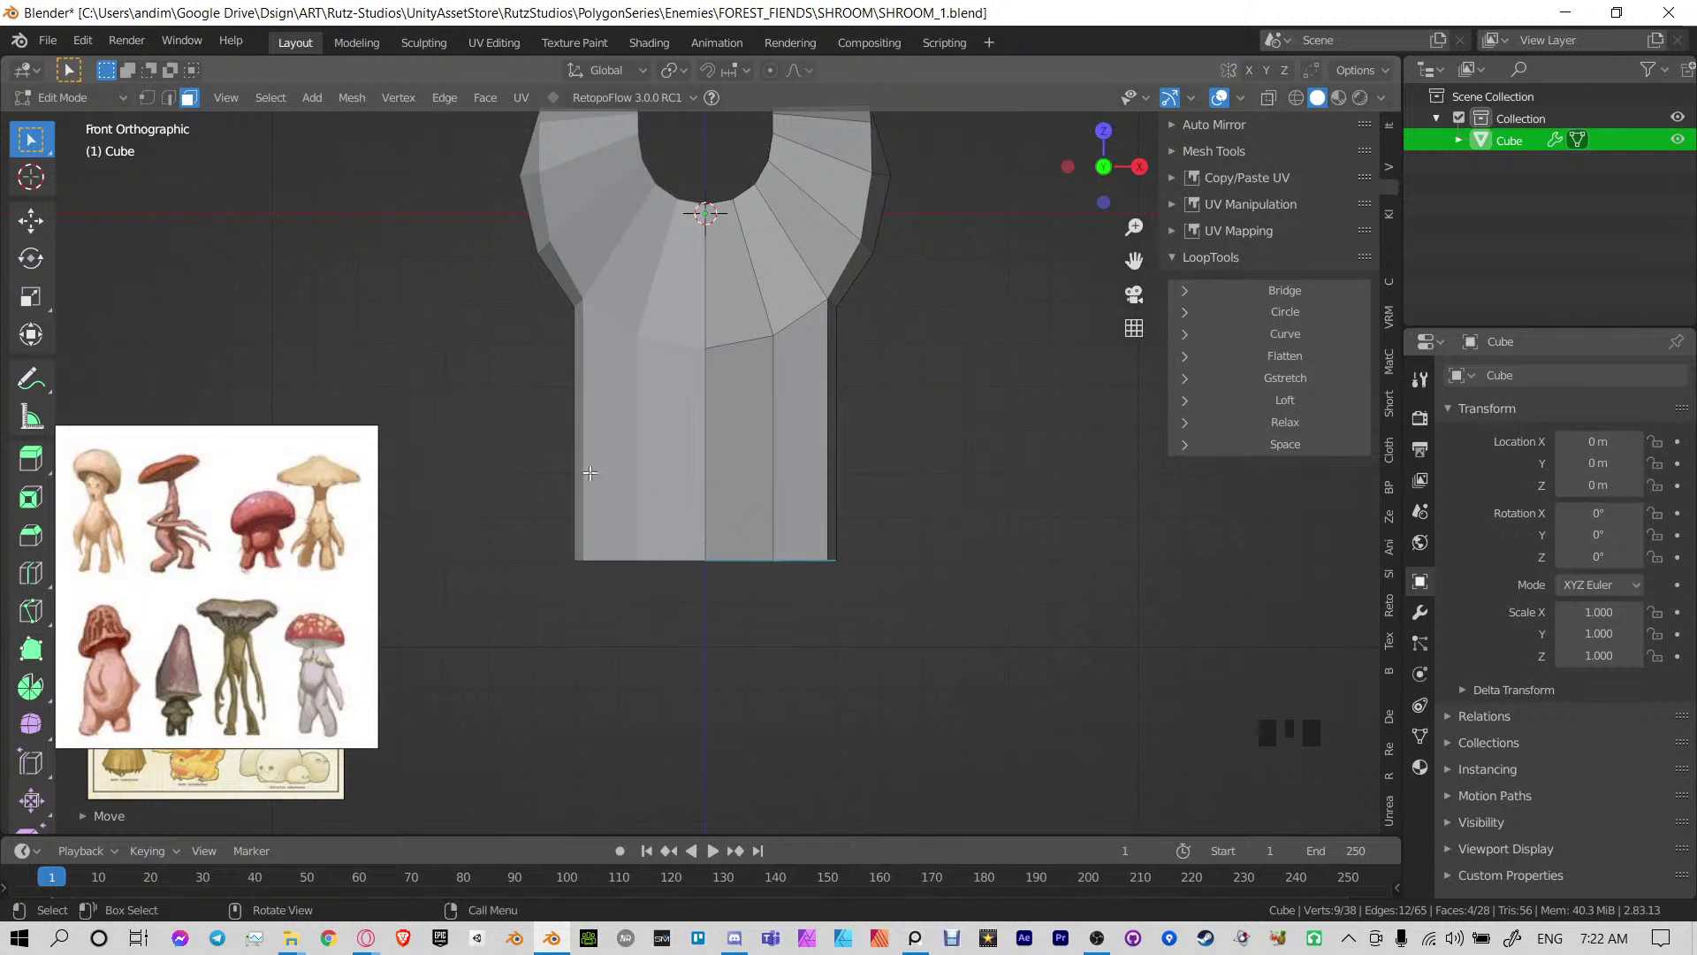
Select the four faces on the outer side of the shoulder and extrude them about 10.1 m along global X to form the arms
middle_click_drag(857, 521, 863, 631, "shift")
middle_click_drag(863, 630, 687, 610)
middle_click_drag(687, 610, 714, 518, "shift")
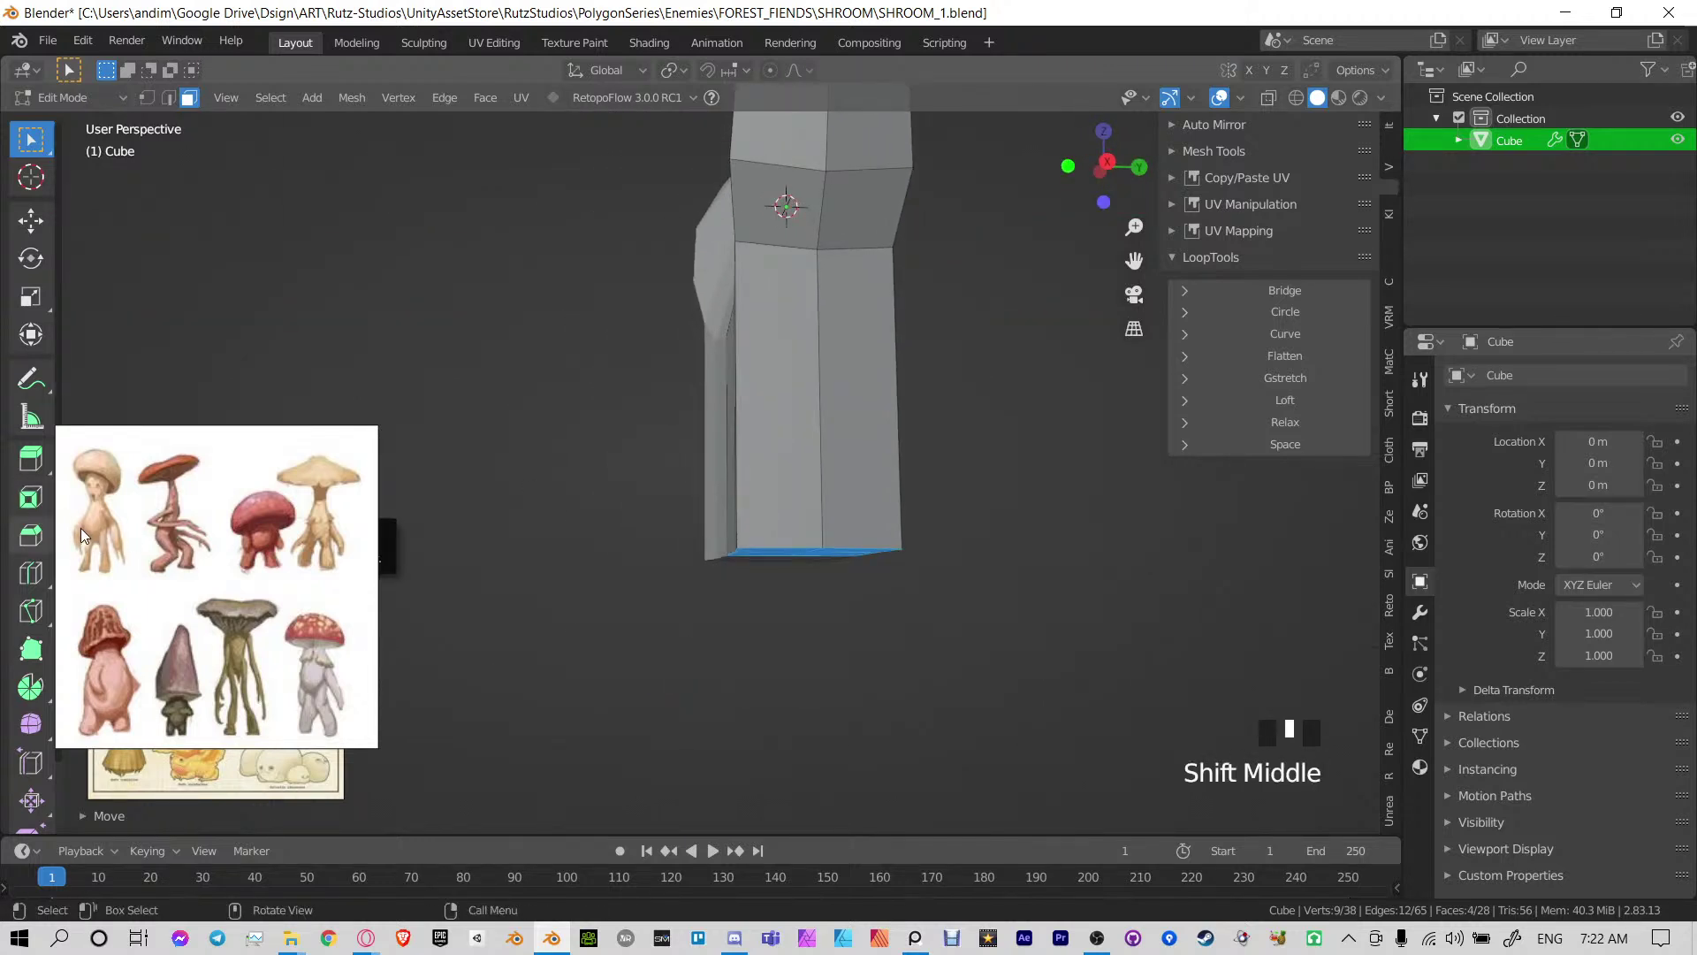
middle_click_drag(849, 495, 762, 327)
left_click(762, 323)
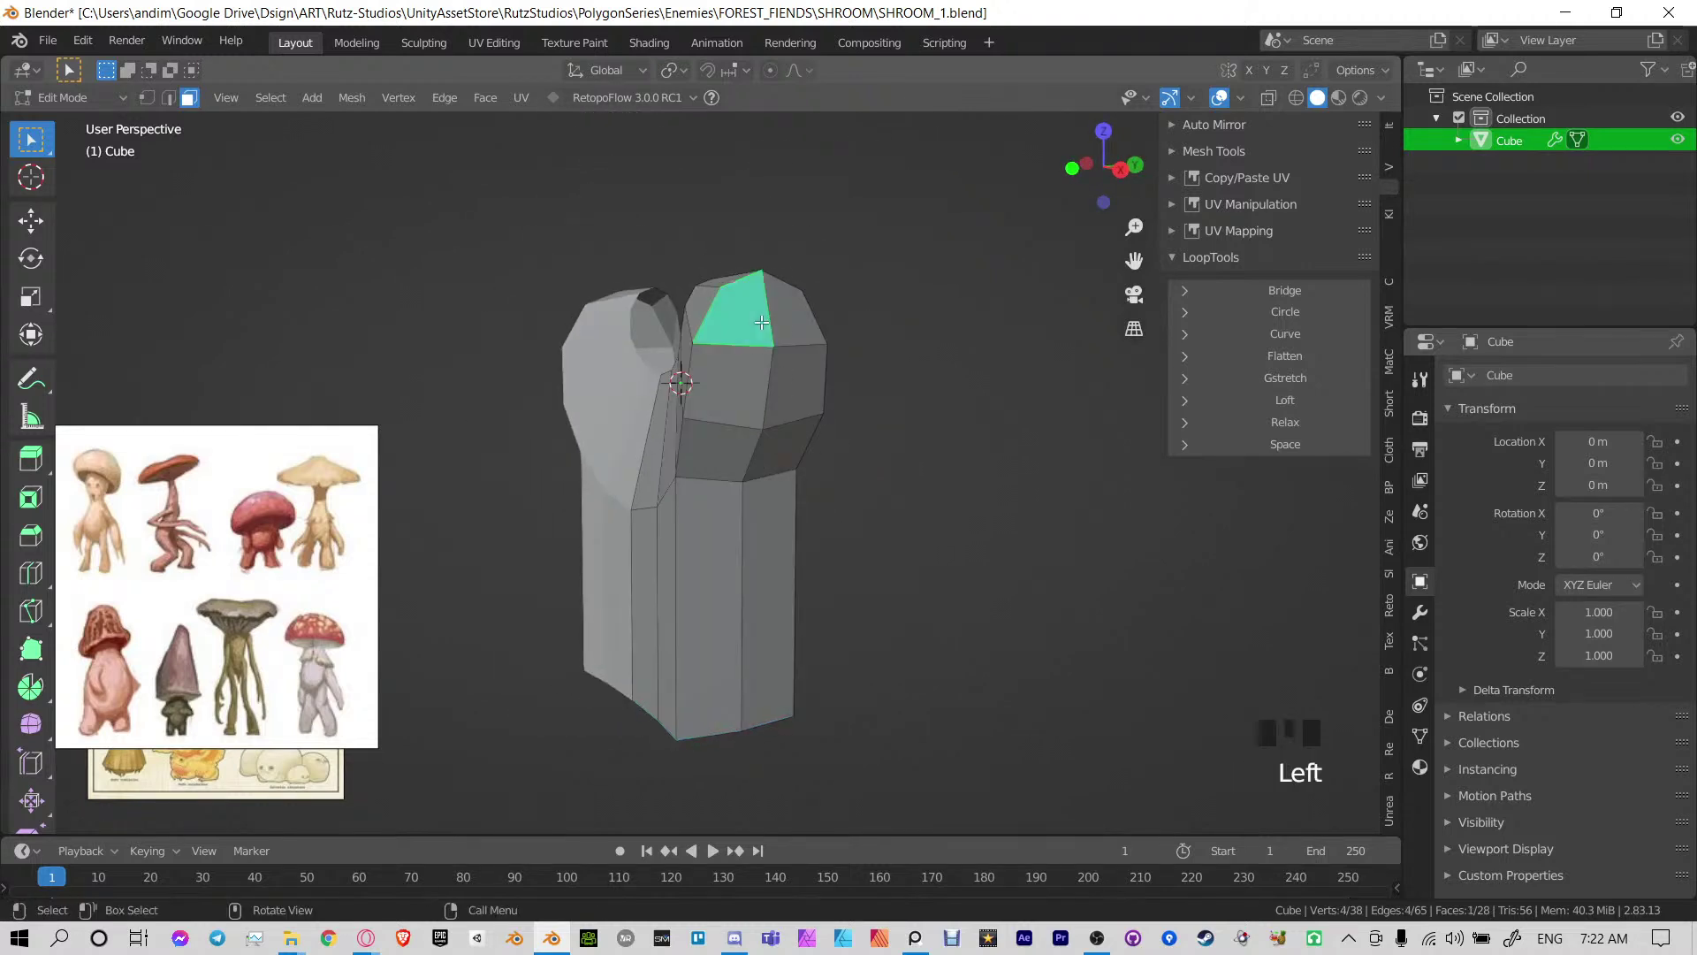
left_click(789, 360)
key("KP_1")
middle_click_drag(849, 469, 732, 416, "shift")
scroll(762, 378, "down", 2)
key("e")
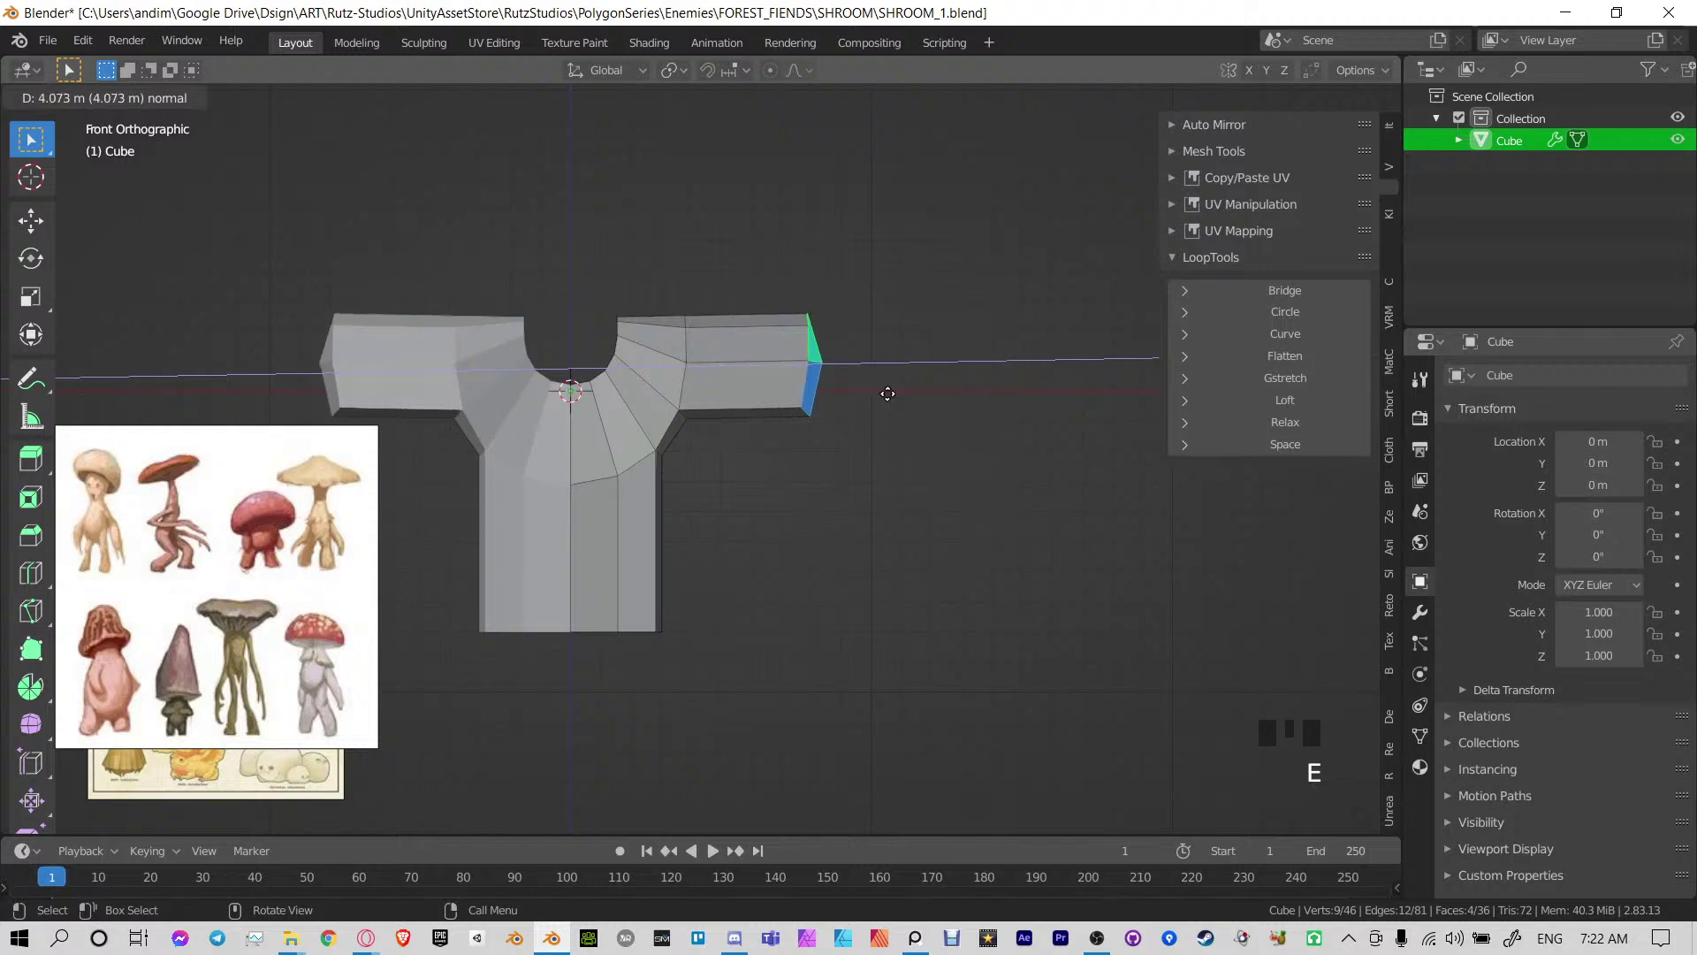
key("x")
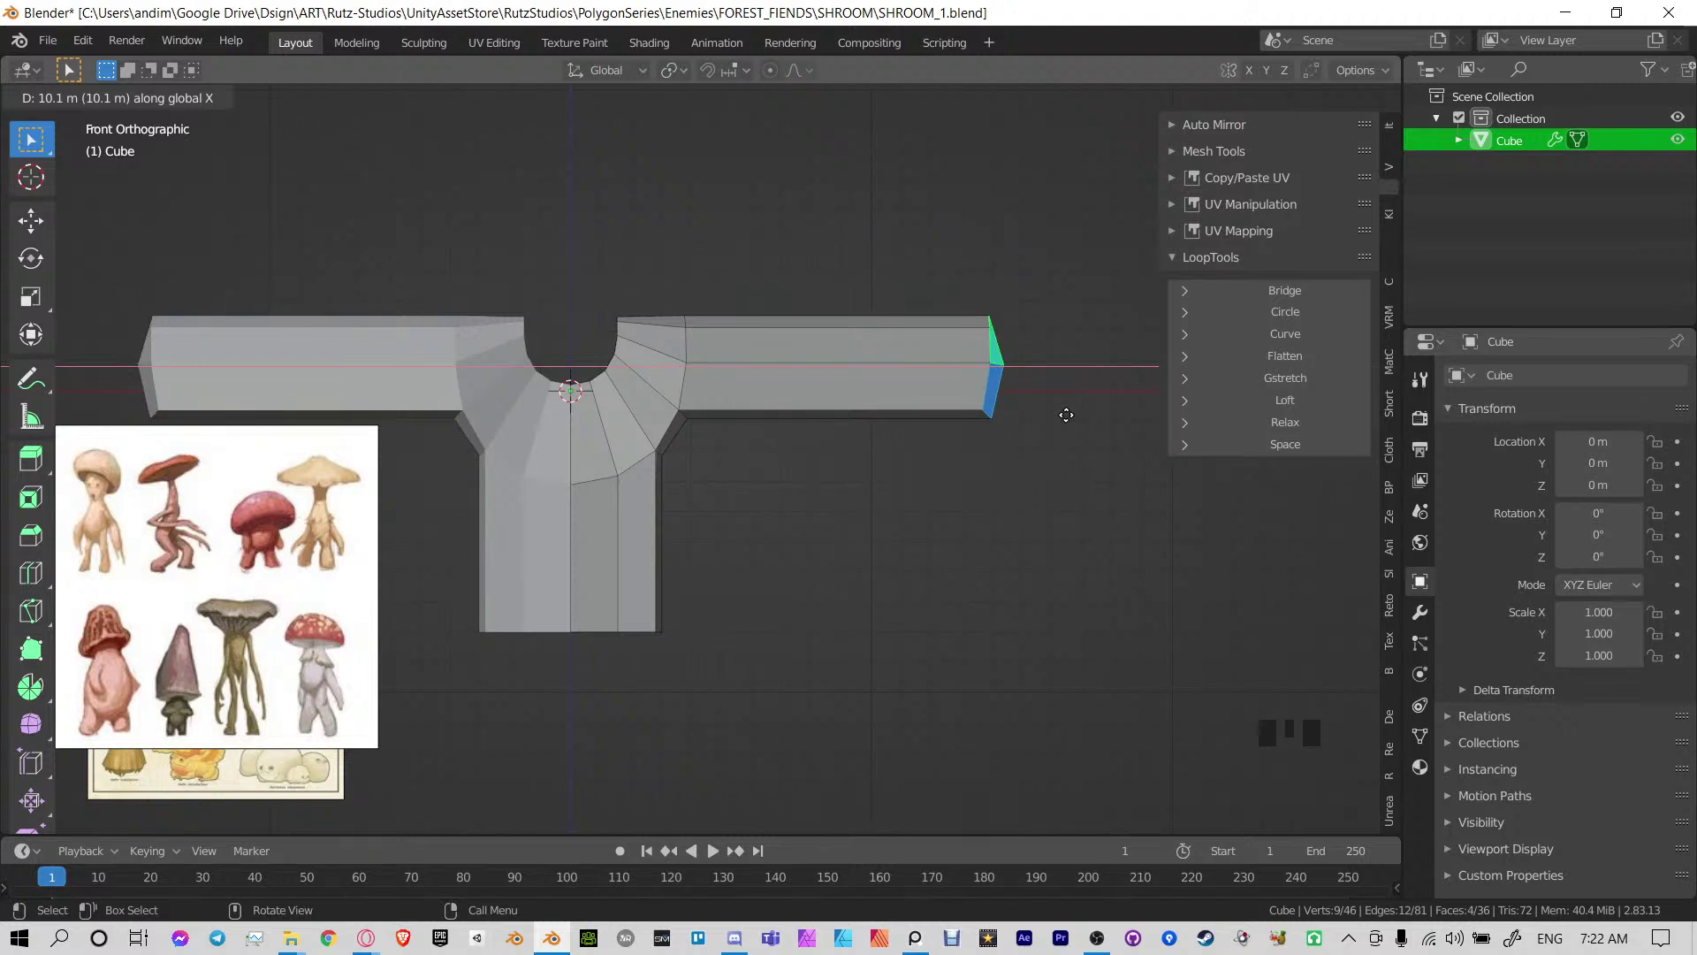
left_click(1065, 415)
Measure the arm span from one arm tip to the other with a ruler just above the arms
middle_click_drag(738, 484, 855, 385, "shift")
scroll(848, 413, "down", 4)
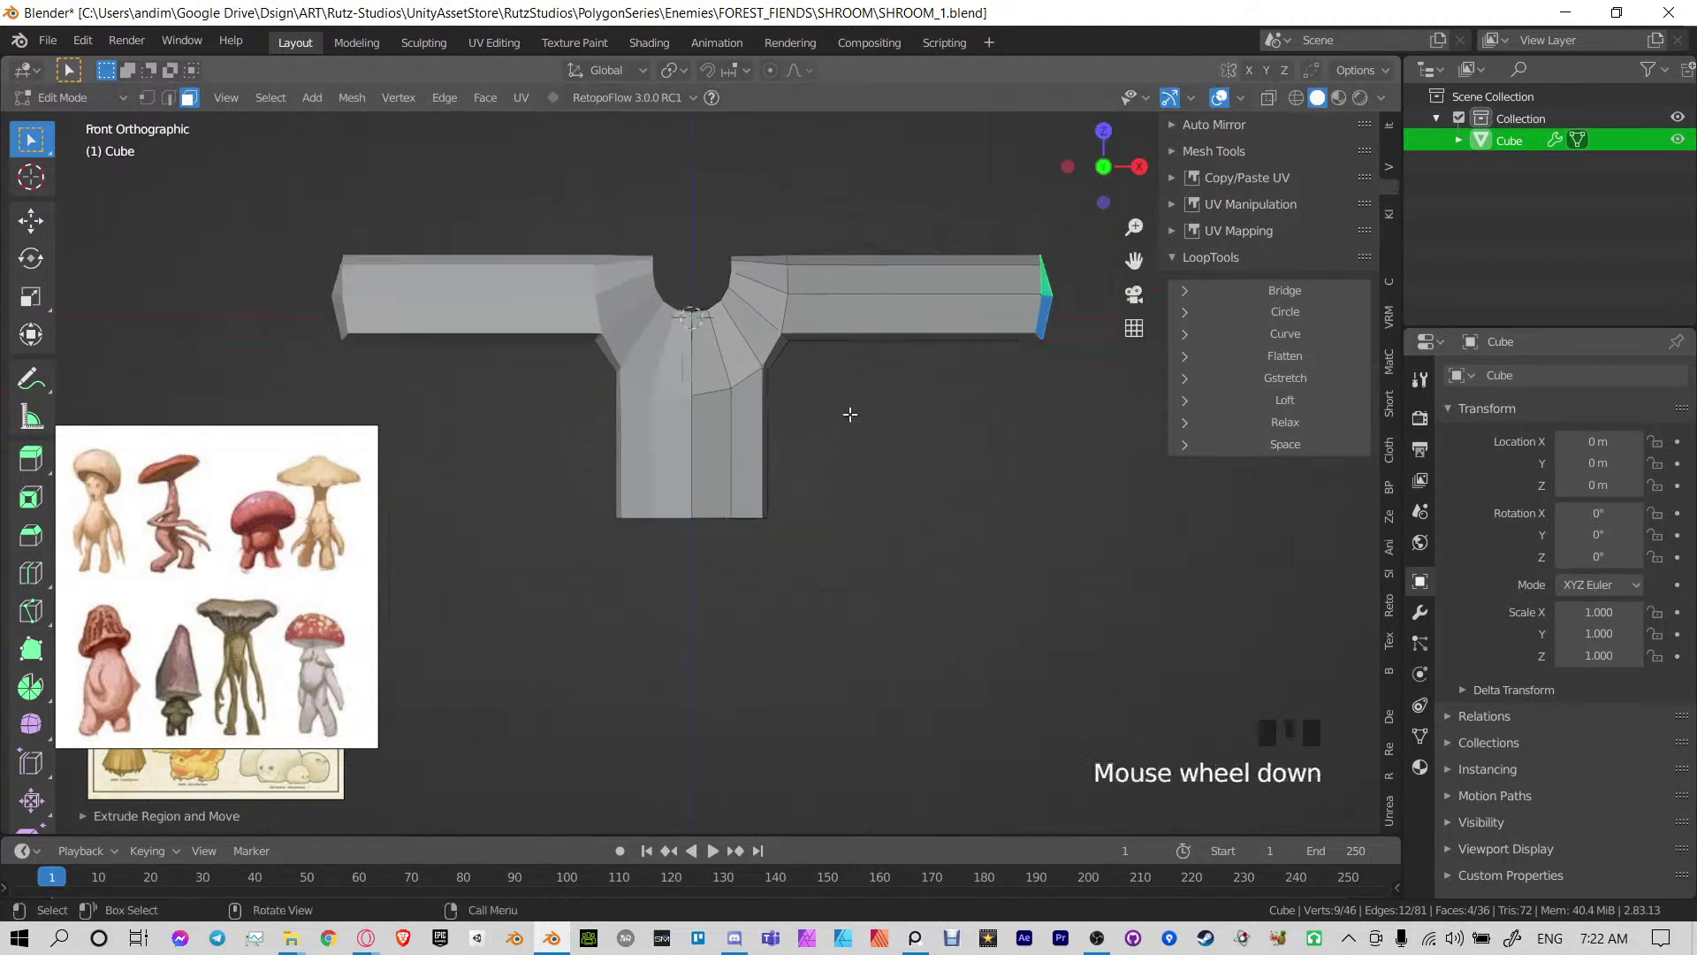
middle_click_drag(805, 475, 738, 388, "shift")
scroll(779, 417, "up", 1)
scroll(745, 478, "up", 1)
scroll(745, 479, "up", 1)
scroll(785, 454, "down", 1)
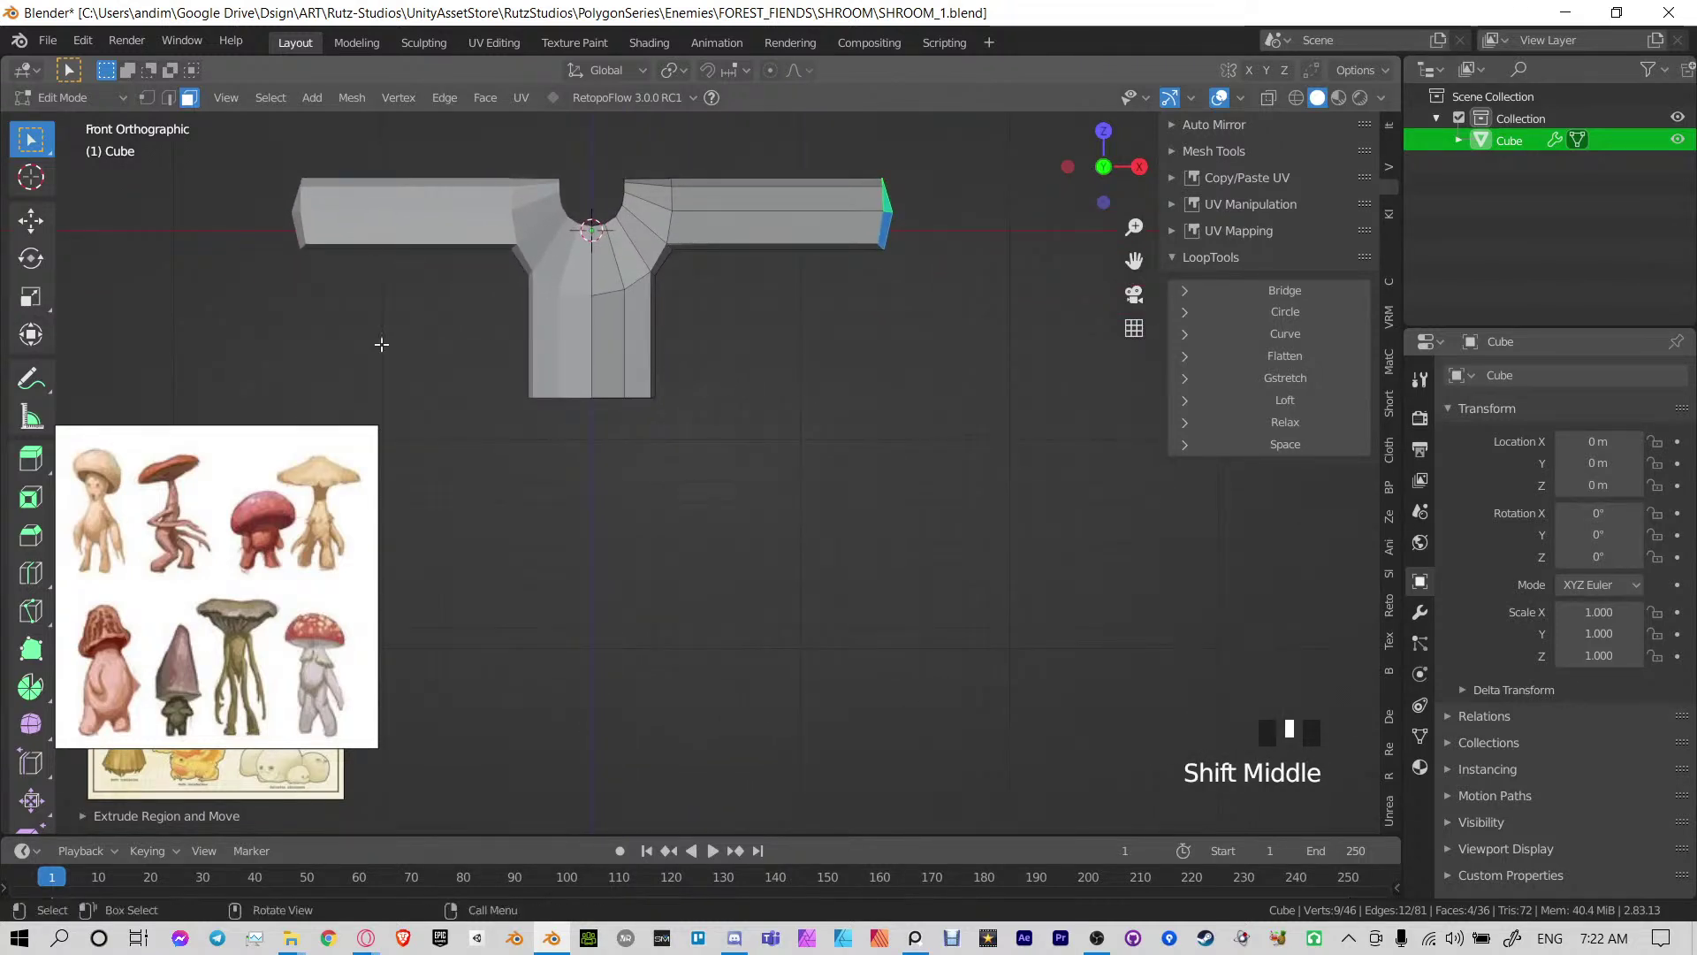
left_click(30, 413)
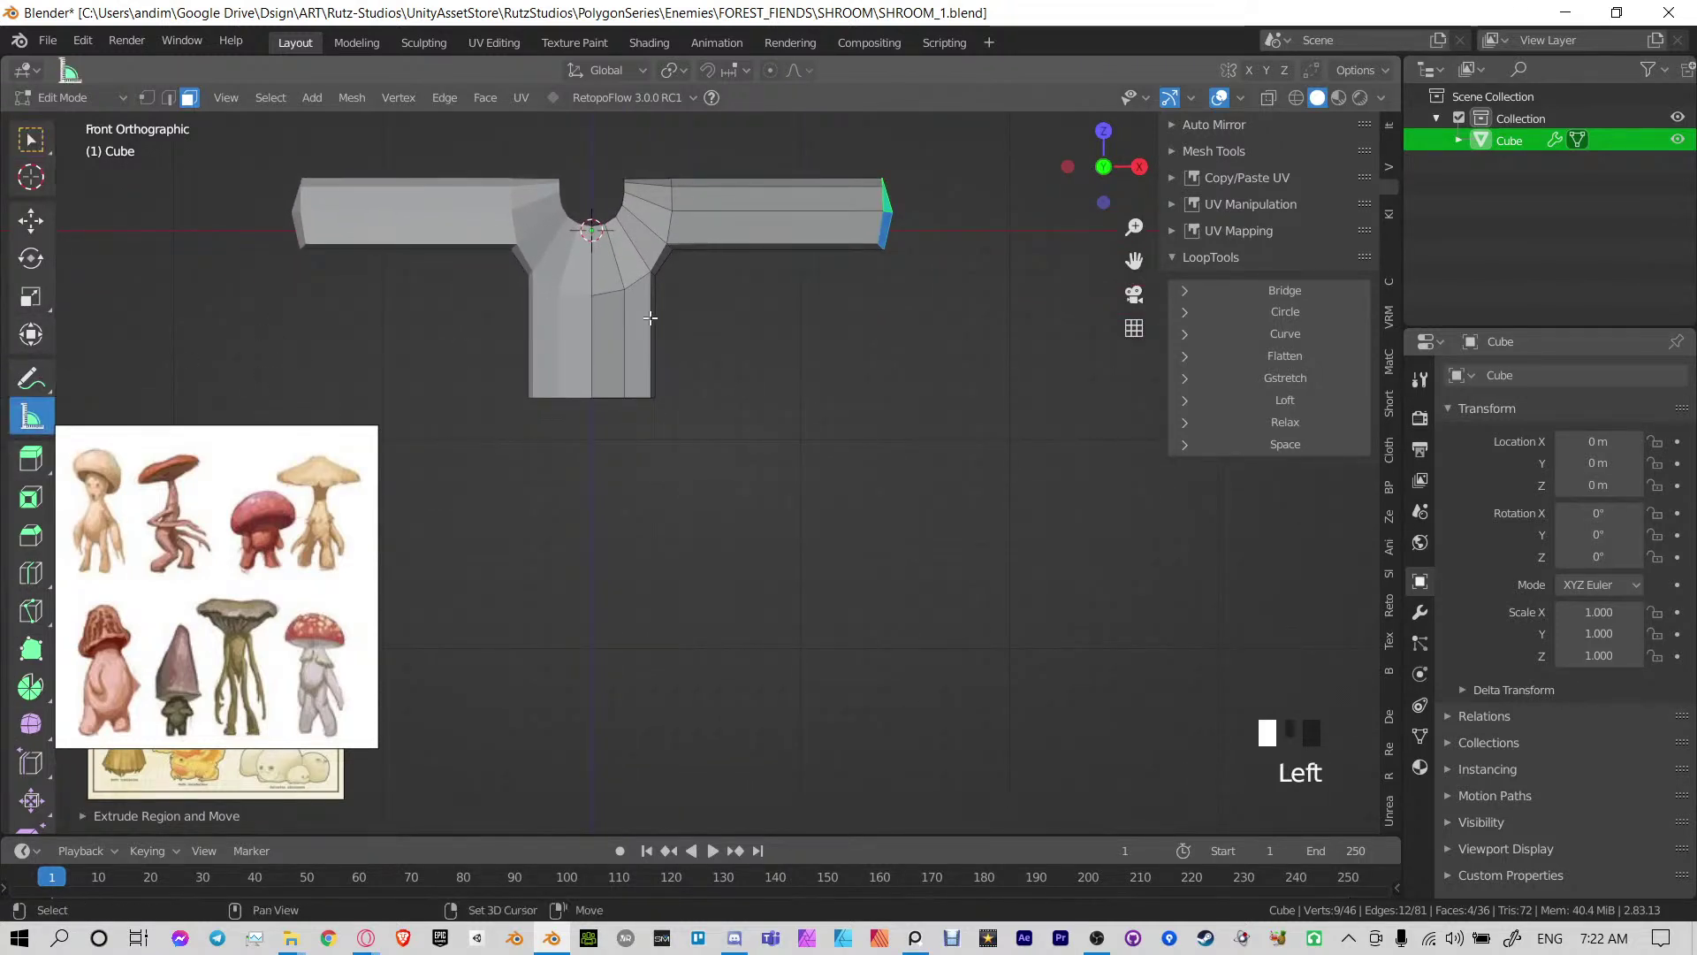
middle_click_drag(649, 318, 669, 444, "shift")
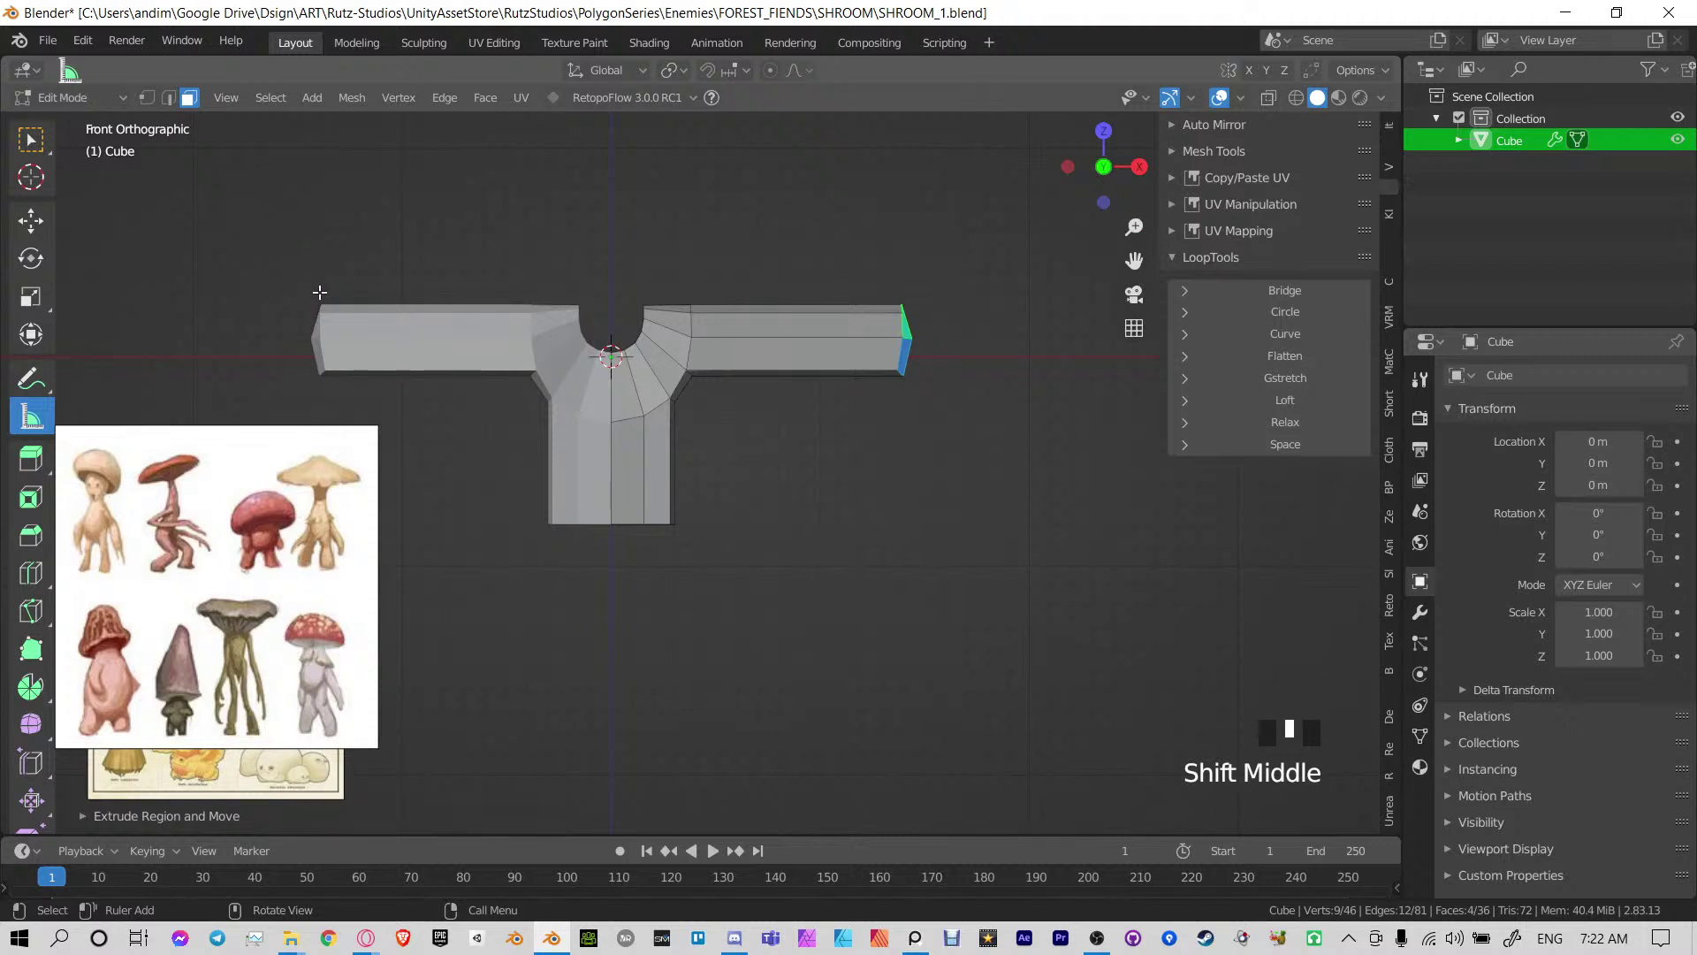
left_click_drag(320, 292, 904, 294)
middle_click_drag(843, 439, 859, 358, "shift")
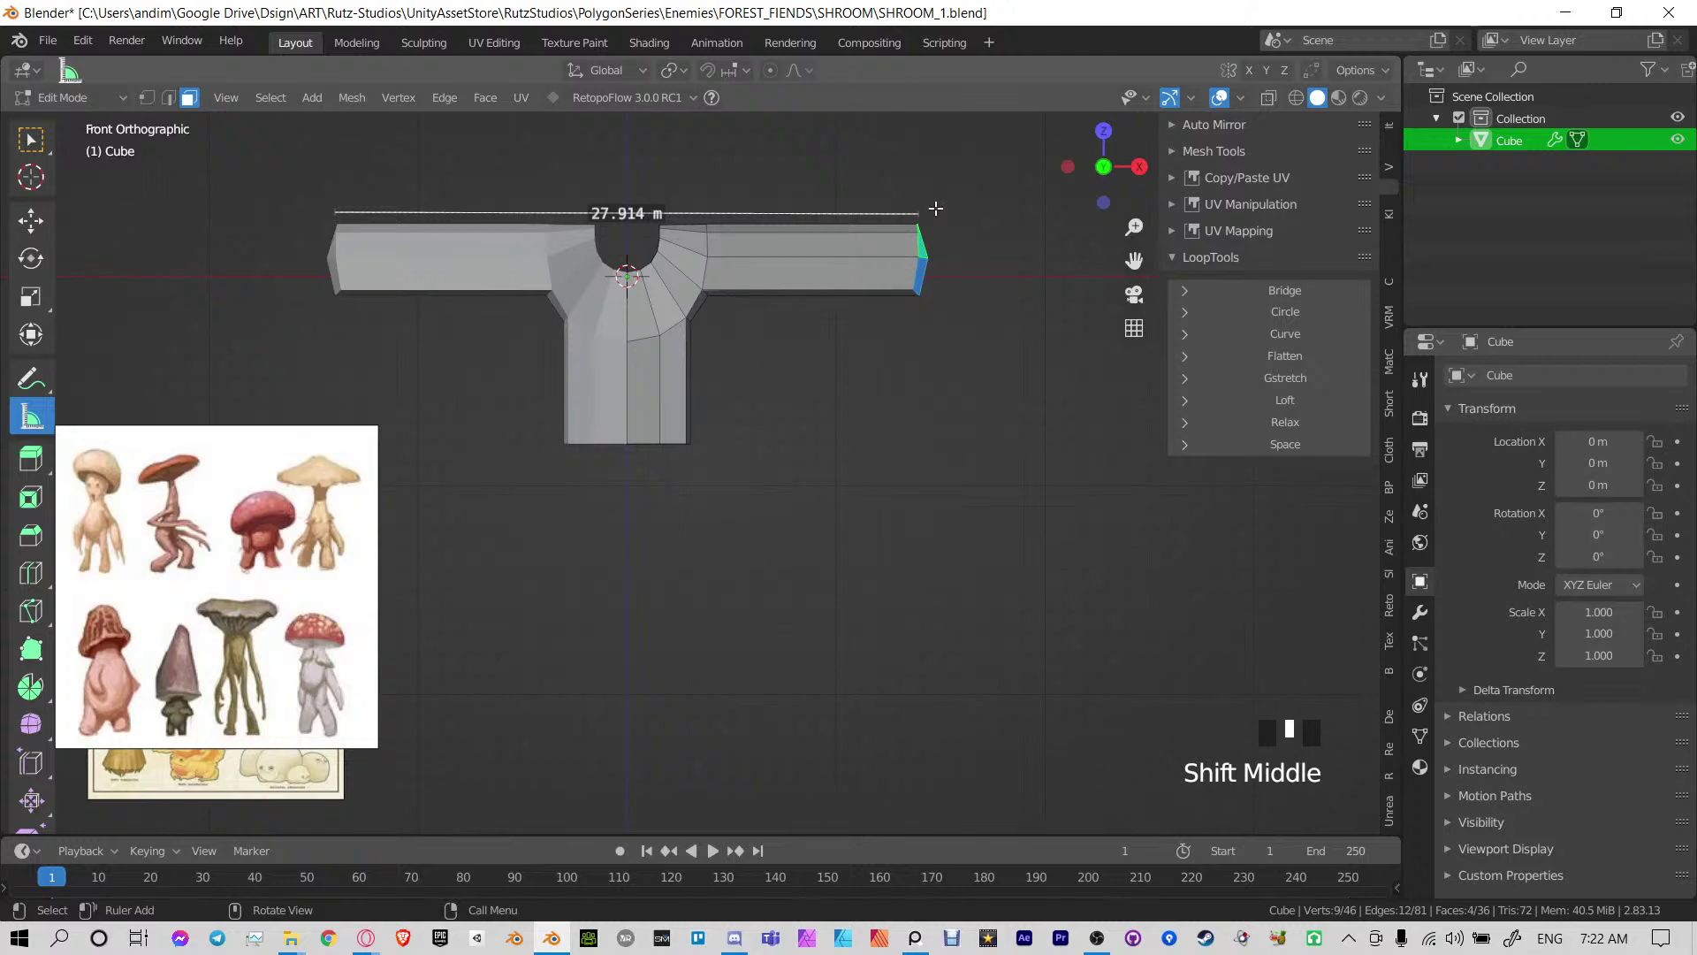
Draw a vertical ruler about 27.1 m long down the body's centre line as a height guide
middle_click_drag(781, 184, 782, 204, "shift")
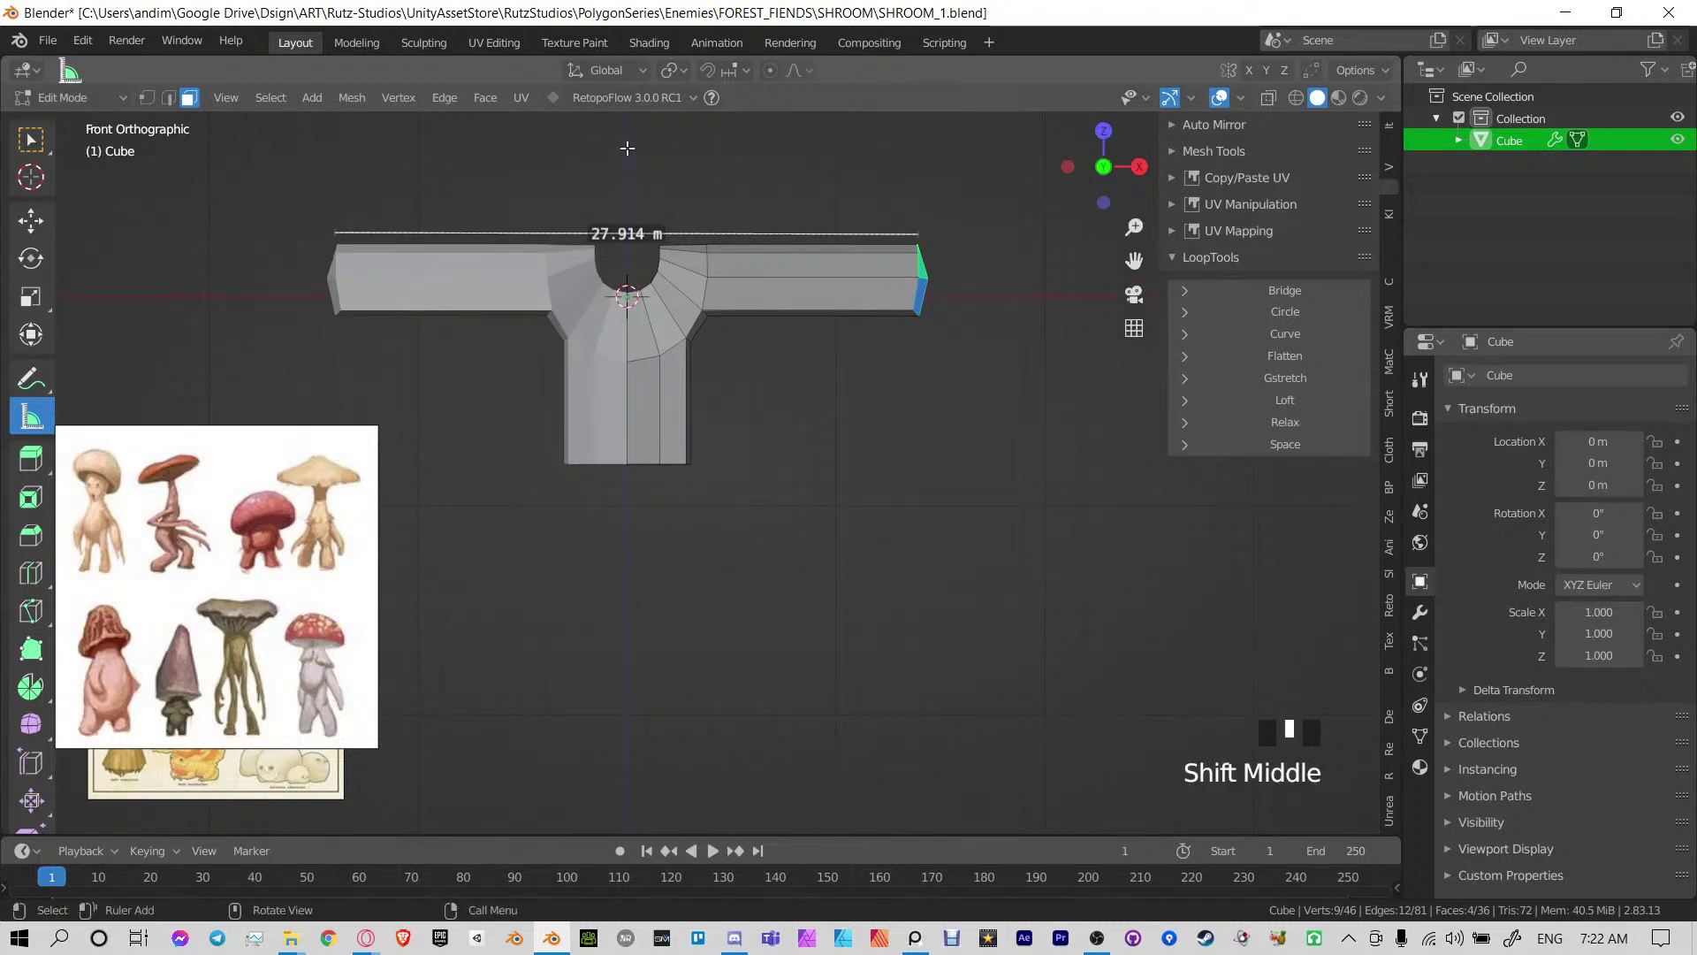
left_click_drag(628, 148, 627, 740)
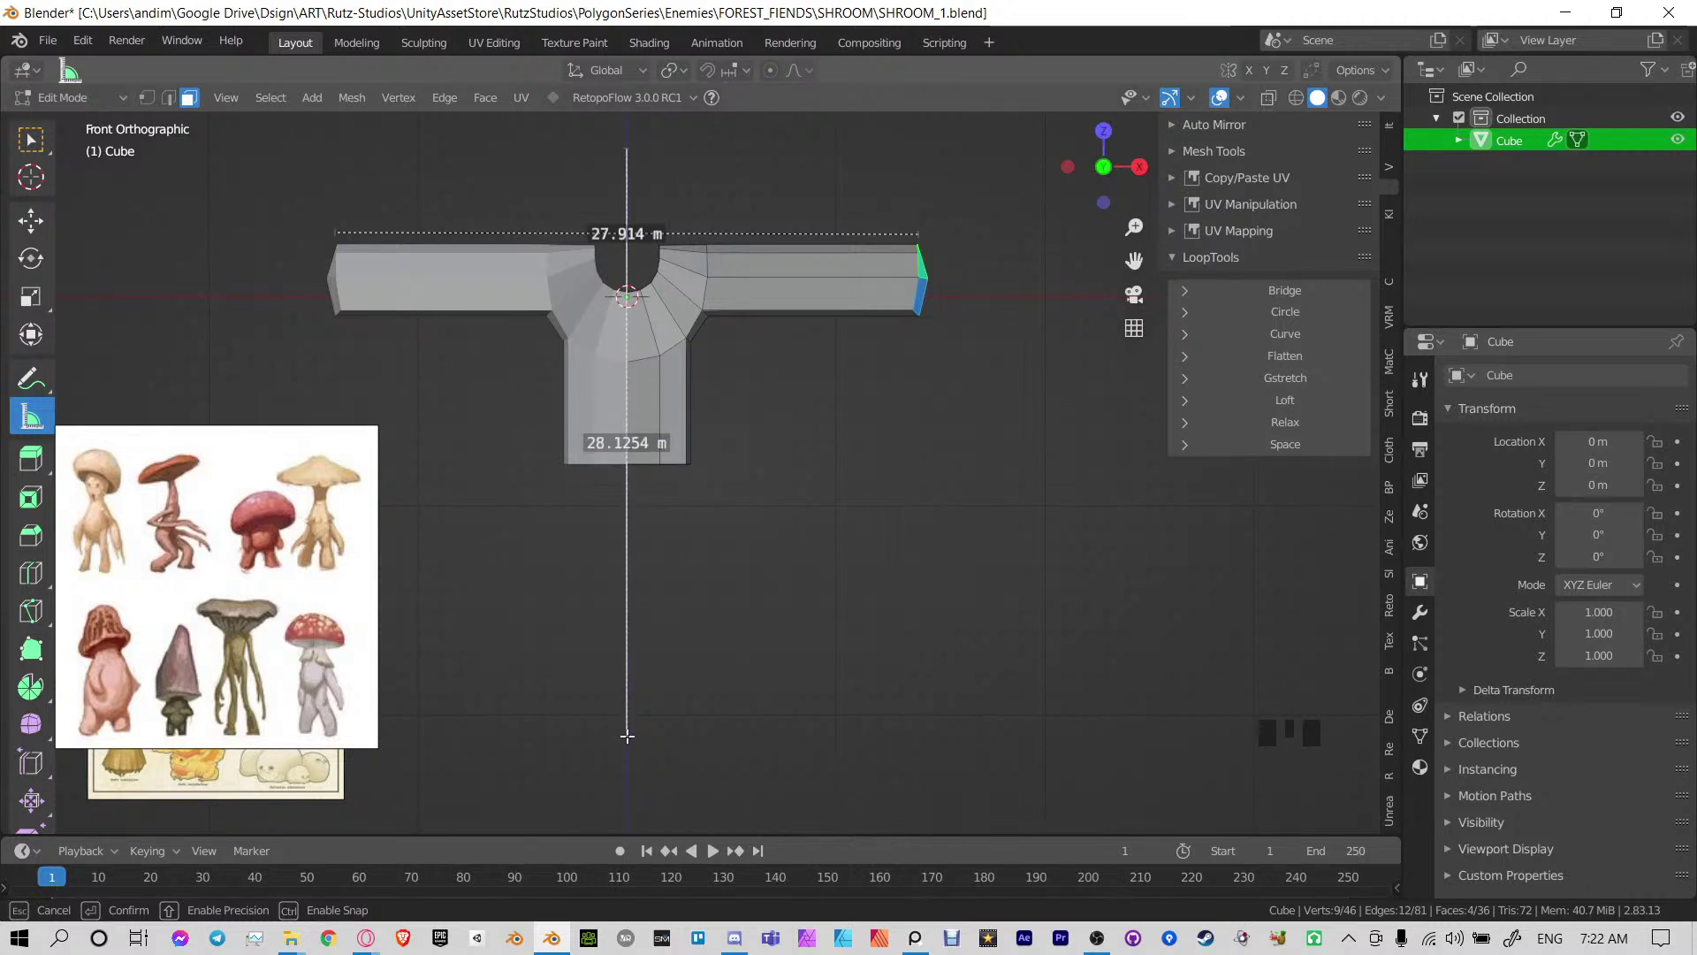
left_click_drag(628, 738, 628, 714)
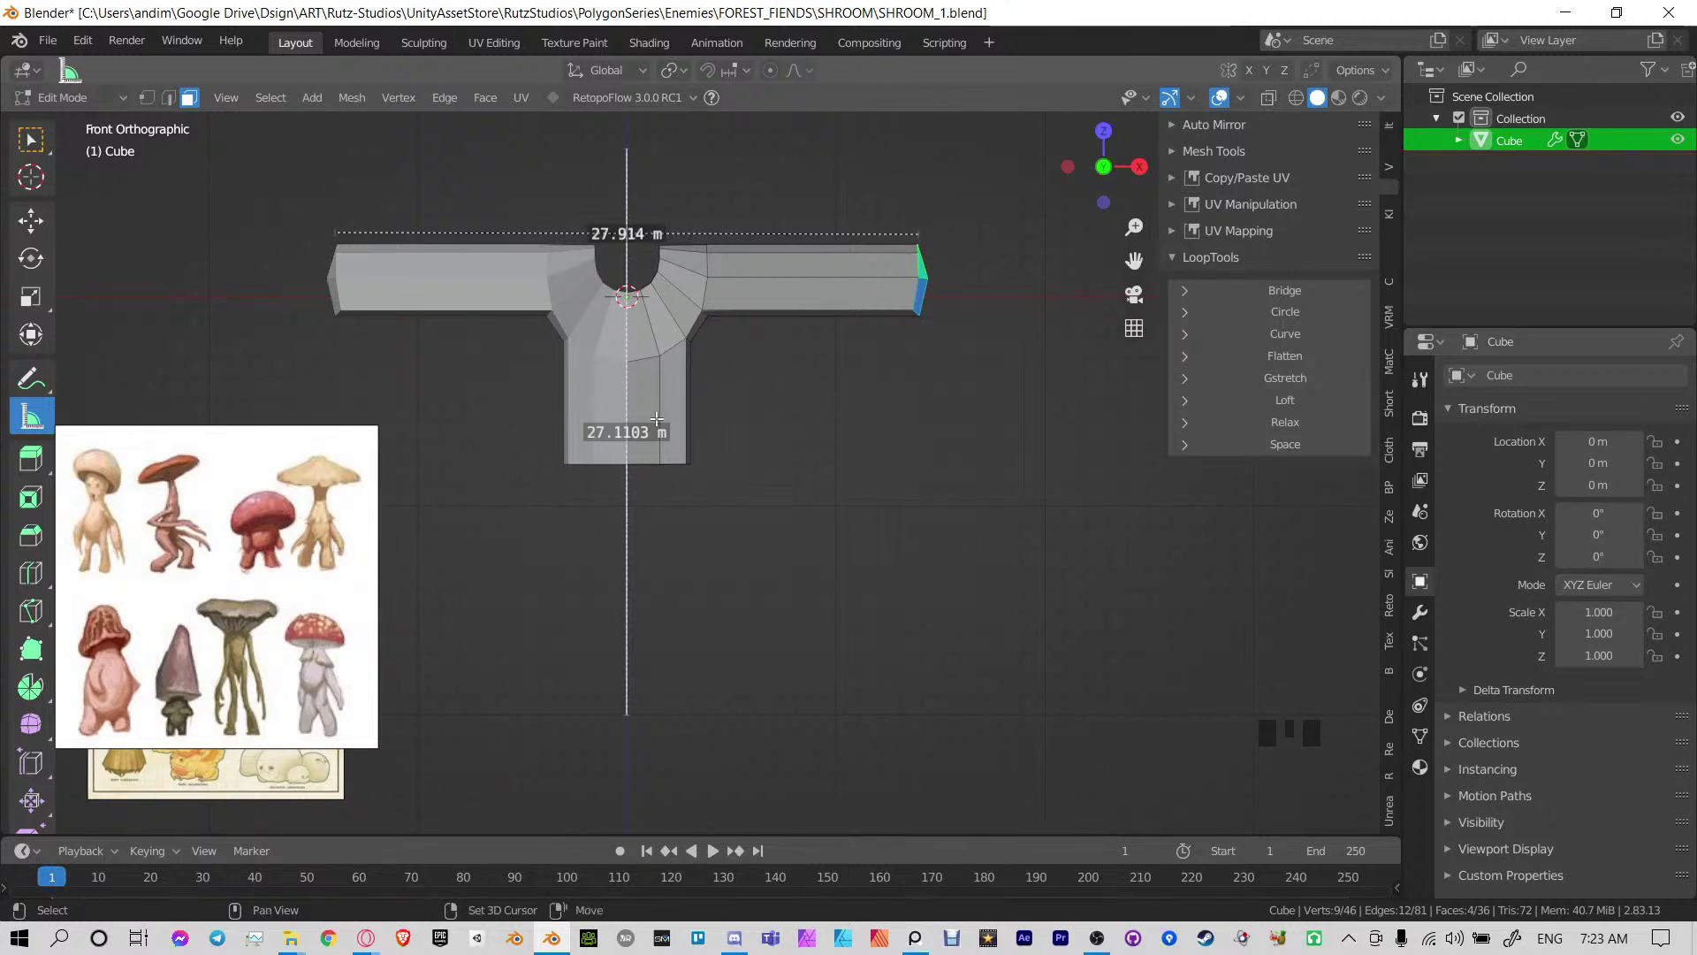
Flatten the selected end faces of the arm by scaling them along X
middle_click_drag(648, 411, 659, 344, "shift")
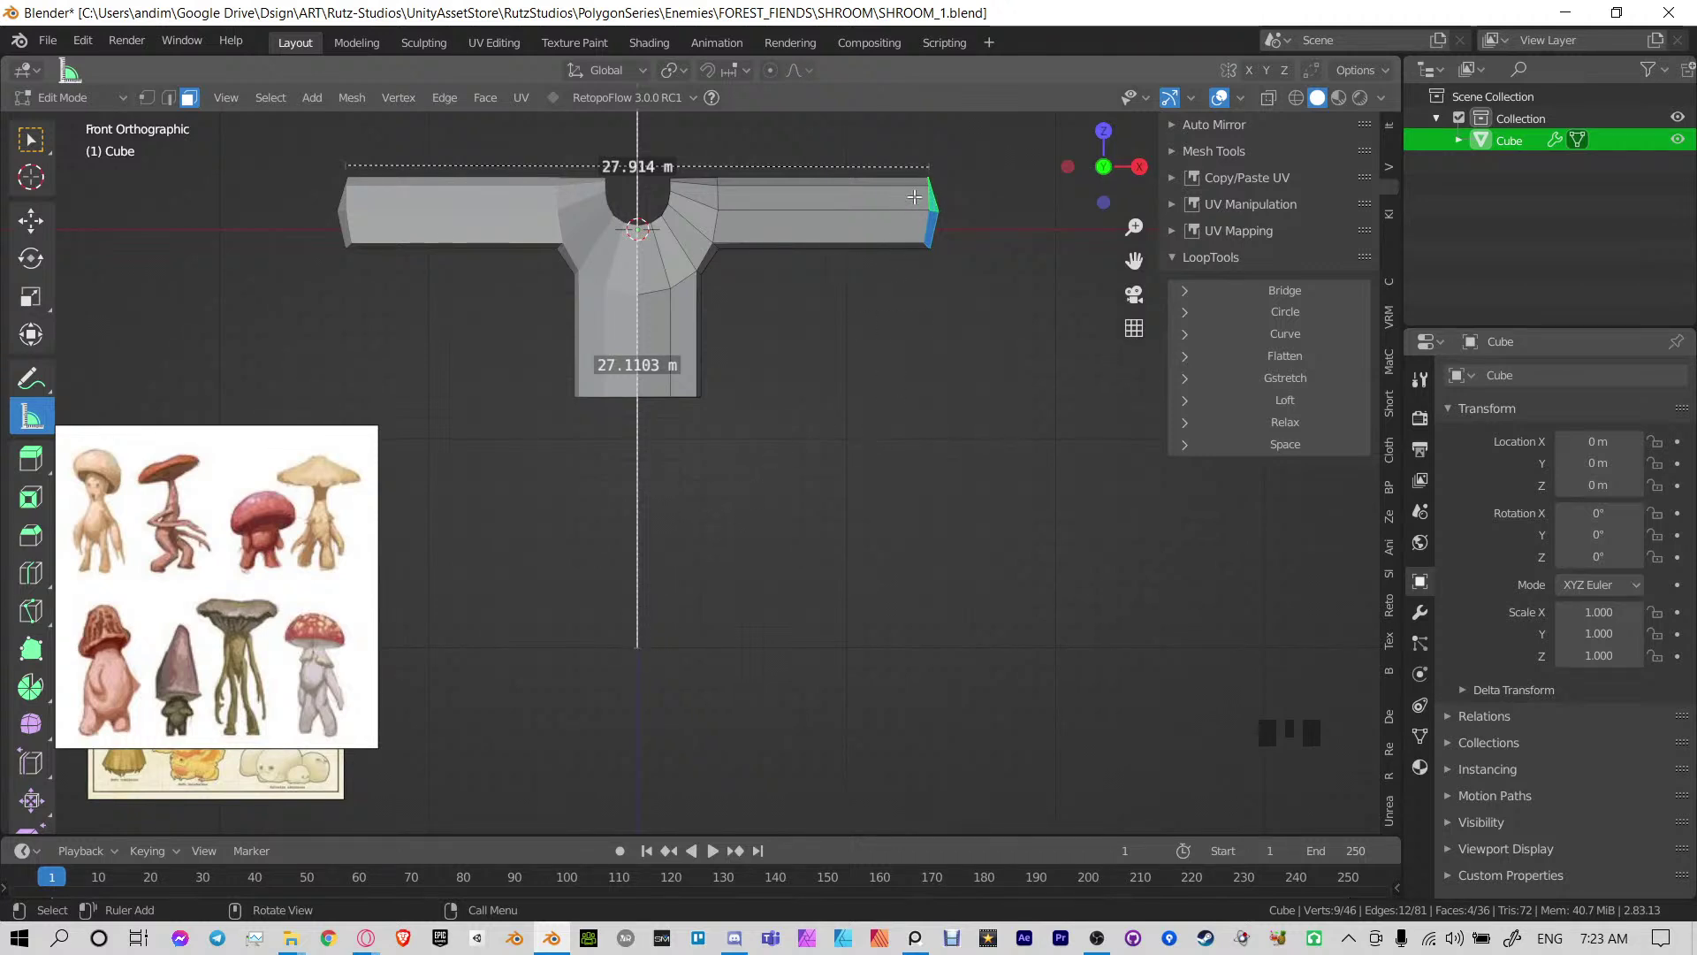
scroll(757, 292, "down", 1, "shift")
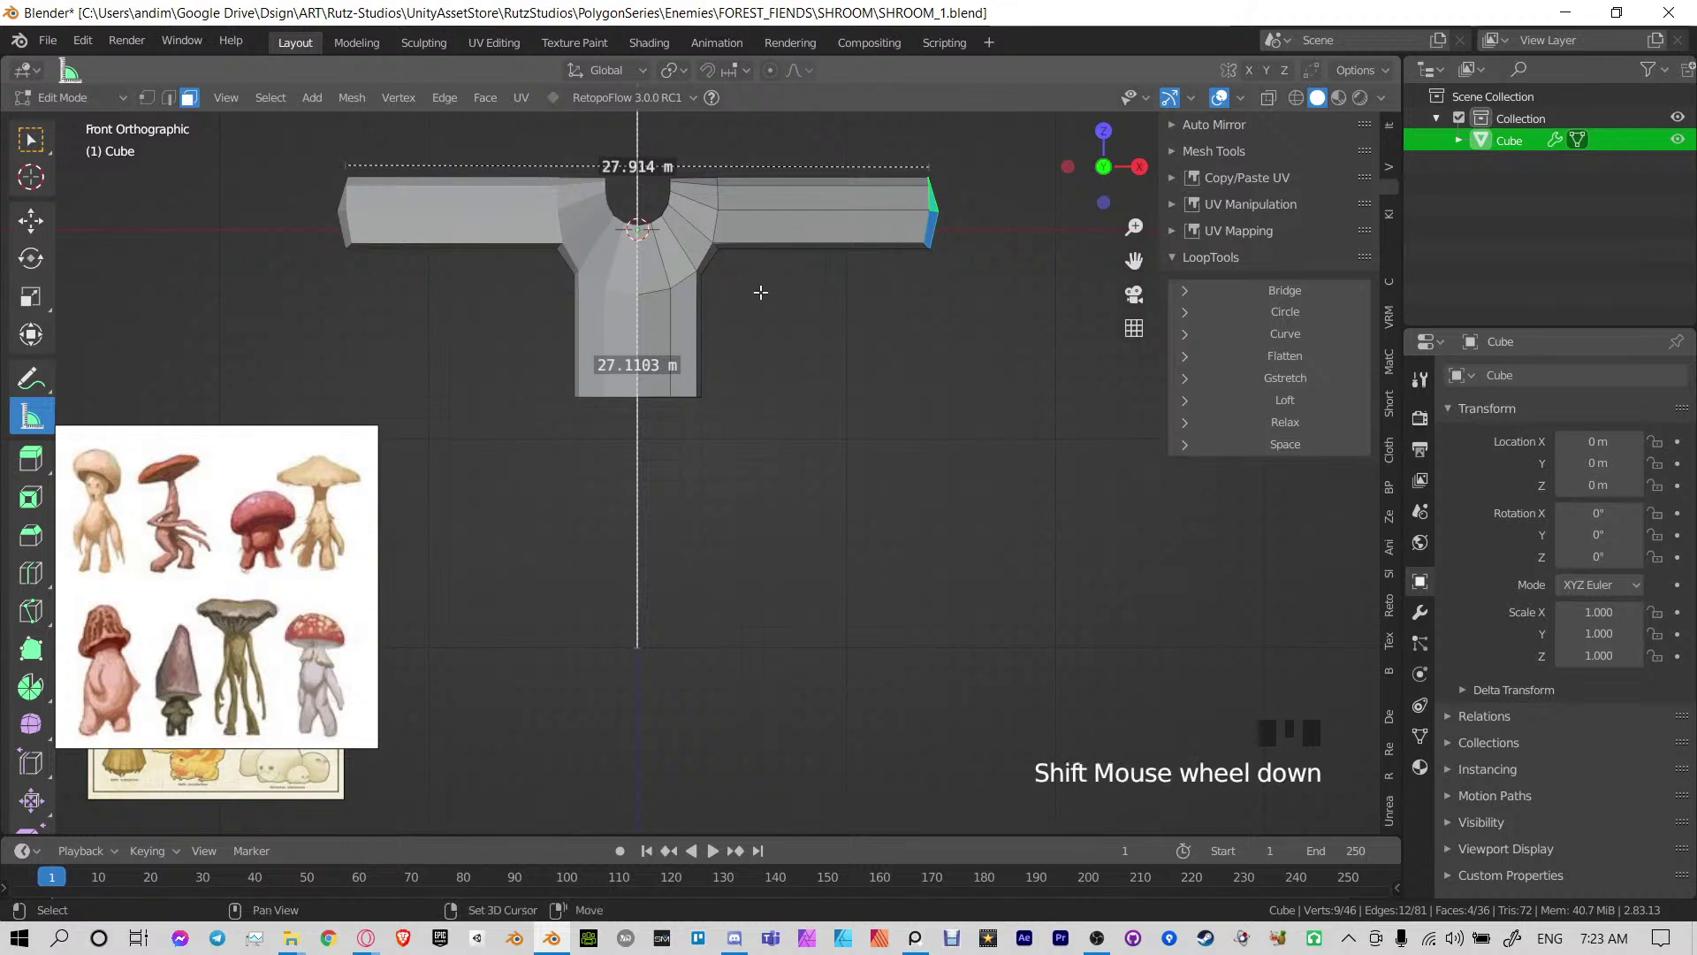
middle_click_drag(757, 292, 760, 369, "shift")
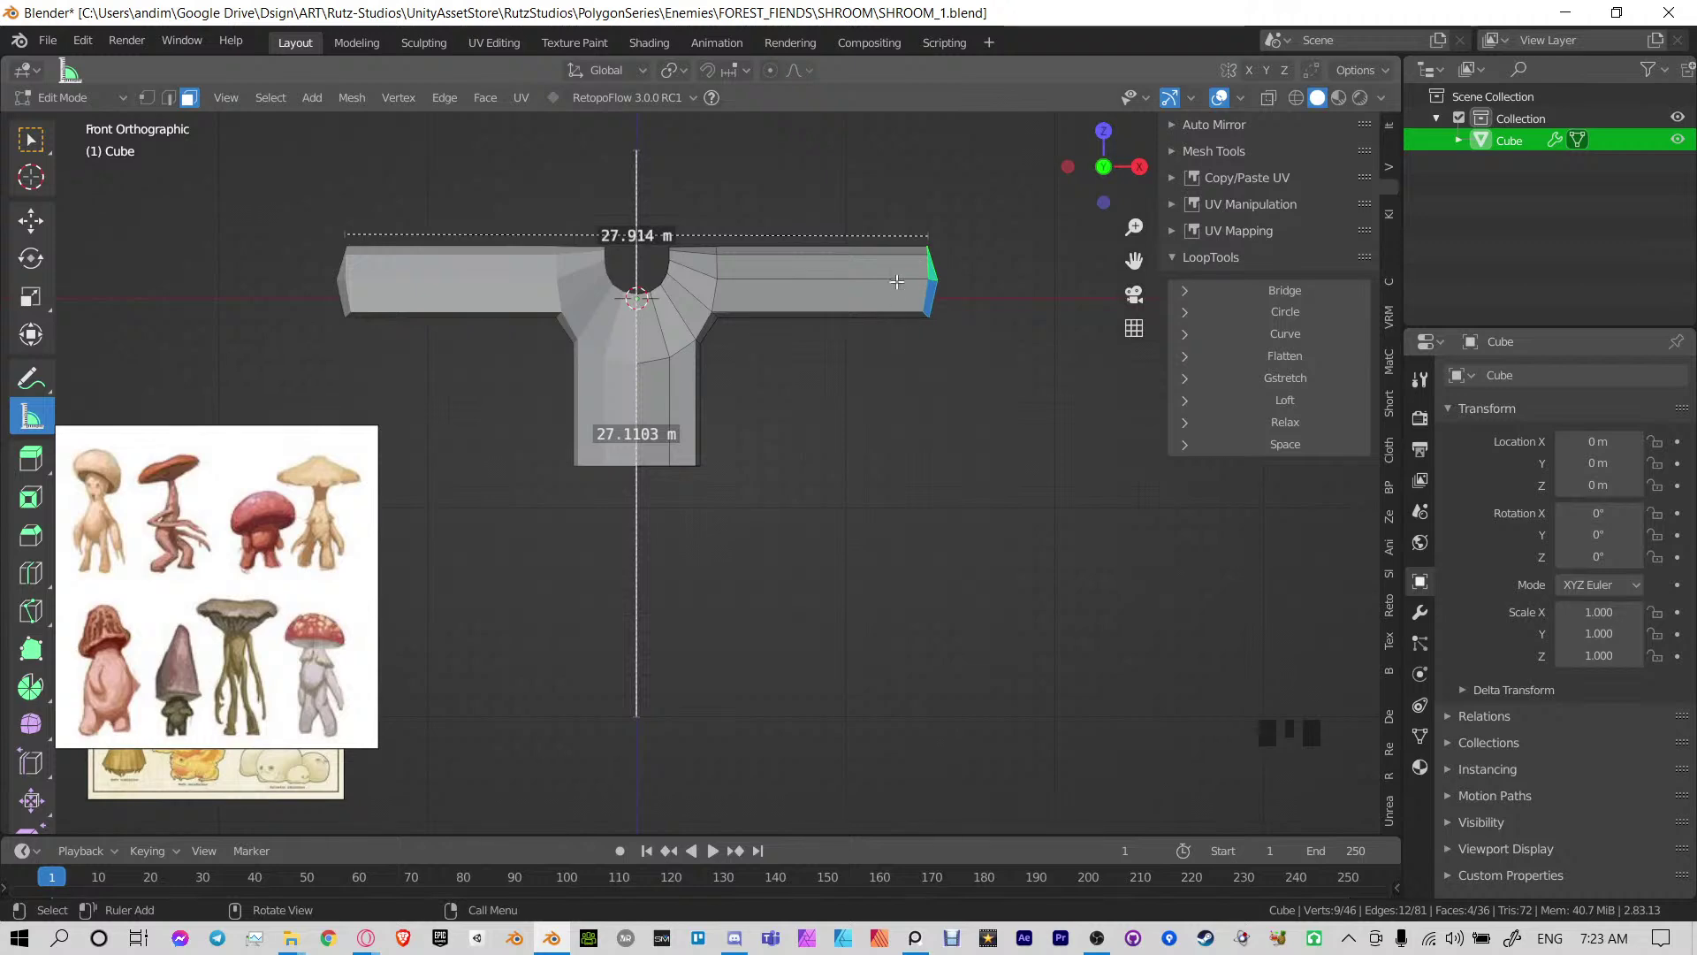
middle_click_drag(627, 403, 632, 446, "shift")
left_click(30, 139)
middle_click_drag(782, 480, 698, 443)
left_click(822, 360)
middle_click_drag(822, 360, 735, 338)
key("s")
key("x")
key("Return")
Select the edge loop around the neck opening in edge select mode
left_click(785, 426)
key("2")
left_click(786, 424, "alt")
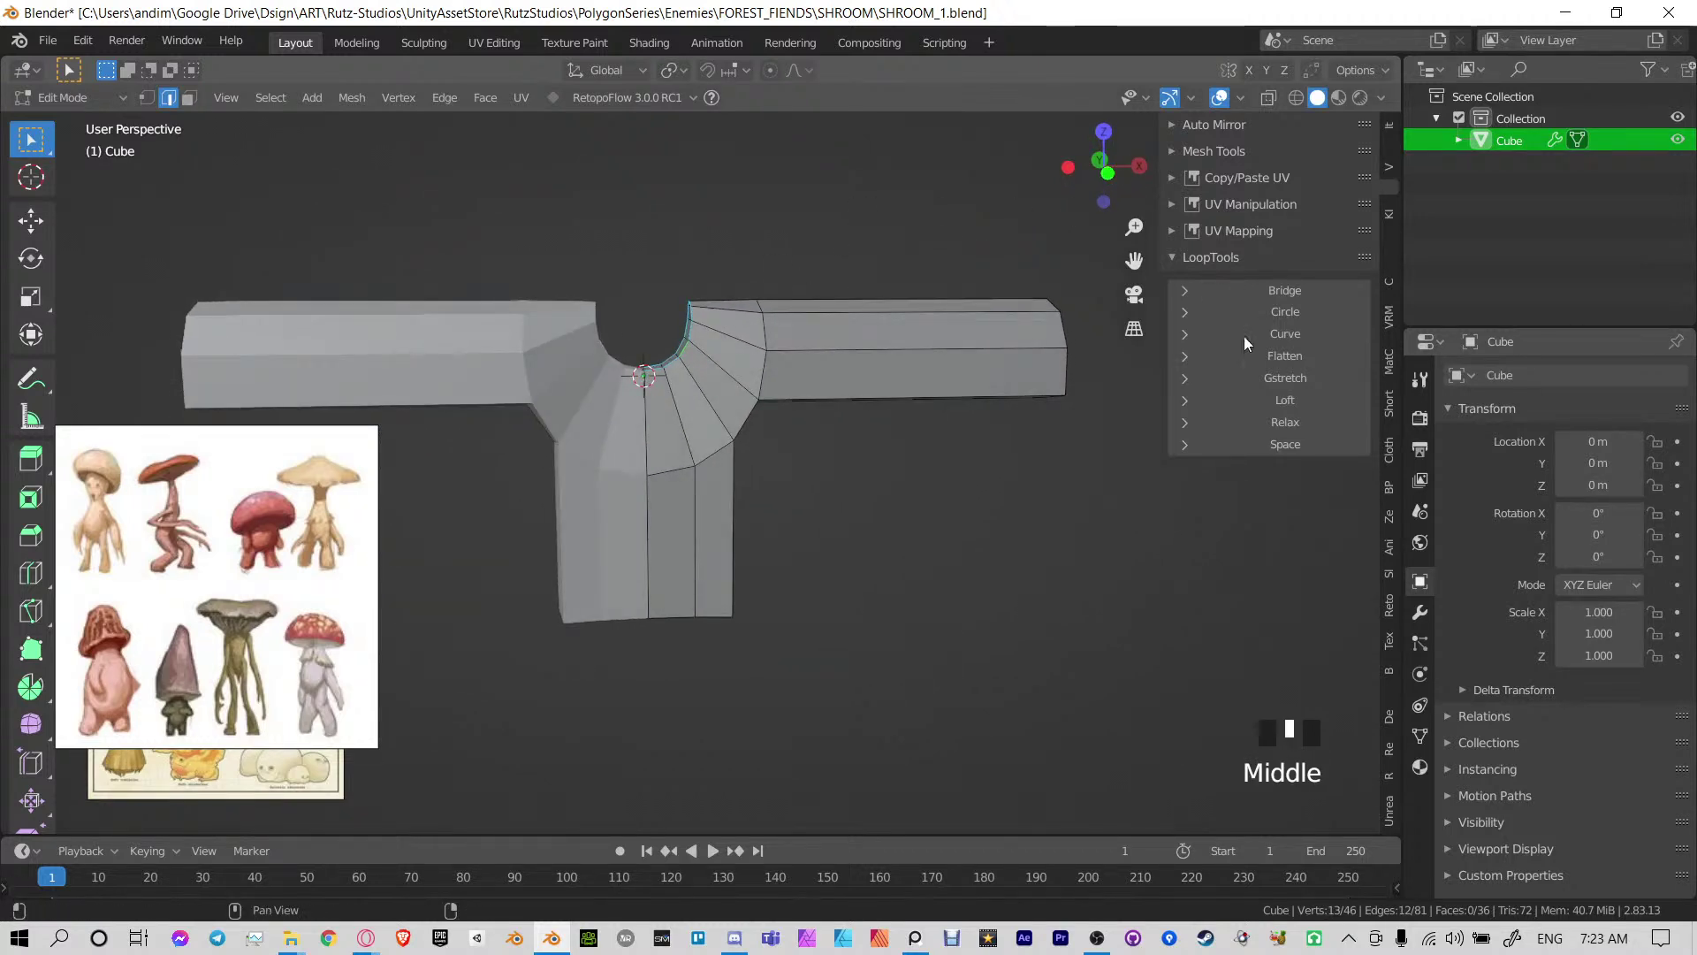
Try to smooth the neck opening's edge loop with LoopTools Relax, and undo it
left_click(1261, 422)
left_click(1261, 423)
left_click(1261, 423)
left_click(1260, 423)
left_click(1260, 422)
left_click(1261, 422)
key("ctrl+z")
key("ctrl+z")
key("ctrl+z")
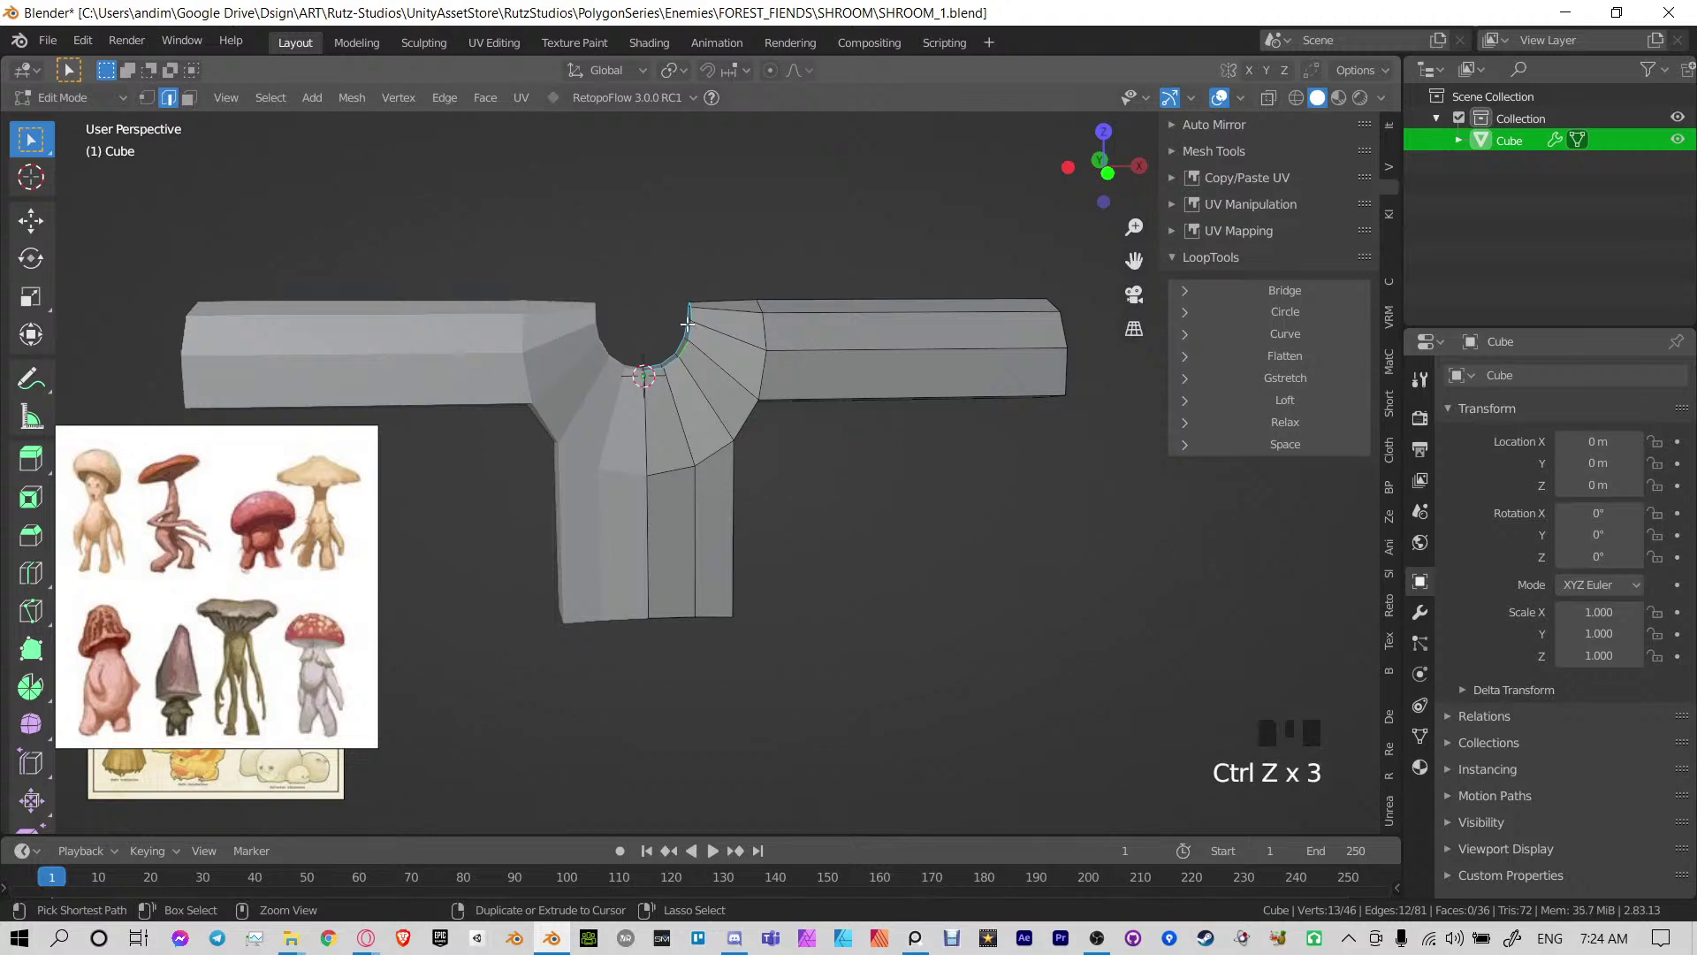
Try to widen the neck opening's edge loop along X while the mirror is still live
middle_click_drag(688, 324, 787, 415, "shift")
key("s")
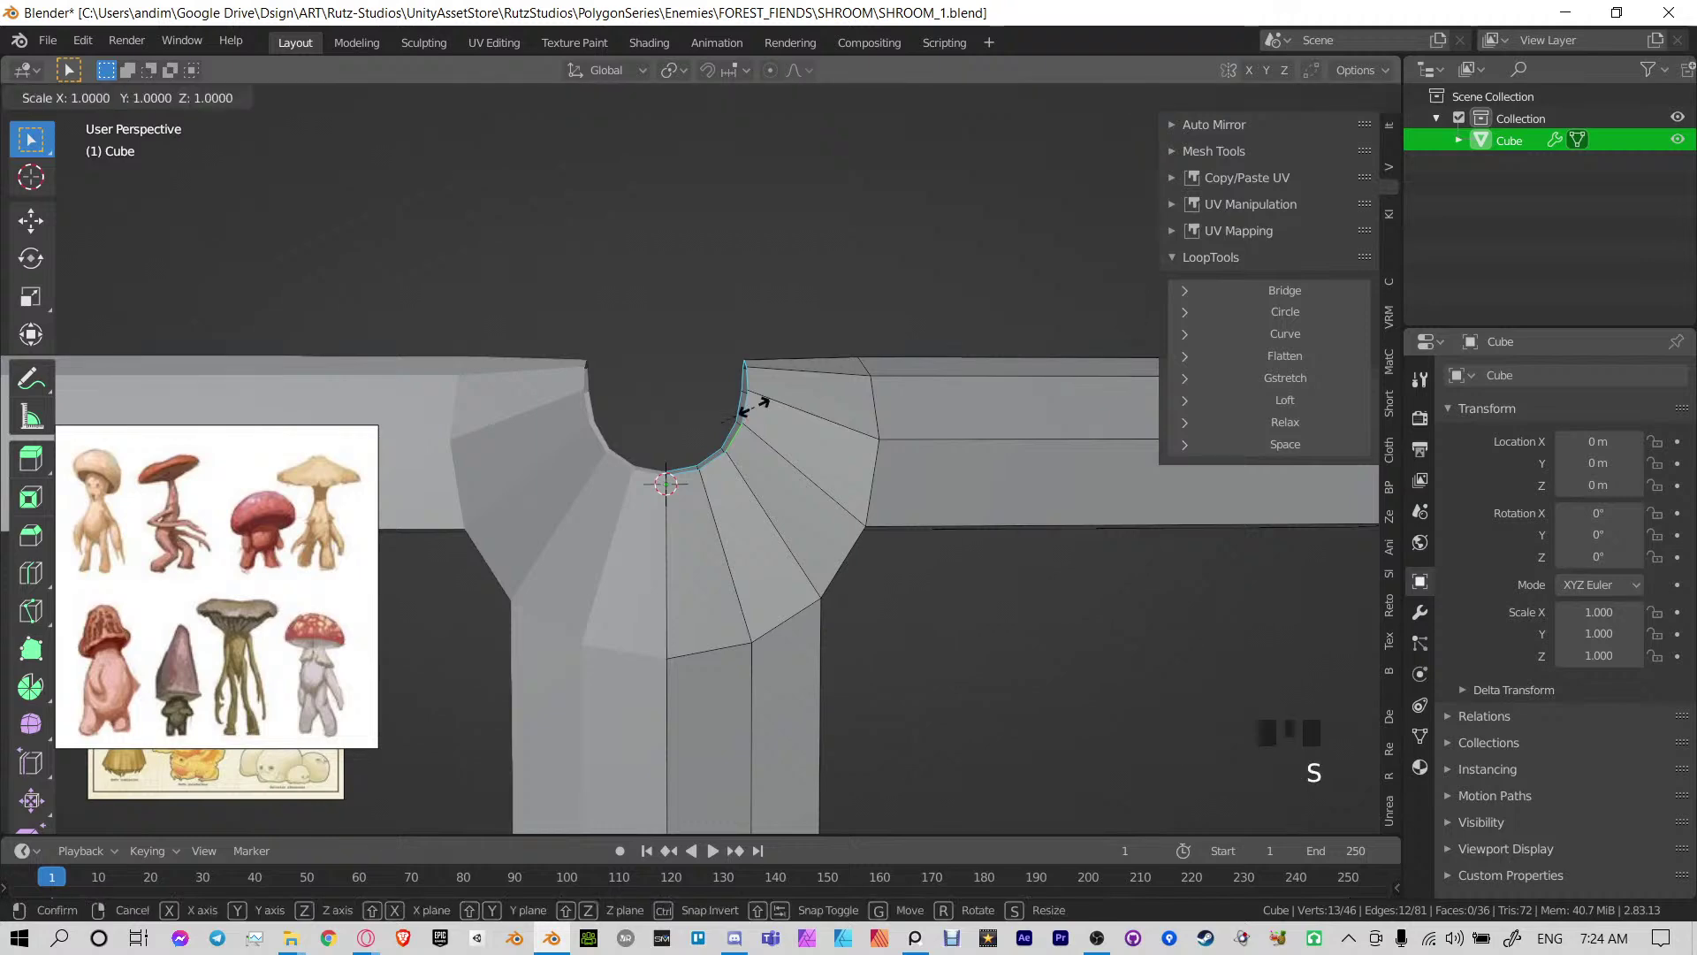
key("x")
left_click(645, 433)
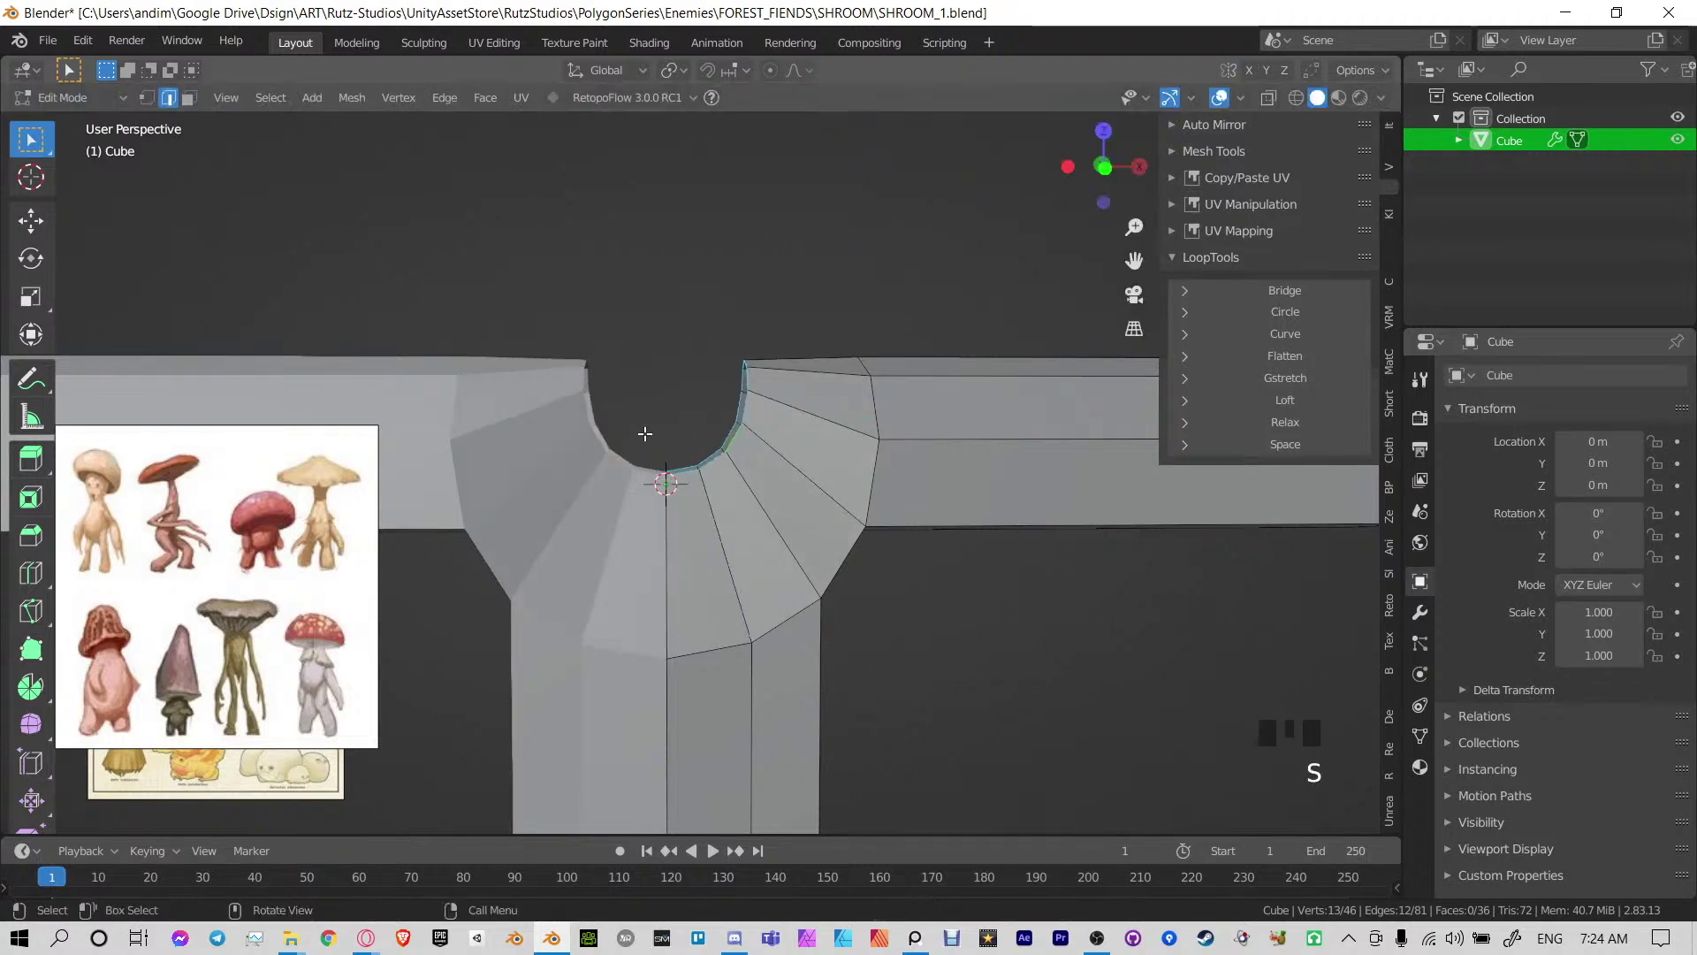
Apply the Mirror modifier to the body and return to mesh editing
left_click(1421, 611)
key("Tab")
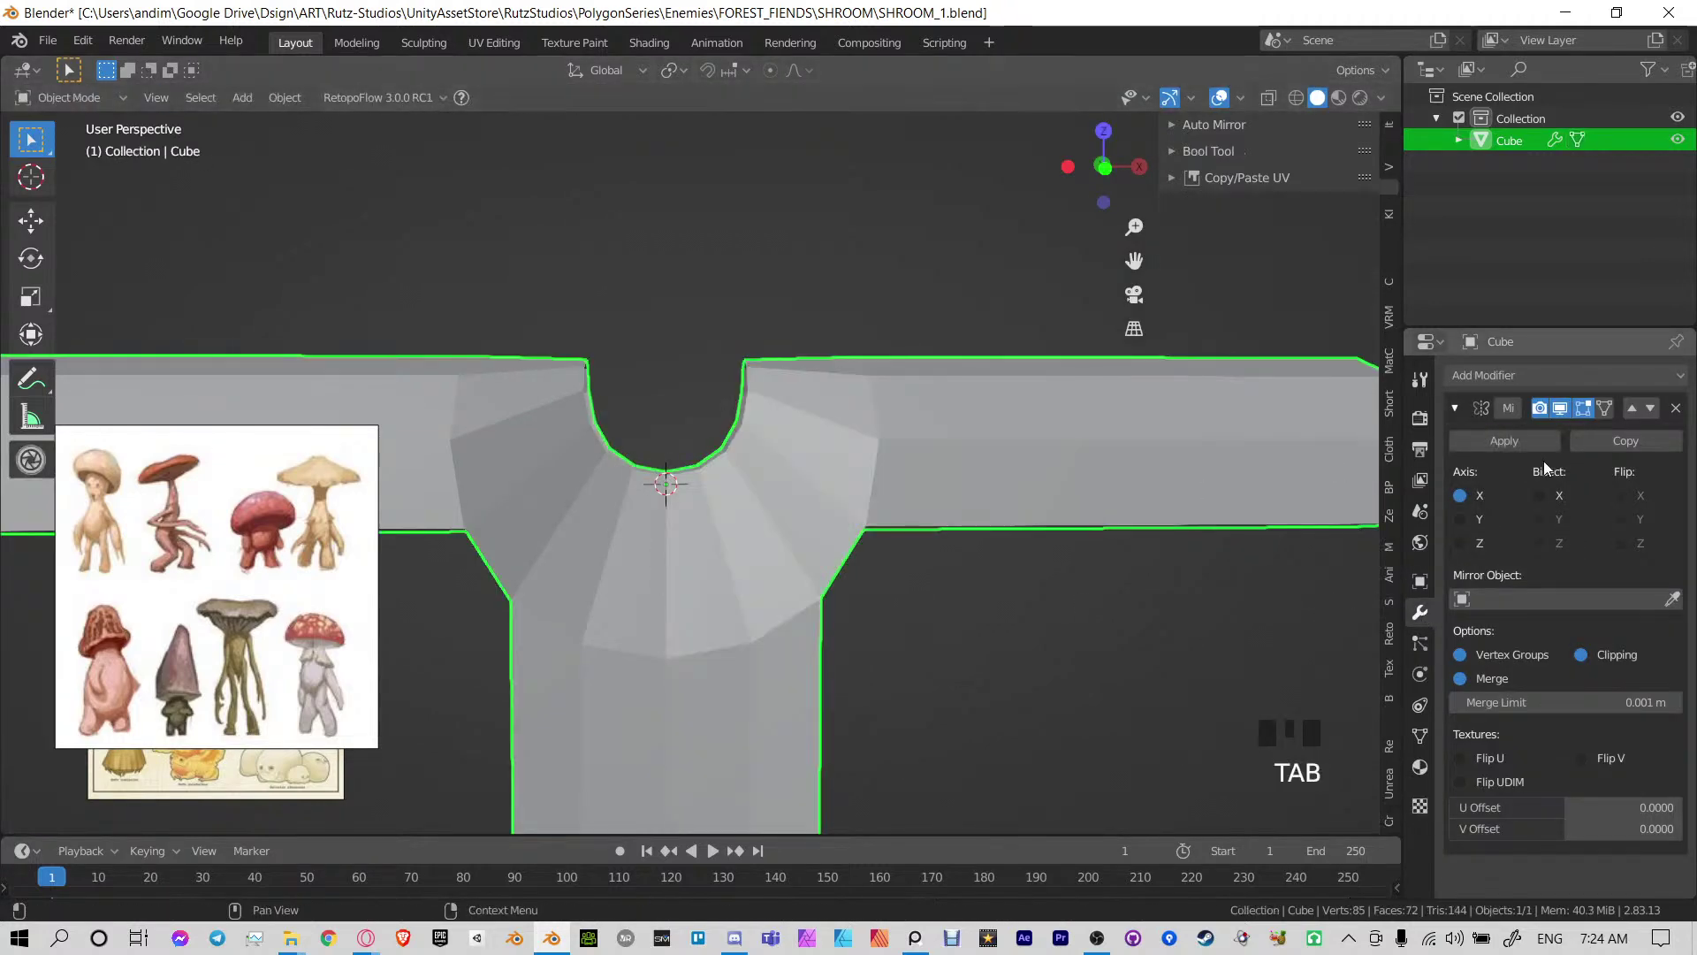
left_click(1526, 442)
key("Tab")
Widen the whole neck opening's edge loop along X by a factor of about 1.57
key("s")
key("x")
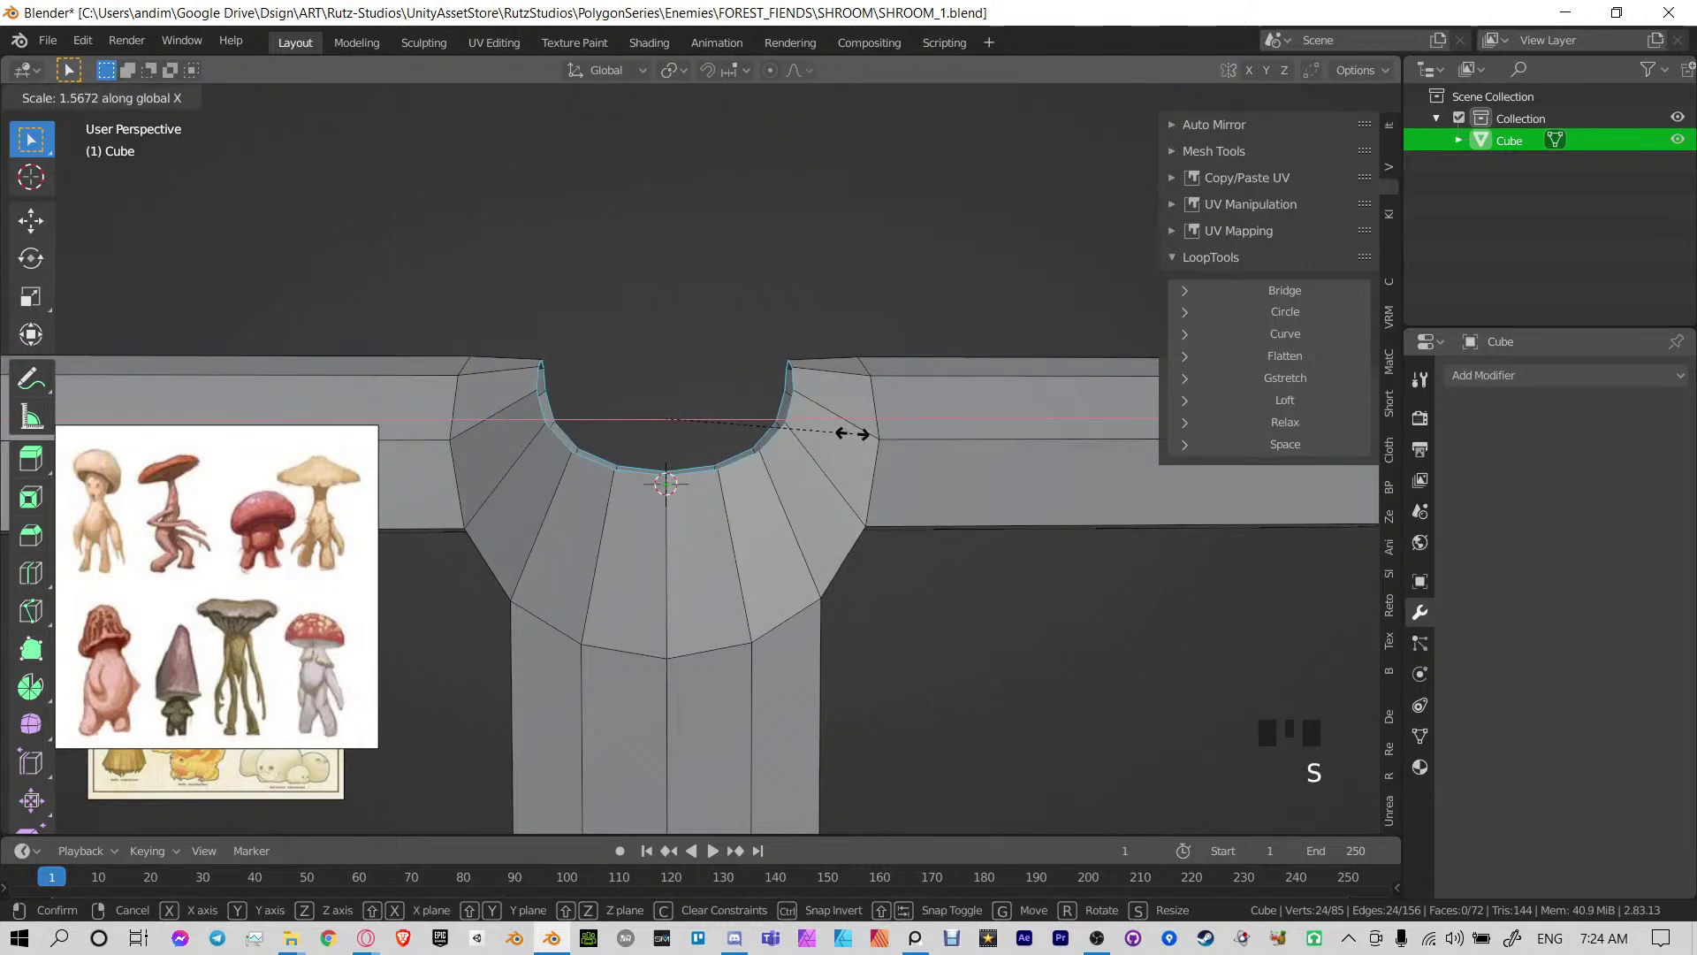
left_click(852, 434)
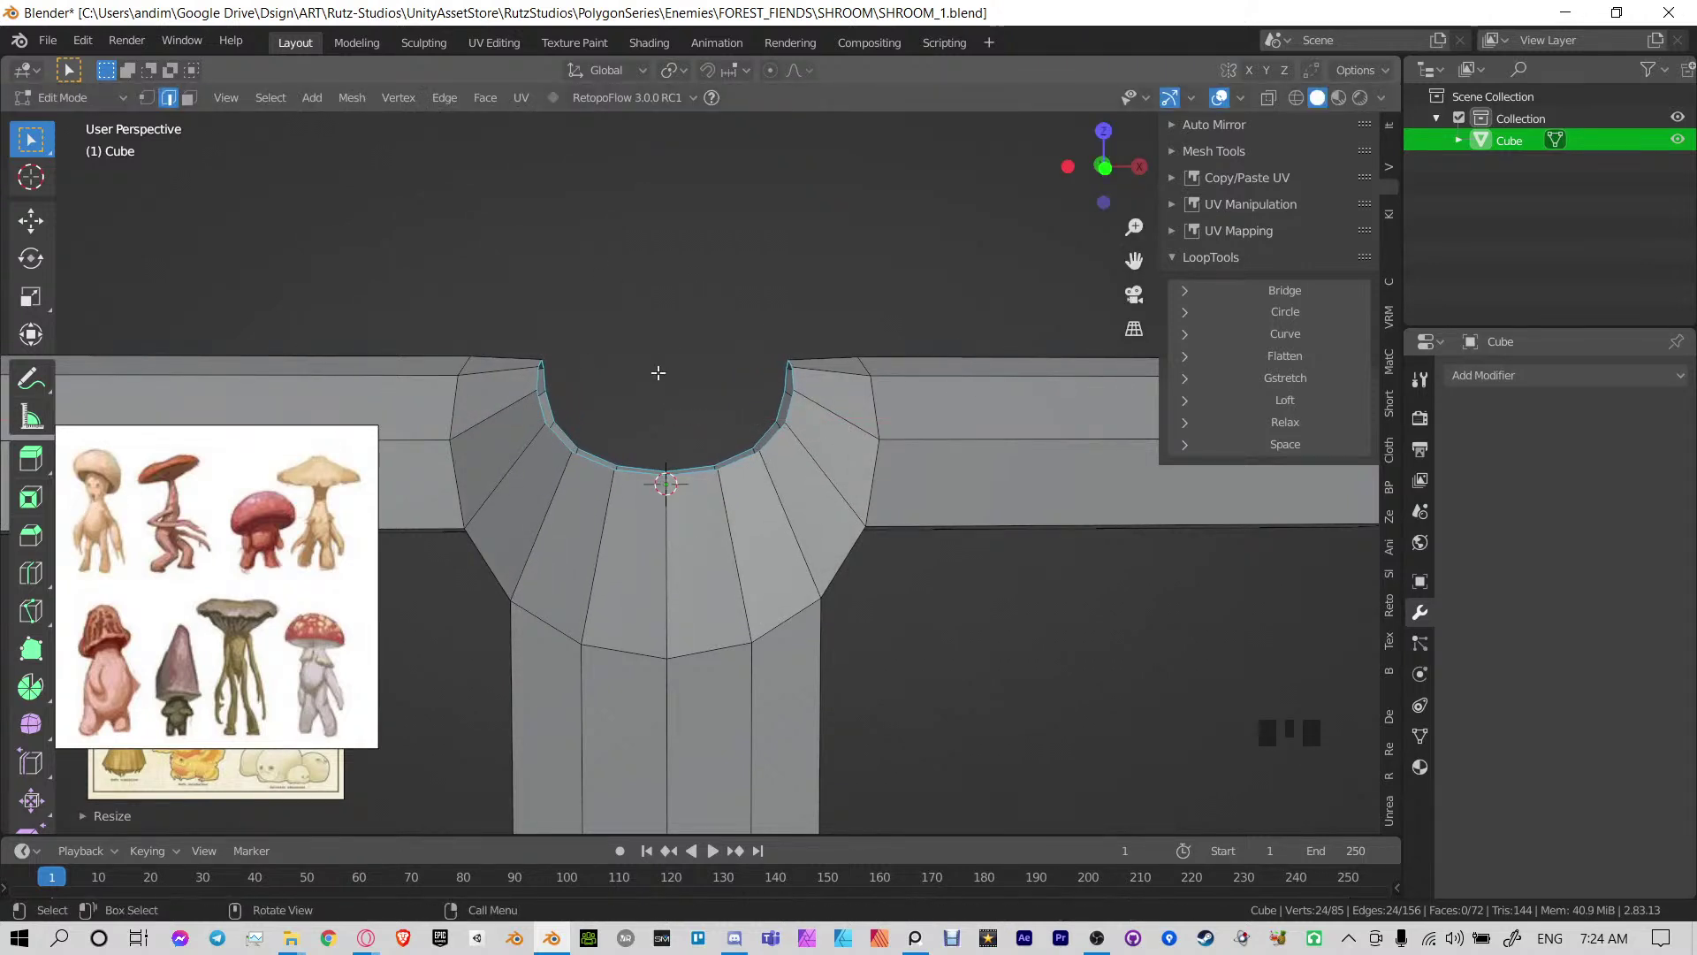
Extrude the neck loop upward about 2.2 m along Z, then flatten its rim to zero height and scale it narrower
key("e")
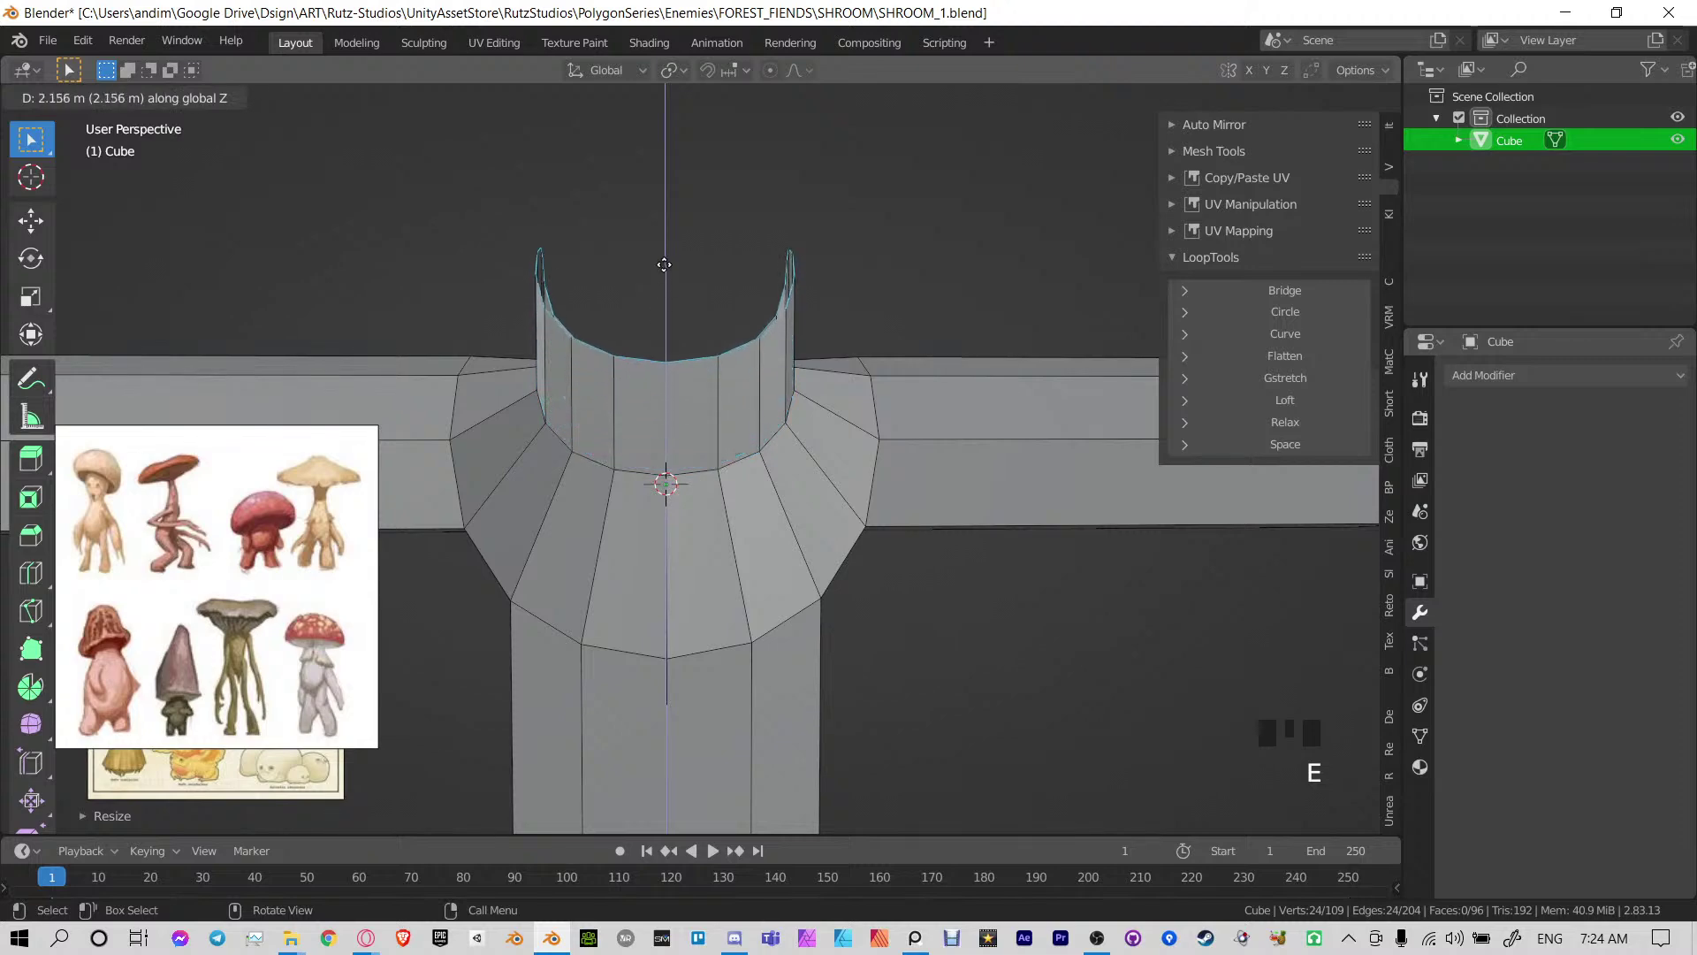
left_click(667, 262)
key("s")
key("z")
key("0")
key("Return")
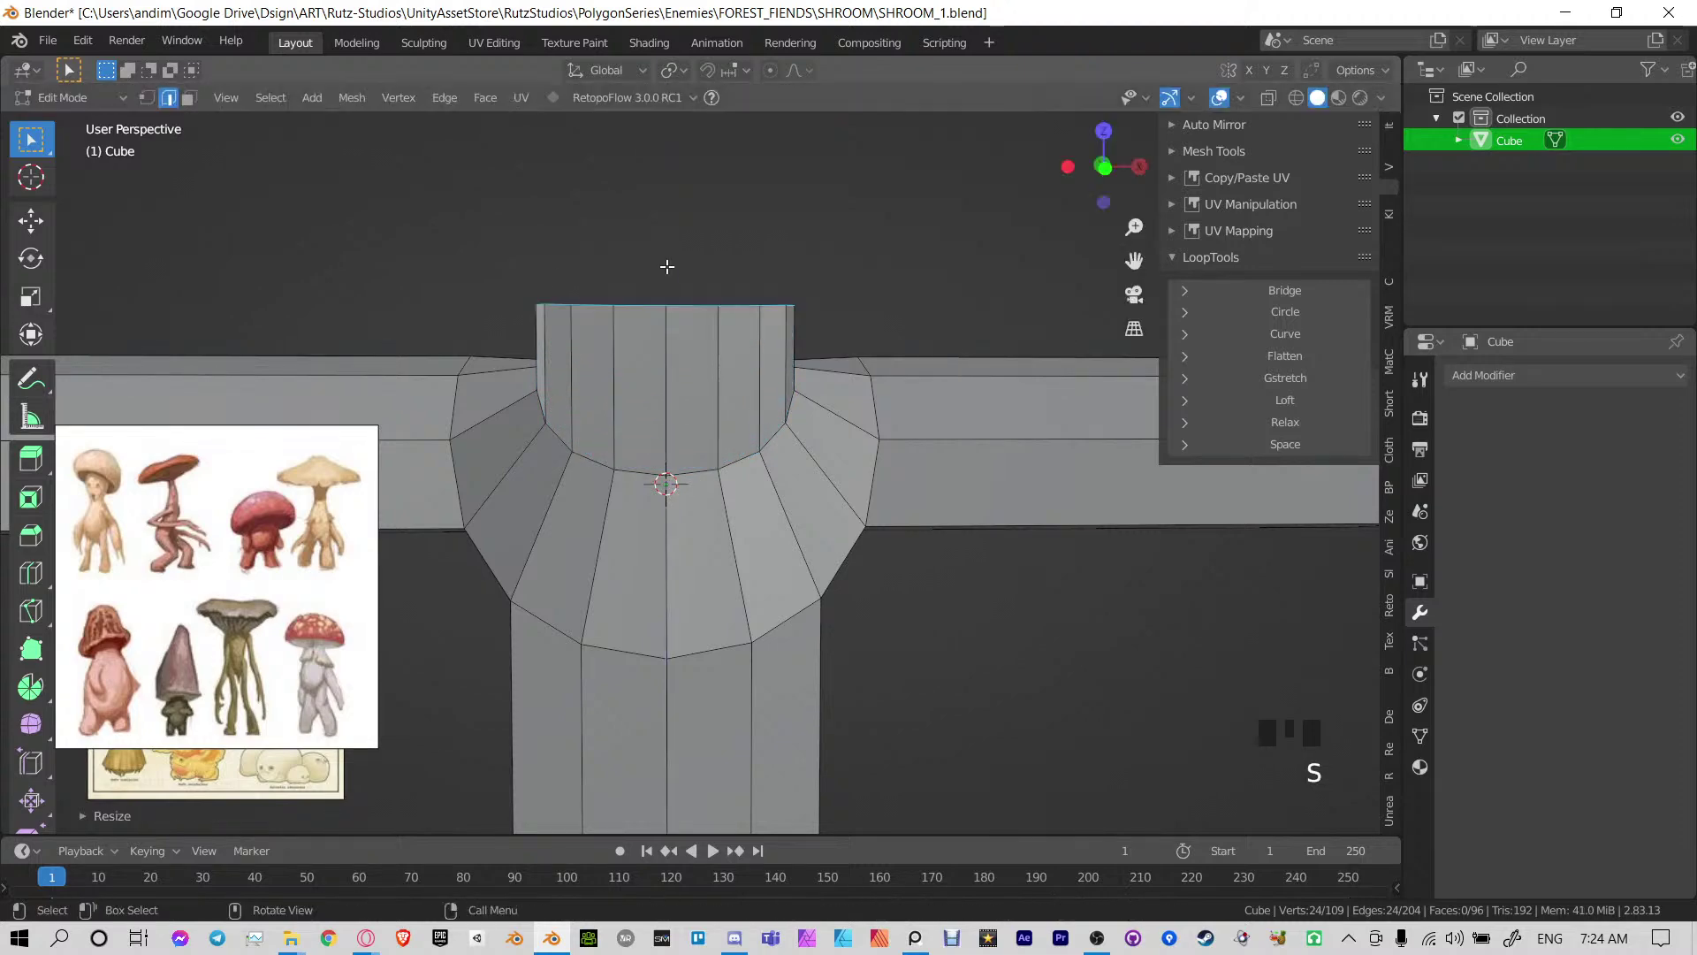
key("s")
left_click(840, 315)
Smooth the narrowed neck rim with repeated LoopTools Relax and shape it into a circle
middle_click_drag(840, 315, 871, 378)
triple_click(1285, 431)
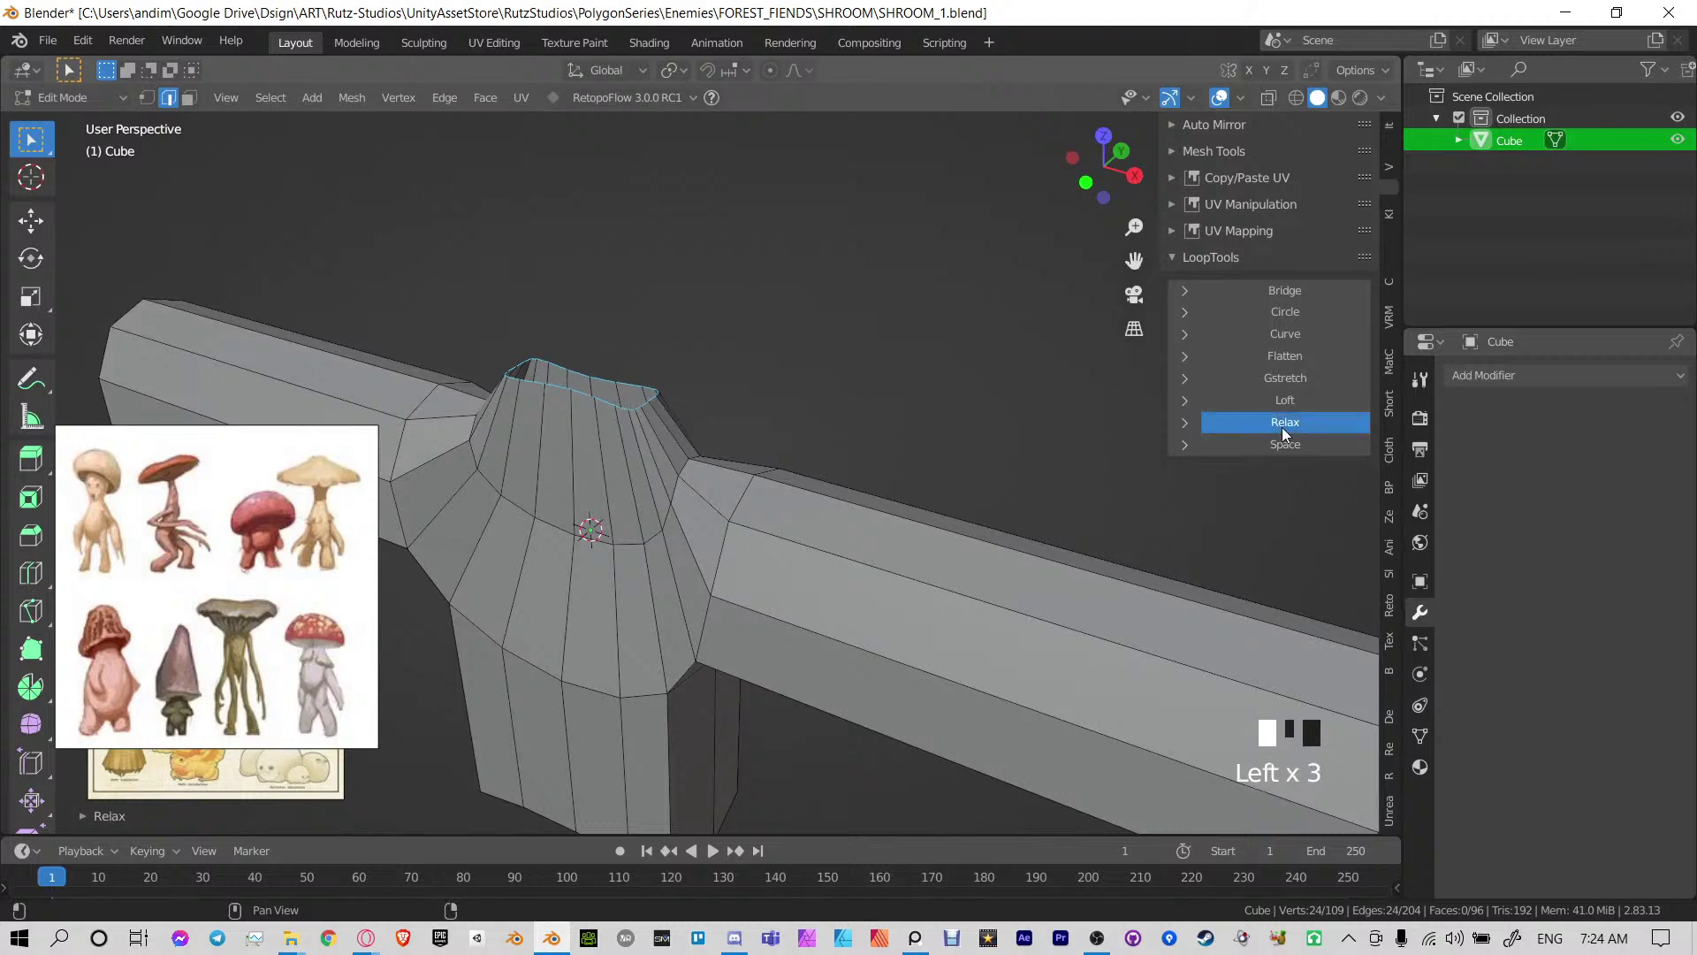
triple_click(1286, 431)
double_click(1285, 429)
double_click(1281, 427)
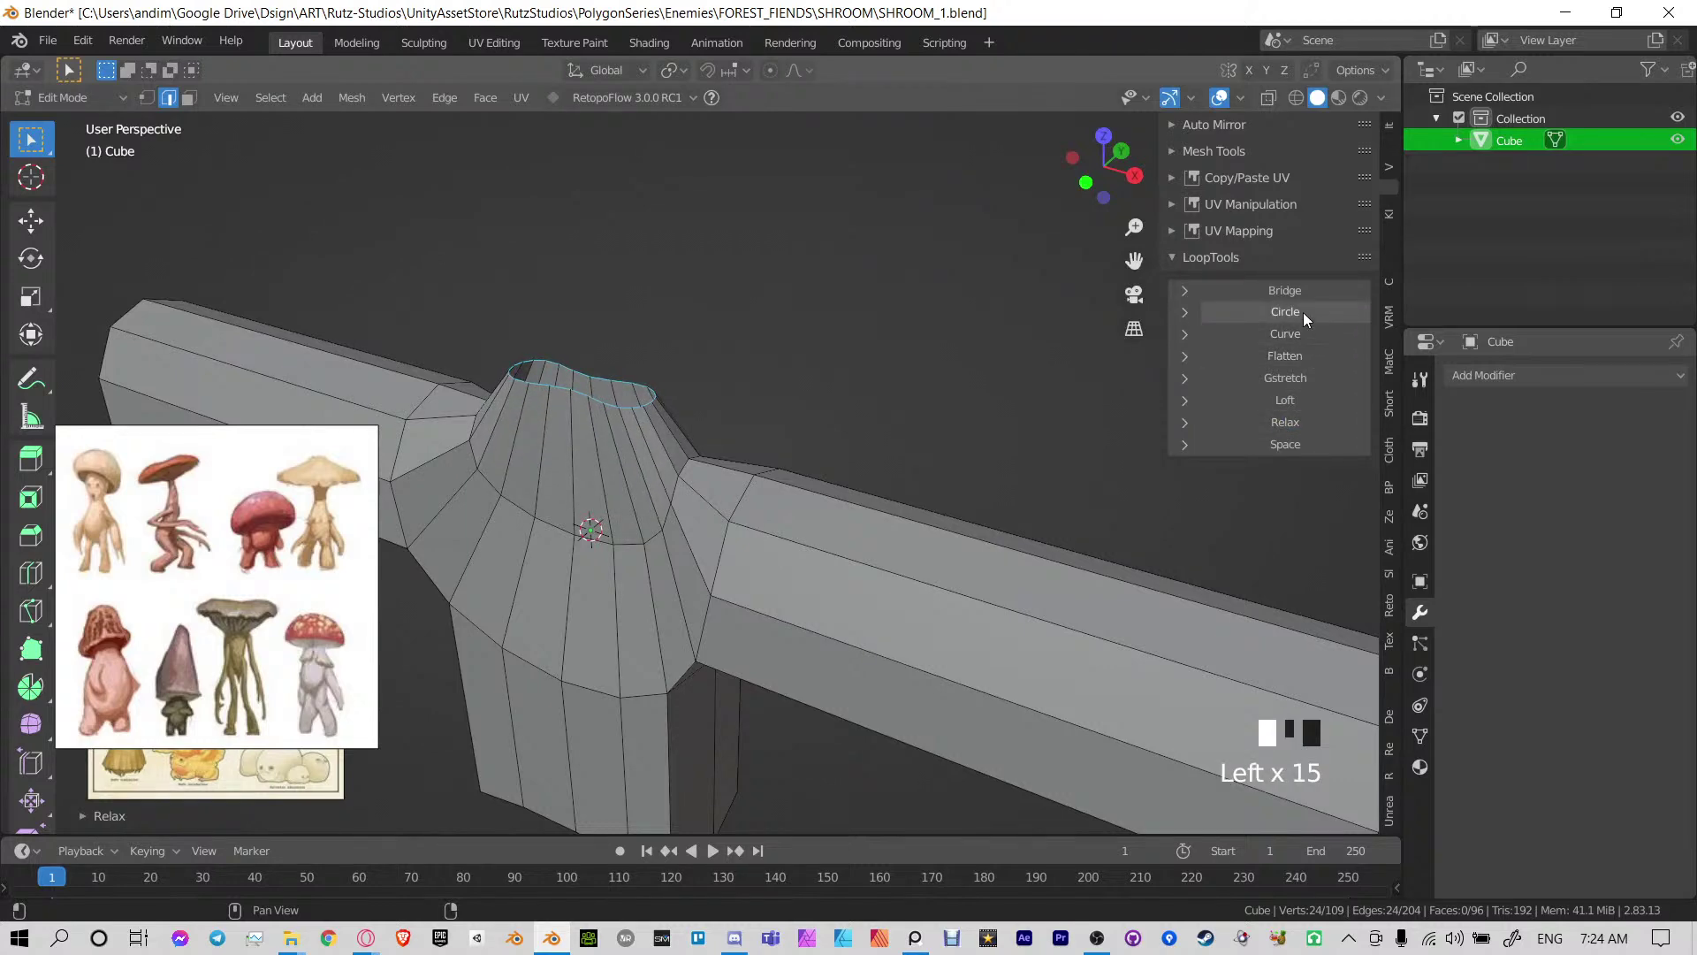
left_click(1303, 311)
Select the edge loop at the base of the neck
middle_click_drag(606, 469, 769, 415)
left_click(681, 510, "alt")
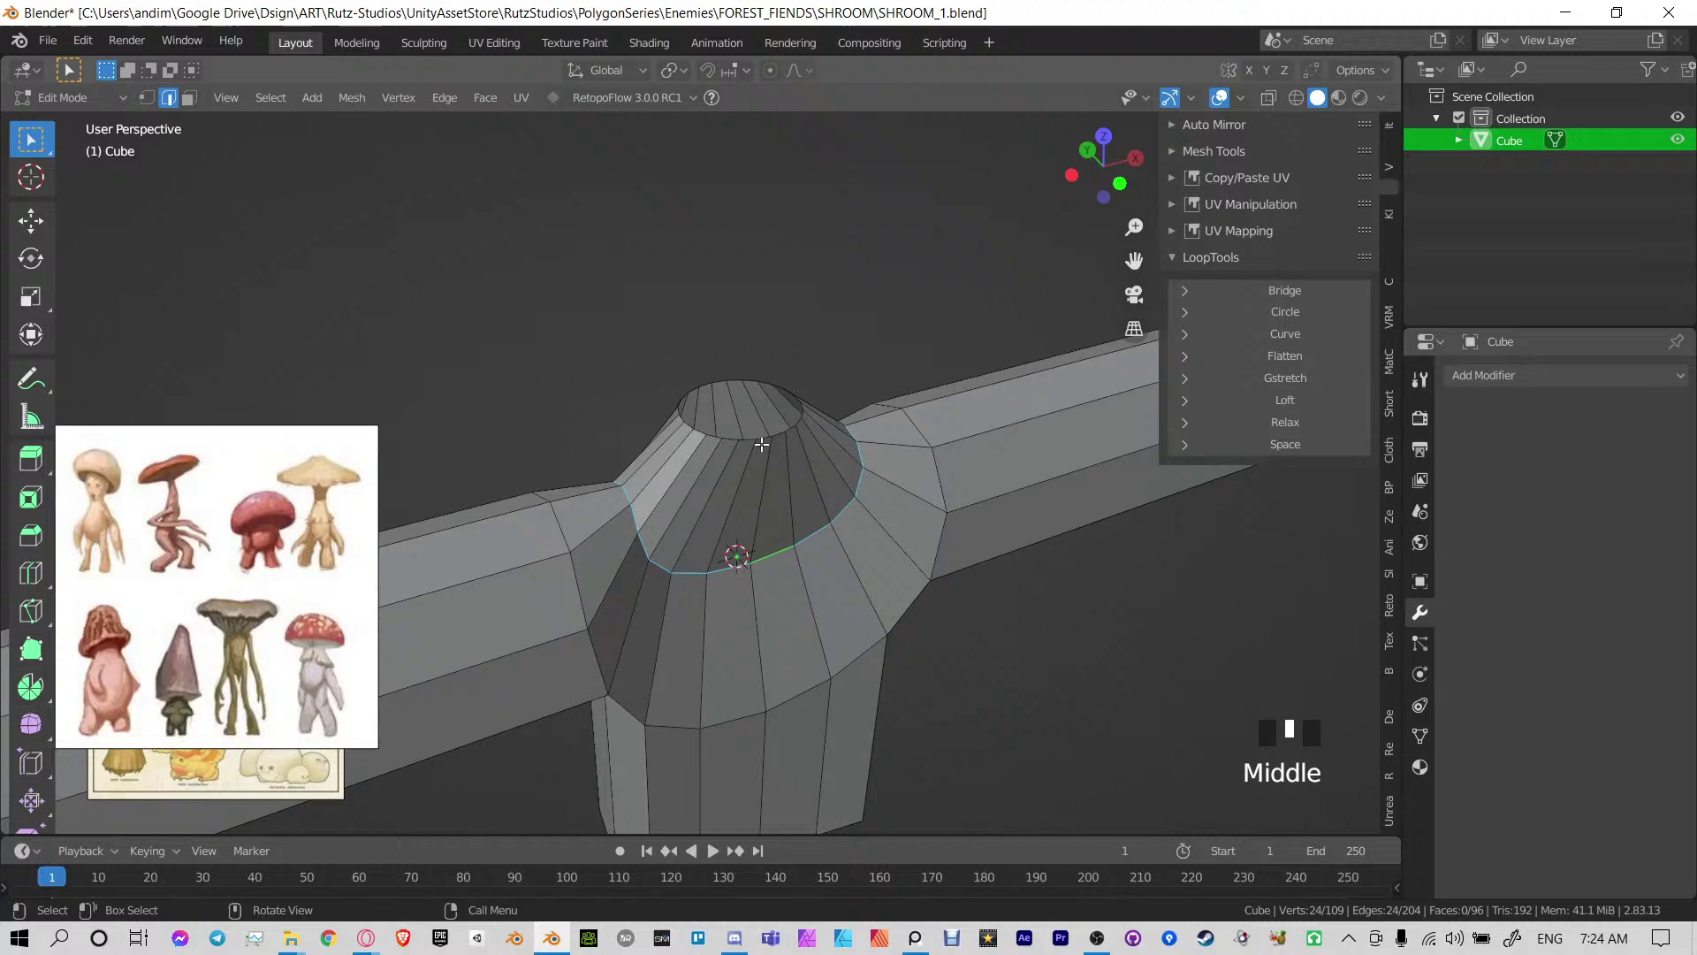
Try to round the neck's base loop with LoopTools Circle, and undo it
left_click(1319, 312)
middle_click_drag(395, 692, 825, 523)
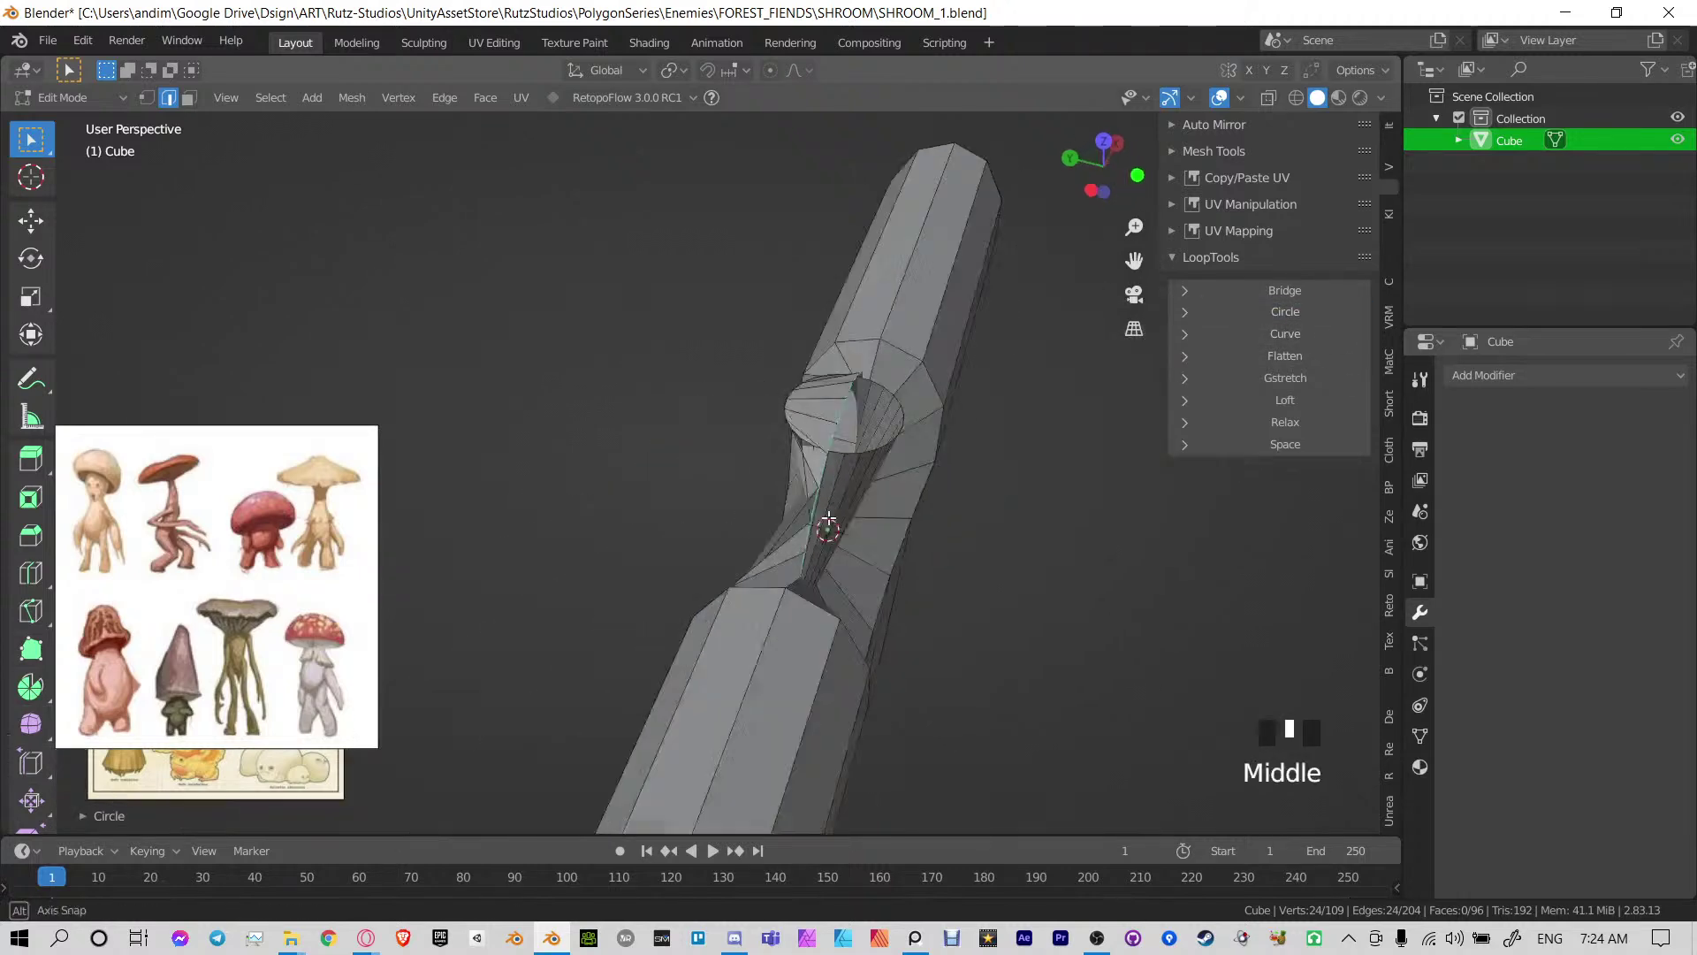
key("ctrl+z")
Scale the neck's base loop along Y by a factor of about 2.1 to deepen the neckline
middle_click_drag(947, 474, 845, 545)
key("s")
key("y")
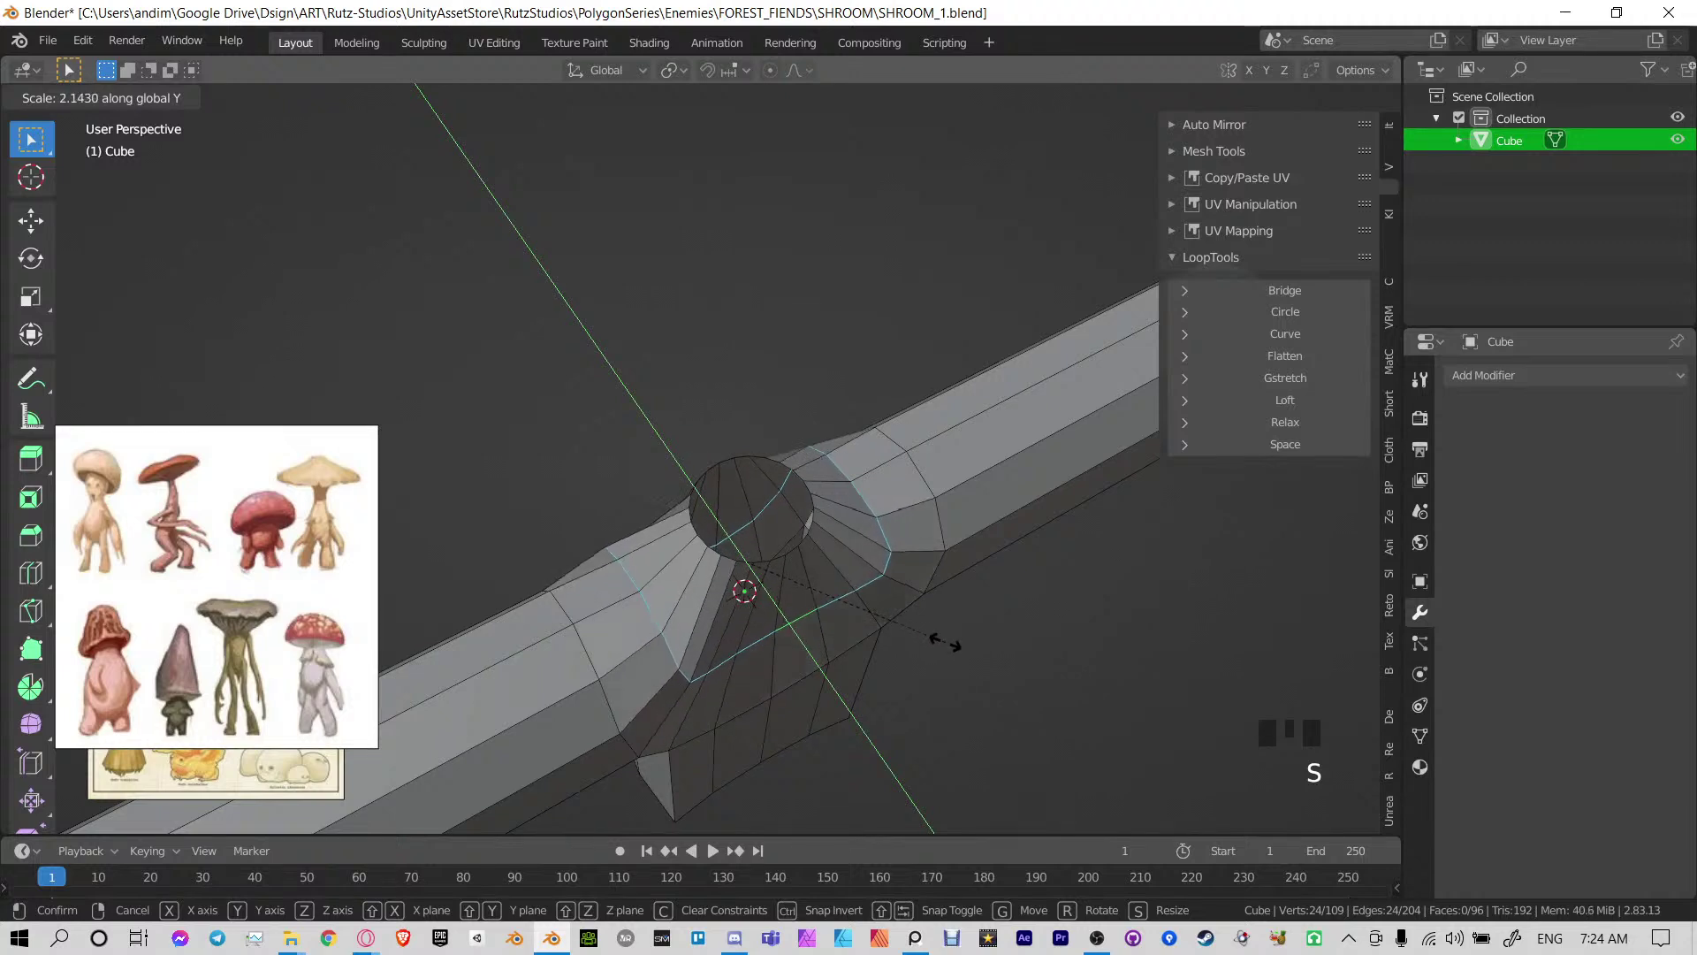
left_click(954, 643)
Smooth the widened base loop of the neck by applying LoopTools Relax repeatedly
left_click(1286, 423)
left_click(1286, 424)
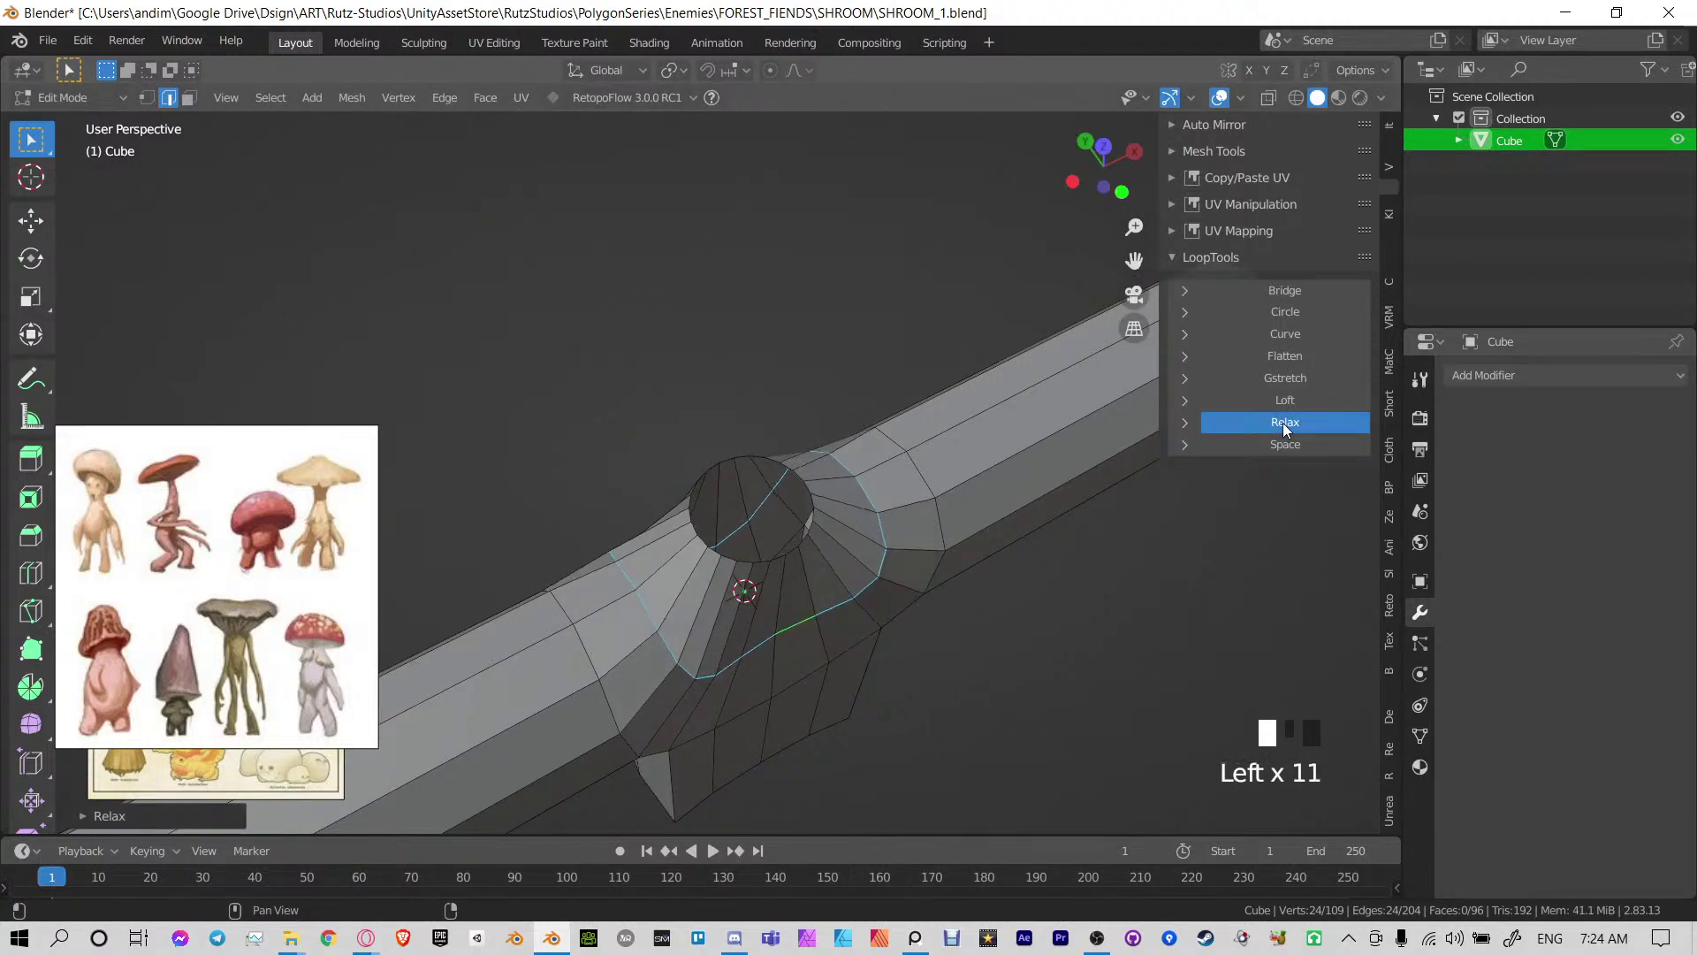
left_click(1287, 426)
left_click(1287, 428)
left_click(1284, 425)
left_click(1284, 426)
left_click(1283, 426)
left_click(1282, 426)
left_click(1282, 427)
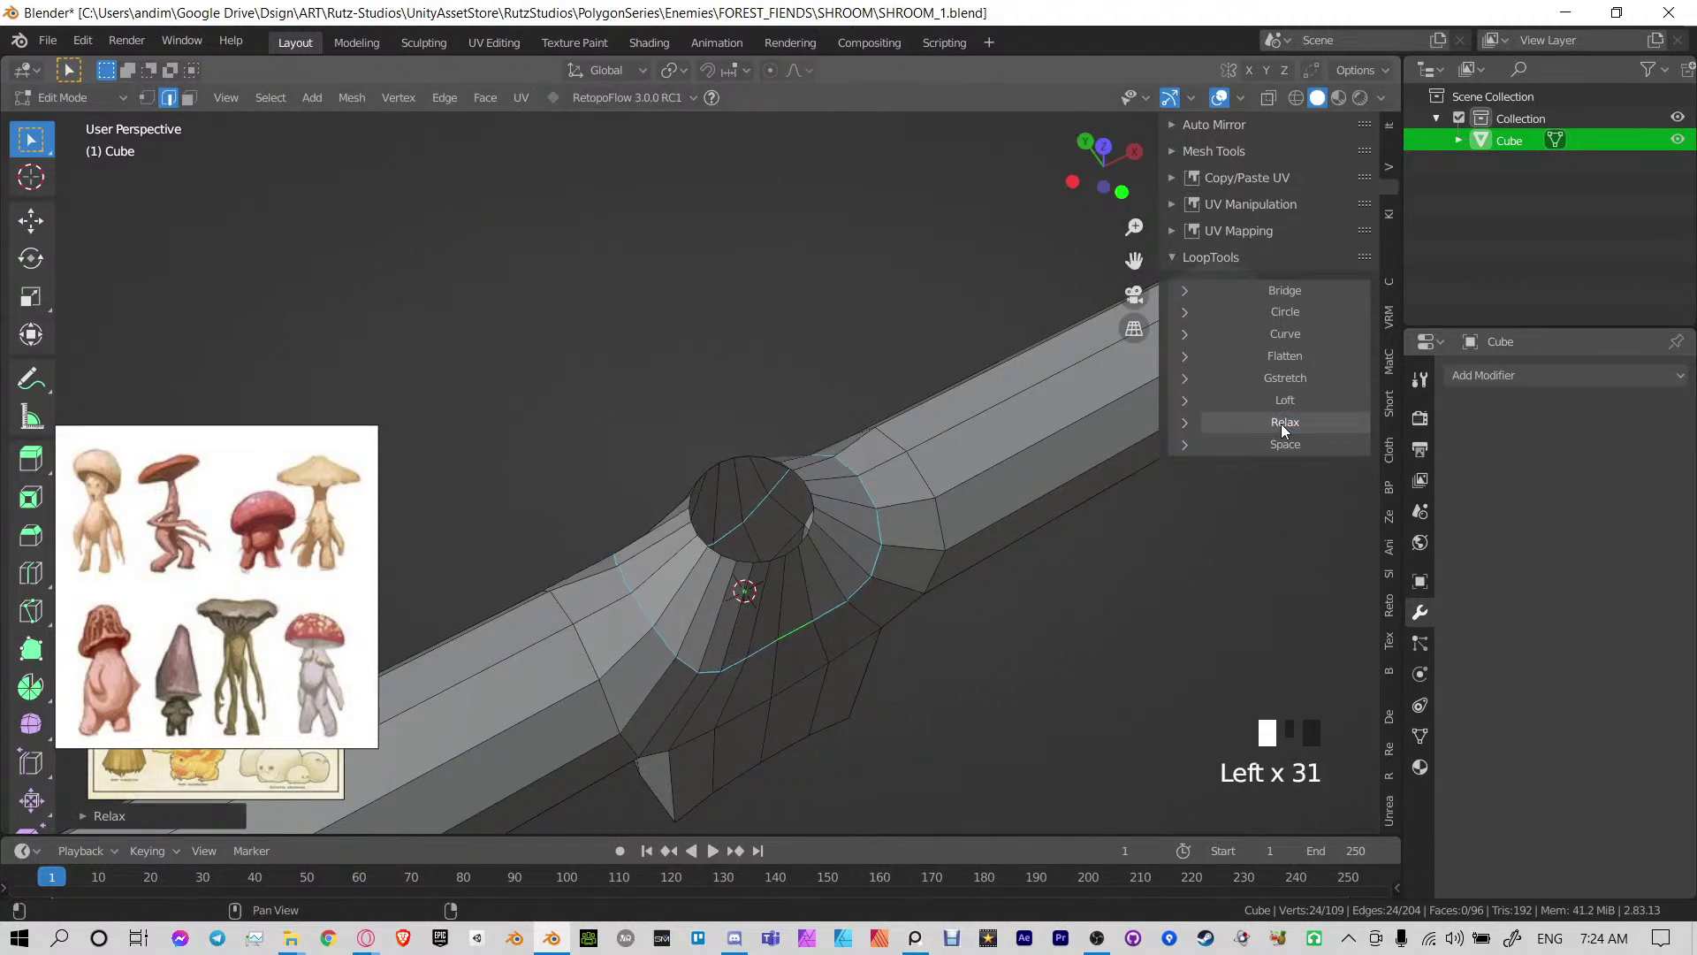
left_click(1281, 423)
left_click(1281, 424)
left_click(1281, 425)
left_click(1281, 426)
left_click(1281, 426)
left_click(1280, 426)
Scale the neck's base loop to about 0.8 along Z and raise it slightly along Z
middle_click_drag(1280, 426, 796, 315)
key("s")
key("z")
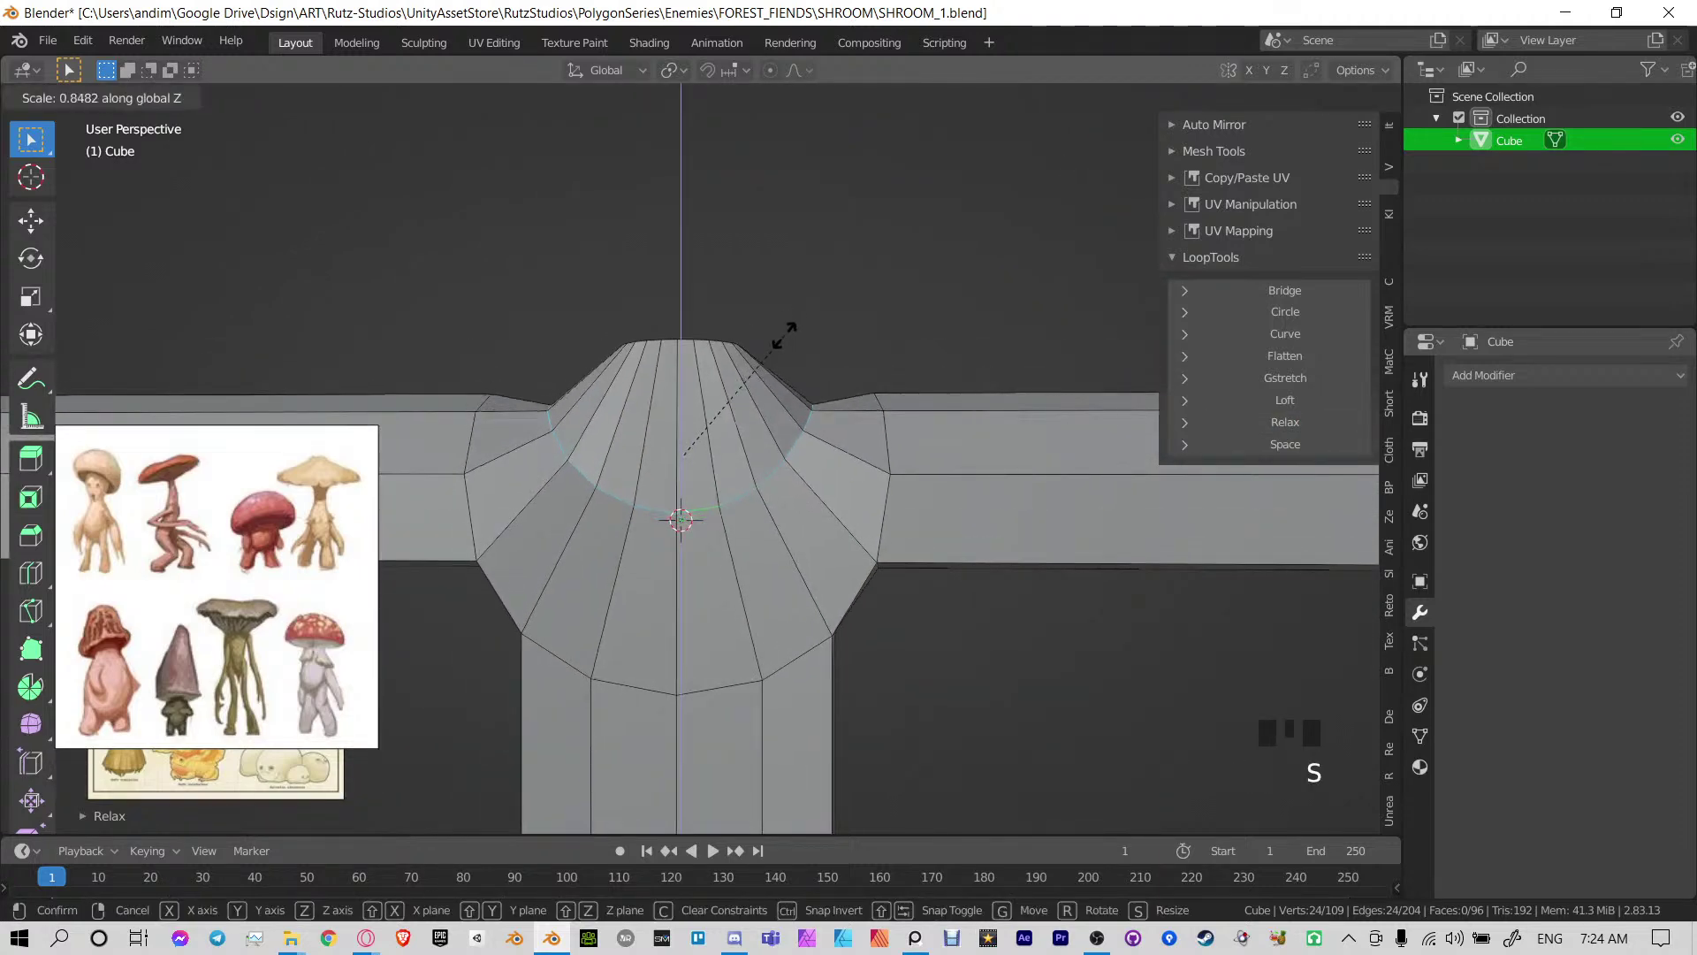
left_click(779, 340)
key("g")
key("z")
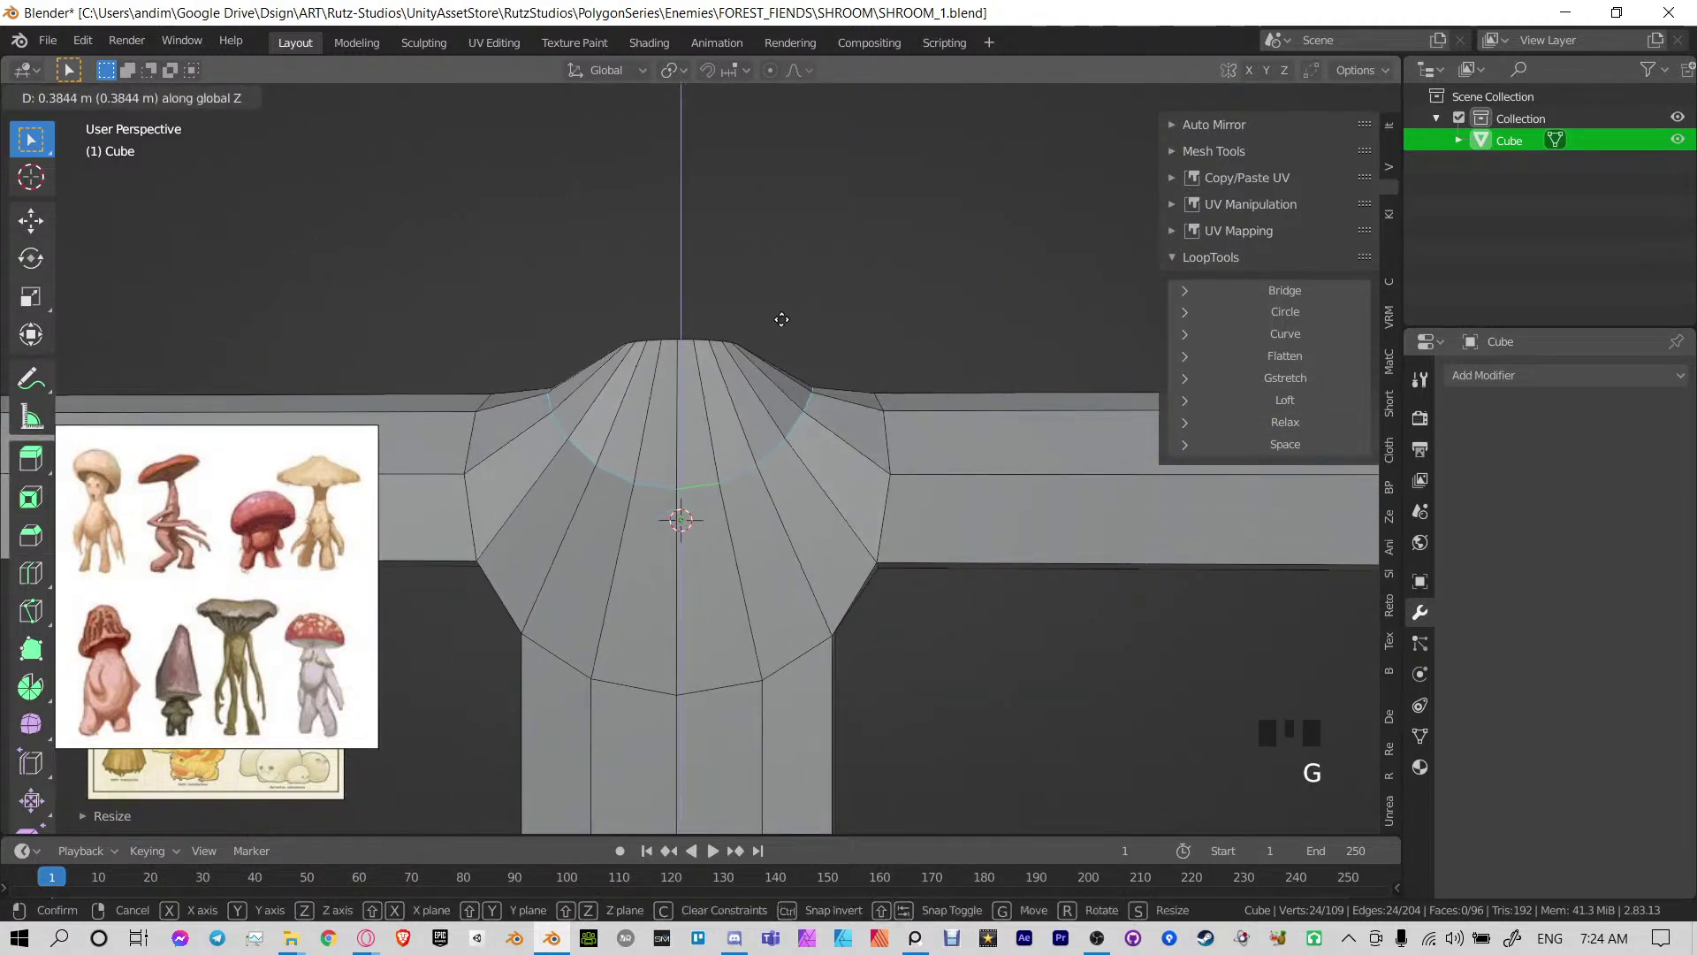
left_click(782, 326)
Edge-slide the top rim of the neck about halfway down toward its base loop
middle_click_drag(782, 325, 624, 626)
left_click(699, 408, "alt")
key("g")
key("g")
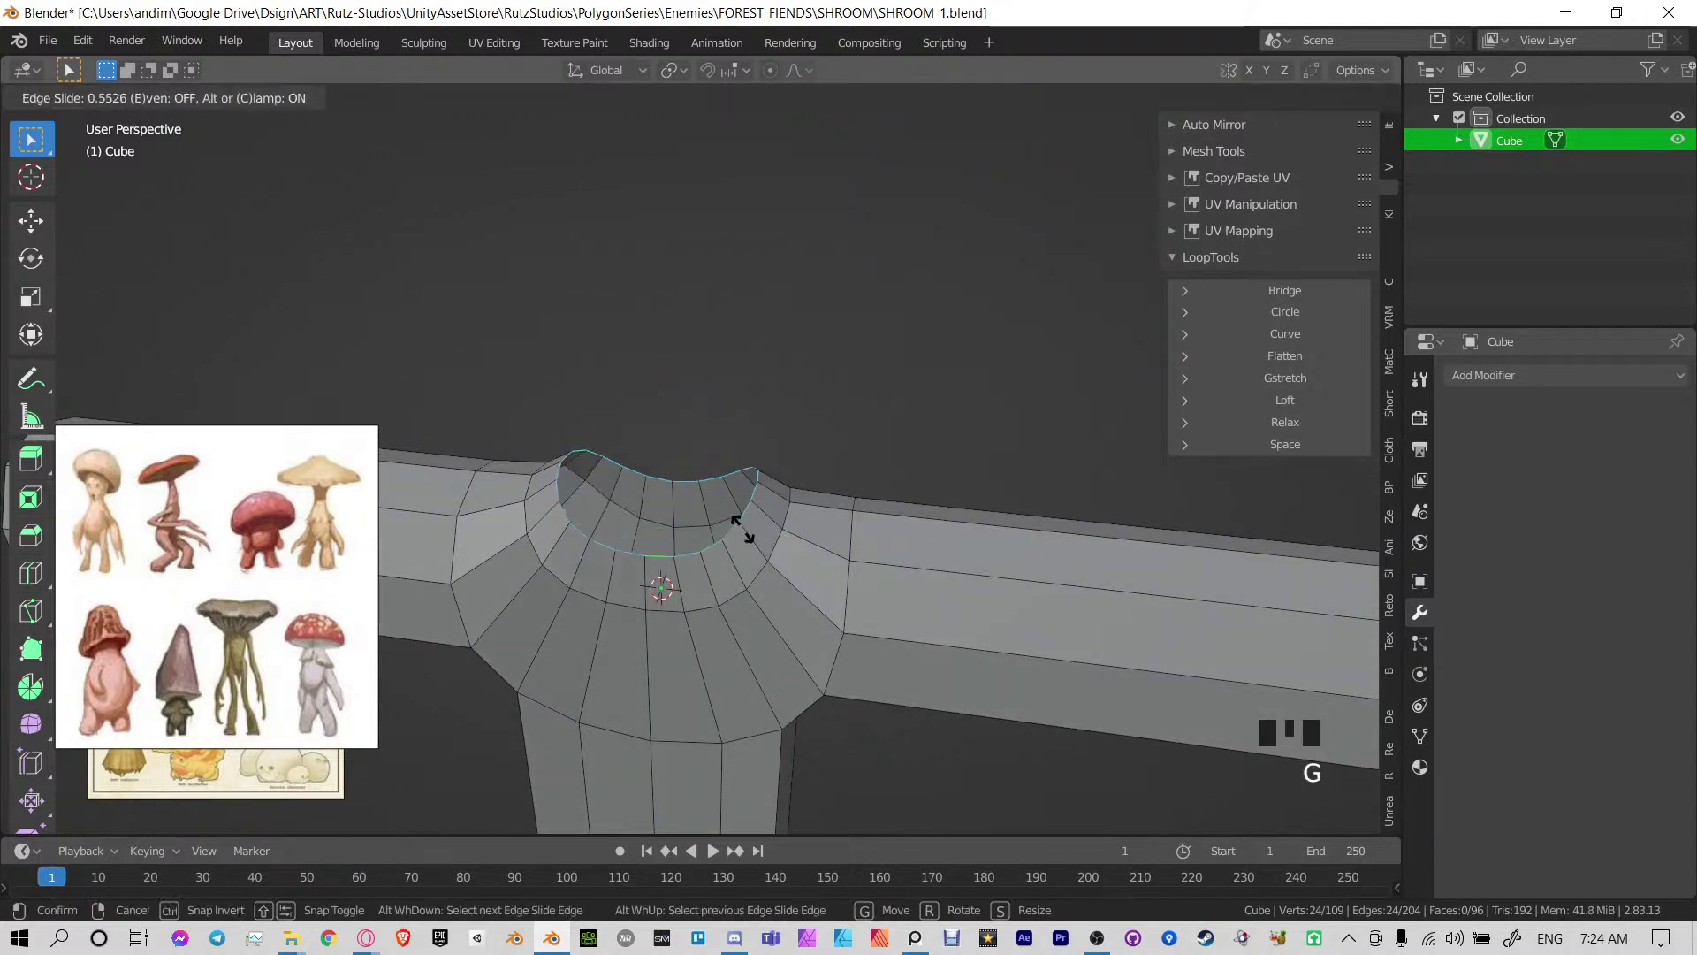
left_click(737, 520)
Select the two centre edges under the torso and move them down about 2 m along Z to form the crotch
scroll(717, 543, "down", 2)
middle_click_drag(717, 543, 708, 416)
key("3")
left_click(736, 397)
left_click(774, 486)
key("2")
left_click(705, 416)
left_click(713, 466, "shift")
key("g")
key("z")
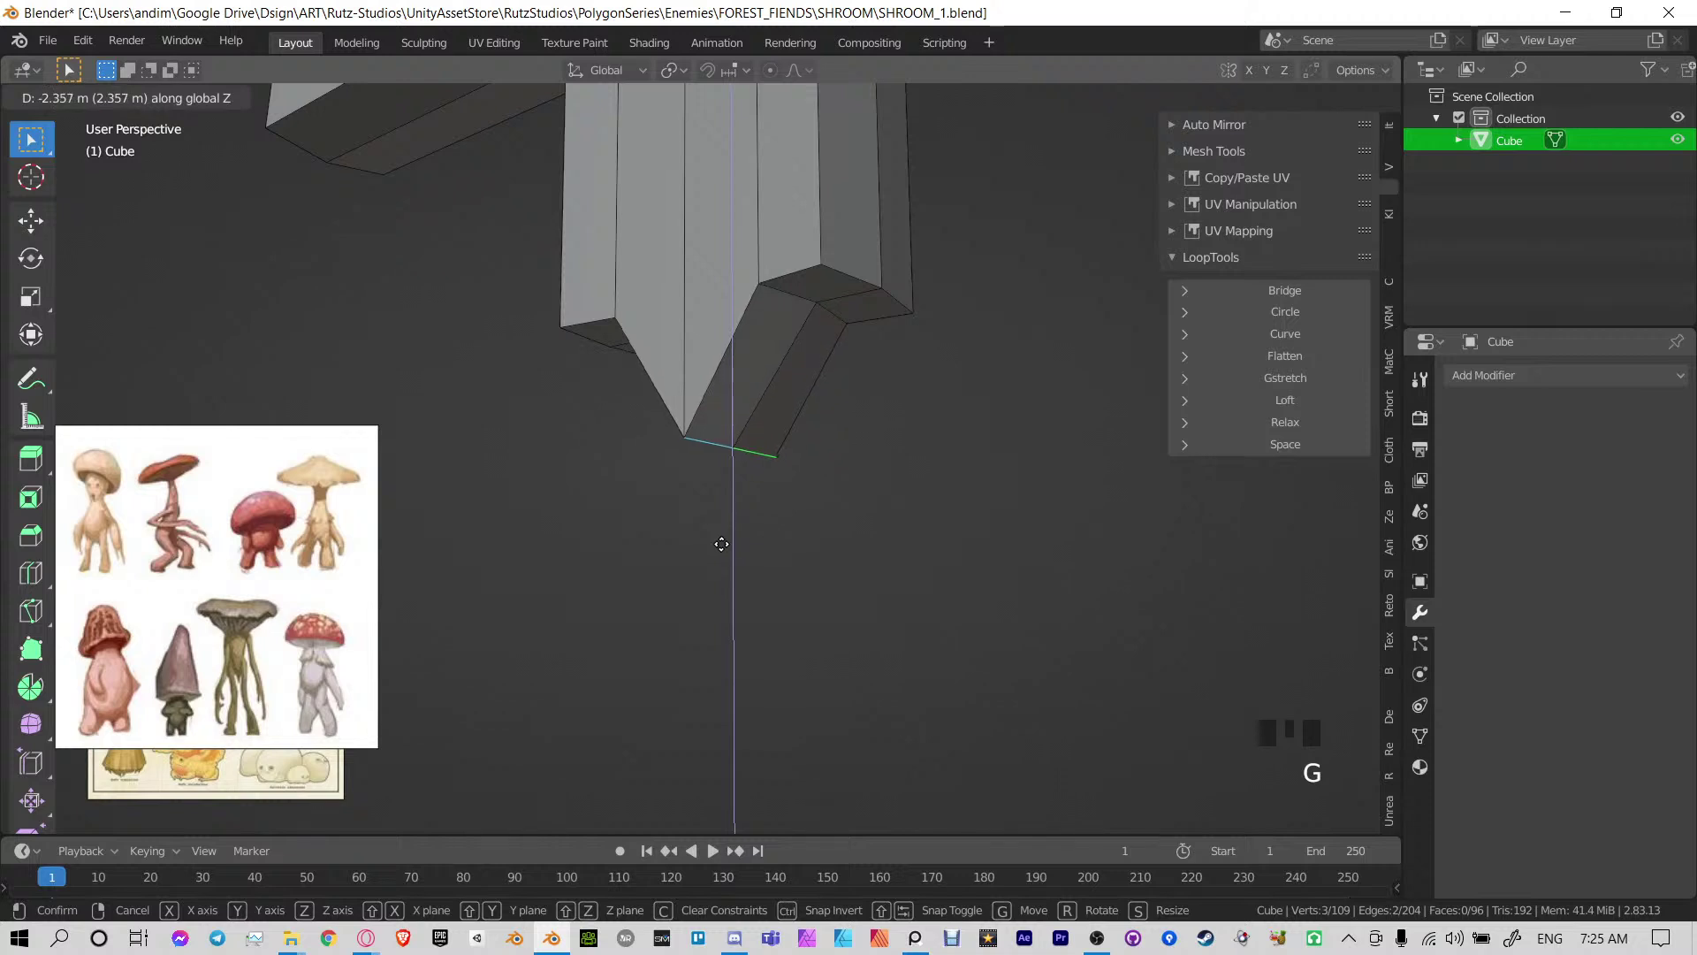
left_click(721, 527)
Add a centred vertical loop cut on each side of the torso's centre line
middle_click_drag(719, 403, 782, 585)
key("ctrl+r")
left_click(795, 594)
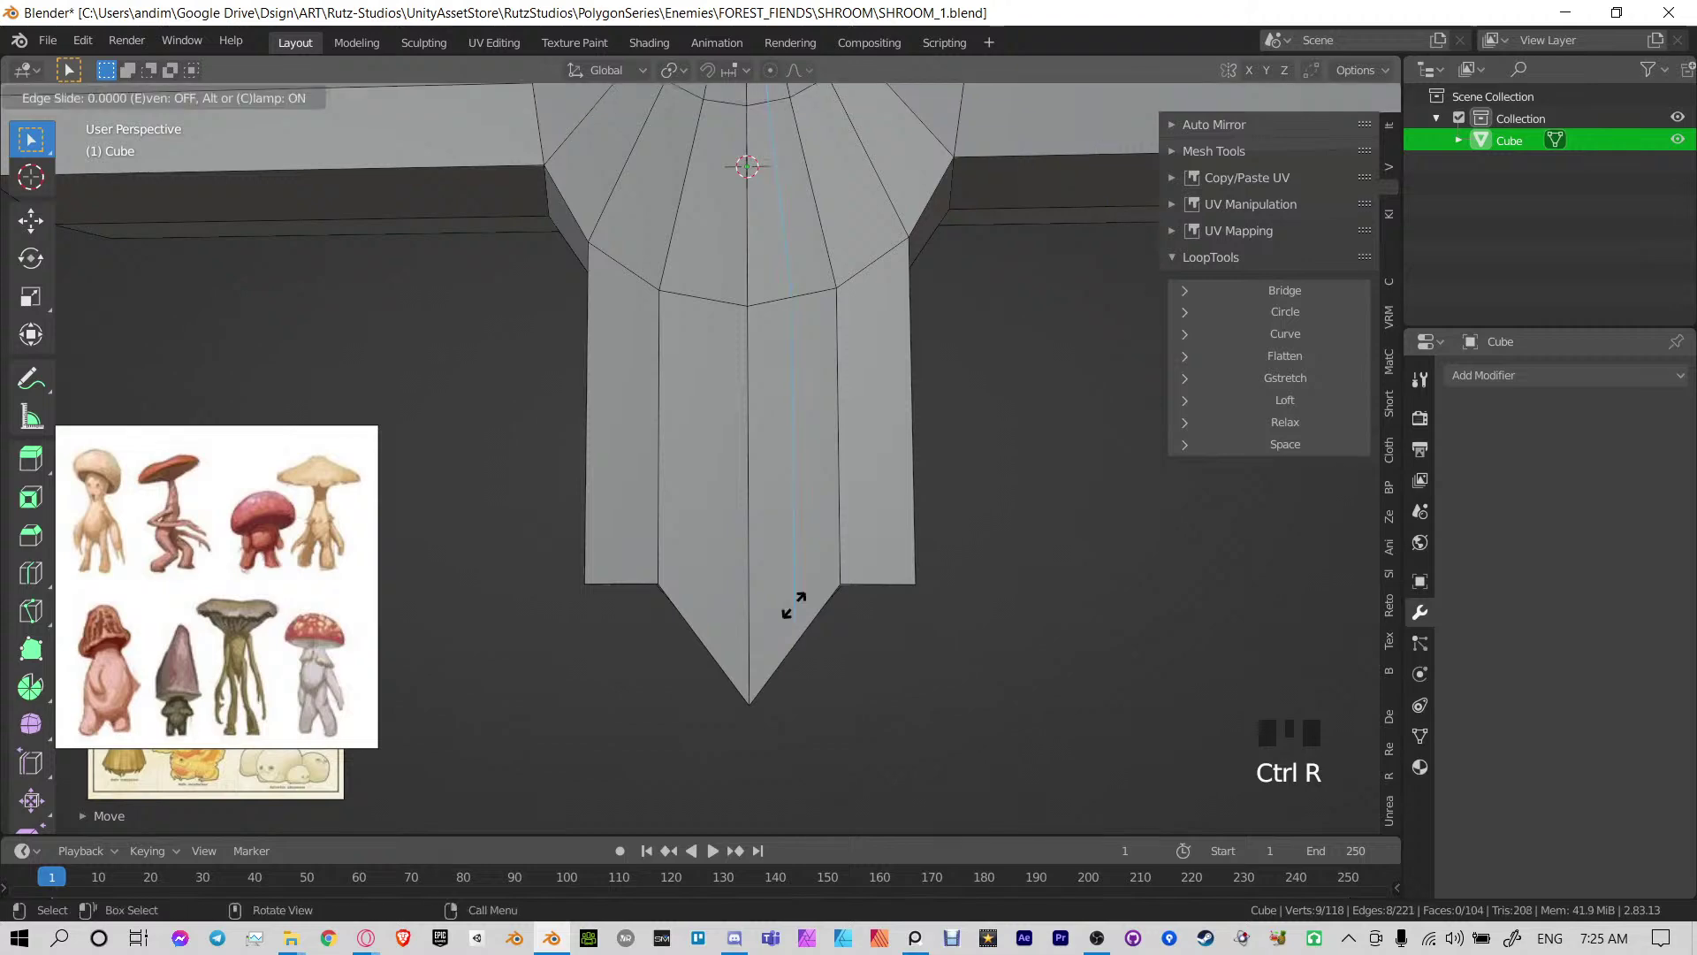
right_click(795, 594)
key("ctrl+r")
left_click(698, 577)
left_click(698, 576)
middle_click_drag(697, 576, 801, 540)
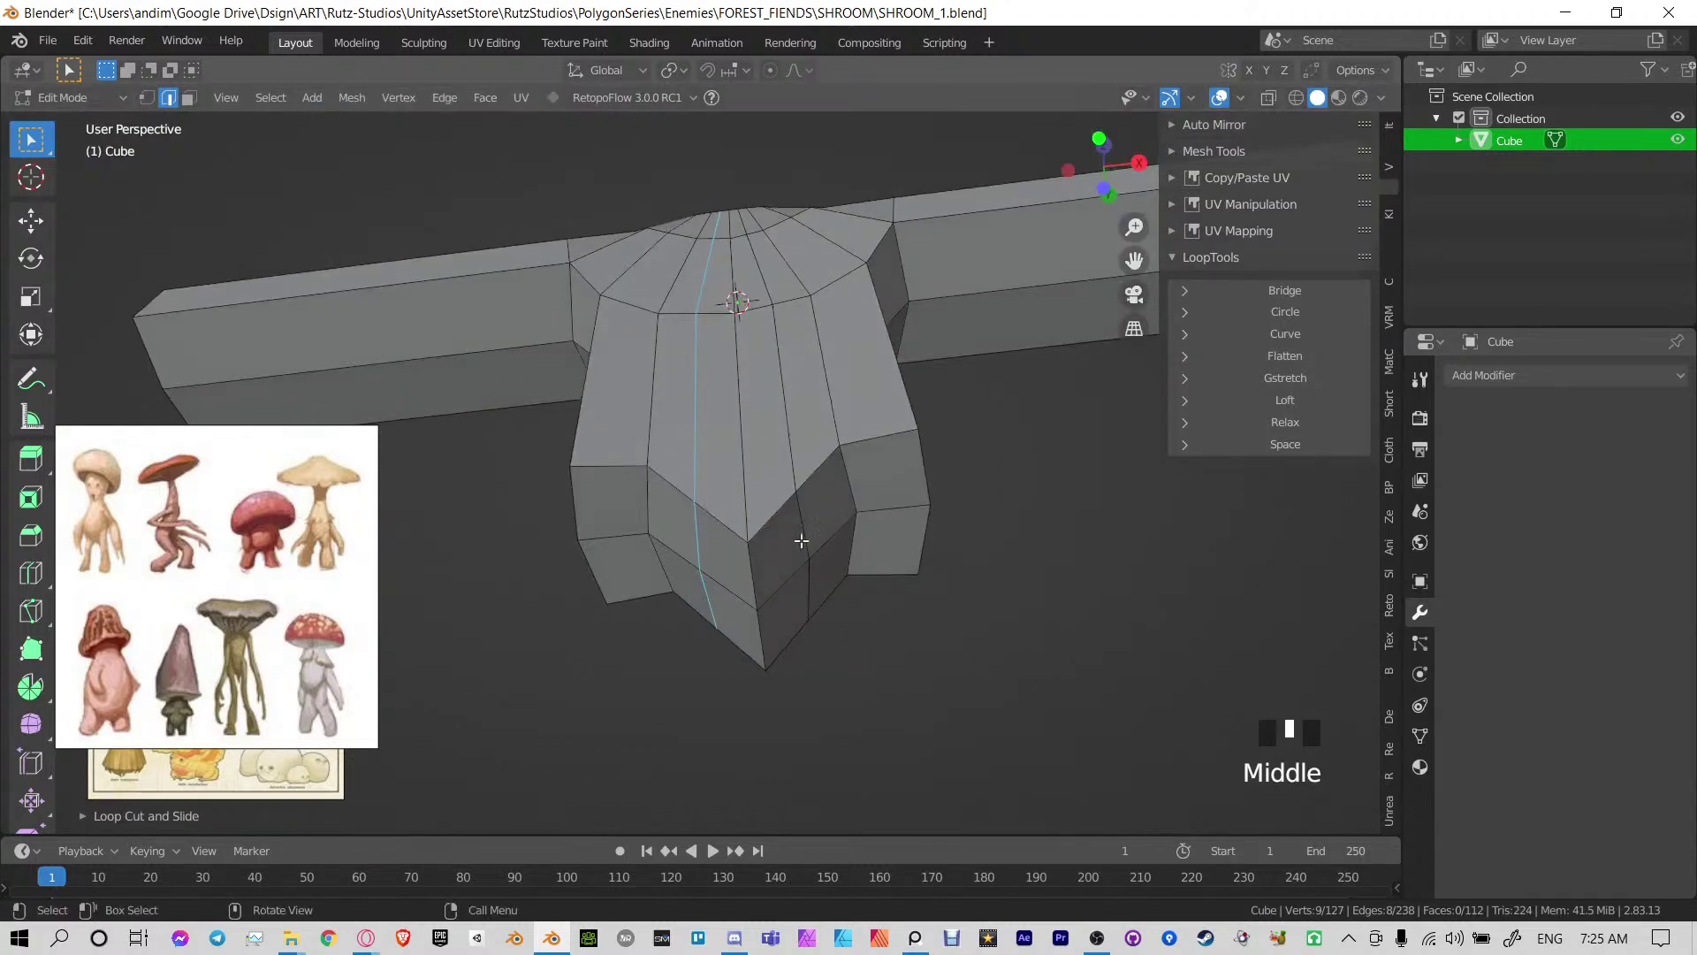
Select the centre crotch edges and raise them about 0.8 m along Z to blunt the point
left_click(759, 623, "shift")
middle_click_drag(759, 624, 773, 598)
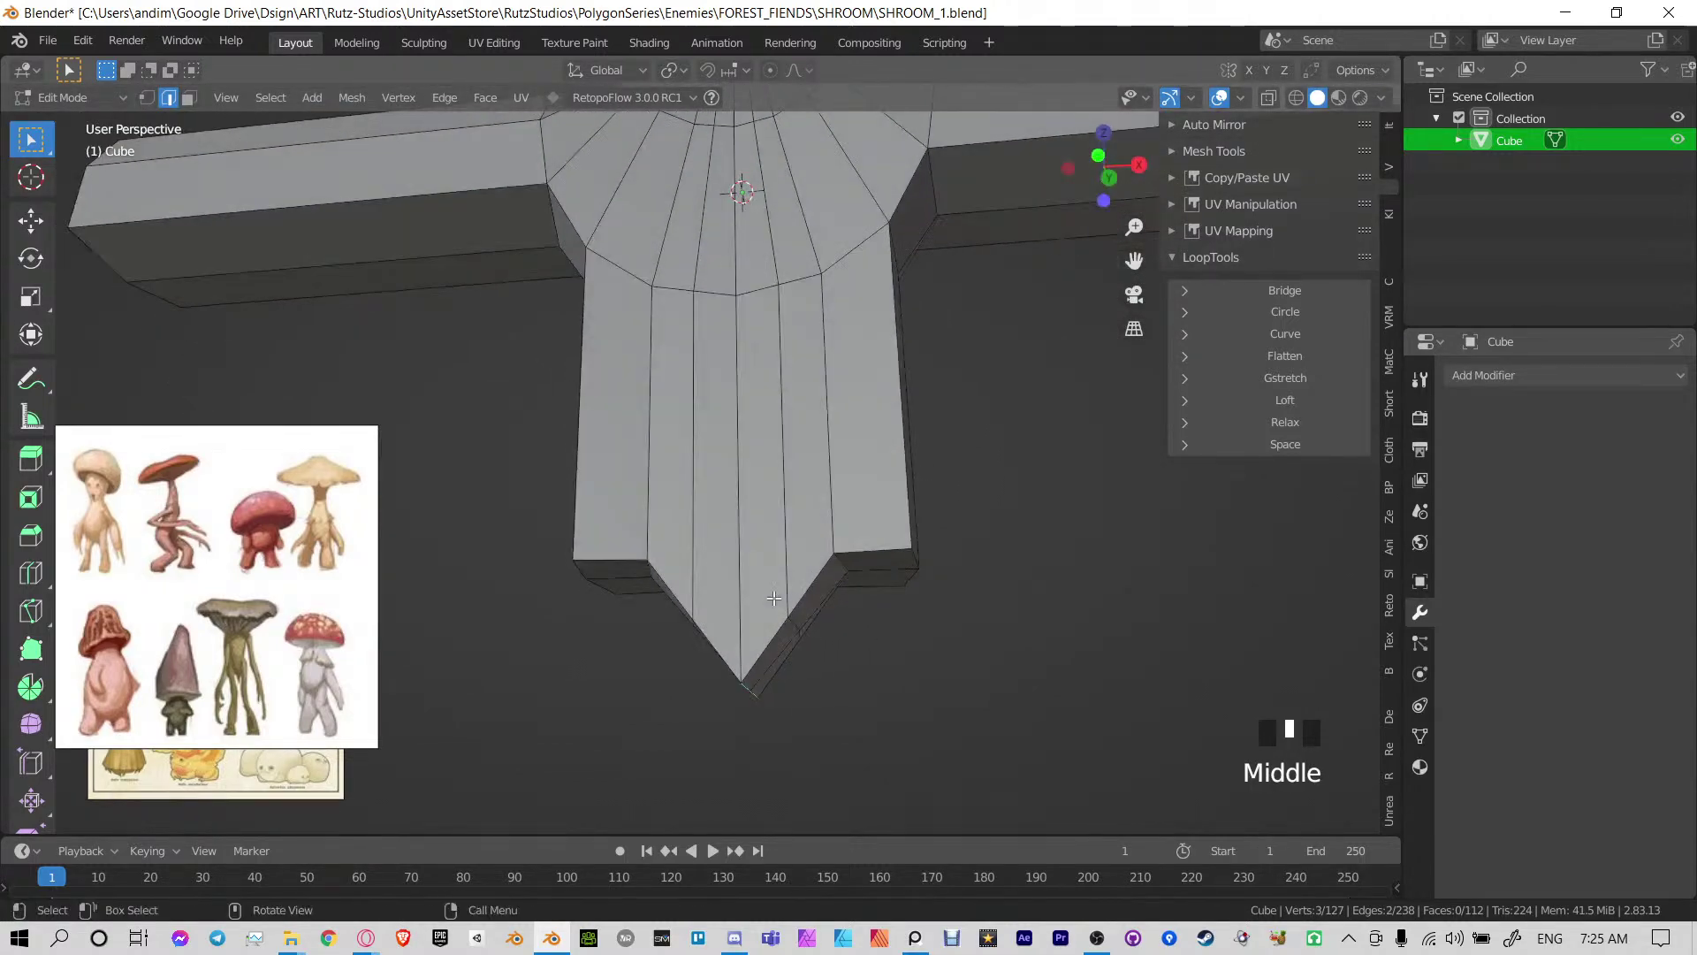
key("g")
key("z")
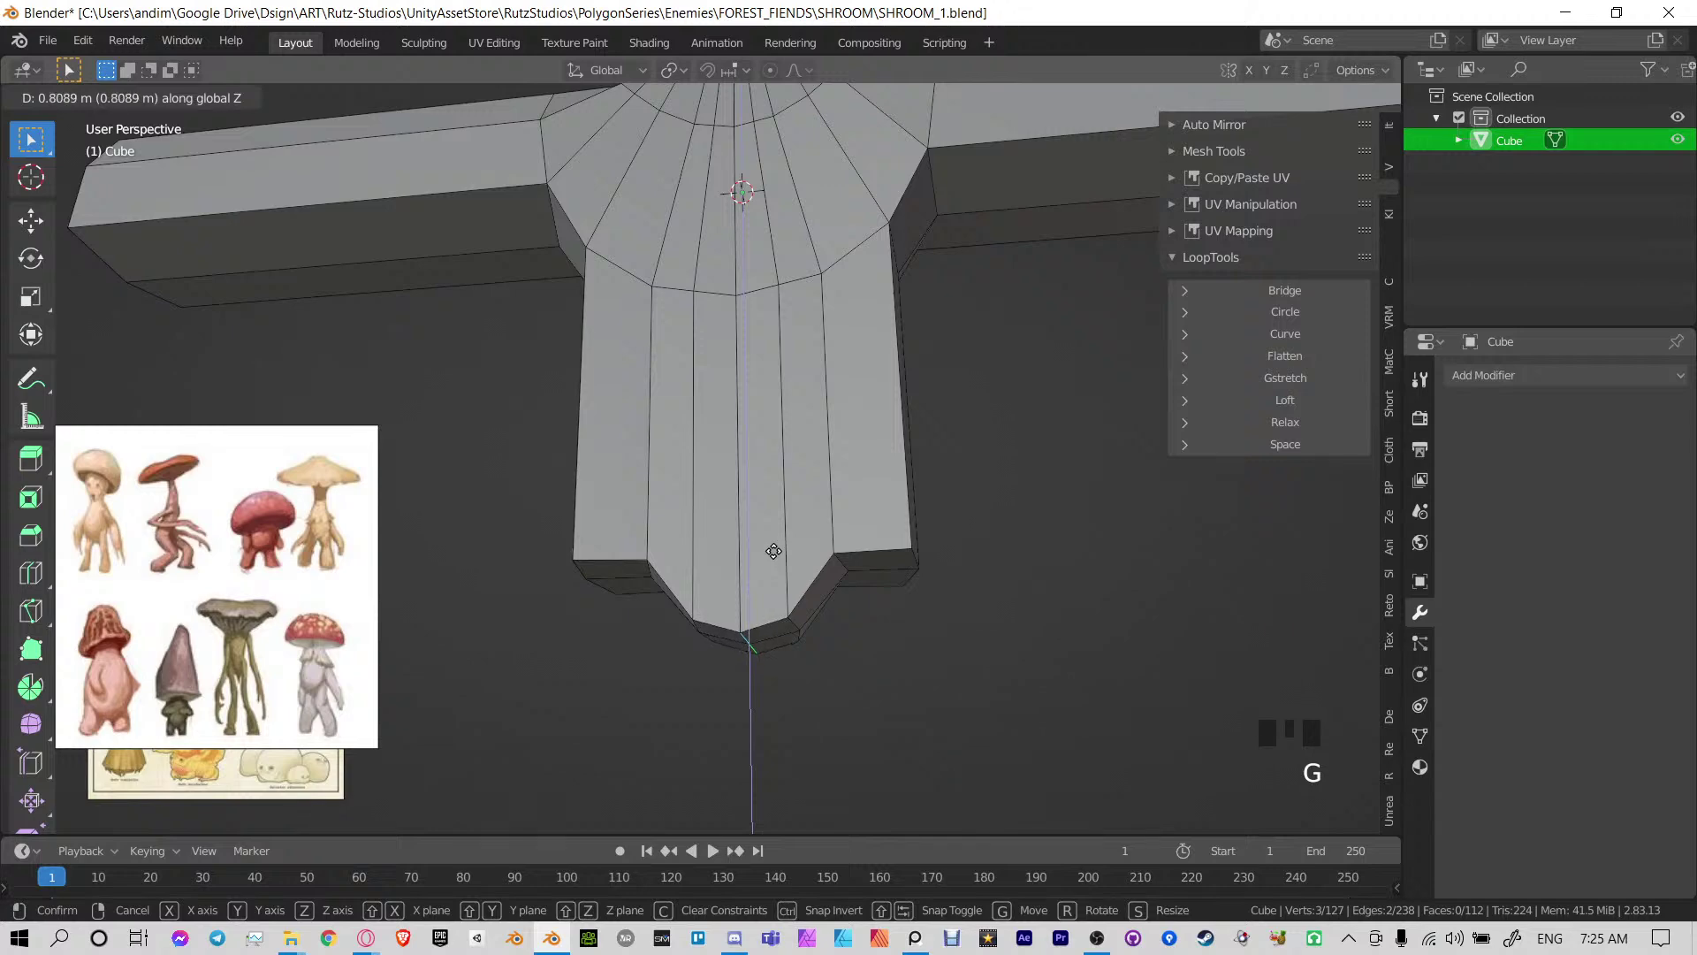
left_click(773, 557)
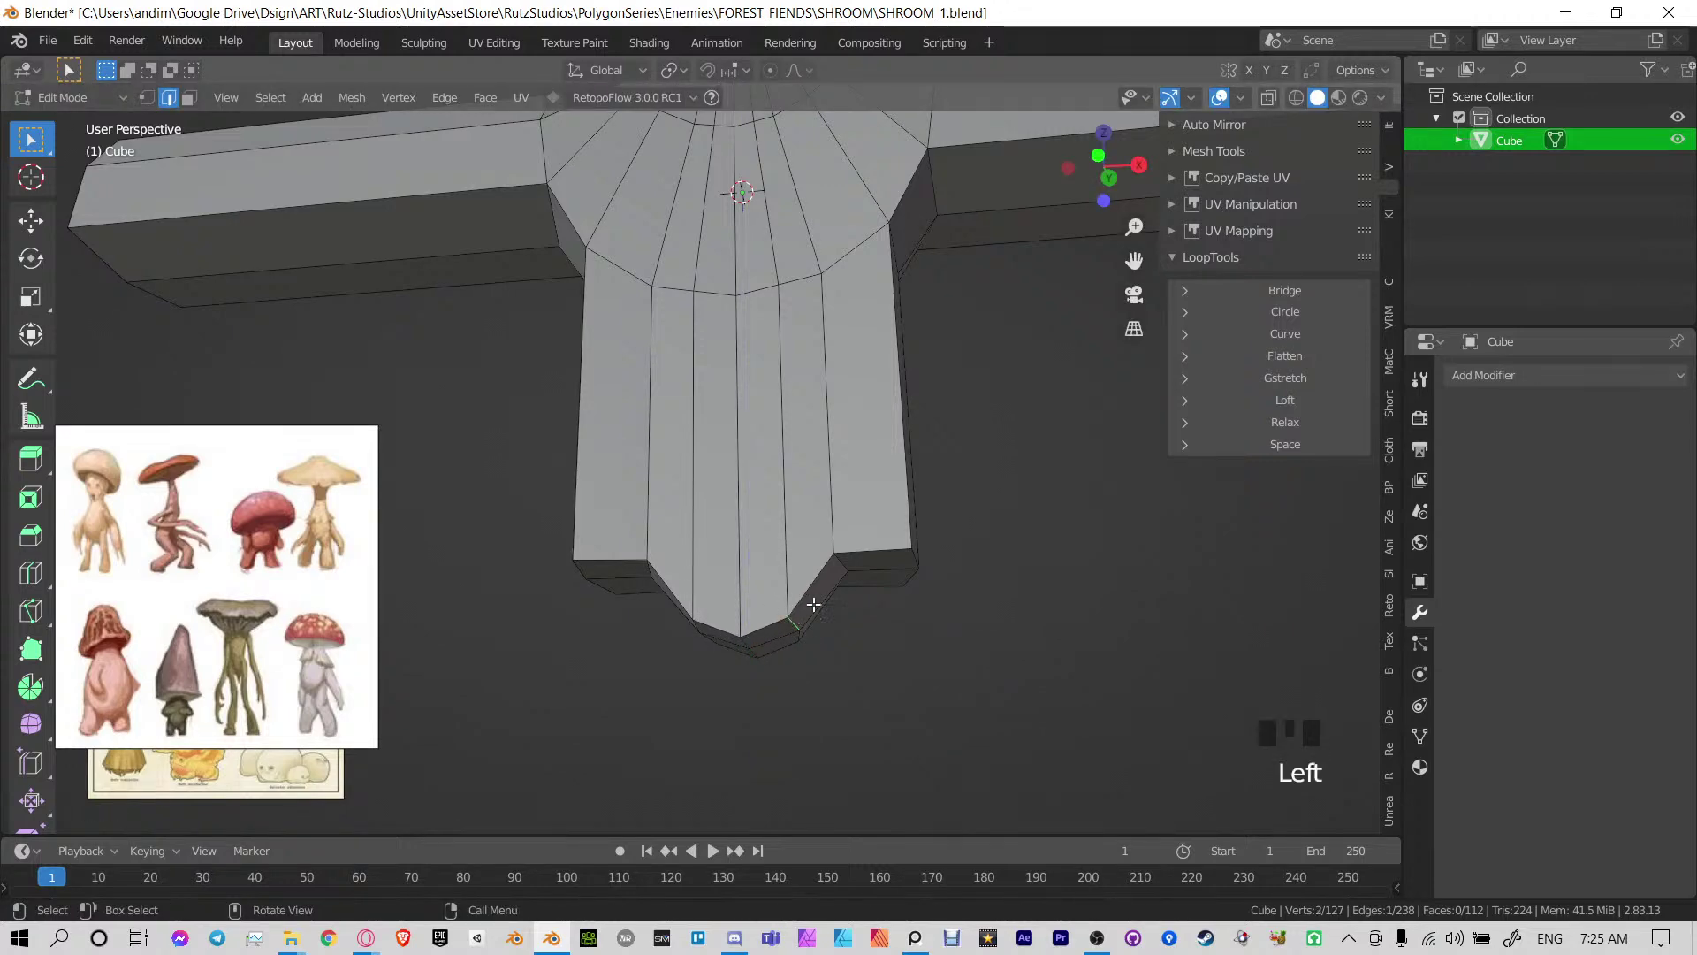
Try to select the edge loop around one leg opening
middle_click_drag(813, 604, 692, 490)
left_click(808, 587, "shift")
left_click(692, 490, "alt+shift")
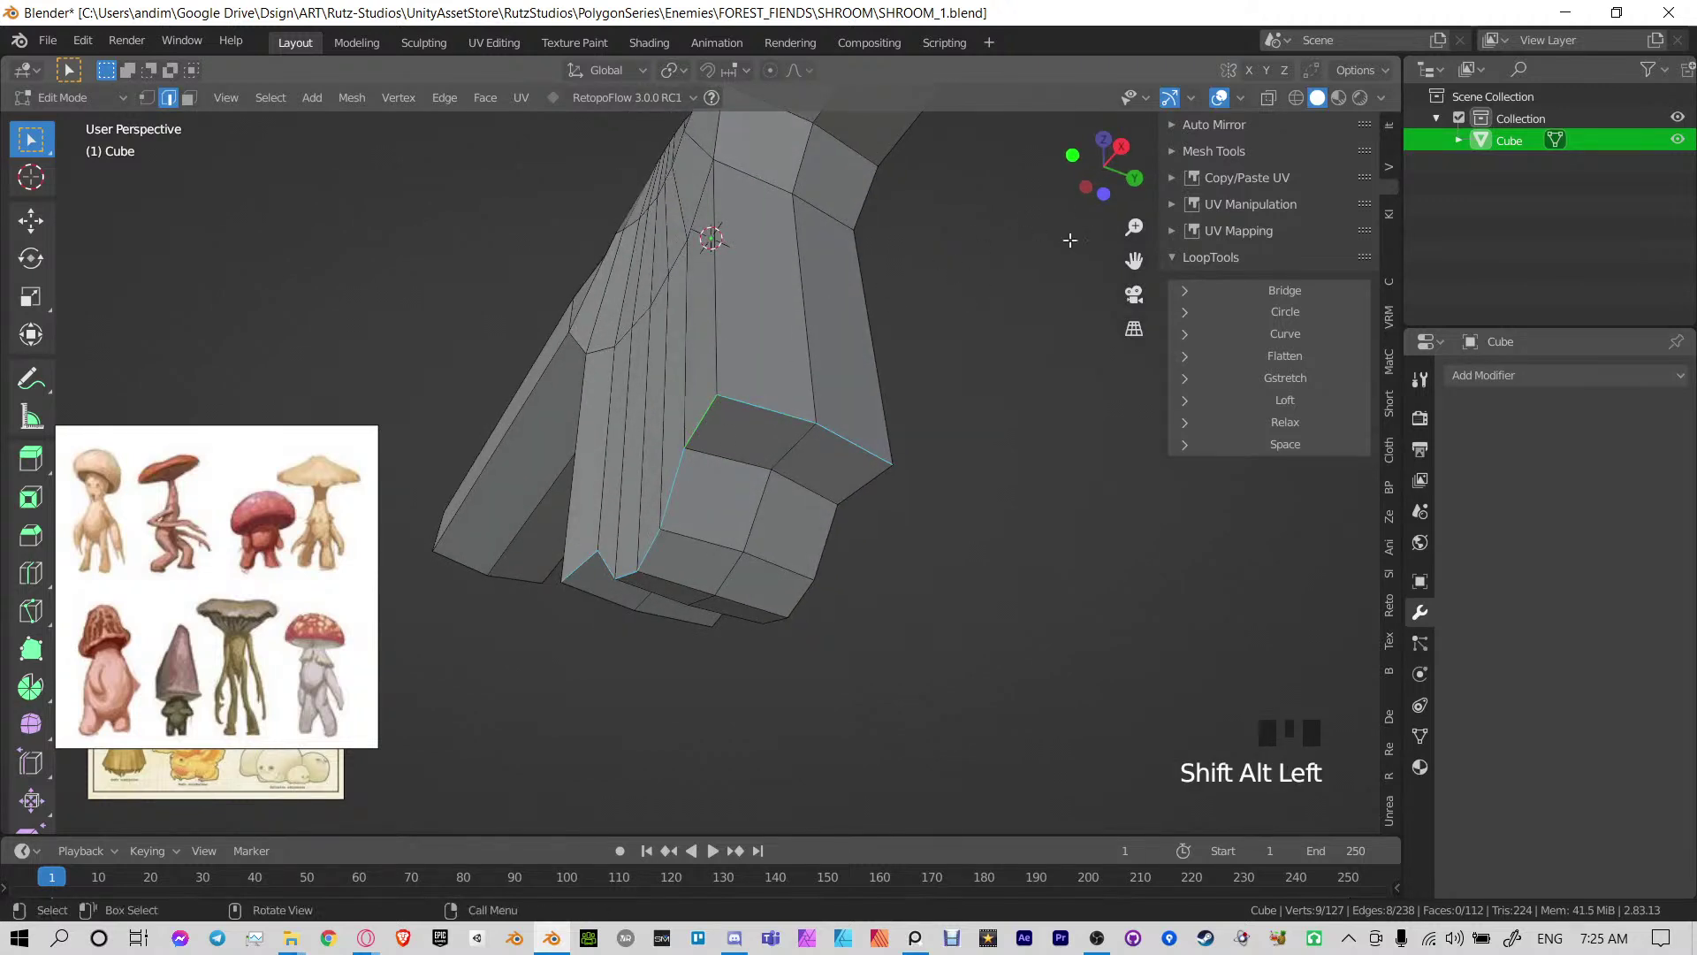
Mirror the body across X again with AutoMirror and return to mesh editing
key("Tab")
left_click(1228, 128)
left_click(1243, 159)
key("Tab")
Select the ring of eight edges that outlines the leg opening on the editable half of the torso
middle_click_drag(785, 400, 734, 567)
left_click(733, 563)
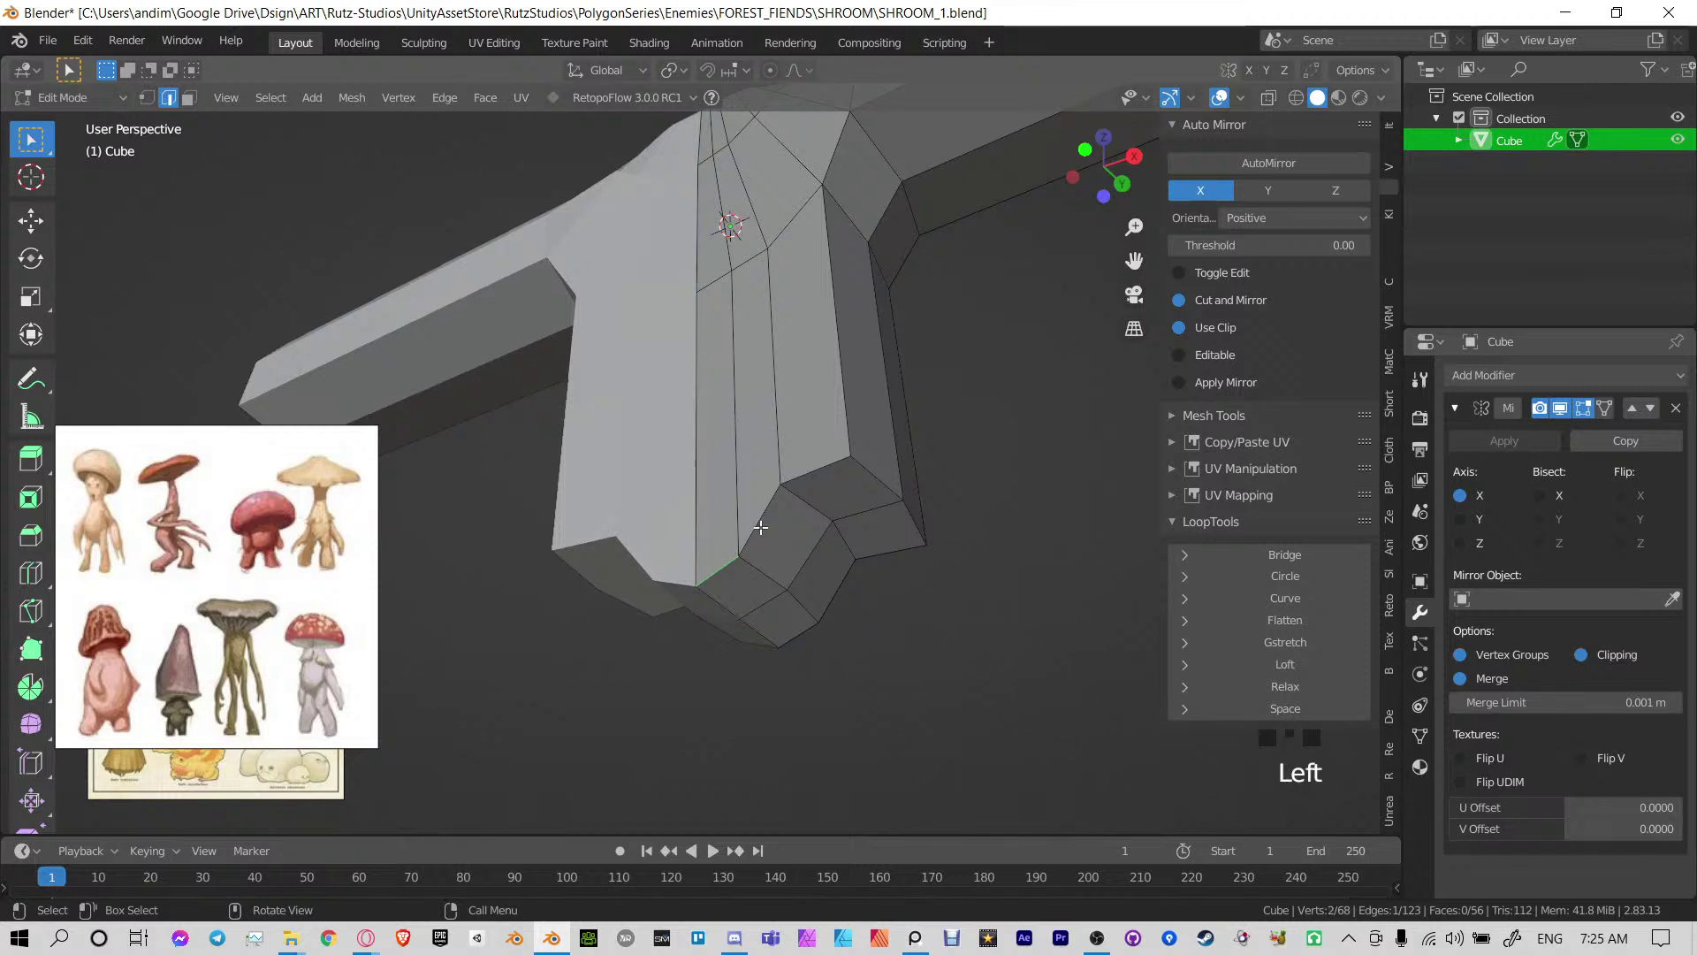
left_click(754, 517, "alt+shift")
left_click(758, 516)
left_click(816, 469, "alt+shift")
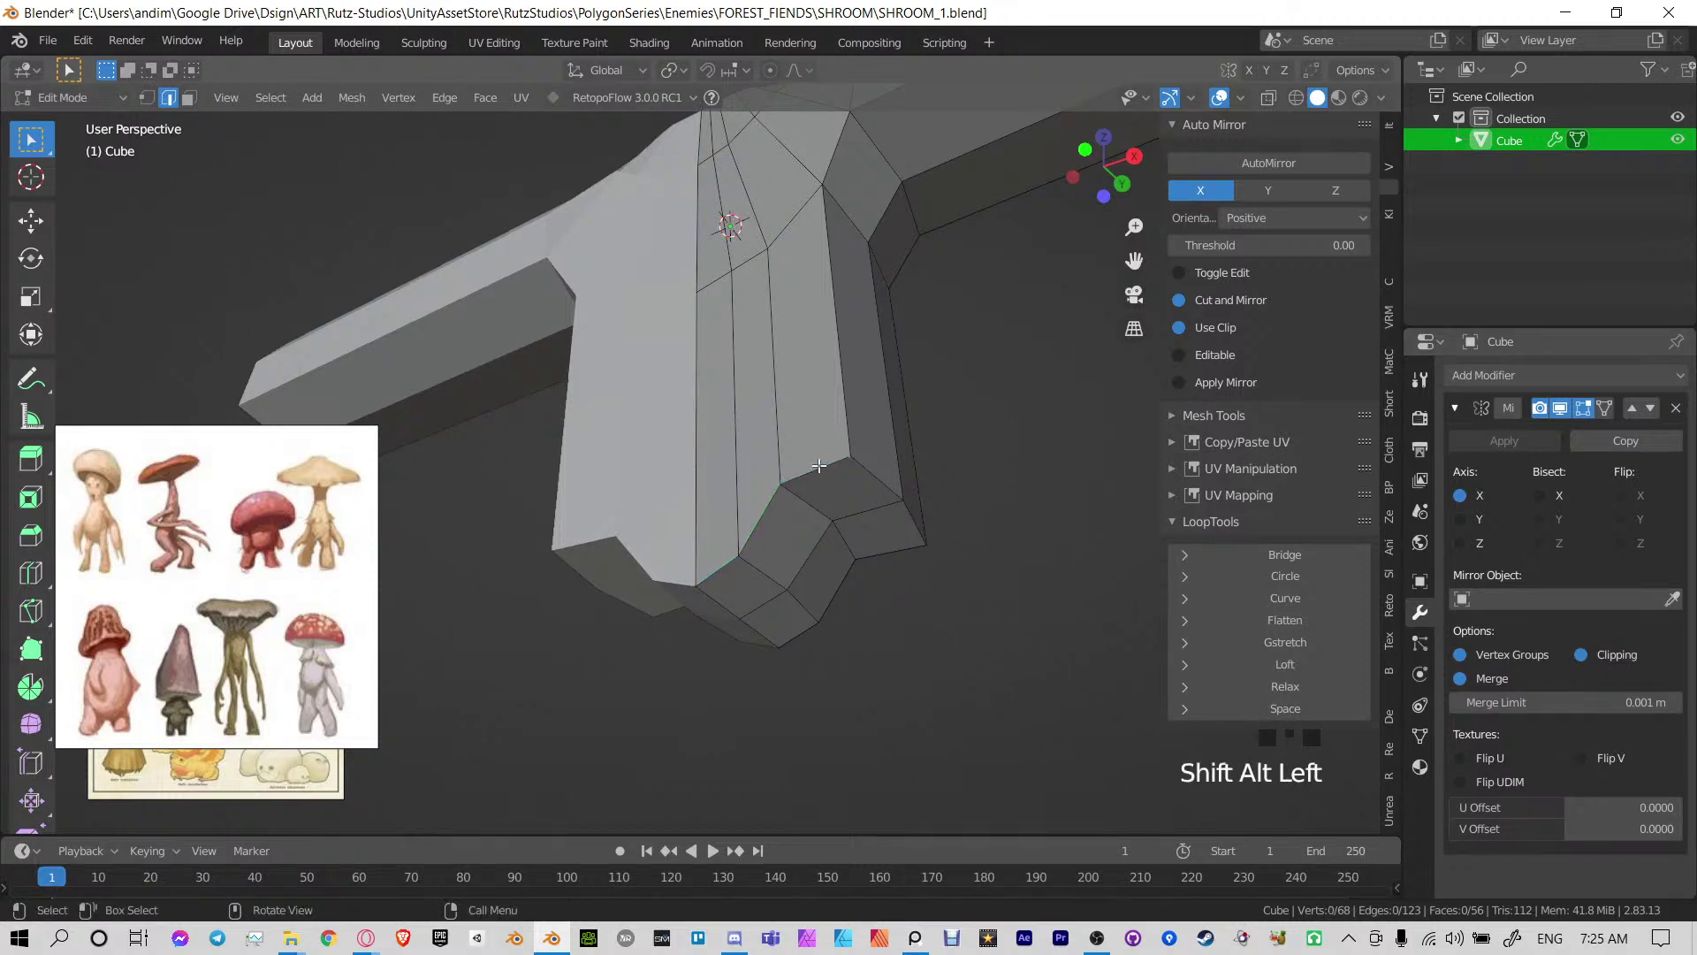
left_click(748, 540)
left_click(813, 471, "shift")
mouse_move(951, 499)
middle_mouse_down()
mouse_move(654, 495)
mouse_move(937, 508)
middle_mouse_up()
left_click(654, 495, "ctrl")
left_click(619, 535, "ctrl")
left_click(624, 531, "shift")
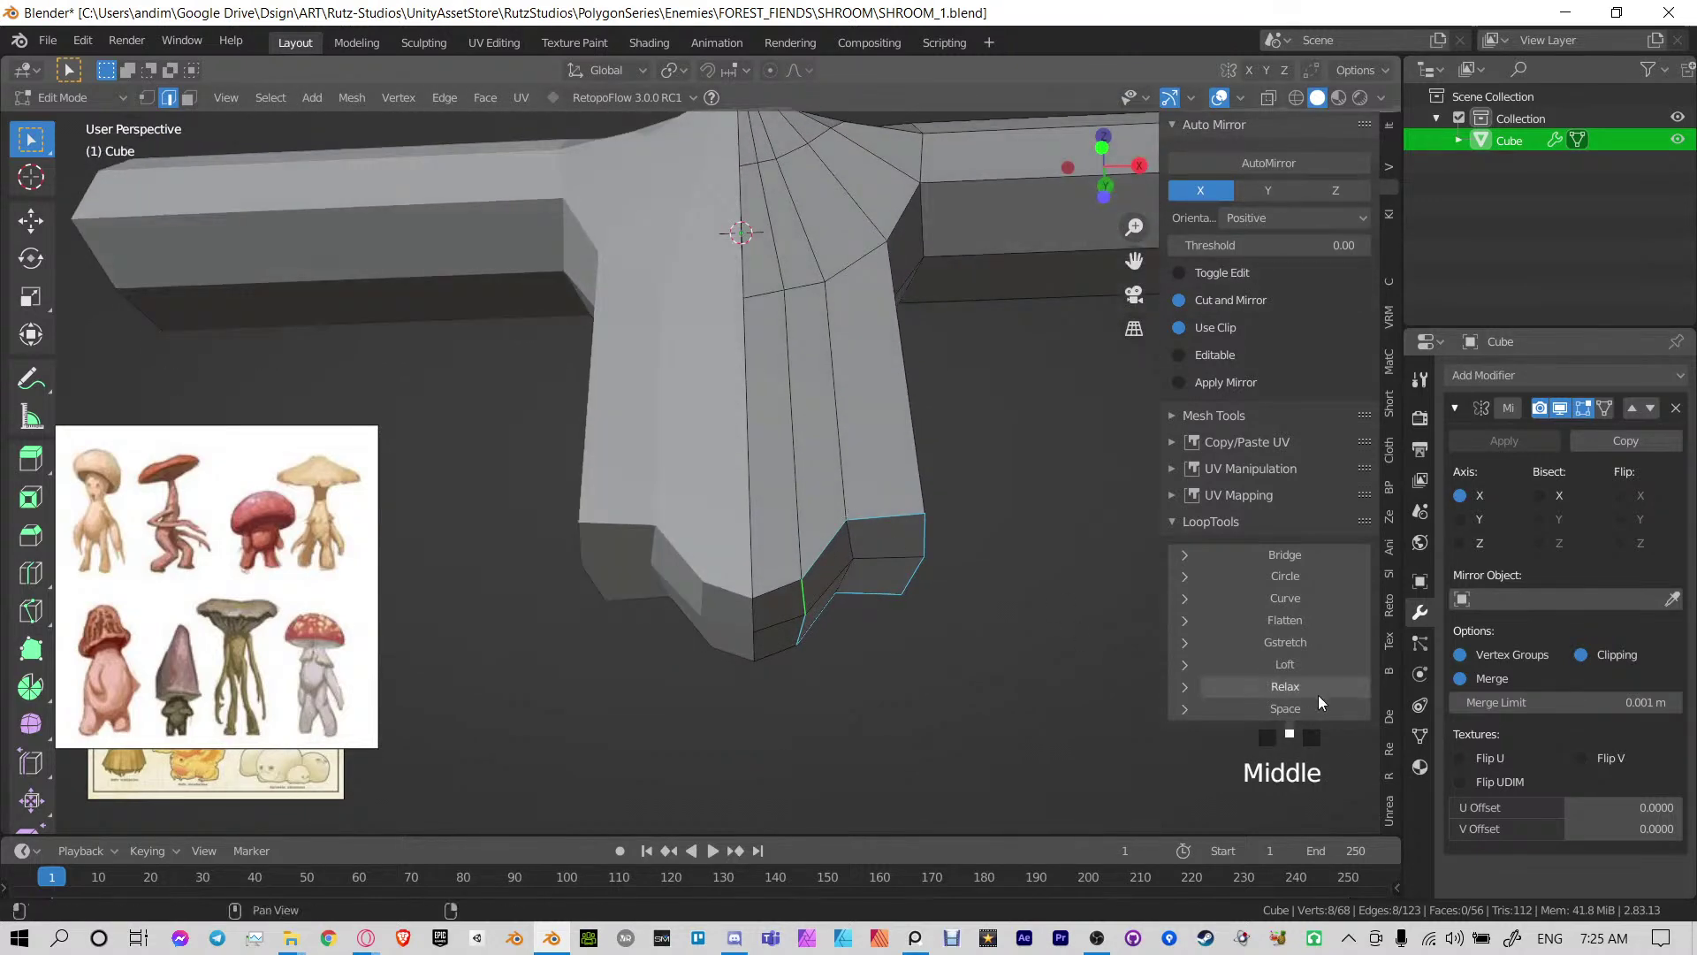
Round the leg opening's edge ring with repeated LoopTools Relax and check its shape from the front and below
left_click(1318, 687)
left_click(1318, 687)
left_click(1319, 687)
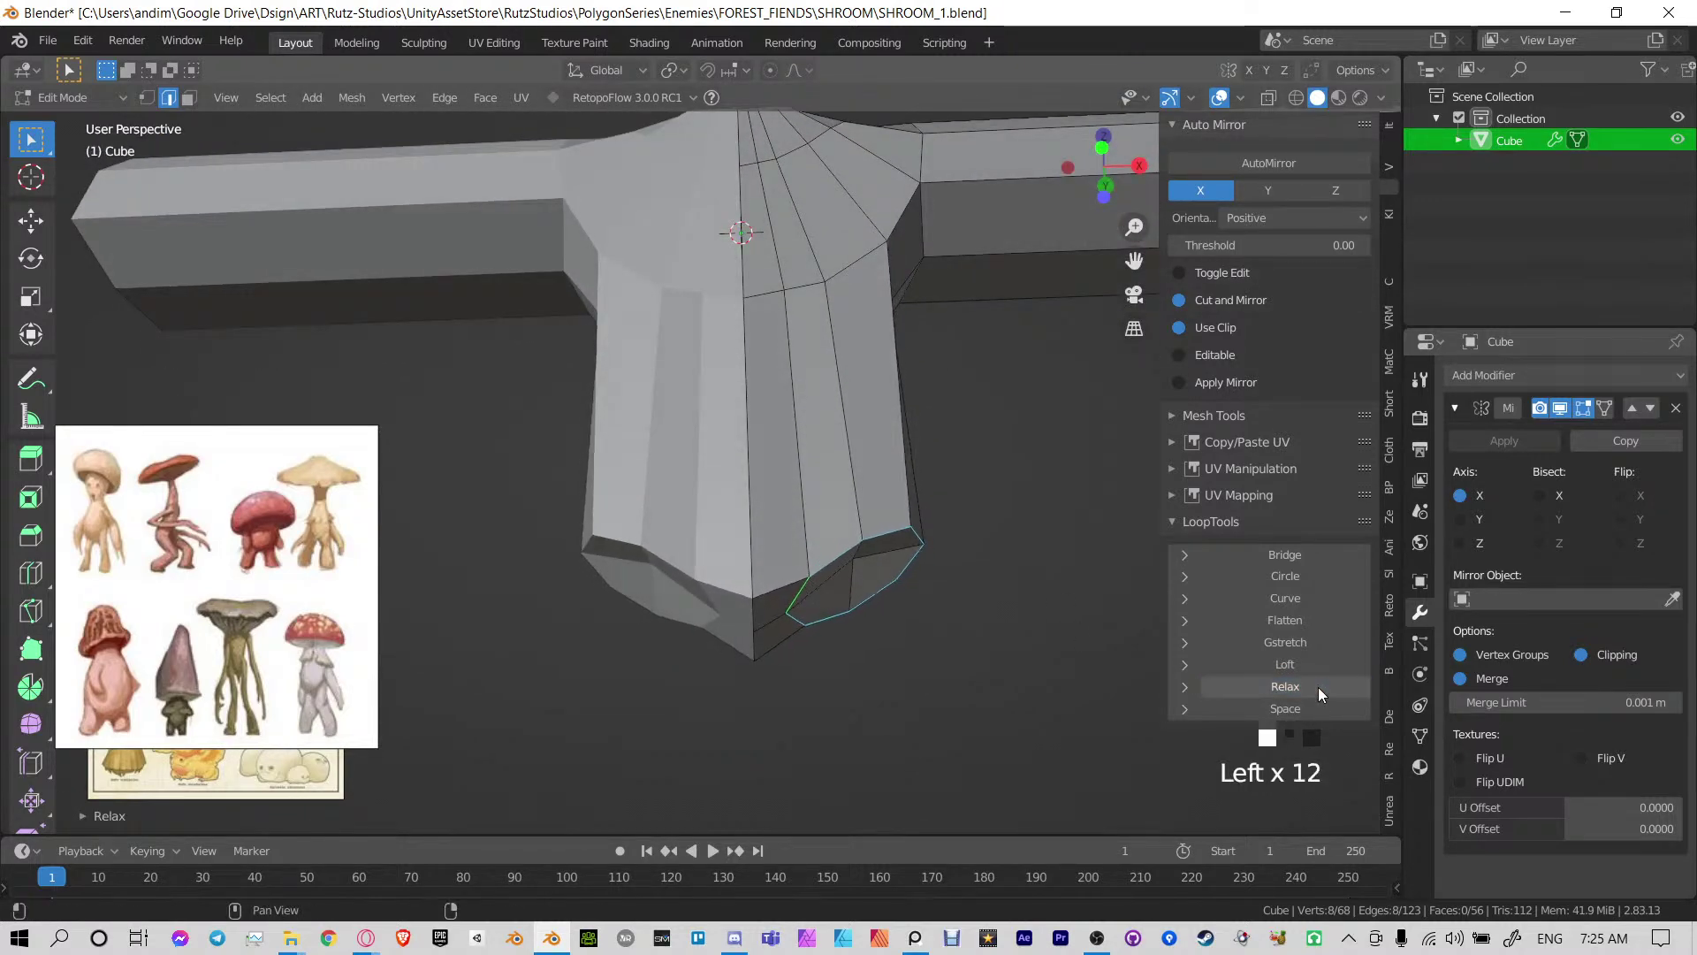
left_click(1318, 687)
left_click(1318, 686)
middle_click_drag(902, 570, 840, 562)
middle_click_drag(707, 477, 808, 525, "shift")
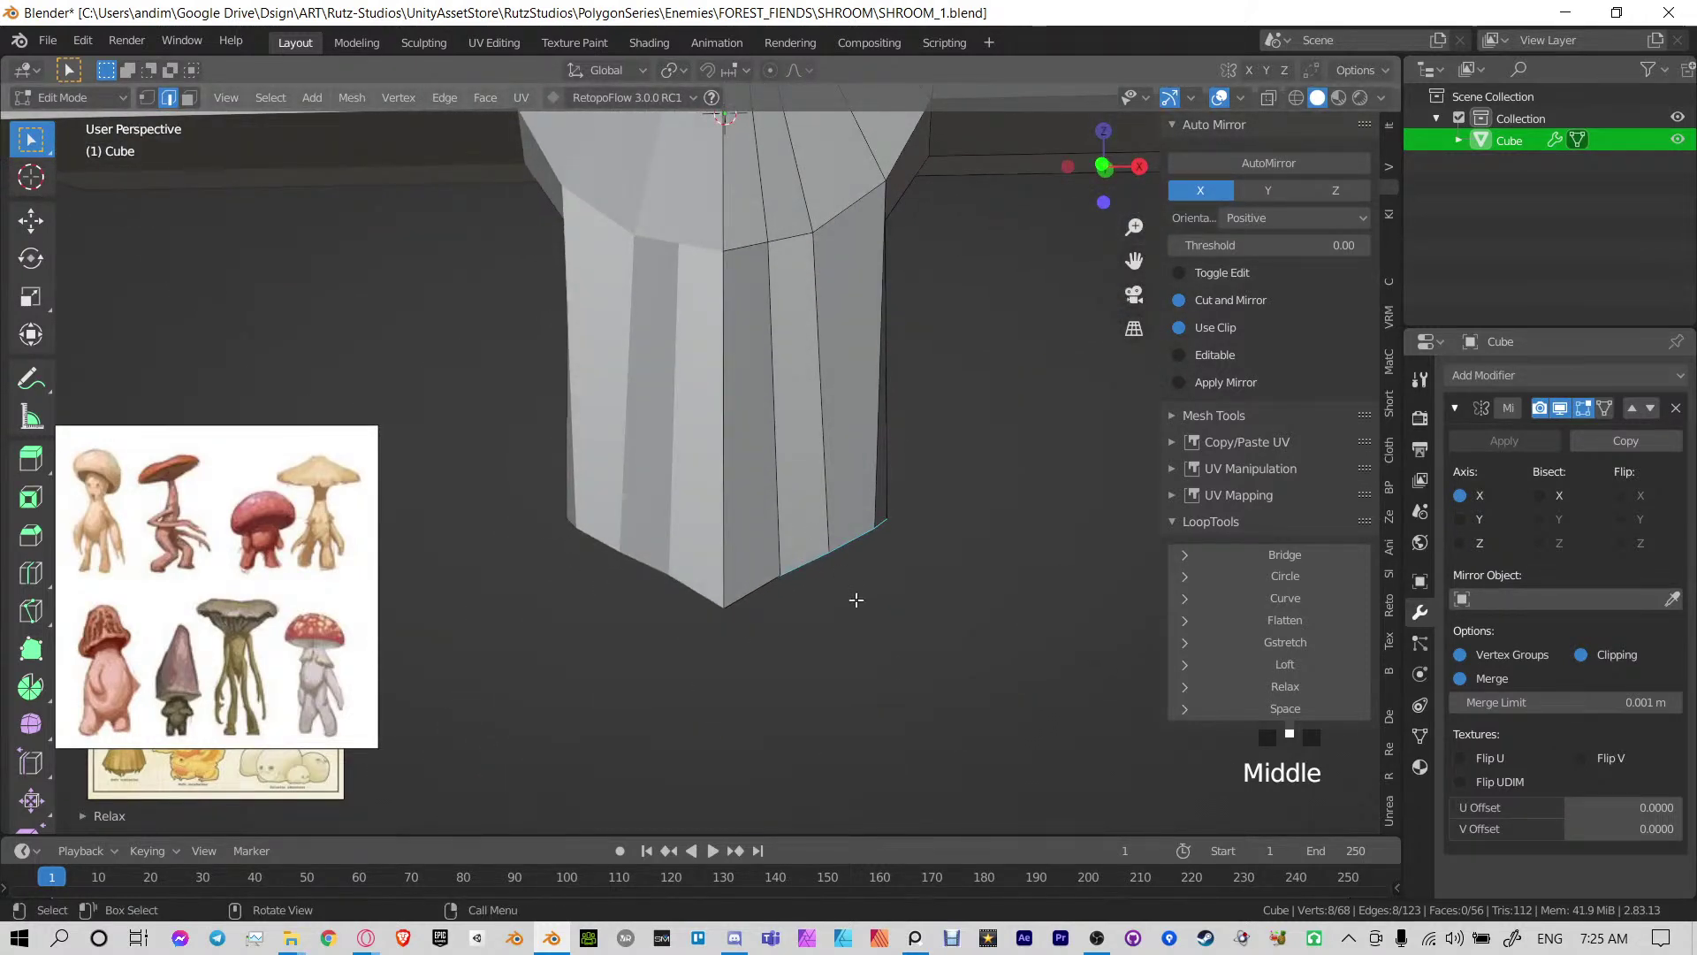
middle_click_drag(857, 598, 781, 496)
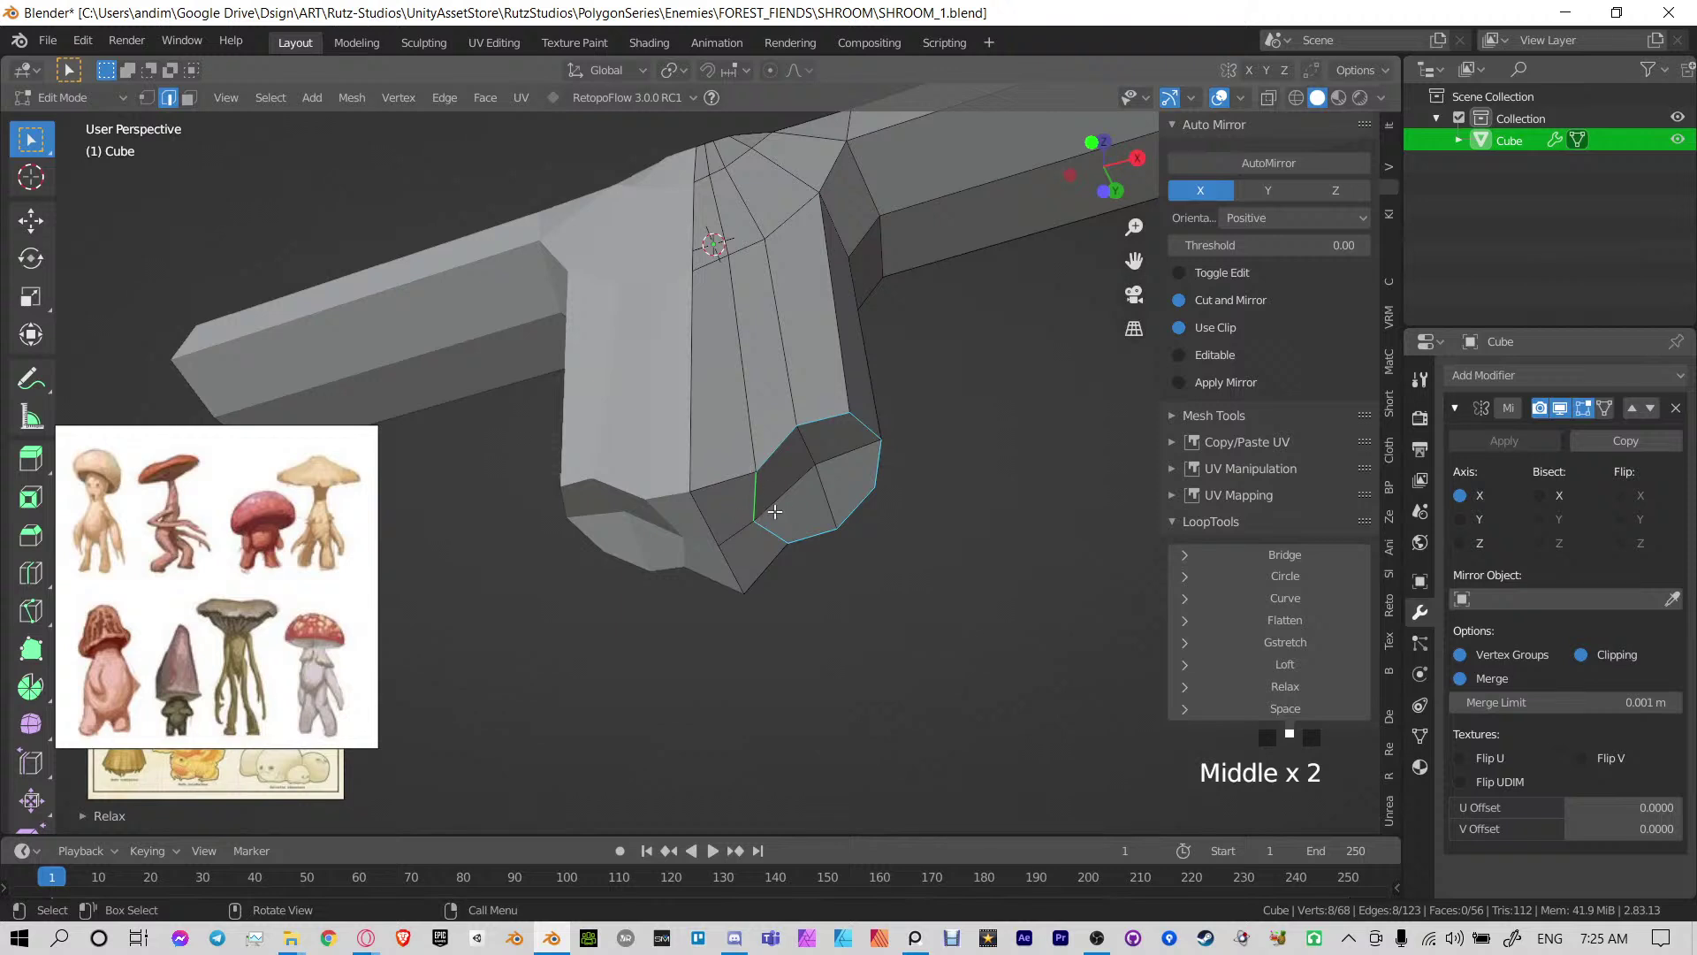
Extrude the leg opening's edge ring straight down along Z by about 6 m to form the upper leg
key("KP_1")
middle_click_drag(789, 640, 750, 443, "shift")
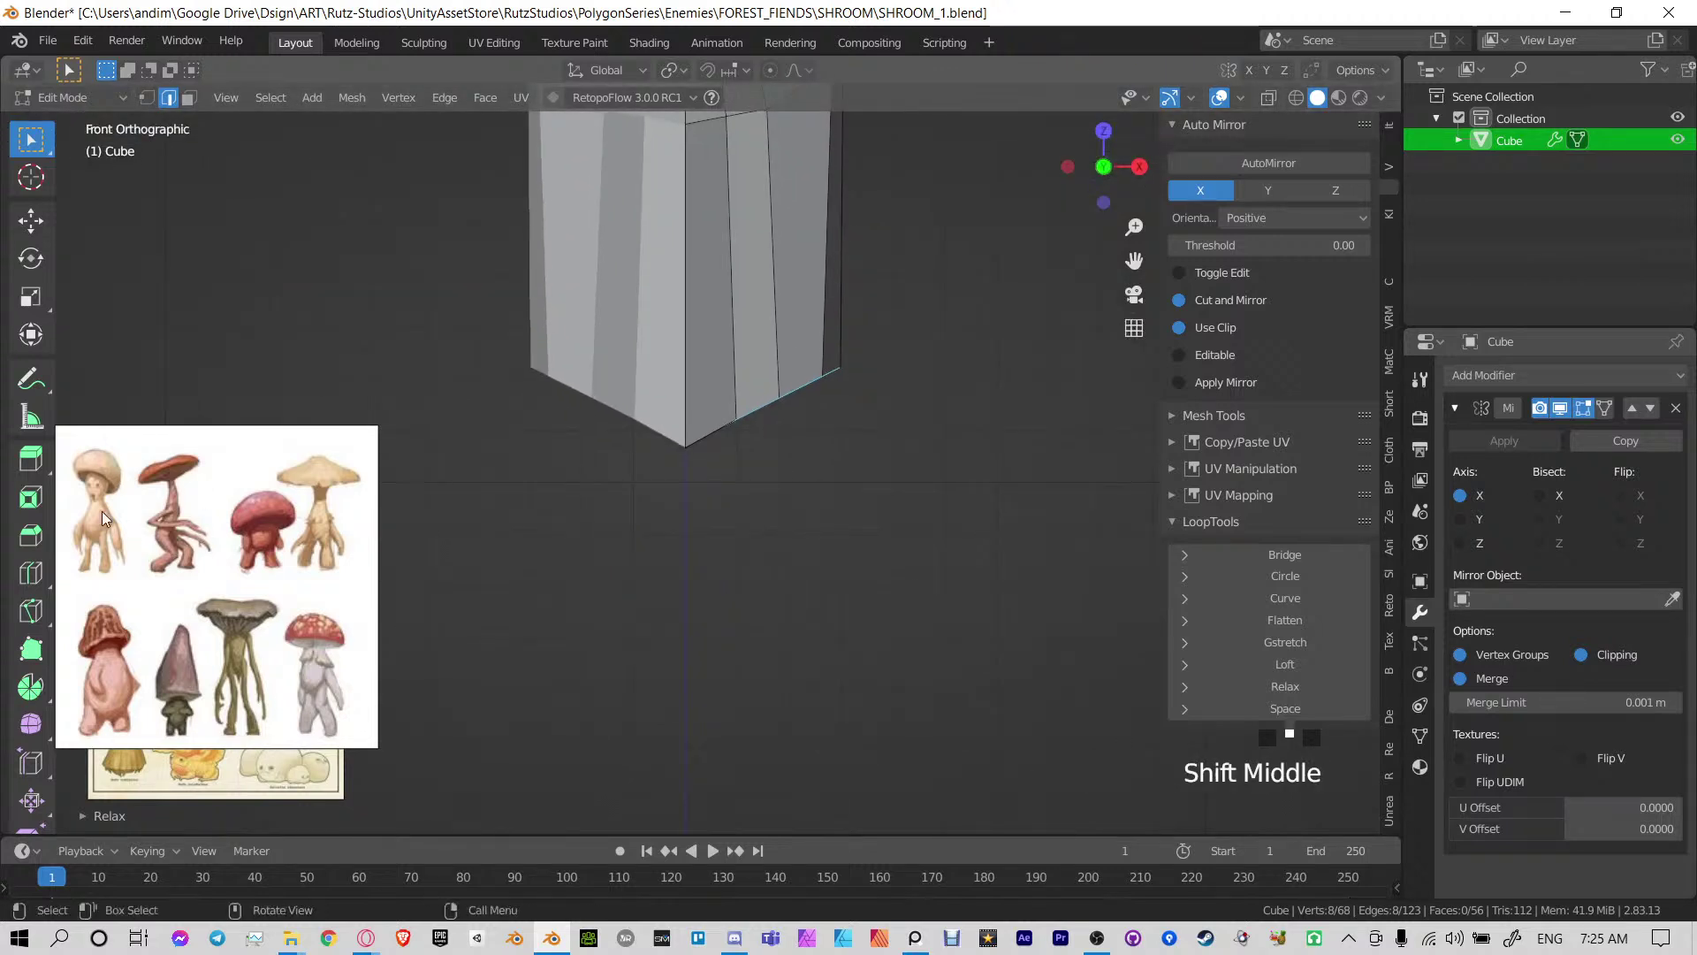
key("e")
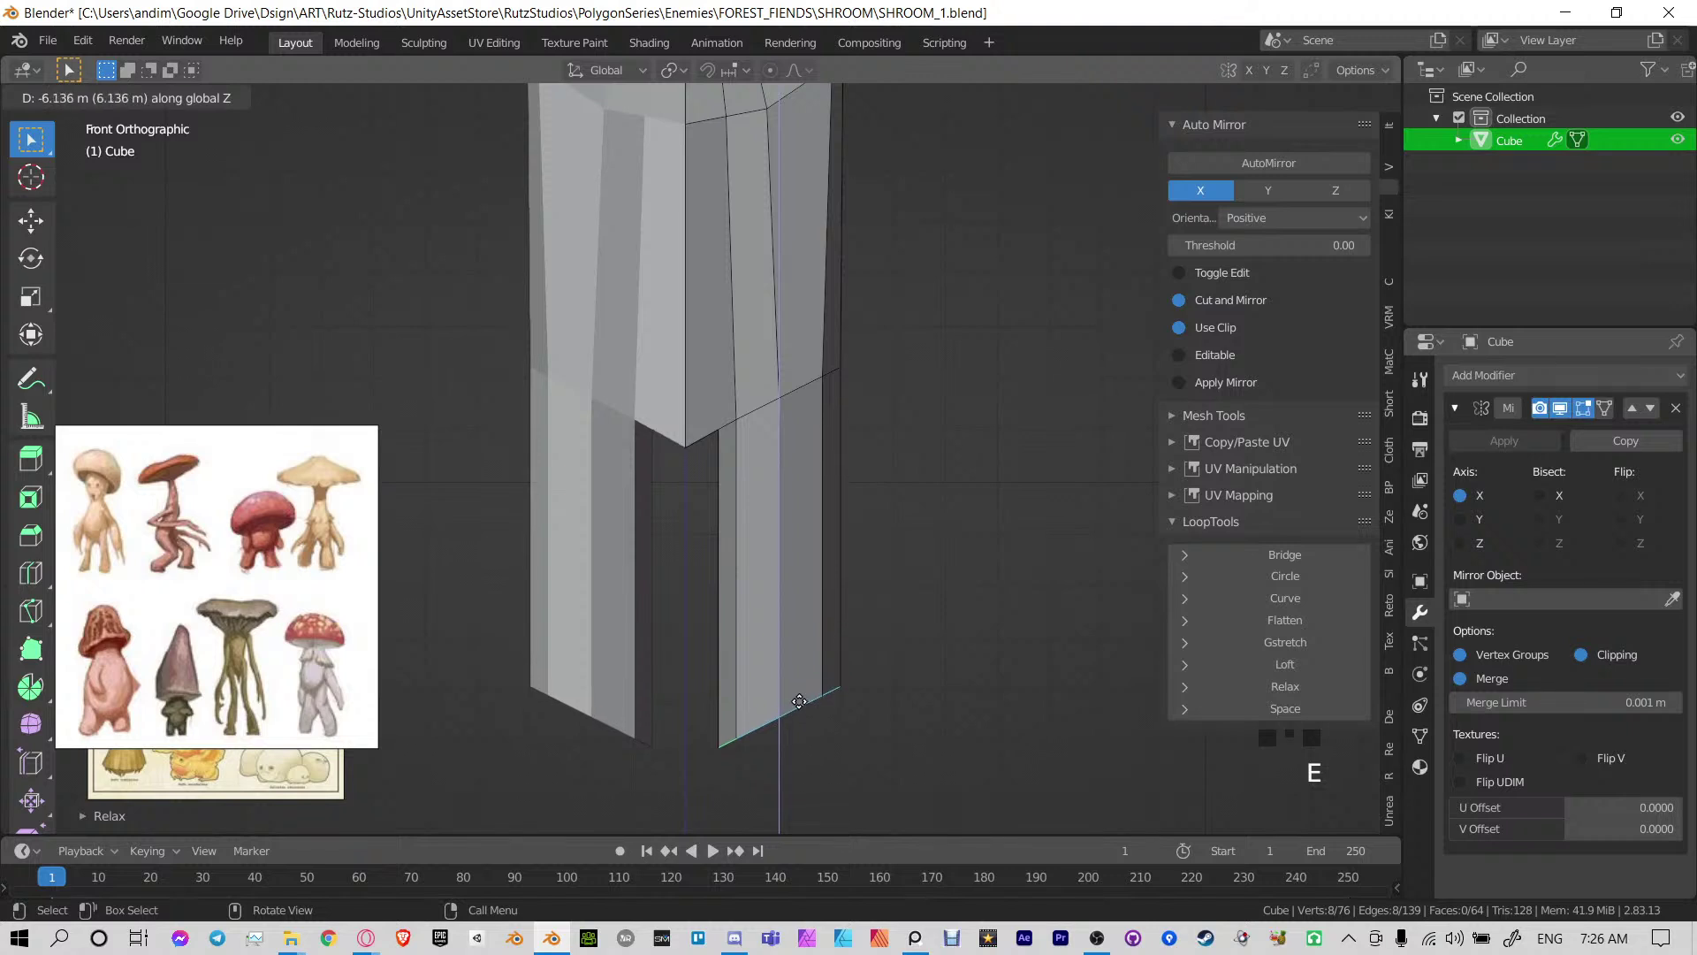
left_click(799, 694)
scroll(800, 495, "down", 6)
middle_click_drag(799, 487, 799, 511, "shift")
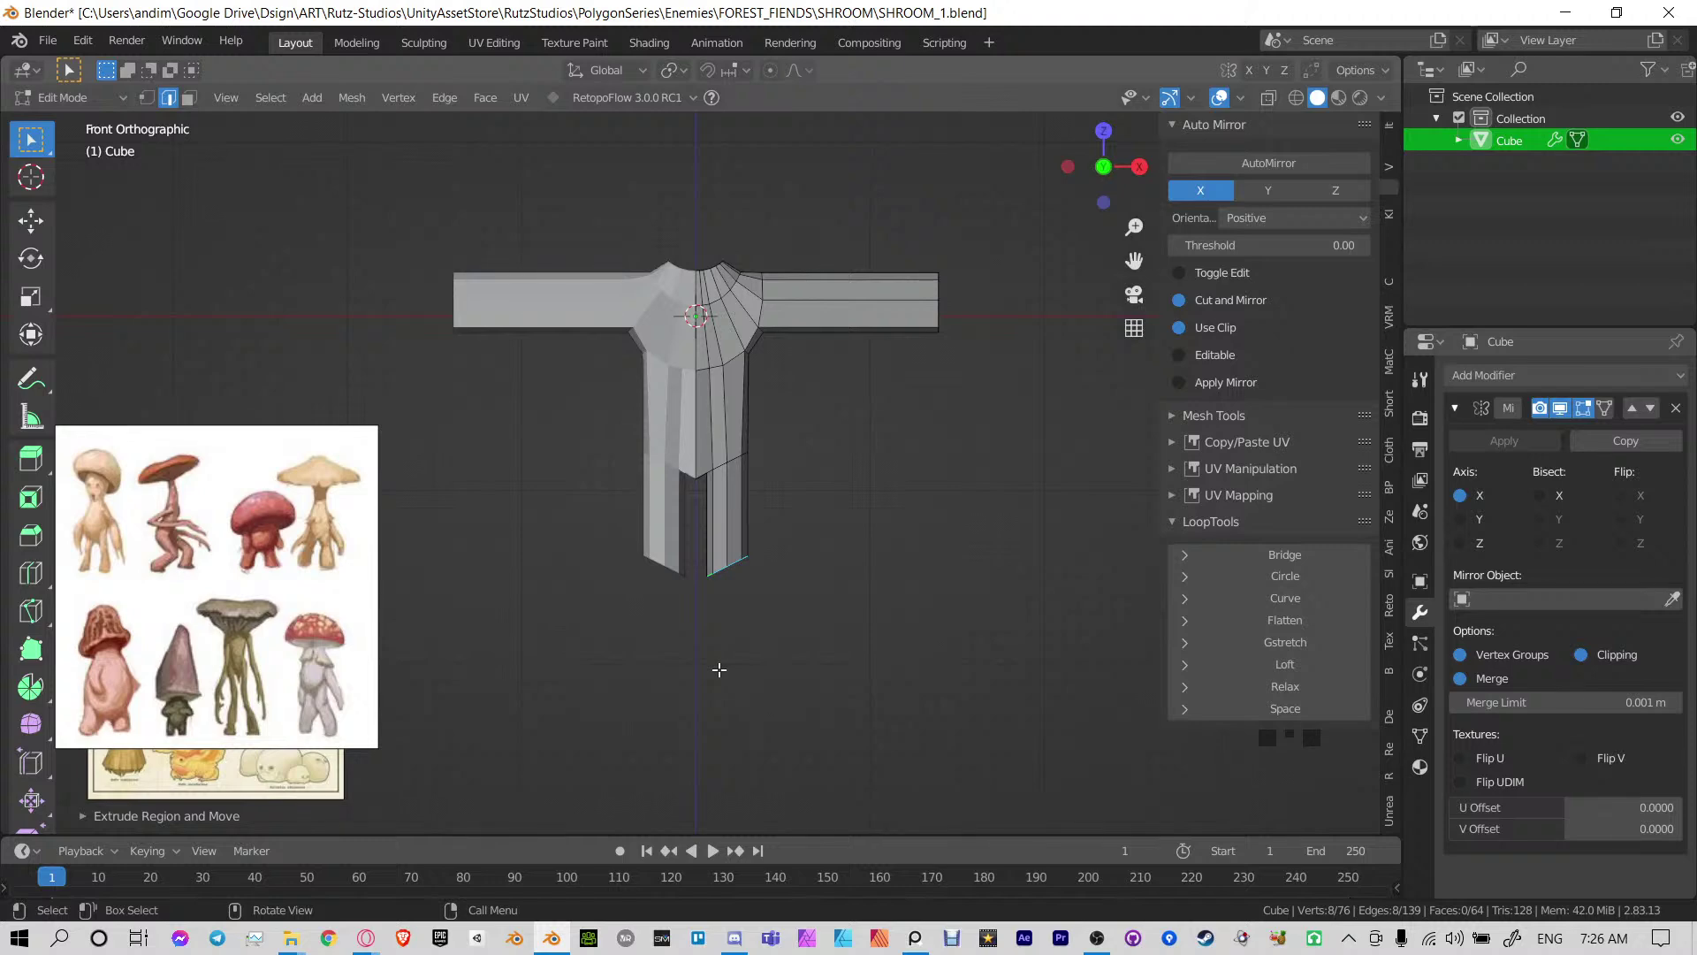
Flatten the extruded leg's slanted bottom edge ring by scaling it to 0 along Z
key("s")
key("z")
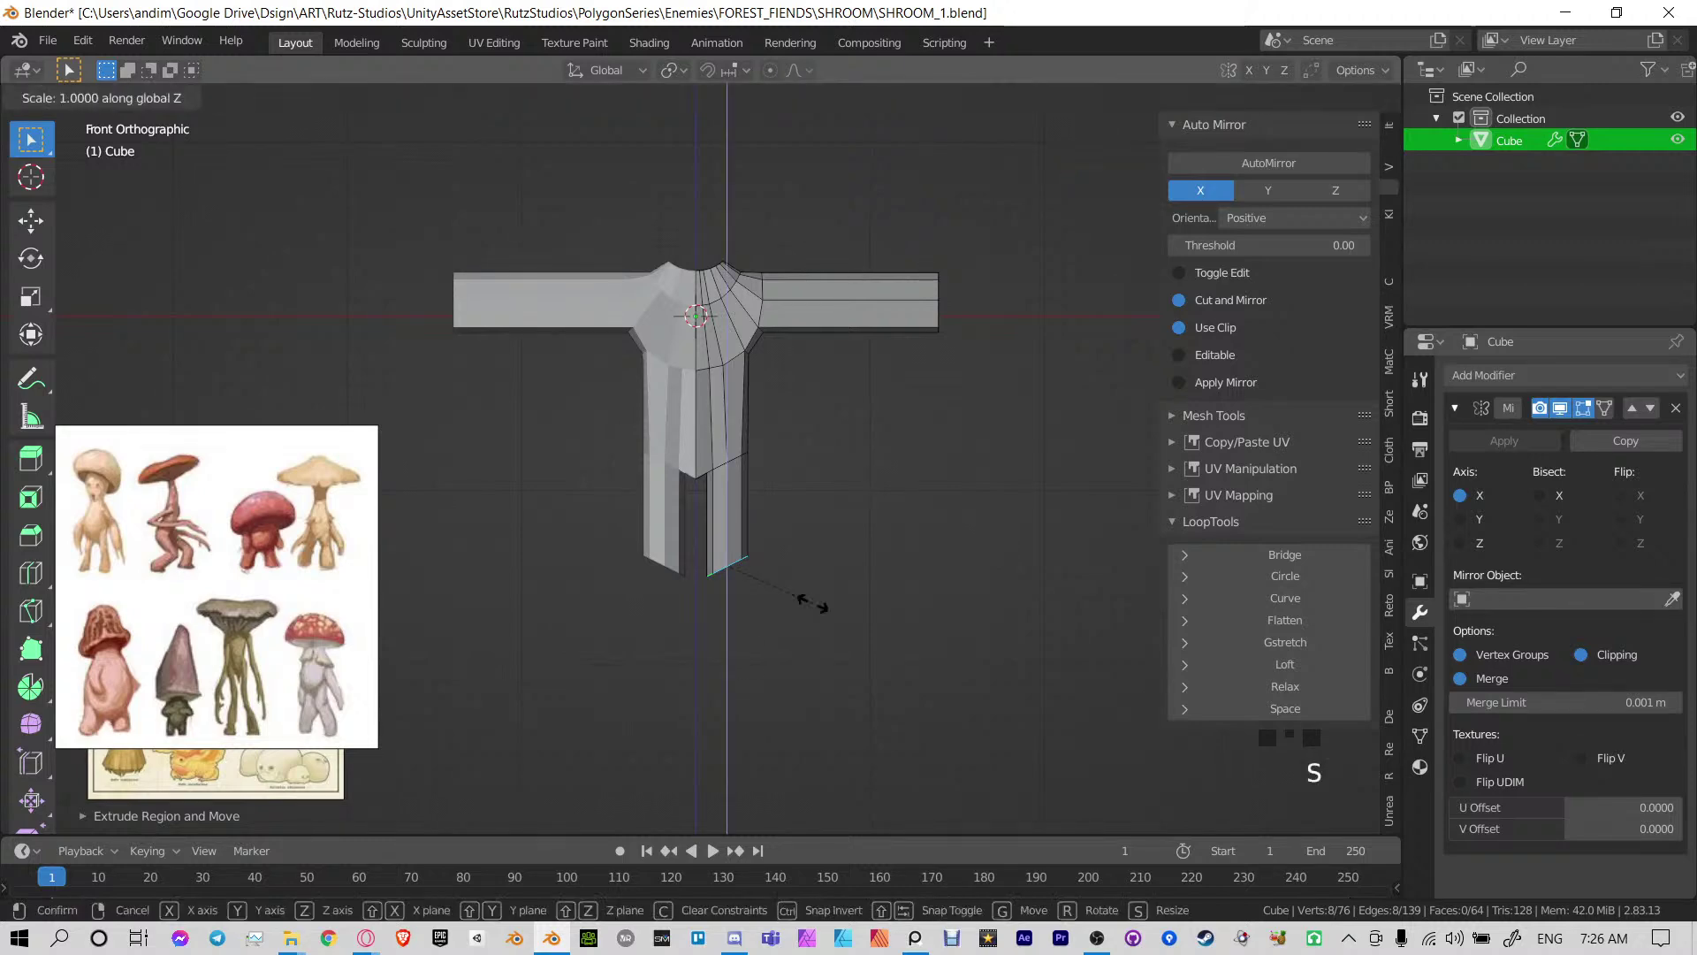
key("0")
left_click(813, 603)
right_click(812, 603)
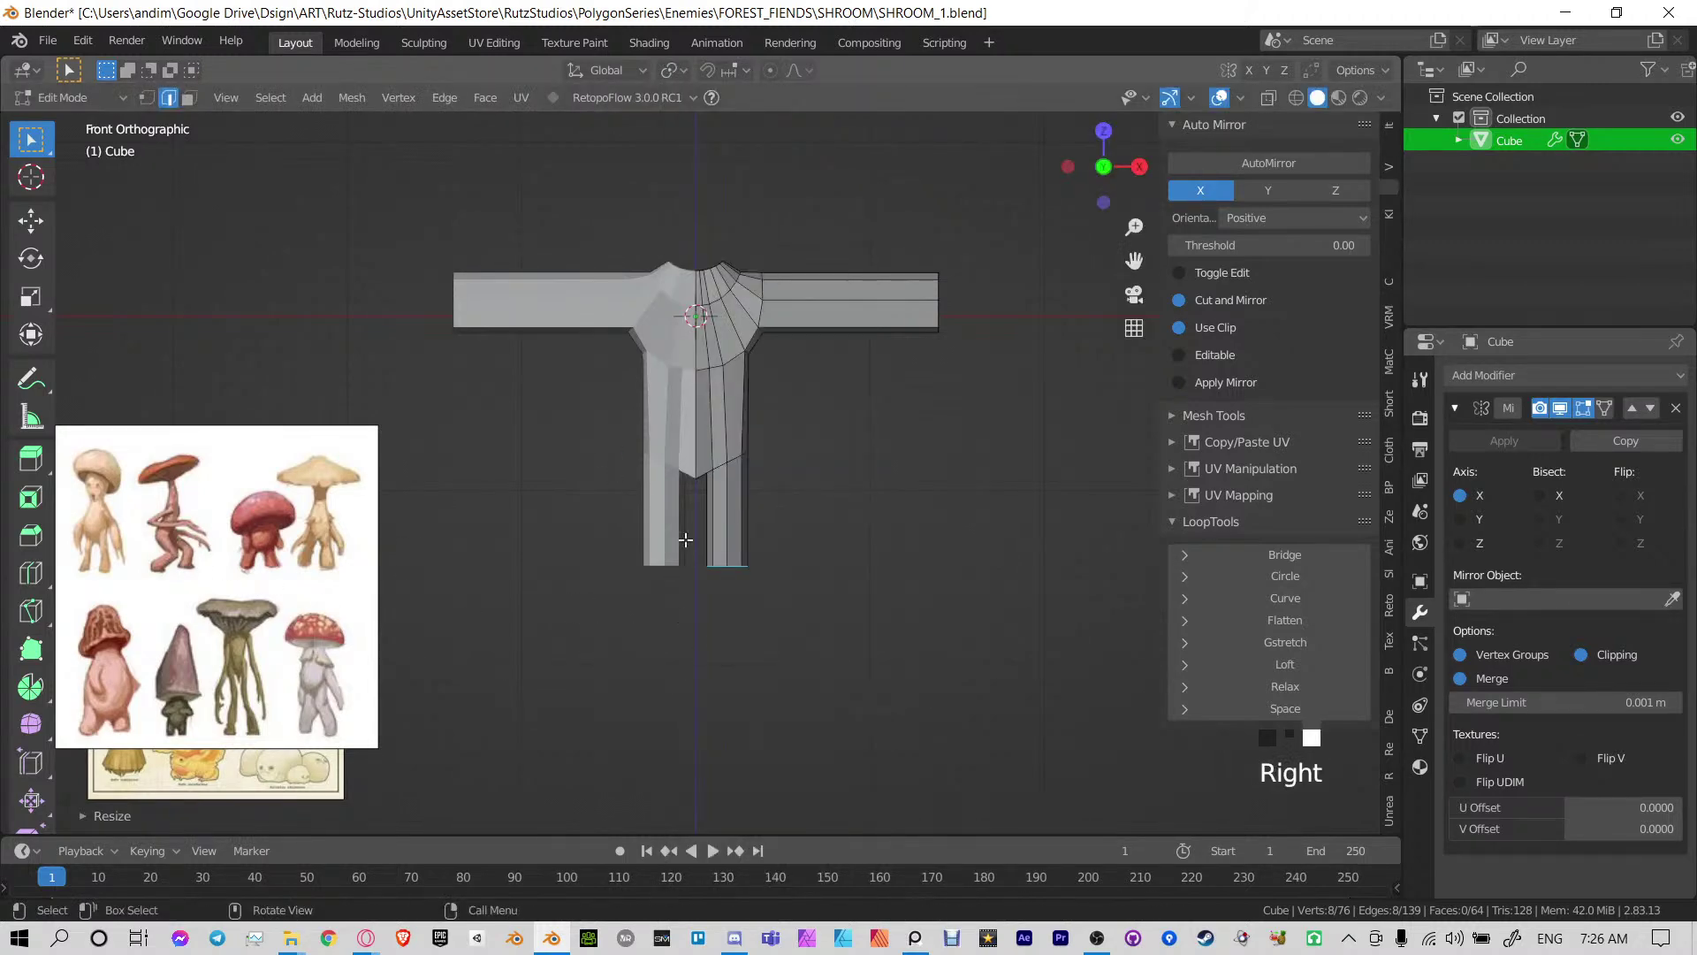
Extrude the flattened bottom ring straight down by about 3.5 m to form the lower leg
scroll(787, 562, "up", 1)
middle_click_drag(781, 630, 776, 539, "shift")
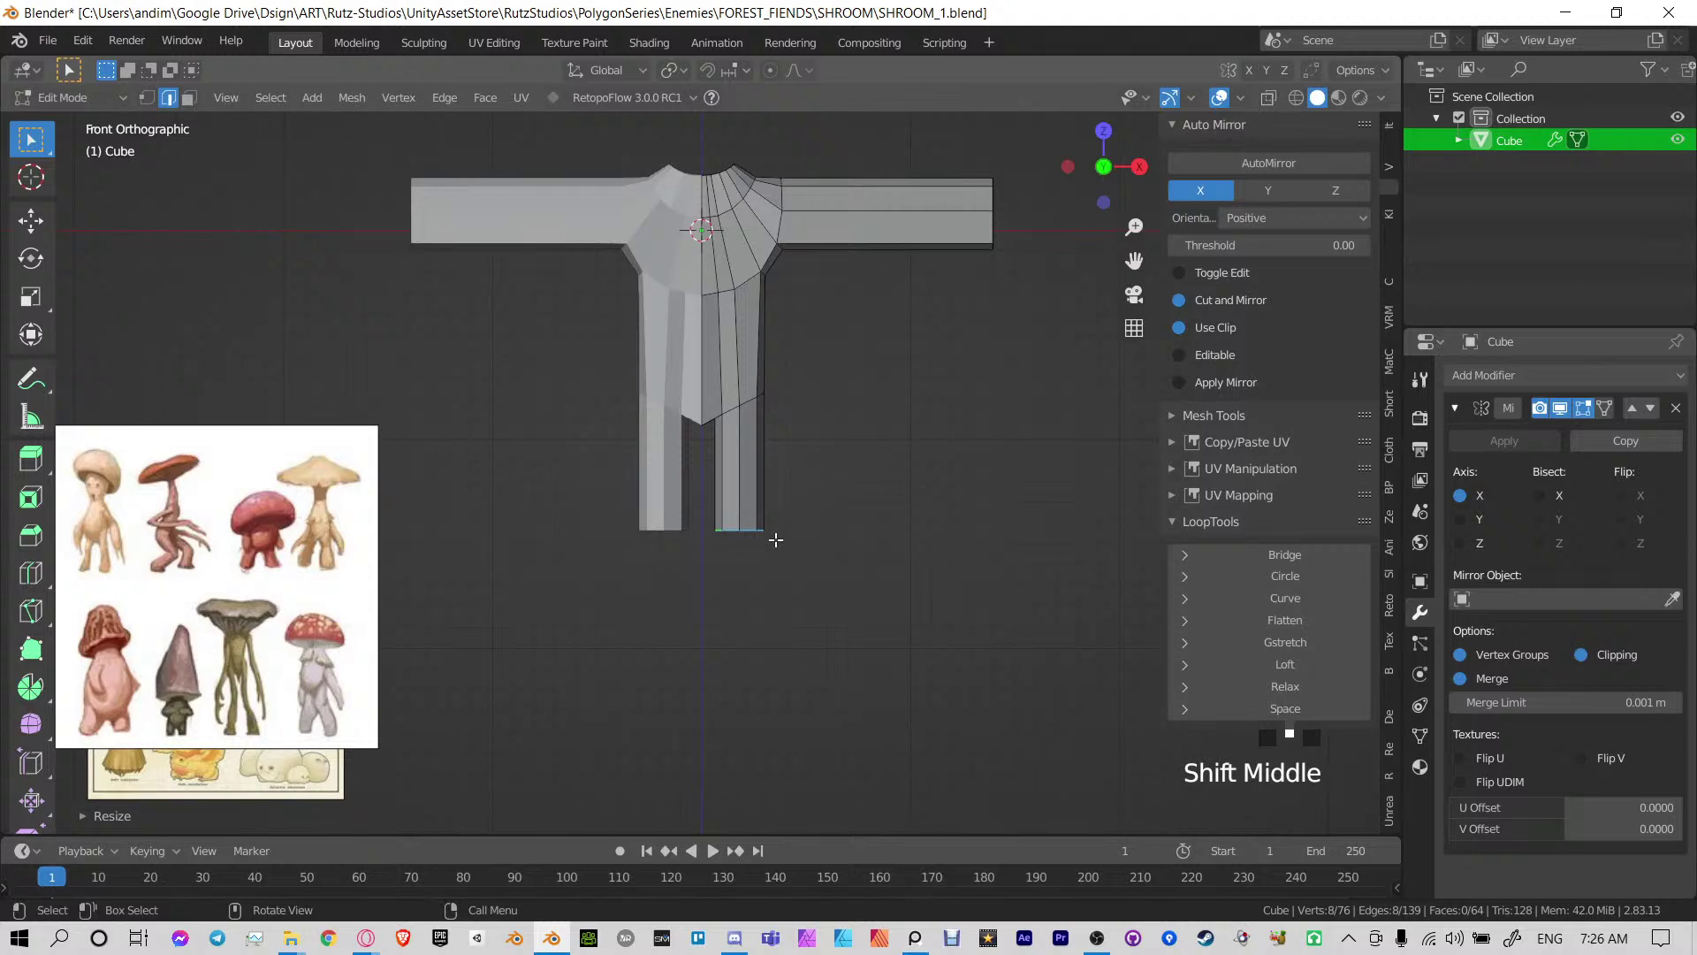
key("e")
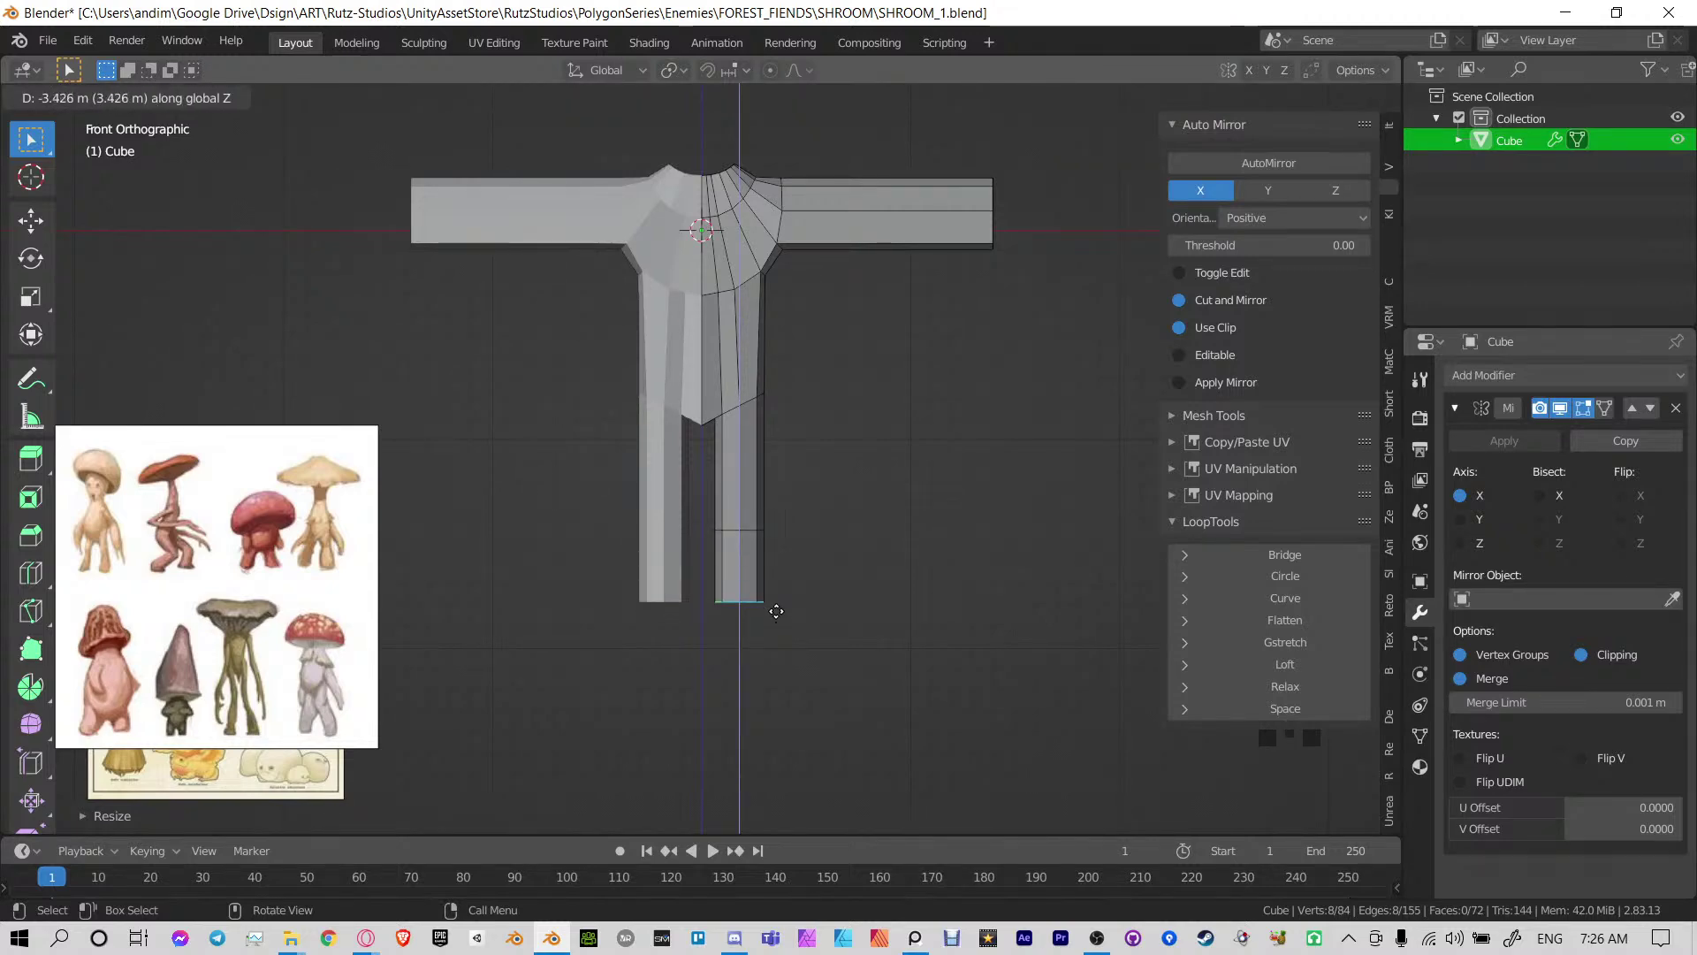
left_click(777, 616)
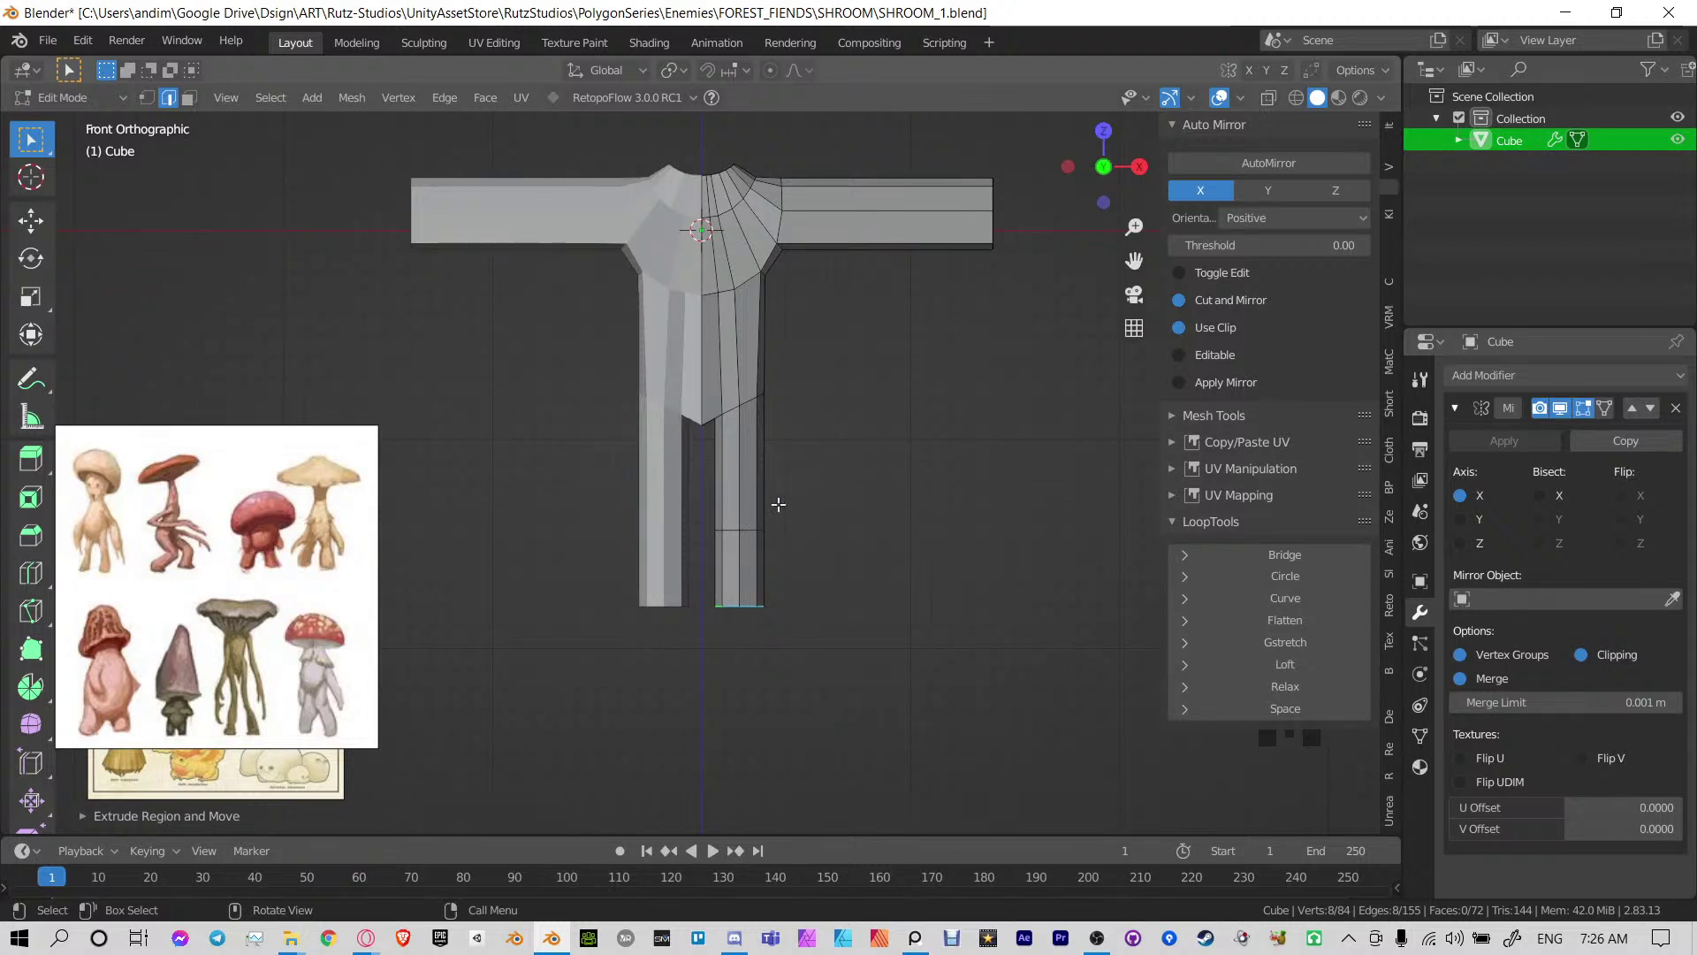
Slide the edge loop at the knee slightly up along the leg and save the file
middle_click_drag(751, 512, 815, 542, "shift")
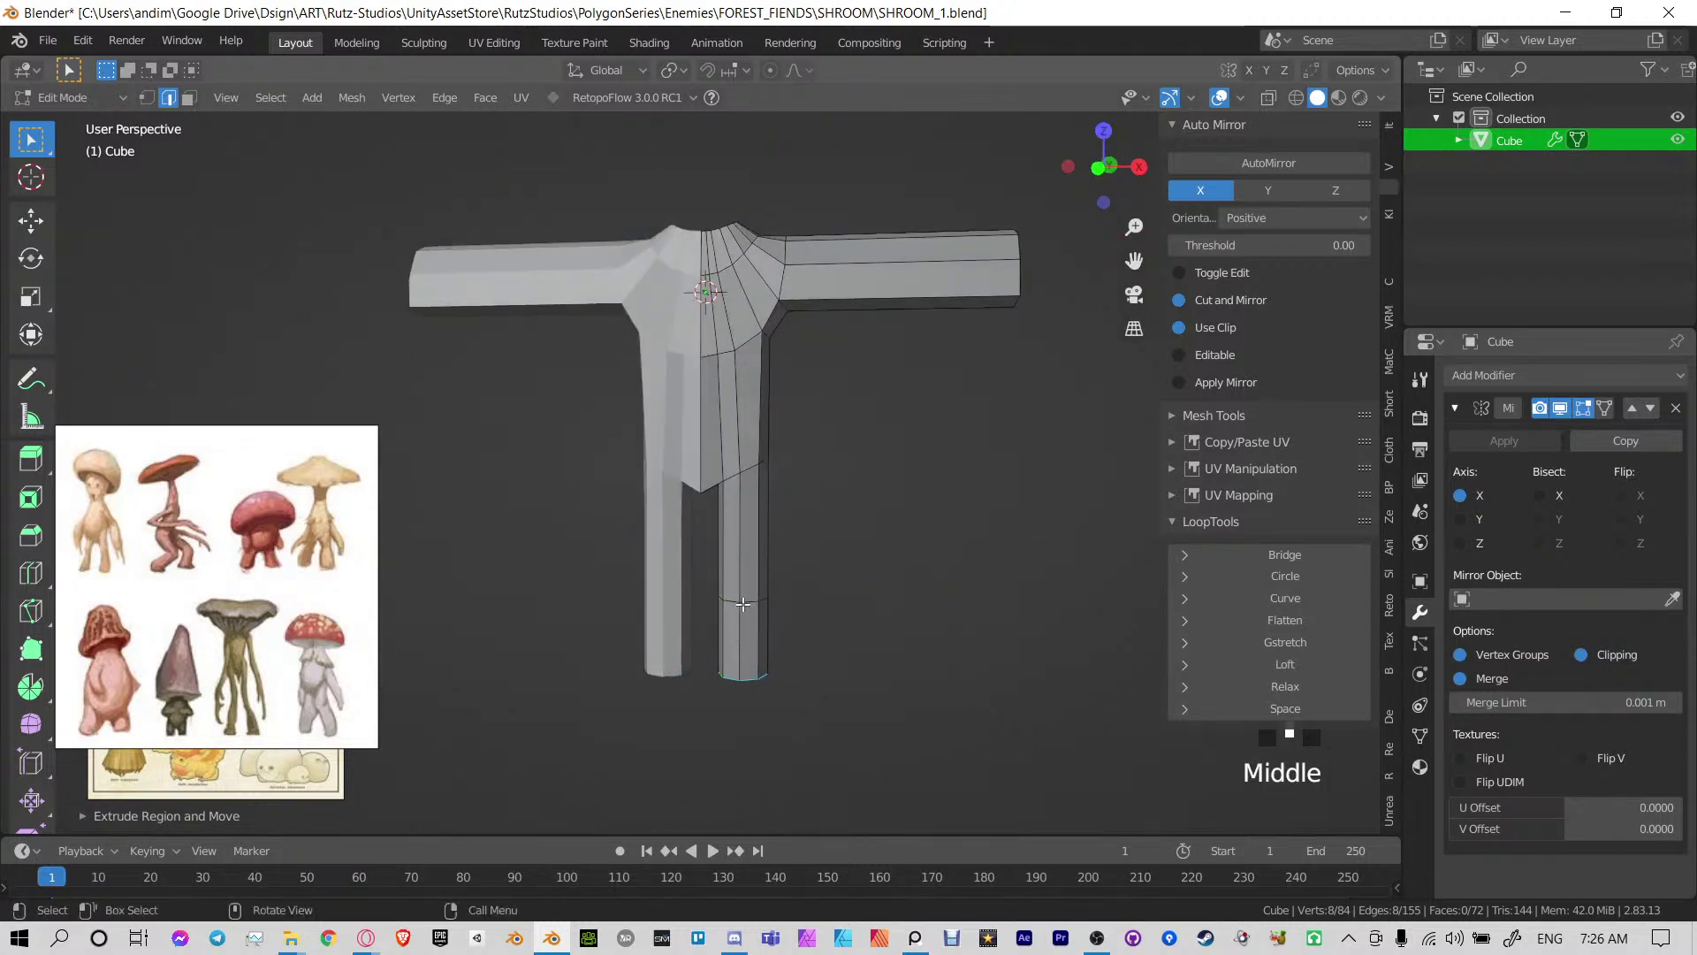
left_click(783, 590, "alt")
key("g")
key("g")
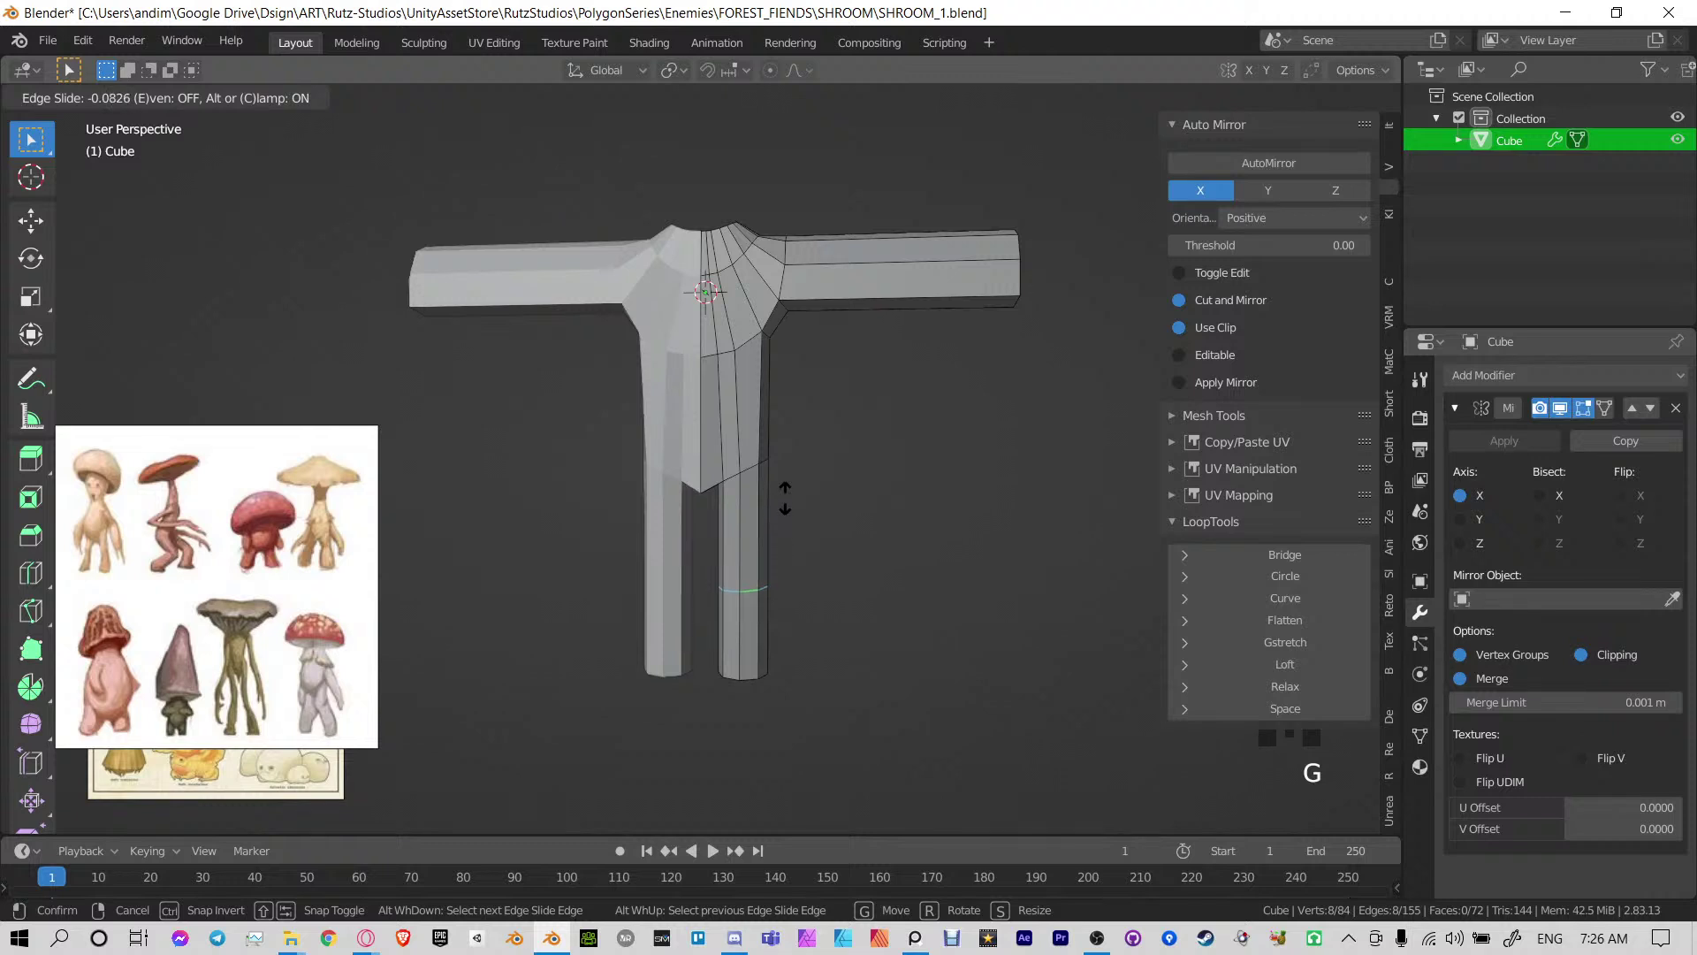
left_click(785, 492)
middle_click_drag(785, 493, 769, 598)
key("ctrl+s")
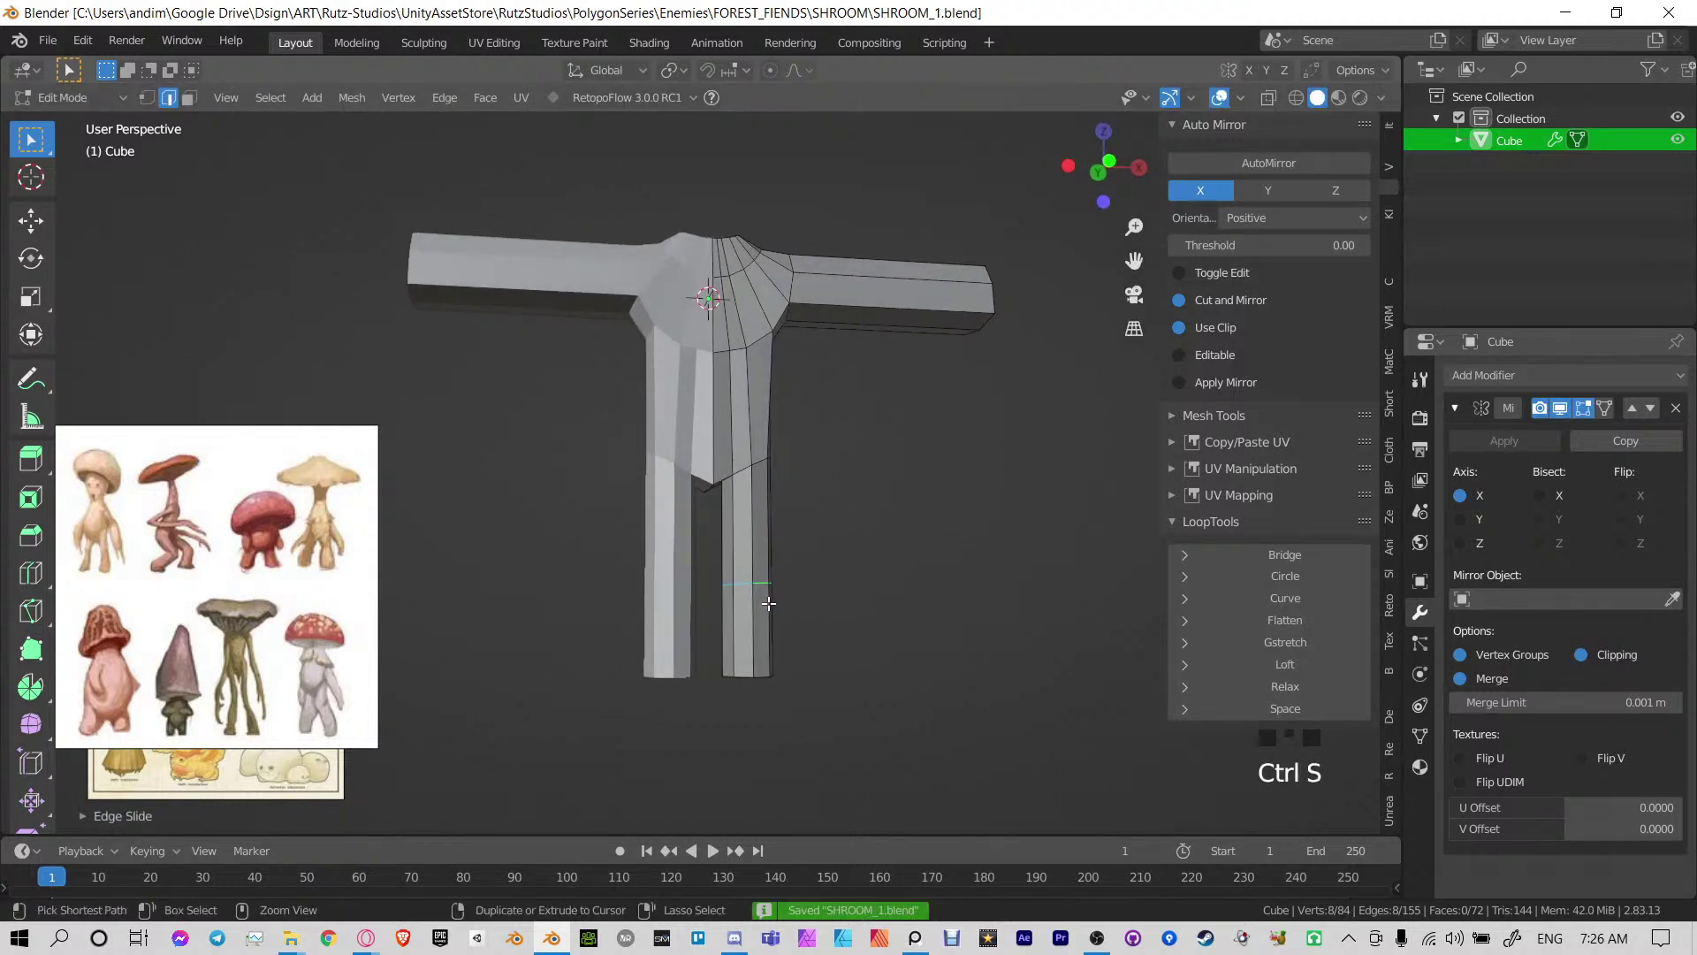
middle_click_drag(822, 510, 755, 580, "shift")
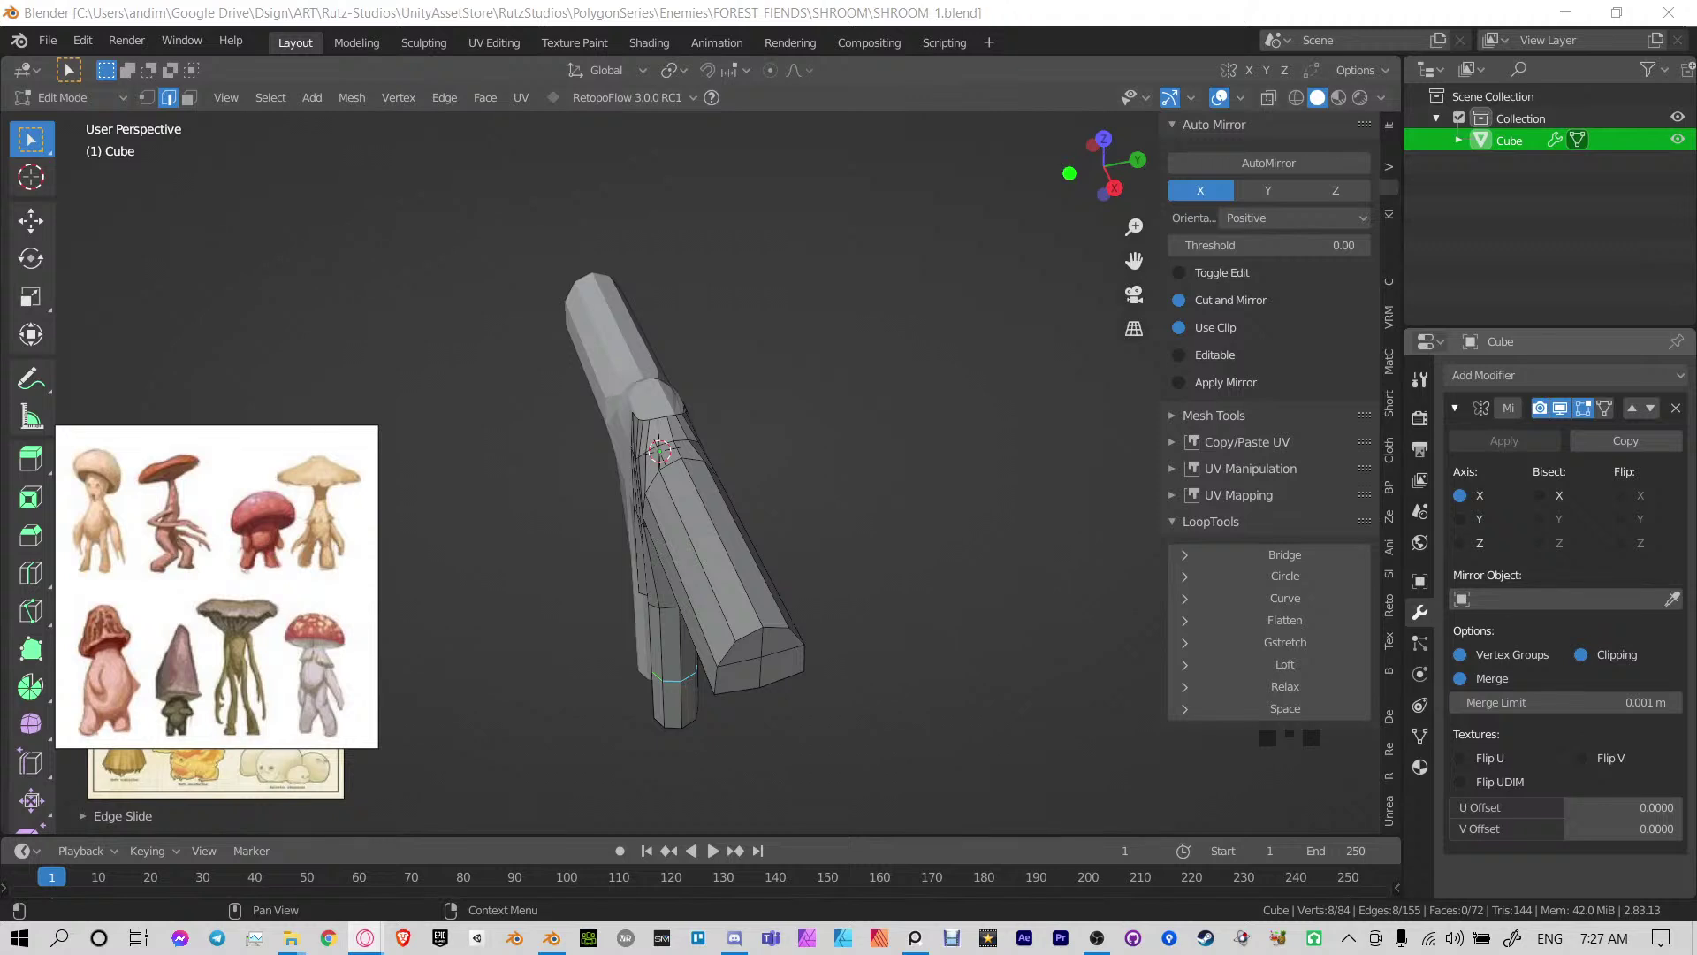
middle_click_drag(757, 518, 711, 539)
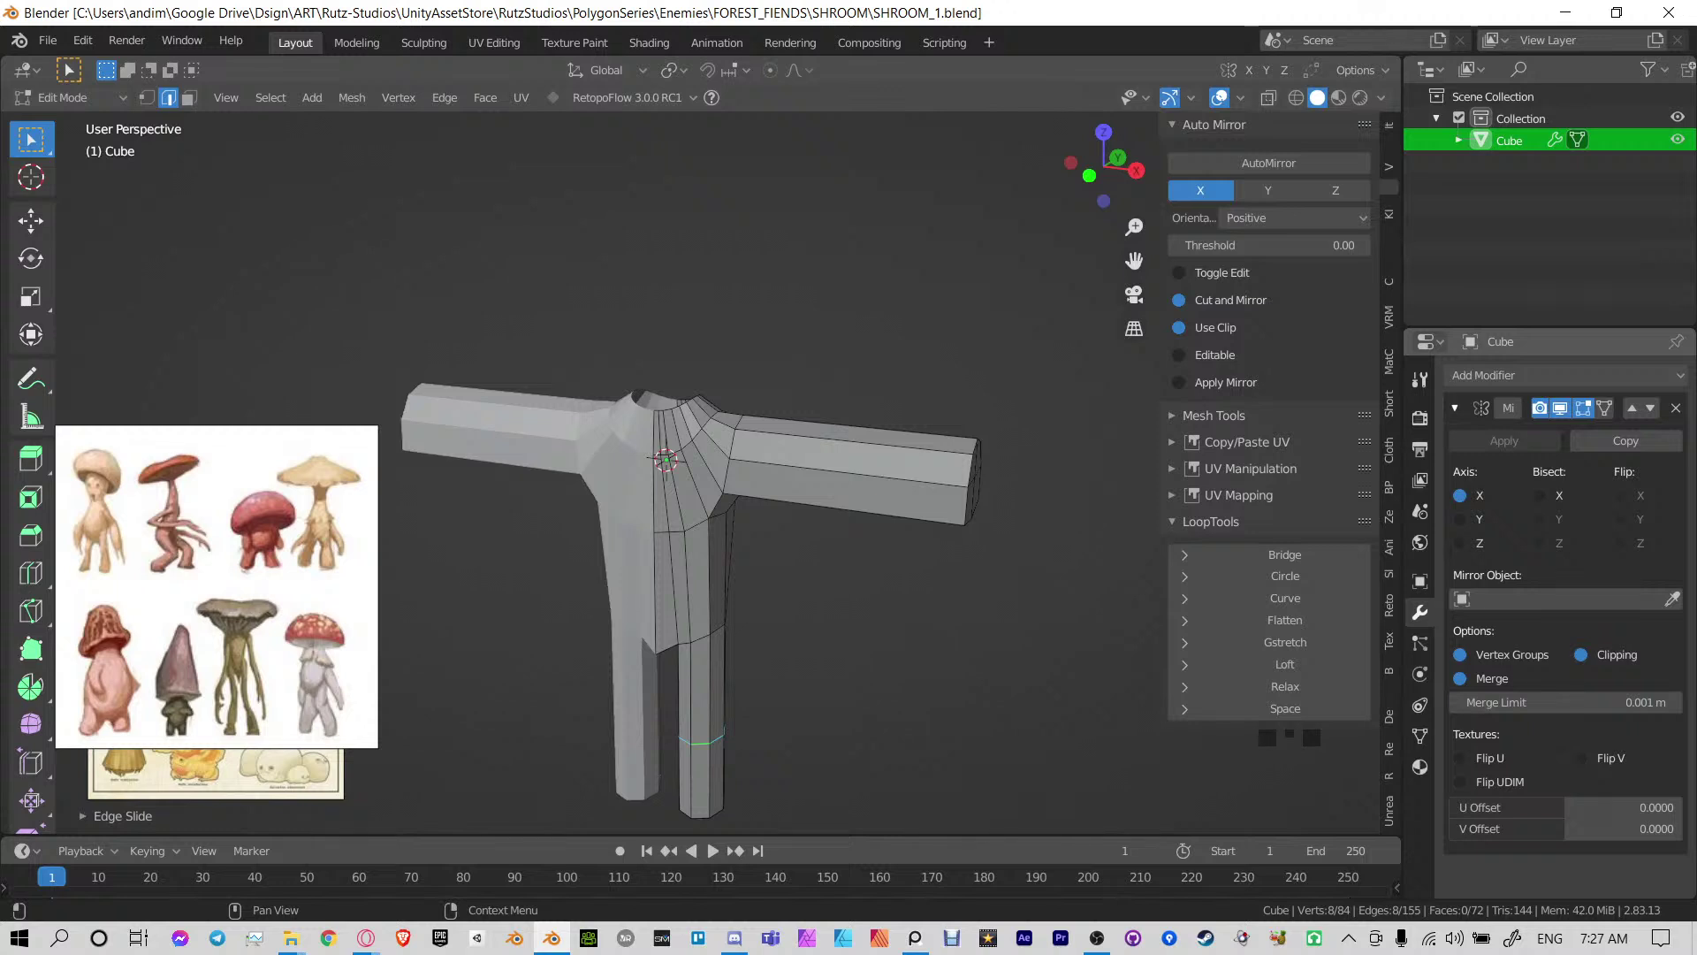
key("alt+Tab")
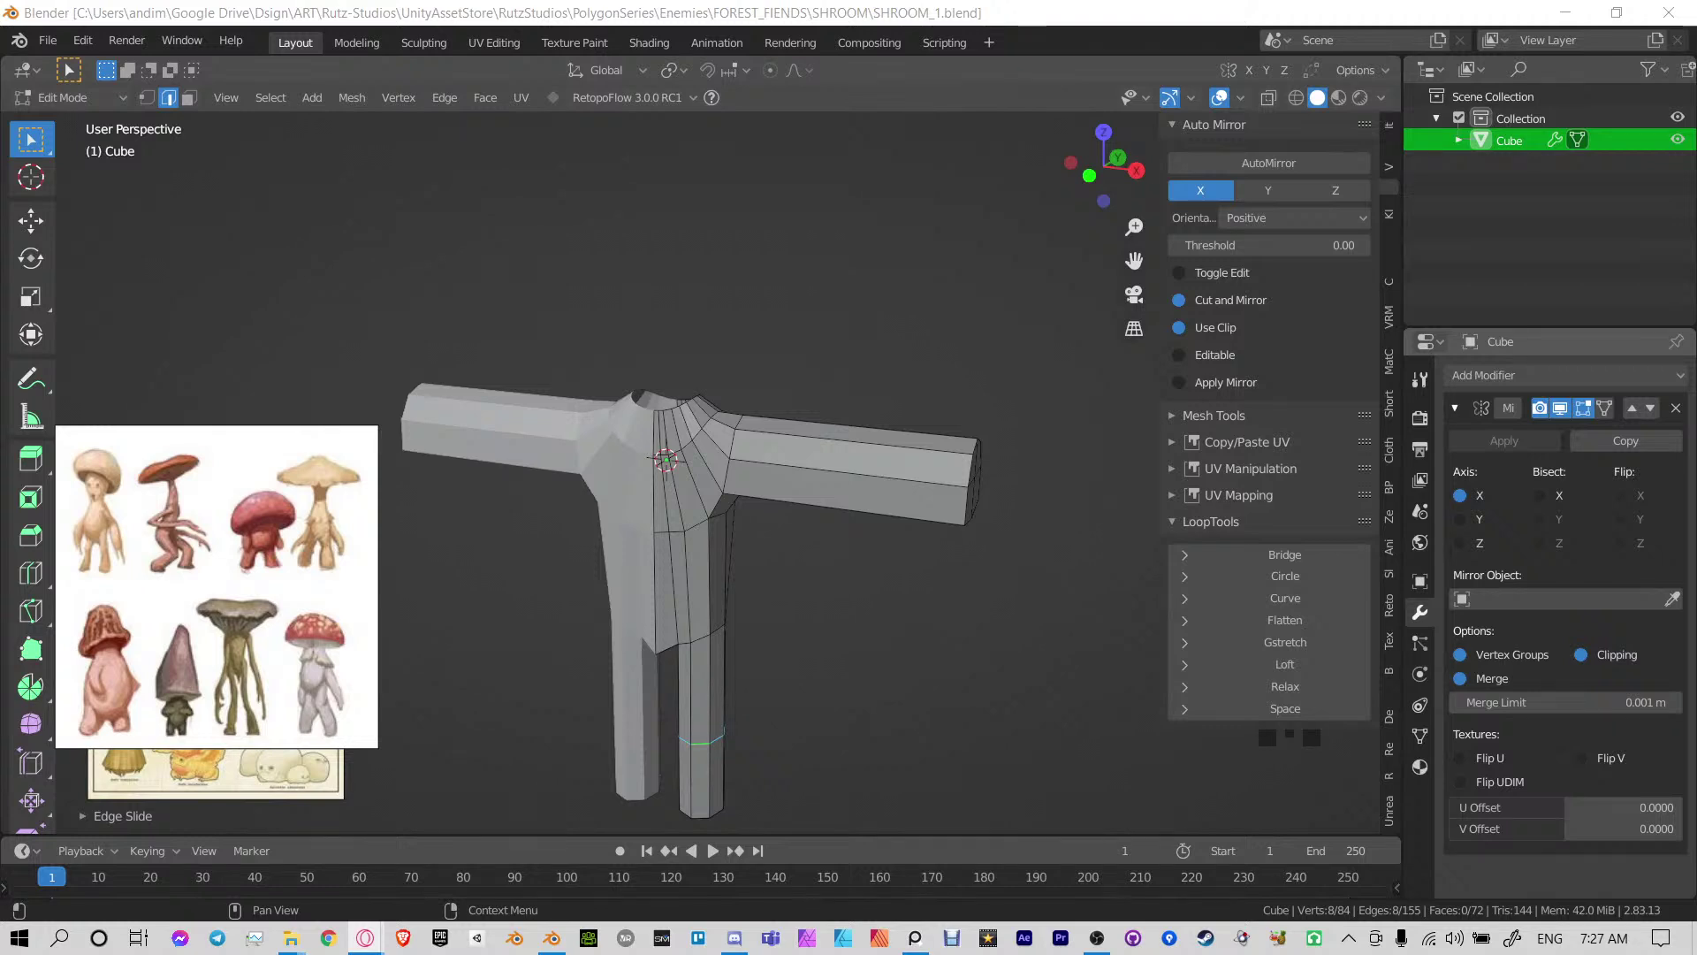
key("alt+Tab")
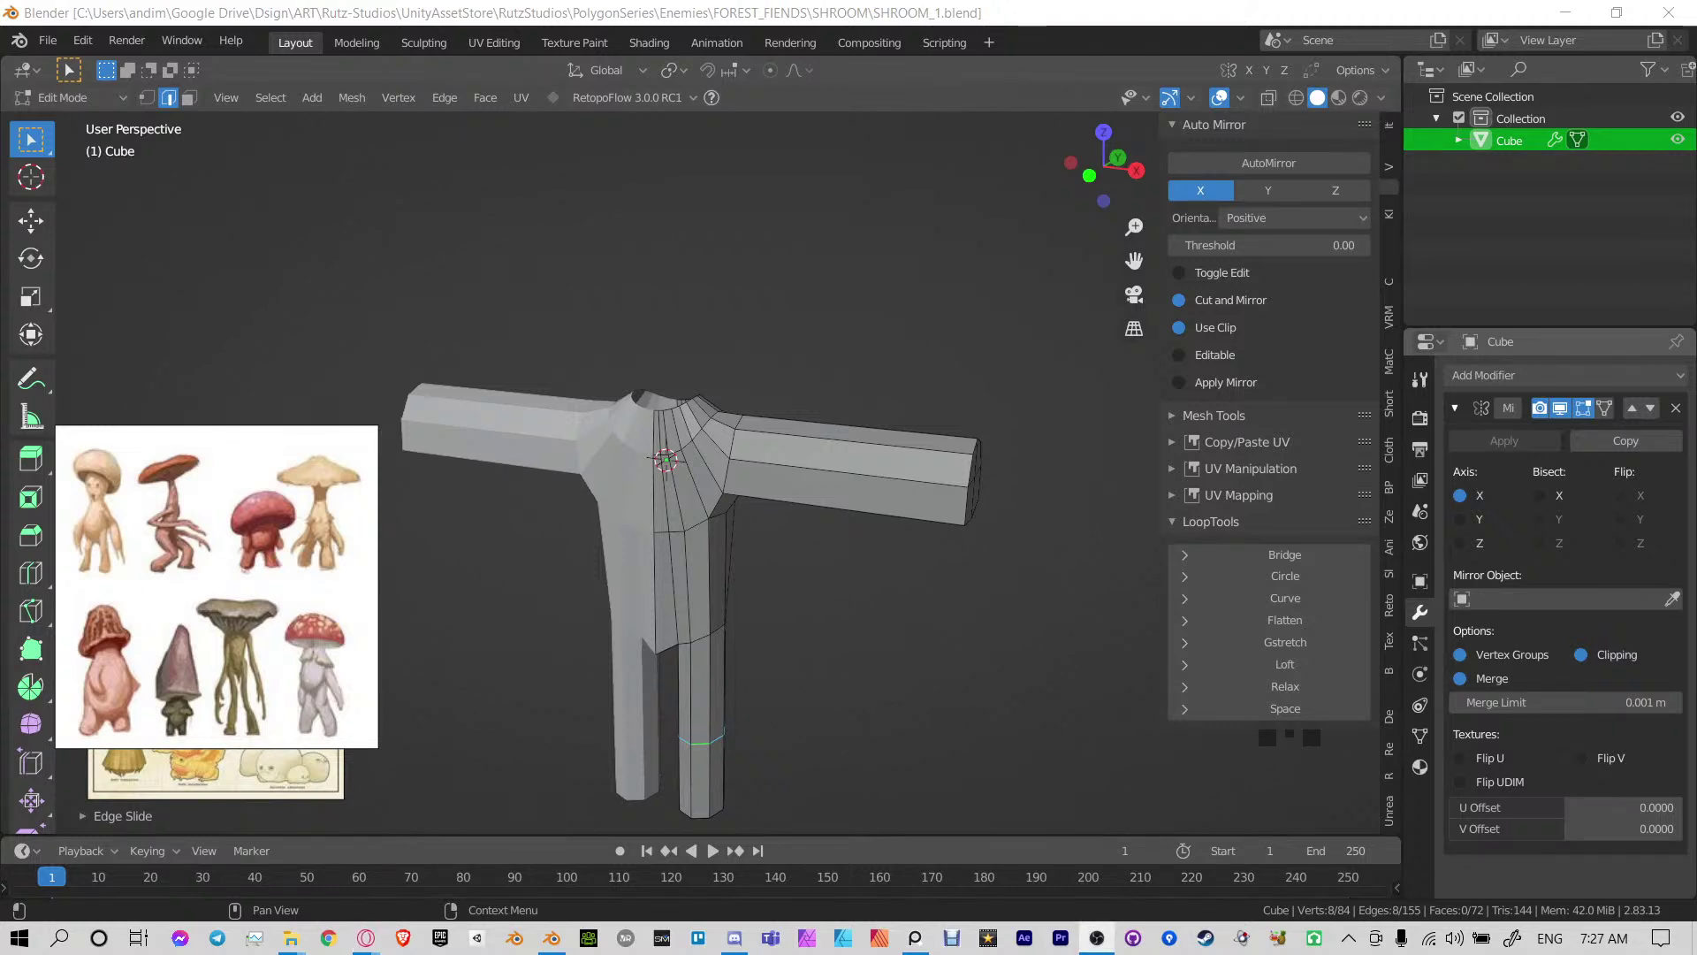
key("alt+Tab")
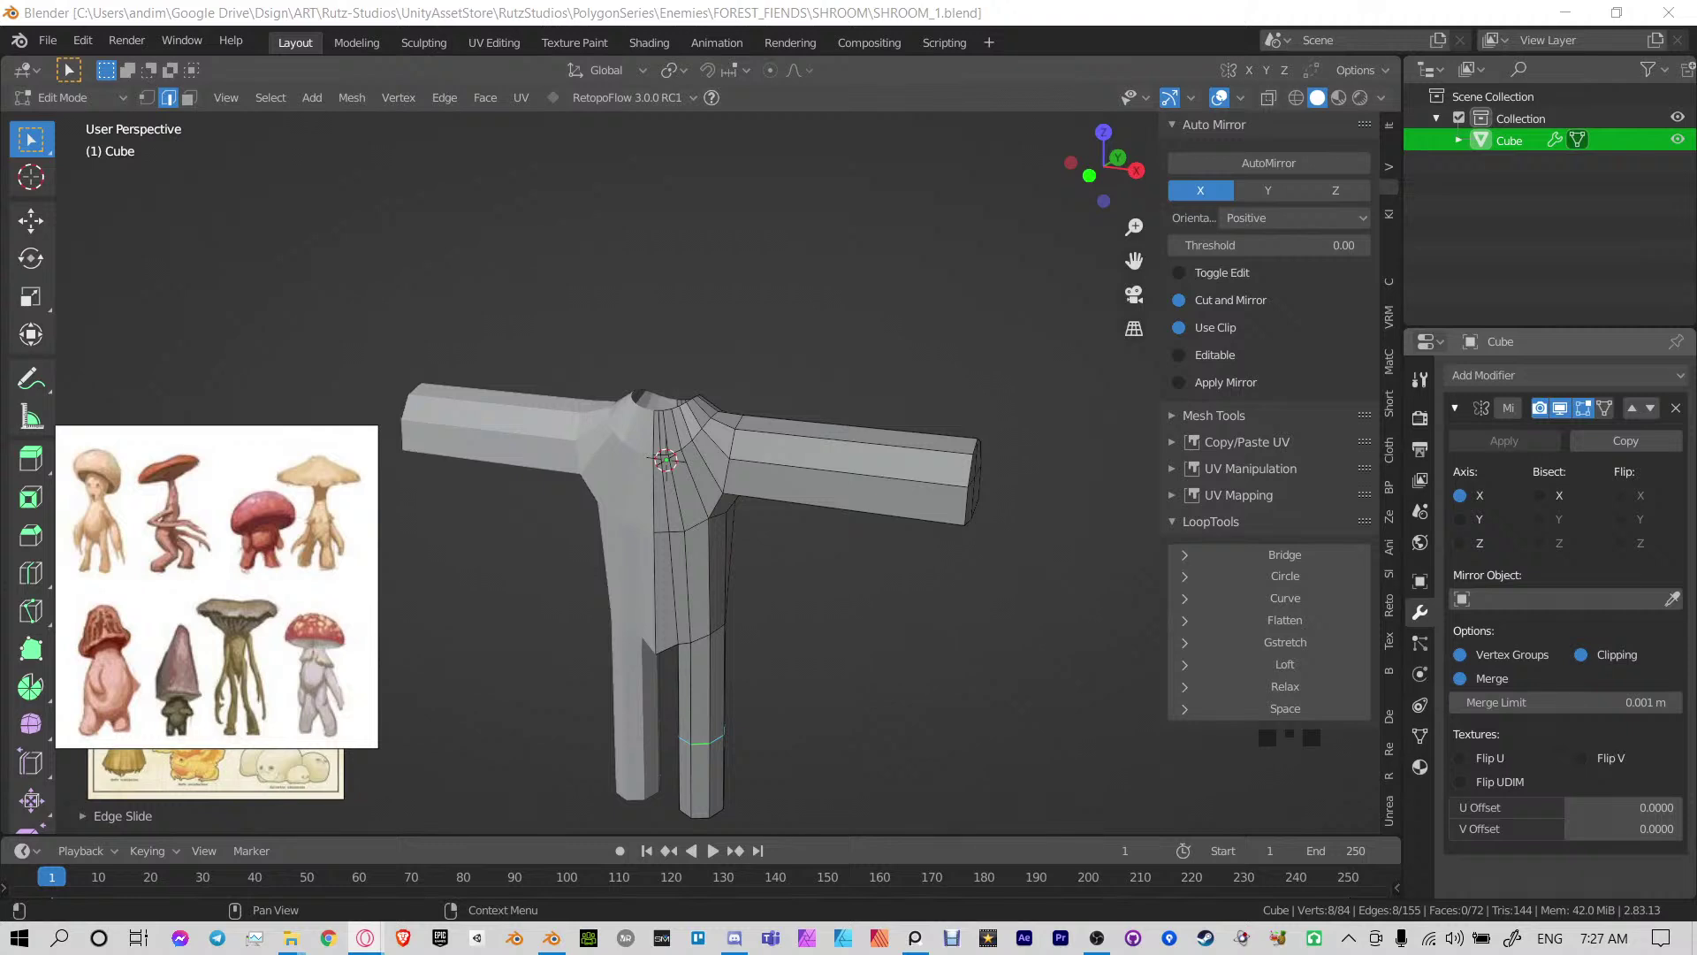
key("alt+Tab")
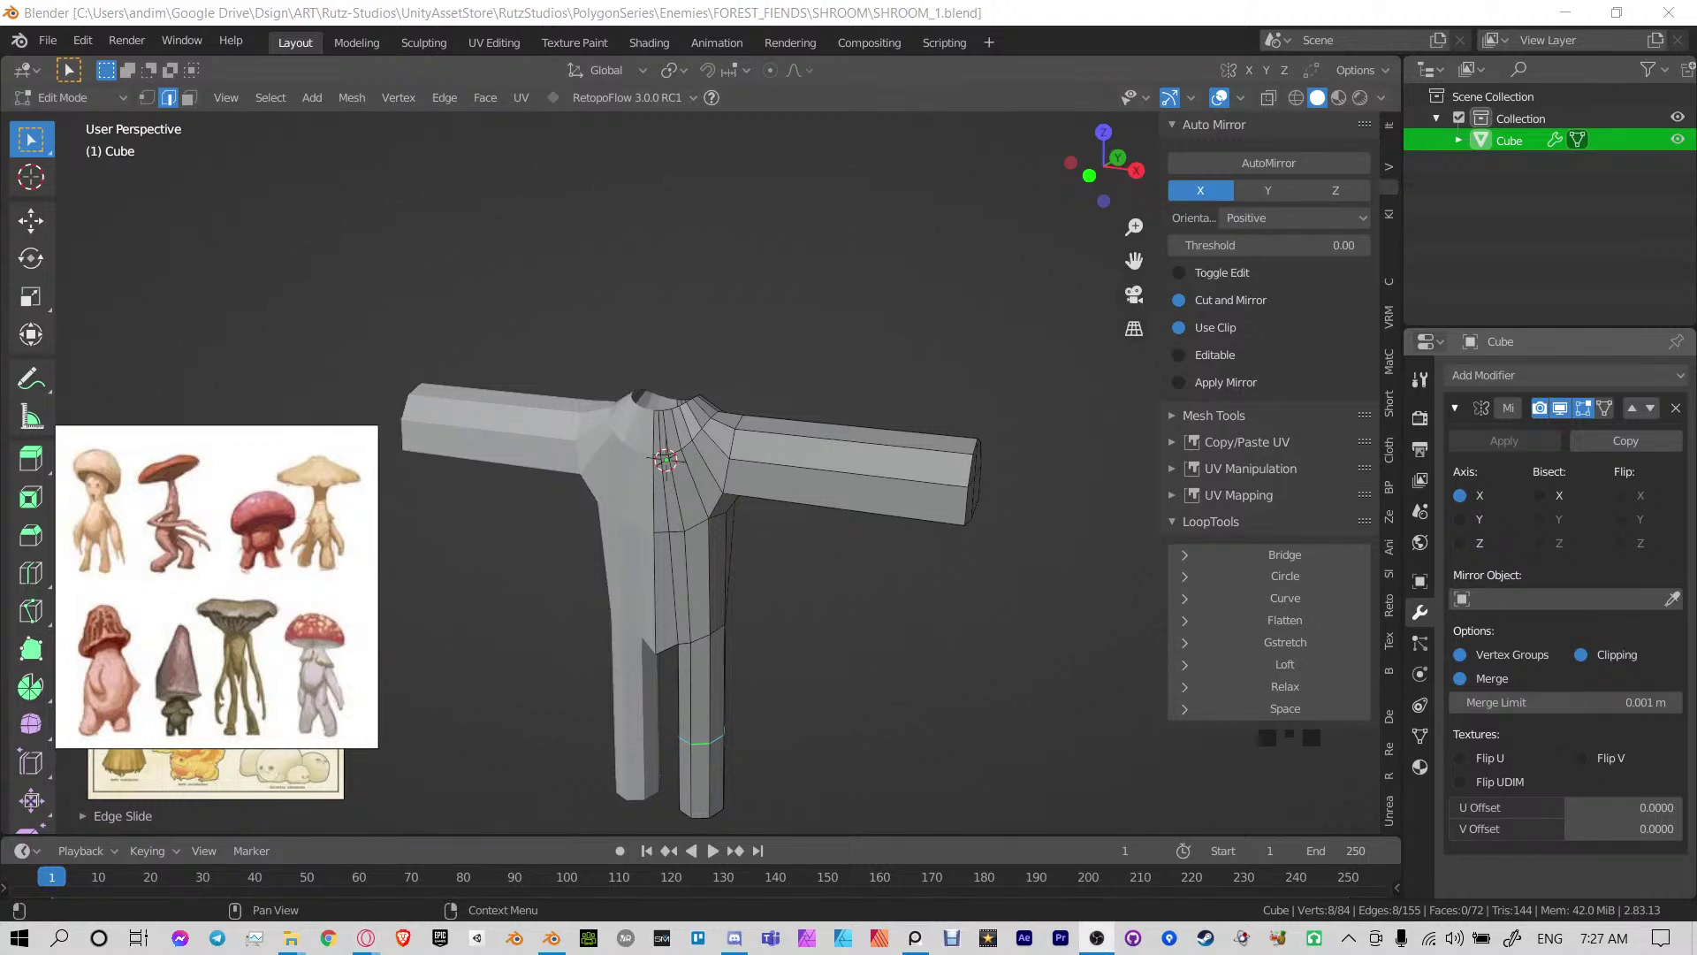
key("alt+Tab")
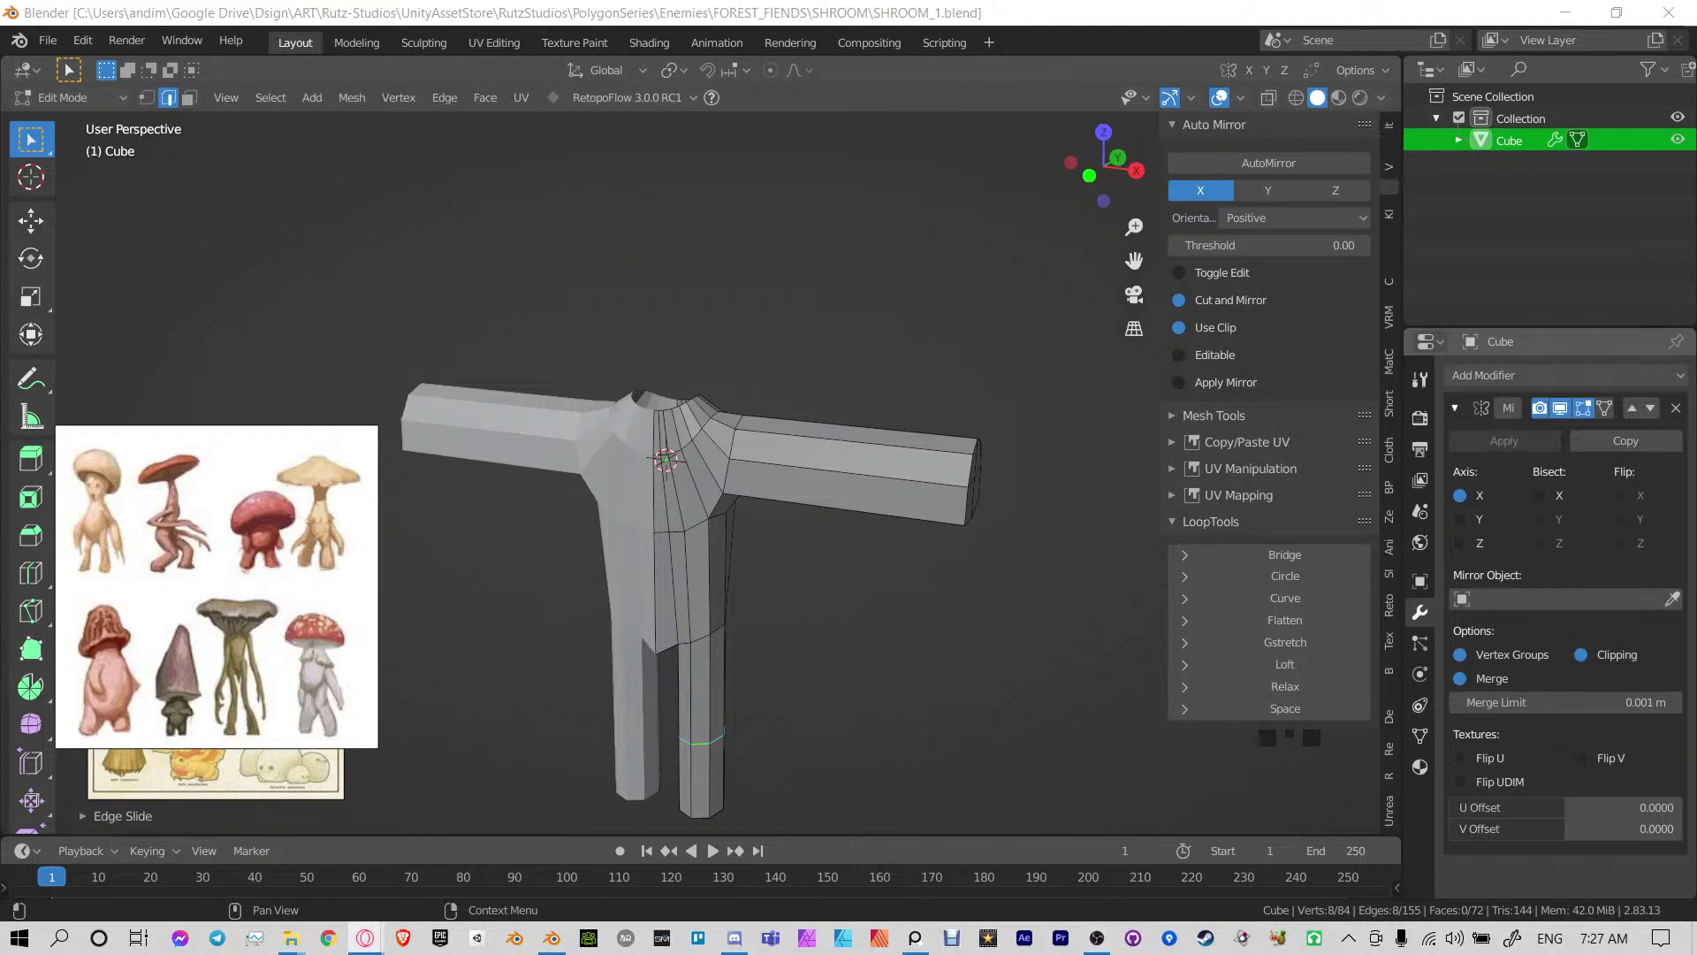
key("alt+Tab")
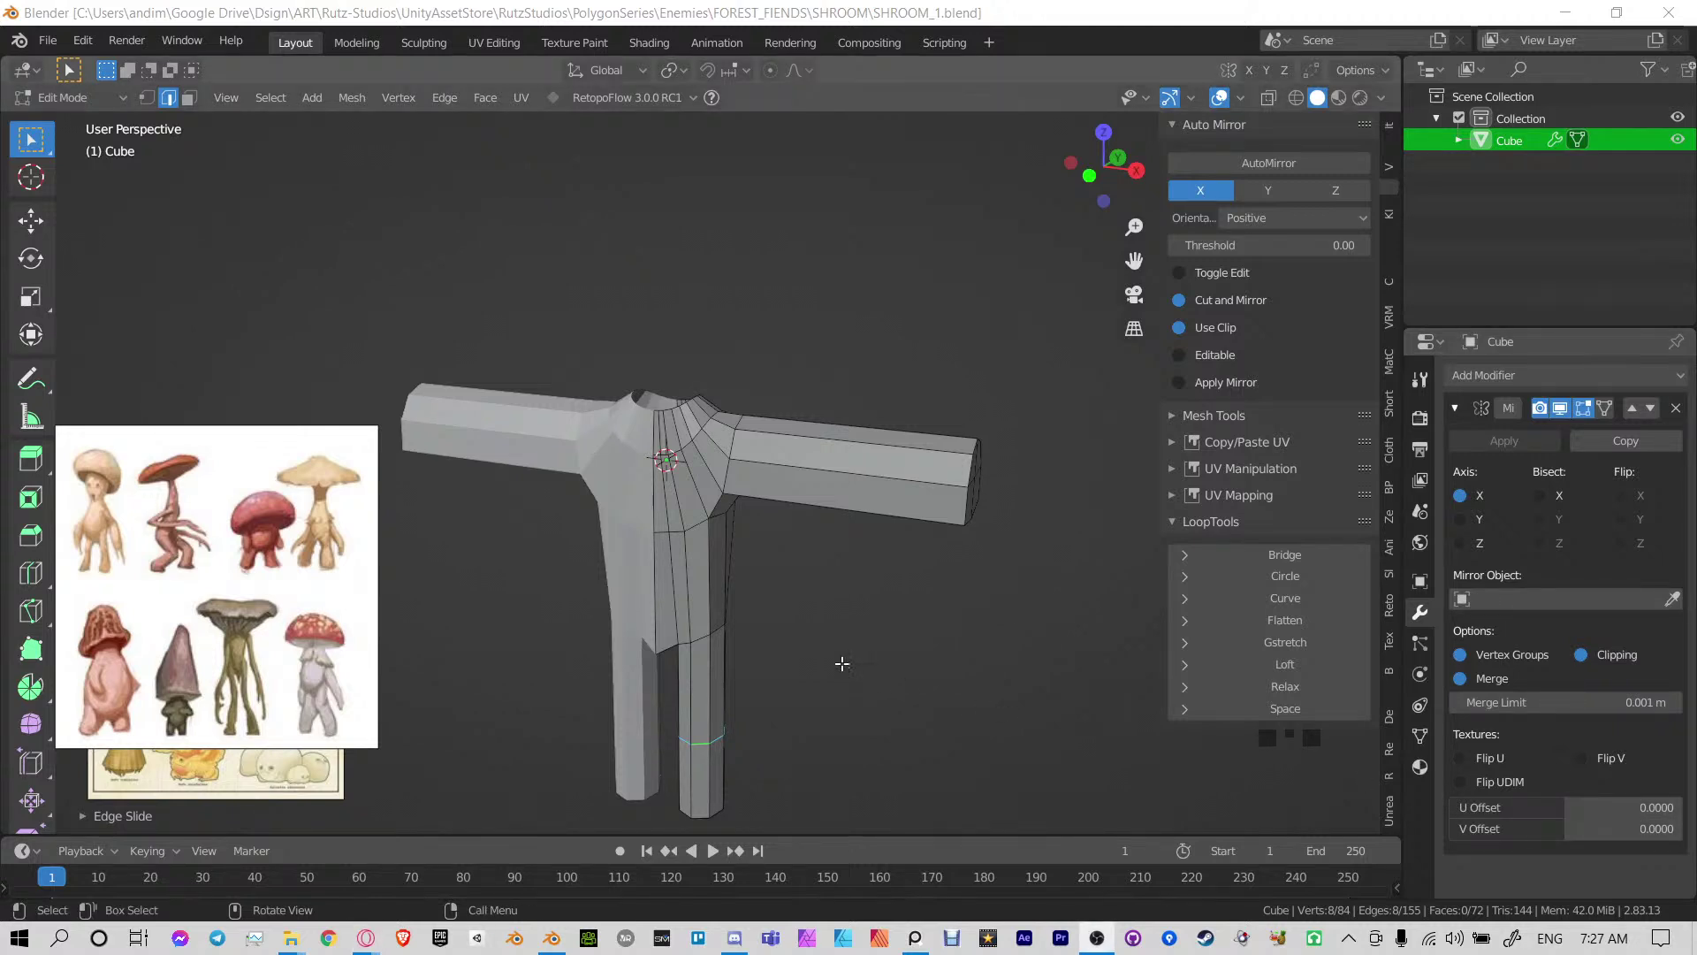
Hide the viewport sidebar to widen the working area and save the file
middle_click_drag(776, 565, 796, 493, "shift")
scroll(796, 493, "down", 2)
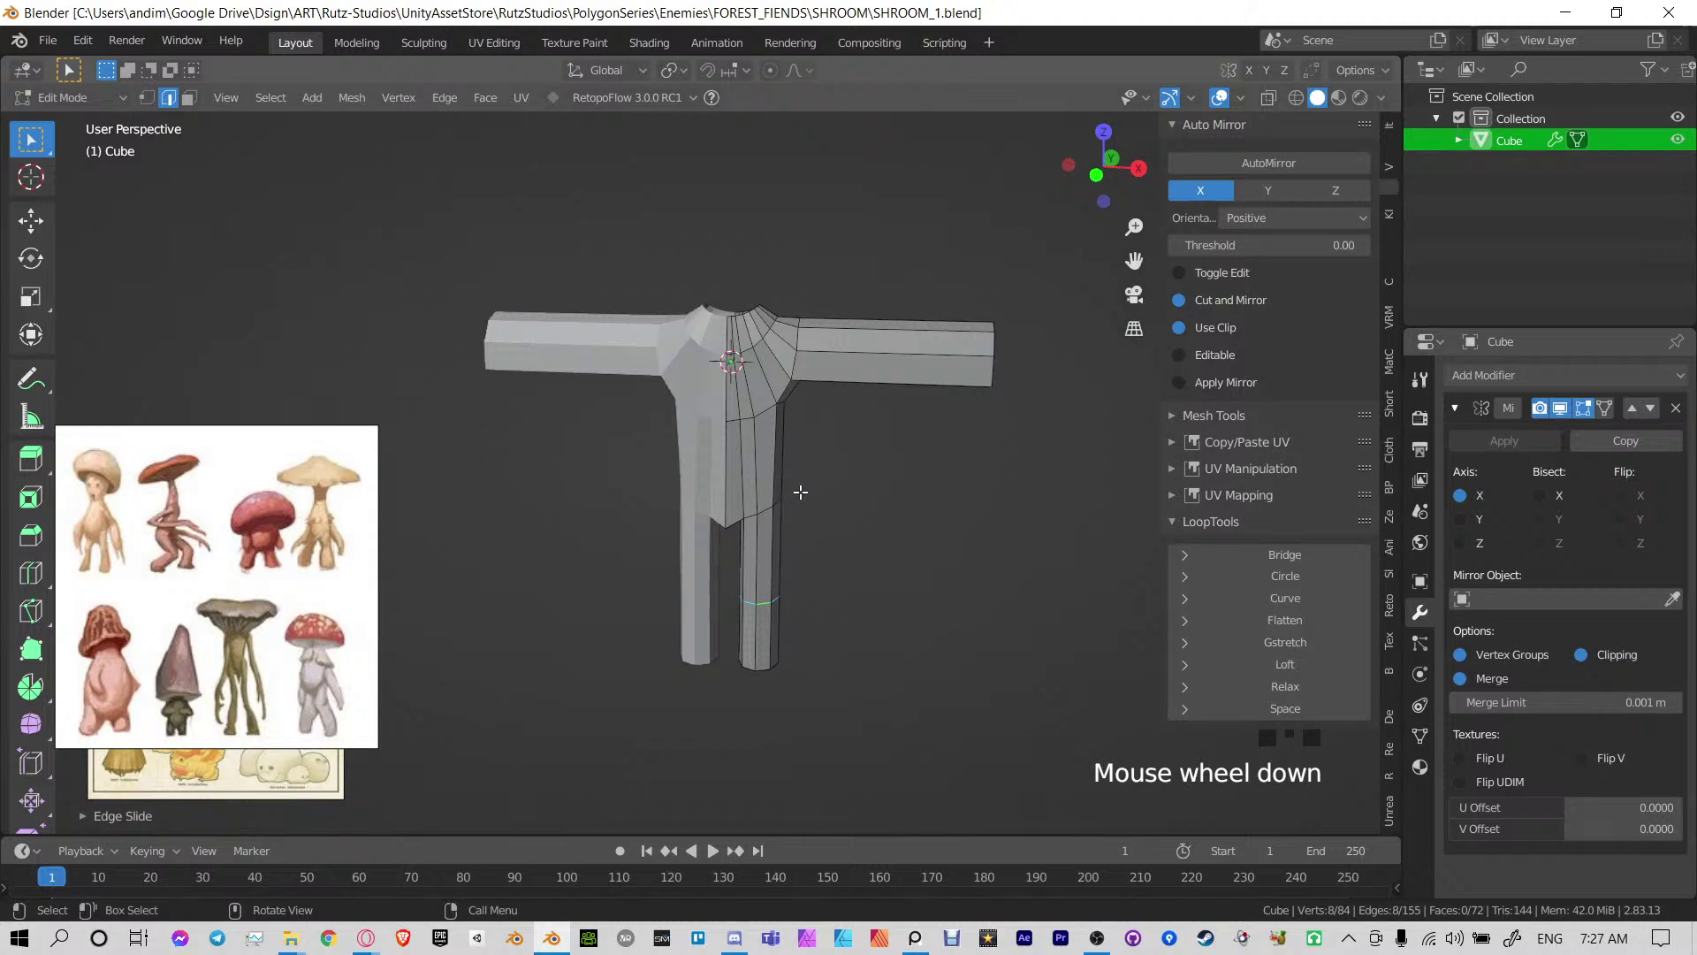
key("n")
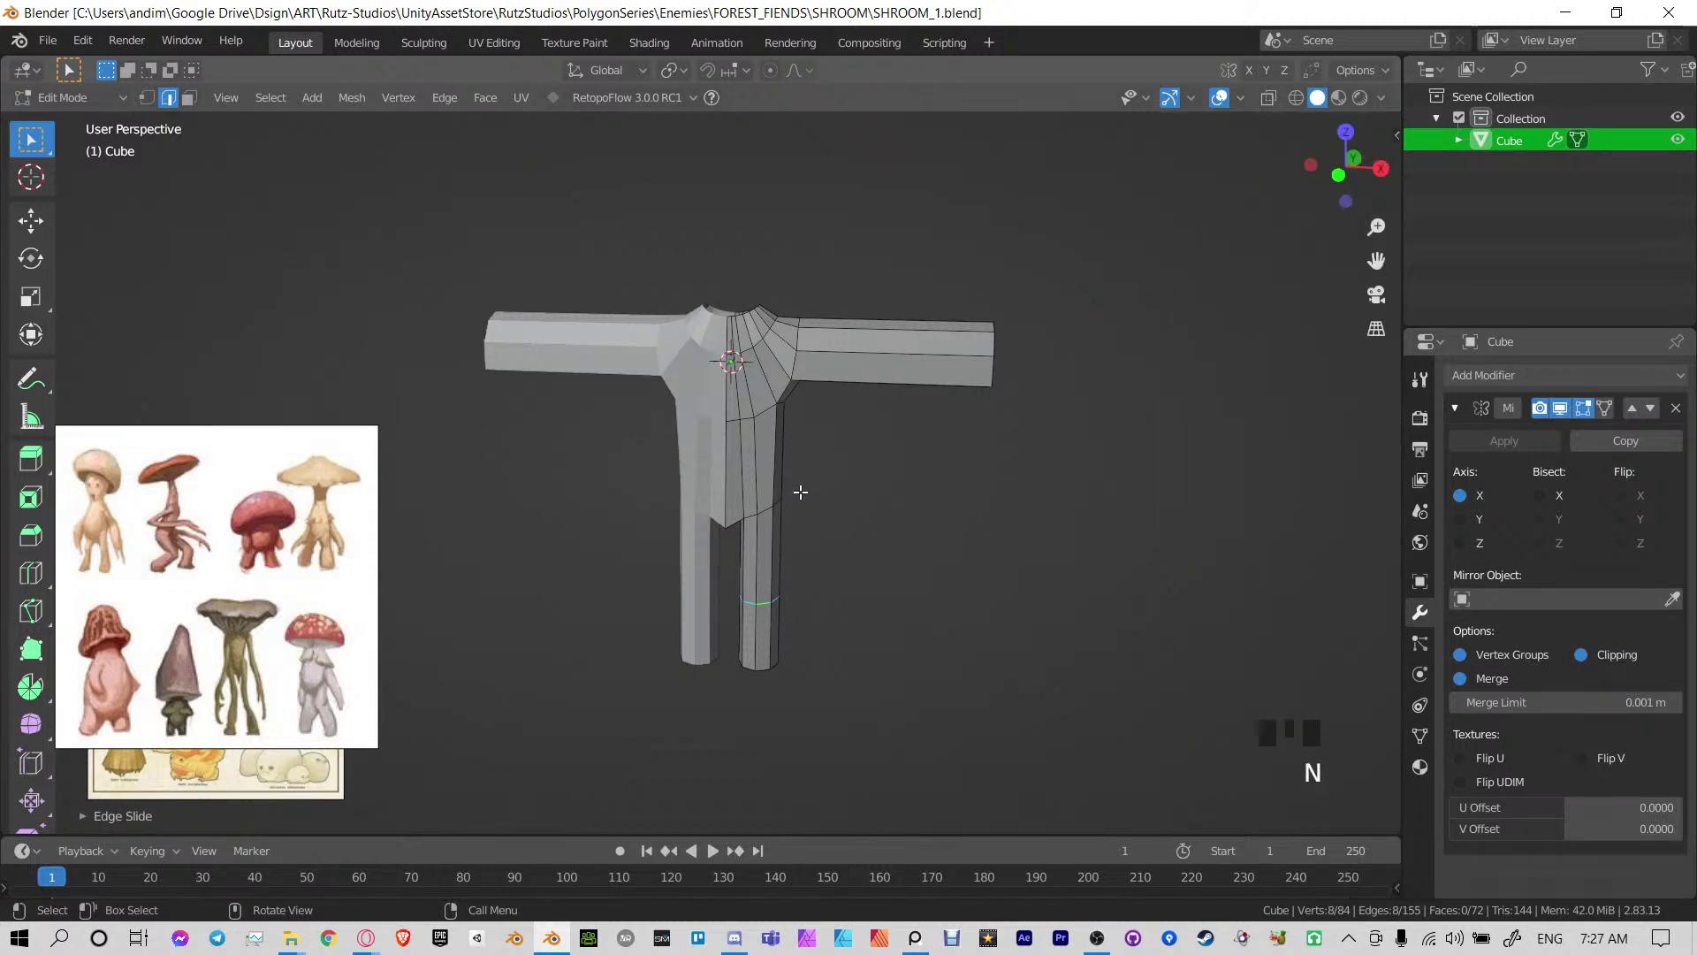
middle_click_drag(807, 481, 893, 355)
key("ctrl+s")
Add two evenly spaced loop cuts around the torso between the chest and the top of the legs
scroll(834, 399, "up", 3)
key("KP_1")
scroll(893, 355, "down", 2)
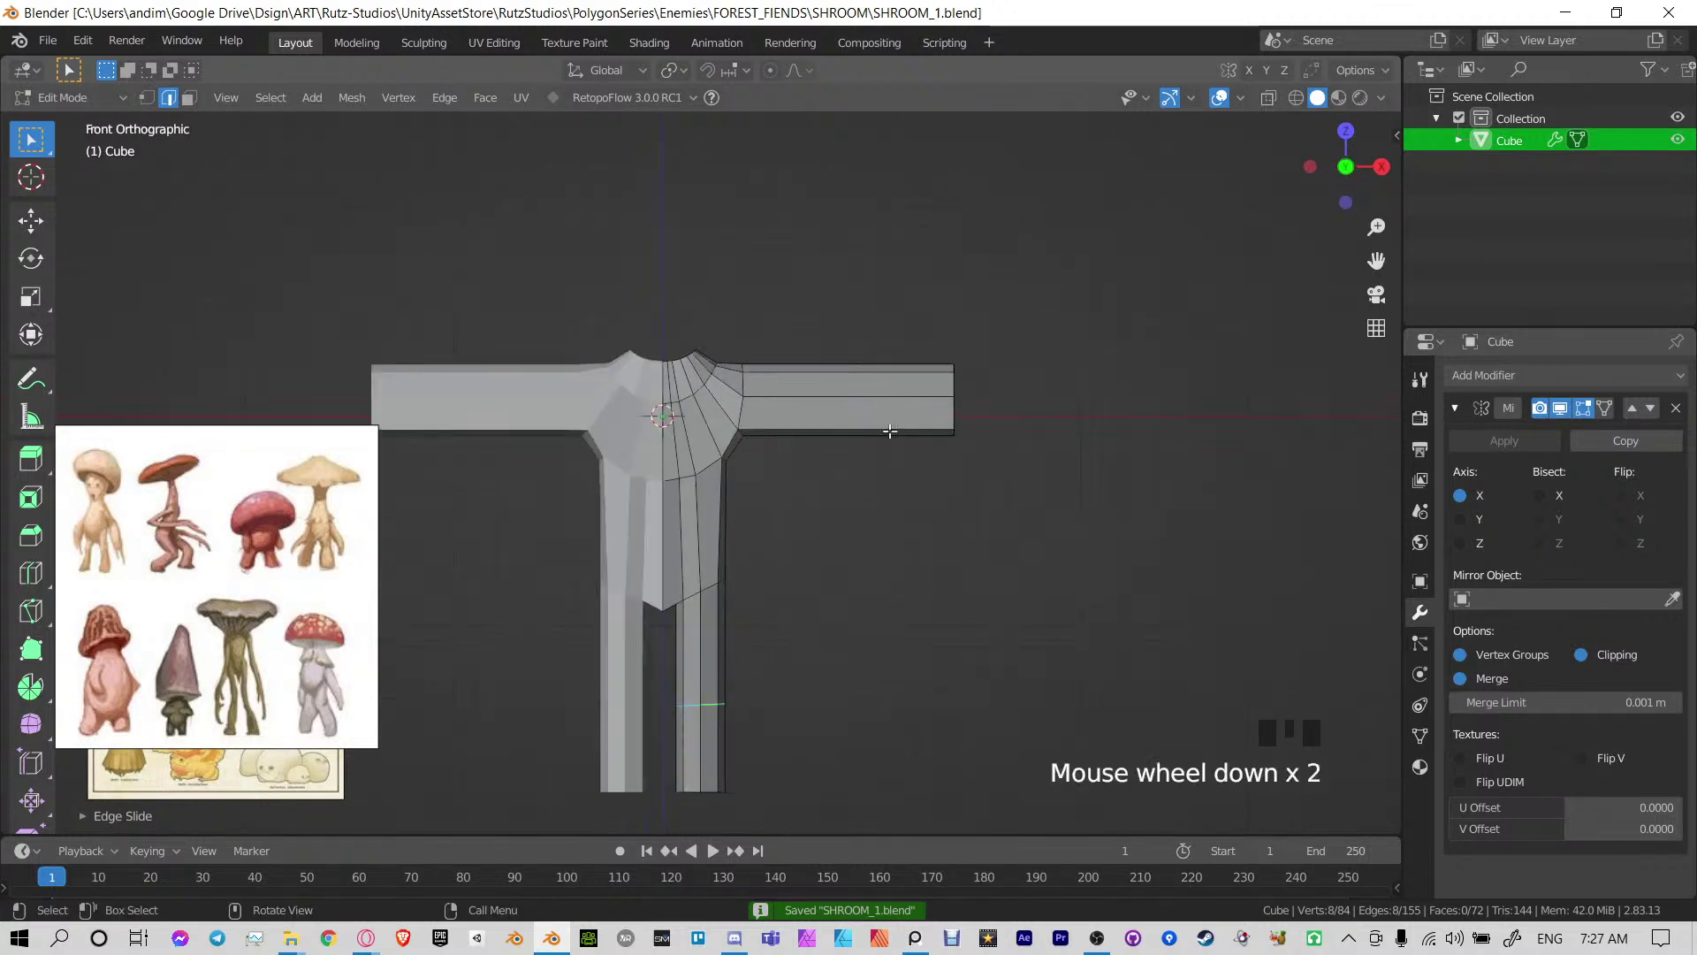
scroll(841, 447, "down", 2, "shift")
middle_click_drag(841, 447, 780, 504, "shift")
key("ctrl+r")
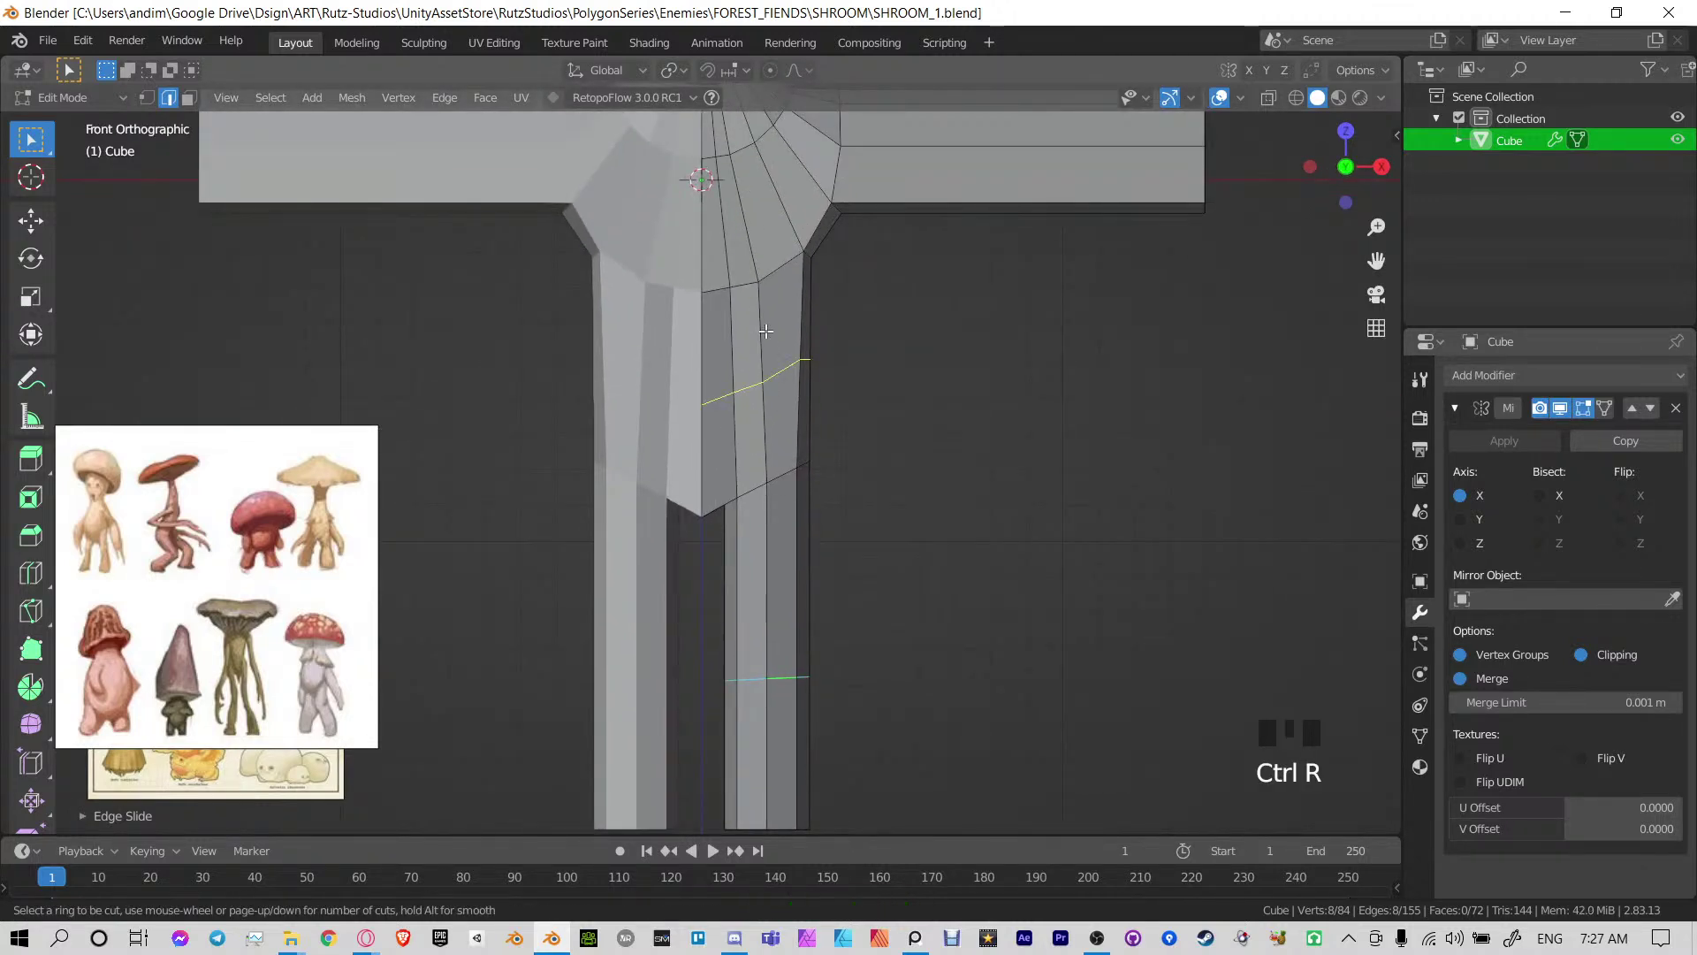
left_click(764, 329)
left_click(767, 331)
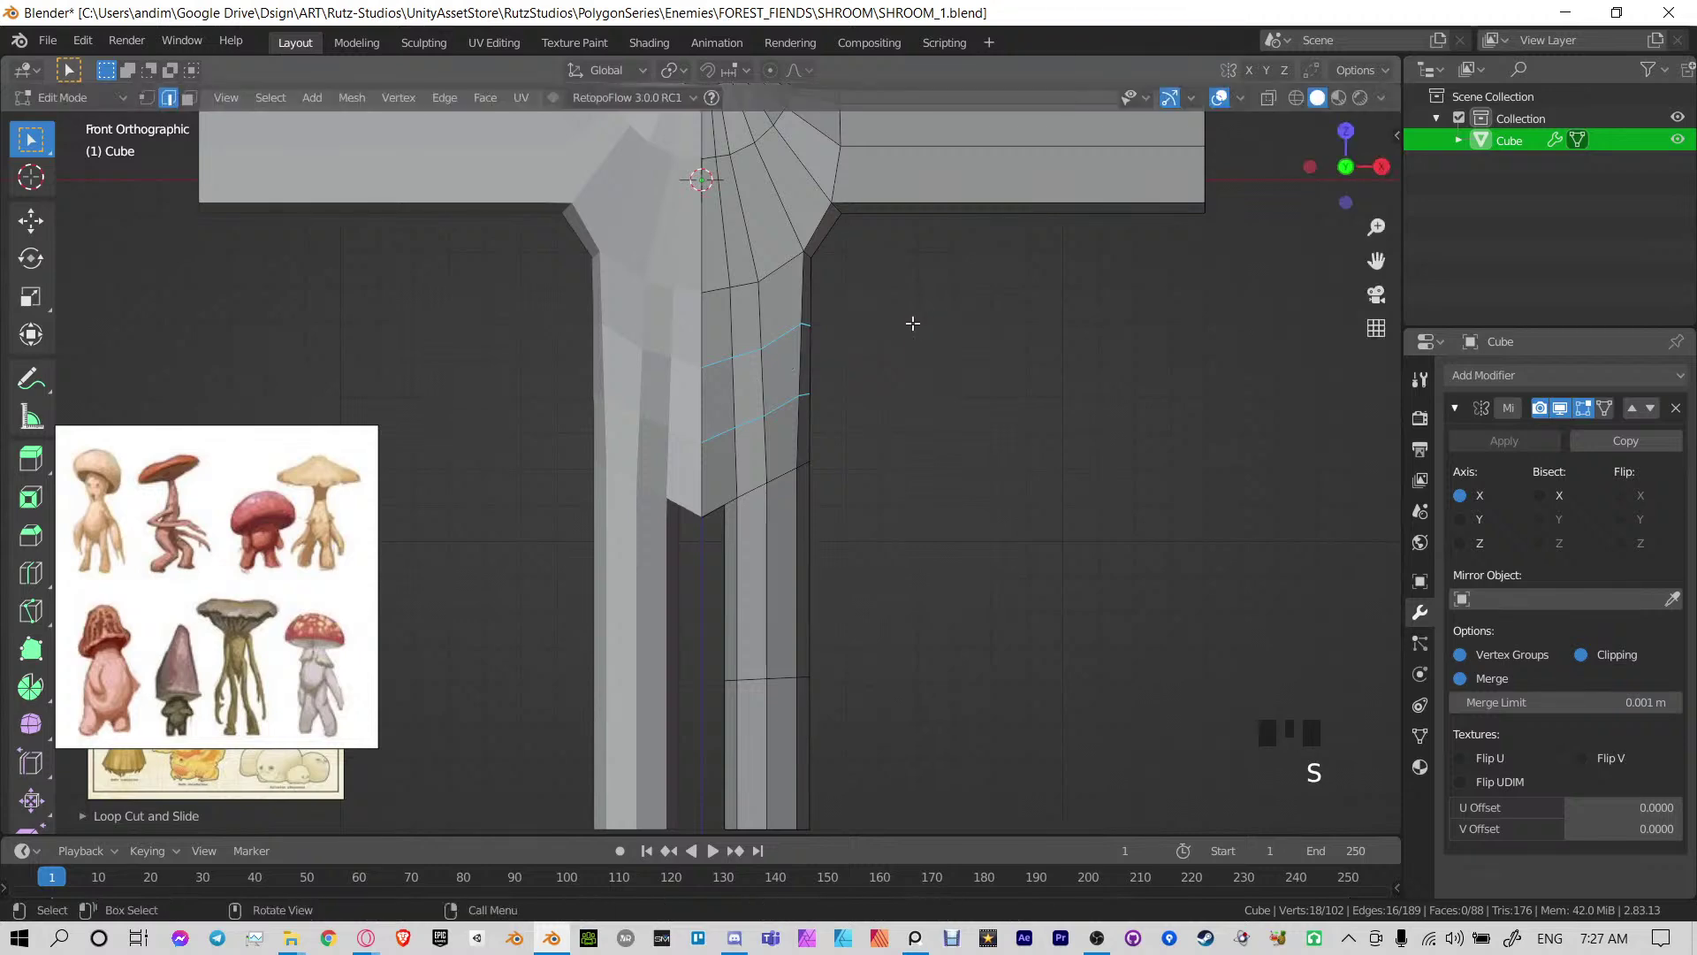
Flatten the upper of the two new torso loops by scaling it to 0 along Z
left_click(781, 329, "alt")
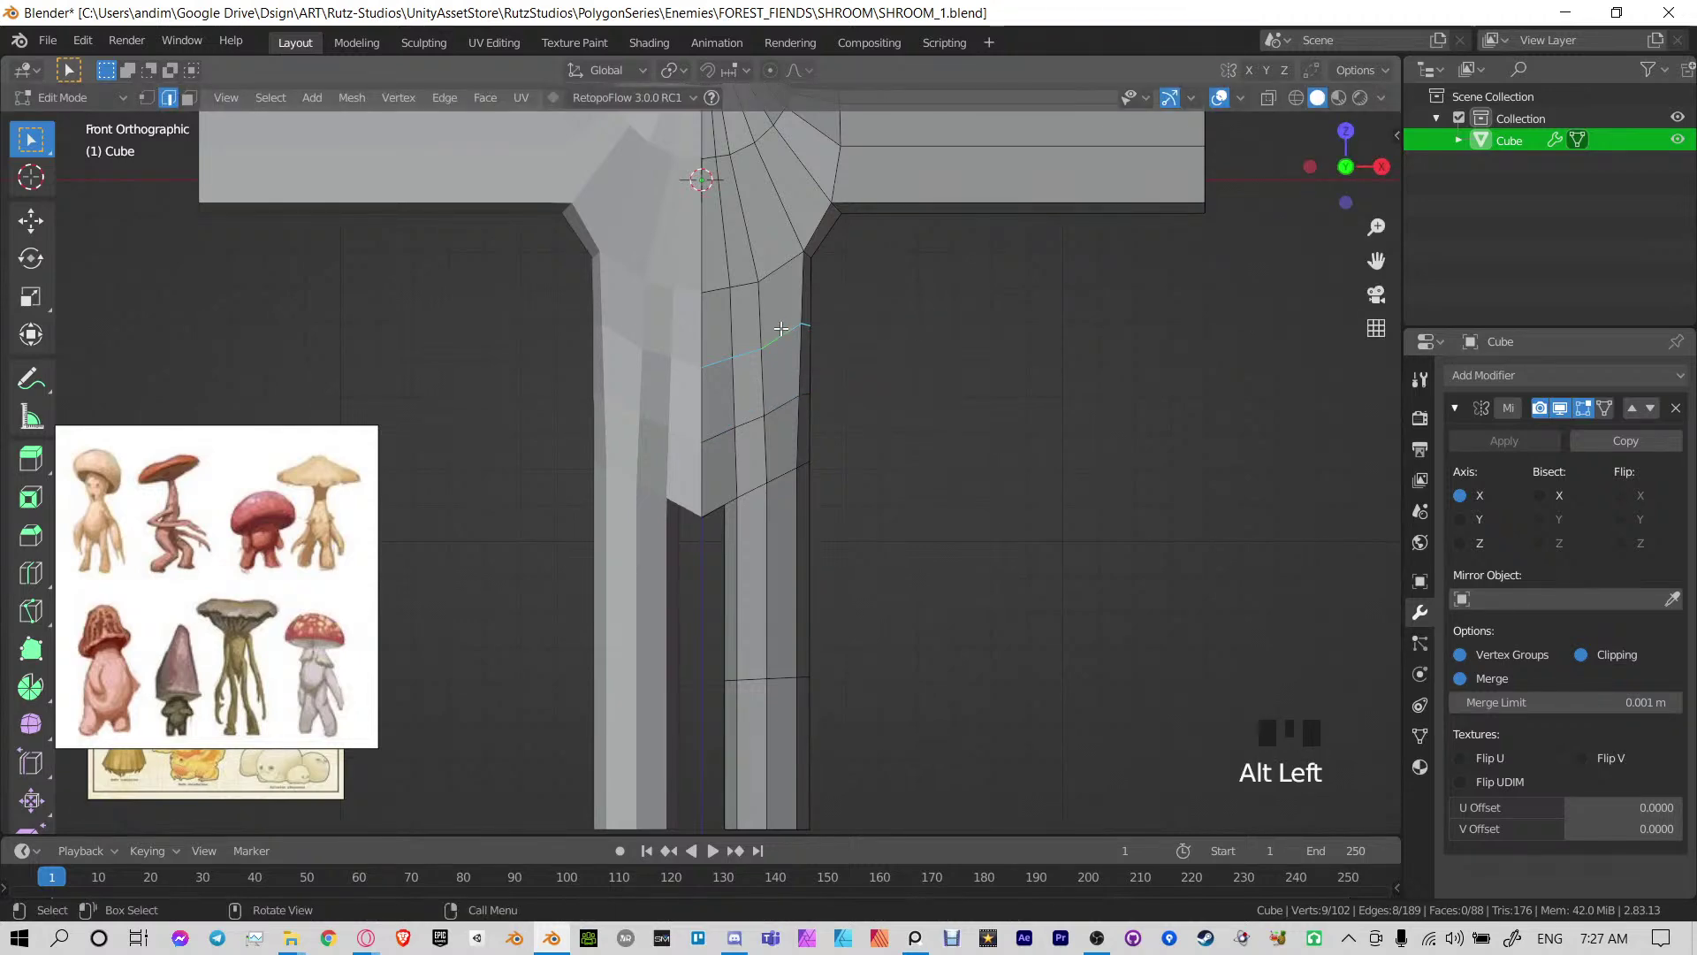
key("s")
key("z")
key("0")
key("Return")
Level the lower new torso loop by scaling it to 0 along Z
left_click(783, 401)
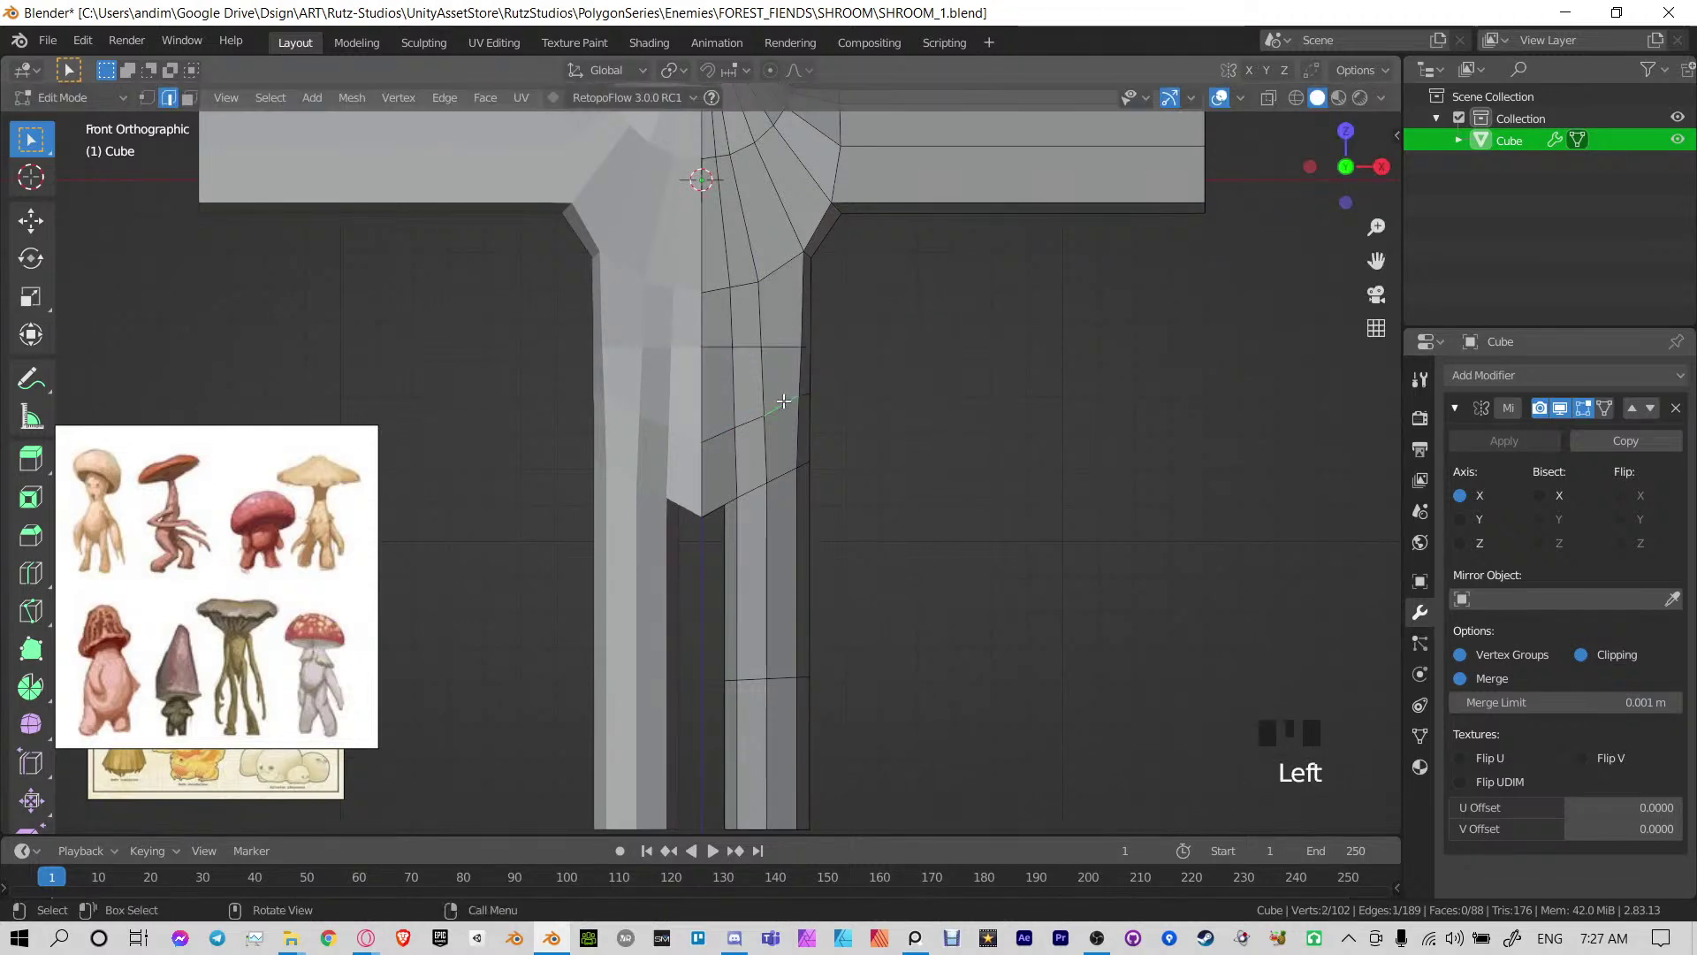
left_click(784, 401, "alt")
key("s")
key("z")
key("0")
key("Return")
right_click(785, 399)
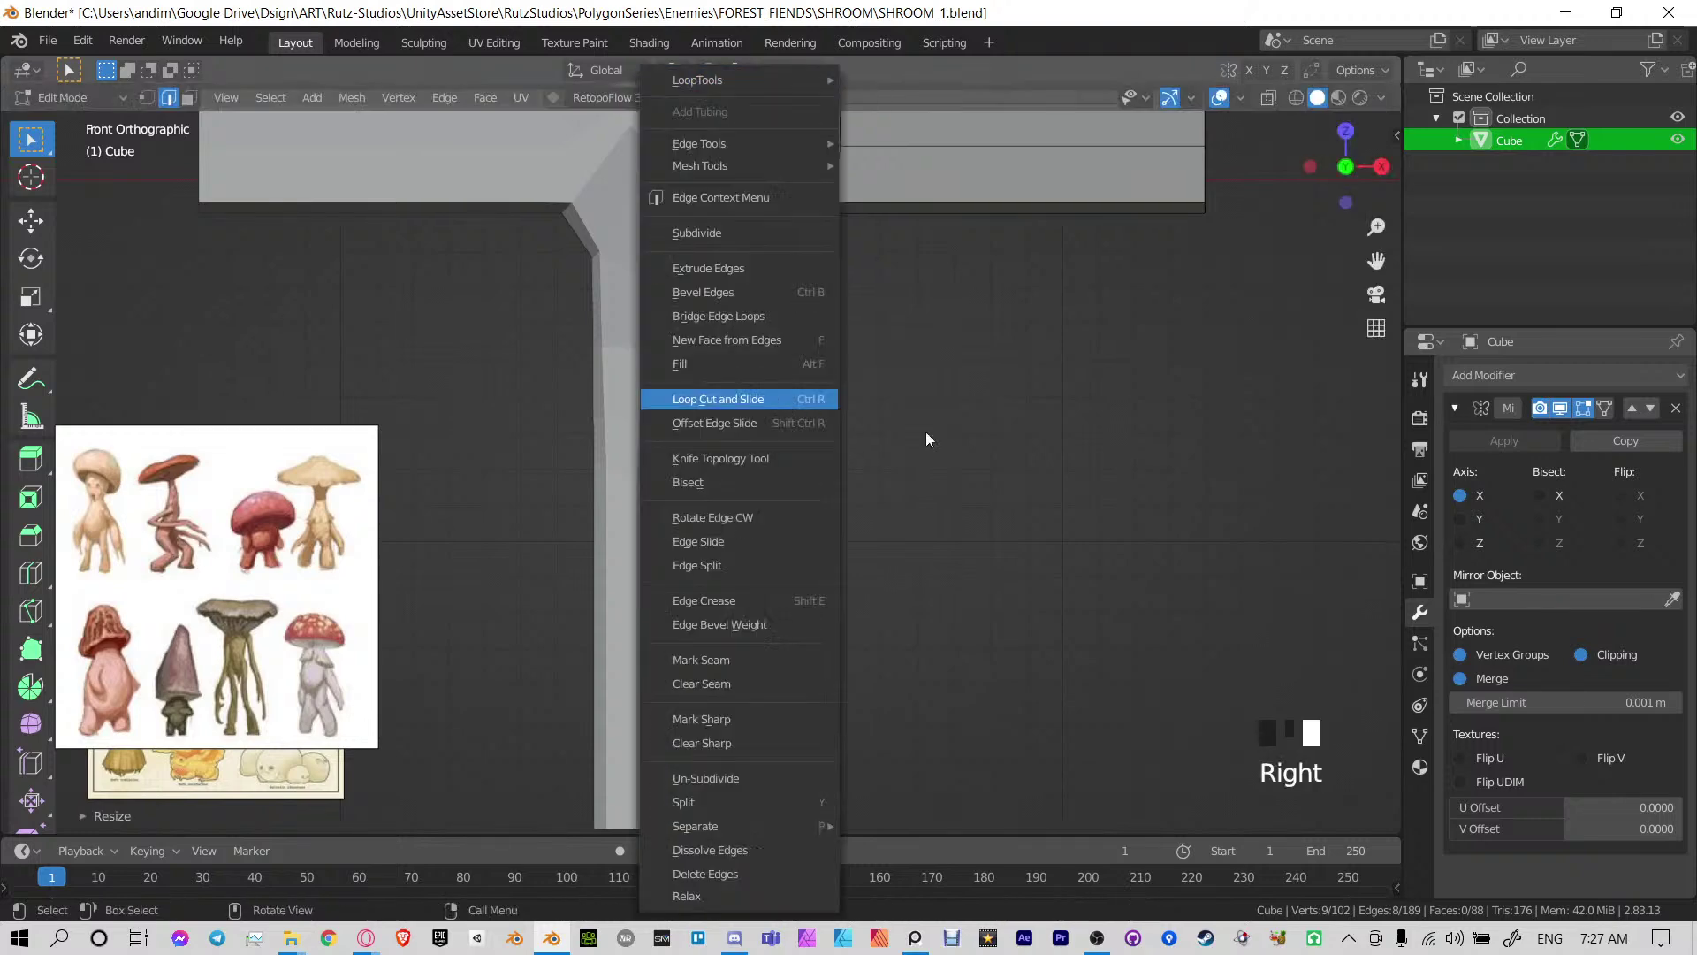
key("alt+Tab")
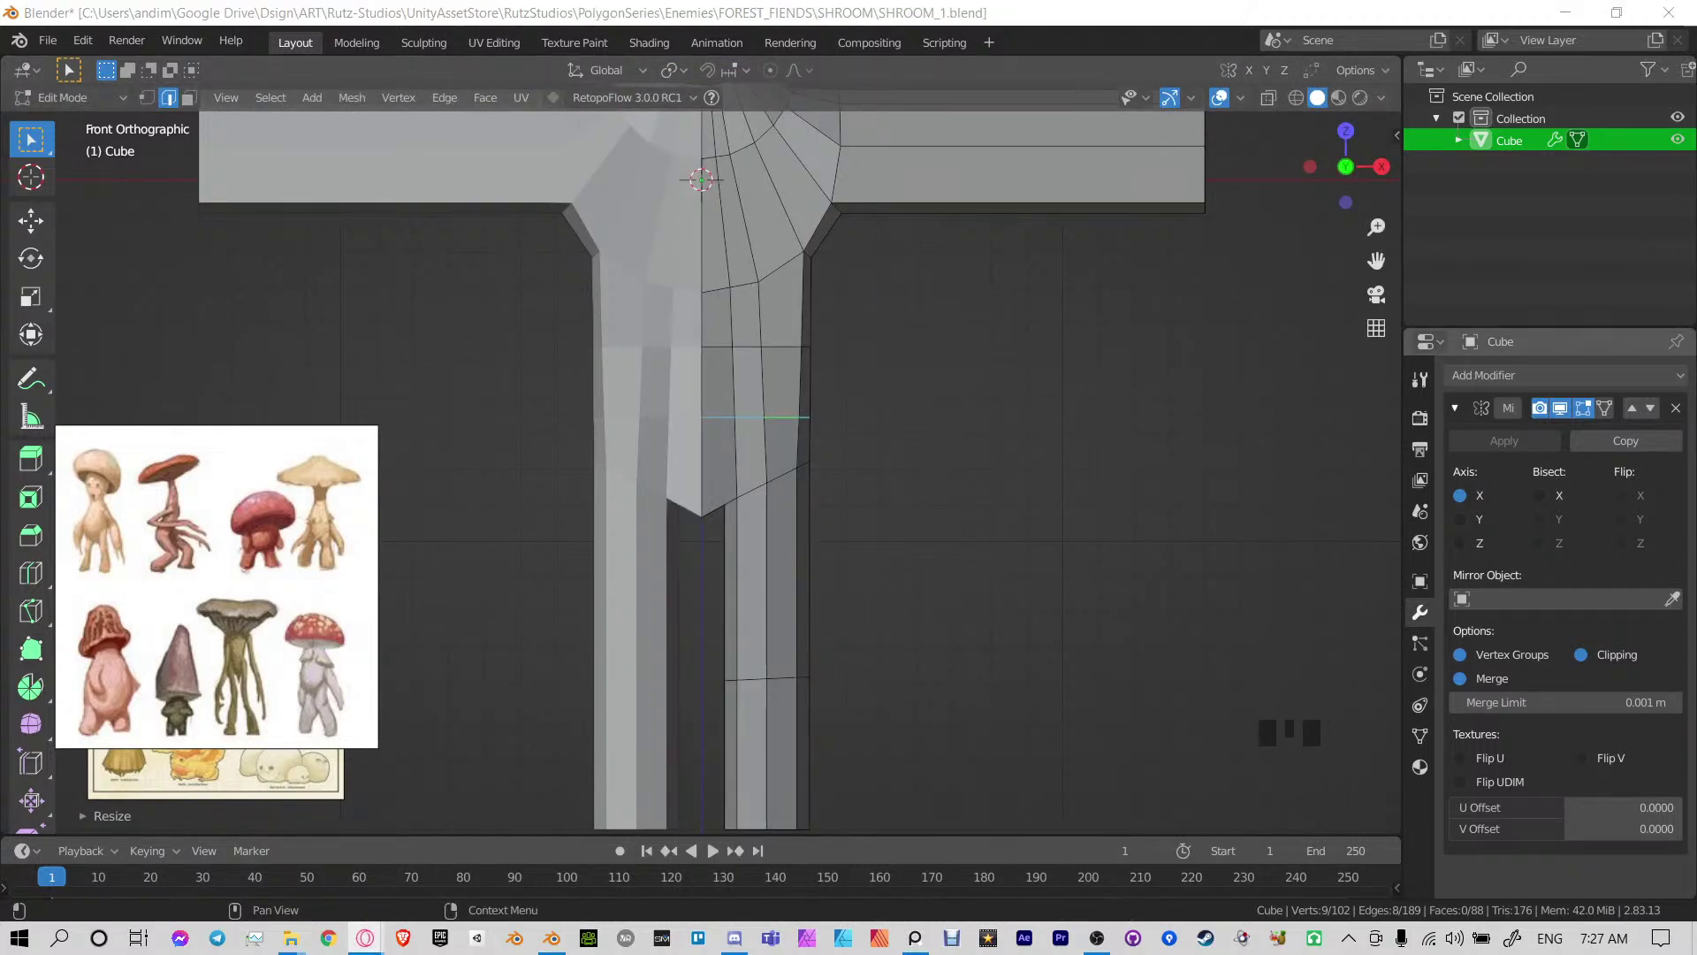
Add a loop cut around the upper leg between the hip and the knee
middle_click_drag(806, 525, 778, 530)
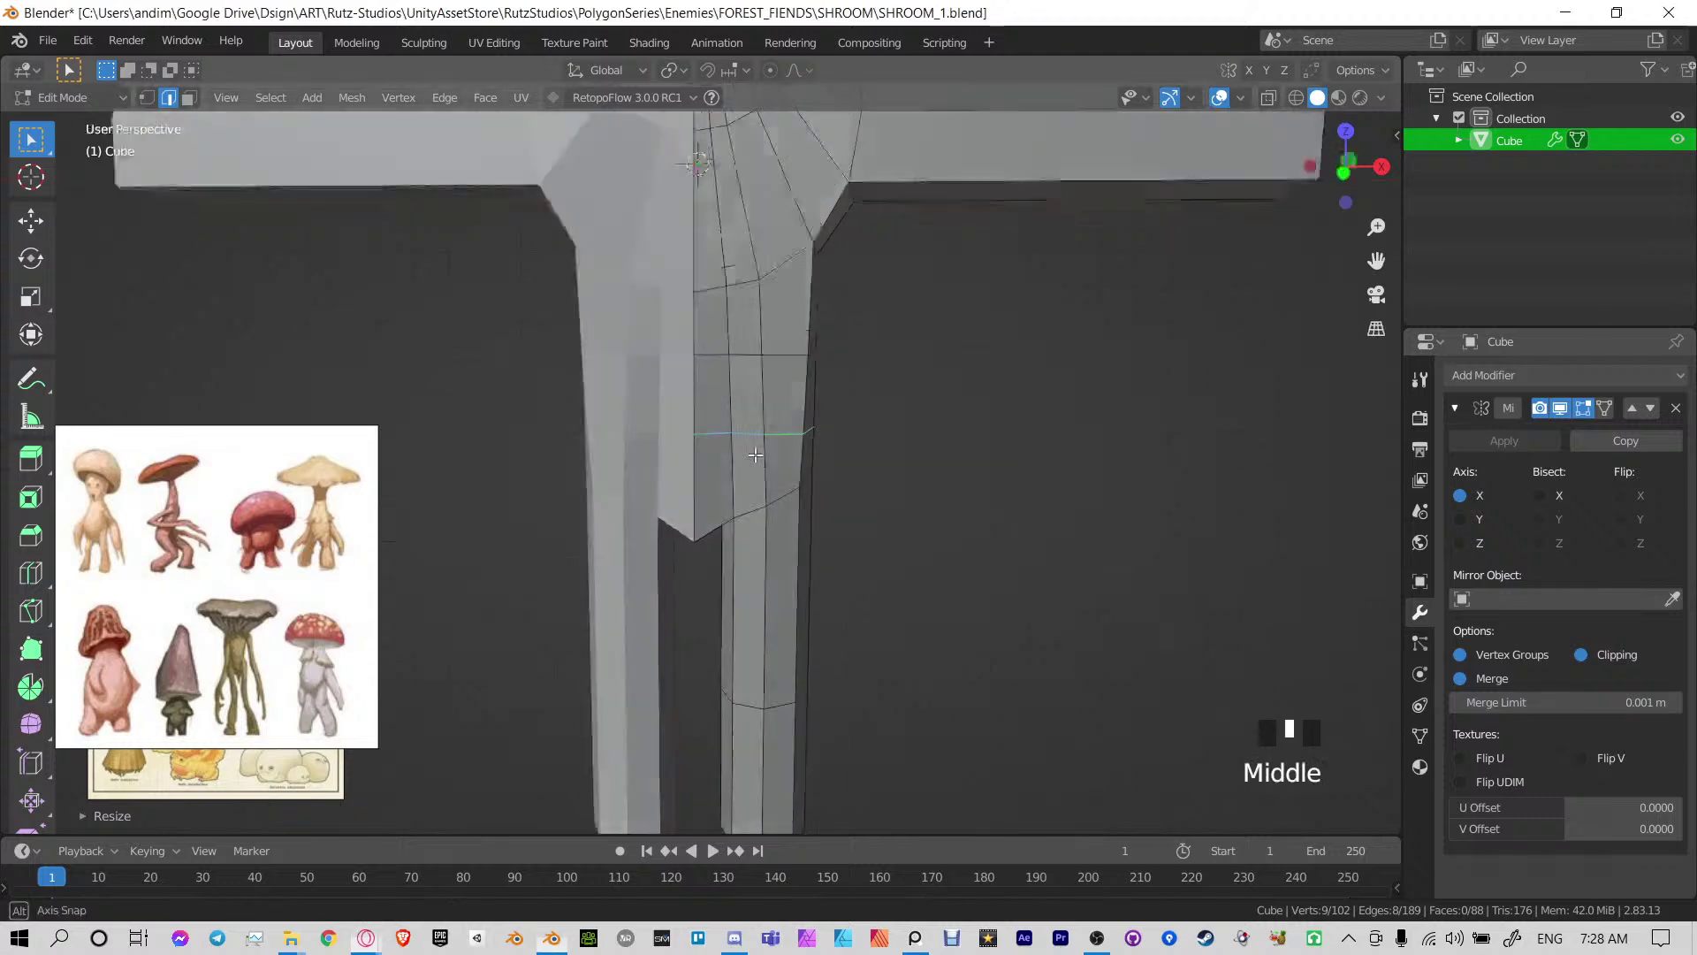
middle_click_drag(763, 589, 878, 485, "shift")
key("ctrl+r")
left_click(763, 528)
Add a loop cut around the lower leg and slide it down close to the leg's open end
key("ctrl+r")
left_click(815, 608)
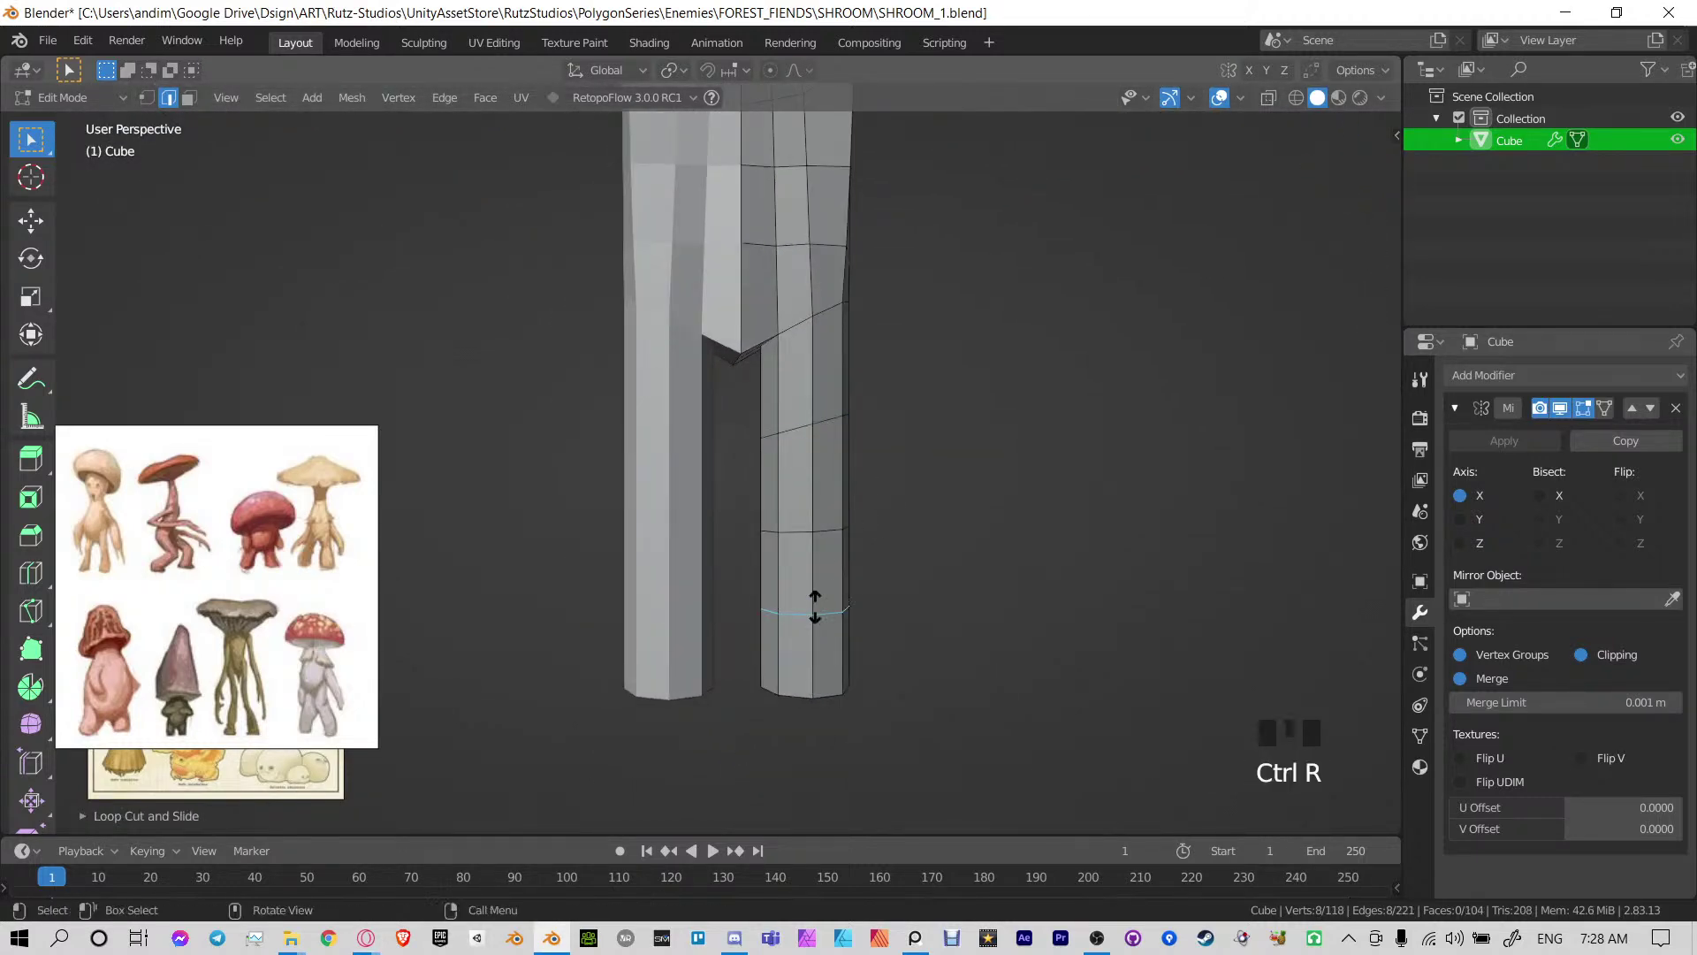
left_click(816, 607)
key("g")
key("g")
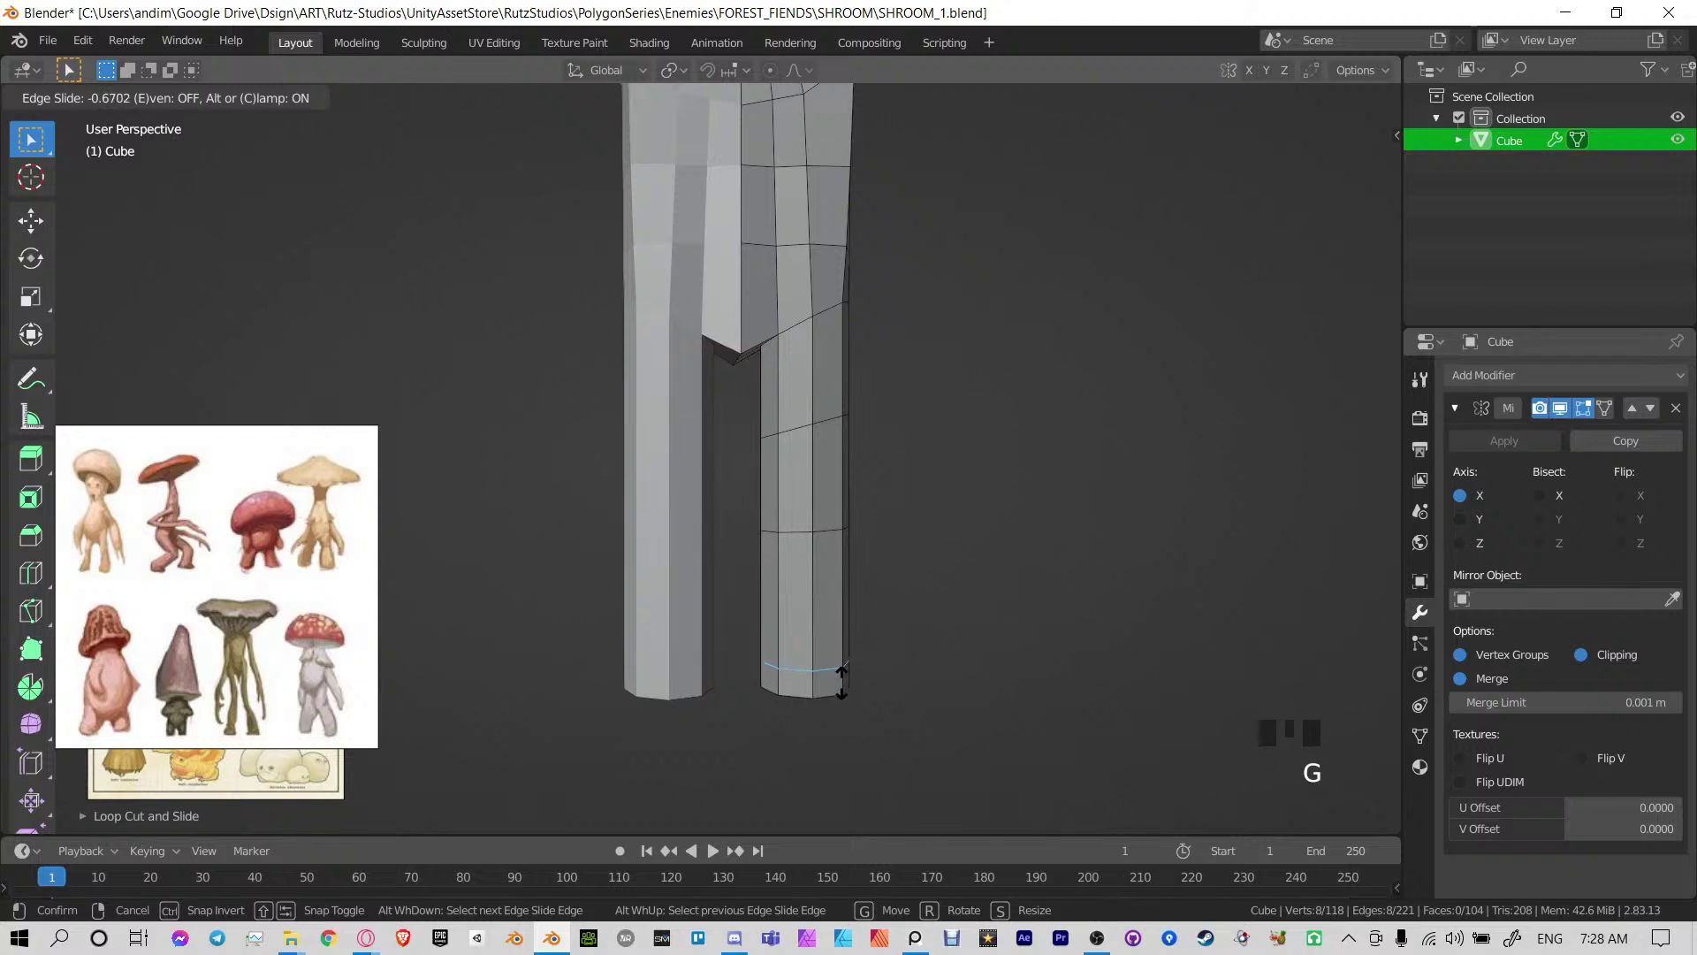
left_click(843, 677)
Add a centred loop cut curving across the chest and shoulder between the neck ring and the arm
middle_click_drag(906, 360, 847, 623, "shift")
mouse_move(895, 433)
middle_mouse_down("shift")
mouse_move(871, 608)
mouse_move(918, 435)
middle_mouse_up("shift")
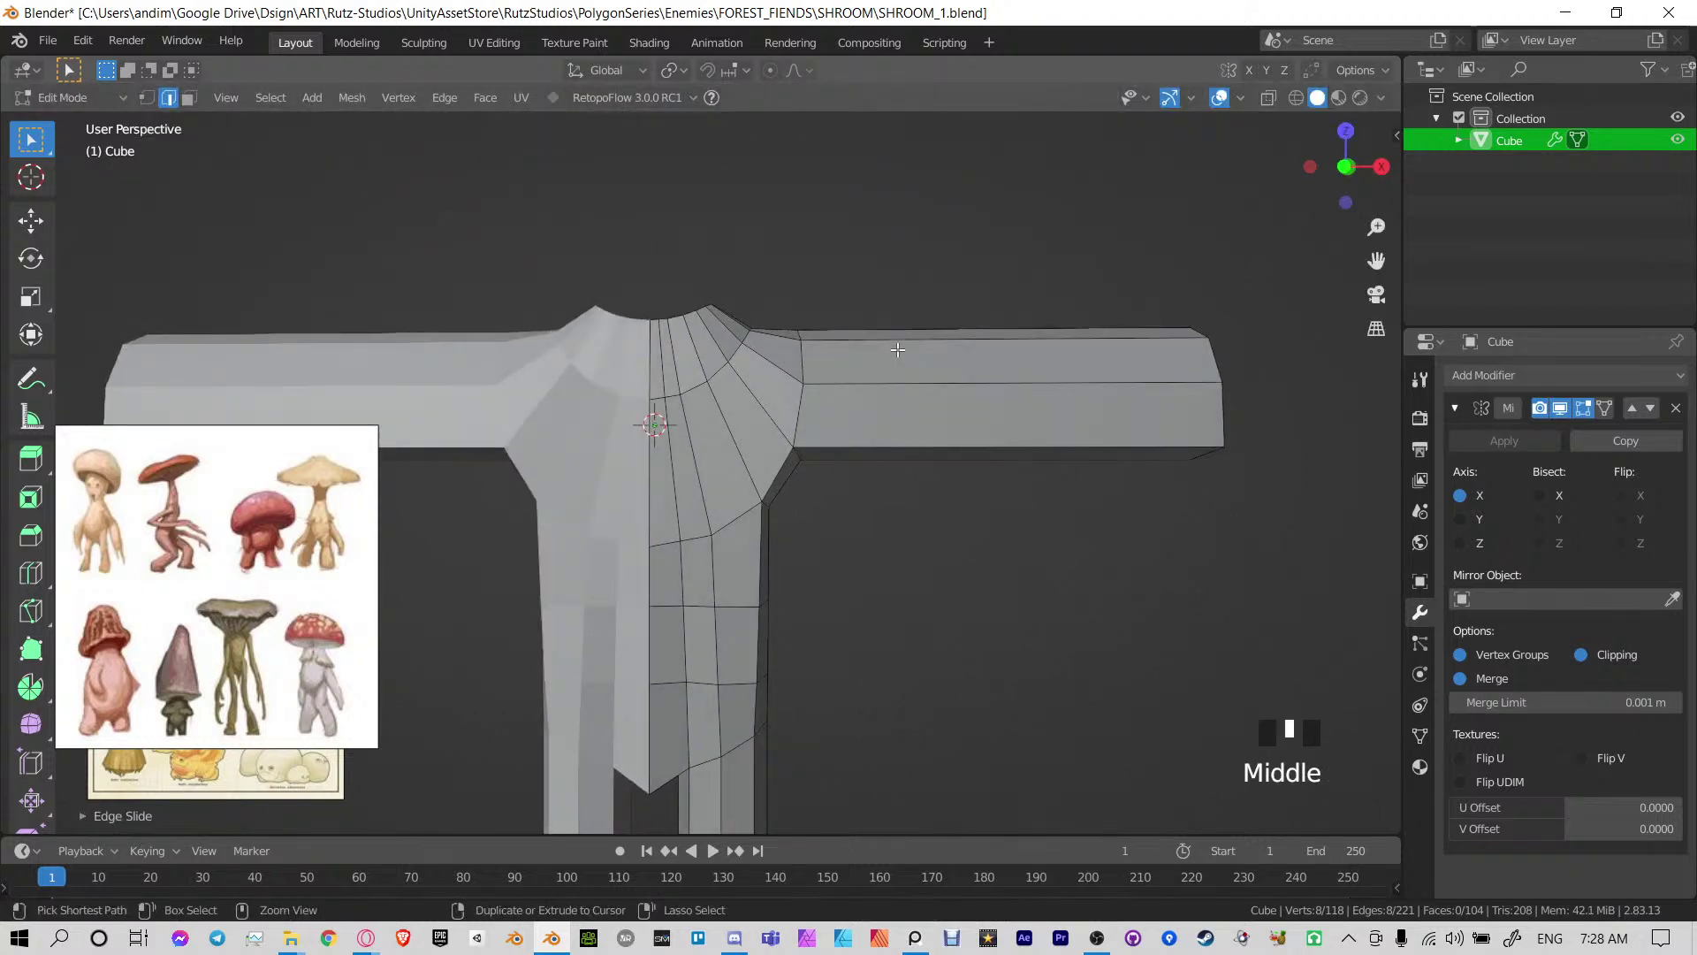
key("ctrl+r")
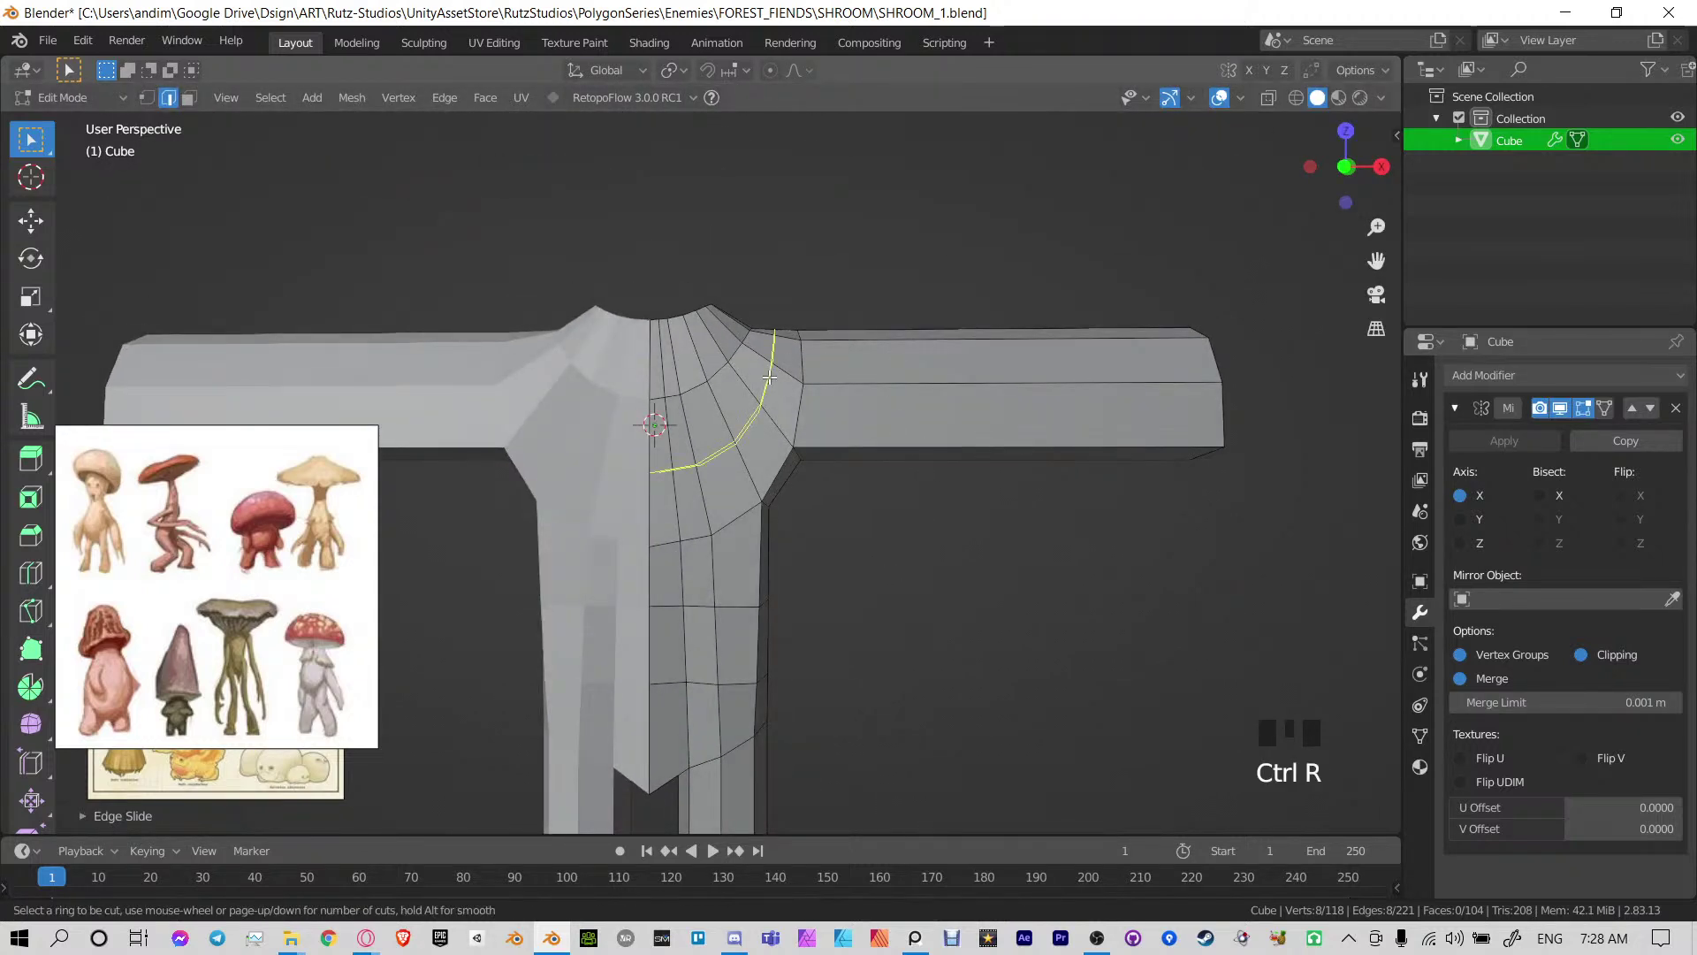
left_click(769, 378)
left_click(769, 377)
middle_click_drag(959, 396, 844, 381, "shift")
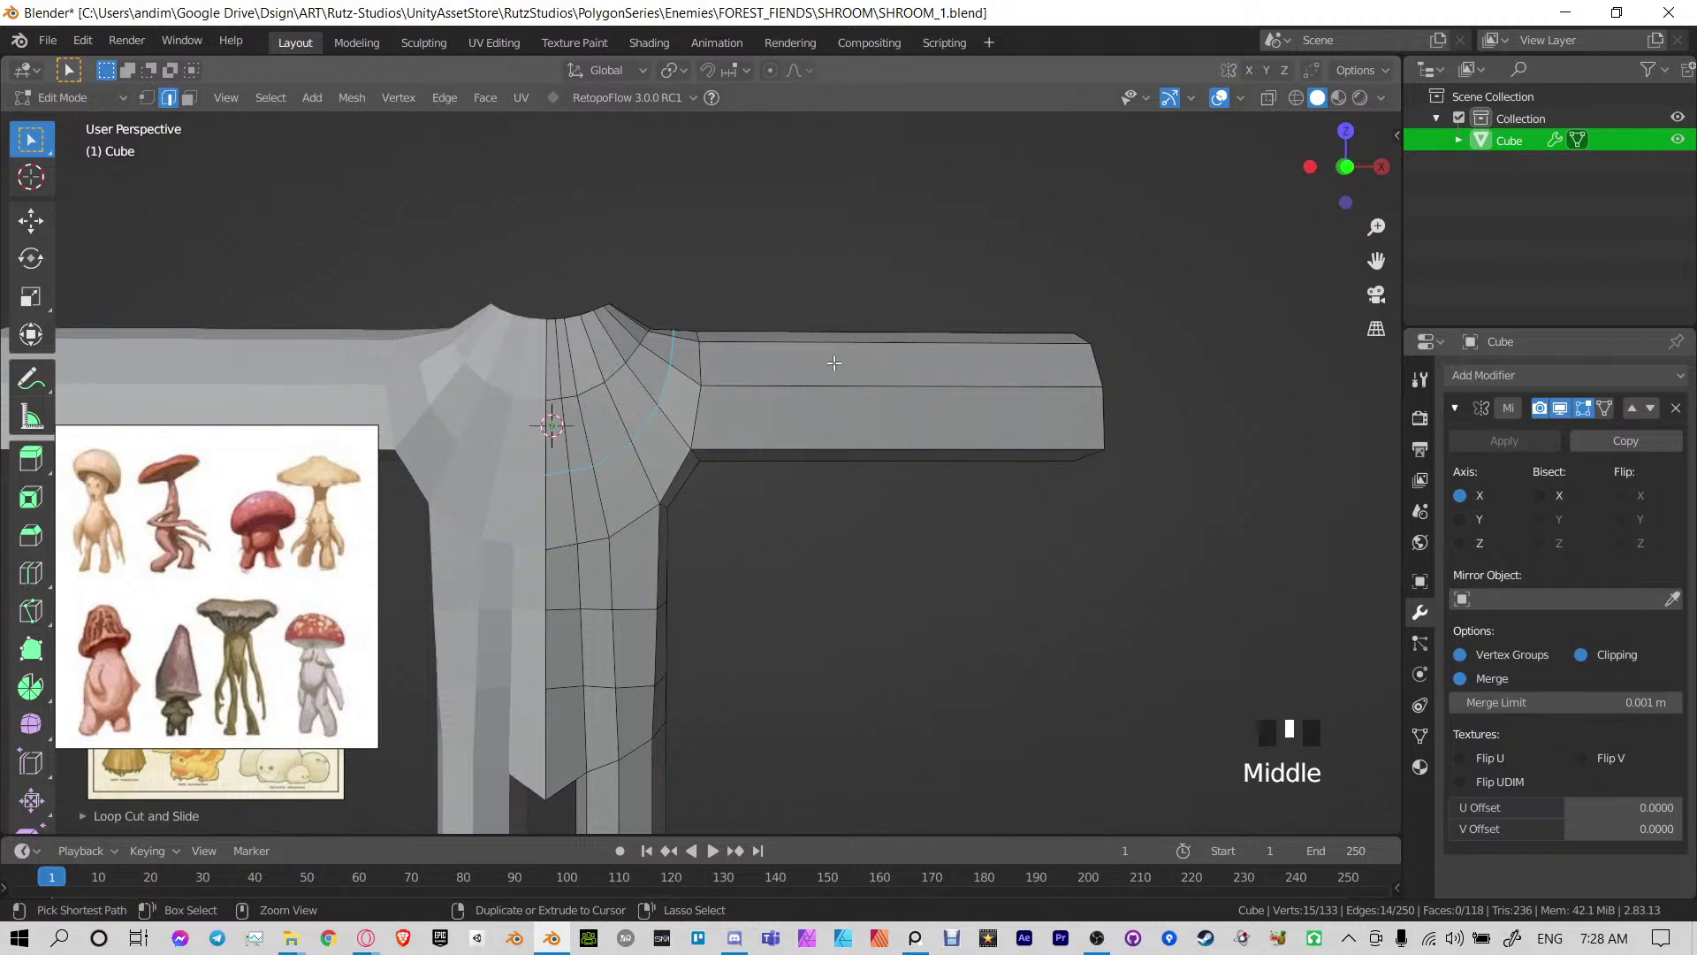
key("KP_1")
key("ctrl+r")
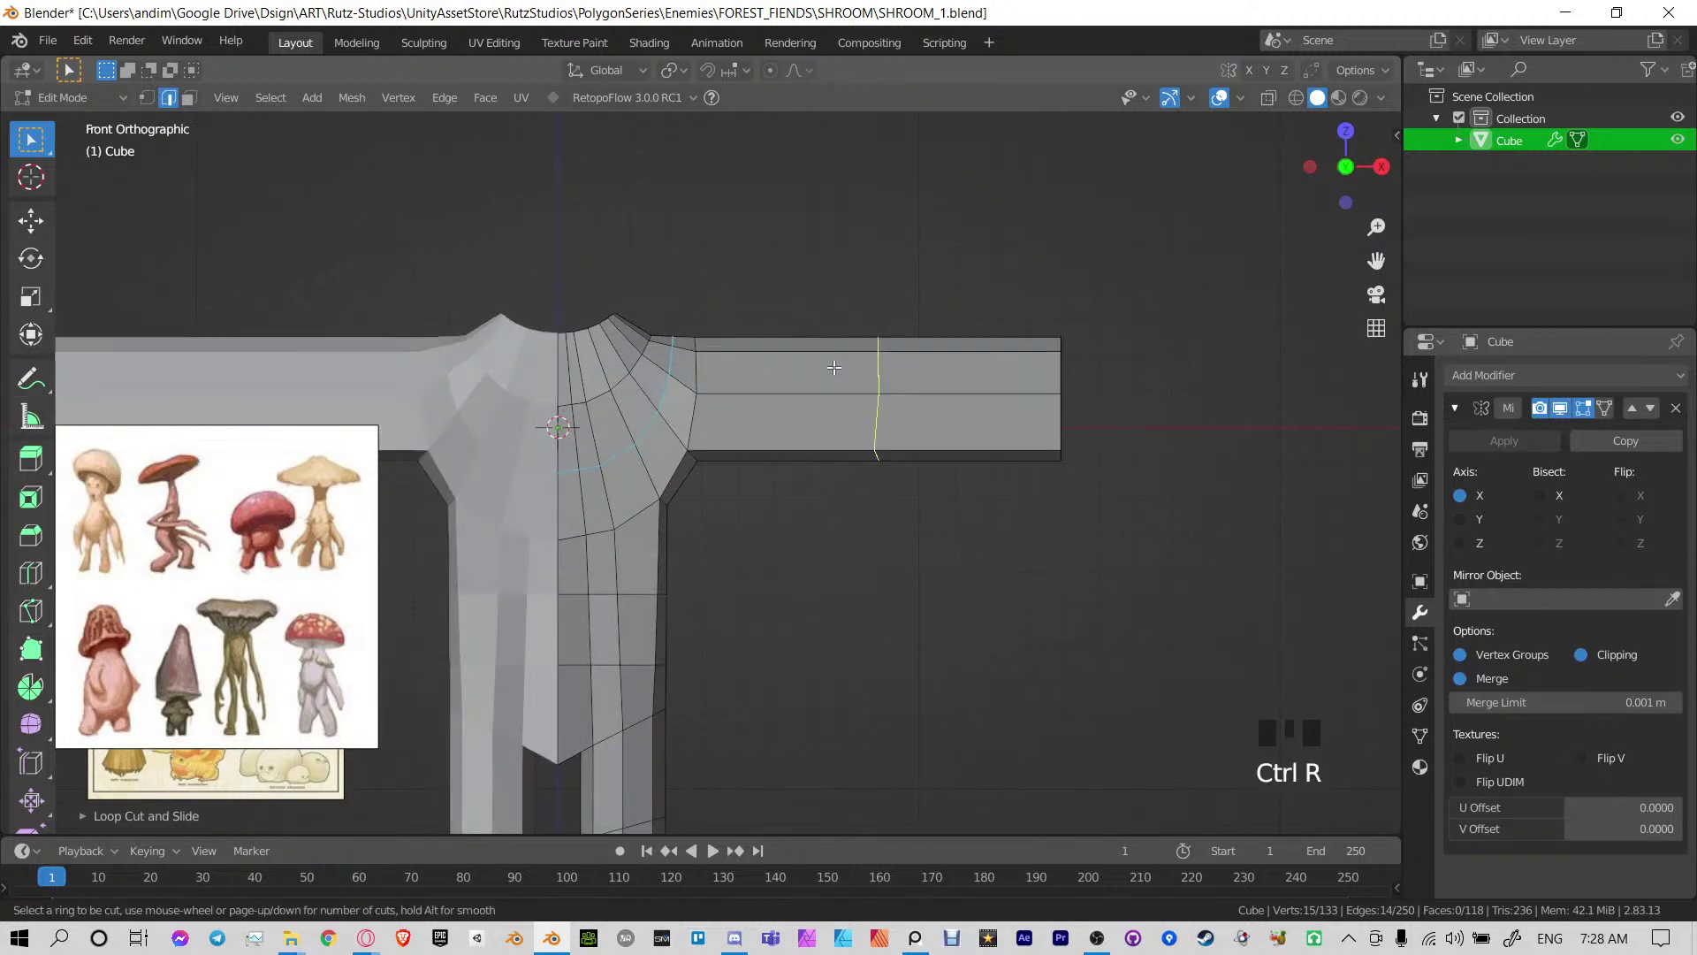
key("Escape")
Select the whole edge loop where the arm joins the shoulder and smooth it repeatedly with LoopTools Relax
left_click(696, 370, "alt")
middle_click_drag(815, 437, 746, 360)
left_click(658, 411, "alt+shift")
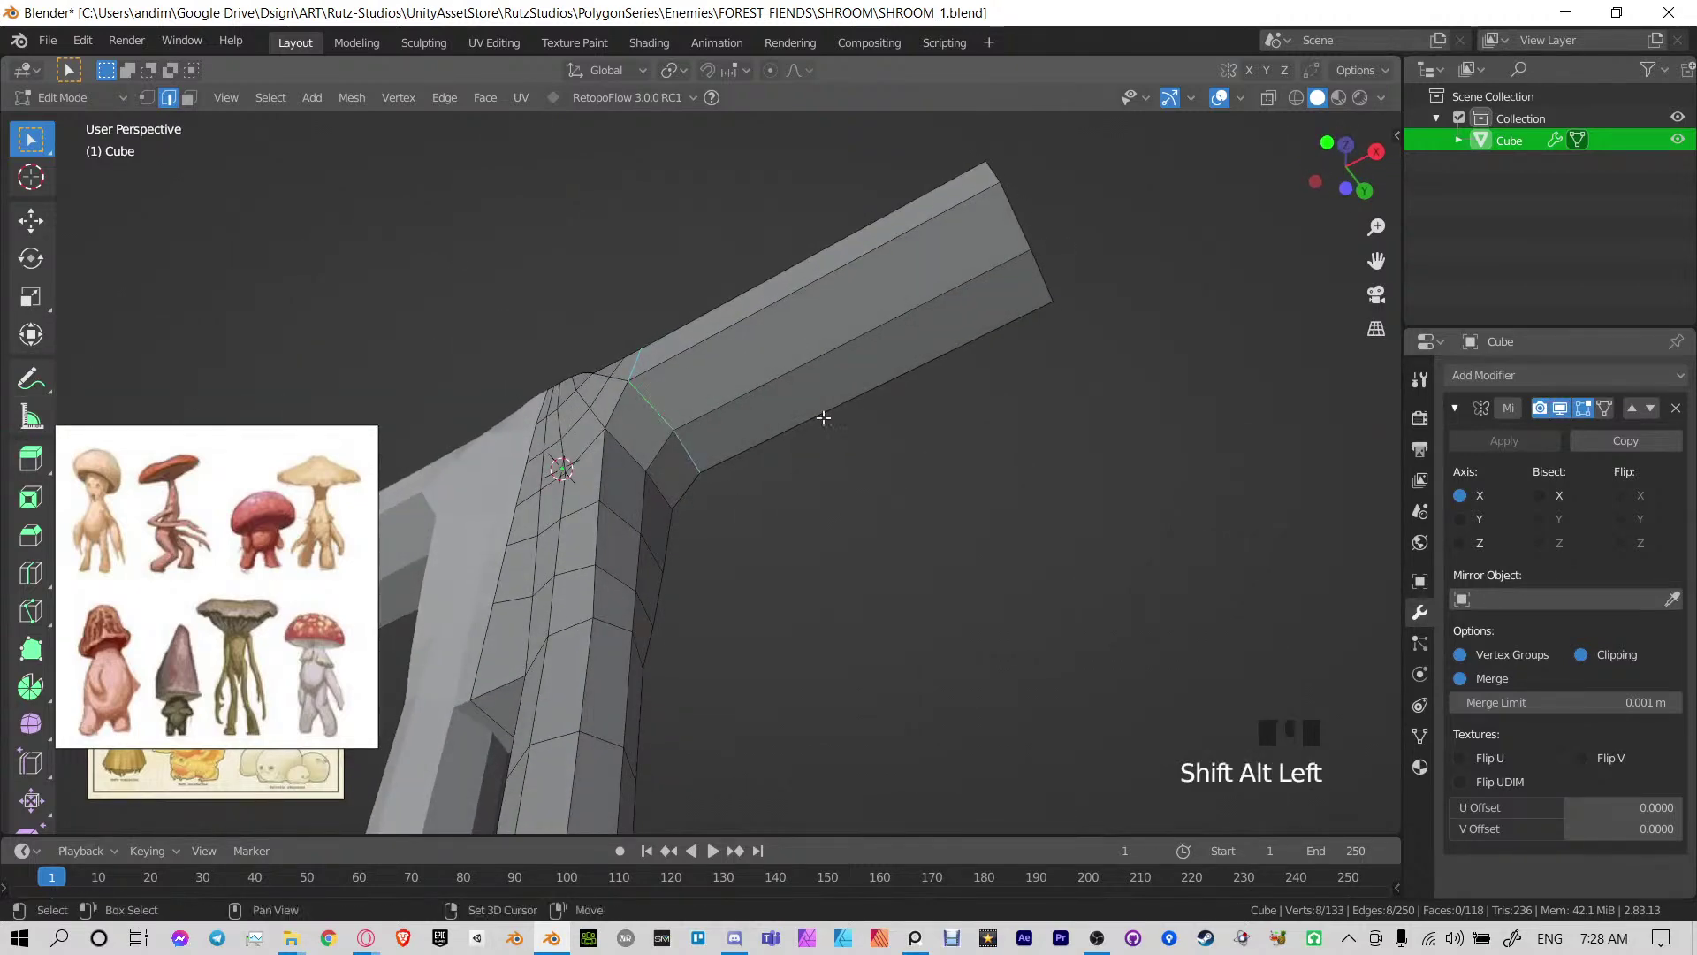
middle_click_drag(823, 417, 904, 424)
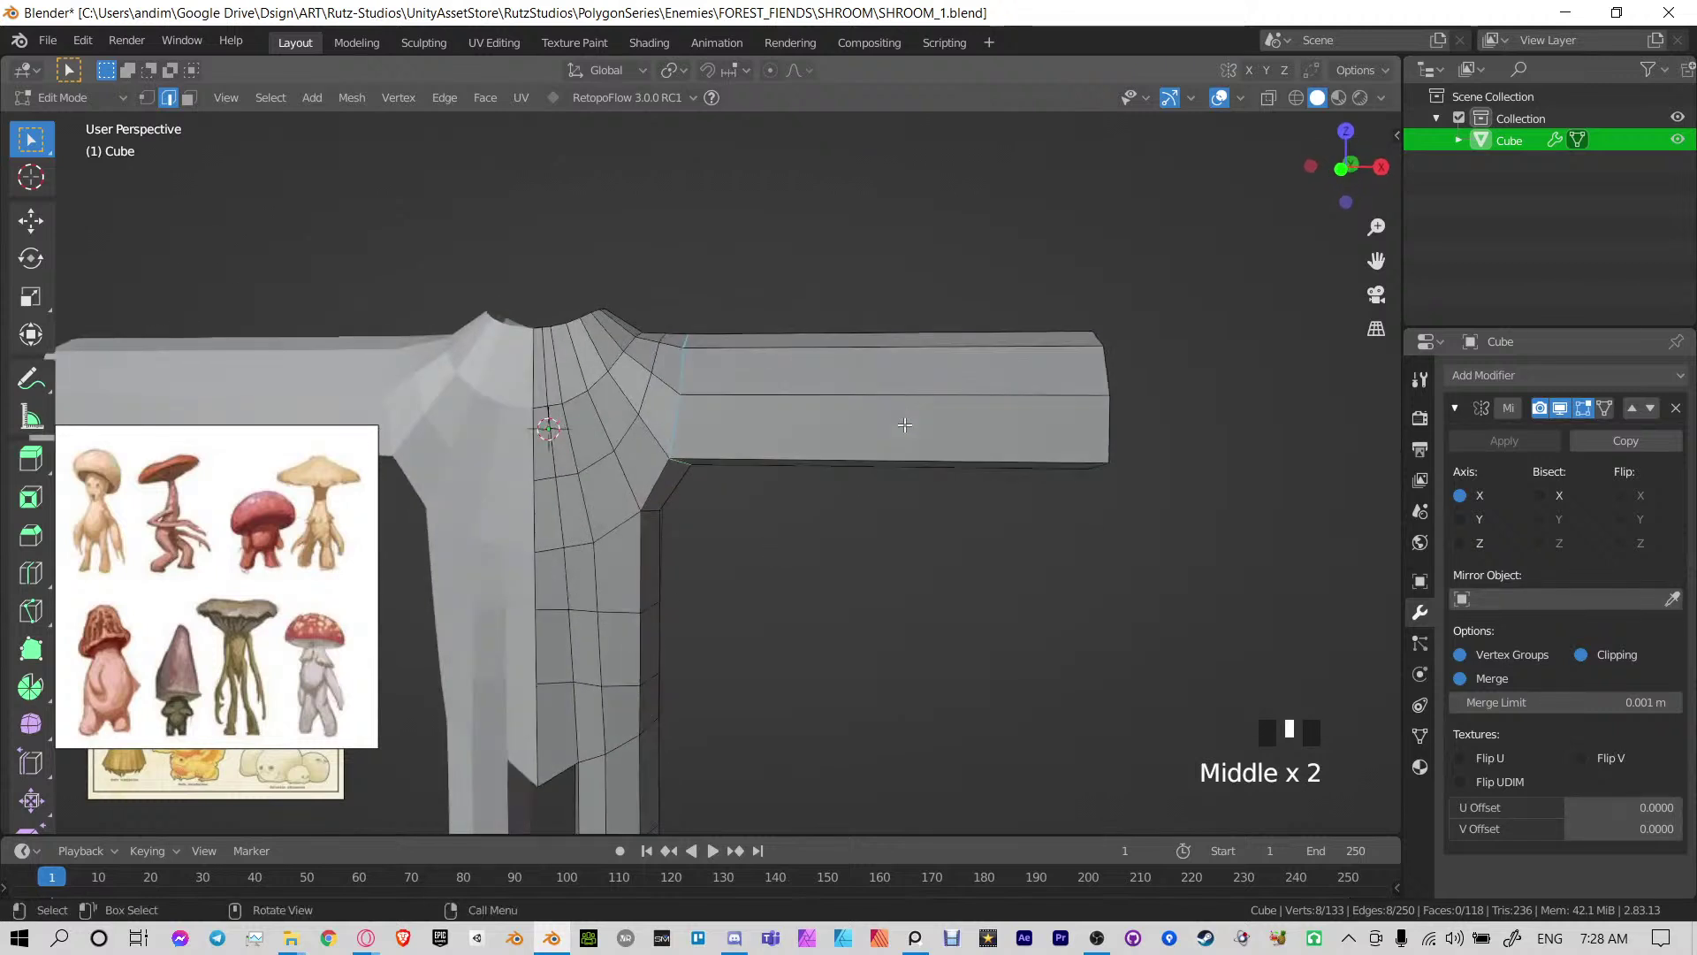
key("n")
left_click(1328, 691)
left_click(1328, 691)
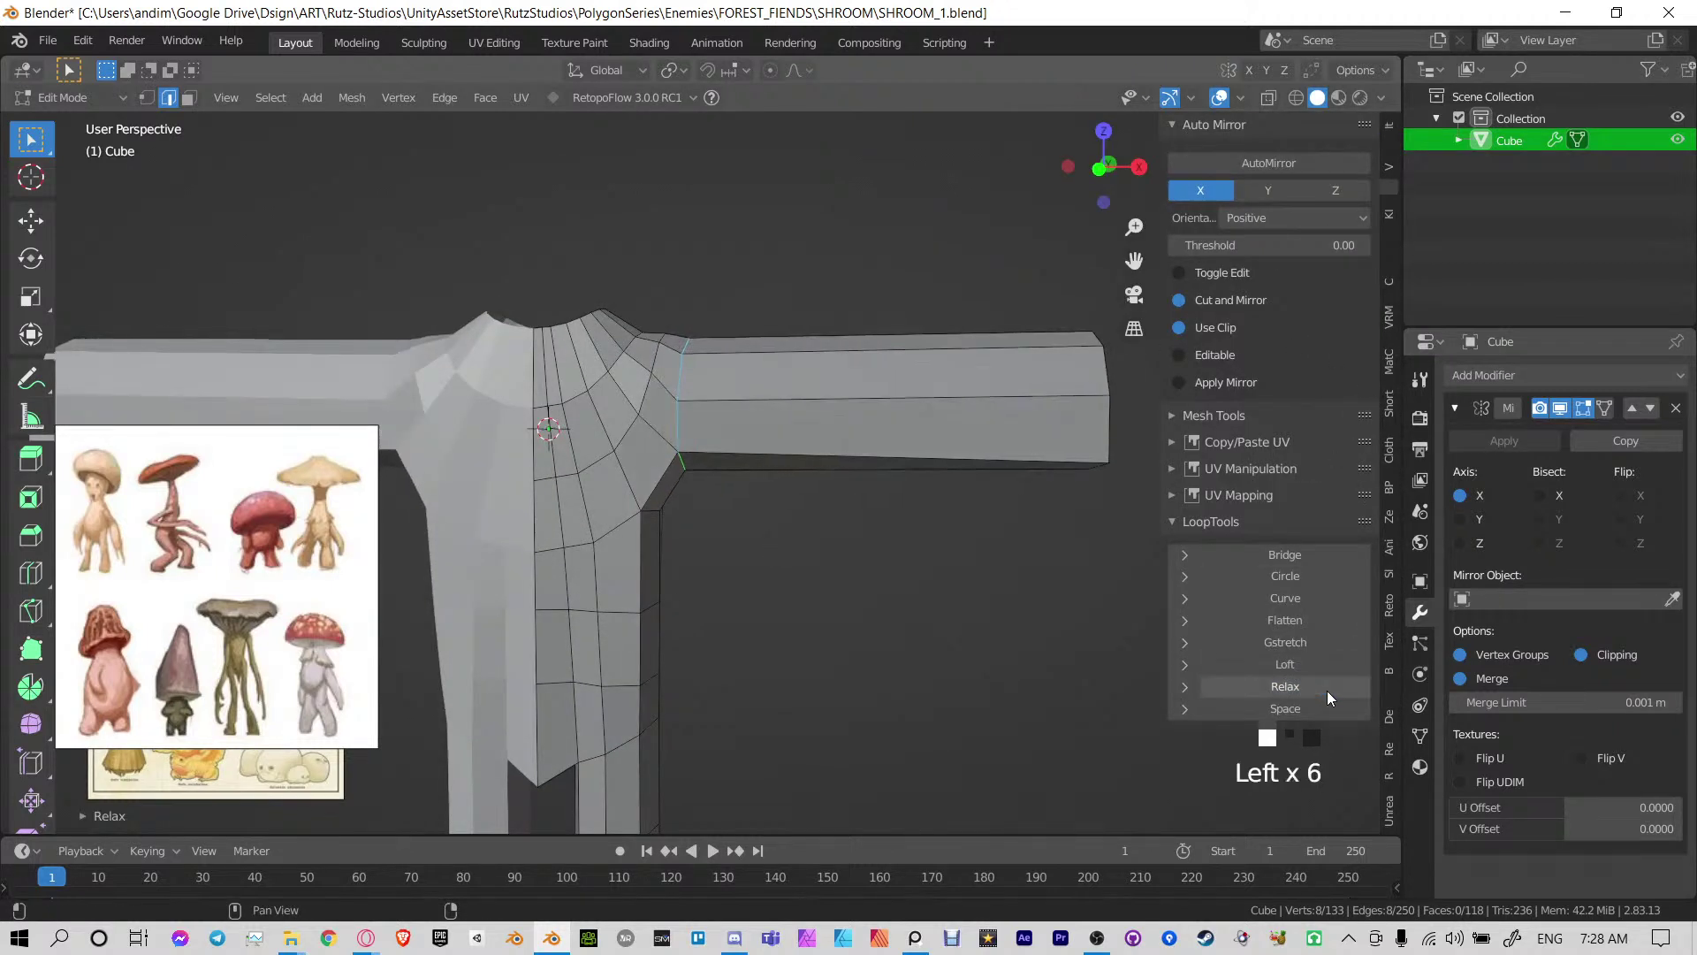
left_click(1327, 692)
left_click(1328, 692)
left_click(1328, 691)
left_click(1327, 691)
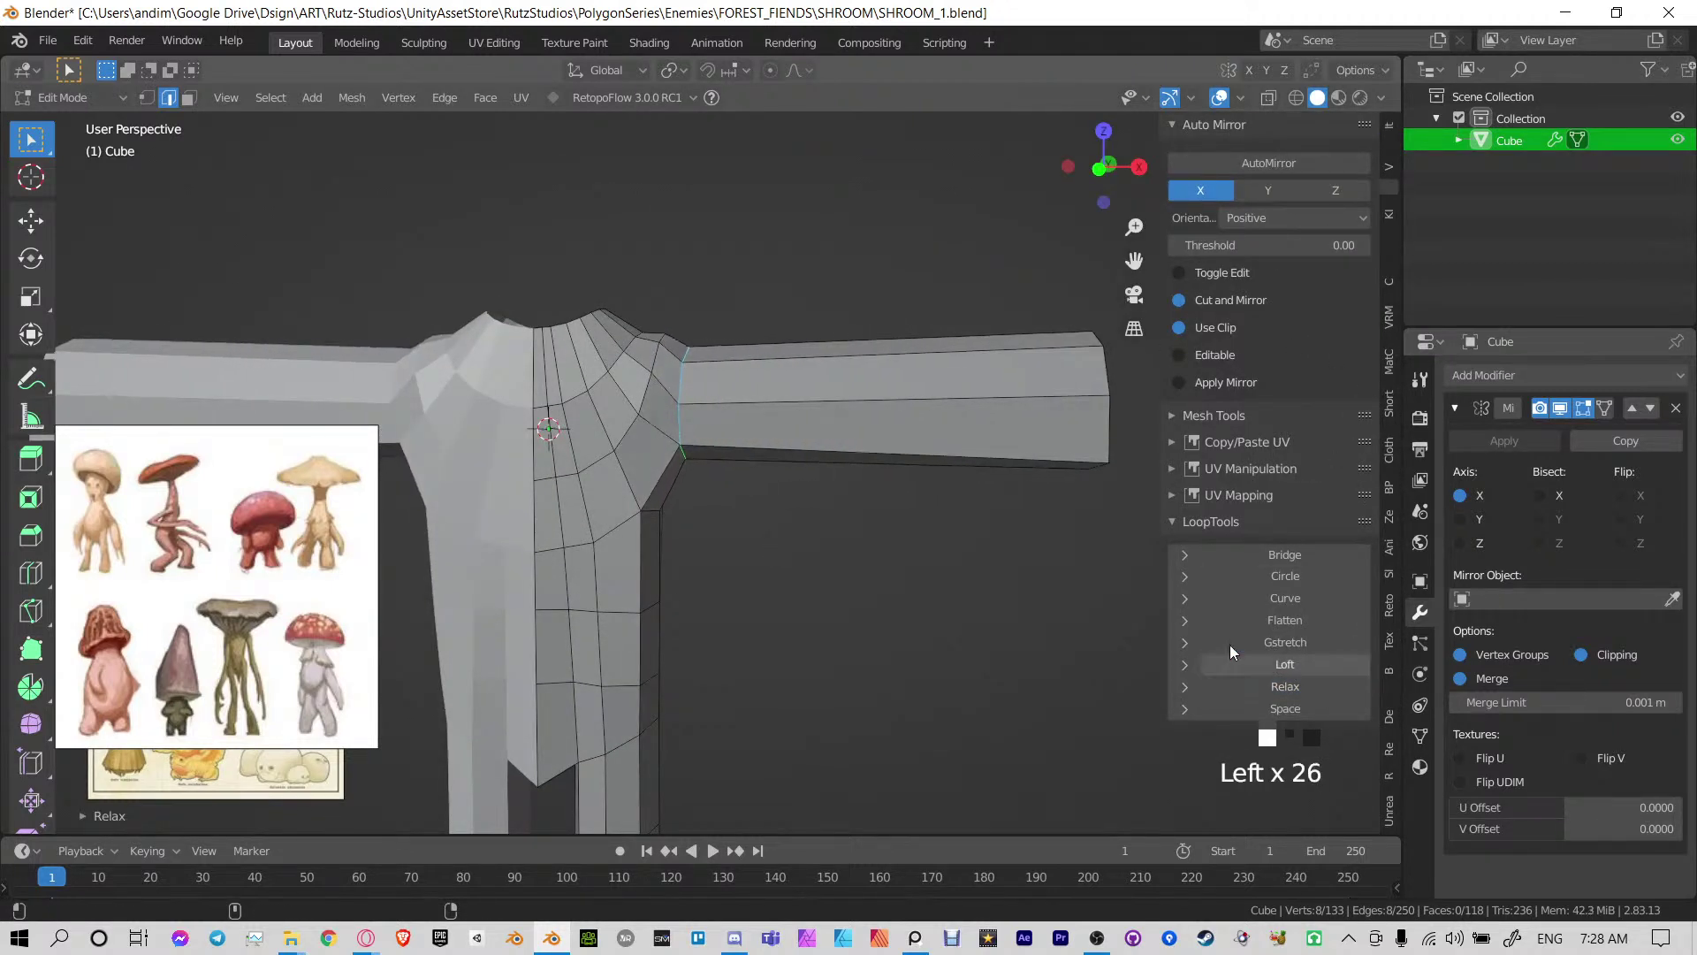
Select the edge loop around the outer end of the arm and round it off with repeated LoopTools Relax passes
middle_click_drag(919, 434, 705, 425)
left_click(705, 424, "alt")
left_click(812, 460, "alt+shift")
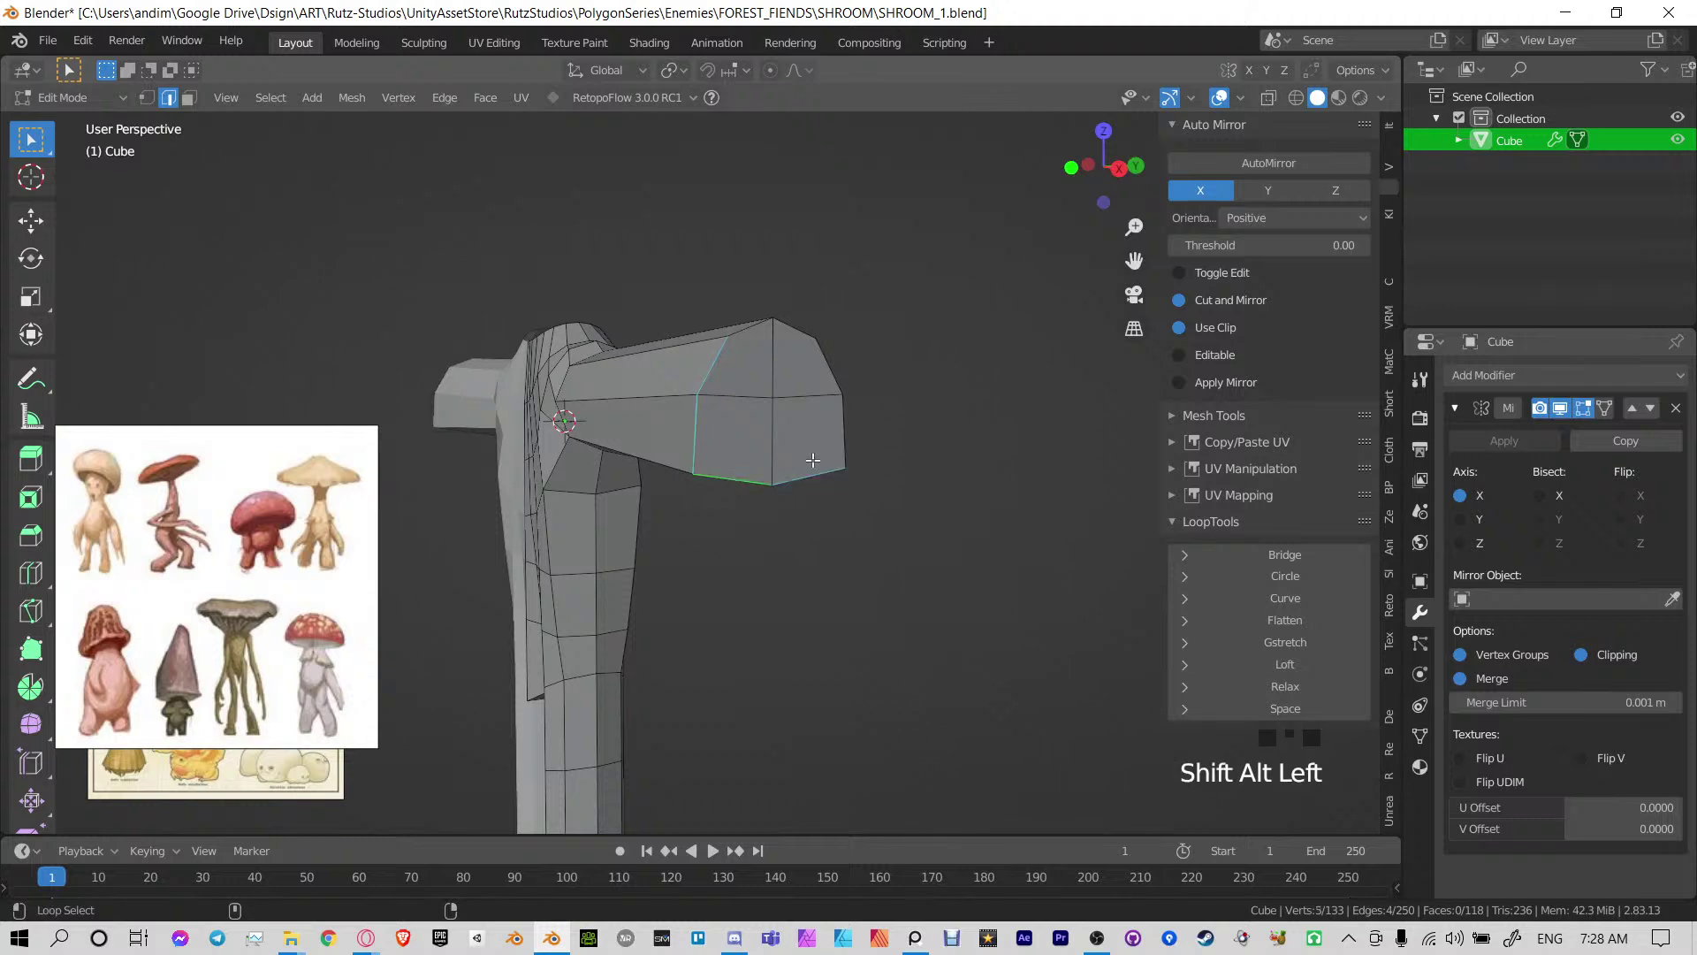
left_click(828, 377, "alt+shift")
left_click(794, 331, "alt+shift")
left_click(1281, 686)
left_click(1282, 686)
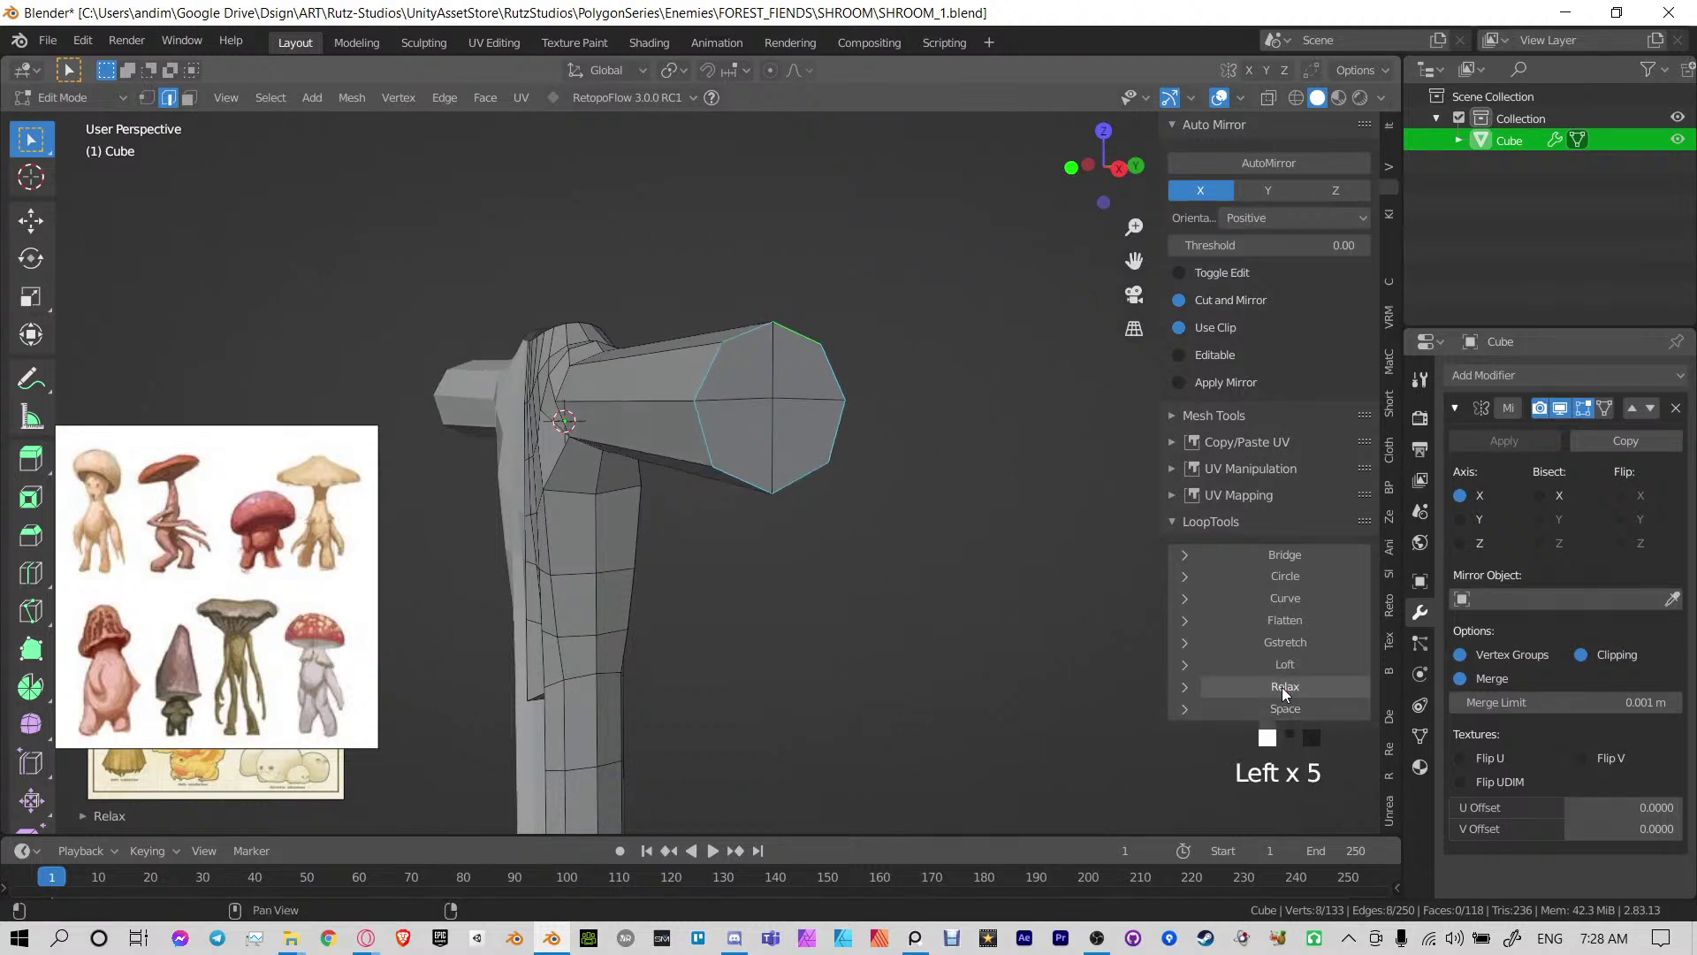
left_click(1282, 686)
left_click(1282, 687)
left_click(1282, 687)
left_click(1282, 687)
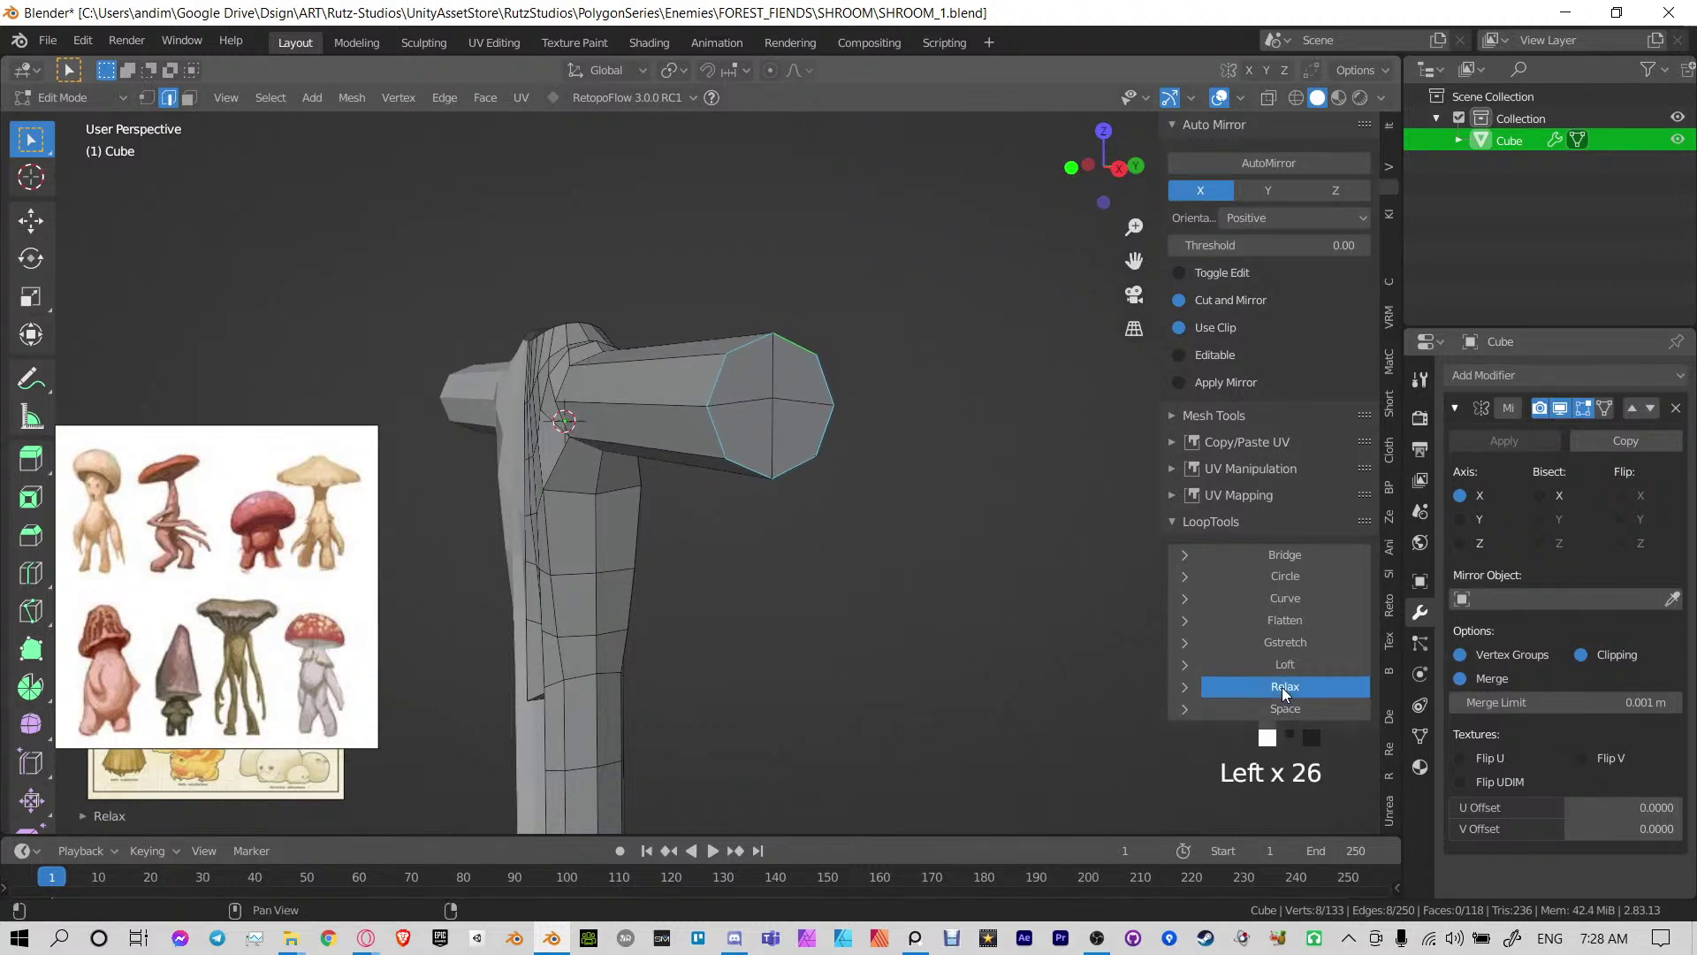
left_click(1282, 687)
left_click(1282, 687)
left_click(1282, 687)
left_click(1281, 687)
Add a single centred loop cut around the middle of the arm for the elbow
middle_click_drag(796, 398, 884, 354)
key("ctrl+r")
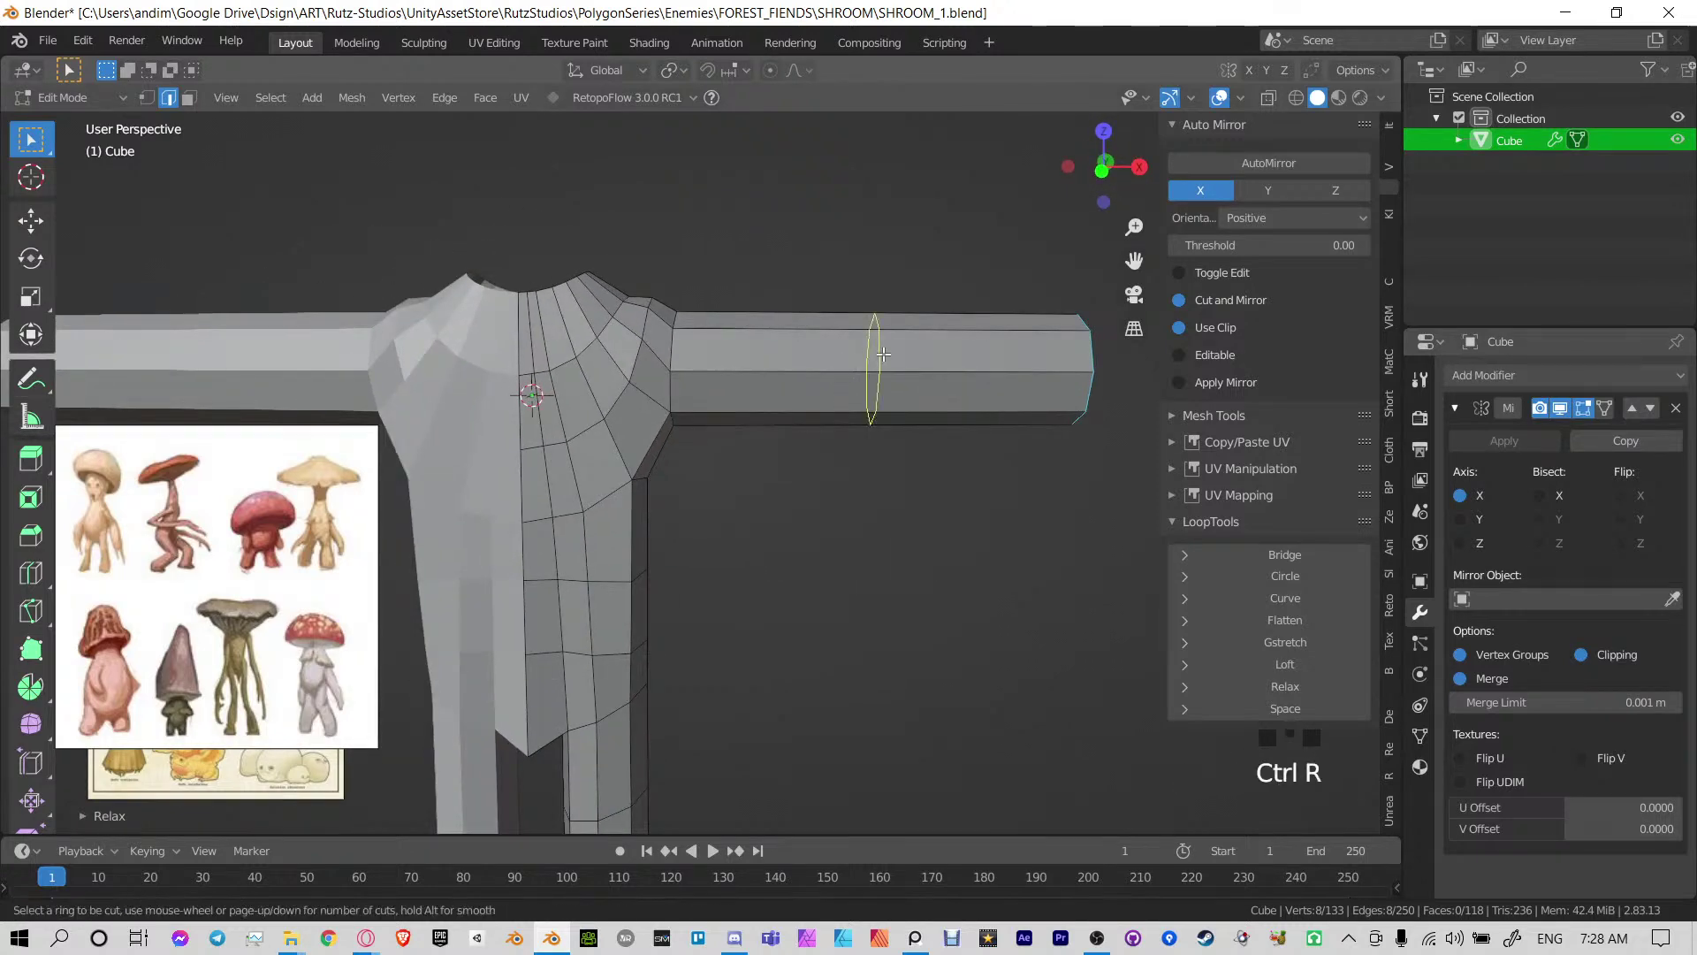
scroll(884, 354, "up", 1)
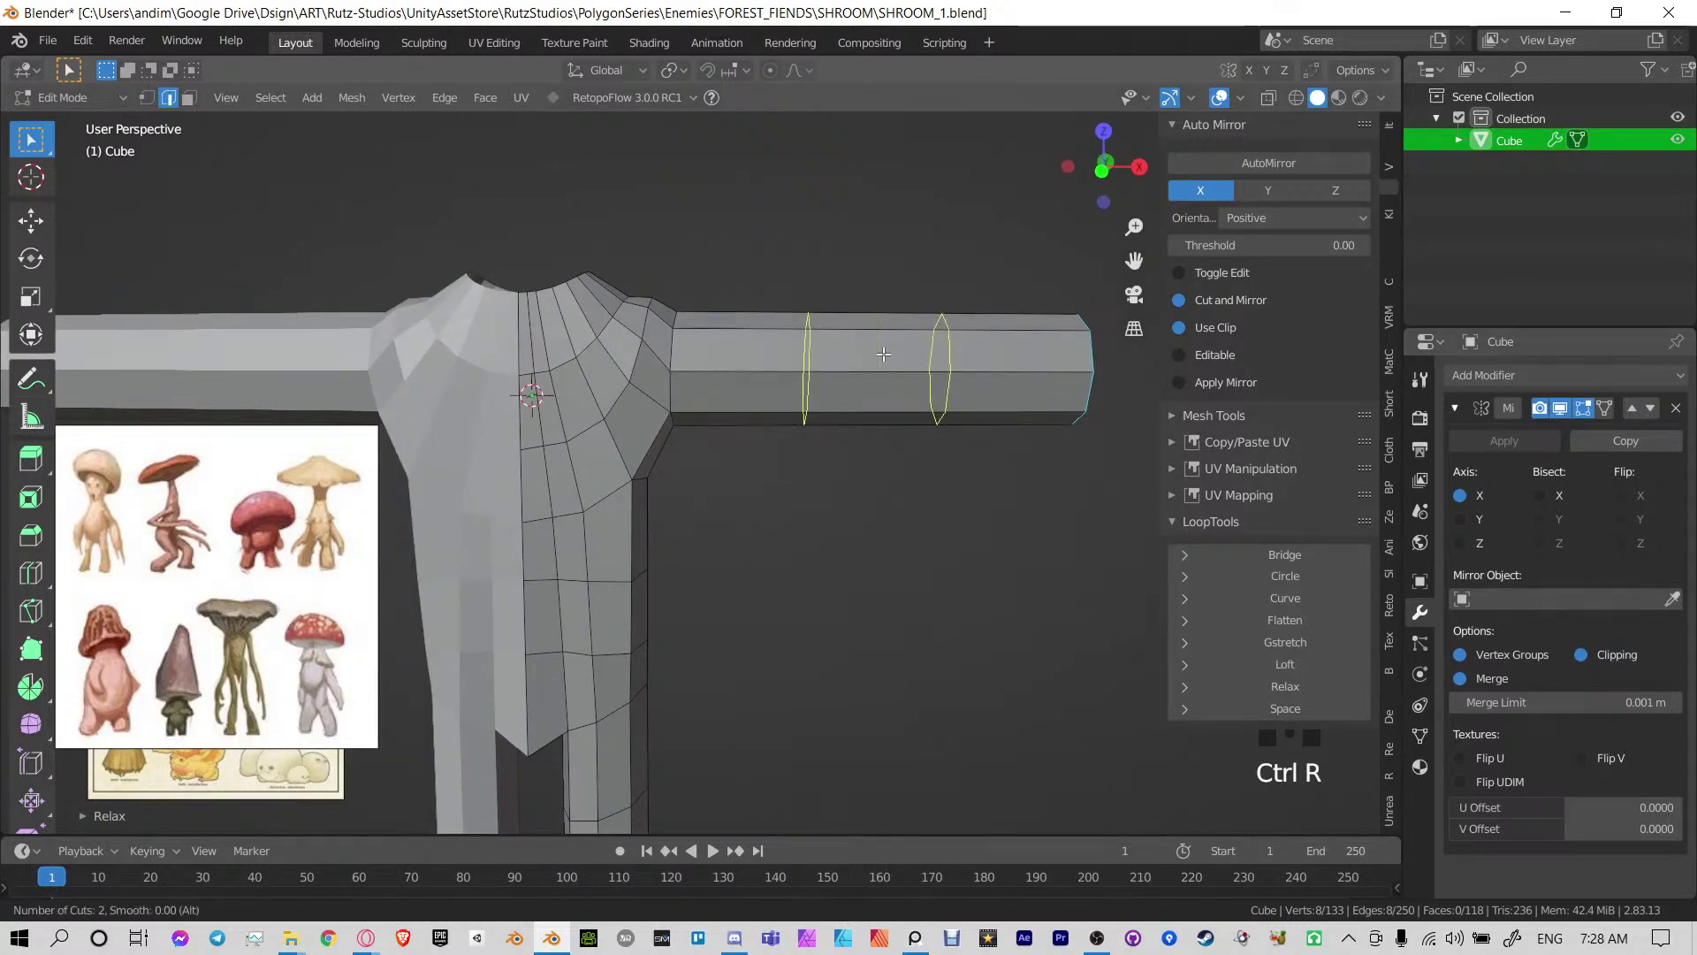
scroll(884, 355, "down", 1)
left_click(884, 354)
right_click(884, 354)
Add two more loop cuts around the arm, one close to its outer end and one close to the shoulder
middle_click_drag(1034, 403, 973, 384)
key("ctrl+r")
left_click(970, 364)
right_click(1068, 341)
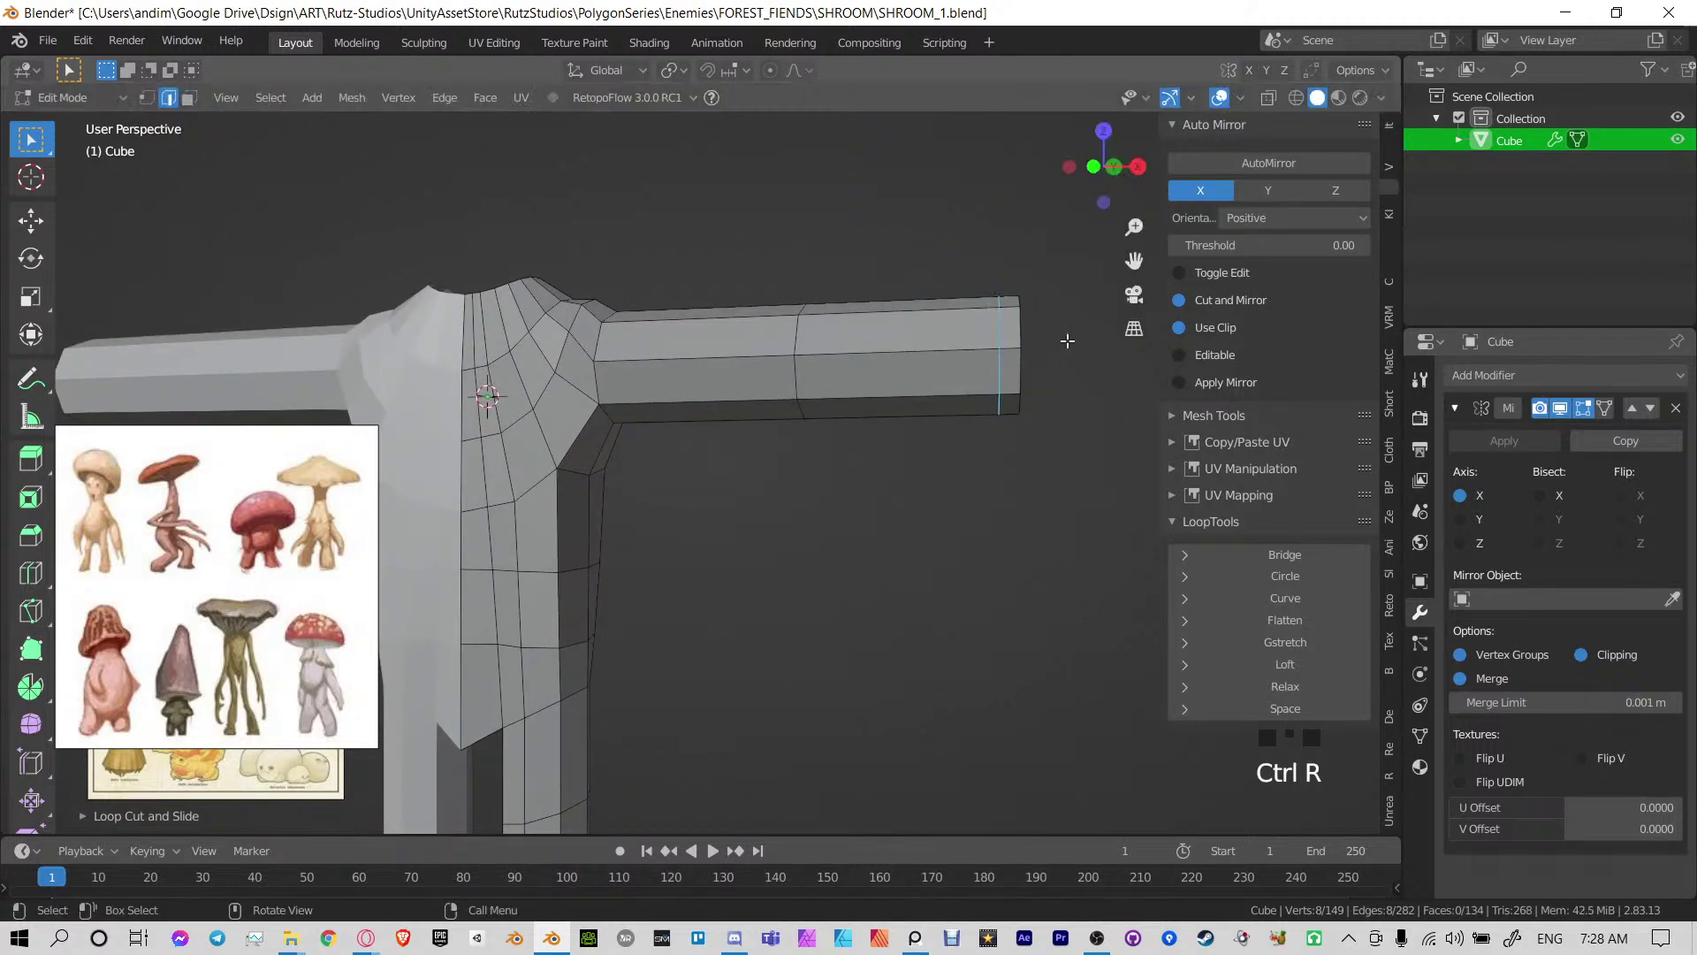
key("ctrl+r")
left_click(654, 357)
left_click(565, 361)
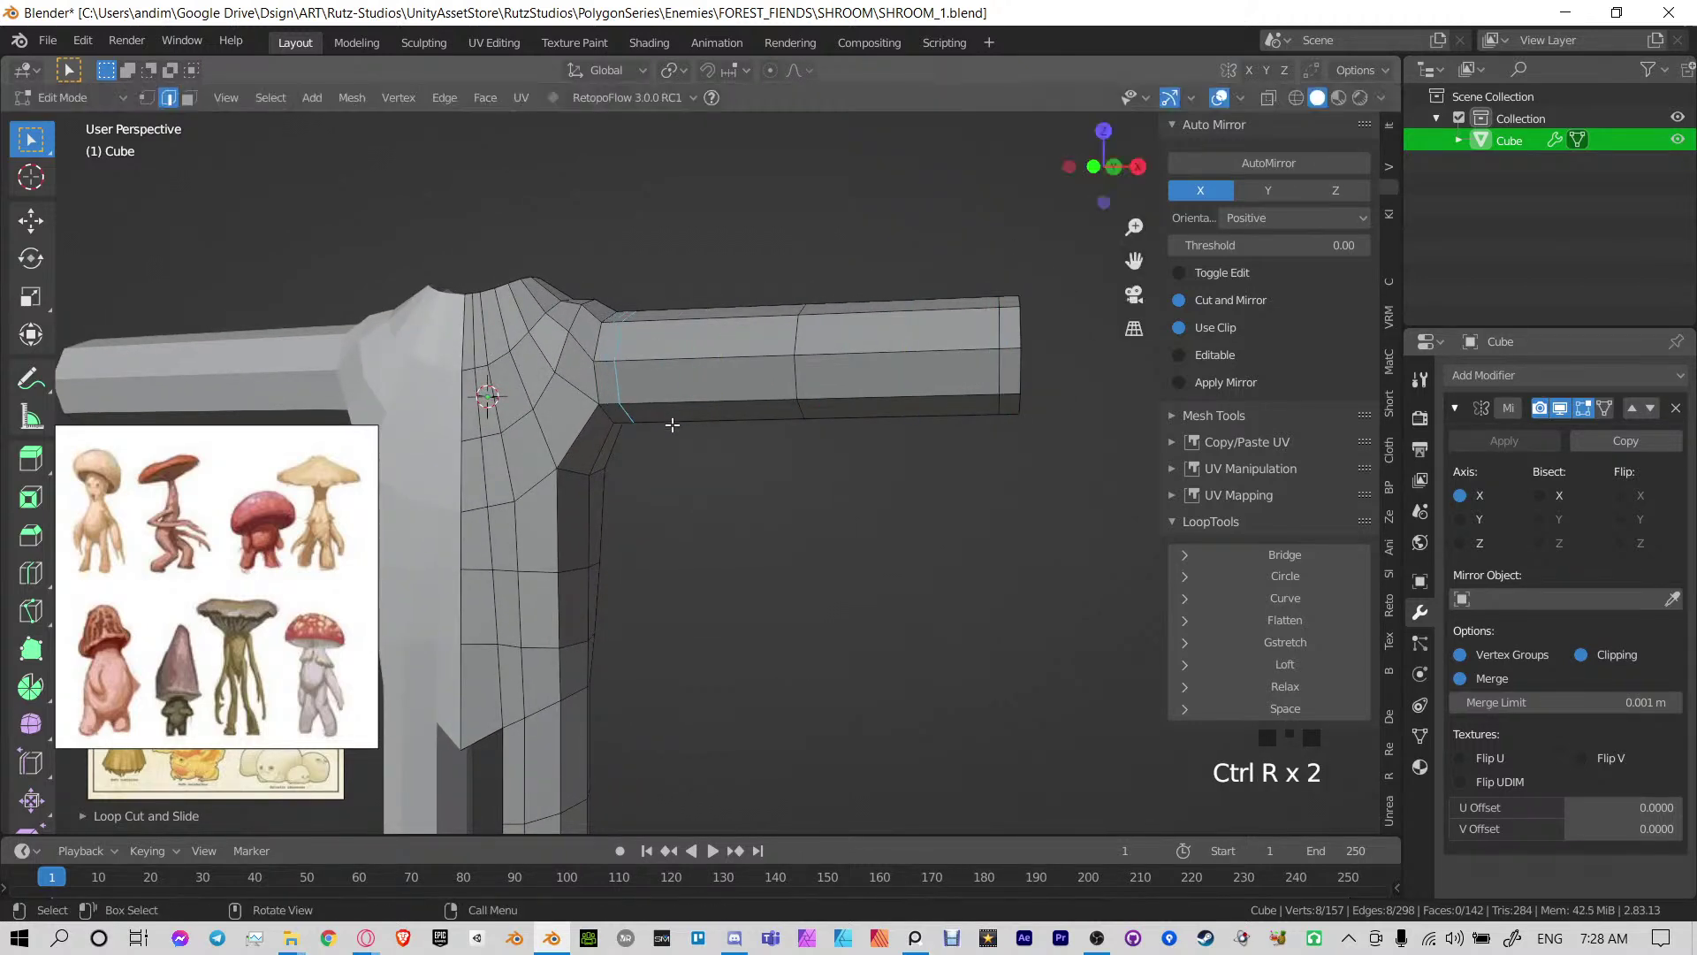
Relax the edge path running from the chest around beneath the arm to the upper back
middle_click_drag(671, 424, 650, 292)
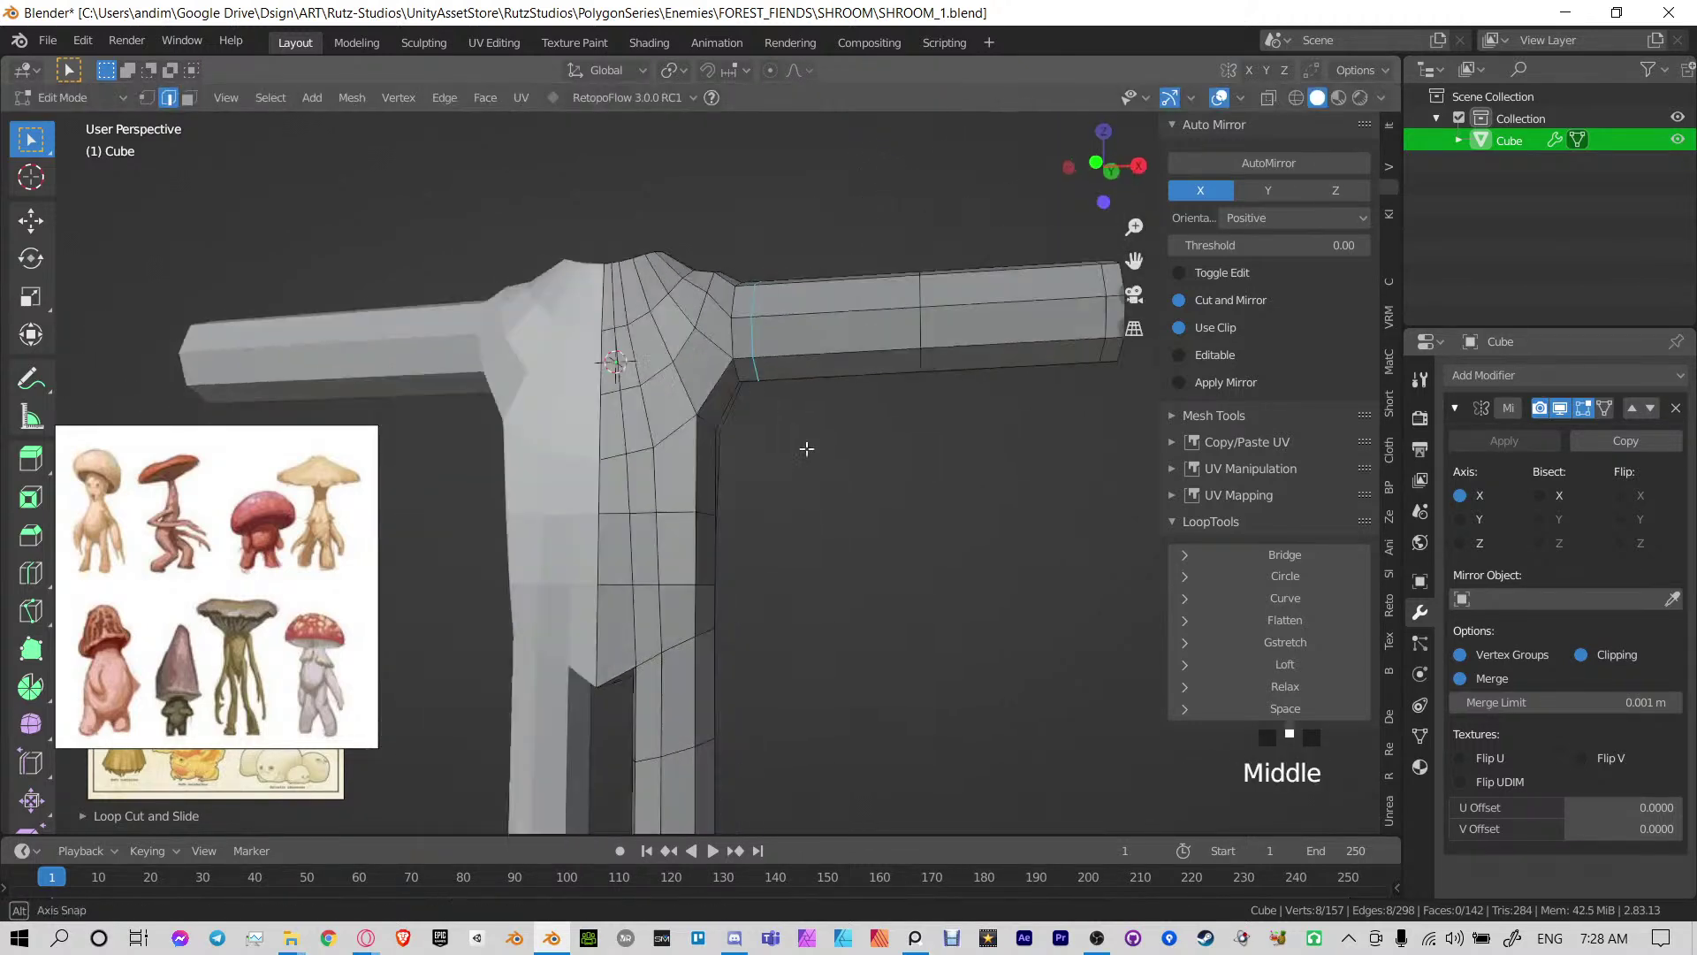
left_click(665, 353)
middle_click_drag(666, 352, 793, 326)
left_click(732, 425, "ctrl")
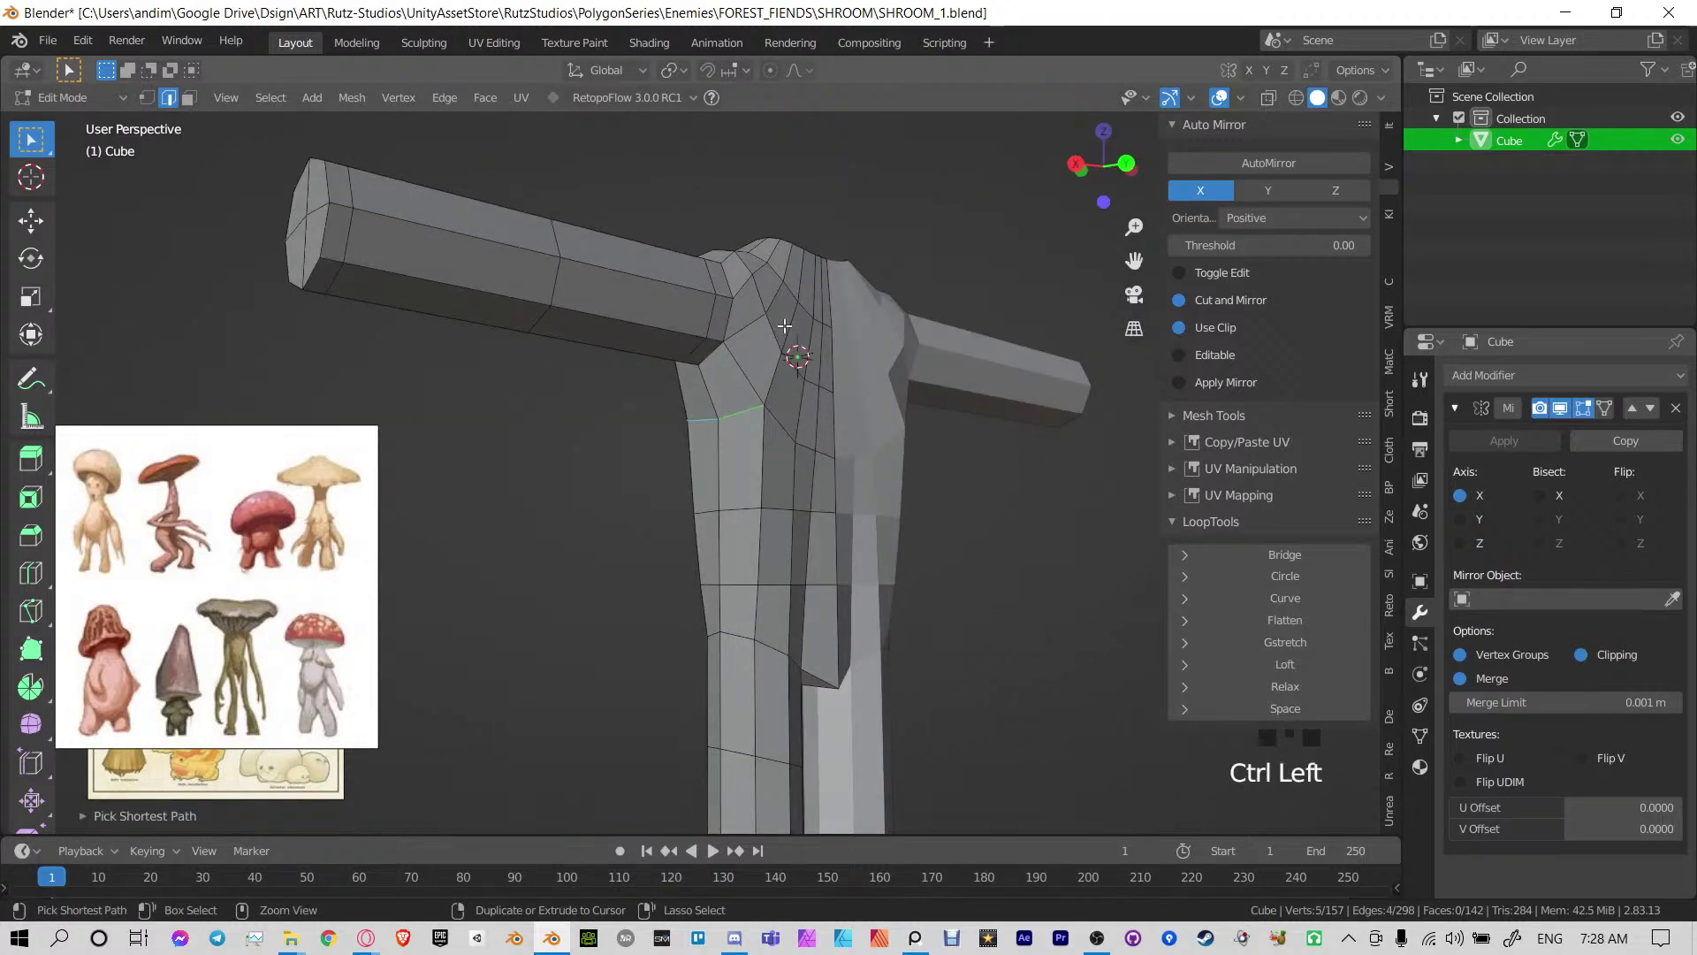
left_click(785, 326, "ctrl")
left_click(1297, 682)
left_click(1296, 682)
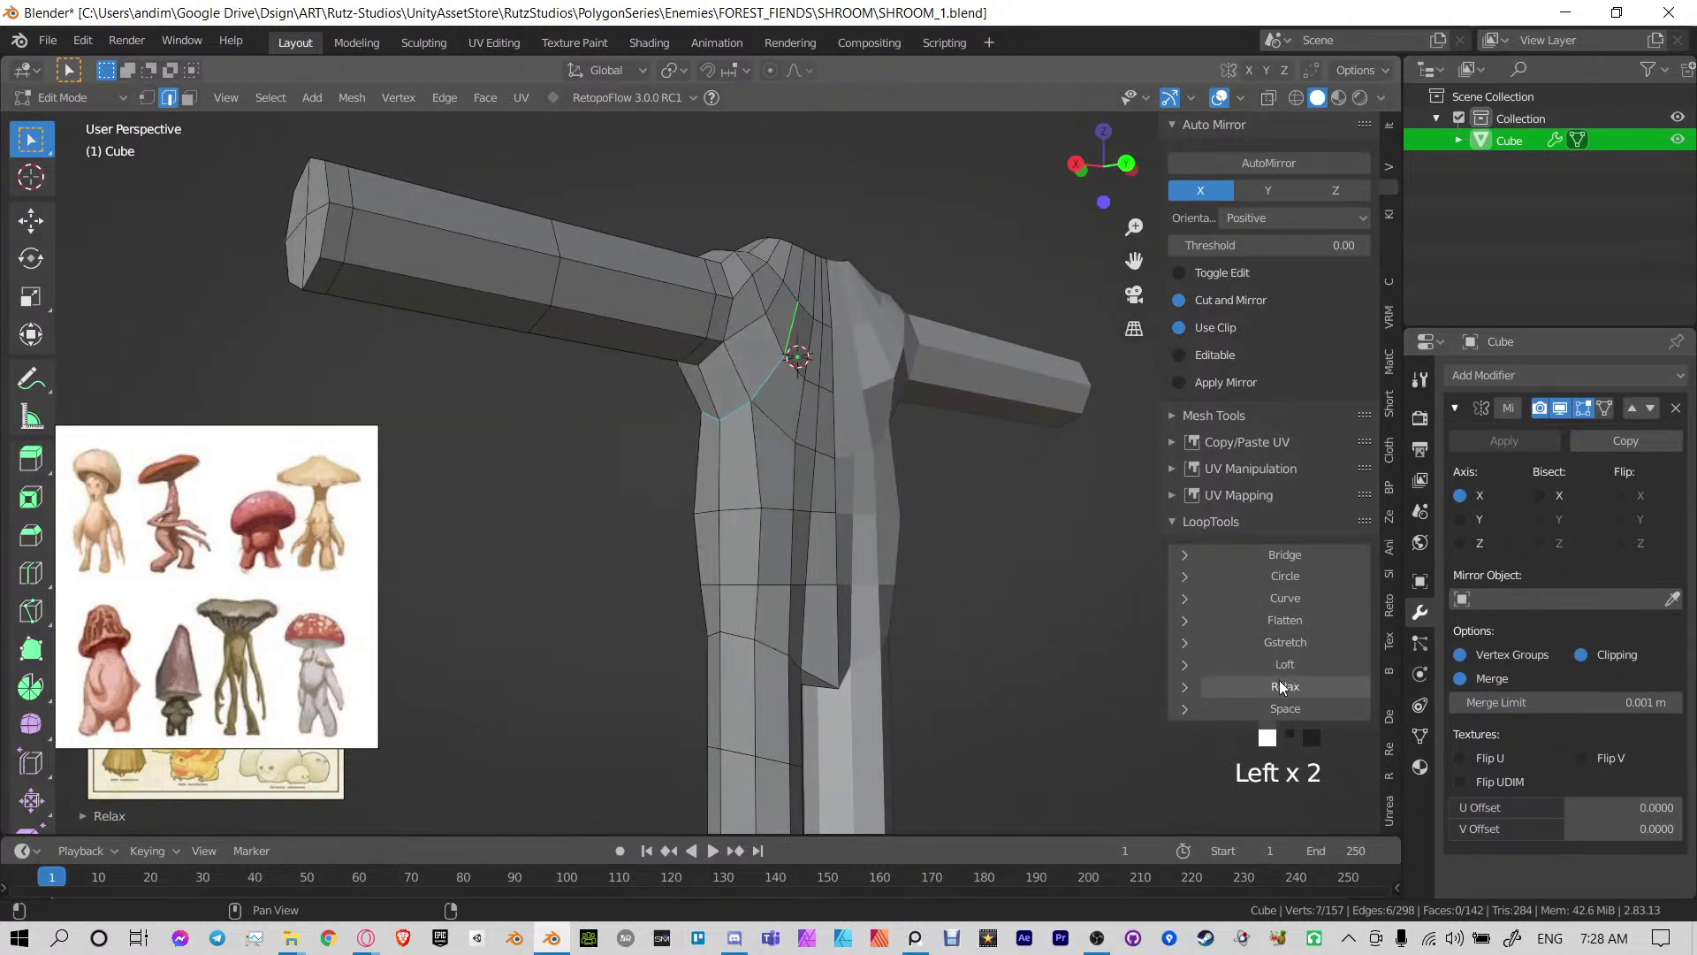
Select the torso edge loop at waist height and smooth it with several LoopTools Relax passes
middle_click_drag(689, 398, 1038, 624)
left_click(572, 504, "alt")
left_click(1291, 684)
double_click(1290, 684)
left_click(1290, 684)
double_click(1290, 684)
double_click(1291, 684)
left_click(1290, 684)
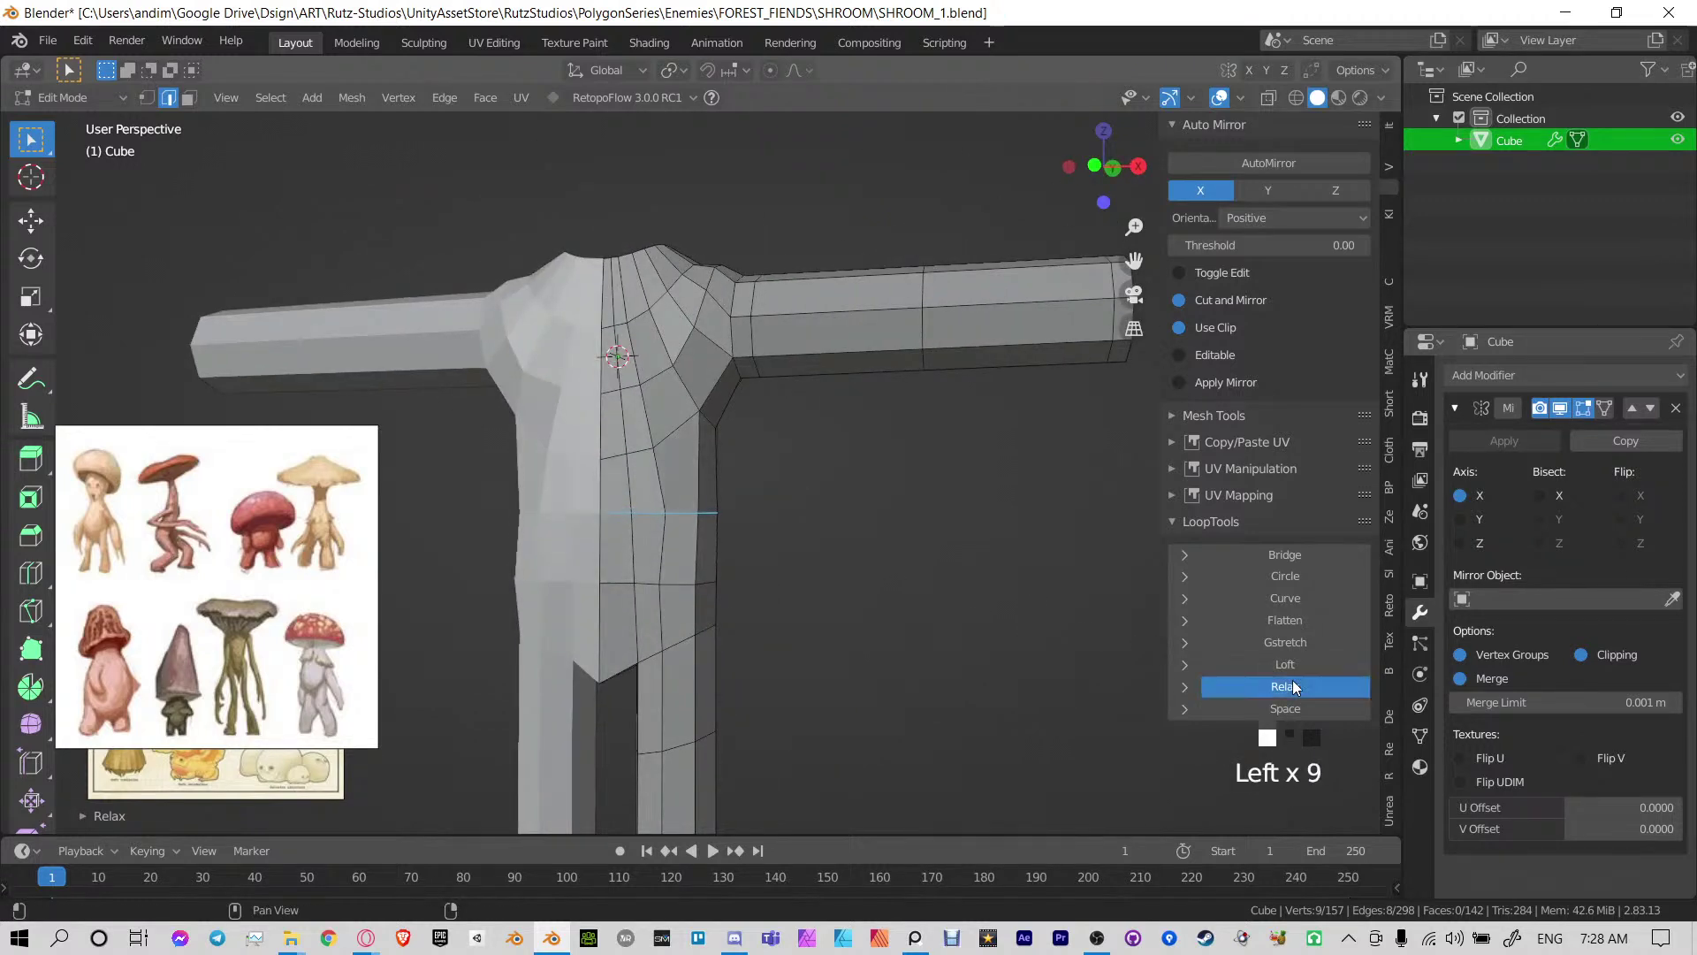
Smooth the lower torso edge loop just above the hips with repeated LoopTools Relax passes
middle_click_drag(767, 569, 847, 497, "shift")
left_click(847, 497, "alt")
double_click(1328, 679)
double_click(1327, 679)
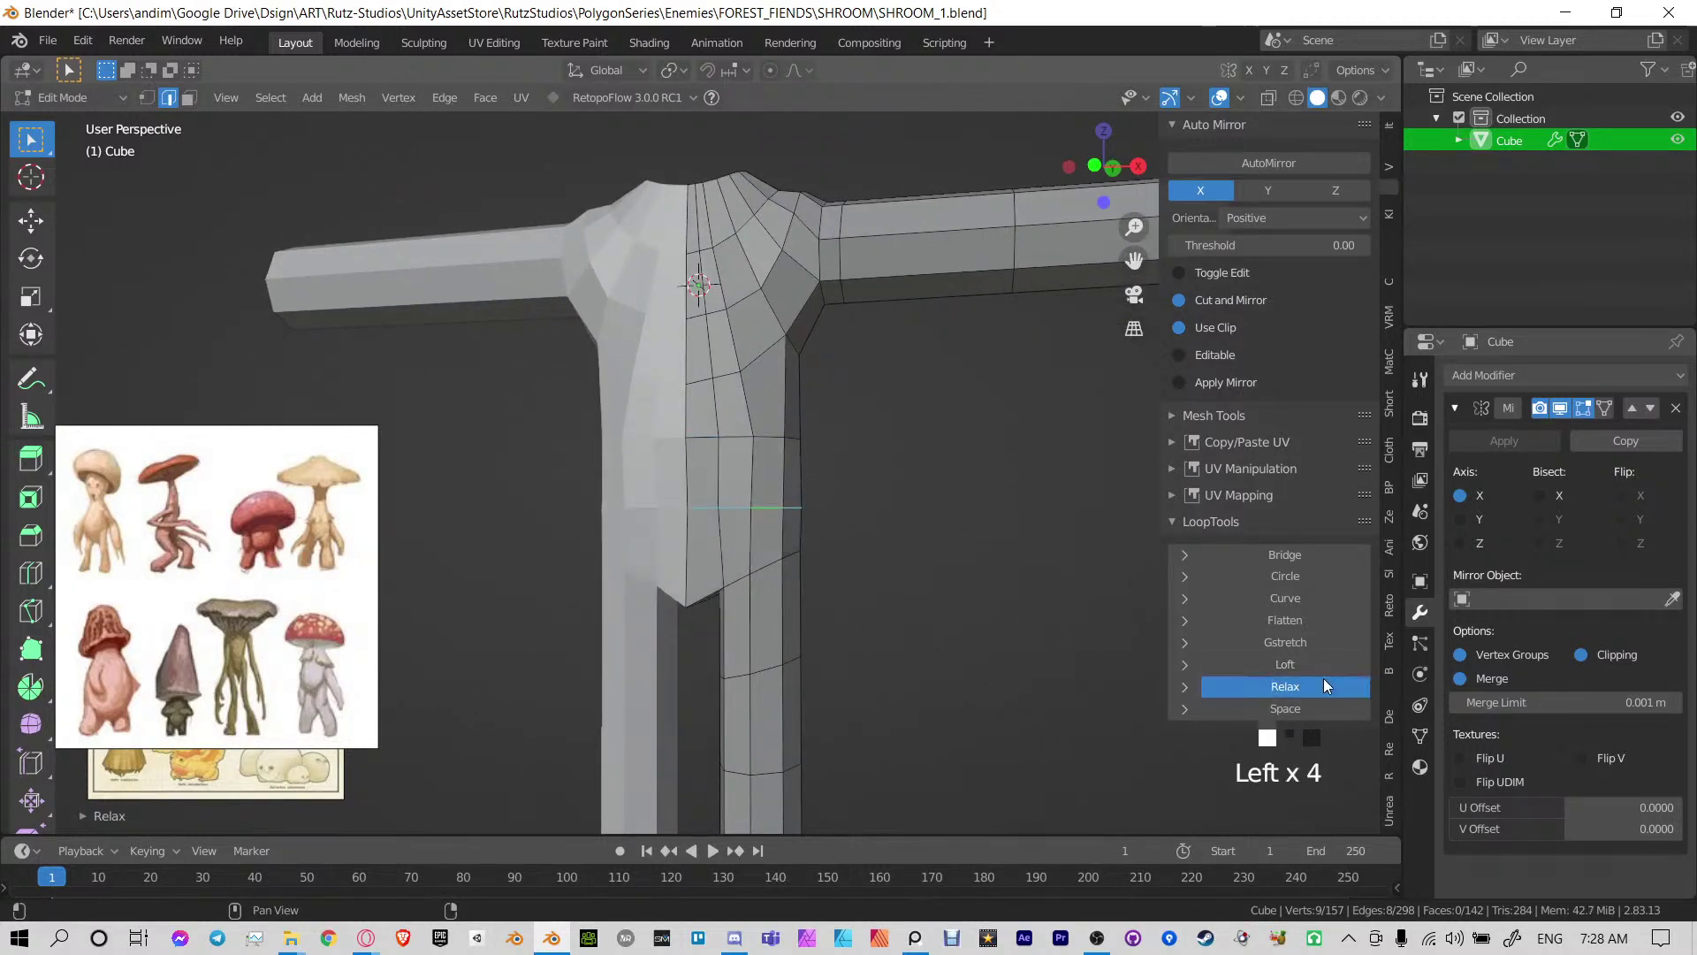
double_click(1322, 679)
double_click(1323, 679)
left_click(1319, 679)
left_click(1318, 679)
left_click(1318, 679)
left_click(1318, 678)
Reselect the waist loop above the hip loop and relax it further with many more LoopTools passes
left_click(778, 439, "alt")
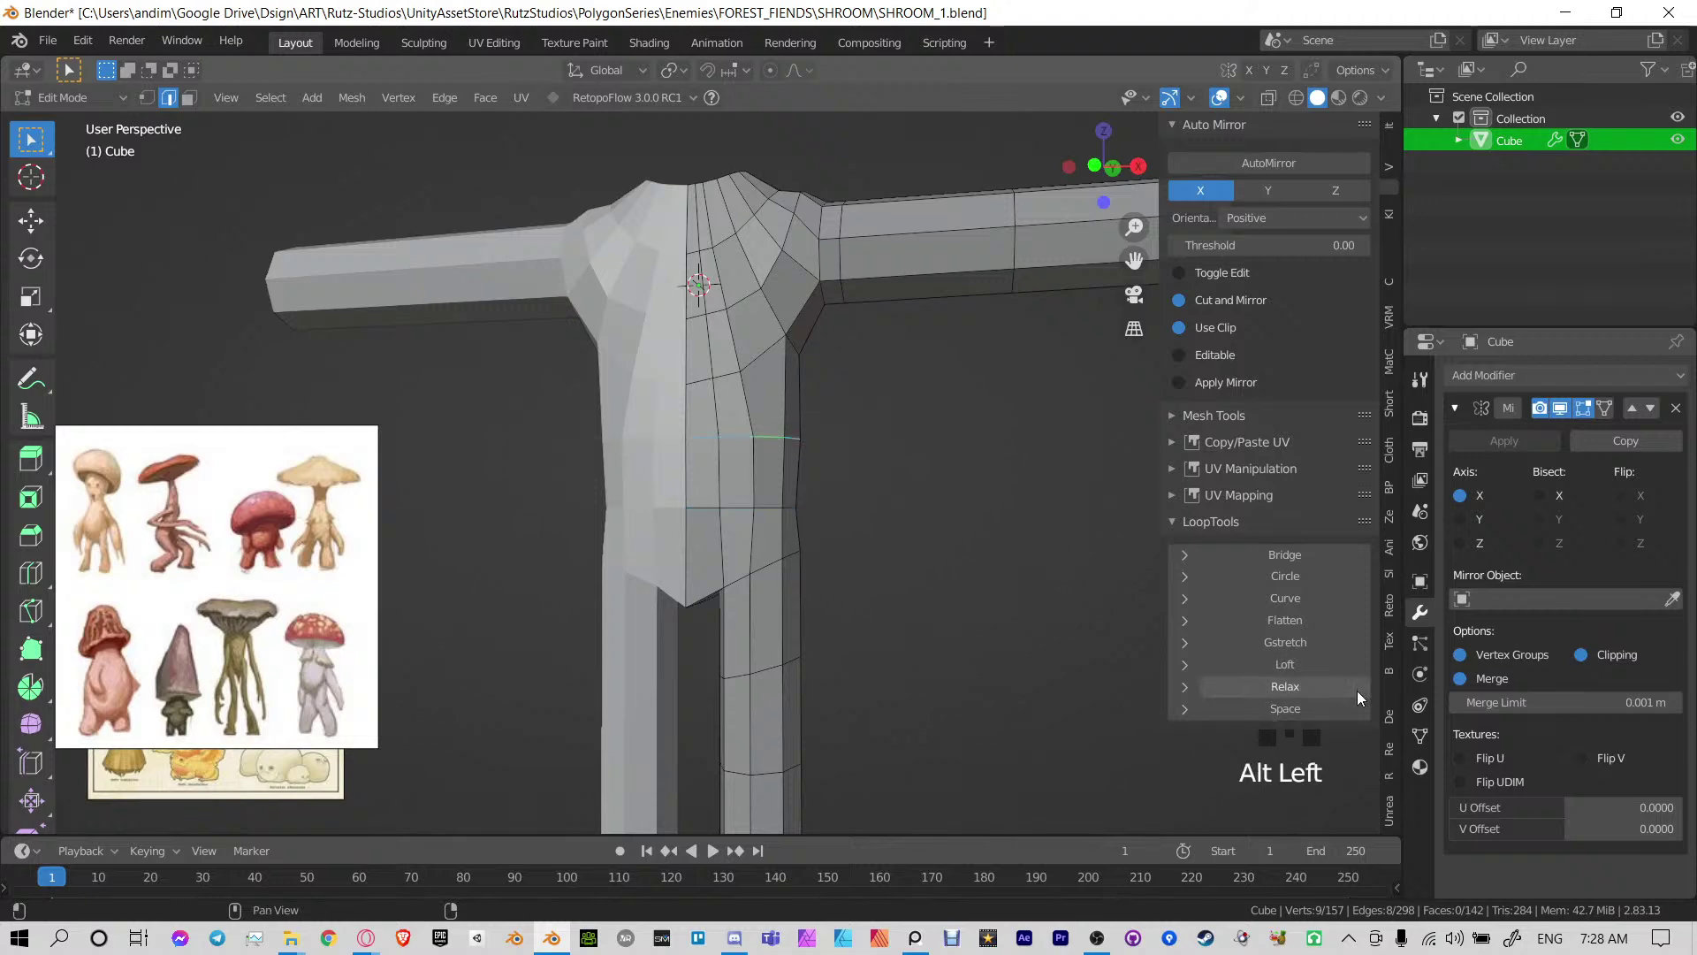
left_click(1342, 688)
left_click(1341, 687)
left_click(1342, 687)
double_click(1342, 688)
double_click(1342, 687)
double_click(1342, 688)
left_click(1342, 688)
triple_click(1342, 688)
double_click(1342, 688)
Select the edge path around the torso just below the armpit, from front to back, and relax it repeatedly
middle_click_drag(987, 466, 971, 583, "shift")
left_click(701, 489, "alt")
middle_click_drag(701, 489, 851, 471)
left_click(764, 431, "ctrl")
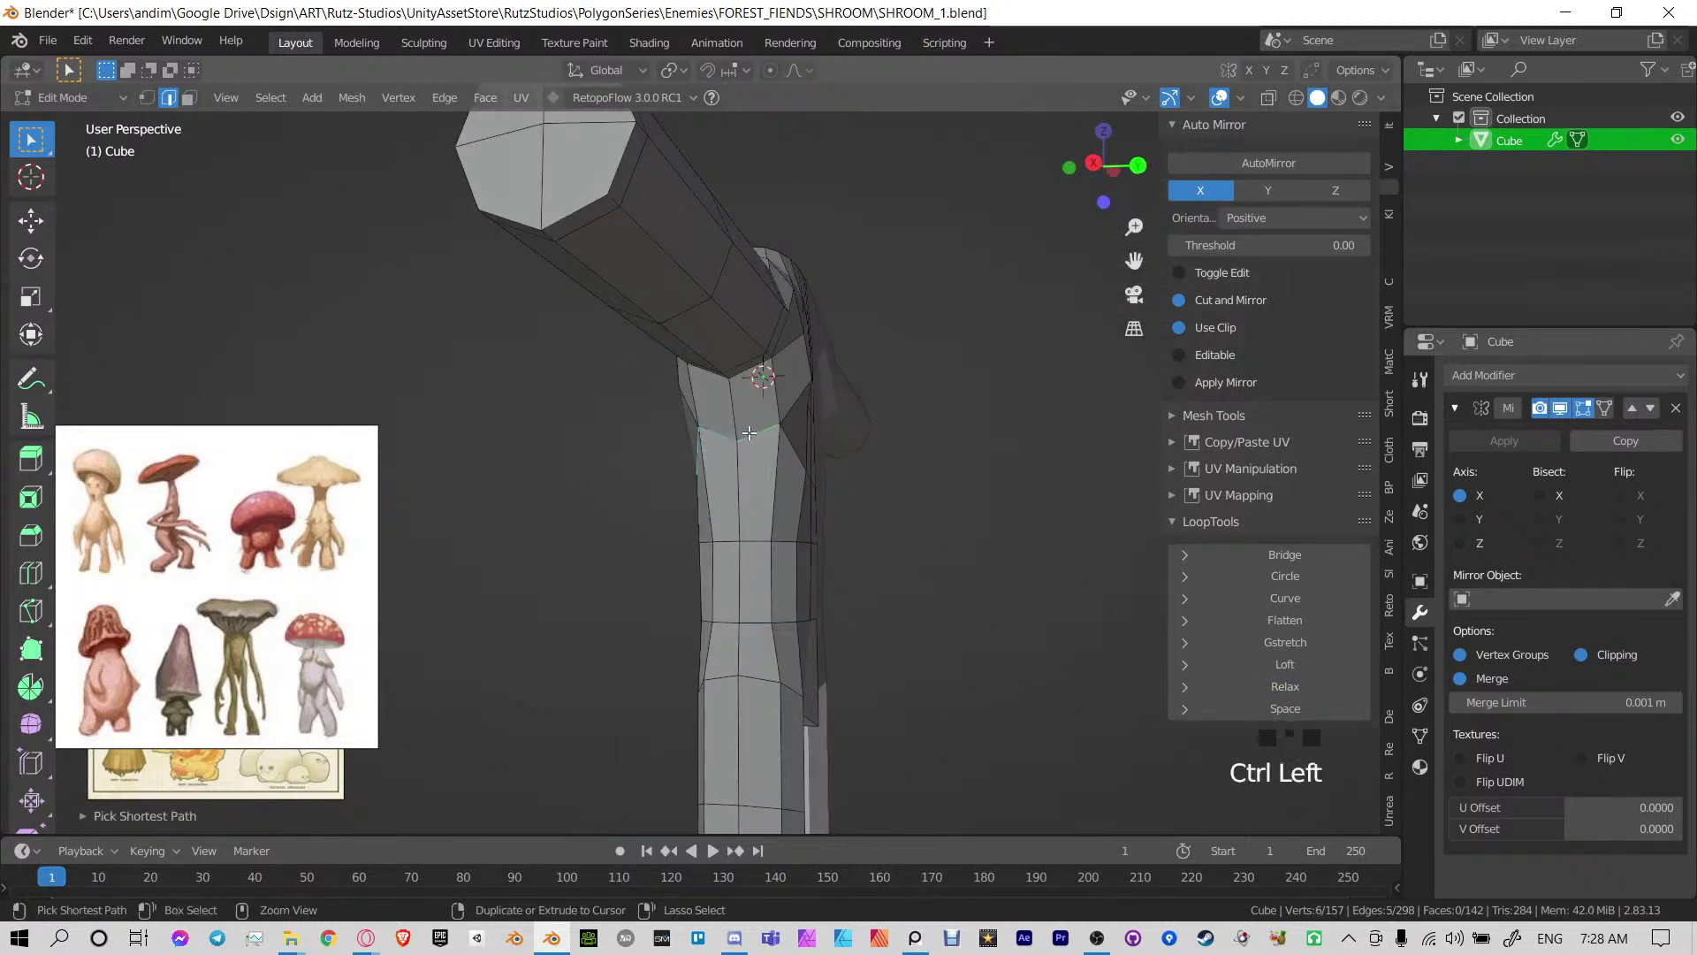
middle_click_drag(763, 431, 768, 497)
left_click(708, 488, "ctrl")
left_click(1312, 692)
left_click(1311, 692)
left_click(1312, 693)
left_click(1312, 692)
left_click(1312, 693)
left_click(1312, 692)
double_click(1312, 693)
double_click(1312, 692)
Add a loop cut from the front of the neck under the arm and up the back, and switch to vertex selection
scroll(785, 496, "up", 2)
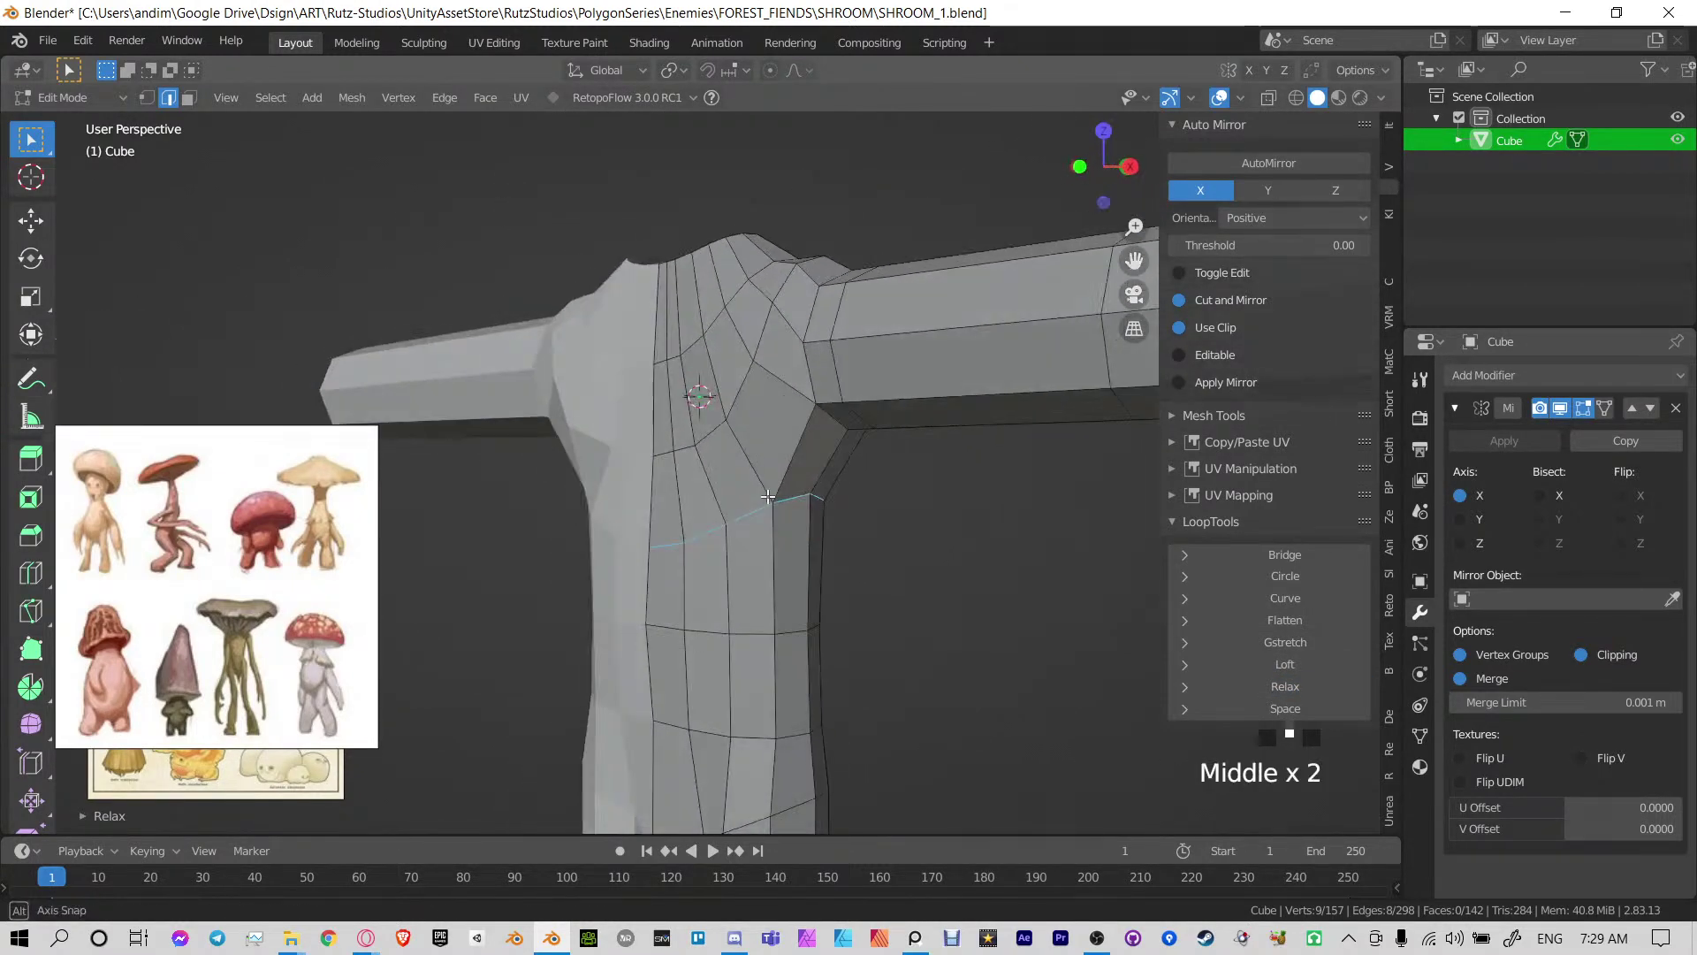
key("ctrl+r")
left_click(790, 425)
middle_click_drag(936, 458, 639, 516)
key("1")
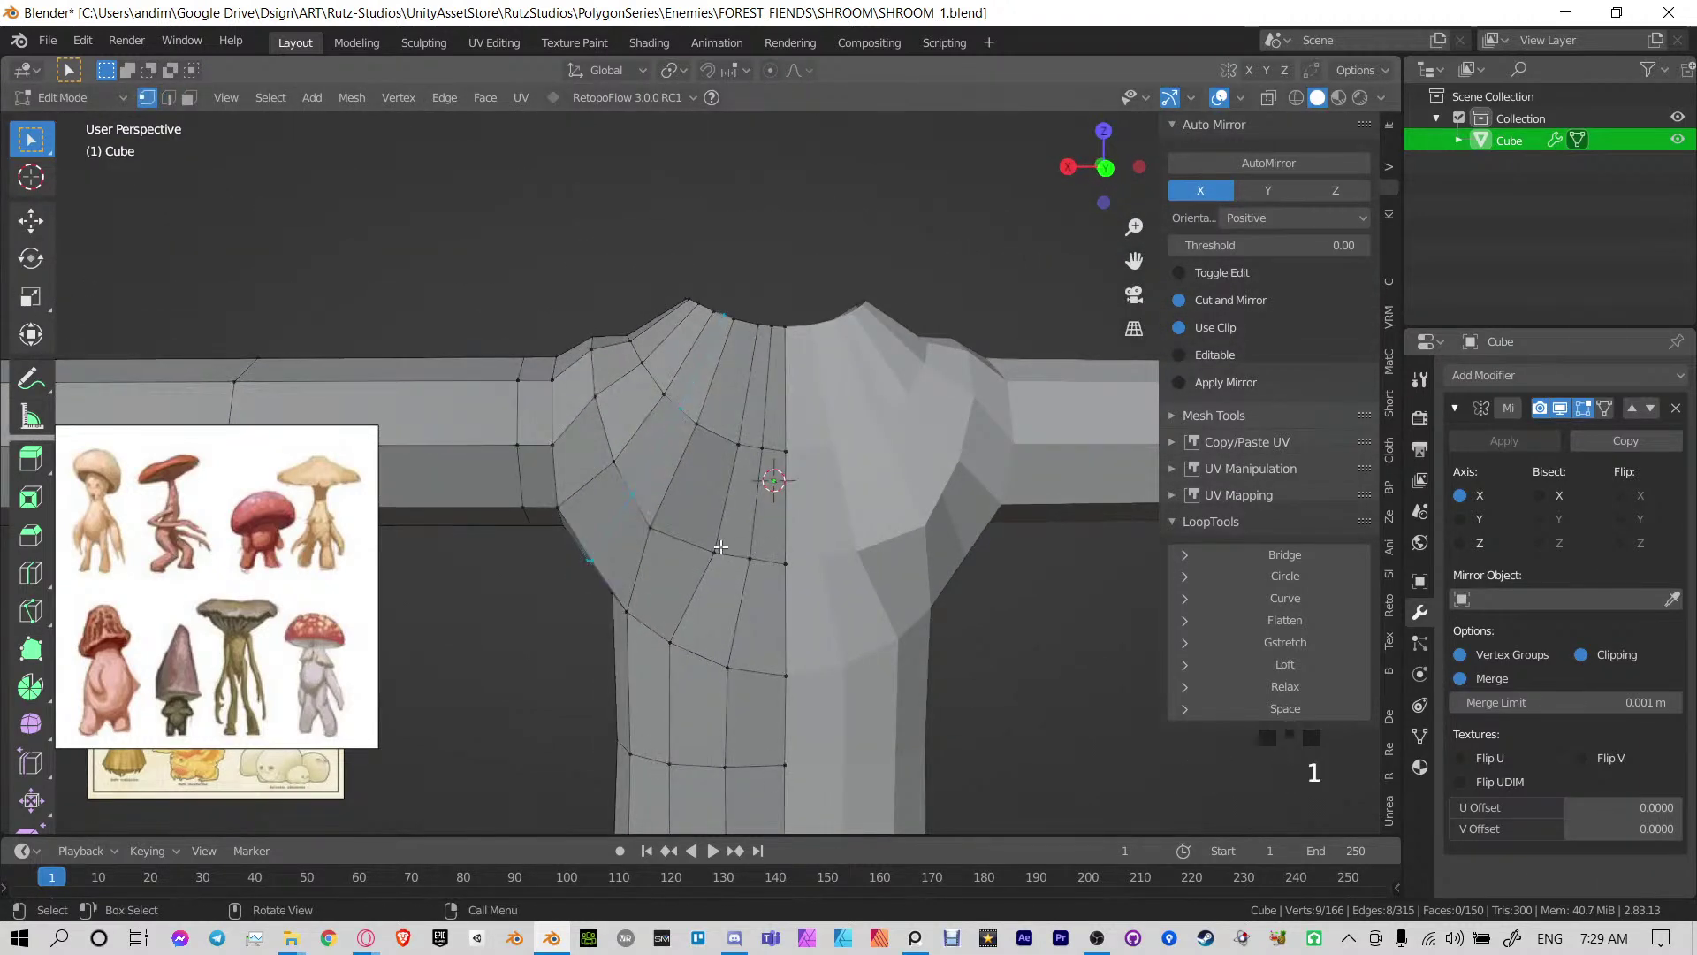
Try to slide a vertex of the lower ring on the upper back along its edge, and undo it
key("g")
key("g")
left_click(726, 542)
right_click(727, 532)
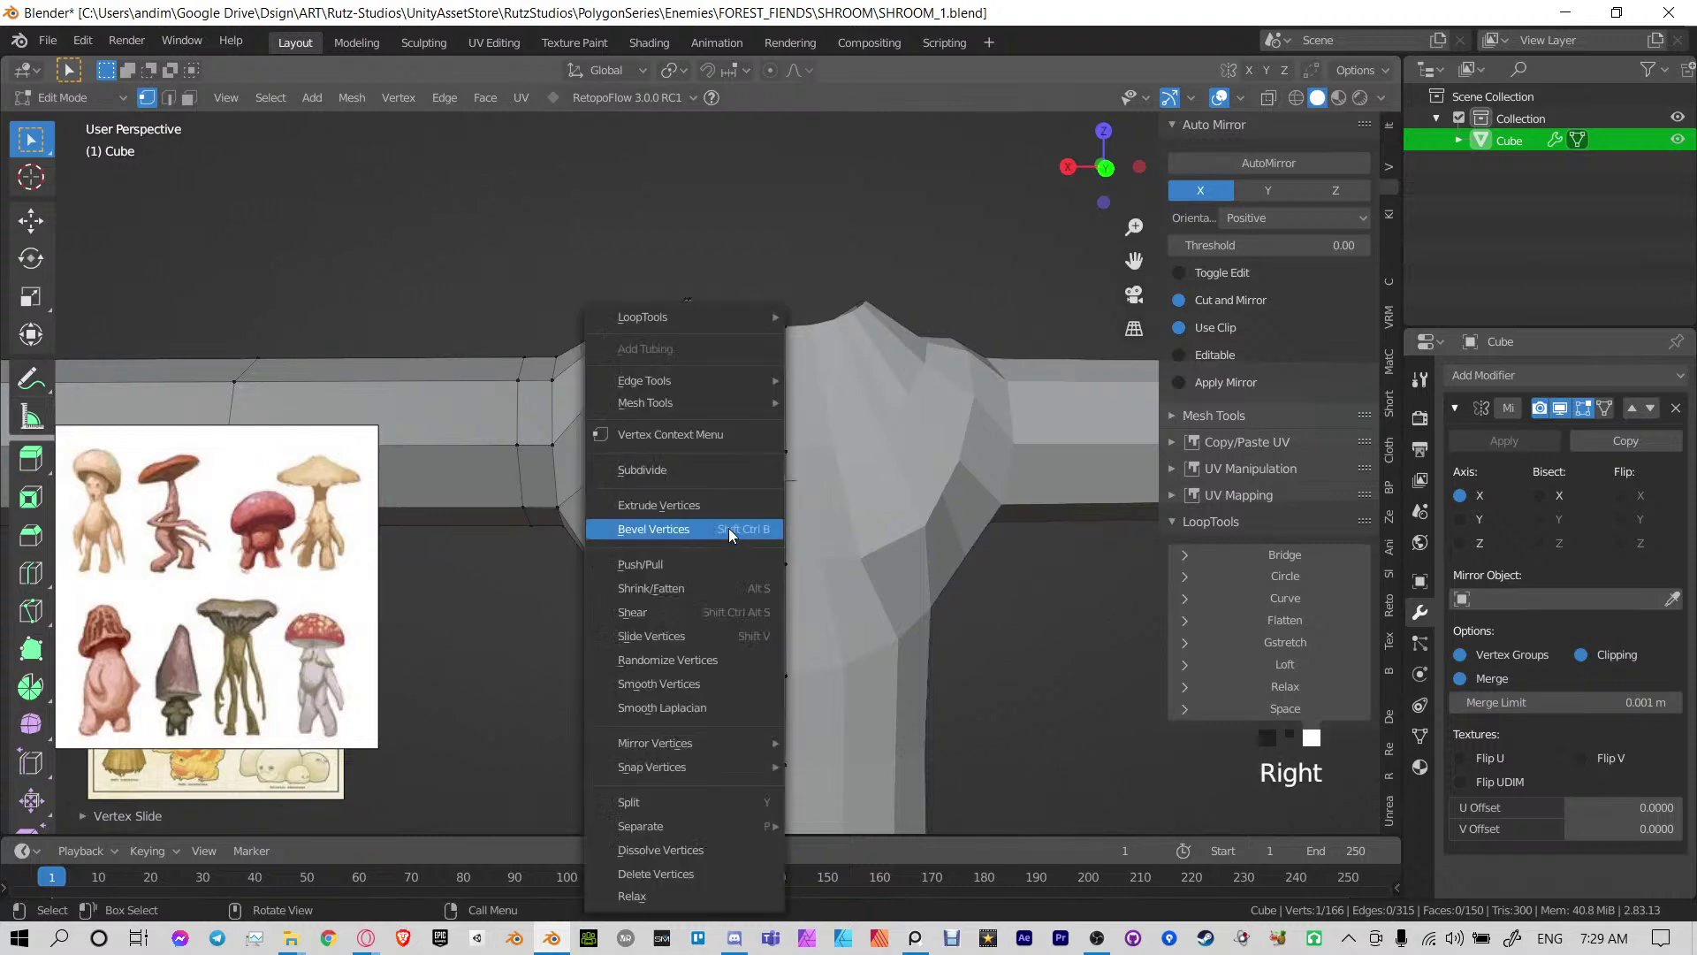
key("Escape")
key("ctrl+z")
Slide two neighbouring vertices of the lower ring on the upper back to even out their spacing
key("g")
key("g")
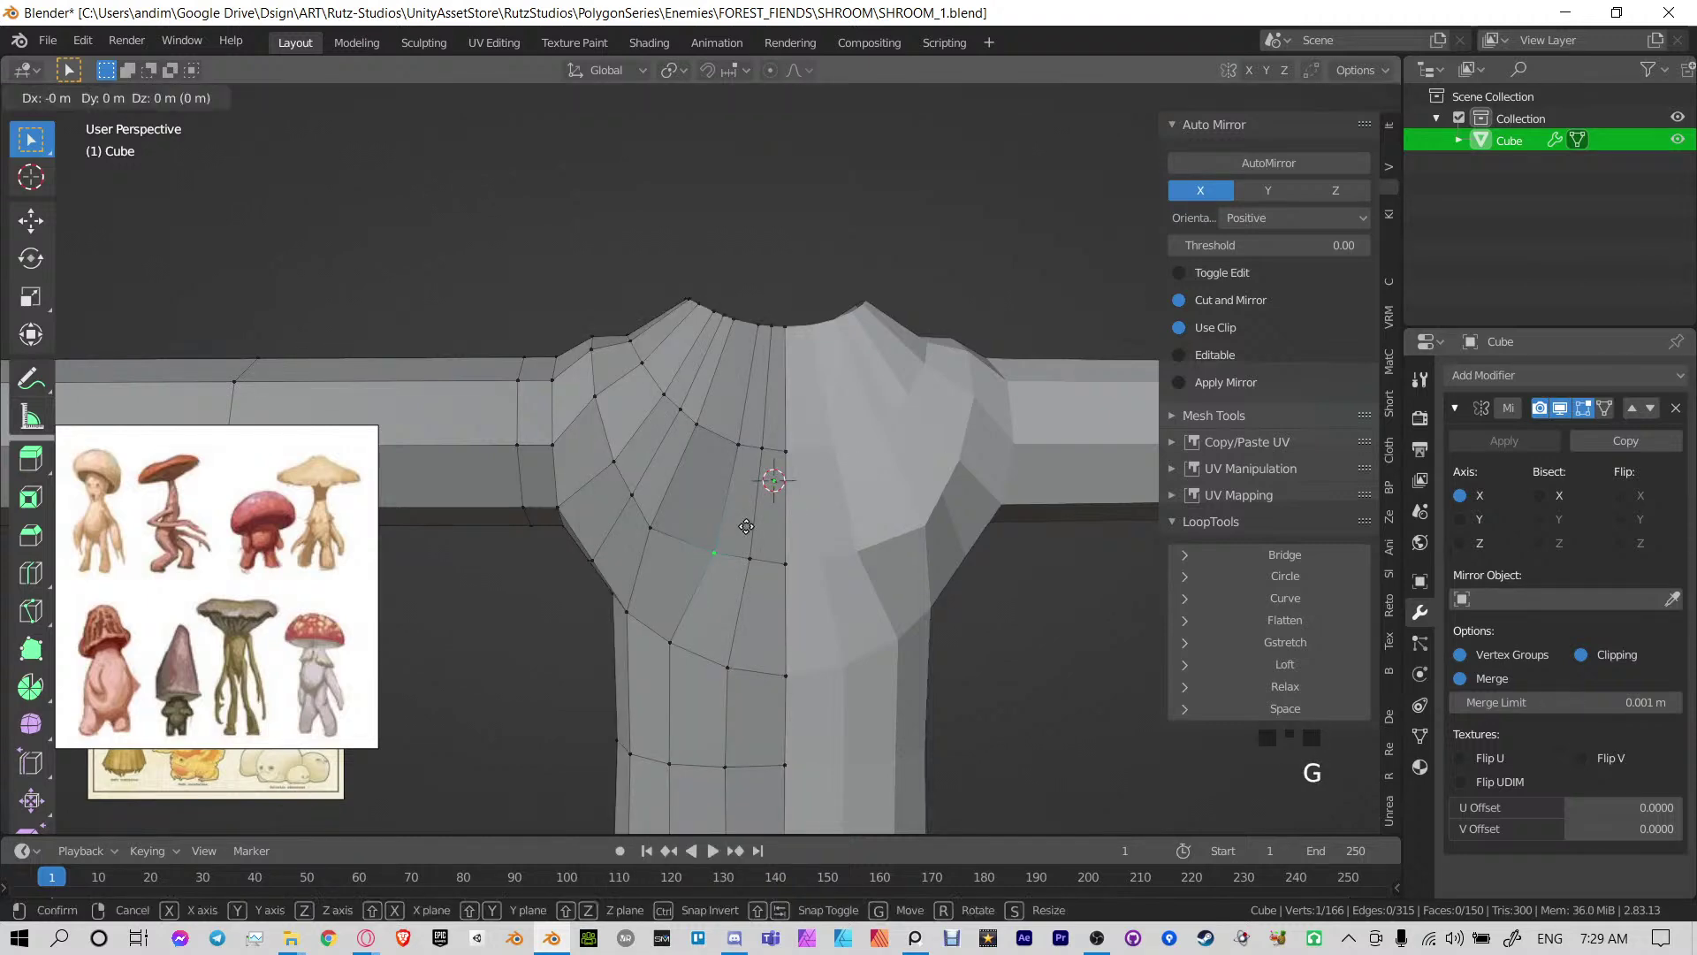
left_click(690, 501)
middle_click_drag(690, 500, 648, 493)
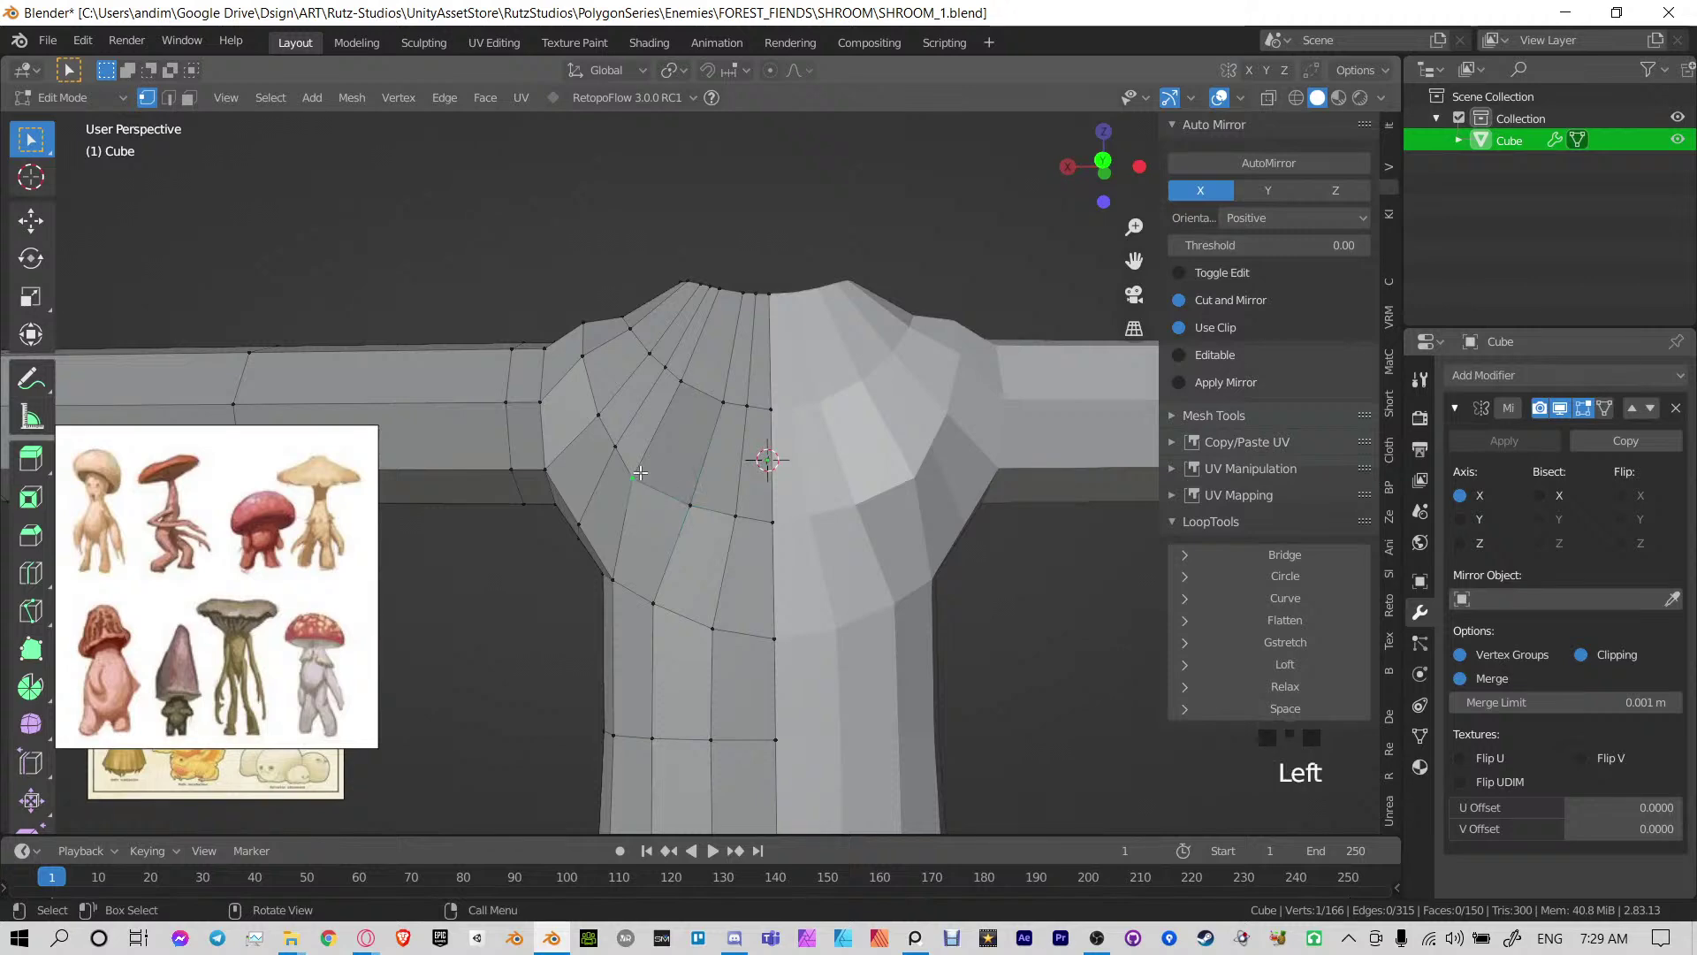
key("g")
key("g")
left_click(782, 564)
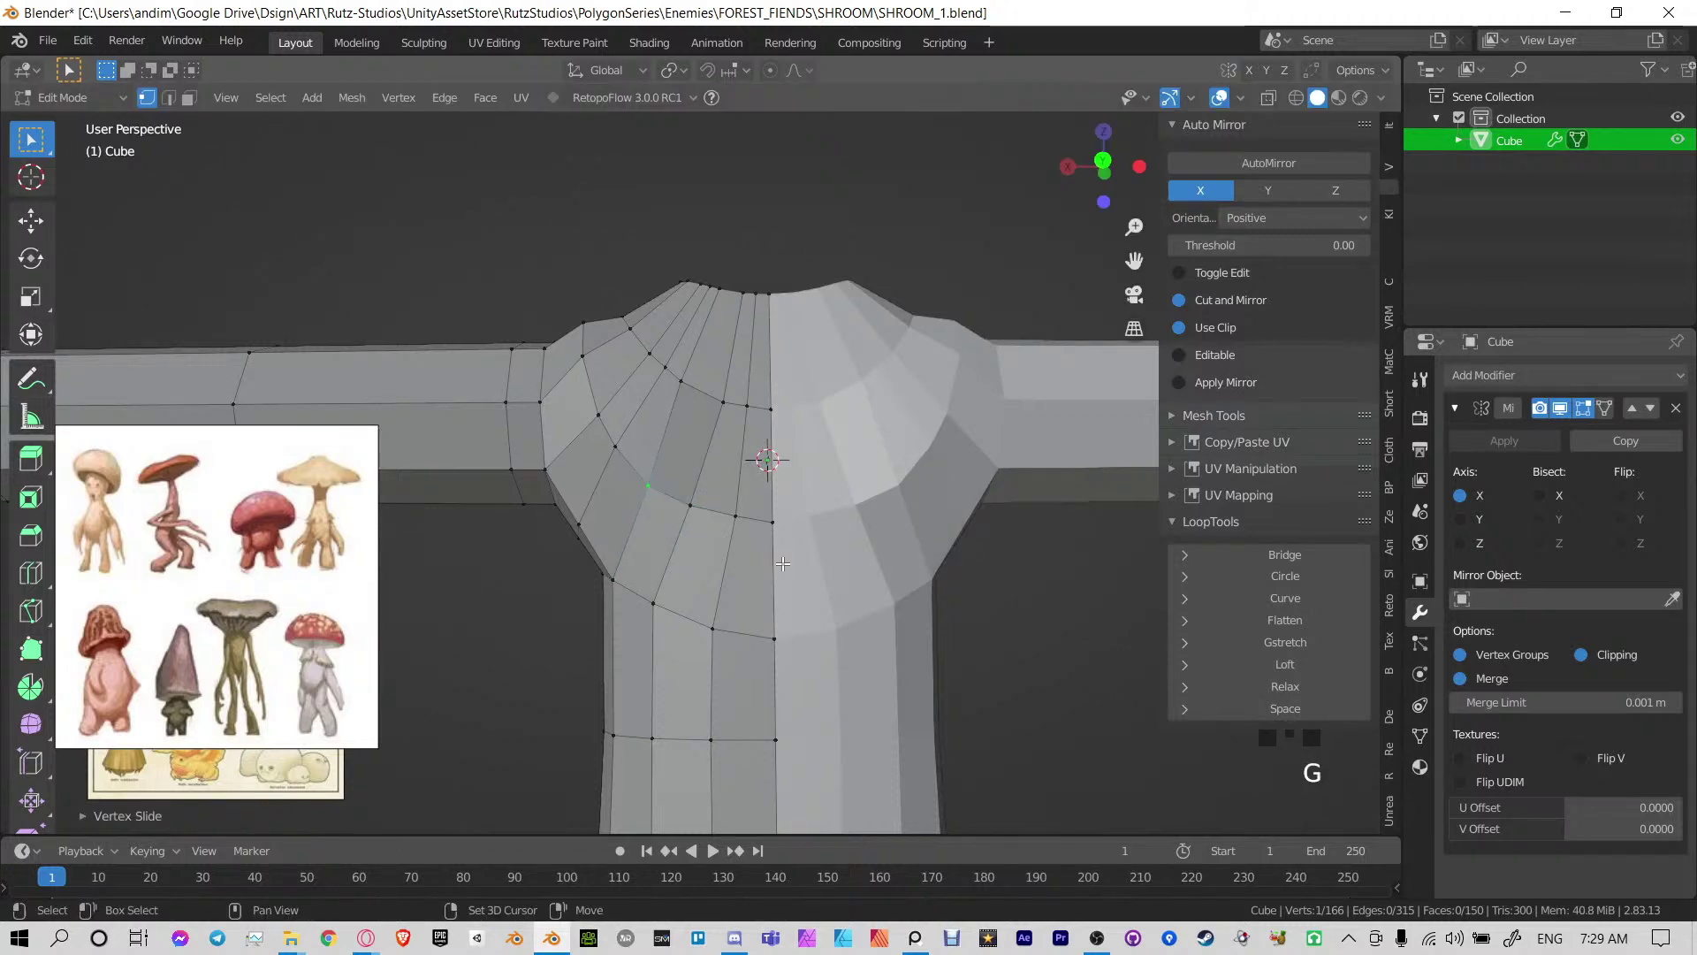
Slide a vertex of the upper back ring and one on the neck rim to even out the edge spacing
left_click(679, 374)
key("g")
key("g")
left_click(823, 422)
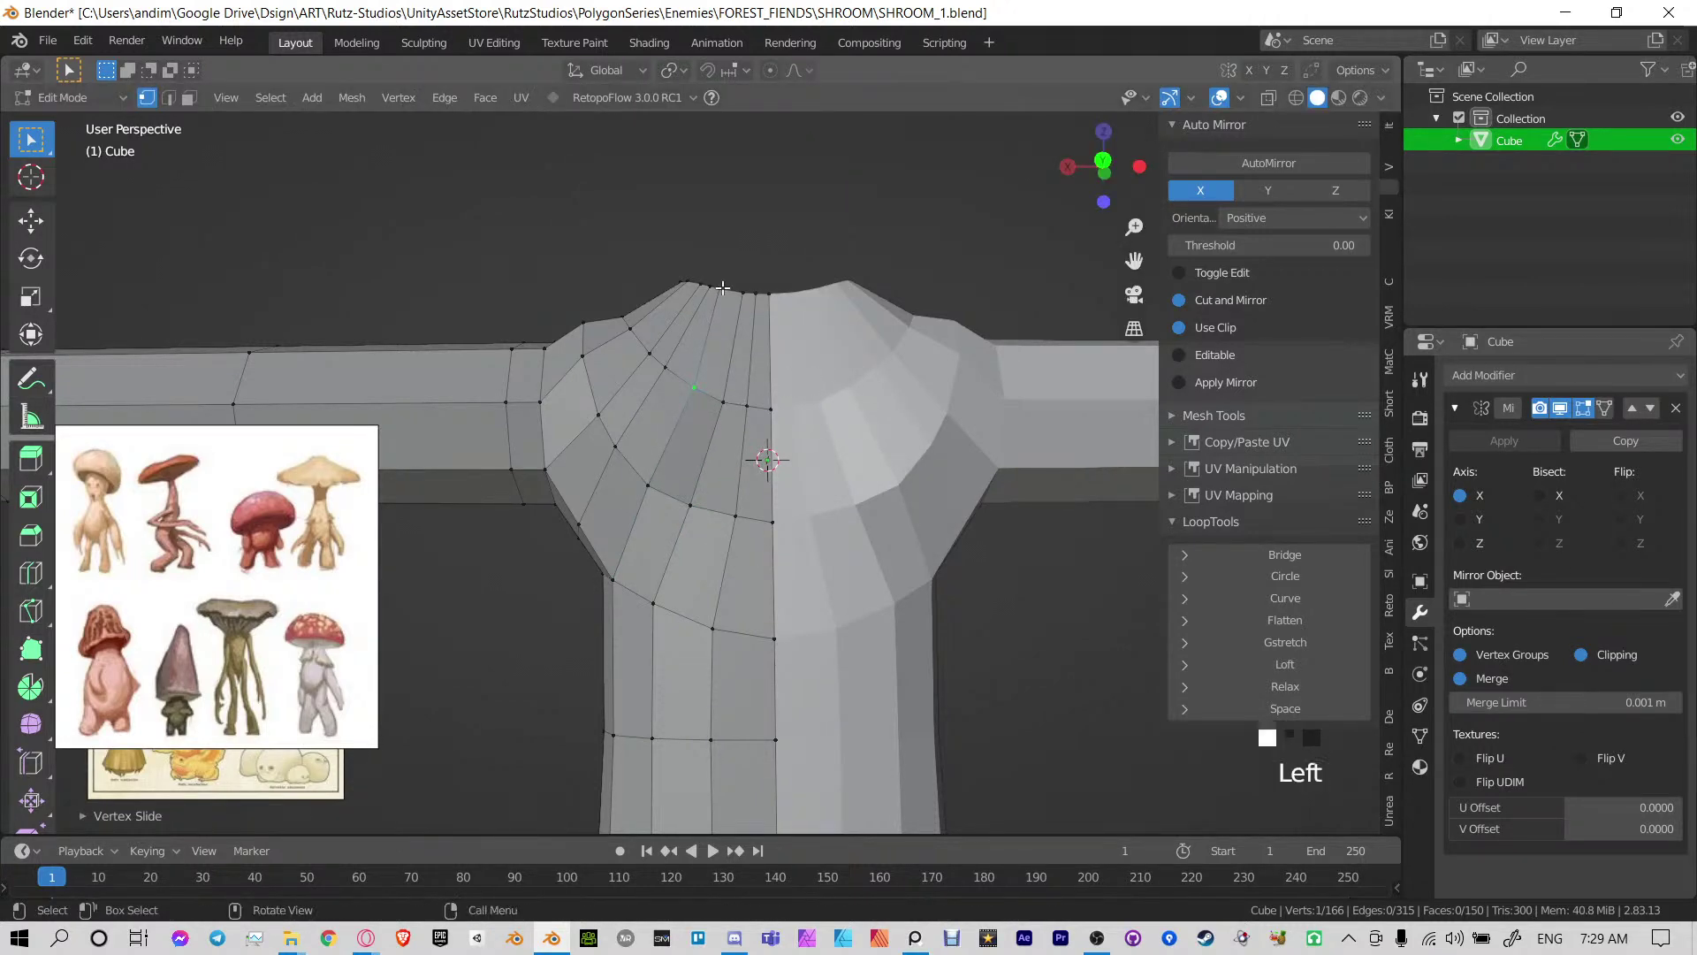
key("g")
key("g")
left_click(789, 293)
Select the lowest crotch vertices between the legs
middle_click_drag(614, 583, 655, 449, "shift")
middle_click_drag(625, 379, 727, 404)
middle_click_drag(857, 273, 838, 447)
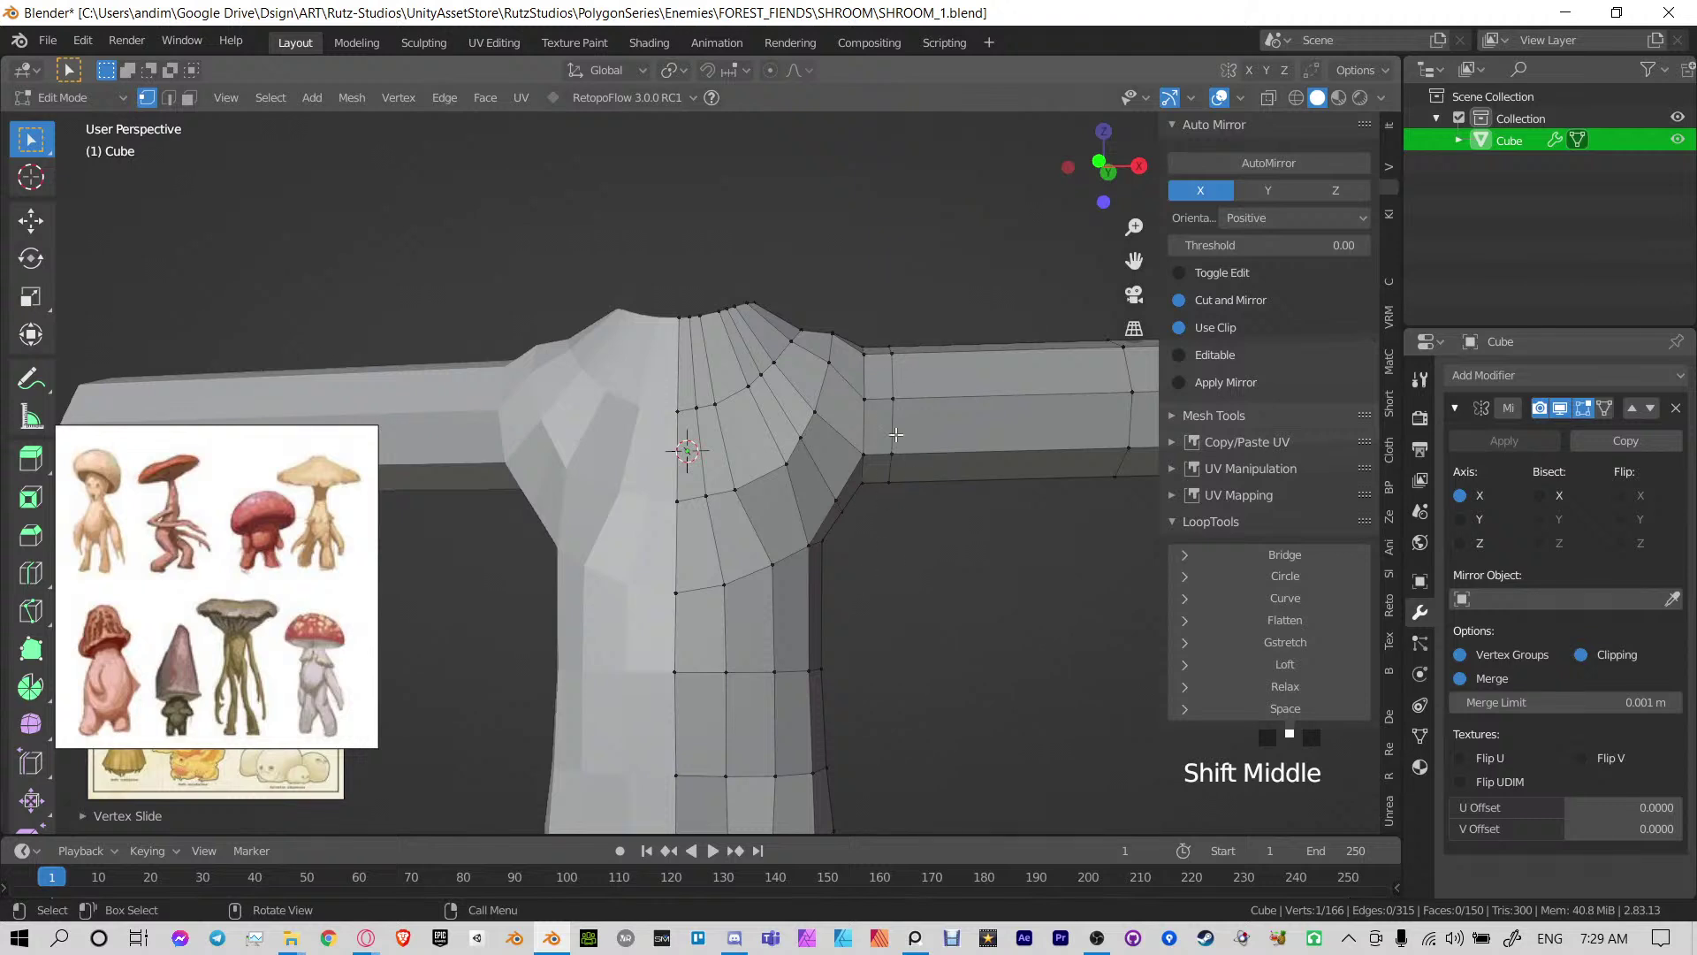
middle_click_drag(852, 591, 823, 426, "shift")
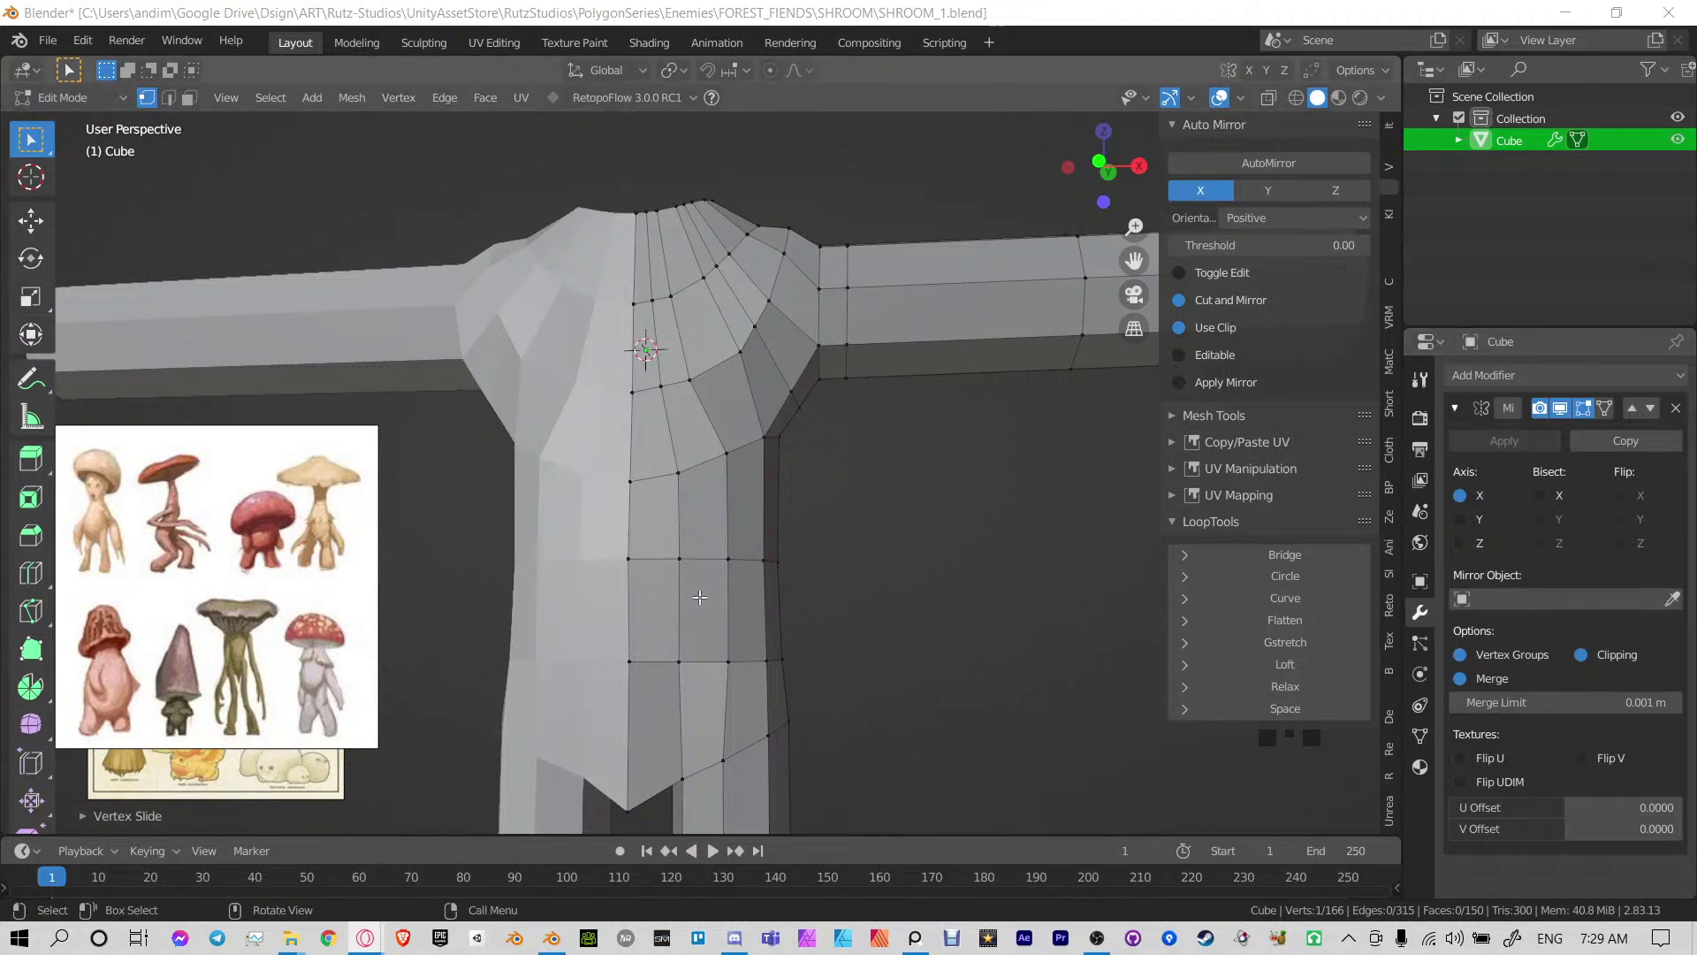
middle_click_drag(742, 637, 678, 497)
left_click(678, 497)
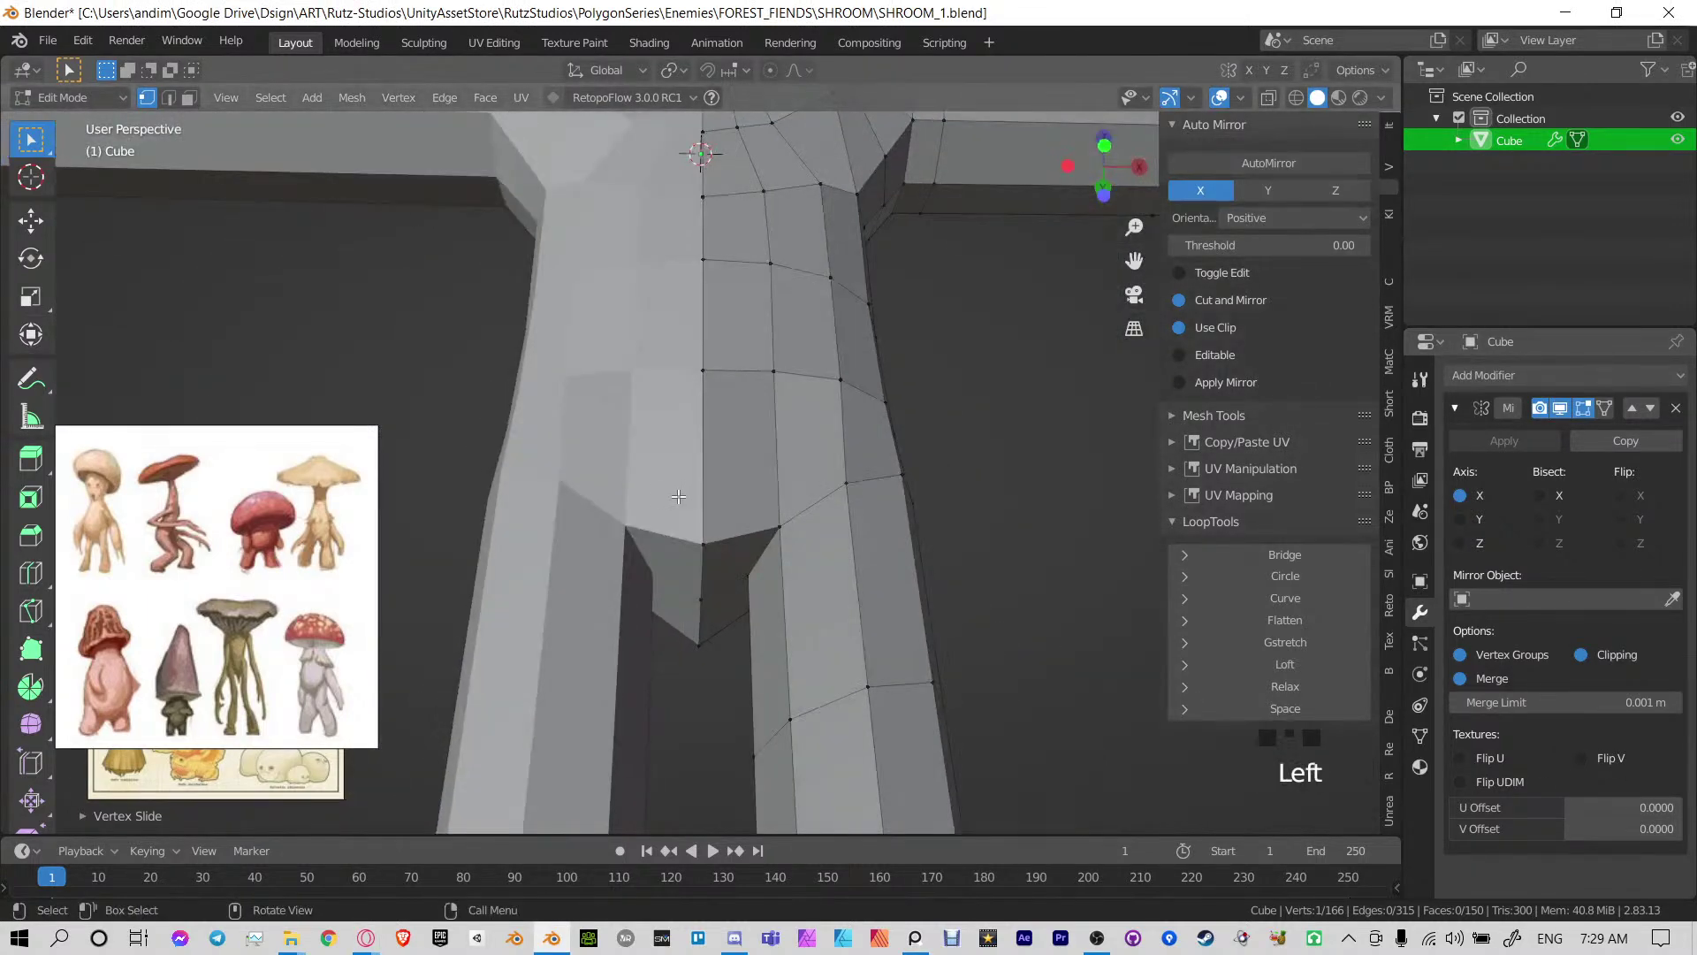
middle_click_drag(700, 622, 721, 517)
Try to move the selected crotch vertices upward without an axis constraint, and undo the move
key("g")
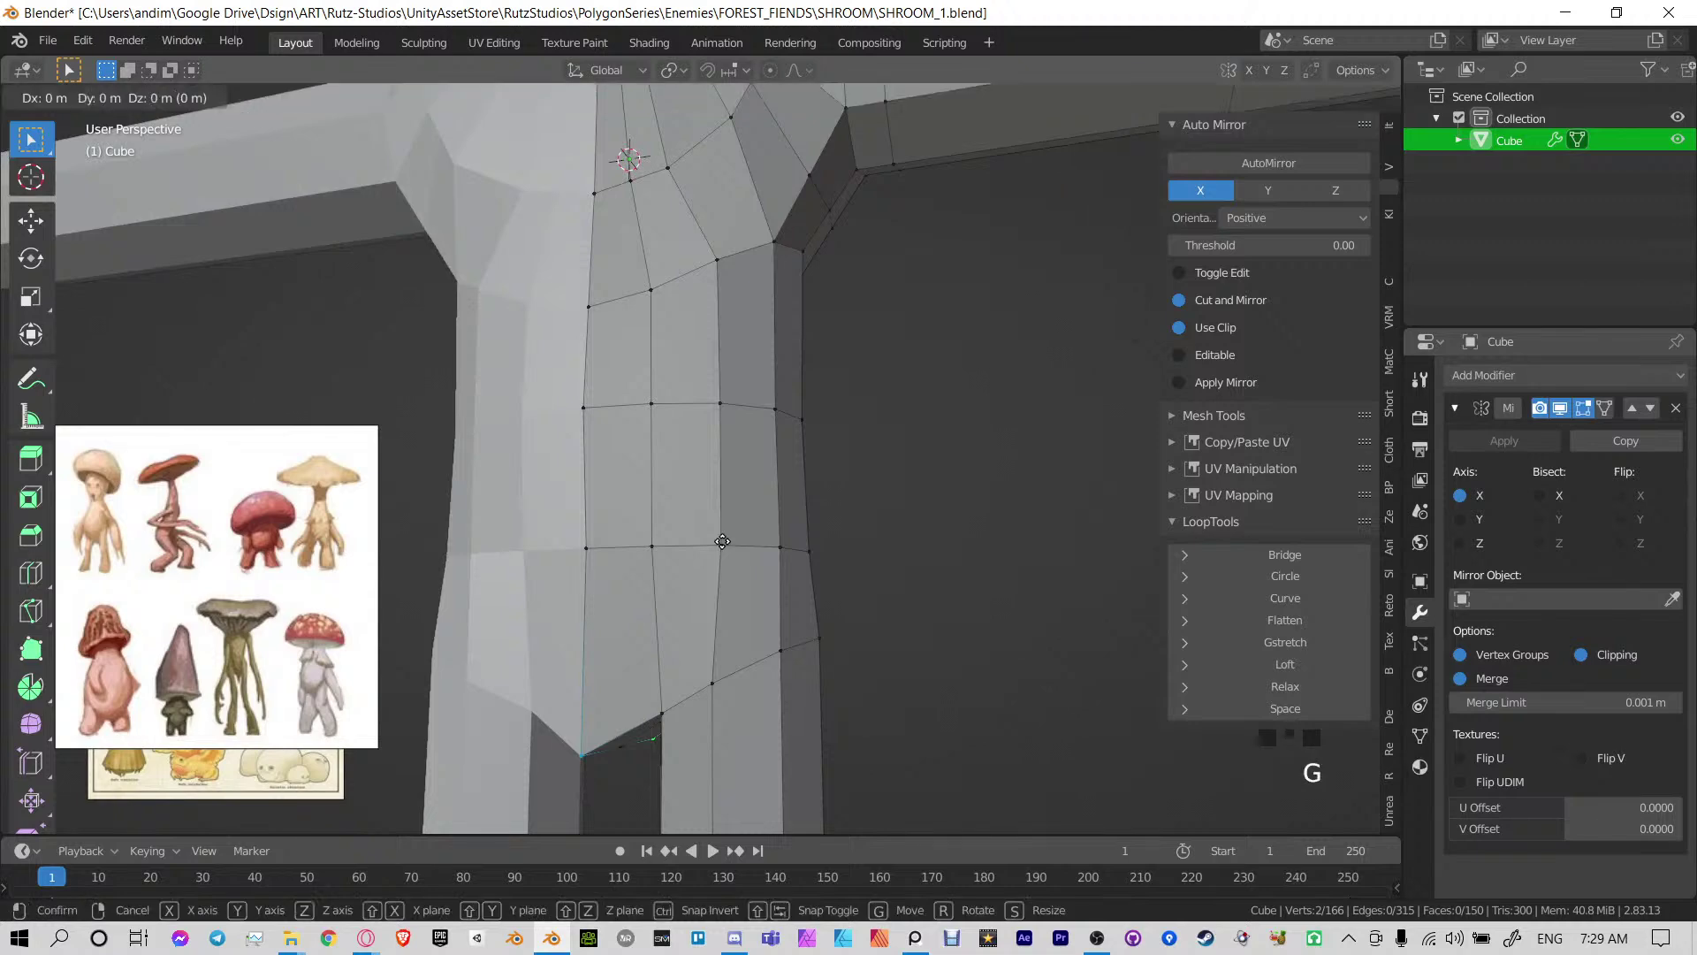
left_click(728, 351)
middle_click_drag(638, 764, 686, 621, "shift")
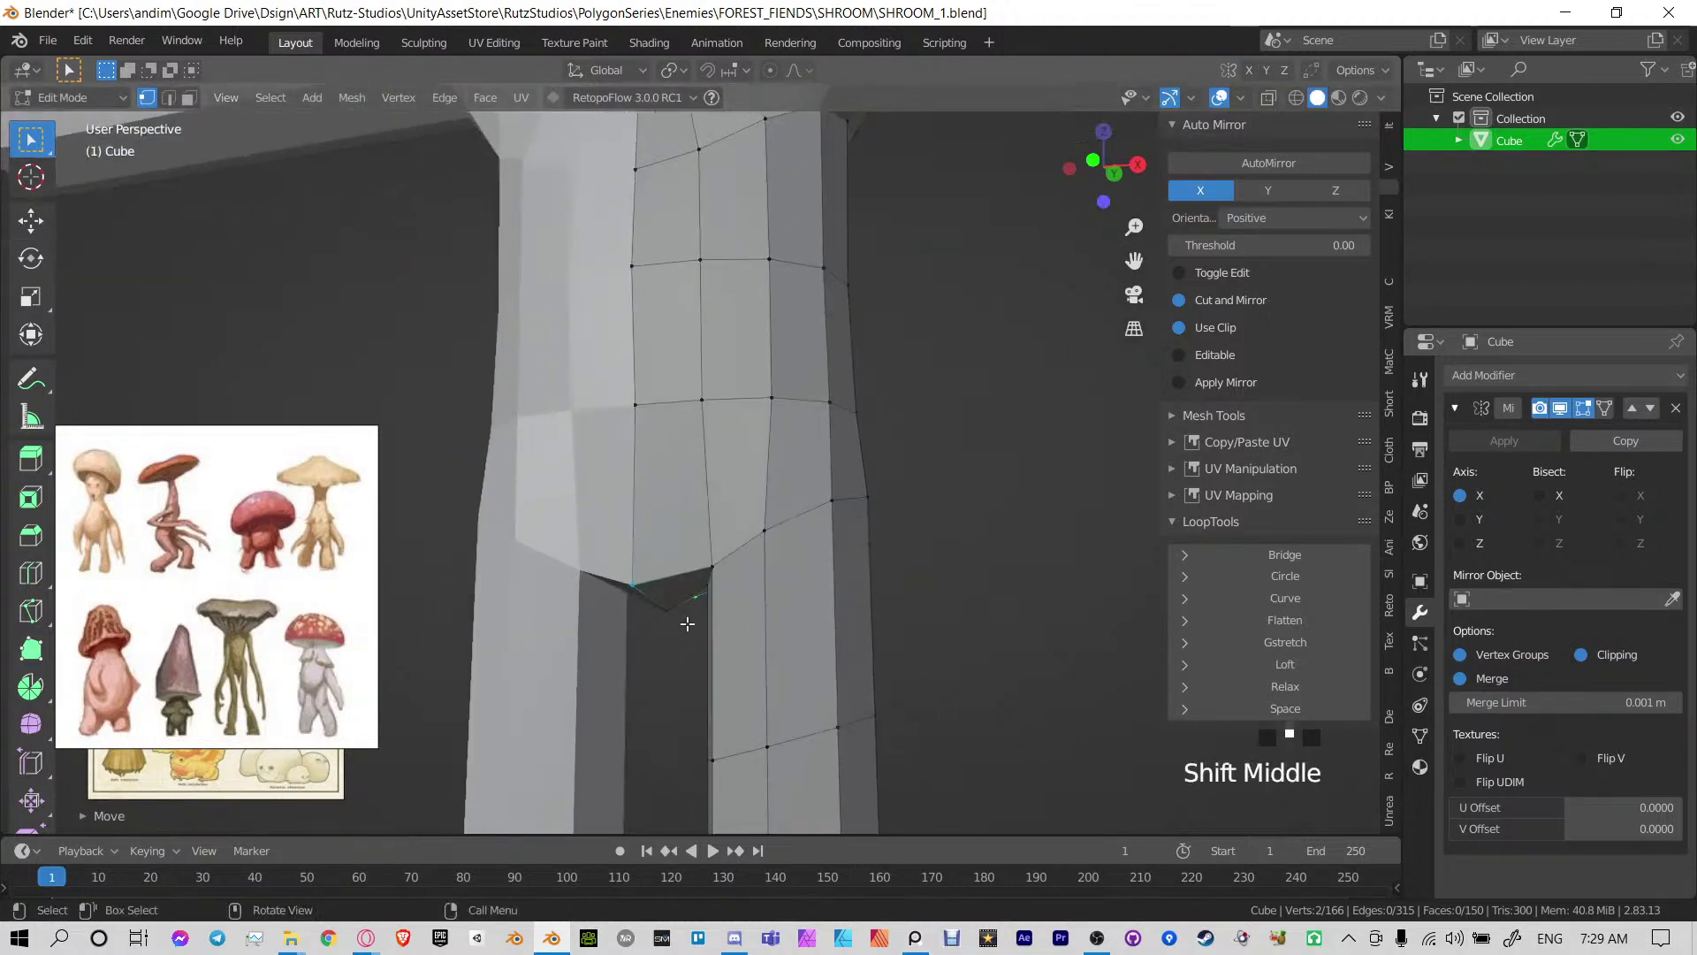
key("ctrl+z")
Raise the selected crotch vertices about 0.35 m along the Z axis to flatten the crotch
key("g")
key("z")
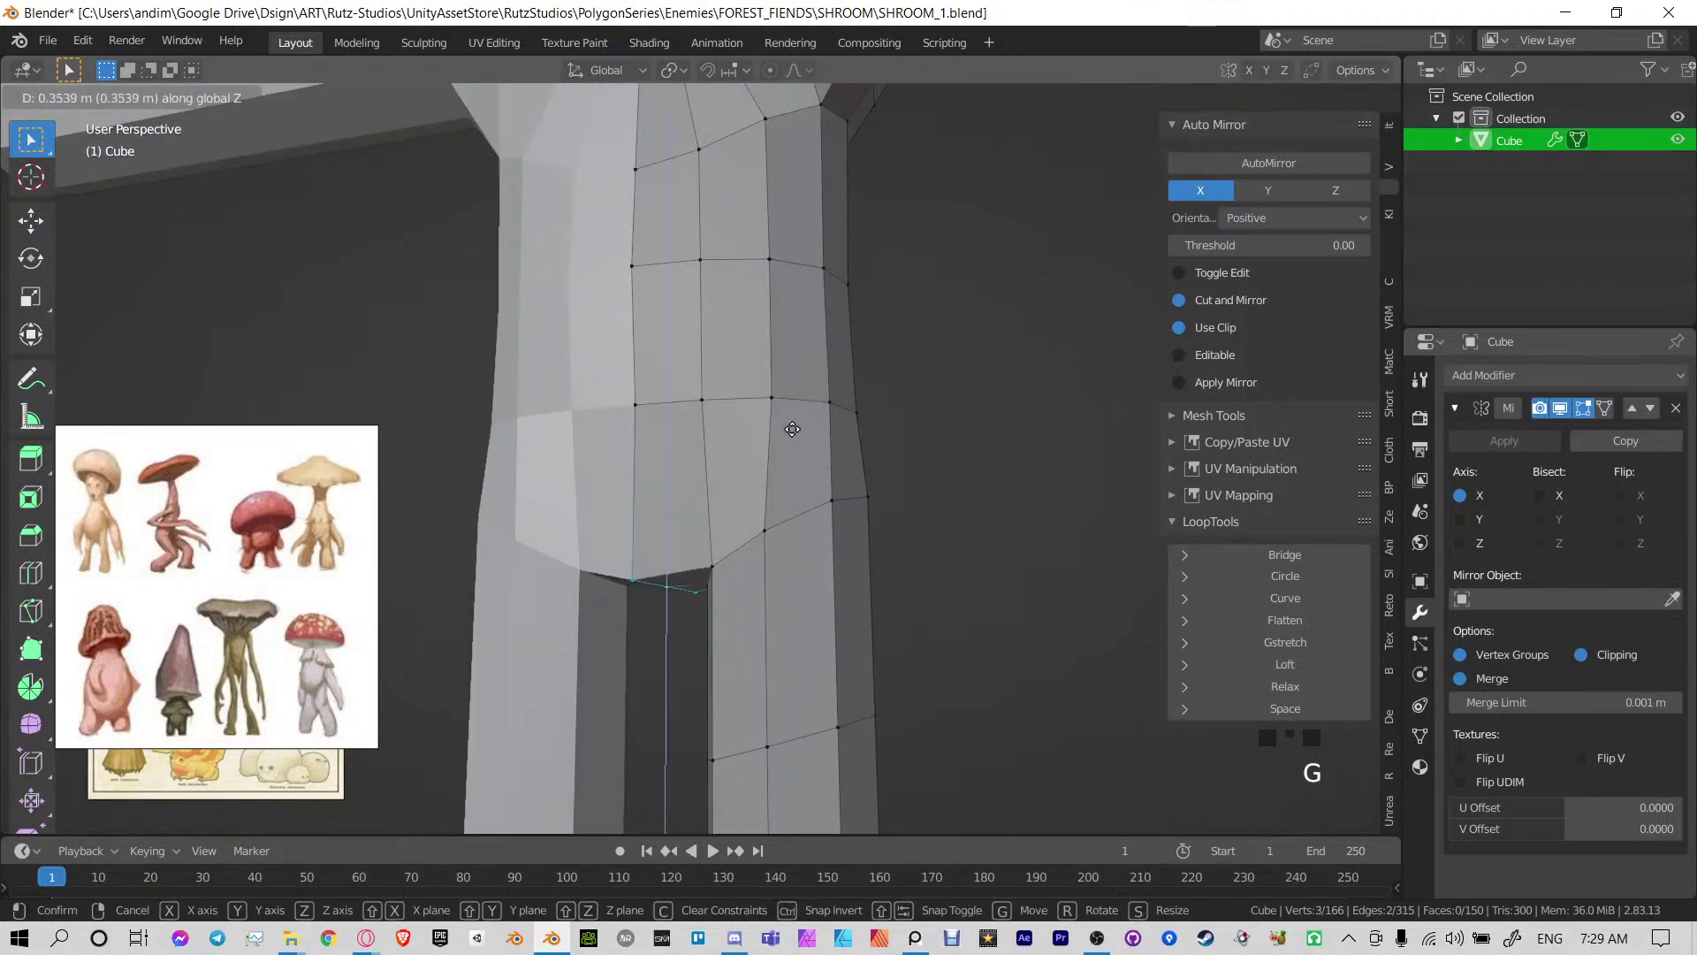
left_click(789, 441)
middle_click_drag(788, 444, 812, 552)
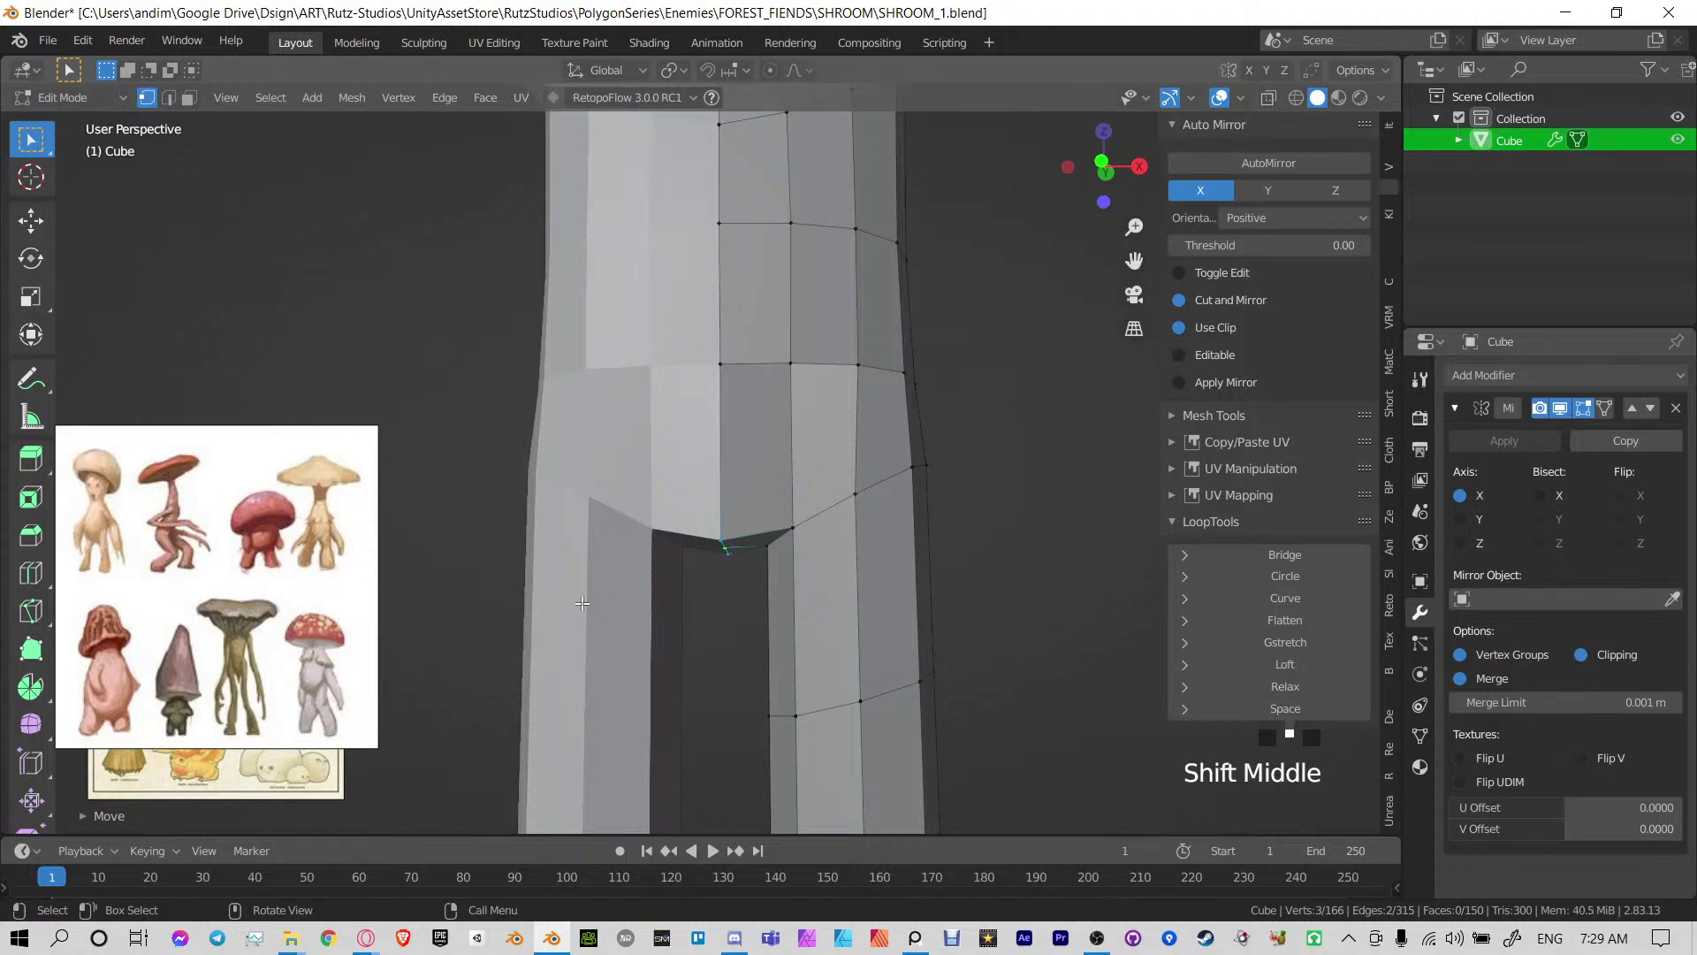
middle_click_drag(887, 494, 799, 549, "shift")
middle_click_drag(663, 612, 828, 521, "shift")
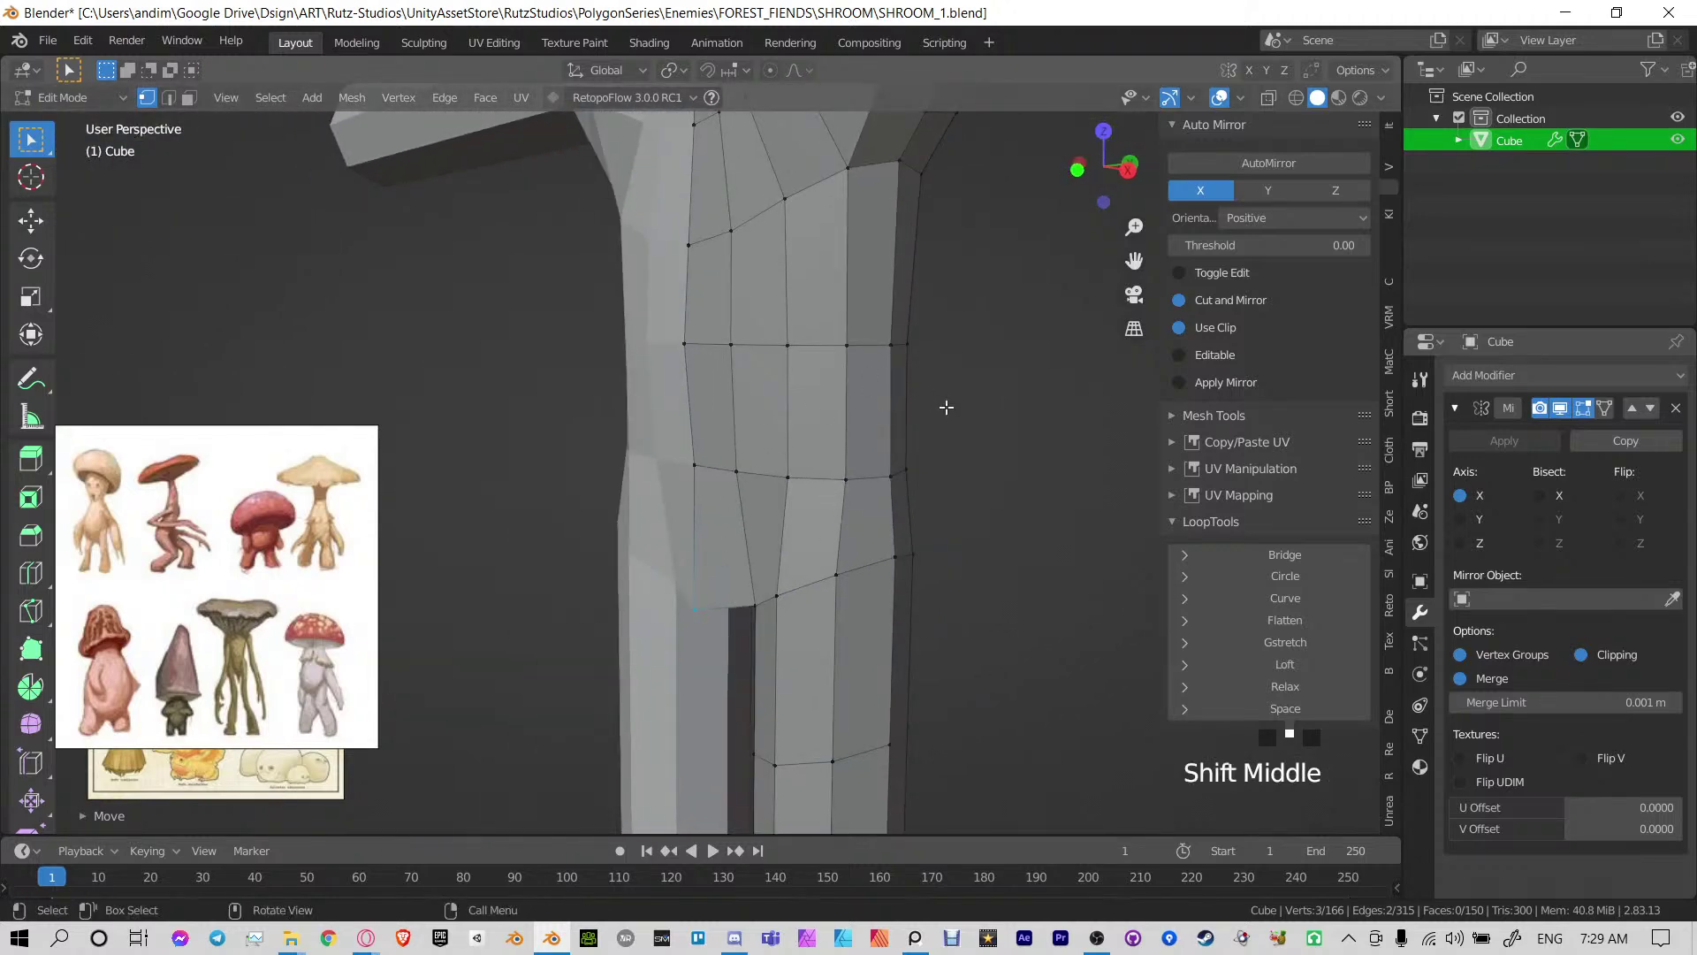
Save the mushroom character file
middle_click_drag(781, 420, 617, 451)
middle_click_drag(624, 495, 629, 534, "shift")
key("ctrl+s")
scroll(675, 454, "down", 3)
middle_click_drag(674, 454, 636, 522, "shift")
key("ctrl+s")
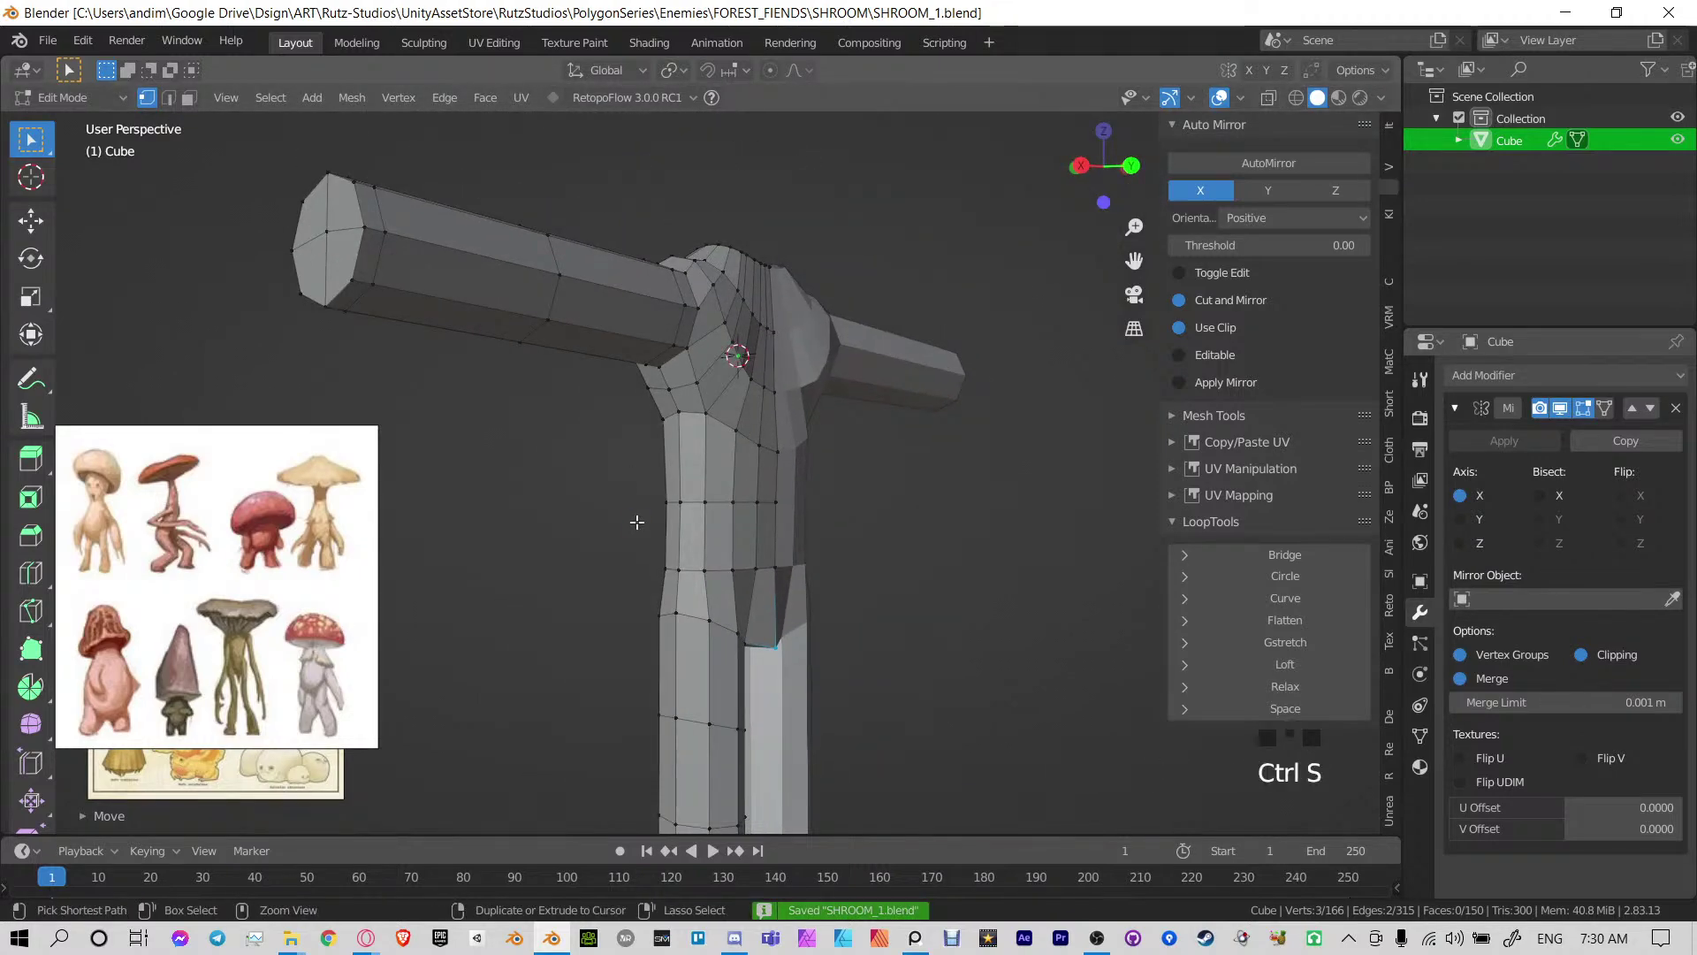
Switch to Object Mode and examine the whole torso and crotch shape from the front
key("ctrl+Tab")
middle_click_drag(464, 400, 773, 465)
scroll(720, 454, "up", 4)
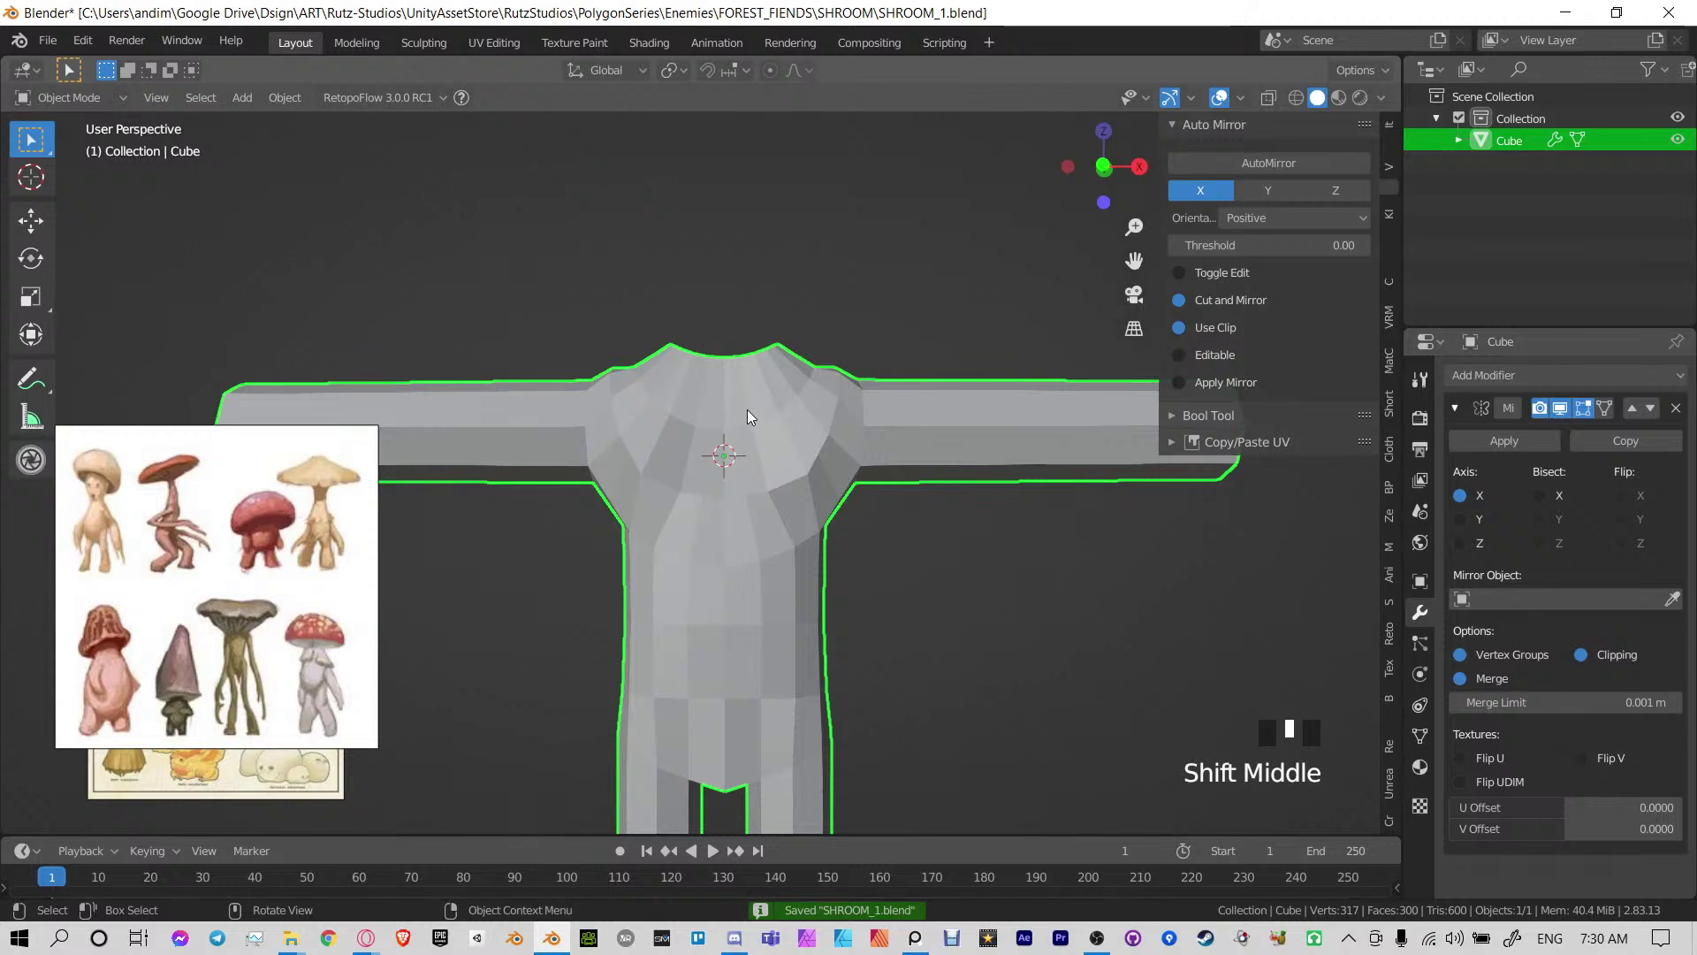
middle_click_drag(979, 482, 914, 419, "shift")
middle_click_drag(816, 590, 868, 490, "shift")
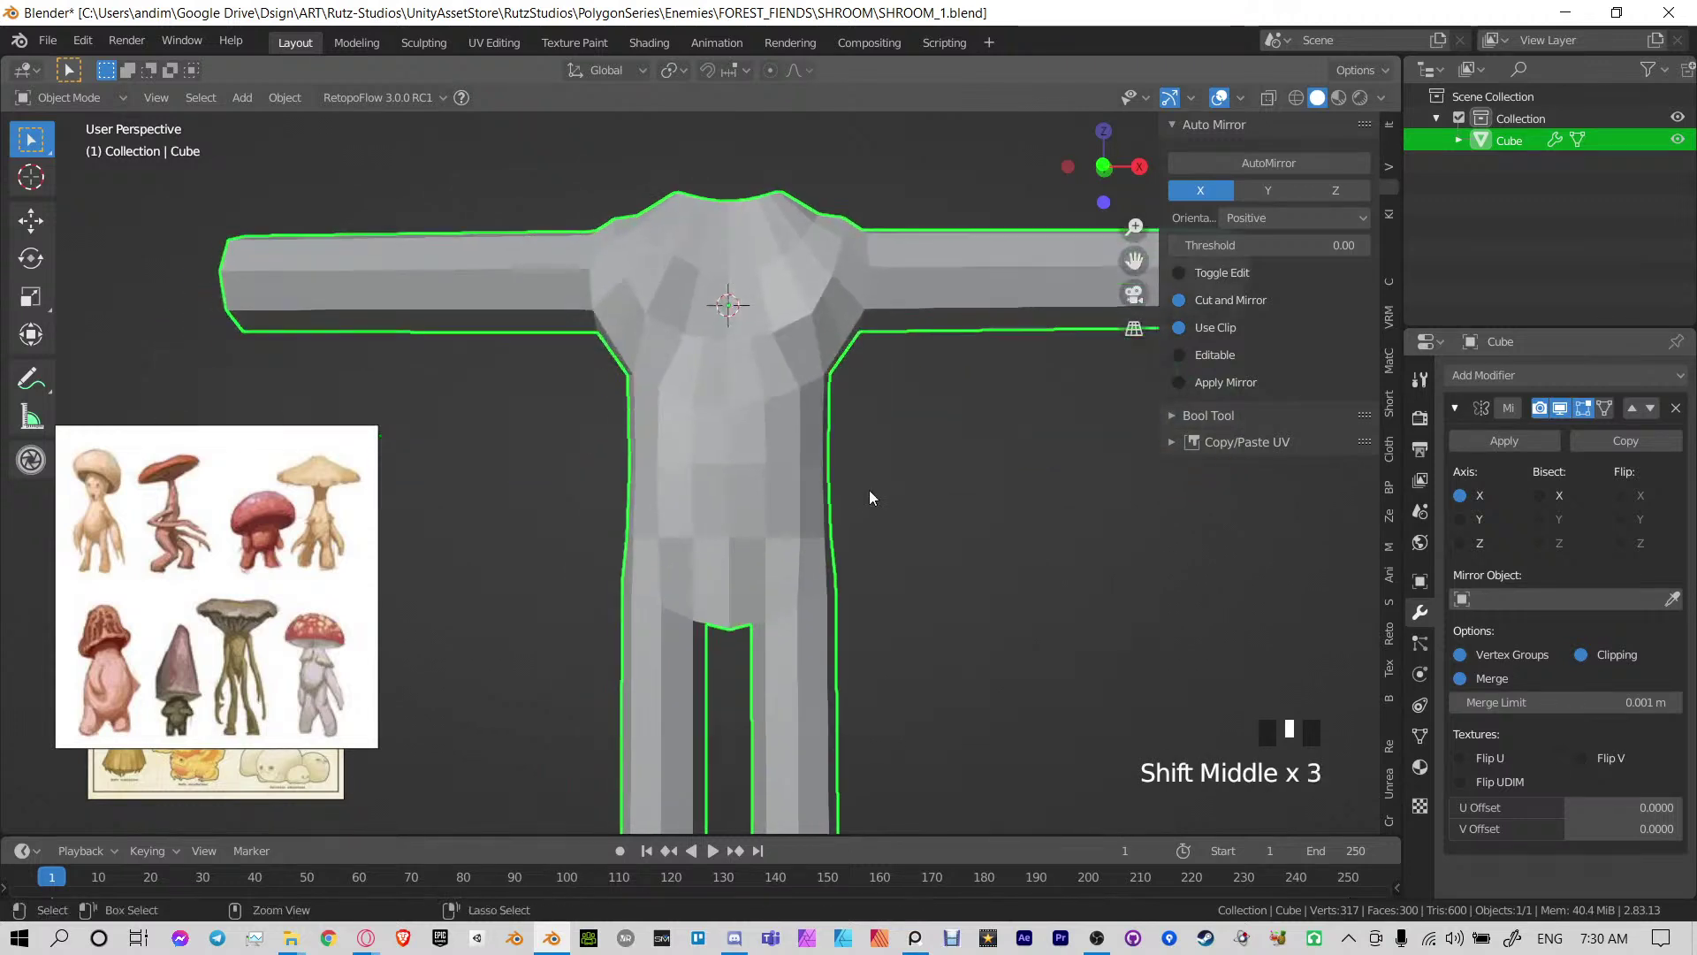
Switch the body to Sculpt Mode and choose the Inflate/Deflate brush
key("ctrl+Tab")
left_click(803, 549)
middle_click_drag(804, 549, 799, 507, "shift")
key("ctrl+Tab")
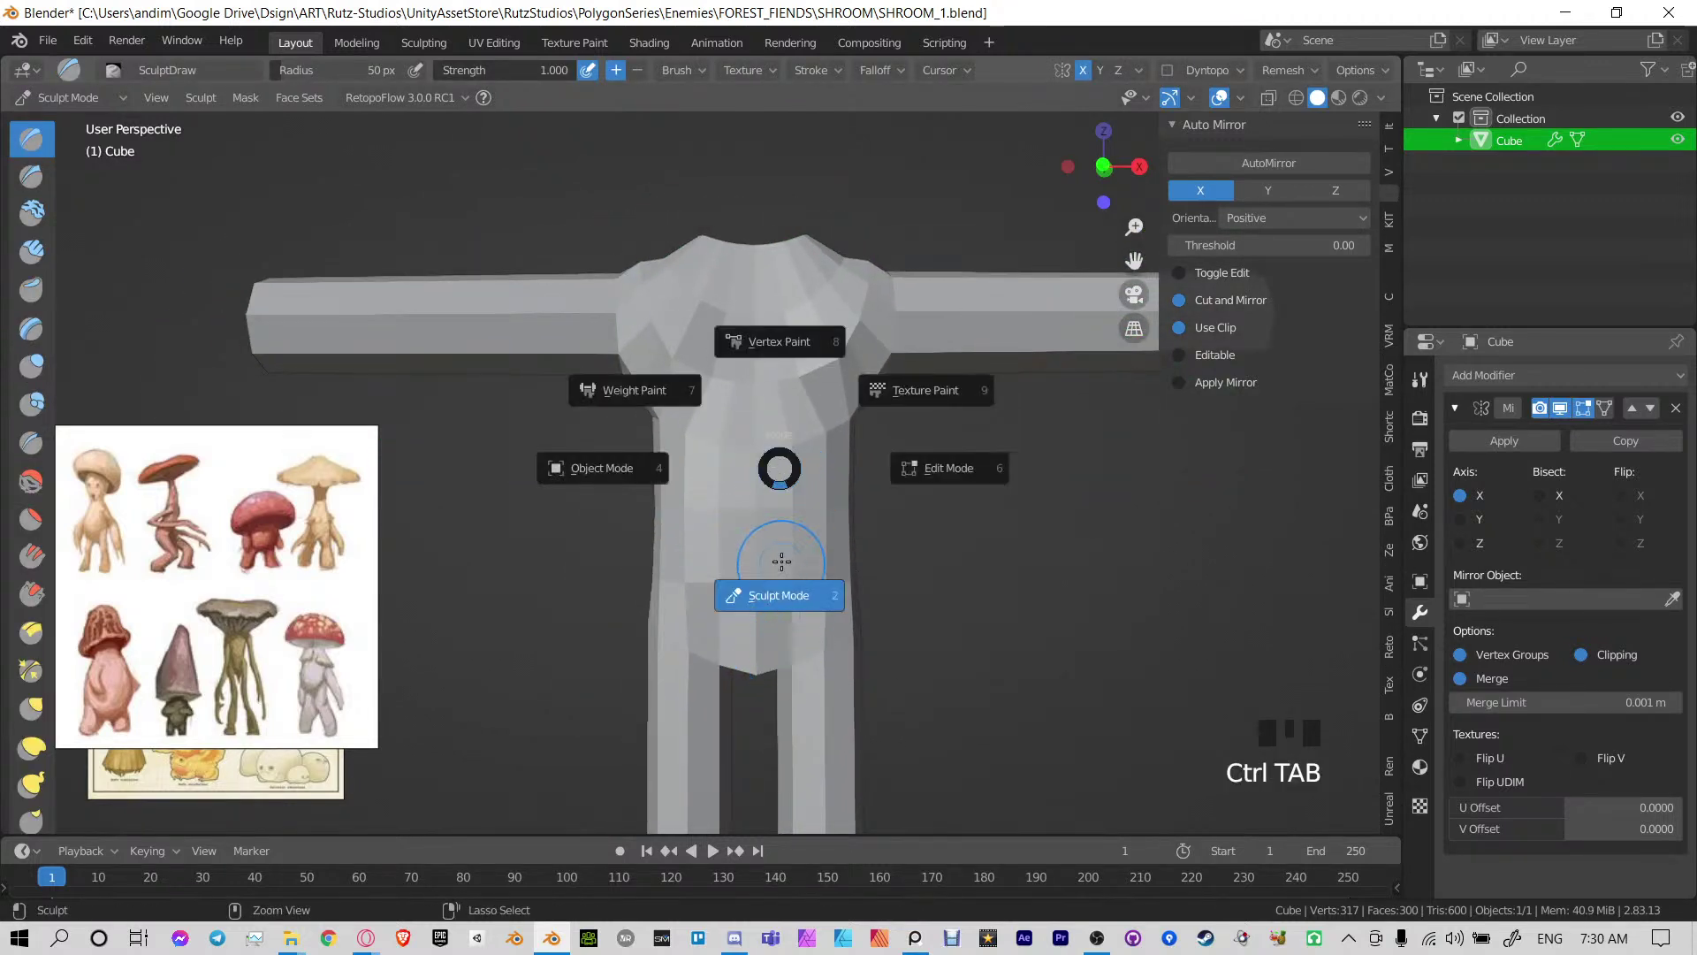
left_click(781, 584)
left_click(31, 366)
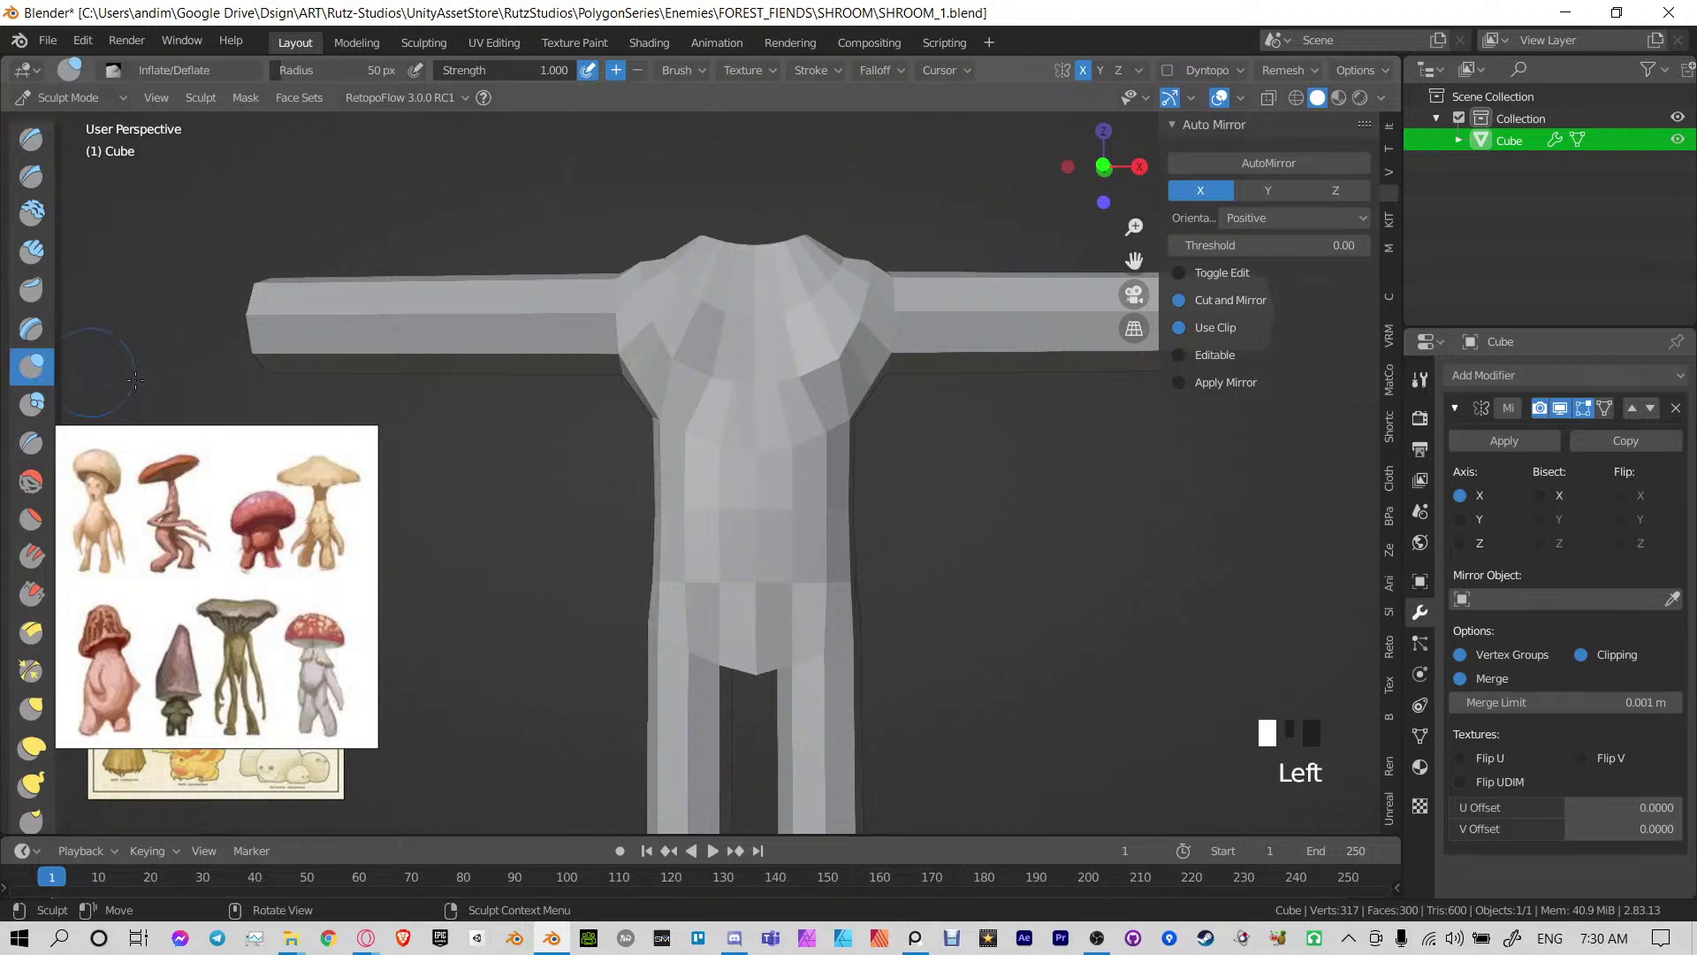
Set the brush radius to 98 px and inflate the front of the chest and upper torso
middle_click_drag(937, 467, 793, 482)
middle_click_drag(794, 495, 838, 524, "shift")
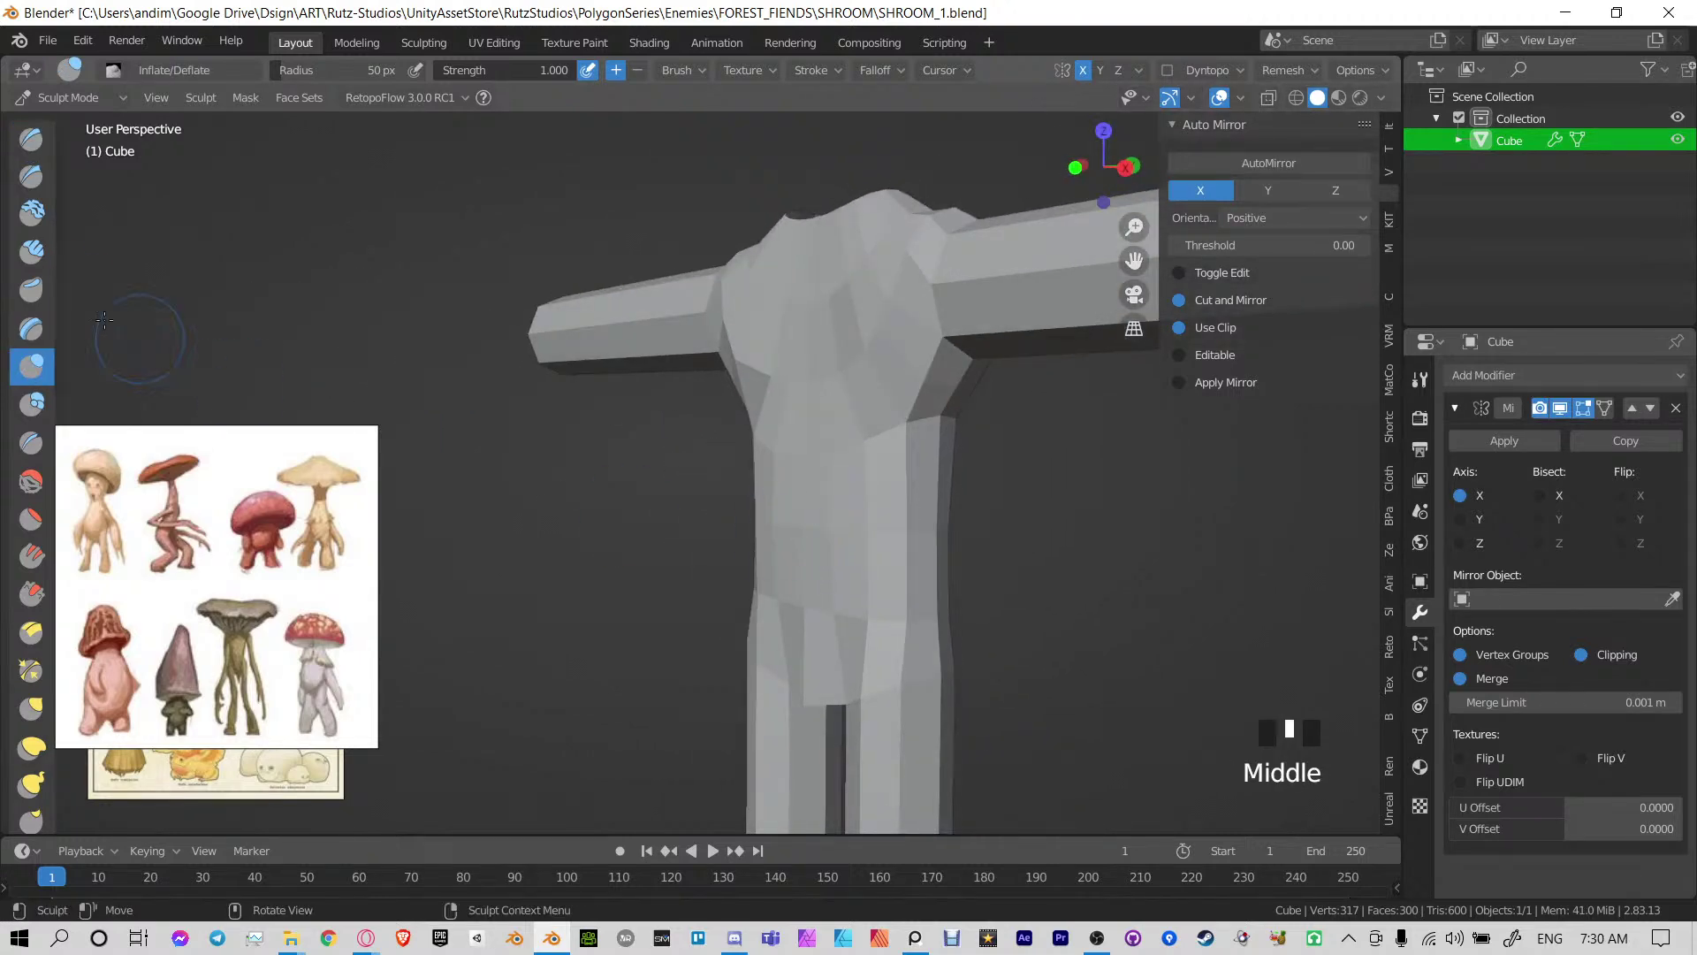
mouse_move(495, 442)
middle_mouse_down()
mouse_move(750, 512)
mouse_move(831, 481)
middle_mouse_up()
key("f")
middle_click_drag(823, 482, 806, 523, "shift")
left_click_drag(782, 454, 834, 443)
middle_click_drag(824, 428, 750, 385)
left_click_drag(760, 389, 853, 417)
key("KP_3")
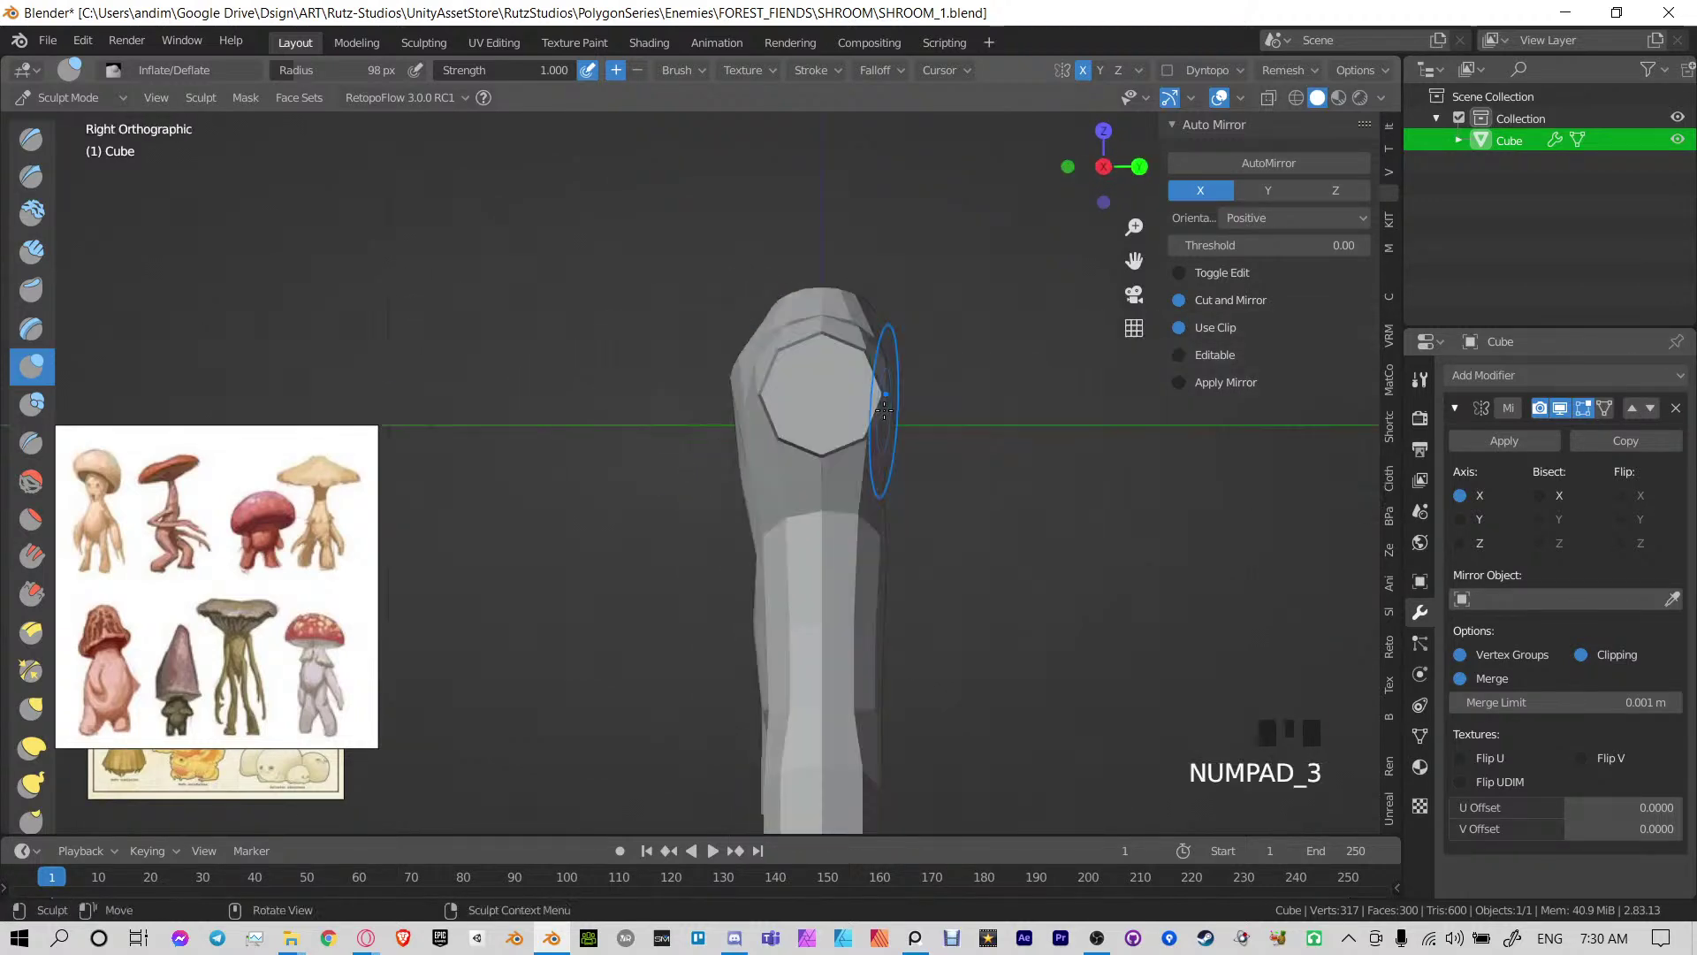
mouse_move(739, 474)
middle_mouse_down("shift")
mouse_move(716, 411)
mouse_move(777, 410)
middle_mouse_up("shift")
left_click_drag(786, 468, 795, 491)
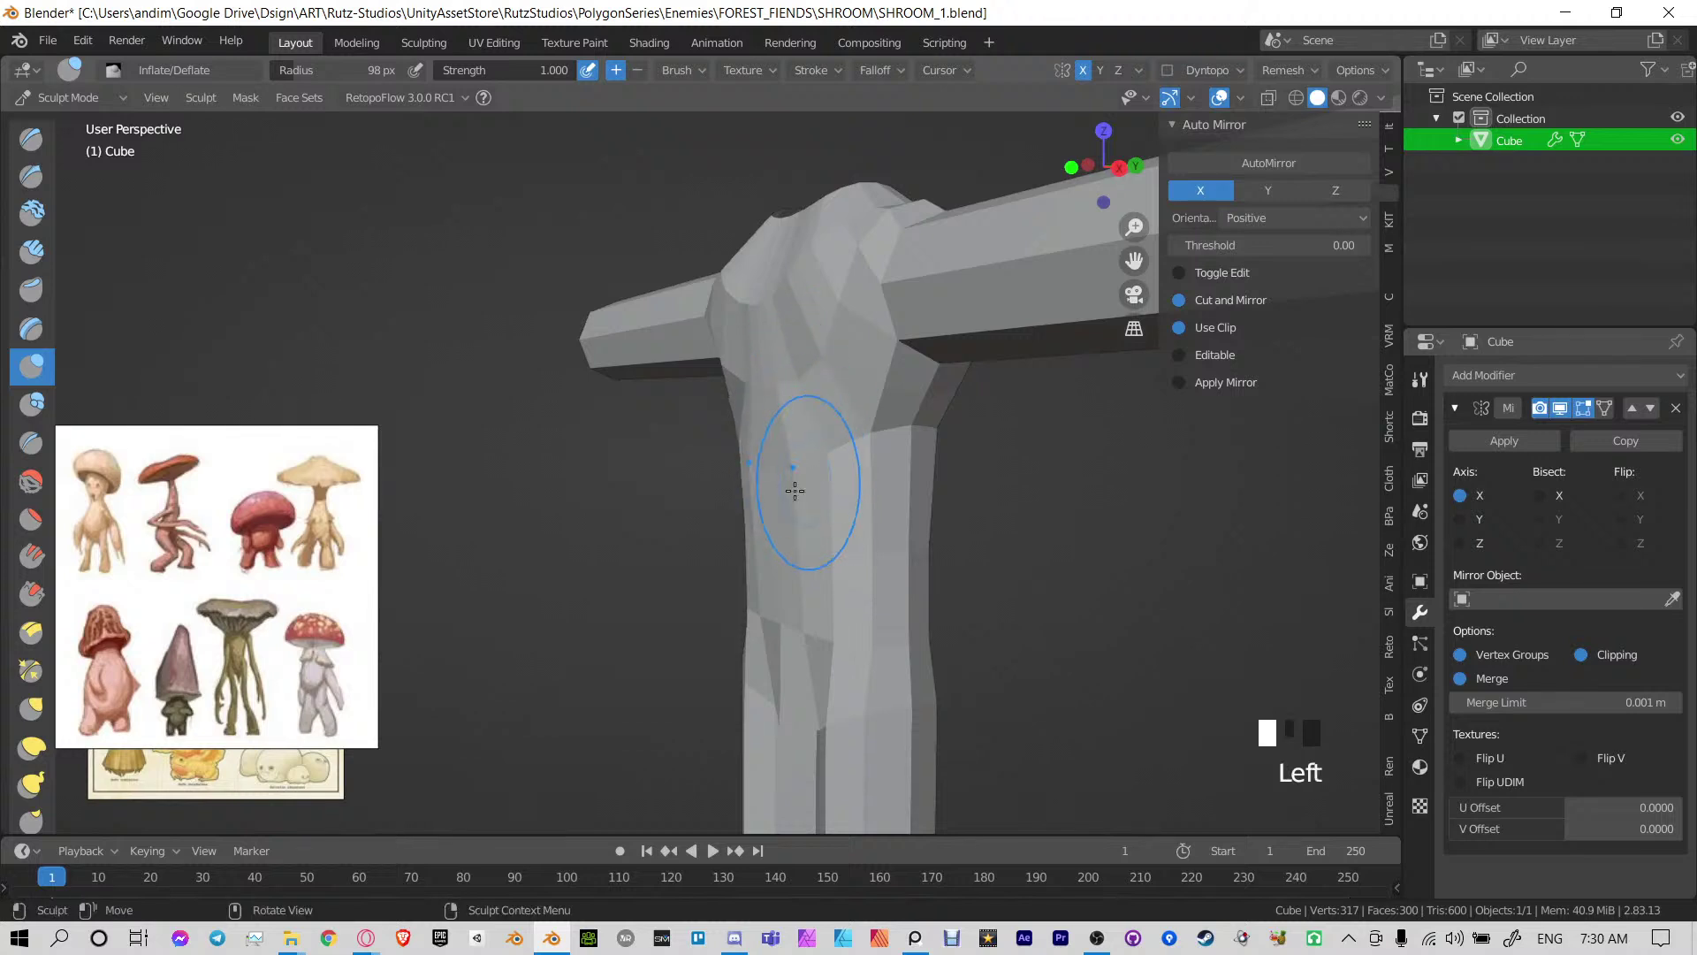
middle_click_drag(778, 612, 807, 560)
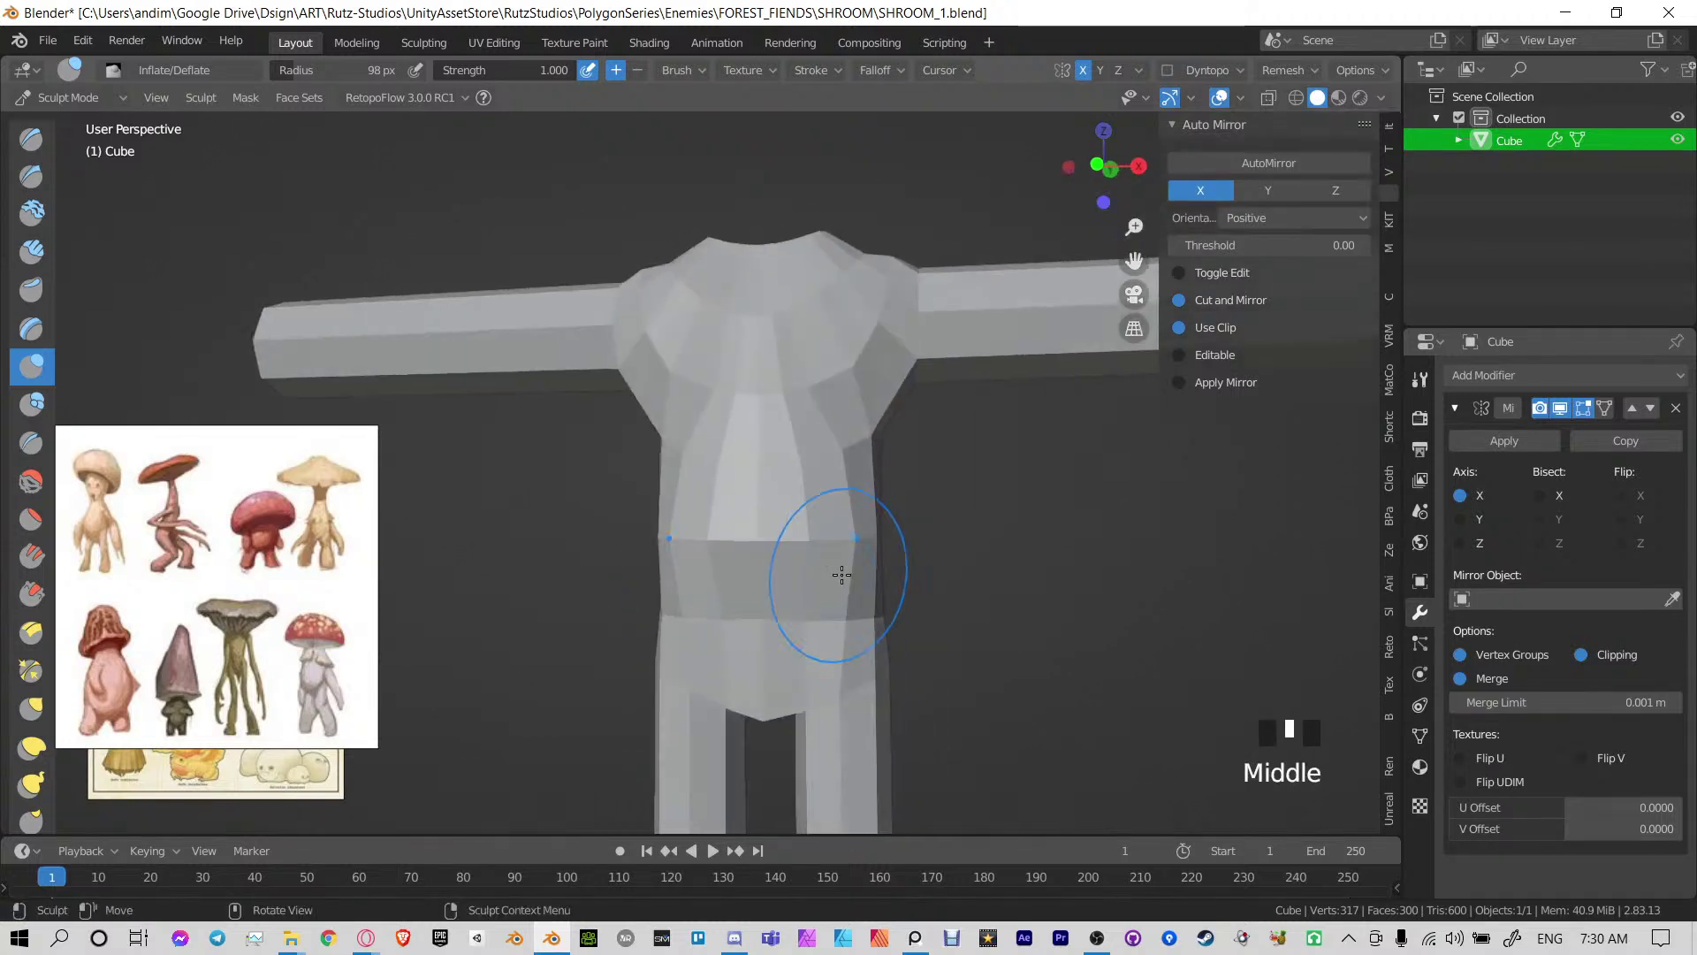
Inflate the lower belly and hips at the front and the buttocks at the back
left_click(799, 651)
left_click_drag(799, 652, 838, 654)
mouse_move(838, 654)
middle_mouse_down()
mouse_move(813, 640)
mouse_move(723, 654)
mouse_move(796, 568)
mouse_move(785, 580)
middle_mouse_up()
left_click(723, 654)
mouse_move(775, 658)
middle_mouse_down()
mouse_move(875, 568)
mouse_move(712, 625)
mouse_move(780, 542)
mouse_move(619, 588)
middle_mouse_up()
double_click(624, 586)
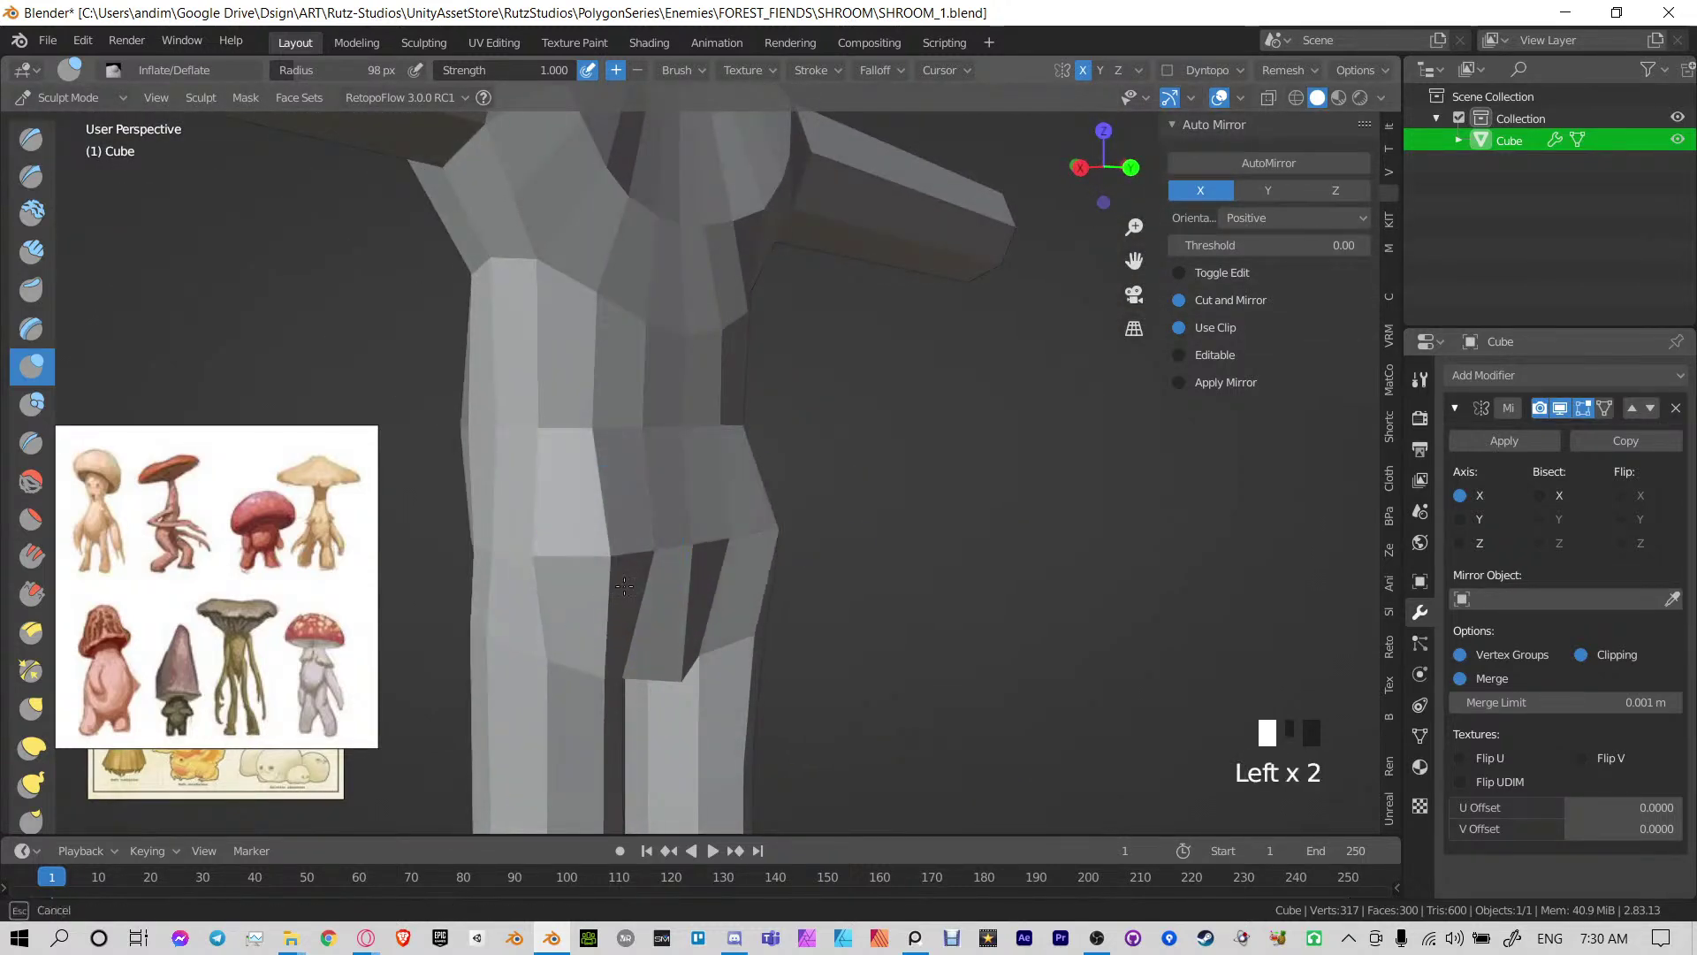
Inflate the upper back and the belly with short brush strokes
middle_click_drag(684, 523, 628, 599, "shift")
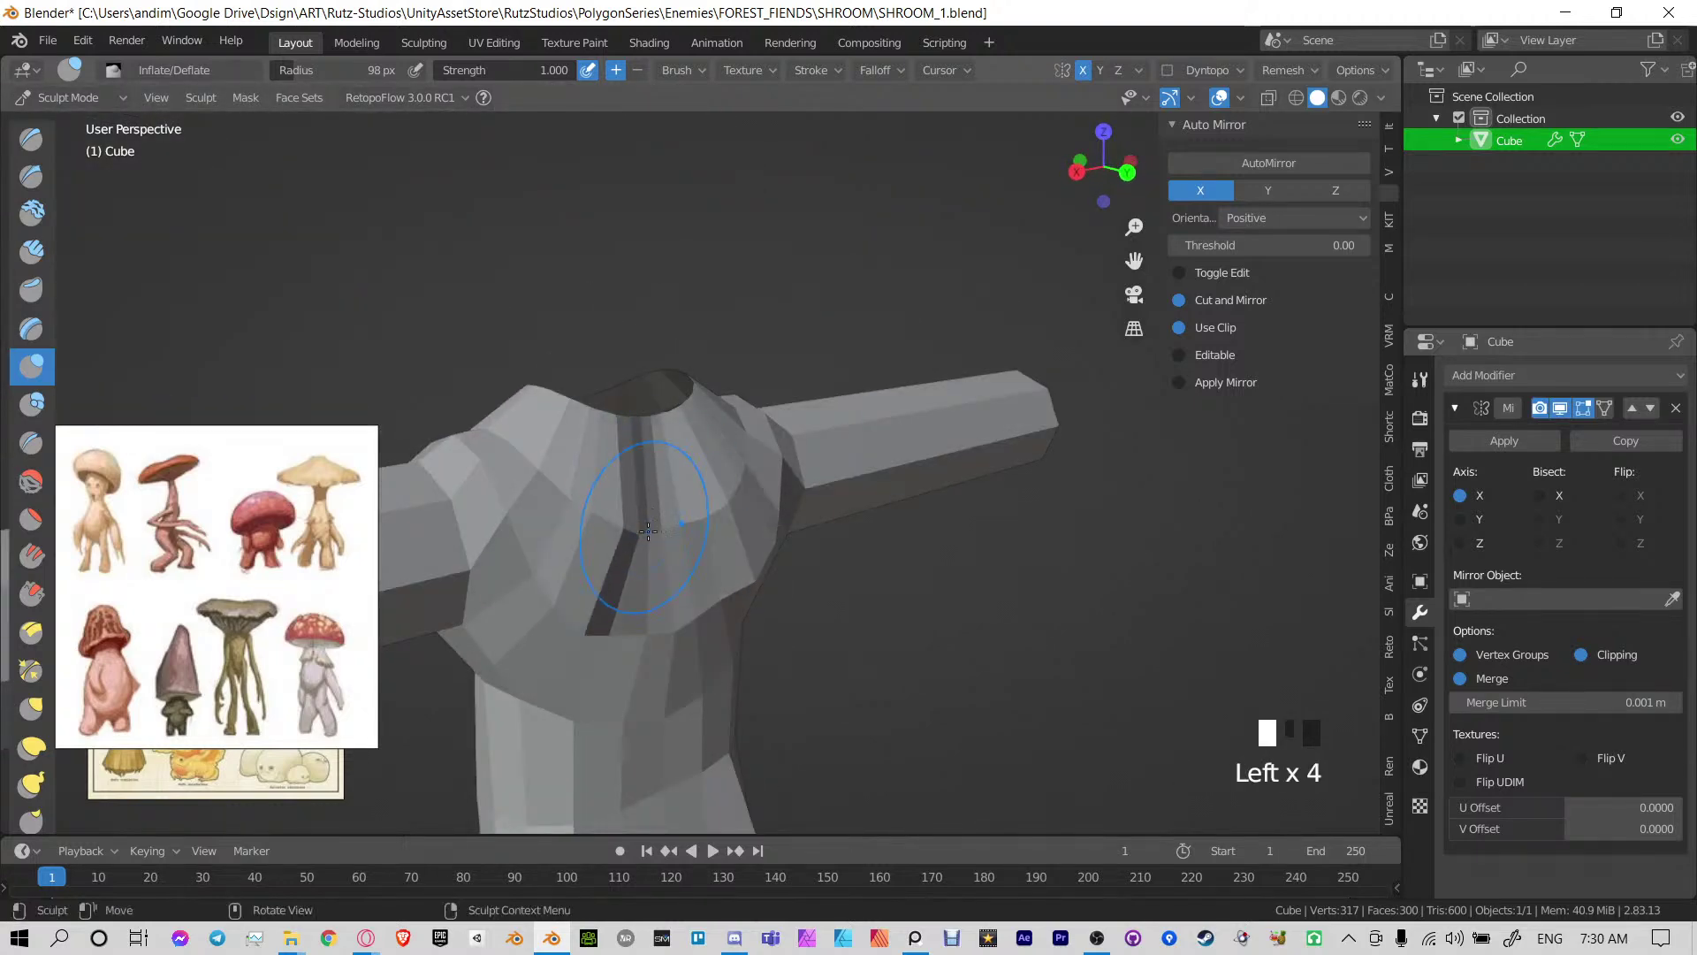
mouse_move(686, 524)
middle_mouse_down("shift")
mouse_move(737, 504)
mouse_move(742, 469)
middle_mouse_up("shift")
left_click(606, 556)
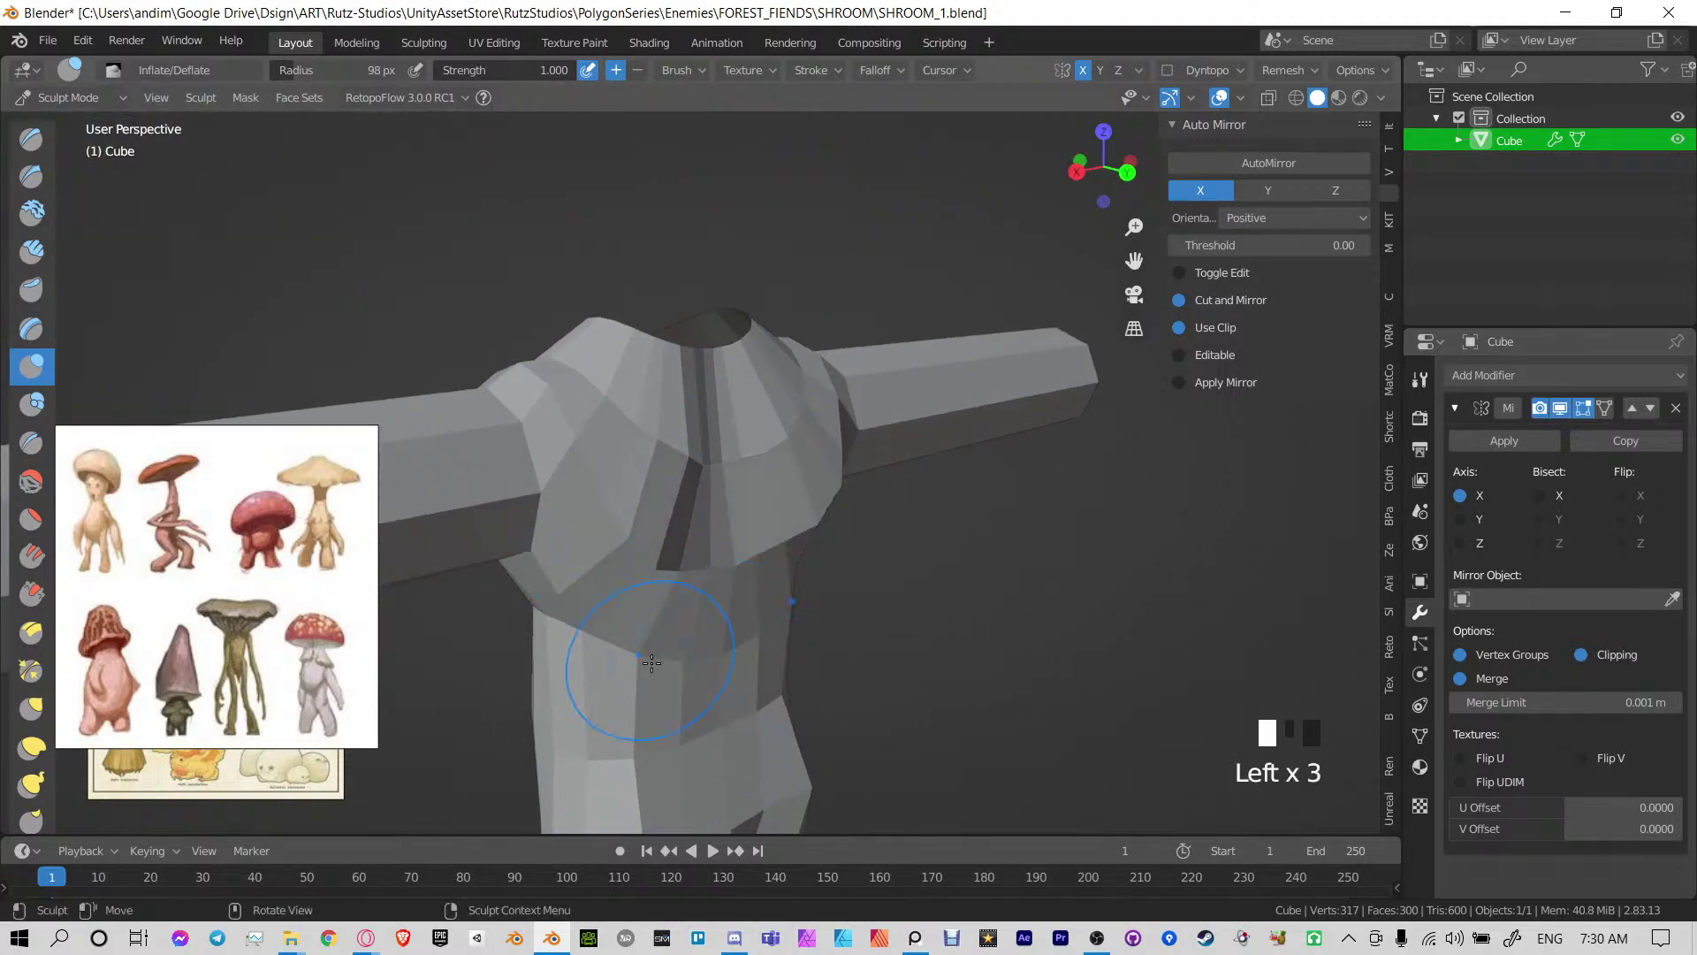
mouse_move(651, 663)
middle_mouse_down()
mouse_move(681, 566)
mouse_move(734, 492)
middle_mouse_up()
double_click(720, 535)
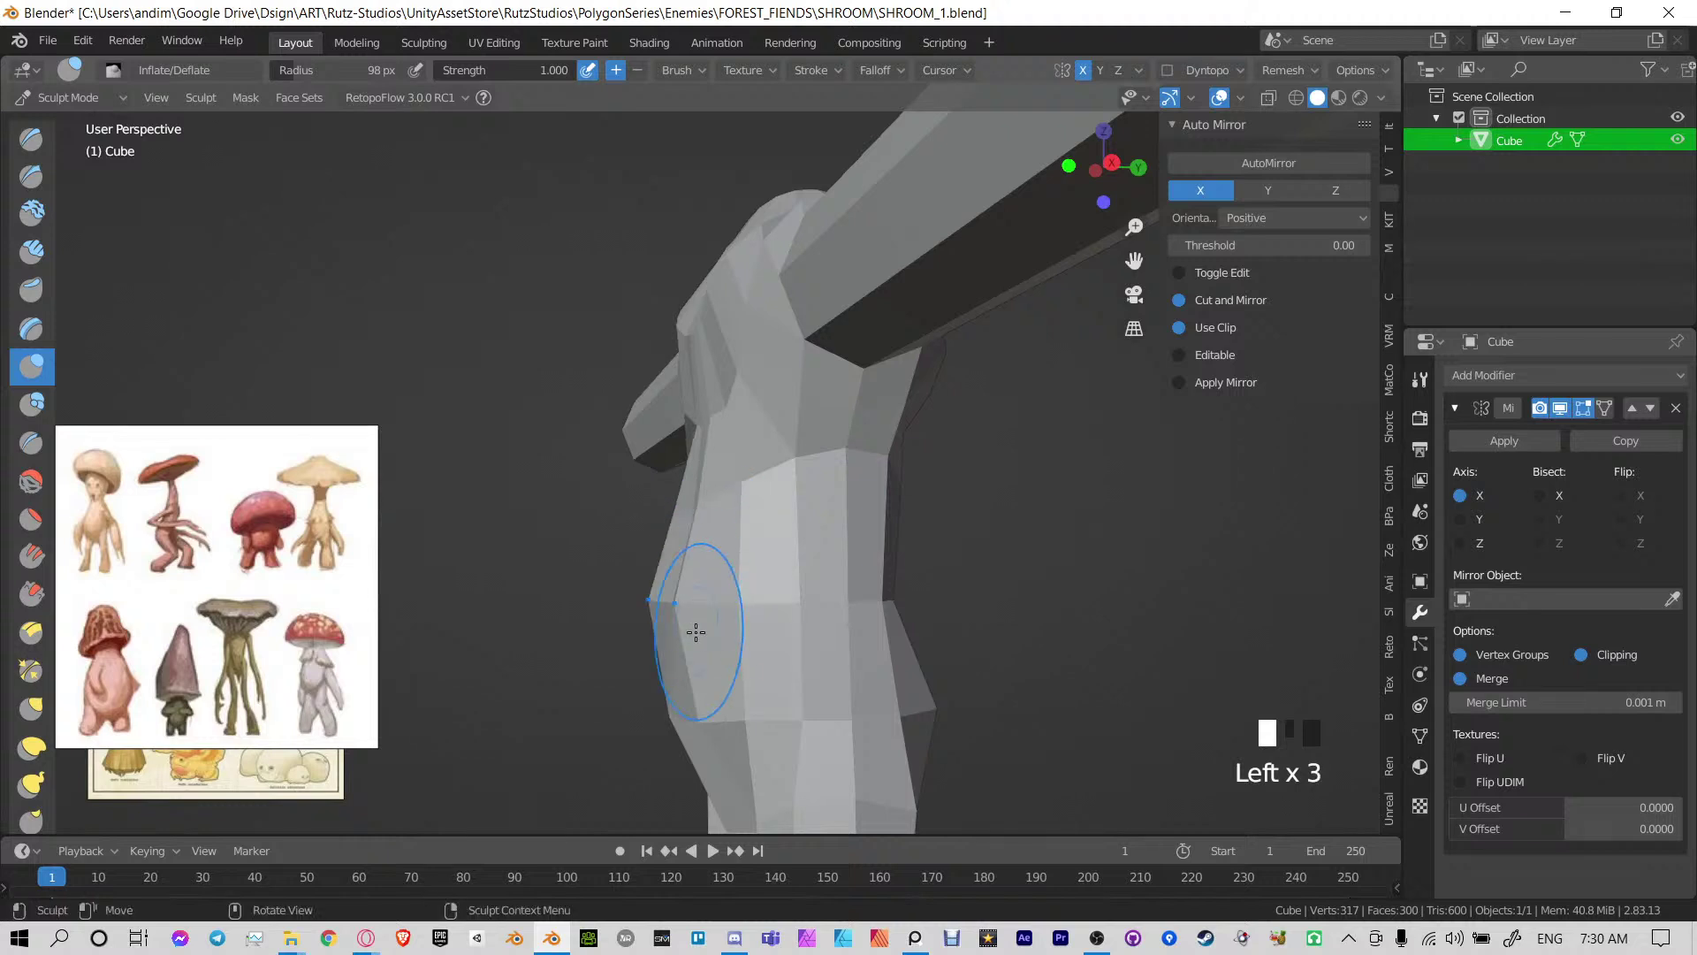
Undo the last smoothing stroke, set the brush strength to 0.239 and smooth the lower back again
mouse_move(695, 631)
middle_mouse_down()
mouse_move(713, 580)
mouse_move(748, 576)
middle_mouse_up()
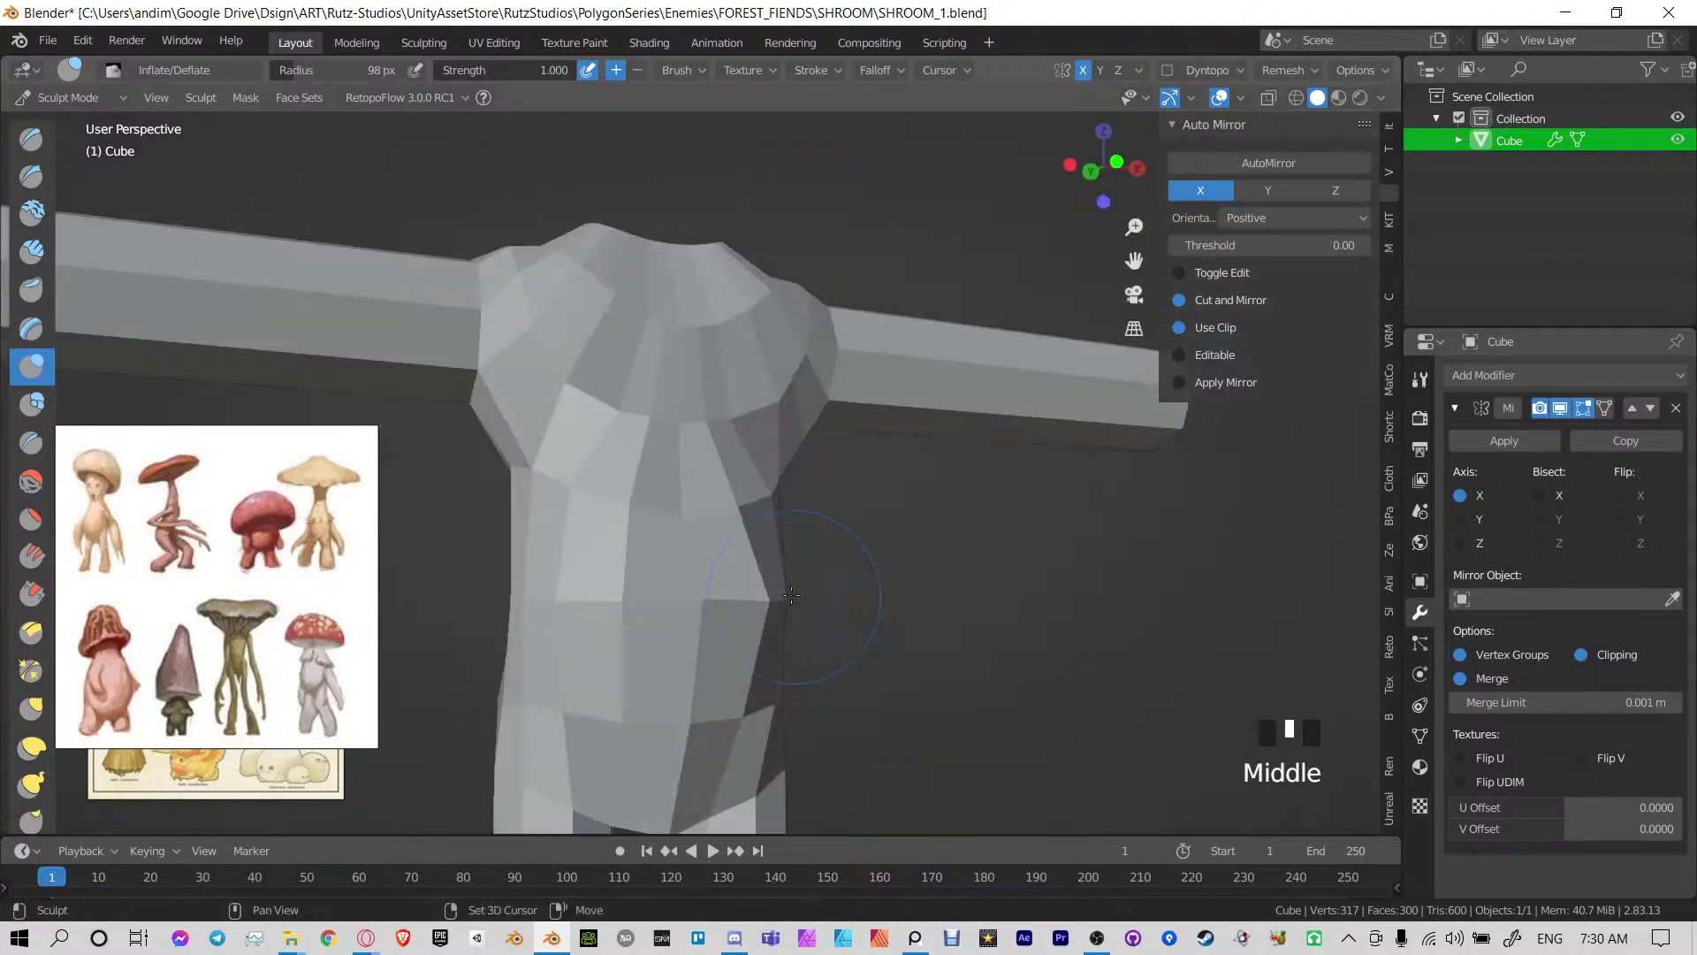
left_click(747, 577, "shift")
key("ctrl+z")
key("shift+f")
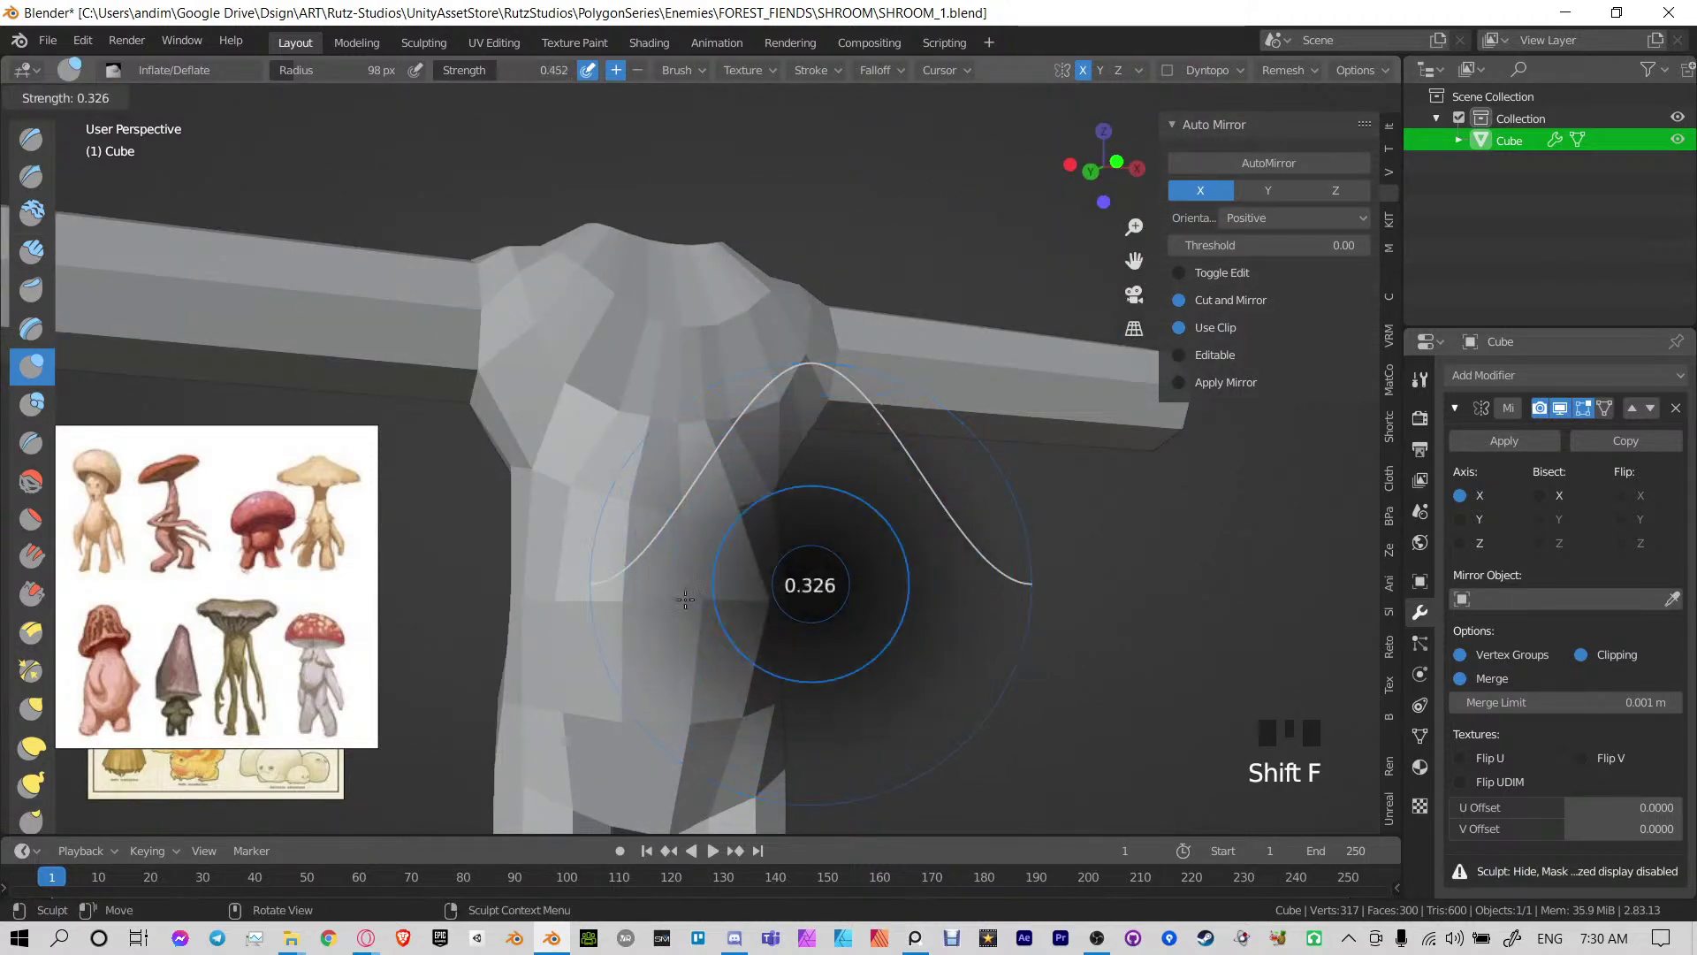
left_click(627, 598, "shift")
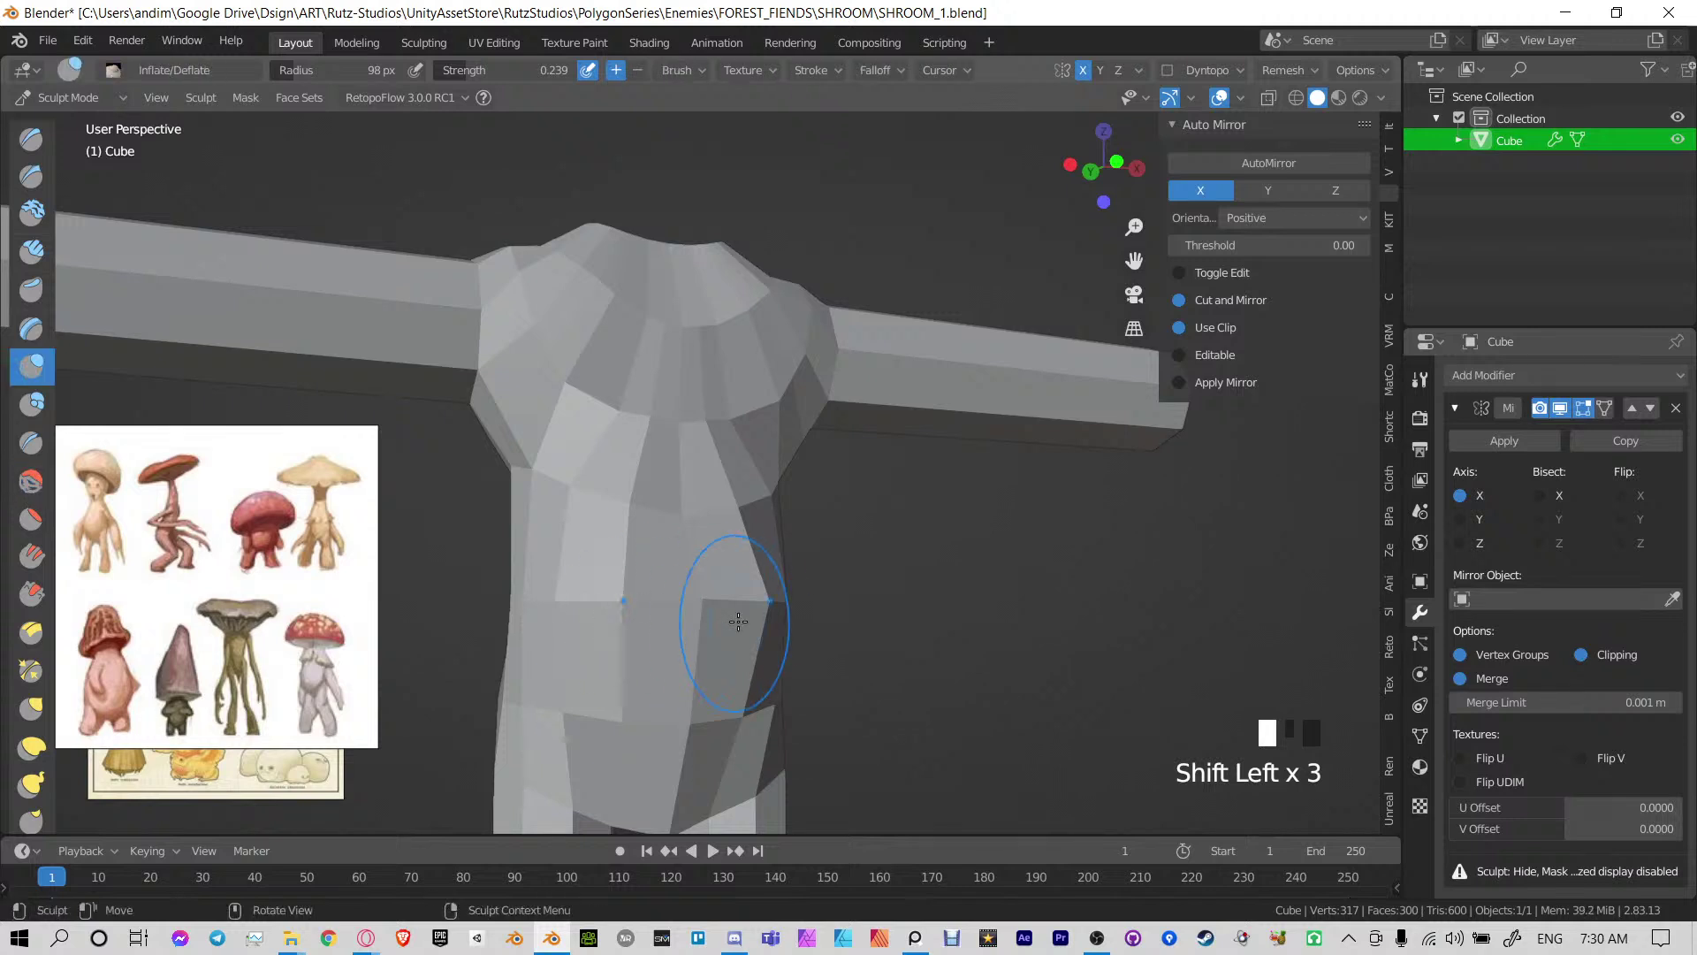
Set the brush strength to 0.447, try smoothing the side of the lower back, and undo the stroke
key("shift+f")
left_click(778, 619)
left_click(800, 623, "shift")
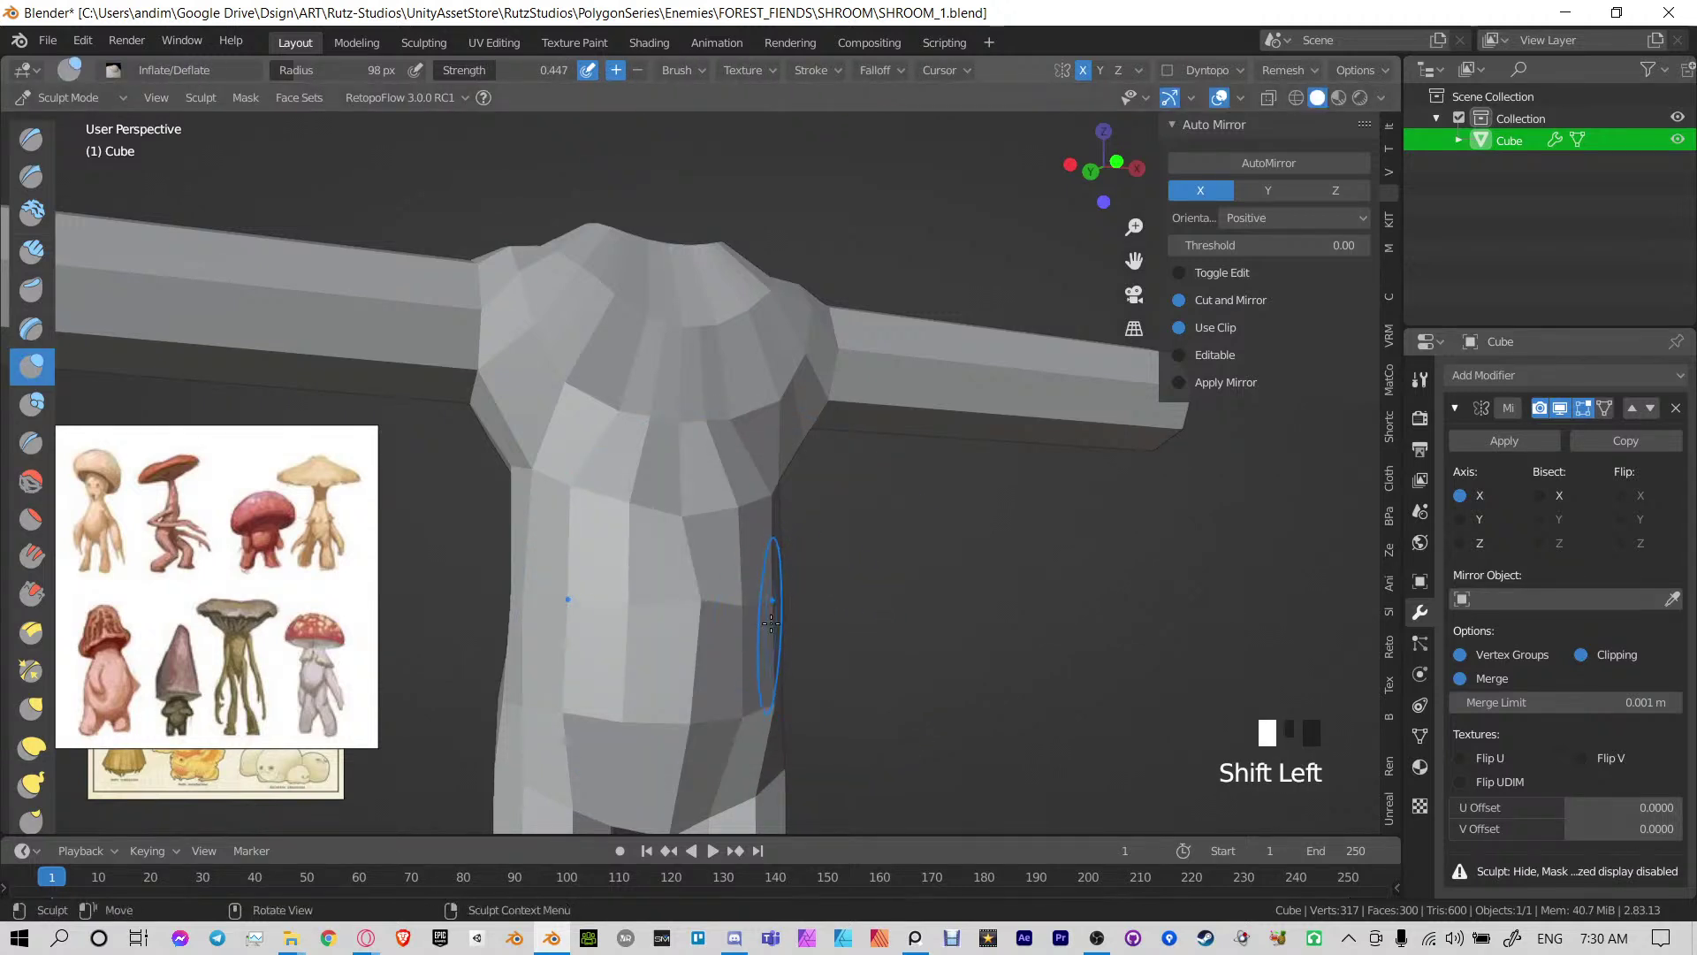
key("ctrl+z")
Inflate the belly, set the brush strength to 0.239 and smooth the belly bulge
mouse_move(773, 599)
middle_mouse_down()
mouse_move(682, 512)
mouse_move(693, 587)
mouse_move(735, 540)
mouse_move(731, 504)
middle_mouse_up()
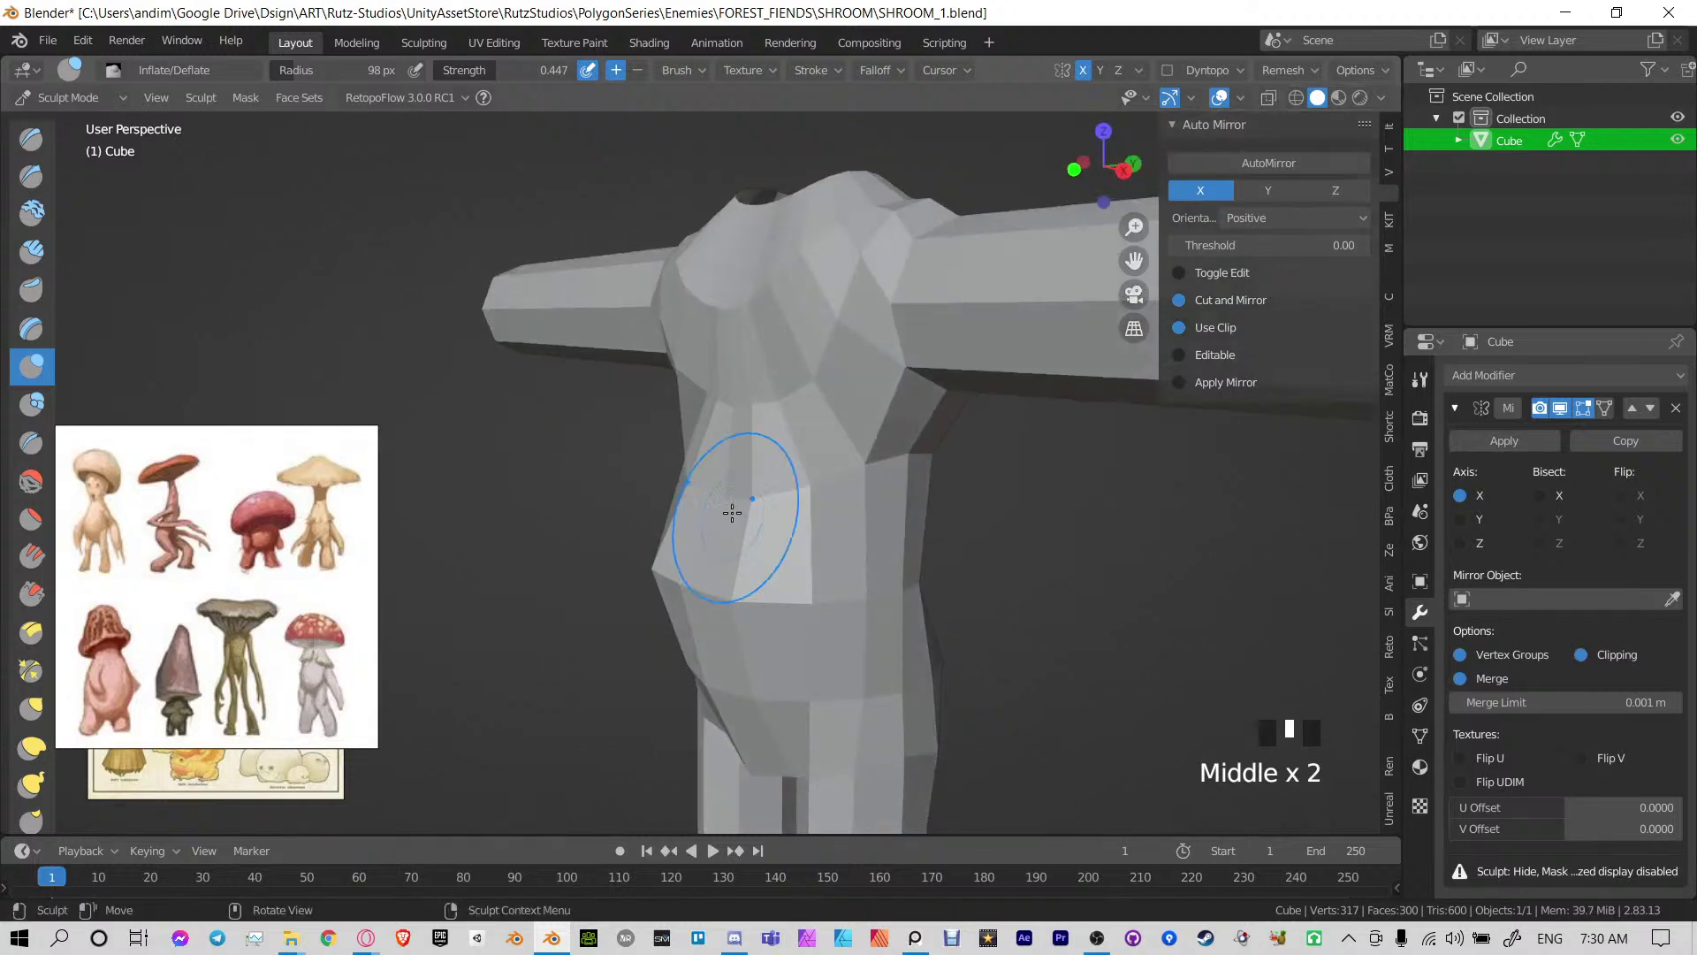
left_click(726, 503)
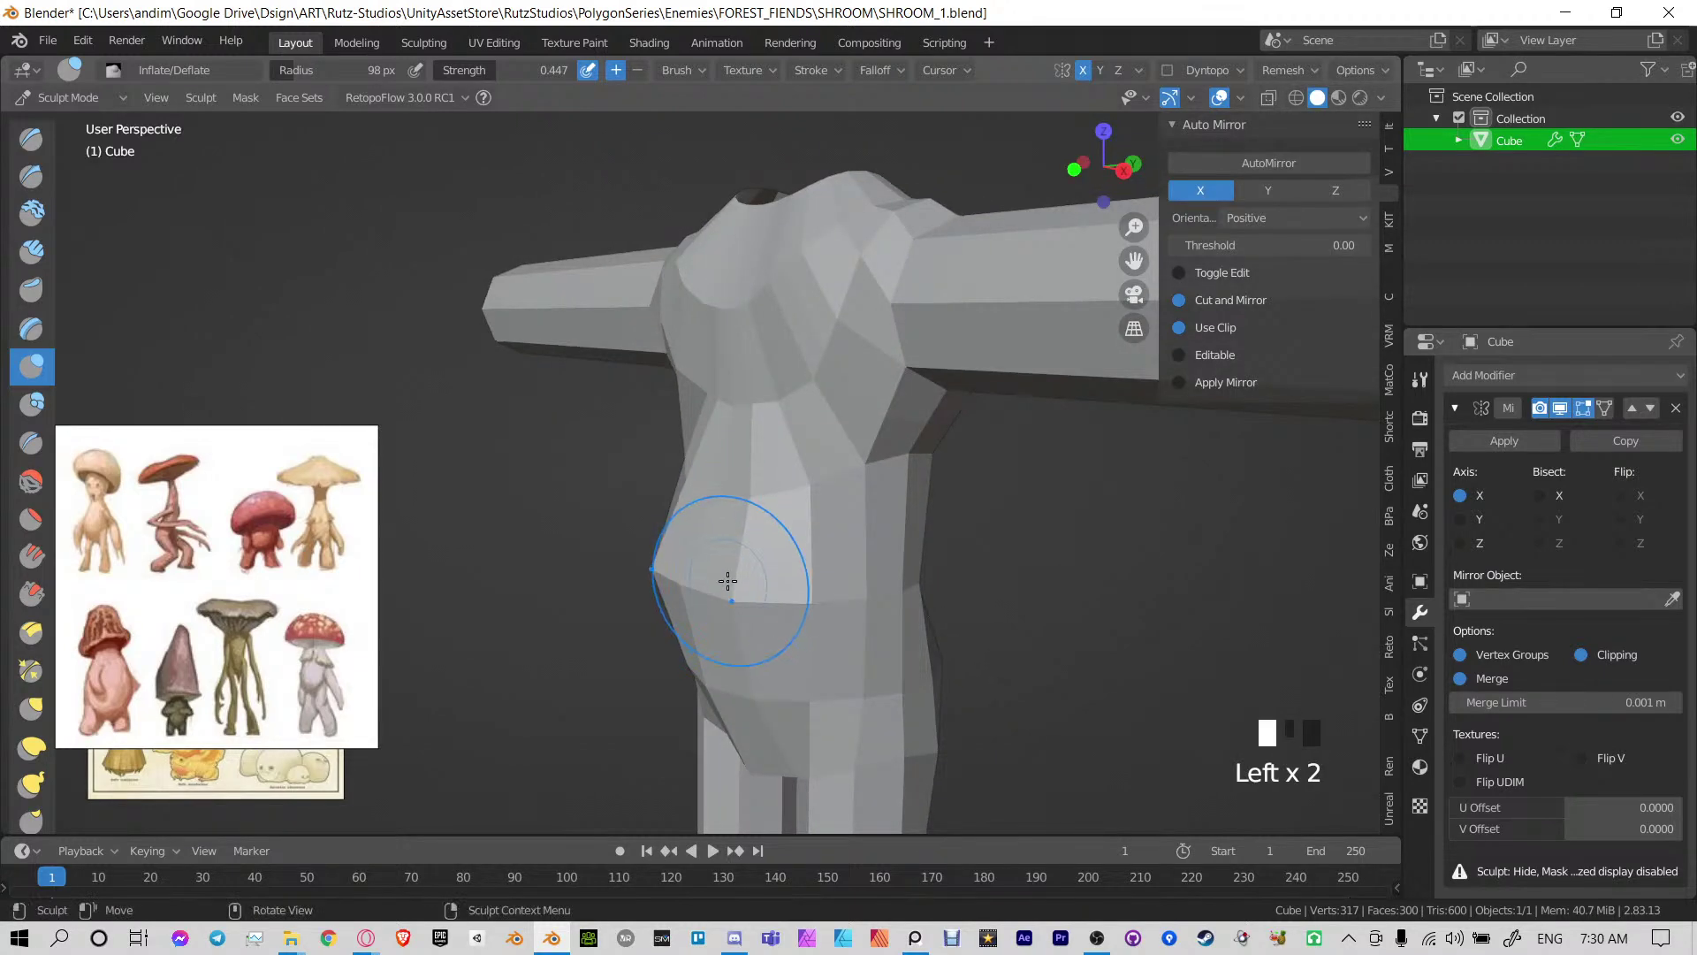
key("shift+f")
left_click(789, 583, "shift")
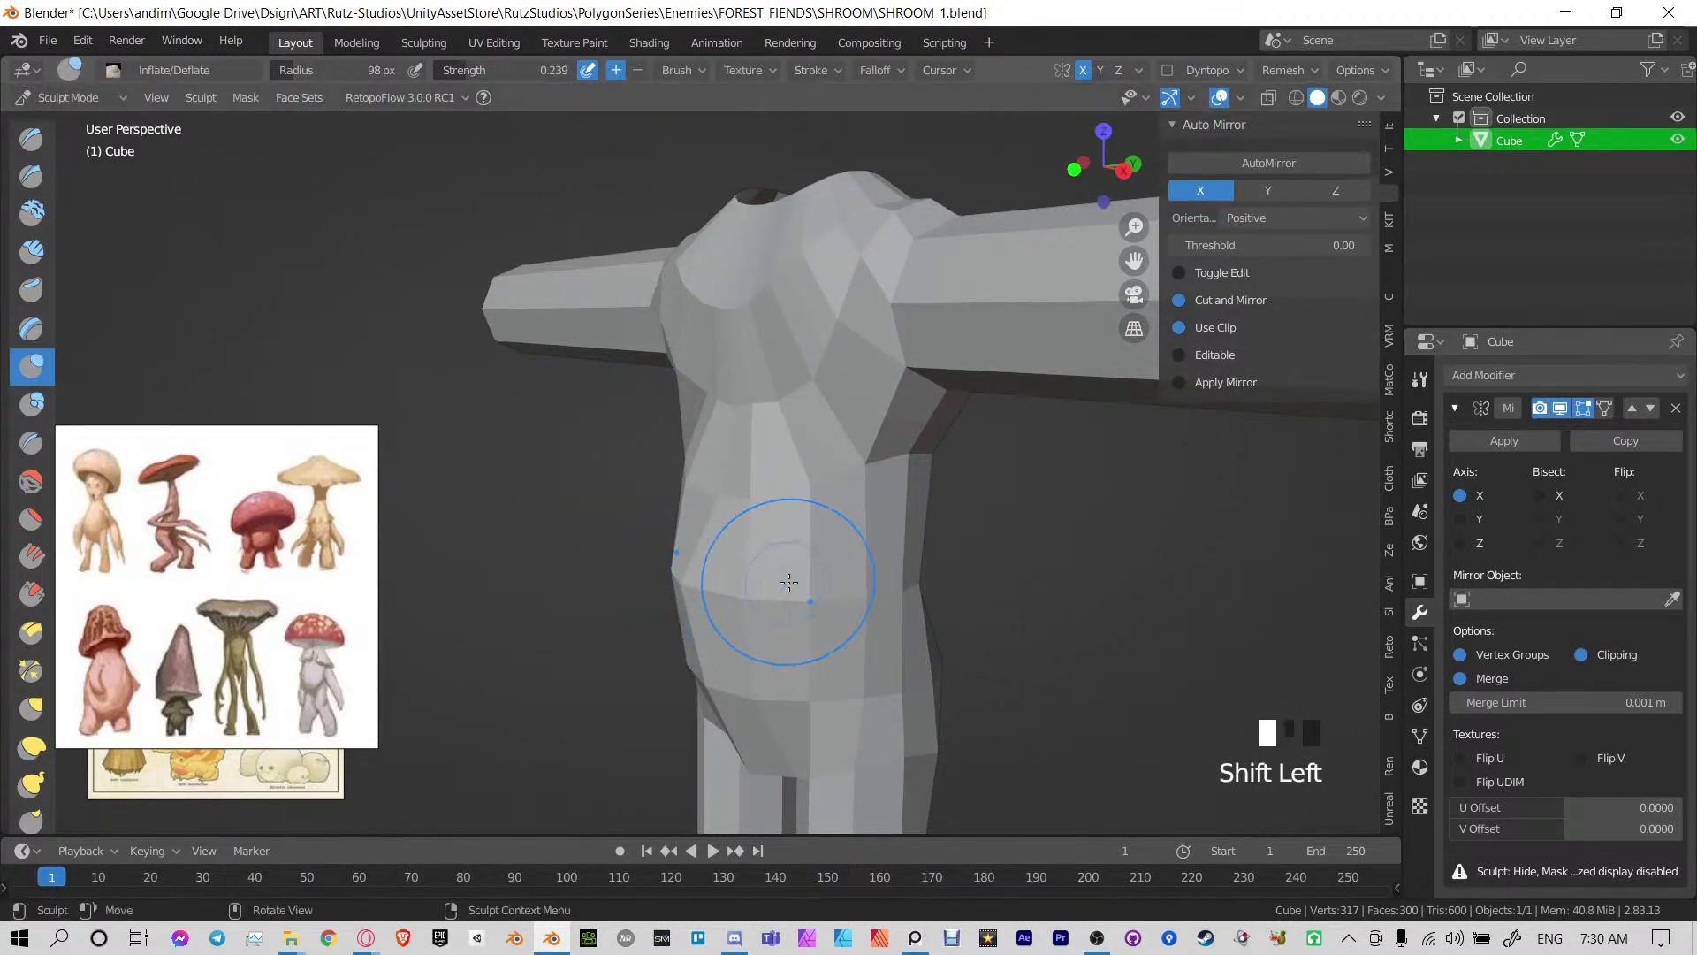
mouse_move(788, 583)
middle_mouse_down()
mouse_move(689, 558)
mouse_move(854, 539)
mouse_move(757, 587)
mouse_move(785, 601)
middle_mouse_up()
left_click(690, 559, "shift")
left_click(784, 600)
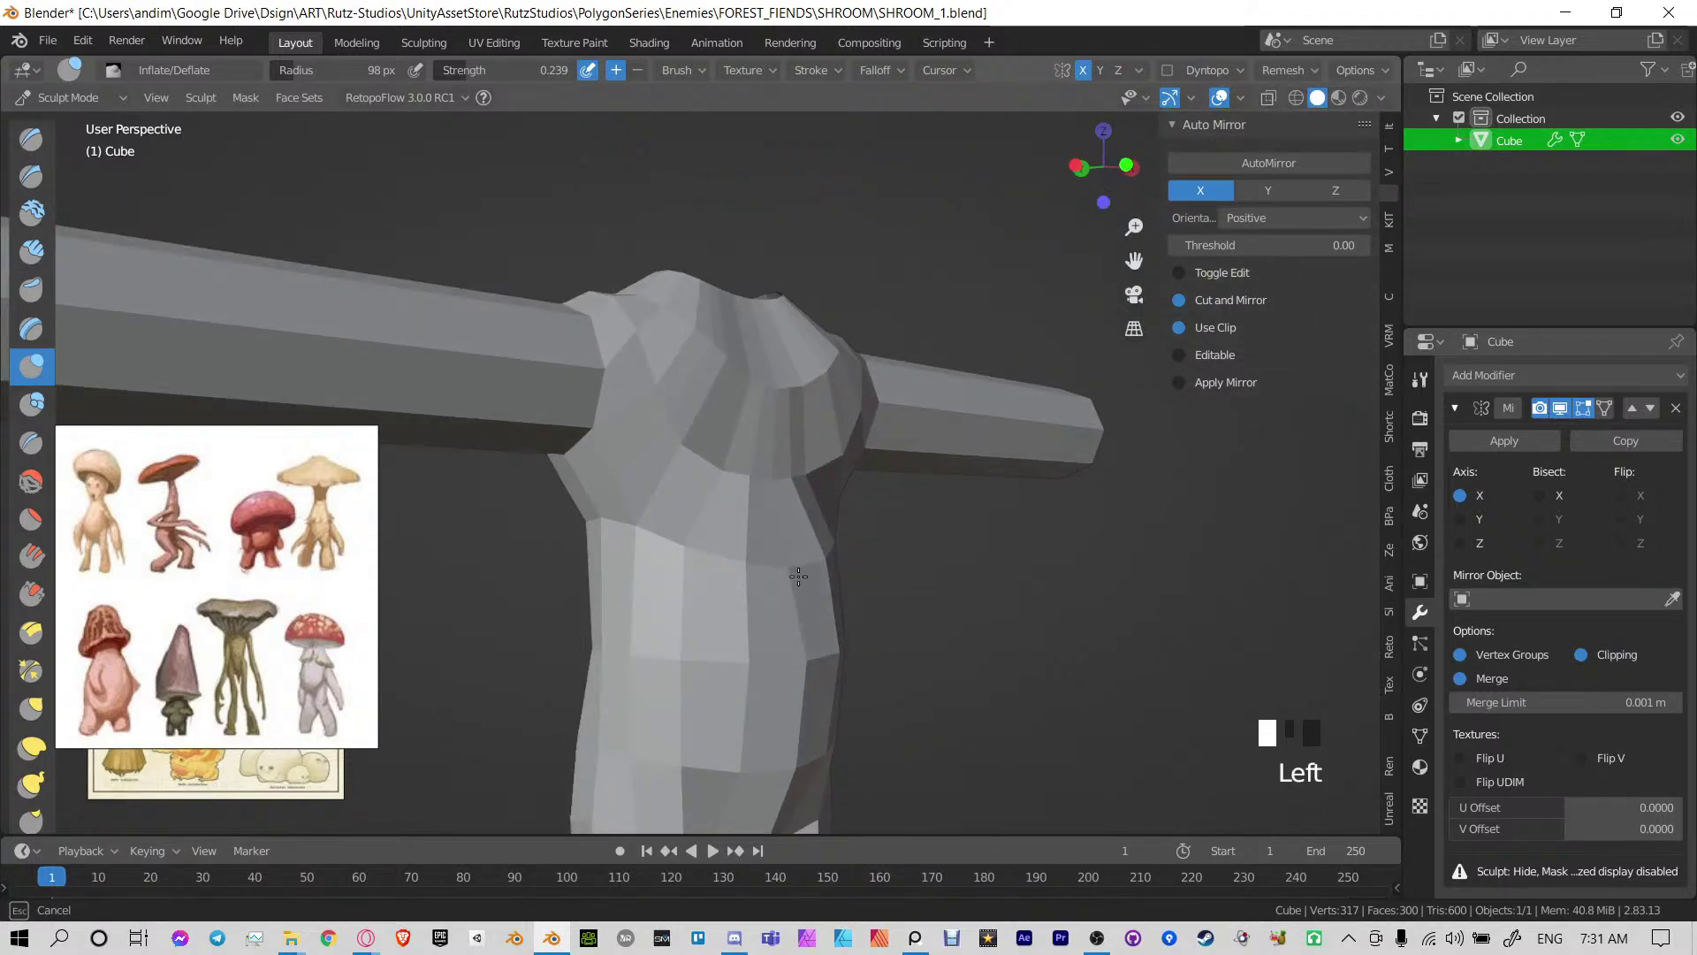
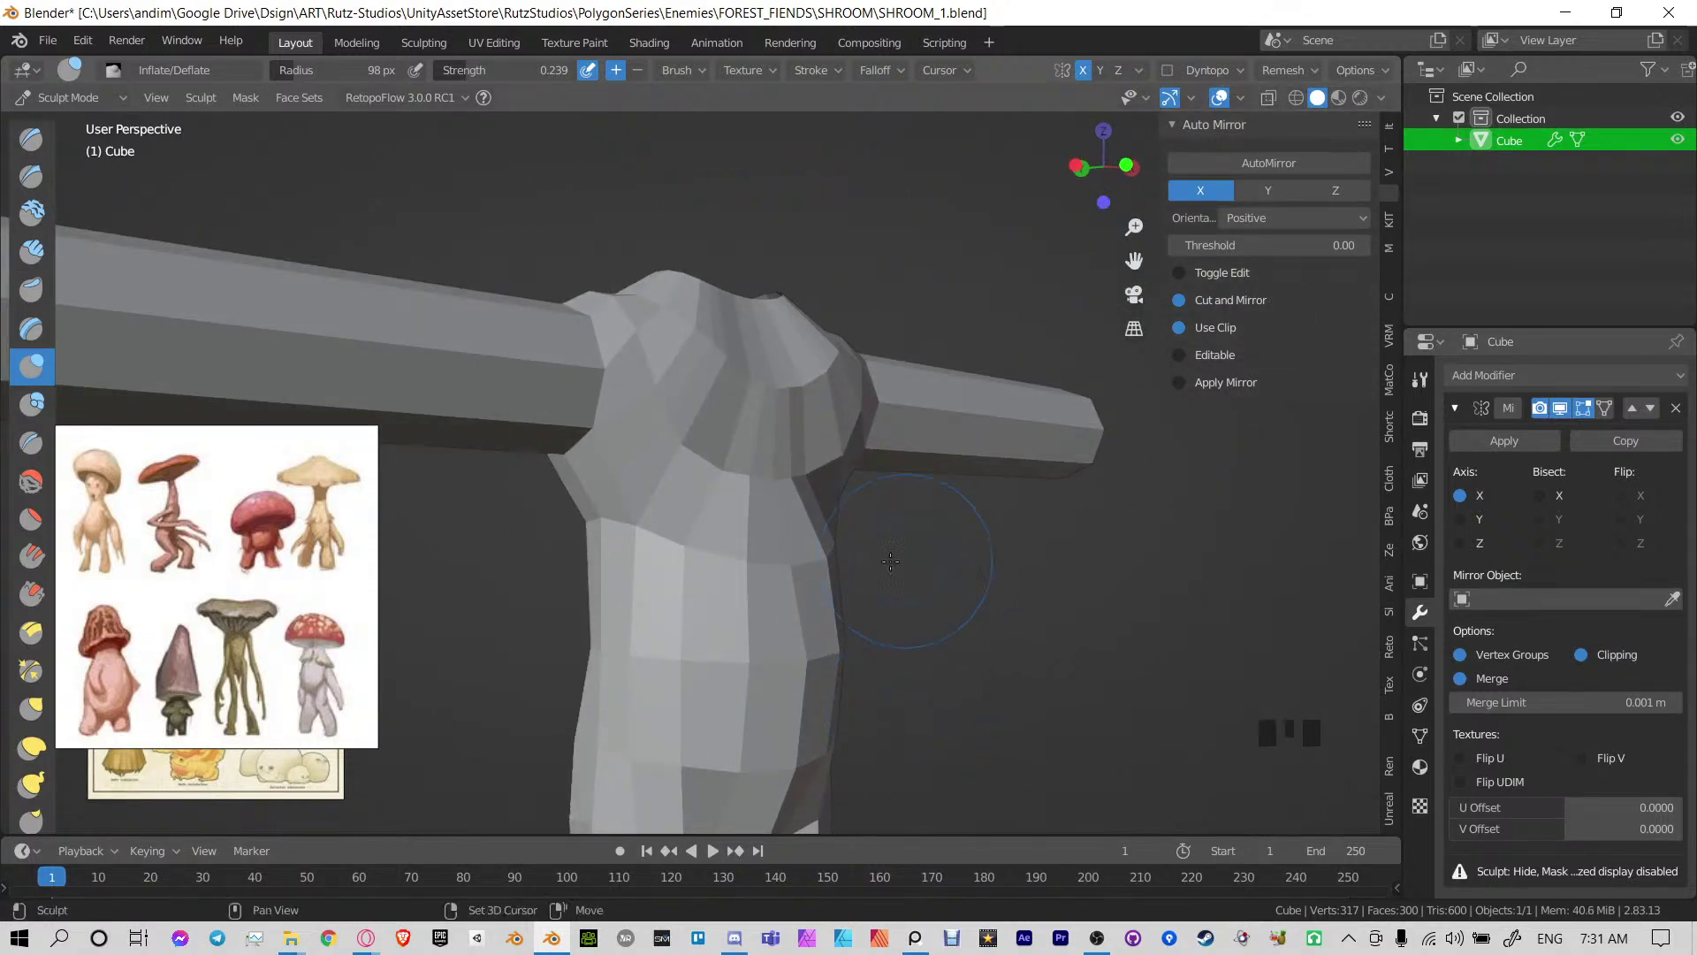
Inflate the lower edge of the chest at the front with the weaker brush
middle_click_drag(890, 560, 809, 553)
scroll(751, 637, "down", 3)
middle_click_drag(808, 553, 803, 493, "shift")
scroll(758, 630, "up", 4)
scroll(777, 595, "up", 3)
left_click_drag(803, 492, 701, 629)
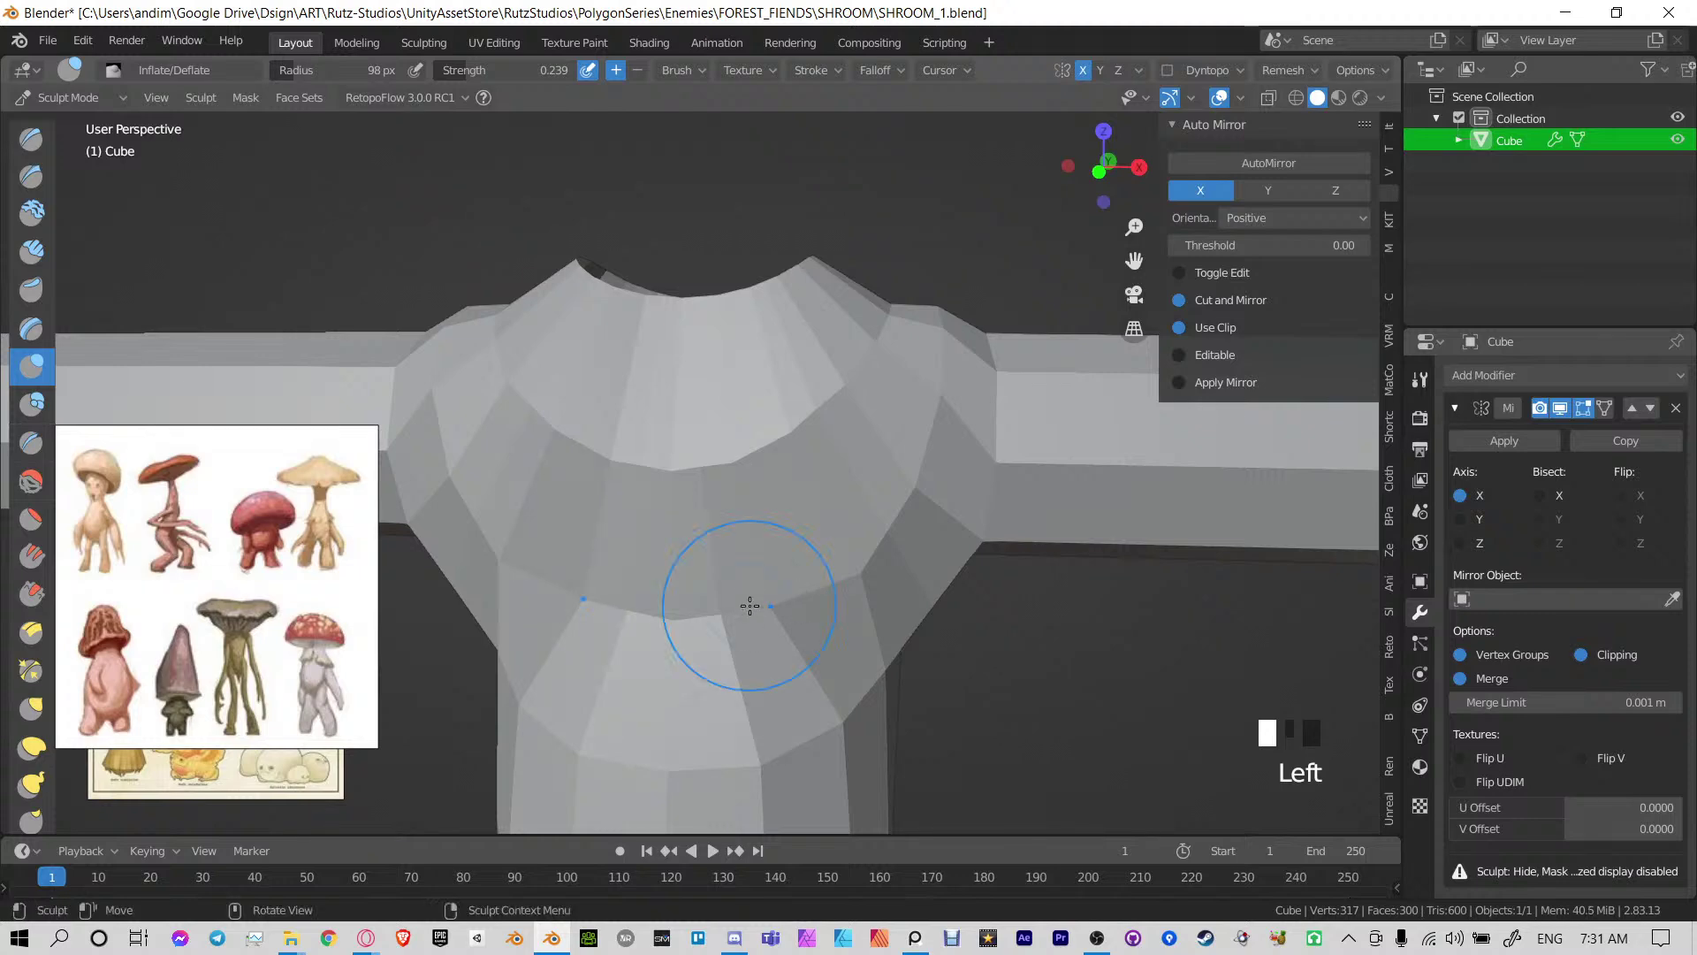
Set the brush strength to 0.457 and inflate the sides of the chest toward the shoulders
key("shift+f")
left_click(741, 620)
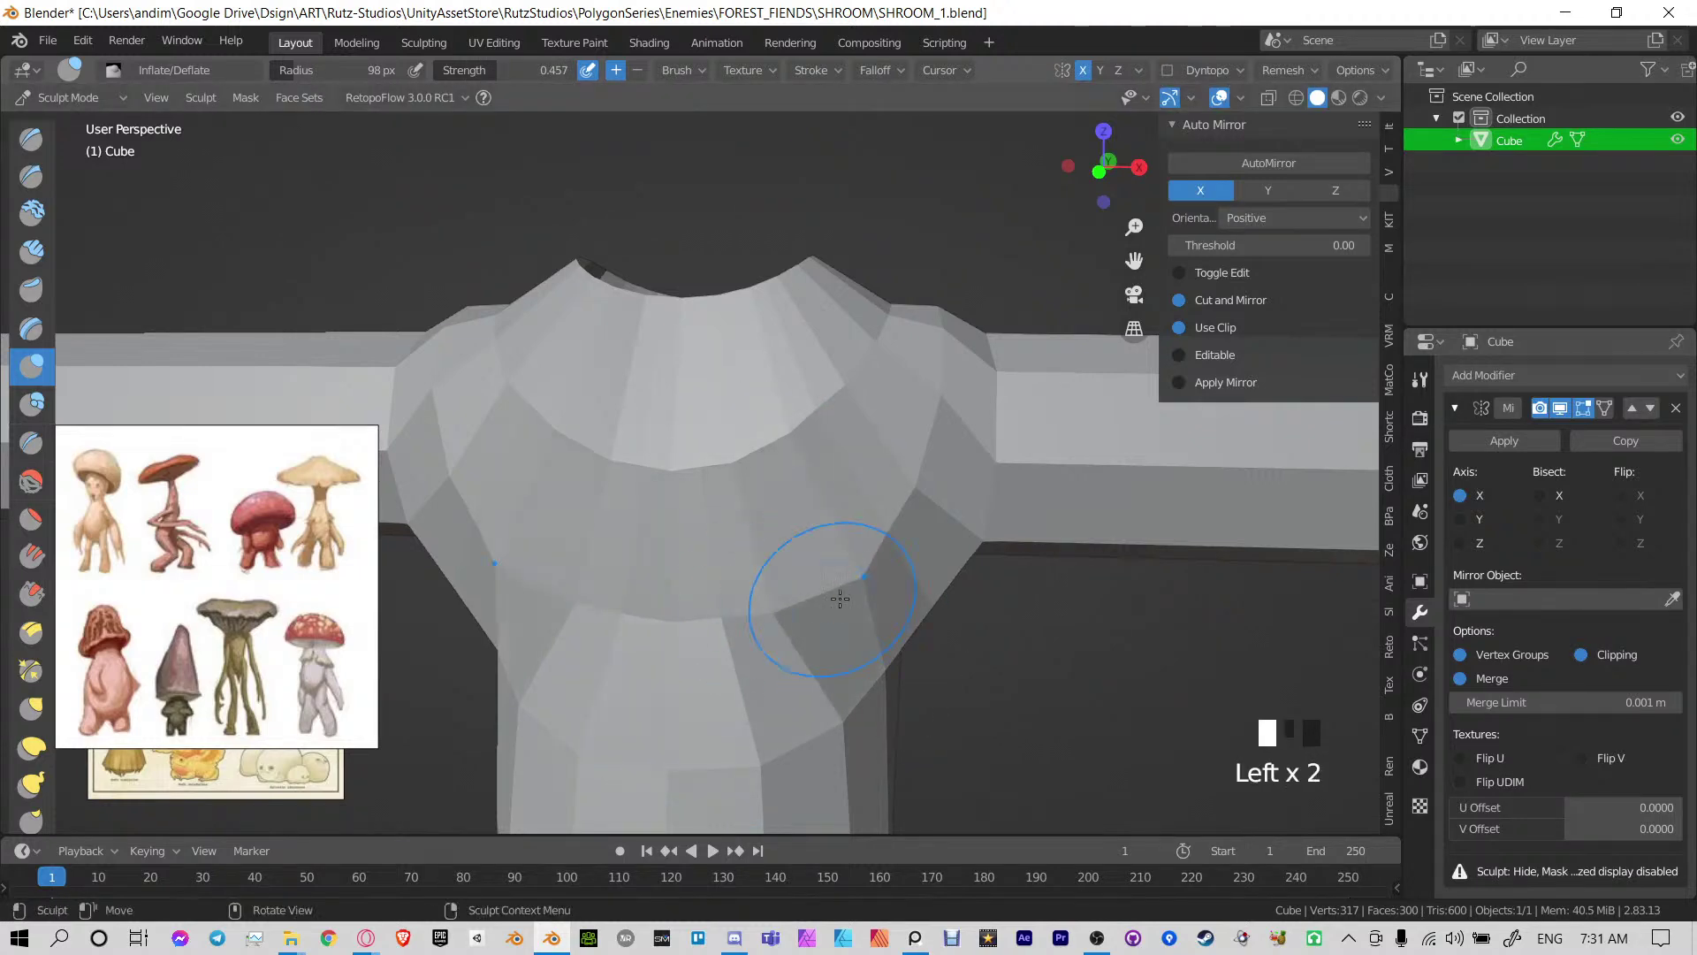
middle_click_drag(840, 599, 743, 584)
left_click_drag(861, 613, 743, 619)
middle_click_drag(719, 615, 716, 654, "shift")
left_click_drag(717, 655, 706, 651)
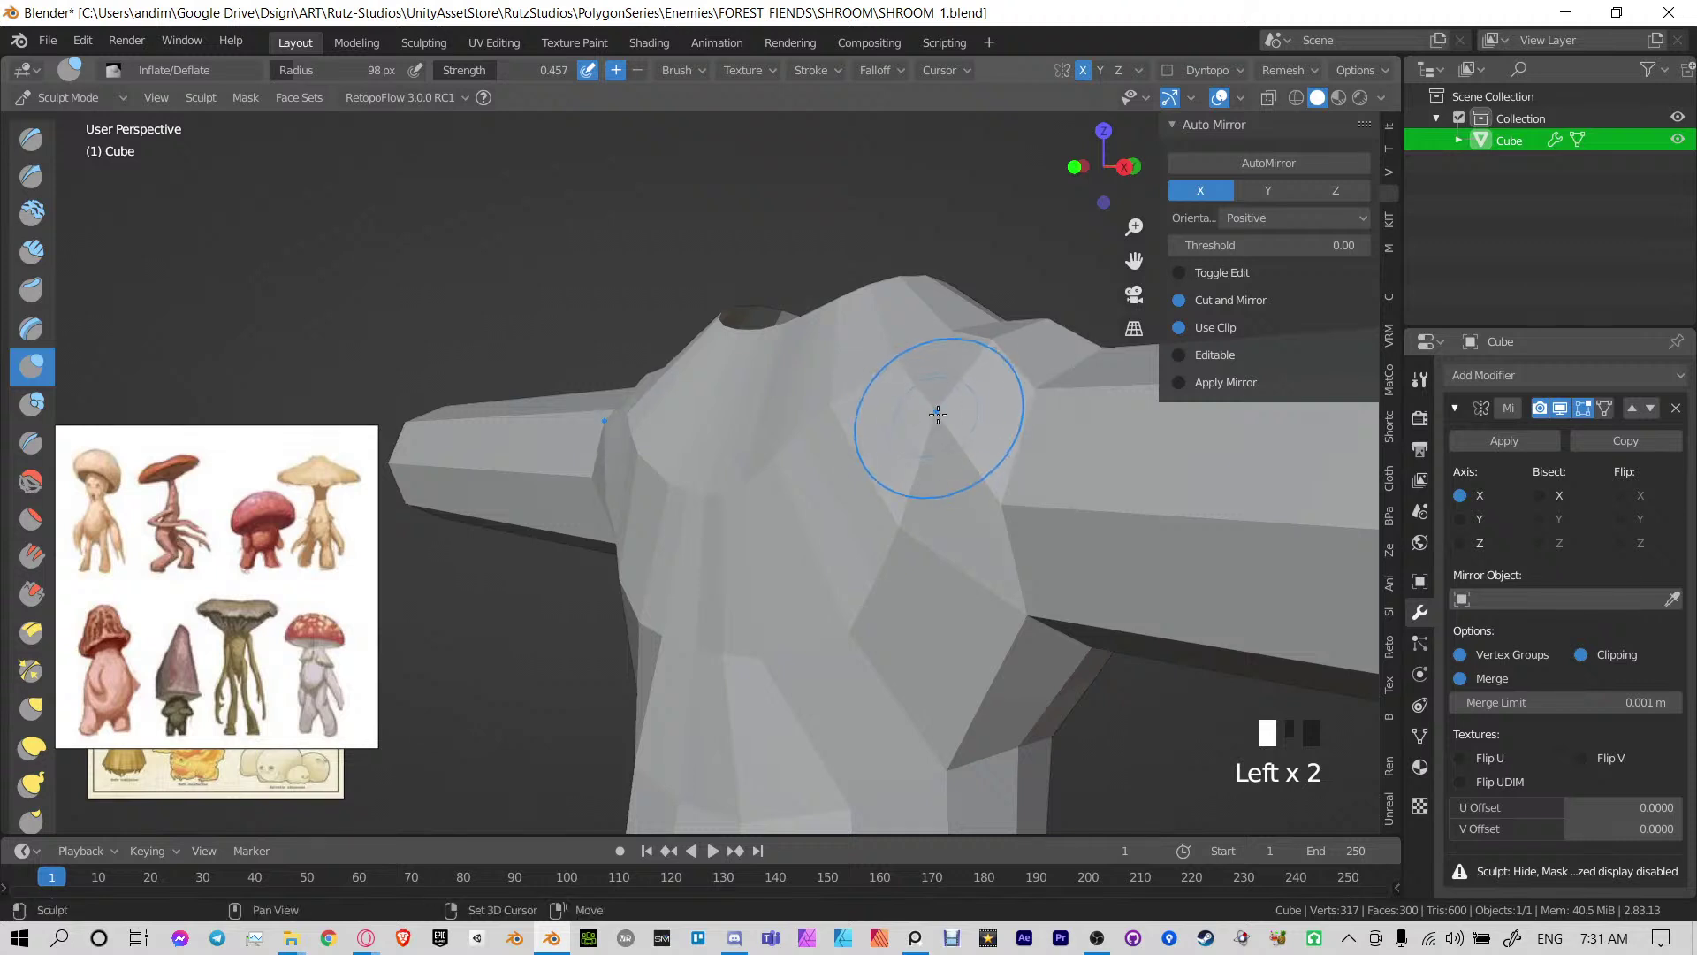
Examine the sculpted torso profile from the side, the front and the back
middle_click_drag(938, 414, 672, 623)
scroll(727, 701, "down", 4)
middle_click_drag(728, 701, 711, 581, "shift")
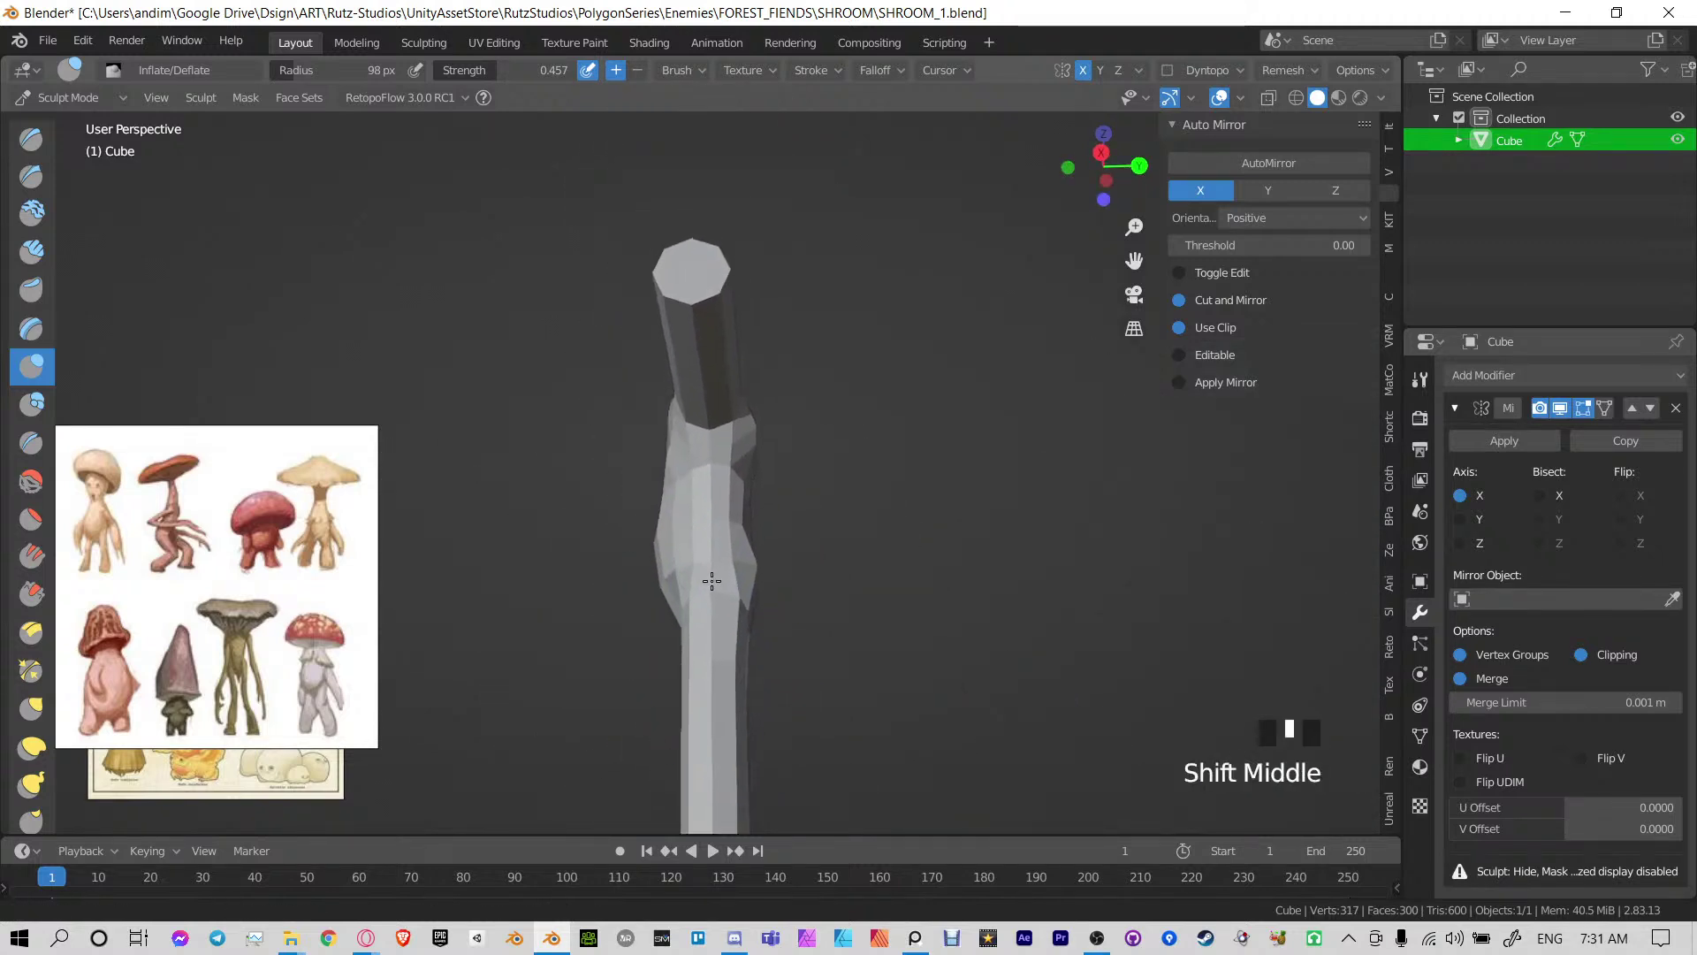
key("KP_1")
key("KP_3")
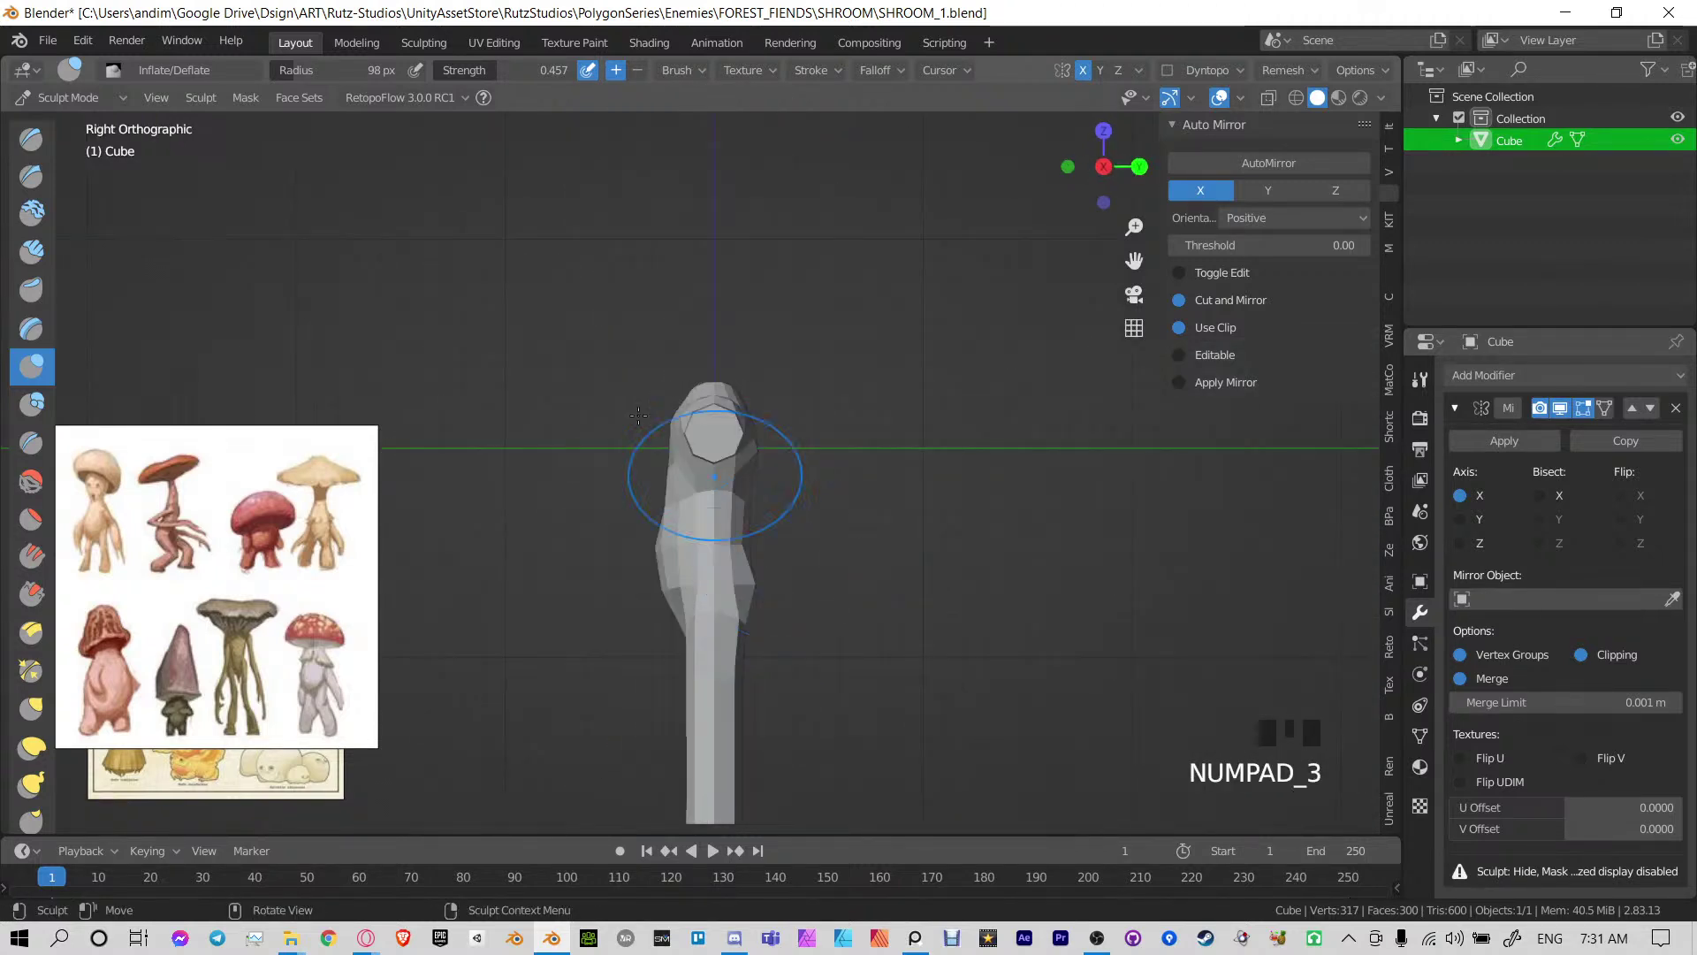
mouse_move(733, 603)
middle_mouse_down("shift")
mouse_move(733, 531)
mouse_move(788, 569)
mouse_move(760, 487)
mouse_move(731, 570)
middle_mouse_up("shift")
scroll(707, 539, "up", 5)
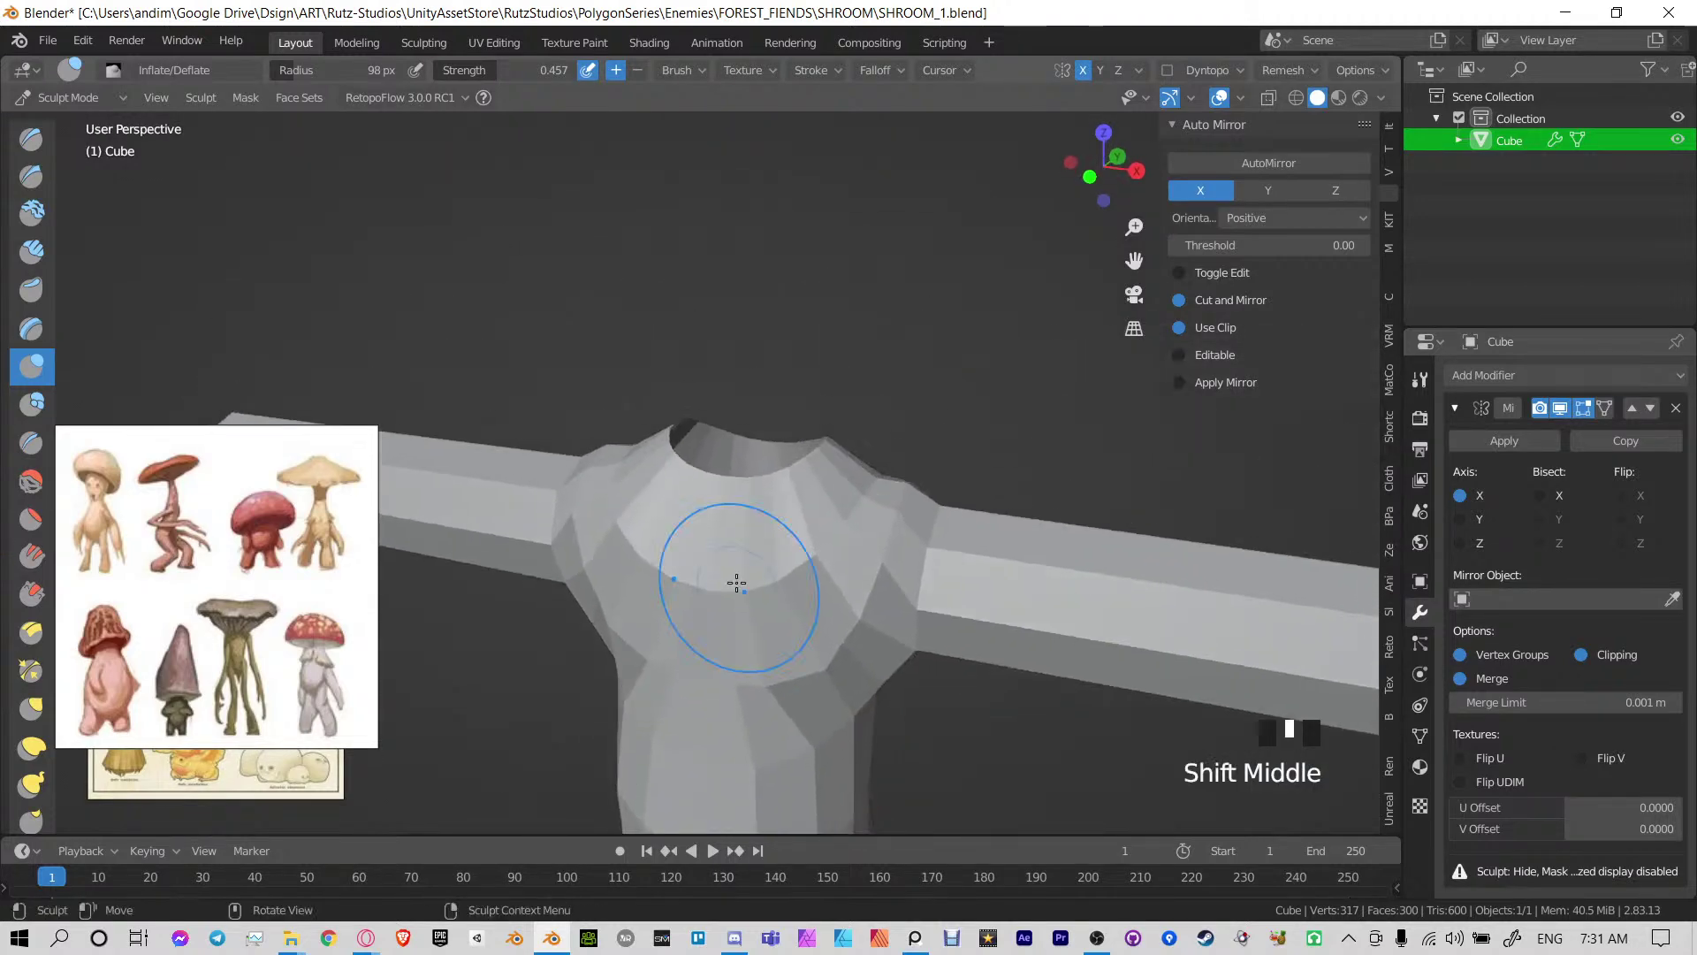
scroll(740, 574, "down", 1, "shift")
scroll(739, 492, "down", 2)
mouse_move(739, 492)
middle_mouse_down()
mouse_move(901, 435)
mouse_move(696, 432)
middle_mouse_up()
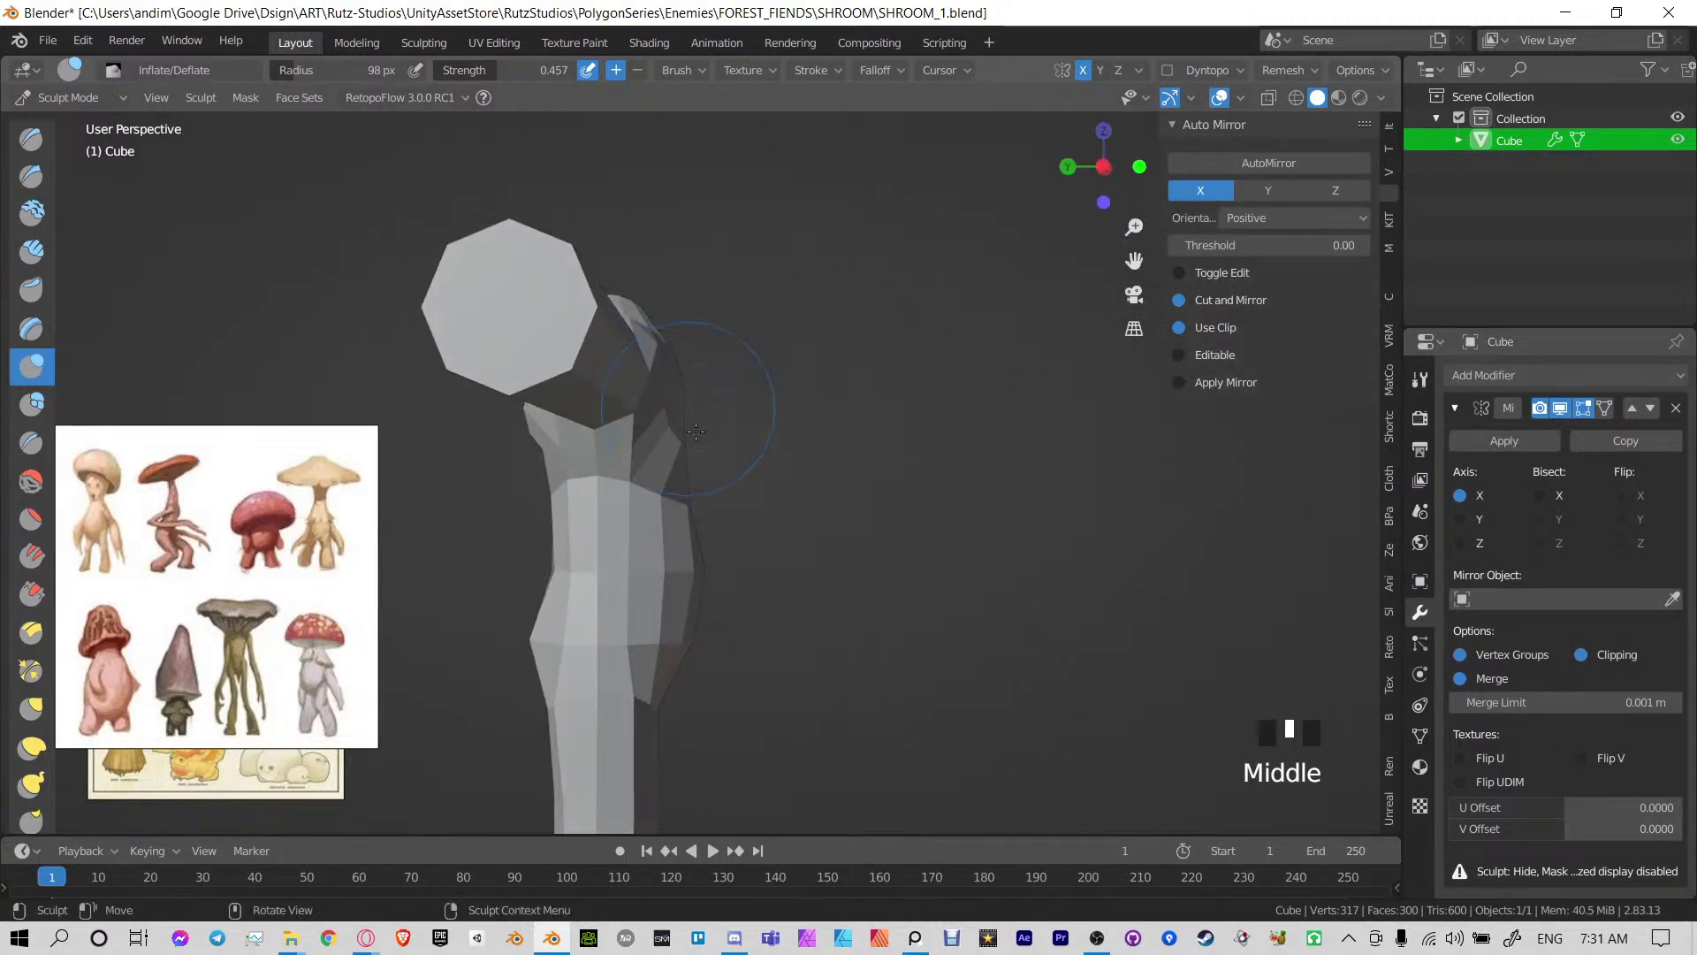
middle_click_drag(693, 498, 804, 519, "shift")
Switch to Edit Mode and slide one vertex on each of the two front chest rings to even out the edge spacing
key("ctrl+Tab")
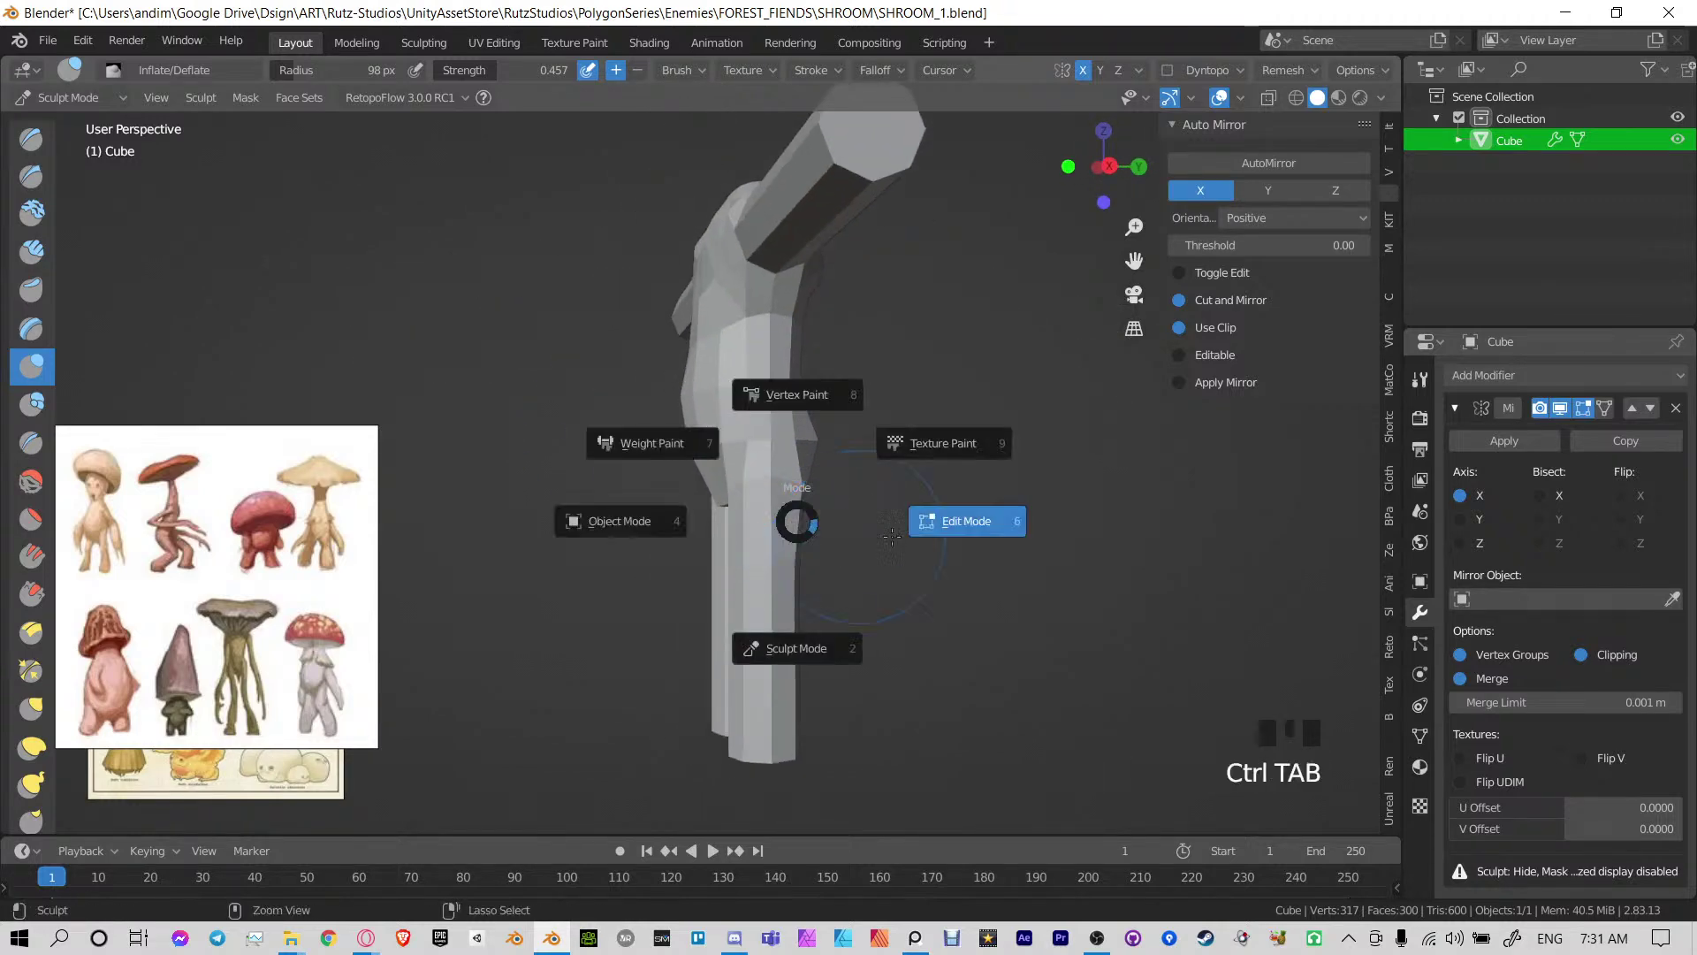
middle_click_drag(814, 587, 712, 555)
scroll(807, 427, "up", 4)
left_click(711, 558)
key("g")
key("g")
left_click(734, 545)
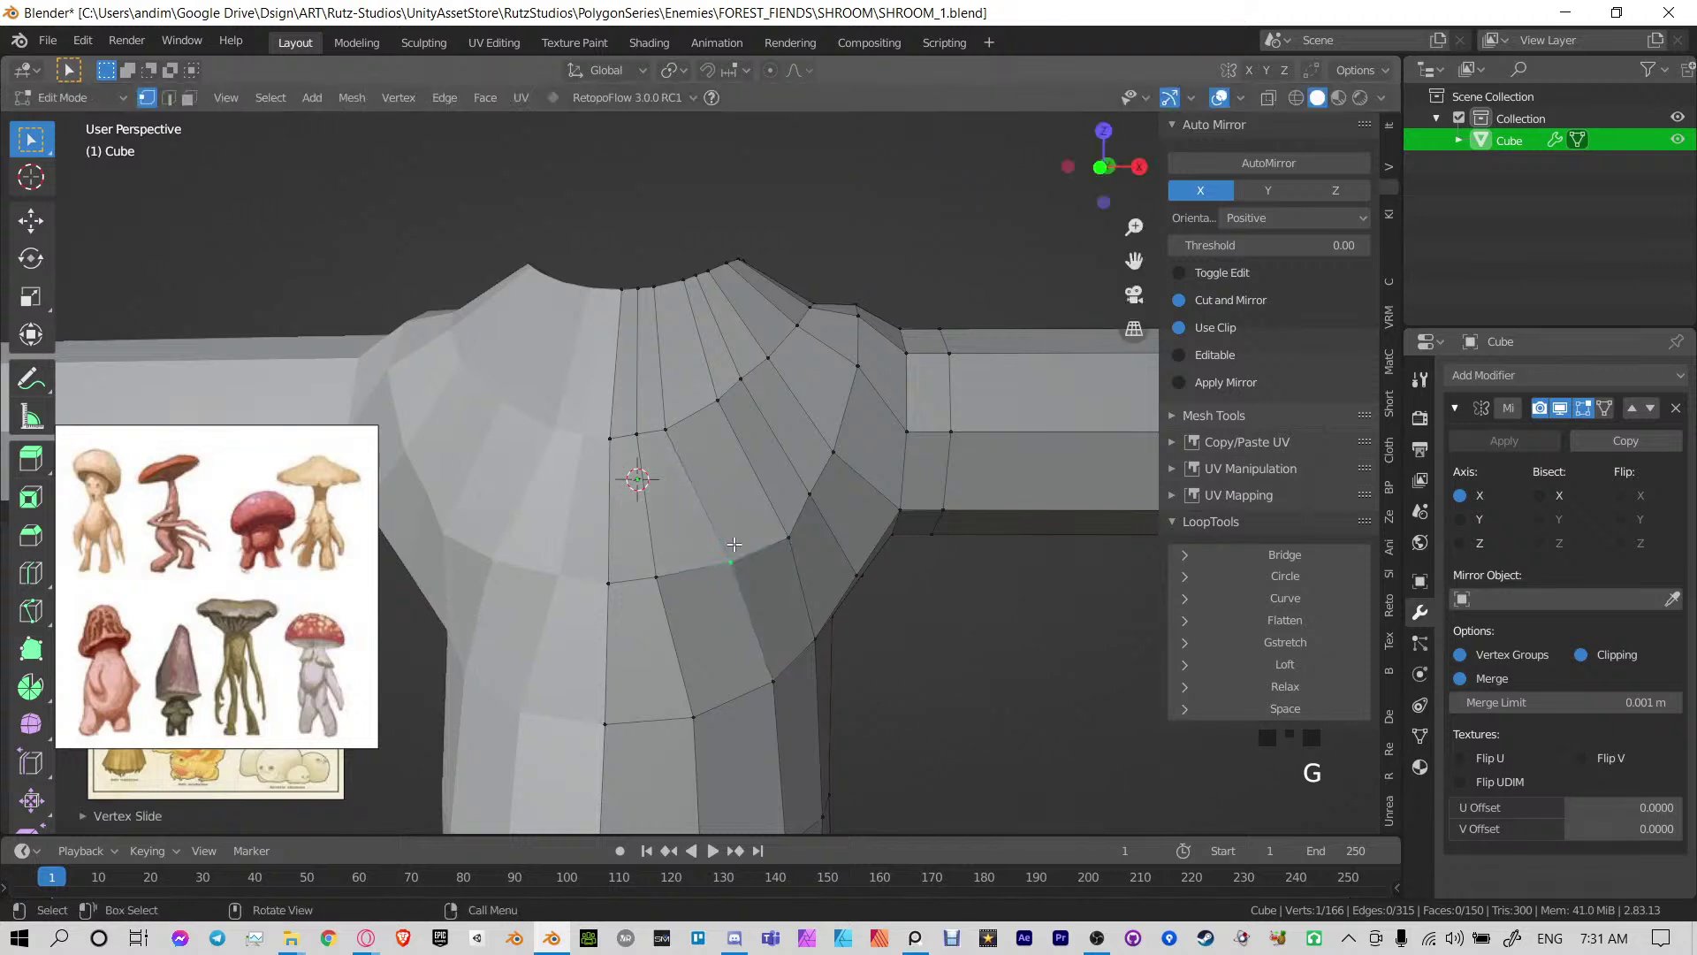
key("g")
key("g")
left_click(686, 390)
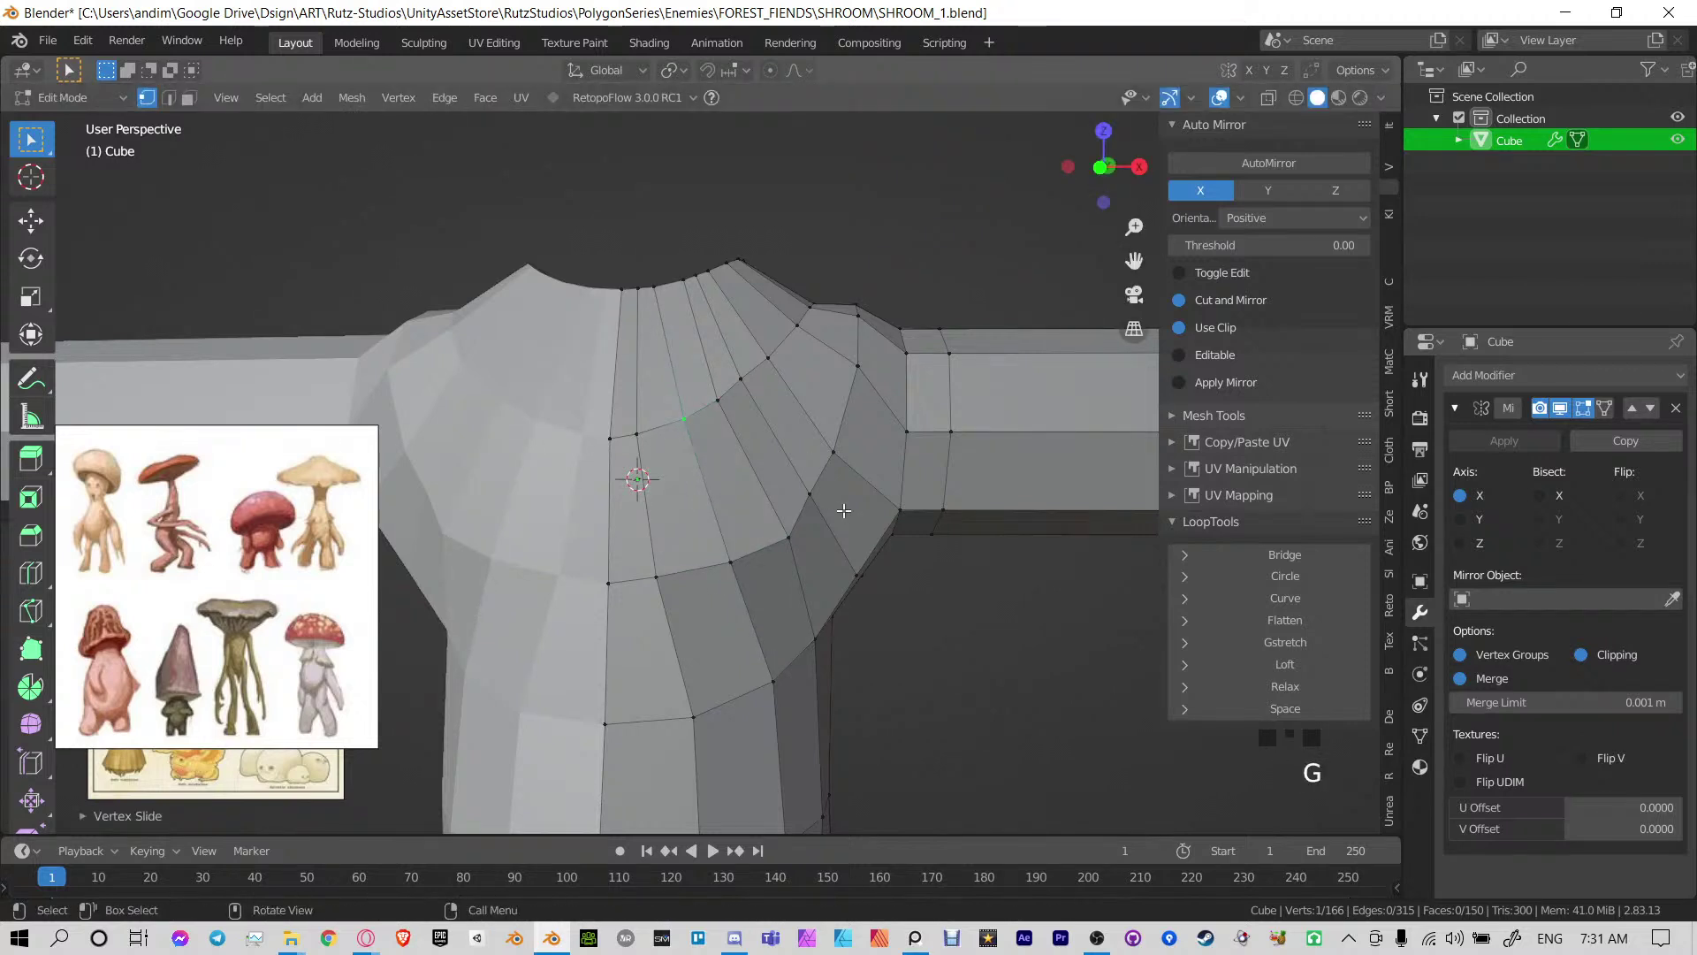
Select the lower and upper chest edge loops one after the other and relax each with LoopTools
left_click(762, 556)
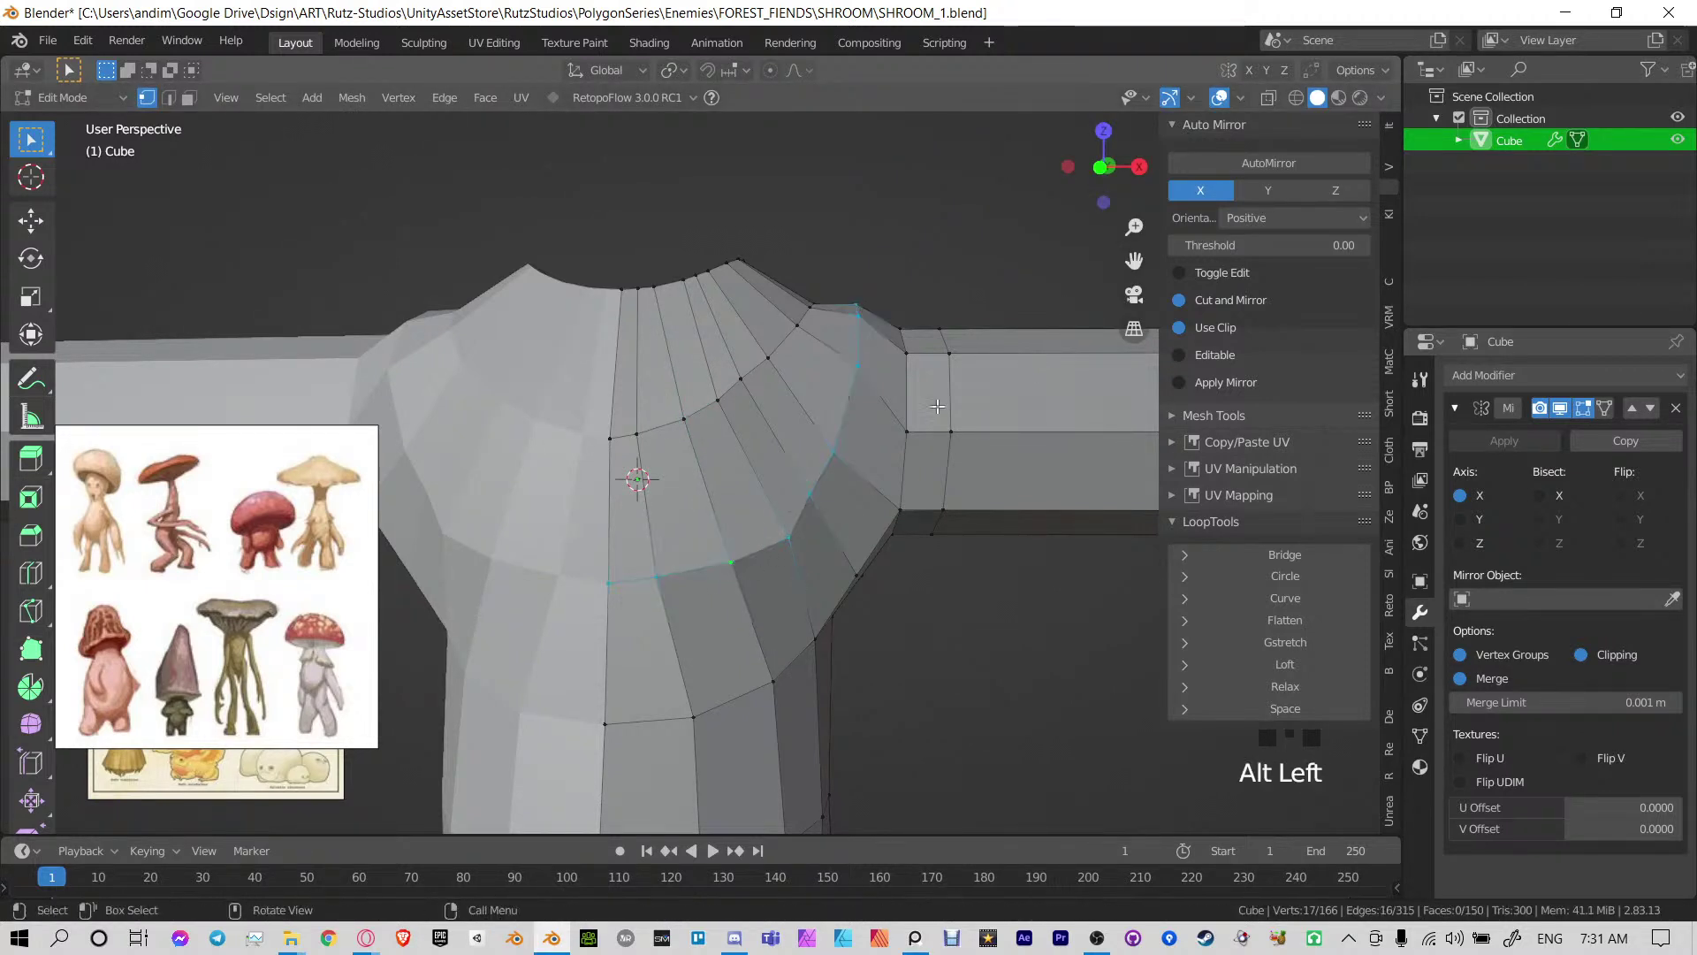
left_click(1273, 693)
middle_click_drag(855, 528, 796, 526, "shift")
left_click(797, 474, "alt")
left_click(620, 361, "alt")
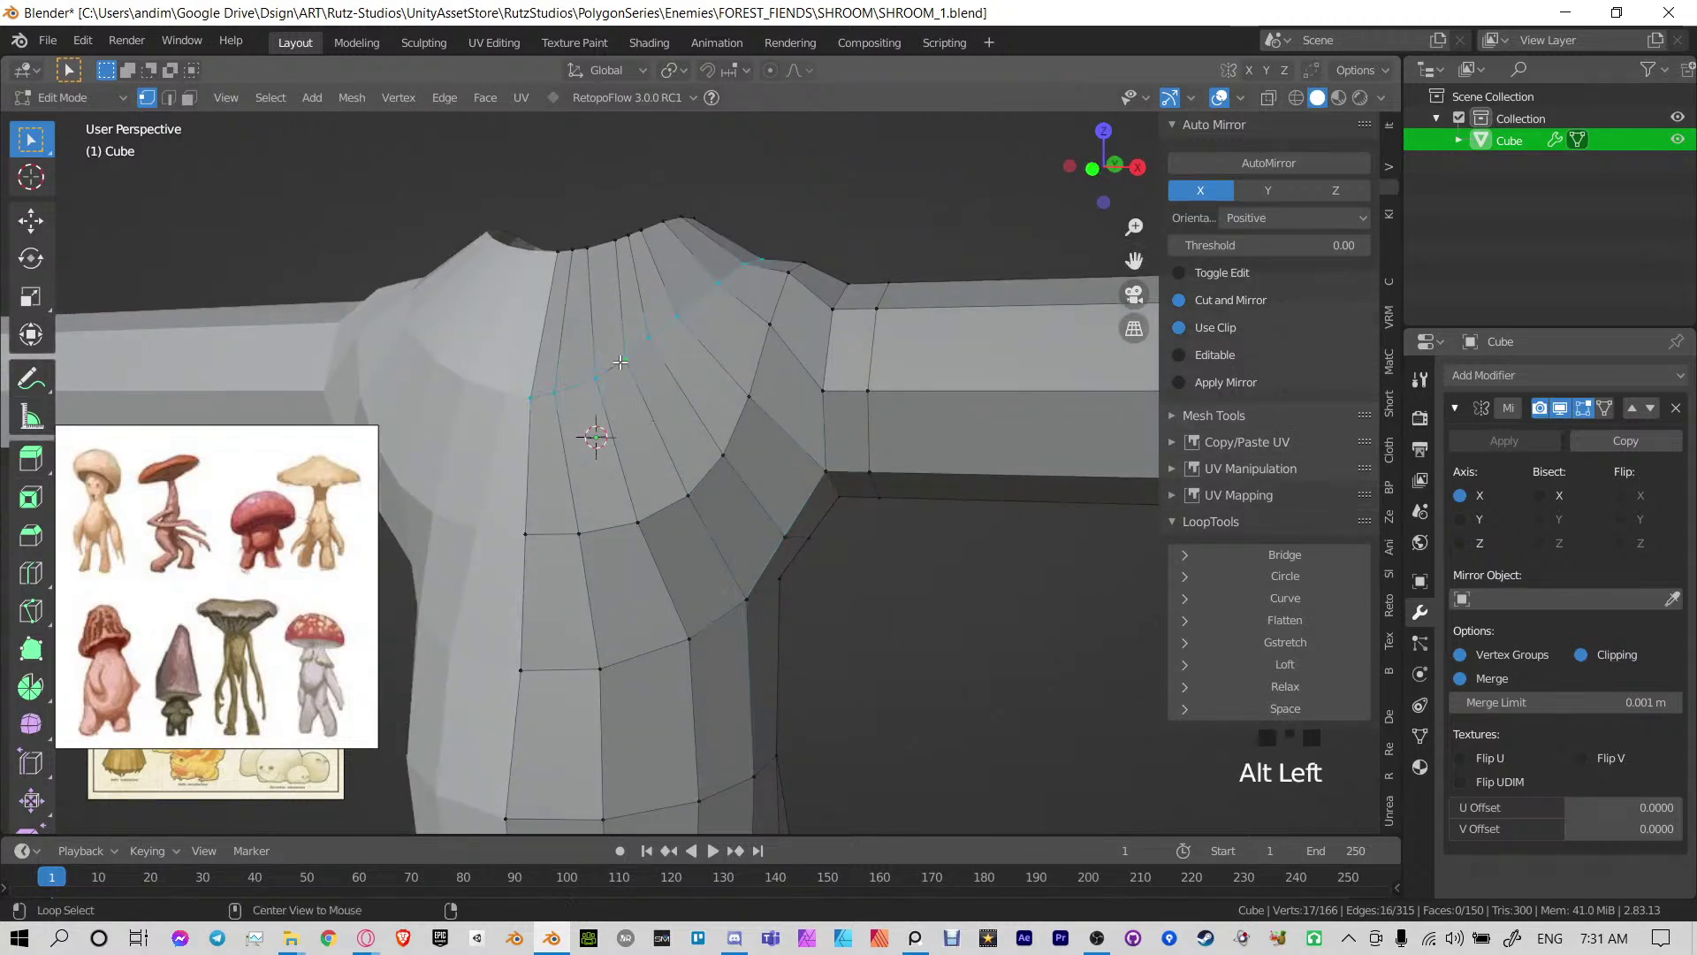
triple_click(1318, 683)
Add an edge loop around the pelvis between the hip ring and the crotch
scroll(689, 495, "down", 3)
middle_click_drag(689, 495, 689, 382)
left_click(734, 465, "alt")
middle_click_drag(522, 447, 740, 561)
key("ctrl+r")
double_click(763, 499)
Move the new loop's vertex above the back of the crotch along the Y axis to round out the buttock
left_click(684, 560)
key("g")
key("y")
left_click(894, 564)
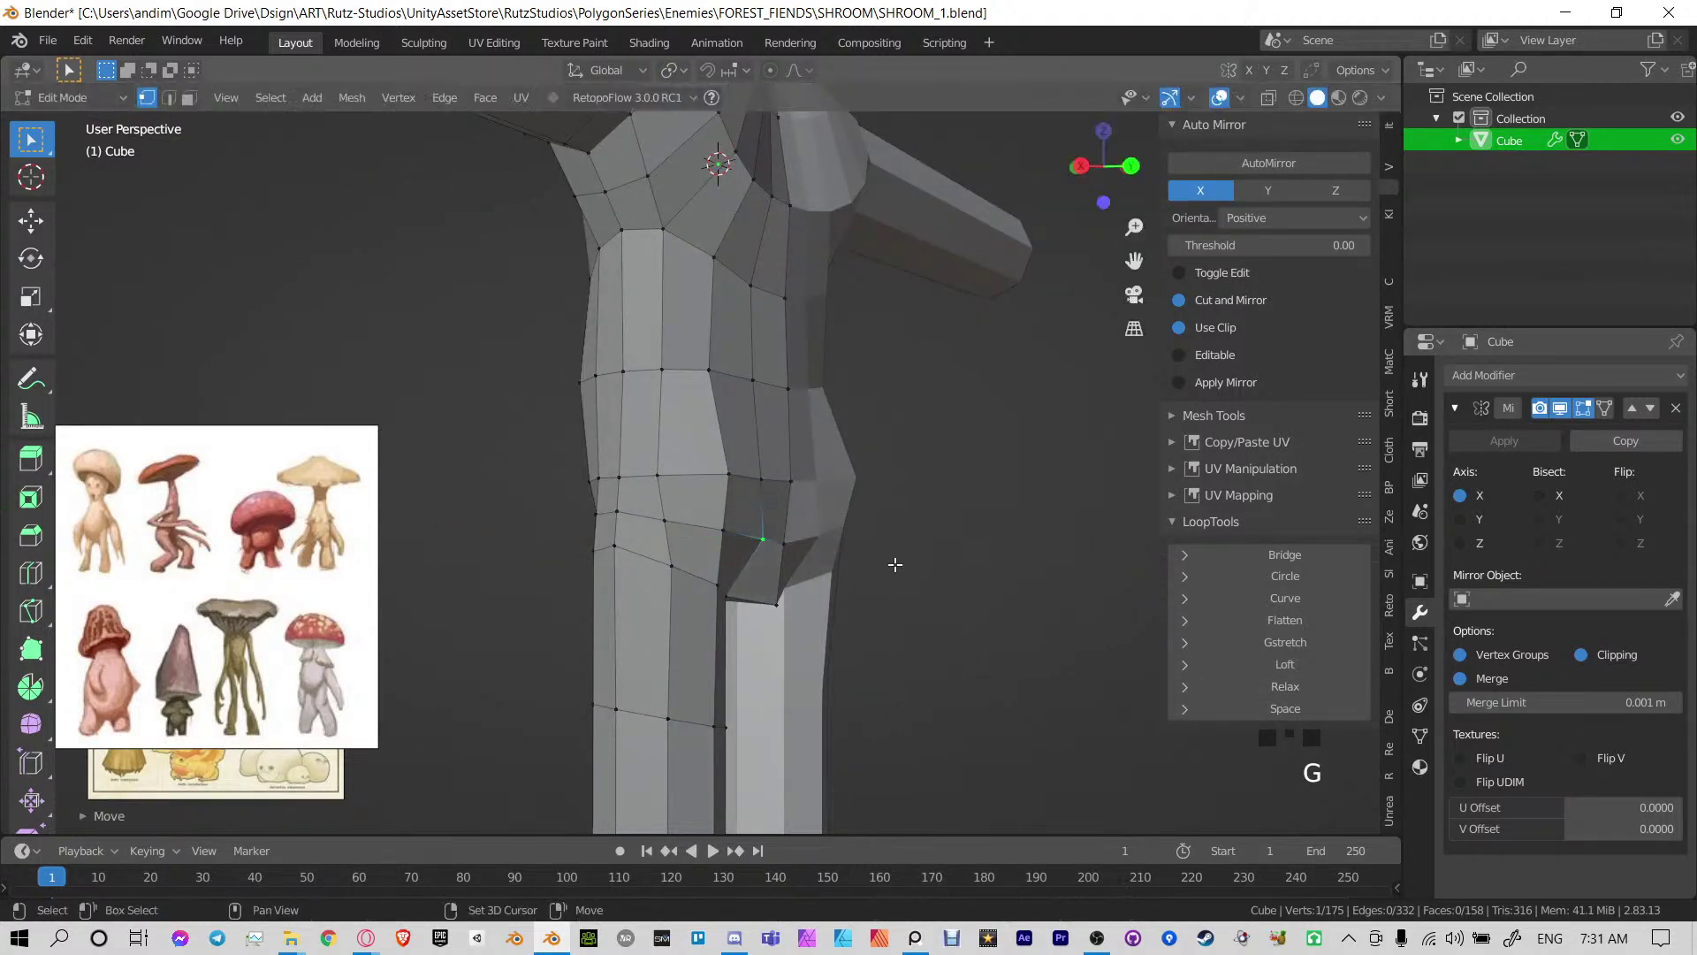
Move the pelvis loop's vertex above the back of the crotch down along Z, and readjust it along Y
key("g")
key("z")
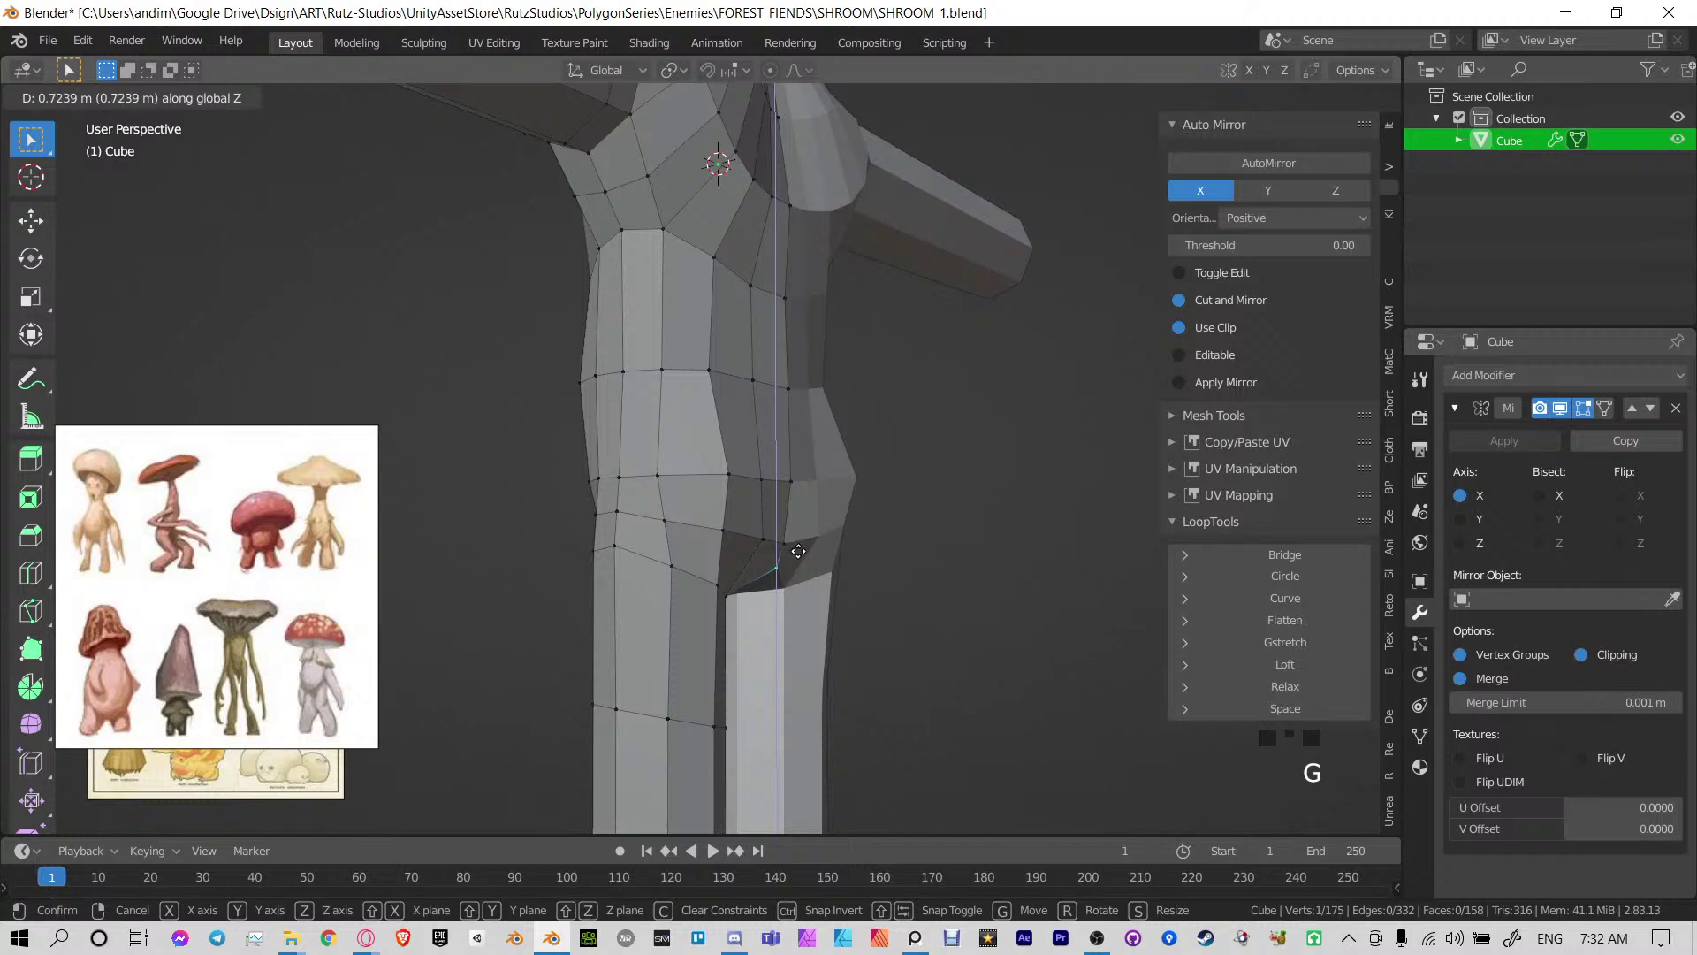
left_click(798, 551)
middle_click_drag(800, 552, 574, 485)
key("g")
key("y")
left_click(831, 544)
left_click(629, 572)
left_click(574, 546)
Select the edge loops around the hips and waist one after the other and relax each with LoopTools
left_click(616, 467, "alt")
left_click(1284, 686)
left_click(1231, 687)
left_click(568, 501, "alt")
left_click(1285, 687)
middle_click_drag(575, 485, 600, 517, "shift")
left_click(725, 471, "alt")
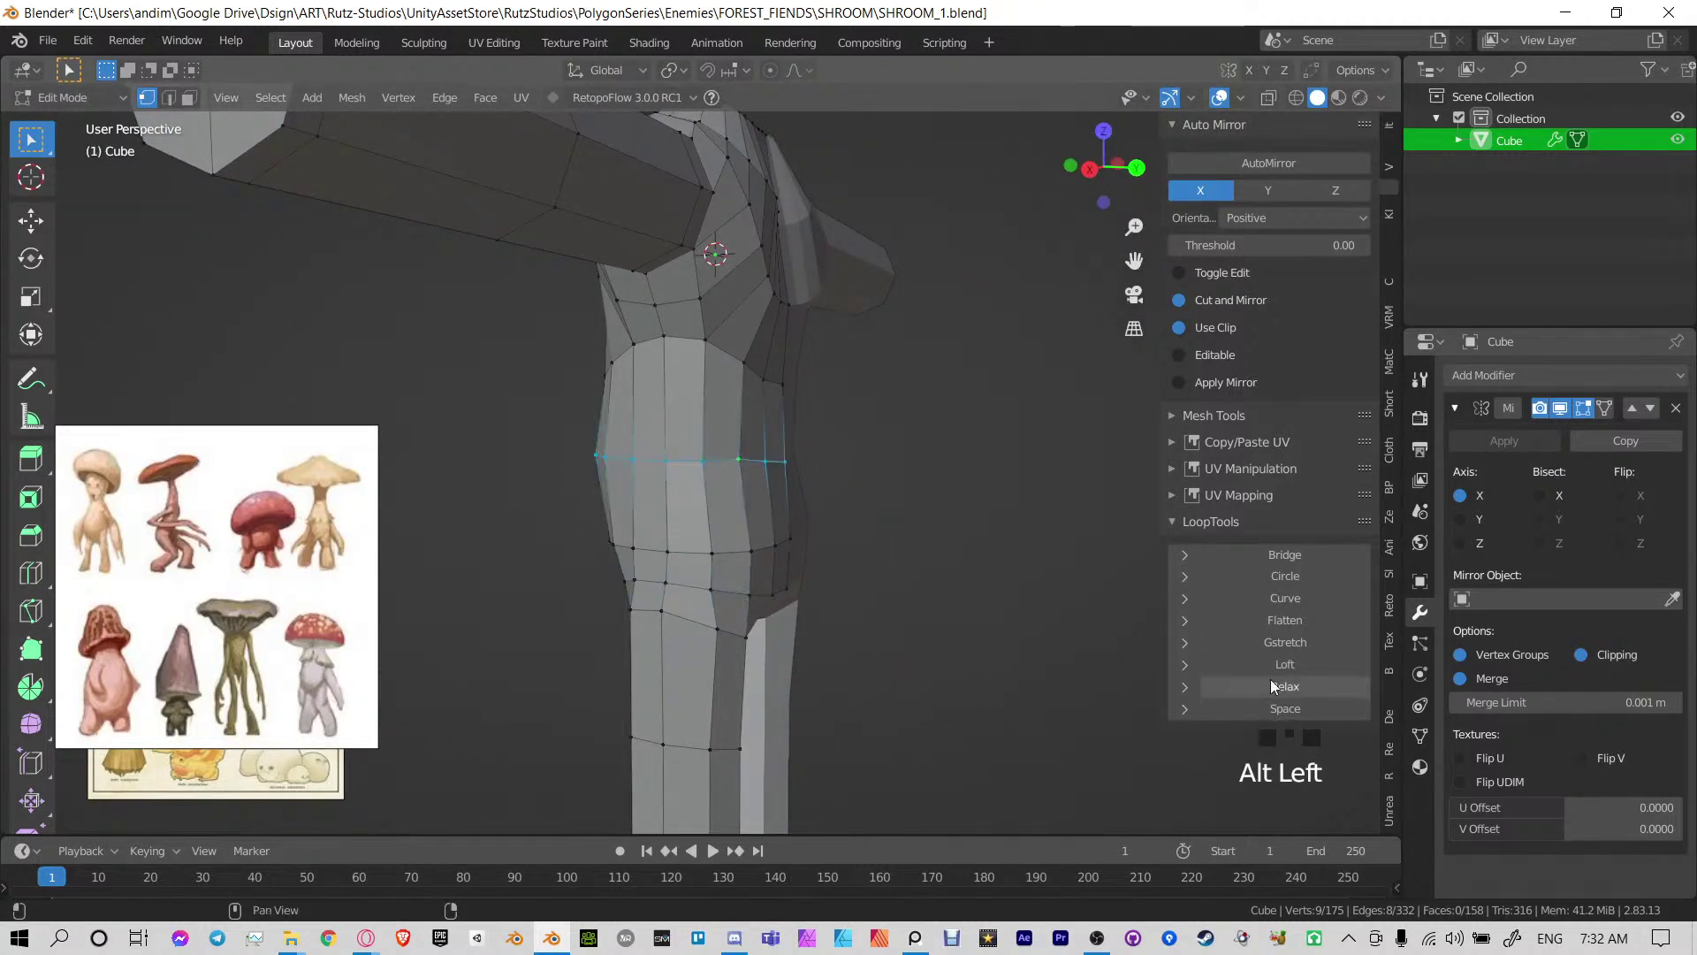
middle_click_drag(725, 471, 587, 442)
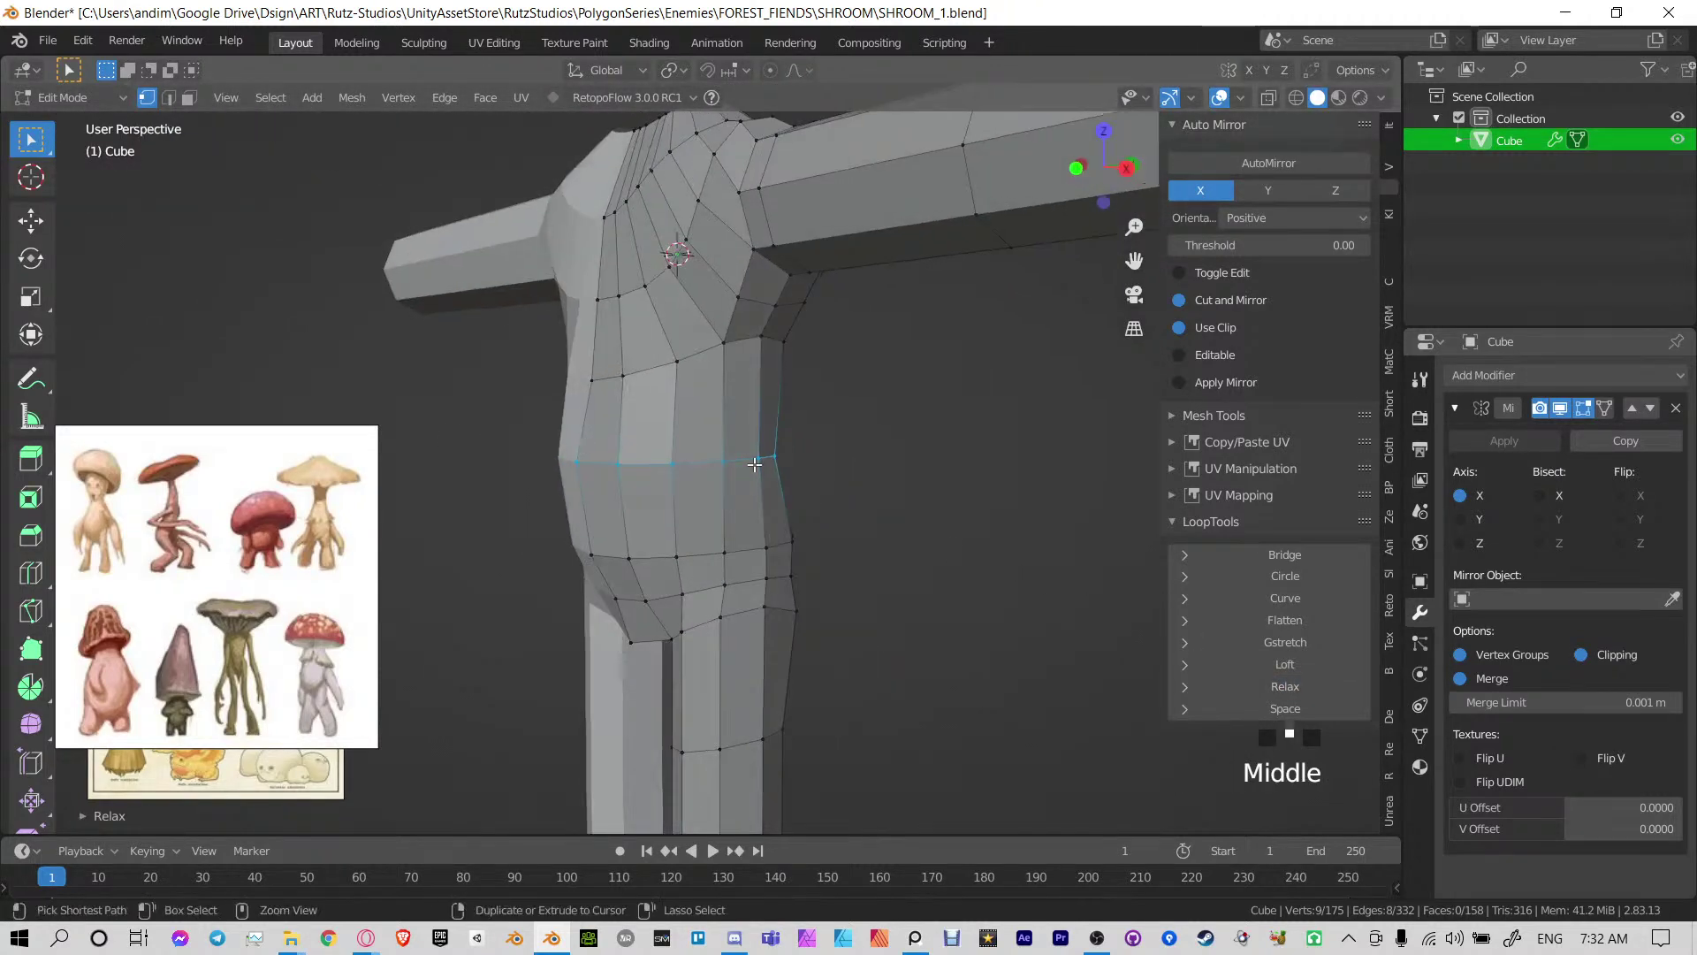
Inspect the torso in Object Mode, return to Edit Mode and save the file
key("ctrl+s")
key("ctrl+Tab")
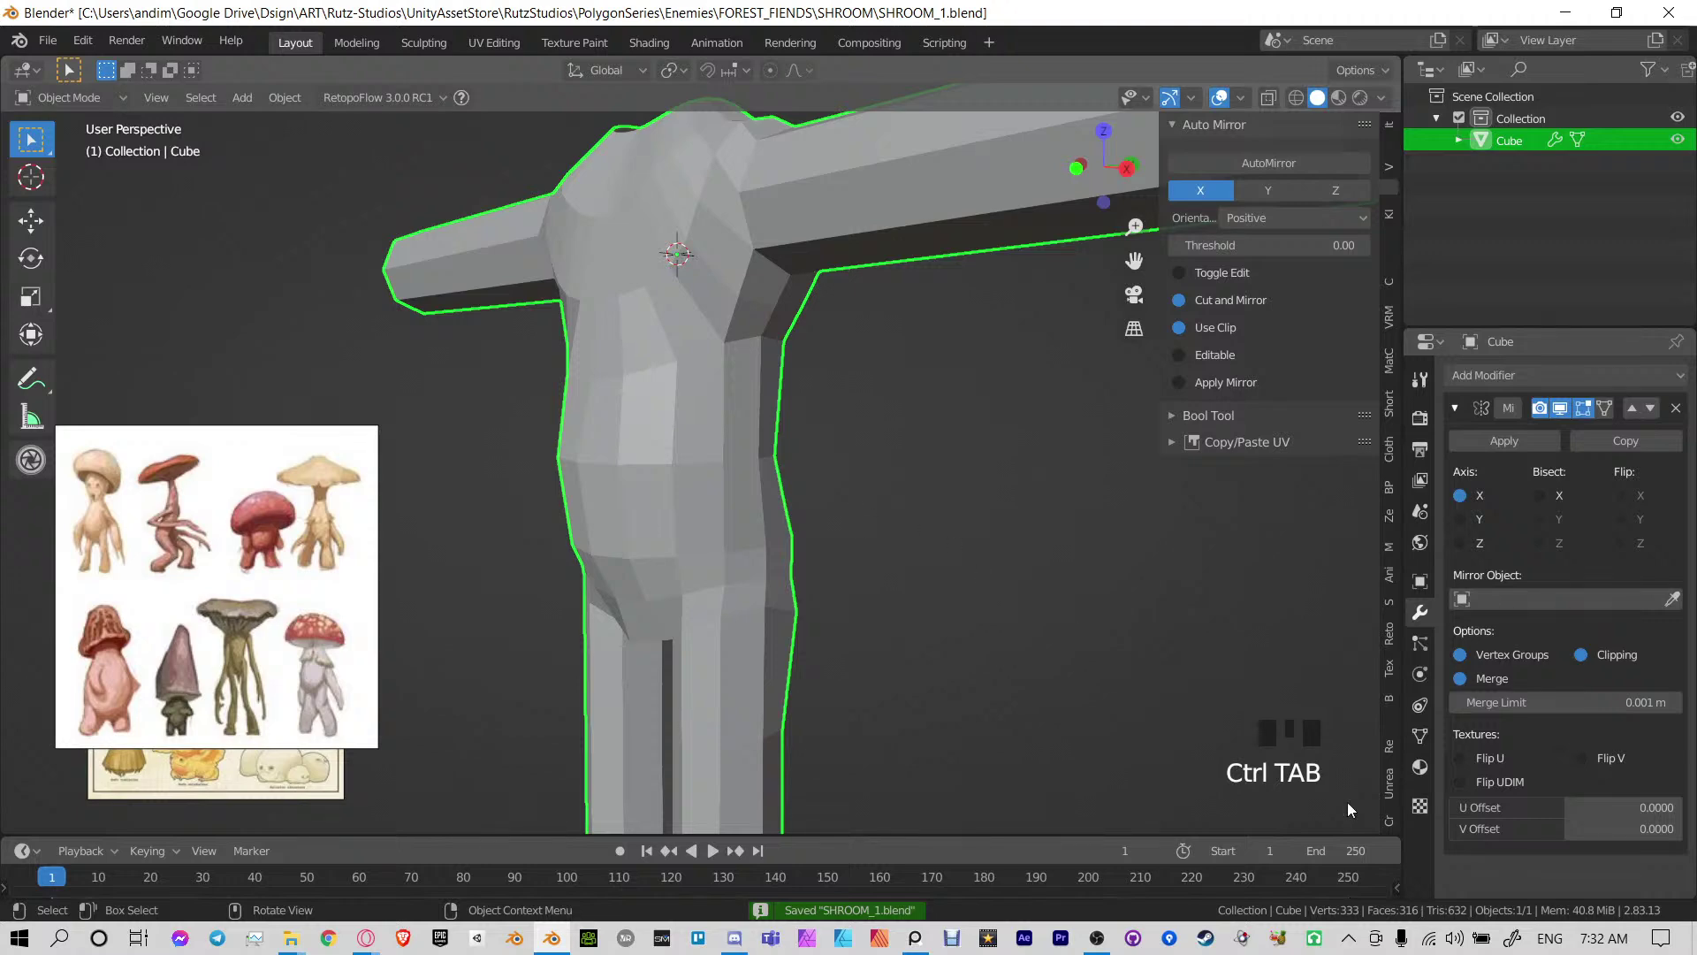
middle_click_drag(684, 368, 840, 440, "shift")
key("Tab")
key("ctrl+s")
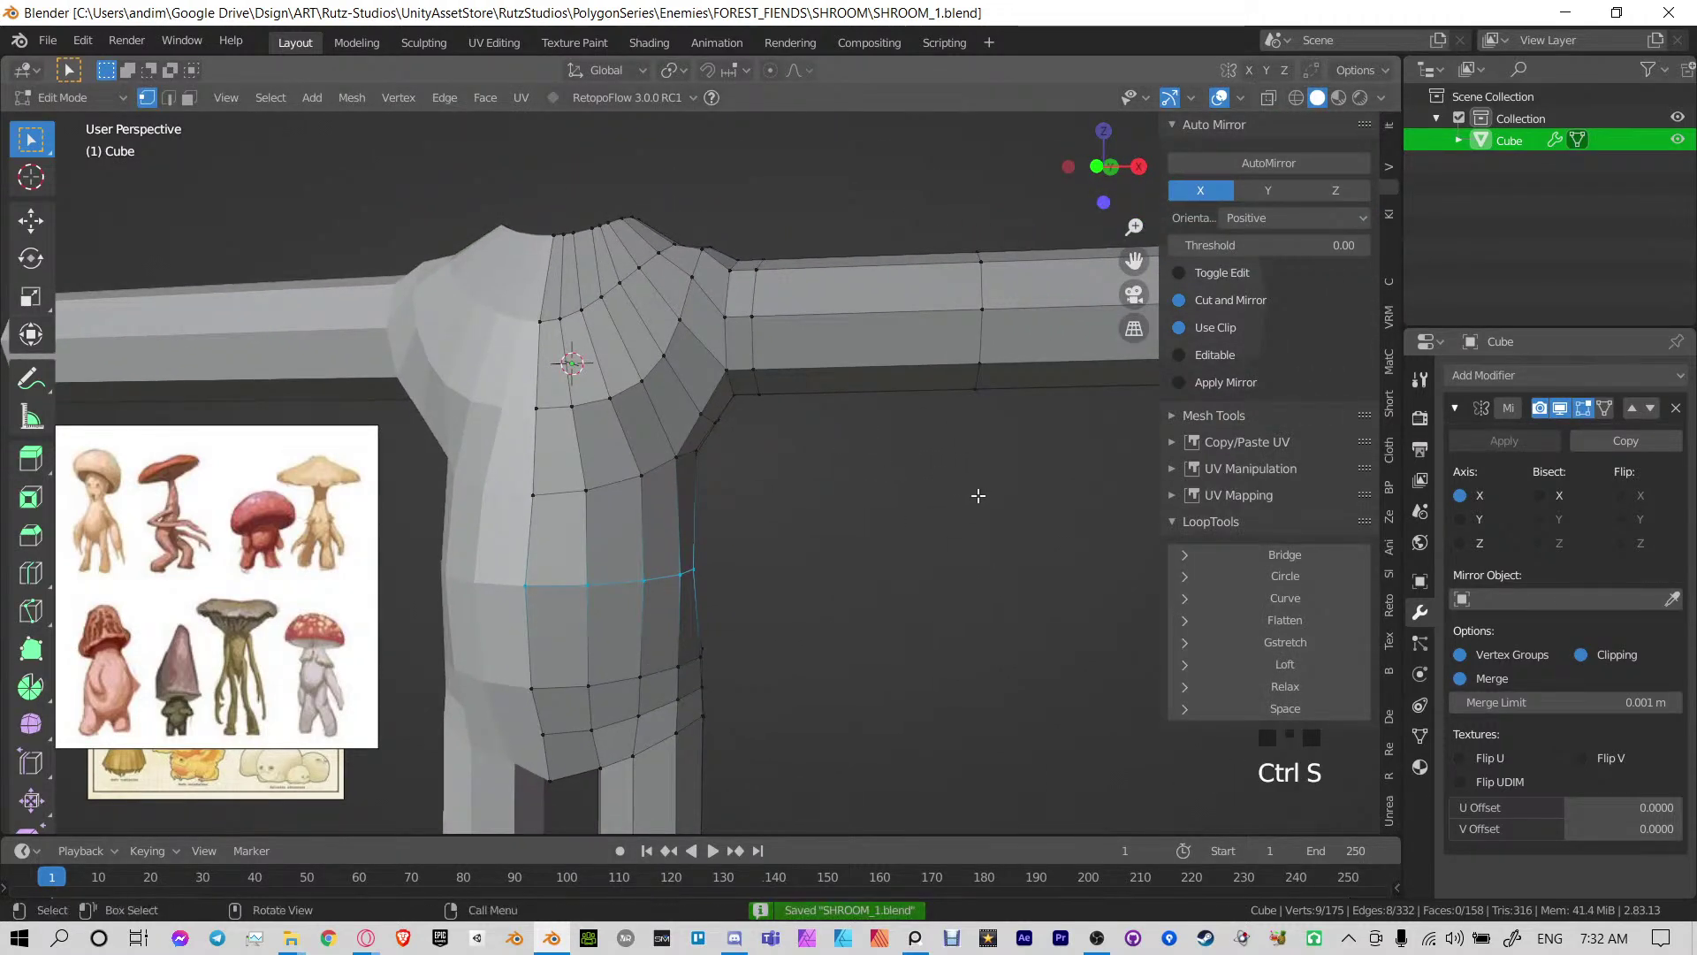
Add one edge loop around the middle of the upper arm and one around the forearm, and save the file
middle_click_drag(975, 489, 769, 451, "shift")
key("ctrl+r")
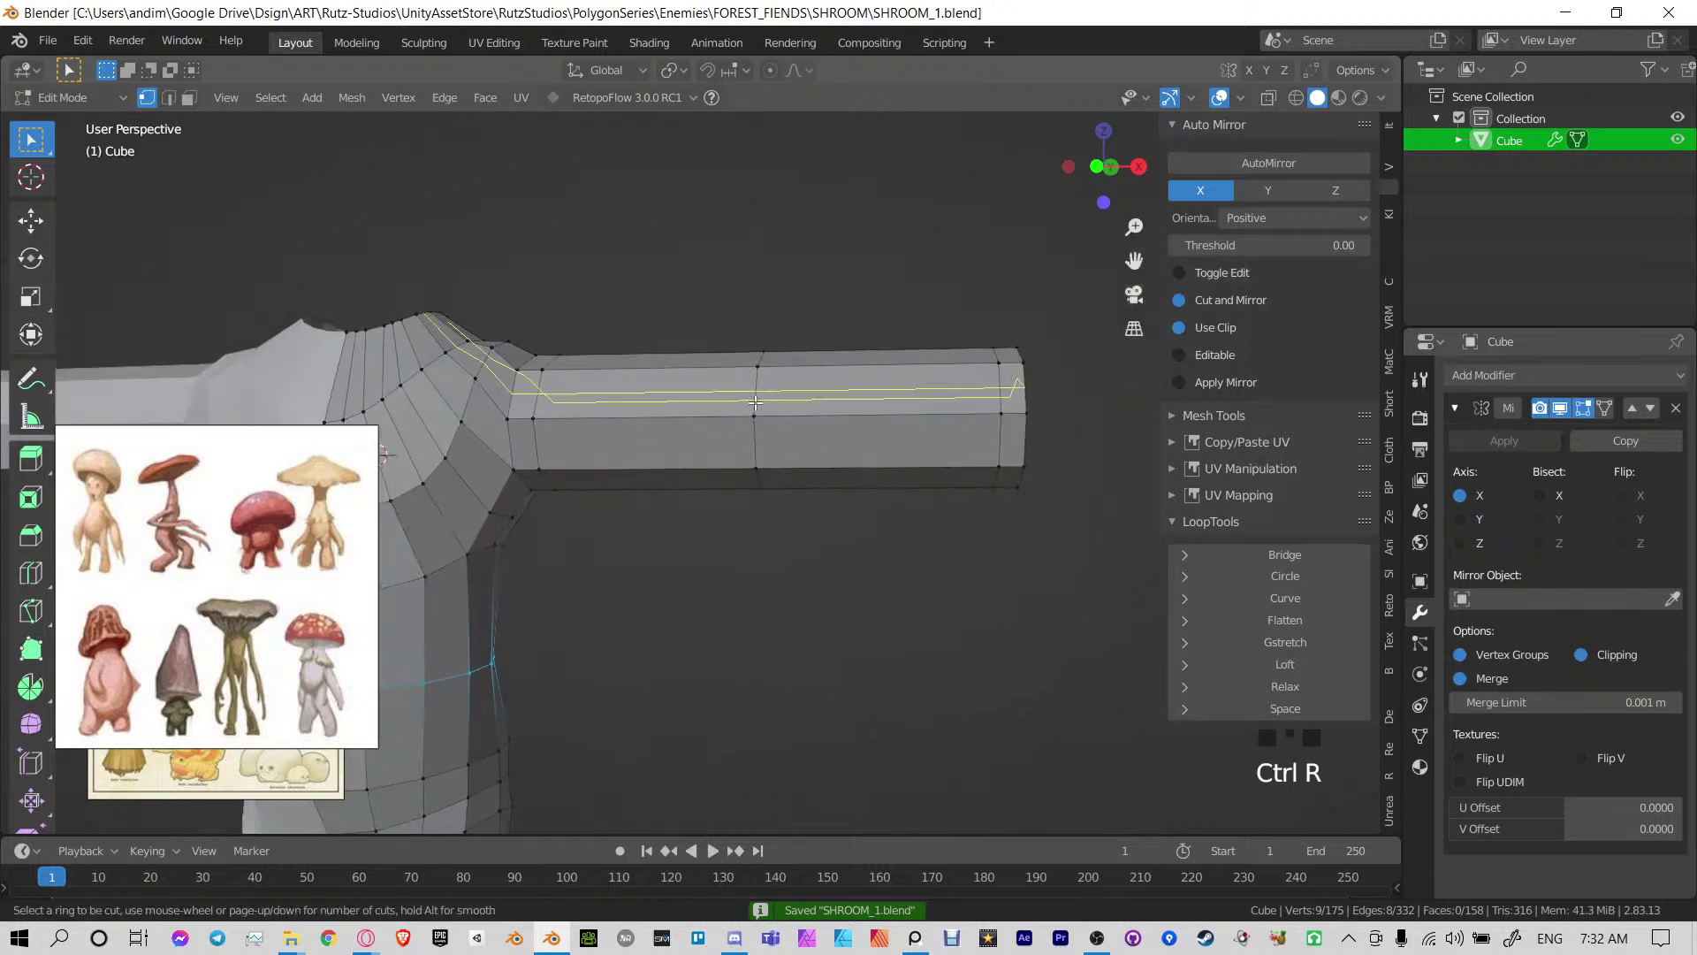
double_click(659, 362)
key("ctrl+r")
double_click(960, 402)
middle_click_drag(818, 371, 831, 382)
key("ctrl+s")
key("ctrl+Tab")
key("ctrl+Tab")
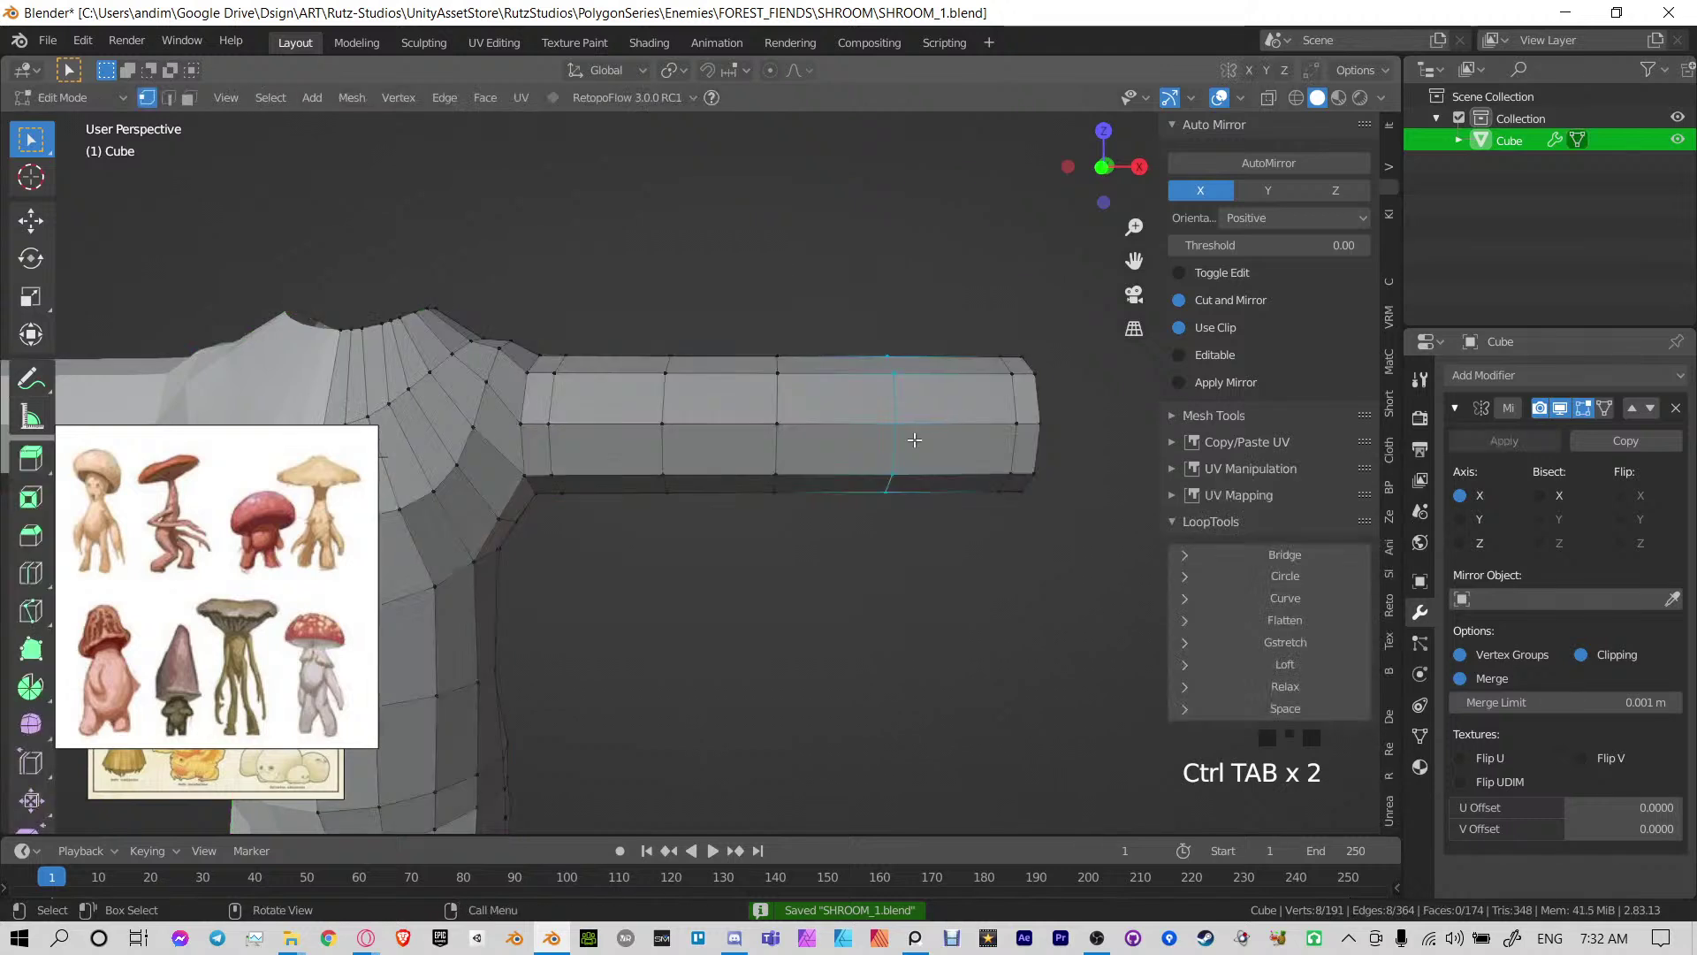
Enlarge the floating mushroom reference image and place it over the empty area beside the arm
key("2")
middle_click_drag(914, 440, 886, 441)
middle_click_drag(928, 495, 875, 469, "shift")
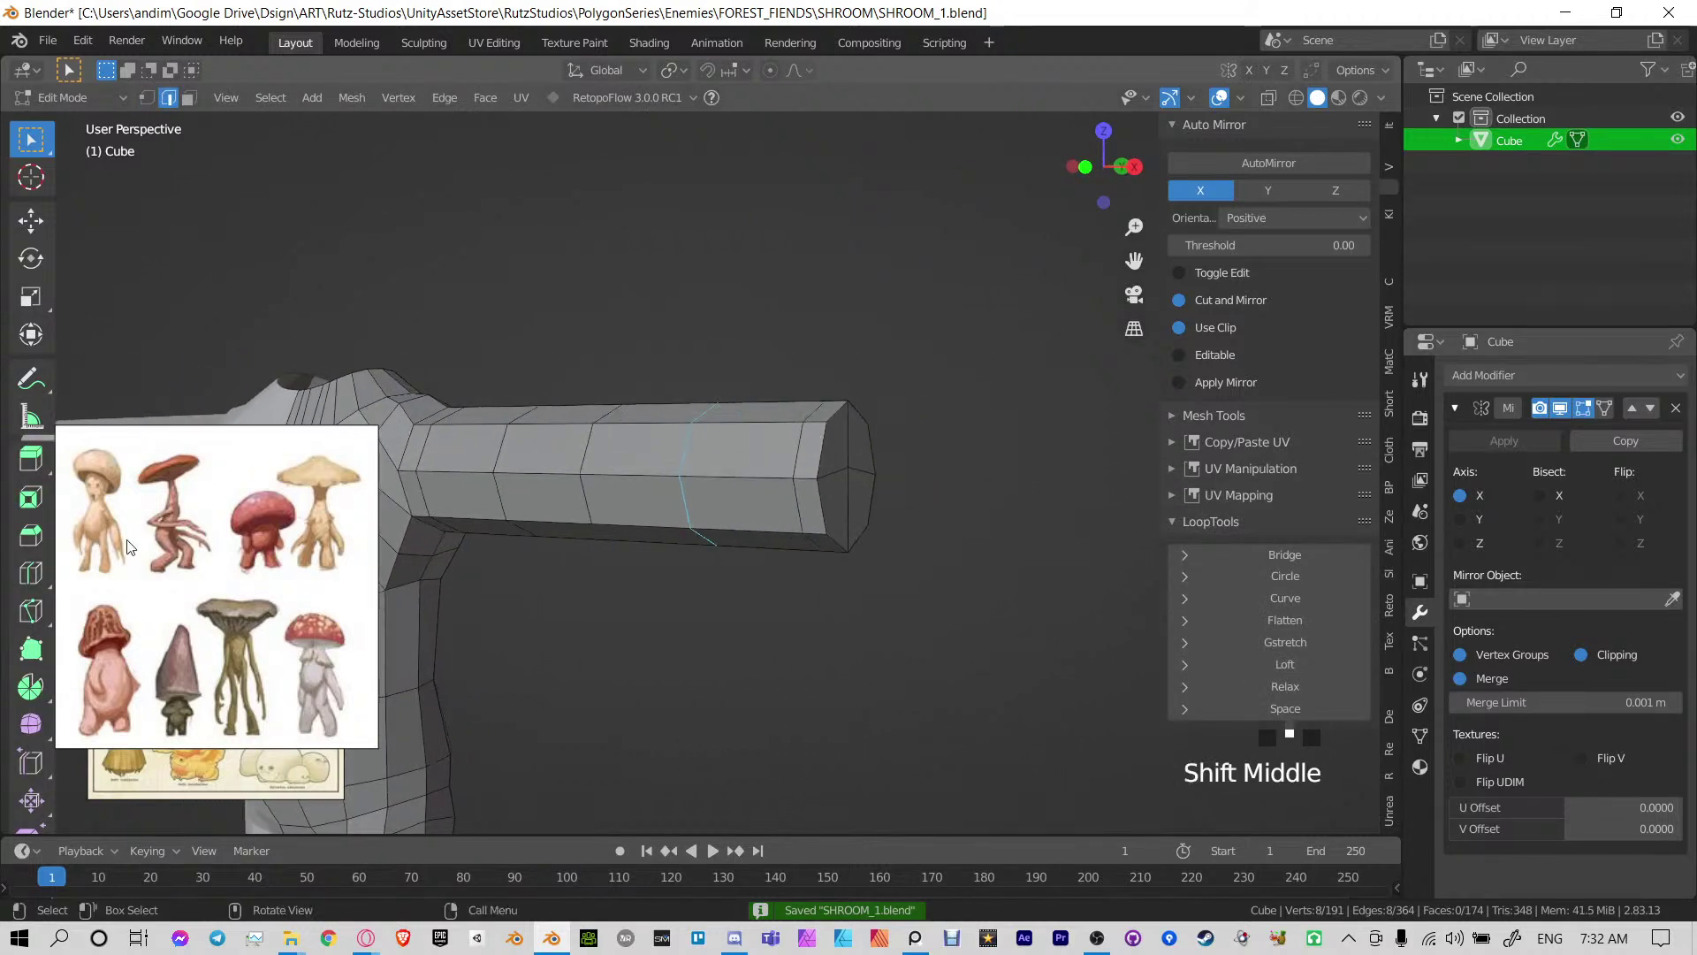
left_click_drag(261, 439, 501, 350)
mouse_move(220, 623)
left_mouse_down()
mouse_move(431, 437)
mouse_move(213, 643)
left_mouse_up()
left_click_drag(456, 511, 287, 635)
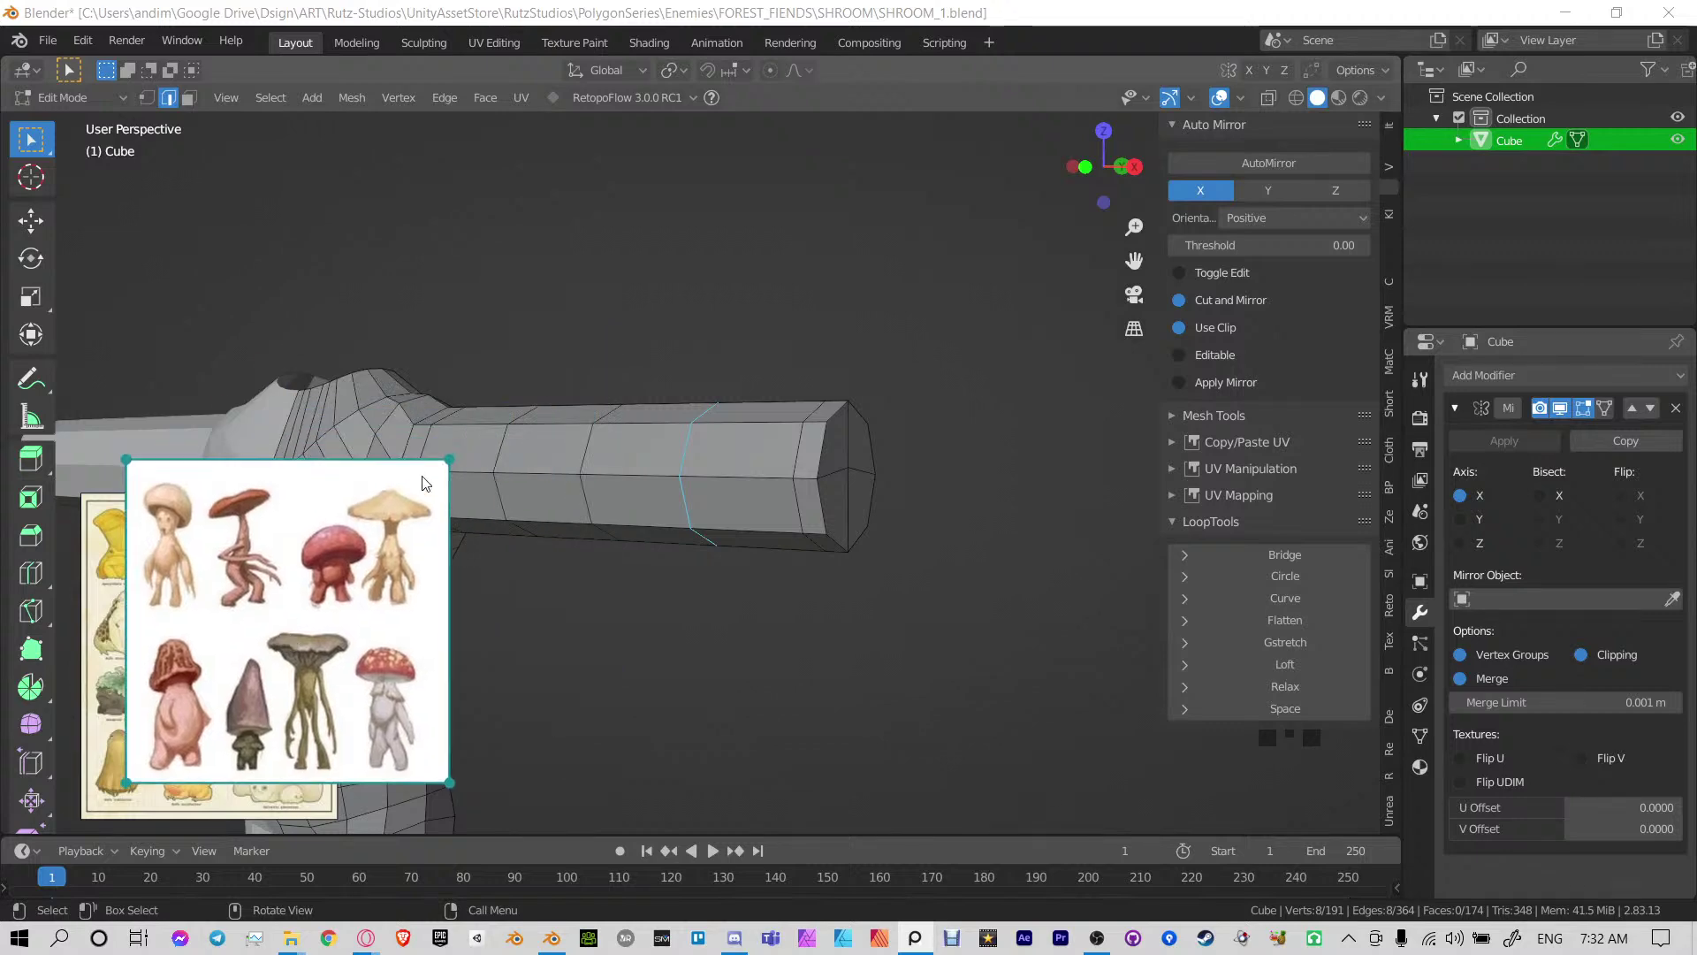
left_click_drag(444, 458, 652, 256)
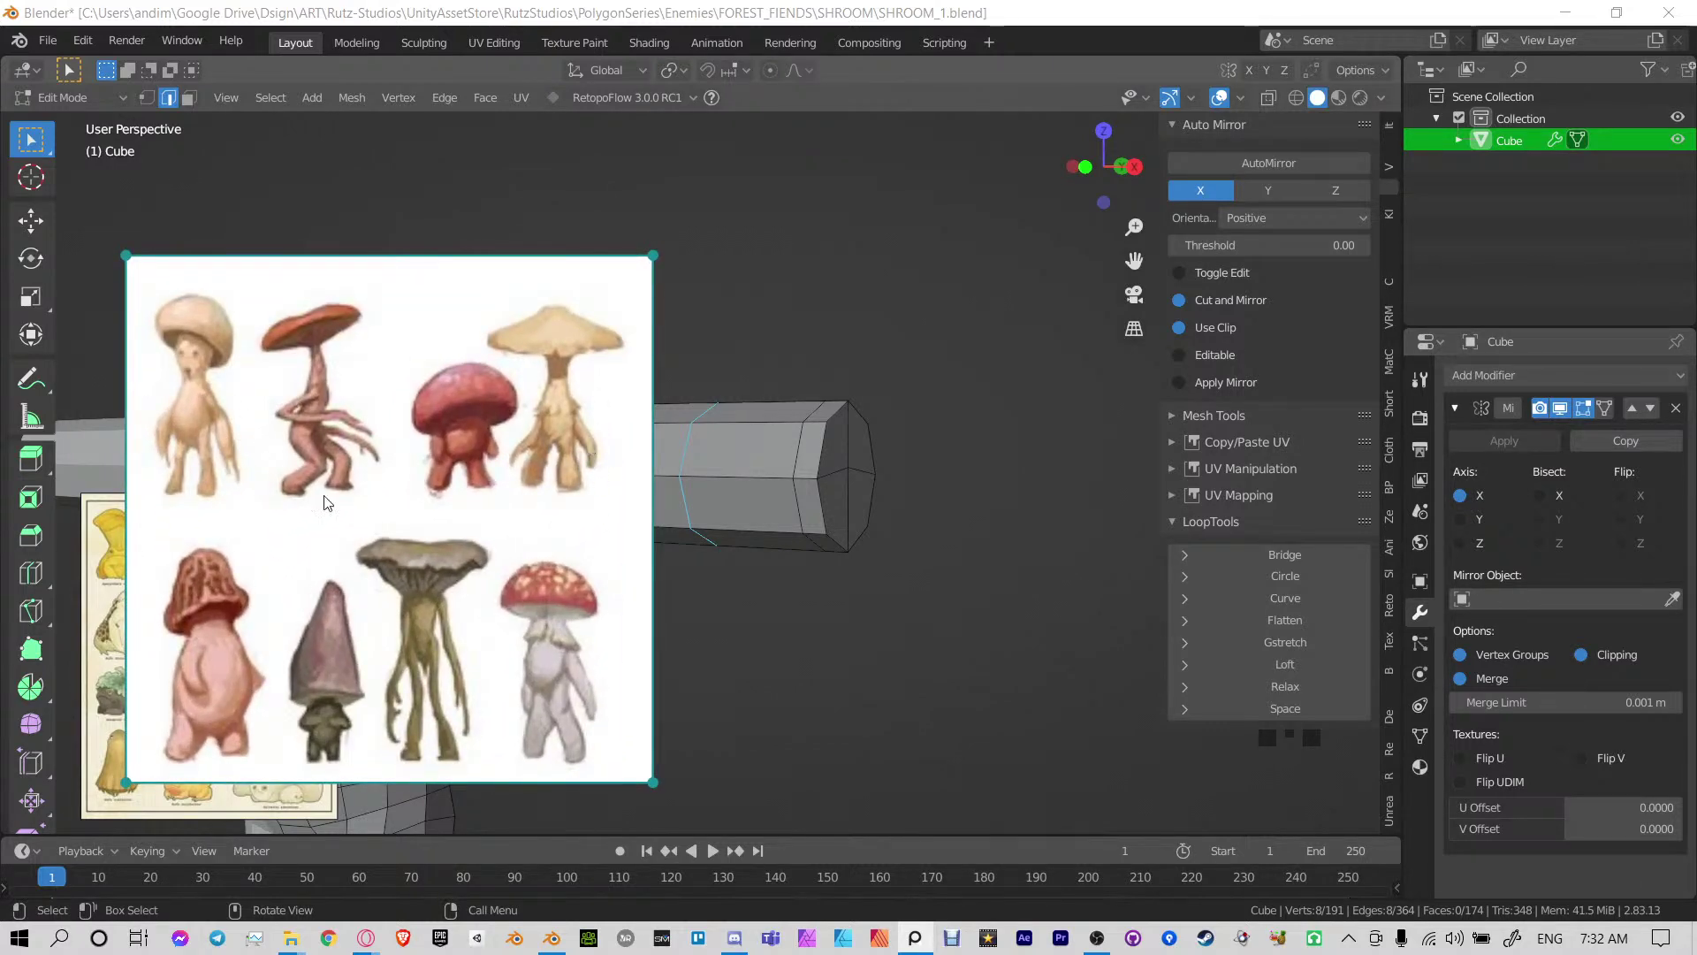
left_click_drag(493, 349, 466, 407)
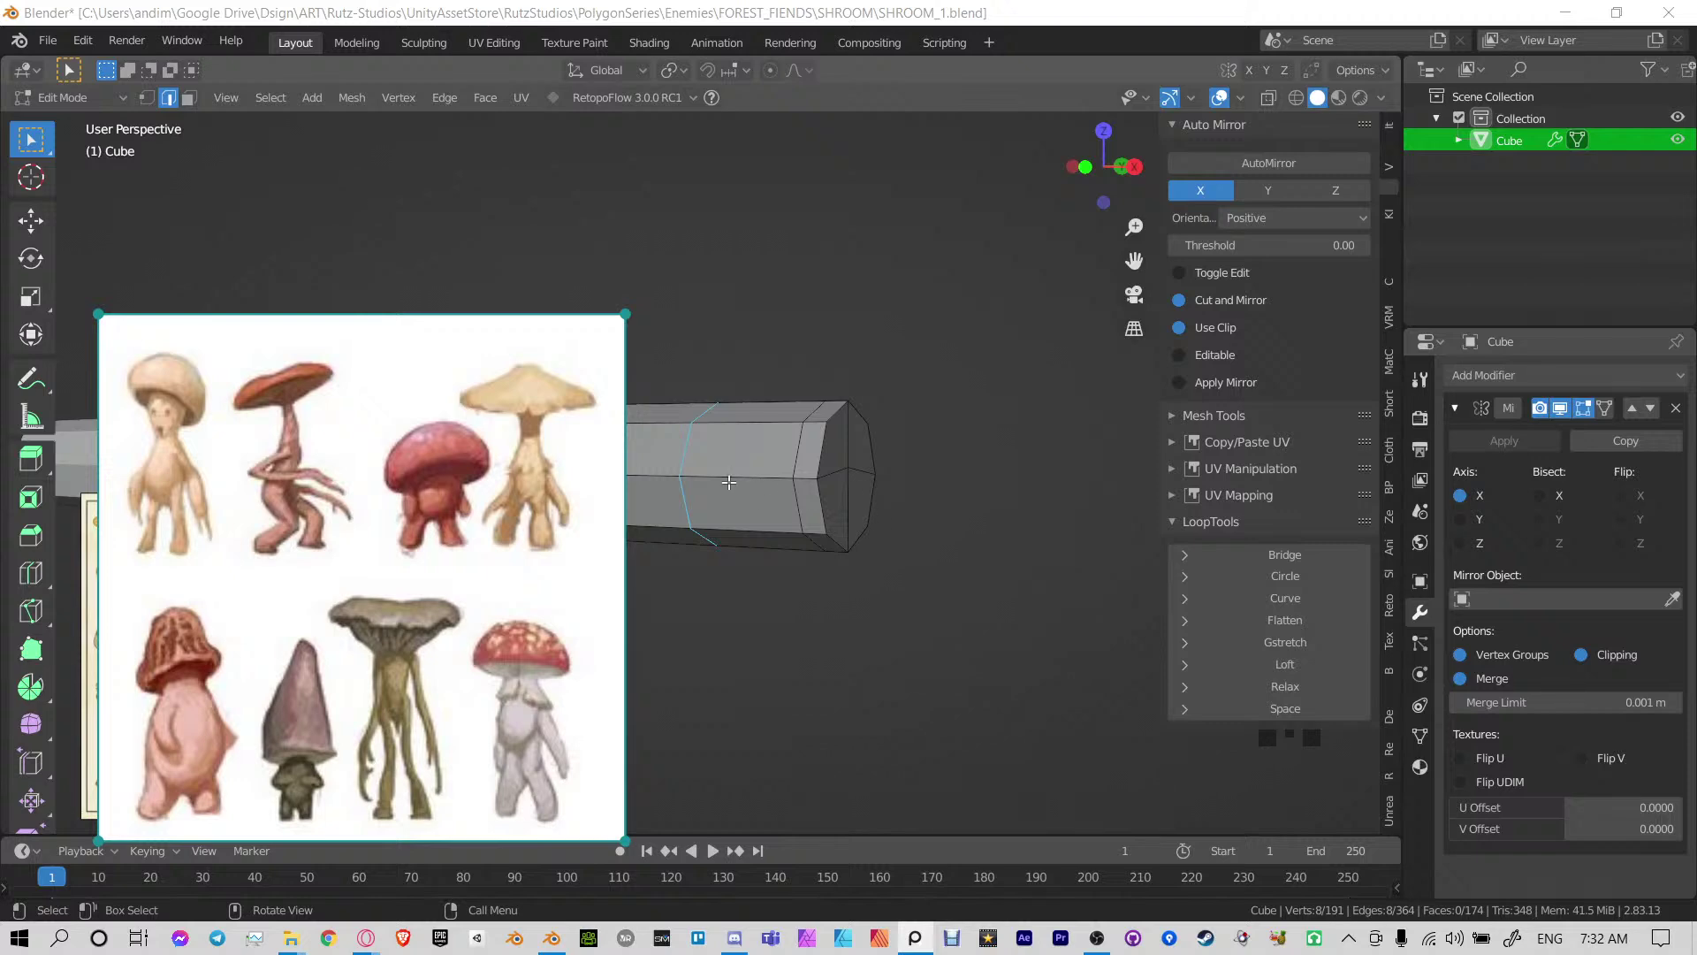
Hide the sidebar and delete the four faces capping the end of the arm
scroll(883, 485, "down", 3)
middle_click_drag(730, 483, 946, 544)
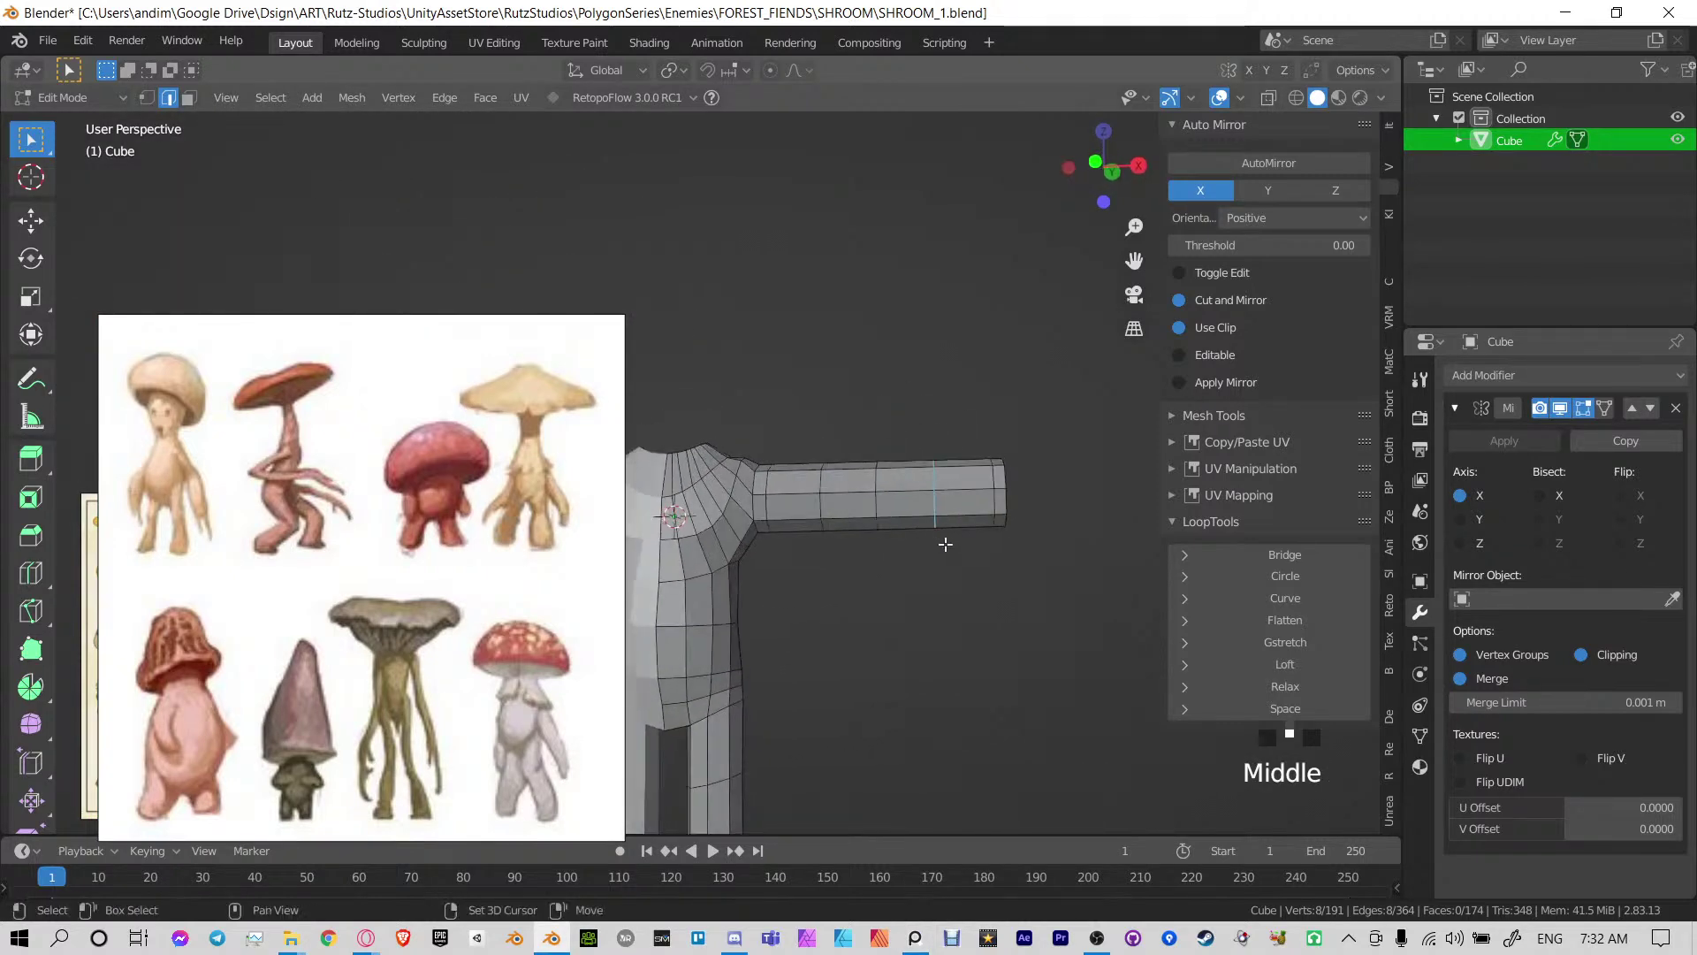
scroll(946, 544, "up", 3)
middle_click_drag(1163, 488, 970, 406, "shift")
key("n")
key("3")
left_click(846, 518)
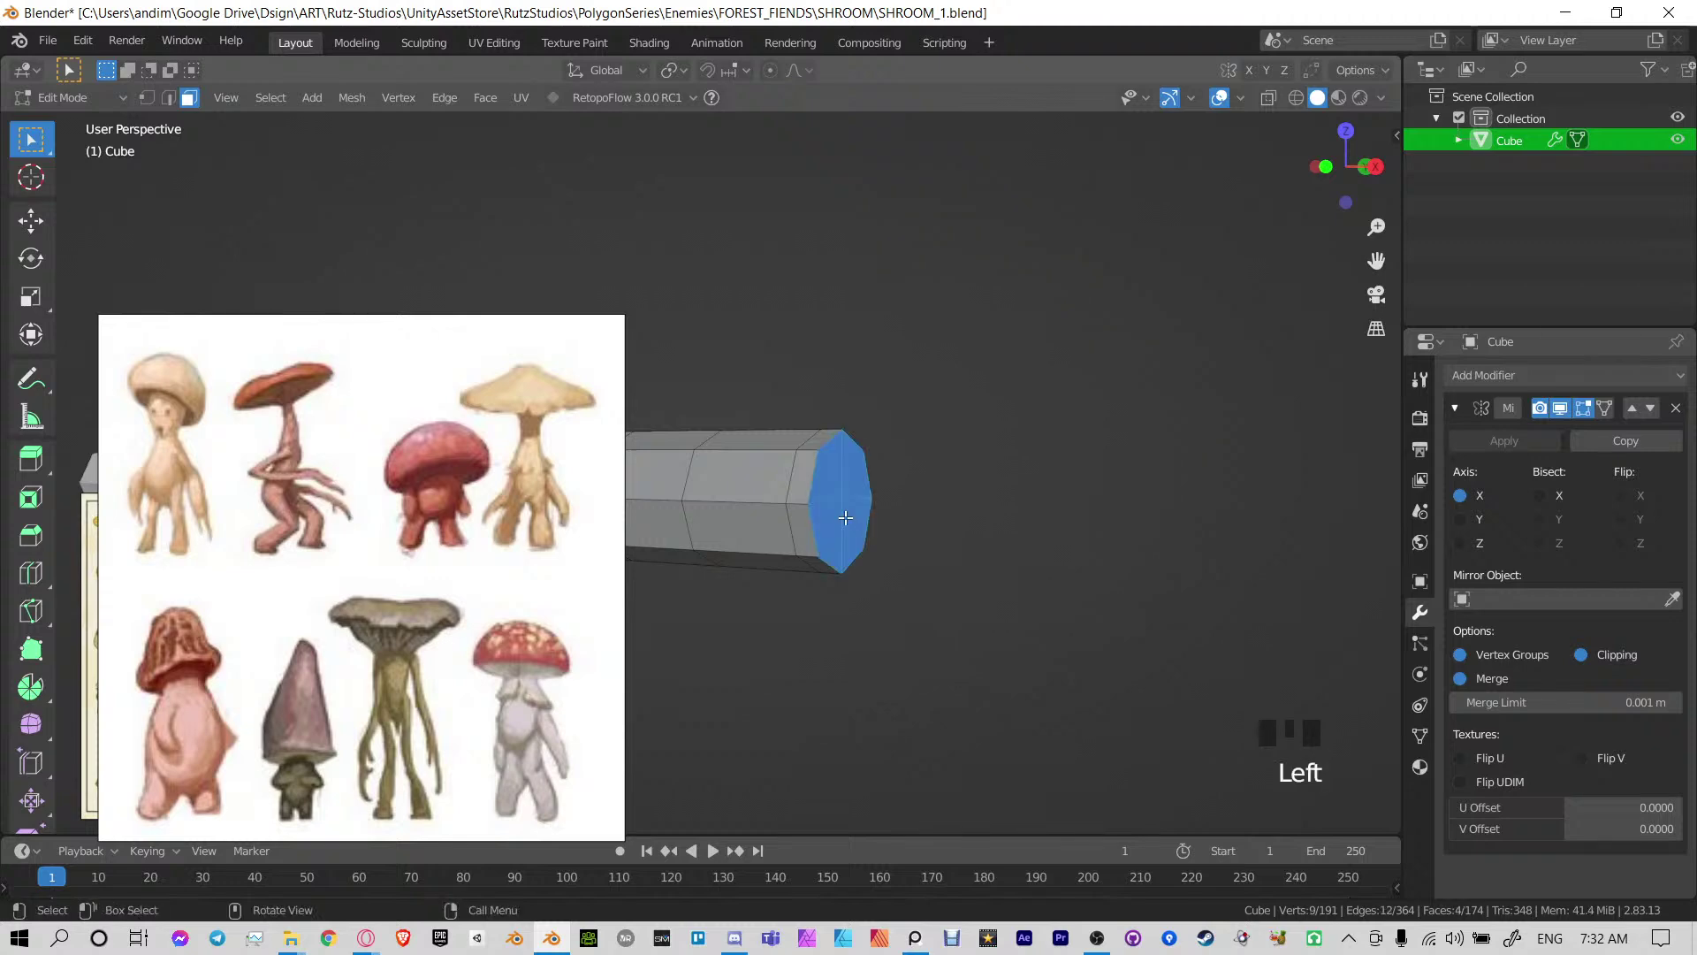
key("Delete")
left_click(846, 511)
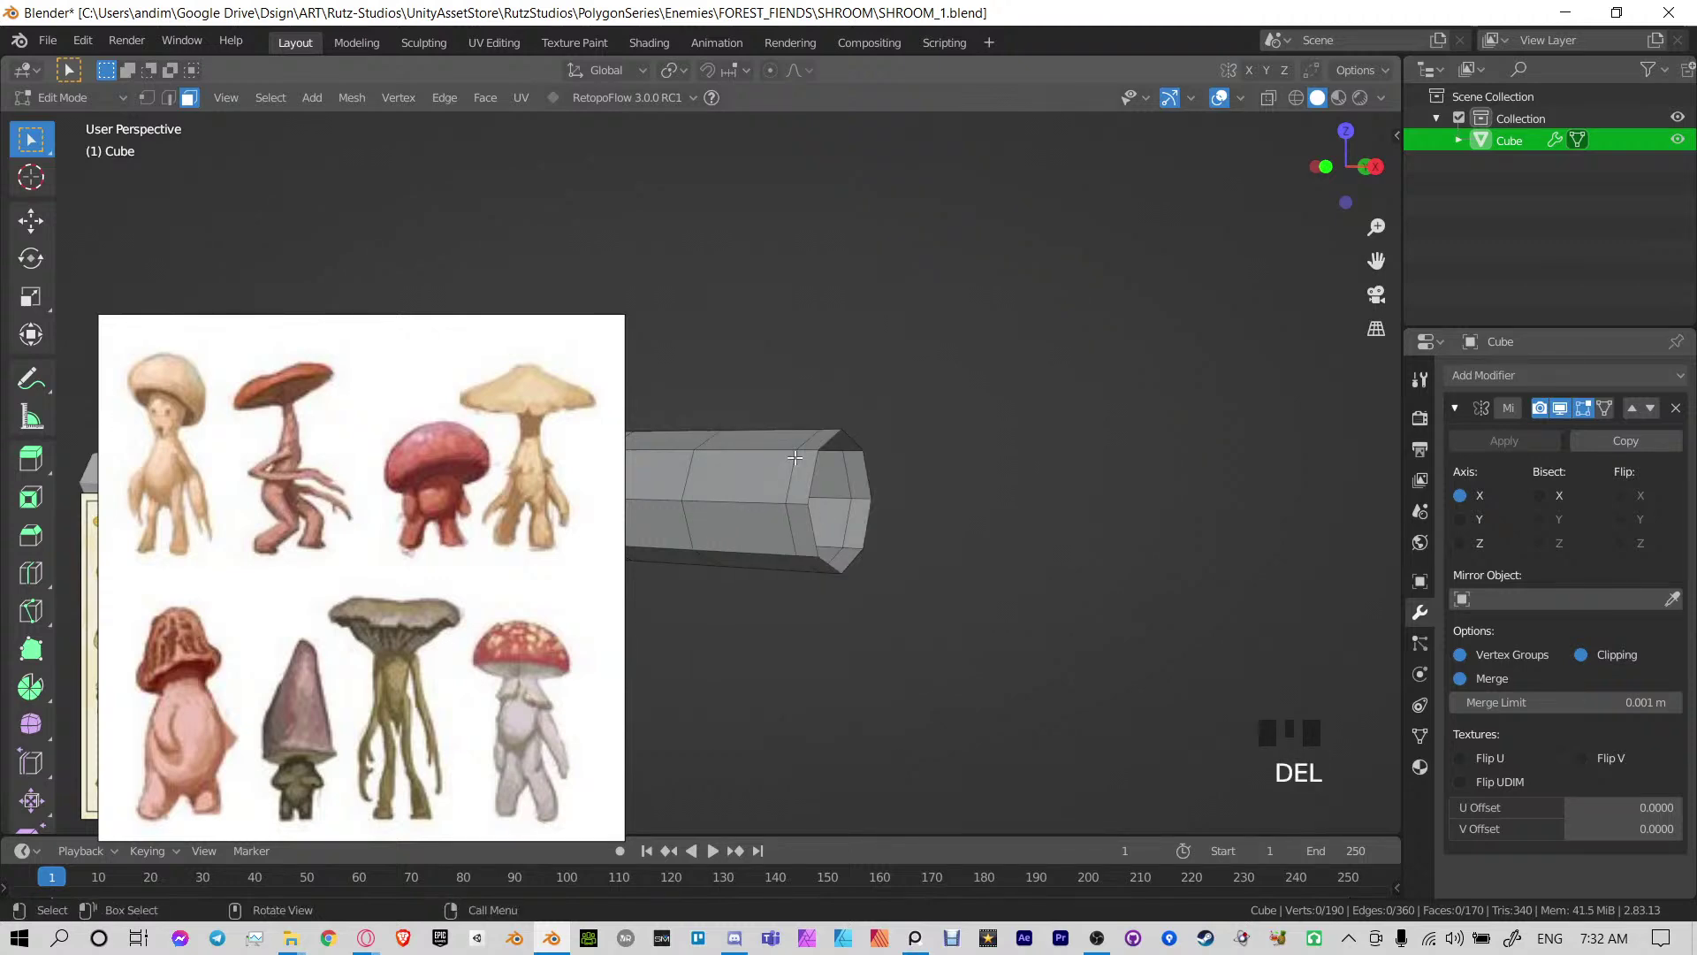
Select the open edge loop at the arm's end and scale it down slightly
left_click(811, 460)
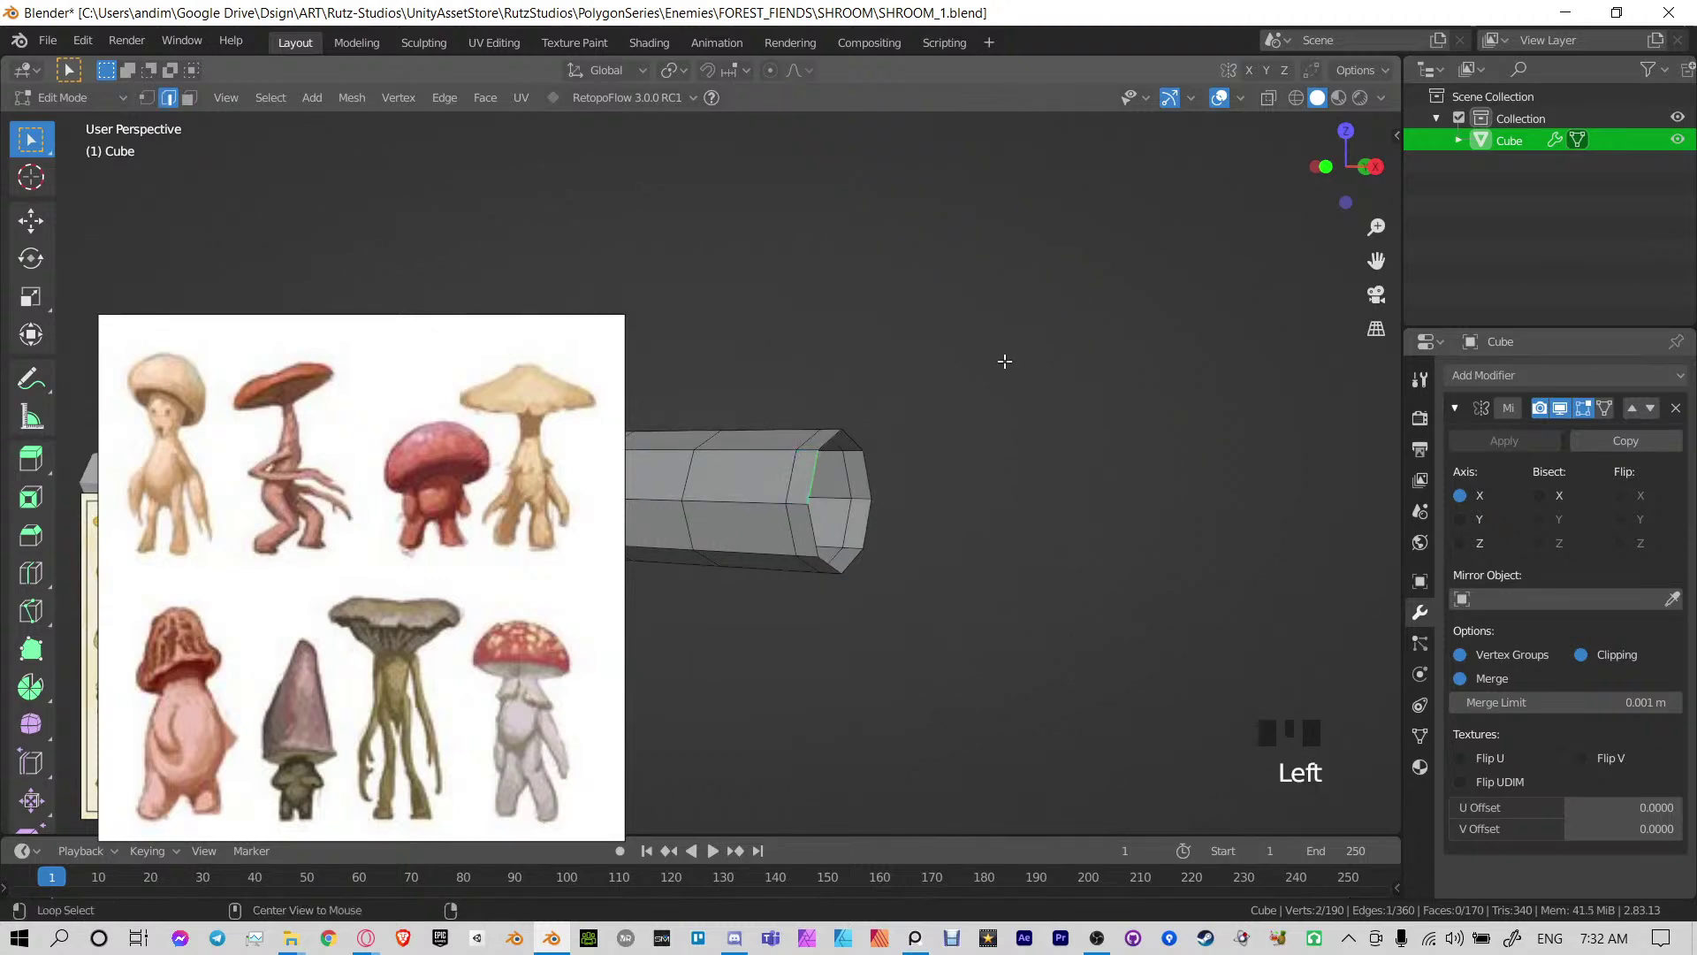
key("s")
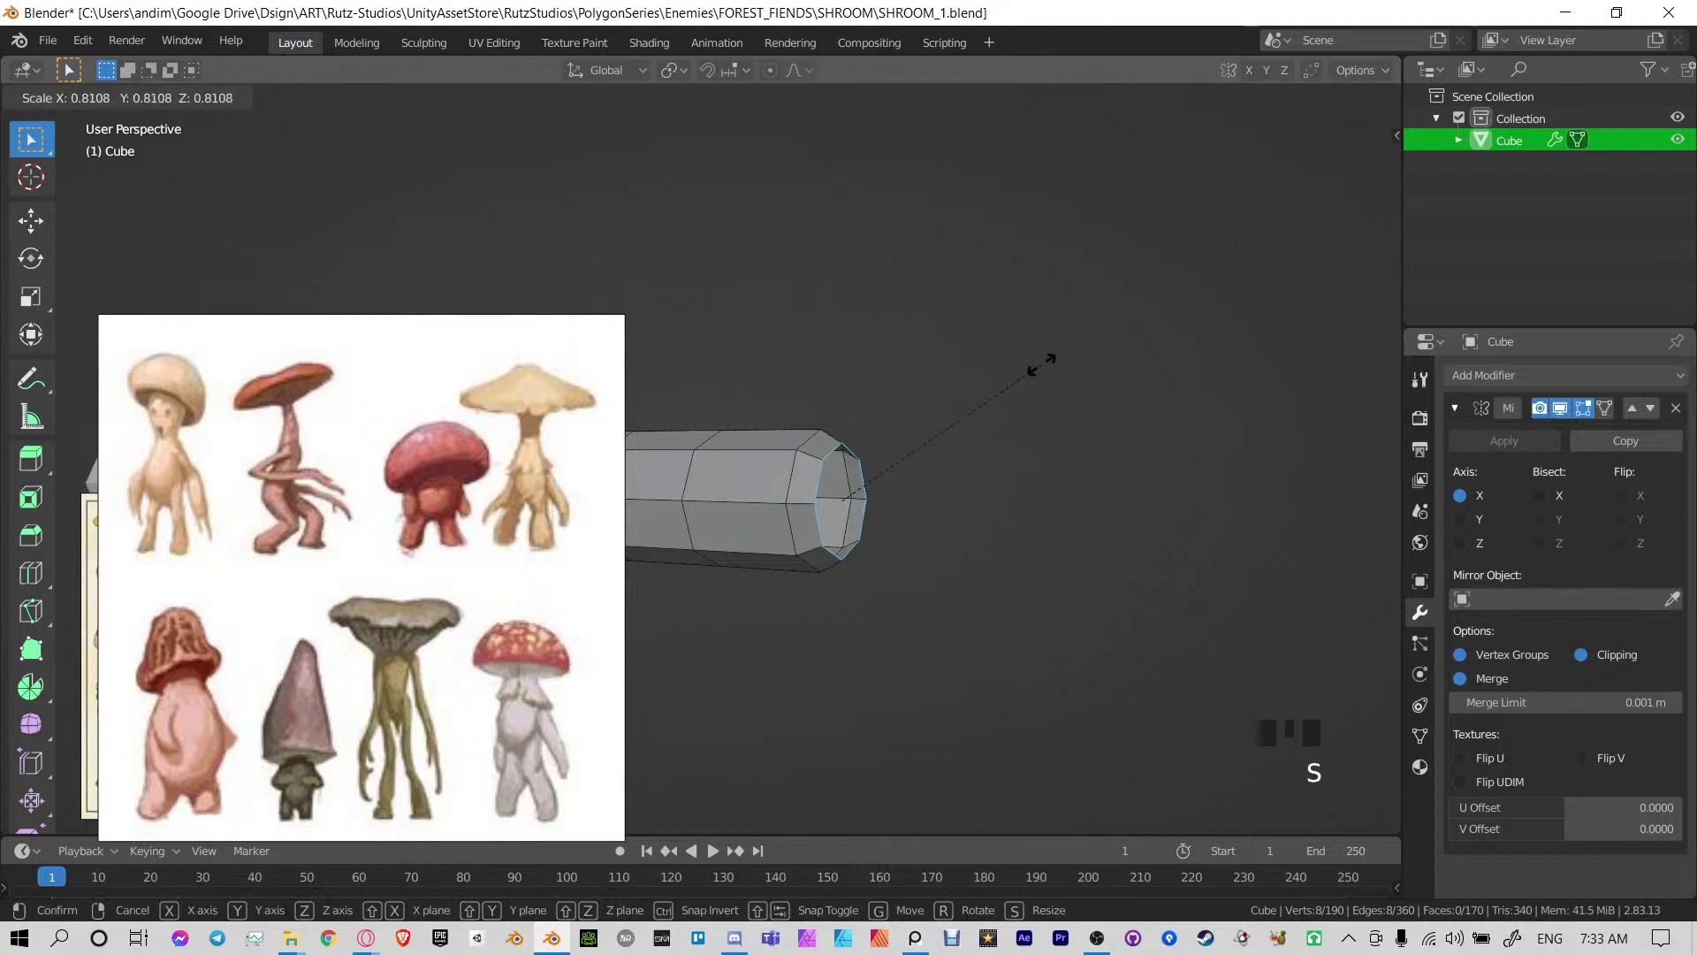
left_click(1024, 374)
Scale down the elbow edge loop and the mid-forearm loop so the arm flares toward the hand
middle_click_drag(822, 482, 964, 491, "shift")
middle_click_drag(893, 495, 971, 483)
left_click(905, 407, "alt")
key("s")
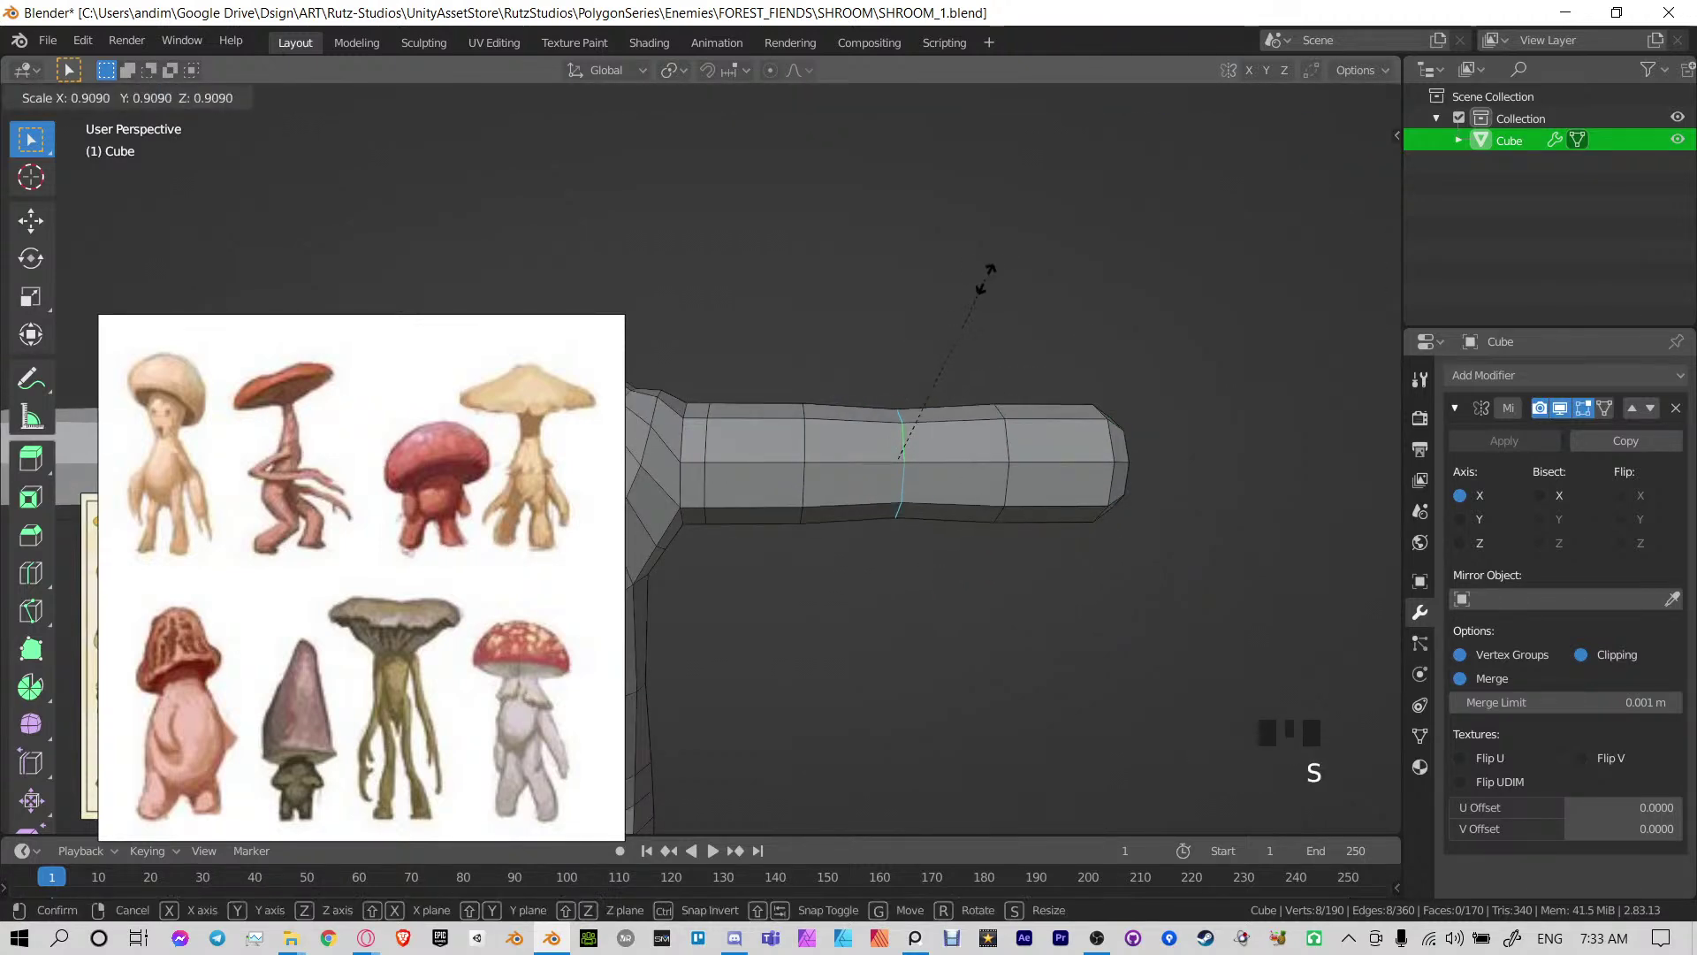
left_click(936, 351)
middle_click_drag(966, 417, 837, 436)
left_click(881, 449, "alt")
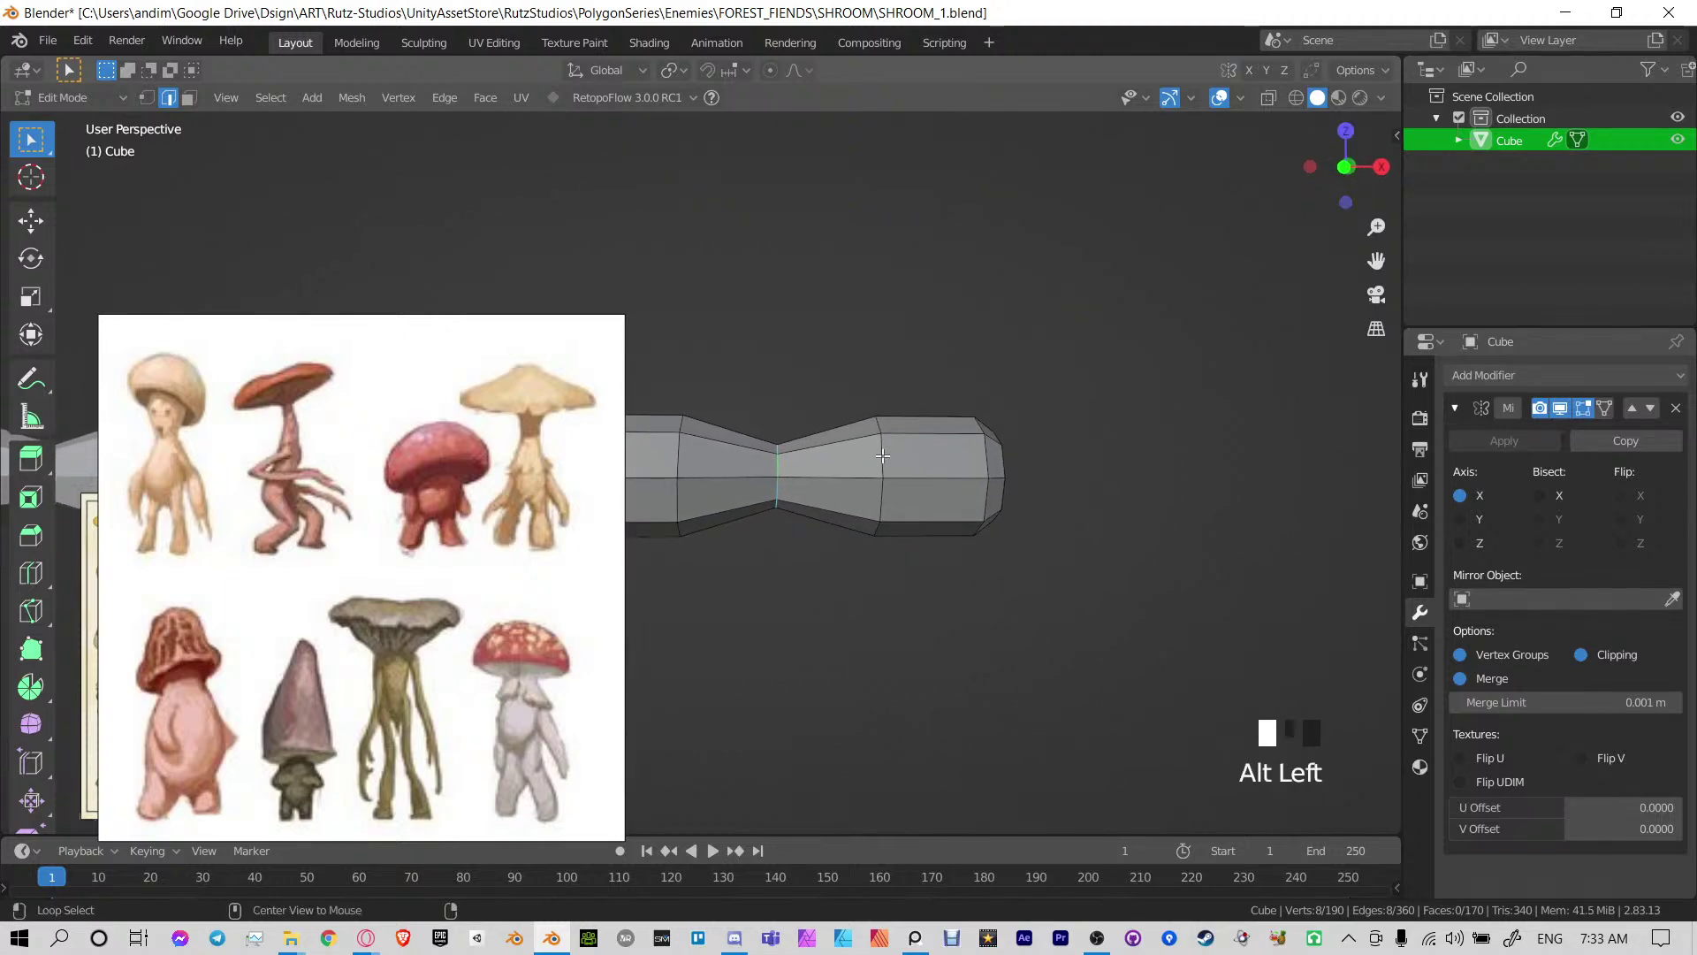
key("s")
left_click(945, 307)
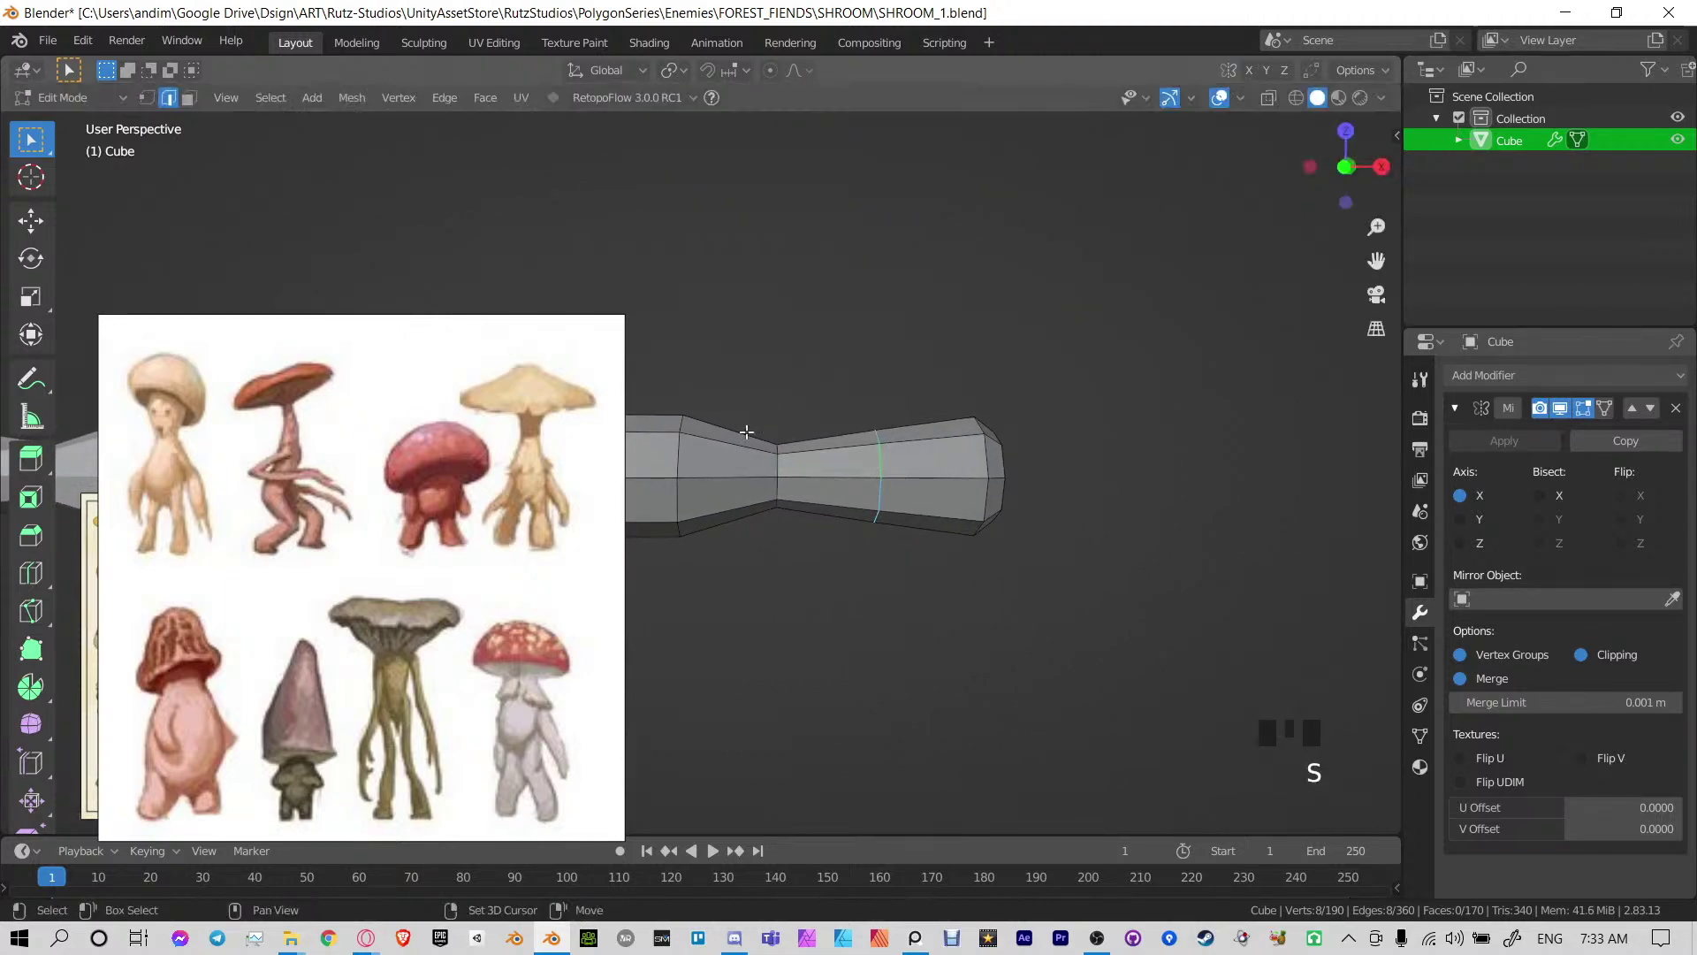
Scale the mid-upper-arm edge loop to about 0.65 and the loop next to the shoulder to about 0.62
middle_click_drag(746, 430, 926, 419, "shift")
left_click(857, 455, "alt")
key("s")
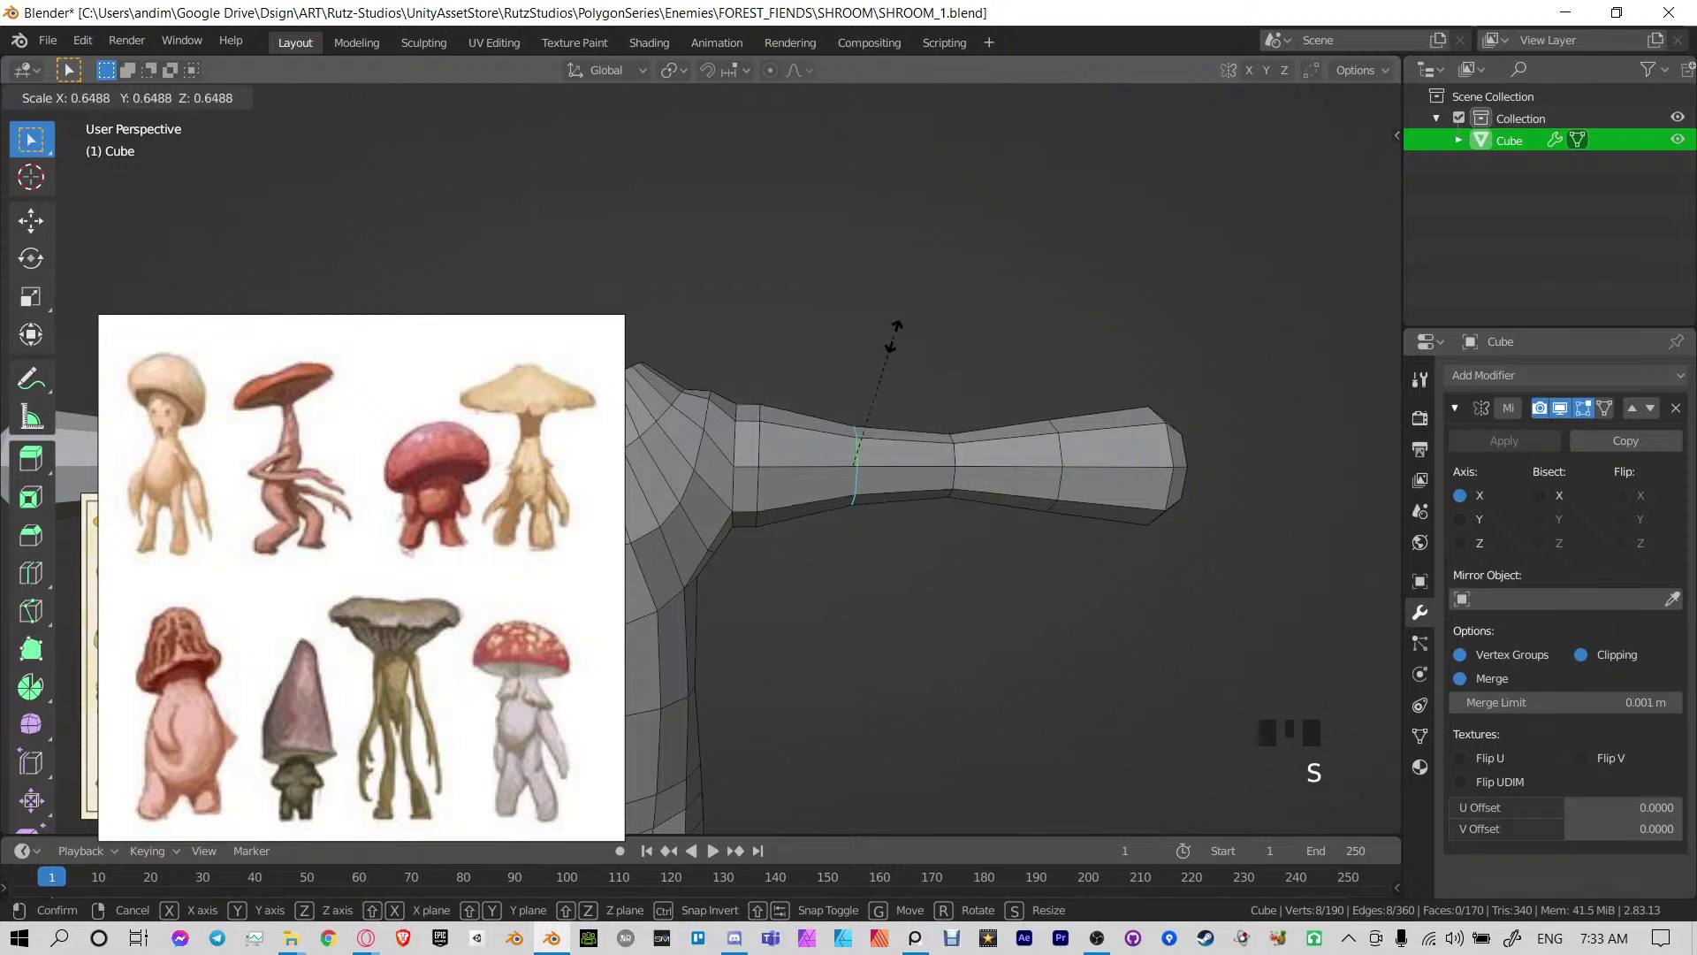
left_click(895, 329)
key("s")
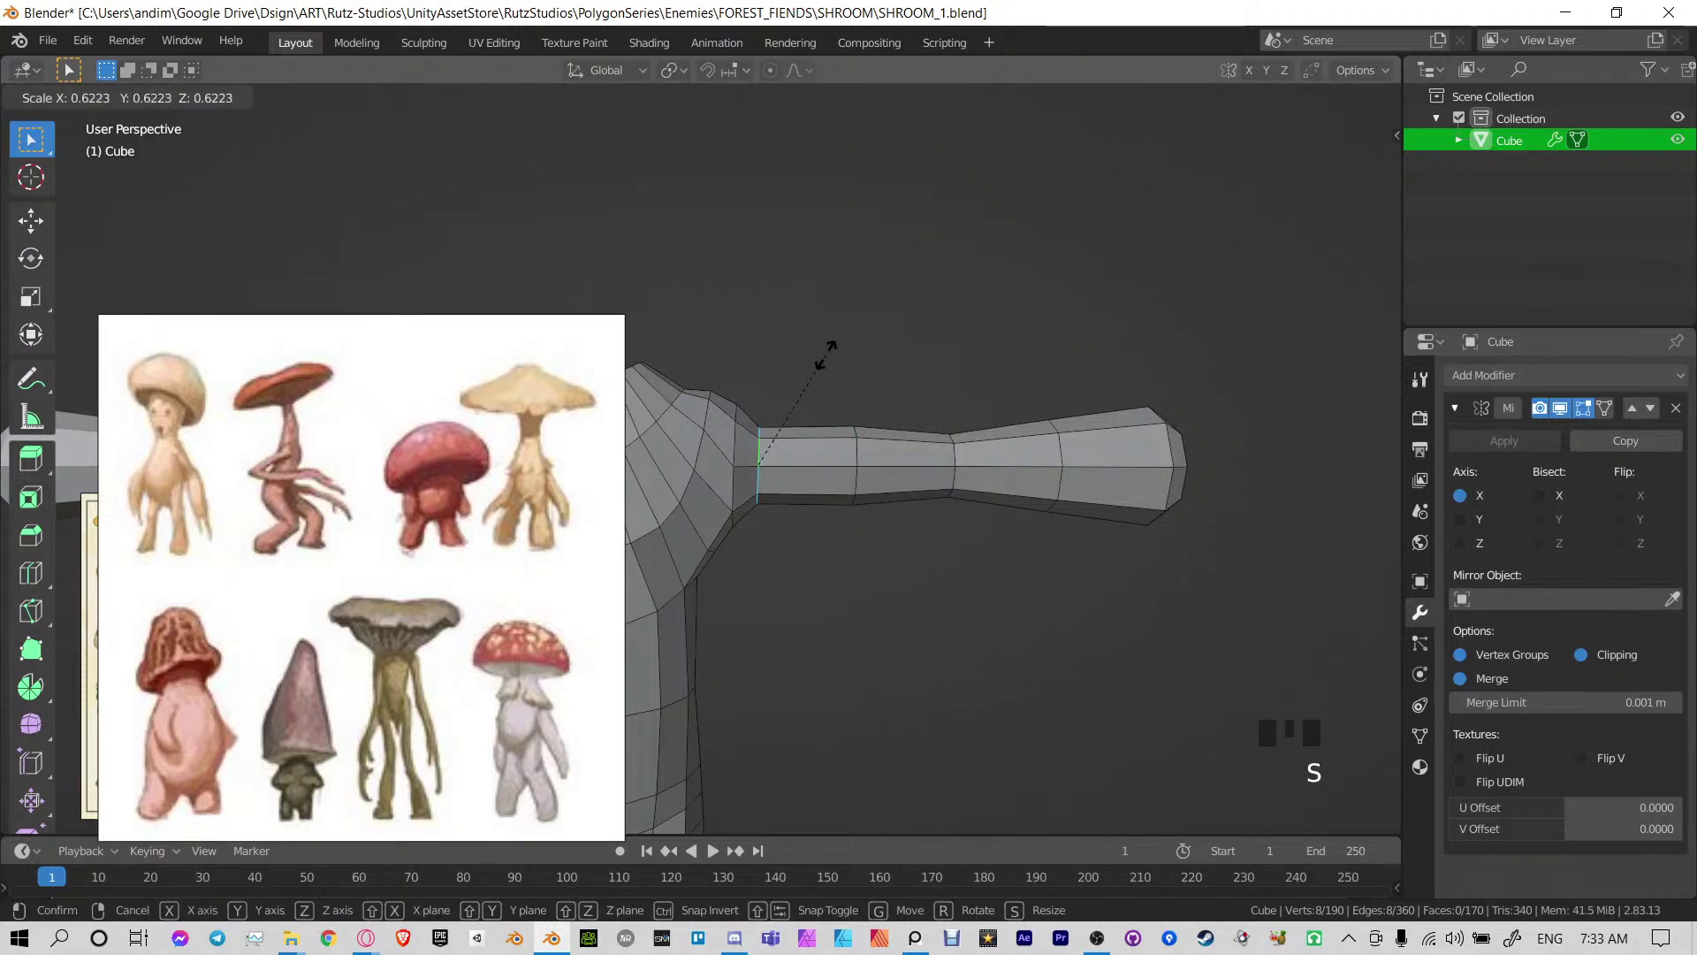
left_click(825, 354)
Rescale the loop next to the shoulder and the mid-upper-arm loop to smooth the arm's taper
middle_click_drag(808, 412, 958, 378, "shift")
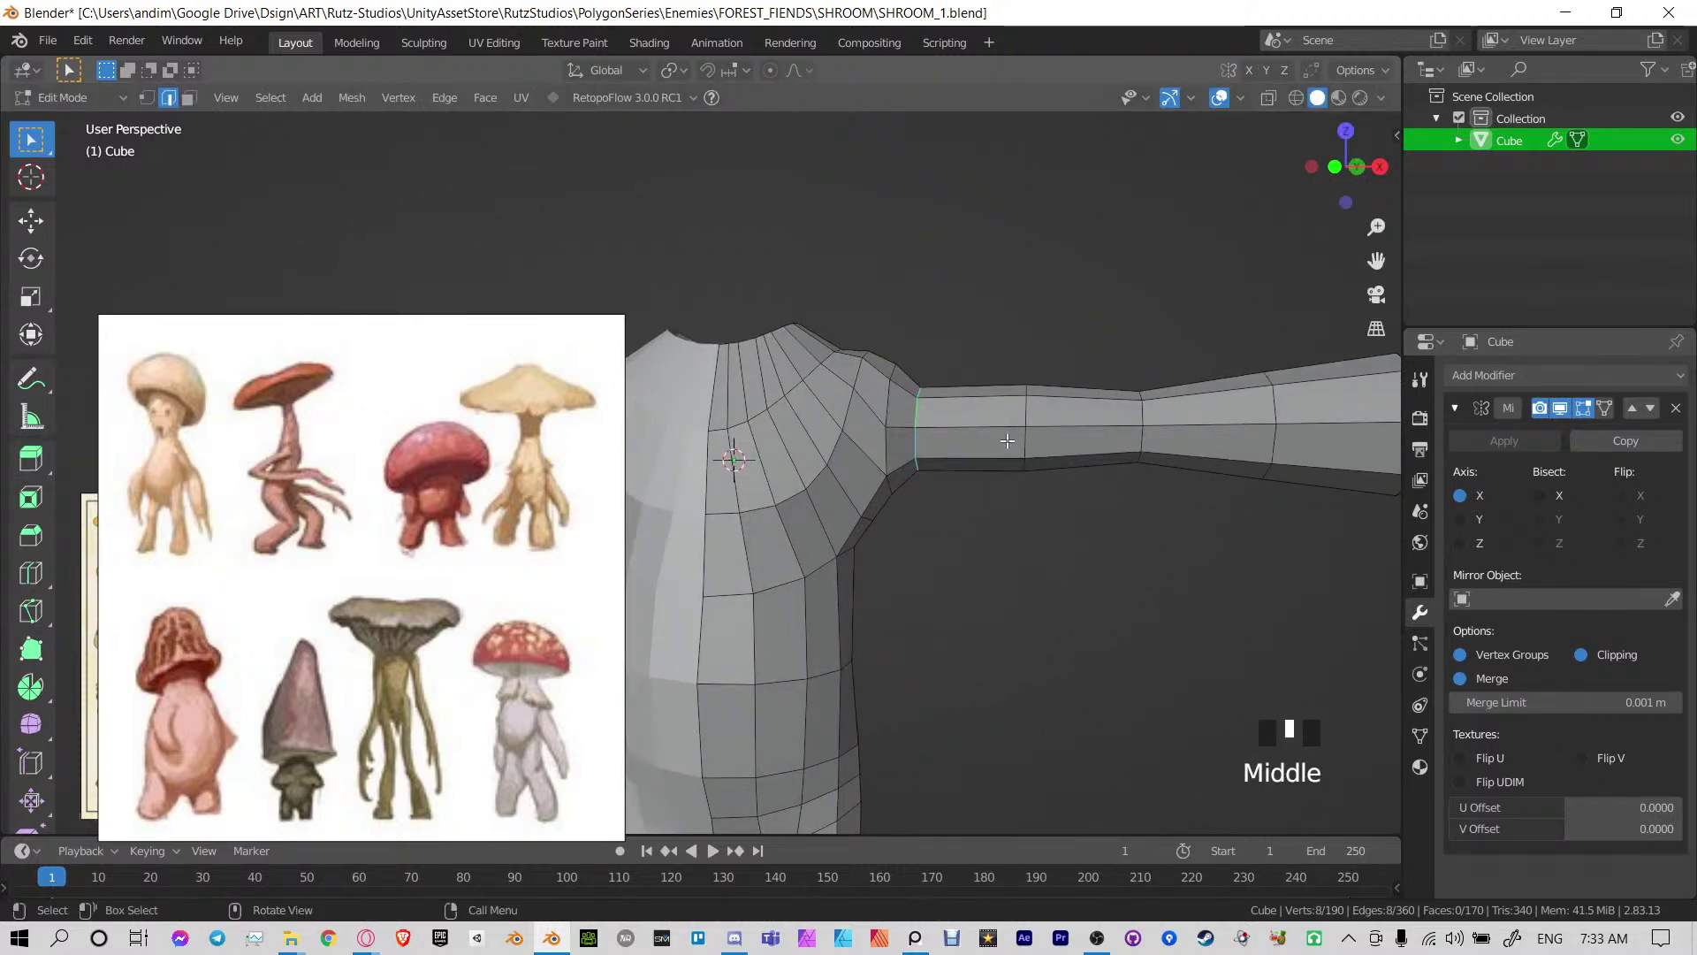
middle_click_drag(1008, 441, 914, 450, "shift")
mouse_move(866, 424)
middle_mouse_down()
mouse_move(883, 430)
mouse_move(852, 409)
middle_mouse_up()
key("s")
left_click(927, 360)
left_click(813, 416, "alt")
key("s")
right_click(891, 324)
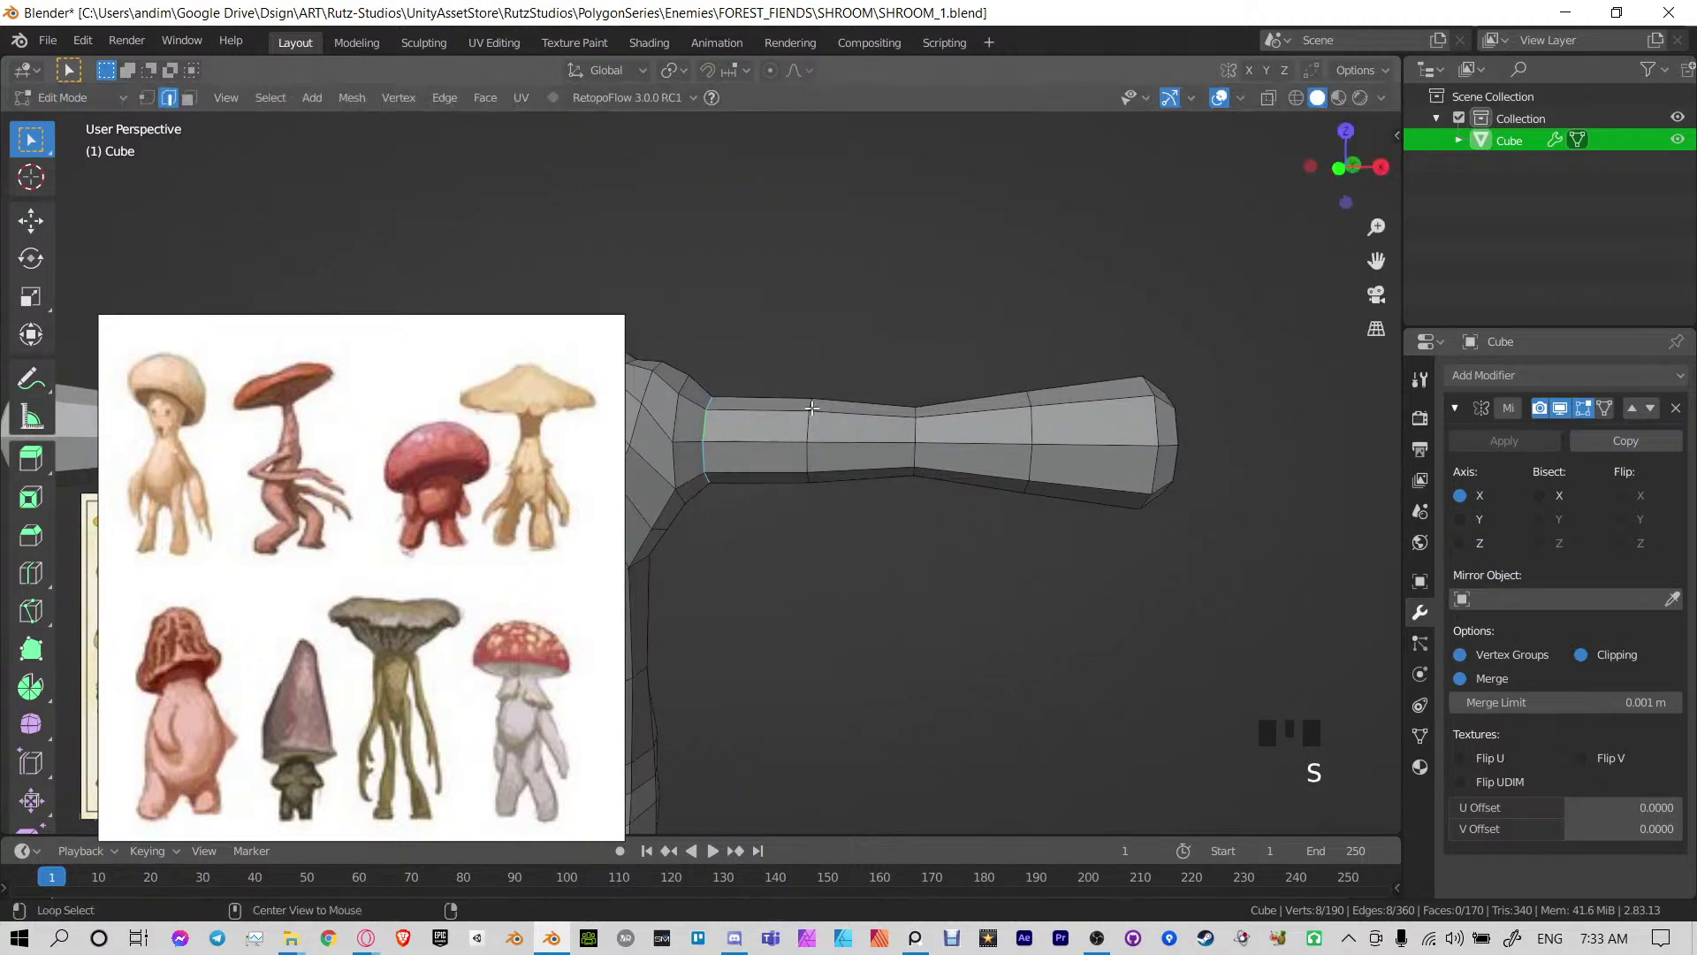
key("s")
left_click(870, 313)
Save the file with the reshaped arm
scroll(853, 354, "down", 4)
middle_click_drag(778, 440, 809, 444)
middle_click_drag(789, 446, 1036, 376, "shift")
key("ctrl+s")
Scale up the edge loop at the bottom of the leg and the loop just above it to widen the foot
scroll(974, 365, "down", 3)
scroll(783, 424, "down", 4)
middle_click_drag(1036, 375, 941, 345, "shift")
middle_click_drag(919, 354, 992, 387)
middle_click_drag(986, 387, 902, 288, "shift")
middle_click_drag(840, 530, 884, 460, "shift")
scroll(784, 545, "up", 2)
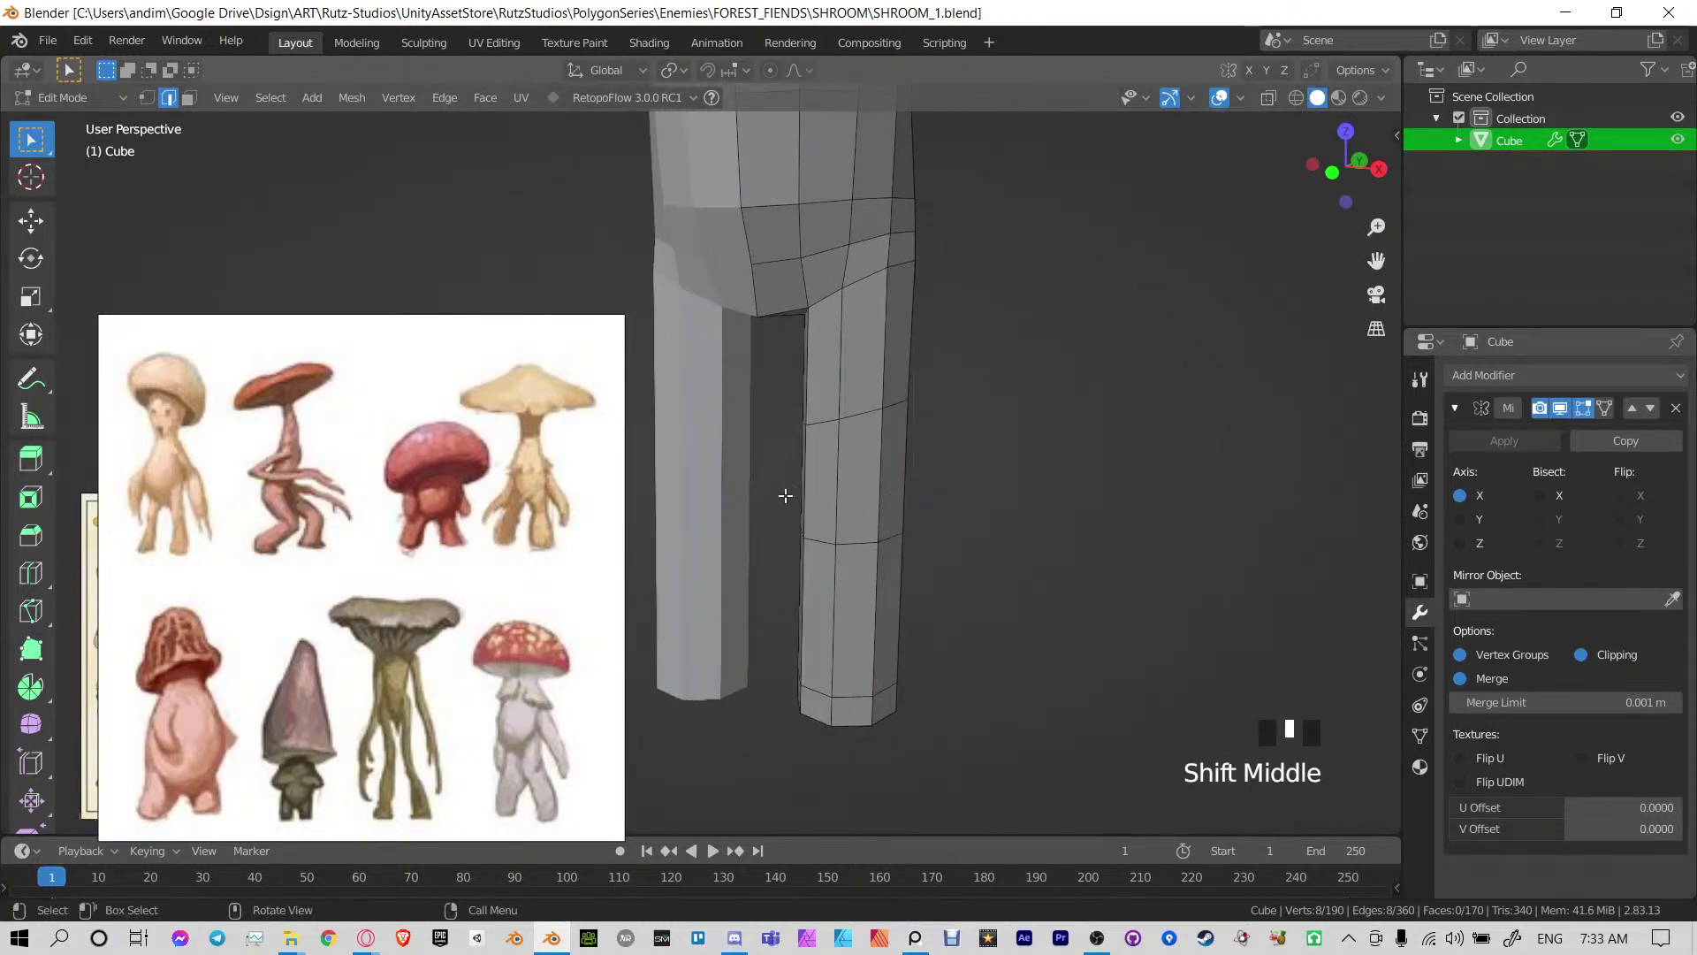
middle_click_drag(784, 492, 864, 454)
left_click(849, 553, "alt")
key("s")
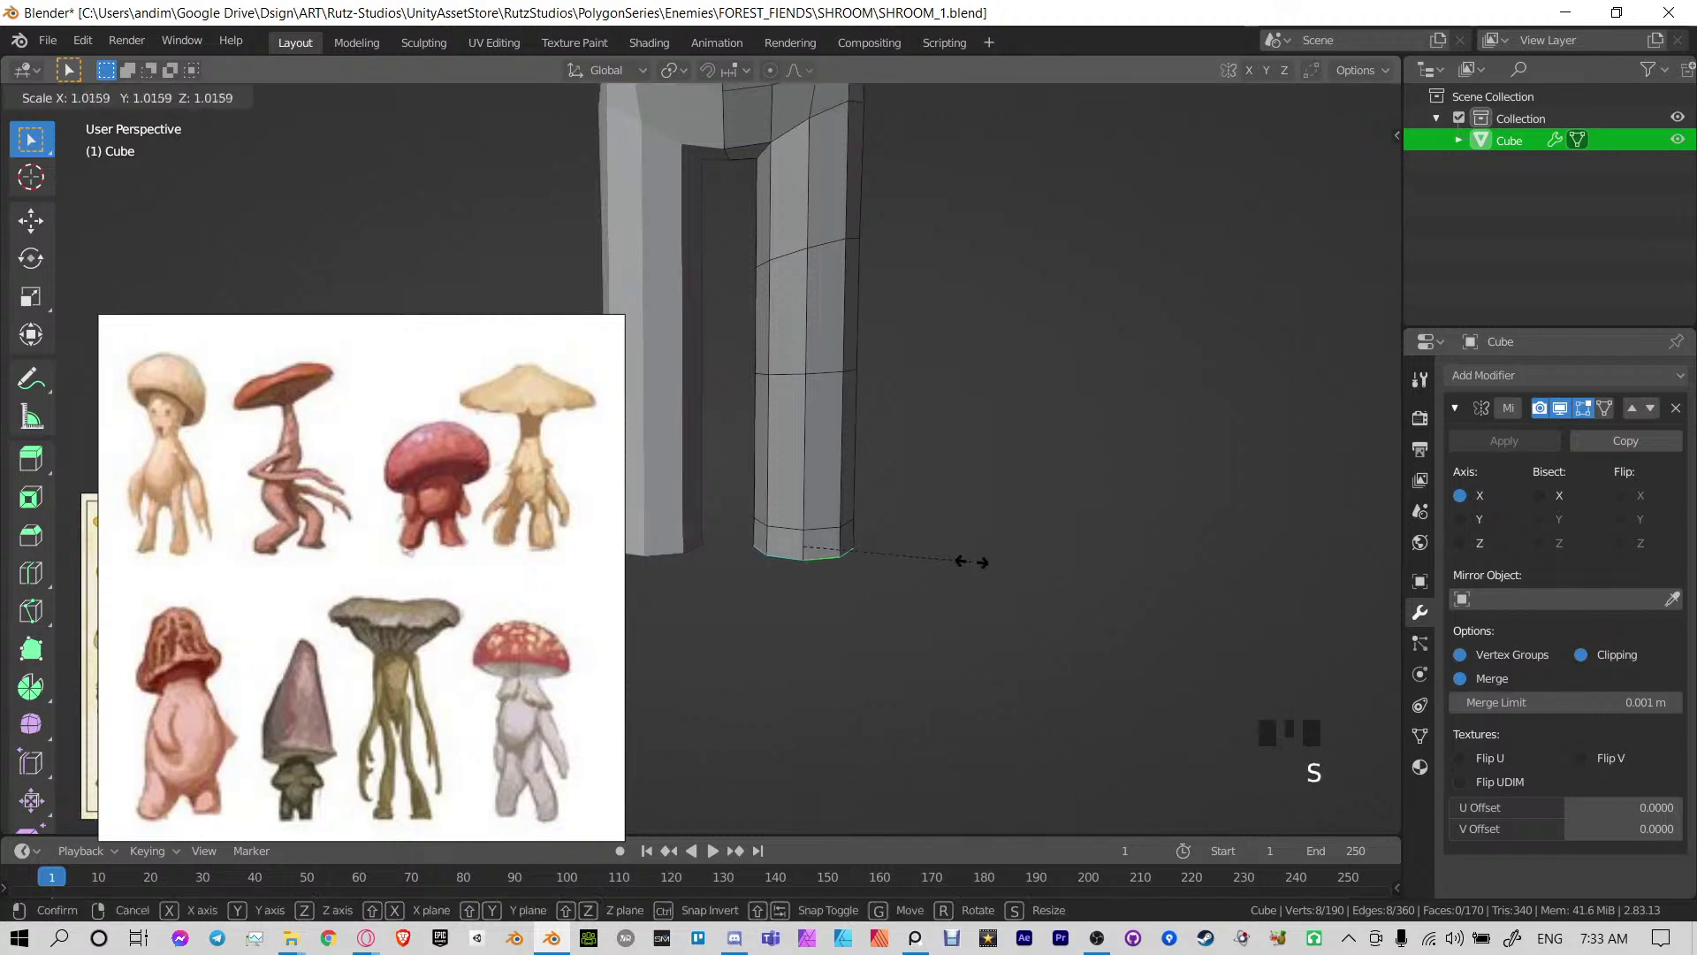
left_click(1011, 562)
left_click(830, 528, "alt")
key("s")
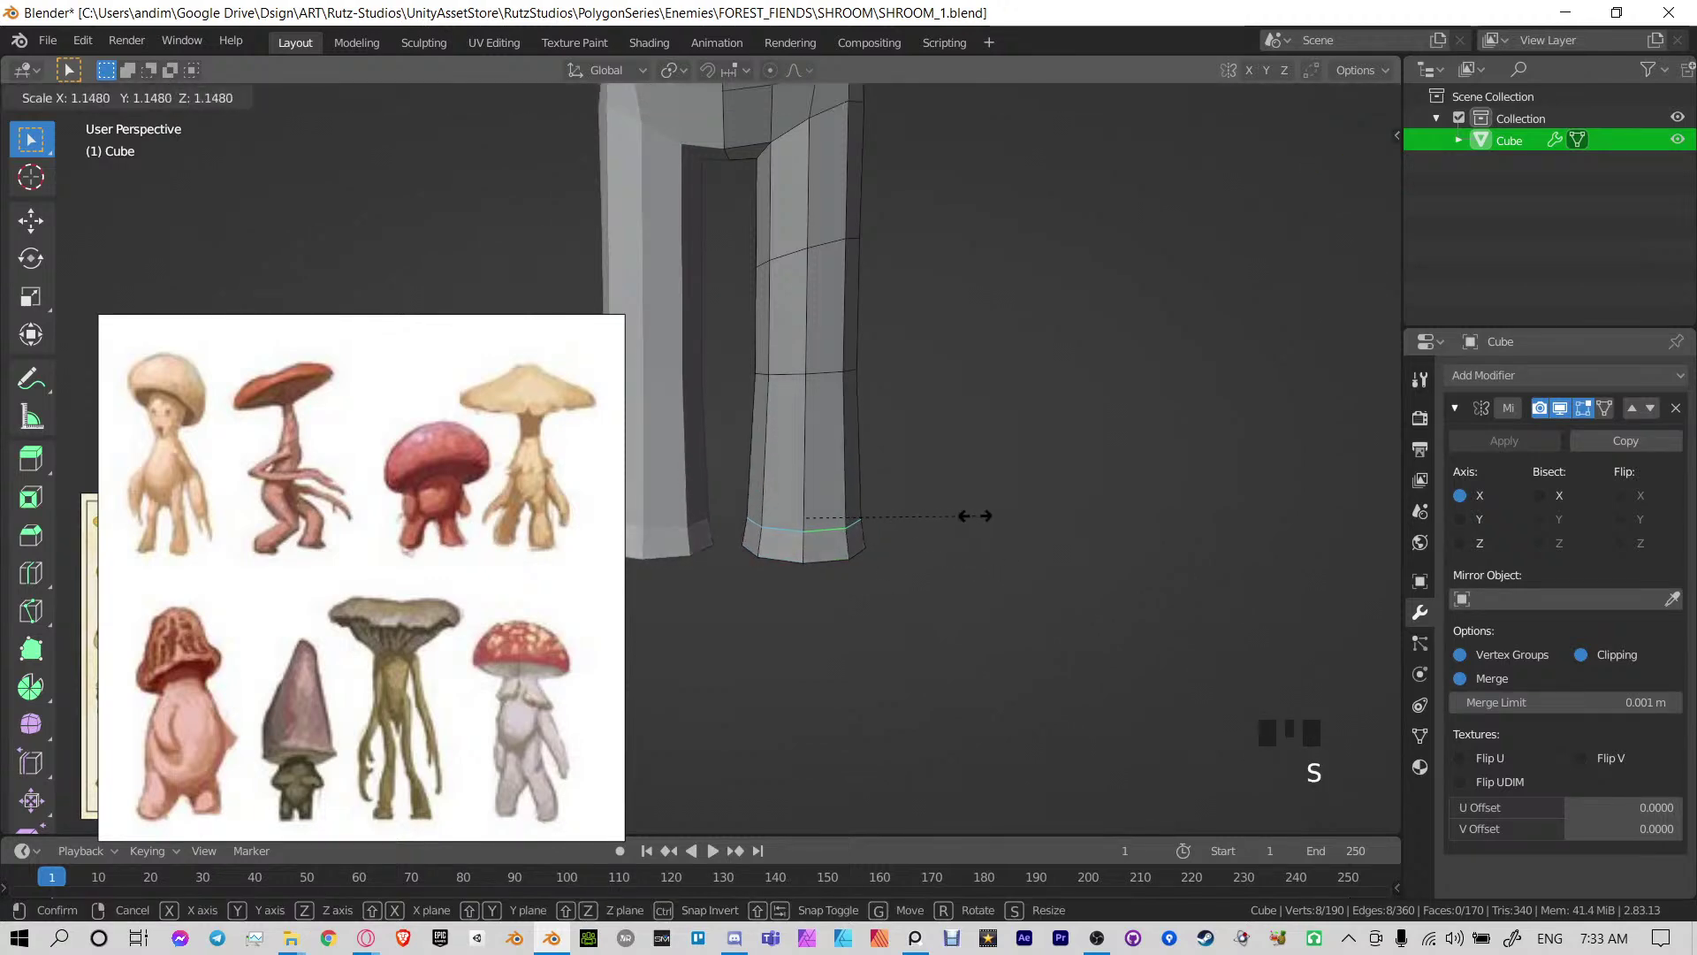
left_click(988, 516)
Scale down the mid-leg edge loop and the thigh loop above it to slim the leg
left_click(835, 372, "alt")
key("s")
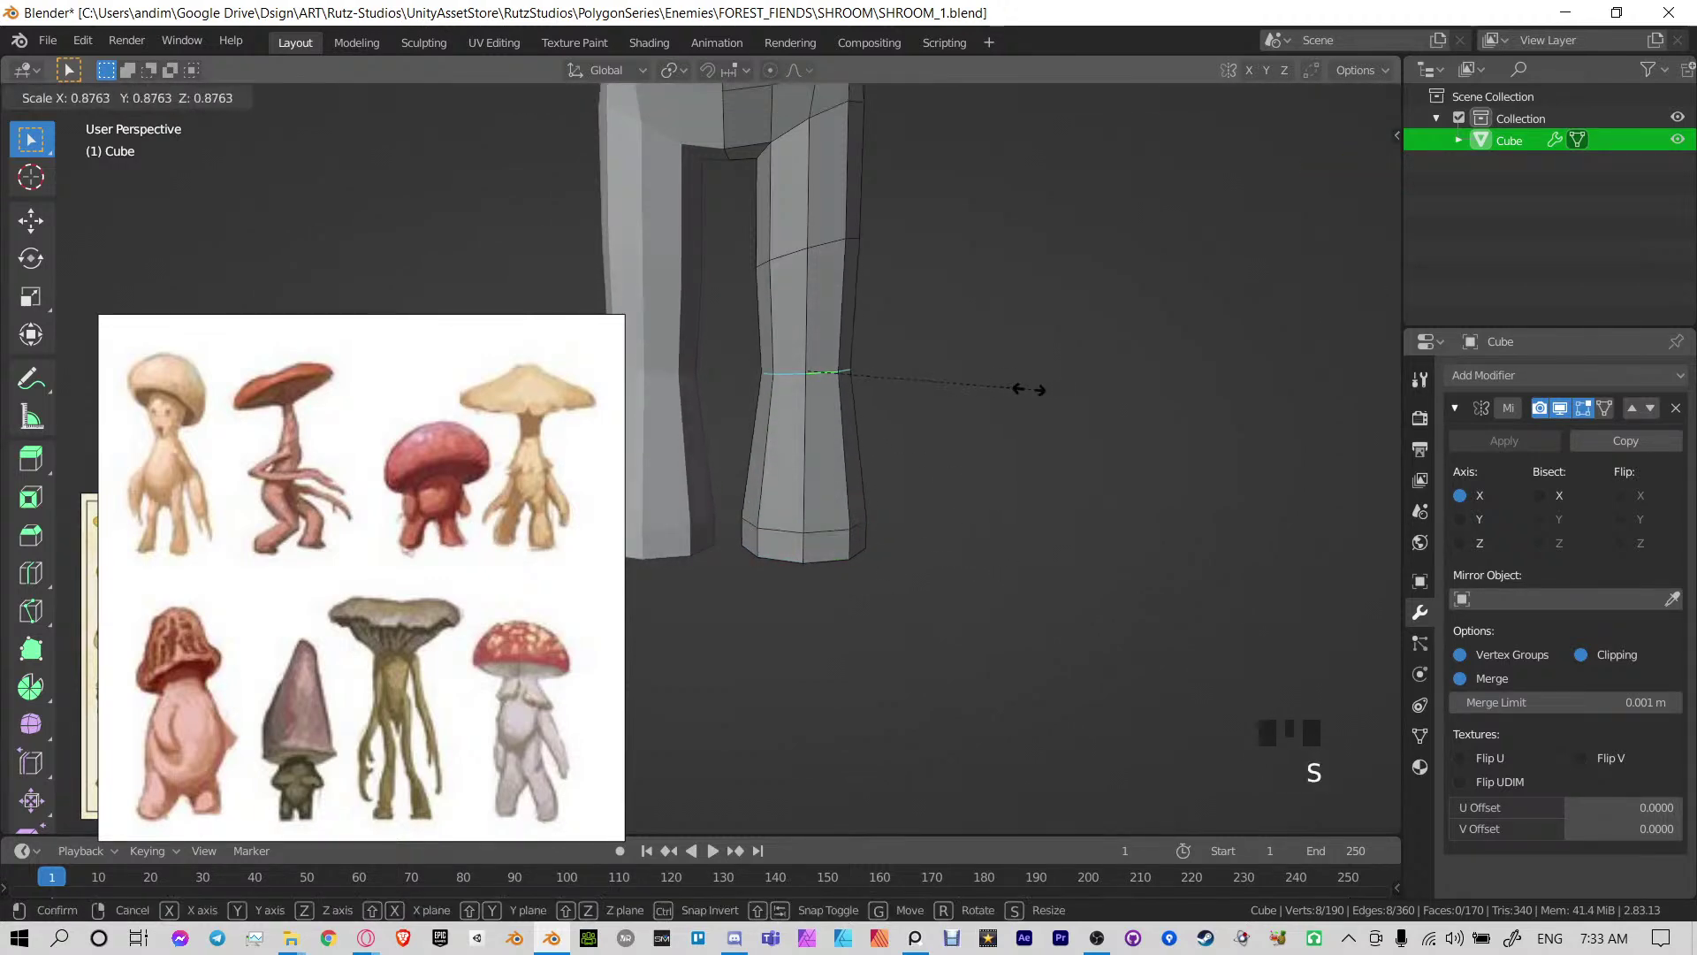
left_click(1008, 390)
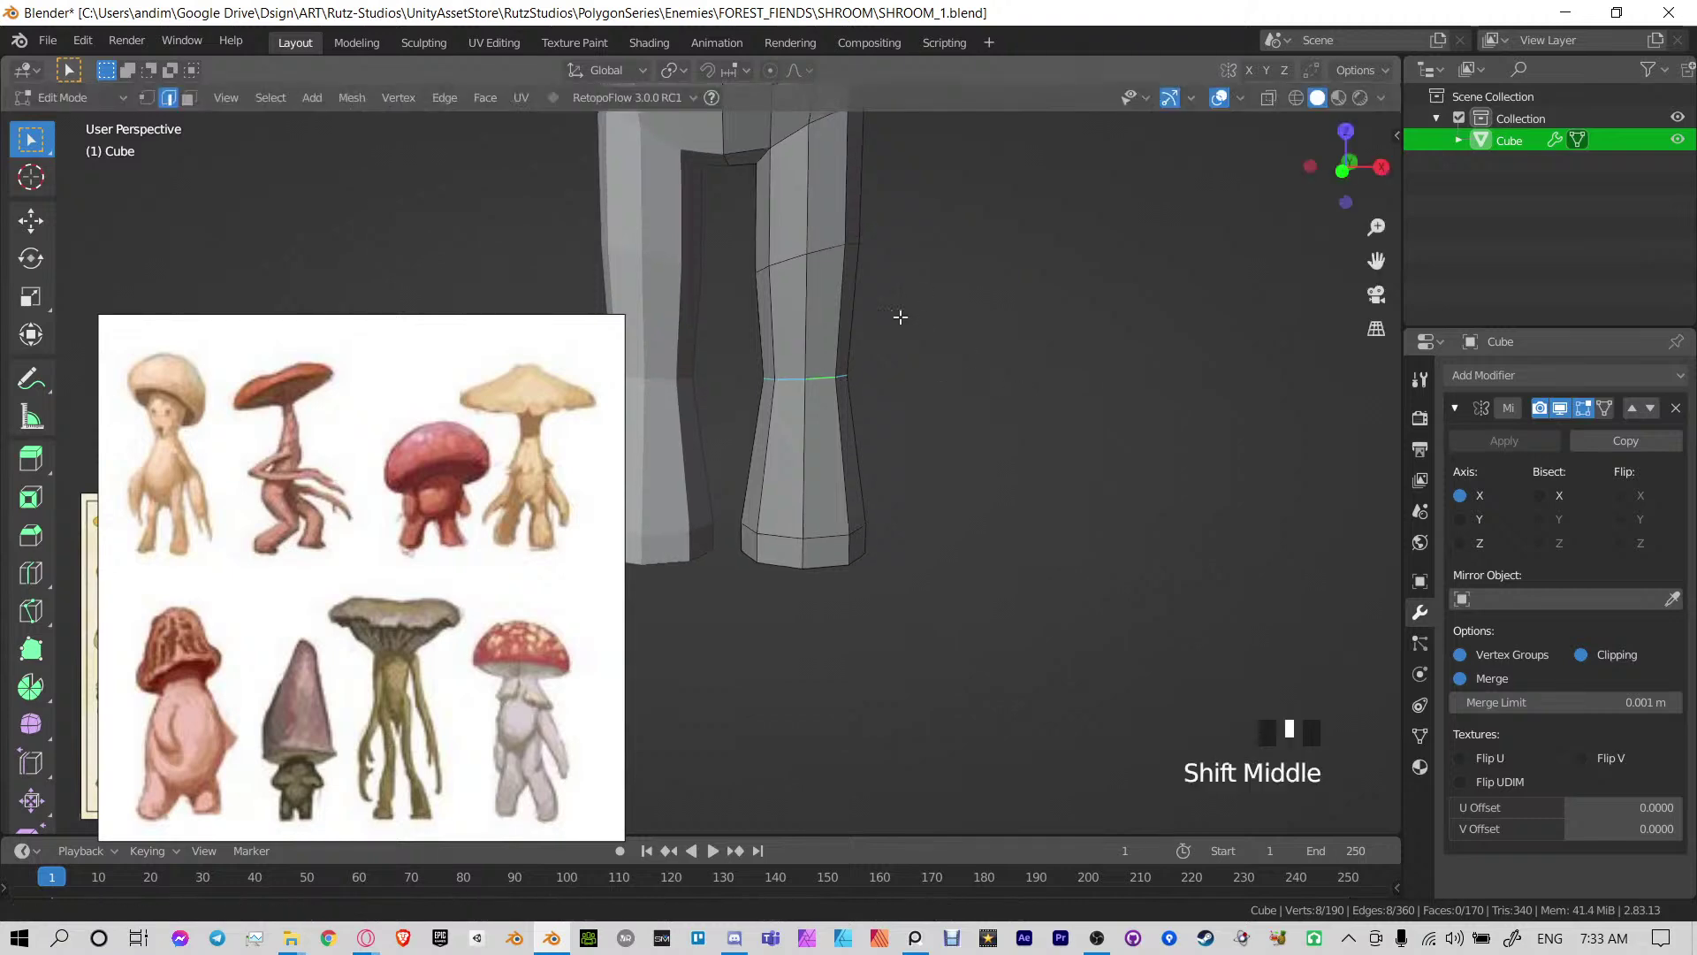
middle_click_drag(902, 315, 839, 382, "shift")
left_click(871, 283, "alt")
key("s")
left_click(999, 330)
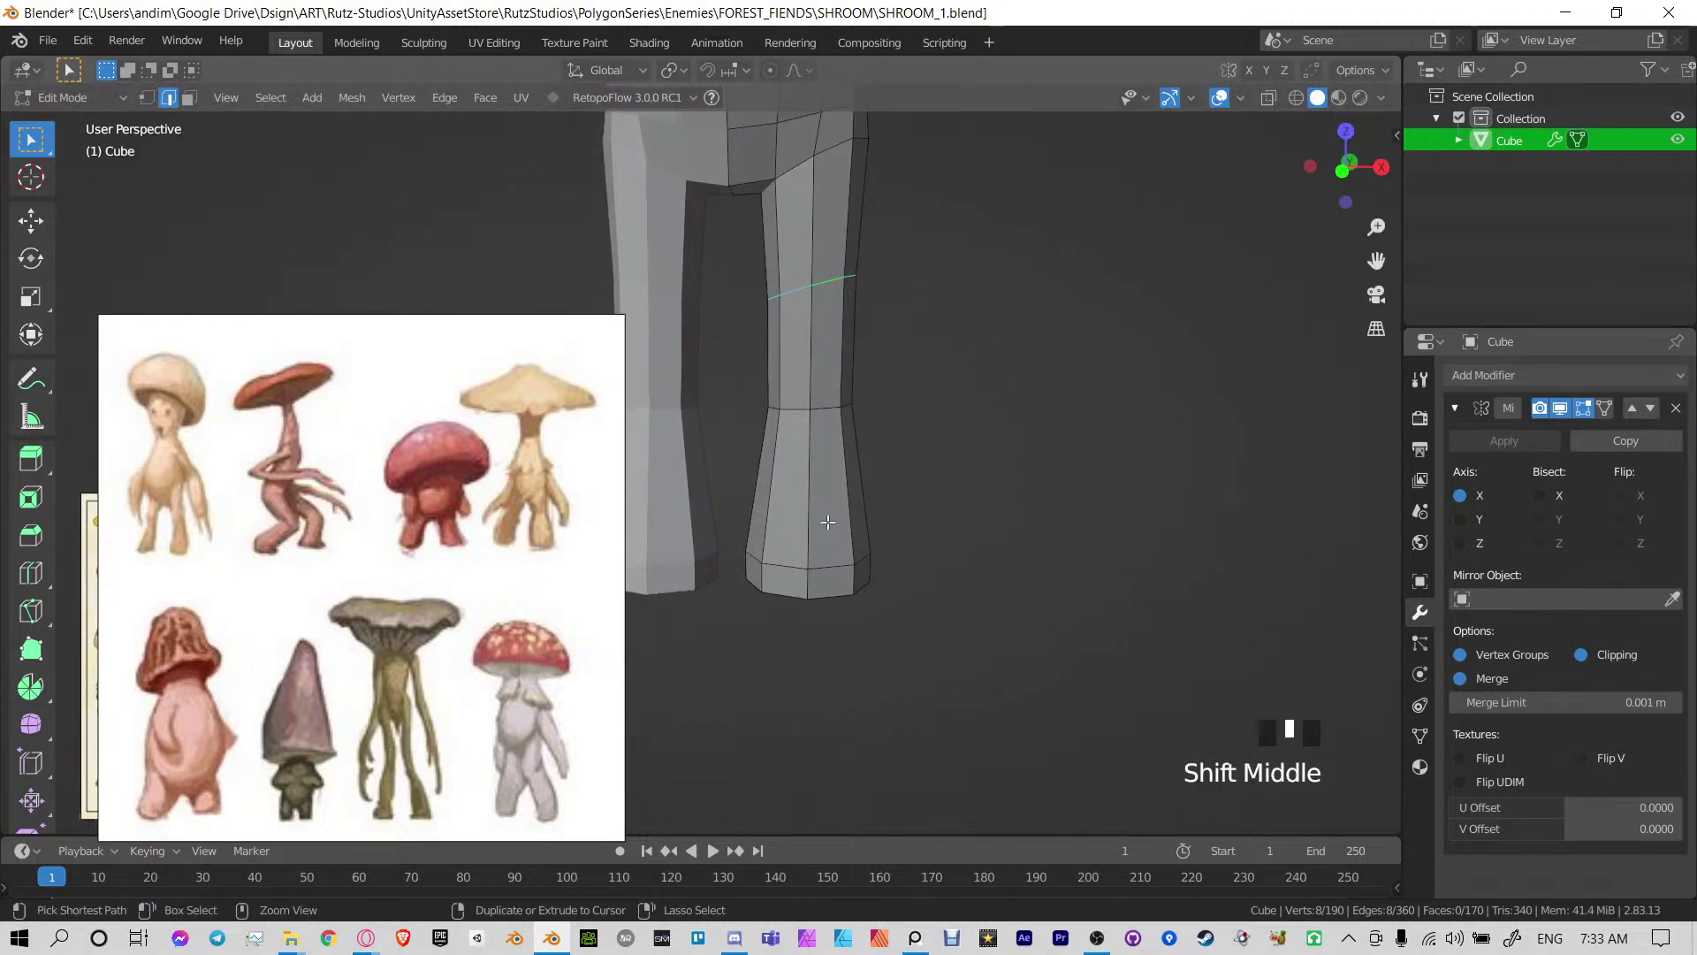
Add an edge loop just below the mid-leg ring and scale it down slightly
key("ctrl+r")
left_click(864, 476)
left_click(872, 411)
key("s")
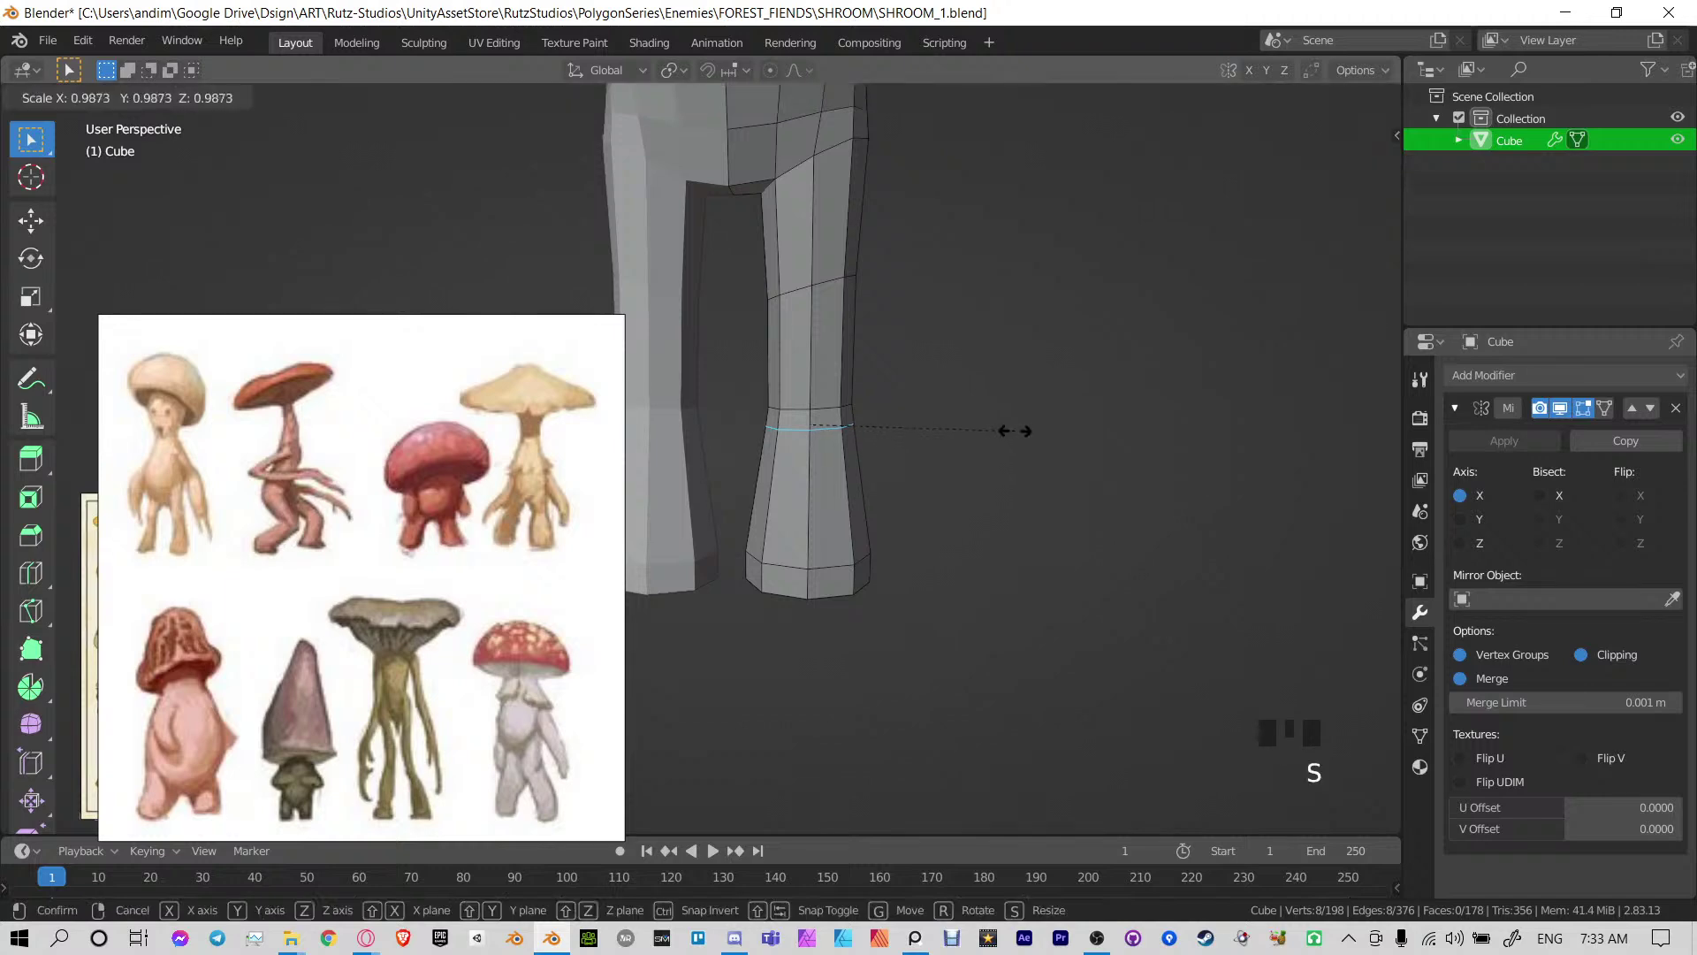
left_click(988, 430)
Add an edge loop just above the mid-leg ring, level it along Z and scale it in slightly
key("ctrl+r")
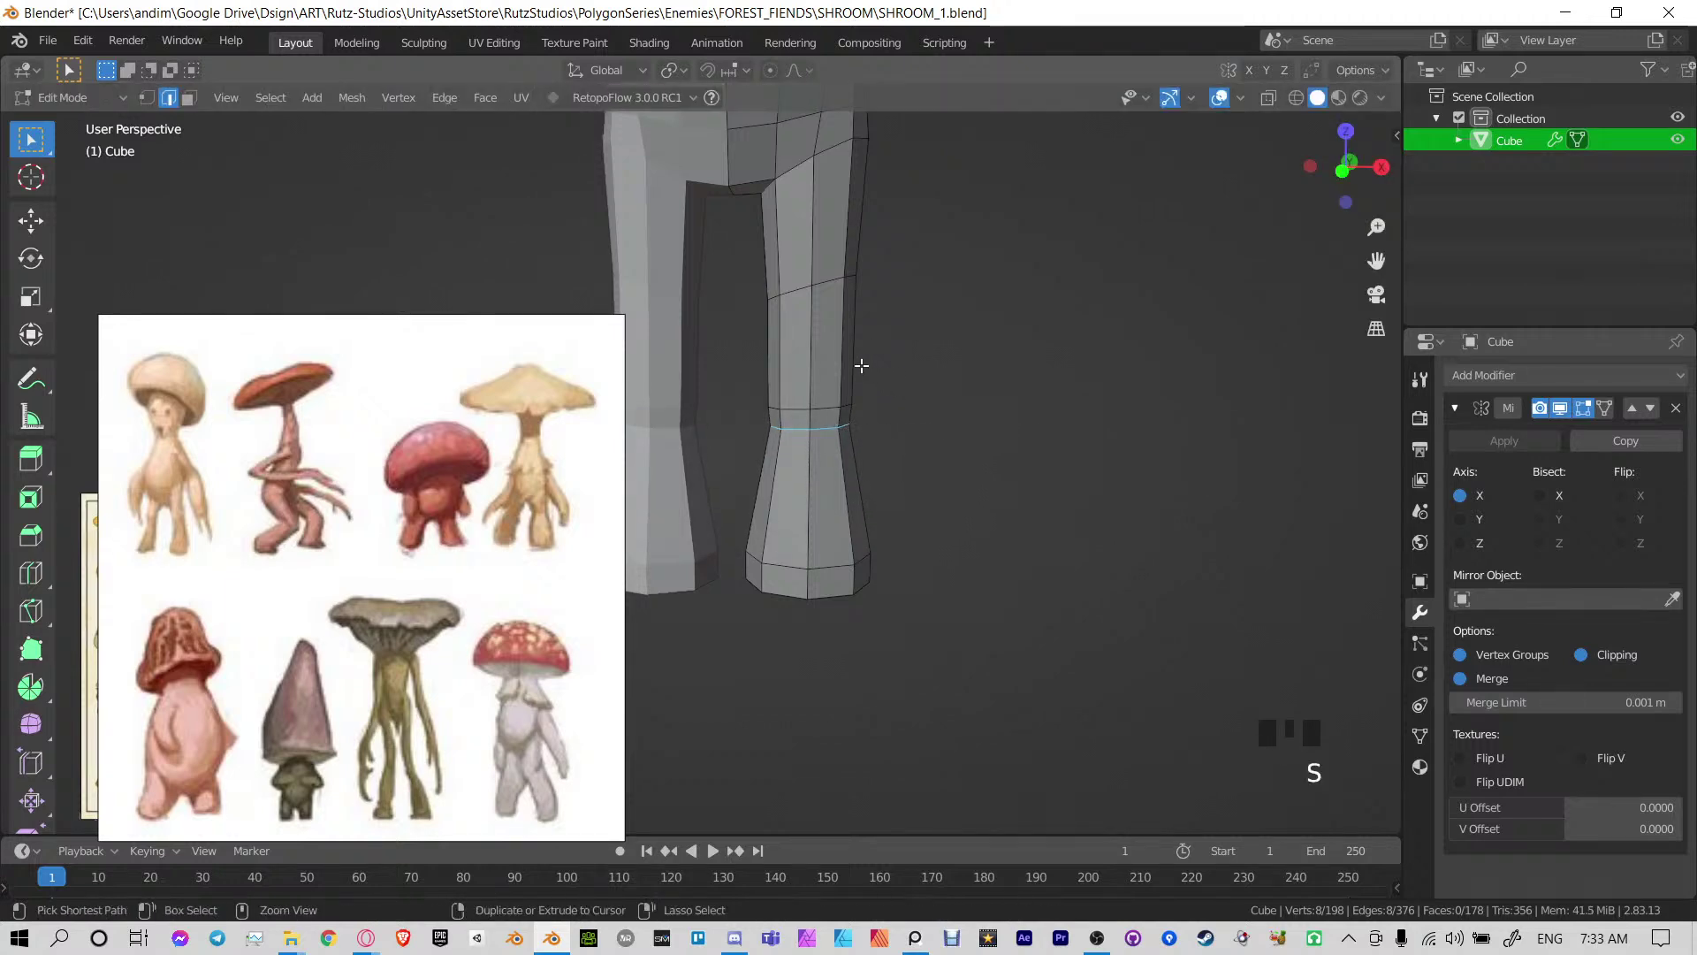
left_click(861, 365)
left_click(861, 407)
key("r")
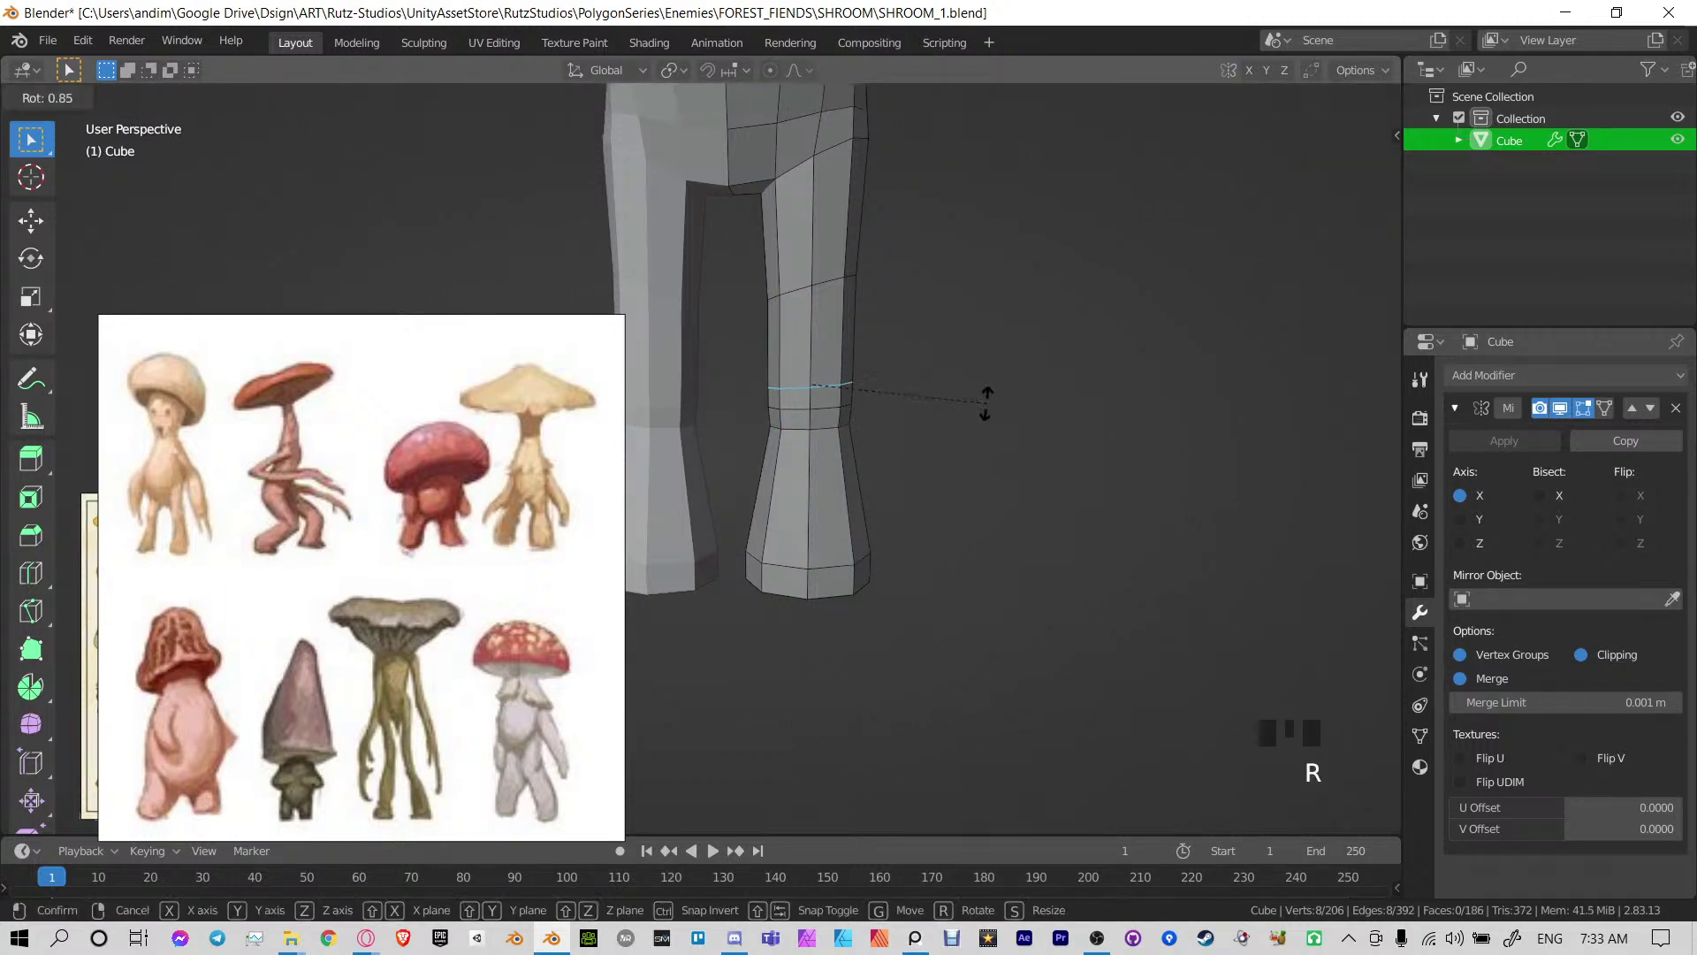
right_click(986, 400)
key("s")
key("z")
left_click(987, 400)
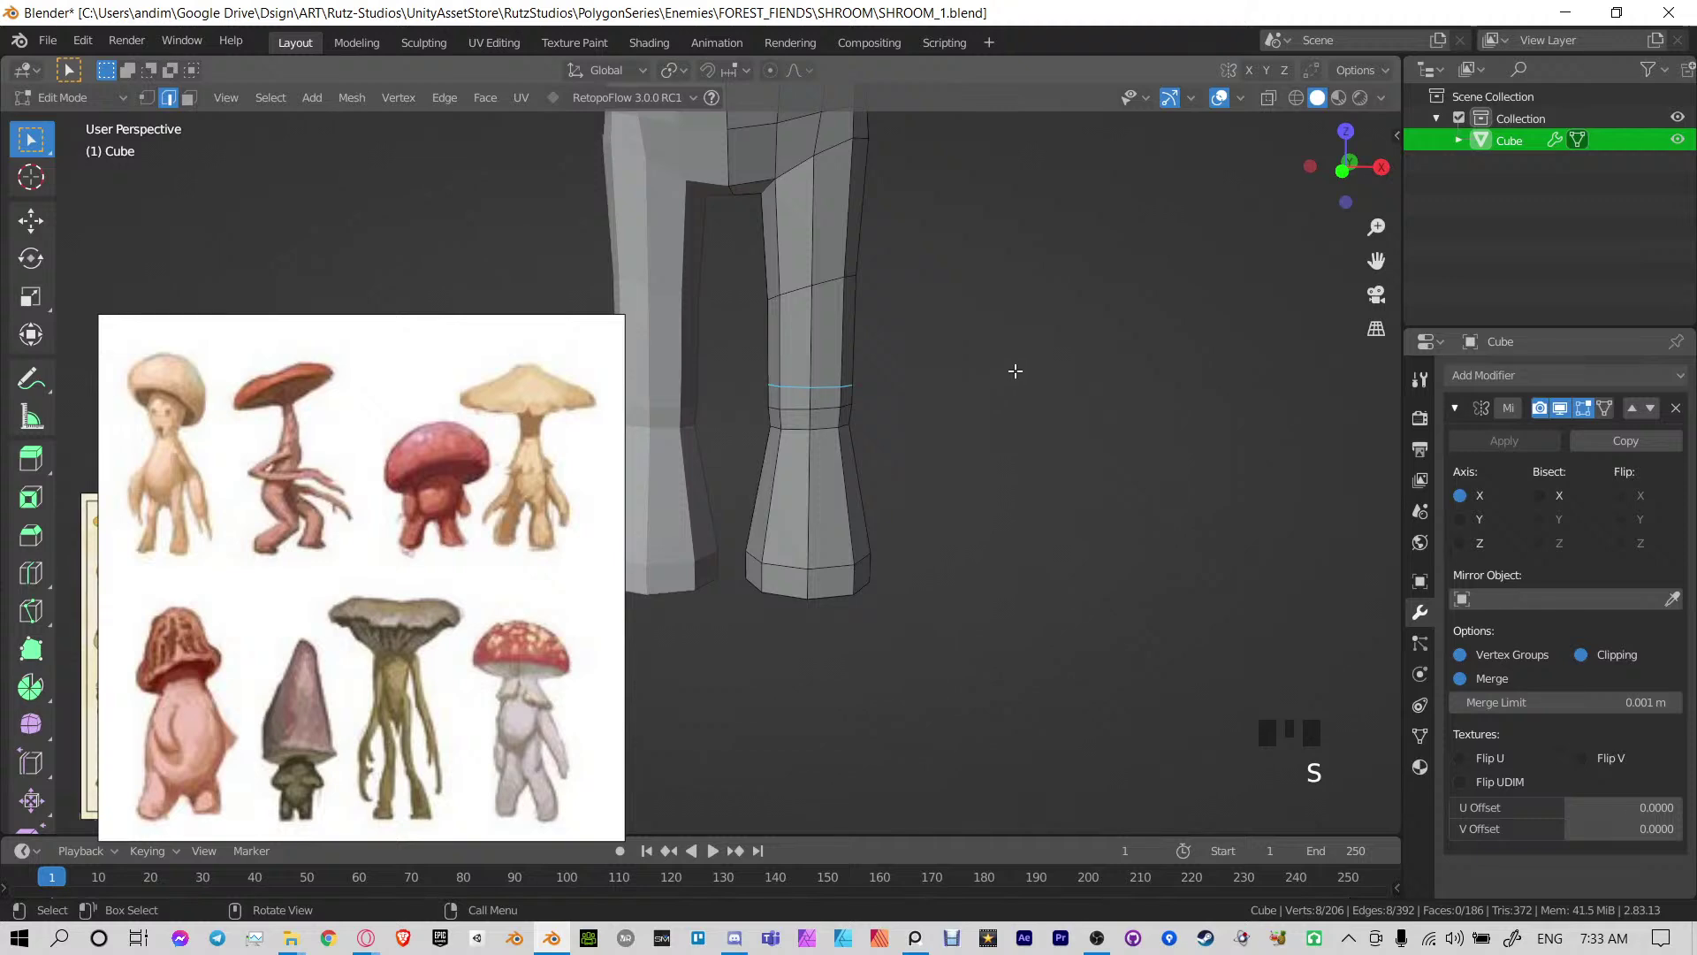
key("s")
left_click(1012, 376)
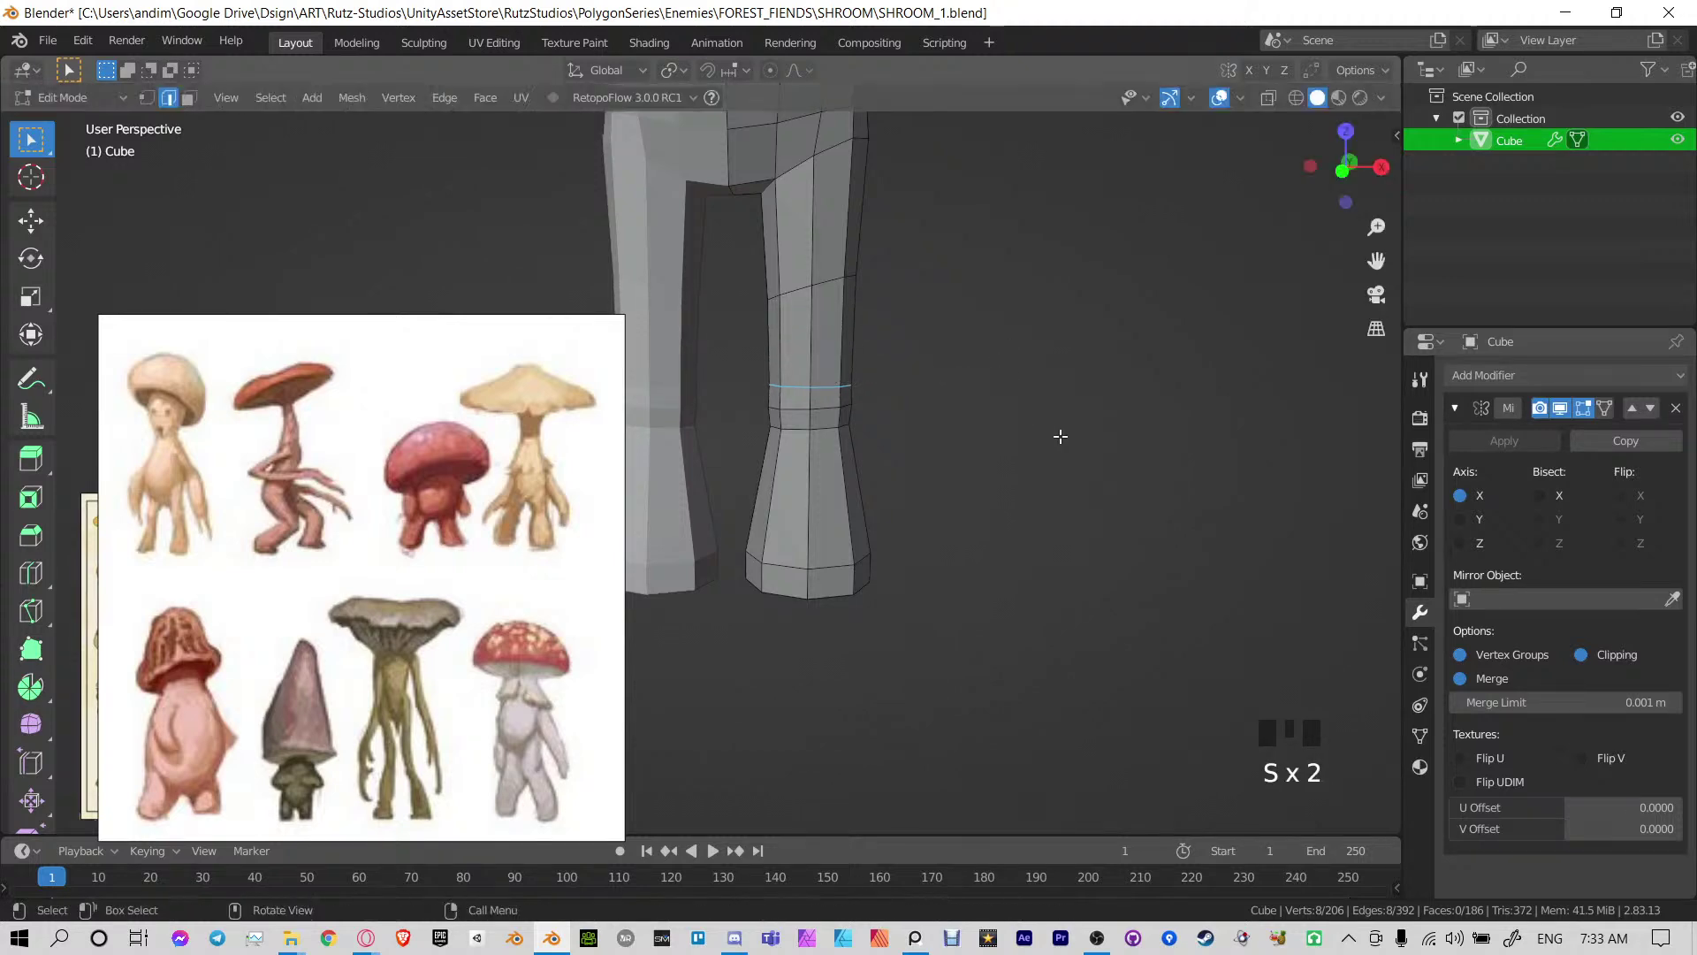
Add an edge loop to the flared lower leg, slide it down towards the foot and scale it up slightly
middle_click_drag(1061, 436, 932, 442)
key("ctrl+r")
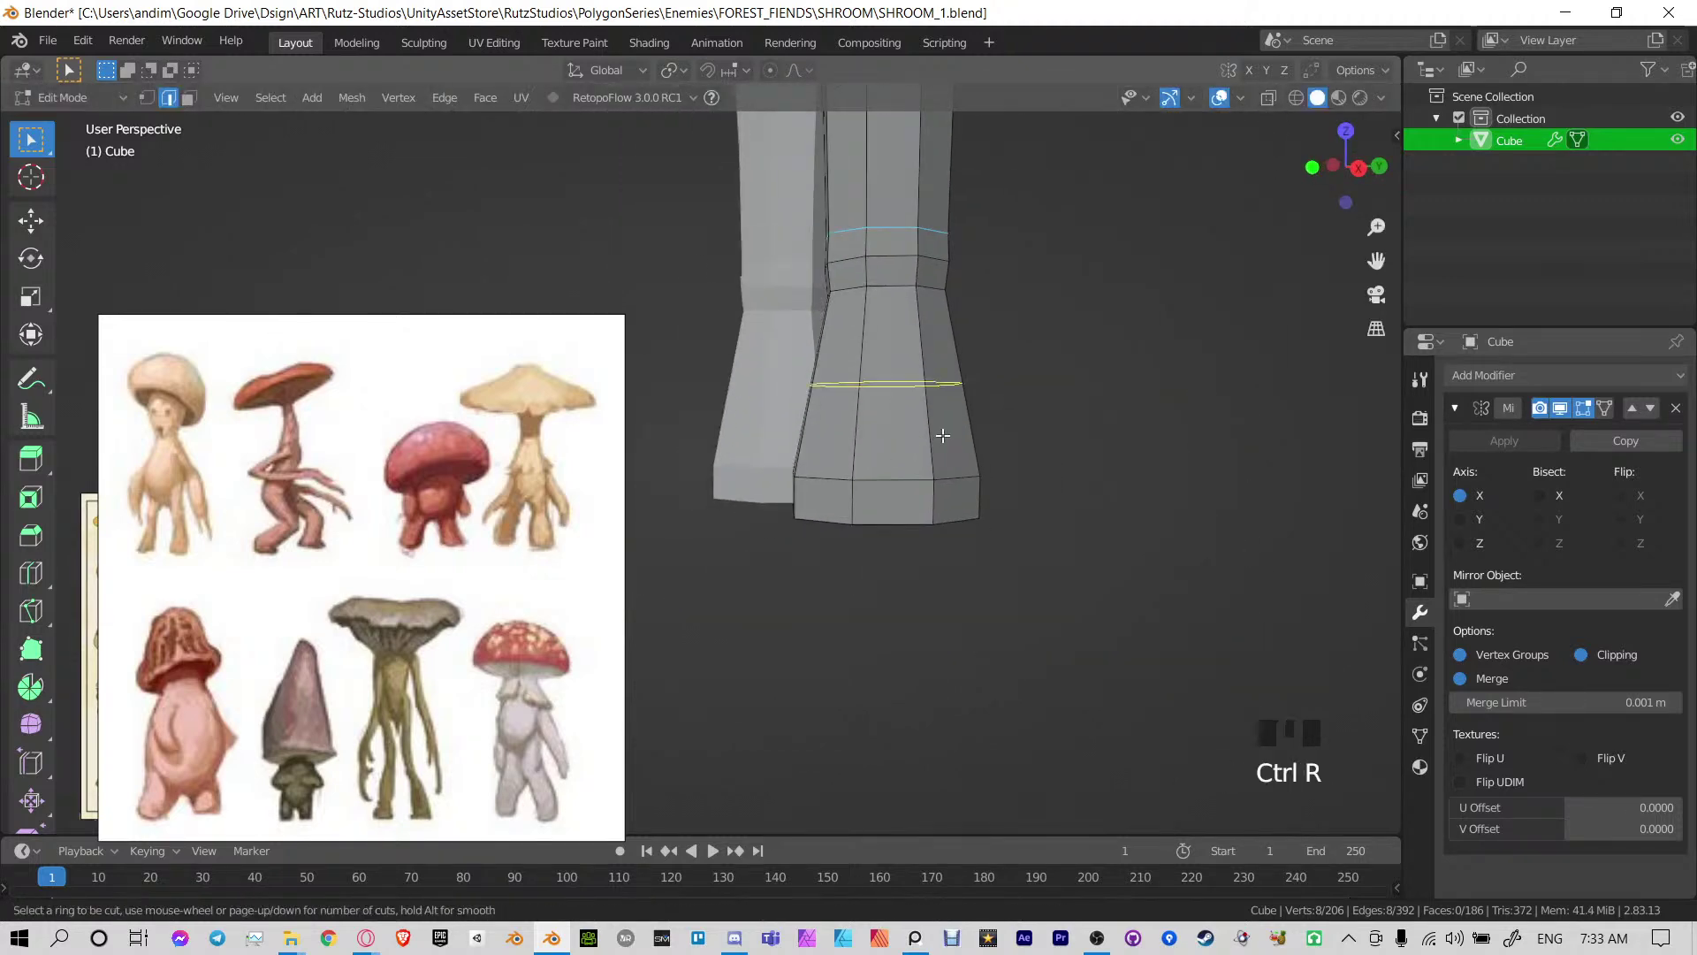
left_click_drag(944, 435, 932, 367)
key("s")
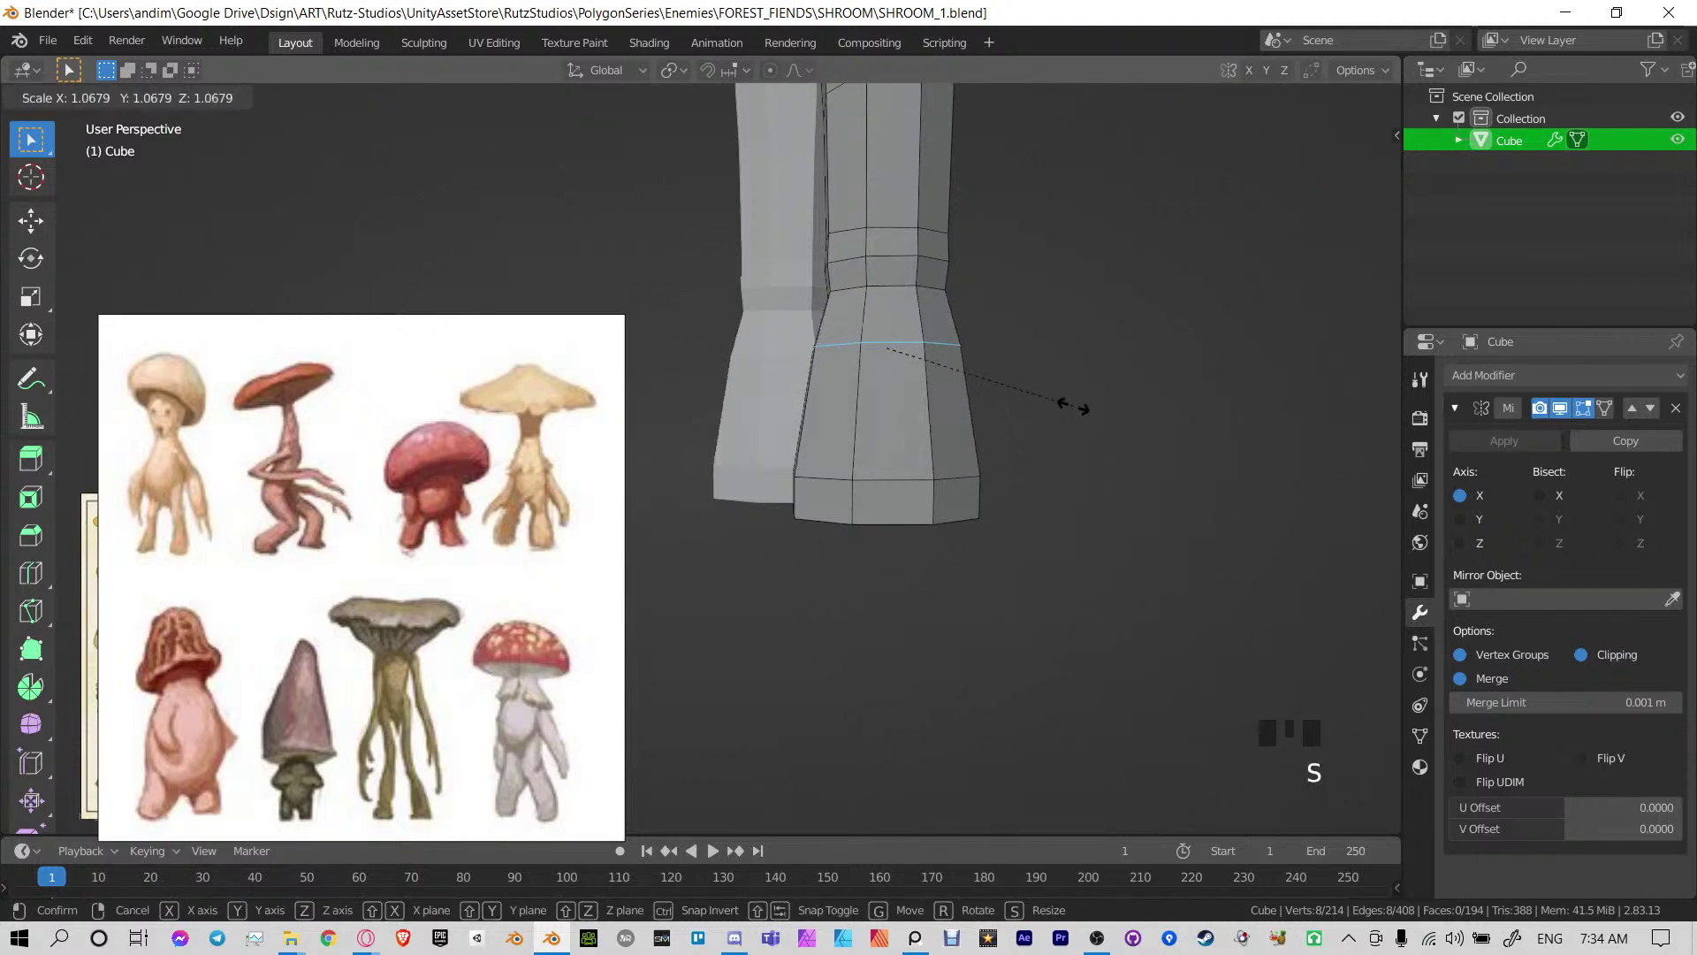
left_click(1048, 398)
key("g")
key("g")
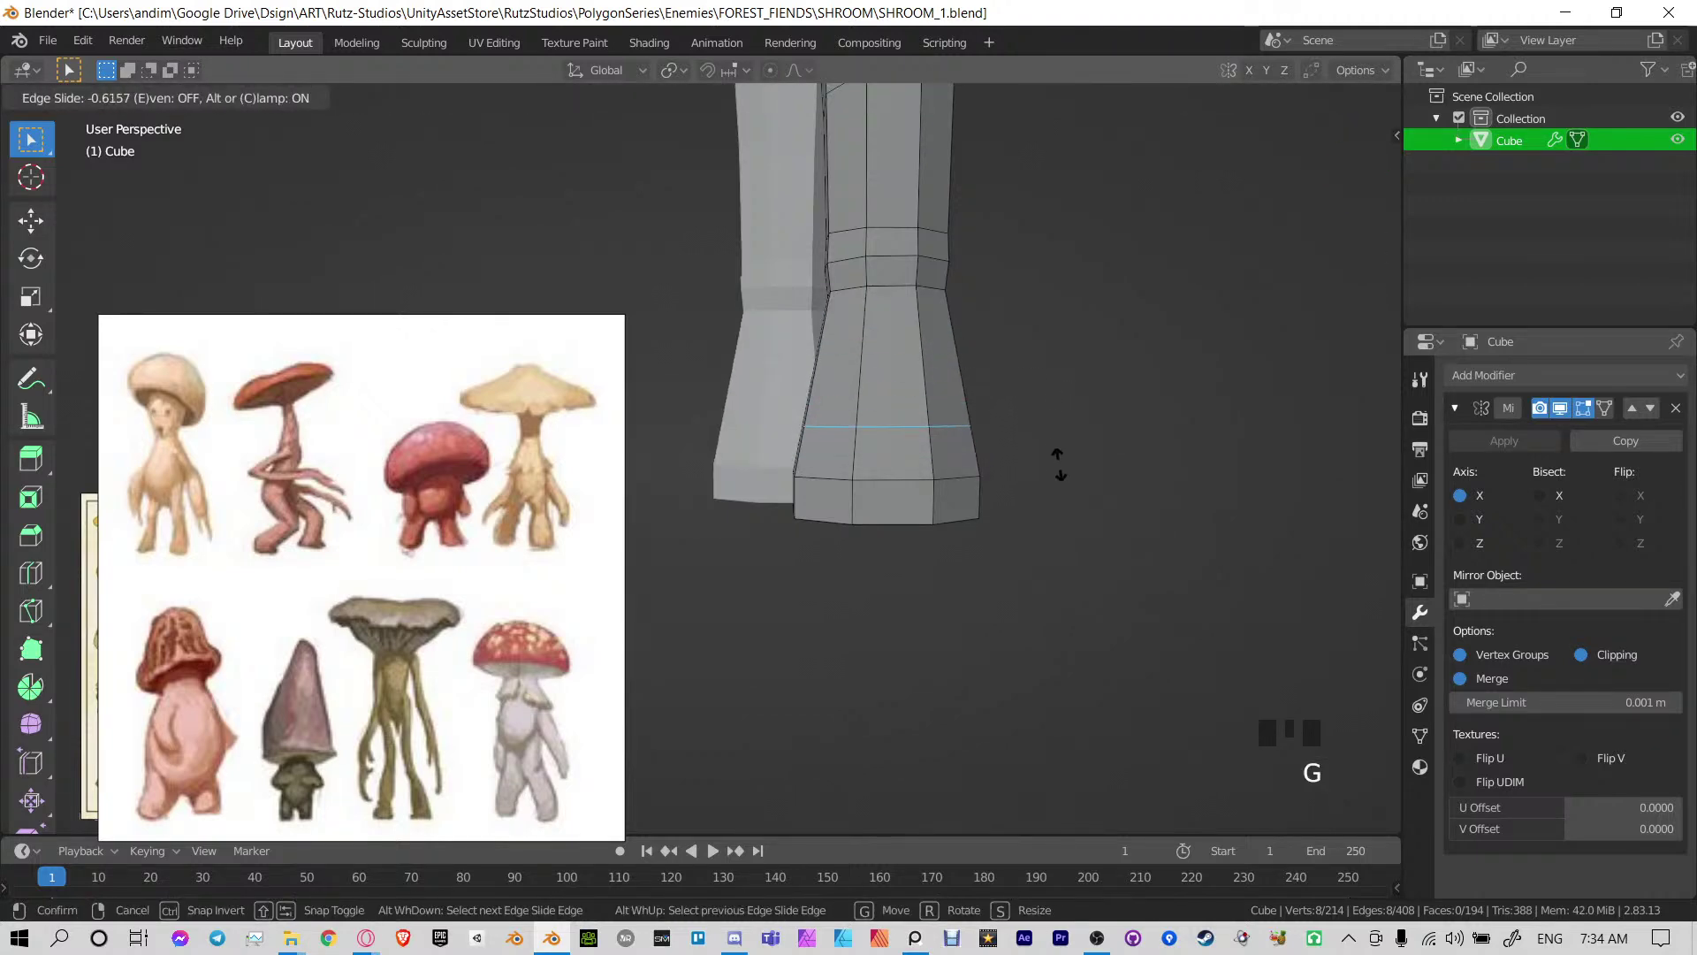
left_click(1058, 464)
key("s")
left_click(1082, 461)
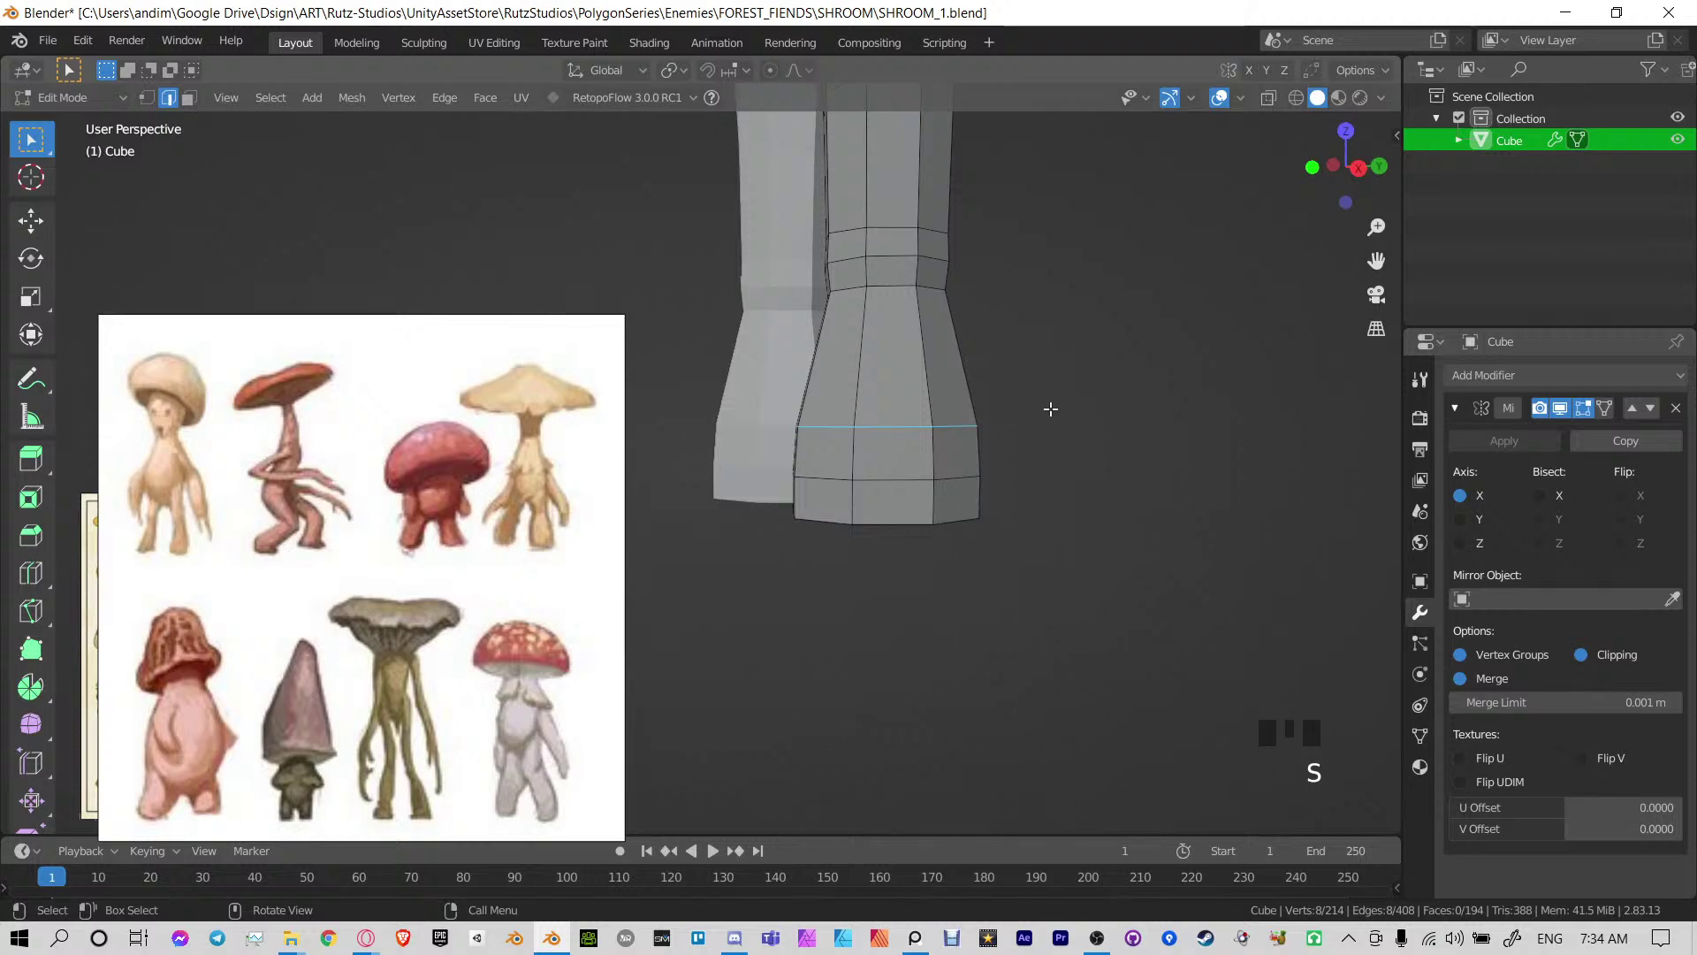
Enable proportional editing and move the three knee loops about -0.48 m along Y with a proportional size of 3.80
middle_click_drag(1050, 408, 904, 568, "shift")
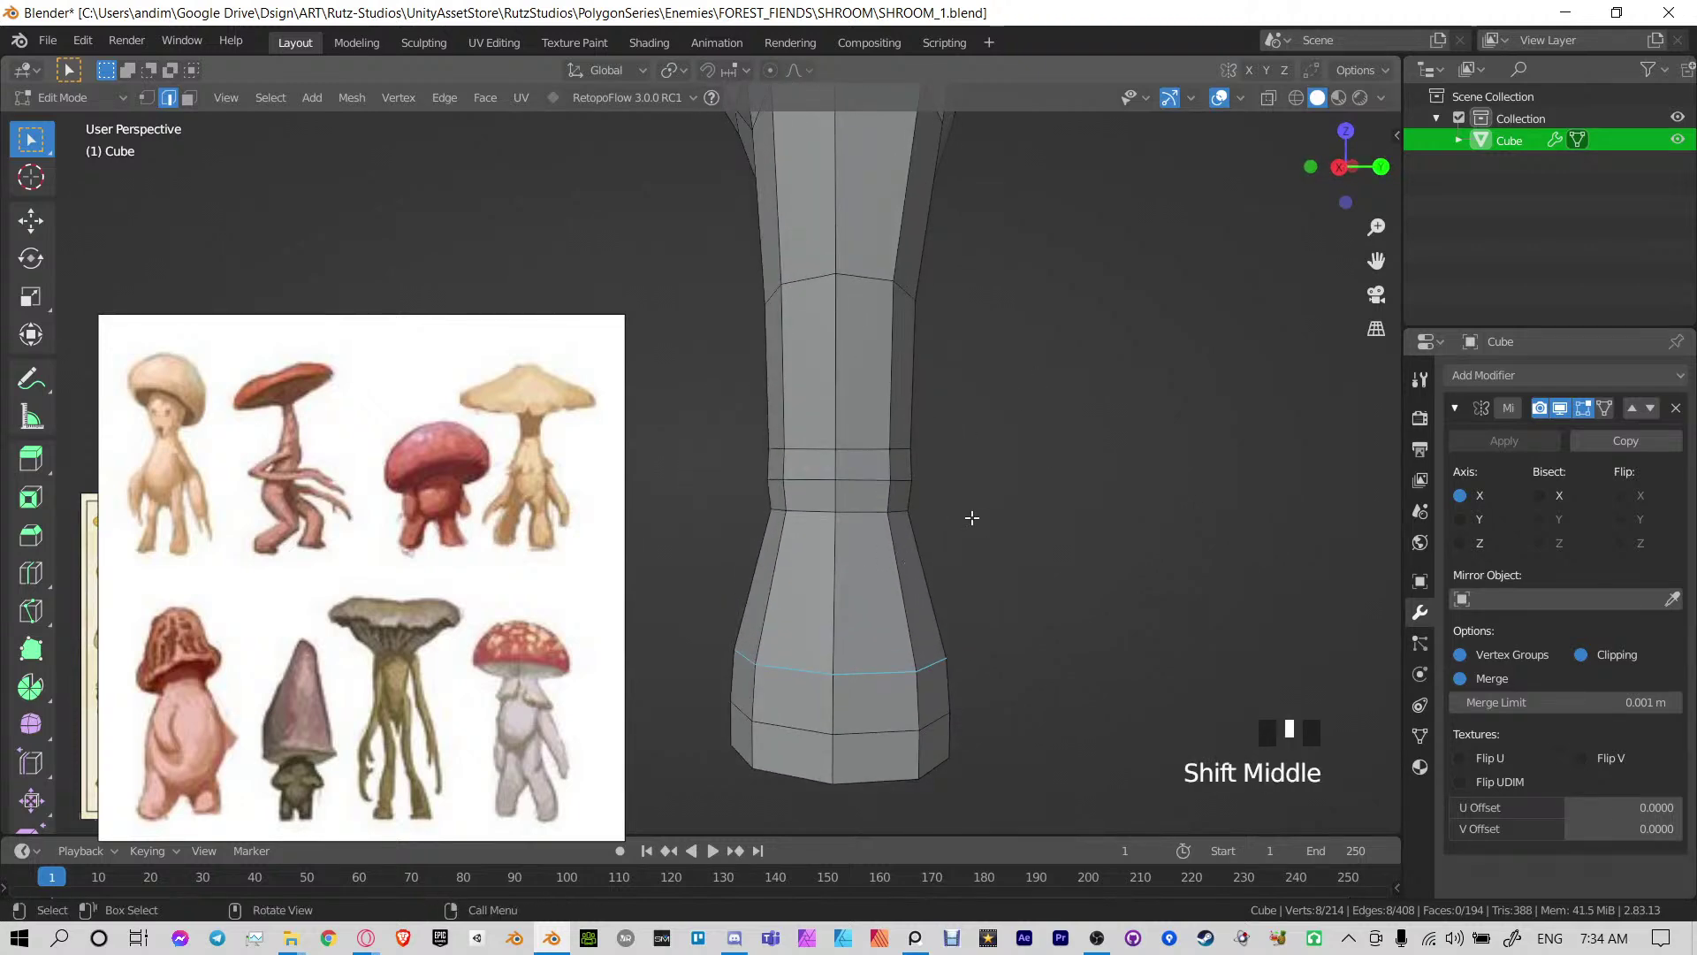
key("KP_3")
scroll(919, 522, "down", 4)
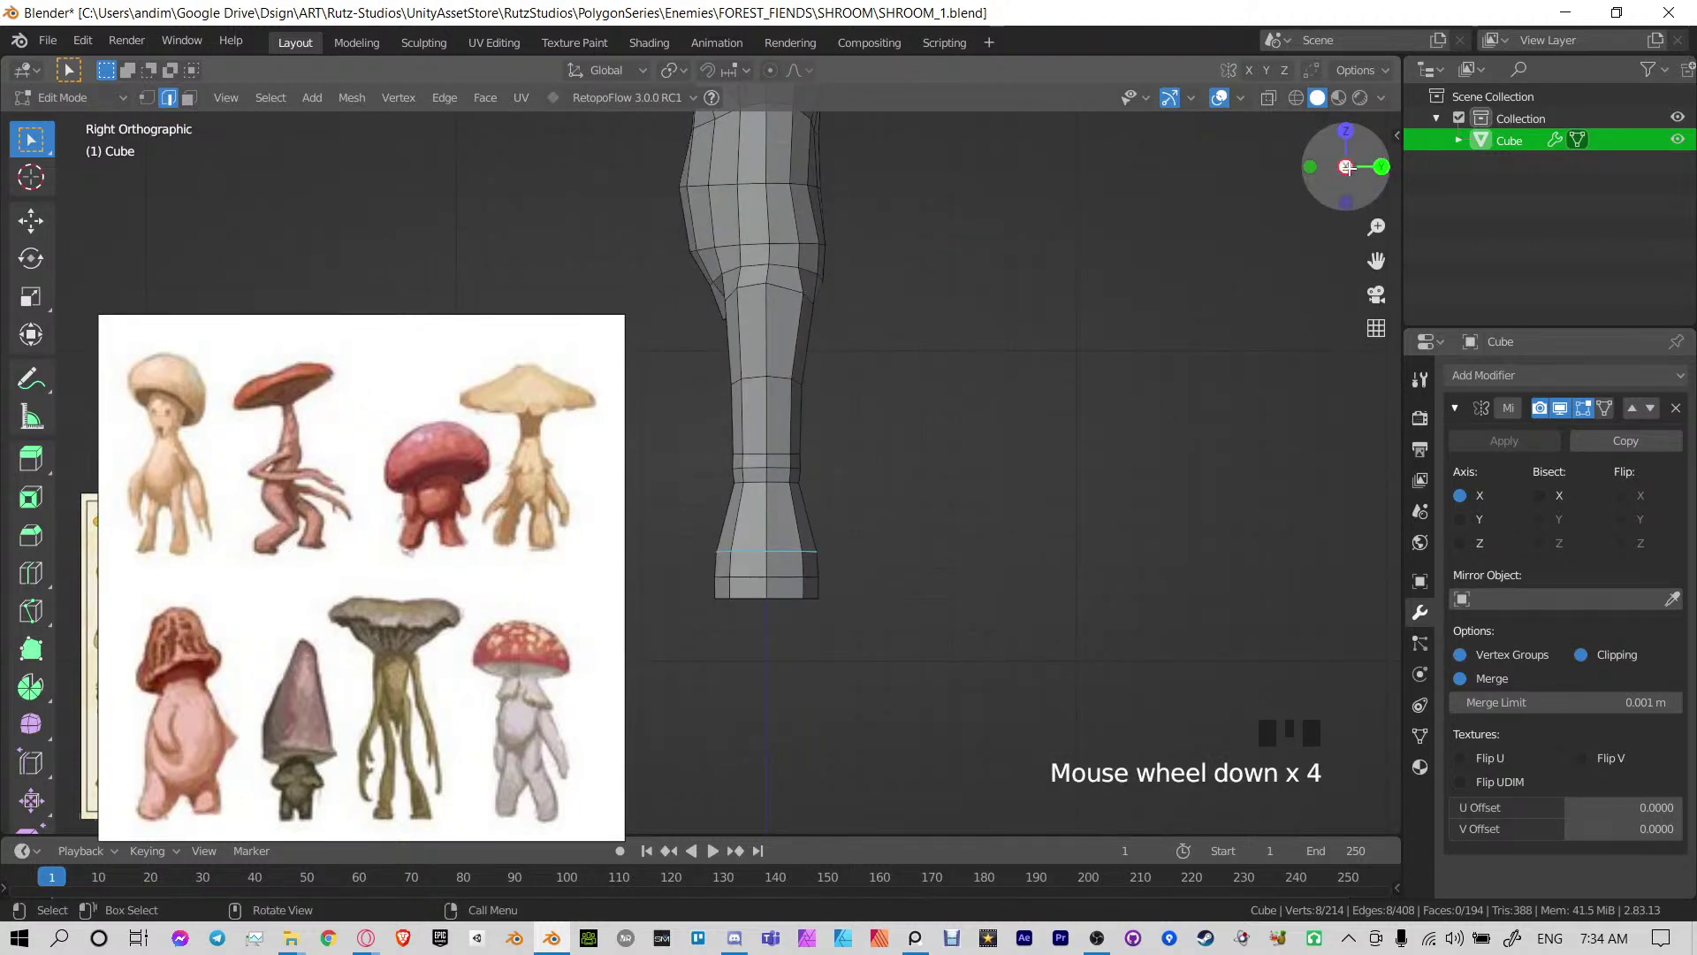
middle_click_drag(841, 476, 926, 527, "shift")
left_click(865, 533, "alt")
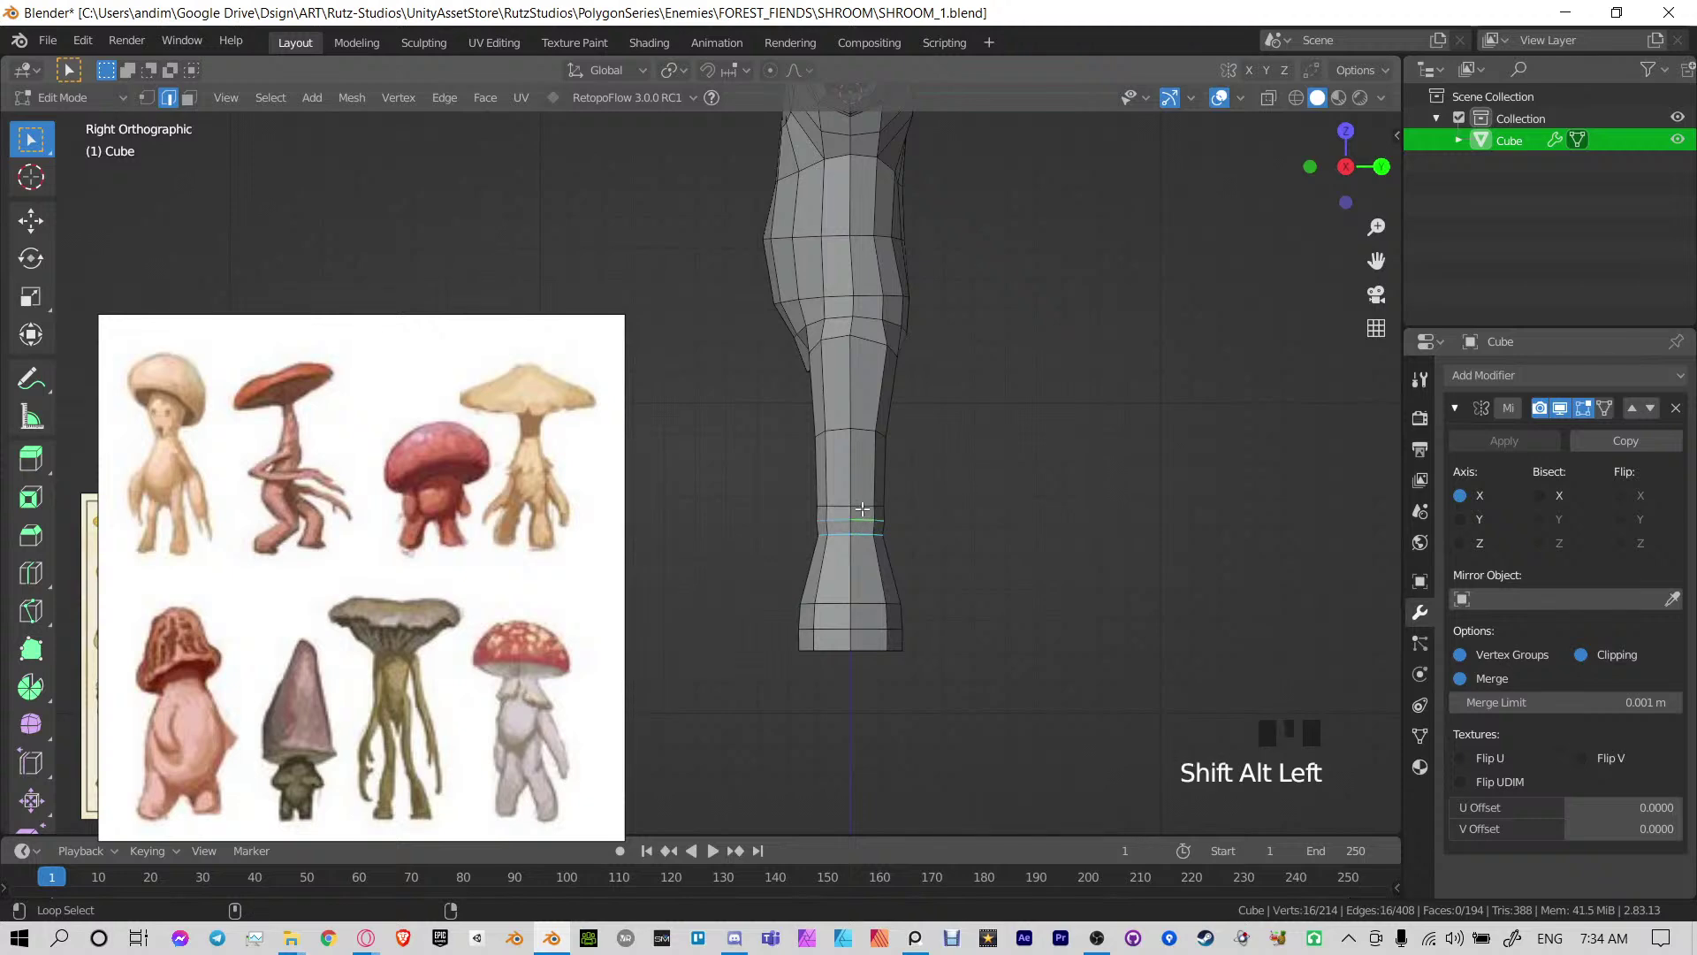
left_click(862, 507, "alt+shift")
key("g")
key("y")
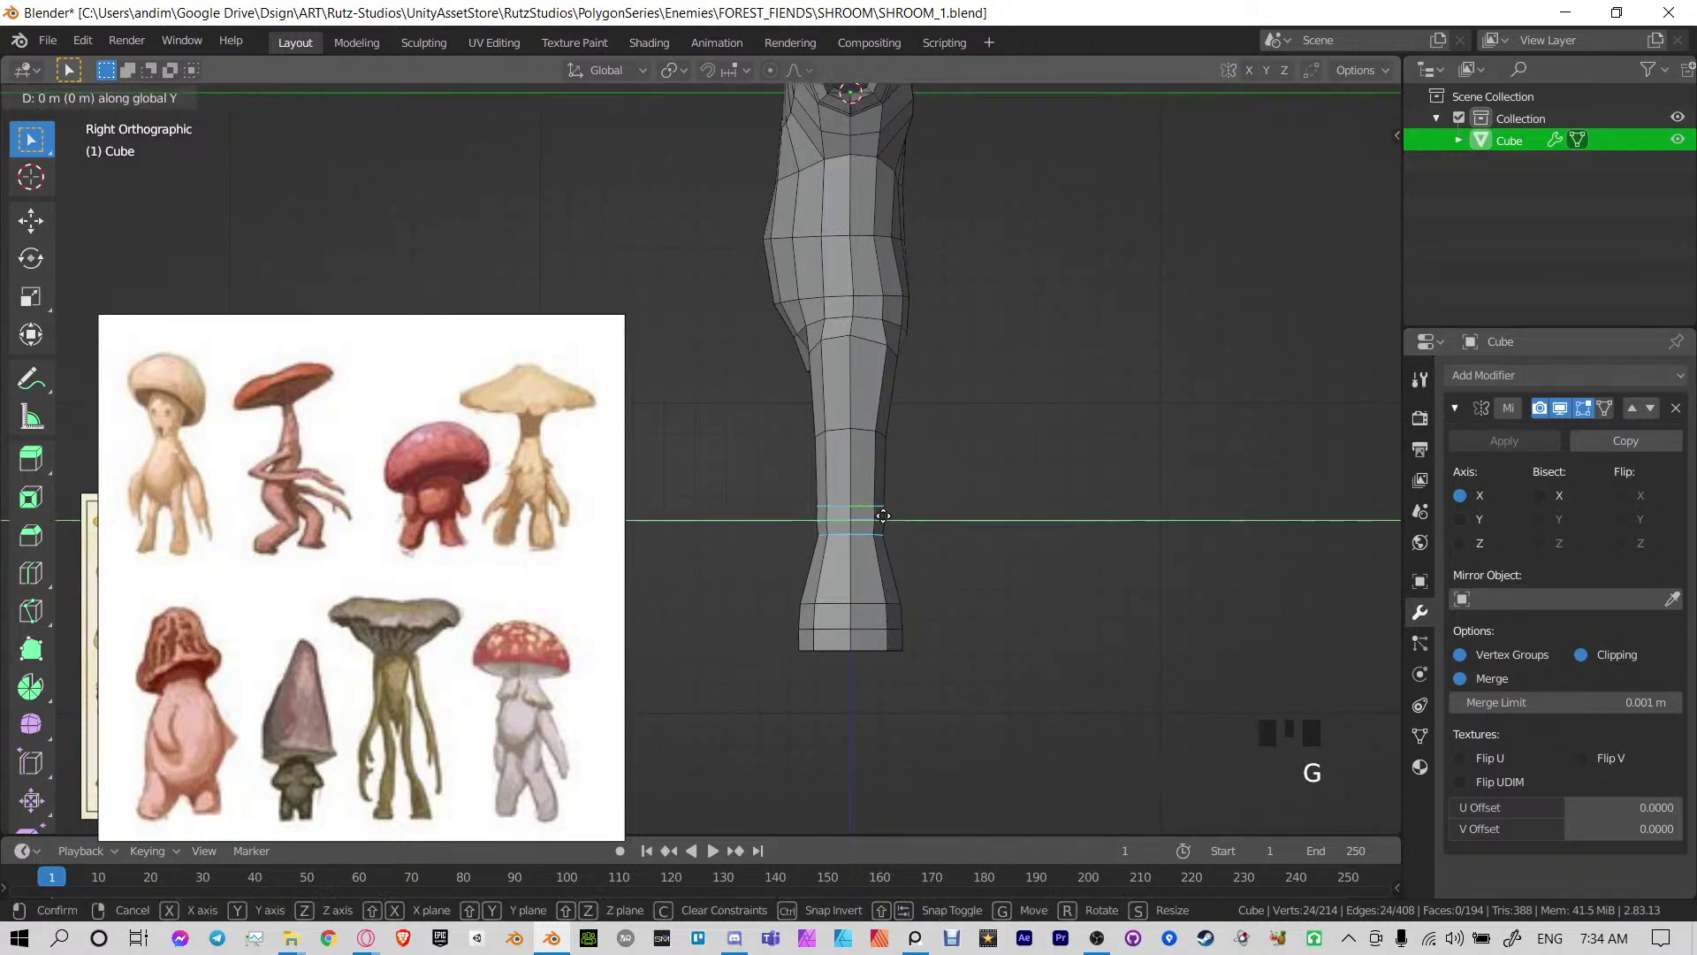
left_click(800, 516)
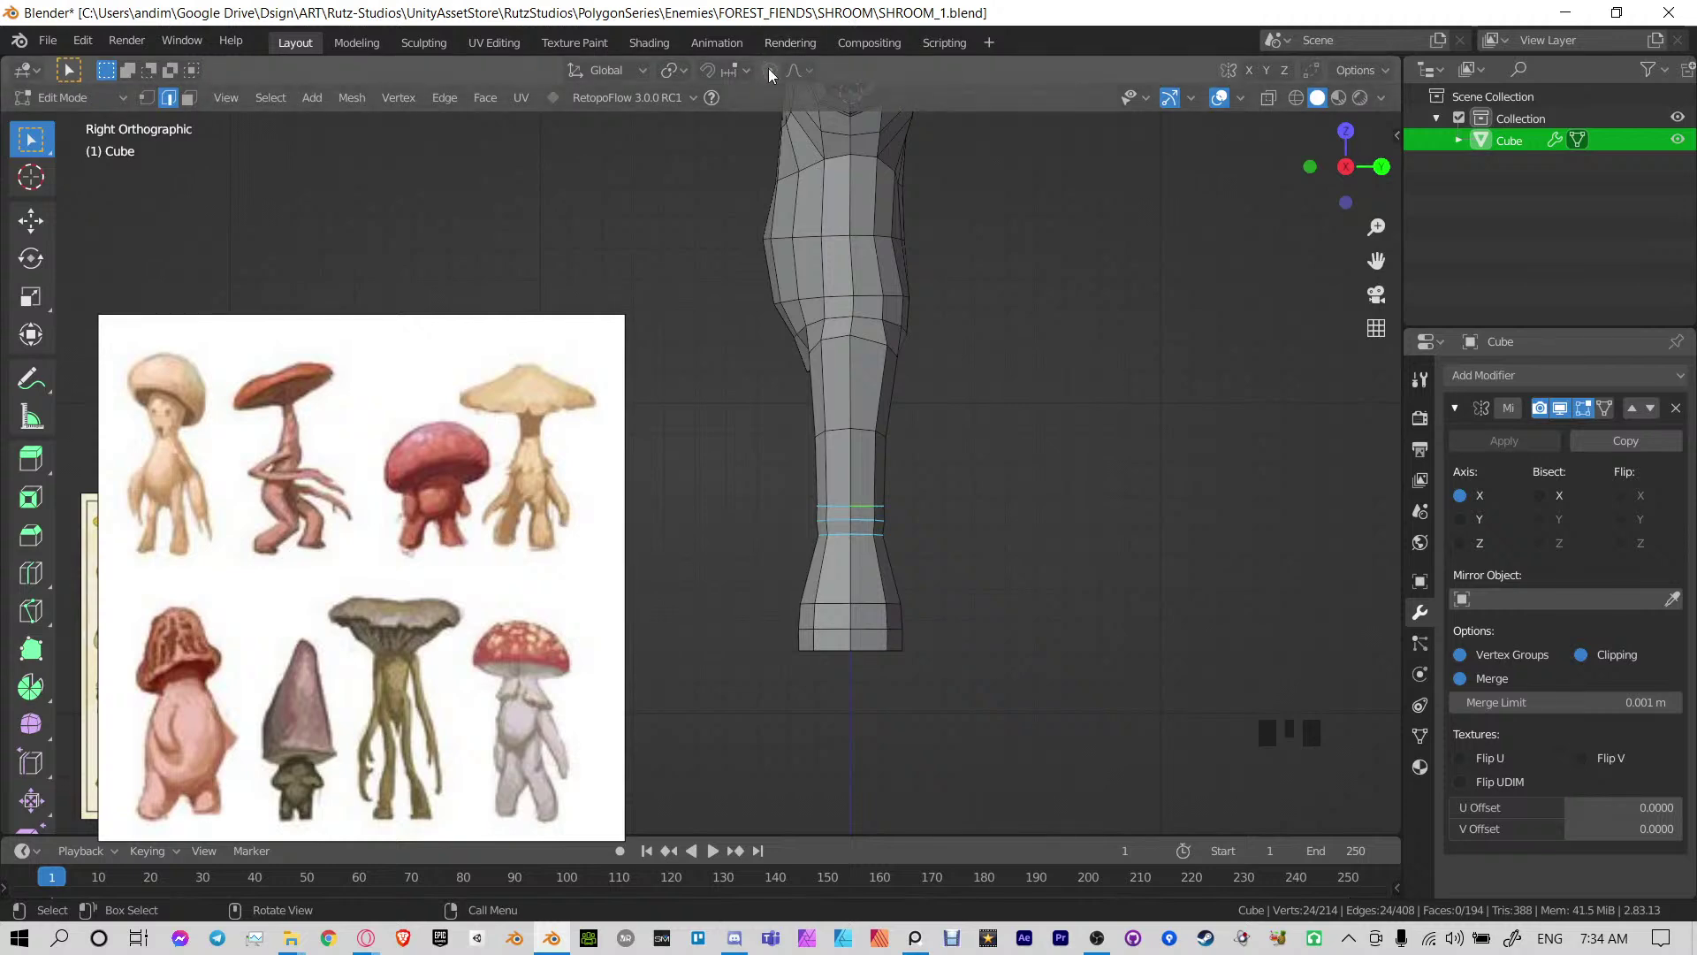
key("g")
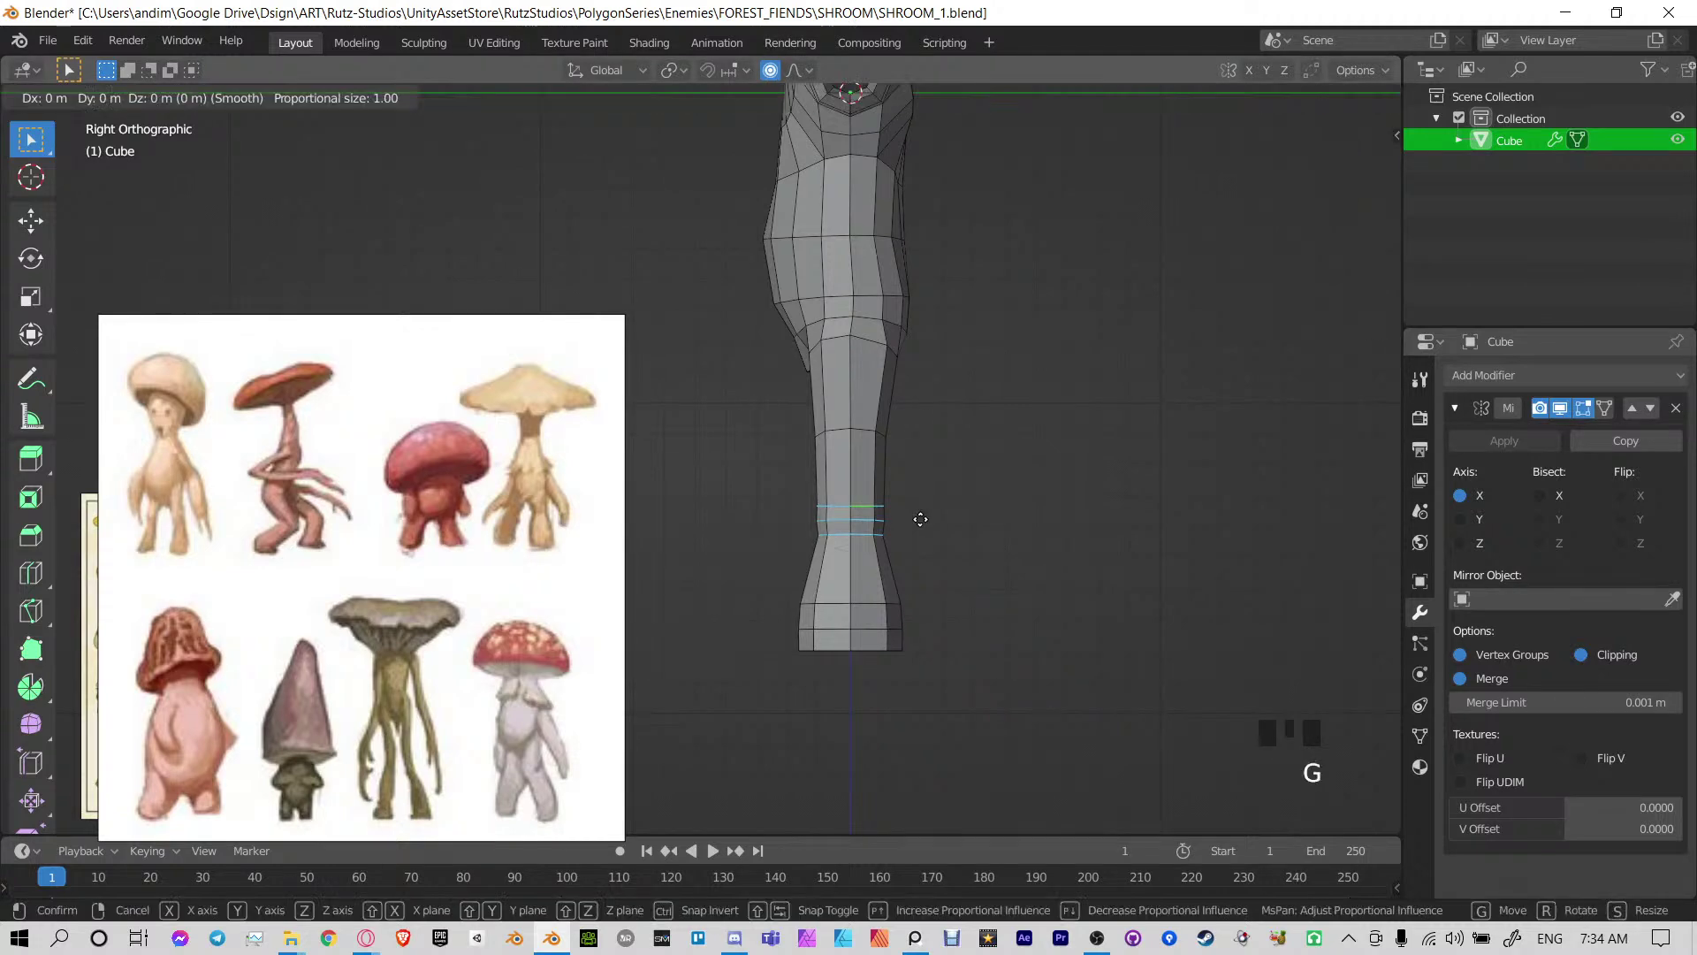
key("y")
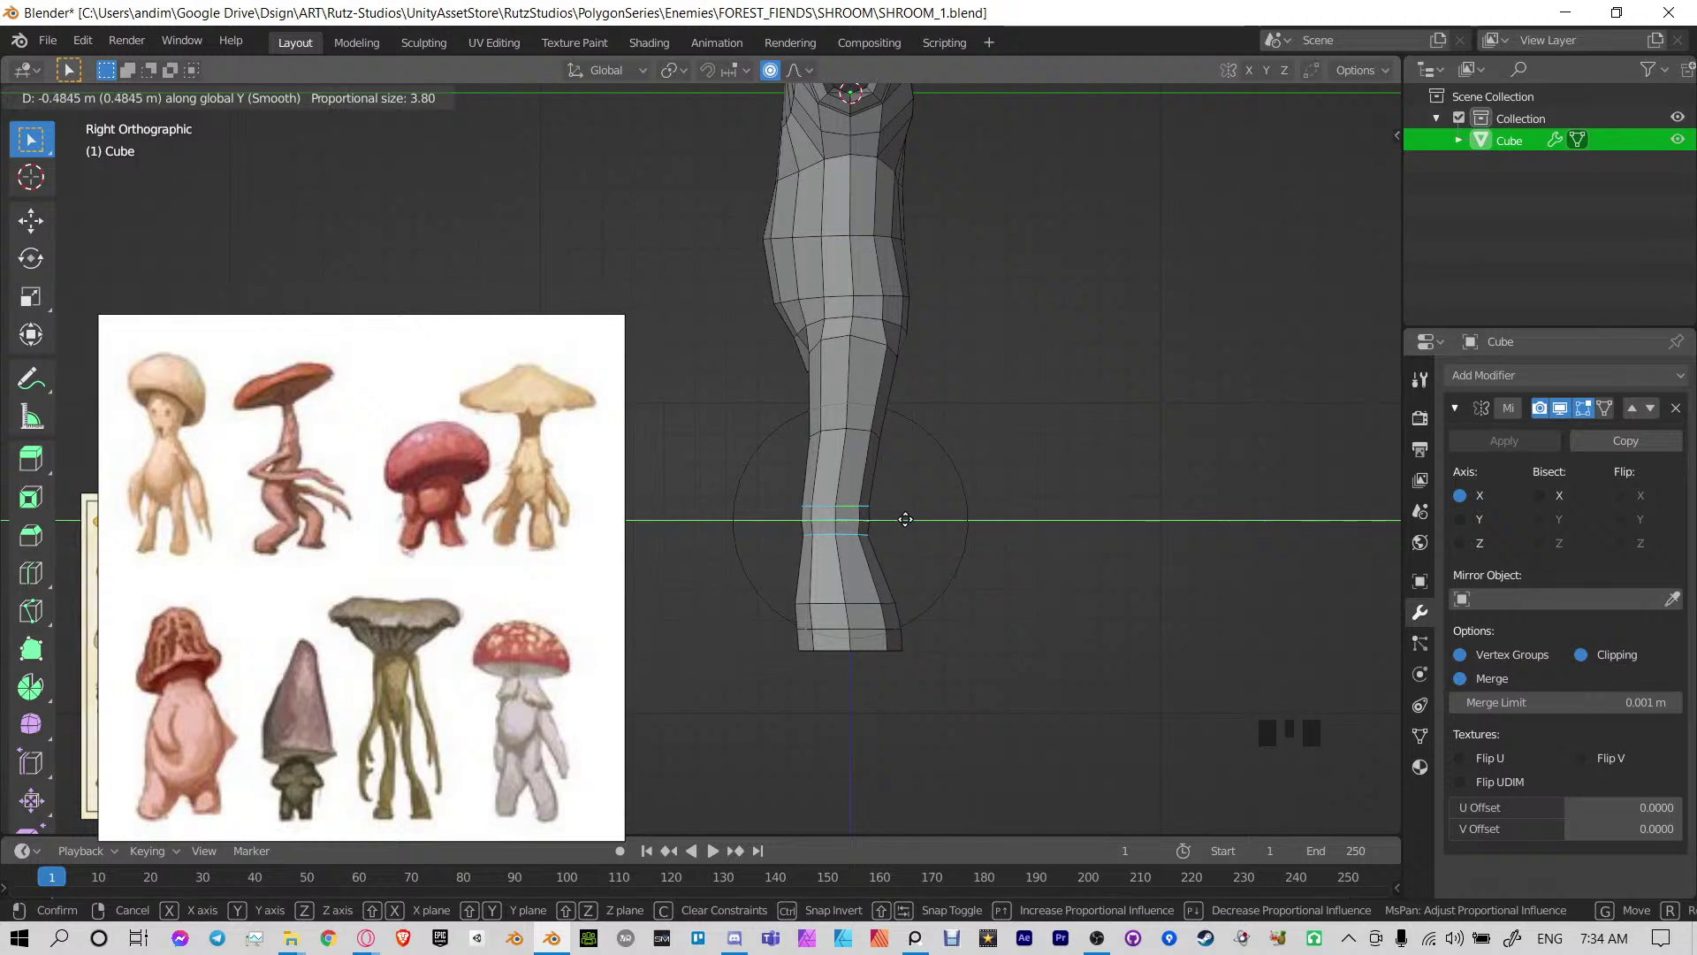
left_click(905, 519)
Move the edge loop above the knee slightly forward along negative Y with proportional editing
scroll(903, 517, "up", 3)
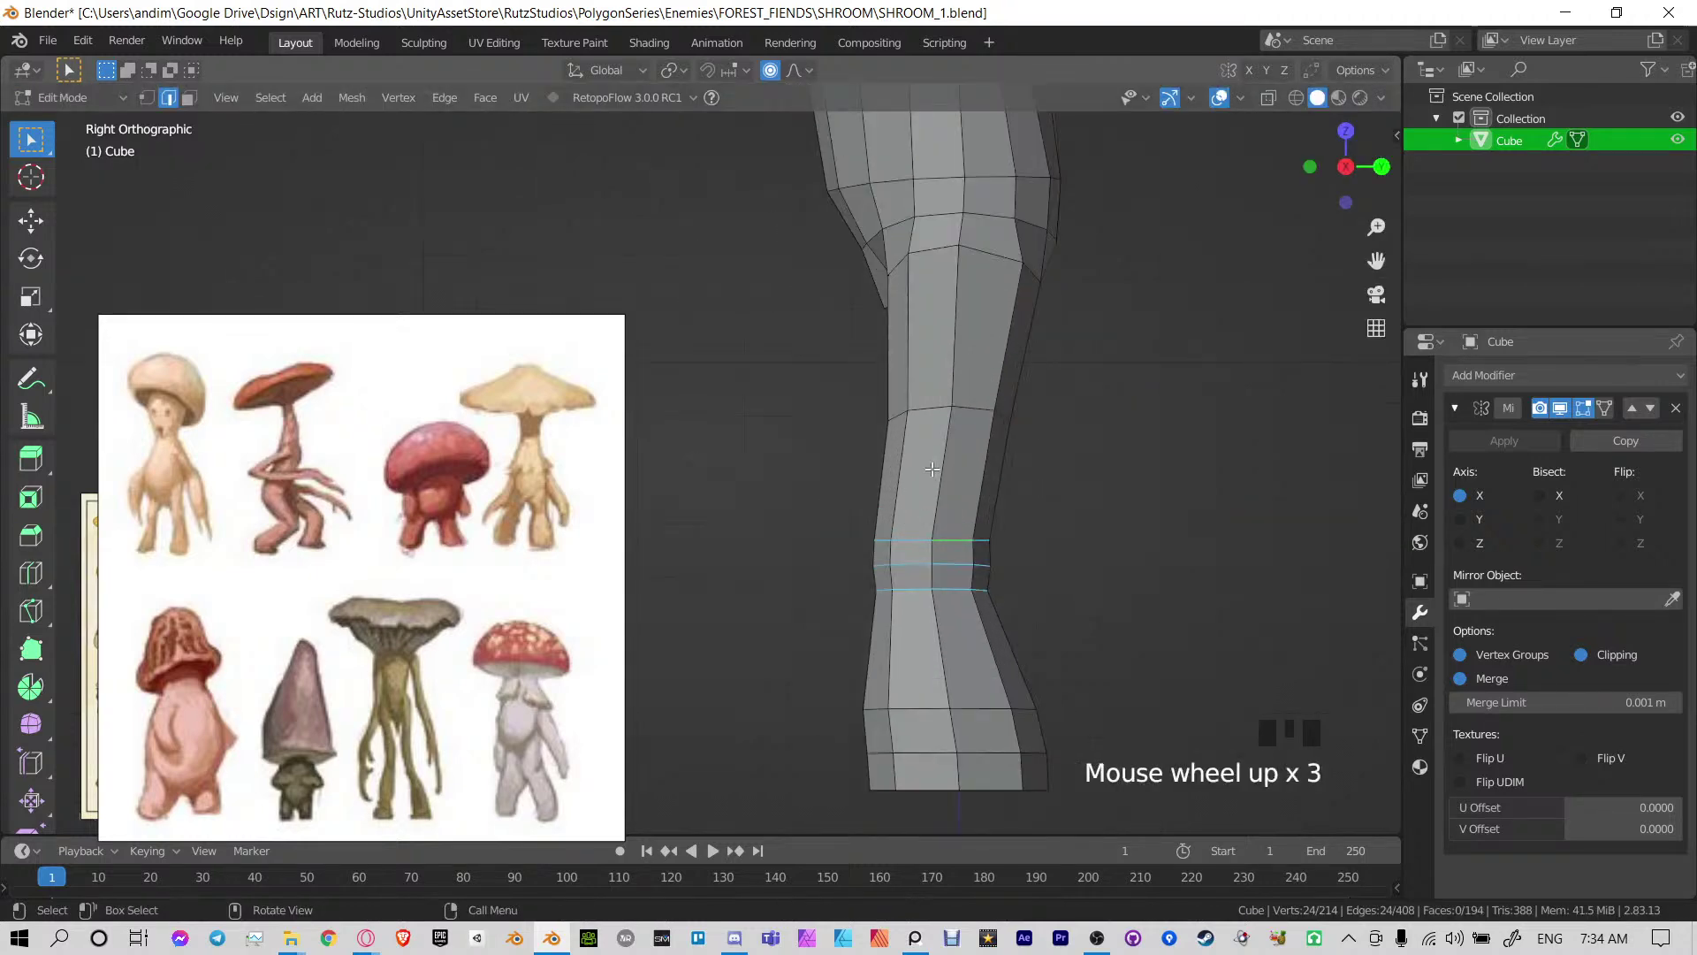
left_click(971, 405, "alt")
key("g")
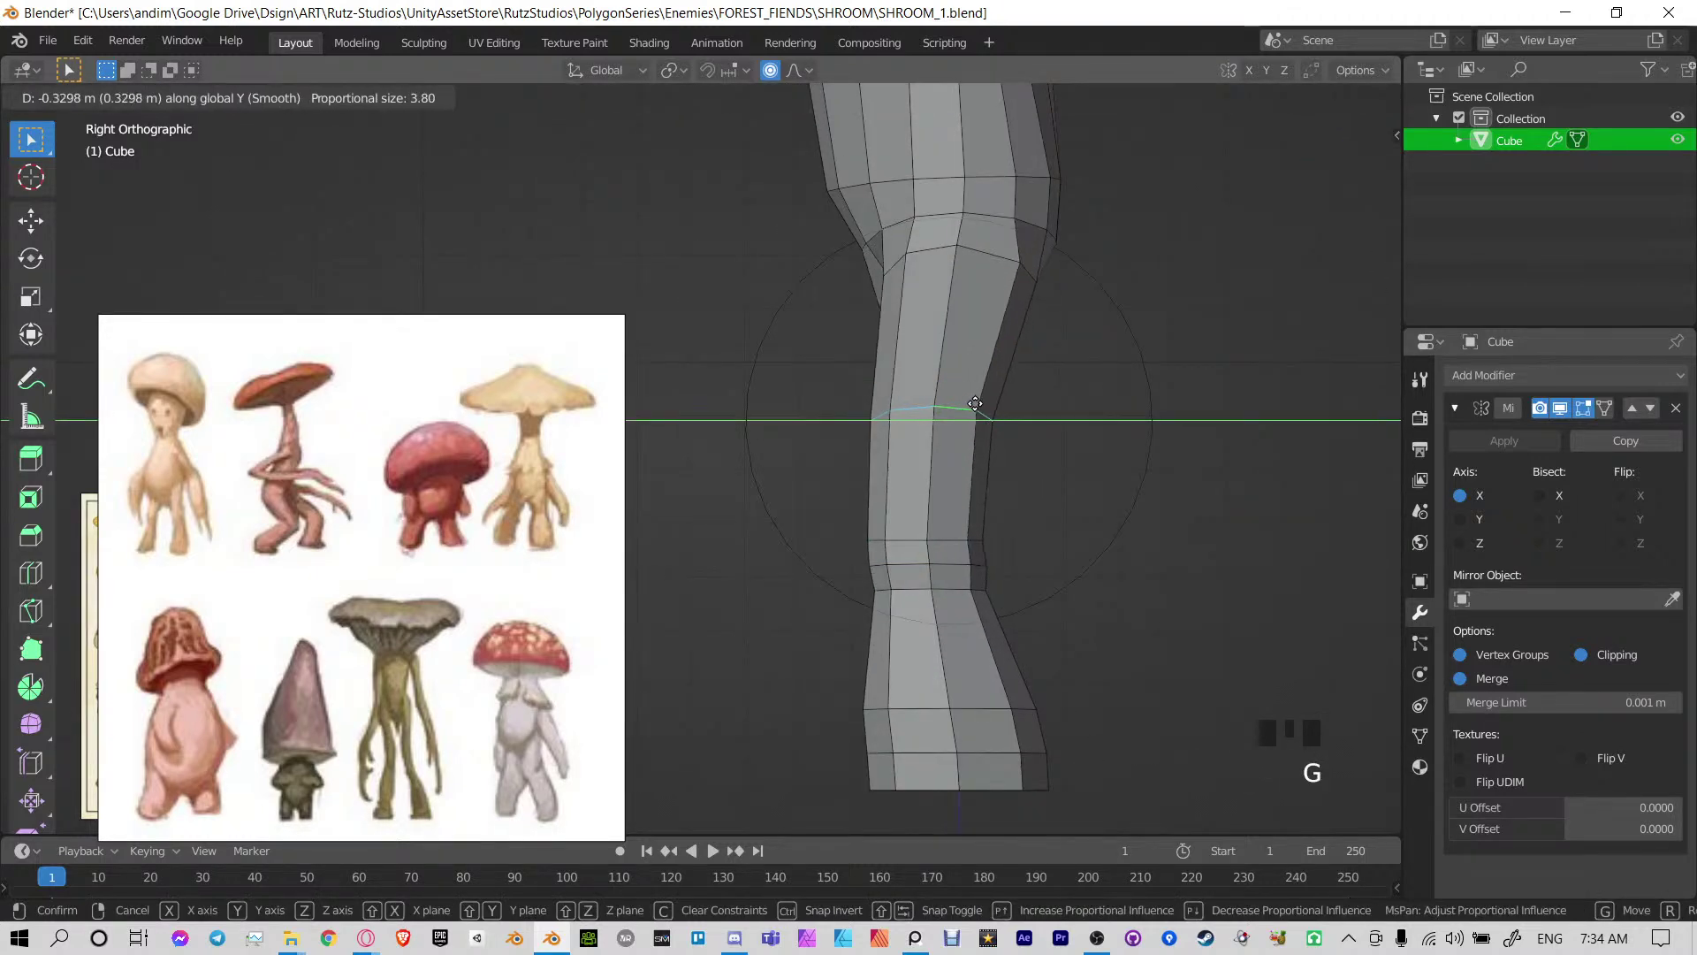
left_click(982, 404)
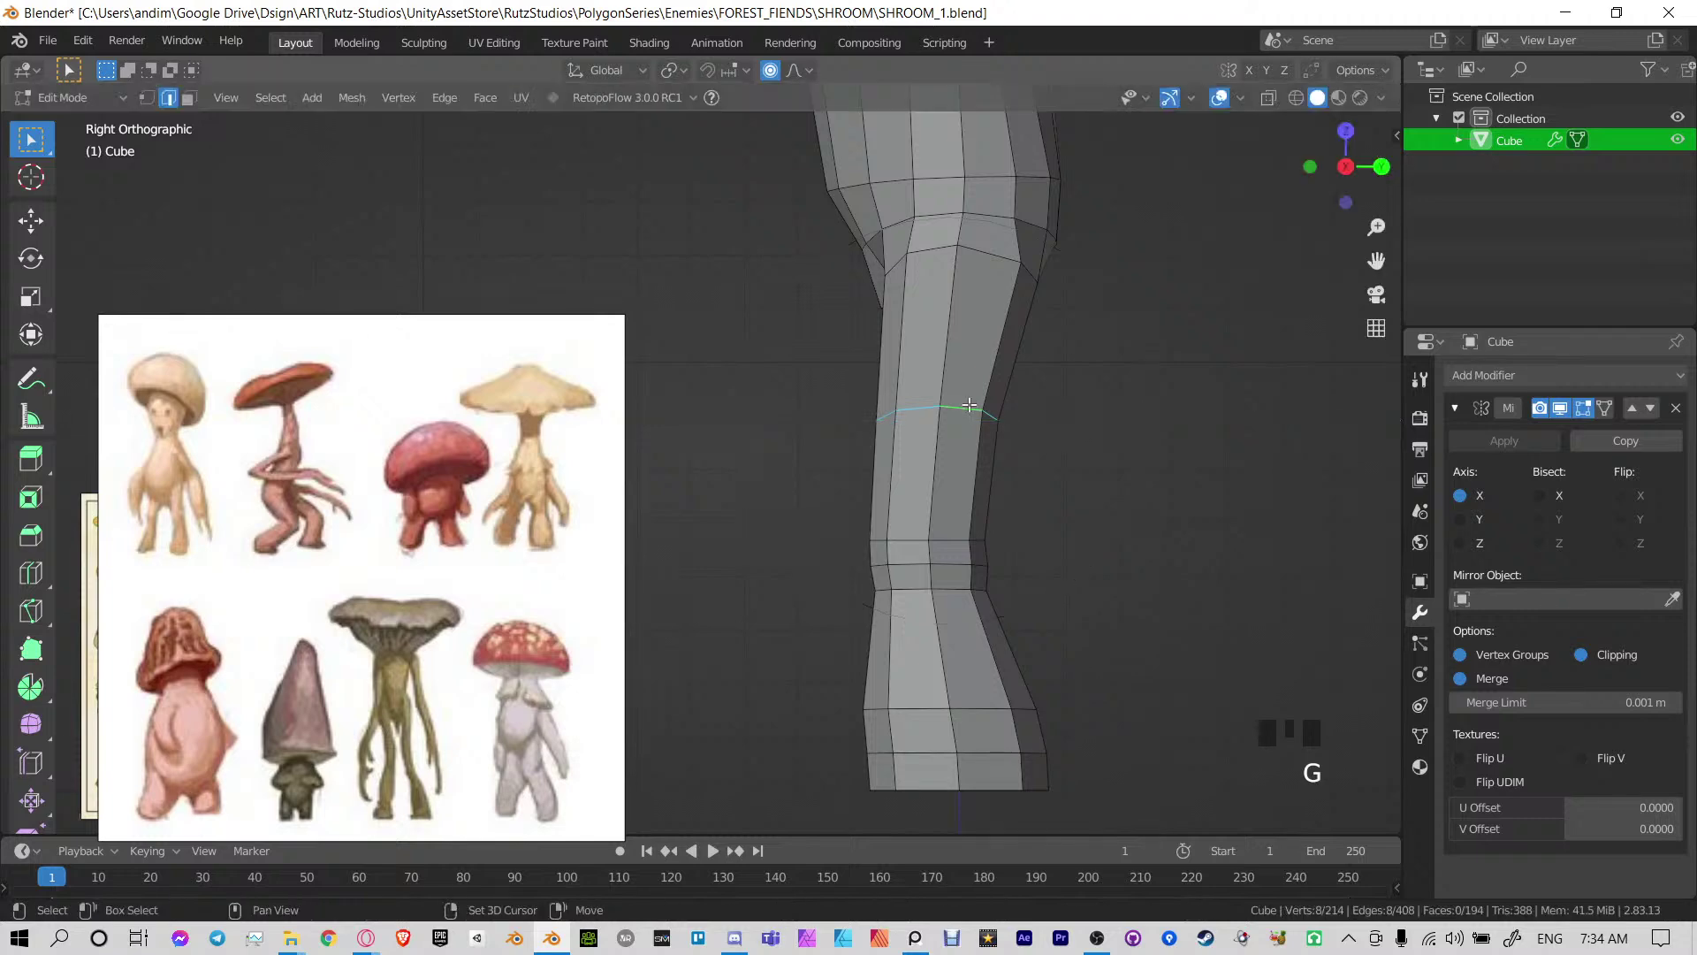
Select the three foot loops and move them slightly backward along positive Y with proportional editing
middle_click_drag(982, 404, 839, 482, "shift")
scroll(876, 491, "down", 3)
left_click(791, 535, "alt")
left_click(795, 514, "alt+shift")
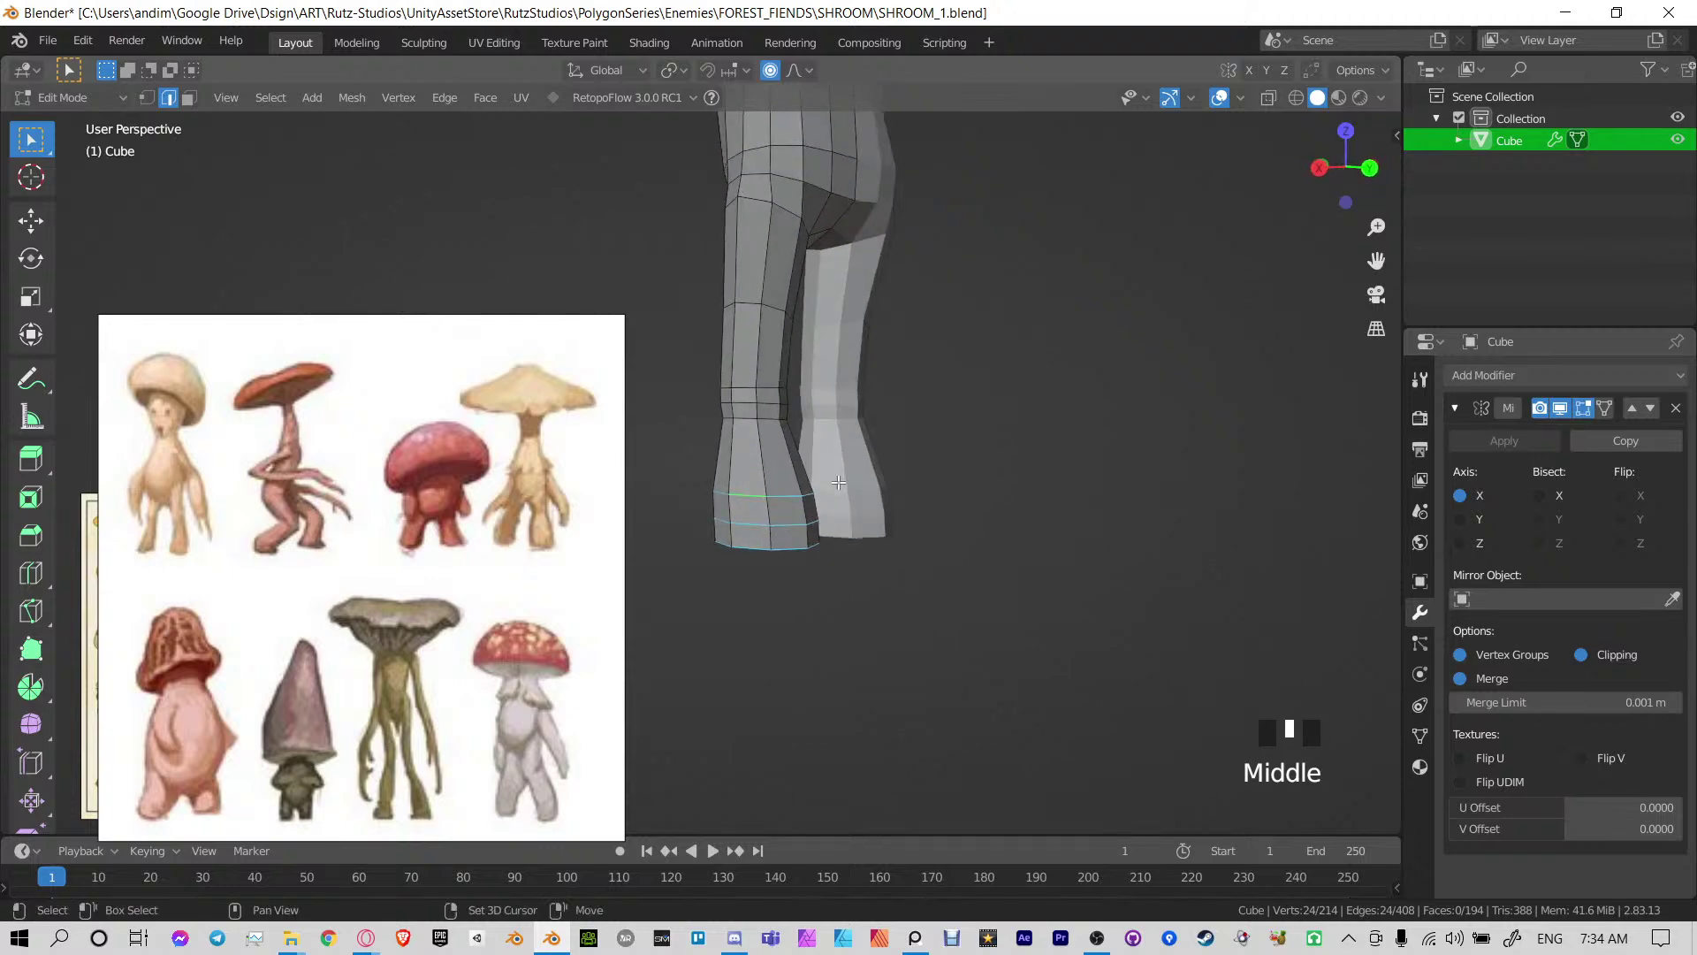
middle_click_drag(752, 415, 845, 390)
key("KP_3")
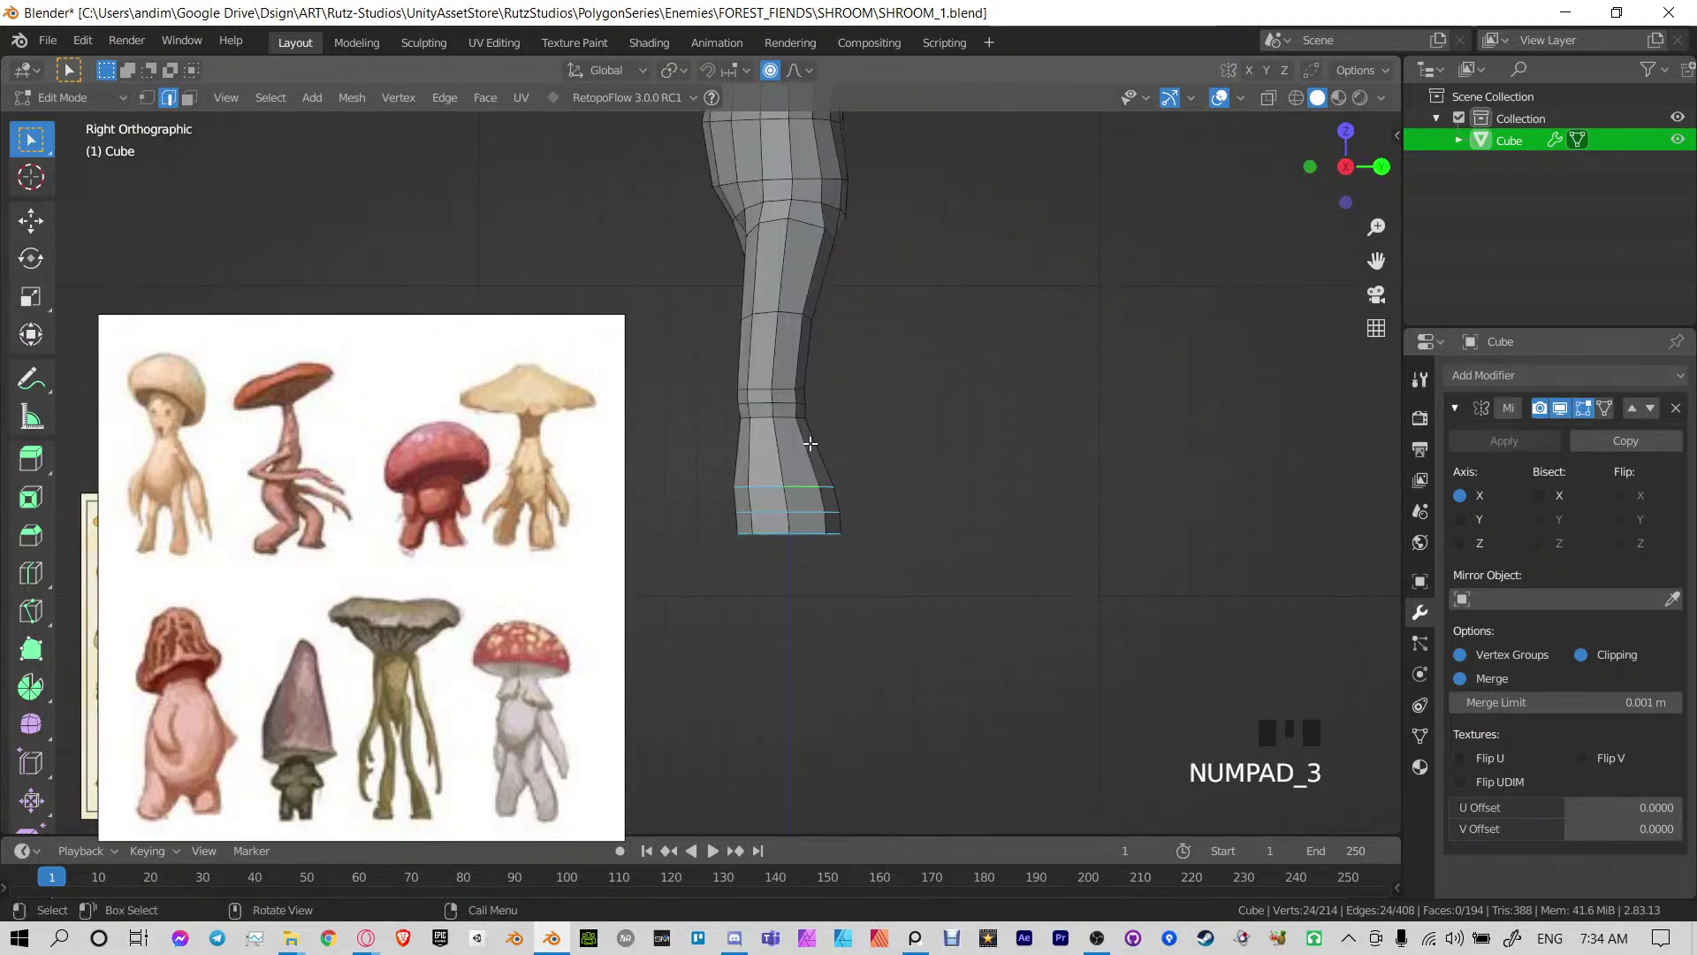
key("g")
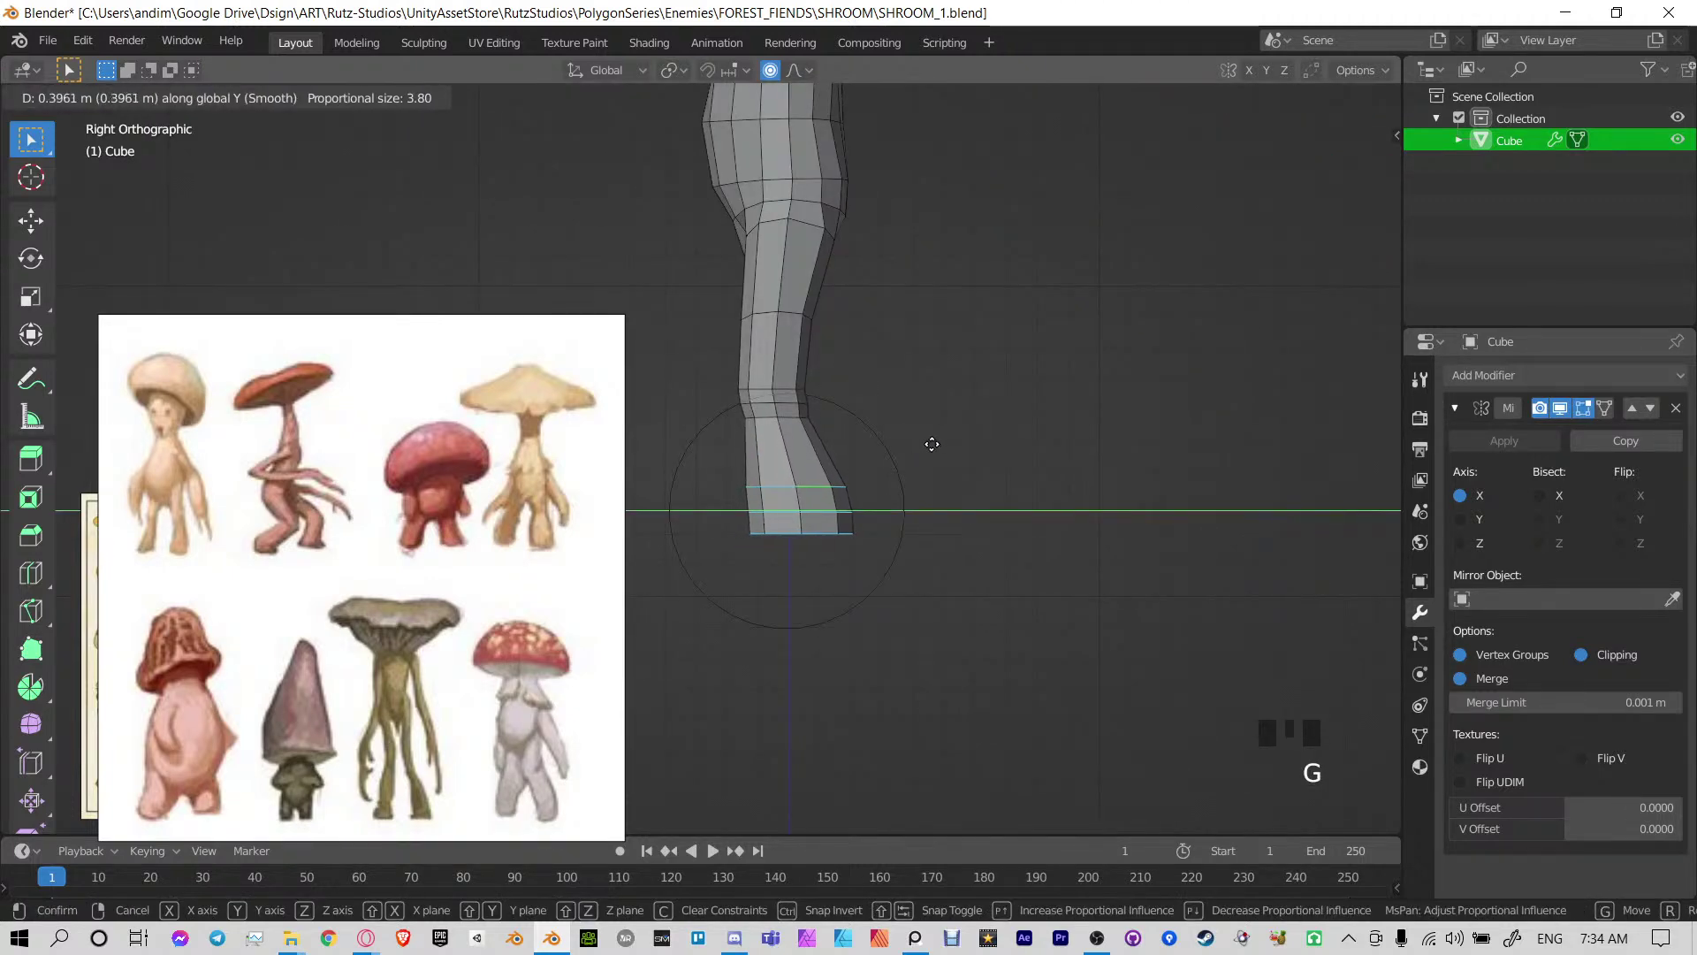
left_click(901, 444)
Turn off proportional editing and rotate the lowest knee loop about -6.8 degrees in the side view
scroll(901, 444, "up", 3)
middle_click_drag(901, 444, 828, 389, "shift")
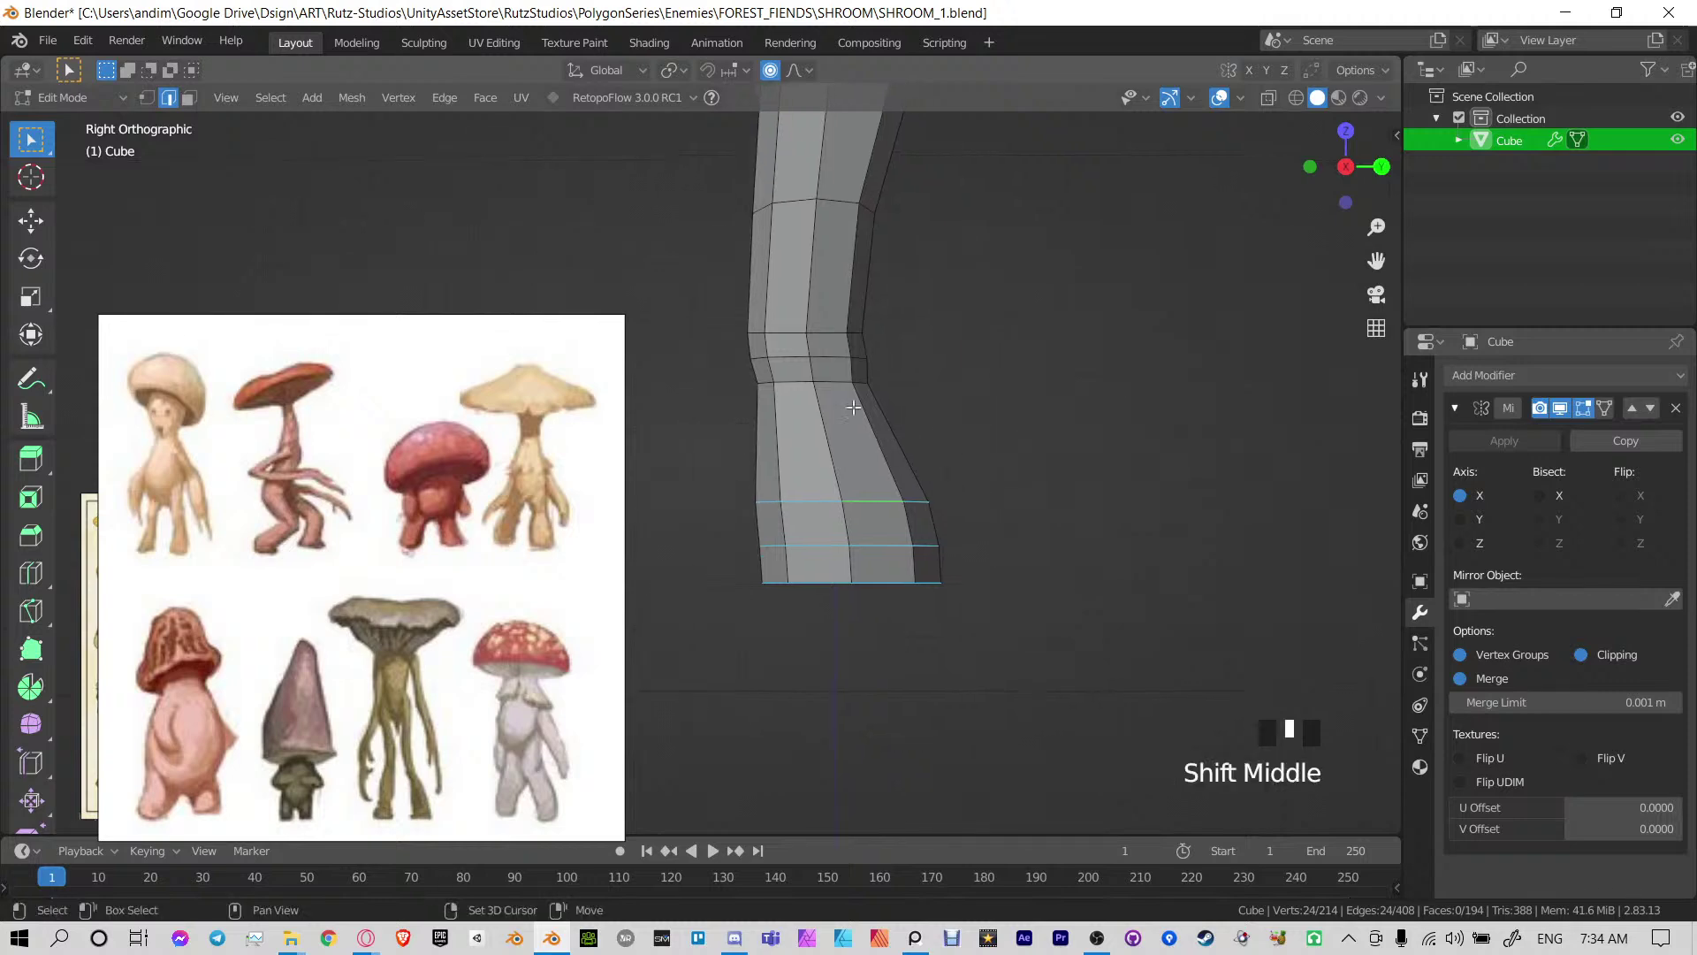
left_click(828, 380, "alt")
key("r")
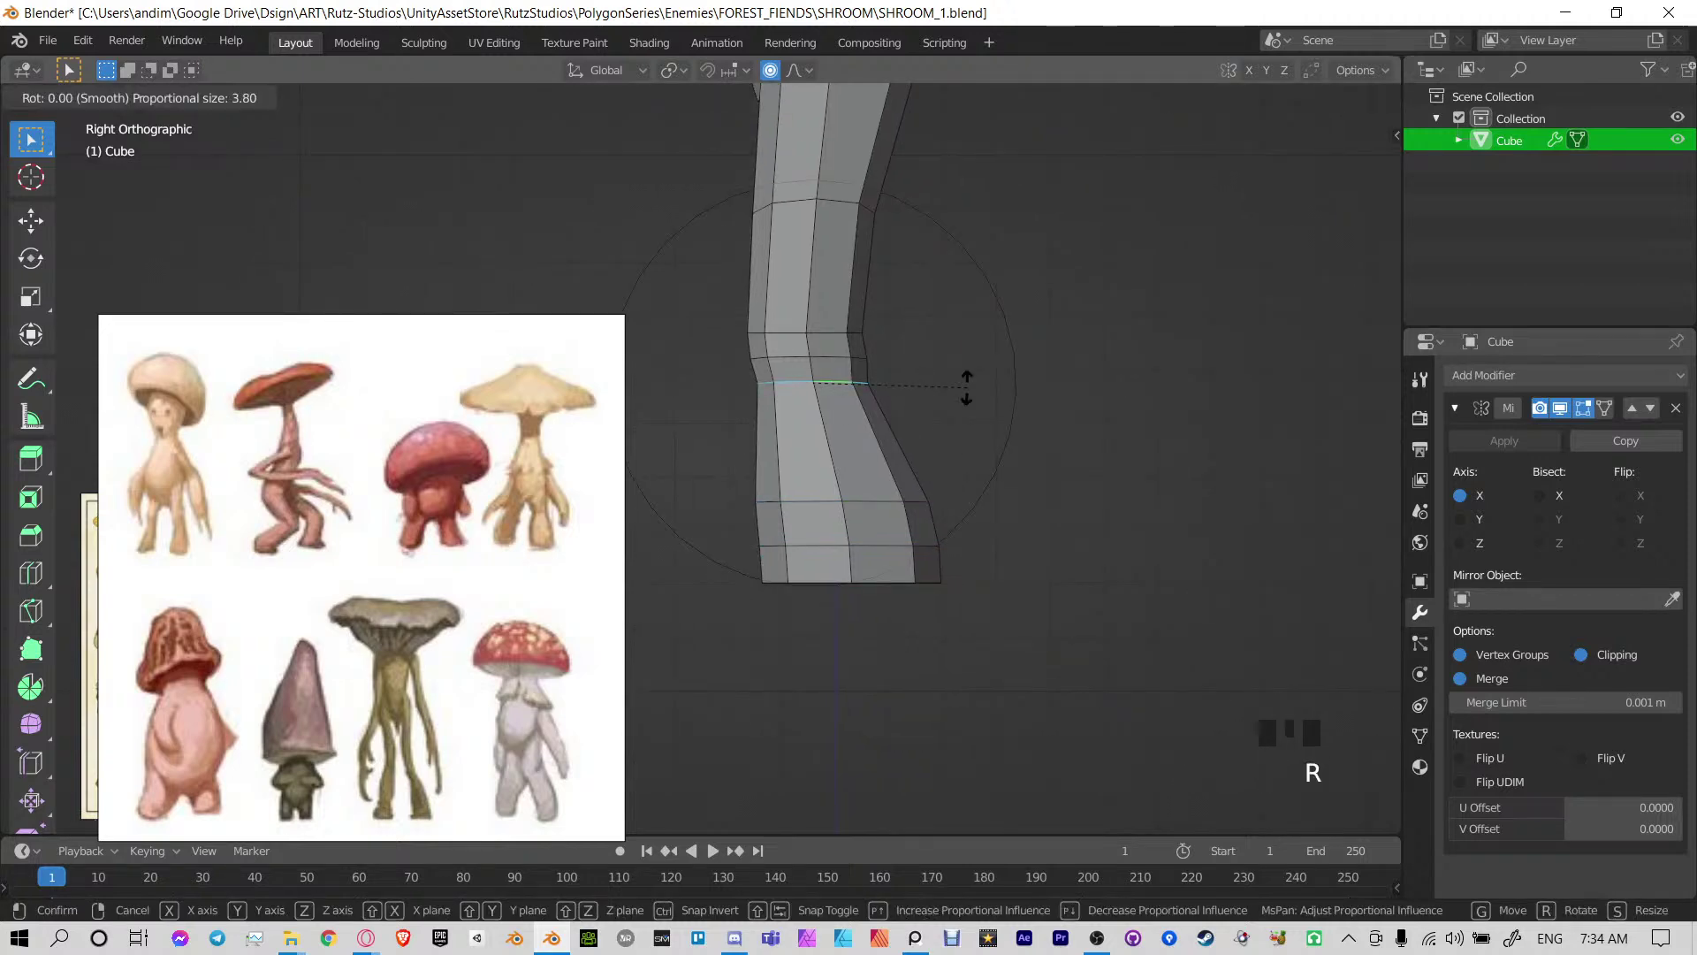
key("o")
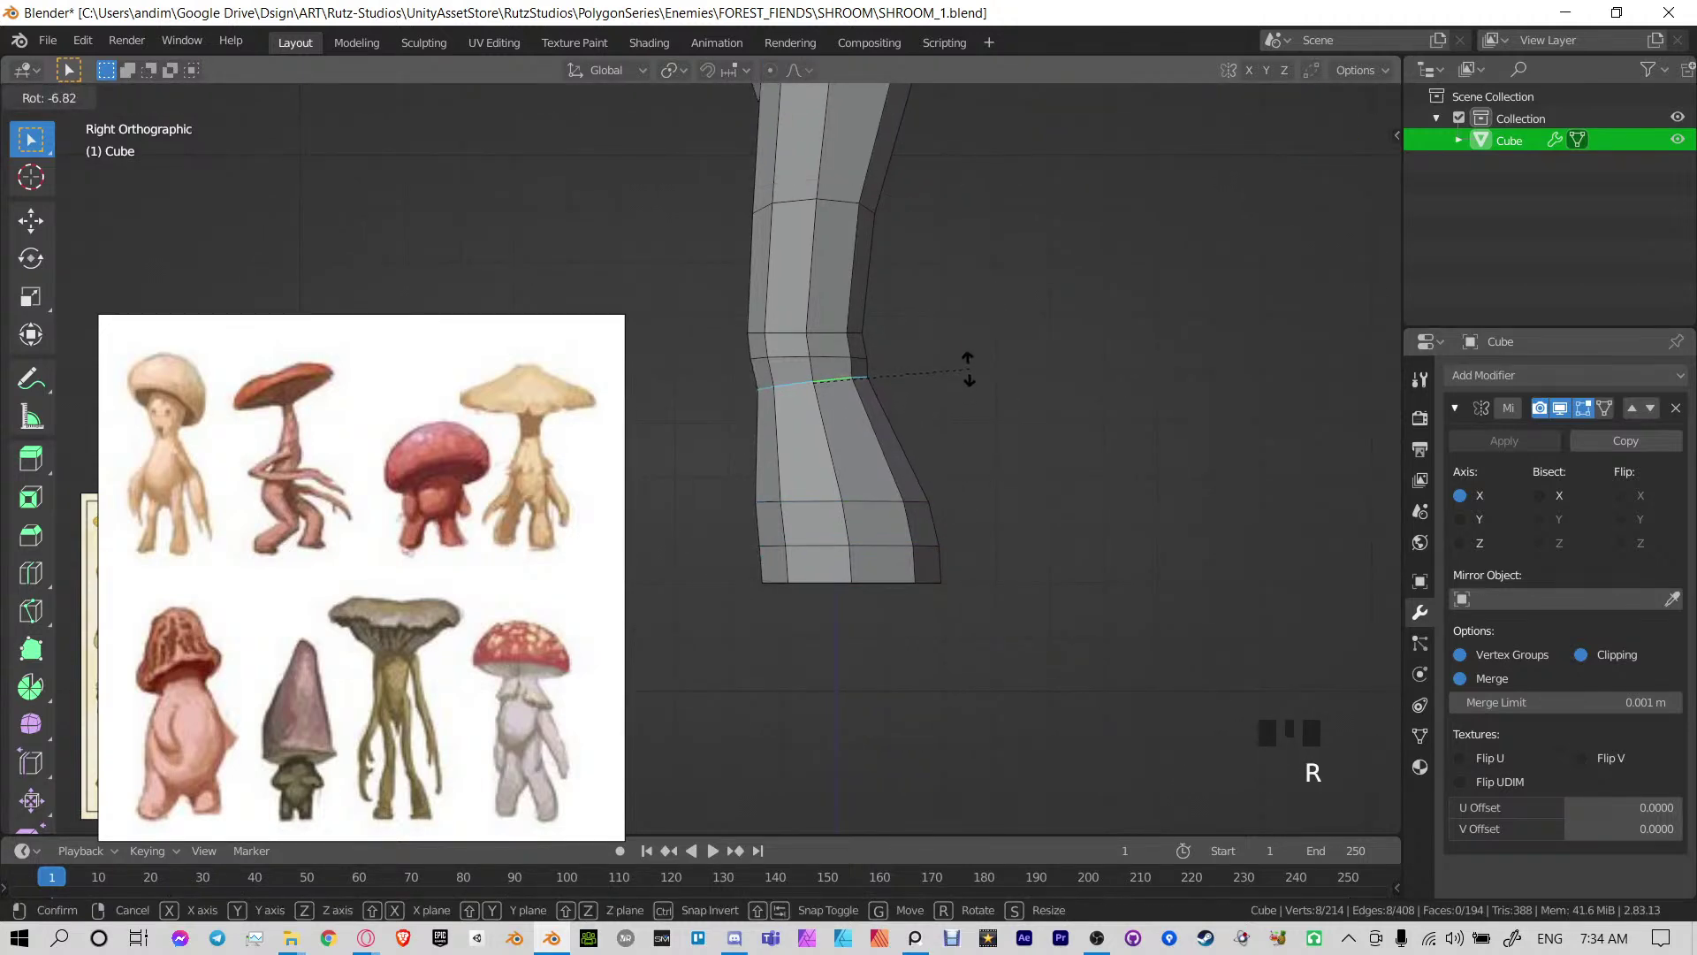
left_click(969, 368)
Tilt the top knee loop the opposite way and nudge it slightly along positive Y
left_click(842, 333, "alt")
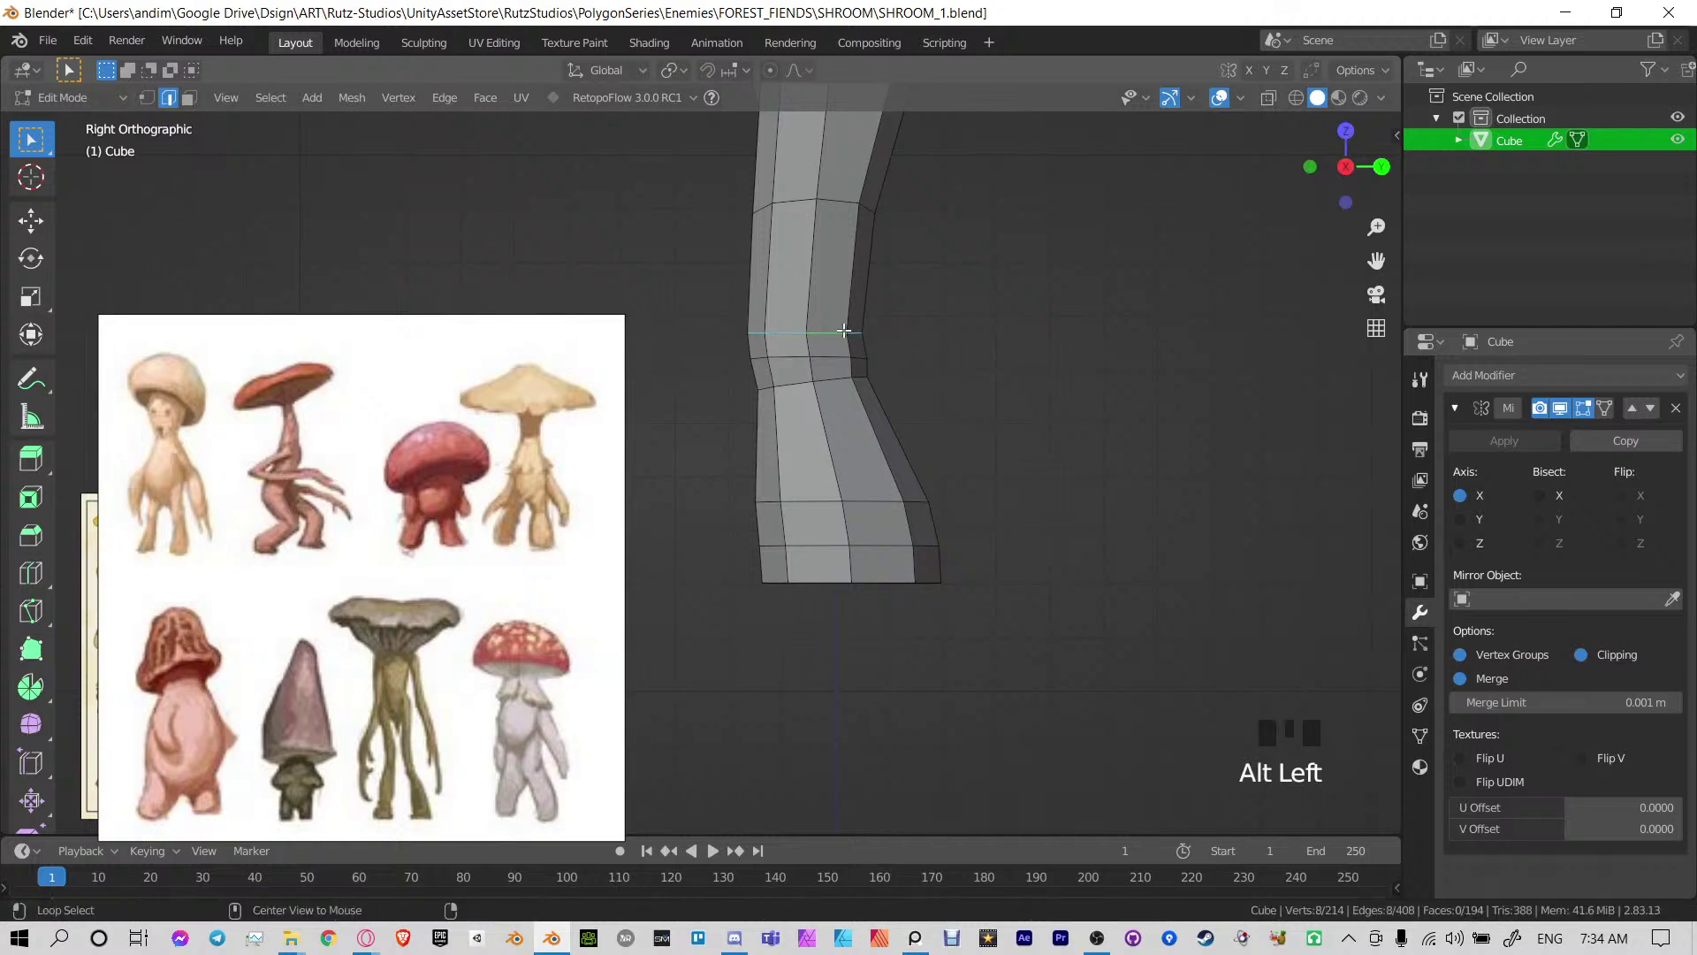
key("r")
left_click(1029, 310)
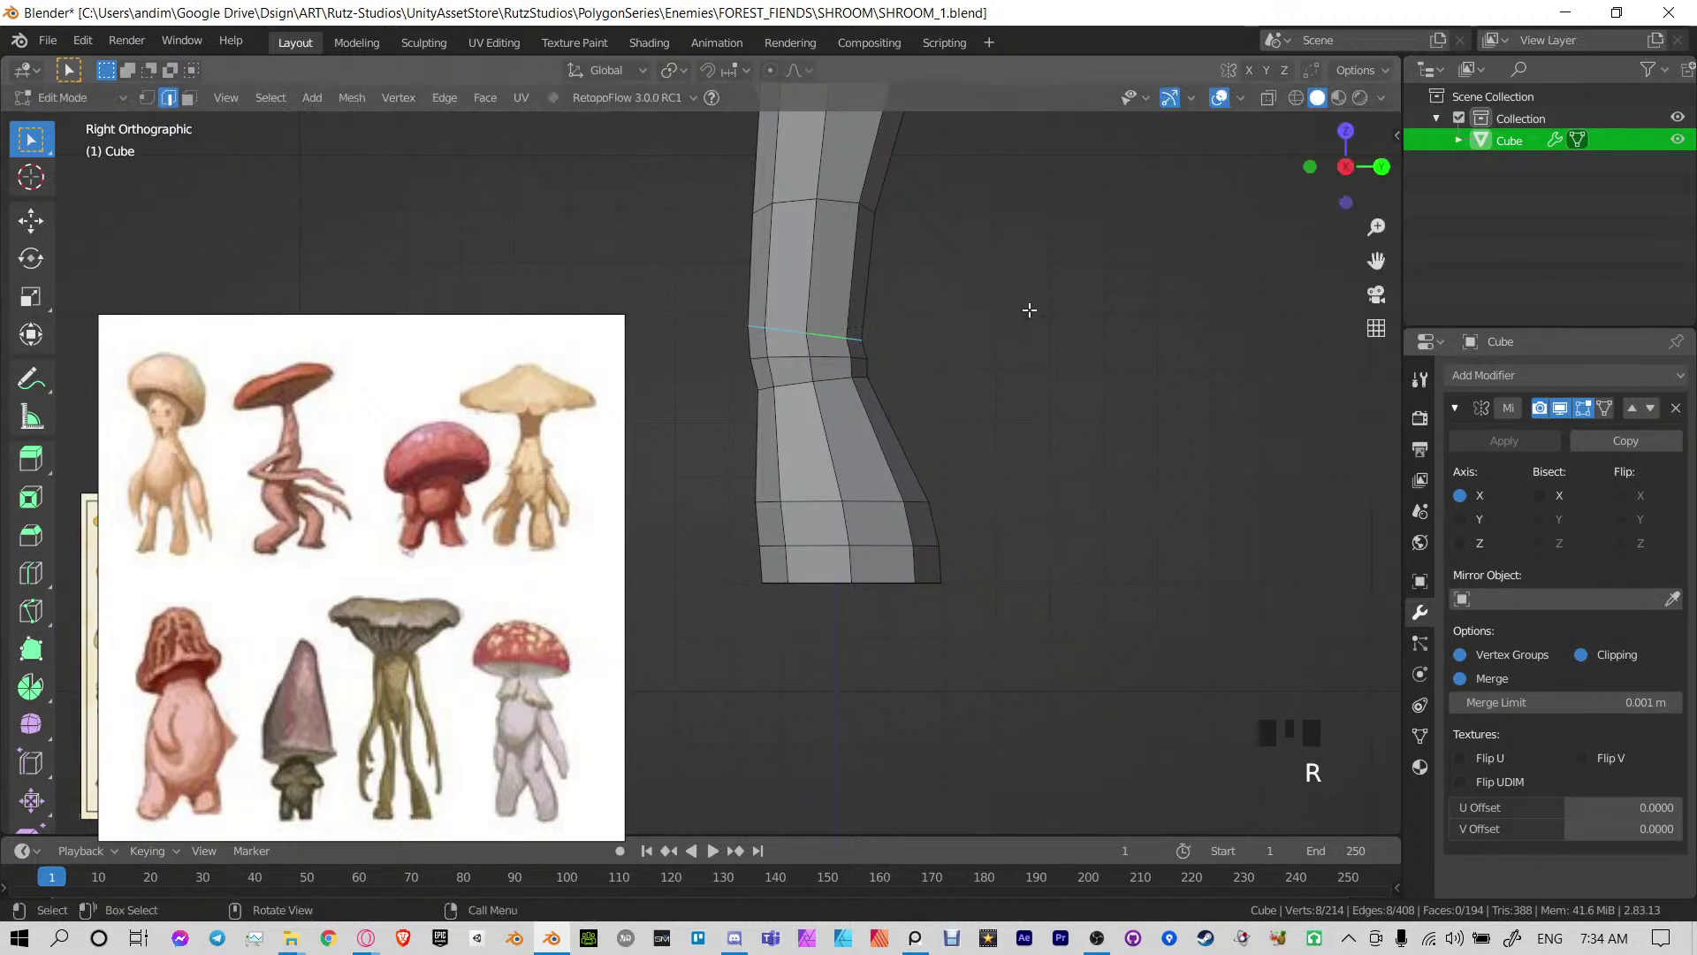
middle_click_drag(901, 302, 932, 367, "shift")
key("g")
key("y")
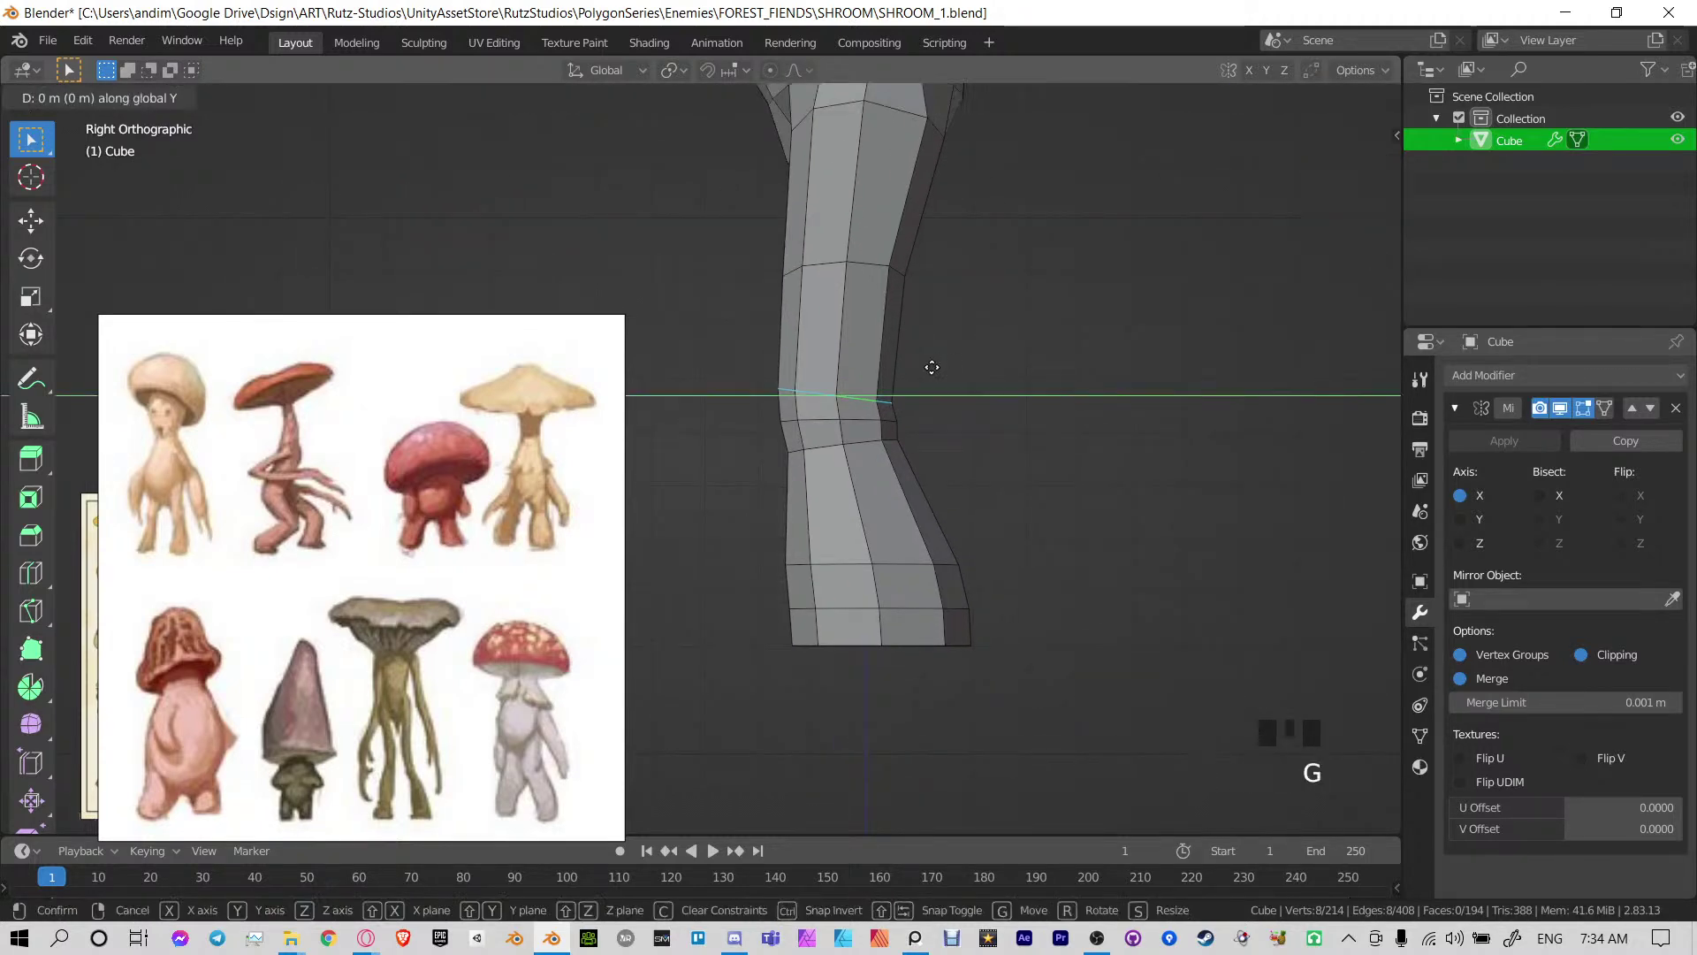
left_click(967, 362)
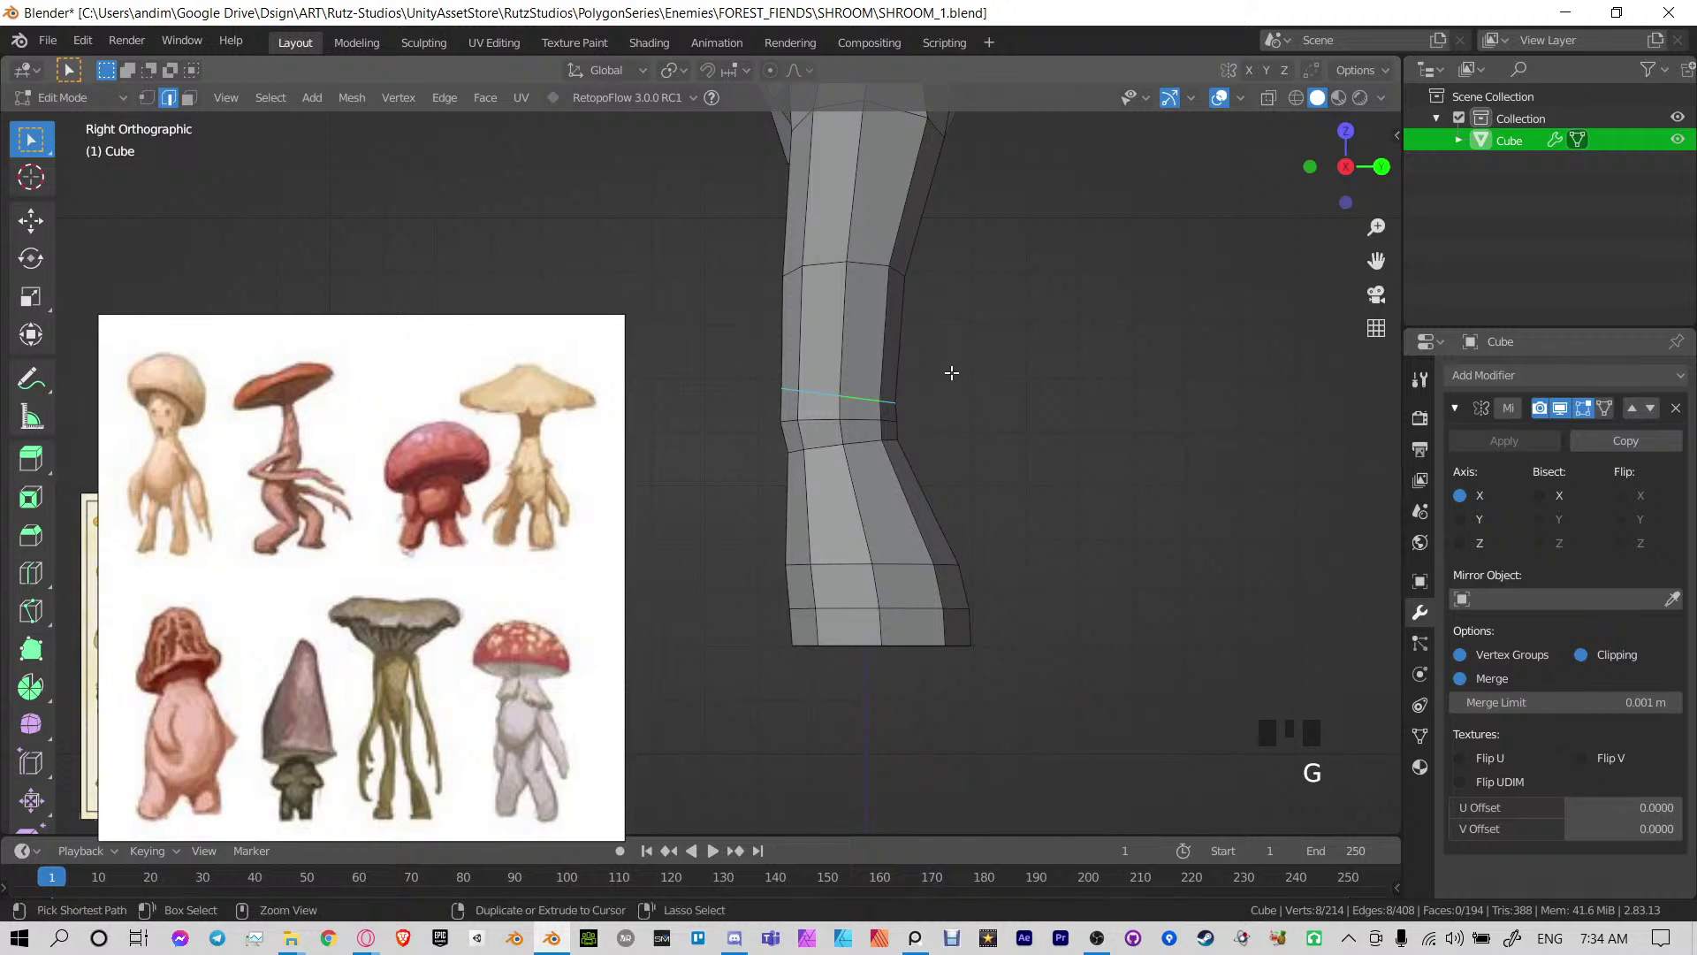
Save the file and inspect the leg shape in Object Mode from several angles
key("ctrl+s")
scroll(920, 389, "down", 1)
mouse_move(911, 392)
middle_mouse_down("shift")
mouse_move(880, 534)
mouse_move(840, 479)
mouse_move(1002, 499)
mouse_move(1095, 422)
mouse_move(925, 414)
middle_mouse_up("shift")
key("Tab")
middle_click_drag(876, 527, 868, 394, "shift")
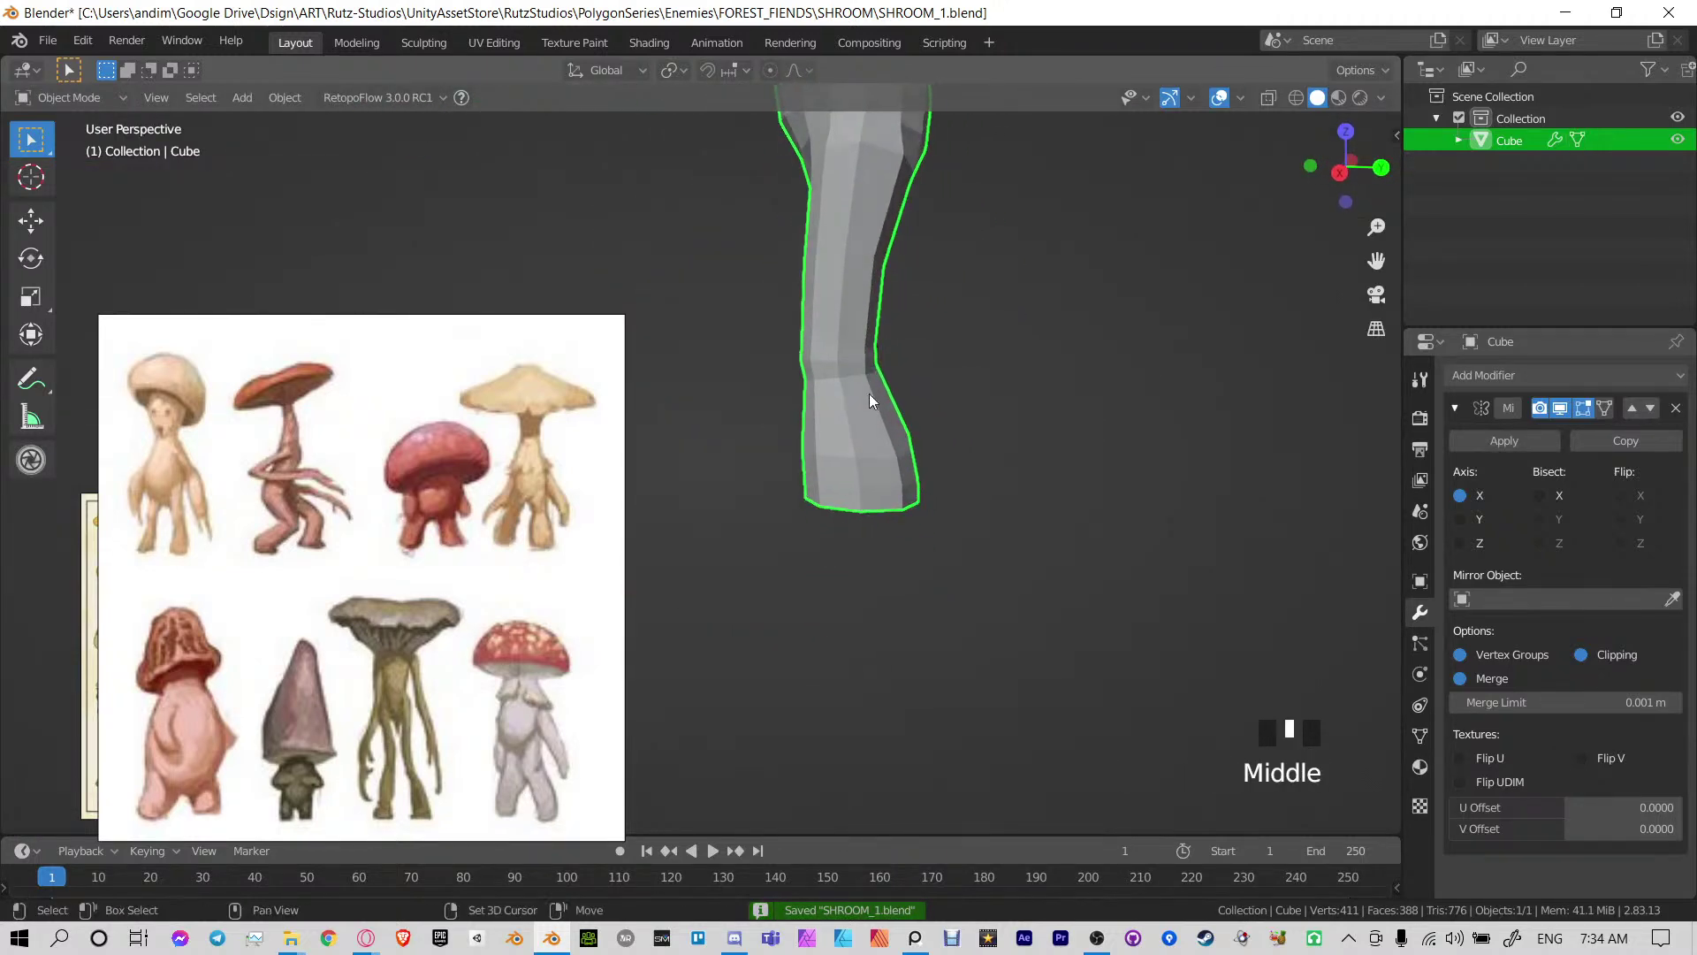
middle_click_drag(822, 338, 866, 502, "shift")
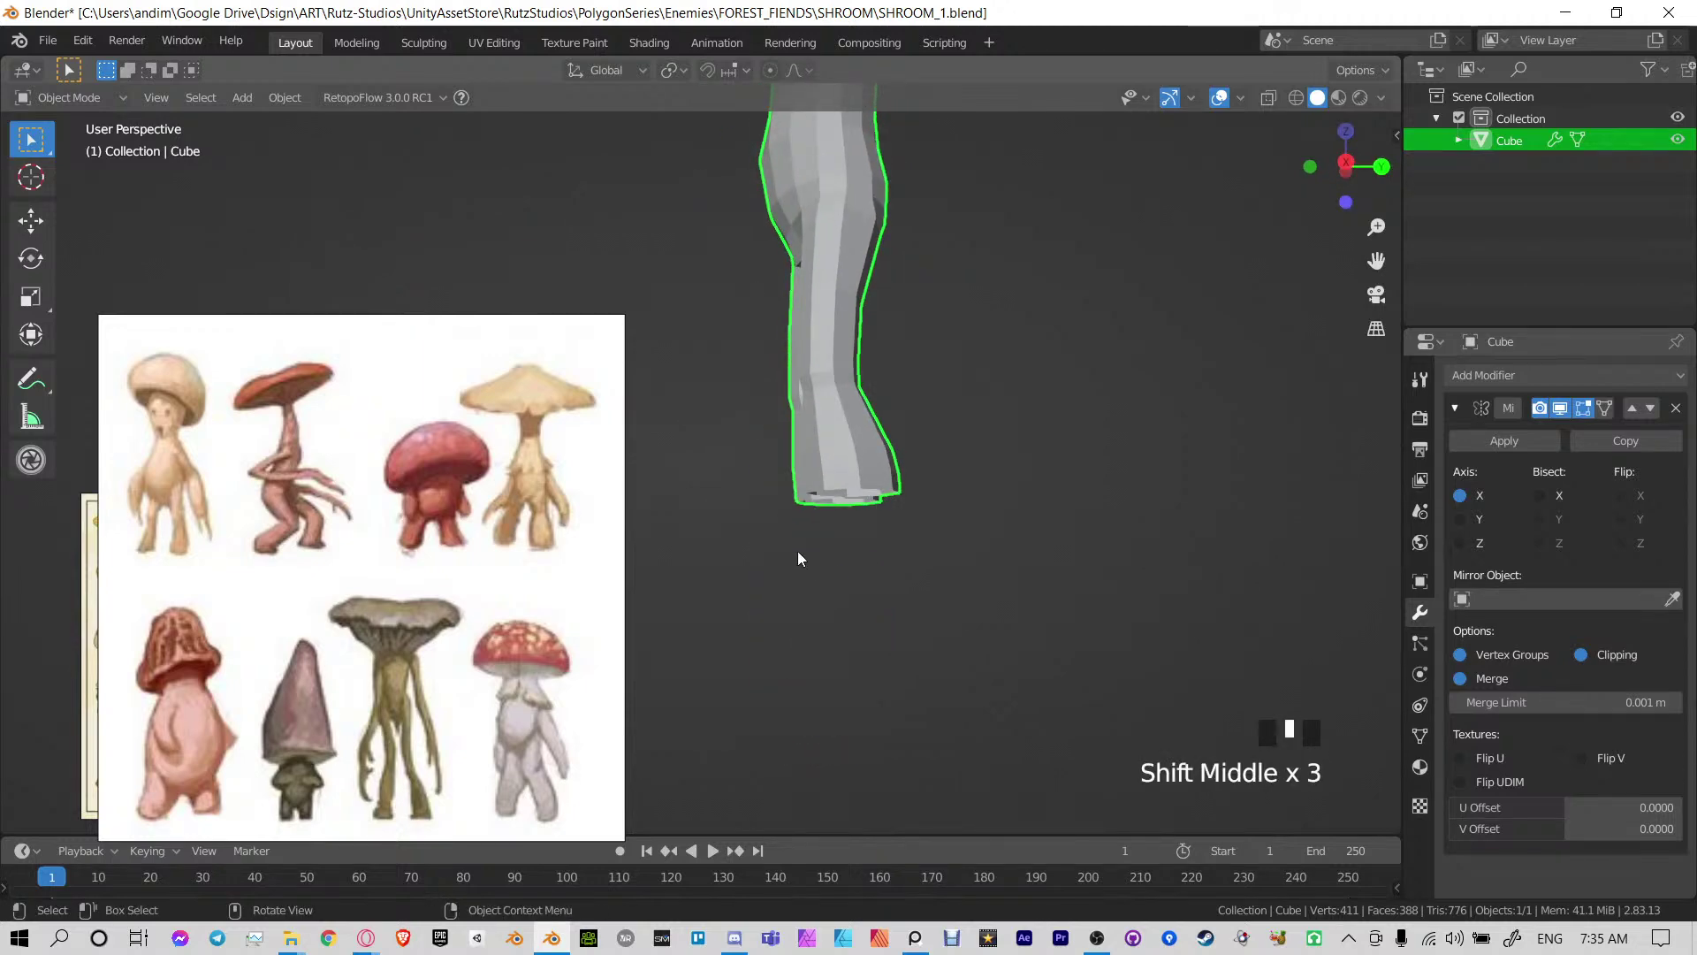
middle_click_drag(798, 559, 957, 440)
middle_click_drag(957, 440, 933, 486, "shift")
mouse_move(928, 478)
middle_mouse_down()
mouse_move(890, 455)
mouse_move(906, 482)
middle_mouse_up()
middle_click_drag(911, 492, 866, 487, "shift")
mouse_move(862, 473)
middle_mouse_down()
mouse_move(841, 433)
mouse_move(831, 492)
mouse_move(963, 459)
mouse_move(926, 434)
mouse_move(857, 543)
mouse_move(961, 485)
mouse_move(841, 492)
mouse_move(869, 443)
middle_mouse_up()
key("ctrl+s")
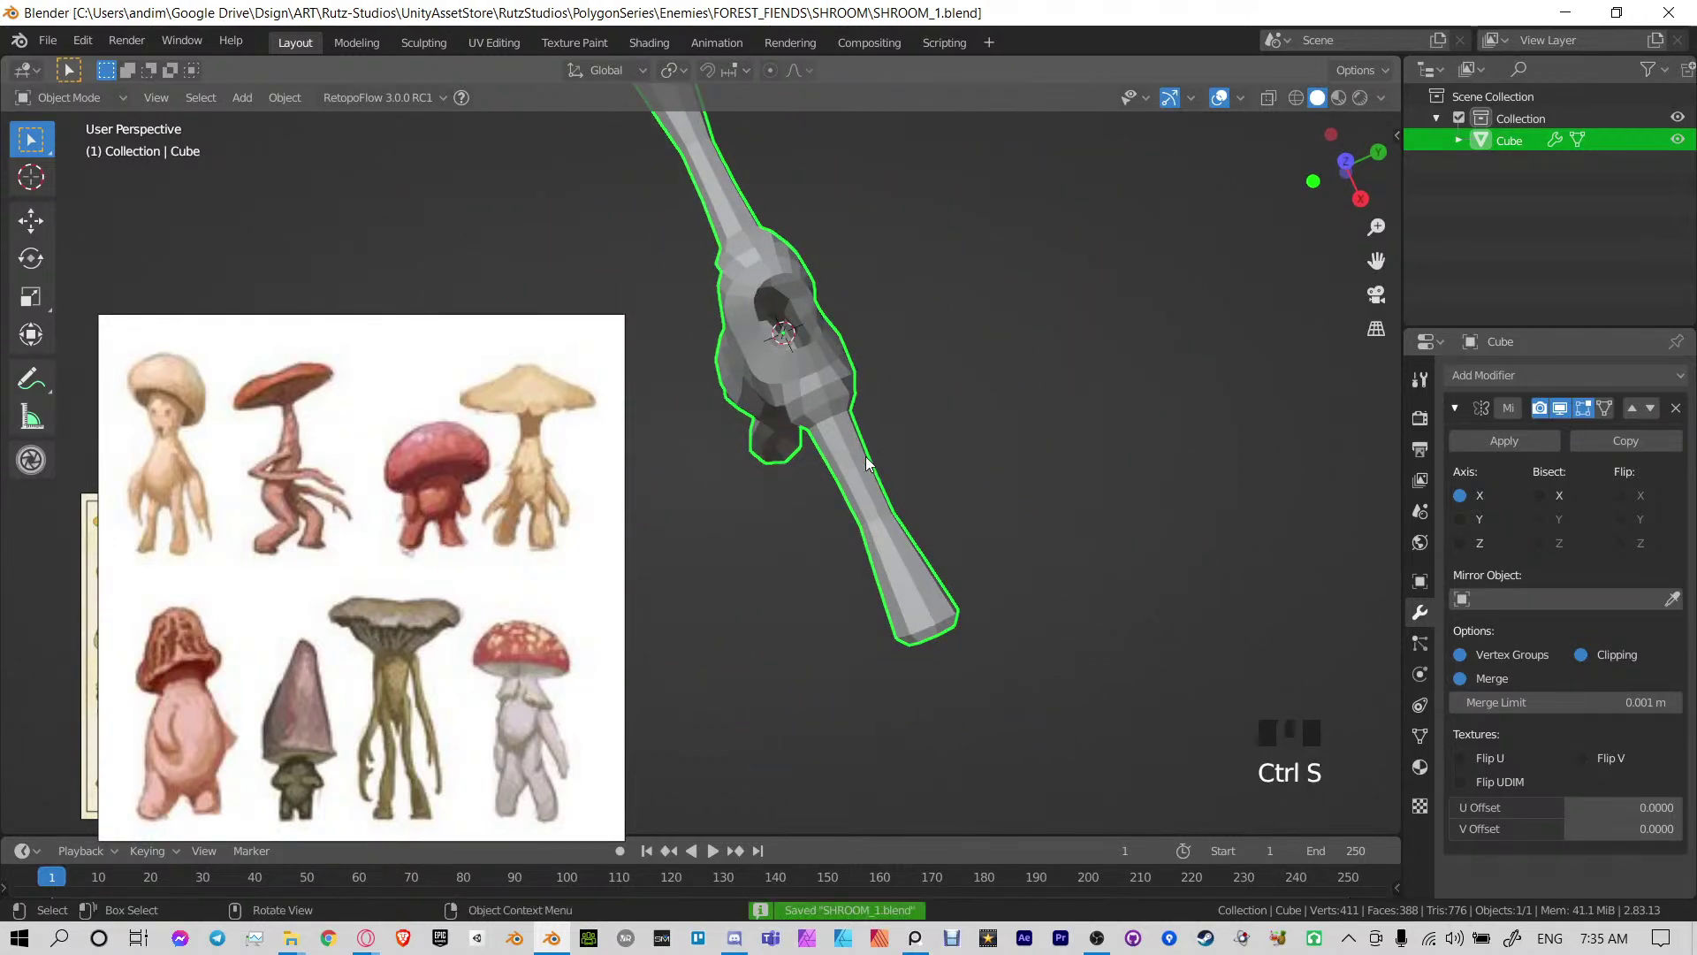
Examine the arms and the body silhouette from above, the side and the front
scroll(868, 463, "up", 2)
middle_click_drag(973, 543, 909, 474)
middle_click_drag(774, 670, 913, 599, "shift")
left_click(872, 460)
left_click(830, 452)
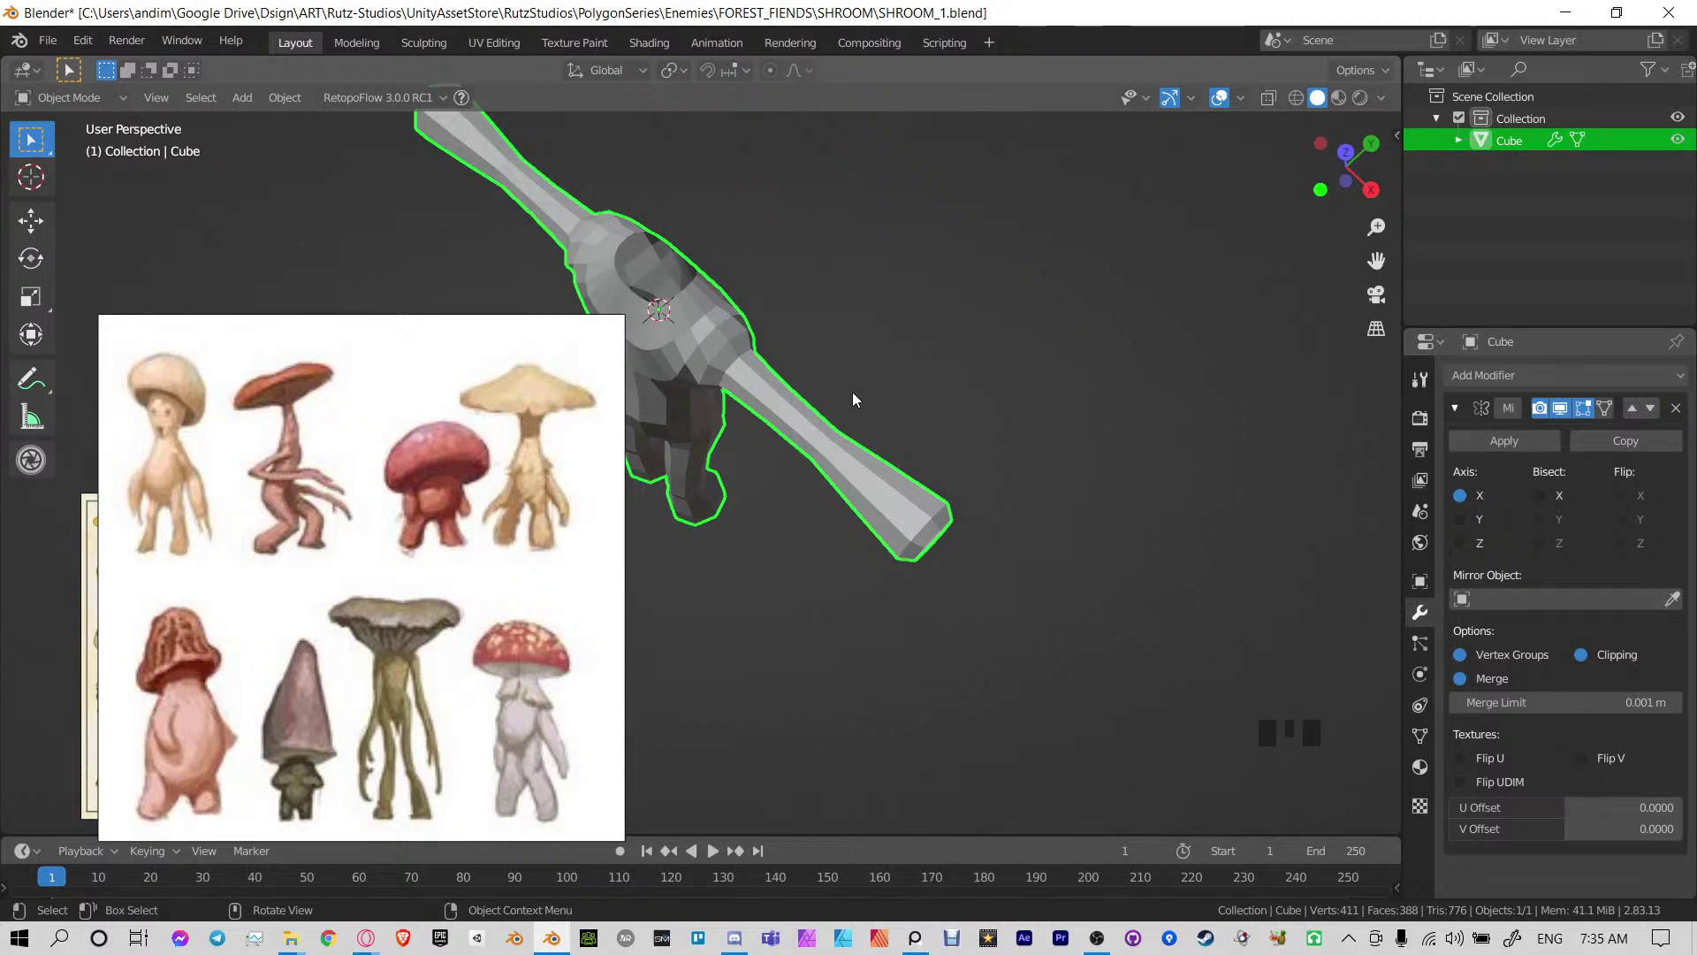
middle_click_drag(852, 400, 784, 457)
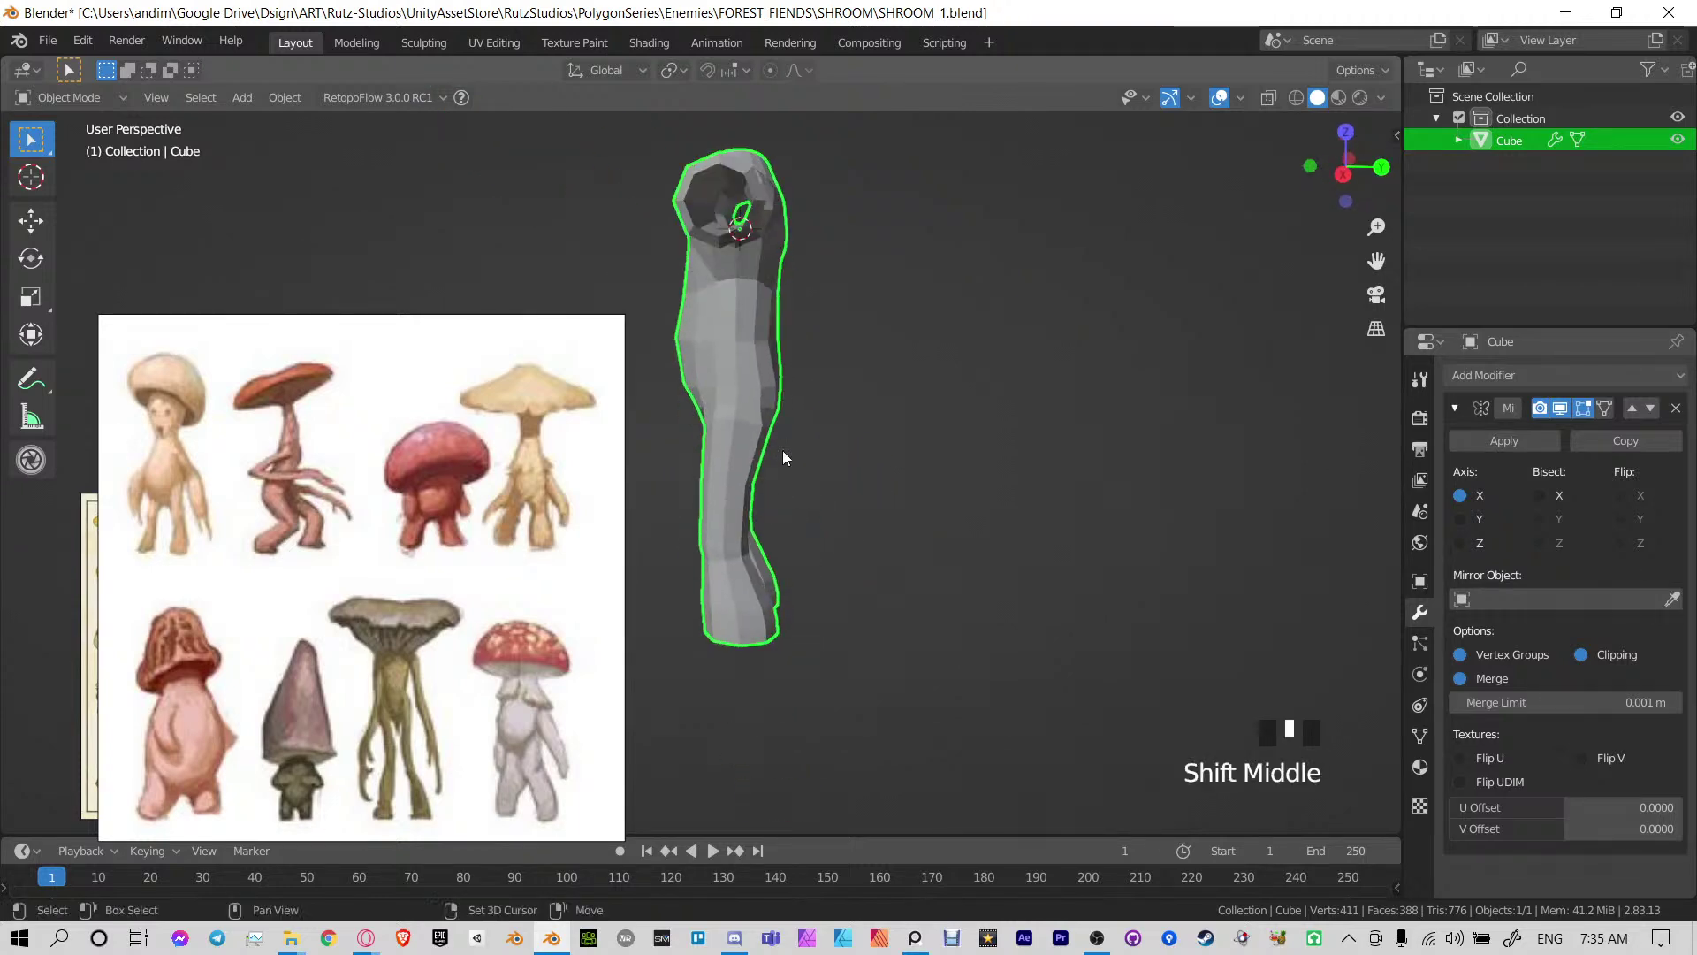
middle_click_drag(679, 487, 842, 426, "shift")
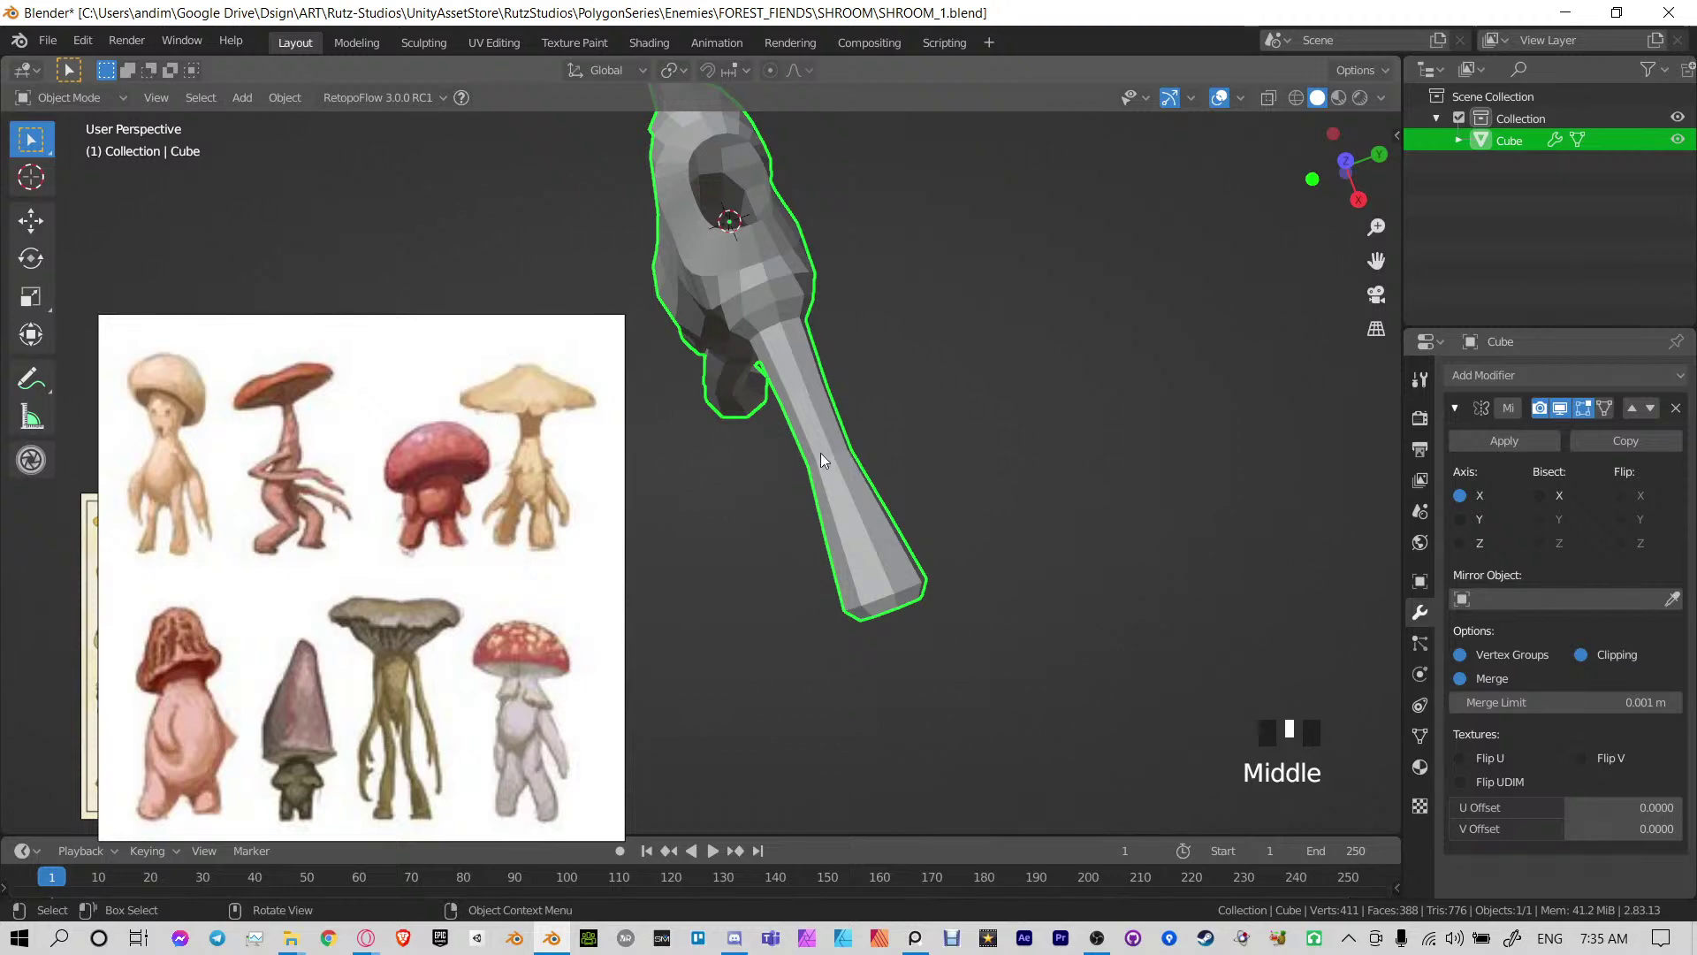
middle_click_drag(794, 617, 778, 468)
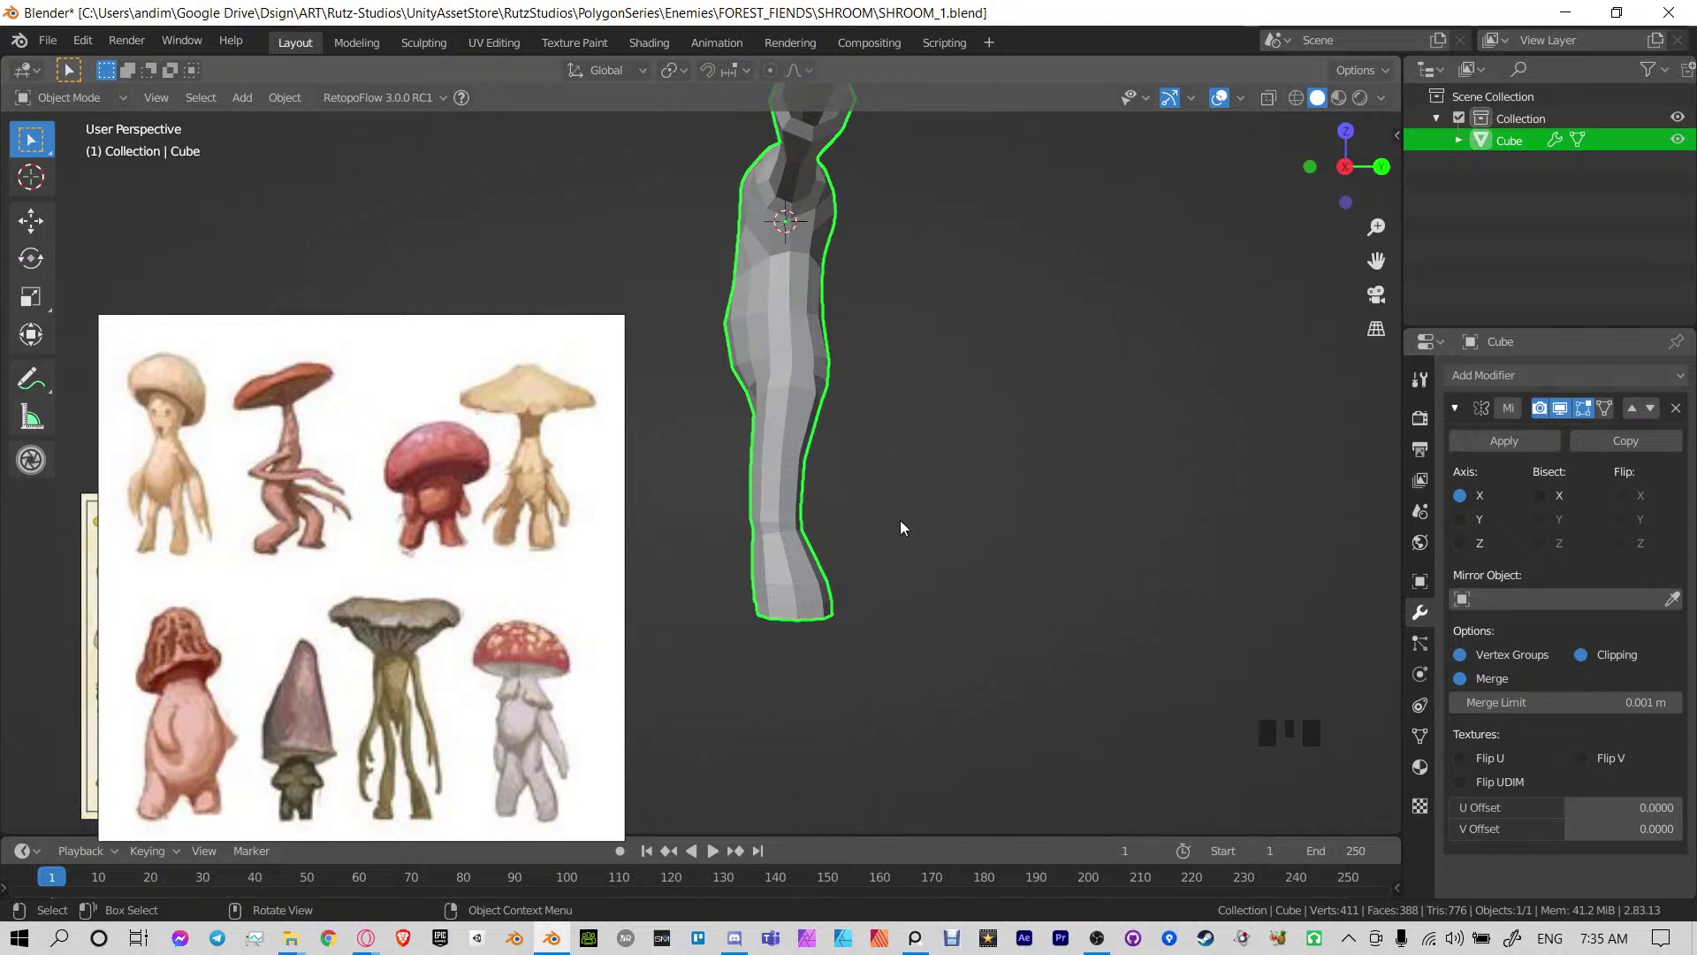
middle_click_drag(900, 519, 1027, 278, "shift")
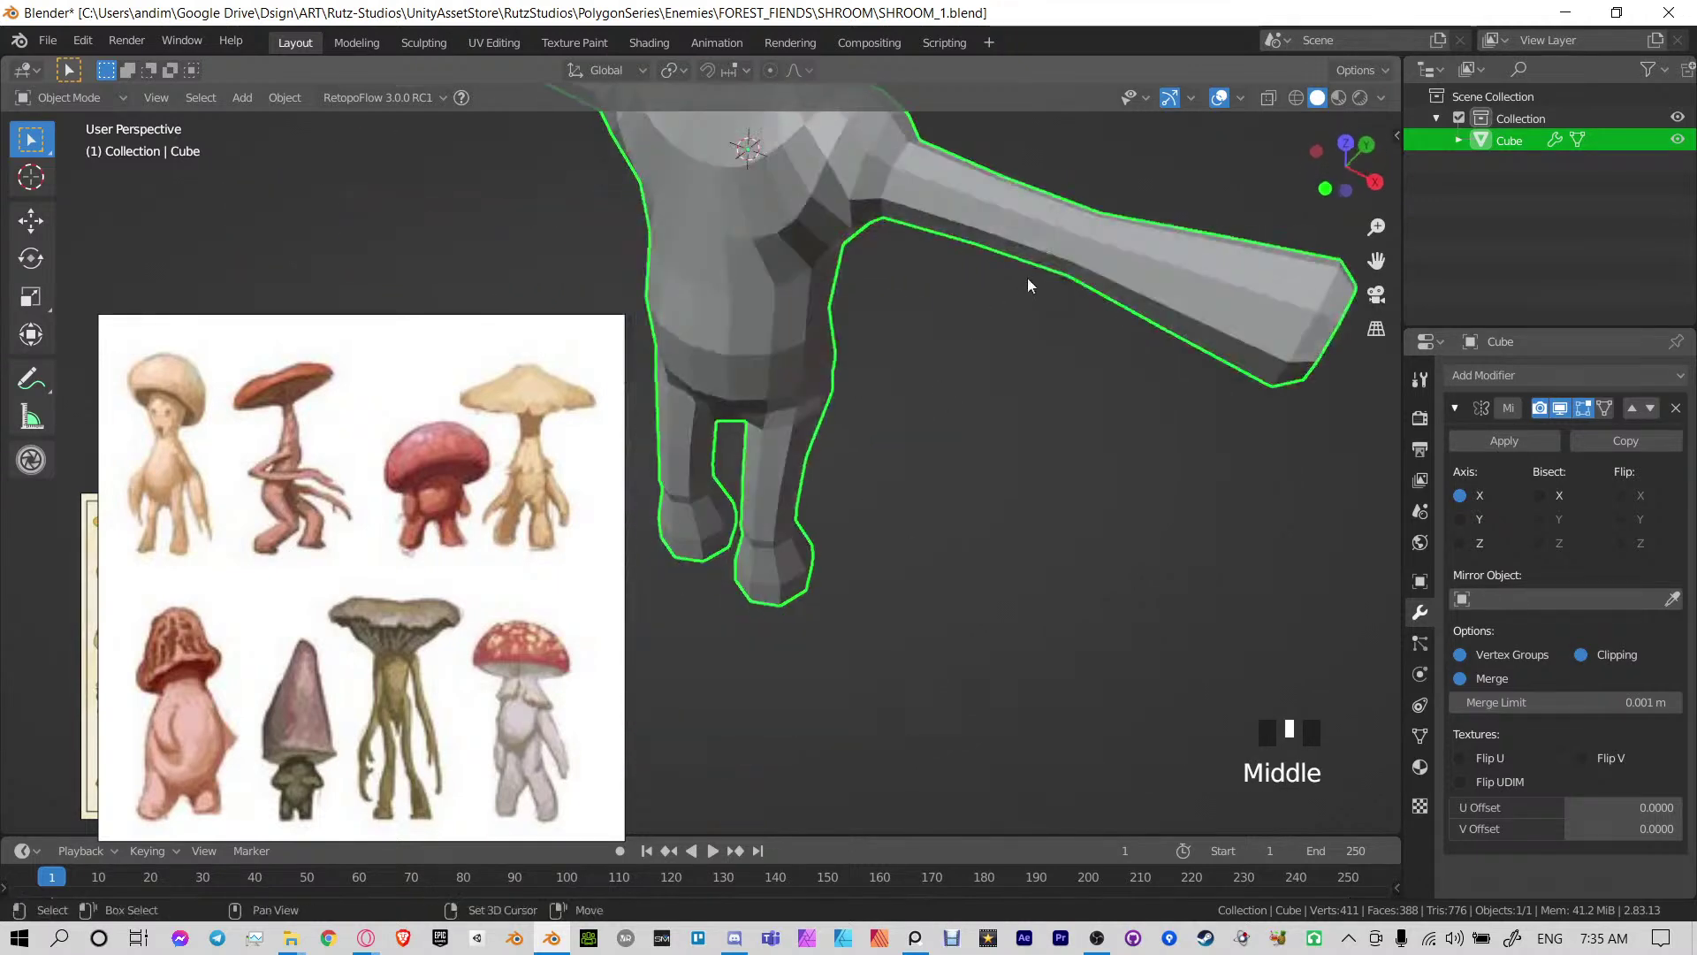
Enter Edit Mode on the body mesh and add one edge loop on each side of the arm's elbow loop
left_click(1075, 205, "shift")
key("Tab")
middle_click_drag(1075, 205, 1043, 265)
middle_click_drag(1044, 266, 946, 548, "shift")
middle_click_drag(946, 548, 940, 469)
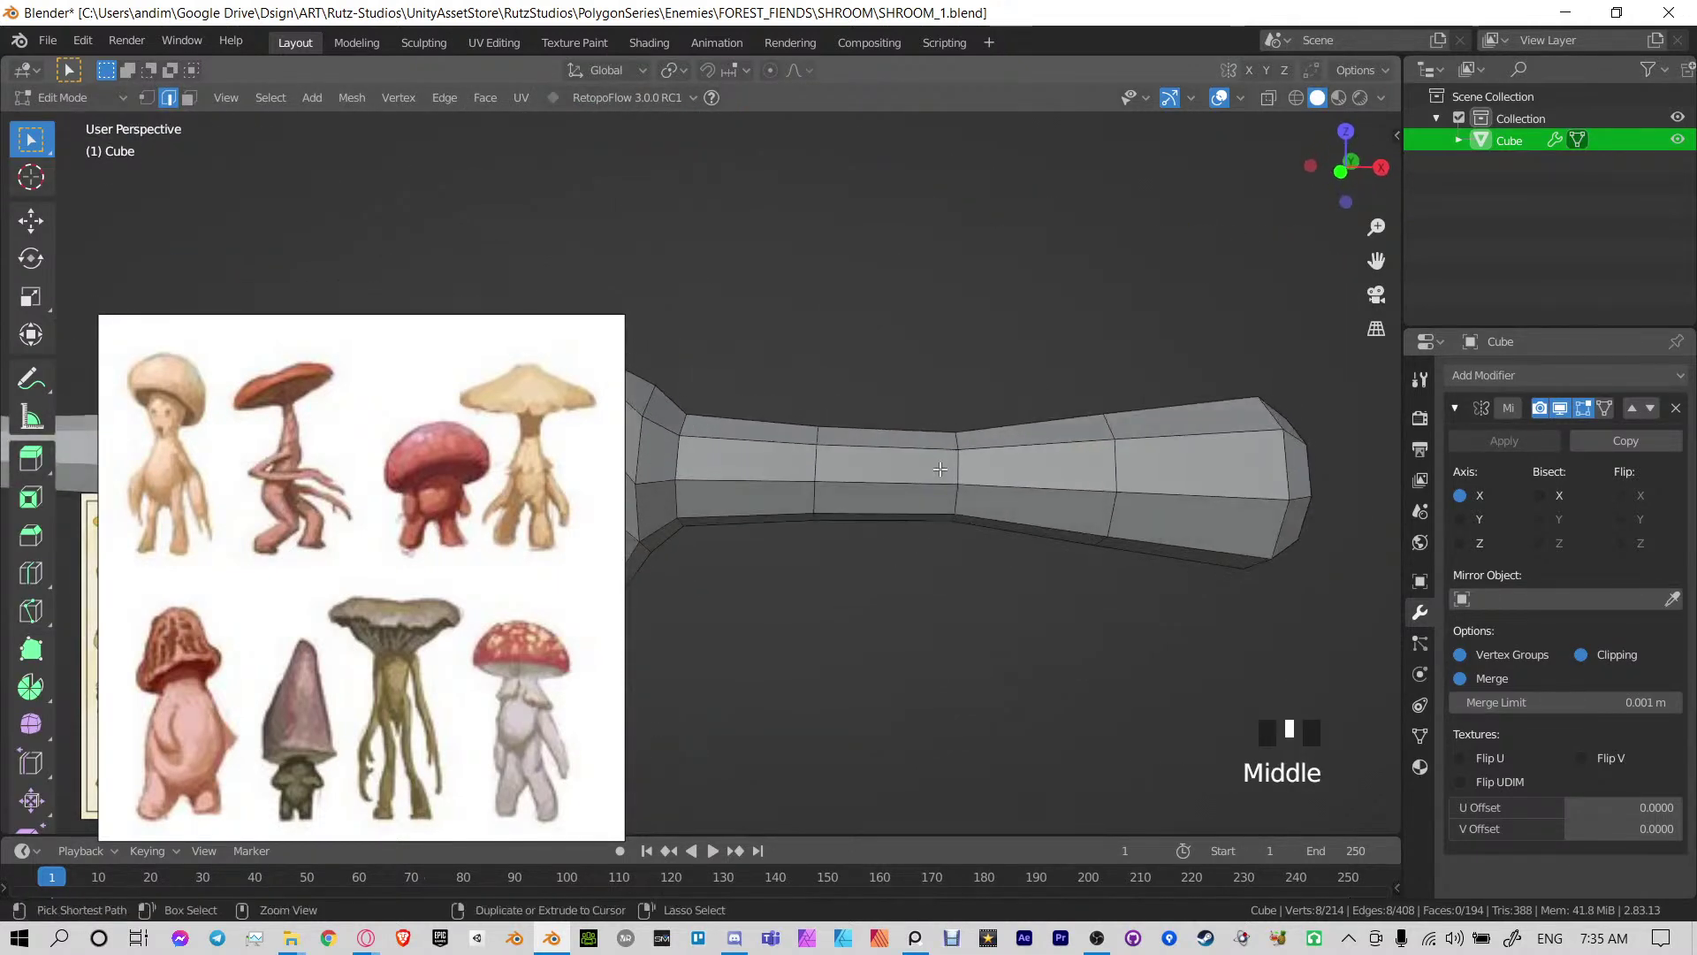
key("ctrl+r")
left_click(941, 468)
left_click(981, 467)
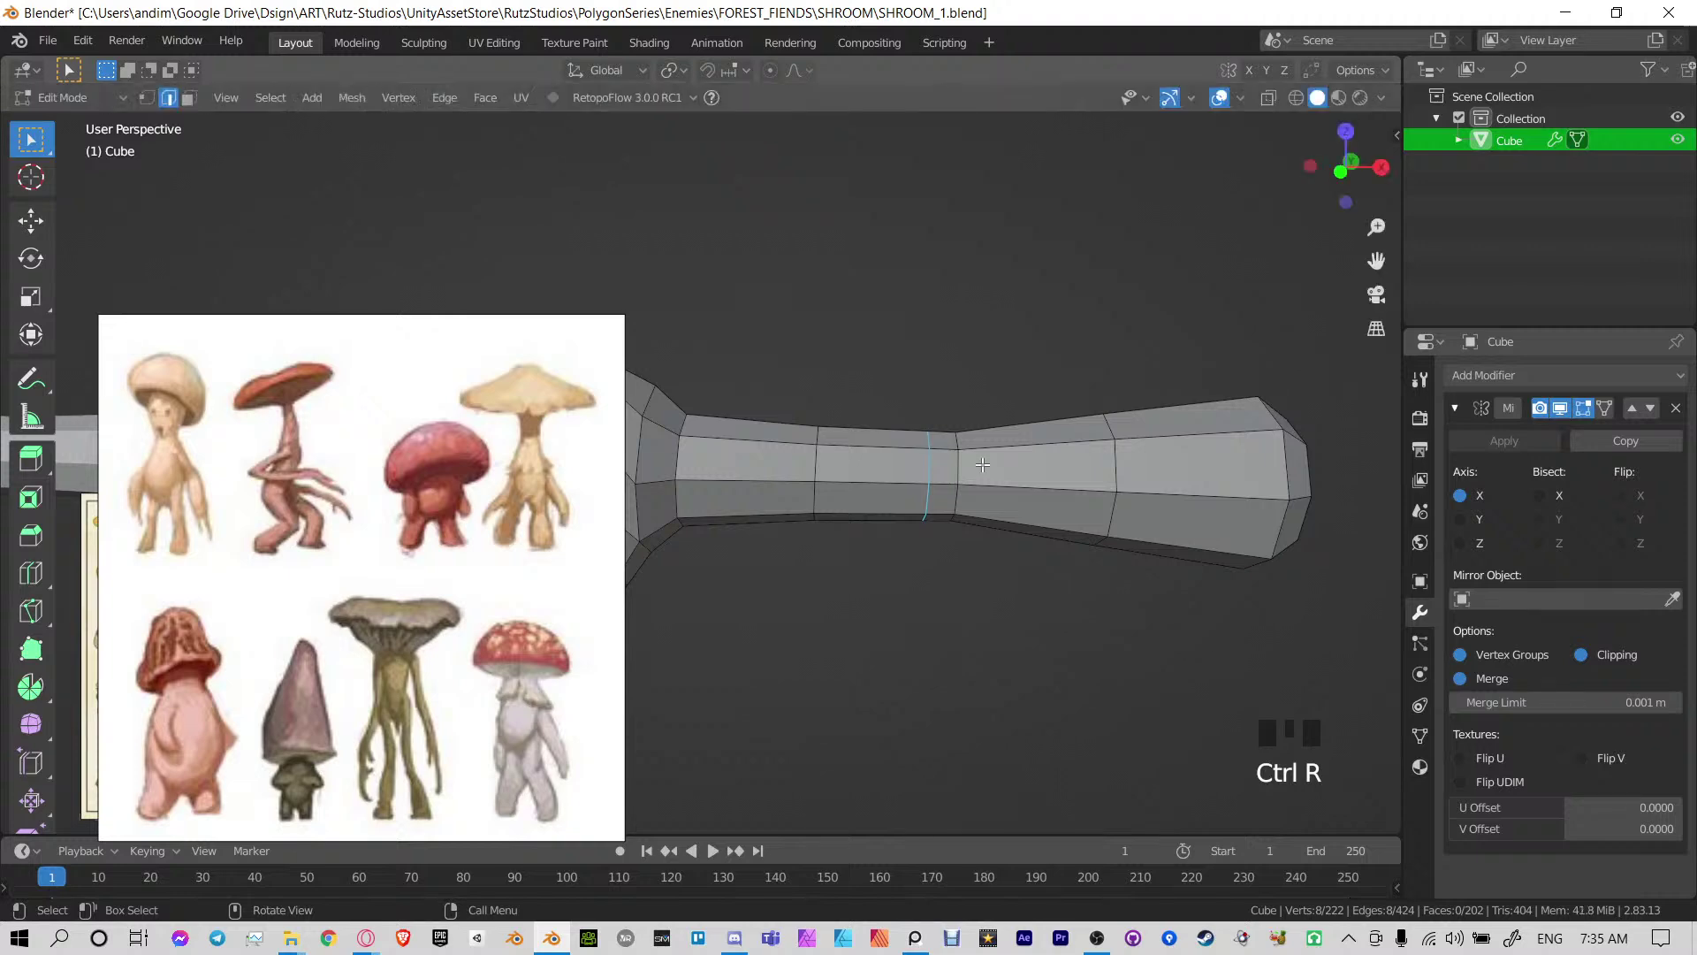
key("ctrl+r")
left_click(981, 446)
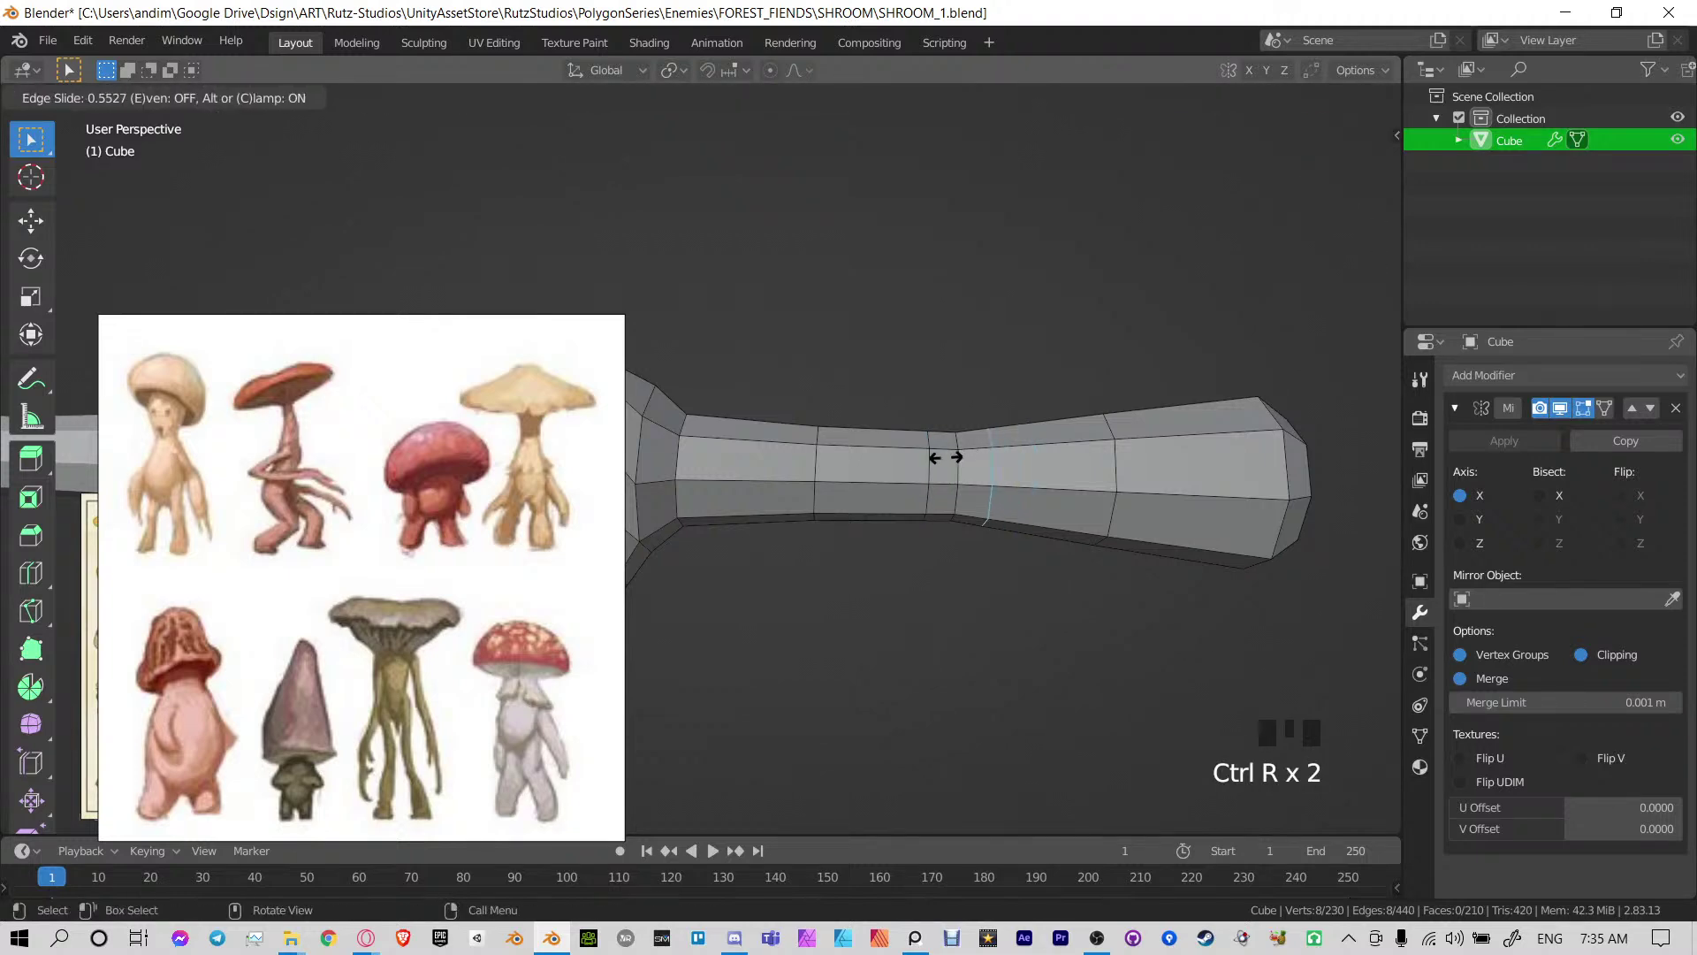
left_click(961, 423)
Shrink the new loop on the forearm side slightly and scale the middle elbow loop to about 0.9
key("s")
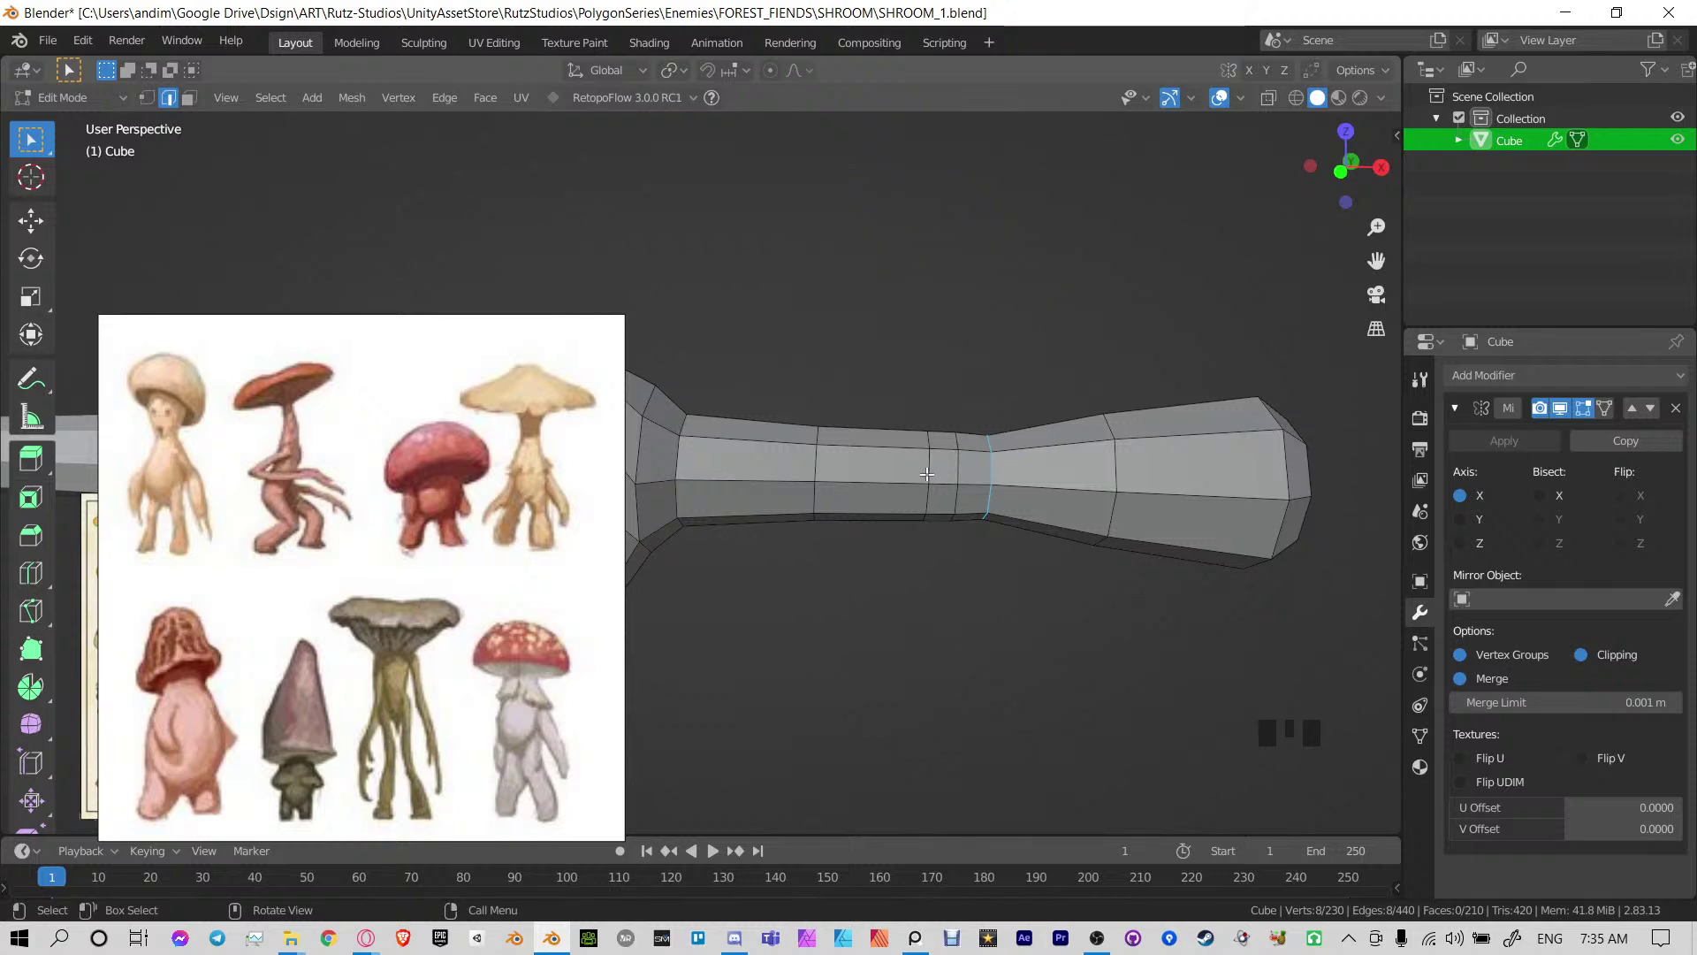
left_click(950, 453, "alt")
key("s")
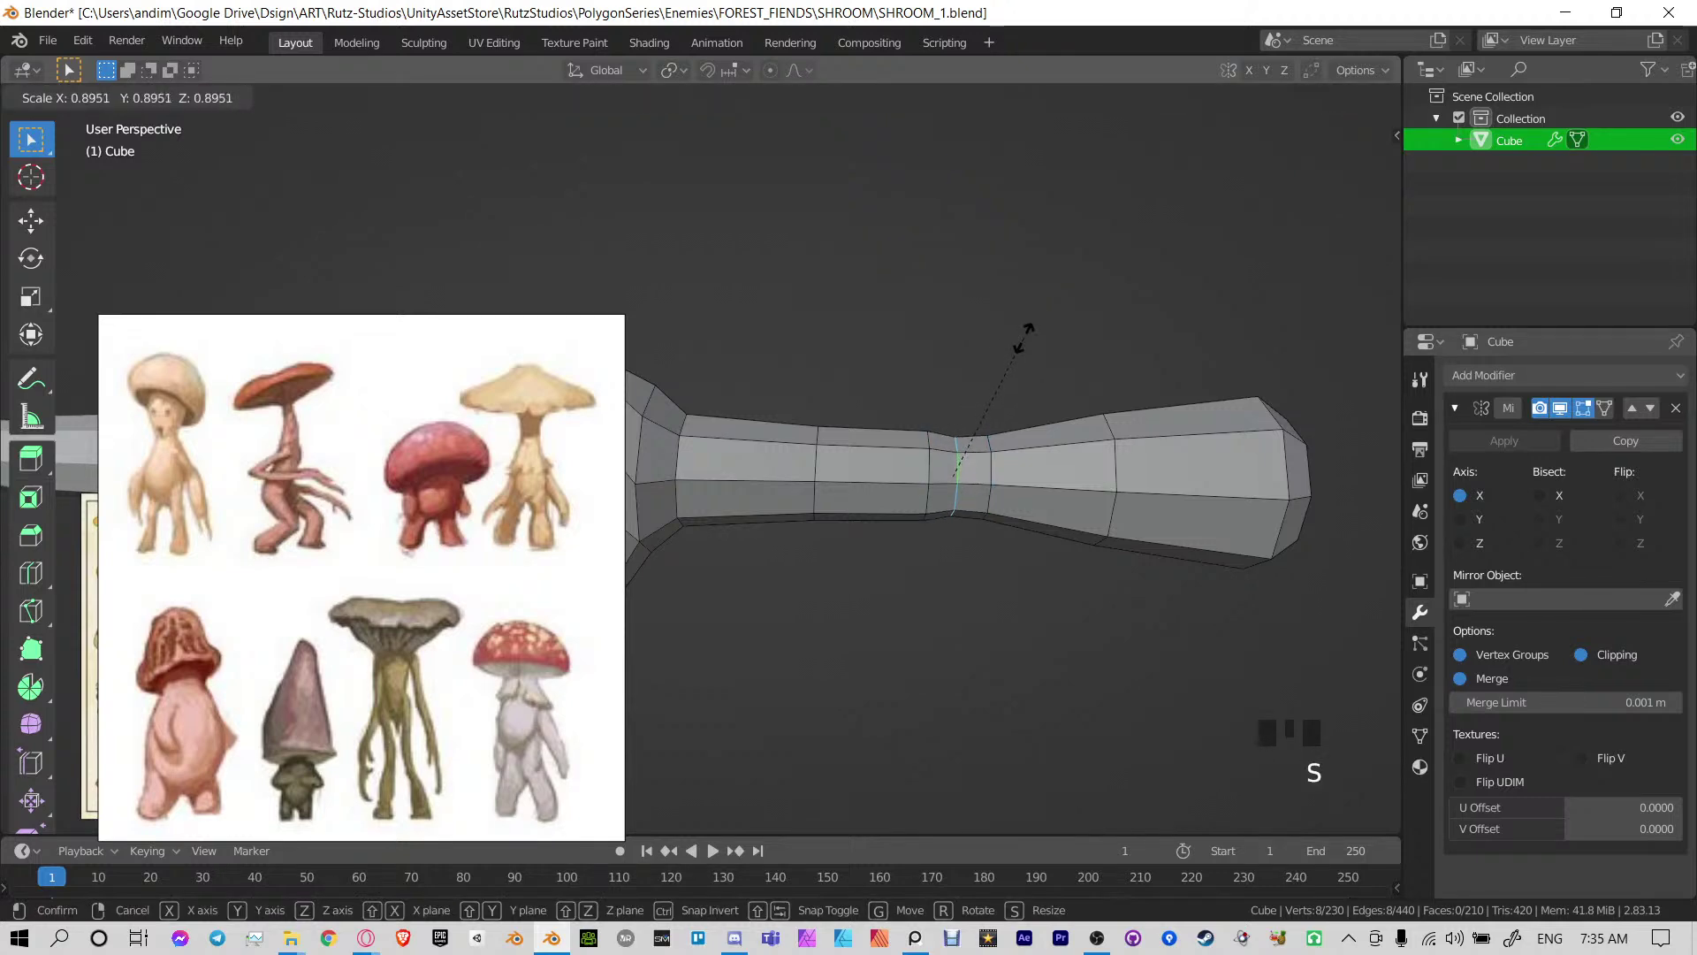
left_click(1026, 339)
Enable proportional editing and move the middle elbow loop about 0.33 m along positive Y in the top view
middle_click_drag(1033, 346, 1043, 457)
key("KP_7")
scroll(1004, 455, "up", 2)
scroll(913, 439, "down", 2)
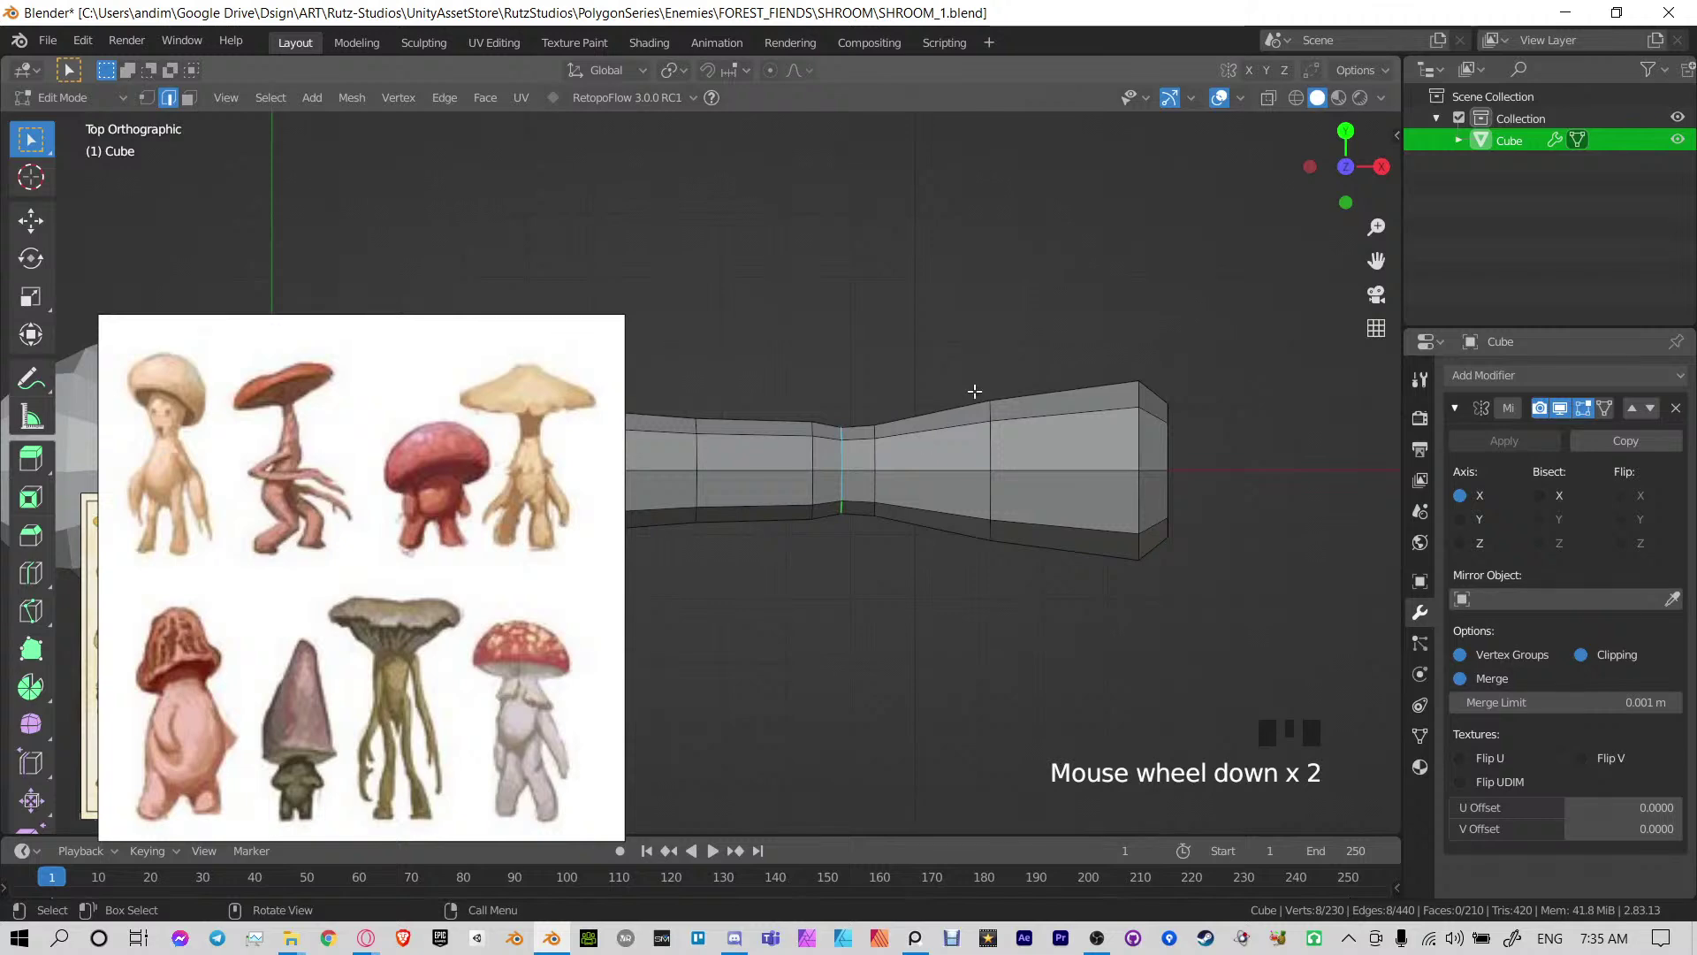
key("o")
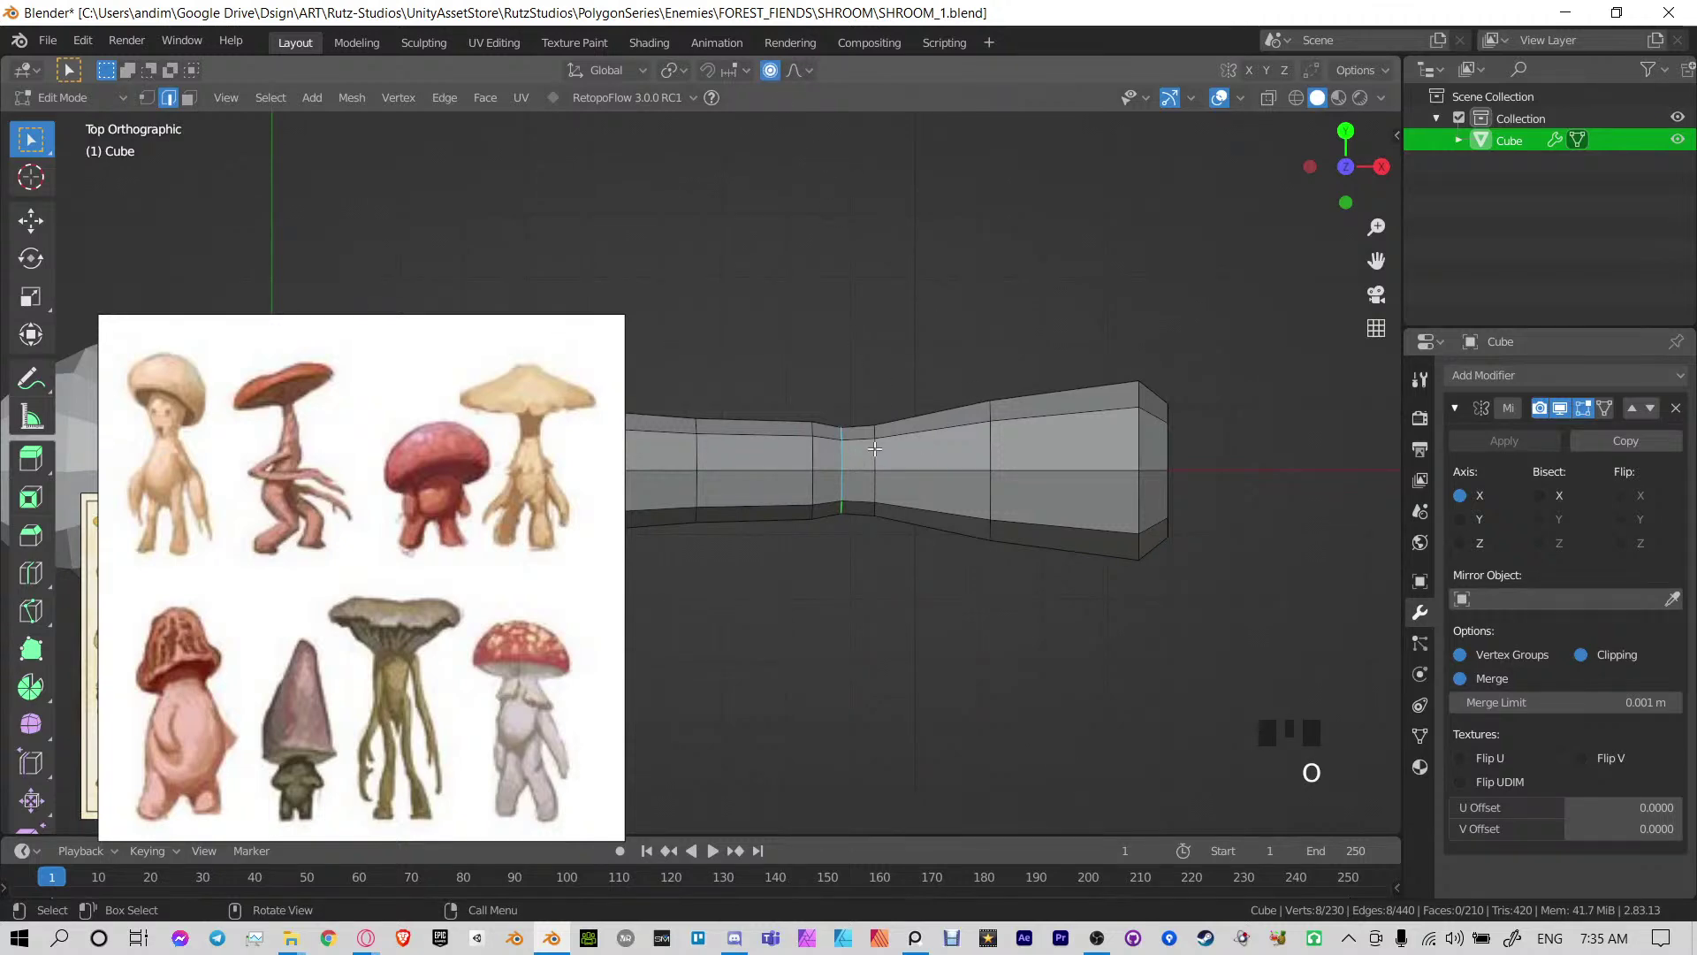
key("g")
scroll(878, 427, "down", 1)
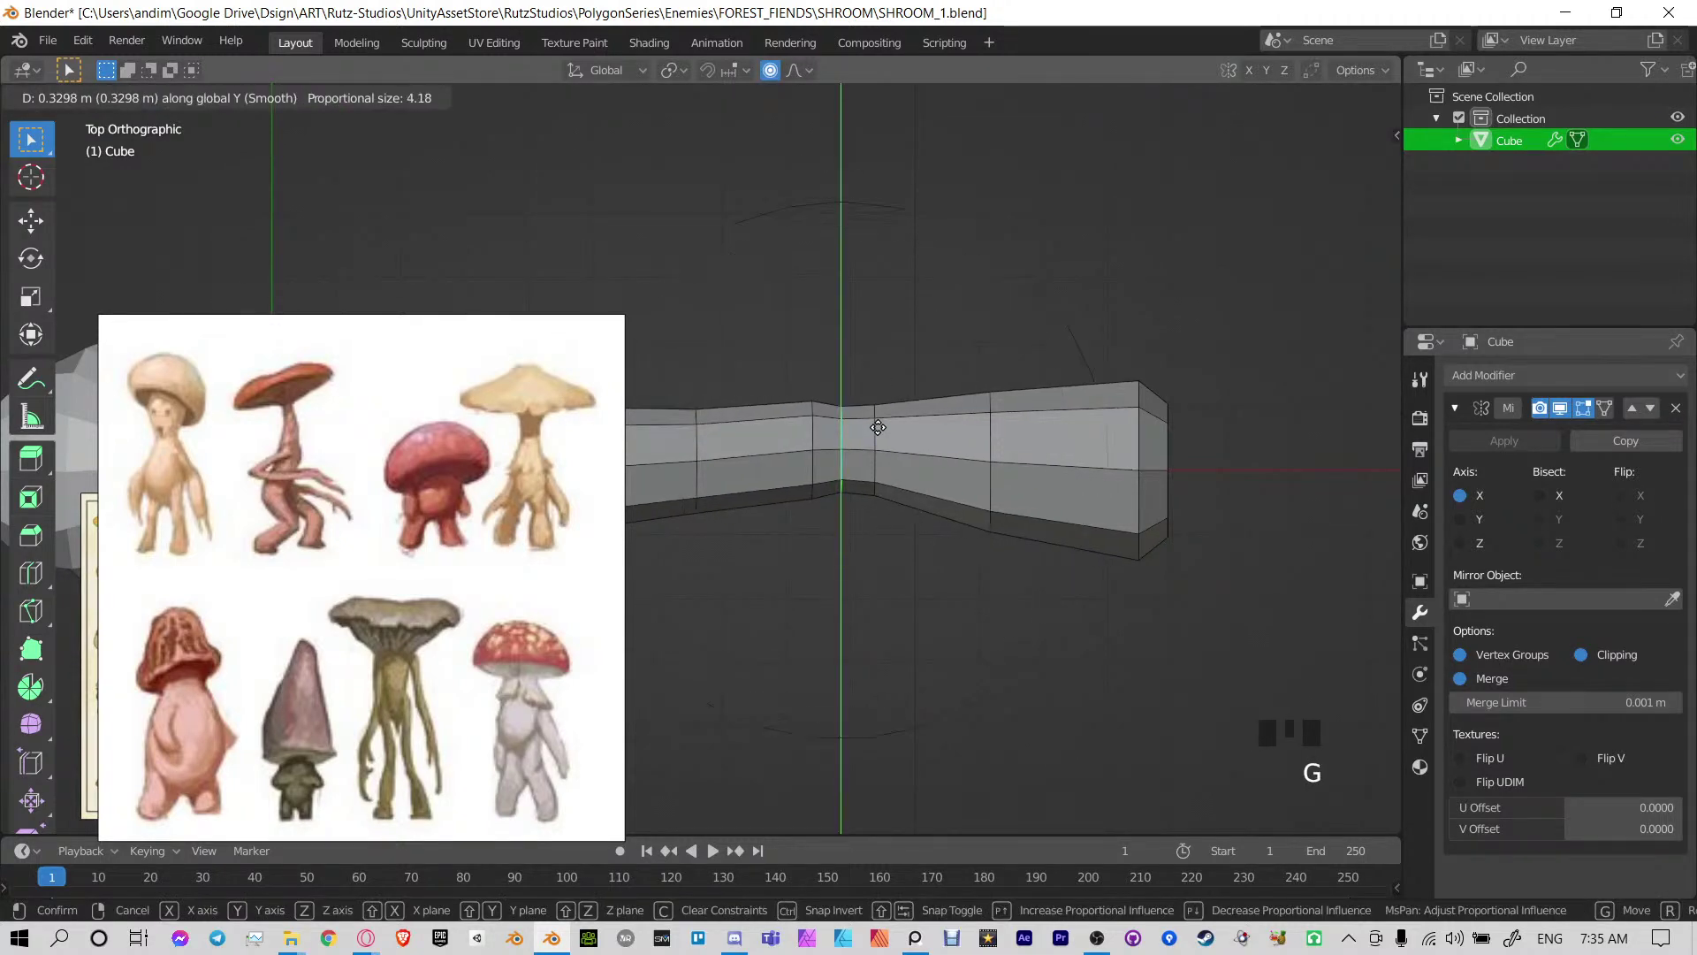
left_click(876, 421)
Move the upper-arm loop about 0.1 m along Y with proportional size 2.00 and scale it up to about 1.04
middle_click_drag(693, 467, 946, 402, "shift")
left_click(896, 385, "alt")
scroll(963, 411, "up", 2)
key("g")
key("y")
scroll(987, 415, "up", 8)
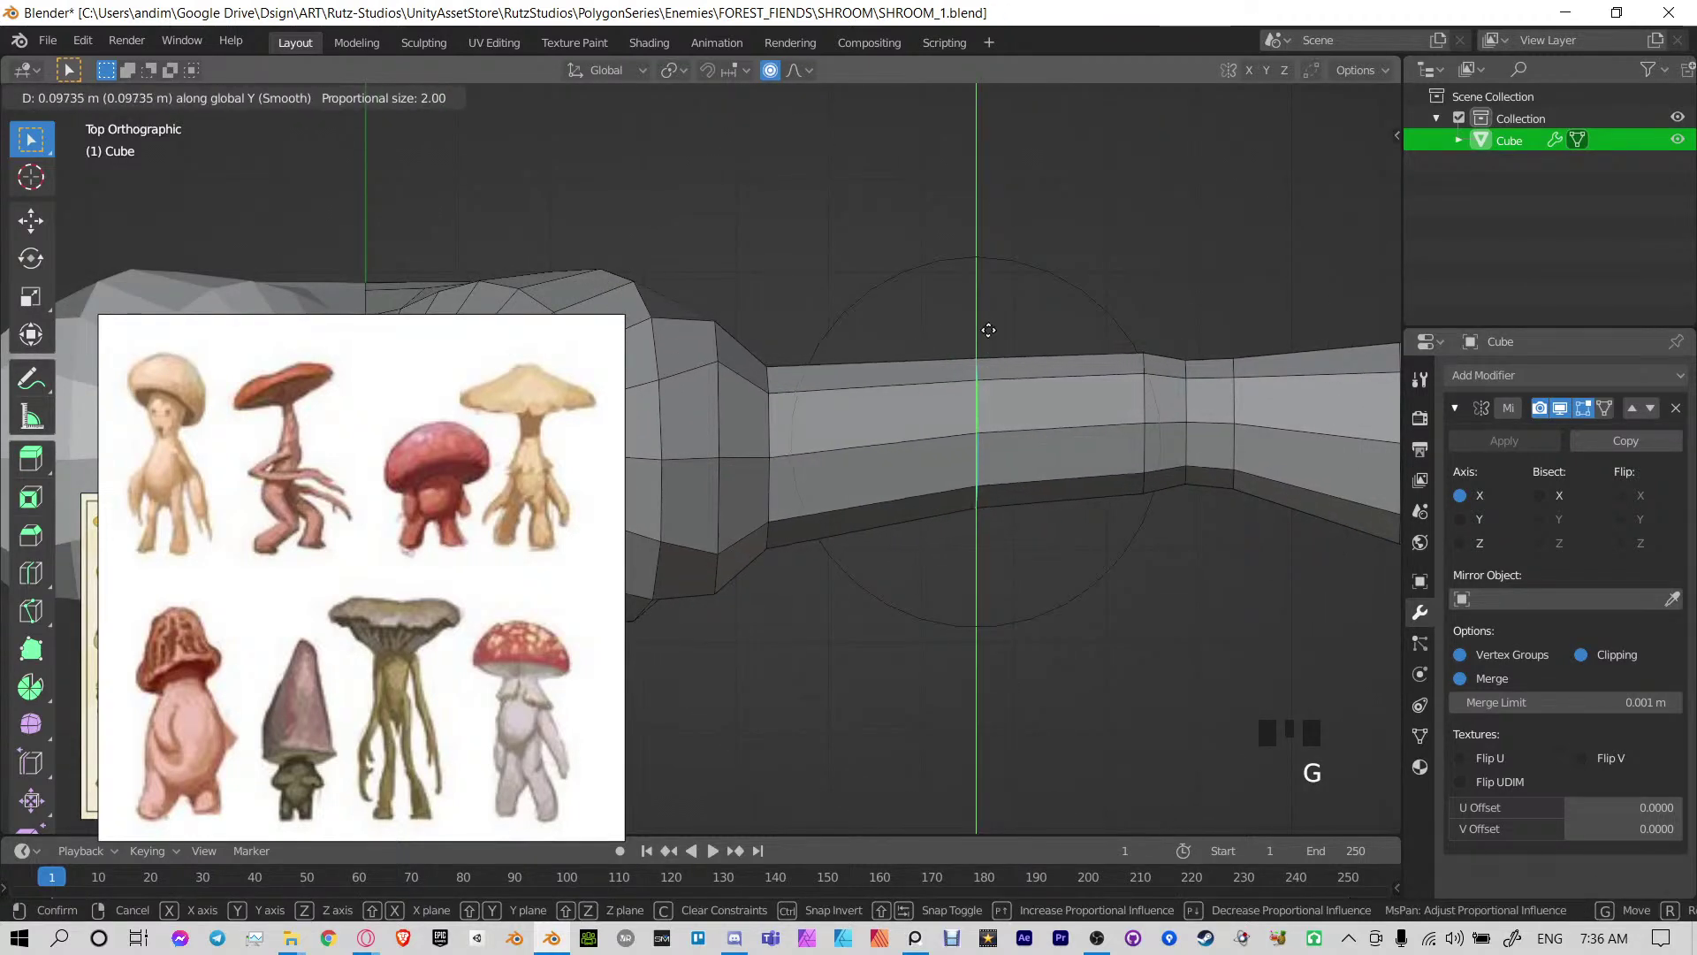
key("s")
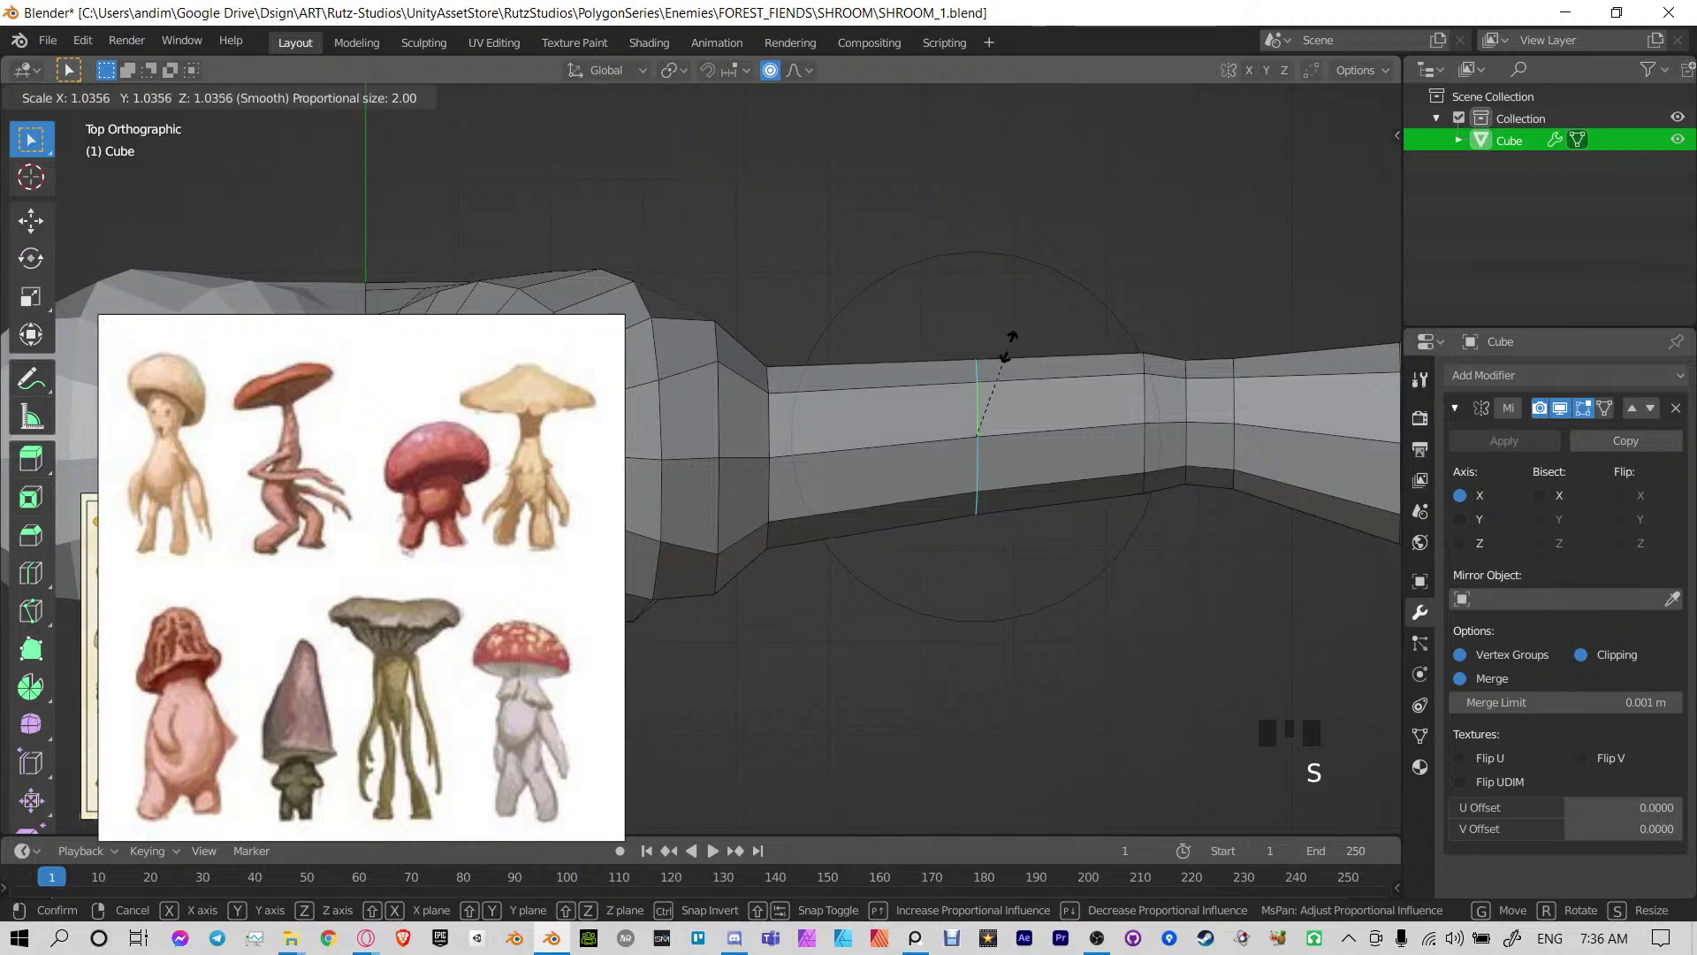
left_click(1014, 340)
Select the two loops at the hand end of the arm and tilt them slightly clockwise in the top view
middle_click_drag(1187, 453, 680, 453, "shift")
scroll(680, 452, "down", 1)
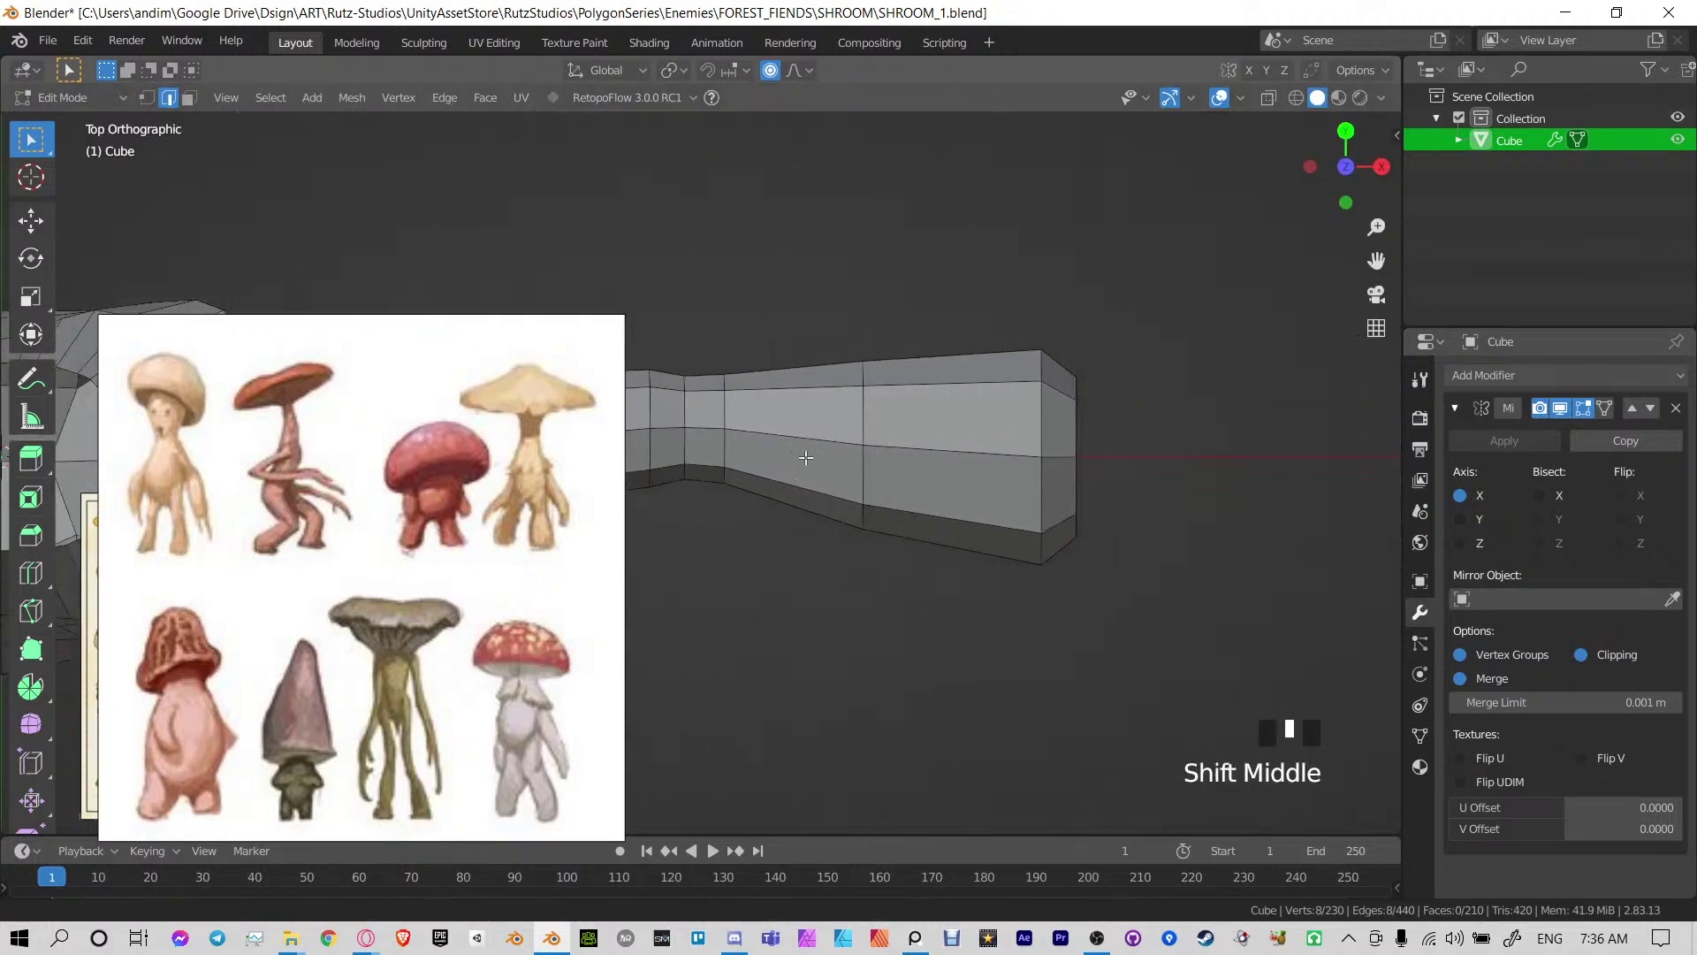
middle_click_drag(1071, 439, 1008, 436, "shift")
left_click(979, 410, "alt")
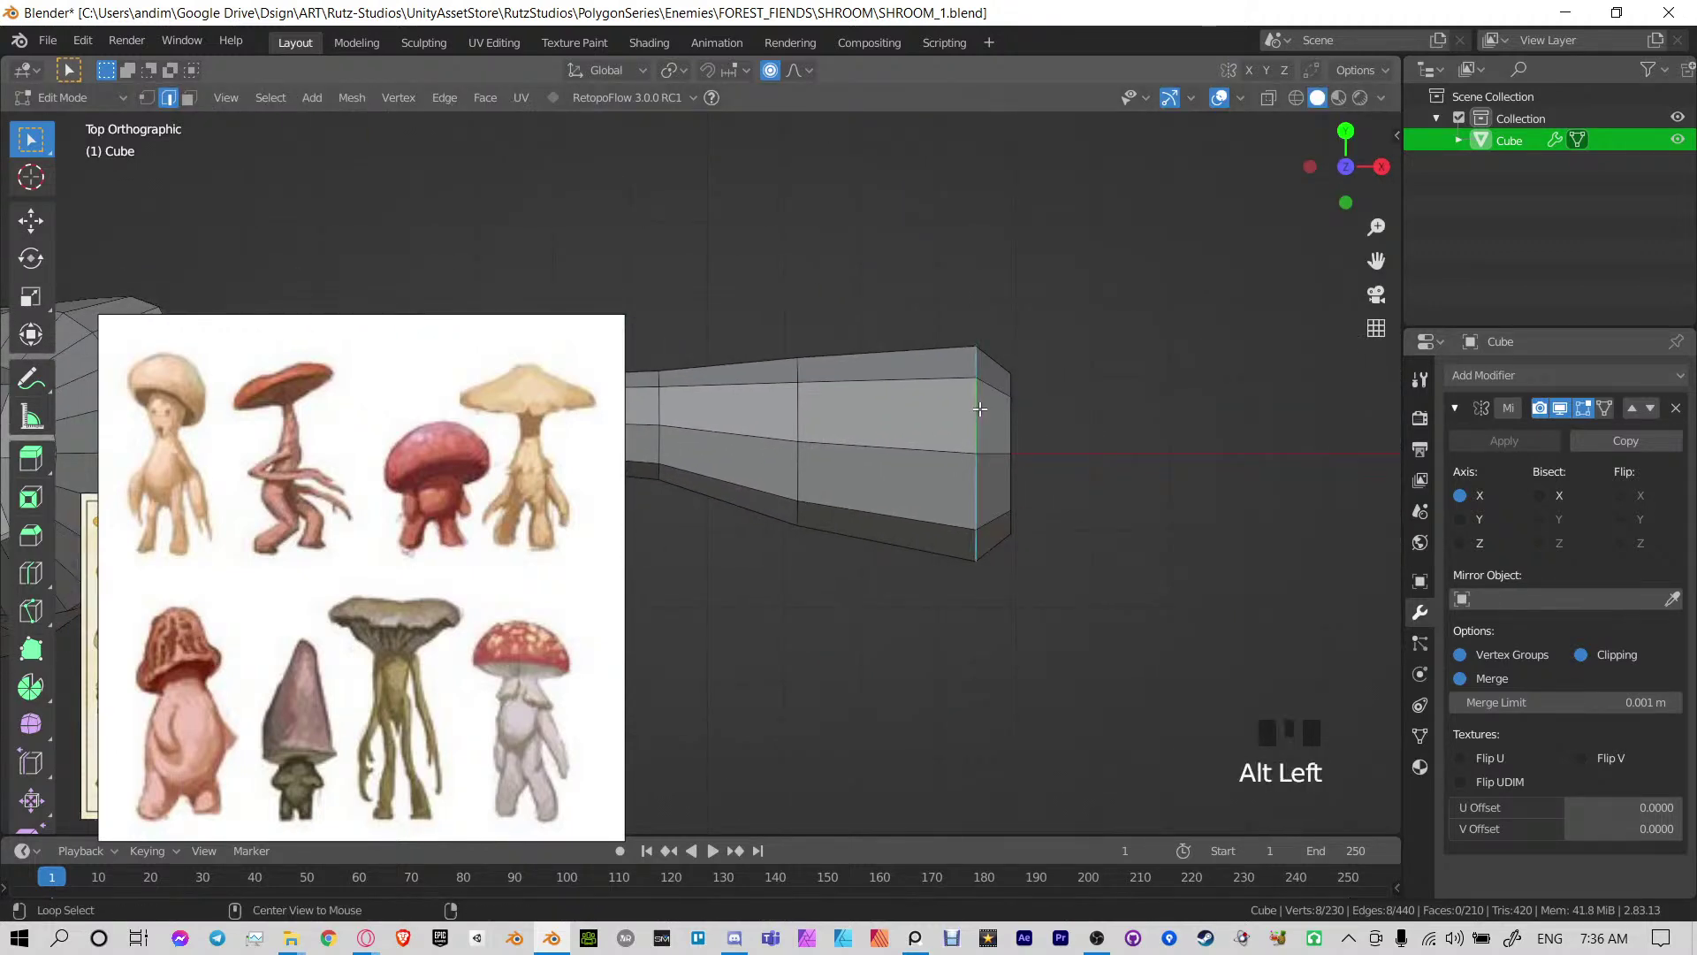
left_click(1006, 415, "alt+shift")
key("r")
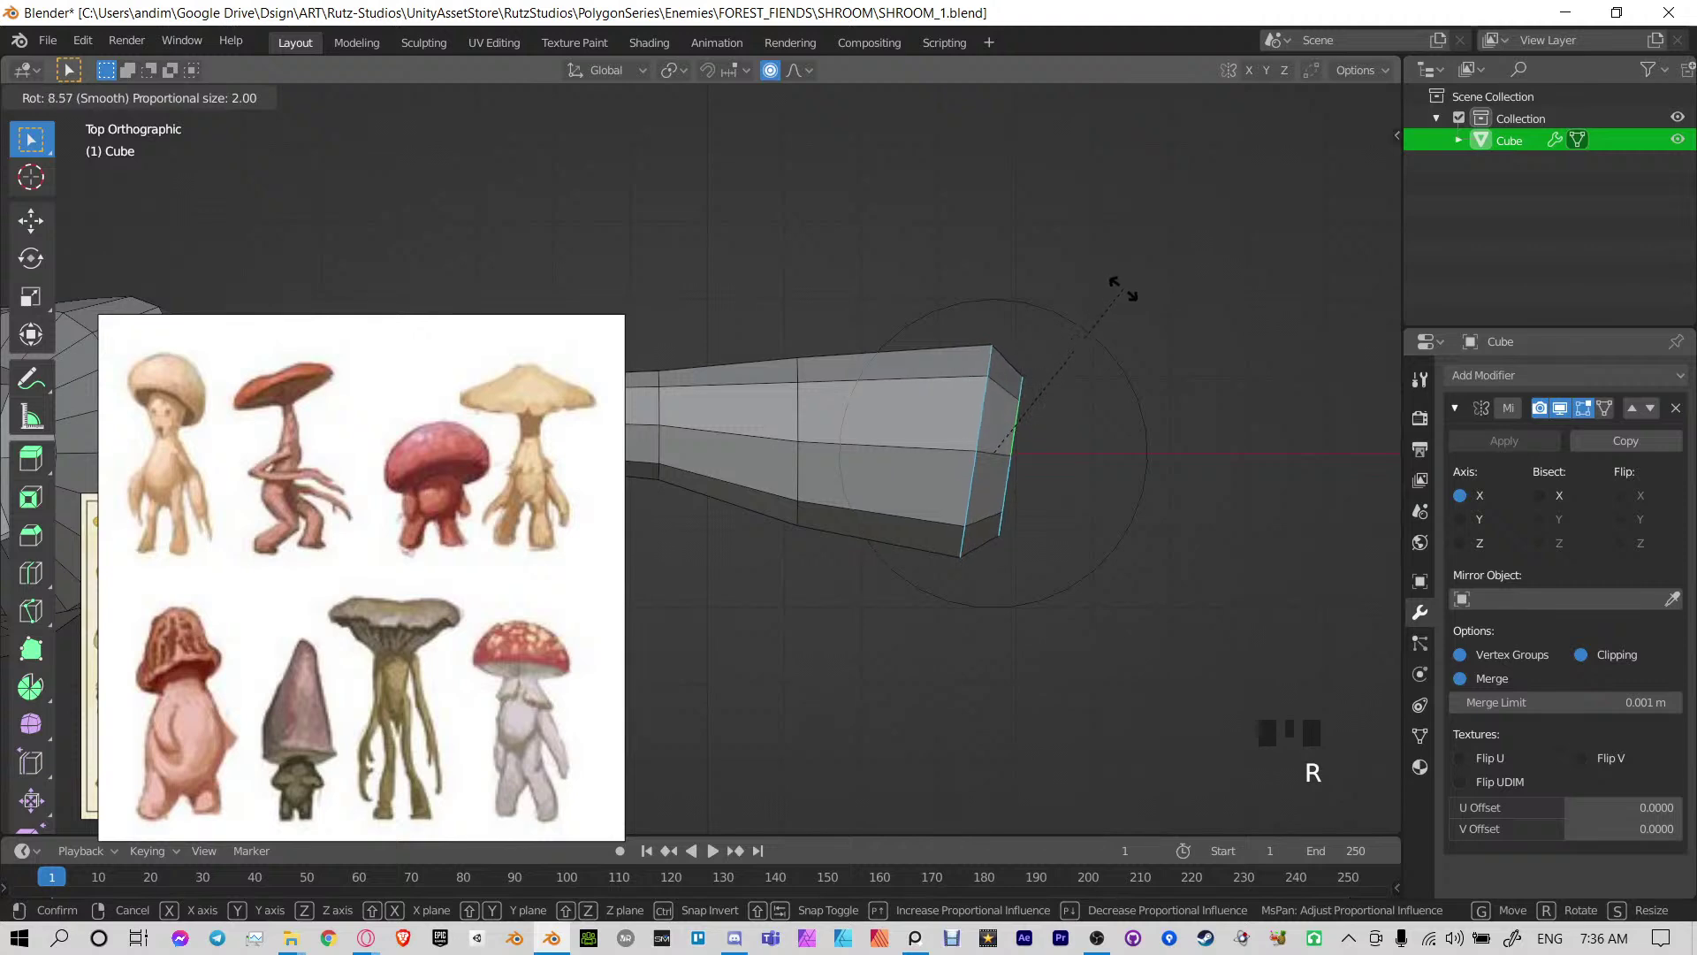
left_click(1116, 281)
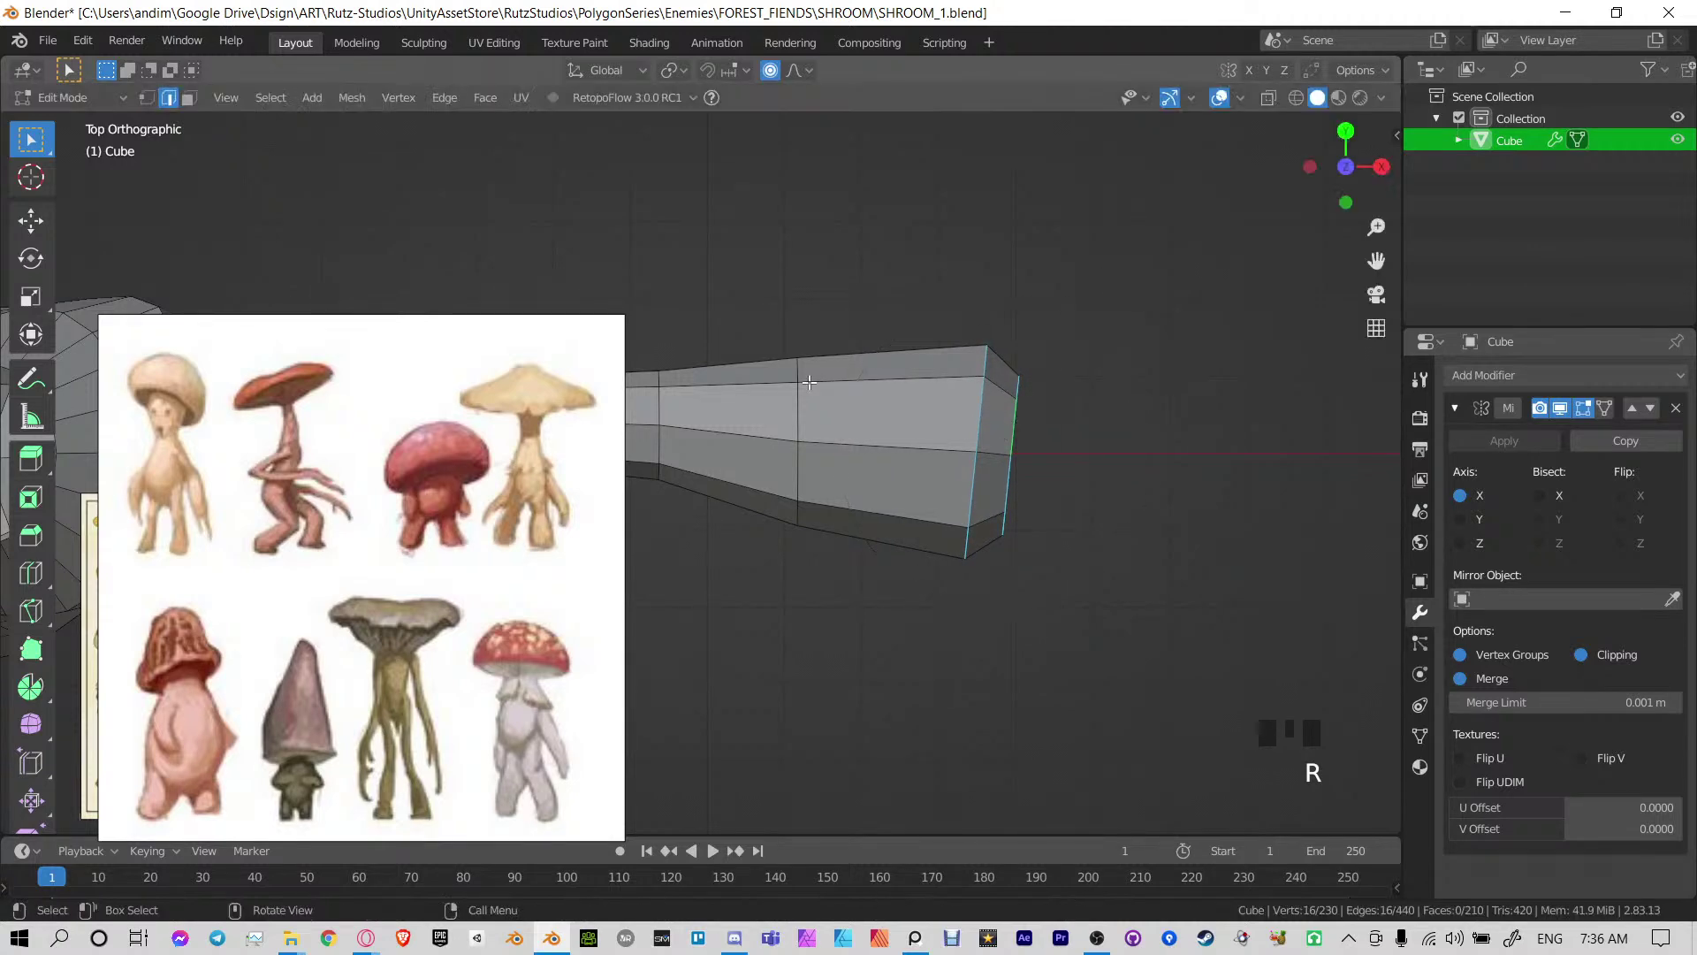
Tilt the mid-forearm loop and shift it toward positive Y to smooth the arm's bend, and save the file
left_click(805, 380, "alt")
key("r")
key("x")
right_click(868, 242)
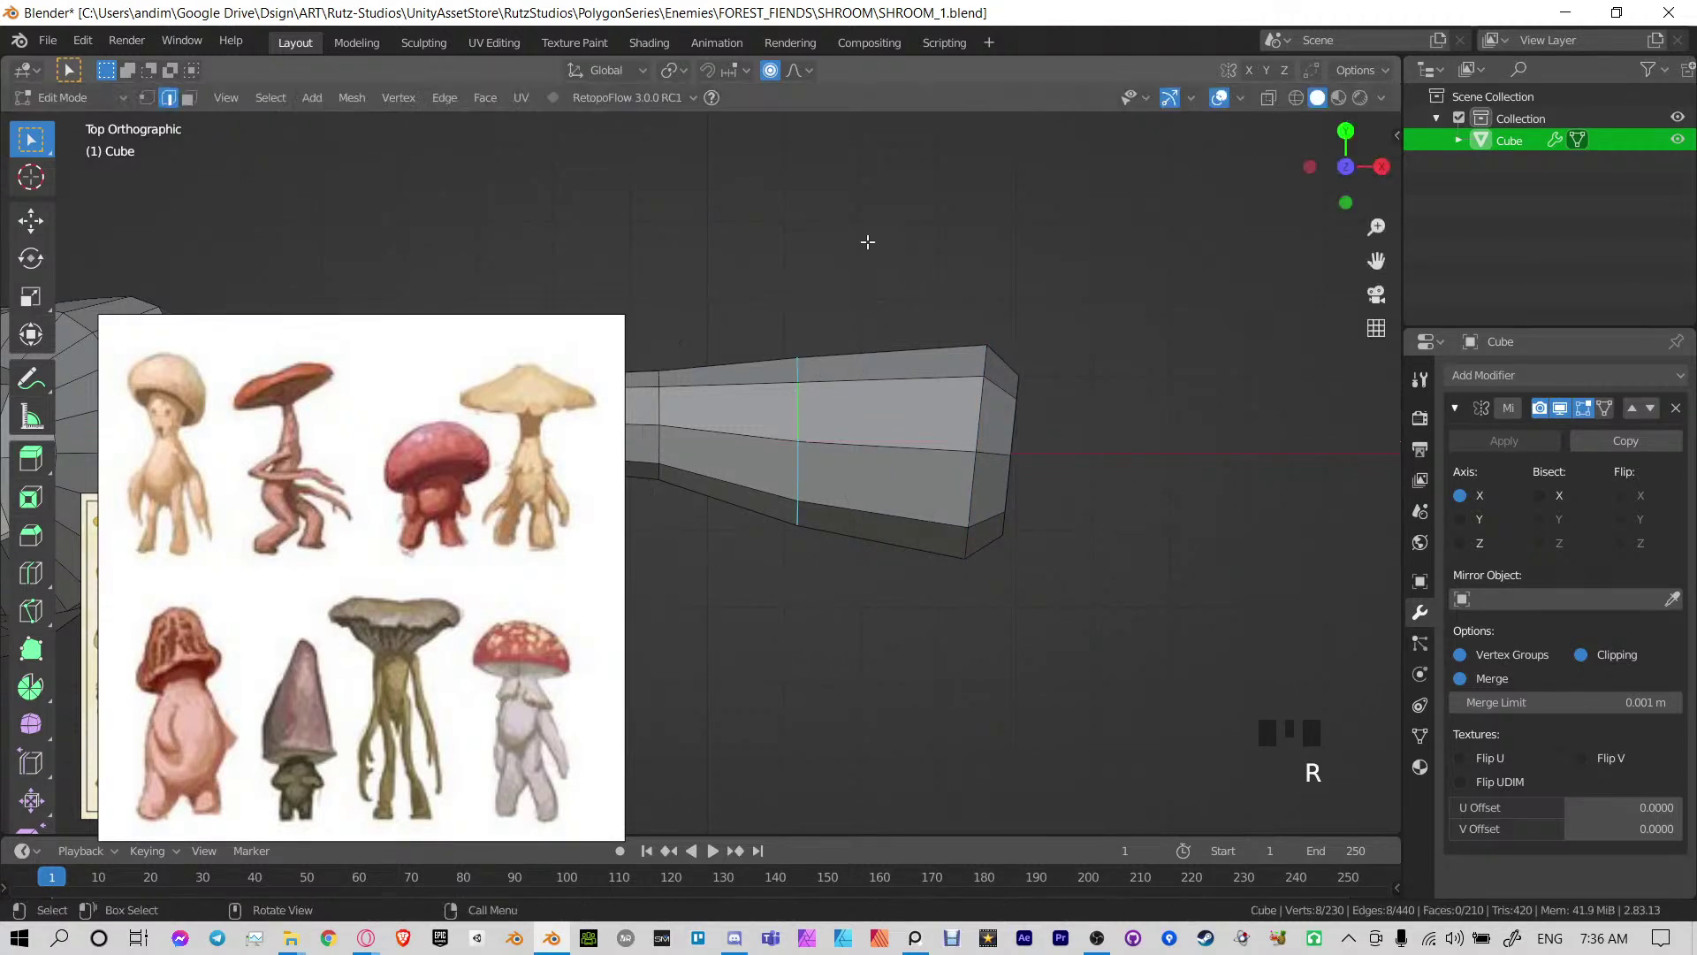
key("r")
left_click(895, 264)
key("g")
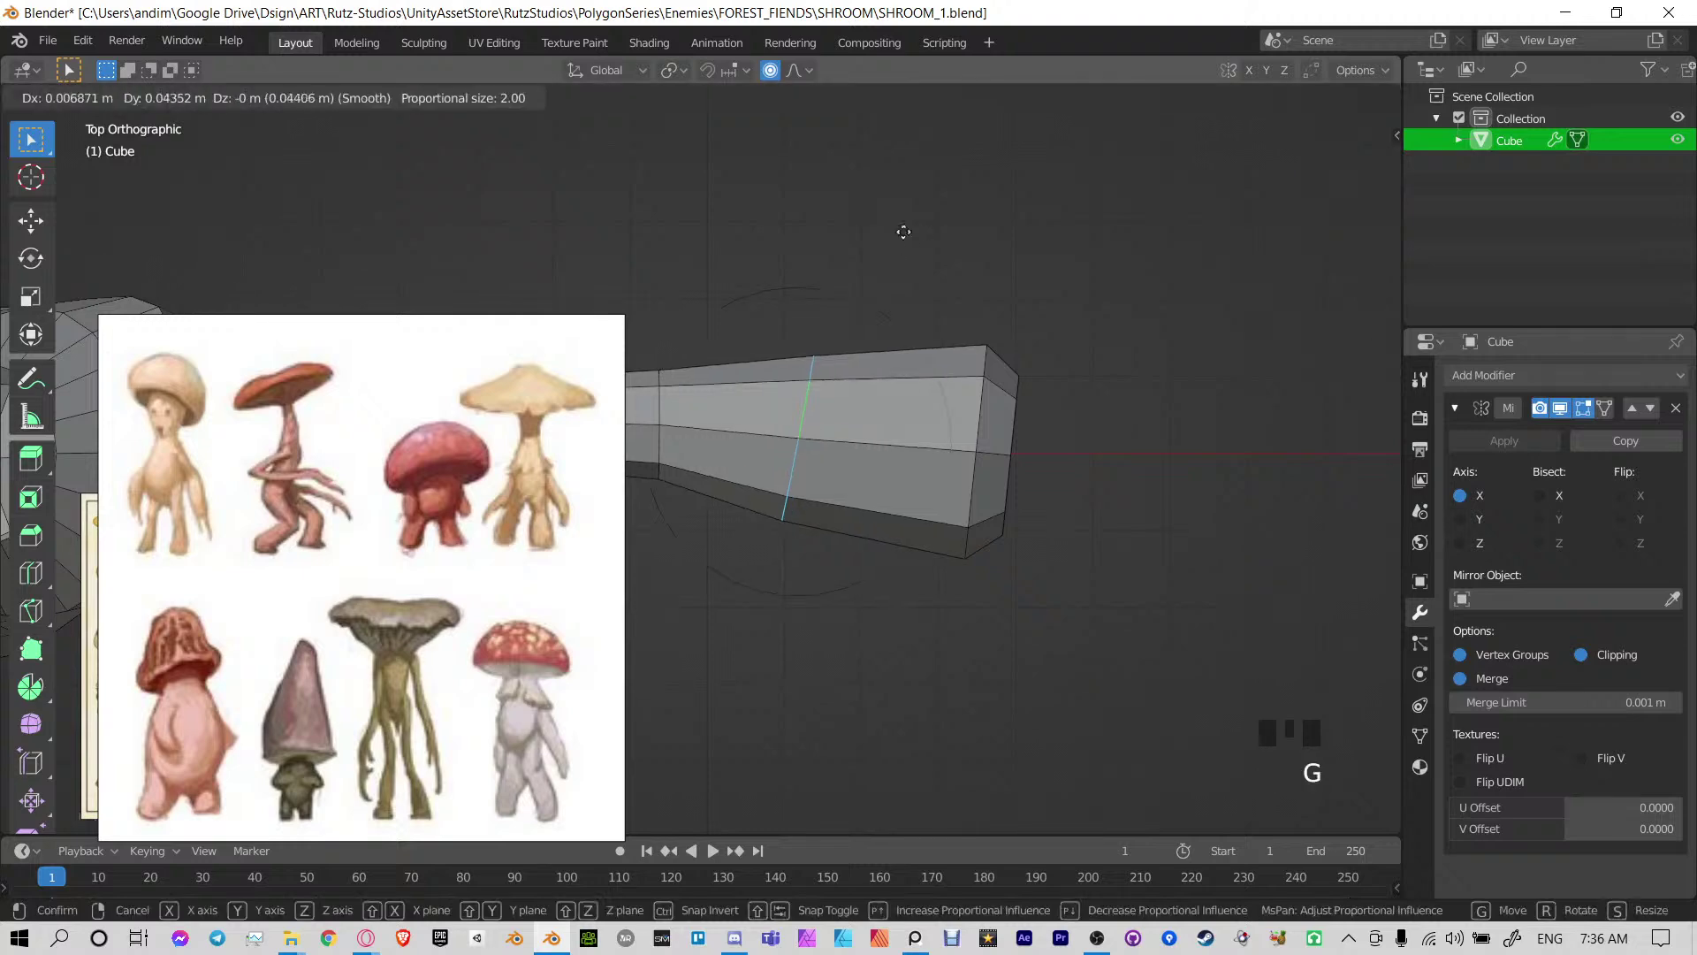
left_click(943, 208)
key("r")
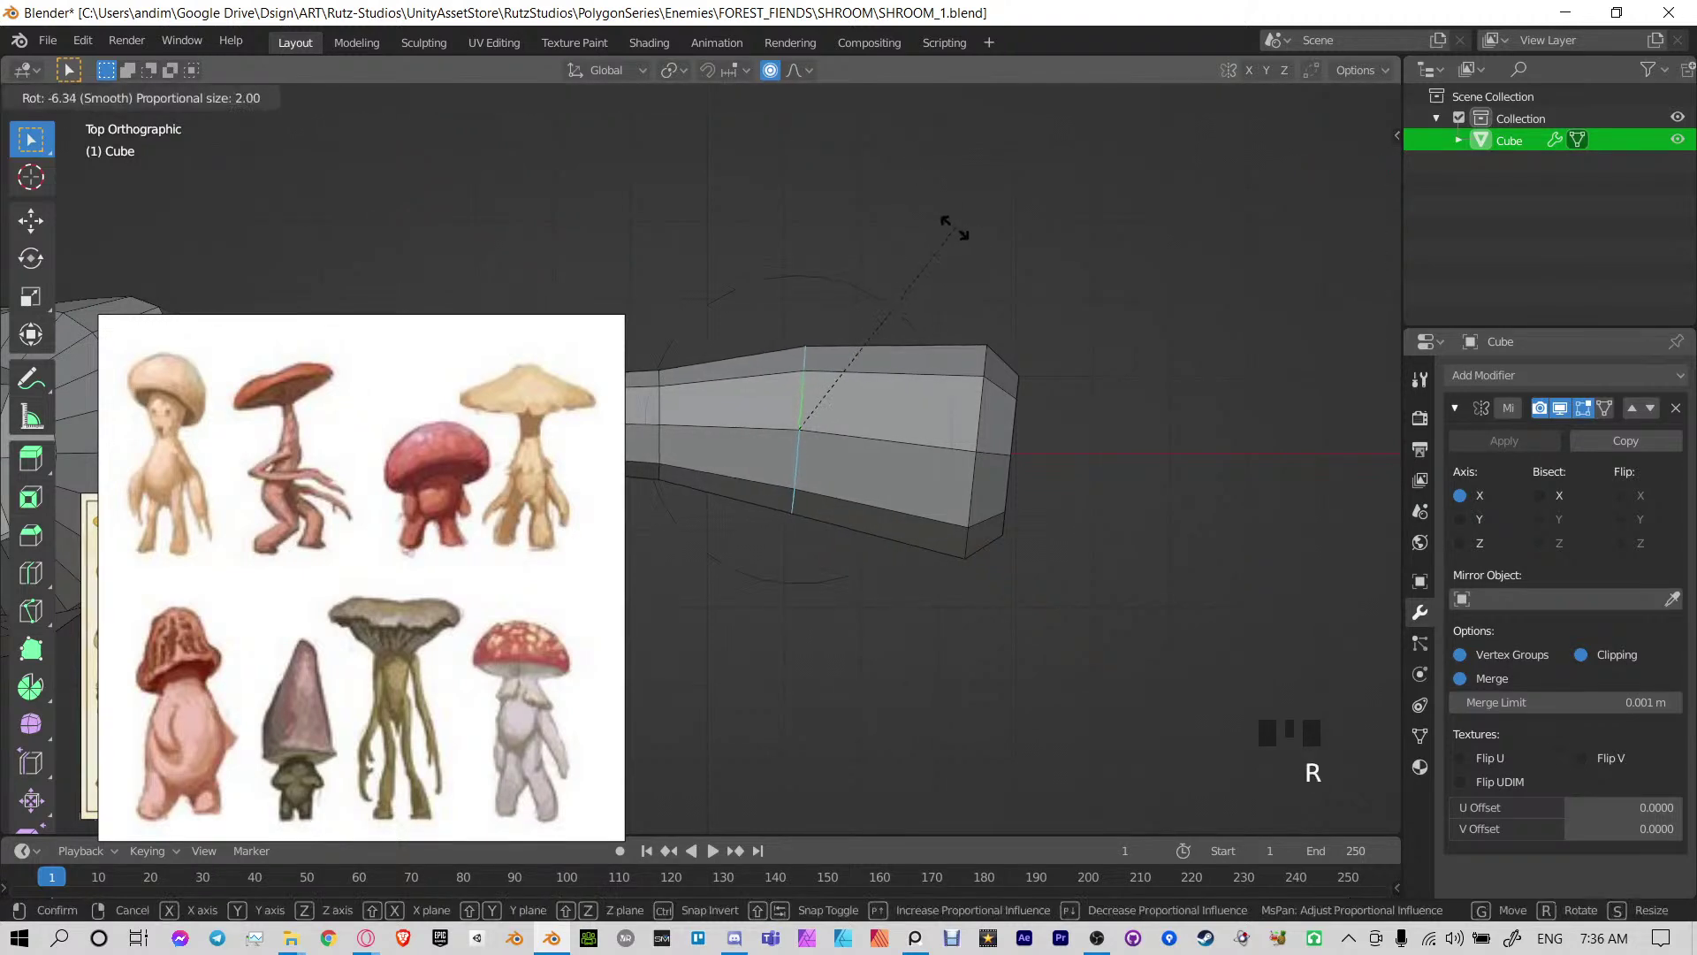
left_click(960, 232)
middle_click_drag(958, 265, 793, 314, "shift")
key("ctrl+s")
Select two adjacent edges of the middle elbow loop on the arm's back side and move them along Y
left_click(744, 382)
left_click(743, 409, "shift")
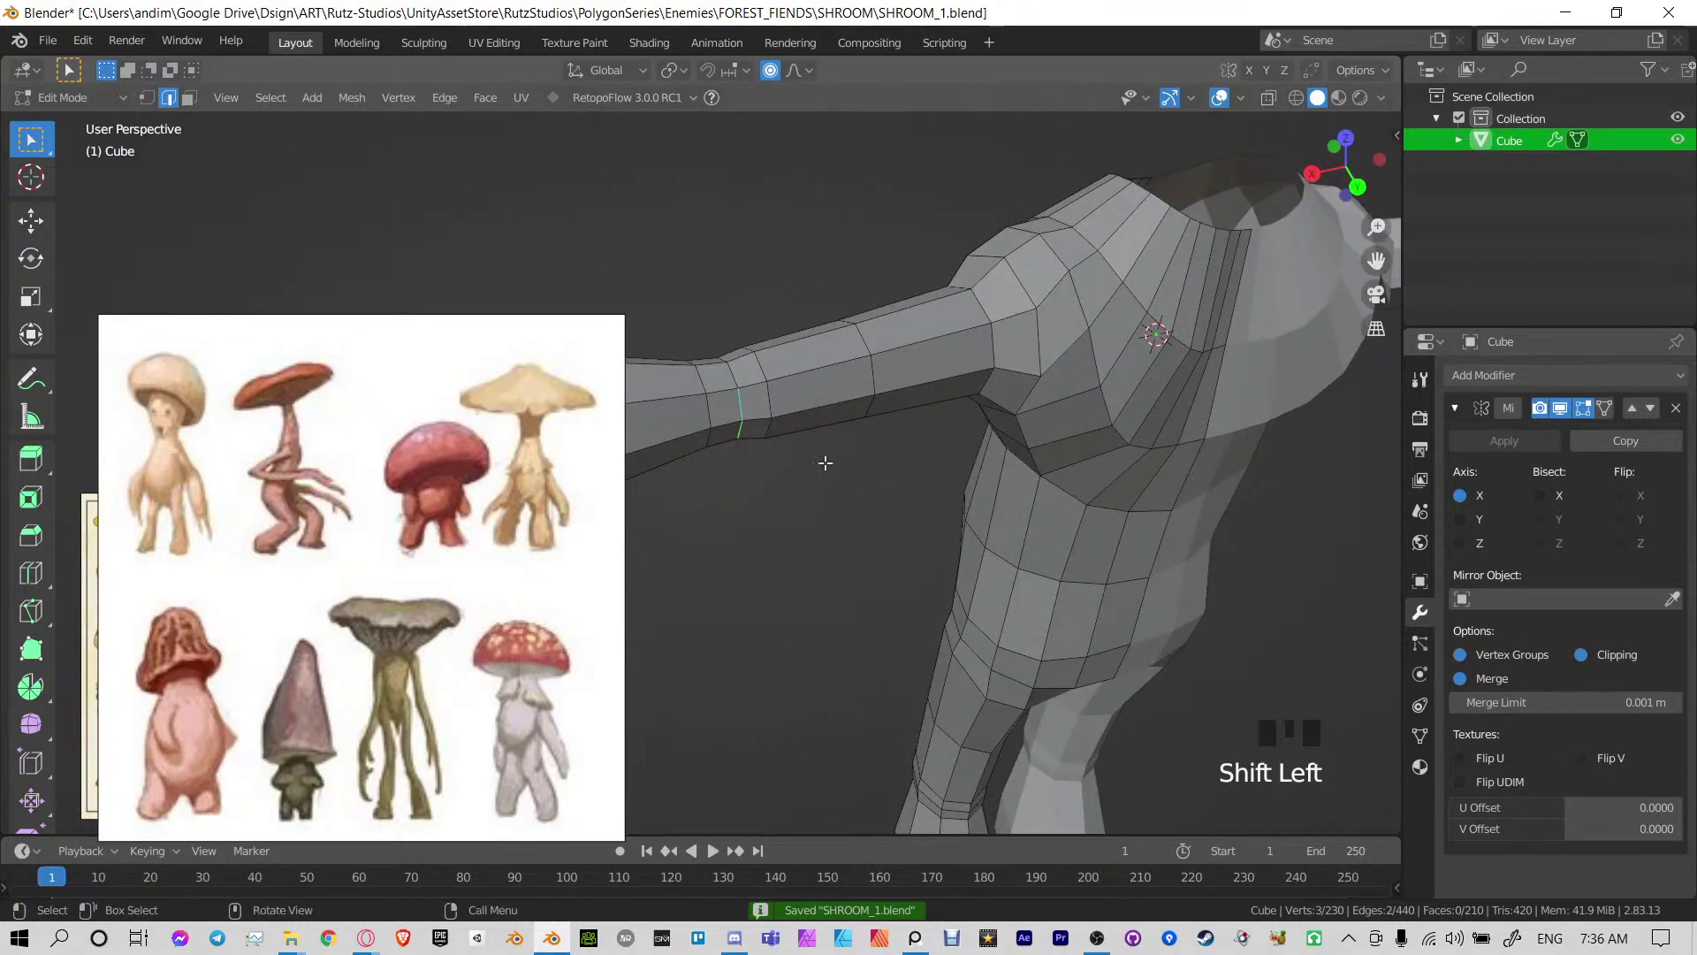
middle_click_drag(808, 564, 821, 428, "shift")
key("g")
key("y")
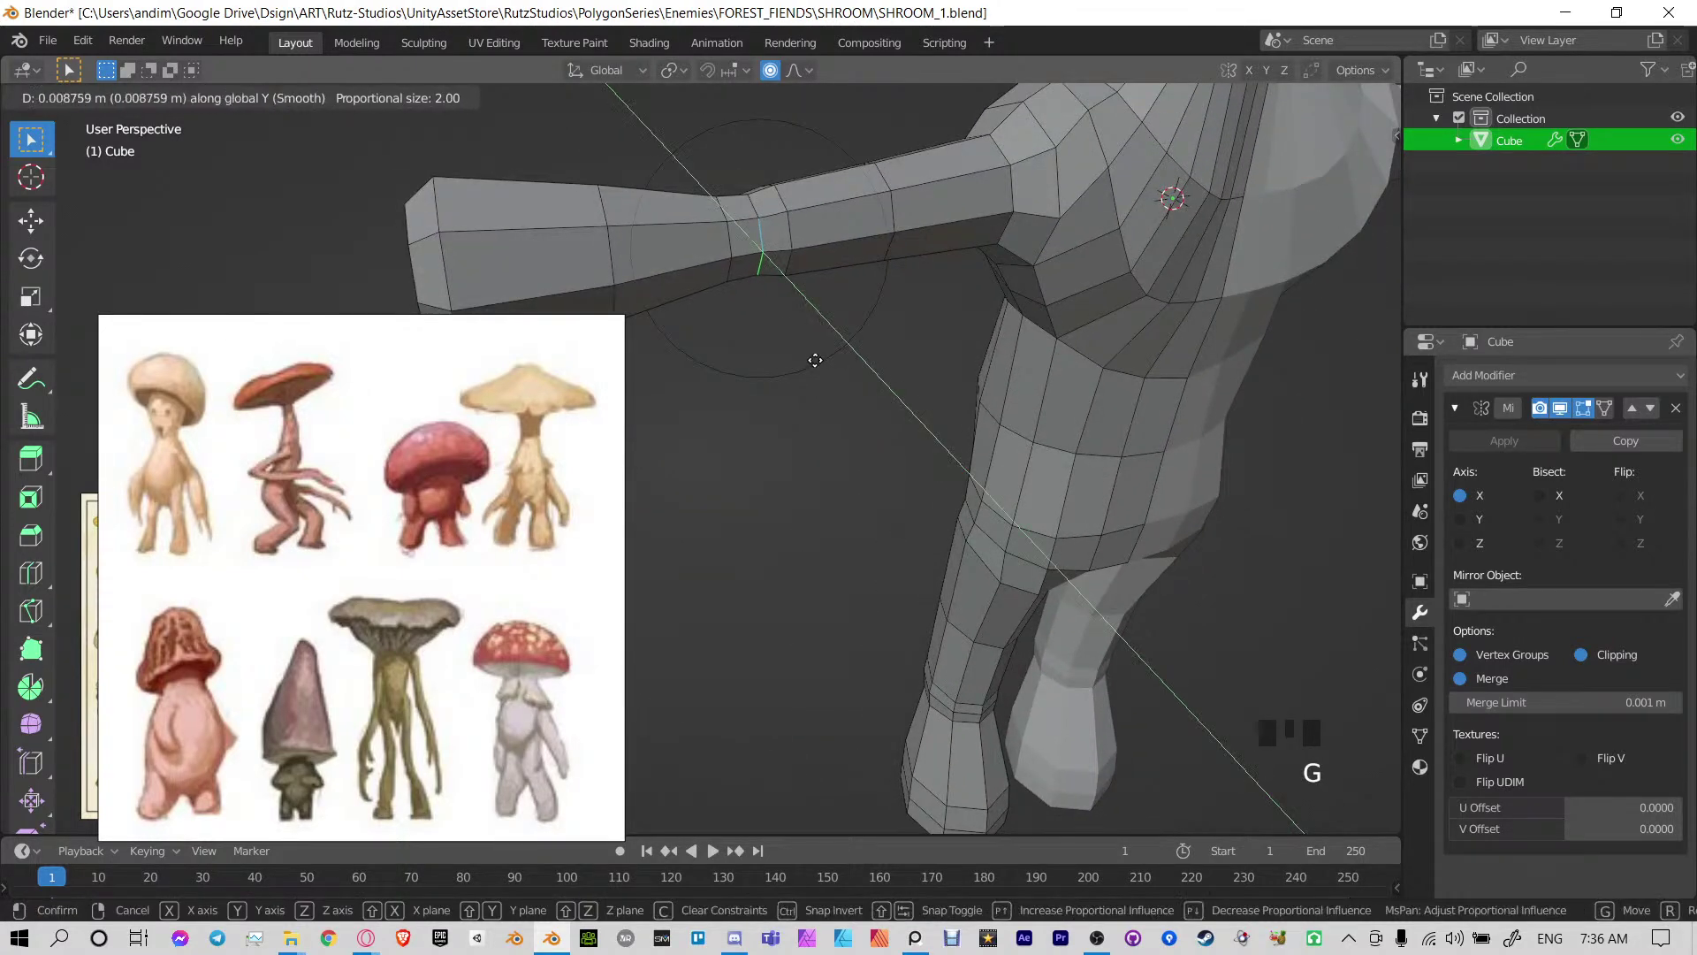
Move the selected elbow edges along global Y in two small adjustments, with proportional editing off
right_click(824, 375)
key("g")
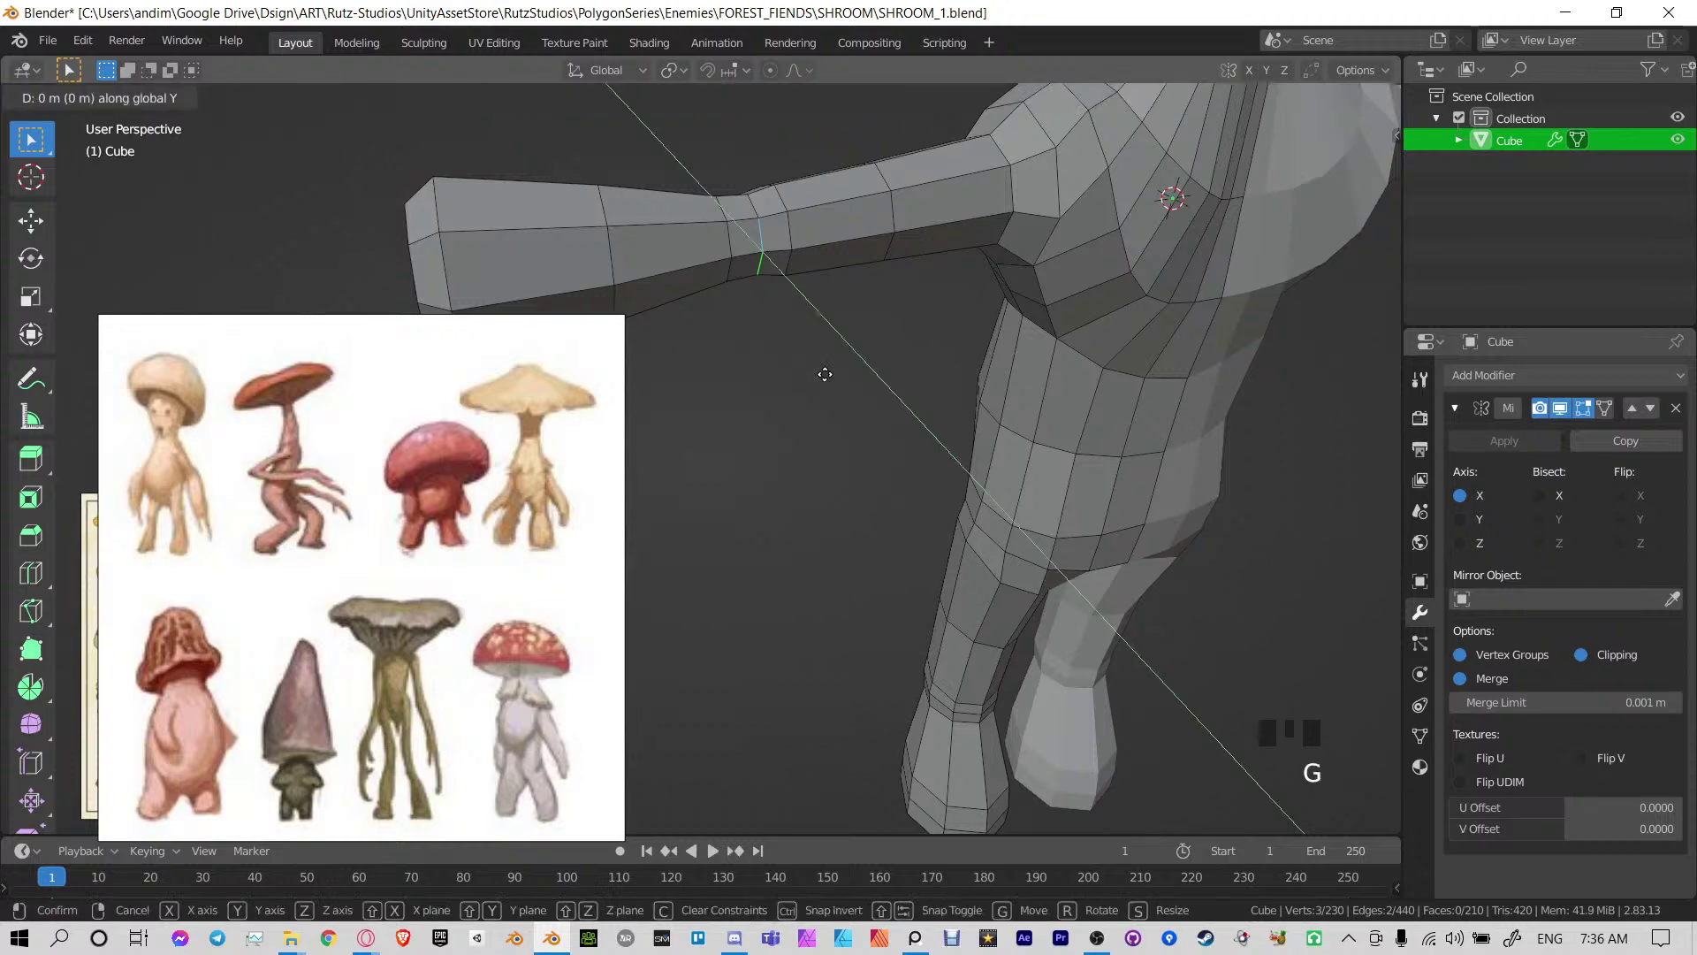
key("y")
left_click(849, 401)
middle_click_drag(849, 401, 948, 360)
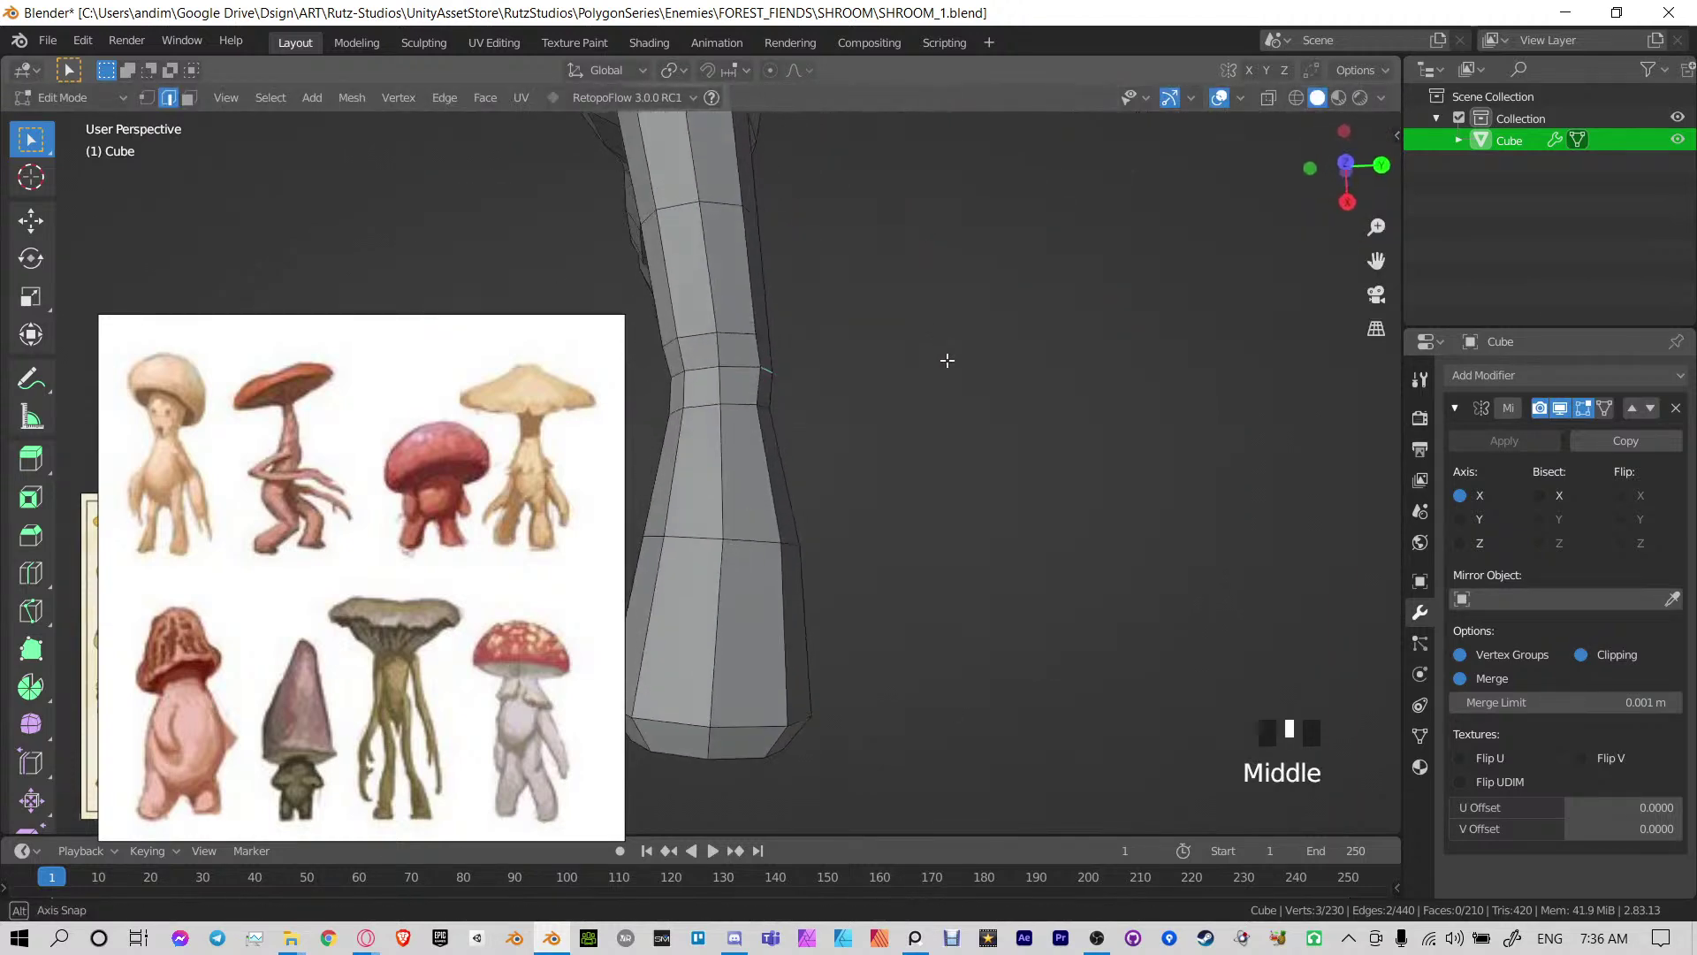
key("g")
key("y")
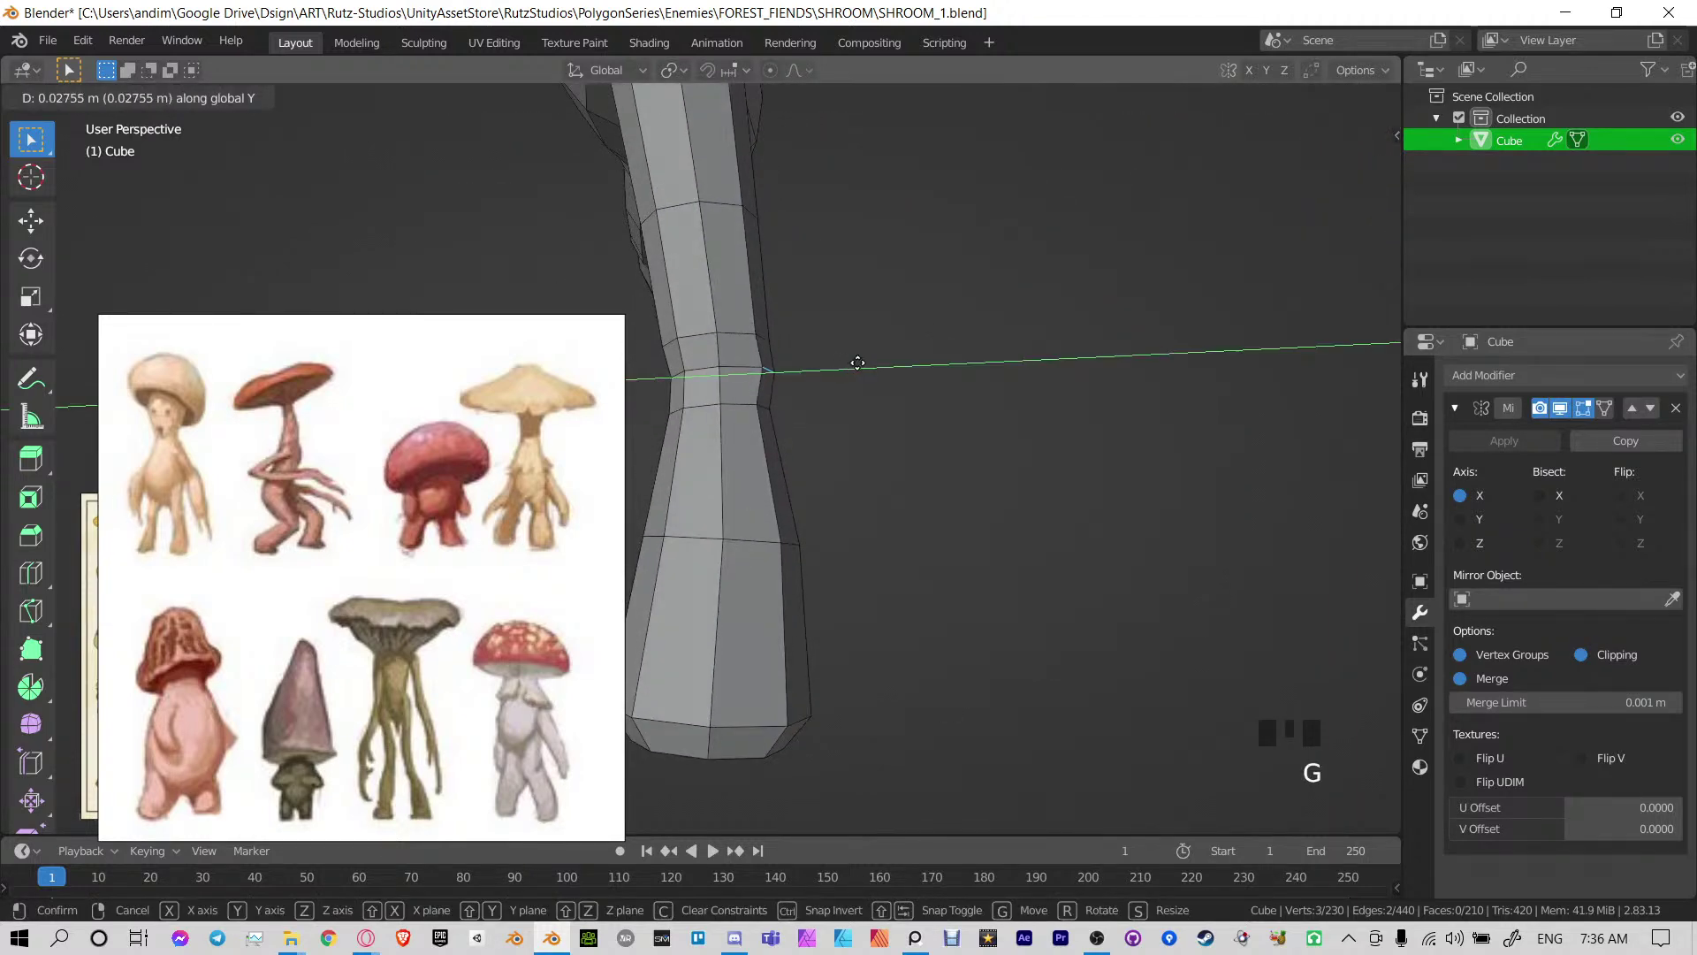
left_click(854, 363)
Check the arms, legs and full-body silhouette in object mode and save the file
key("Tab")
middle_click_drag(730, 401, 863, 375)
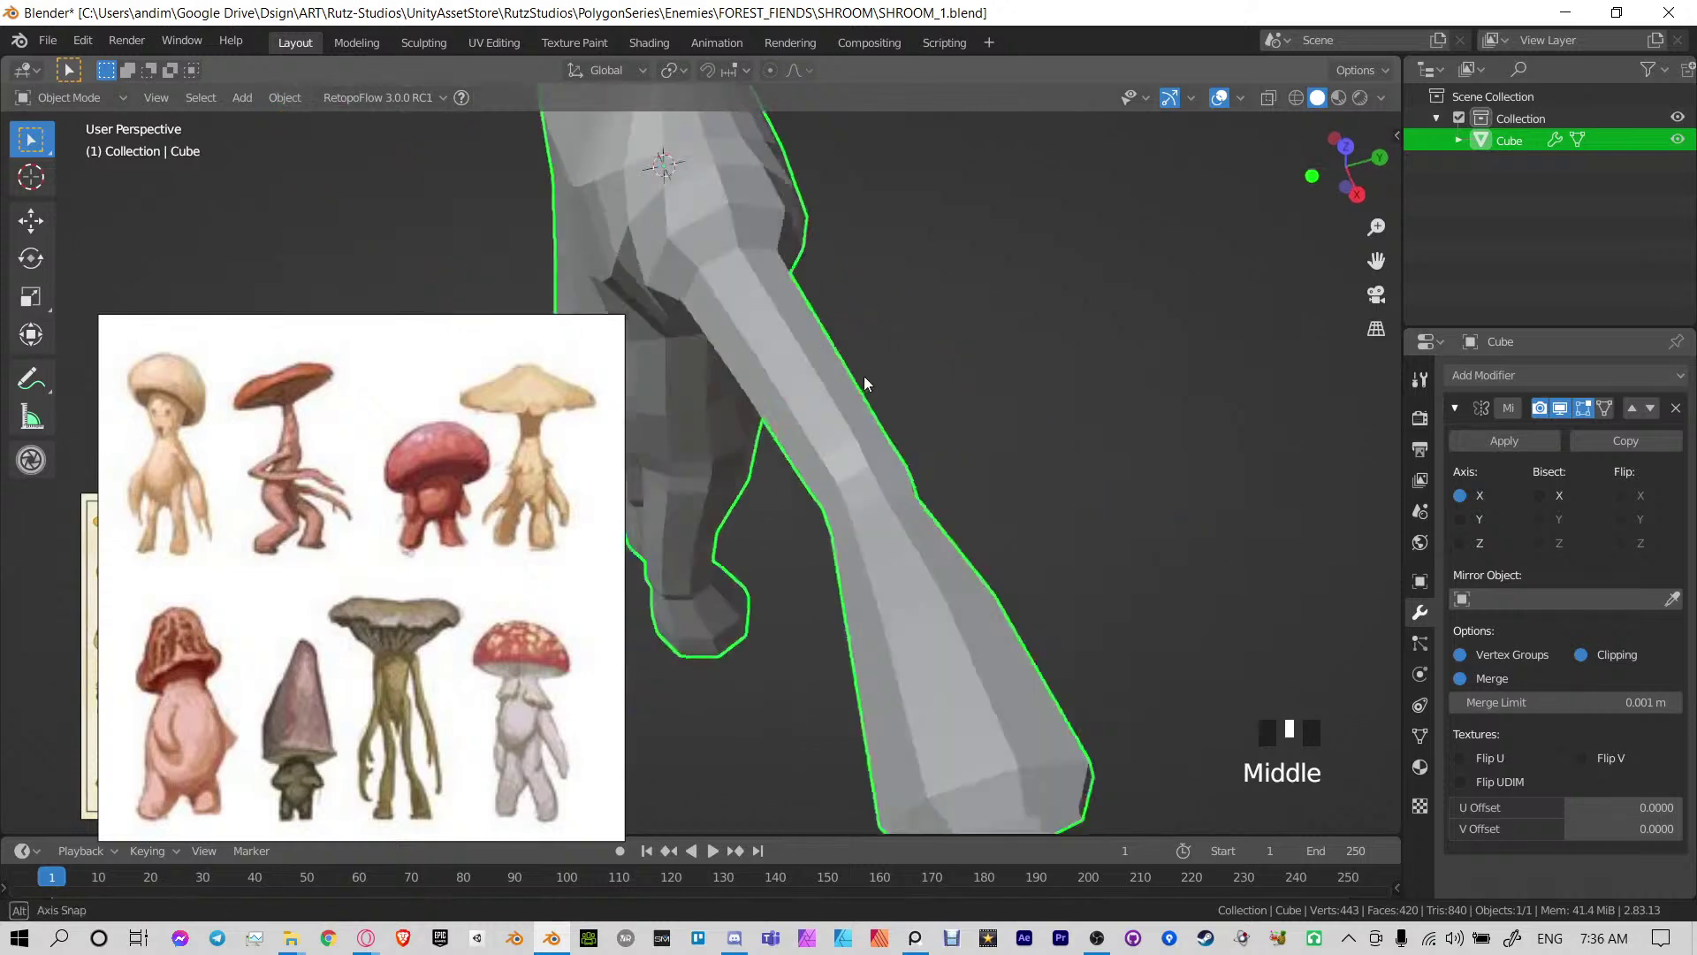
key("Tab")
middle_click_drag(822, 495, 960, 252, "shift")
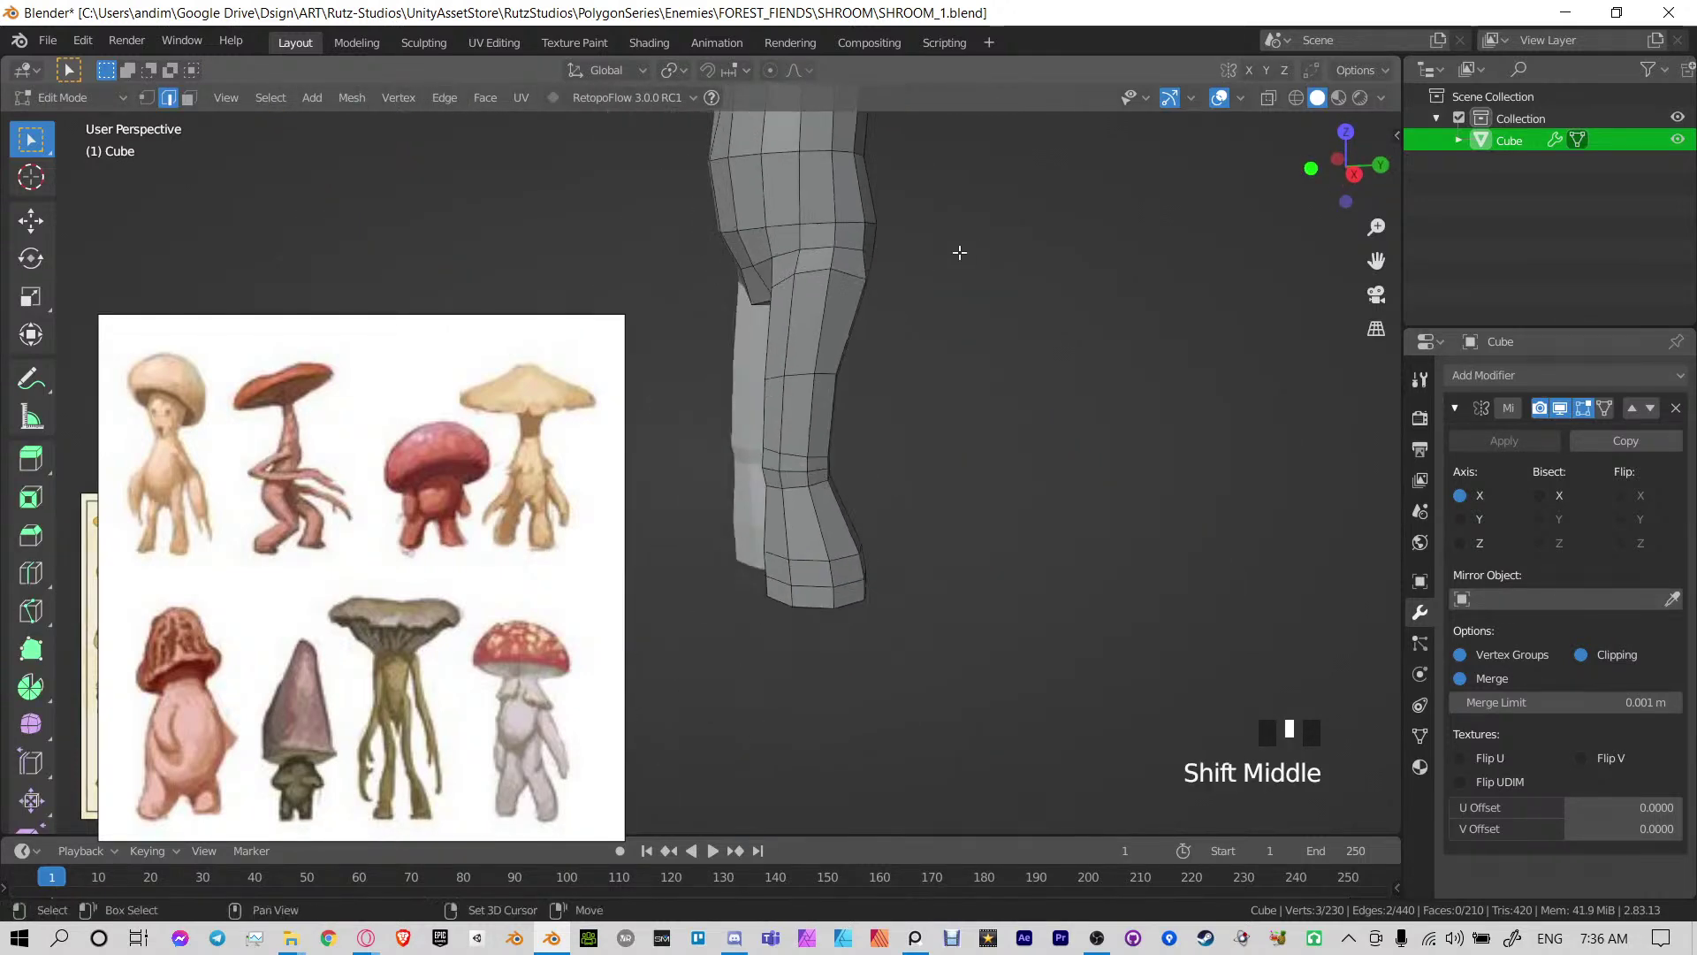
middle_click_drag(785, 468, 846, 497)
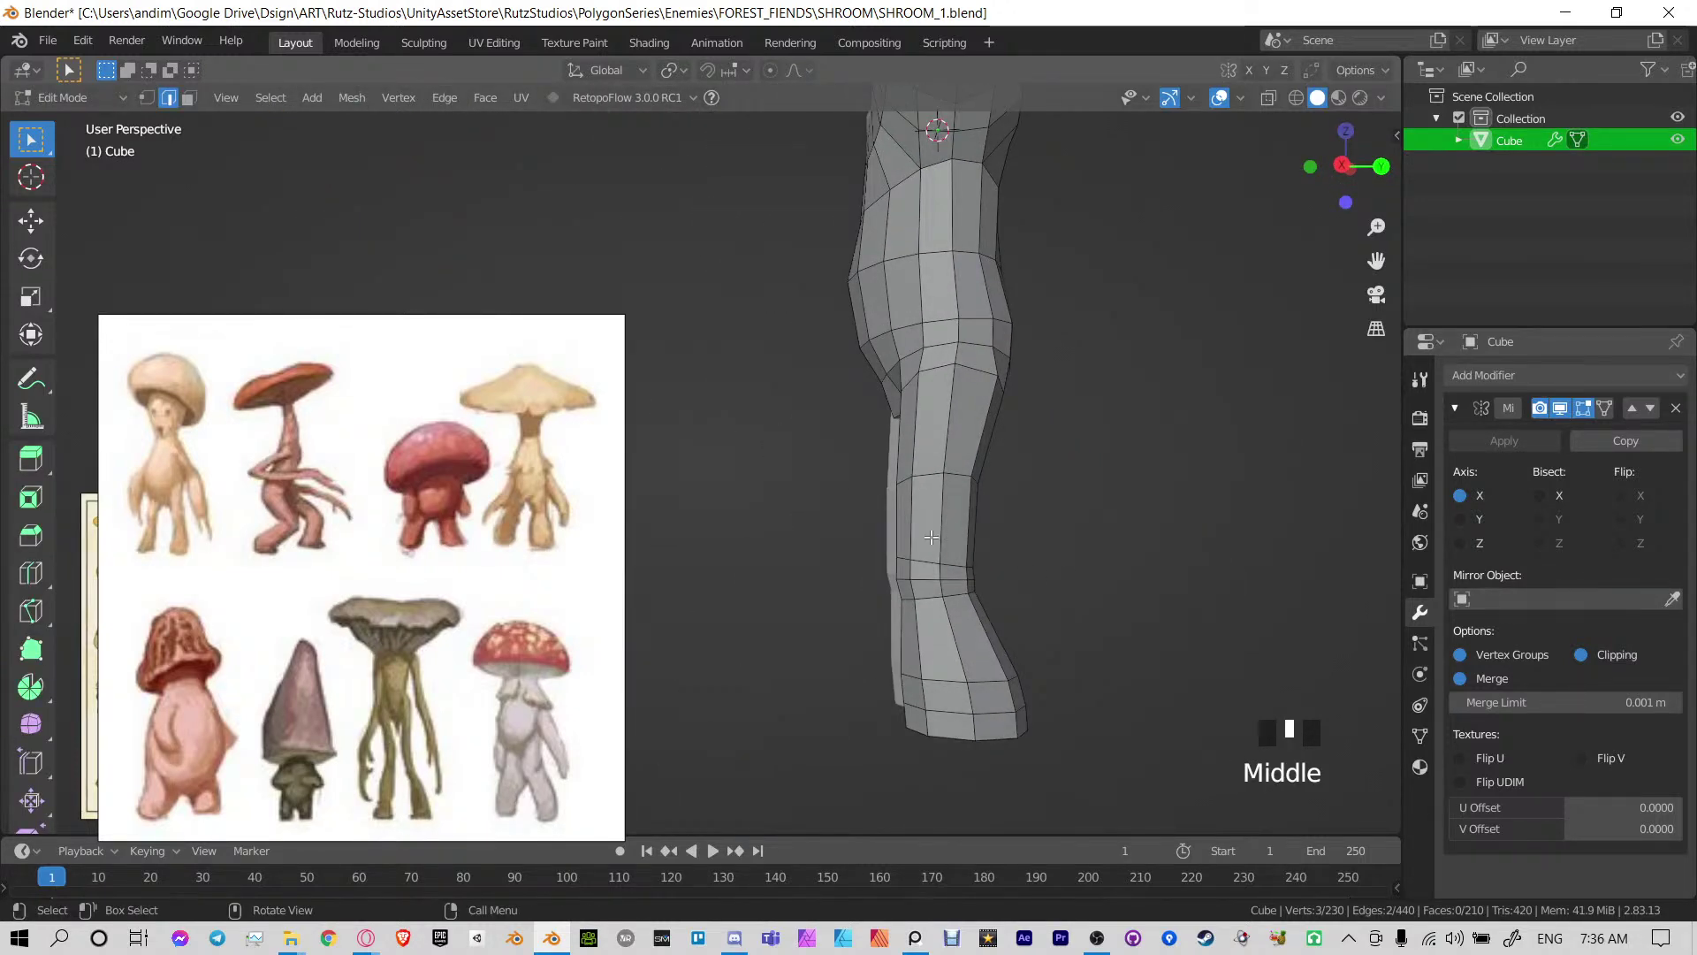
key("ctrl+s")
middle_click_drag(830, 410, 860, 545, "shift")
key("Tab")
scroll(853, 540, "down", 2)
middle_click_drag(787, 495, 973, 415)
middle_click_drag(973, 415, 968, 312, "shift")
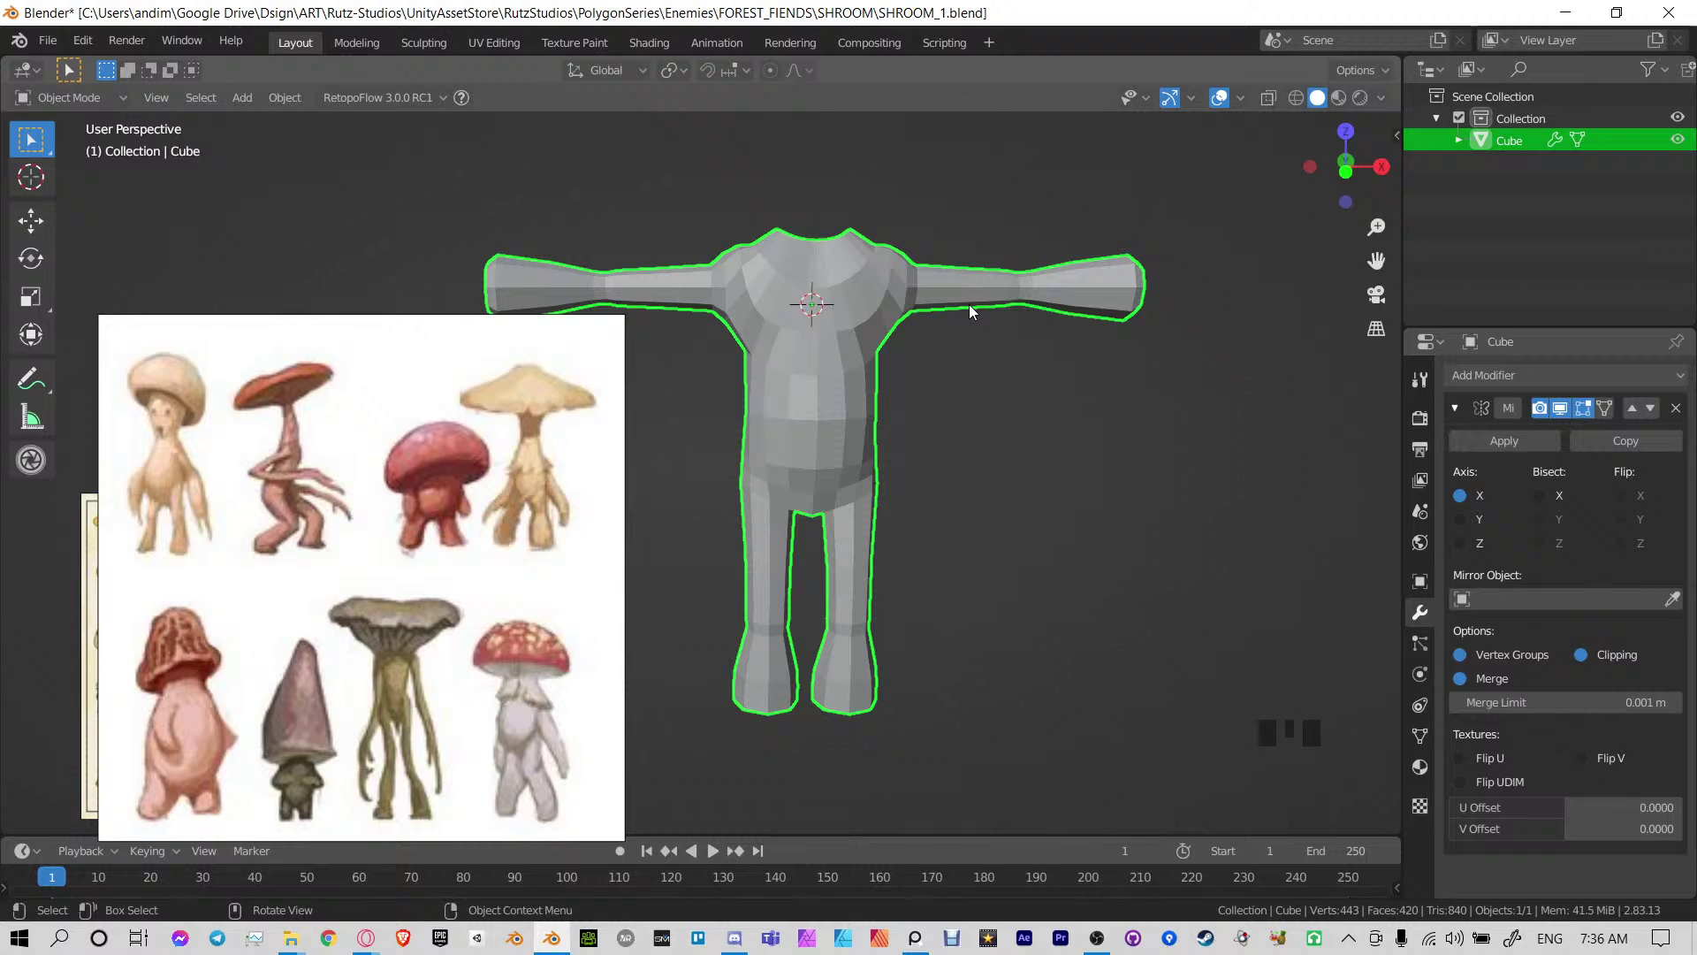
key("ctrl+s")
Shade the character mesh smooth and look over the legs for shading problems
middle_click_drag(893, 304, 958, 470, "shift")
right_click(981, 364)
left_click(981, 364)
scroll(906, 412, "down", 4)
middle_click_drag(906, 412, 1036, 346)
scroll(993, 423, "down", 3)
Recalculate the normals of the entire body mesh to the outside and save the file
key("Tab")
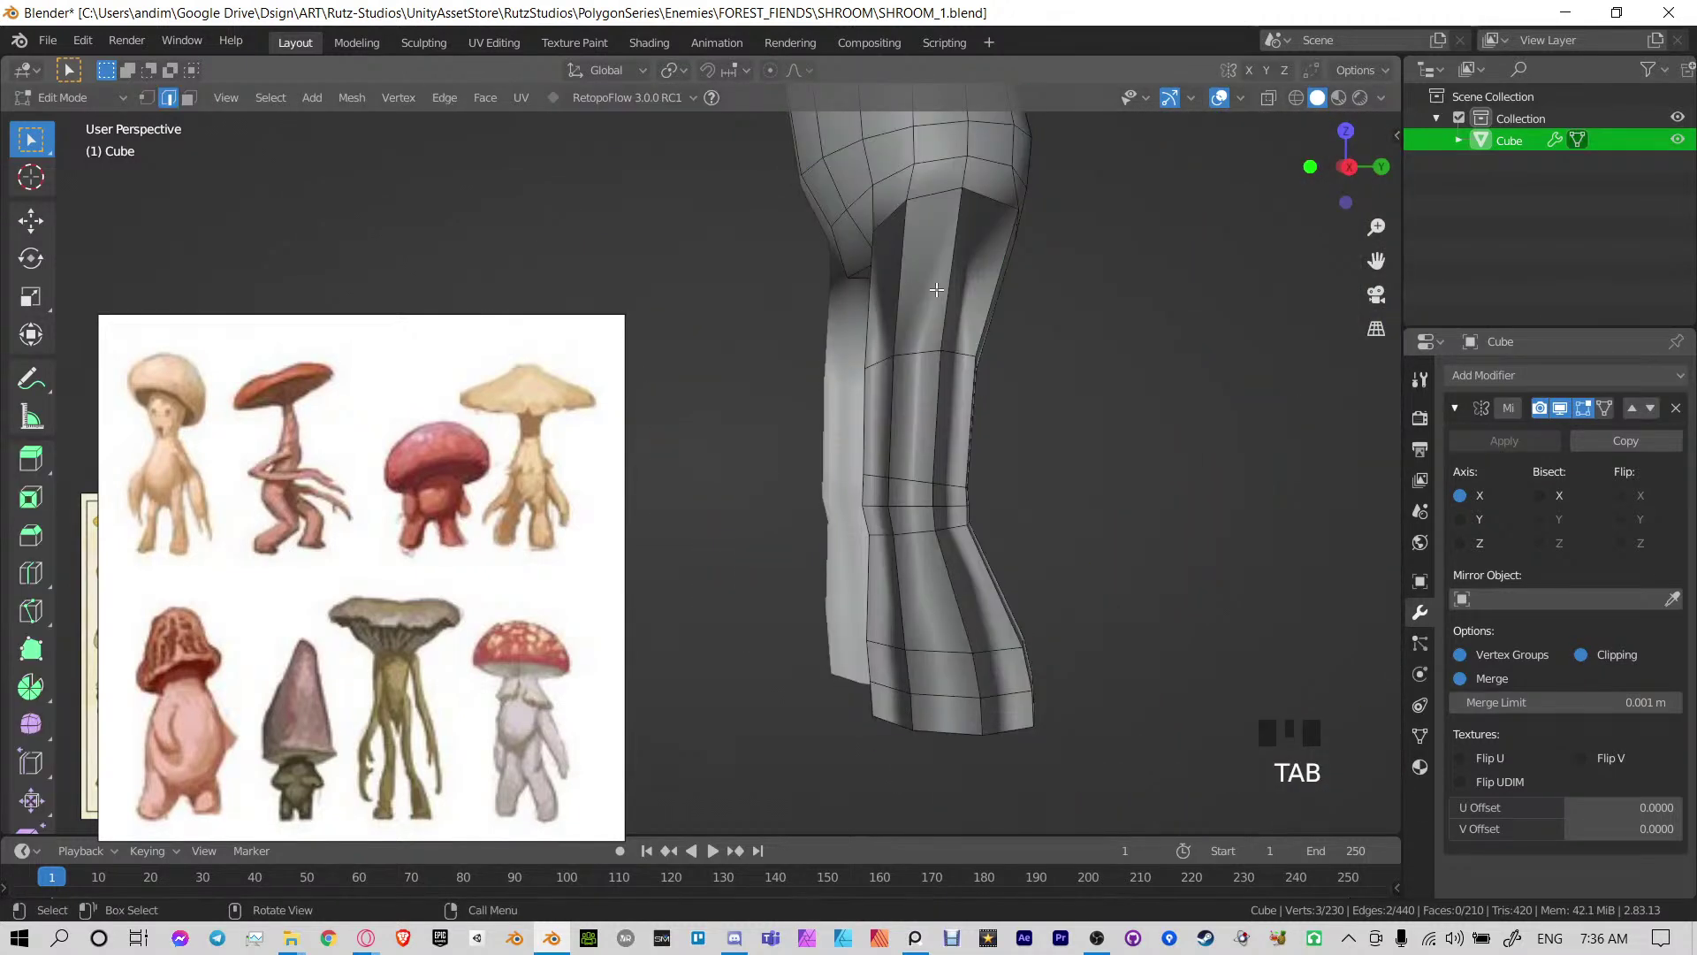
key("a")
middle_click_drag(914, 262, 922, 412)
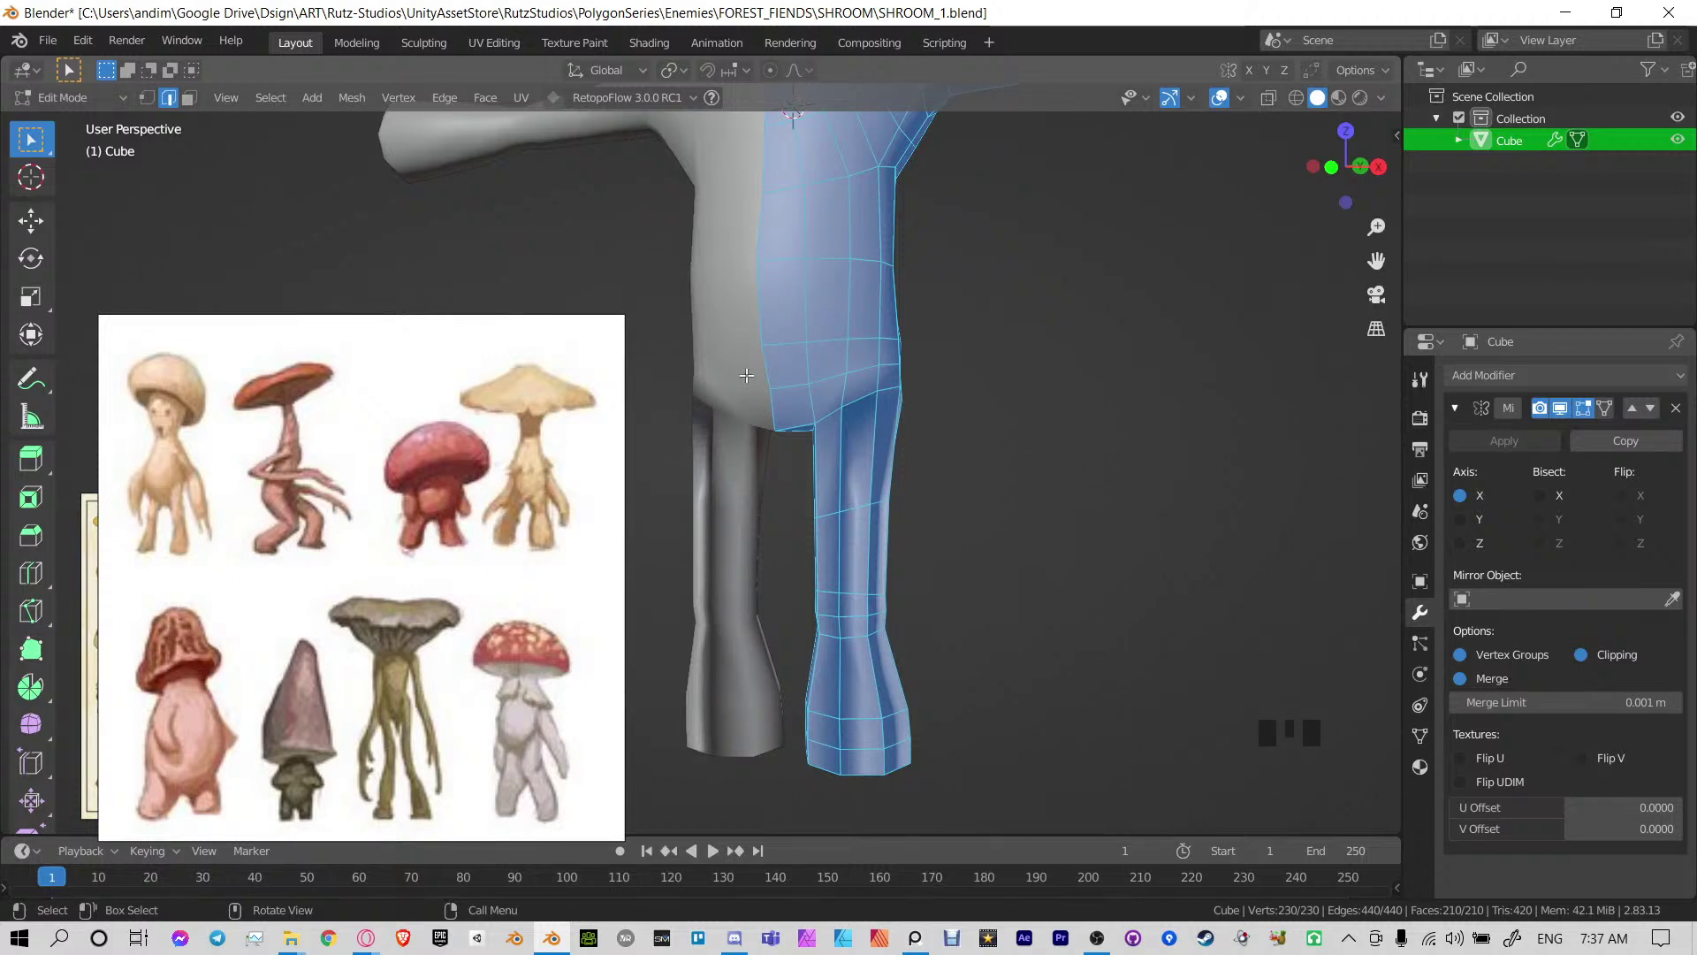
middle_click_drag(746, 375, 872, 413)
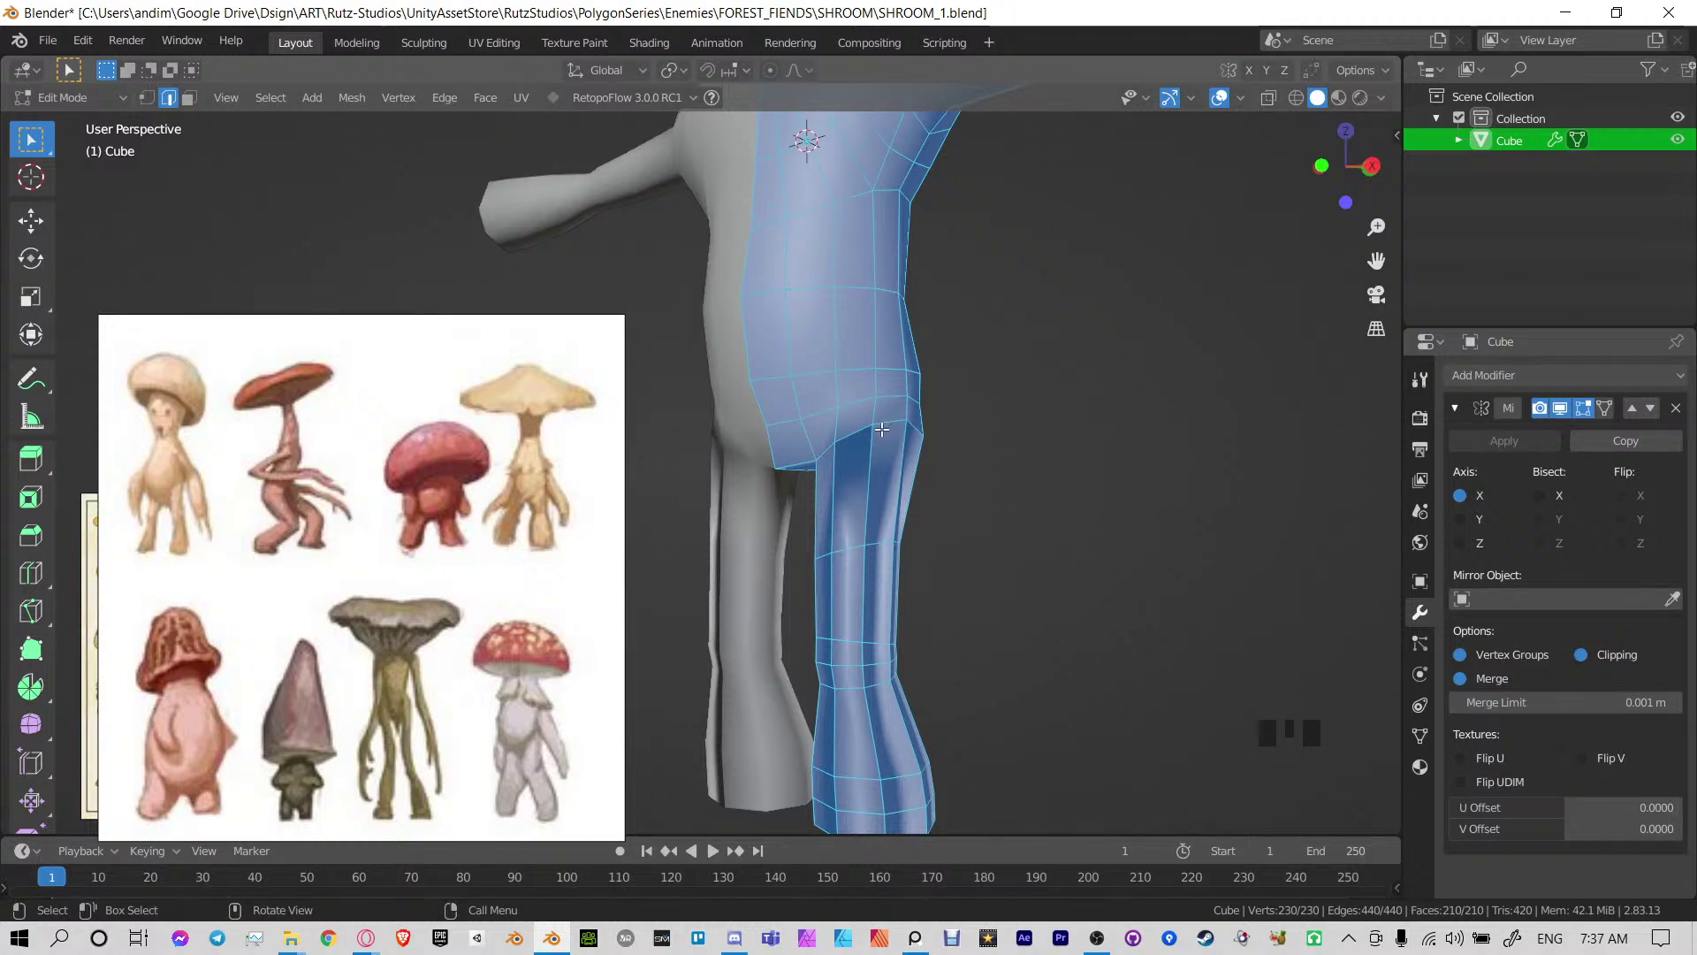
key("alt+n")
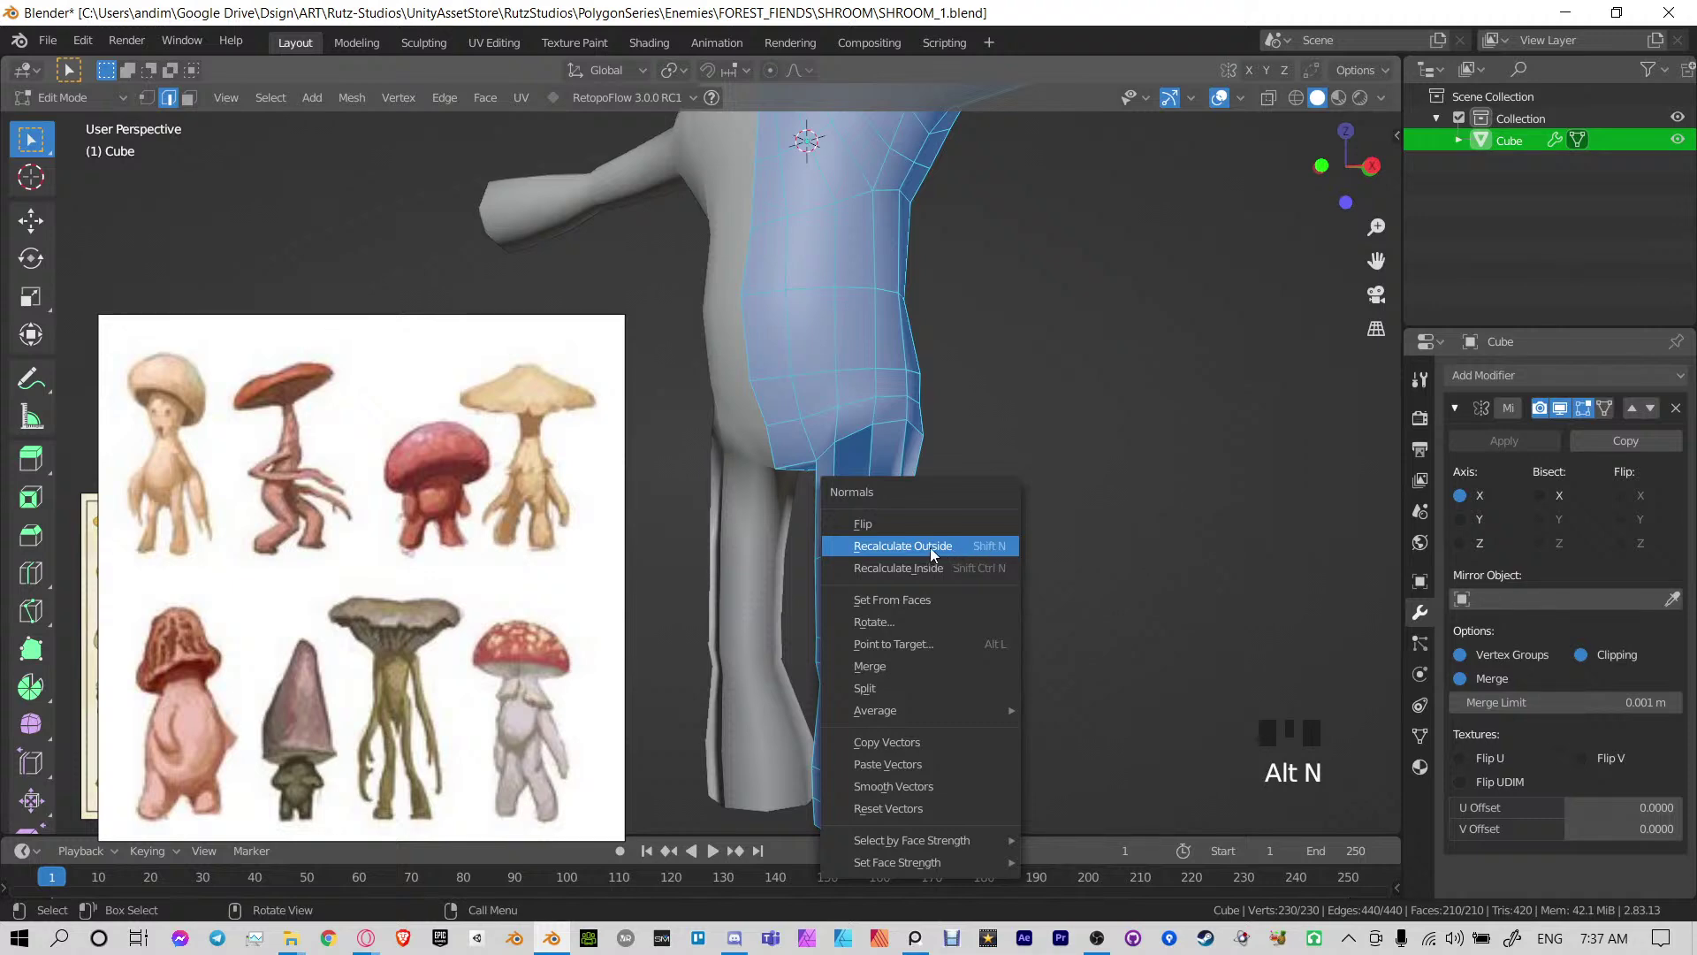
left_click(945, 548)
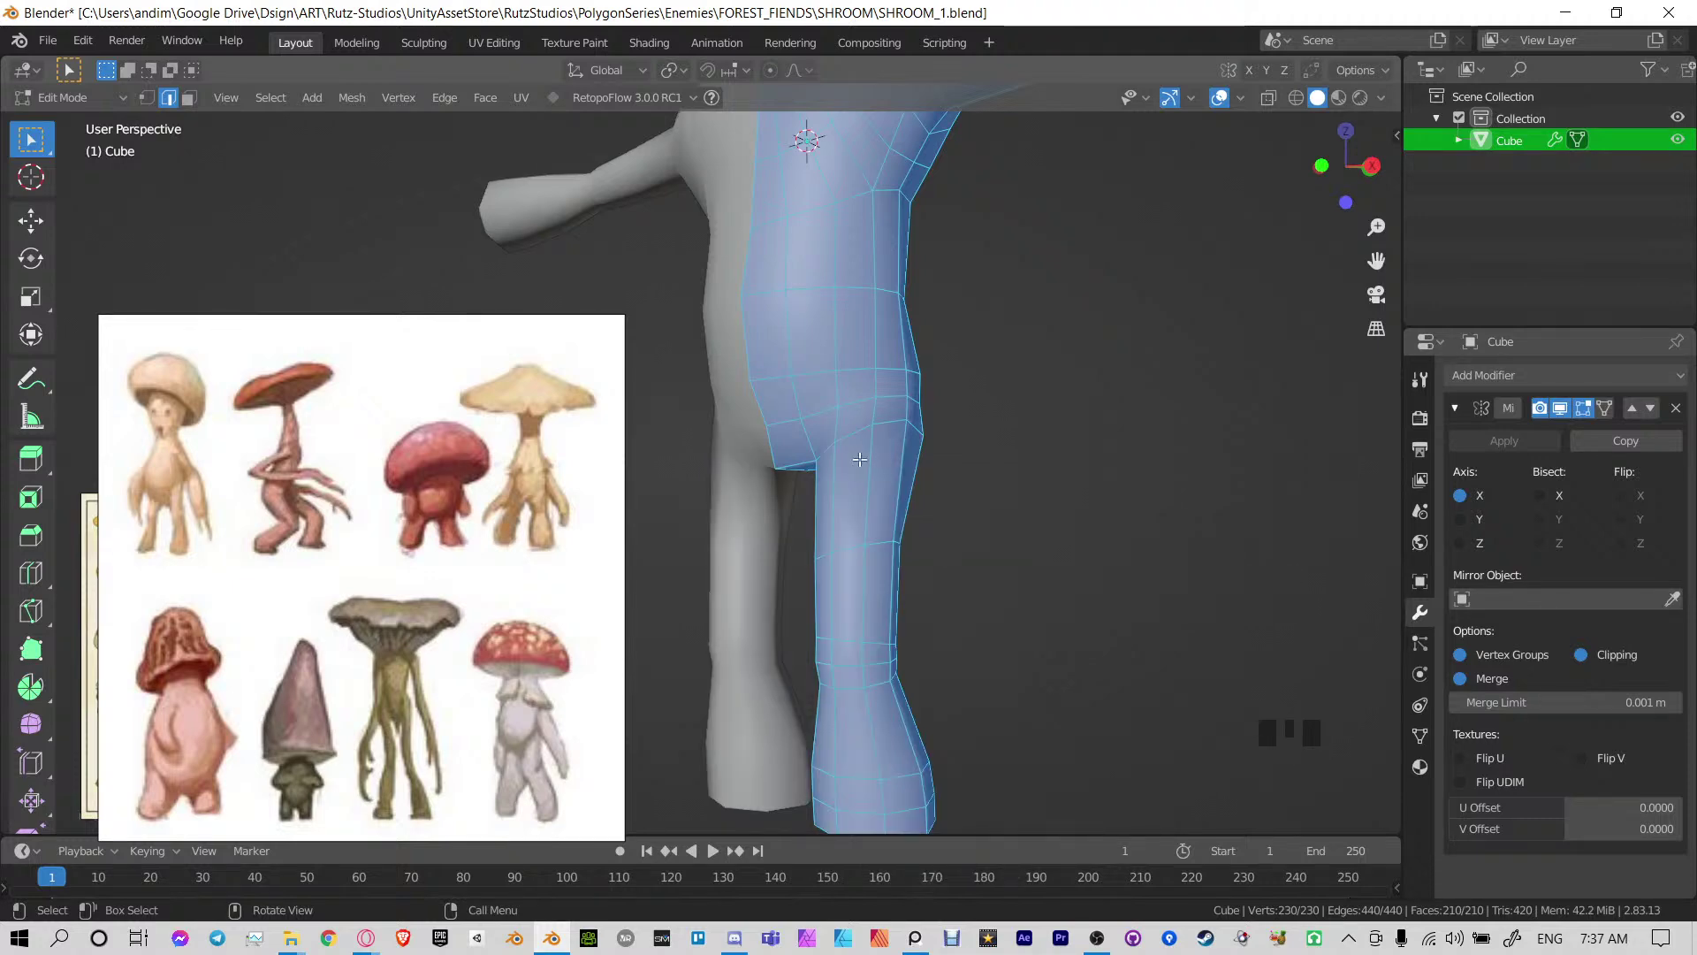
scroll(883, 437, "down", 1)
key("ctrl+s")
Return to object mode and apply the character mesh's object transforms
key("ctrl+Tab")
middle_click_drag(793, 378, 955, 333)
scroll(970, 402, "up", 2)
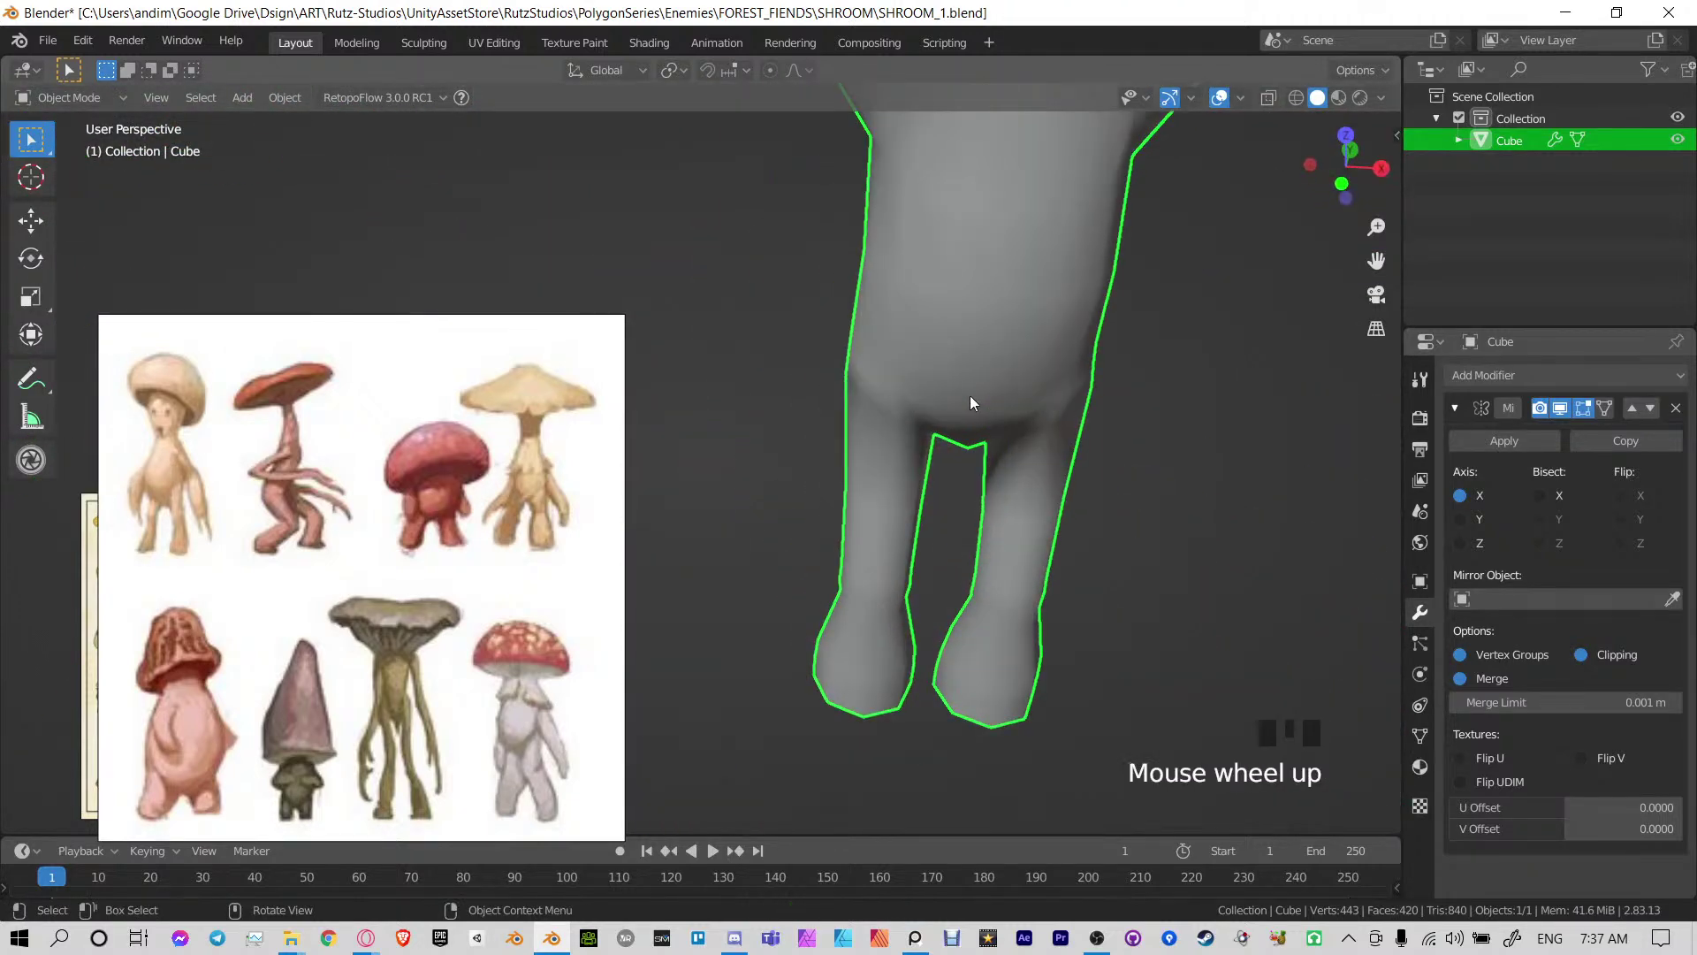
key("ctrl+a")
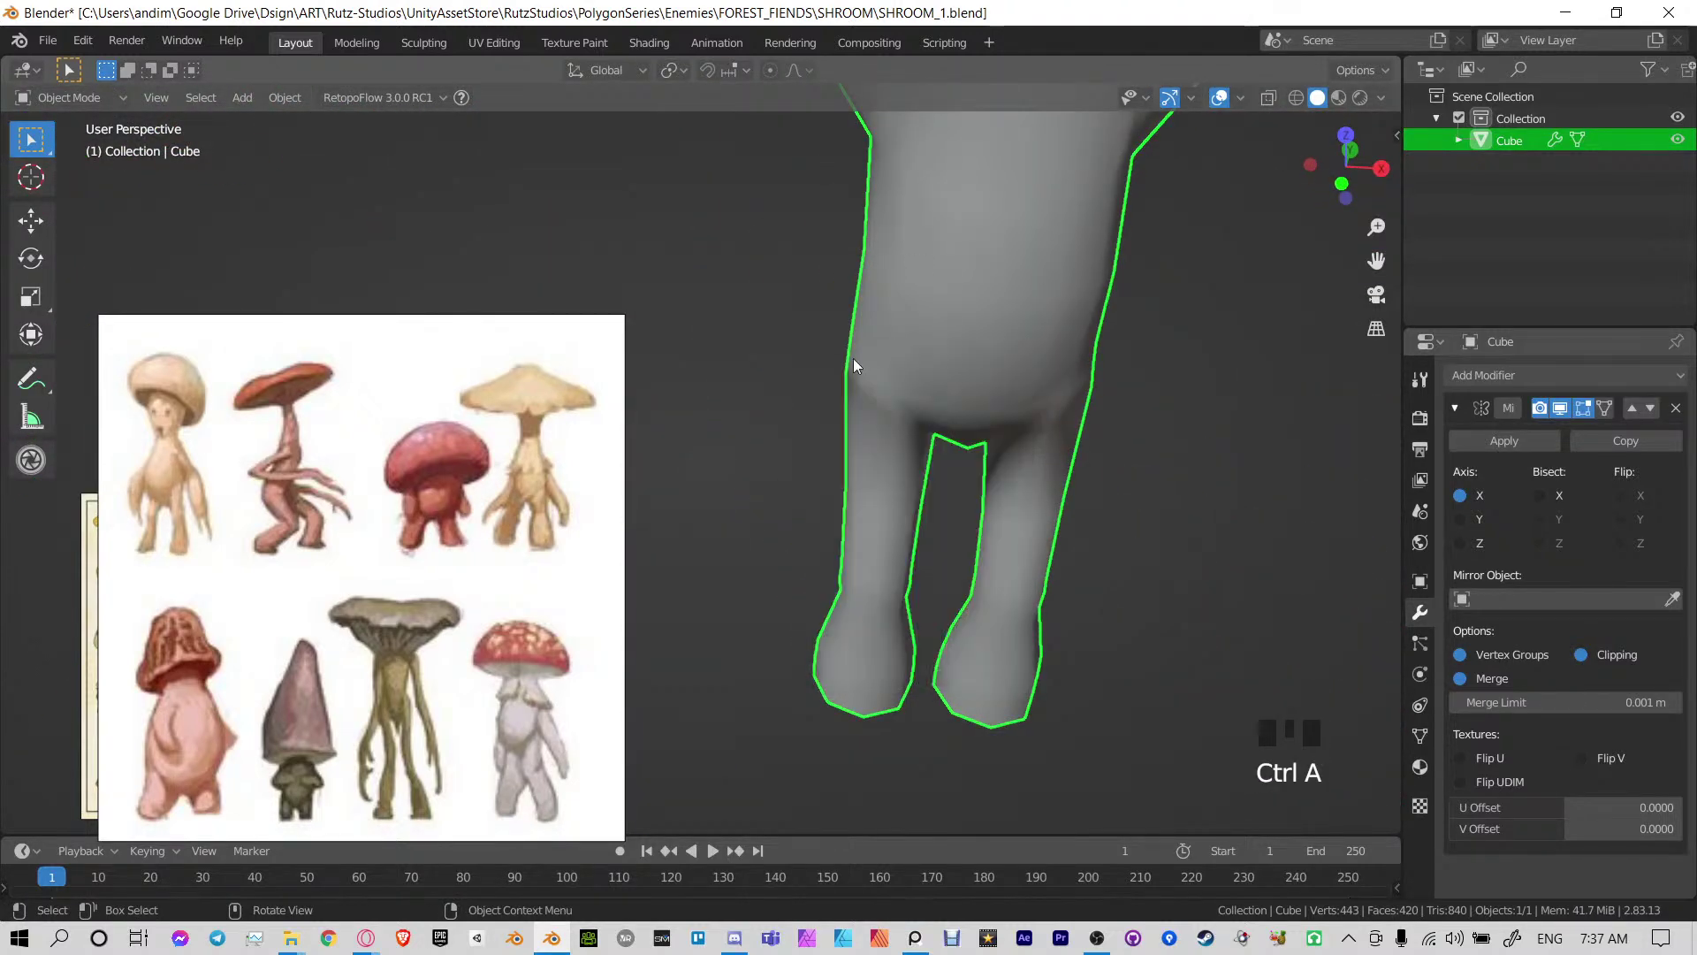
key("ctrl+a")
left_click(910, 431)
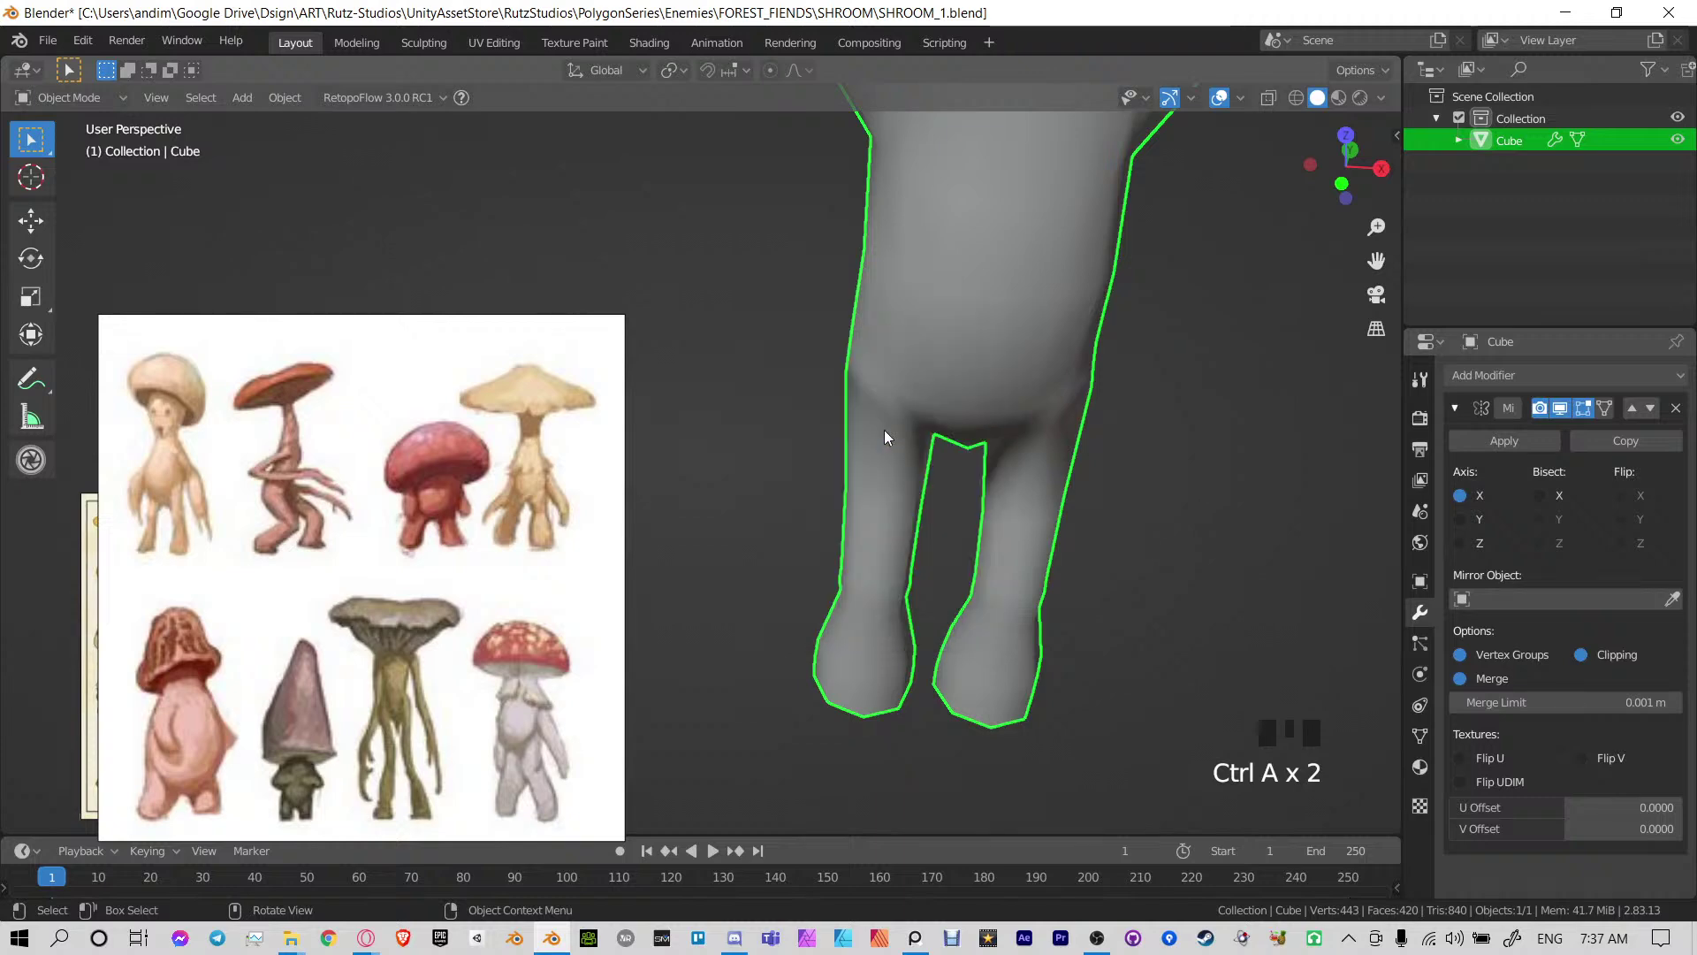
middle_click_drag(1006, 352, 925, 347)
scroll(791, 417, "down", 2)
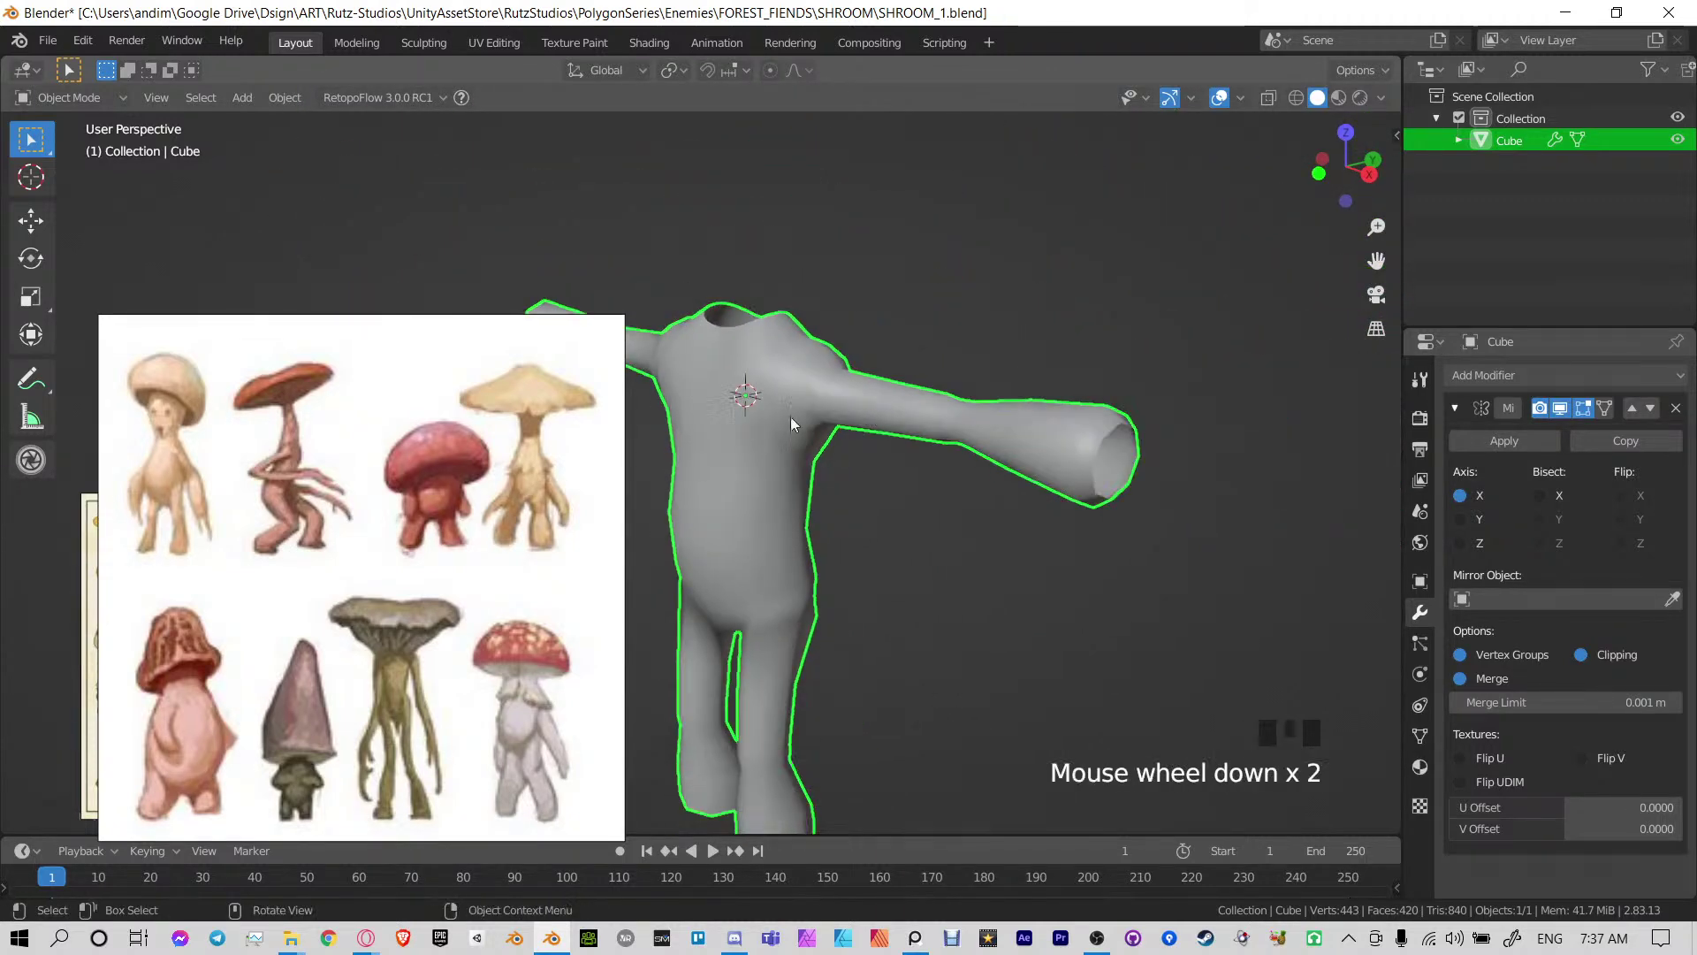
Extrude the open edge loop at the bottom of the leg about 0.98 m down along global Z
middle_click_drag(797, 473, 906, 487, "shift")
key("Tab")
scroll(824, 435, "up", 2)
key("KP_3")
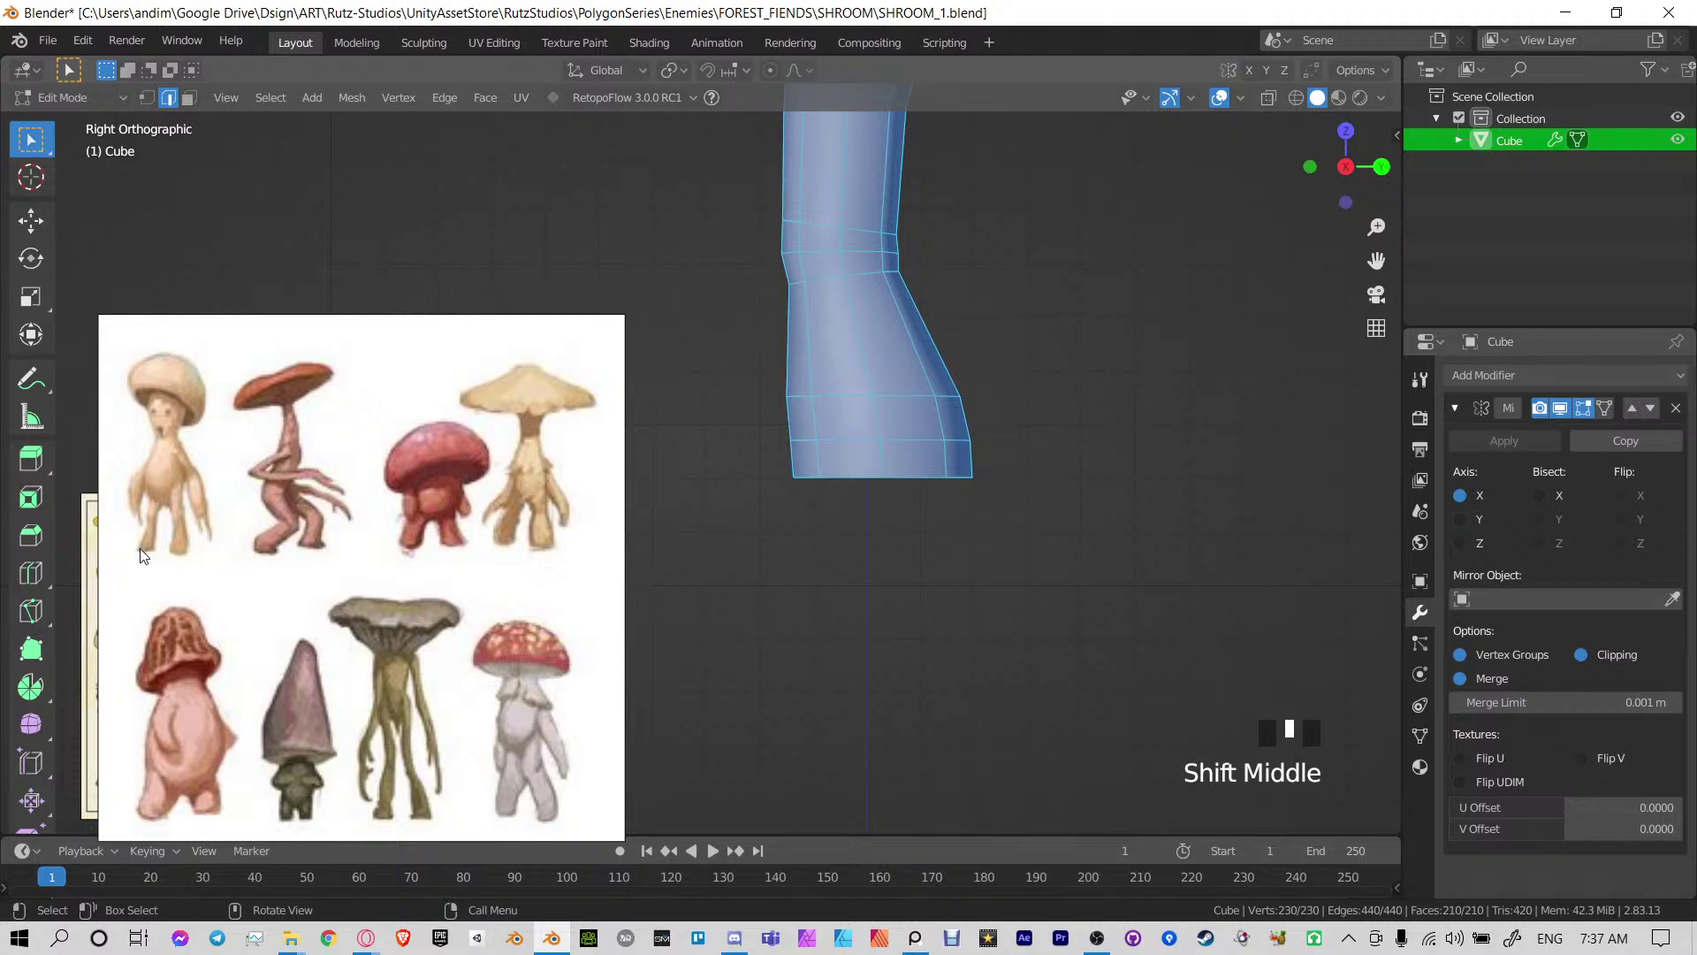
middle_click_drag(839, 557, 1080, 428, "shift")
scroll(928, 534, "up", 2)
left_click(841, 467)
left_click(1158, 387, "alt")
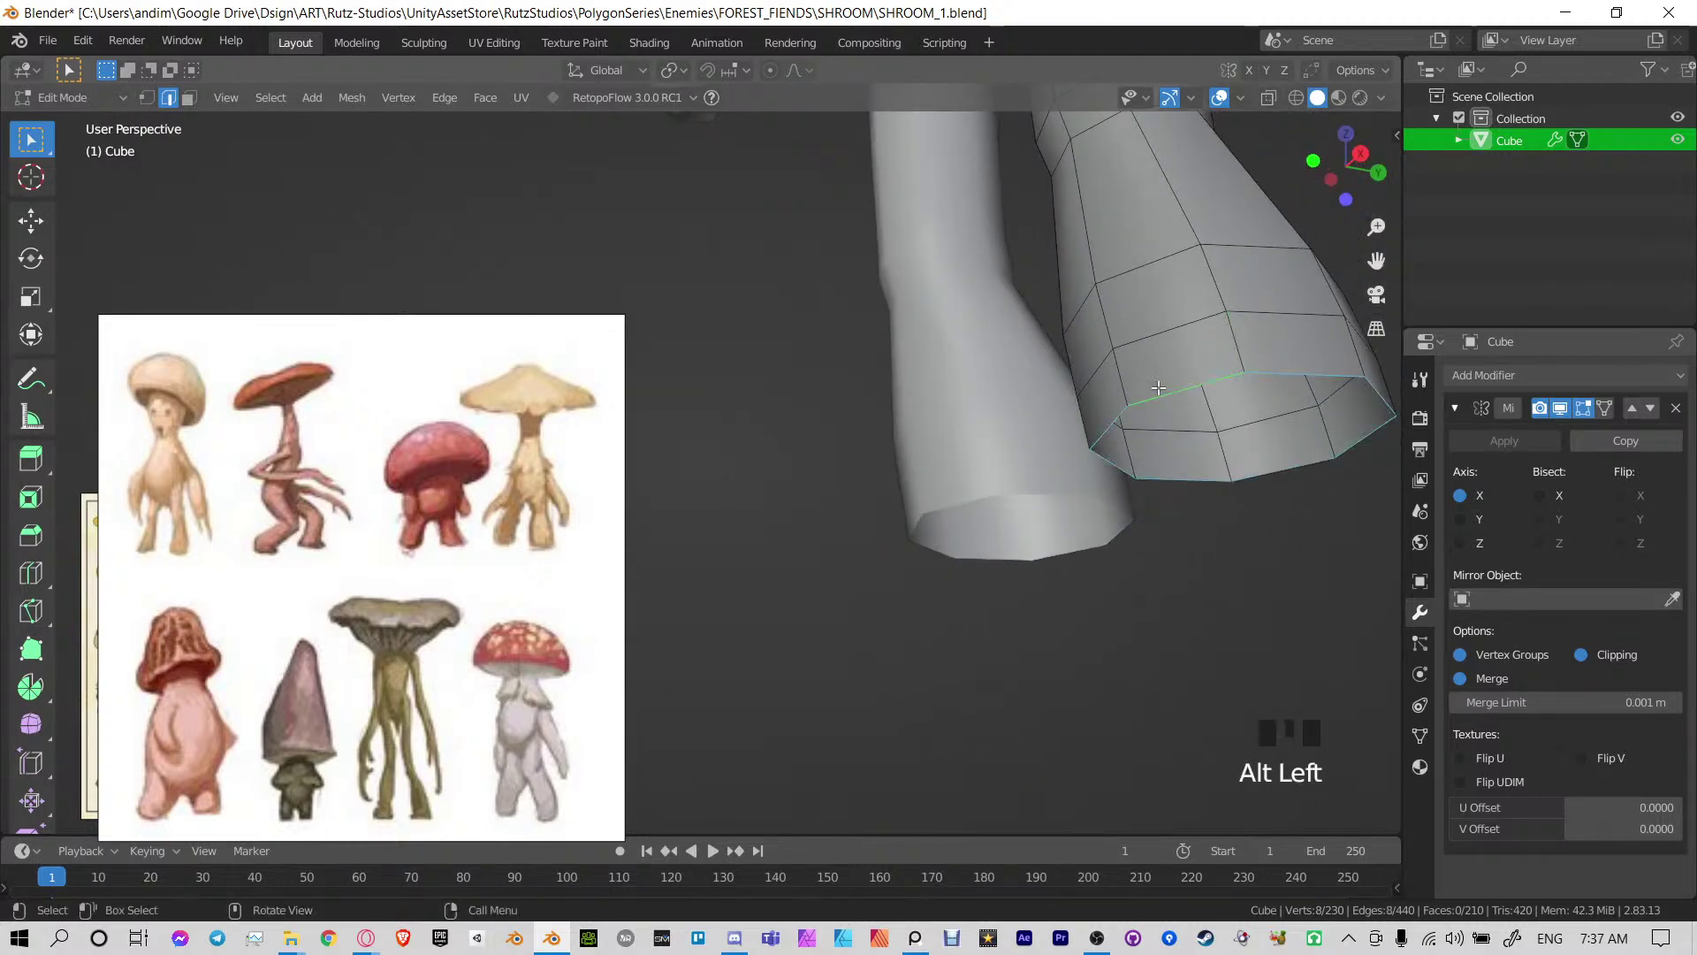
key("KP_Decimal")
key("KP_3")
scroll(845, 504, "down", 3)
middle_click_drag(846, 504, 989, 460, "shift")
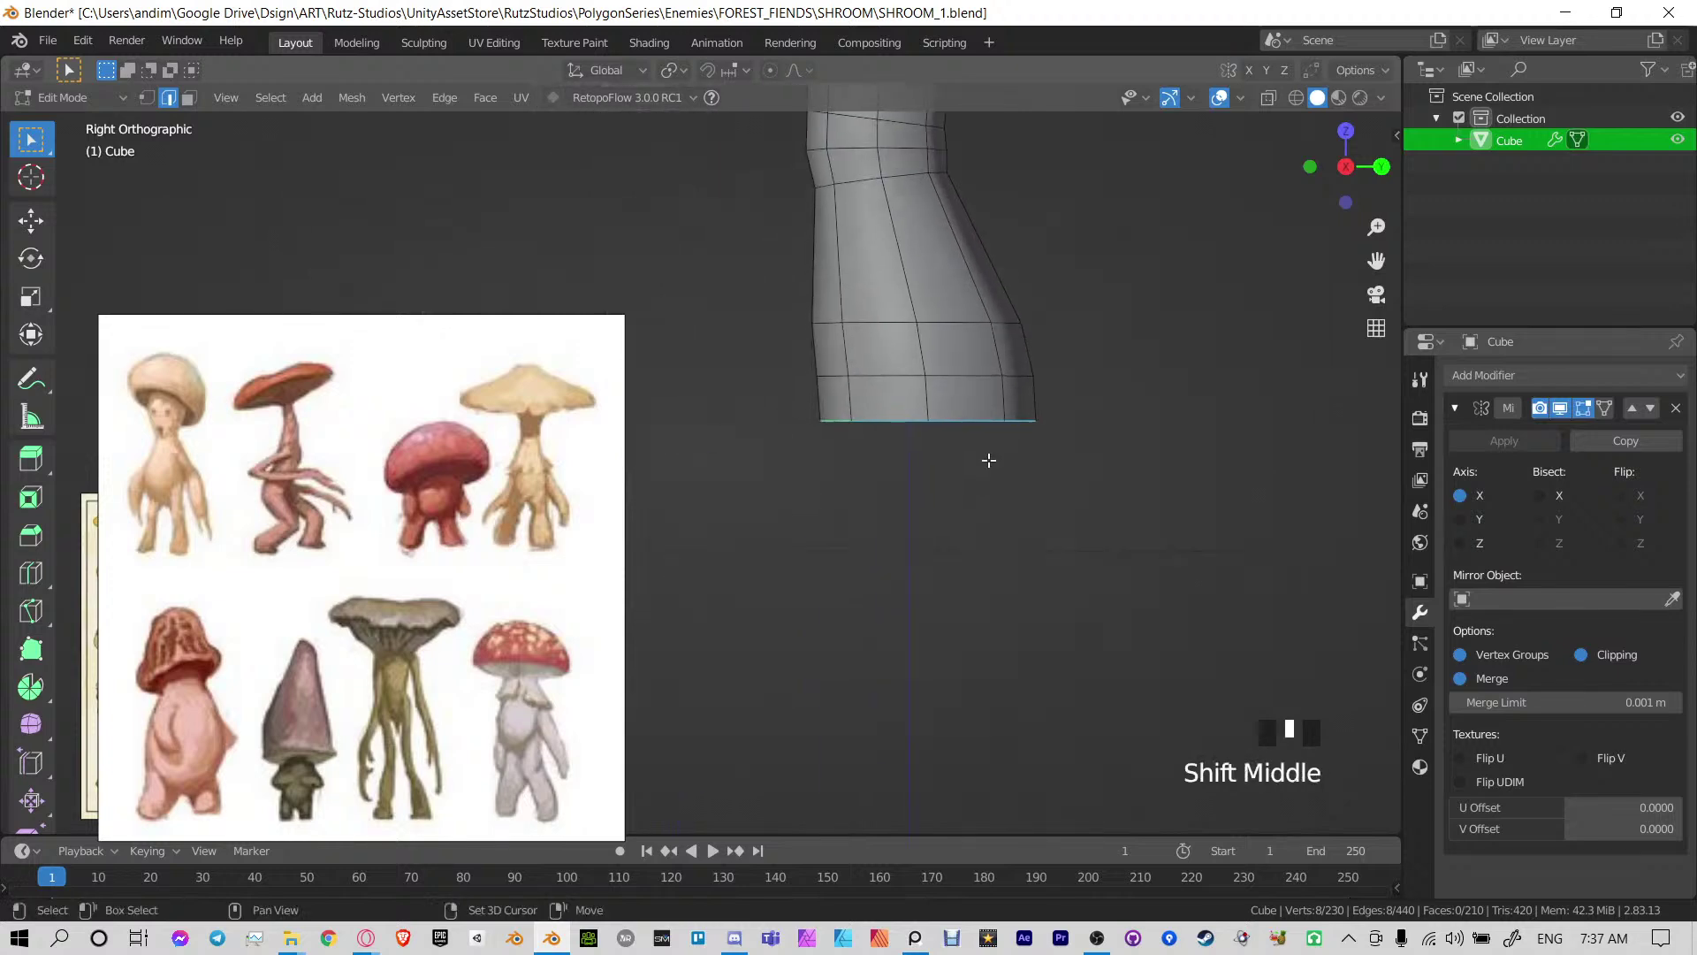
key("e")
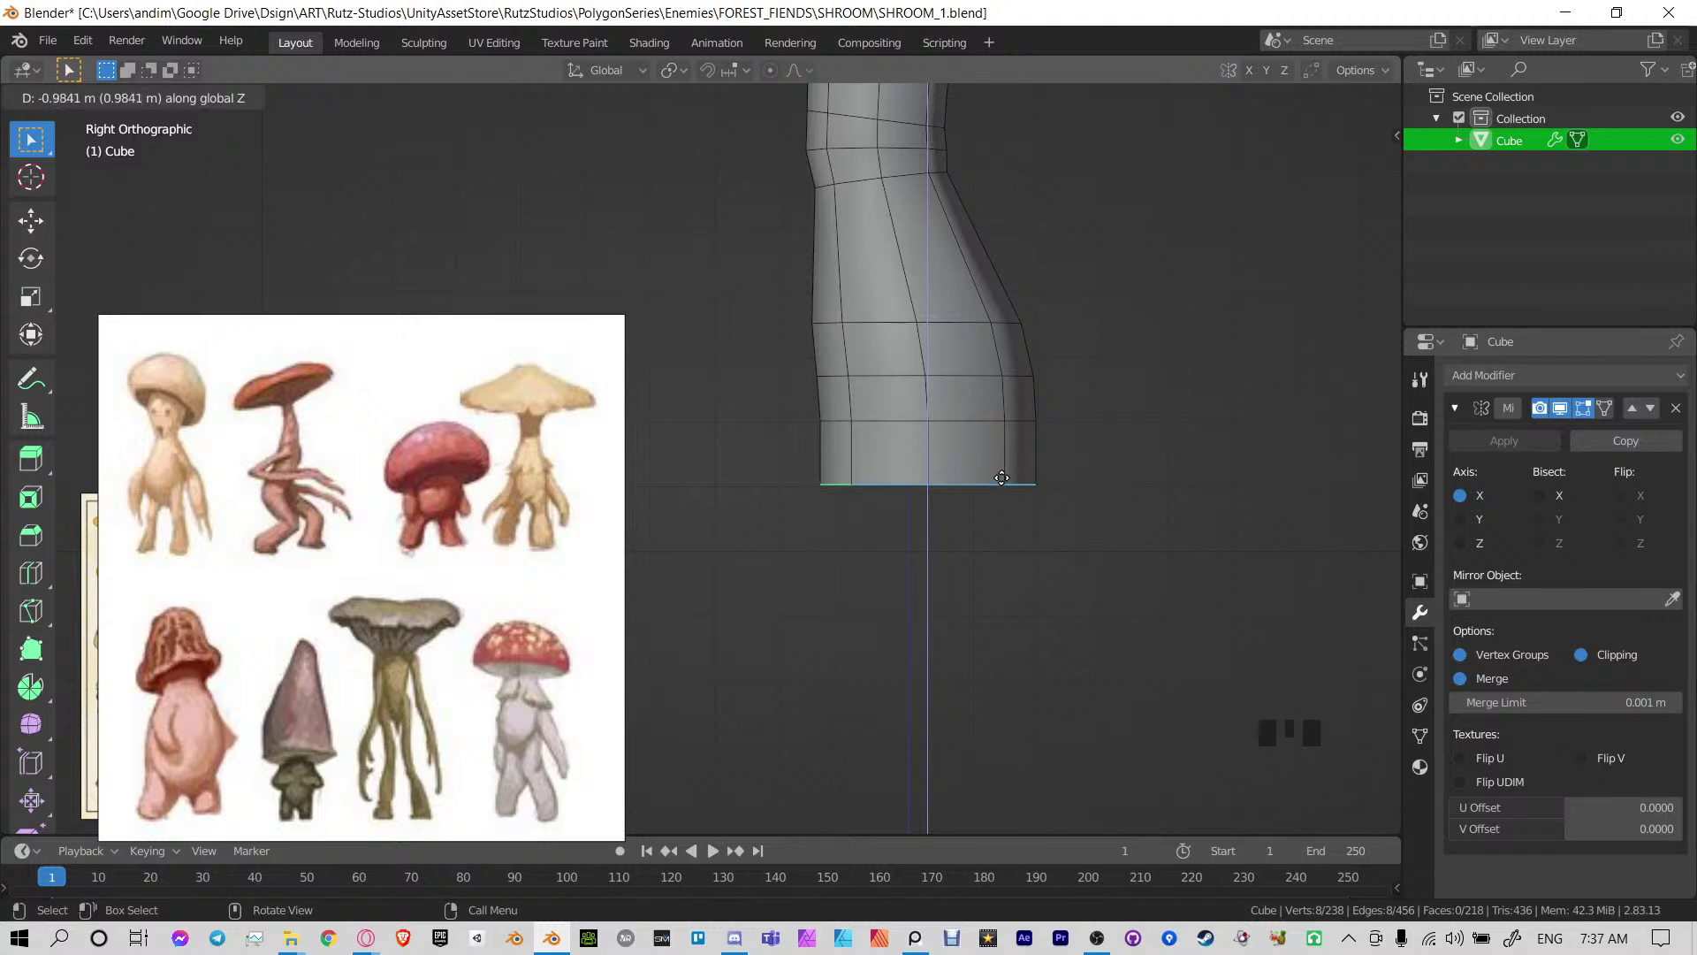
left_click(1001, 477)
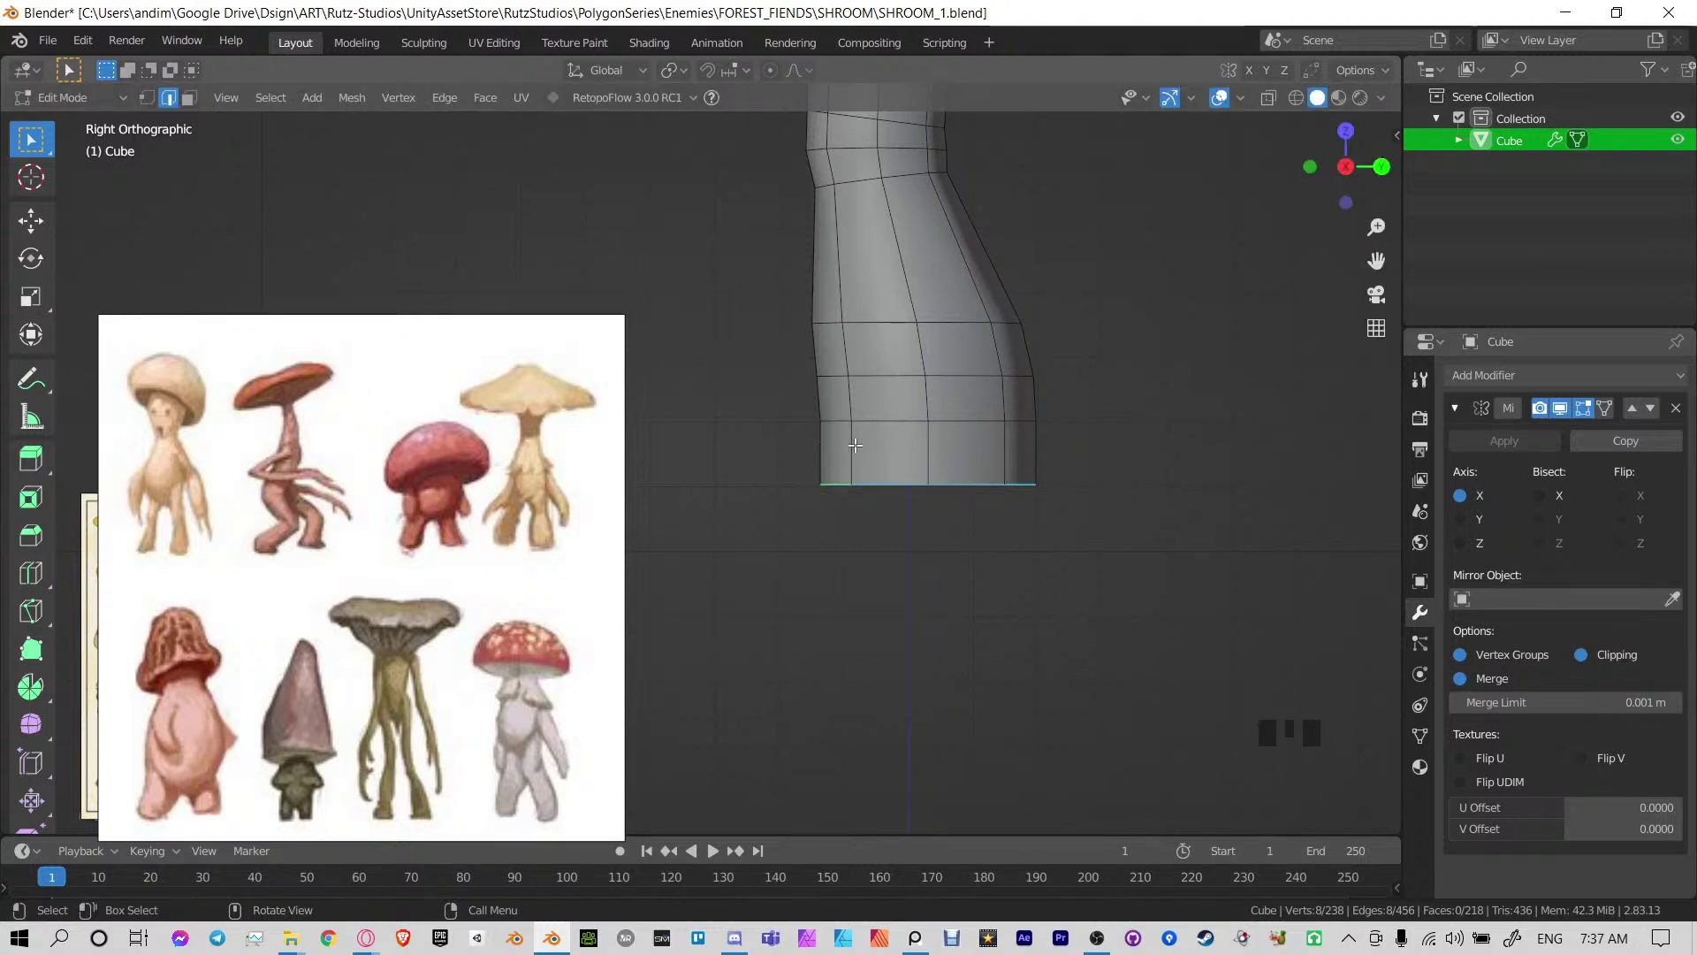
Extrude the leg's bottom edge loop a further short distance down along global Z to add a foot band
scroll(927, 336, "down", 3)
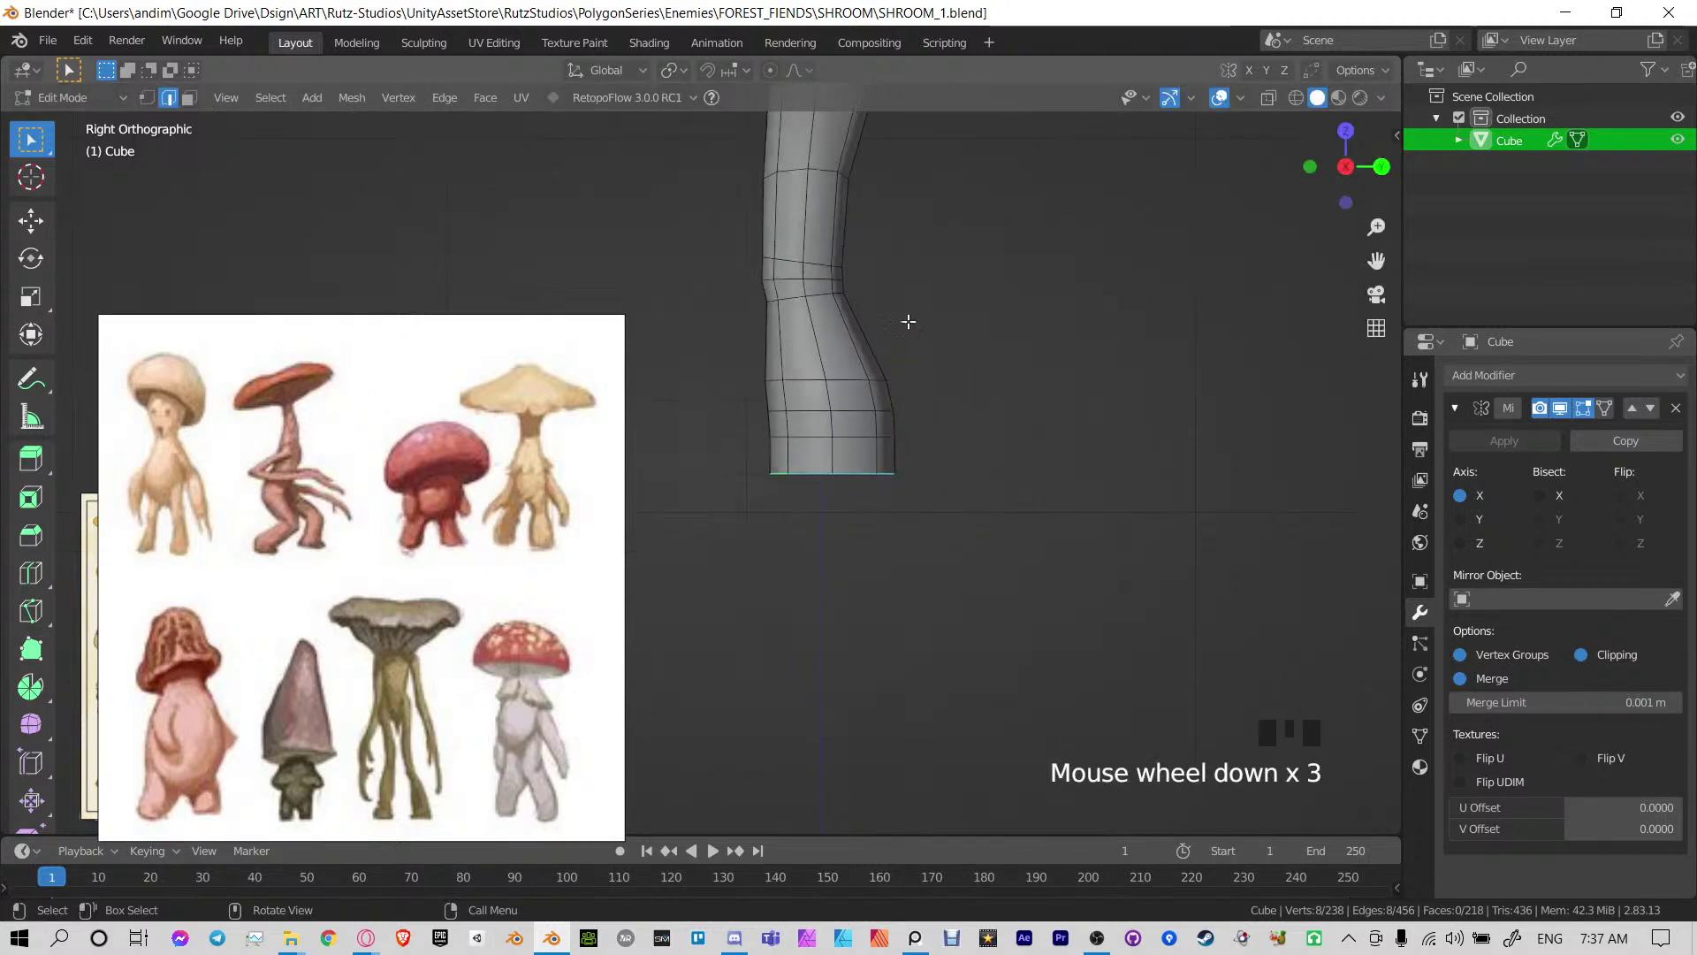
middle_click_drag(894, 273, 932, 515, "shift")
scroll(909, 404, "down", 3)
middle_click_drag(909, 404, 922, 489, "shift")
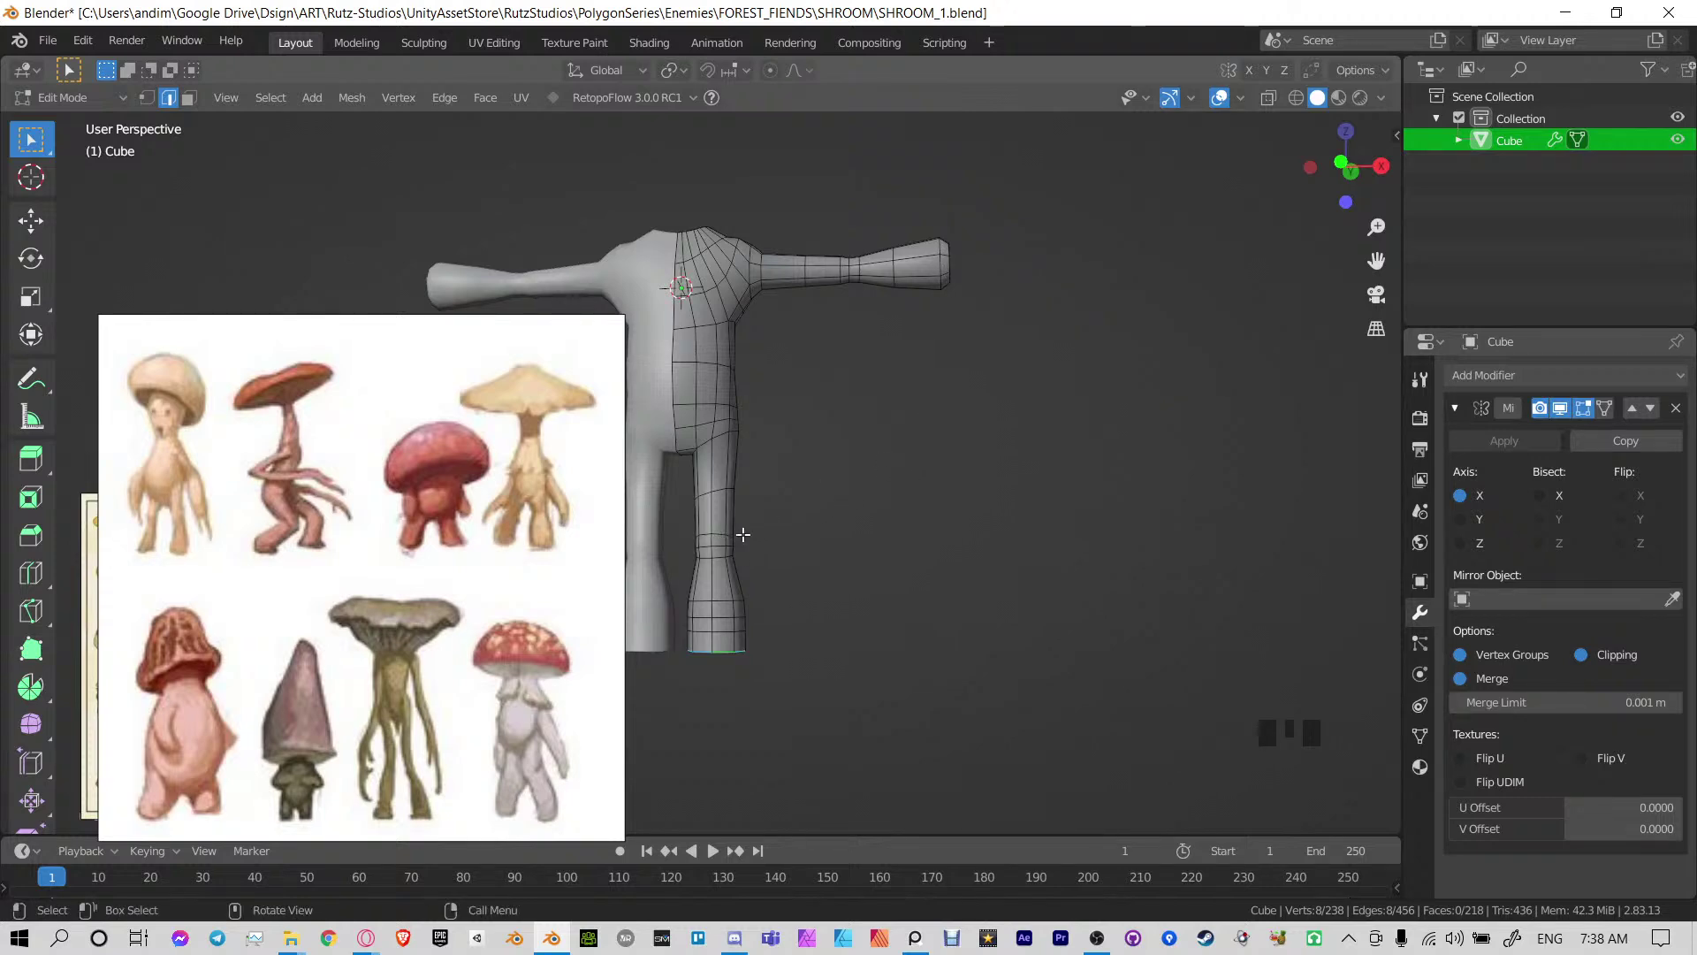
key("KP_3")
middle_click_drag(793, 502, 813, 452, "shift")
scroll(885, 479, "up", 3)
key("e")
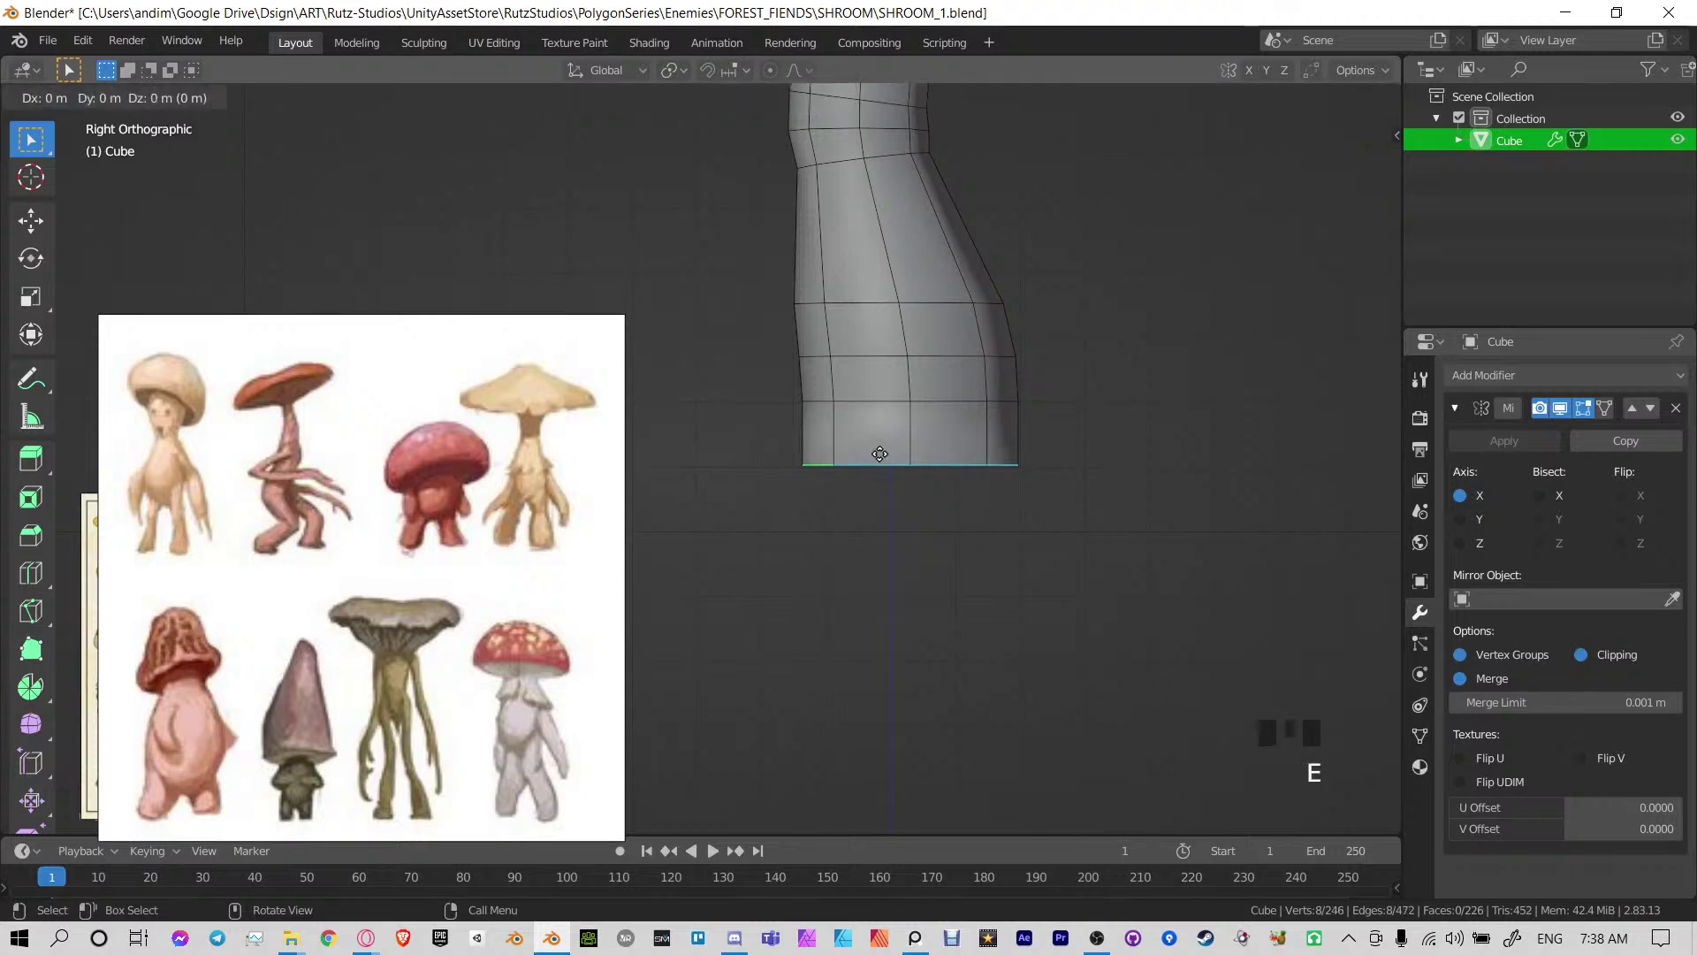
key("z")
left_click(905, 700)
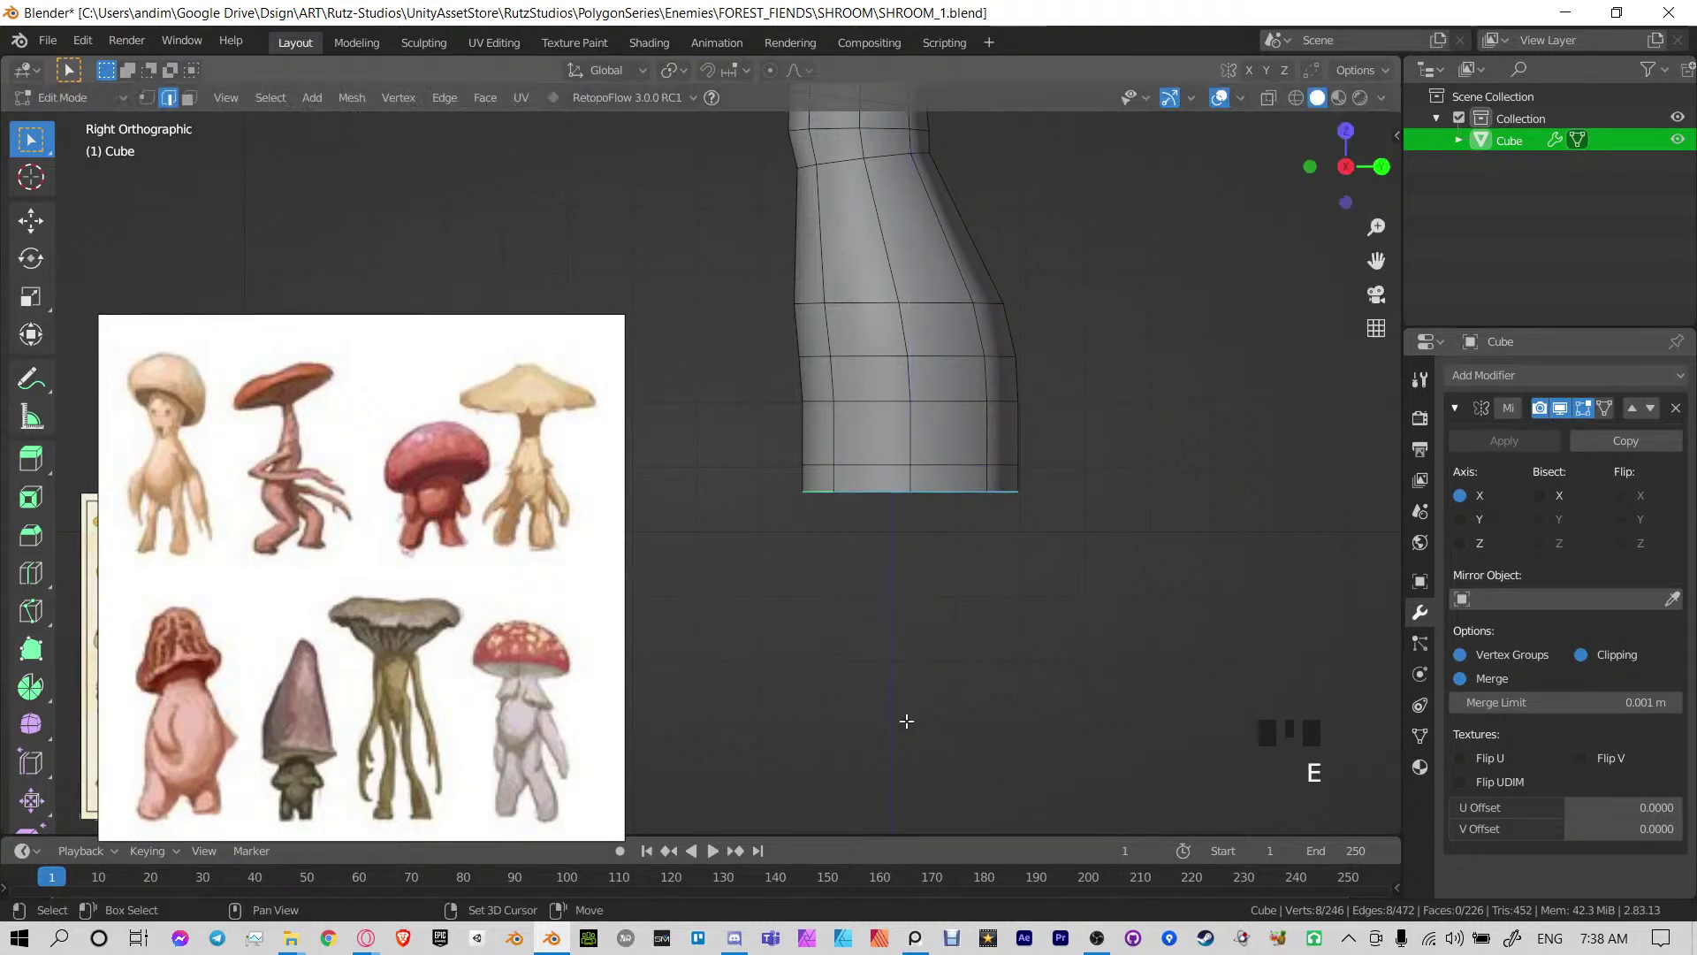
Edge-slide the lower ankle loops upward to make the bottom band of the foot taller
key("g")
key("g")
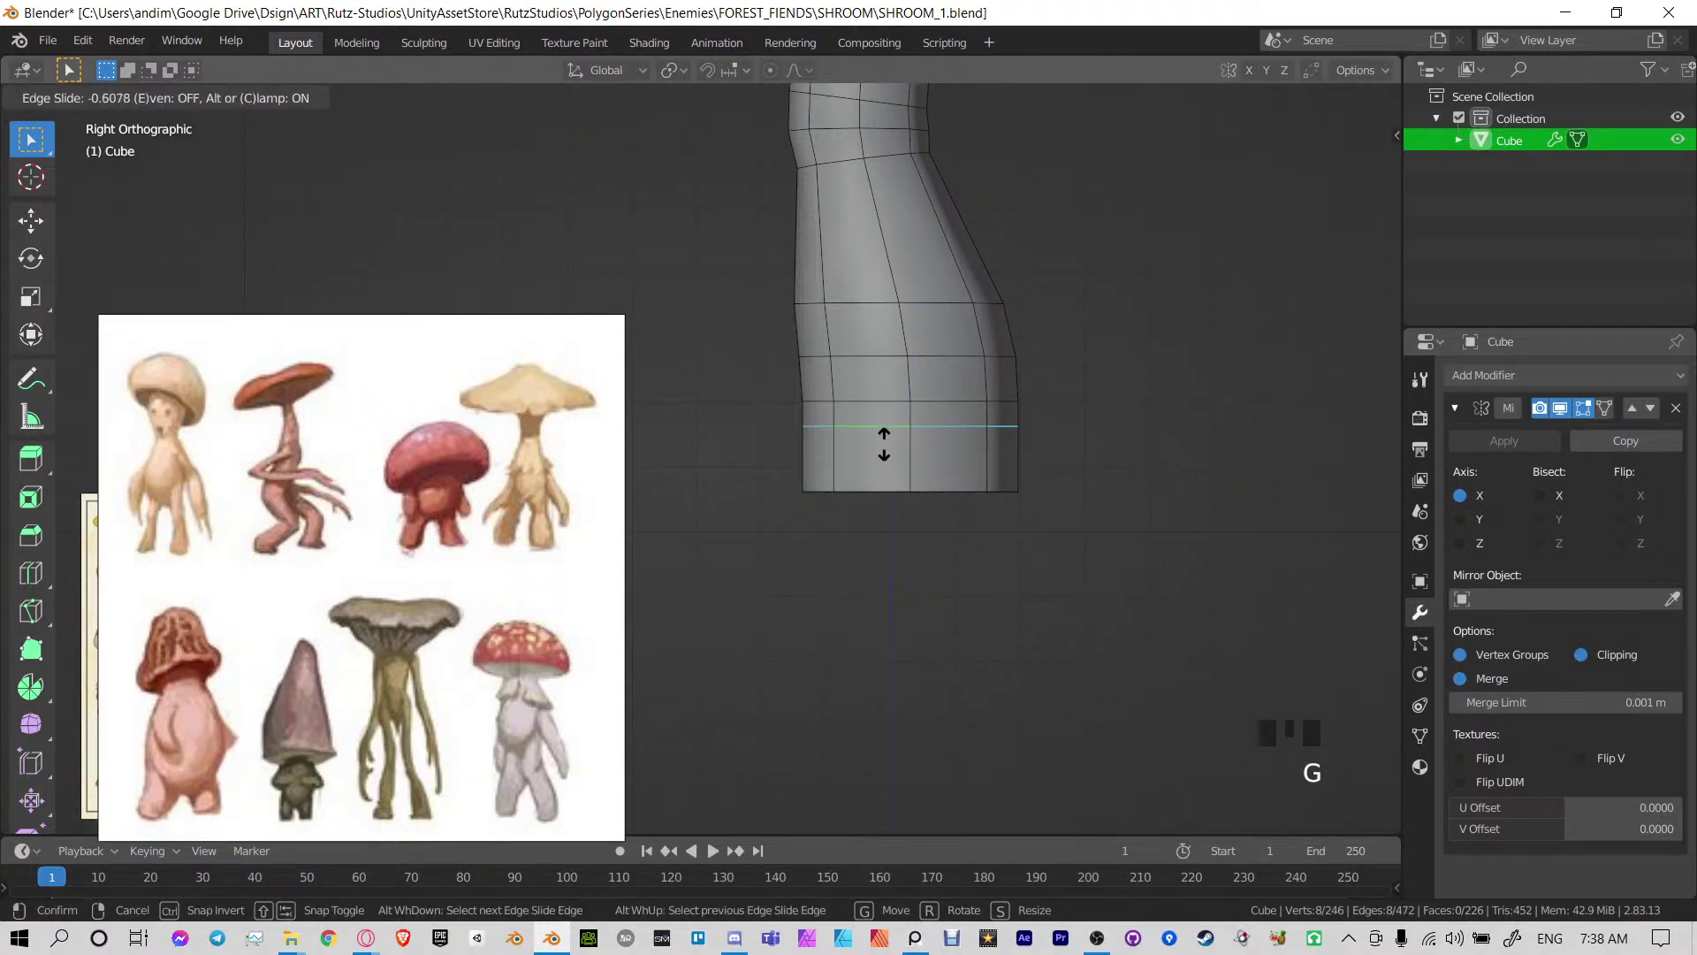
left_click(884, 440)
middle_click_drag(877, 399, 894, 437, "shift")
left_click(895, 436, "alt")
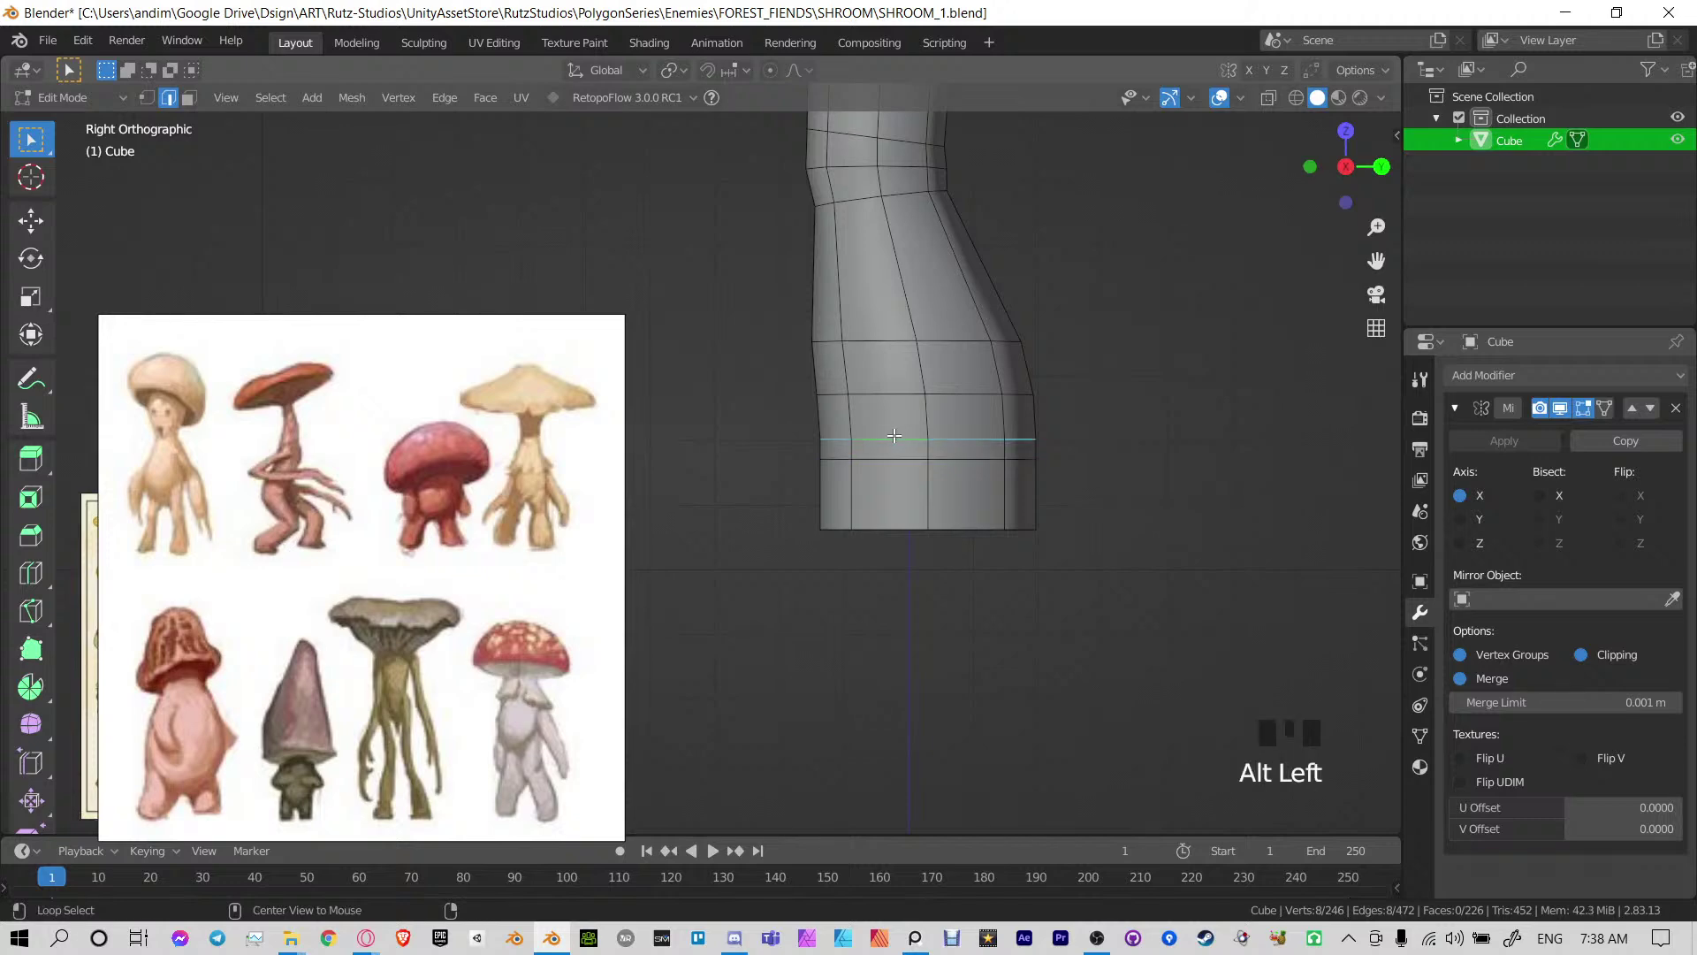
key("g")
key("g")
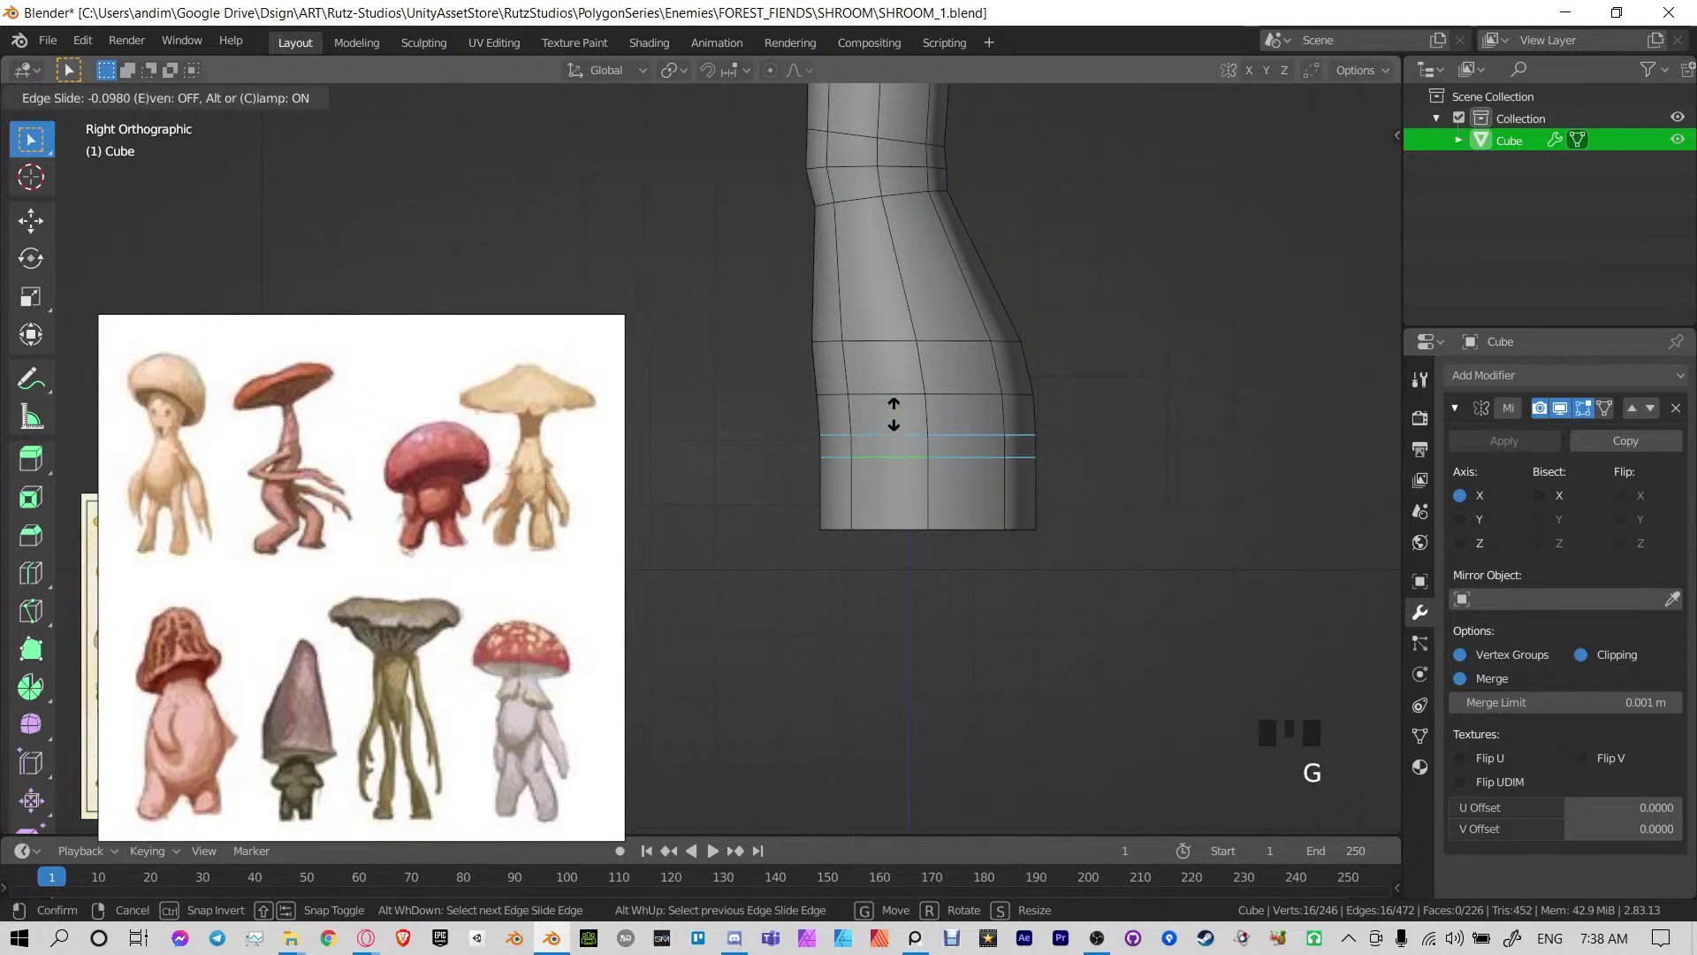
left_click(894, 373)
left_click(875, 455, "alt")
Extrude the three front faces of the foot's lowest band outward to form the toe block
middle_click_drag(870, 460, 964, 464)
left_click(804, 496)
left_click(821, 487)
middle_click_drag(821, 486, 876, 398, "shift")
scroll(845, 464, "down", 7)
scroll(875, 398, "up", 4)
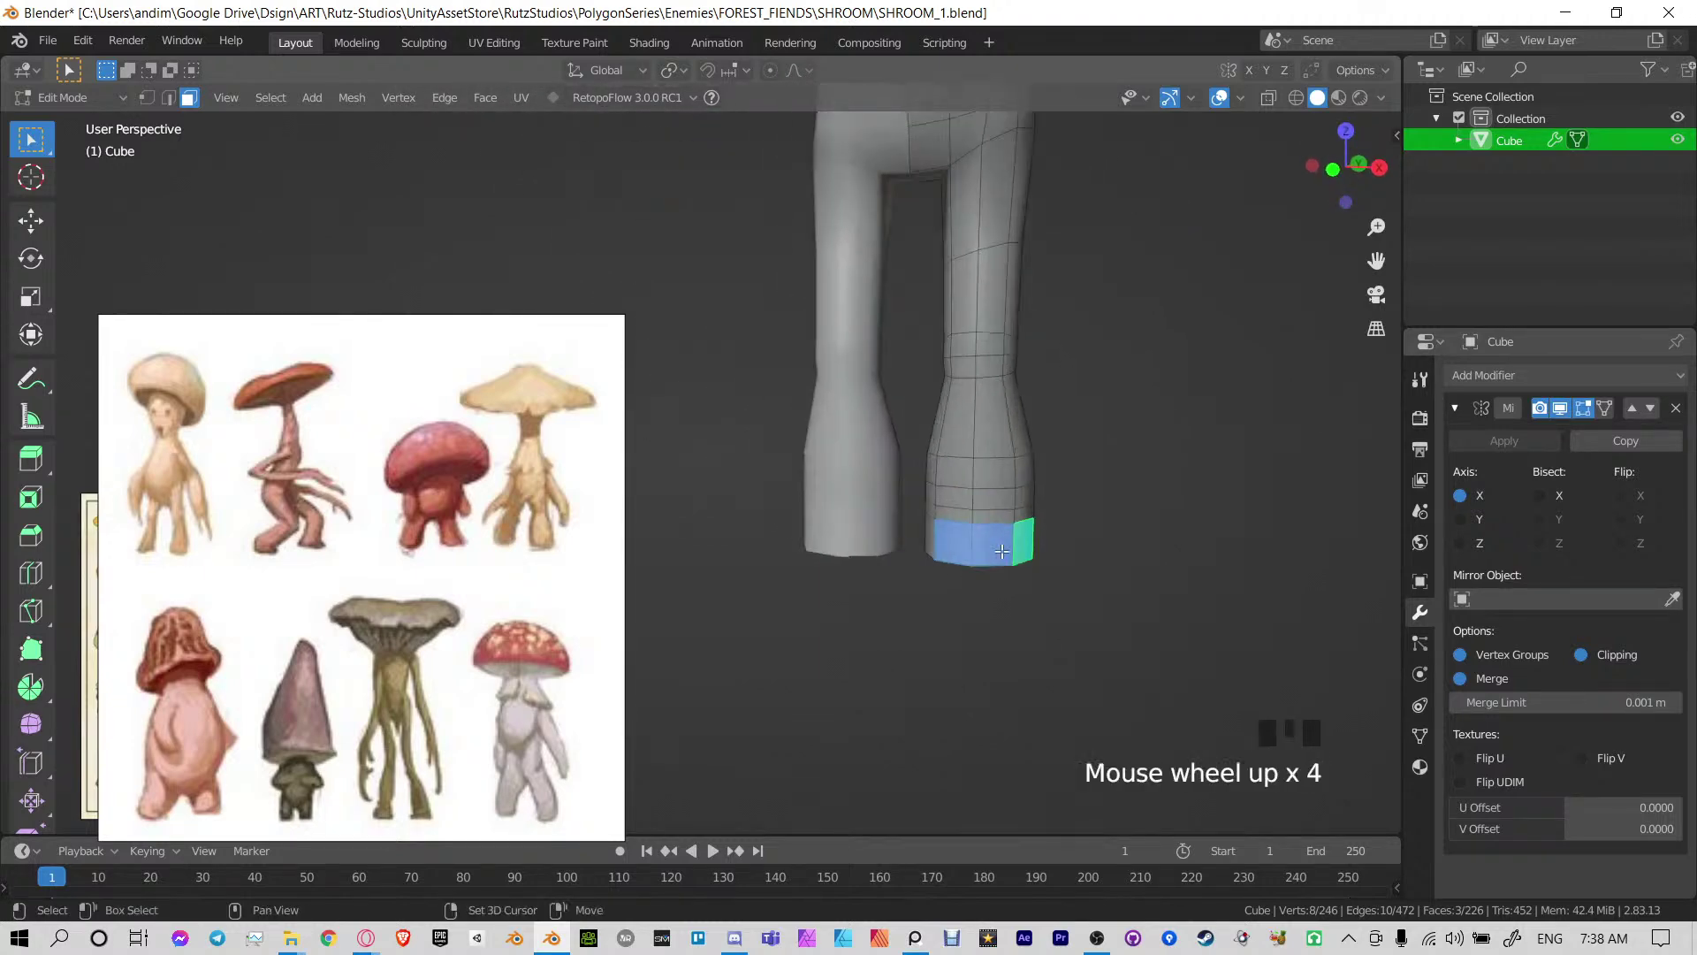
left_click(1016, 541, "shift")
middle_click_drag(1015, 541, 1002, 469)
key("e")
left_click(775, 522)
Edge-slide the top front edges of the toe block downward to slope the top of the foot
key("1")
left_click(946, 493)
key("2")
left_click(959, 452)
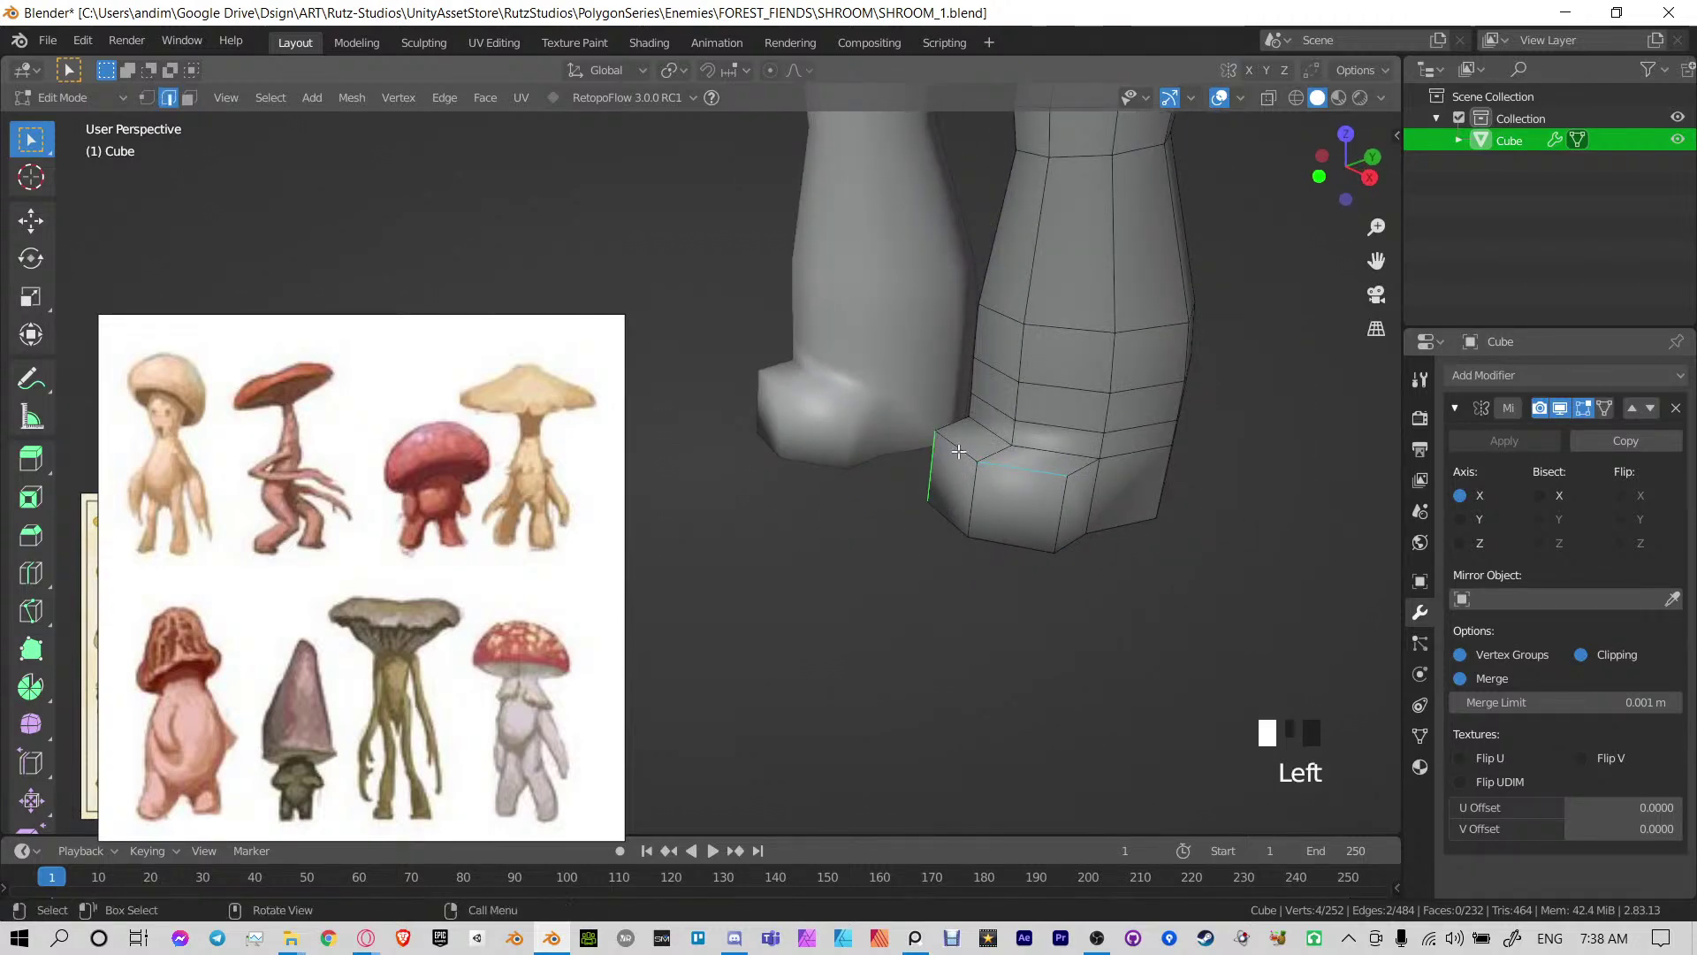
key("g")
key("g")
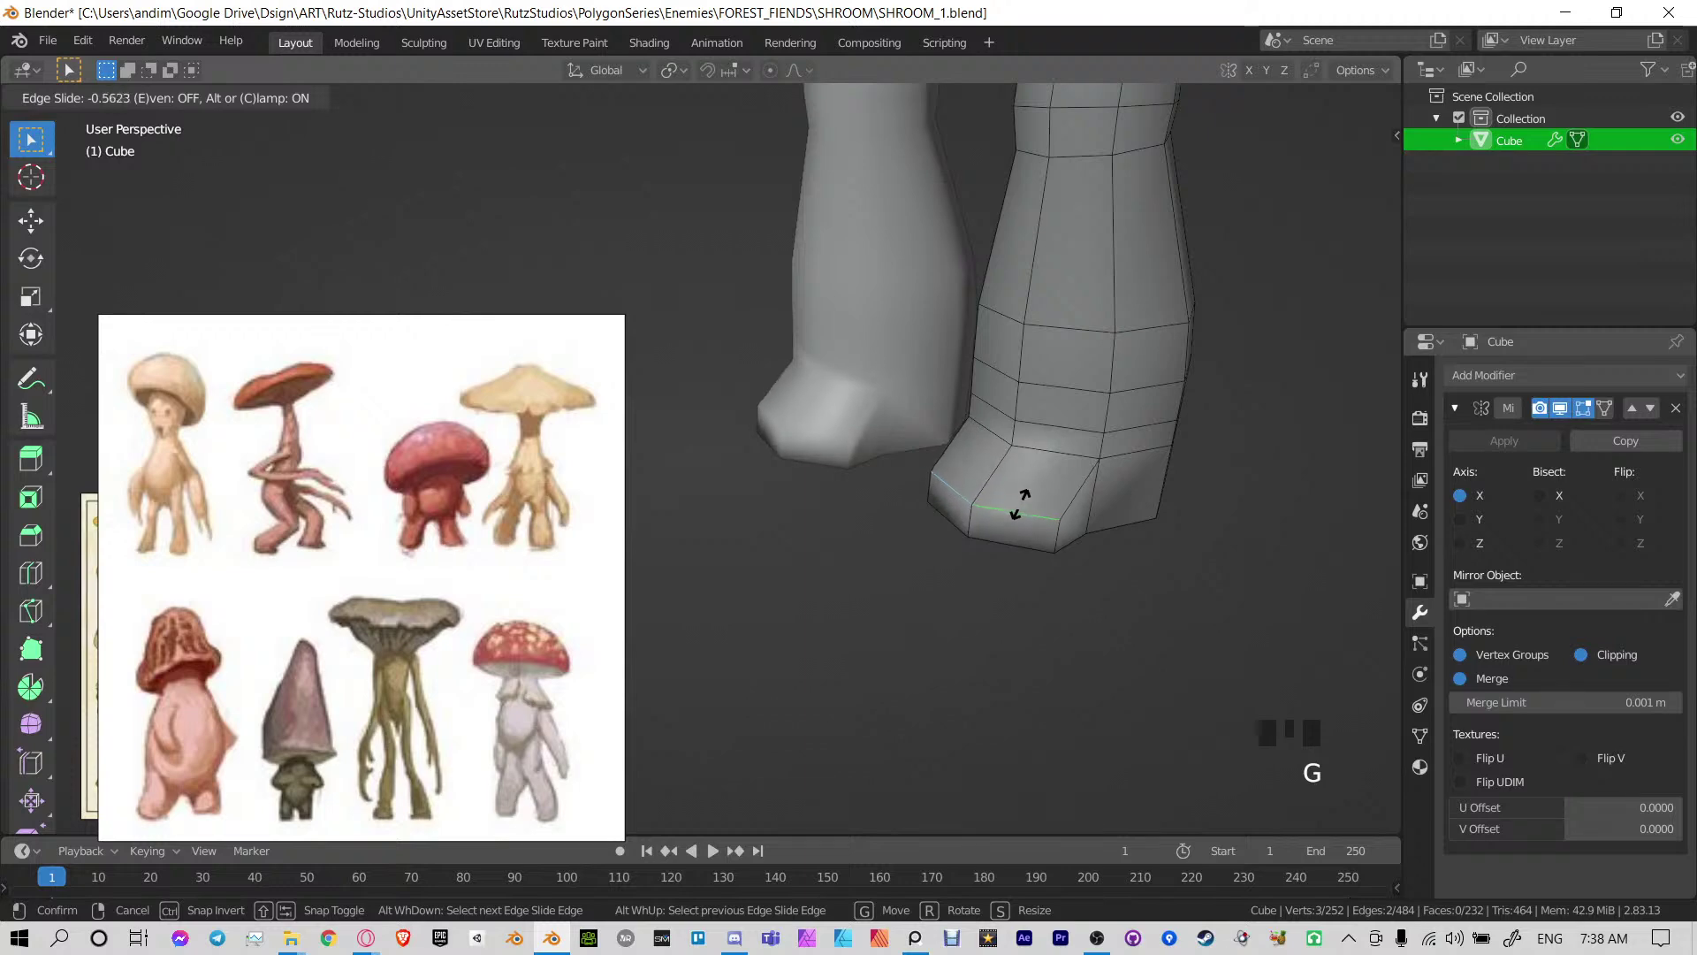
left_click(1021, 500)
Select the complete open bottom edge of the foot and smooth it by applying LoopTools Relax twice
middle_click_drag(1021, 499, 945, 463)
scroll(919, 469, "down", 2)
left_click(790, 547, "alt+shift")
scroll(745, 436, "up", 4)
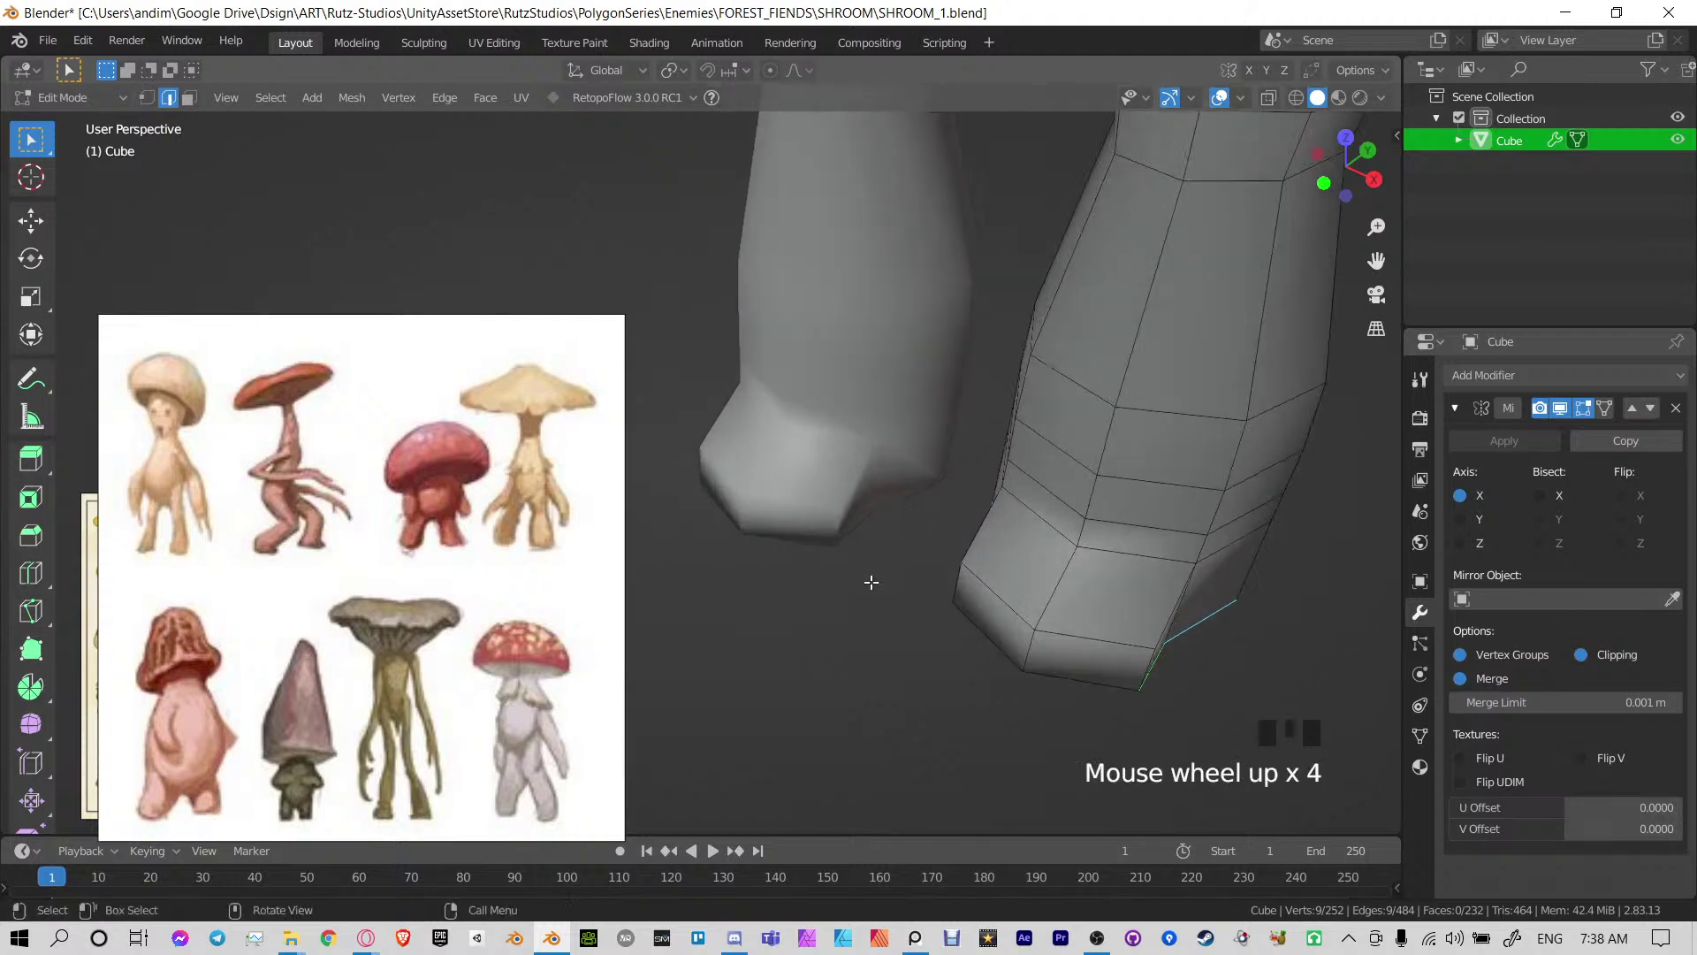
middle_click_drag(870, 580, 817, 484)
left_click(831, 446, "shift")
left_click(811, 443, "shift")
left_click(811, 443, "shift")
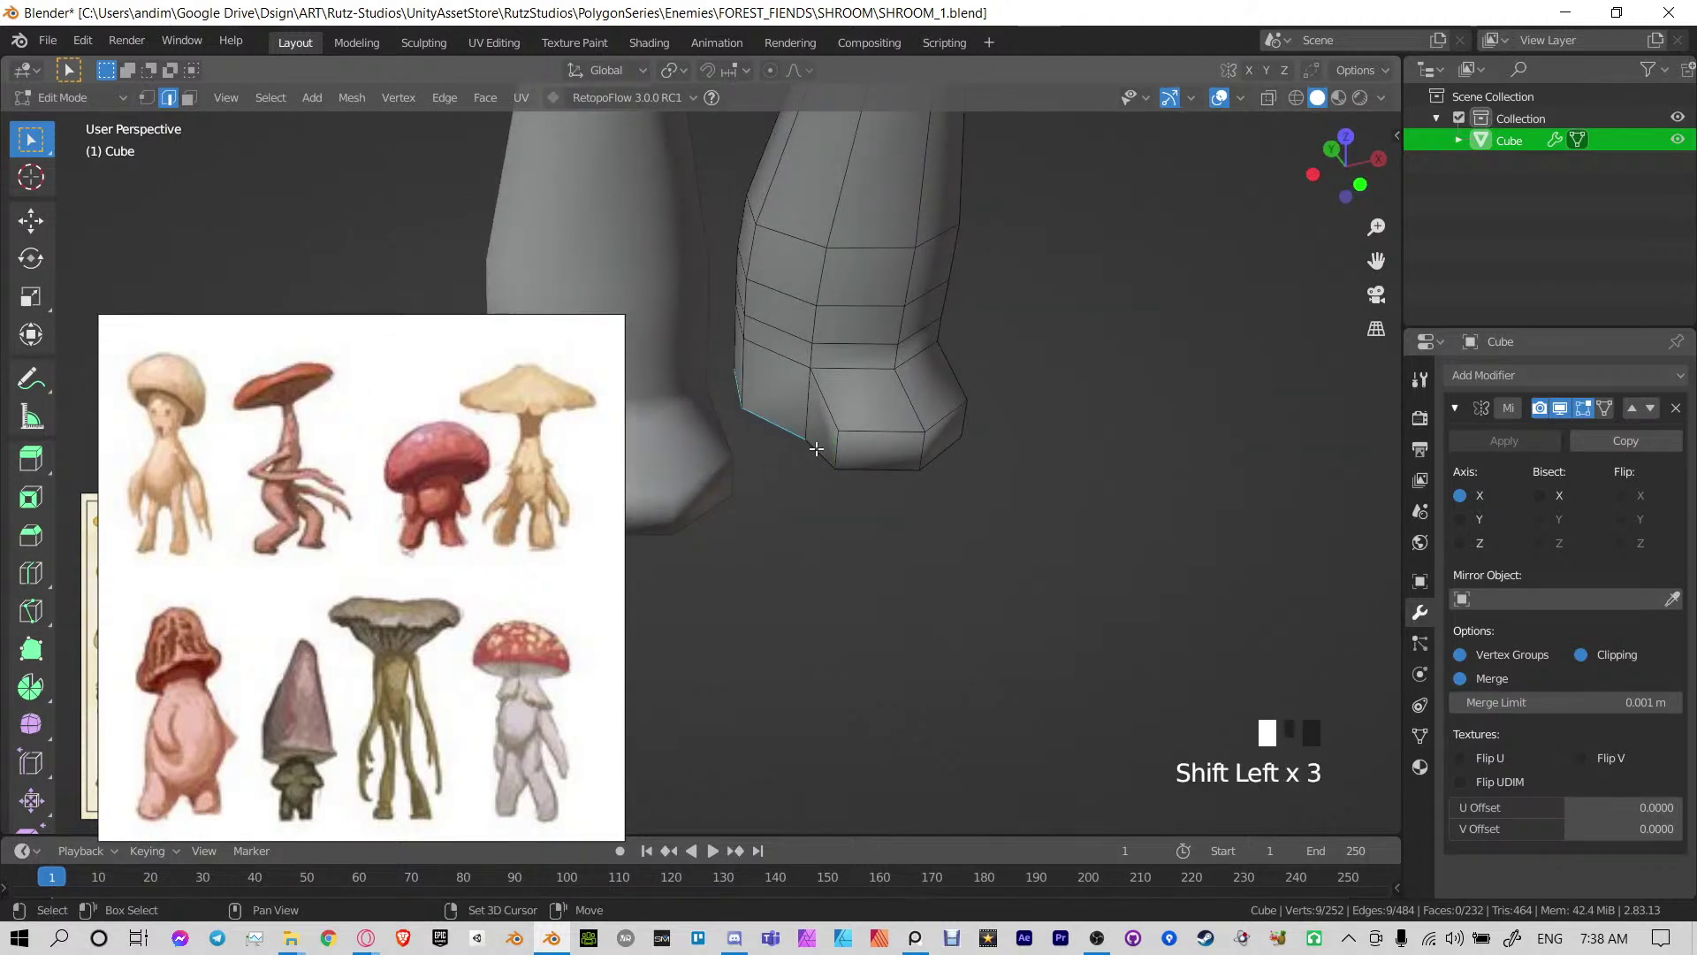
key("n")
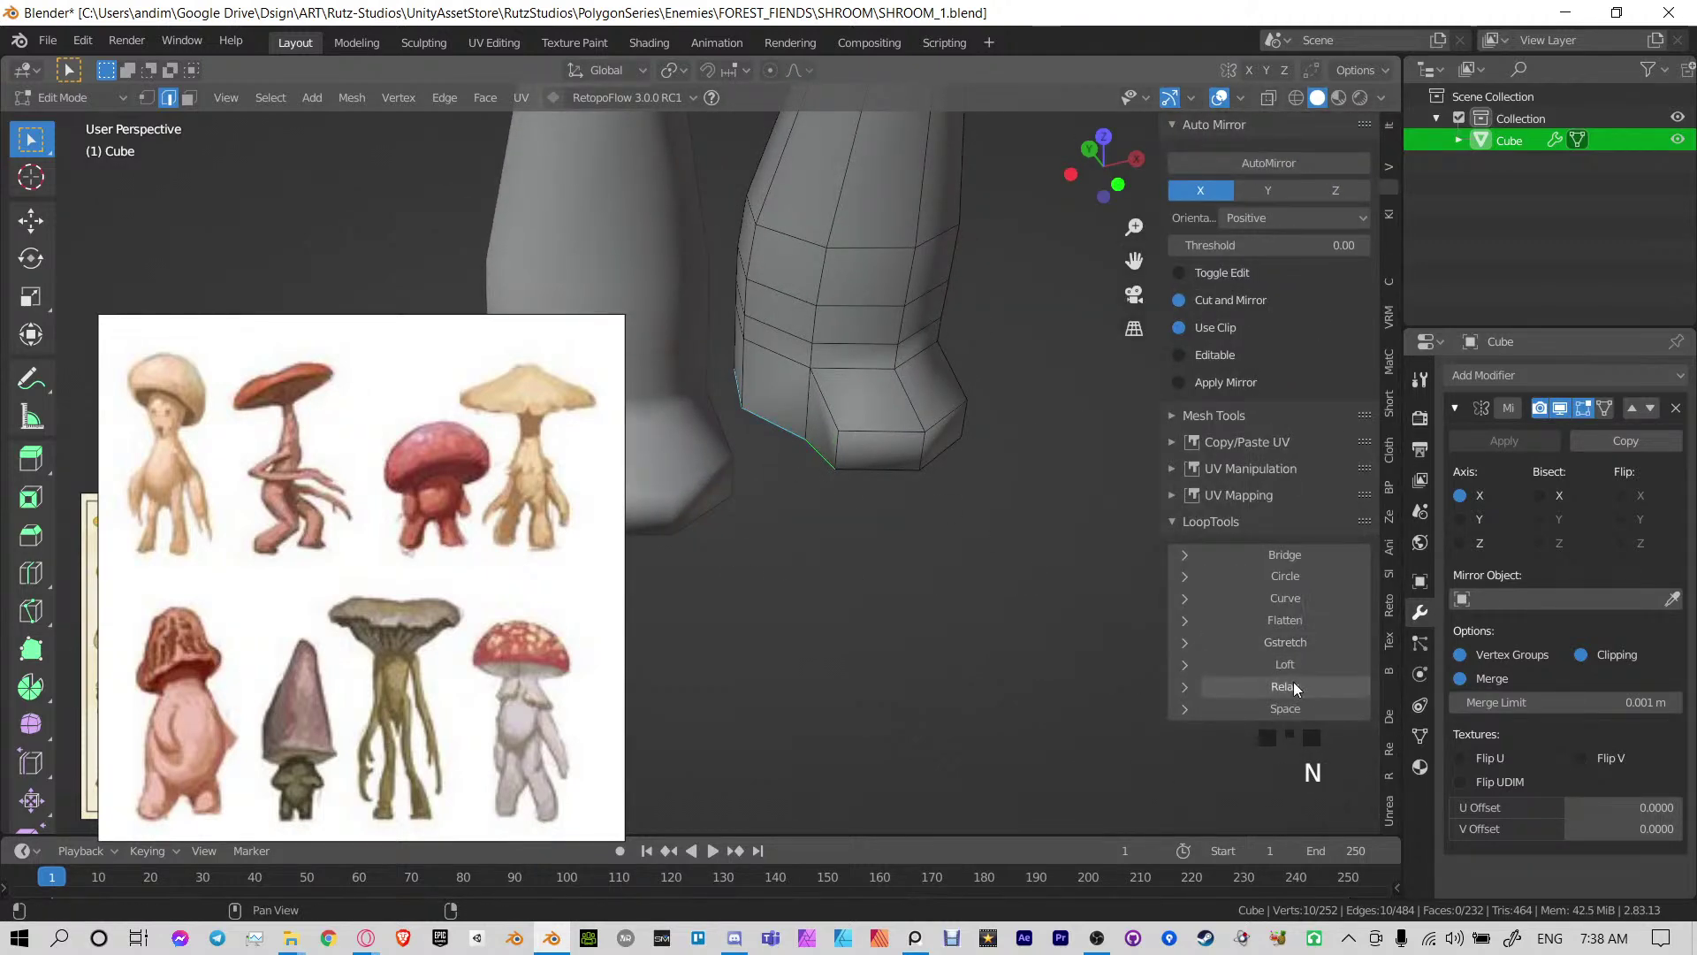
left_click(1295, 688)
middle_click_drag(1056, 423, 937, 415)
middle_click_drag(959, 424, 1017, 495, "shift")
left_click(1271, 692)
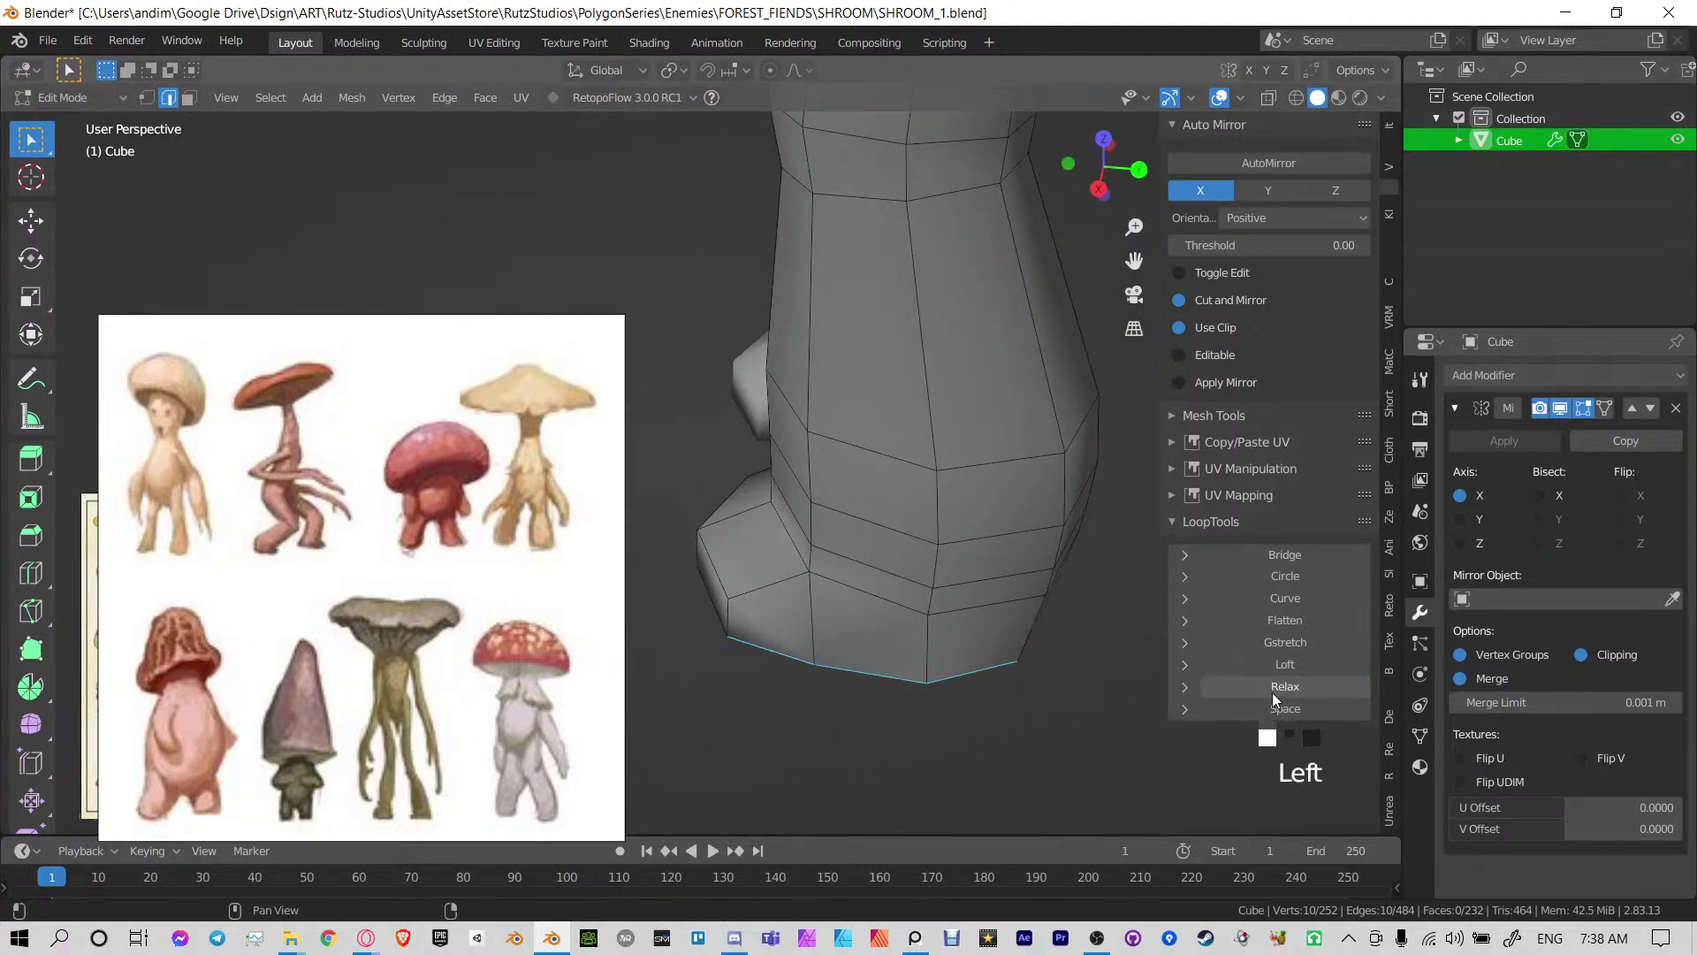
Smooth the selected bottom edge of the foot further with additional LoopTools Relax passes
left_click(1271, 692)
left_click(1271, 692)
middle_click_drag(978, 644, 855, 456)
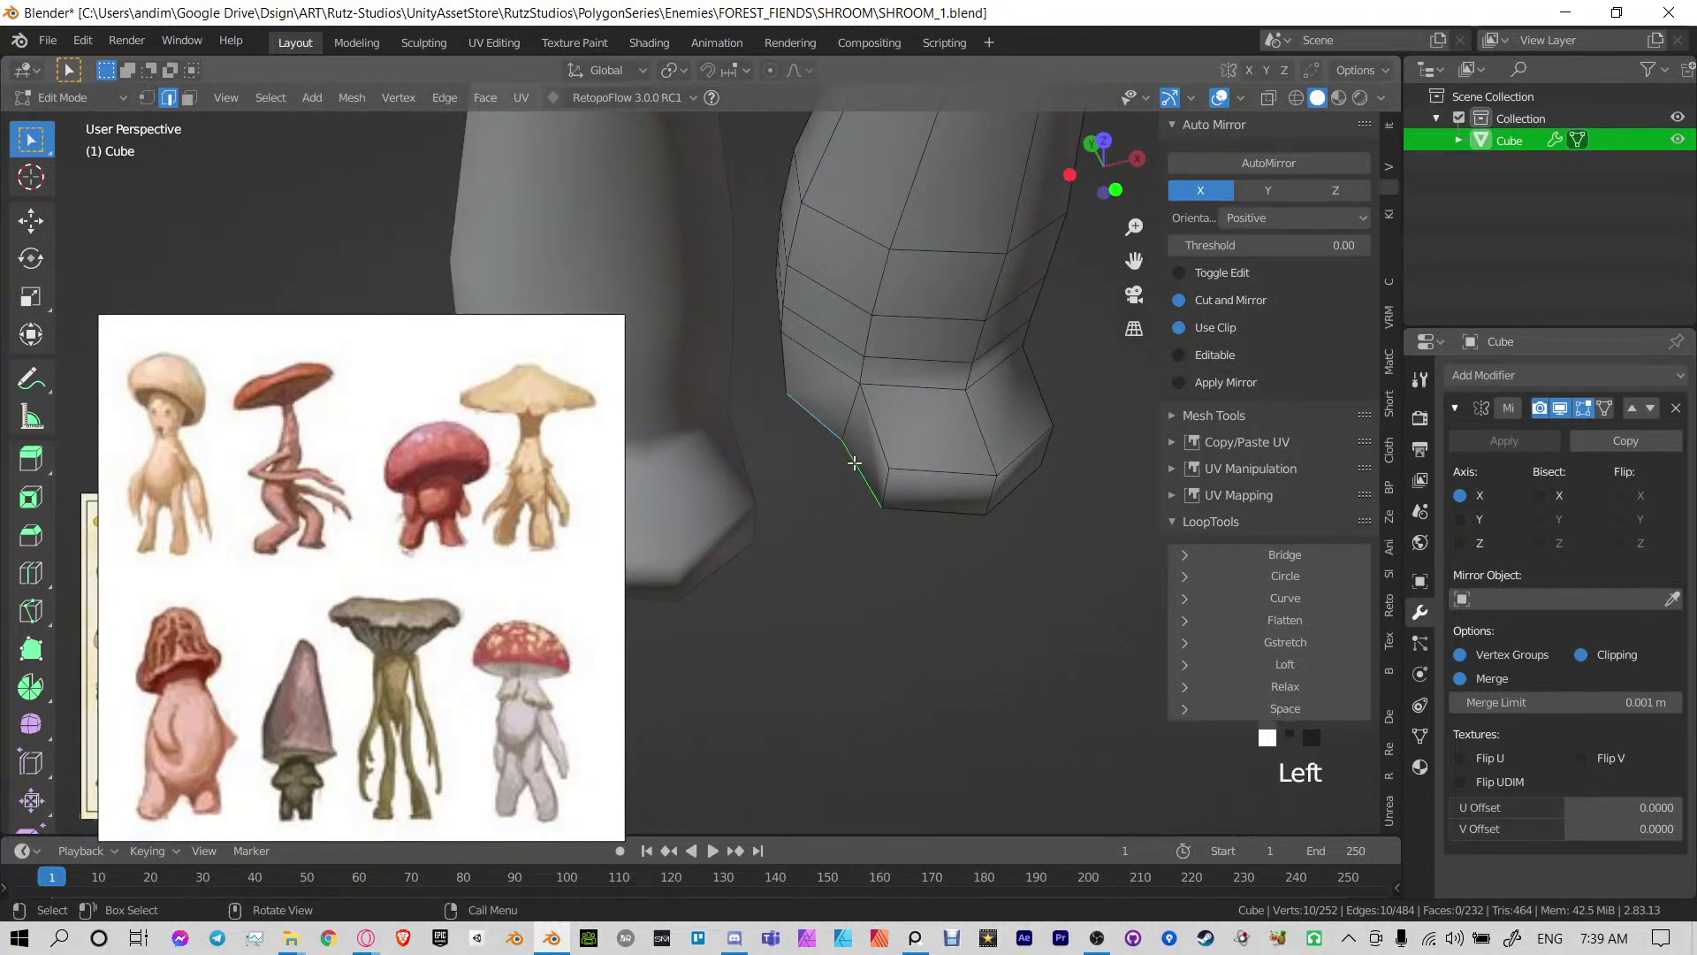
Try to relax only the bottom edges along the inner side of the foot, and undo it
middle_click_drag(758, 424, 895, 415)
middle_click_drag(895, 416, 884, 379, "shift")
middle_click_drag(689, 367, 785, 426, "shift")
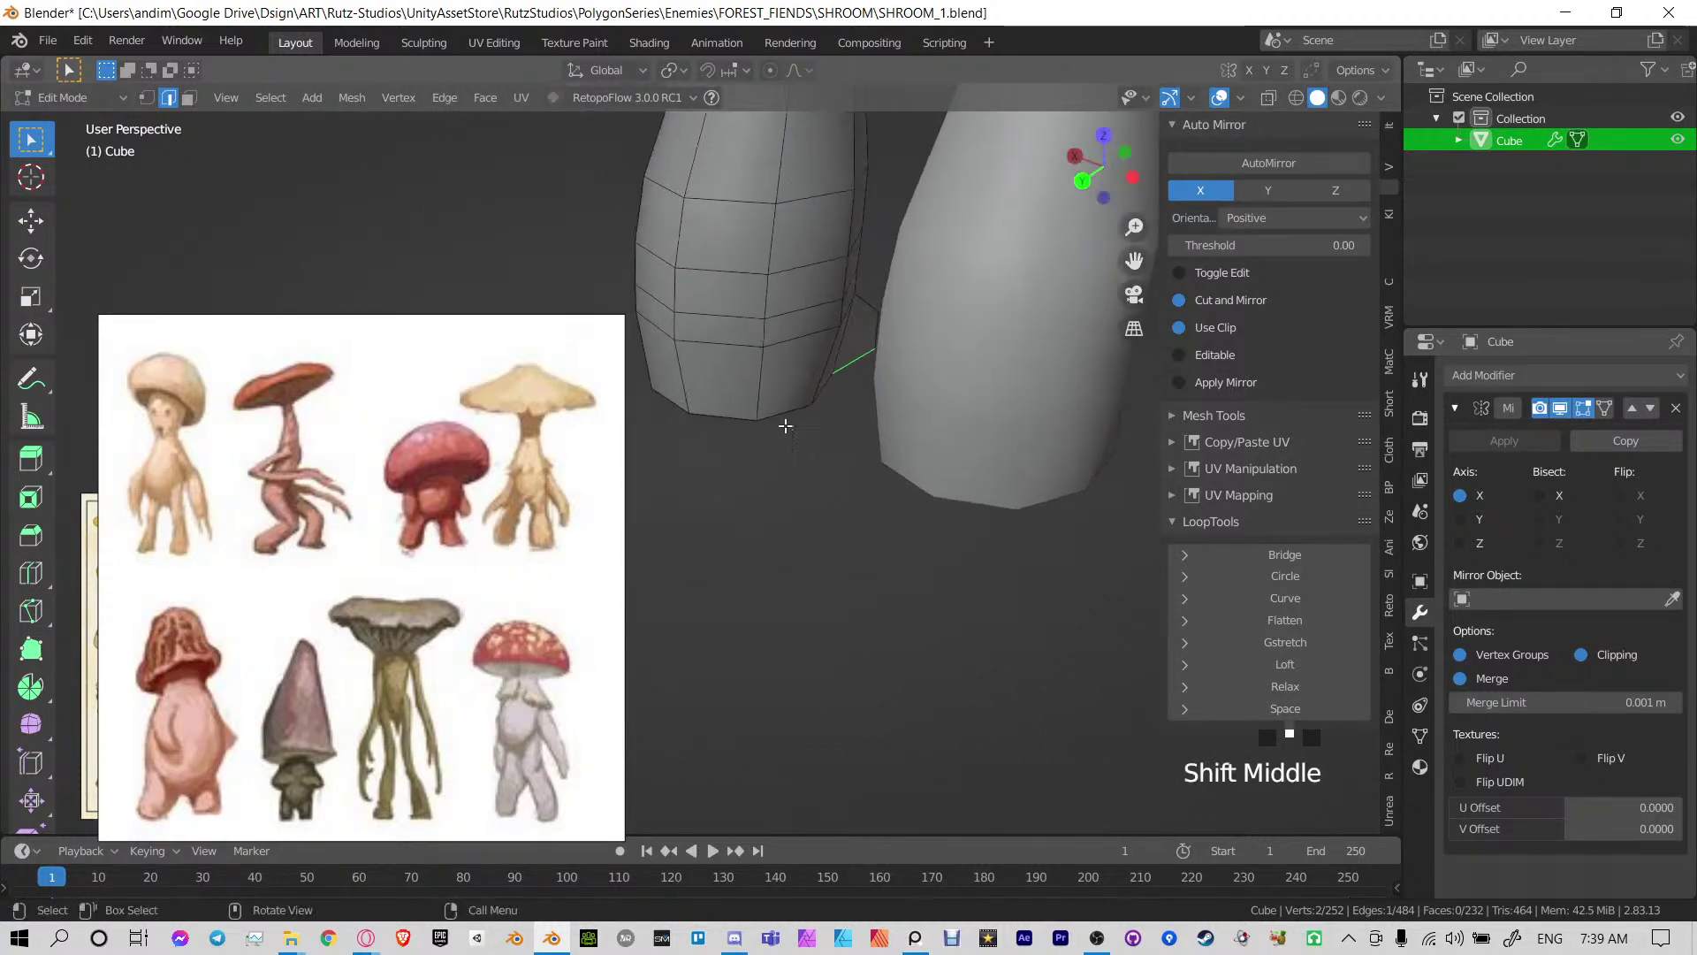
left_click(778, 423, "ctrl")
left_click(1273, 689)
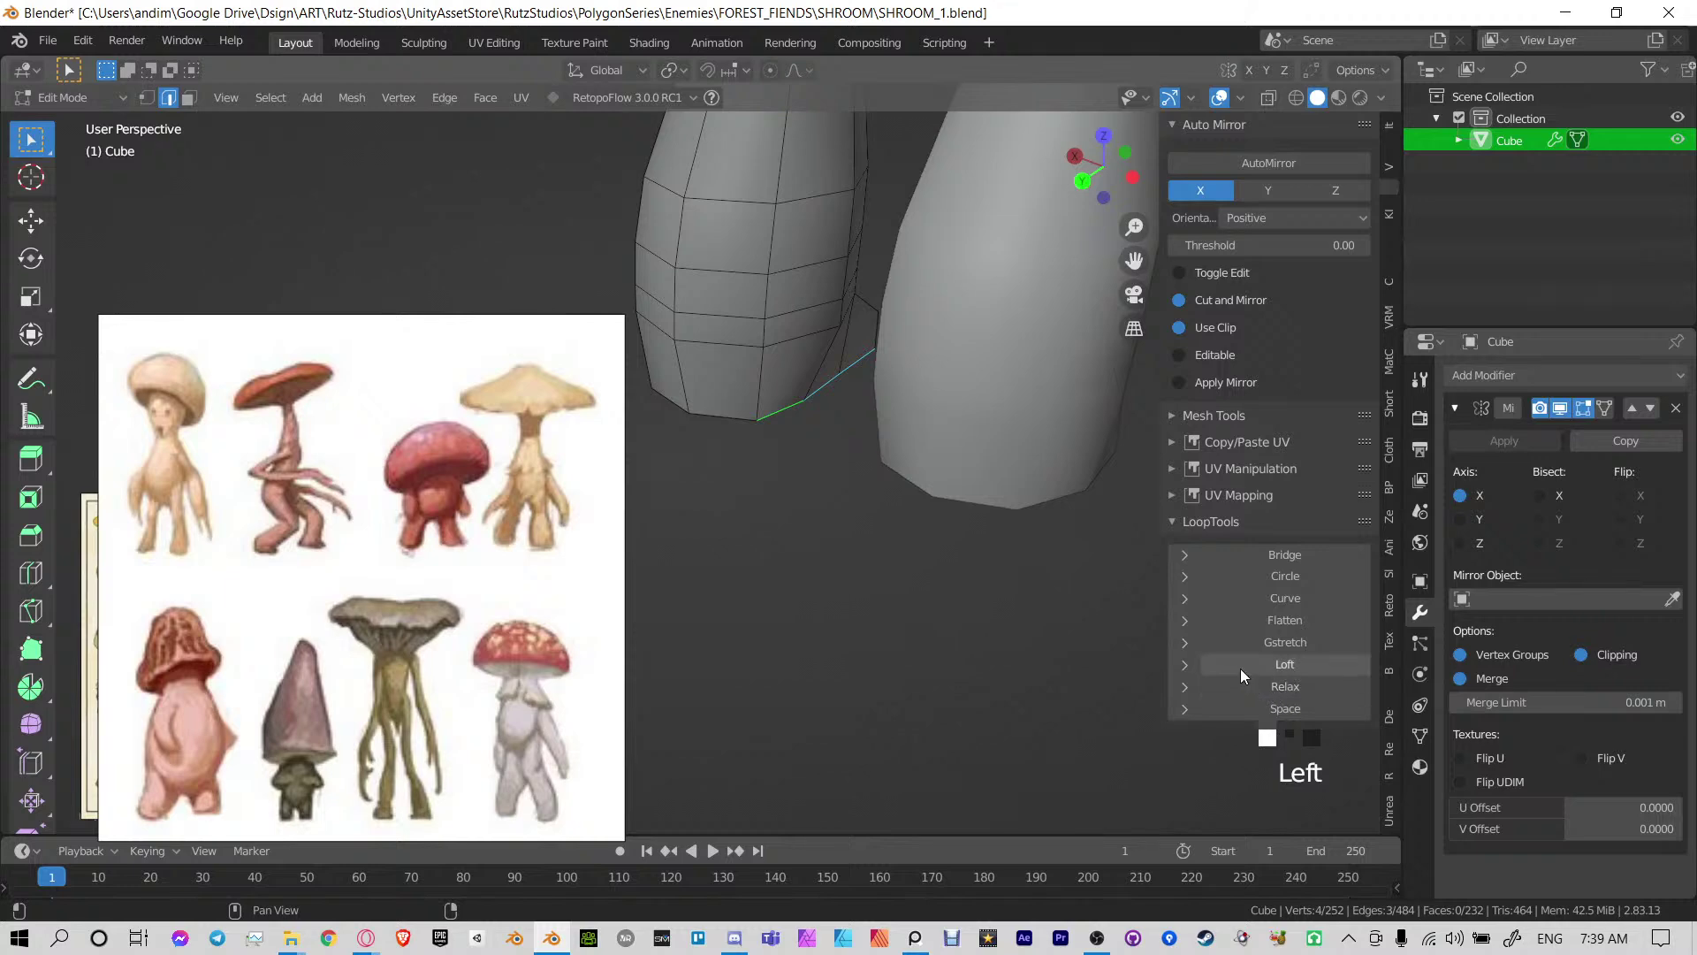
key("ctrl+z")
Nudge the bottom vertex on the outer side of the foot behind the toe block, and save the file
middle_click_drag(834, 417, 755, 417)
middle_click_drag(728, 486, 982, 448, "shift")
scroll(778, 464, "down", 2)
scroll(932, 478, "up", 6)
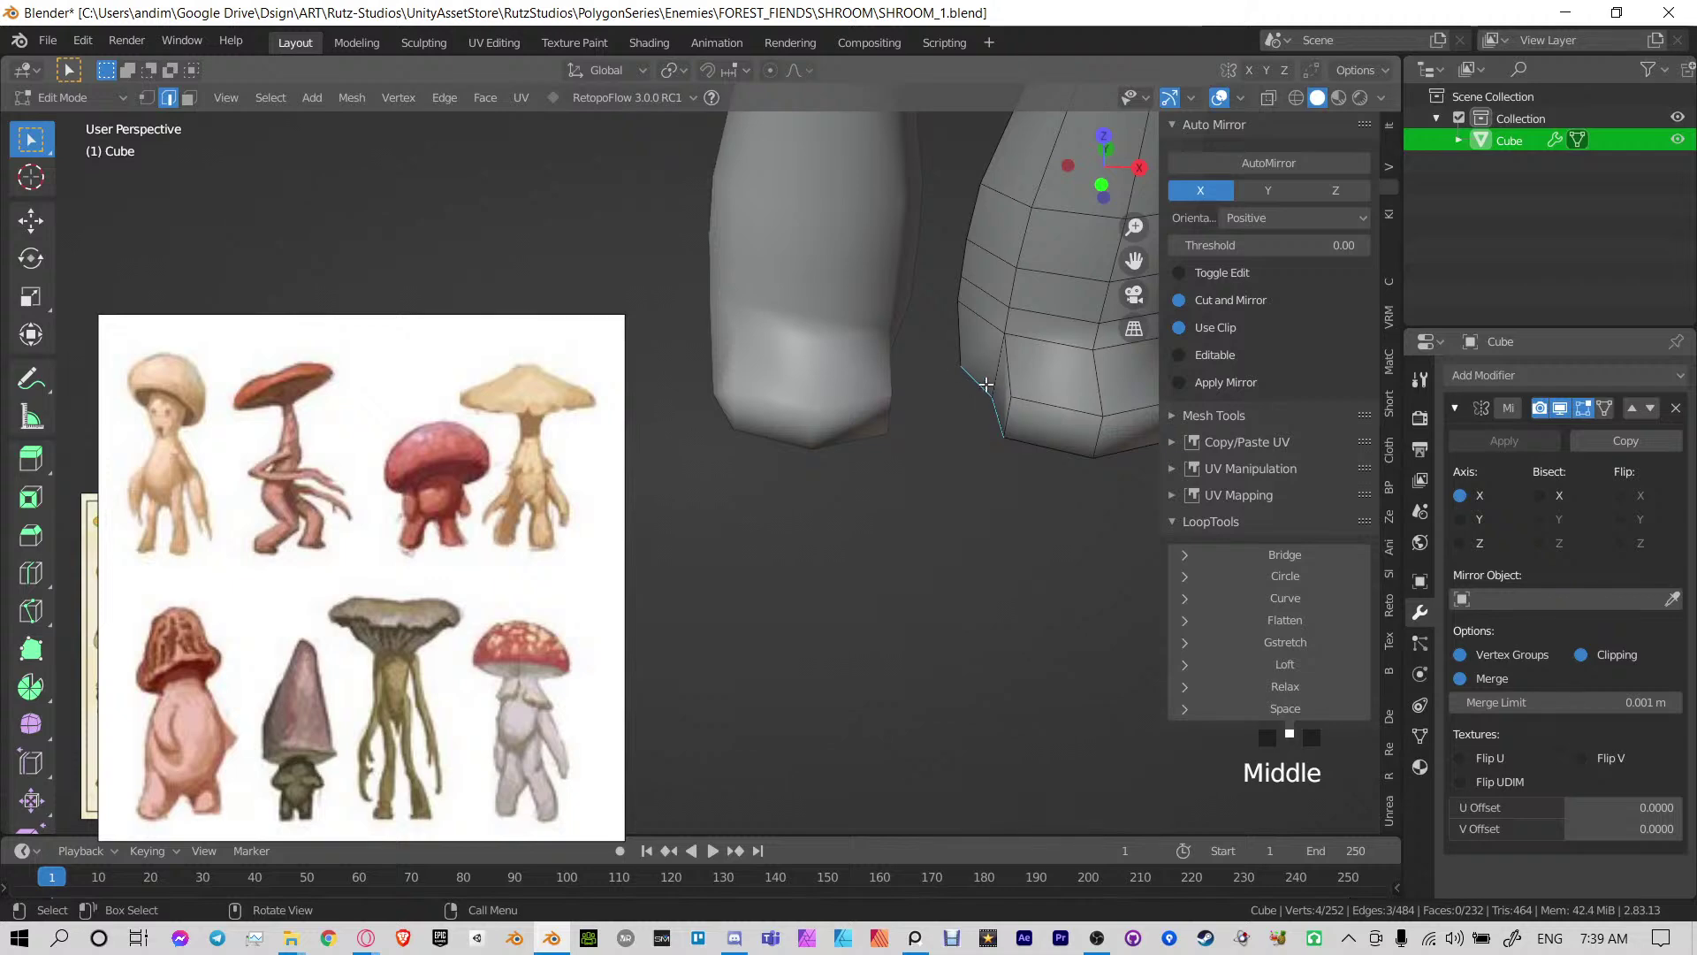
middle_click_drag(986, 385, 855, 568, "shift")
key("ctrl+s")
scroll(875, 474, "down", 2)
middle_click_drag(855, 568, 940, 585)
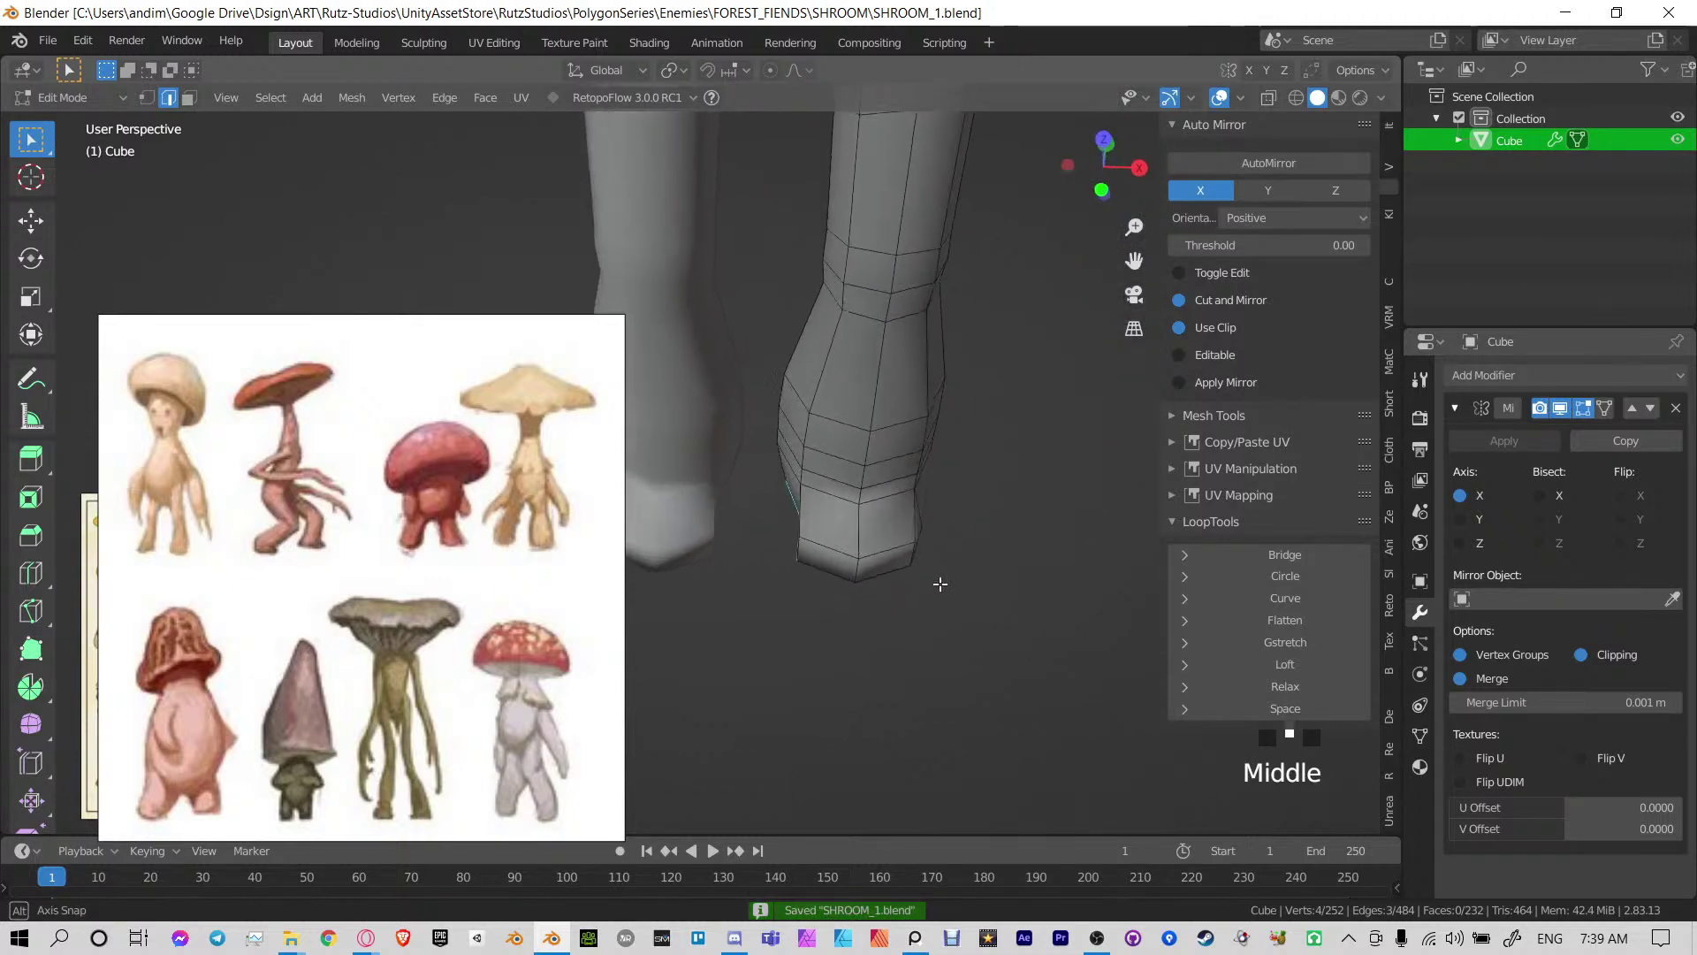
middle_click_drag(810, 538, 900, 568, "shift")
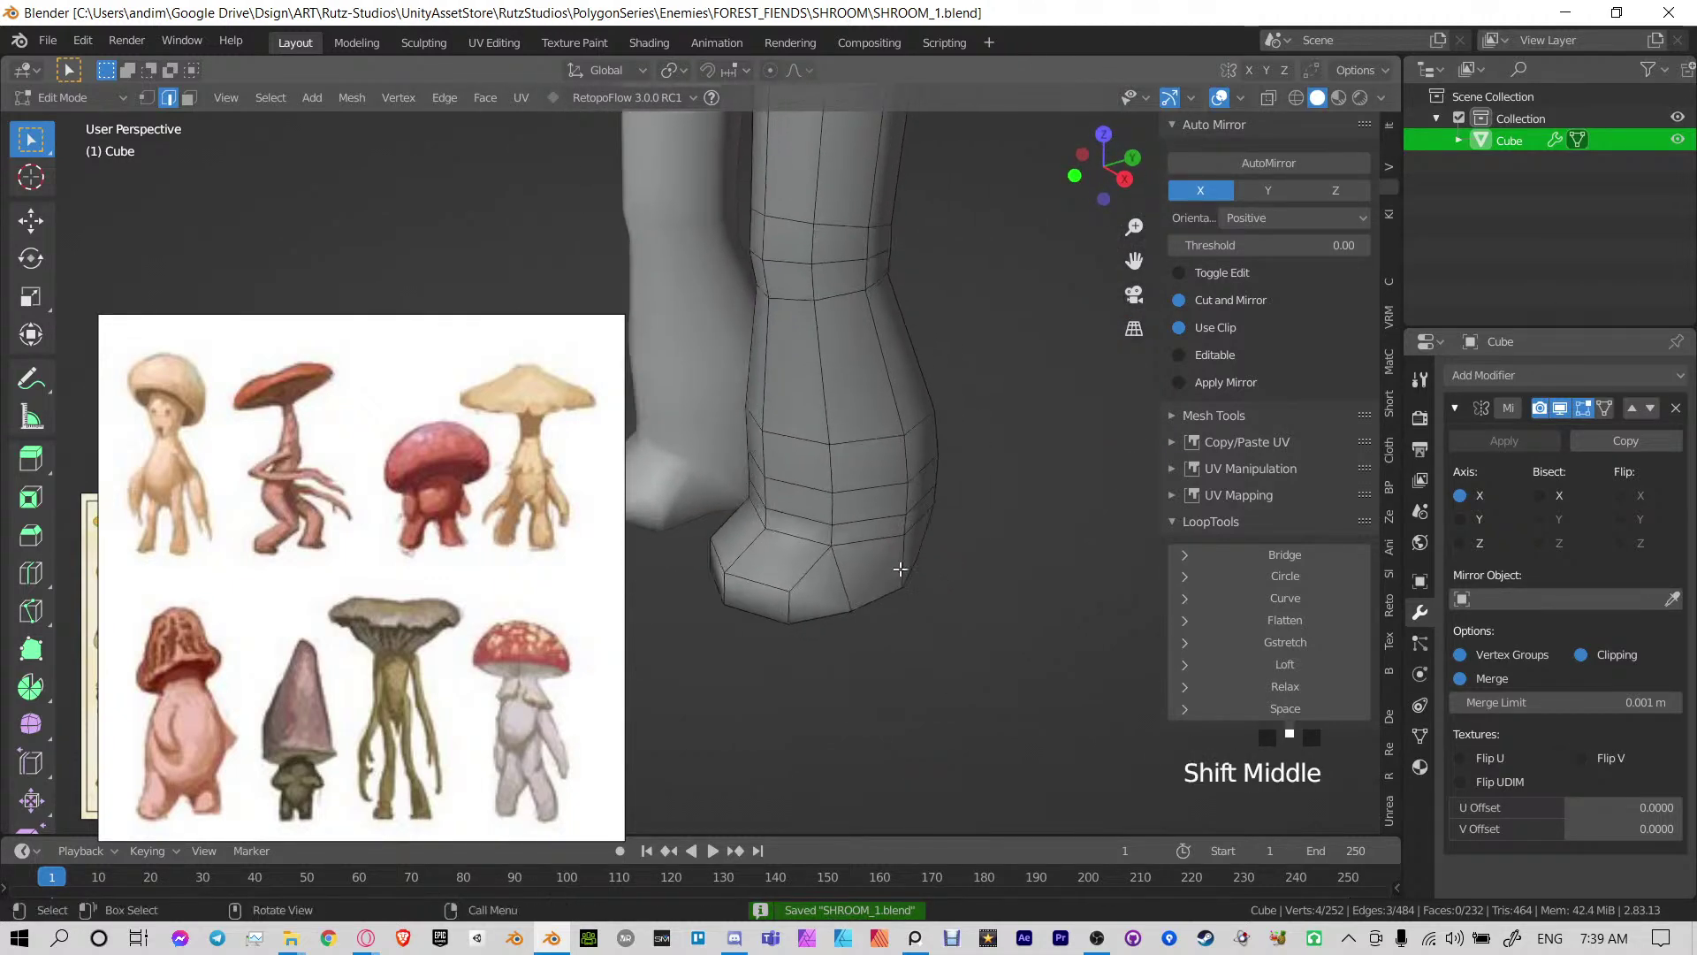
key("g")
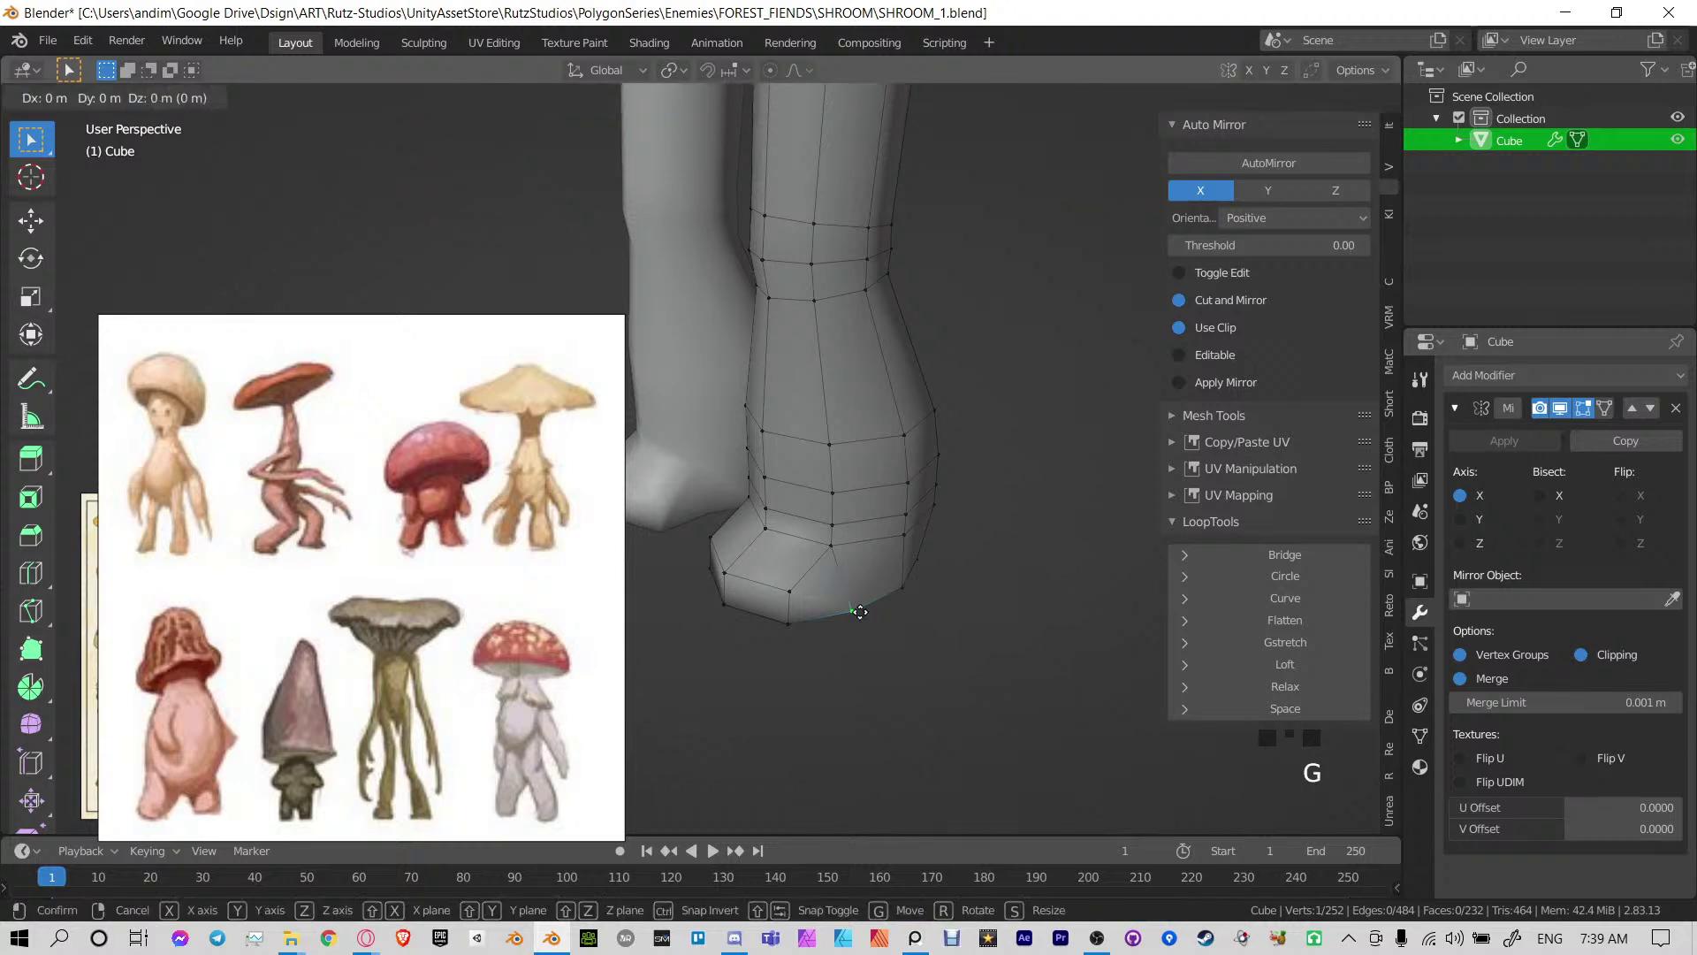
left_click(786, 597)
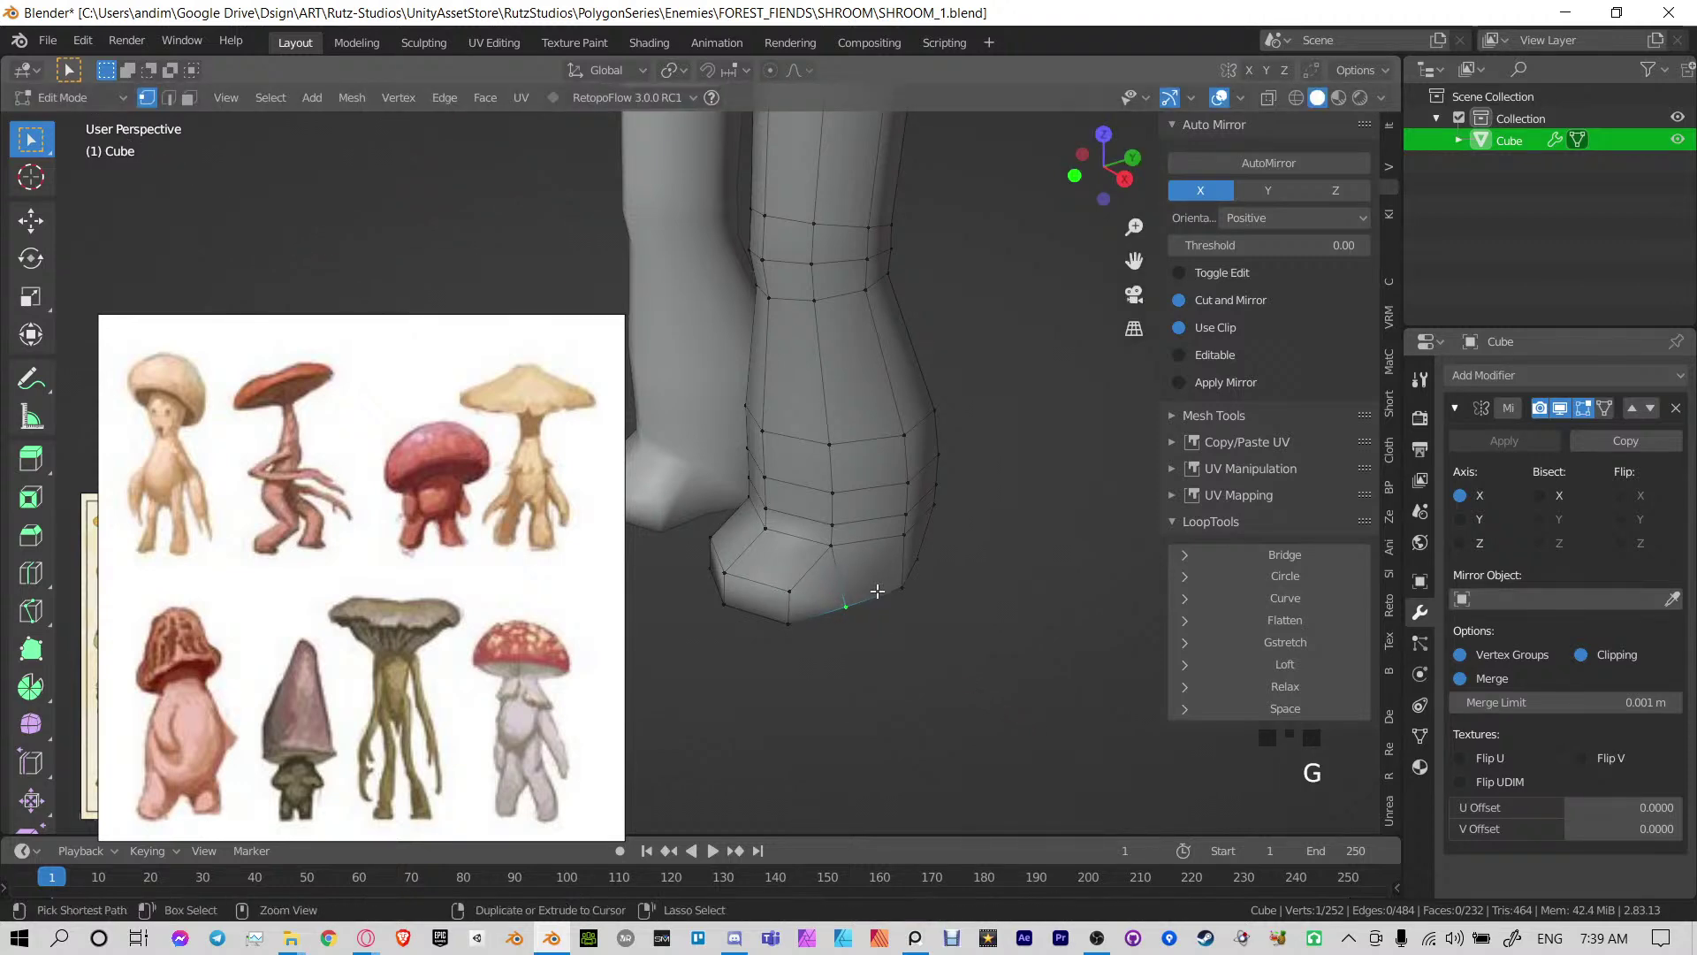
key("ctrl+s")
Return to Object Mode and save the file with the whole body in view
key("Tab")
scroll(921, 550, "down", 4)
middle_click_drag(921, 550, 1106, 534, "shift")
key("n")
key("ctrl+s")
scroll(937, 389, "up", 2)
left_click(794, 462)
scroll(930, 492, "down", 2)
middle_click_drag(930, 492, 942, 463, "shift")
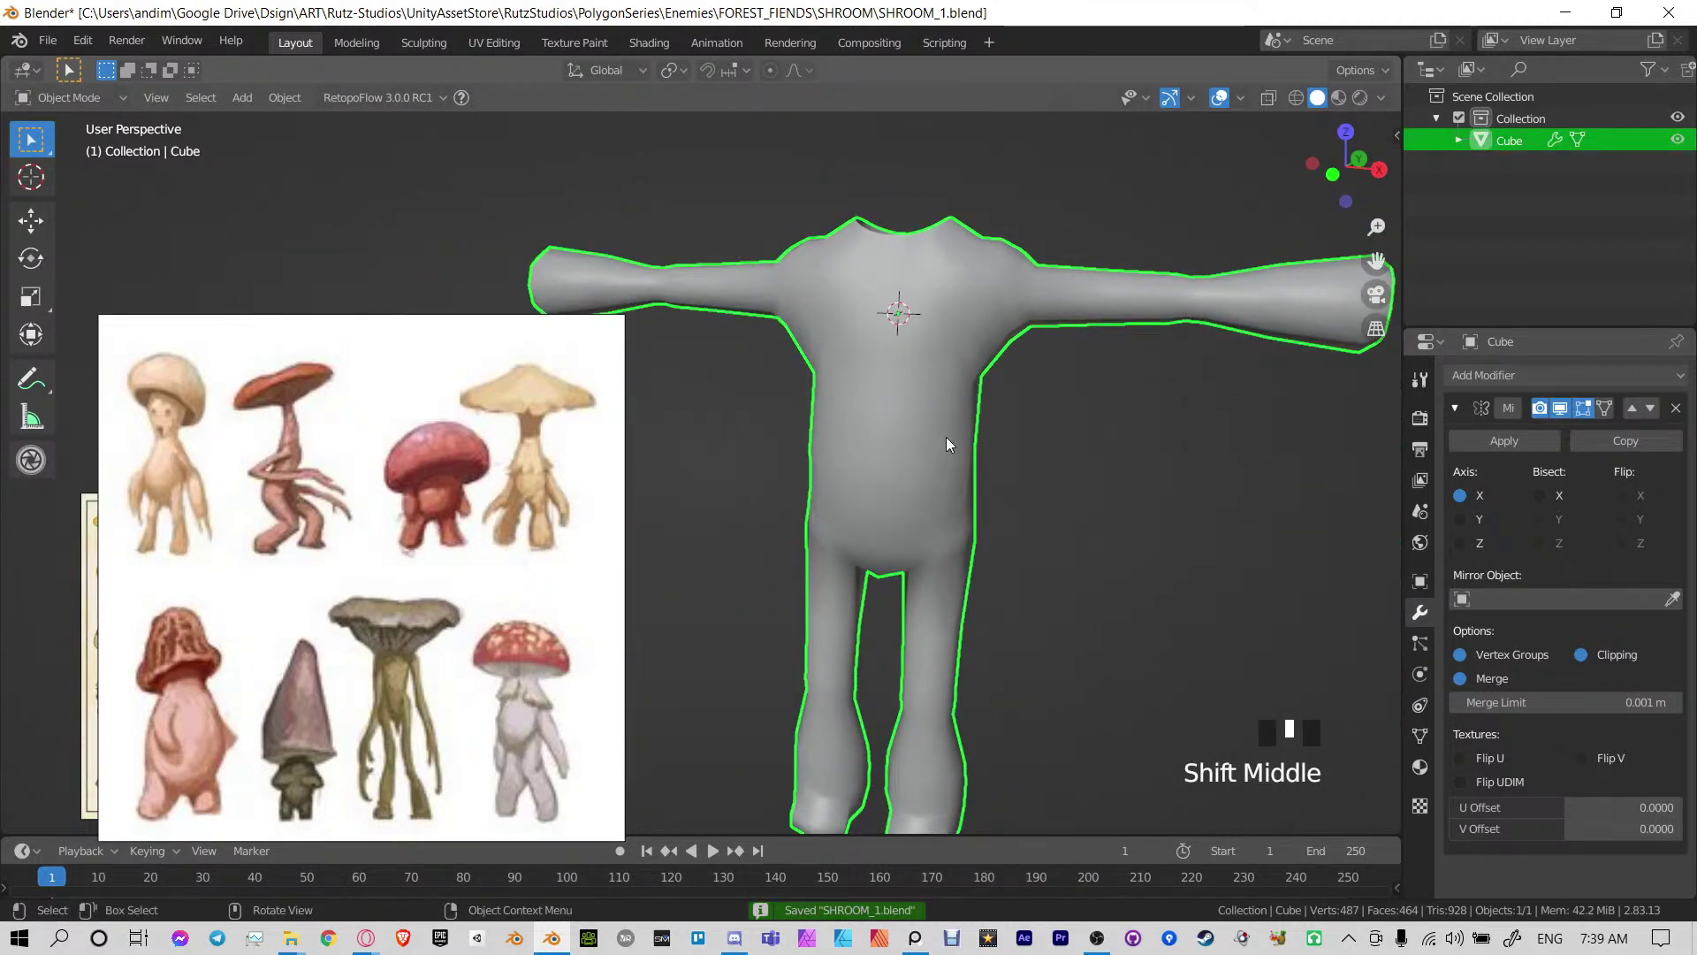
Enable Auto Smooth in the body mesh's normals settings with an angle of 30°
left_click(1421, 736)
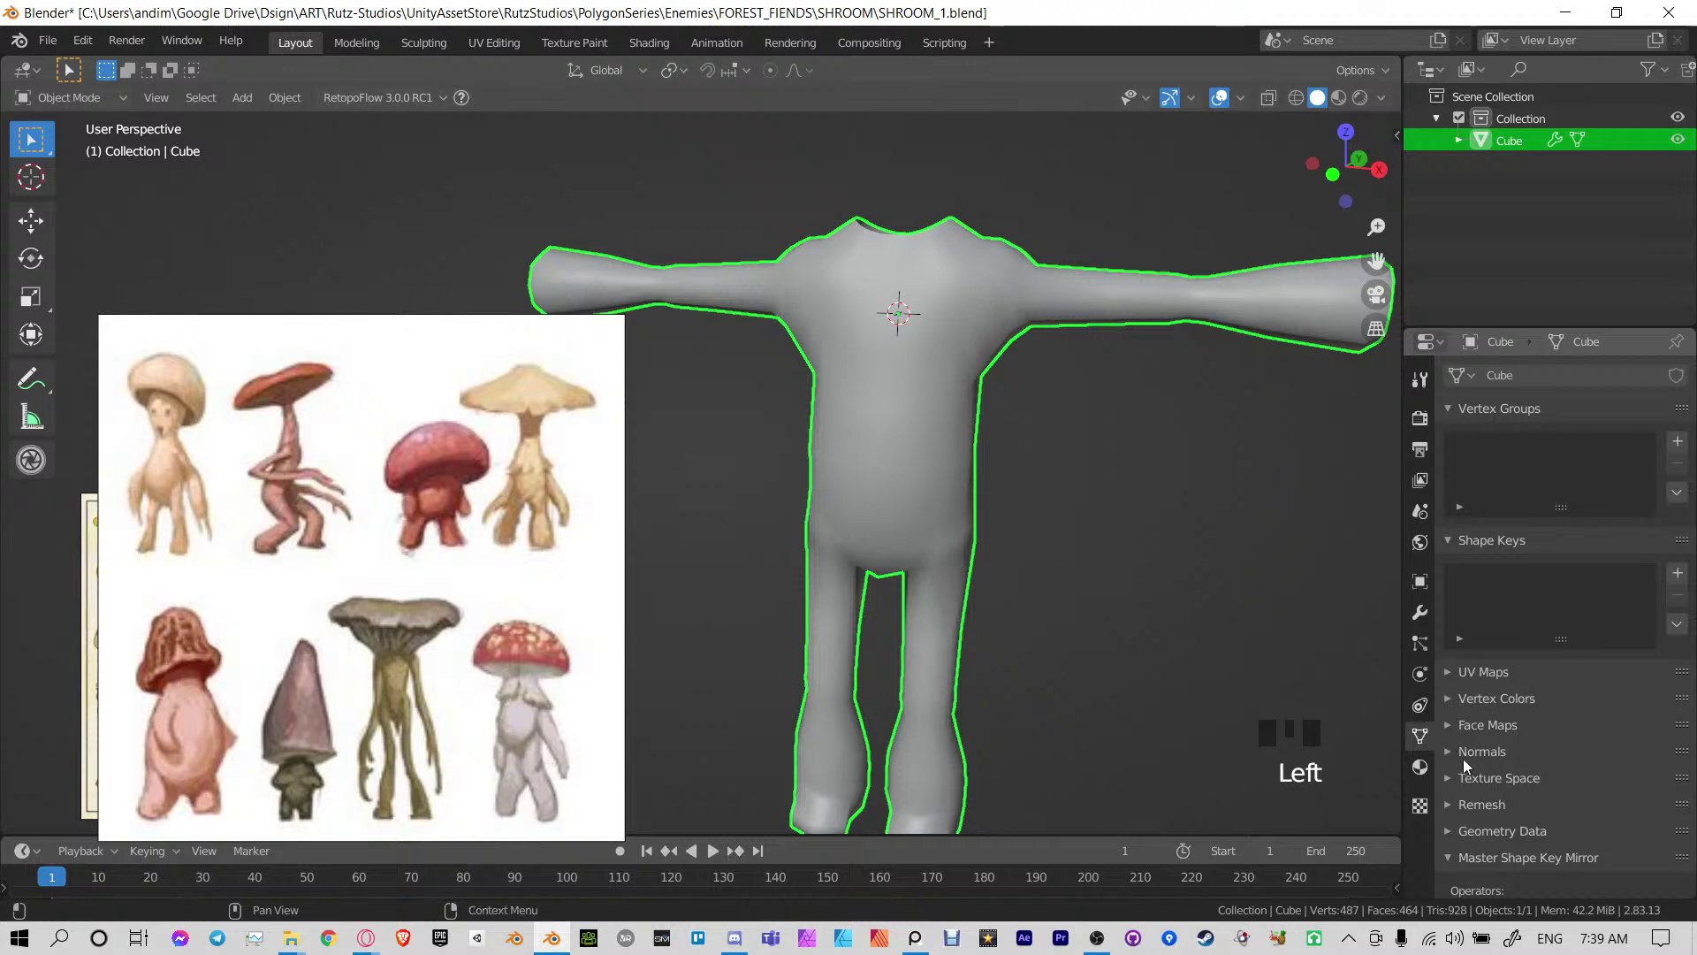
left_click(1492, 751)
left_click(1484, 778)
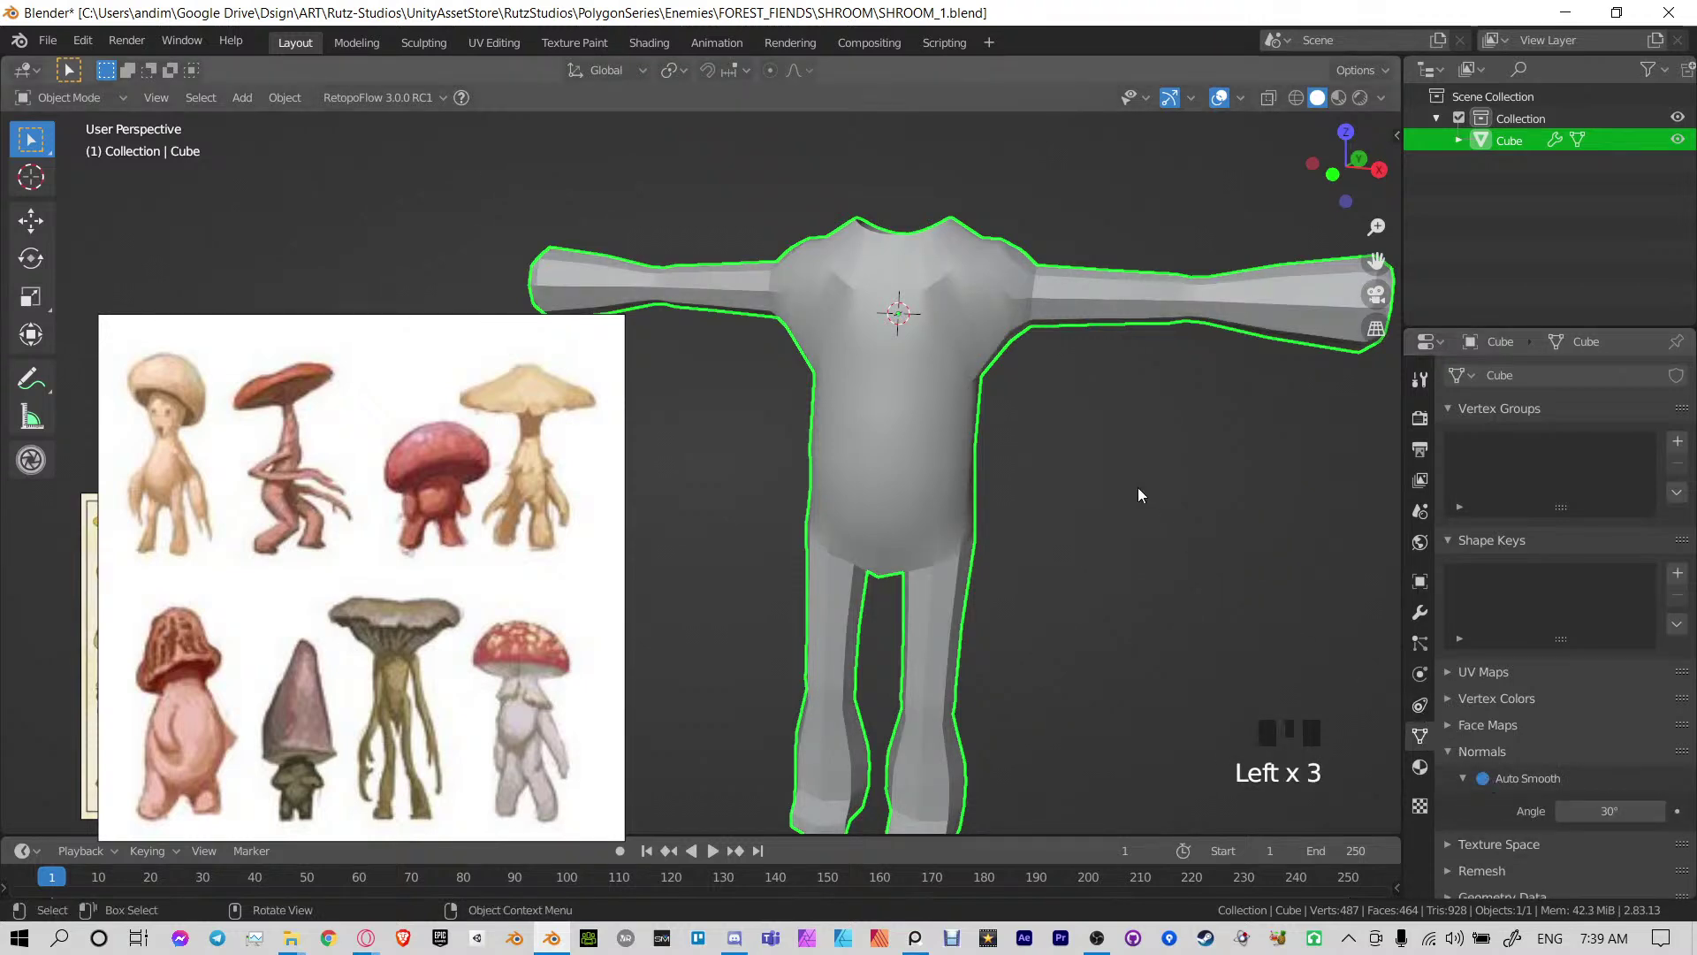
middle_click_drag(1138, 486, 1079, 489)
middle_click_drag(1079, 489, 989, 366, "shift")
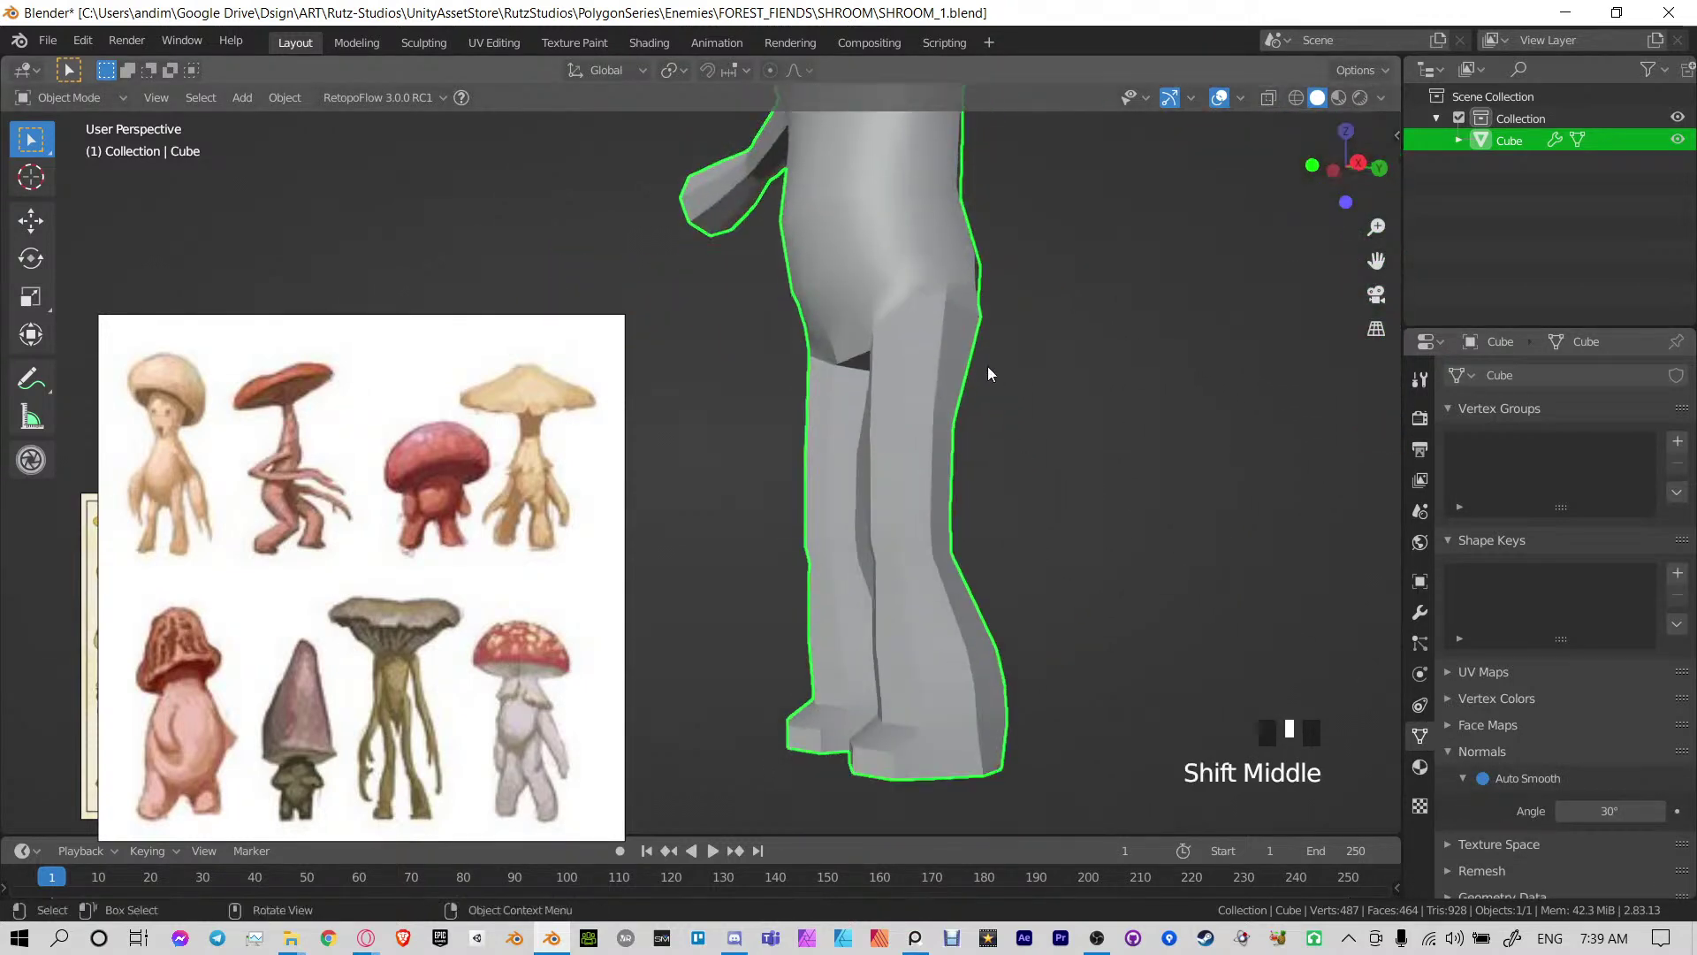
scroll(946, 347, "down", 1)
Select the edge loop around the upper chest and shoulders in Edit Mode and smooth it with repeated LoopTools Relax passes
middle_click_drag(822, 300, 926, 501)
middle_click_drag(930, 558, 866, 529, "shift")
scroll(945, 549, "up", 2)
scroll(1086, 531, "up", 3)
middle_click_drag(866, 528, 1035, 459, "shift")
key("Tab")
middle_click_drag(1034, 460, 1027, 524, "shift")
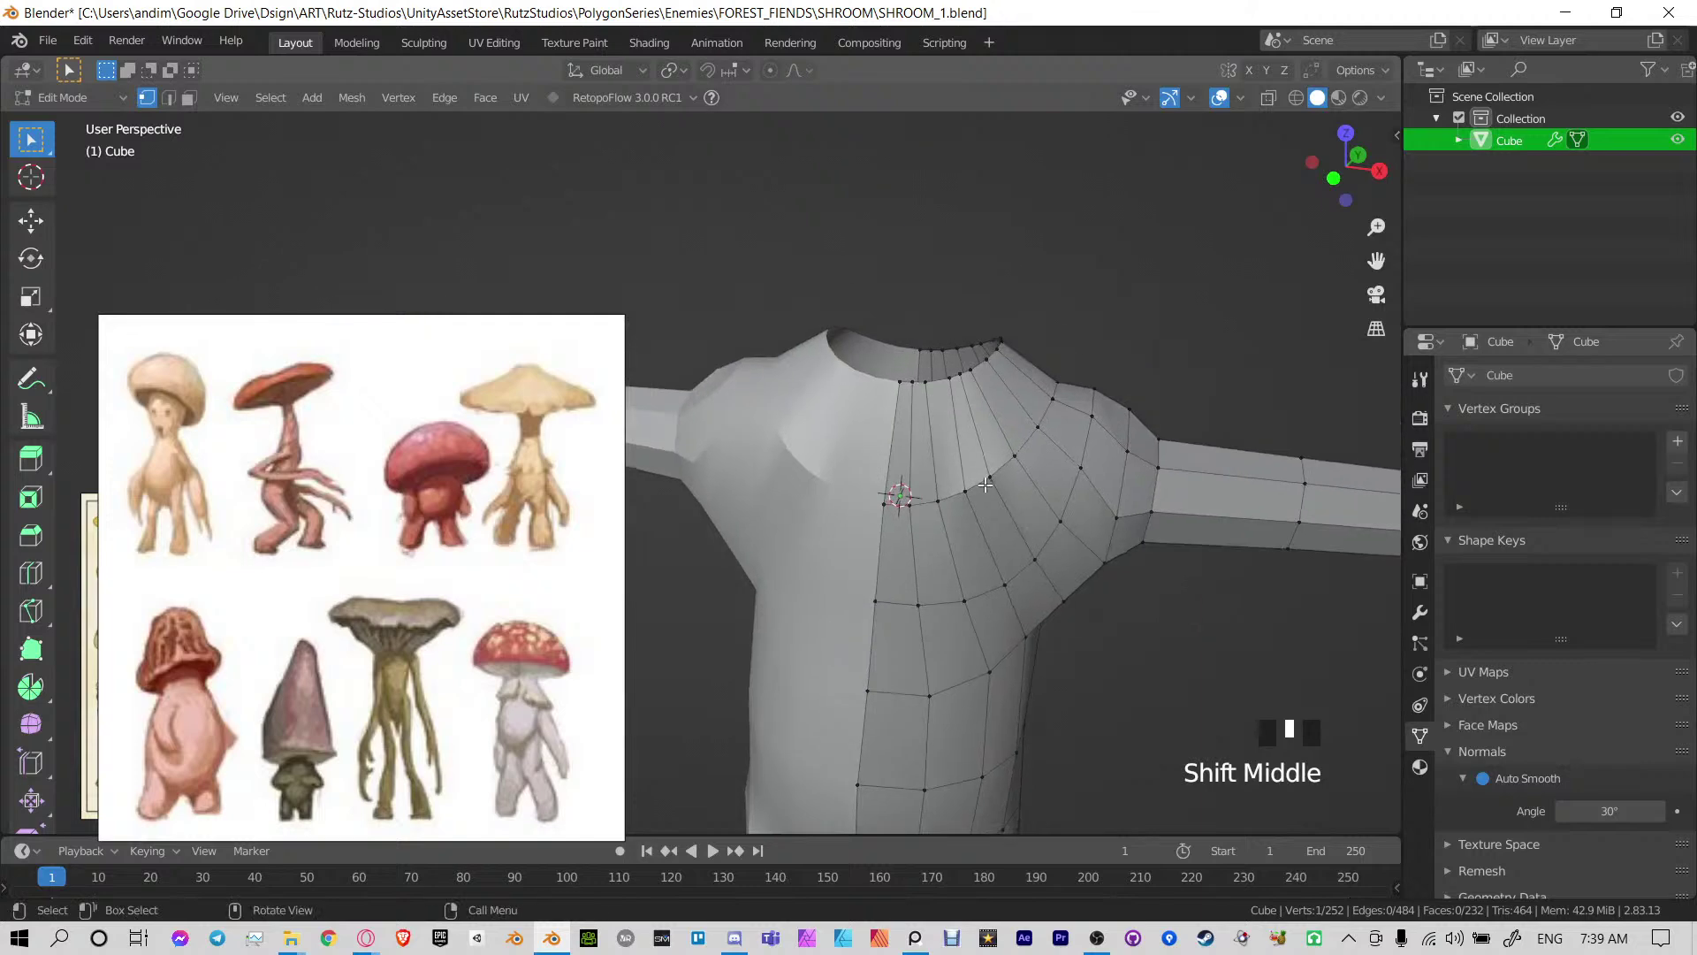
key("n")
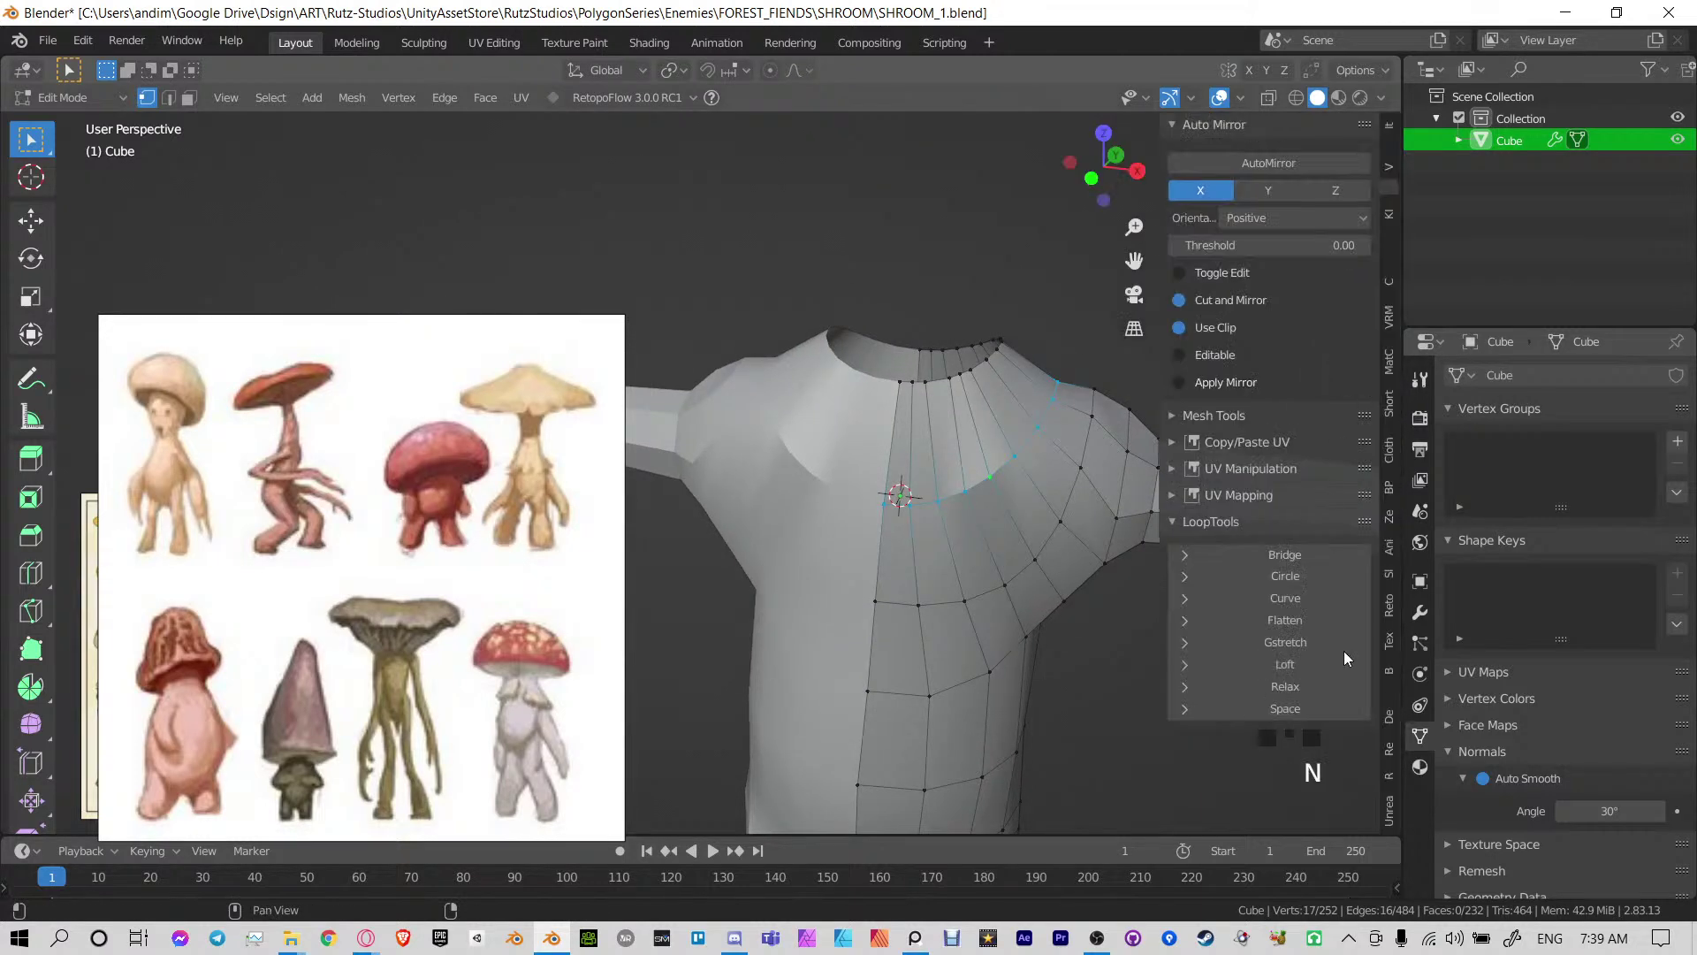
left_click(1311, 690)
left_click(1311, 690)
left_click(1311, 691)
left_click(1311, 691)
left_click(1311, 691)
left_click(1311, 691)
Smooth the upper chest in Sculpt Mode, lower the brush strength to 0.171, and return to Edit Mode
middle_click_drag(985, 495, 882, 492)
key("ctrl+Tab")
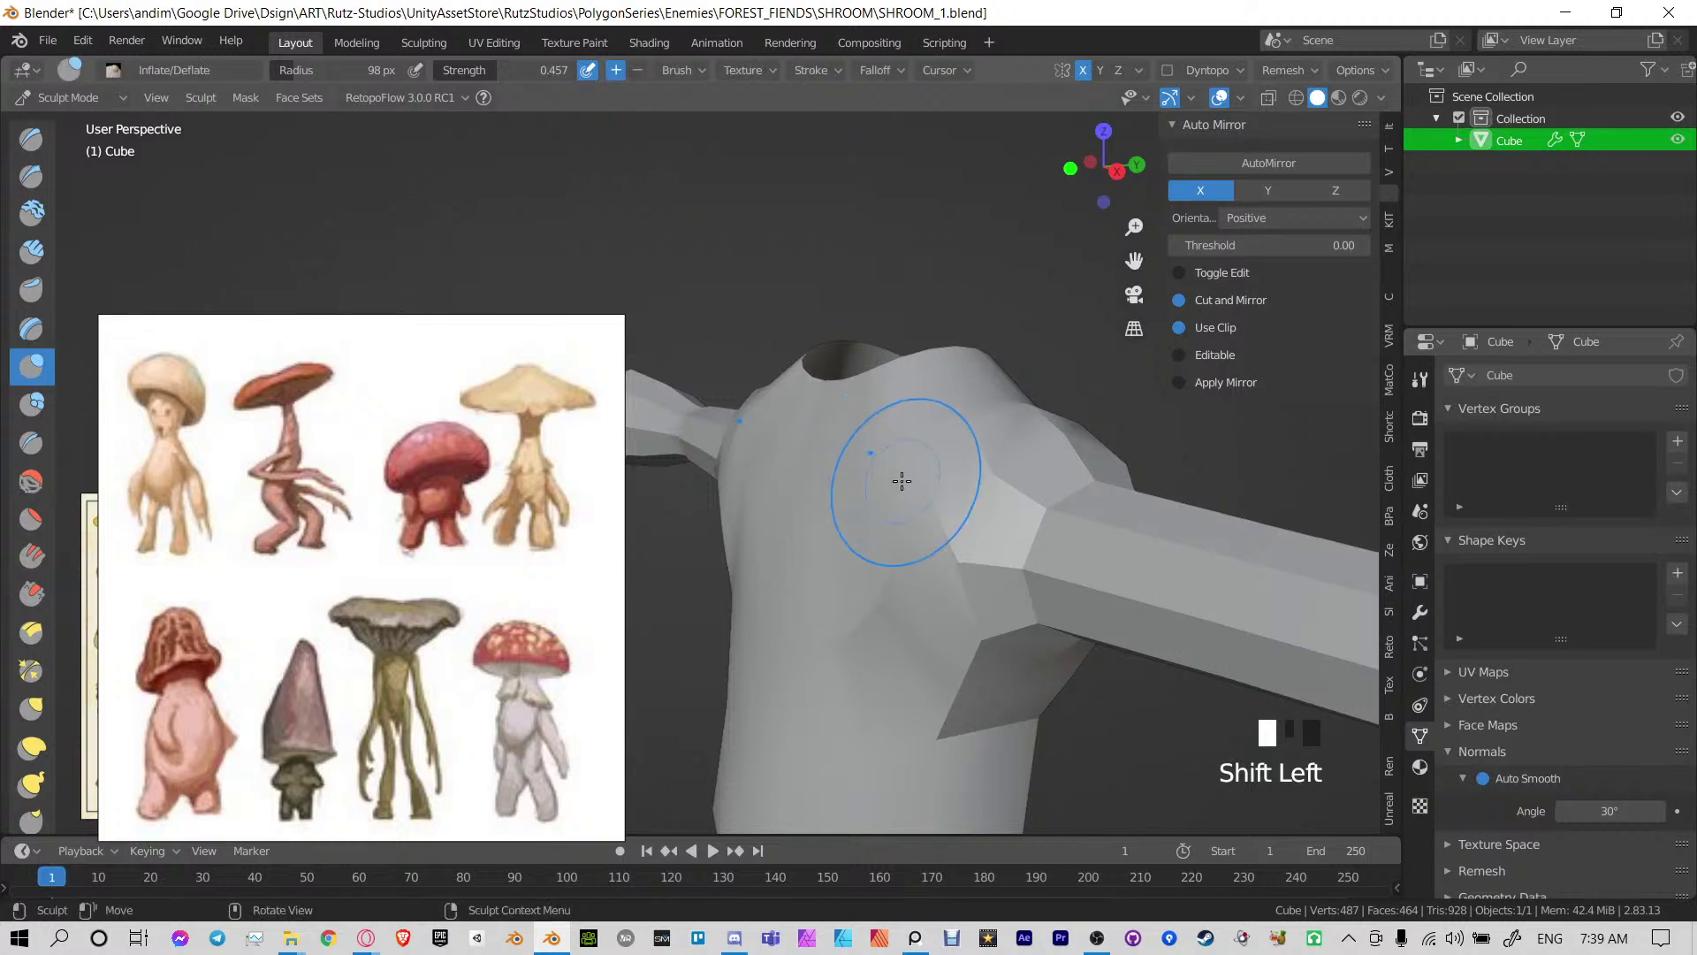
key("shift+f")
left_click(905, 504)
key("ctrl+Tab")
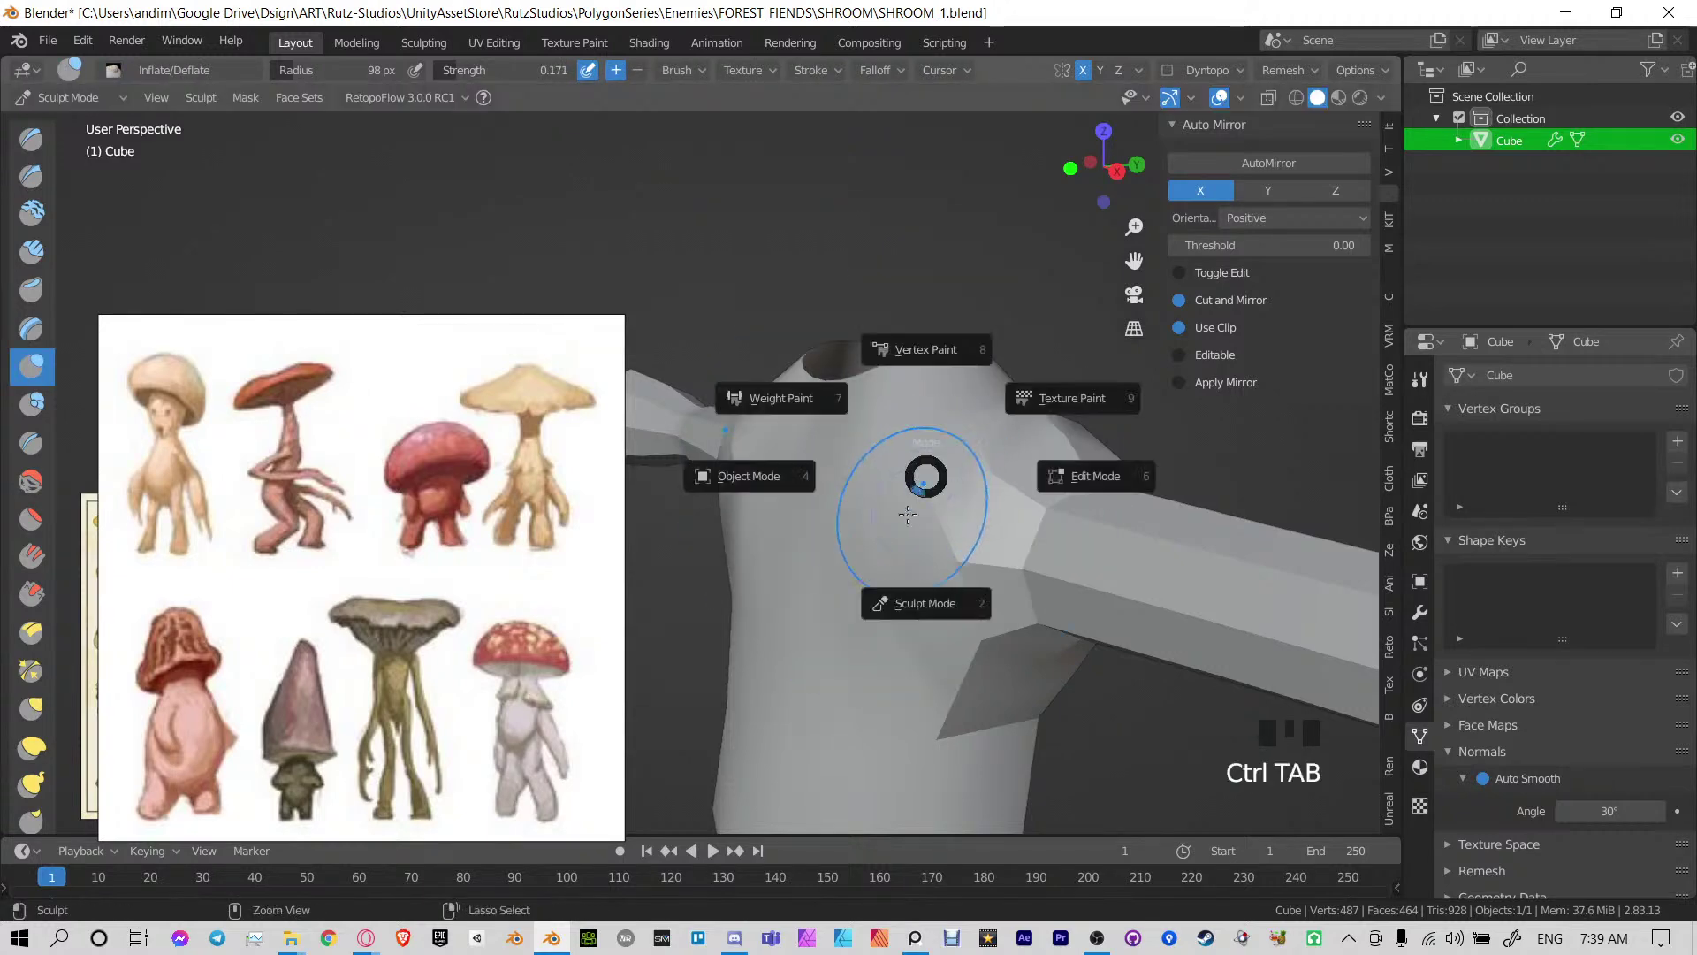
left_click(1063, 475)
Edge-slide the loop around the upper chest and back upward toward the neck opening
middle_click_drag(892, 492, 910, 540)
middle_click_drag(911, 539, 937, 500, "shift")
middle_click_drag(937, 501, 884, 483)
middle_click_drag(884, 483, 909, 536)
middle_click_drag(909, 536, 884, 468, "shift")
key("n")
middle_click_drag(884, 468, 943, 386, "shift")
key("g")
key("g")
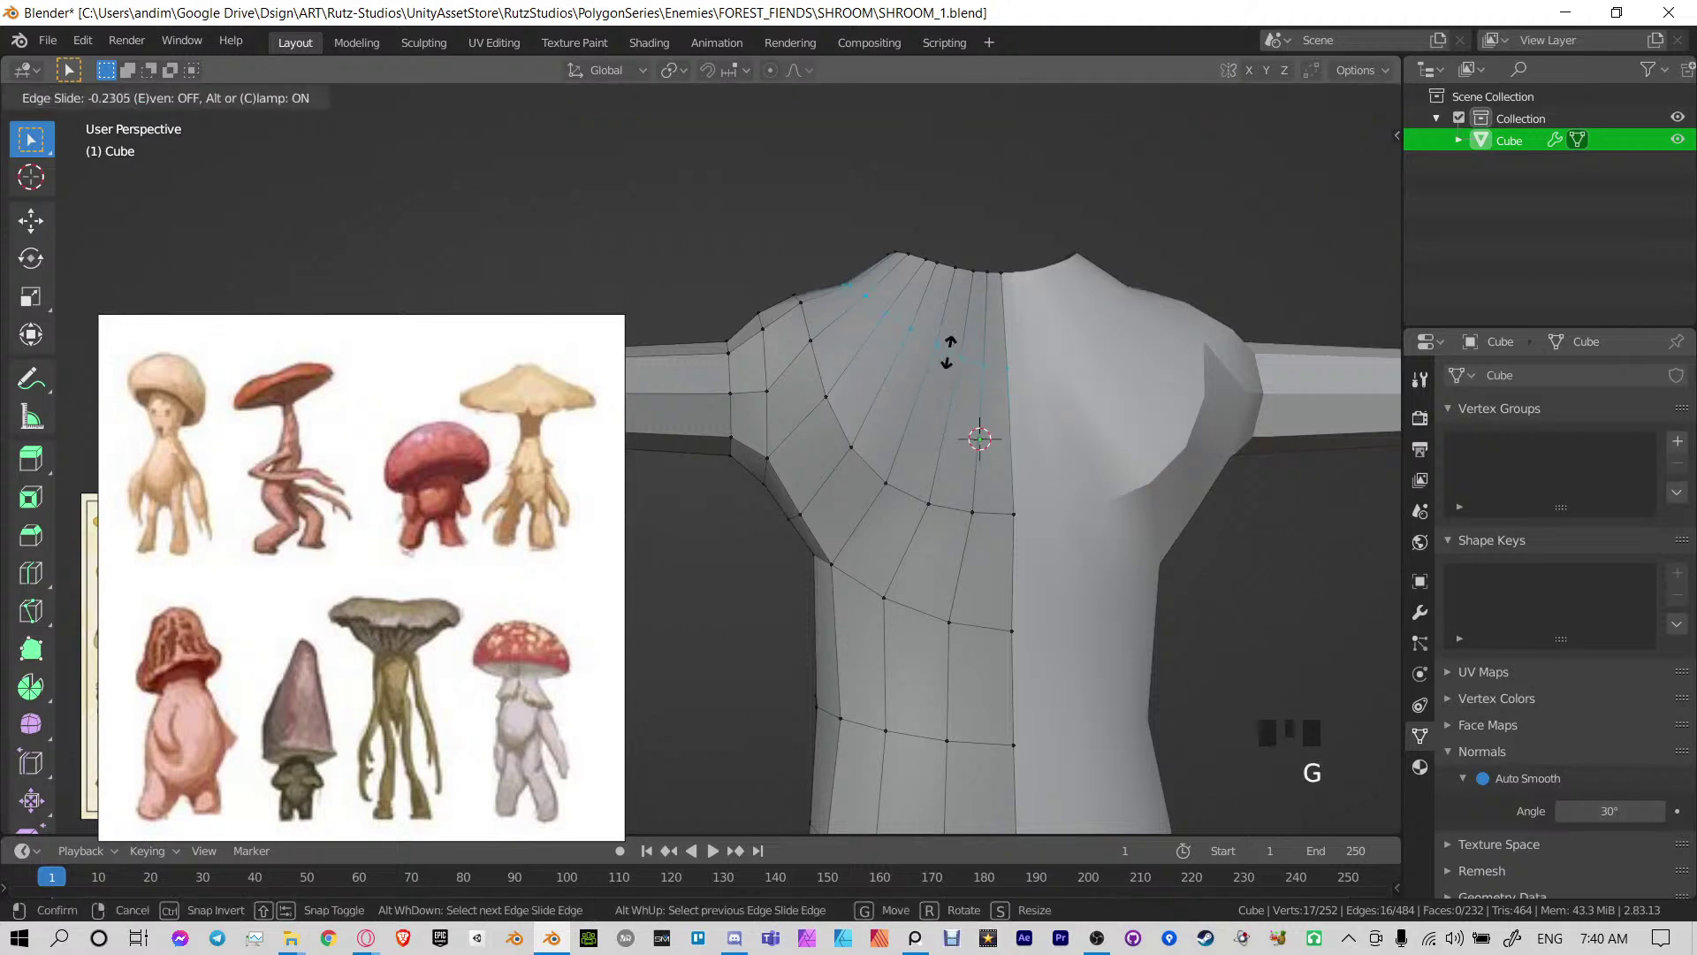
left_click(960, 322)
Insert one edge loop around the upper chest and shoulders below the collar loop, and another around the torso below the armpits
middle_click_drag(959, 321, 539, 358)
middle_click_drag(557, 358, 947, 391, "shift")
scroll(939, 366, "up", 2)
middle_click_drag(1034, 346, 1003, 402)
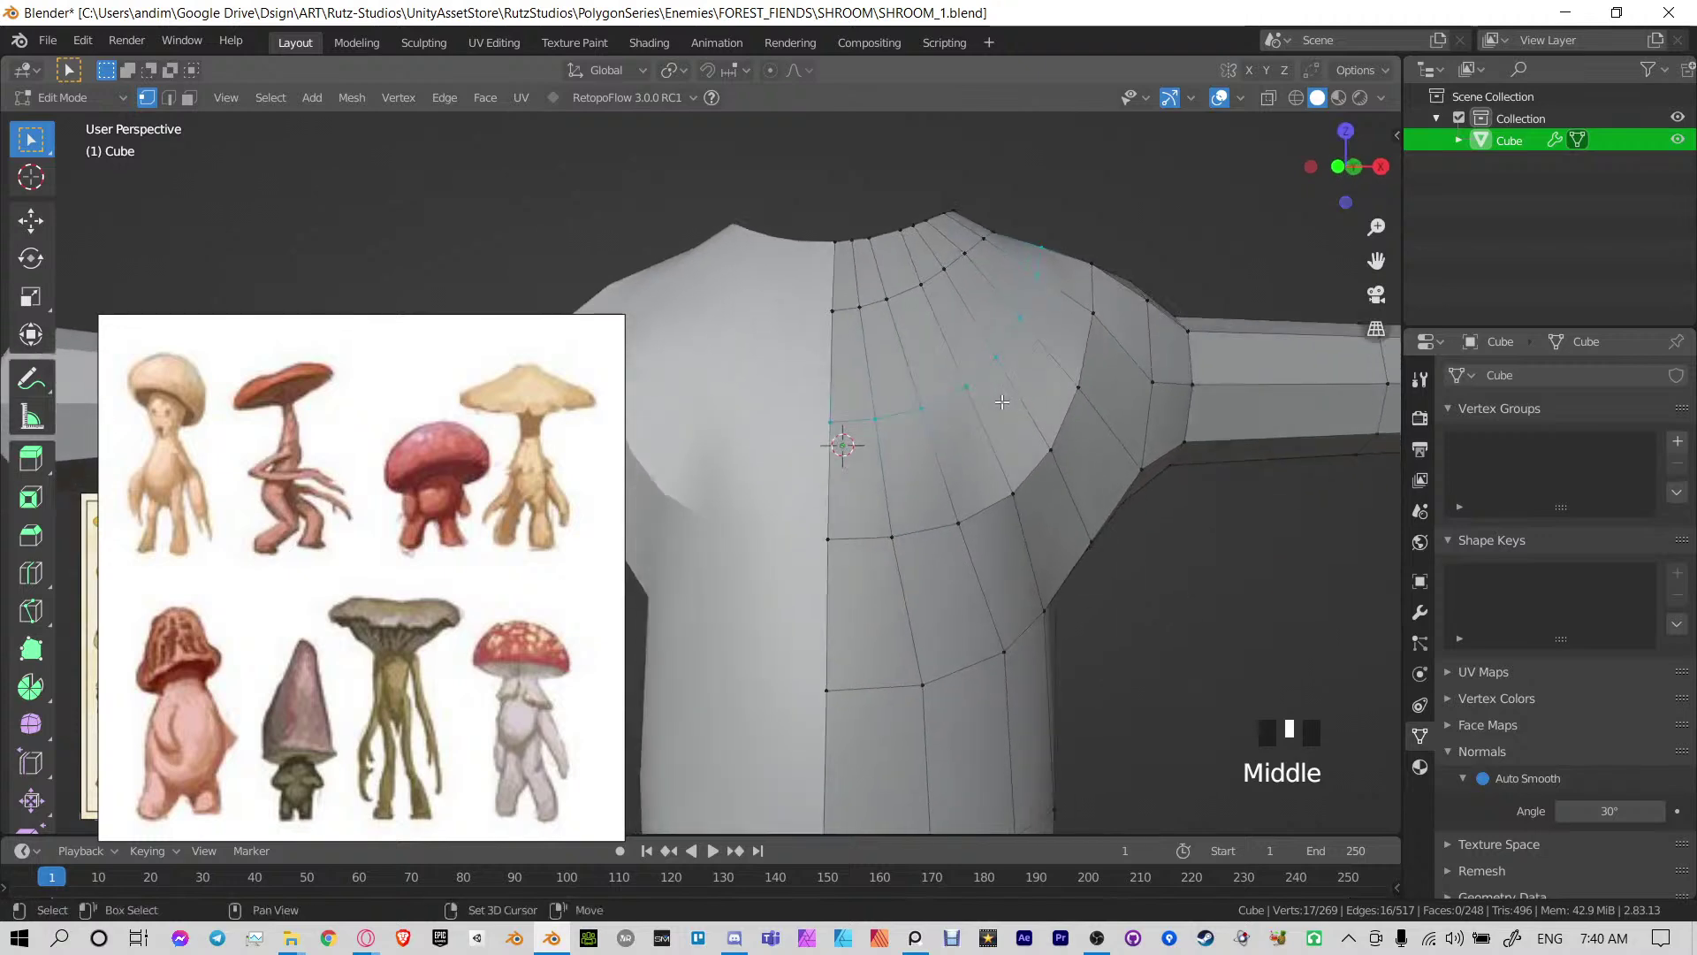
middle_click_drag(946, 538, 908, 617, "shift")
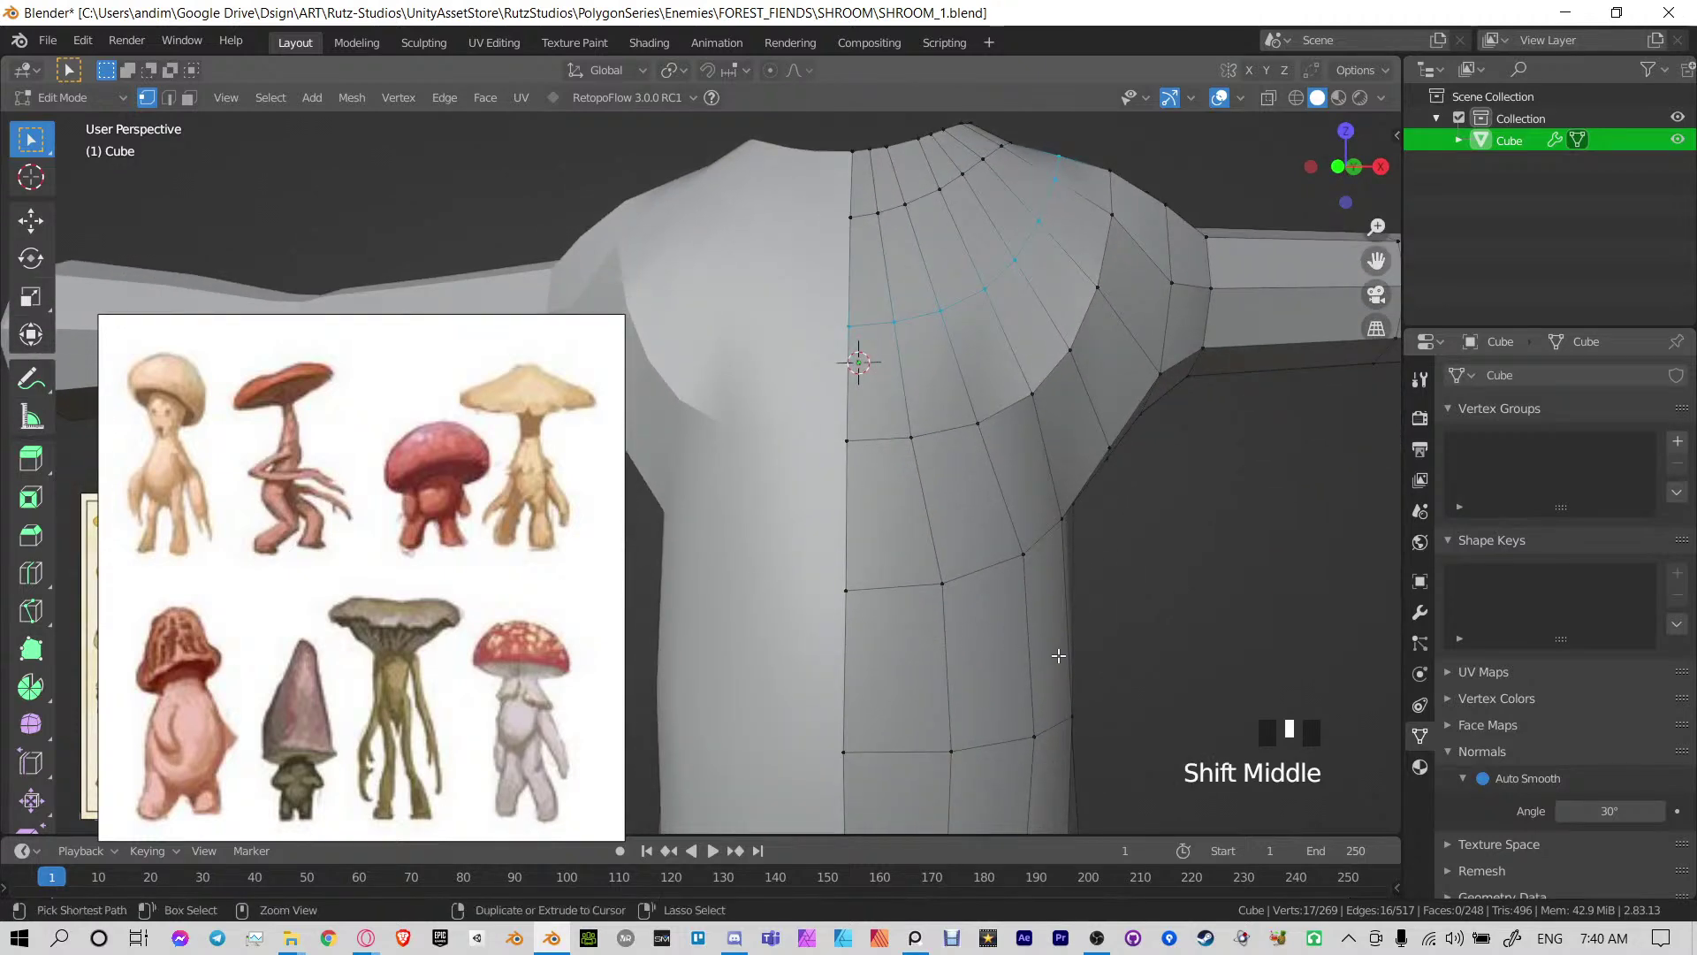
middle_click_drag(1059, 655, 795, 562)
scroll(796, 562, "down", 2)
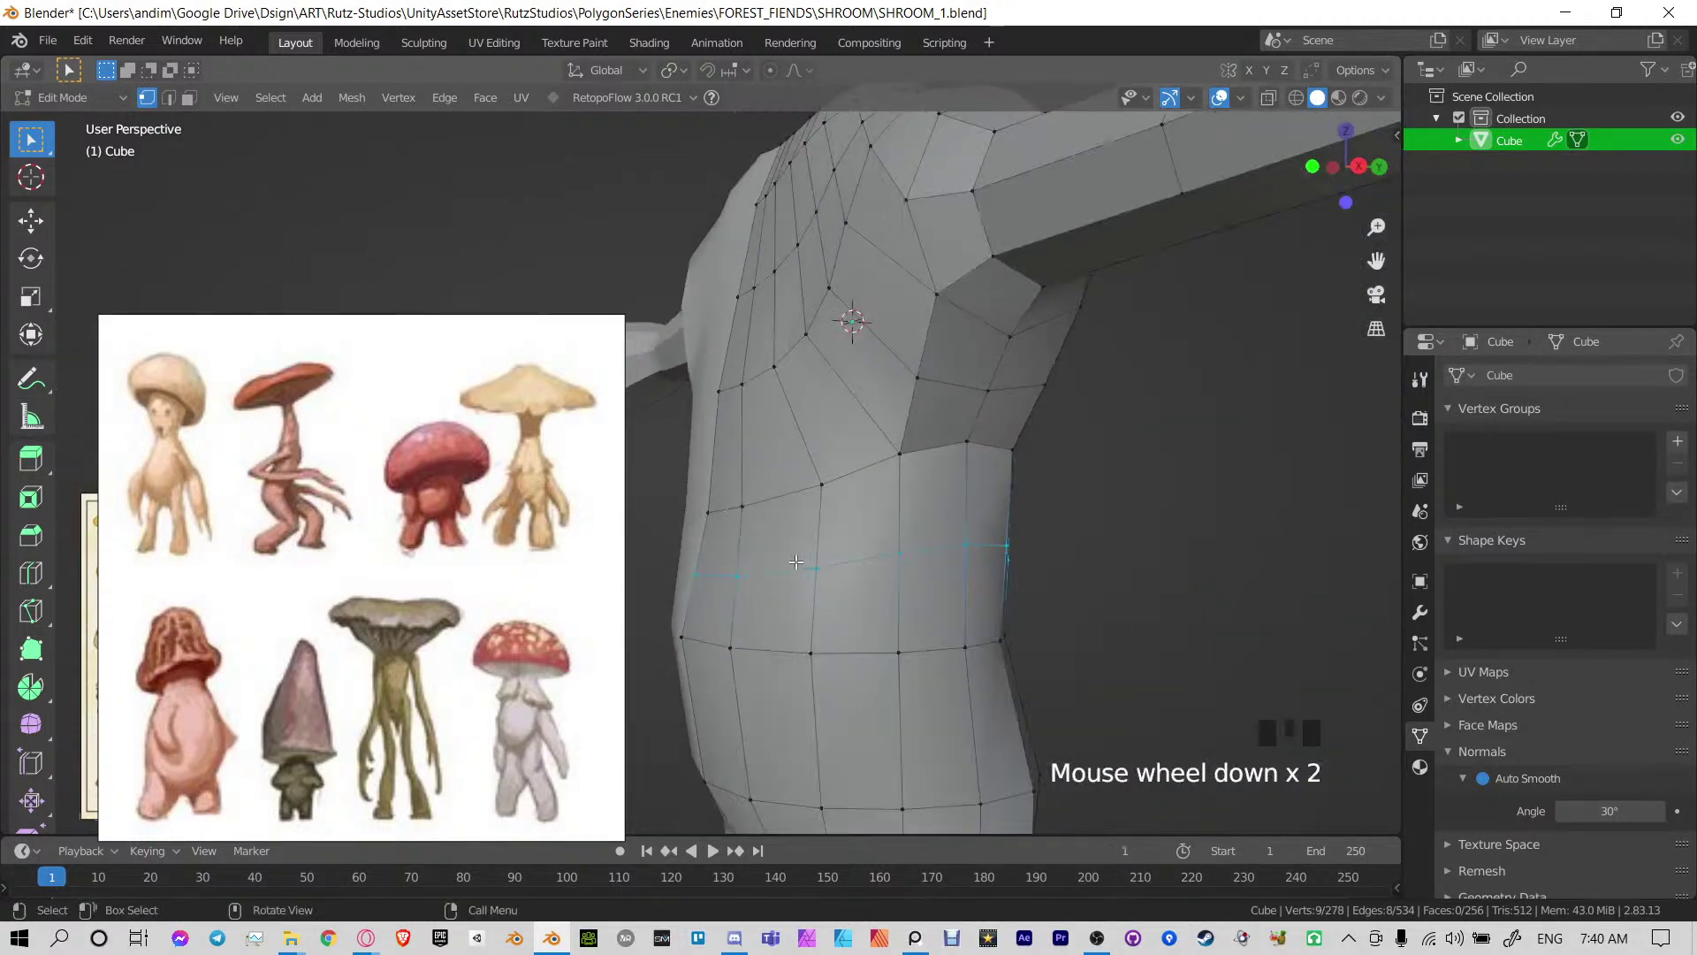
Edge-slide the four front vertices of the loop beneath the chest upward, close to the chest's lower loop
middle_click_drag(912, 570, 955, 637, "shift")
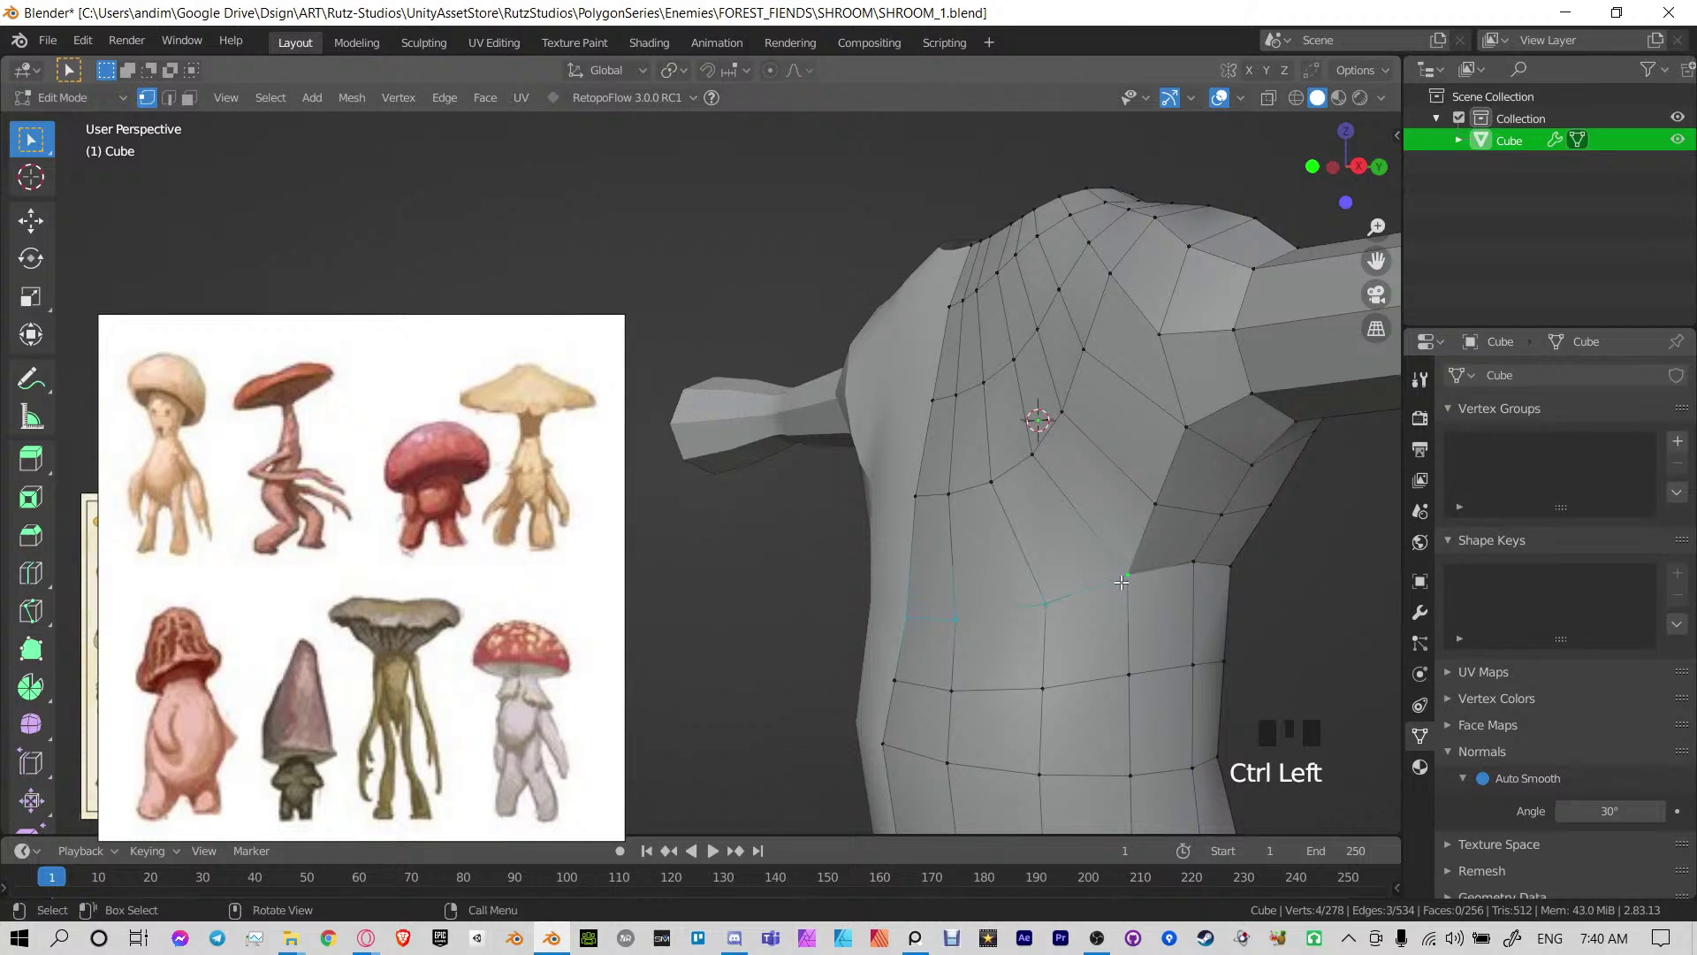
key("g")
key("g")
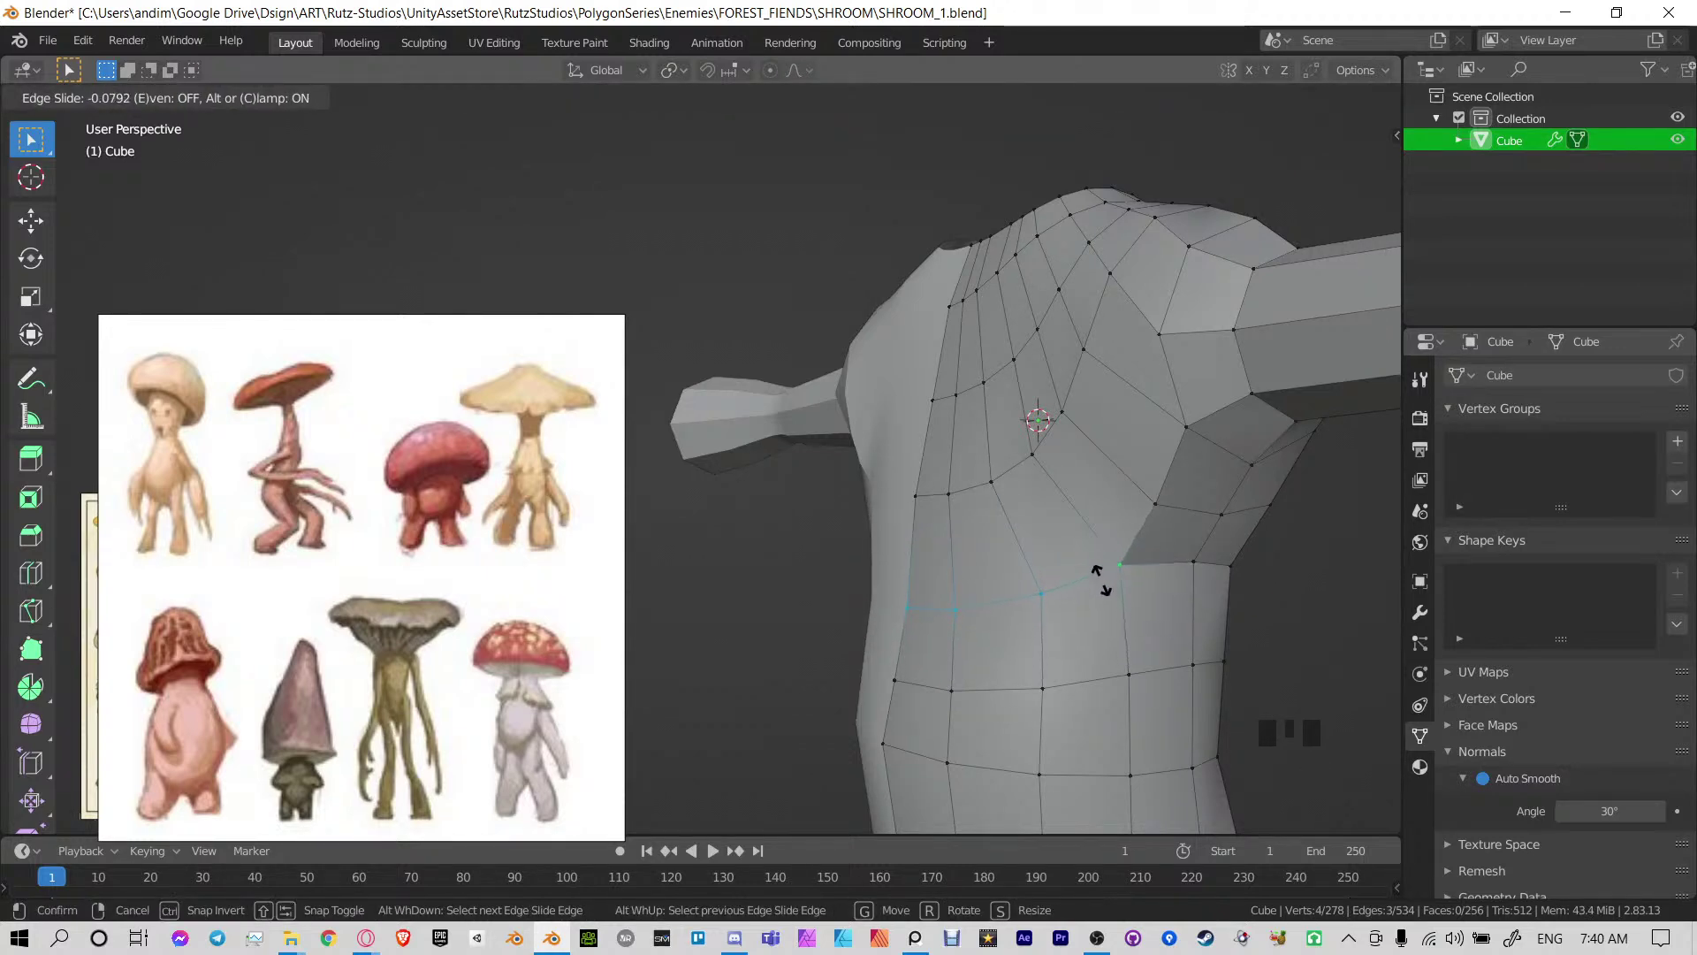
left_click(1101, 497)
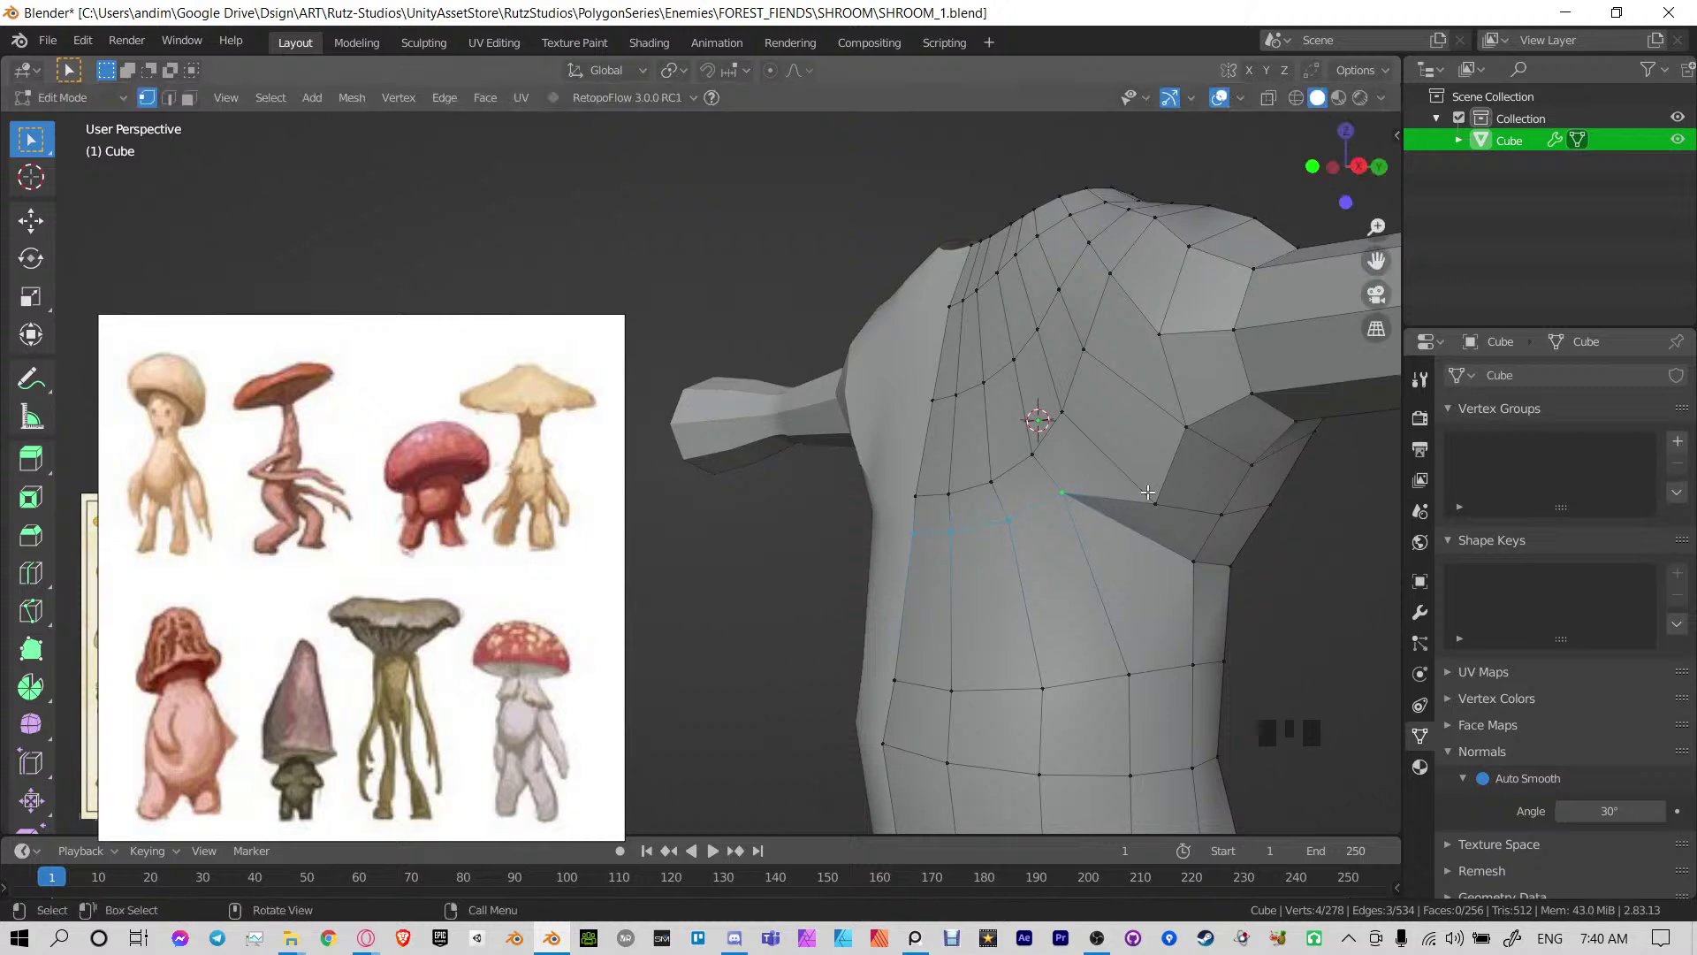
key("h")
key("ctrl+z")
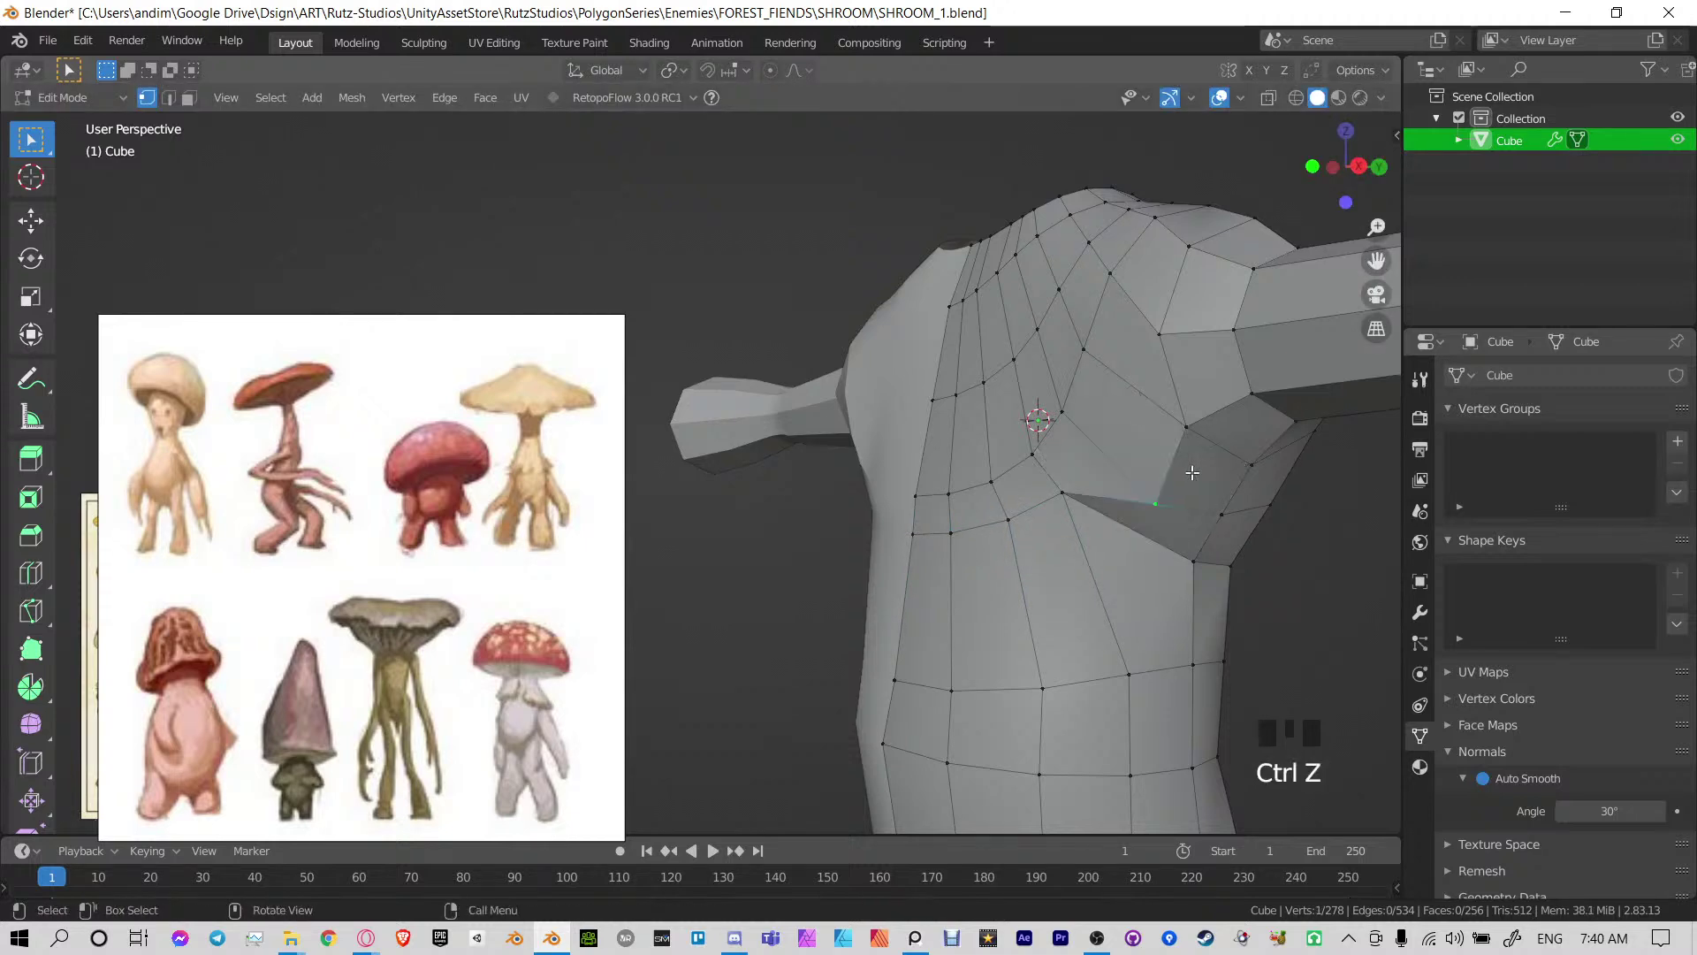
Slide the two vertices in front of the armpit along their edges toward the chest
key("g")
key("g")
left_click(1147, 409)
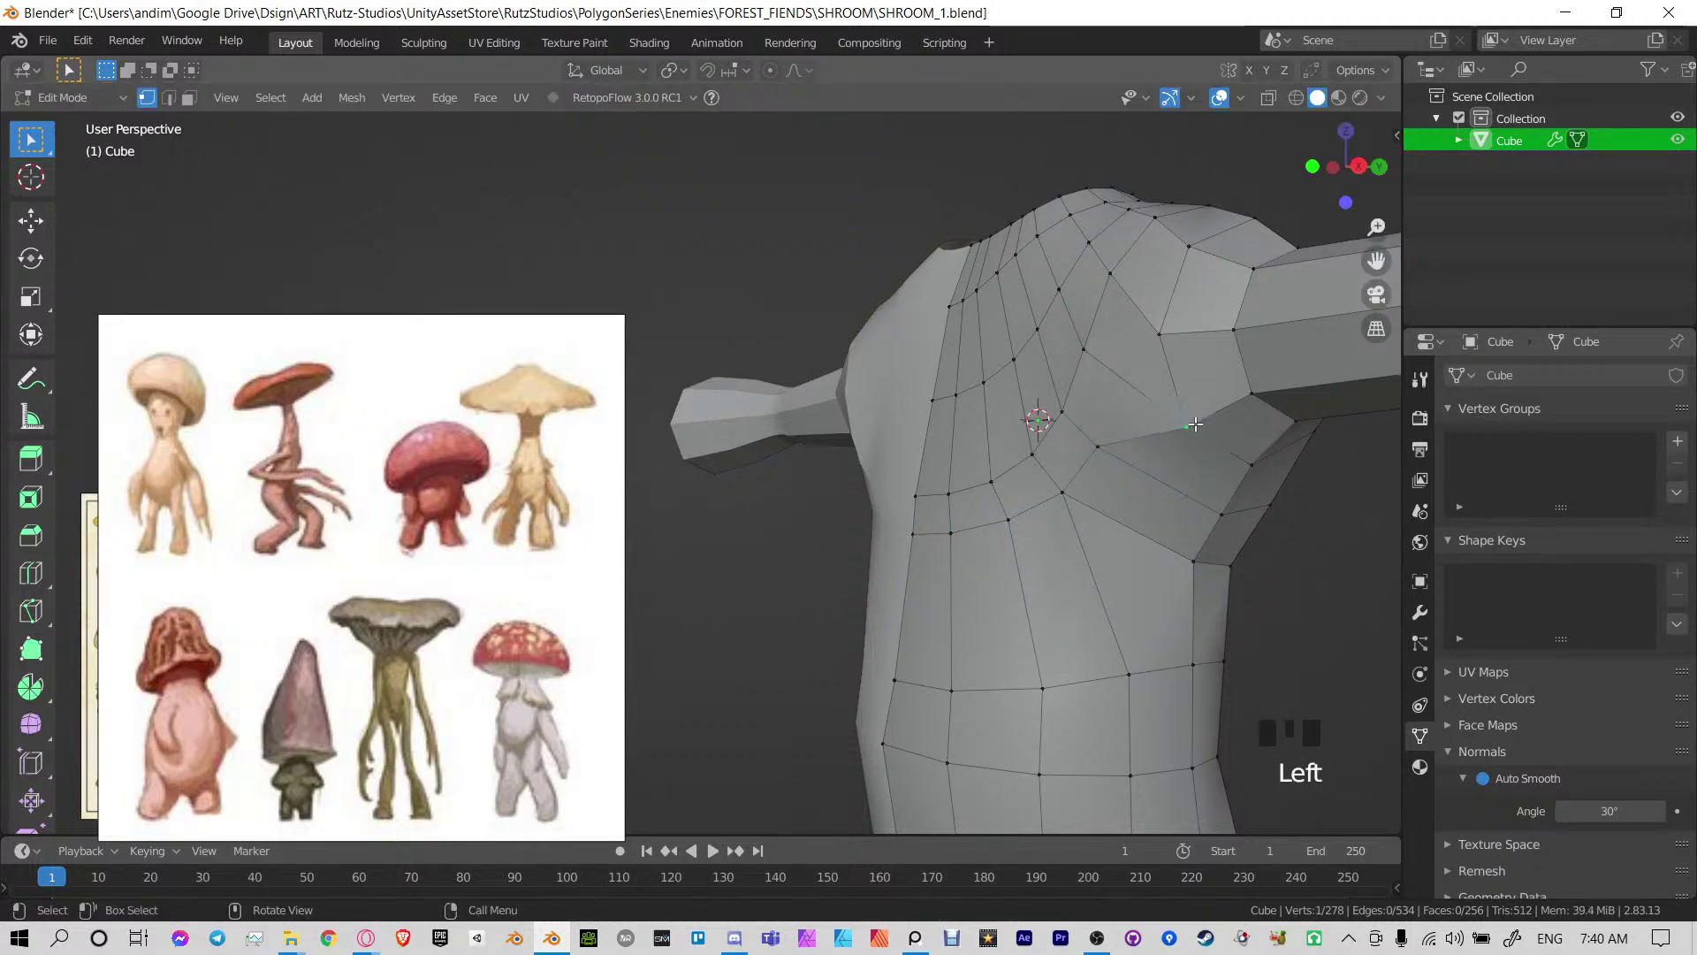
key("g")
key("g")
left_click(1145, 395)
middle_click_drag(1145, 399, 1051, 439, "shift")
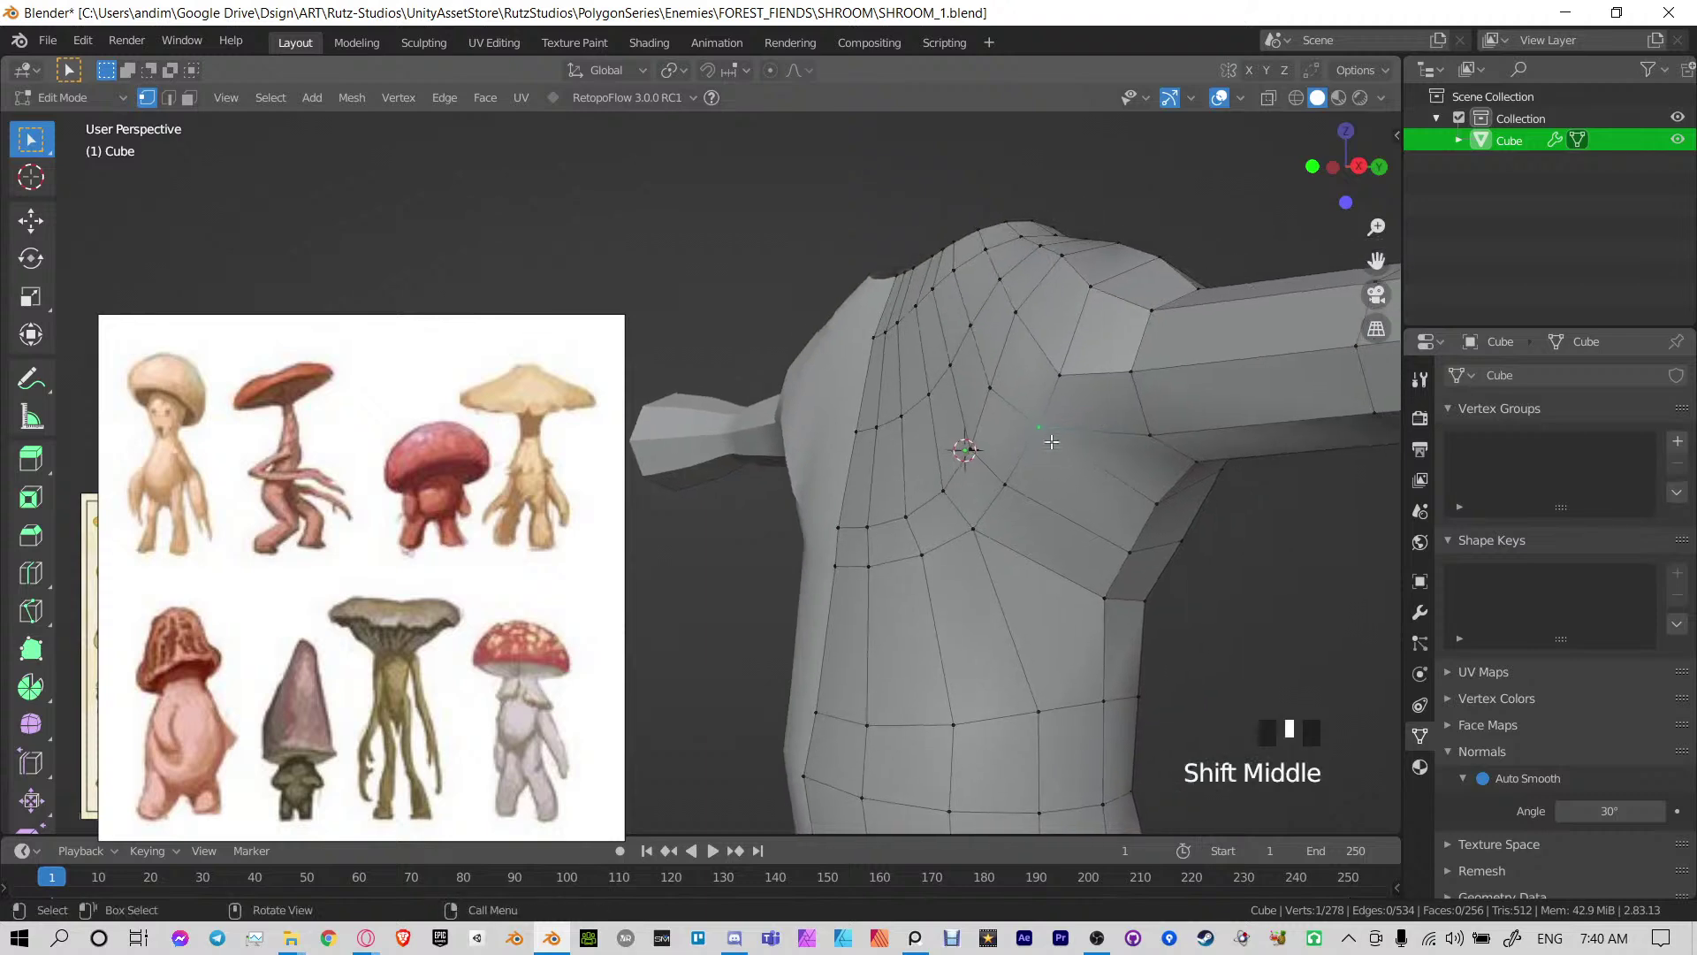
Move the vertex in front of the shoulder backward along the global Y axis and refine the area with a vertex slide
key("g")
key("y")
left_click(1075, 429)
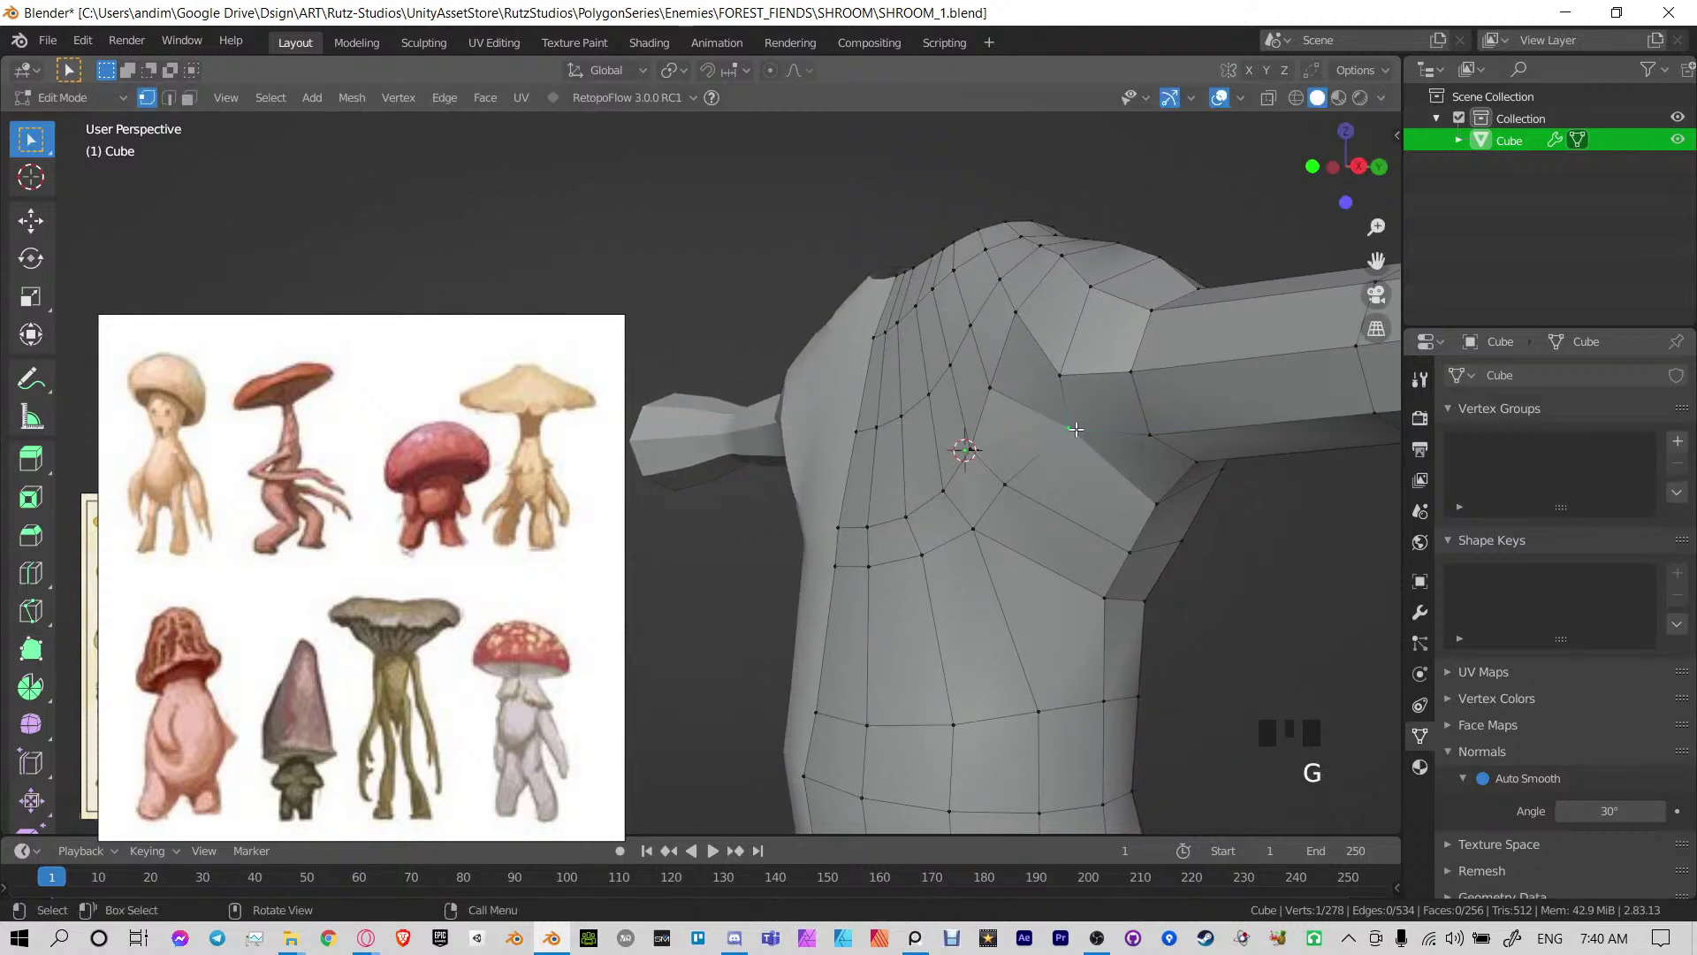
key("g")
key("g")
left_click(1072, 349)
Push the three front vertices of the loop beneath the chest backward along the global Y axis to form a crease
middle_click_drag(1073, 352, 1043, 475)
scroll(1067, 455, "up", 1)
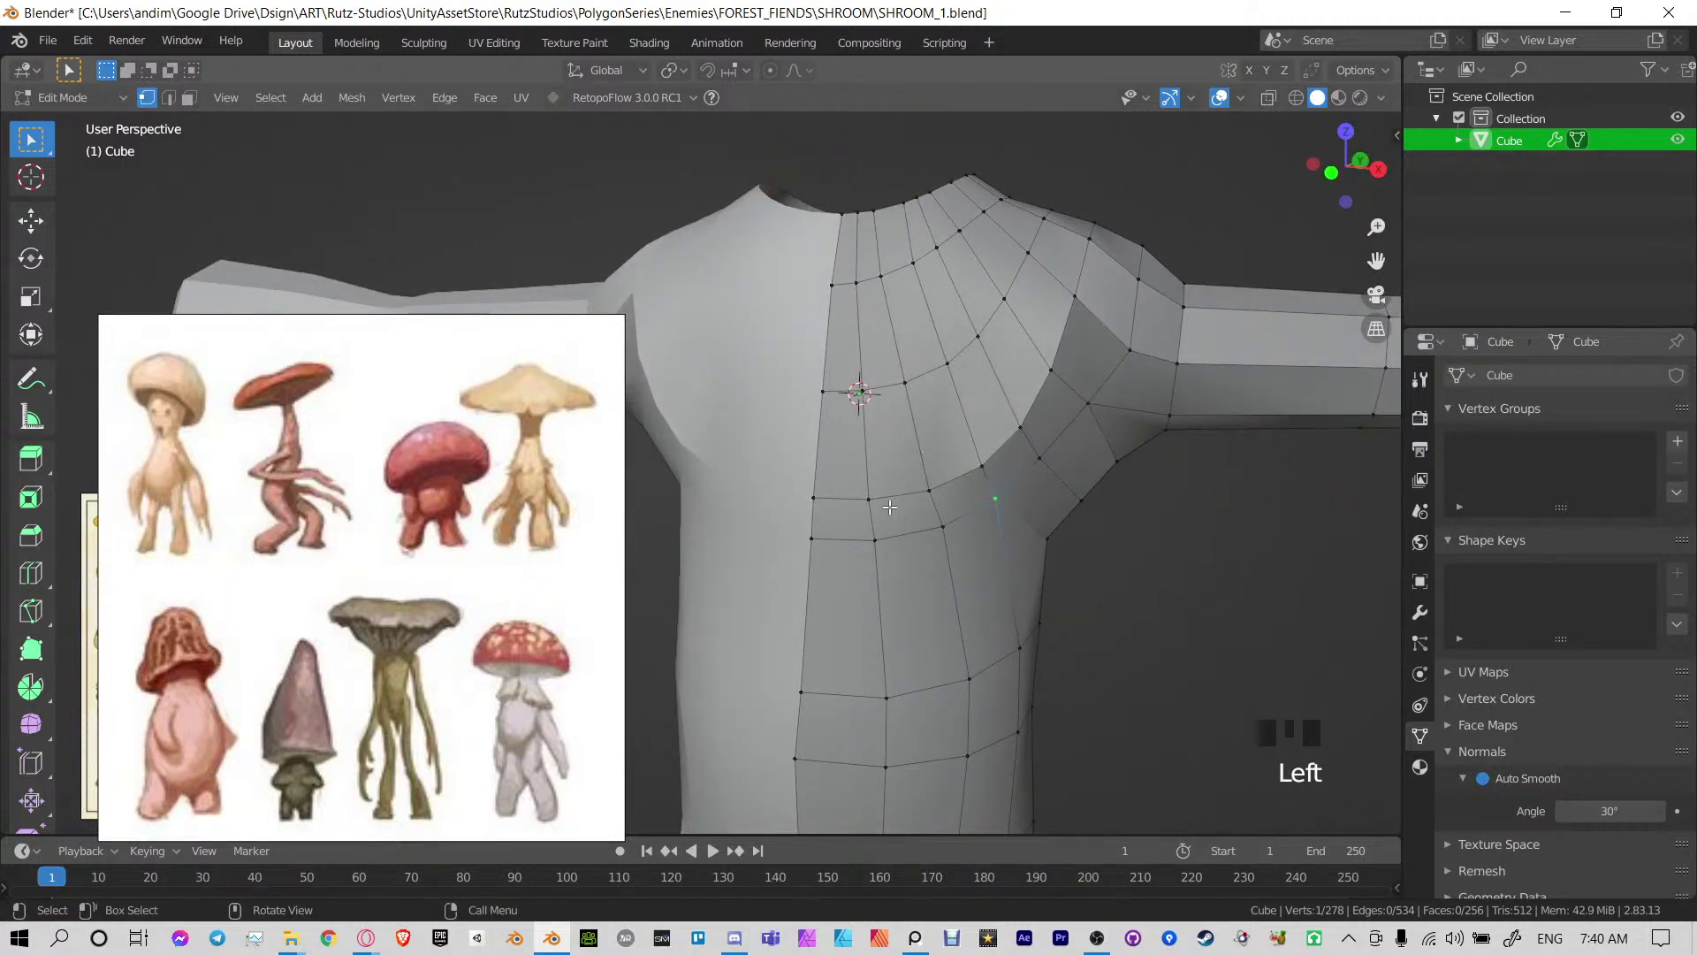
middle_click_drag(889, 506, 1016, 492, "shift")
scroll(976, 554, "up", 2)
middle_click_drag(1219, 535, 760, 605)
scroll(743, 607, "down", 1)
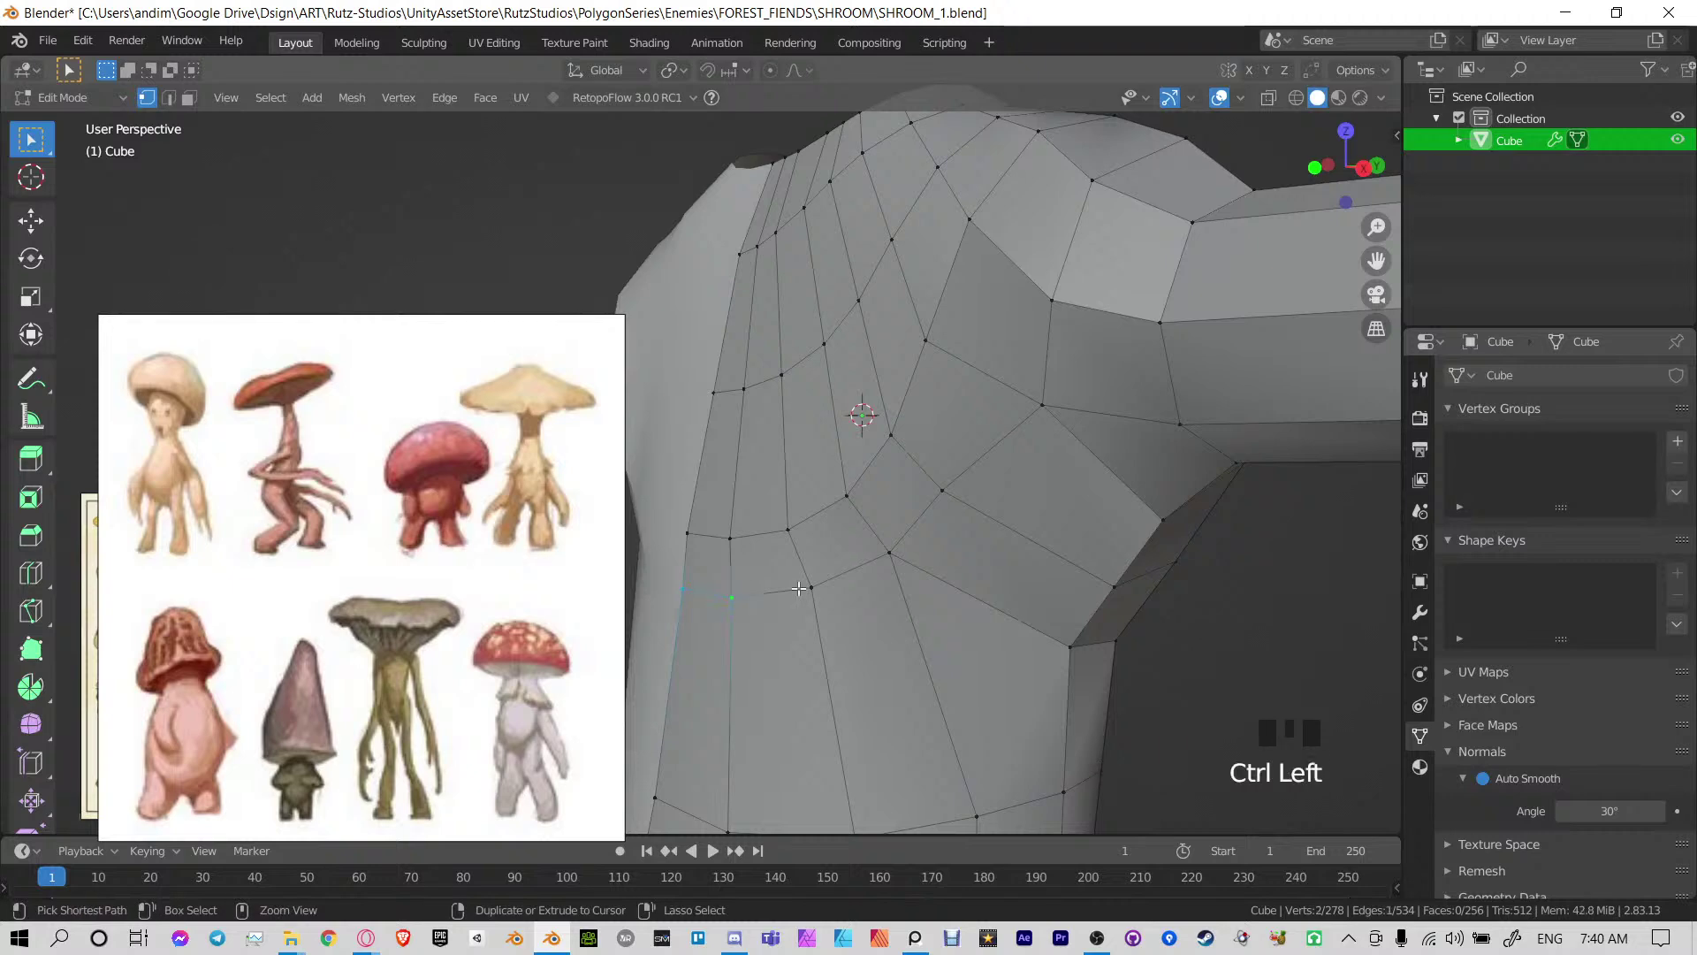
key("g")
key("y")
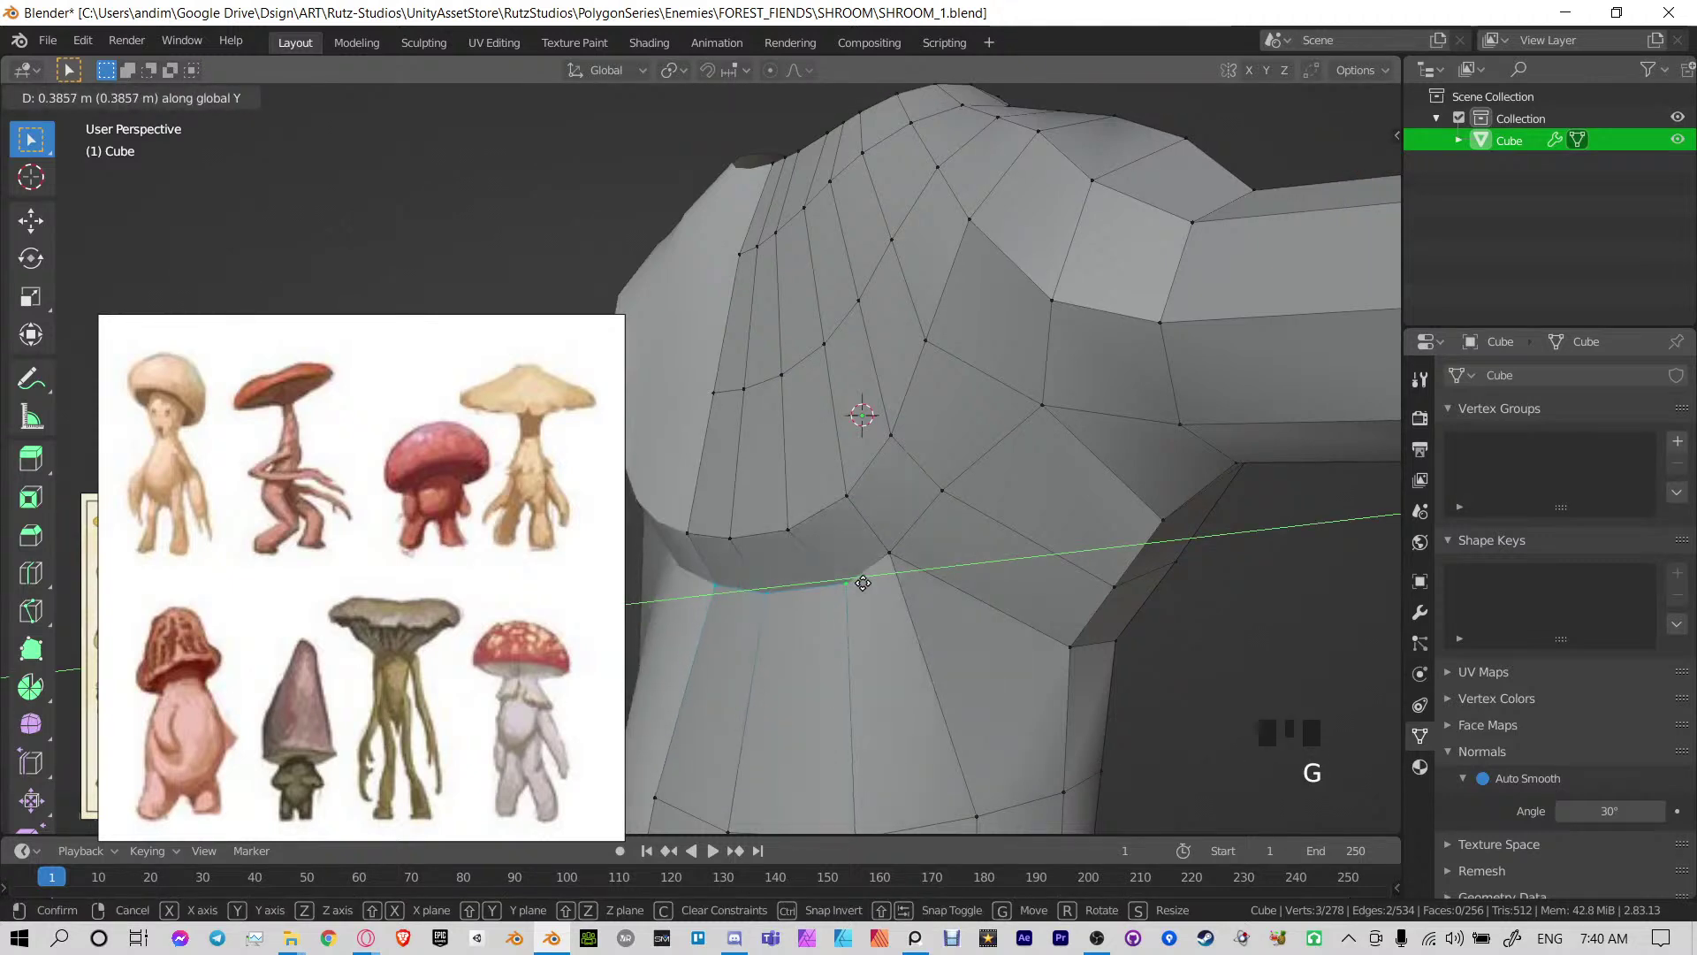
left_click(855, 584)
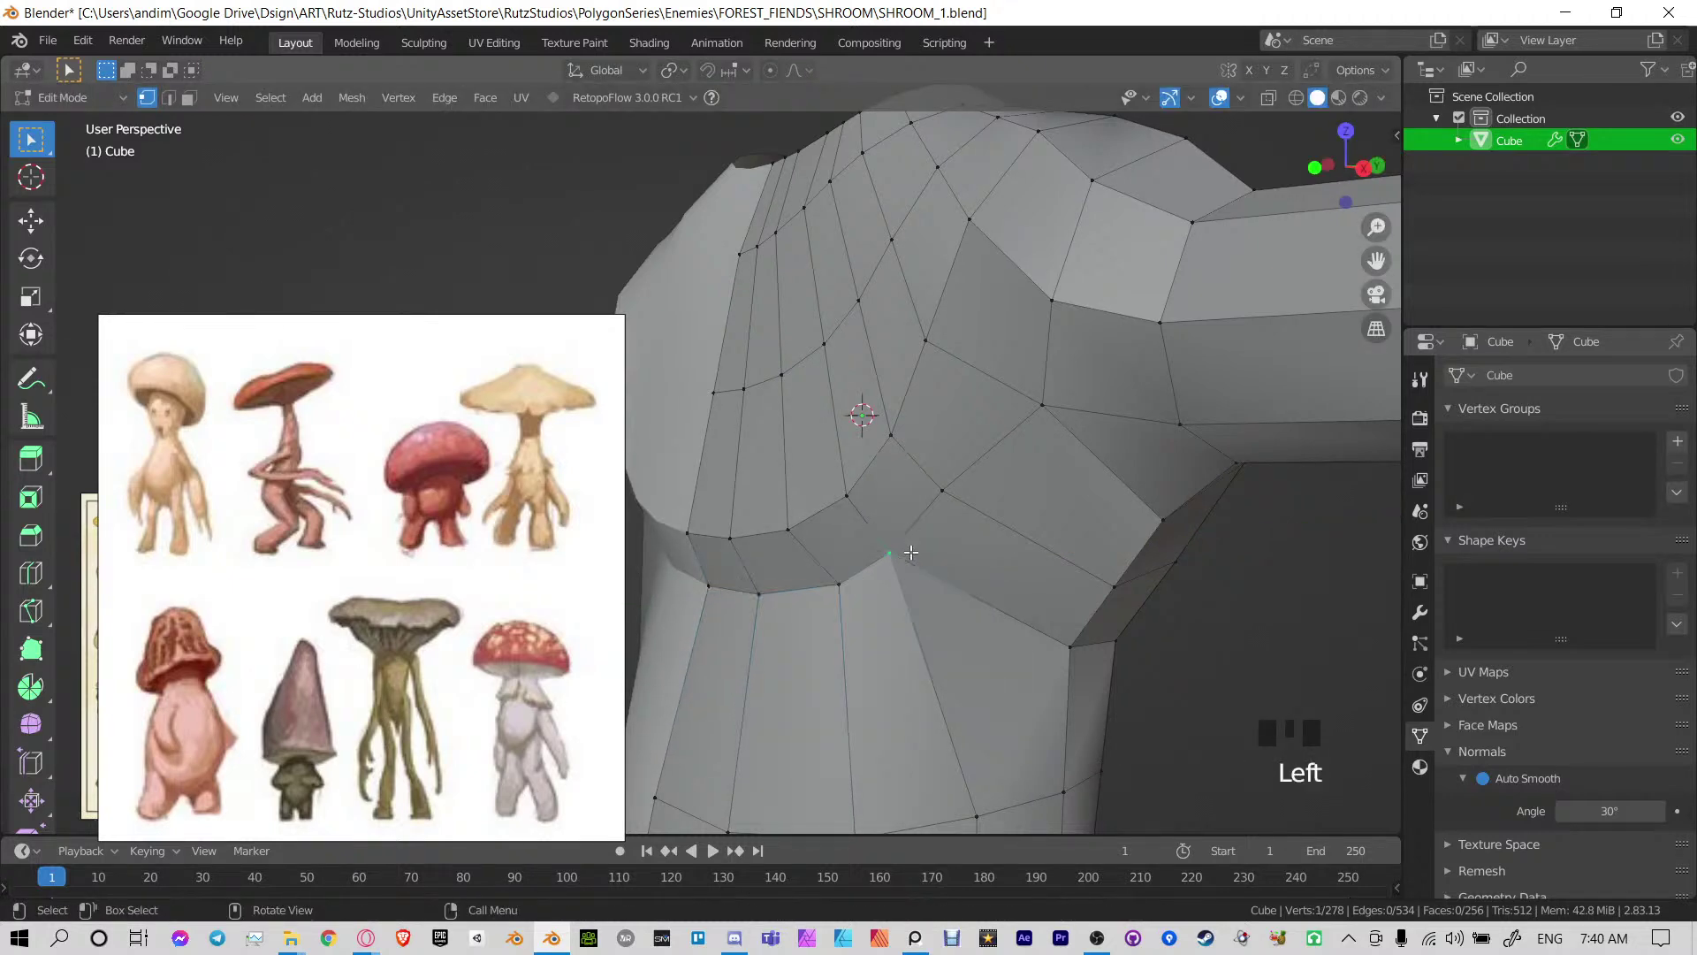
Edge-slide the torso loop below the armpits upward to sit just beneath the chest crease
scroll(911, 548, "down", 1)
middle_click_drag(1017, 694, 992, 477, "shift")
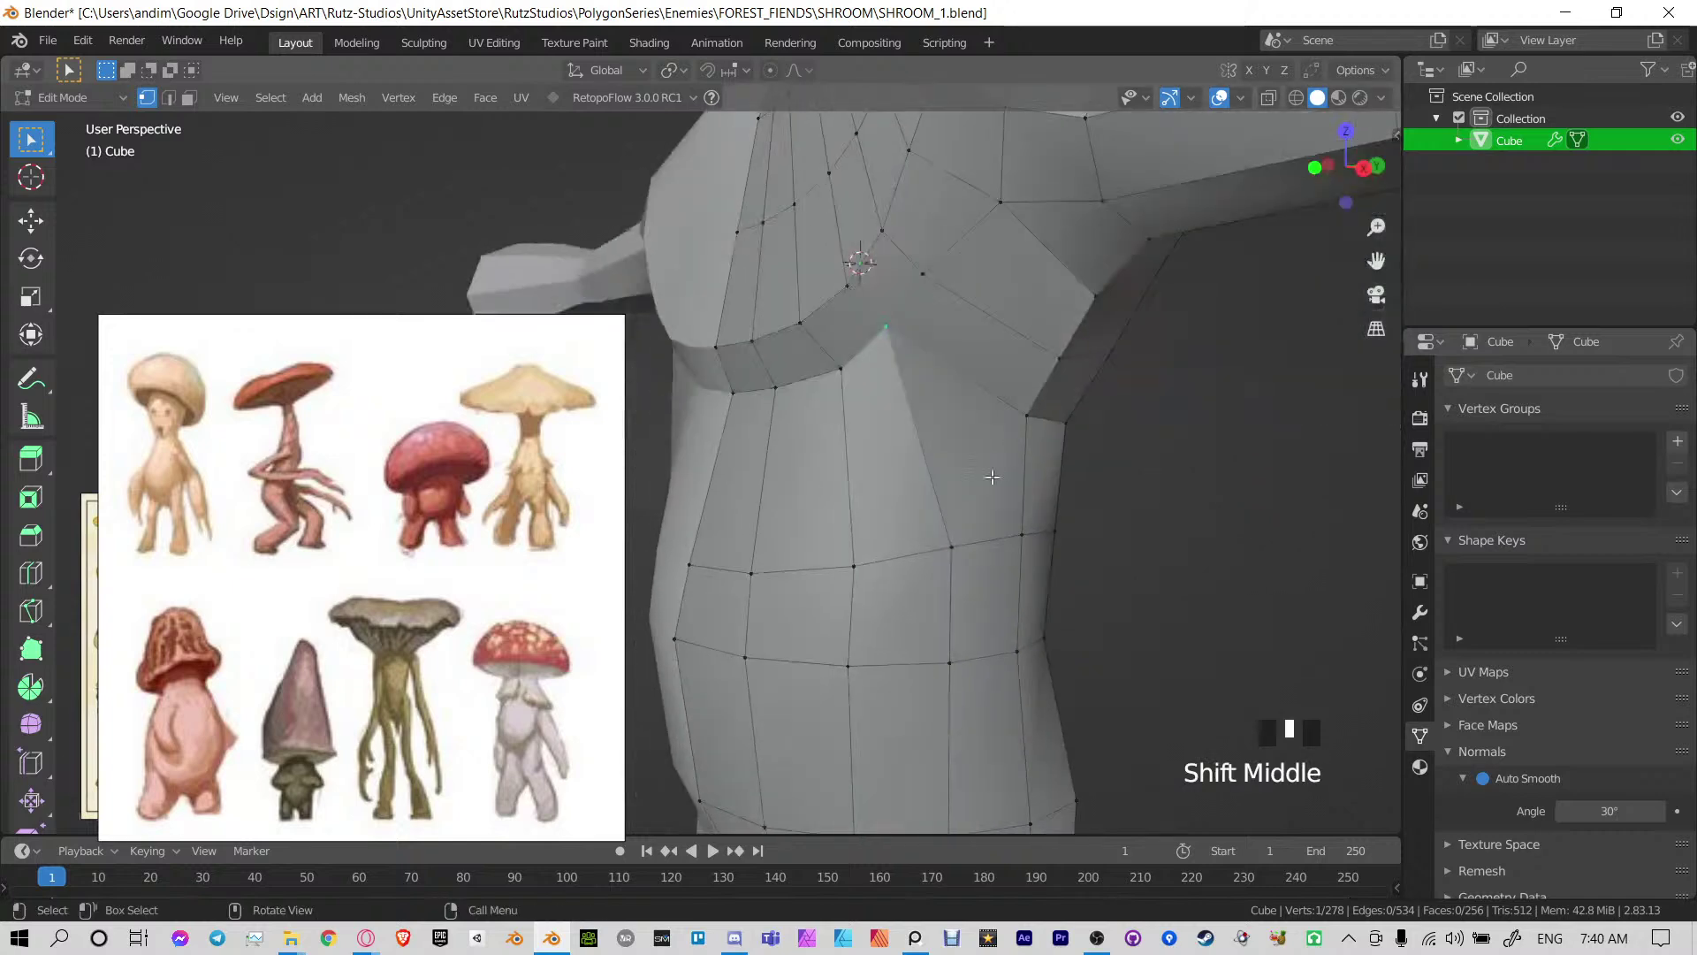
key("g")
key("g")
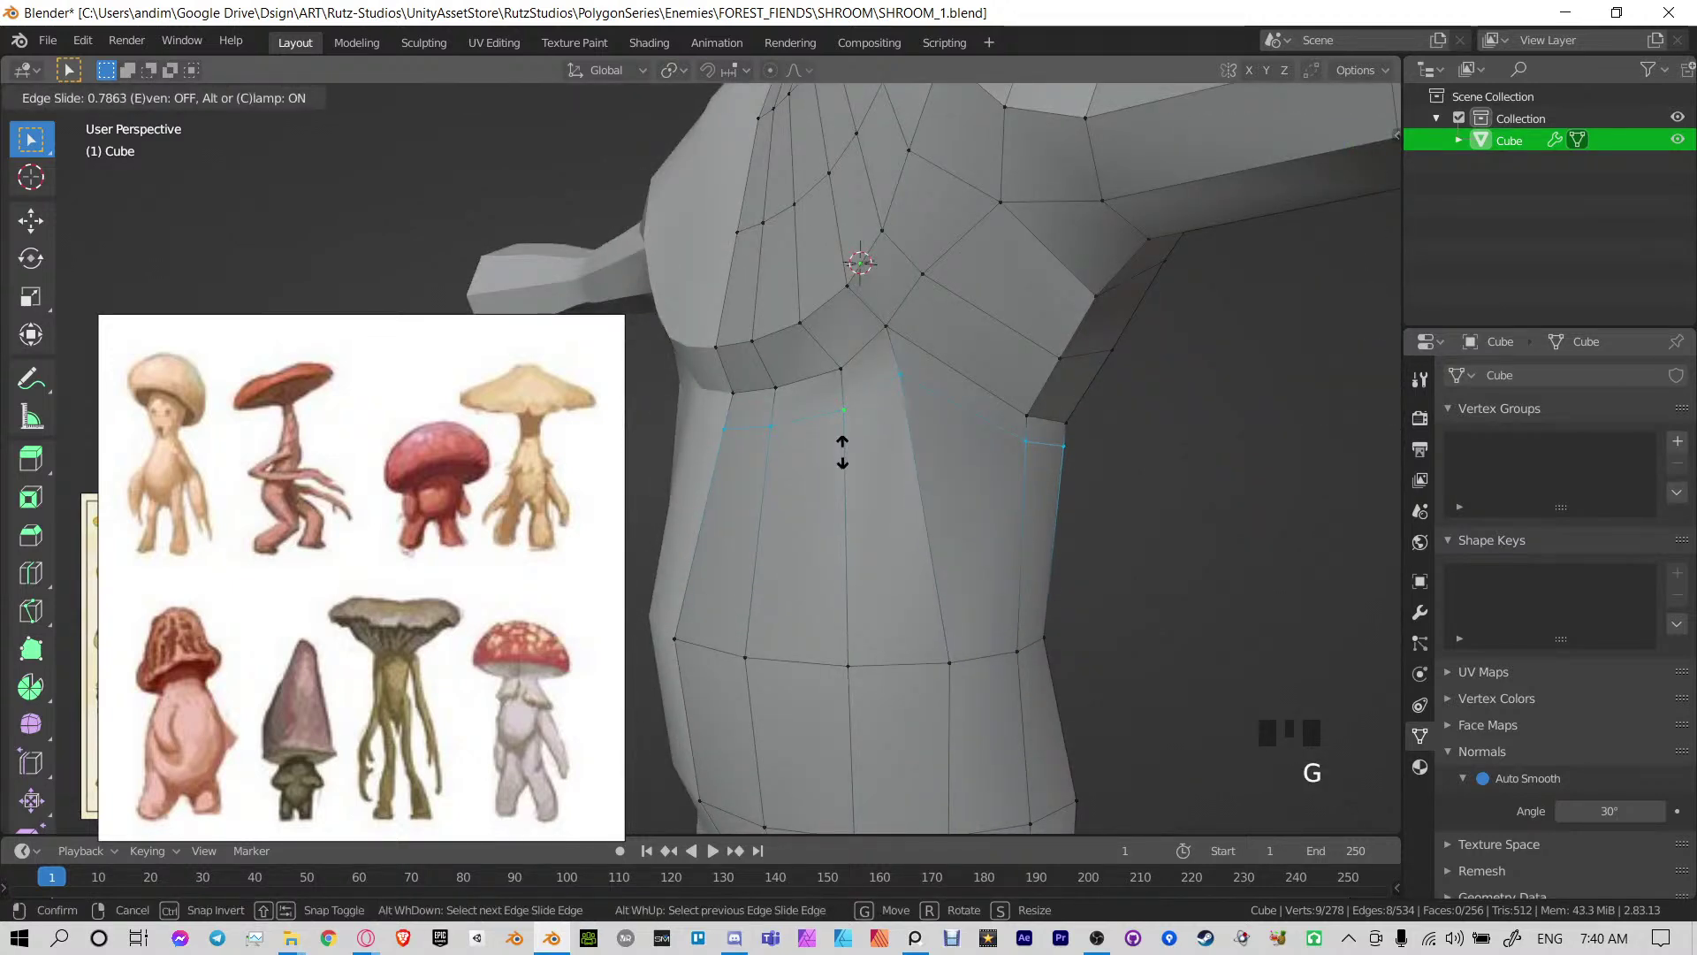
left_click(842, 452)
Move the raised torso loop backward along the global Y axis to deepen the area under the chest
middle_click_drag(825, 491, 863, 578, "shift")
key("g")
key("y")
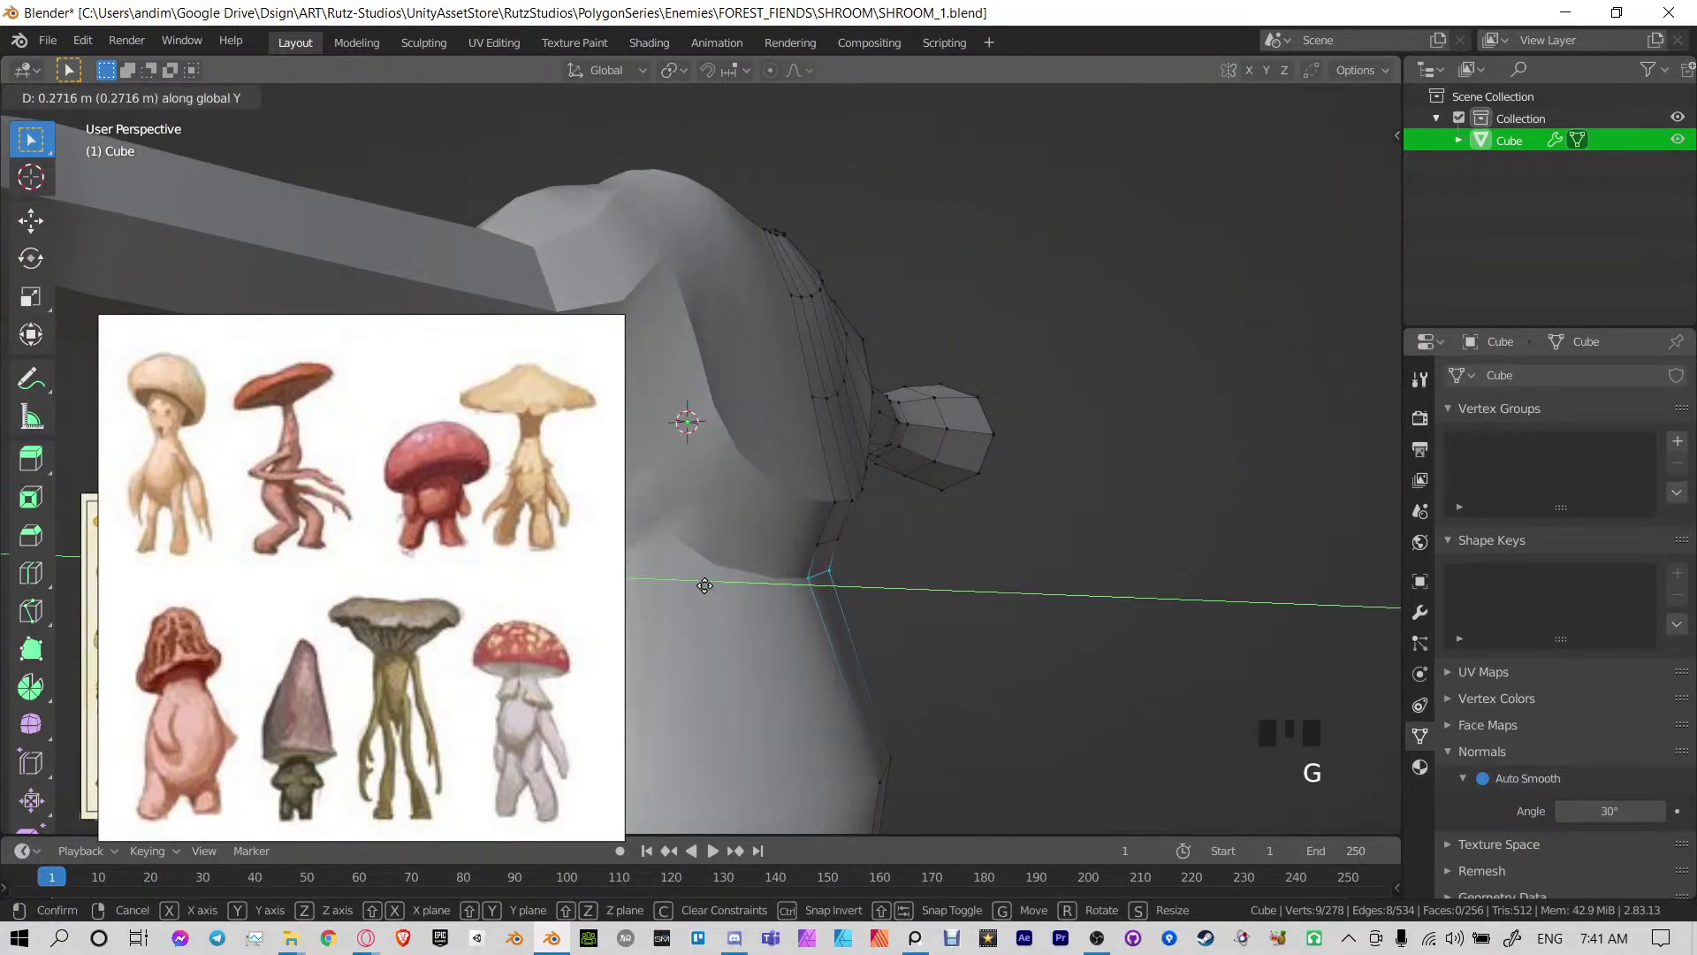
left_click(838, 572)
Slide the vertex between the outer chest and the armpit slightly along its edge toward the armpit
middle_click_drag(838, 572, 938, 610)
middle_click_drag(850, 496, 905, 533, "shift")
left_click(966, 492)
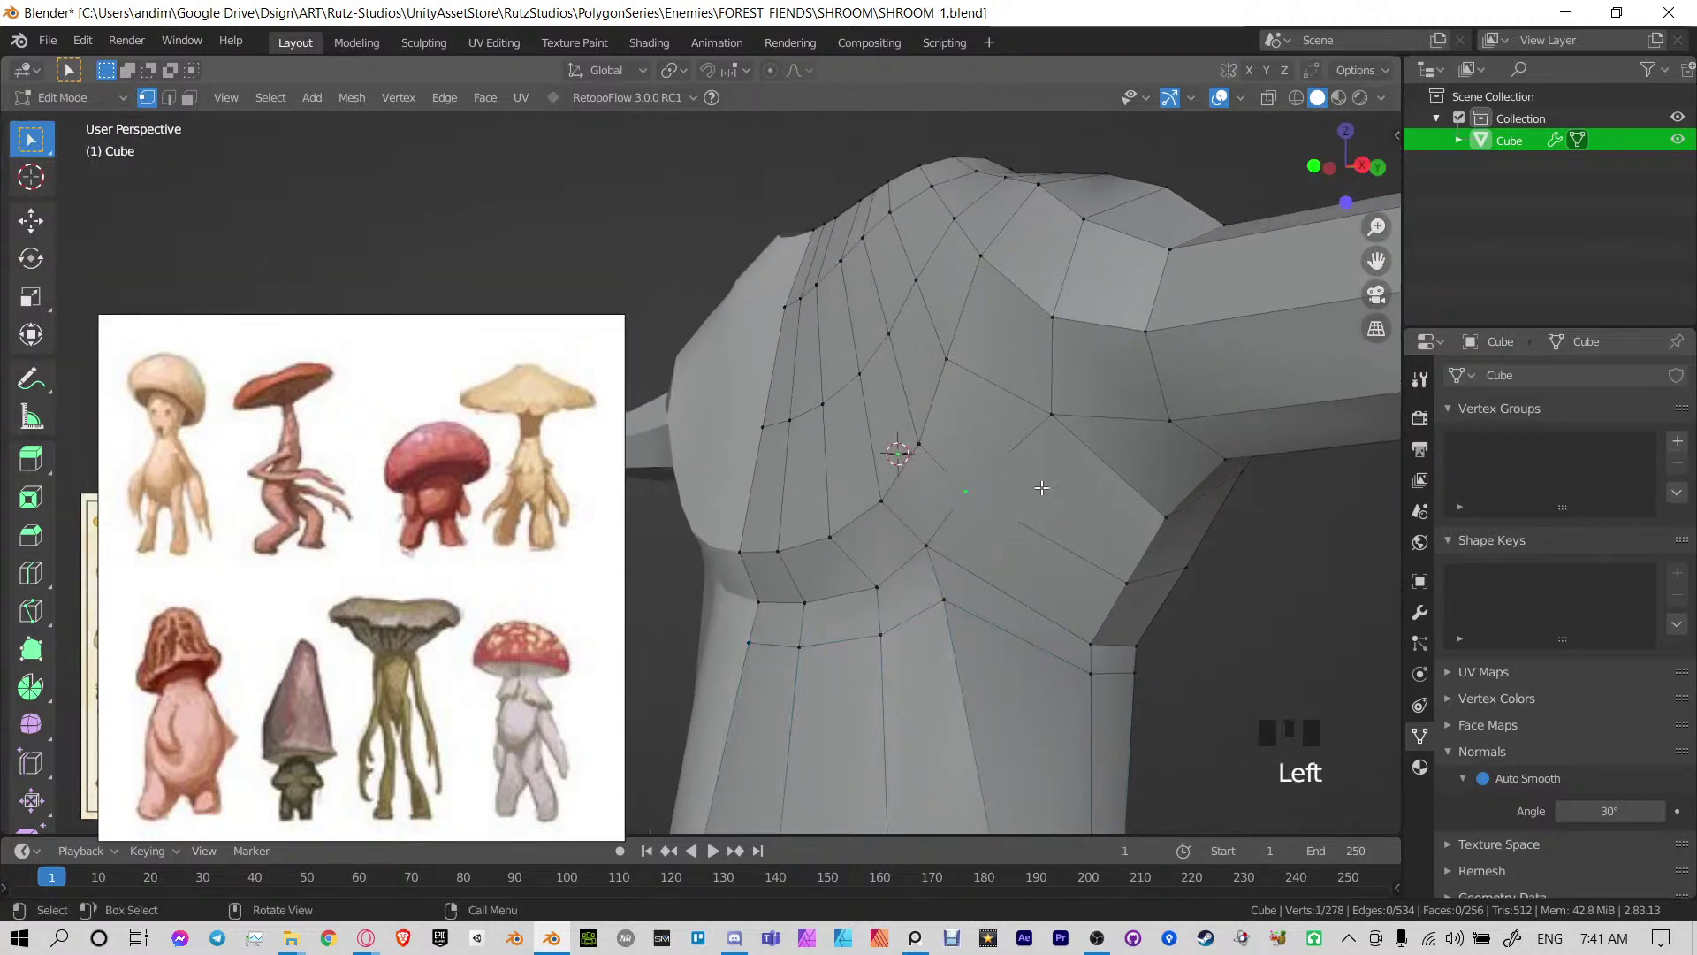
key("g")
key("g")
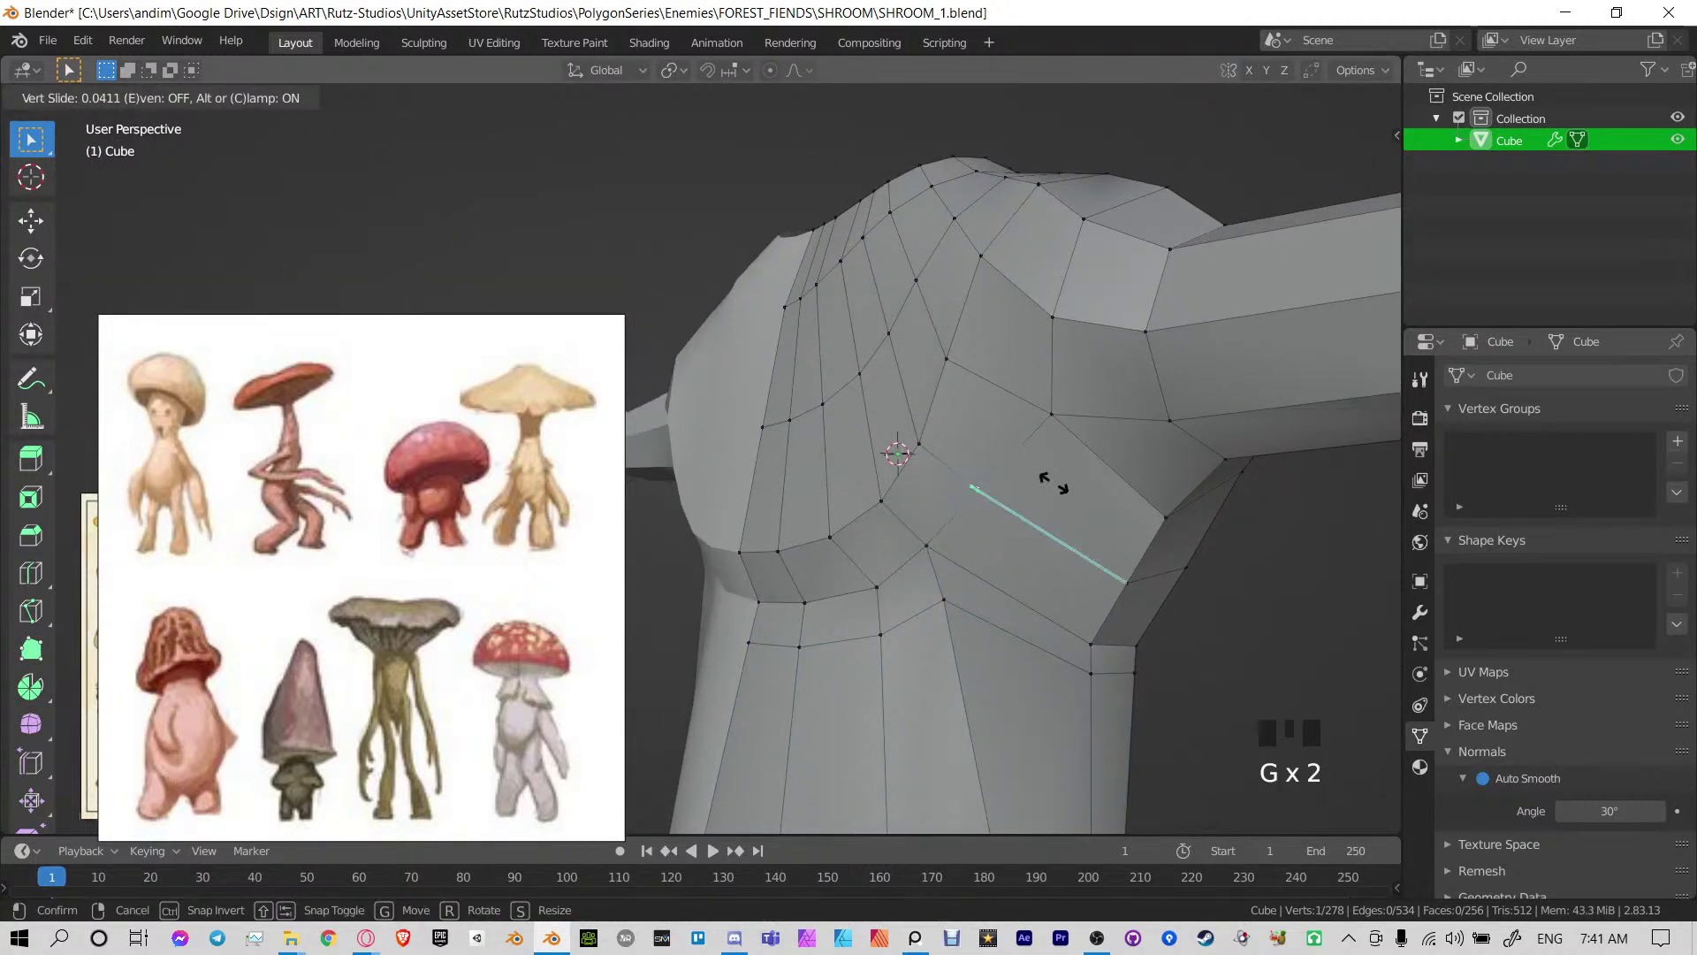
left_click(1056, 484)
Slide the vertex just beneath the outer corner of the chest crease slightly downward along its vertical edge
middle_click_drag(1163, 495, 1043, 511)
middle_click_drag(1043, 511, 769, 537, "shift")
left_click(940, 539, "shift")
scroll(1066, 498, "down", 2)
scroll(865, 549, "up", 5)
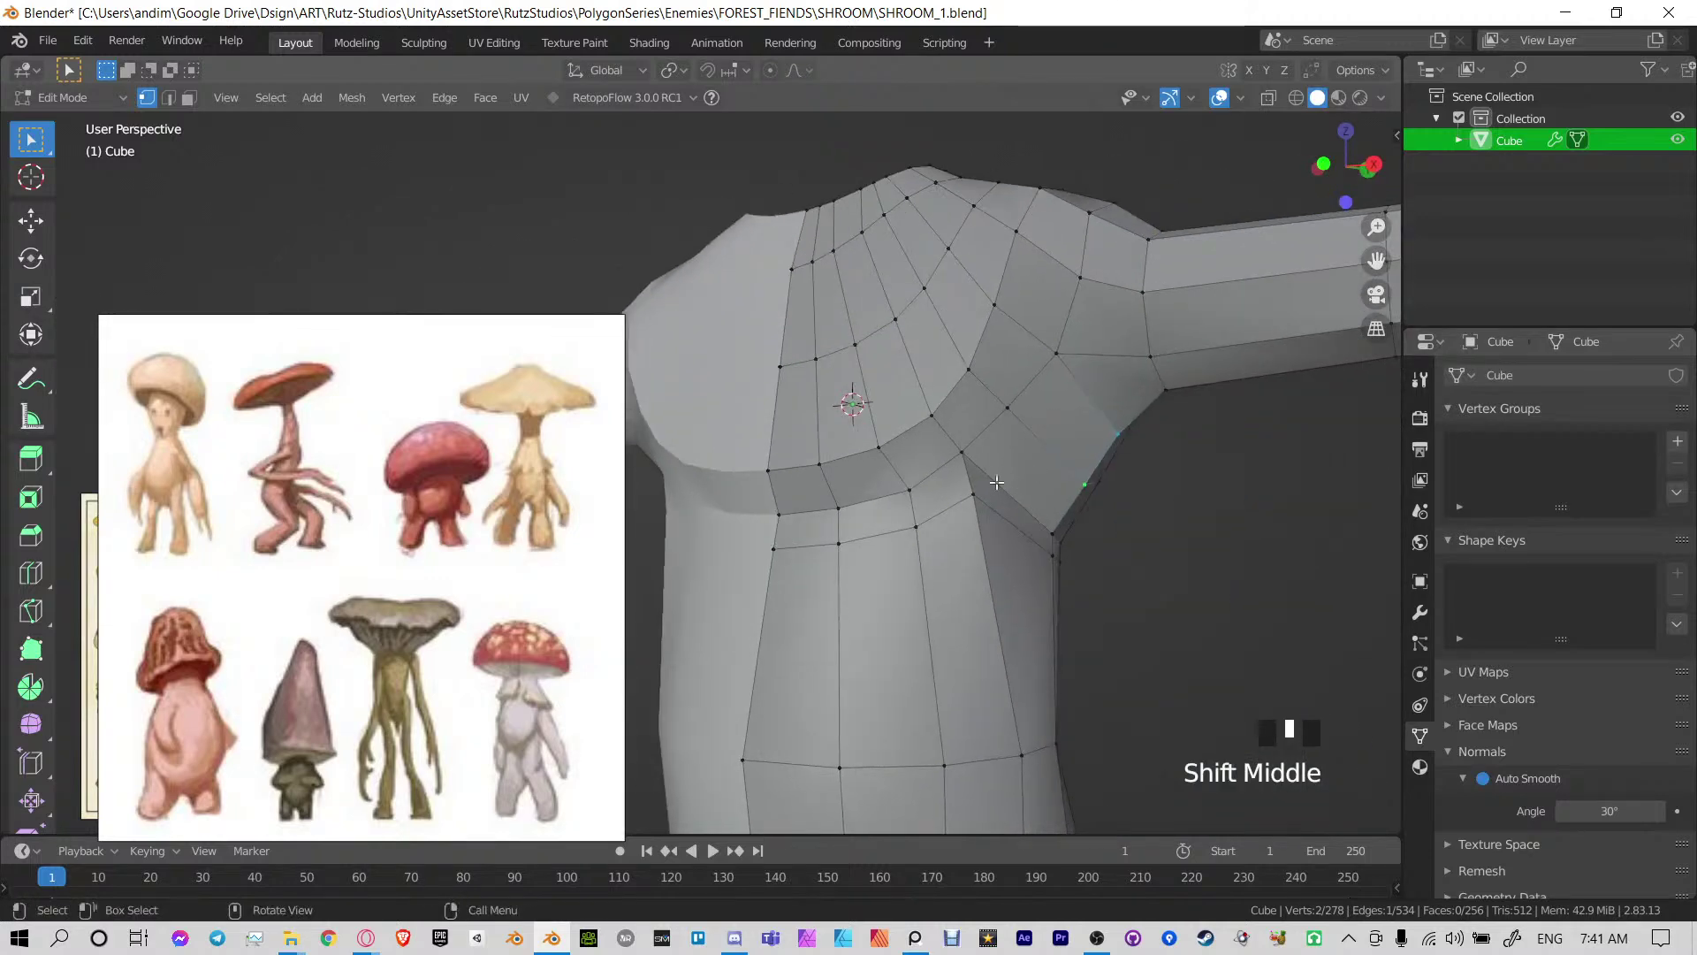
key("g")
key("g")
left_click(979, 513)
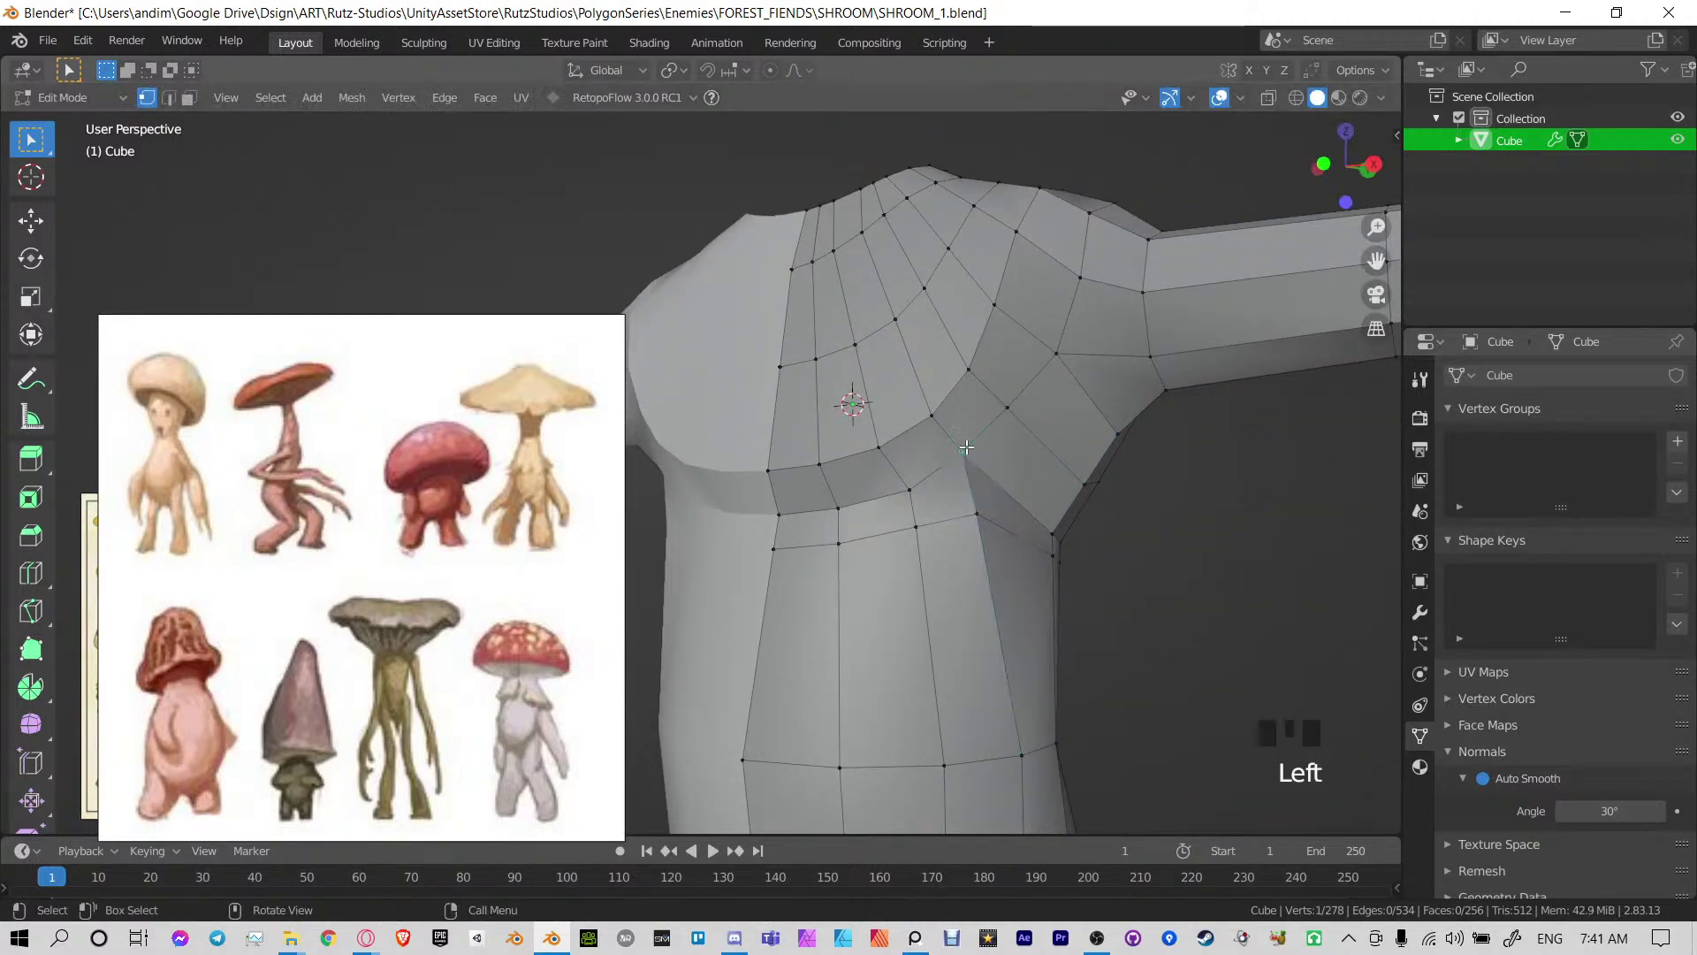
Vertex-slide the outer corner of the chest crease toward the armpit and refine the vertex directly above it
key("g")
key("g")
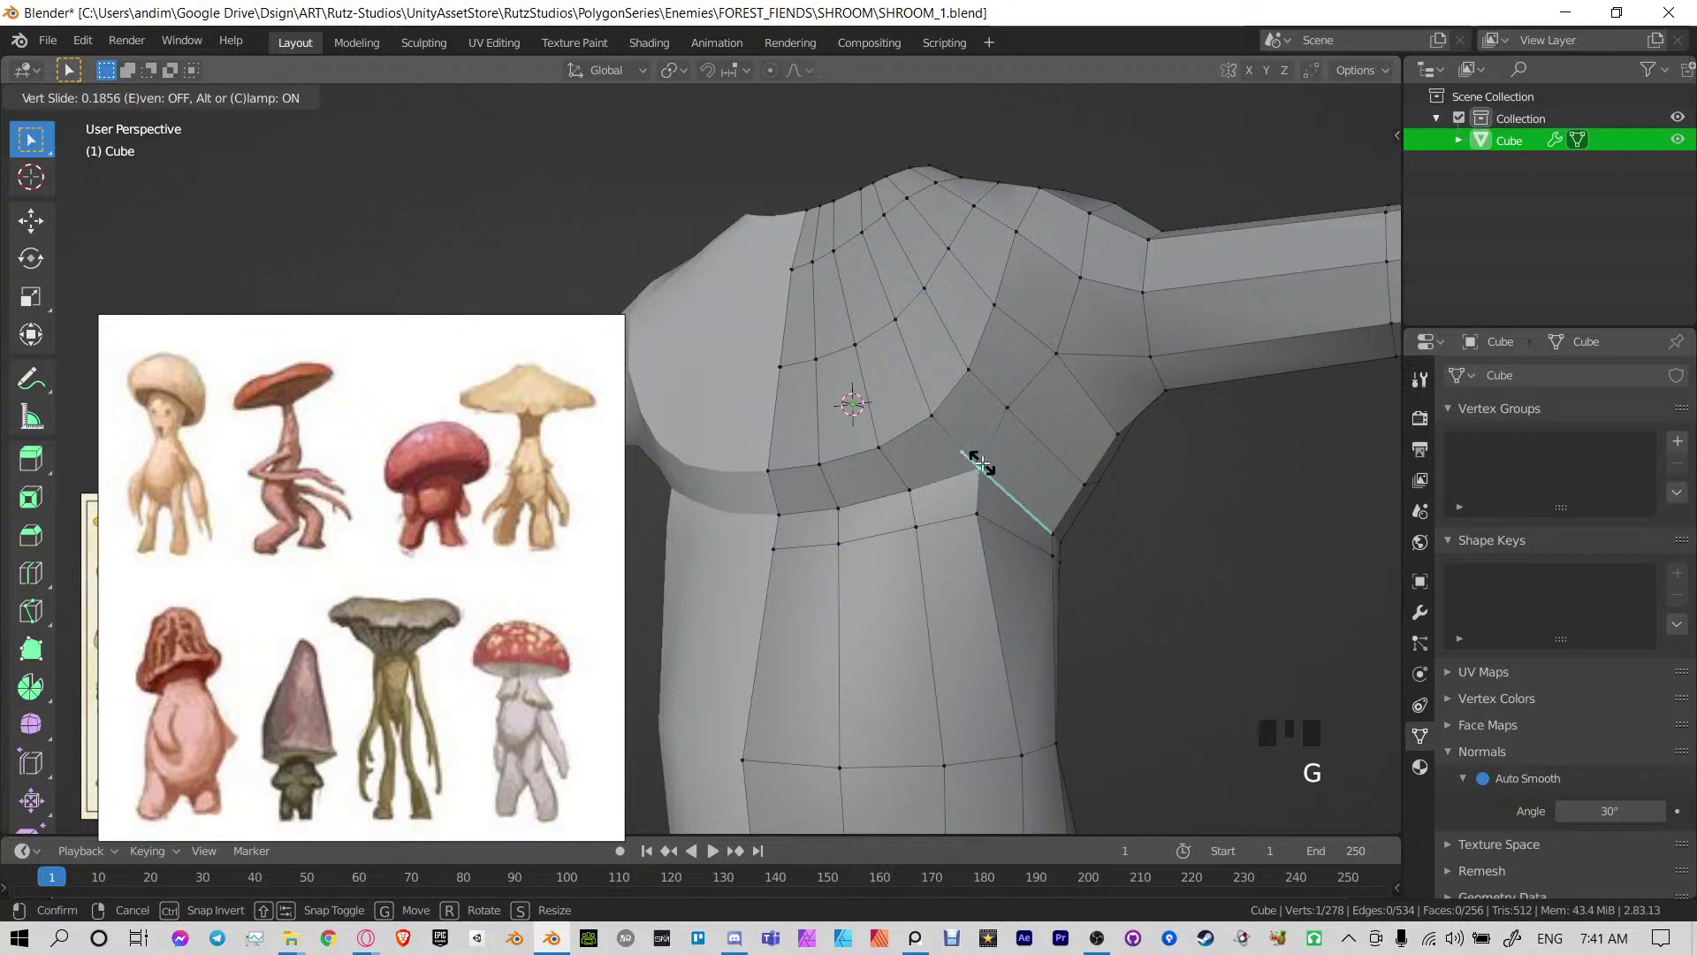
left_click(982, 463)
key("g")
key("g")
left_click(989, 407)
scroll(940, 503, "down", 2)
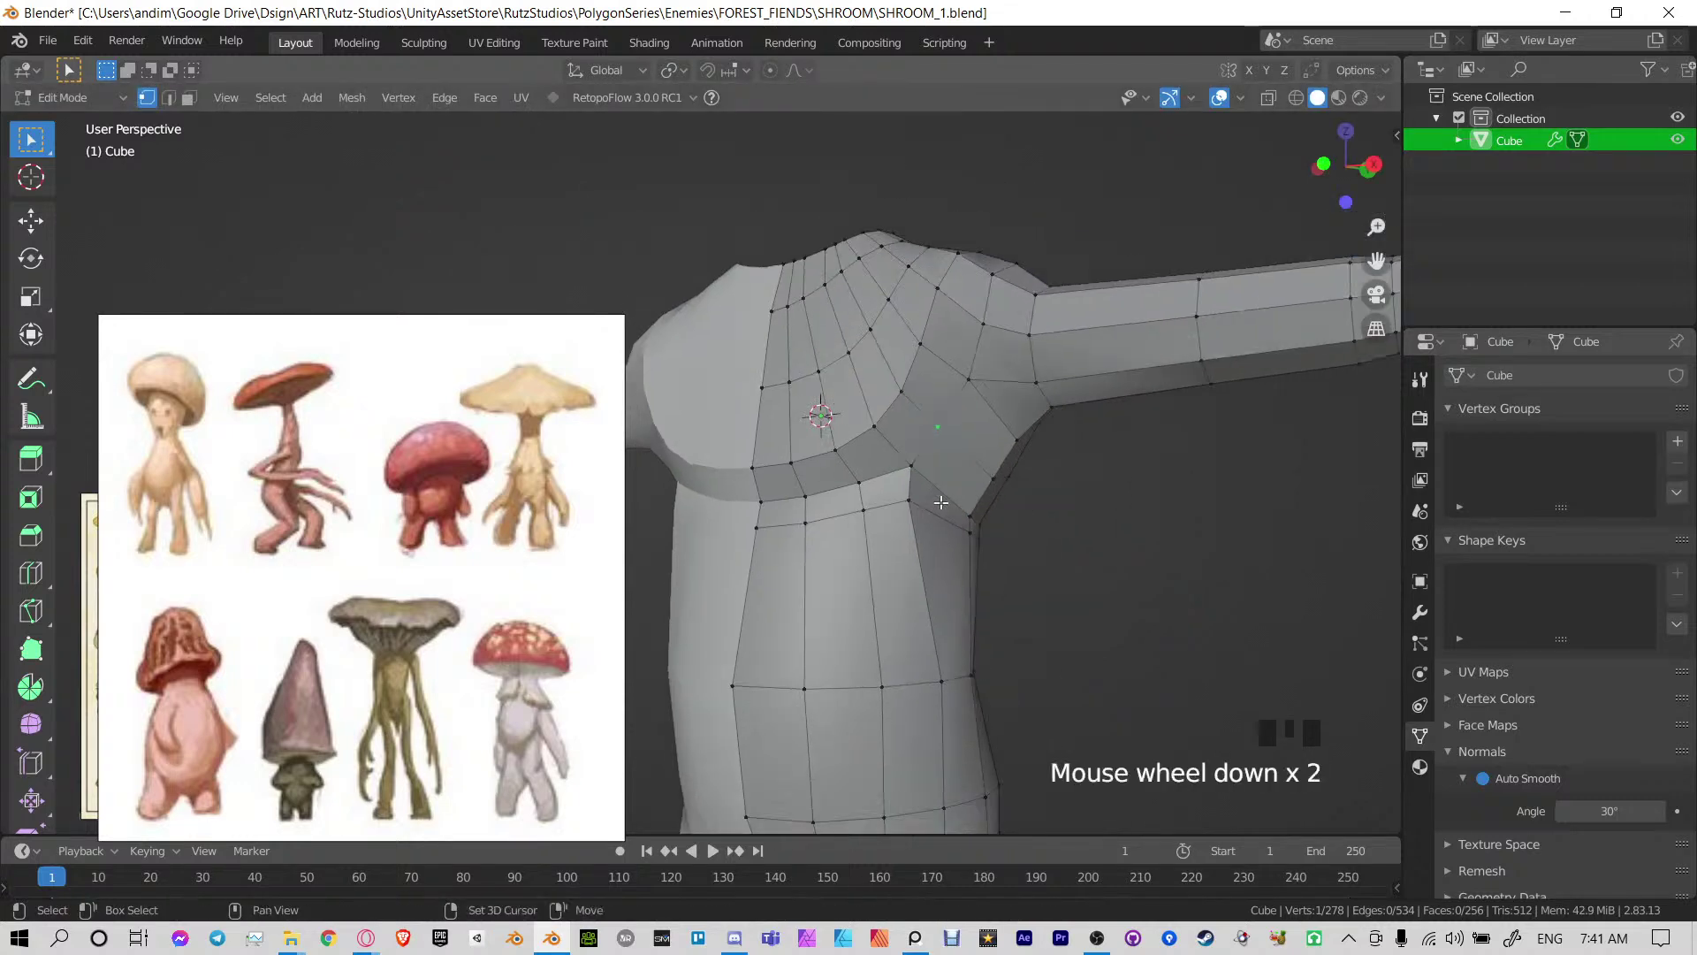
Move the centre-line vertices of the crease beneath the chest upward along the global Z axis to form a notch
middle_click_drag(941, 502, 1006, 484)
left_click_drag(1006, 484, 1034, 510)
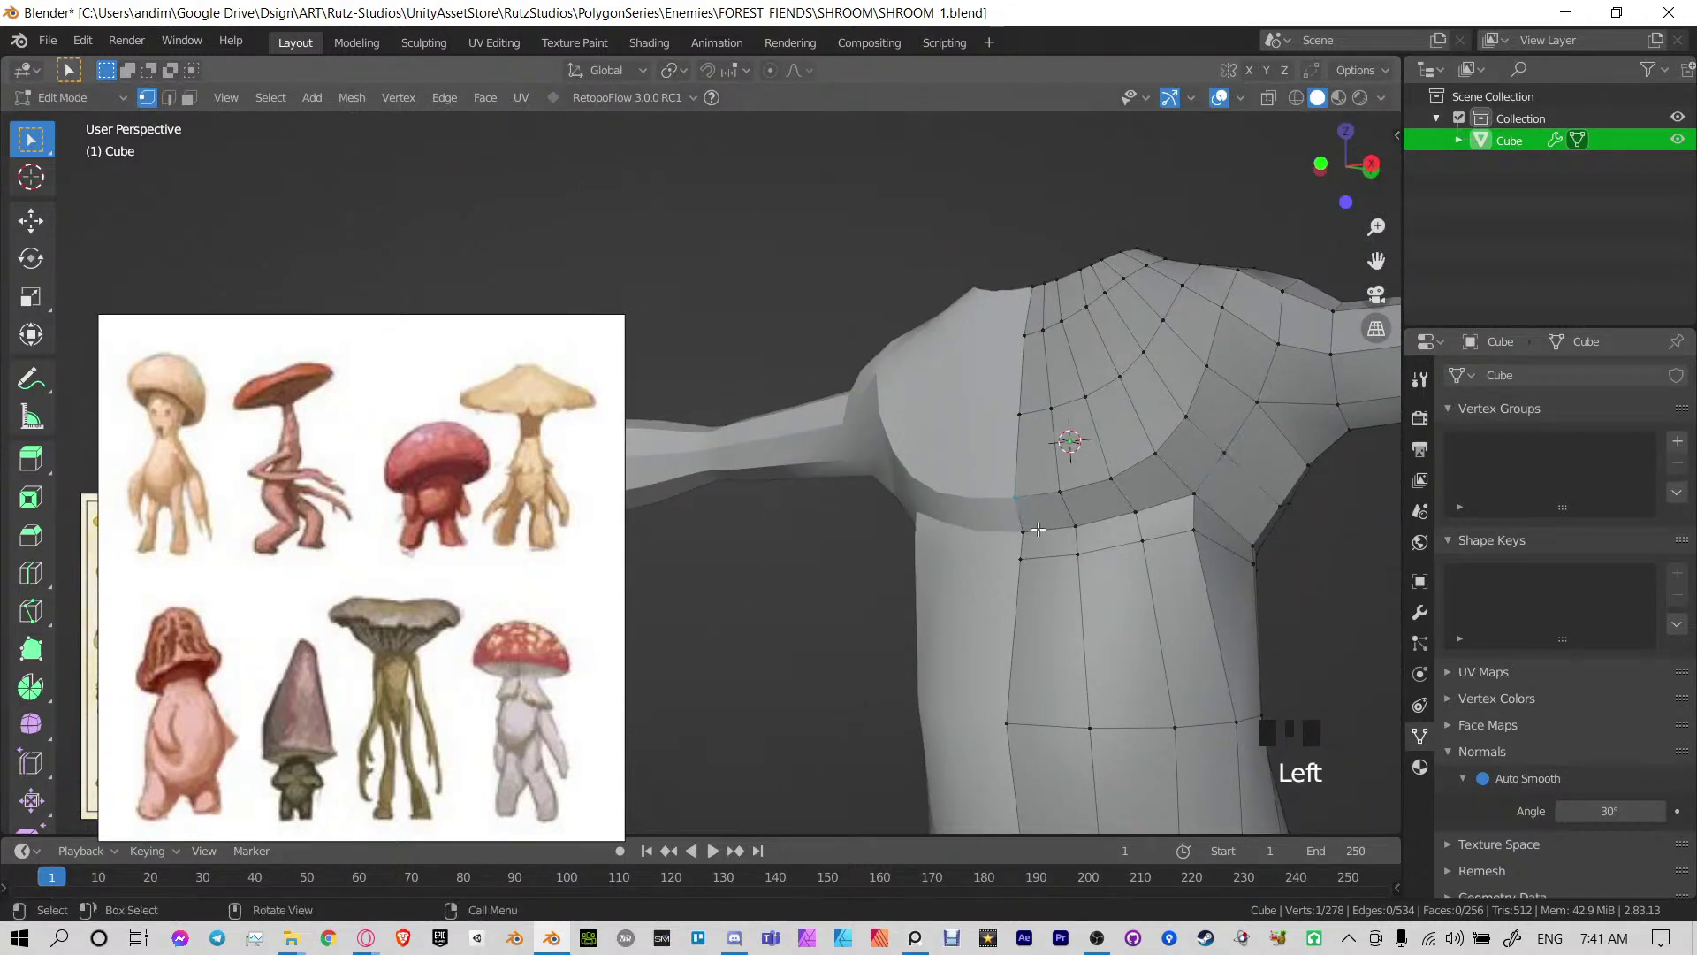
key("KP_Decimal")
scroll(983, 554, "down", 20)
middle_click_drag(985, 553, 952, 530, "shift")
key("g")
key("z")
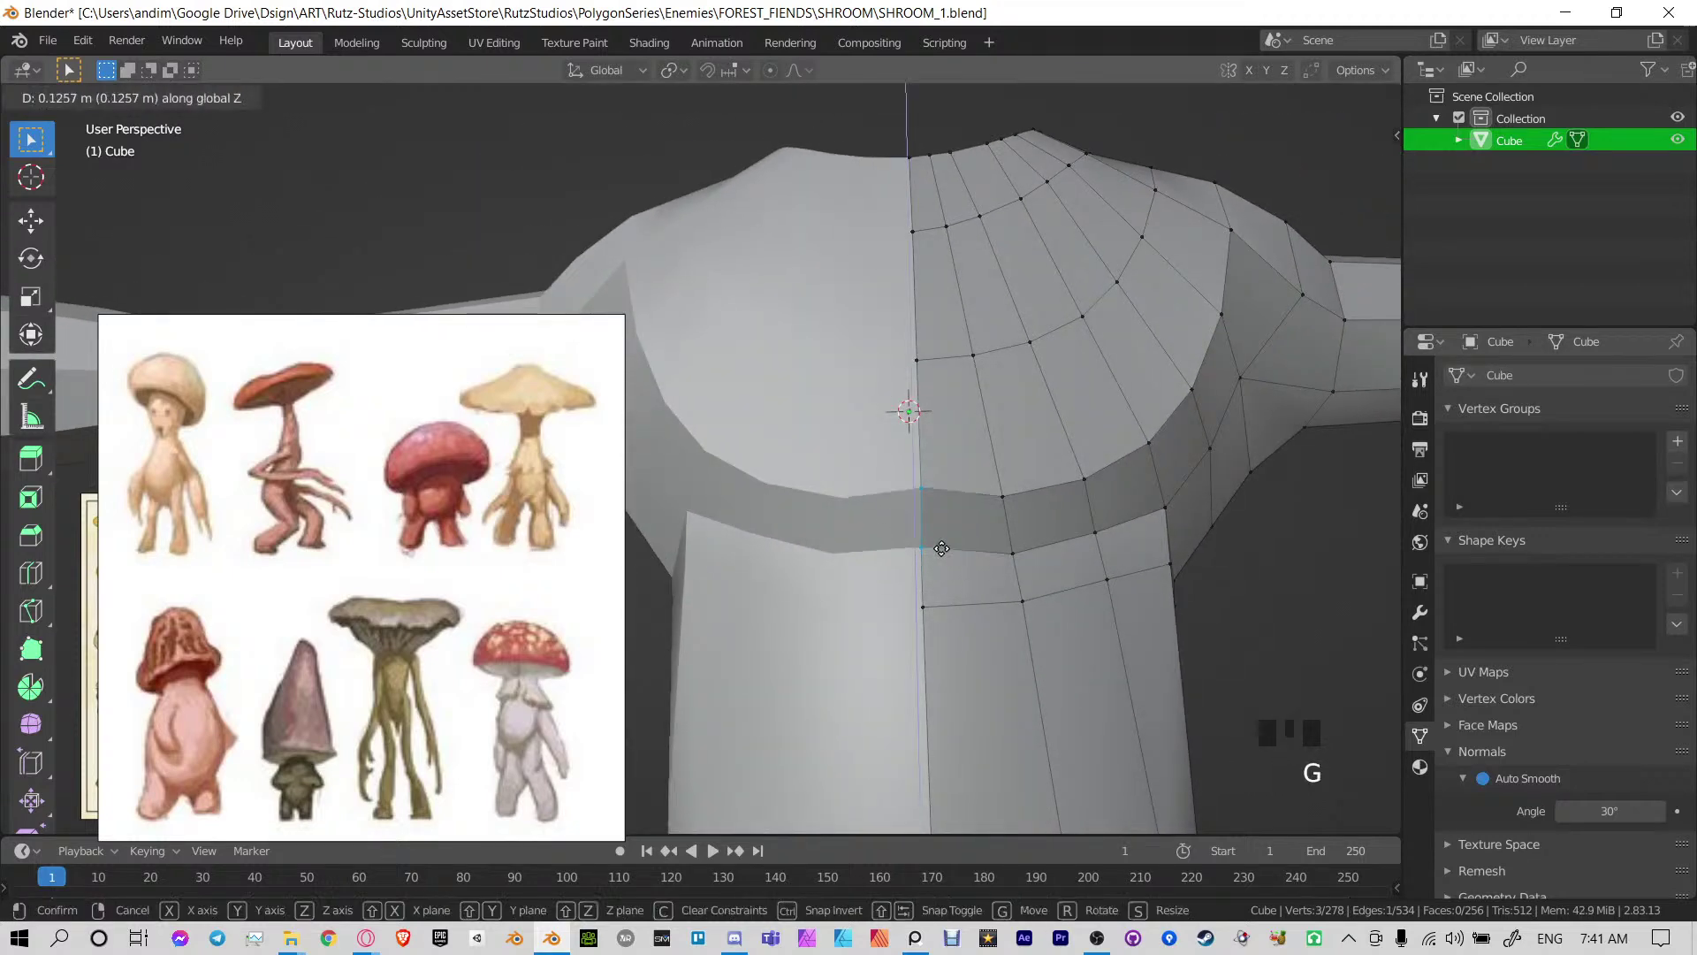
left_click(941, 522)
Vertex-slide the outer front vertex of the loop beneath the chest crease slightly along its edge
middle_click_drag(1149, 530, 1110, 522)
middle_click_drag(1109, 522, 1105, 580, "shift")
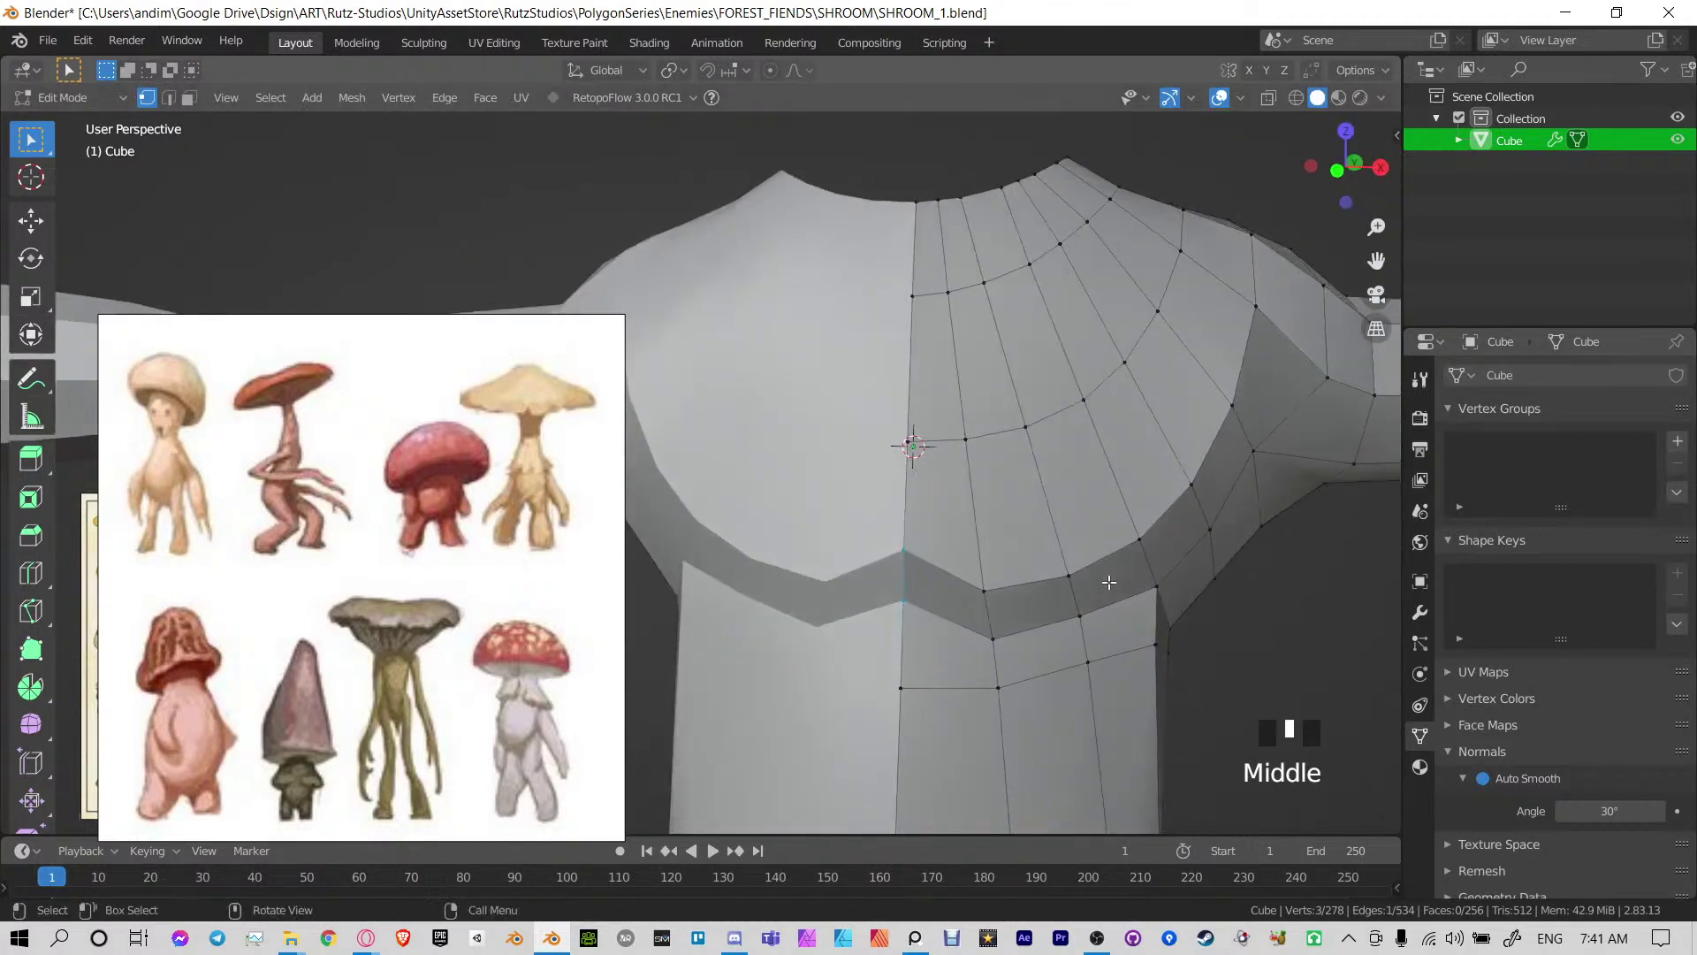
scroll(1106, 579, "down", 3)
middle_click_drag(983, 601, 1011, 372, "shift")
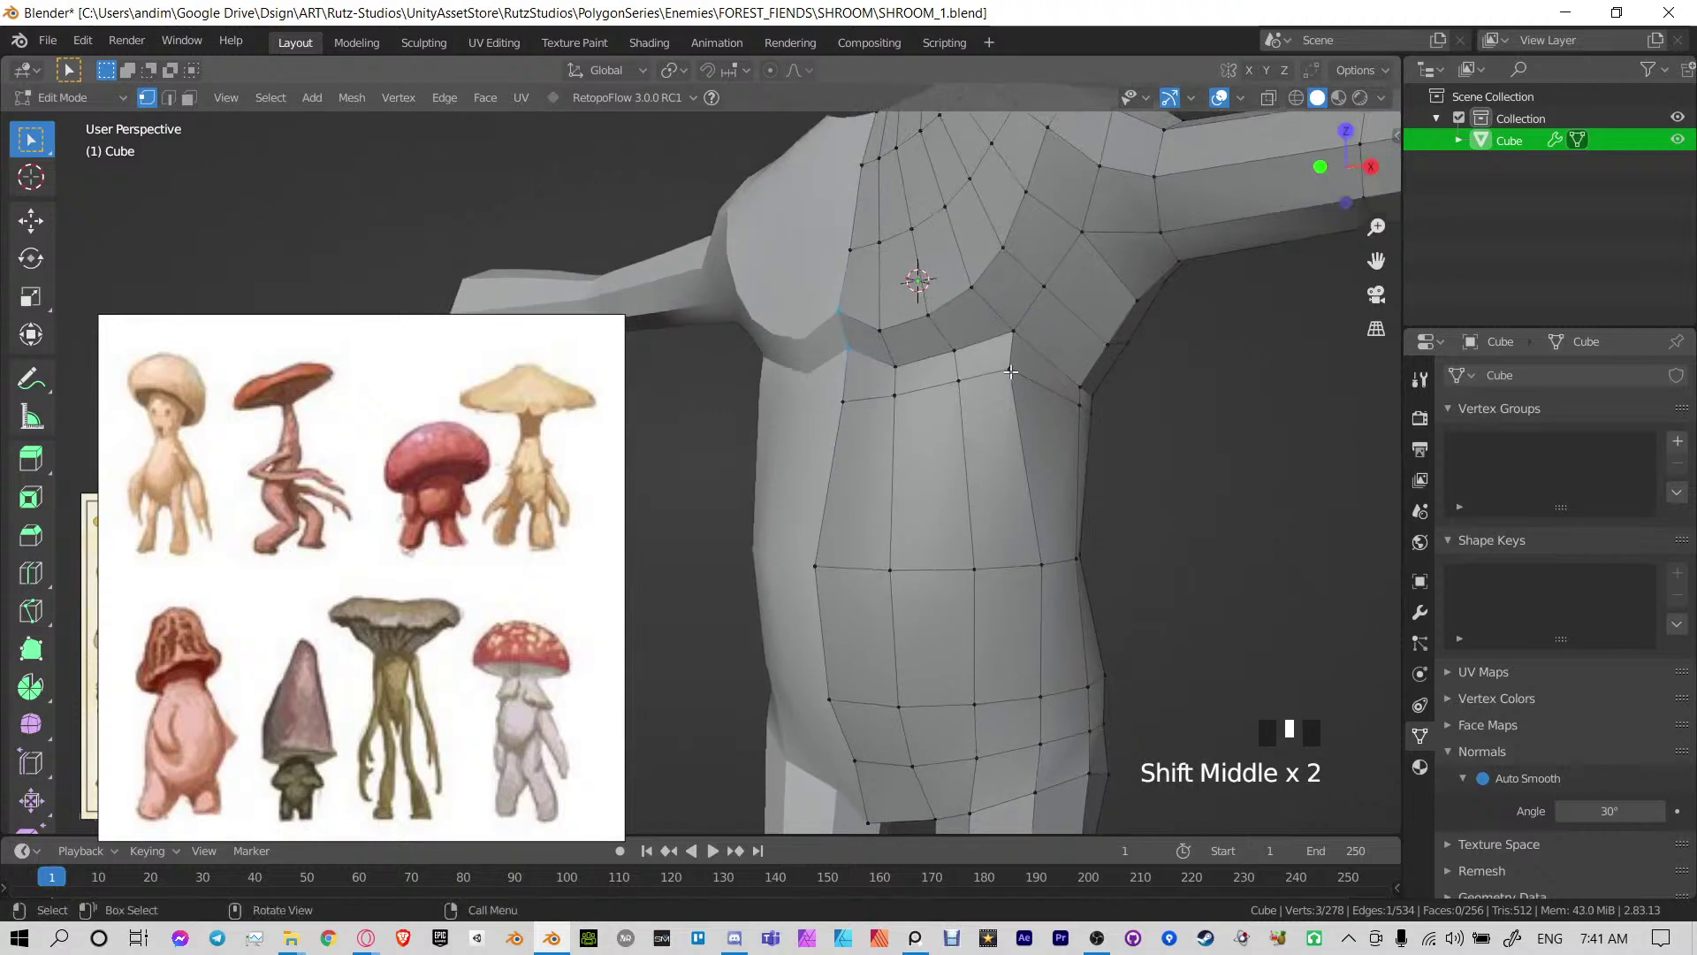
key("g")
key("g")
left_click(1127, 414)
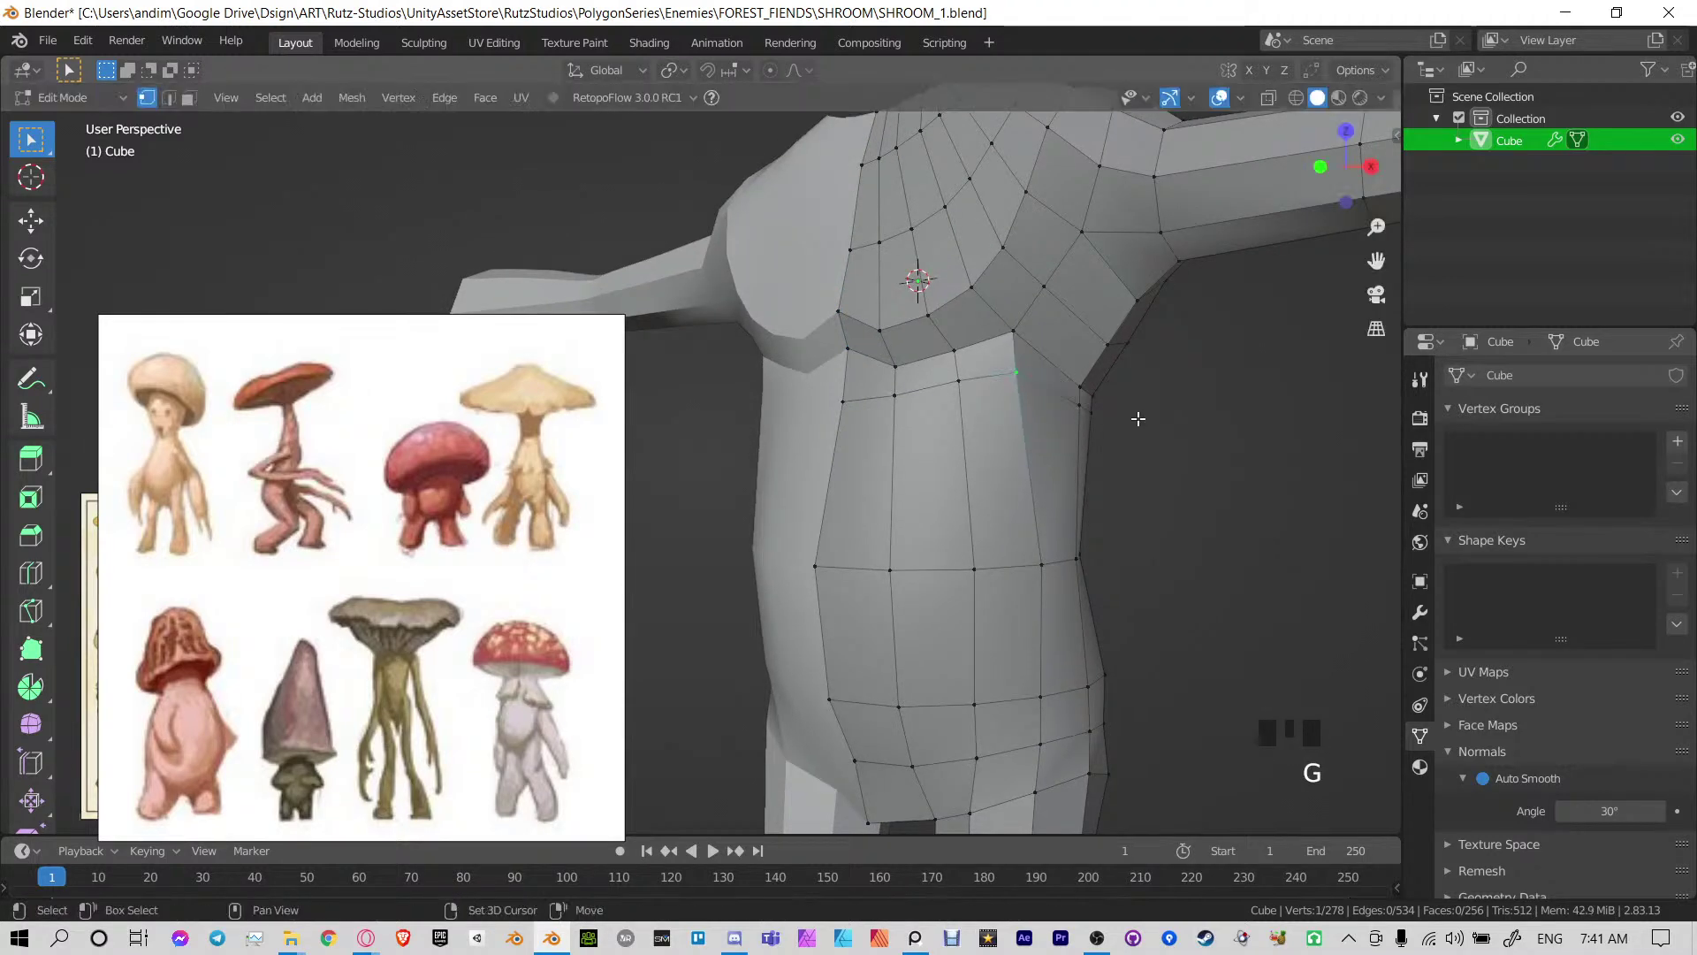
Inspect the shading of the chest crease in Object Mode and the side of the torso up close
key("Tab")
middle_click_drag(1053, 504, 1014, 459)
key("Tab")
middle_click_drag(914, 340, 955, 315)
middle_click_drag(1092, 561, 990, 555)
middle_click_drag(990, 555, 913, 553, "shift")
middle_click_drag(1238, 541, 1101, 538)
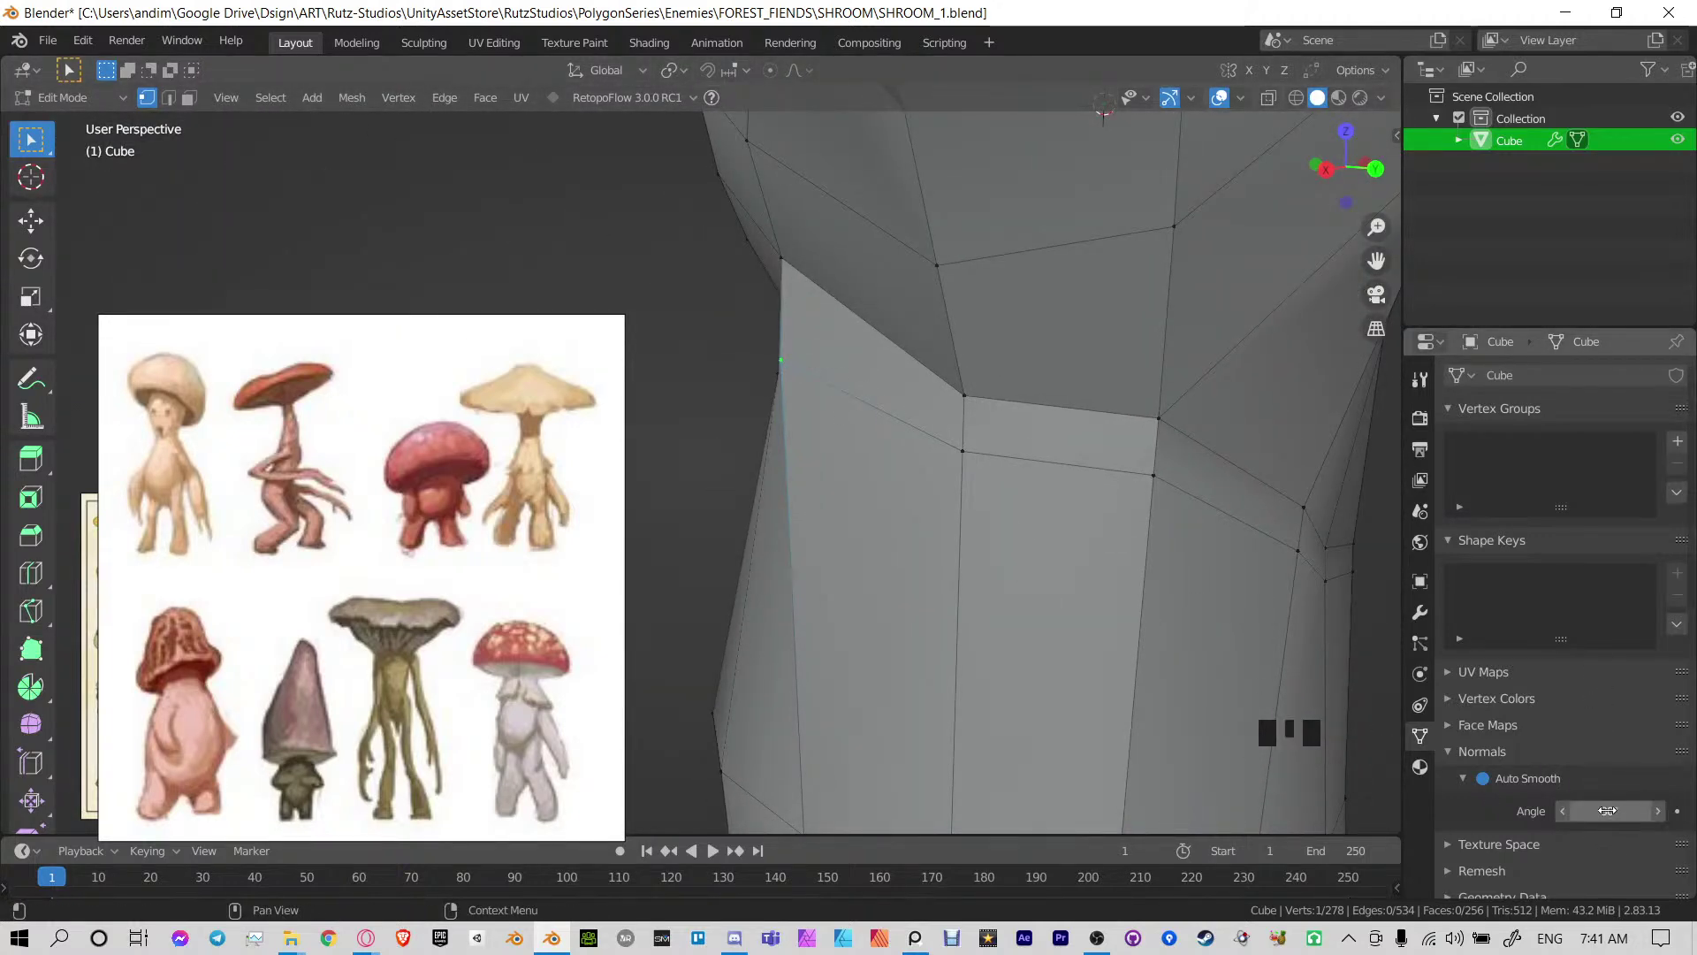
Try marking the three edges along the lower border of the chest crease as sharp, and undo the change
middle_click_drag(894, 530, 1007, 489, "shift")
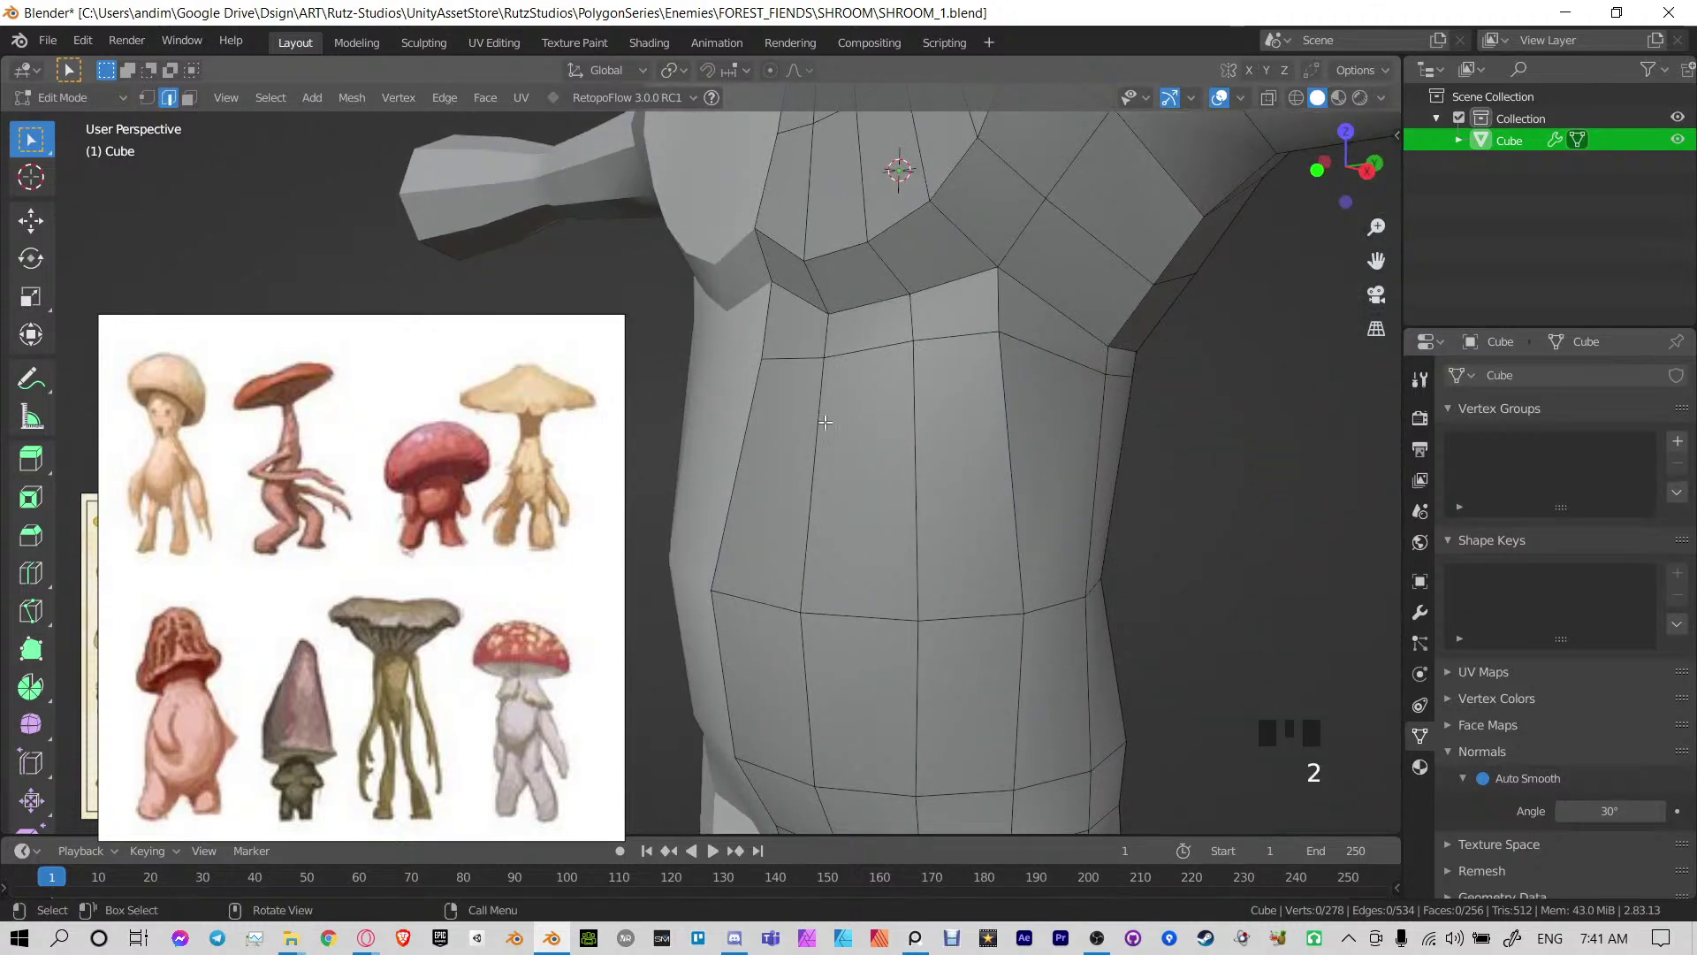
middle_click_drag(852, 322, 820, 488, "shift")
key("ctrl+e")
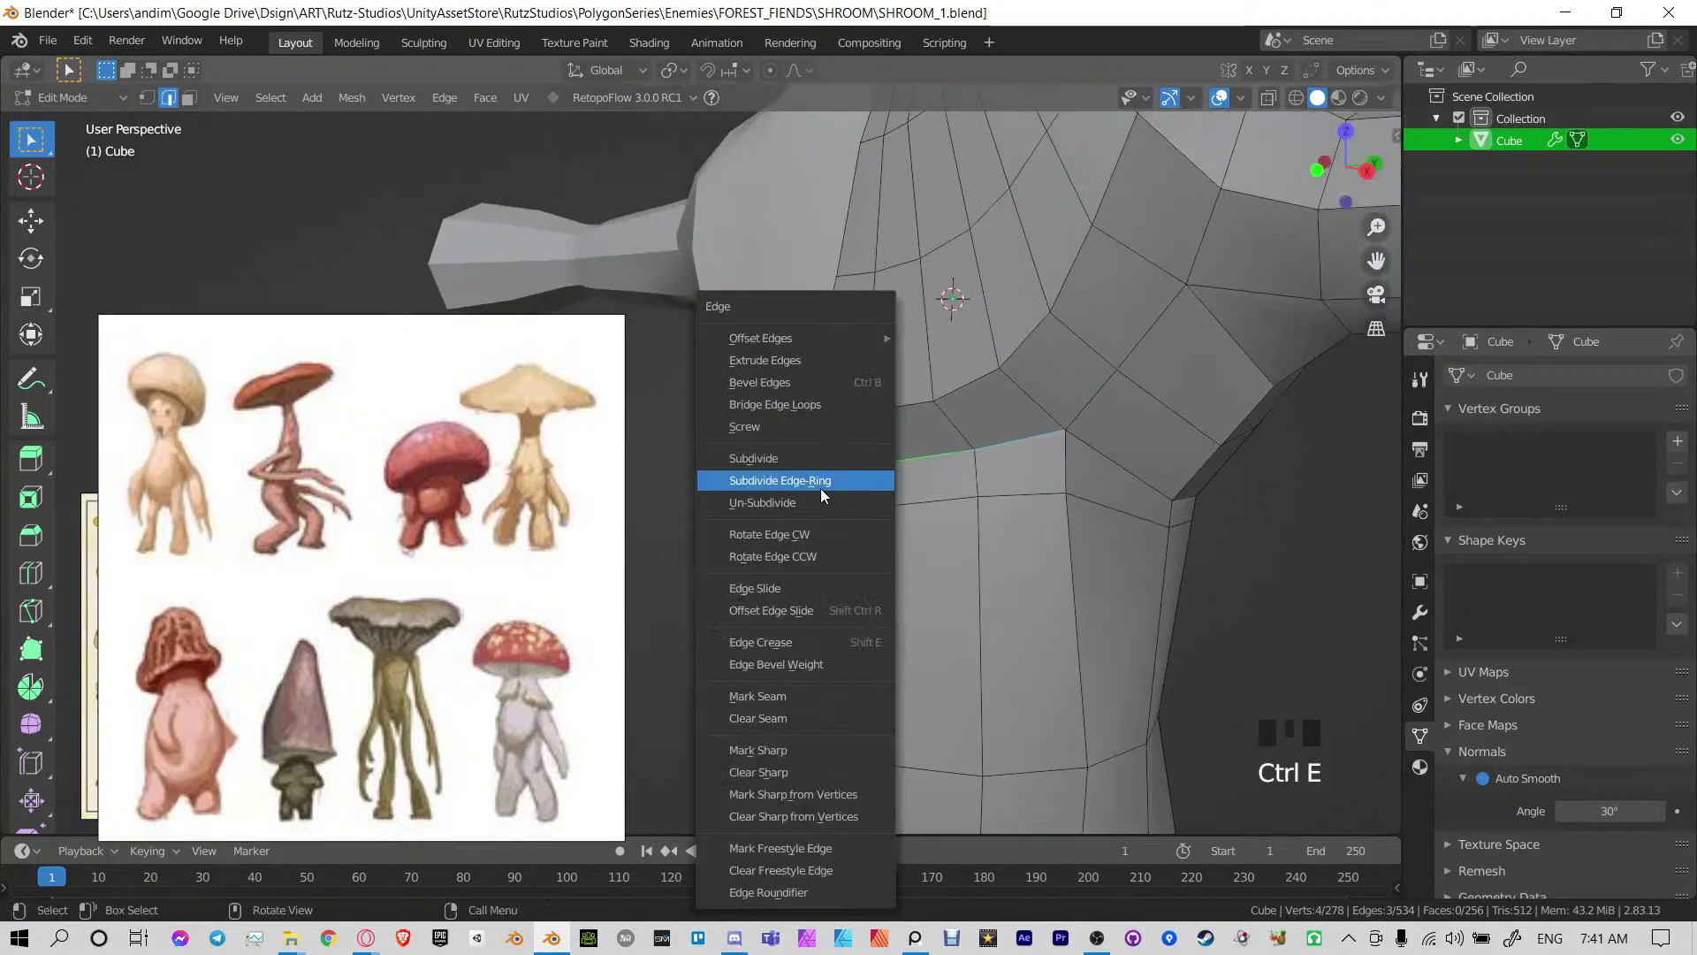
left_click(784, 750)
key("Tab")
middle_click_drag(1001, 527, 1197, 487)
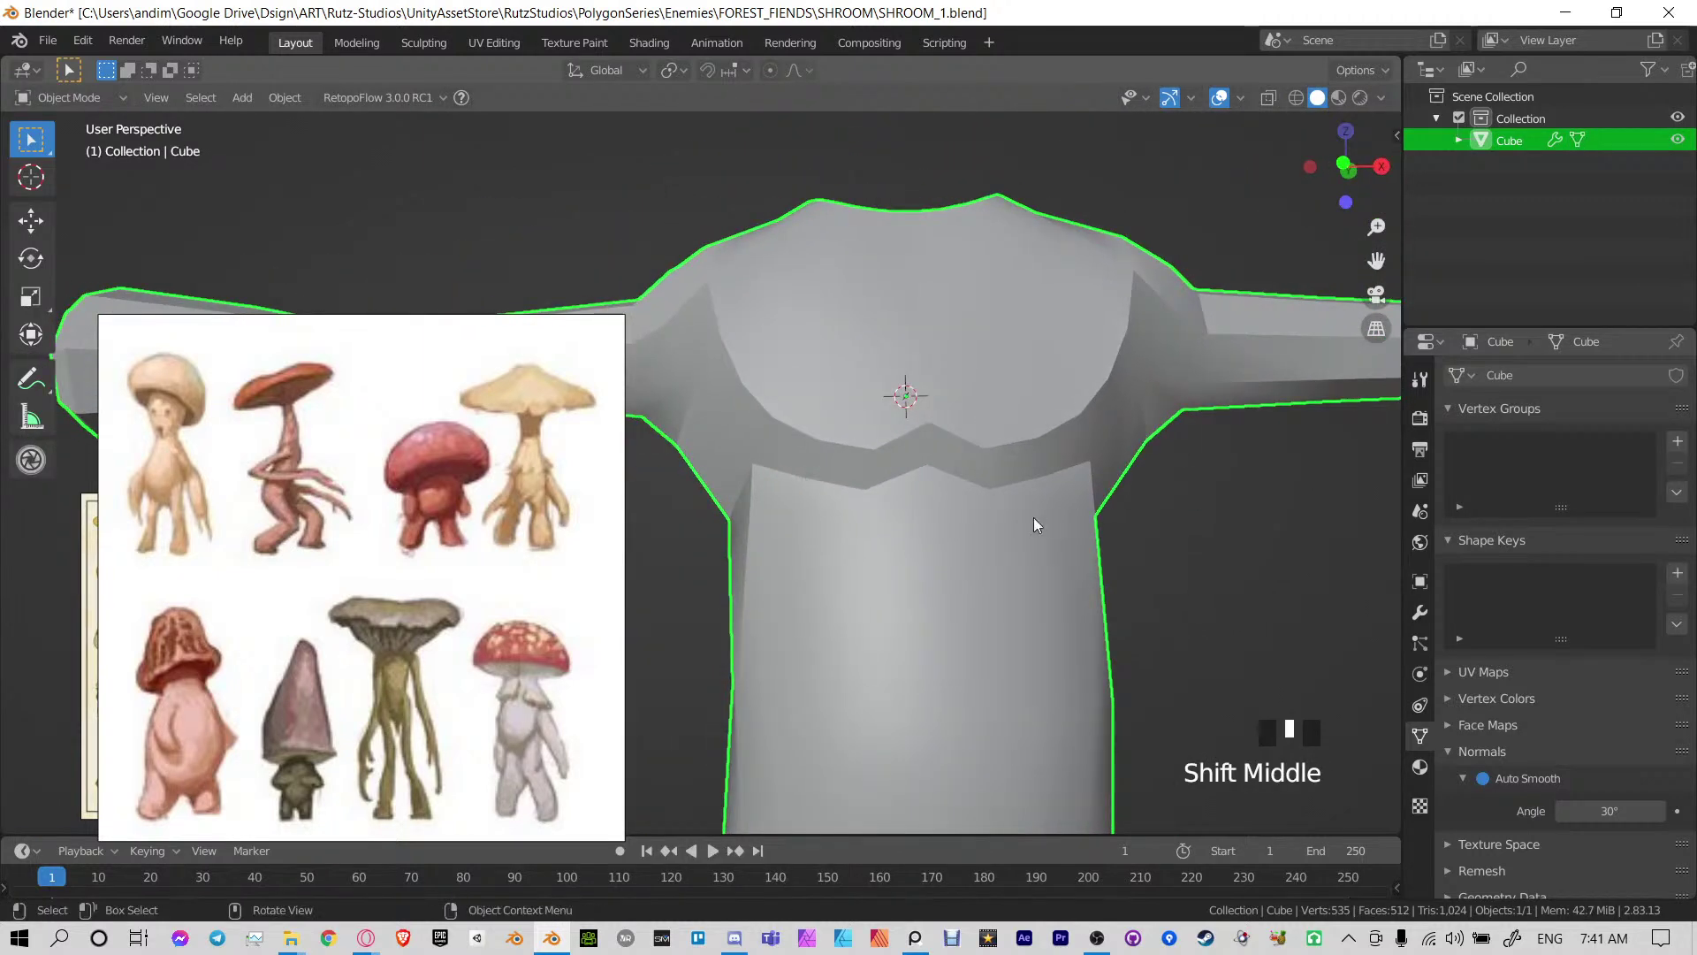
key("ctrl+z")
key("Tab")
Examine the shading of the shoulders, chest and belly in Object Mode from several angles
middle_click_drag(999, 523, 957, 463)
middle_click_drag(1074, 415, 898, 510)
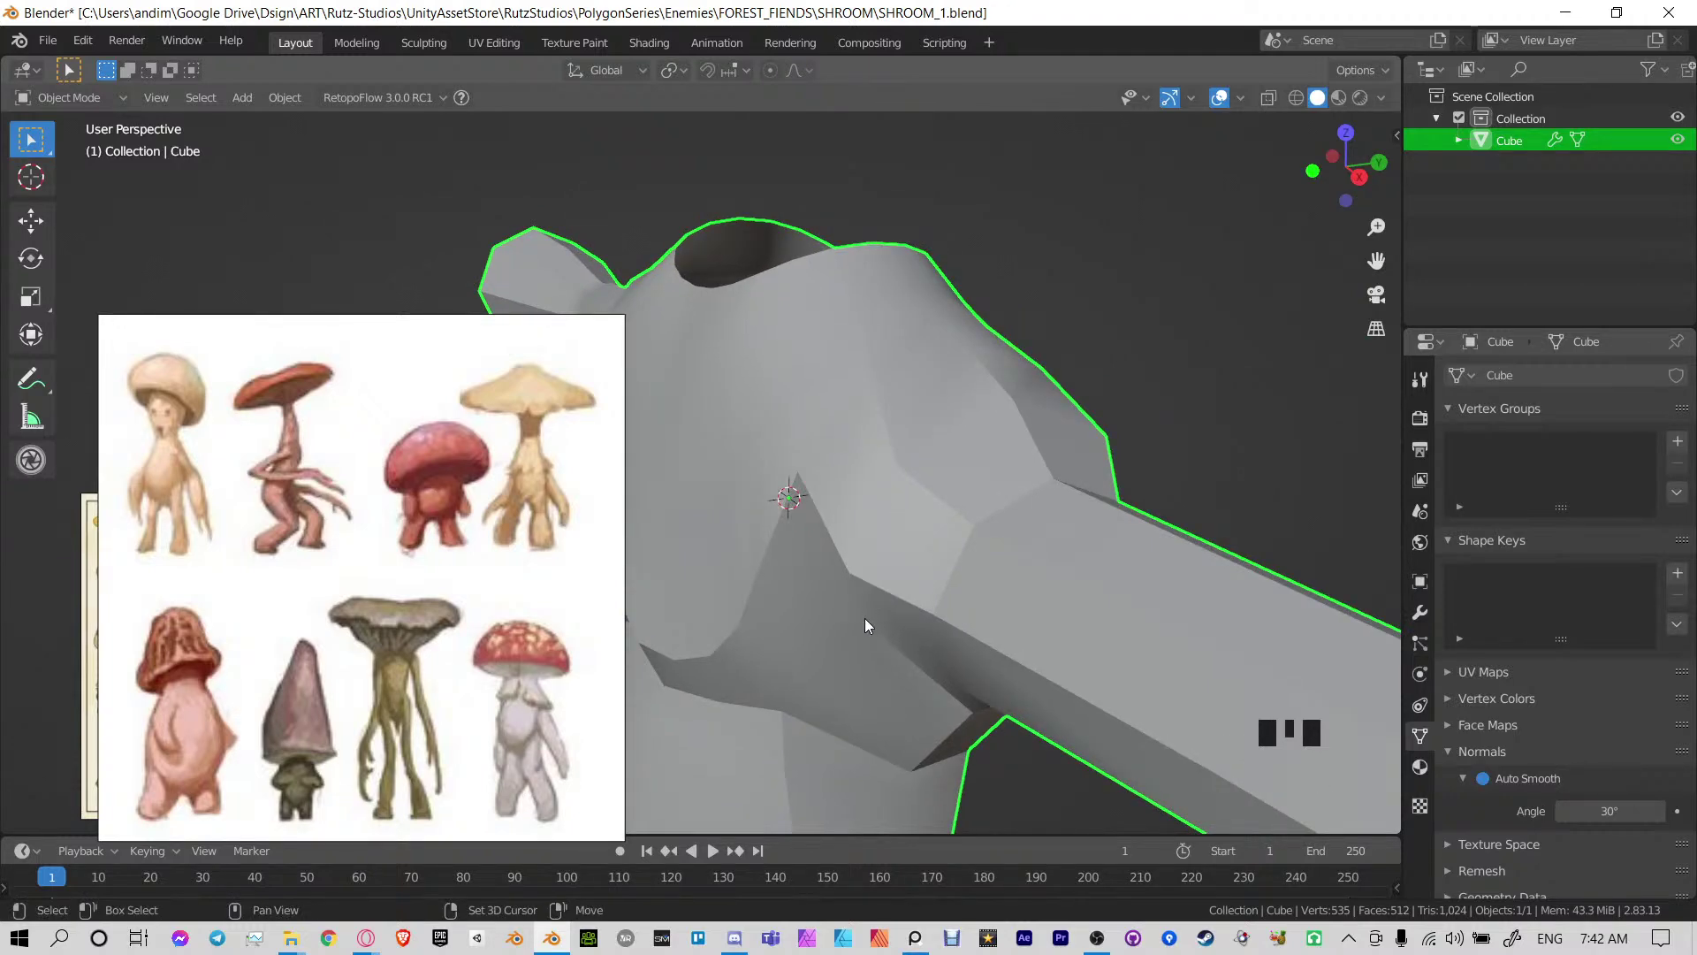
mouse_move(864, 618)
middle_mouse_down("shift")
mouse_move(976, 521)
mouse_move(842, 440)
mouse_move(964, 438)
middle_mouse_up("shift")
scroll(896, 525, "down", 2)
middle_click_drag(964, 439, 1061, 539, "shift")
middle_click_drag(990, 477, 1087, 564, "shift")
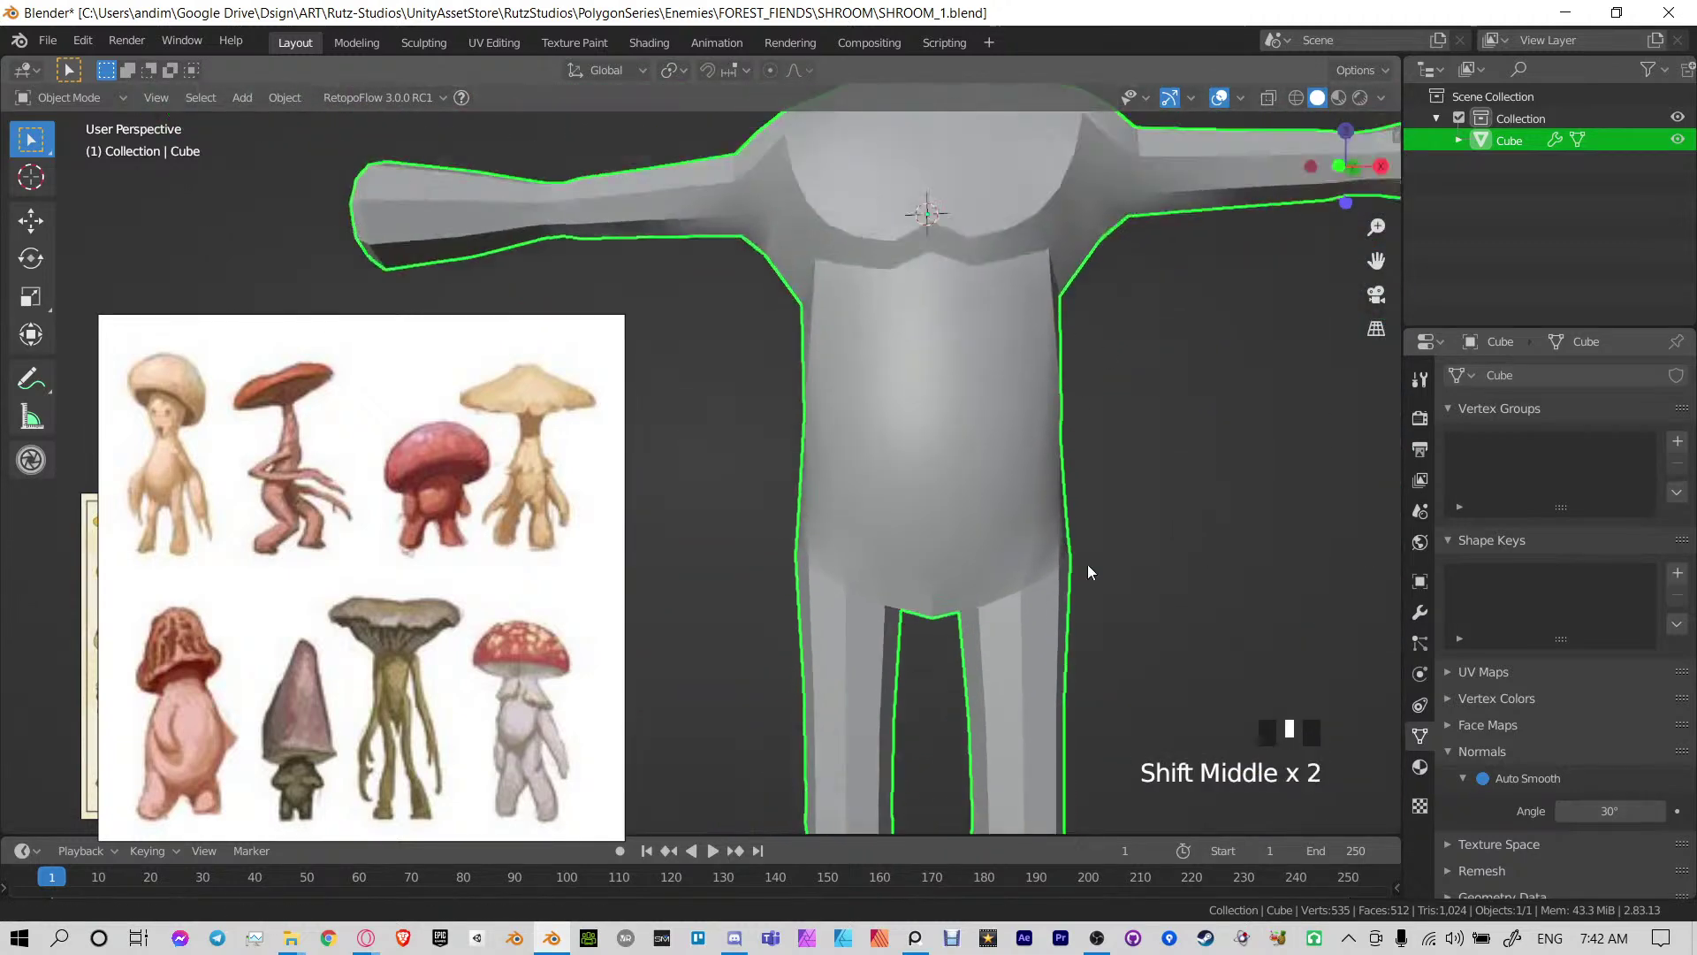
mouse_move(1044, 460)
middle_mouse_down("shift")
mouse_move(999, 596)
mouse_move(1036, 491)
mouse_move(825, 545)
mouse_move(1013, 451)
mouse_move(868, 415)
mouse_move(1004, 387)
middle_mouse_up("shift")
Lower the edge loop running over the shoulder between neck and arm along the global Z axis
key("Tab")
left_click(971, 420)
middle_click_drag(1004, 387, 871, 478, "shift")
scroll(1034, 504, "down", 2)
middle_click_drag(871, 478, 1034, 411, "shift")
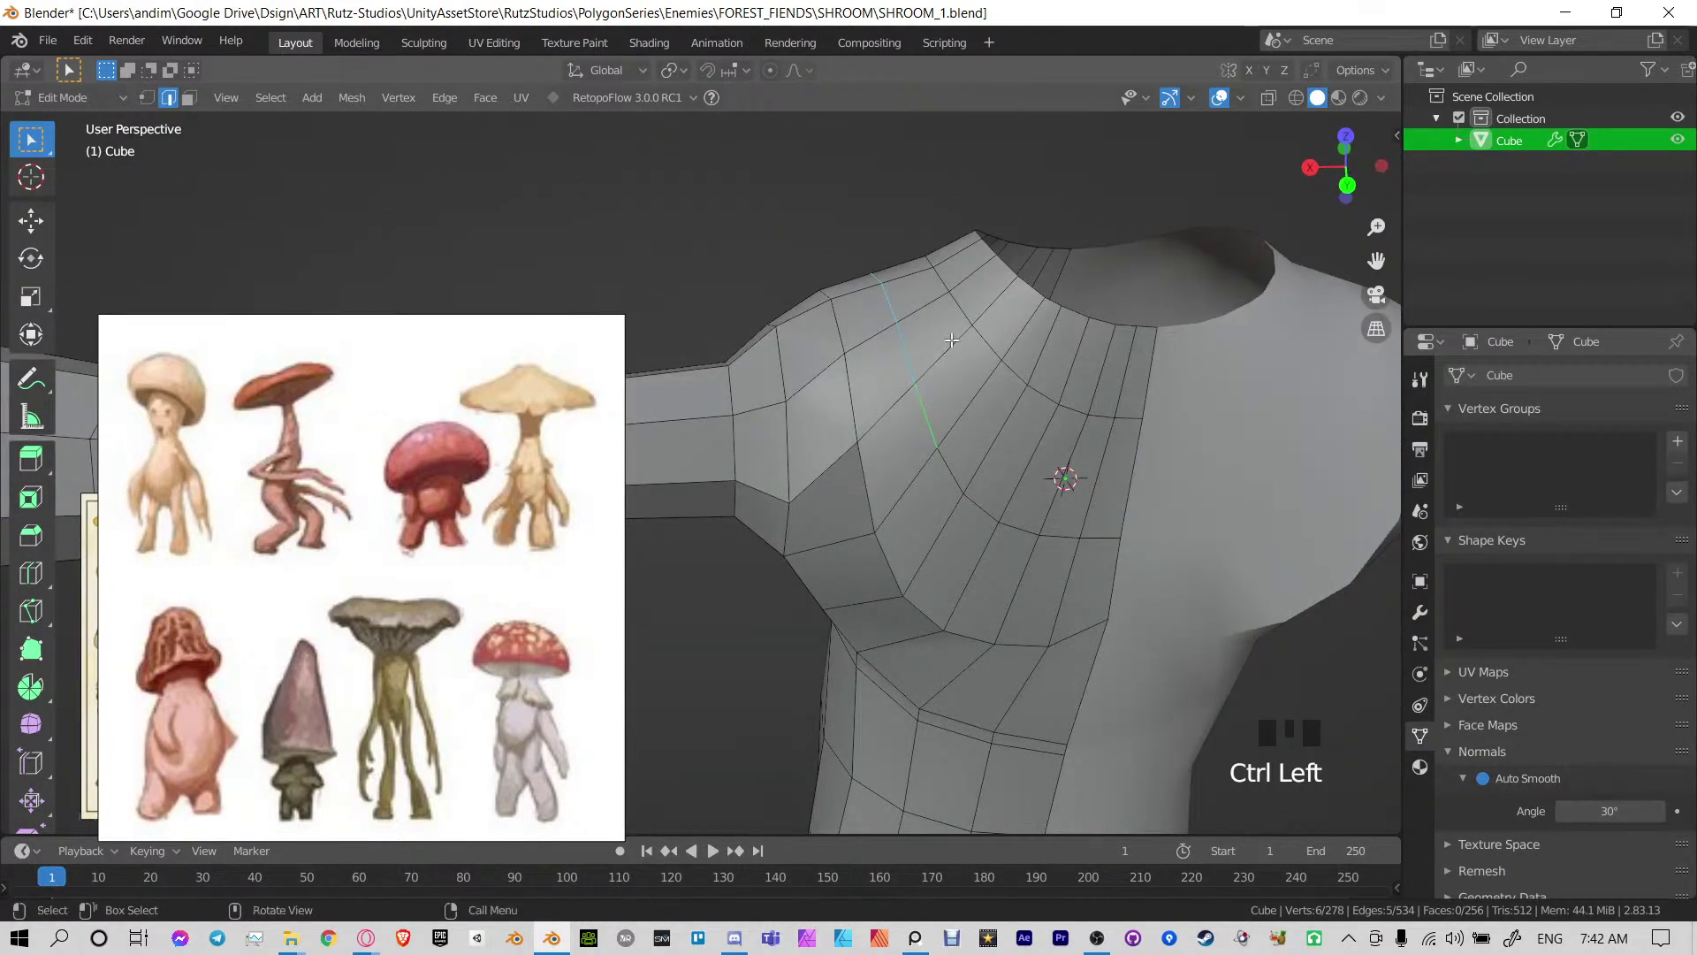
key("g")
key("z")
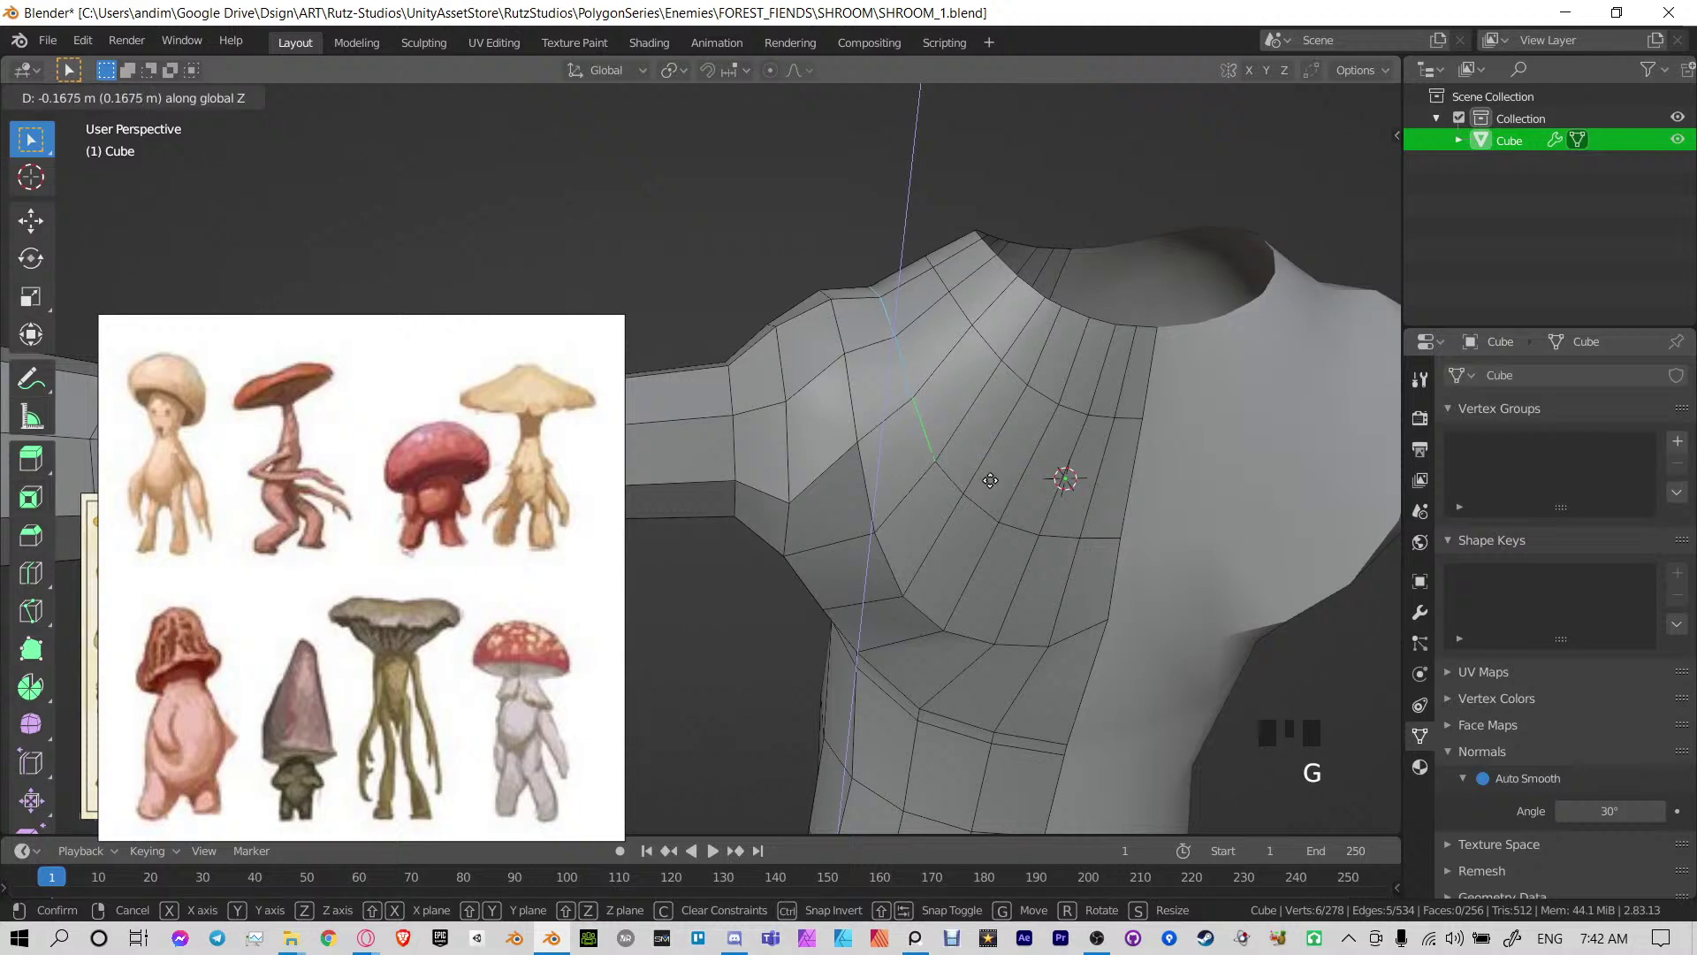
left_click(992, 518)
scroll(992, 495, "down", 3)
middle_click_drag(981, 442, 1237, 403)
middle_click_drag(1237, 403, 1332, 413, "shift")
mouse_move(937, 380)
middle_mouse_down()
mouse_move(1043, 371)
mouse_move(946, 367)
middle_mouse_up()
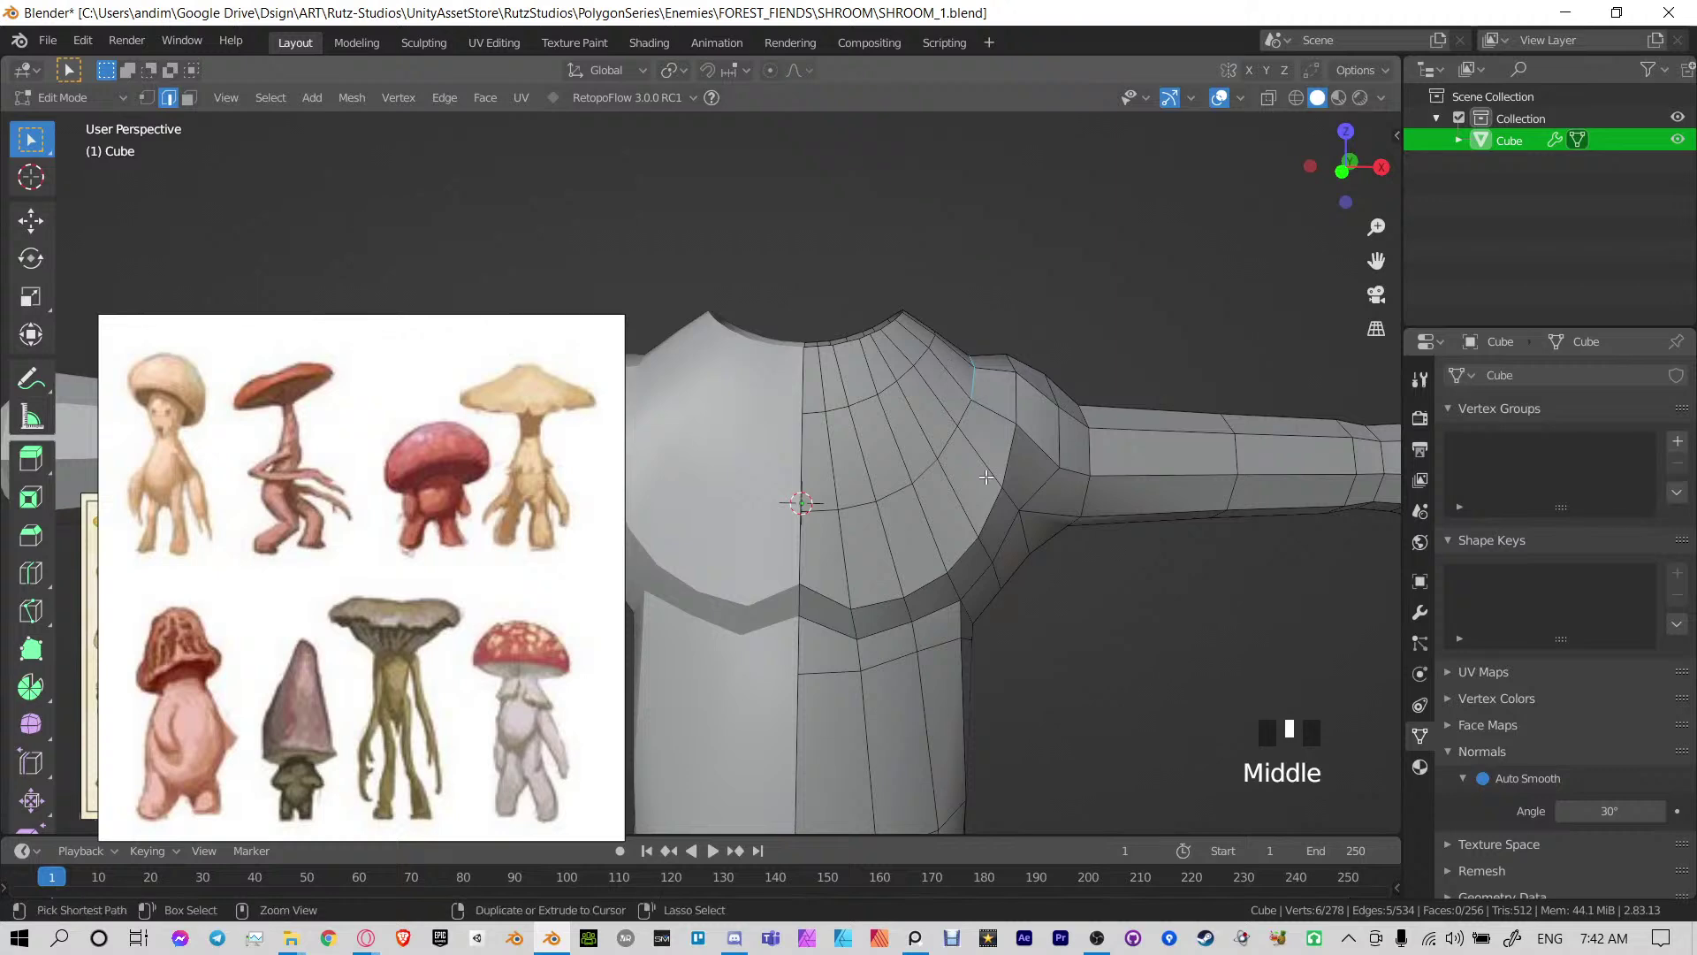
Save the file and add a horizontal loop cut around the torso between the chest crease and the belly
key("ctrl+s")
middle_click_drag(978, 670, 929, 400, "shift")
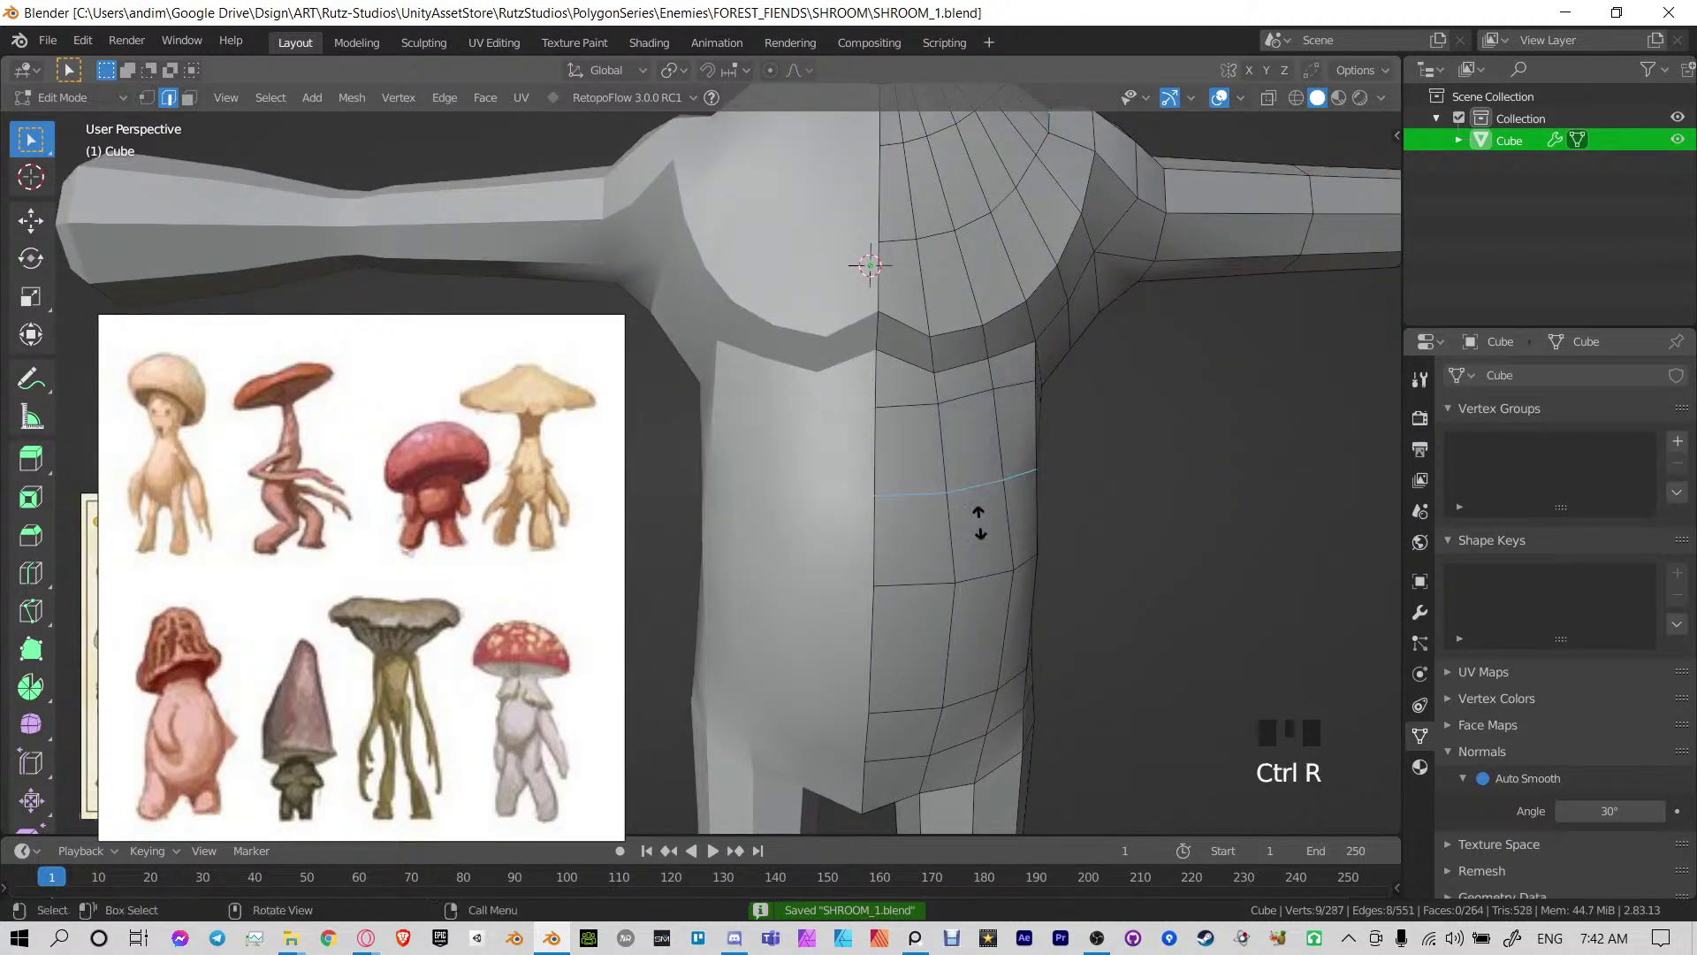
middle_click_drag(980, 522, 1021, 505)
middle_click_drag(1033, 547, 833, 526)
Edge-slide the three front edges of the new torso loop upward to sit just below the loop beneath the chest
scroll(1159, 516, "up", 1)
scroll(1160, 515, "up", 2)
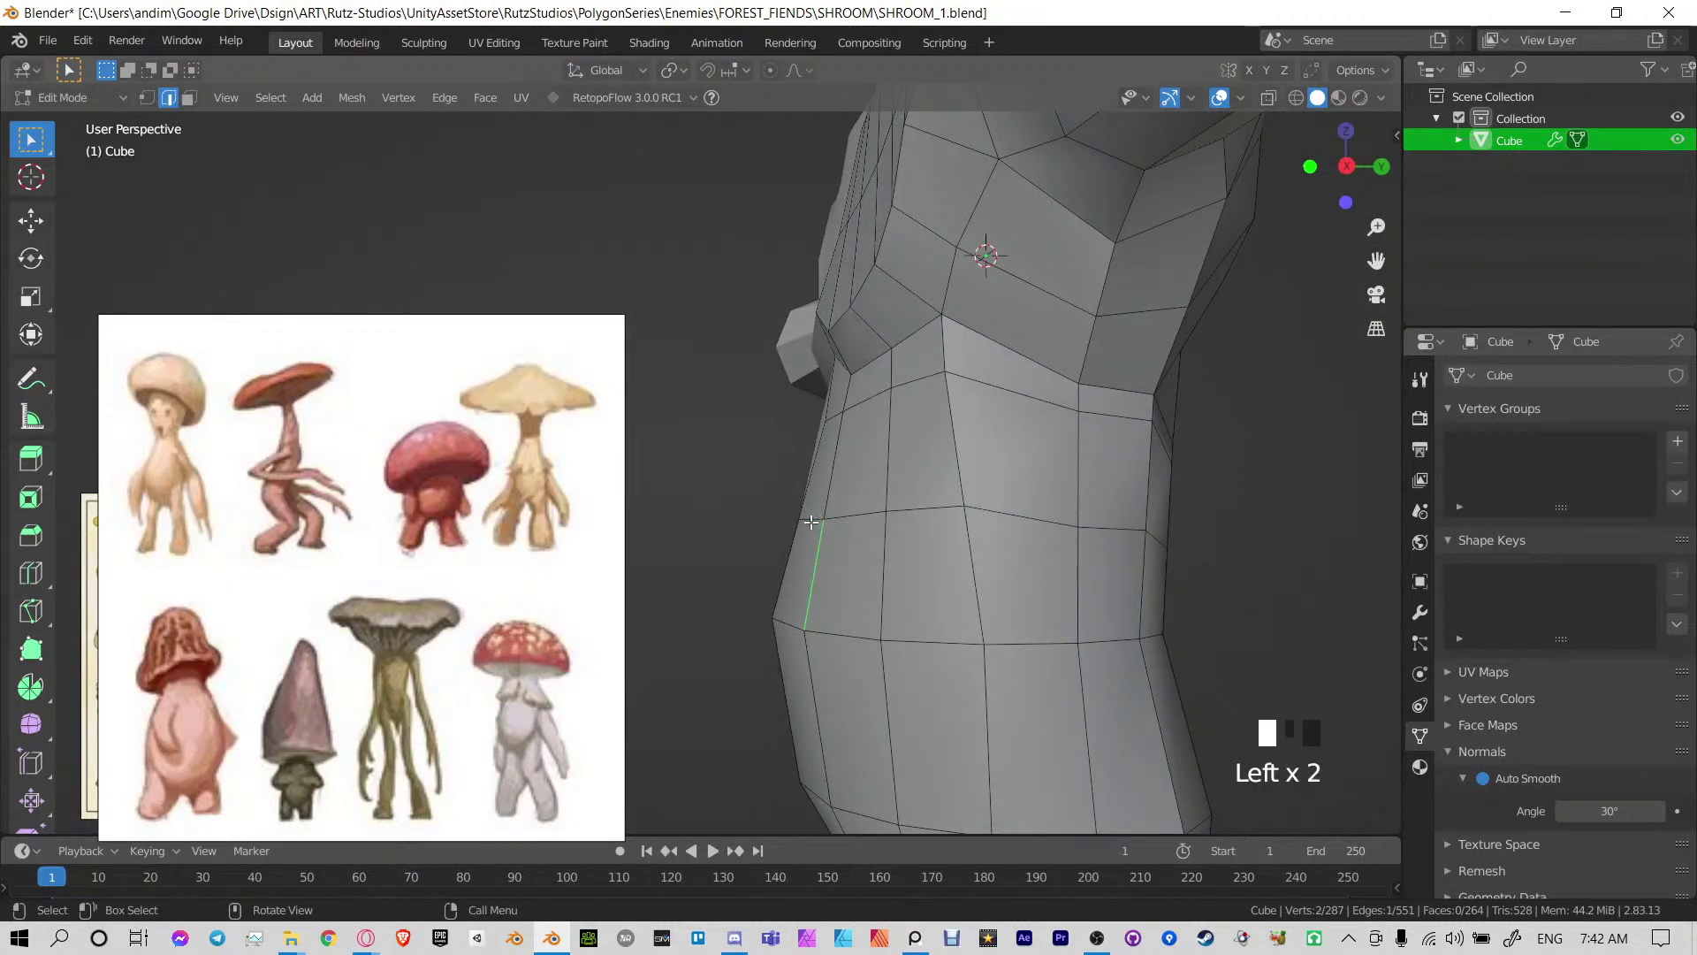
key("g")
key("g")
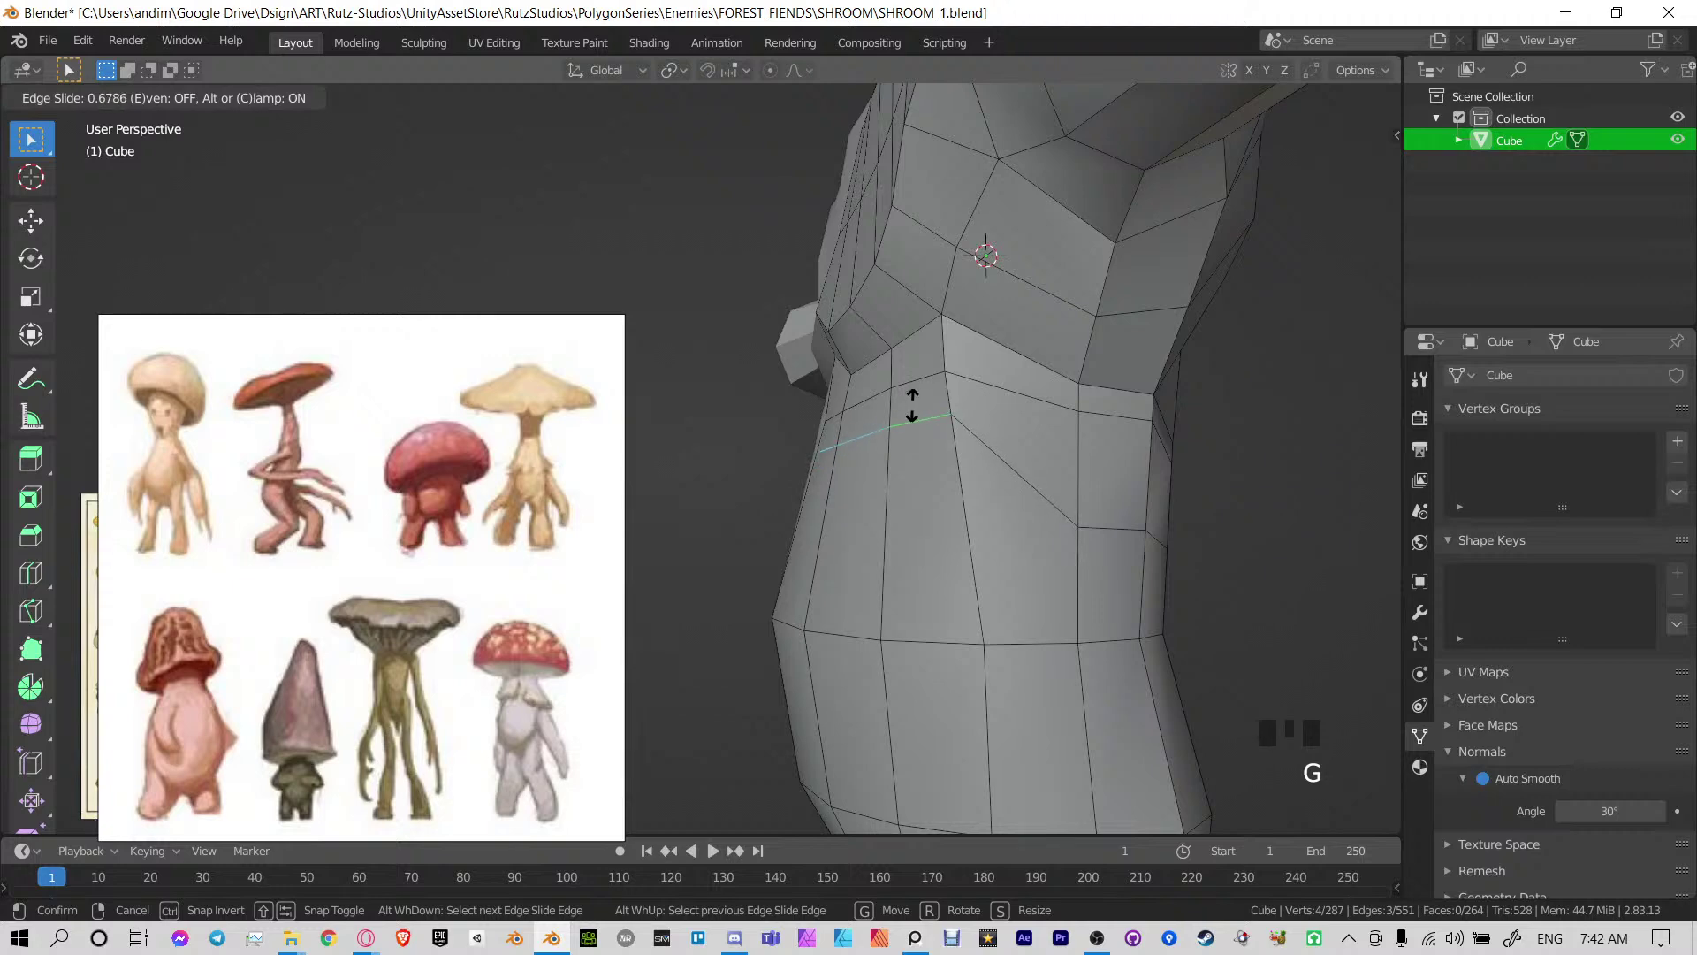
left_click(913, 396)
Move the raised front edges backward along the global Y axis to form a fold above the belly
key("g")
key("y")
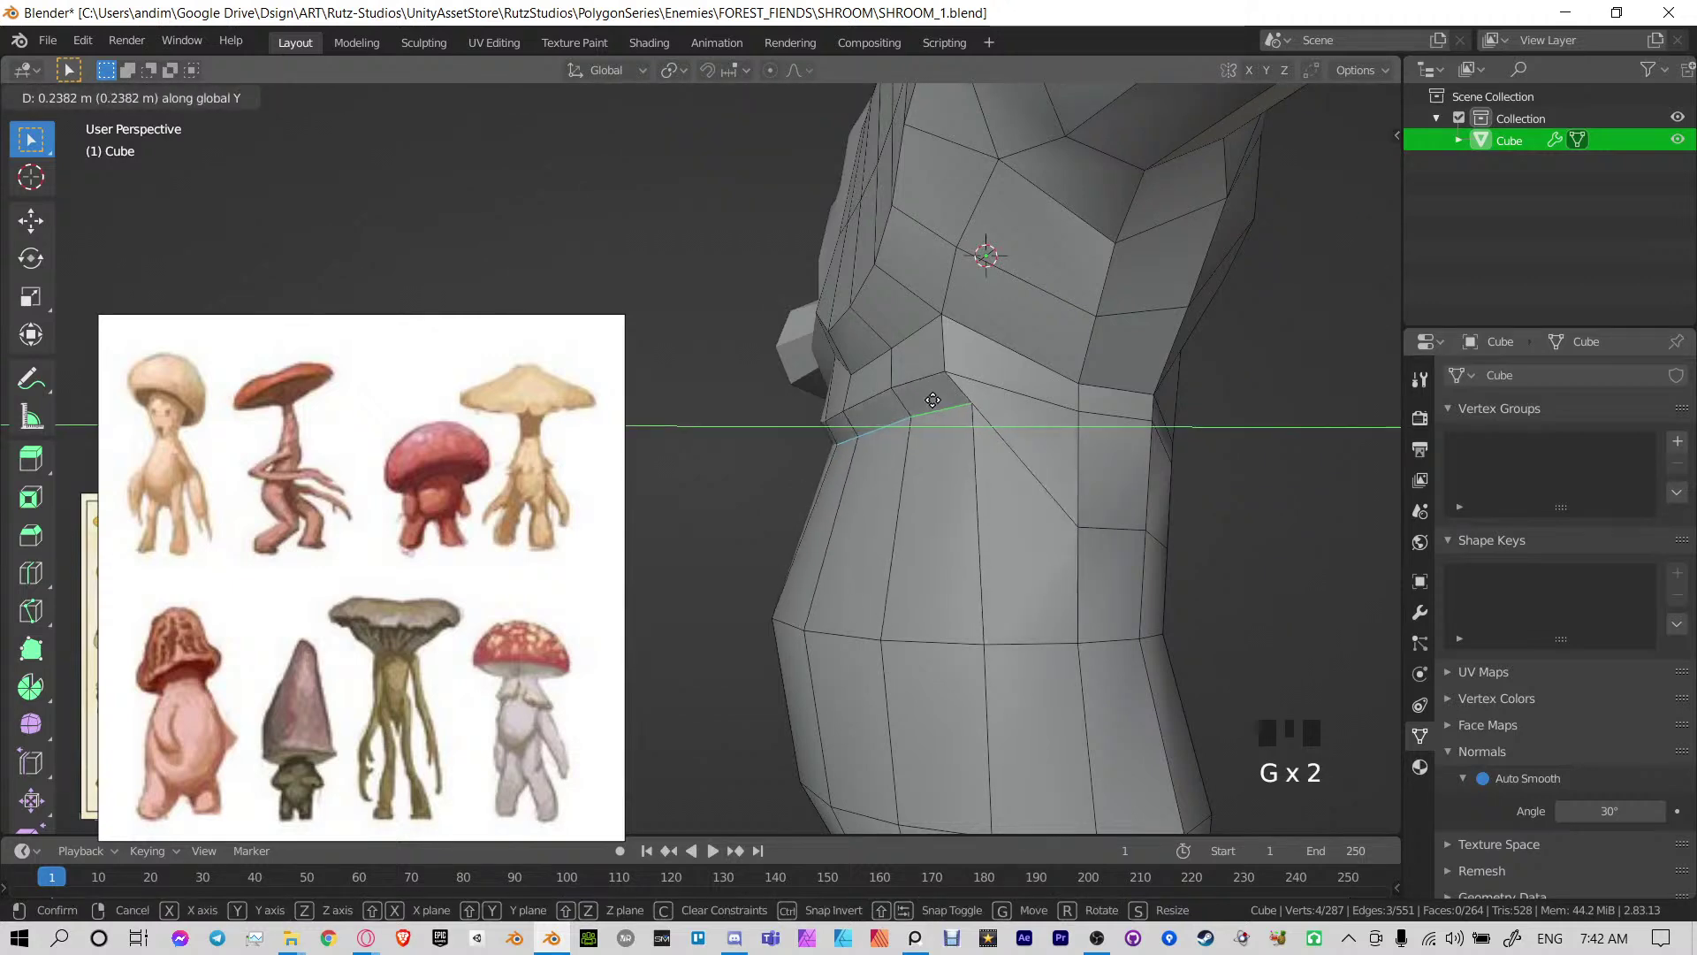
left_click(931, 401)
middle_click_drag(790, 431, 981, 442)
middle_click_drag(981, 442, 1044, 482, "shift")
middle_click_drag(1034, 482, 964, 474, "shift")
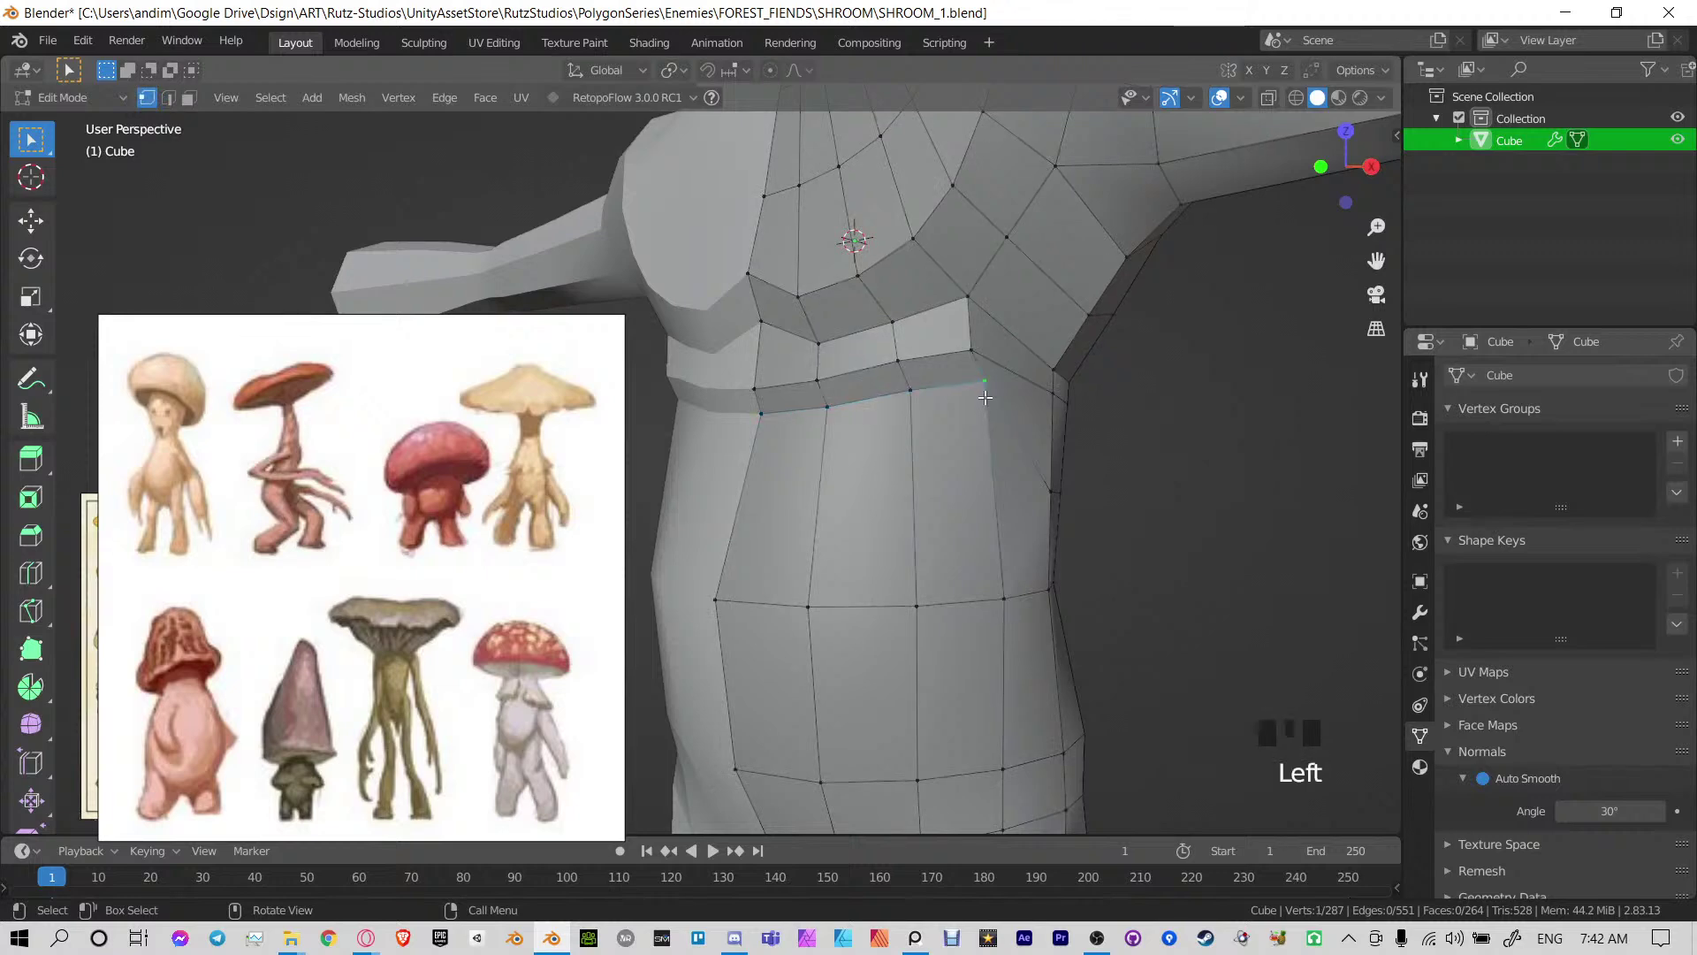
Slide the outermost vertex of the belly fold down its vertical edge along the torso side
key("g")
key("g")
left_click(988, 471)
left_click(960, 346)
key("g")
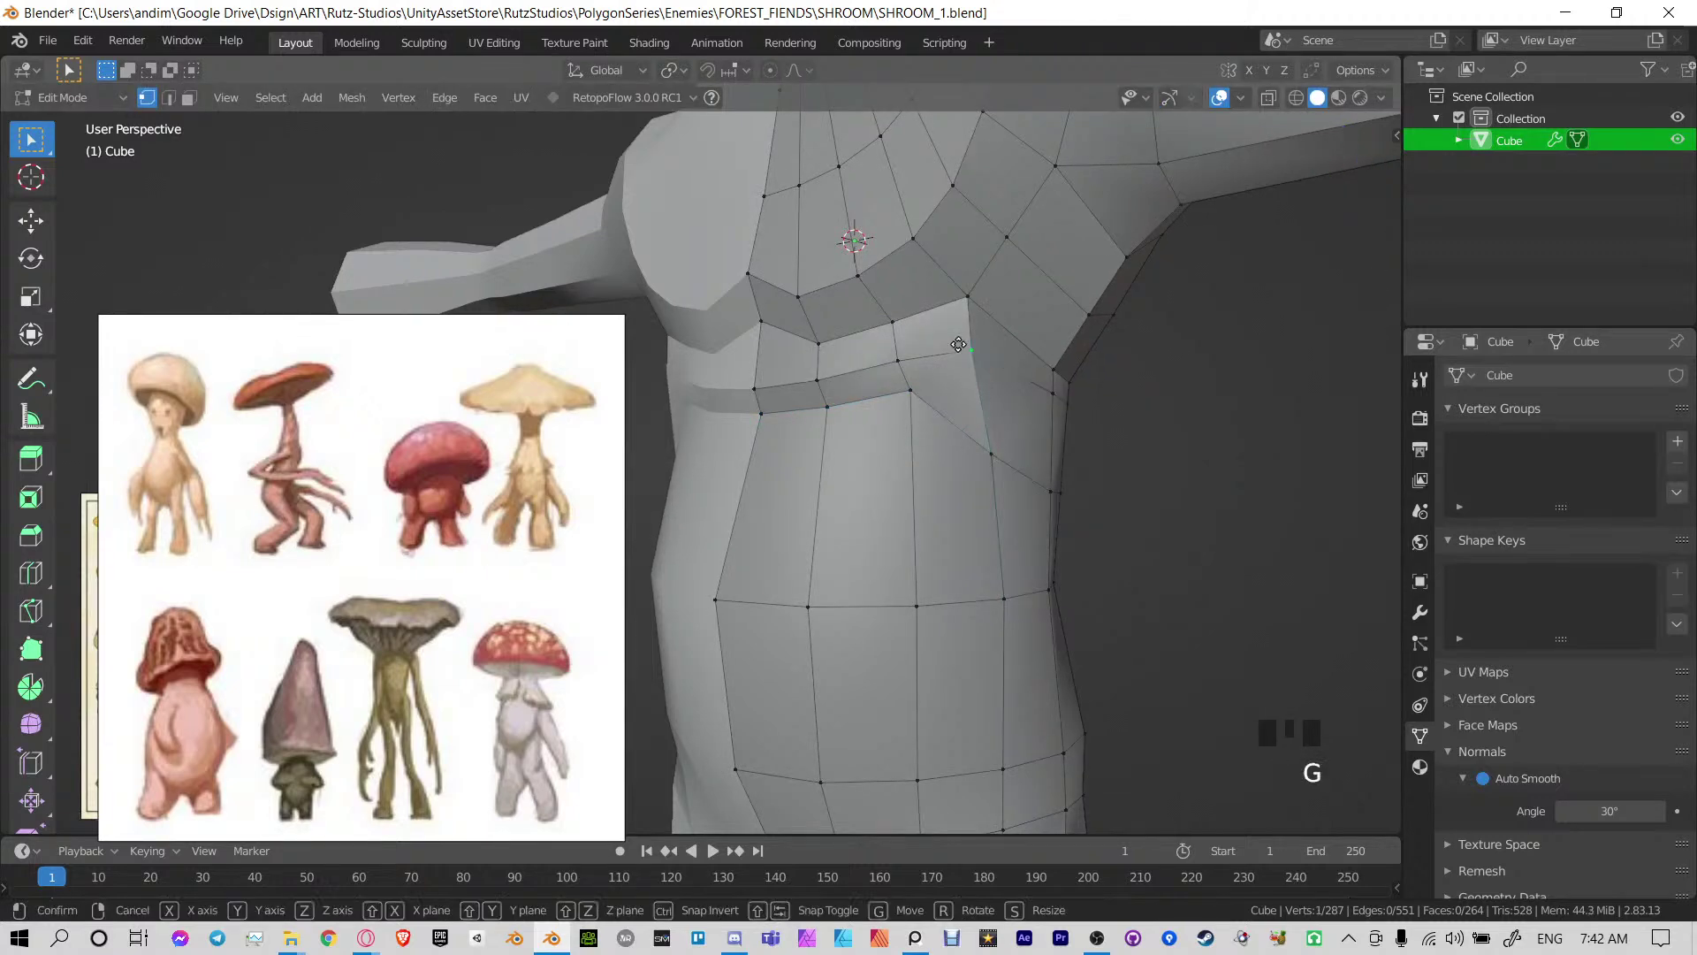
key("g")
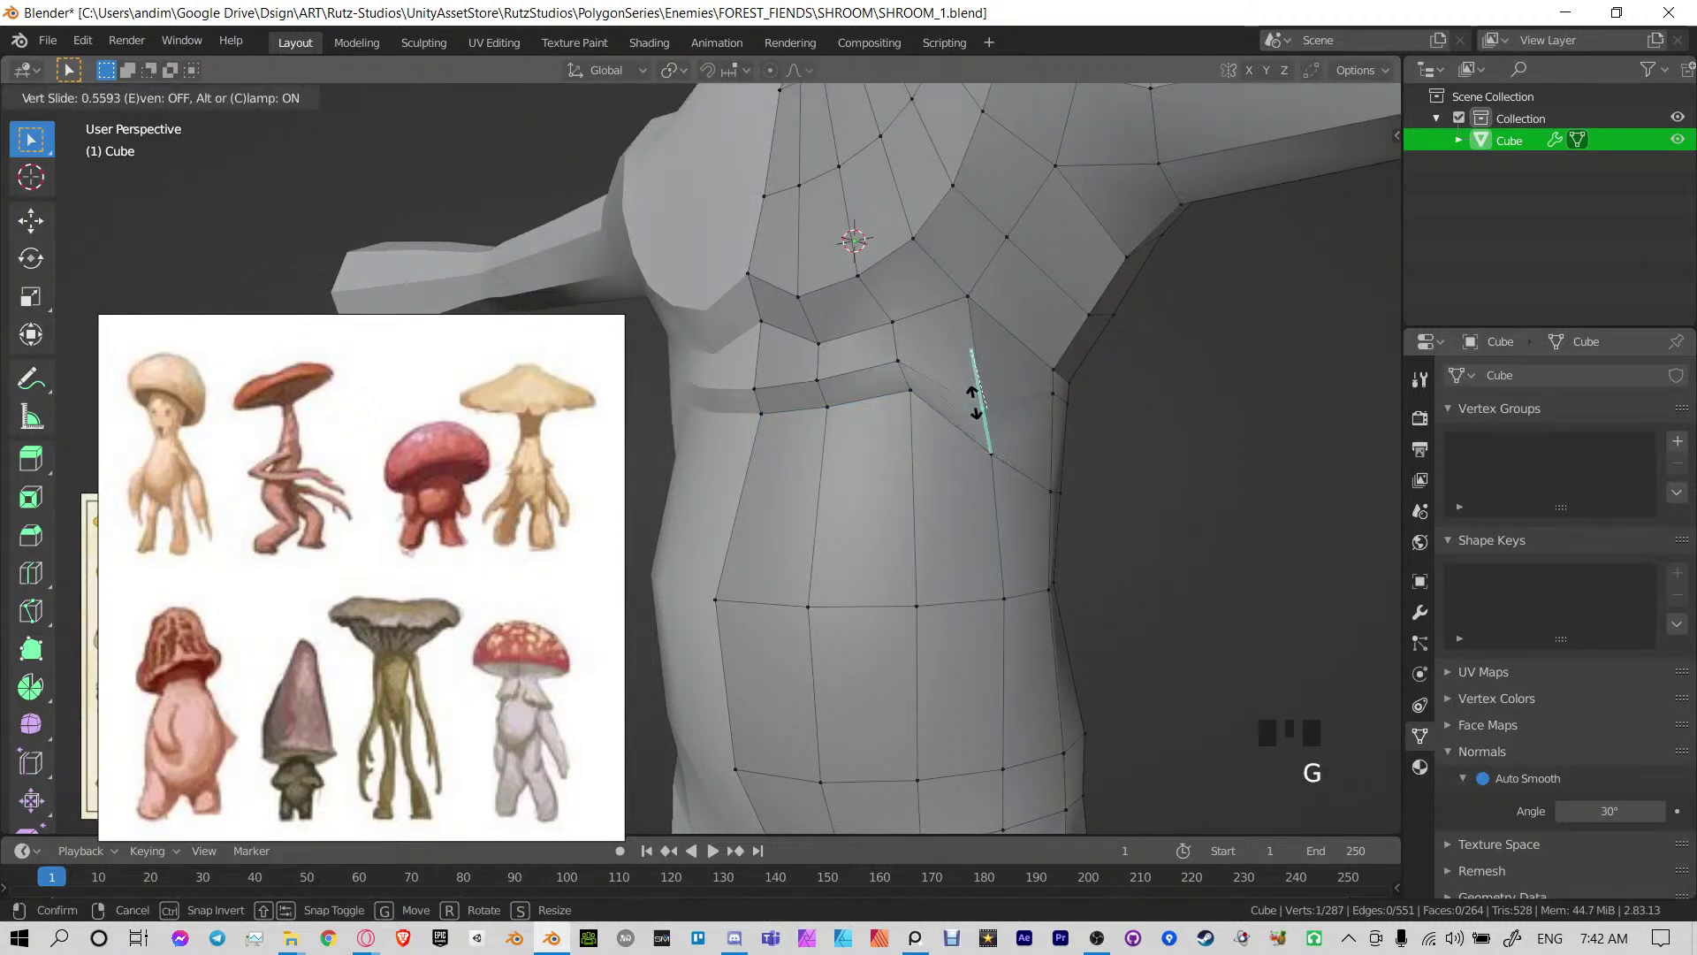
right_click(993, 460)
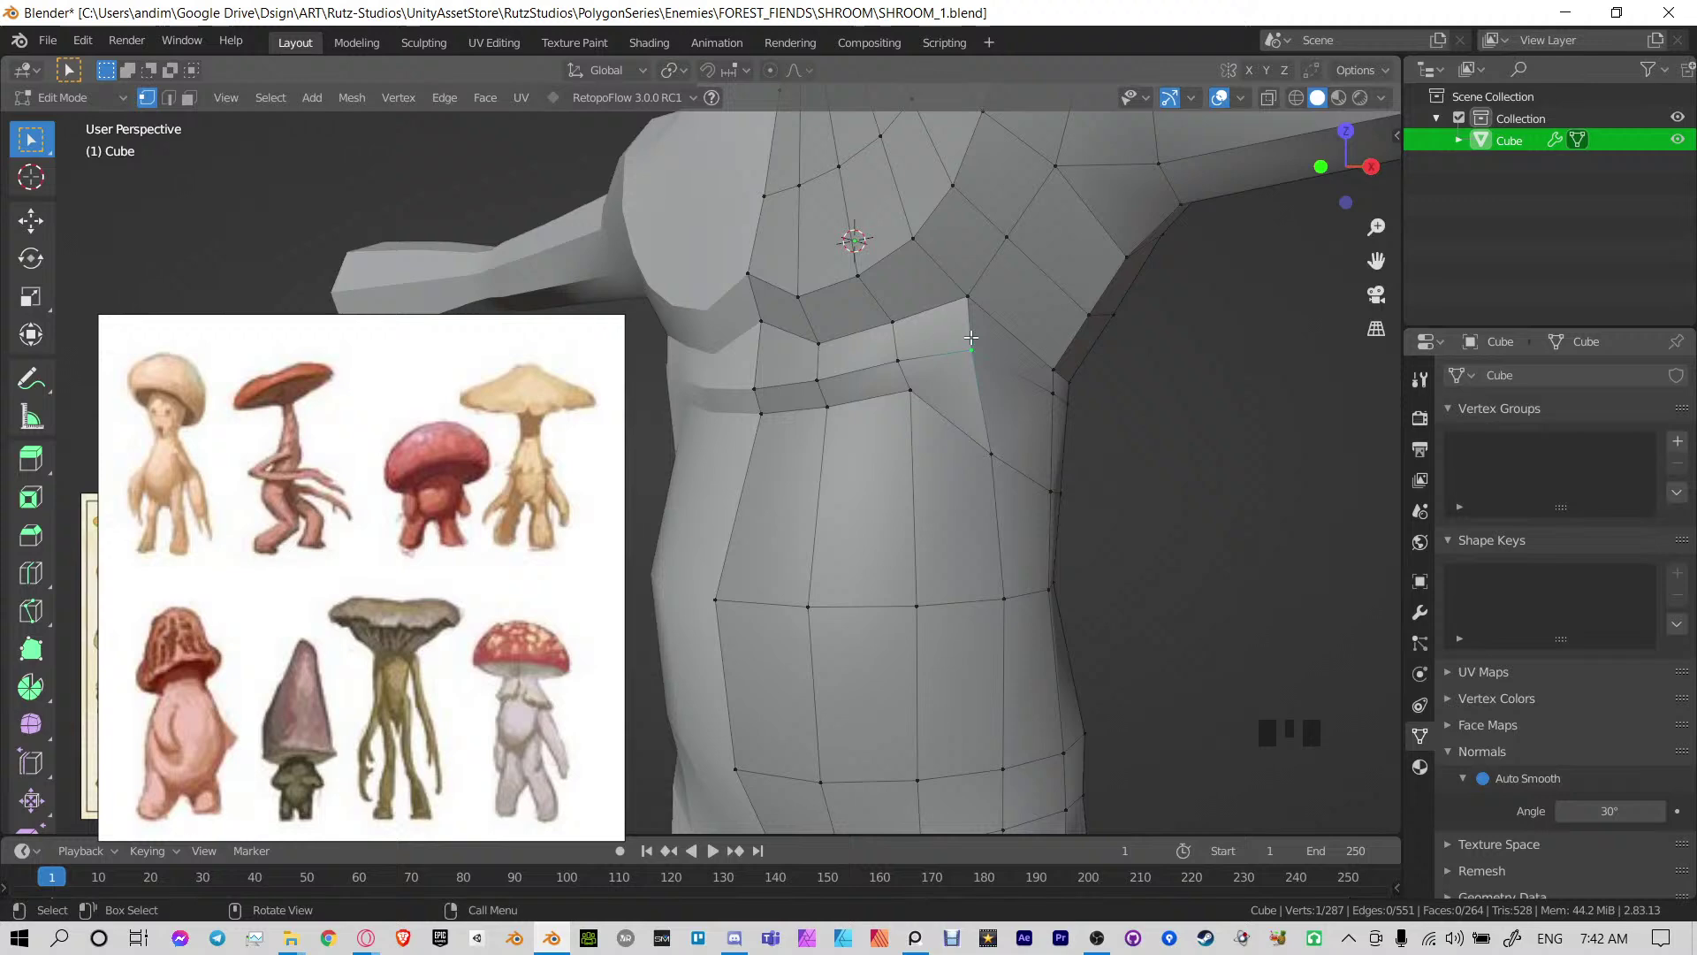
Enable automatic vertex merging and slide the outer vertex beneath the crease down onto the fold's outer vertex to merge them
left_click(1313, 70)
key("g")
key("g")
left_click(1117, 527)
Slide the two vertices on the torso side below the armpit toward each other along their vertical edge
middle_click_drag(1118, 527, 990, 462)
left_click(942, 380)
key("g")
key("g")
left_click(958, 408)
left_click(934, 501)
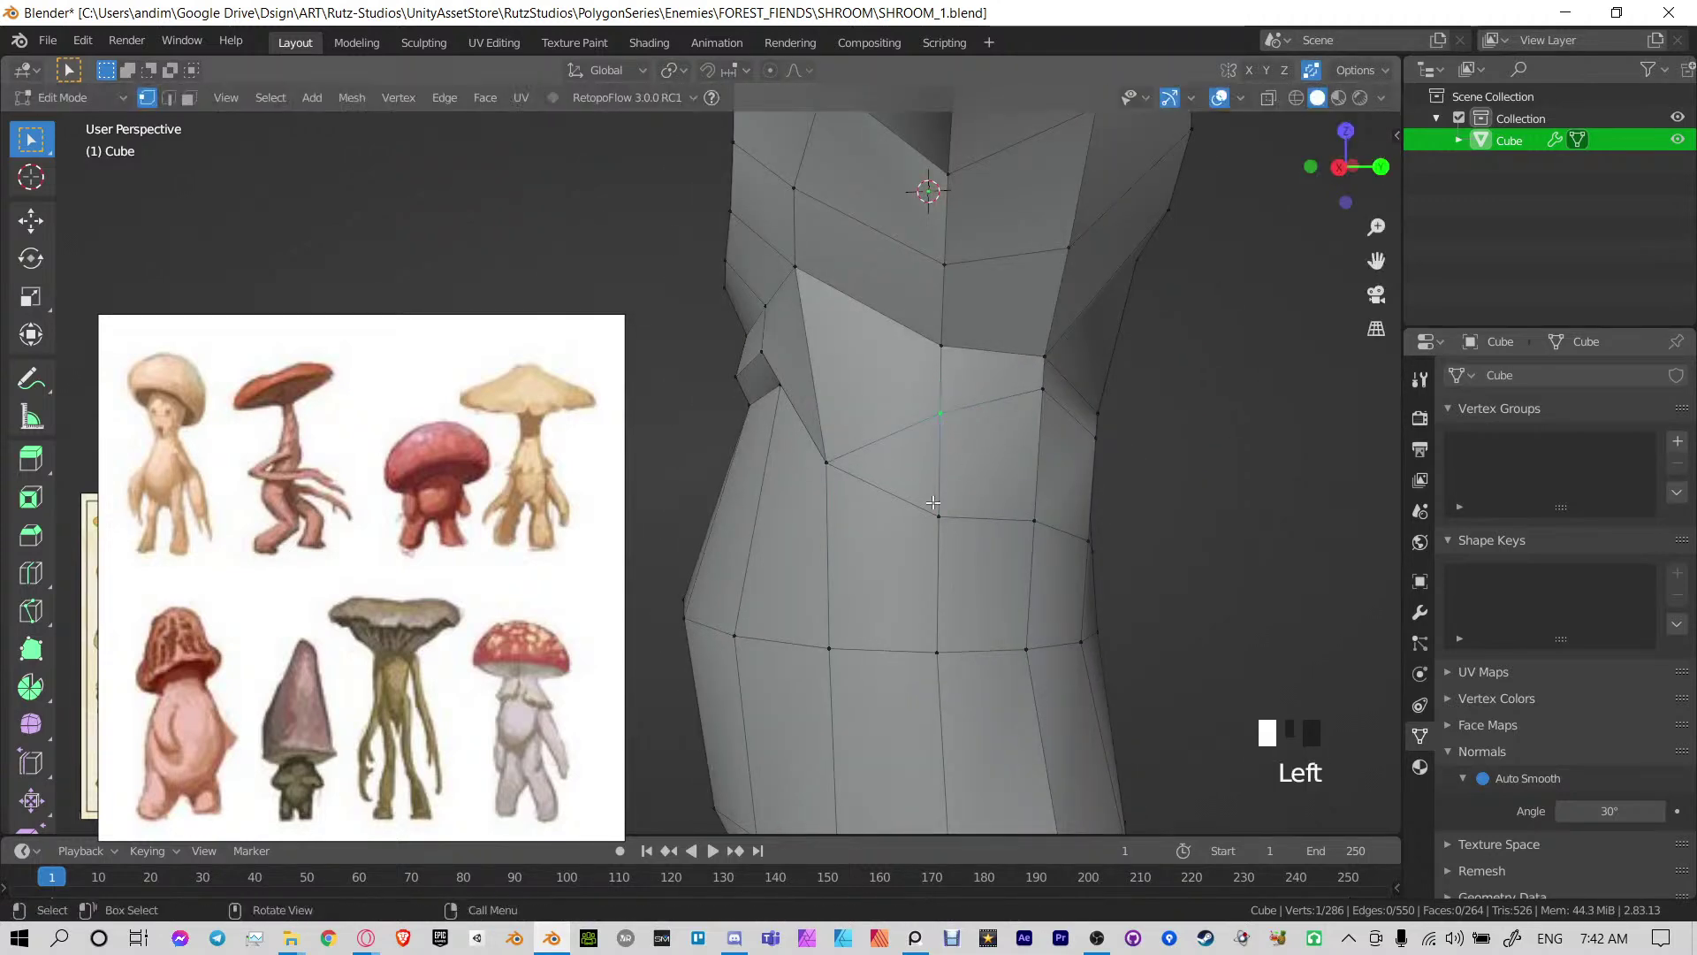
key("g")
key("g")
left_click(940, 474)
Slide the upper loop segment across the side and back down onto the loop below it to merge their vertices
scroll(1049, 436, "down", 3)
middle_click_drag(1049, 436, 879, 390)
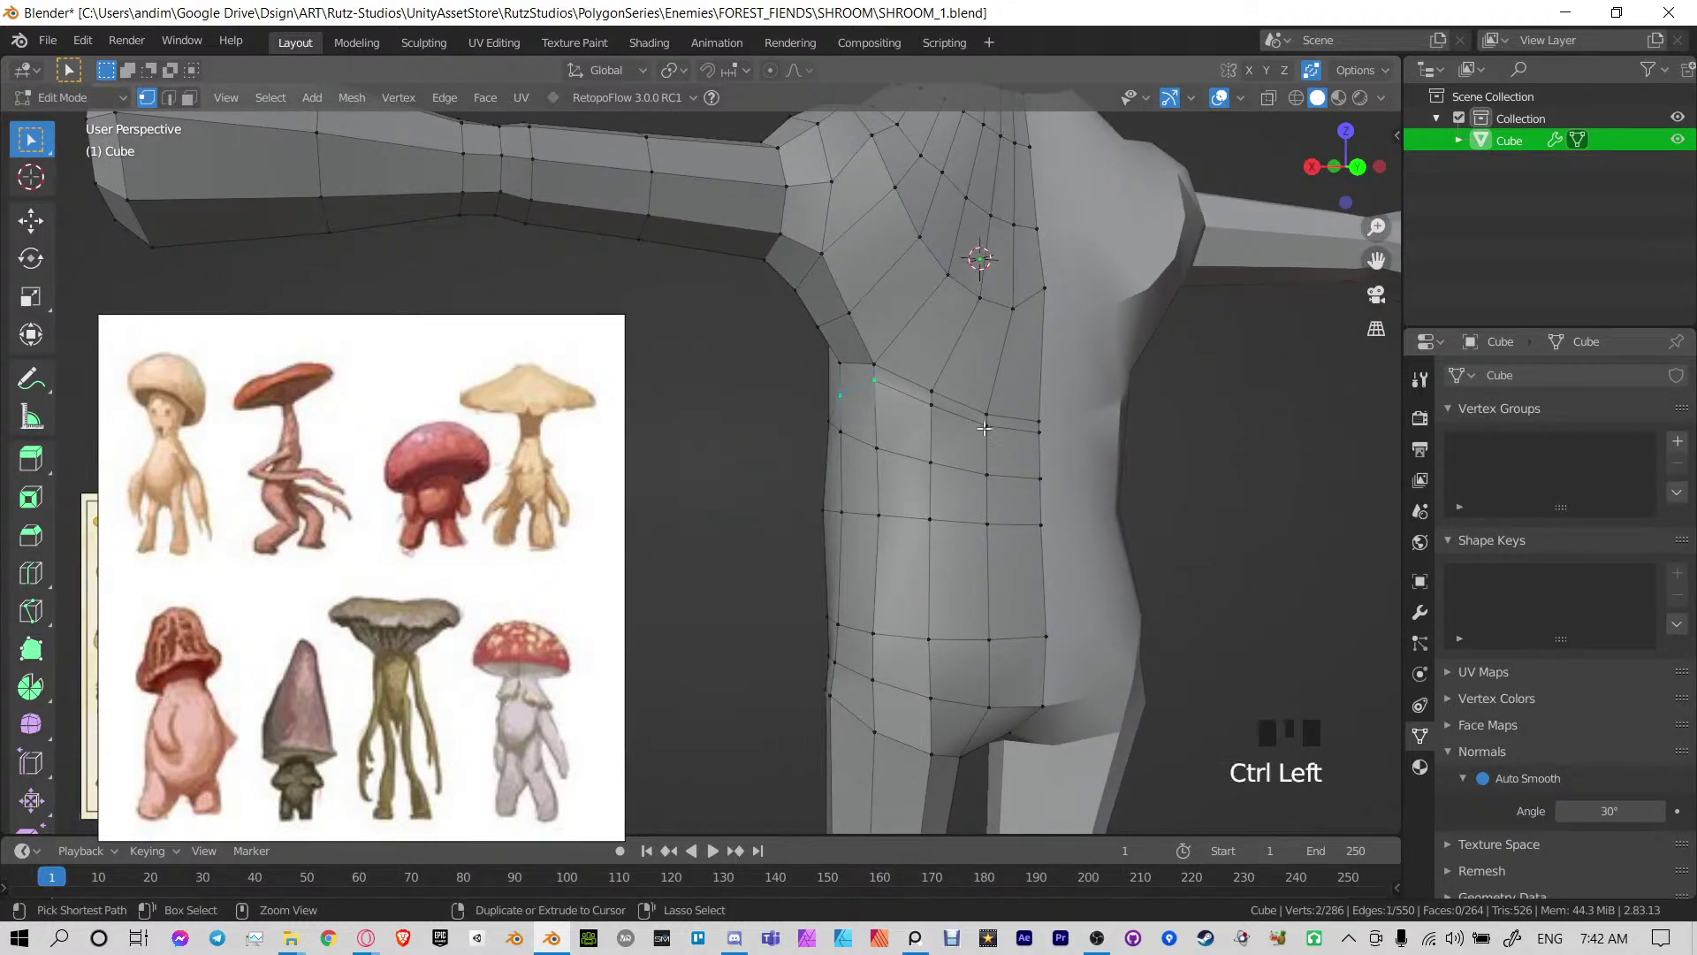
middle_click_drag(958, 442, 1026, 452)
key("g")
key("g")
left_click(1095, 544)
key("g")
key("g")
left_click(1026, 458)
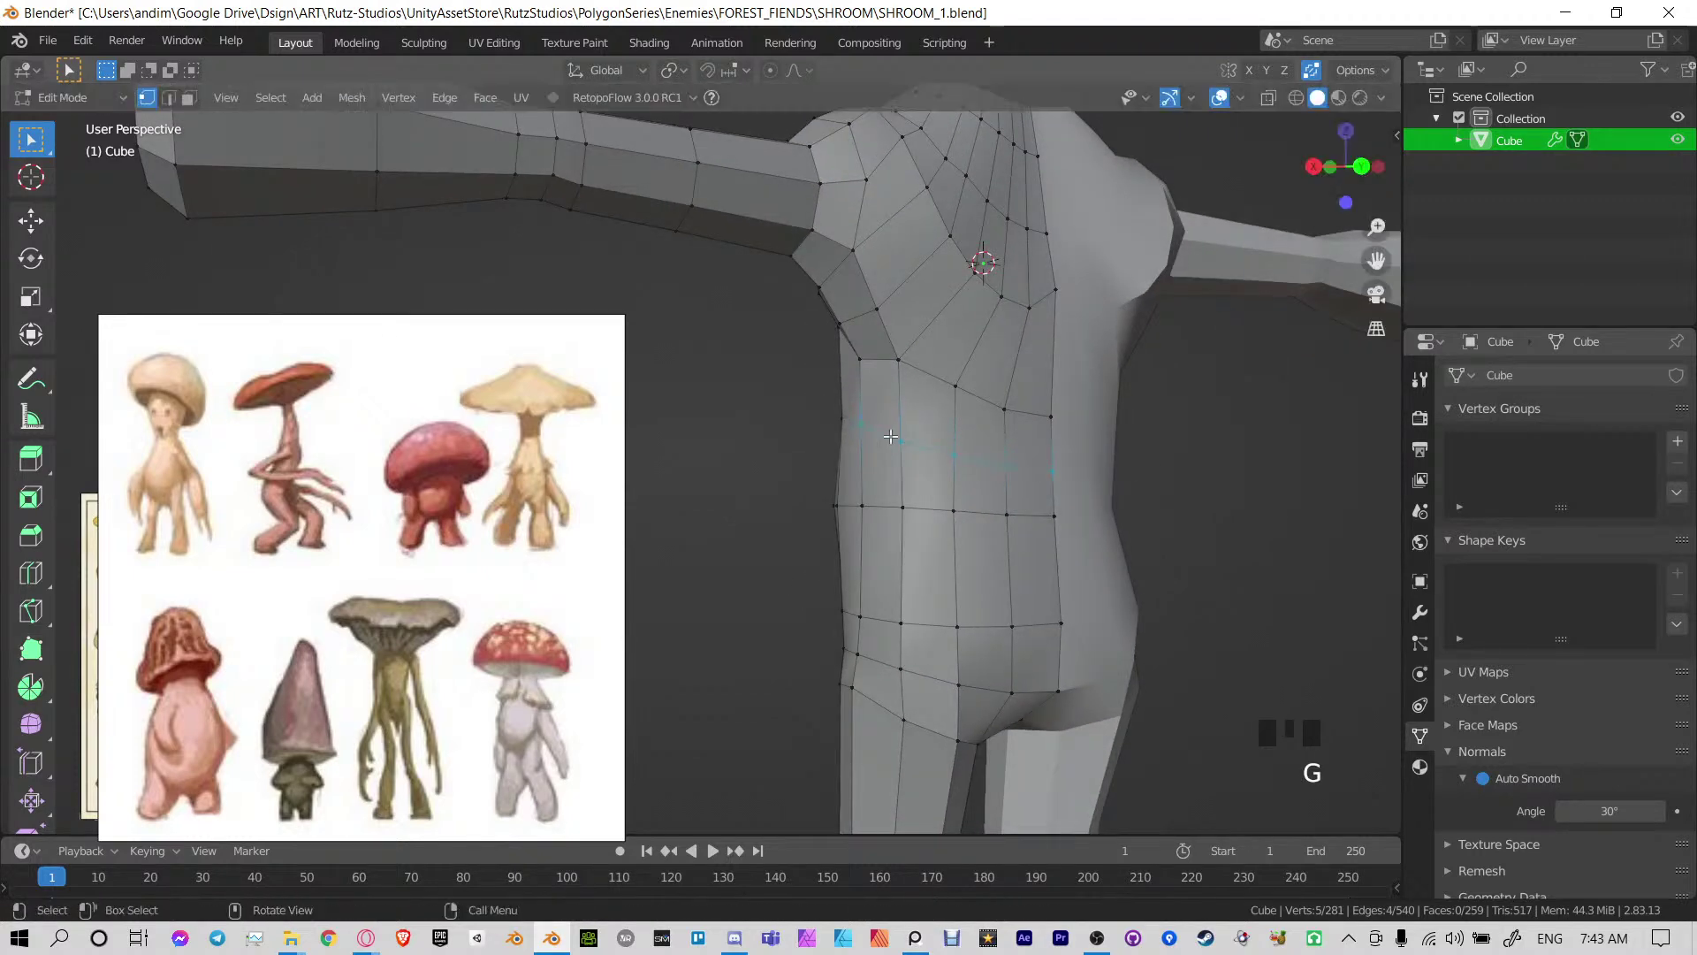
Slide the two middle vertices of the merged back loop nearest the torso side upward to even out the loop
key("g")
key("g")
left_click_drag(926, 445, 977, 466)
left_click(929, 430)
key("g")
key("g")
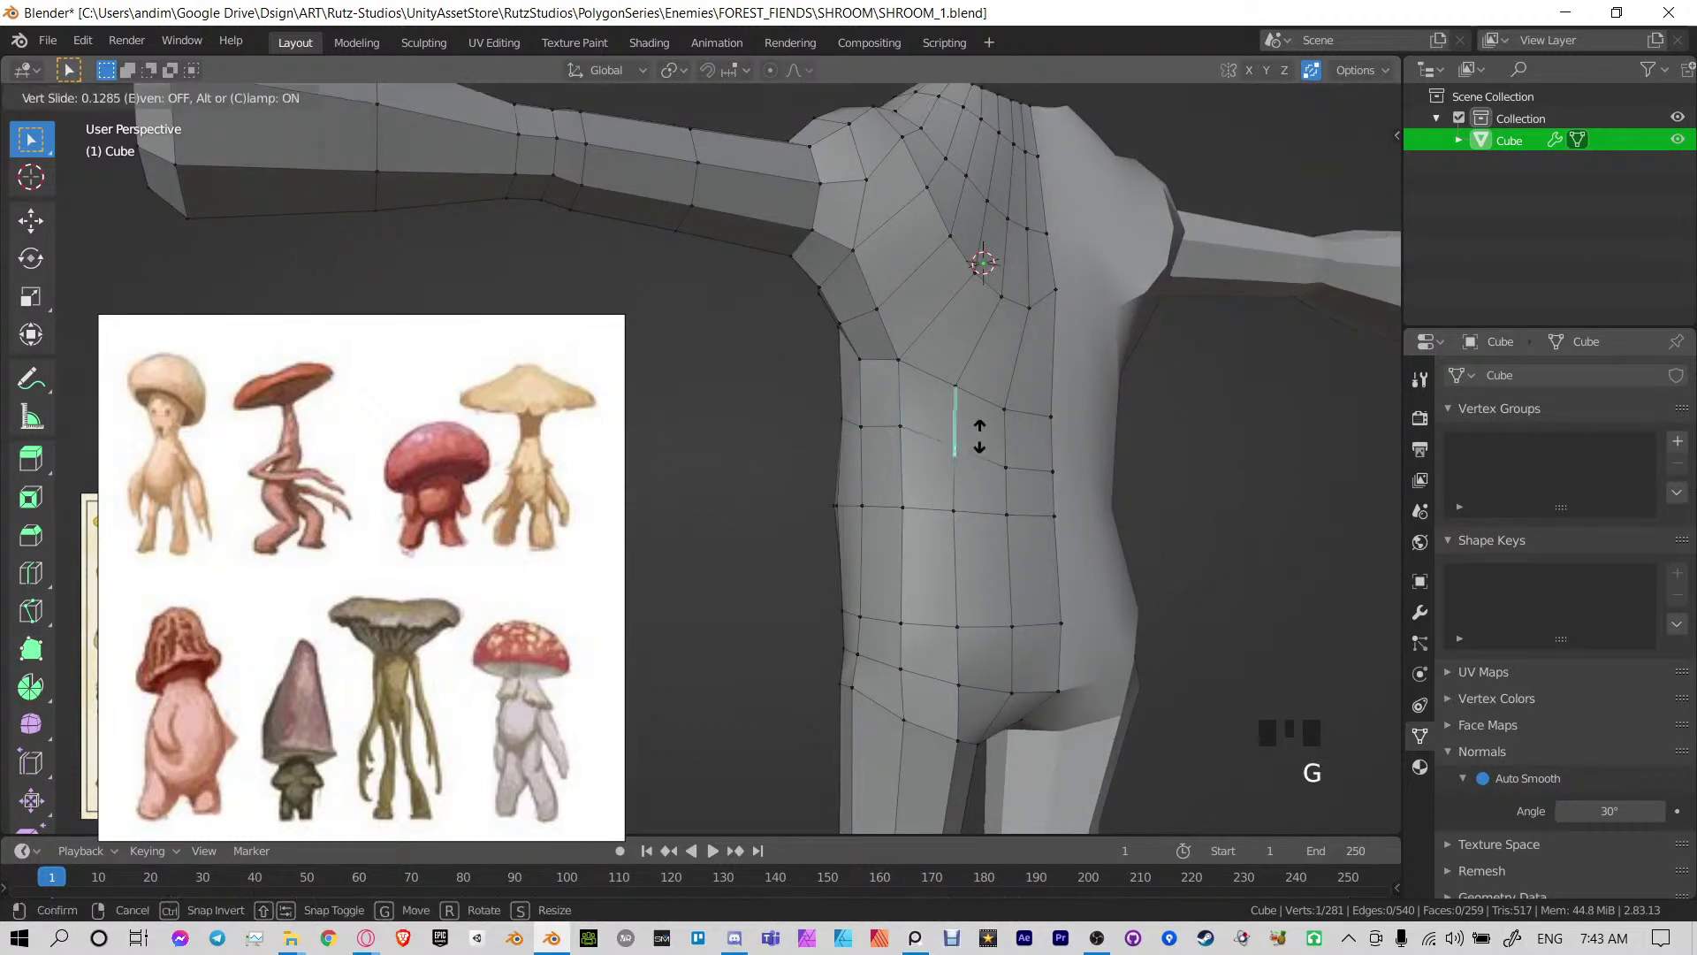
left_click(980, 422)
Slide the two merged back-loop vertices nearest the spine upward to level them with the rest of the loop
left_click(1011, 456)
key("g")
key("g")
left_click(1011, 432)
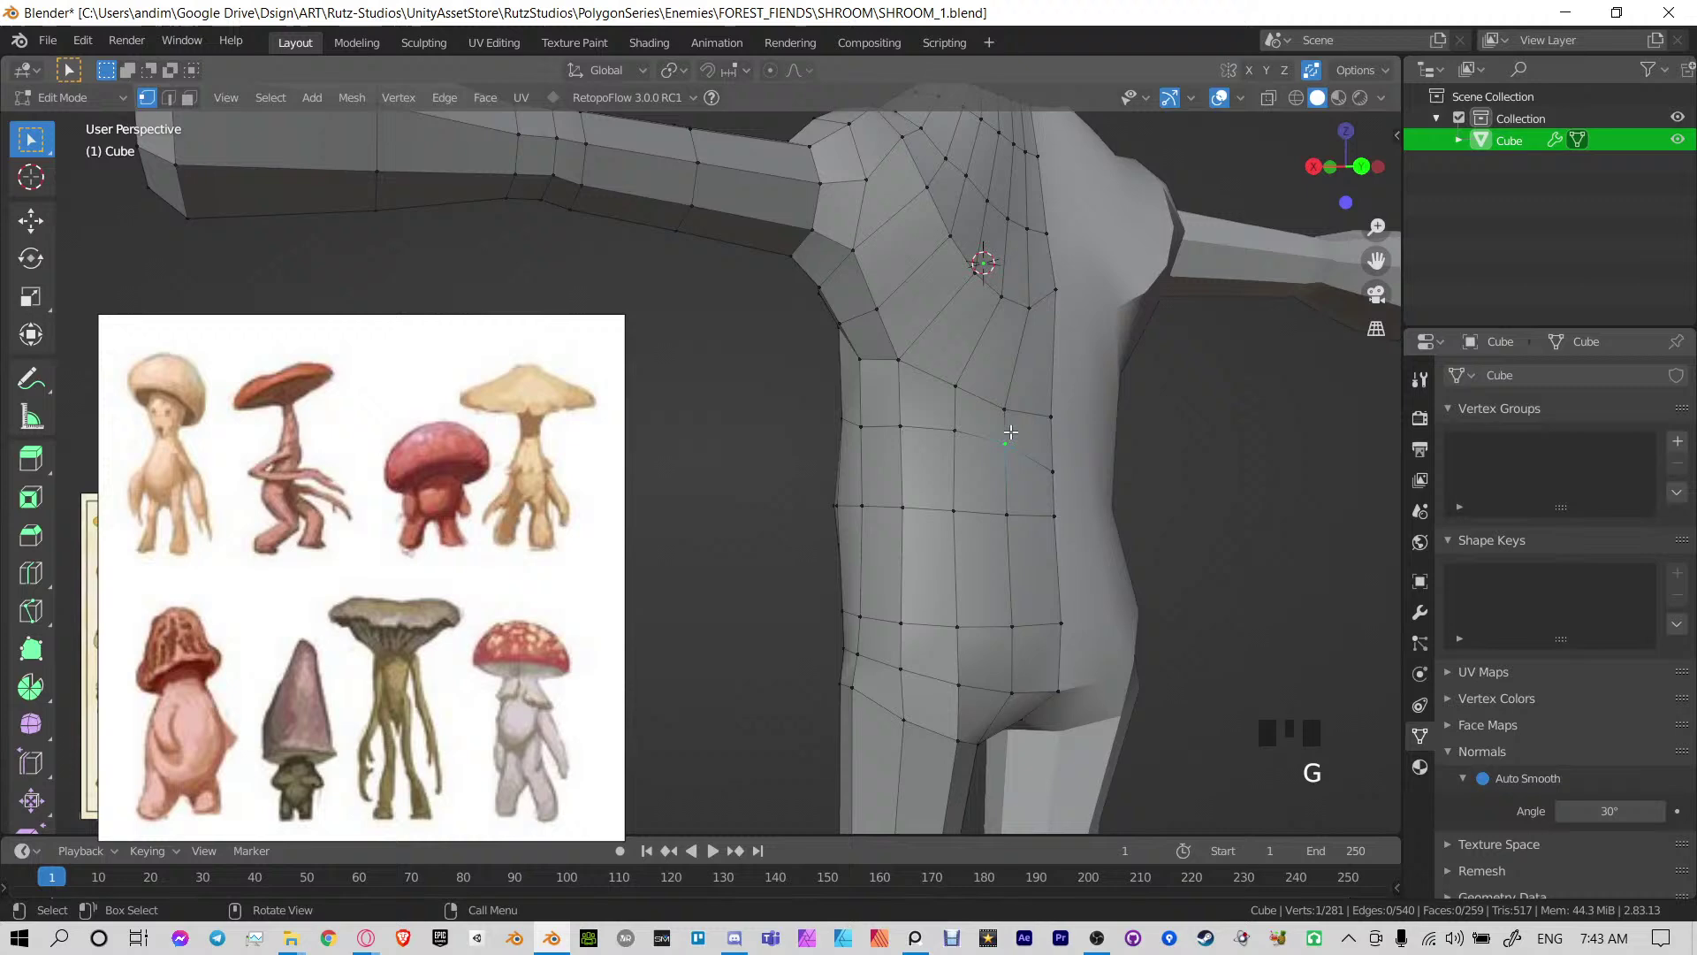
key("g")
key("g")
left_click(1071, 448)
Slide the two vertices of the merged back loop nearest the armpit upward along their edges
left_click(908, 354)
key("g")
key("g")
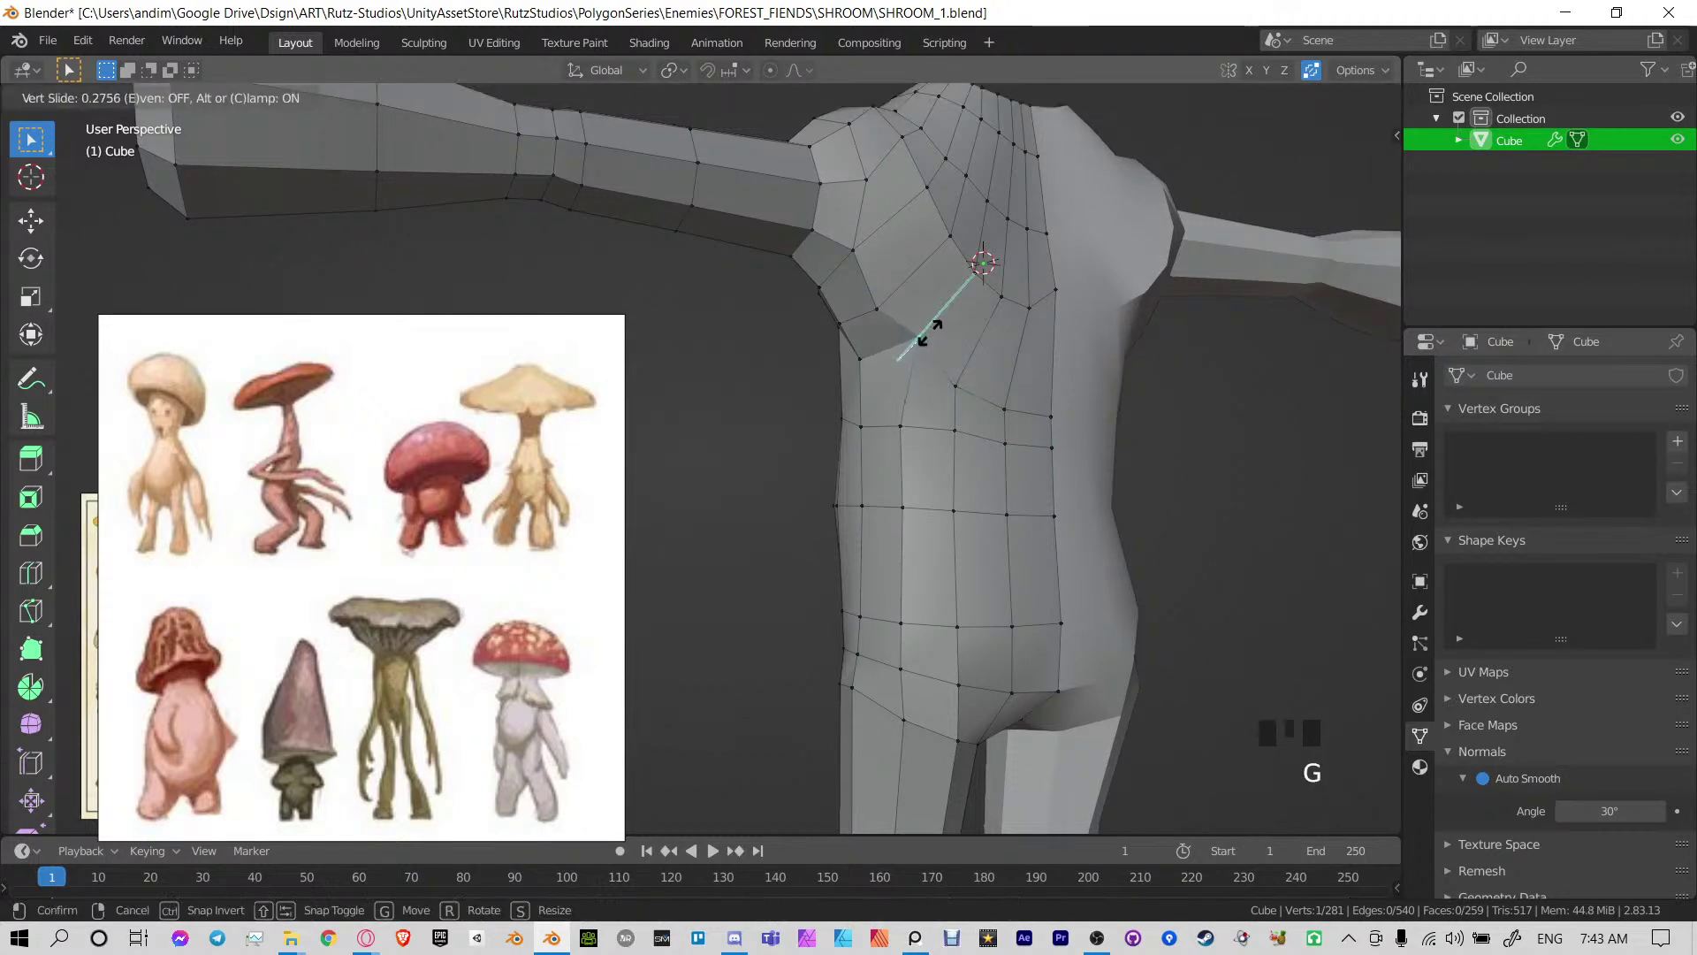
left_click(931, 333)
left_click(981, 373)
key("g")
key("g")
left_click(991, 353)
Slide the next back-loop vertex and the one on the spine upward to level them with the raised loop
left_click(1015, 407)
key("g")
key("g")
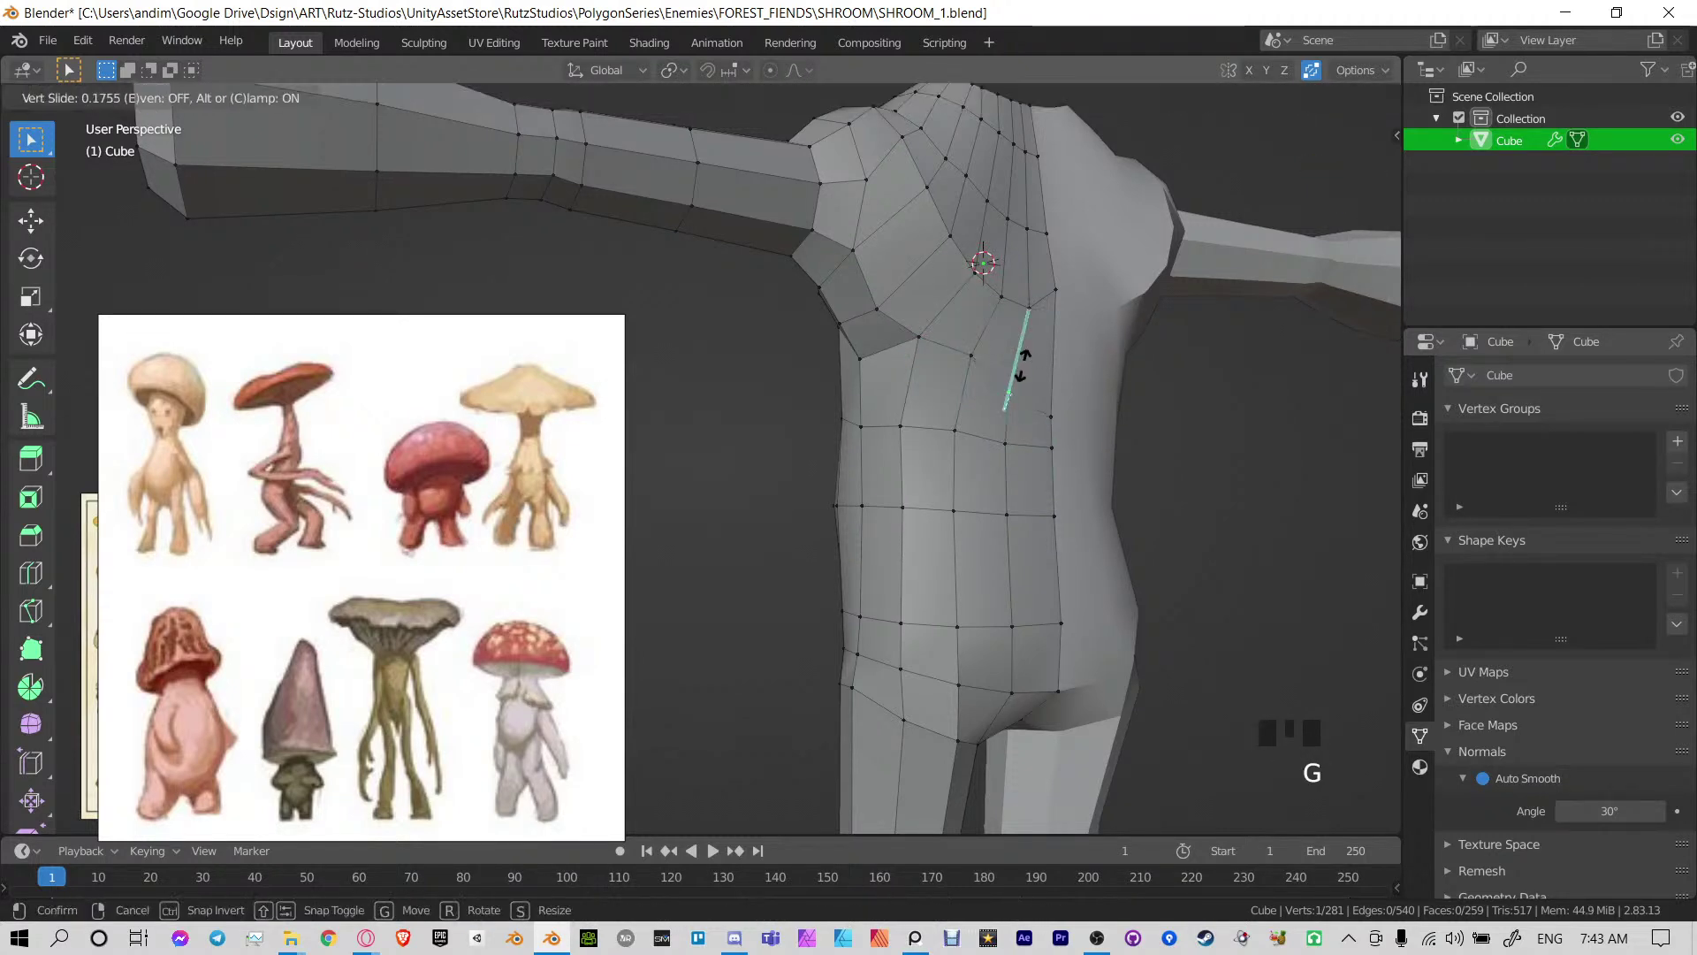
left_click(1025, 366)
left_click(1062, 407)
key("g")
key("g")
left_click(1067, 357)
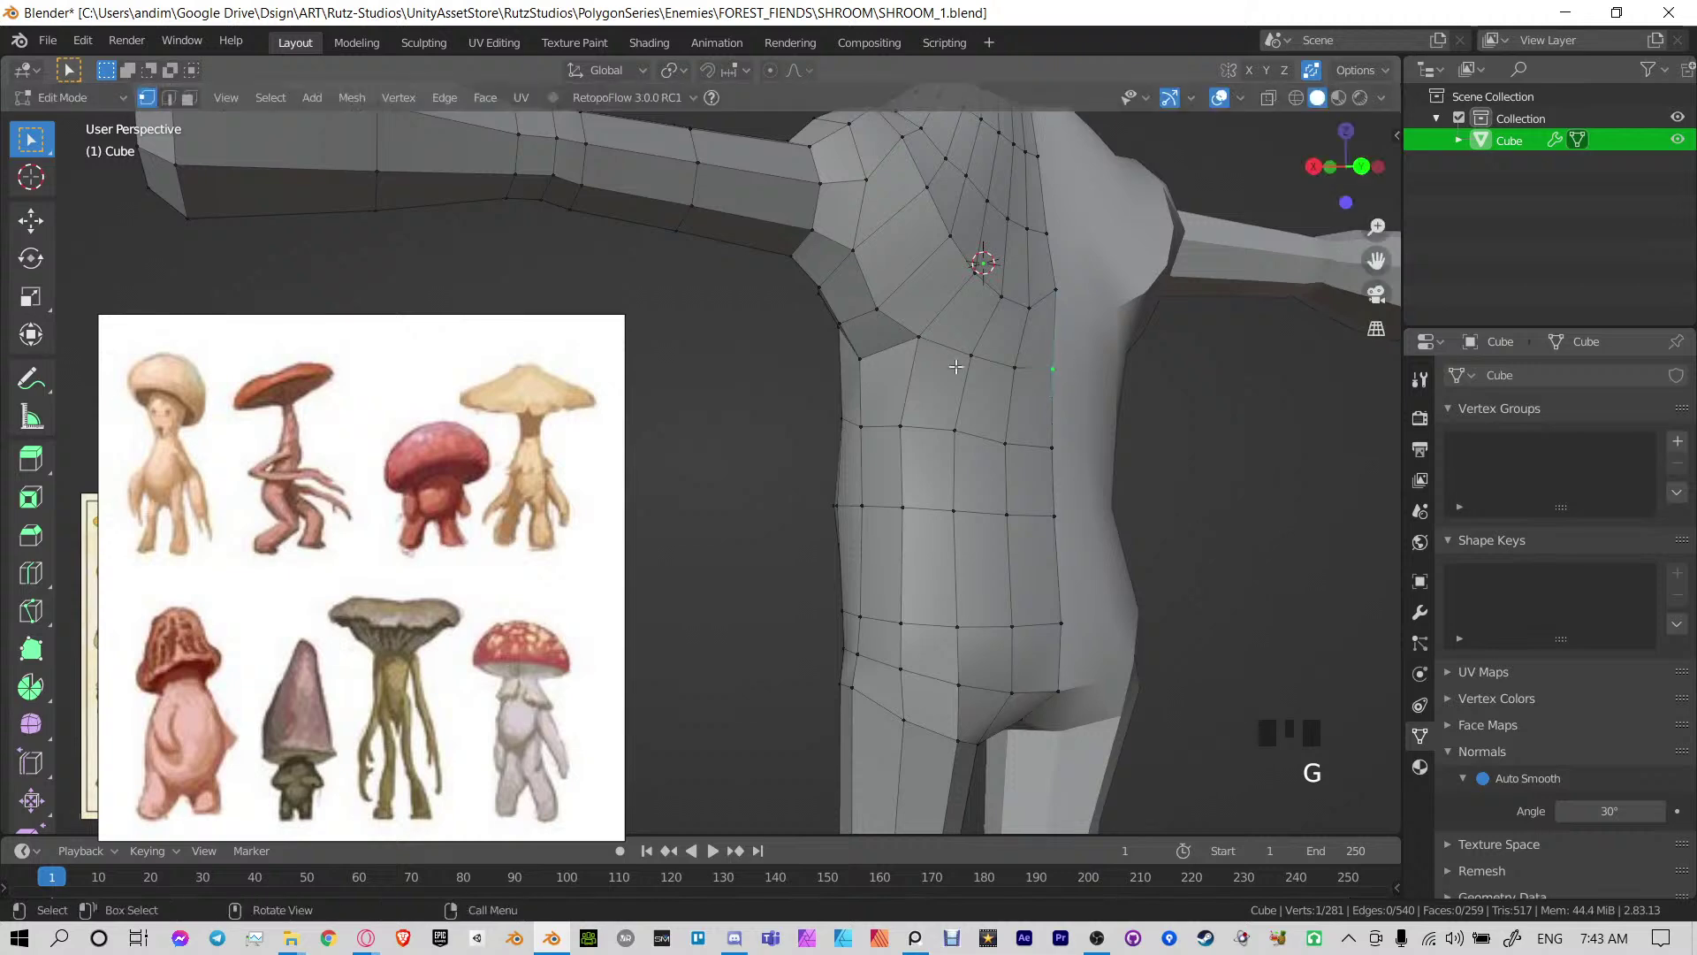
Slide three vertices on the torso side beneath the armpit upward to even out the horizontal loops
middle_click_drag(848, 402, 981, 396)
left_click(900, 378)
key("g")
key("g")
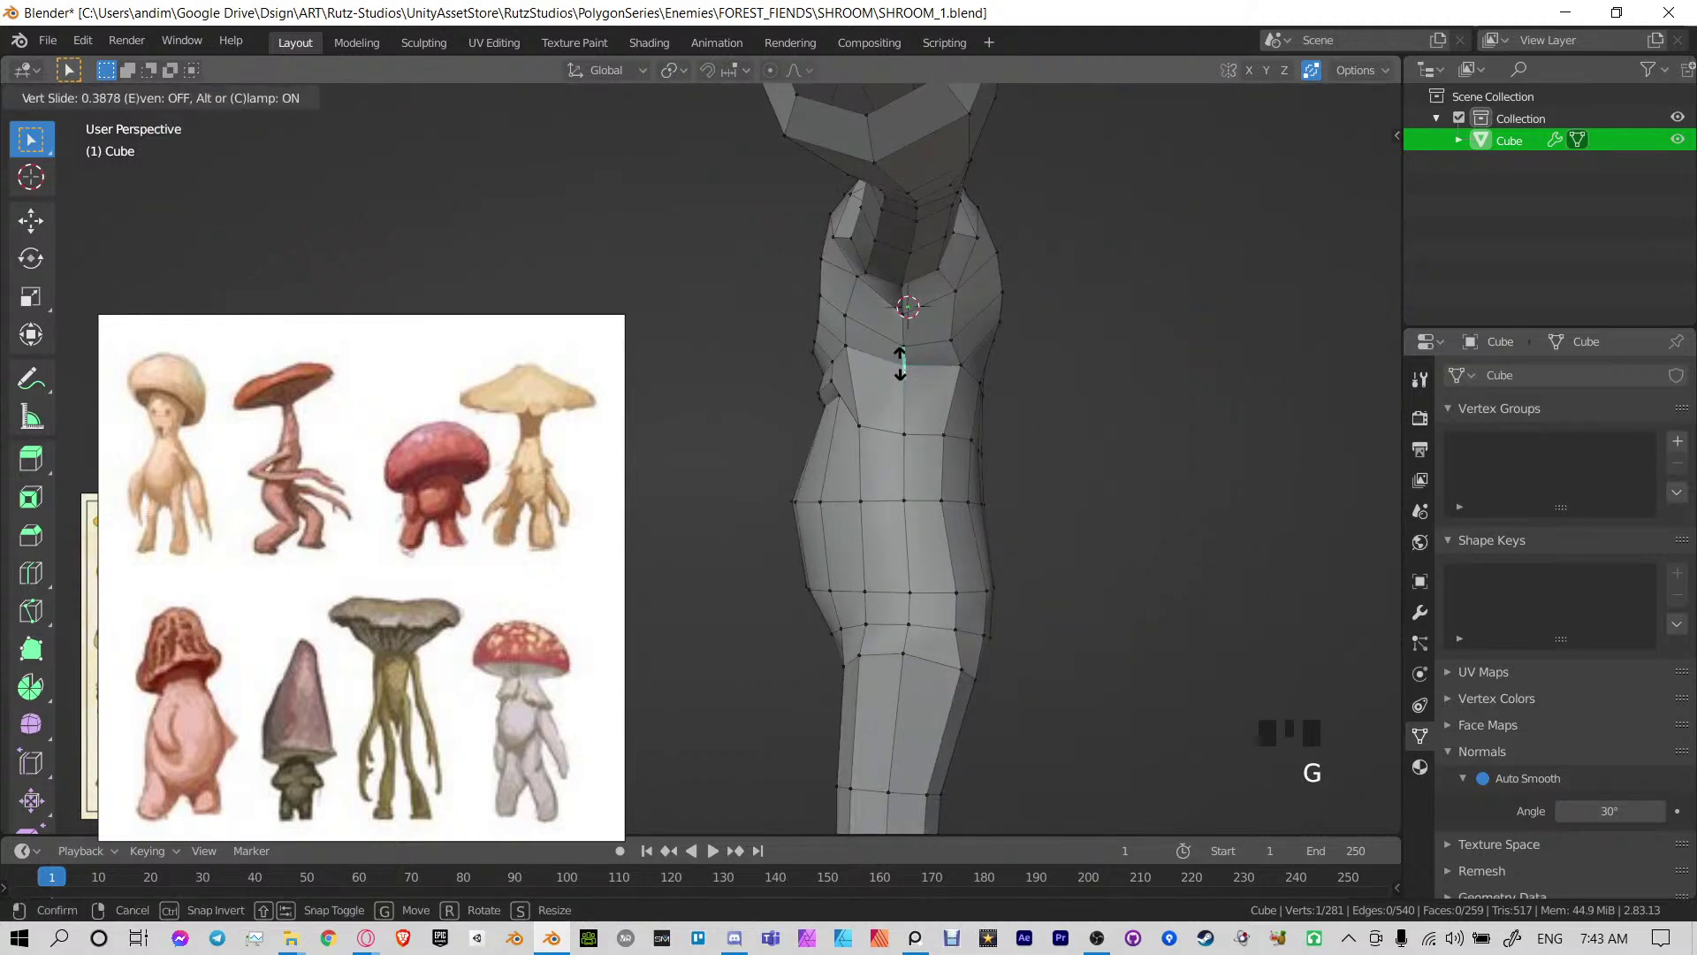
left_click(900, 363)
left_click(948, 334)
key("g")
key("g")
left_click(957, 326)
left_click(908, 346)
key("g")
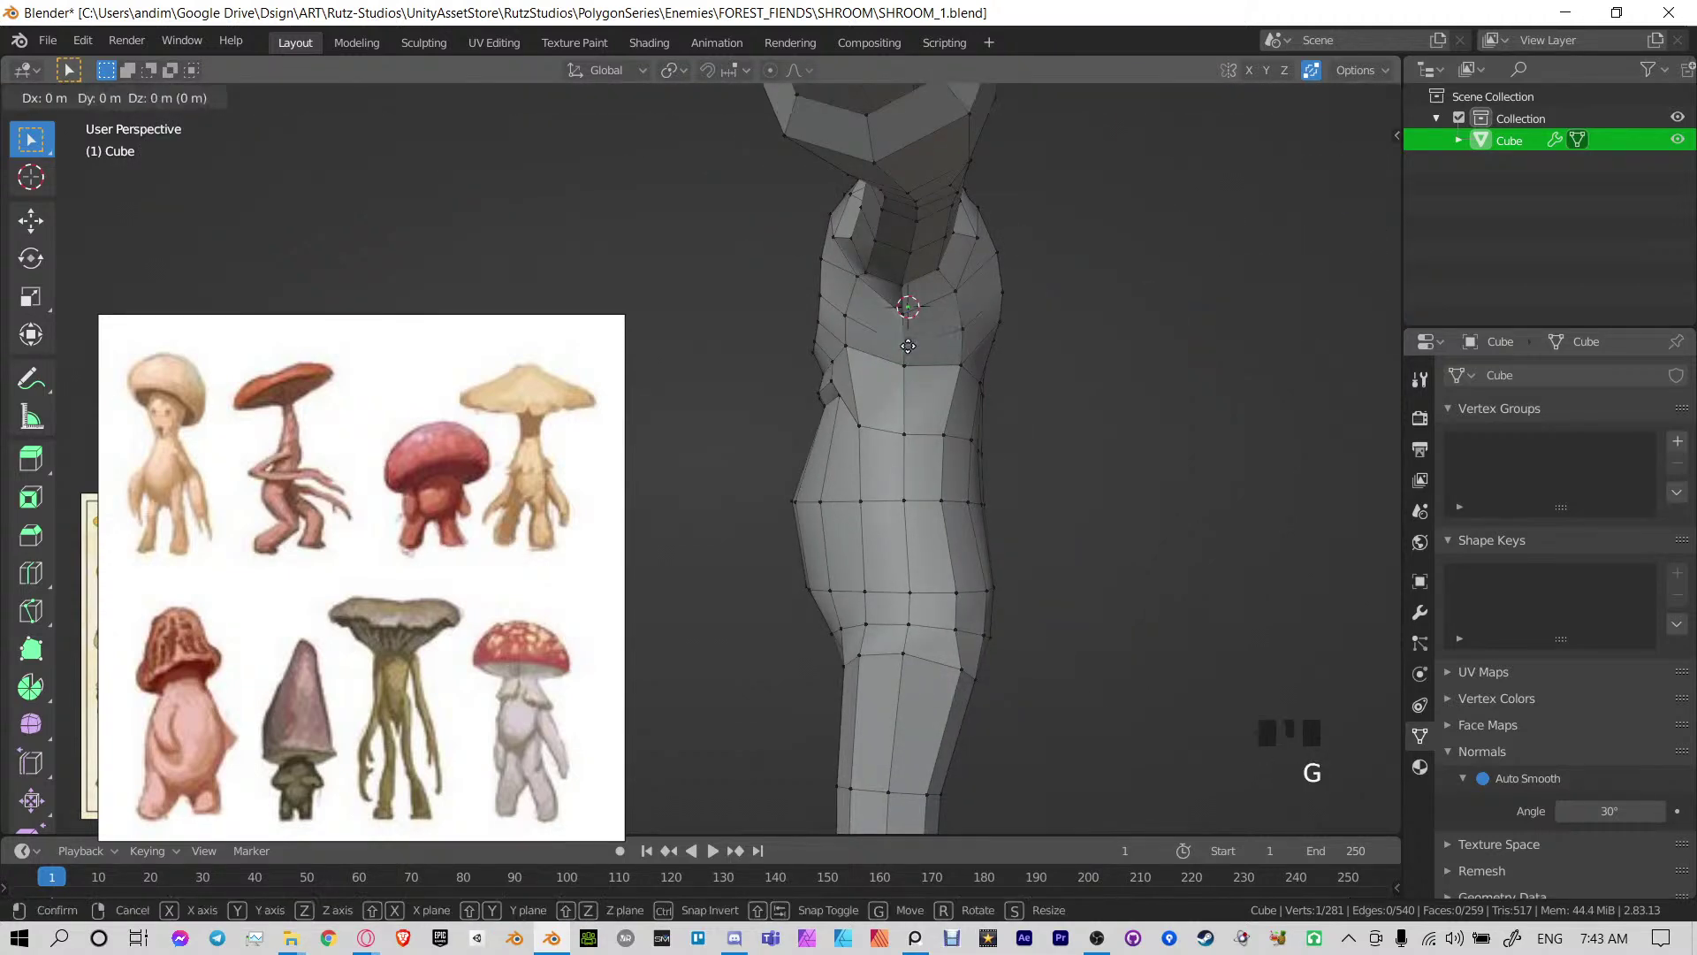
key("g")
left_click(907, 338)
Slide the vertex just in front of the armpit slightly along its chest-side edge
middle_click_drag(897, 343, 983, 341)
left_click(847, 288)
key("g")
key("g")
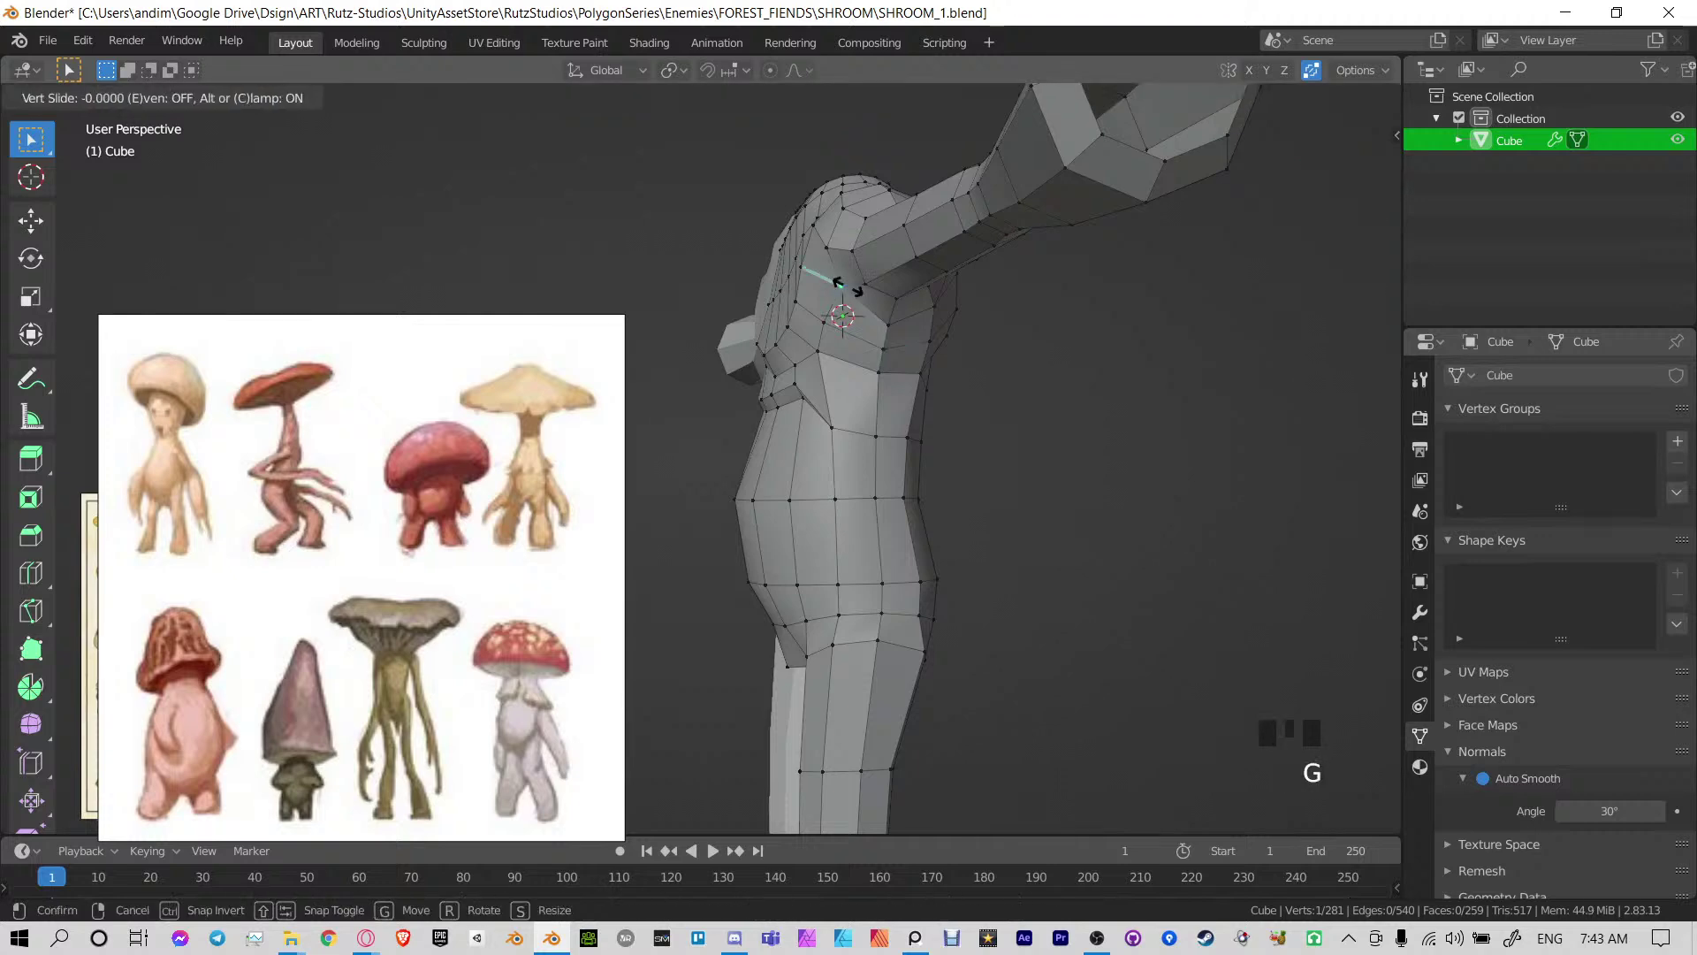
left_click(842, 293)
Slide the middle and rear vertices of the lower loop under the armpit upward to smooth its line
middle_click_drag(844, 292, 864, 454)
scroll(1080, 448, "up", 3)
middle_click_drag(1080, 448, 883, 413, "shift")
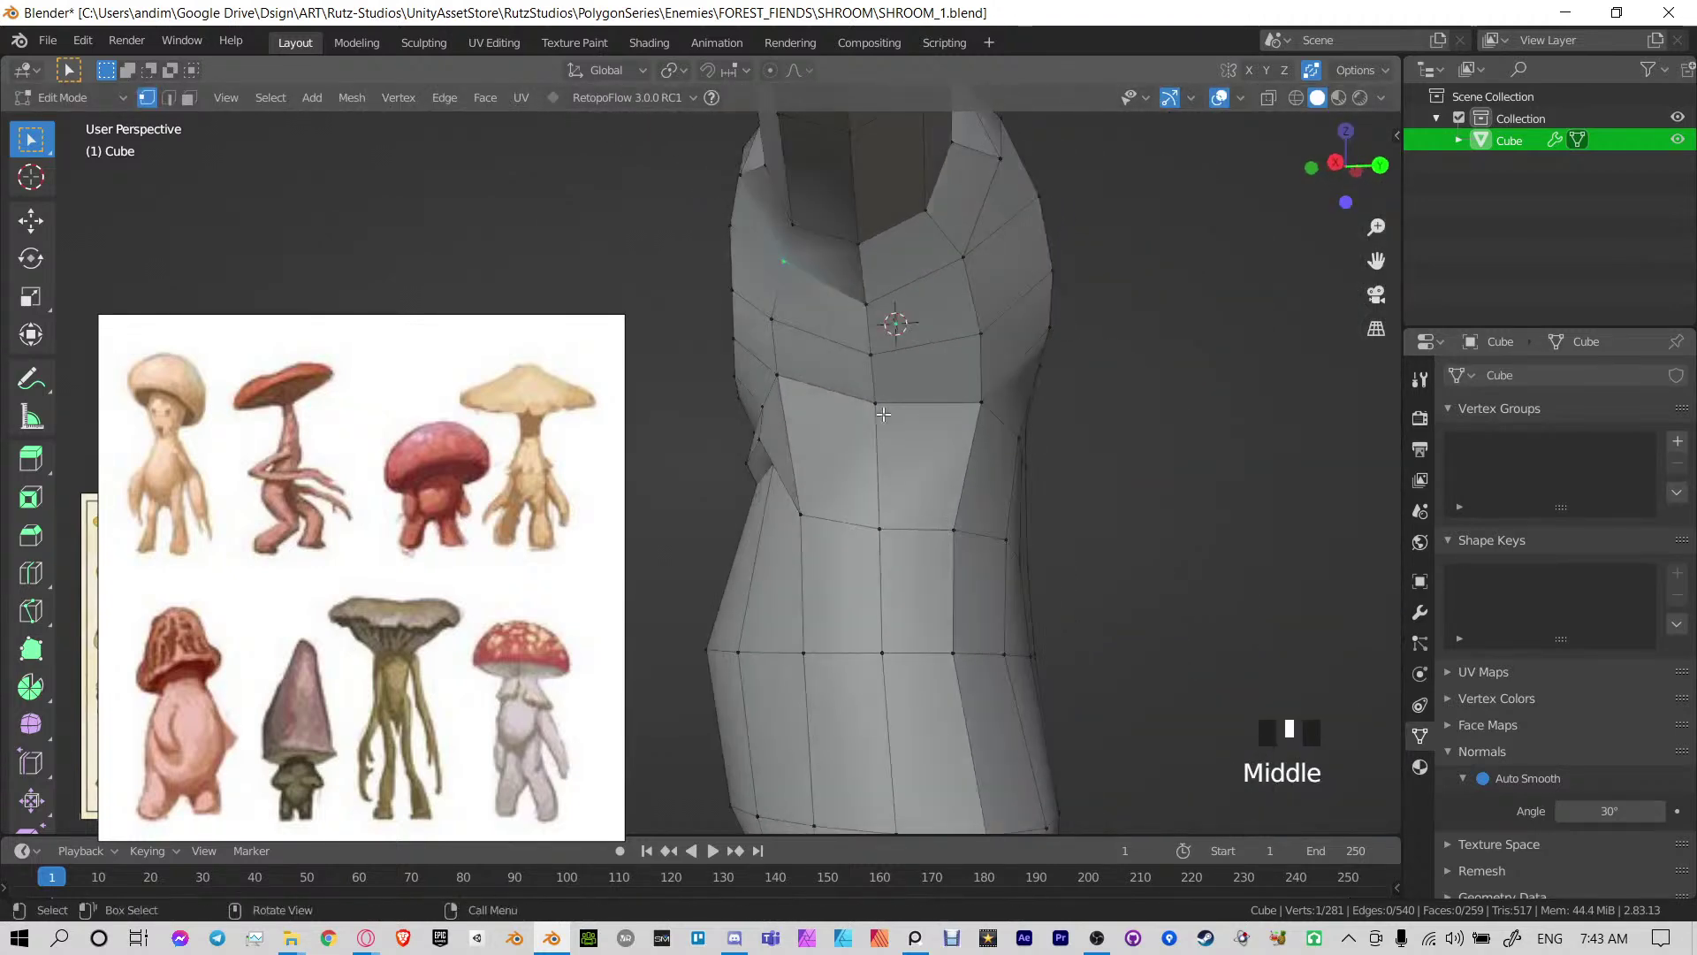
key("g")
key("g")
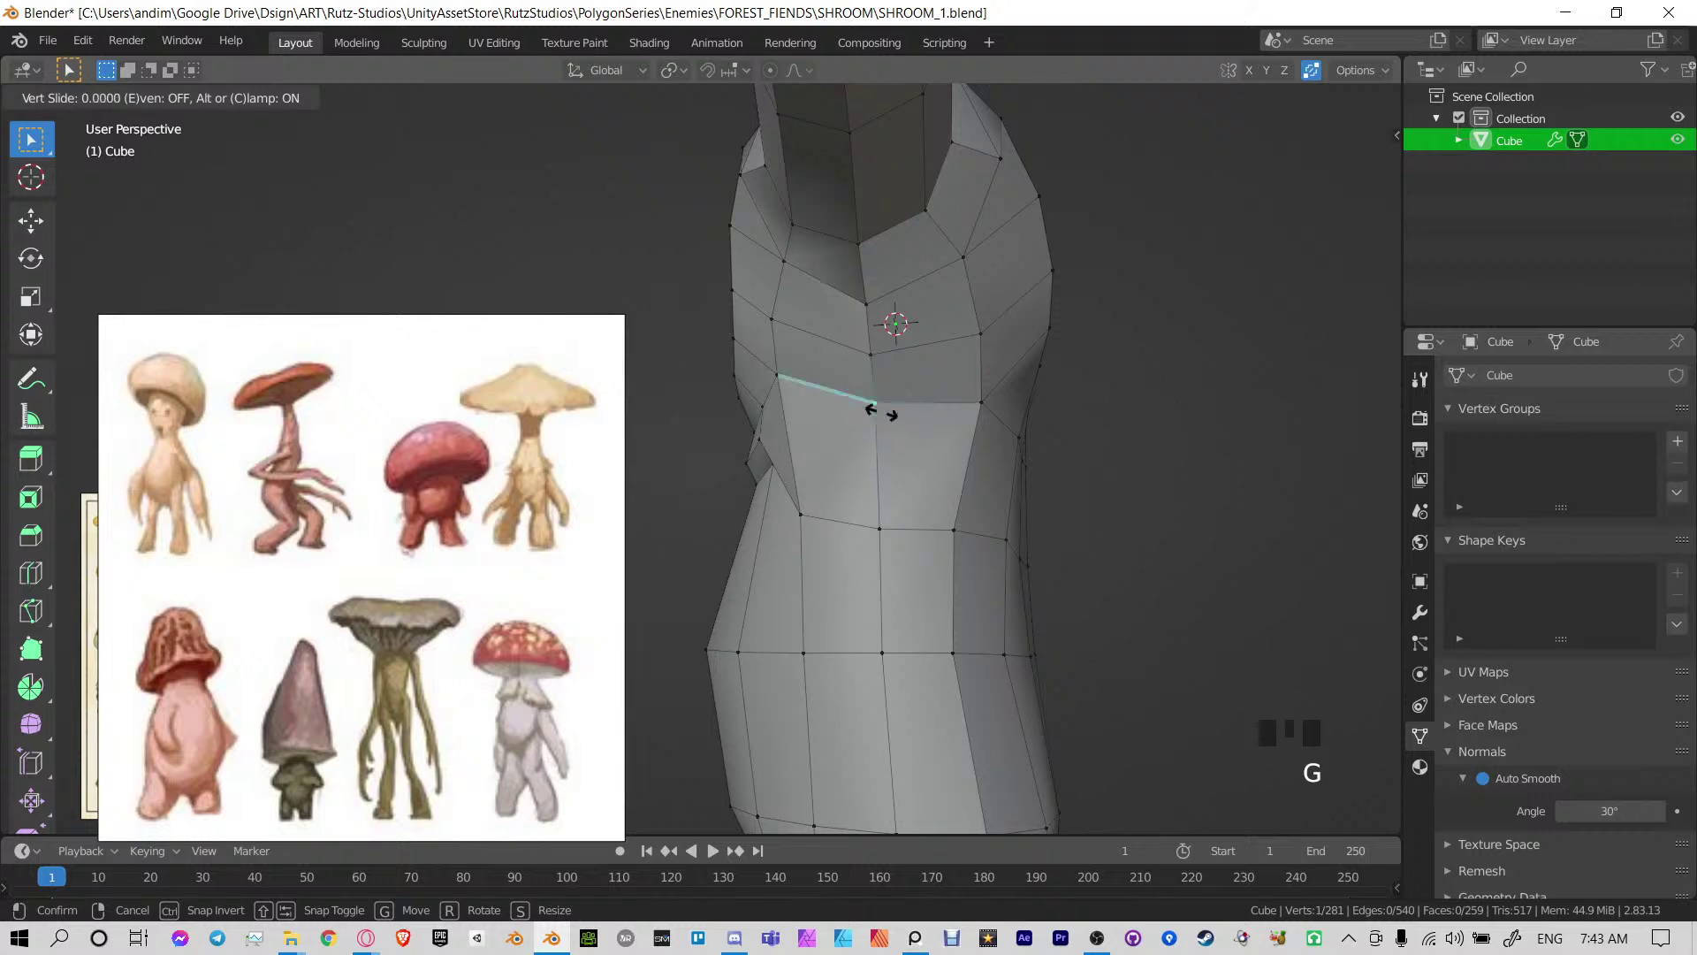
left_click(883, 399)
left_click(978, 399)
key("g")
key("g")
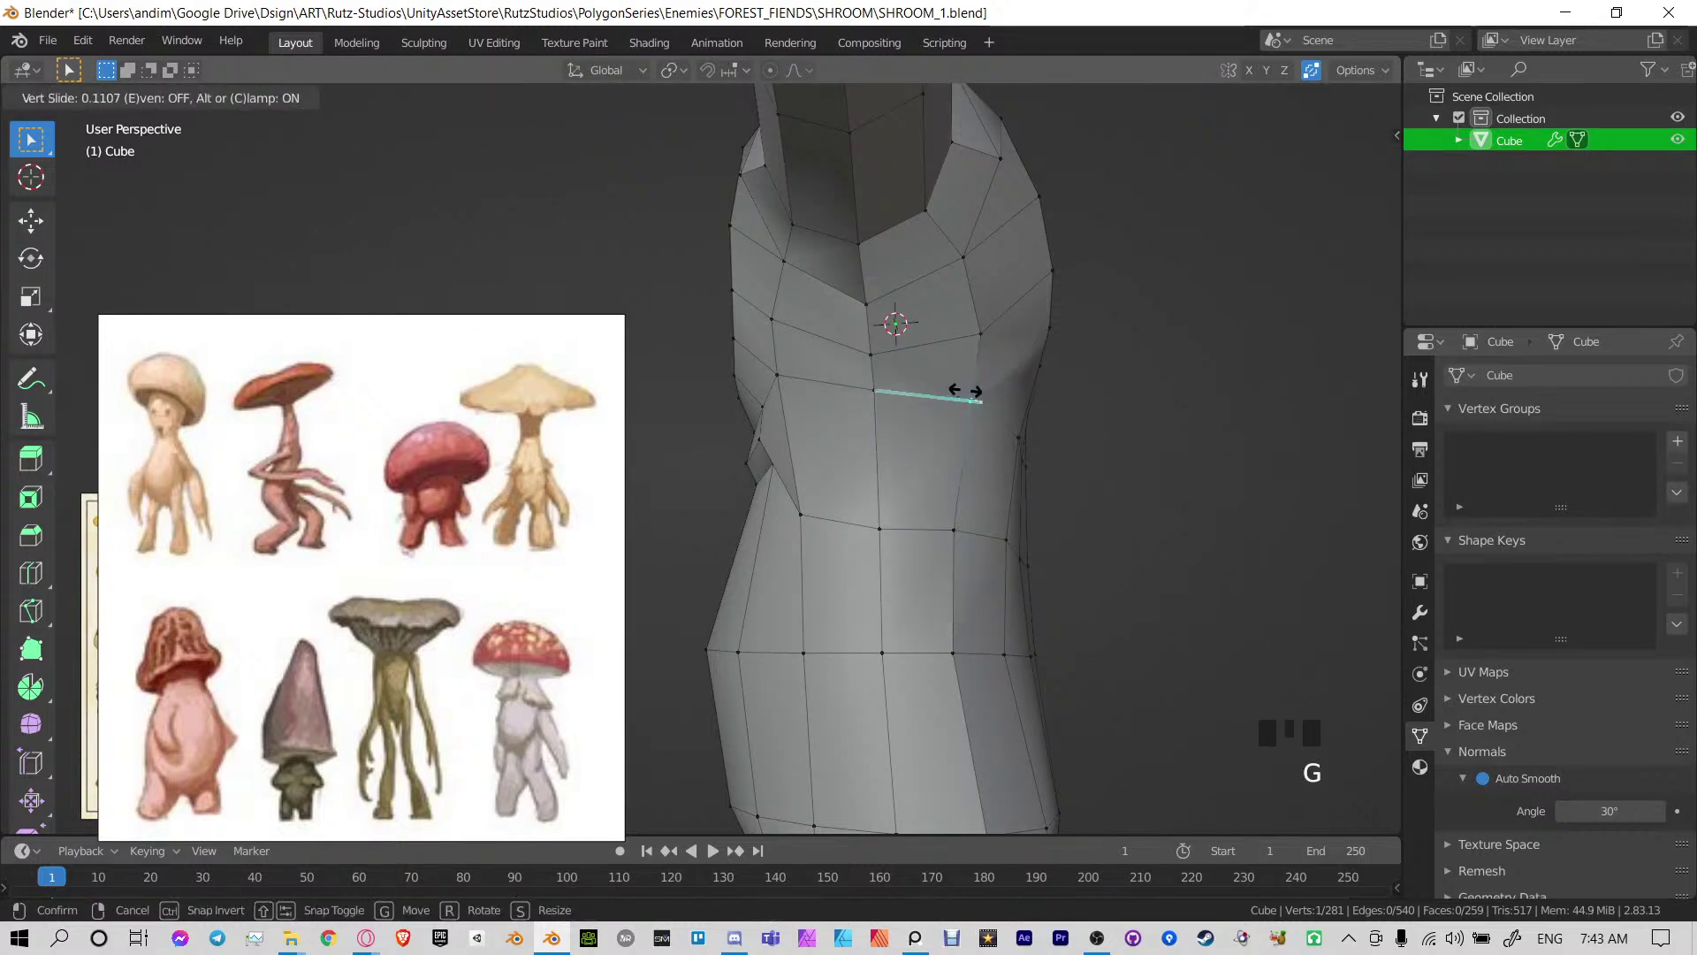
left_click(964, 391)
Slide two vertices between the outer chest edge and the armpit to even the spacing of the side faces
middle_click_drag(797, 393, 896, 411)
left_click(766, 392)
key("g")
key("g")
left_click(775, 394)
left_click(839, 352)
key("g")
key("g")
left_click(855, 352)
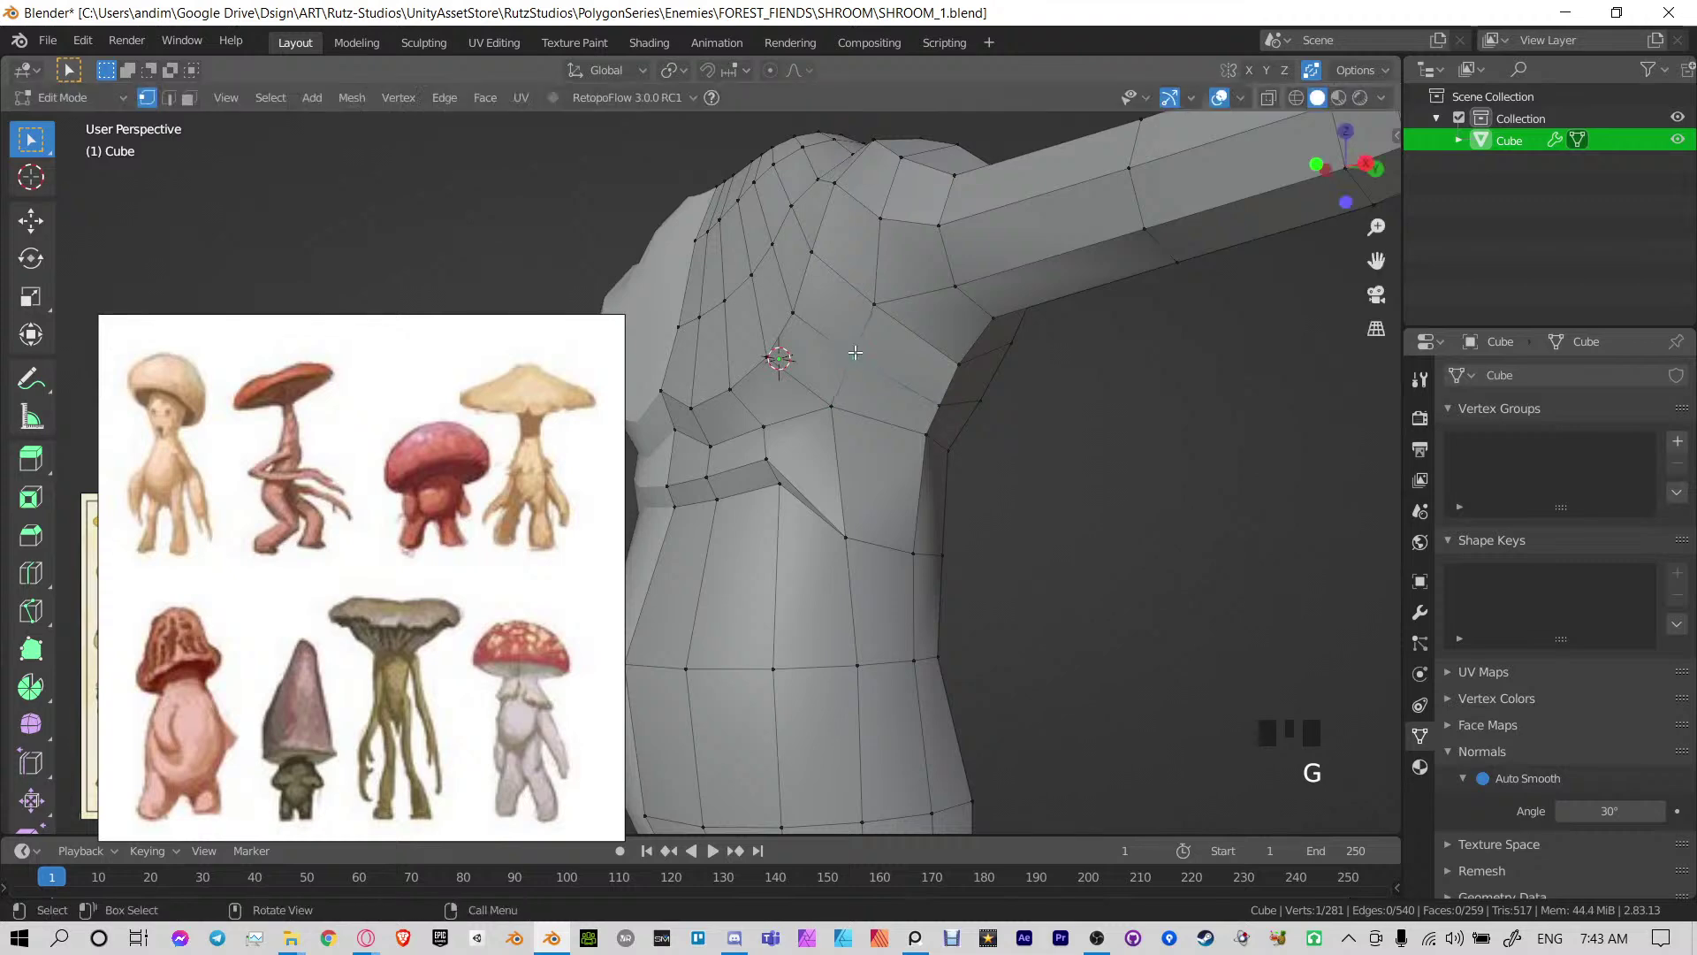
In front view, move the belly fold's outer vertex pair down and inward, and the inner pair slightly inward
middle_click_drag(788, 379, 1025, 421)
scroll(937, 393, "up", 2)
key("KP_1")
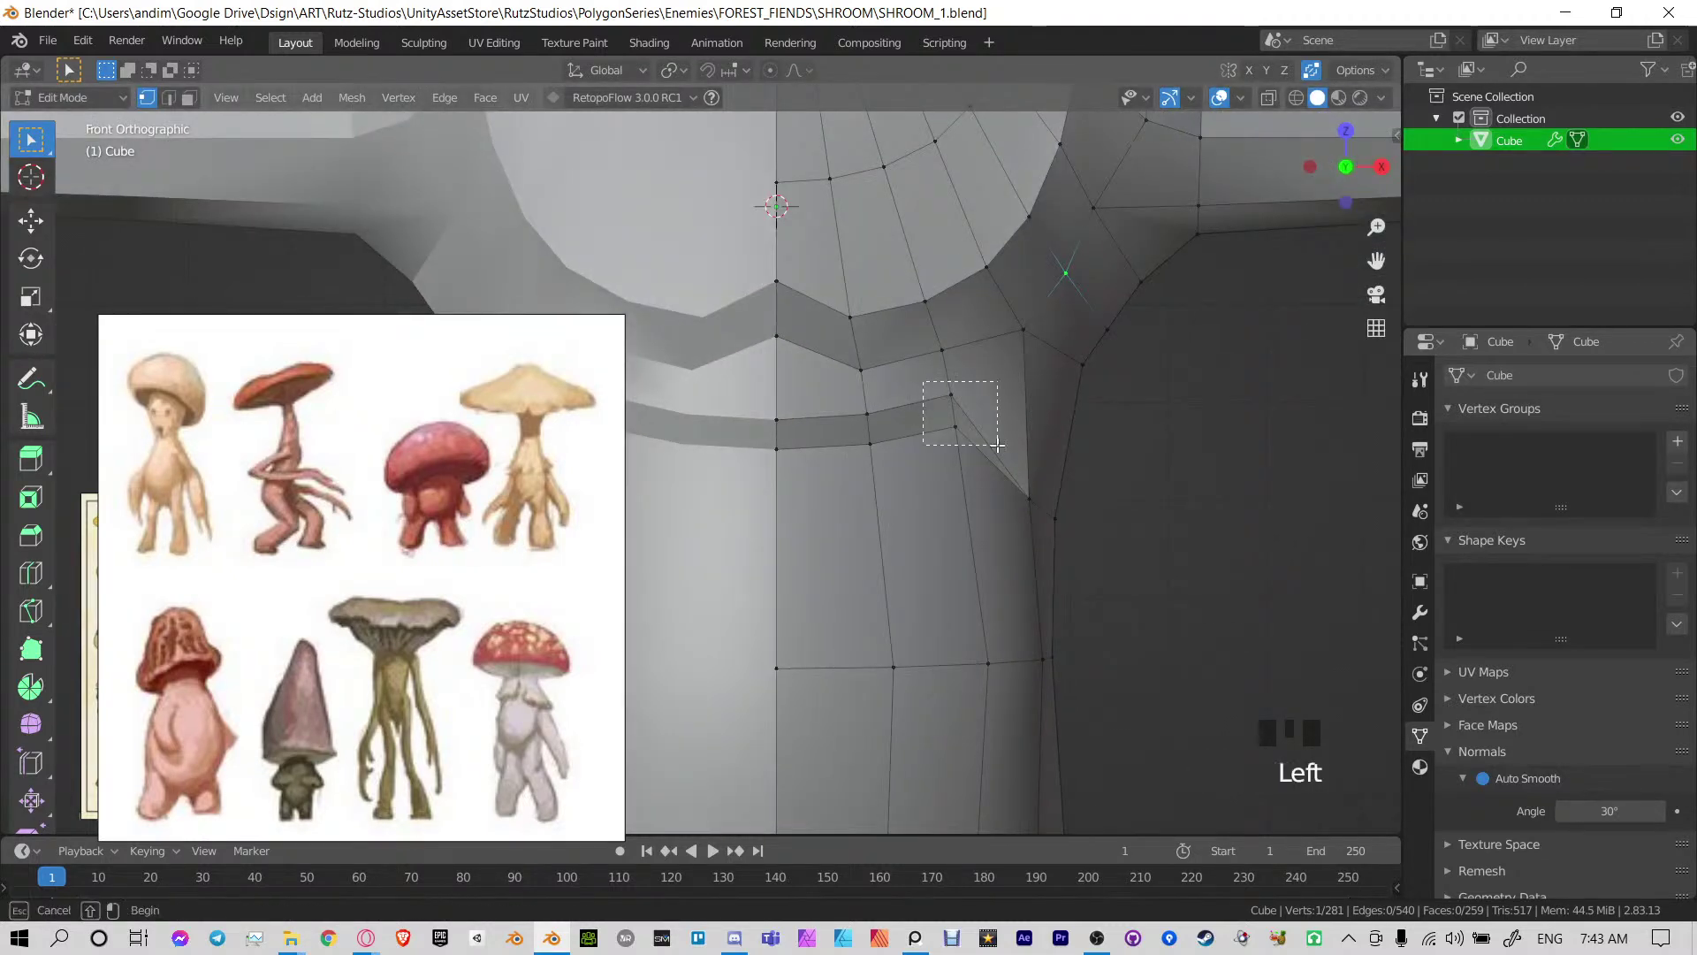
key("g")
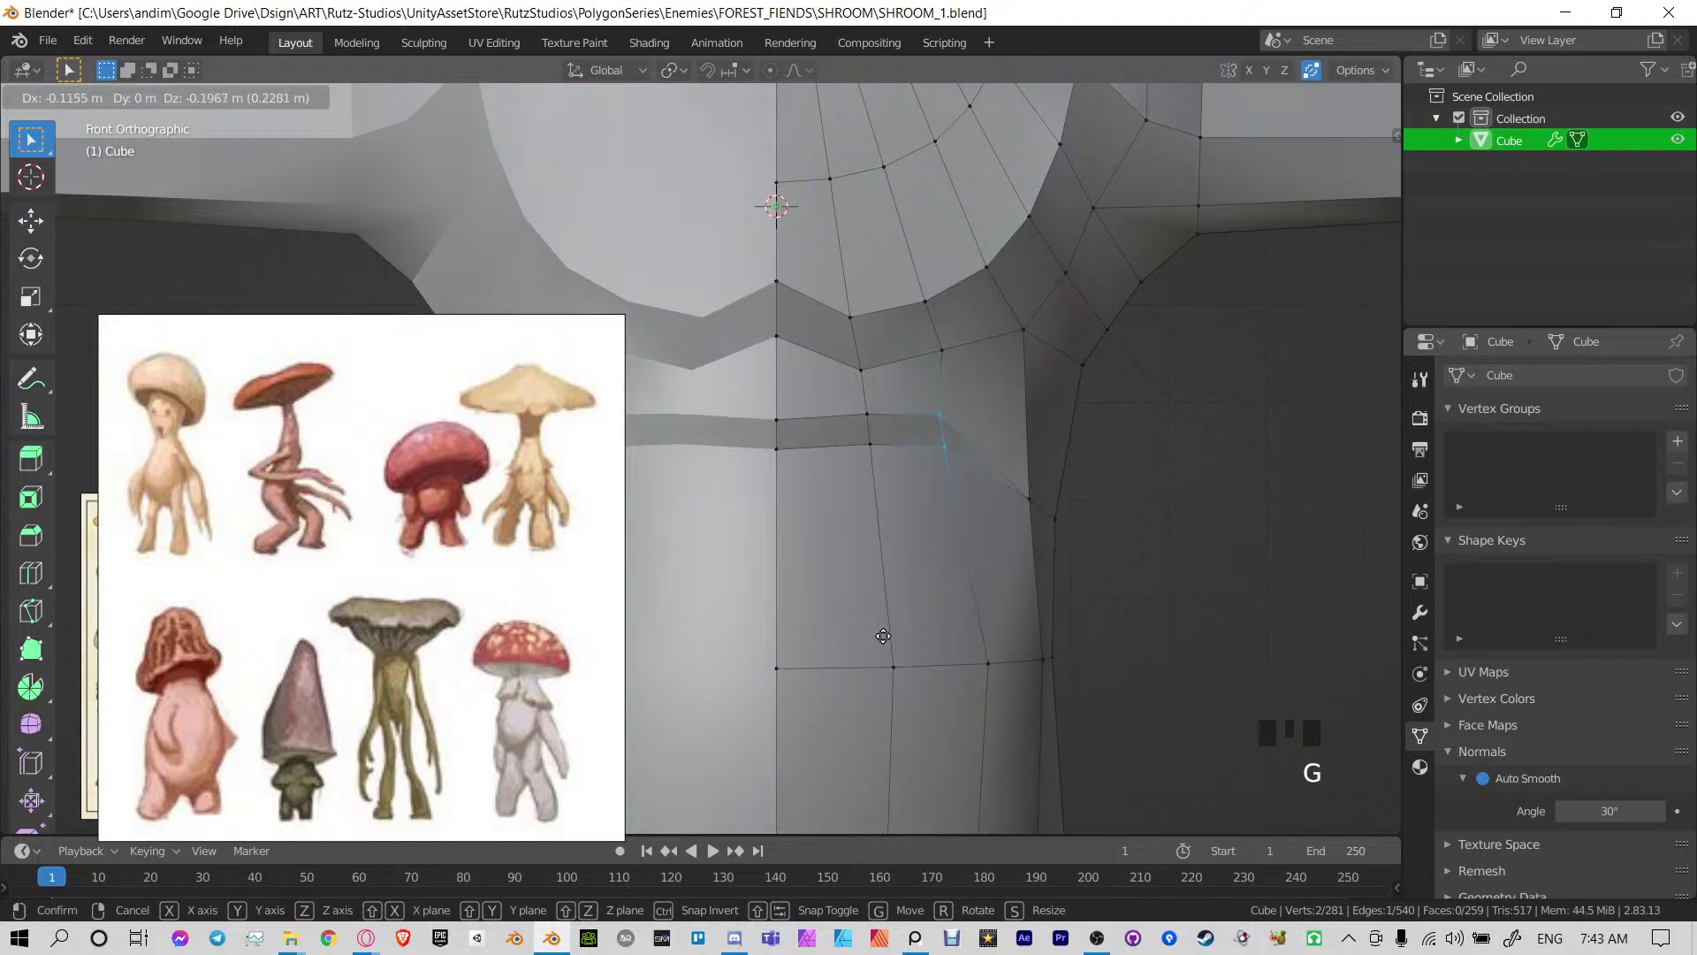
left_click(909, 695)
middle_click_drag(850, 410, 1021, 377, "shift")
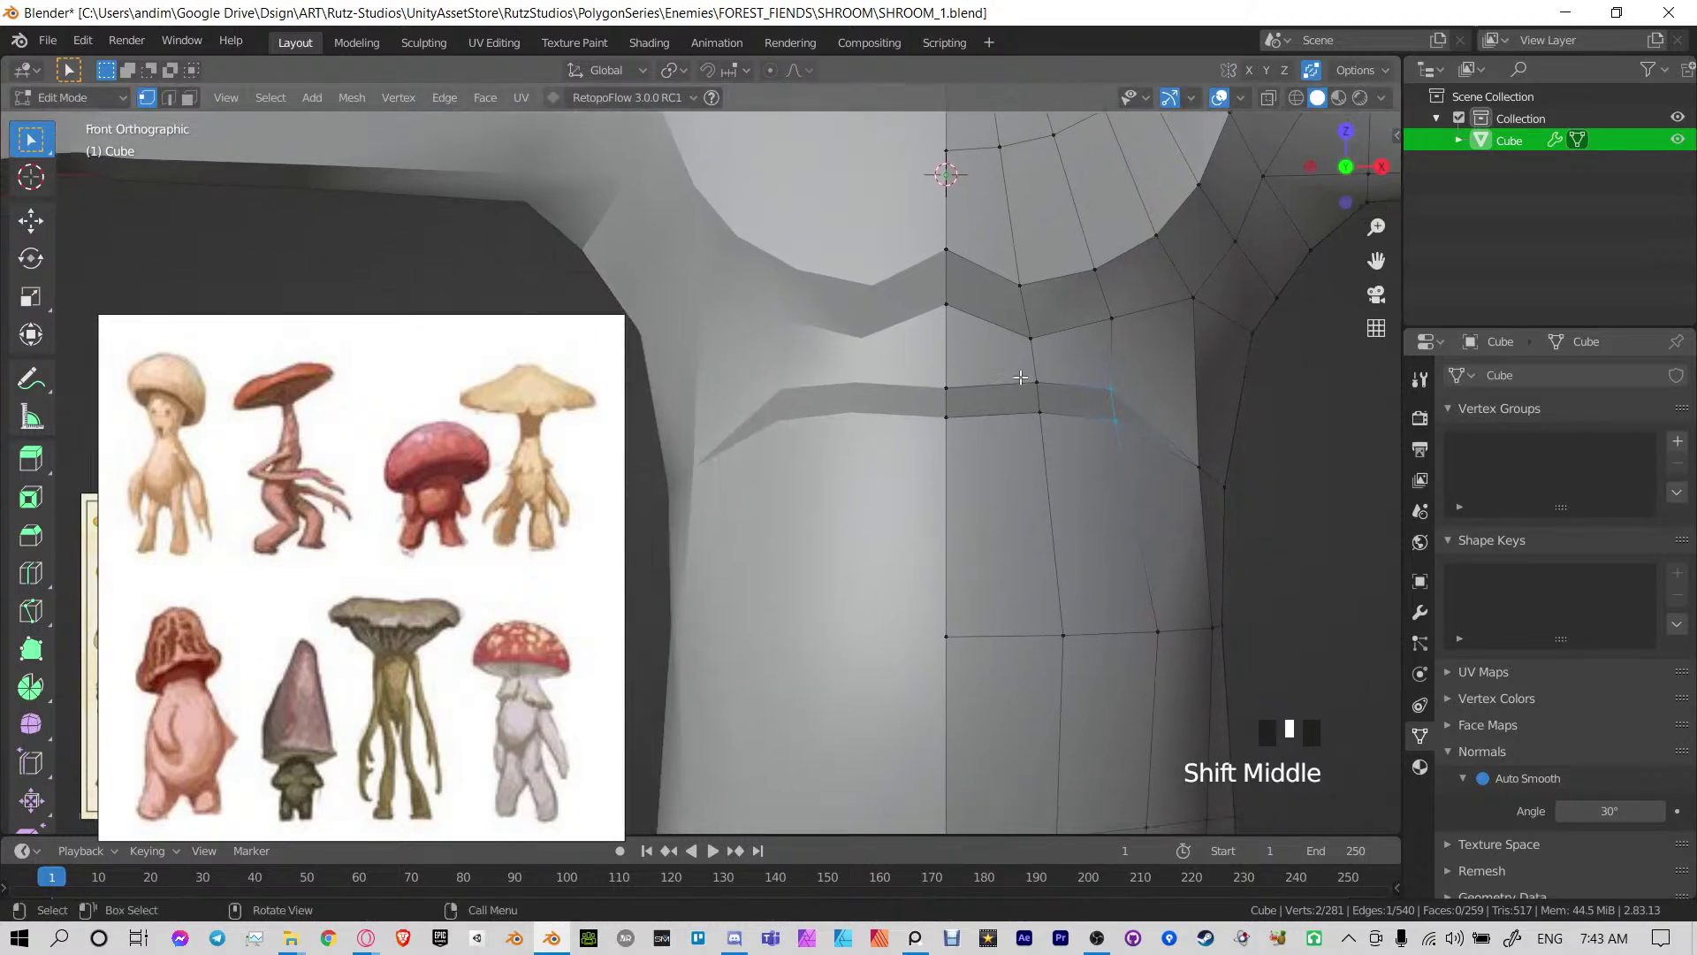
key("g")
left_click(1048, 422)
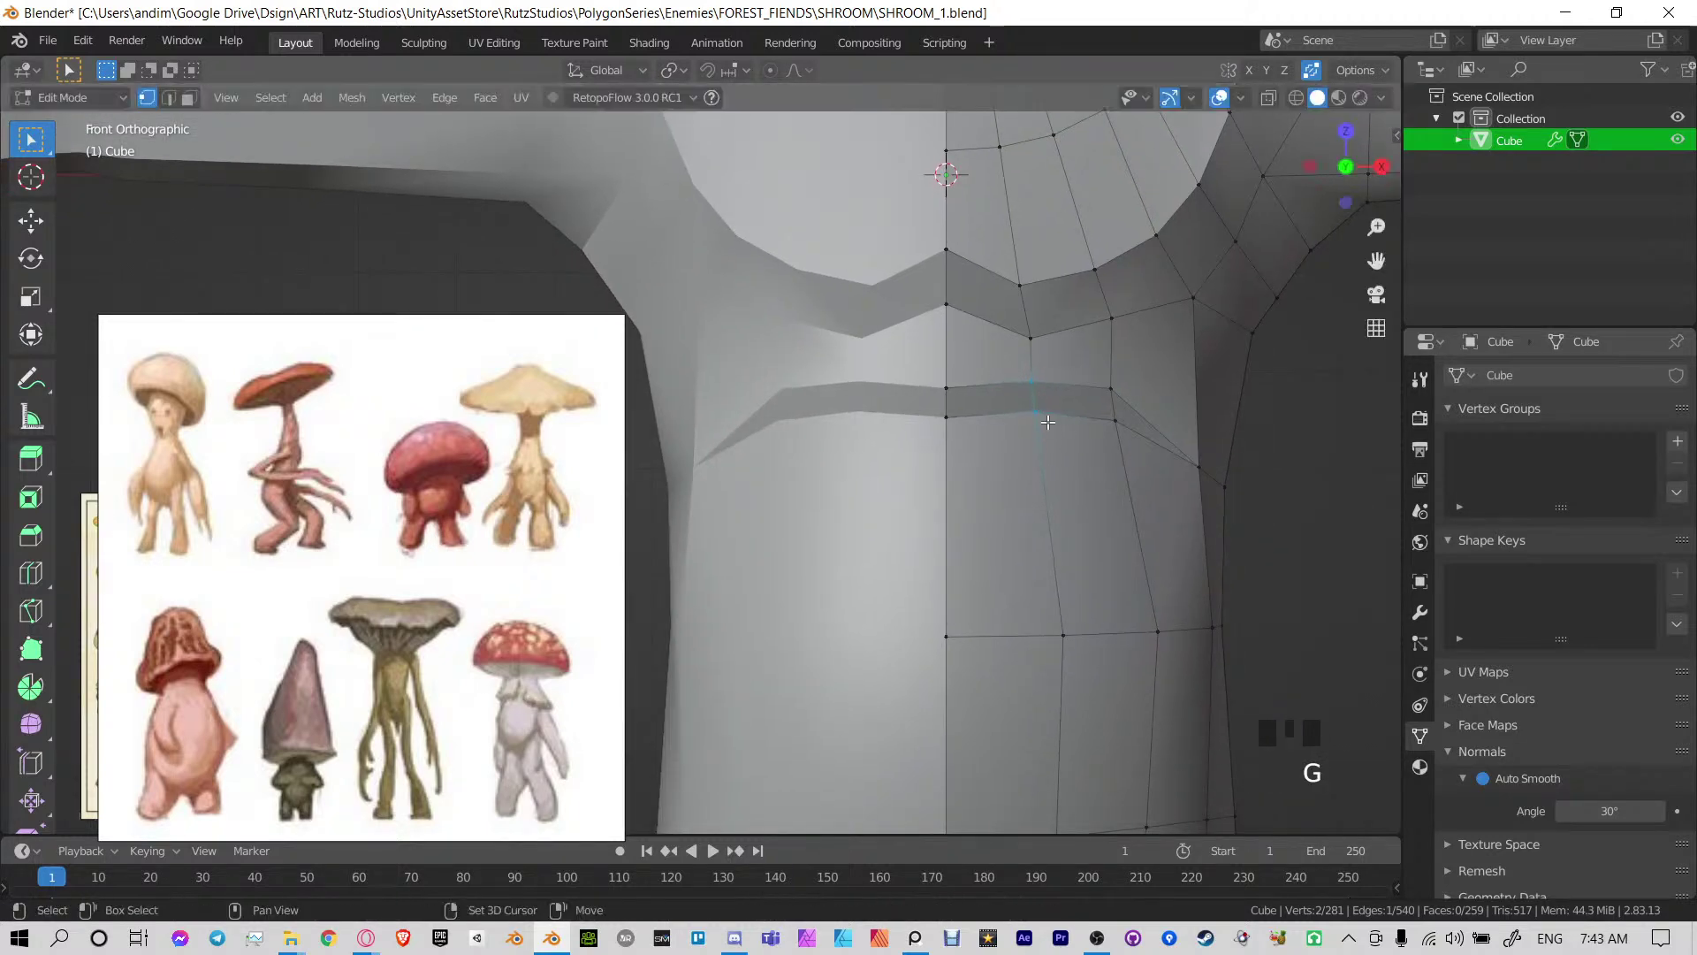
Slide the three belly vertices of the column nearest the centre line inward to straighten that column below the fold
key("g")
left_click(1006, 440)
scroll(1098, 675, "down", 1)
key("g")
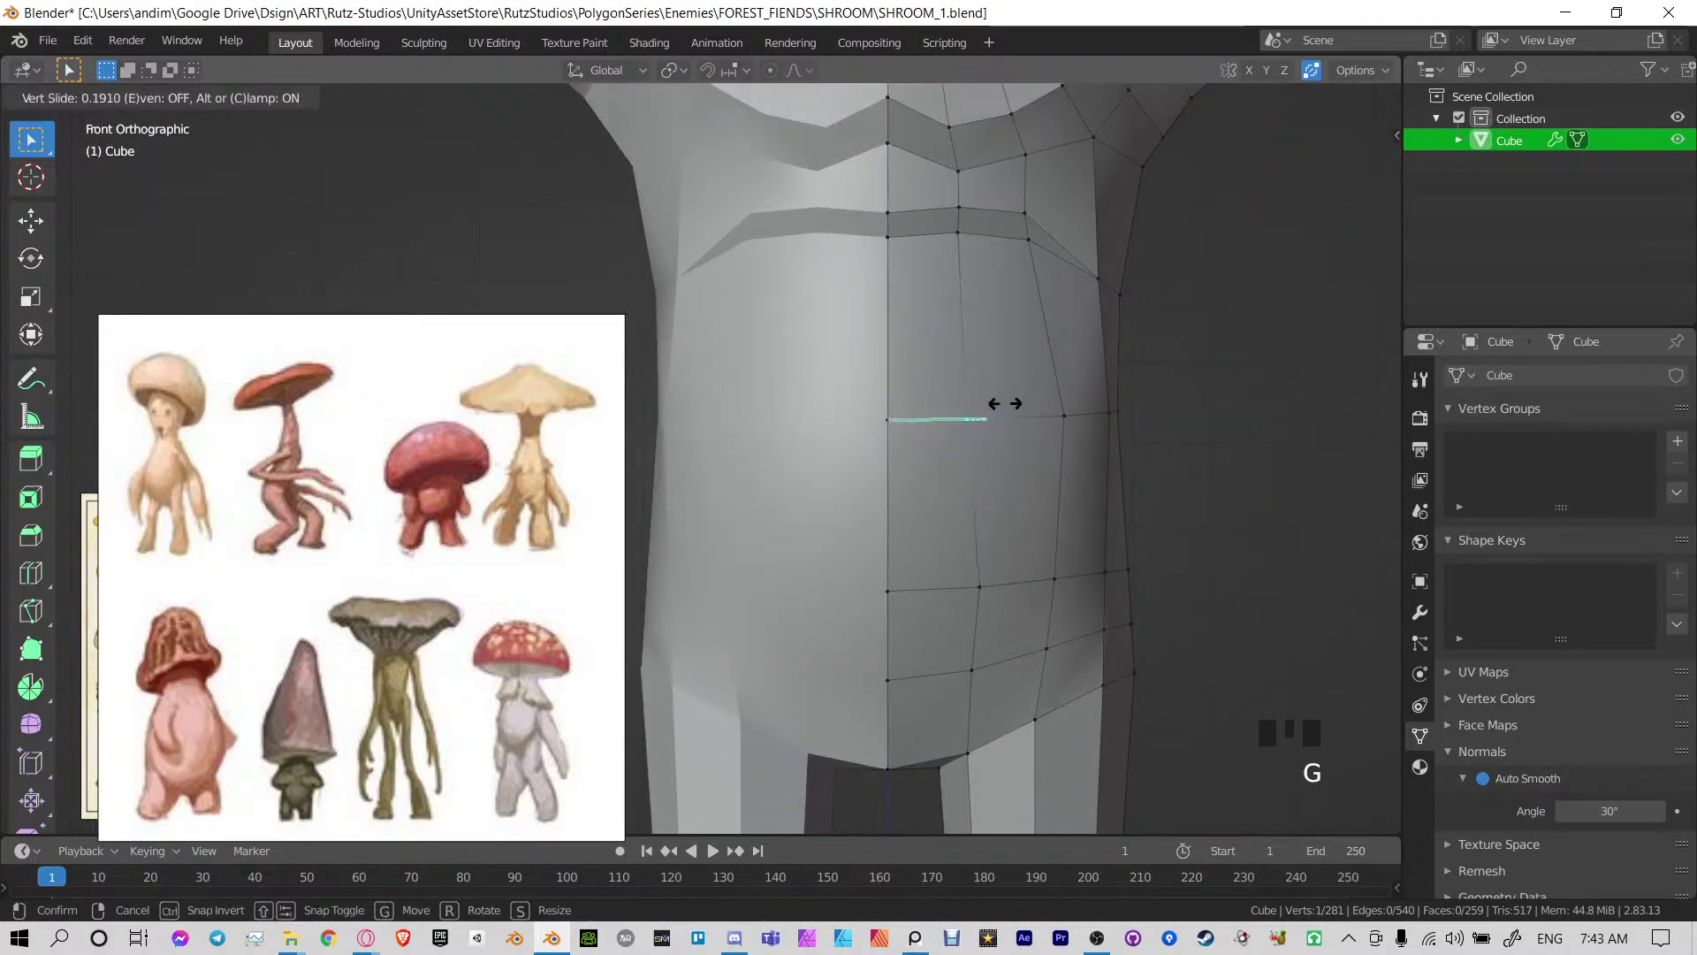
left_click(1003, 405)
left_click(997, 578)
key("g")
key("g")
left_click(982, 580)
left_click(962, 654)
key("g")
key("g")
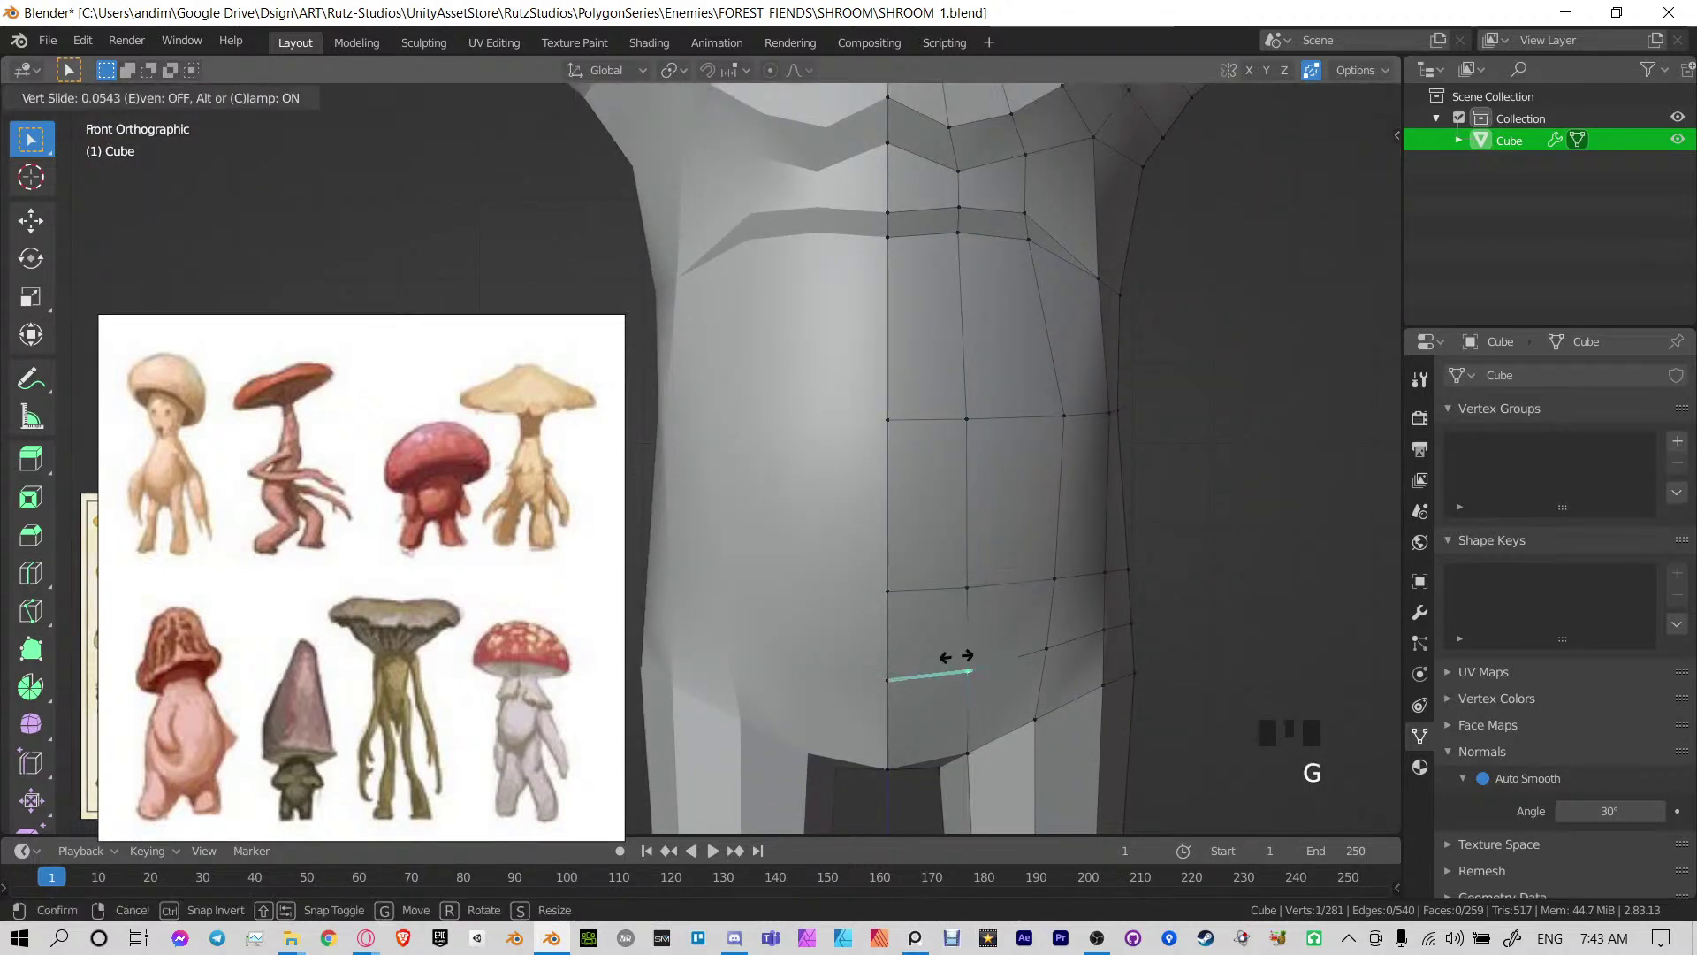
left_click(957, 657)
Slide the mid-belly and lower-belly vertices of the second column inward to align them with the fold's outer end
middle_click_drag(934, 380, 889, 453, "shift")
left_click(1019, 494)
key("g")
key("g")
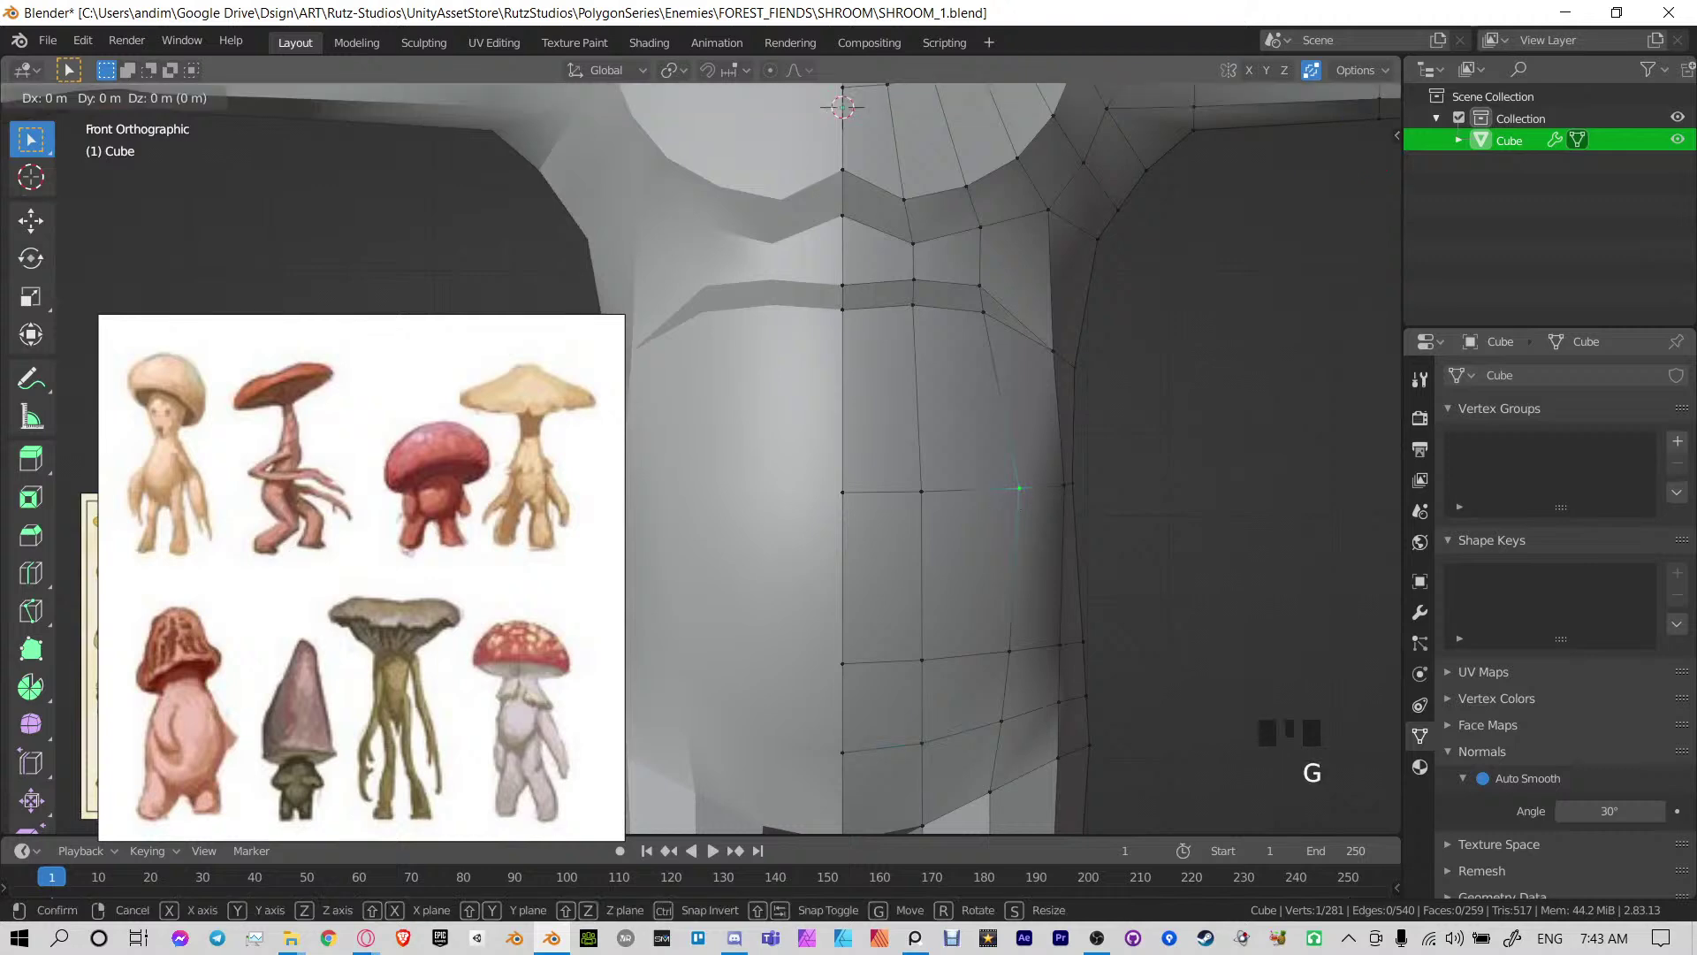
left_click(1000, 514)
left_click(1000, 627)
key("g")
key("g")
left_click(993, 630)
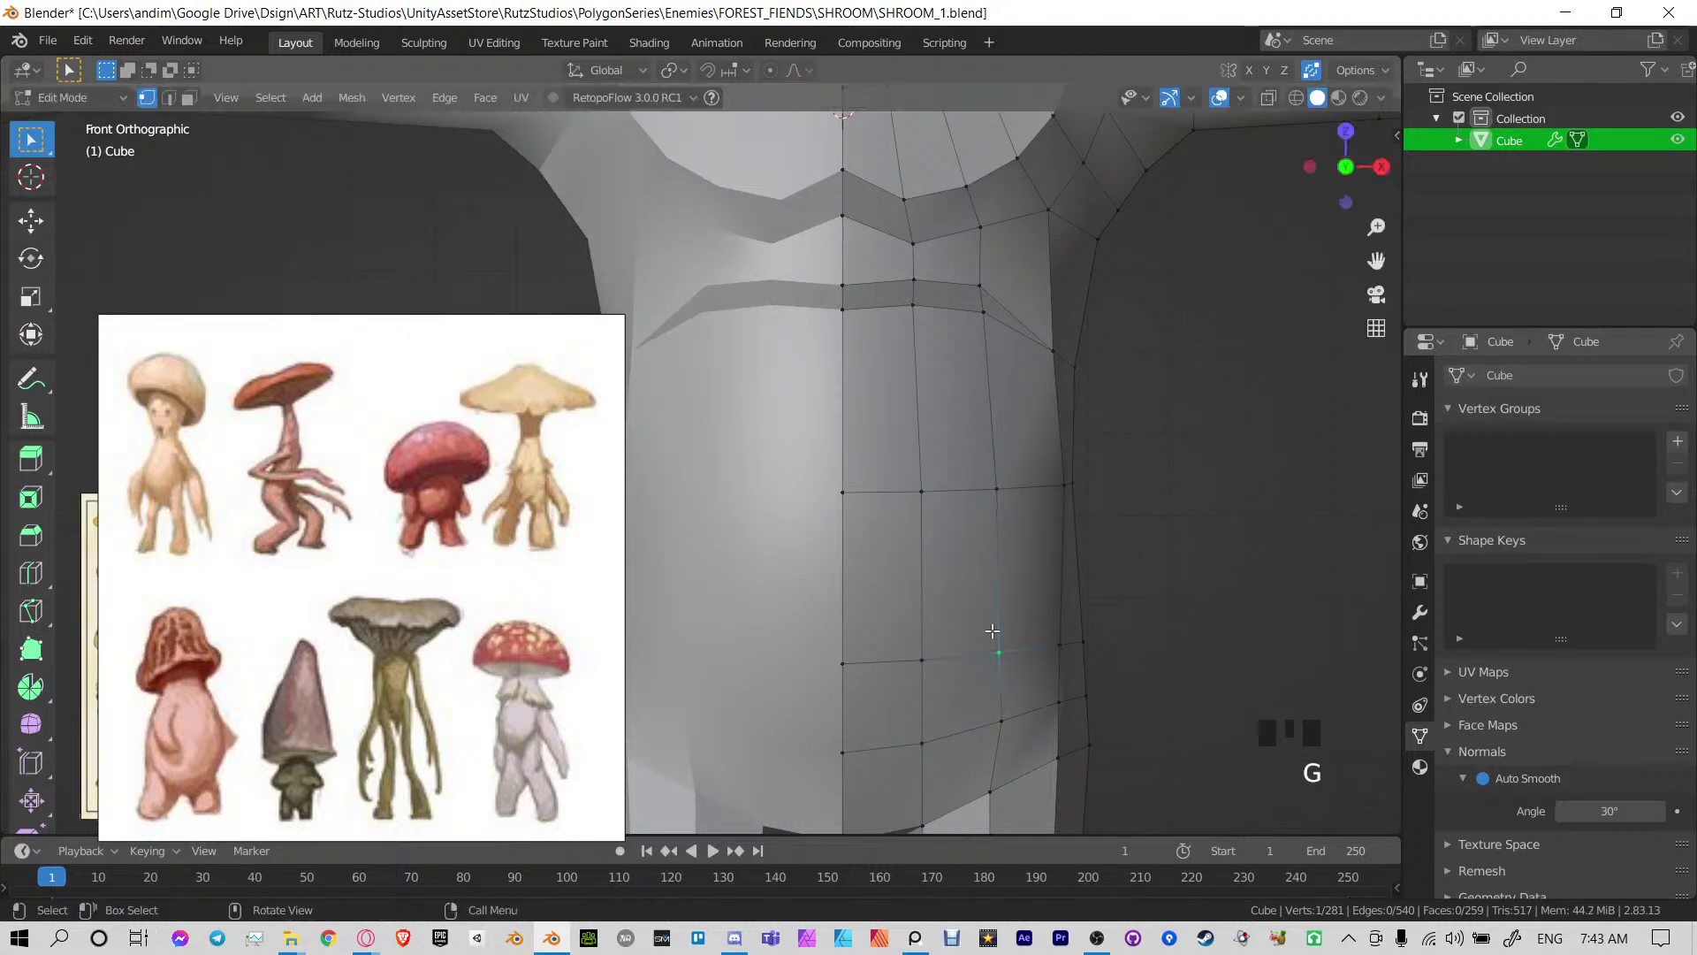
Move the belly fold's centre-line vertices slightly upward and save the file
middle_click_drag(978, 384, 994, 469, "shift")
key("g")
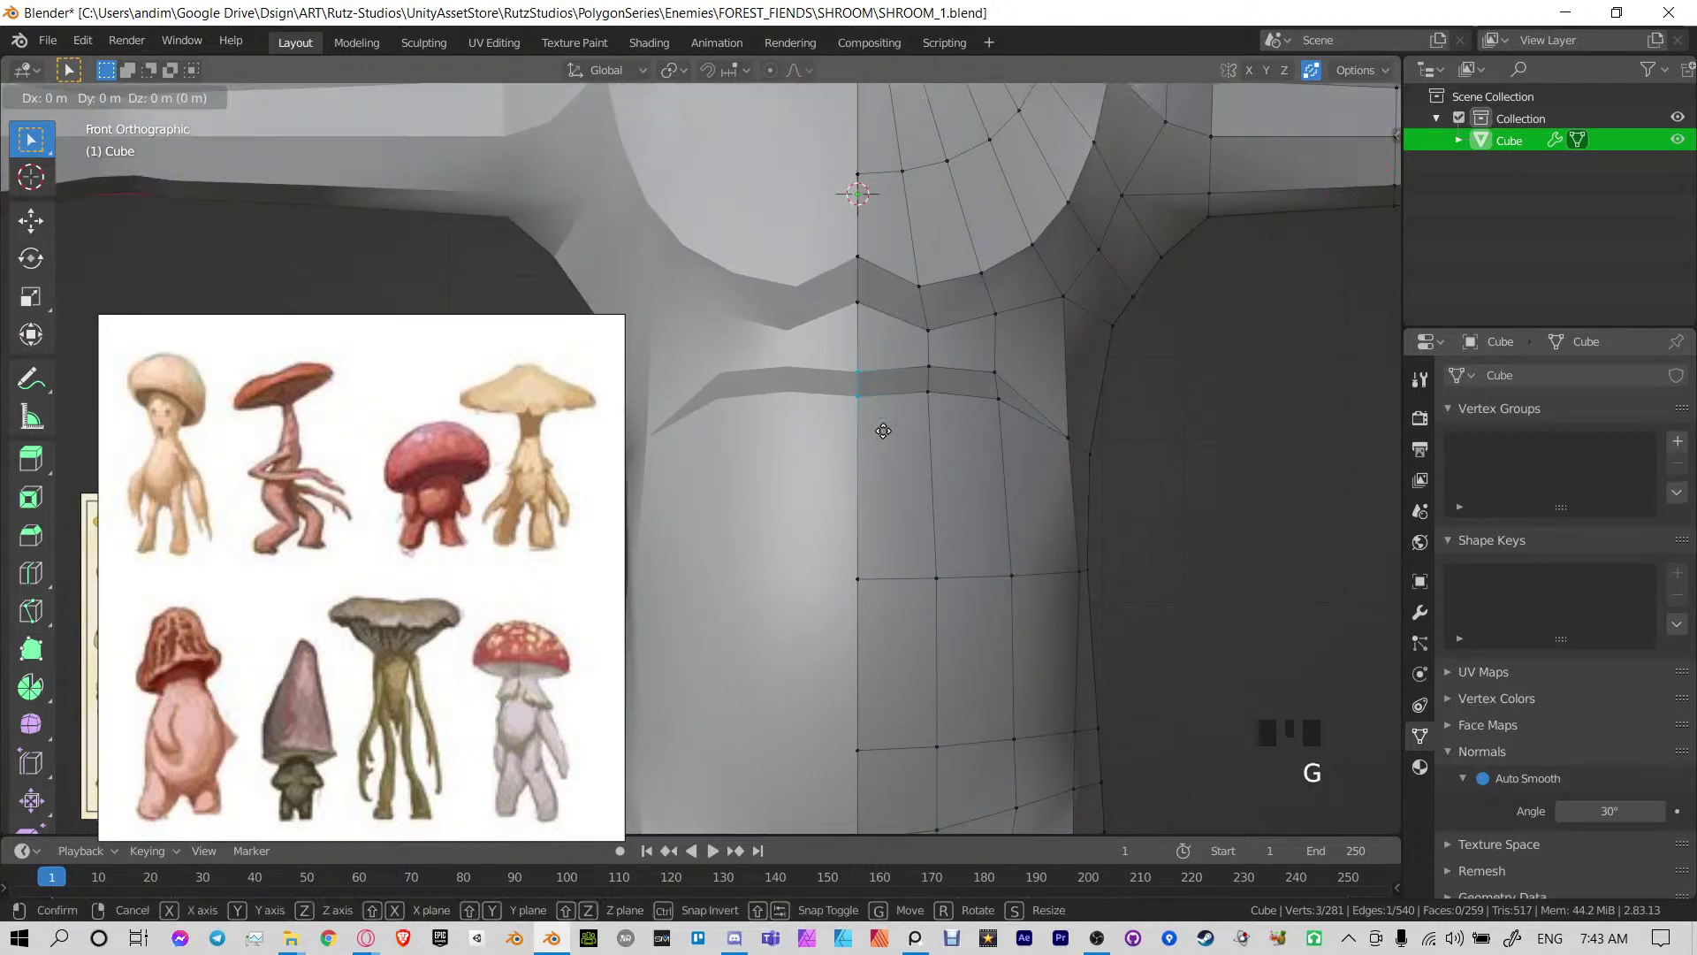
left_click(882, 348)
key("ctrl+s")
Switch the body to Sculpt Mode and set the Grab brush radius to 181 px
key("ctrl+Tab")
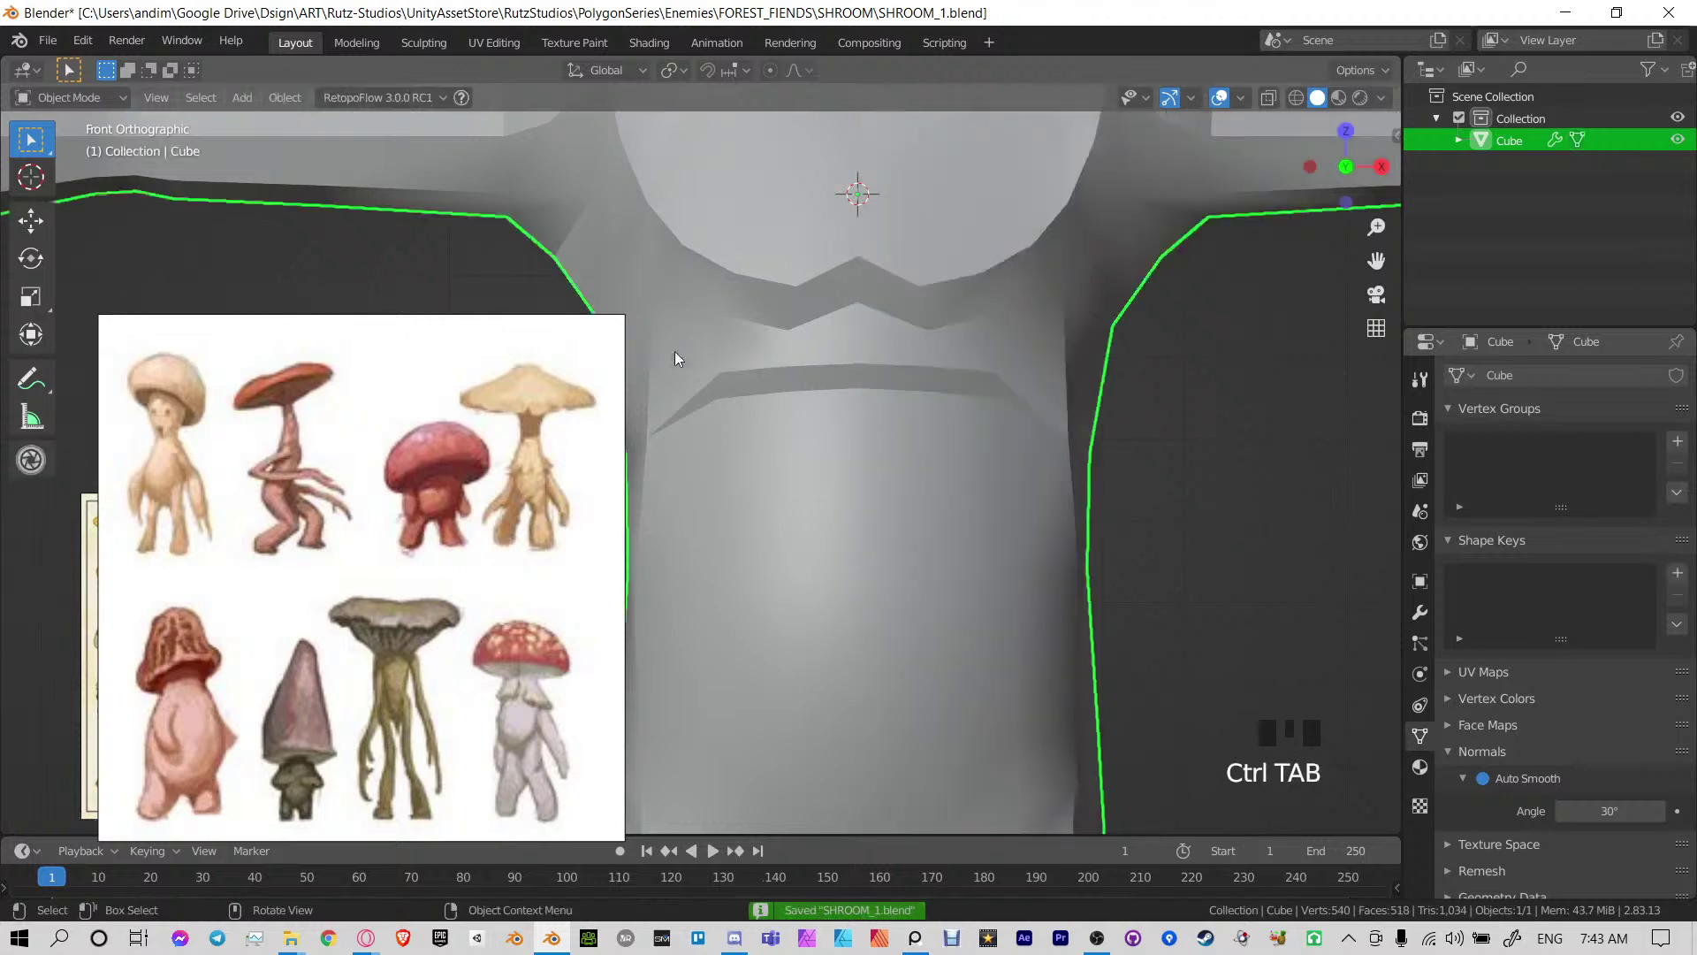
scroll(676, 352, "down", 4)
left_click(1079, 467)
scroll(948, 527, "up", 4)
middle_click_drag(947, 527, 955, 468, "shift")
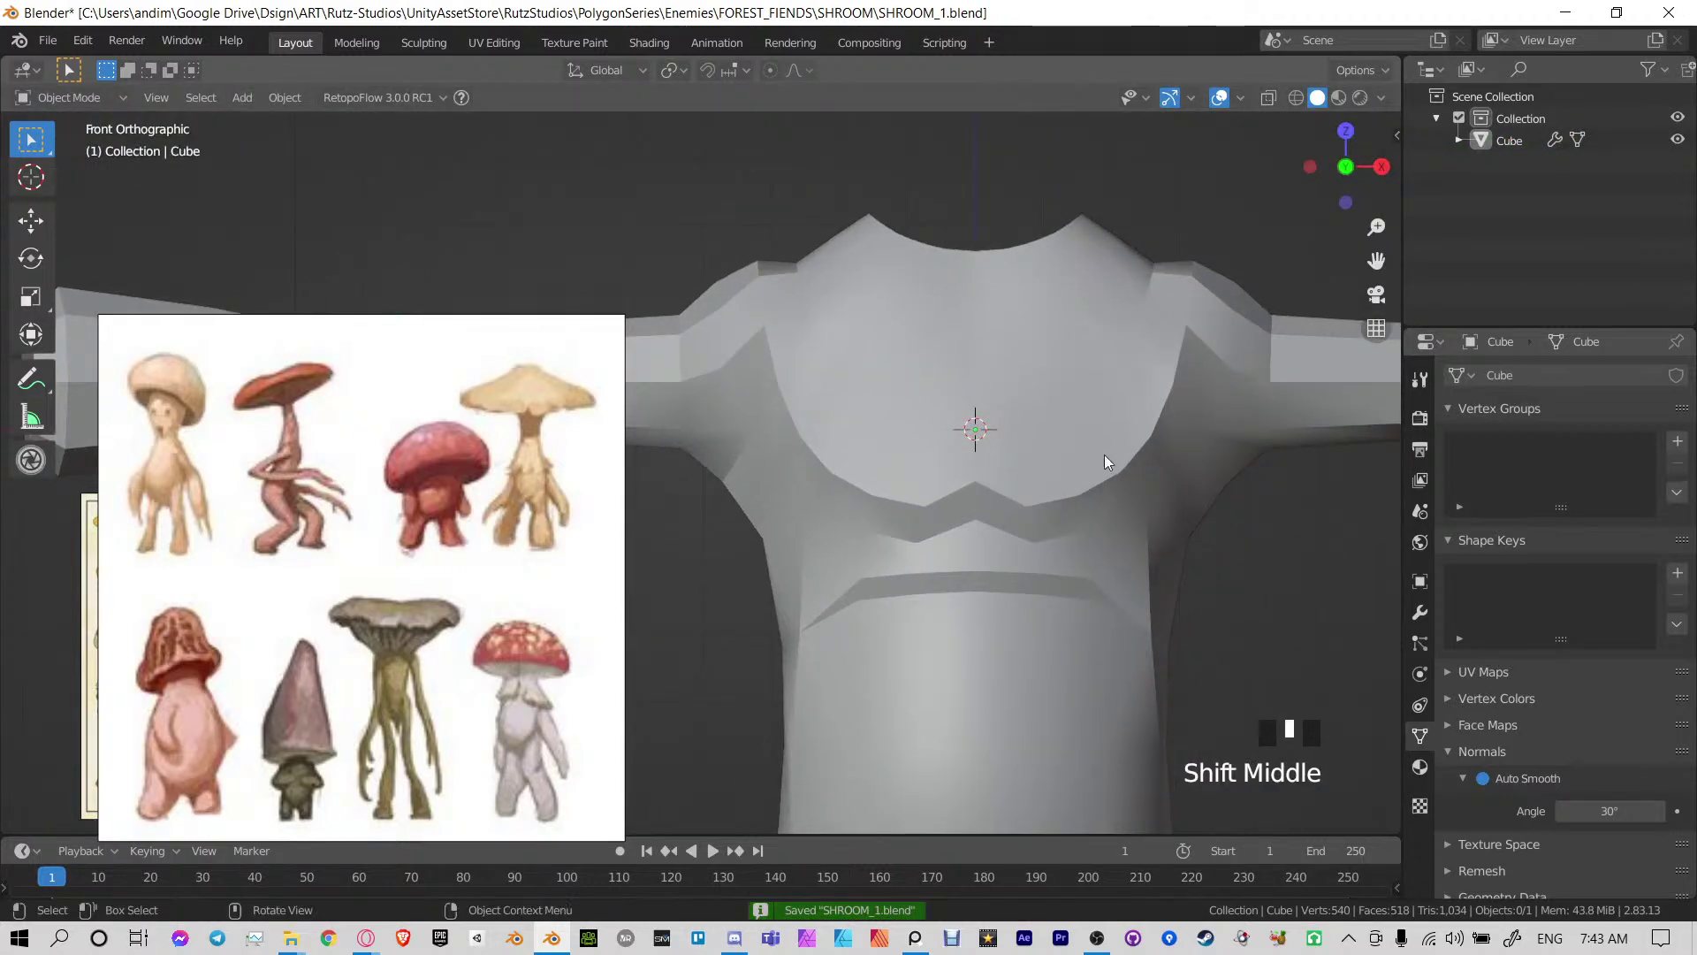
mouse_move(1037, 432)
middle_mouse_down("shift")
mouse_move(978, 462)
mouse_move(1030, 440)
middle_mouse_up("shift")
key("ctrl+Tab")
left_click(1052, 595)
scroll(993, 542, "down", 3)
middle_click_drag(994, 542, 1019, 489, "shift")
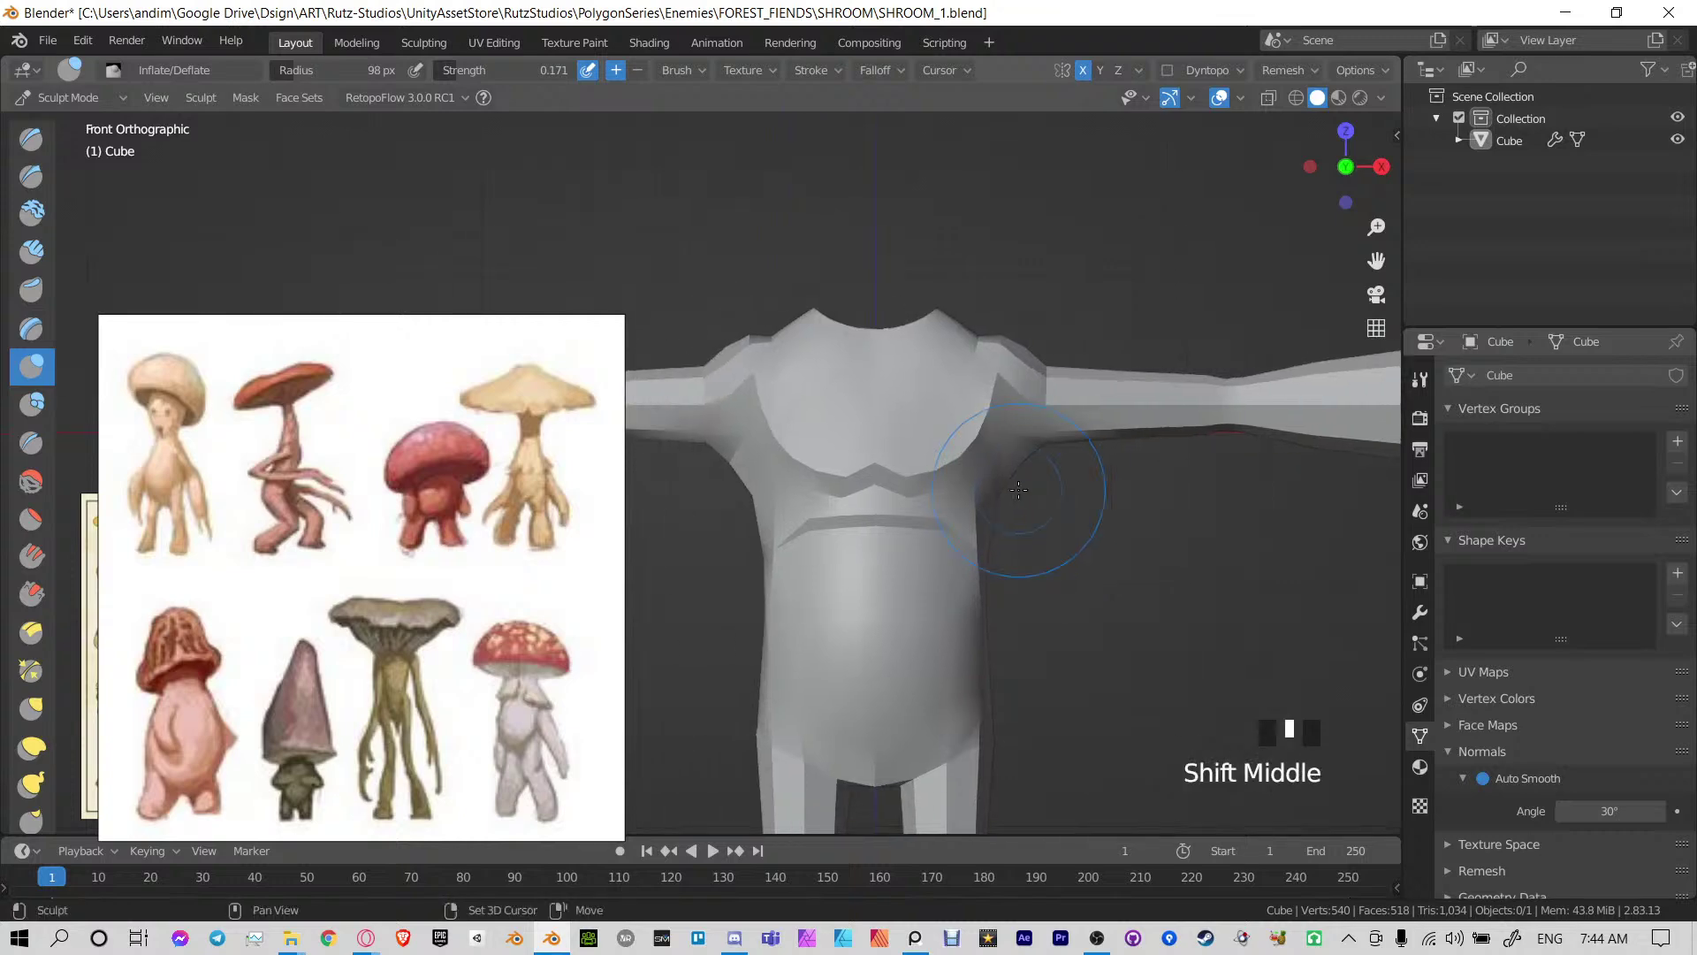
key("g")
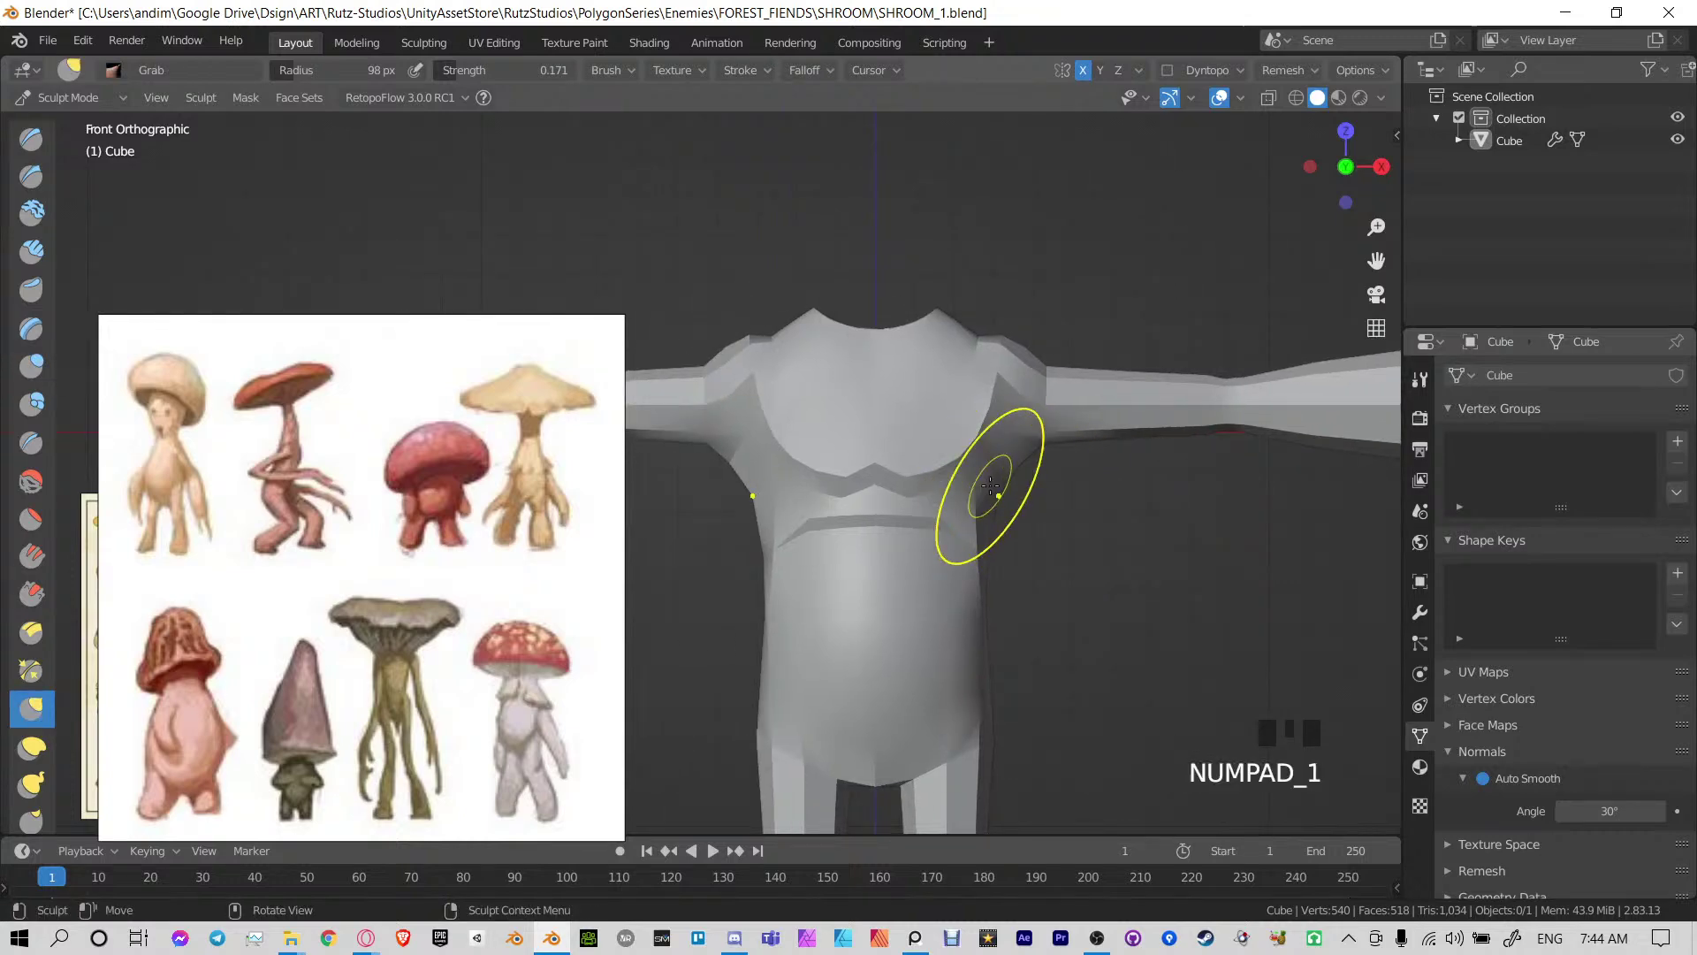
scroll(990, 485, "down", 1)
key("f")
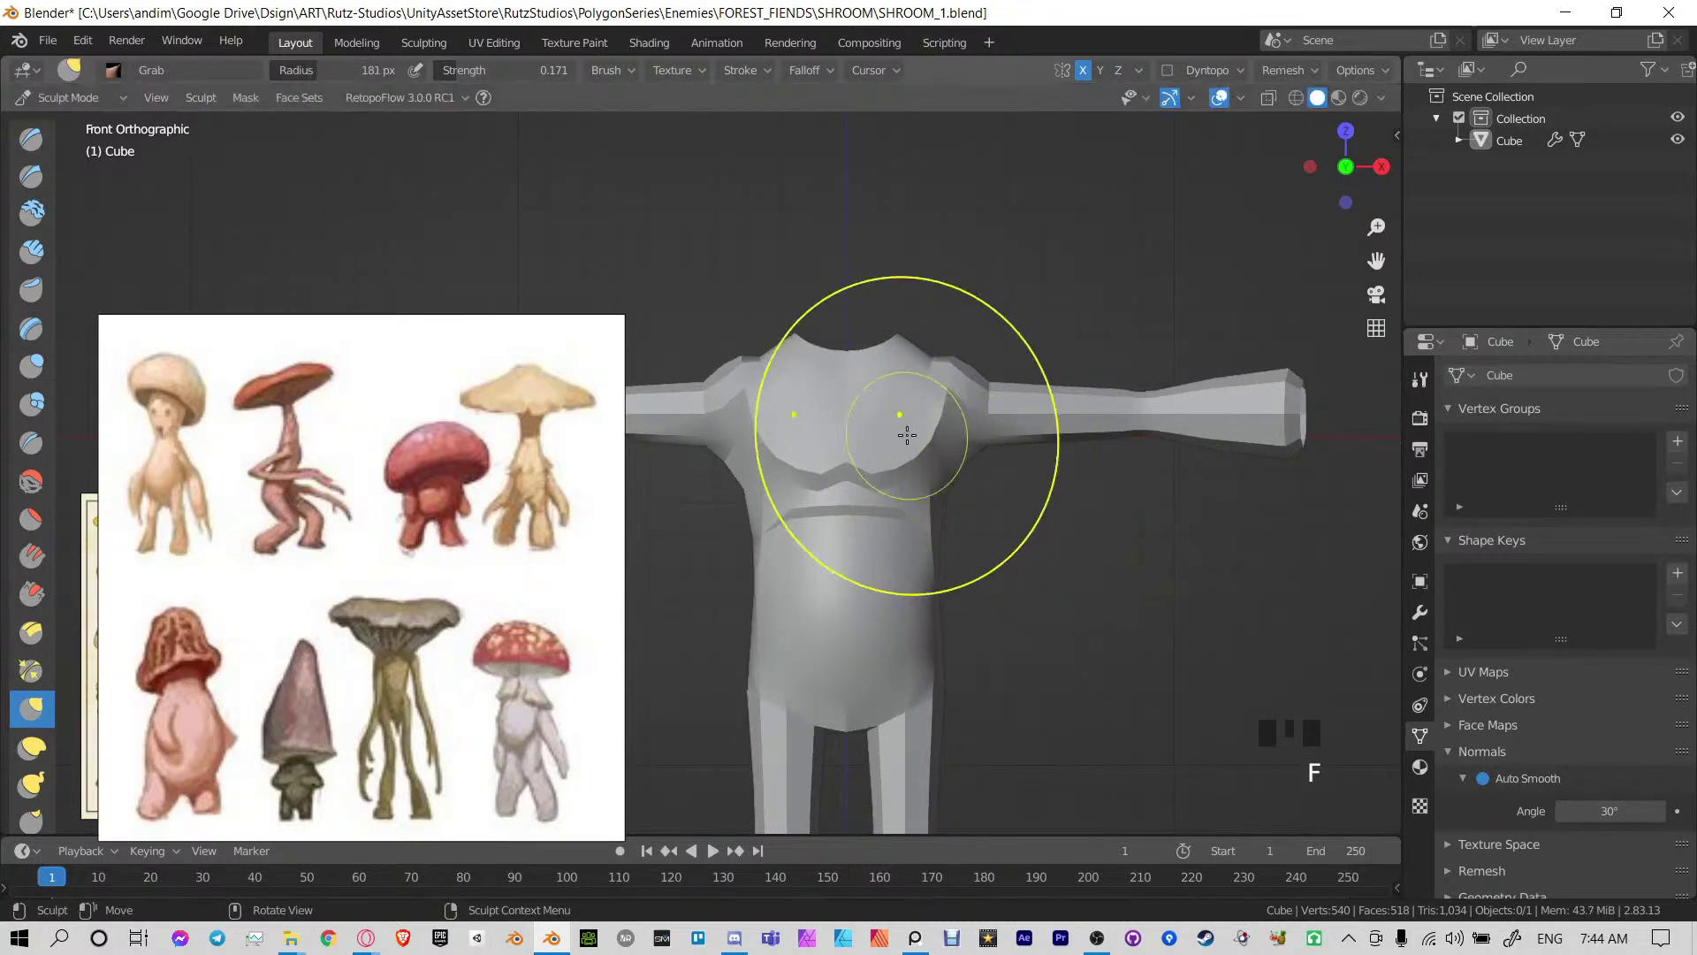
left_click(901, 450)
Reshape the armpit and outer chest contour in front view with the Grab brush
scroll(959, 469, "up", 2)
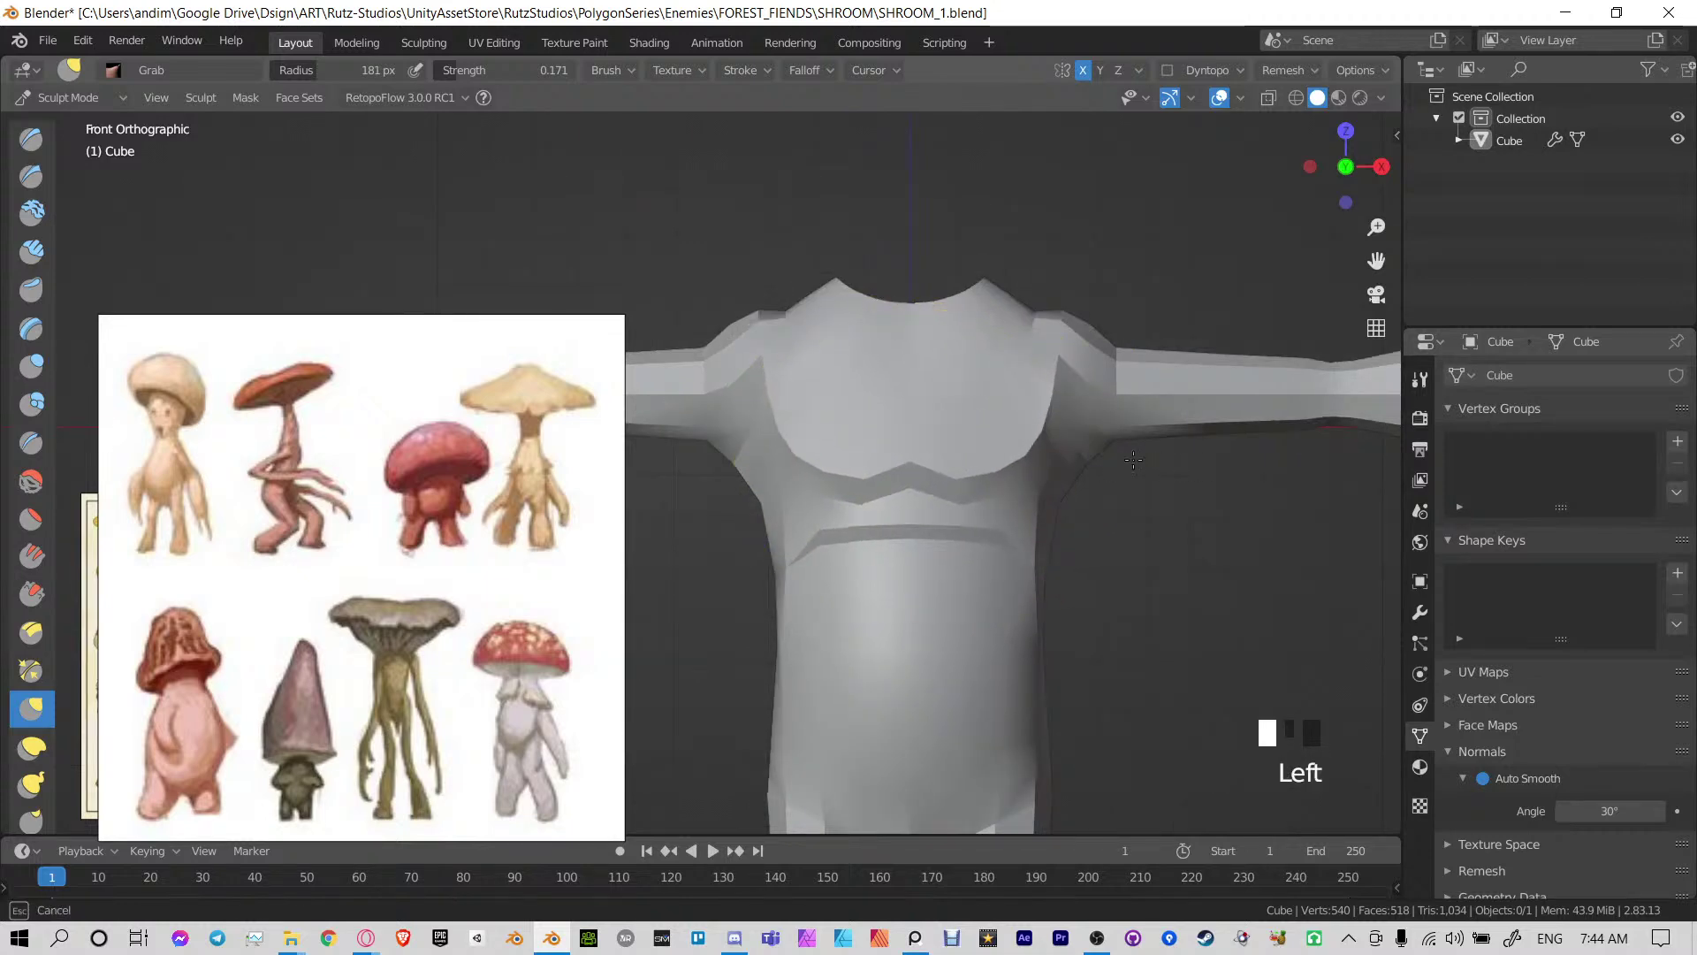
middle_click_drag(1133, 460, 1105, 426, "shift")
scroll(1104, 426, "up", 1)
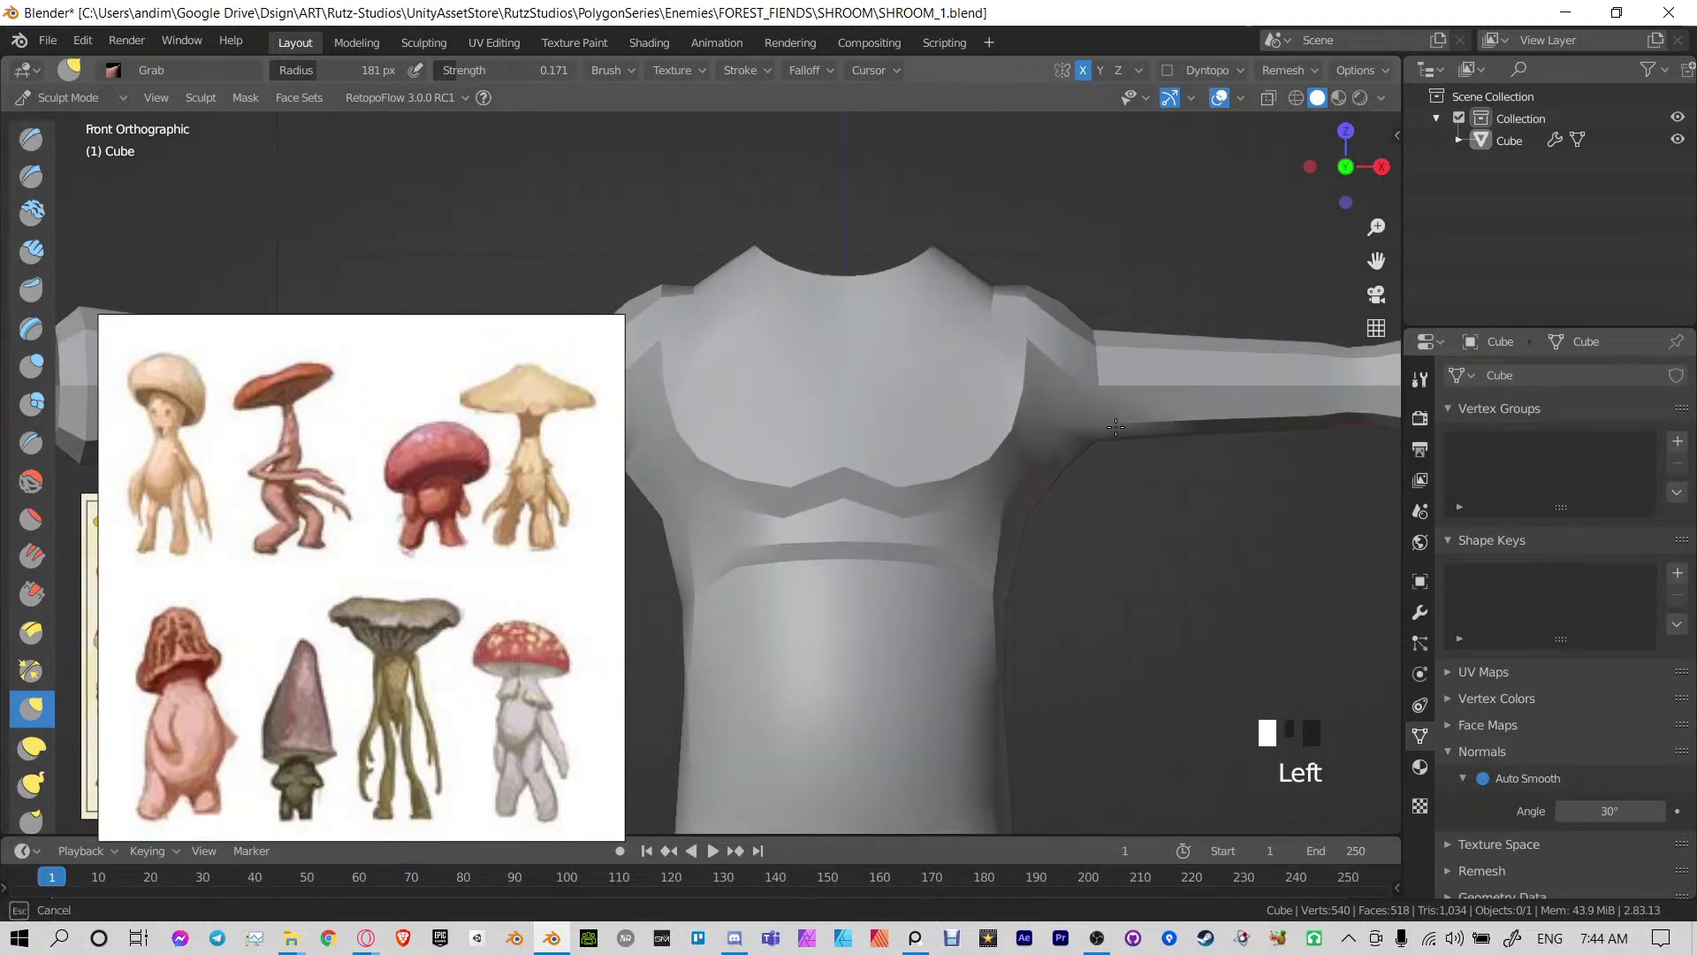
left_click(1015, 334)
left_click(917, 474)
Reshape the chest crease with Grab strokes from its centre peak outward so both pectoral curves become rounder
scroll(934, 487, "up", 3)
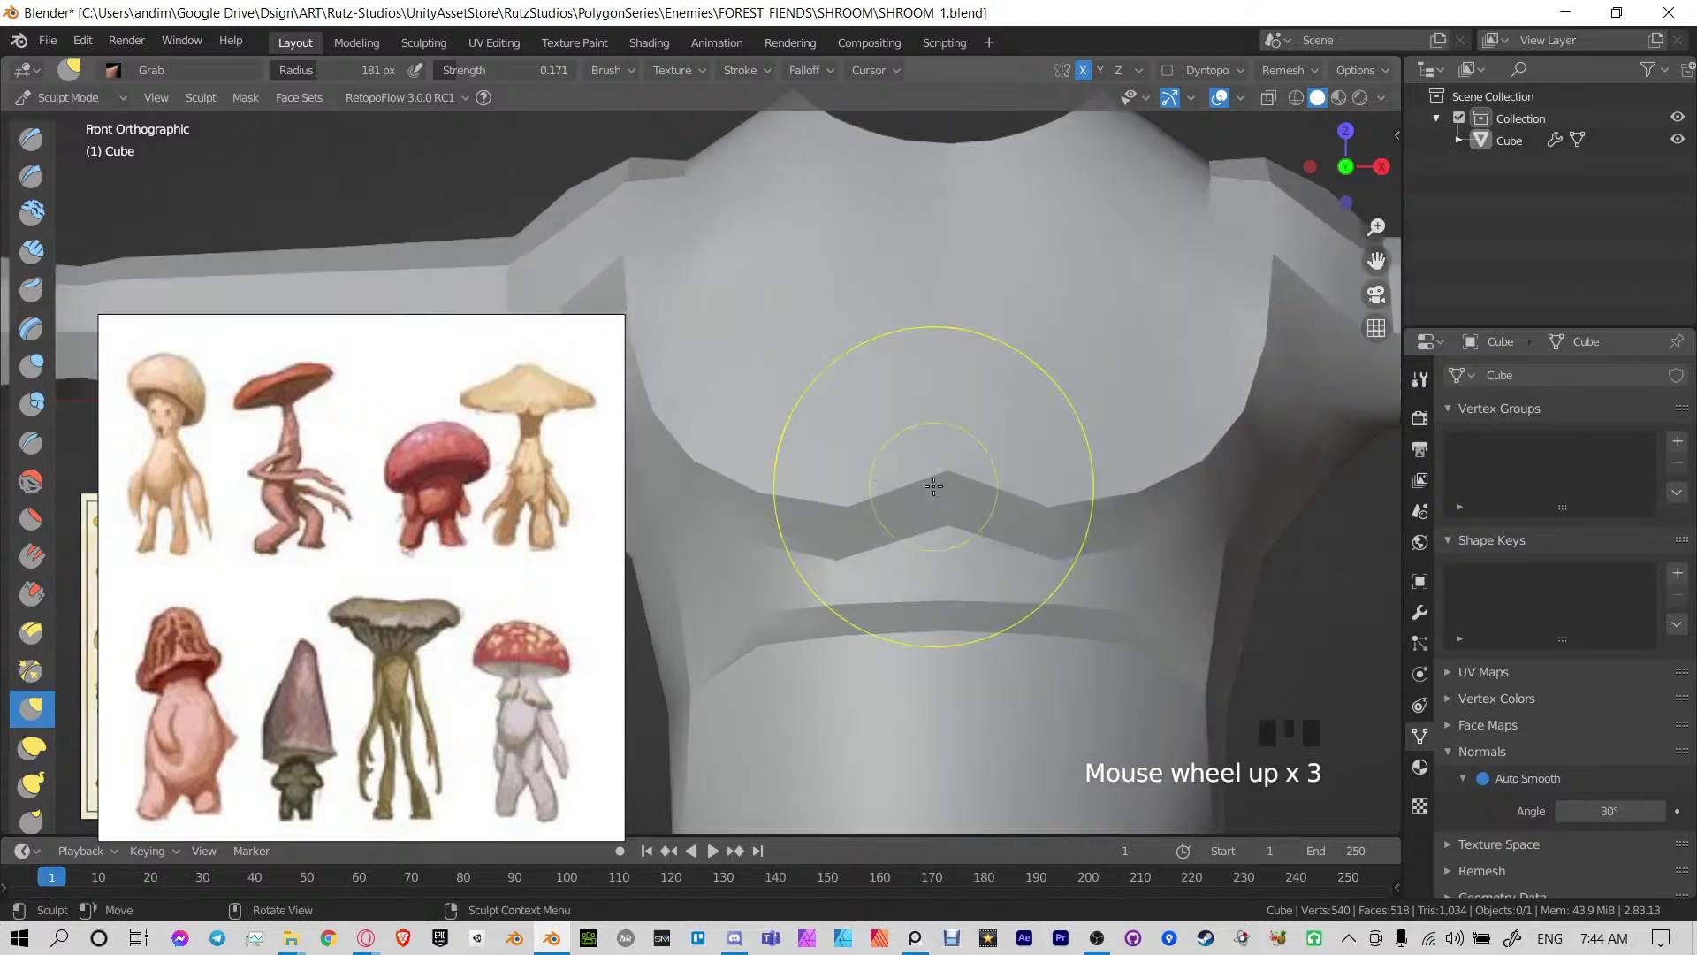
mouse_move(928, 485)
left_mouse_down()
mouse_move(1111, 514)
mouse_move(1095, 533)
mouse_move(1084, 504)
mouse_move(1110, 498)
left_mouse_up()
left_click_drag(1141, 489, 1186, 467)
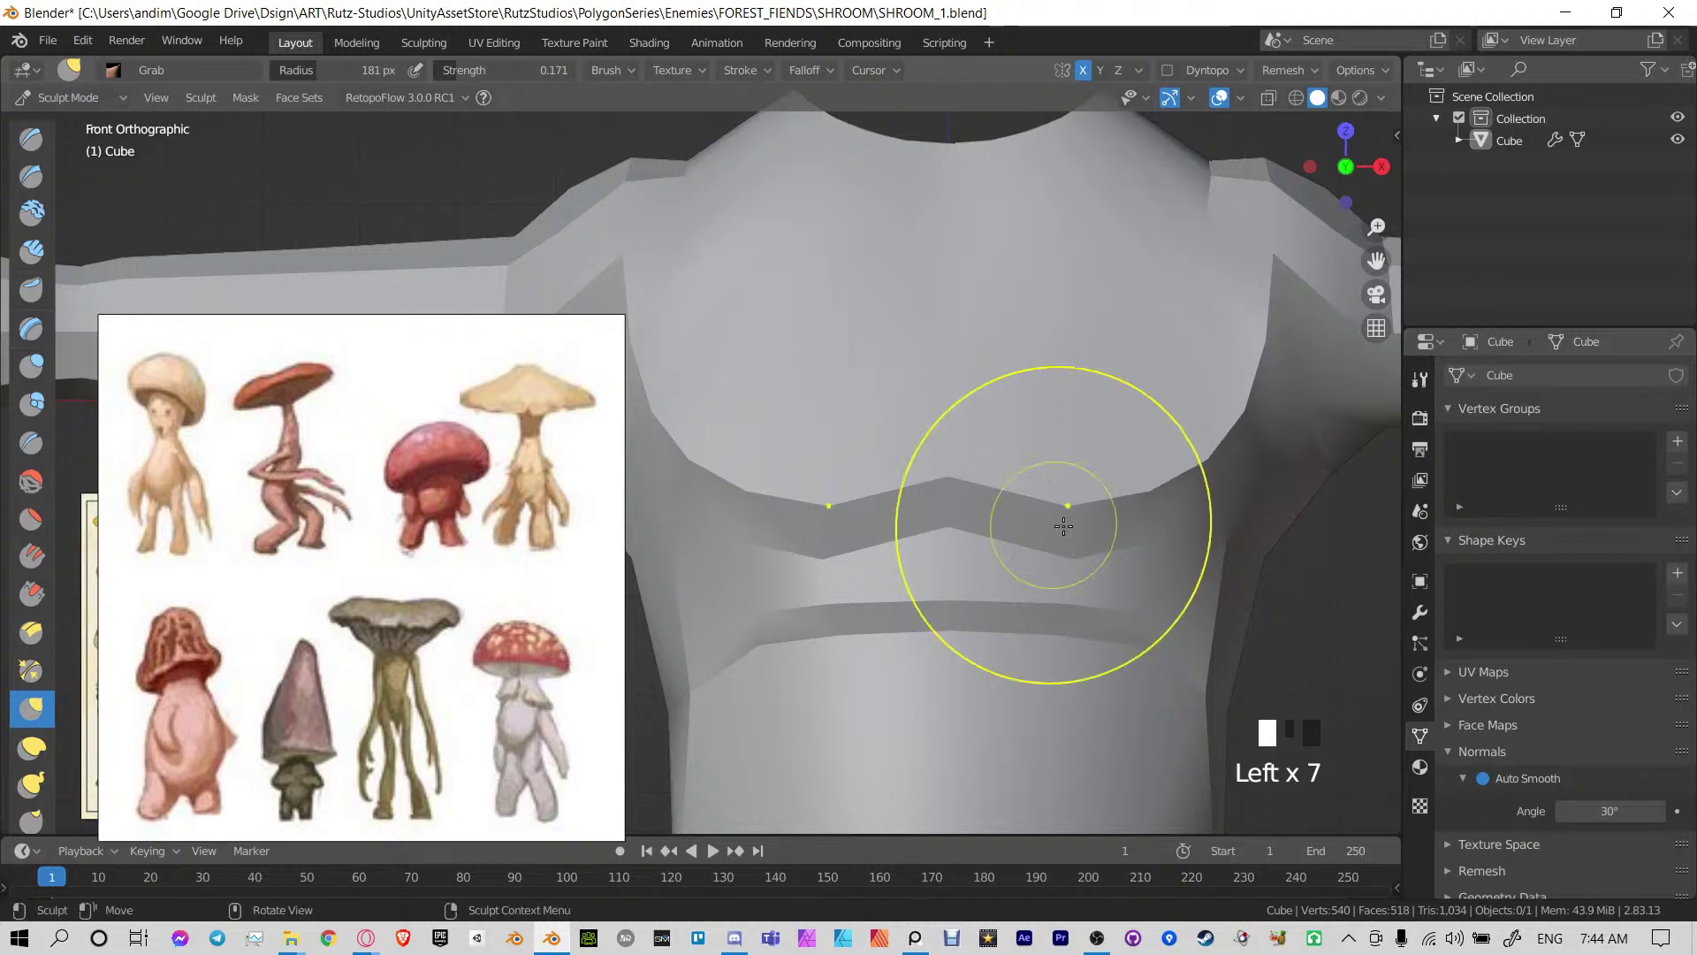
mouse_move(1012, 527)
left_mouse_down()
mouse_move(1073, 512)
mouse_move(1079, 530)
mouse_move(1164, 470)
mouse_move(1217, 482)
left_mouse_up()
scroll(1175, 379, "down", 3)
In Edit Mode, slide two vertices of the middle chest loop outward along the loop and save the file
key("ctrl+Tab")
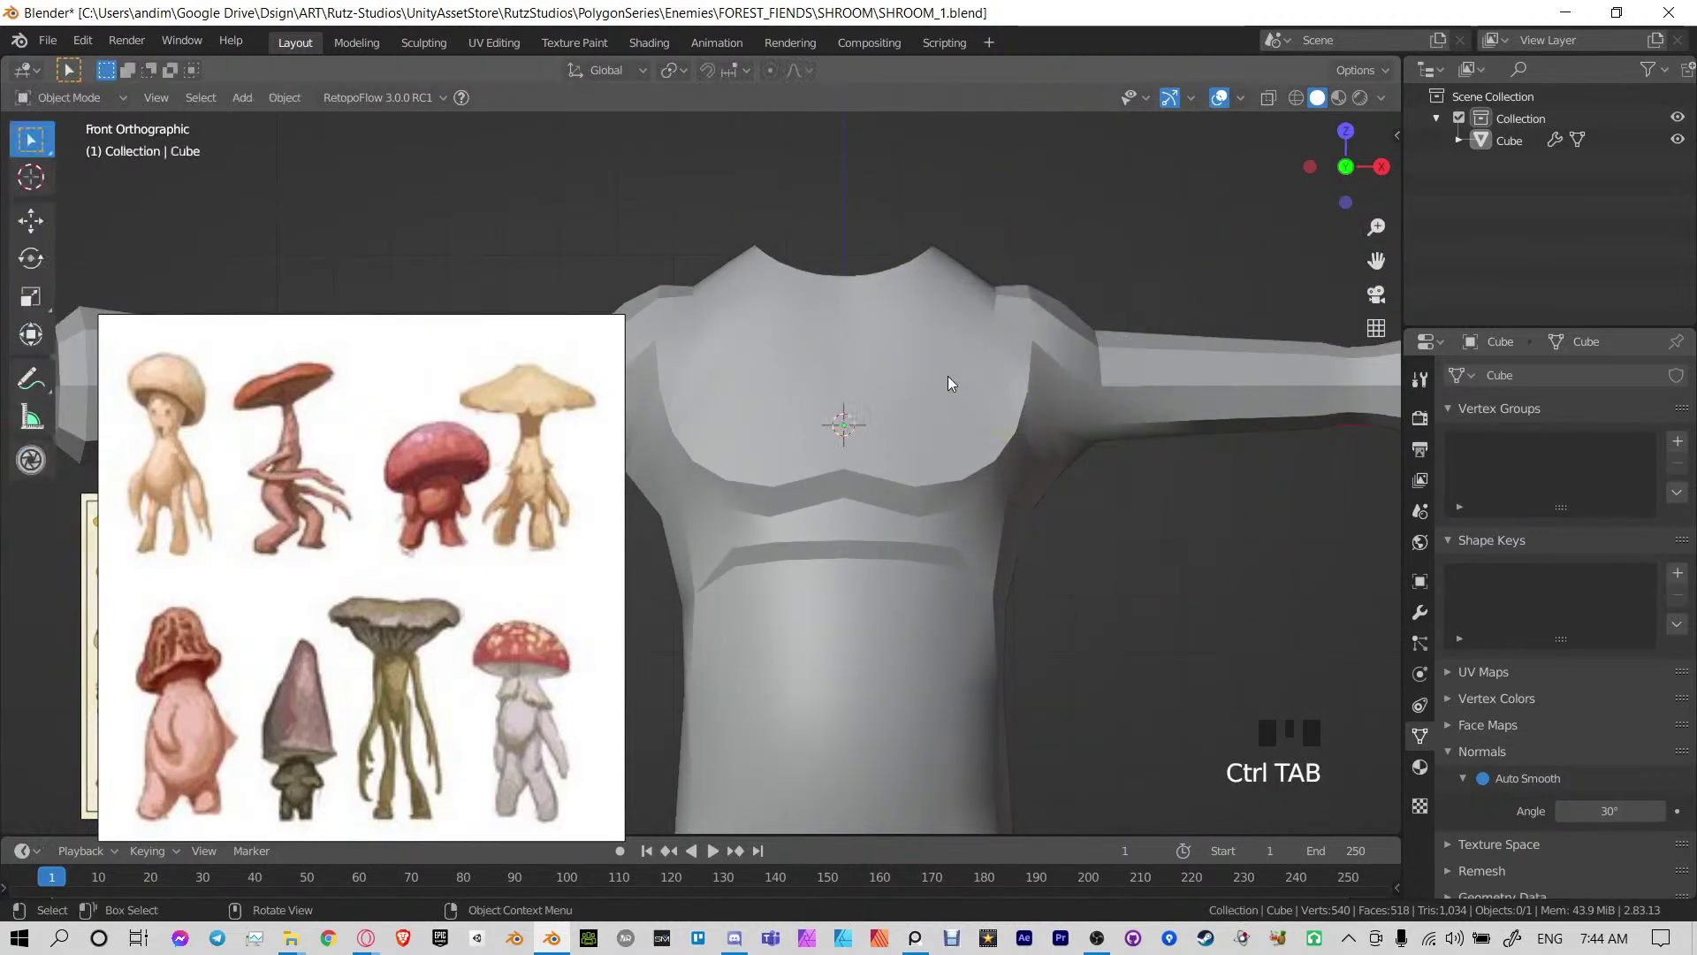
scroll(948, 375, "down", 3)
middle_click_drag(947, 375, 1024, 337, "shift")
key("ctrl+Tab")
scroll(1101, 405, "up", 4)
middle_click_drag(1101, 405, 926, 488, "shift")
scroll(955, 460, "up", 2)
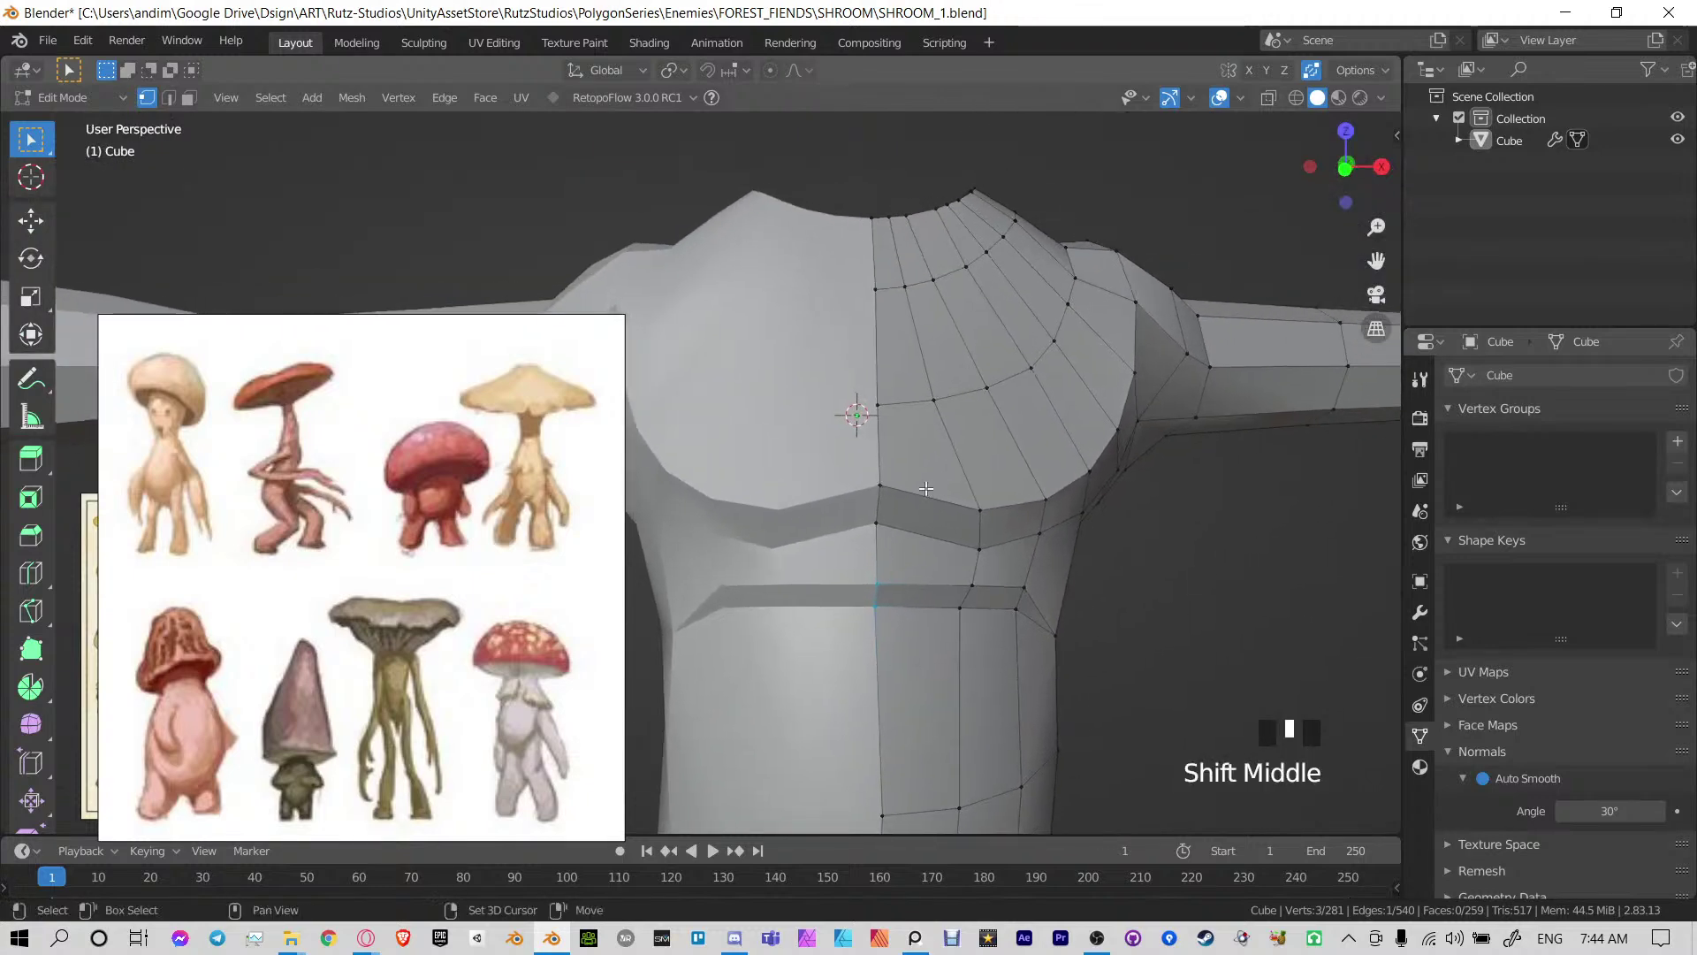
key("g")
key("g")
left_click(950, 389)
left_click(993, 379)
key("g")
key("g")
left_click(1006, 374)
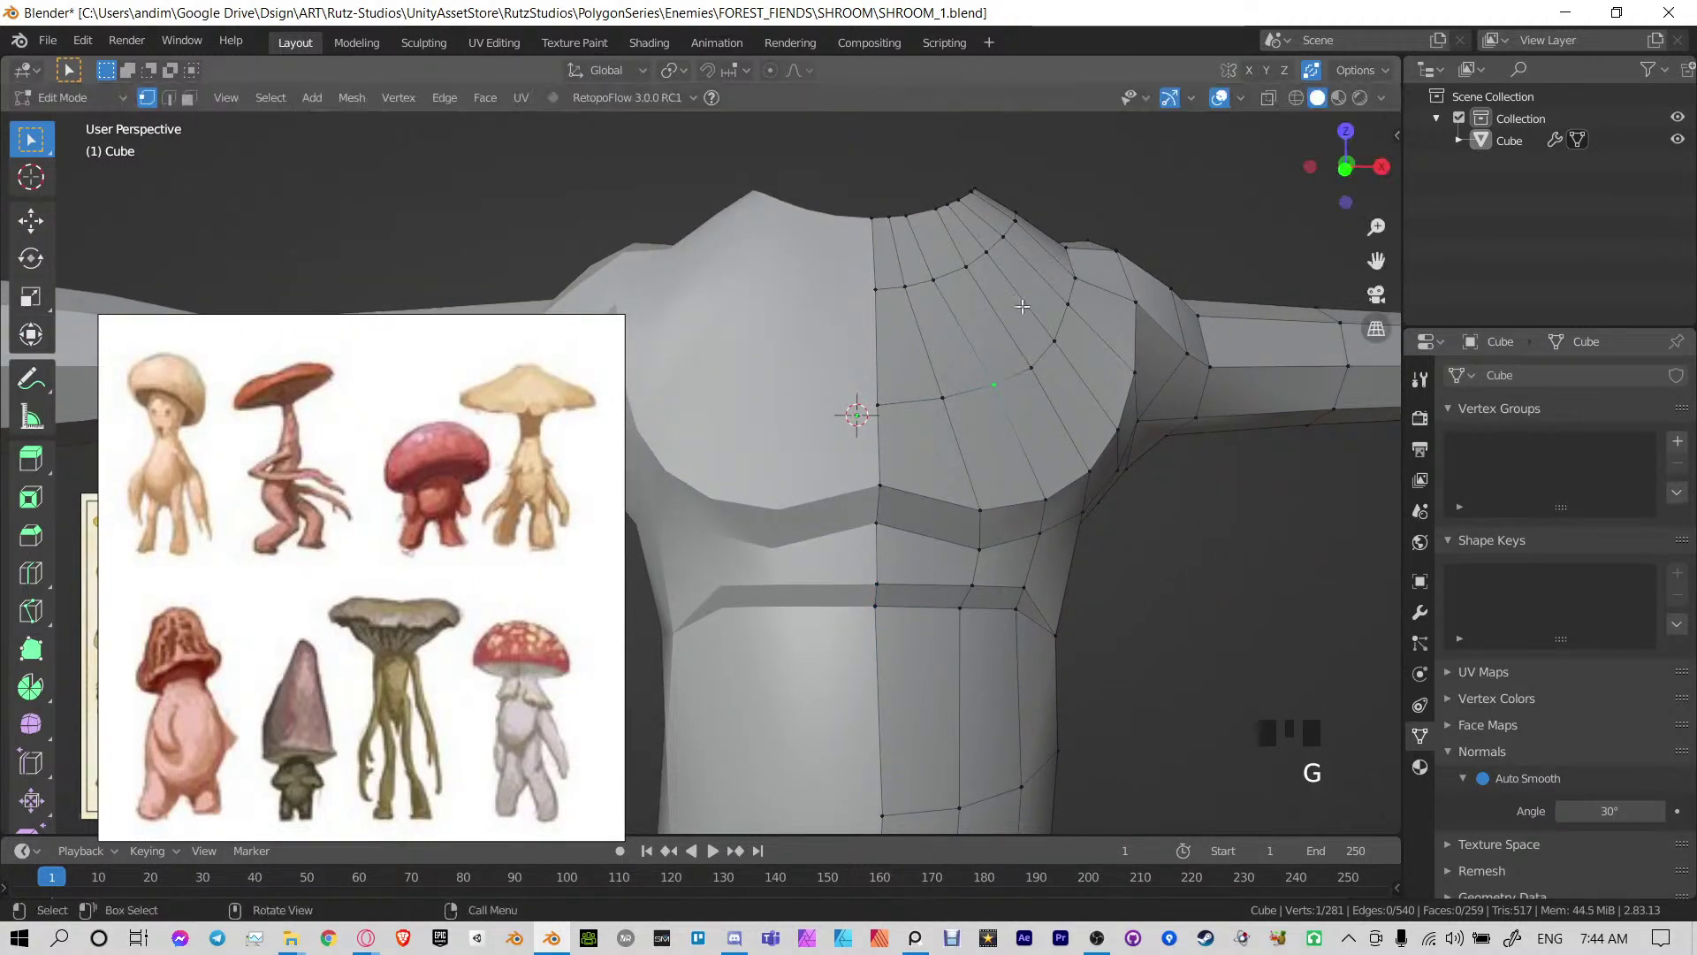
key("ctrl+s")
Examine the whole body's proportions in Object Mode against the reference sheet
scroll(939, 359, "down", 3)
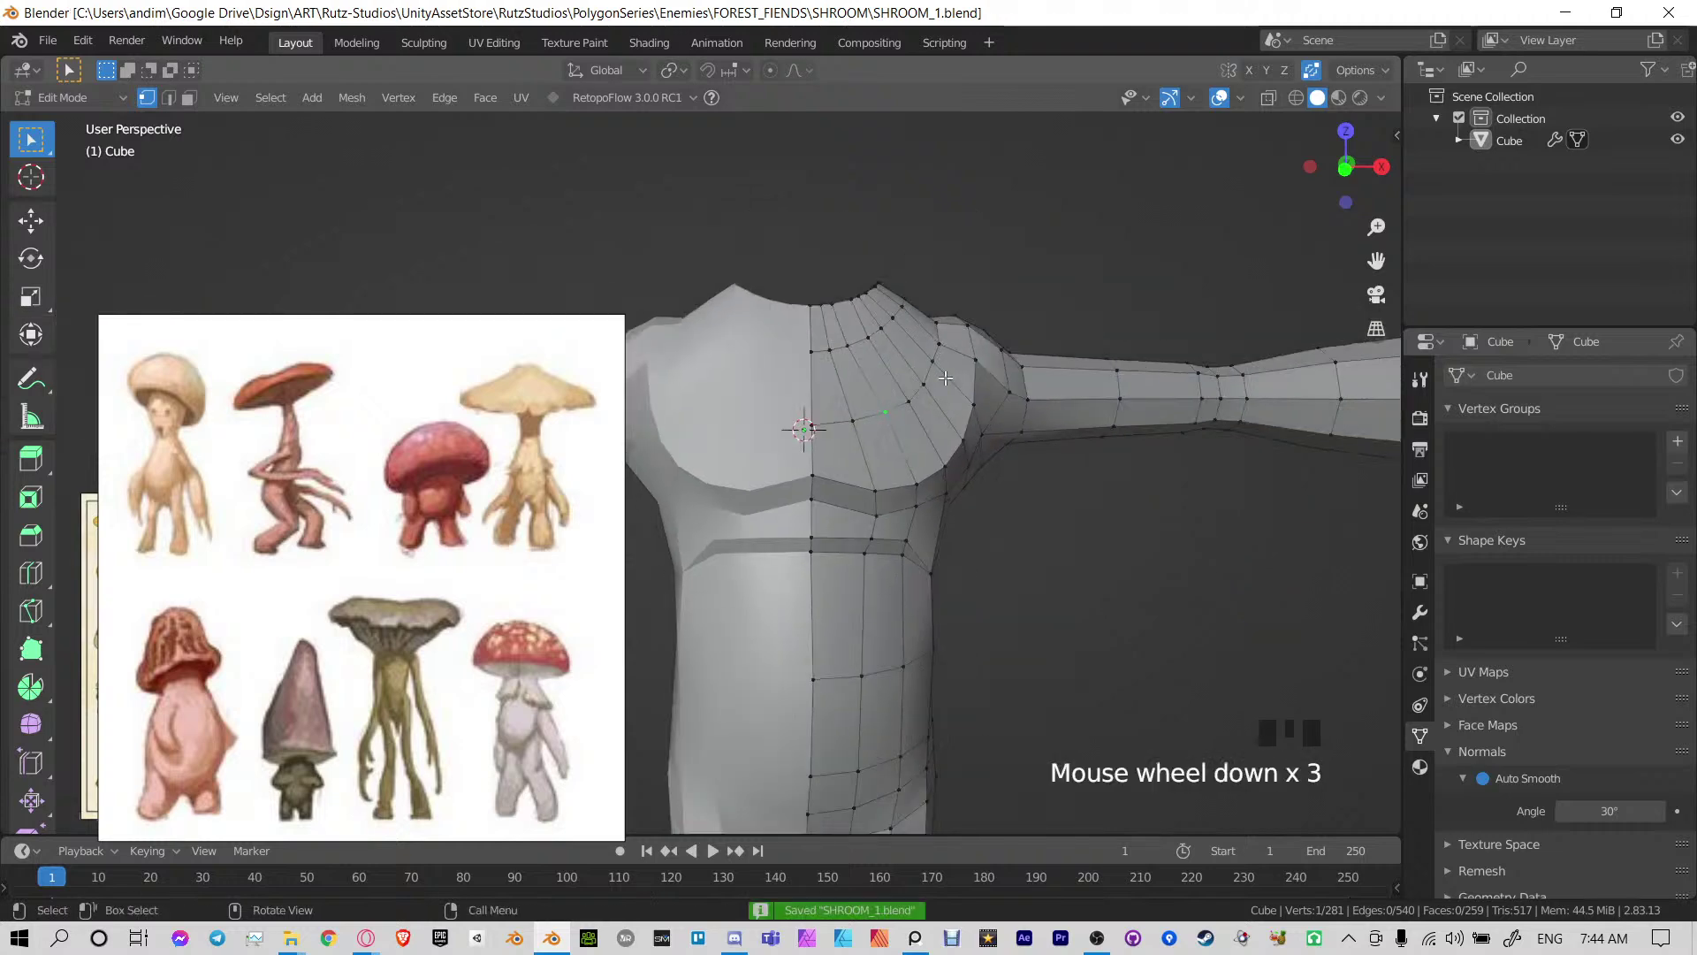
middle_click_drag(939, 359, 968, 491, "shift")
scroll(1015, 440, "down", 3)
scroll(945, 418, "down", 3)
key("ctrl+Tab")
scroll(1068, 544, "up", 3)
left_click(1000, 465)
key("KP_Decimal")
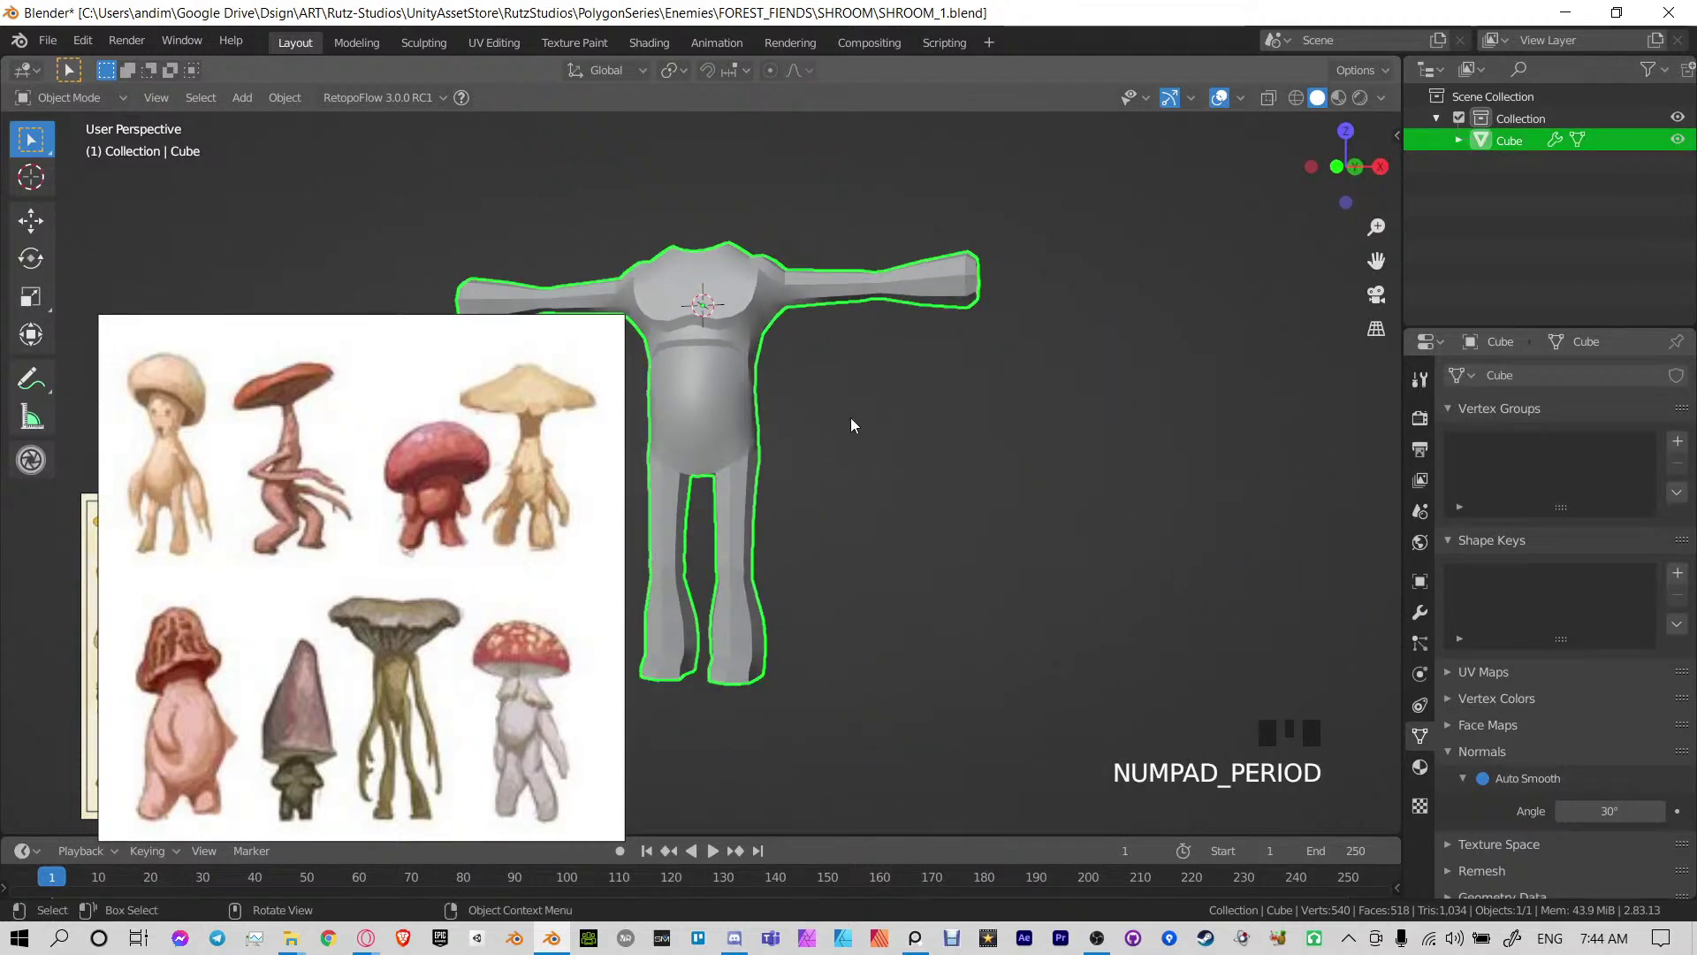
middle_click_drag(850, 417, 1068, 449, "shift")
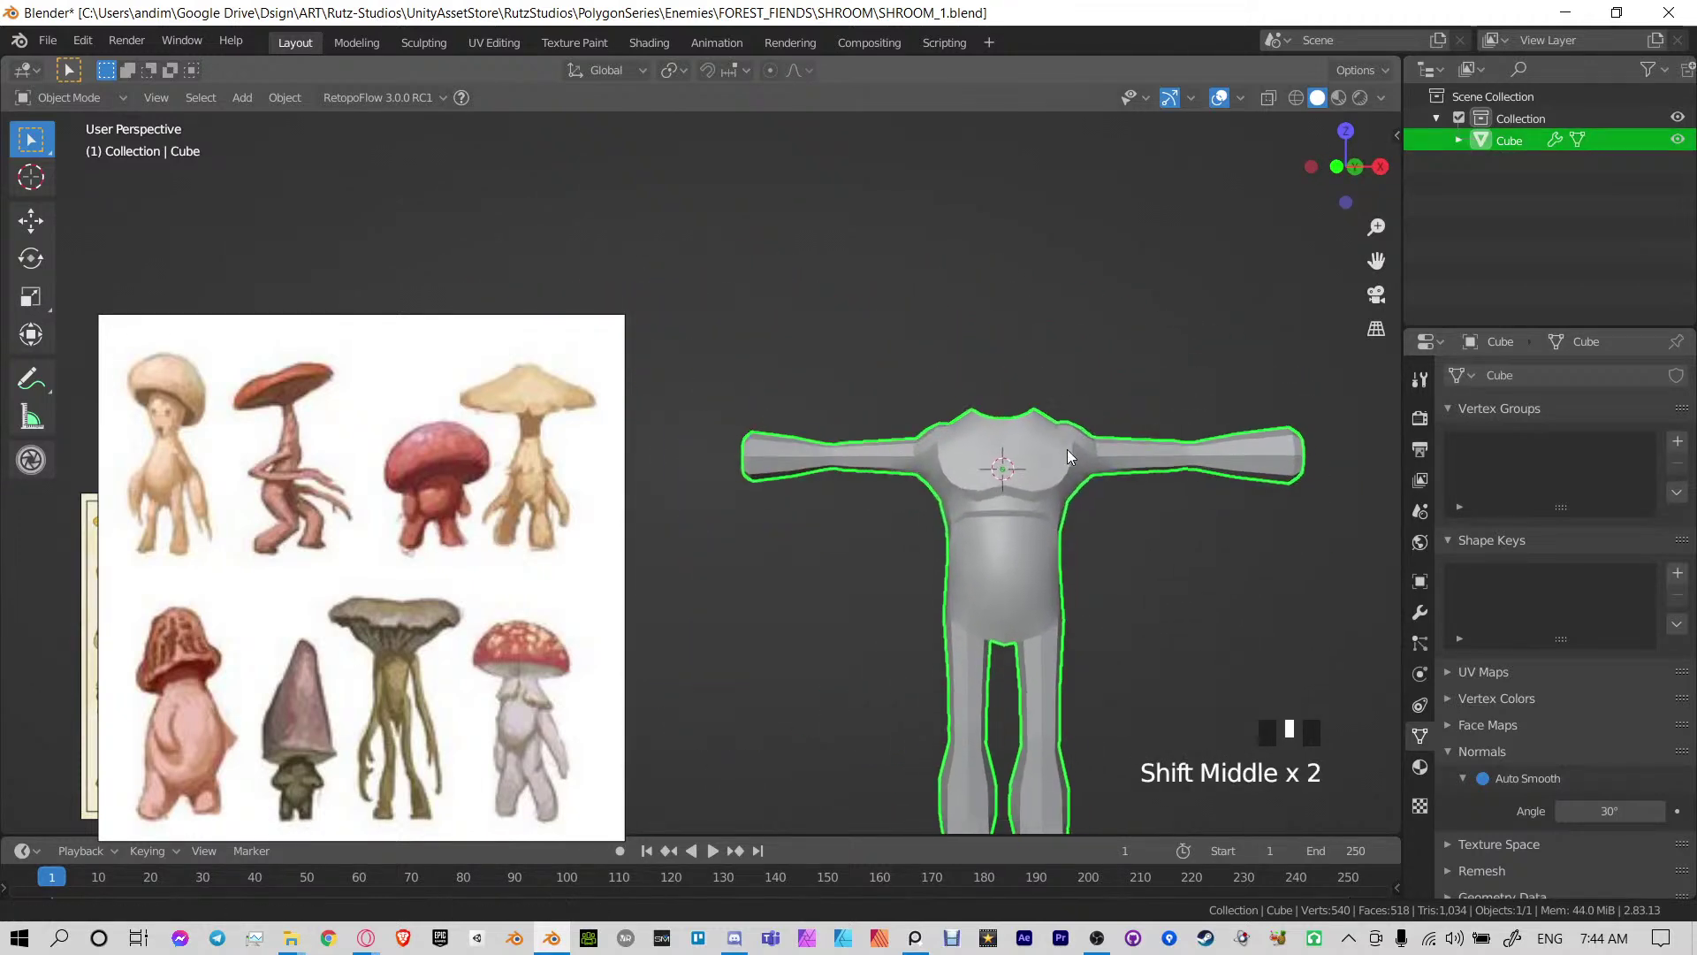
Check the upper torso mesh up close in Edit Mode, return to Object Mode and save the file
key("Tab")
key("KP_Decimal")
scroll(1023, 410, "down", 14)
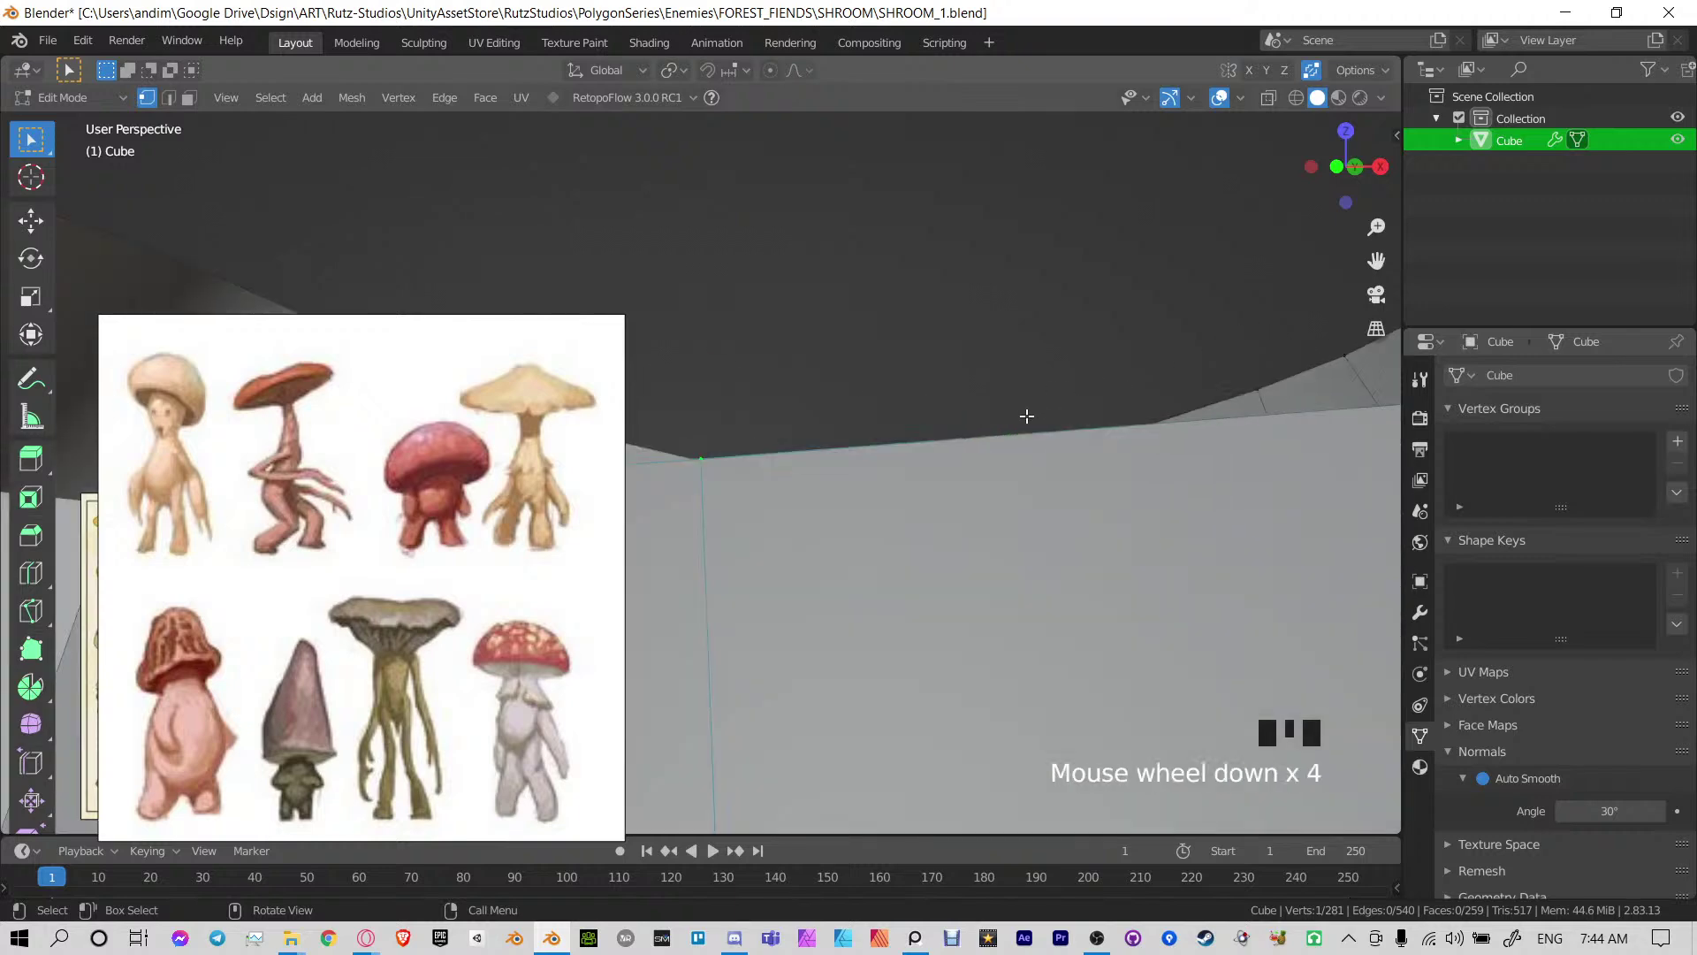
middle_click_drag(1023, 409, 953, 426, "shift")
scroll(1028, 414, "down", 7)
key("Tab")
key("ctrl+s")
scroll(862, 574, "down", 5)
Add a cube mesh and raise it along Z to just above the neck opening as the head base
key("shift+a")
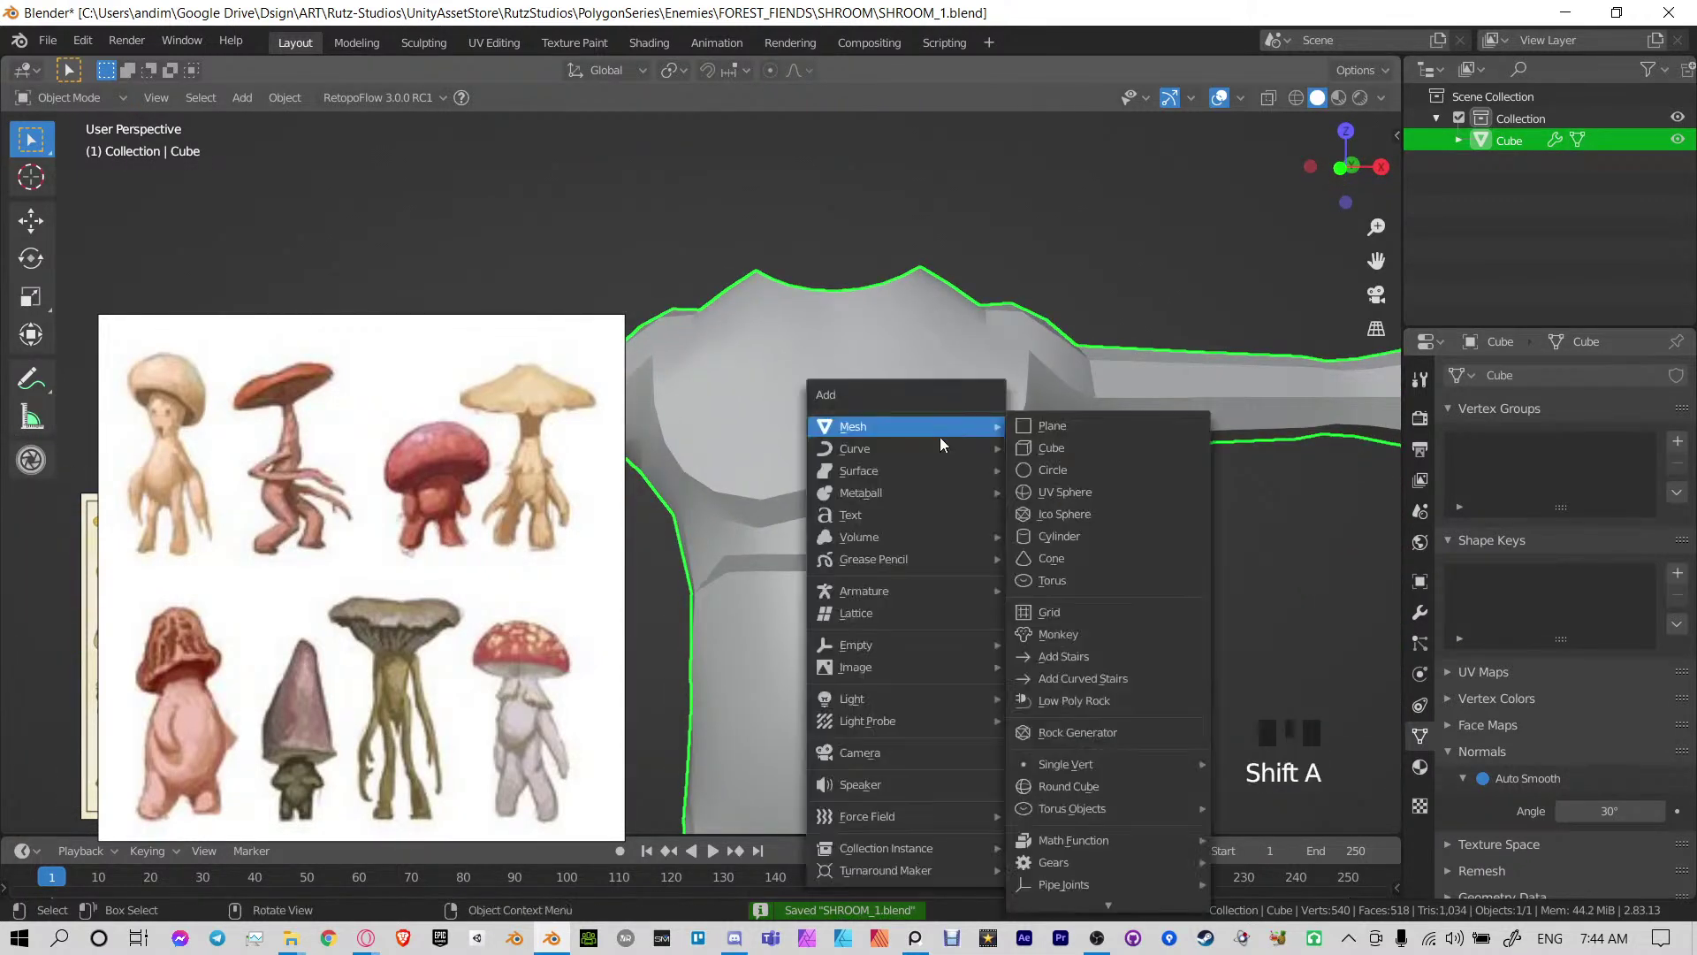
left_click(1063, 447)
scroll(959, 464, "down", 1)
scroll(957, 458, "down", 2)
middle_click_drag(836, 464, 956, 495, "shift")
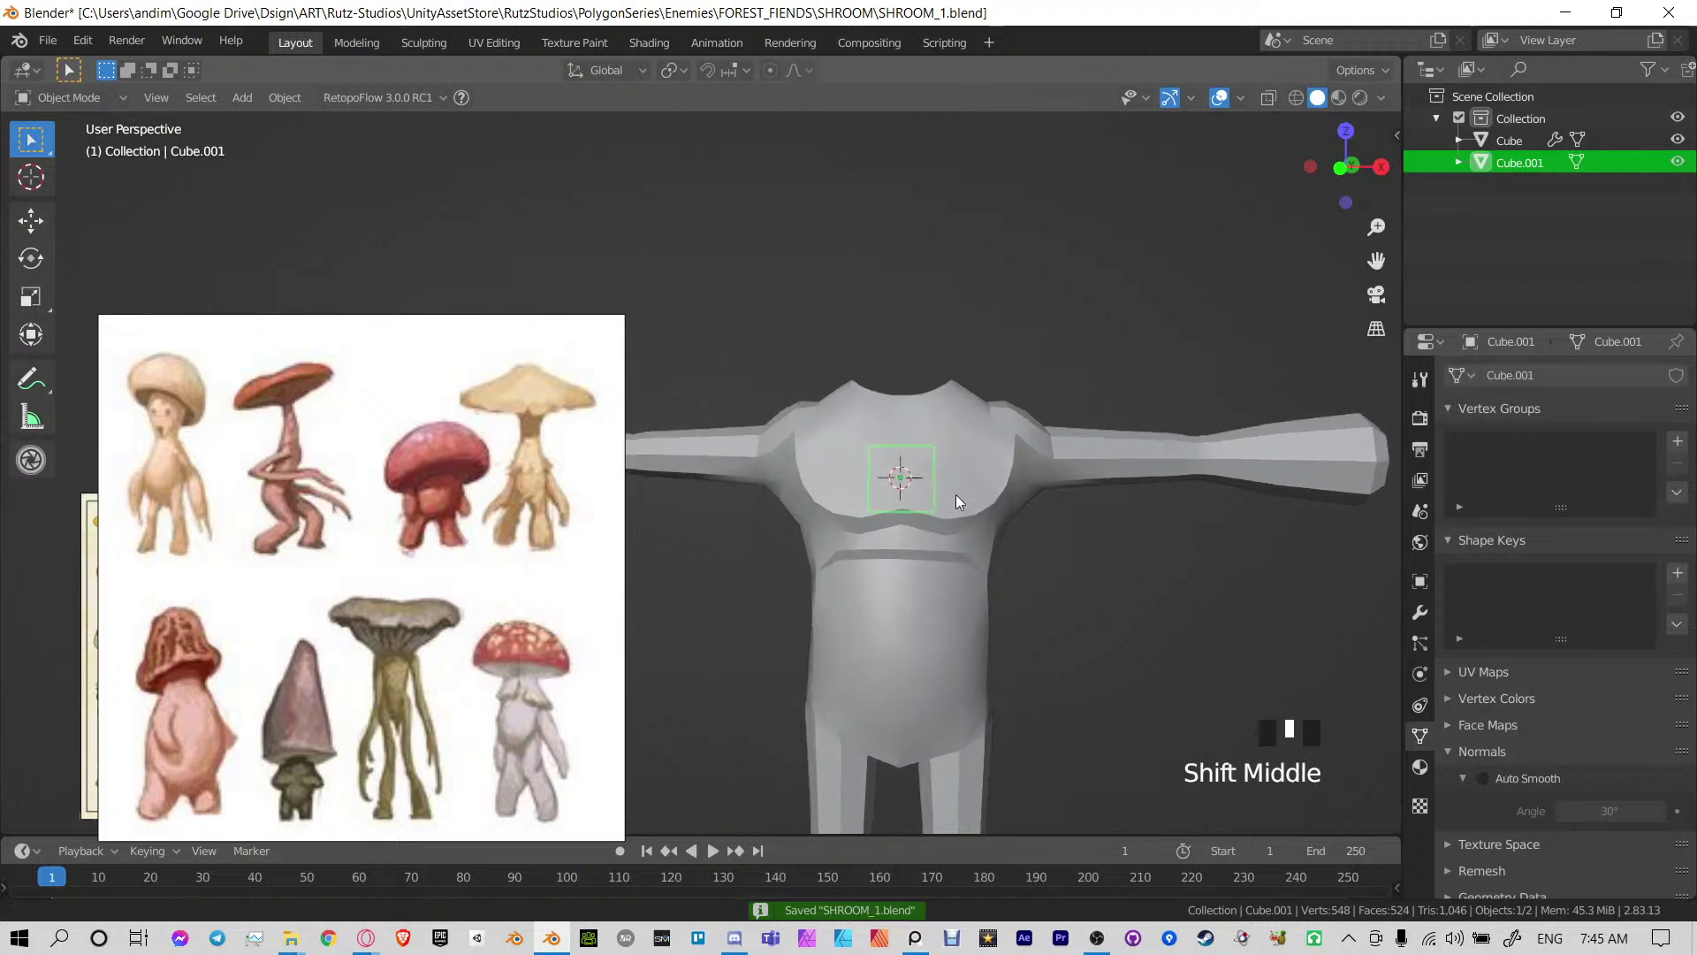
key("g")
key("z")
left_click(957, 359)
middle_click_drag(958, 360, 901, 389, "shift")
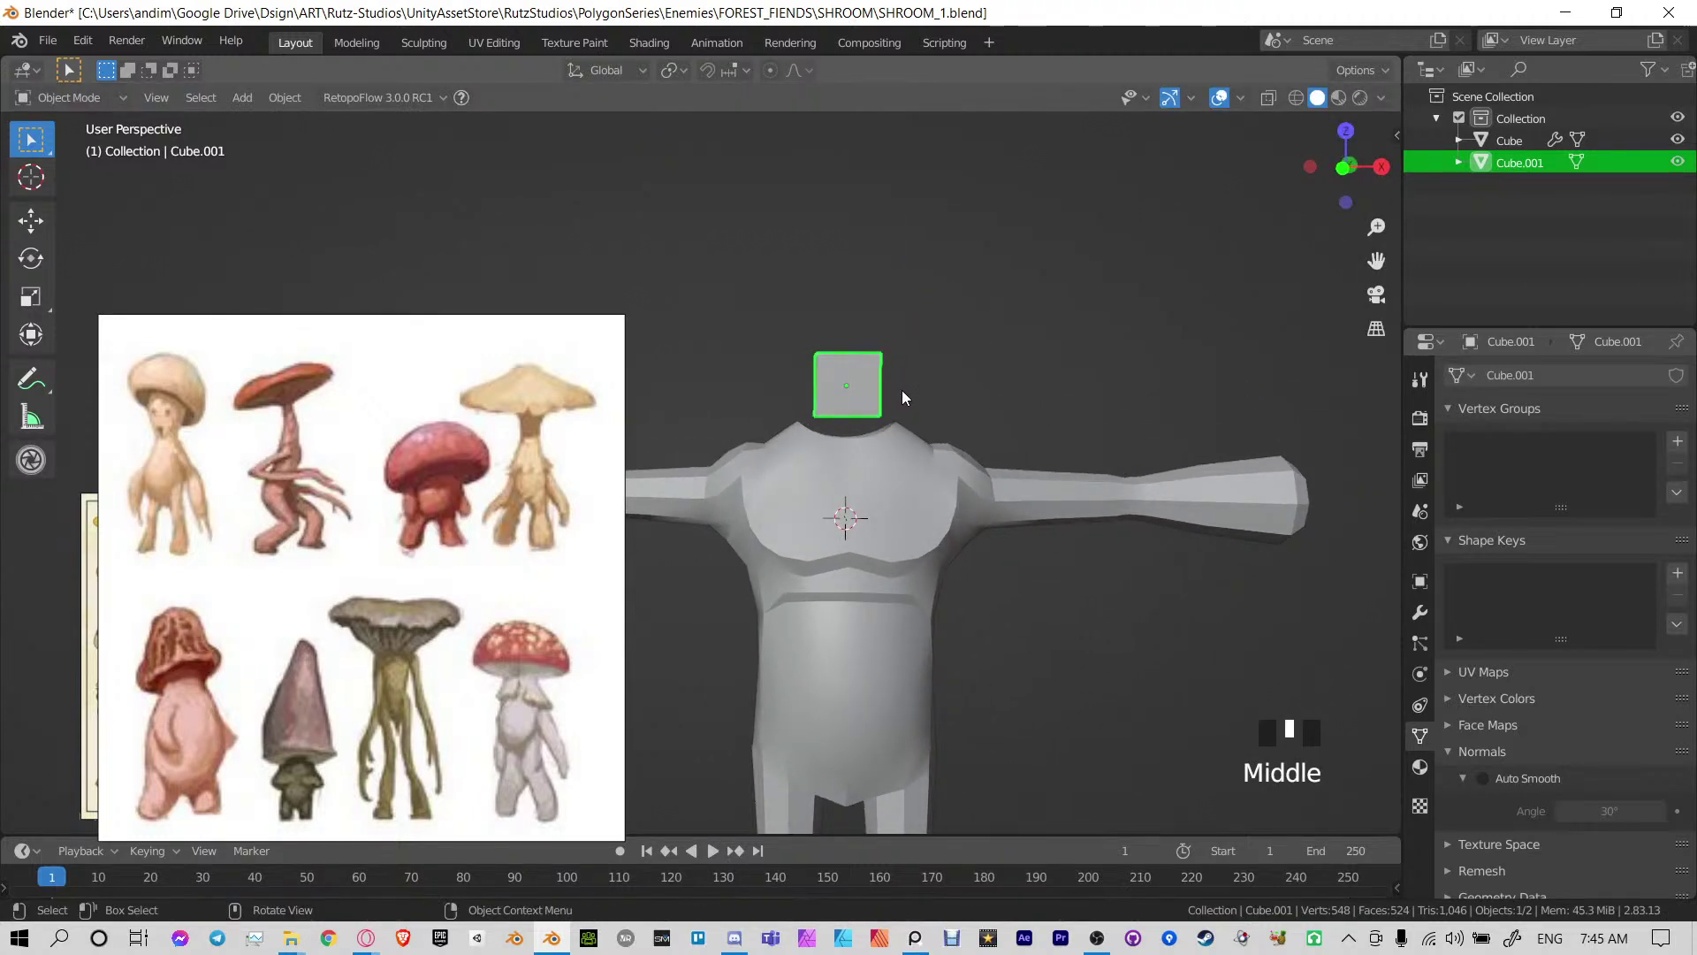
In Edit Mode, subdivide the whole cube with 2 cuts and smoothness 1.000 to round it into a ball
key("Tab")
key("ctrl+e")
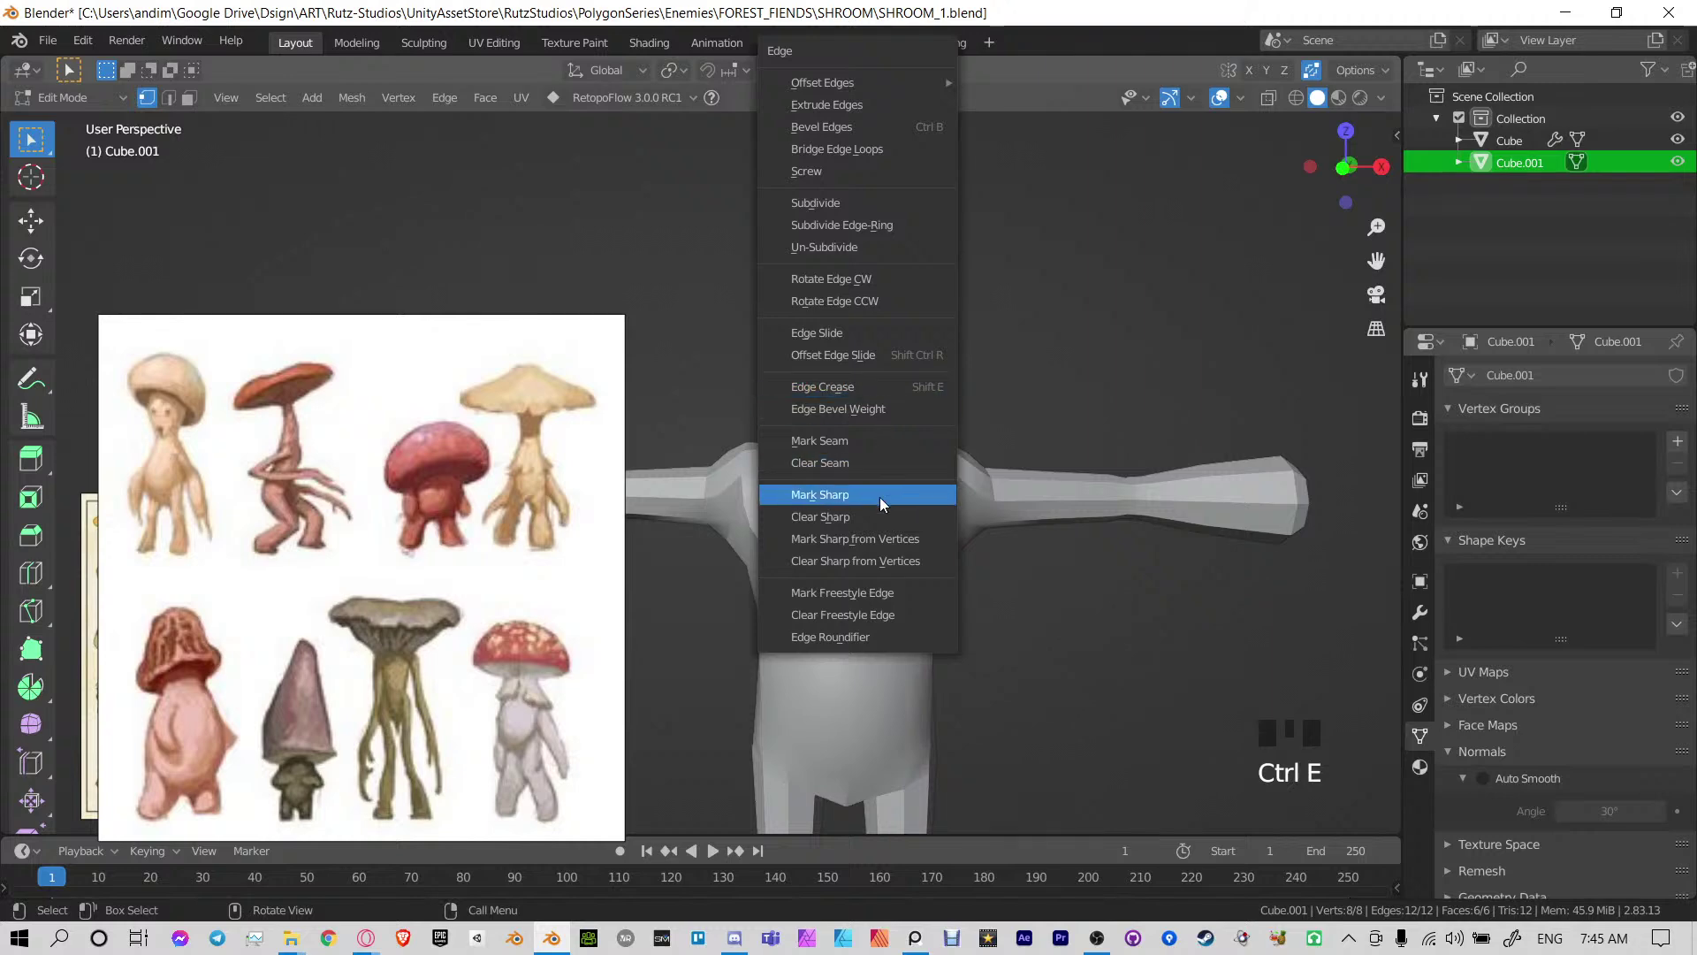
left_click(857, 199)
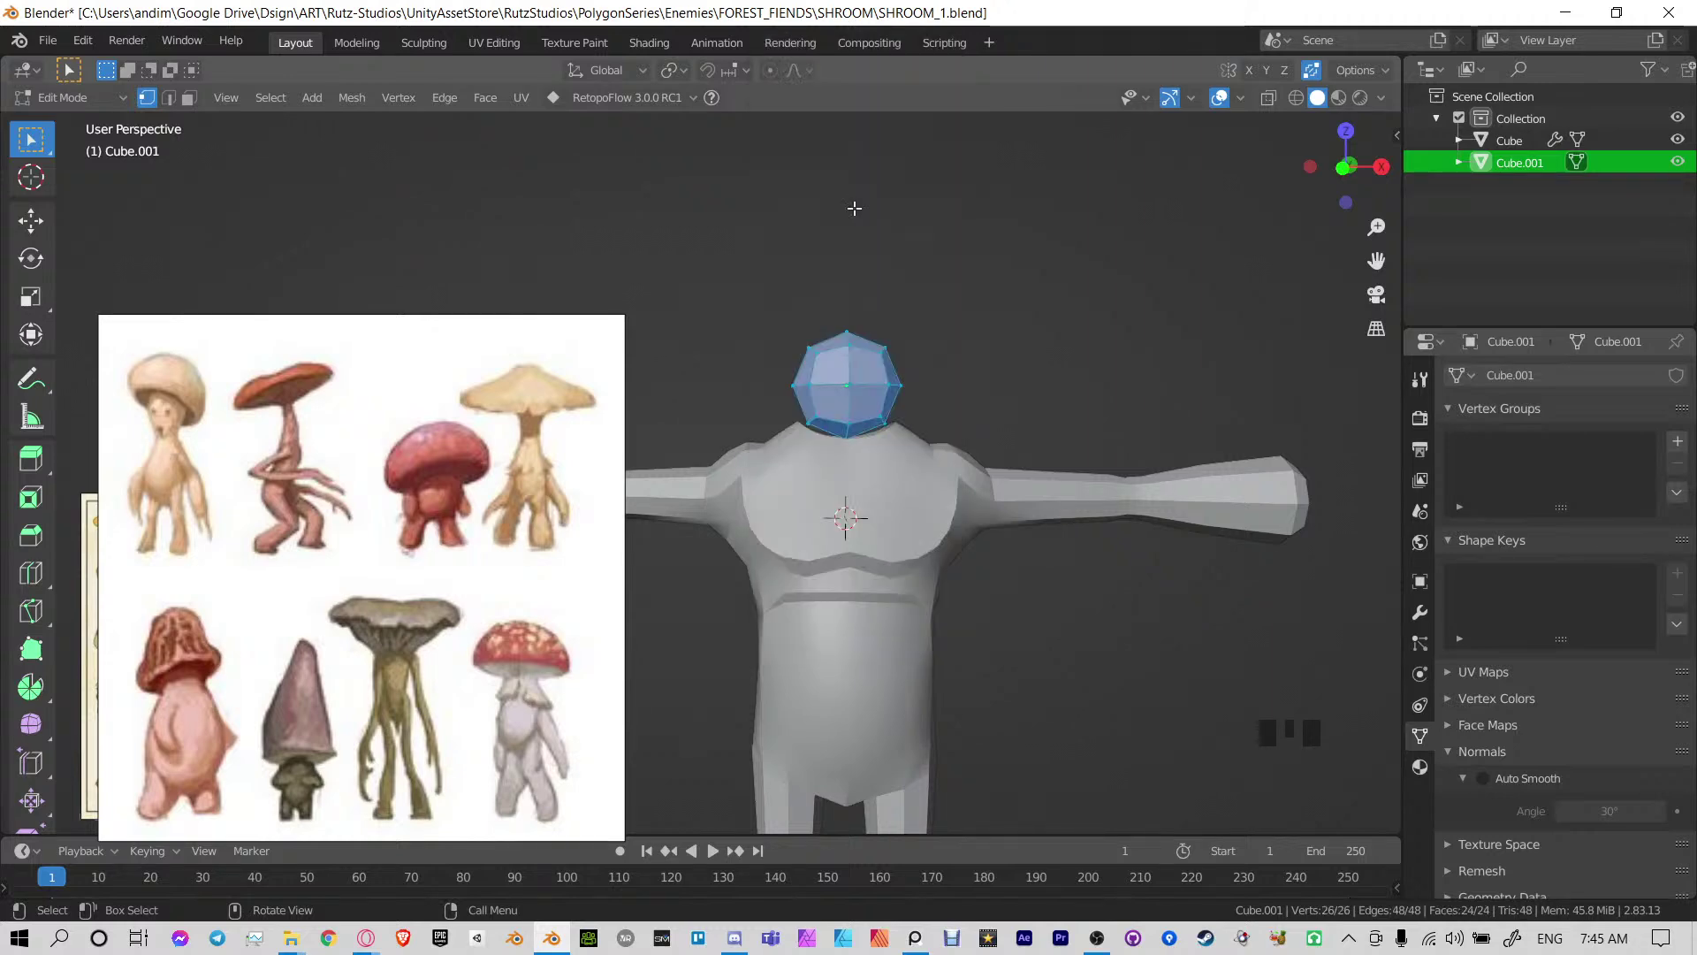
left_click(916, 940)
left_click(913, 940)
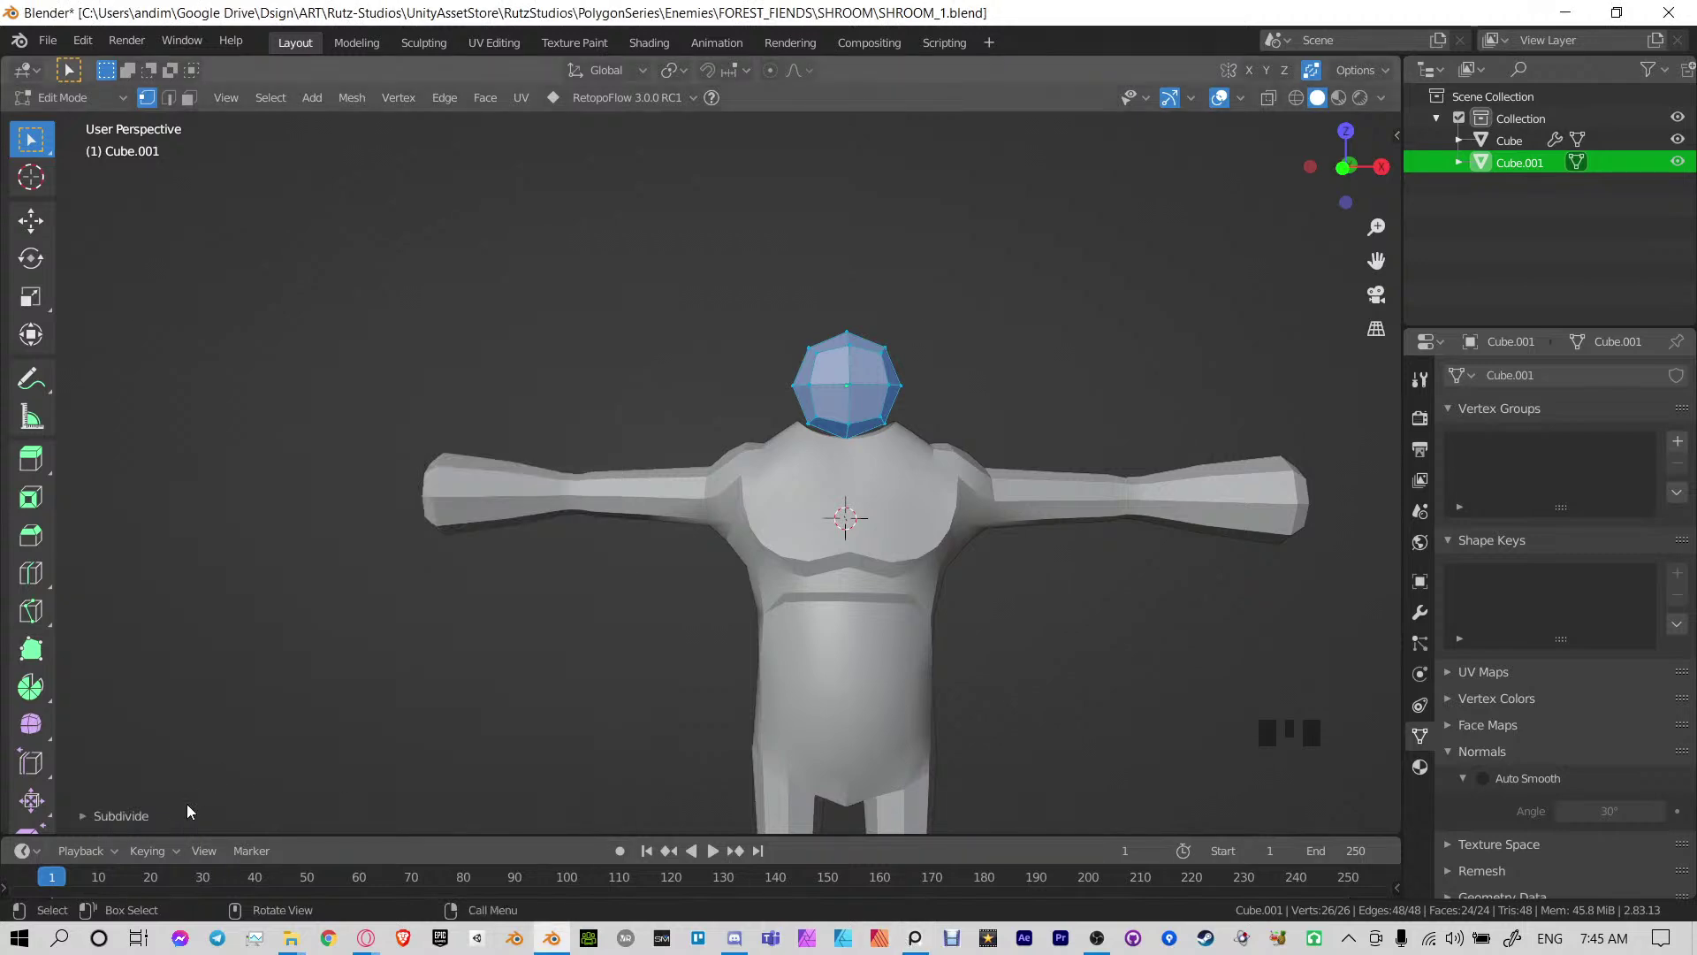
left_click(114, 818)
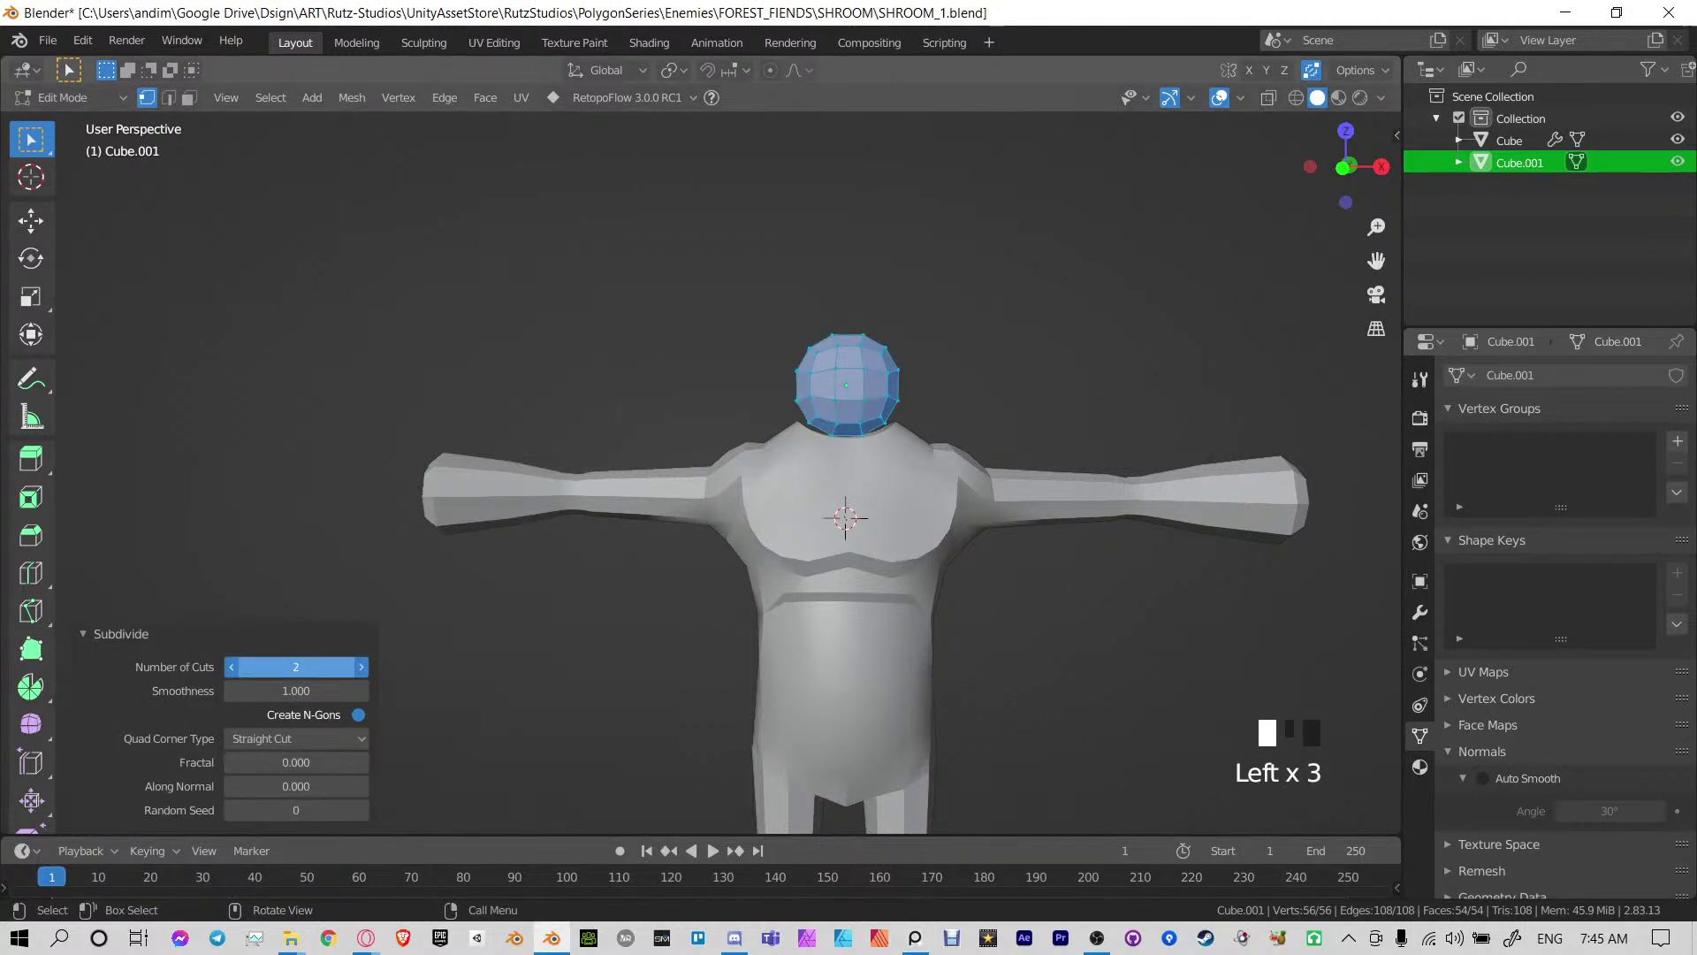
Compare 3 and 4 subdivision cuts on the head ball and set Number of Cuts to 4
middle_click_drag(984, 464, 379, 579)
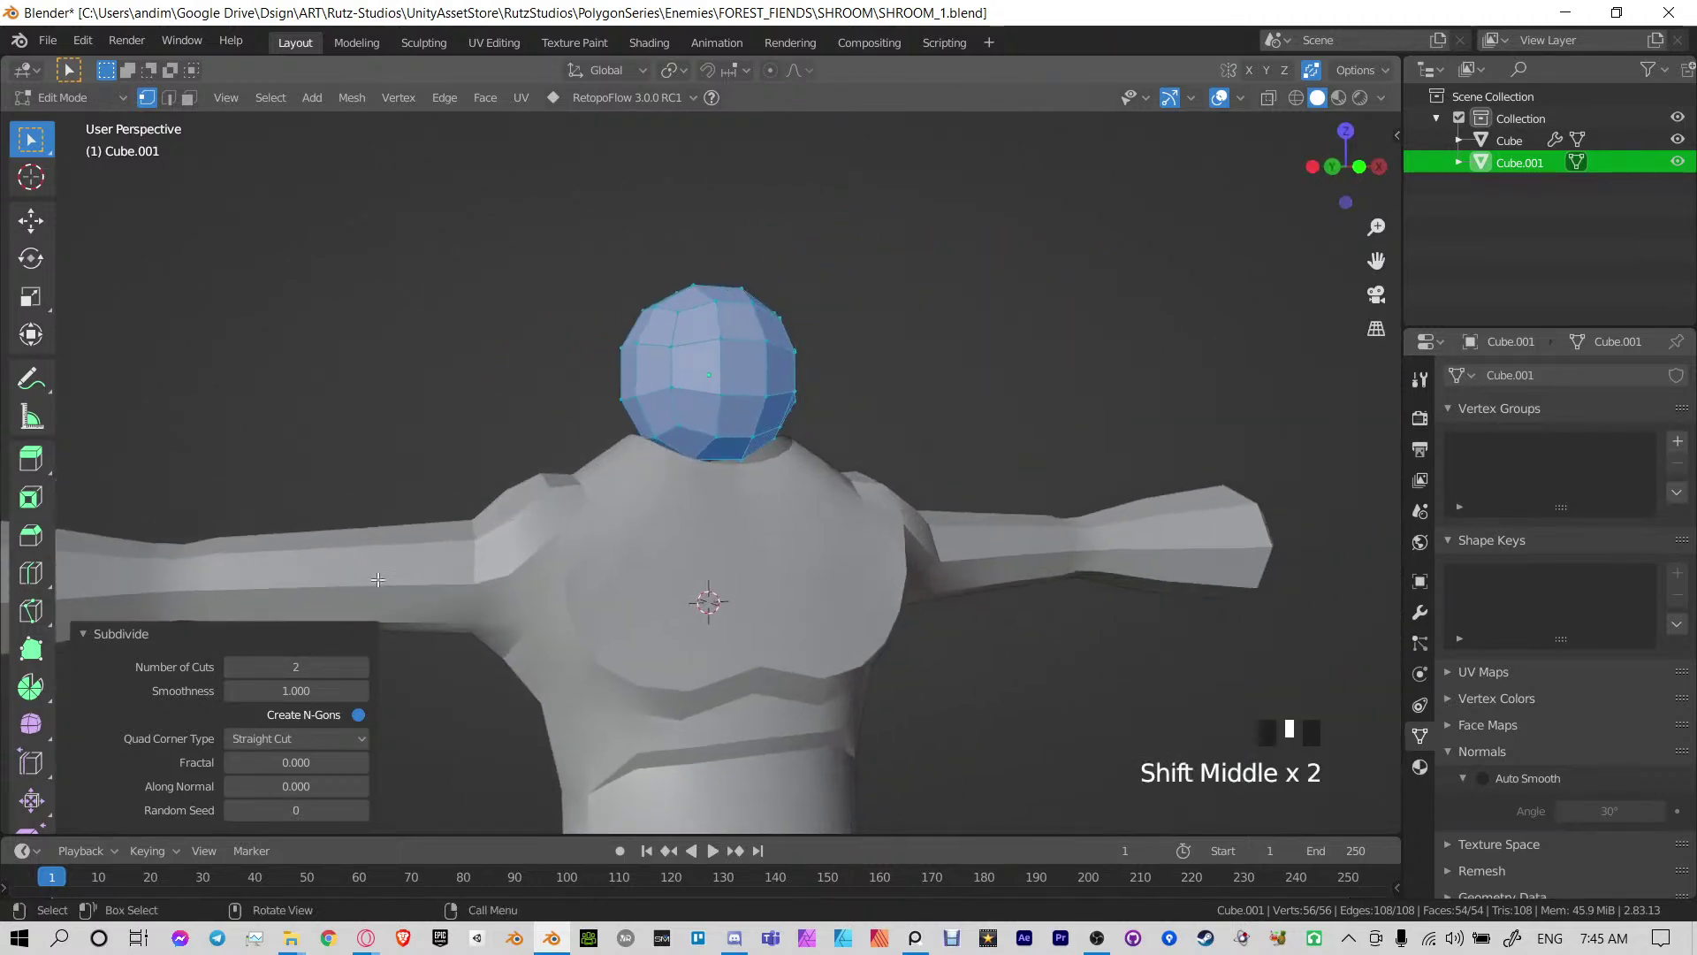
middle_click_drag(778, 348, 835, 472)
scroll(835, 471, "up", 4)
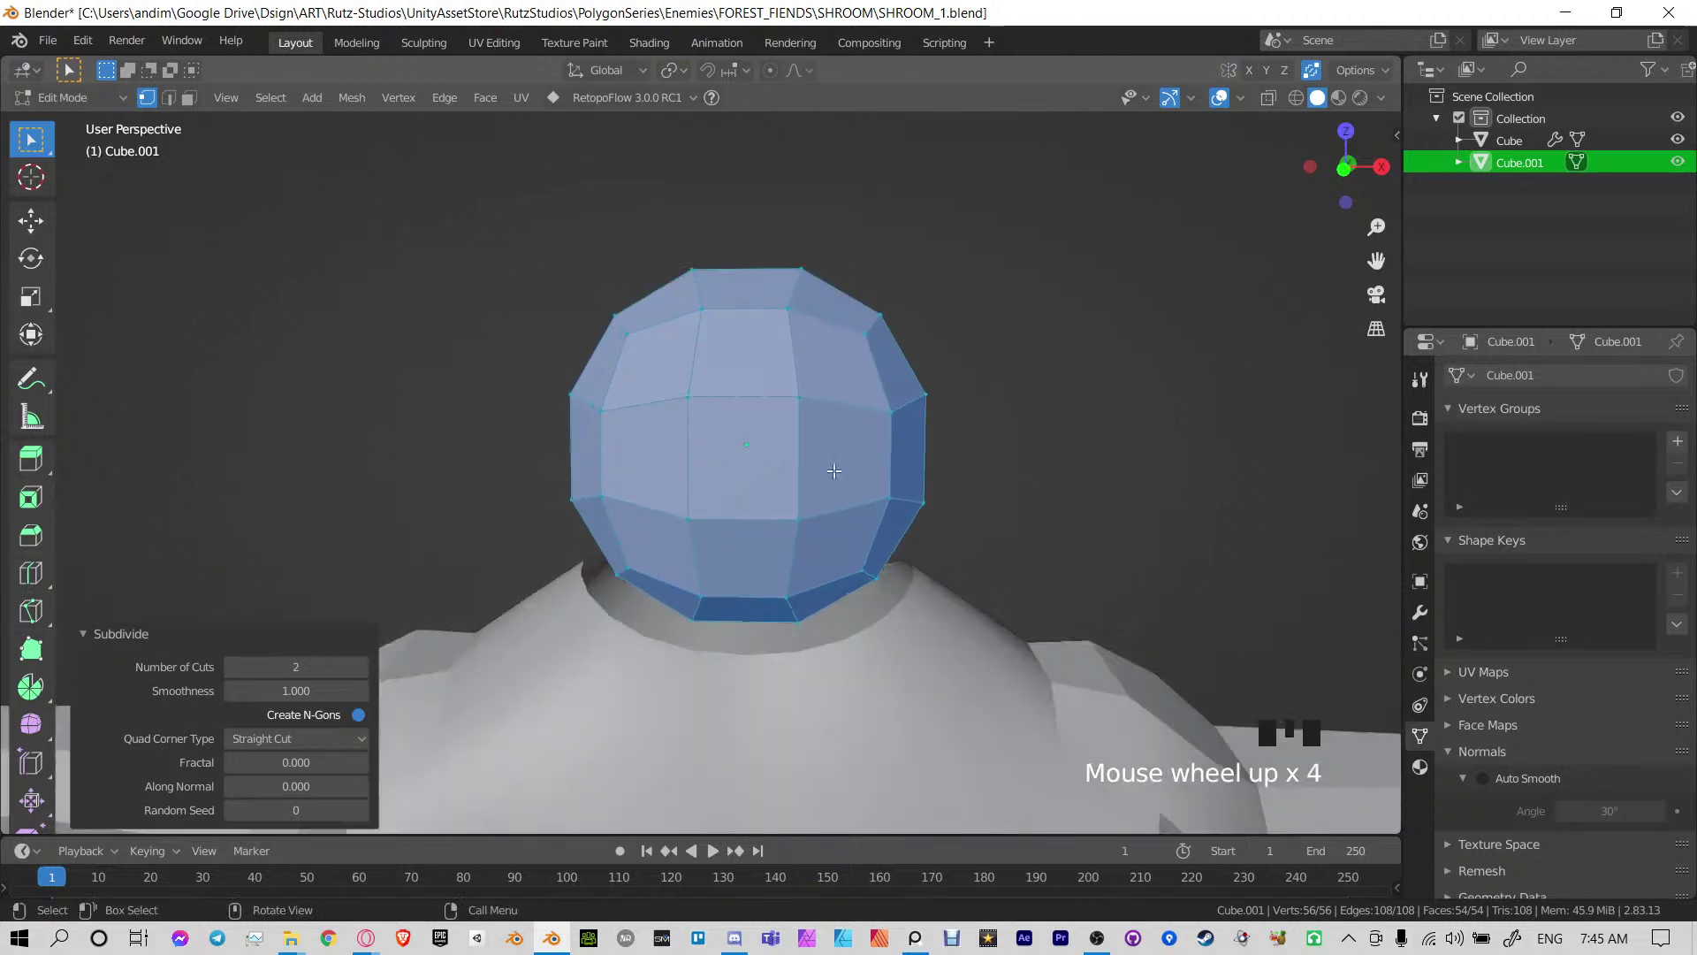
left_click(363, 668)
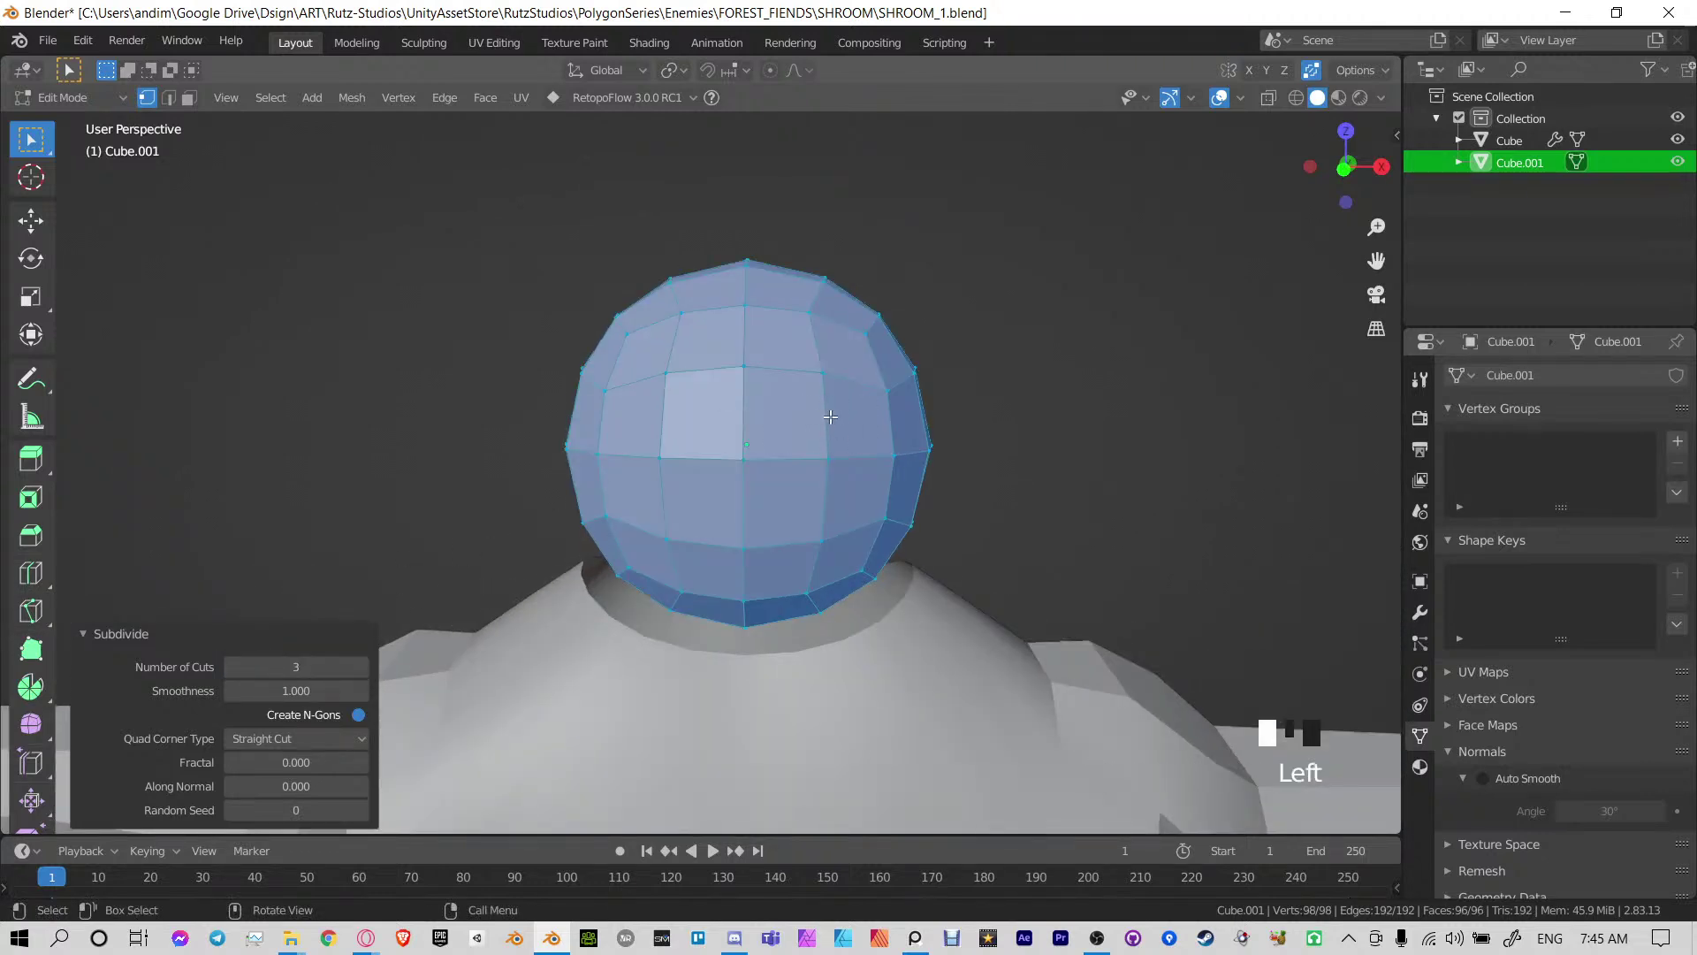
left_click(361, 668)
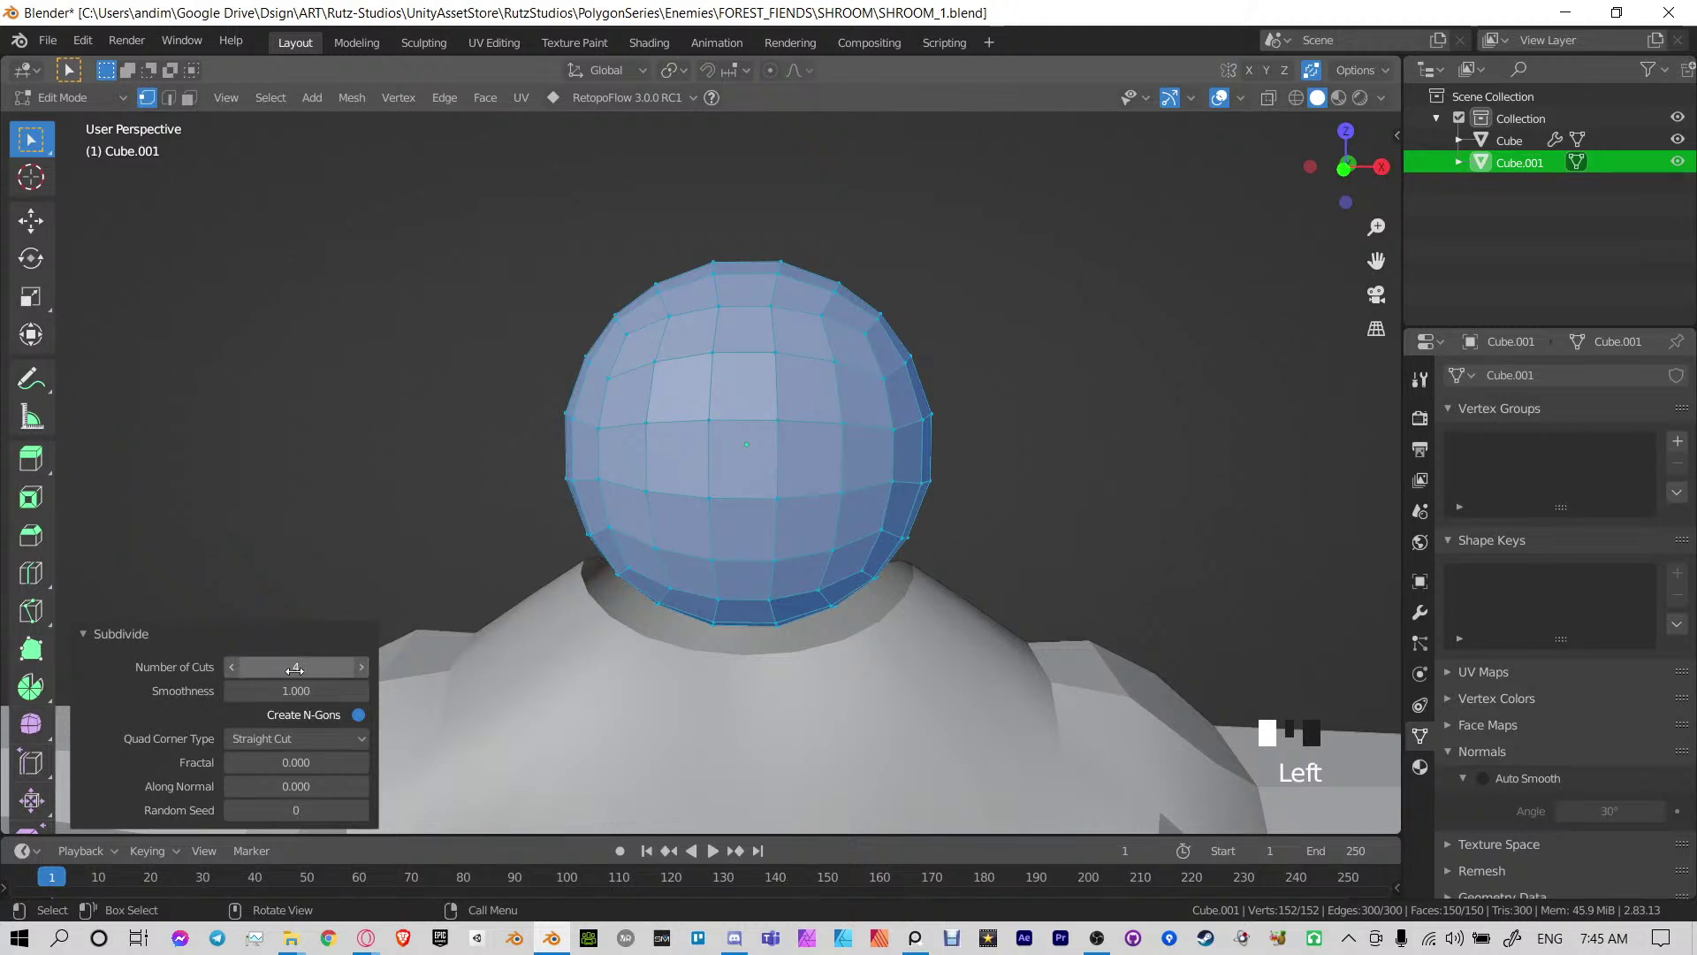
left_click(232, 669)
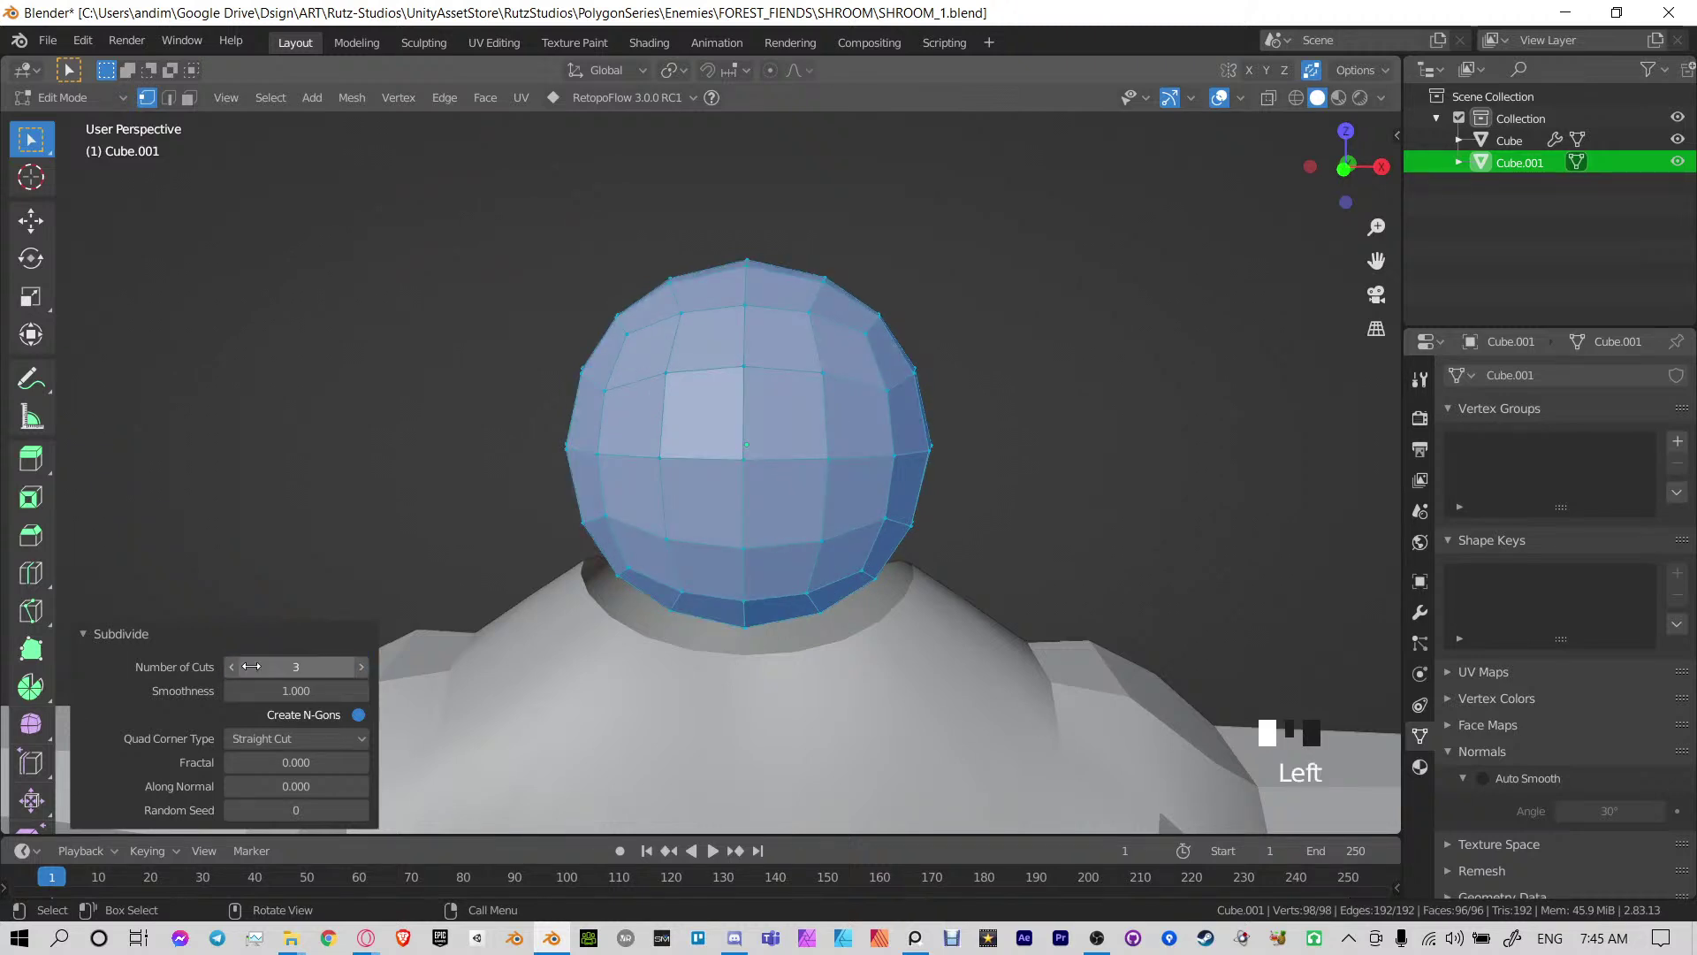
left_click(362, 668)
Enter Sculpt Mode on the head ball and isolate it in local view, seen from the right side
middle_click_drag(791, 544, 796, 449, "shift")
mouse_move(857, 437)
middle_mouse_down()
mouse_move(937, 393)
mouse_move(736, 428)
mouse_move(864, 432)
middle_mouse_up()
key("ctrl+Tab")
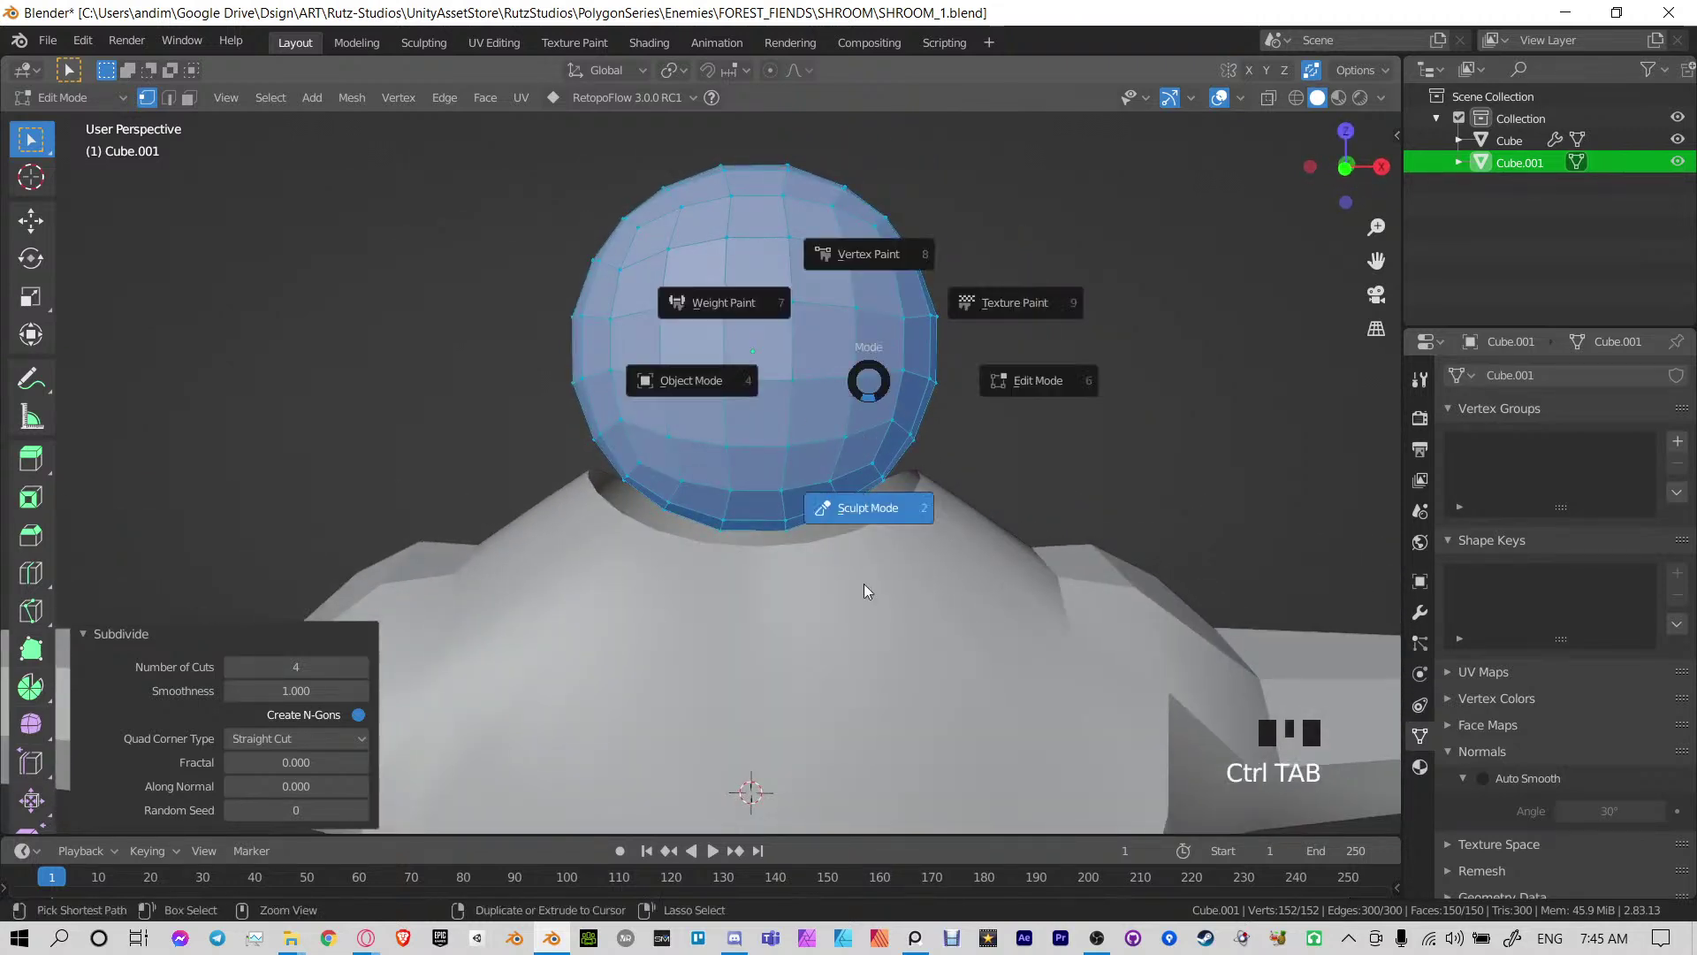
left_click(864, 500)
scroll(818, 493, "down", 3)
key("KP_3")
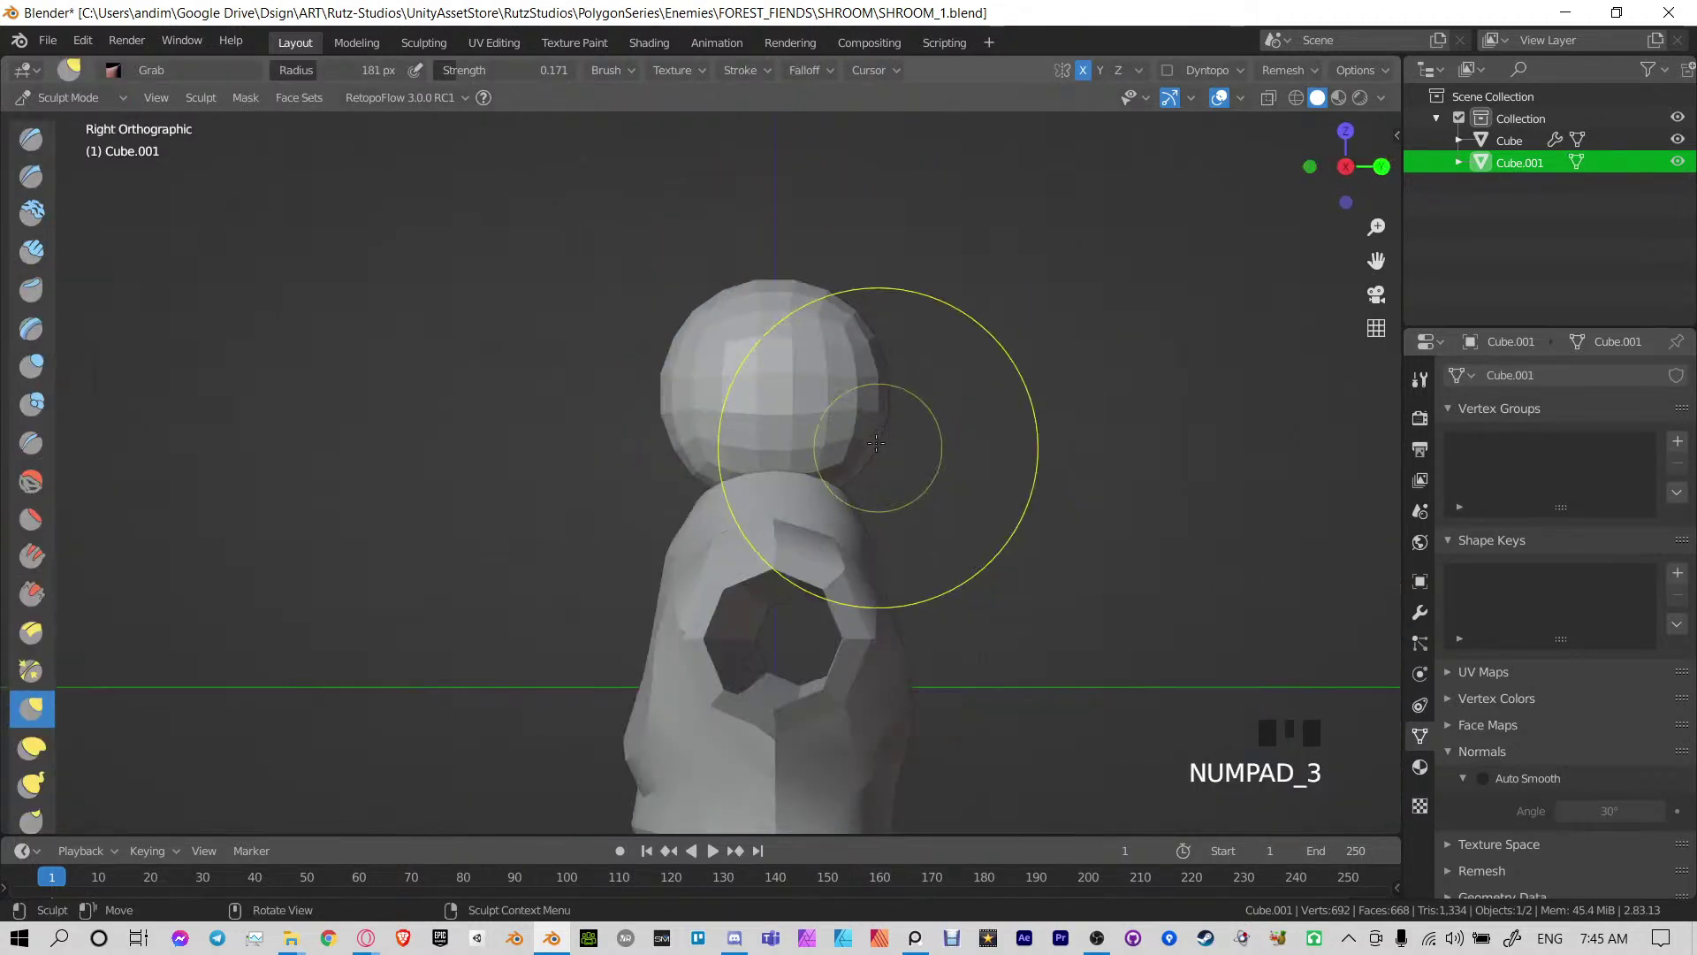
key("KP_Divide")
scroll(797, 455, "down", 2)
scroll(797, 455, "down", 2)
middle_click_drag(798, 455, 887, 293, "shift")
mouse_move(795, 417)
middle_mouse_down()
mouse_move(867, 416)
mouse_move(808, 409)
middle_mouse_up()
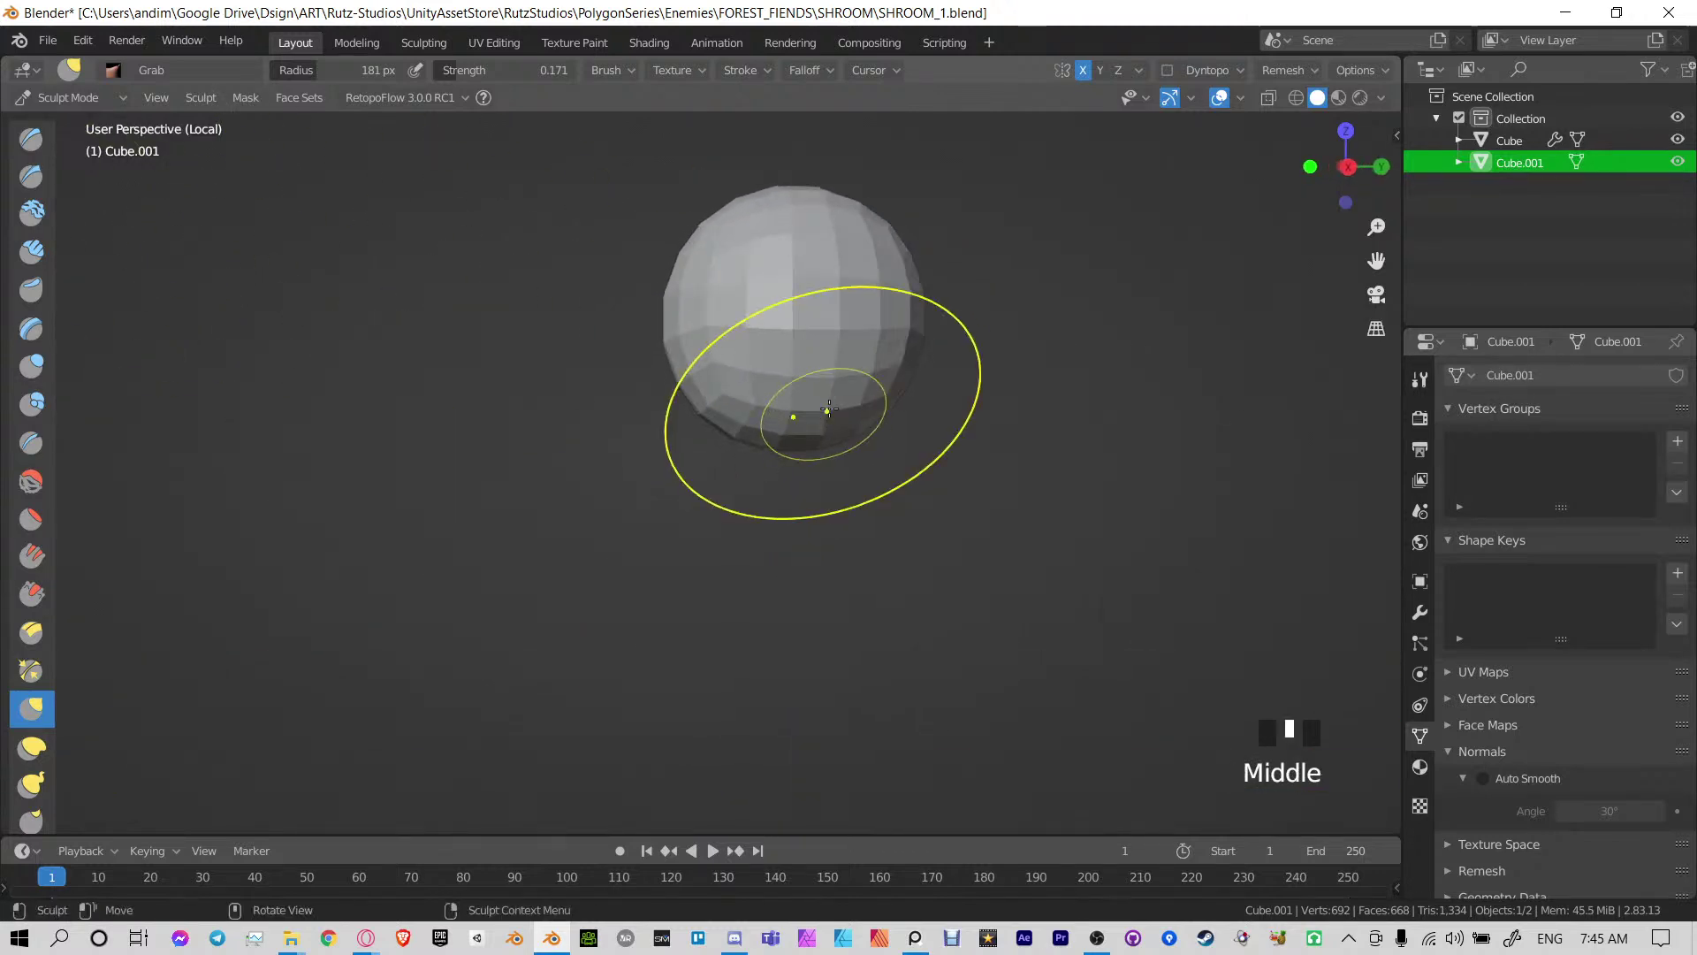
key("KP_3")
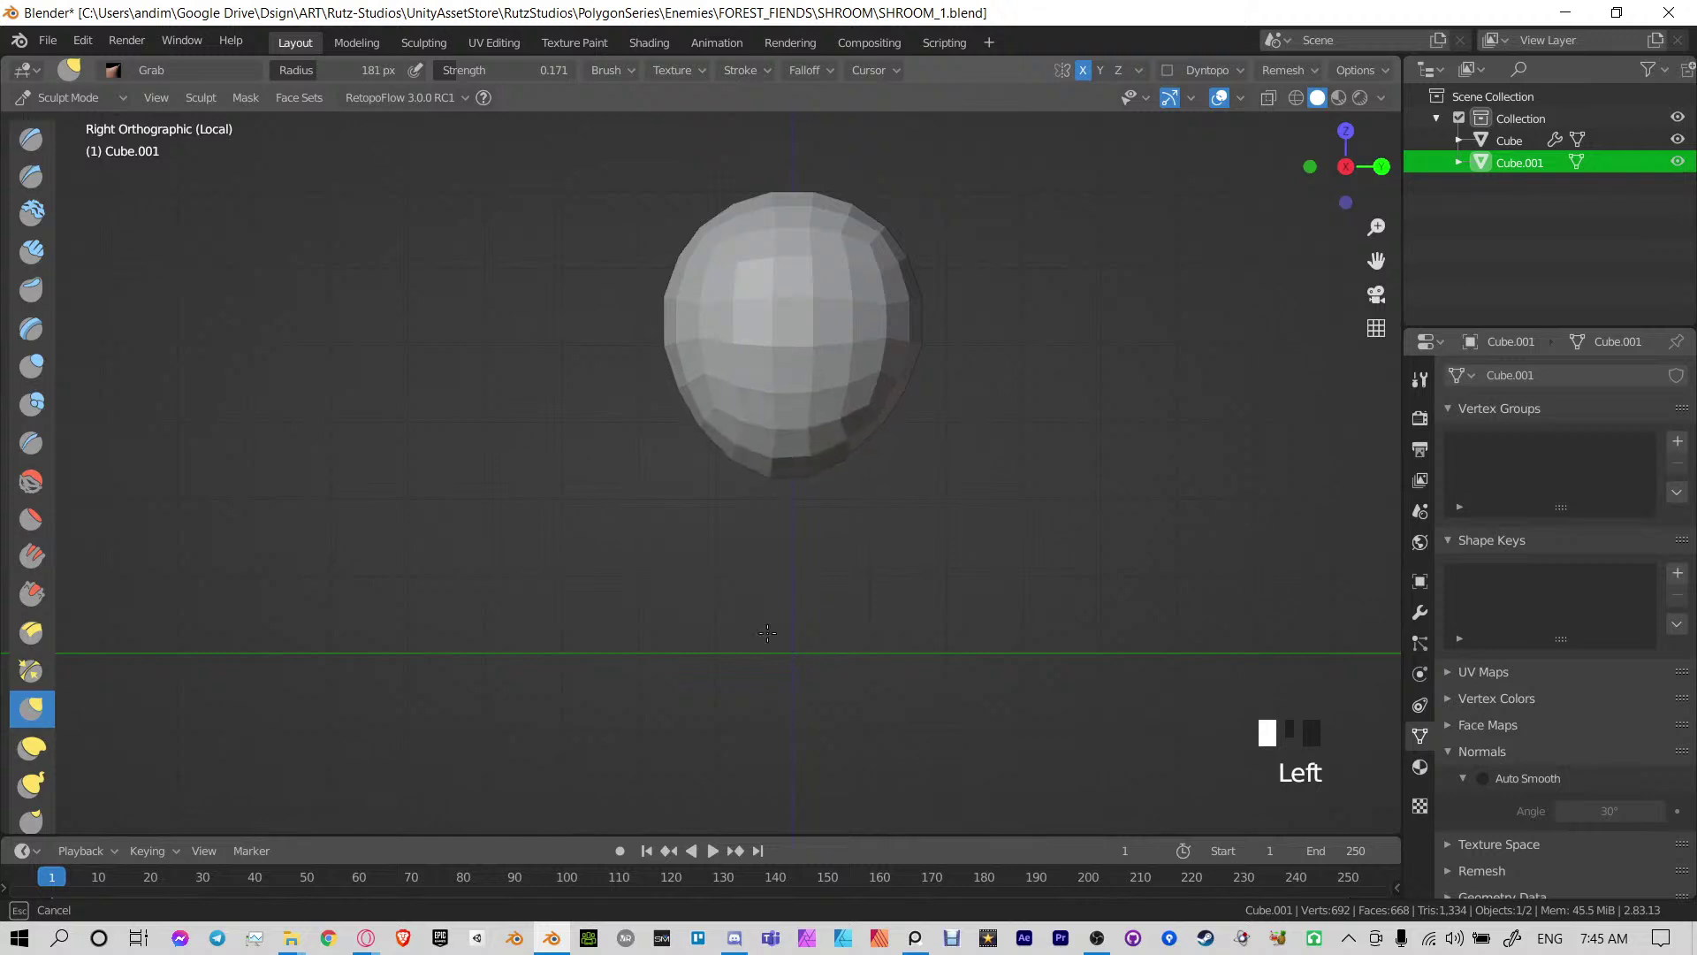
With the Grab brush, pull the ball's underside downward in side view and taper it into an egg-shaped chin
left_click_drag(768, 633, 781, 685)
left_click_drag(790, 497, 790, 618)
left_click_drag(811, 447, 809, 530)
left_click_drag(815, 459, 818, 485)
mouse_move(835, 441)
left_mouse_down()
mouse_move(842, 468)
mouse_move(800, 482)
left_mouse_up()
left_click_drag(745, 462, 754, 476)
left_click_drag(797, 459, 801, 471)
left_click_drag(844, 459, 820, 472)
left_click_drag(792, 462, 793, 469)
Bring back the reference sheet and pull in the head's lower sides from the front with short Grab strokes to narrow the jaw
left_click(915, 938)
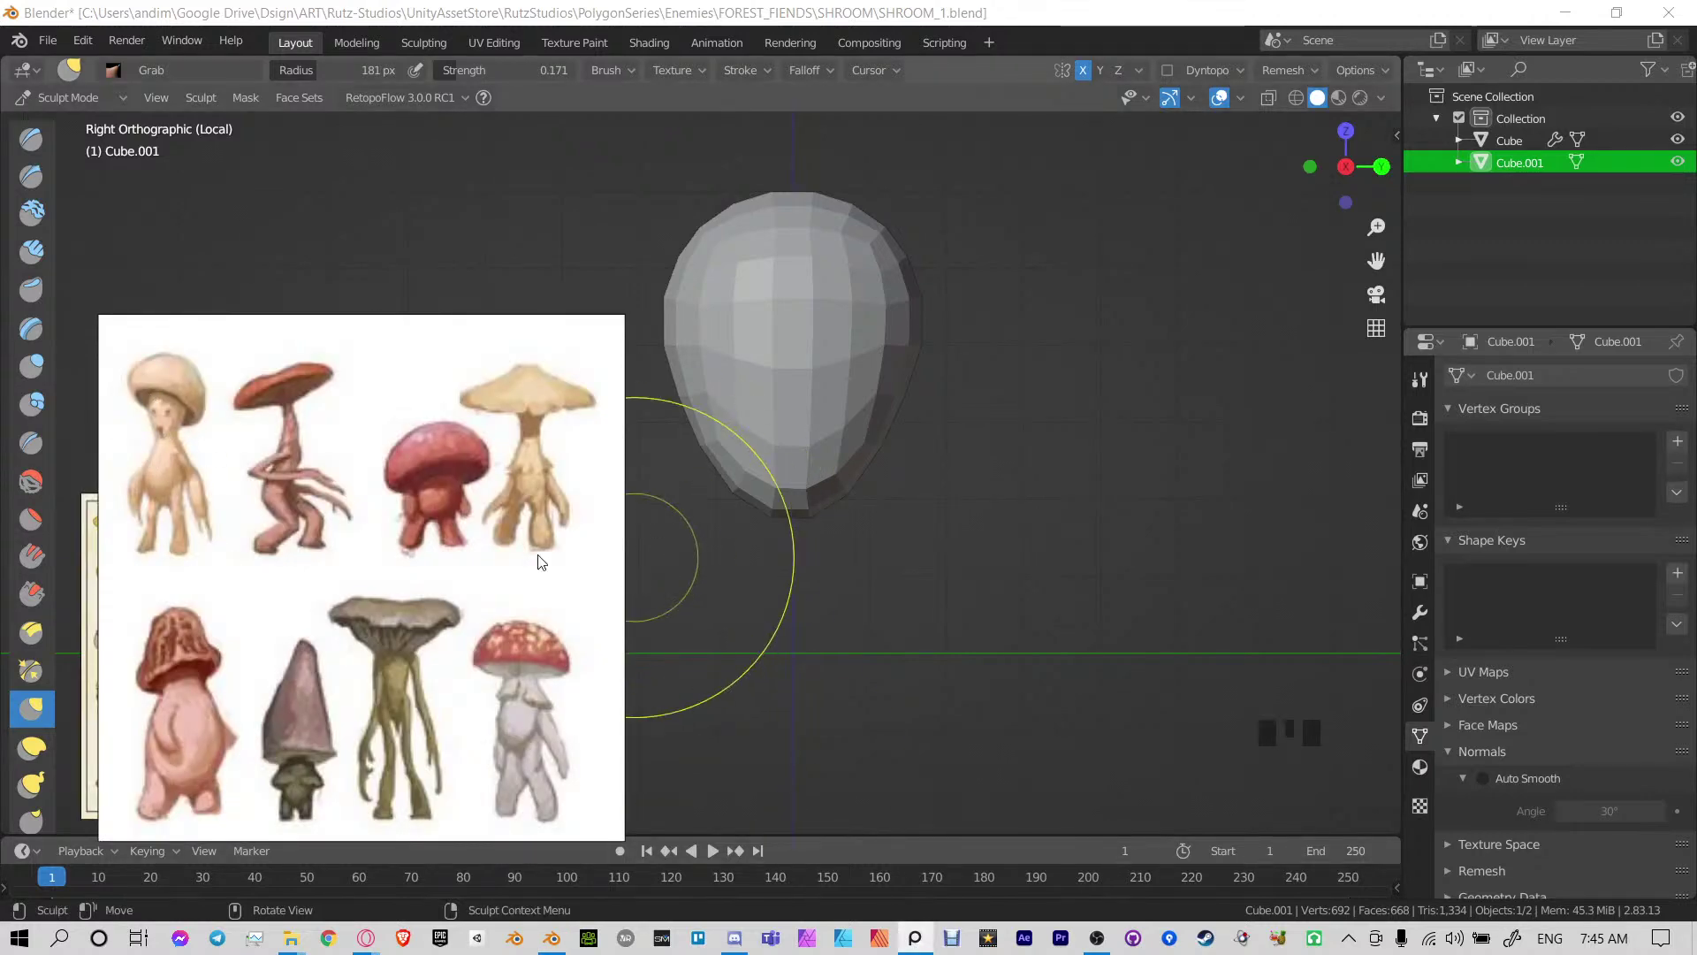
middle_click_drag(791, 437, 985, 429)
middle_click_drag(985, 429, 1083, 435, "shift")
left_click_drag(931, 439, 915, 403)
left_click_drag(743, 447, 758, 449)
left_click_drag(752, 468, 767, 473)
left_click_drag(767, 482, 769, 458)
left_click_drag(762, 465, 771, 471)
left_click_drag(769, 478, 782, 478)
left_click_drag(771, 479, 780, 480)
left_click_drag(783, 483, 793, 482)
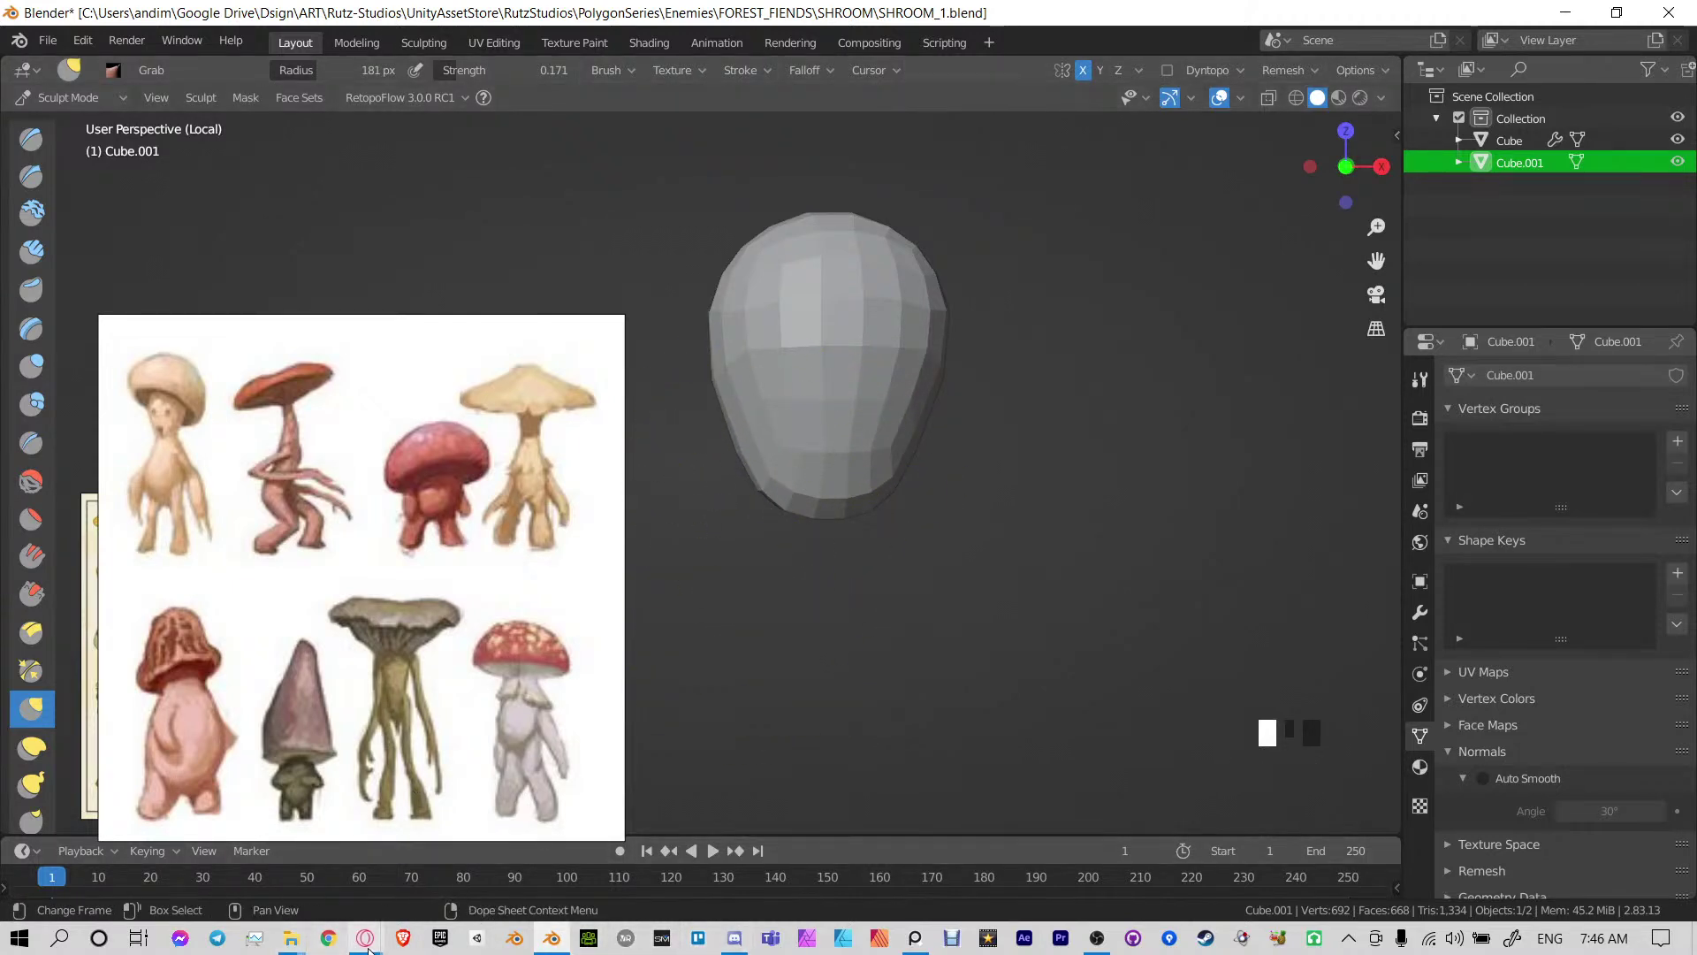
In the reference viewer, move the mushroom creature sheet upward and delete the chart of mushroom-shaped animals
left_click(226, 517)
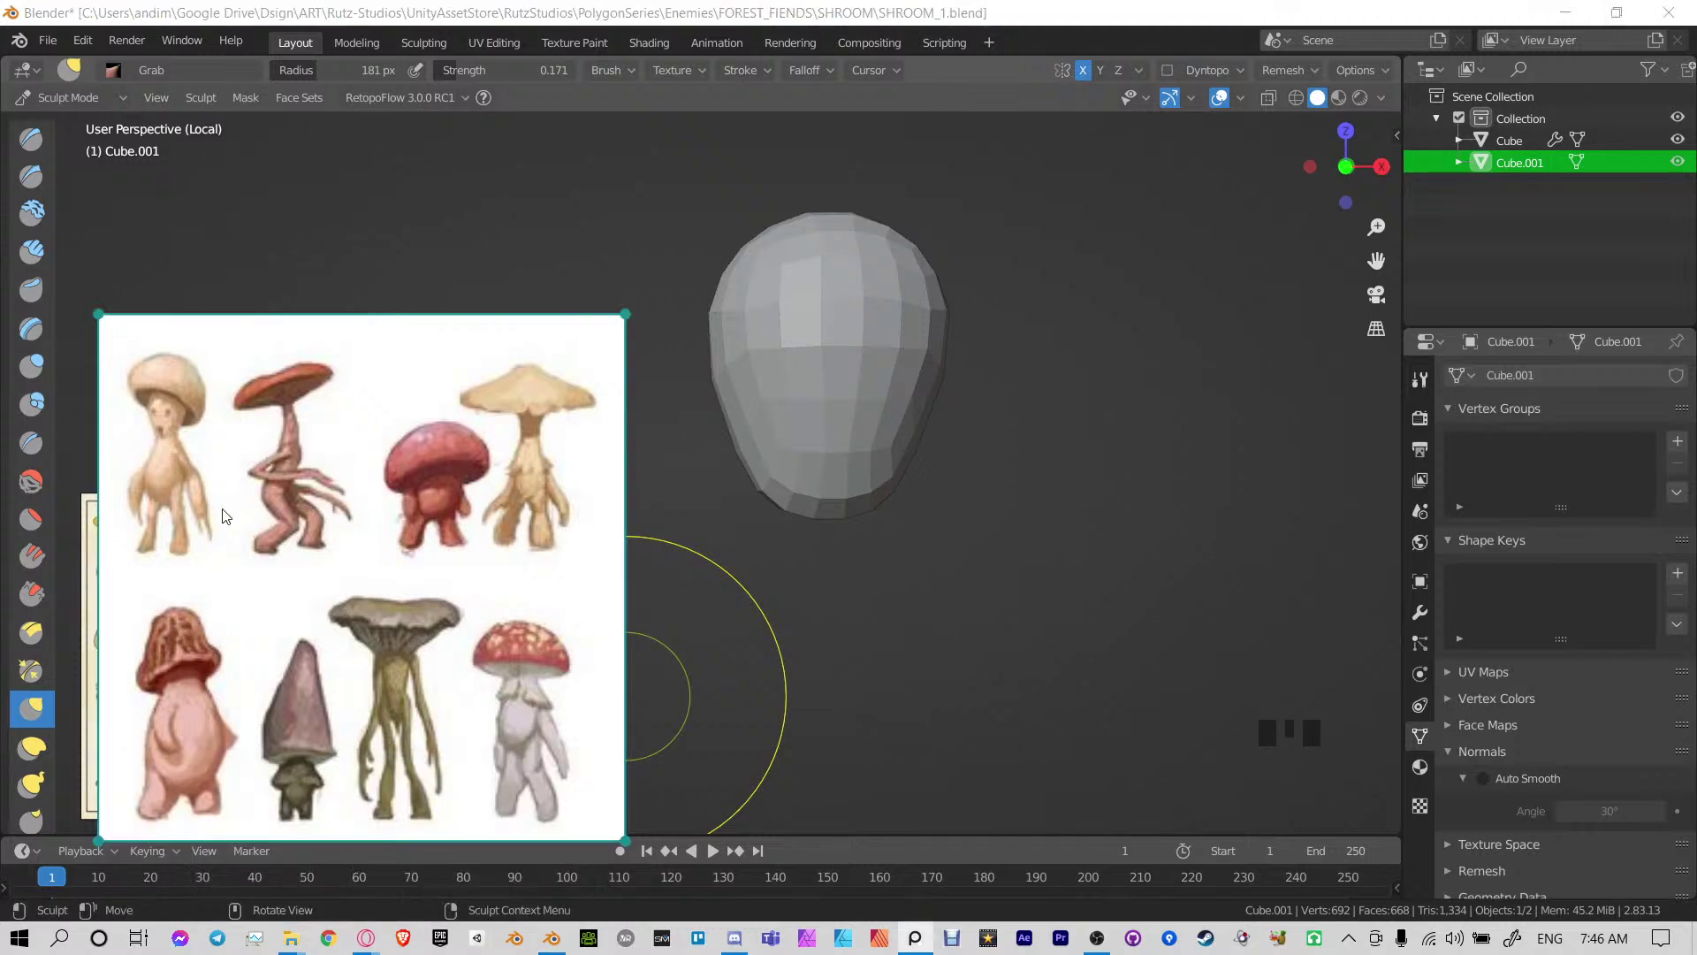
left_click_drag(292, 564, 314, 265)
left_click_drag(243, 690, 345, 488)
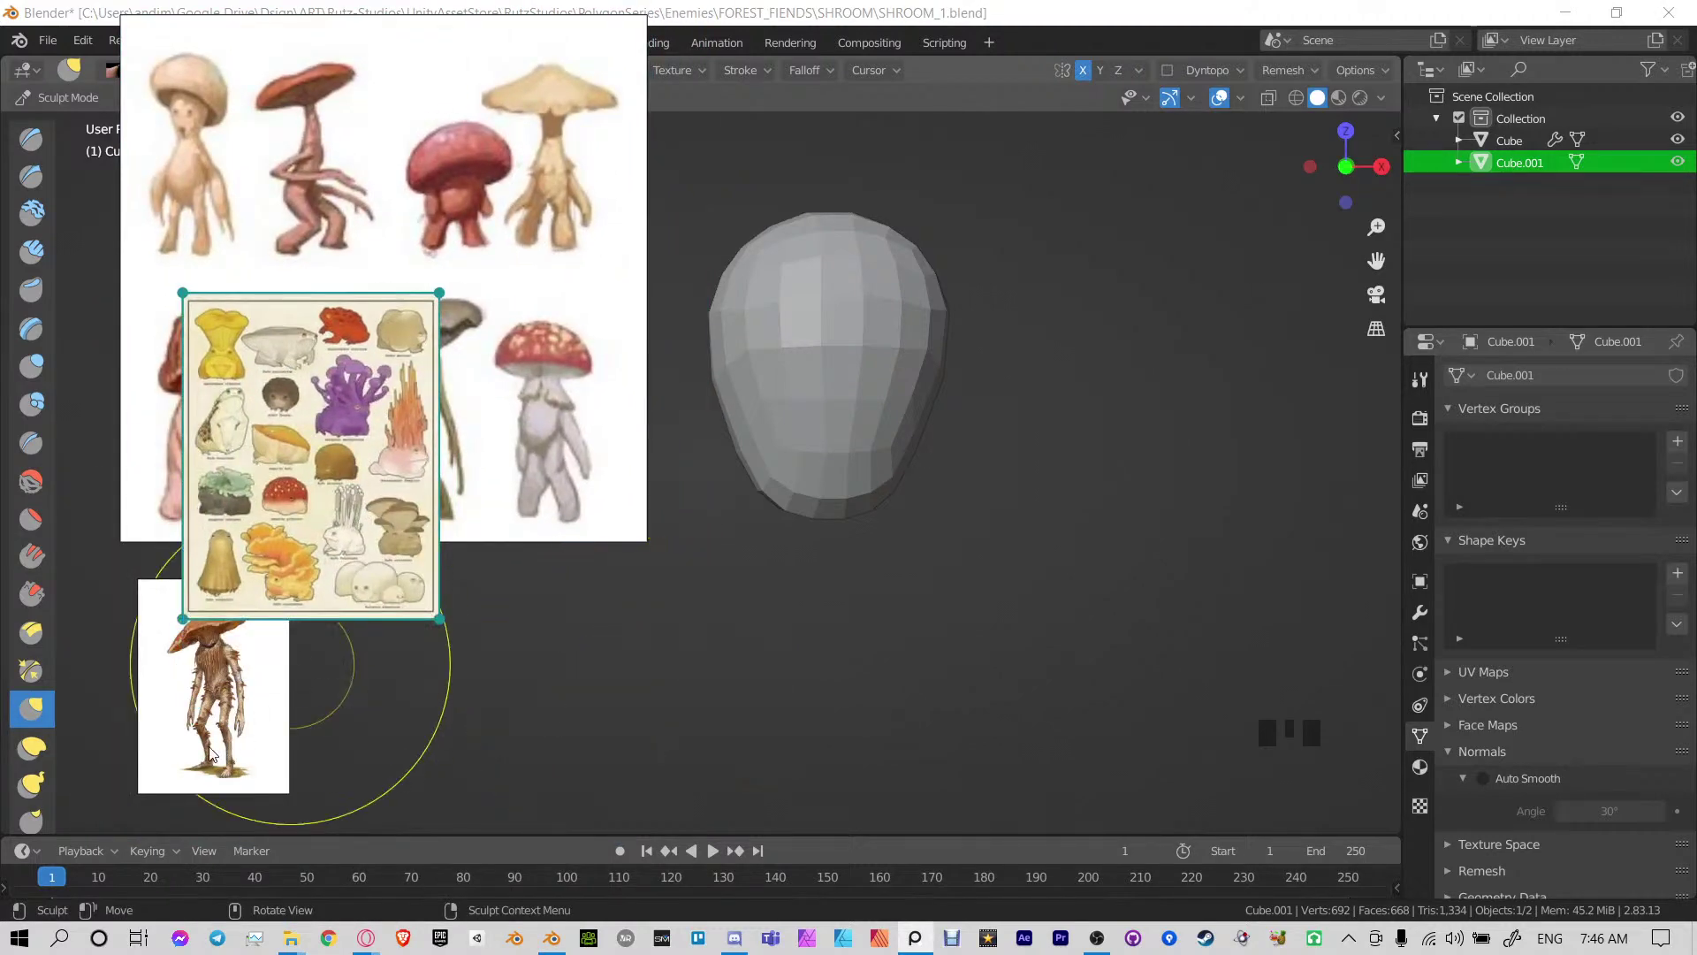
key("Delete")
Enlarge the orange-capped mushroom man image and rearrange it with the creature sheet so both can be viewed
left_click_drag(237, 685, 226, 653)
left_click_drag(294, 565, 617, 291)
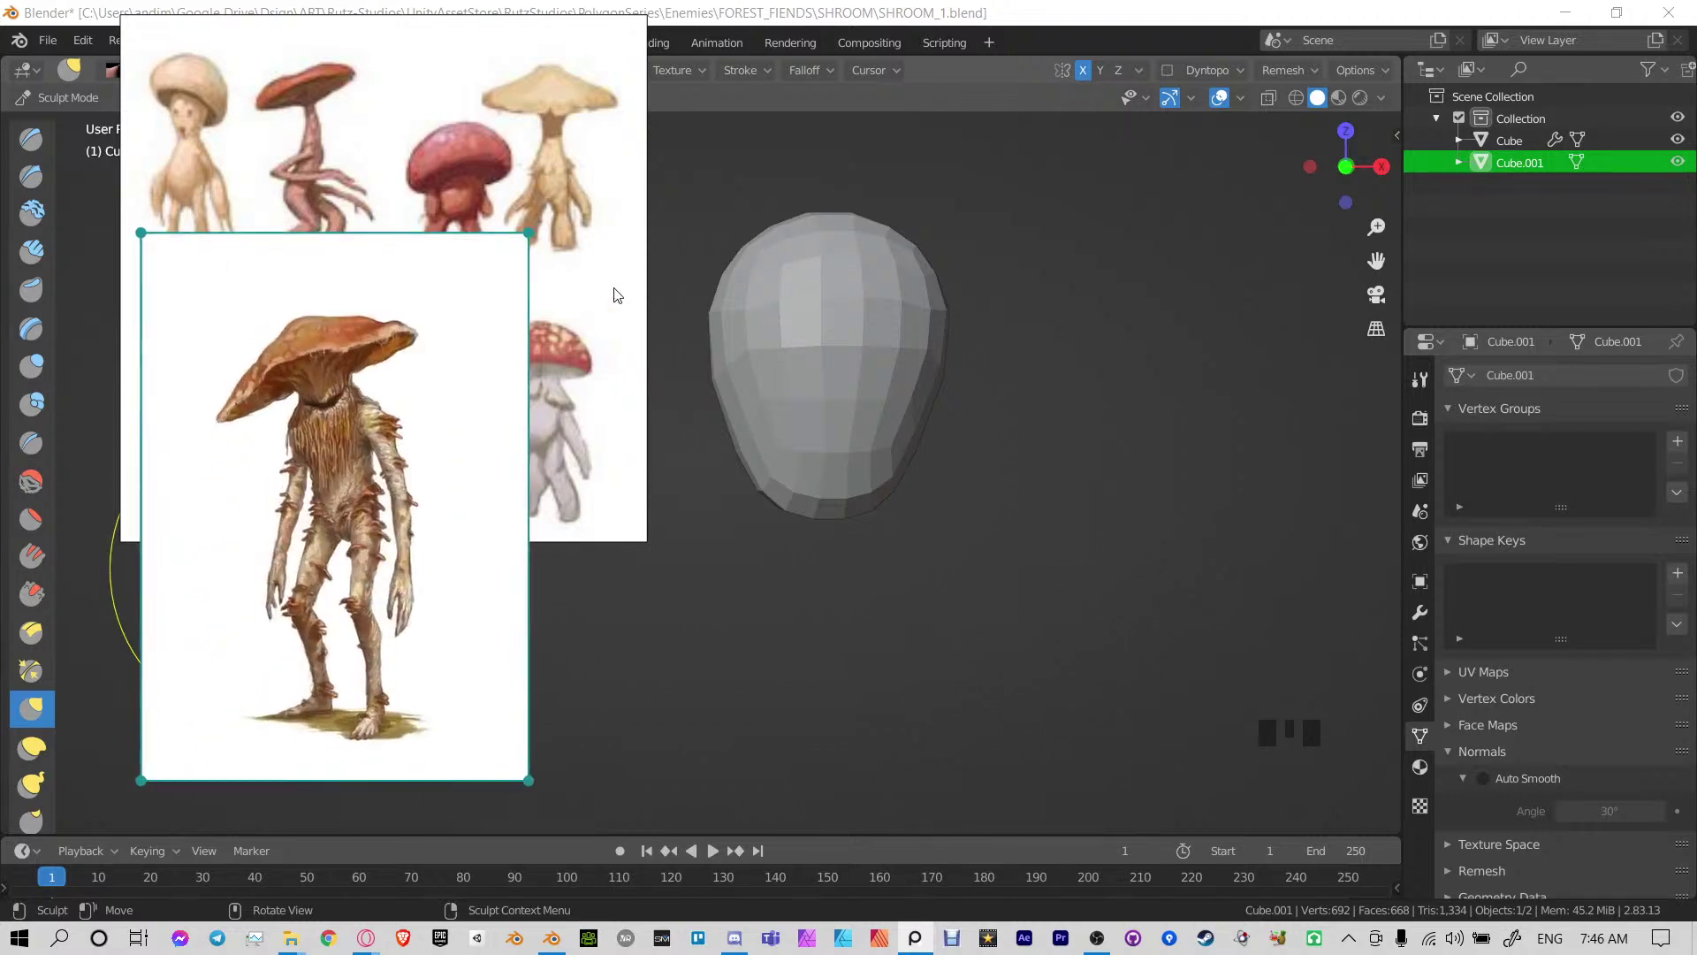
left_click_drag(434, 437, 394, 470)
left_click_drag(541, 370, 506, 524)
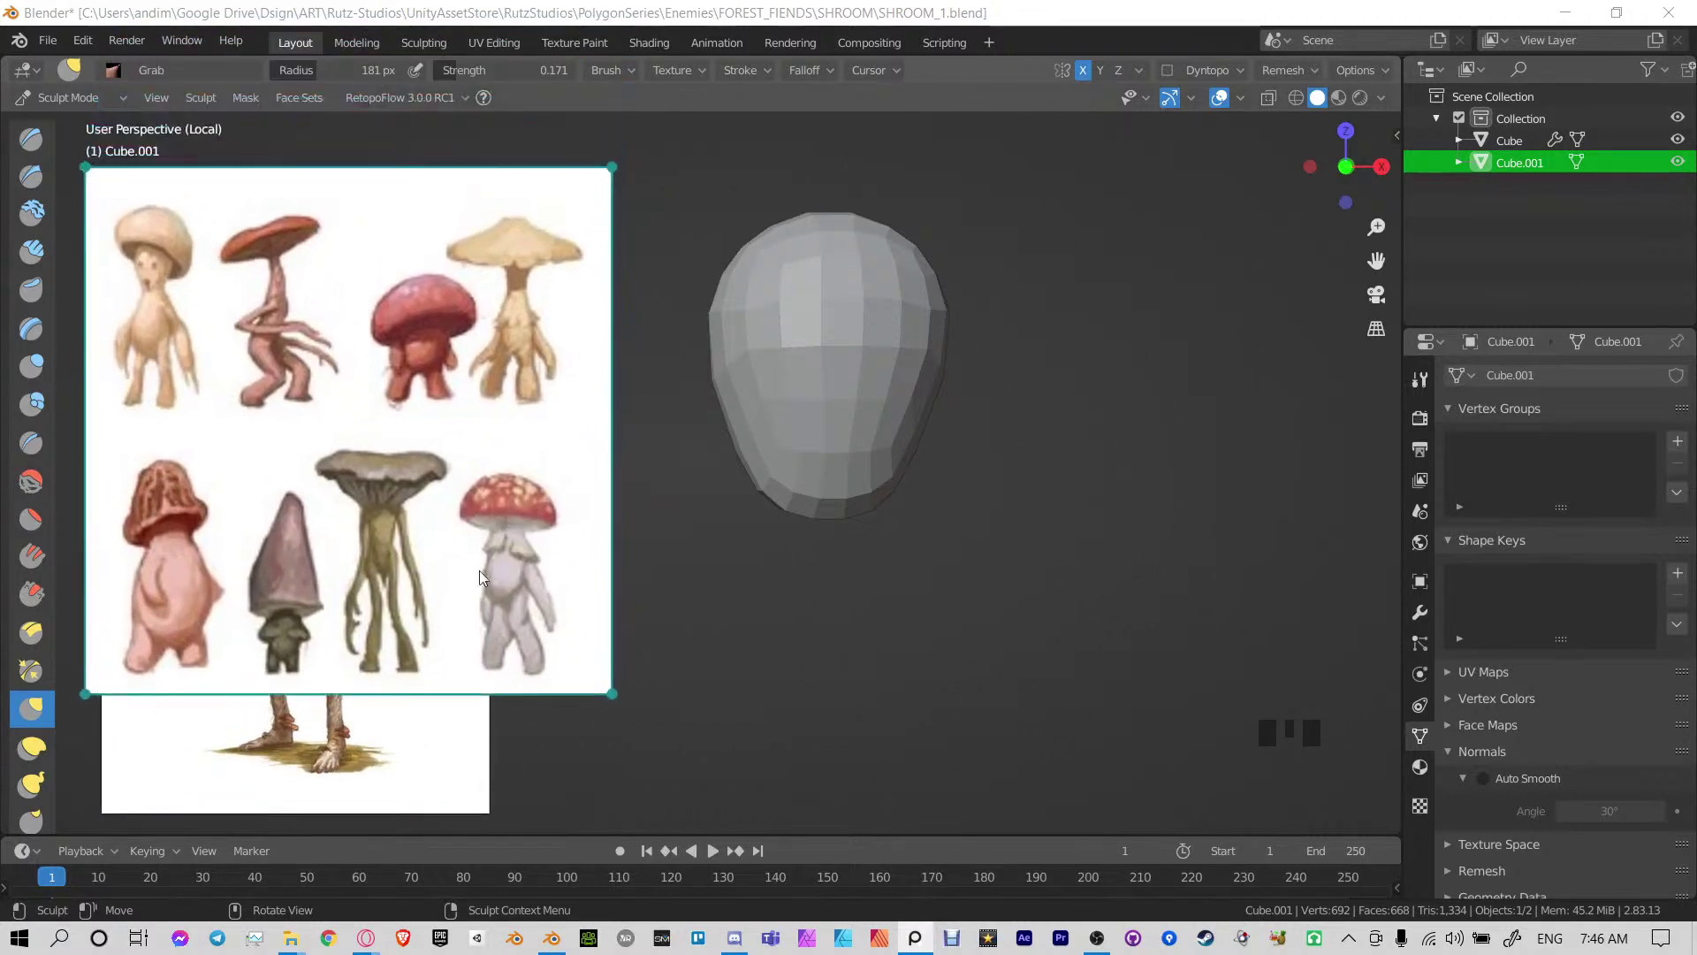
left_click(347, 741)
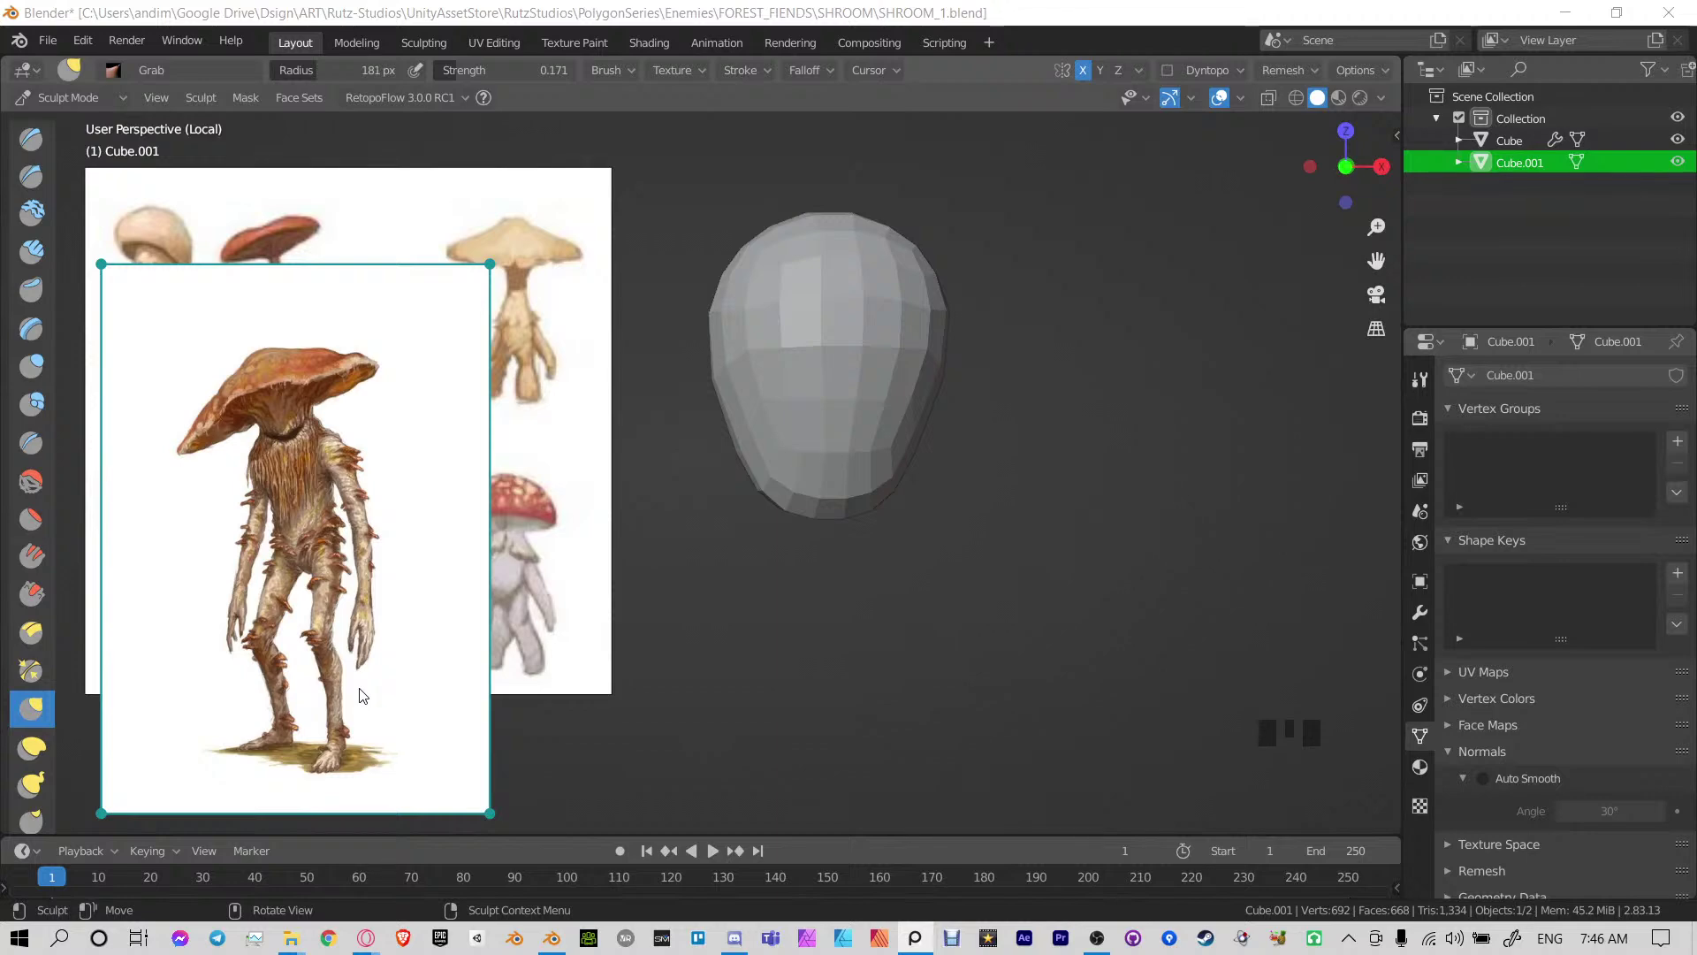
mouse_move(354, 665)
left_mouse_down()
mouse_move(356, 690)
mouse_move(356, 670)
left_mouse_up()
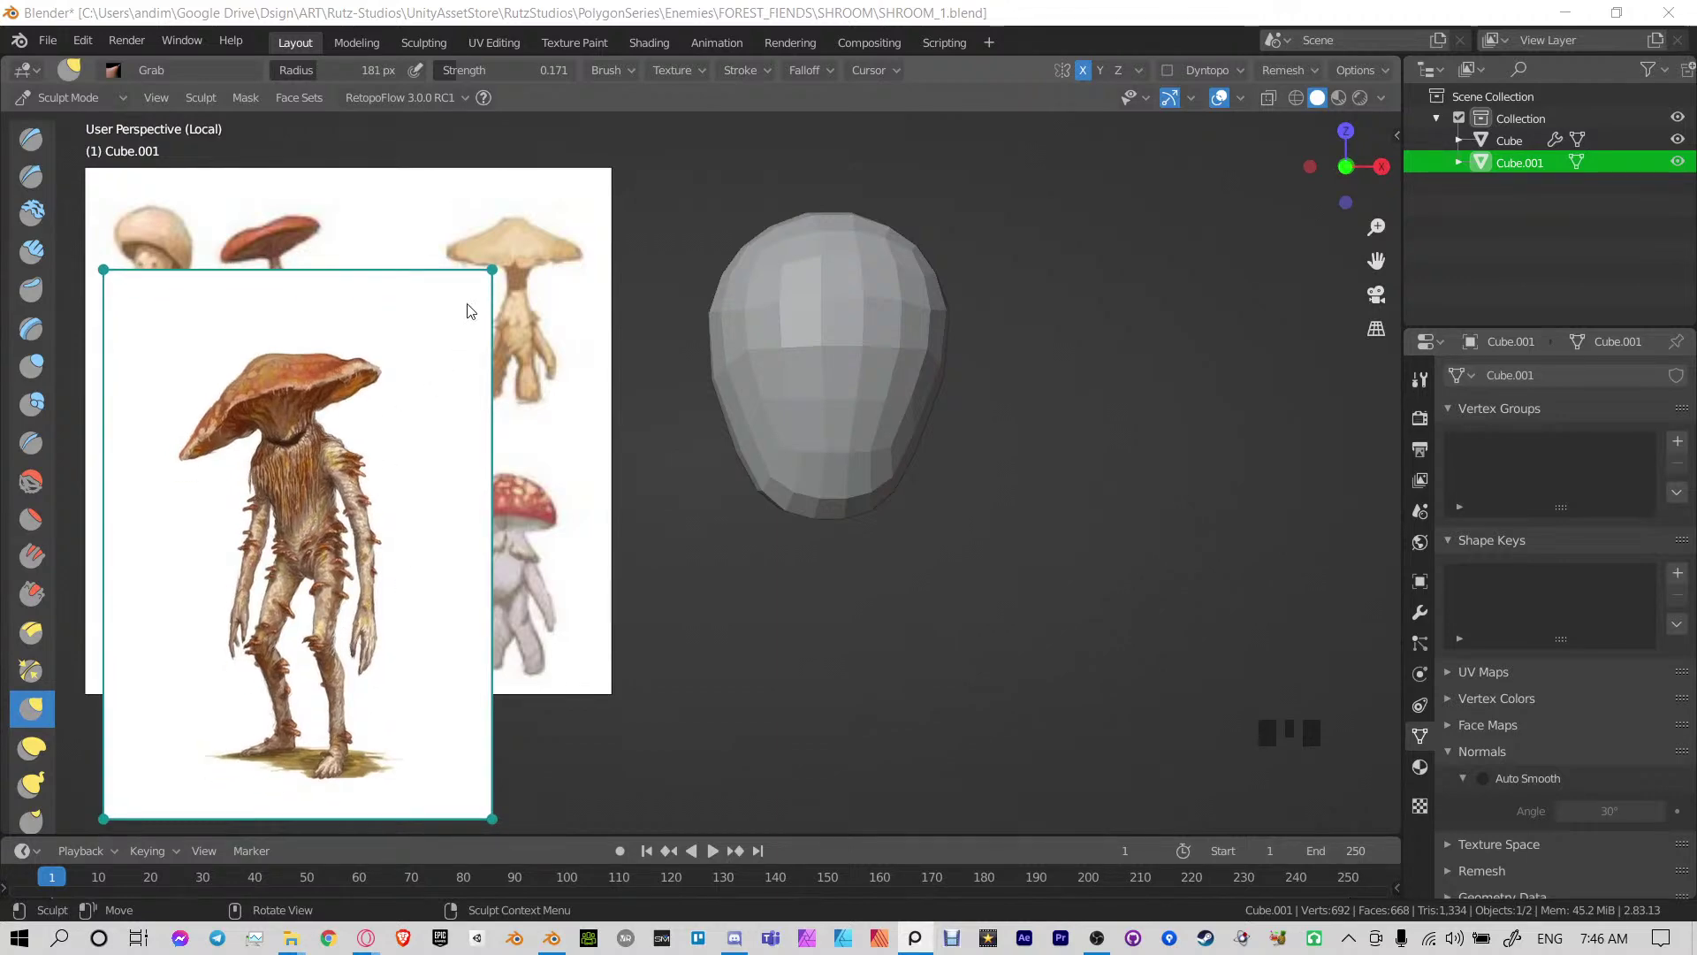
Shrink the mushroom man image and the creature sheet to clear space around the head model
left_click_drag(485, 271, 314, 520)
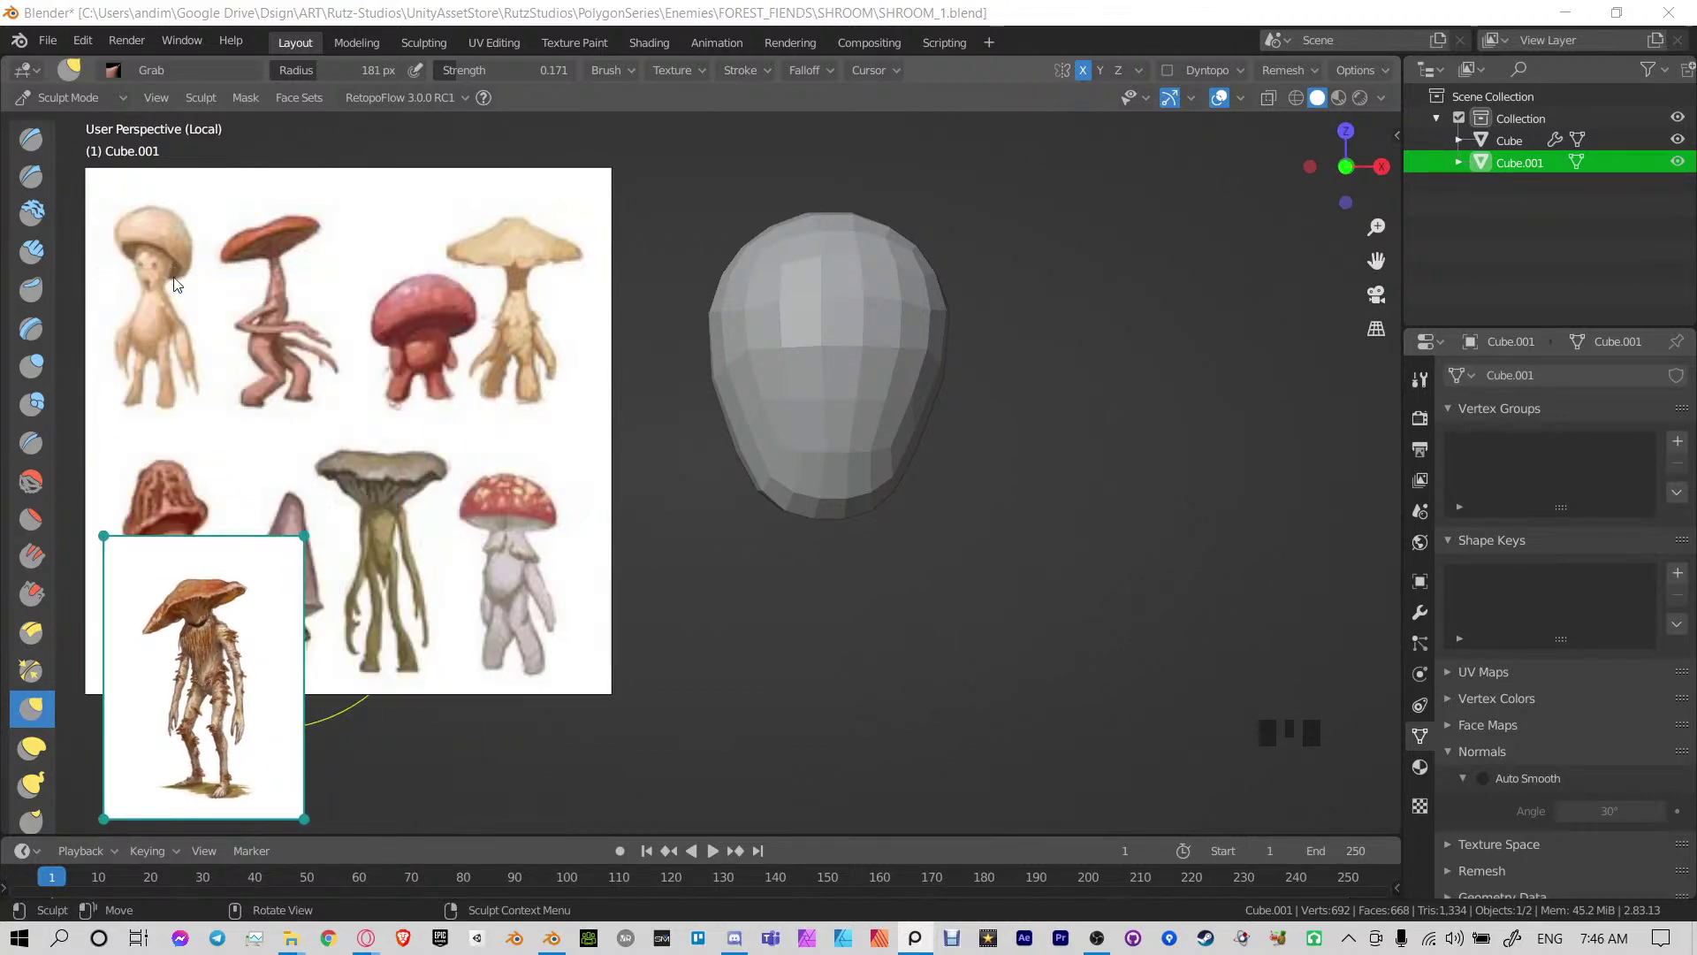
left_click(509, 230)
left_click_drag(611, 169, 356, 419)
From the side, pull the lower front and lower back of the head outward and down with the Grab brush
middle_click_drag(928, 469, 917, 505)
mouse_move(917, 505)
middle_mouse_down()
mouse_move(852, 470)
mouse_move(846, 501)
middle_mouse_up()
mouse_move(846, 501)
middle_mouse_down("shift")
mouse_move(871, 501)
mouse_move(746, 486)
middle_mouse_up("shift")
left_click_drag(725, 505, 681, 586)
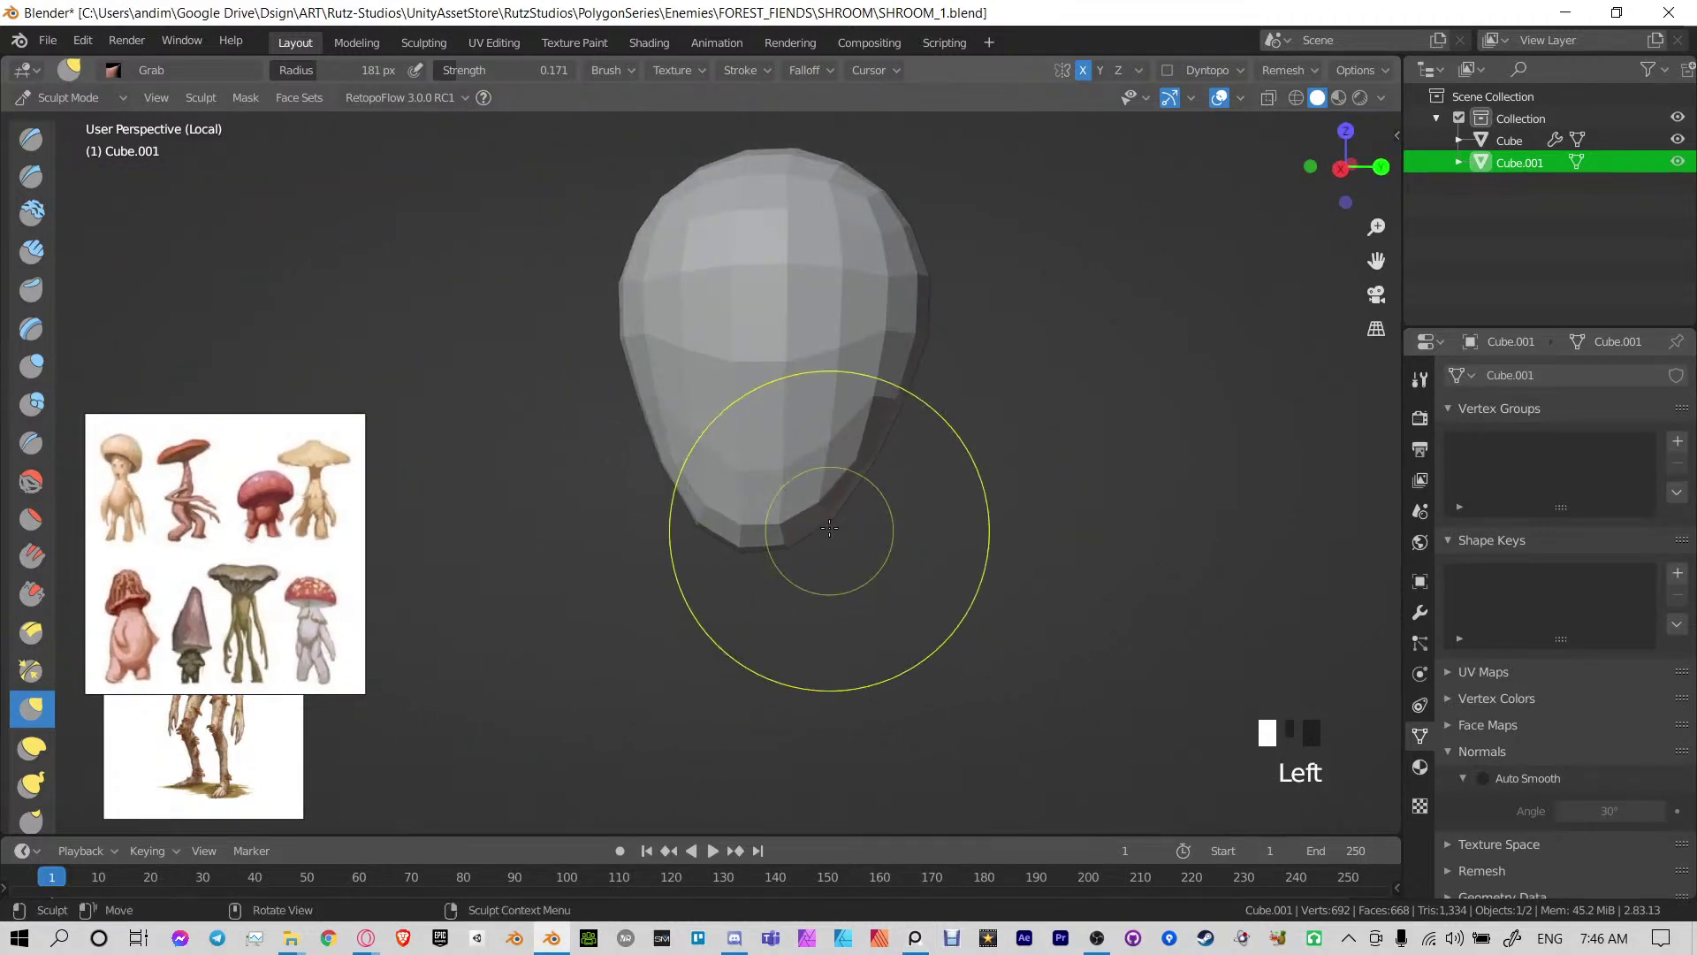
left_click_drag(827, 526, 884, 593)
middle_click_drag(814, 424, 835, 492, "shift")
mouse_move(697, 468)
middle_mouse_down()
mouse_move(937, 483)
mouse_move(860, 501)
mouse_move(873, 518)
middle_mouse_up()
middle_click_drag(853, 509, 811, 507)
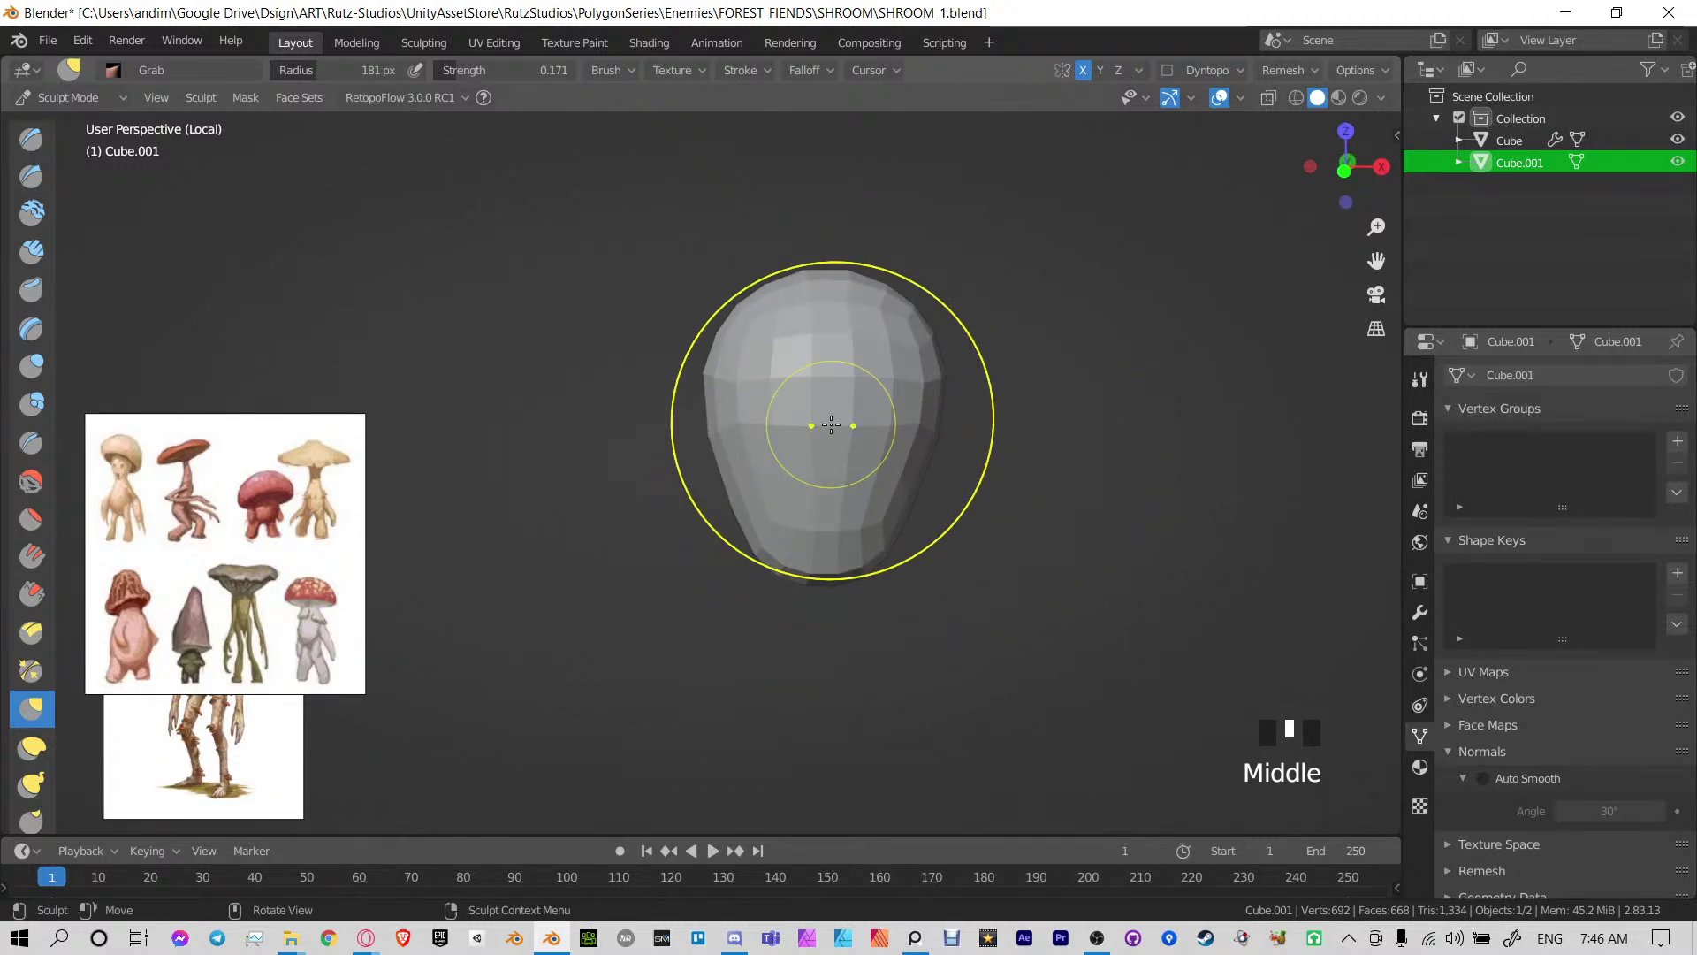
middle_click_drag(831, 426, 769, 428, "shift")
Return to Edit Mode, leave local view and raise the head mesh about 1.9 m along Z in front view
key("ctrl+Tab")
key("KP_Divide")
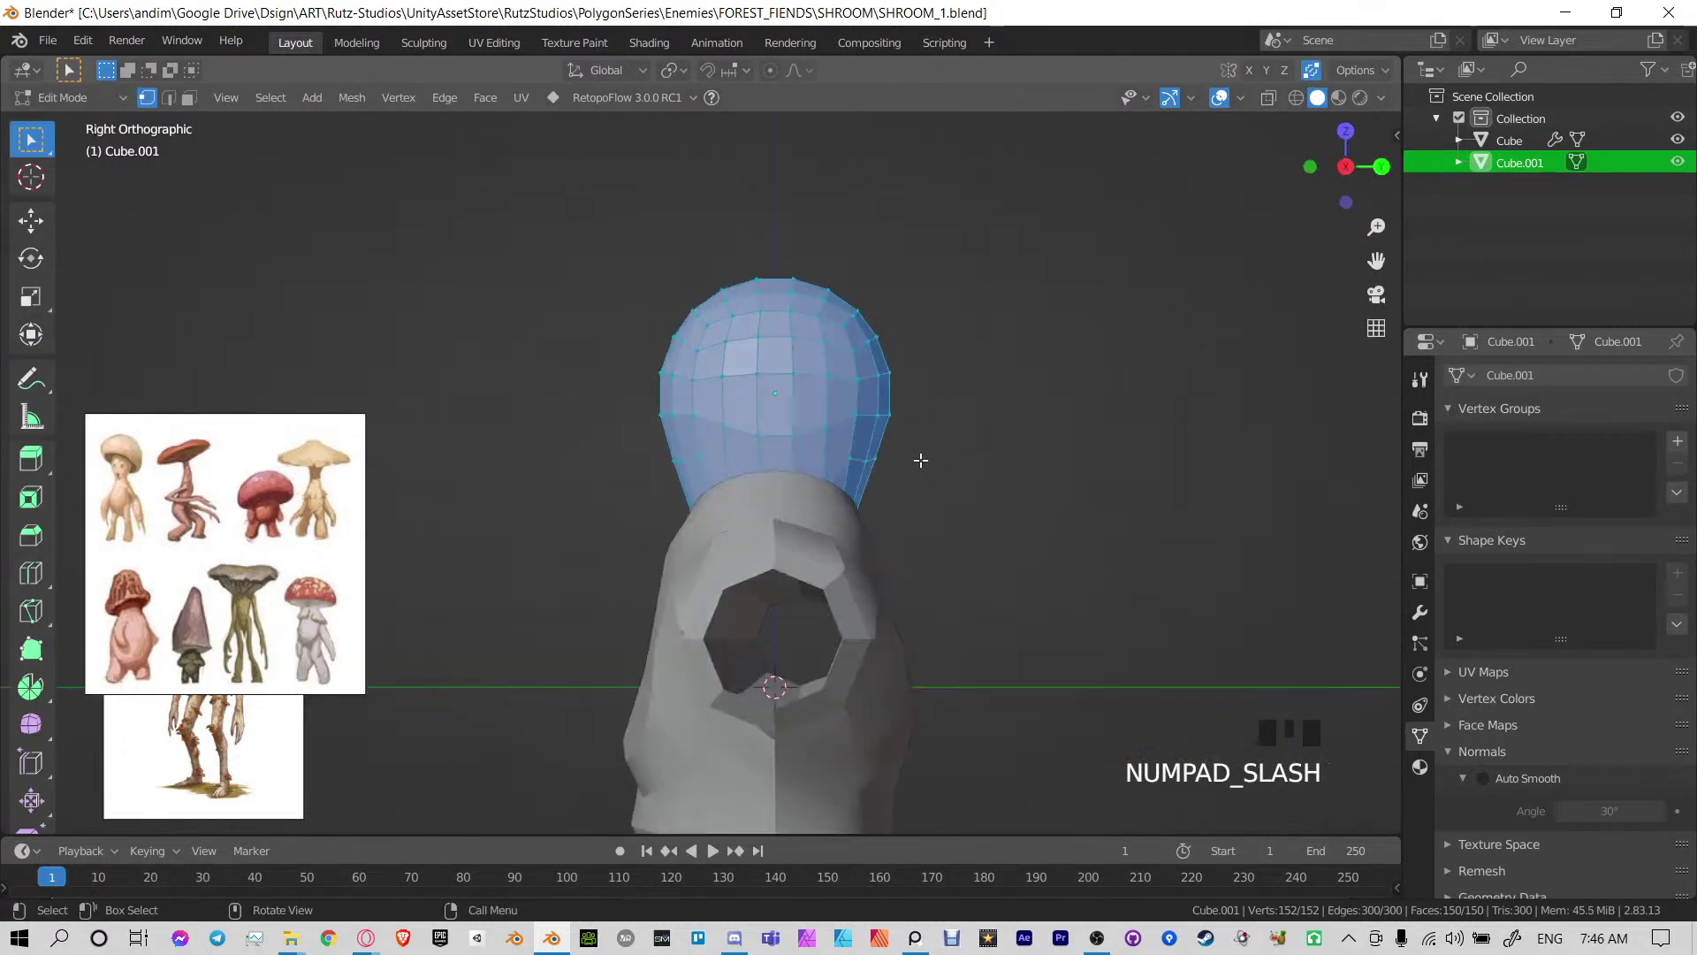
middle_click_drag(920, 461, 806, 472)
scroll(814, 448, "down", 3)
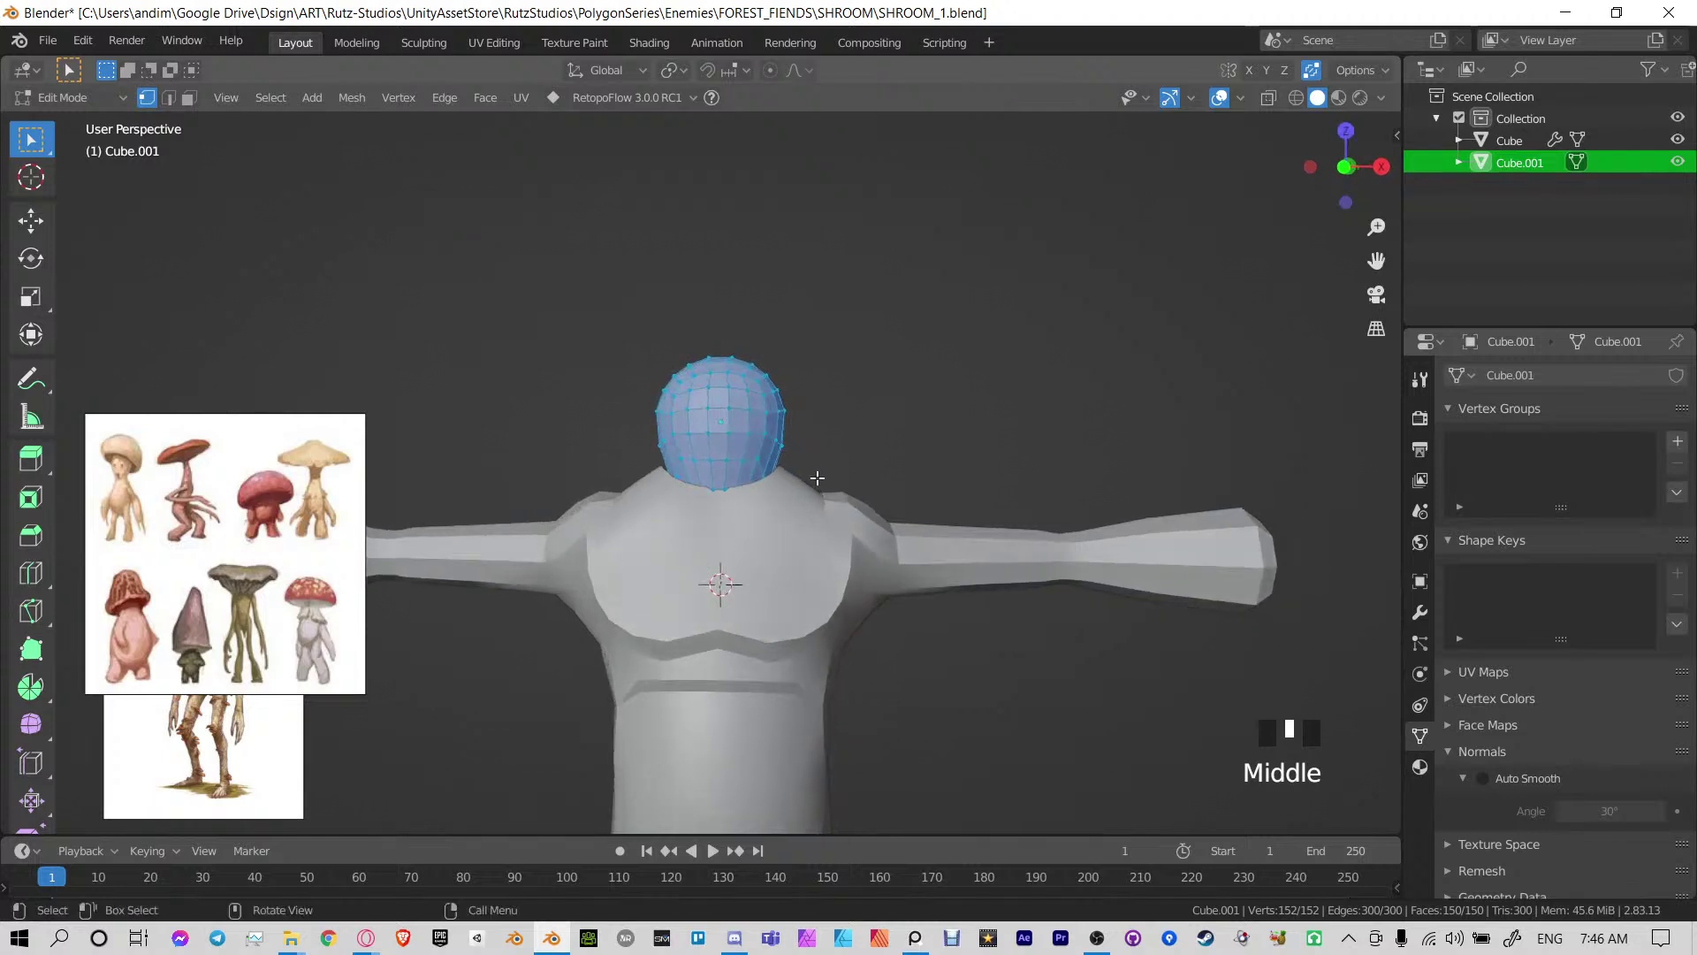
key("KP_1")
key("g")
key("z")
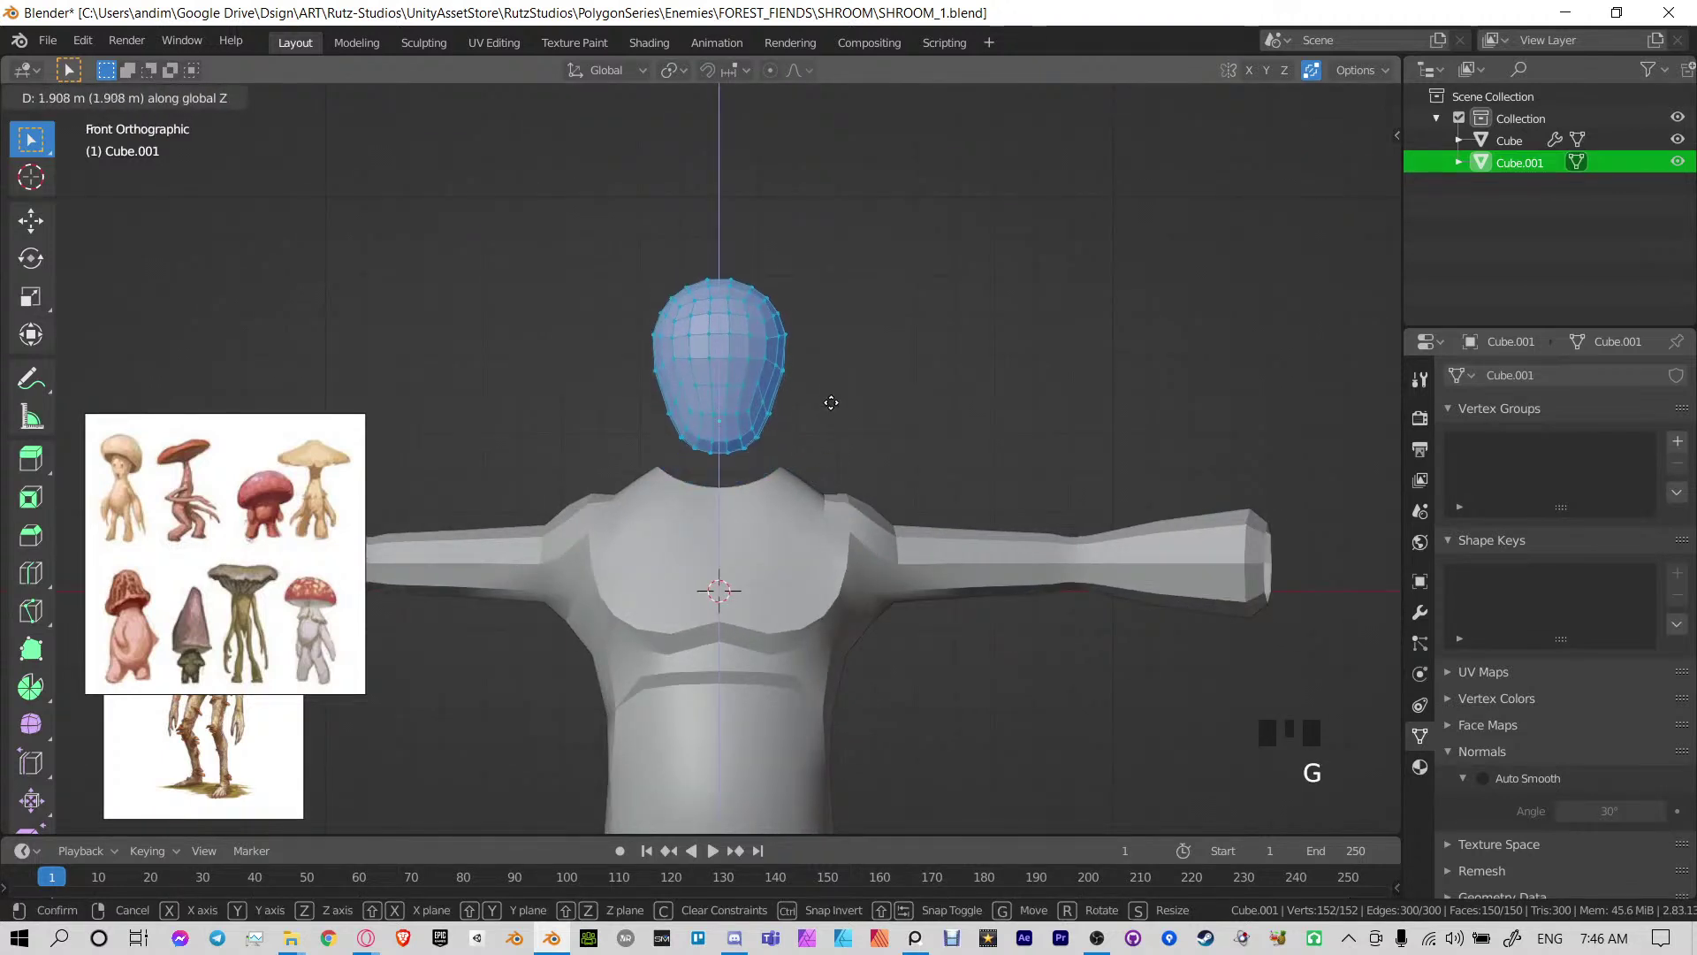
left_click(831, 402)
Scale up the whole head mesh and raise it slightly along Z so the chin sits at the neck opening
key("s")
left_click(884, 399)
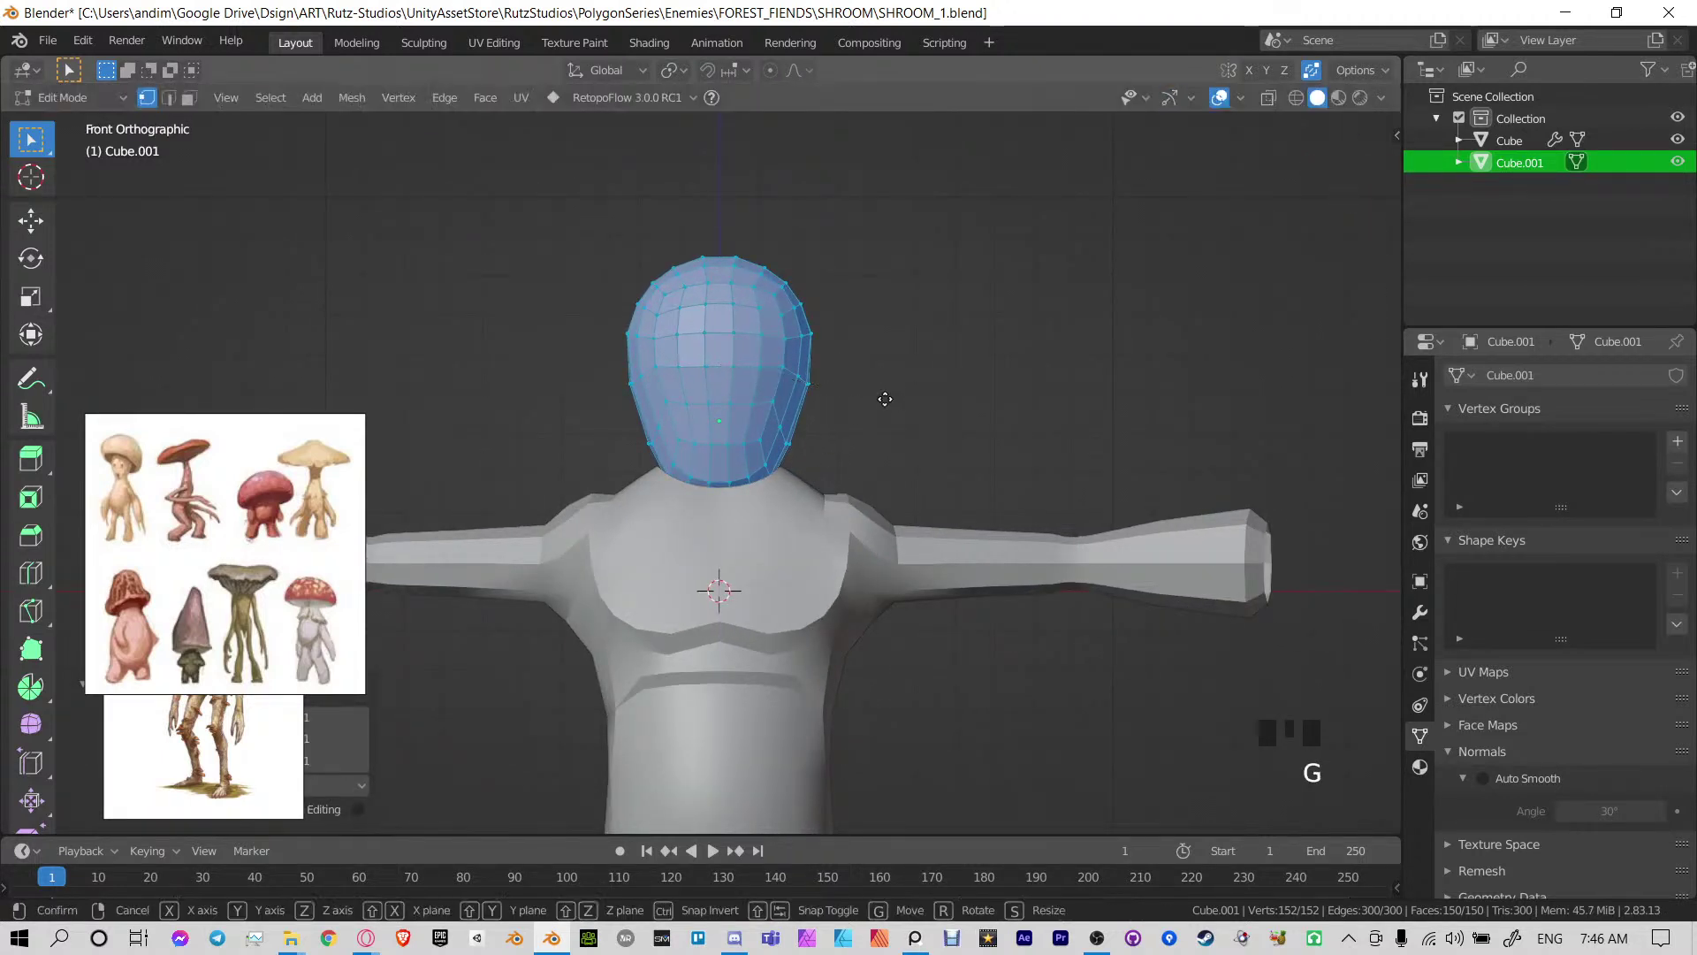
key("g")
key("z")
left_click(884, 389)
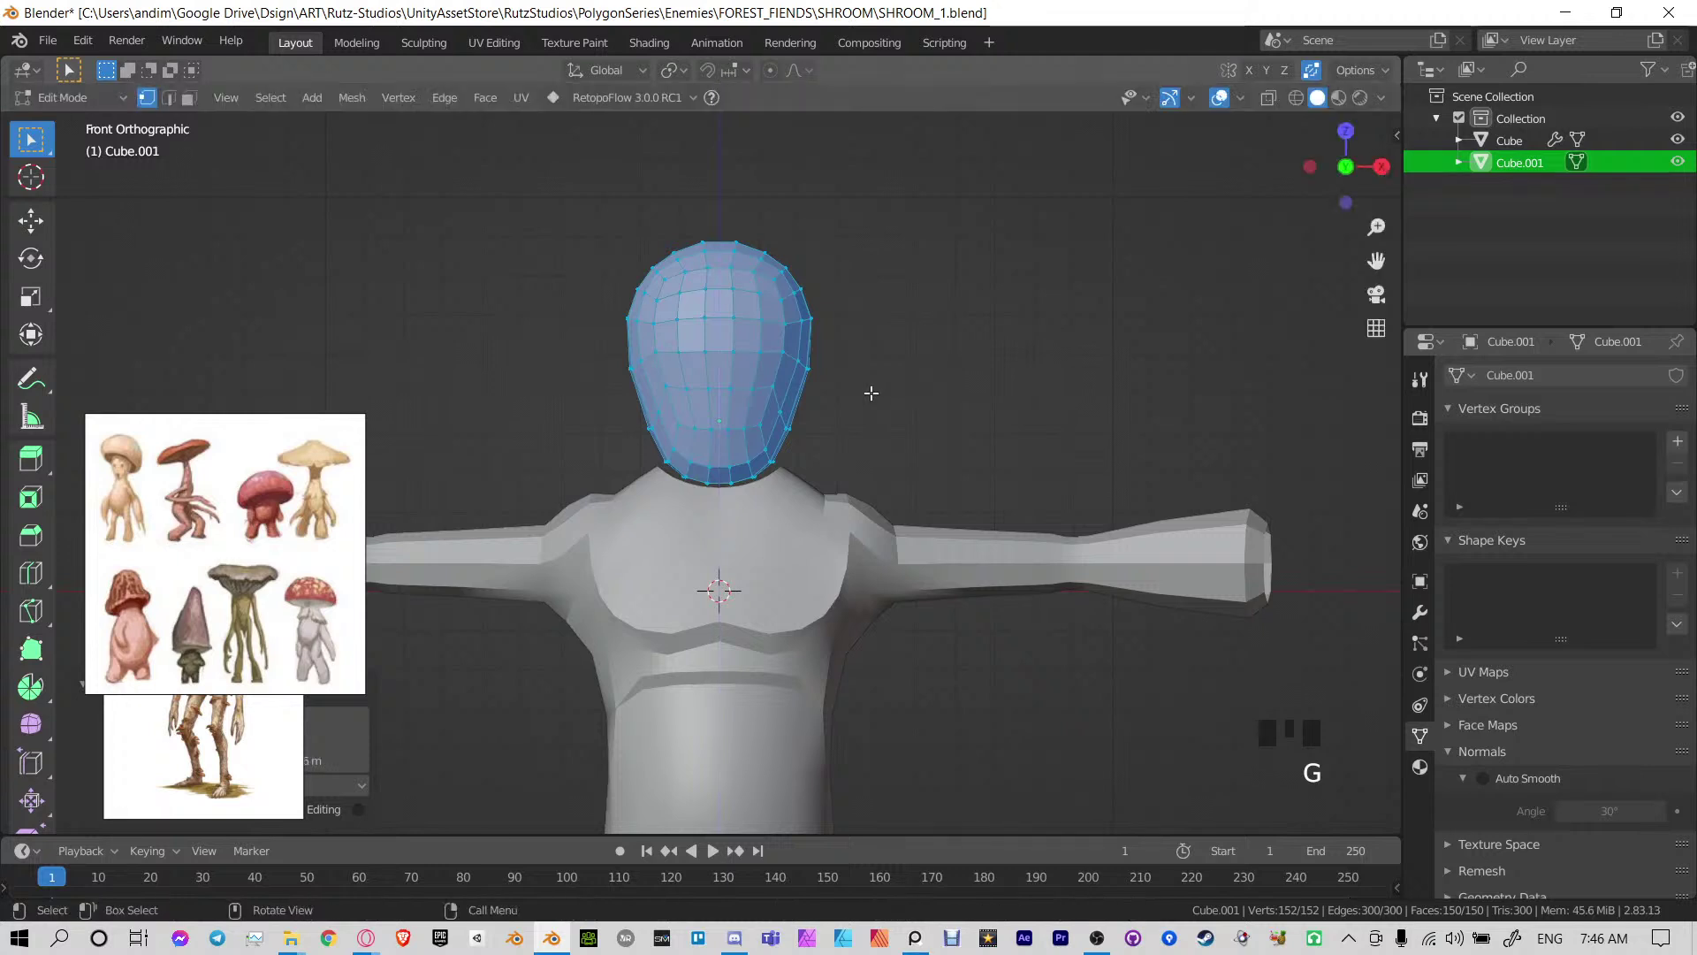
Scale the head mesh down slightly, reposition it over the neck and check its placement in side view
middle_click_drag(869, 390, 928, 318)
key("s")
left_click(907, 318)
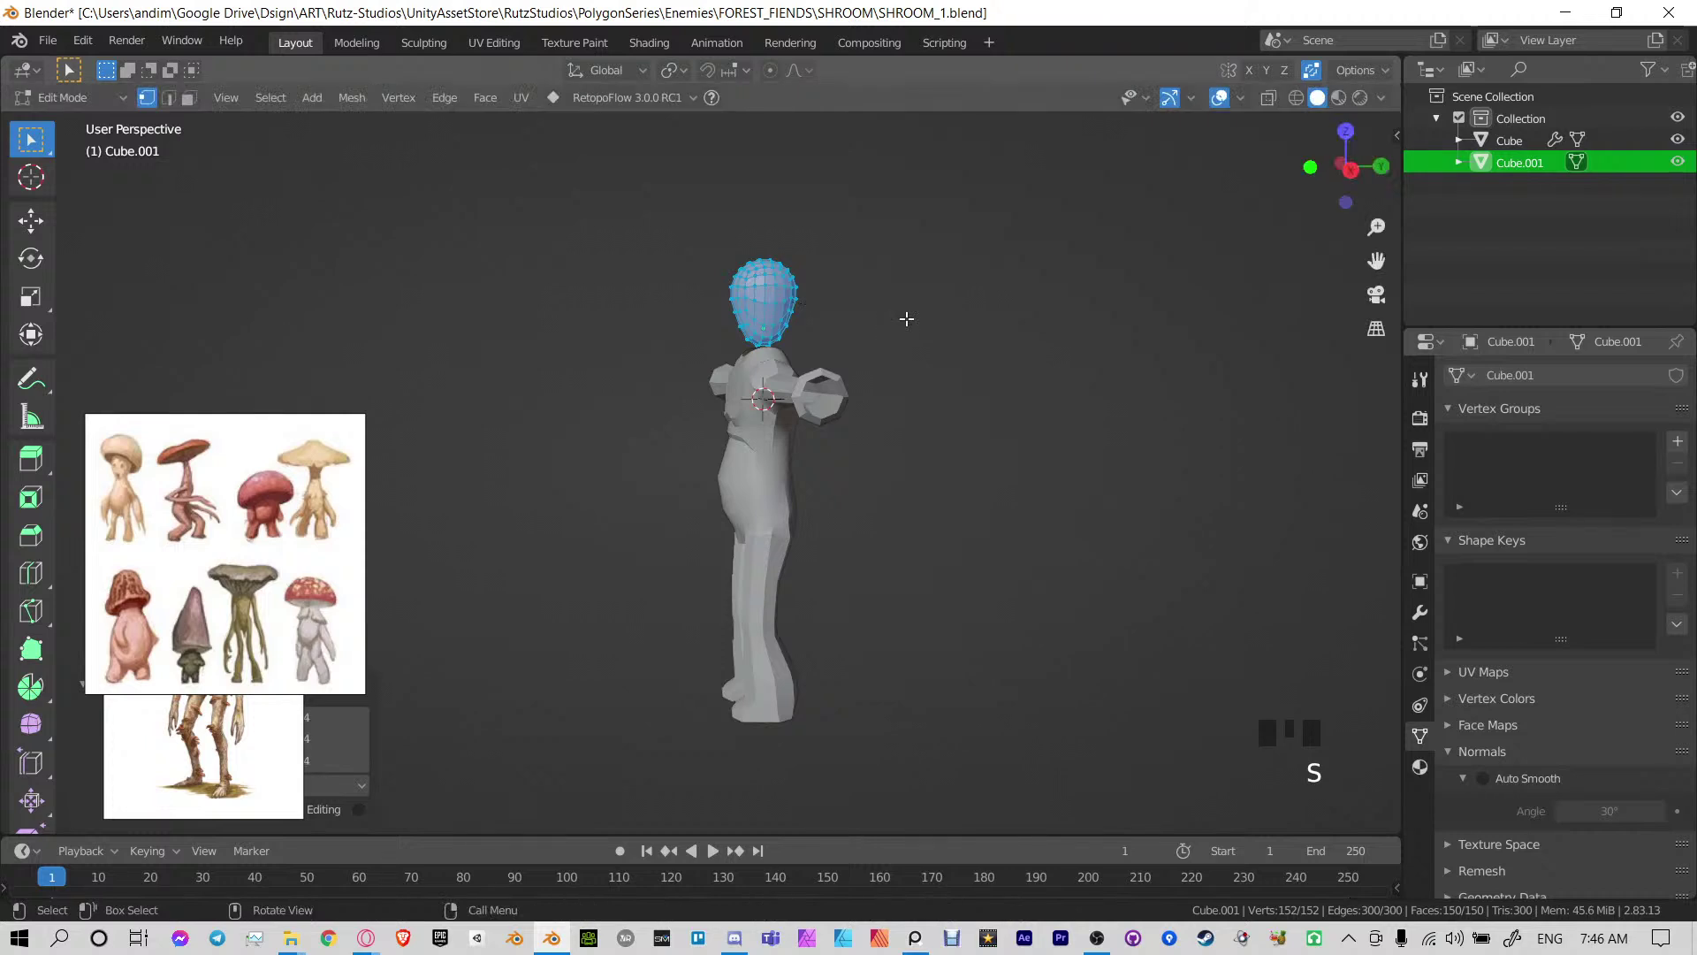
key("g")
left_click(930, 315)
key("KP_3")
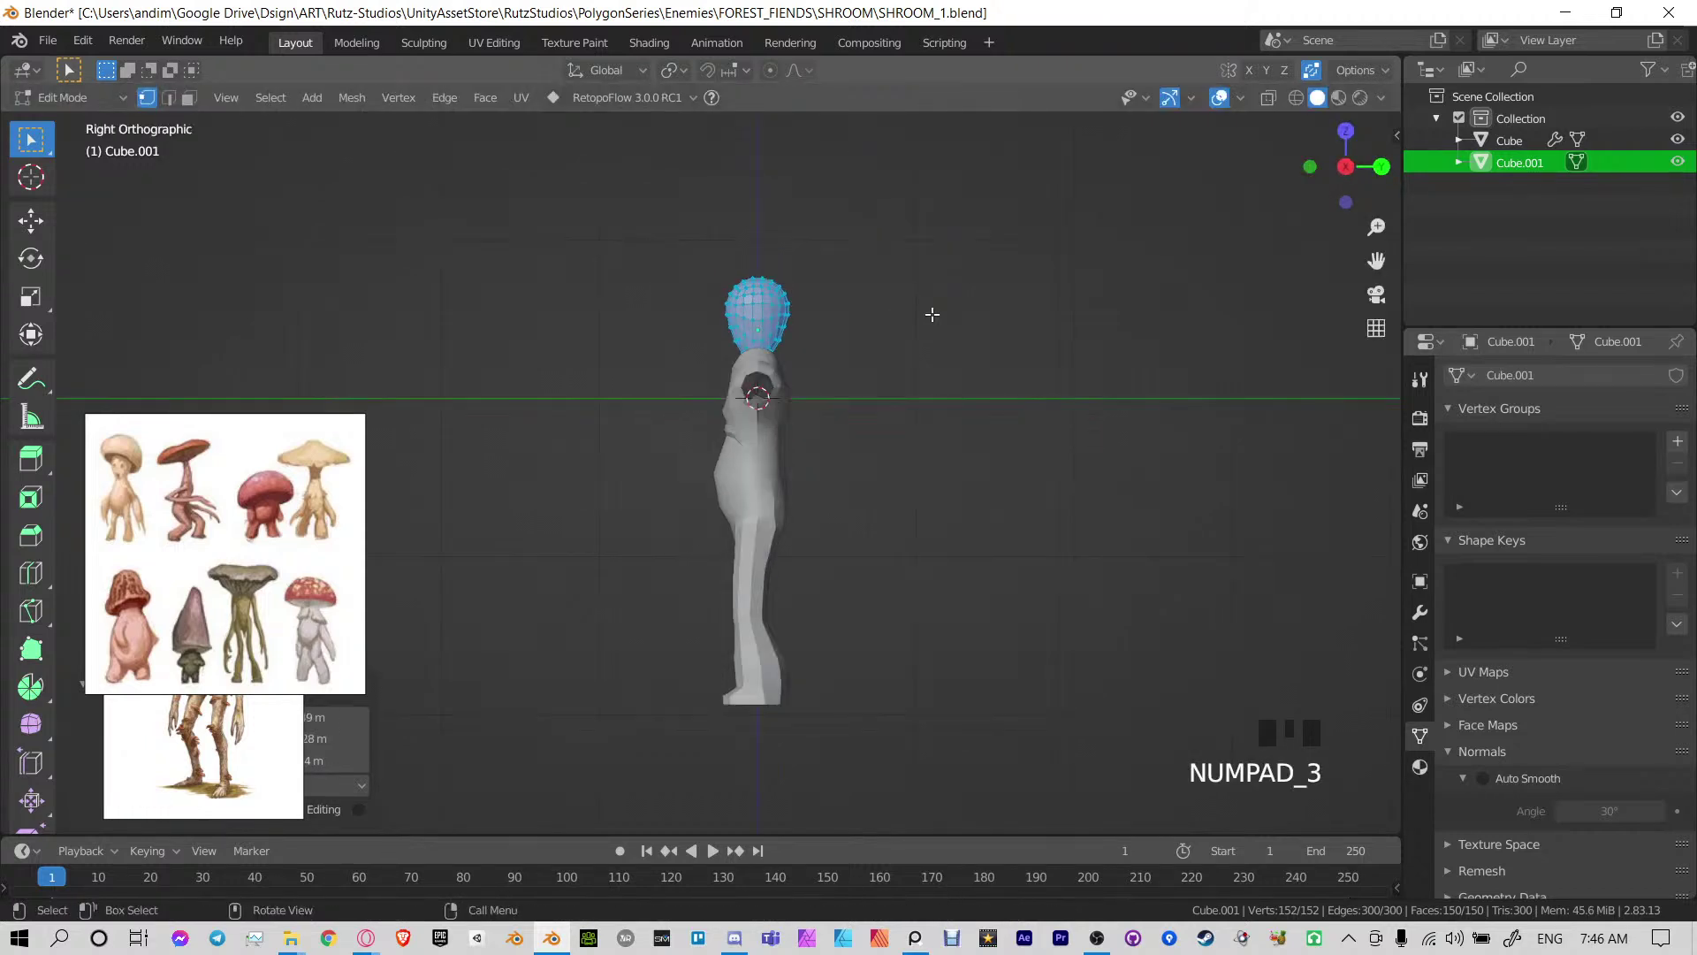
Rescale the whole head mesh slightly in side view and reposition it over the neck
scroll(920, 305, "up", 3)
key("s")
left_click(878, 363)
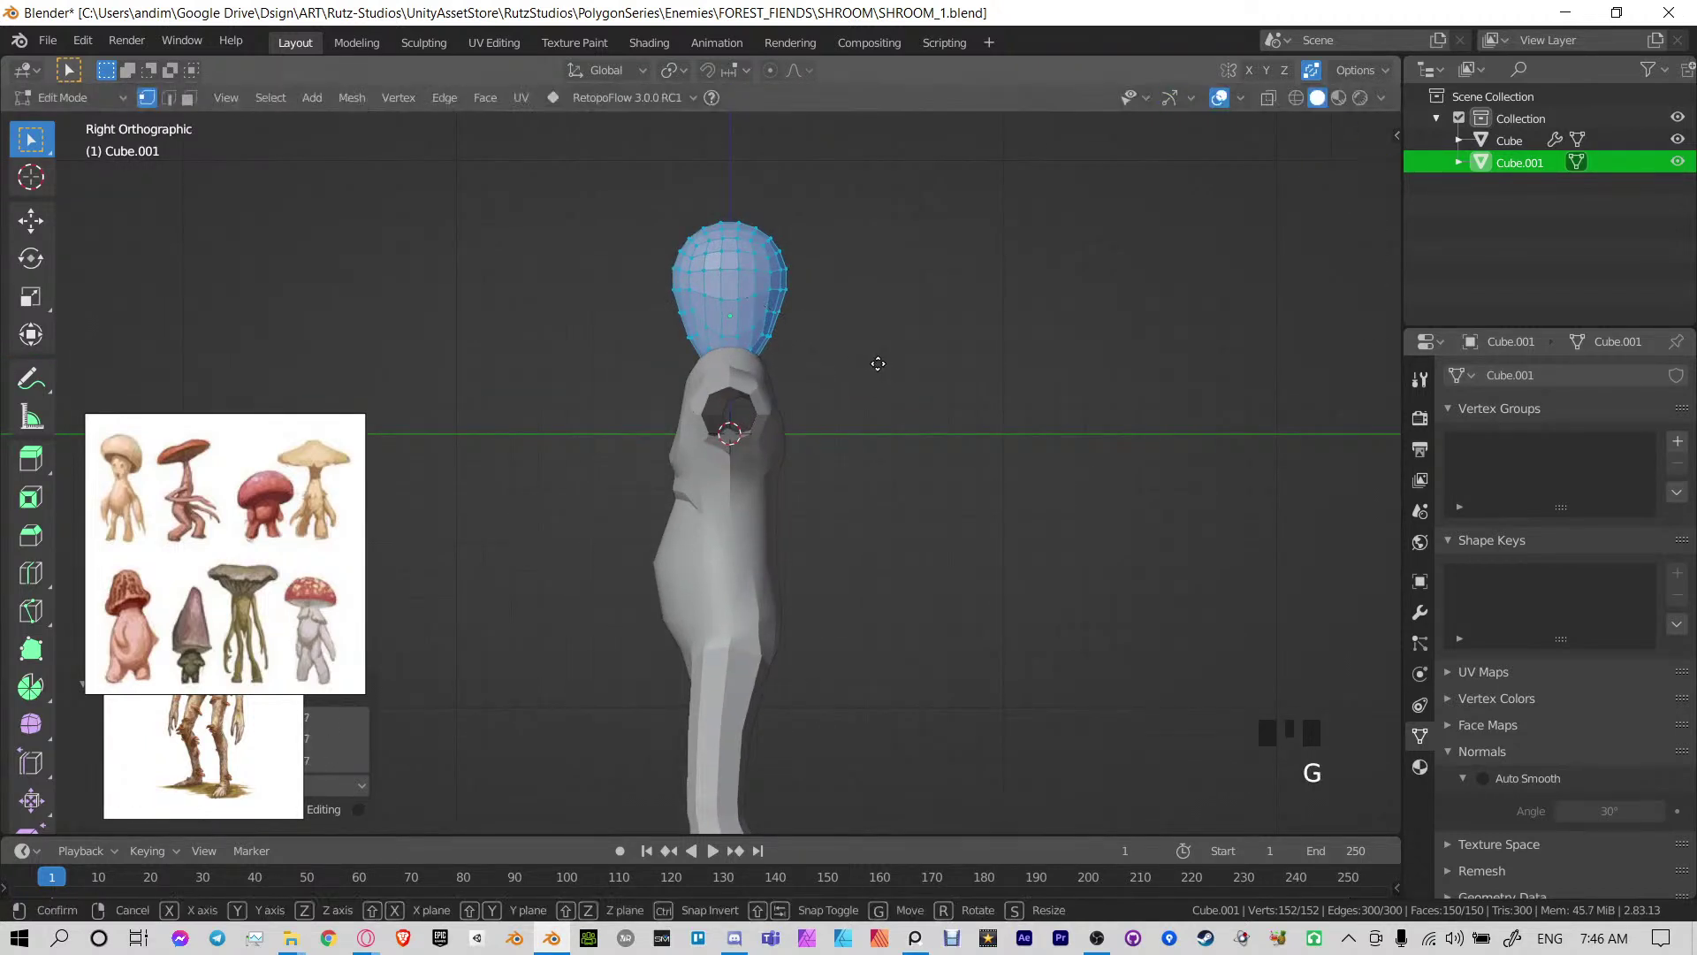
key("g")
left_click(879, 297)
Duplicate the head in front view, slide the copy down beside the body to compare proportions, and discard the copy
middle_click_drag(879, 303, 781, 360)
key("KP_1")
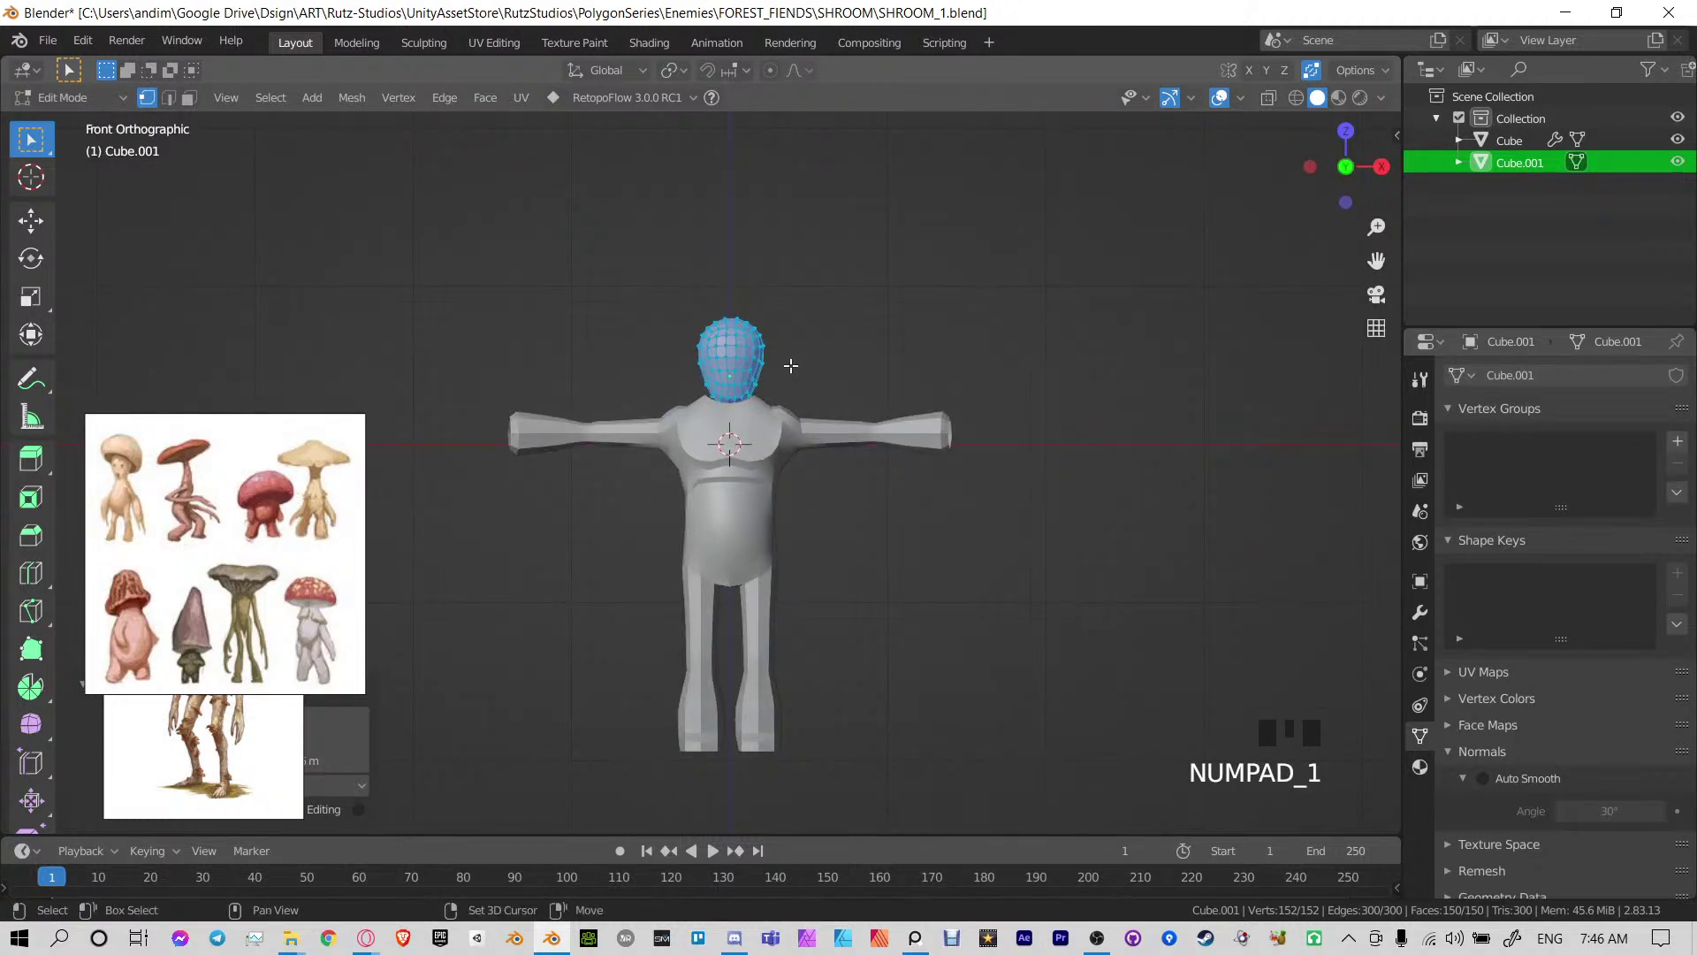
key("shift+d")
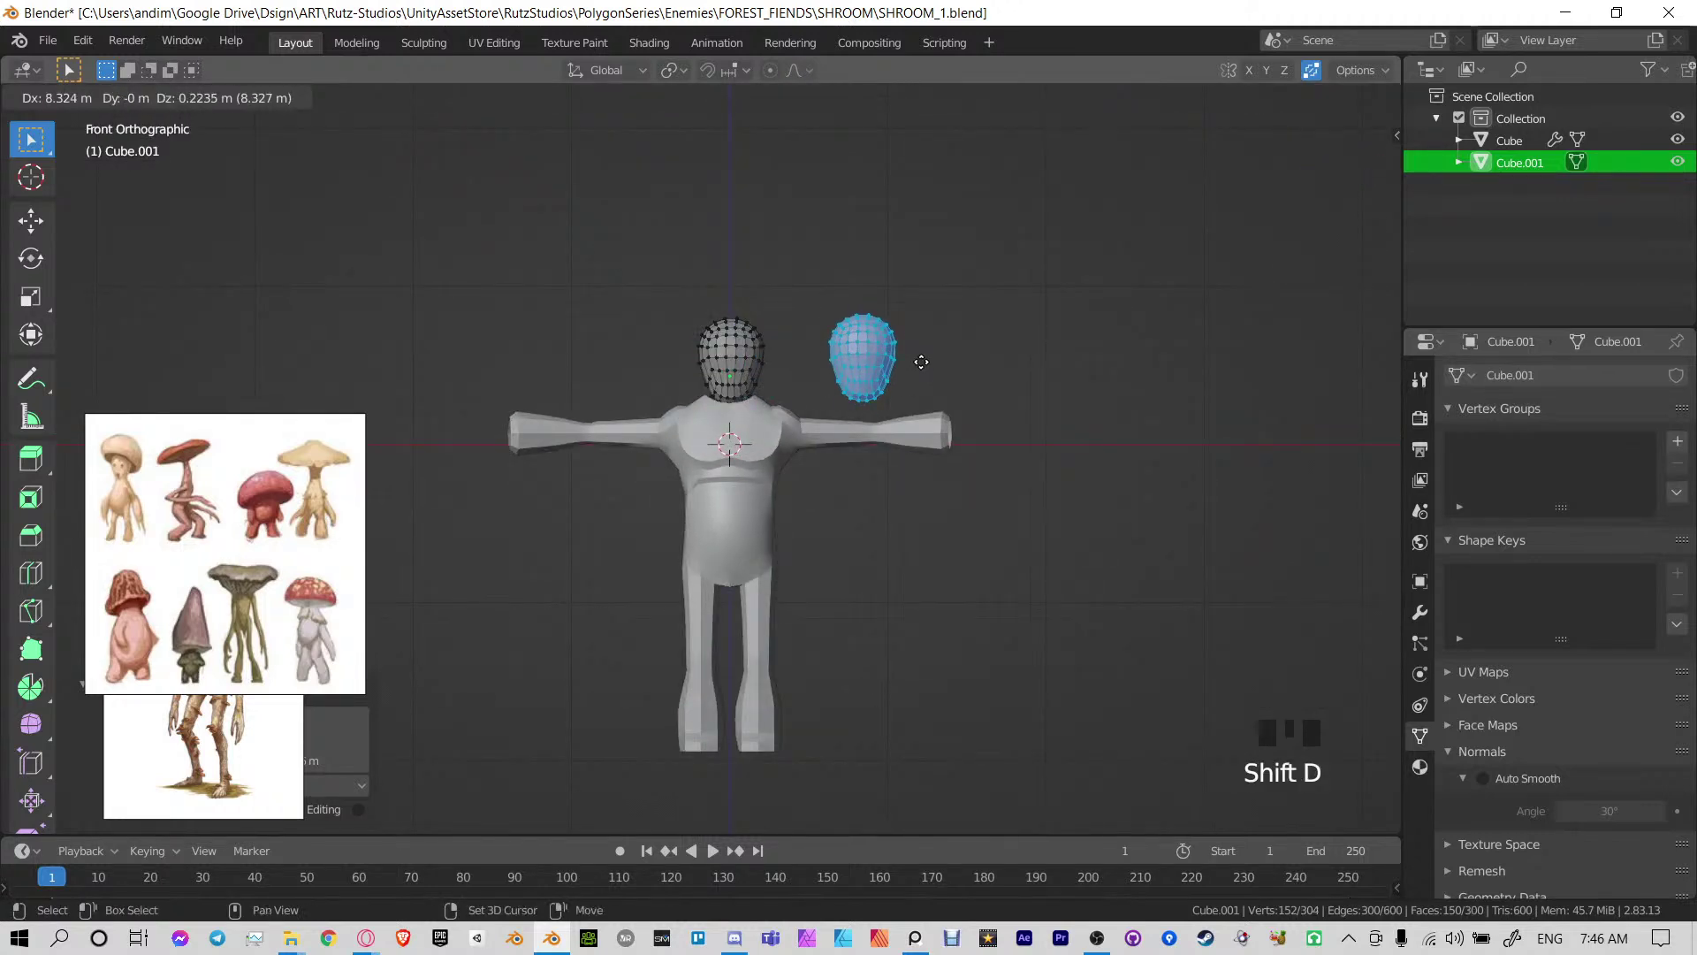
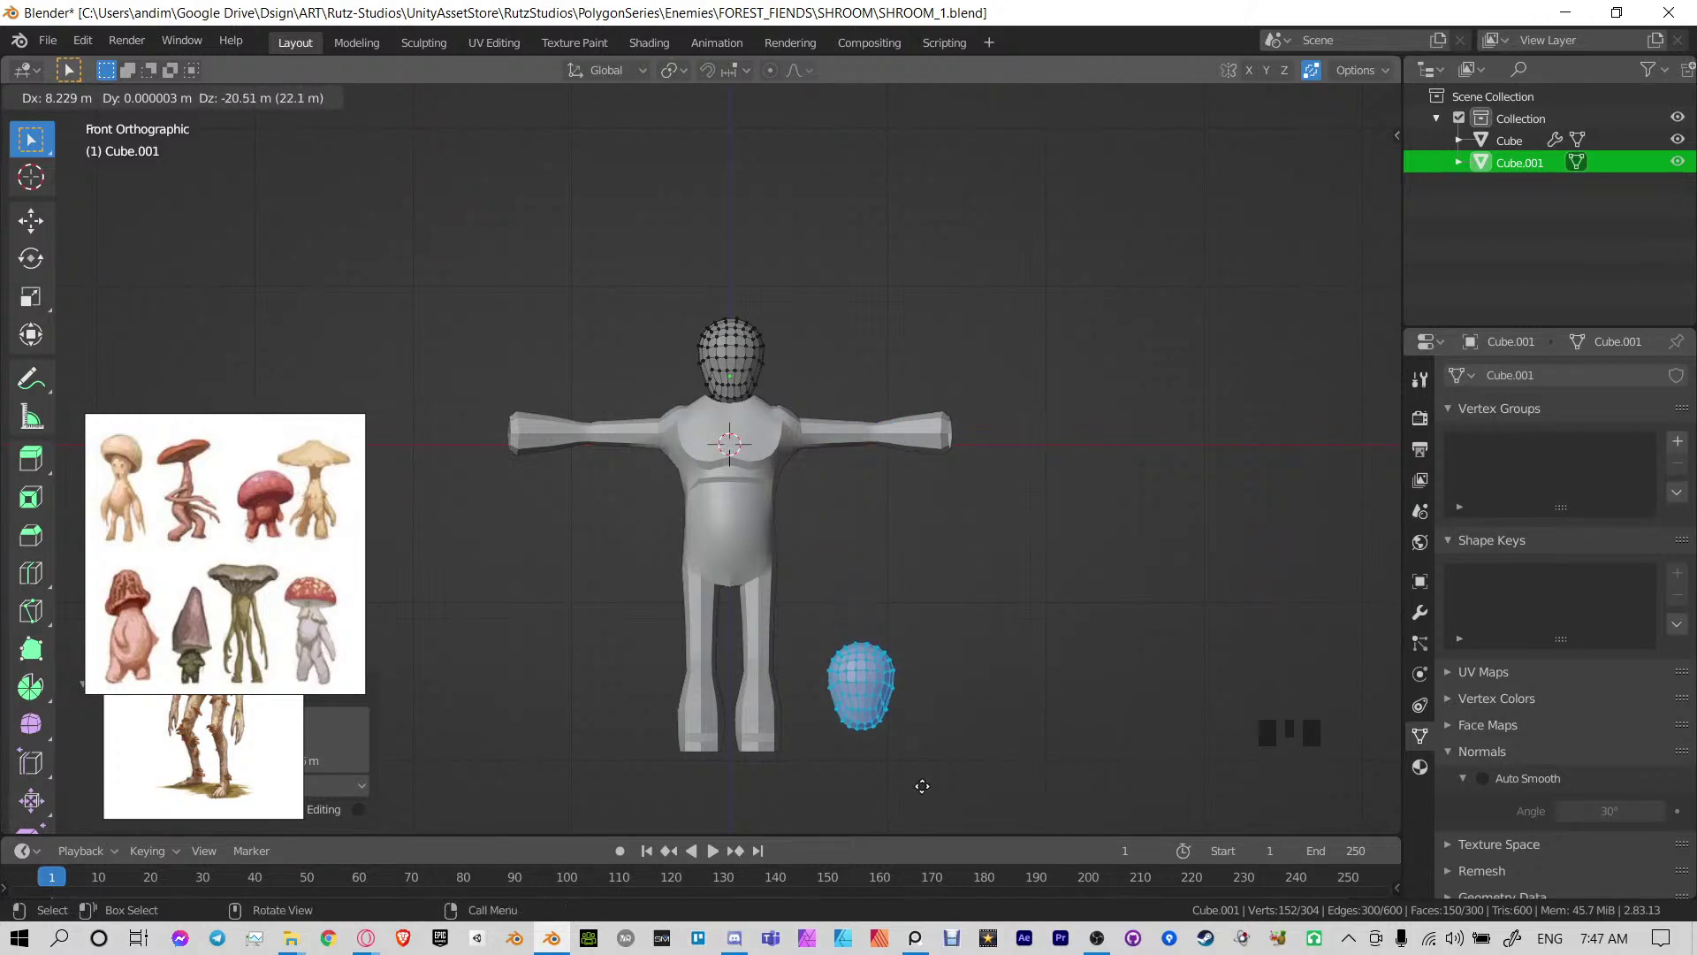
right_click(910, 482)
middle_click_drag(861, 405, 904, 405, "shift")
key("ctrl+z")
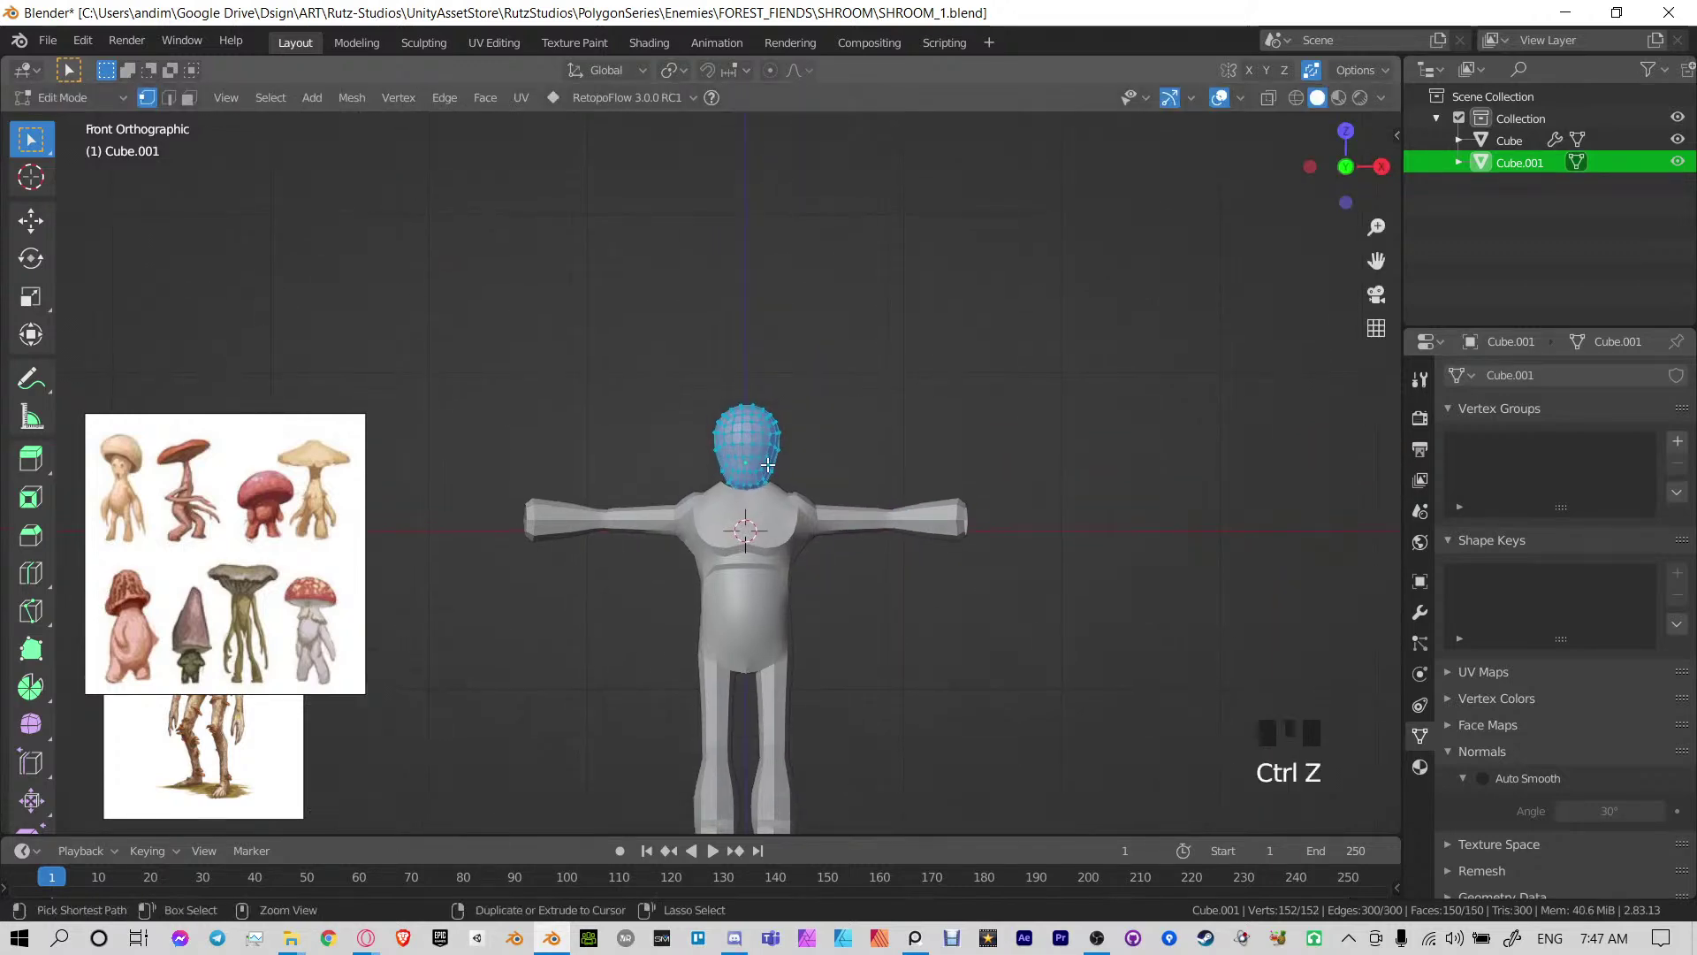
Shift the head mesh slightly along X to centre it over the body in front view, and save the file
scroll(890, 308, "up", 4)
middle_click_drag(890, 307, 898, 387, "shift")
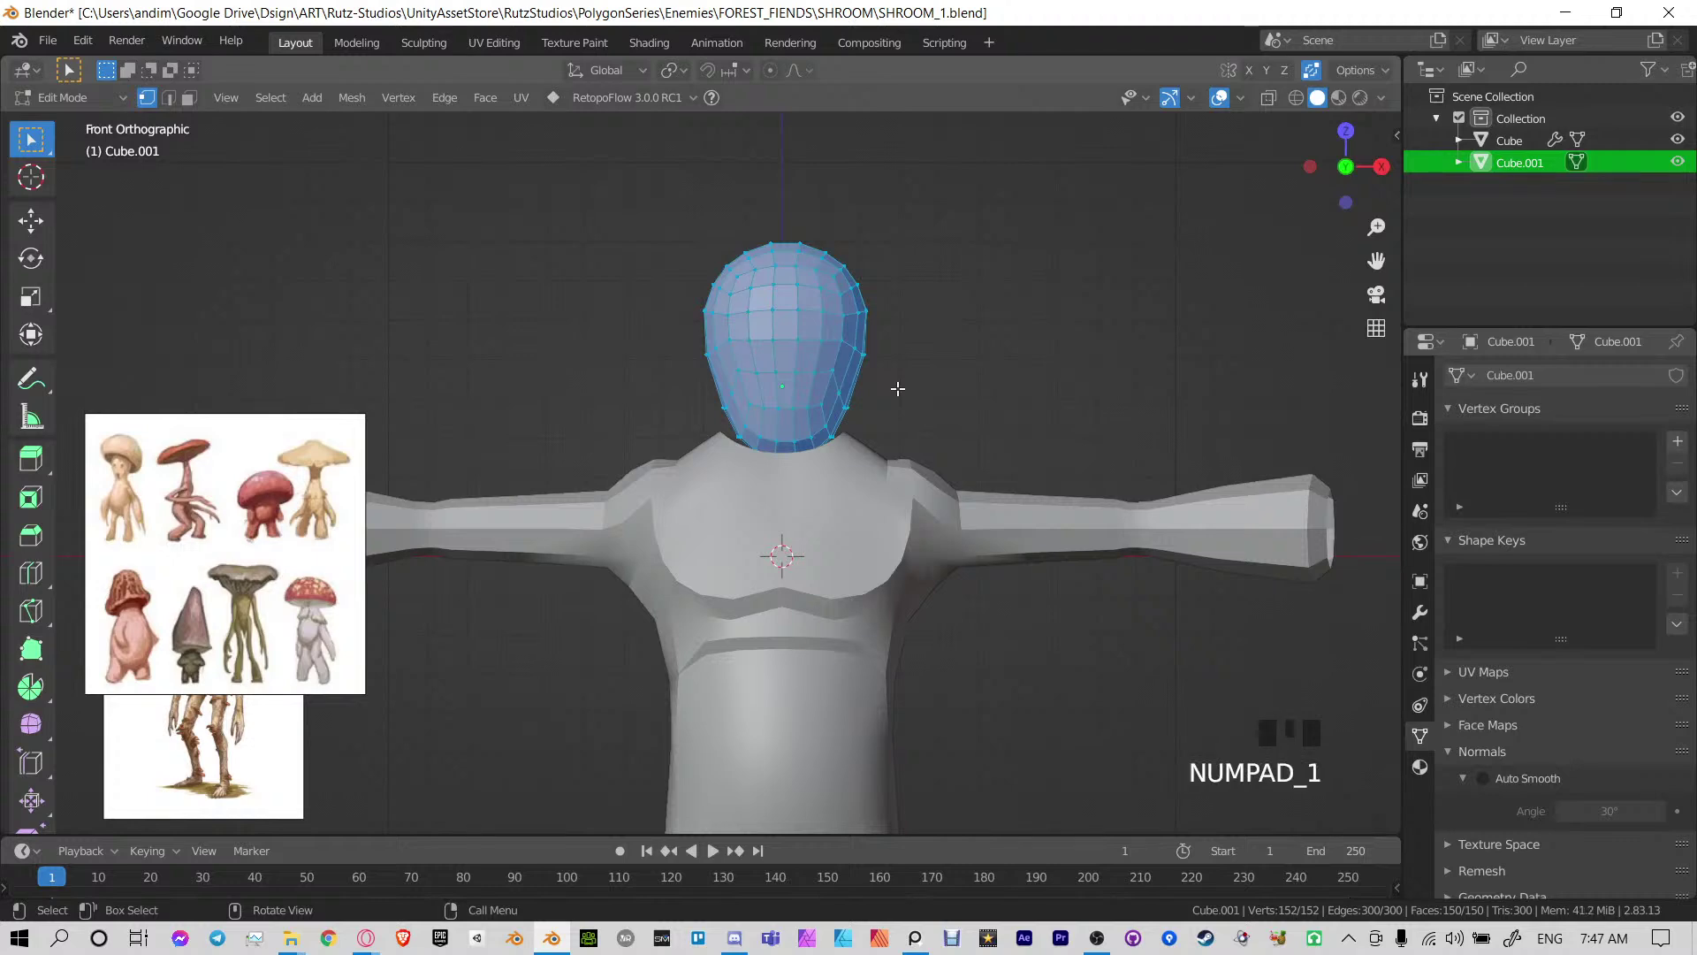
key("g")
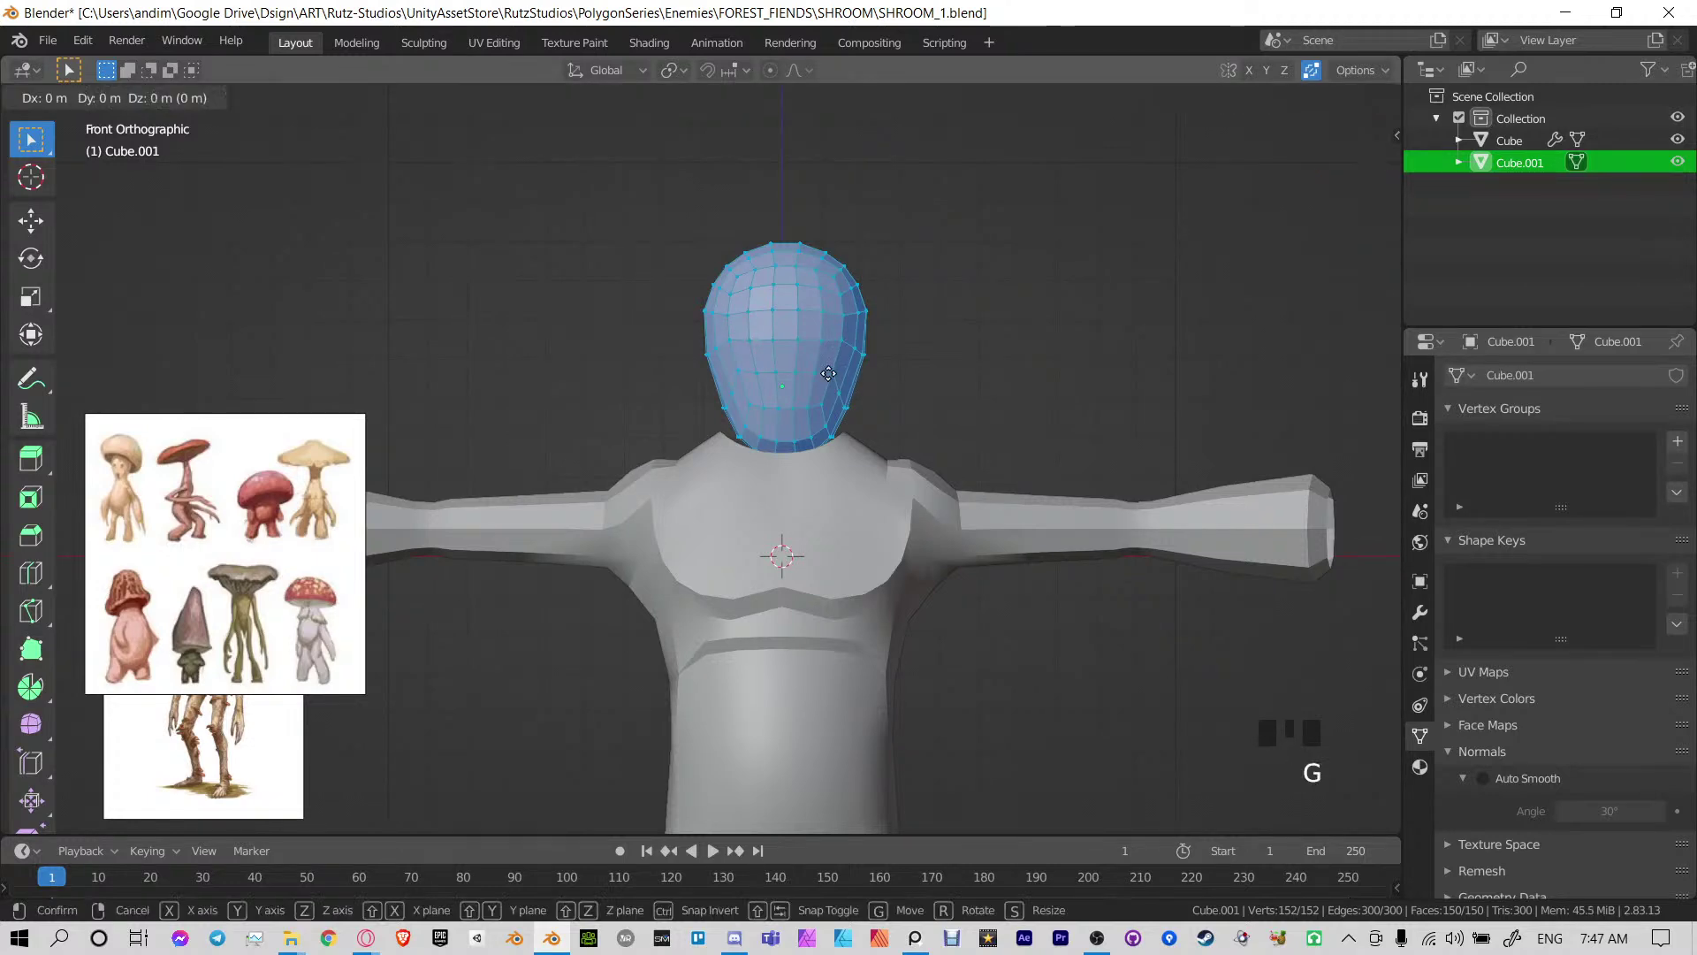
key("x")
left_click(795, 375)
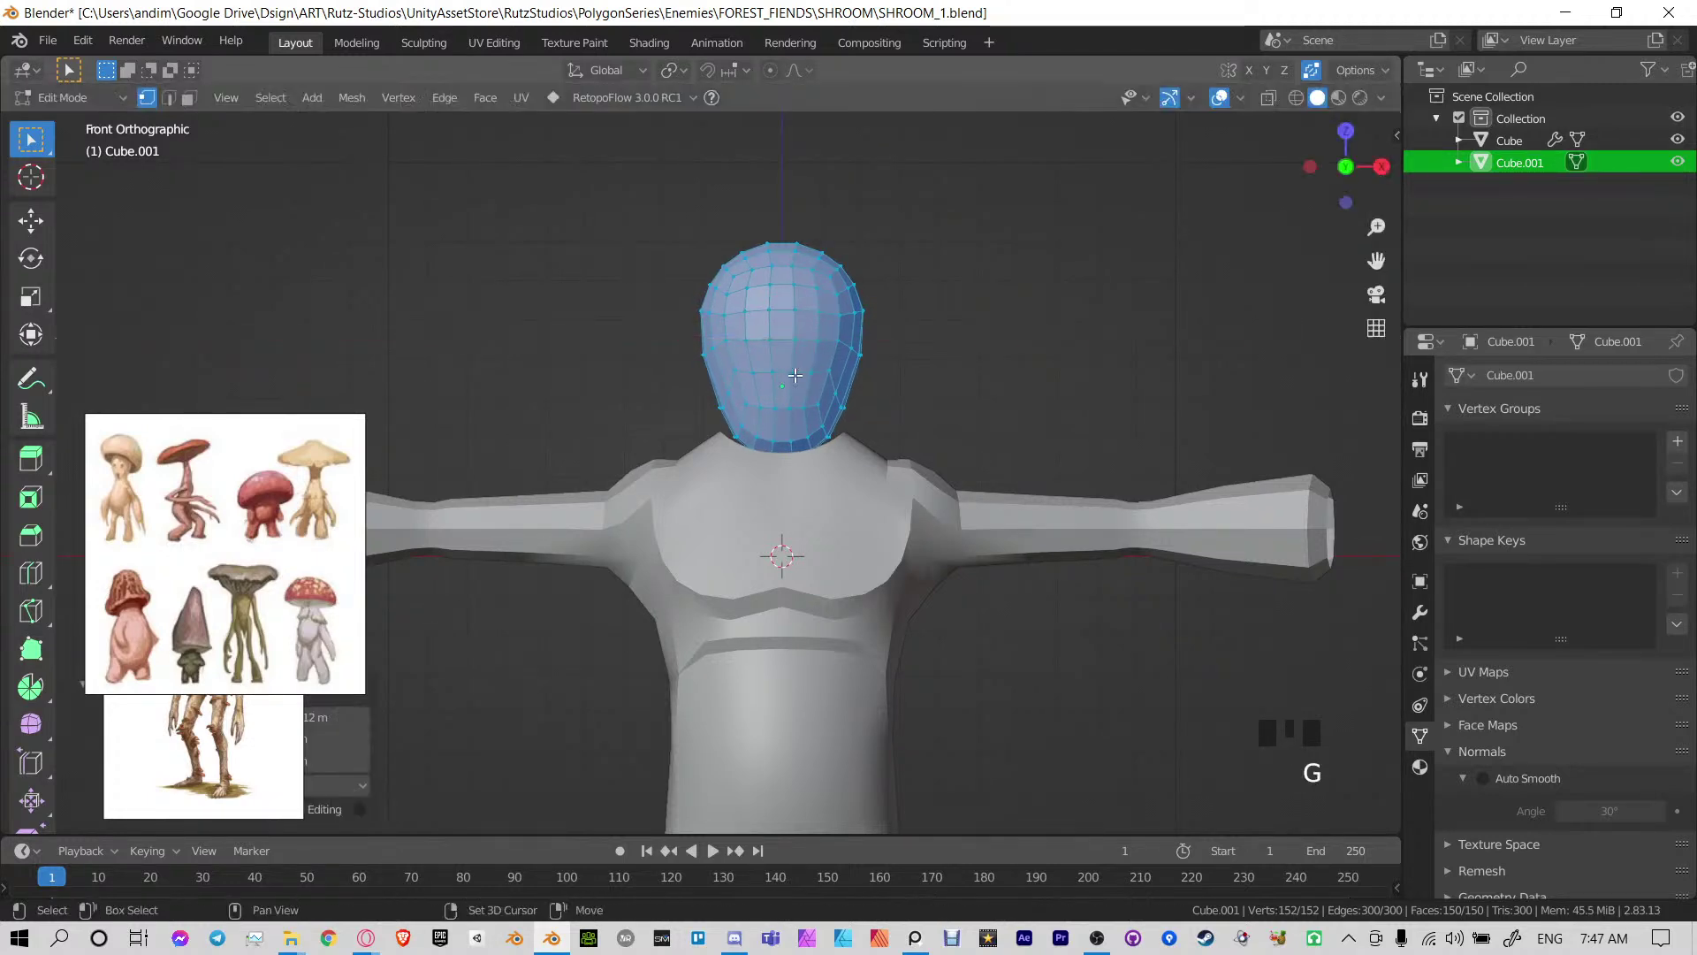
key("ctrl+s")
Isolate the head in local view and switch to face selection
scroll(803, 387, "up", 4)
middle_click_drag(803, 387, 754, 517)
key("KP_Divide")
key("3")
Select the block of faces covering the underside of the head and delete them to open the bottom
left_click_drag(753, 504, 757, 508)
middle_click_drag(756, 509, 780, 565, "shift")
left_click_drag(667, 403, 753, 461, "shift")
middle_click_drag(753, 462, 614, 419)
left_click(813, 498, "shift")
left_click(737, 328, "ctrl")
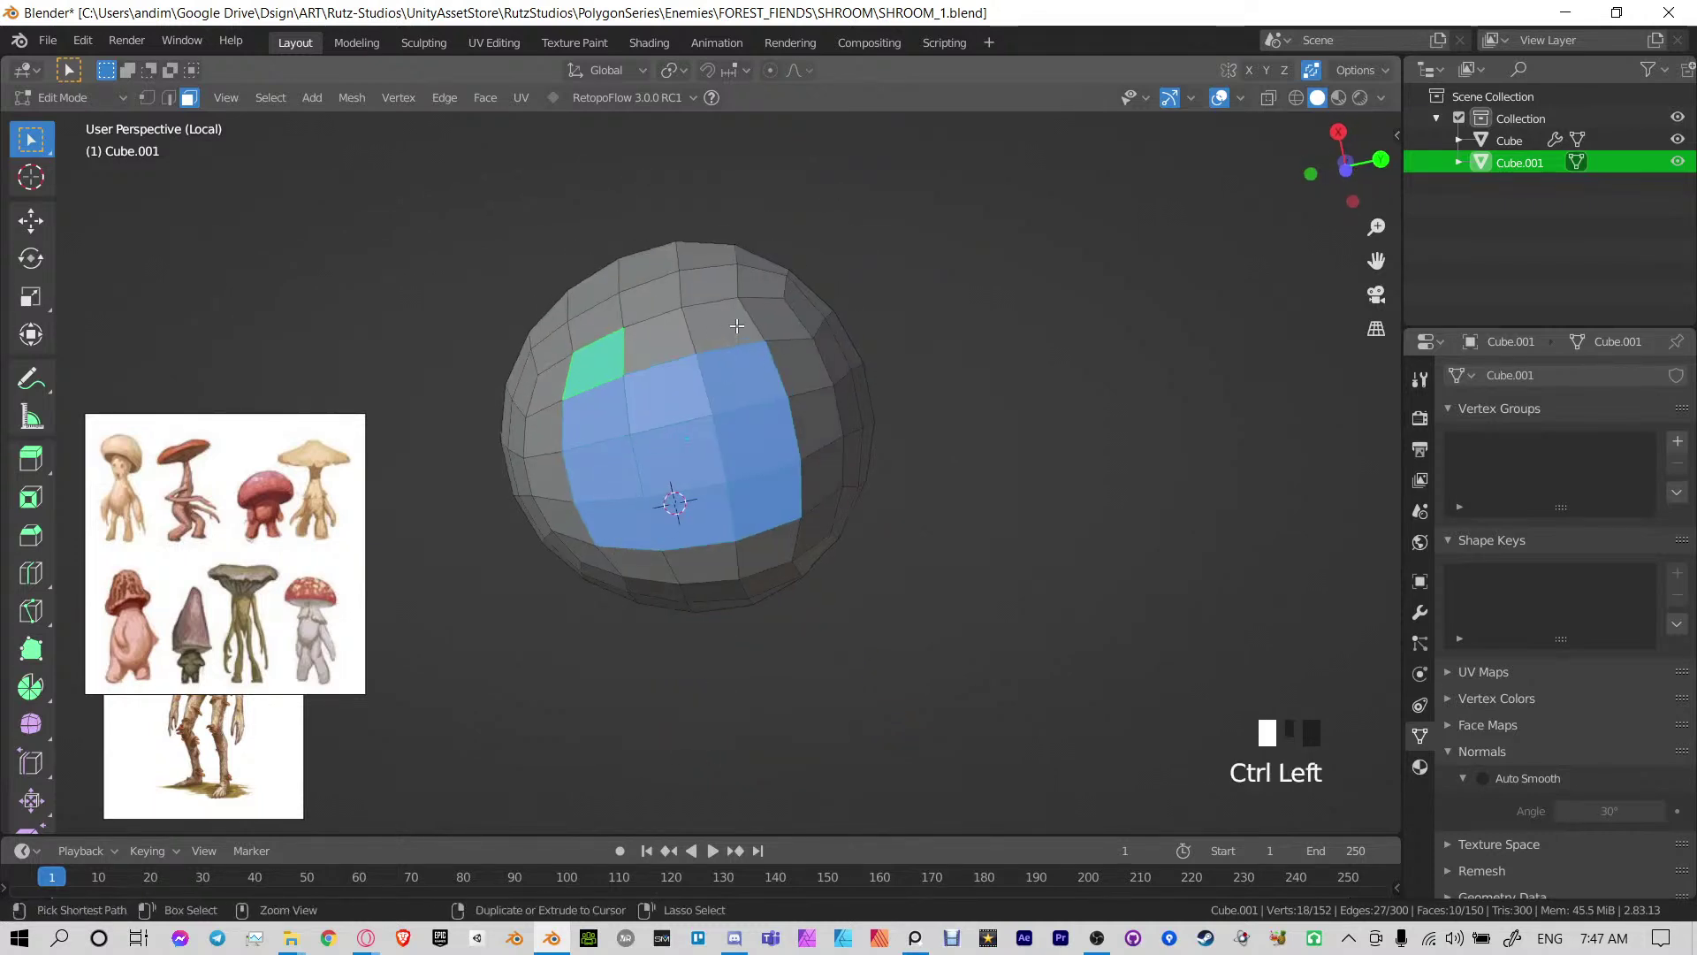
left_click(774, 325, "ctrl")
middle_click_drag(790, 553, 785, 453)
left_click(816, 459, "ctrl")
left_click(639, 483, "ctrl")
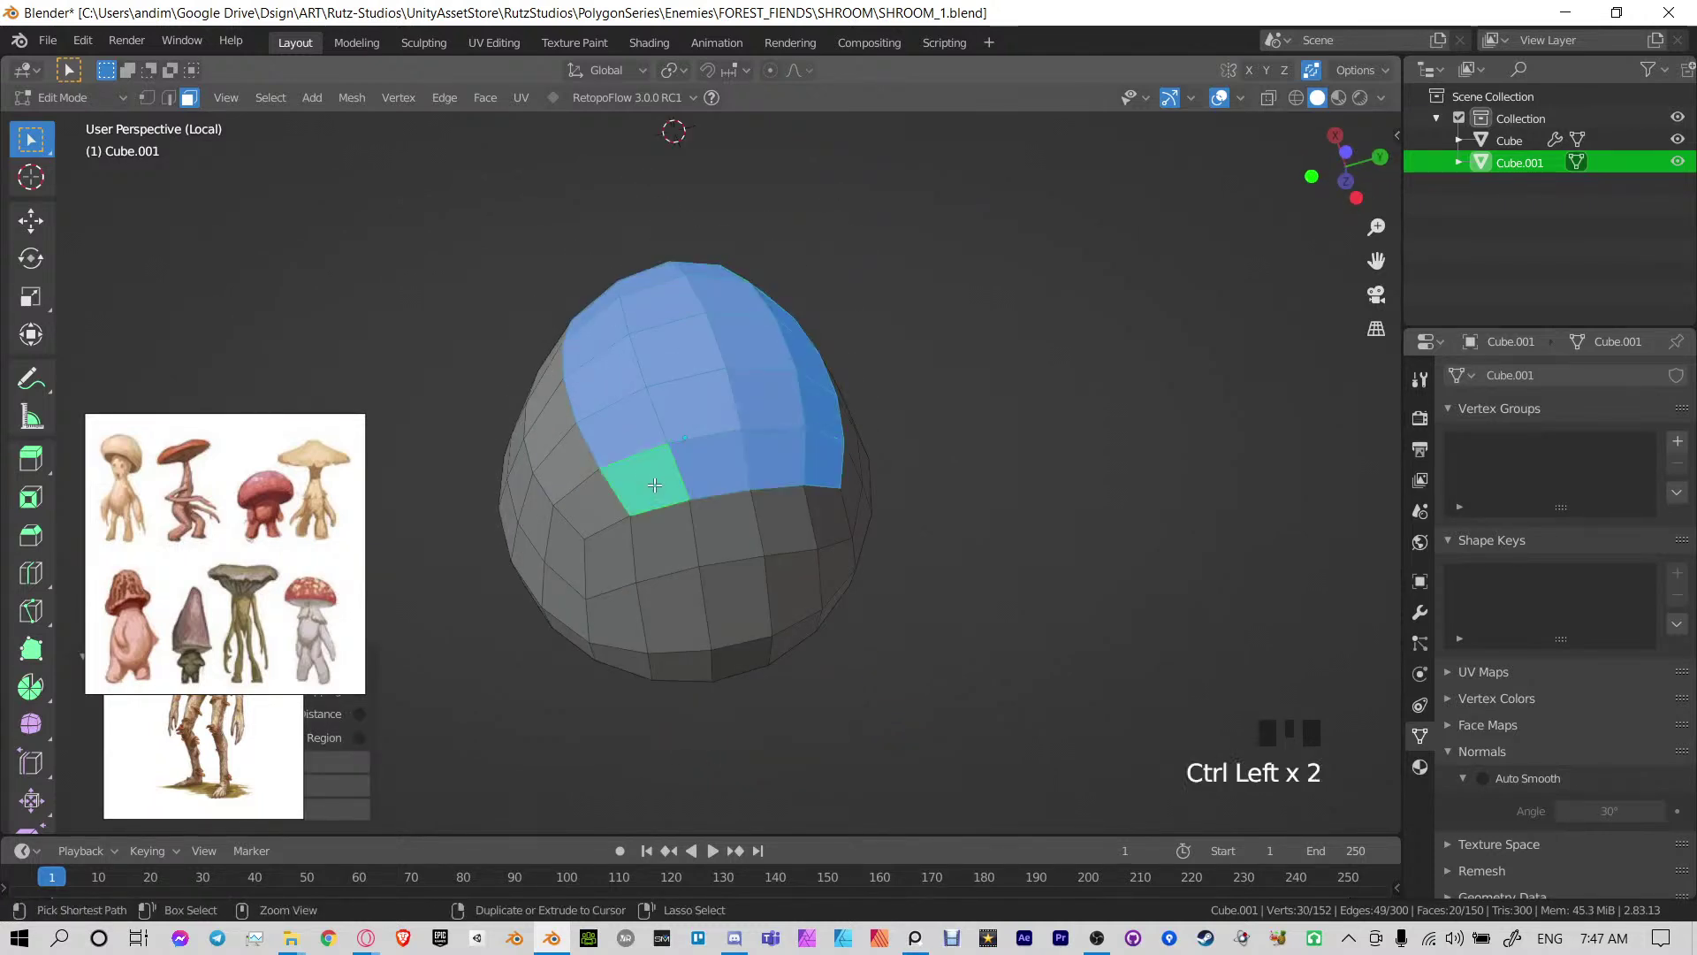
middle_click_drag(638, 483, 772, 467)
scroll(761, 583, "down", 3)
middle_click_drag(761, 583, 820, 513)
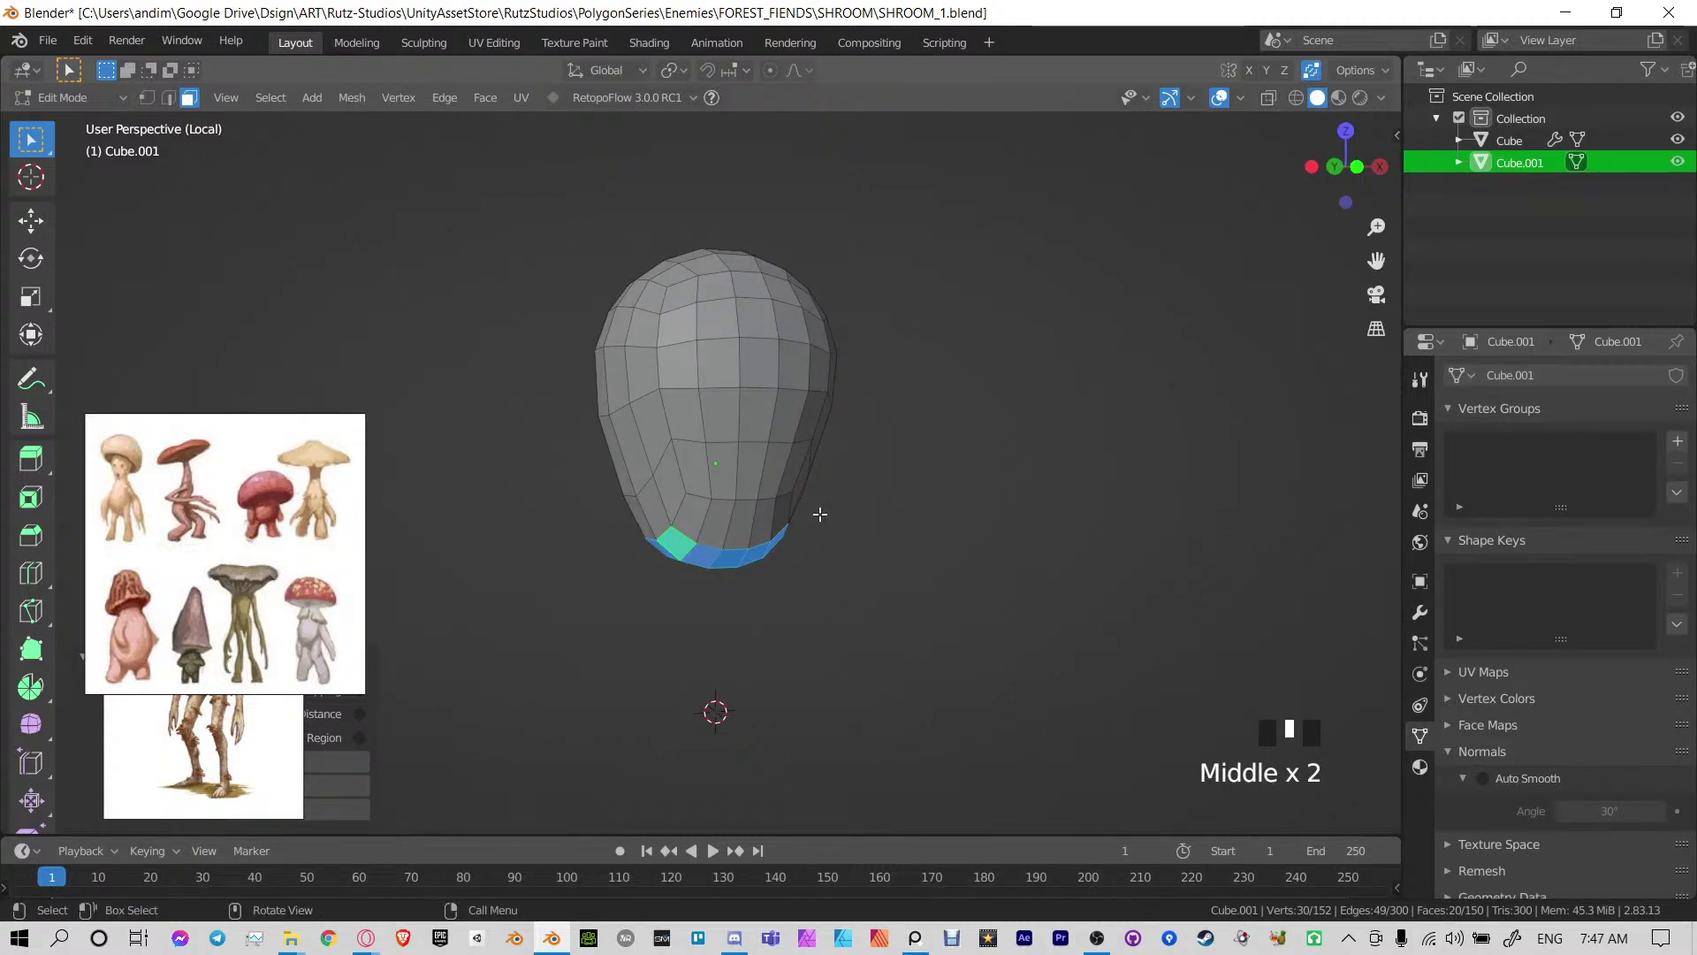
key("x")
left_click(809, 513)
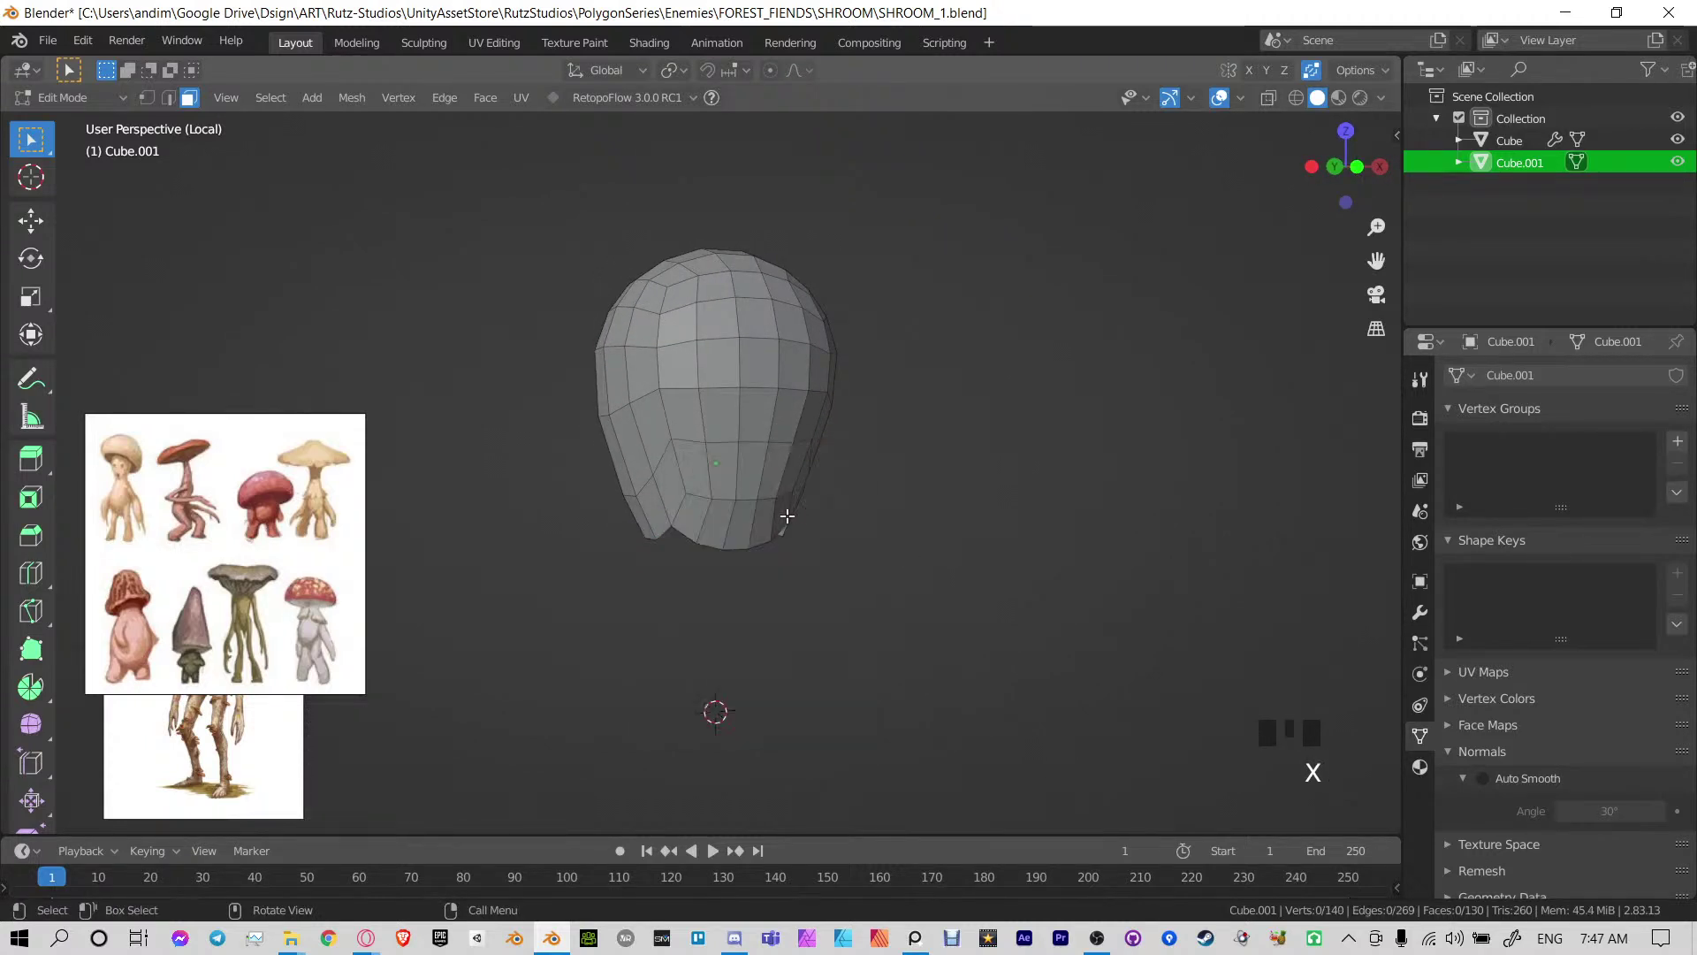
Flatten the open bottom edge loop and the loop around the lower head by scaling each to 0 along Z
key("s")
key("z")
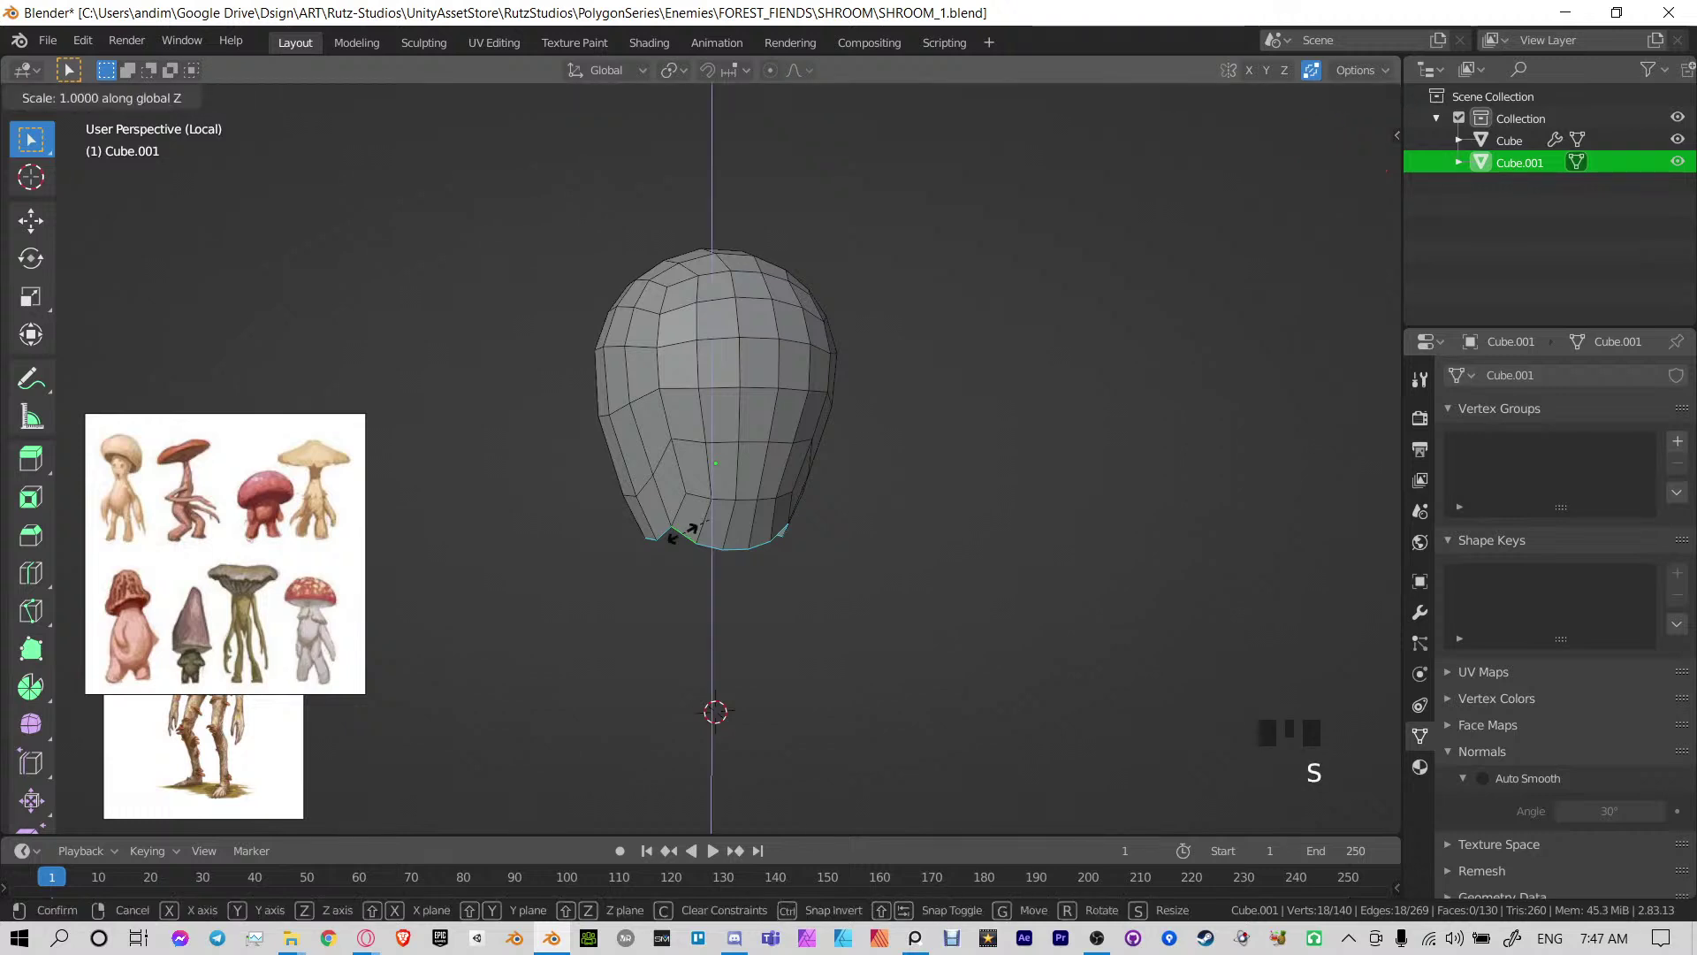
left_click(698, 493)
left_click(661, 452, "alt")
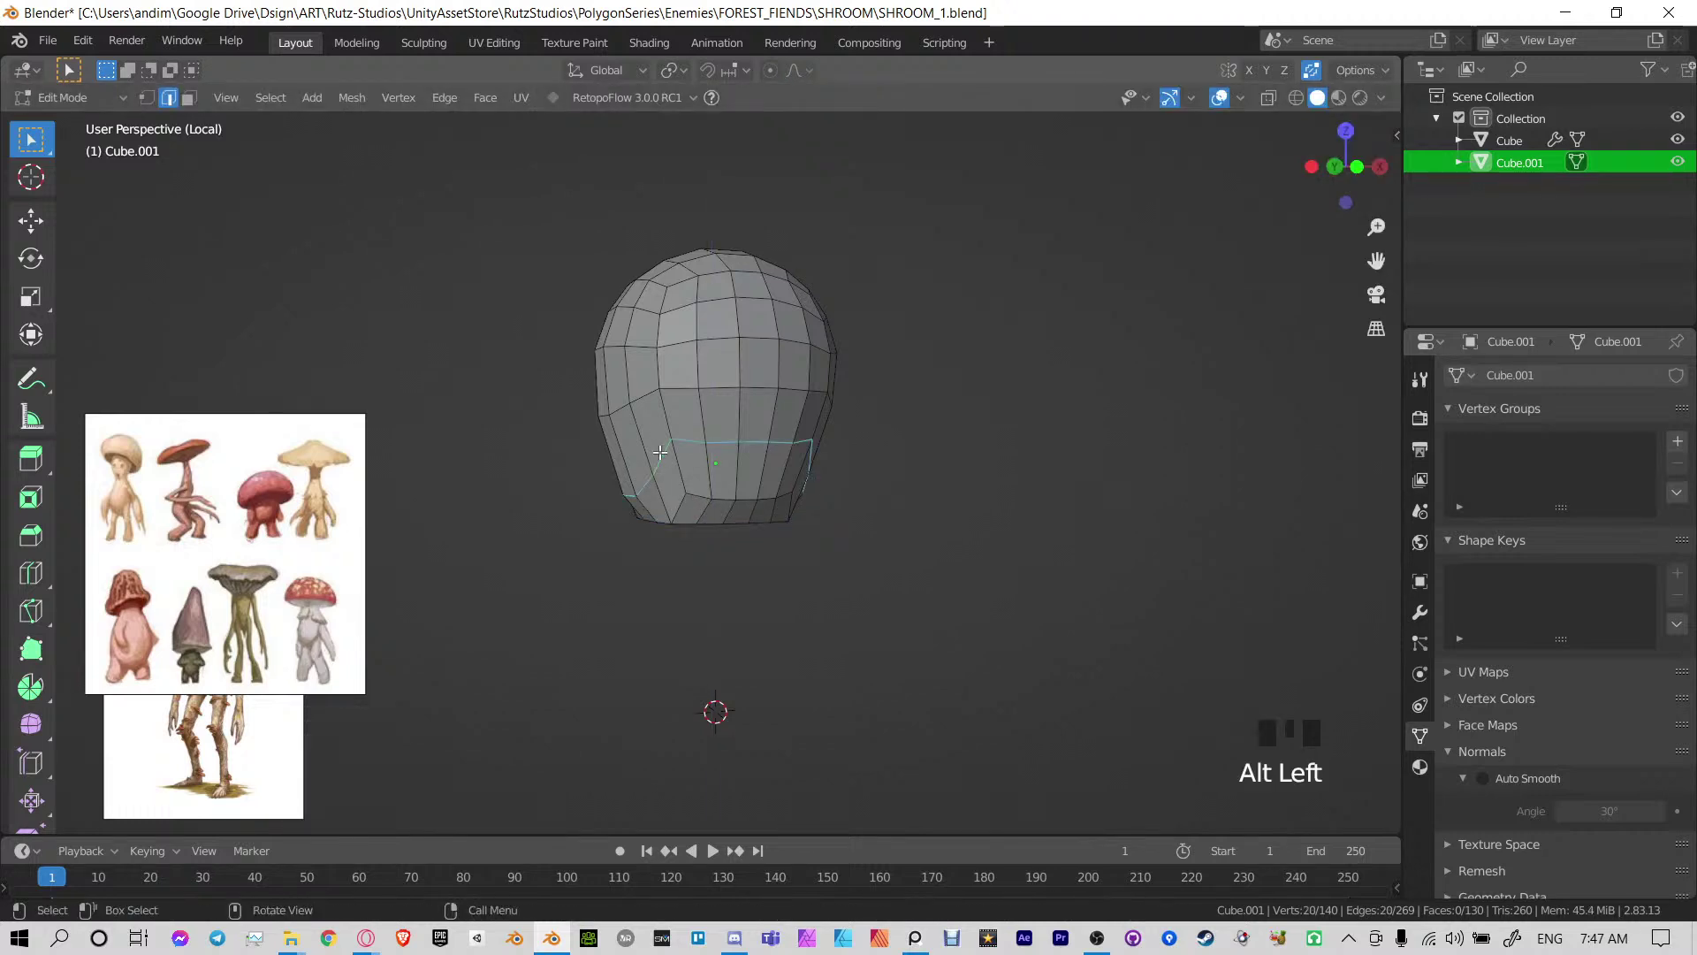
key("s")
key("z")
key("0")
left_click(661, 452)
right_click(732, 393)
left_click(734, 391)
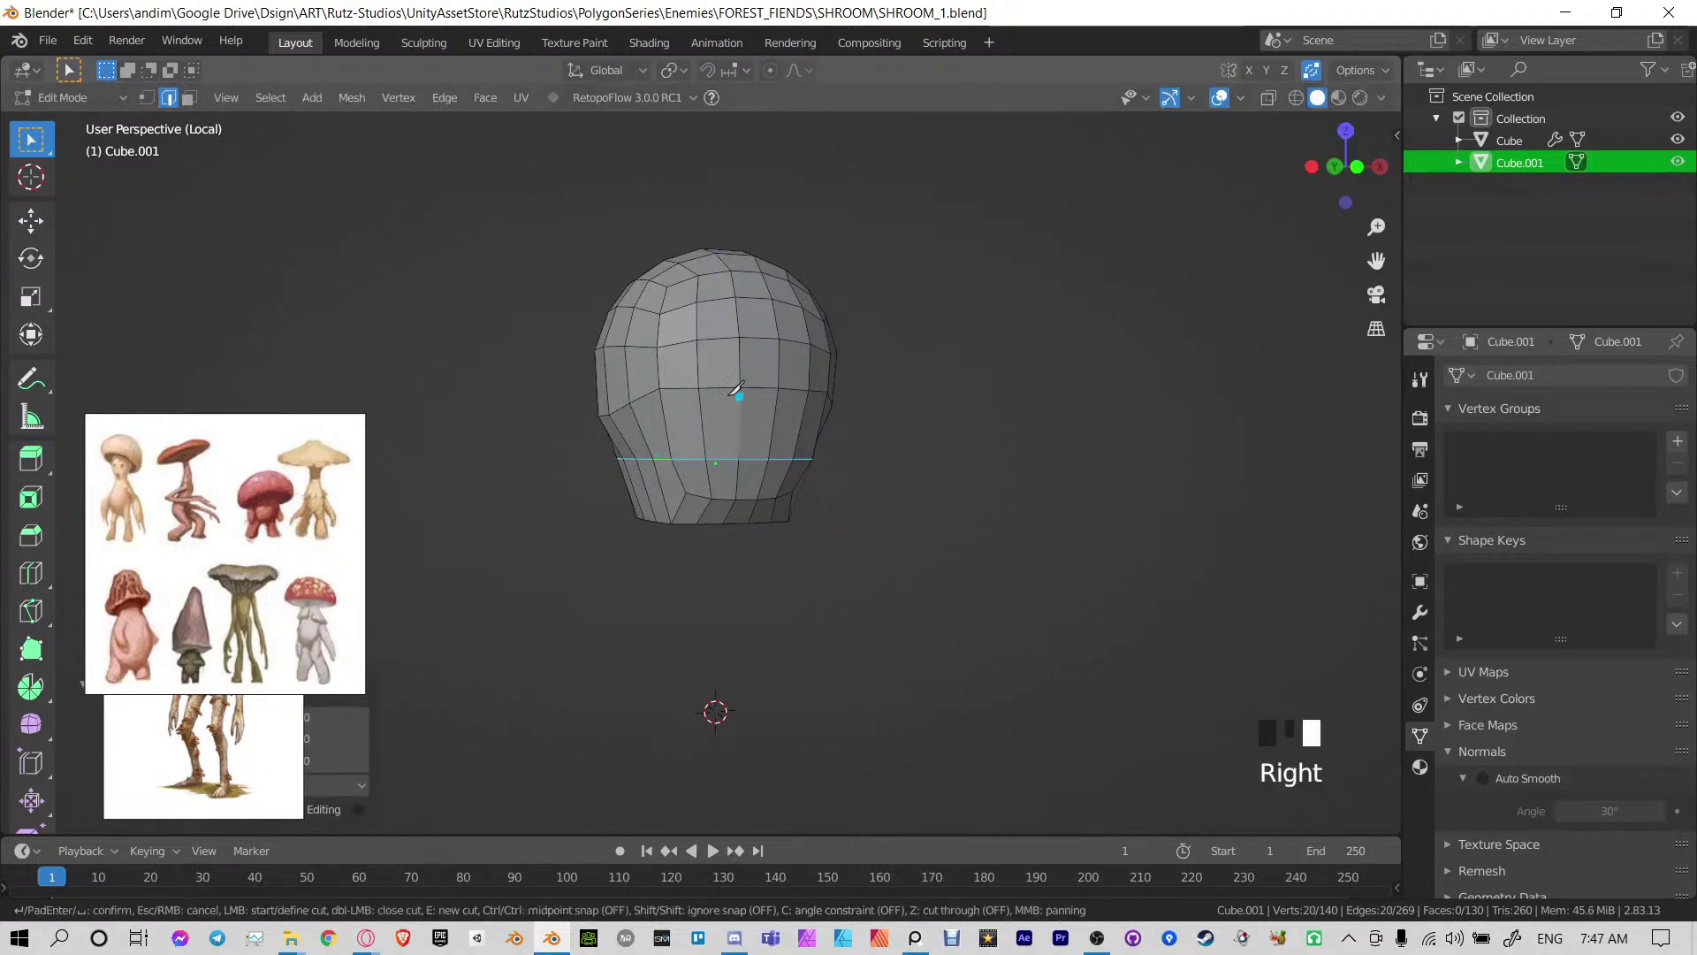
key("Escape")
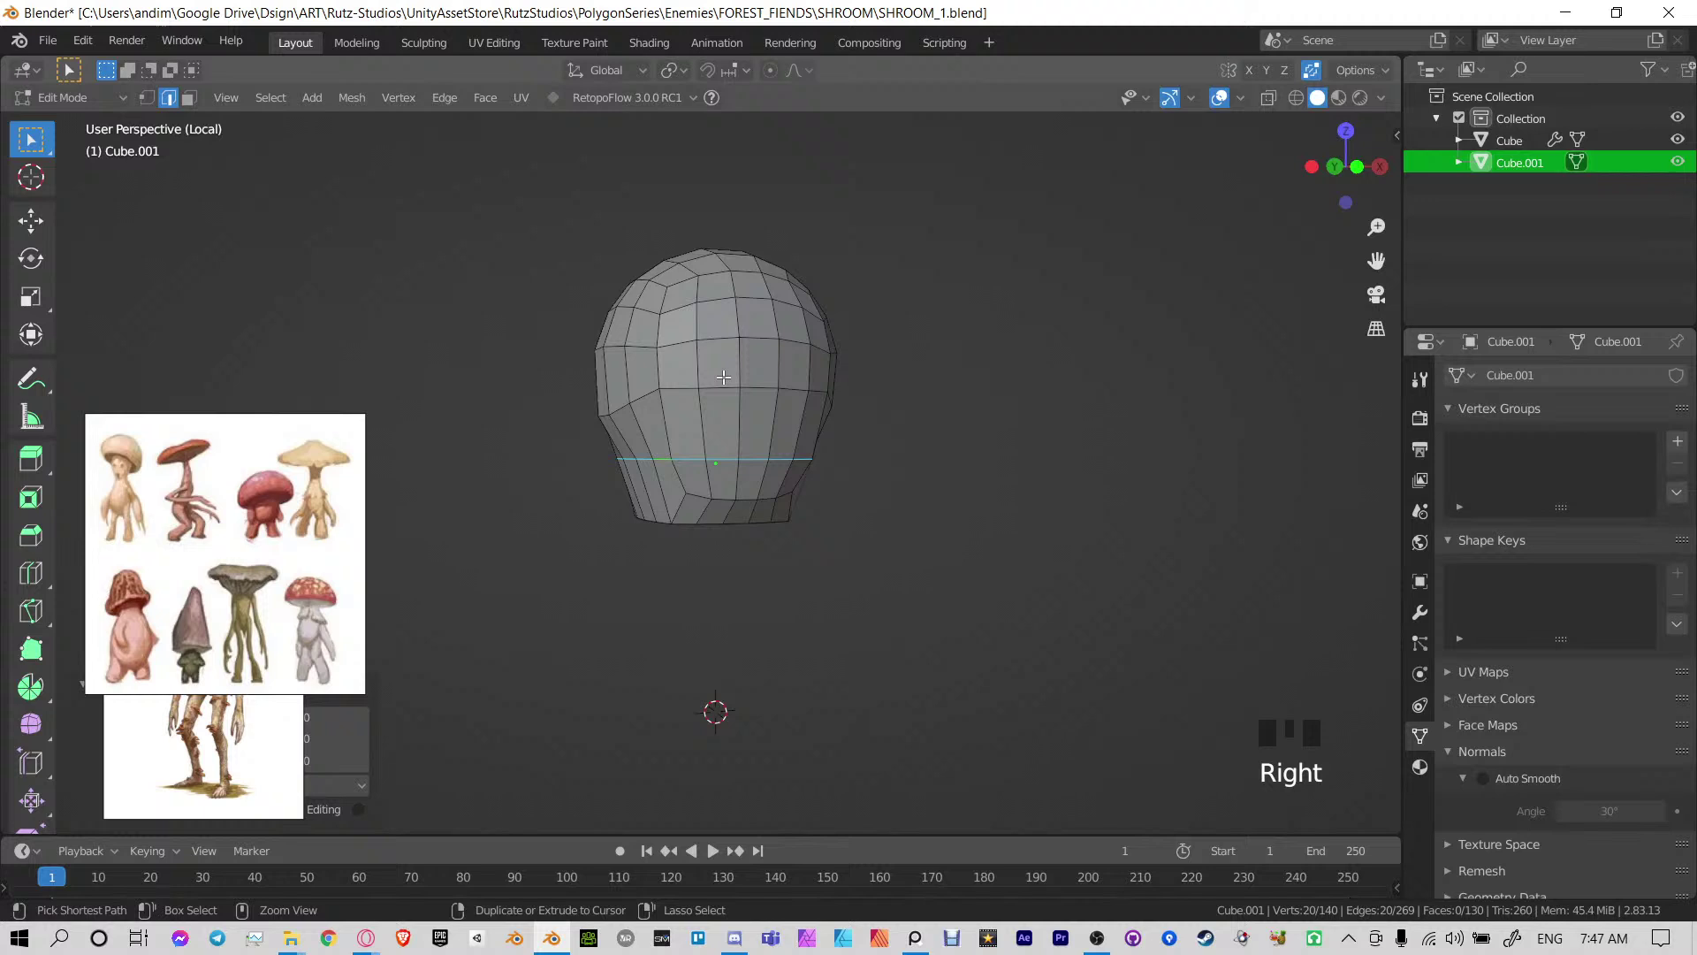
Level the next two horizontal edge loops up the head by scaling each to 0 along Z
left_click(648, 391, "alt")
key("s")
key("0")
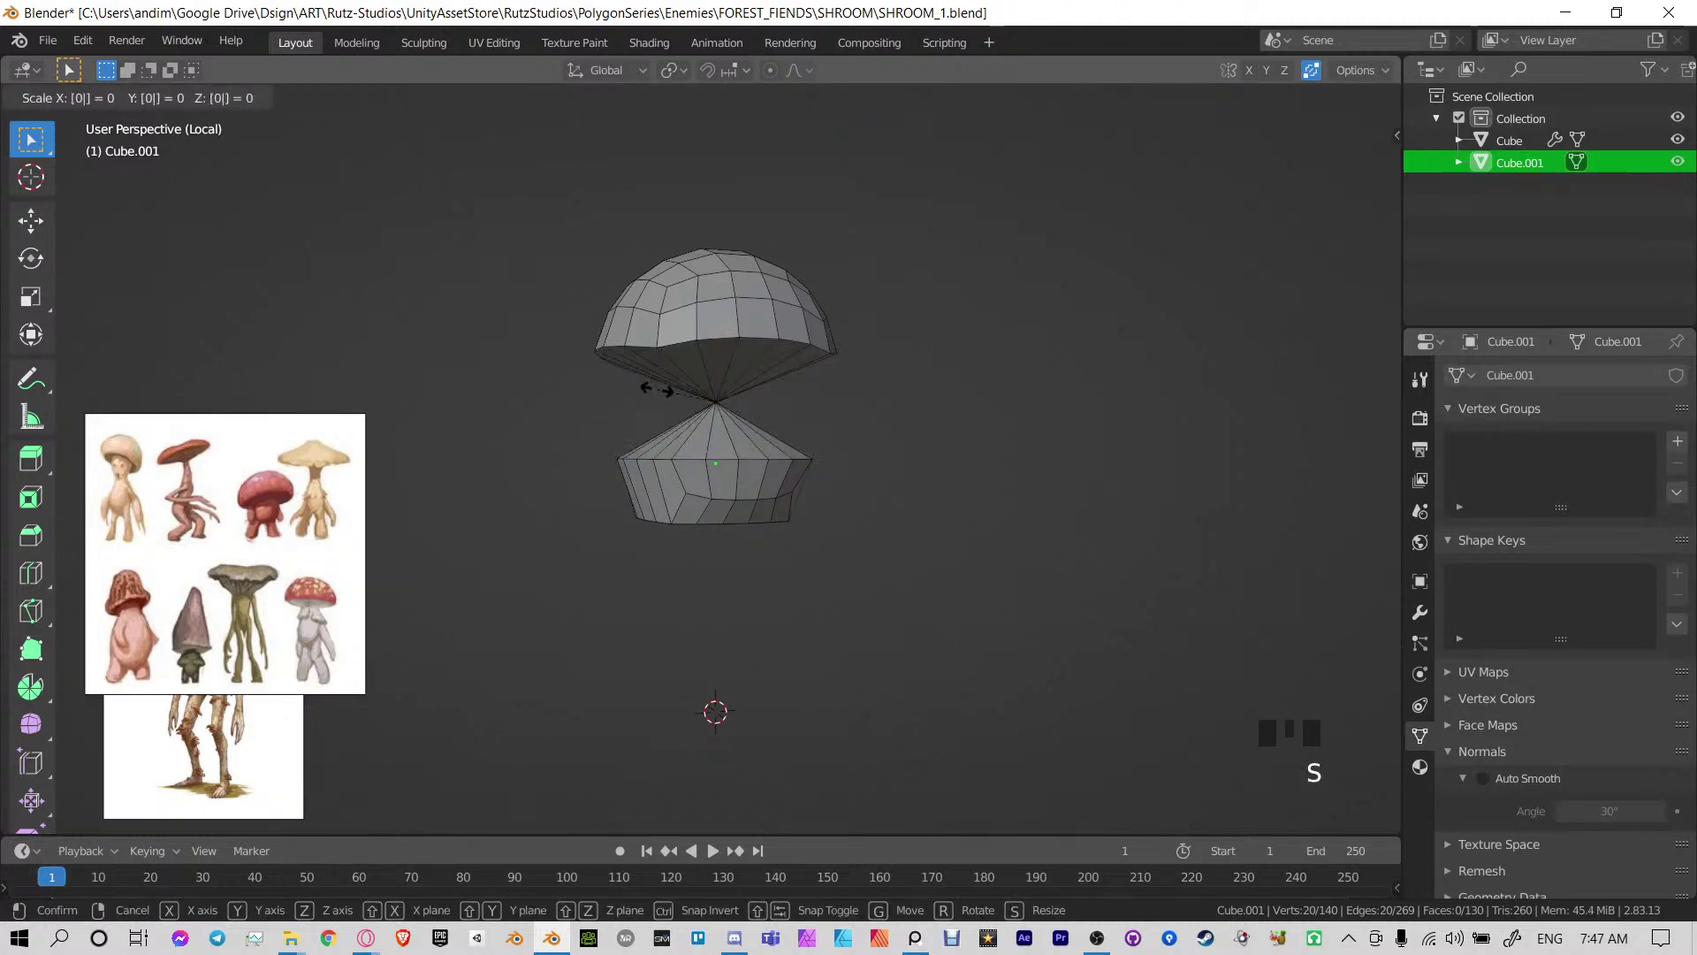
key("Escape")
key("s")
key("Escape")
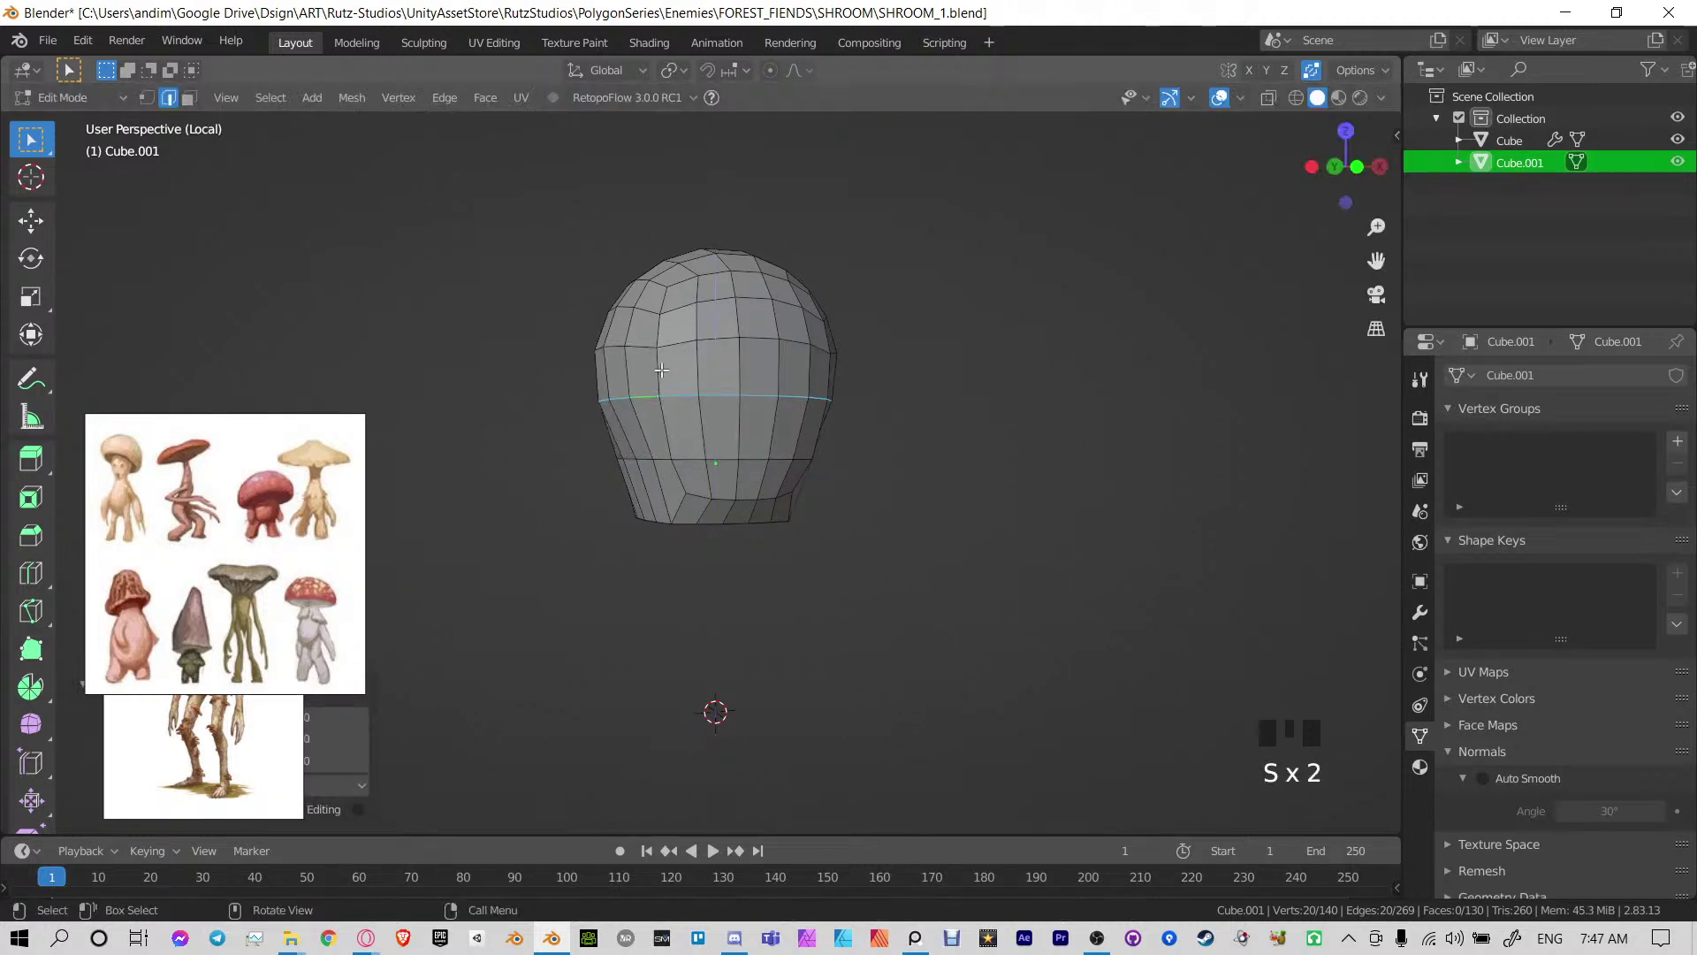
left_click(666, 346, "alt")
key("s")
key("z")
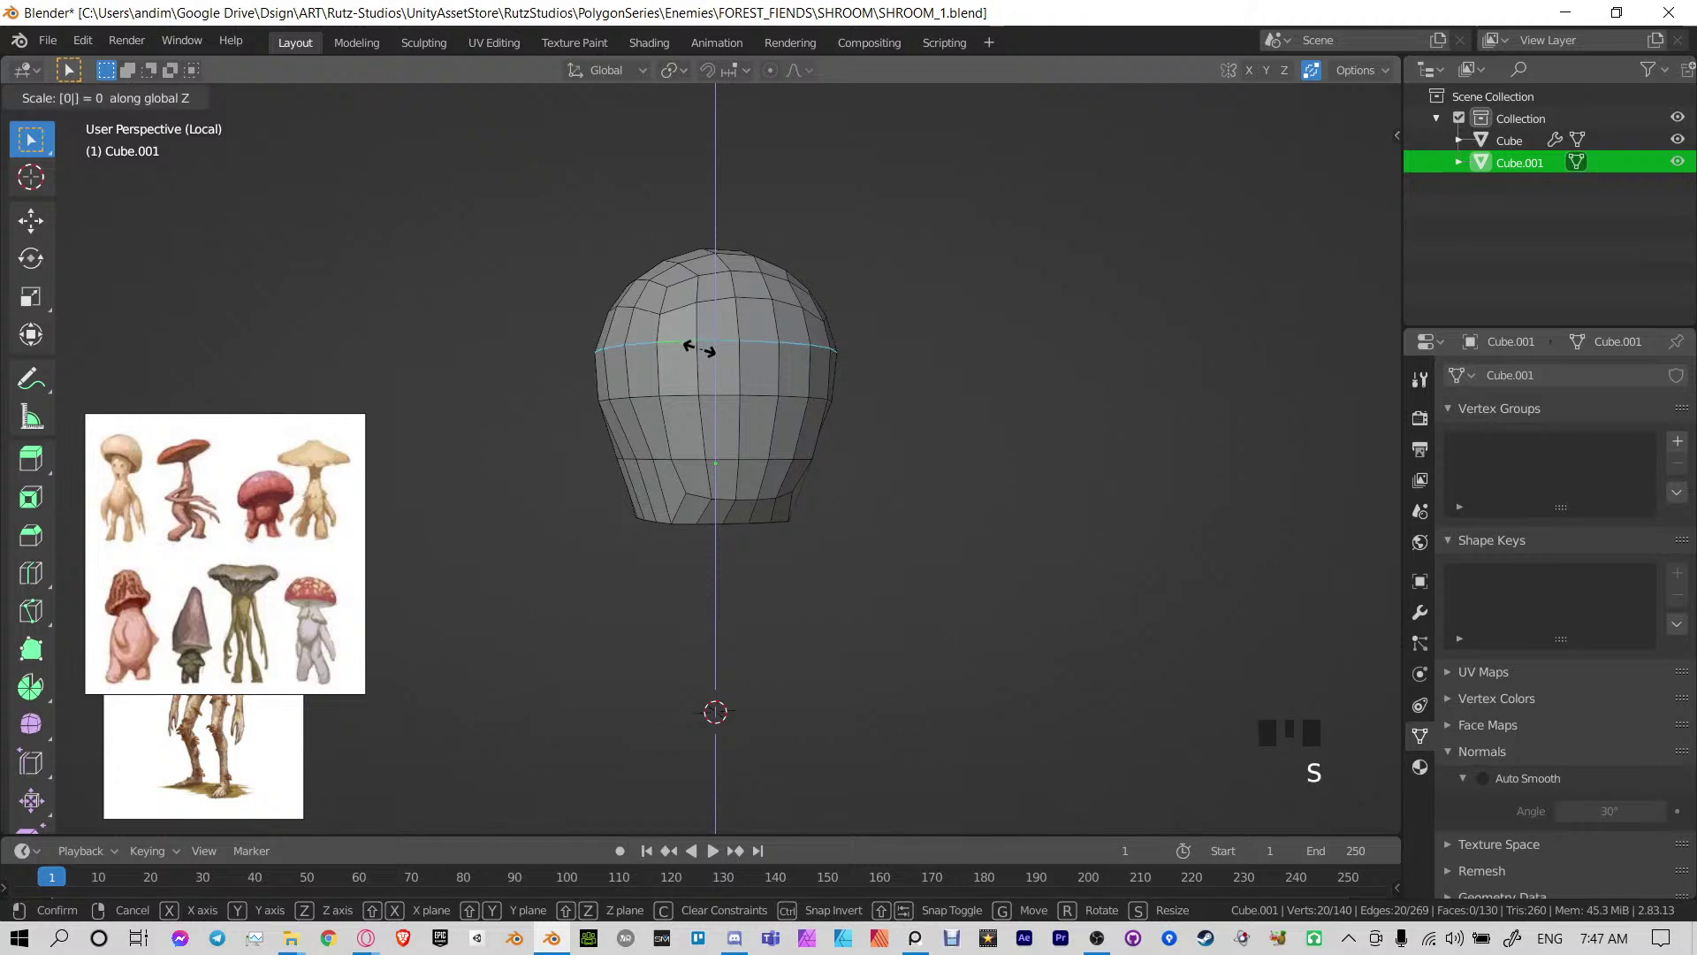
right_click(703, 345)
key("k")
scroll(796, 284, "up", 2)
middle_click_drag(796, 287, 728, 436)
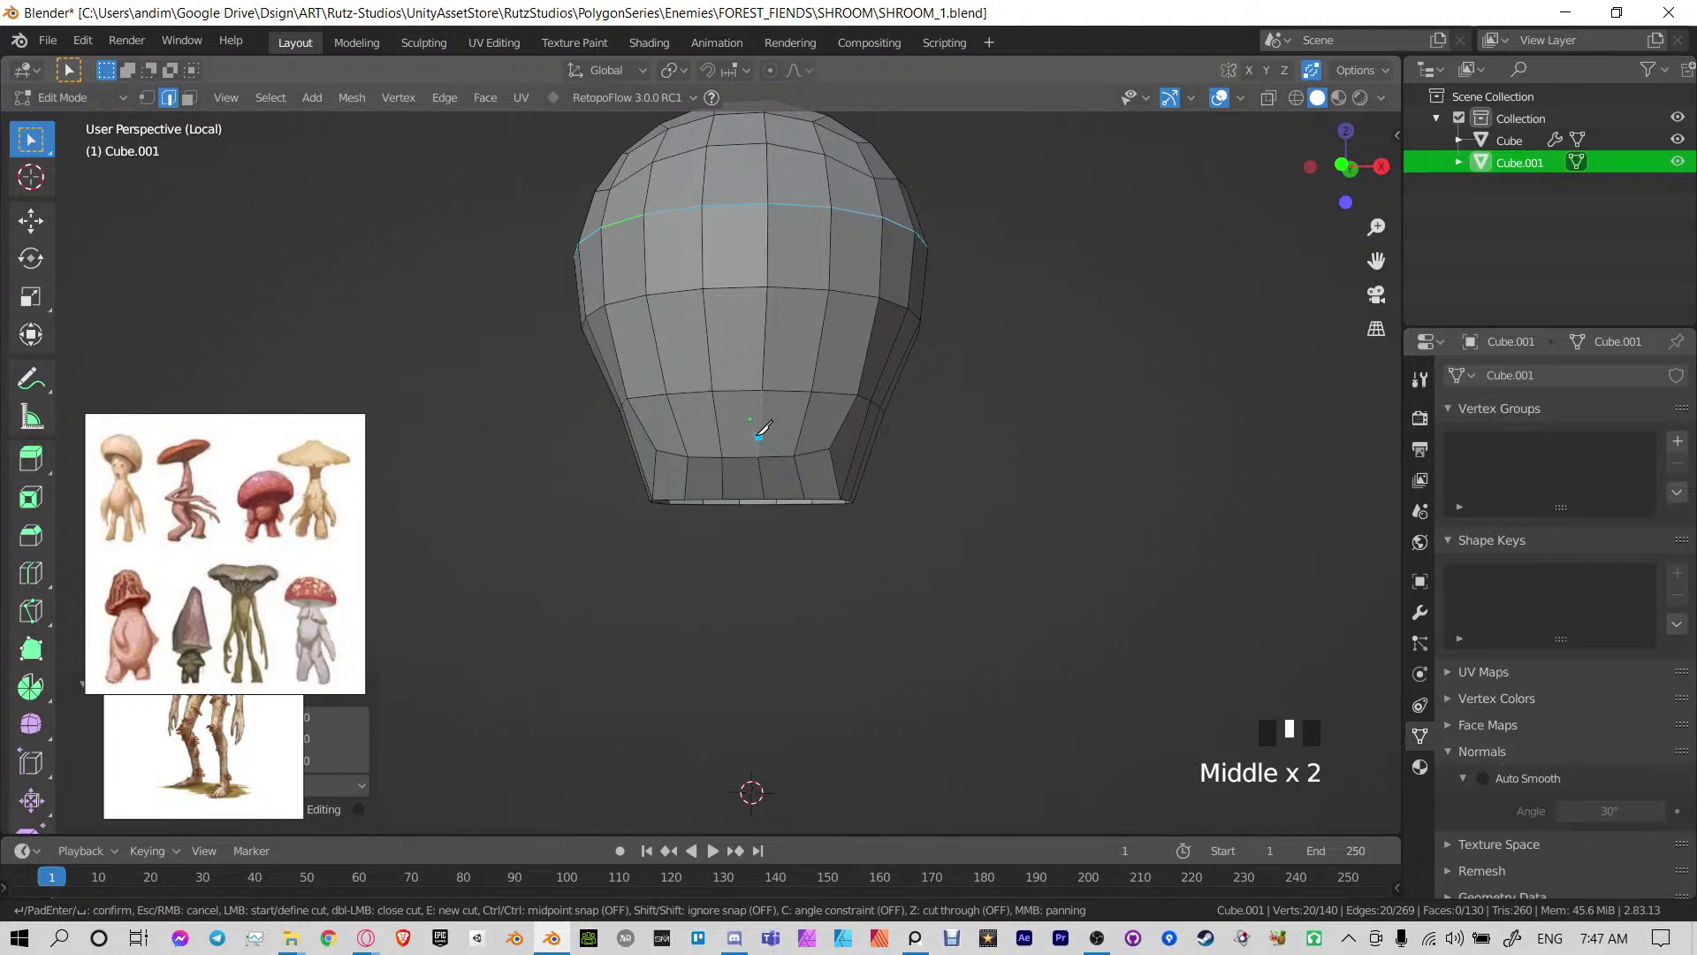
key("Escape")
Select the row of five edges just above the opening on the front of the head and move it to shape the chin
left_click(805, 455)
left_click(675, 455, "ctrl")
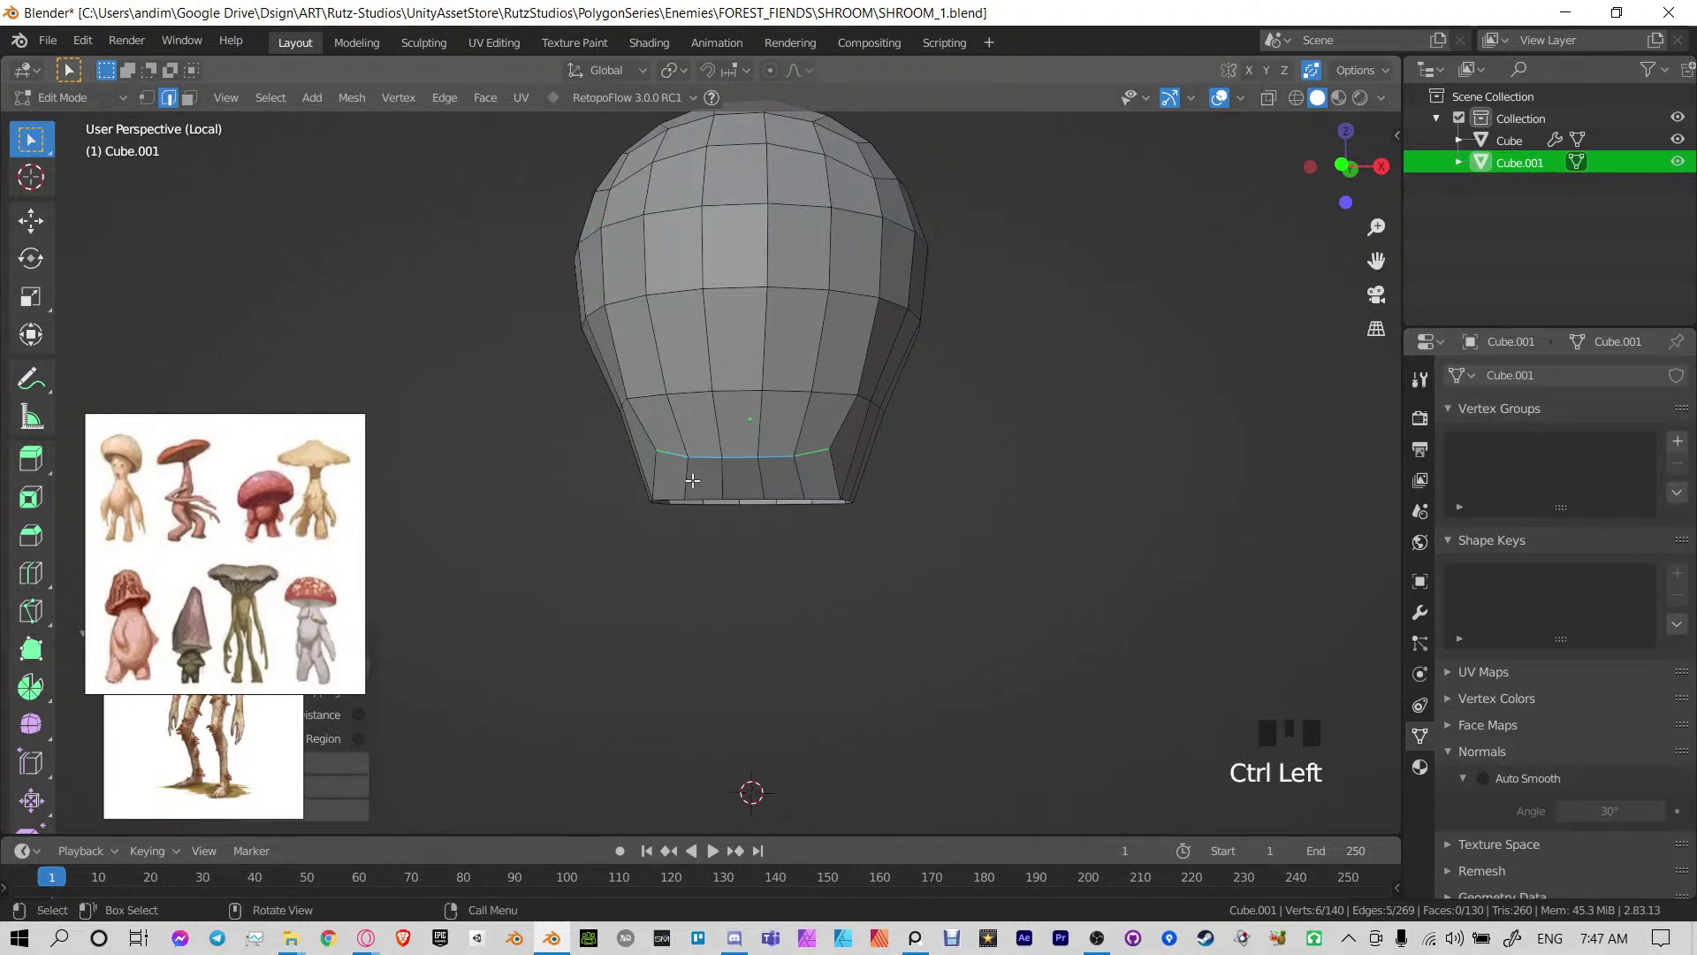
middle_click_drag(689, 481, 789, 456)
key("g")
left_click(823, 479)
Select the edge loop around the bottom opening and smooth it with repeated LoopTools Relax passes
middle_click_drag(616, 449, 840, 482, "shift")
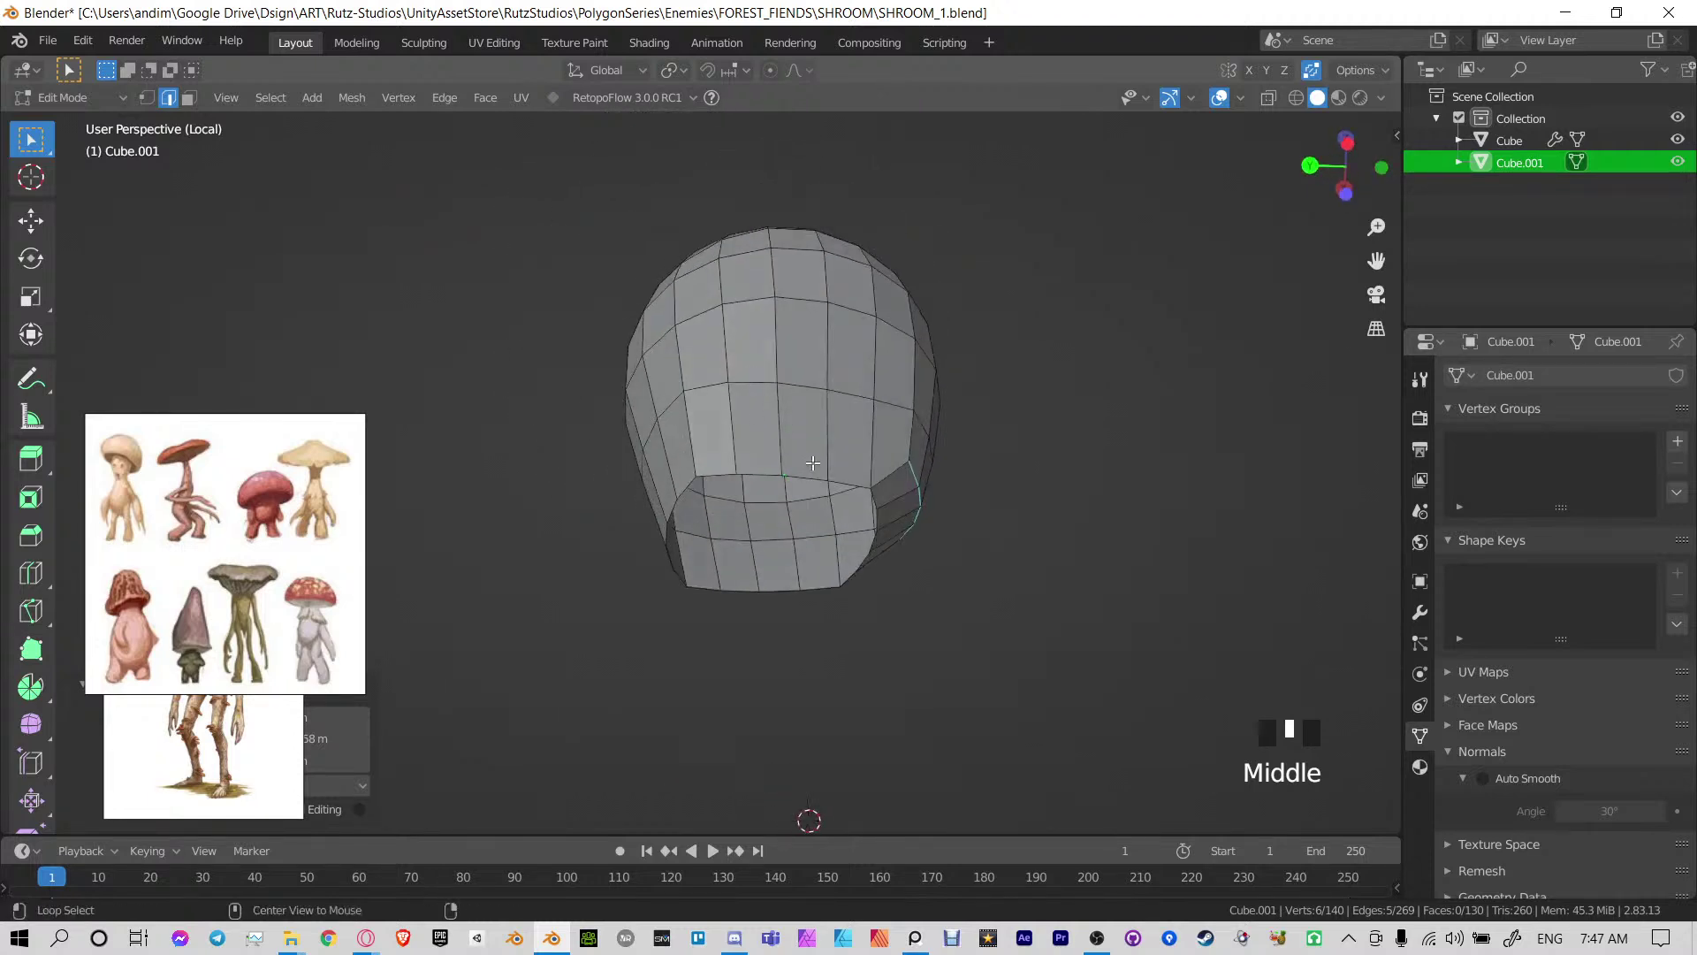
left_click(846, 482, "alt")
key("n")
left_click(1292, 690)
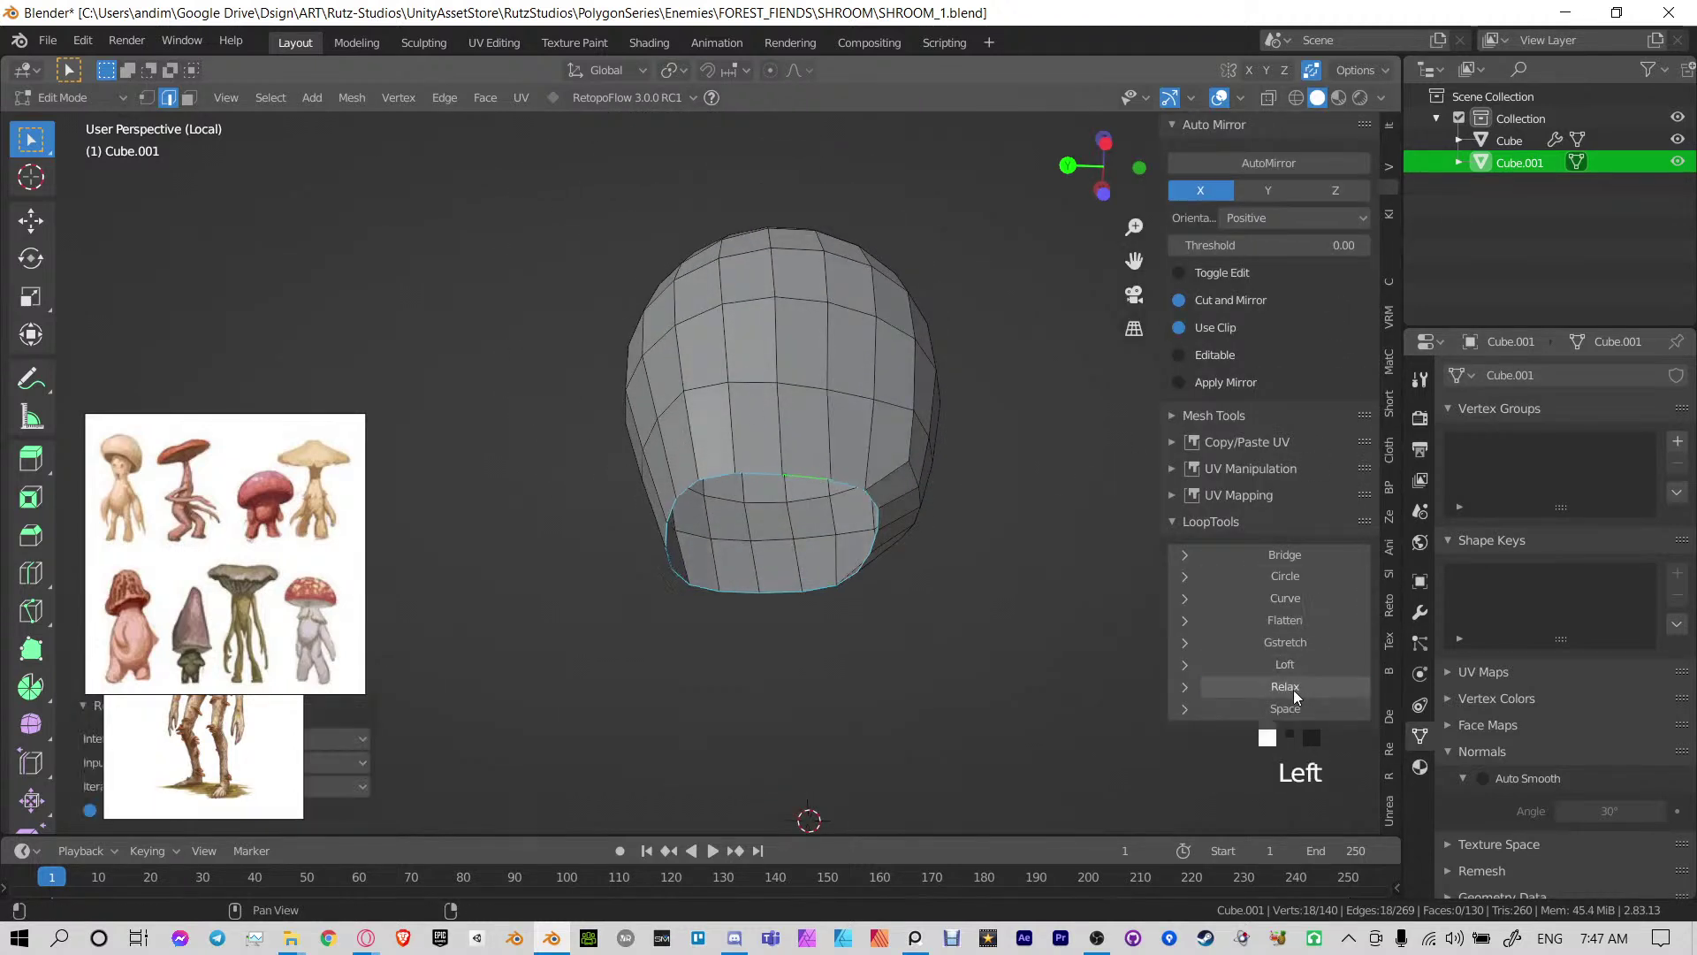
triple_click(1292, 689)
double_click(1292, 690)
triple_click(1292, 690)
double_click(1292, 690)
triple_click(1294, 690)
double_click(1295, 691)
Knife-cut an edge on each side of the chin from its corner vertex to the nearby vertex on the loop above
middle_click_drag(902, 451, 847, 446)
scroll(890, 482, "up", 2)
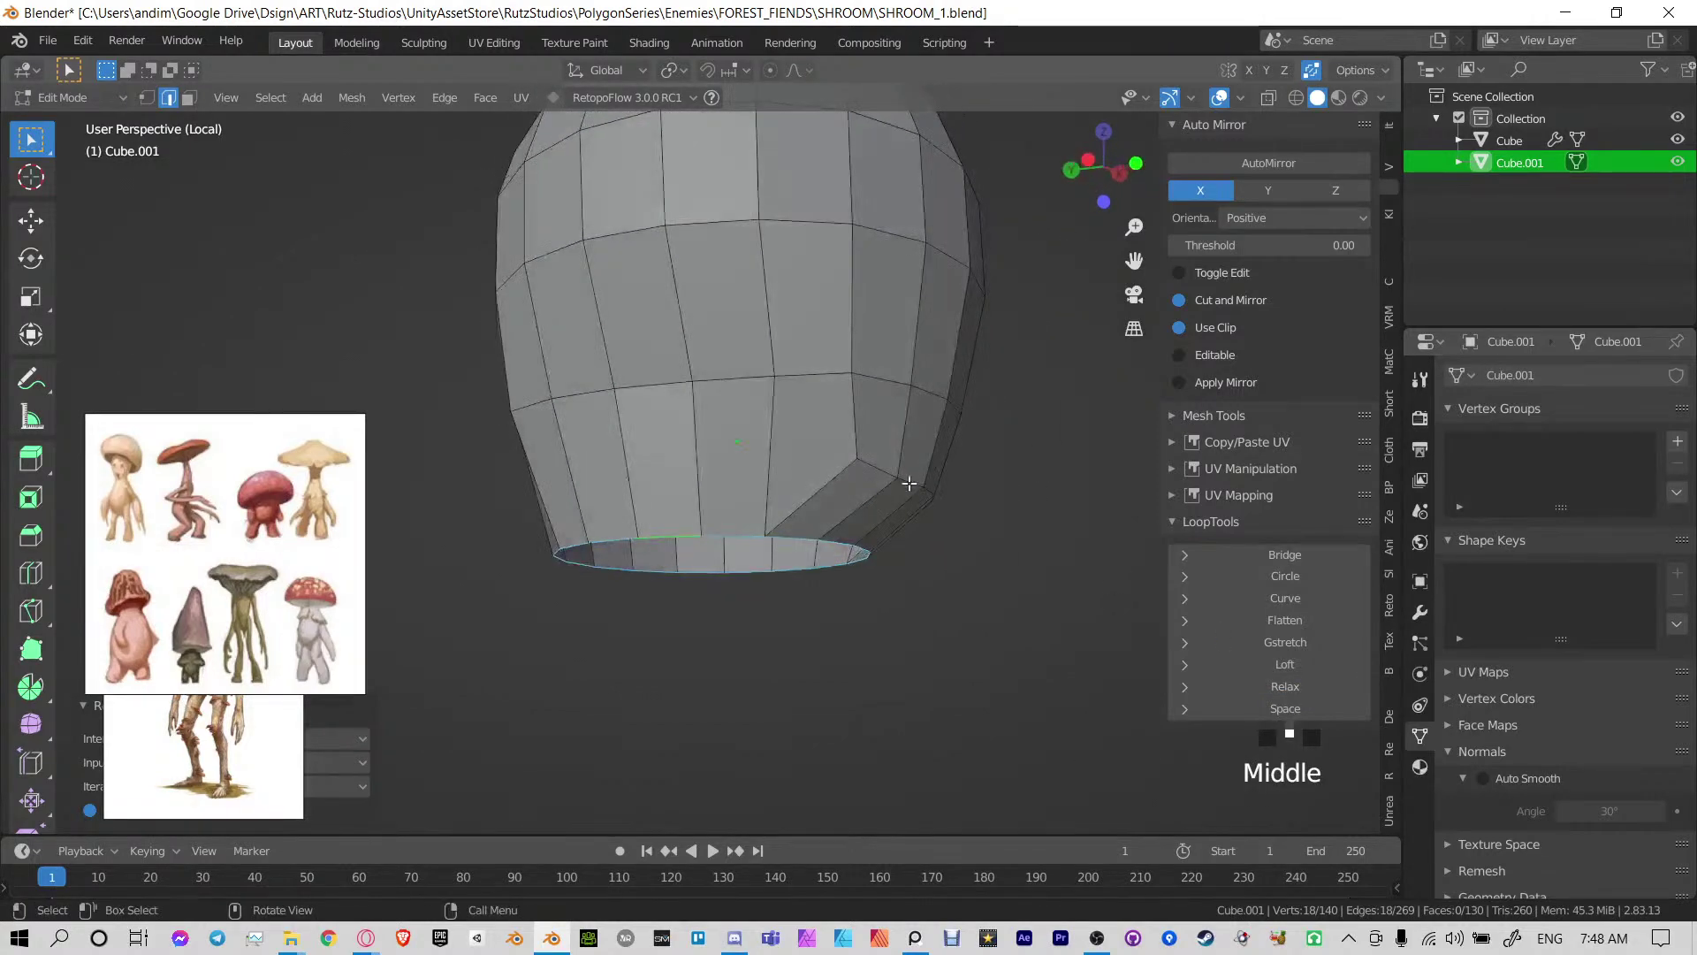
key("k")
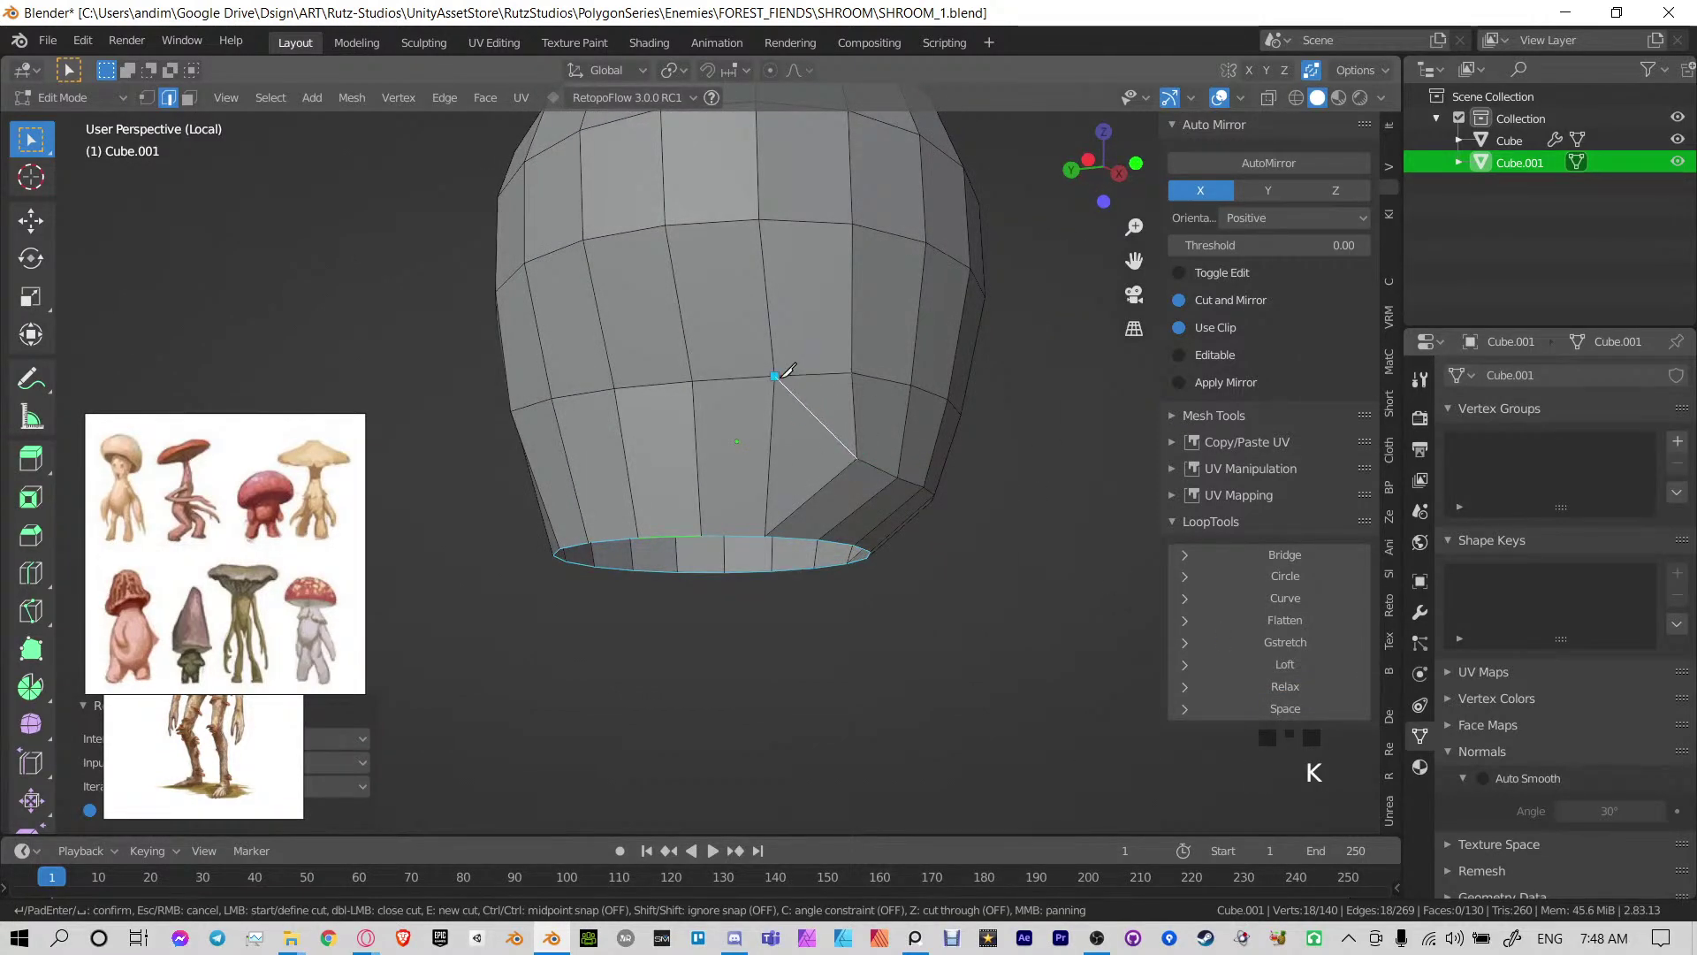
left_click(781, 377)
key("Return")
middle_click_drag(1005, 533, 730, 534)
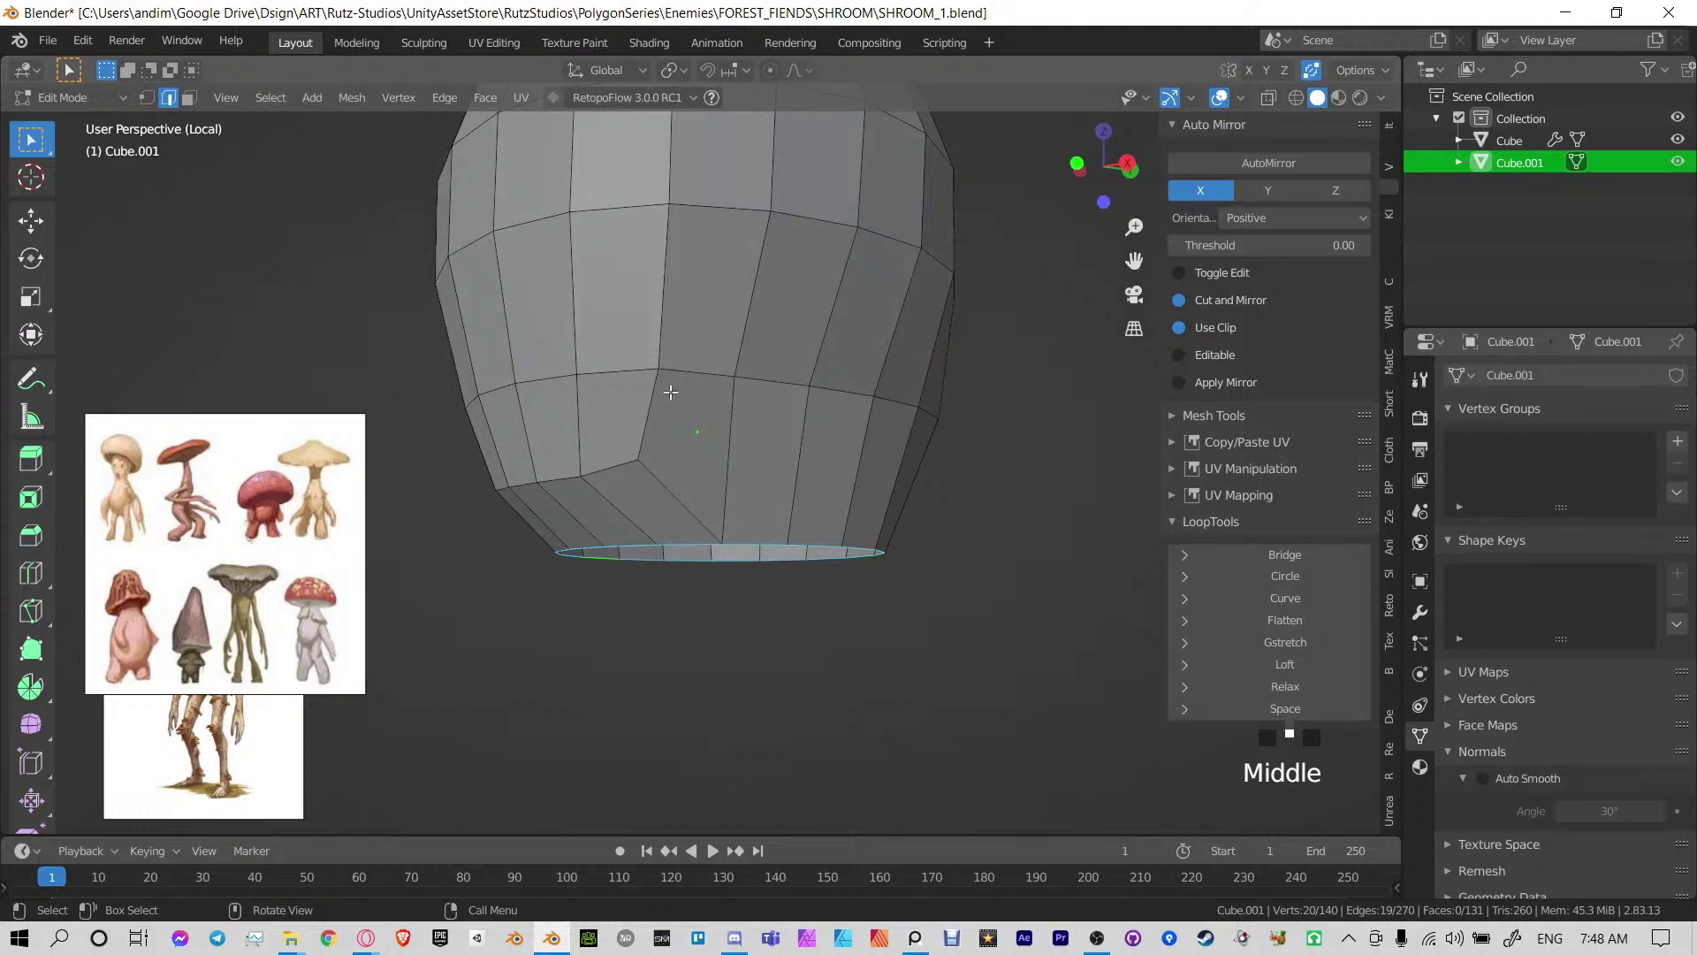
key("k")
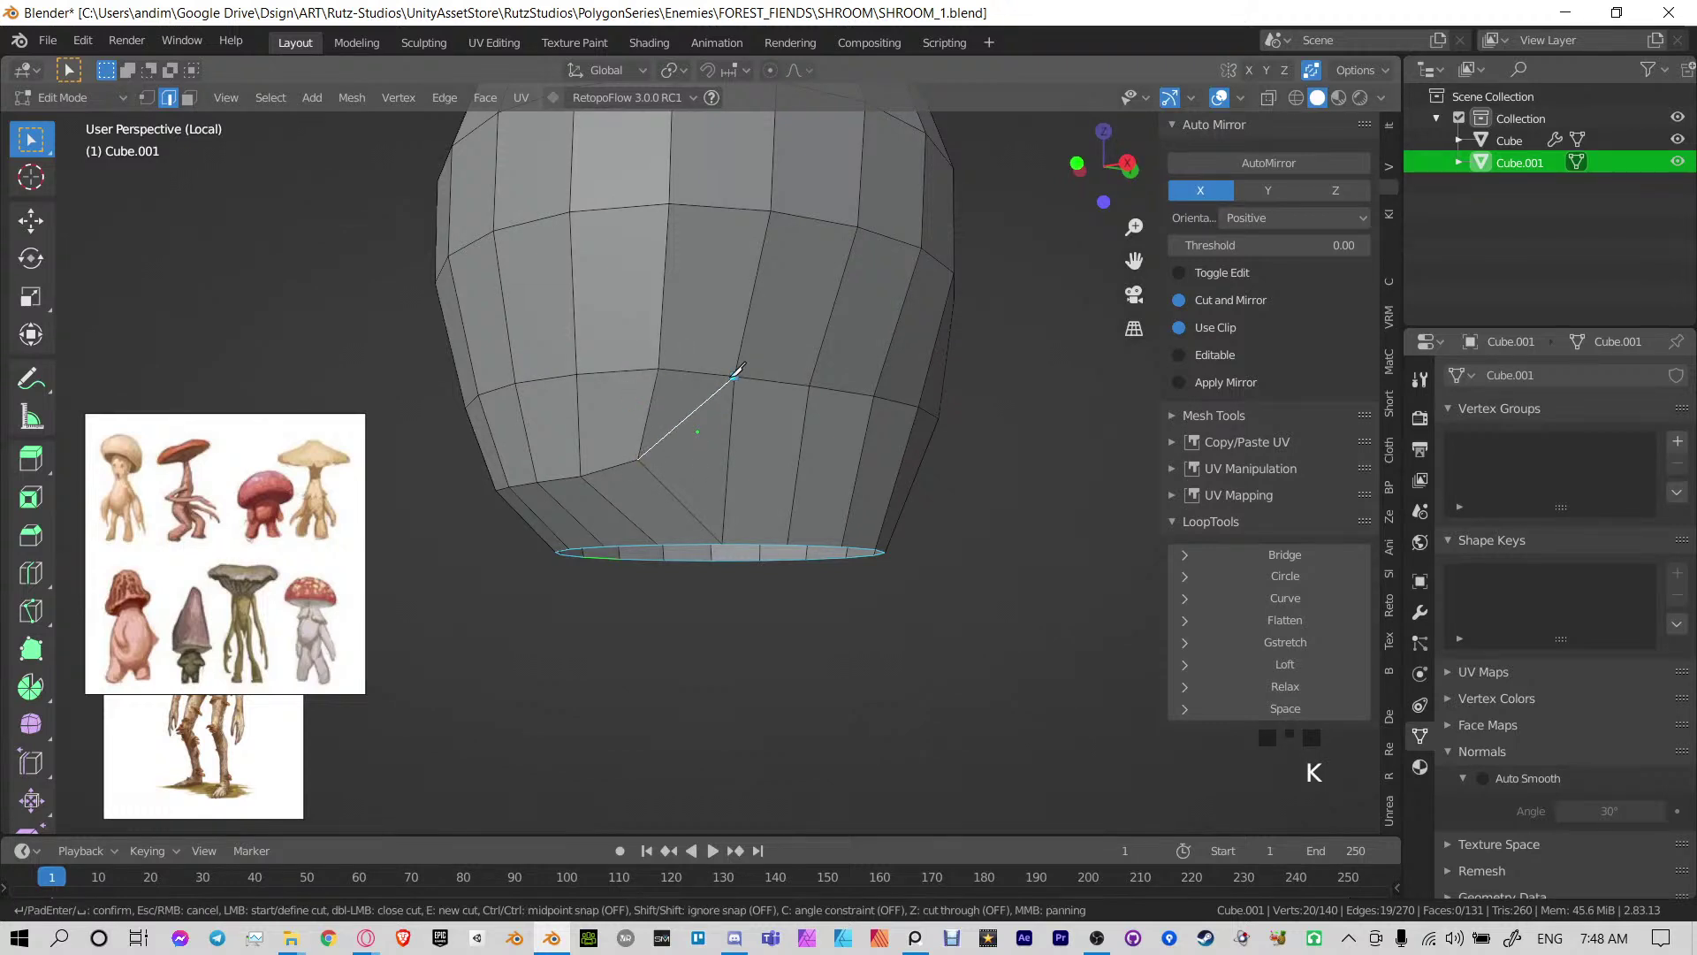
middle_click_drag(739, 367, 669, 424)
left_click(669, 424)
key("Return")
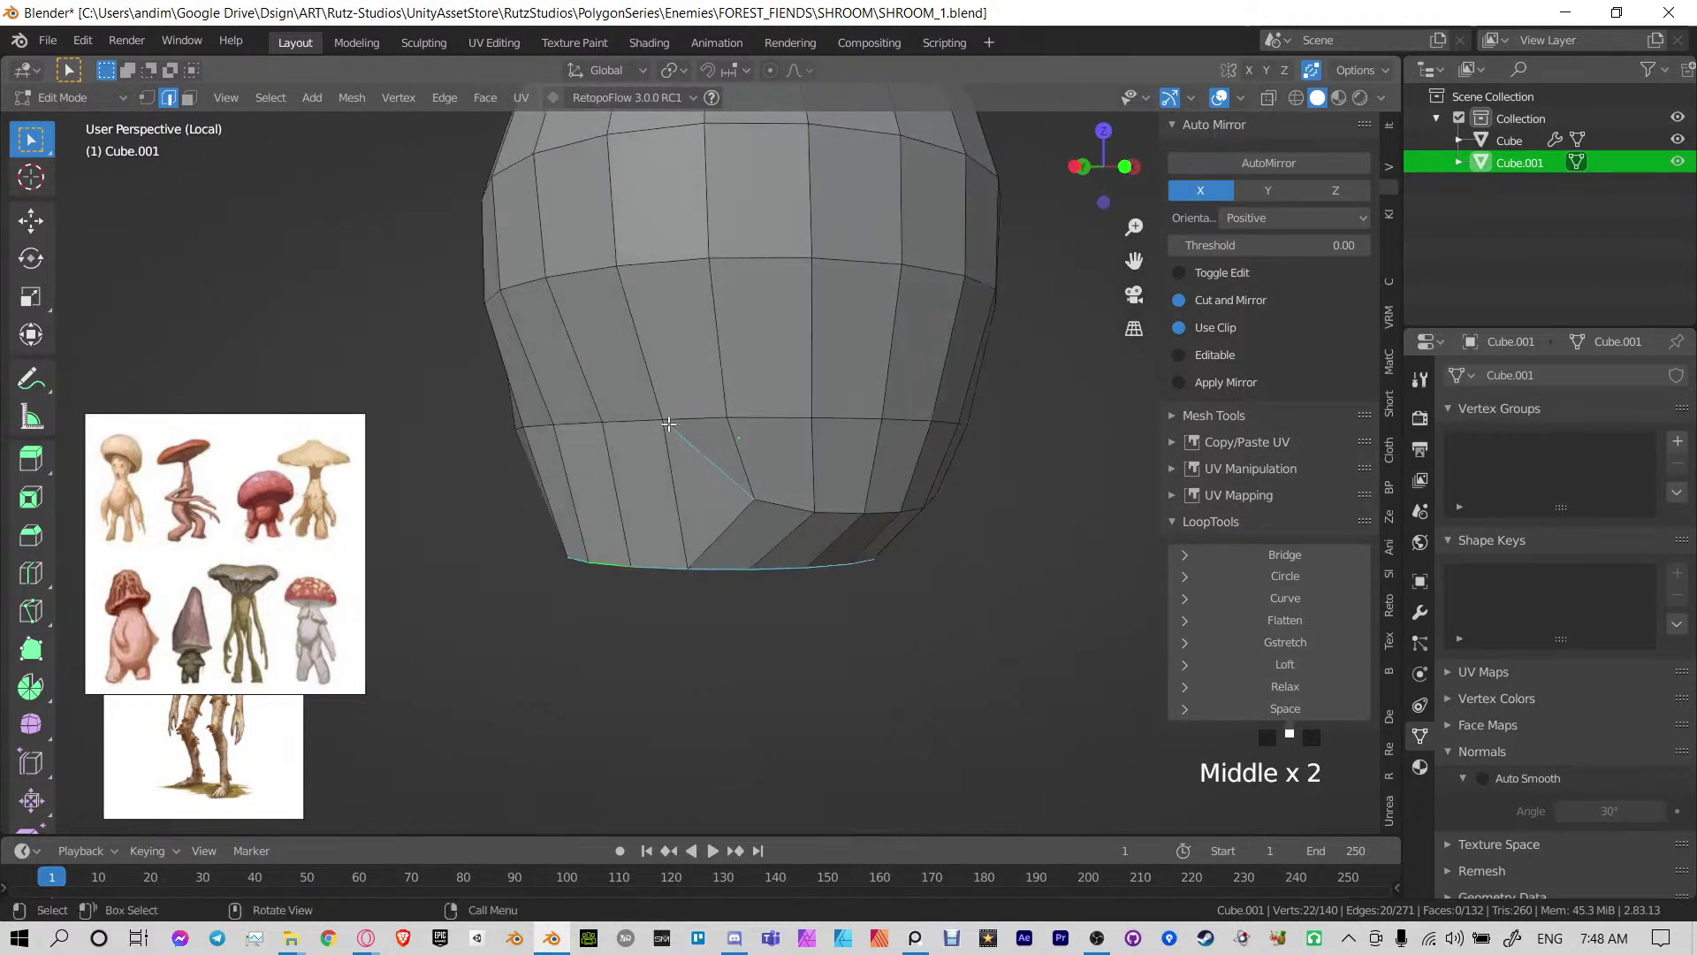
Select the horizontal edge path above the chin around the front of the head and relax it repeatedly with LoopTools
middle_click_drag(915, 524, 867, 498)
left_click(517, 480, "ctrl")
left_click(1260, 685)
left_click(1260, 686)
left_click(688, 490)
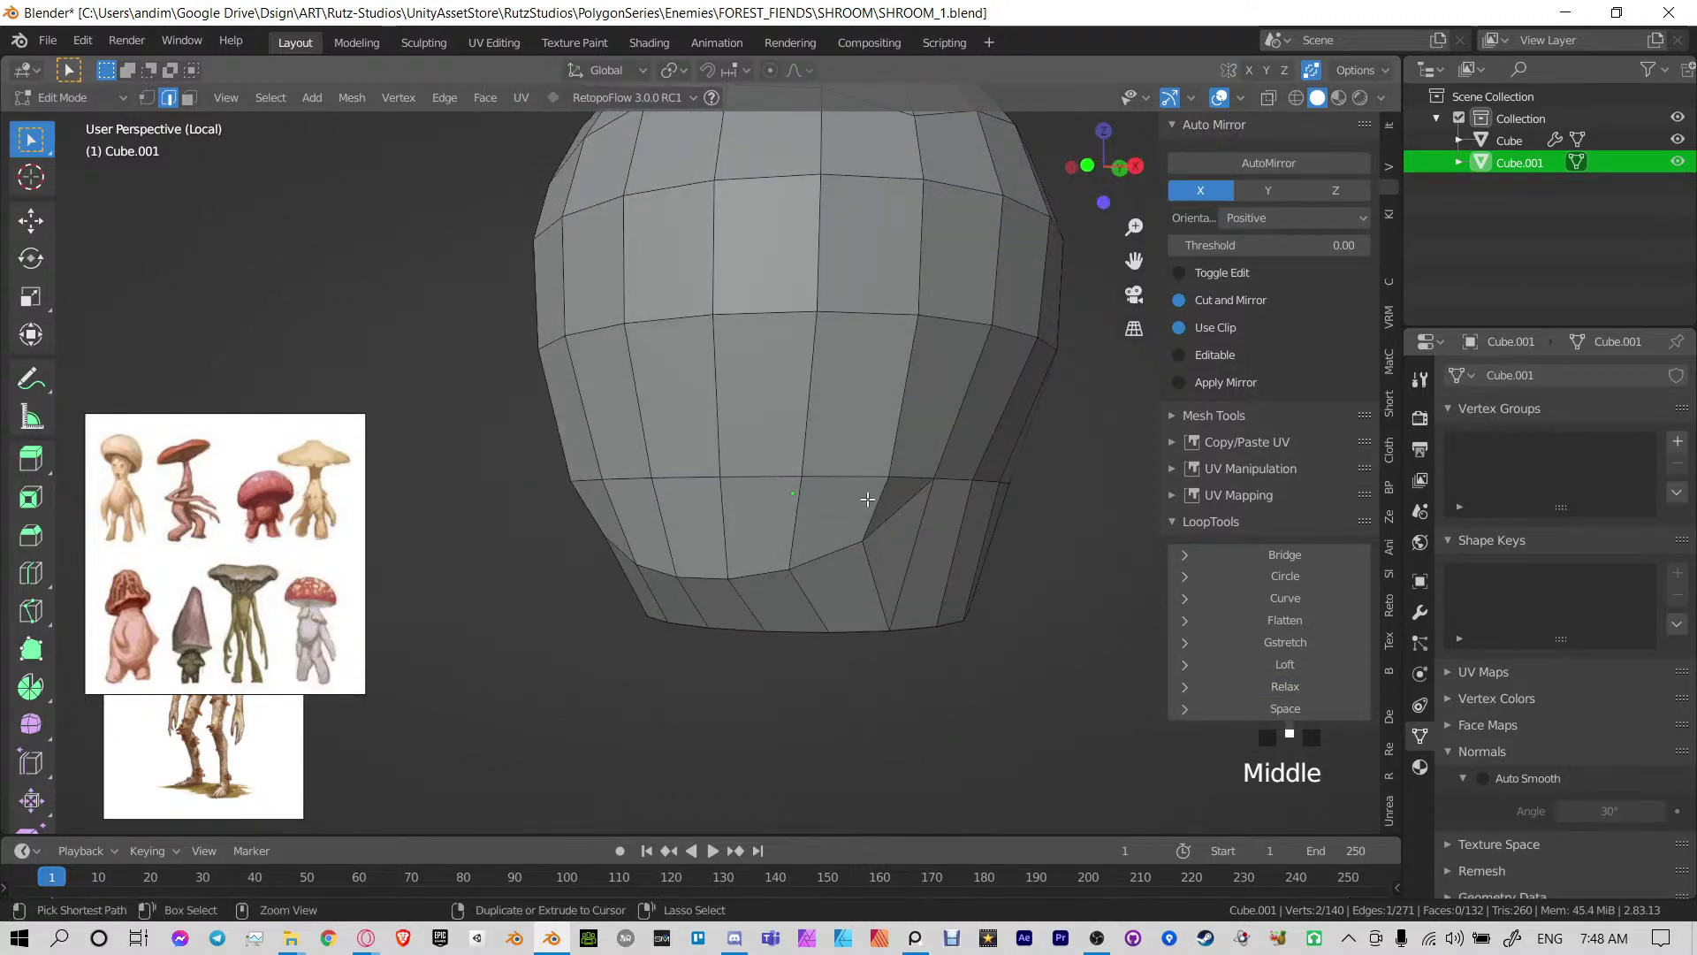
left_click(958, 478, "ctrl")
left_click(962, 479)
left_click(750, 477, "ctrl")
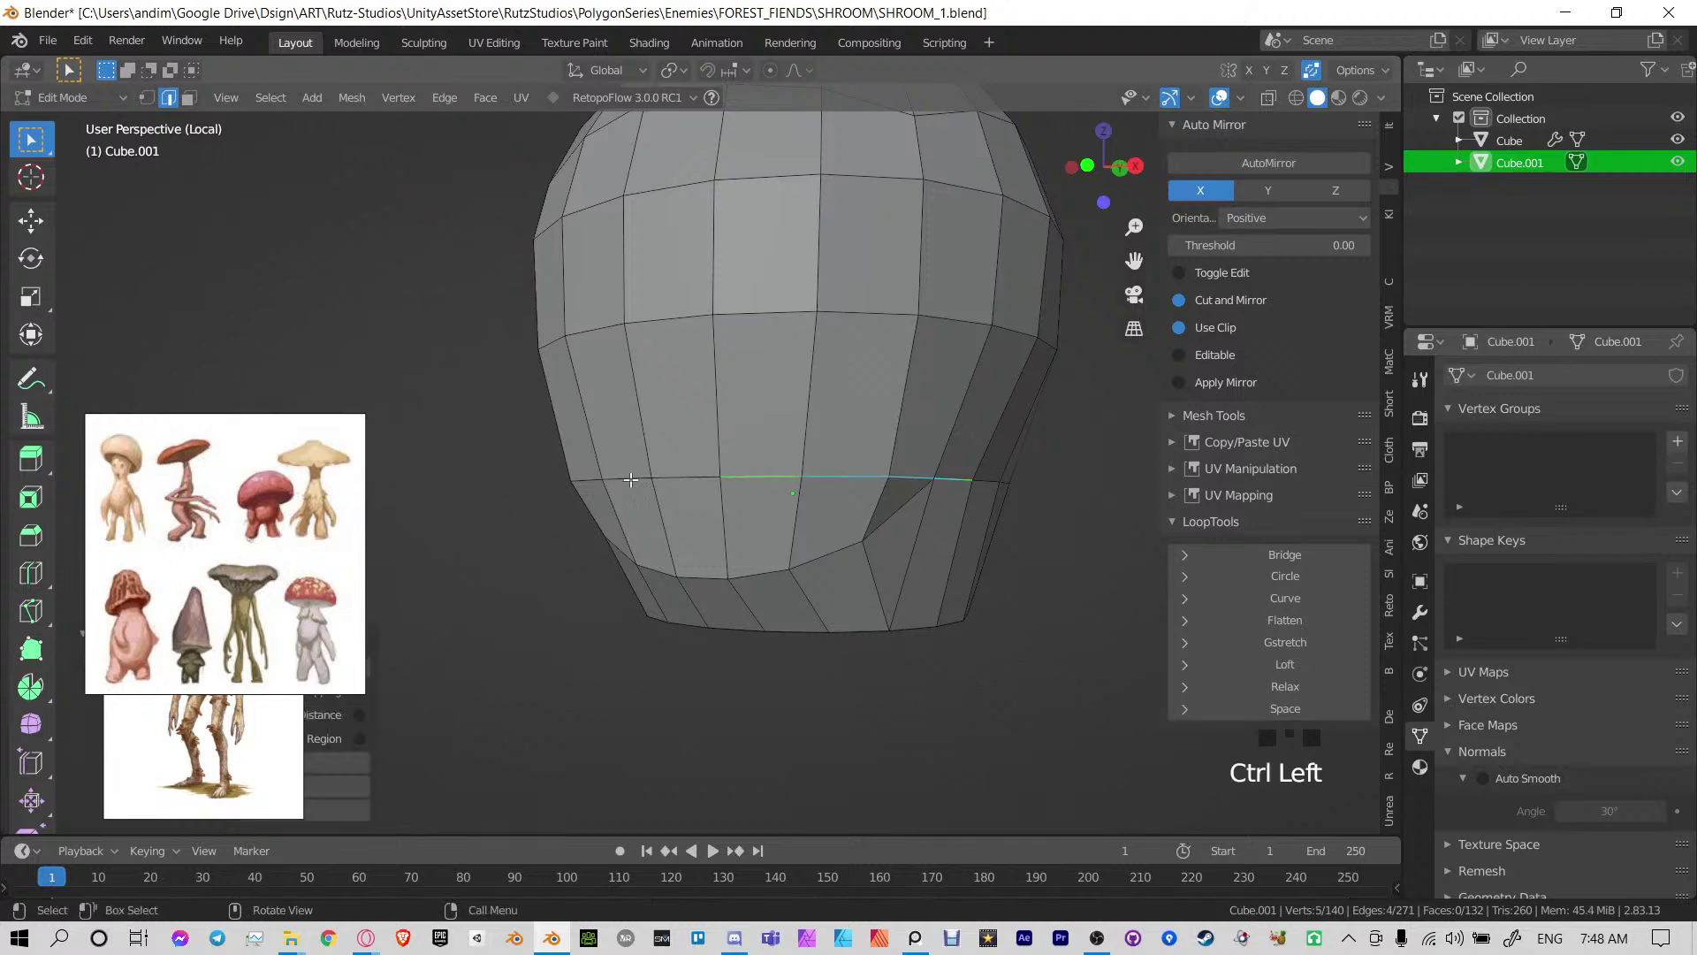
middle_click_drag(750, 484, 931, 509)
left_click(687, 487, "ctrl")
left_click(1275, 681)
left_click(1276, 681)
left_click(1276, 681)
left_click(1275, 681)
Return to Object Mode and shade the head smooth
key("Tab")
scroll(847, 496, "down", 1)
right_click(783, 496)
left_click(784, 496)
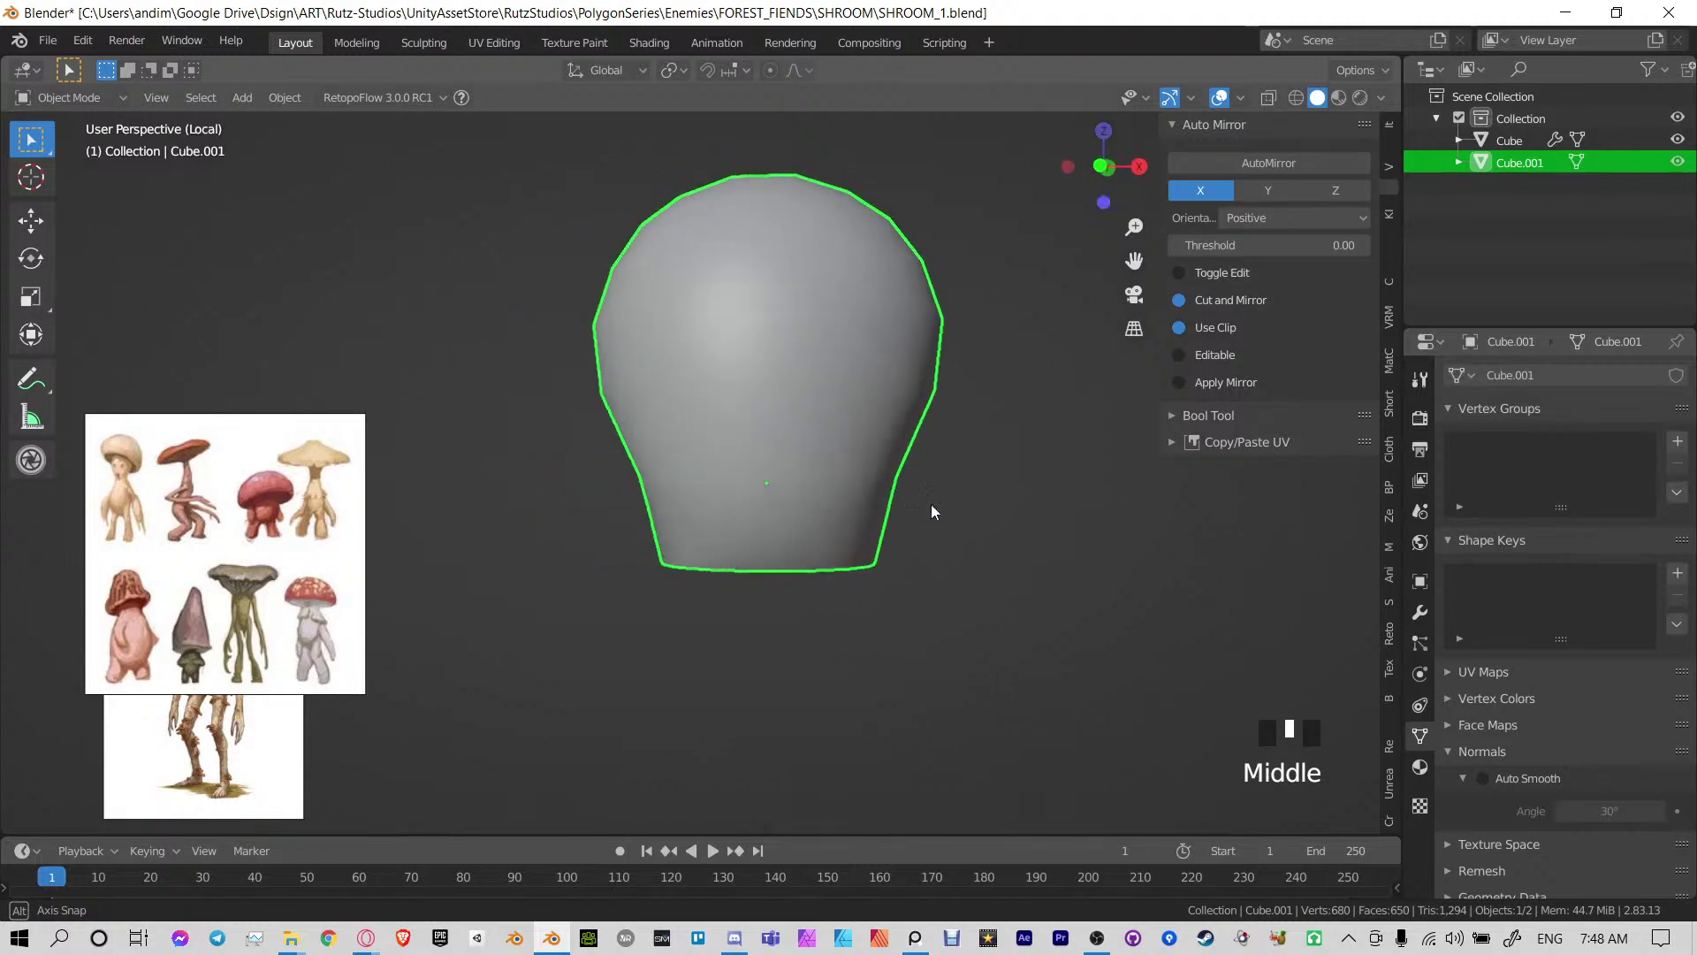
Leave local view to show the body again and enable Auto Smooth for the head's normals
key("KP_Divide")
scroll(919, 401, "down", 4)
middle_click_drag(919, 401, 790, 428)
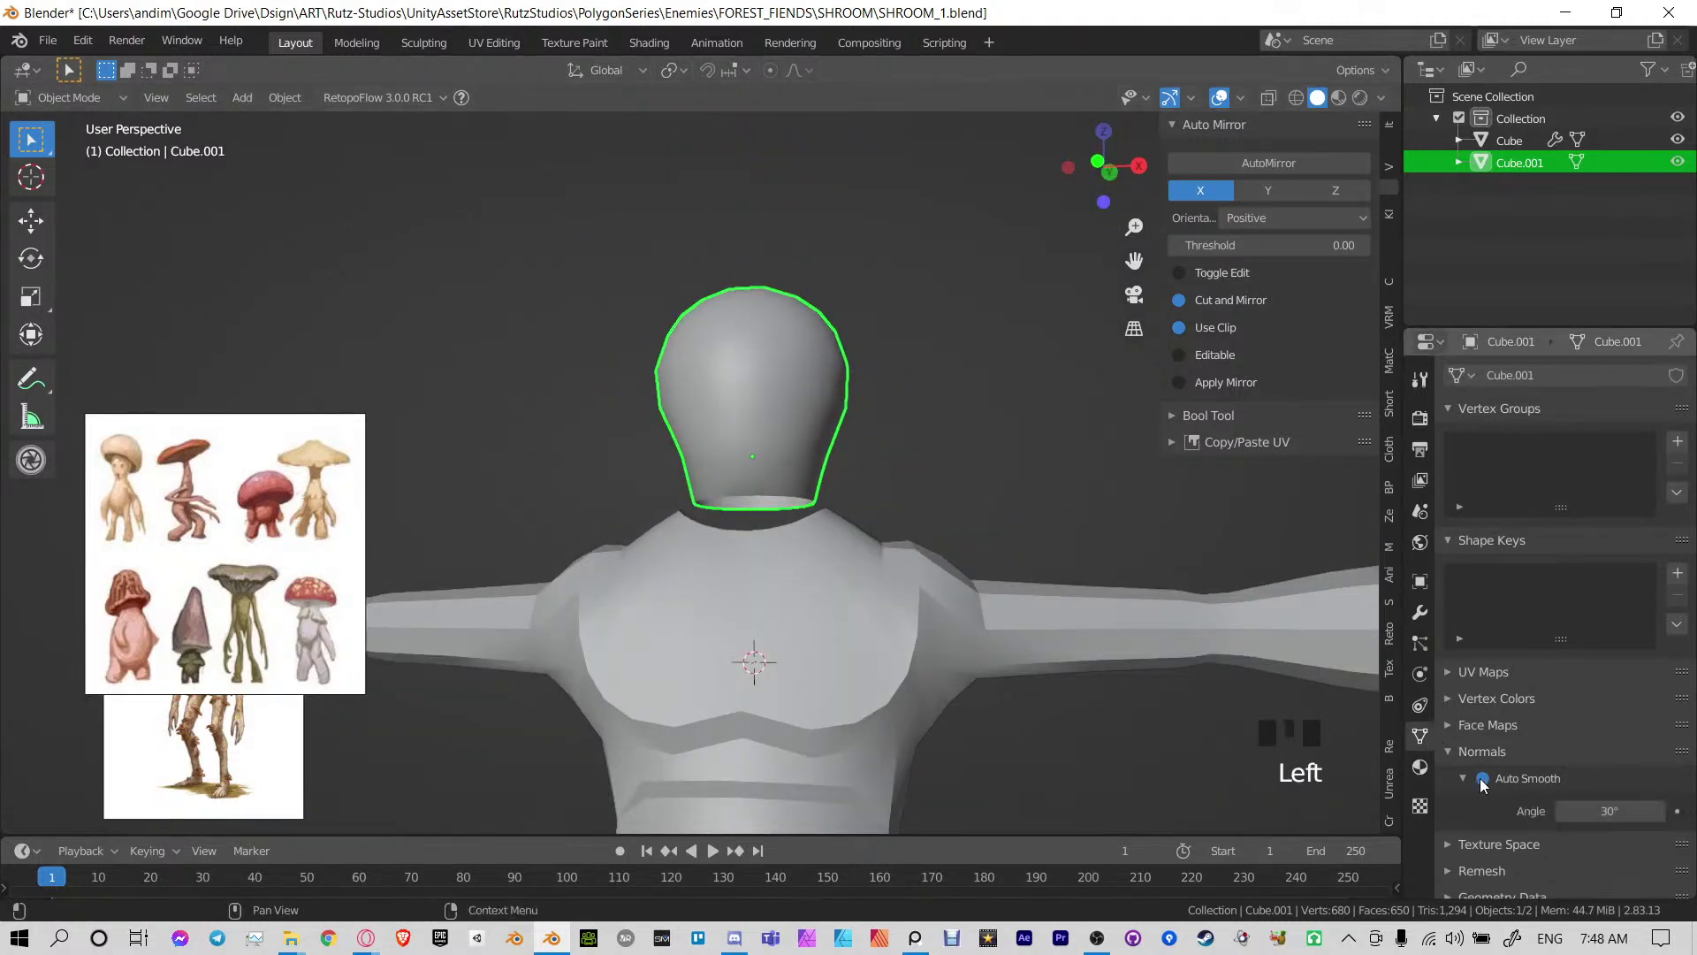
left_click(1033, 488)
left_click(841, 422)
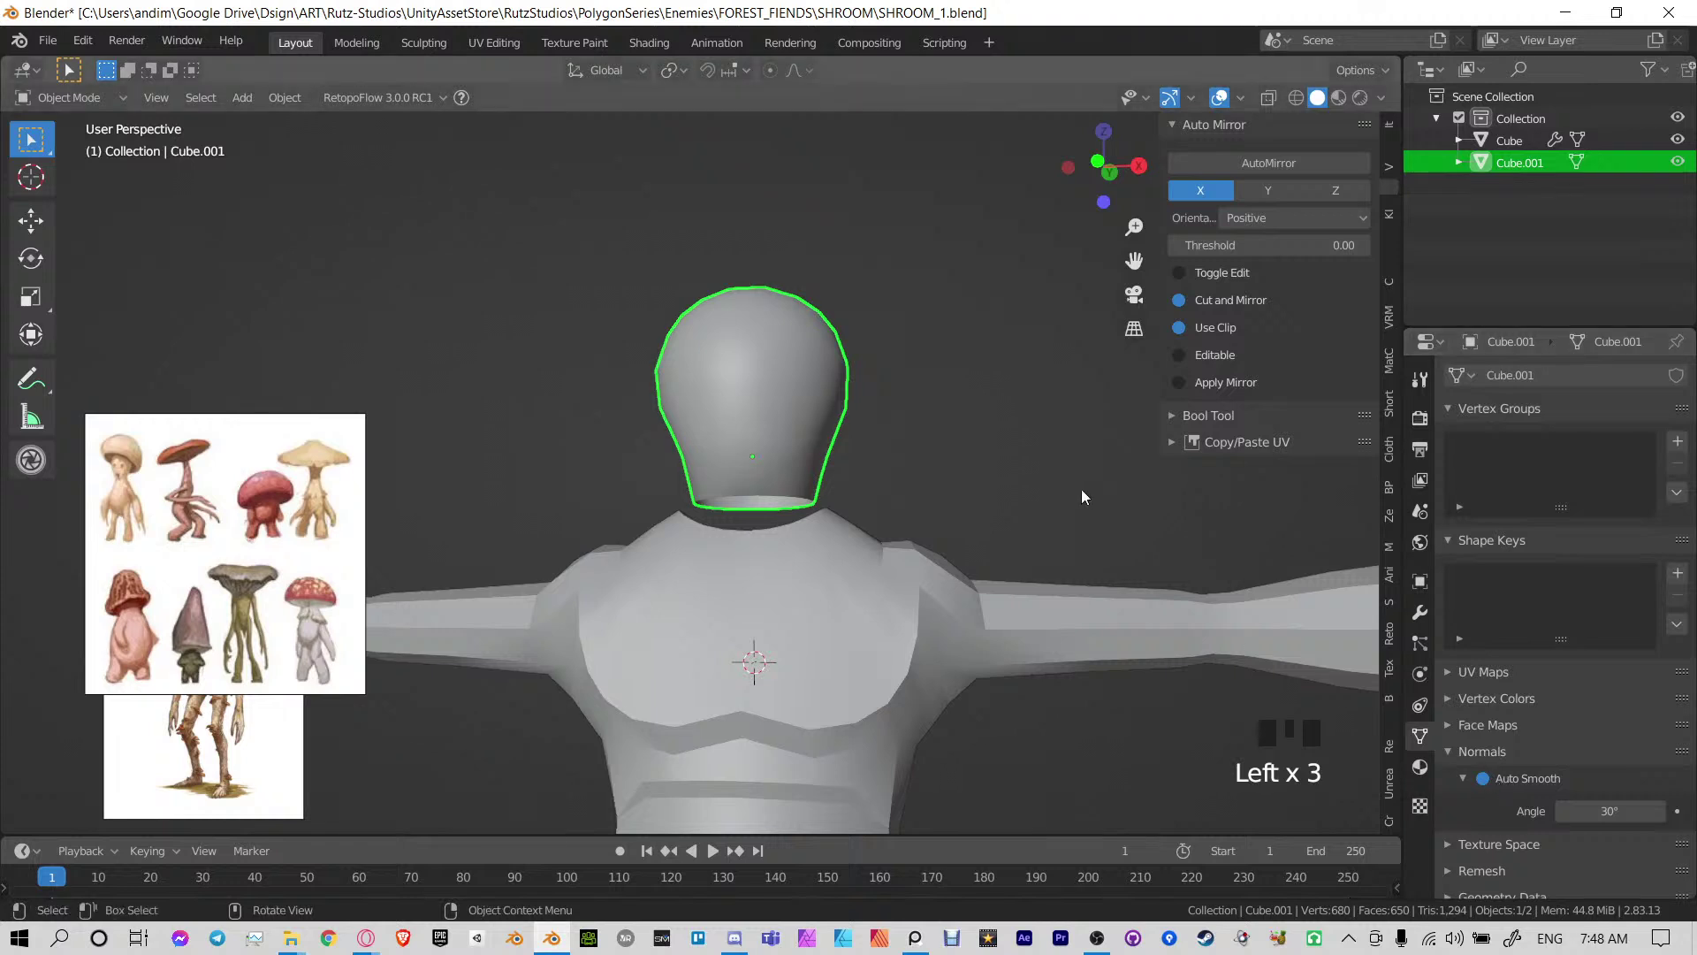
Save the file and enter Edit Mode on the head mesh
middle_click_drag(1081, 489, 1016, 504)
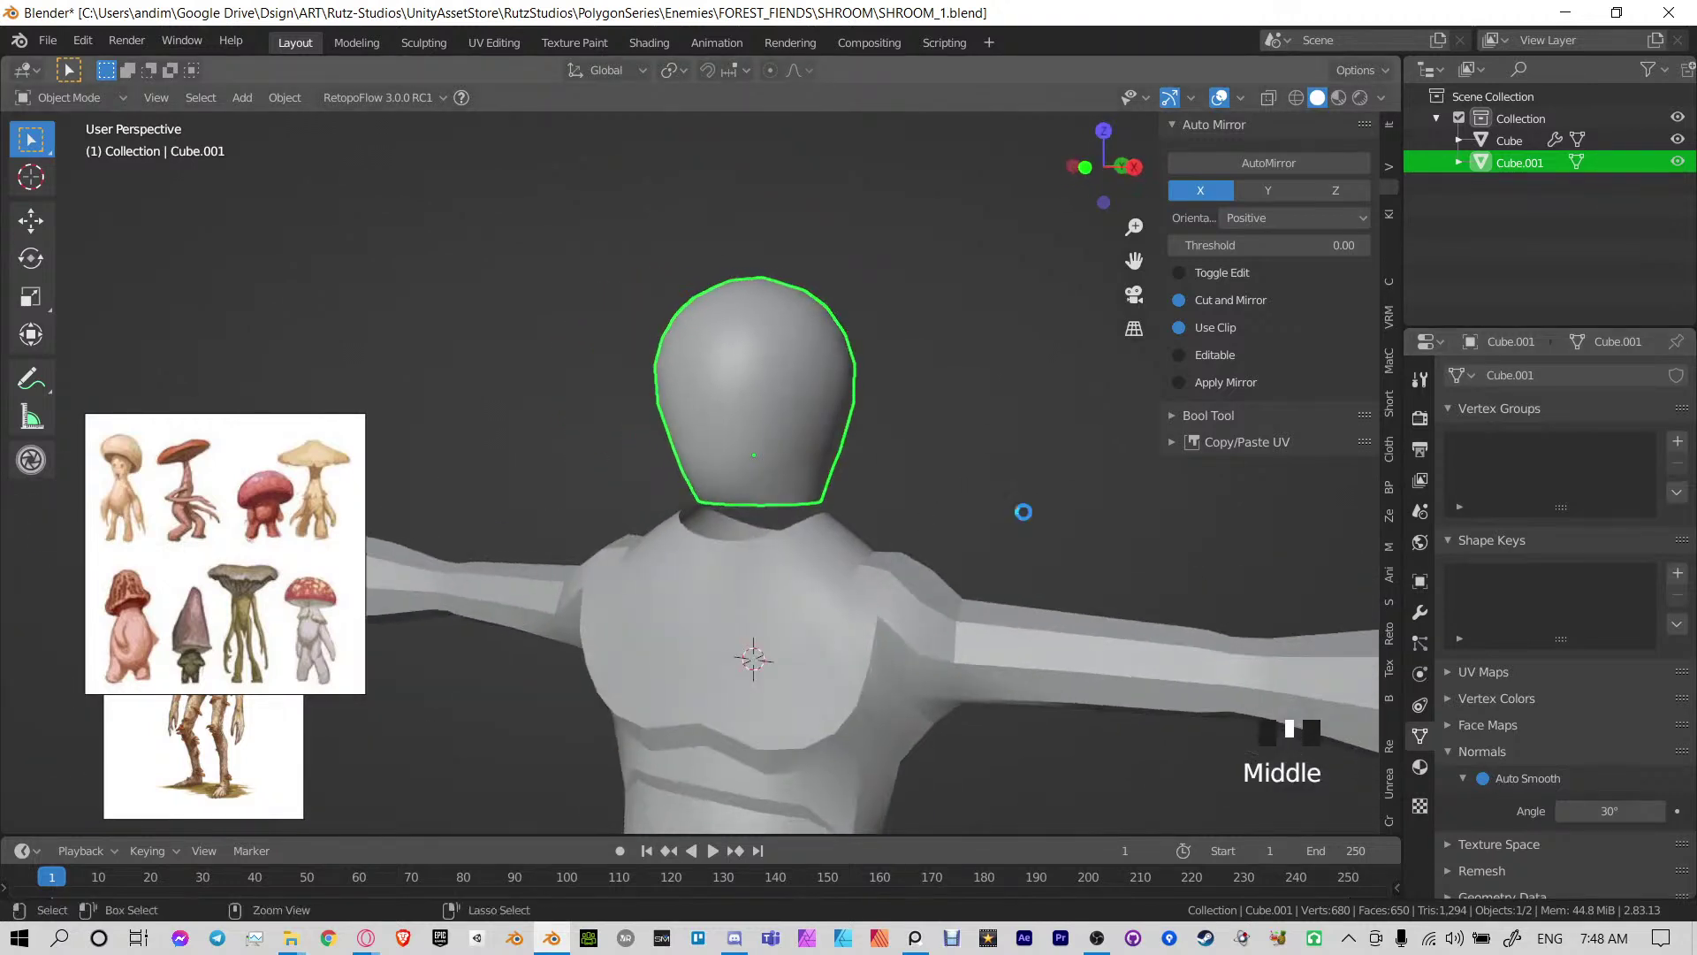
key("ctrl+s")
scroll(841, 518, "up", 3)
key("Tab")
scroll(841, 522, "up", 2)
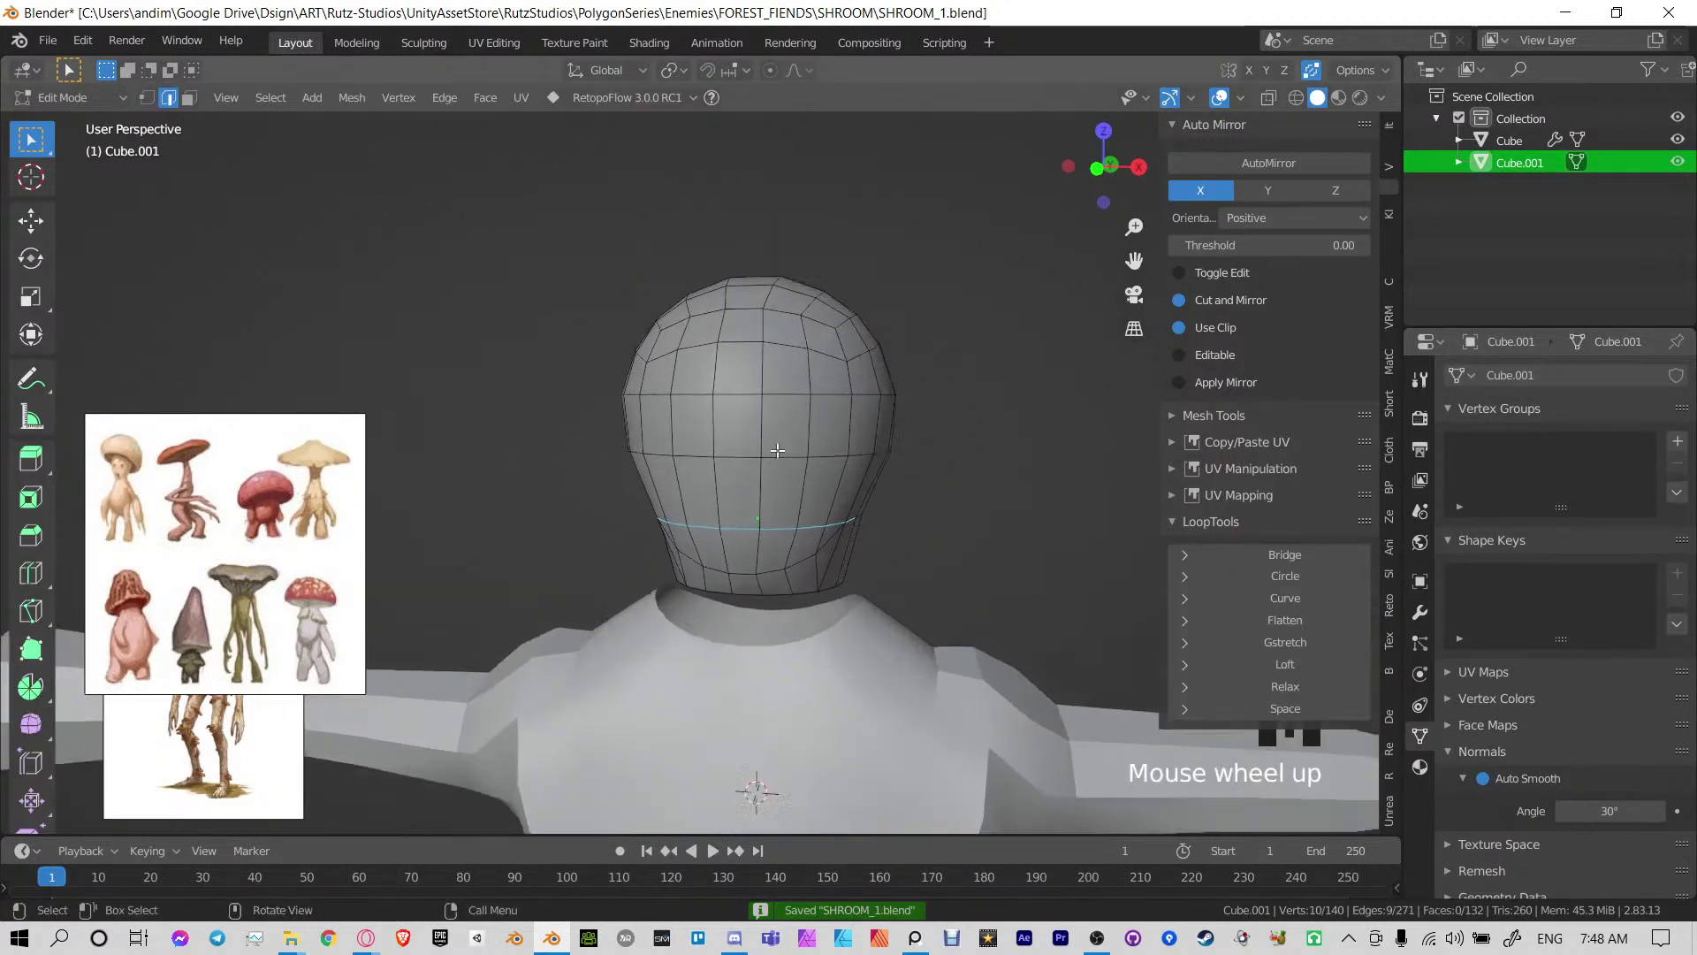
Select two adjacent faces on each side of the head's front as the eye areas
middle_click_drag(841, 521, 825, 376)
key("3")
left_click_drag(825, 375, 868, 417)
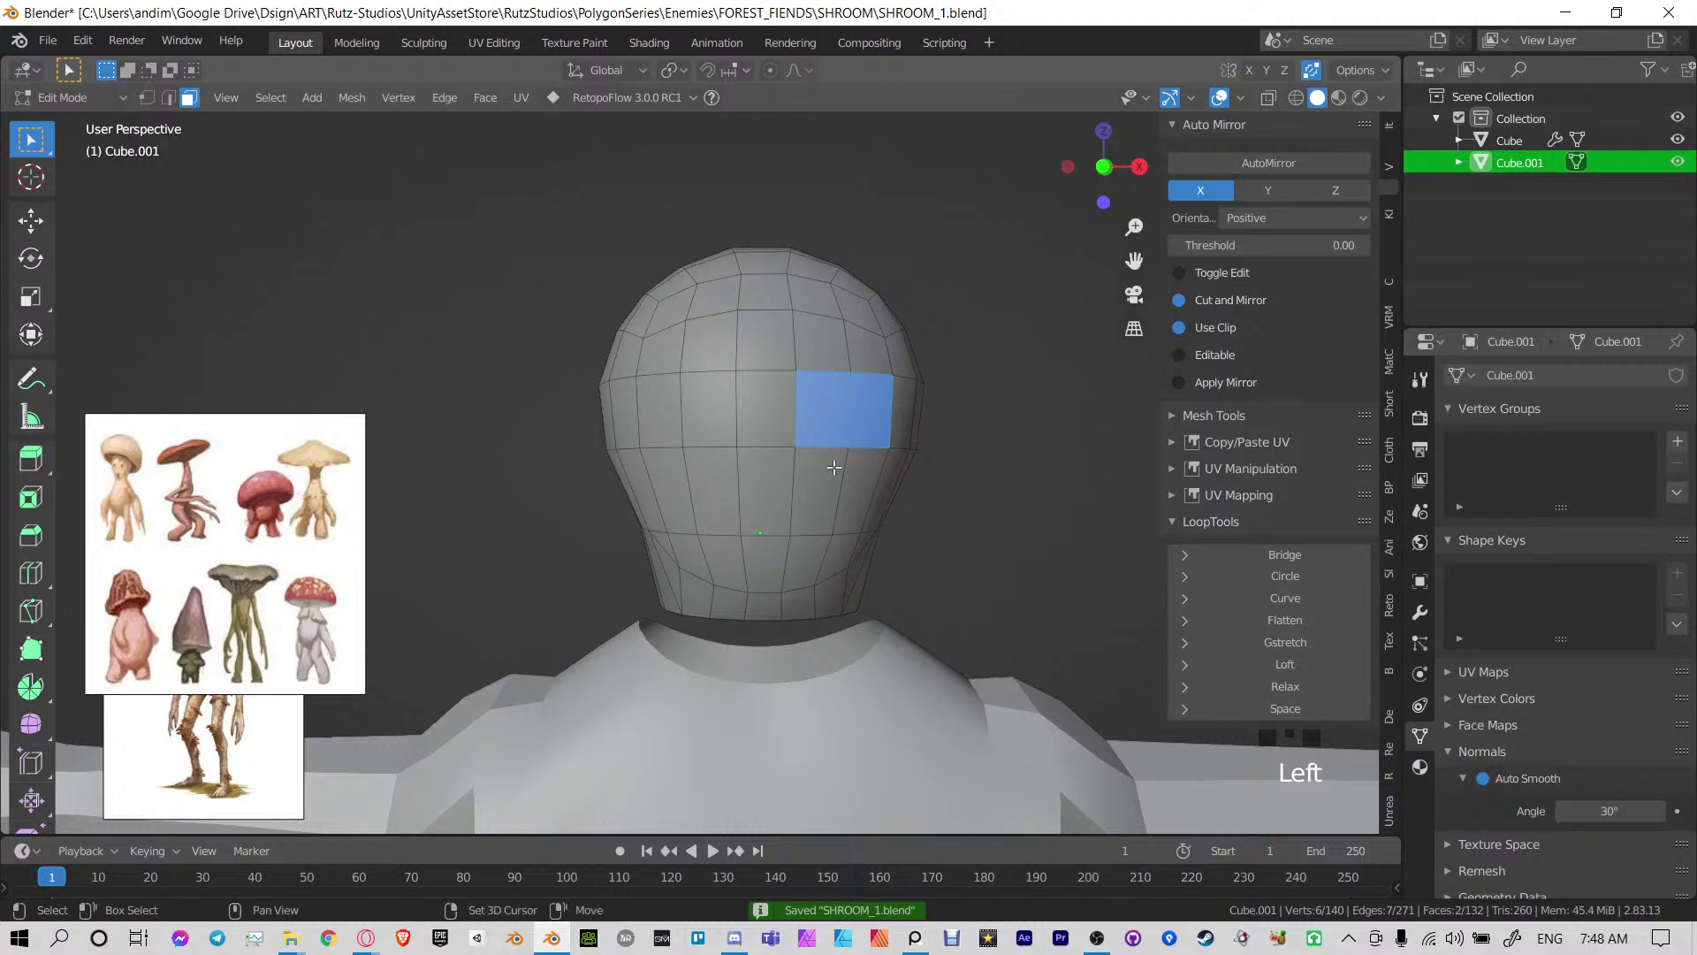
left_click(656, 388, "shift")
middle_click_drag(851, 462, 846, 466)
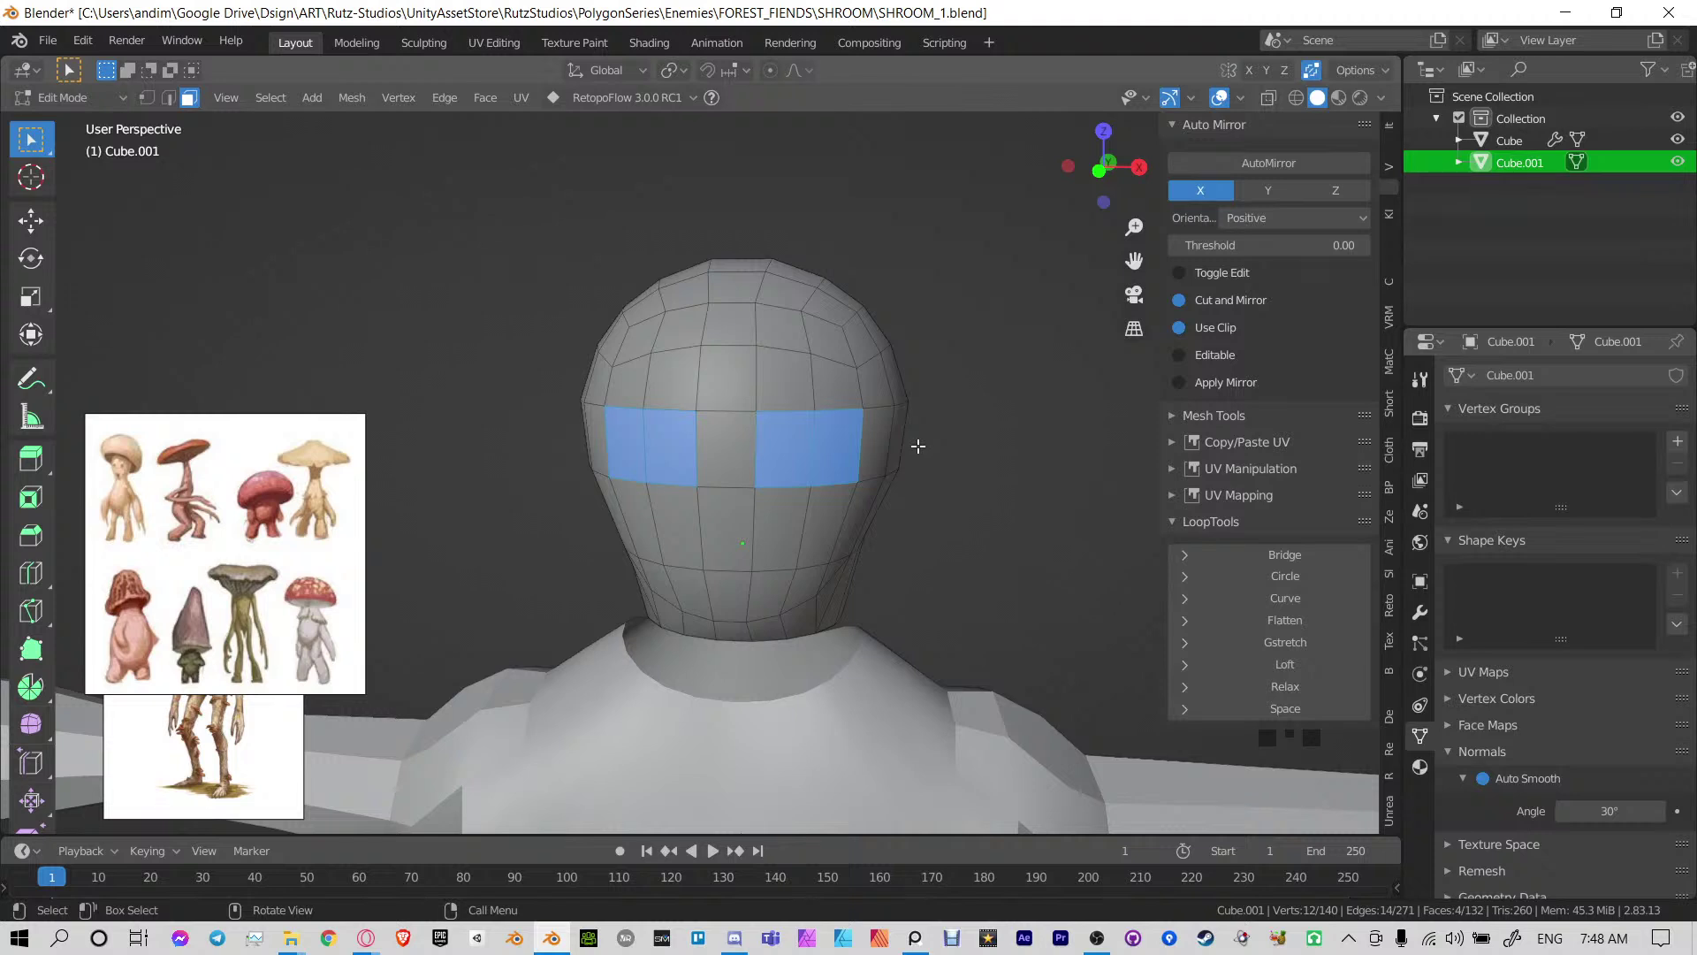
Dissolve the dividing edge within each eye area to merge each face pair
middle_click_drag(918, 447, 862, 349)
scroll(864, 443, "up", 2)
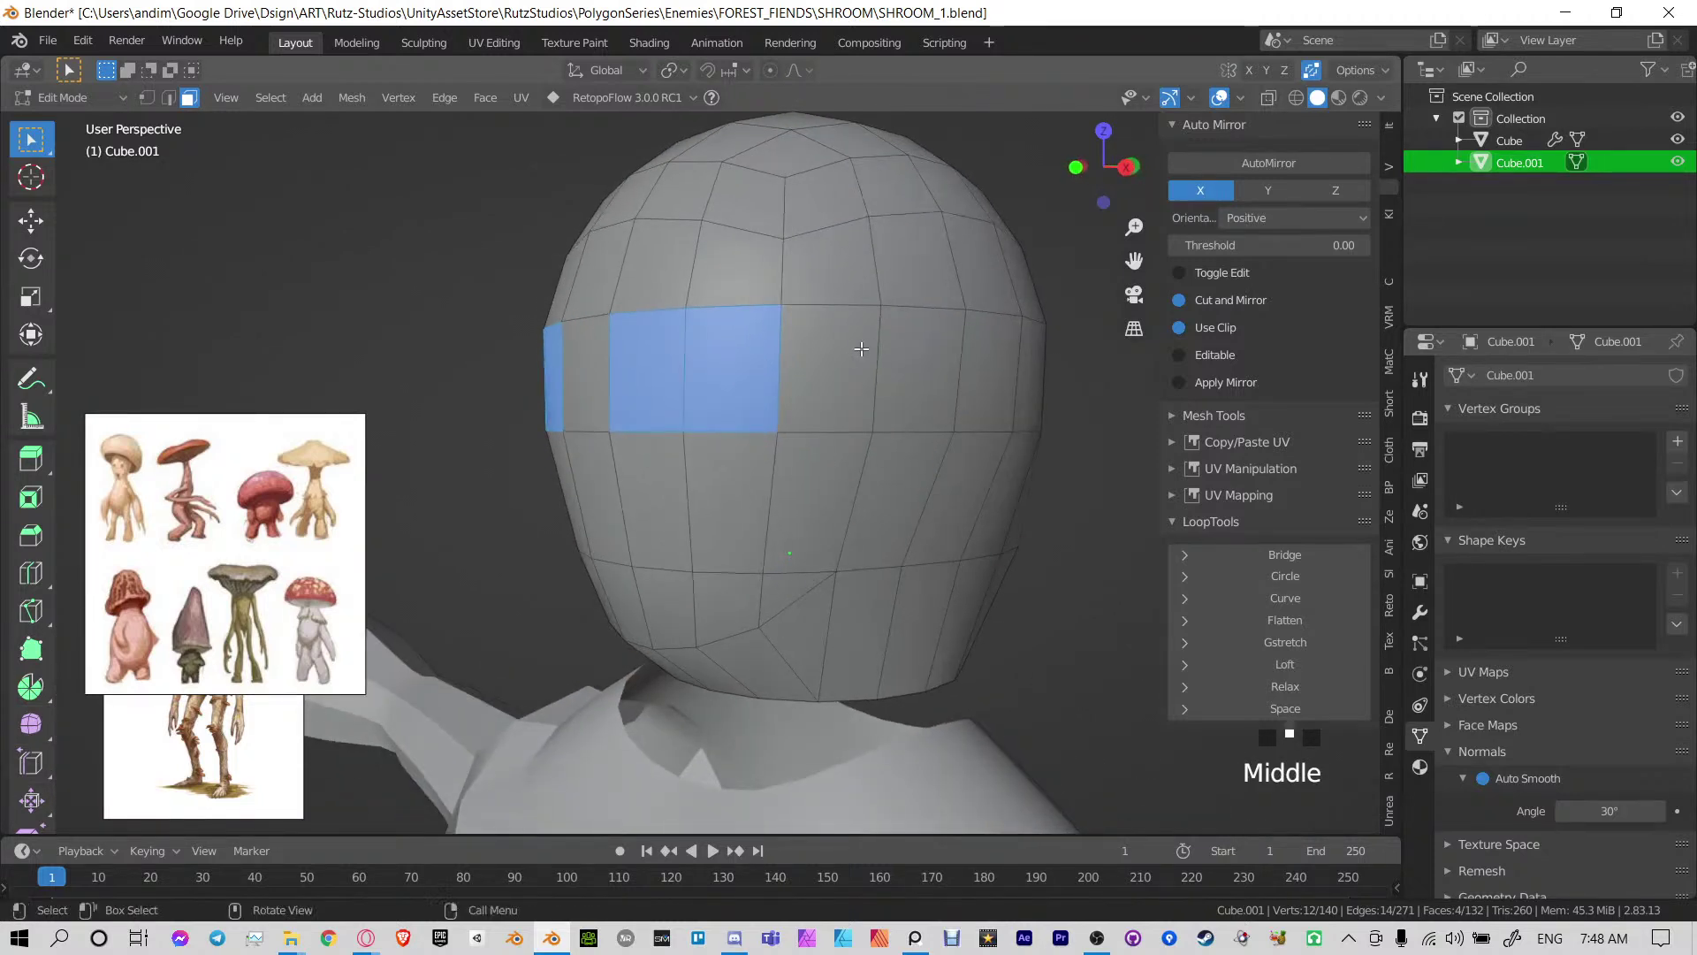
key("ctrl+x")
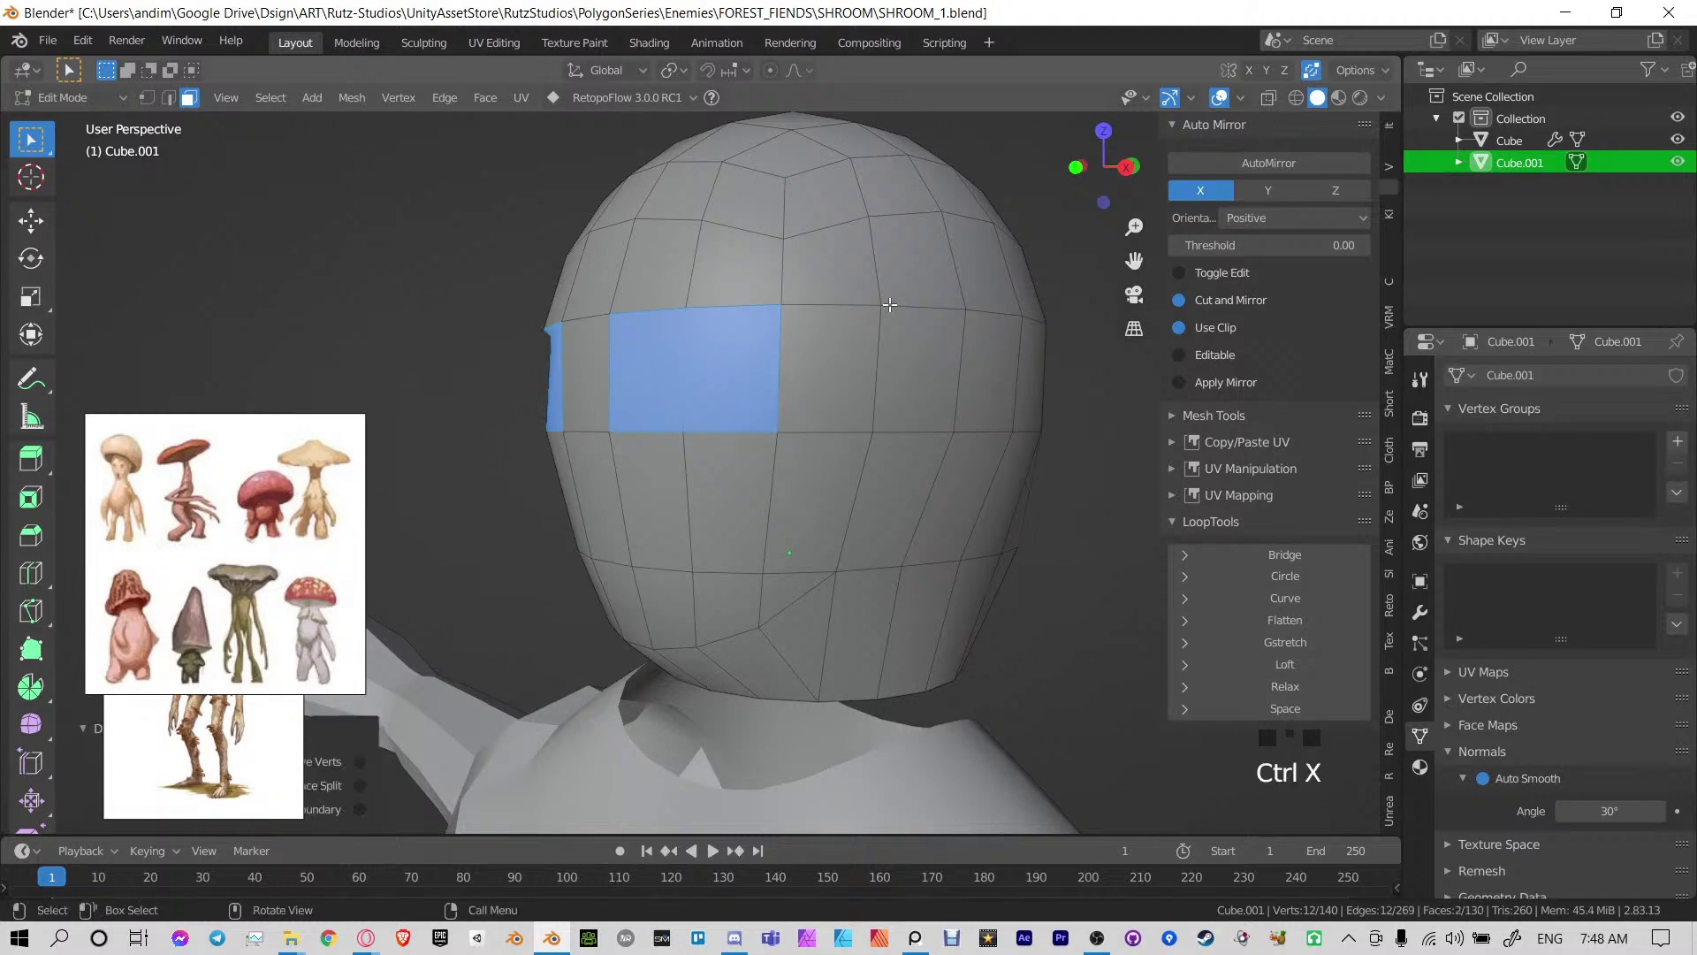
Inset the merged eye faces and move the inner faces back into the head
middle_click_drag(924, 287, 902, 341, "shift")
key("i")
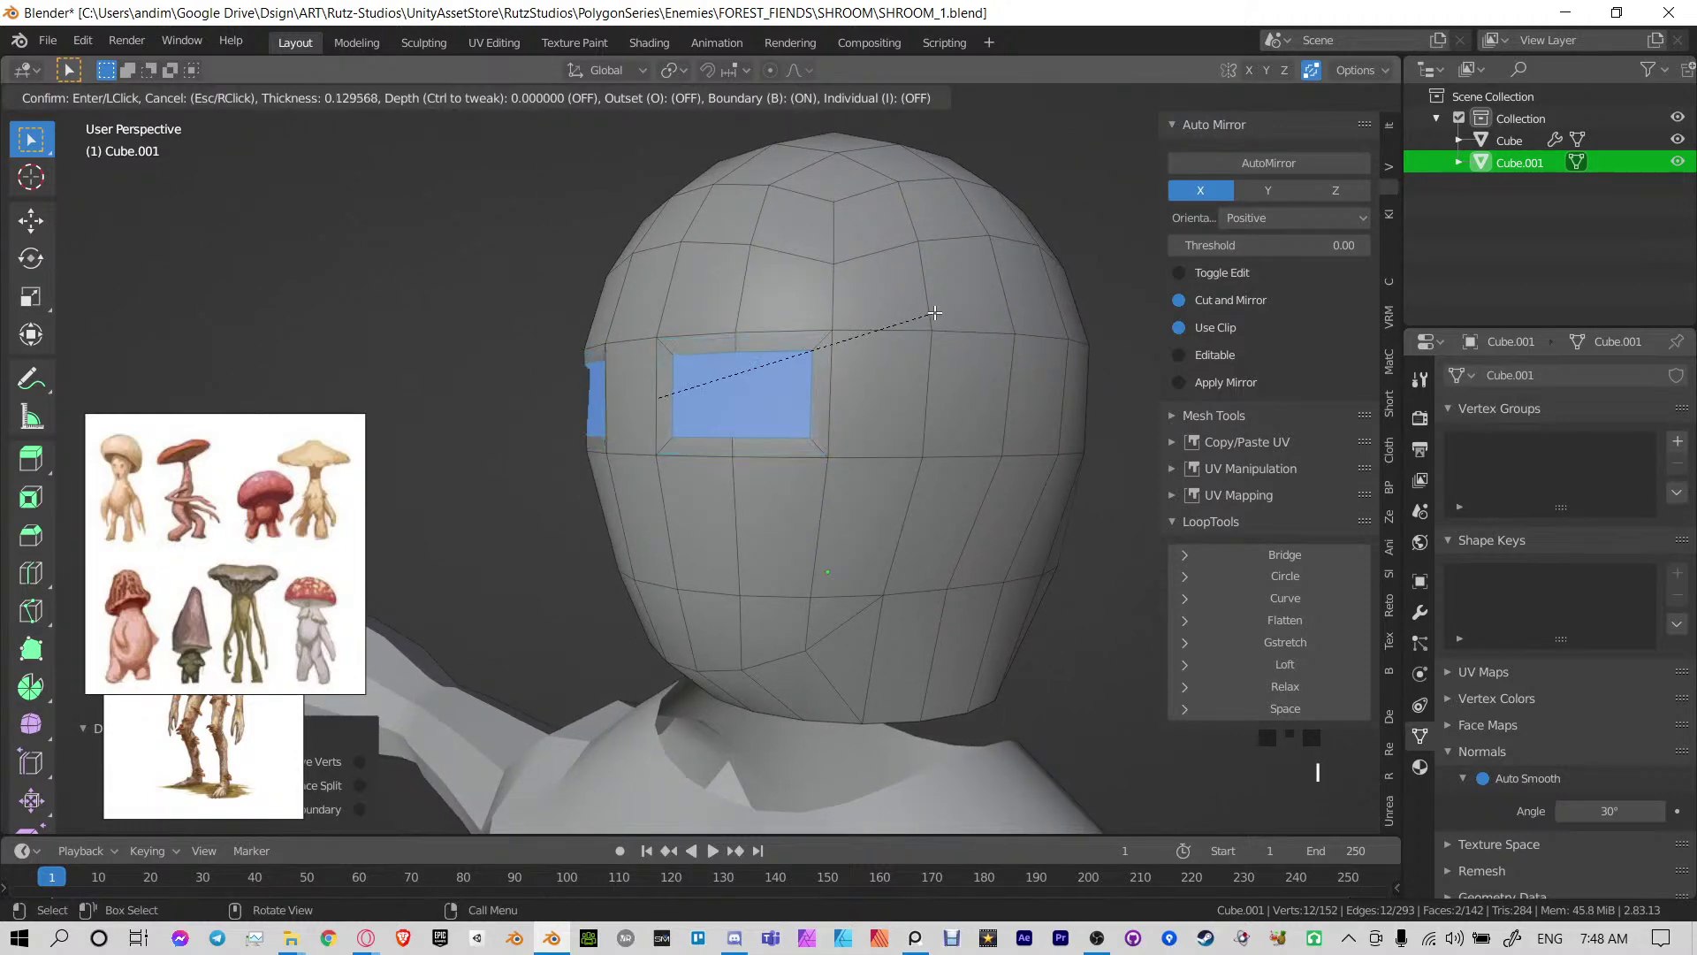
left_click(944, 309)
key("g")
left_click(950, 308)
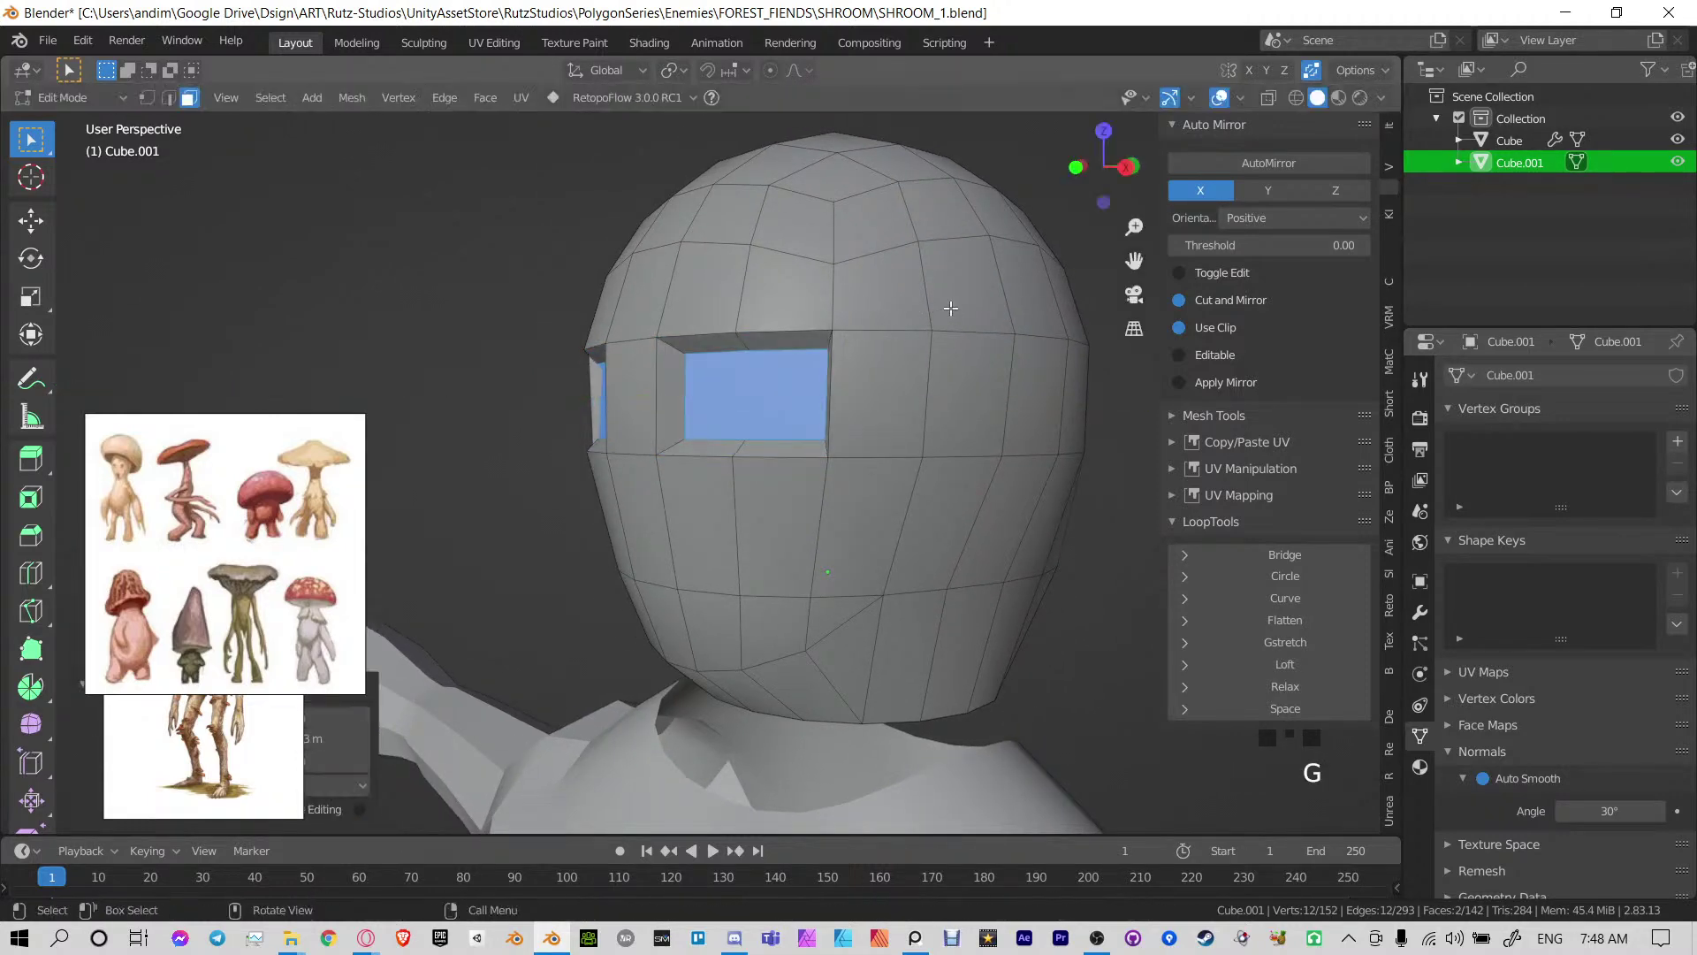
Relax the recessed eye faces repeatedly with LoopTools
middle_click_drag(919, 566, 930, 523)
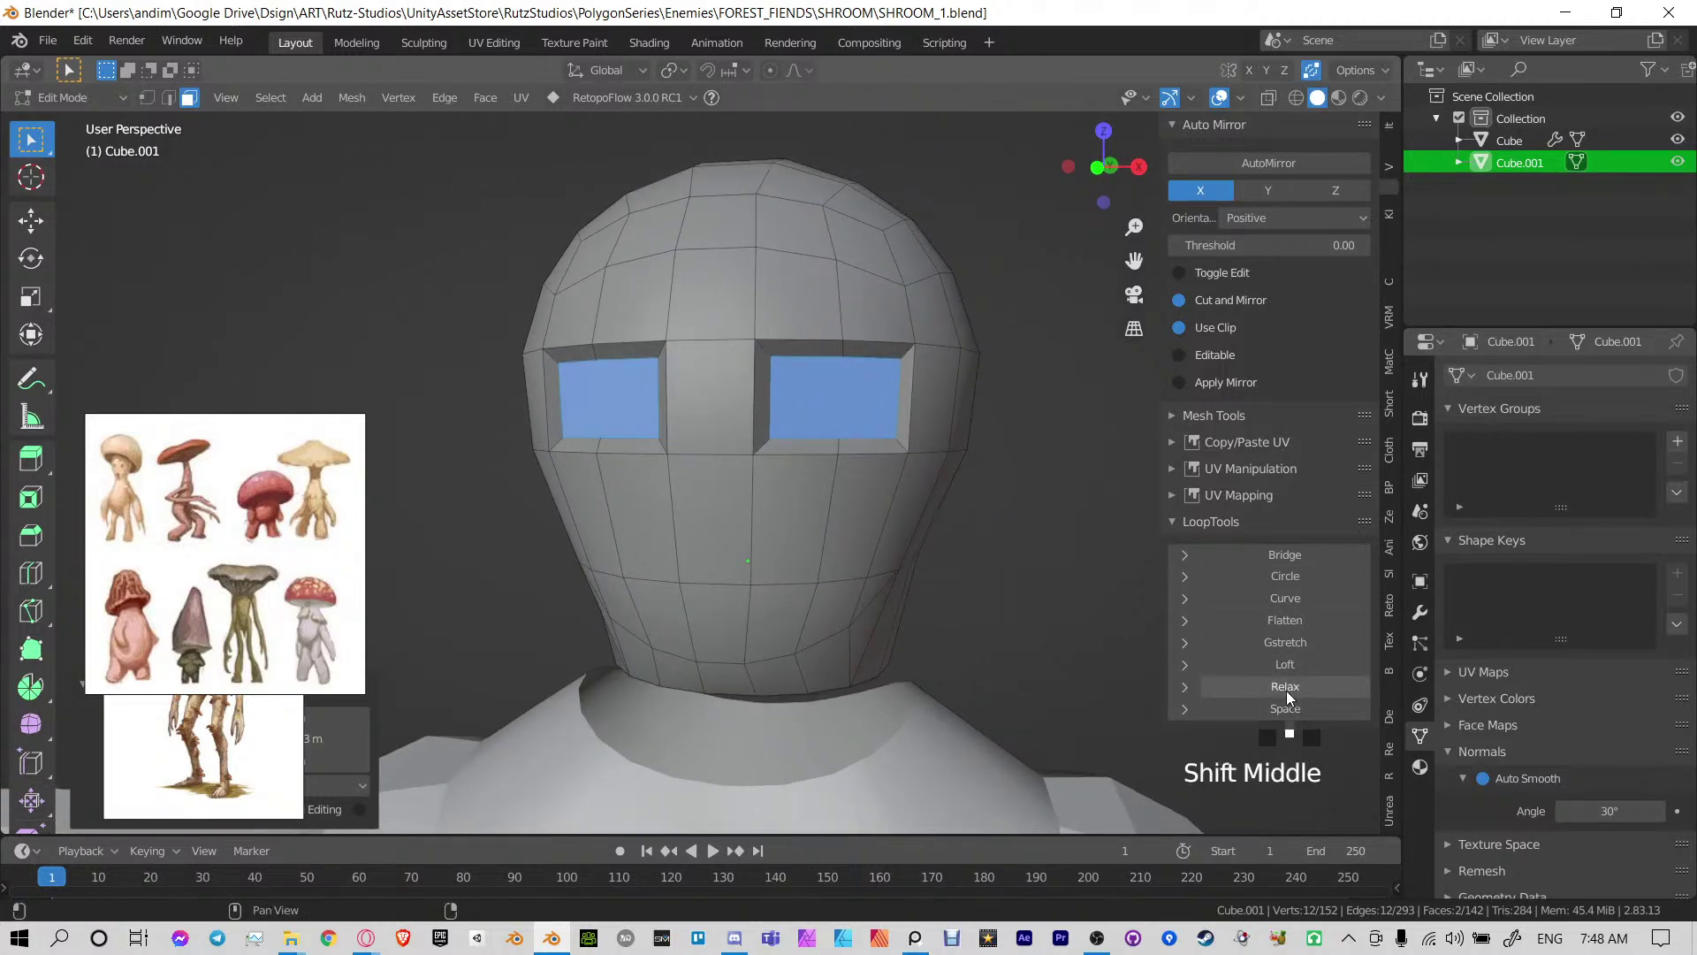
left_click(1288, 695)
left_click(1287, 695)
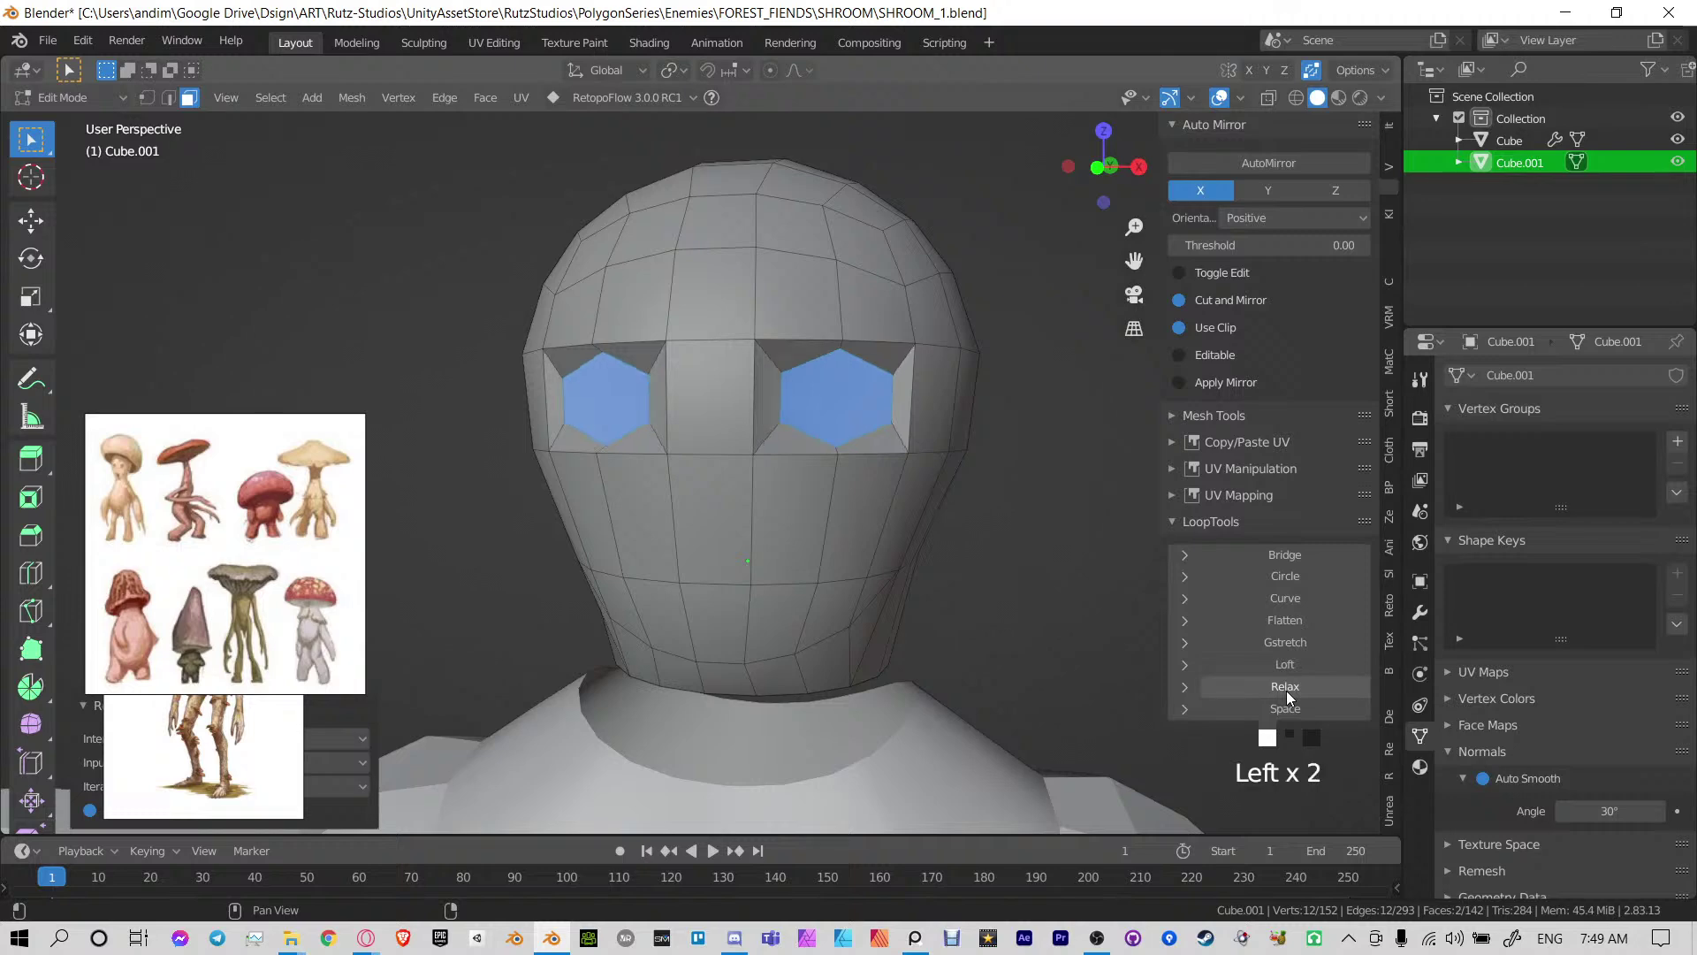
left_click(1286, 691)
left_click(1287, 692)
left_click(1286, 692)
left_click(1286, 691)
left_click(1286, 691)
left_click(1286, 692)
left_click(1286, 691)
middle_click_drag(997, 485, 973, 470)
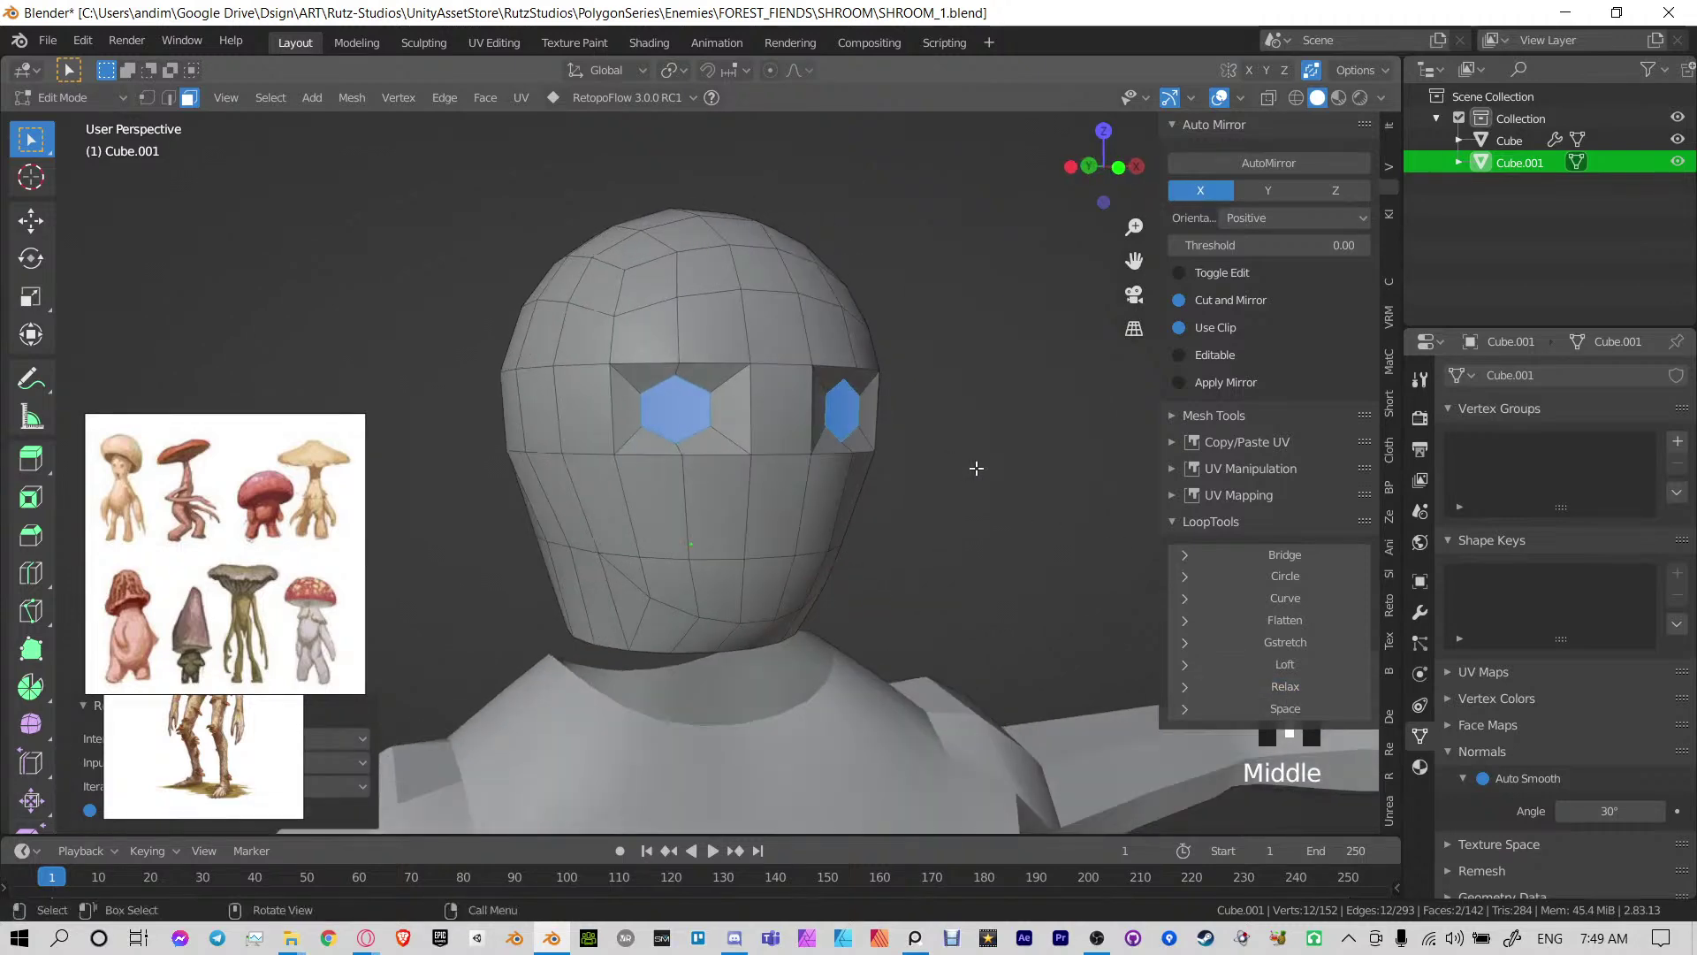
Undo the eye relaxing, recess and inset, back to the two merged faces
key("ctrl+z")
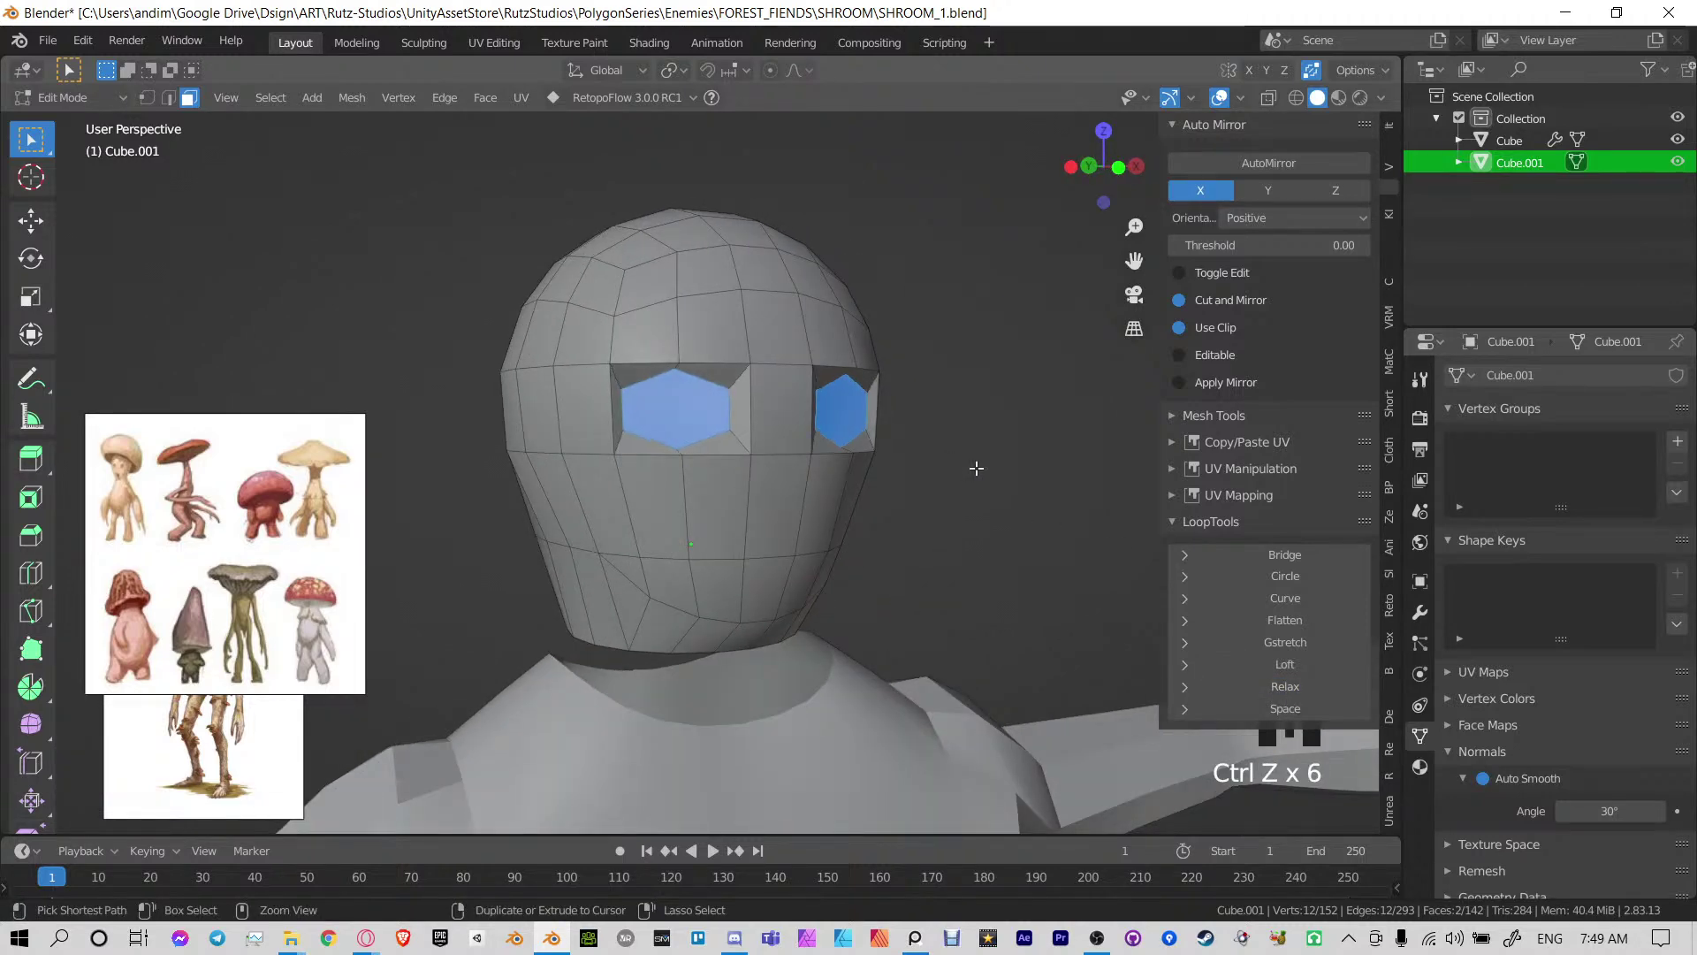
key("ctrl+z")
key("ctrl+z")
key("ctrl+z")
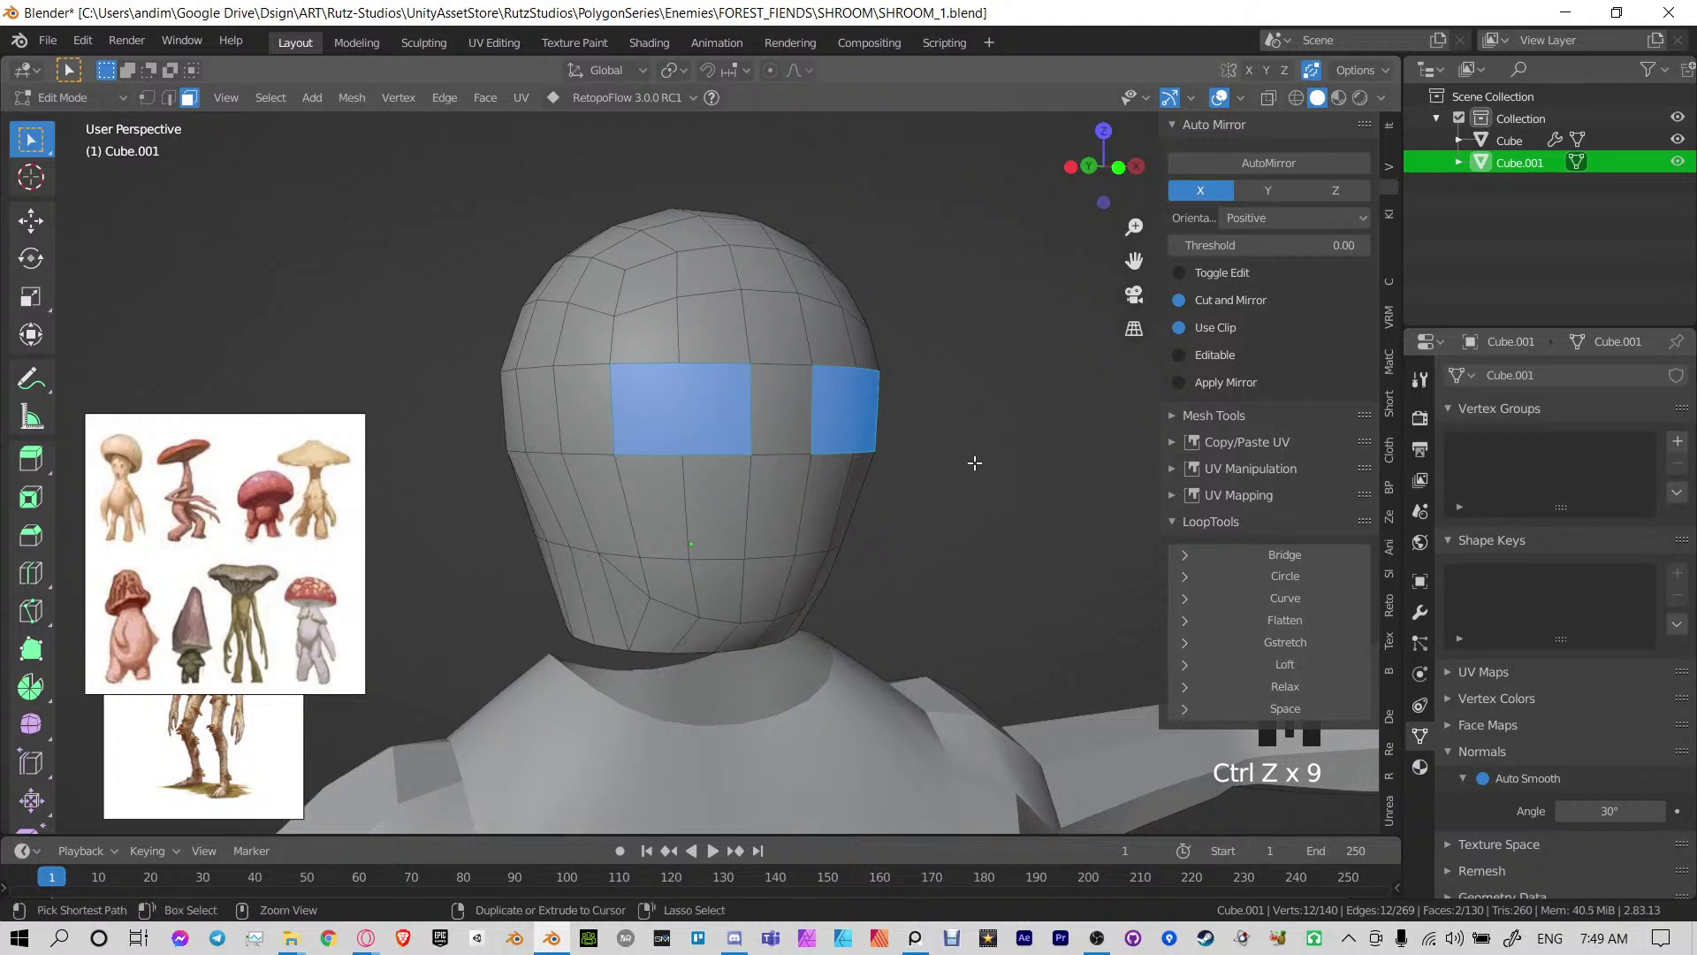
Try to subdivide both merged eye faces together, then undo the subdivision
key("ctrl+e")
left_click(969, 460)
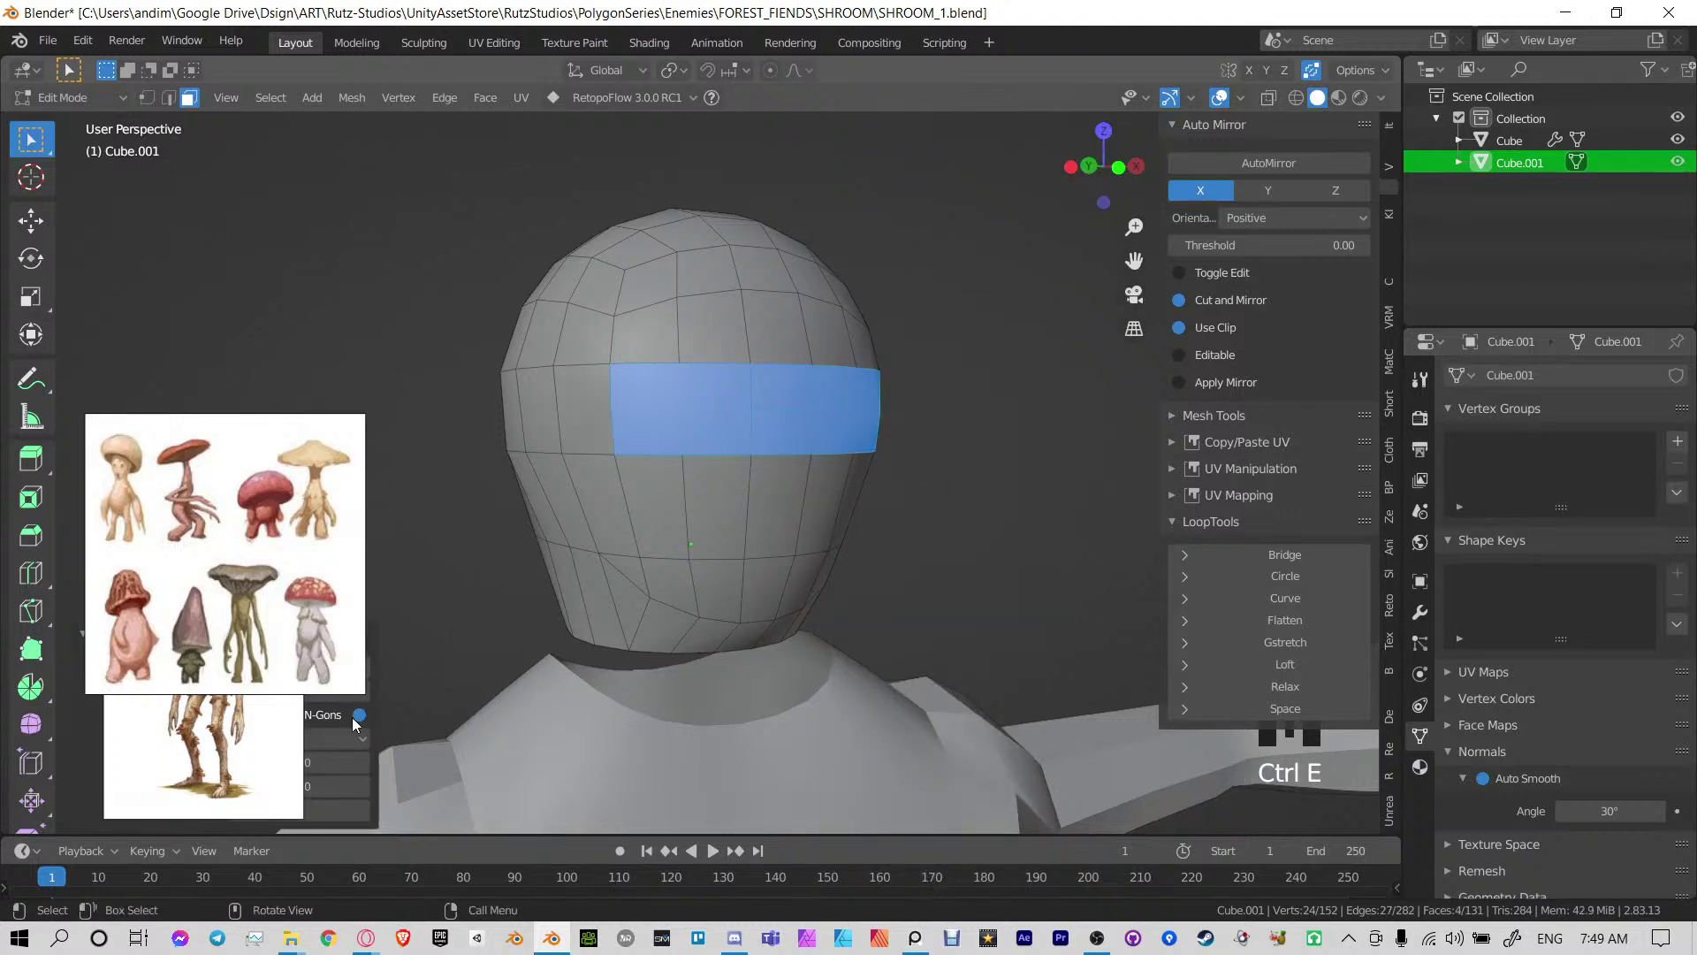
middle_click_drag(654, 507, 800, 433)
key("ctrl+z")
Try to subdivide only one merged eye face, then undo back to the original unmerged face pairs
left_click(835, 406)
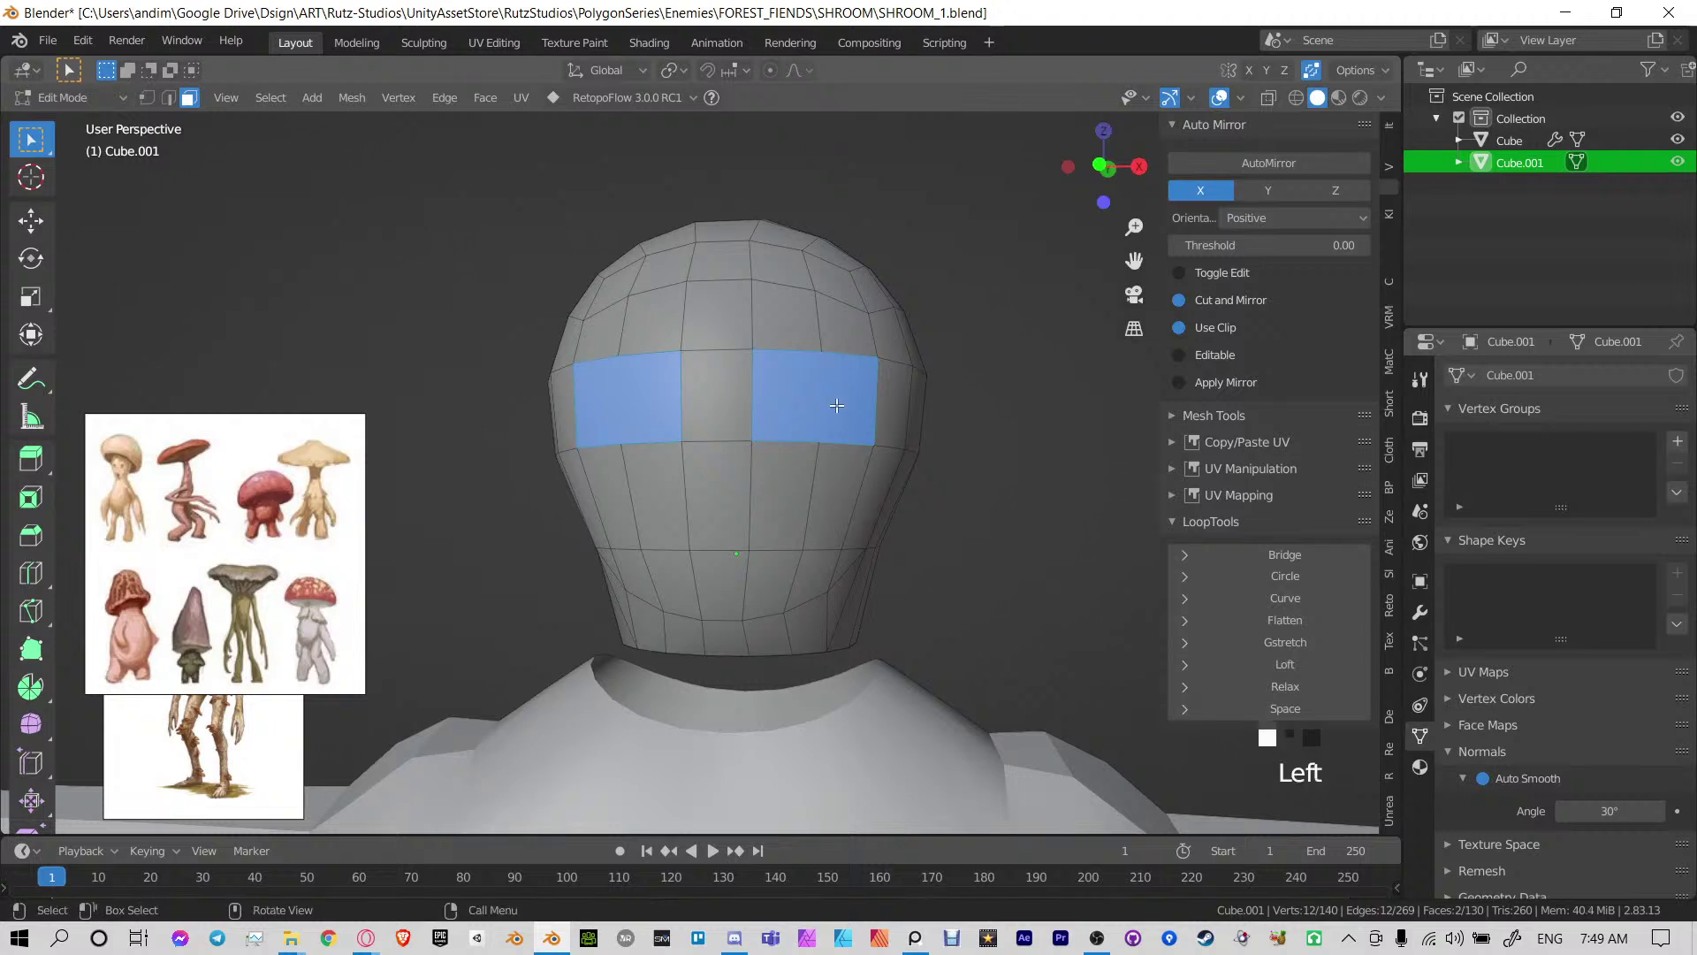
key("ctrl+e")
left_click(837, 404)
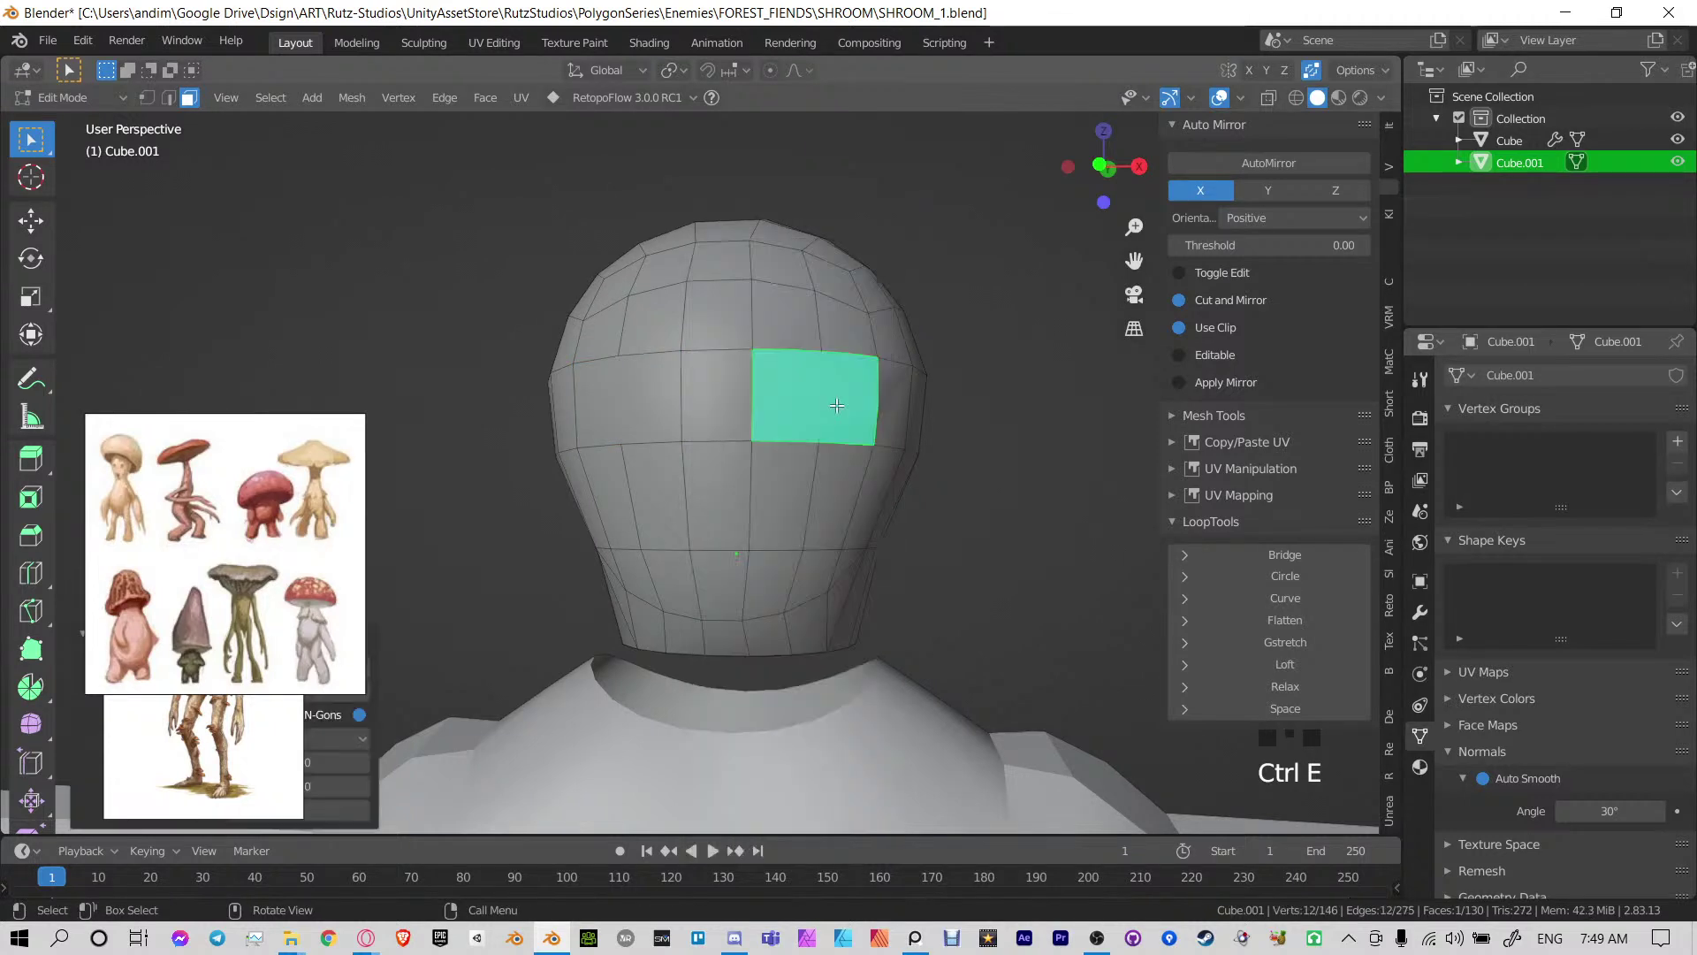
key("ctrl+z")
key("ctrl+z")
key("ctrl+z")
key("ctrl+z")
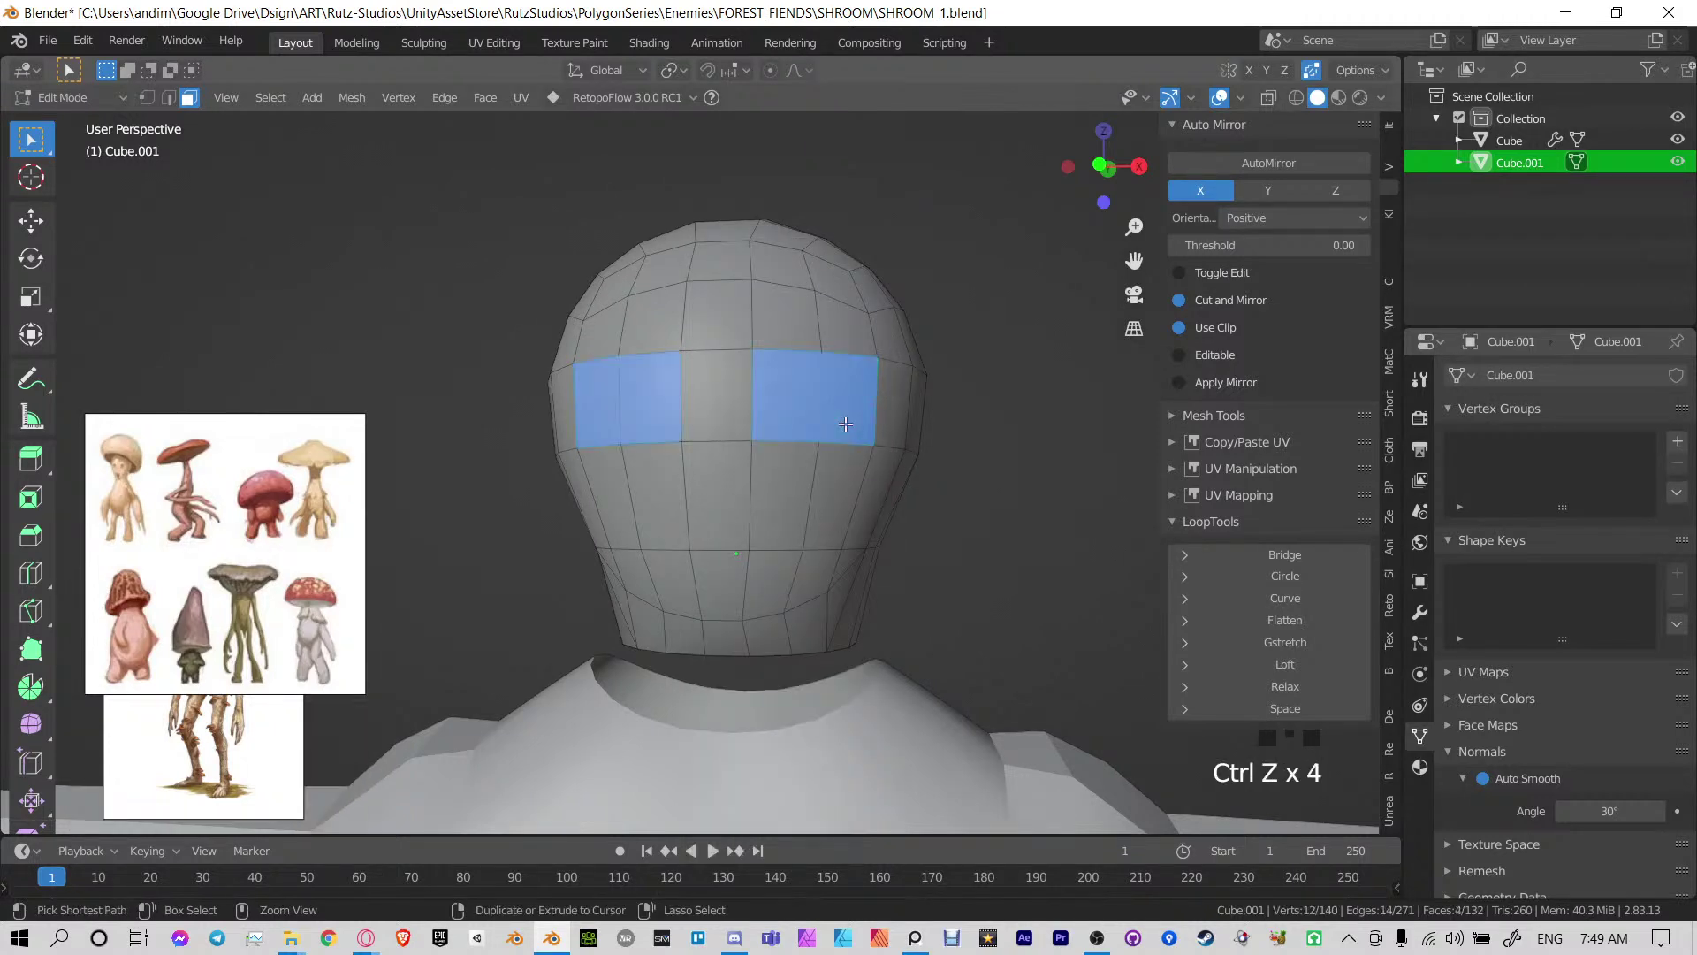
Try to dissolve the edge within each eye's face pair again, then undo it
key("ctrl+e")
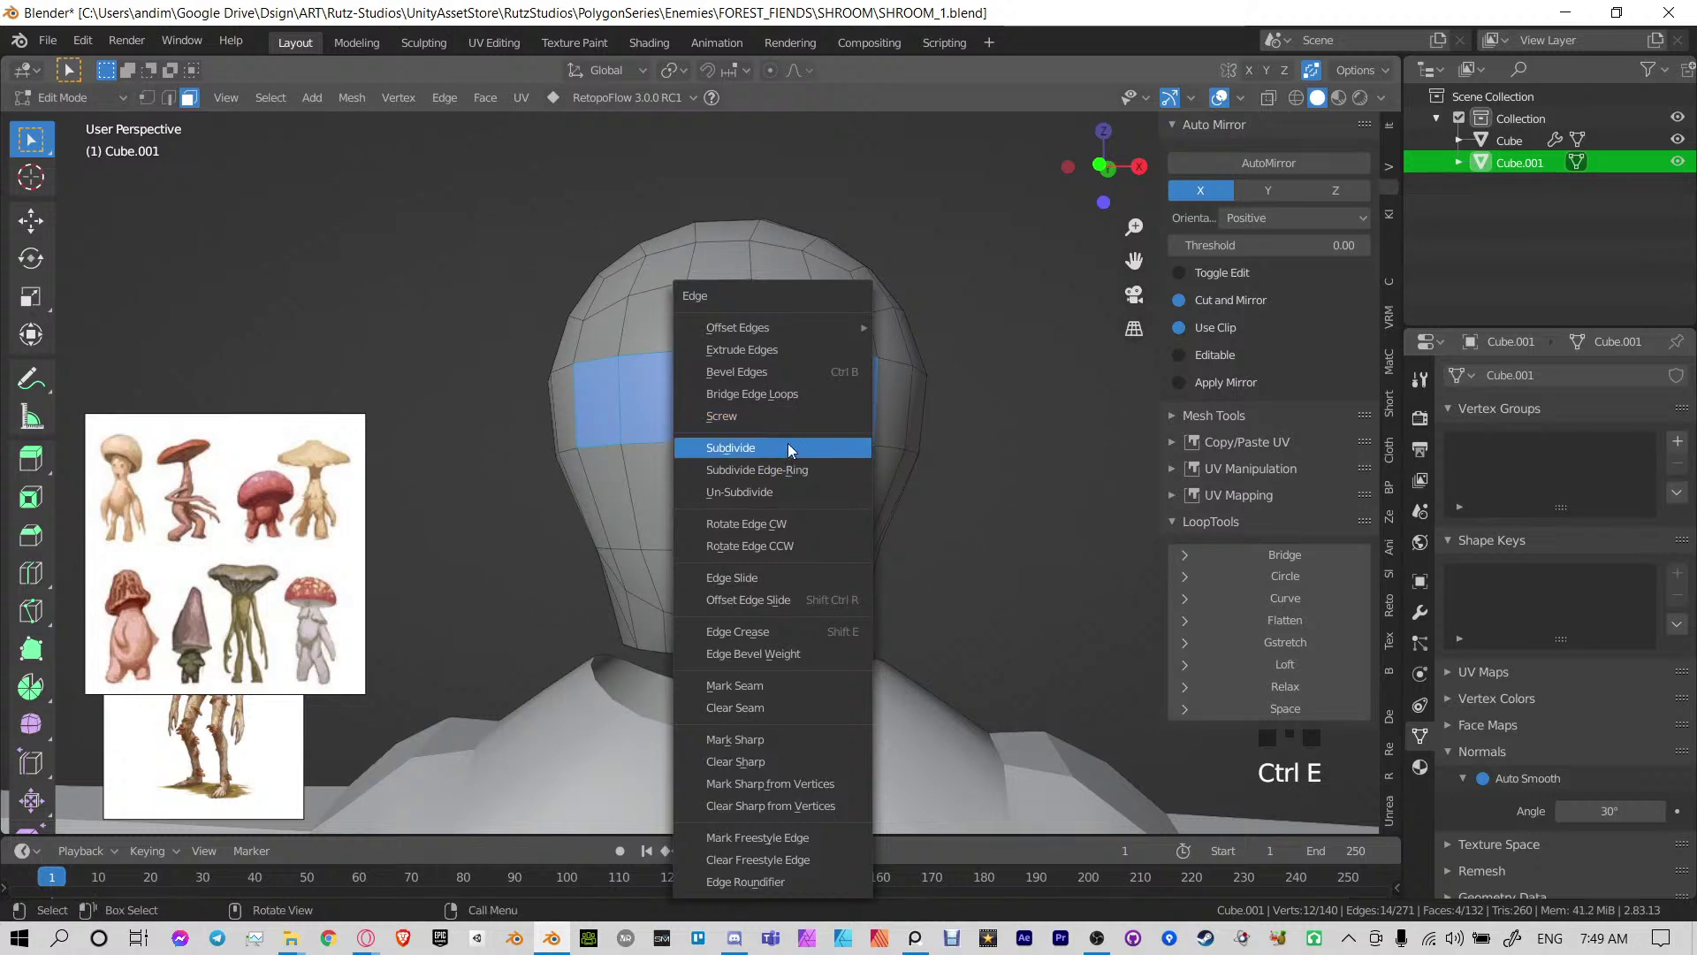
key("Escape")
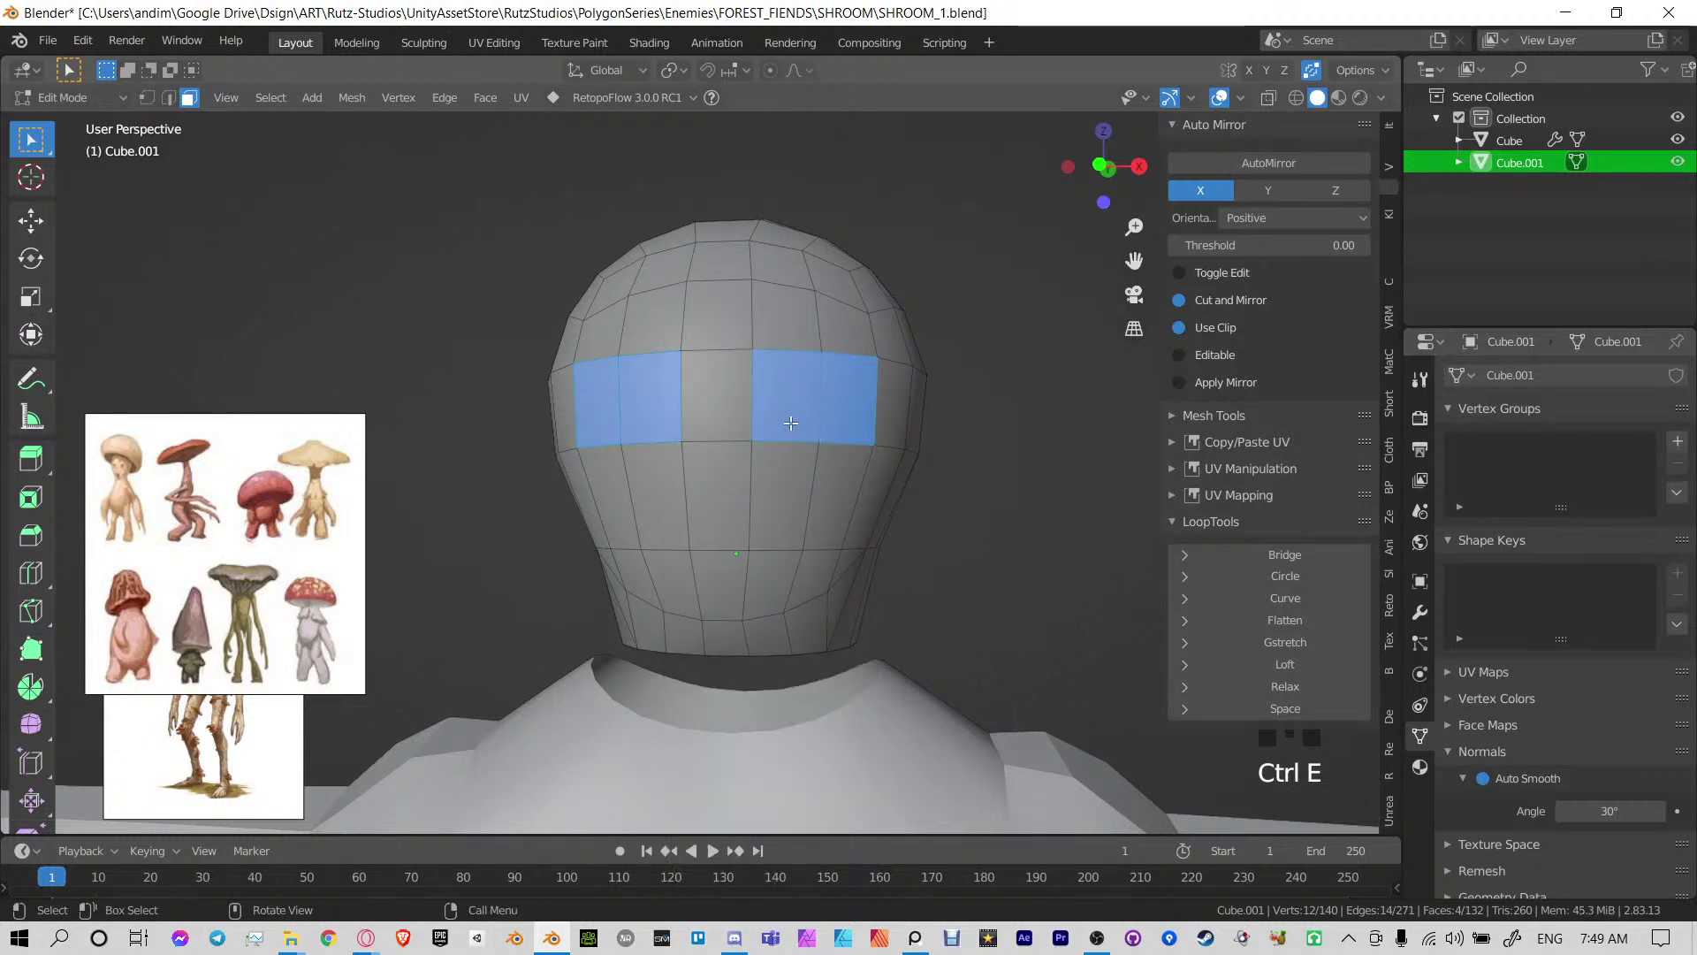
key("ctrl+x")
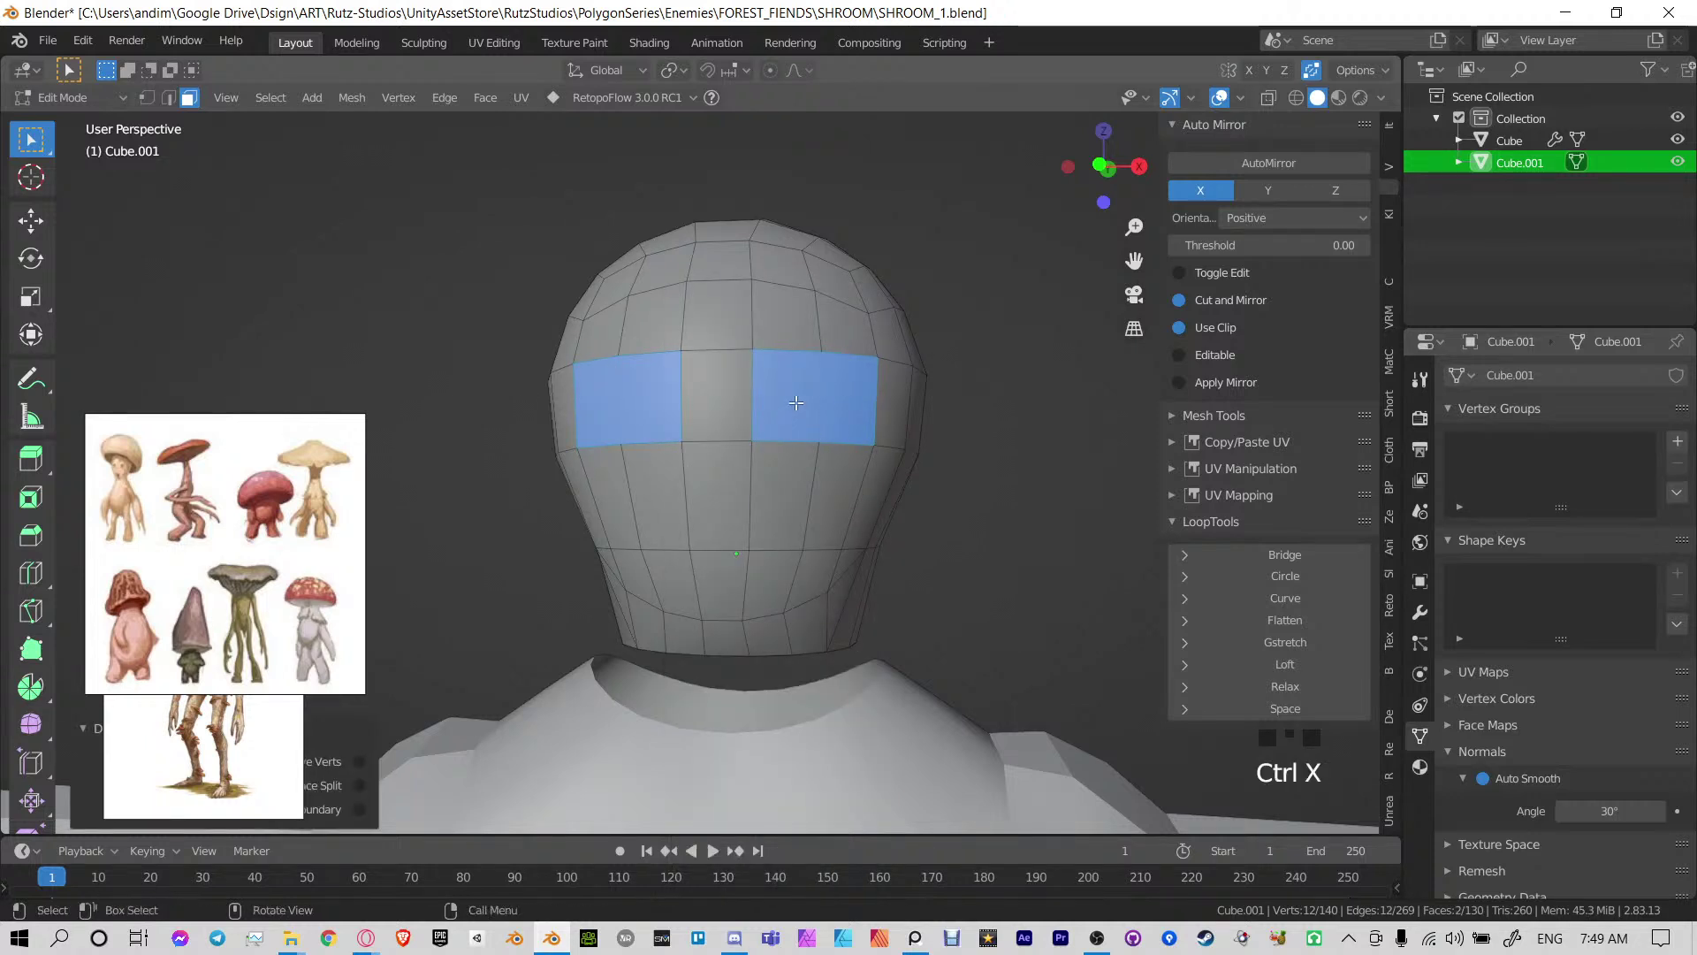
left_click(810, 380)
key("ctrl+z")
key("ctrl+z")
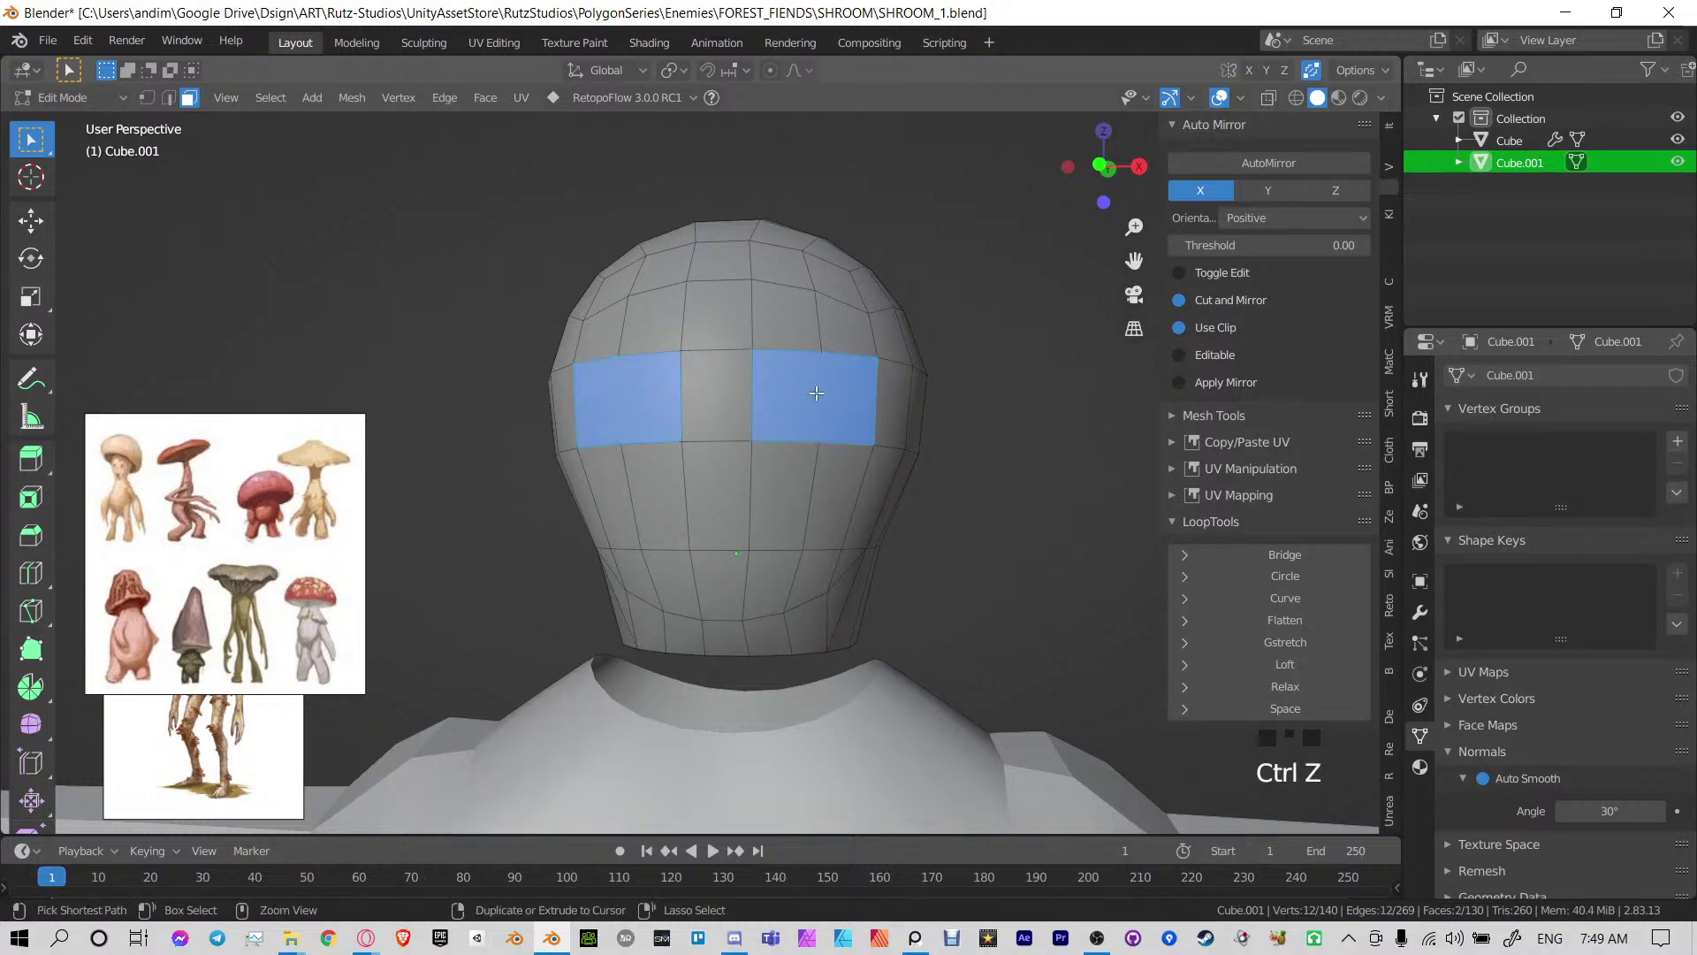
Subdivide the four original eye faces, try dissolving the resulting selection, and undo only the dissolve
key("ctrl+e")
left_click(829, 405)
middle_click_drag(829, 406, 839, 440)
key("ctrl+x")
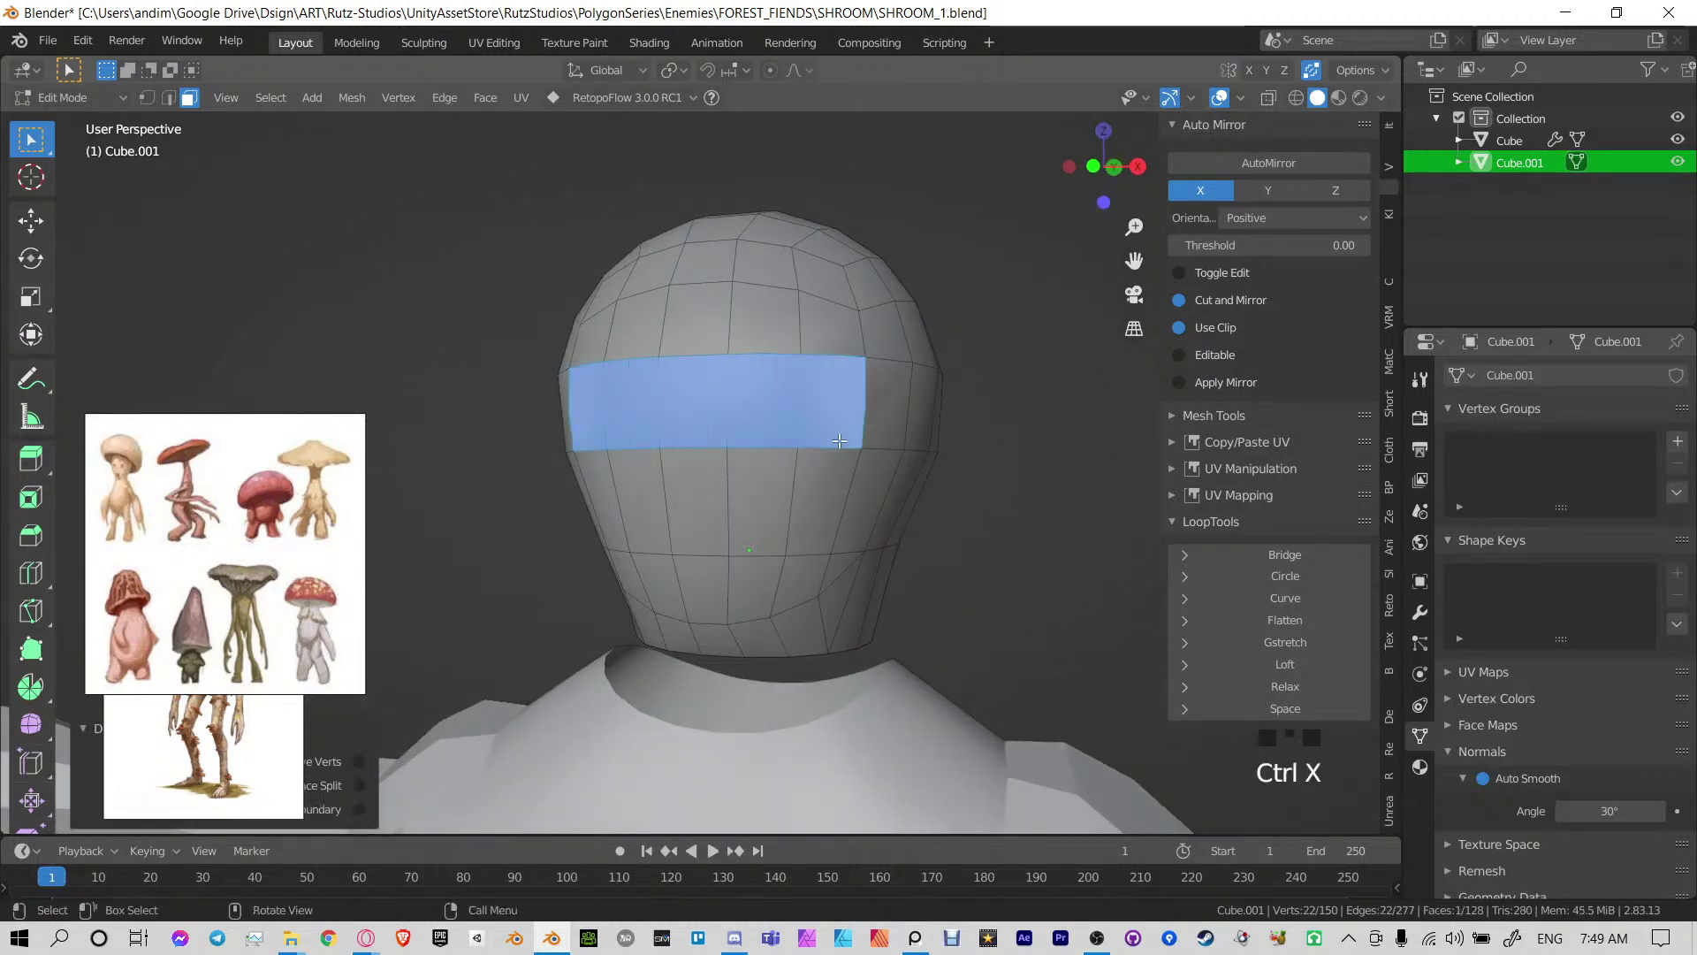
key("ctrl+z")
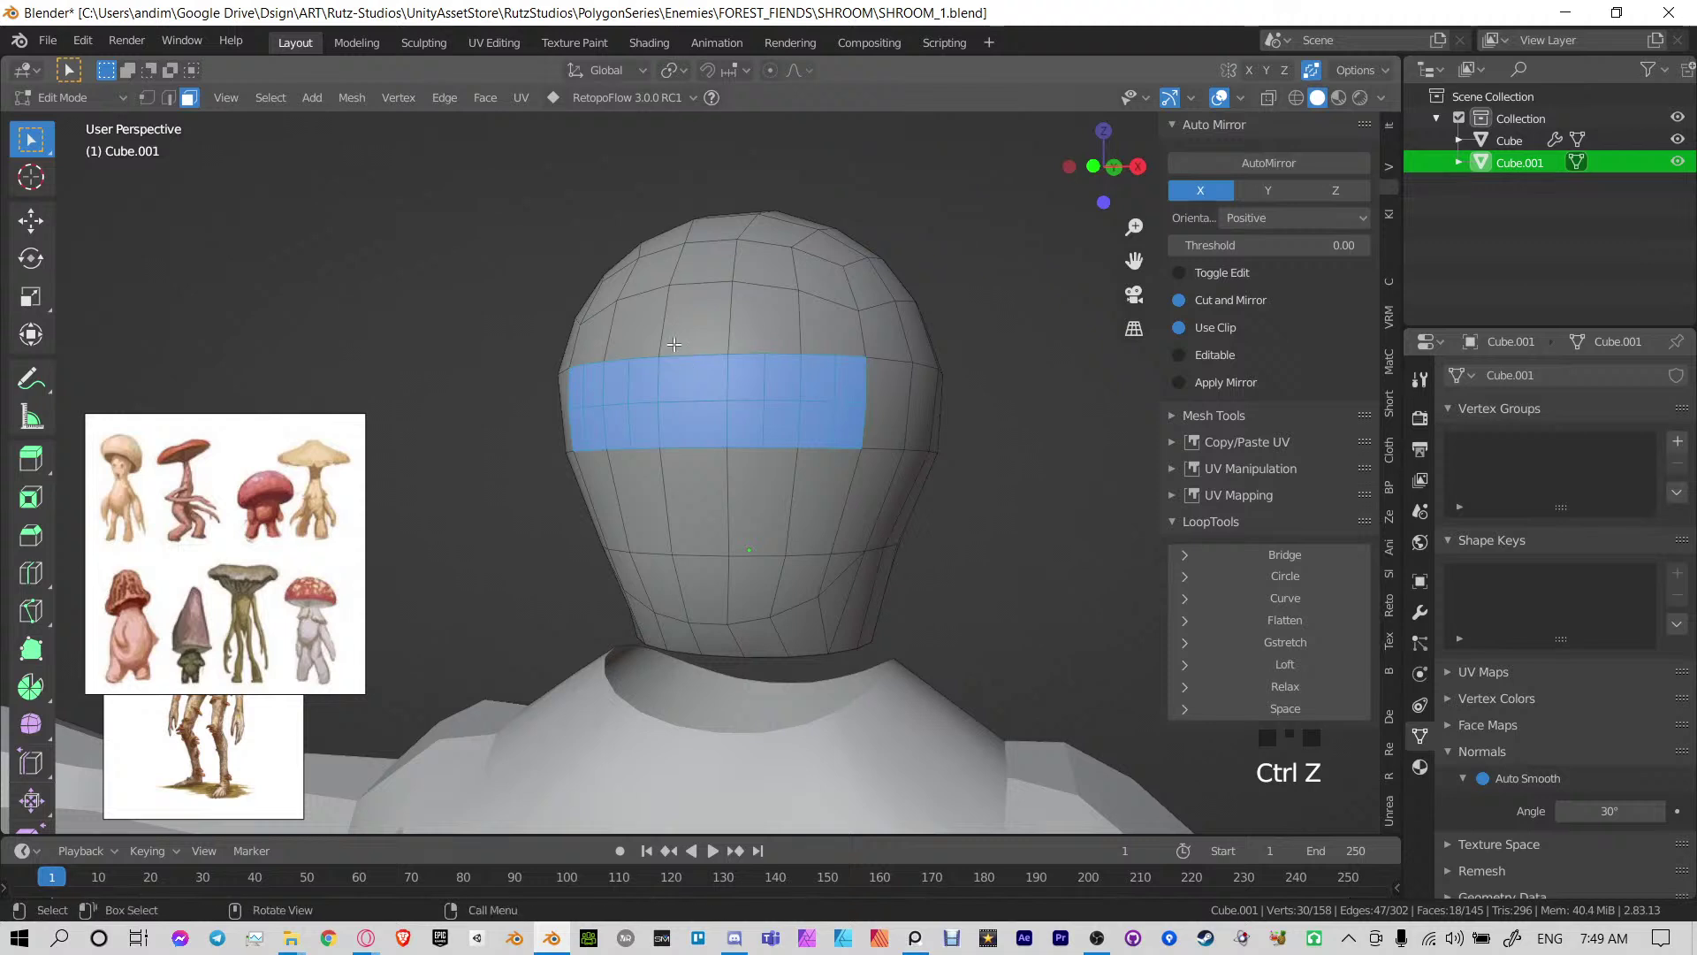
Deselect the faces between the eyes and dissolve each subdivided eye area into a single face
left_click_drag(677, 334, 698, 484, "shift")
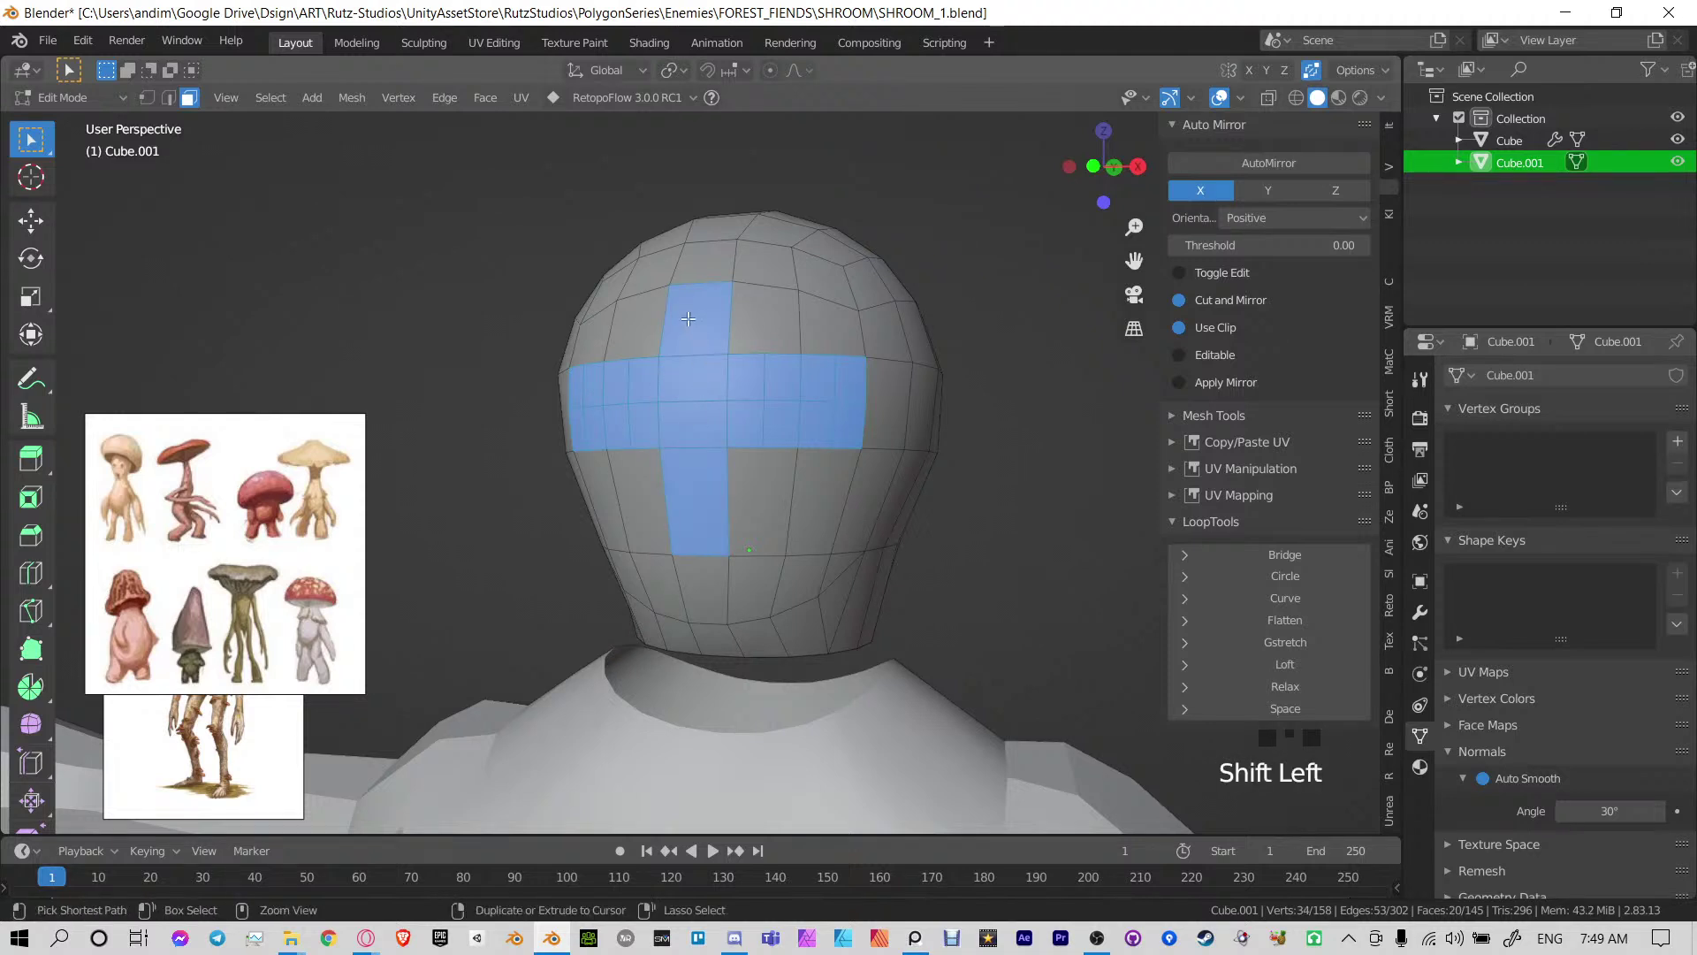
left_click_drag(688, 318, 713, 486, "ctrl")
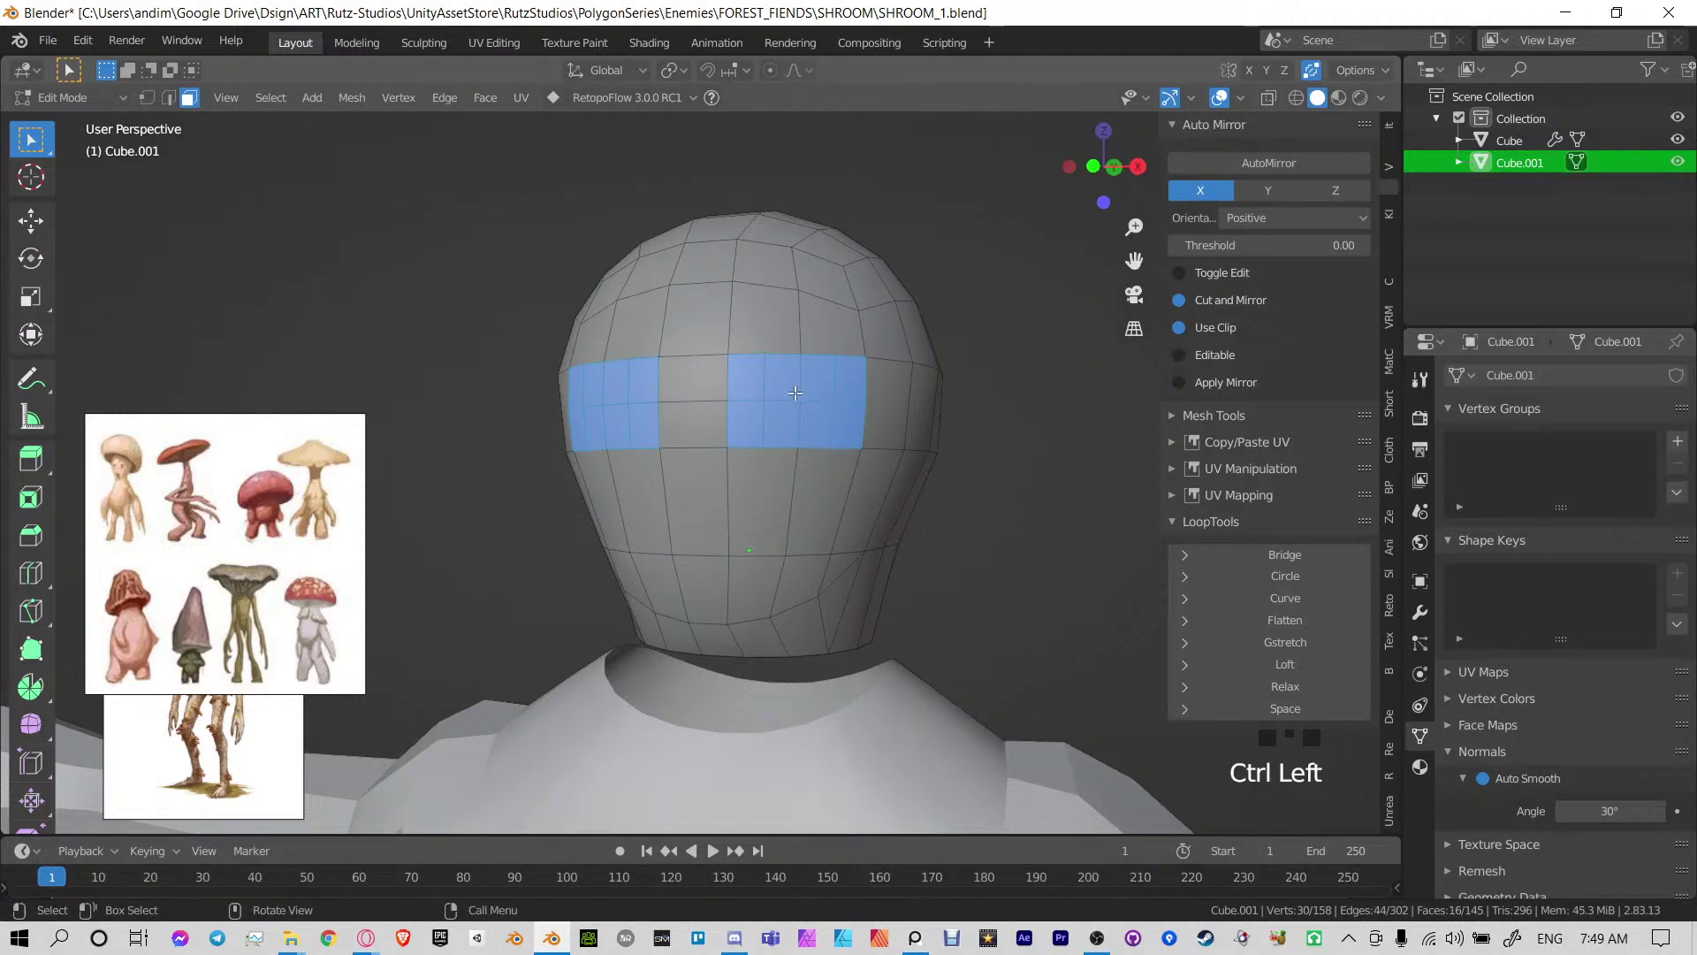
key("ctrl+x")
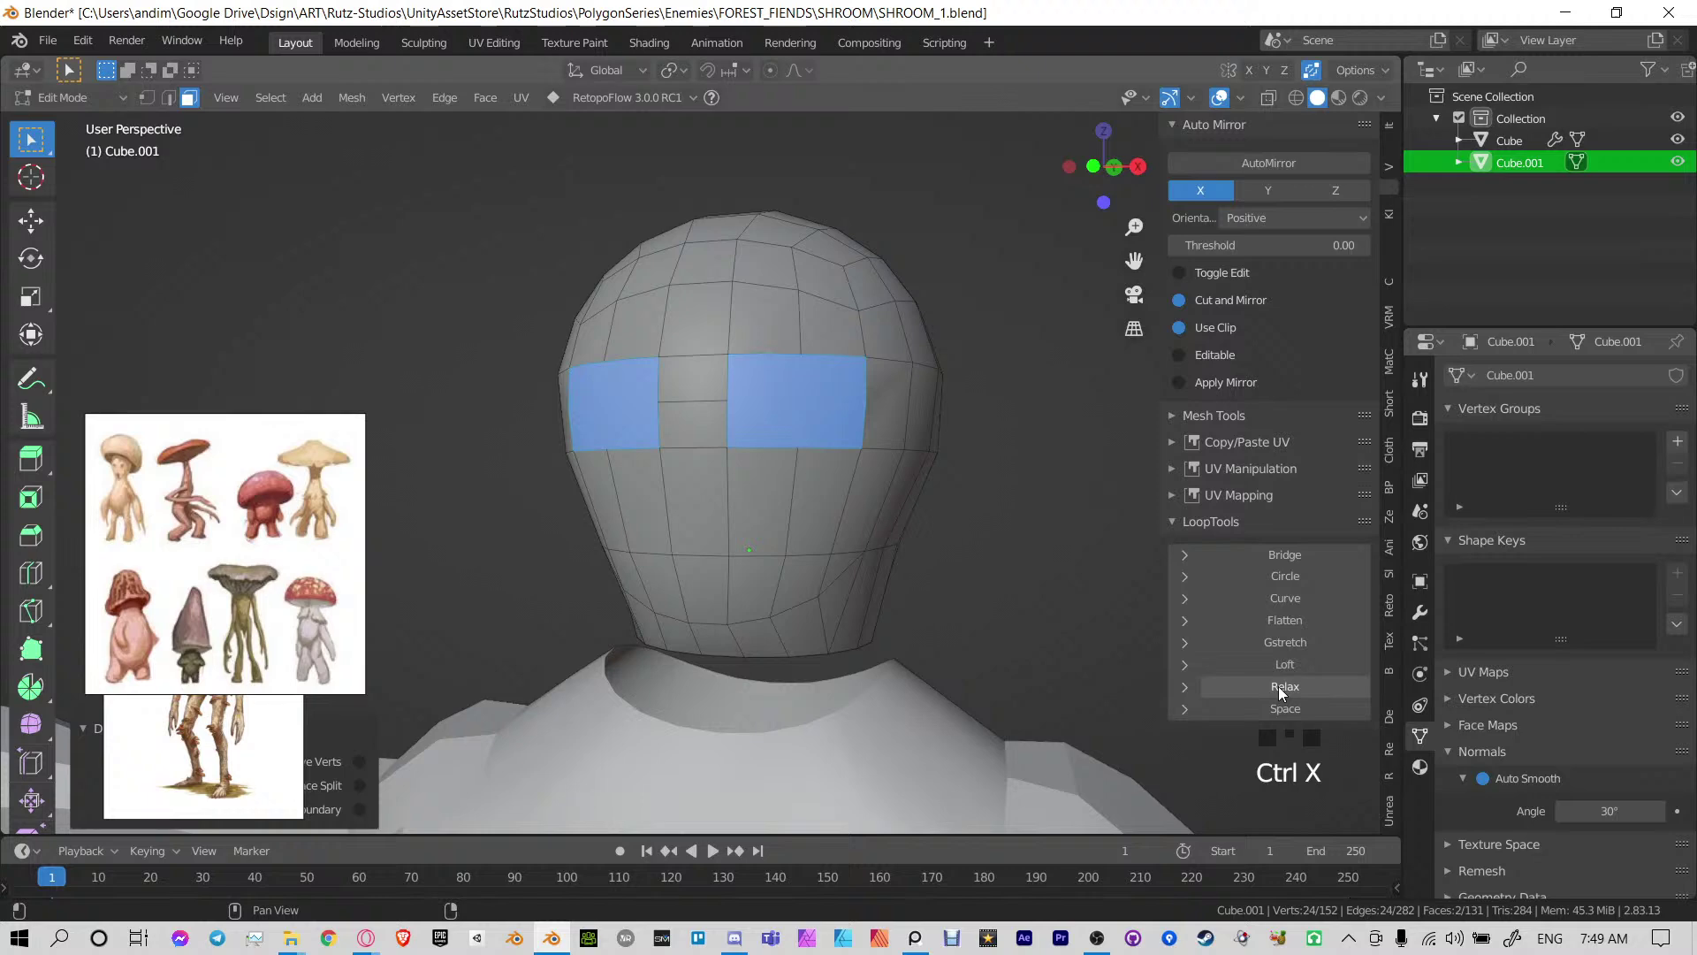
Relax both eye faces repeatedly with LoopTools until their outlines are round
left_click(1278, 686)
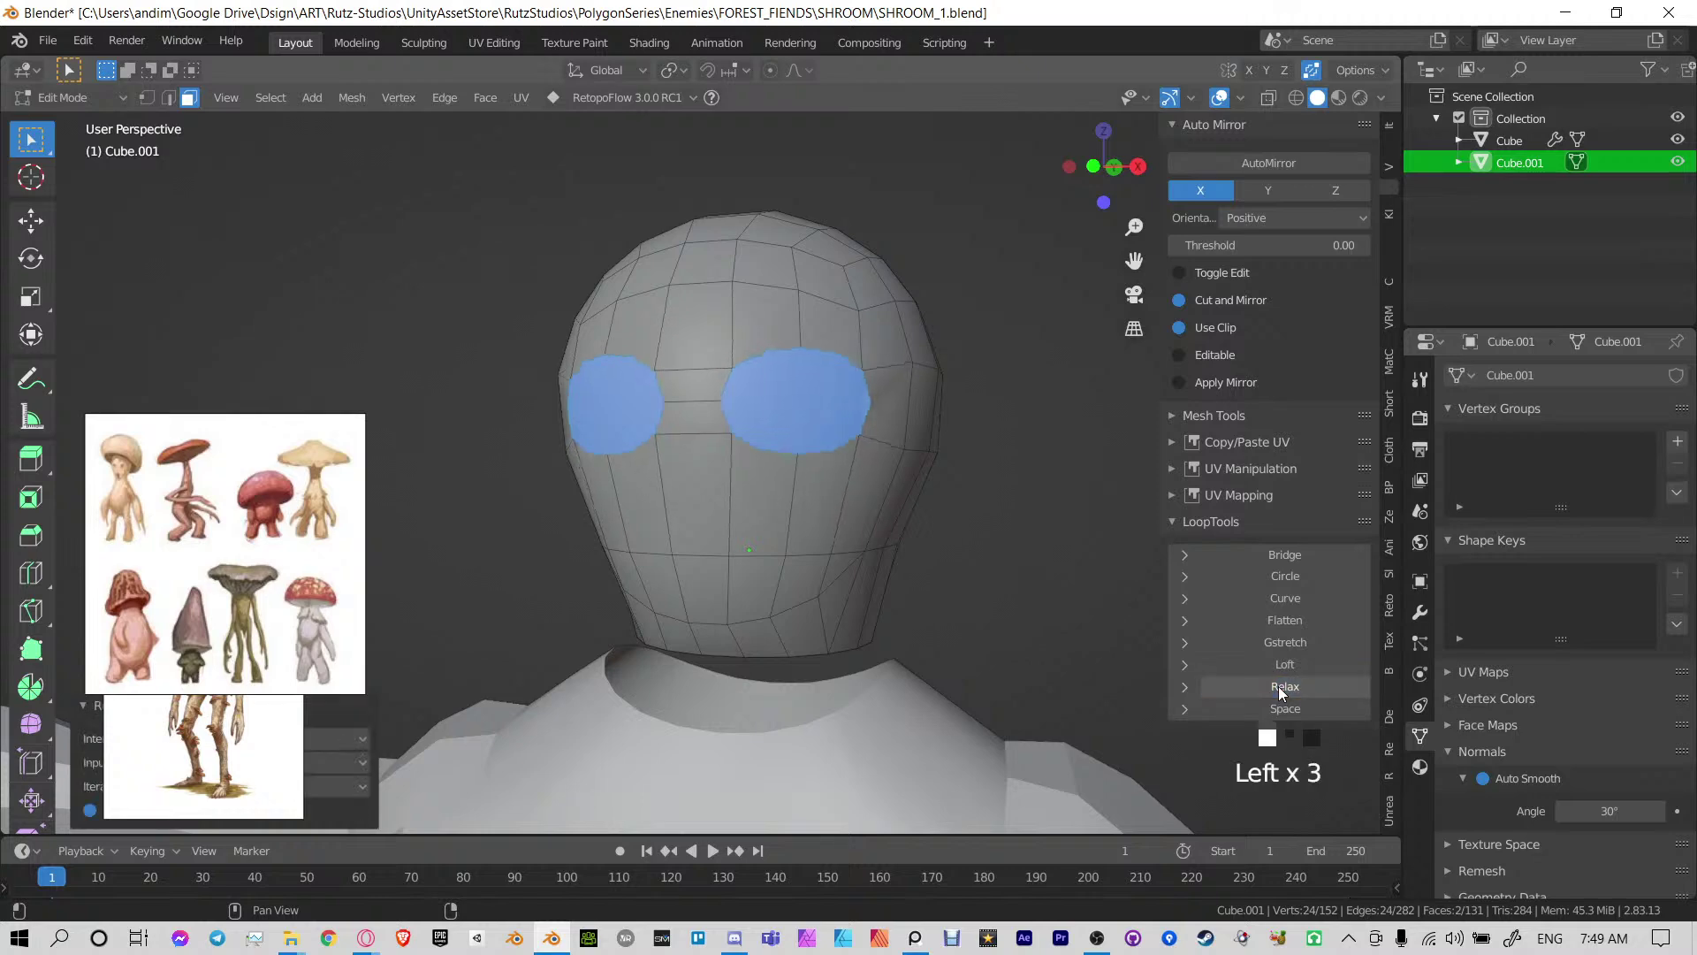
left_click(1278, 686)
left_click(1278, 686)
left_click(1278, 686)
left_click(1274, 683)
left_click(1274, 684)
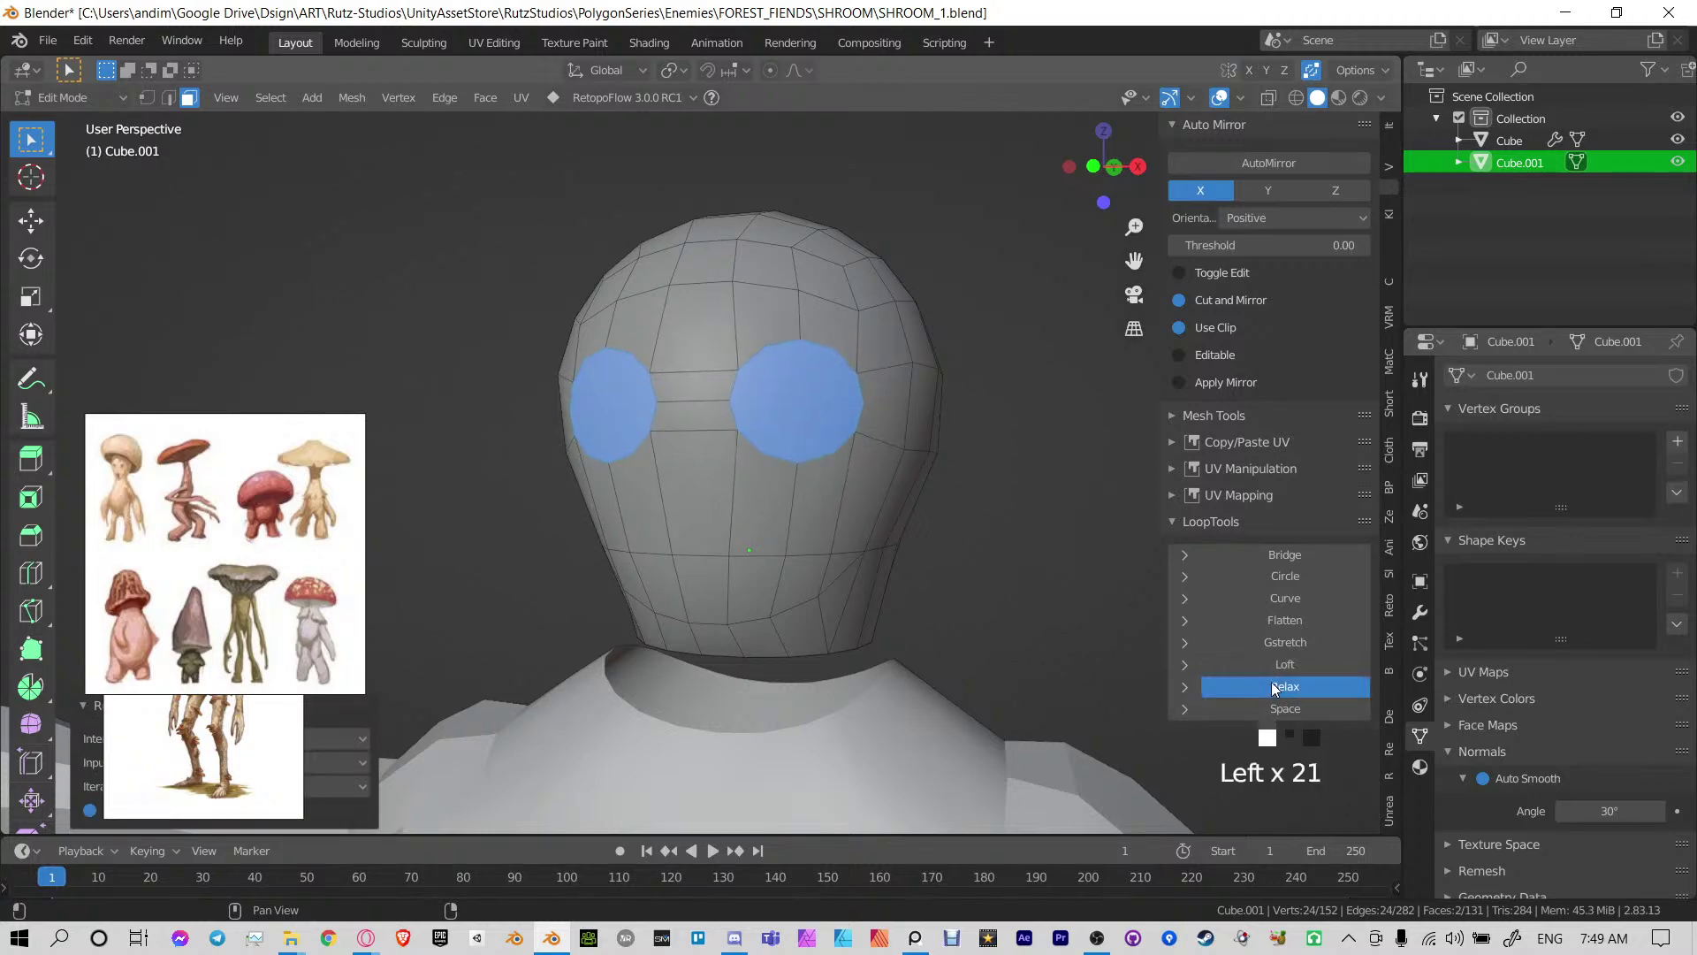
left_click(1271, 681)
left_click(1271, 681)
left_click(1270, 680)
left_click(1270, 680)
left_click(1270, 681)
left_click(1270, 681)
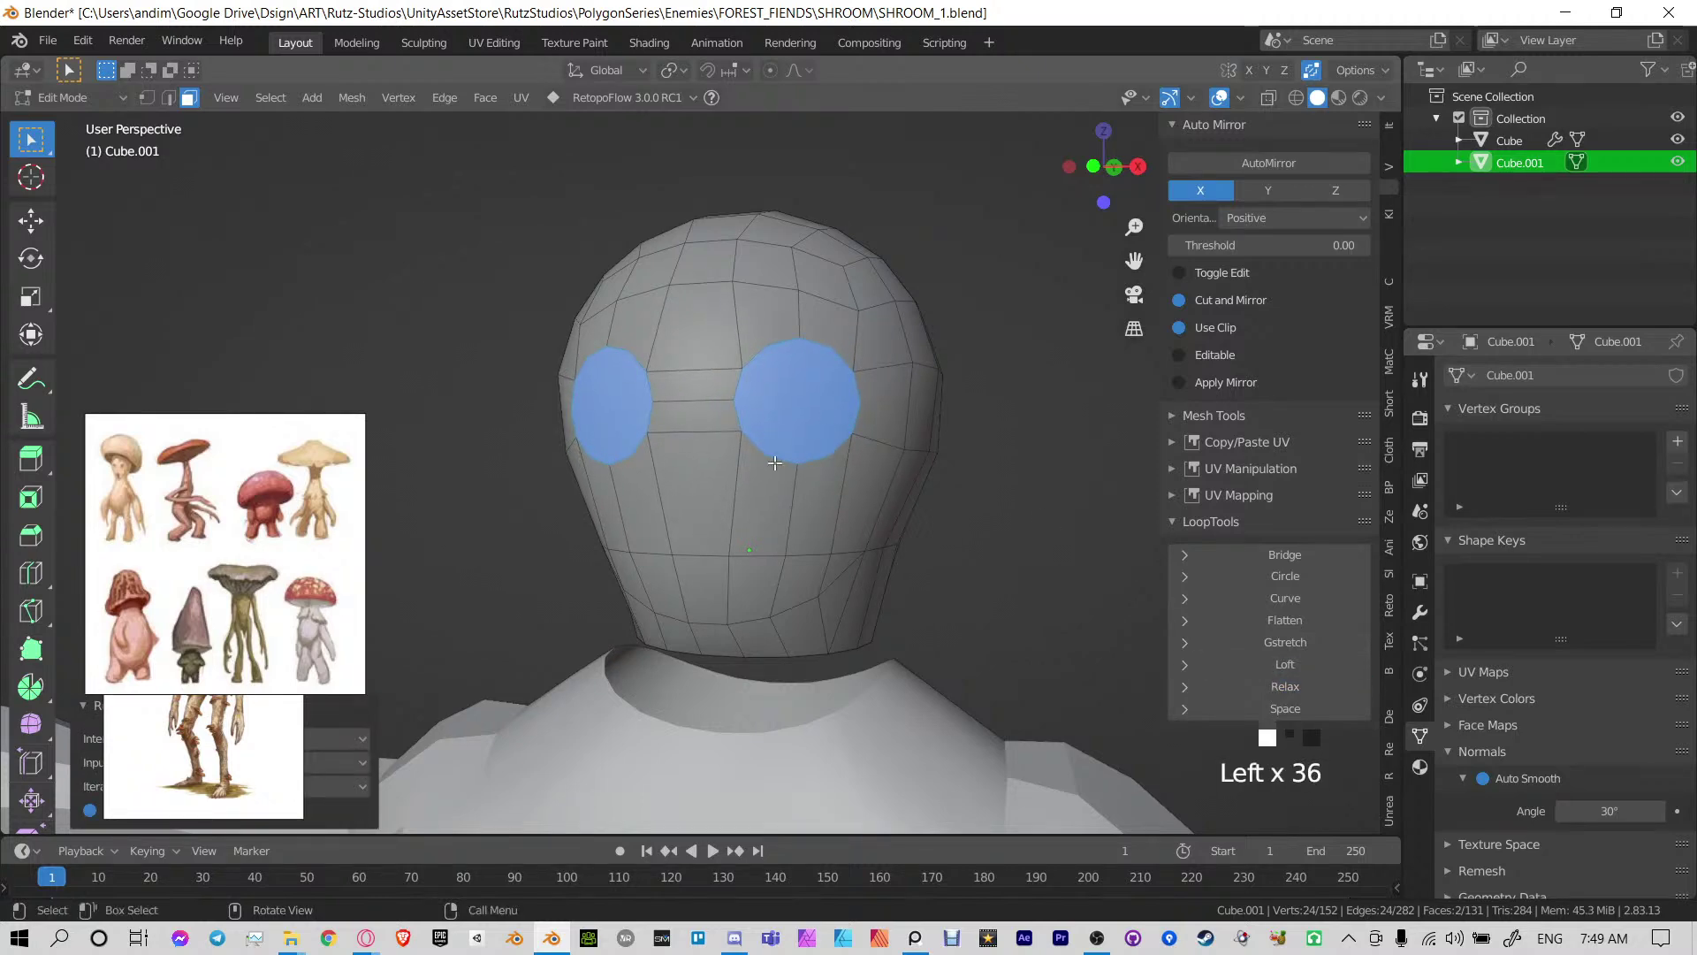
Inset both round eye faces and push the inner faces into the head along the Y axis
middle_click_drag(774, 464, 678, 427)
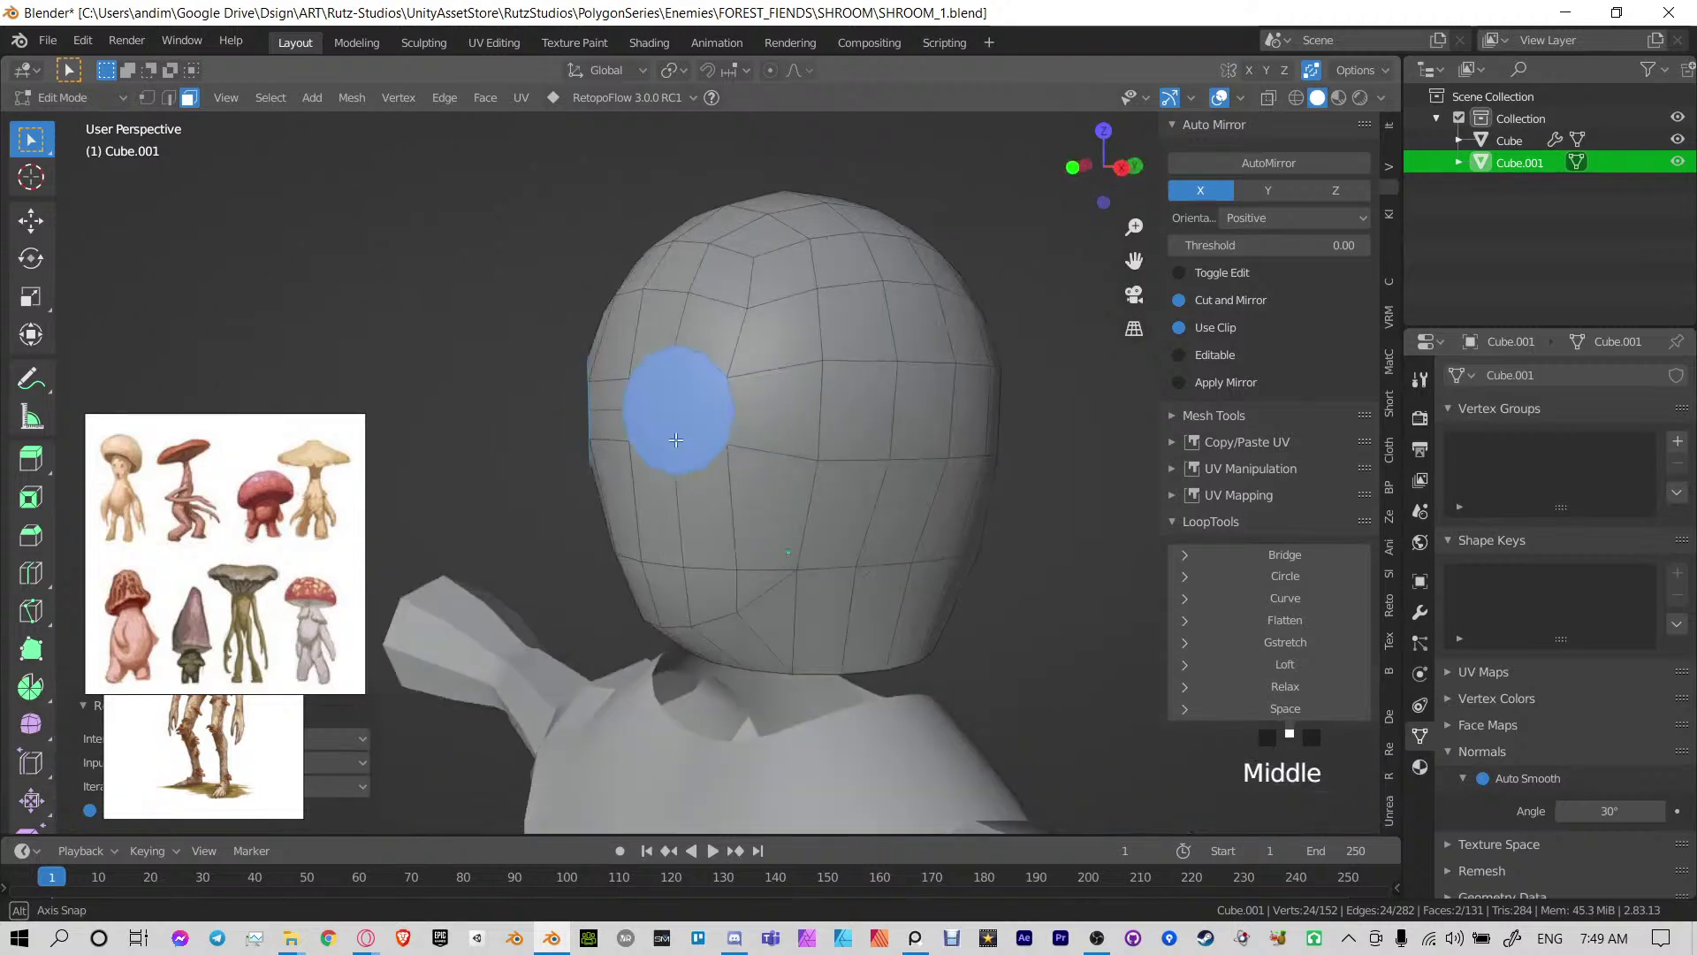
scroll(699, 427, "up", 2)
middle_click_drag(870, 364, 822, 392)
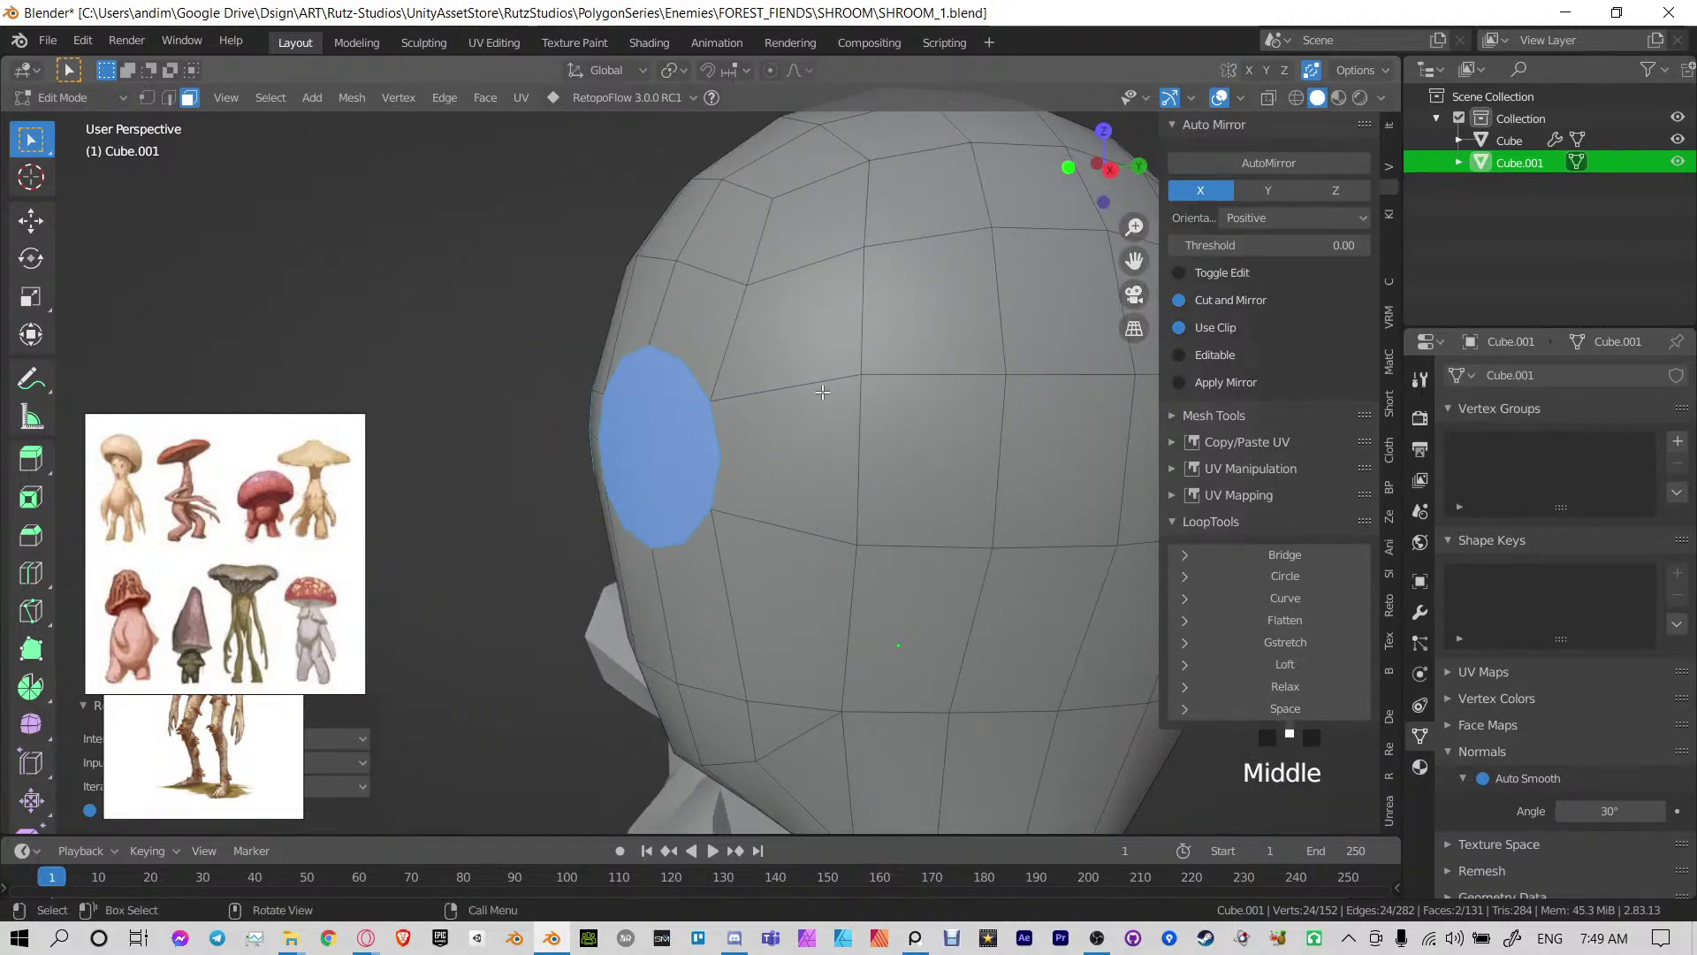
key("i")
left_click(850, 336)
key("g")
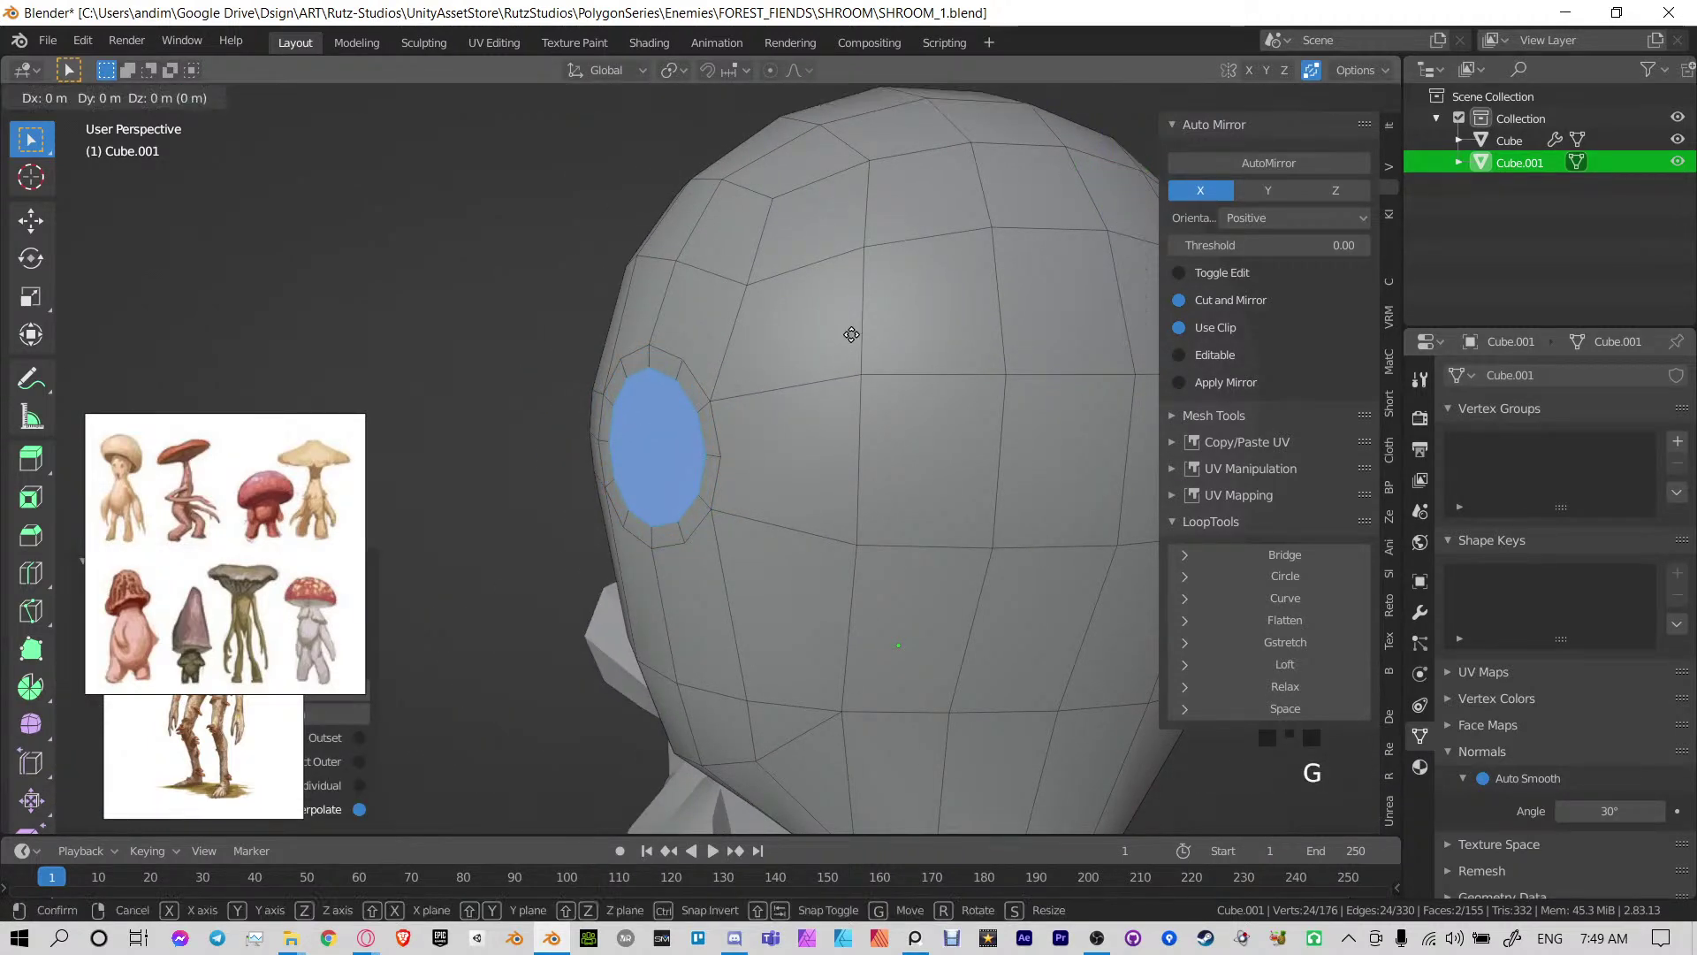
key("y")
left_click(861, 335)
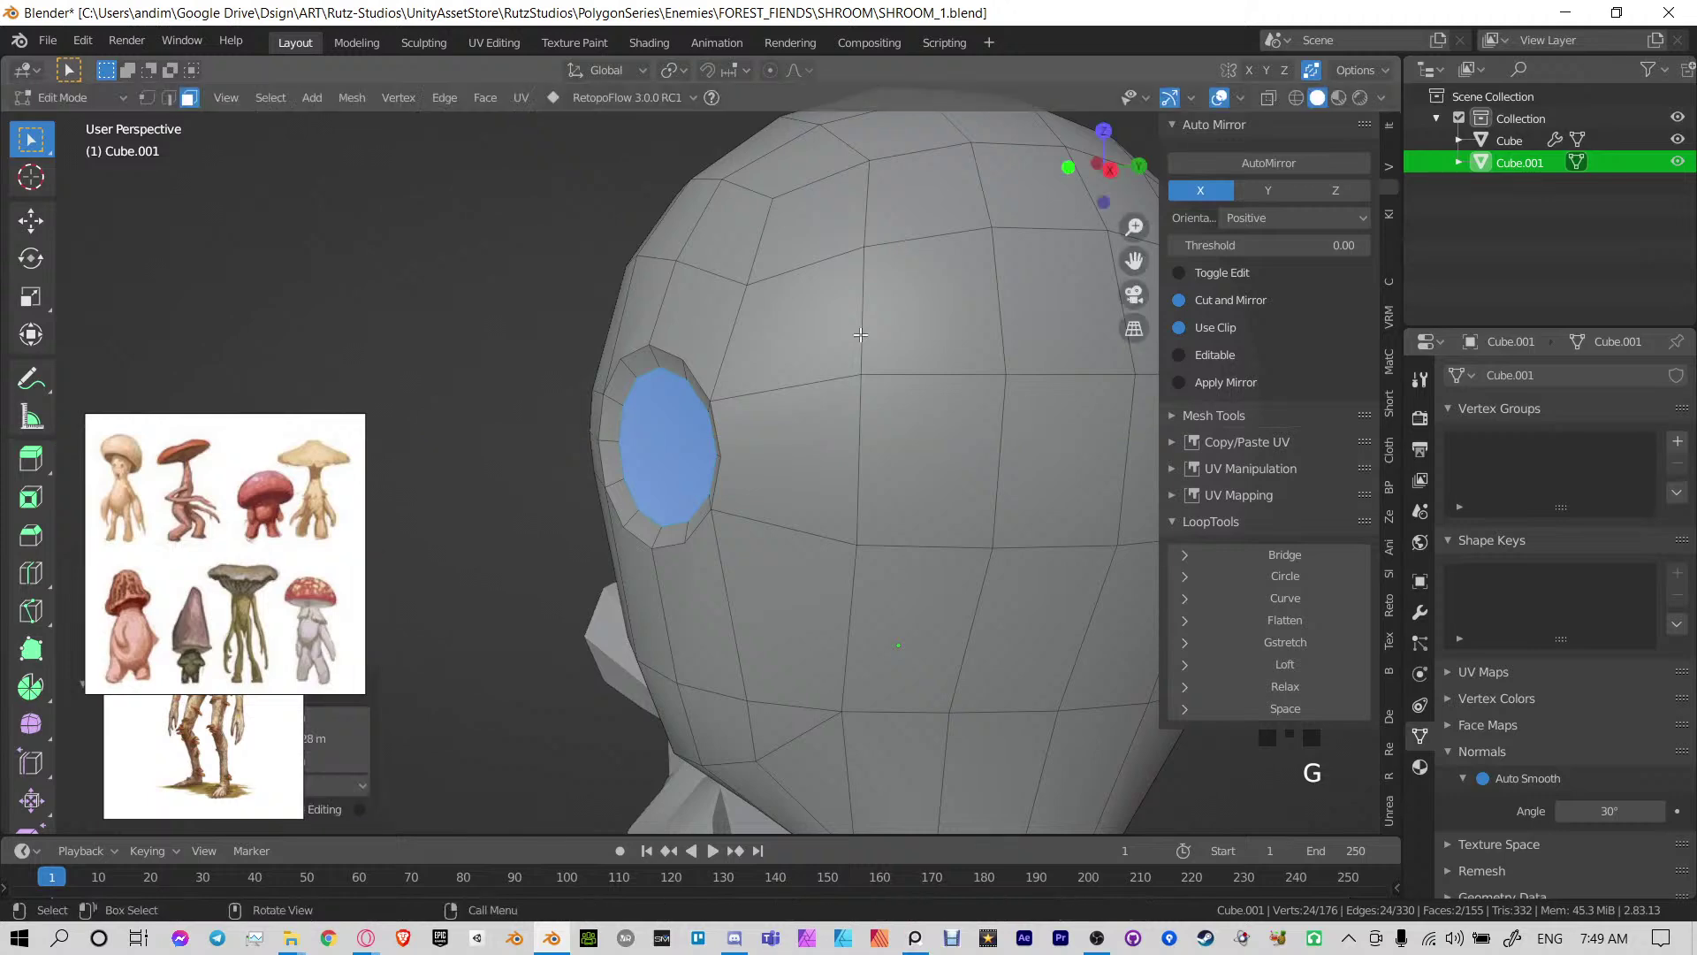
Inset the recessed eye faces a second time and push them deeper into the head along Y
key("i")
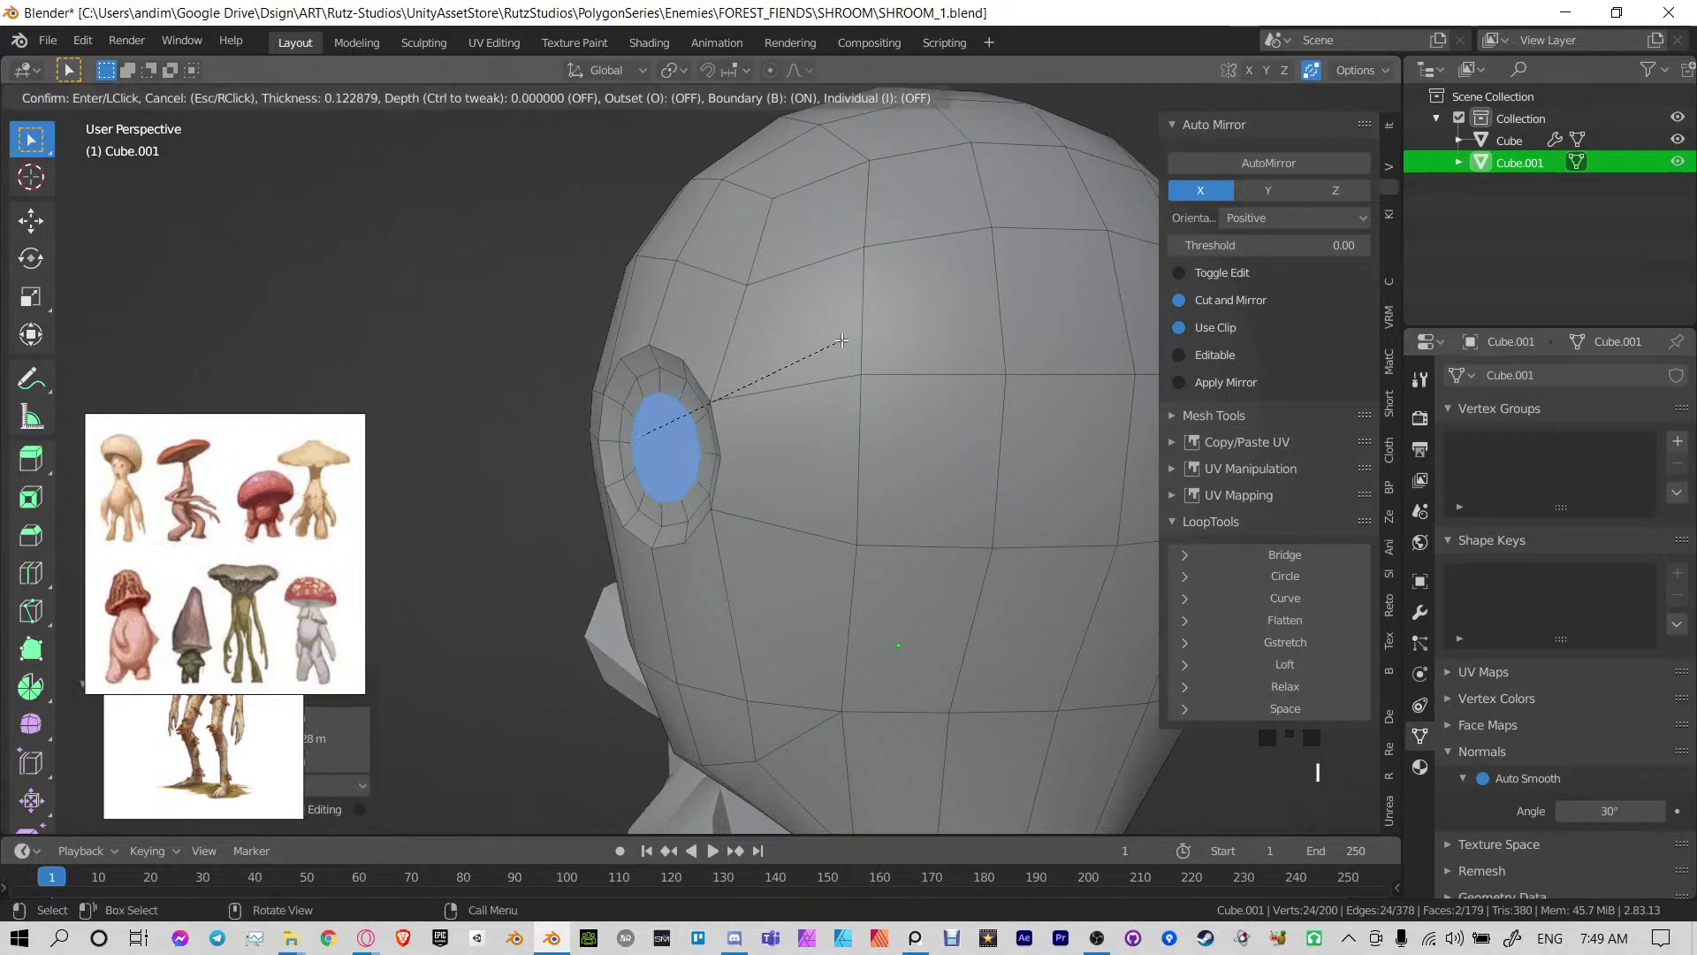
left_click(842, 341)
key("g")
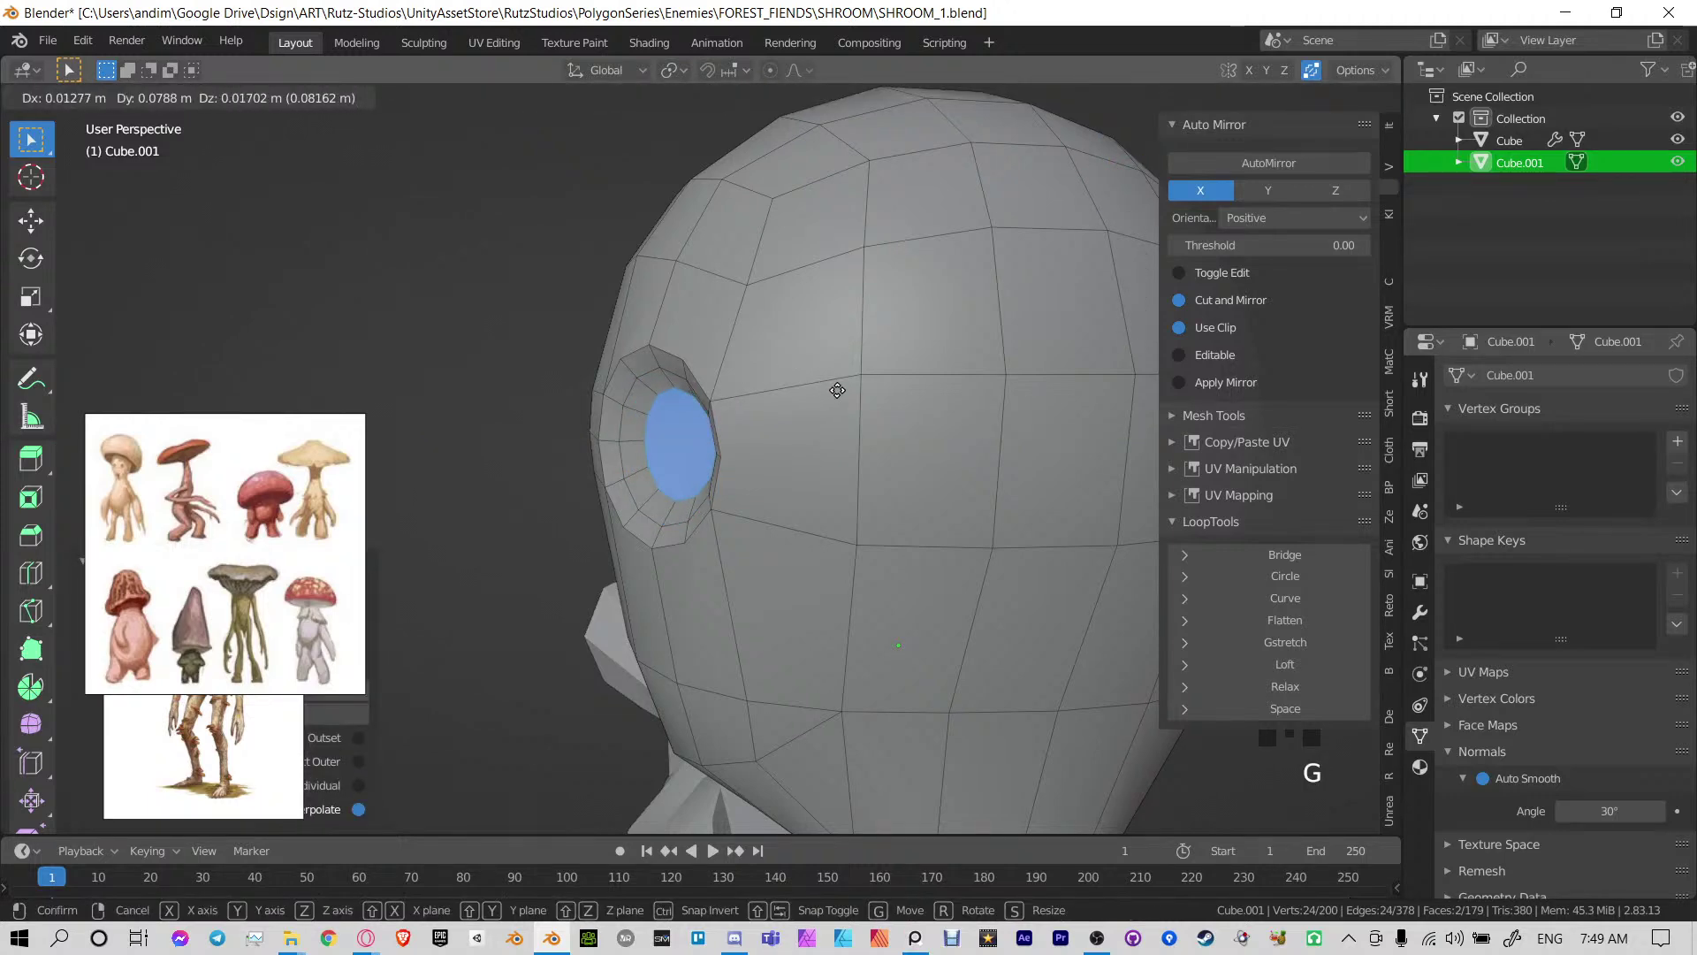
key("y")
left_click(838, 391)
middle_click_drag(685, 459, 797, 455)
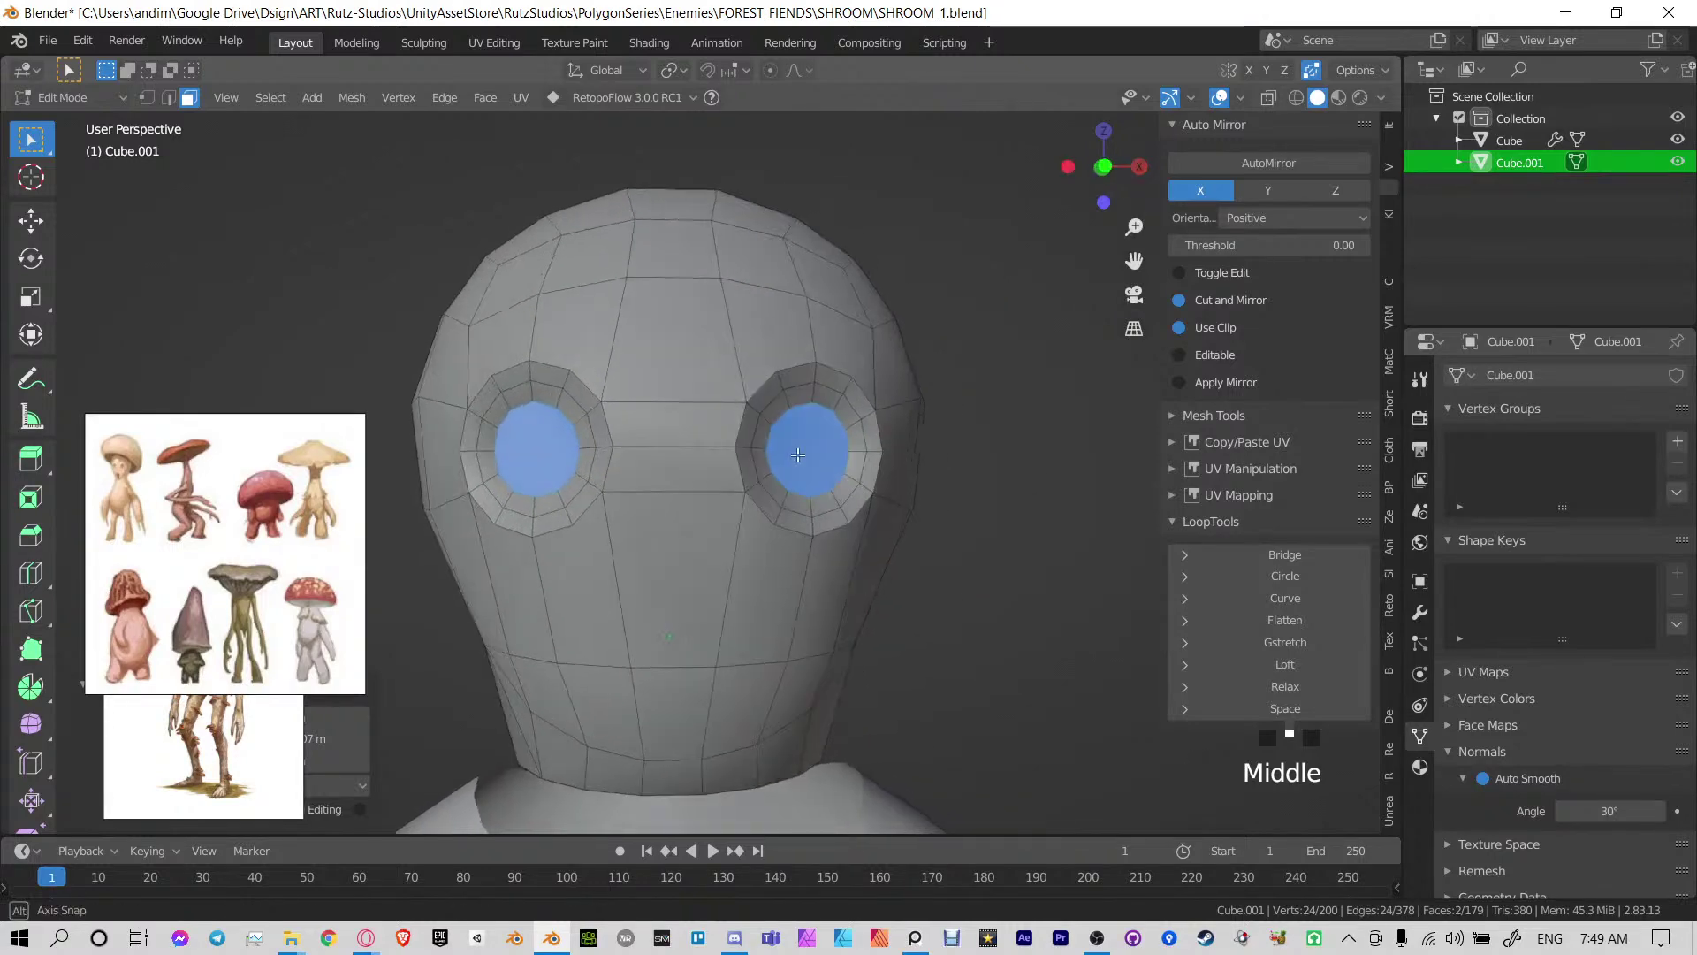
Save the file and check the eye sockets in Object Mode before resuming mesh editing
middle_click_drag(756, 513, 794, 417, "shift")
key("ctrl+s")
middle_click_drag(673, 440, 669, 497)
key("Tab")
scroll(709, 500, "down", 2)
key("Tab")
Subdivide the three central faces on the lower front of the head and dissolve them into a single mouth face
scroll(698, 592, "up", 3)
middle_click_drag(698, 593, 884, 485, "shift")
left_click(702, 533)
scroll(785, 583, "up", 2)
left_click_drag(615, 436, 827, 535)
middle_click_drag(833, 536, 796, 530)
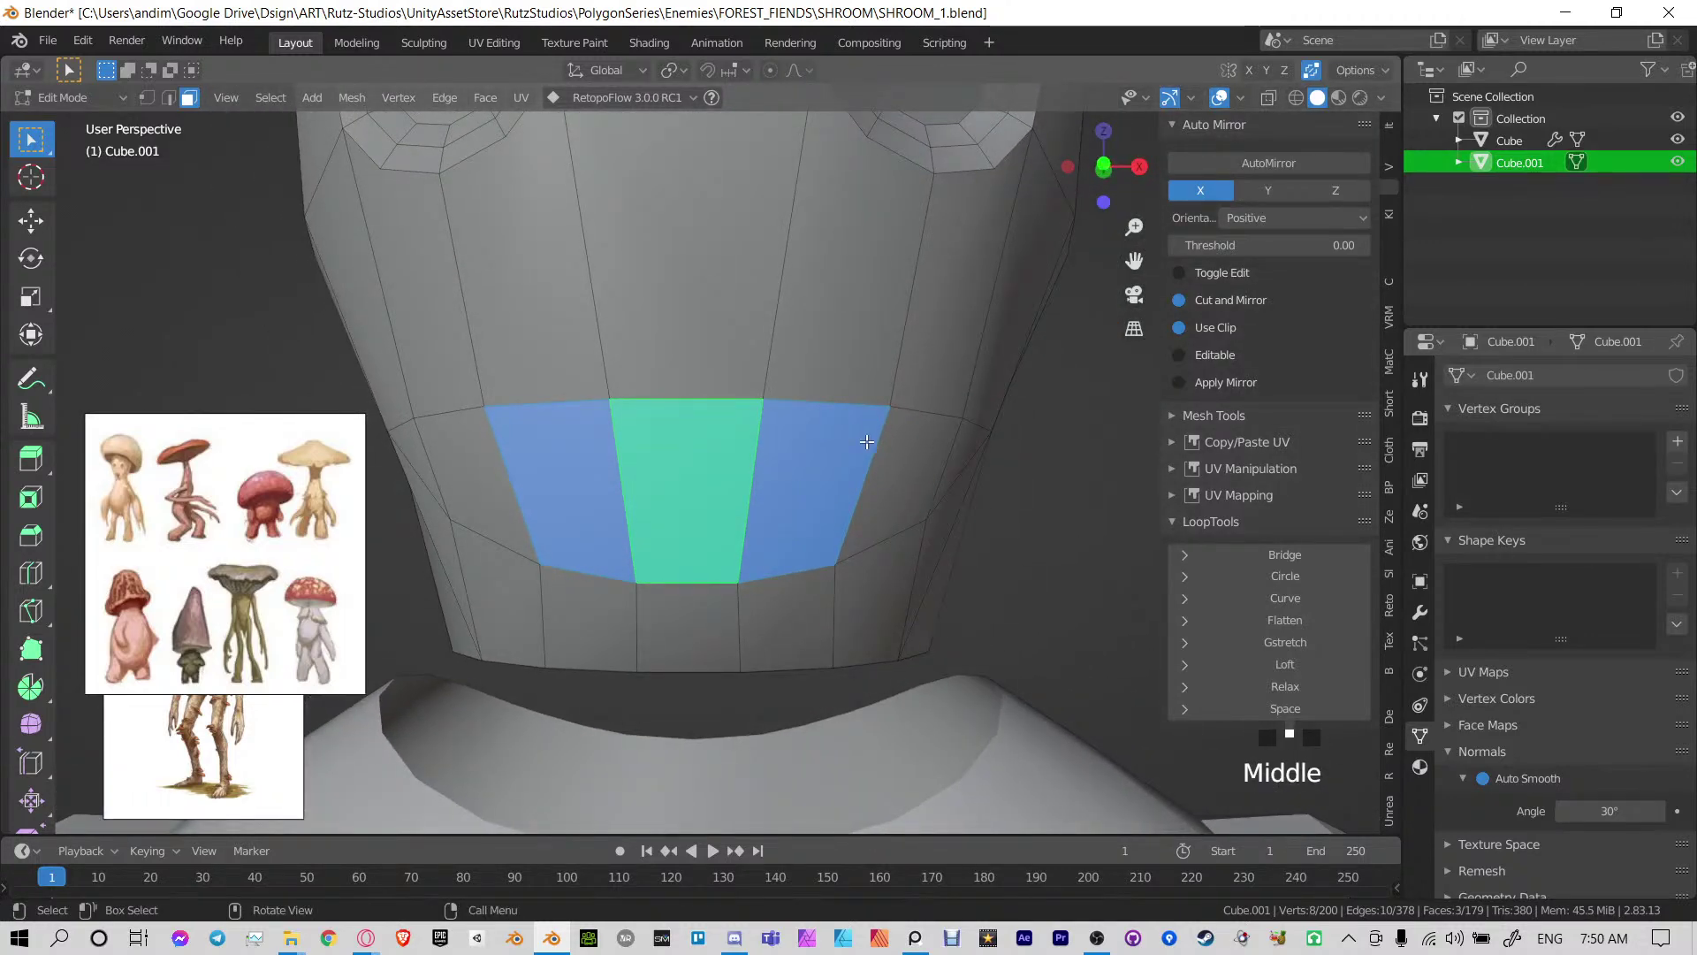
key("ctrl")
key("ctrl+e")
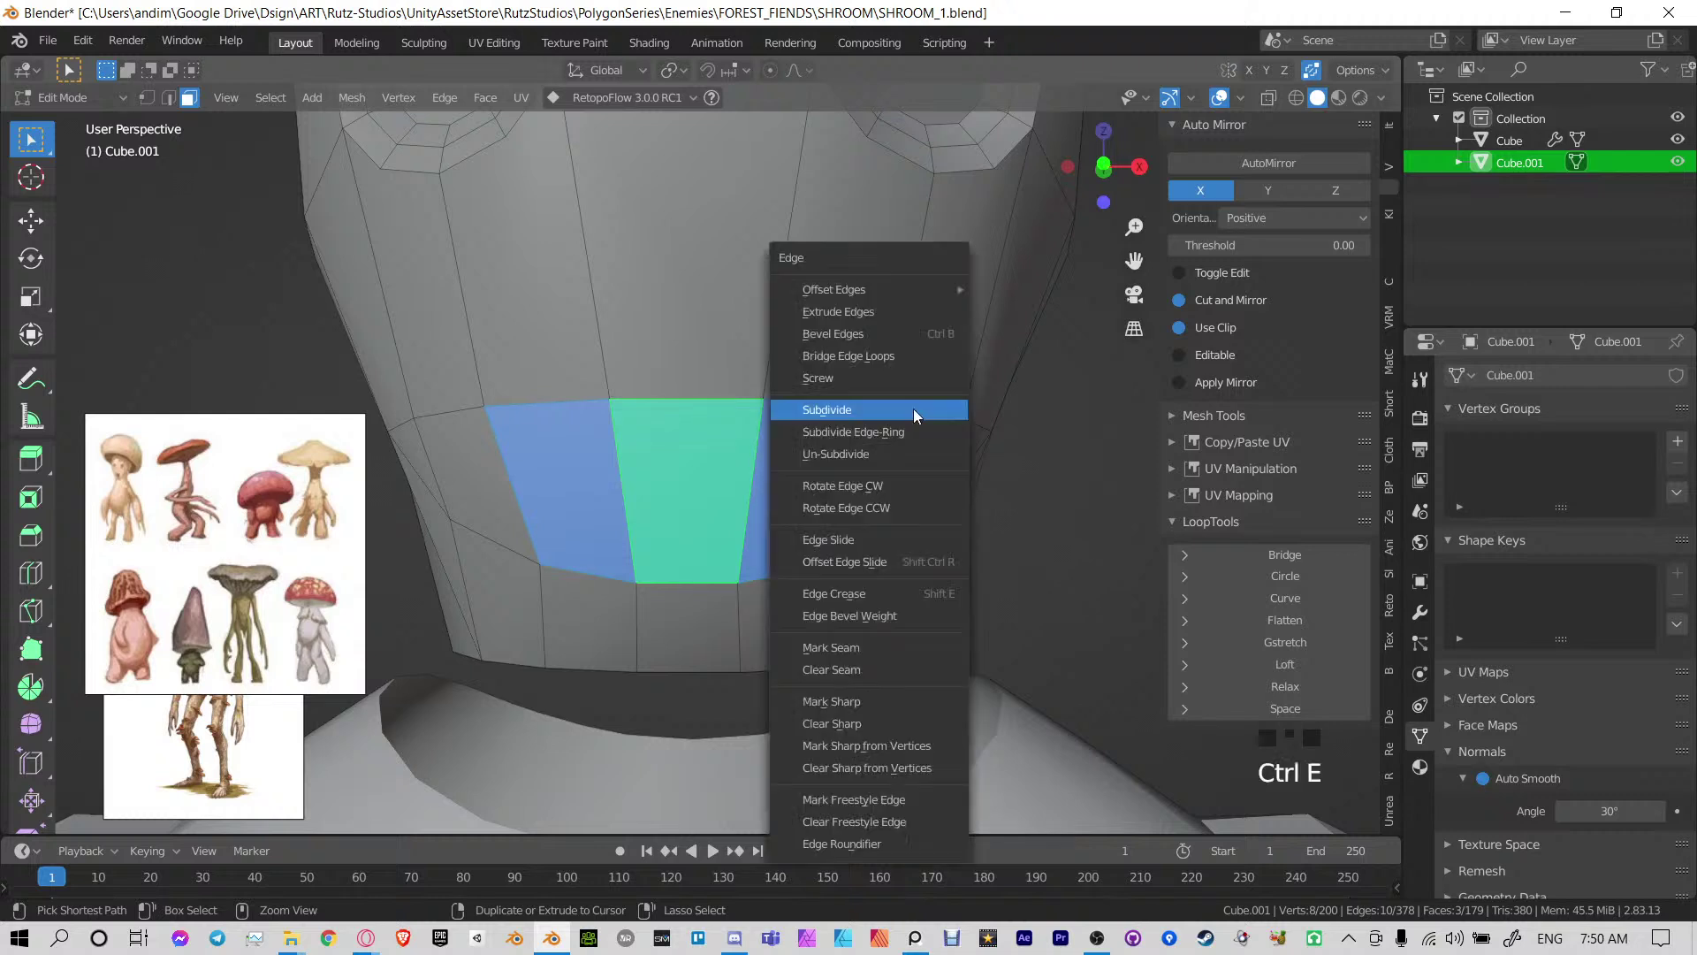
left_click(915, 408)
key("ctrl+x")
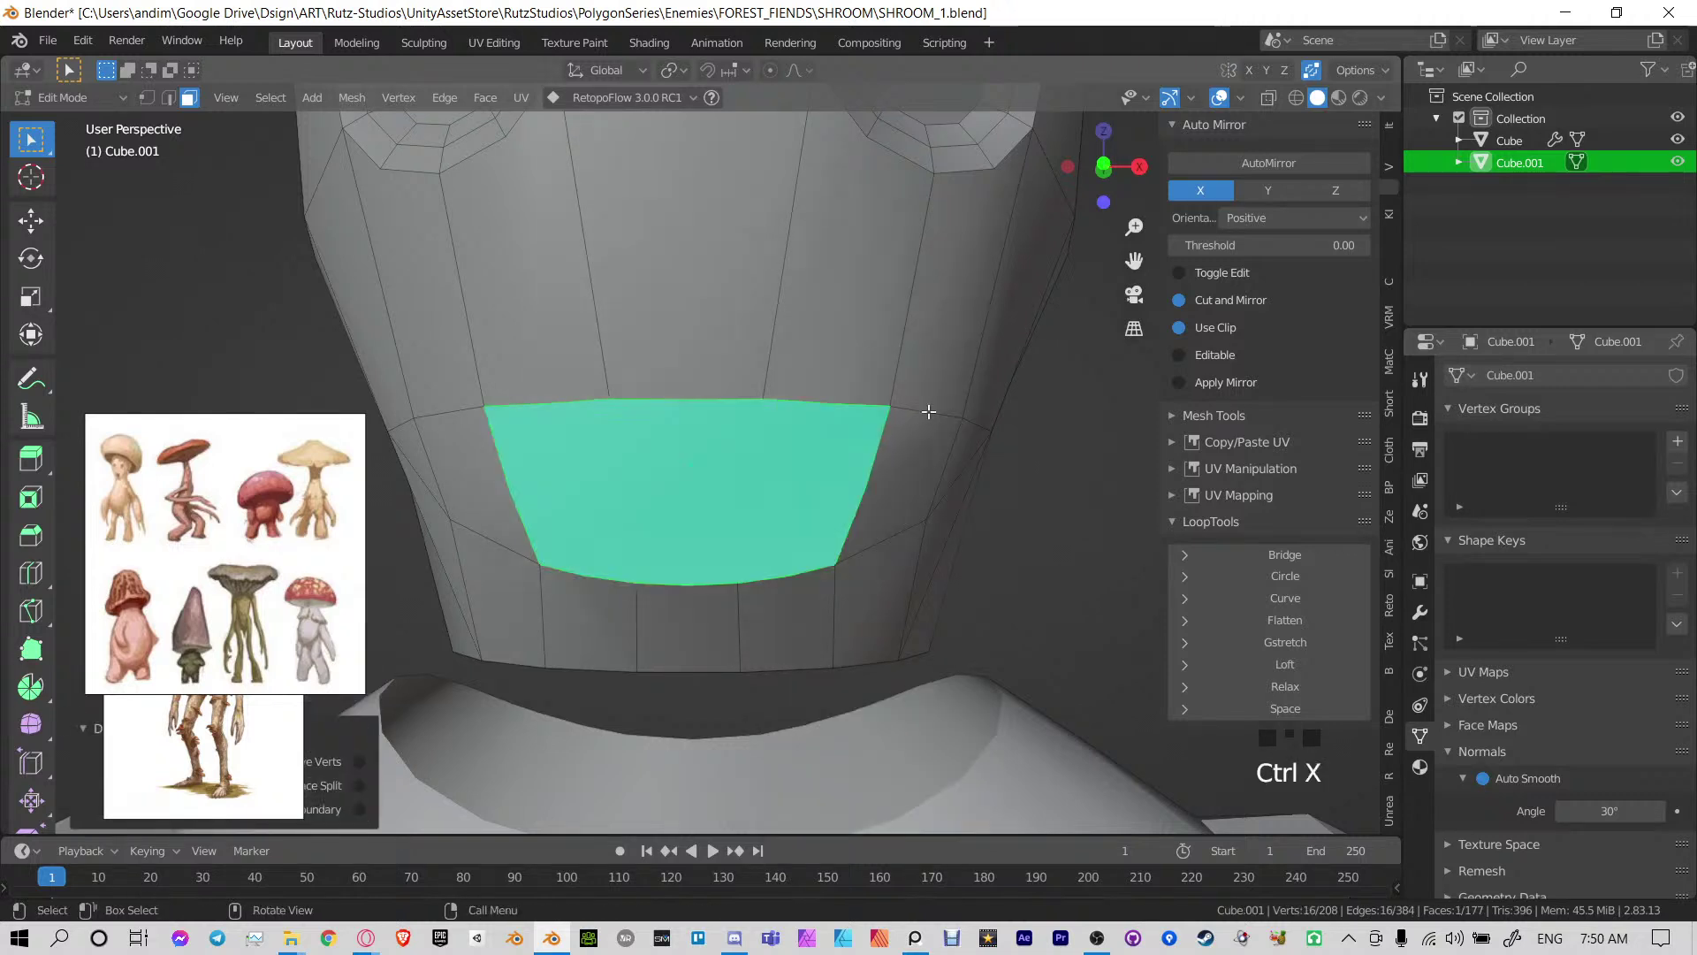
Relax the mouth face repeatedly with LoopTools to round its outline
left_click(1270, 688)
left_click(1269, 688)
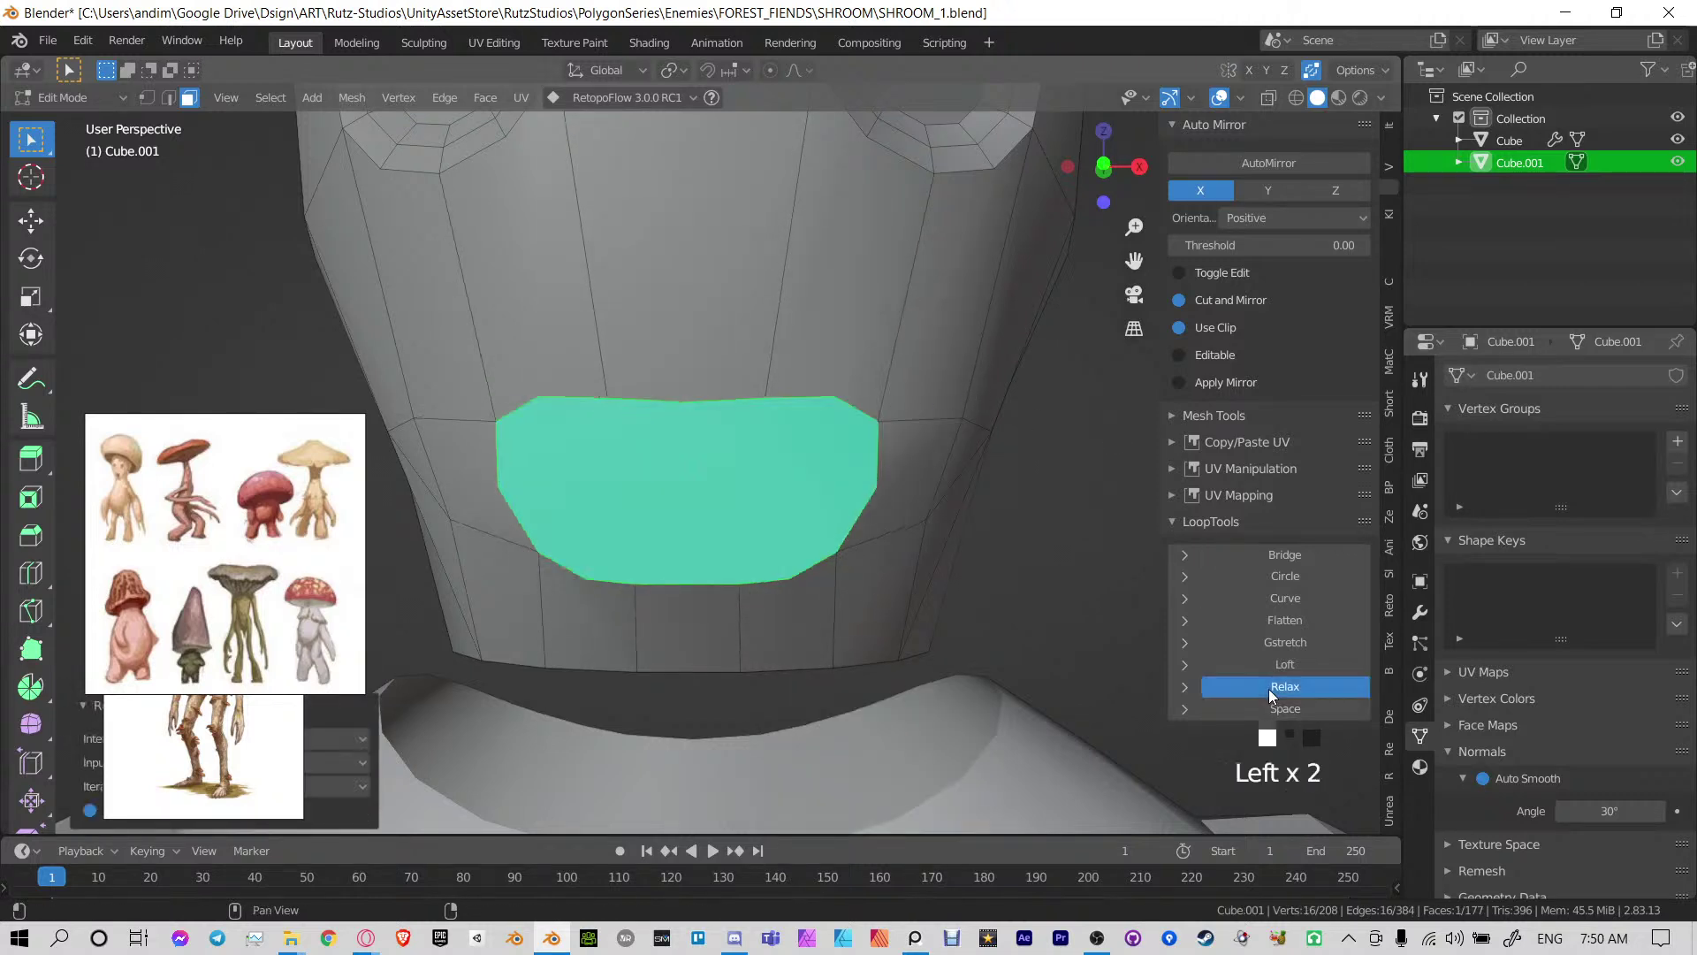
left_click(1269, 688)
left_click(1269, 687)
left_click(1270, 687)
left_click(1268, 690)
left_click(1267, 692)
left_click(1268, 691)
left_click(1268, 691)
left_click(1268, 691)
left_click(1268, 691)
left_click(1267, 692)
left_click(1267, 691)
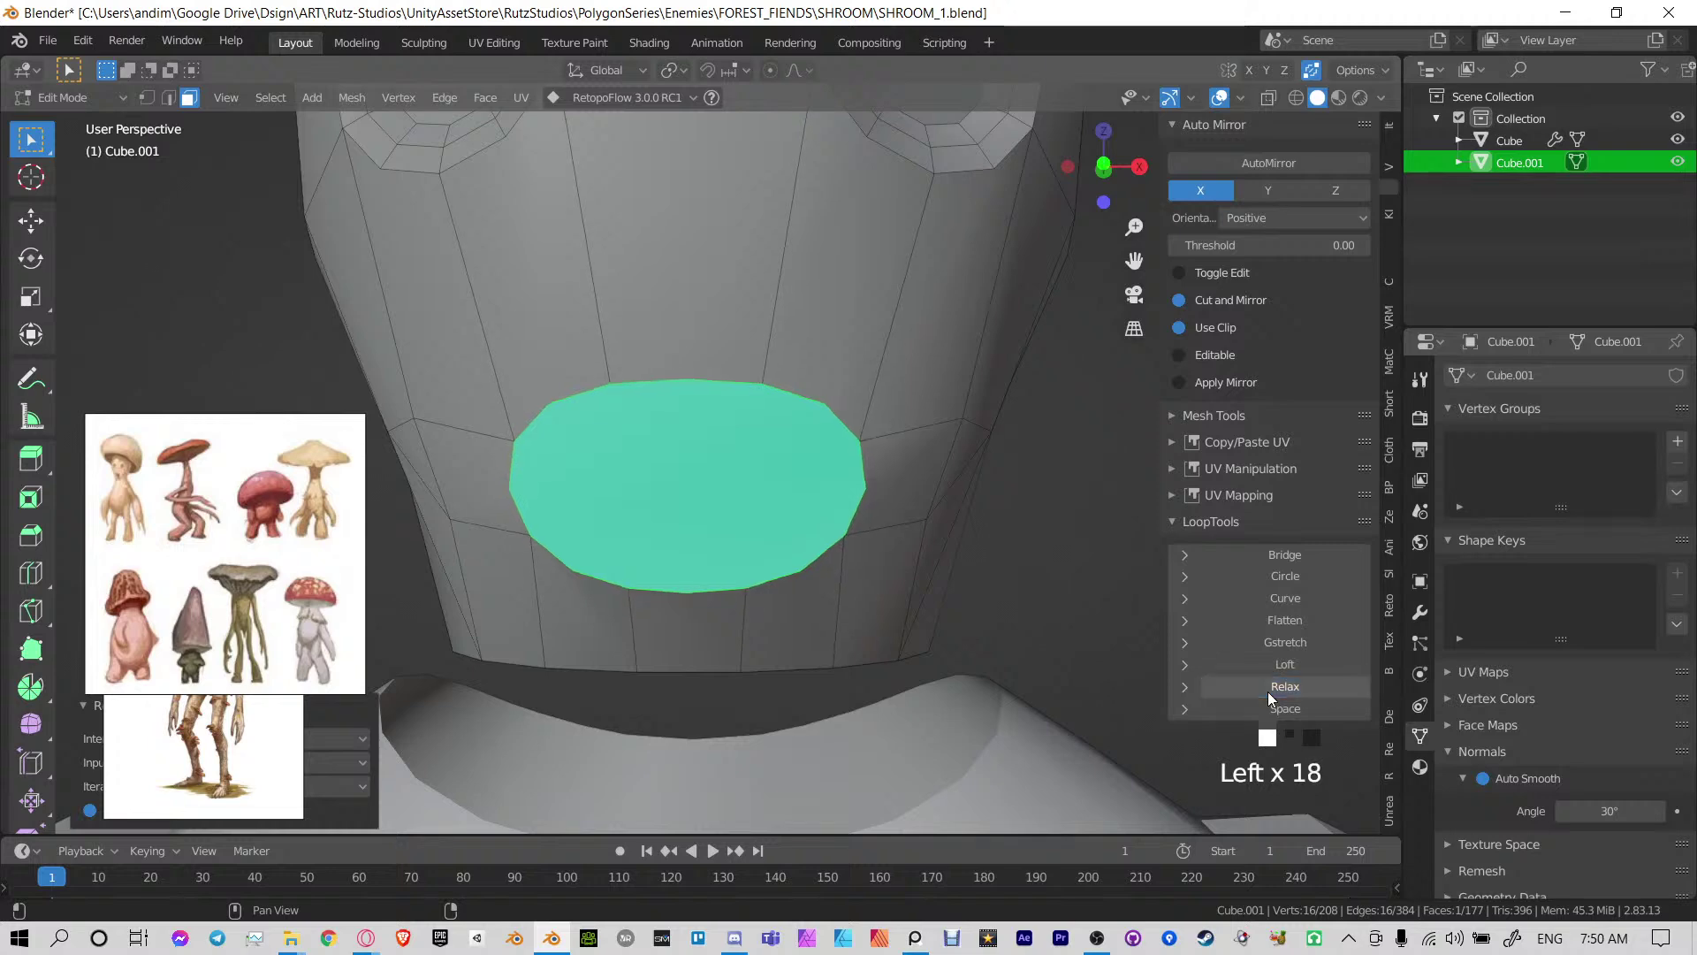
left_click(1267, 691)
left_click(1267, 691)
Undo the excess relax passes to bring back a wider, less rounded mouth outline
key("ctrl+z")
key("ctrl+z")
key("ctrl+z")
key("ctrl+z")
key("ctrl+z")
key("ctrl+z")
key("ctrl+z")
key("ctrl+z")
key("ctrl+z")
key("ctrl+z")
key("ctrl+z")
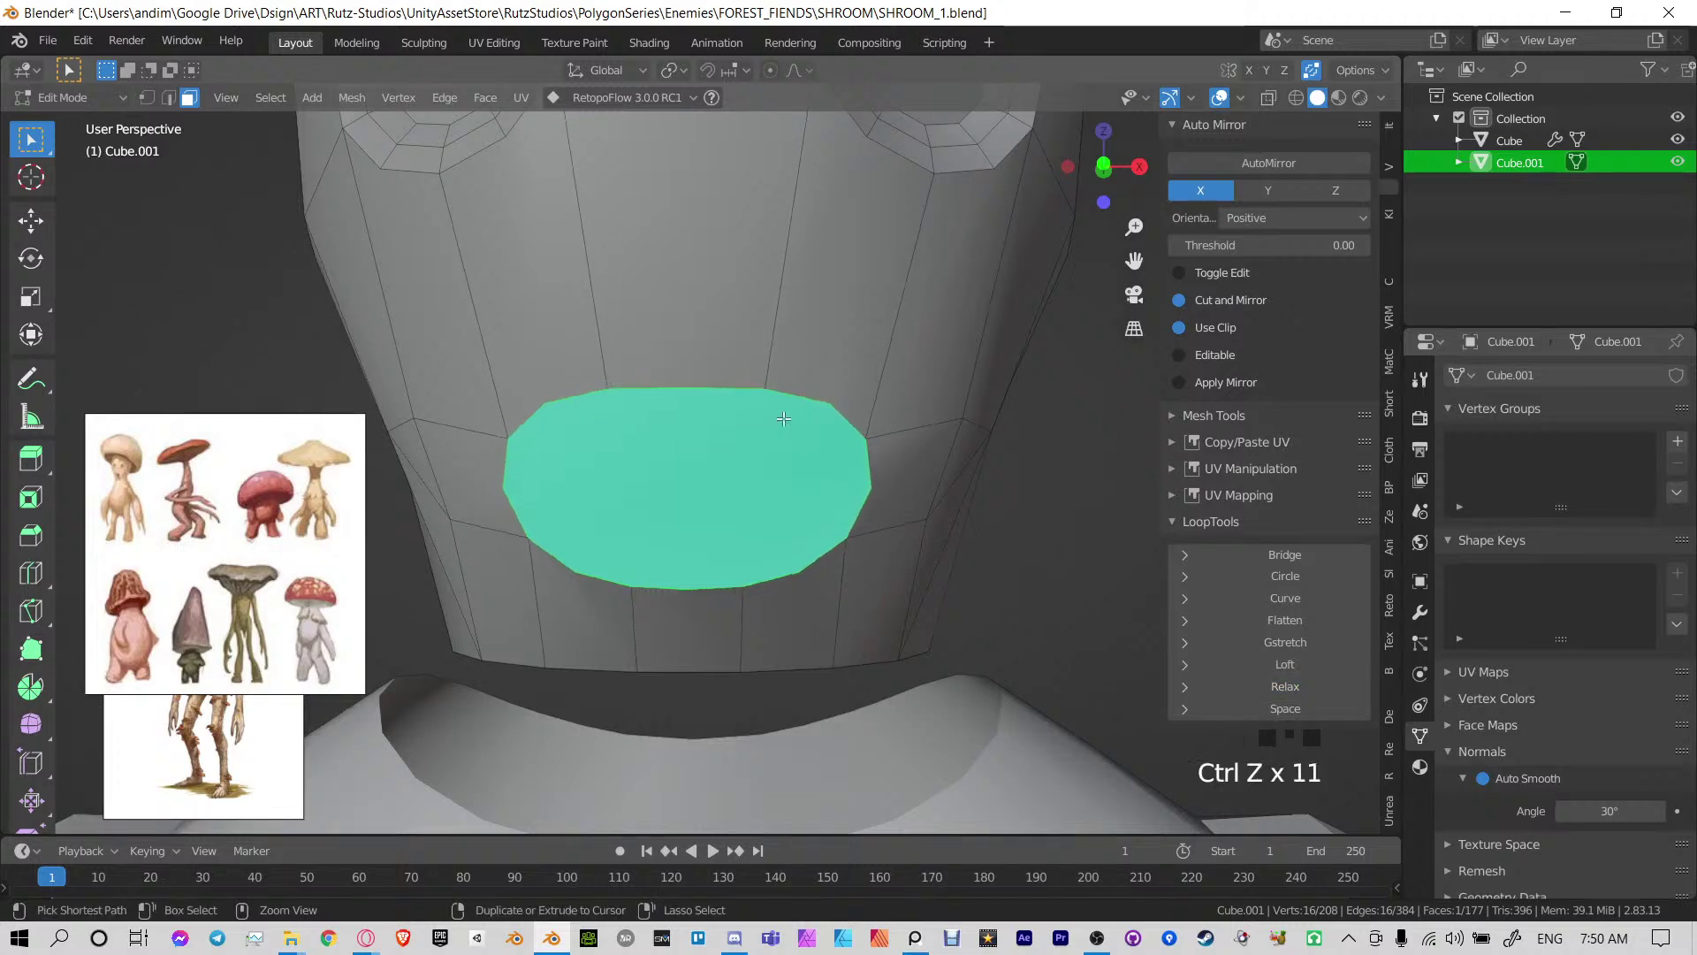
key("ctrl+z")
Inset the mouth face by about 0.06 m and push the inner face into the head along the Y axis
middle_click_drag(755, 526, 875, 483)
key("i")
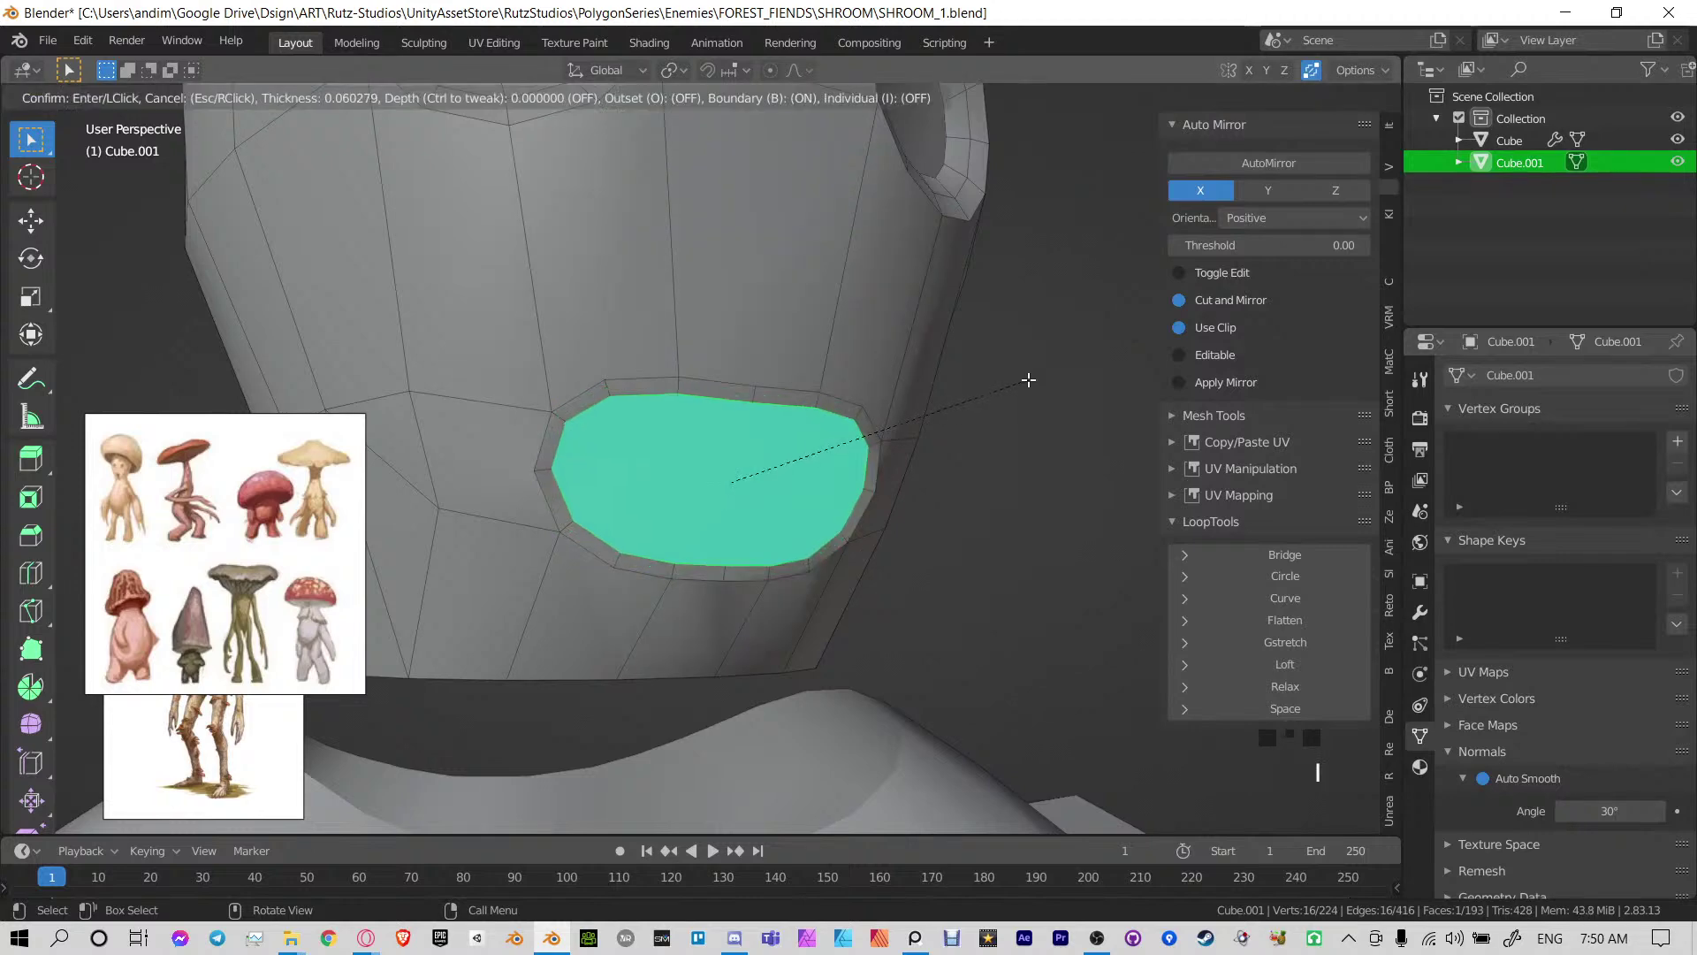
left_click(1023, 382)
middle_click_drag(1010, 366, 966, 470)
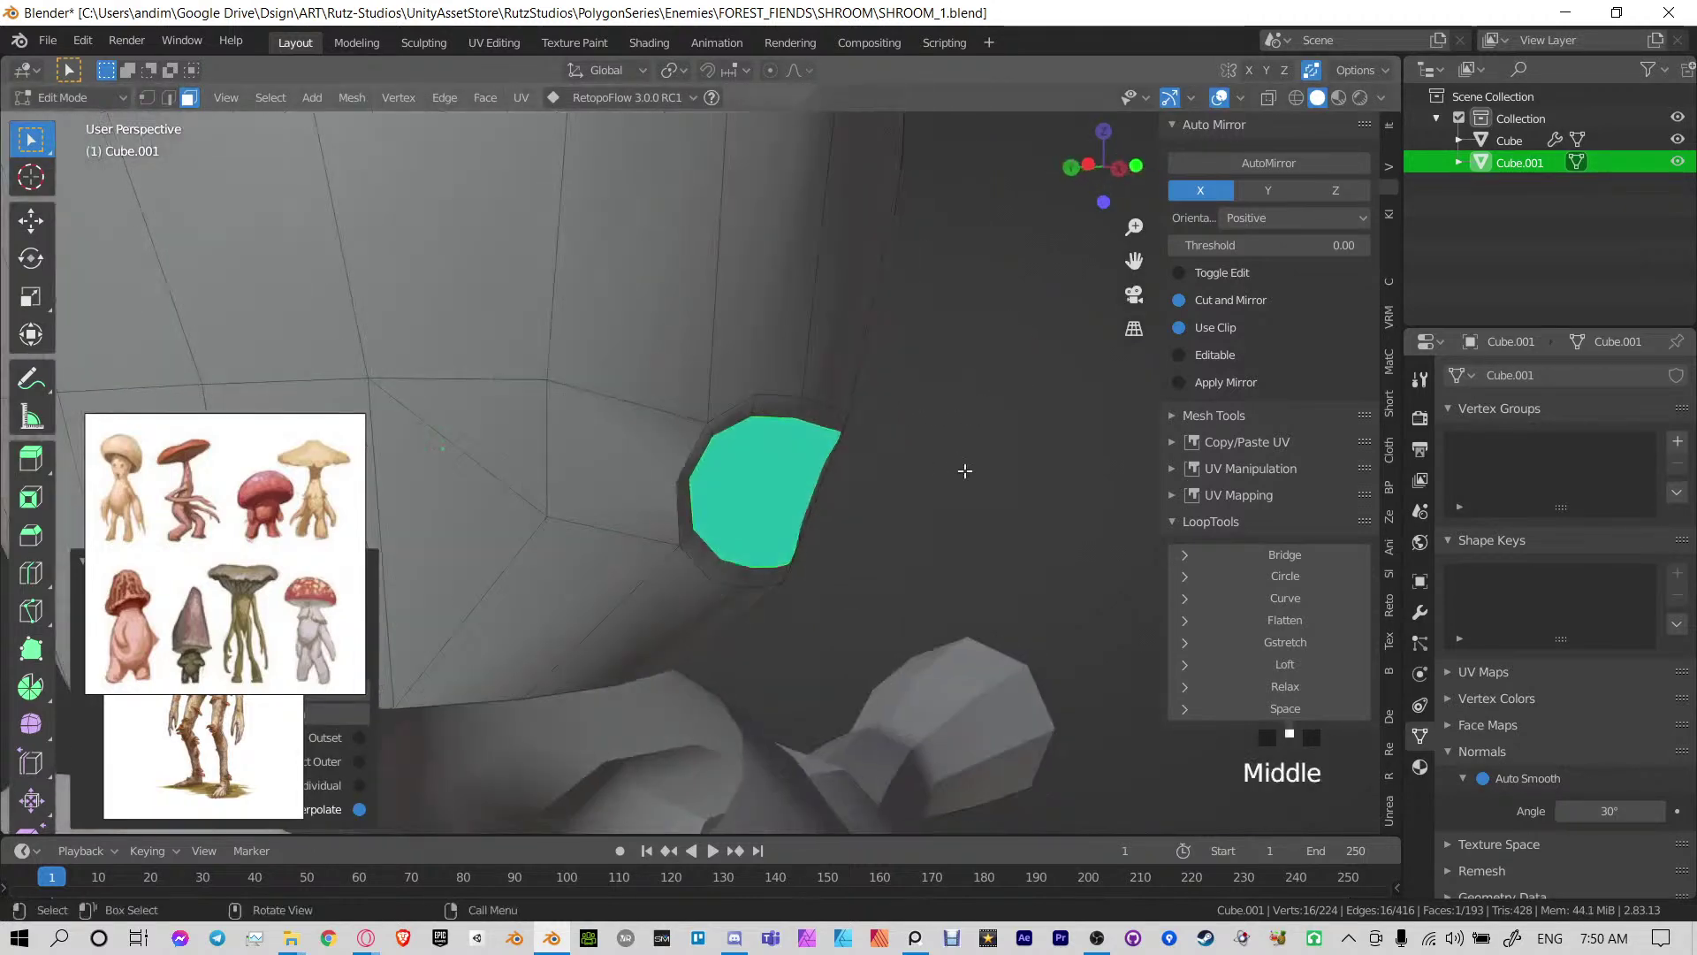
key("g")
key("y")
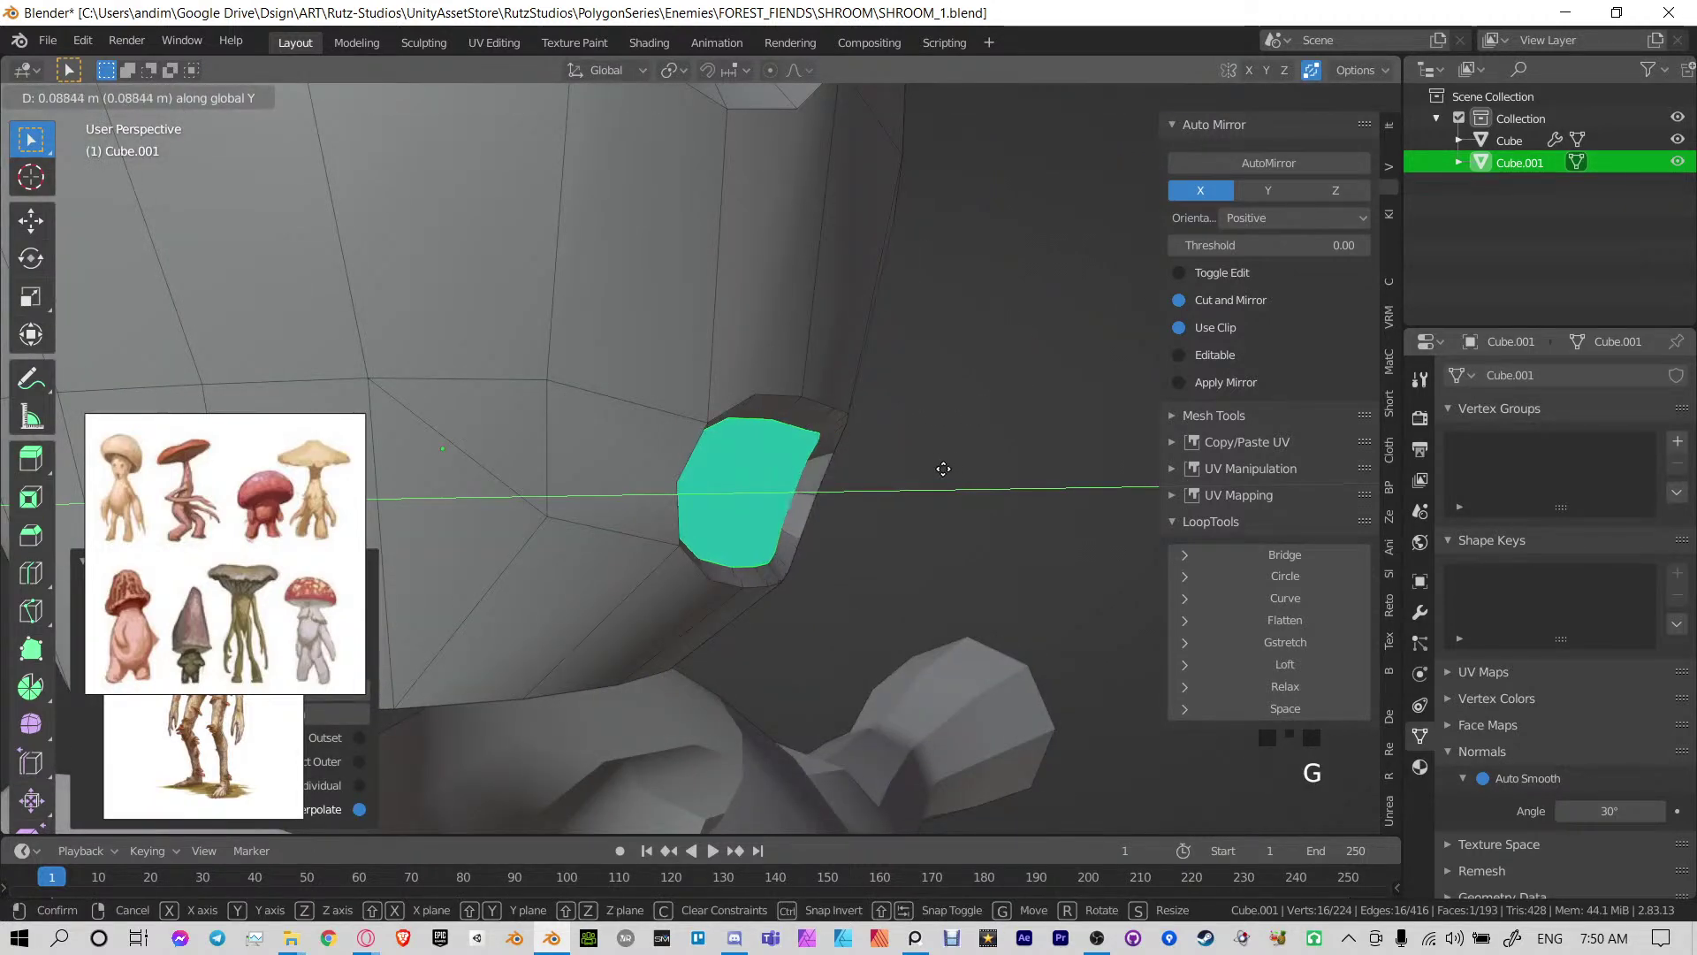
left_click(952, 475)
Delete the recessed inner mouth face and select the edge loop around the opening
middle_click_drag(921, 333, 807, 380)
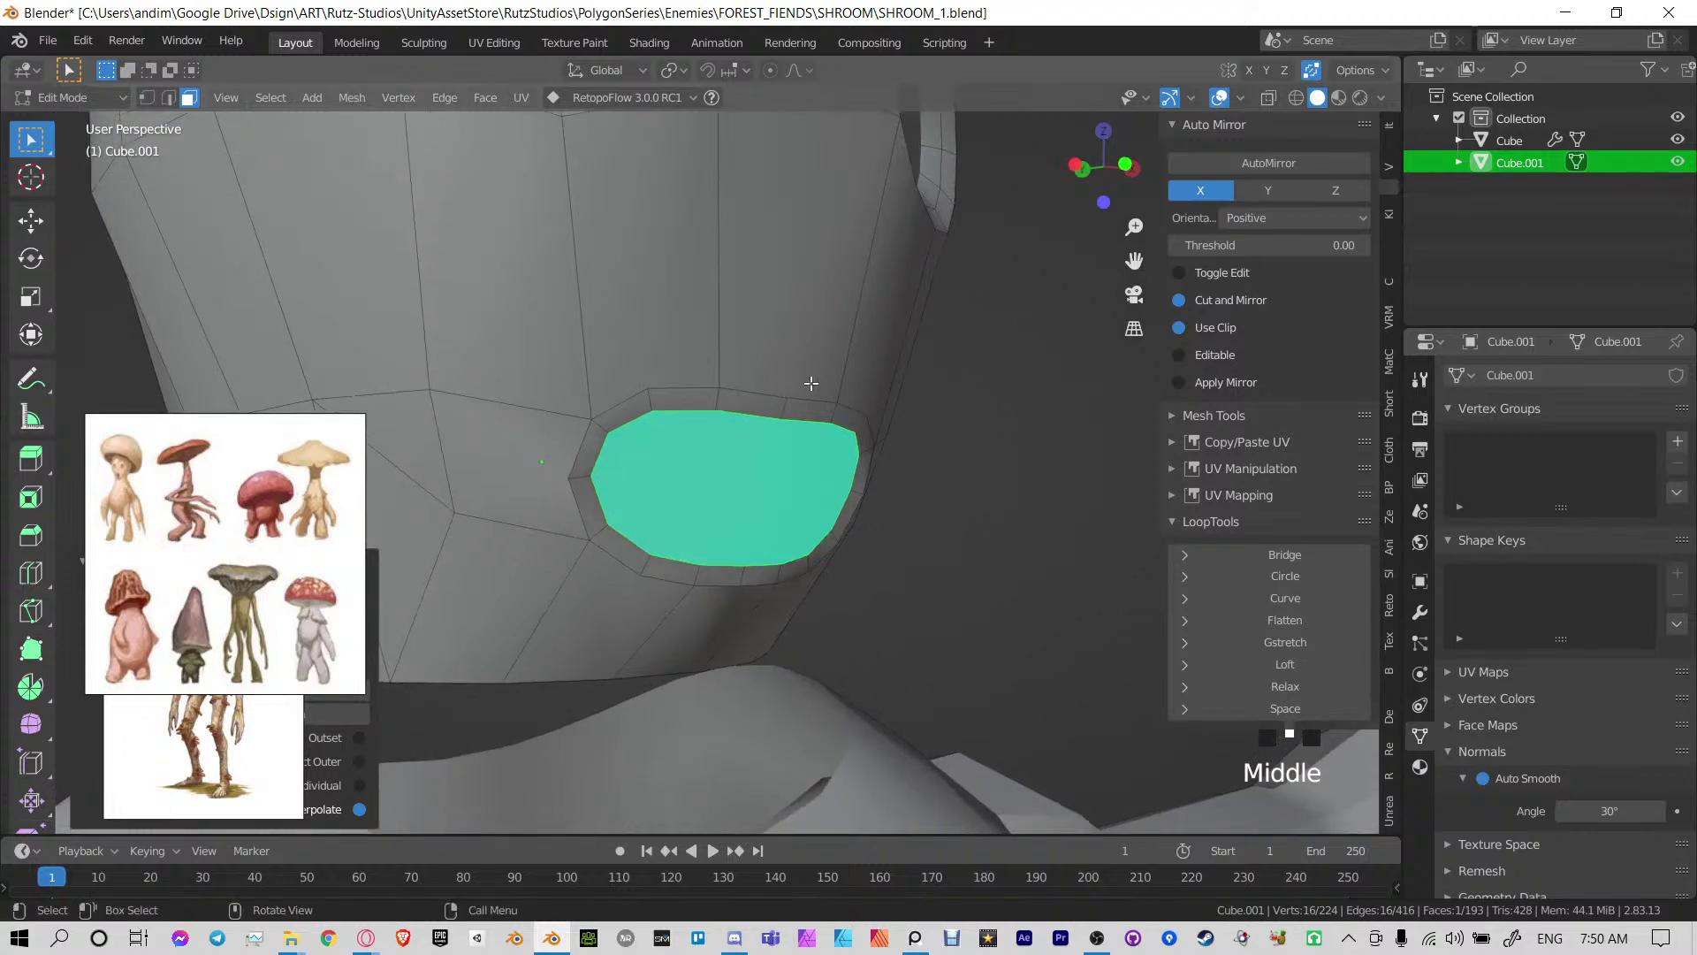
key("x")
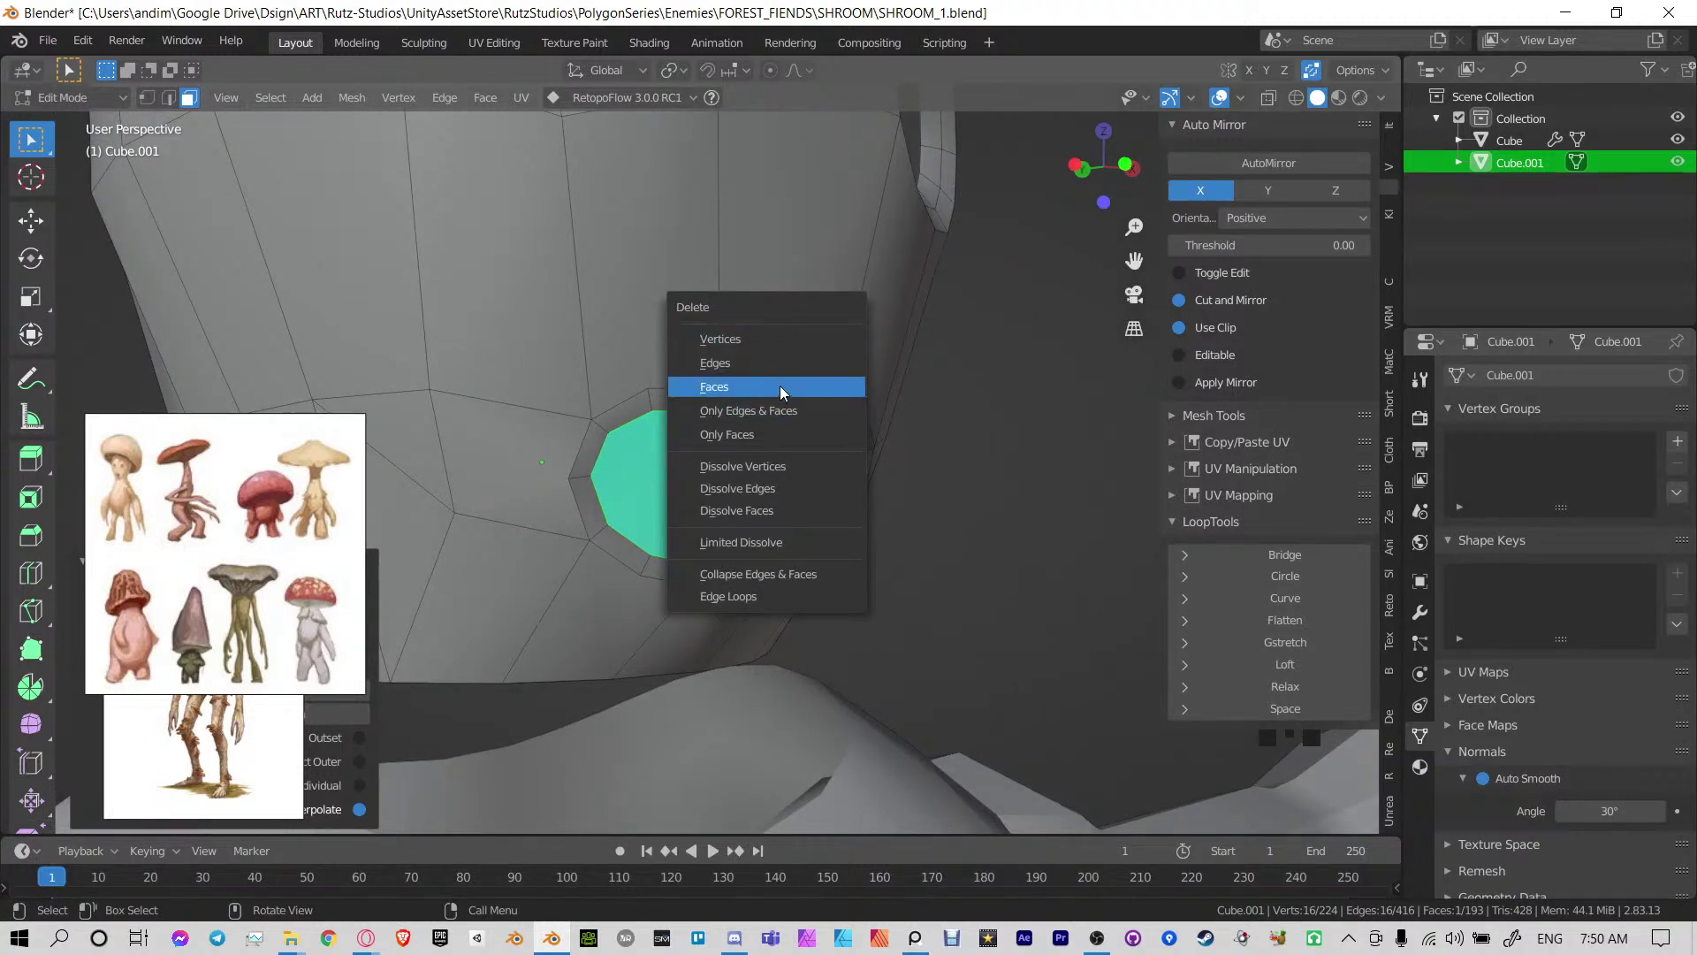
left_click(779, 386)
middle_click_drag(777, 389, 853, 475)
key("2")
left_click(687, 432, "alt")
middle_click_drag(1056, 436, 941, 478)
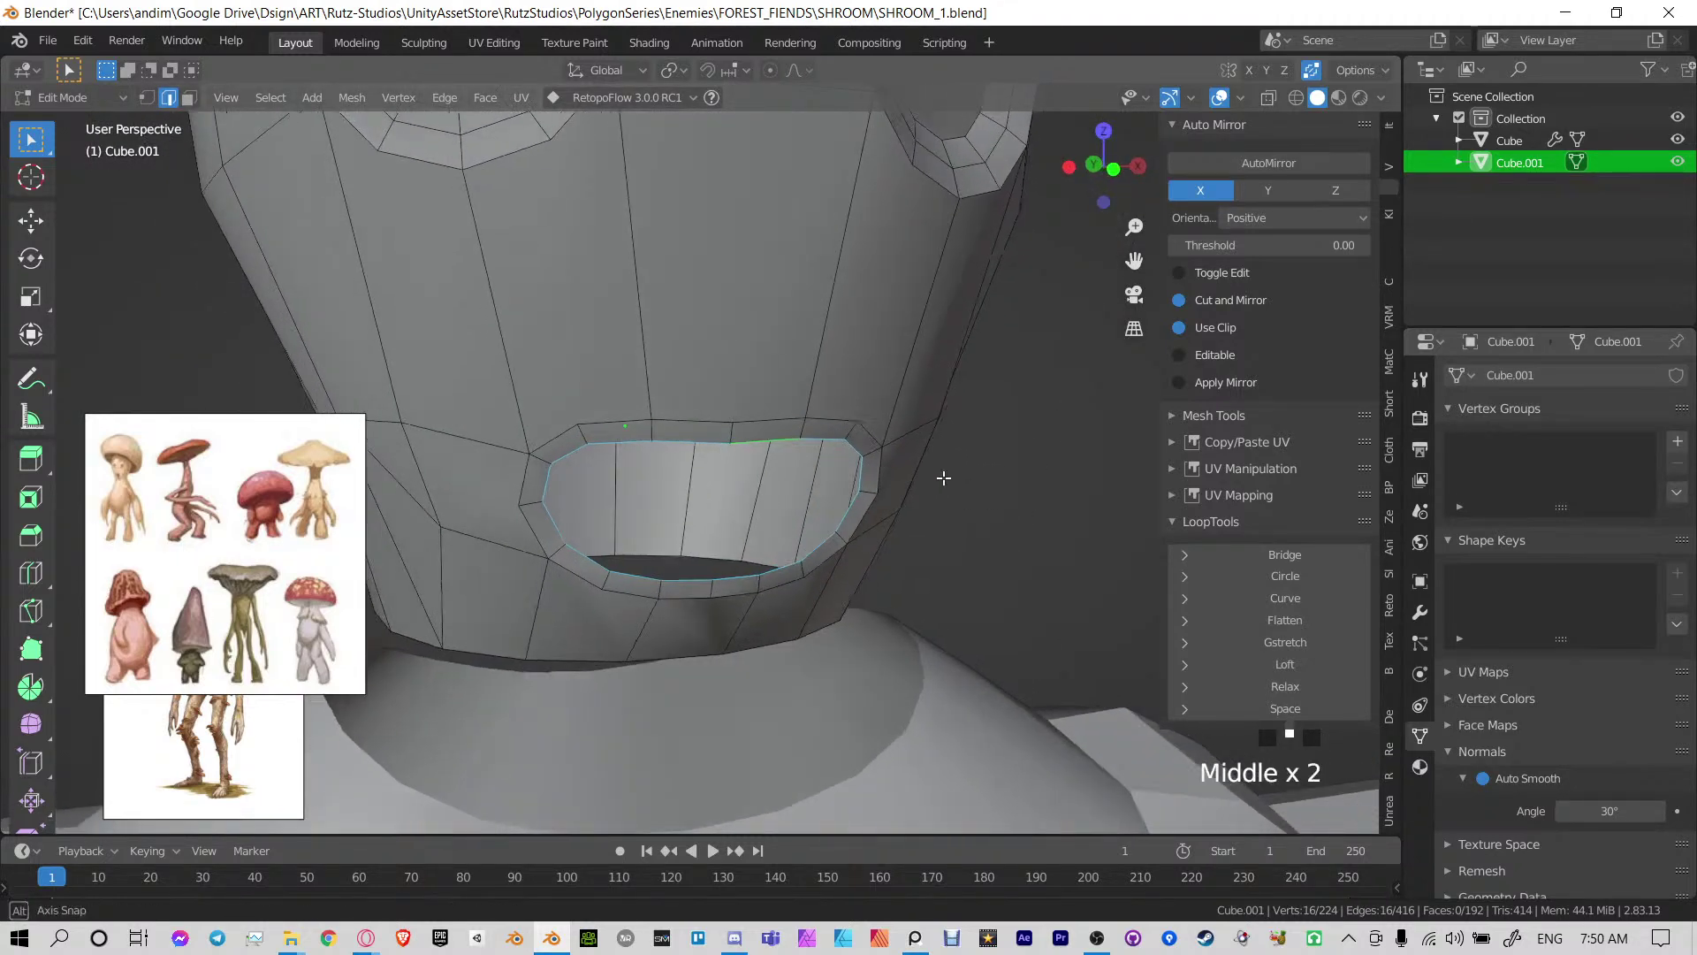
key("i")
key("Escape")
key("s")
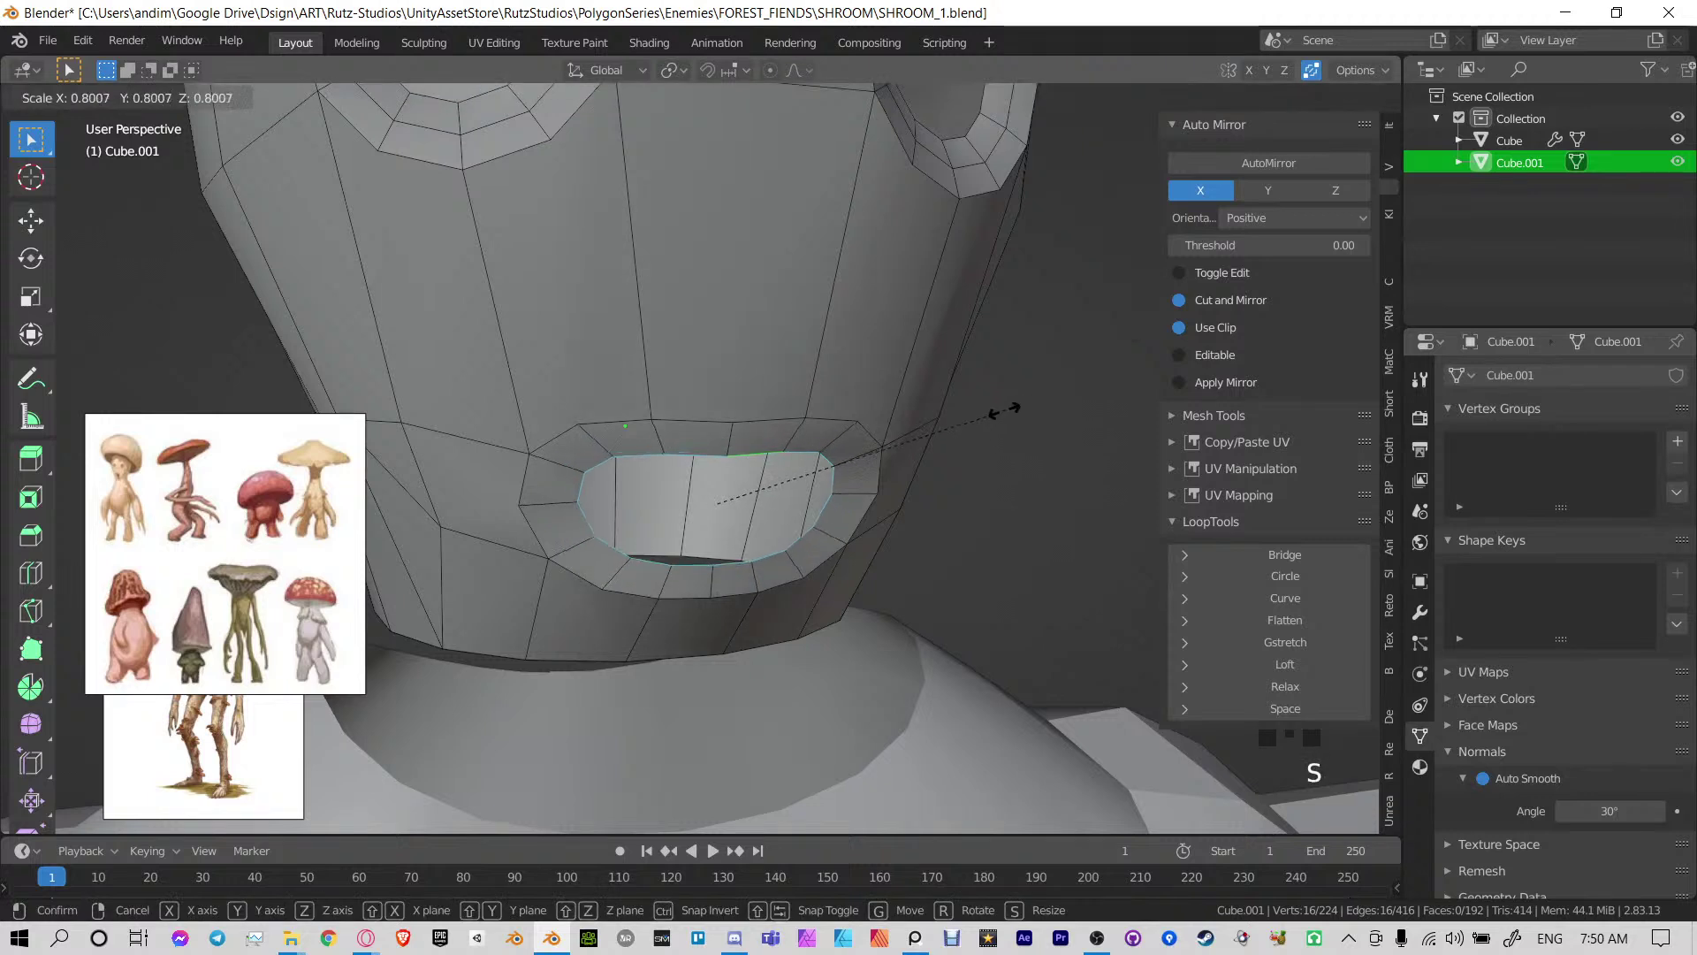
right_click(1005, 410)
Extrude the mouth opening's edge loop, scale it inward, and squash it along Z into a narrow horizontal slit
key("e")
key("s")
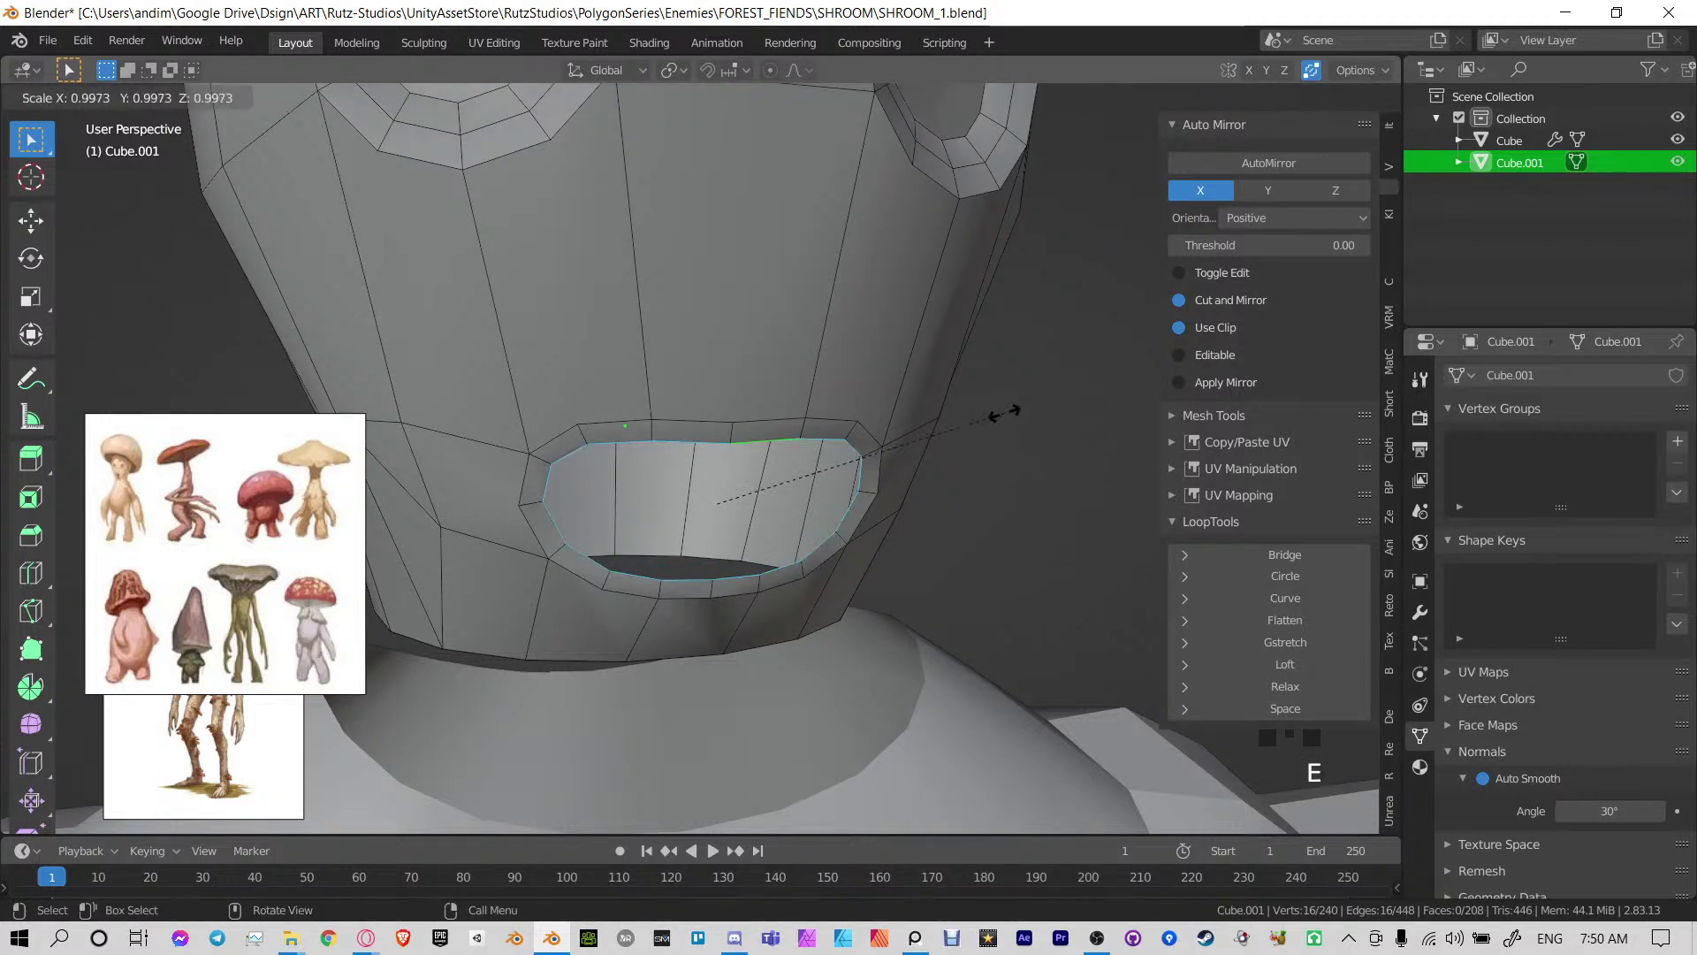
left_click(910, 463)
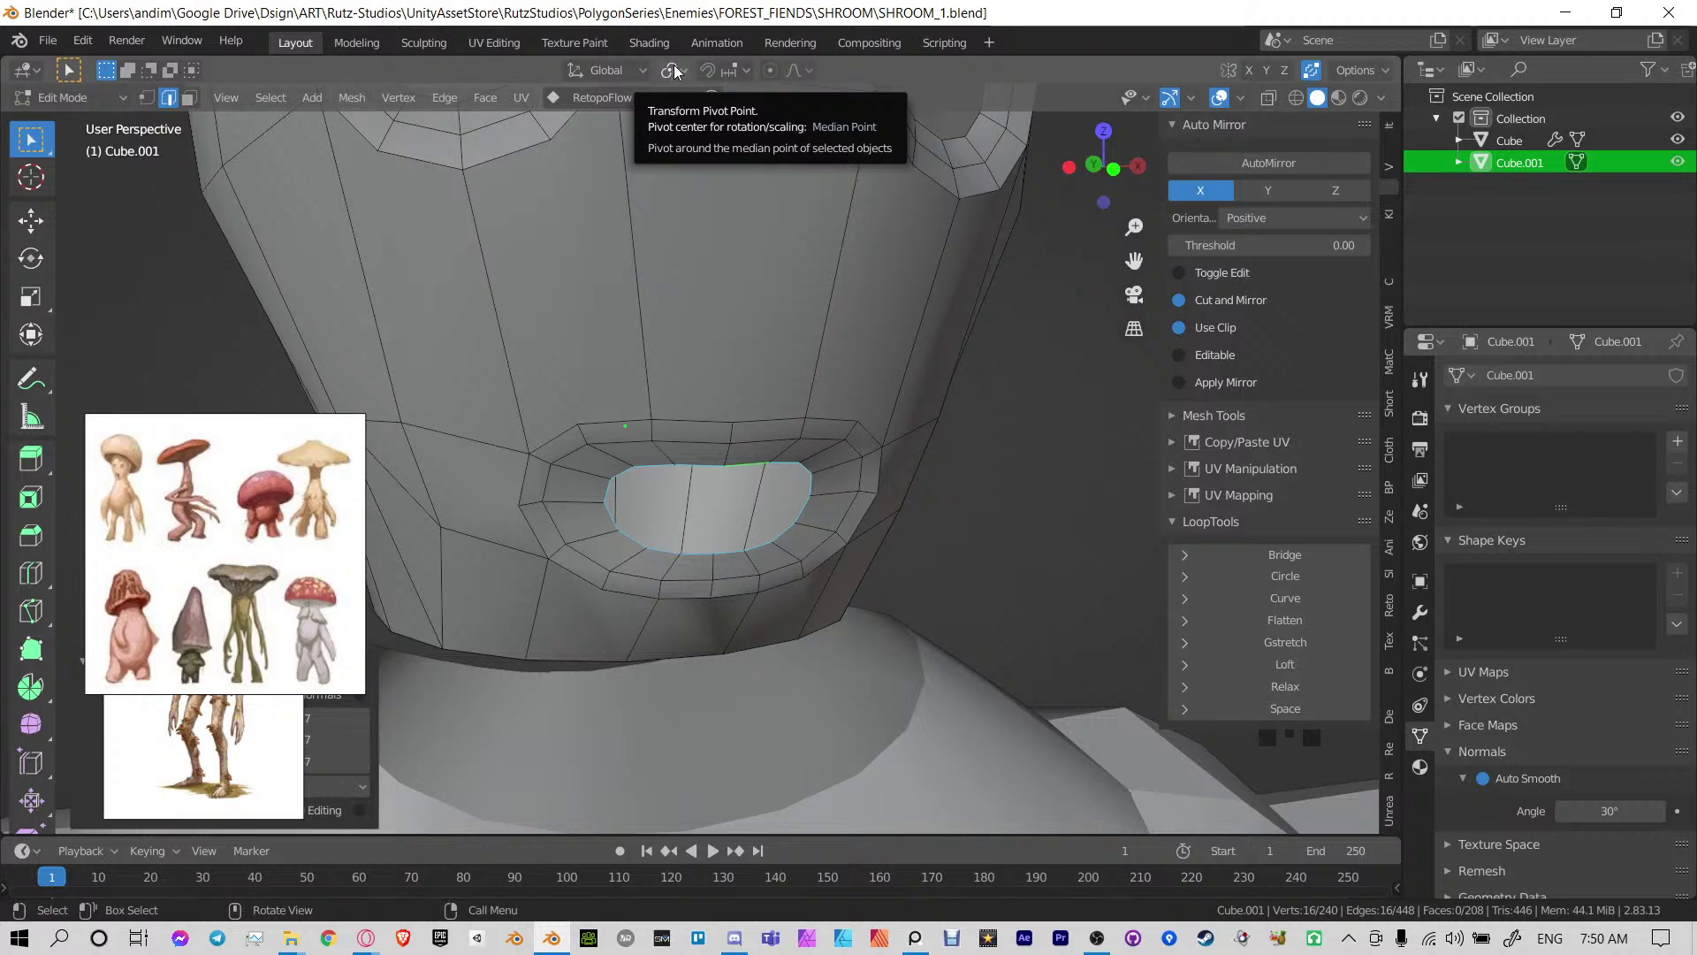
middle_click_drag(788, 504, 844, 508)
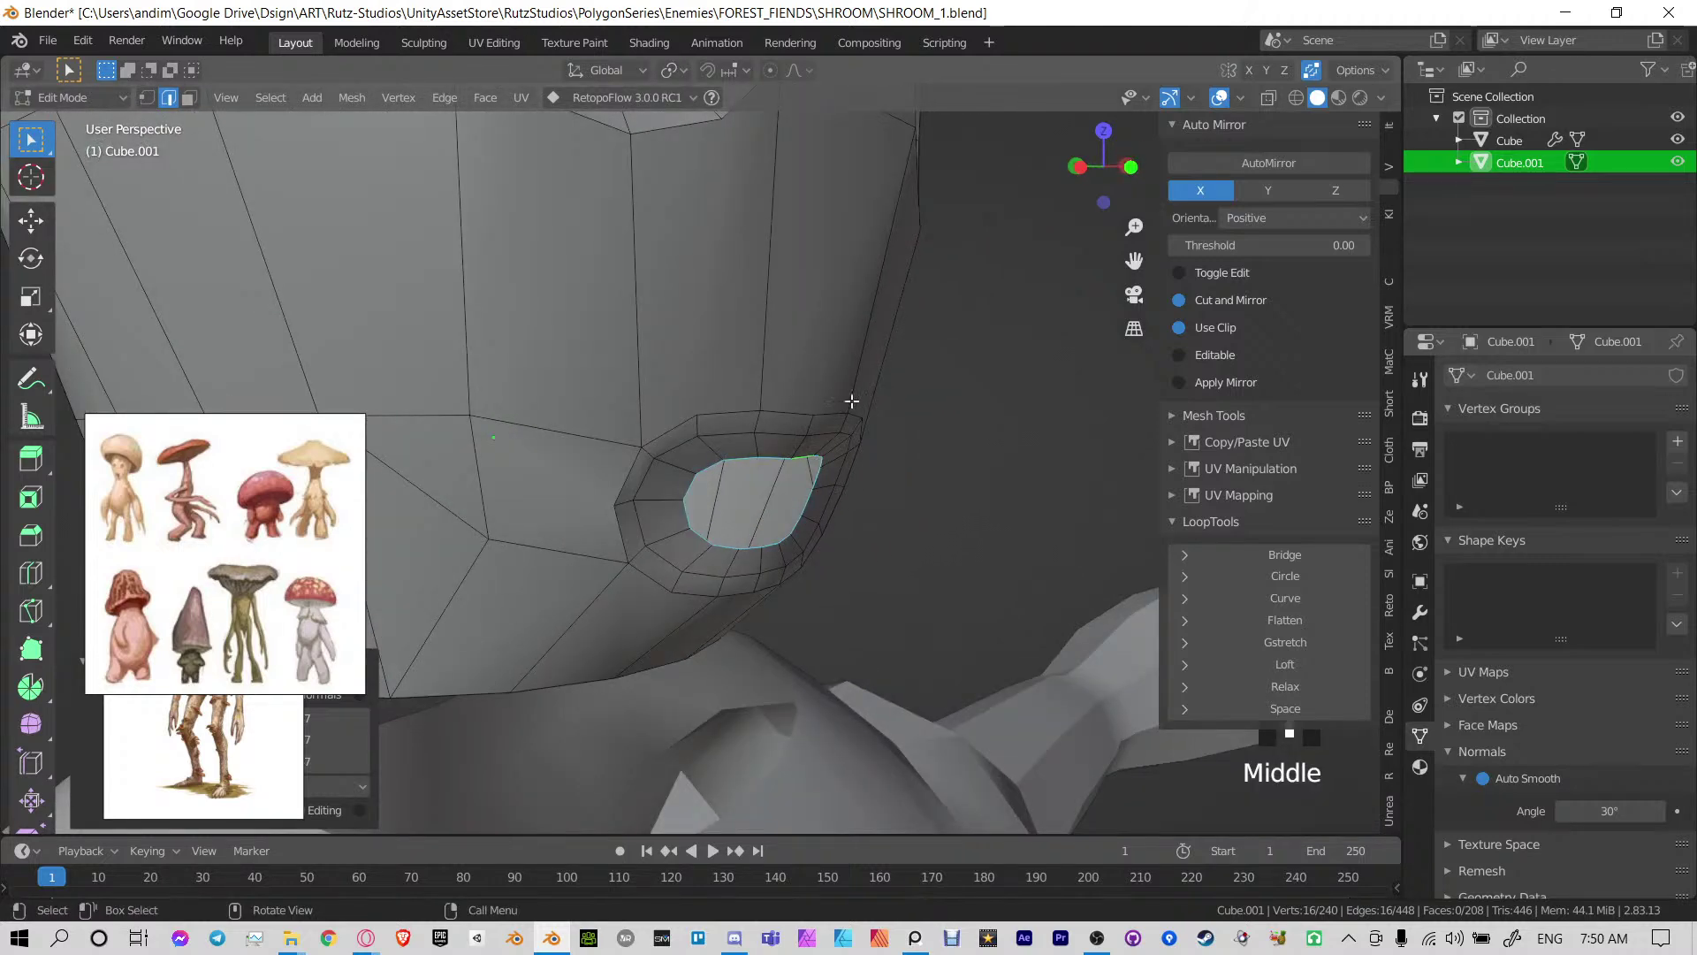
middle_click_drag(851, 400, 795, 390)
key("s")
key("z")
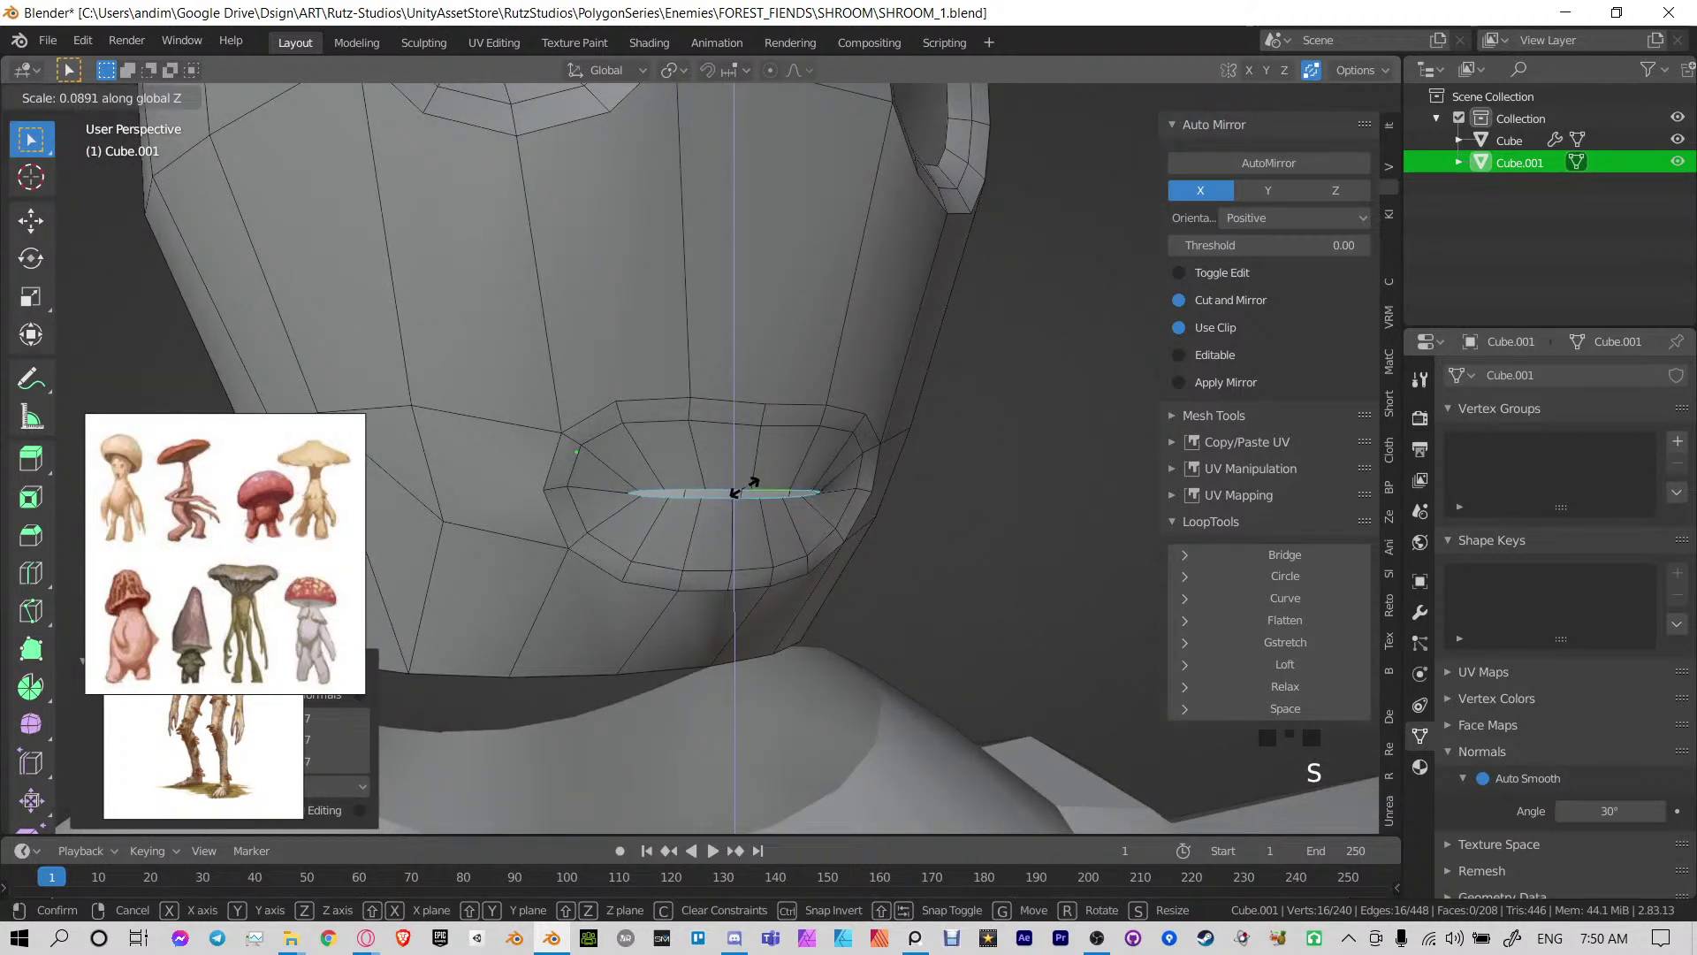
left_click(739, 494)
Select the lower run of edges along the mouth slit and move it forward along the Y axis in two small moves
middle_click_drag(739, 493, 583, 493)
scroll(584, 493, "up", 2)
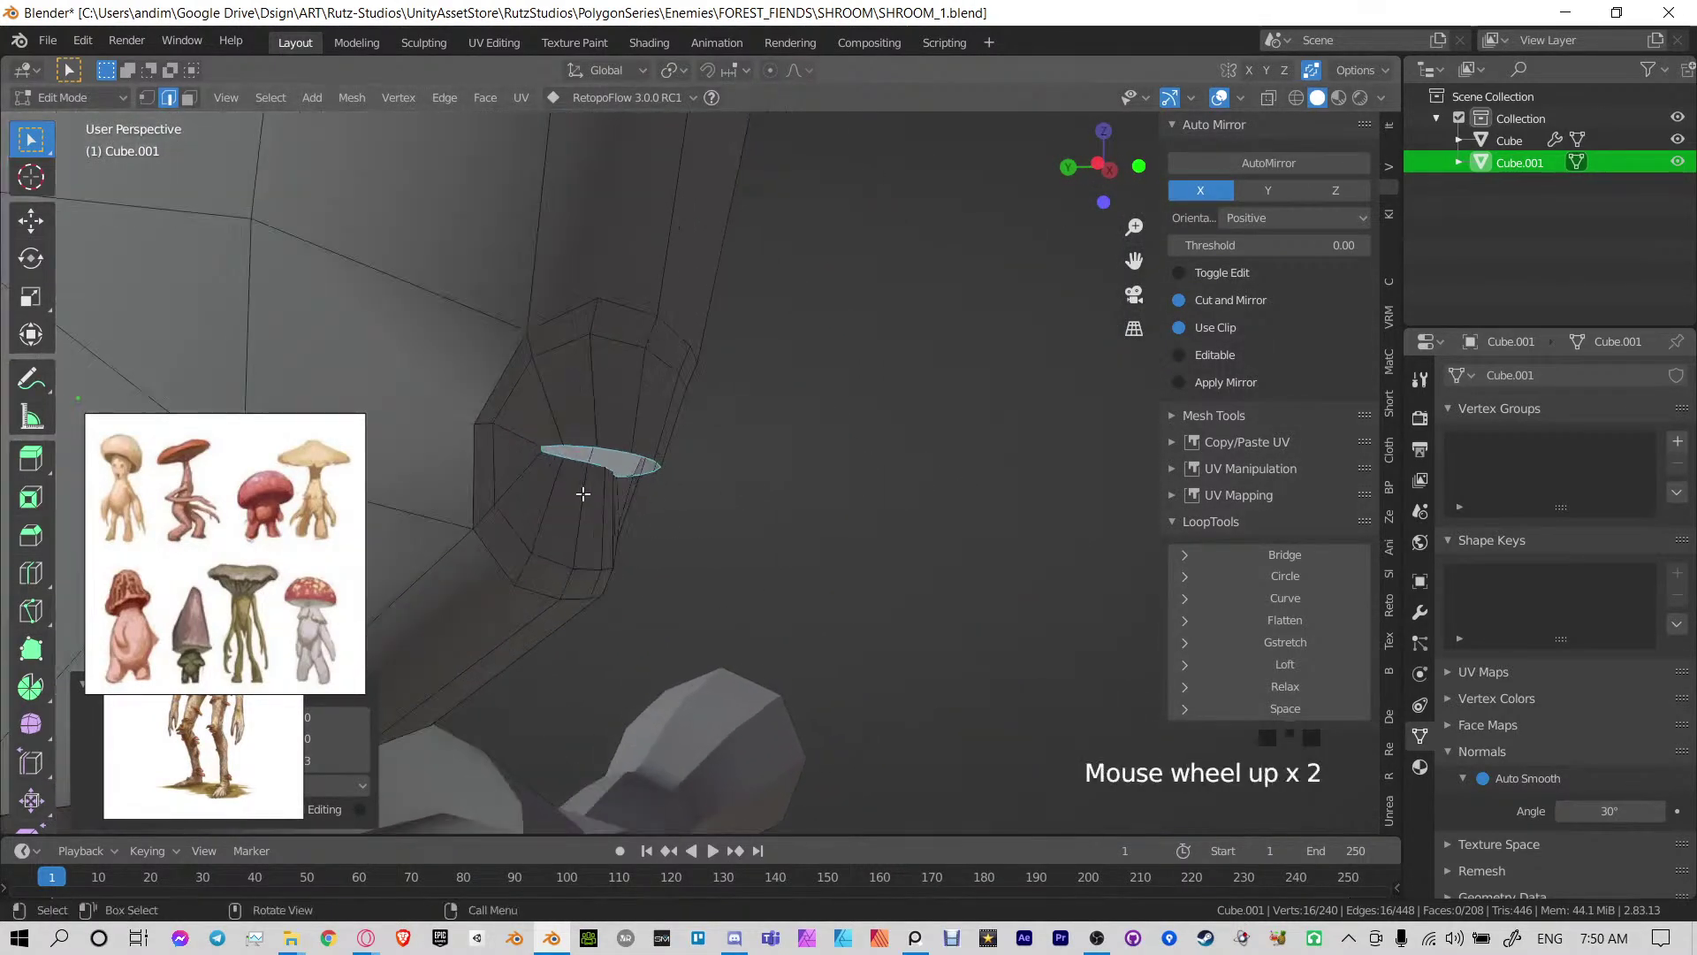
left_click(561, 463)
middle_click_drag(838, 462, 739, 496)
left_click(725, 497, "ctrl")
key("g")
key("y")
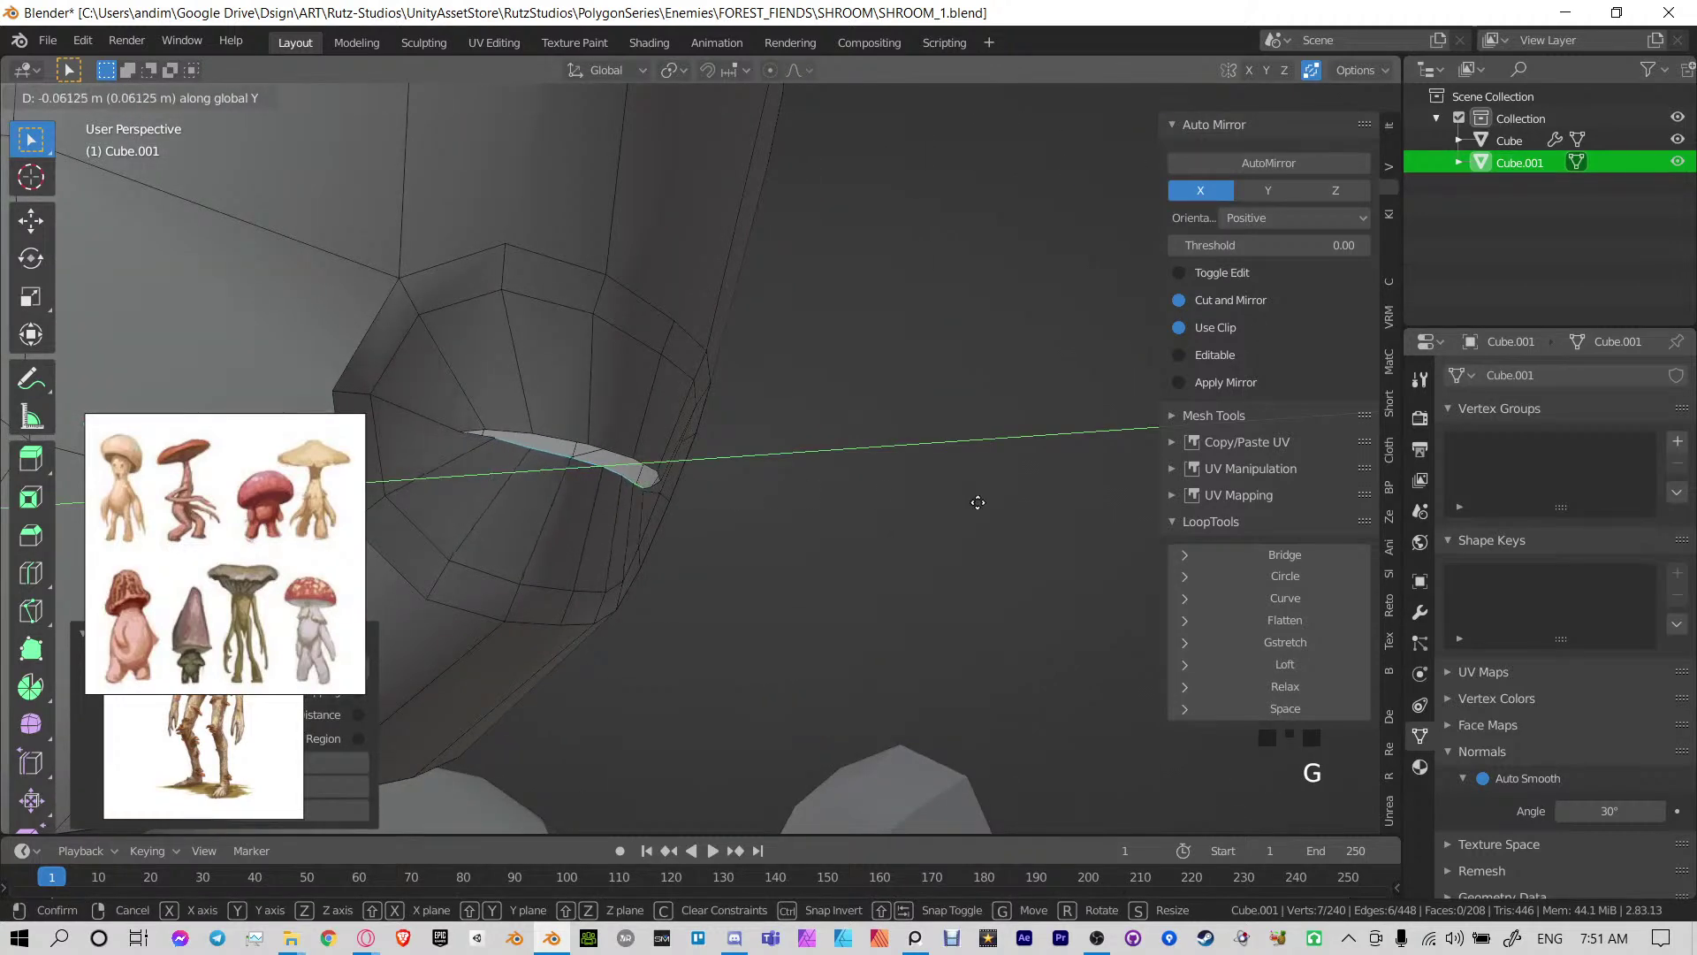
left_click(1013, 502)
middle_click_drag(879, 459, 796, 474)
key("g")
key("y")
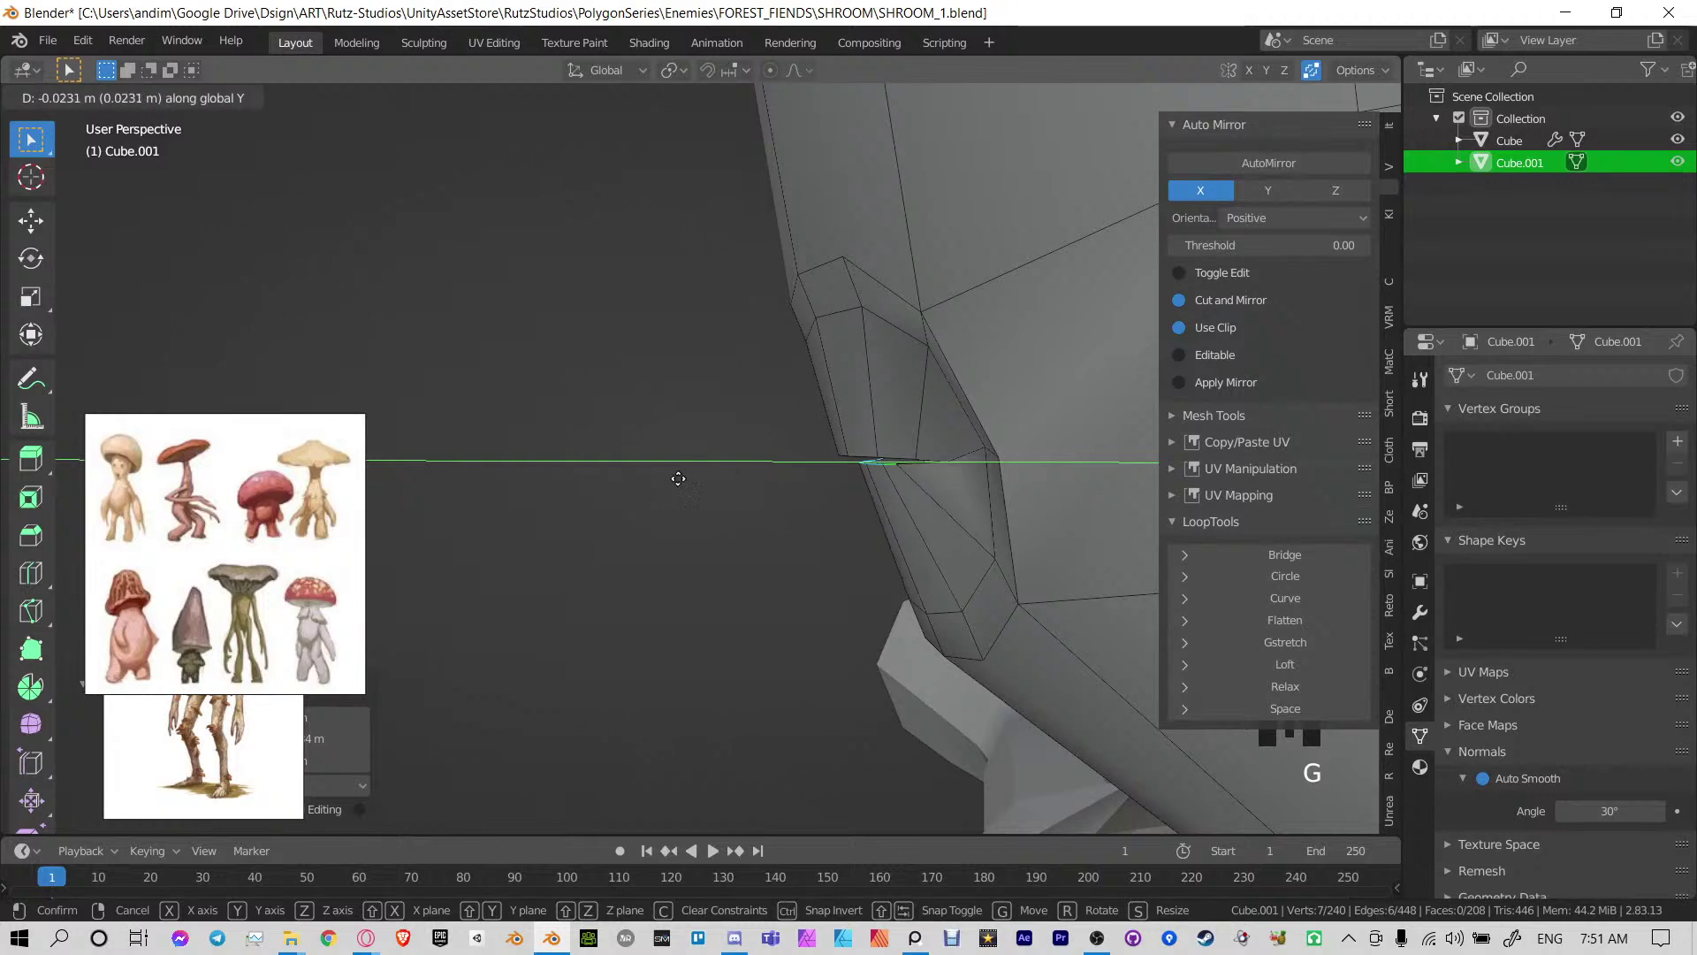
left_click(669, 478)
Relax the whole edge loop of the mouth slit with LoopTools and undo the last pass
middle_click_drag(666, 479, 761, 459)
left_click(919, 446, "alt")
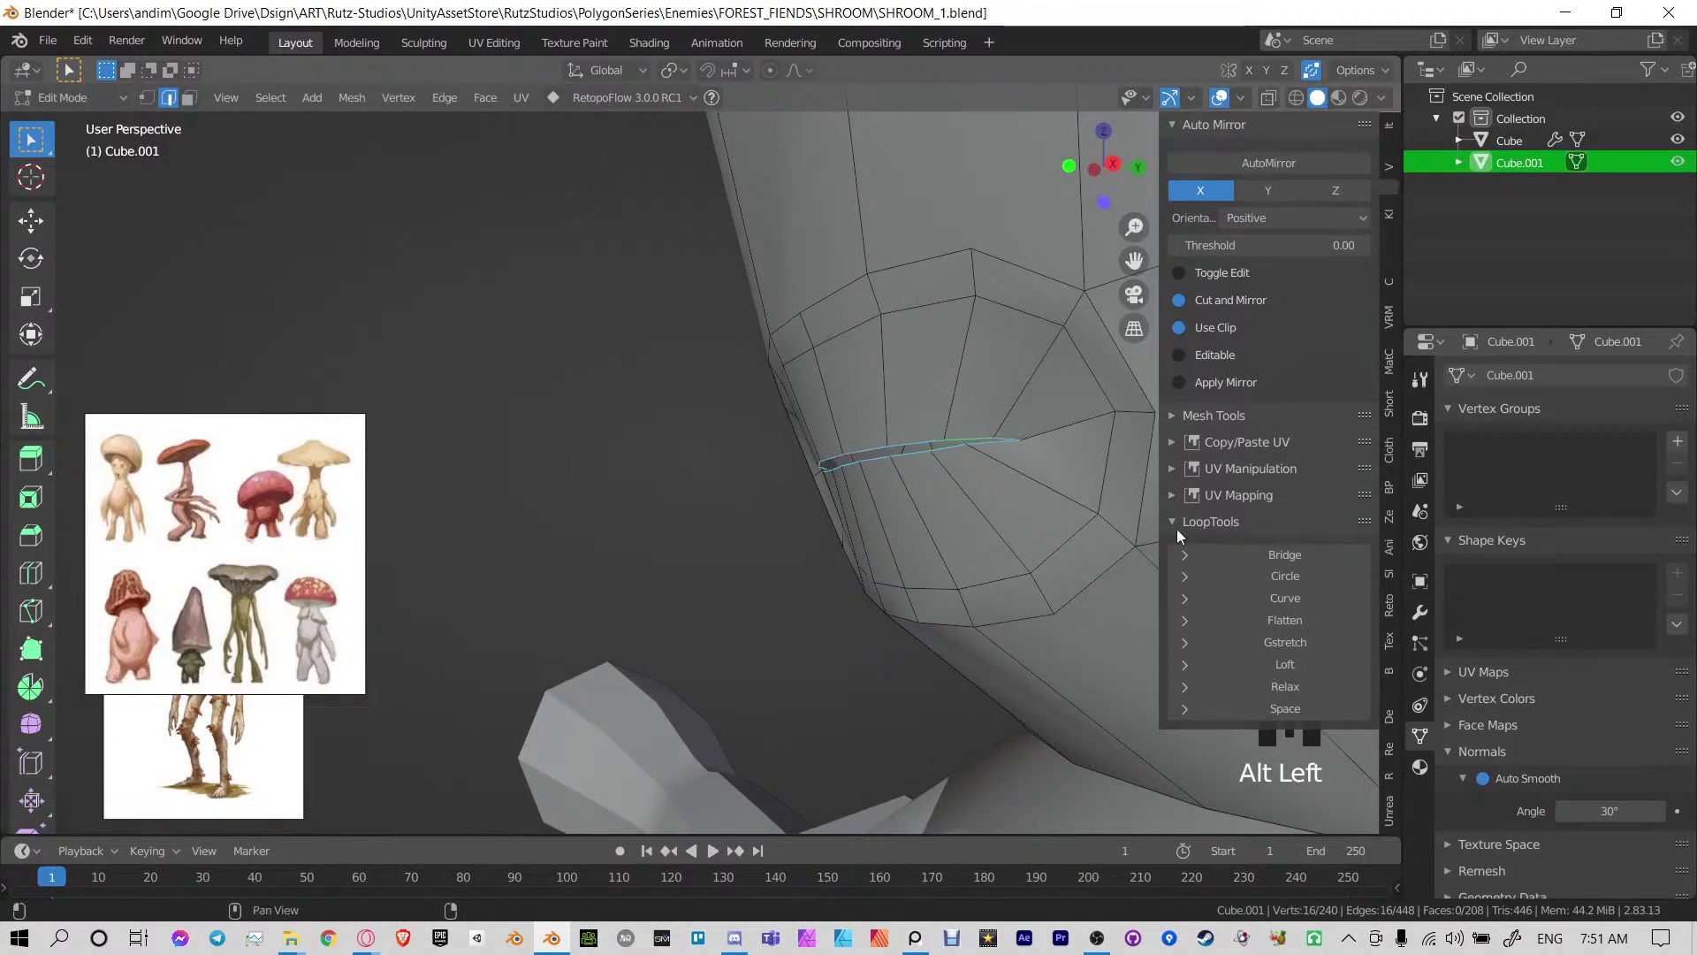
left_click(1278, 689)
left_click(1279, 689)
left_click(1279, 690)
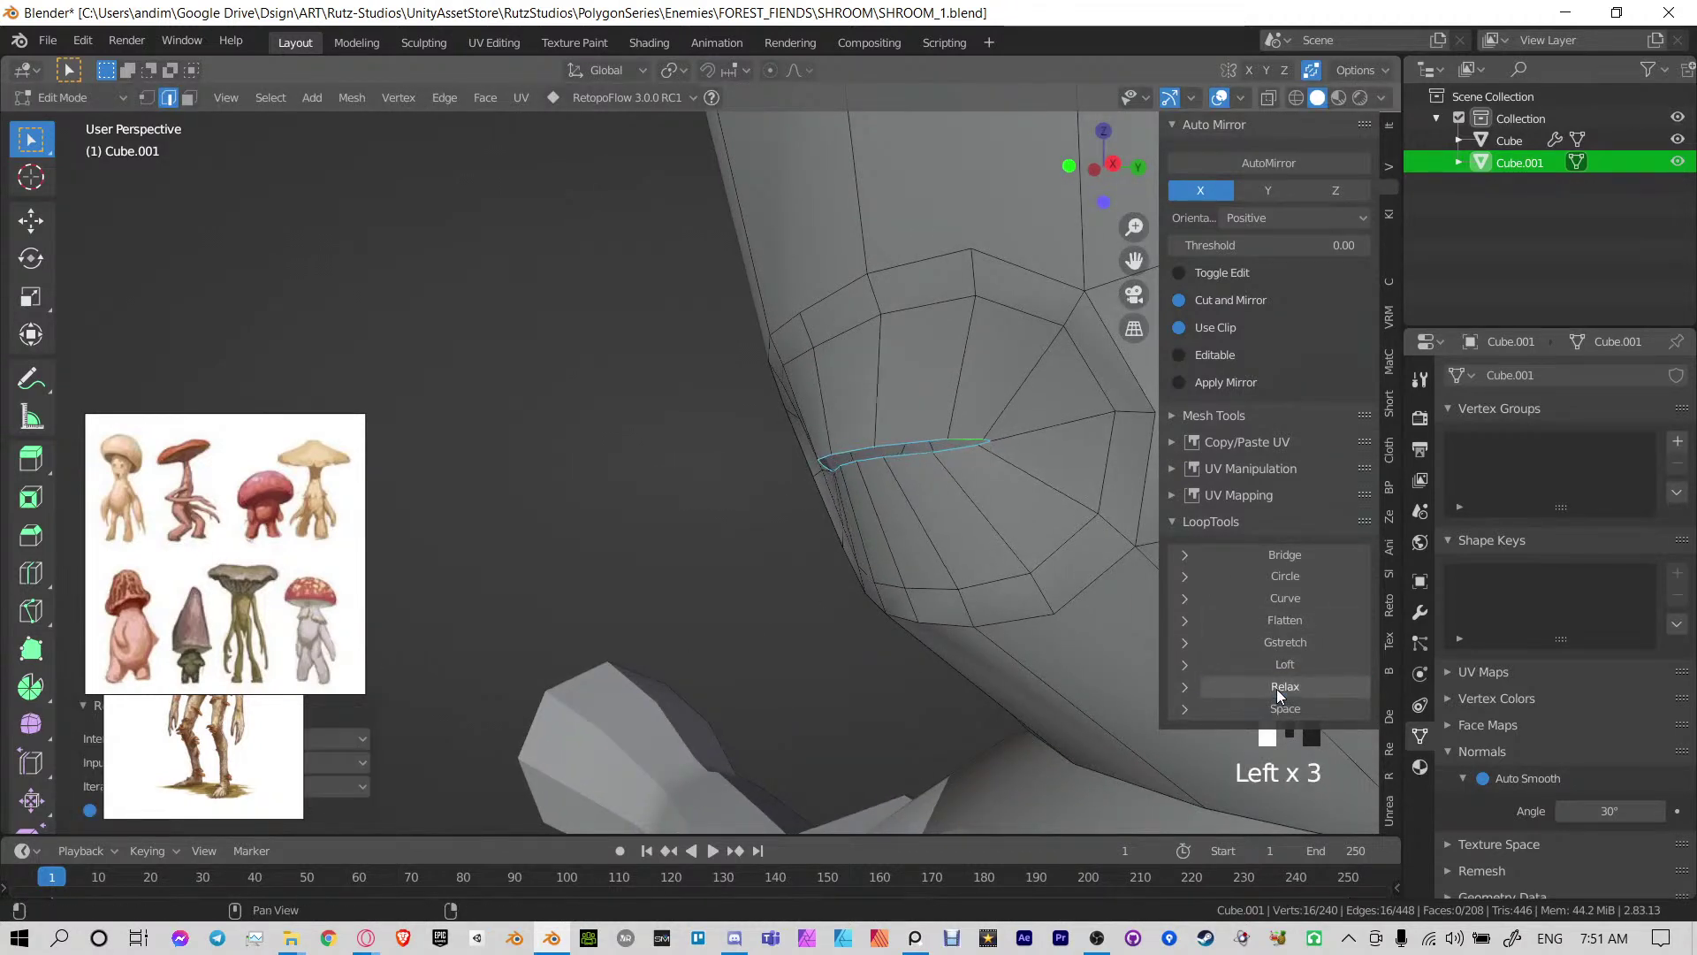
left_click(1278, 690)
key("ctrl+z")
Add a centred loop cut through the lip faces between the outer mouth ring and the slit
mouse_move(873, 488)
middle_mouse_down()
mouse_move(708, 474)
mouse_move(811, 536)
mouse_move(884, 504)
middle_mouse_up()
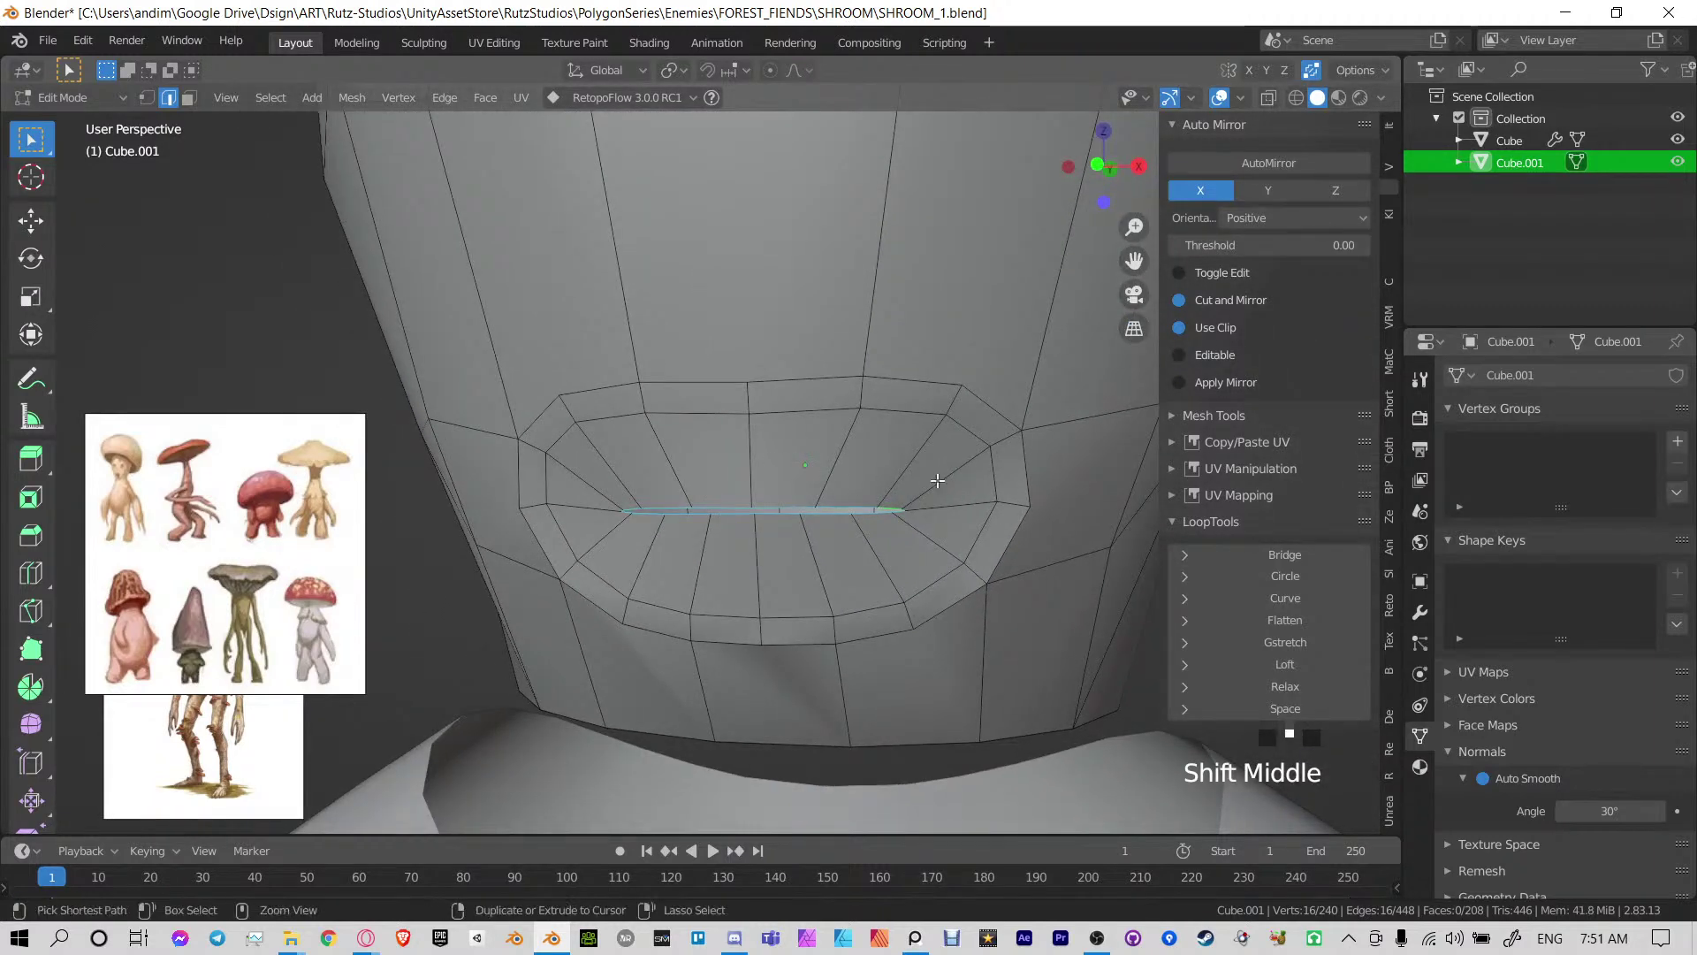
key("ctrl+r")
double_click(938, 480)
Select the mouth slit's edge loop, turn on X-ray in the right side view, and turn off Auto Merge
middle_click_drag(708, 473, 774, 487)
left_click(783, 488, "alt")
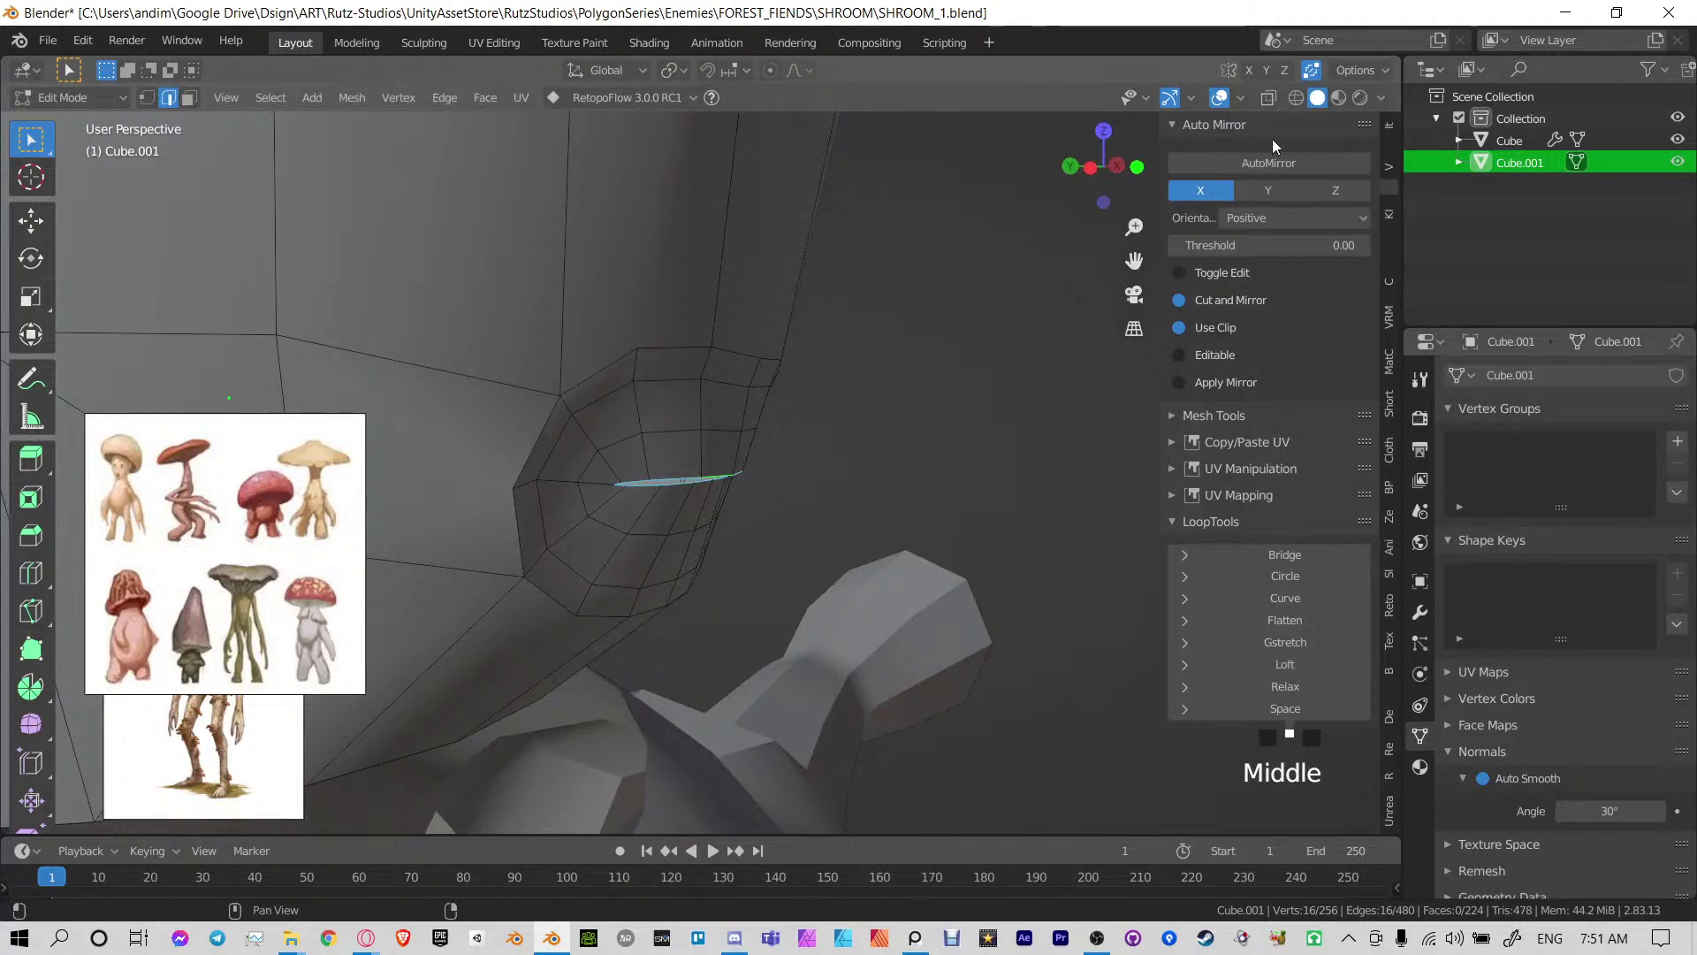
key("KP_3")
scroll(1048, 471, "down", 3)
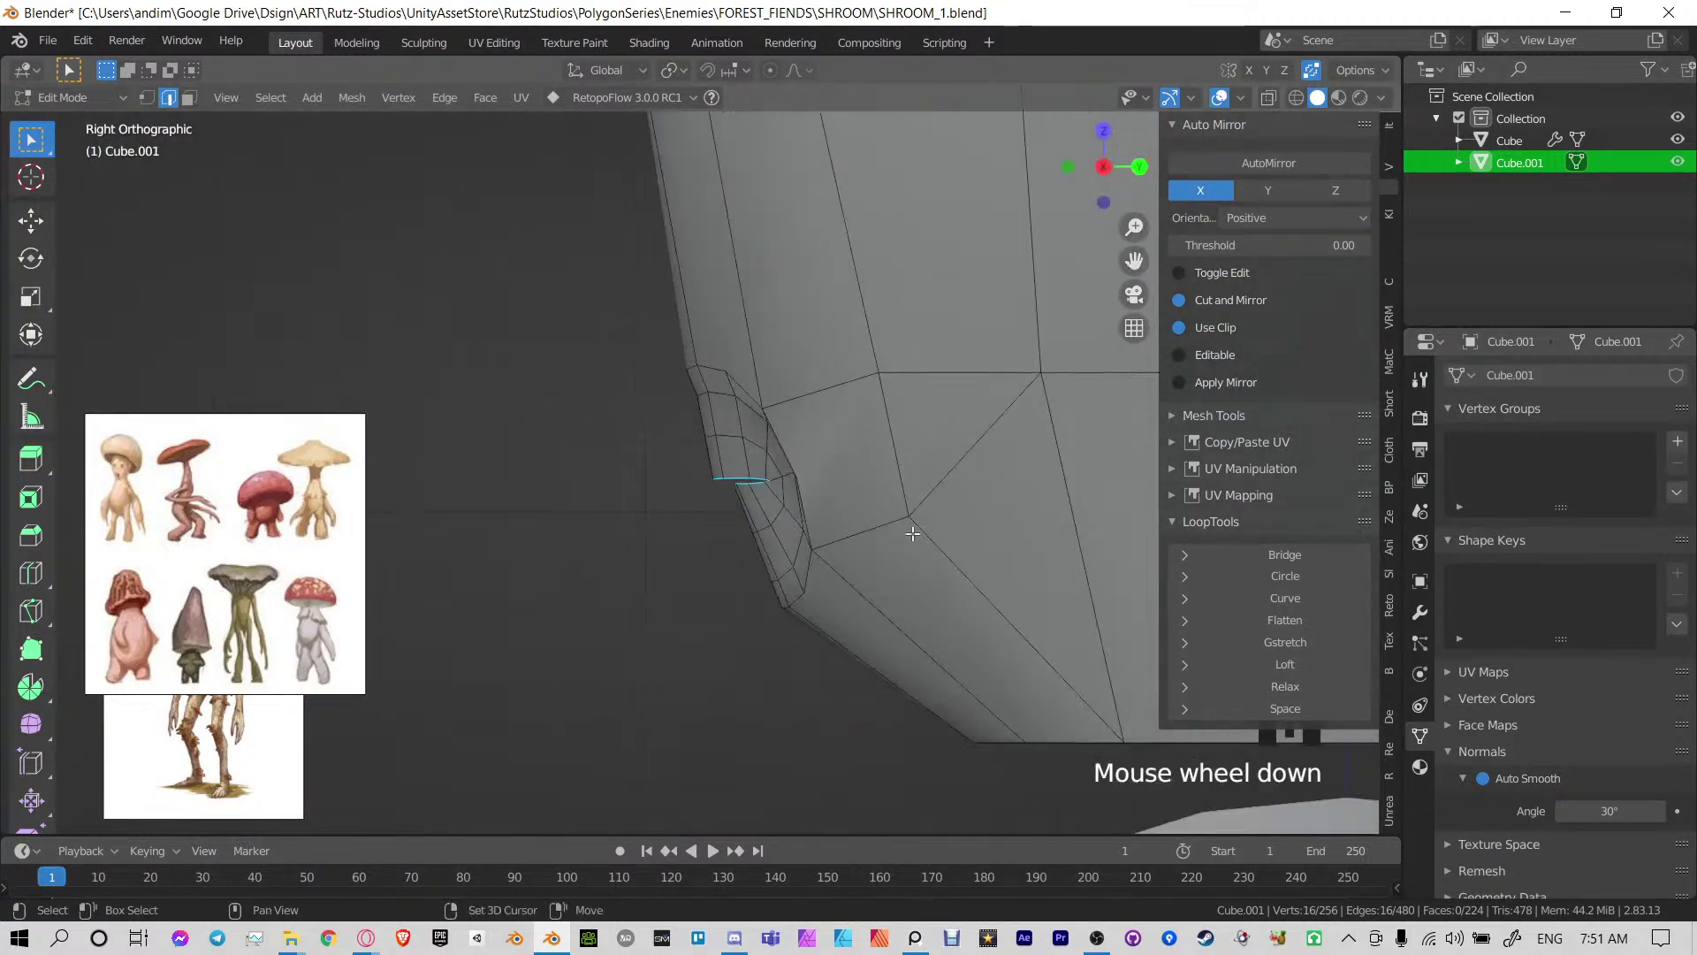
left_click(1269, 97)
middle_click_drag(777, 407, 796, 460, "shift")
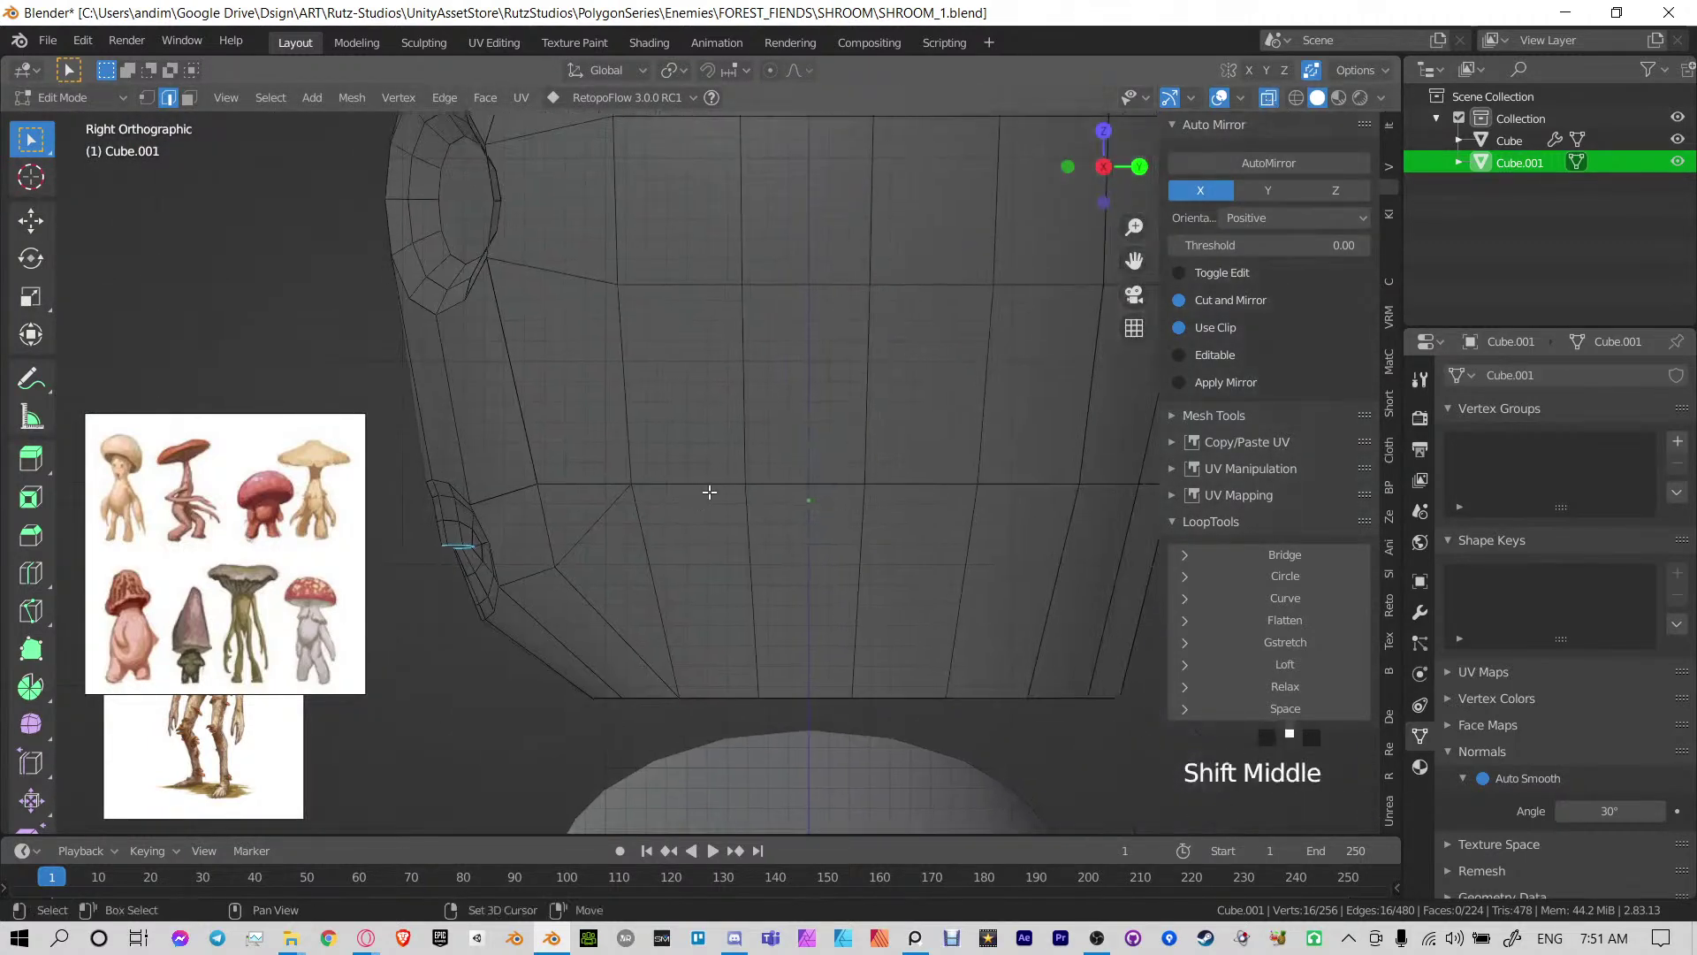
scroll(795, 460, "down", 3)
left_click(1312, 70)
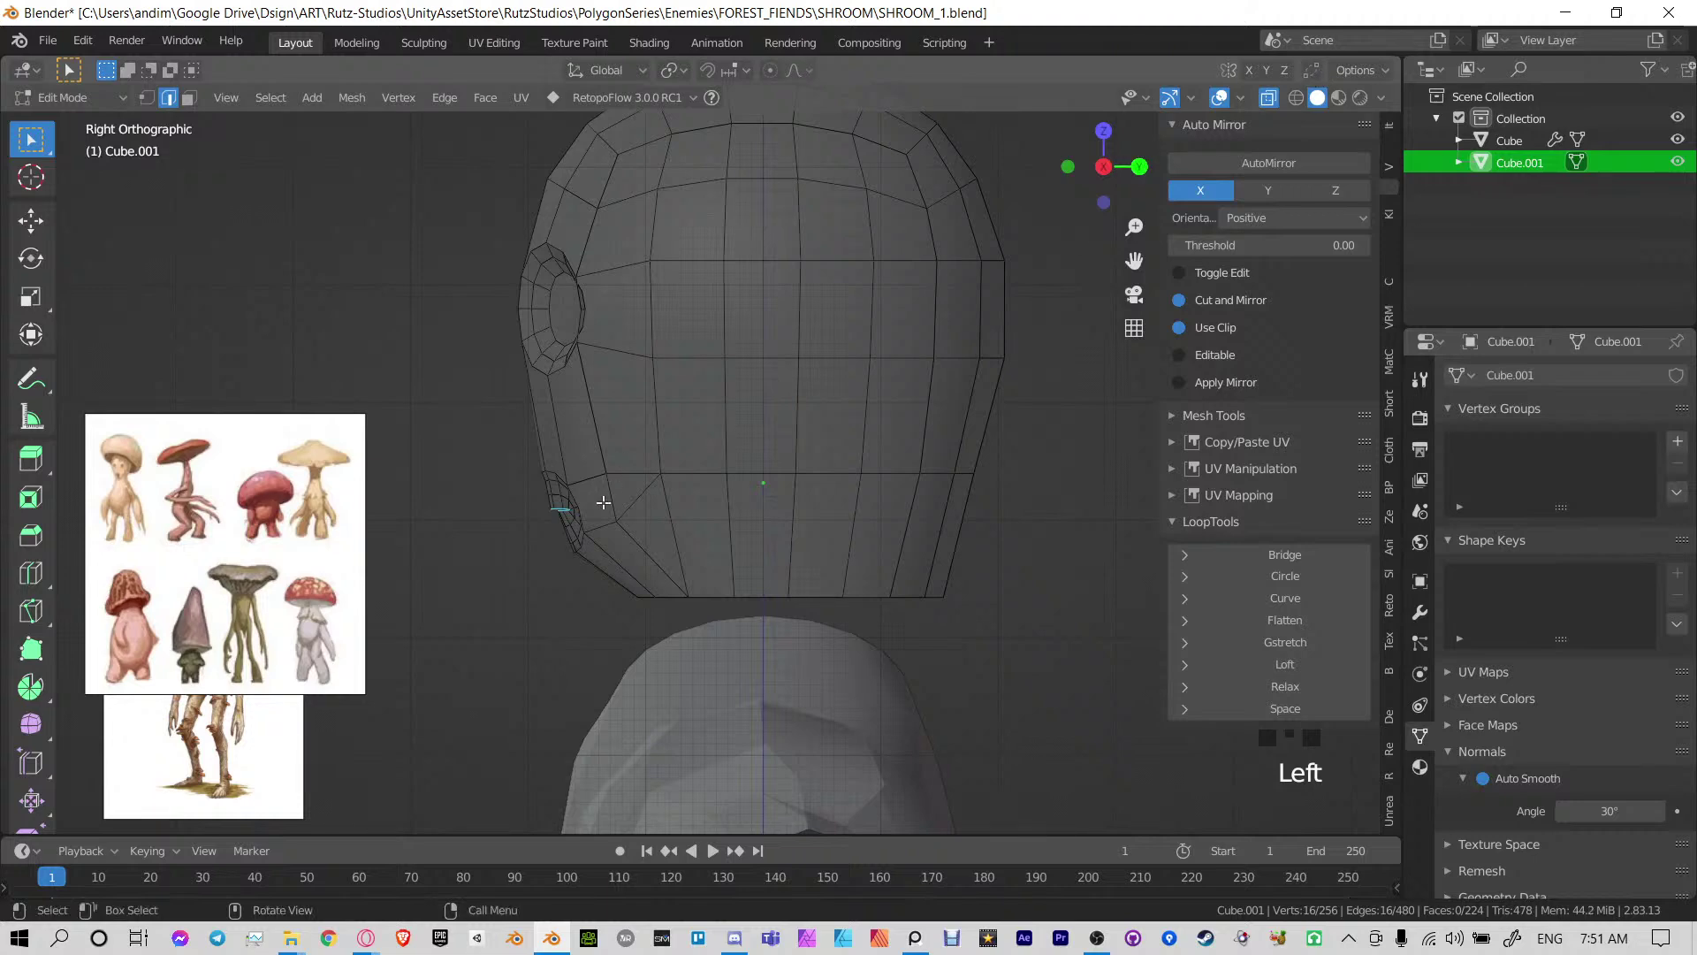
Extrude the slit's edge loop about 0.29 m into the head along Y and flatten it with a Y scale of 0
key("e")
key("y")
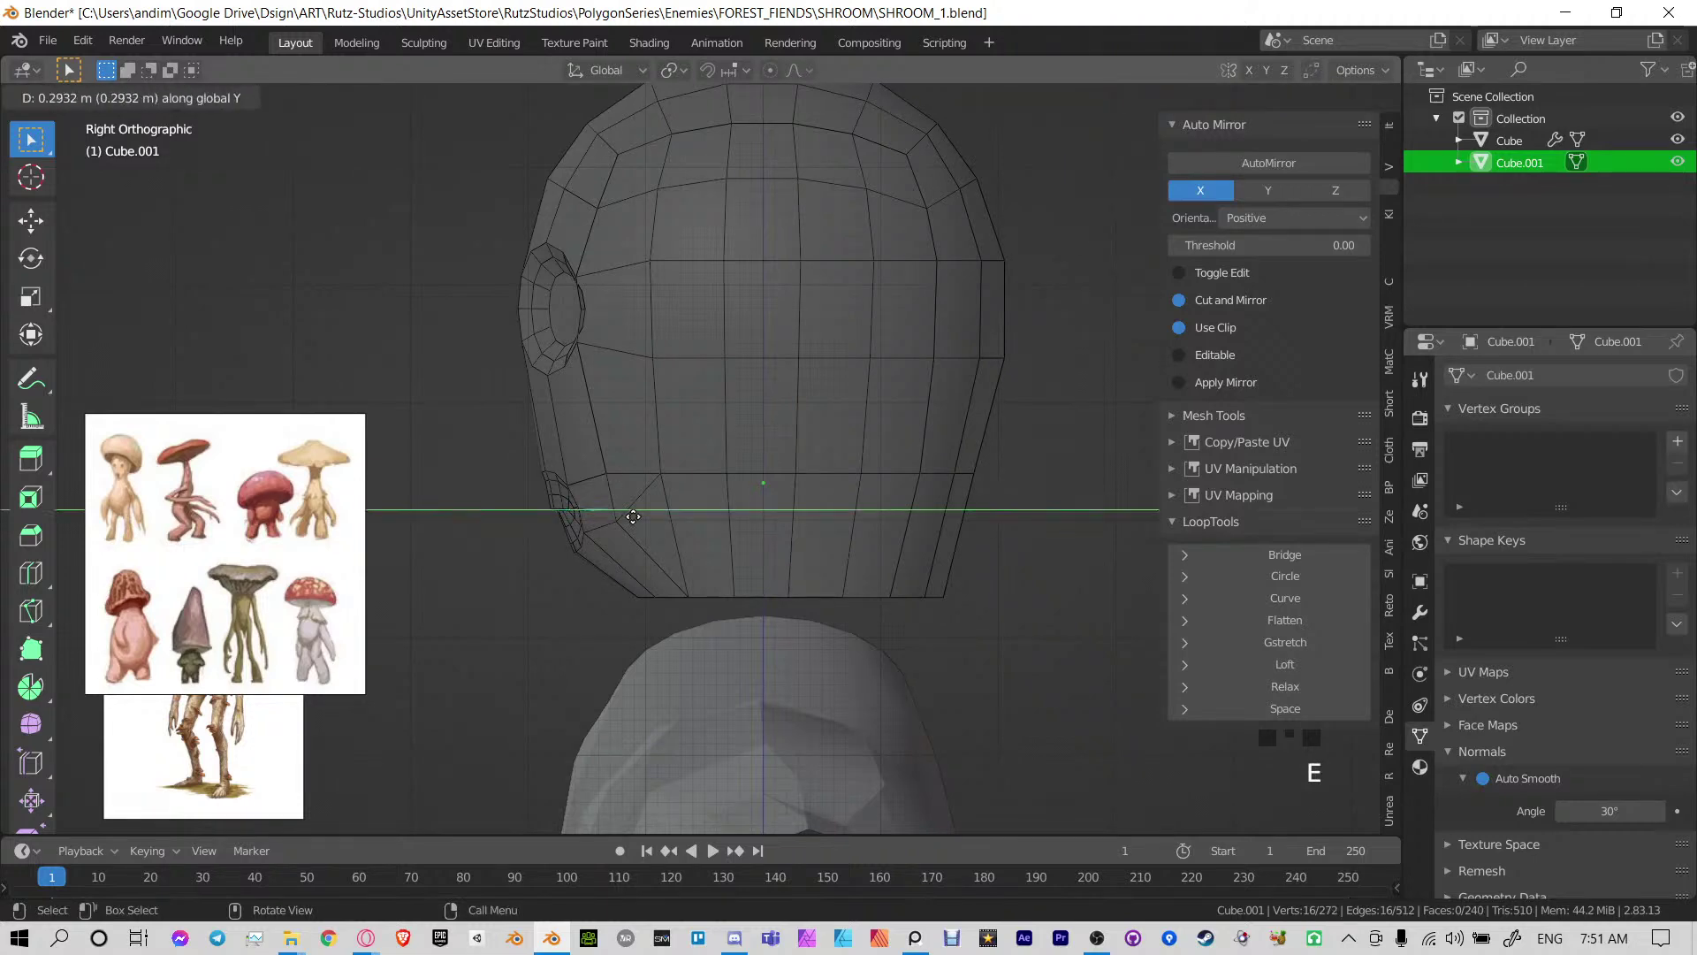
key("s")
key("y")
key("0")
key("Return")
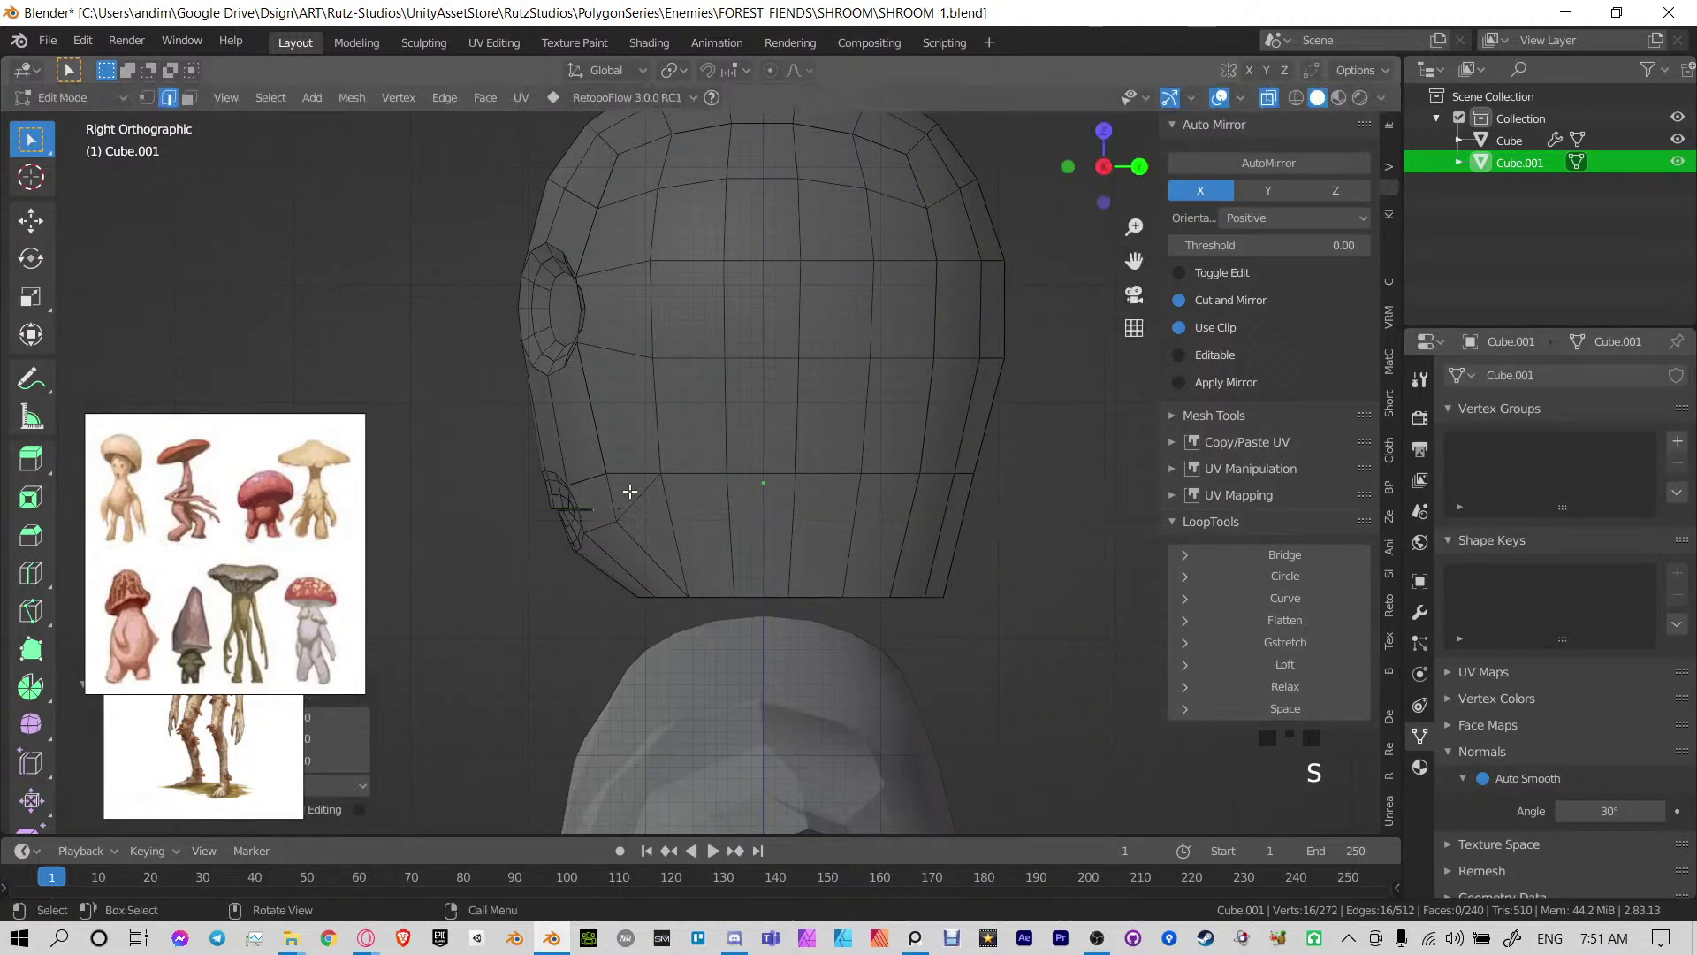
Scale the extruded inner mouth loop along X and resize it uniformly in perspective view
key("KP_5")
key("KP_5")
middle_click_drag(565, 505, 856, 473)
key("s")
key("x")
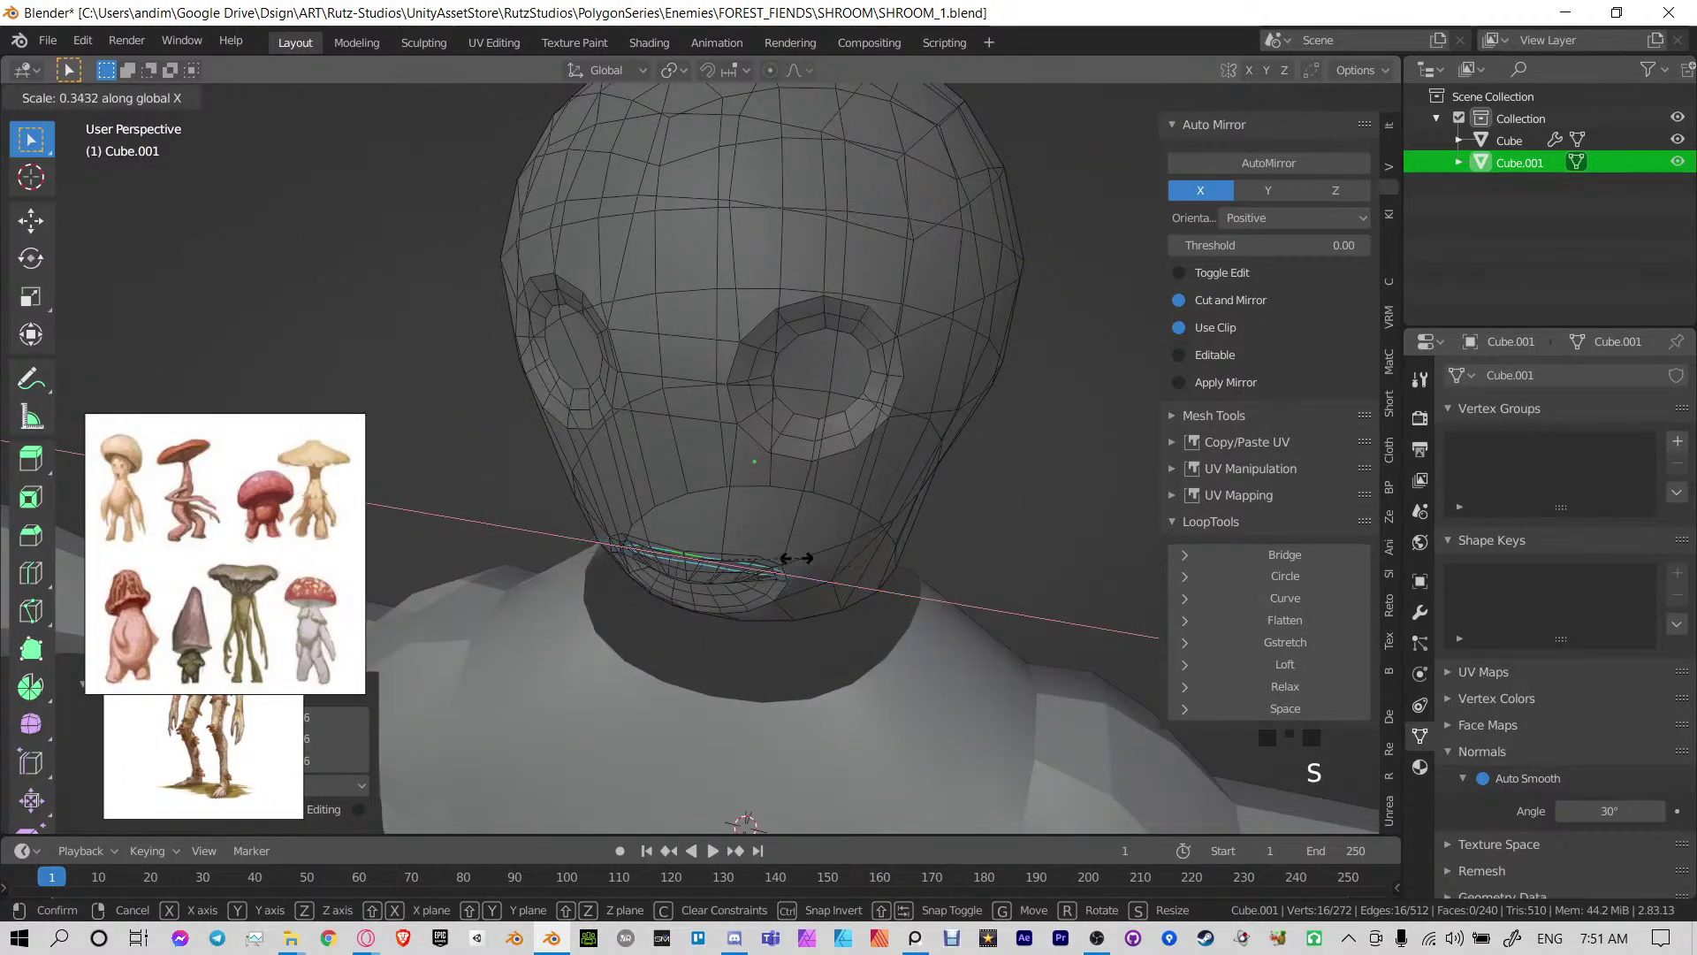
left_click(753, 556)
mouse_move(777, 499)
middle_mouse_down()
mouse_move(684, 494)
mouse_move(772, 470)
middle_mouse_up()
key("s")
Stretch the inner mouth loop taller along Z and narrow it along X to about 0.81
key("s")
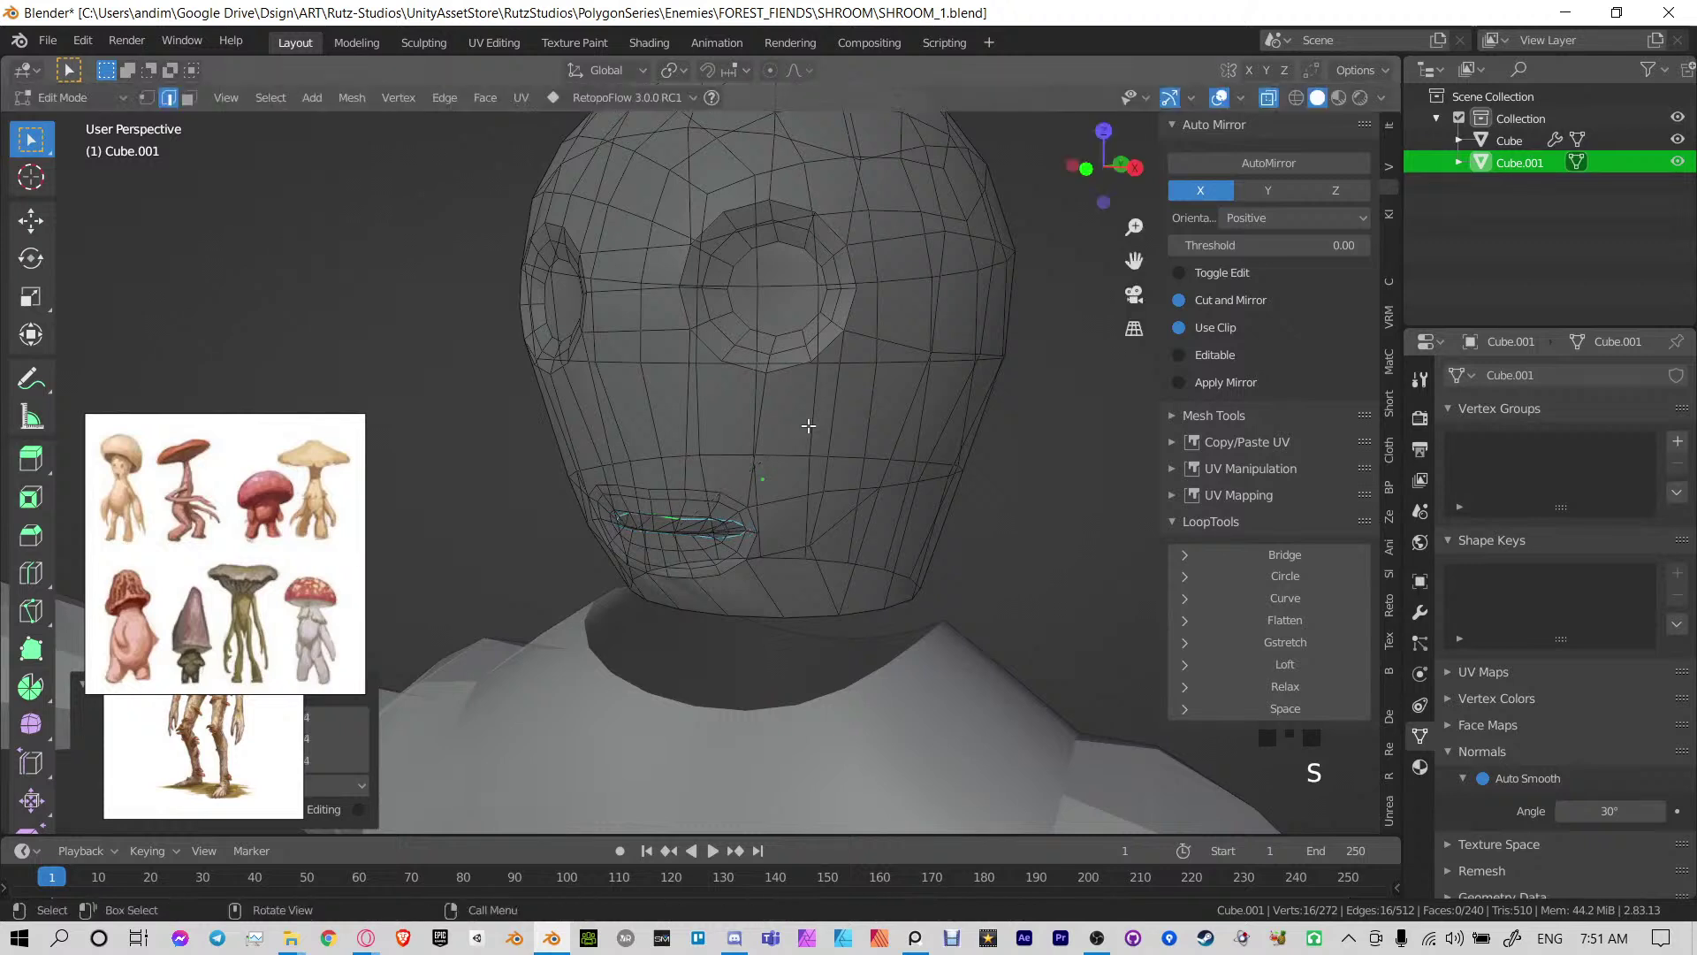
key("z")
key("s")
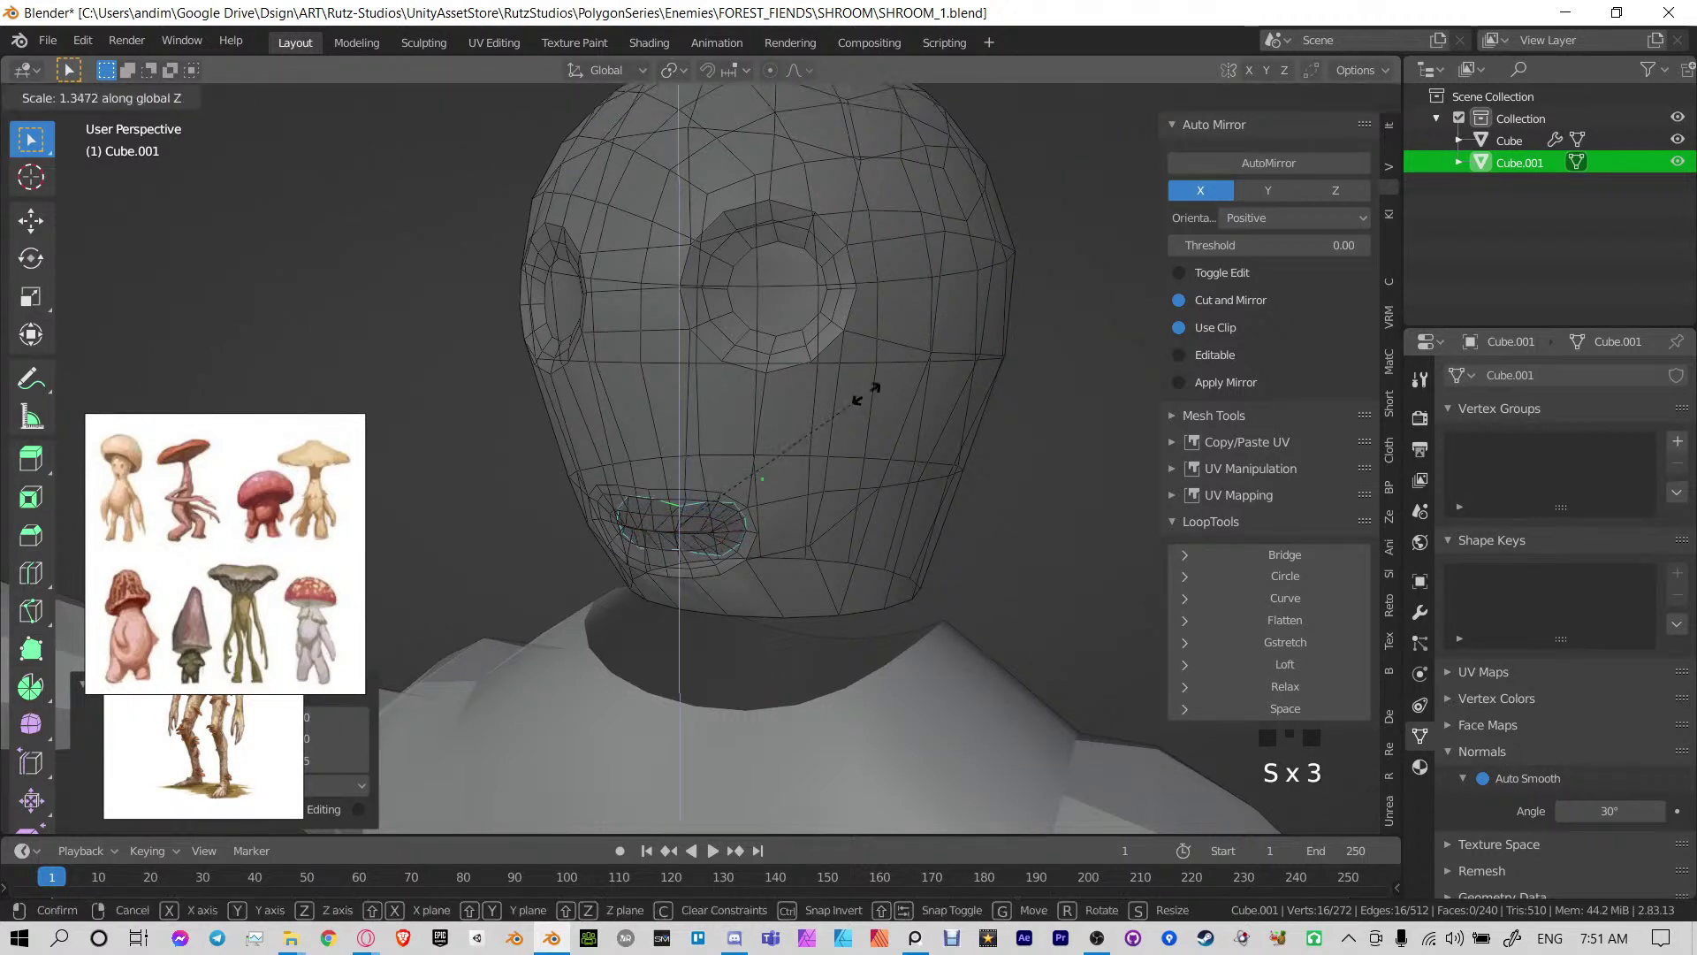
key("s")
key("x")
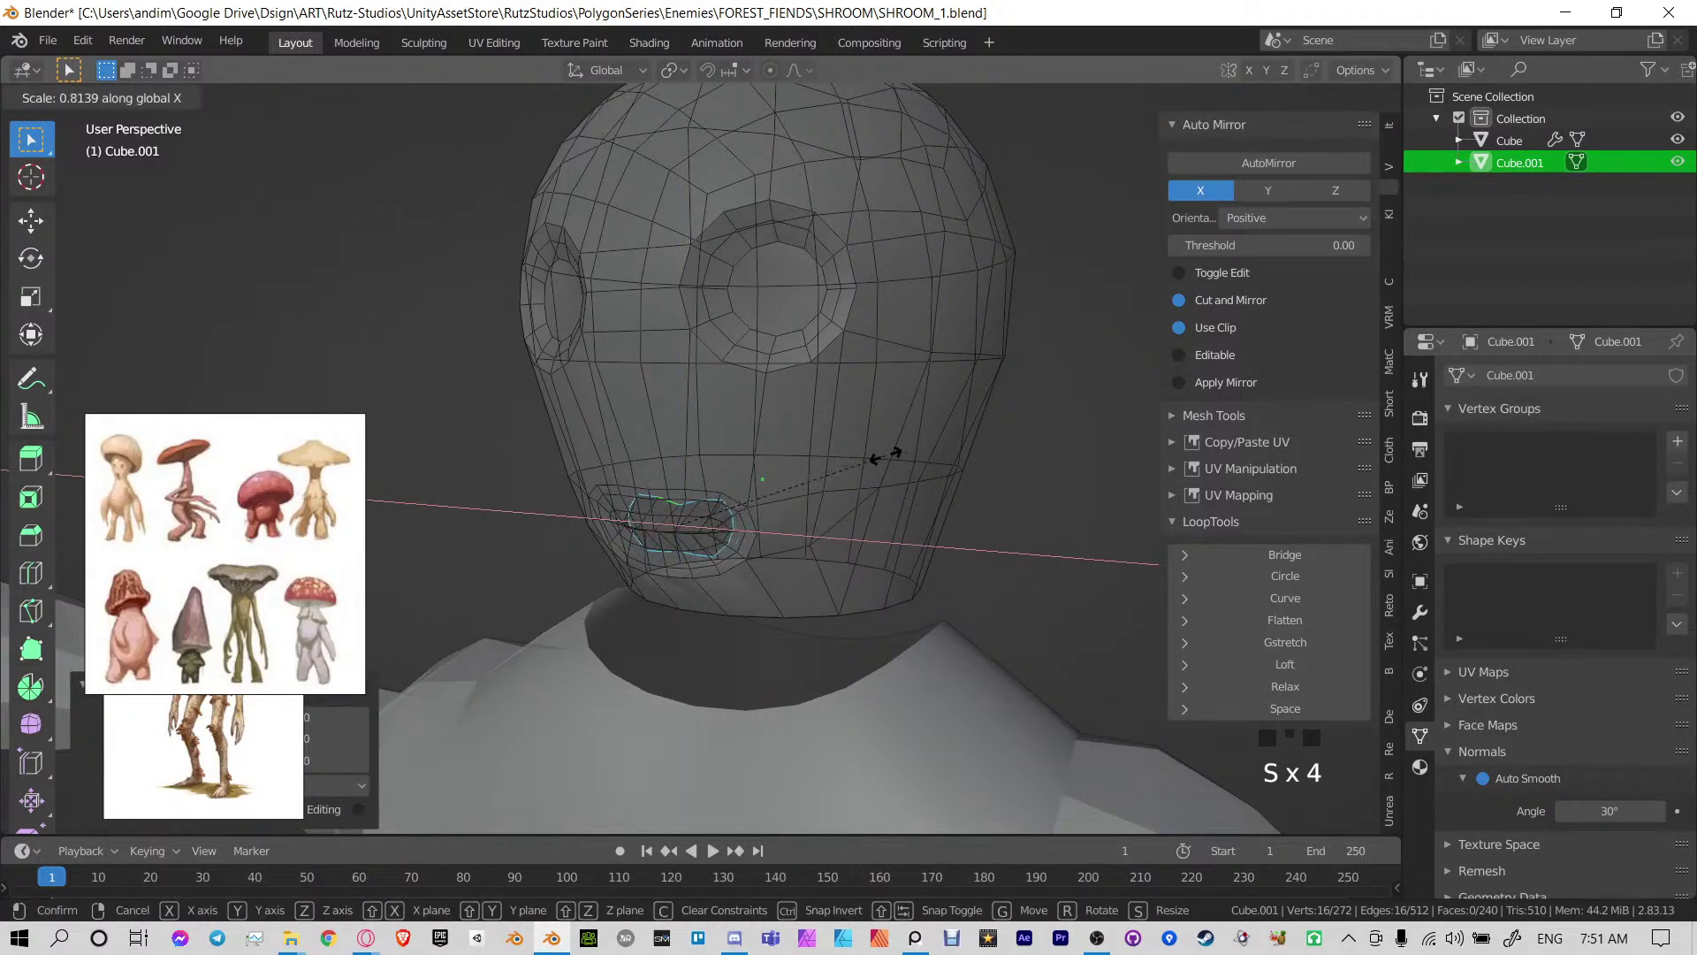
left_click(886, 457)
Relax the inner mouth loop repeatedly with LoopTools into a smooth oval and check it from the side
left_click(1298, 687)
left_click(1297, 687)
left_click(1298, 688)
left_click(1297, 688)
left_click(1298, 688)
left_click(1298, 687)
left_click(1298, 688)
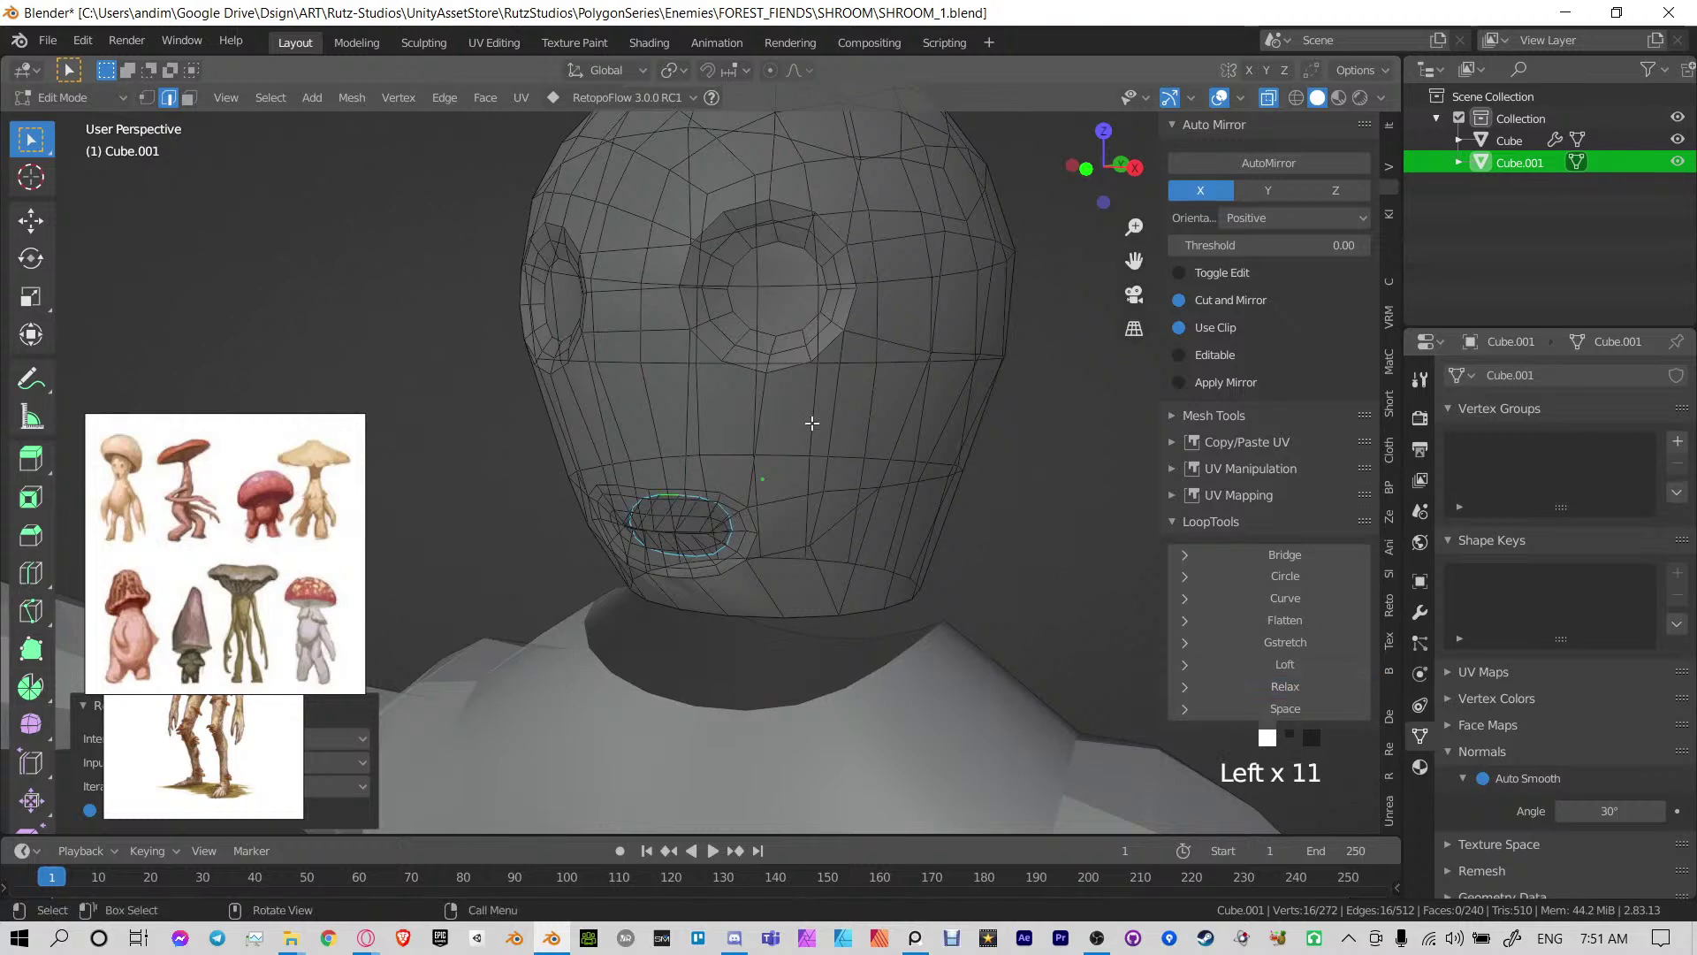
middle_click_drag(813, 423, 635, 428)
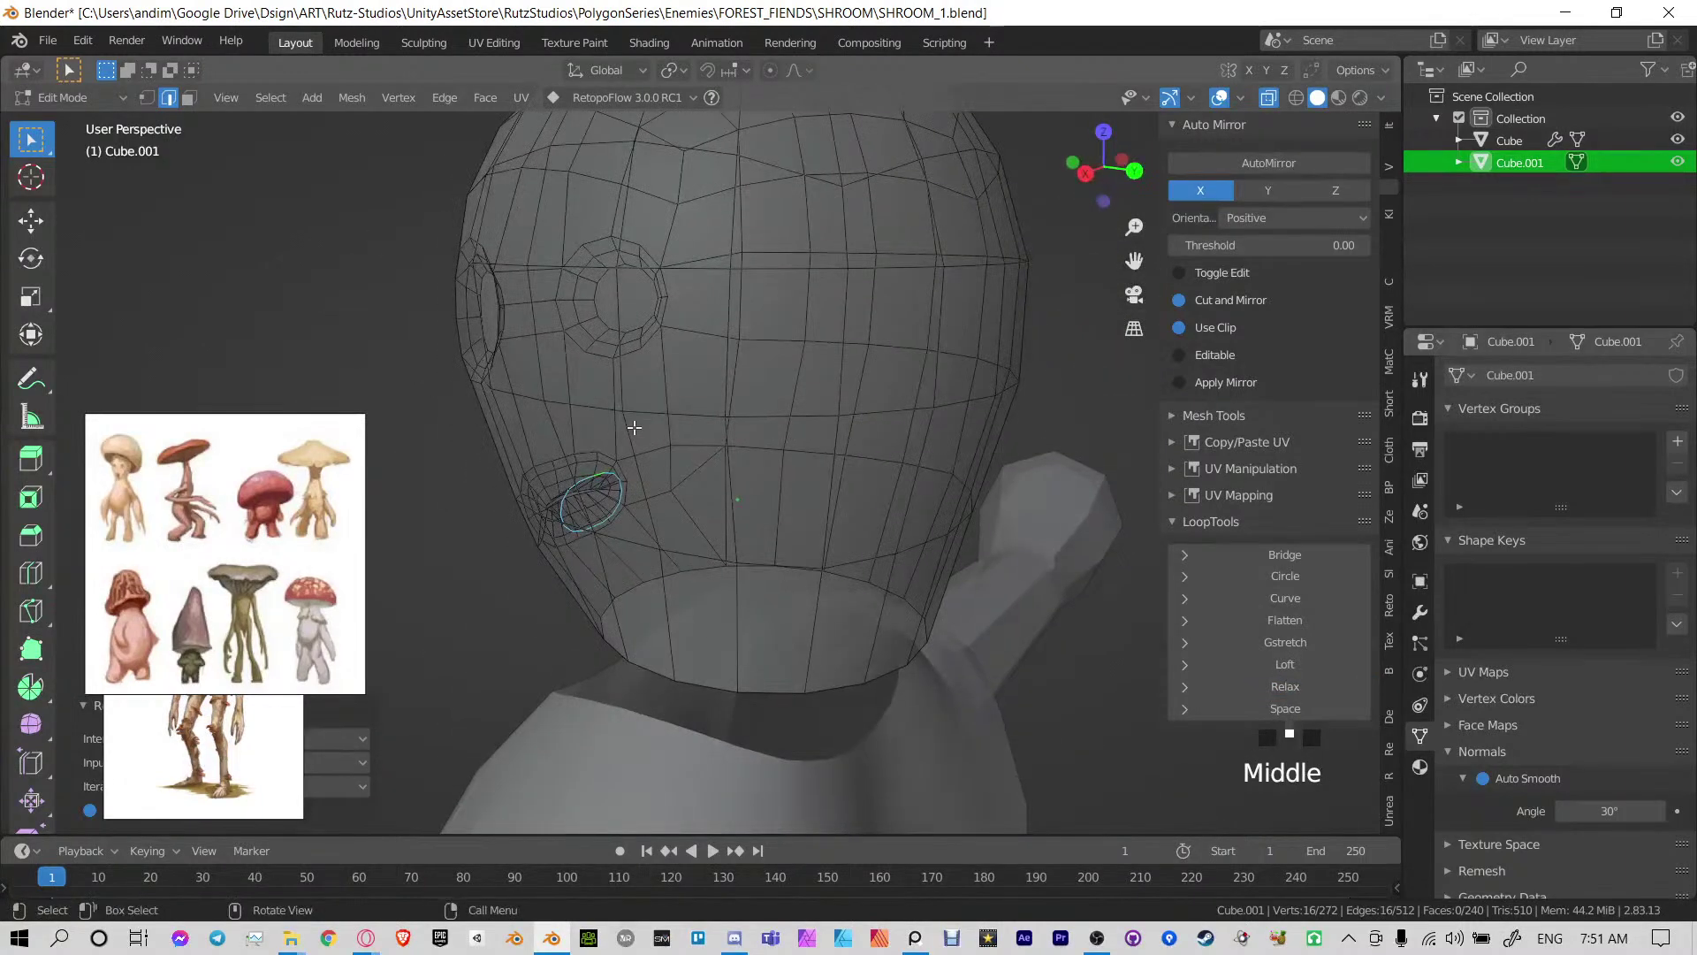
Extrude the inner mouth loop further back into the head in right view and scale the new loop up
key("KP_3")
key("e")
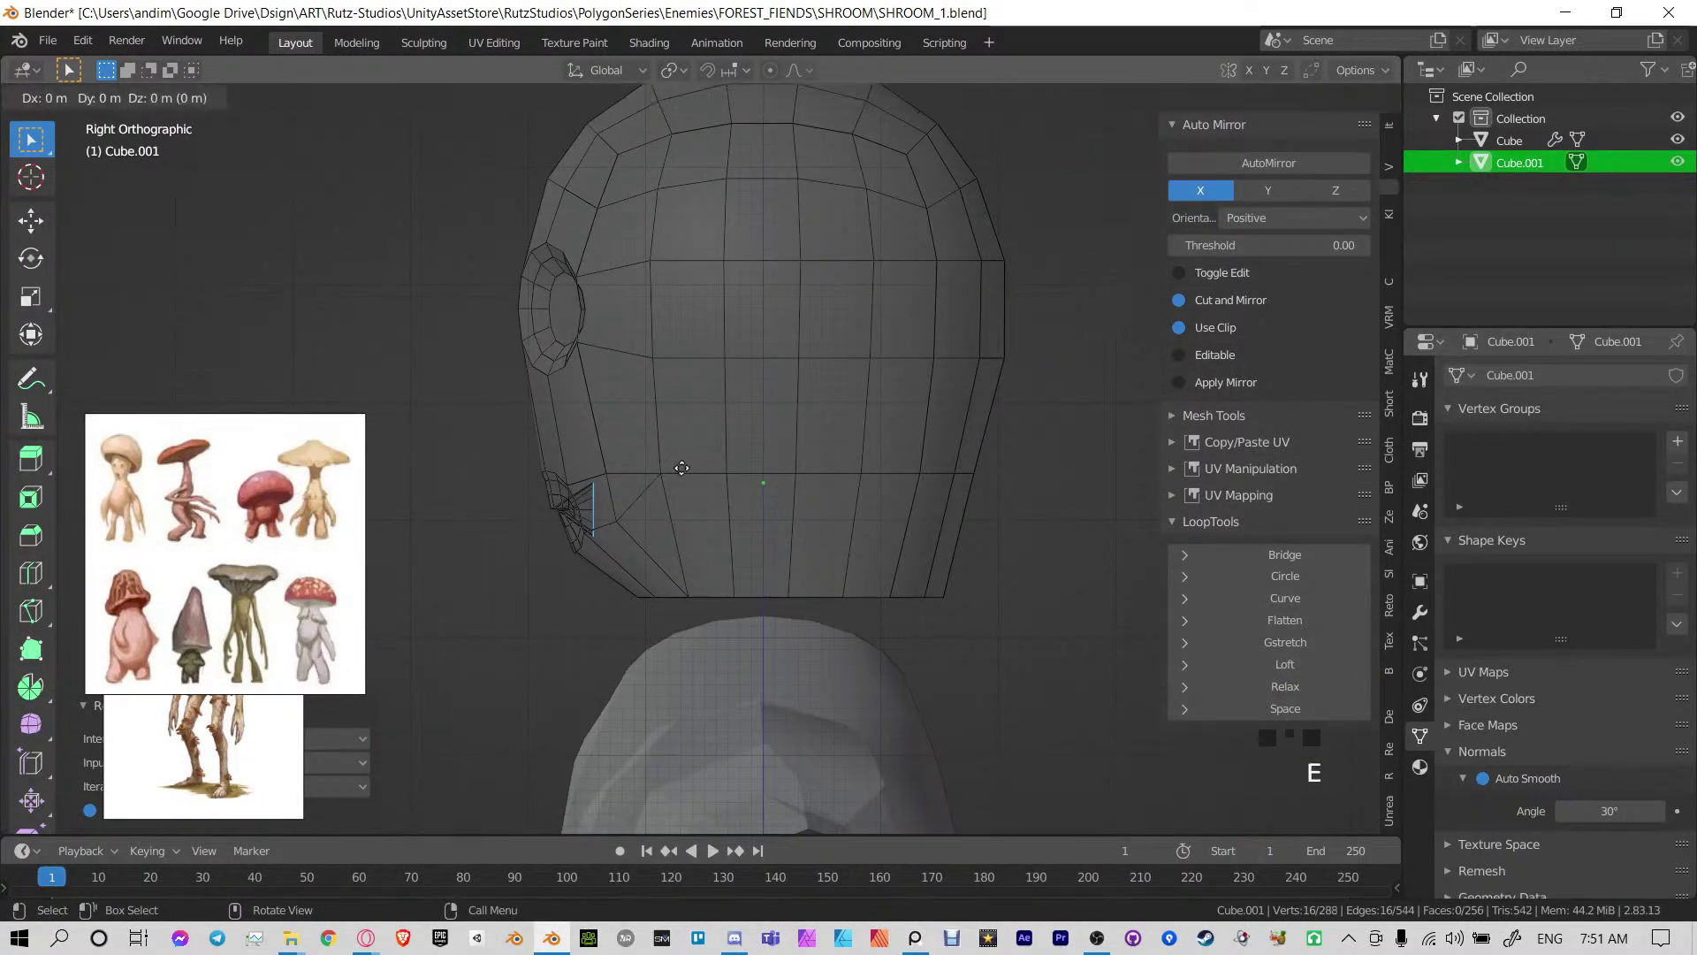
left_click(744, 460)
key("s")
left_click(802, 435)
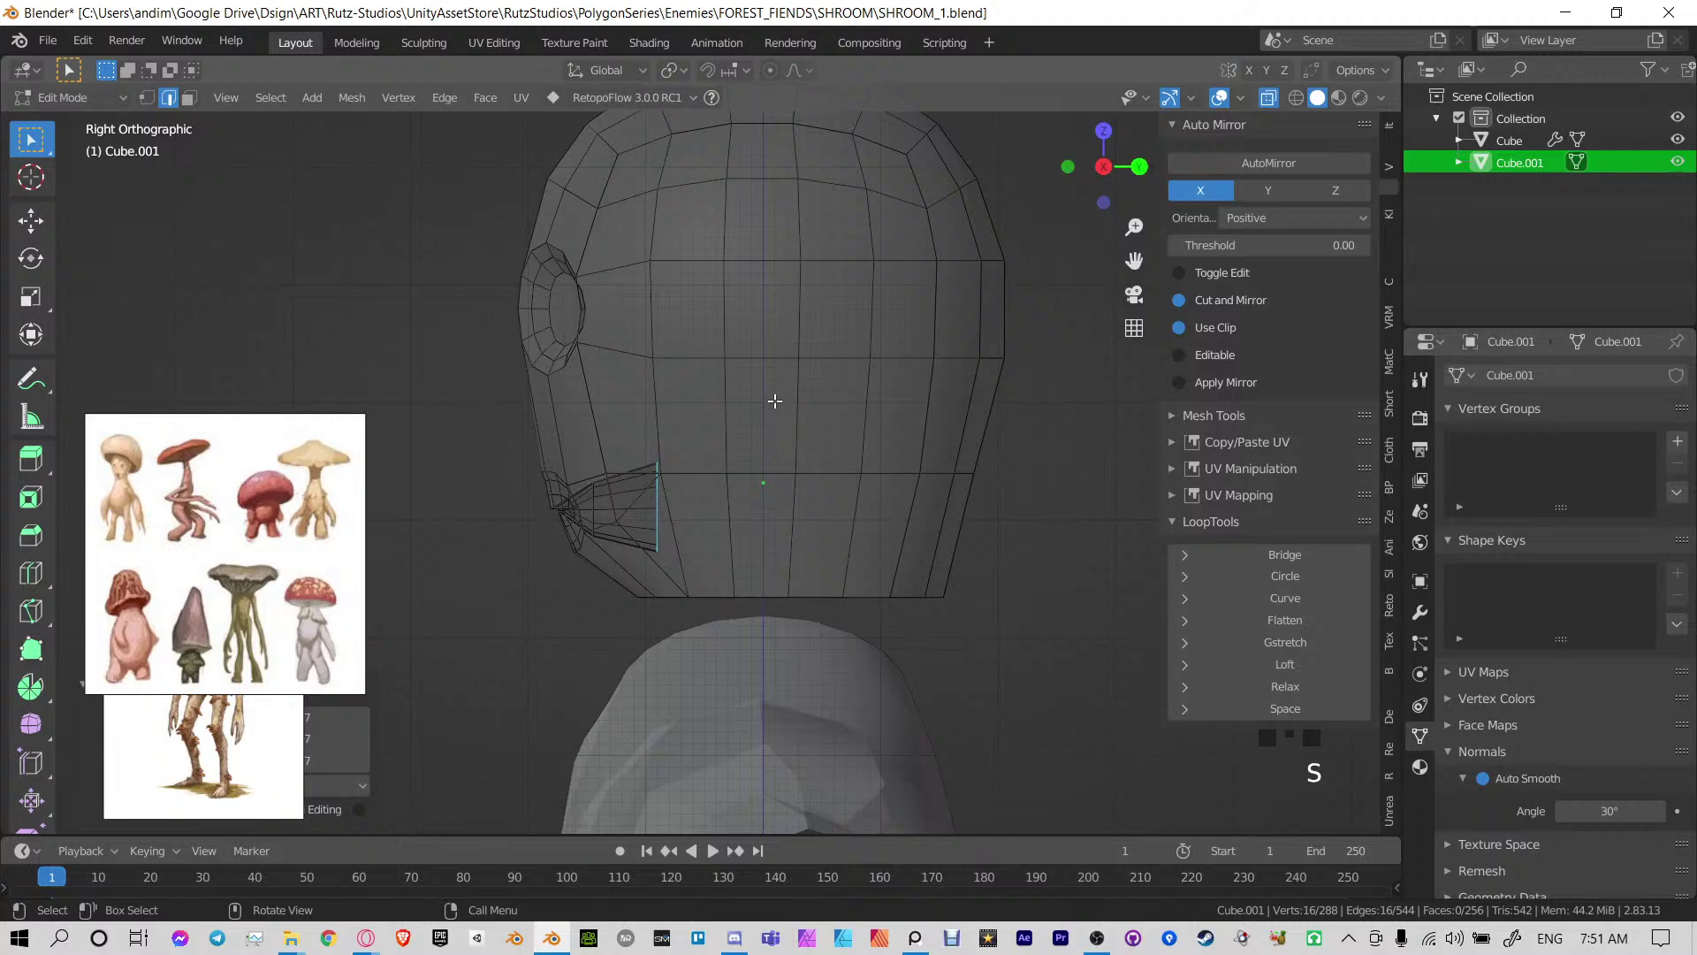
Extrude the mouth cavity one section deeper, shrinking and slightly tilting its end loop
key("e")
left_click(769, 412)
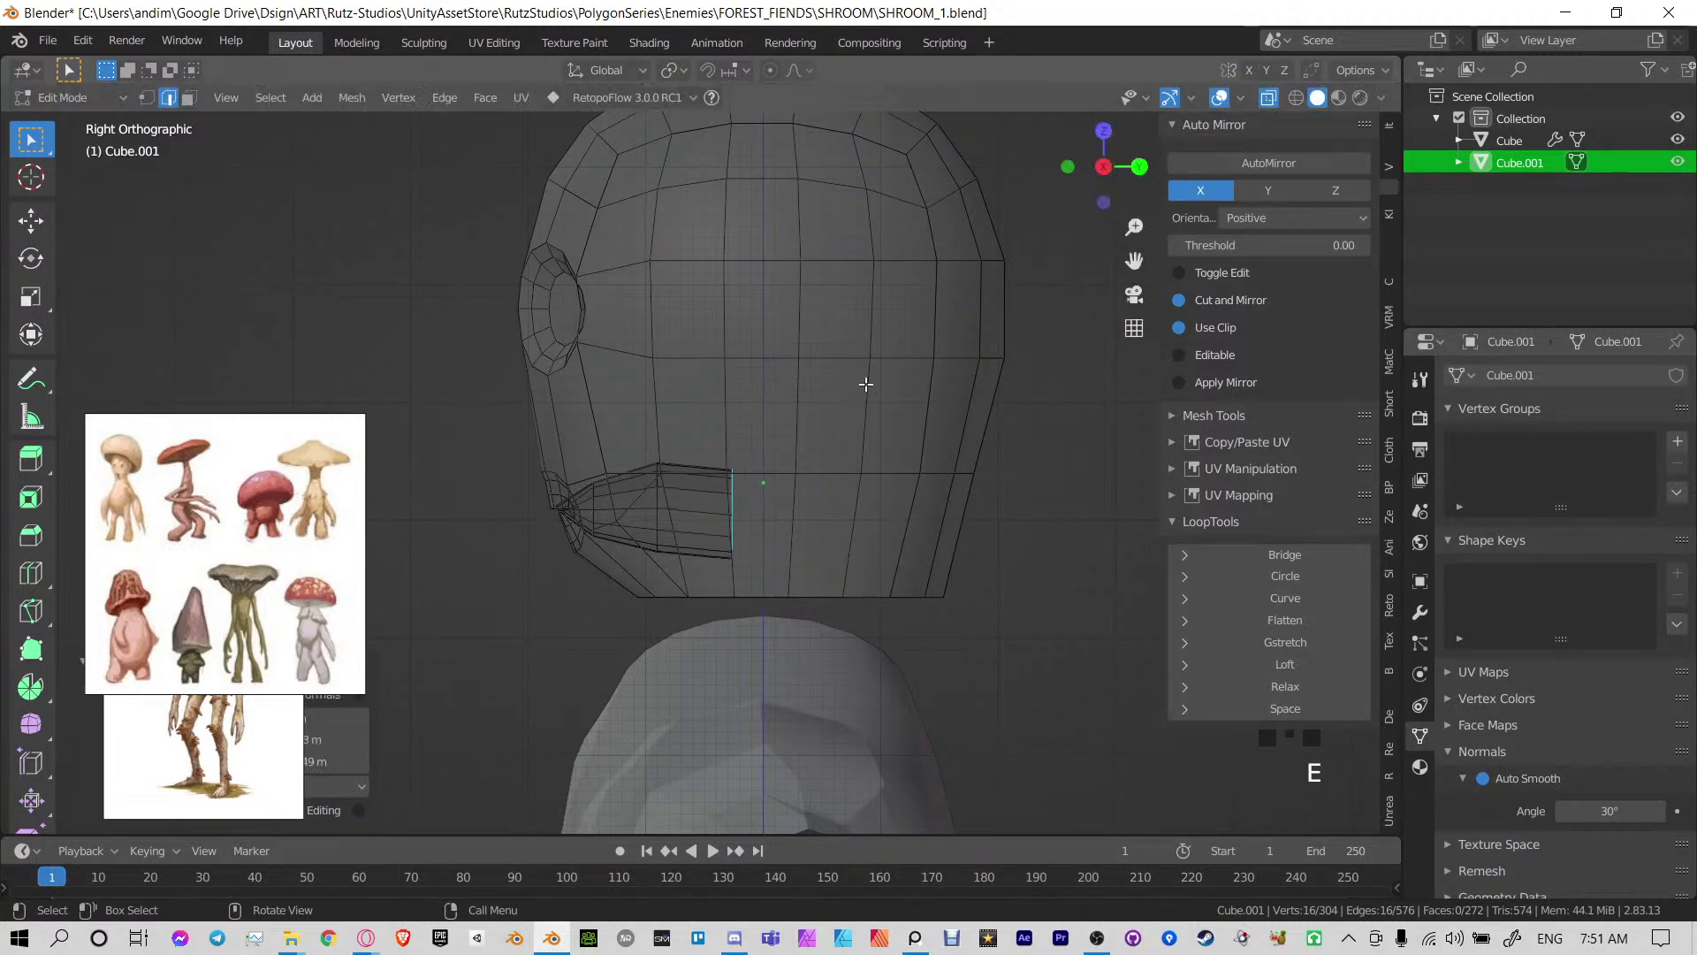
key("g")
key("s")
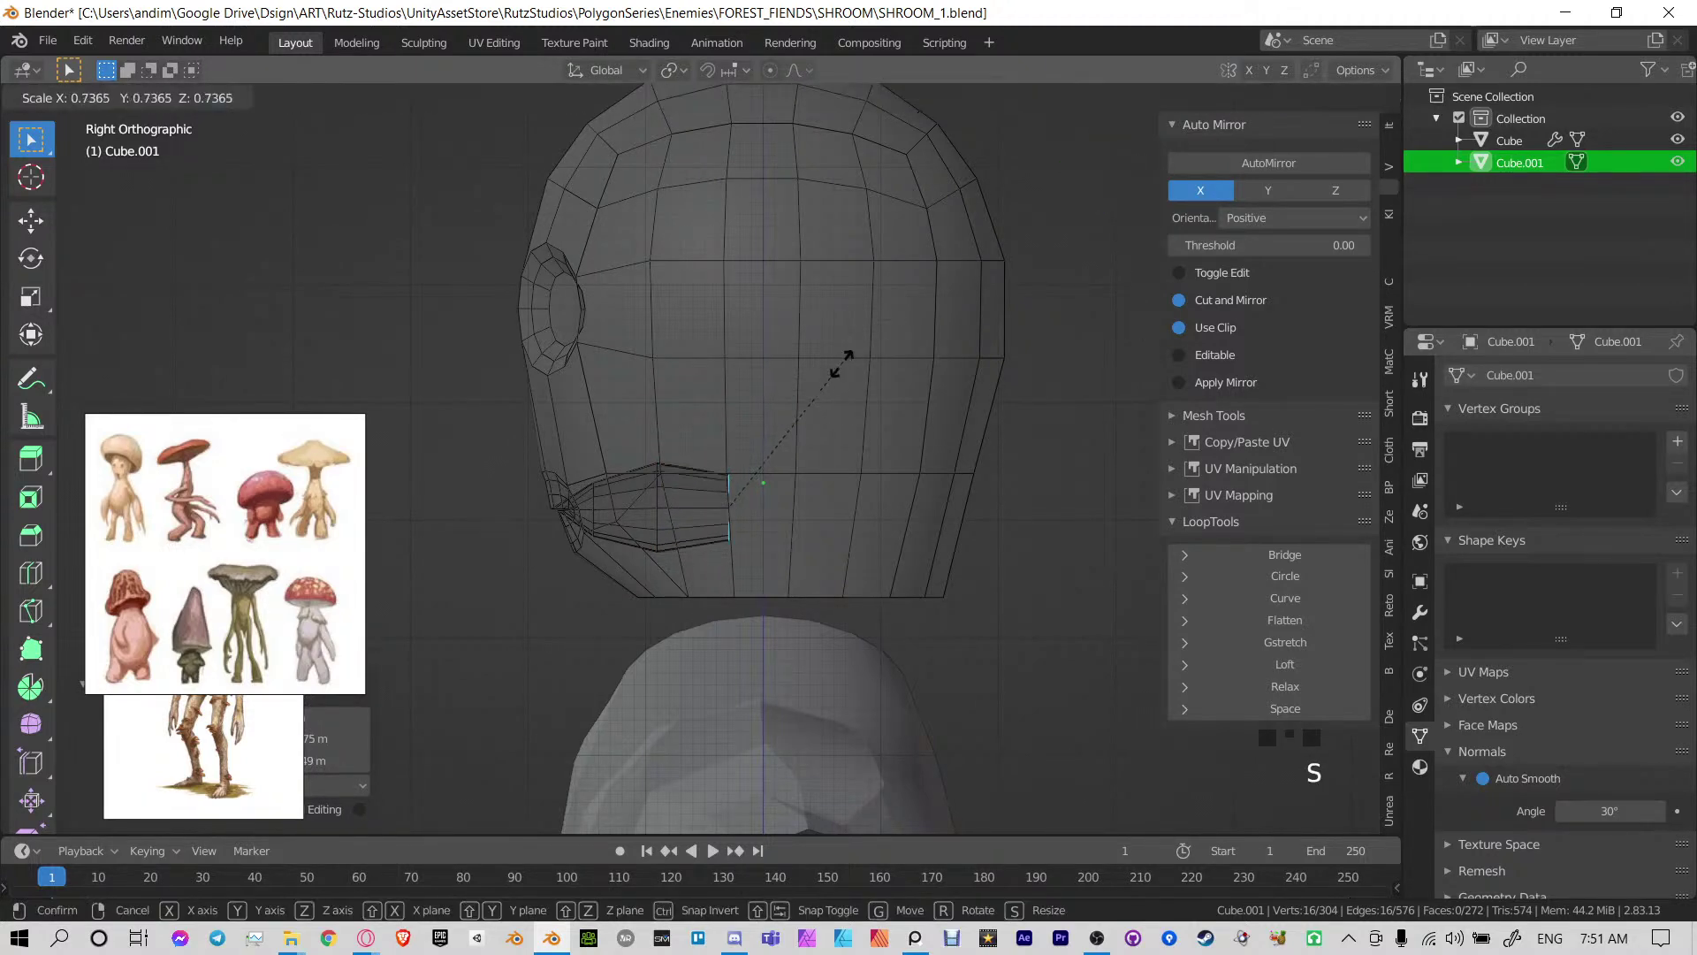
left_click(786, 415)
key("r")
left_click(870, 352)
Close the rear end of the mouth cavity with a face and save the file
scroll(905, 458, "up", 3)
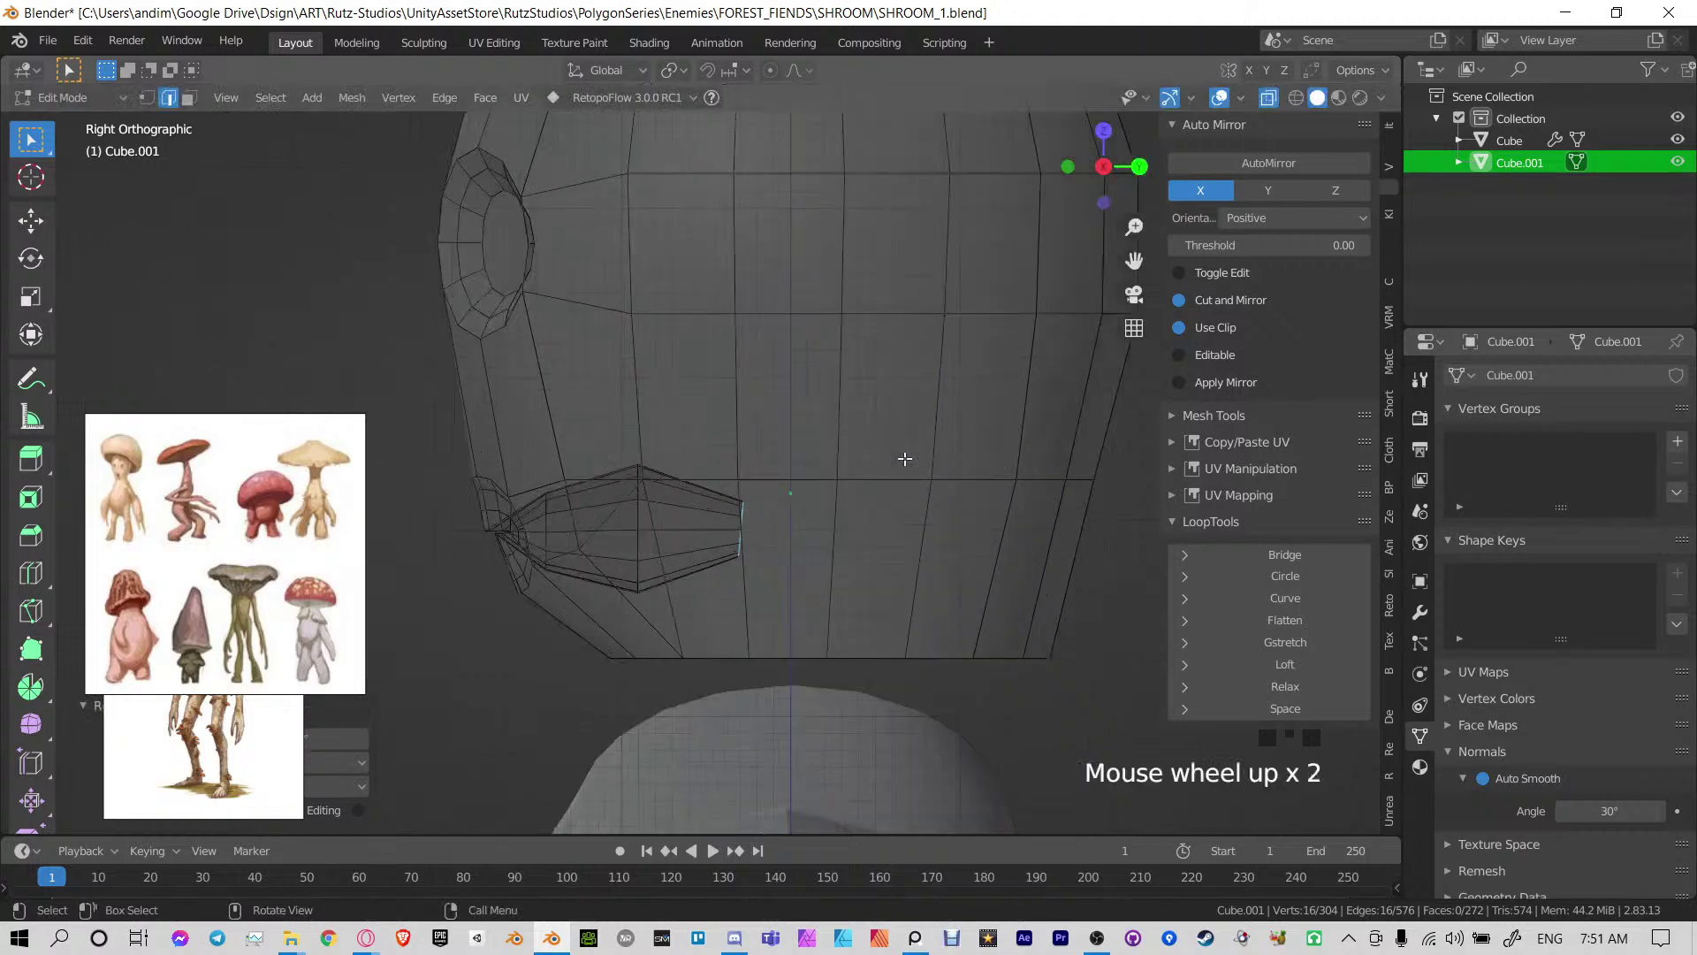
middle_click_drag(905, 458, 850, 465)
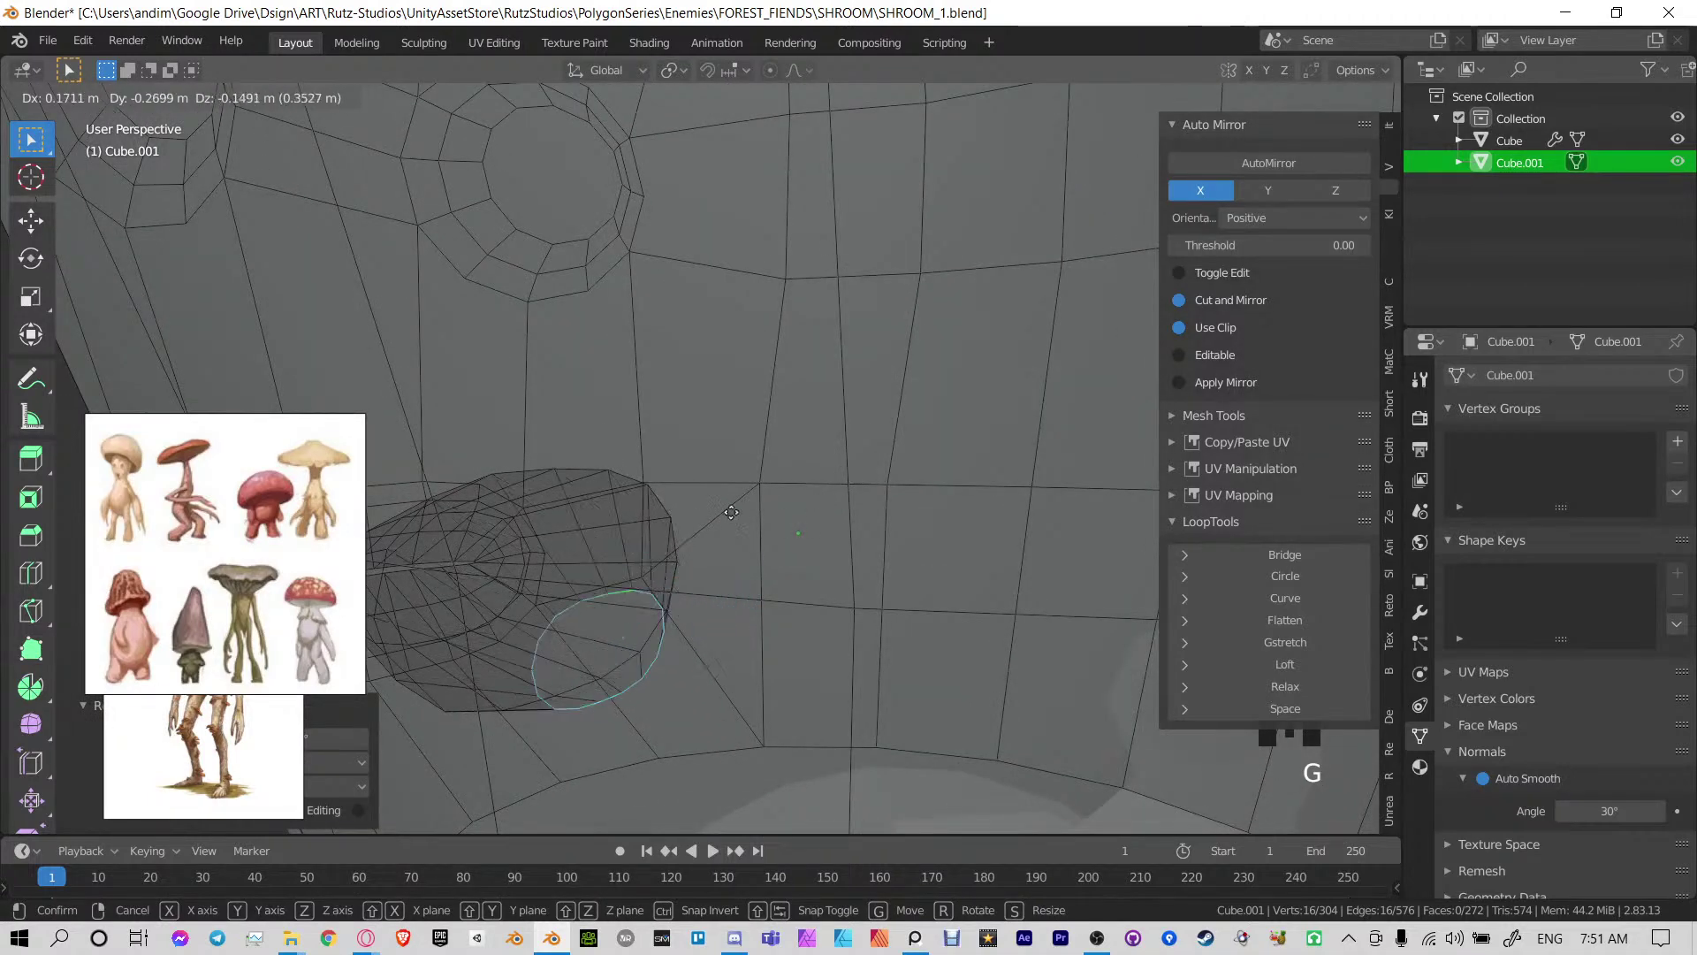
key("f")
scroll(817, 490, "down", 1)
key("ctrl+s")
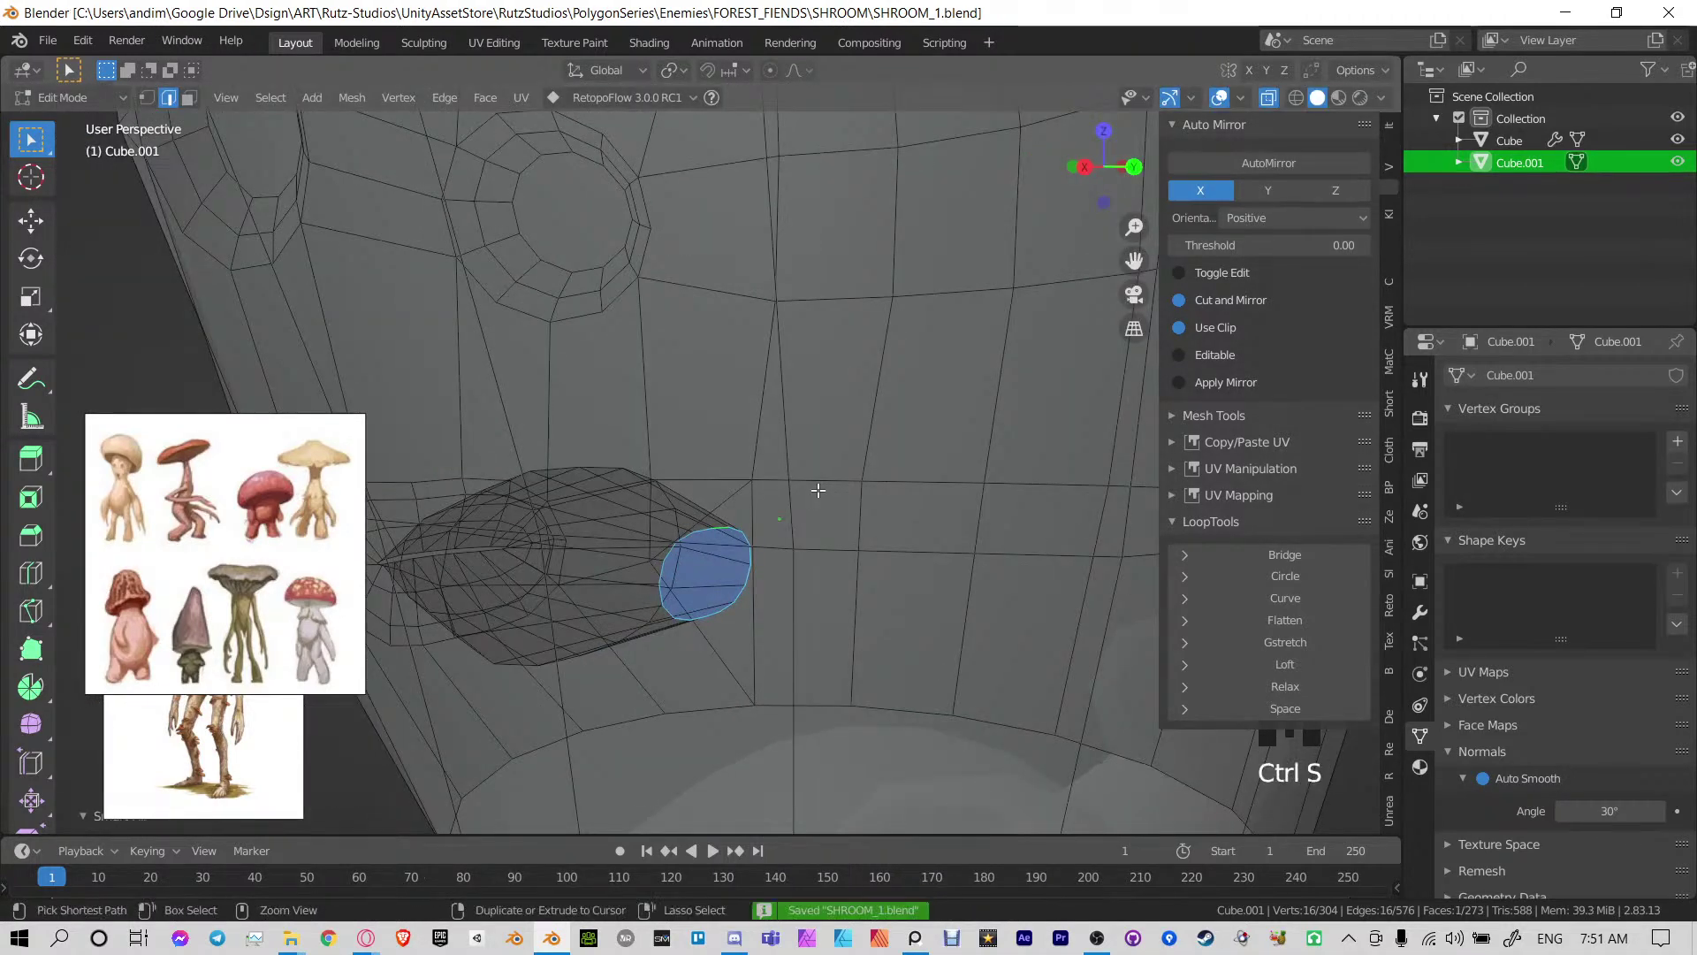
Check the mouth from the front in Object Mode, turn off X-ray and return to editing the head mesh
key("Tab")
scroll(620, 463, "down", 5)
middle_click_drag(621, 463, 857, 353)
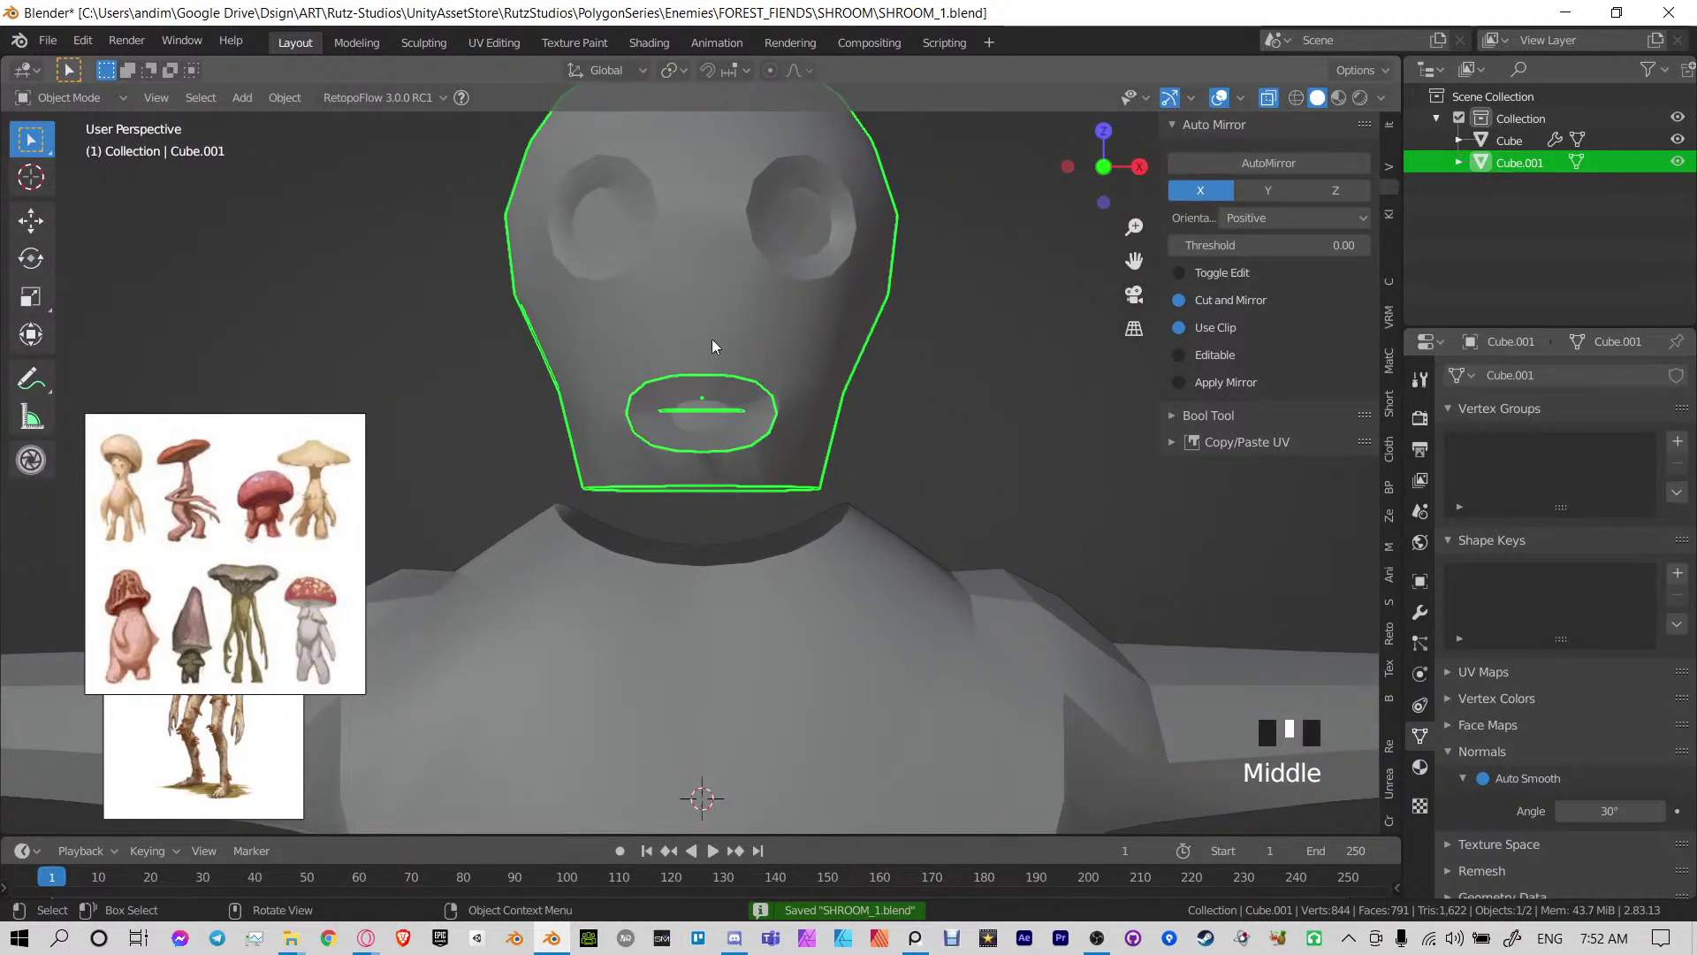
left_click(1267, 98)
mouse_move(672, 424)
middle_mouse_down("shift")
mouse_move(656, 444)
mouse_move(726, 368)
middle_mouse_up("shift")
scroll(639, 278, "up", 3)
key("Tab")
middle_click_drag(643, 265, 652, 384, "shift")
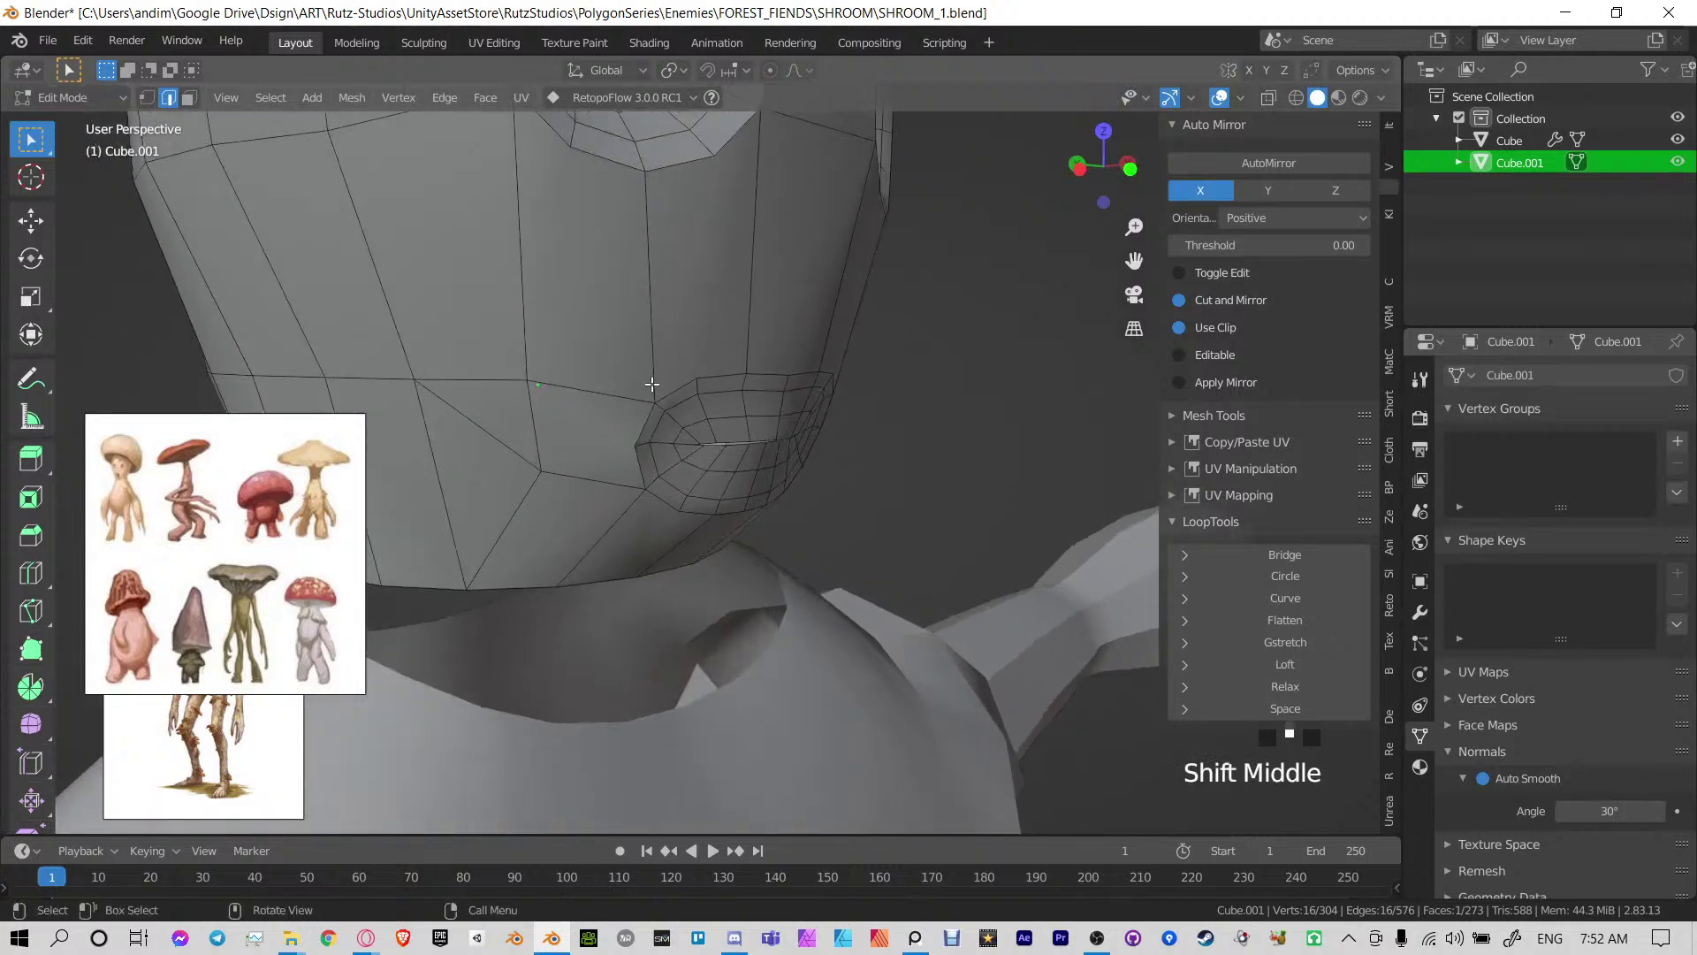
Smooth the upper and lower edge paths from one mouth corner across the cheek with LoopTools Relax
left_click(695, 439)
left_click(483, 373, "ctrl")
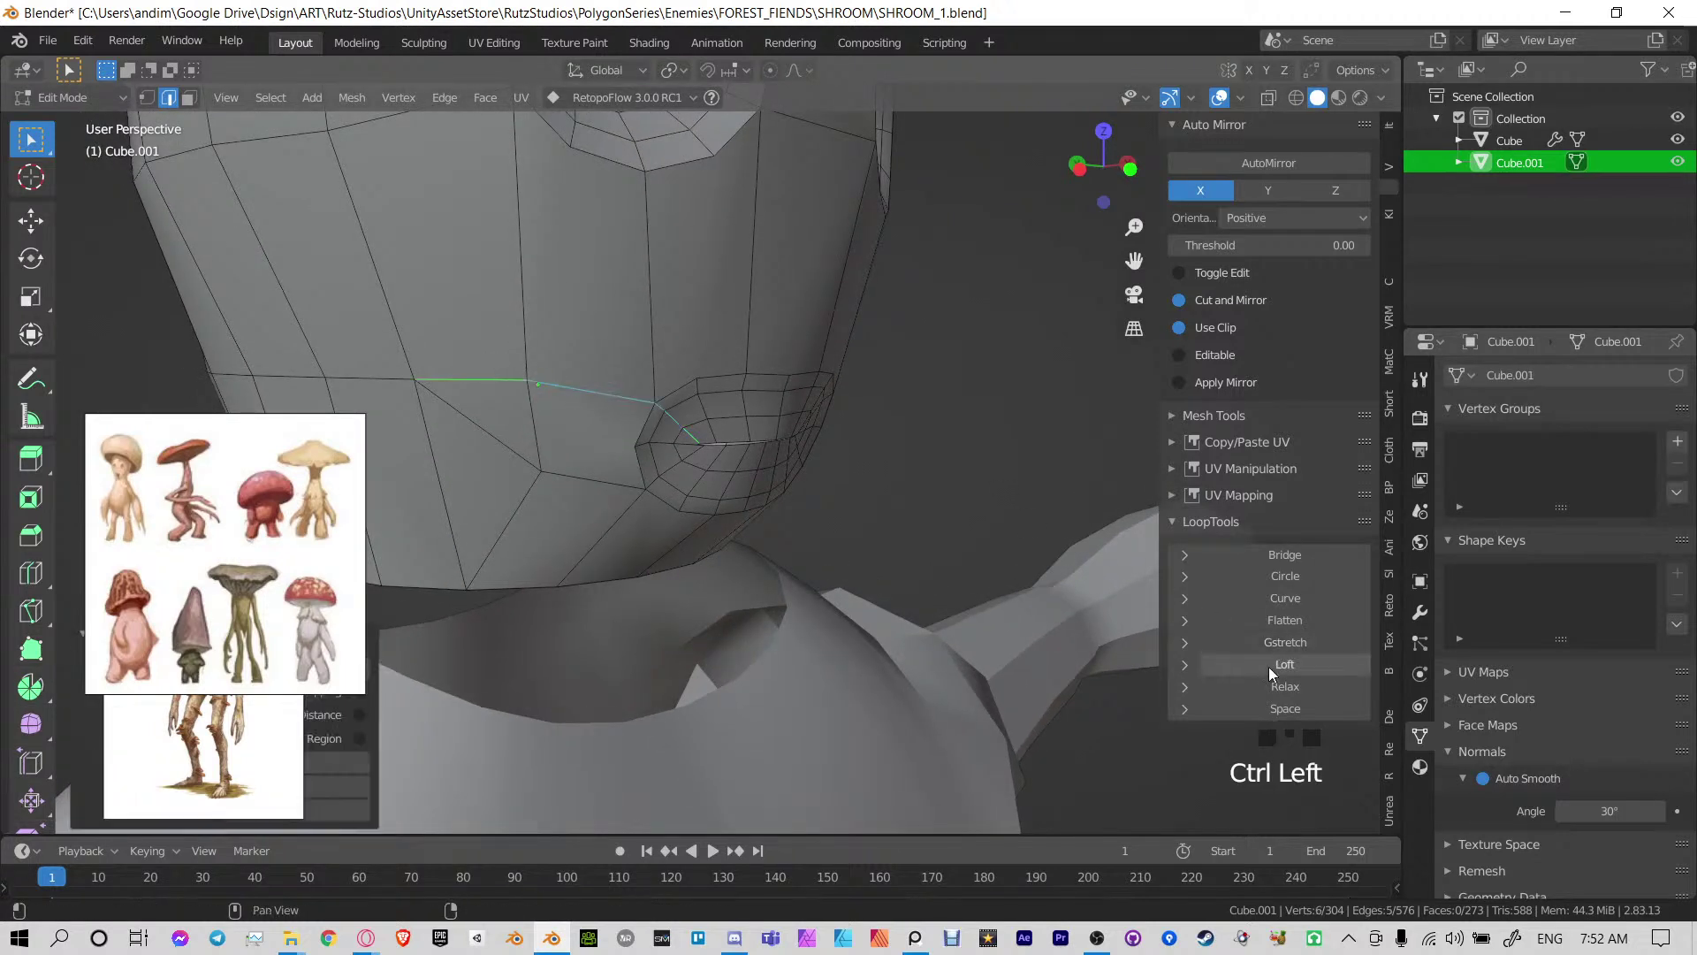
left_click(1255, 685)
left_click(695, 454)
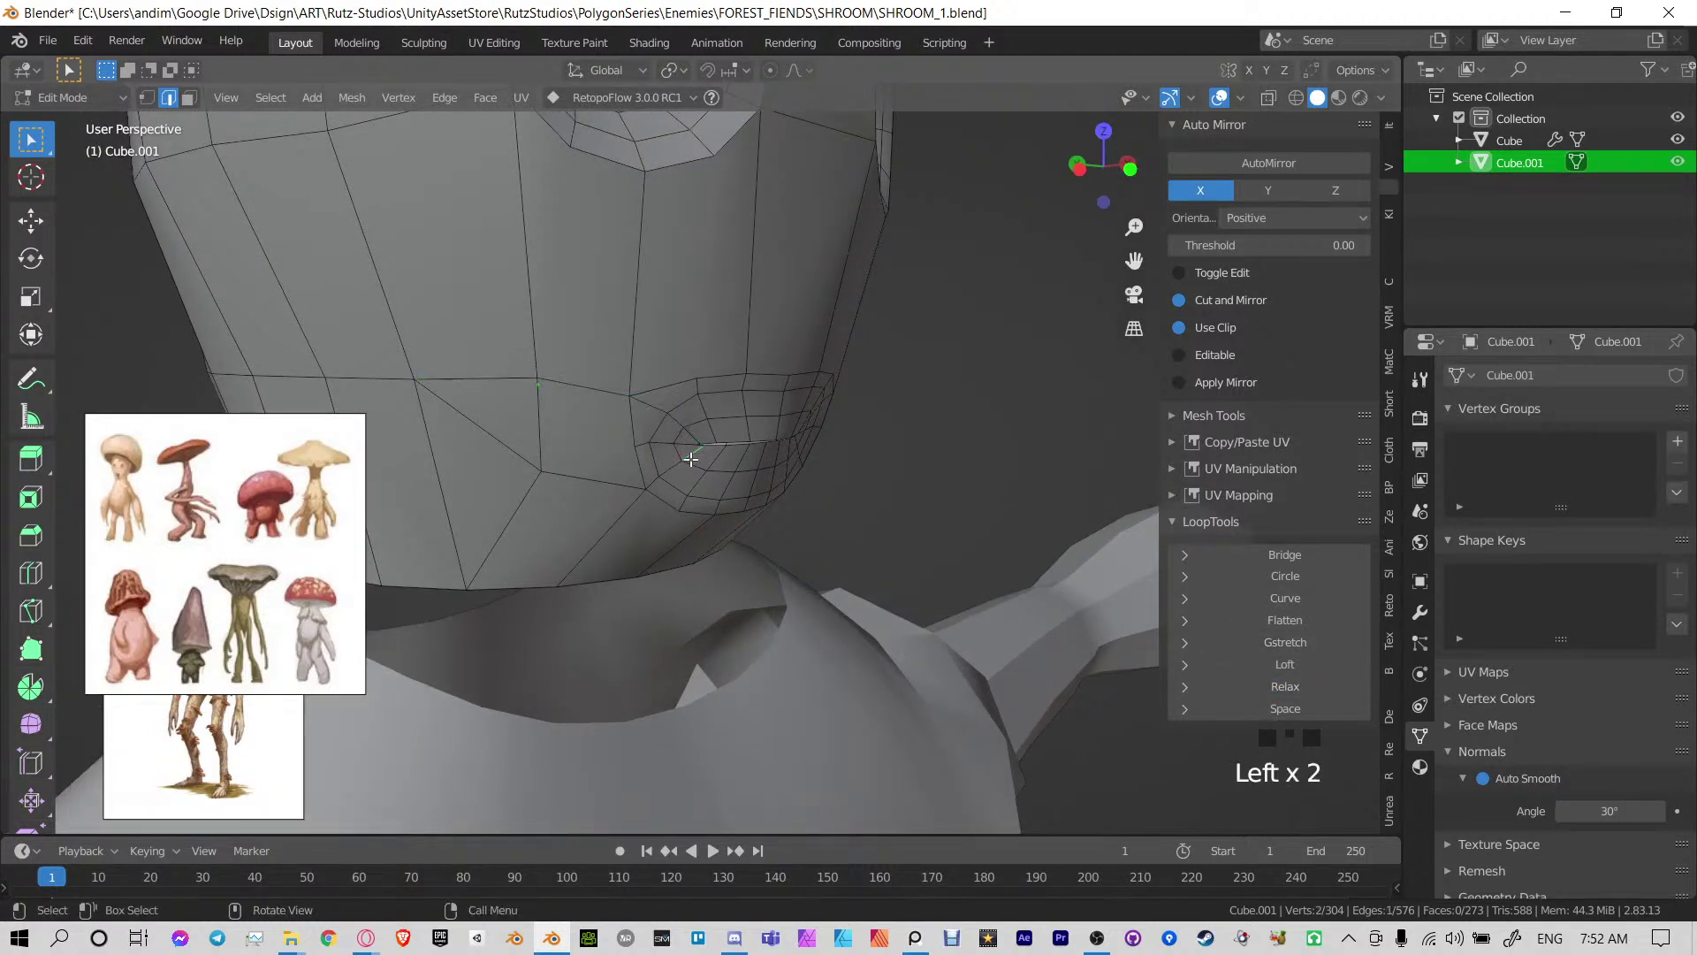
left_click(445, 412, "ctrl")
left_click(1285, 688)
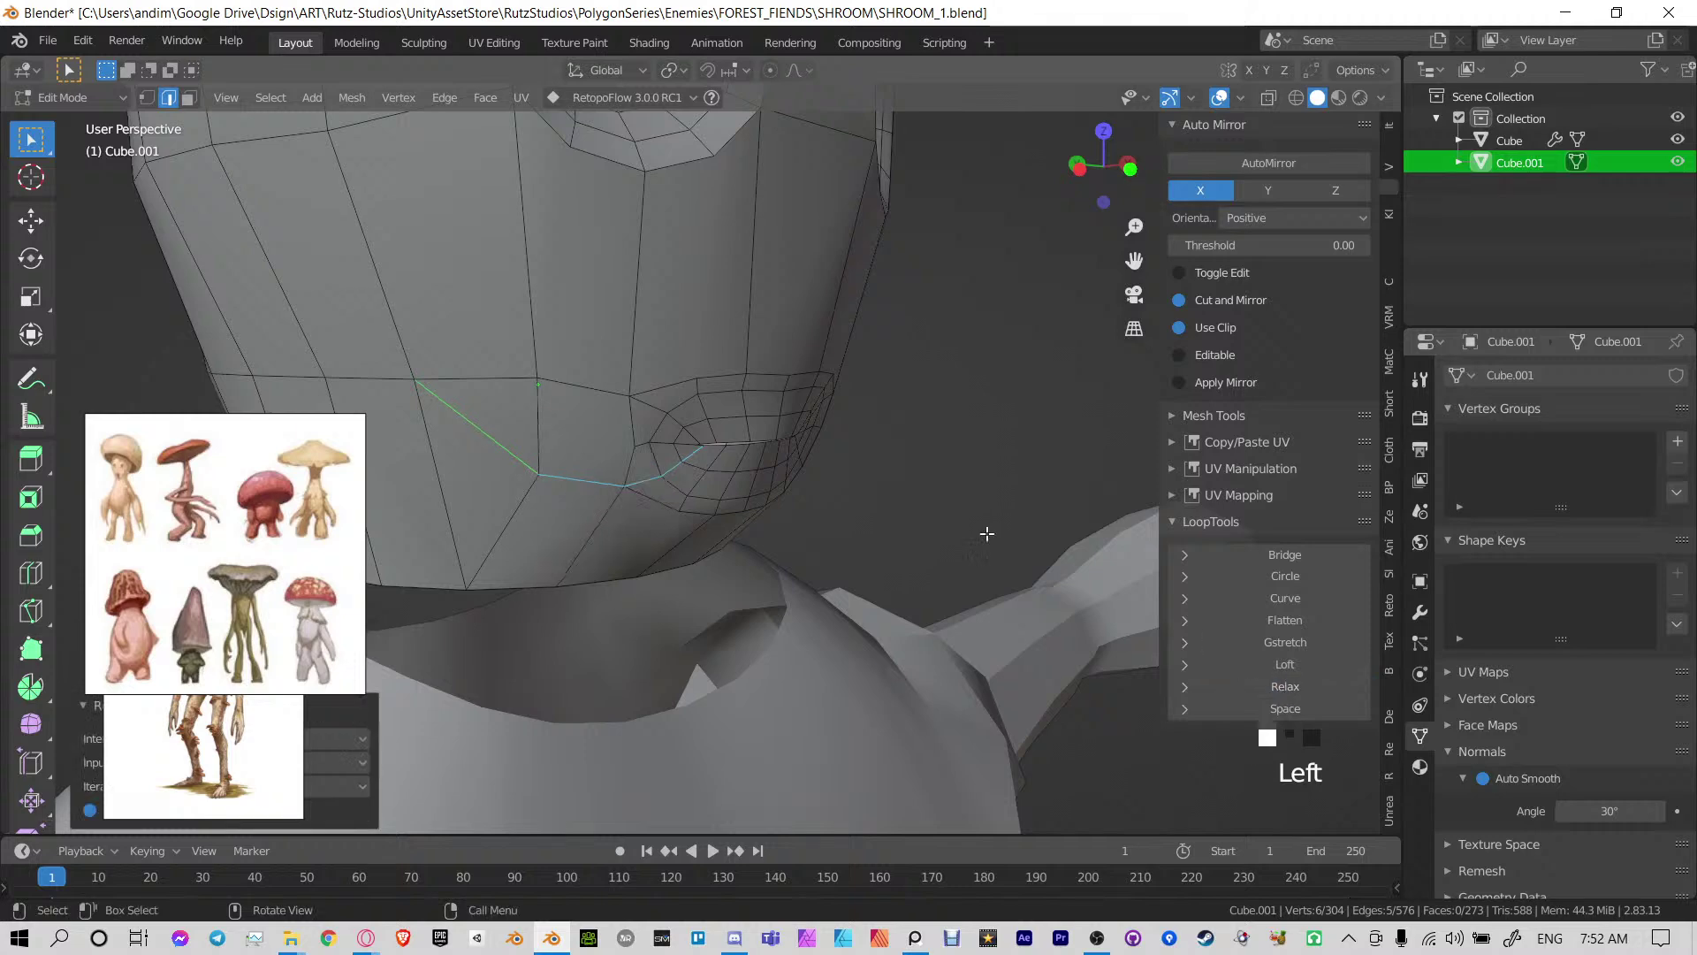
Relax the matching upper and lower edge paths from the opposite mouth corner across the other cheek
middle_click_drag(985, 530, 685, 448)
left_click(602, 411)
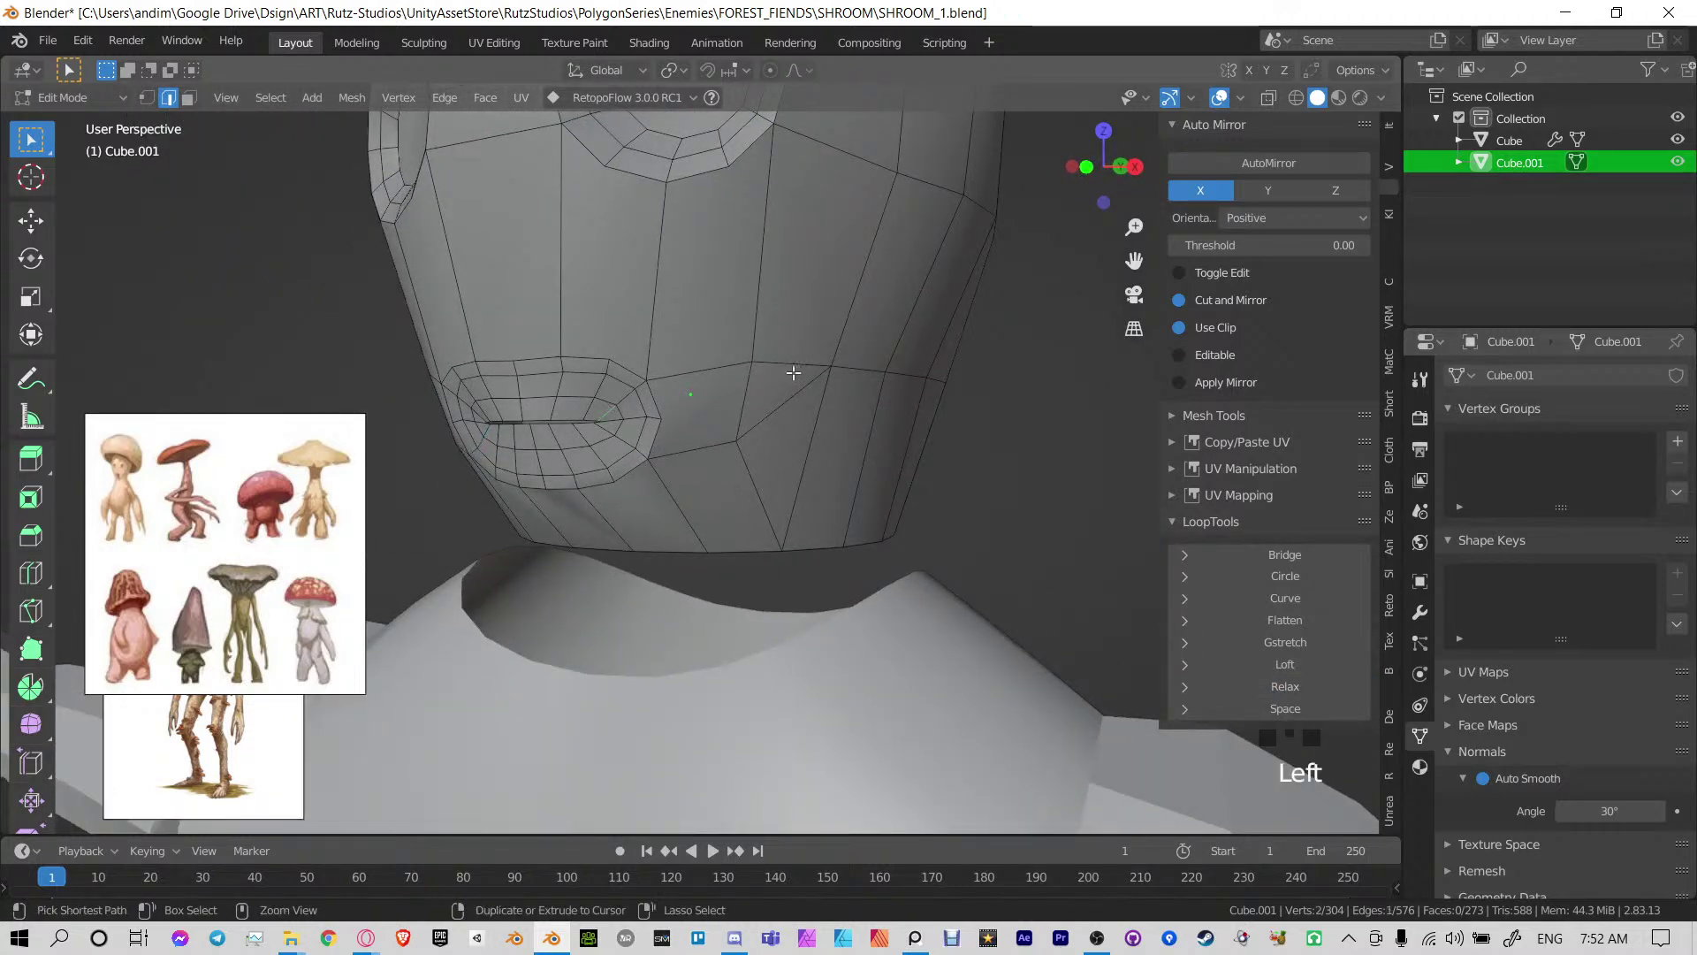
left_click(791, 363, "ctrl")
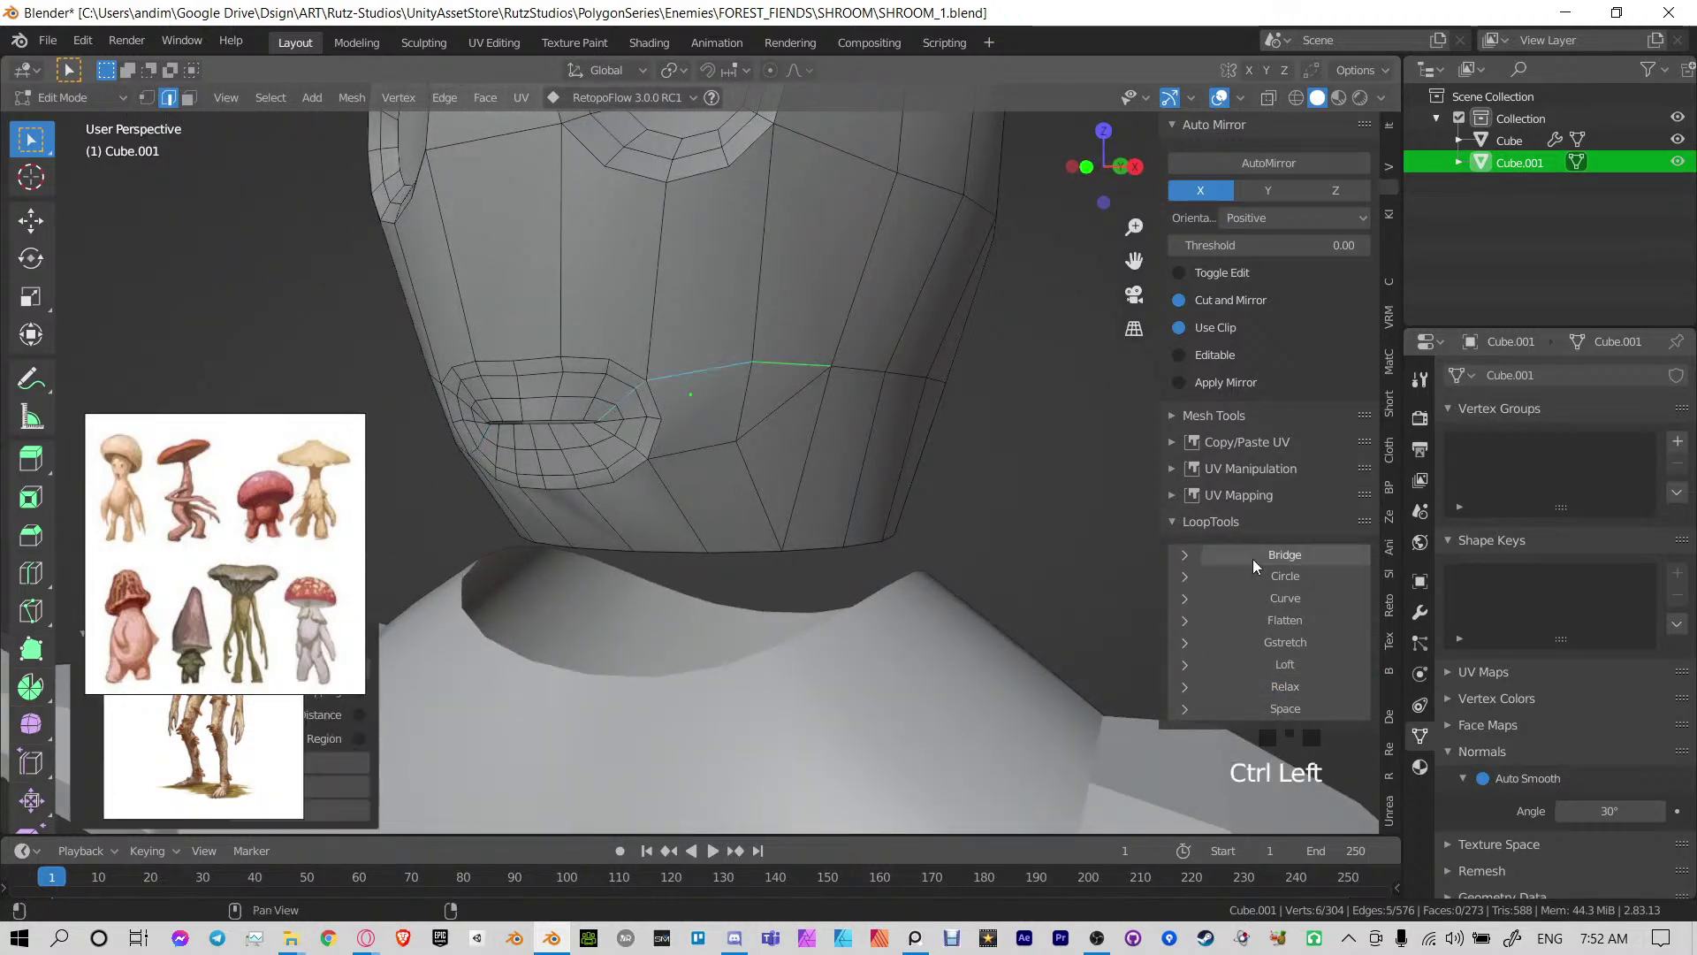
left_click(1277, 680)
left_click(608, 432)
left_click(824, 369, "ctrl")
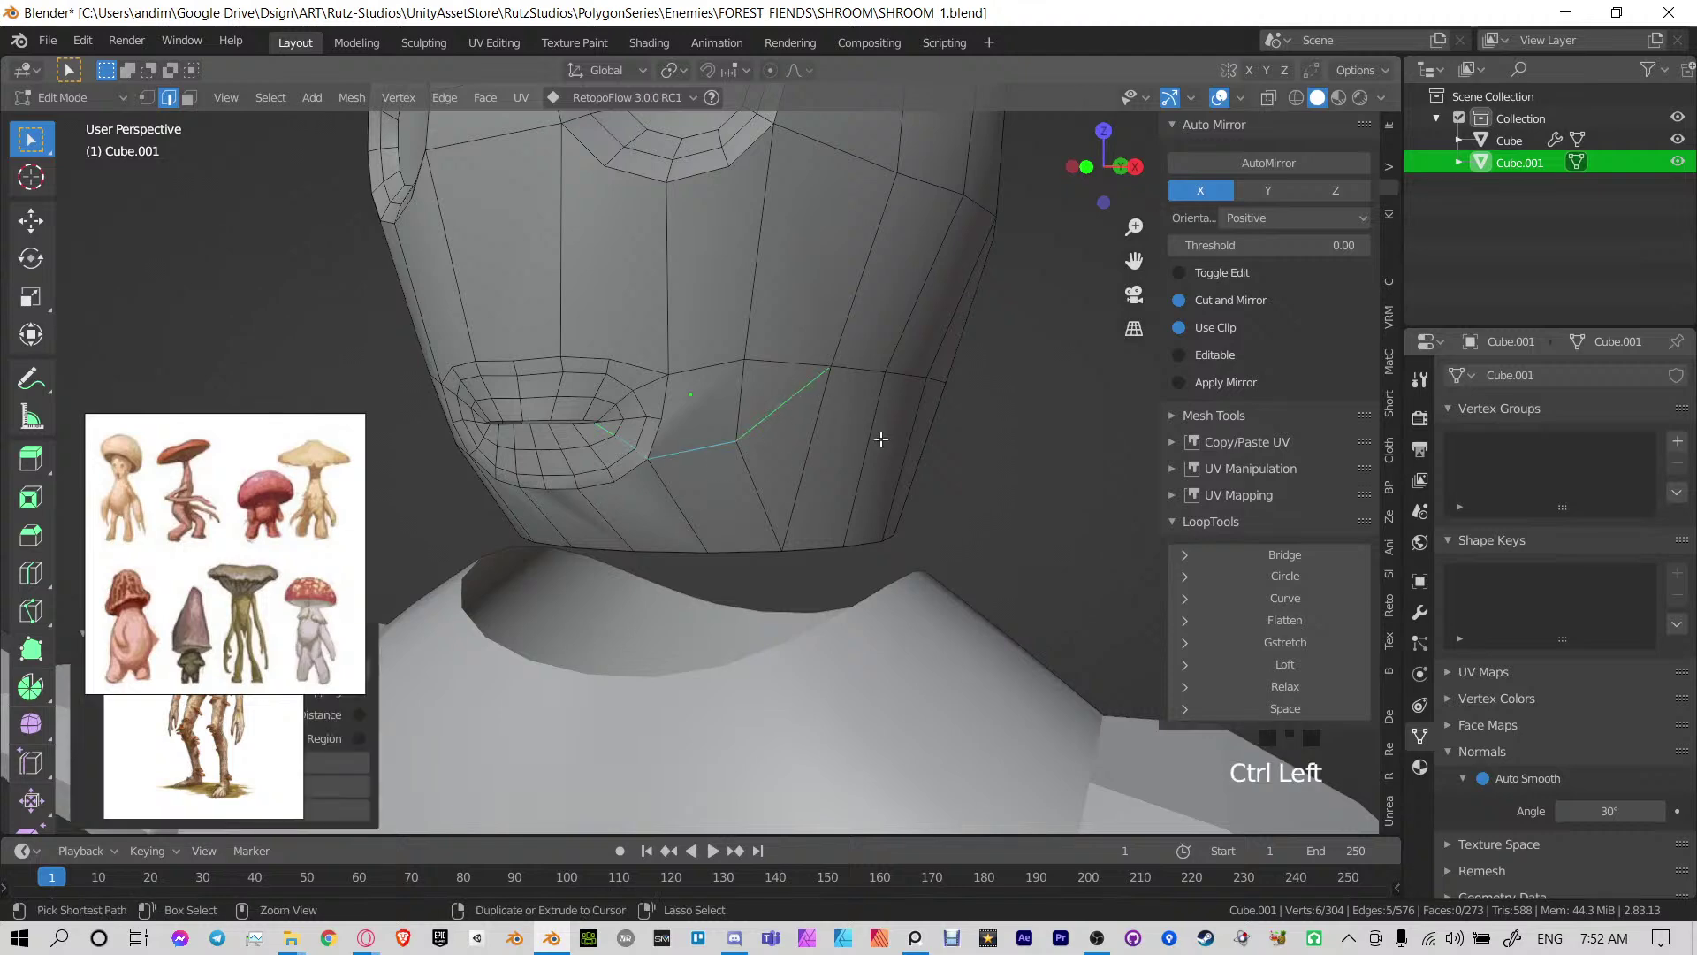
left_click(1284, 686)
left_click(1296, 682)
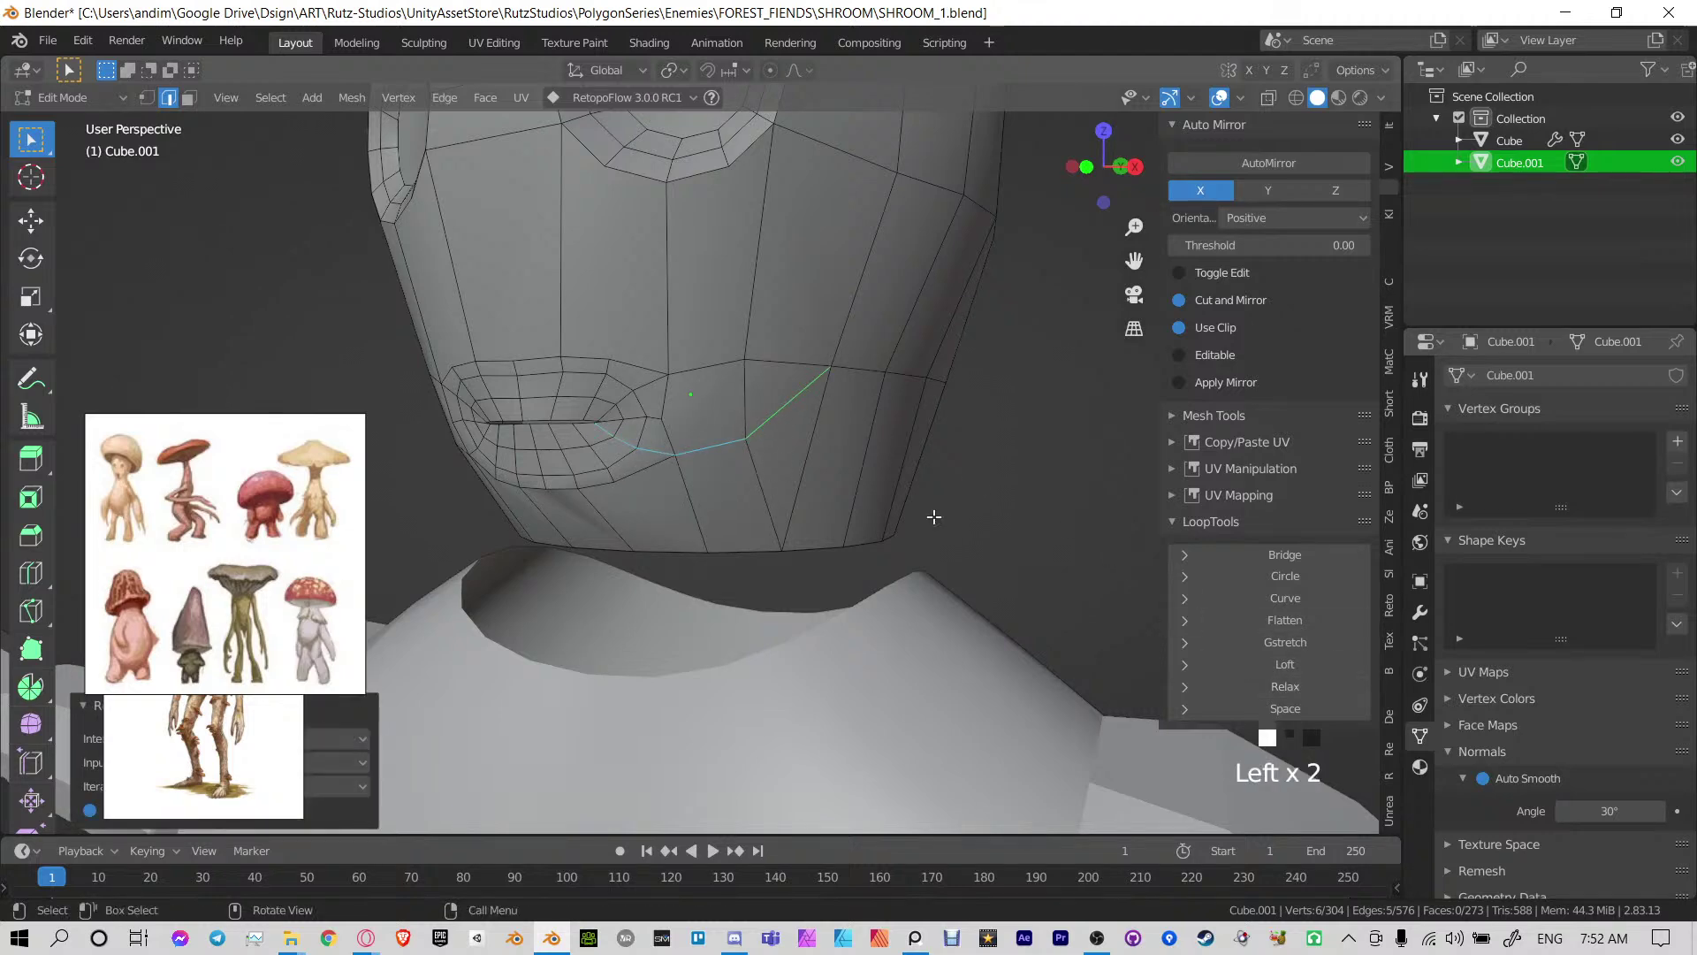
Select the complete outer edge loop around the lips and relax it twice with LoopTools
middle_click_drag(705, 417, 703, 473)
left_click(703, 473)
left_click(721, 367, "ctrl")
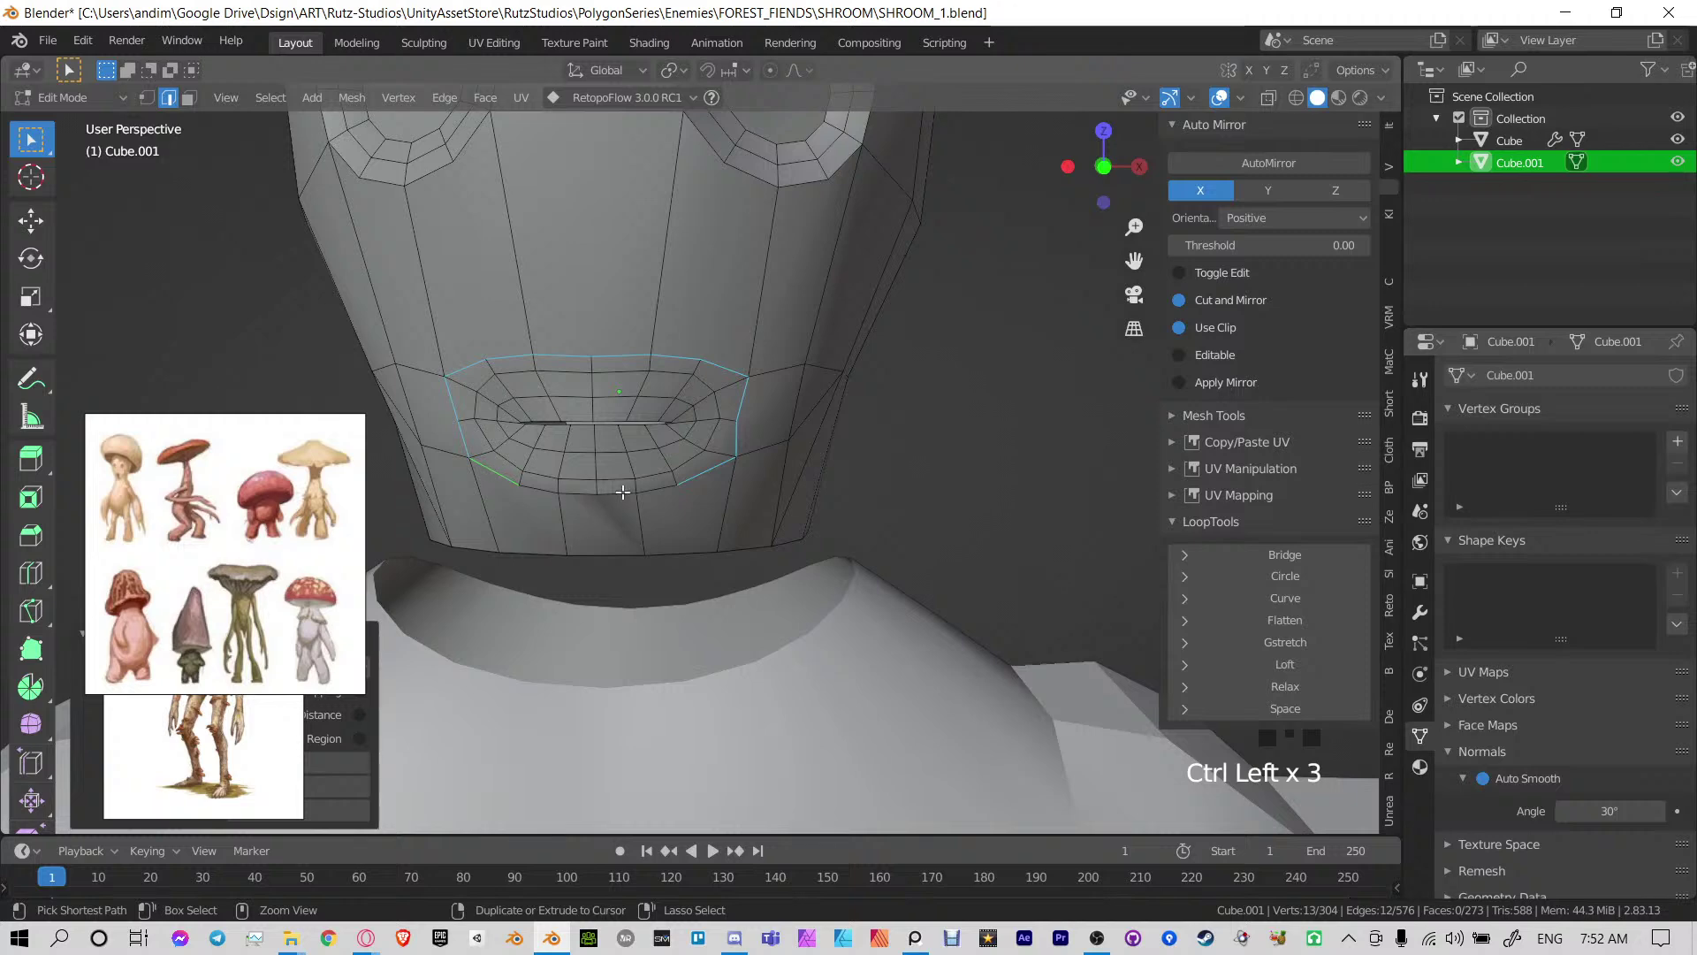
left_click(622, 491, "ctrl")
left_click(1285, 687)
left_click(1285, 687)
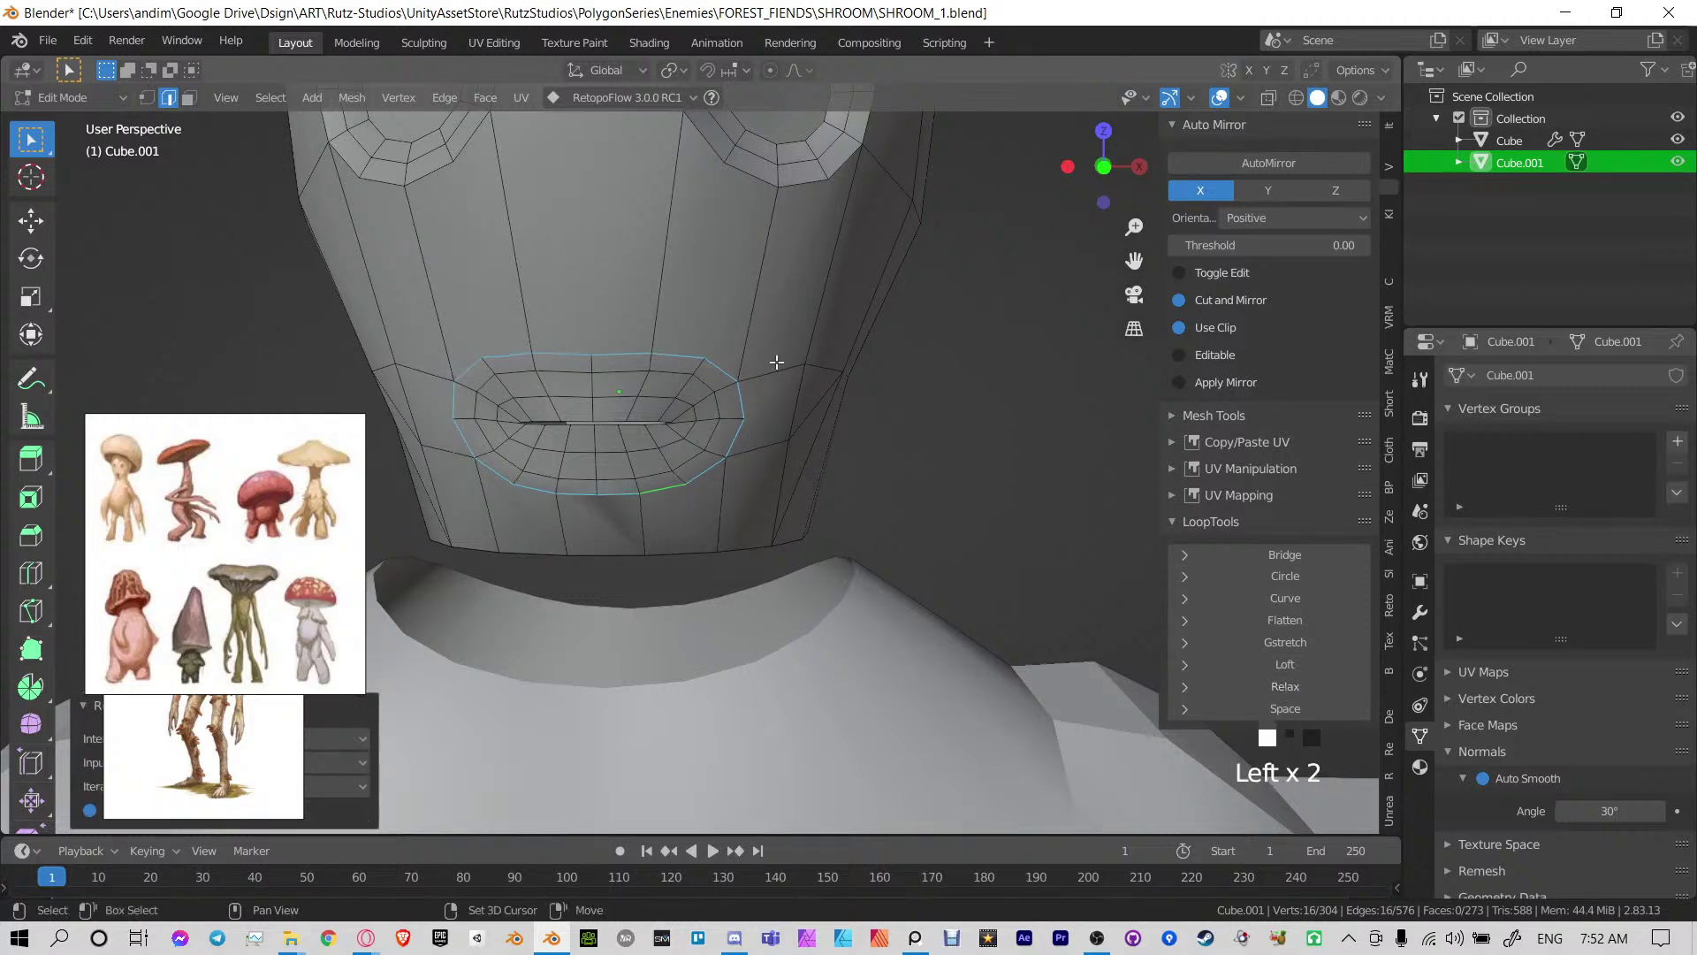
middle_click_drag(777, 361, 817, 339)
middle_click_drag(698, 438, 772, 415, "shift")
key("k")
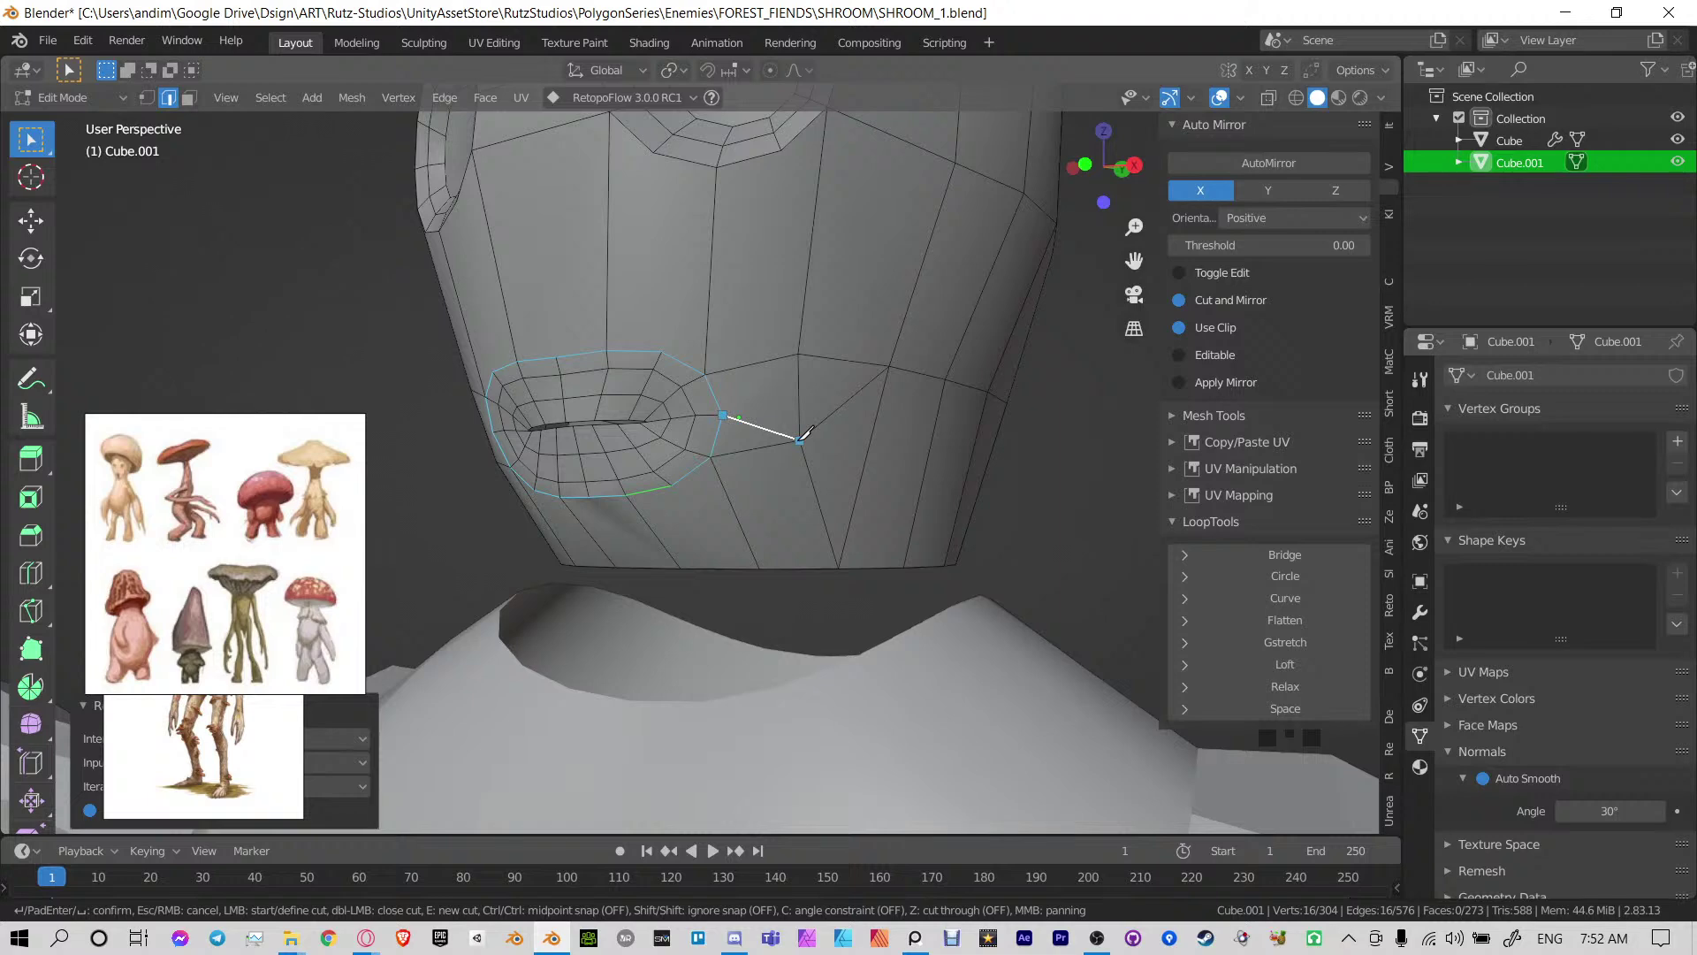
key("Escape")
Examine the edge flow around the mouth, eye sockets and forehead from several angles
middle_click_drag(537, 317, 725, 303, "shift")
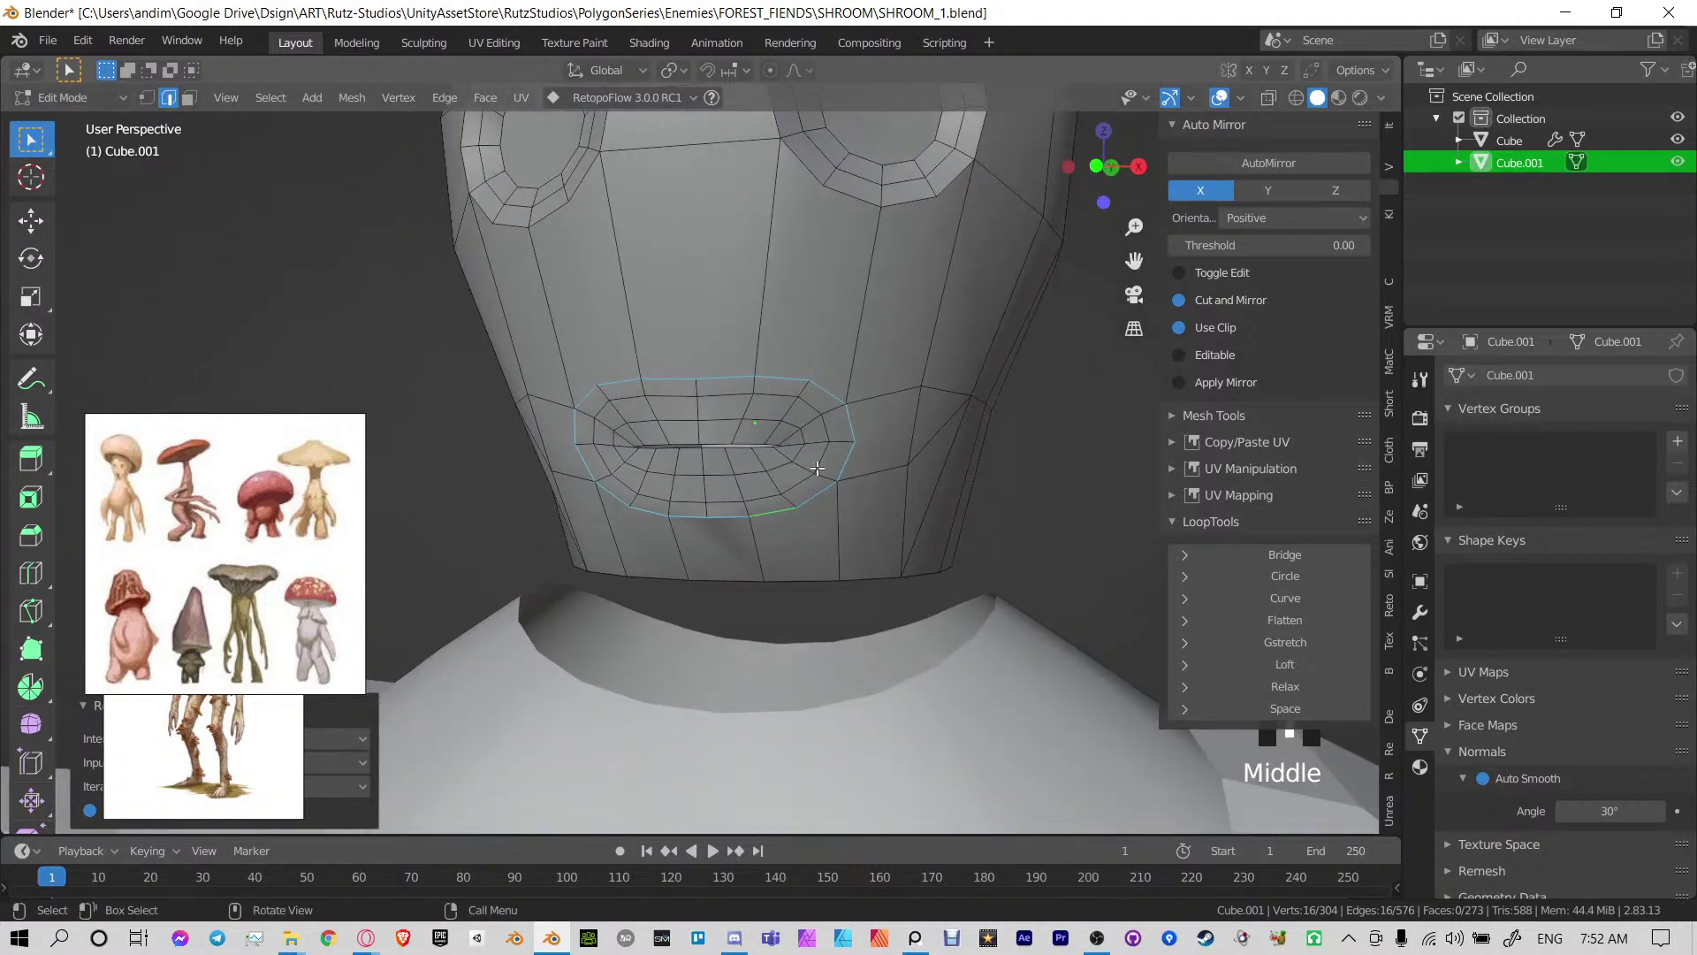
middle_click_drag(792, 449, 809, 425)
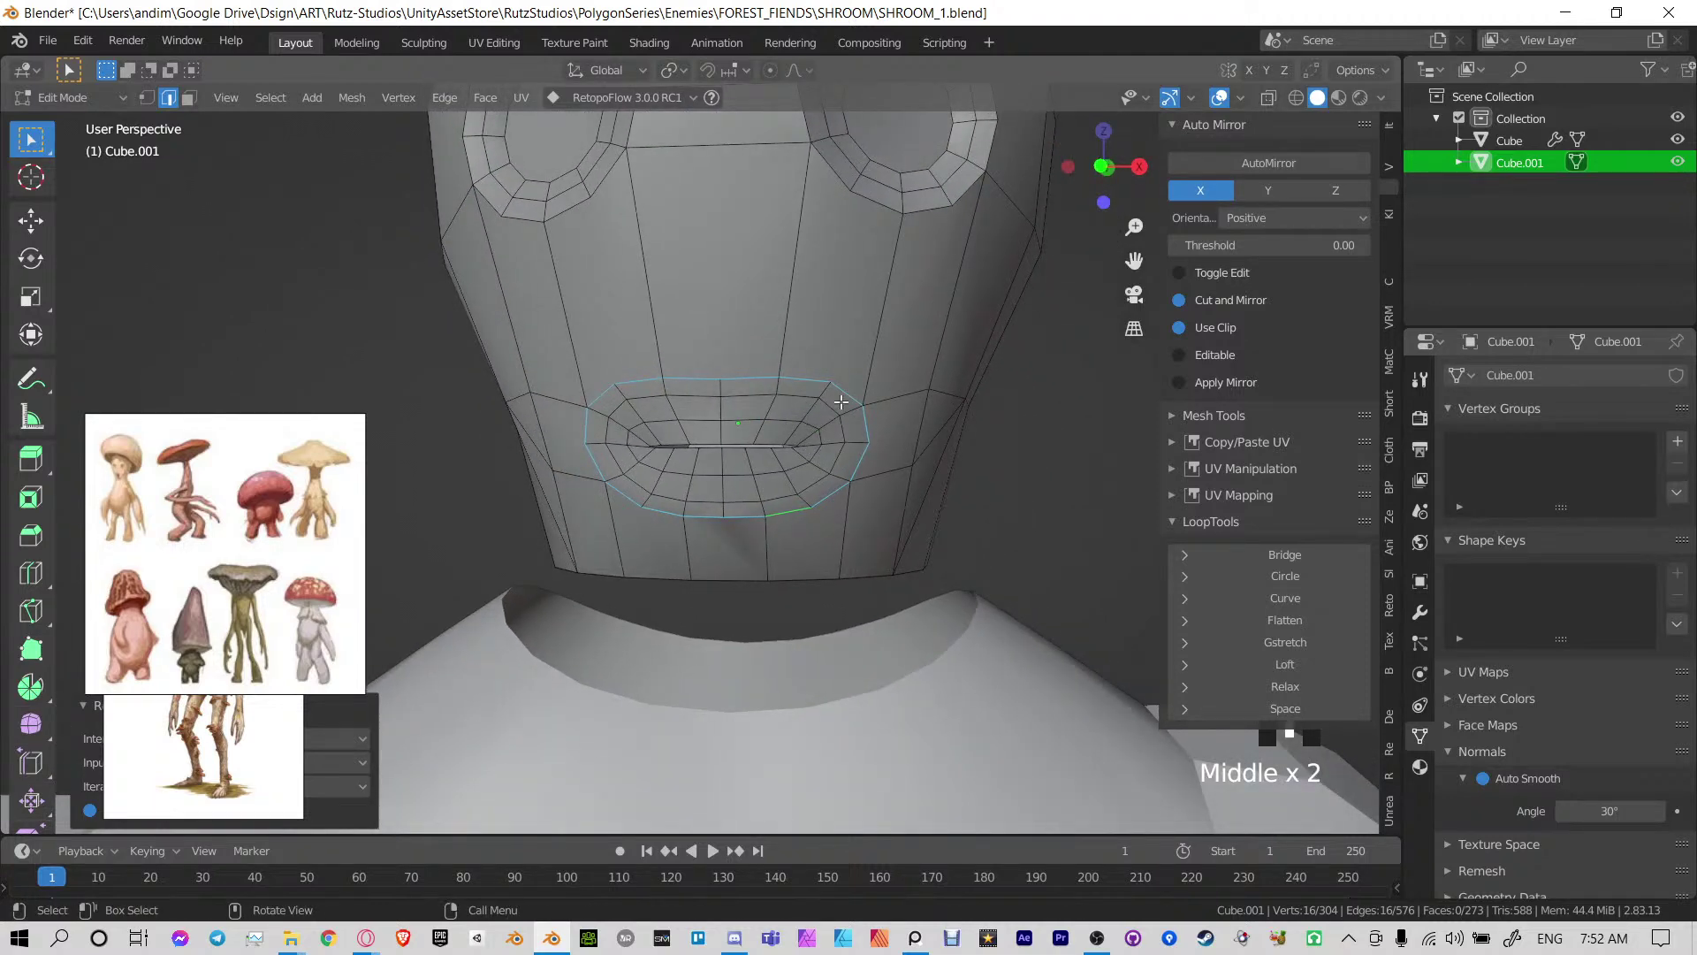
middle_click_drag(782, 367, 739, 500, "shift")
middle_click_drag(739, 497, 773, 492)
middle_click_drag(764, 407, 798, 478, "shift")
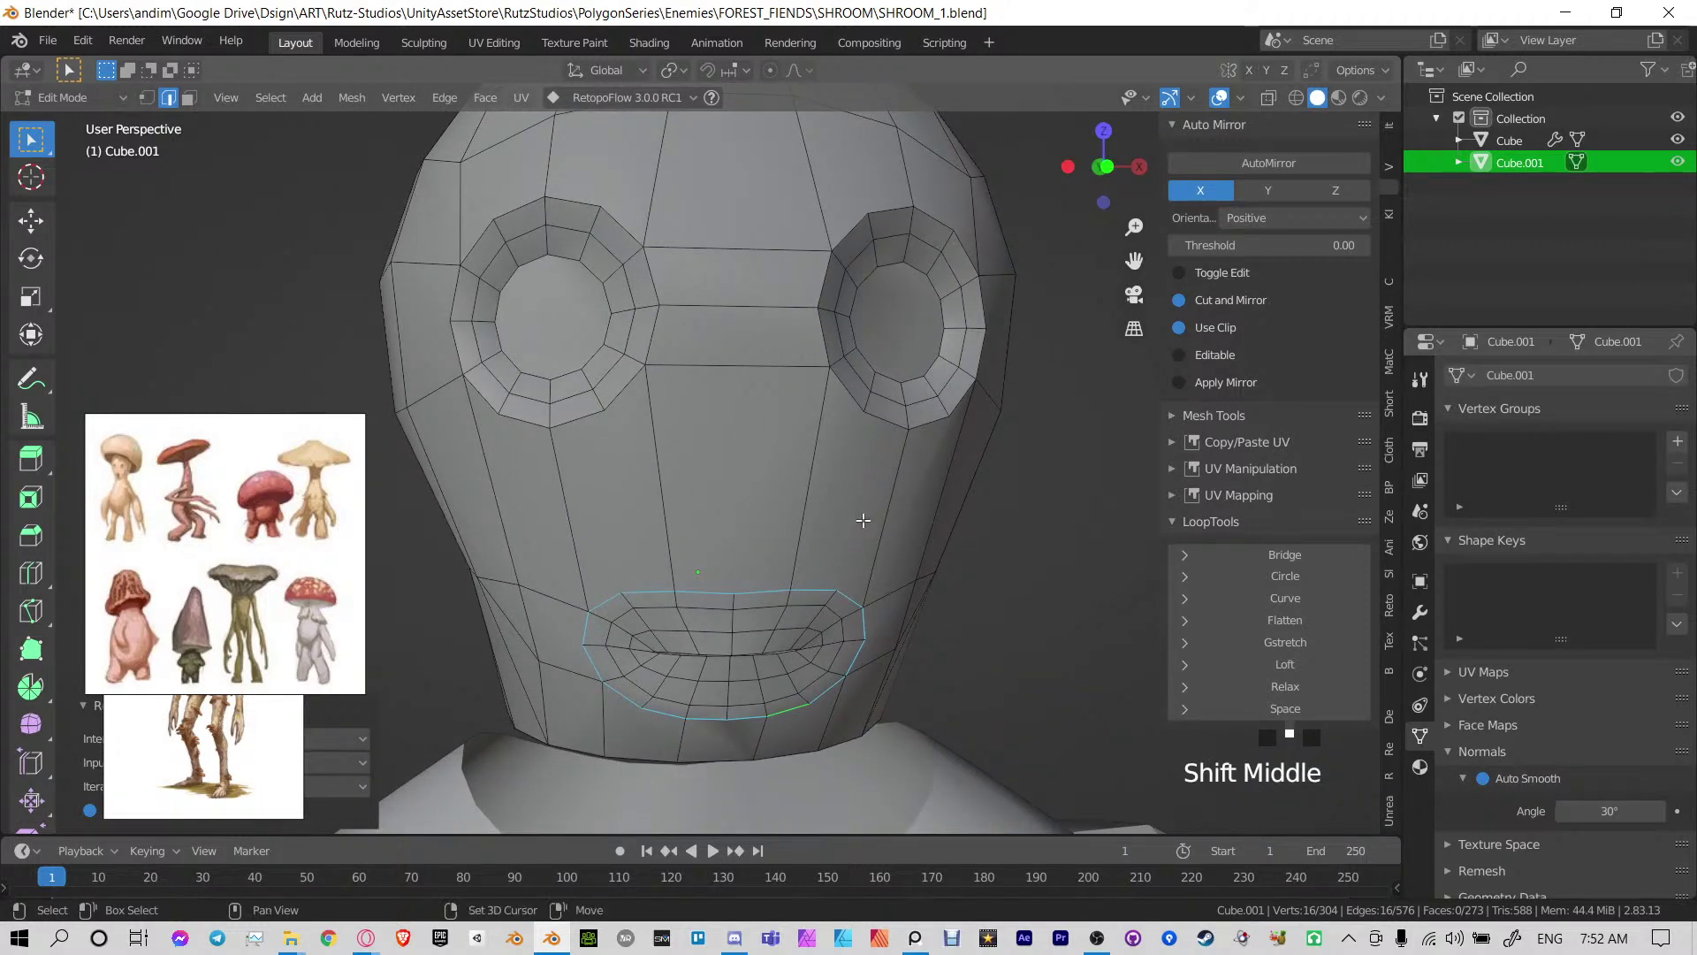
middle_click_drag(876, 520, 796, 447)
middle_click_drag(983, 510, 943, 546, "shift")
middle_click_drag(944, 477, 876, 488)
left_click(755, 360)
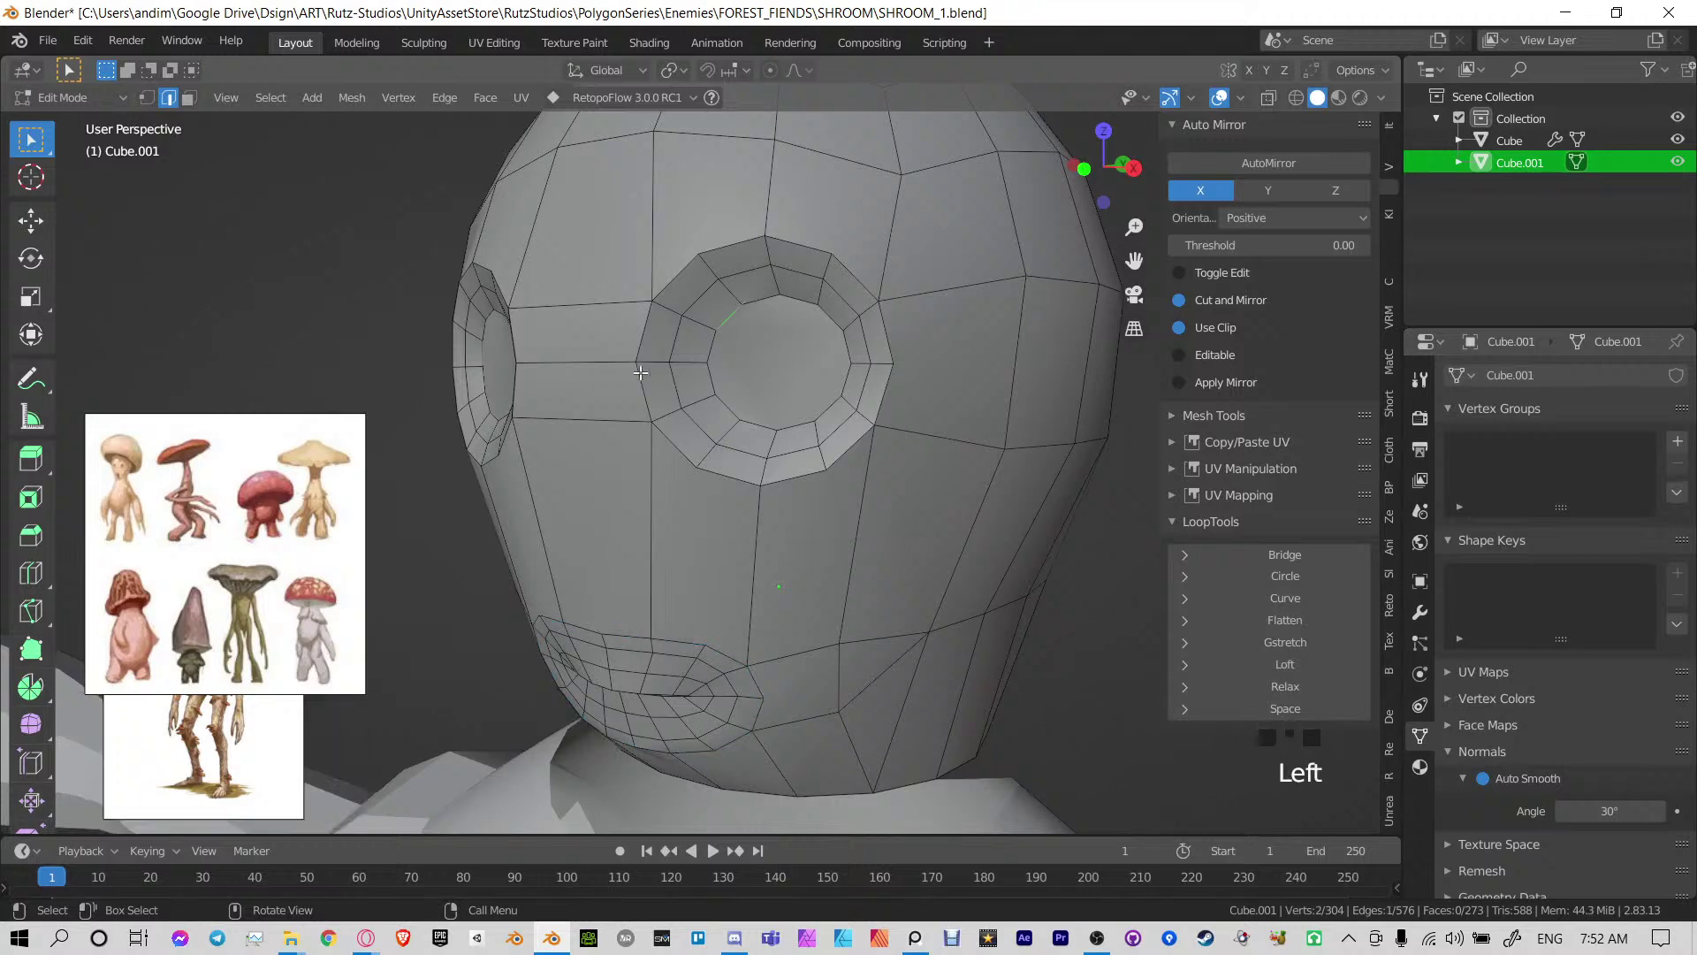
middle_click_drag(642, 374, 685, 376)
middle_click_drag(890, 221, 846, 326, "shift")
left_click(885, 287, "alt")
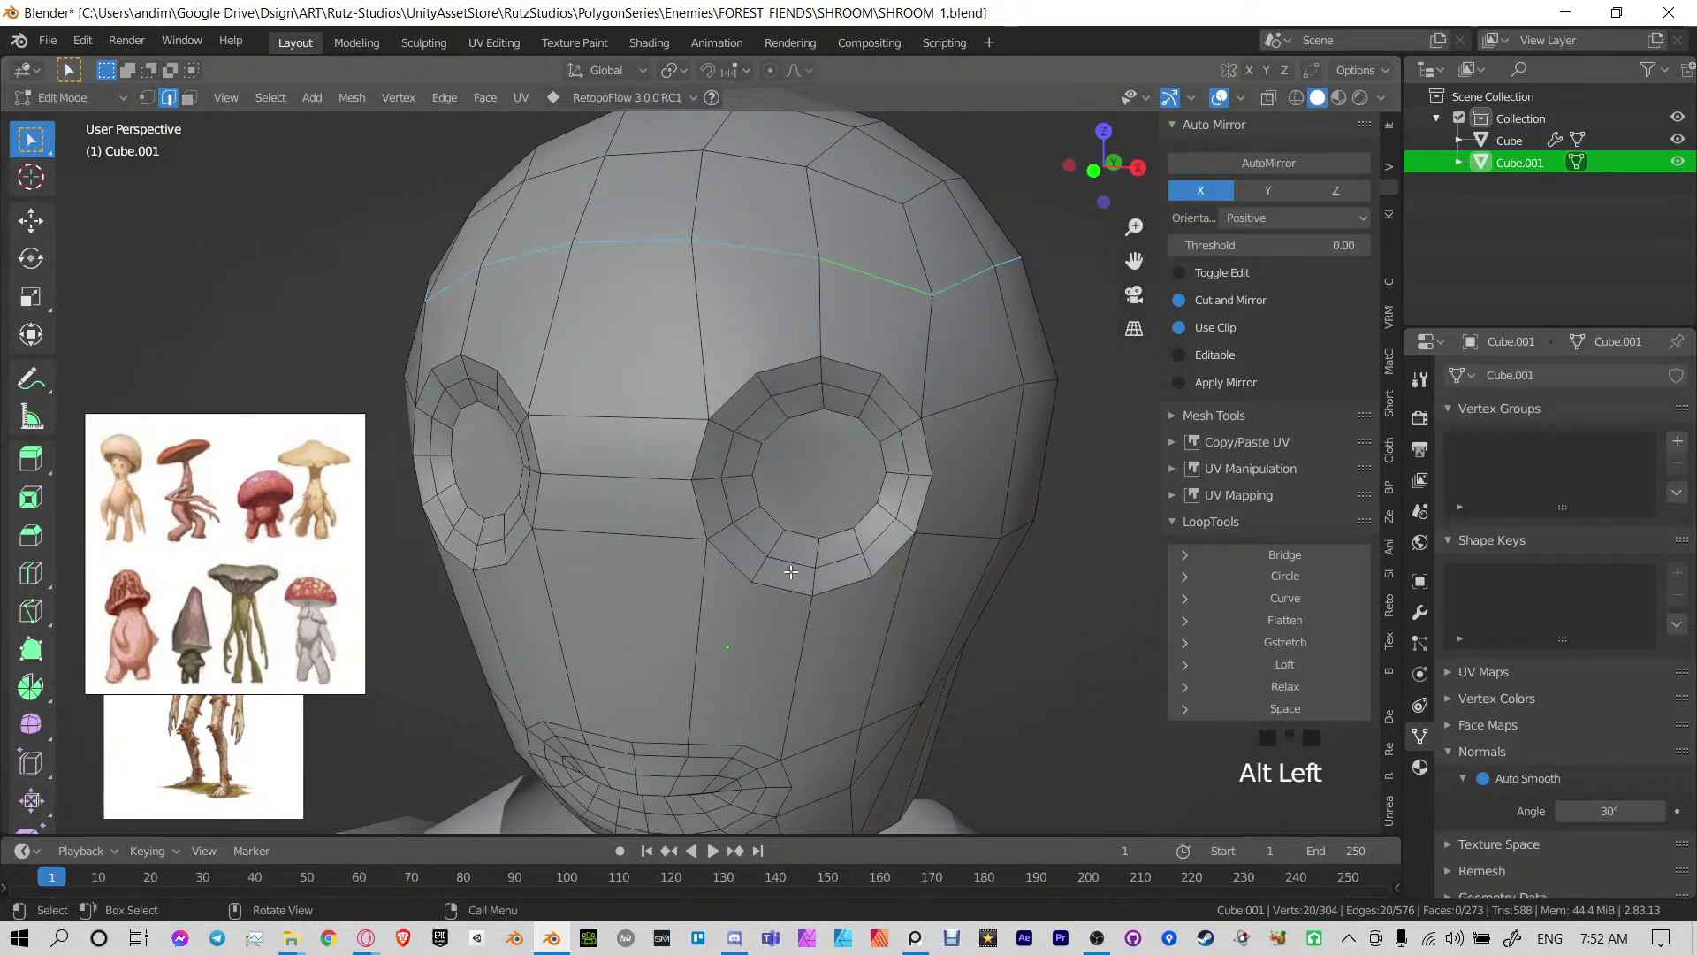
middle_click_drag(700, 756, 738, 414, "shift")
middle_click_drag(704, 351, 709, 455, "shift")
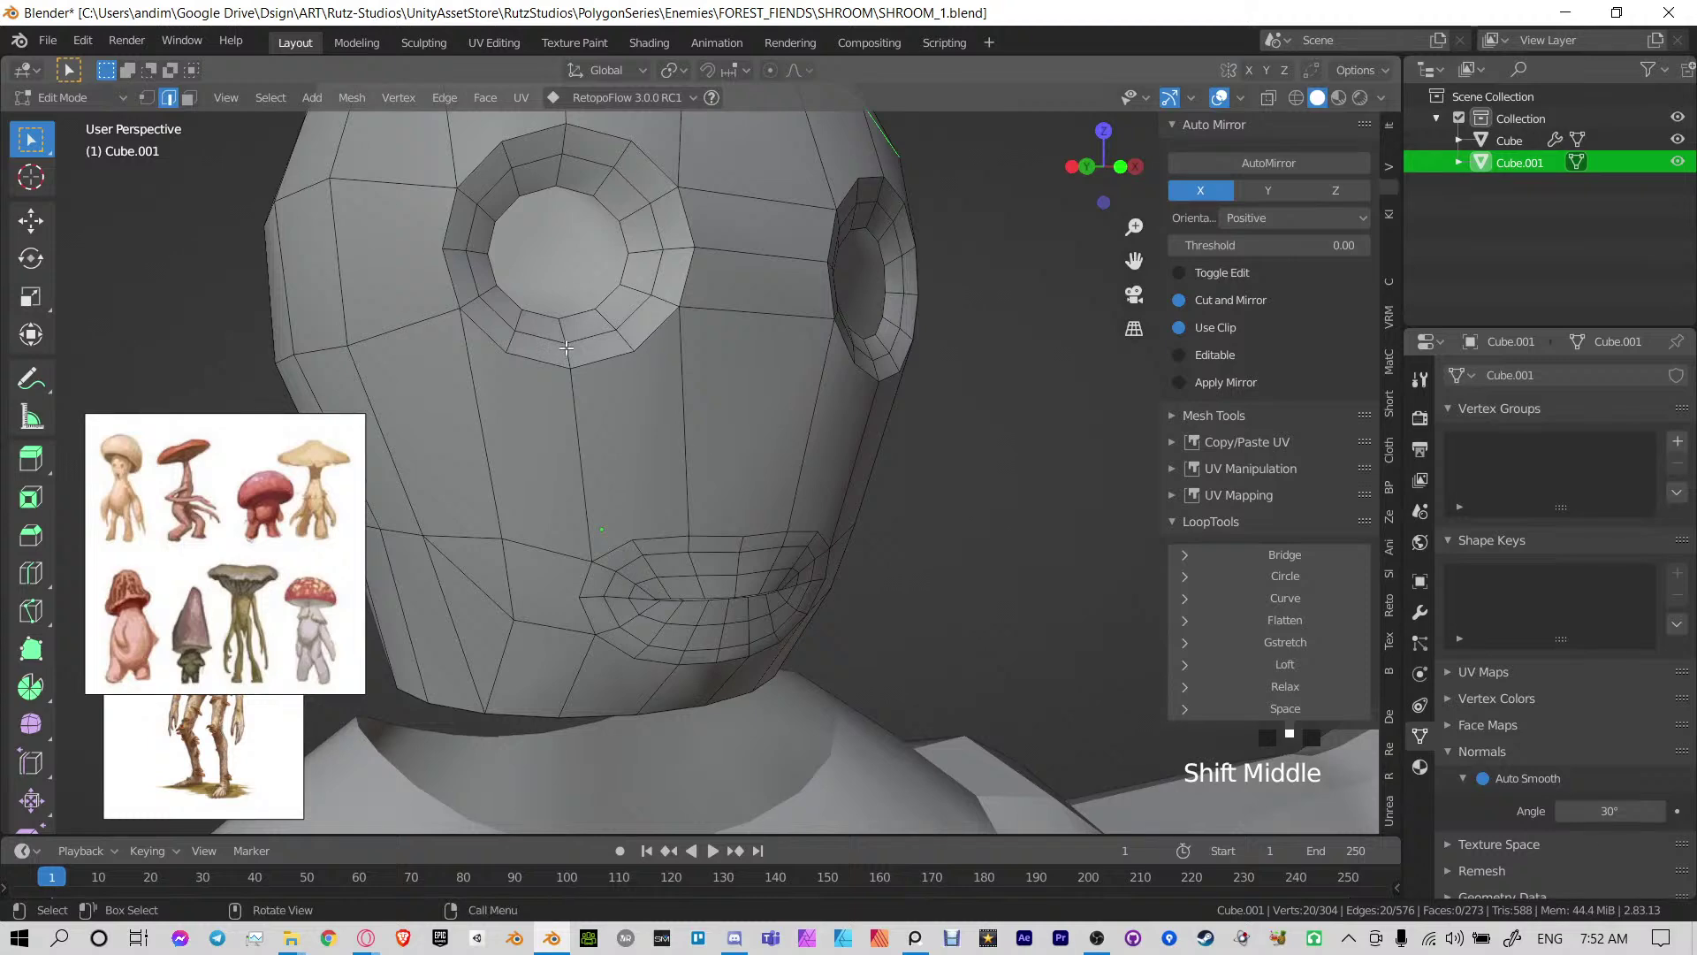
left_click(627, 370)
middle_click_drag(744, 251, 753, 448, "shift")
middle_click_drag(773, 343, 775, 326)
Add a centred loop cut around the side and back of the head, just above eye-socket level
key("ctrl+r")
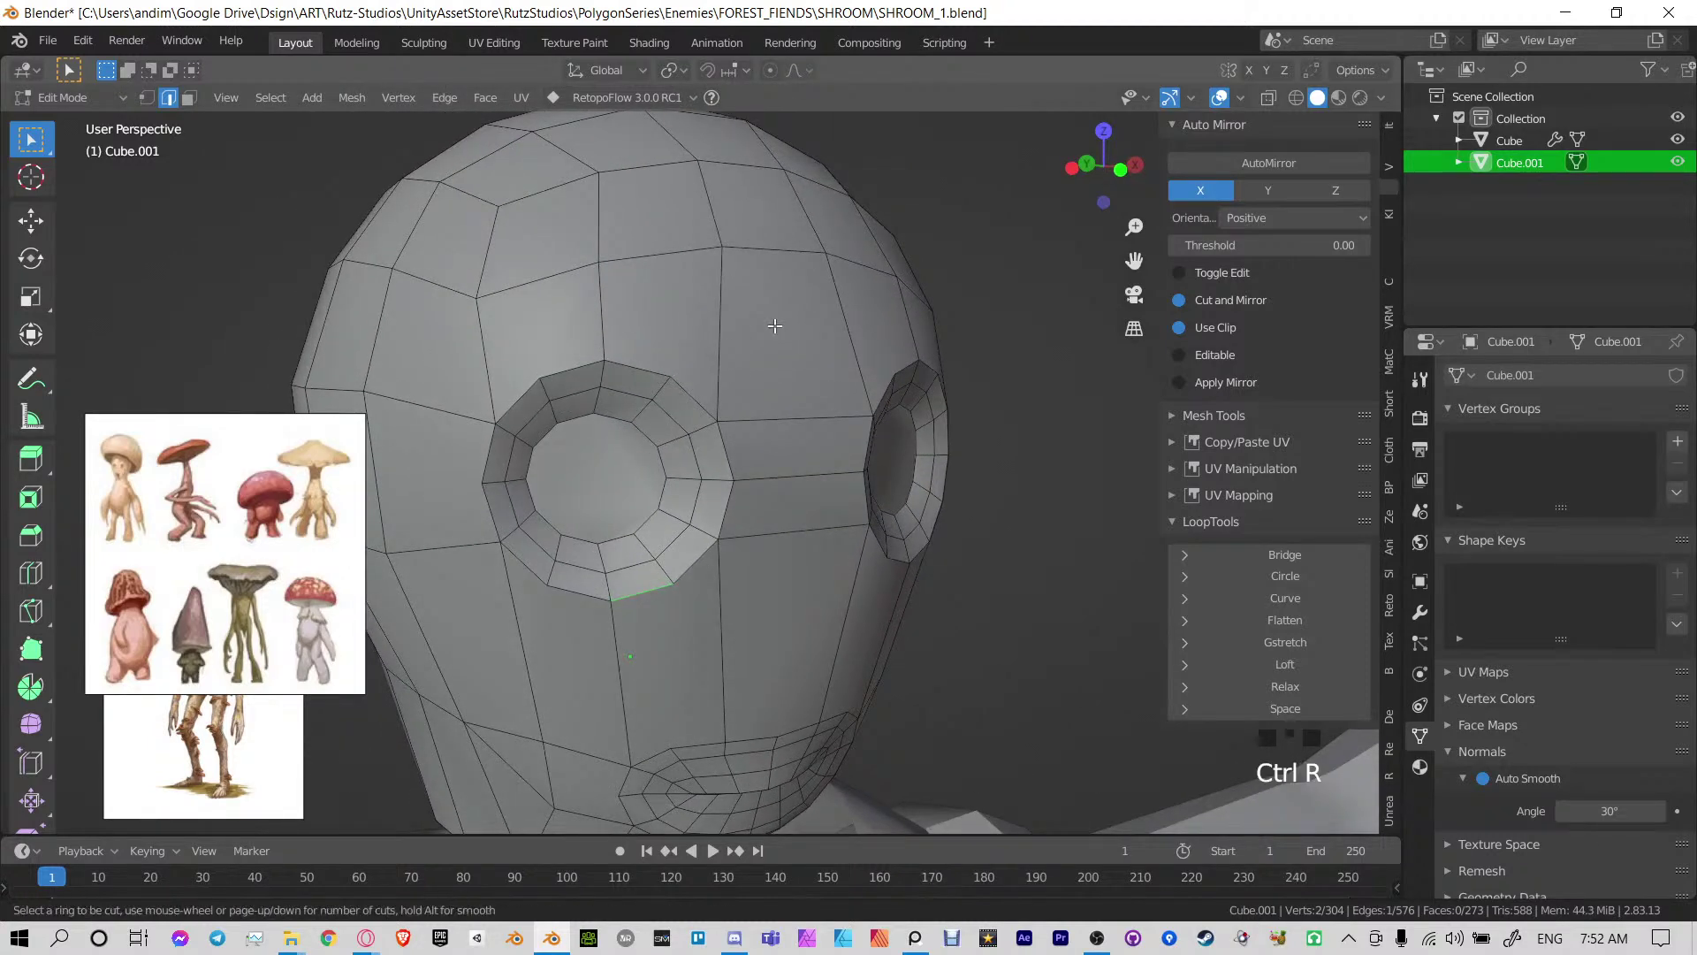
double_click(466, 327)
middle_click_drag(756, 353, 806, 372)
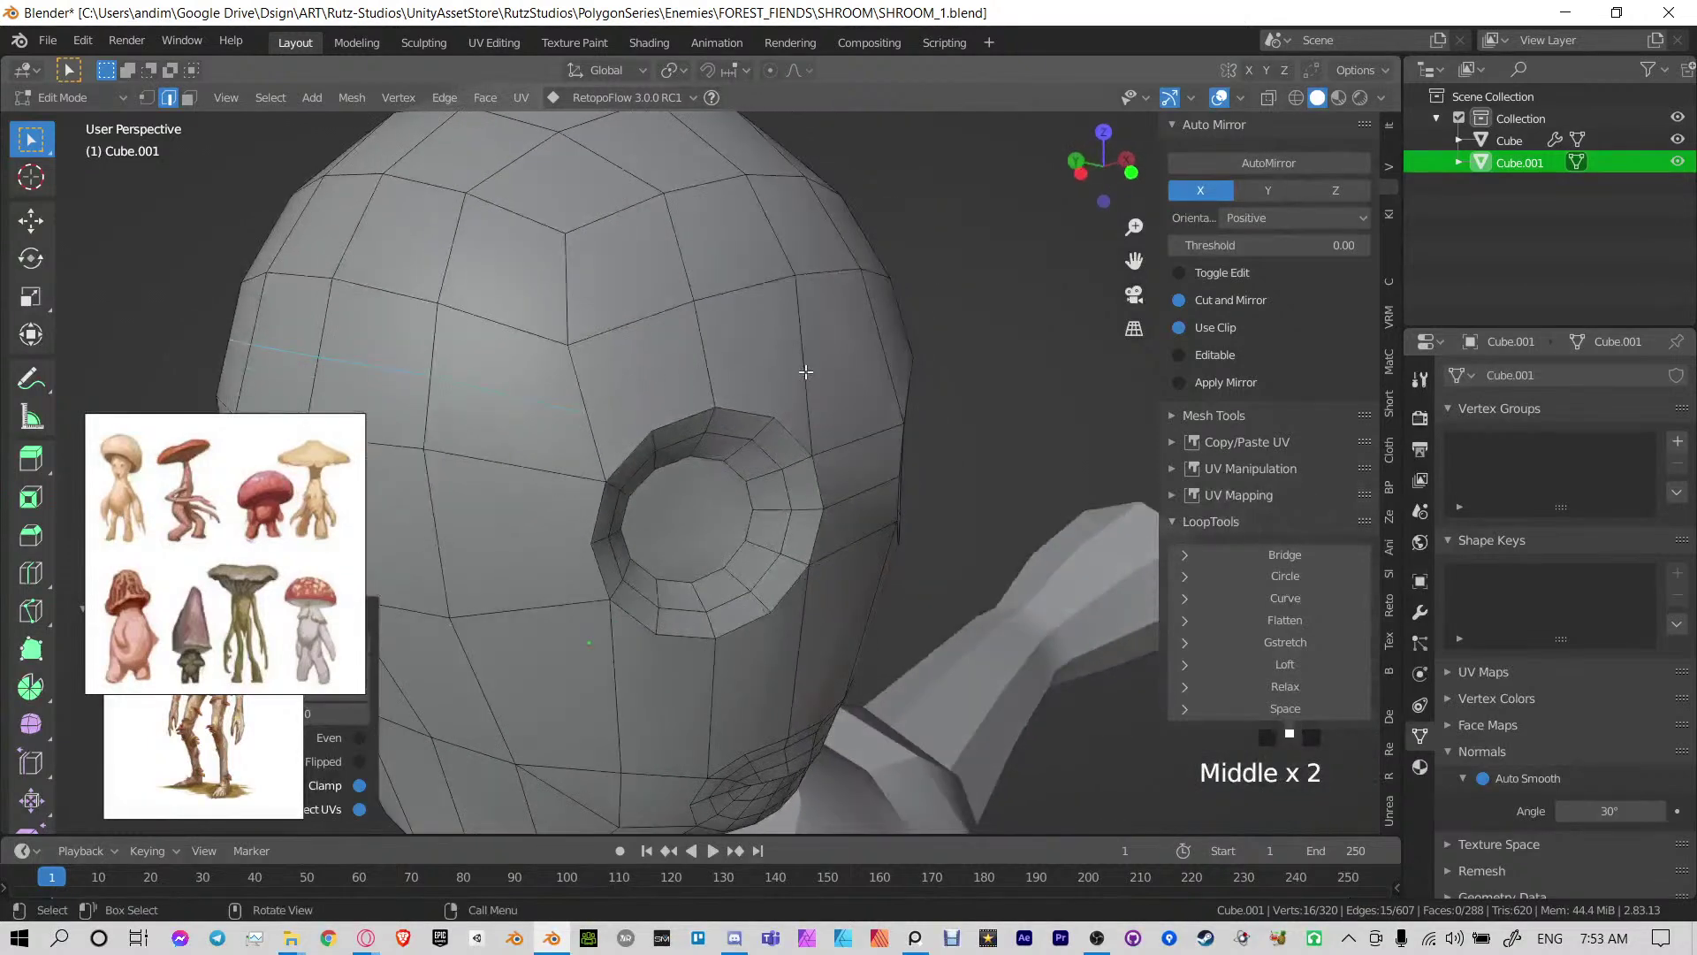
key("g")
right_click(799, 371)
Knife-cut a brow line across the forehead above both eye sockets, joining the two ends of the loop cut
middle_click_drag(694, 371, 563, 344)
key("k")
middle_click_drag(778, 353, 685, 281)
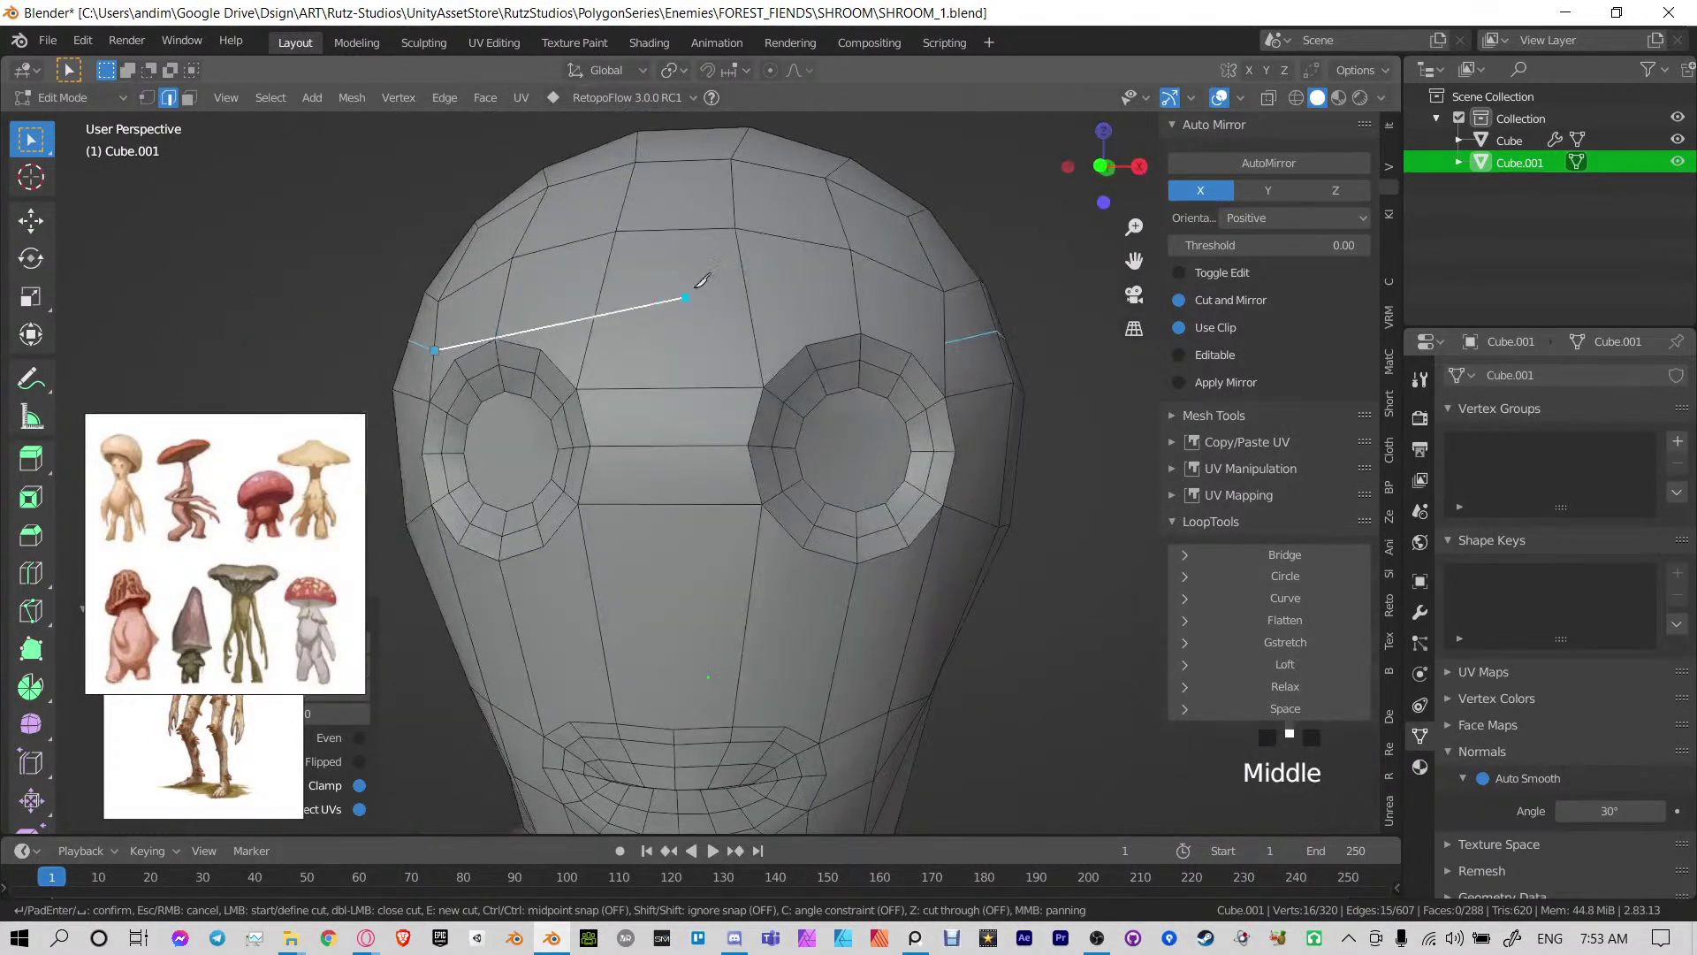
left_click(592, 328)
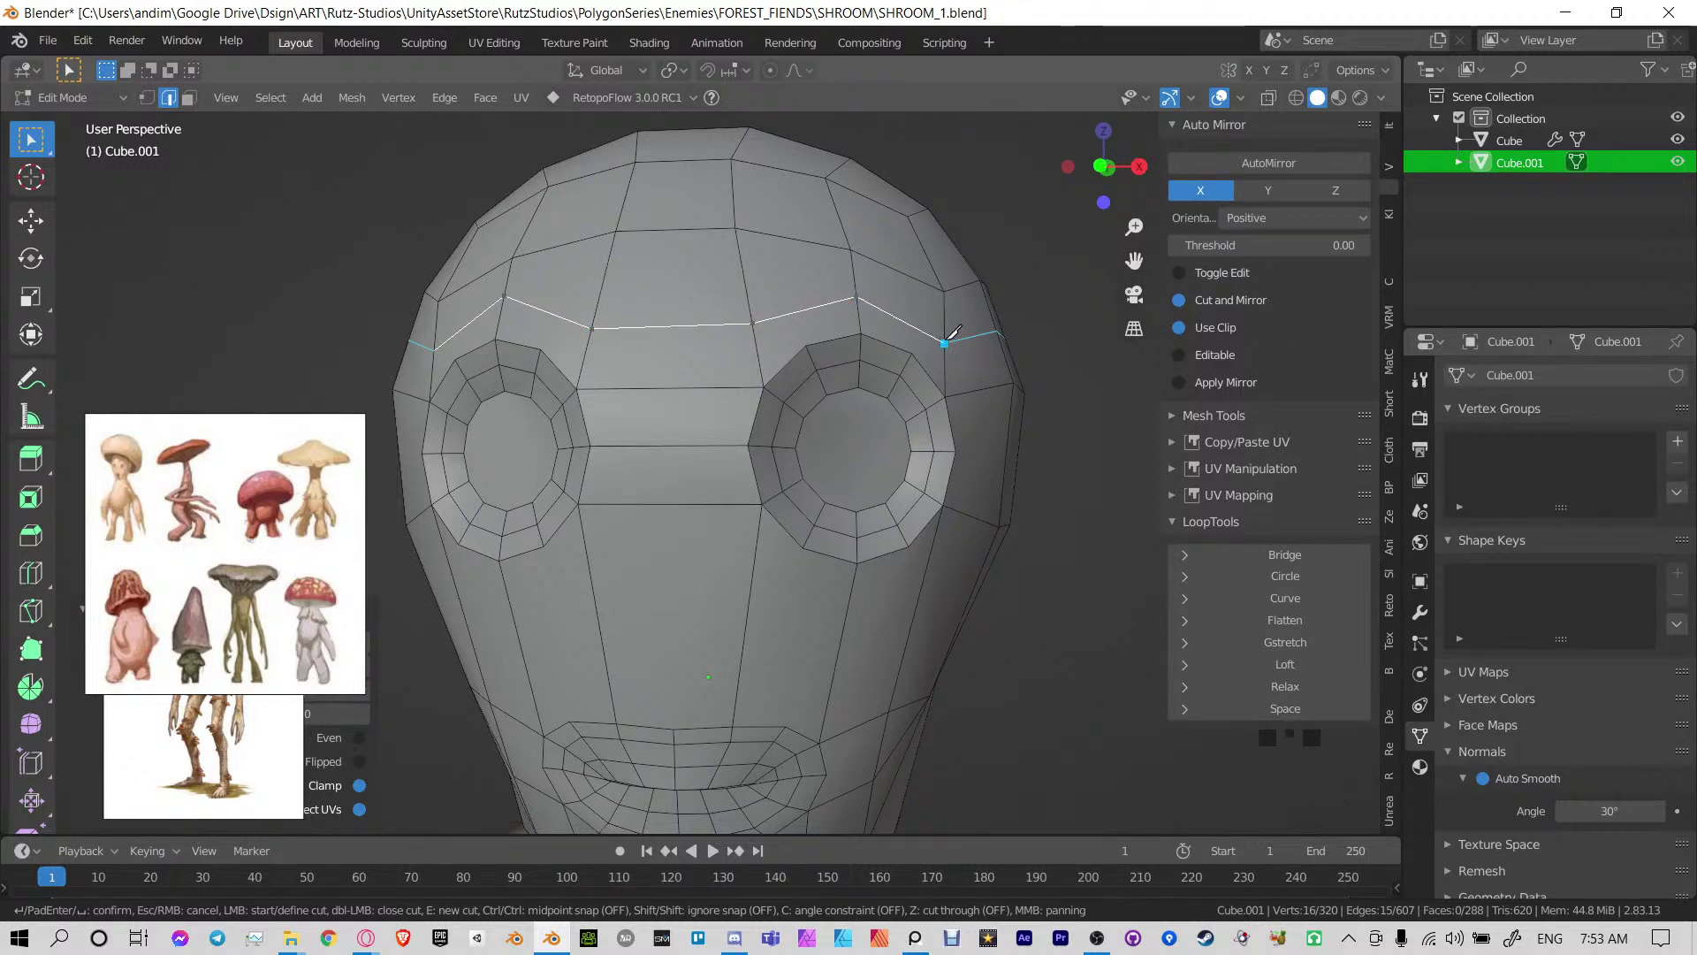
key("Return")
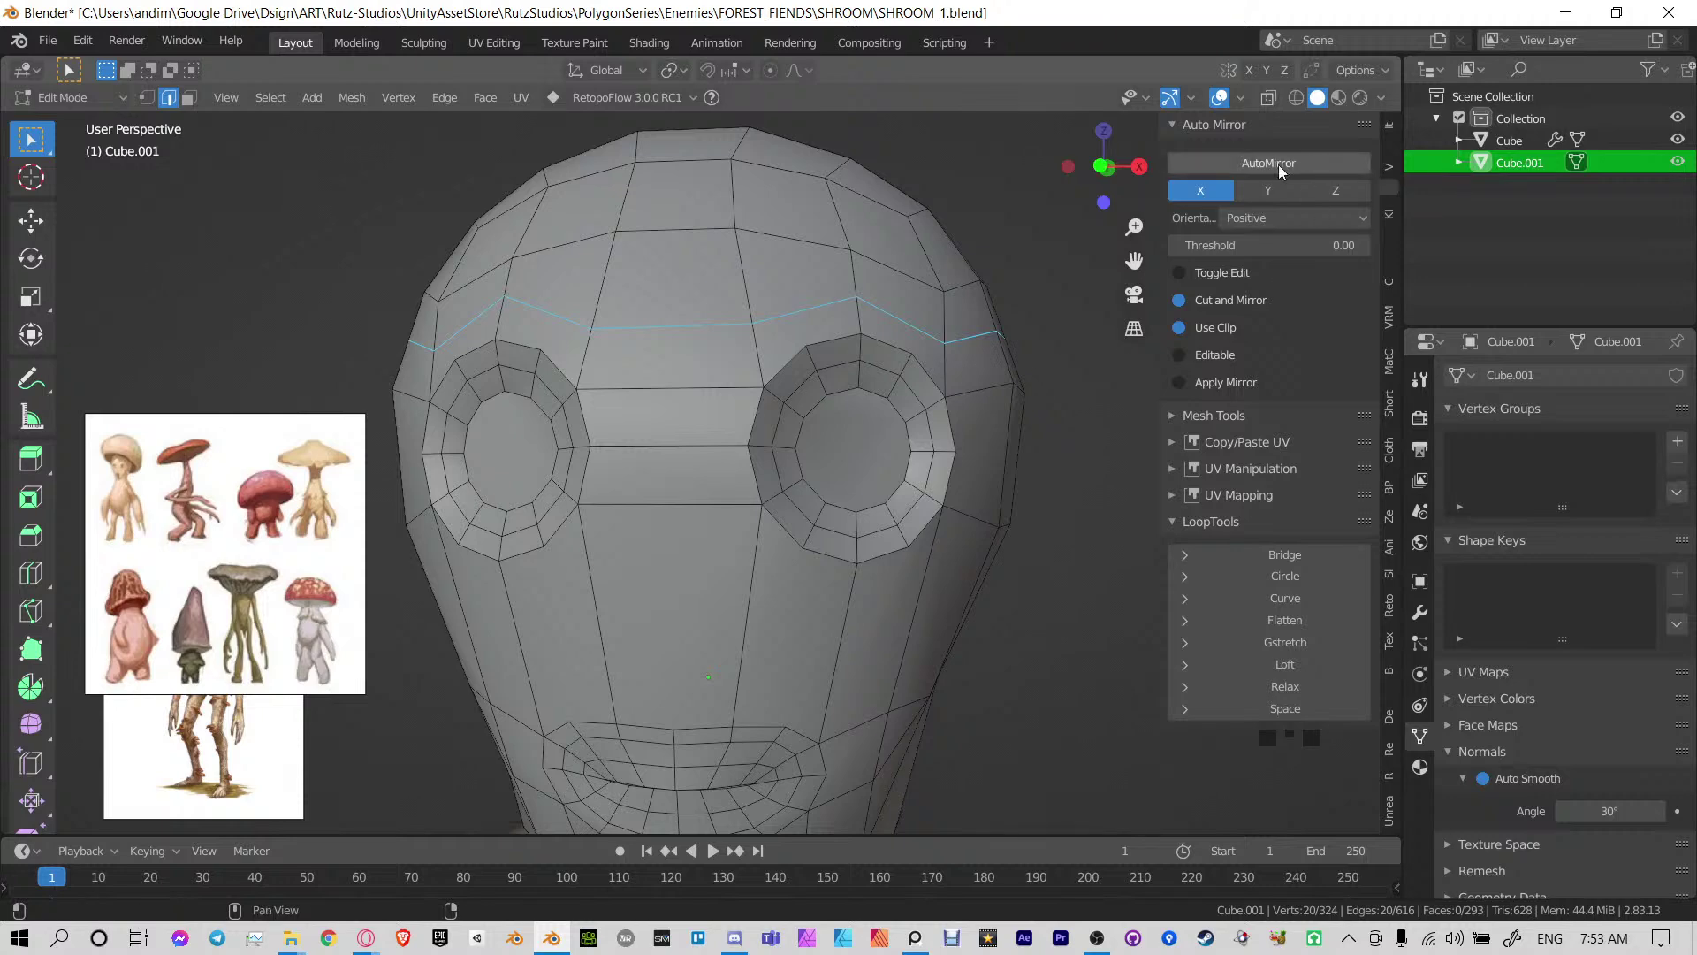
Apply AutoMirror to the head on the X axis with Positive orientation and return to mesh editing
key("Tab")
left_click(1310, 164)
key("Tab")
Knife-cut two edges connecting the brow line to the inner and outer upper corners of the eye socket
middle_click_drag(767, 413, 694, 340, "shift")
middle_click_drag(632, 362, 729, 375)
middle_click_drag(853, 393, 860, 349)
key("k")
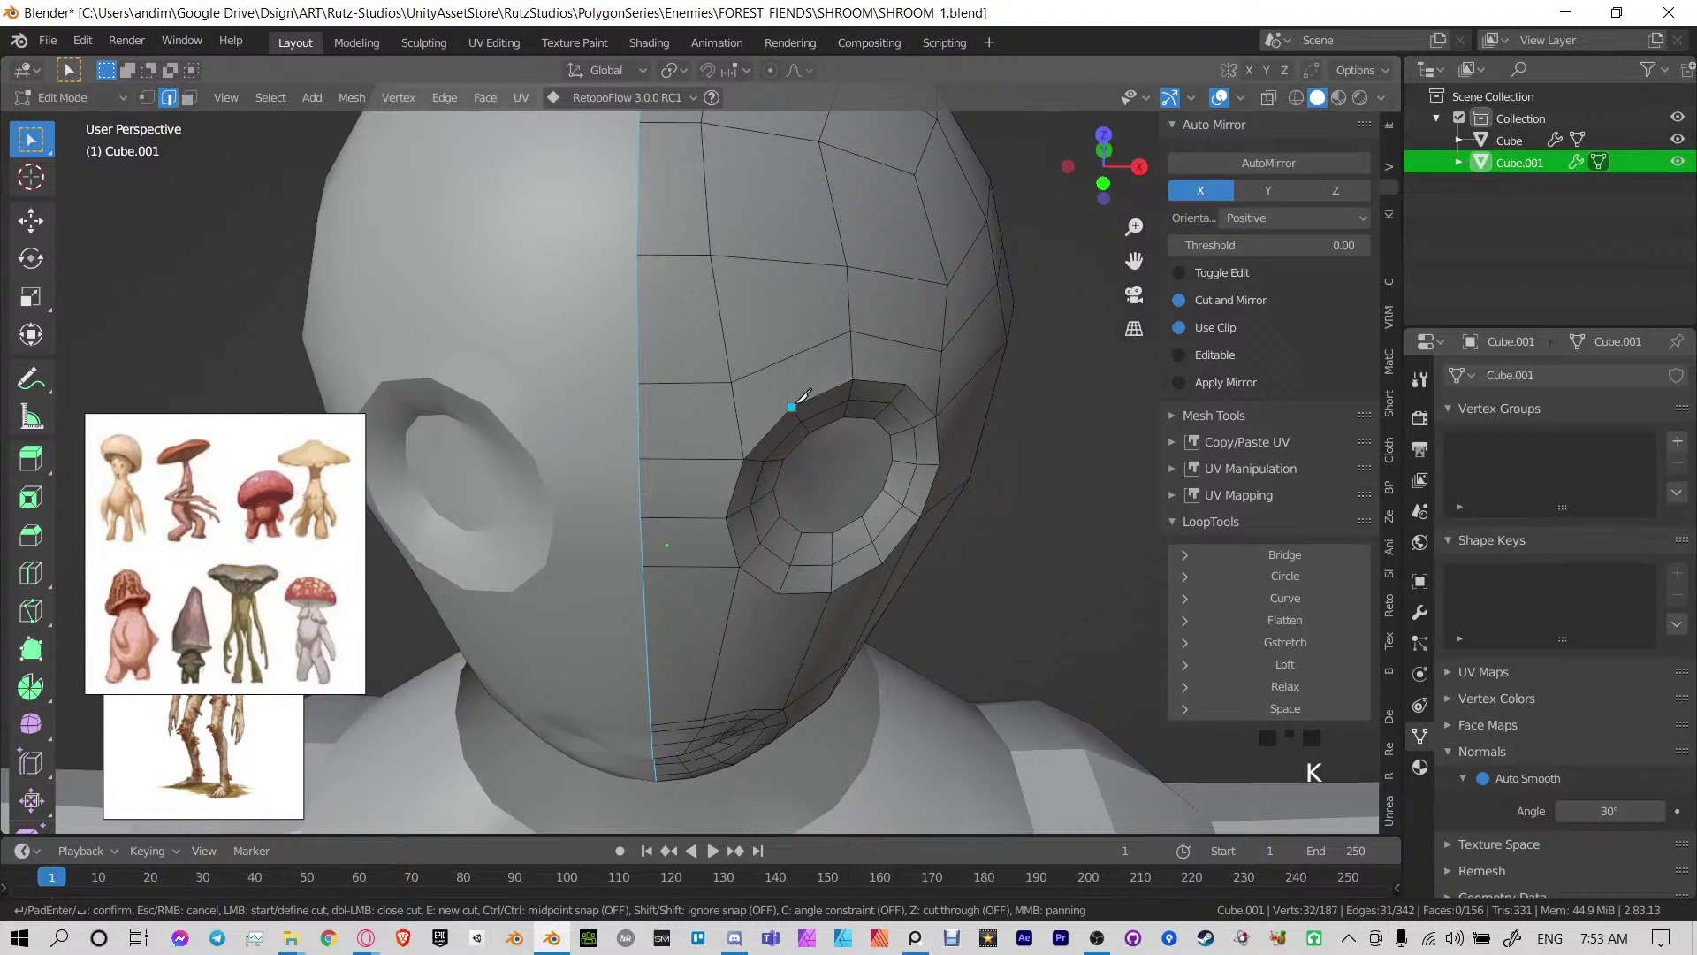
key("Return")
middle_click_drag(741, 373, 802, 401)
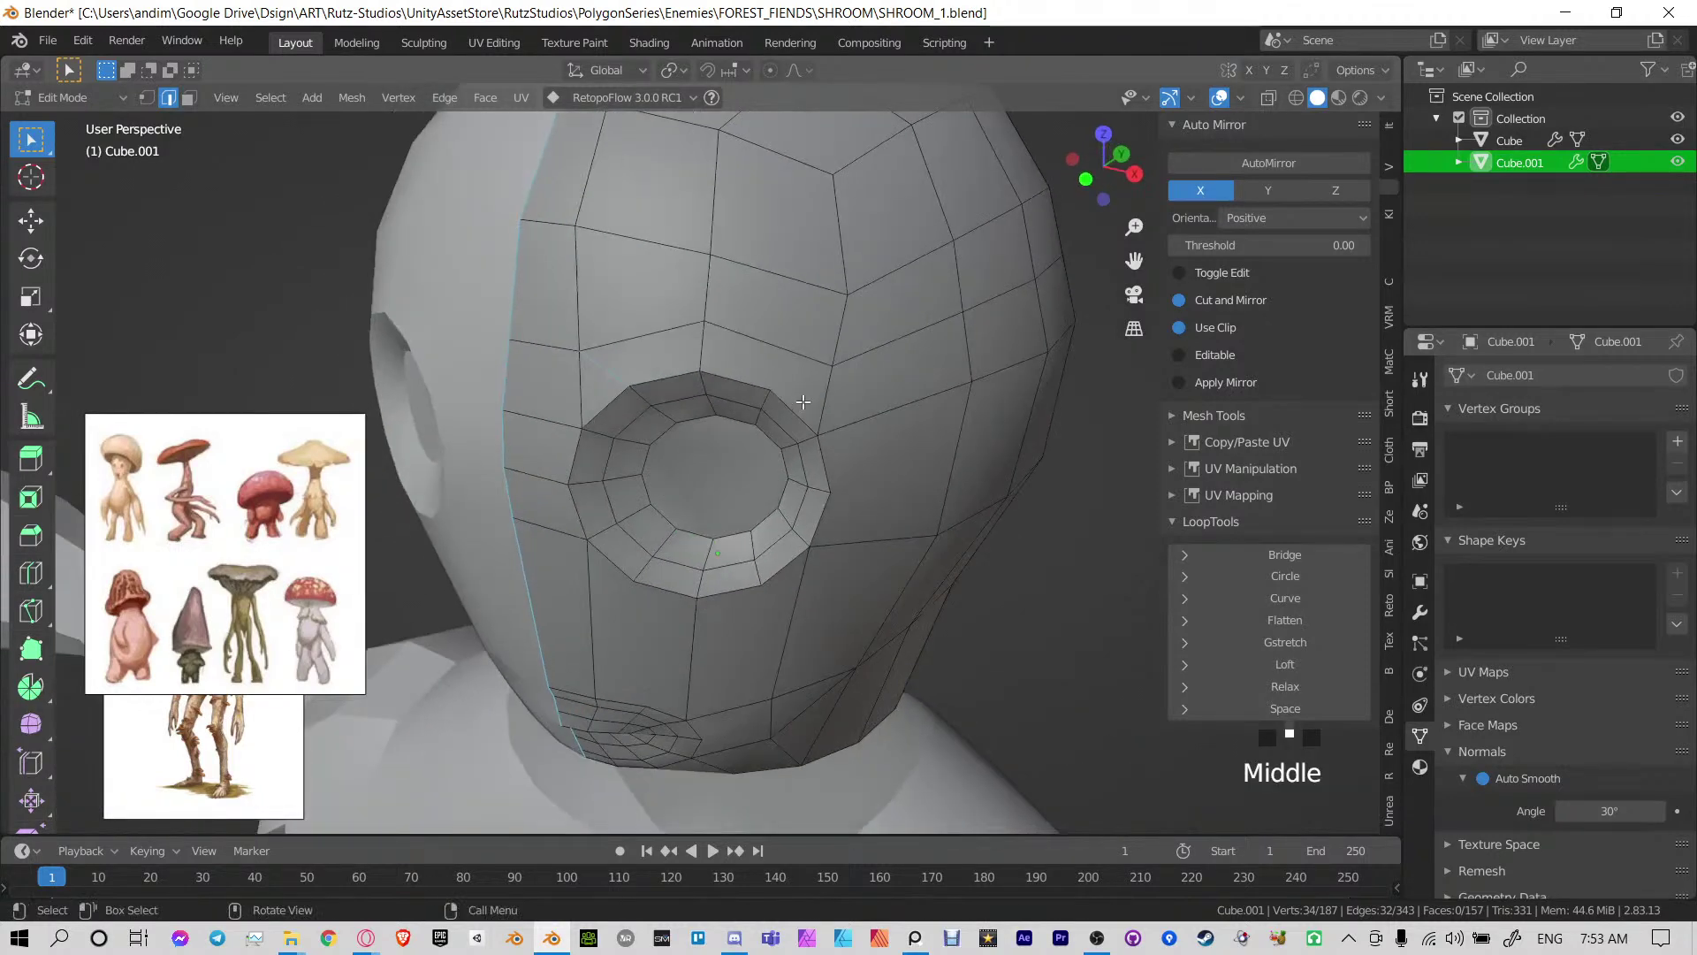
key("k")
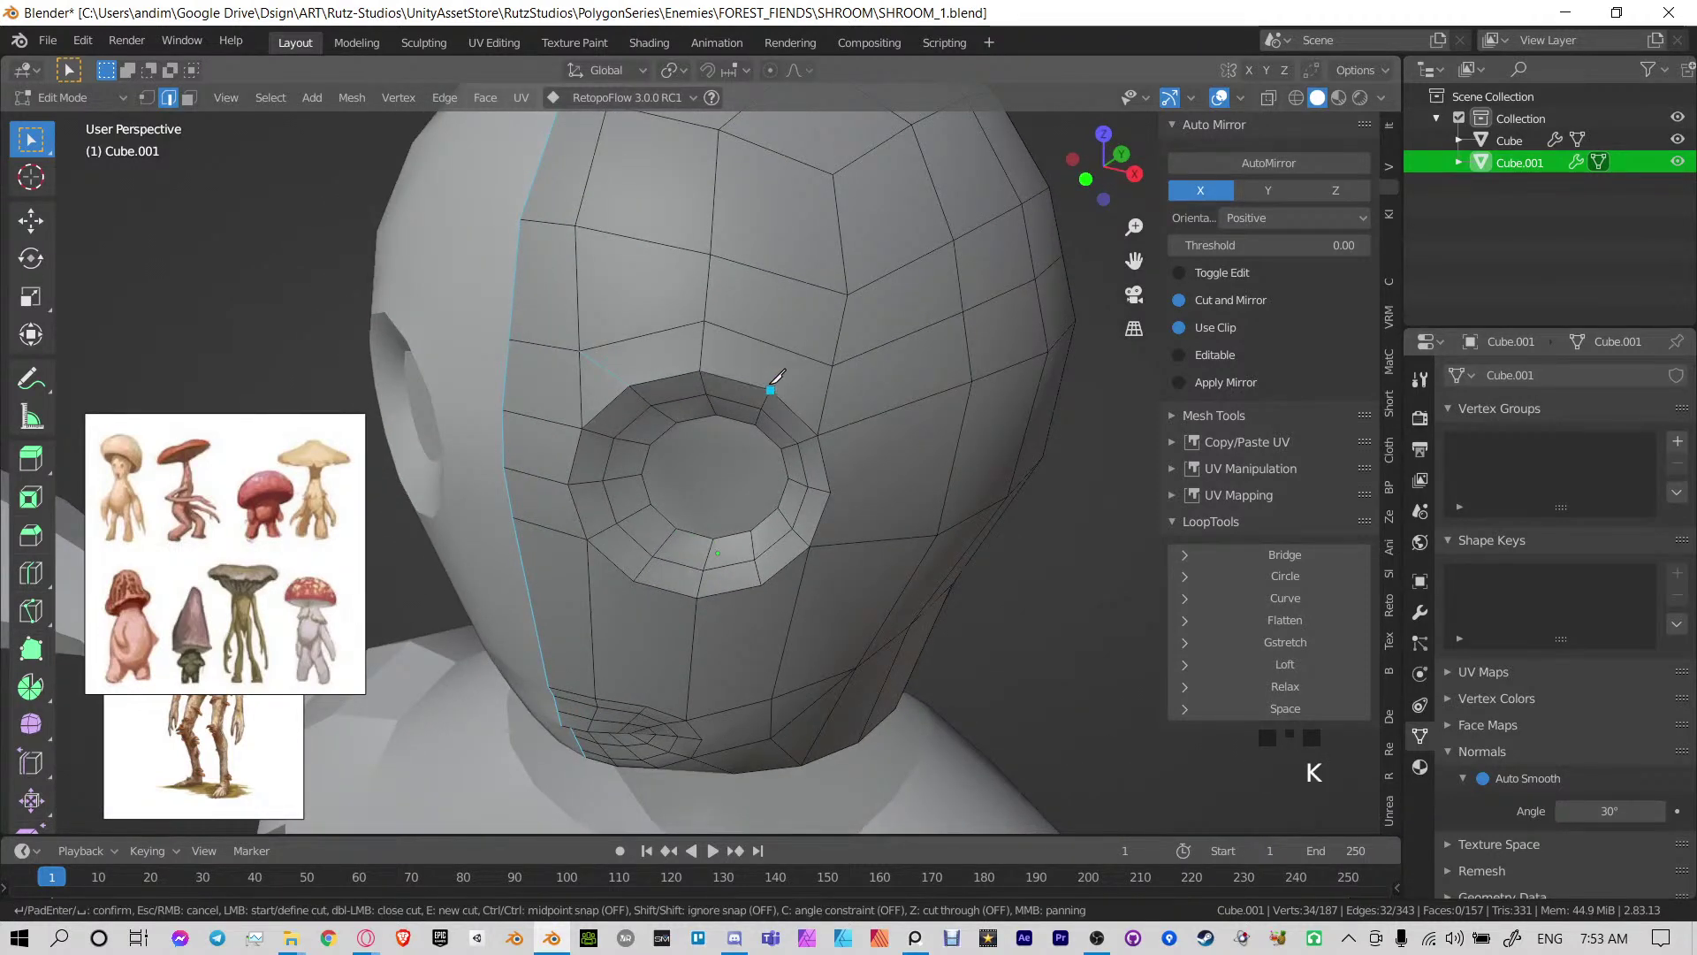
key("Return")
Knife-cut an edge from the eye socket's outer corner to the adjacent vertical edge on the side of the head
middle_click_drag(836, 358, 896, 456)
key("k")
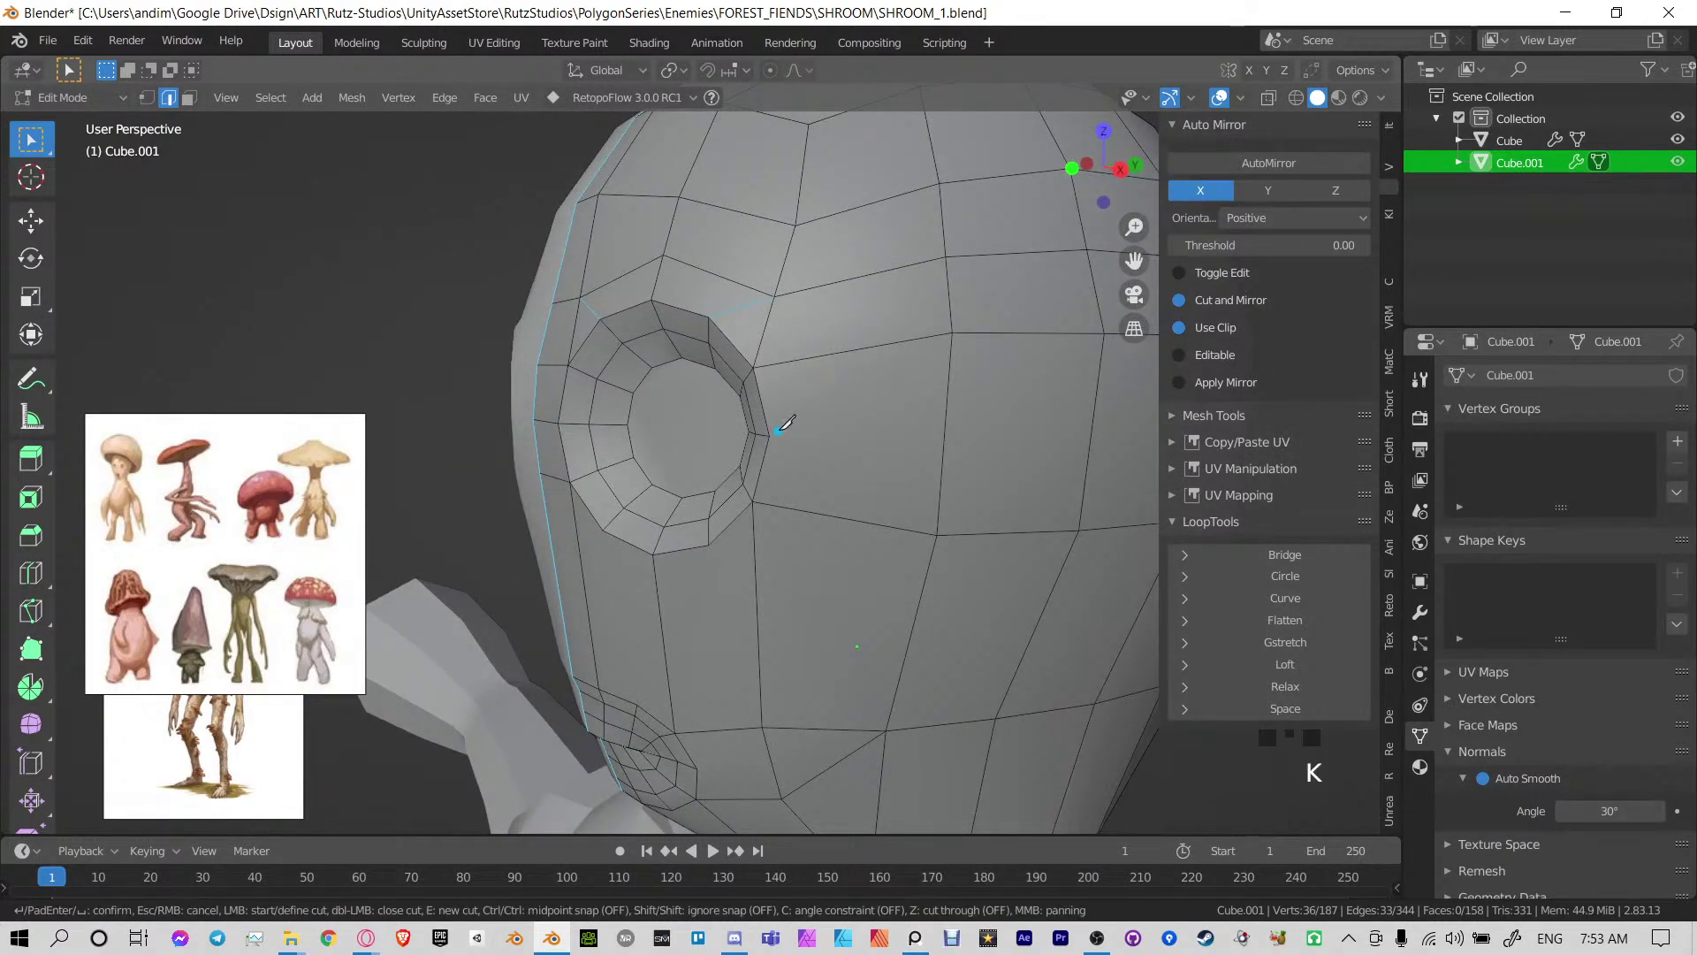
left_click(946, 440)
key("Return")
middle_click_drag(946, 439, 791, 451)
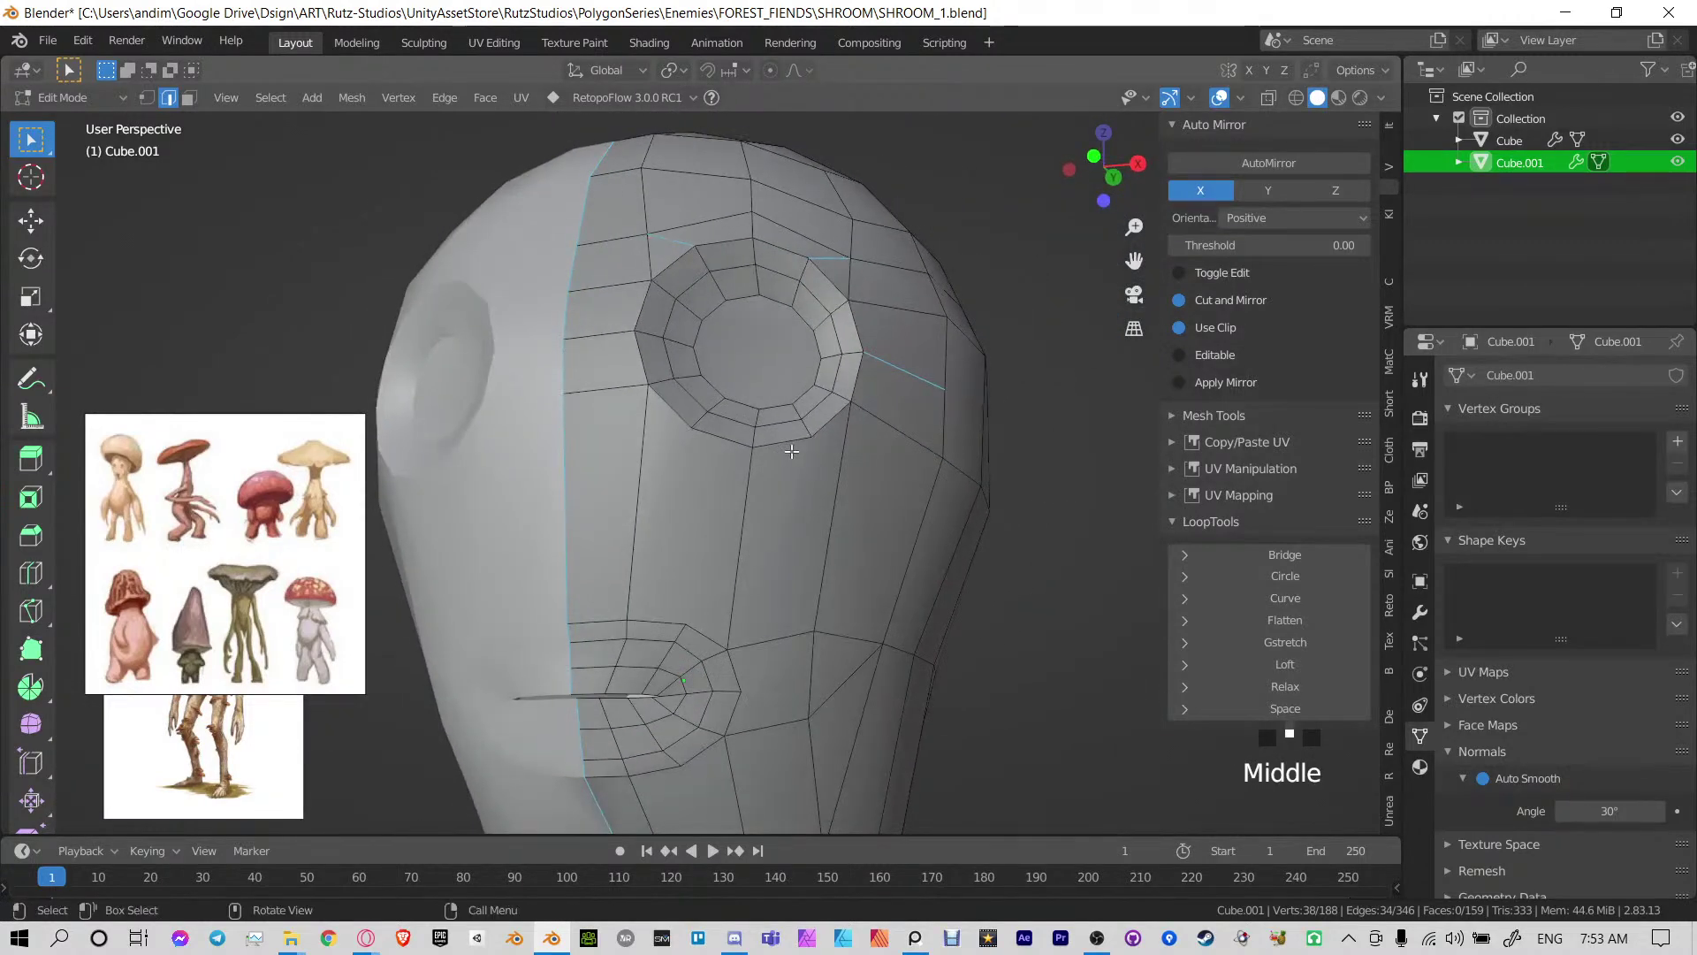
Add a loop cut around the side of the head, between the eye socket and the mouth
key("ctrl+r")
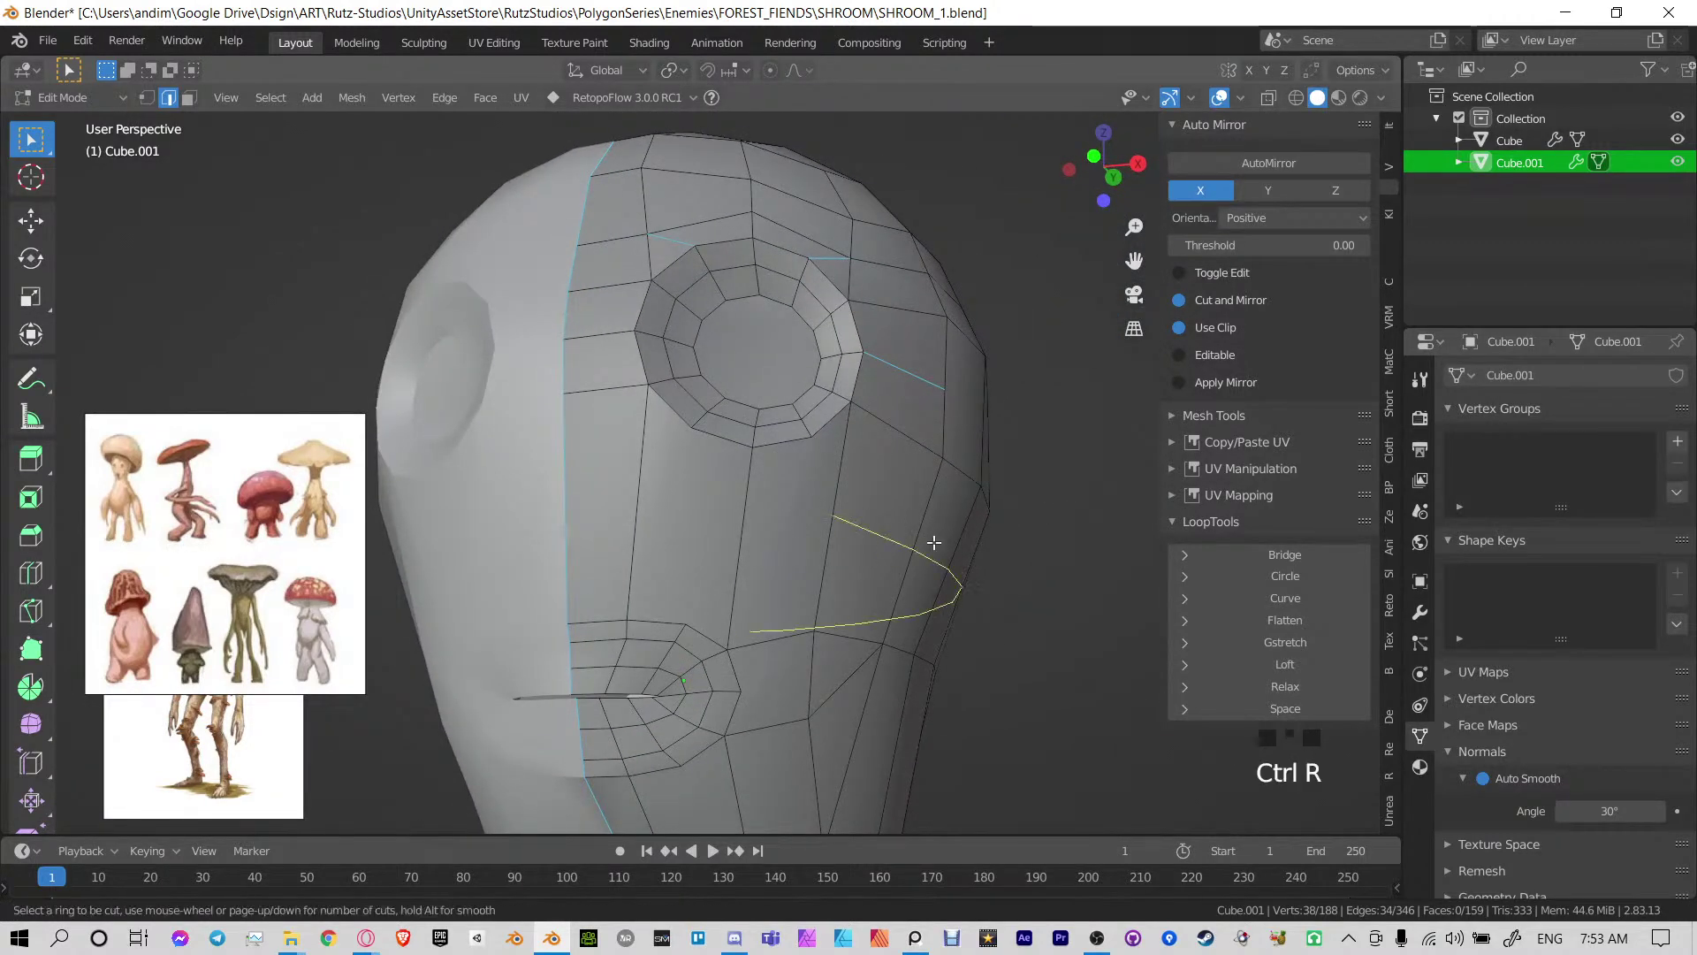
left_click(977, 559)
left_click(978, 560)
Knife-cut from the end of the new side loop across the cheek to the head's centre line
middle_click_drag(961, 530, 738, 521)
middle_click_drag(738, 521, 910, 537, "shift")
key("k")
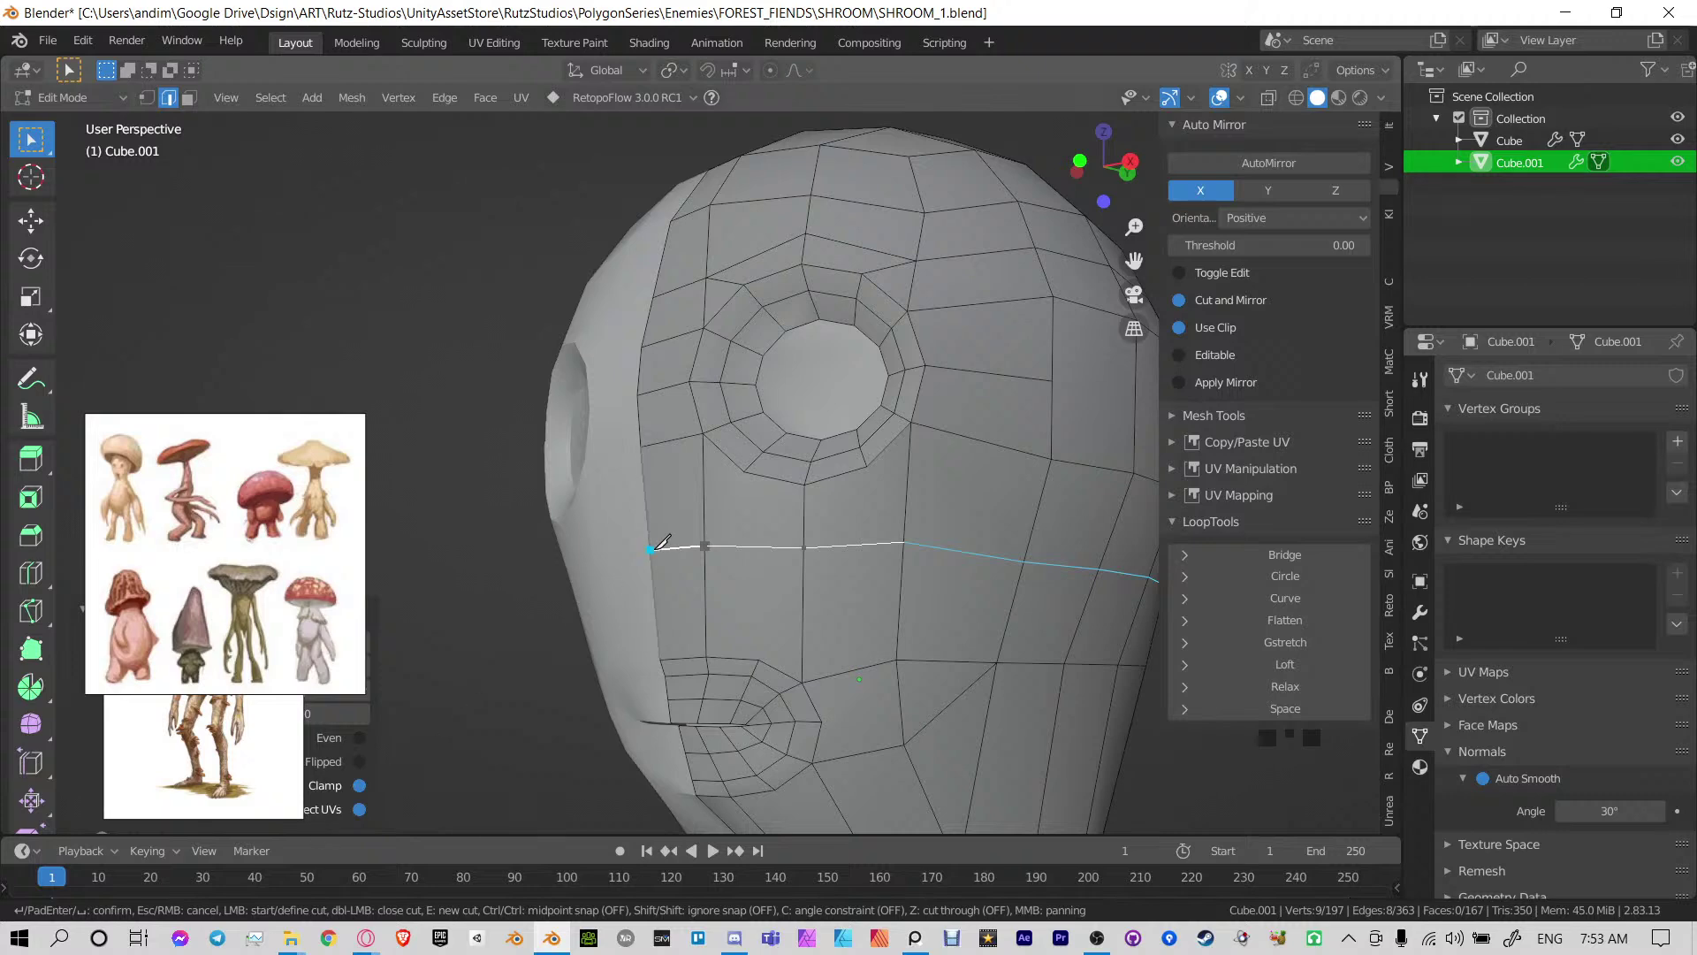
key("Return")
Knife-cut two edges connecting the eye socket's inner and outer lower corners to the new cheek line
middle_click_drag(656, 546, 824, 522)
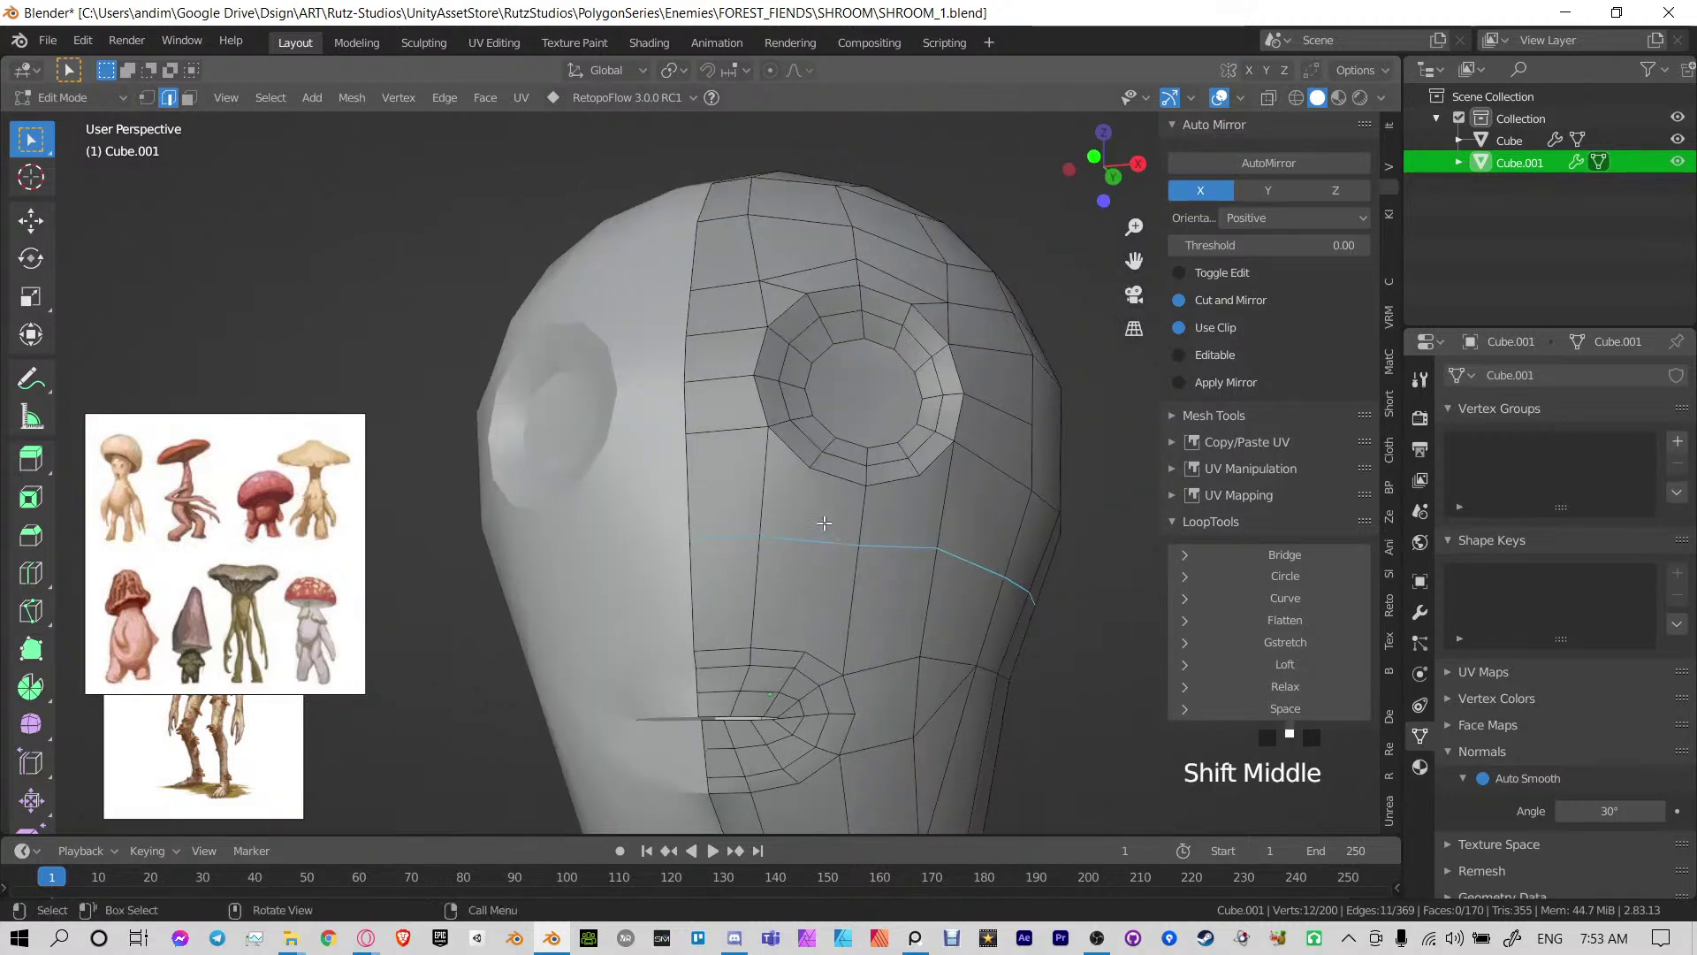
key("k")
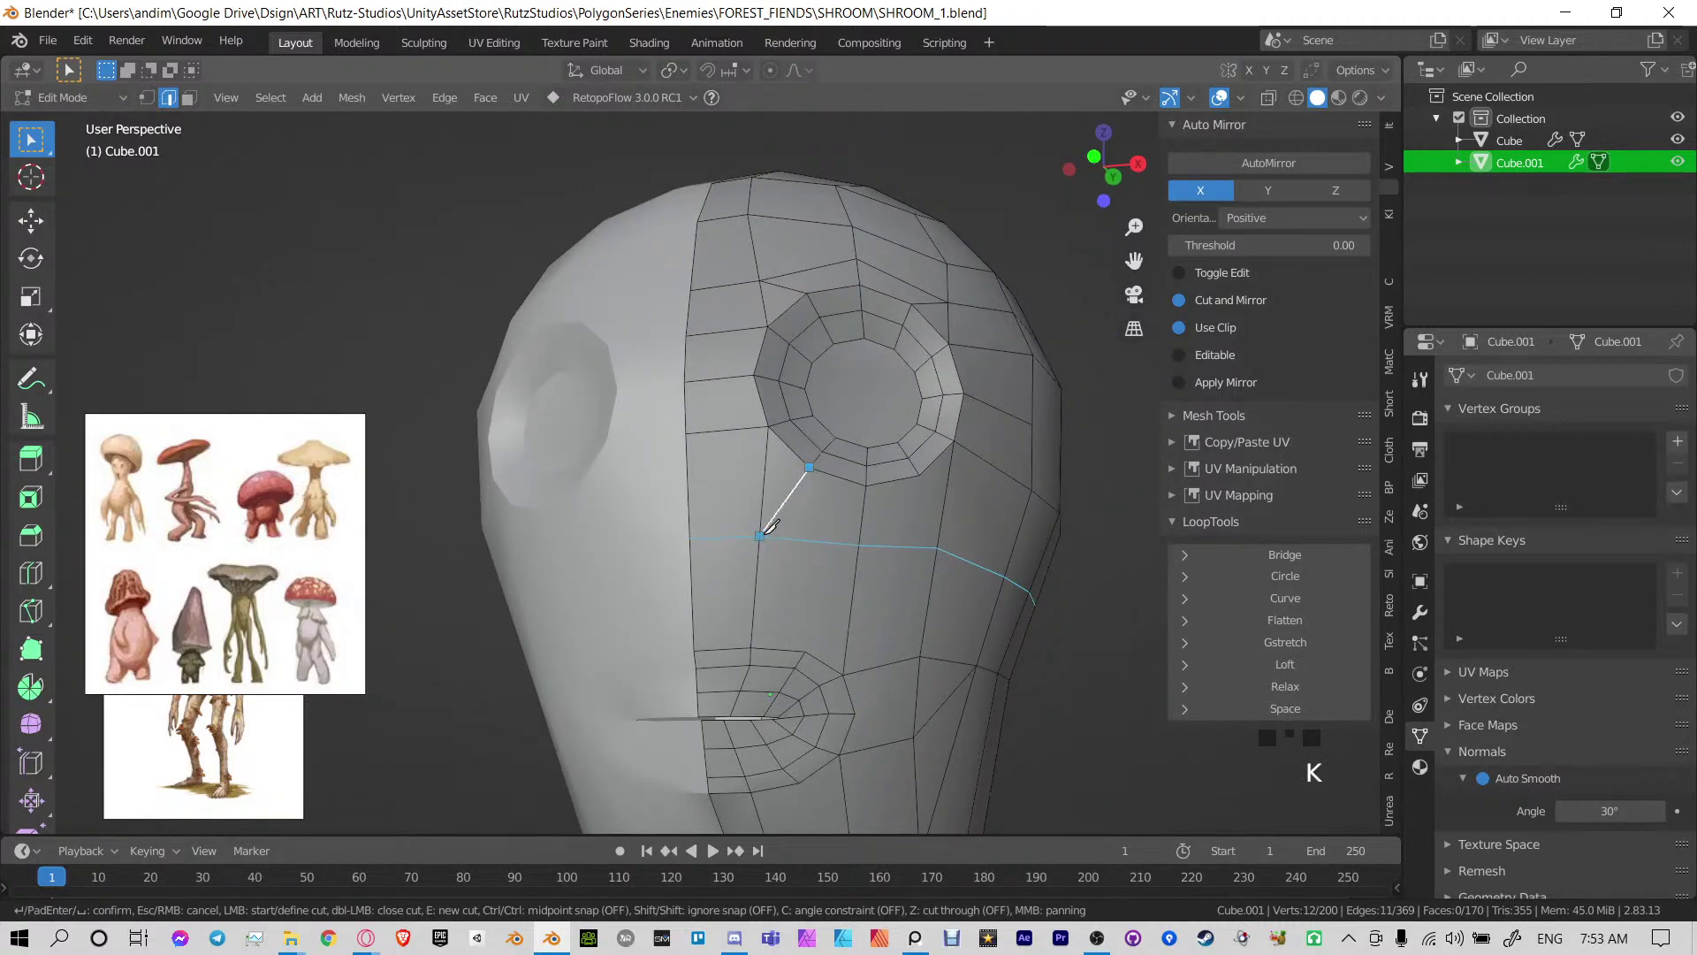
key("Return")
middle_click_drag(891, 541, 880, 520)
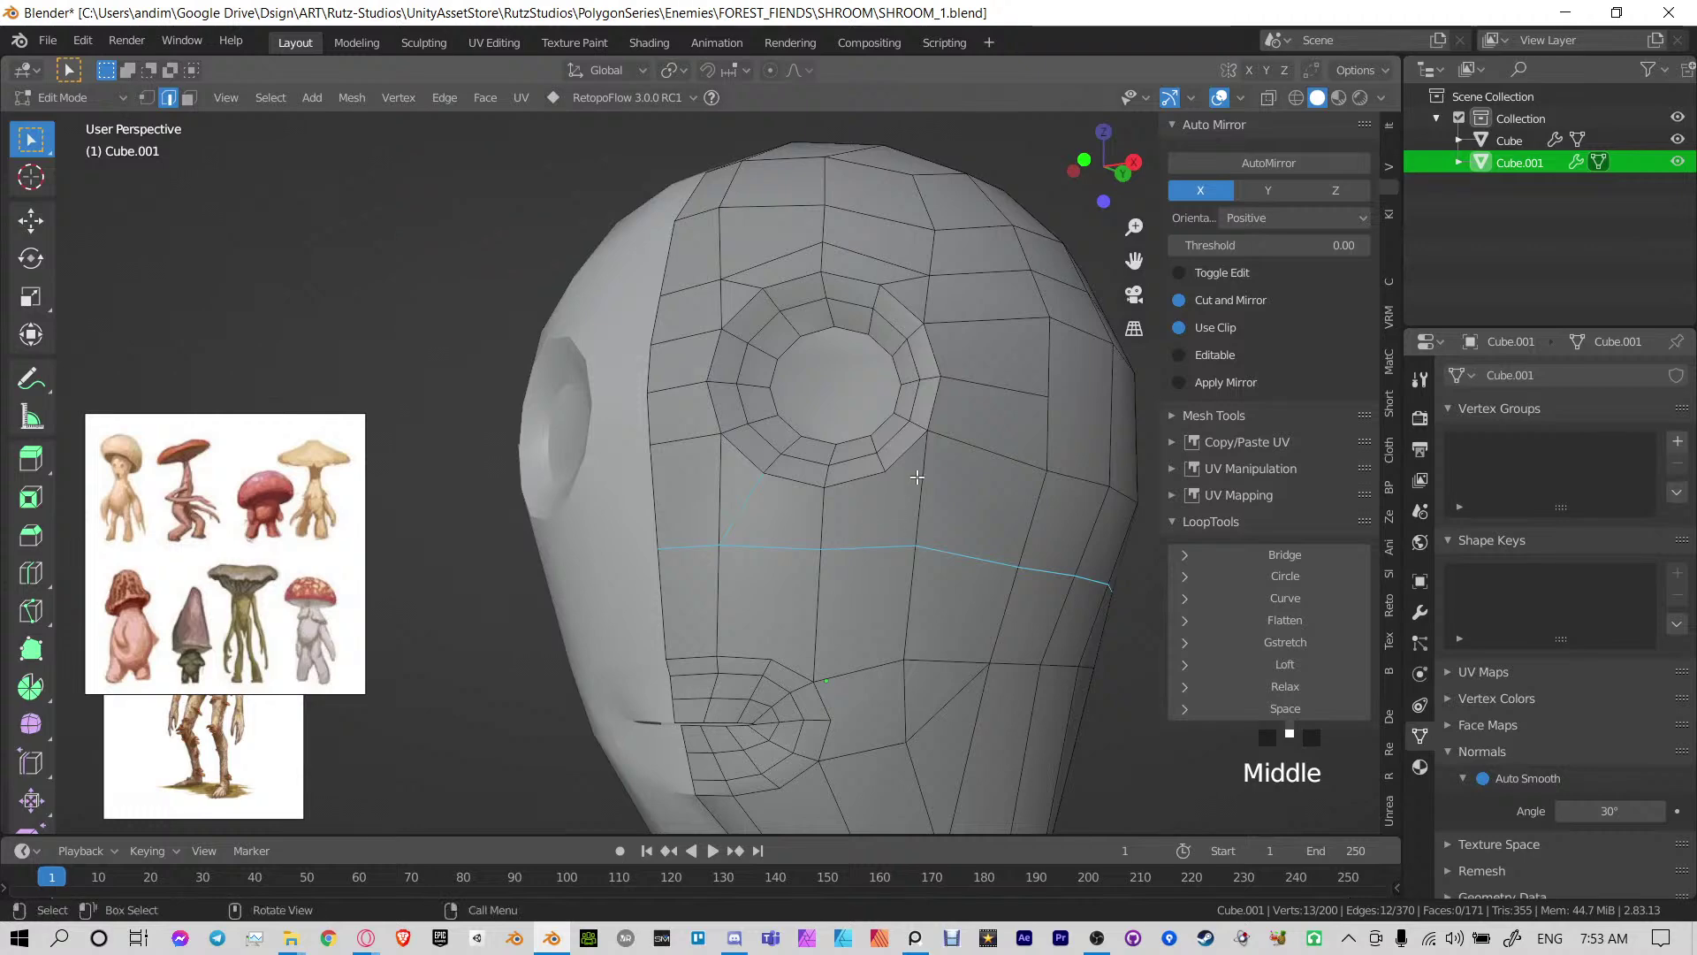
key("k")
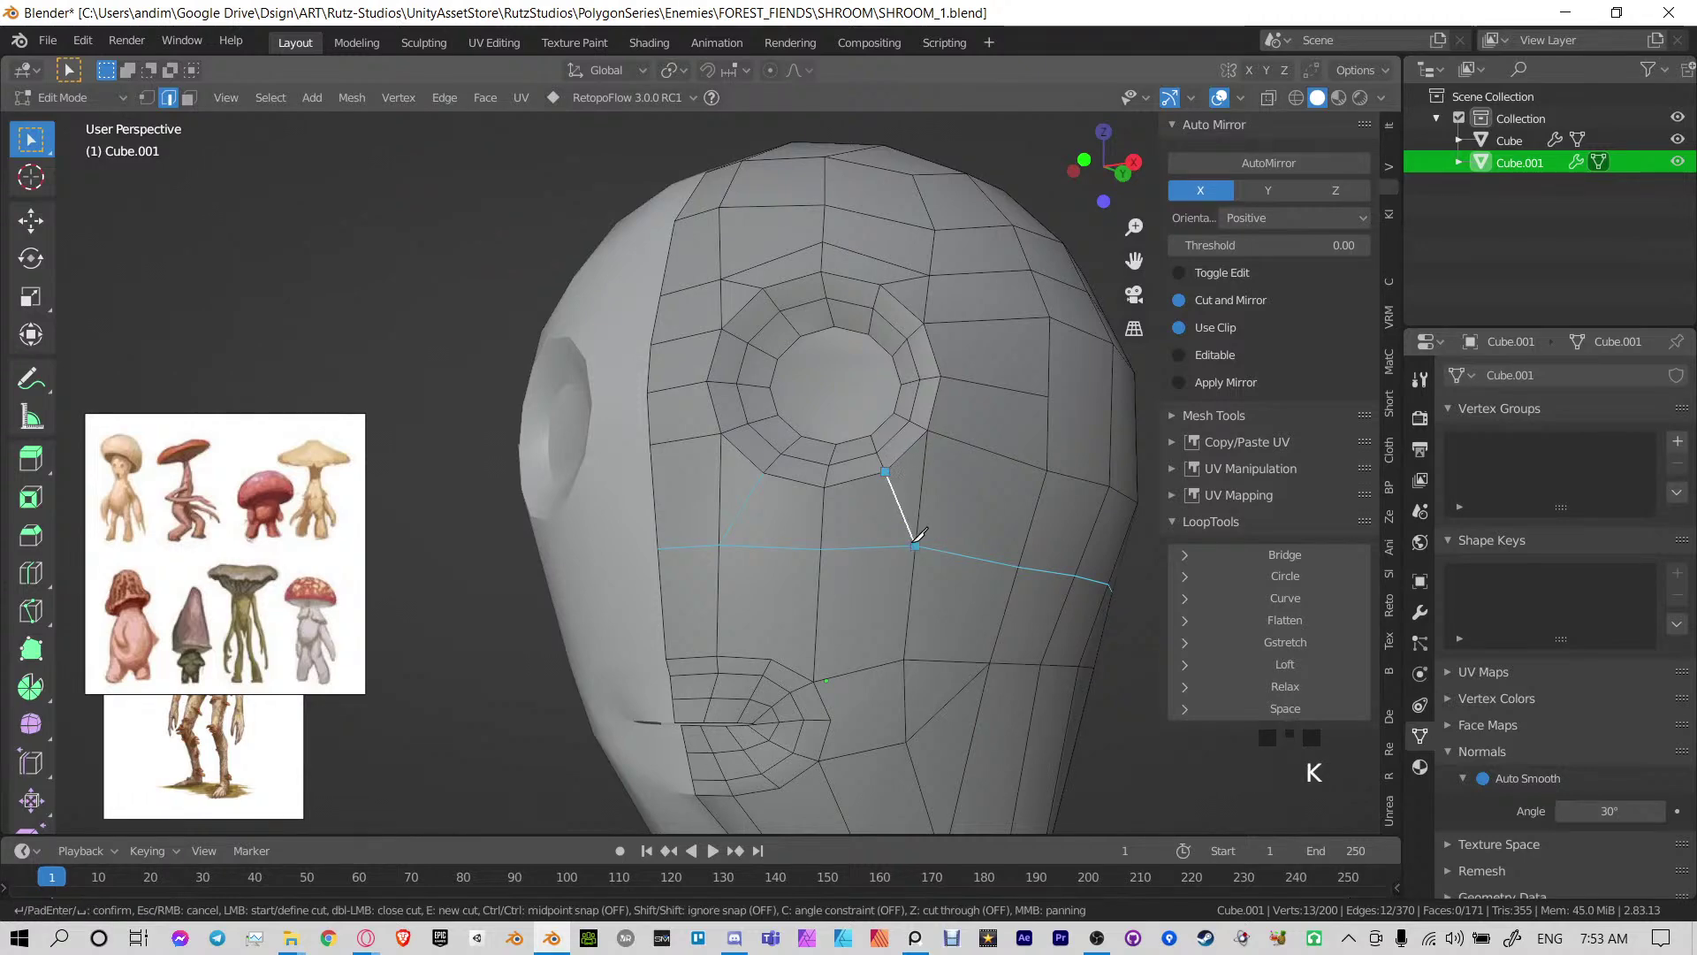
key("Return")
Select the whole cheek line below the eye socket, from the centre line around the side, and smooth it with LoopTools Relax
middle_click_drag(921, 535, 704, 533)
left_click(747, 474)
left_click(692, 595)
left_click(694, 502)
left_click(757, 508, "alt")
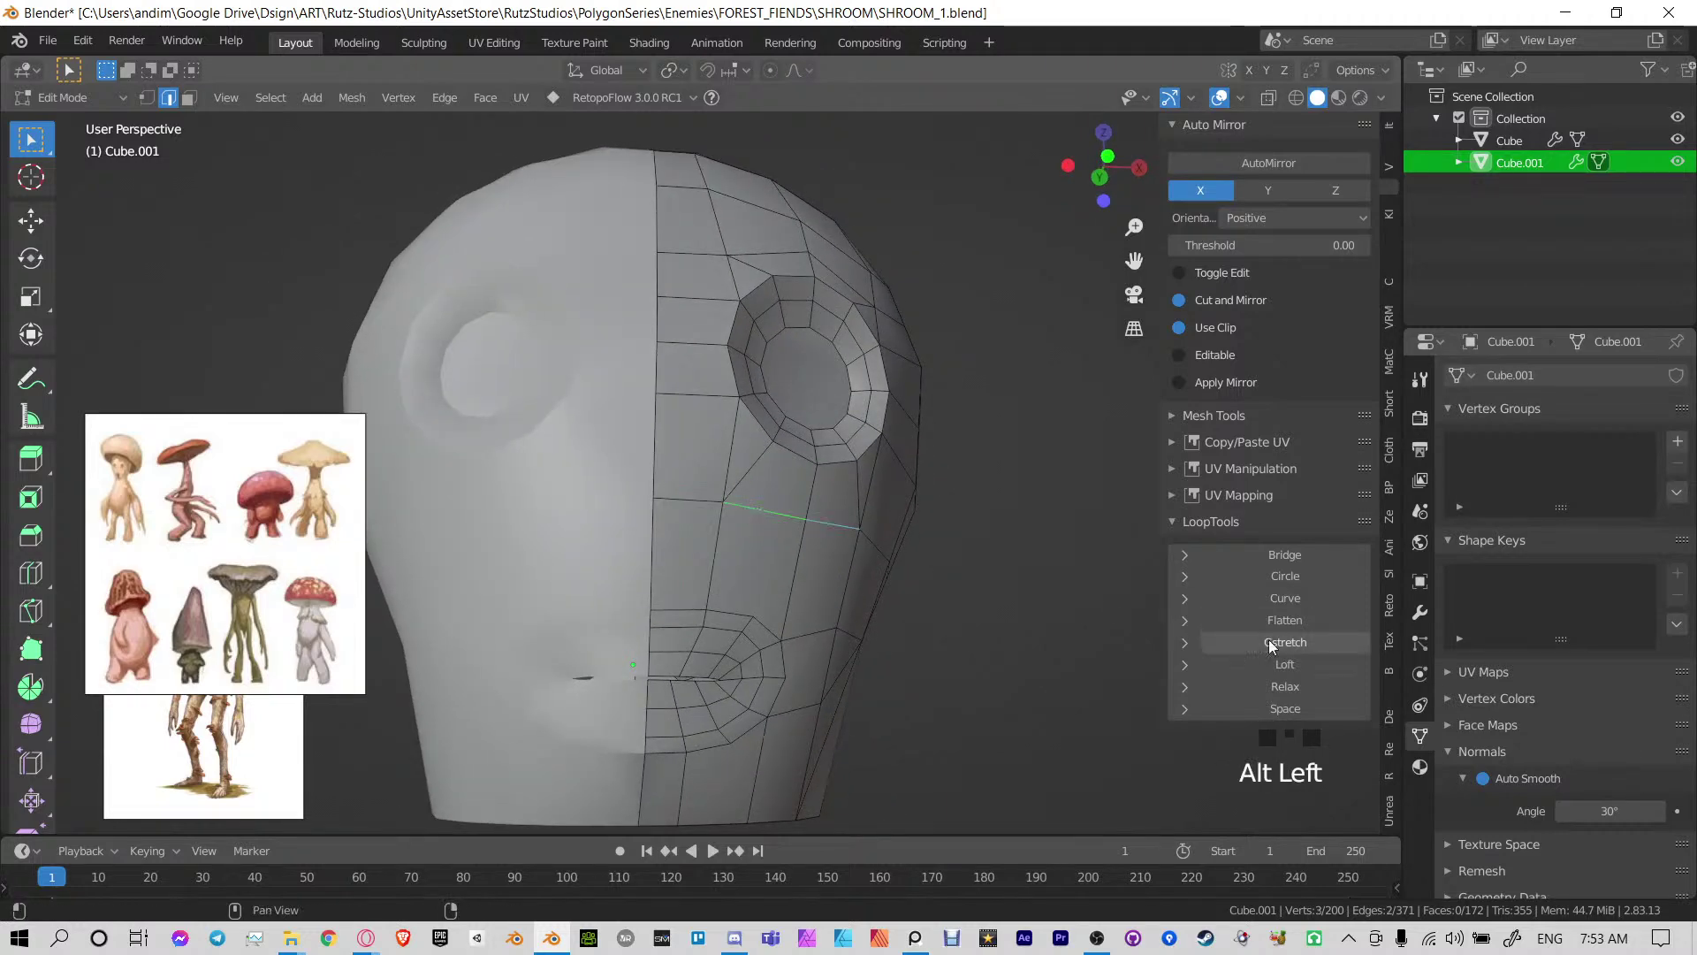
left_click(693, 505, "alt+shift")
middle_click_drag(951, 530, 876, 532)
left_click(889, 520, "alt+shift")
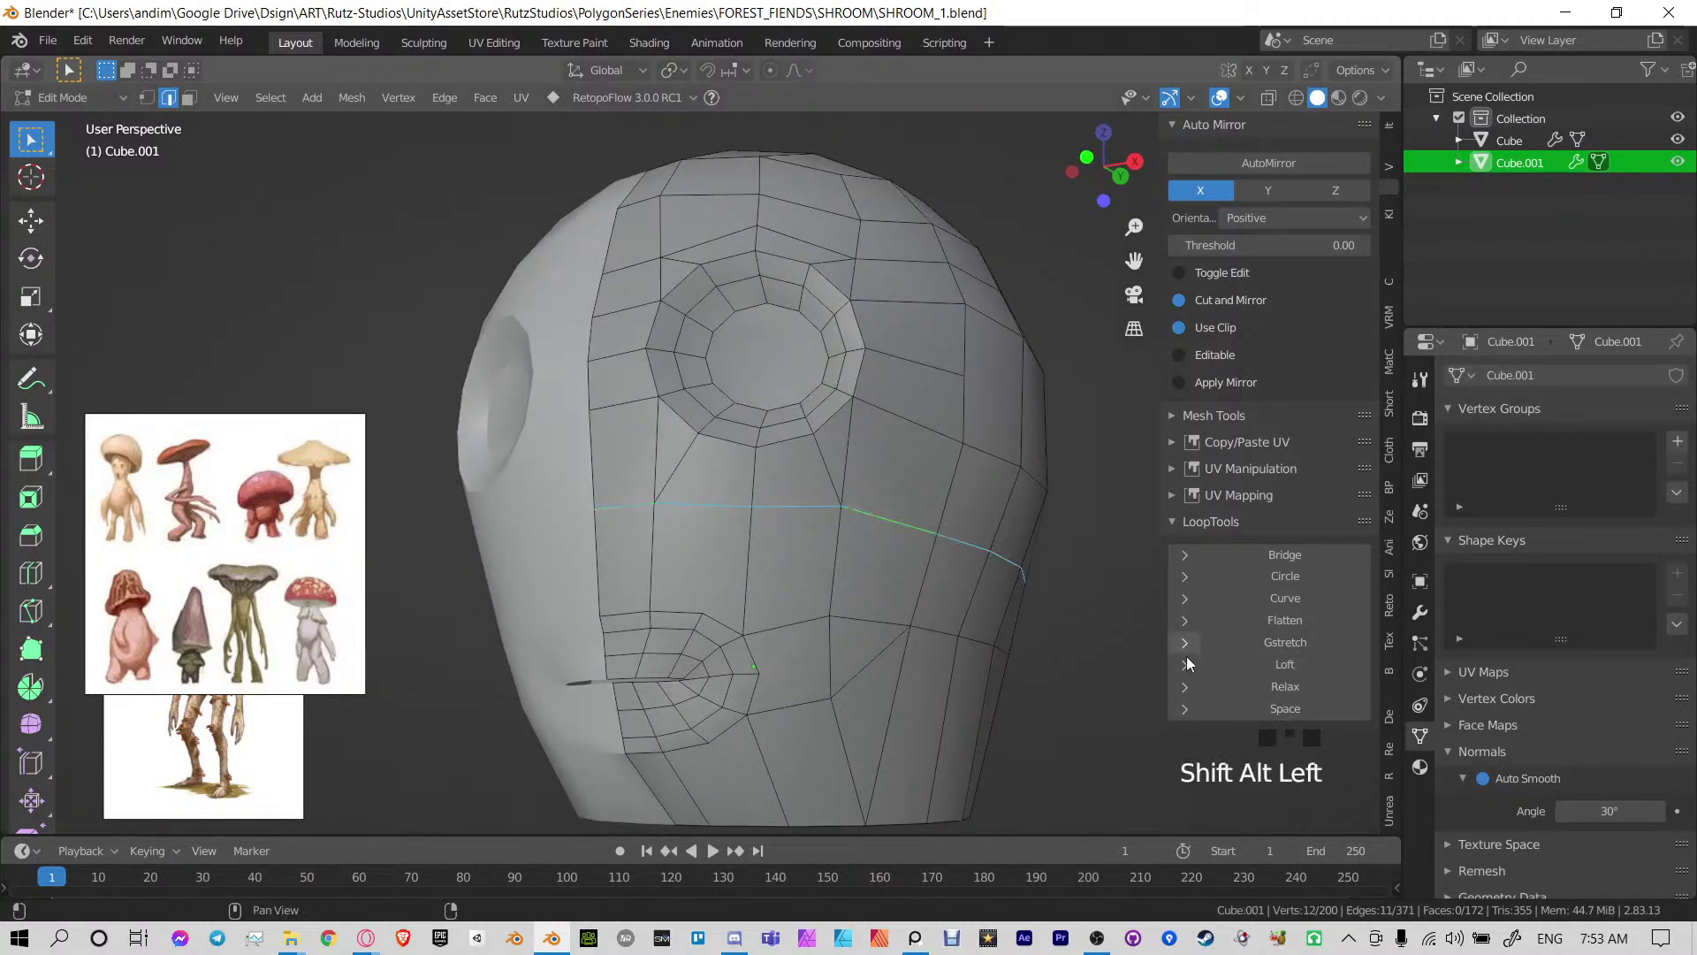
left_click(1268, 686)
Relax the edge path running from the cheek line down to the middle of the upper lip
middle_click_drag(862, 454, 752, 256, "shift")
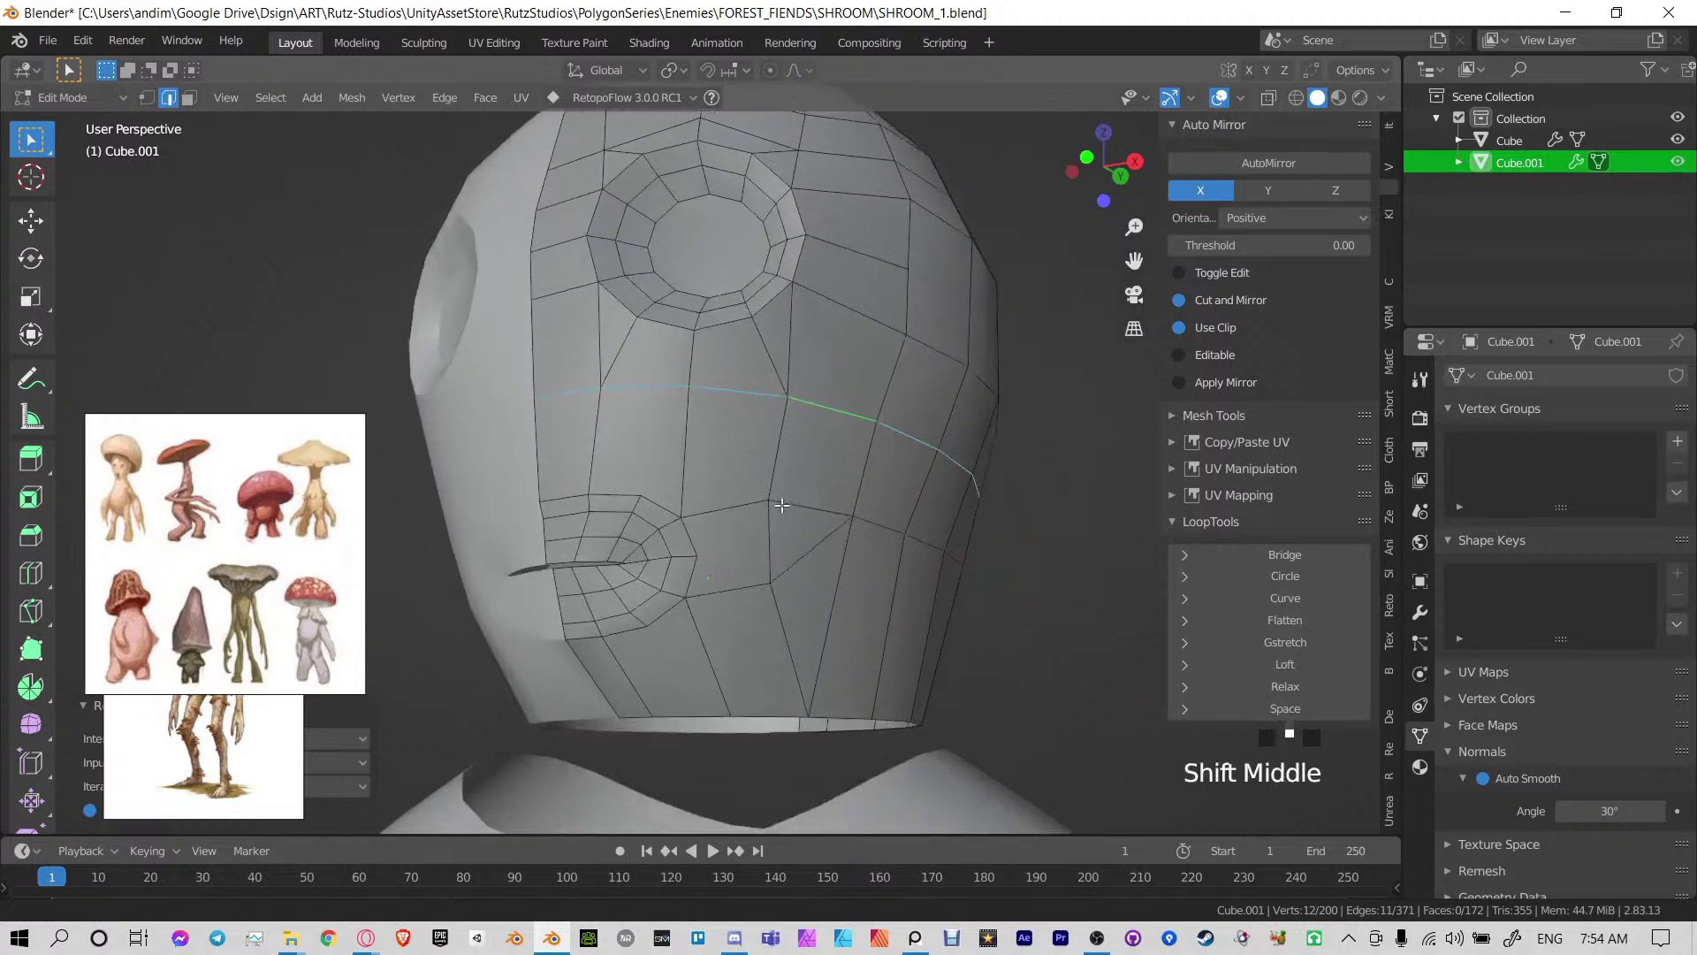
middle_click_drag(742, 354, 796, 504)
key("Tab")
scroll(651, 527, "down", 3)
middle_click_drag(651, 527, 730, 463, "shift")
key("Tab")
scroll(705, 478, "up", 4)
left_click(732, 461)
left_click(705, 502, "ctrl")
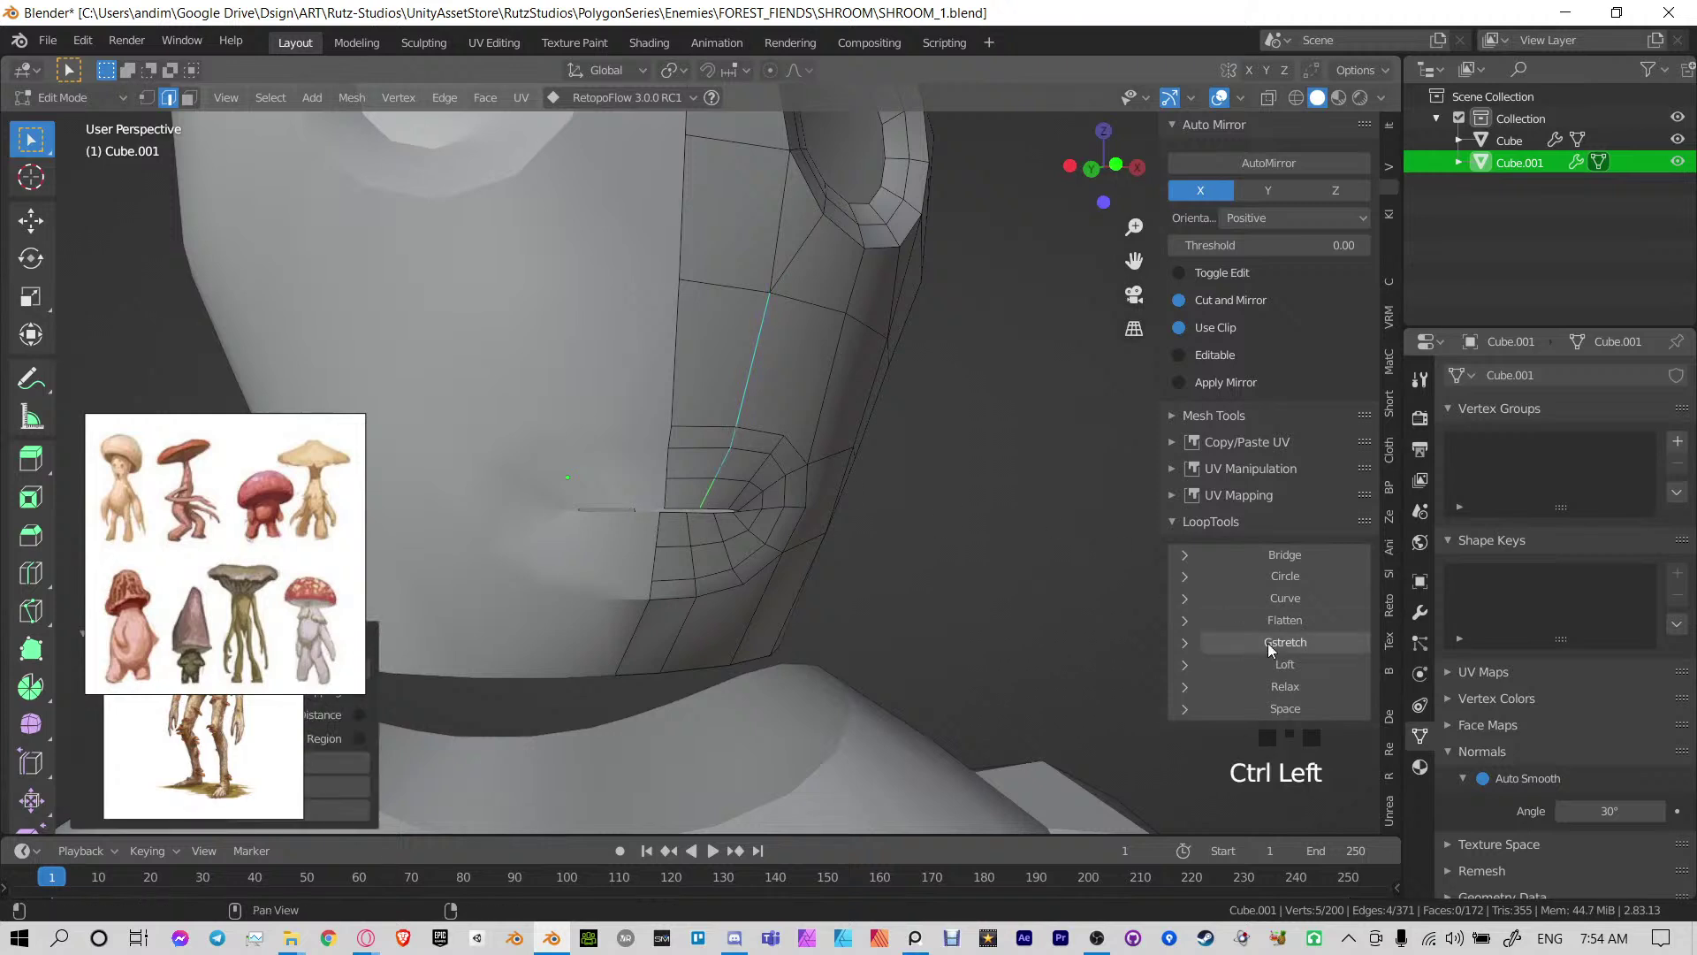
left_click(1283, 687)
Relax the diagonal edge path above the mouth corner and the centre-line path between the cheek line and the mouth
left_click(744, 486)
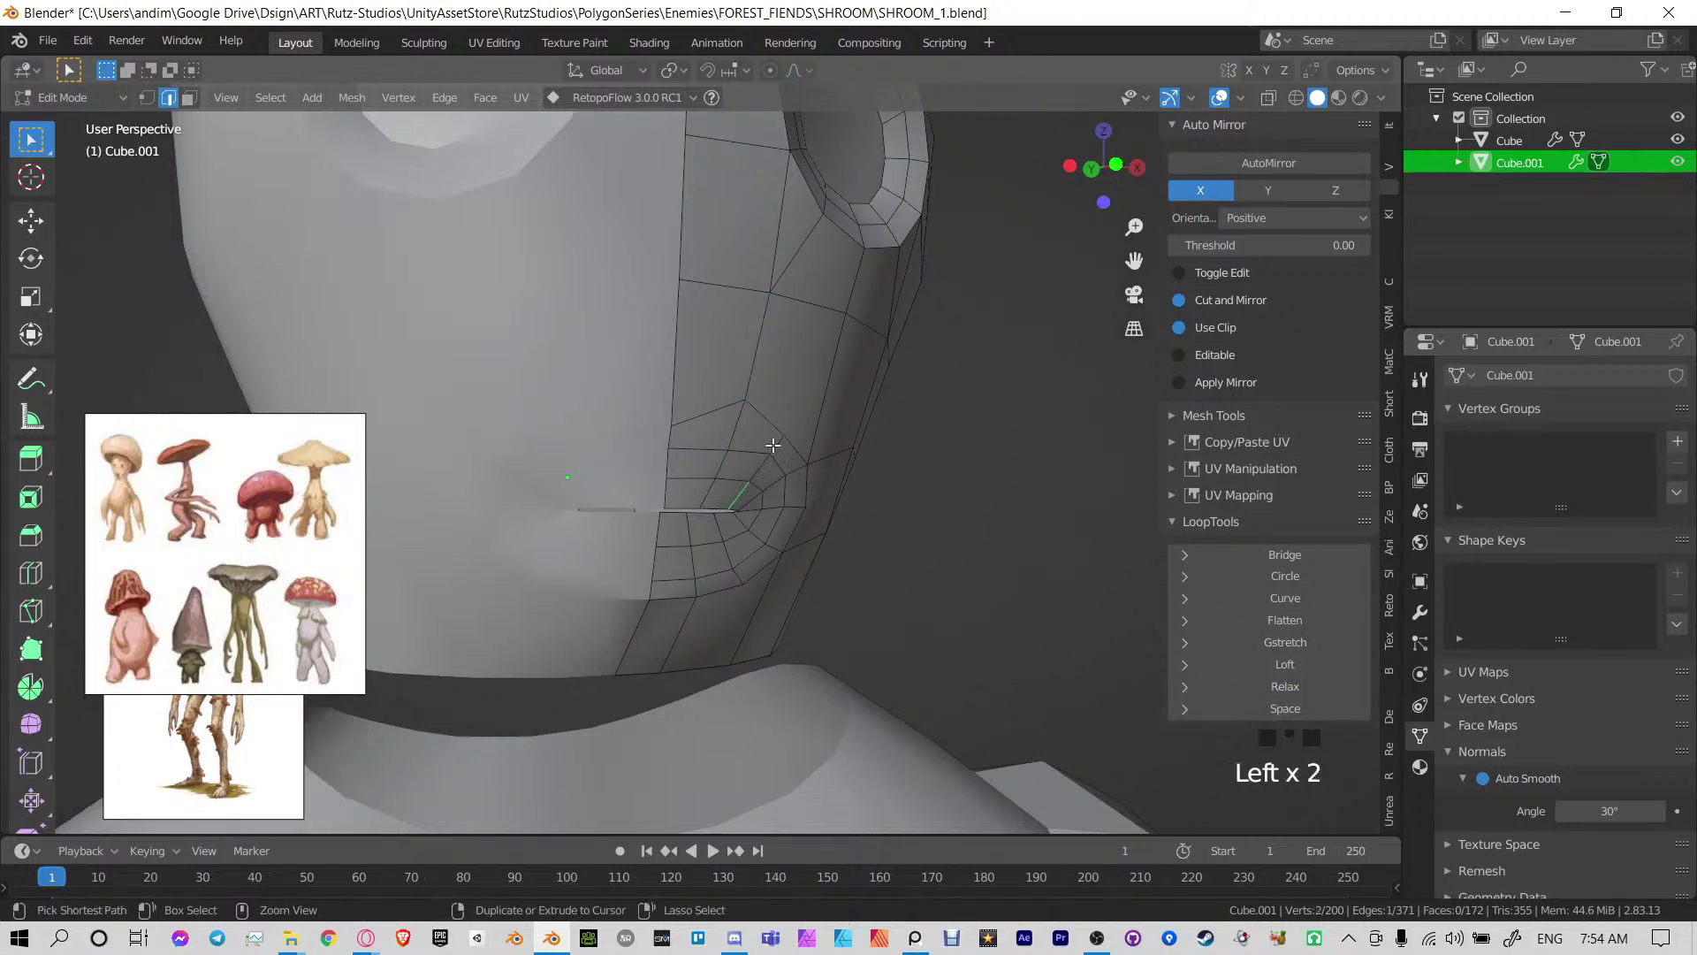
left_click(775, 444, "ctrl")
left_click(1284, 686)
middle_click_drag(732, 434, 671, 425)
left_click(642, 489)
left_click(640, 364, "ctrl")
left_click(1282, 687)
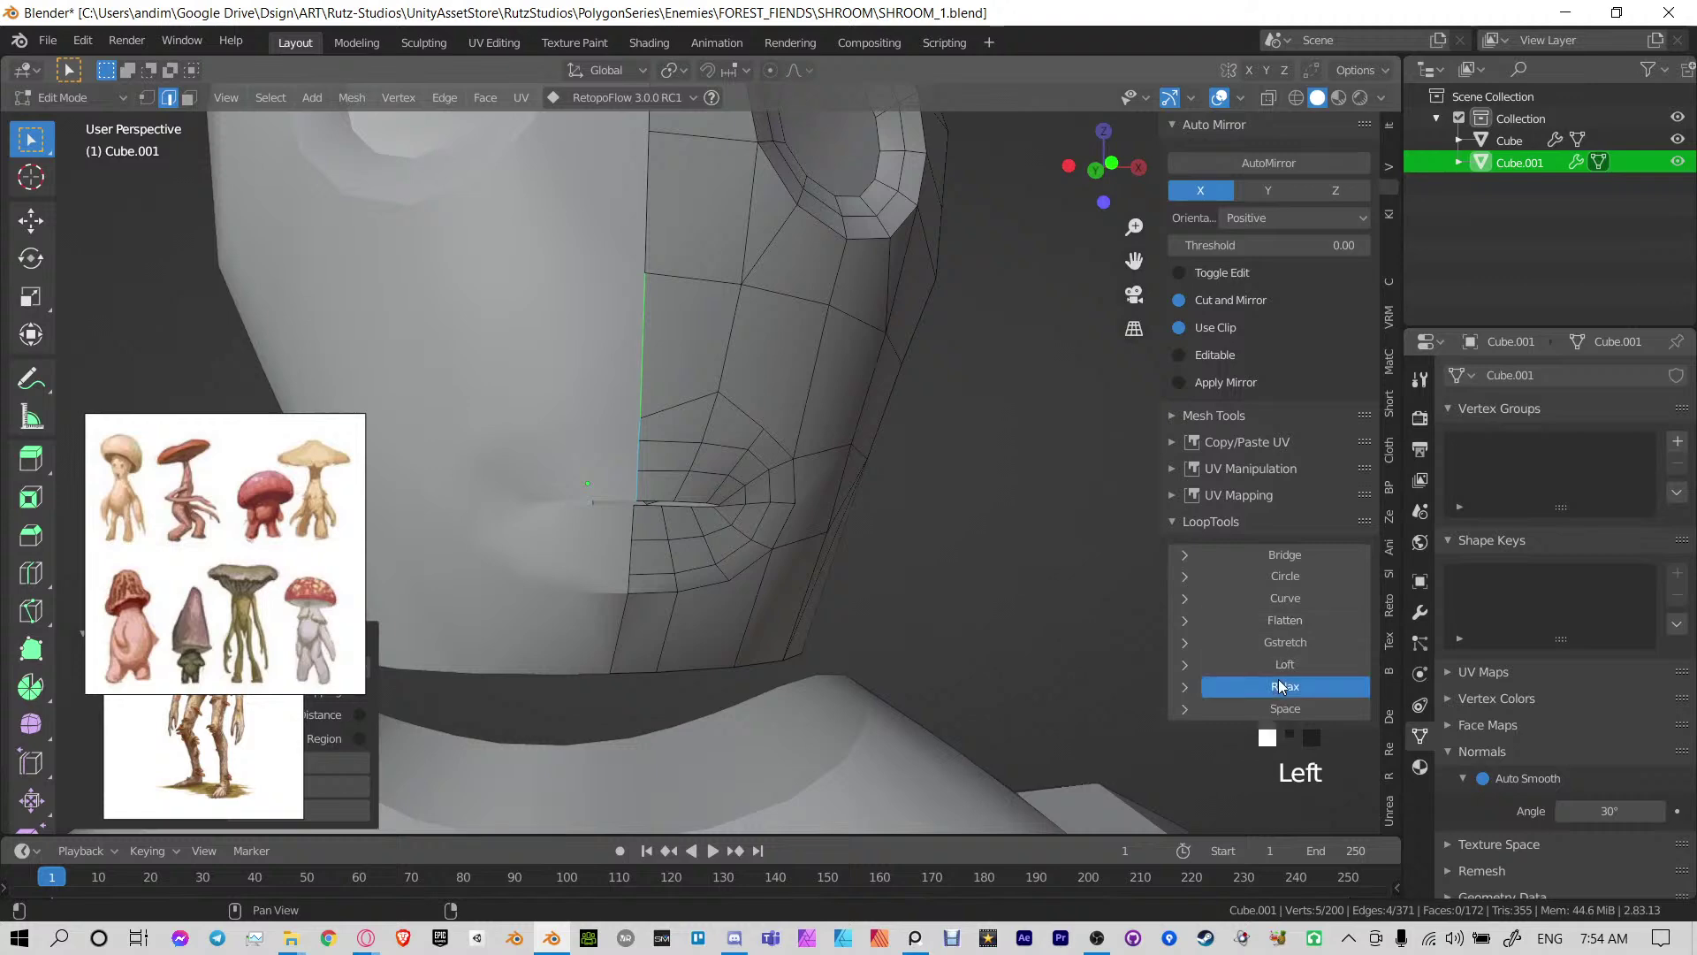
Relax the edge path running from the mouth corner up and outward to the side of the face
middle_click_drag(833, 454, 644, 460)
middle_click_drag(496, 440, 686, 461)
left_click(699, 483)
left_click(816, 442, "ctrl")
left_click(1282, 688)
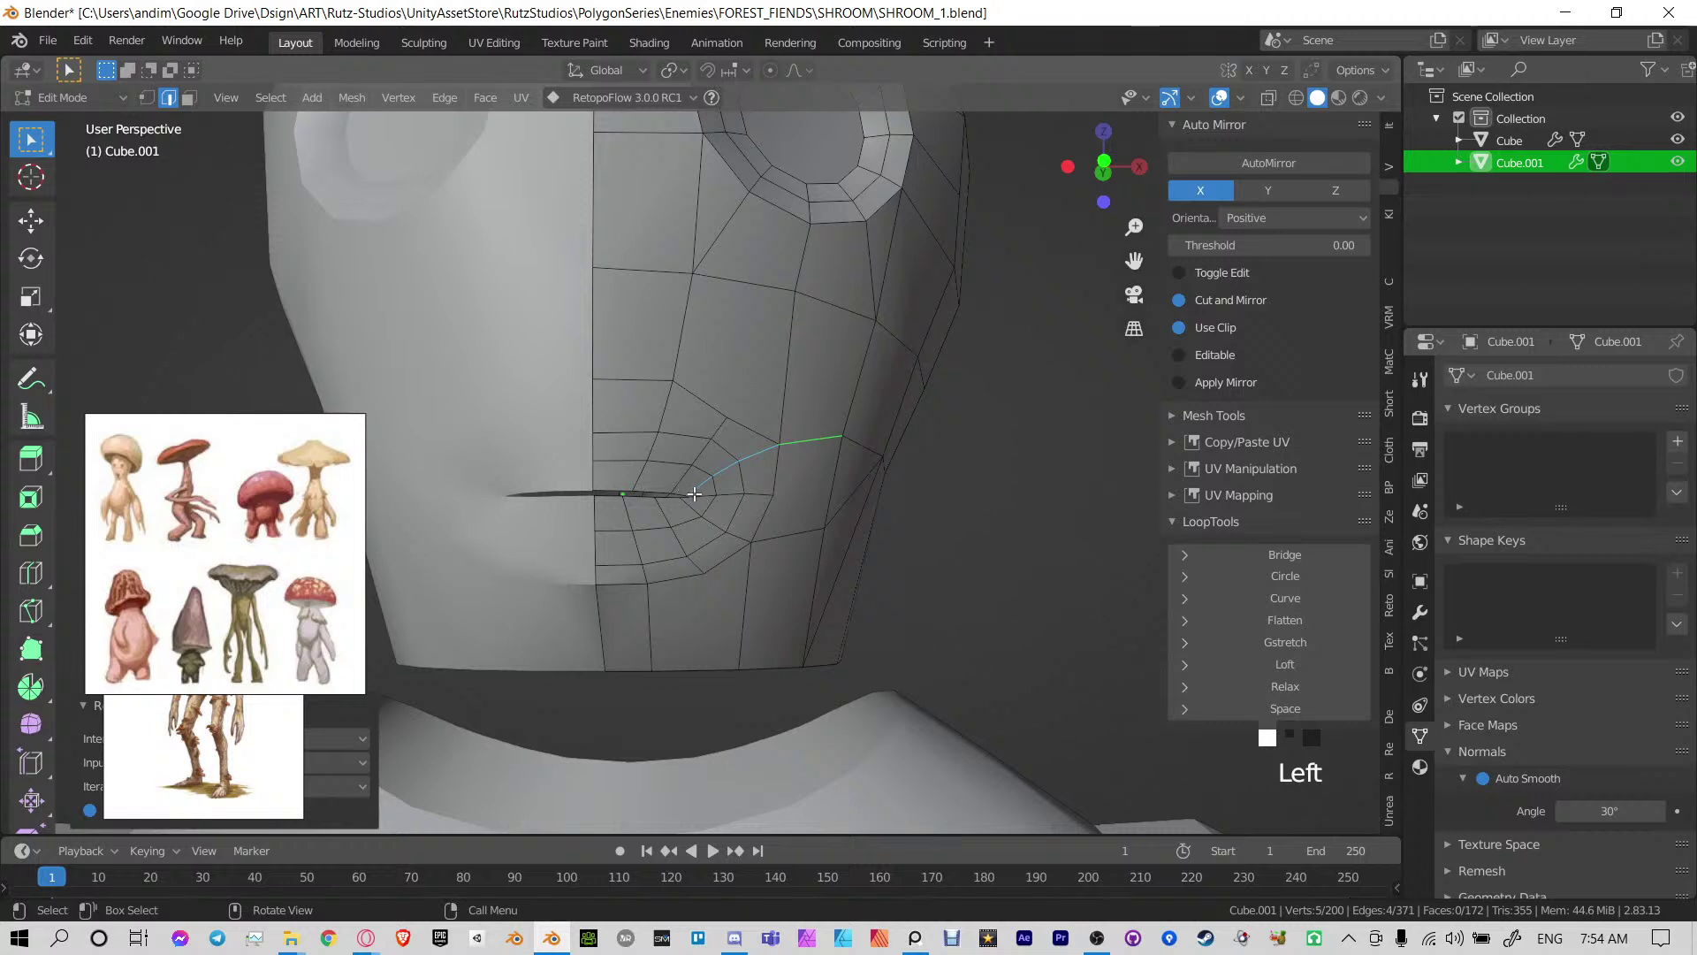
Relax the horizontal edge path at the mouth corner and the path running from it down and outward across the jaw
left_click(715, 496)
left_click(763, 497)
left_click(701, 496, "ctrl")
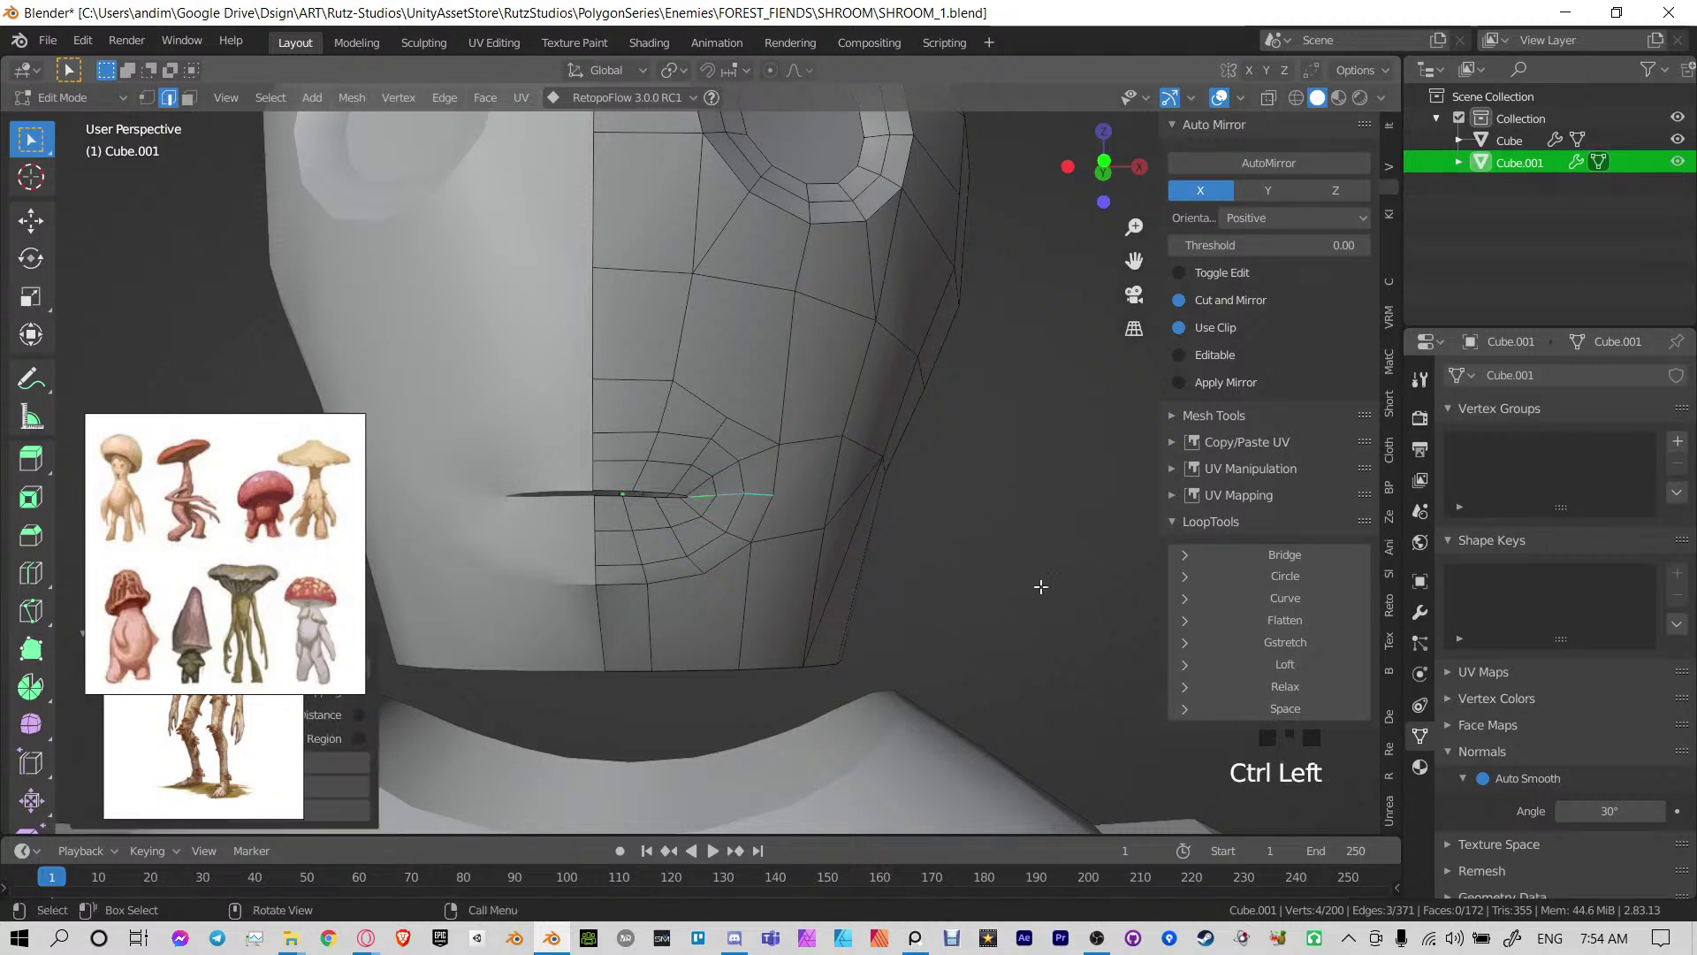
left_click(1279, 690)
left_click(818, 536, "ctrl")
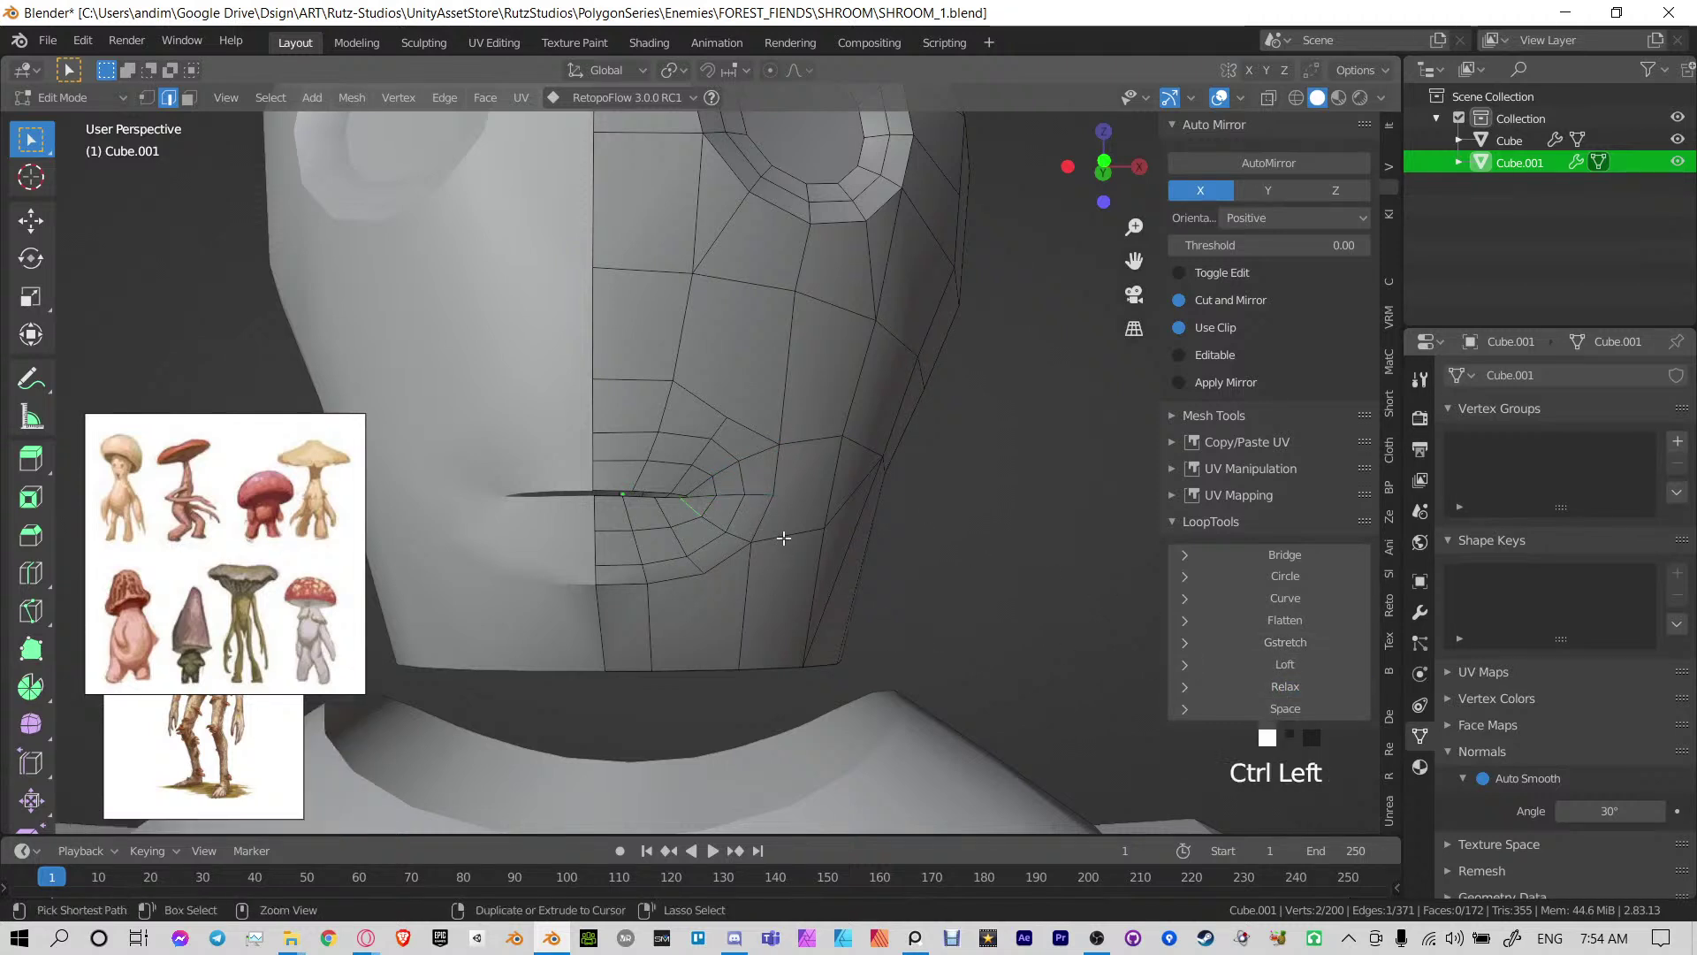
left_click(1273, 688)
Select the radial edge just below the lower lip
middle_click_drag(671, 531, 741, 447, "shift")
left_click(741, 447)
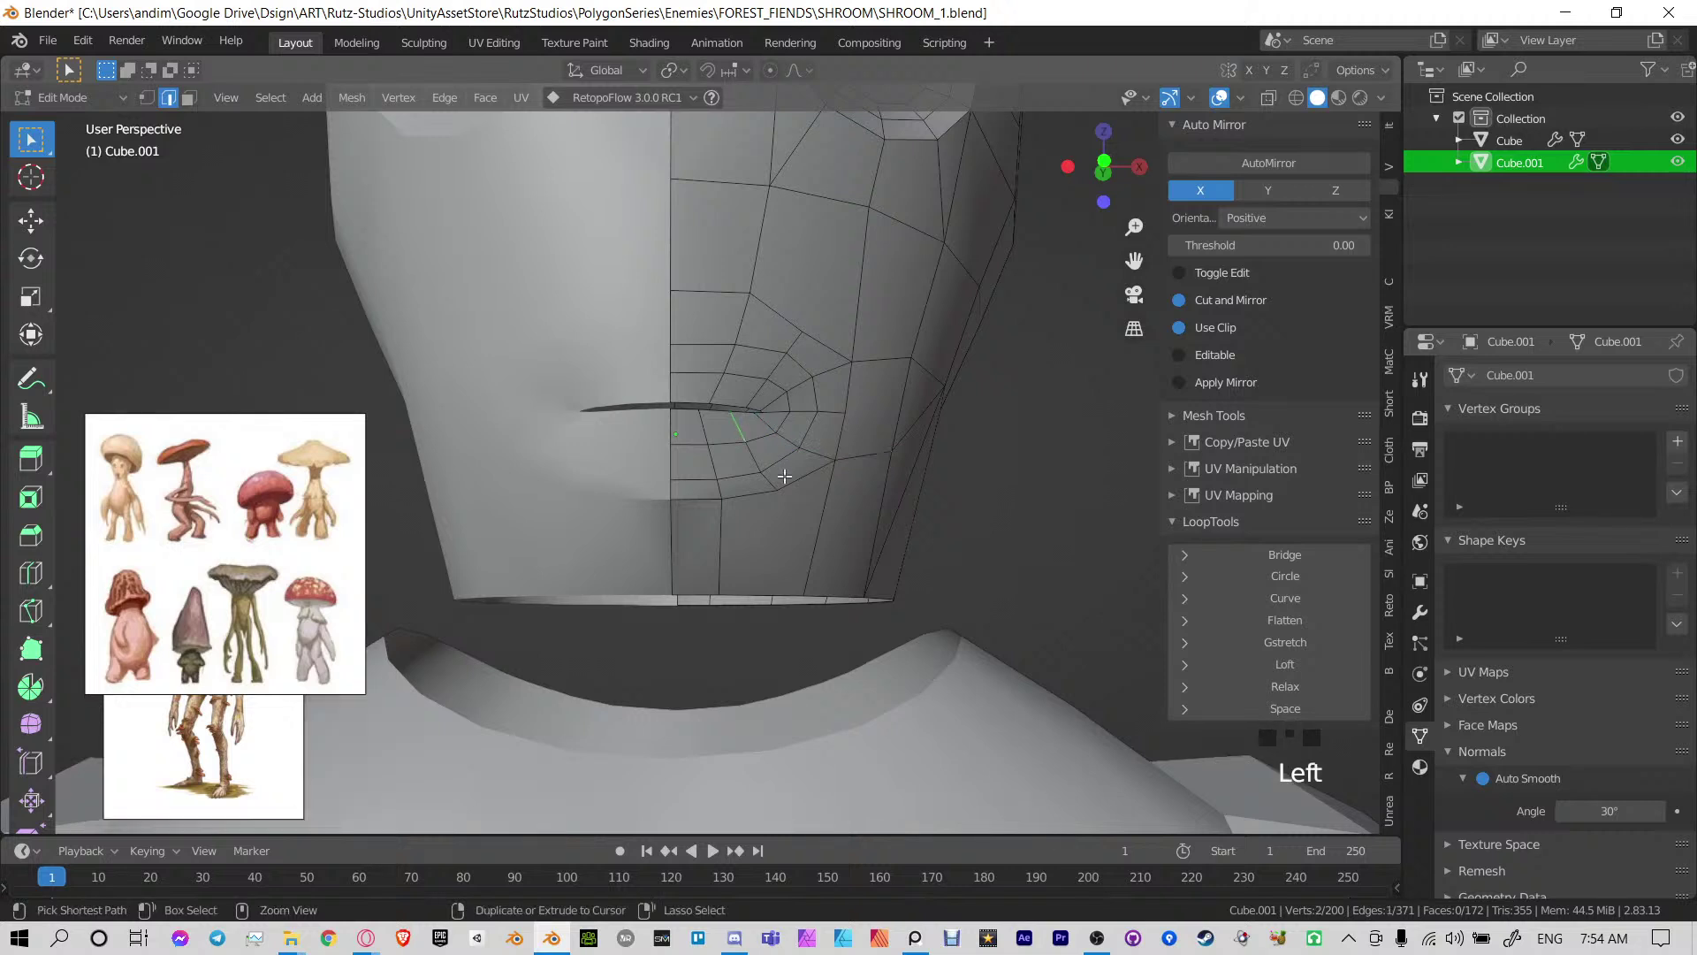
Relax the edge lines running from the mouth's lower lip down the chin, including the centre line, using LoopTools Relax
left_click(796, 477, "ctrl")
left_click(798, 484, "shift")
left_click(1291, 686)
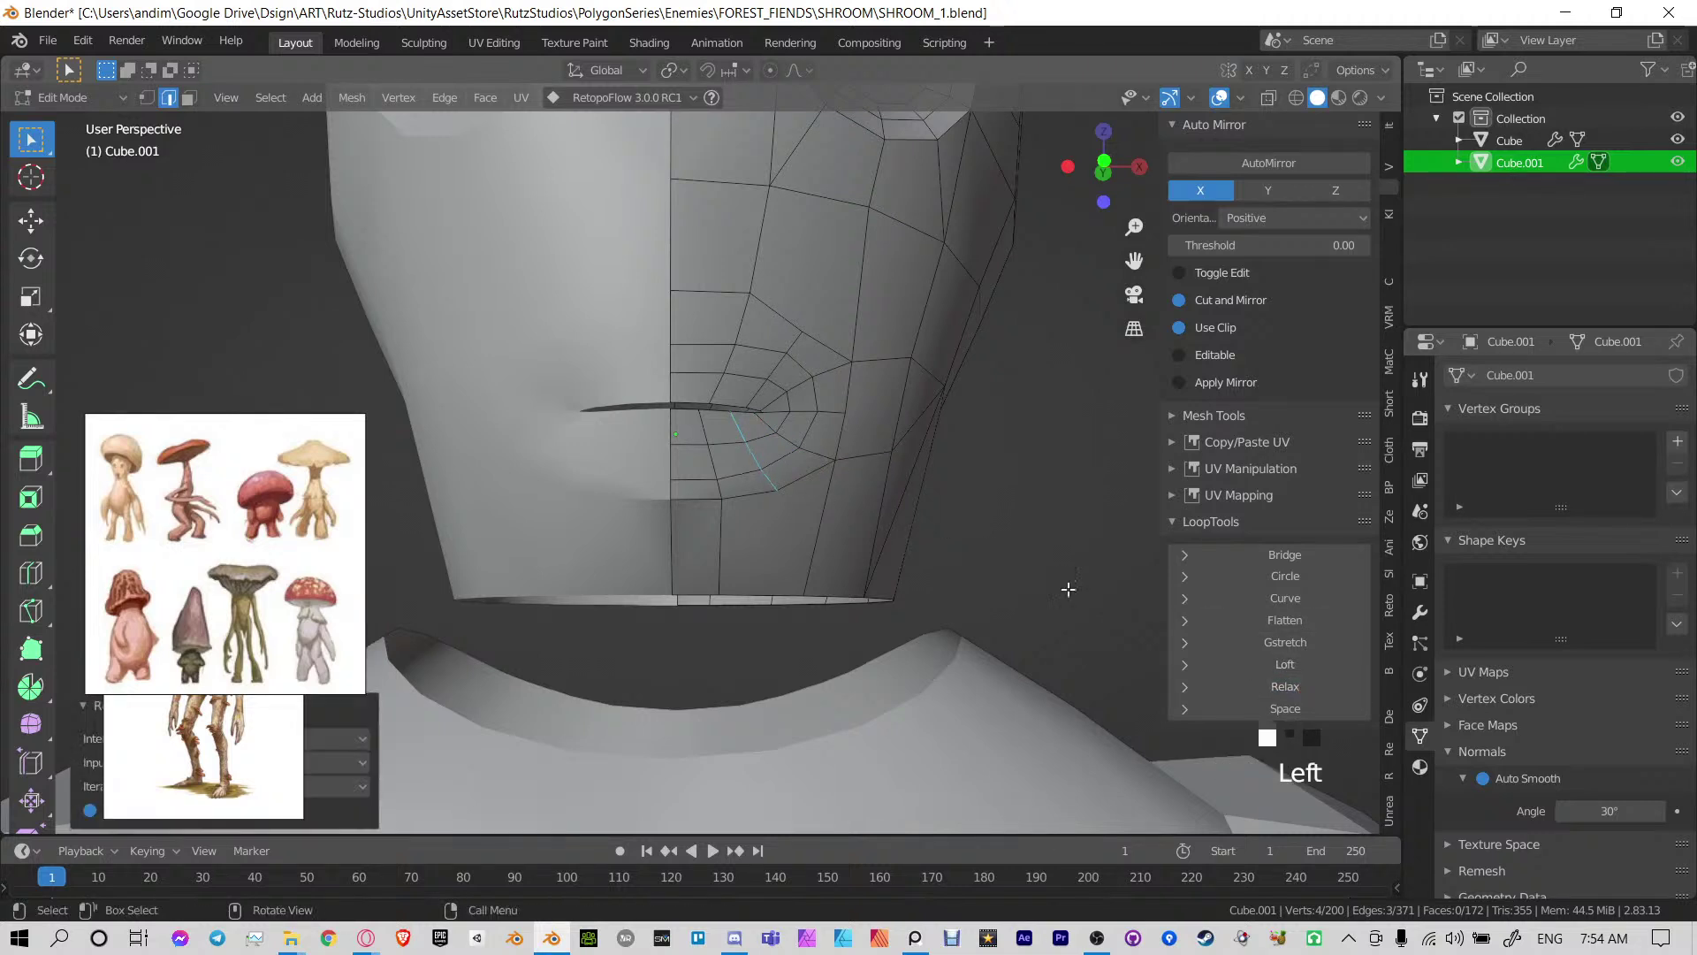
left_click(721, 591, "ctrl")
left_click(1292, 687)
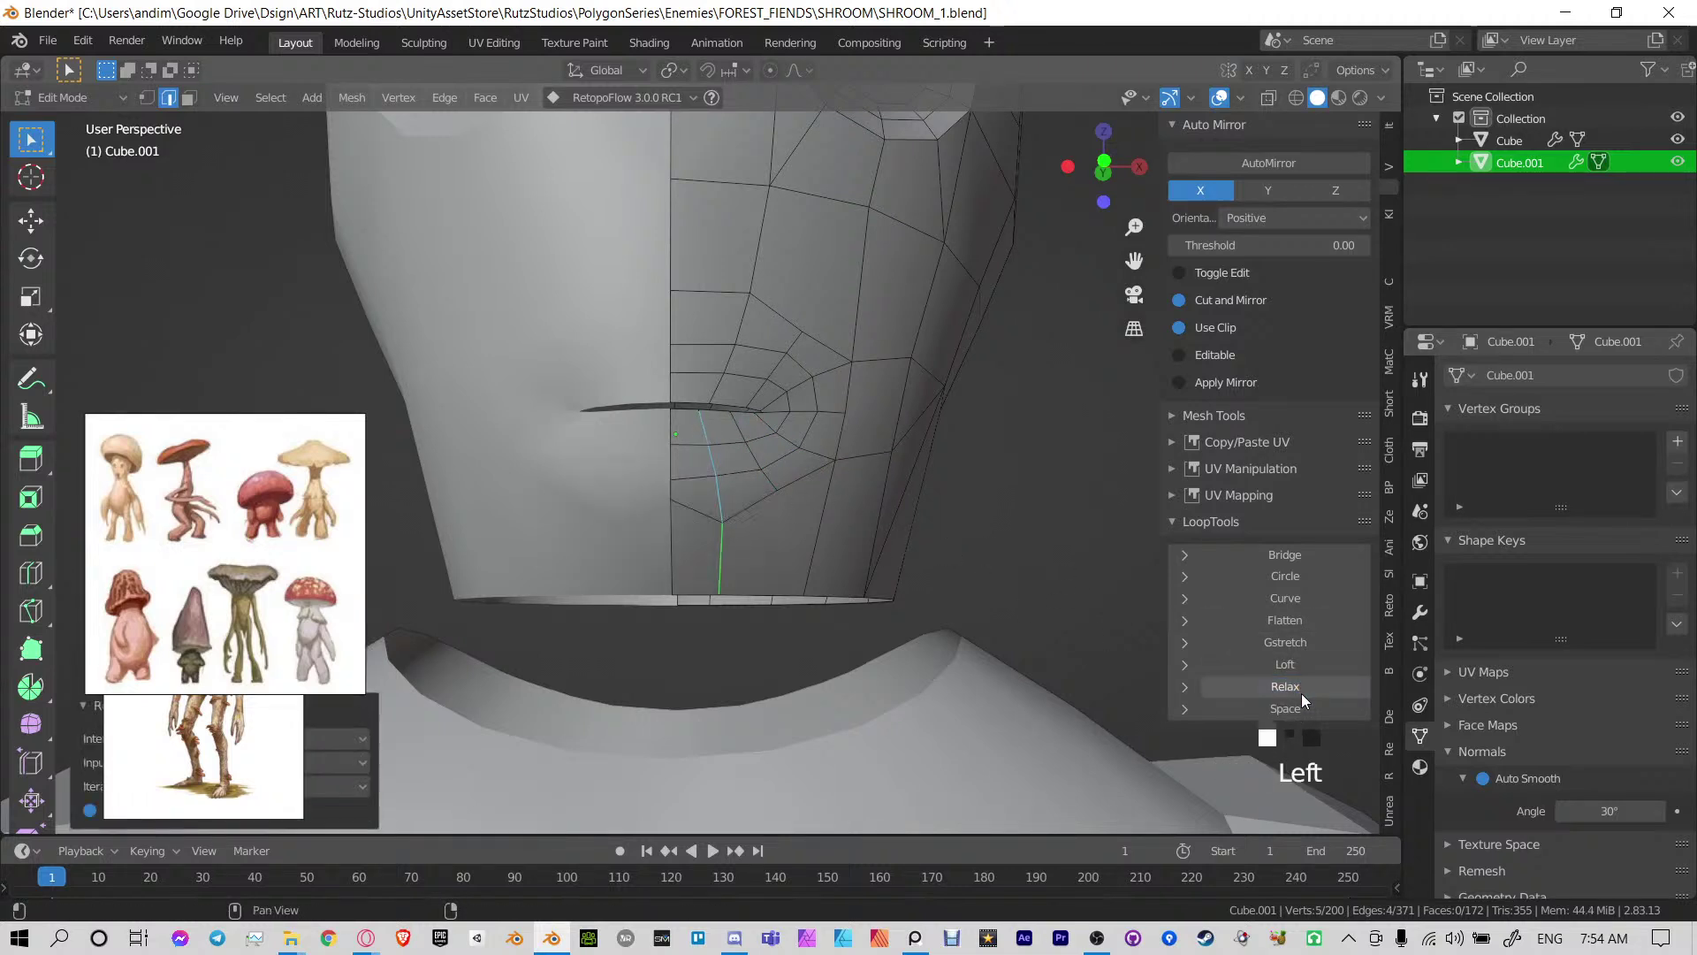
left_click(671, 432)
left_click(673, 594, "ctrl")
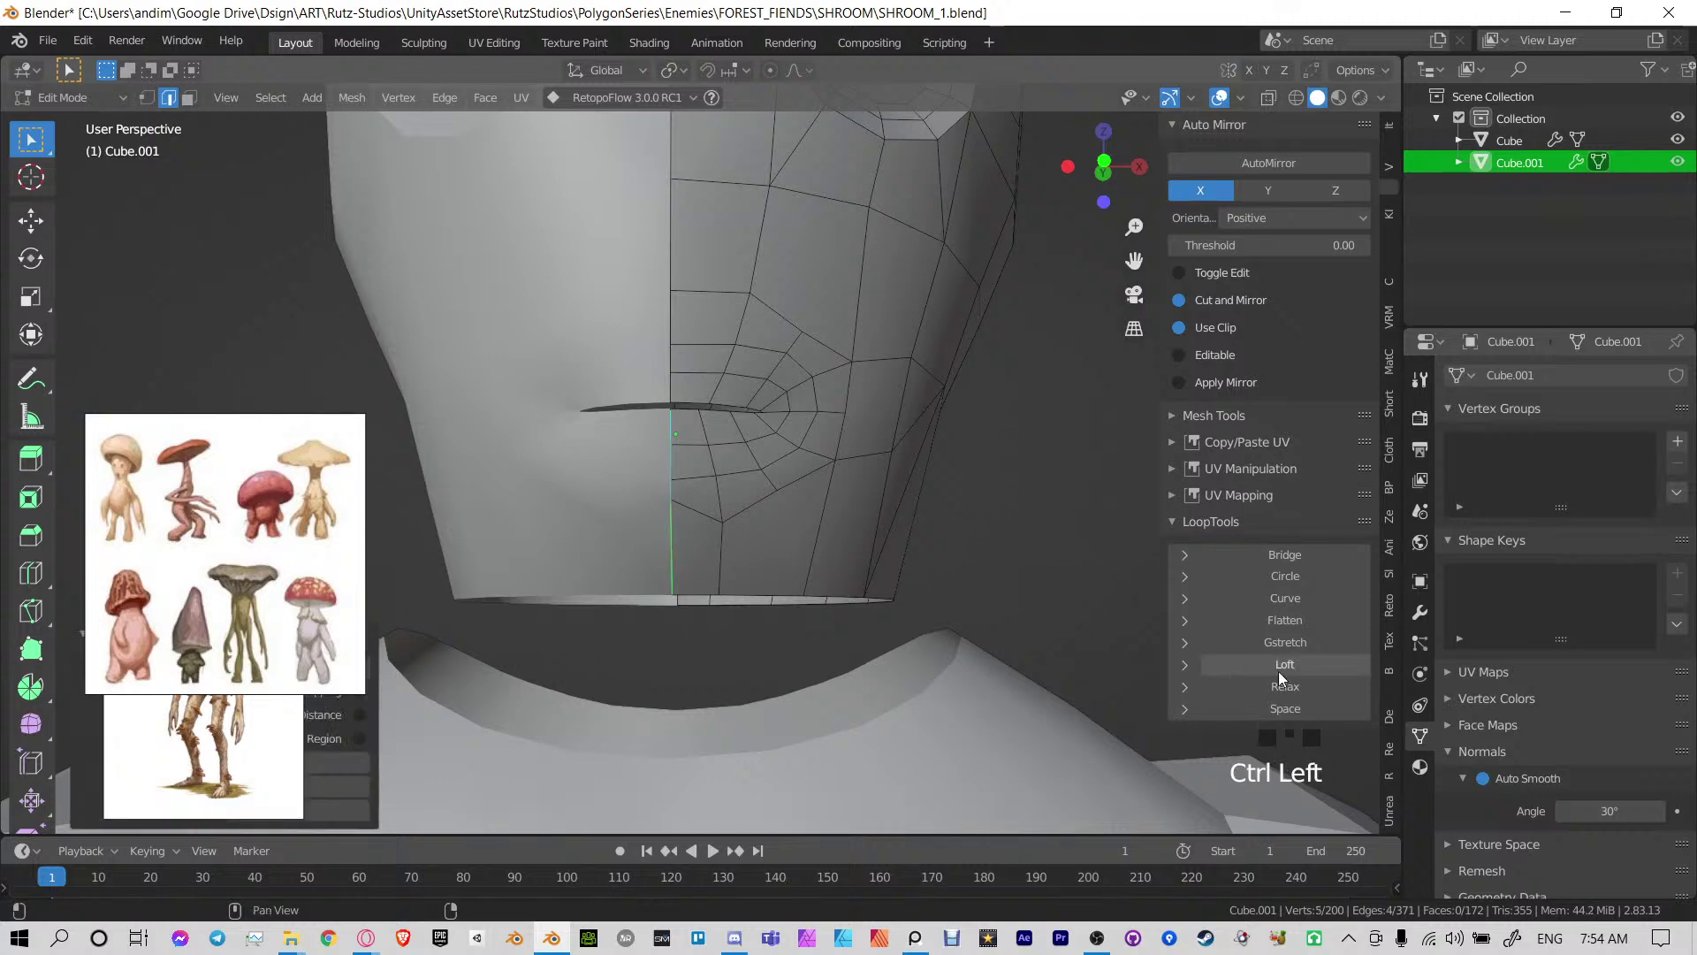
left_click(1288, 684)
In front view, reposition the outer-loop vertices diagonally below and above the mouth corner to widen the loop
mouse_move(795, 548)
middle_mouse_down()
mouse_move(733, 515)
mouse_move(806, 537)
middle_mouse_up()
key("1")
key("KP_1")
scroll(783, 493, "up", 5)
key("g")
left_click(824, 564)
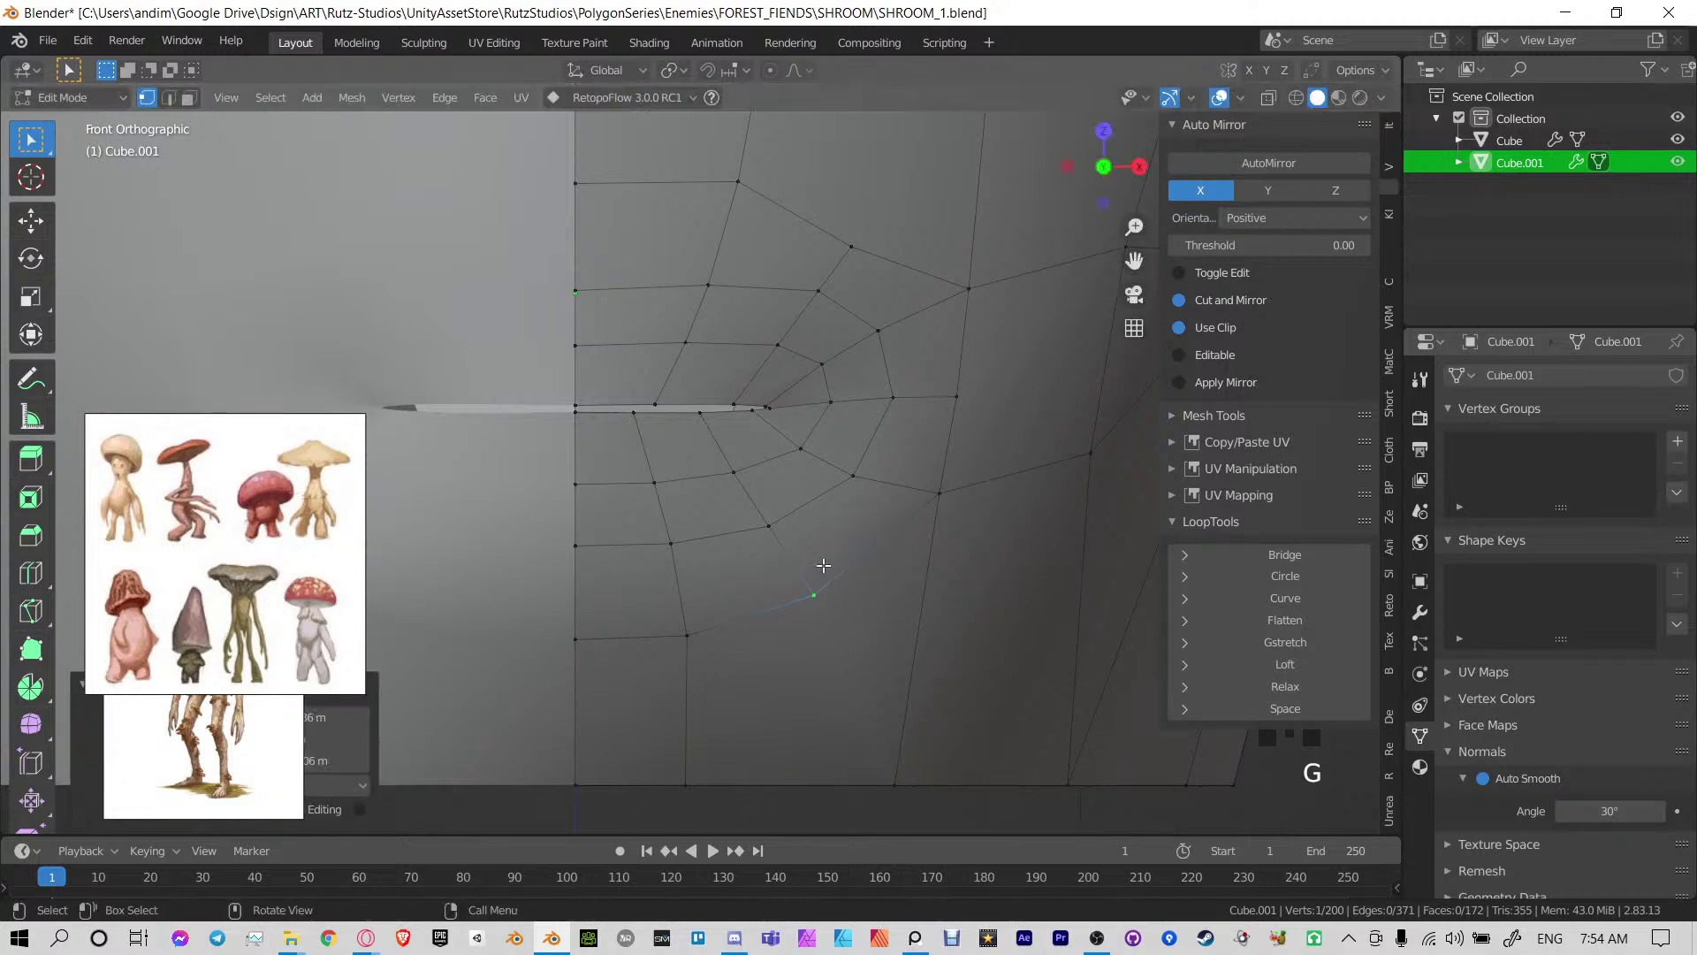
left_click(864, 244)
key("g")
left_click(880, 200)
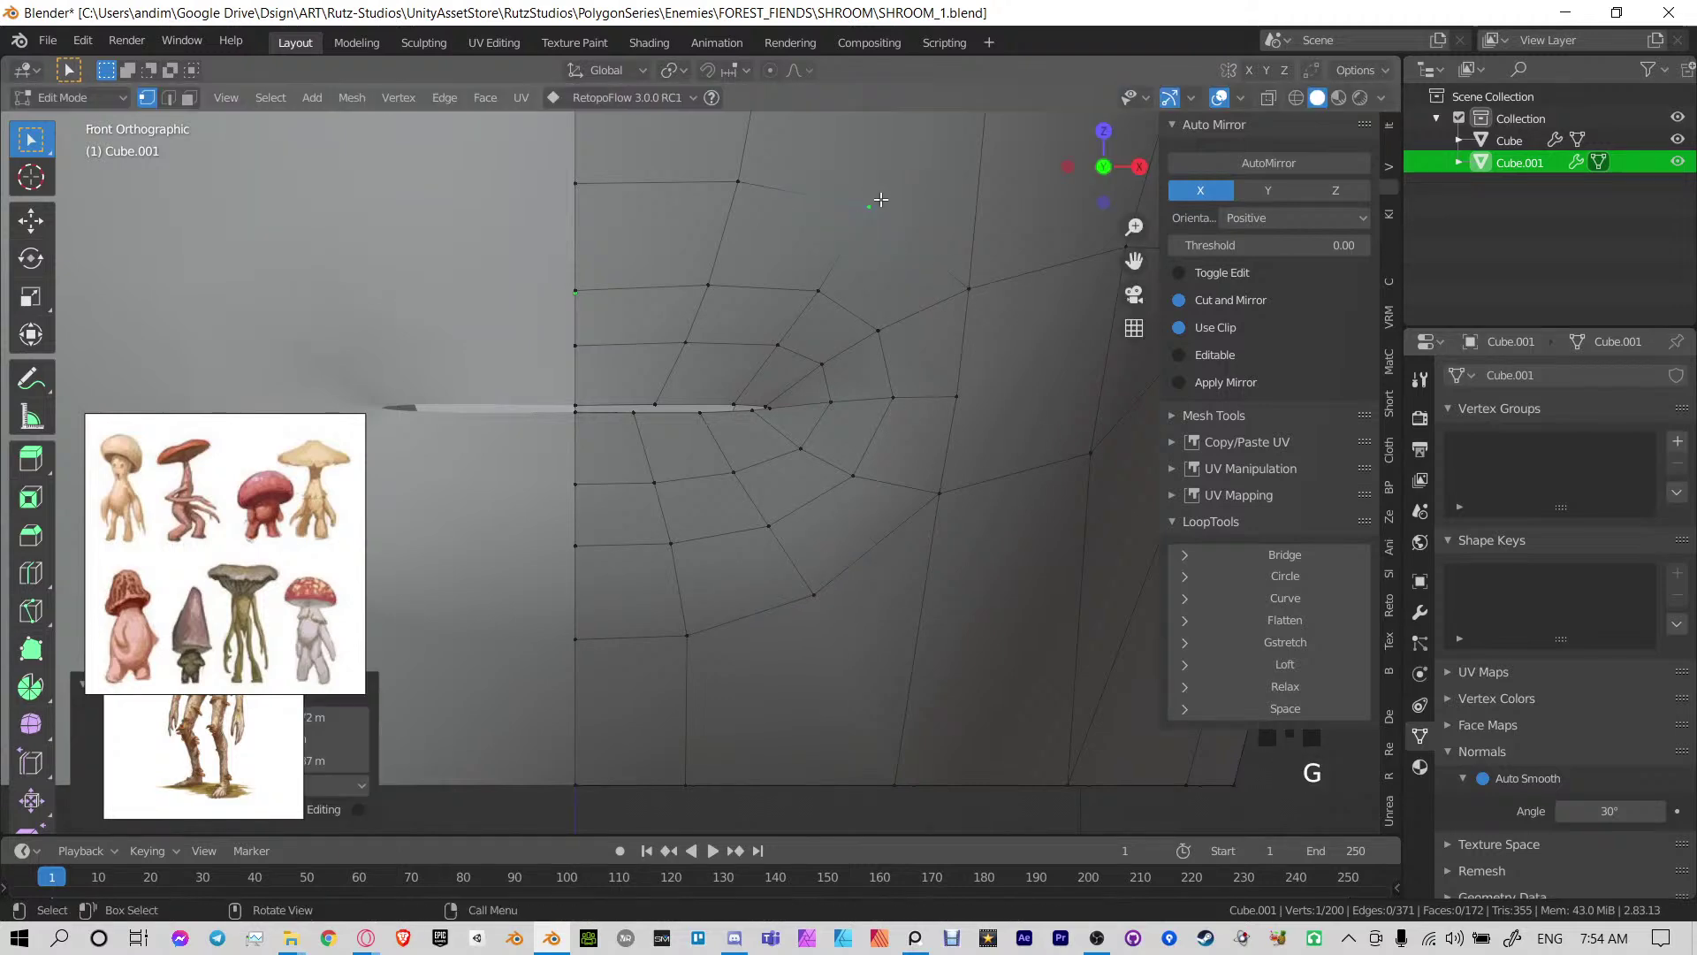
Move the two cheek vertices beside the mouth corner slightly inward to even out the surrounding loop
left_click(972, 283)
key("g")
left_click(955, 289)
left_click(929, 493)
key("g")
left_click(921, 502)
scroll(934, 473, "down", 3)
key("Tab")
key("Tab")
middle_click_drag(840, 439, 591, 420)
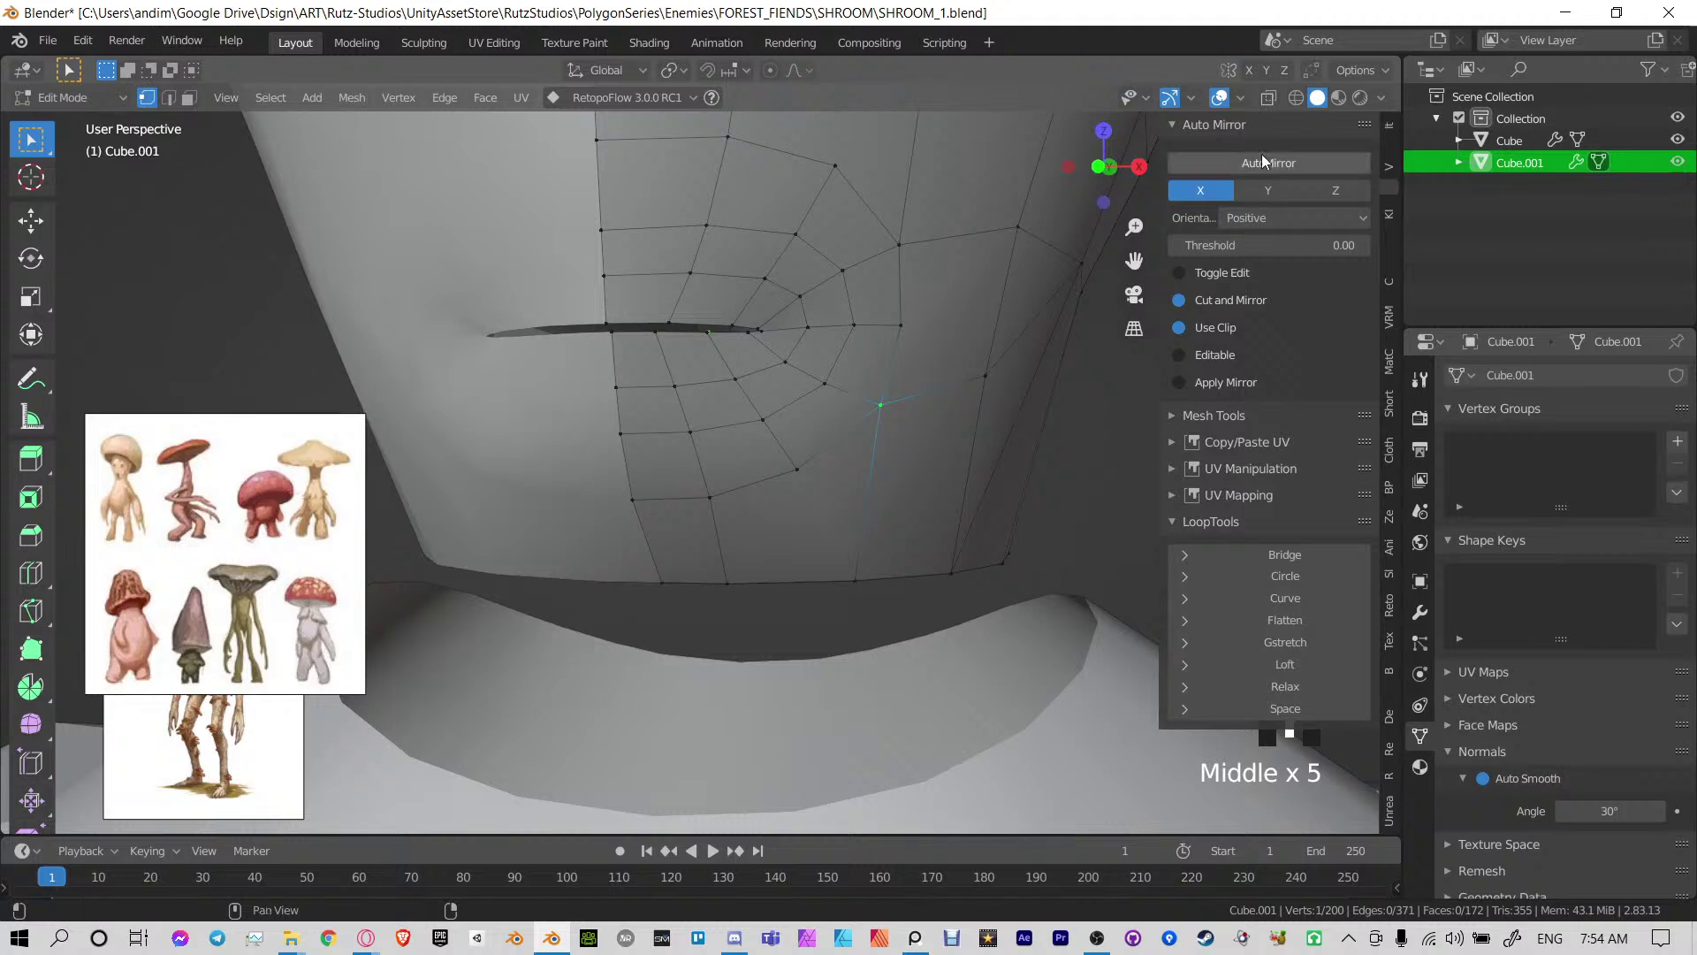
Merge the two neighbouring chin vertices below the mouth at their center
middle_click_drag(812, 470, 726, 439)
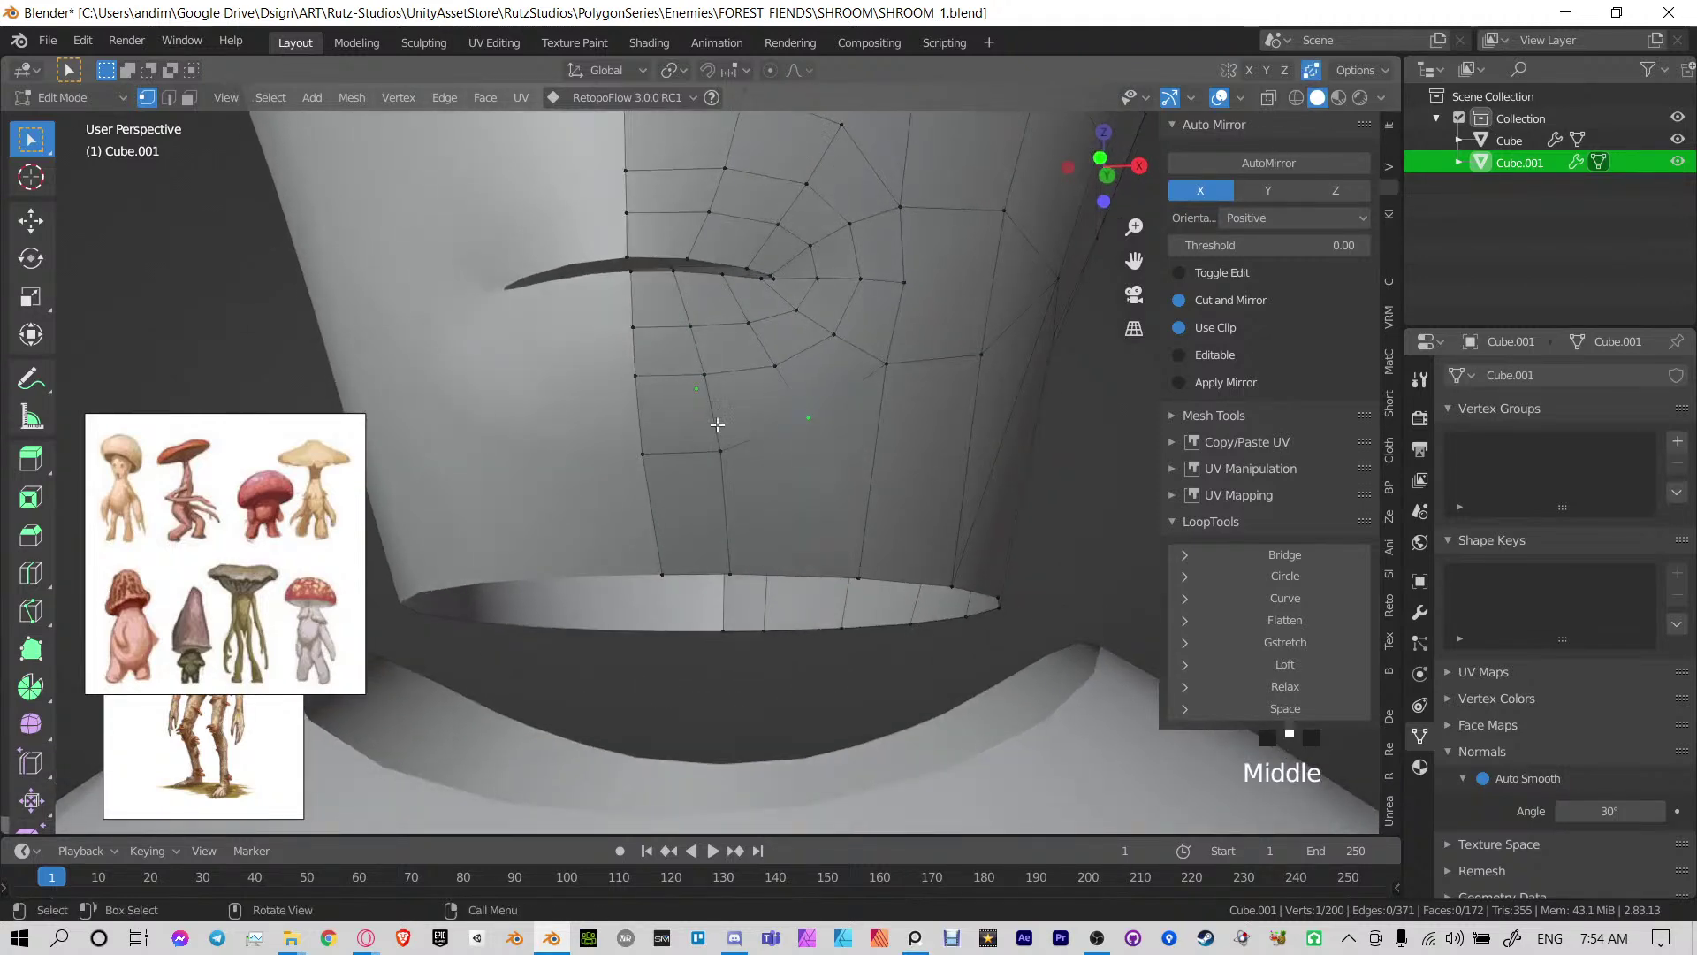
left_click(747, 436, "shift")
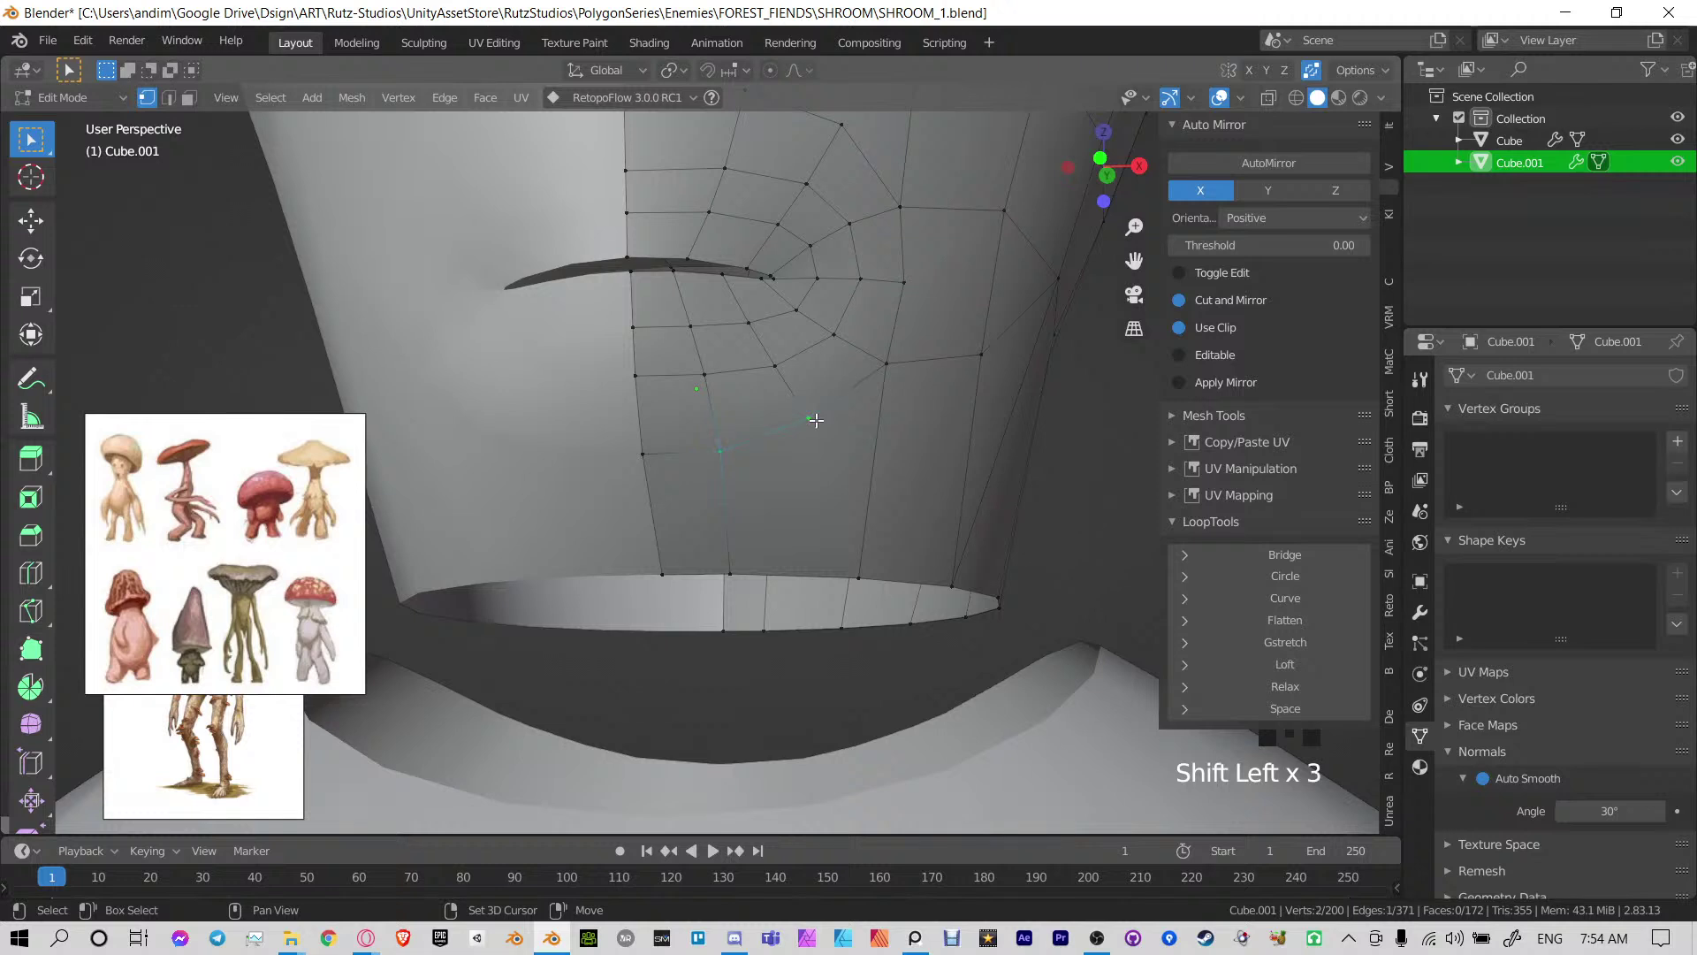
key("m")
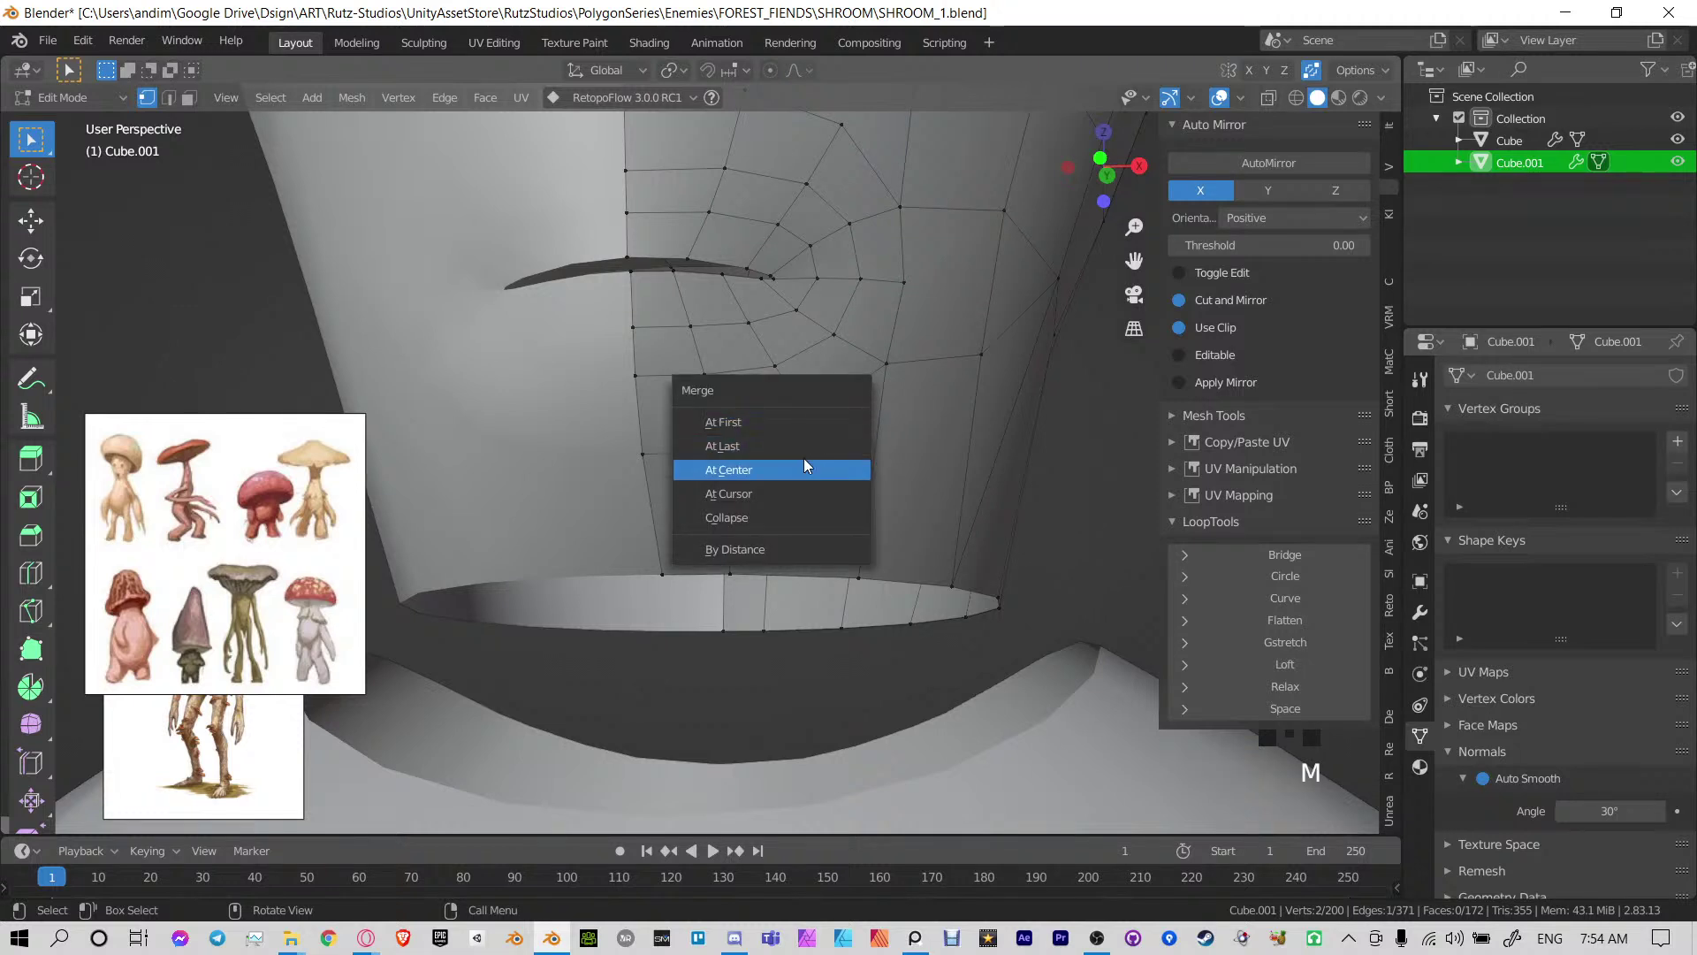
left_click(803, 459)
Slide the neck-rim vertex outward along the rim so it sits beneath the merged chin vertex
left_click(762, 559)
key("g")
key("g")
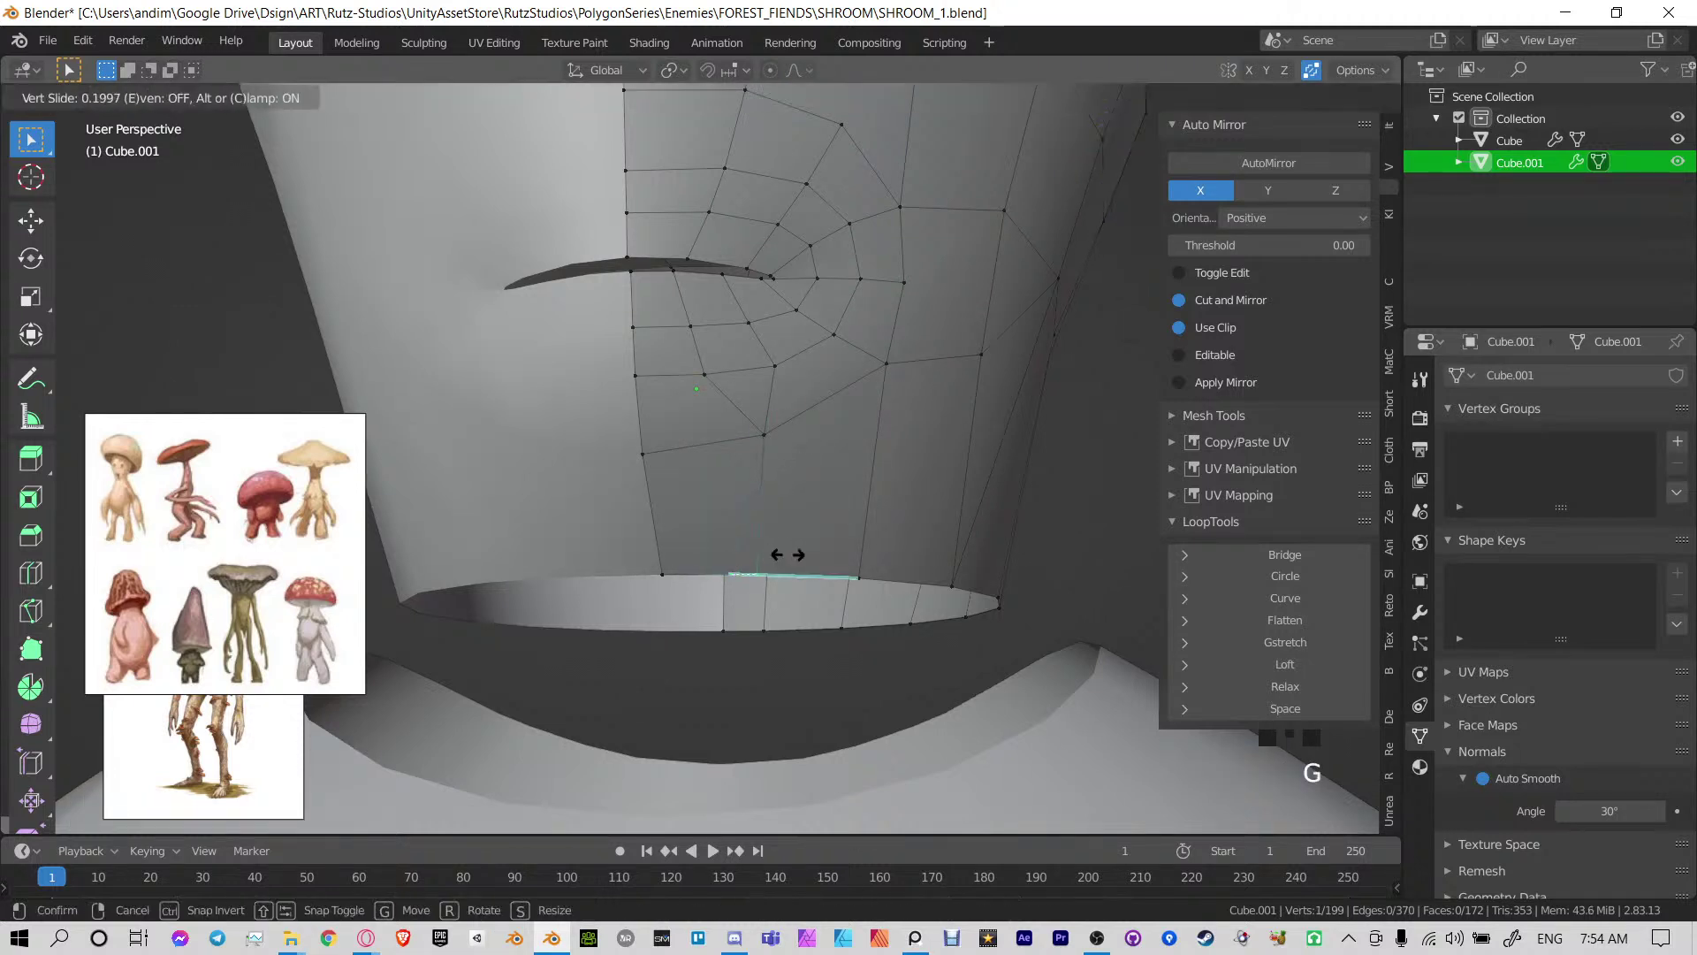
left_click(798, 555)
Slide the inner vertex of the loop under the mouth outward and nudge the neighbouring vertex on that loop
left_click(716, 377)
key("g")
key("g")
left_click(733, 375)
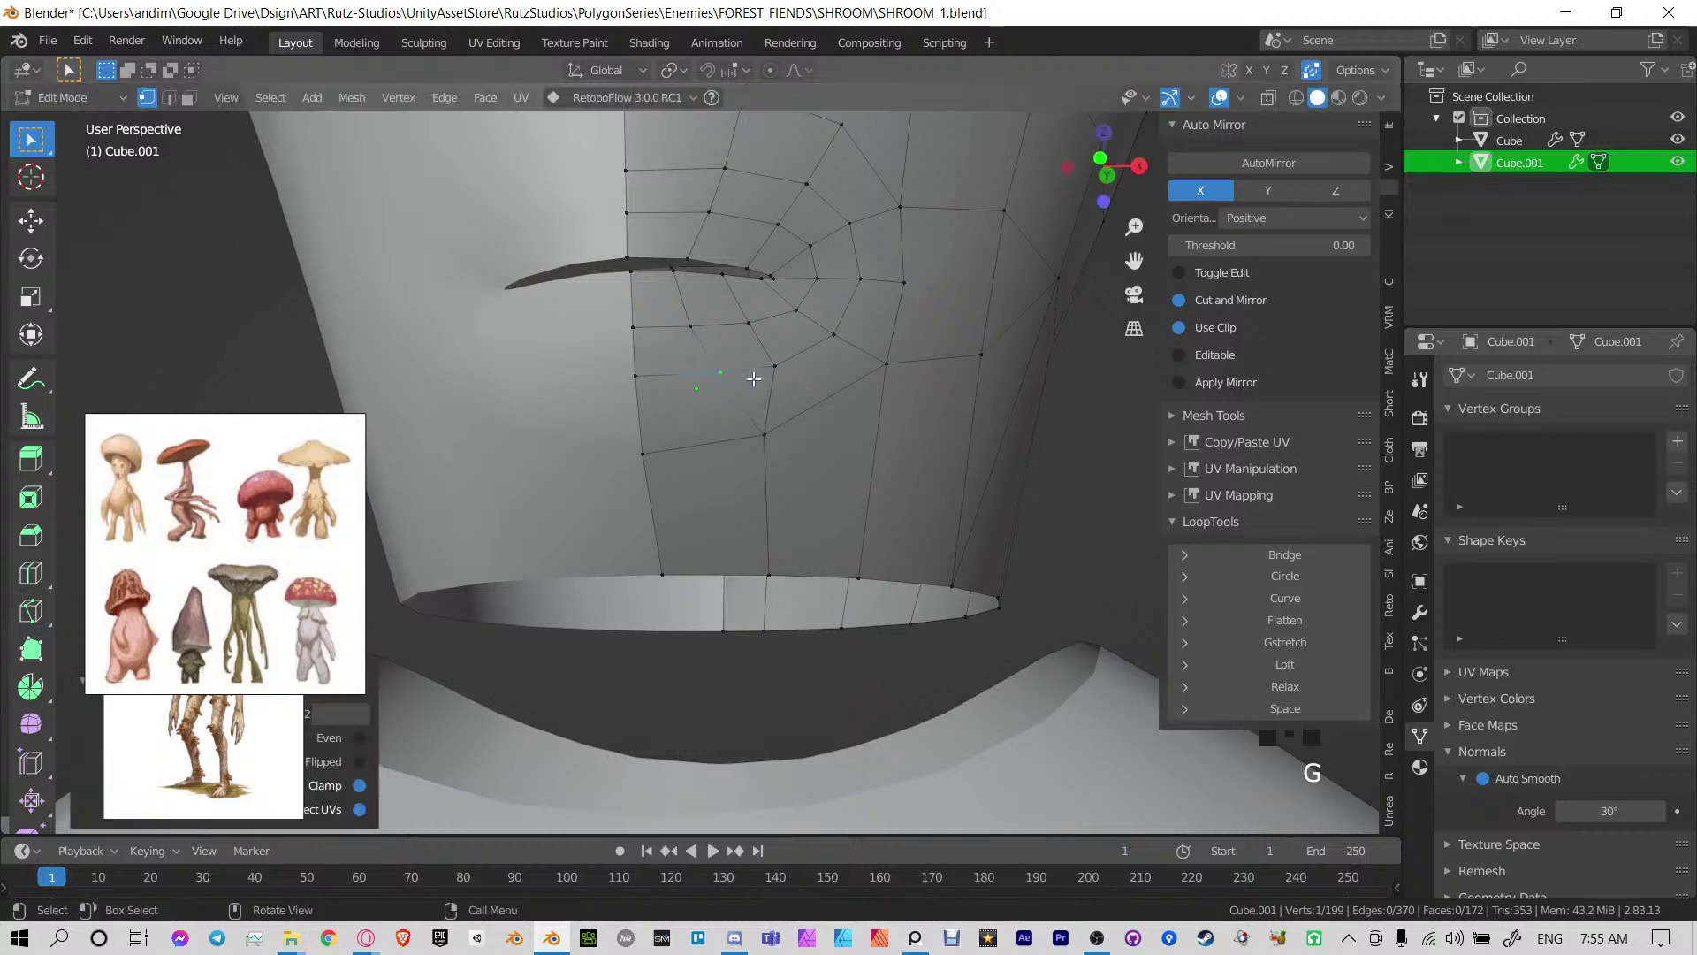
left_click(785, 369)
key("g")
right_click(785, 369)
middle_click_drag(785, 370, 786, 632, "shift")
middle_click_drag(795, 398, 813, 477, "shift")
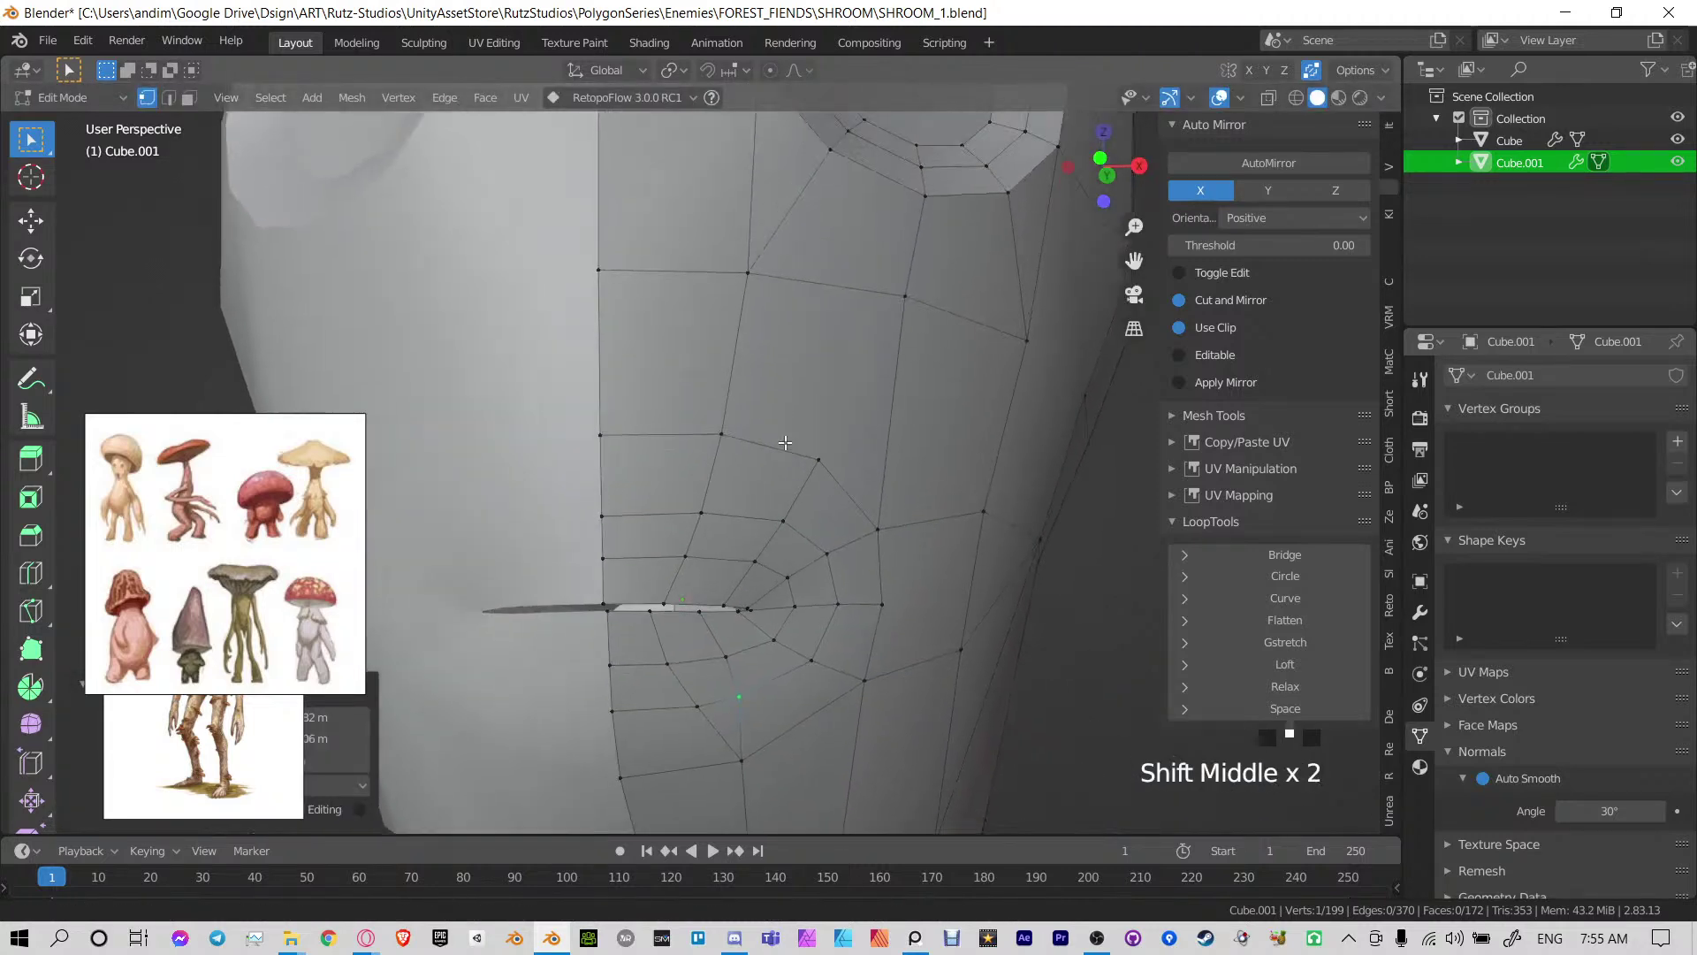
Merge the two neighbouring vertices above the mouth at their center and slide the merged vertex towards the face's centre line
left_click(825, 461)
left_click(777, 449, "shift")
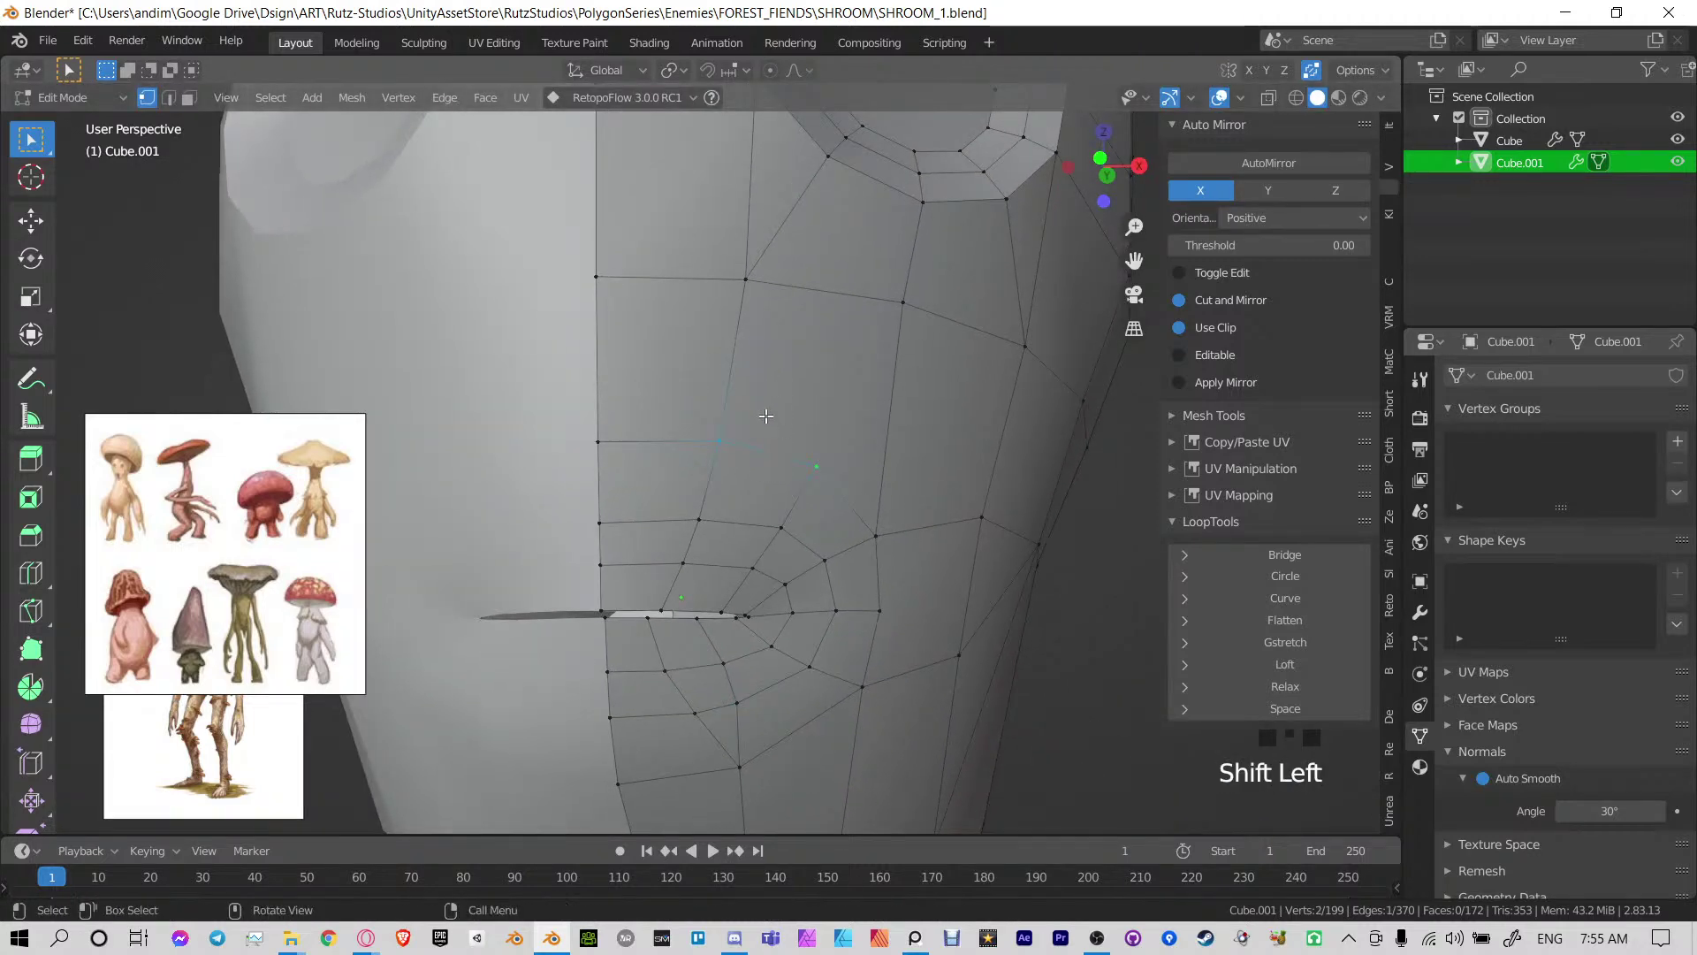
key("m")
left_click(765, 415)
key("g")
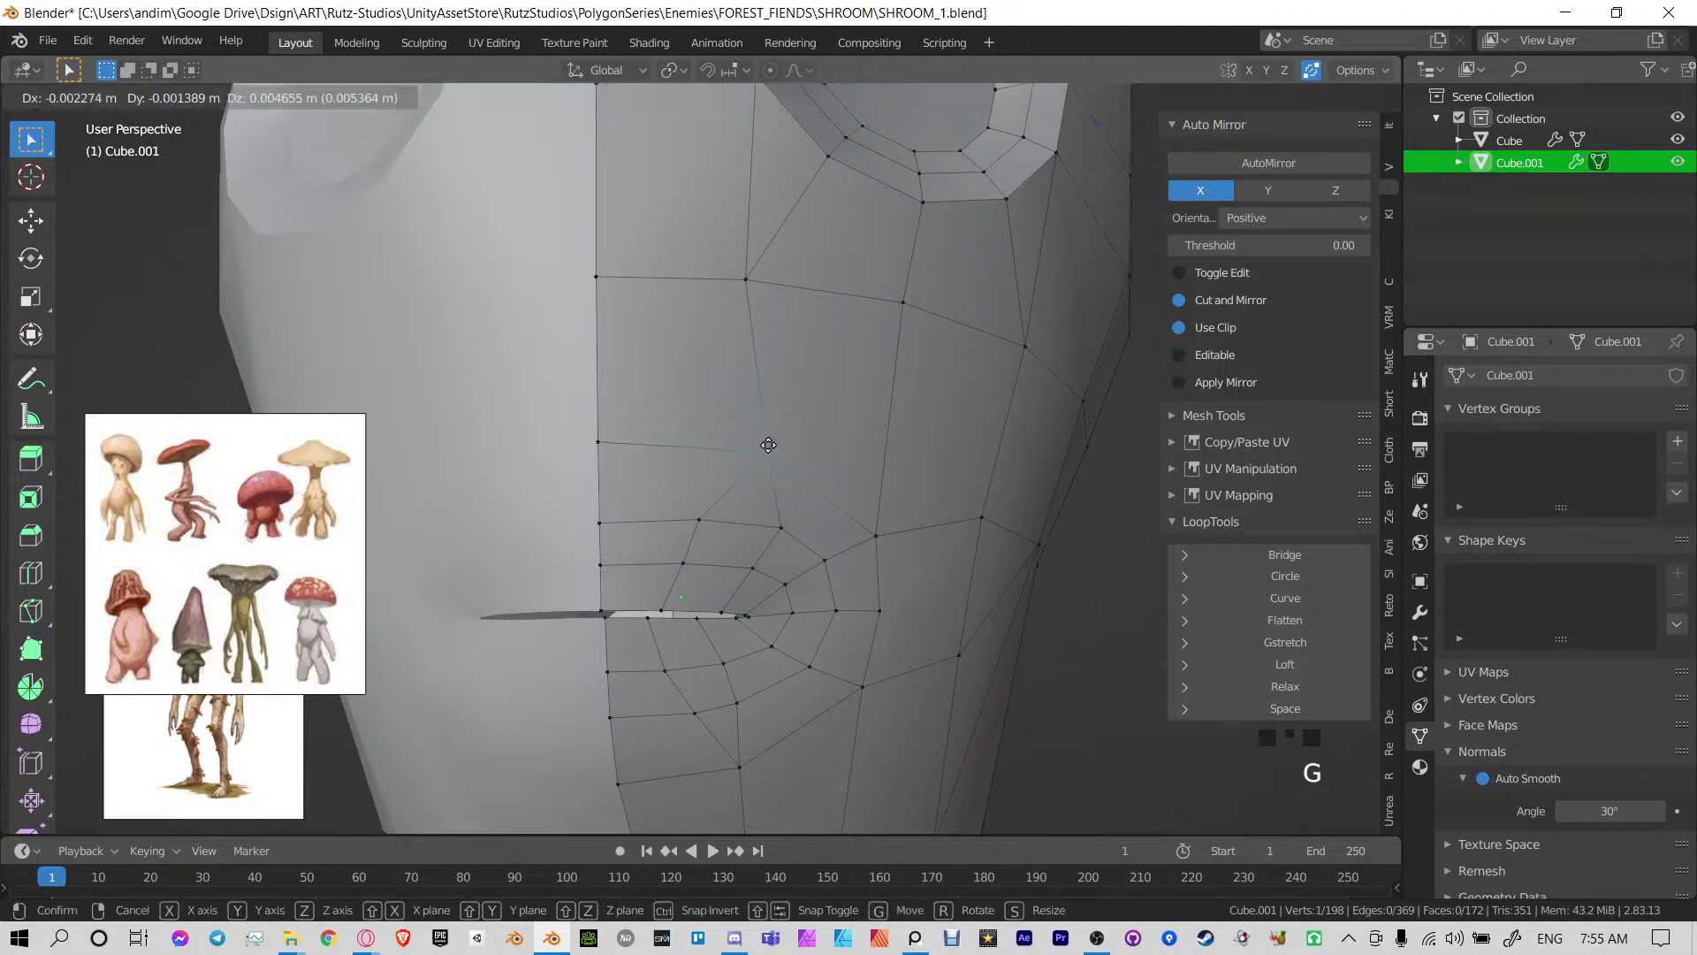
key("g")
left_click(741, 442)
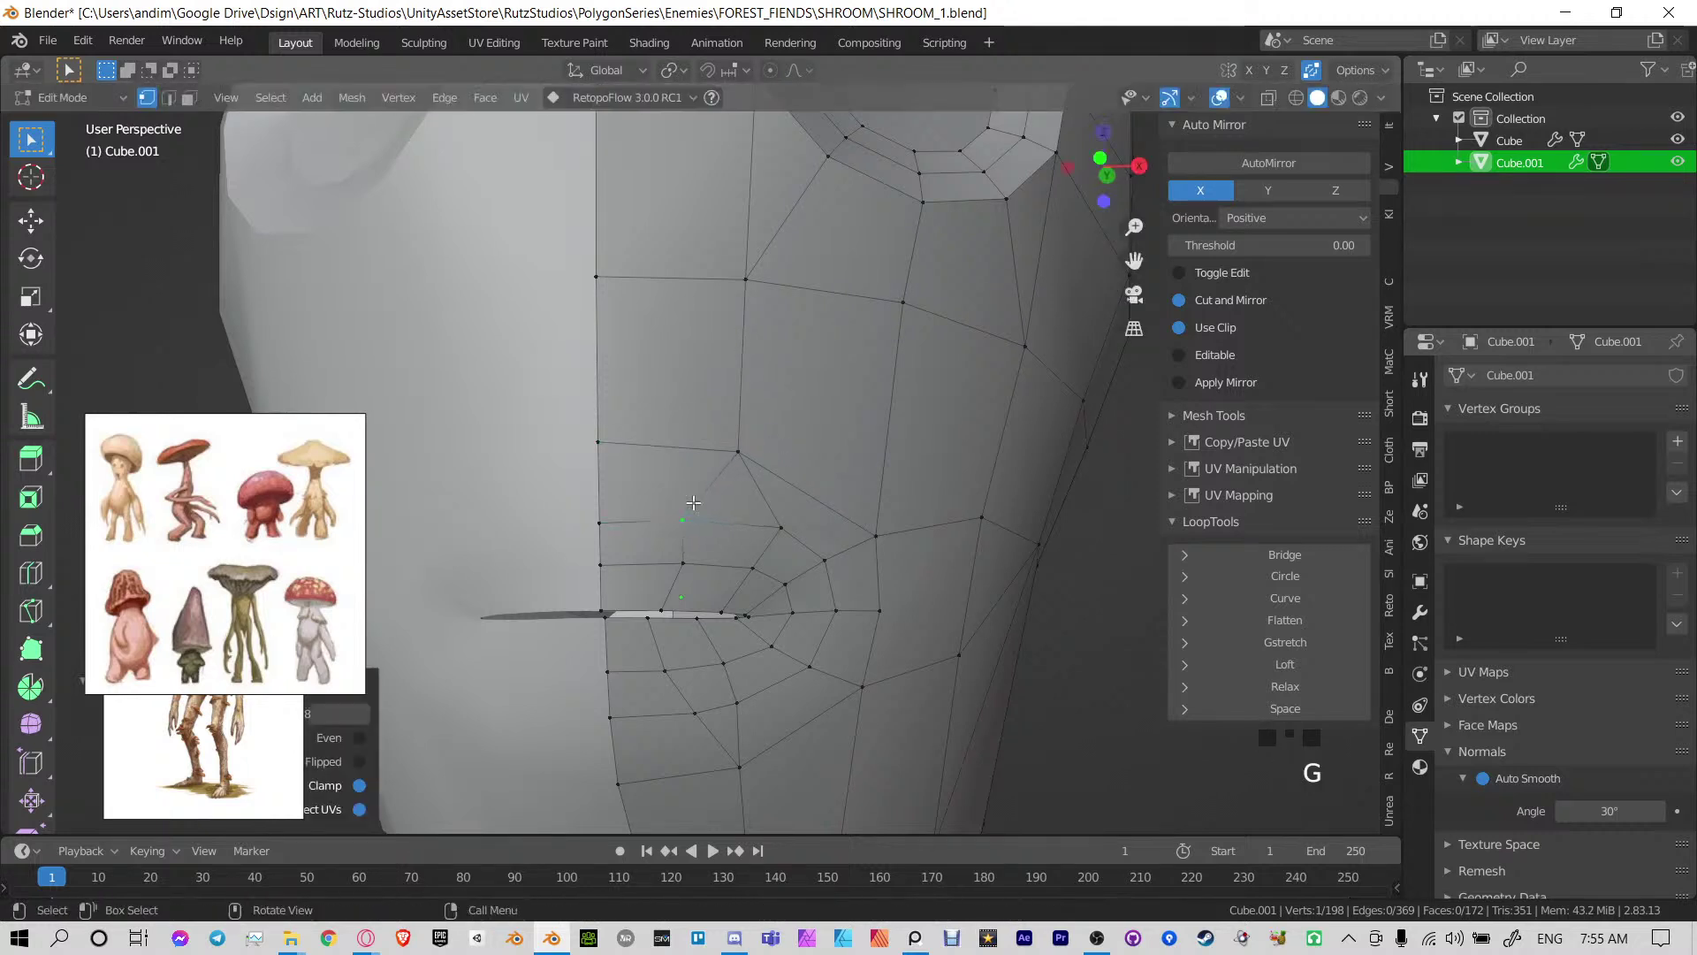
Slide the vertices of the loops above the upper lip towards the face's centre line for even spacing
left_click(688, 546)
key("g")
key("g")
left_click(676, 546)
left_click(779, 529)
key("g")
key("g")
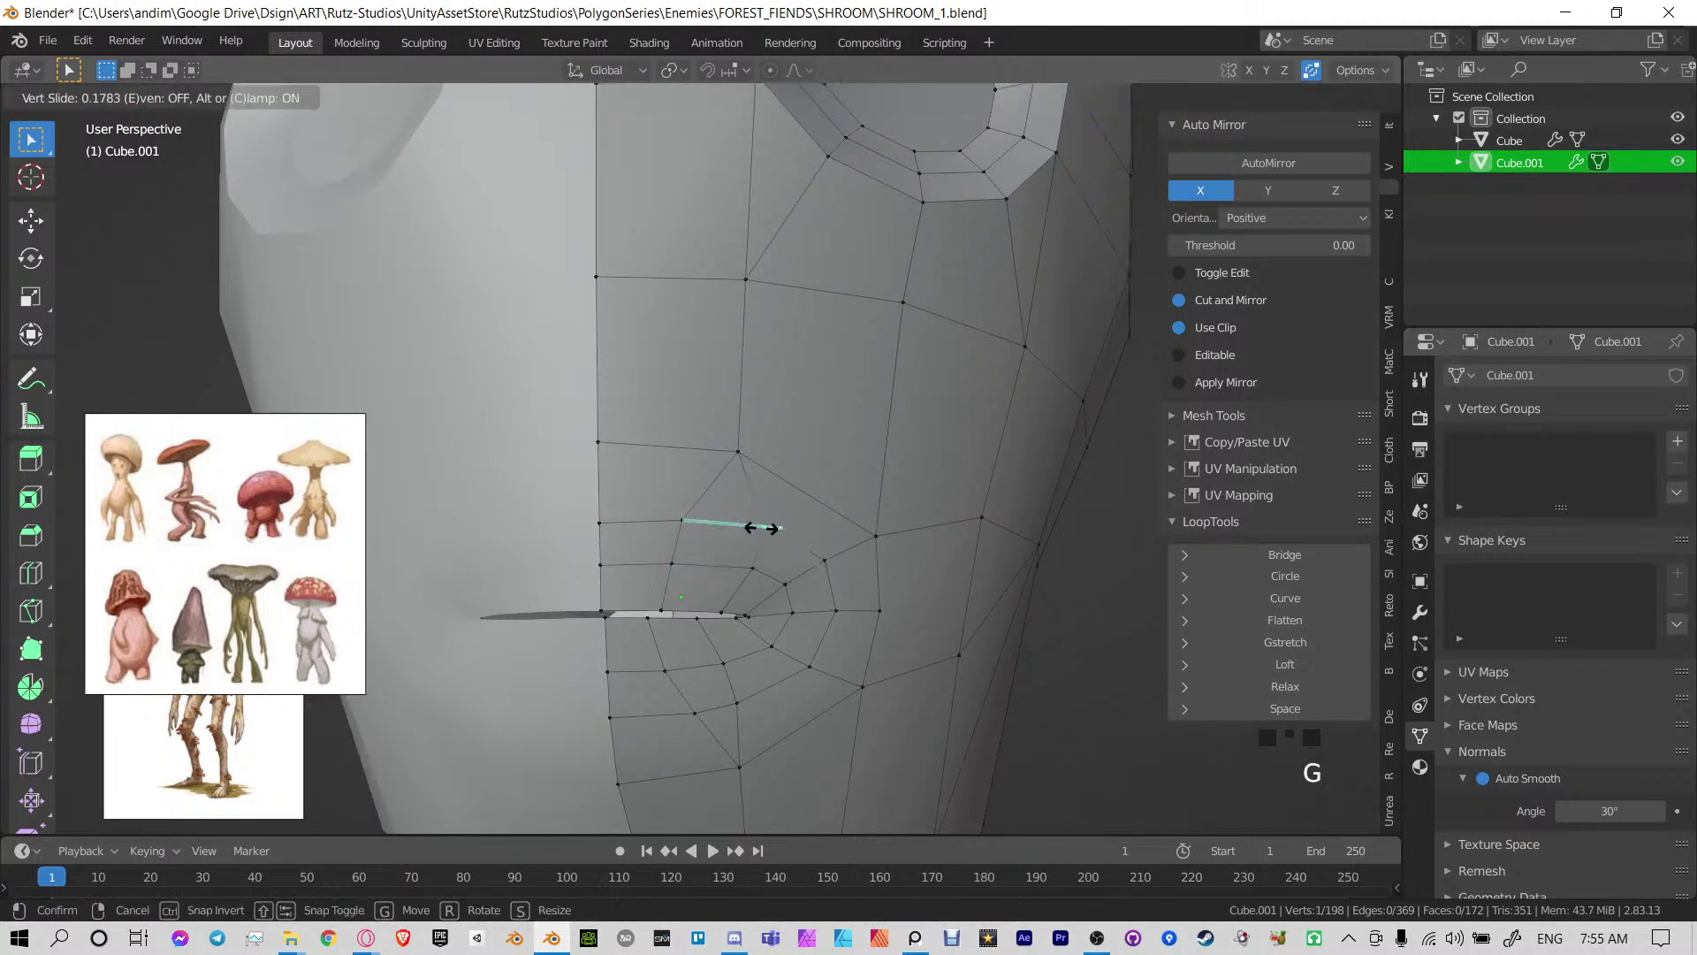
left_click(761, 528)
Fine-tune the inner-loop vertices just above the mouth corner by moving and sliding them along their edges
left_click(751, 560)
key("g")
left_click(746, 557)
key("g")
key("g")
left_click(766, 504)
middle_click_drag(760, 504, 716, 404)
scroll(699, 450, "down", 2)
middle_click_drag(716, 405, 766, 371, "shift")
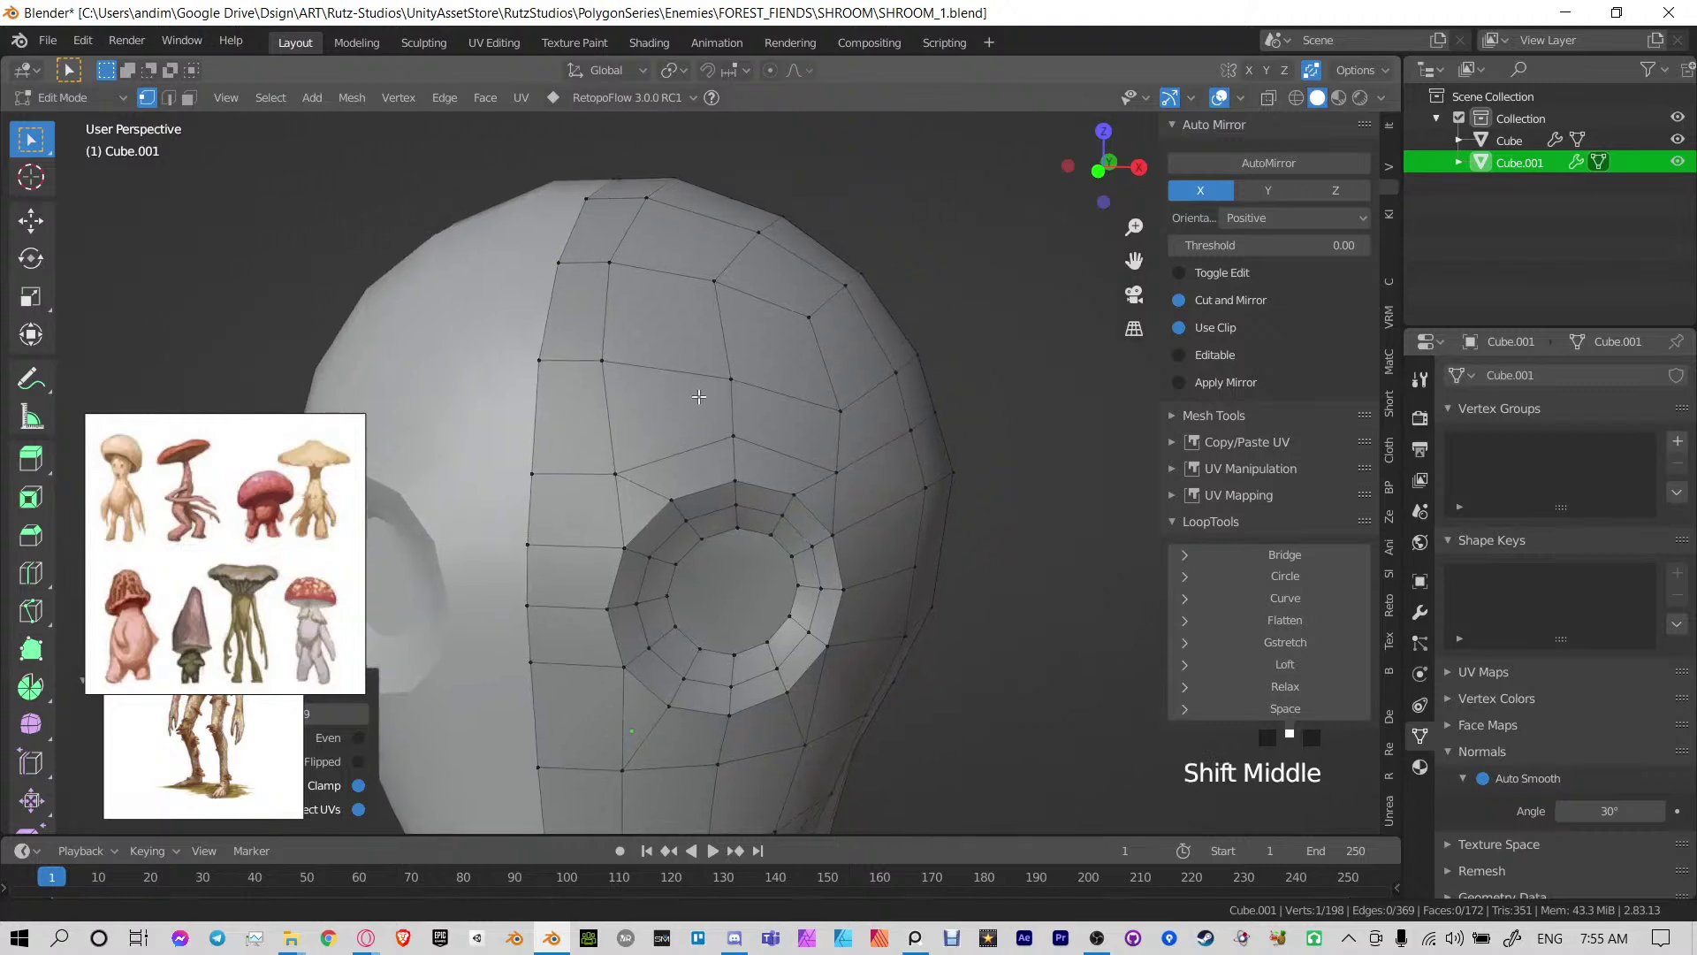
Slide the forehead vertices above the eye socket along their edges to even out the grid
left_click(760, 380)
key("g")
key("g")
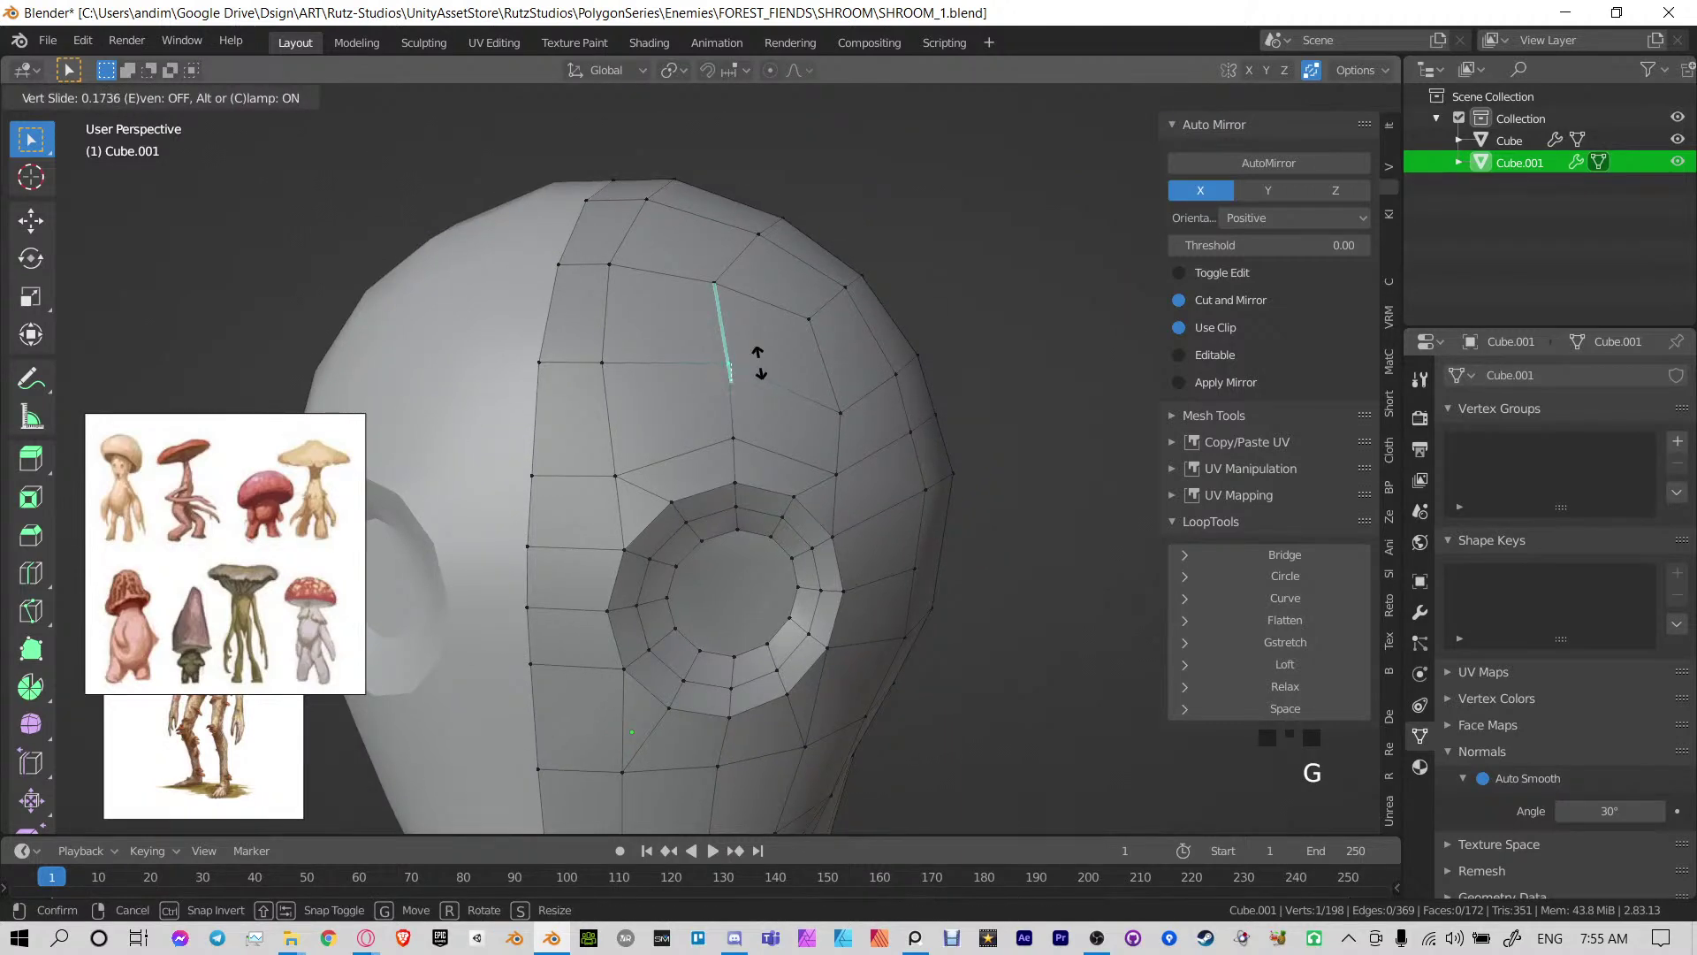
left_click(836, 389)
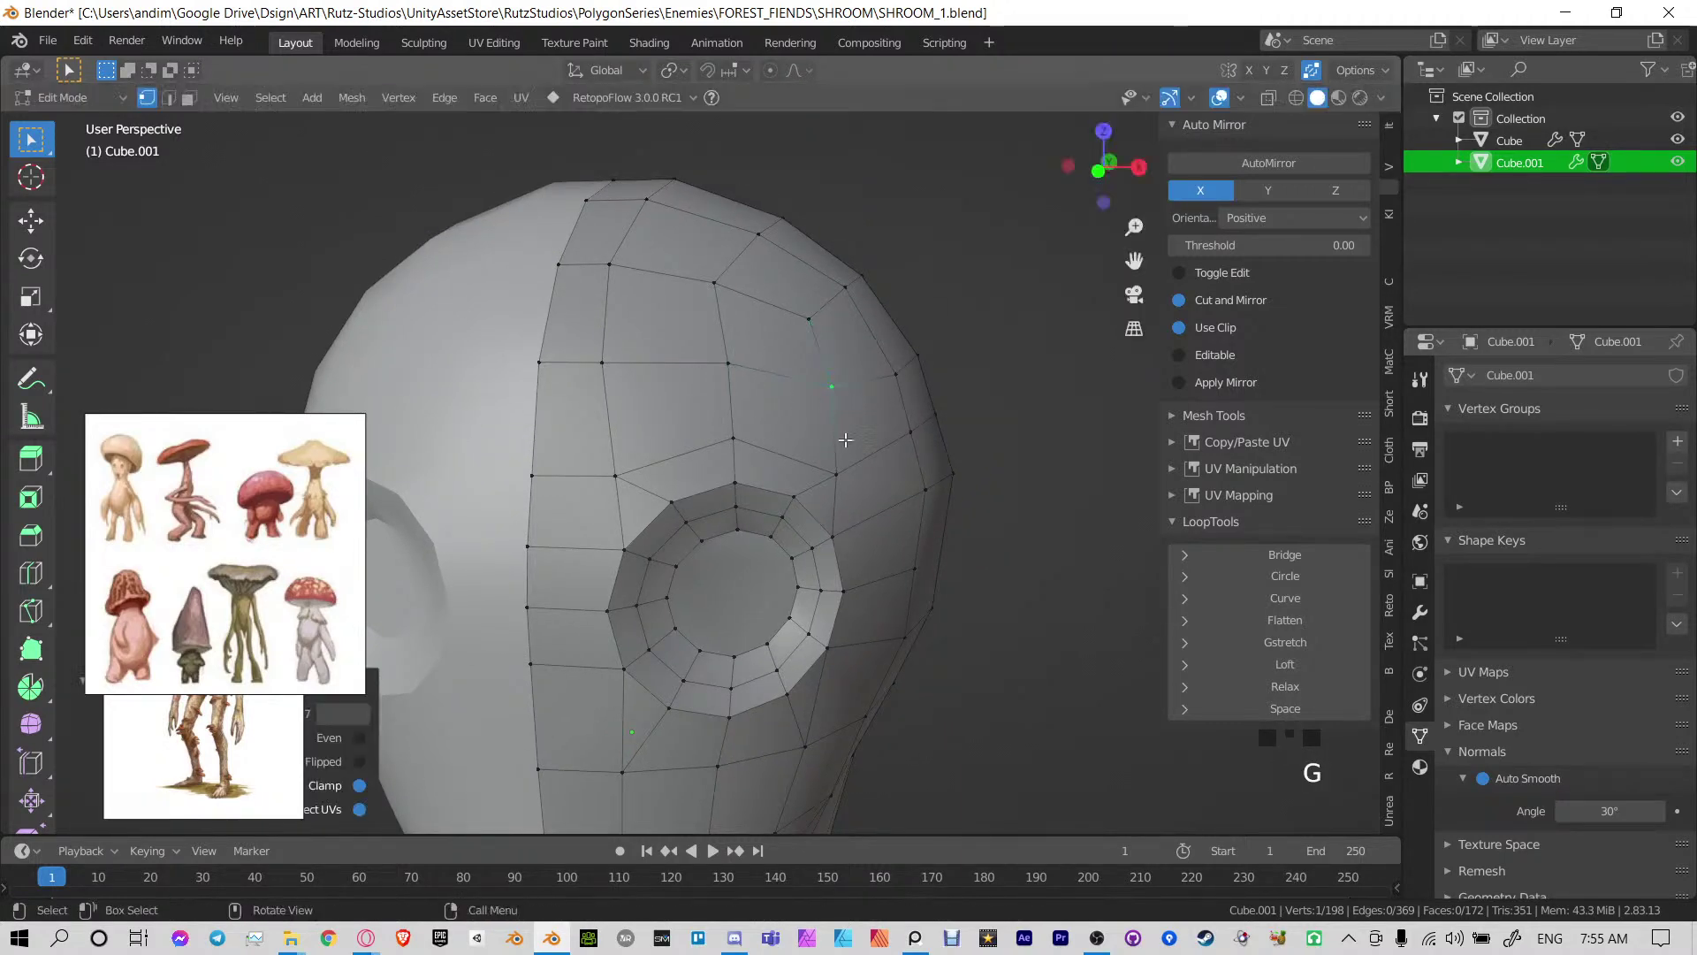
left_click(835, 467)
key("g")
key("g")
left_click(835, 468)
Slide the upper forehead vertex at the side of the head further up its edge, and save the file
middle_click_drag(852, 403, 805, 441)
left_click(827, 325)
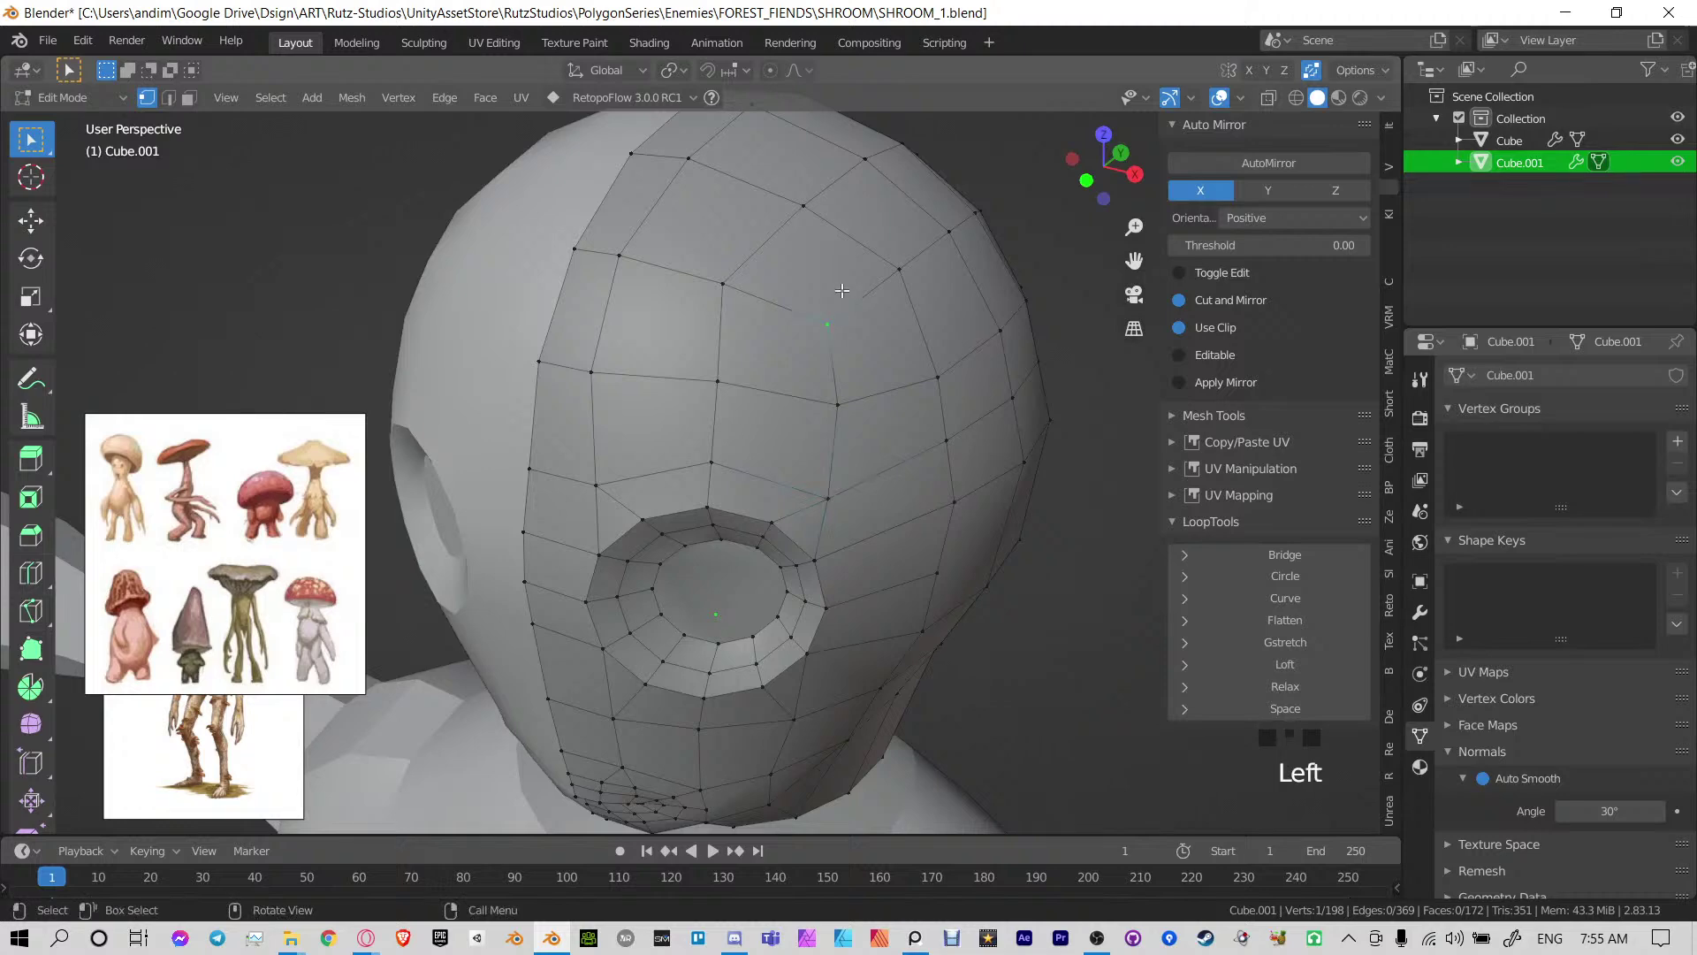
key("g")
key("g")
left_click(851, 288)
scroll(859, 386, "down", 2)
key("ctrl+s")
scroll(860, 387, "down", 2)
middle_click_drag(859, 387, 855, 221, "shift")
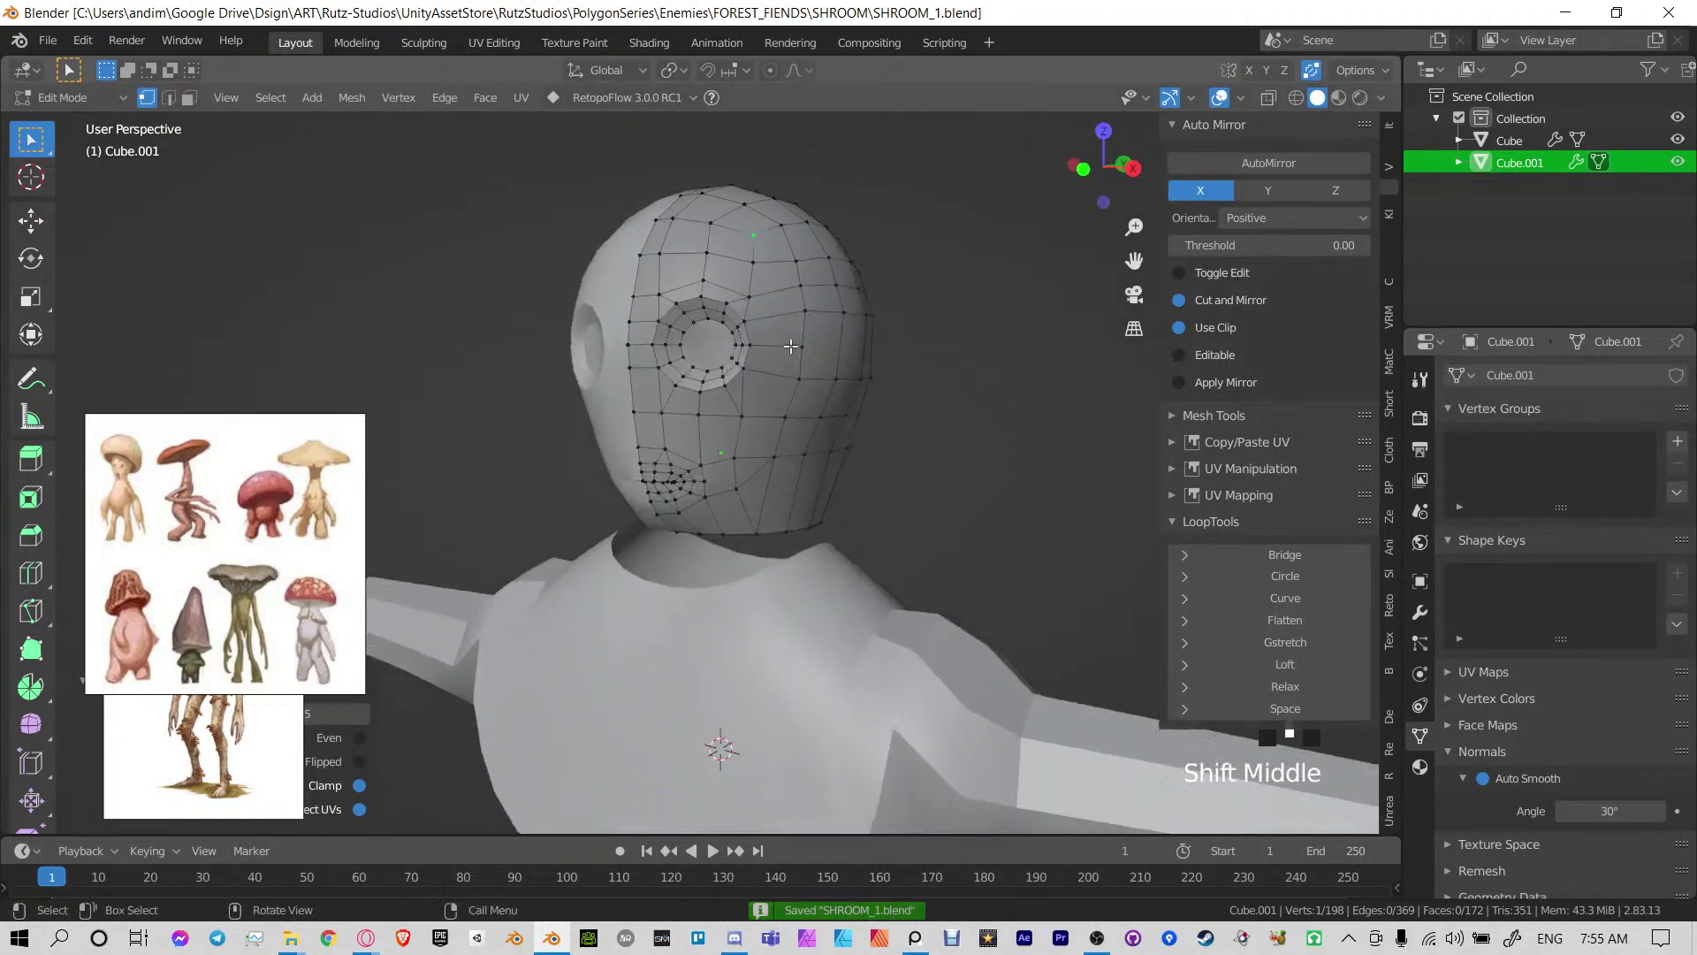
Examine the head's overall shape and the edge flow around its side and back
key("Tab")
middle_click_drag(800, 428, 814, 284)
scroll(801, 294, "down", 4)
key("Tab")
scroll(795, 336, "up", 4)
middle_click_drag(778, 353, 636, 356)
left_click(751, 400, "alt")
middle_click_drag(669, 265, 693, 367, "shift")
left_click(695, 366, "alt")
middle_click_drag(634, 247, 650, 351, "shift")
left_click_drag(650, 351, 652, 361, "shift")
left_click(652, 361)
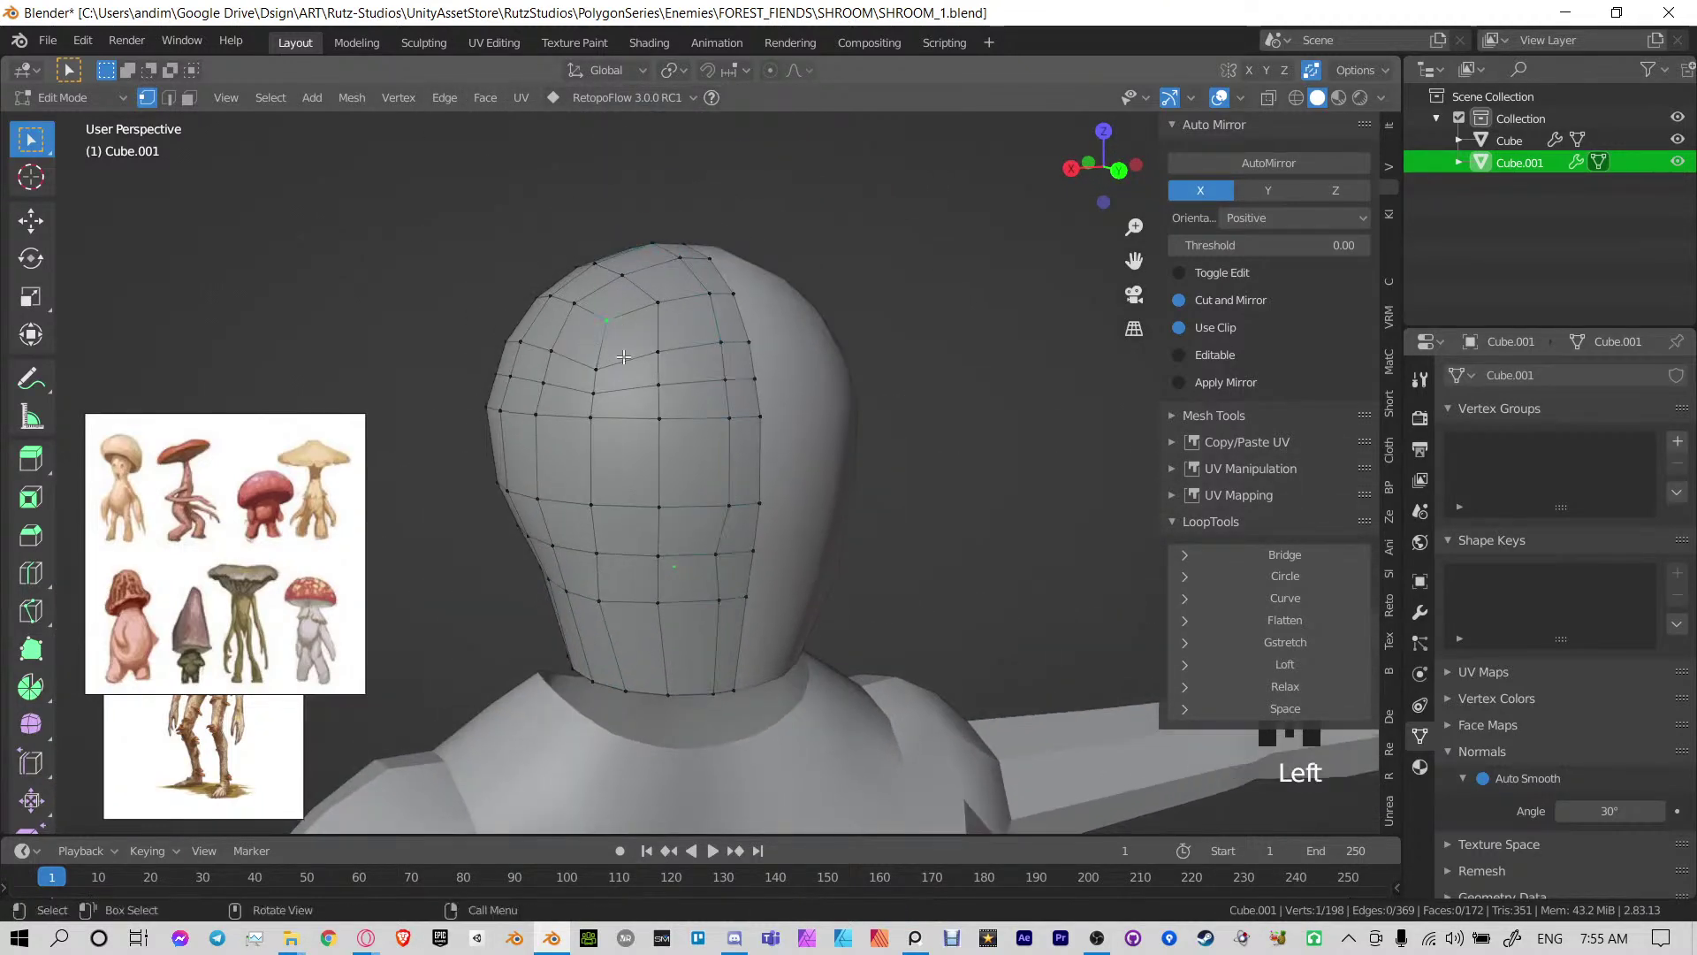
Slide the two stacked vertices at the upper back of the head upward to straighten the horizontal edge rows
scroll(619, 354, "up", 3)
middle_click_drag(544, 292, 579, 355, "shift")
left_click(575, 352)
key("g")
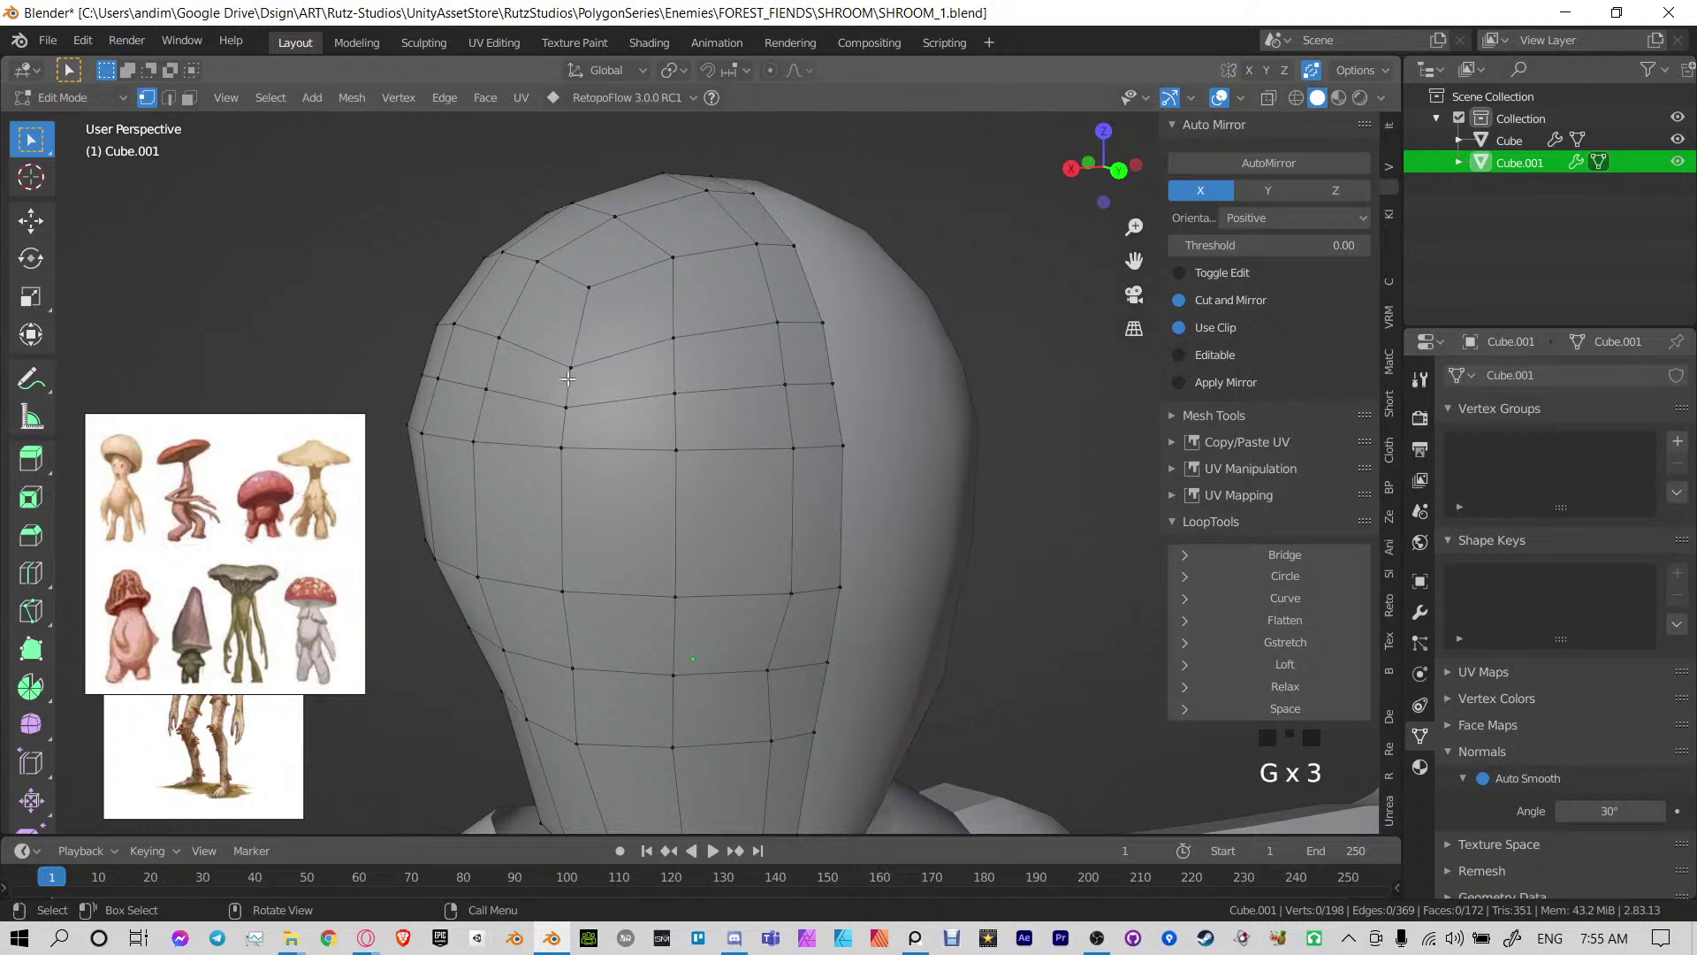
key("g")
key("g")
left_click(584, 346)
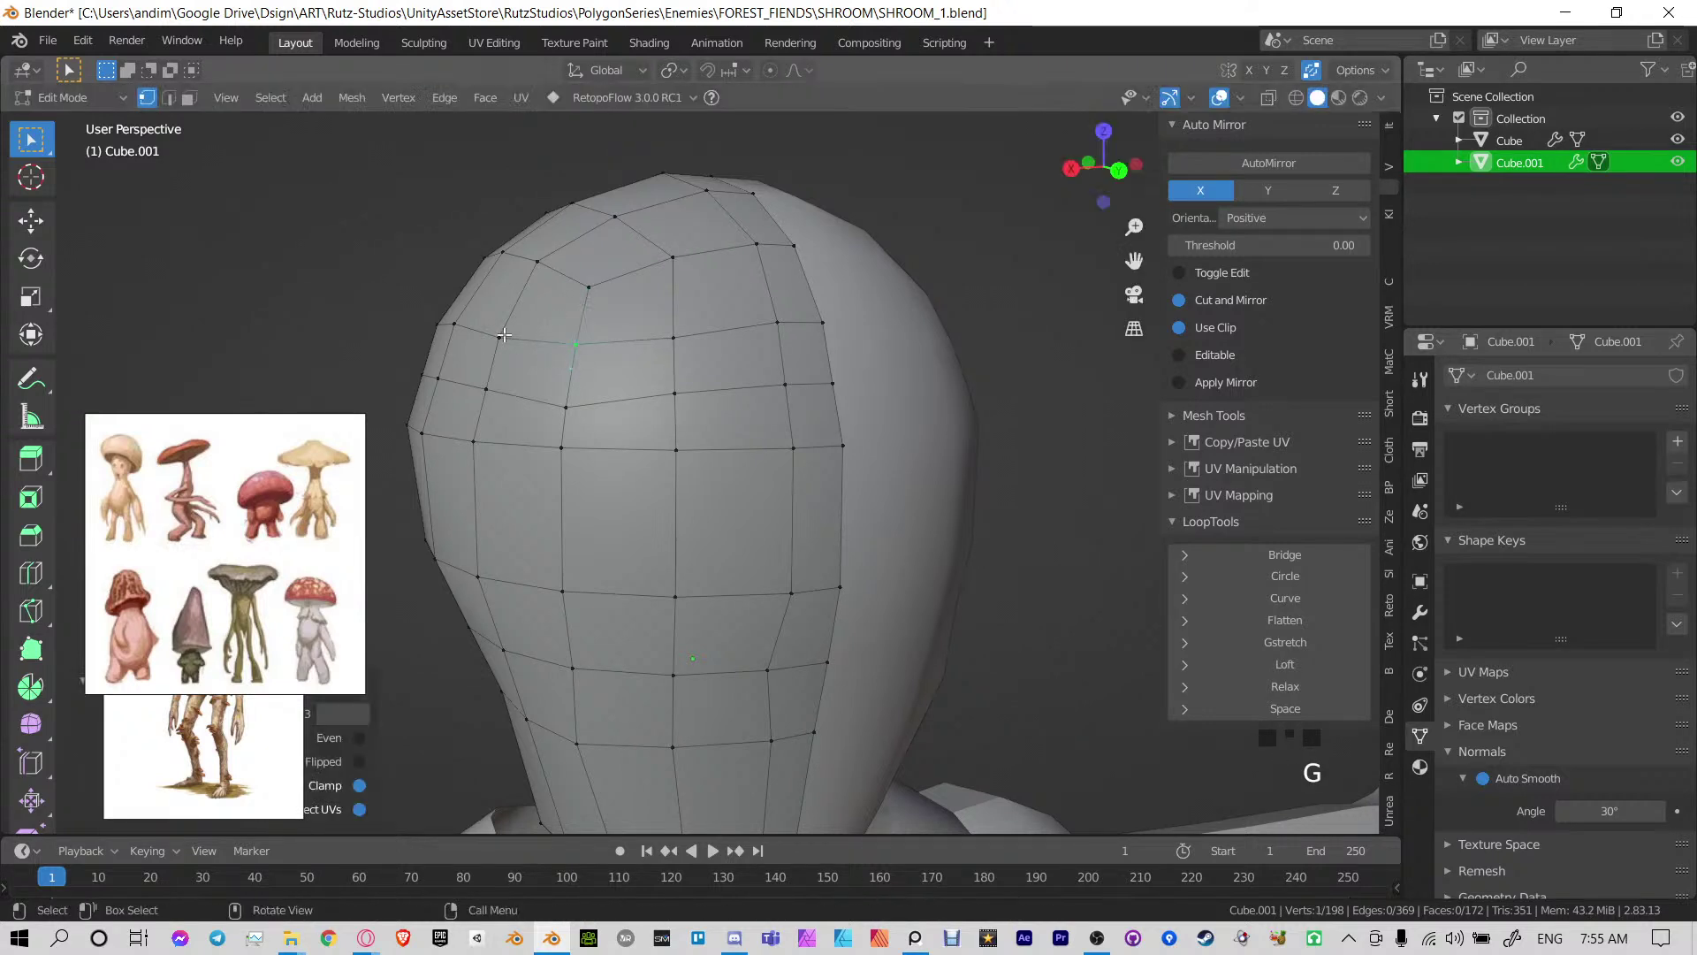
left_click(570, 409)
key("g")
key("g")
left_click(574, 394)
Adjust the three vertices in the column beside the centre line on the lower back of the head for straighter edges
middle_click_drag(604, 432, 682, 363, "shift")
left_click(681, 362)
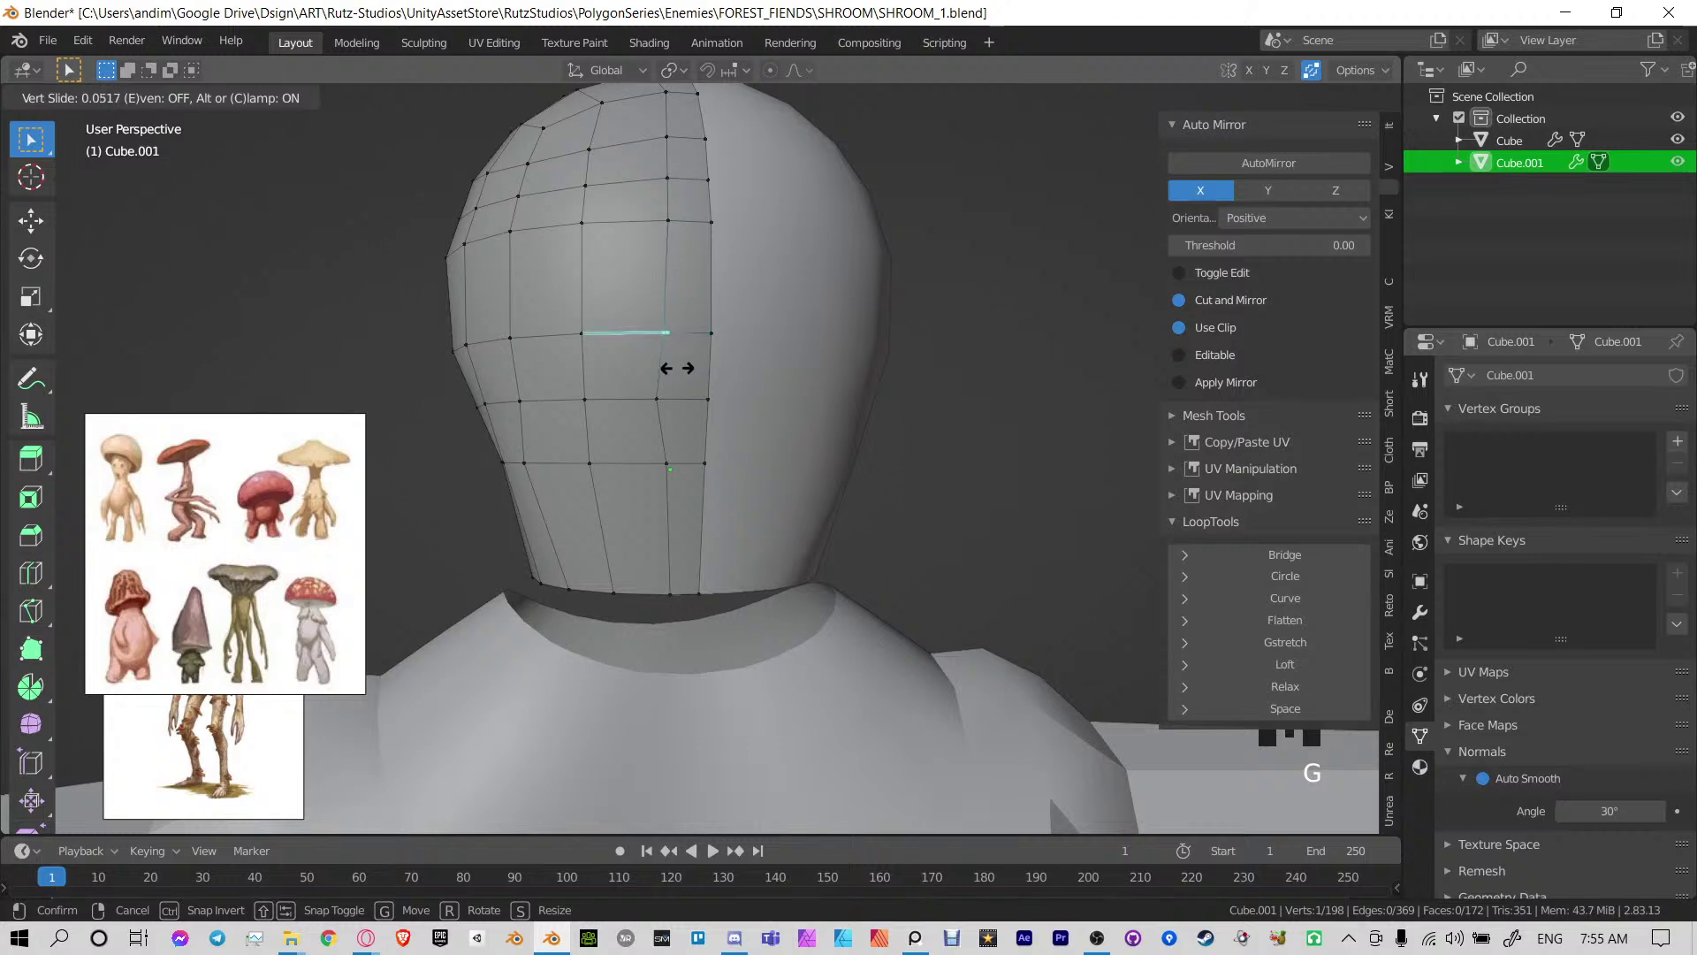
left_click(675, 369)
left_click(669, 398)
key("g")
key("g")
left_click(674, 397)
left_click(671, 463)
key("g")
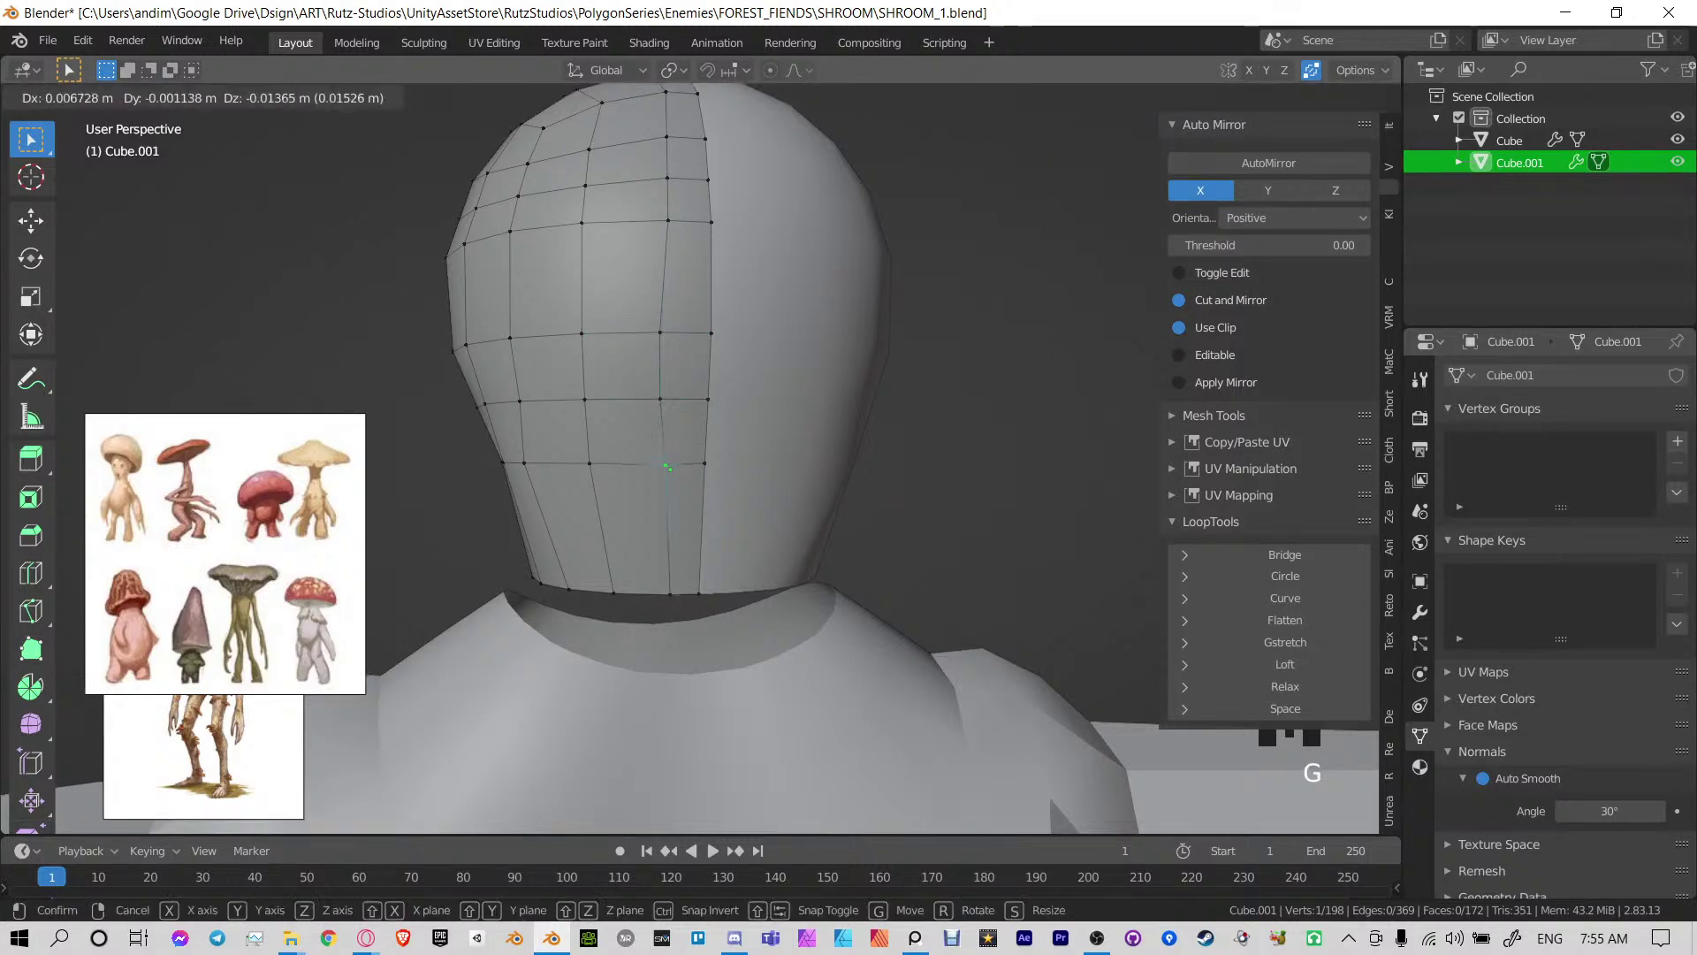
left_click(618, 456)
Save the file with the refined head topology
middle_click_drag(546, 442, 847, 463)
key("ctrl+s")
scroll(833, 352, "down", 2)
scroll(1115, 371, "down", 2)
key("ctrl+s")
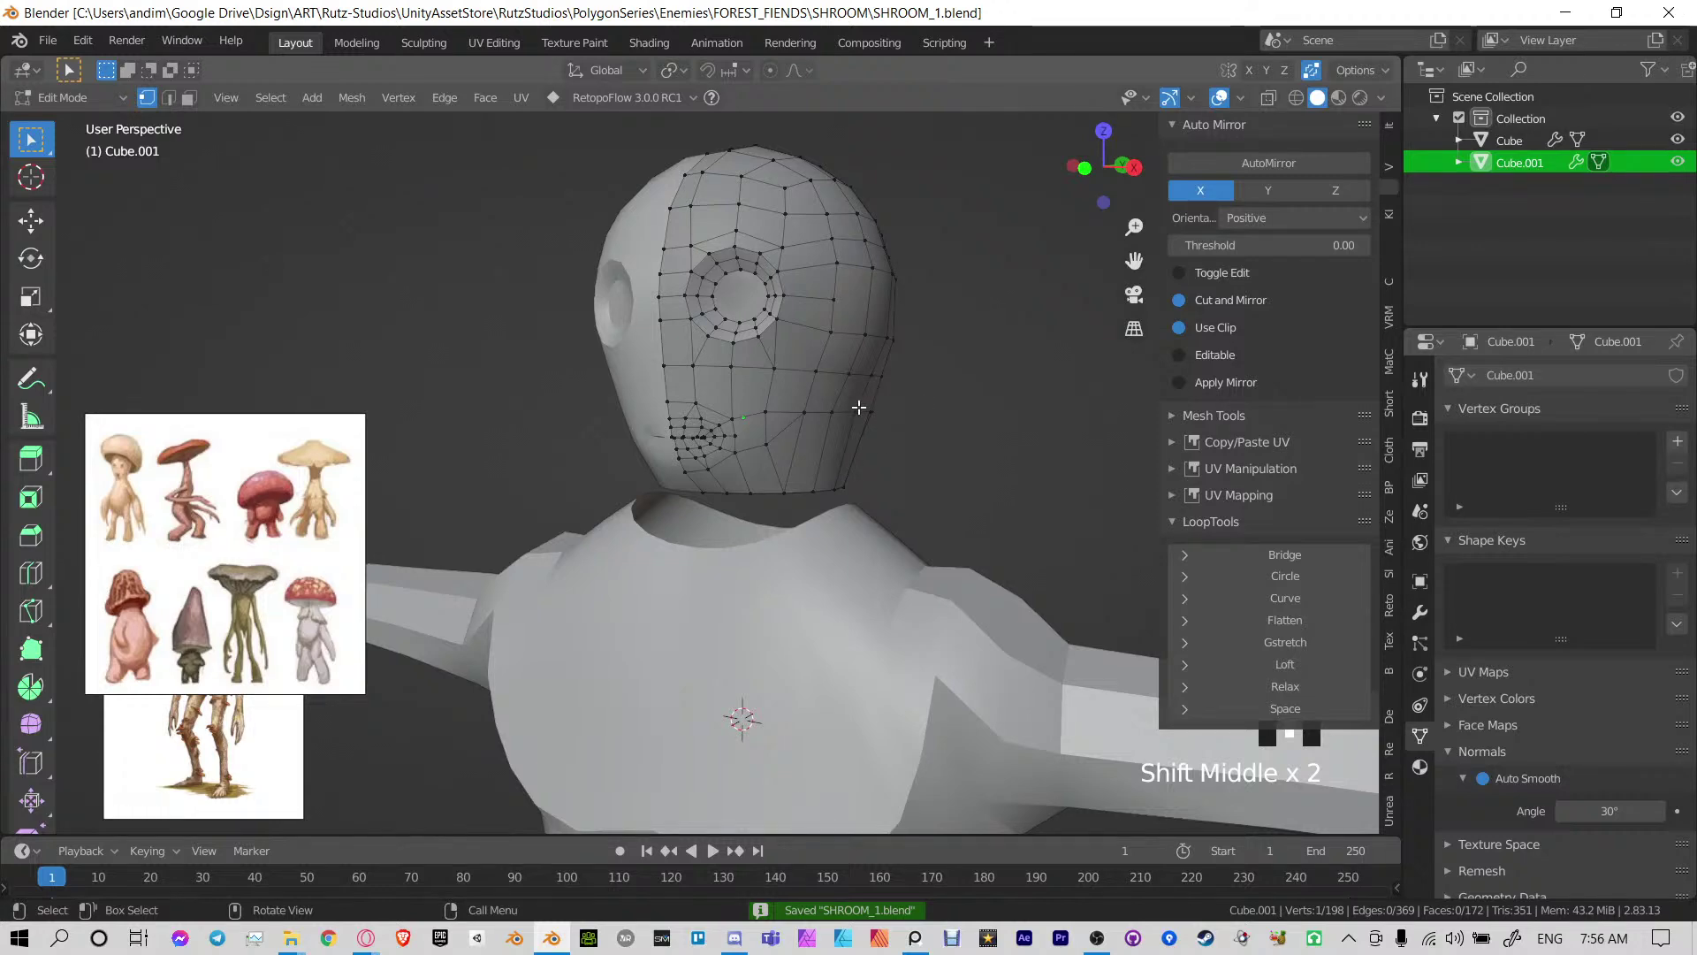
Return the head to Object Mode and hide the sidebar to show the whole character
scroll(859, 407, "up", 2)
middle_click_drag(859, 408, 837, 453)
key("ctrl+Tab")
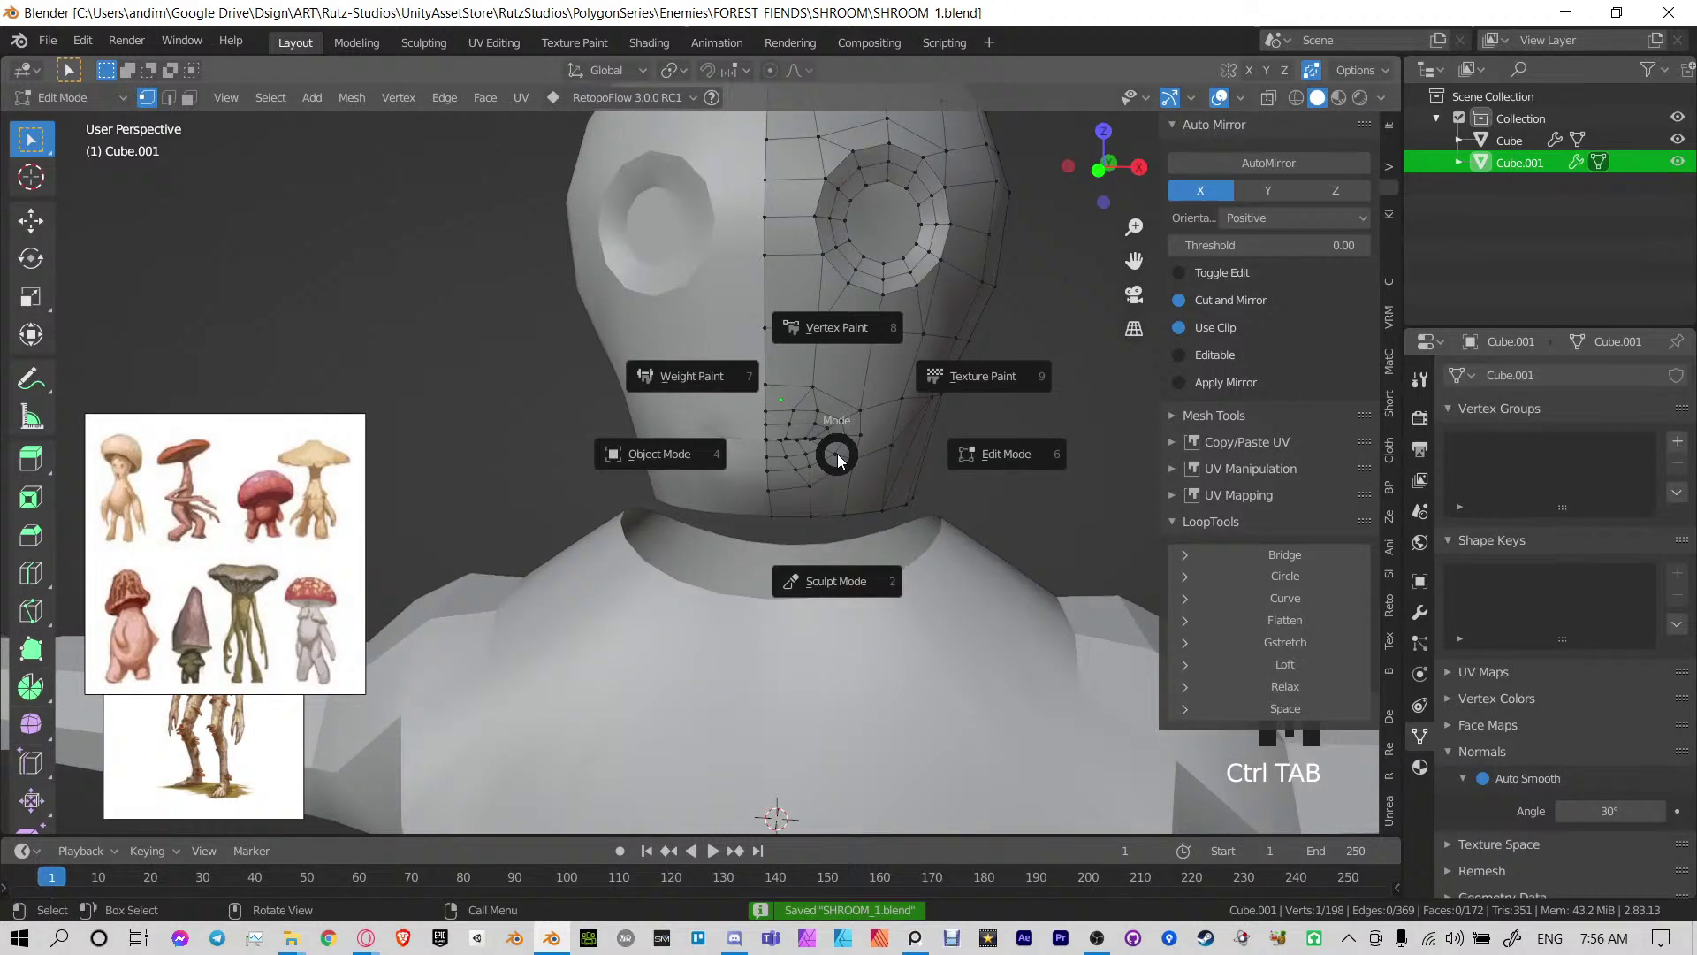
left_click(655, 455)
scroll(739, 549, "down", 7)
middle_click_drag(739, 549, 818, 445)
key("n")
scroll(860, 427, "down", 2)
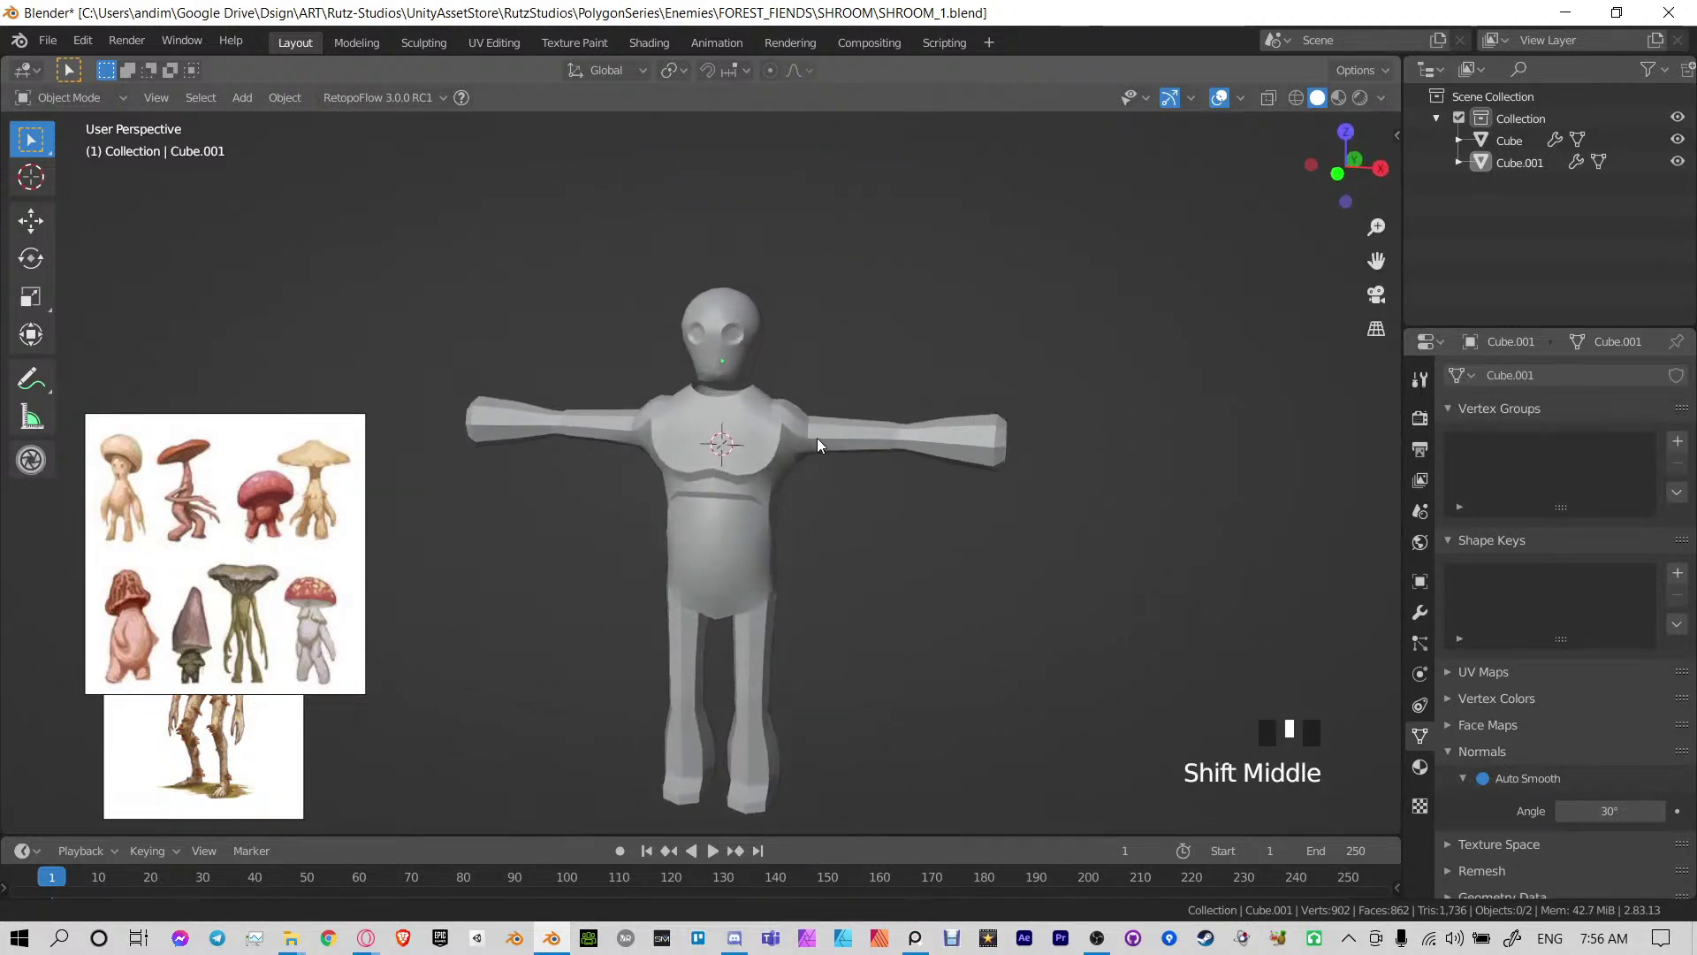
Select the body mesh and switch it to Sculpt Mode
scroll(797, 306, "up", 5)
scroll(800, 389, "up", 4)
middle_click_drag(813, 355, 797, 414, "shift")
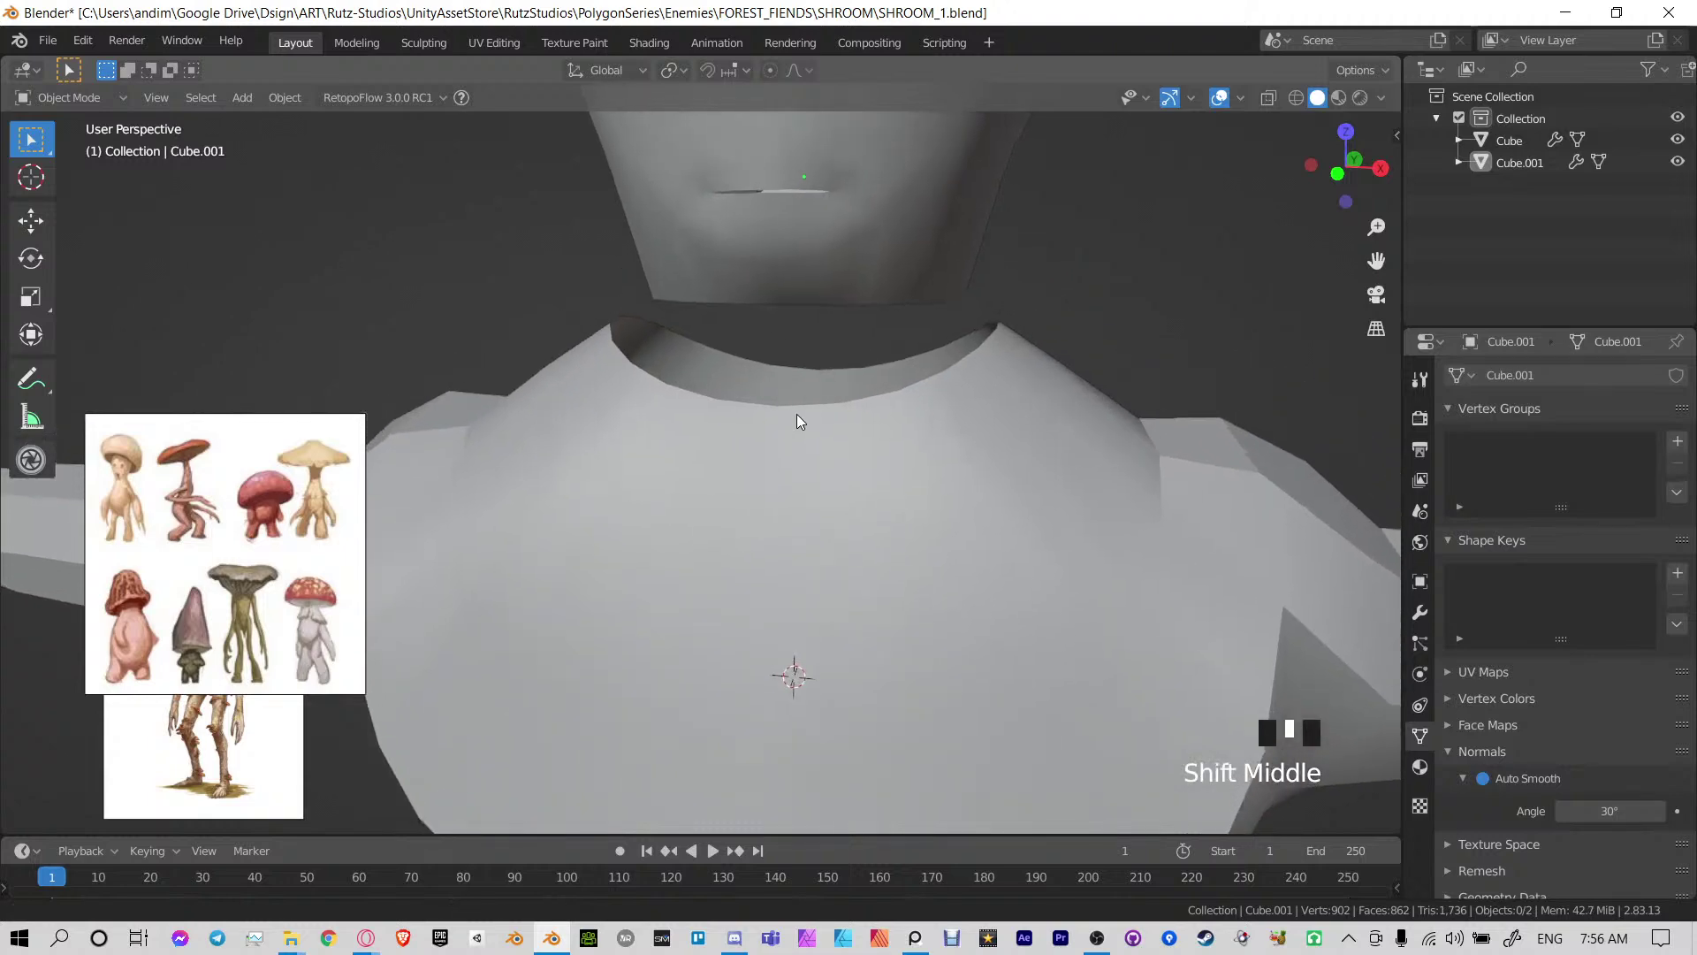
scroll(798, 353, "down", 6)
middle_click_drag(794, 322, 816, 438, "shift")
scroll(804, 398, "up", 2)
scroll(803, 399, "up", 1)
left_click(814, 372)
key("Tab")
scroll(816, 439, "up", 1)
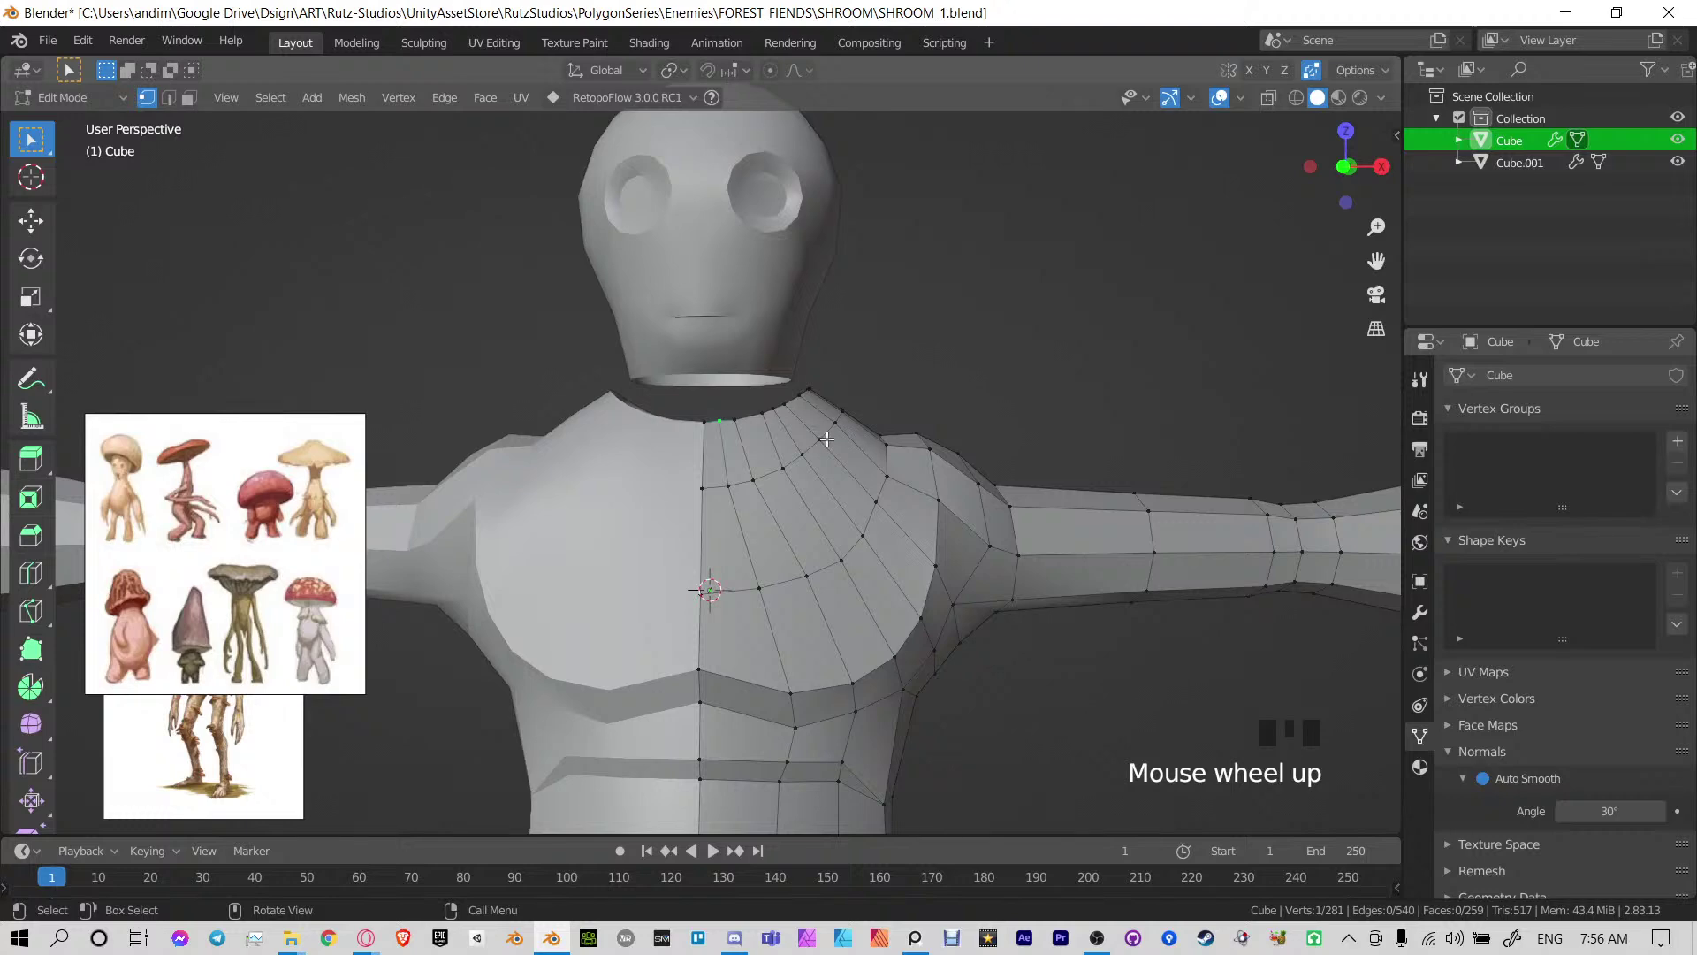
middle_click_drag(935, 406, 916, 425)
key("ctrl+Tab")
left_click(916, 552)
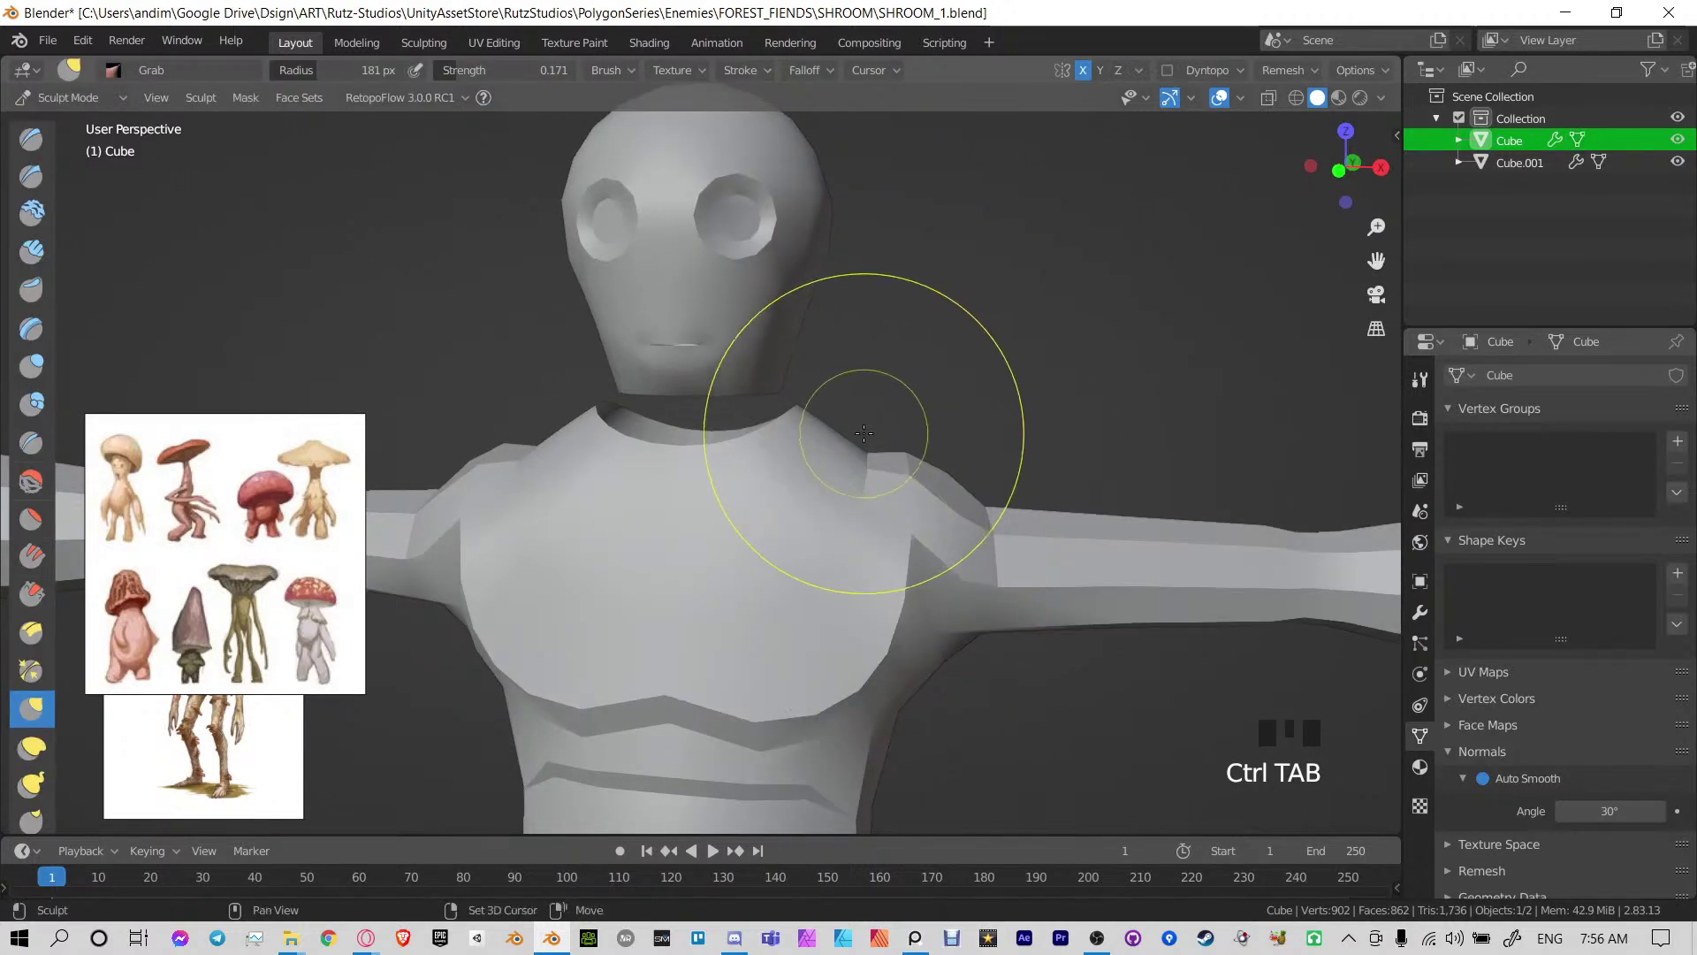
Set the Grab brush radius to 113 px and pull the shoulder slope beside the neck opening inward
key("f")
left_click(795, 437)
left_click_drag(848, 429, 859, 455, "shift")
mouse_move(859, 456)
left_mouse_down("shift")
mouse_move(808, 446)
mouse_move(818, 434)
left_mouse_up("shift")
left_click_drag(819, 434, 805, 444)
middle_click_drag(835, 442, 847, 413)
left_click_drag(861, 407, 836, 423)
left_click_drag(820, 414, 804, 426)
Reshape the back of the shoulders near the neck opening with the Grab brush
middle_click_drag(828, 410, 682, 454)
scroll(658, 487, "up", 3)
left_click_drag(658, 487, 690, 480)
mouse_move(813, 526)
middle_mouse_down()
mouse_move(757, 503)
mouse_move(808, 442)
middle_mouse_up()
middle_click_drag(809, 442, 804, 500)
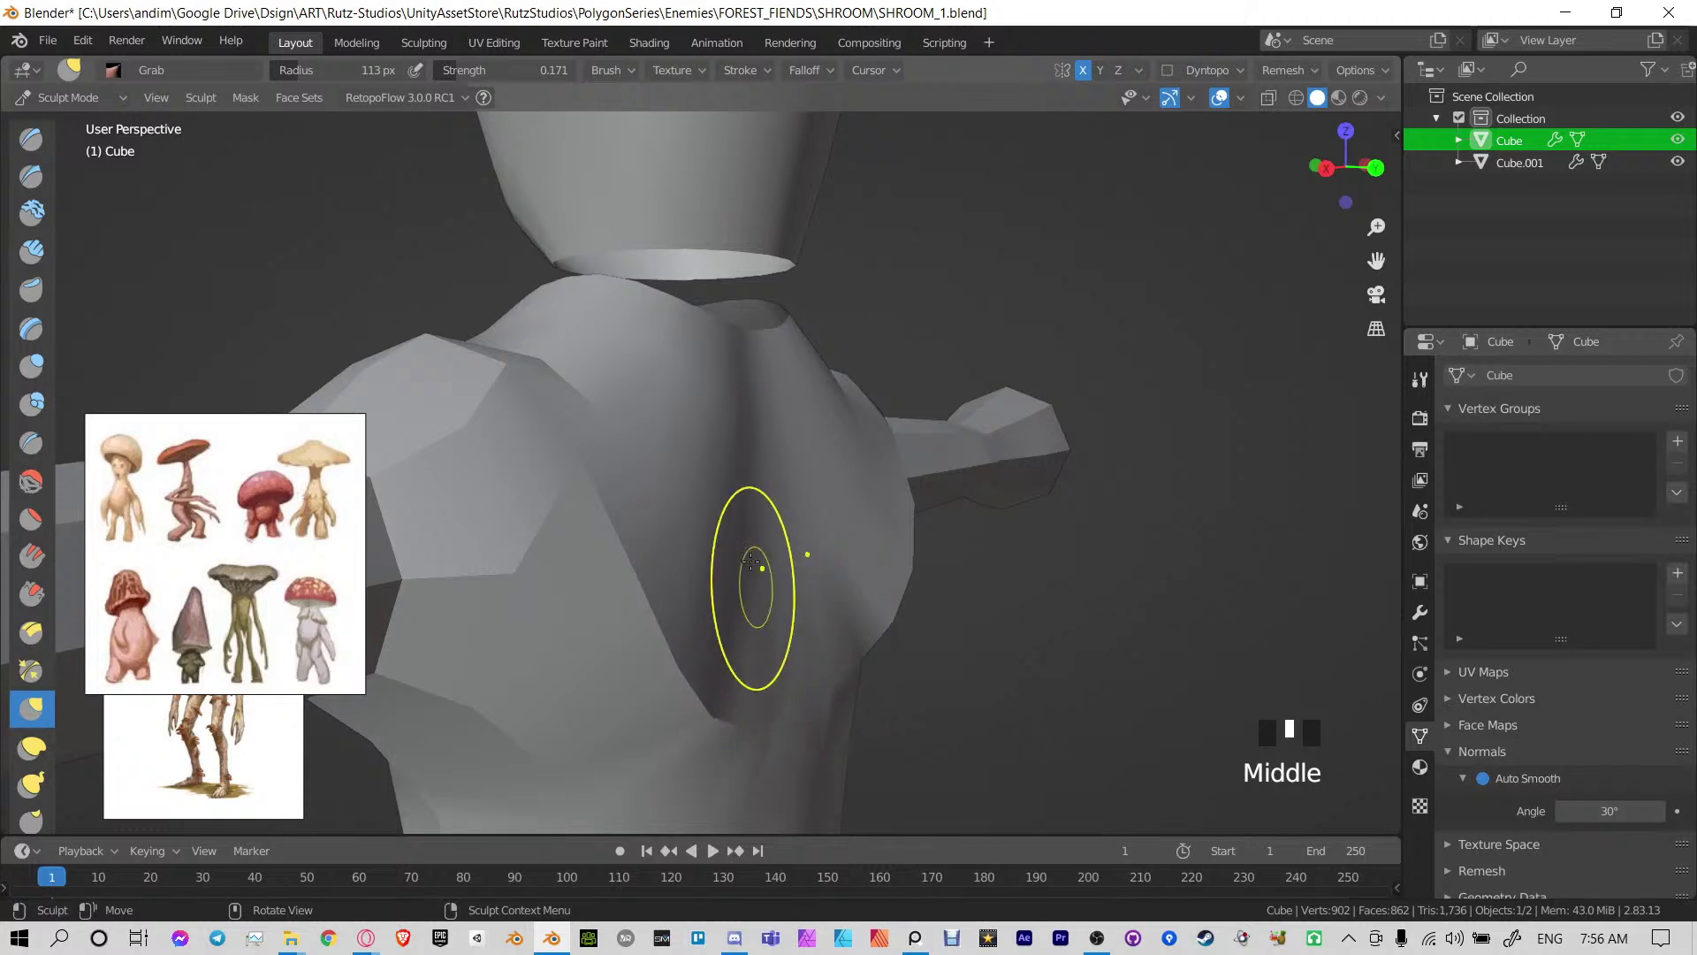
middle_click_drag(751, 561, 760, 418, "shift")
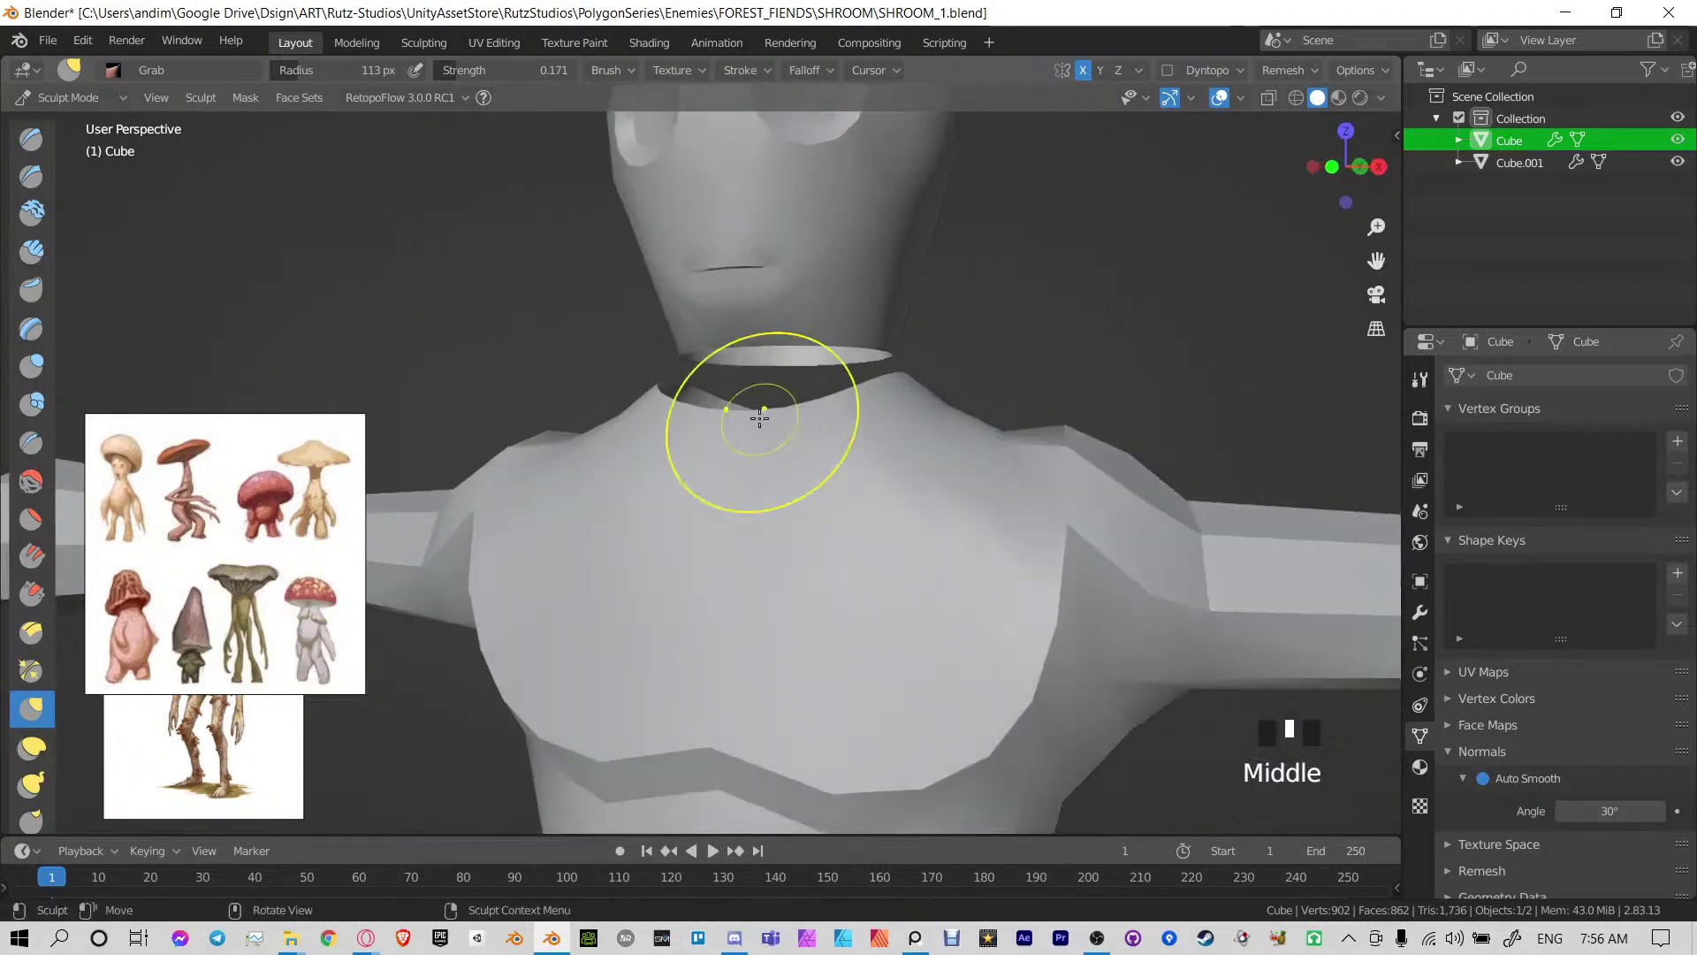
Nudge the front edge of the neck opening upward with the Grab brush, save the file and return to Object Mode
left_click_drag(759, 418, 767, 398)
key("ctrl+s")
key("ctrl+Tab")
left_click(719, 442)
scroll(716, 340, "down", 6)
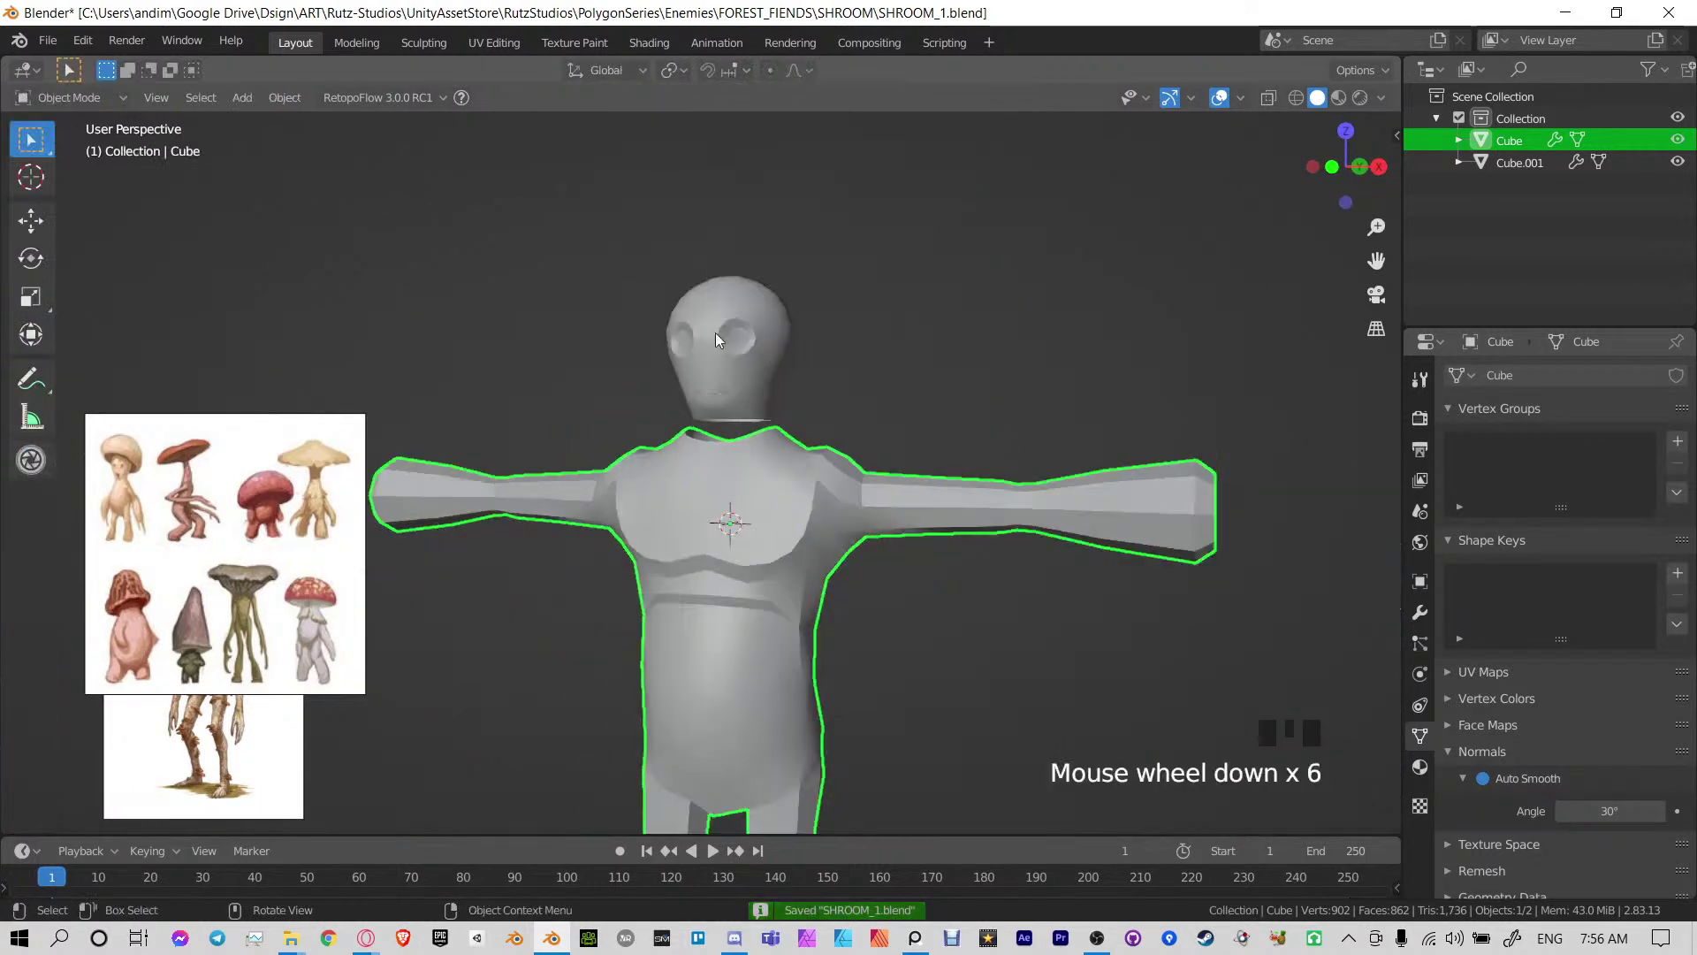
Select the head mesh and open it in Edit Mode
left_click(914, 337)
middle_click_drag(647, 348, 735, 350)
left_click(757, 348)
key("Tab")
scroll(756, 347, "up", 6)
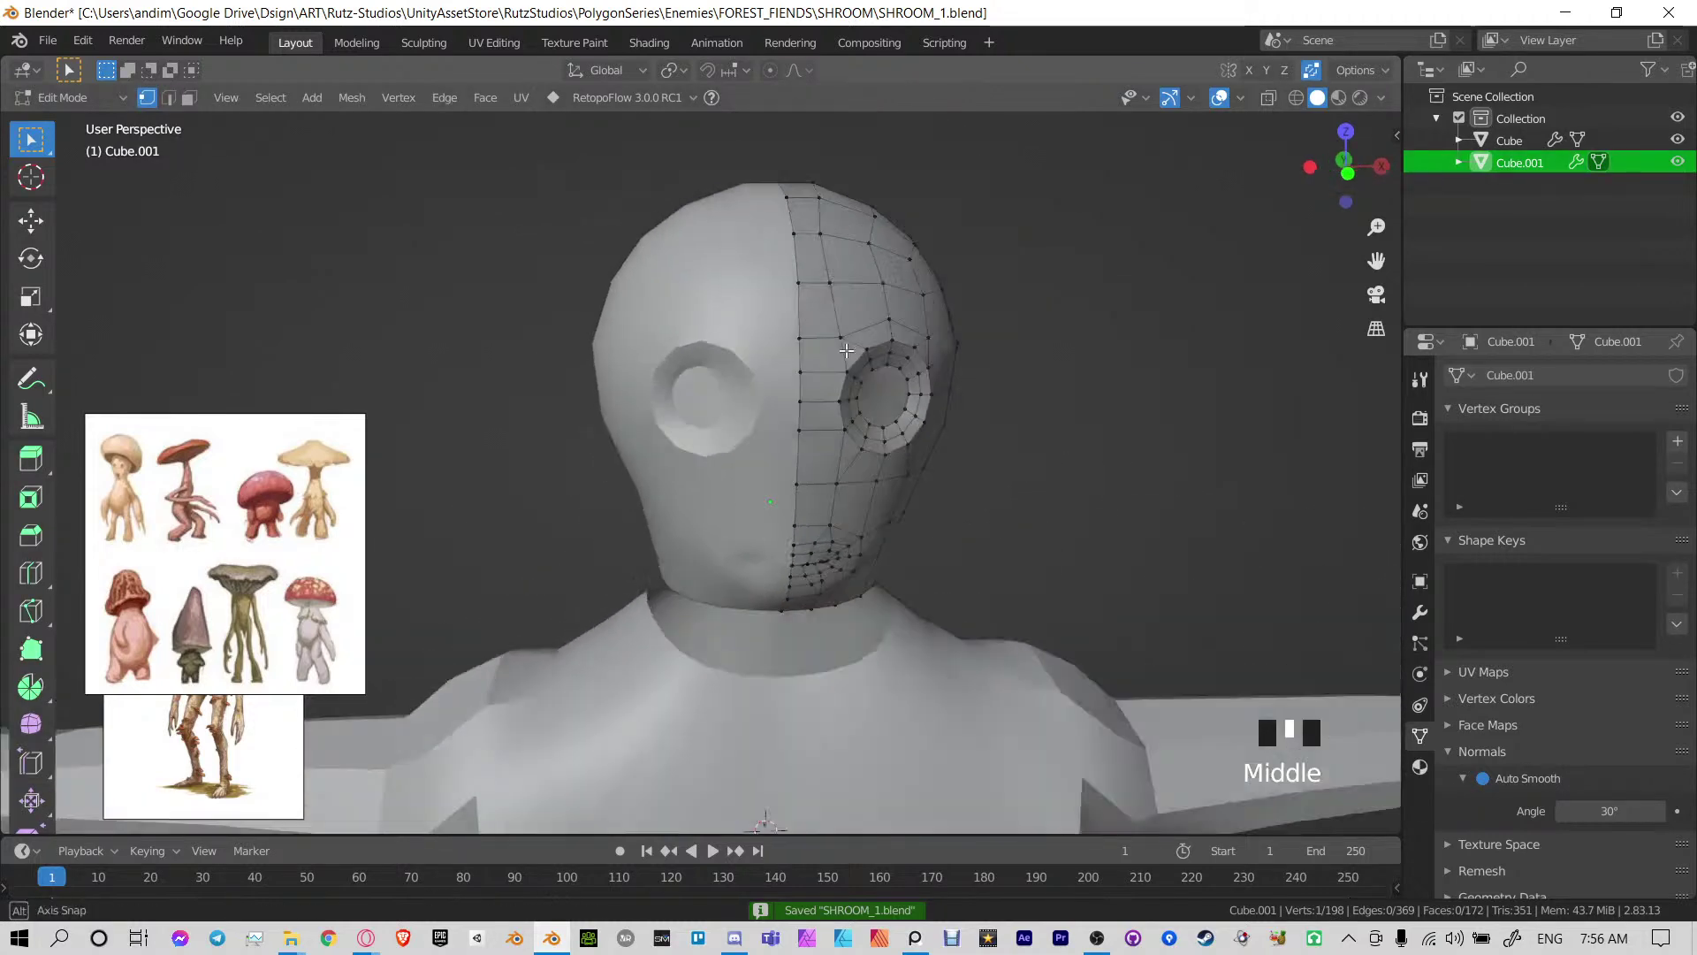
scroll(736, 350, "down", 1)
Select the edge loop running around the head above the eyes and even it out with LoopTools Relax
key("2")
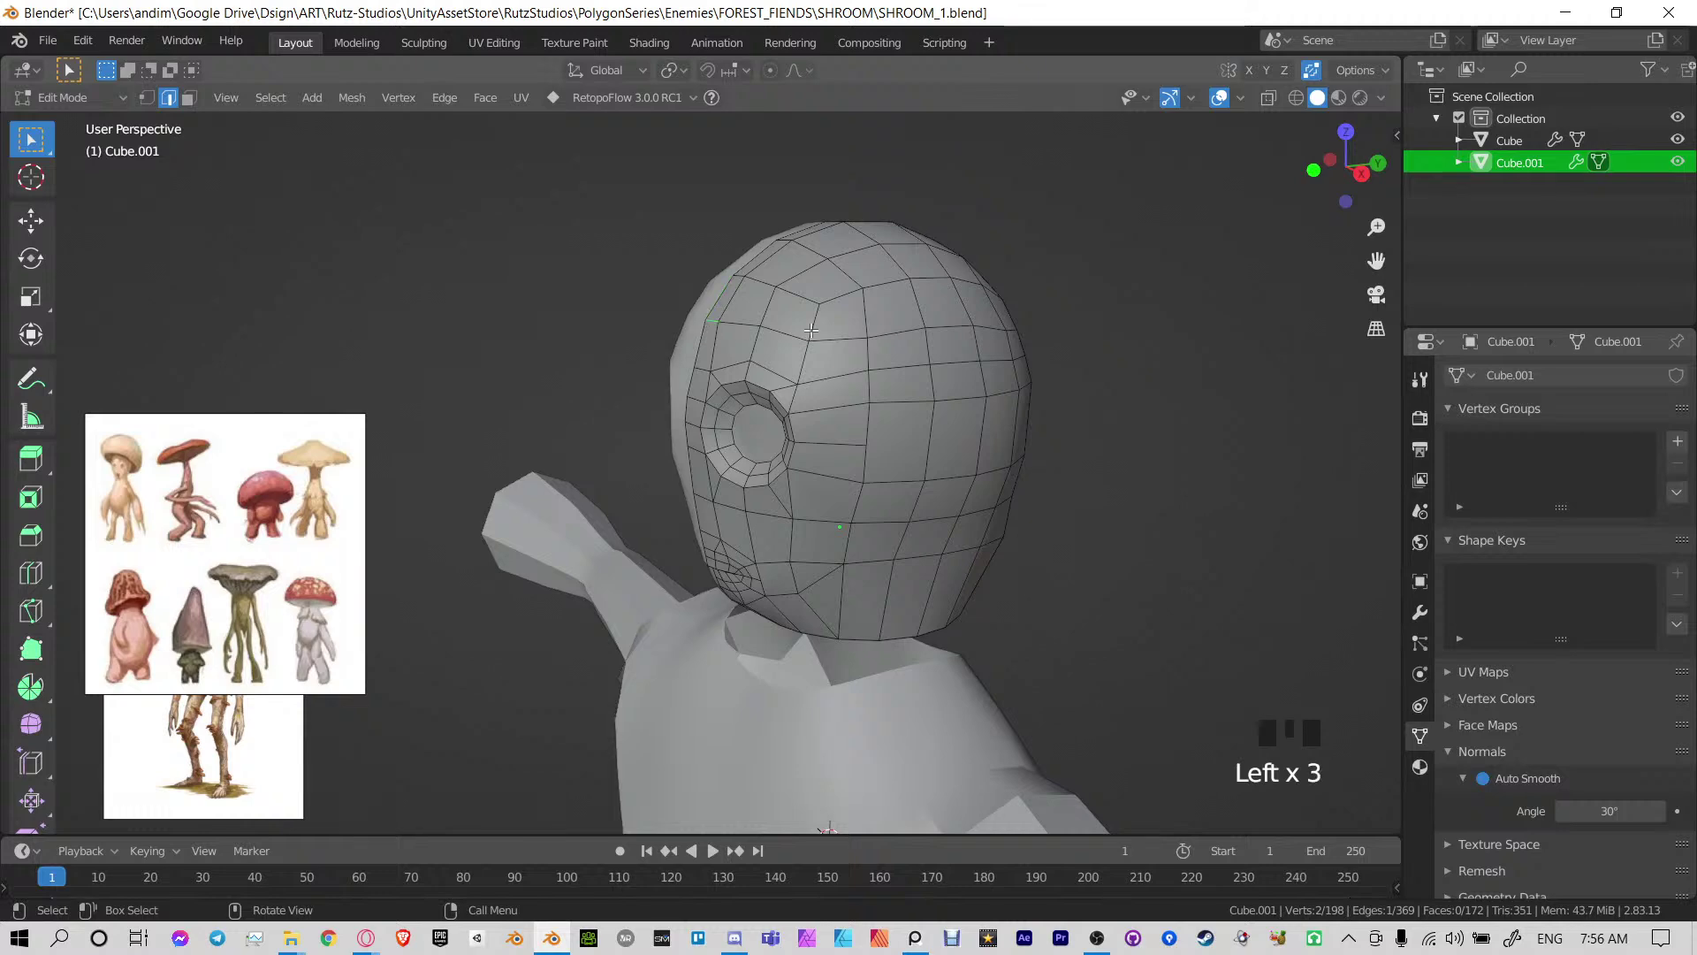
middle_click_drag(811, 331, 737, 348)
left_click(576, 348, "ctrl")
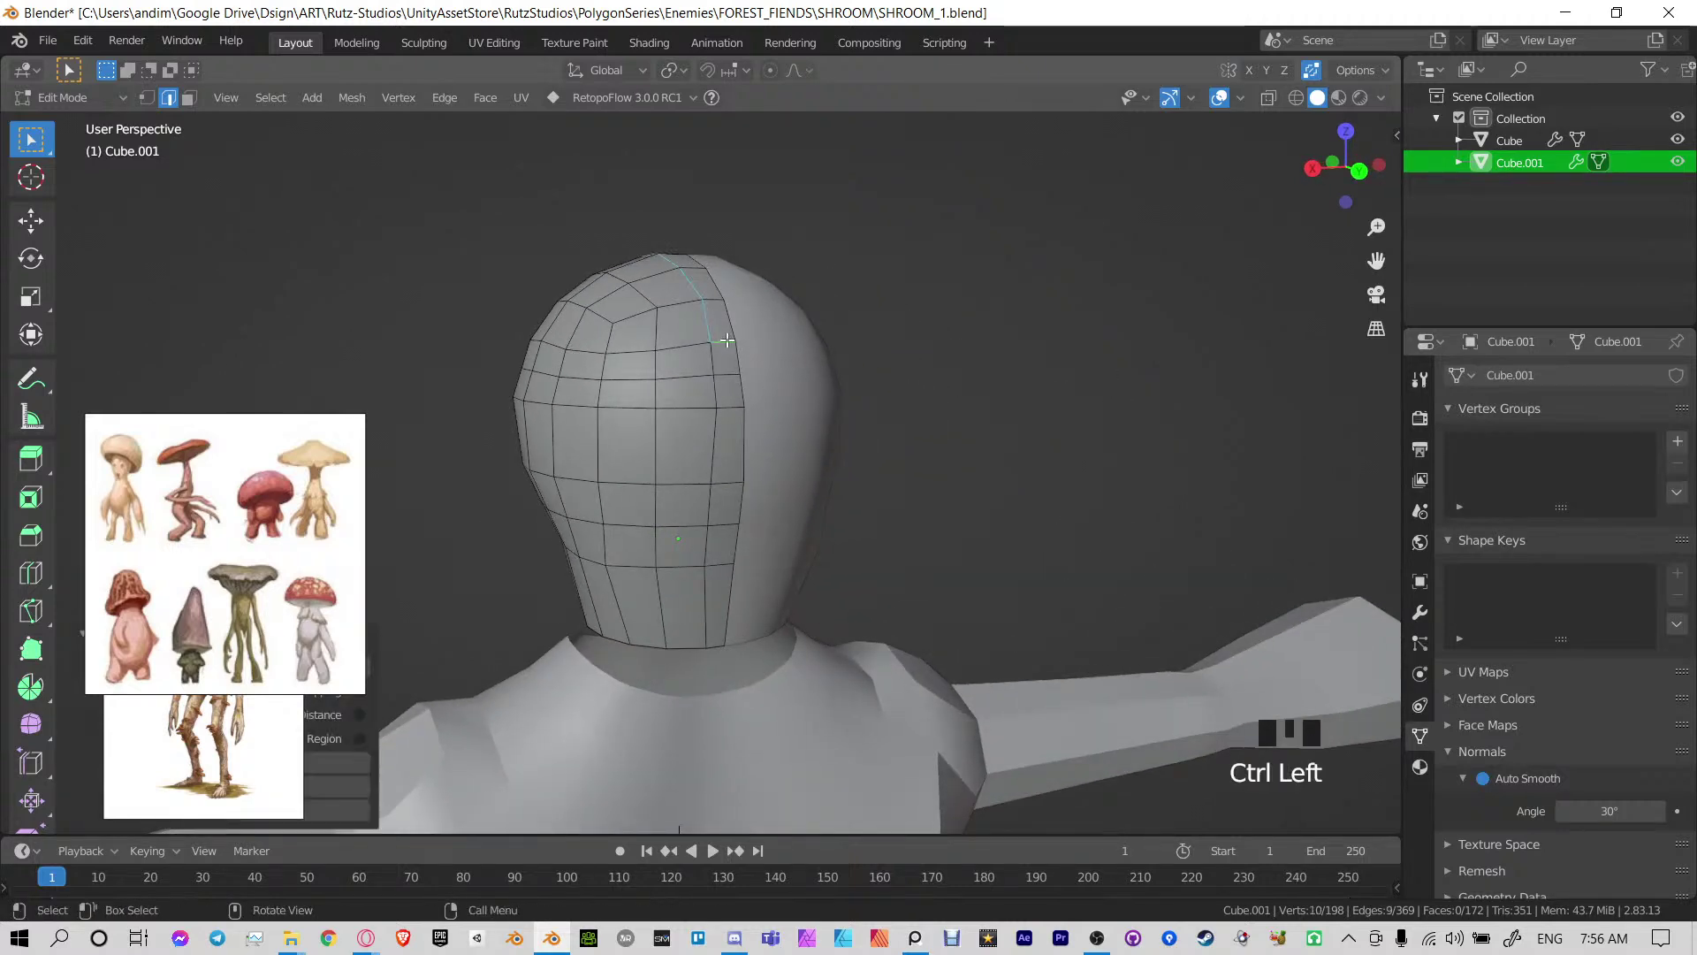
left_click(727, 341)
left_click(576, 349, "ctrl")
middle_click_drag(509, 359, 963, 367)
key("n")
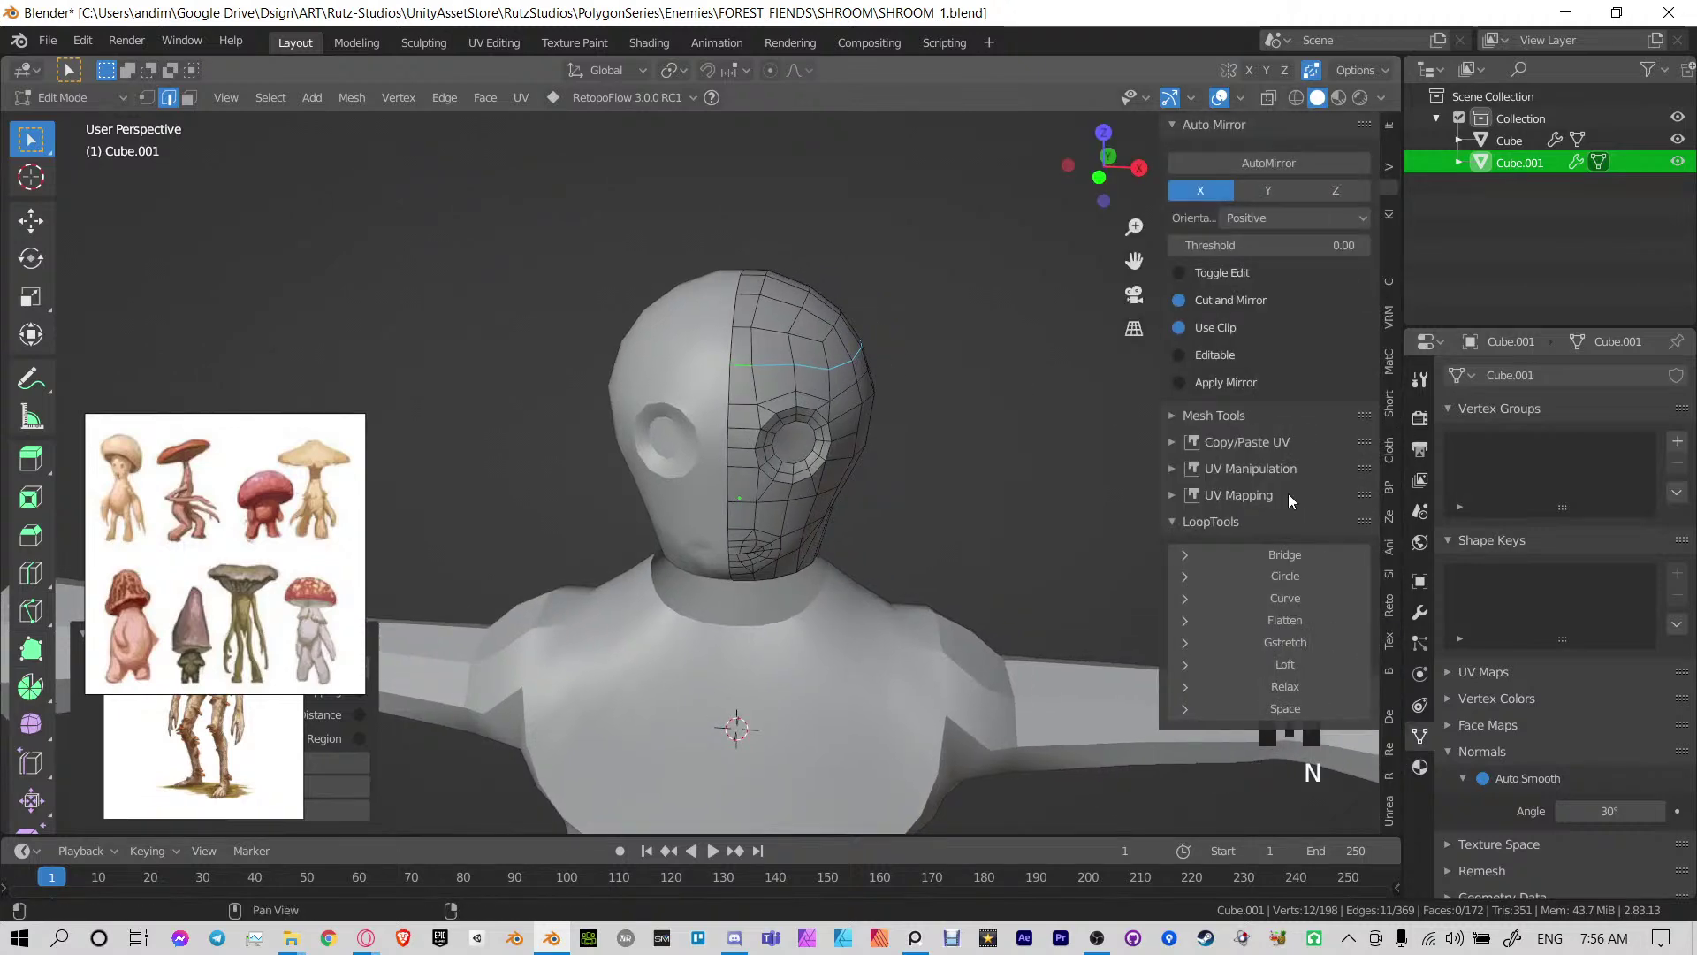
double_click(1297, 686)
middle_click_drag(777, 371, 951, 327)
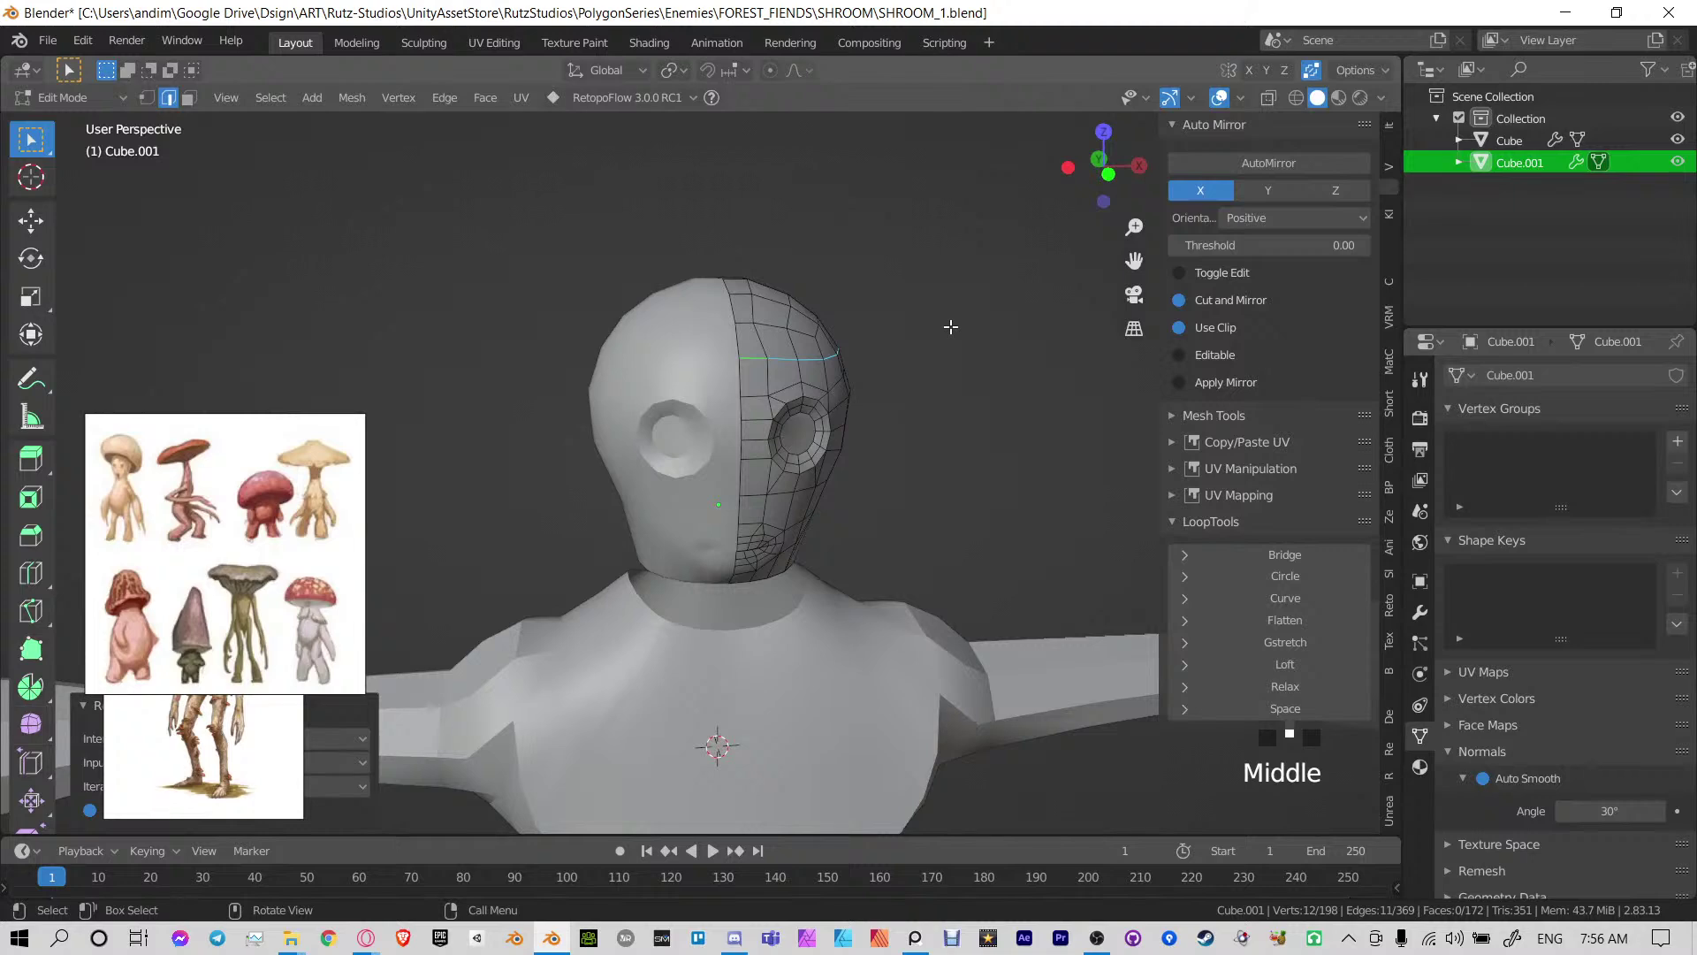
Duplicate the forehead edge loop in place and separate the copy into its own object
key("shift+d")
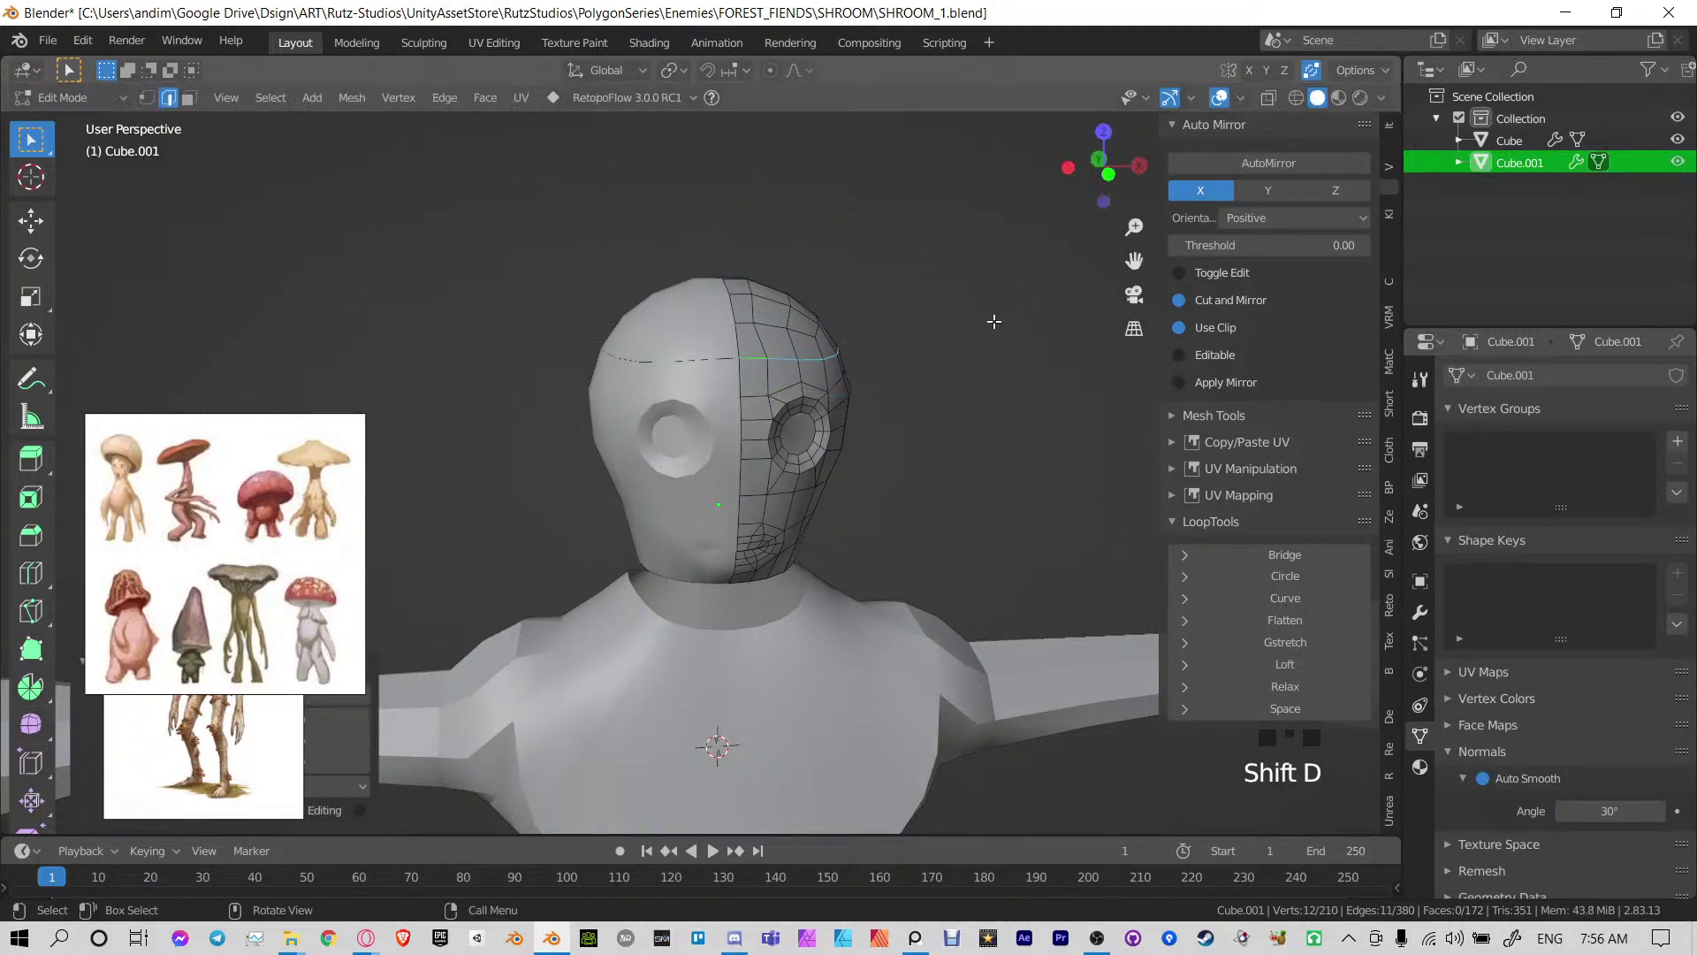
right_click(982, 309)
key("p")
left_click(979, 315)
key("Tab")
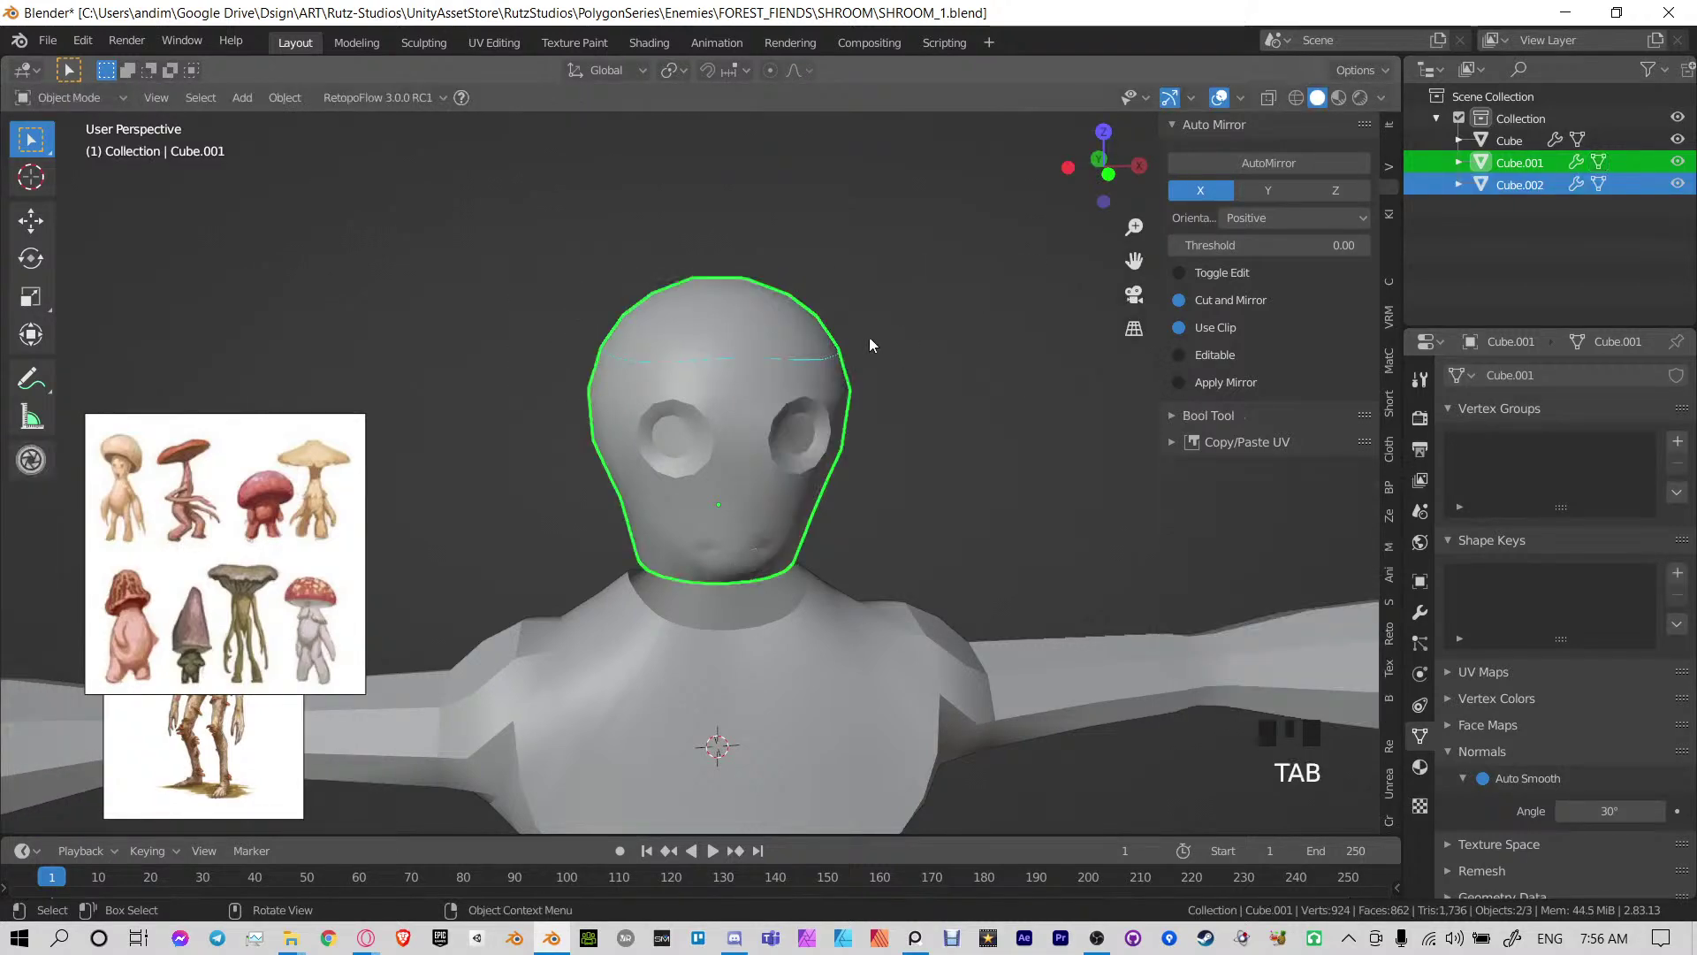
Isolate the separated loop object in local view and fill its half outline with a face
left_click(804, 367)
key("Tab")
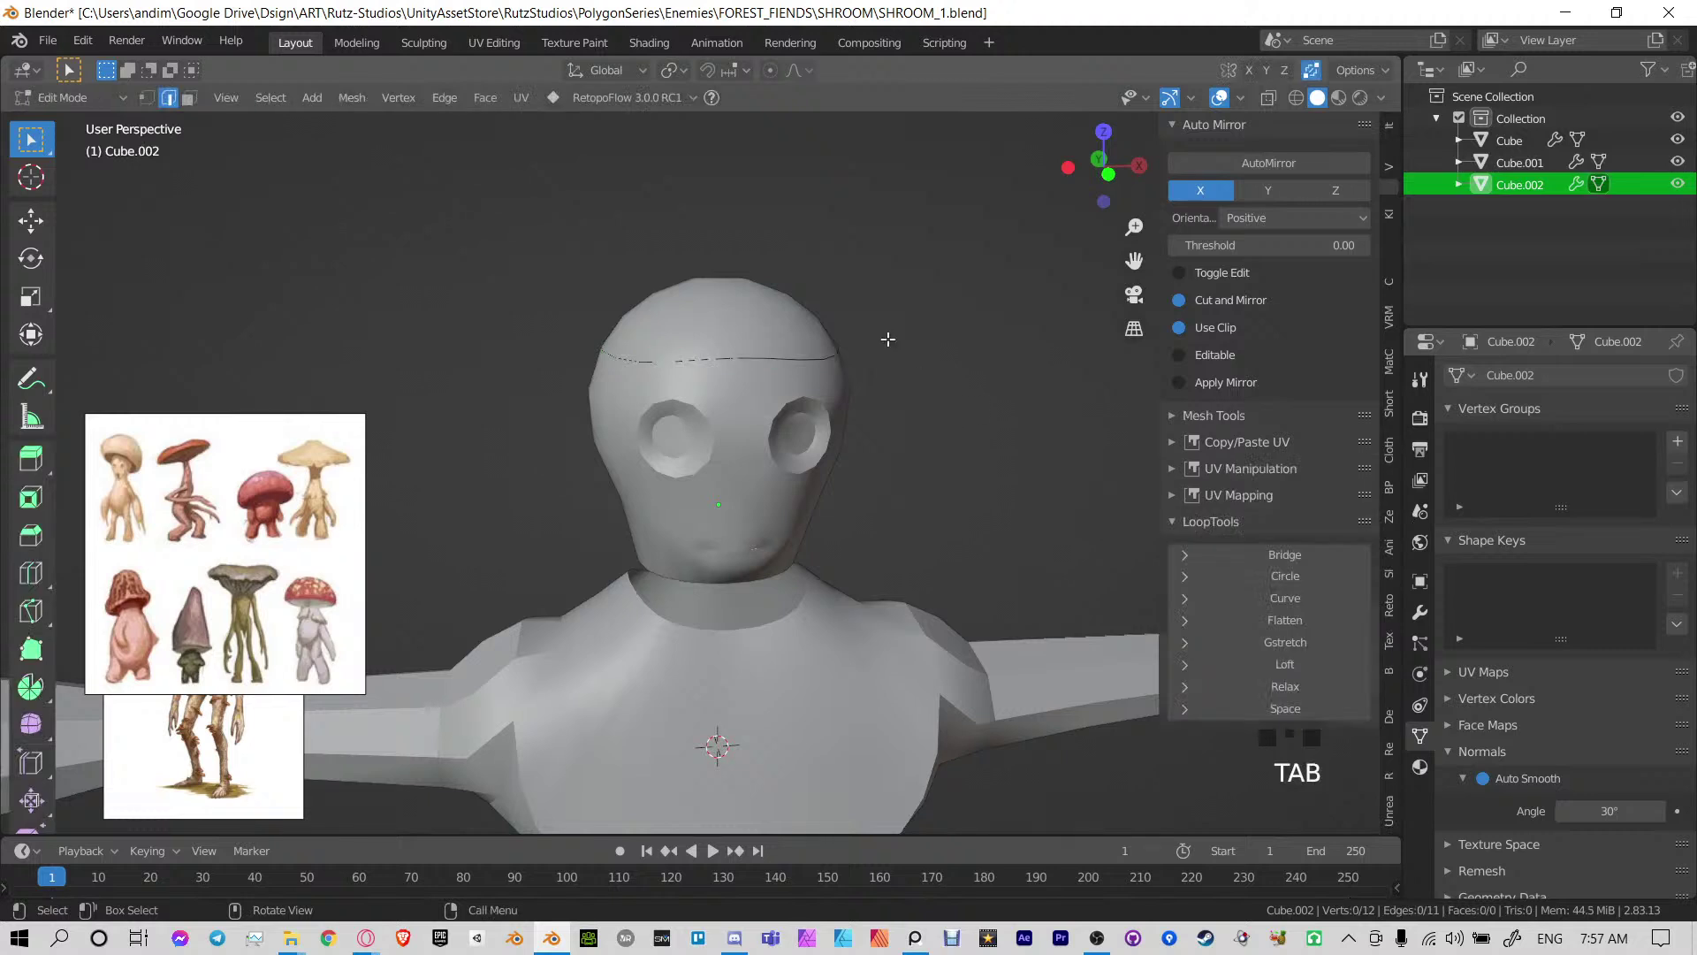
middle_click_drag(887, 341, 846, 396)
key("KP_Divide")
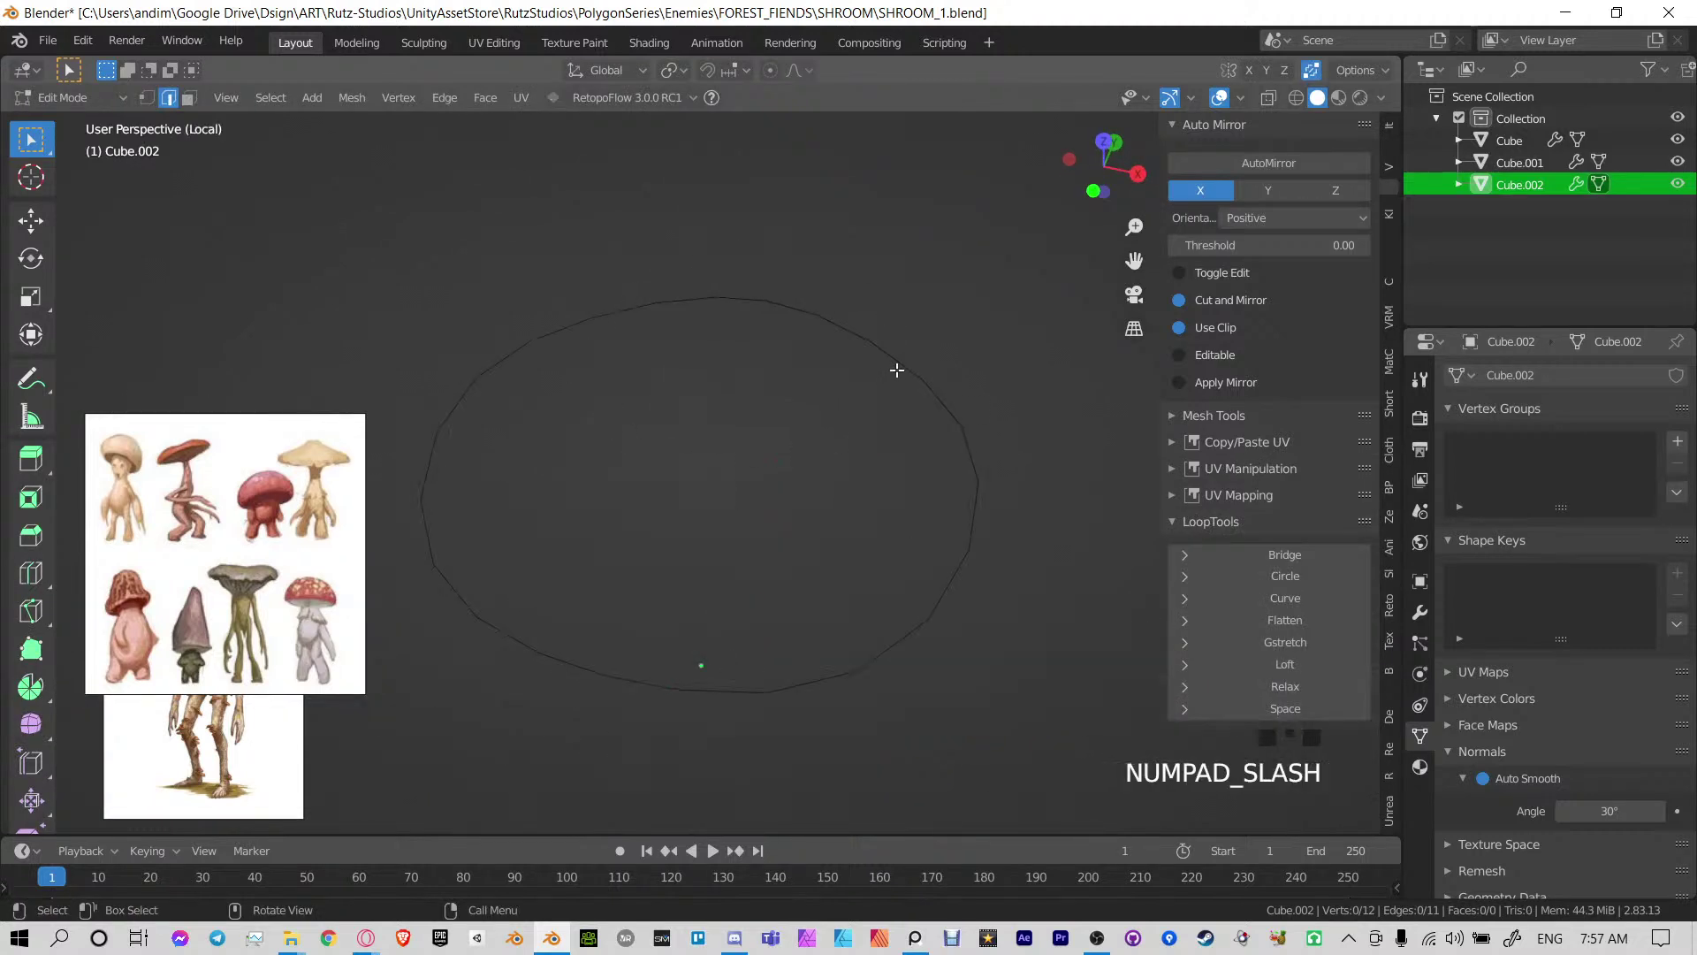
middle_click_drag(862, 493, 879, 415)
key("f")
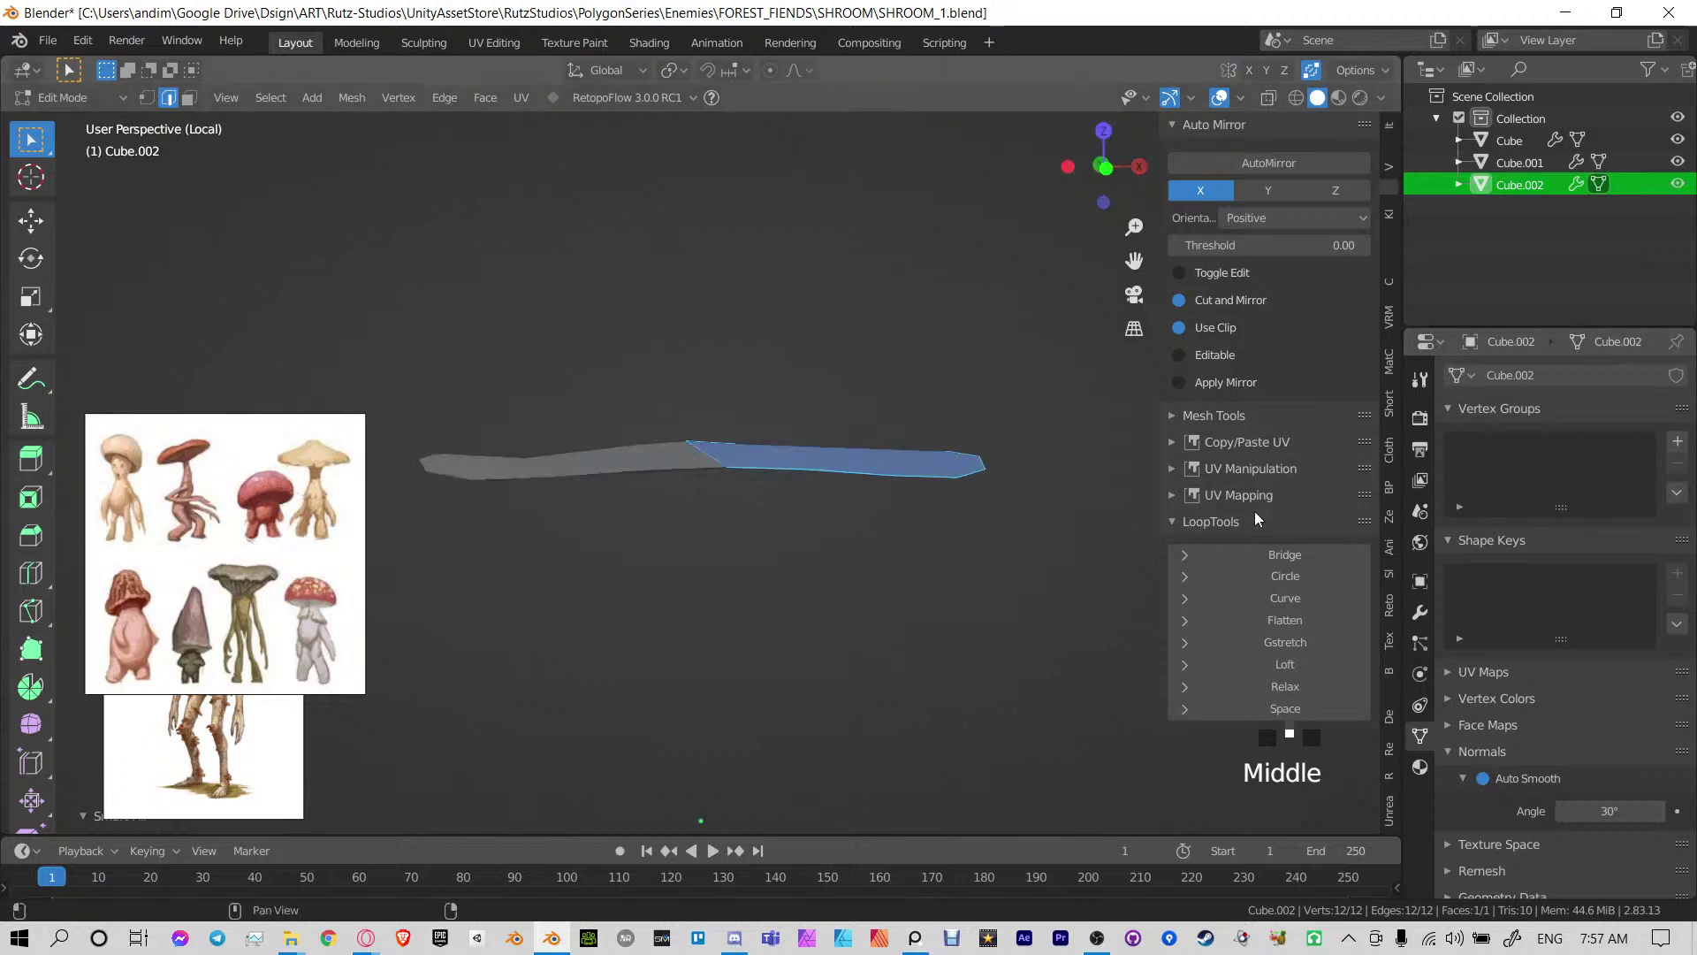
Apply the Mirror modifier on the filled loop and reopen the disc in Edit Mode
left_click(1420, 612)
key("Tab")
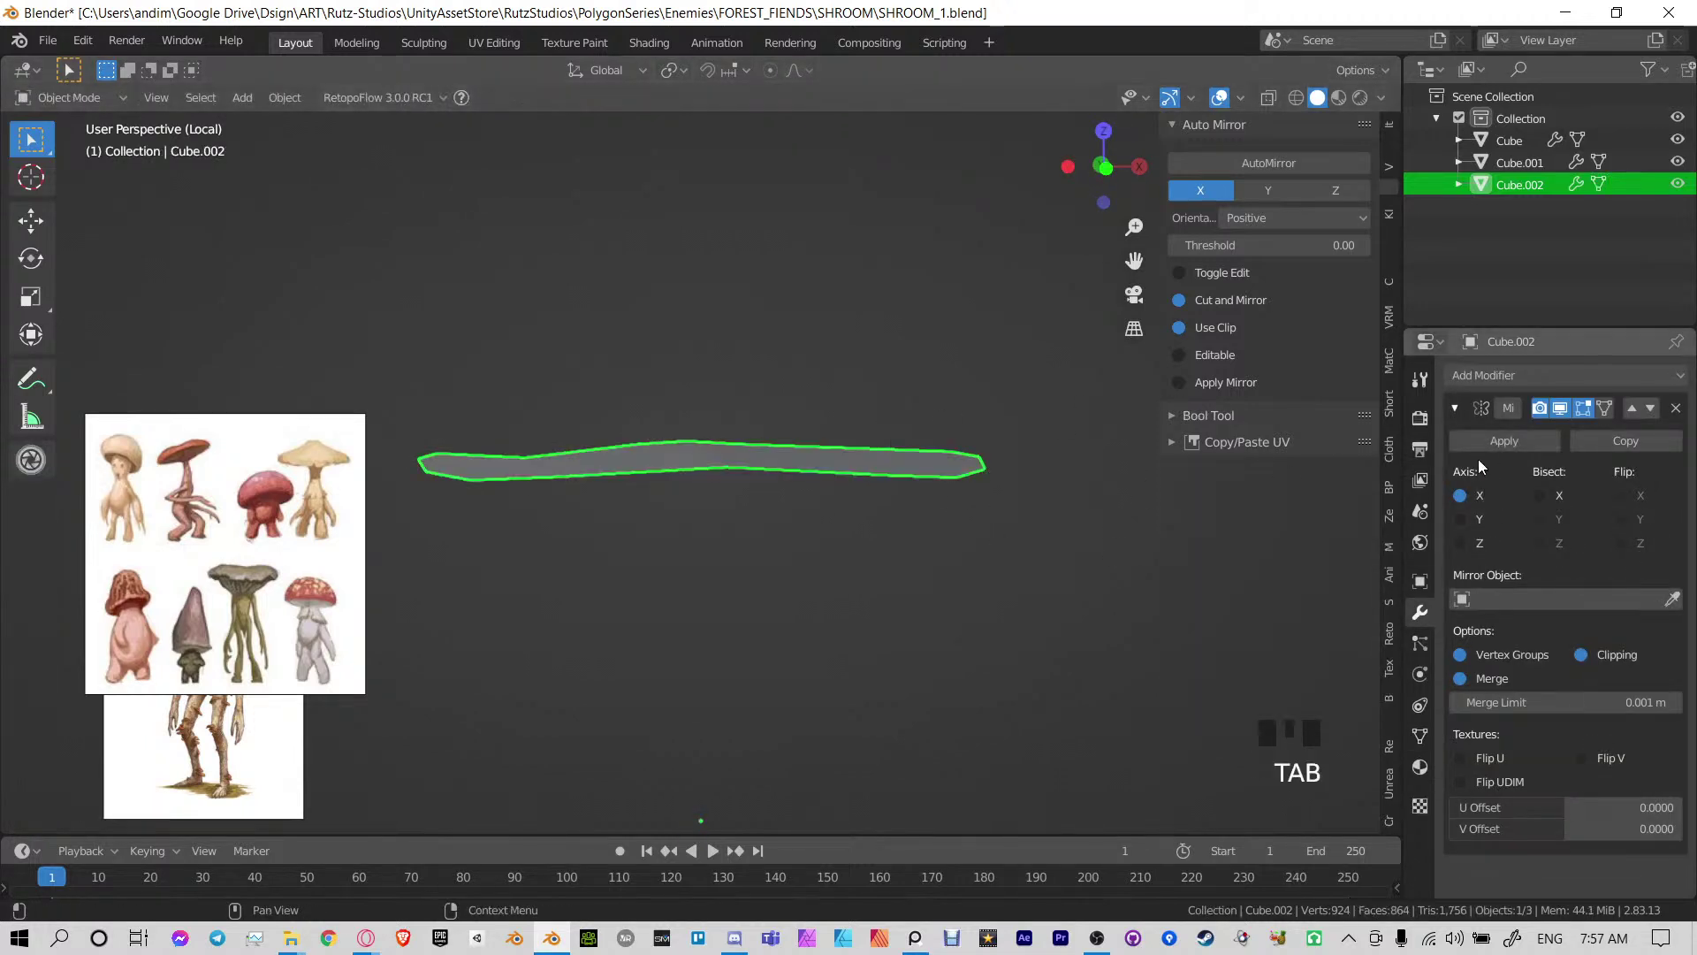
left_click(1504, 440)
key("Tab")
middle_click_drag(754, 383, 765, 450)
key("ctrl+c")
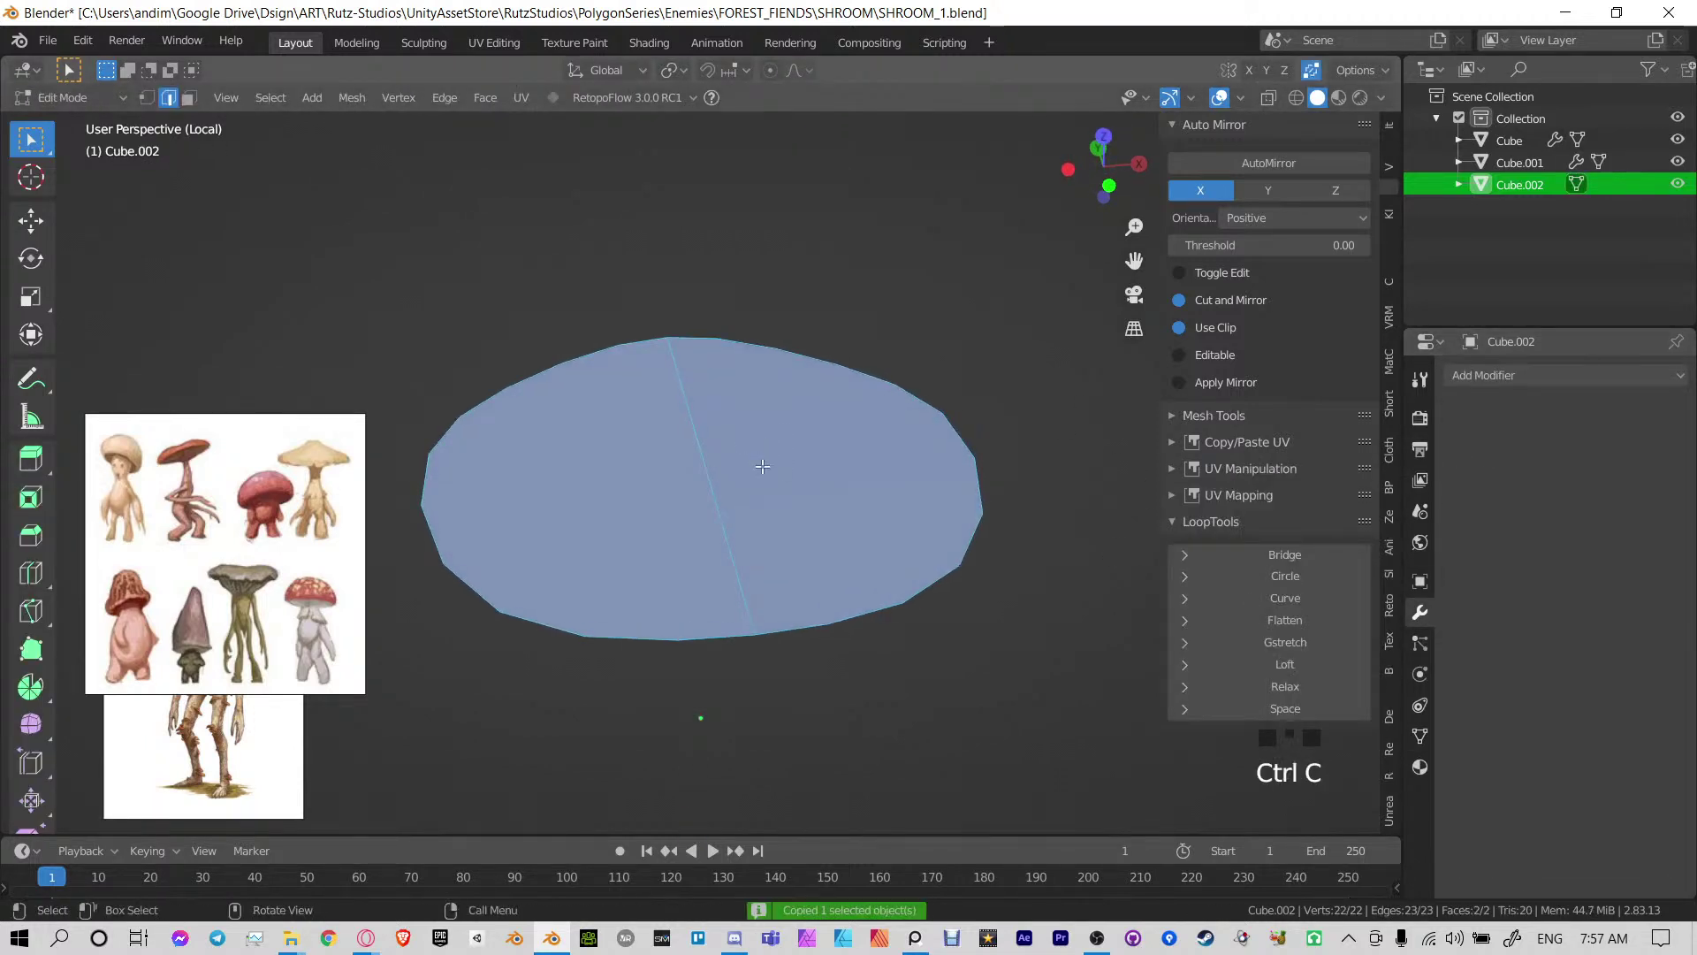
Dissolve the centre edge of the disc to merge both halves into one face and select its outline
left_click(697, 454)
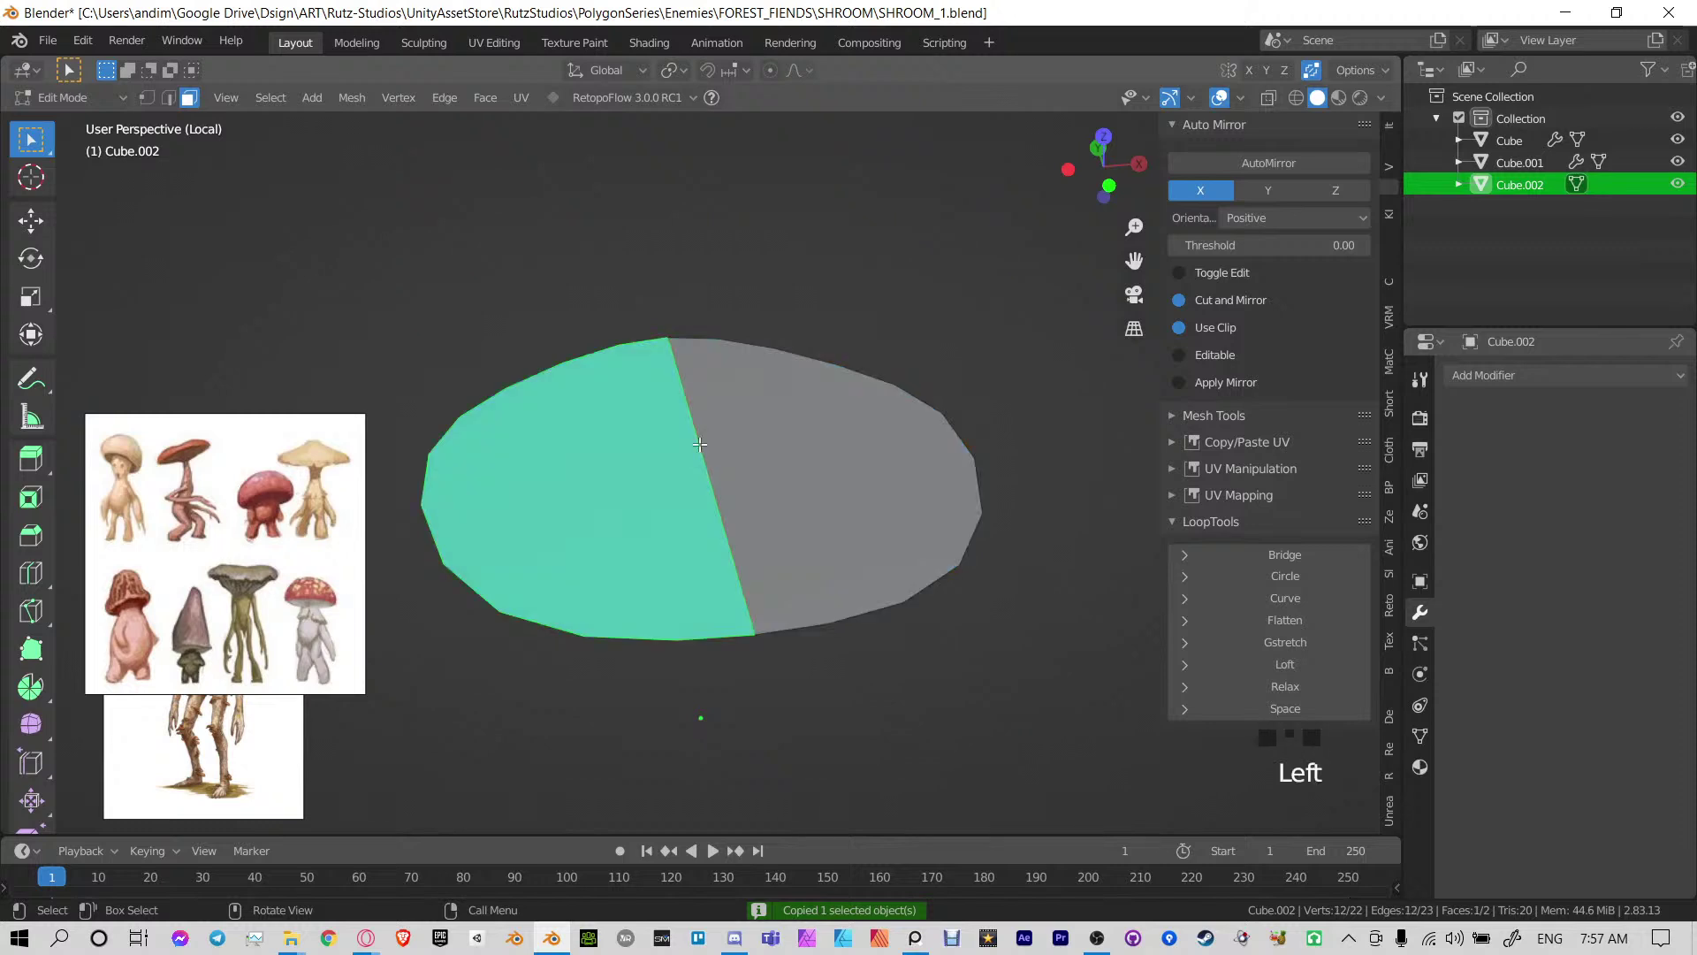
left_click(701, 440)
key("2")
left_click(687, 398)
key("ctrl+x")
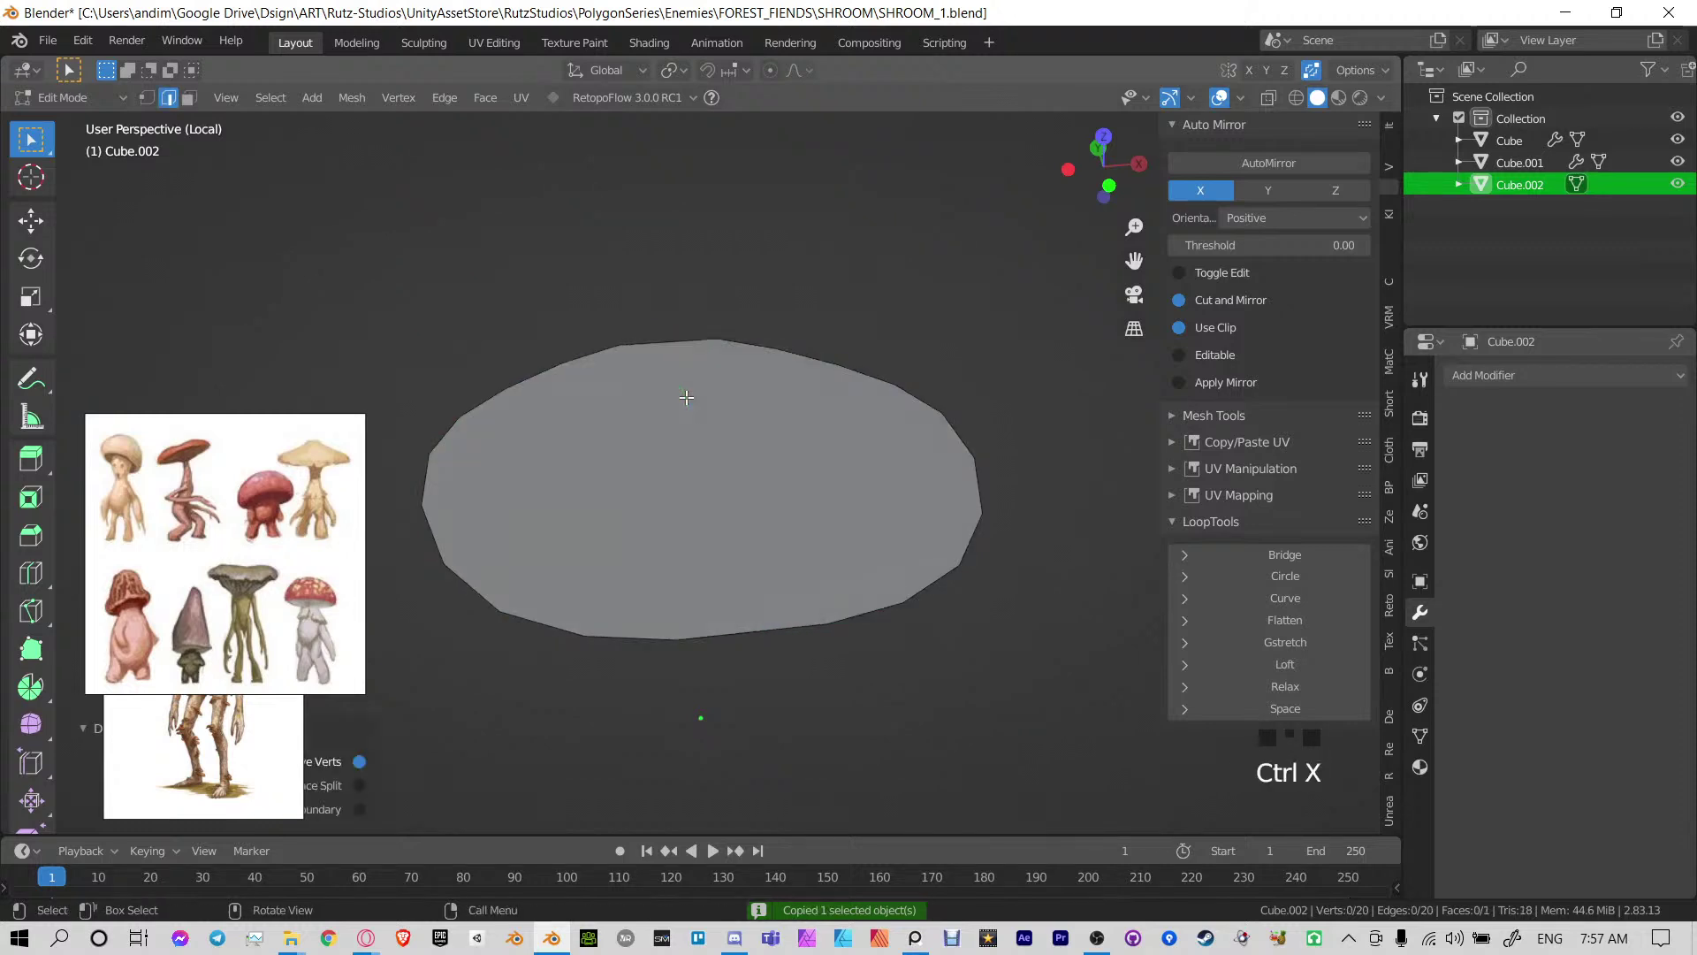
middle_click_drag(844, 462, 879, 470)
left_click(771, 692, "alt")
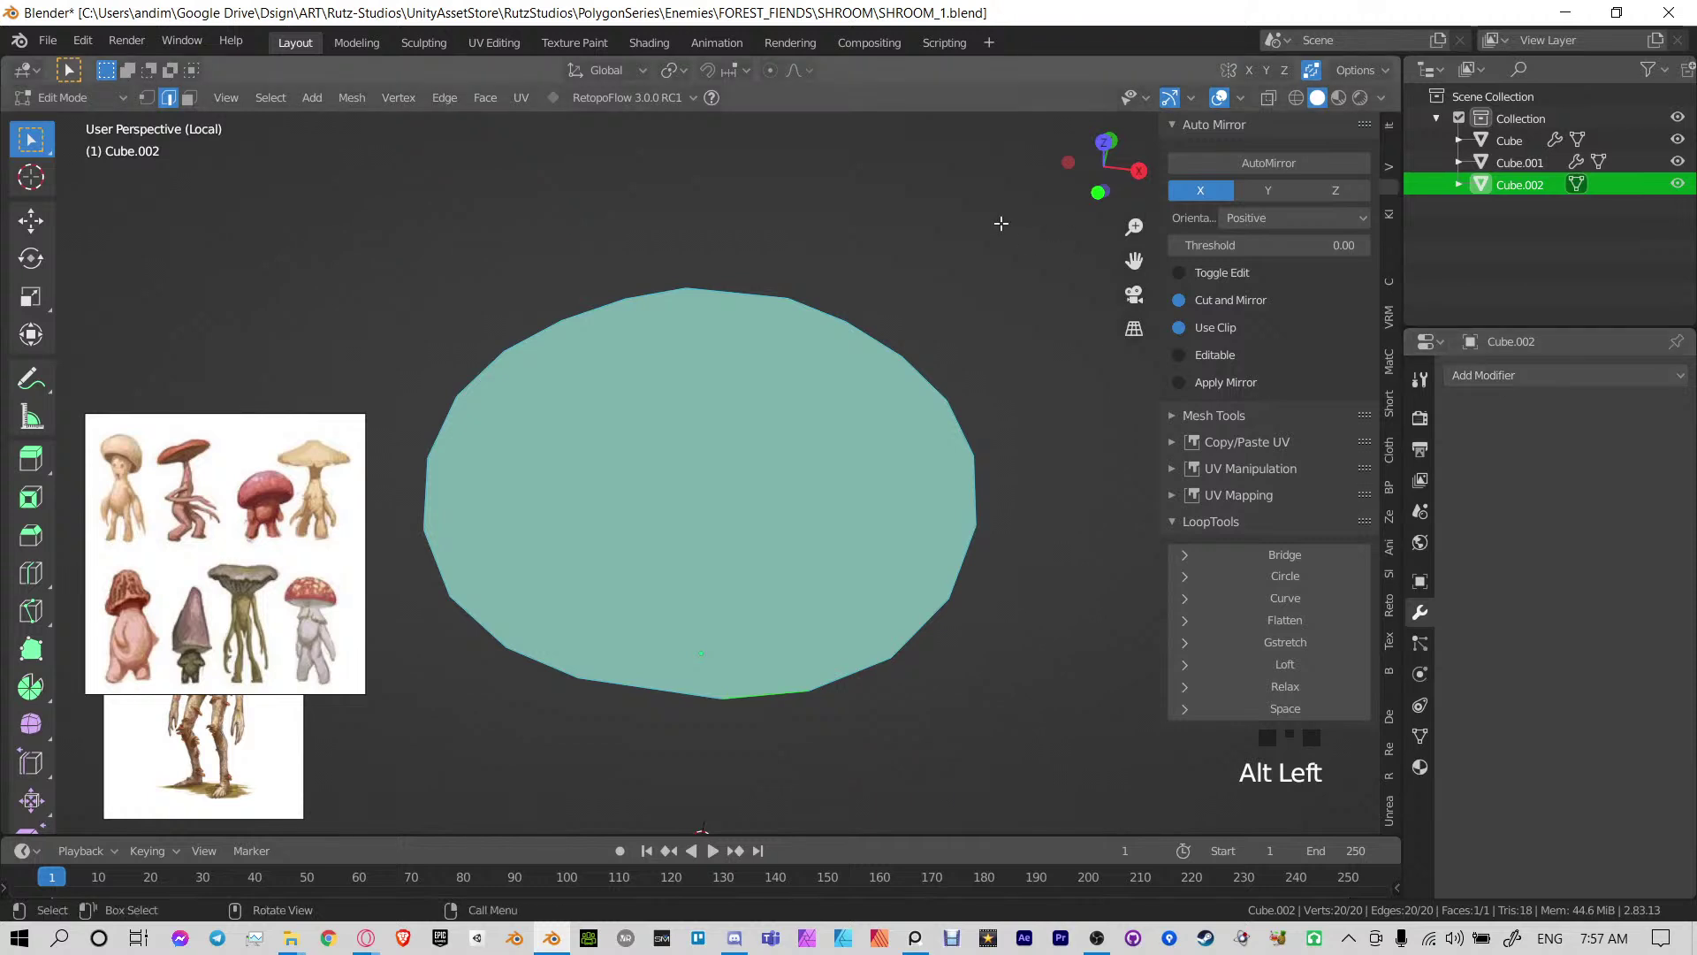
Try mirroring the disc across X with AutoMirror and inspect the resulting centre edge
key("Tab")
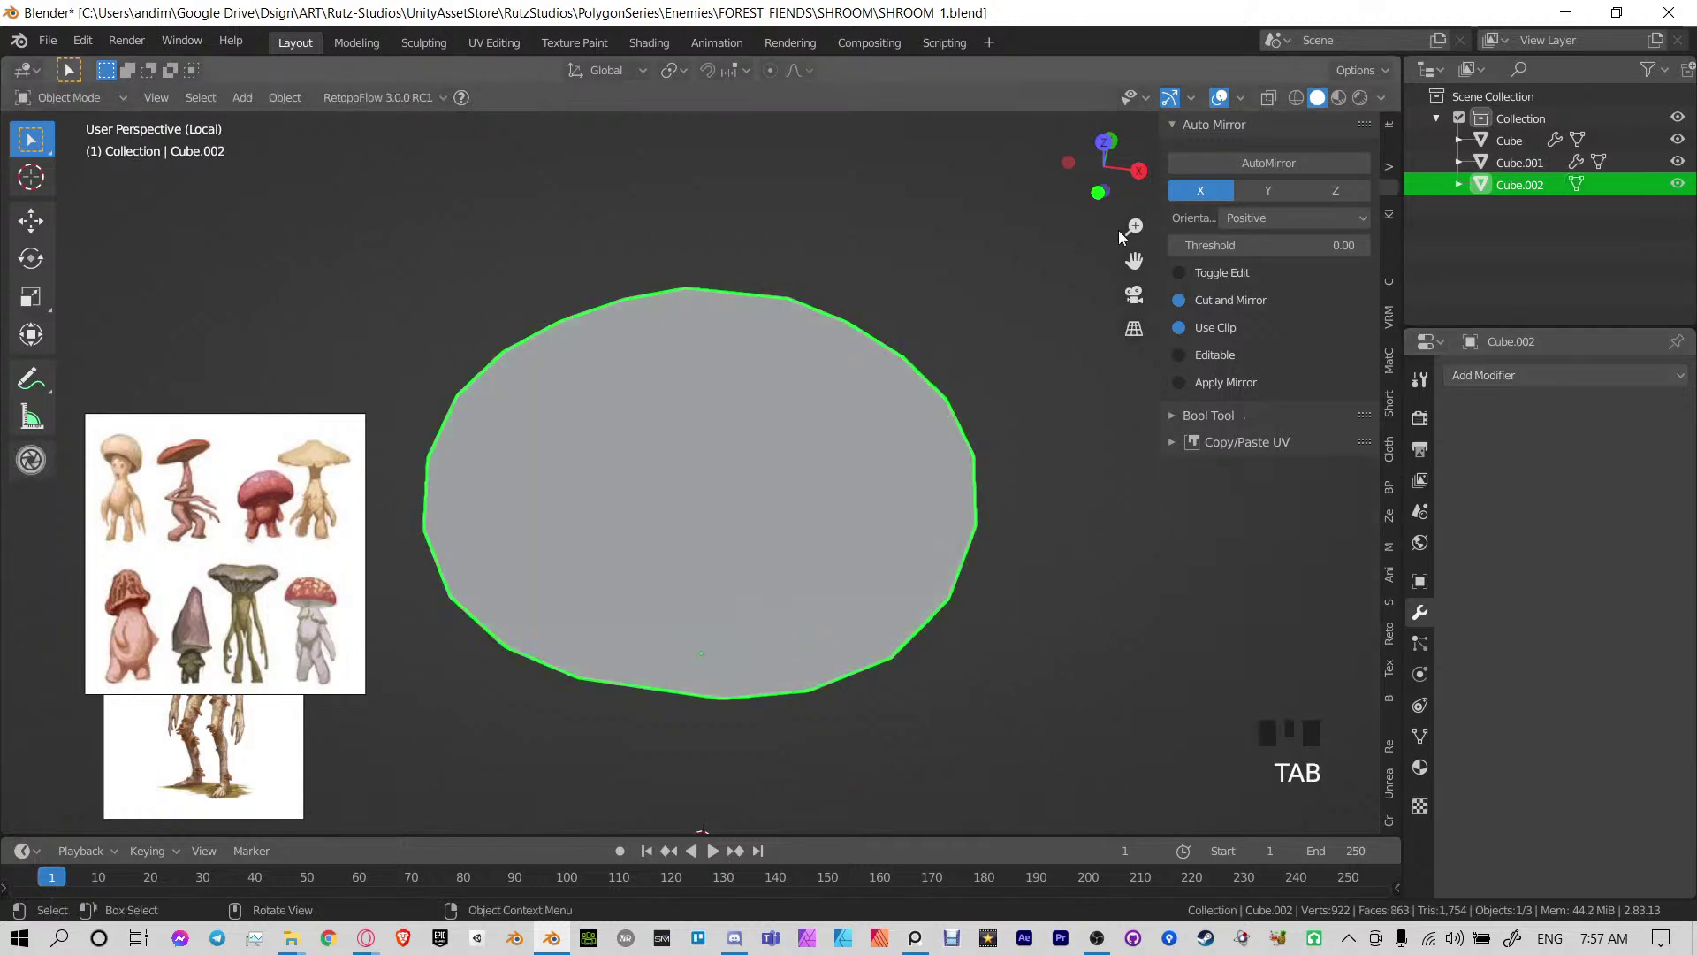
left_click(1271, 165)
key("Tab")
middle_click_drag(743, 491, 769, 468)
middle_click_drag(656, 397, 652, 370)
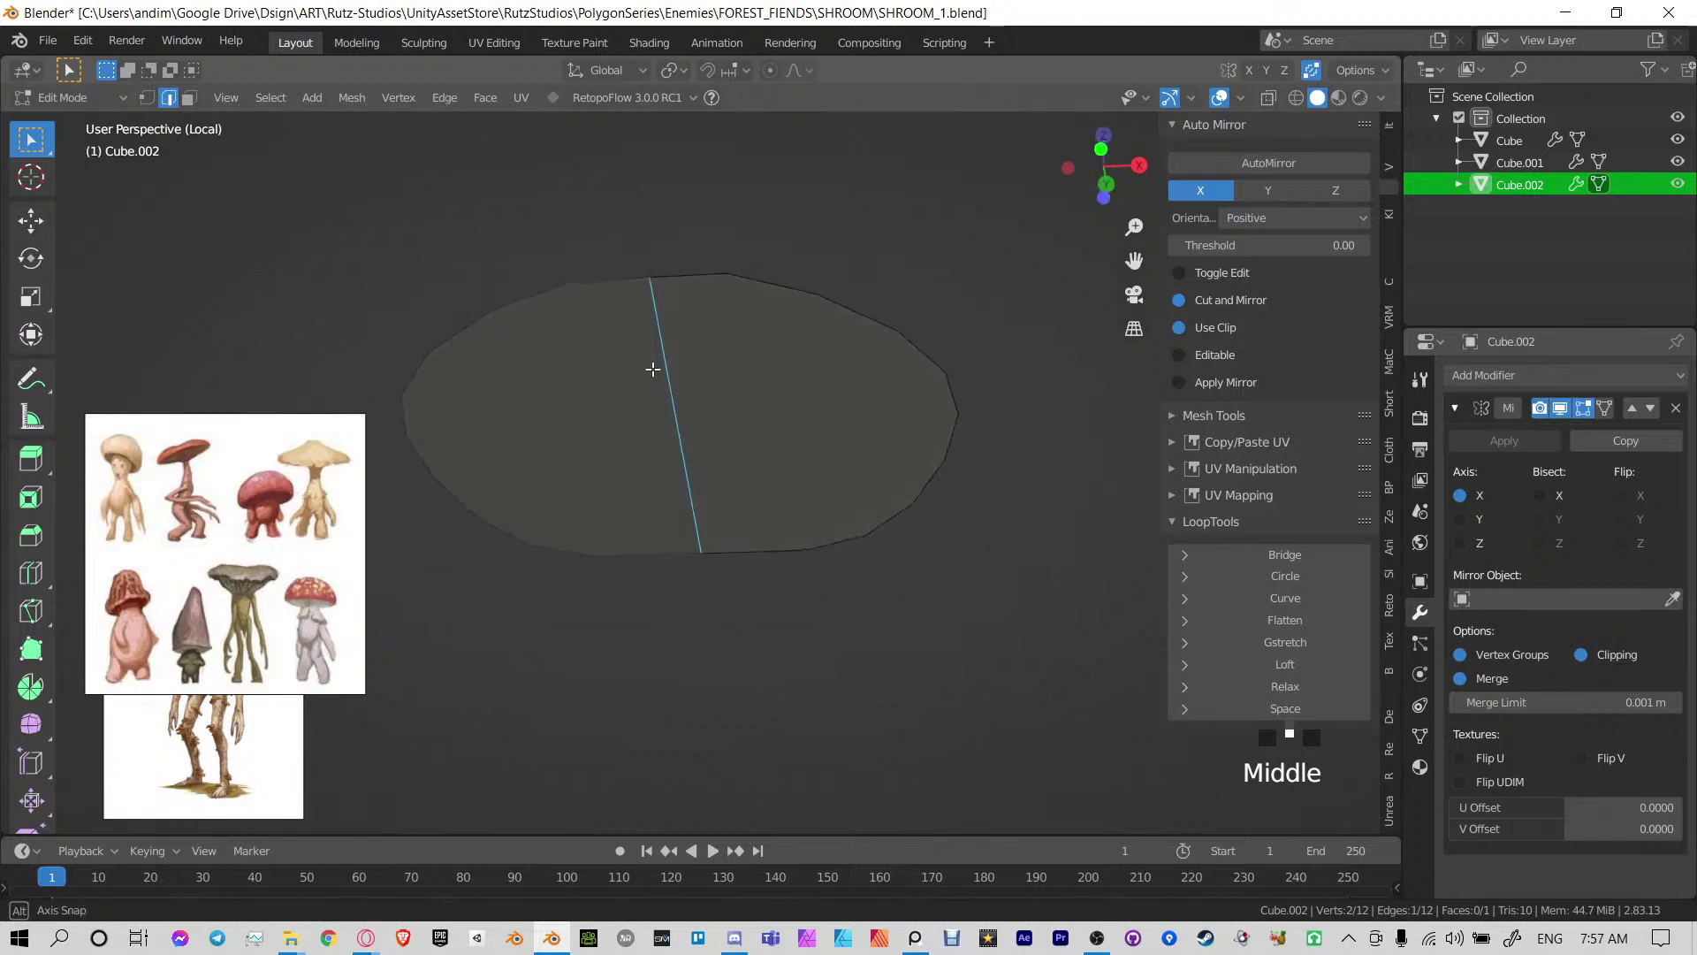
middle_click_drag(757, 384, 743, 530)
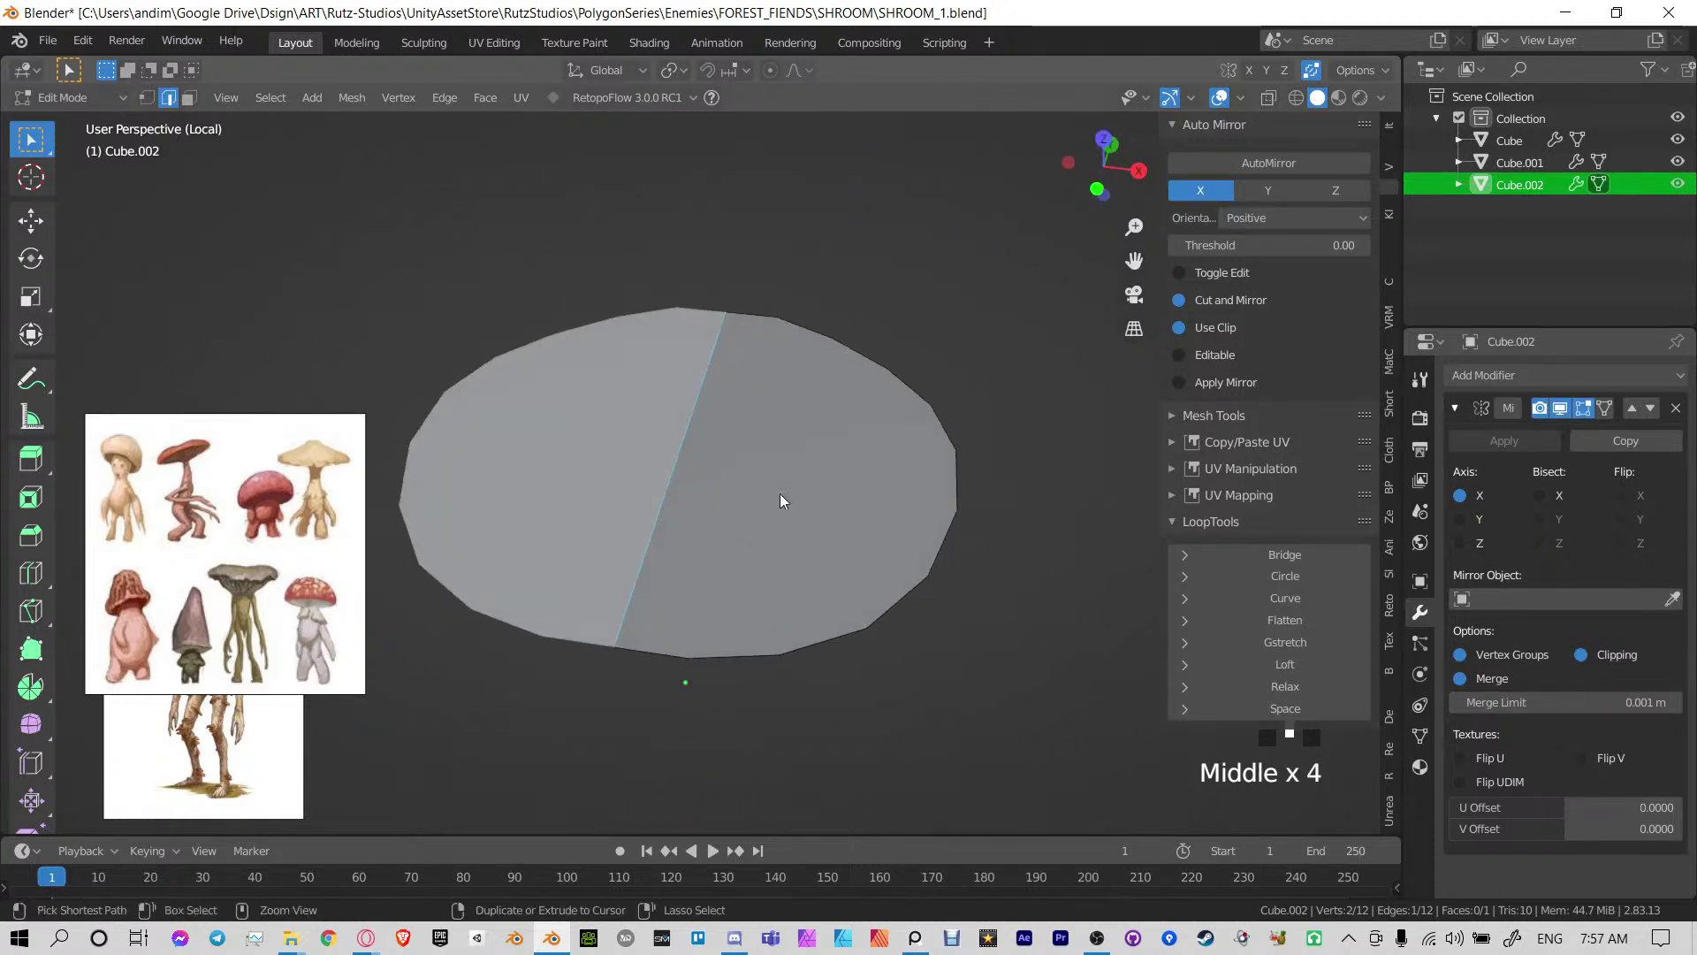
Undo the AutoMirror on the disc and return to editing the single face
key("ctrl+z")
key("ctrl+z")
key("ctrl+z")
key("Tab")
key("Tab")
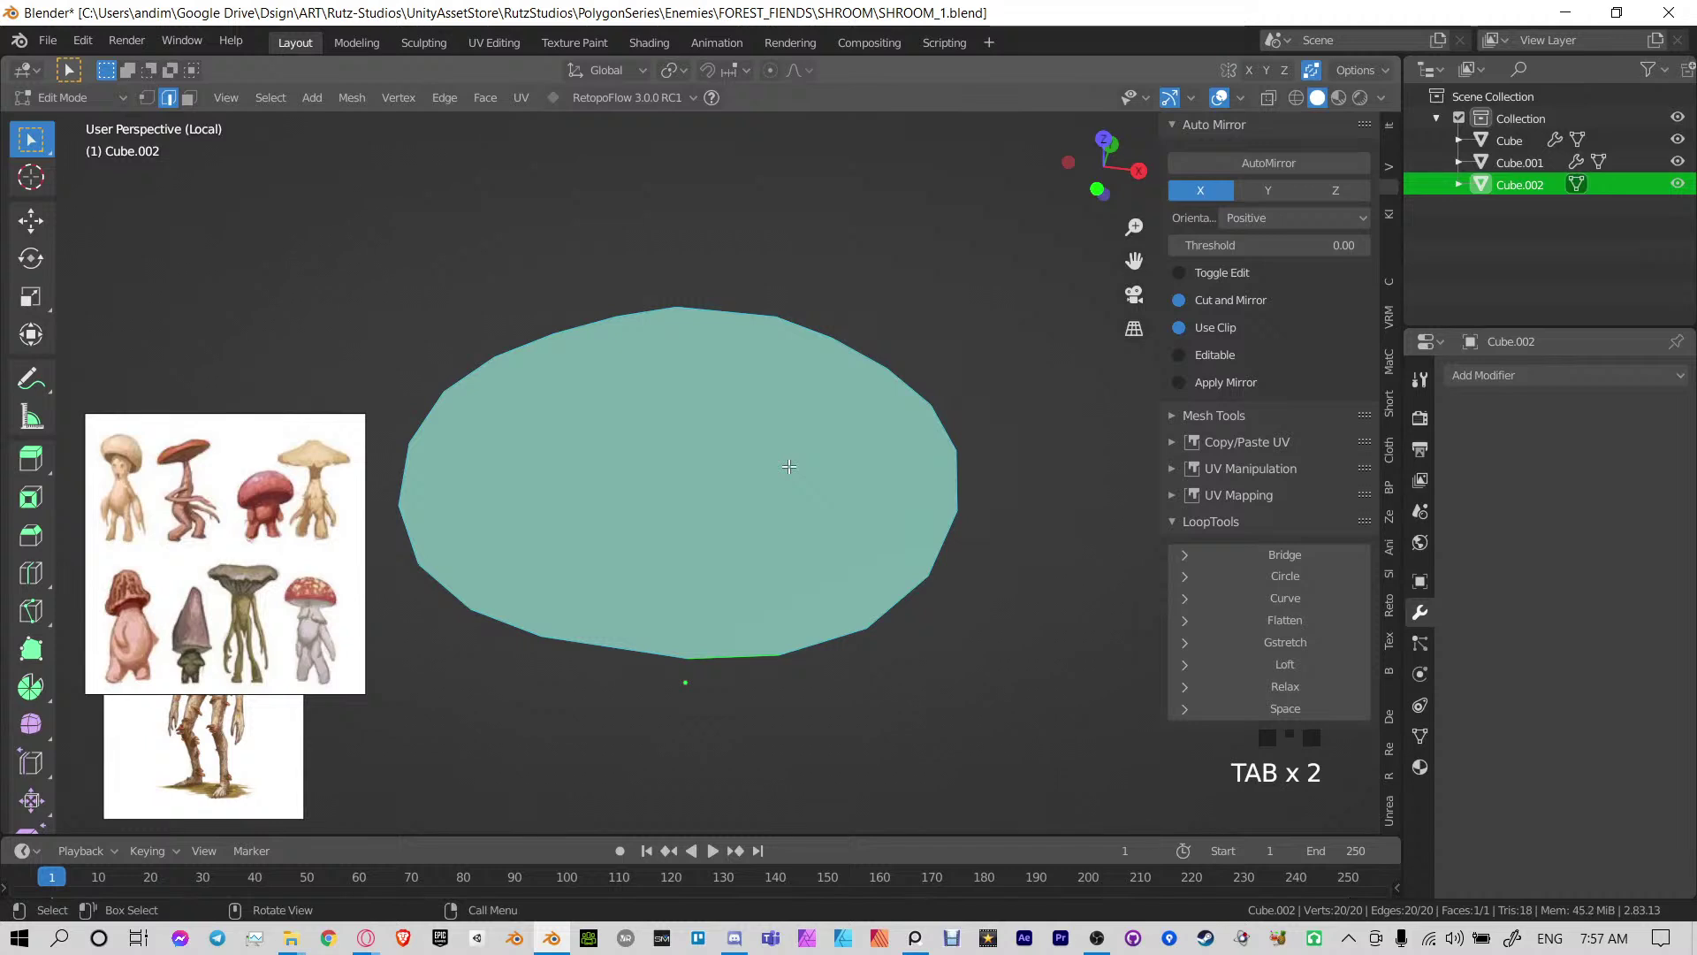
Add a Solidify modifier to the disc with offset 1 and thickness 0.44 m, and leave local view
left_click(1503, 375)
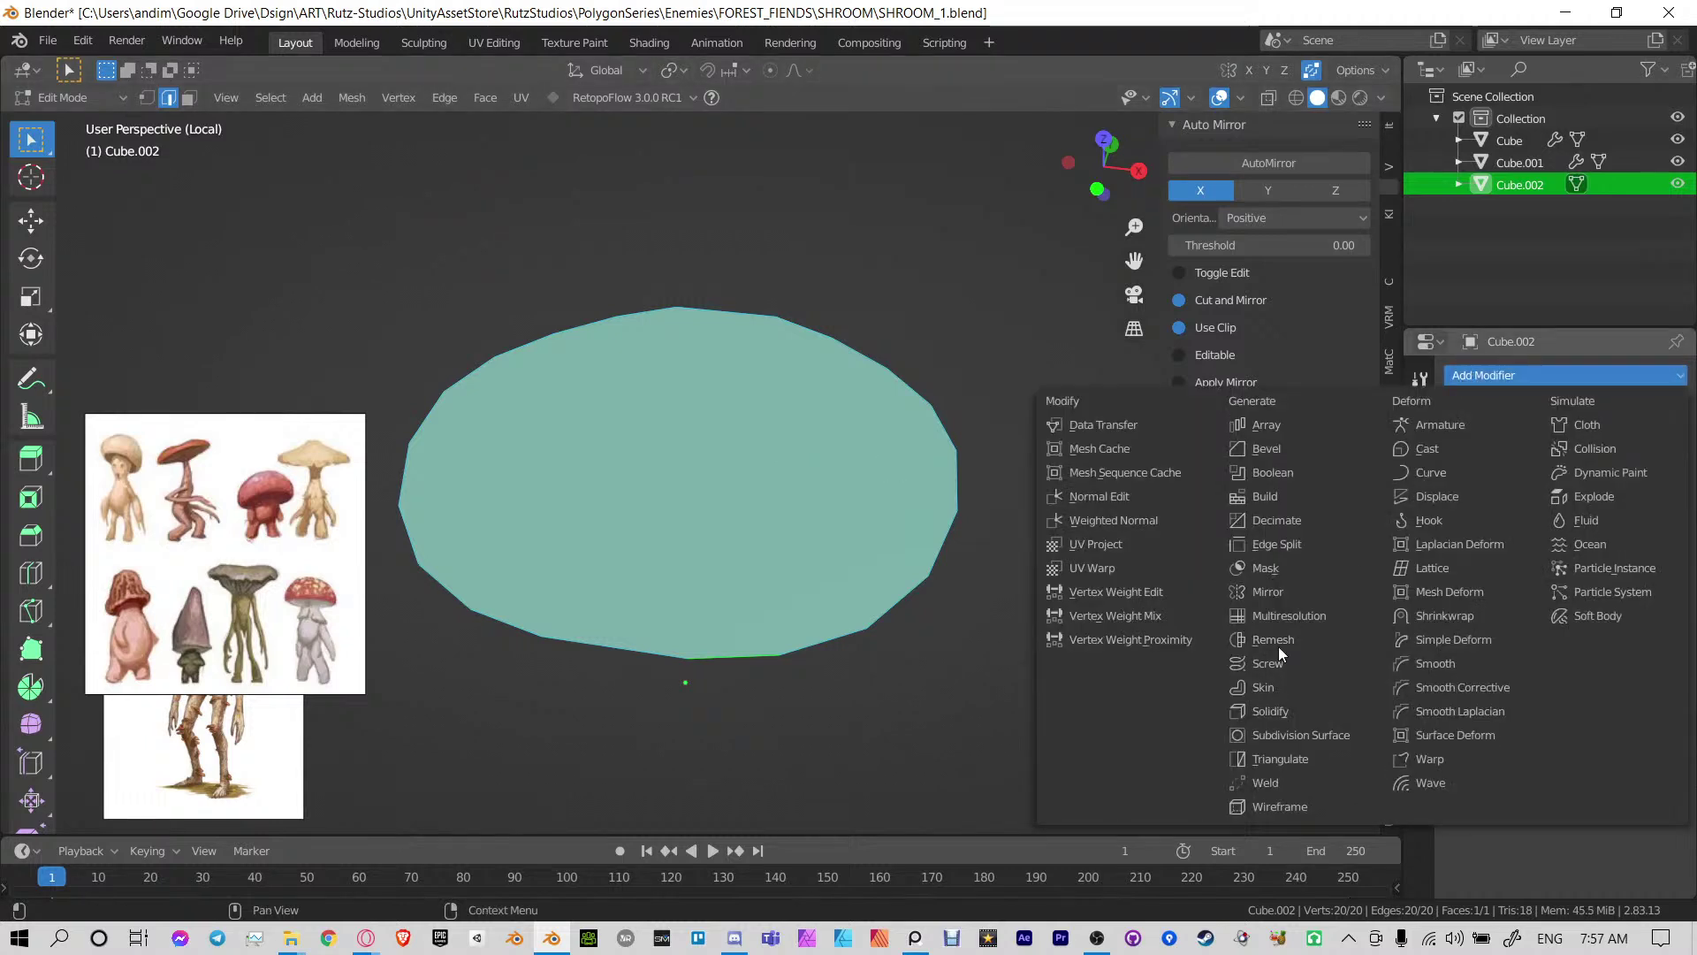
left_click(1298, 711)
middle_click_drag(795, 530, 796, 459)
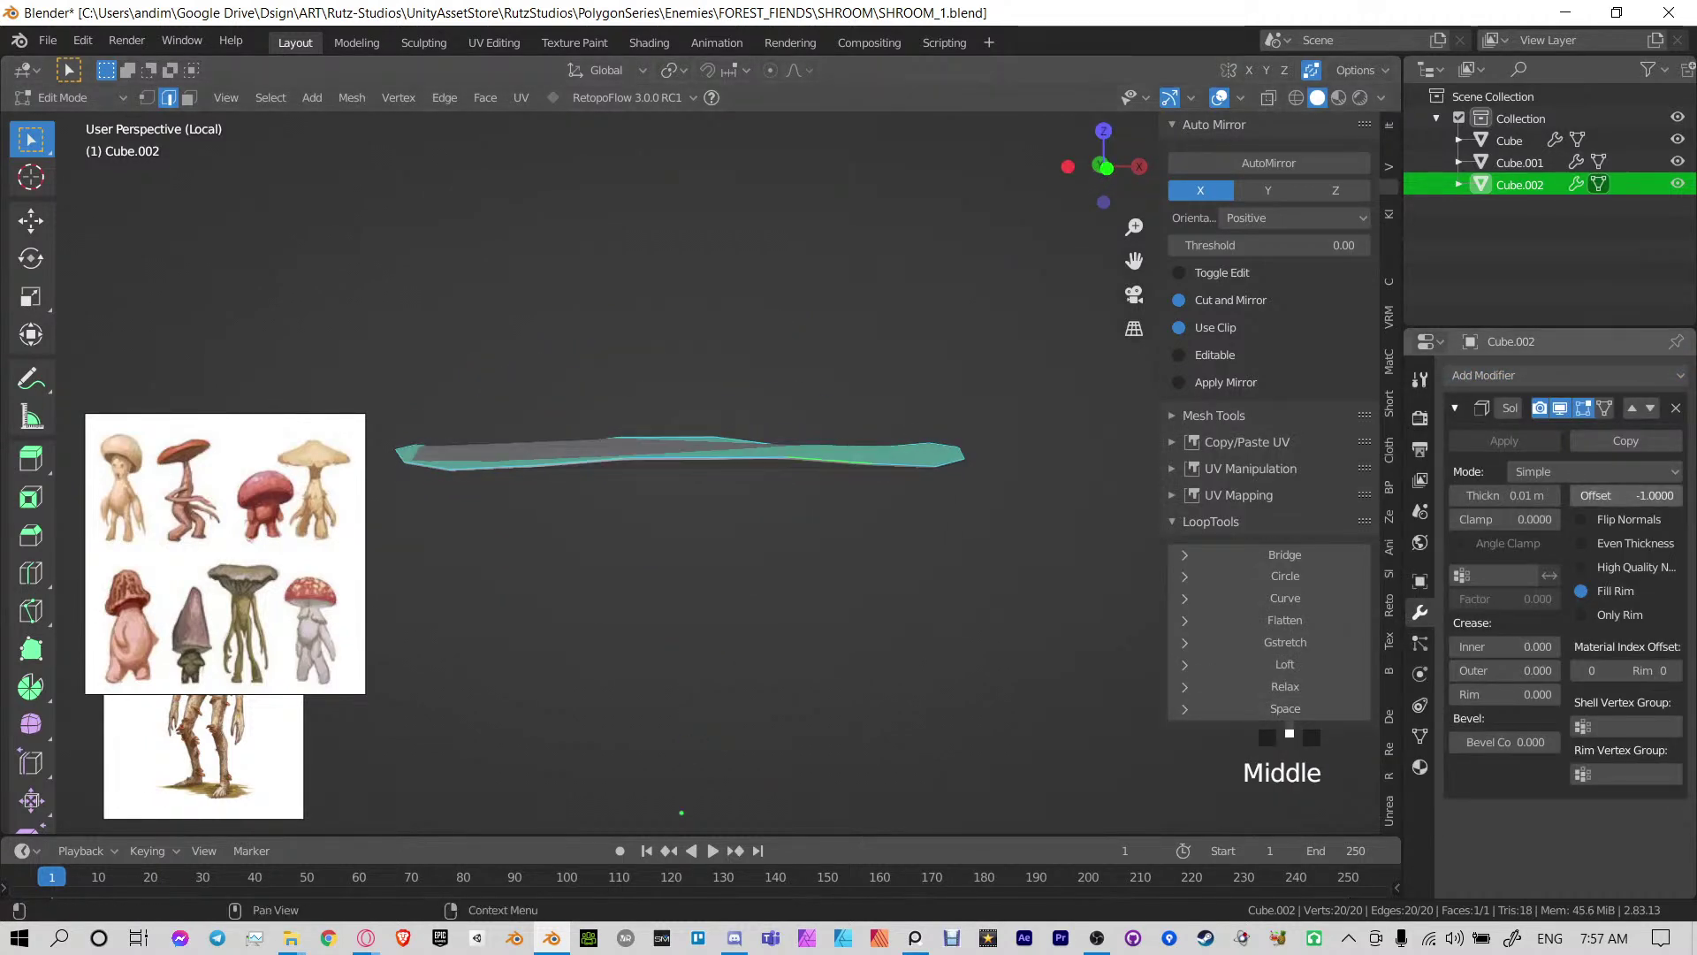
mouse_move(1595, 501)
left_mouse_down()
mouse_move(1653, 500)
mouse_move(1574, 495)
mouse_move(1618, 495)
left_mouse_up()
left_click(1557, 496)
left_click(1557, 495)
left_click(1558, 495)
left_click(1558, 495)
key("KP_Divide")
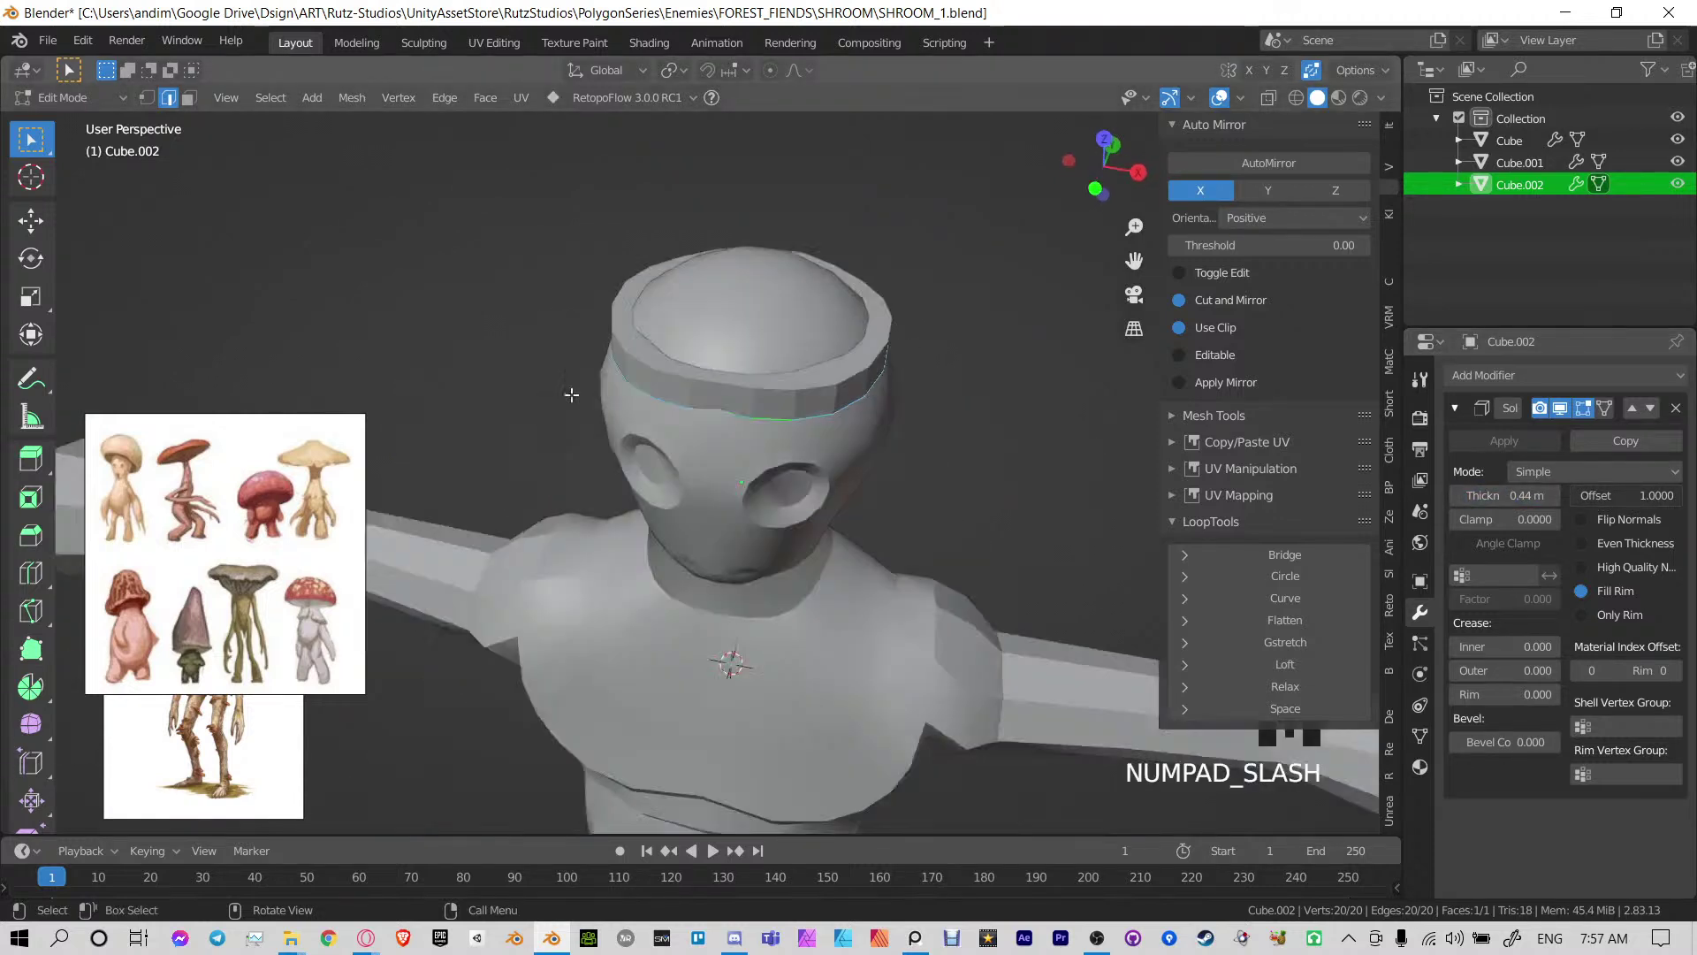
Scale the disc up into a wide mushroom cap brim that extends well beyond the head
middle_click_drag(817, 437, 800, 402)
key("s")
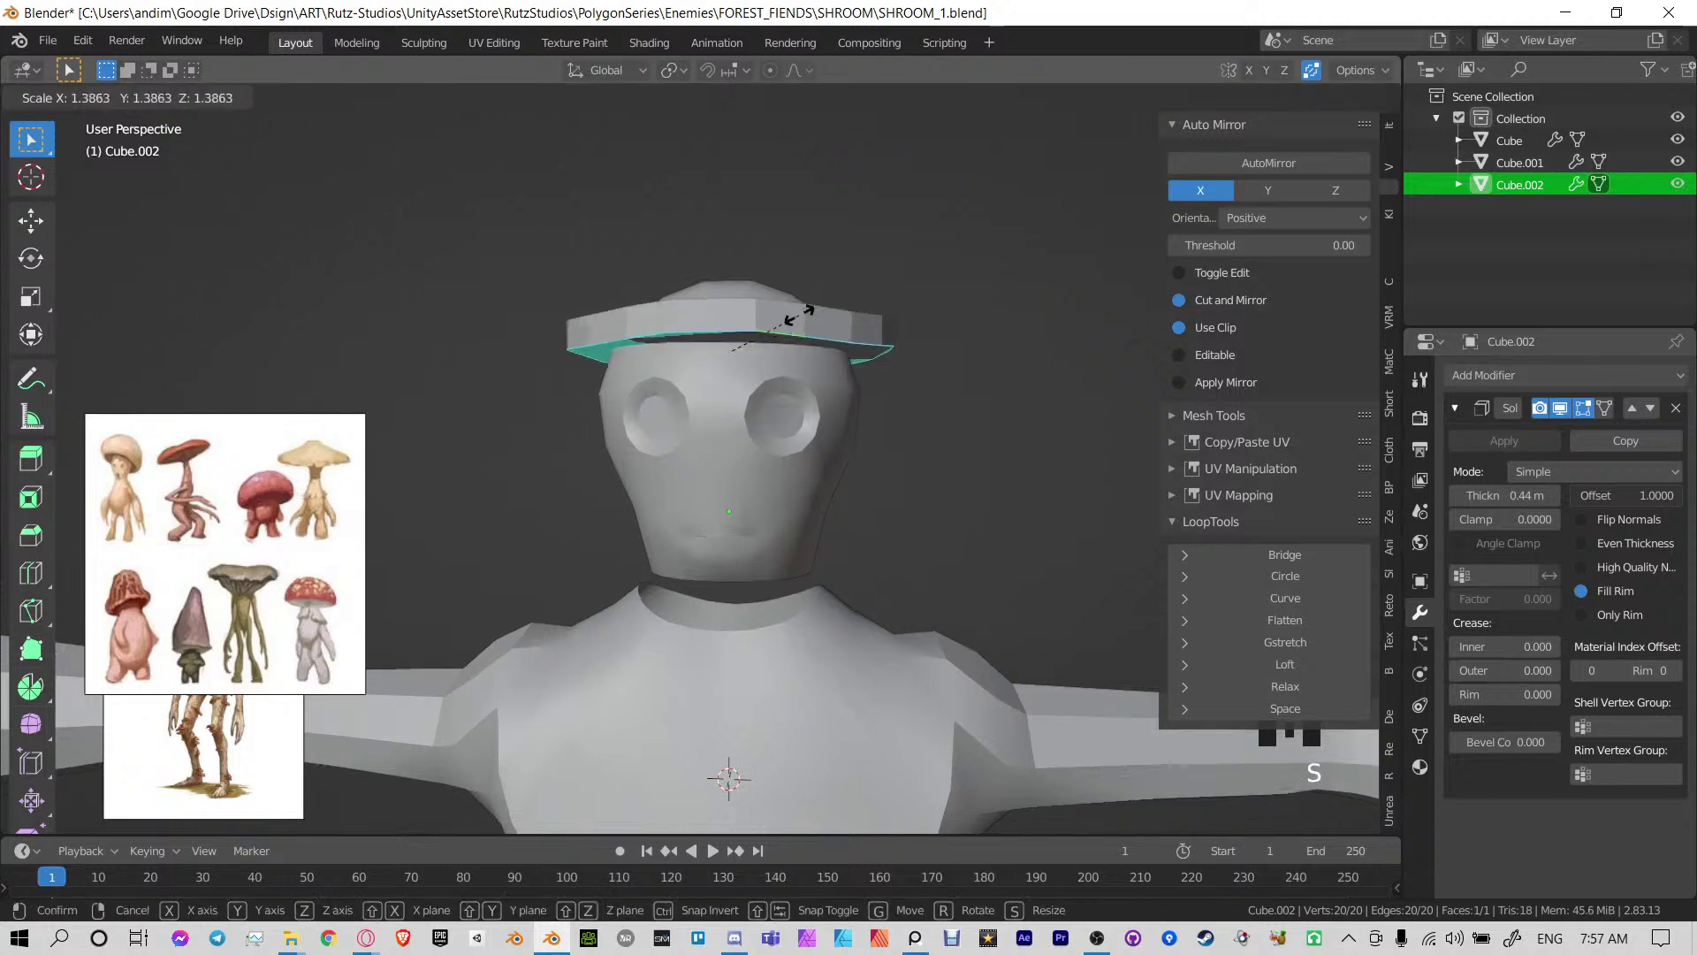
left_click(990, 318)
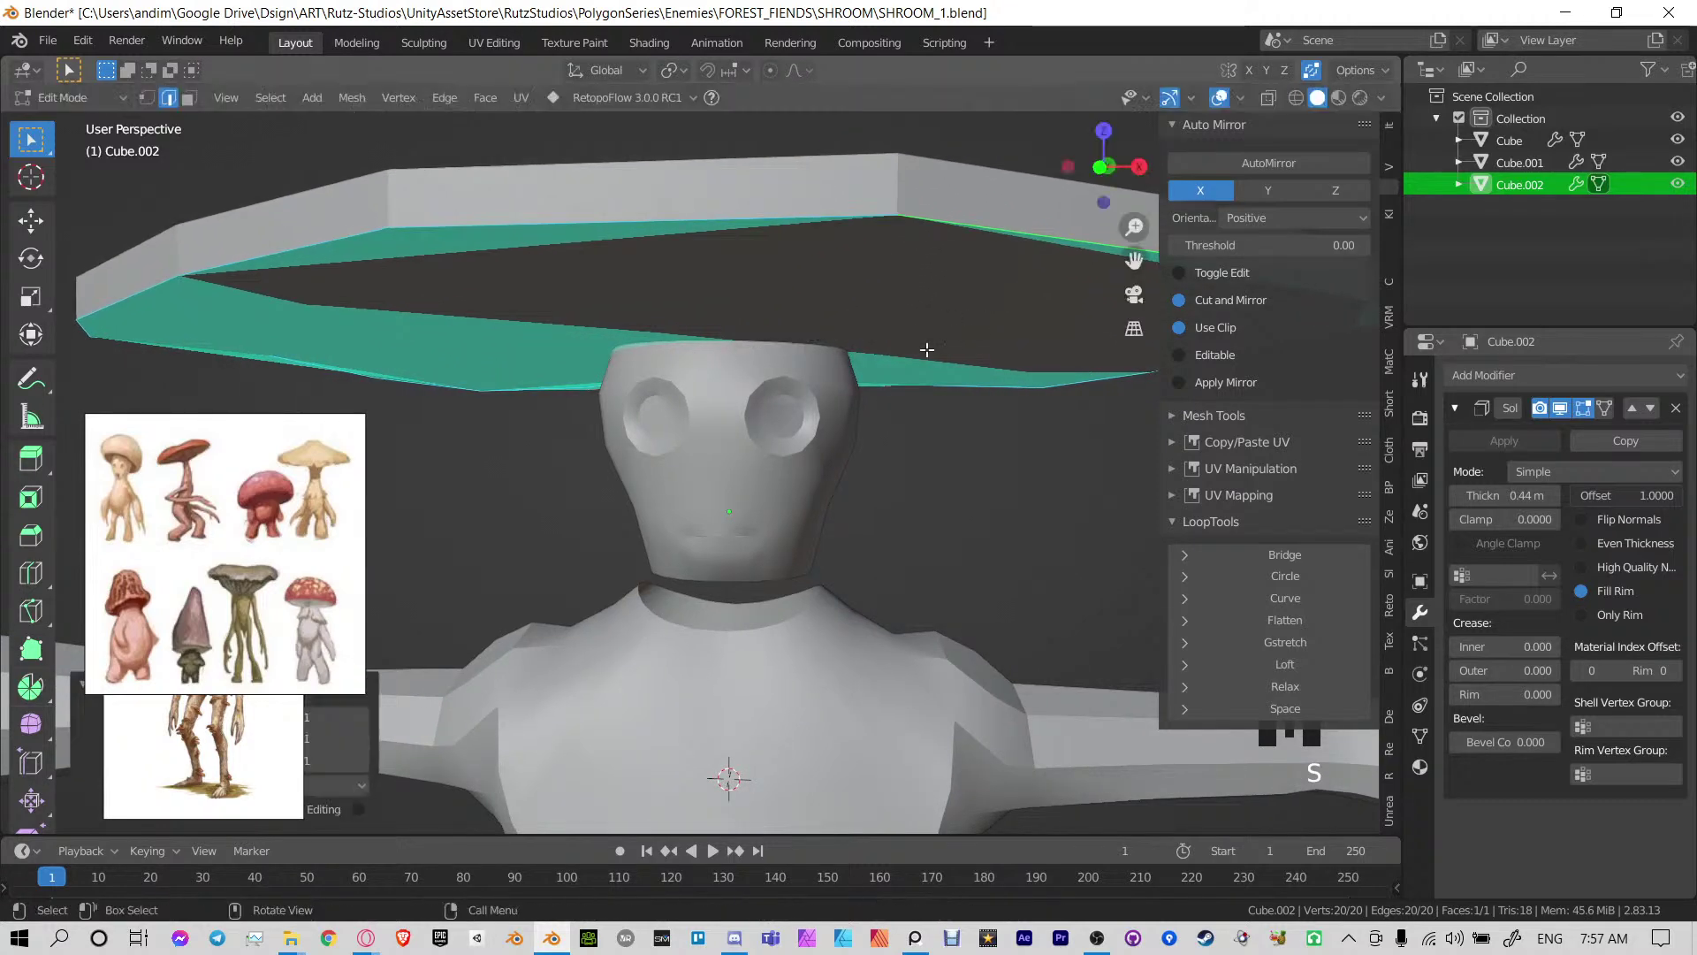
middle_click_drag(931, 348, 878, 419)
key("s")
left_click(796, 398)
Move the cap disc along Z to fit it around the upper part of the head
scroll(672, 459, "down", 3)
scroll(914, 593, "up", 3)
key("g")
key("z")
left_click(921, 452)
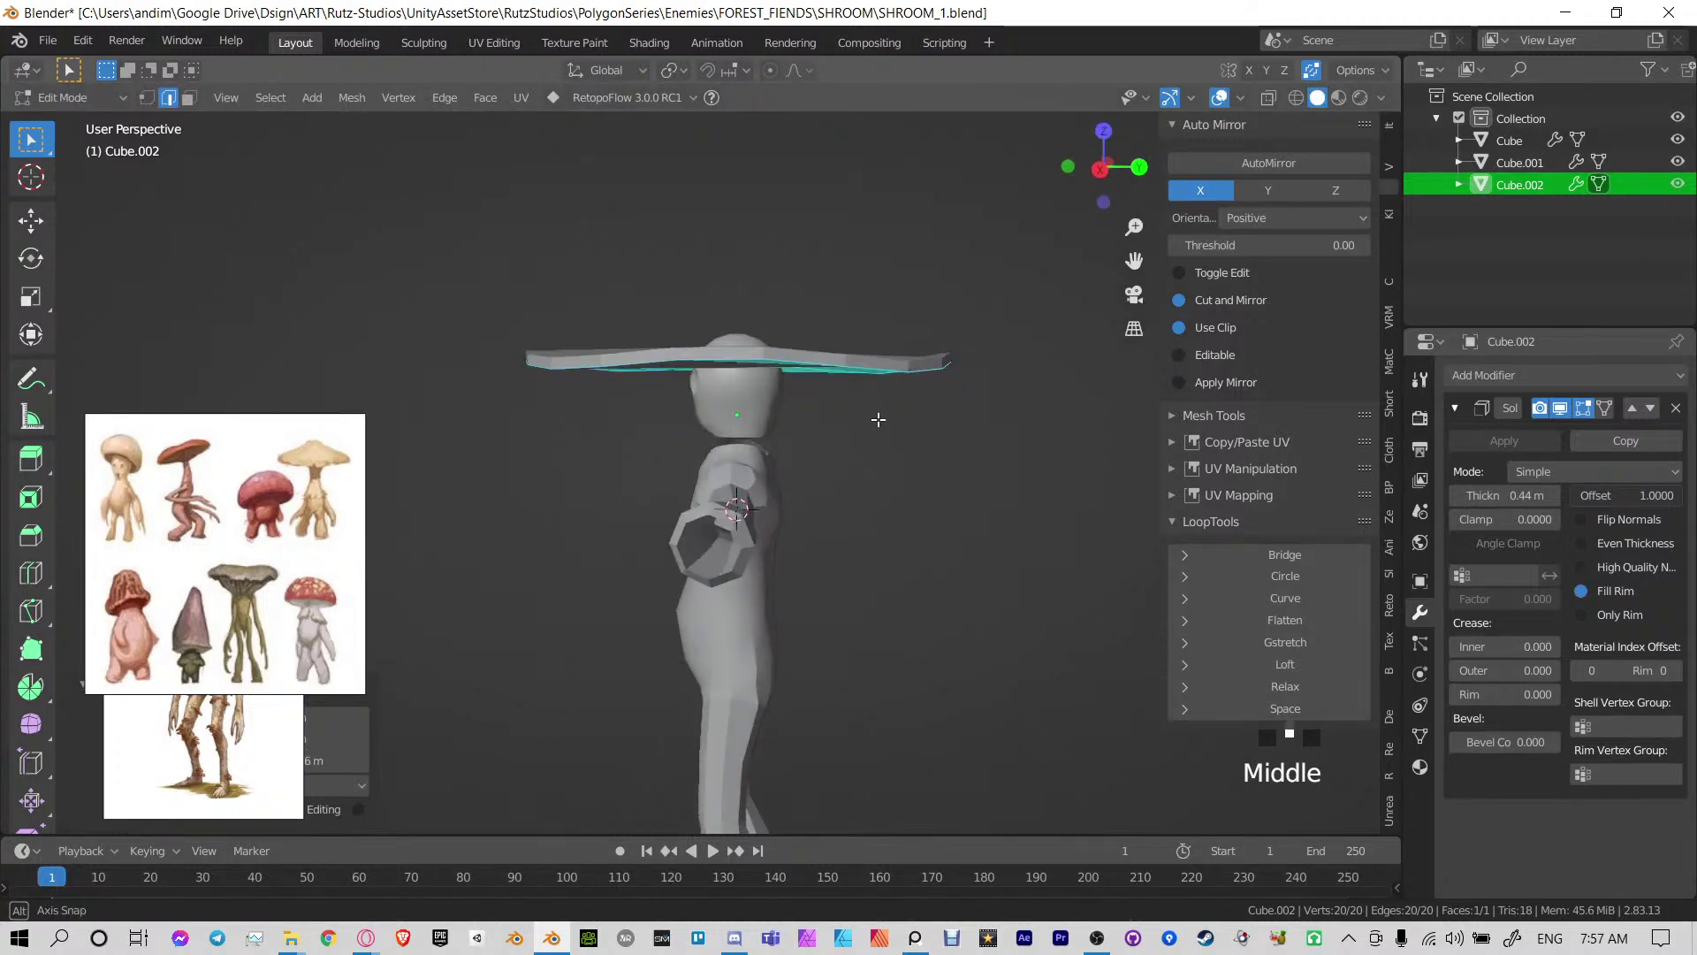
Tilt the cap backward by about 18° in the right orthographic view and shift it slightly down
key("KP_3")
key("r")
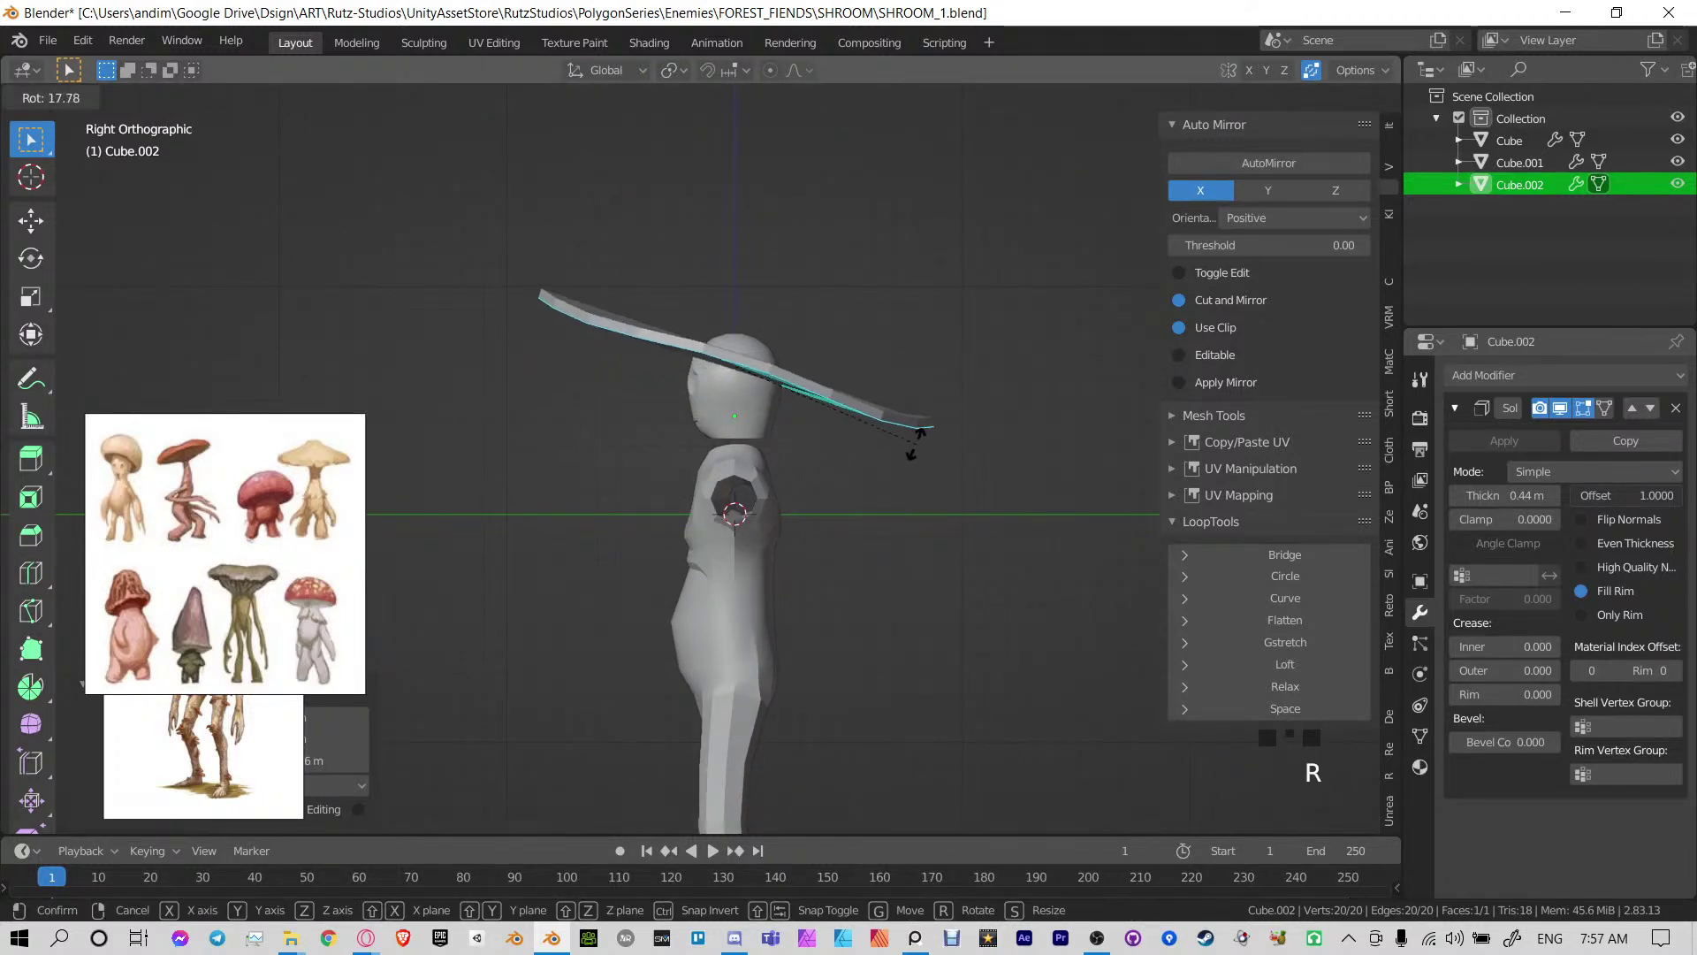
left_click(916, 439)
key("g")
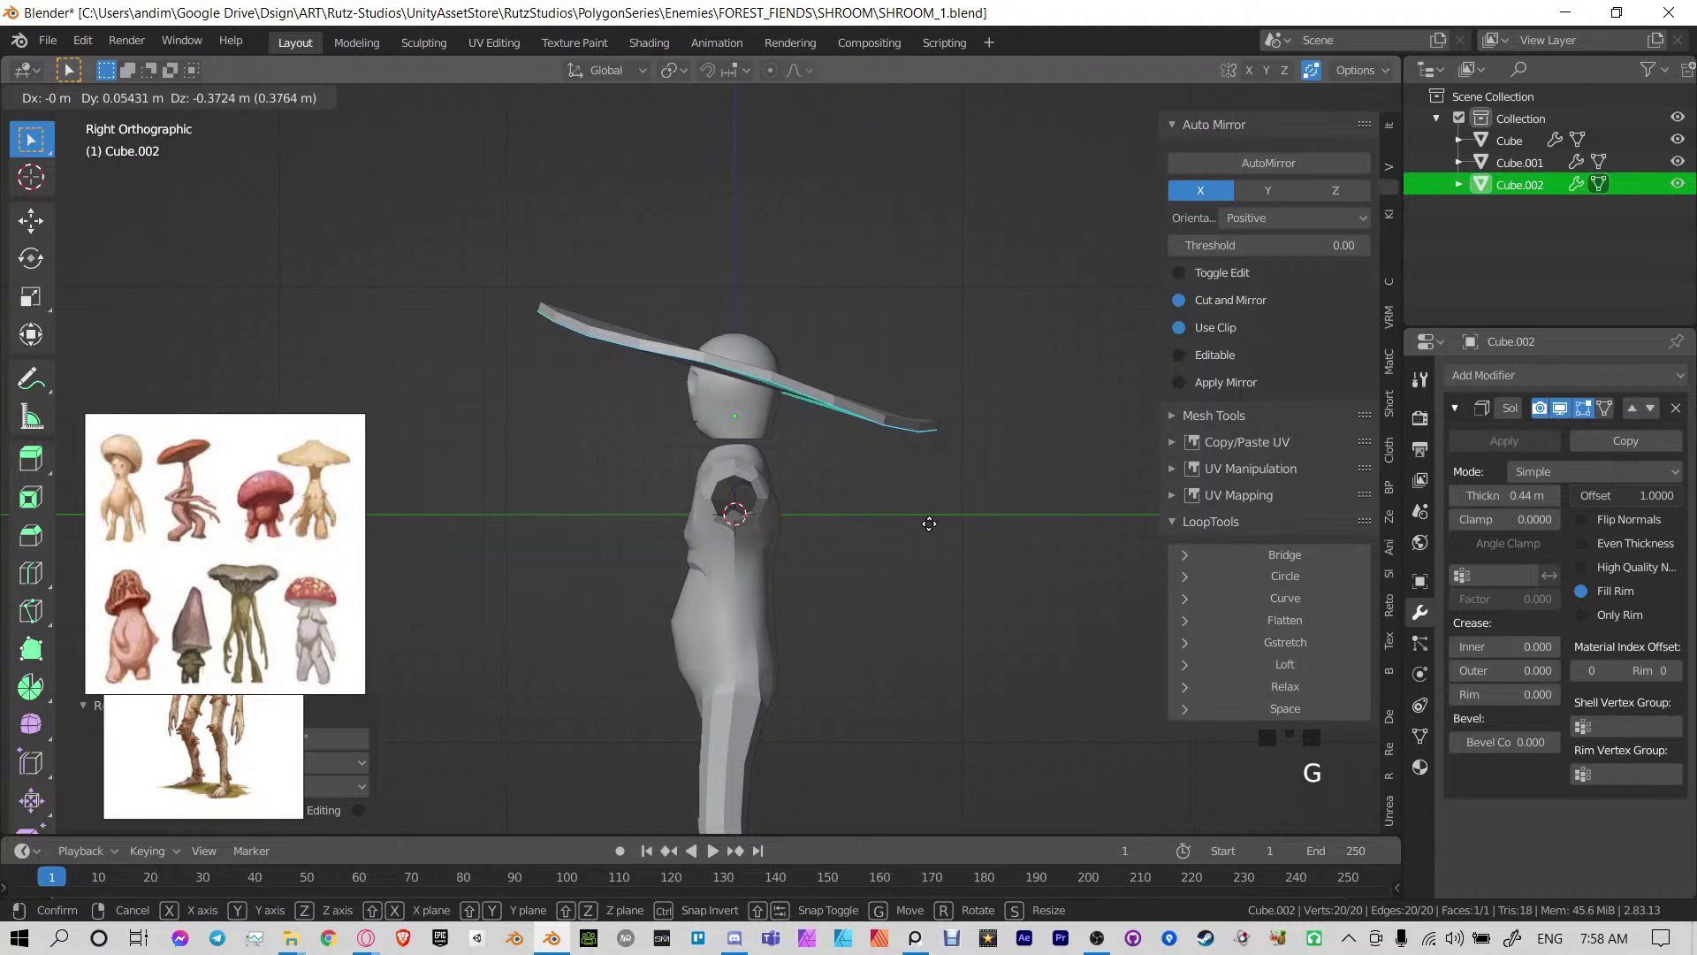
left_click(929, 524)
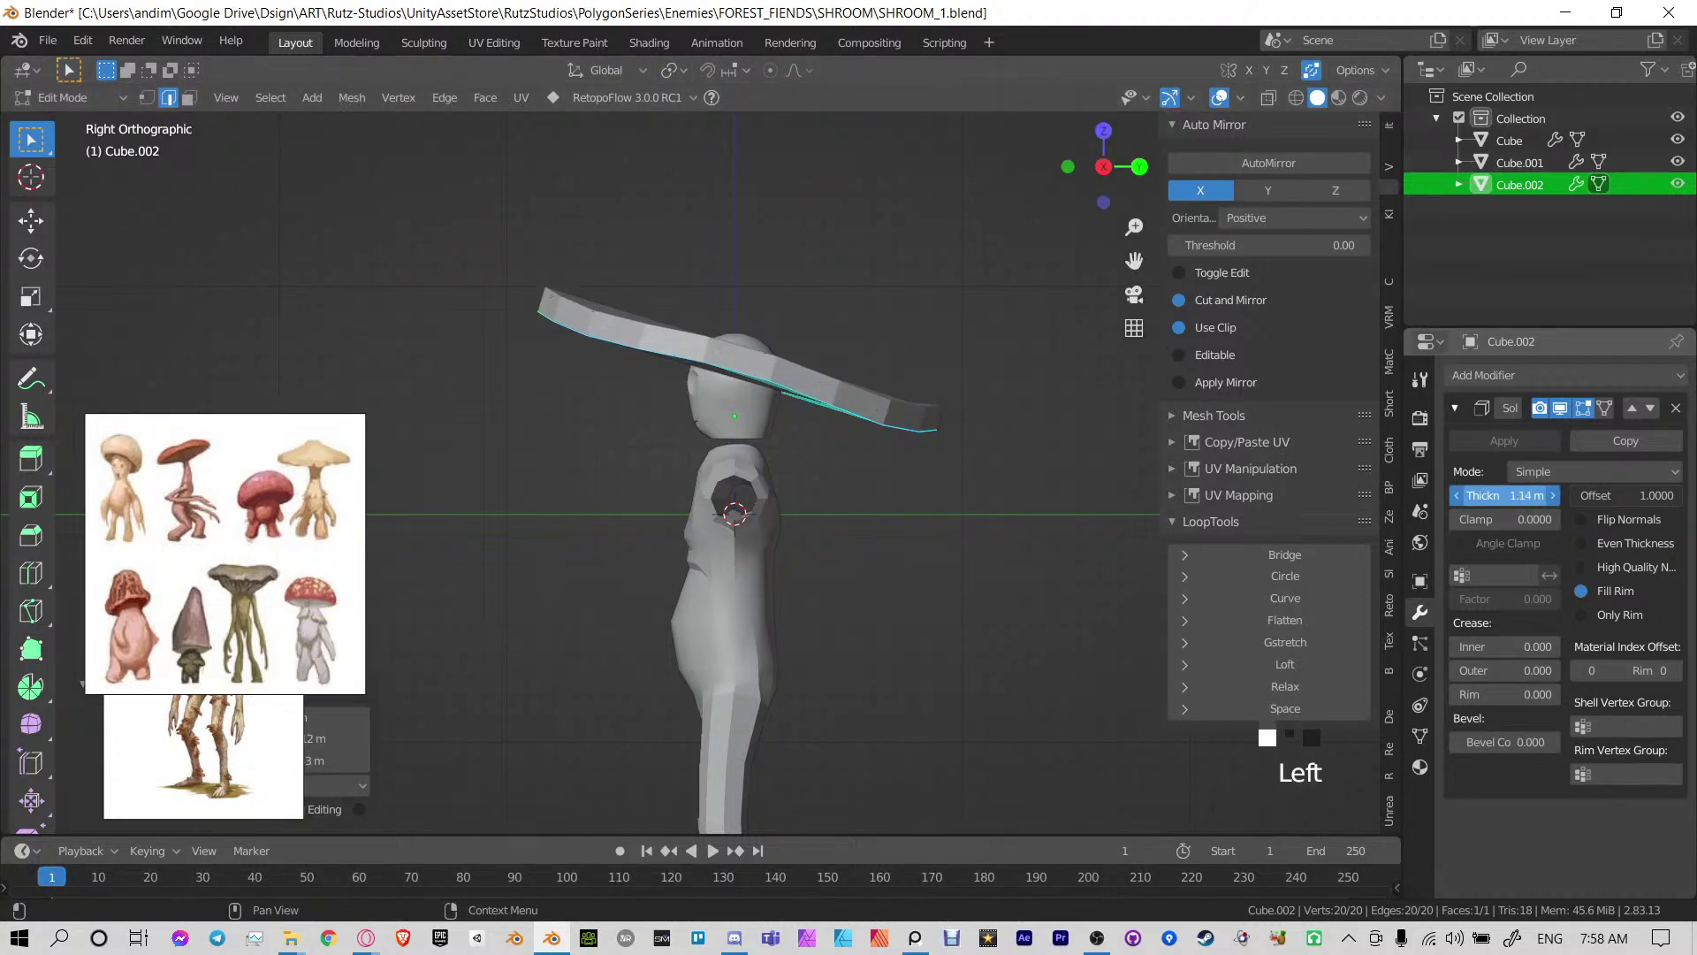
Try a very tall cap with Solidify thicknesses of 10 m and 8.14 m
left_click_drag(1503, 495, 1610, 495)
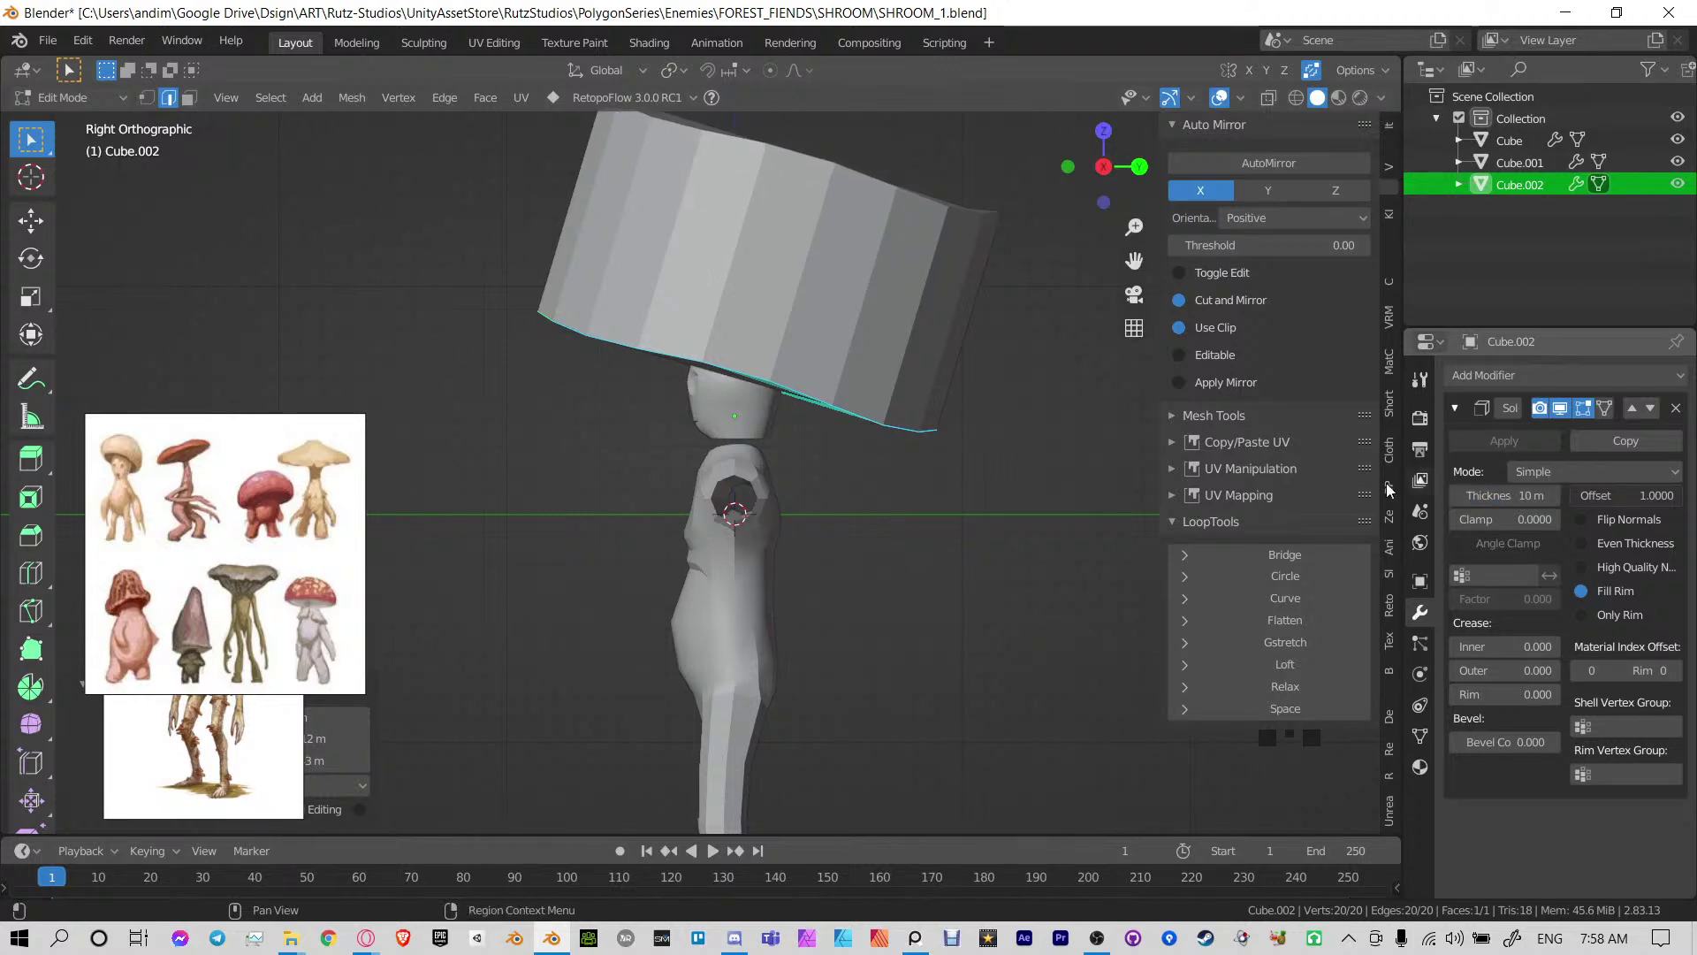
middle_click_drag(623, 492, 753, 575)
scroll(771, 482, "down", 2)
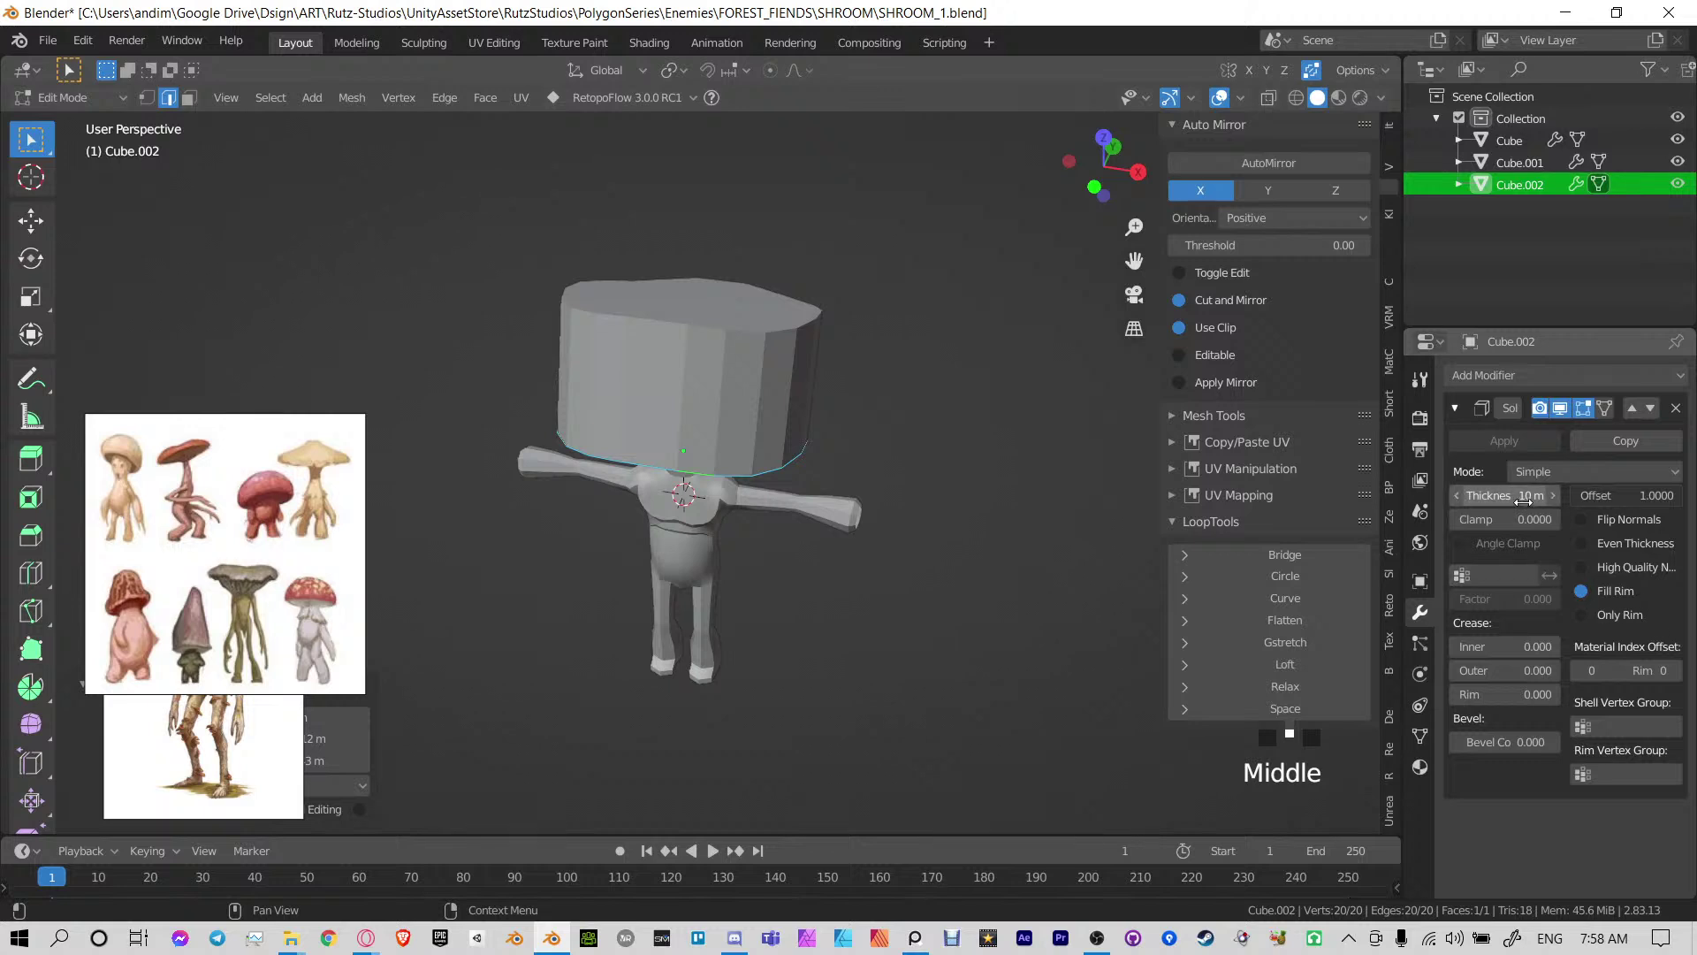
left_click_drag(1522, 500, 1501, 495)
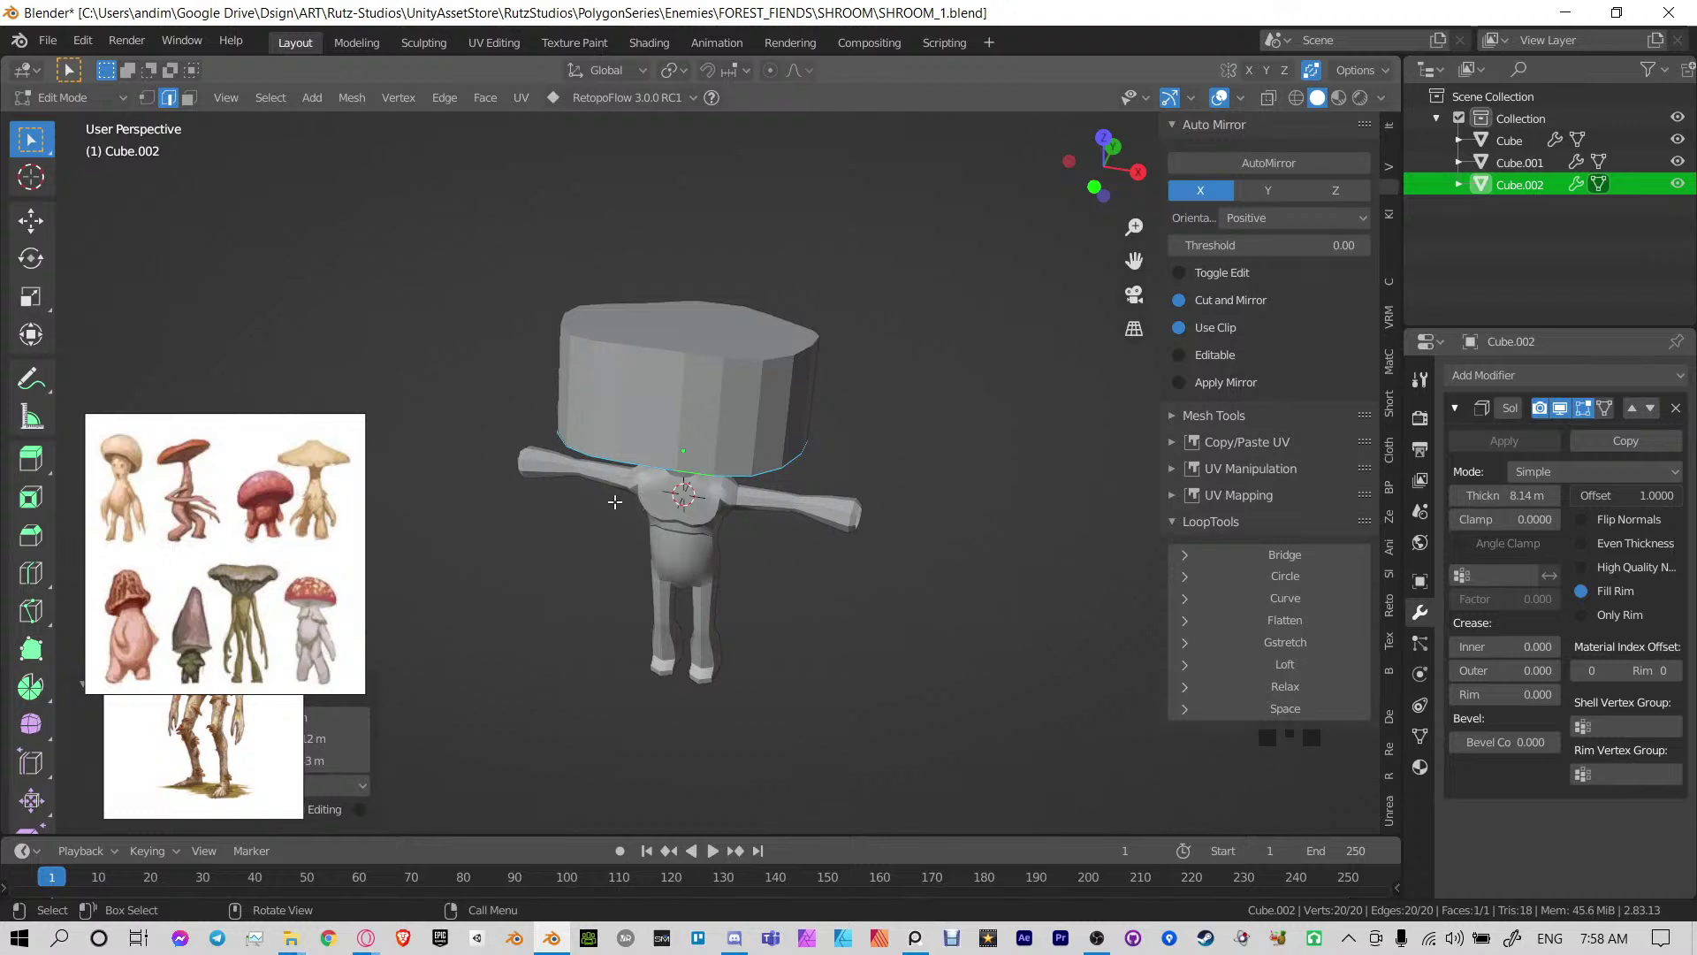
Set the cap's Solidify thickness to 1.96 m, enable Even Thickness and return to Object Mode
middle_click_drag(615, 502, 707, 495)
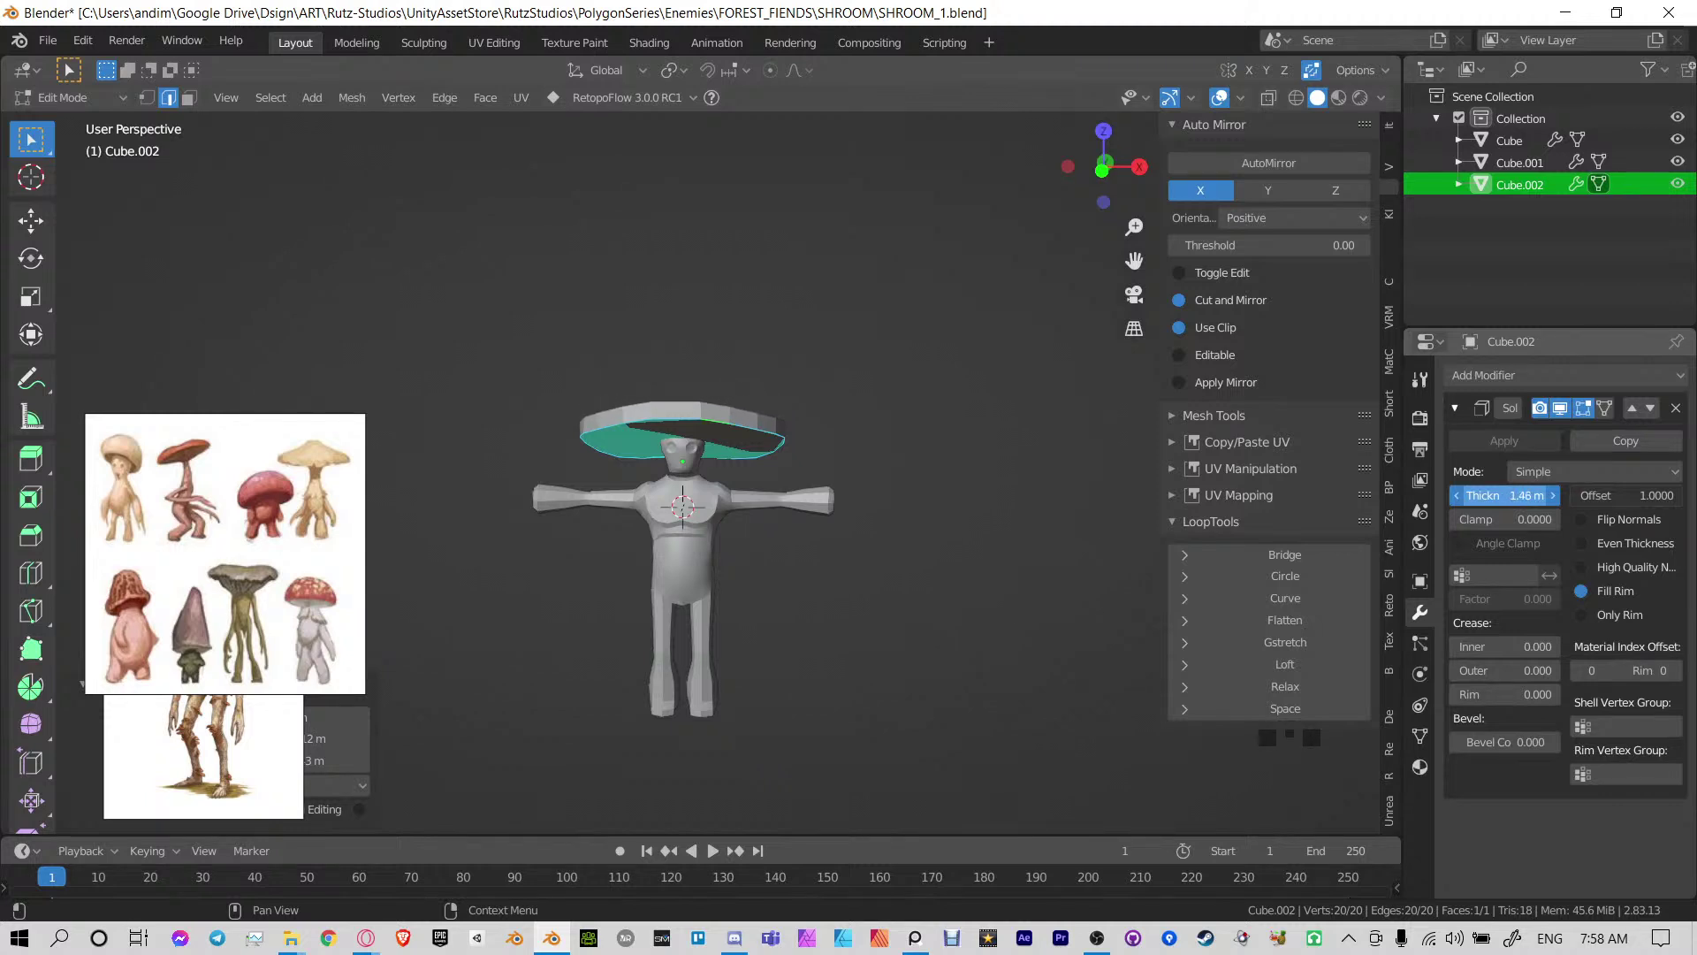
left_click_drag(1504, 496, 1528, 496)
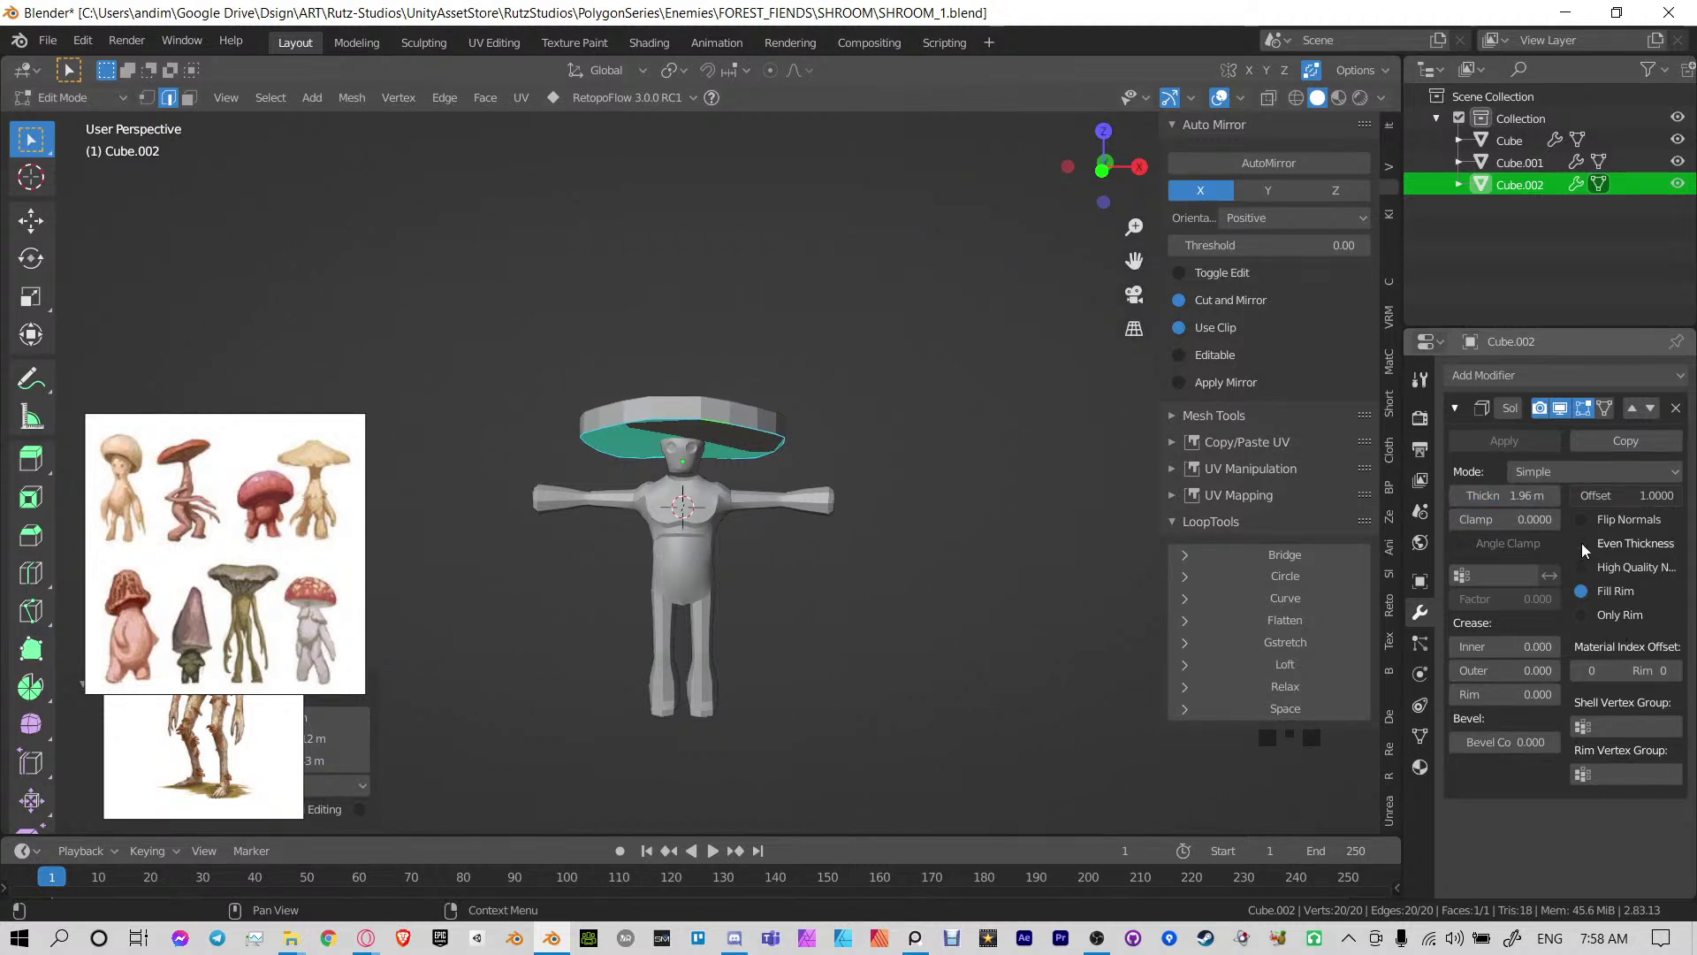
middle_click_drag(795, 389, 1042, 456)
key("Tab")
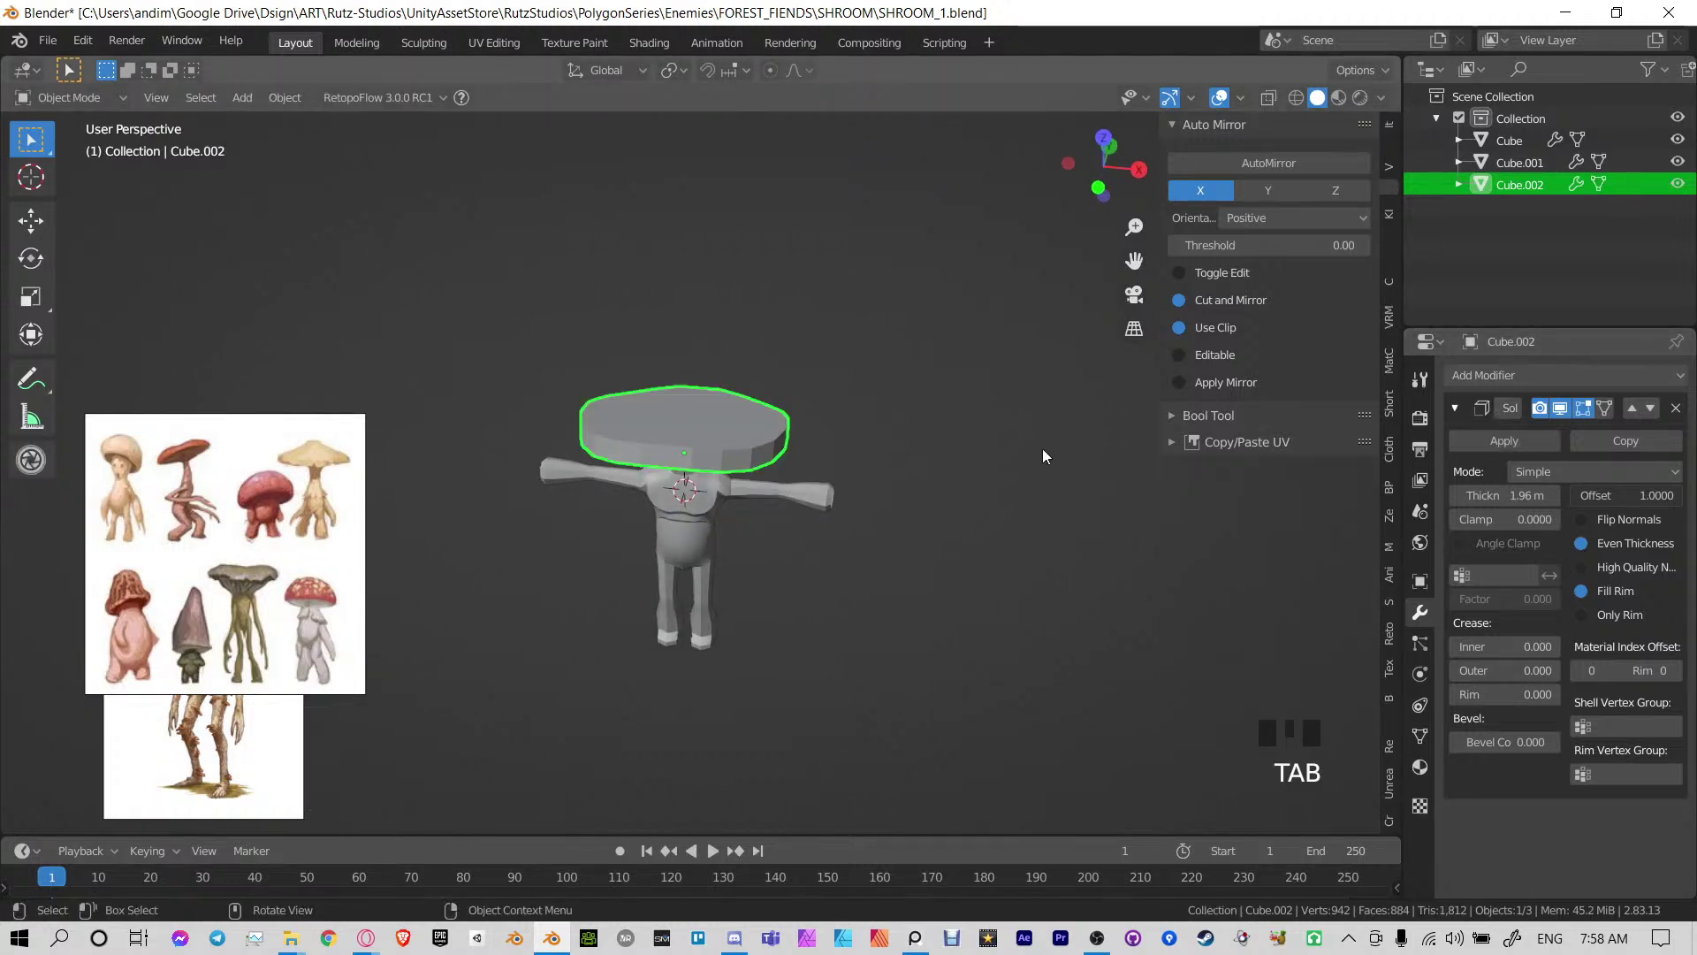
Apply the cap's Solidify modifier, then inset the cap's large top face in Edit Mode and raise it slightly along Z
left_click(1530, 444)
key("Tab")
scroll(814, 469, "up", 4)
middle_click_drag(814, 469, 989, 446, "shift")
left_click(734, 427)
left_click(823, 454)
key("i")
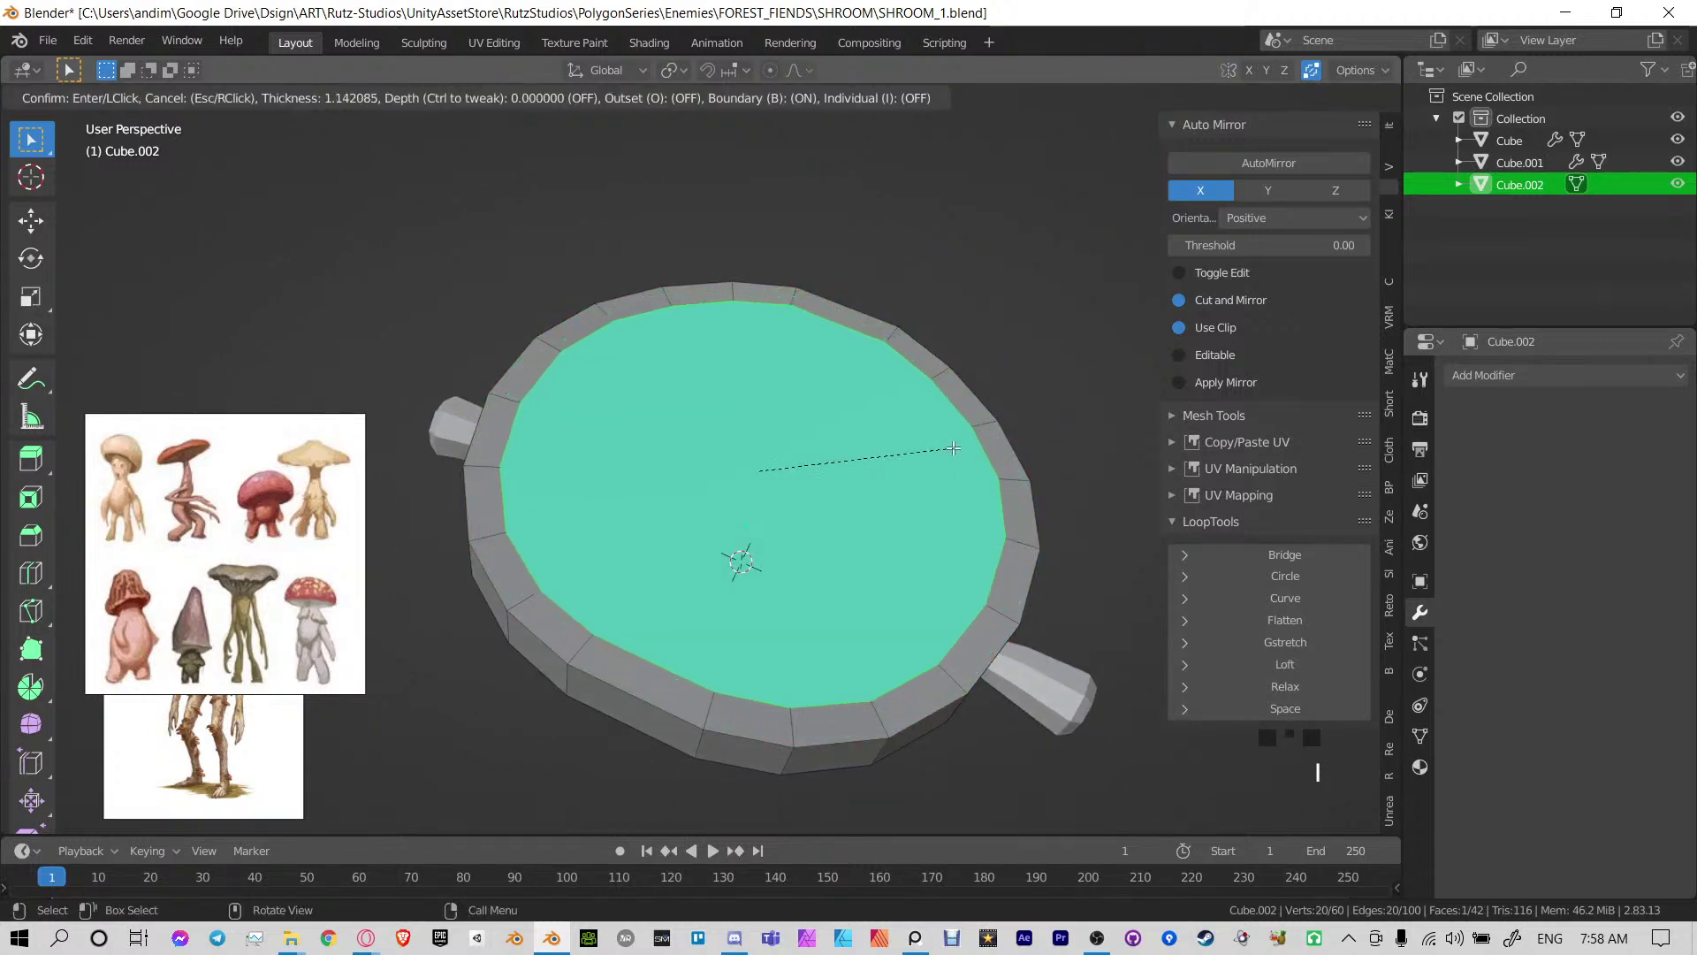
left_click(953, 436)
key("g")
key("z")
left_click(952, 432)
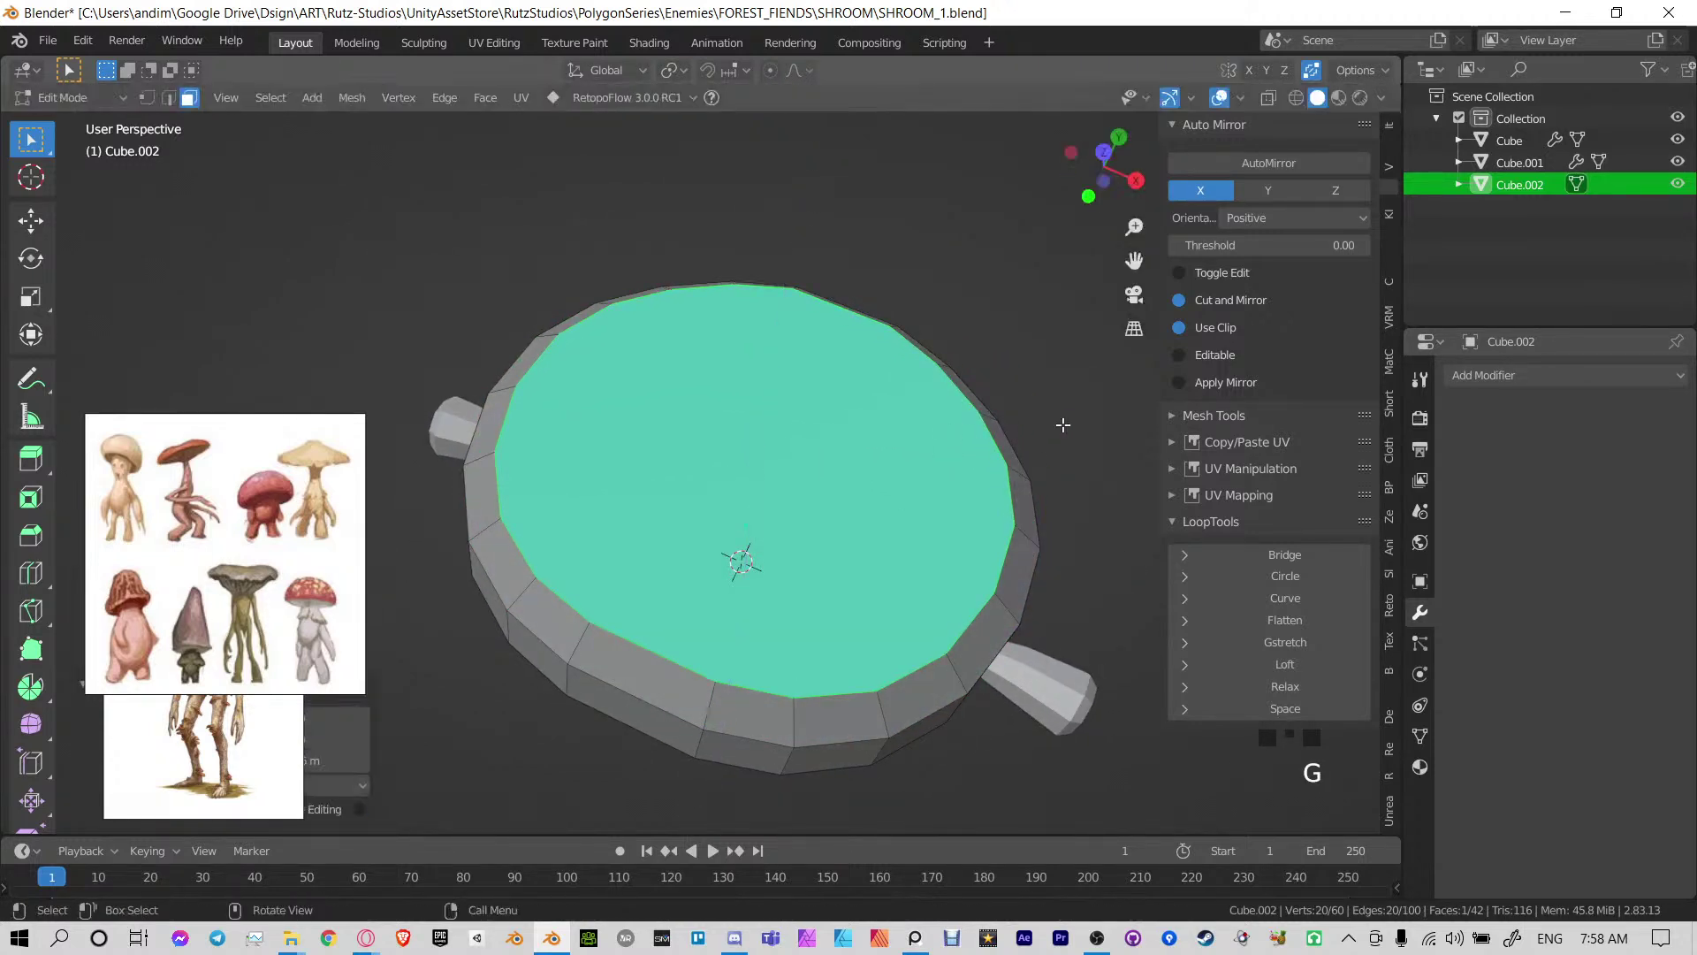
Inset the cap's top face a second time and raise it about 1.2 m along Z
key("i")
left_click(1014, 432)
key("g")
key("z")
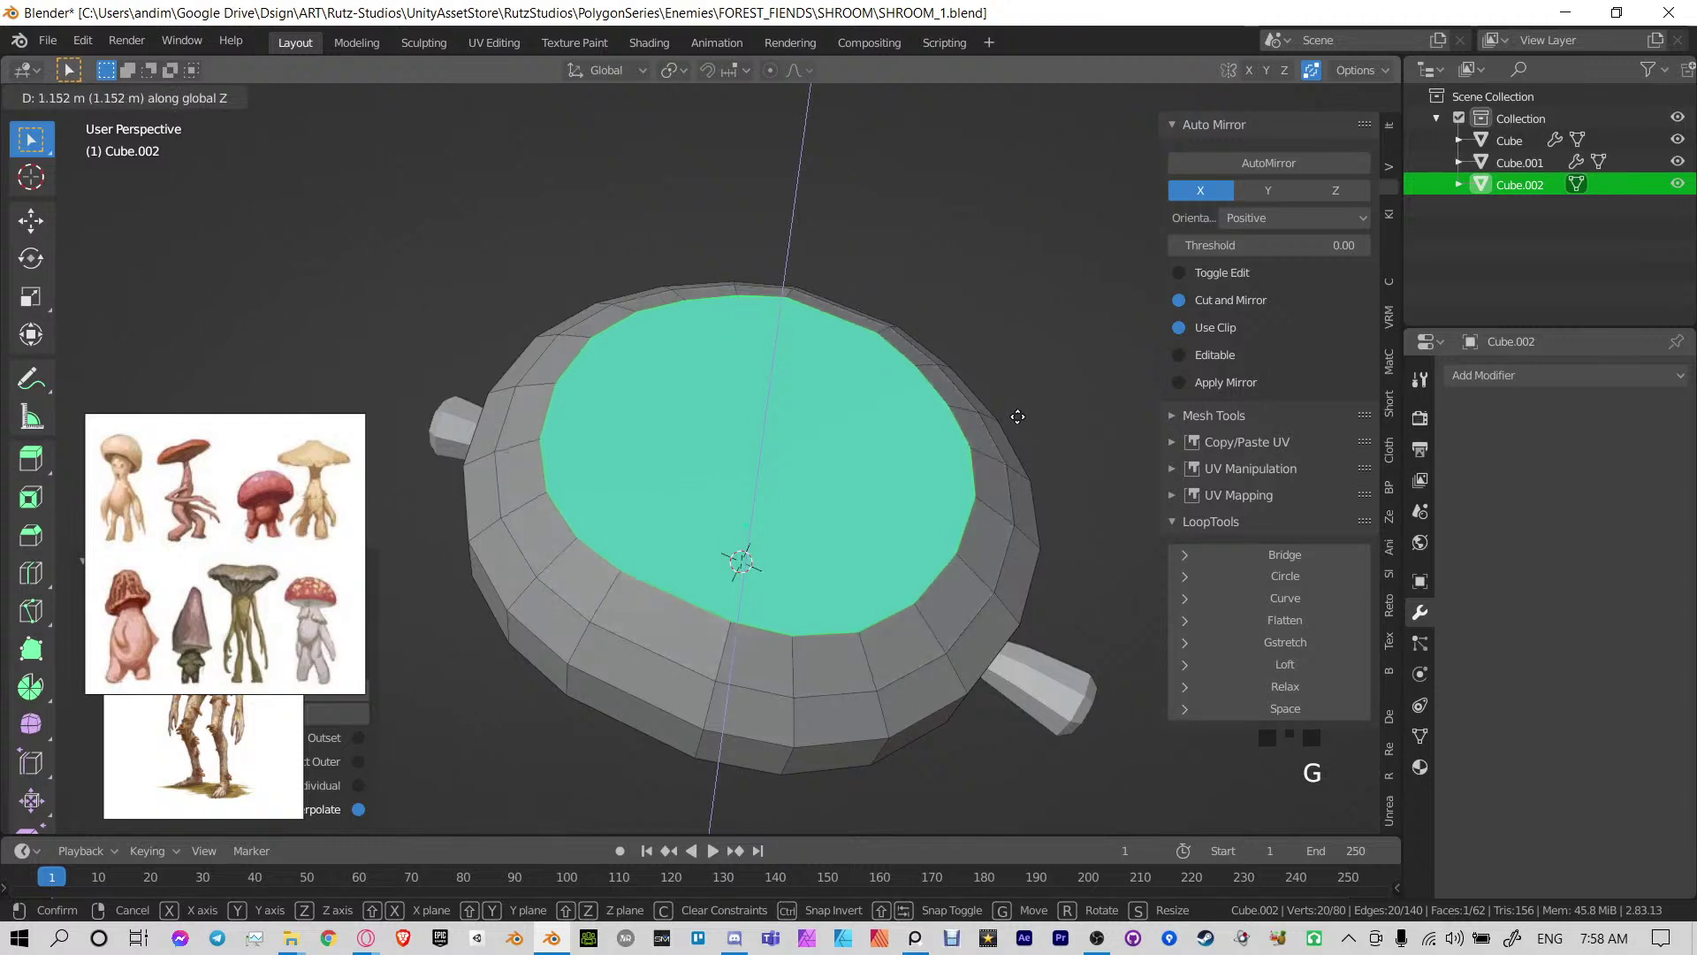
left_click(1022, 411)
Add a third inset to the cap's top face and raise it along Z to continue the dome
key("i")
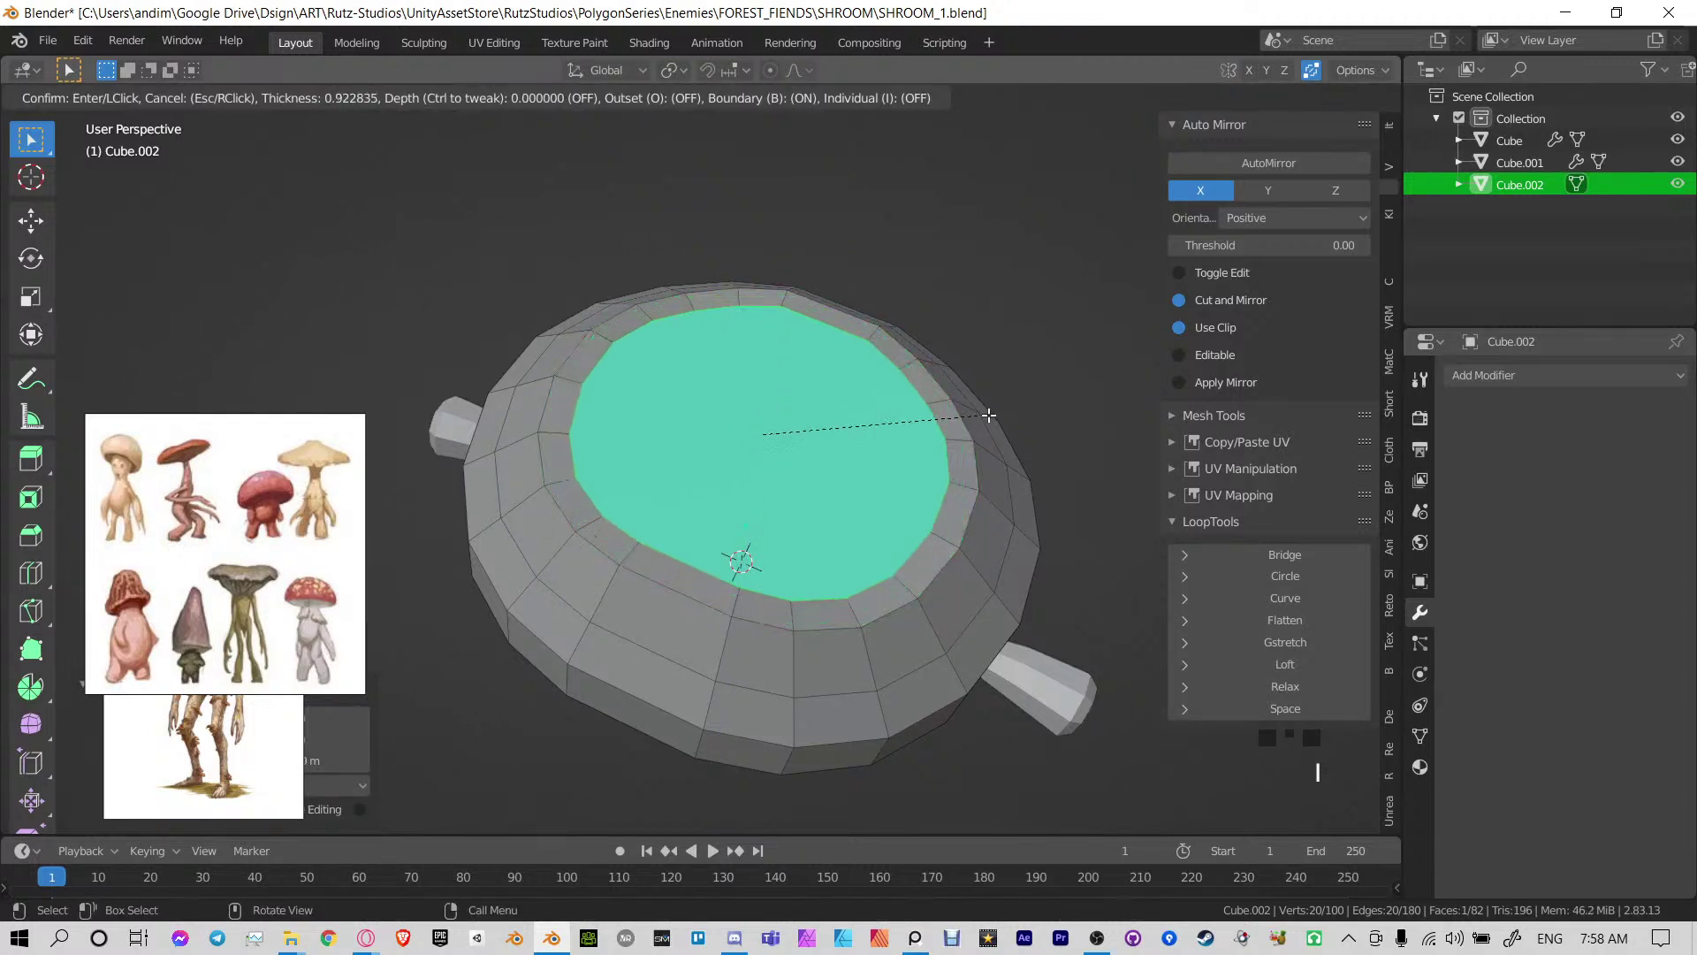
left_click(971, 419)
key("g")
key("z")
left_click(999, 402)
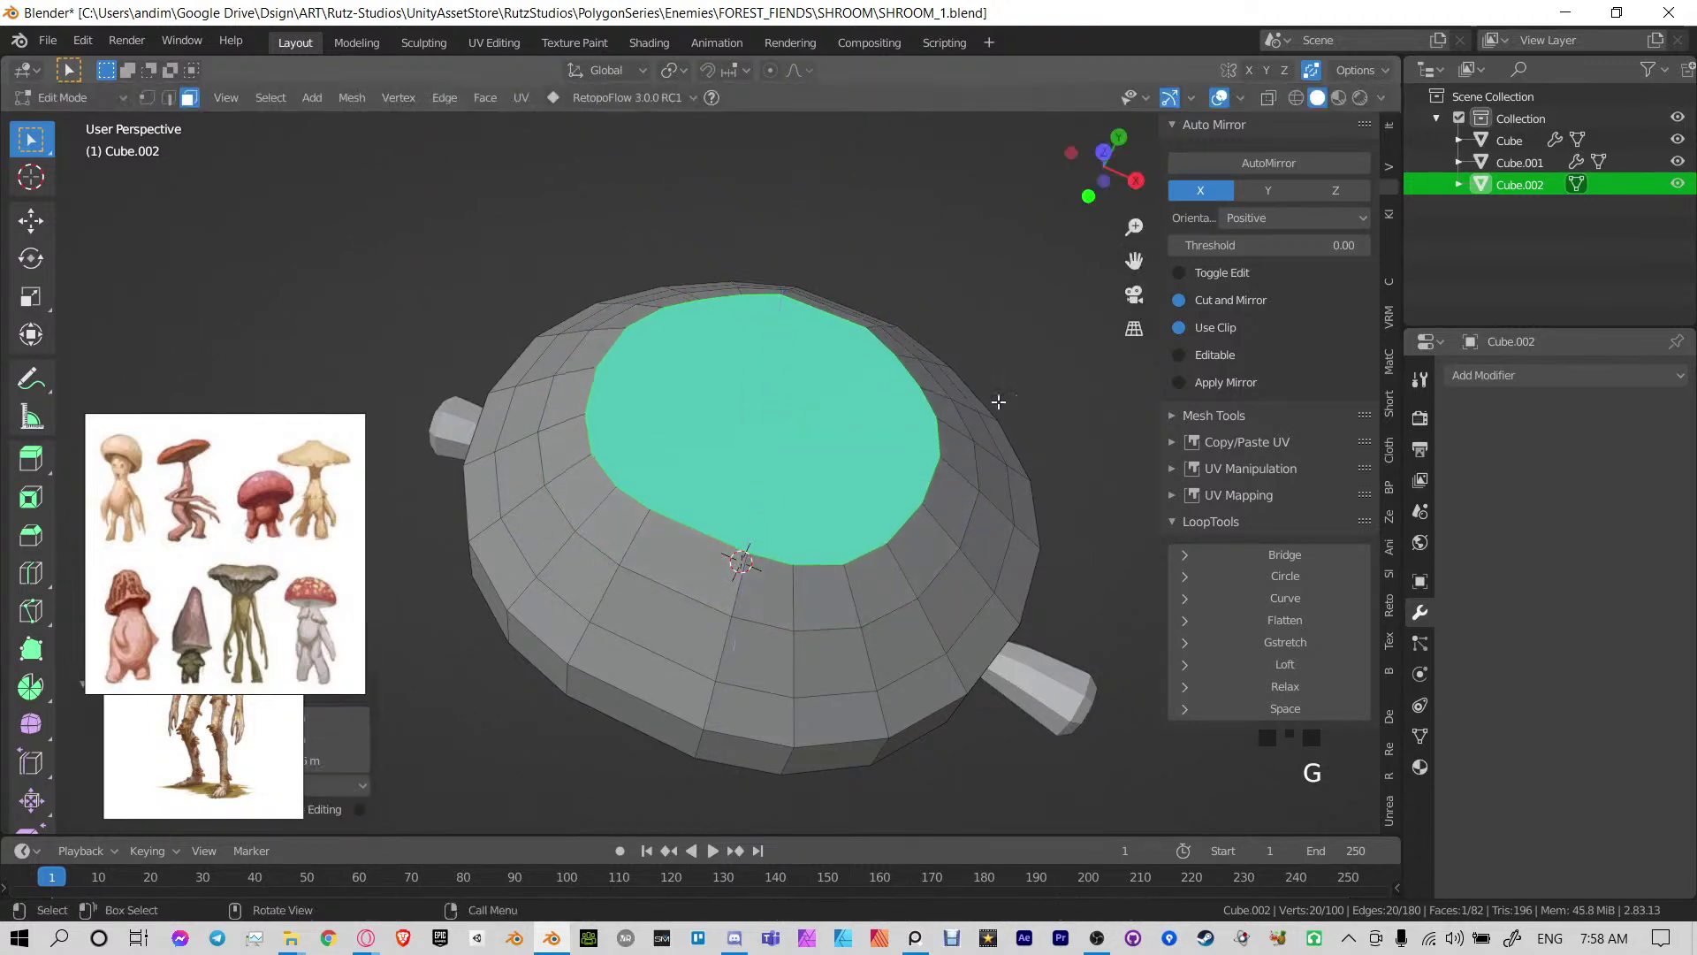
Inset the top face a fourth time, making it clearly smaller, and lift it along Z to narrow the dome
key("i")
left_click(979, 404)
key("g")
key("z")
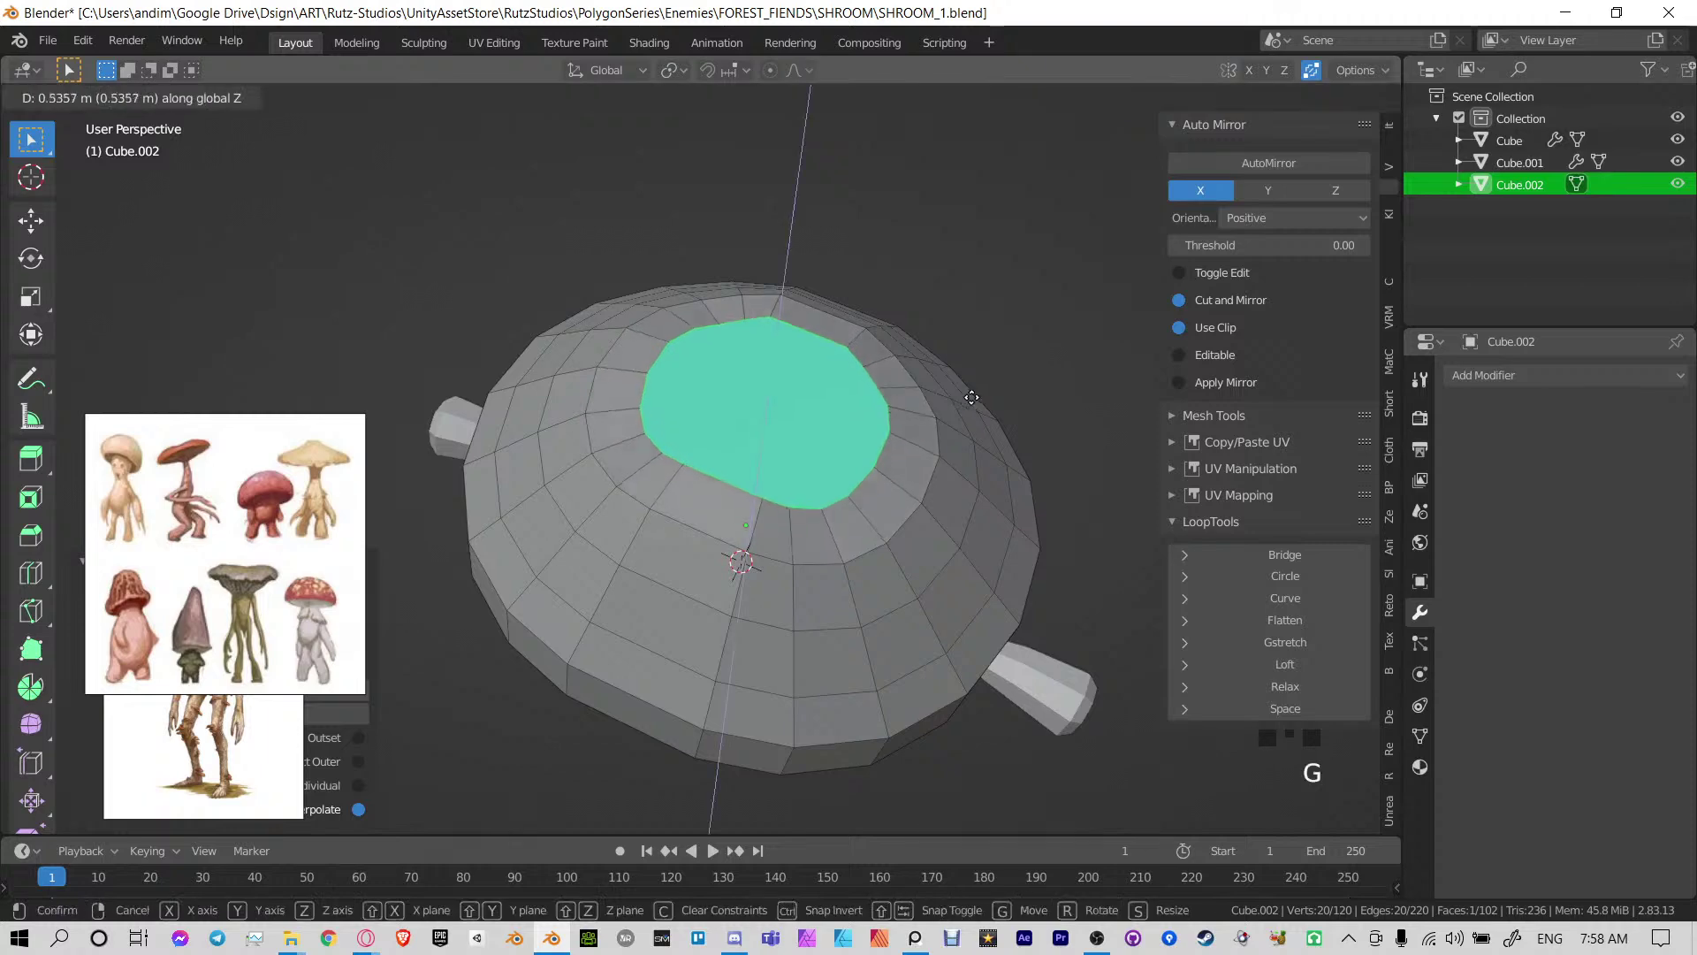
left_click(974, 386)
Try to flatten the cap's top face by scaling it to 0 along global Z, then undo it
middle_click_drag(972, 386, 802, 290)
key("s")
key("z")
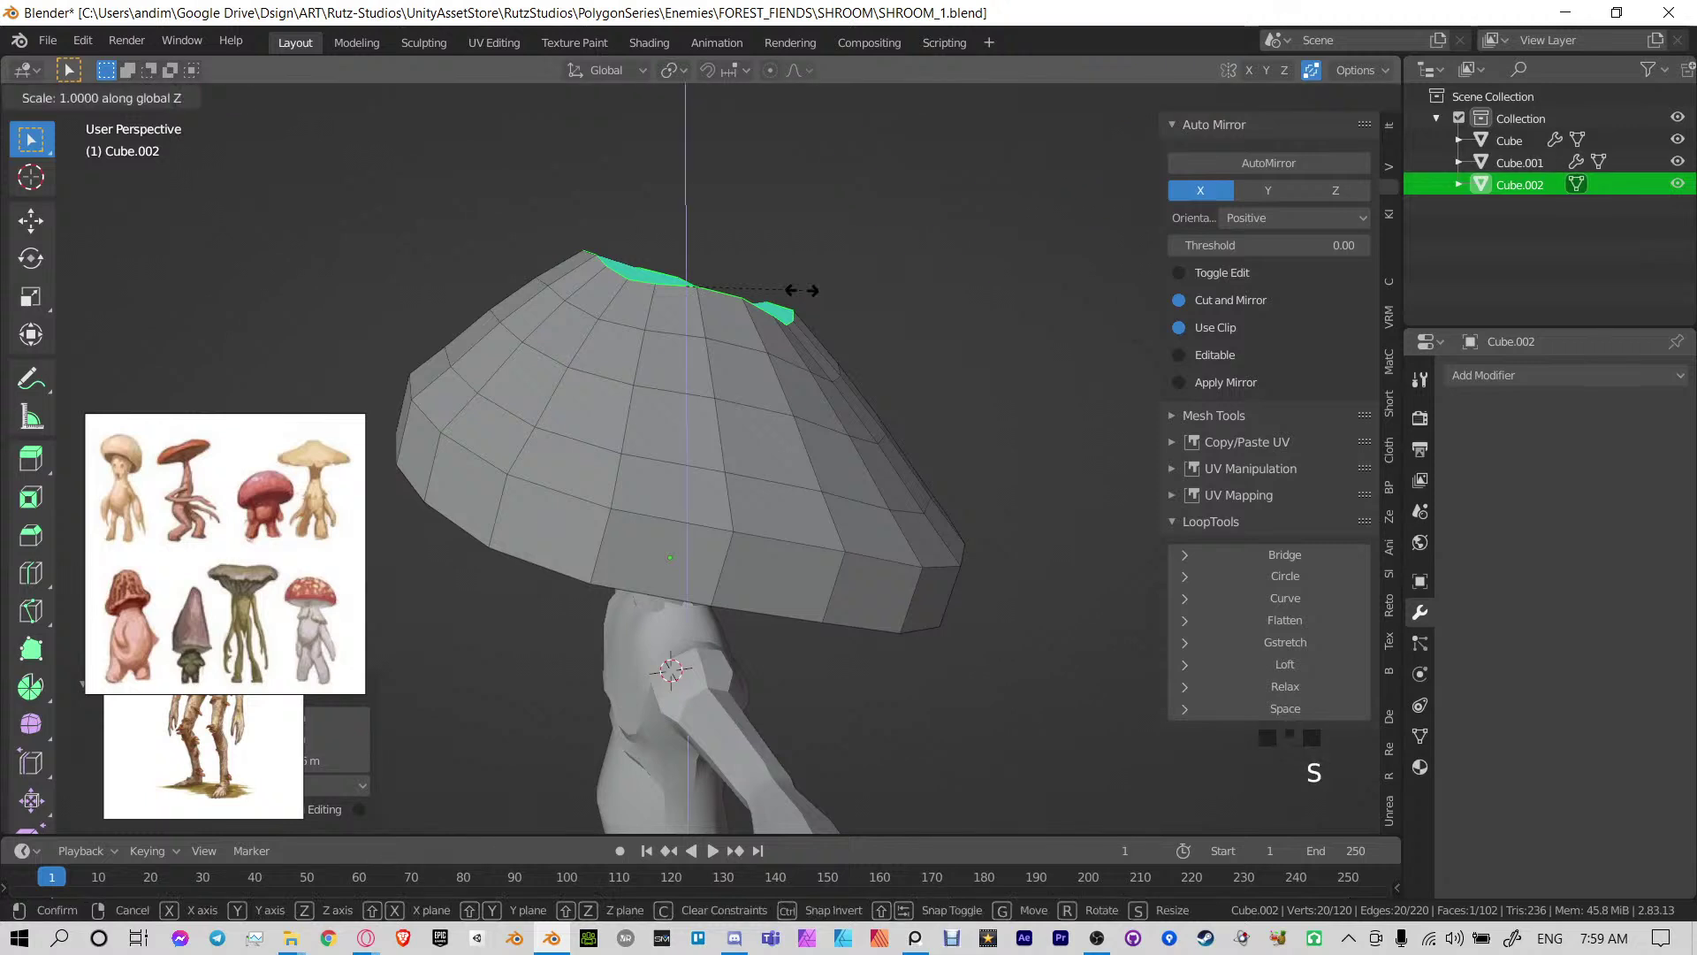
key("0")
left_click(803, 290)
right_click(803, 290)
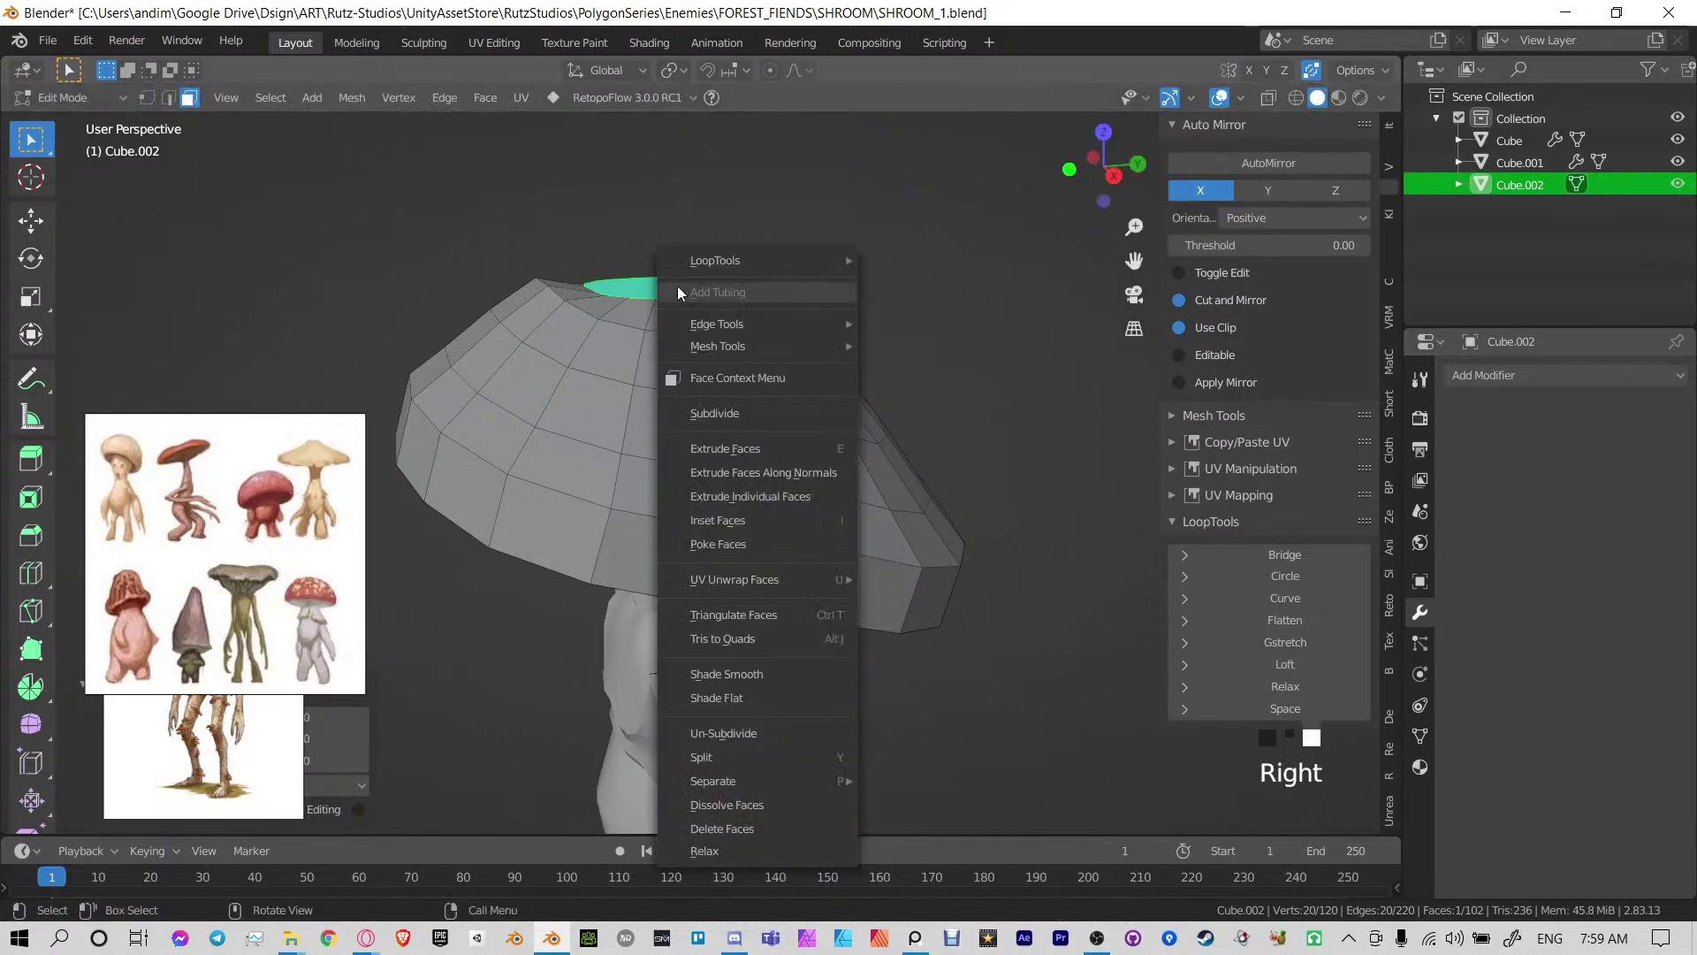
middle_click_drag(642, 313, 583, 308)
key("ctrl+z")
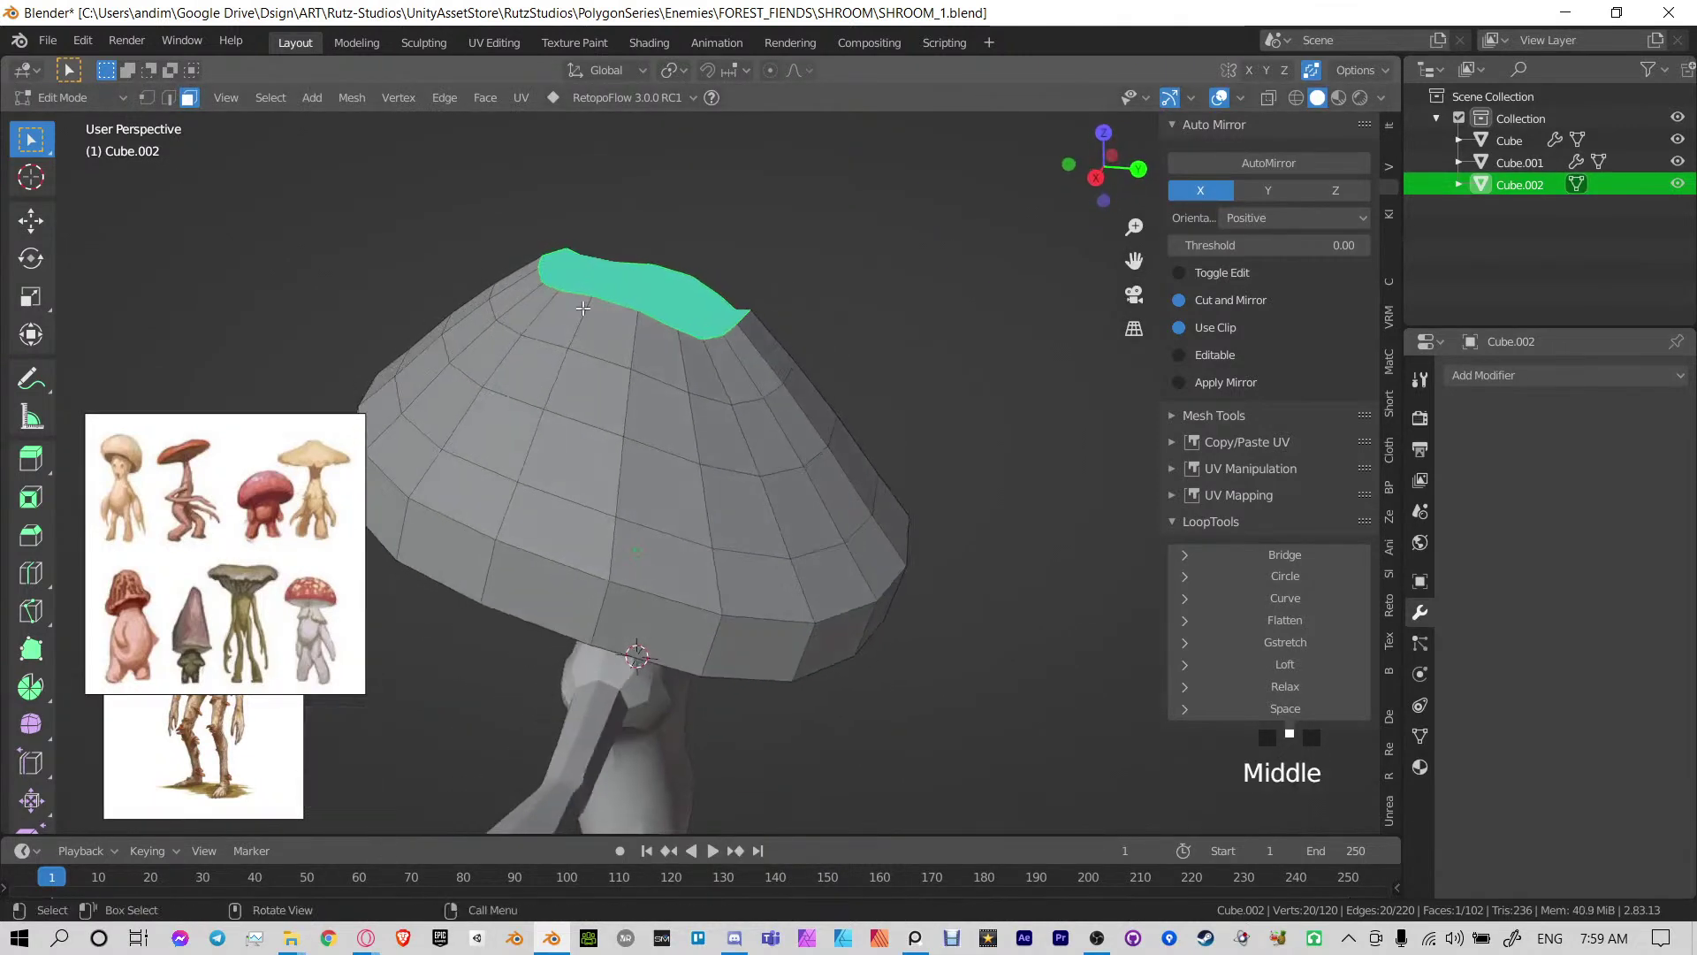
Try flattening the top face by scaling it to 0 along local Z, then restore Global orientation and undo the scaling
left_click(632, 71)
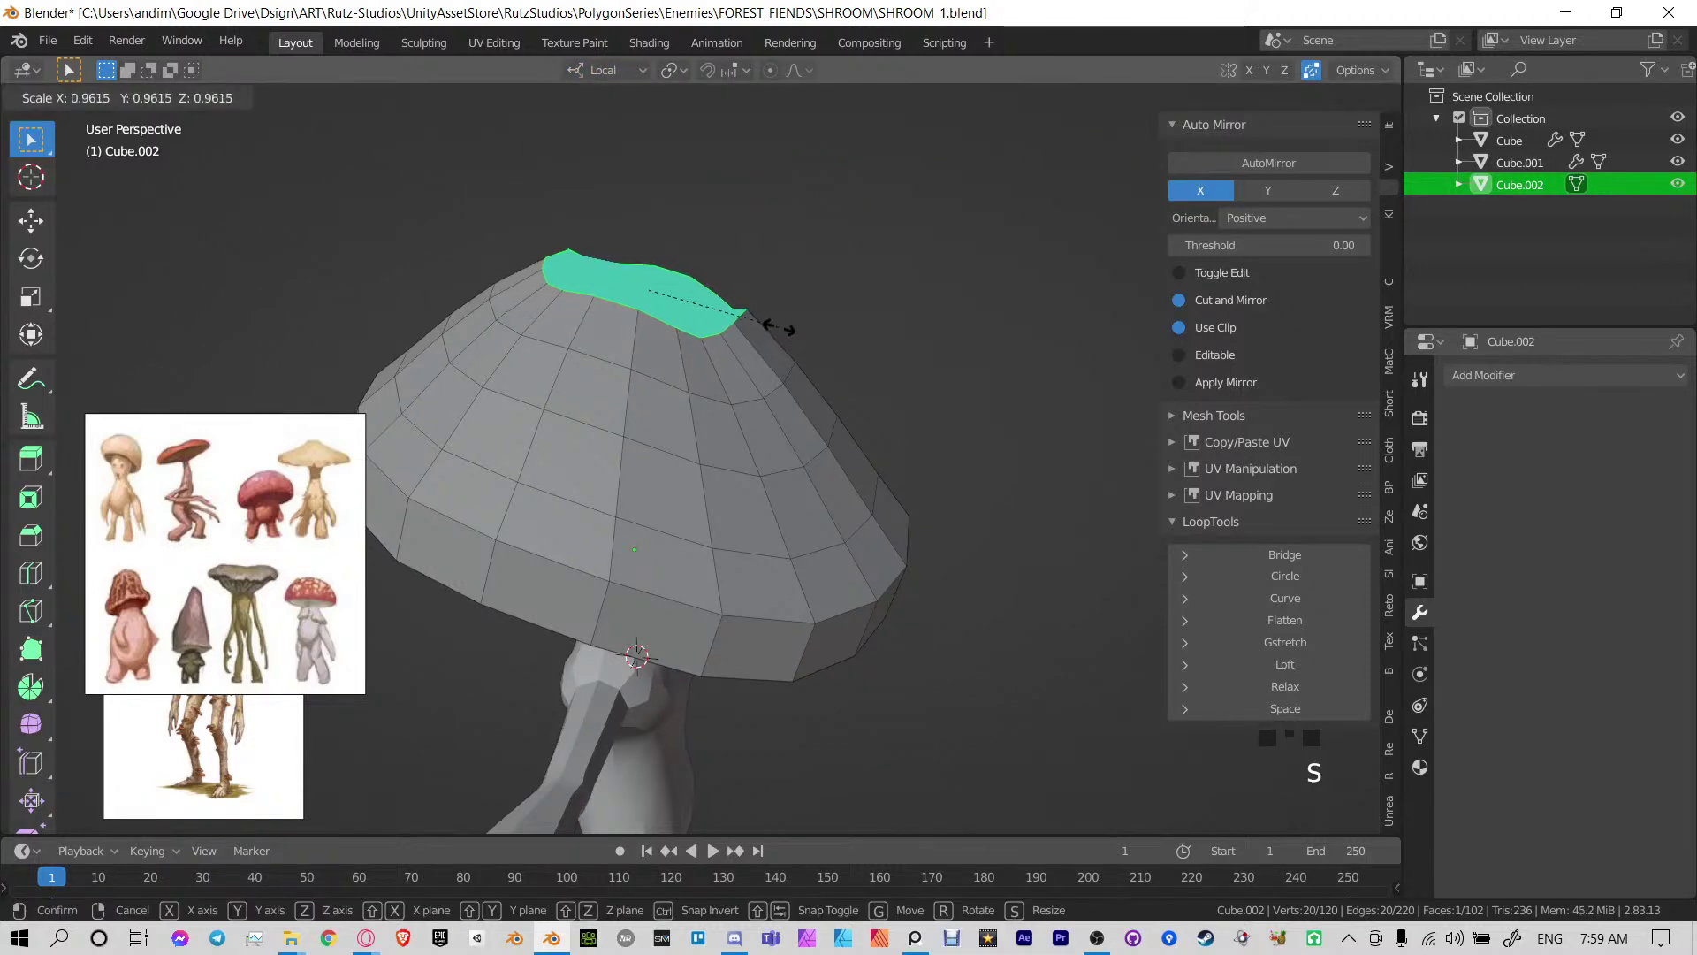
key("z")
key("0")
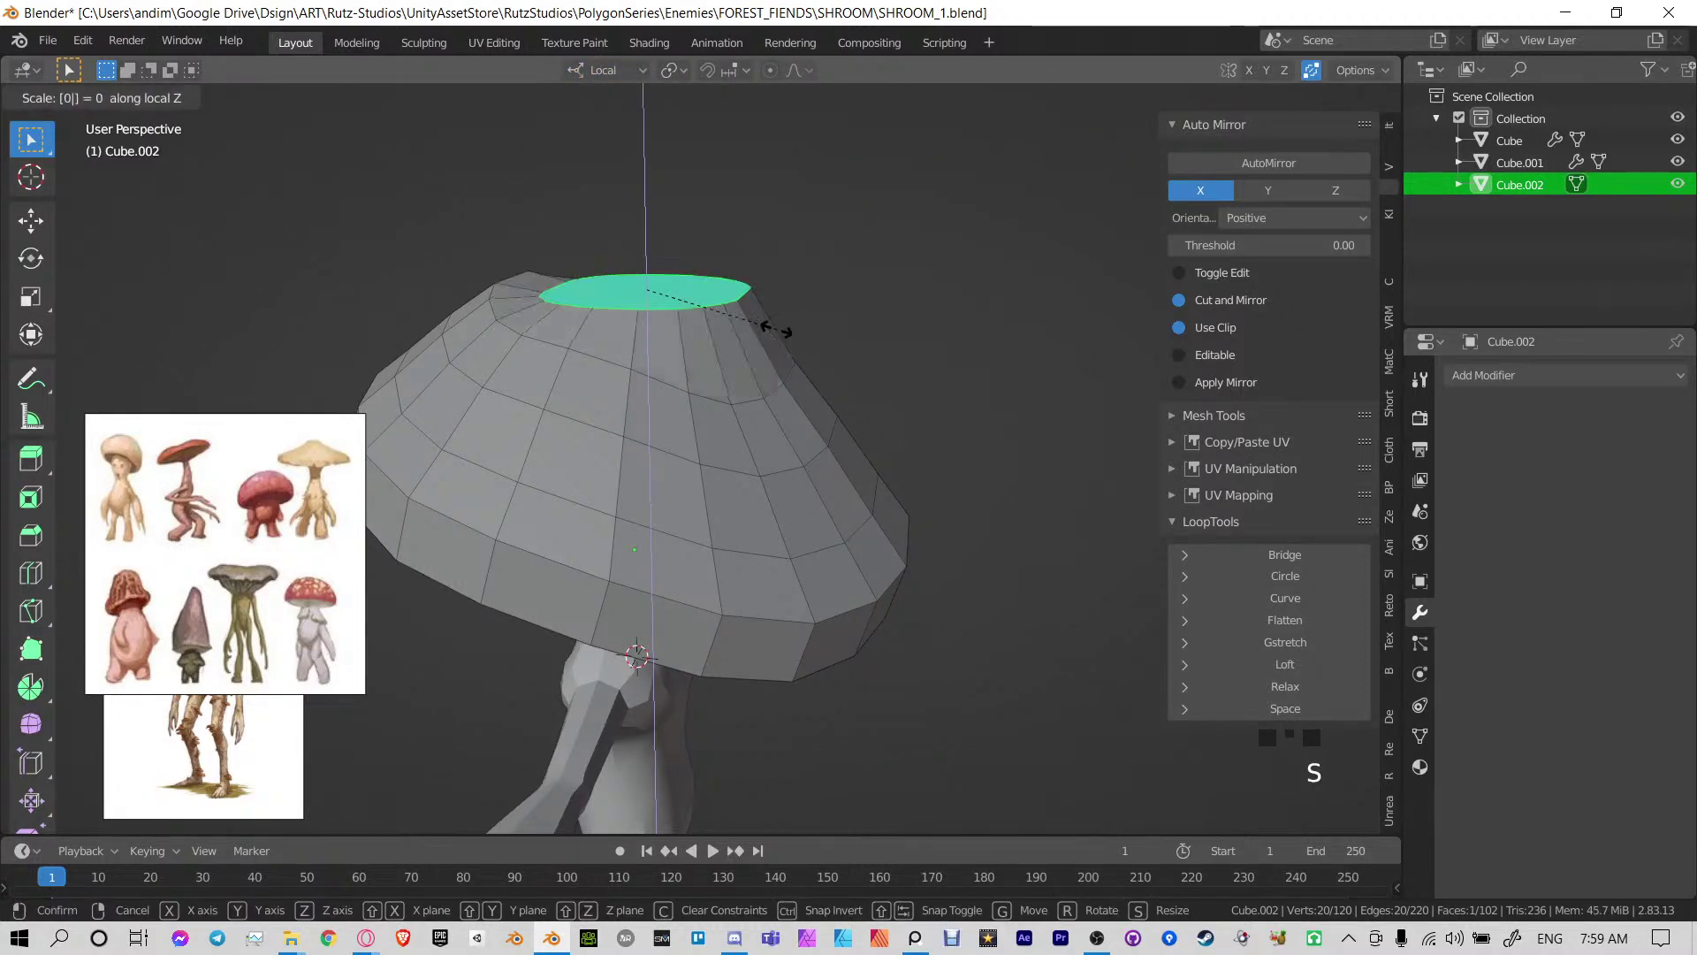
key("Return")
middle_click_drag(778, 341, 588, 125)
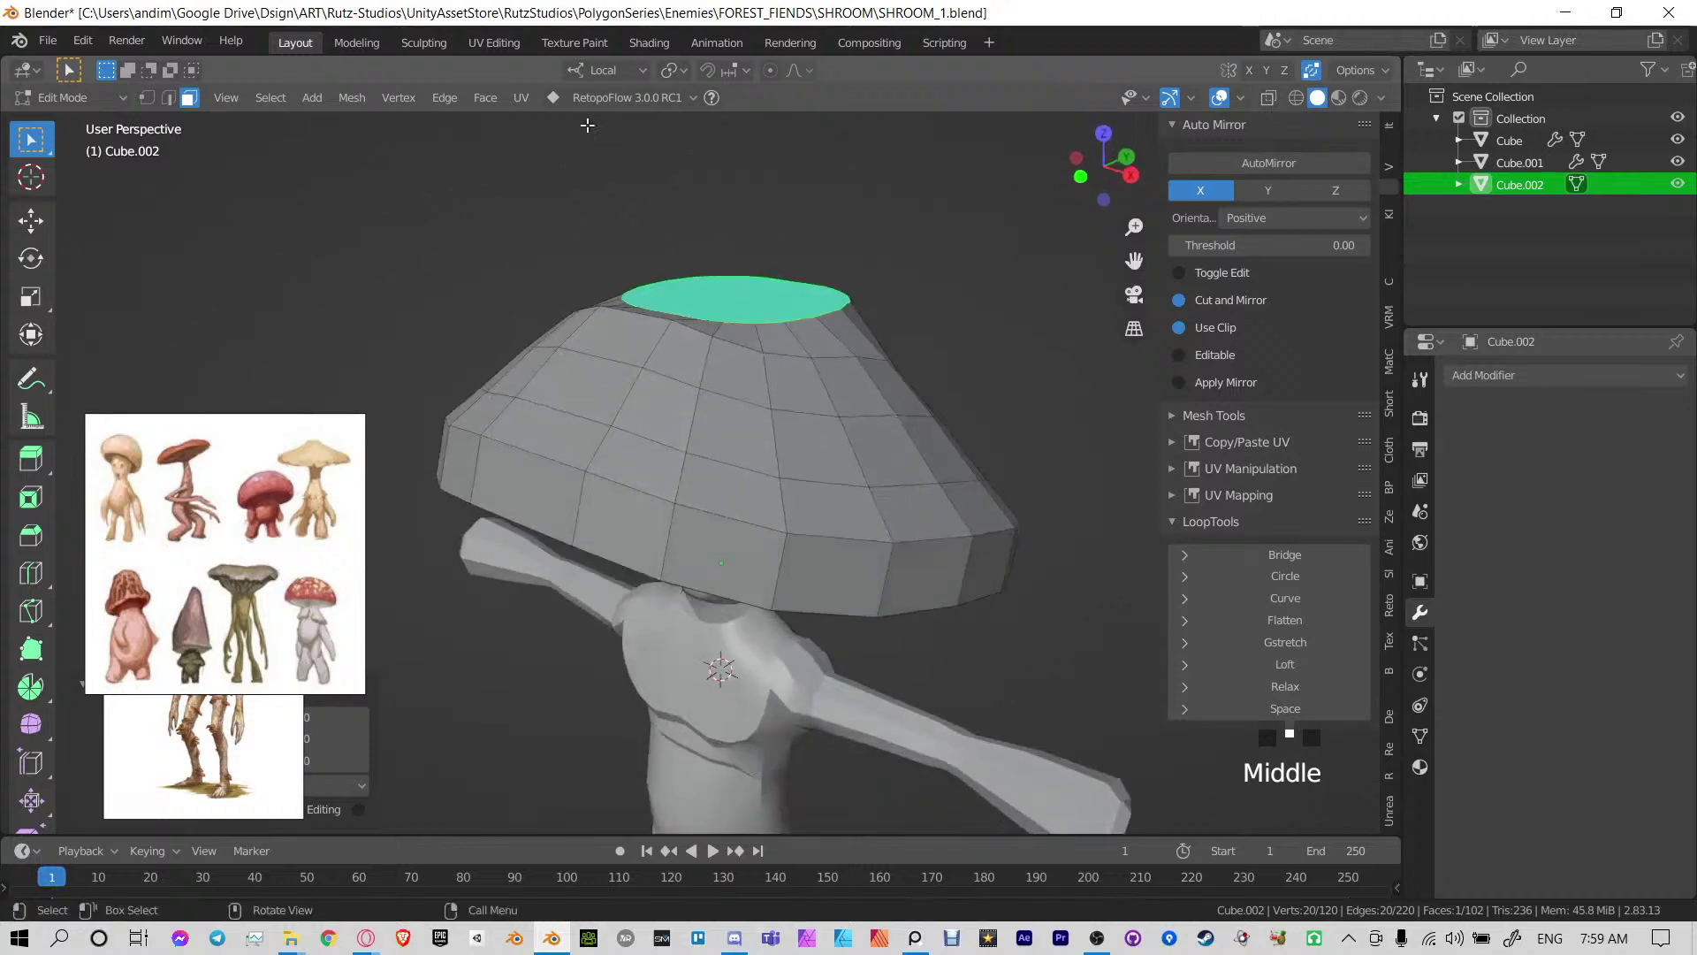
left_click(623, 77)
left_click(578, 140)
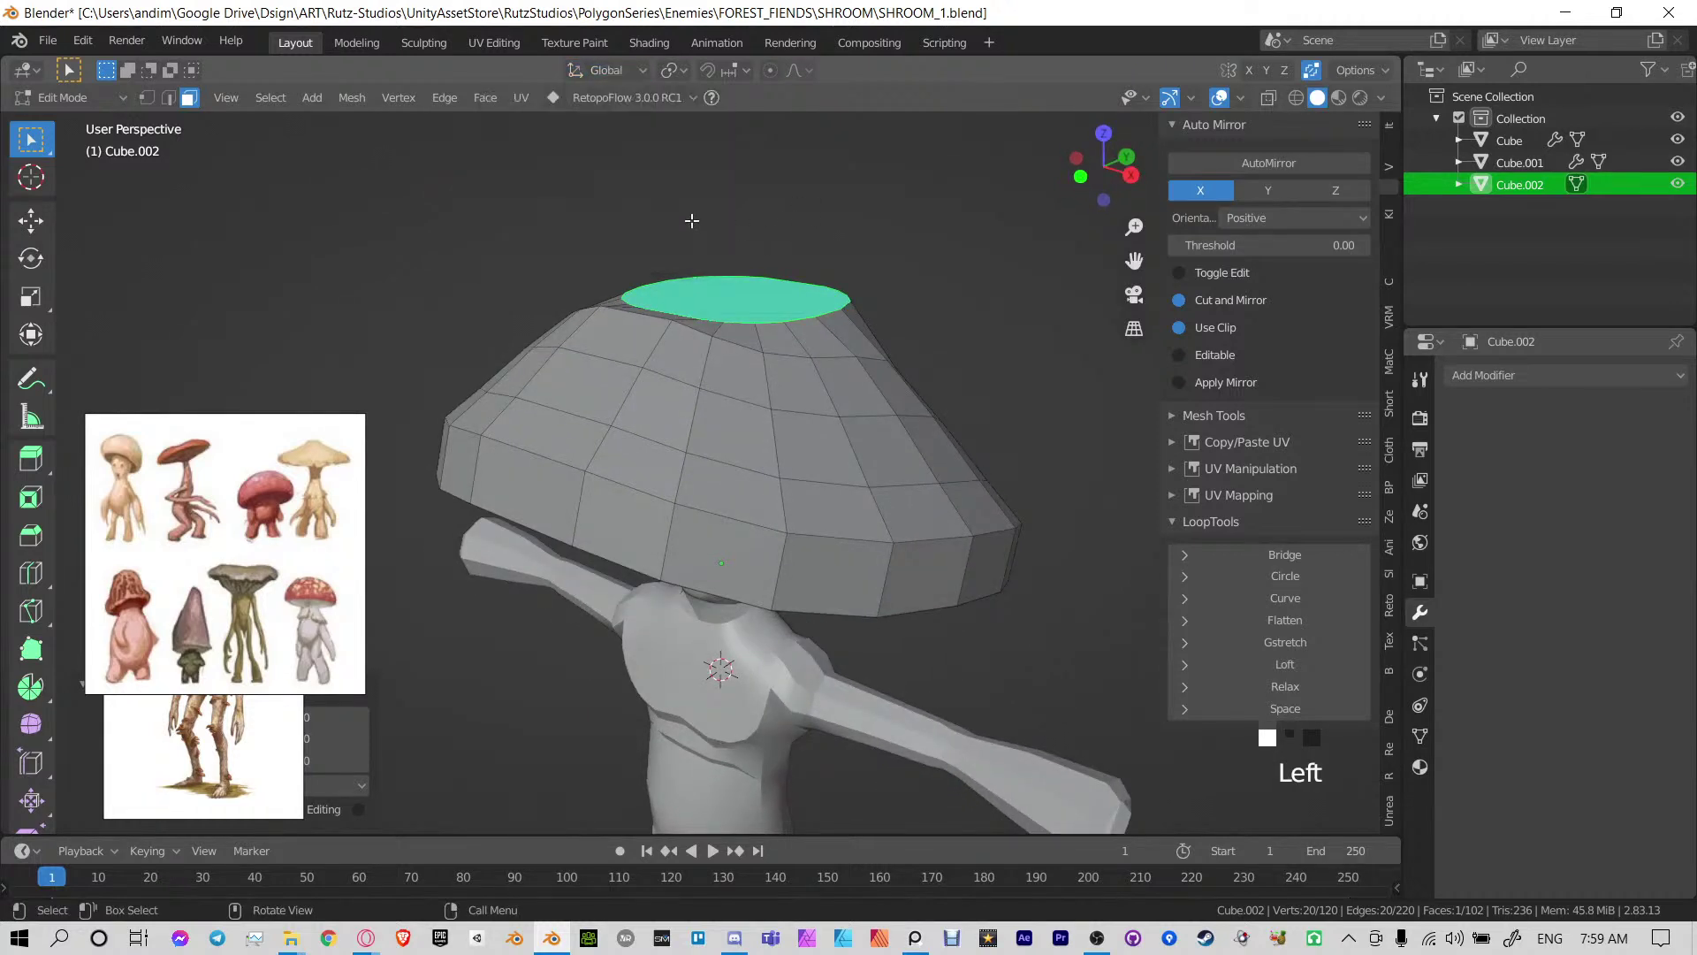
key("ctrl+z")
Flatten the cap's uneven top face along its own tilt with LoopTools Flatten
middle_click_drag(805, 348, 674, 316)
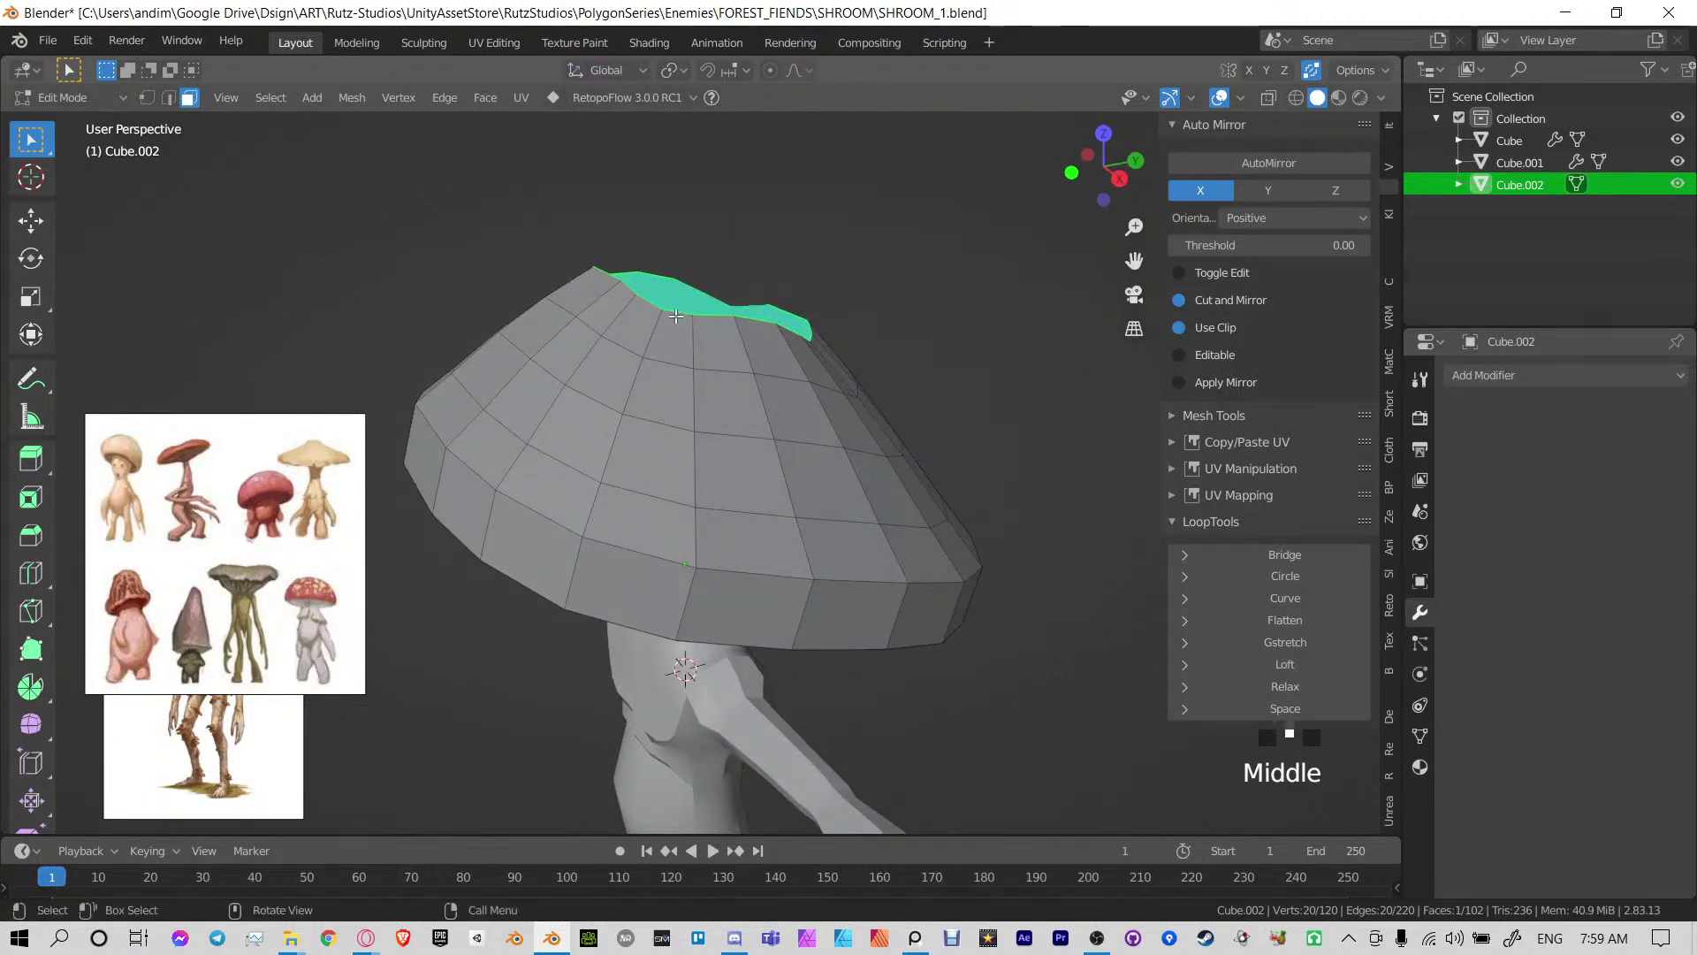
left_click(1299, 620)
middle_click_drag(1105, 566, 1123, 634)
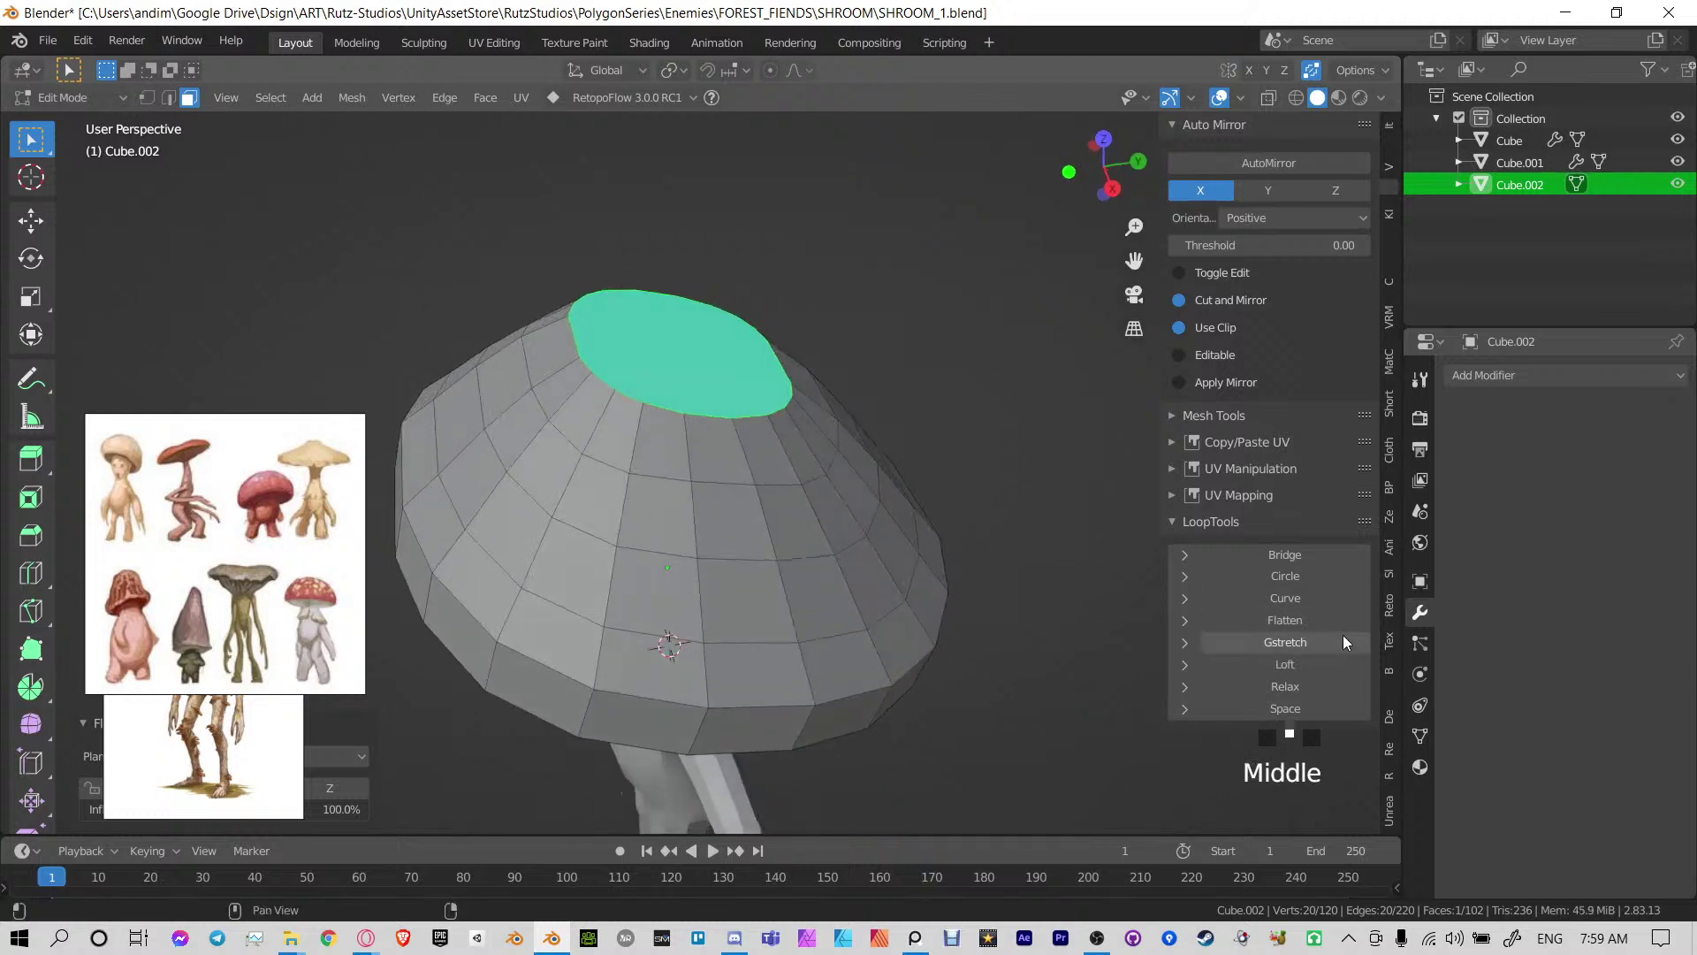
middle_click_drag(699, 415, 685, 567)
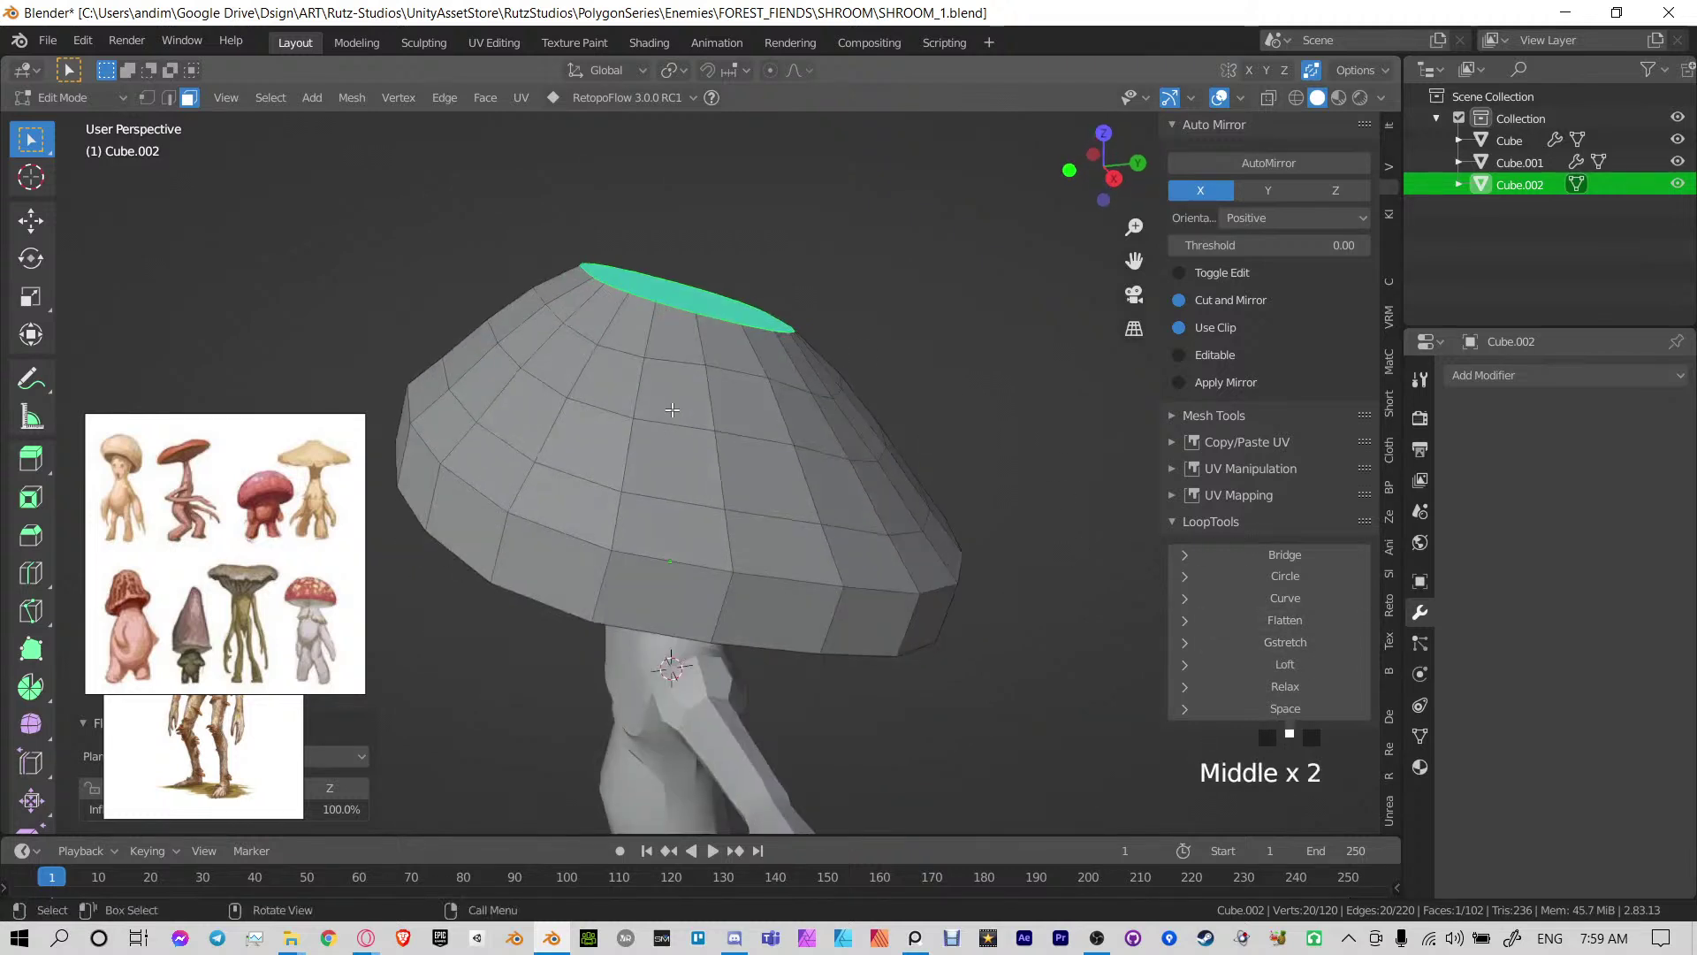
Select the three edge loops between the cap's top and rim and smooth them with repeated LoopTools Relax
left_click(684, 568, "alt")
key("2")
left_click(695, 368, "alt")
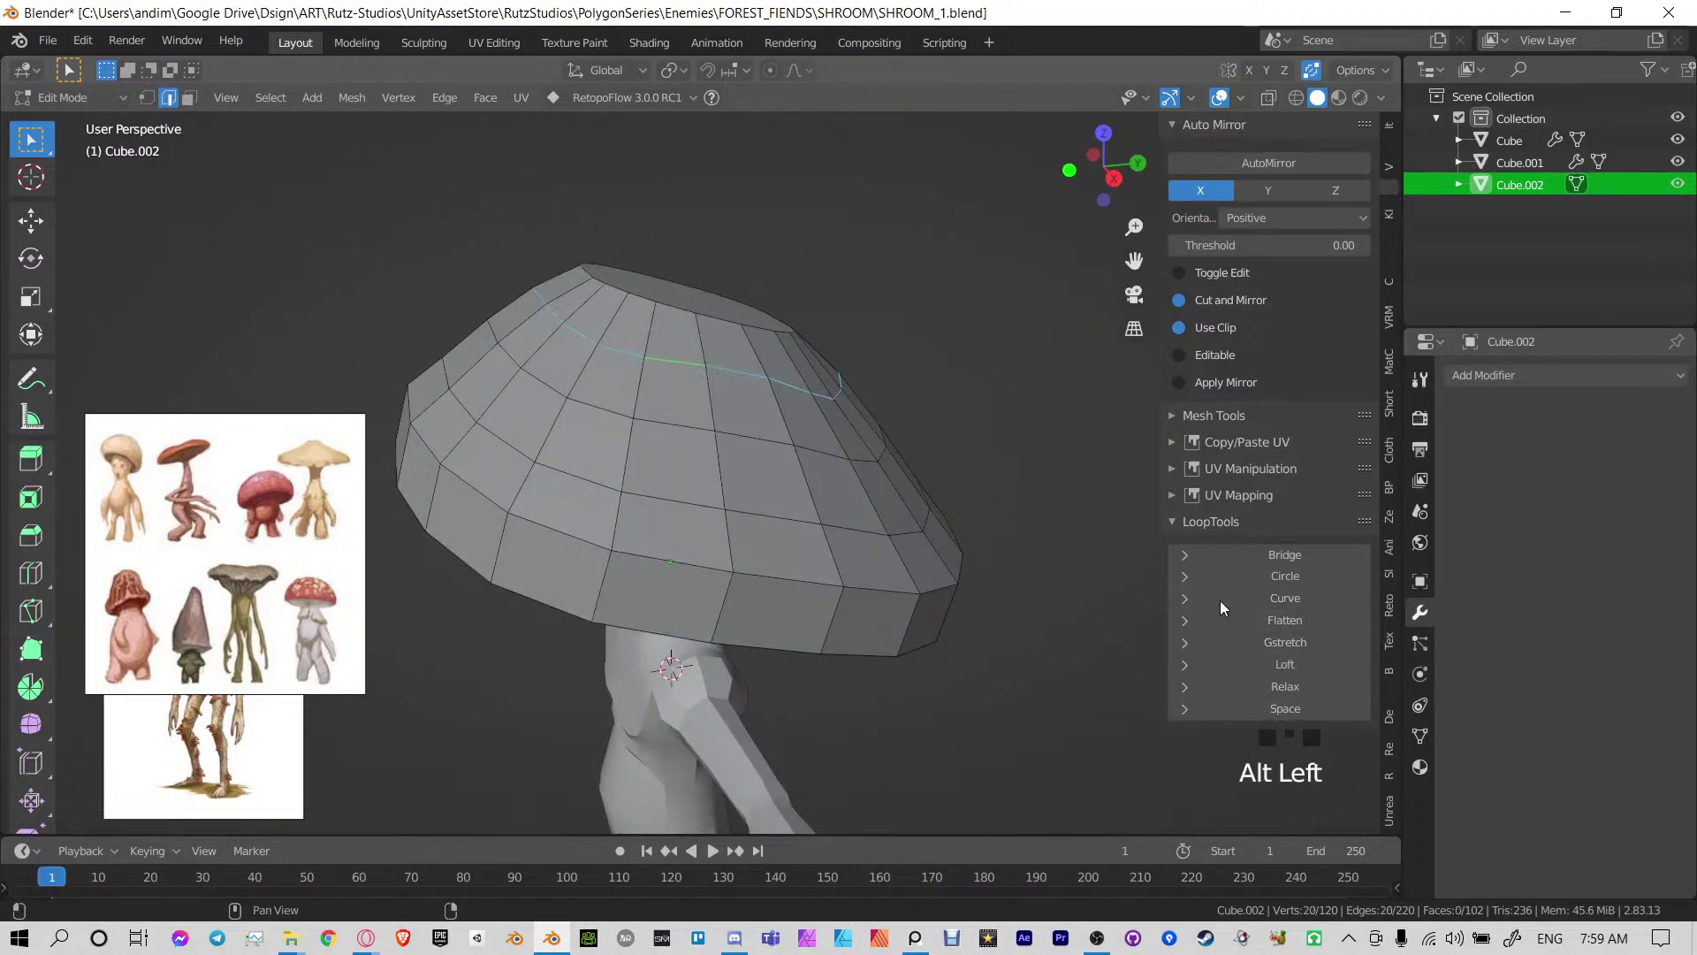
left_click(774, 523, "alt+shift")
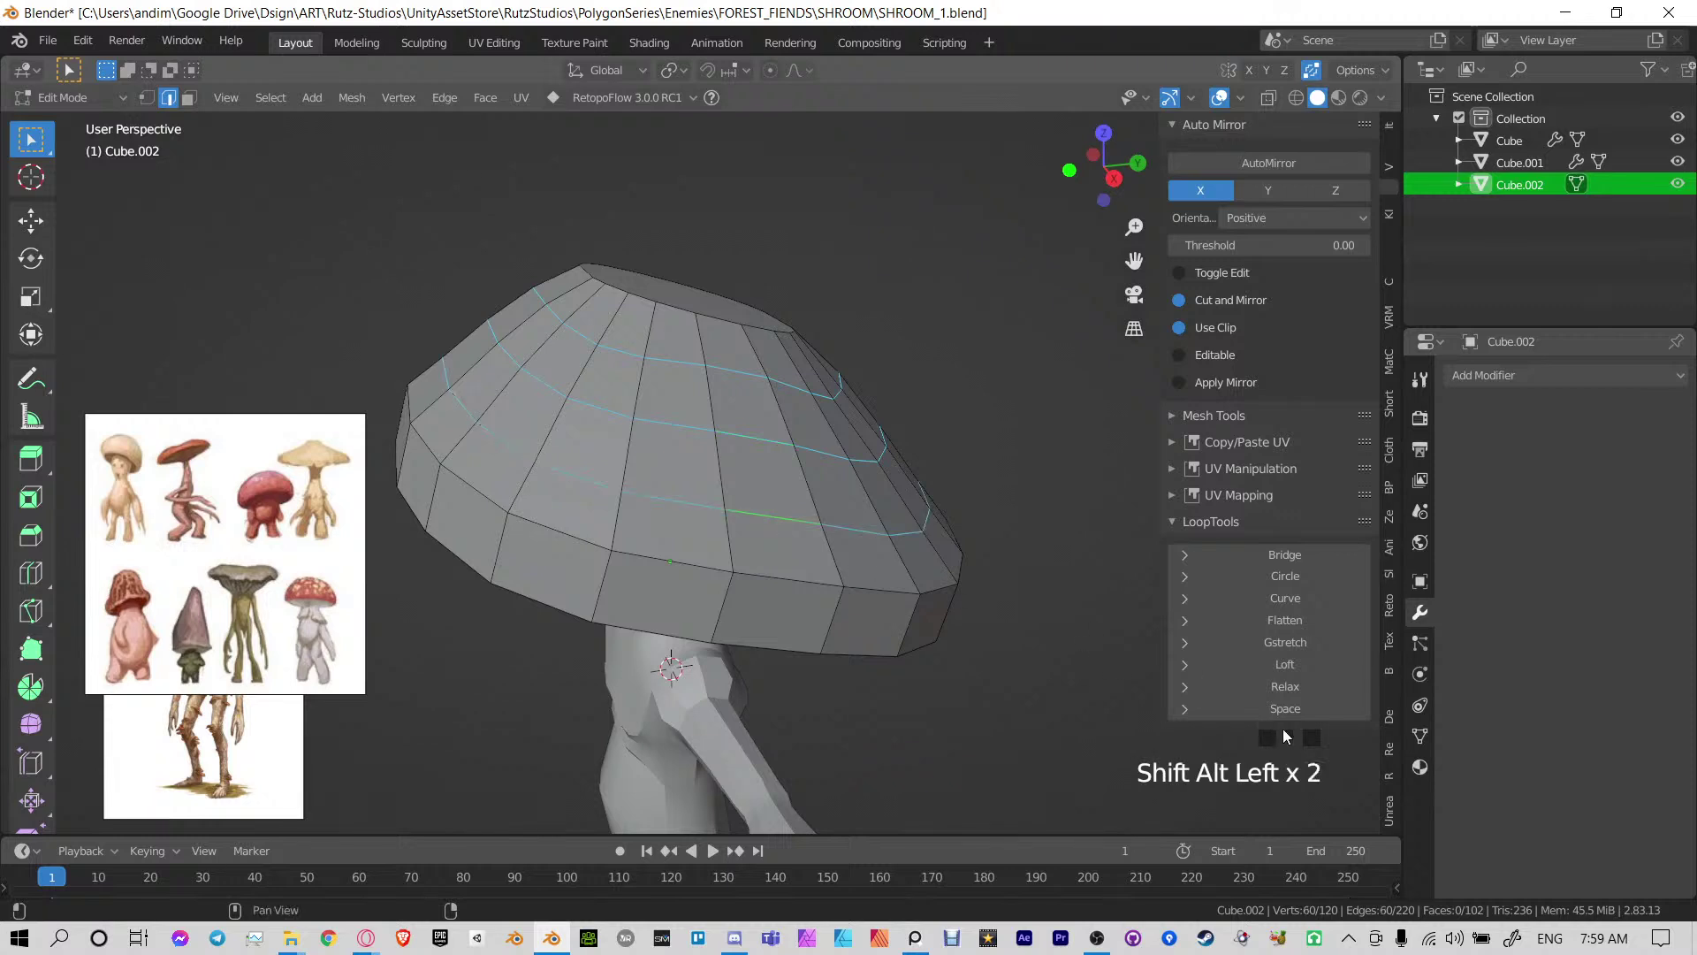
left_click(1303, 690)
left_click(1301, 691)
left_click(1301, 691)
left_click(1302, 692)
left_click(1301, 692)
left_click(1301, 692)
left_click(1301, 691)
left_click(1301, 692)
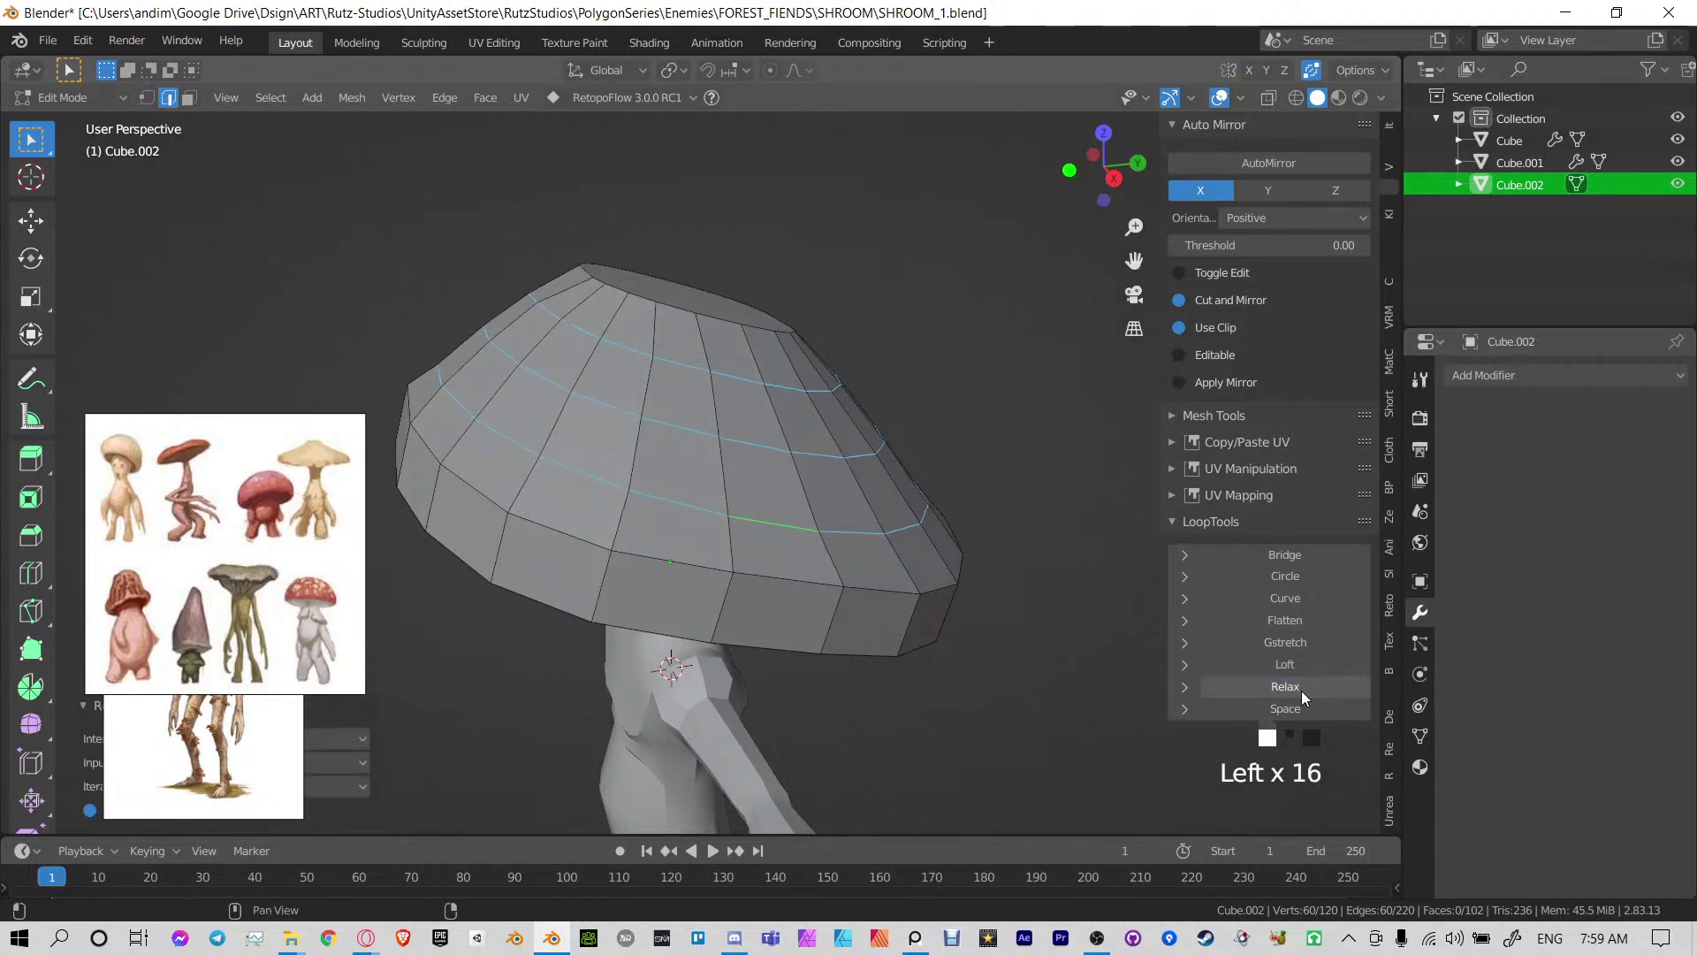
left_click(1301, 691)
left_click(1301, 691)
Smooth the upper edge loop of the cap's rim with repeated LoopTools Relax
left_click(792, 583, "alt")
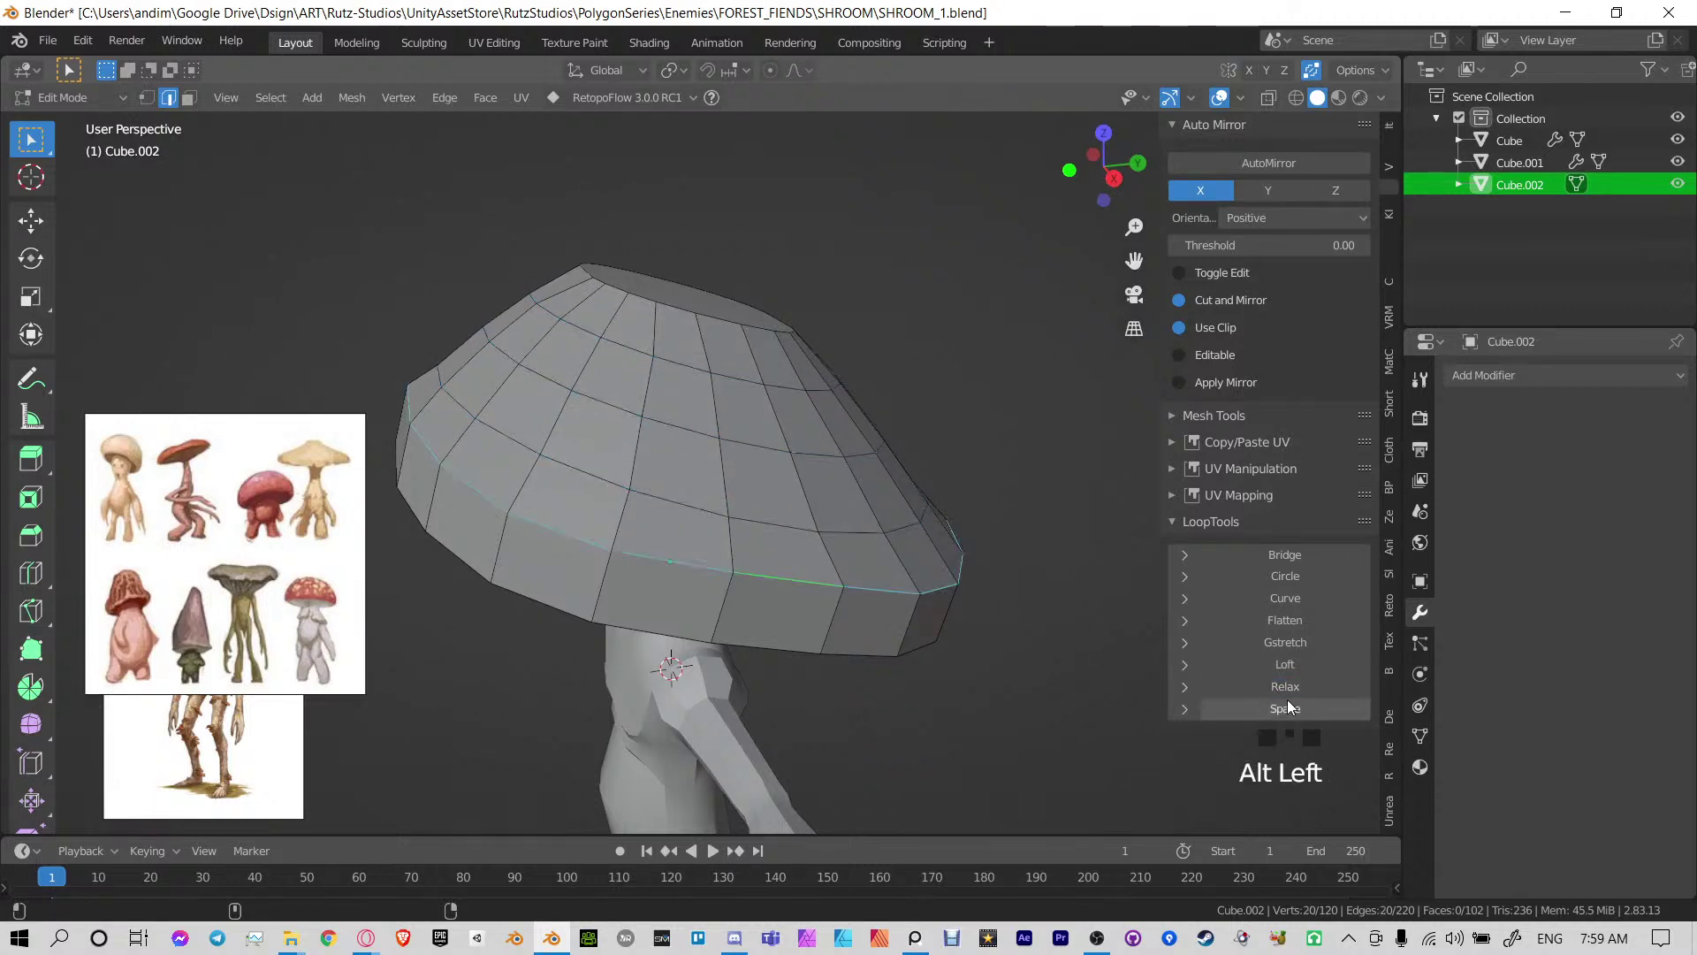
left_click(1291, 684)
left_click(1286, 685)
left_click(1286, 685)
left_click(1282, 686)
left_click(1282, 686)
left_click(1280, 687)
left_click(1280, 687)
left_click(1280, 687)
left_click(1280, 686)
left_click(1280, 687)
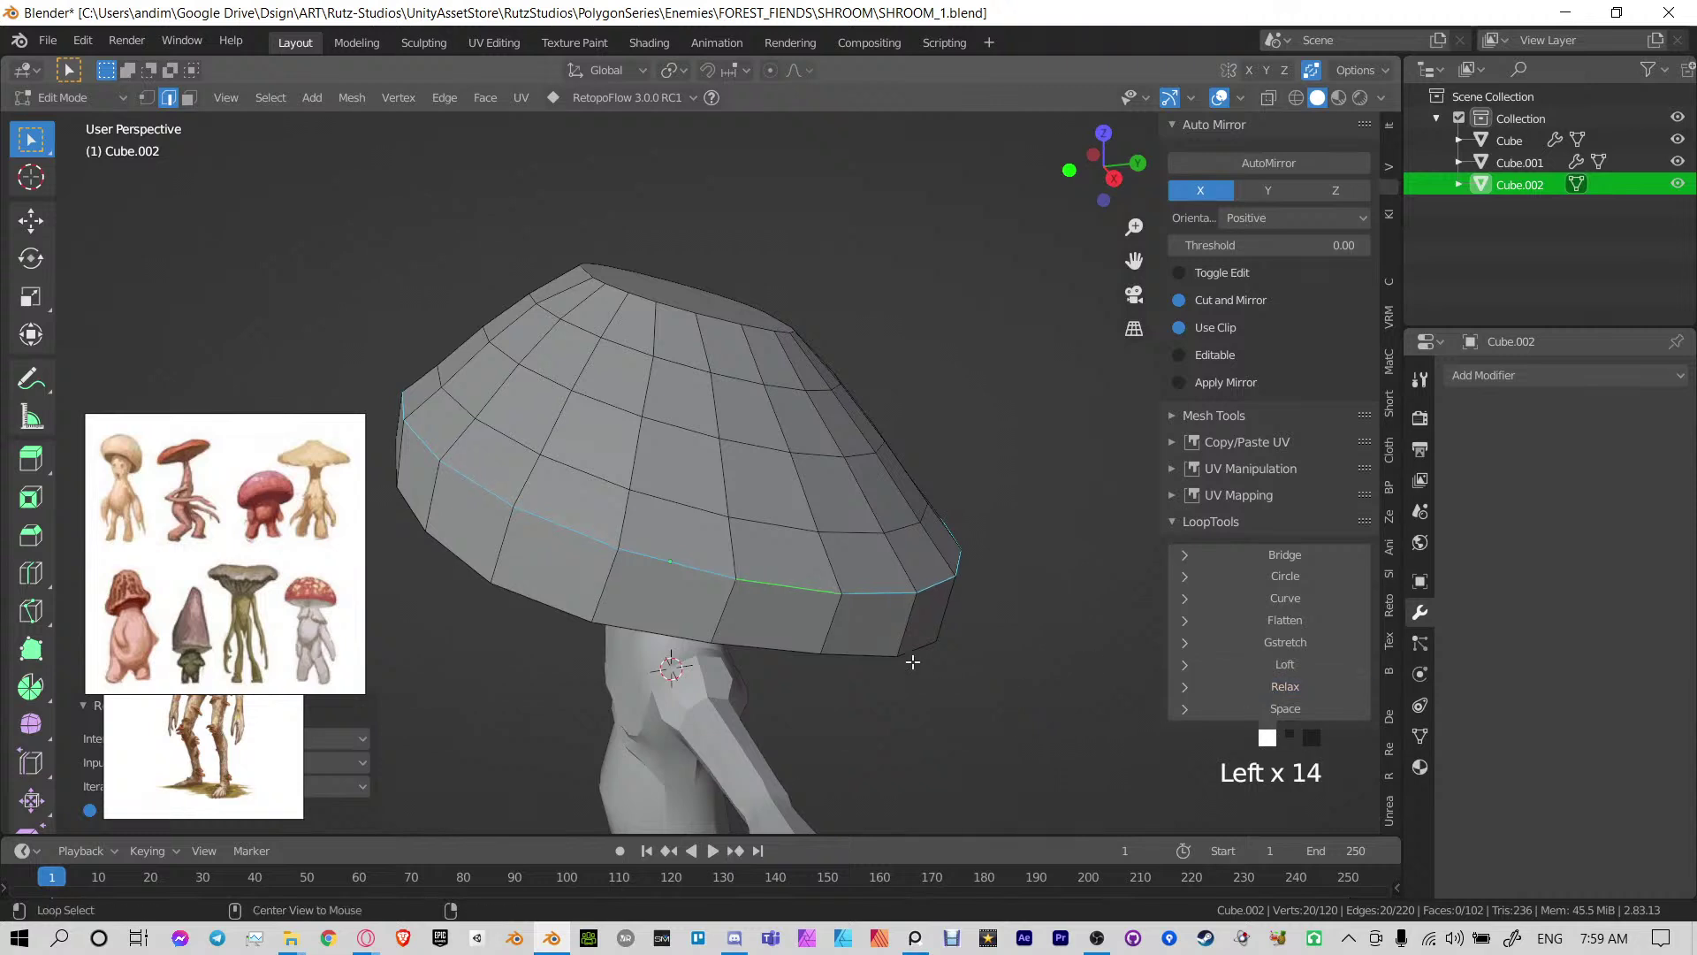
Smooth the lowest edge loop of the cap's rim with repeated LoopTools Relax
left_click(840, 656, "alt")
left_click(1300, 684)
left_click(1300, 684)
left_click(1300, 684)
left_click(1300, 684)
left_click(1301, 685)
left_click(1298, 686)
left_click(1296, 686)
left_click(1296, 686)
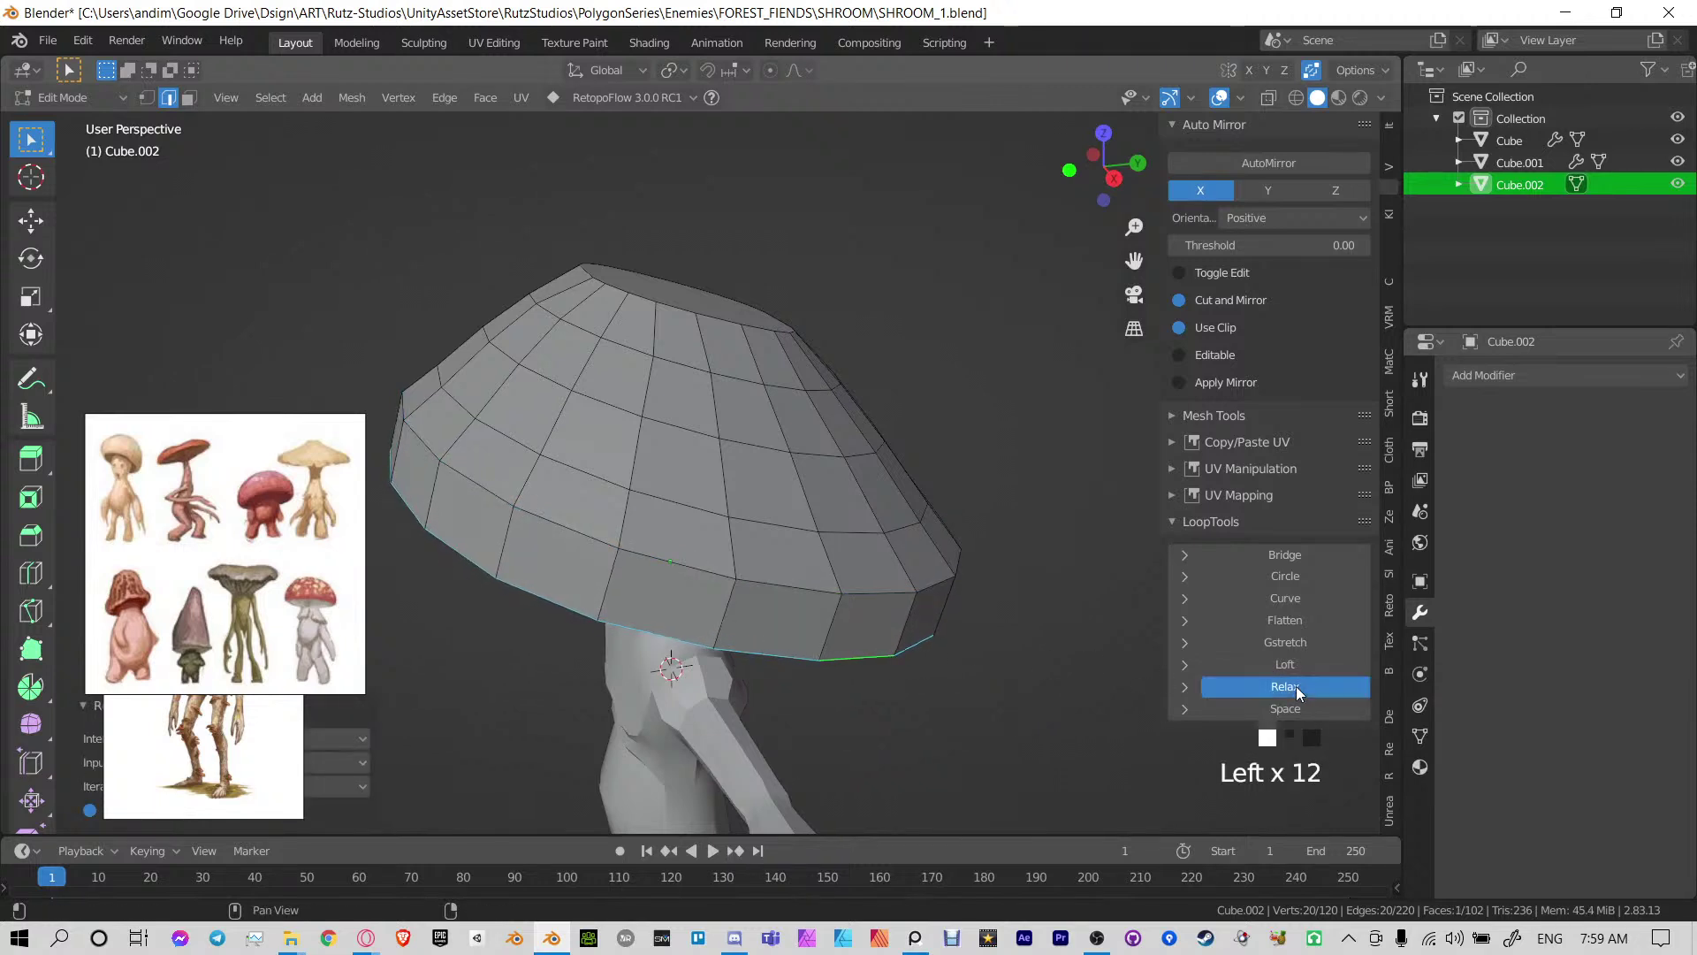
left_click(1296, 686)
left_click(1296, 686)
Slide the rim's upper edge loop down toward the lower rim edge to make the rim thinner
left_click(781, 582, "alt")
middle_click_drag(802, 585, 920, 594)
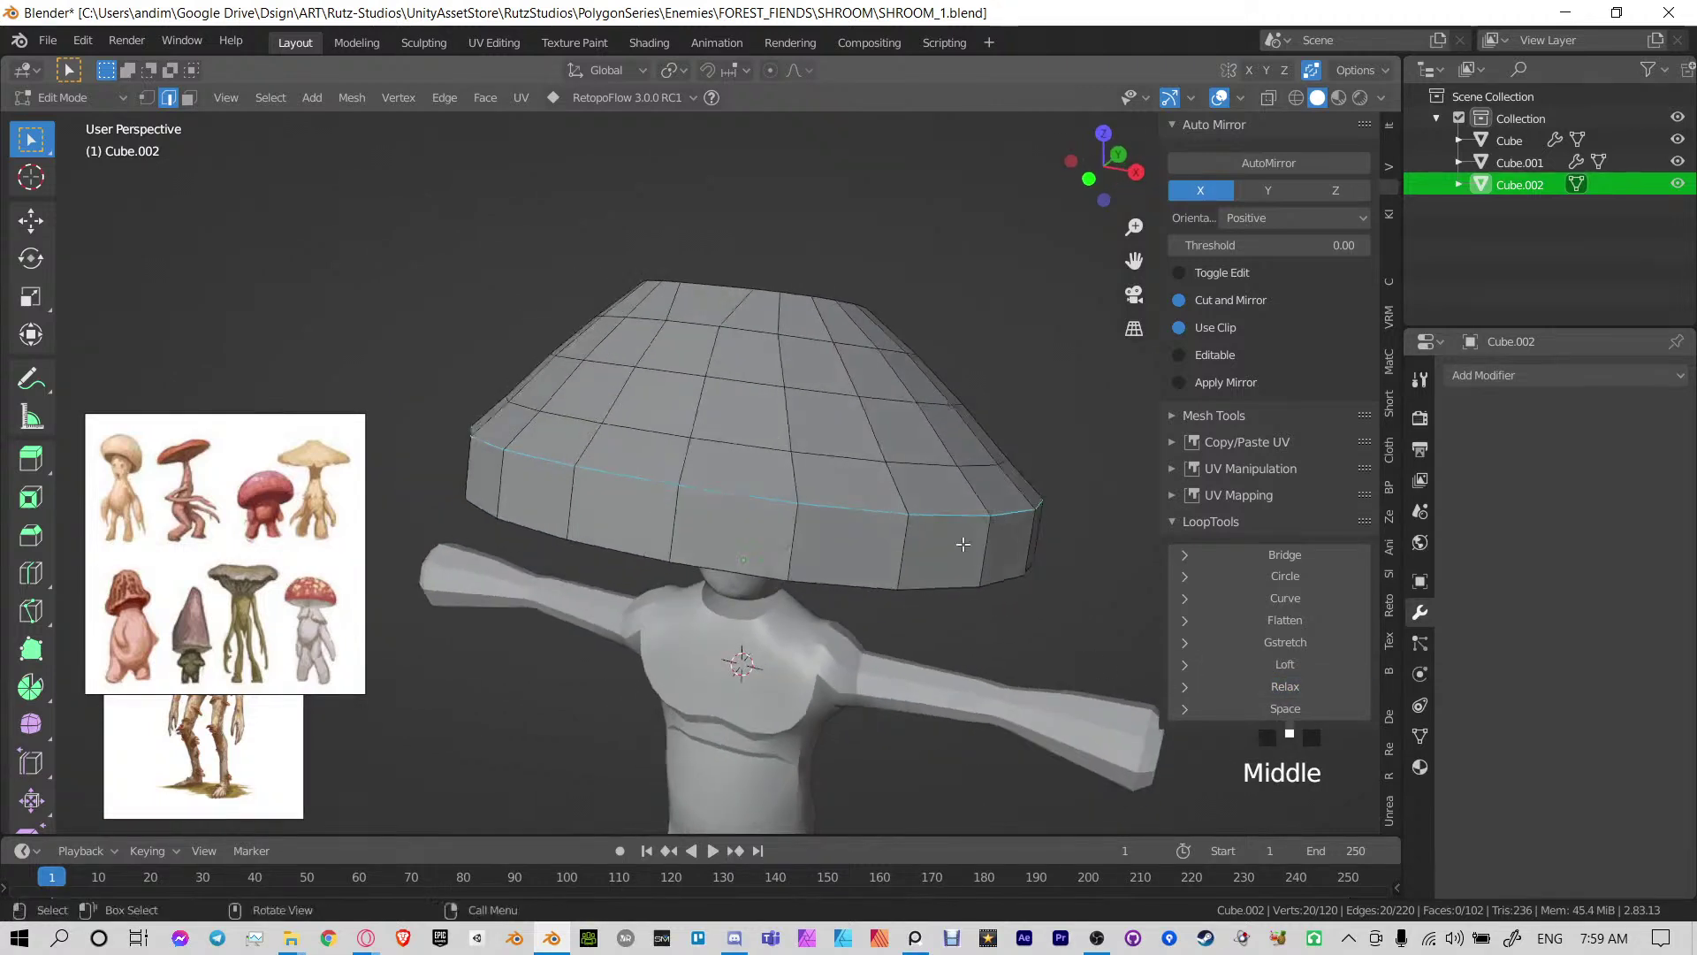
key("g")
key("g")
left_click(949, 579)
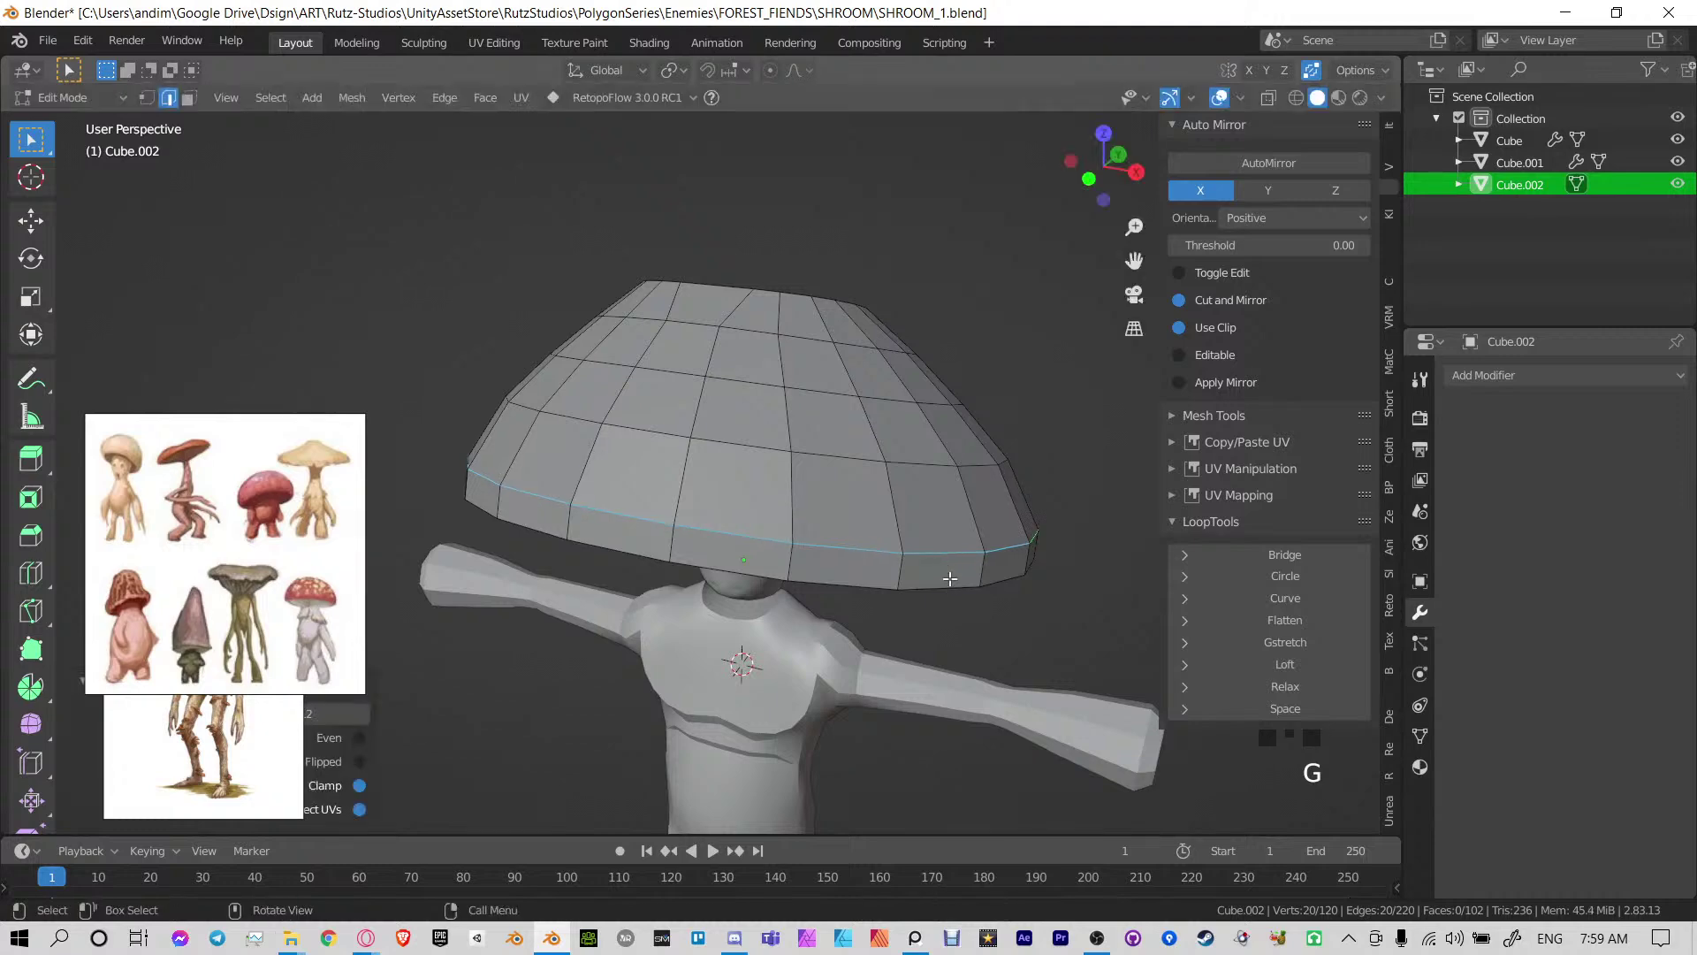
Scale the cap's lowest rim loop slightly inward
left_click(935, 586, "alt")
key("s")
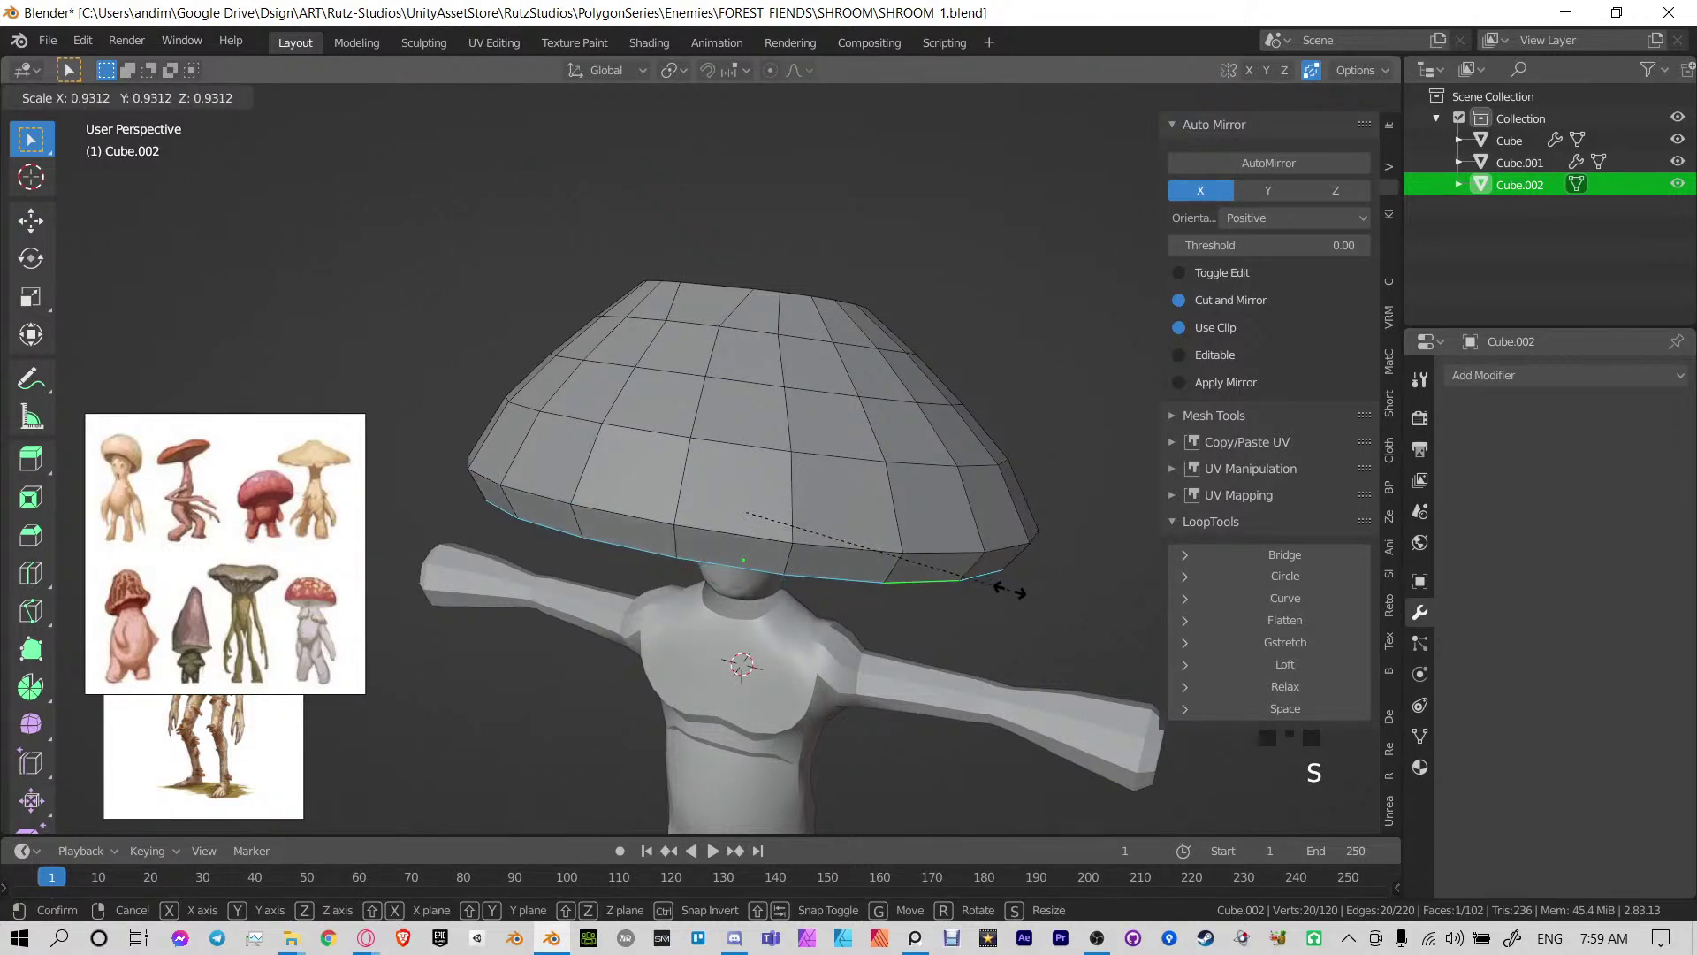
left_click(1016, 587)
Make the edge loop around the cap's top face circular with LoopTools Circle and rotate it slightly around Z
middle_click_drag(841, 599, 897, 570)
middle_click_drag(872, 356, 685, 590, "shift")
middle_click_drag(707, 574, 727, 536, "shift")
left_click(626, 502, "alt")
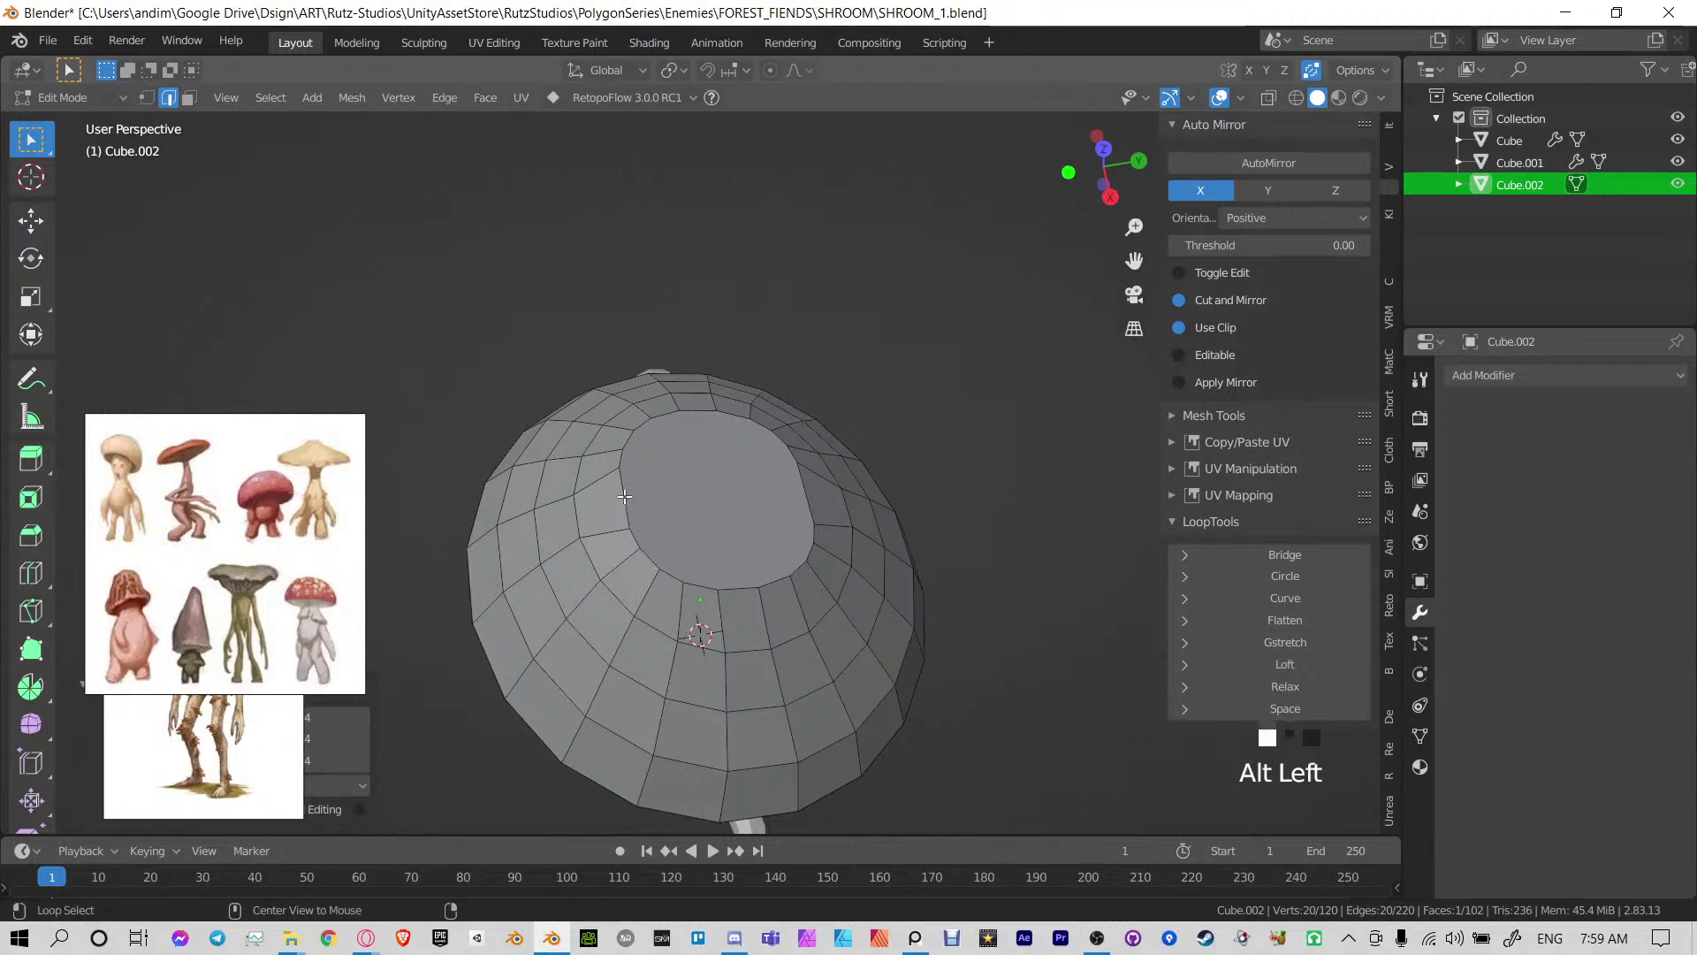
left_click(1312, 578)
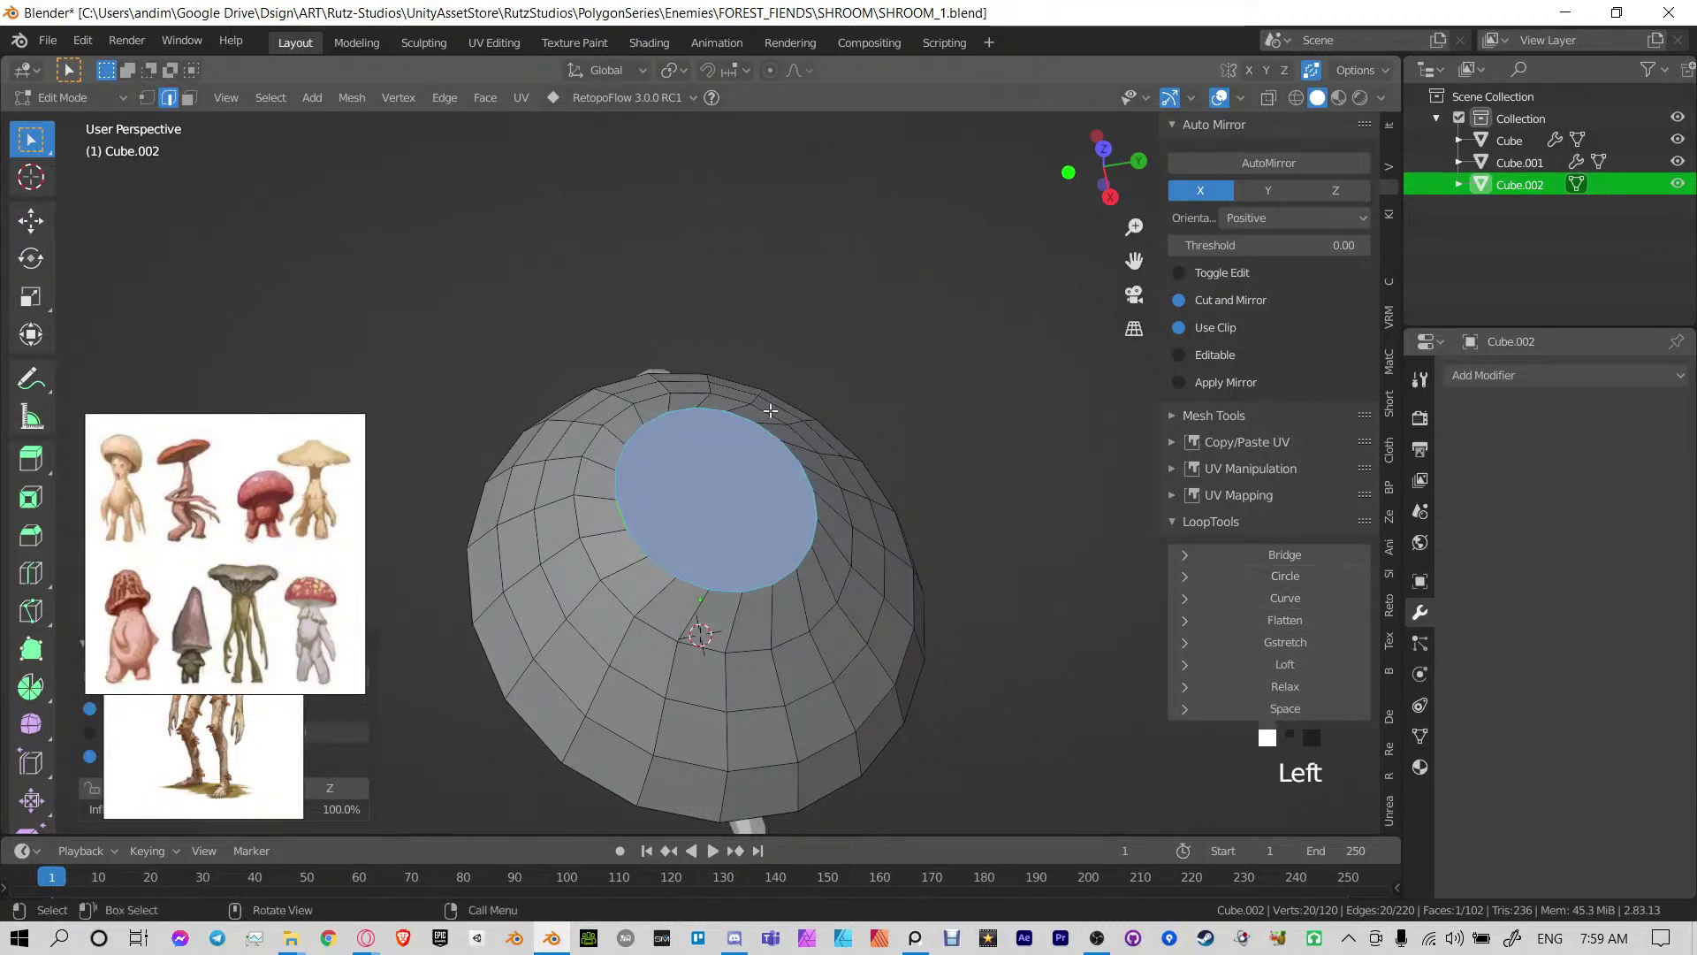
key("r")
key("z")
left_click(830, 361)
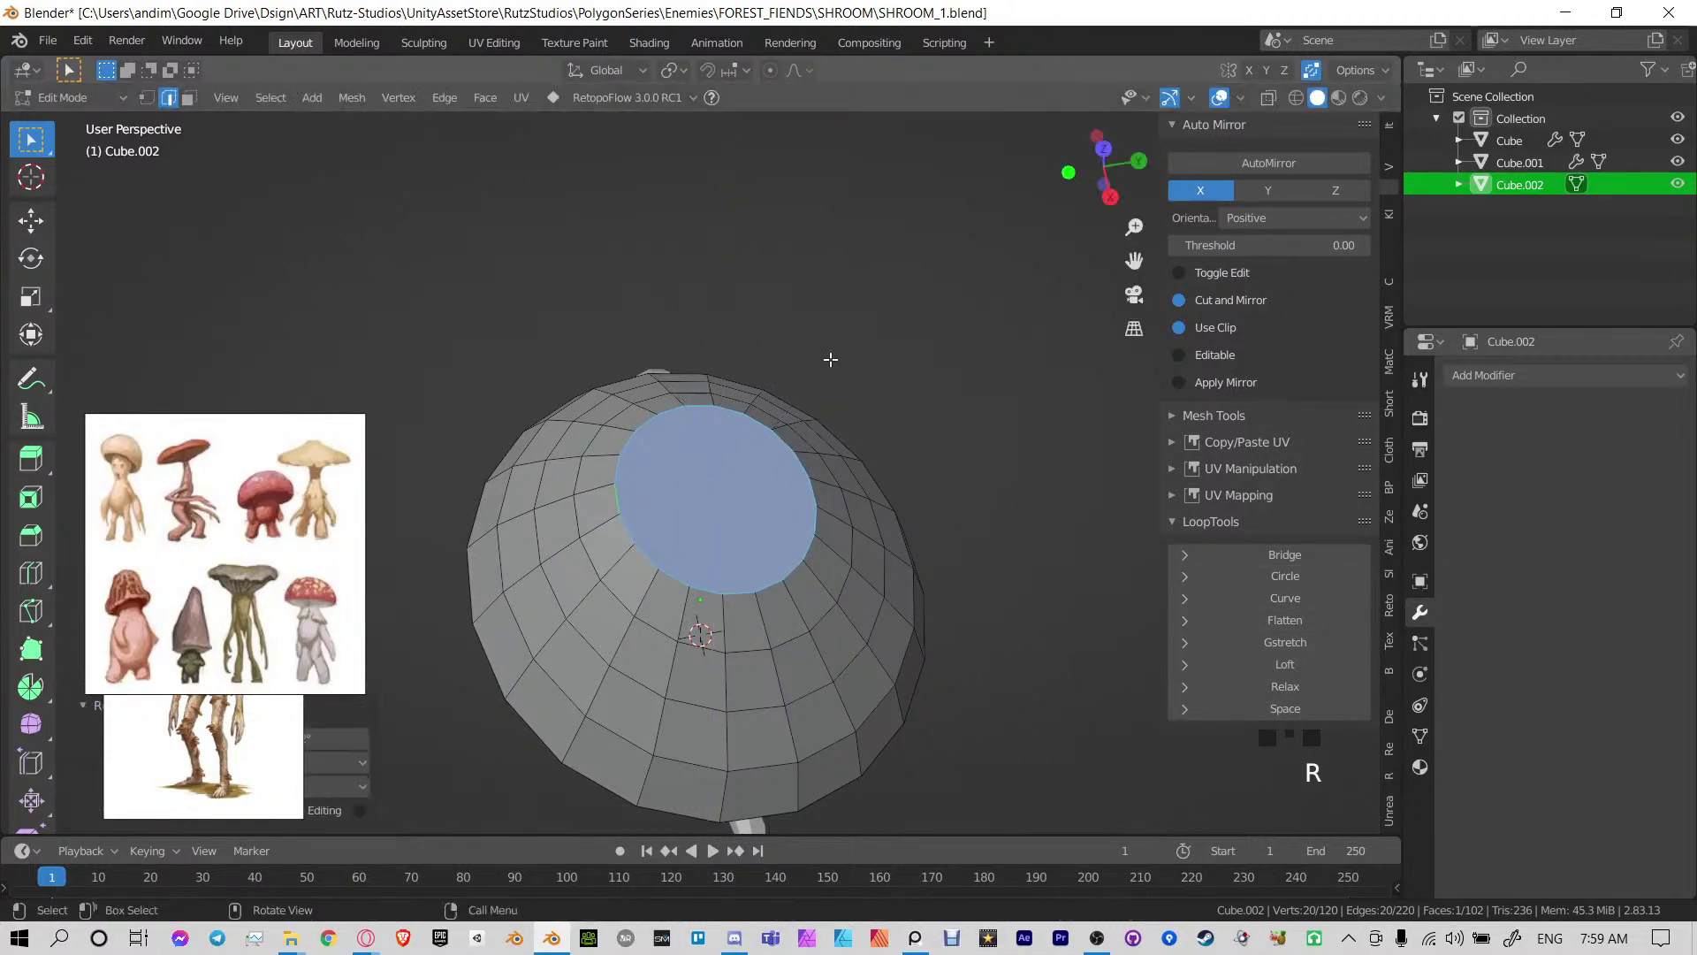
Relax the cap's top loop with LoopTools and scale it down to about 0.65
middle_click_drag(835, 448, 706, 465)
left_click(1292, 686)
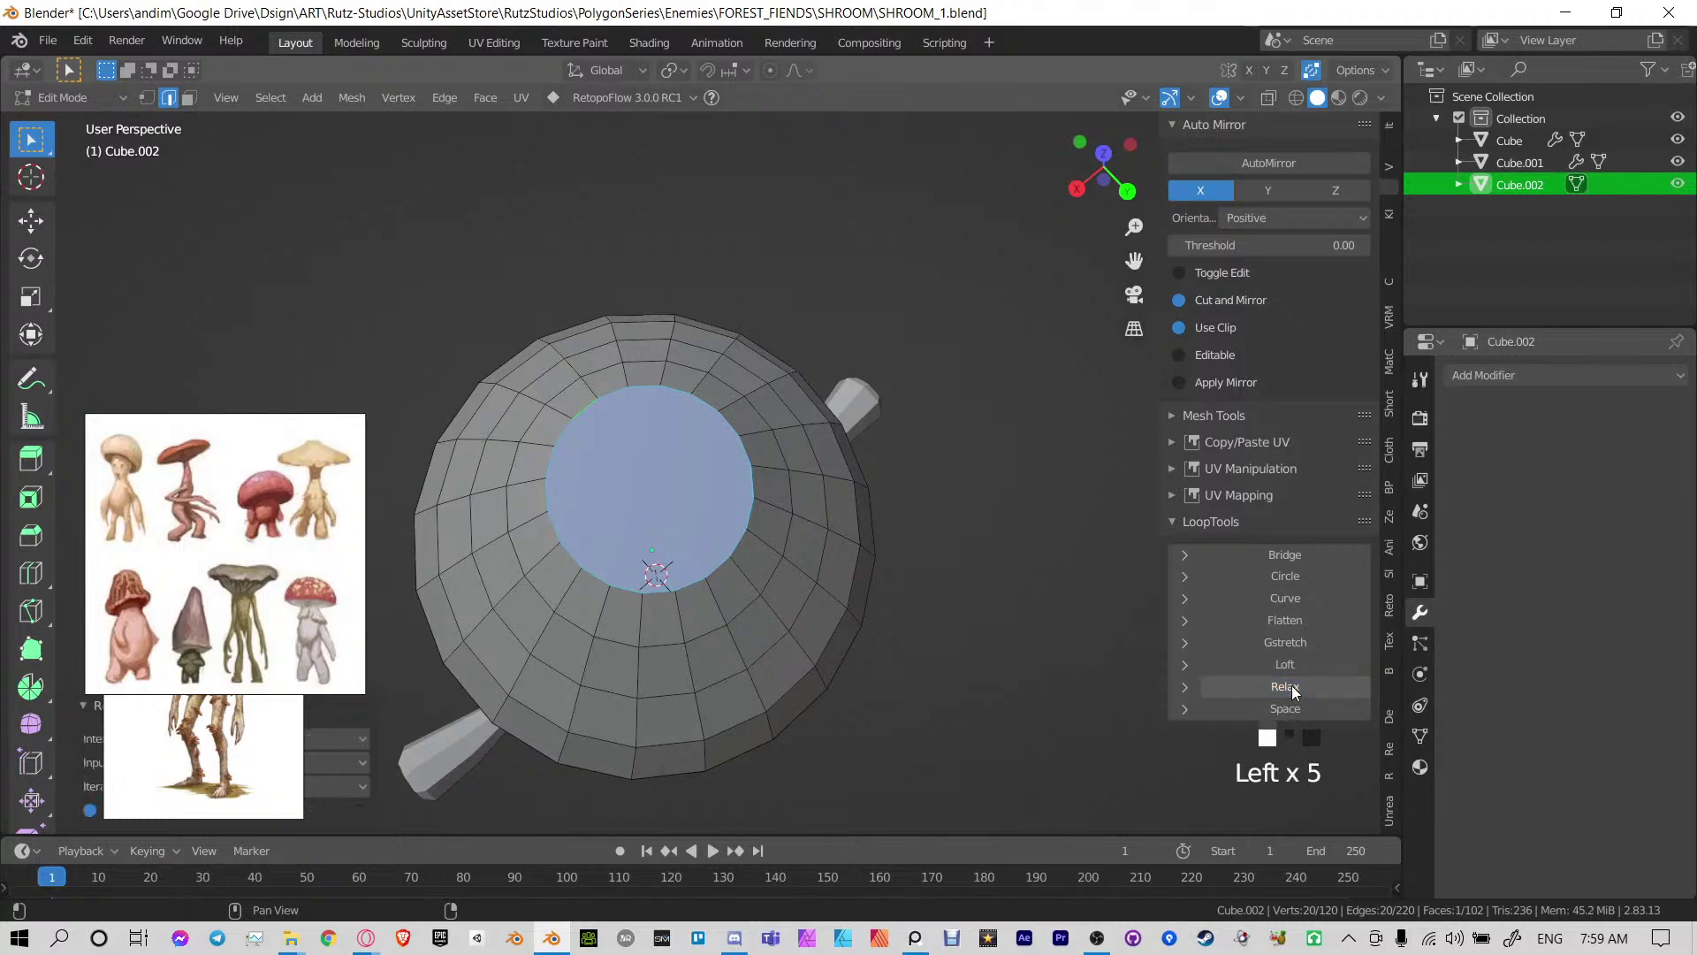
key("s")
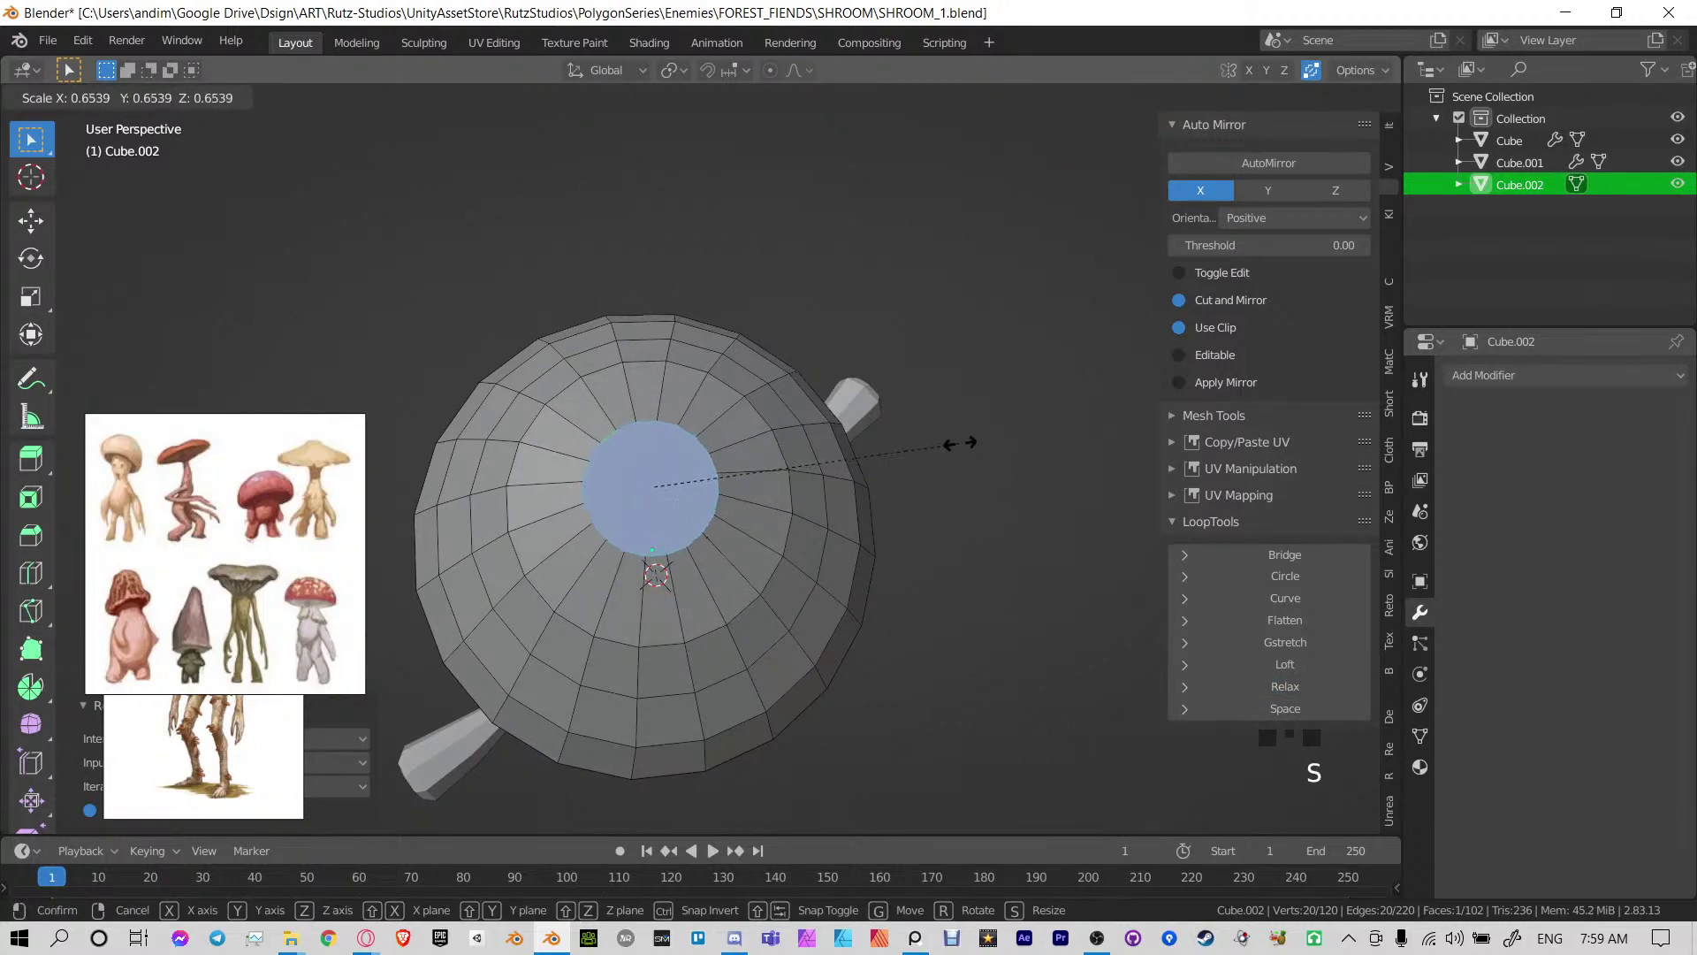
left_click(960, 442)
Shift the cap's top loop and the loop below it slightly backward in the right orthographic view
middle_click_drag(838, 503, 667, 382)
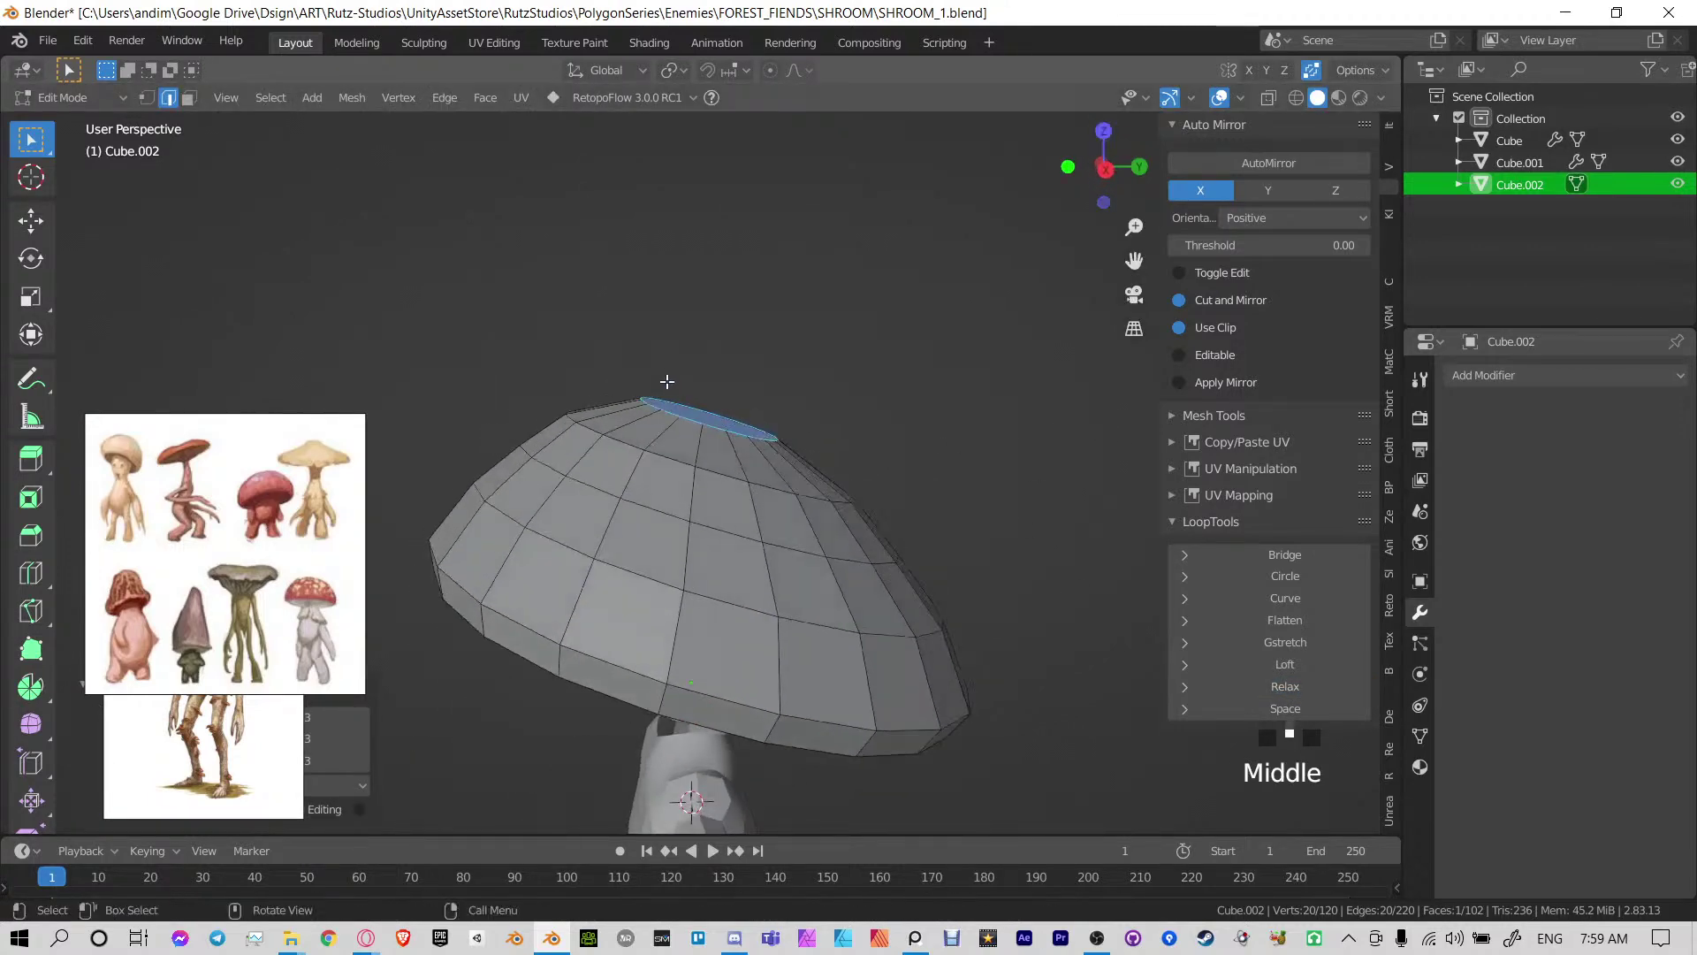
key("KP_3")
key("g")
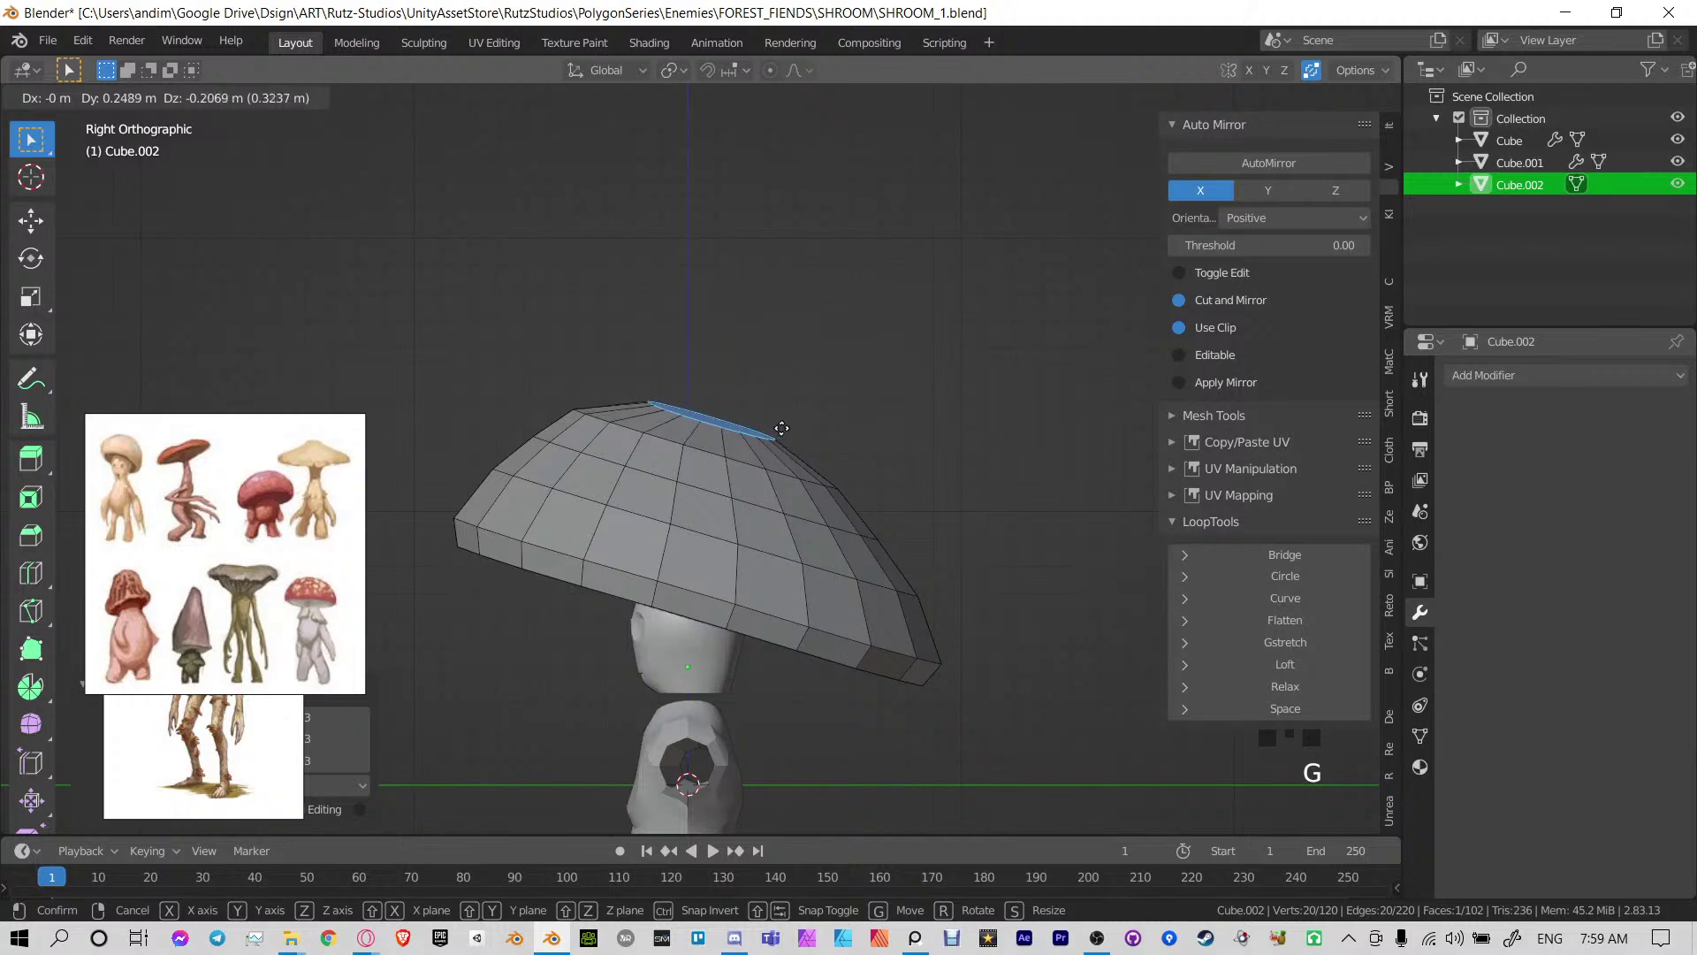
left_click(777, 431)
left_click(741, 464, "alt")
key("g")
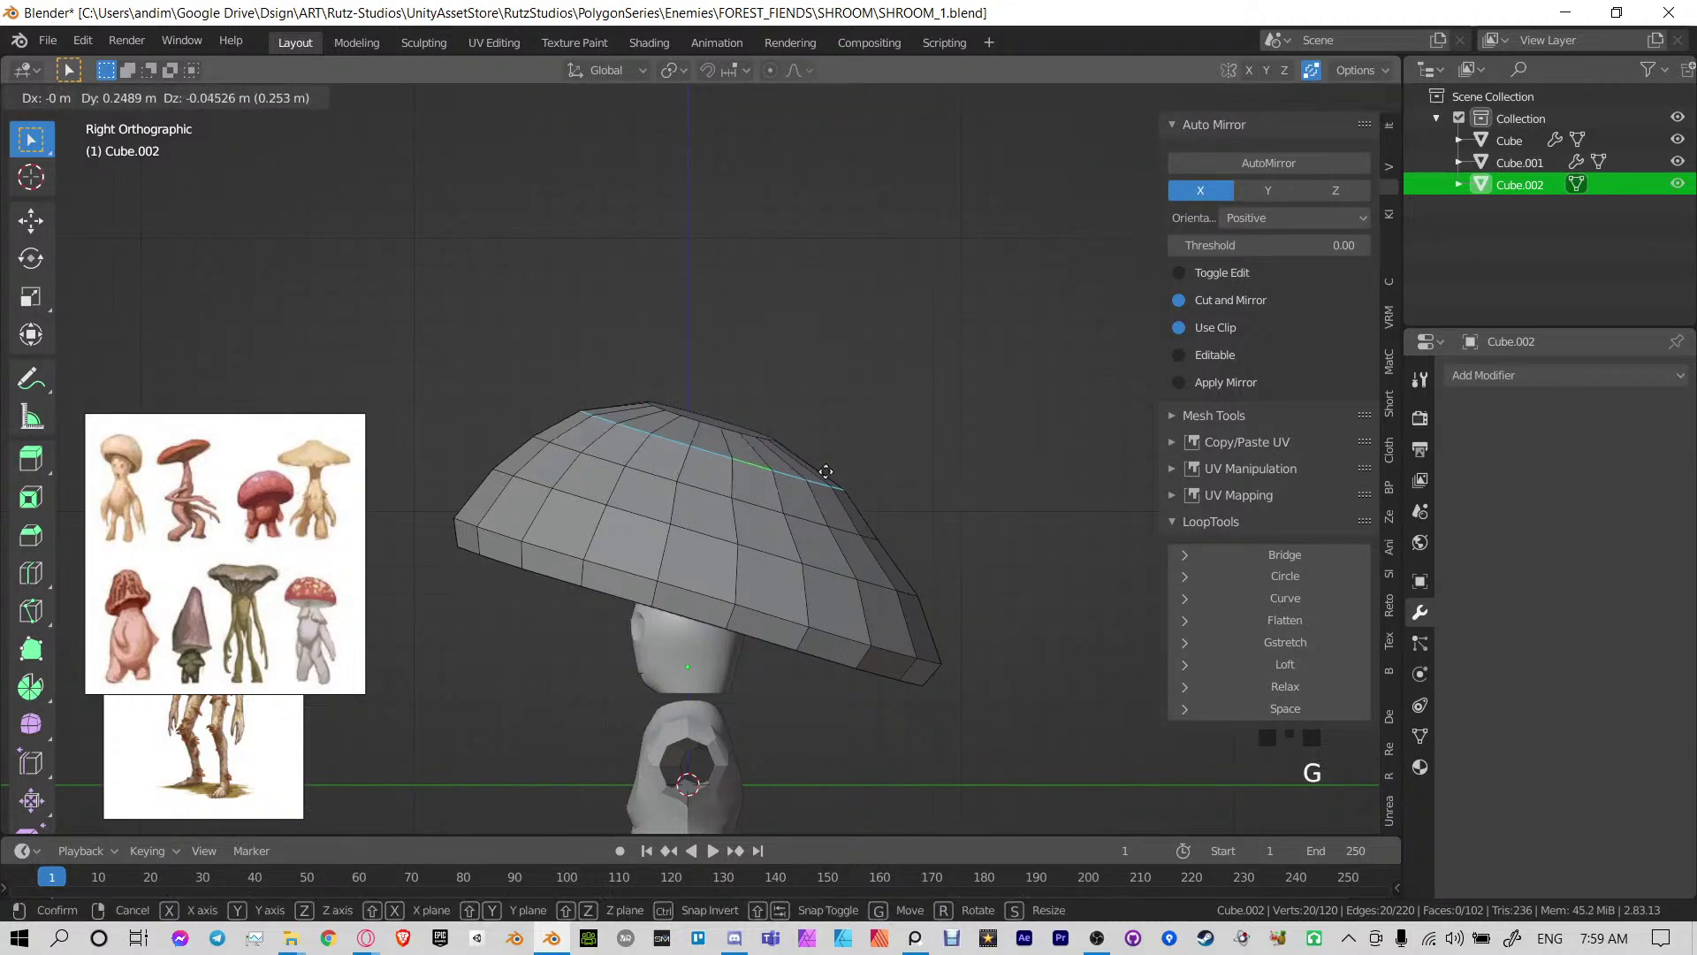
Adjust the scale and position of the third edge loop from the top to round the cap's side profile
left_click(835, 517, "alt")
key("s")
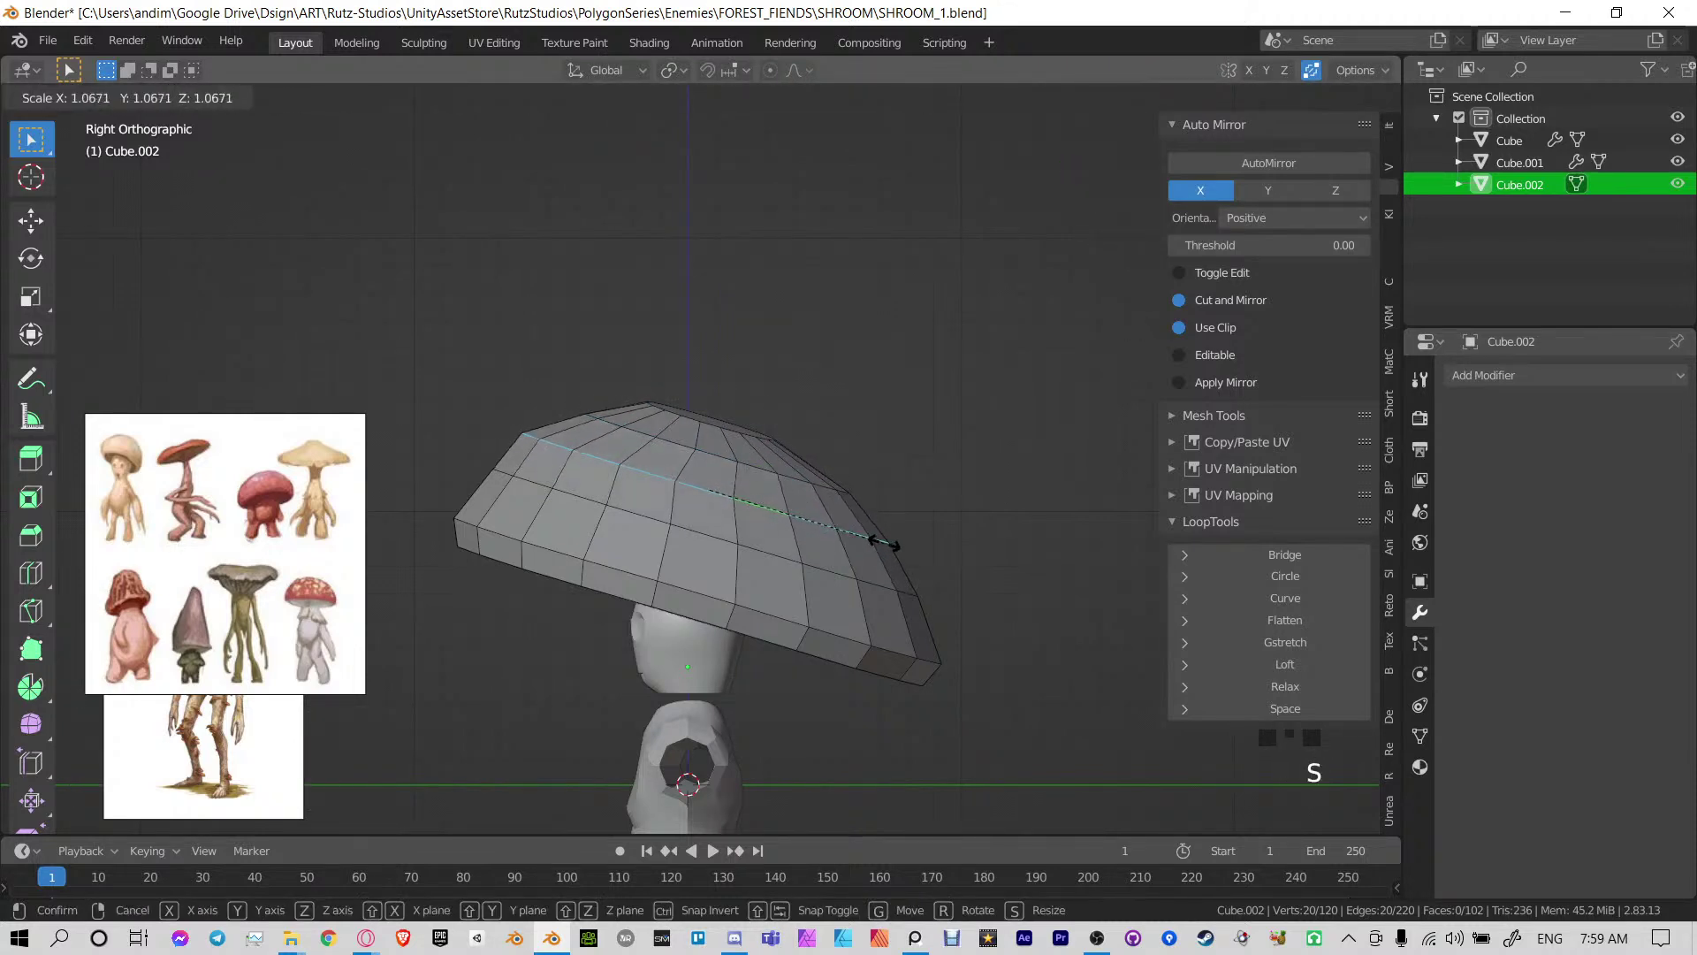
left_click(885, 539)
key("g")
left_click(923, 558)
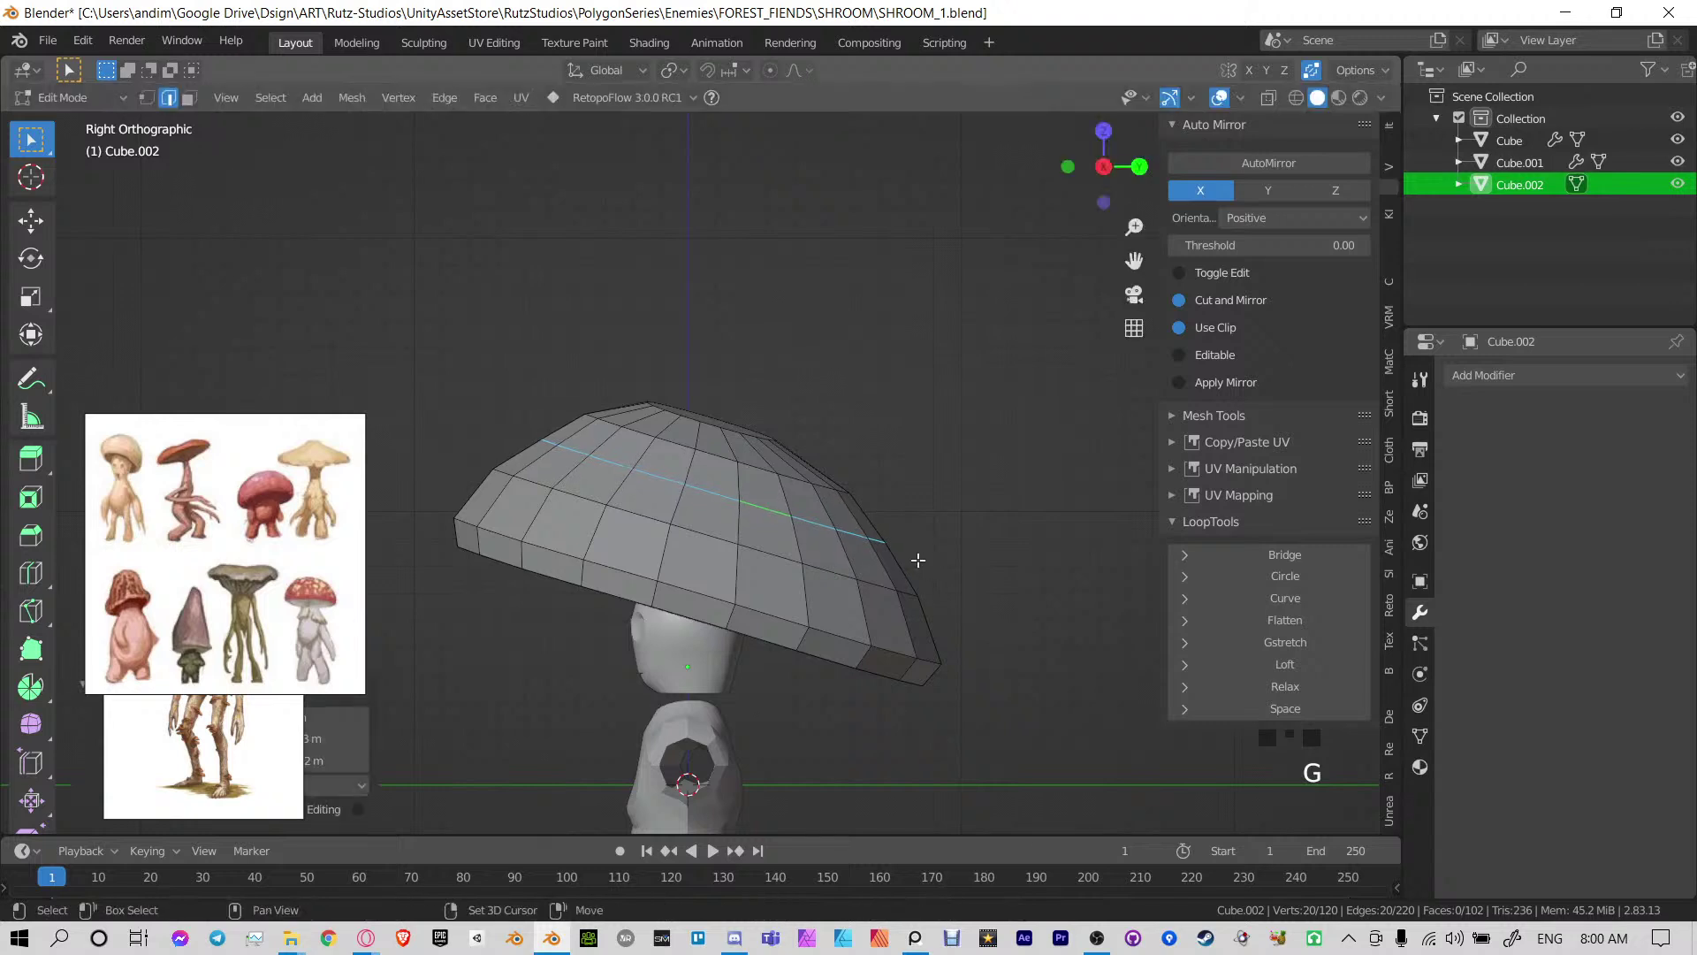
Scale up the cap's fourth edge loop from the top and reposition it to follow the rounded side profile
key("s")
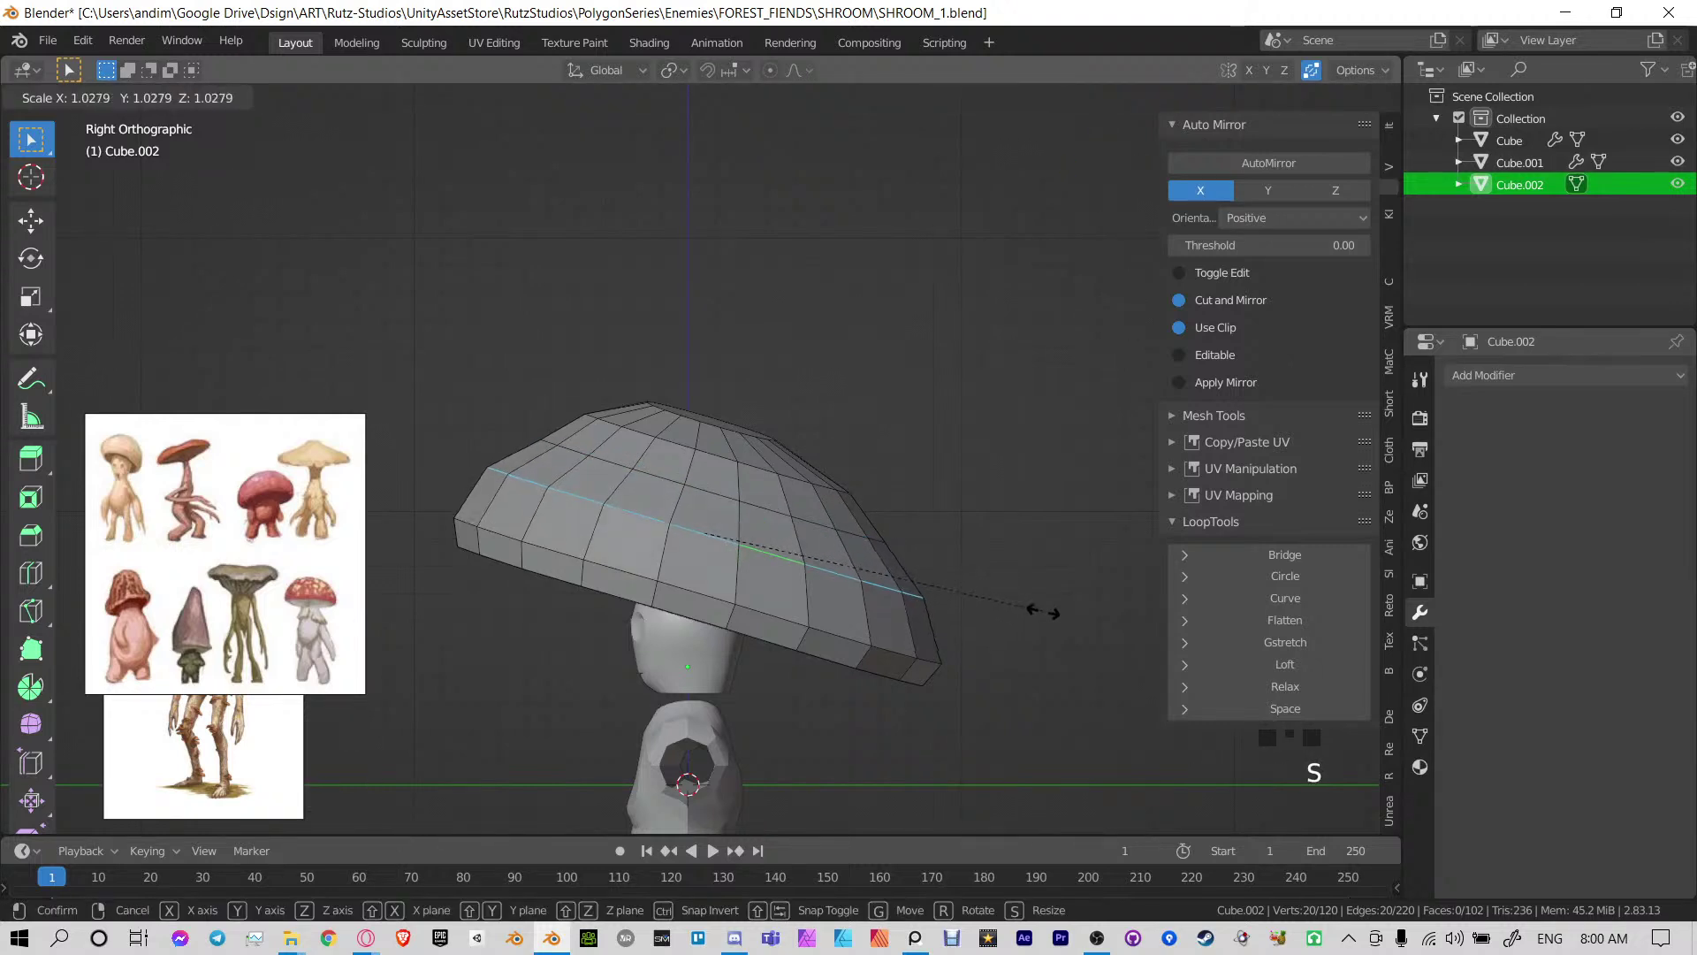
left_click(978, 592)
key("g")
left_click(1034, 613)
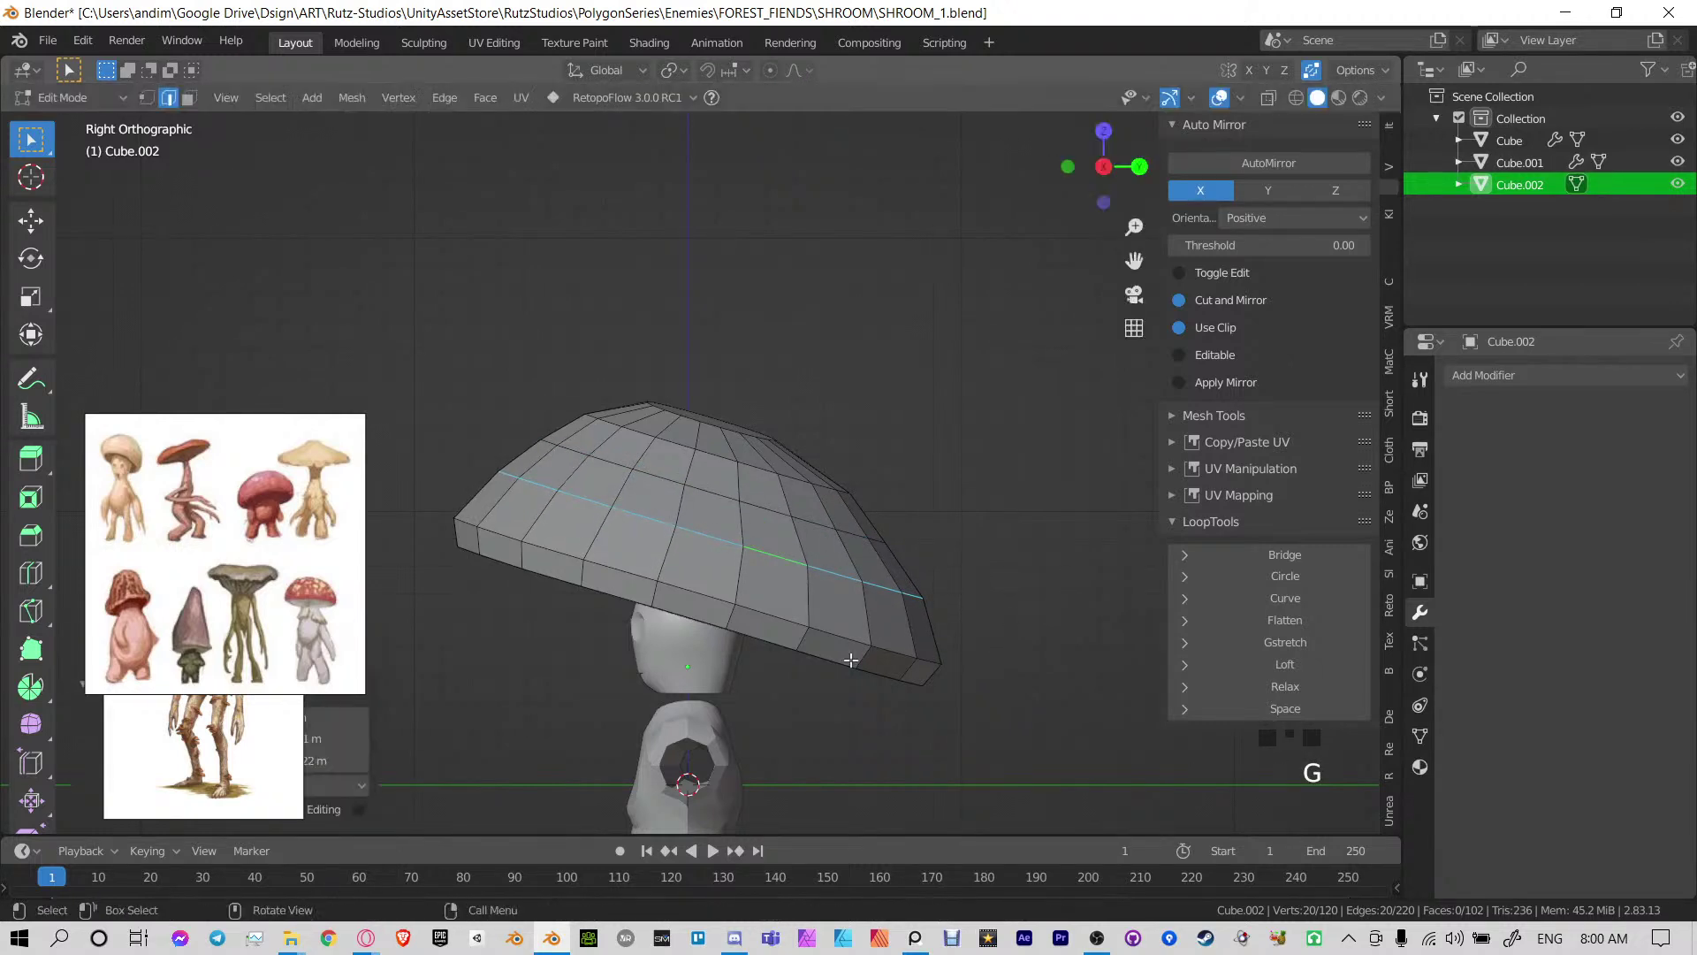
Save the file and apply smooth shading to the cap in Object Mode
middle_click_drag(1035, 613, 1050, 563, "shift")
left_click(828, 607, "alt")
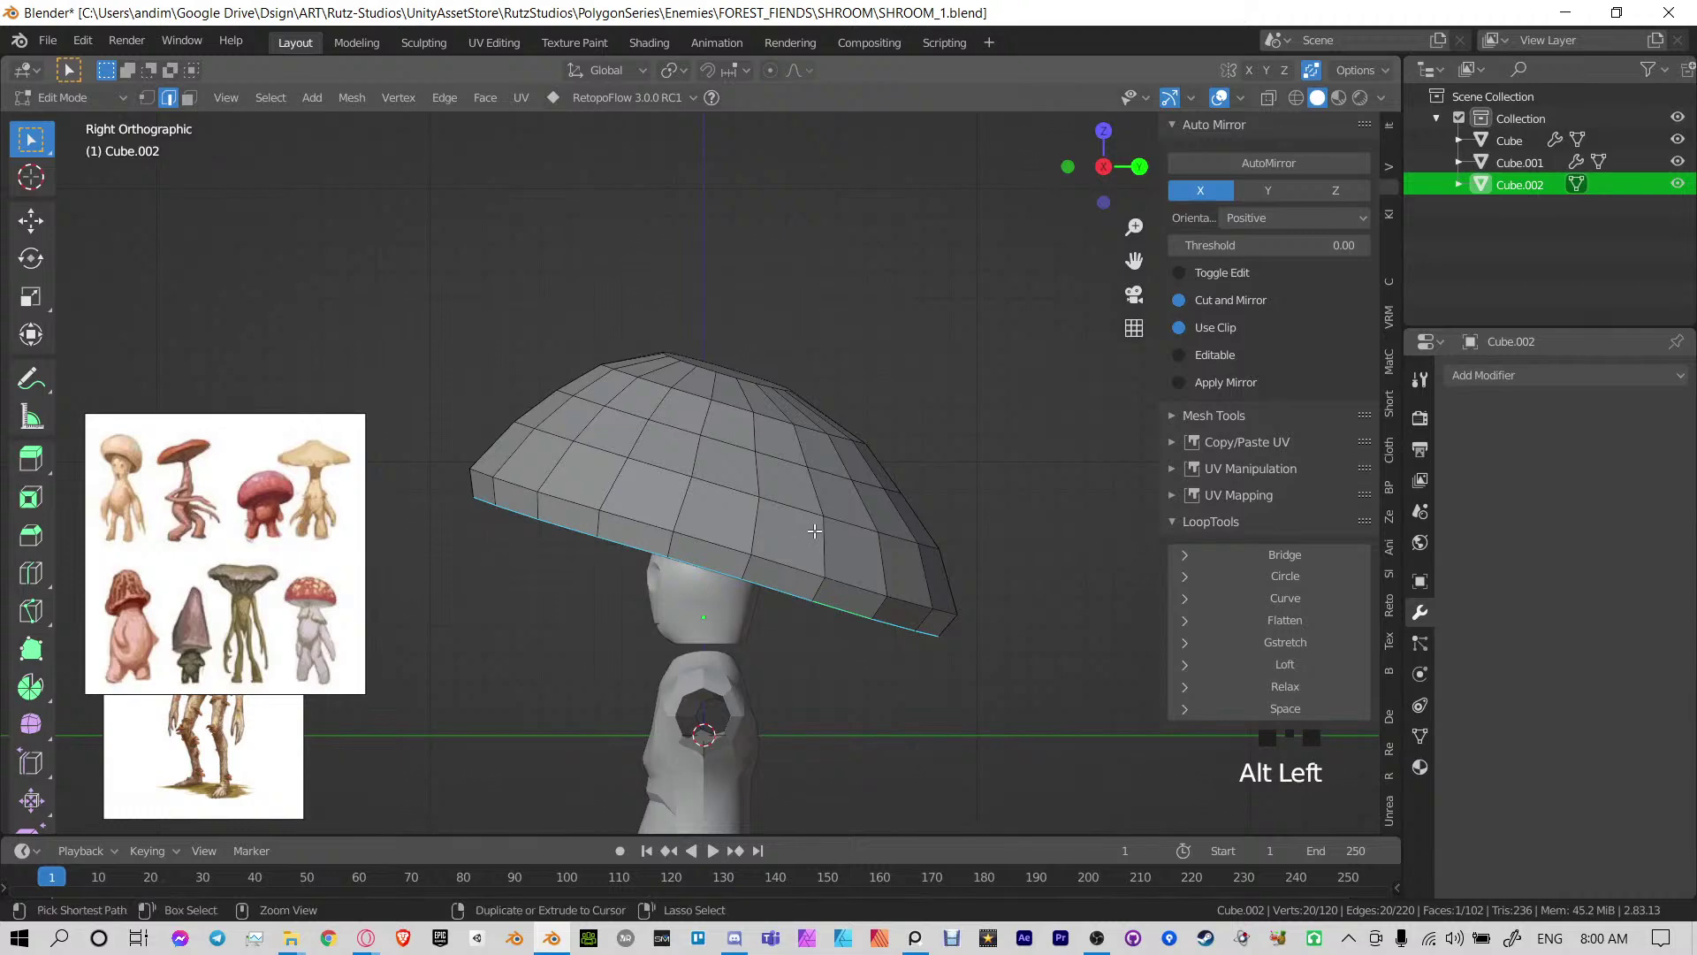
key("ctrl+s")
key("ctrl+Tab")
mouse_move(753, 502)
middle_mouse_down()
mouse_move(810, 467)
mouse_move(668, 615)
mouse_move(824, 467)
mouse_move(740, 489)
middle_mouse_up()
scroll(810, 477, "down", 3)
right_click(740, 489)
left_click(738, 489)
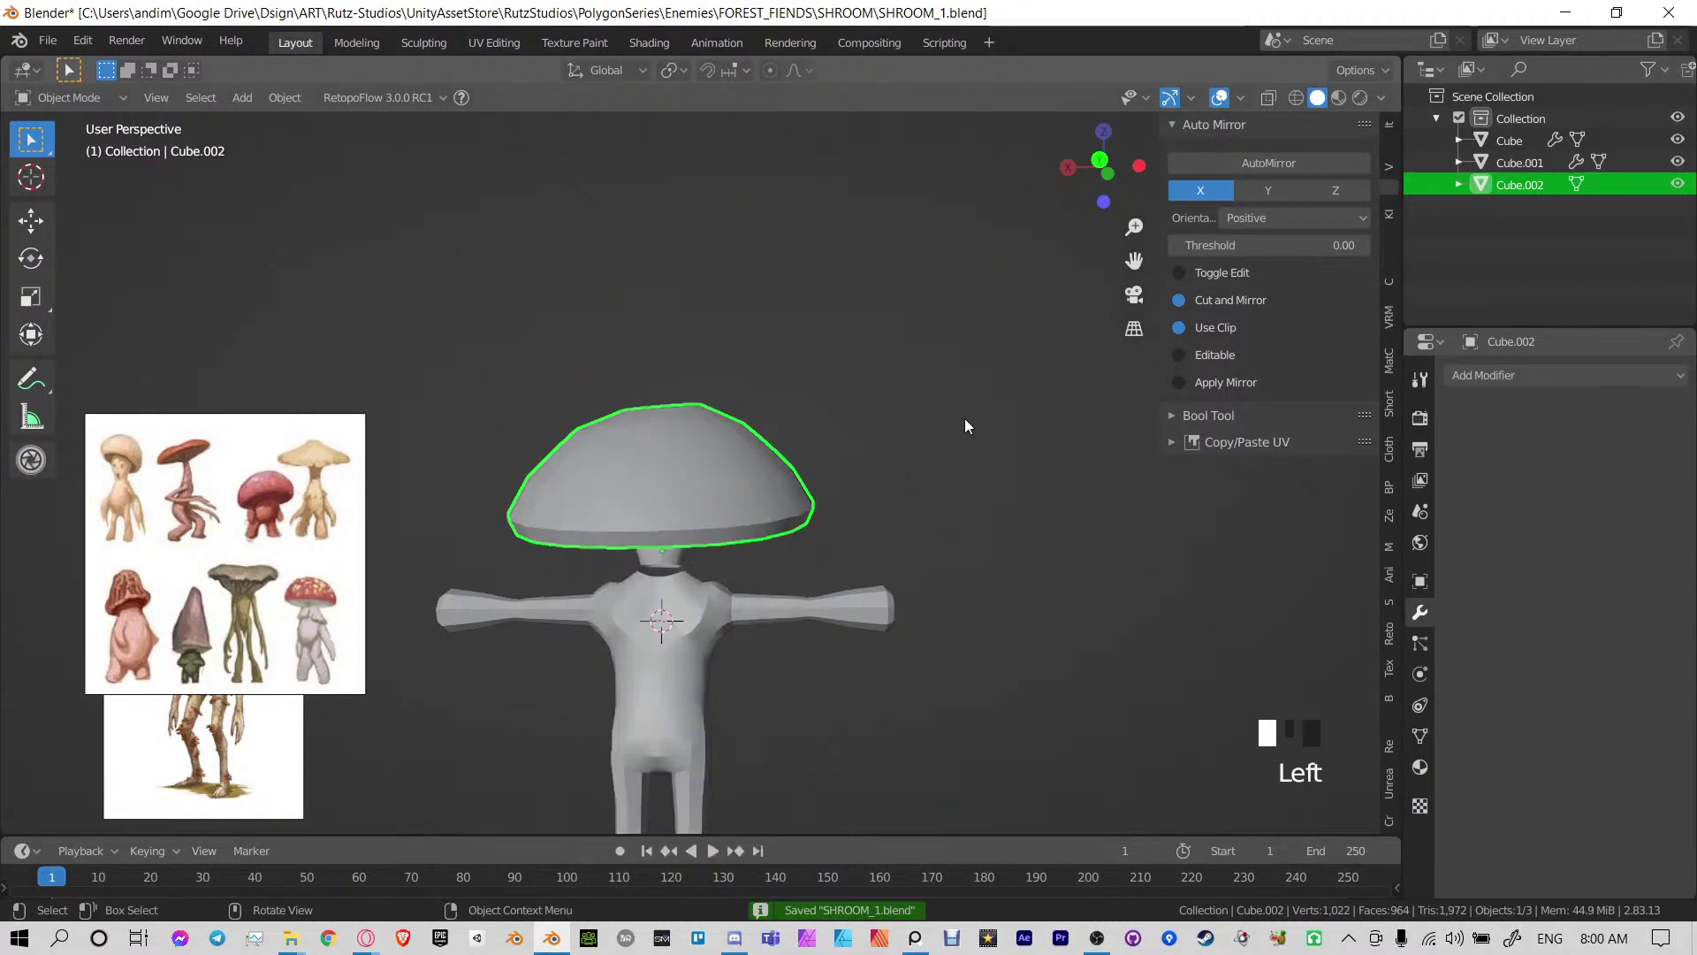
Examine the cap's shape on the body from below, the front and the sides, and save the file
left_click(964, 418)
middle_click_drag(964, 417, 793, 417)
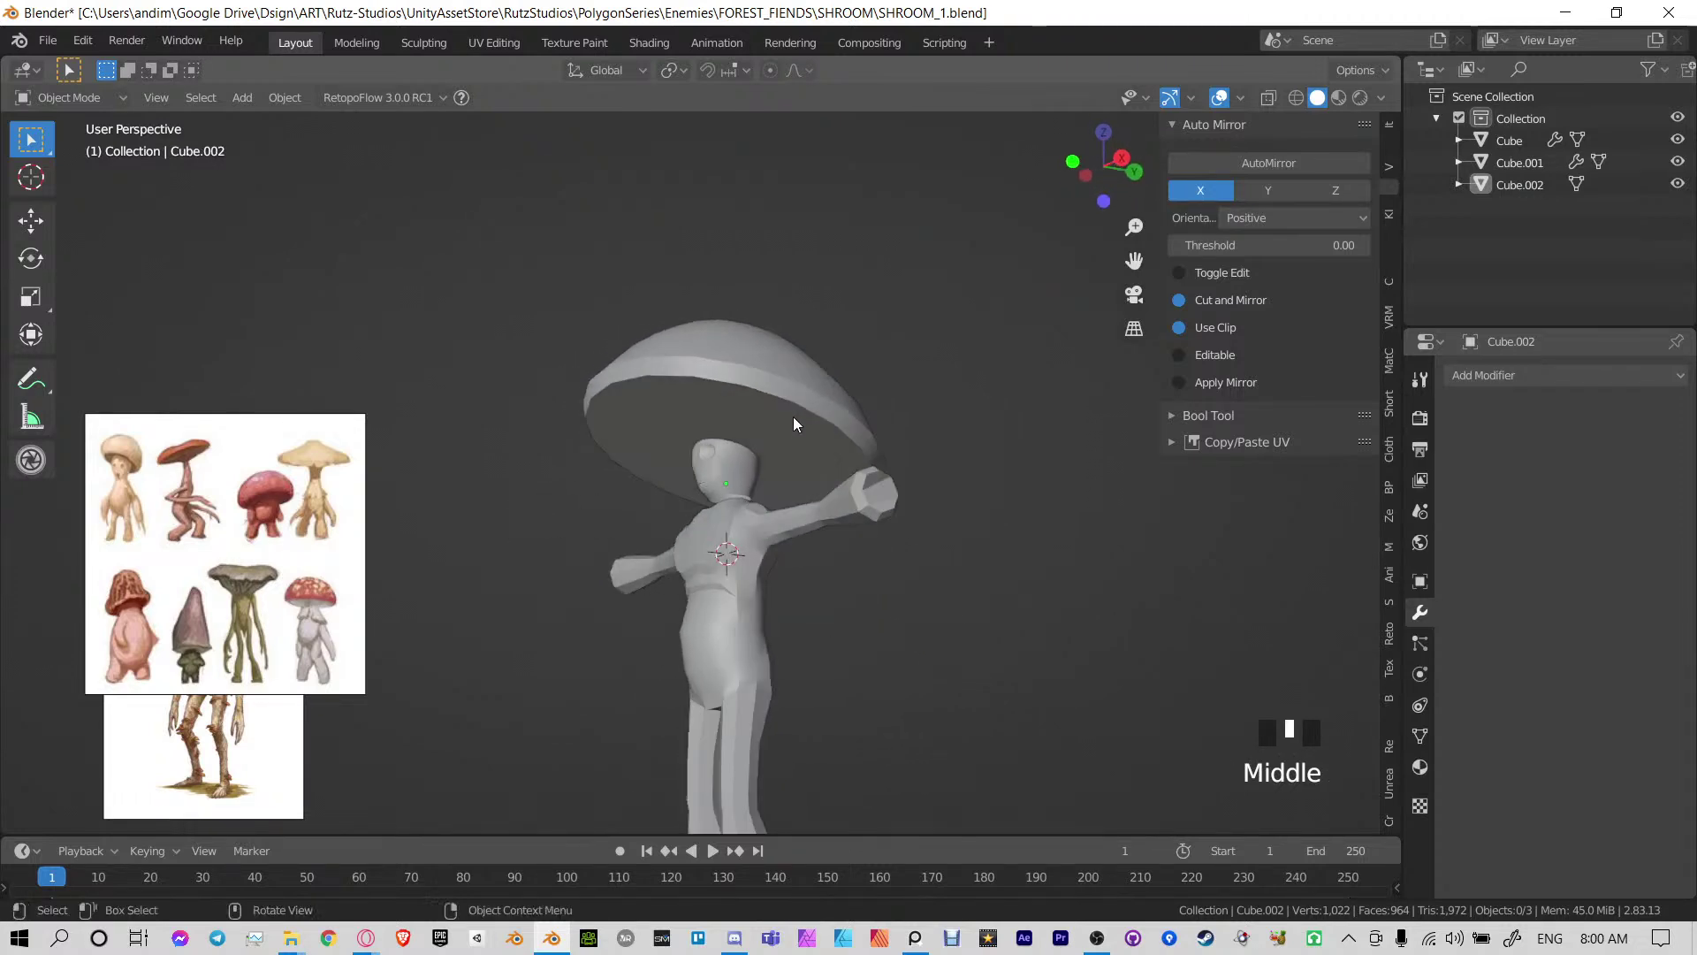
key("KP_Decimal")
right_click(582, 380)
left_click(624, 259)
key("ctrl+s")
middle_click_drag(490, 368, 760, 490)
scroll(692, 405, "up", 3)
middle_click_drag(691, 405, 633, 336)
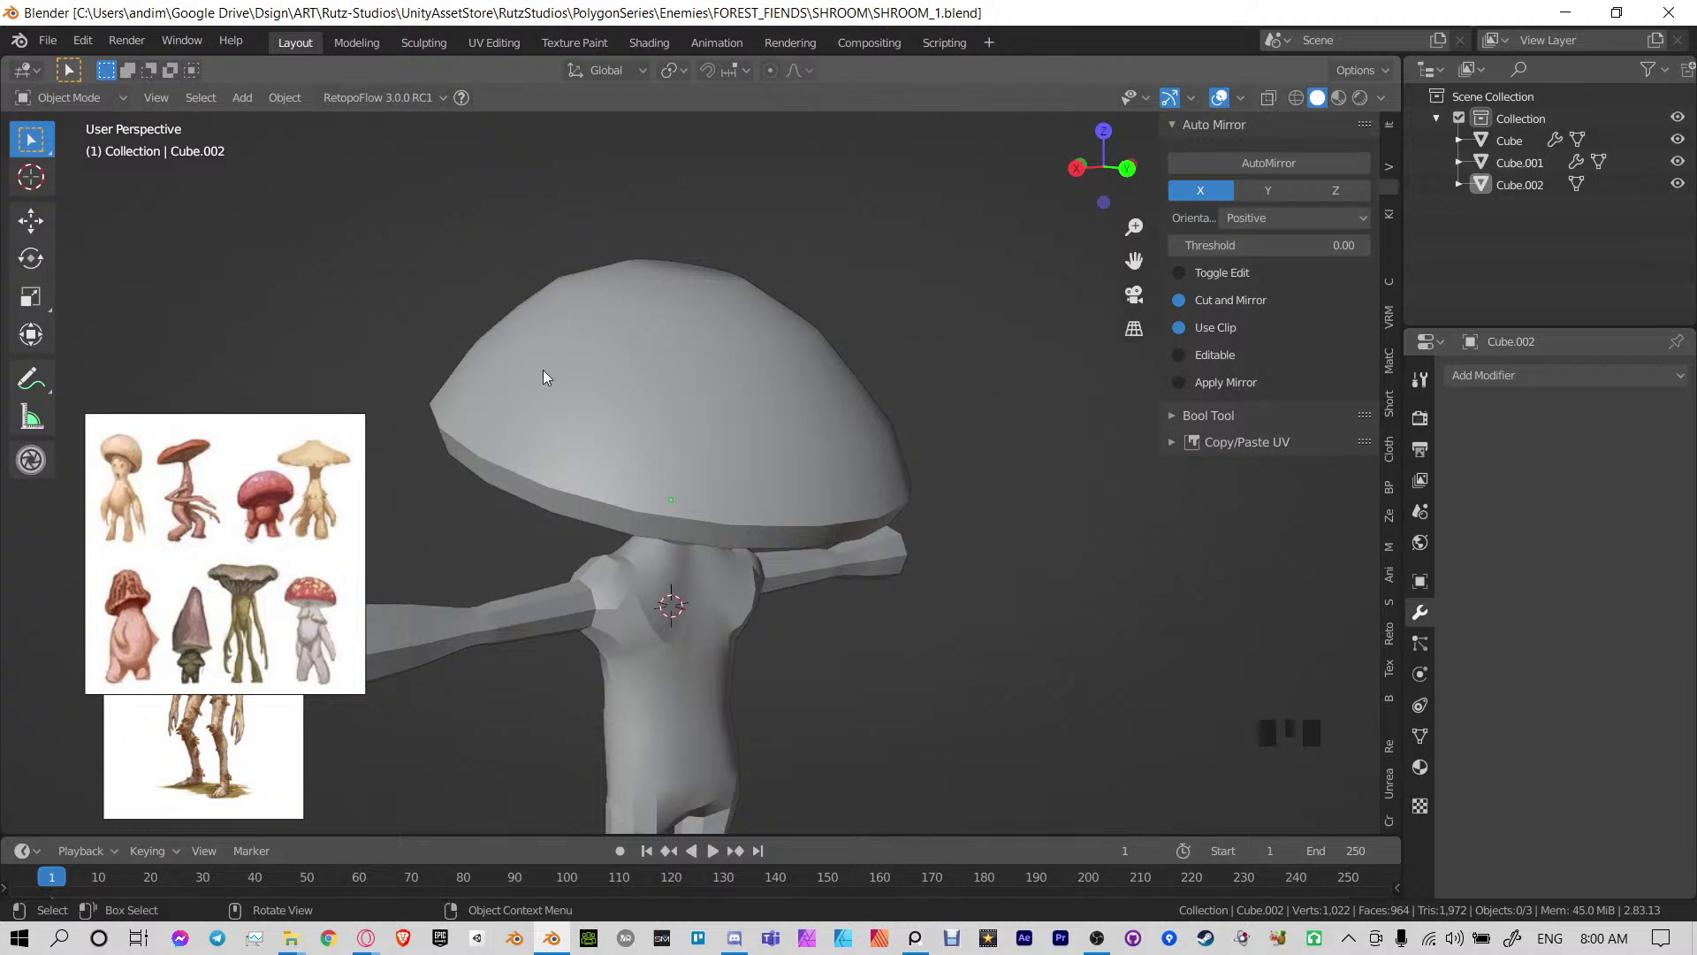
middle_click_drag(543, 378, 782, 219)
scroll(658, 459, "down", 2)
middle_click_drag(657, 460, 736, 405)
key("ctrl+s")
Save the file and open the head and the body together in Edit Mode
left_click(760, 340)
middle_click_drag(760, 340, 671, 400)
key("Tab")
scroll(739, 301, "up", 5)
key("Tab")
scroll(564, 486, "down", 2)
scroll(793, 390, "up", 4)
middle_click_drag(793, 390, 686, 501, "shift")
left_click(688, 390)
key("Tab")
scroll(679, 419, "down", 3)
key("ctrl+s")
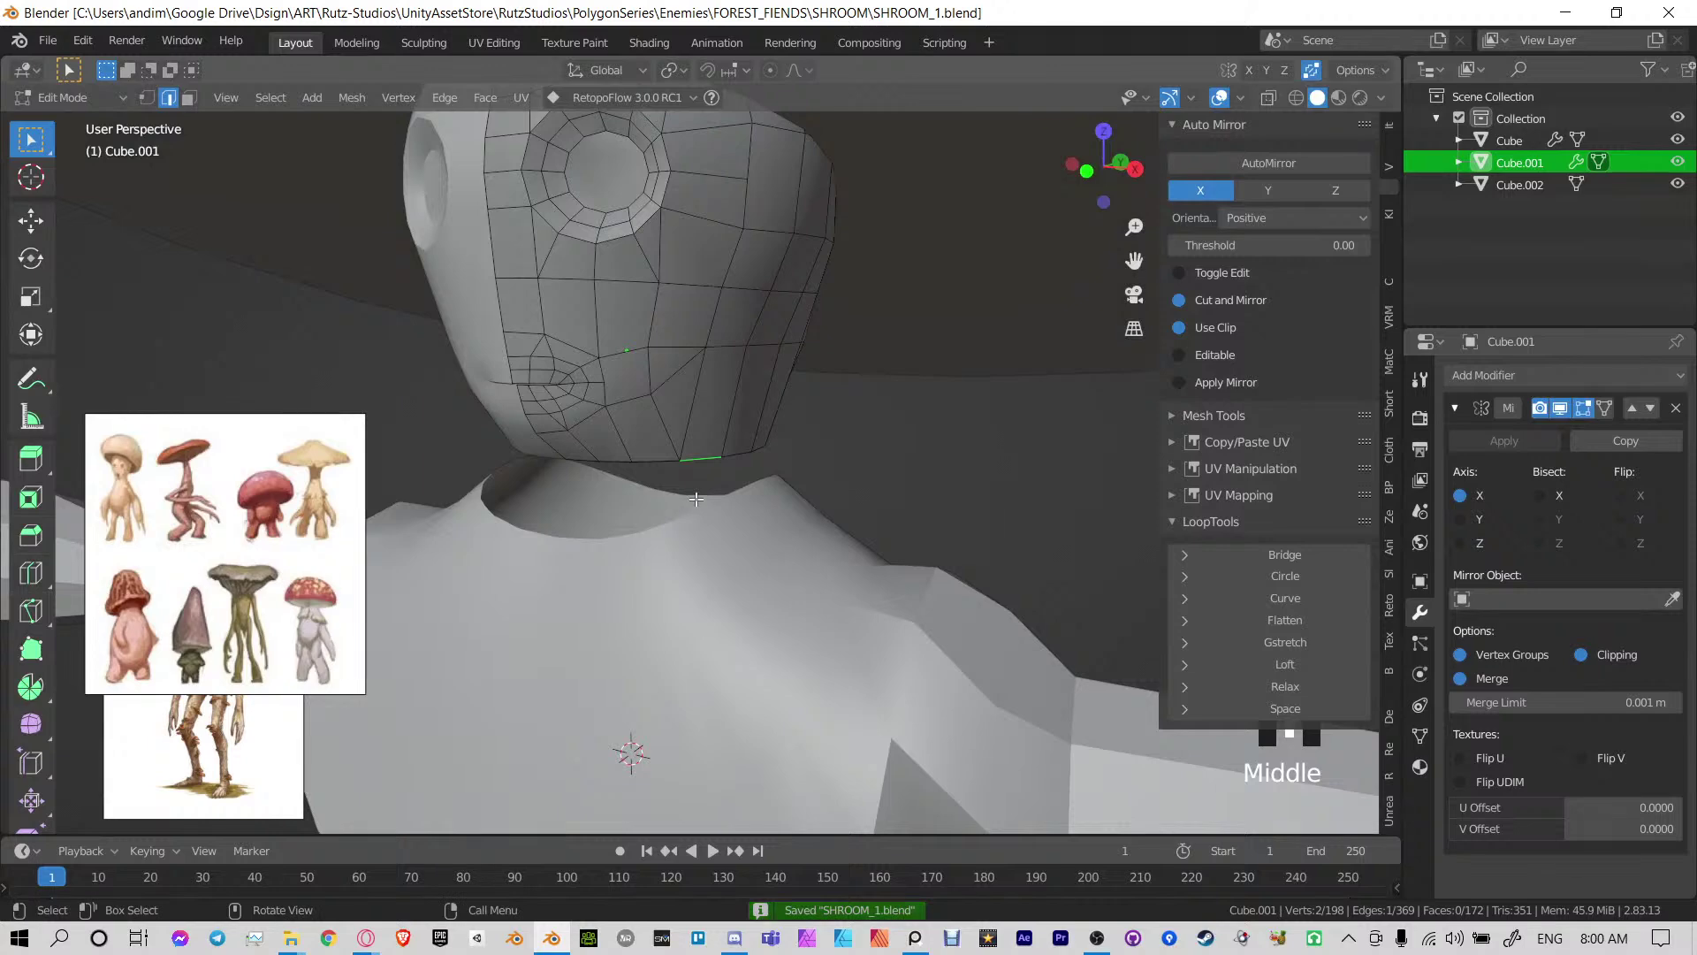
key("Tab")
left_click(736, 531, "shift")
key("Tab")
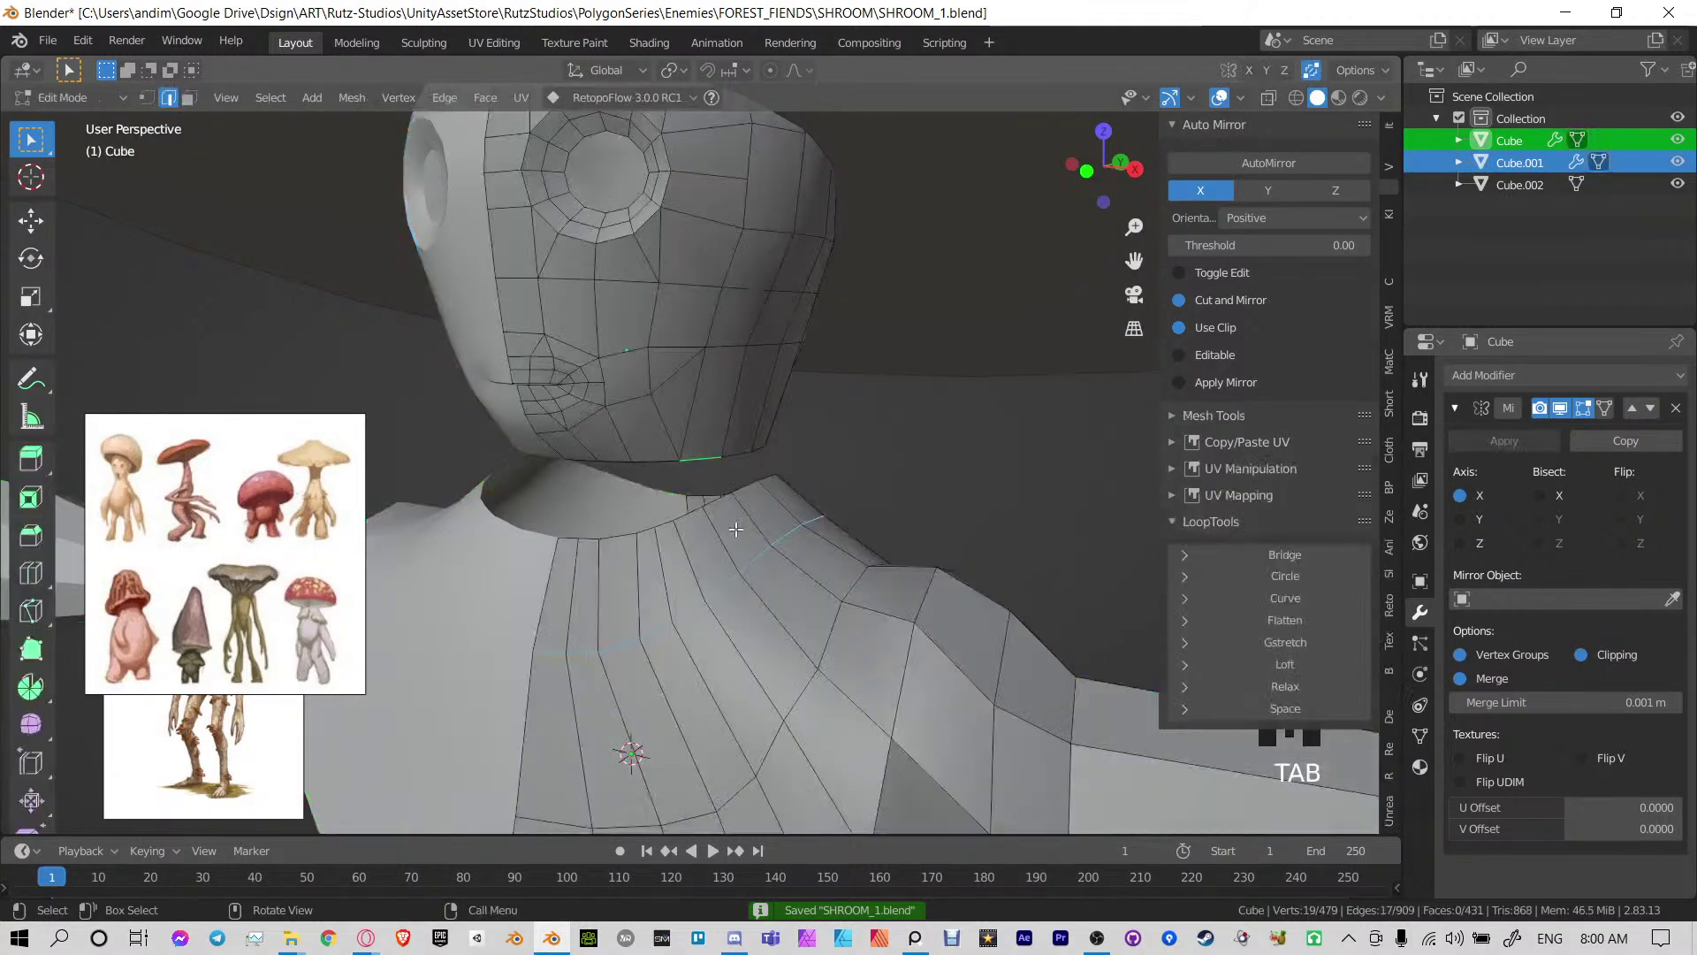
In vertex selection mode, slide the front edge running down from the neck opening slightly outward from the centre line
middle_click_drag(735, 529, 812, 603)
scroll(716, 495, "down", 2)
scroll(812, 603, "down", 2)
key("1")
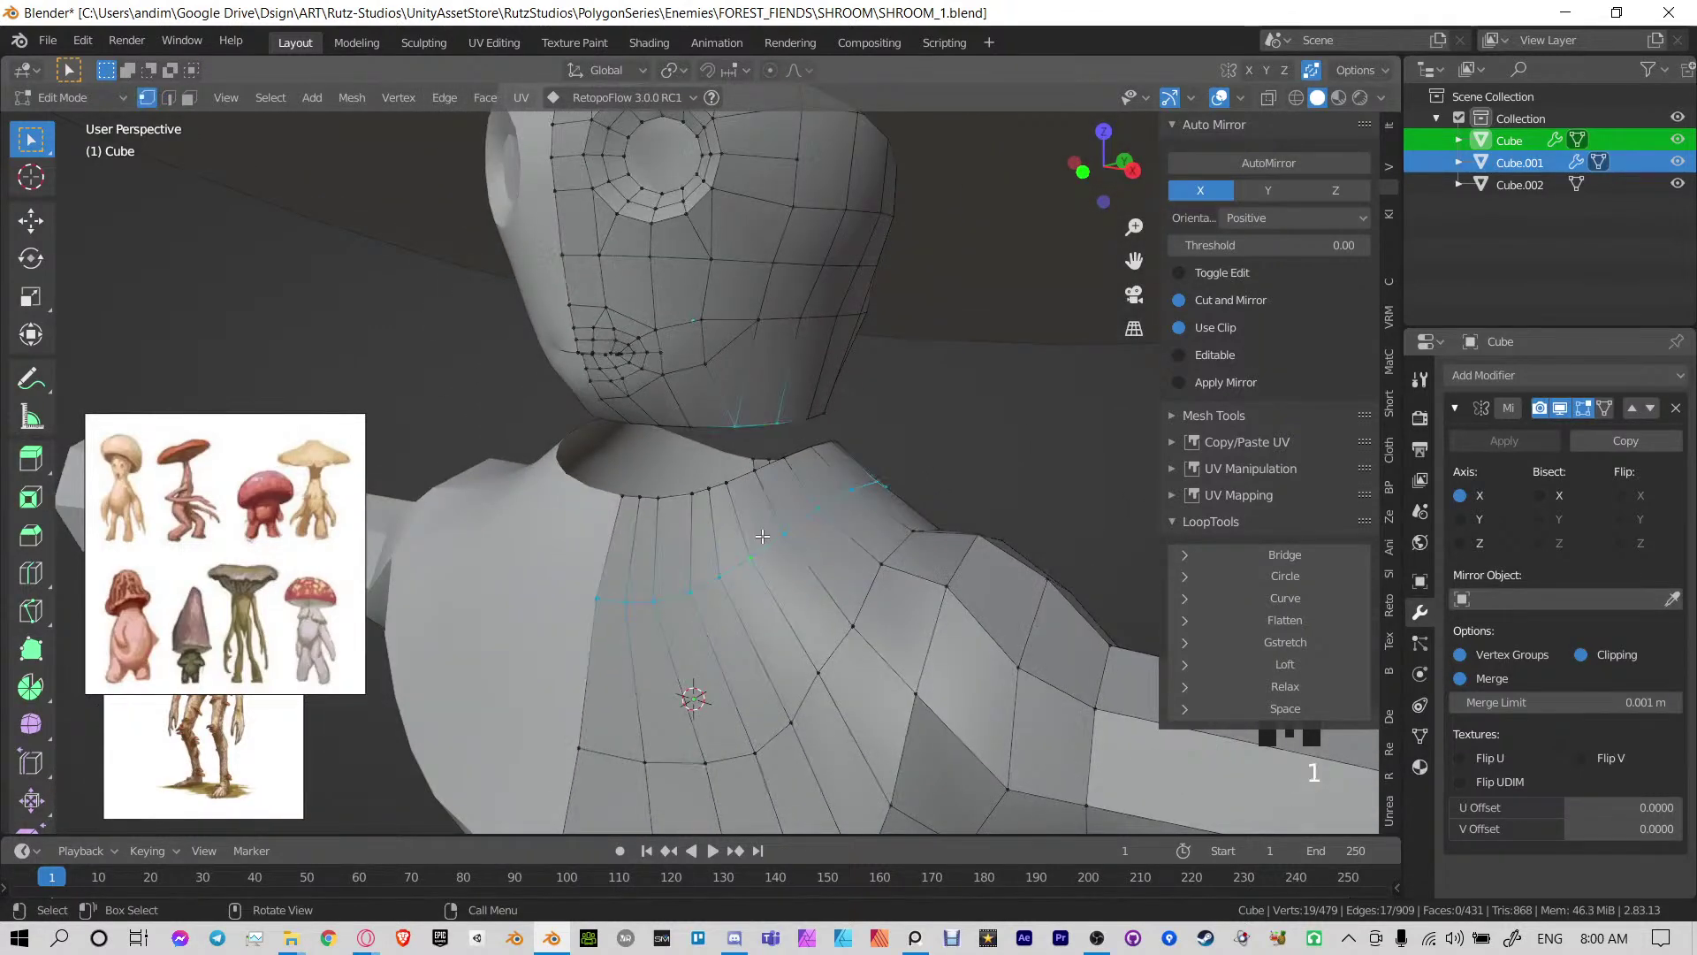
middle_click_drag(778, 610, 779, 609)
scroll(778, 608, "up", 1)
left_click(779, 609)
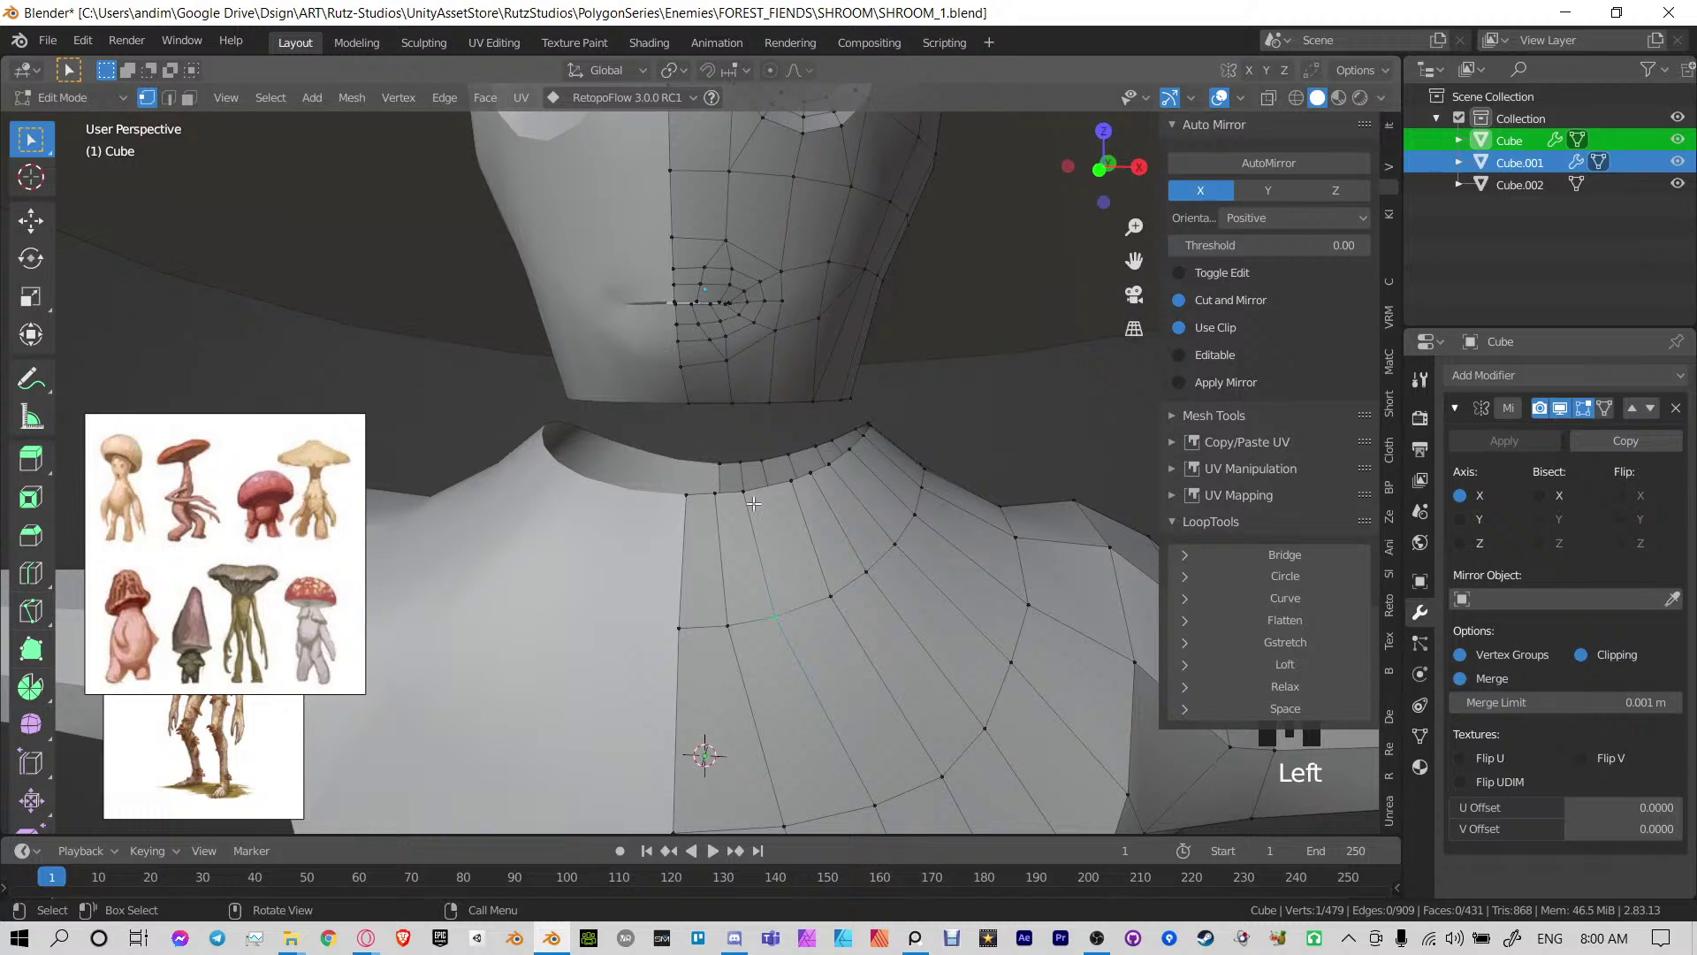
left_click(781, 603, "shift")
key("g")
key("g")
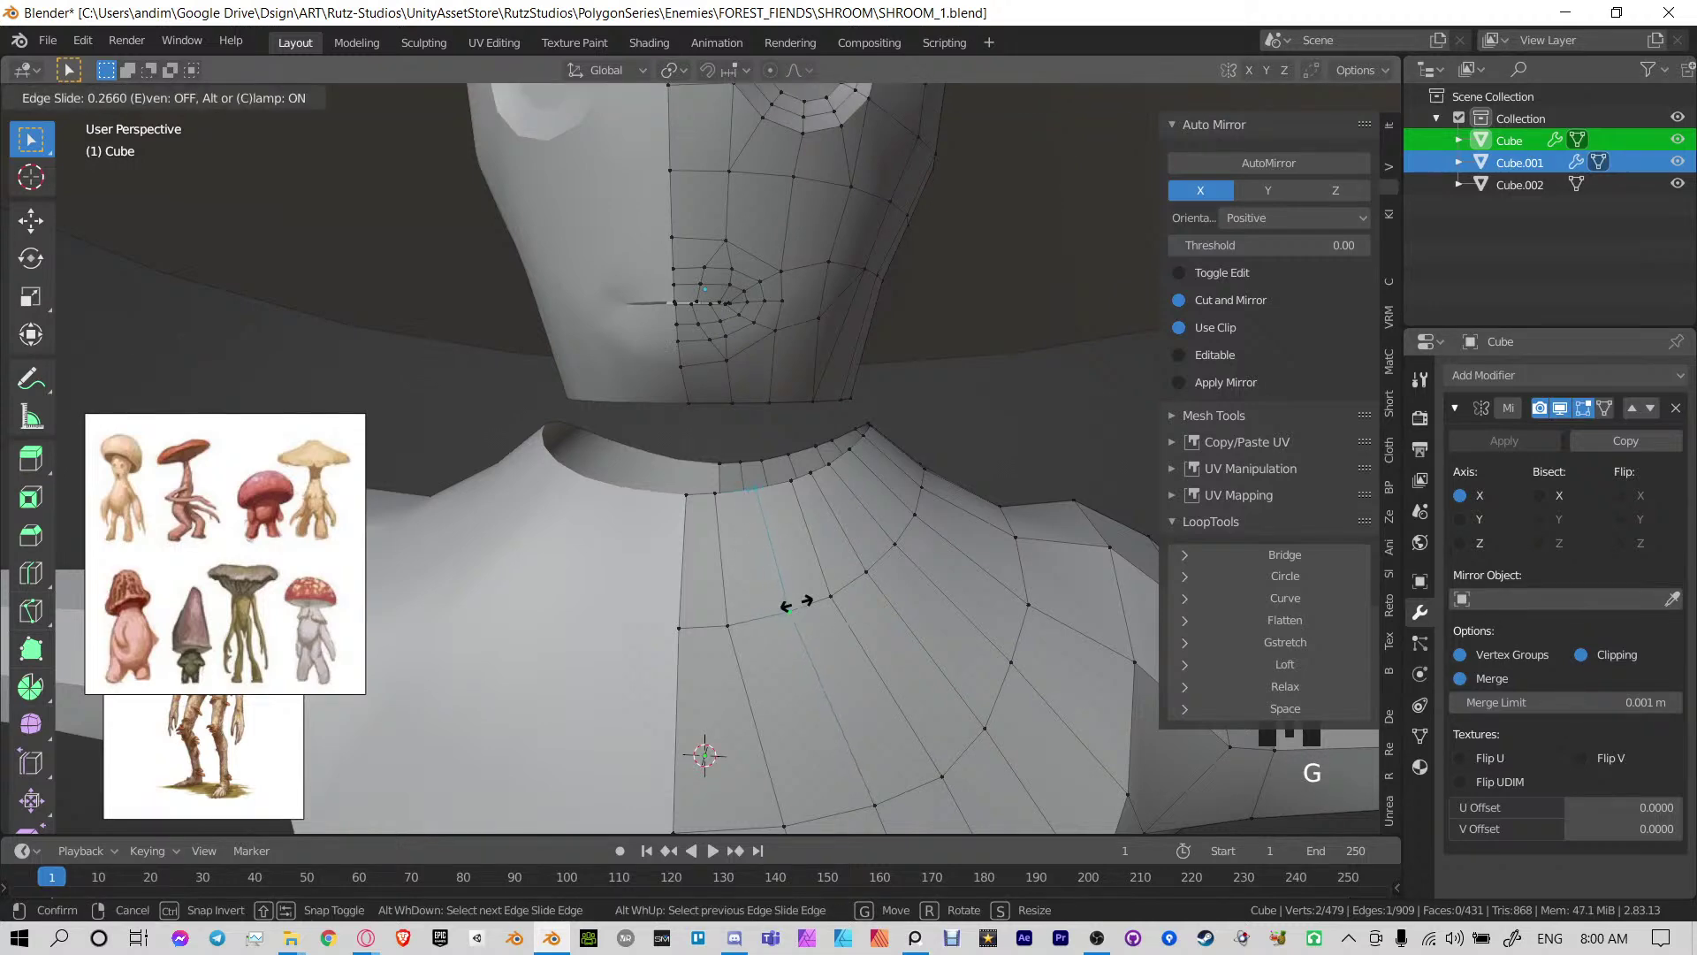
left_click(793, 604)
Slide the vertex nearest the centre line in the first row below the neck slightly outward
left_click(735, 620)
key("g")
key("g")
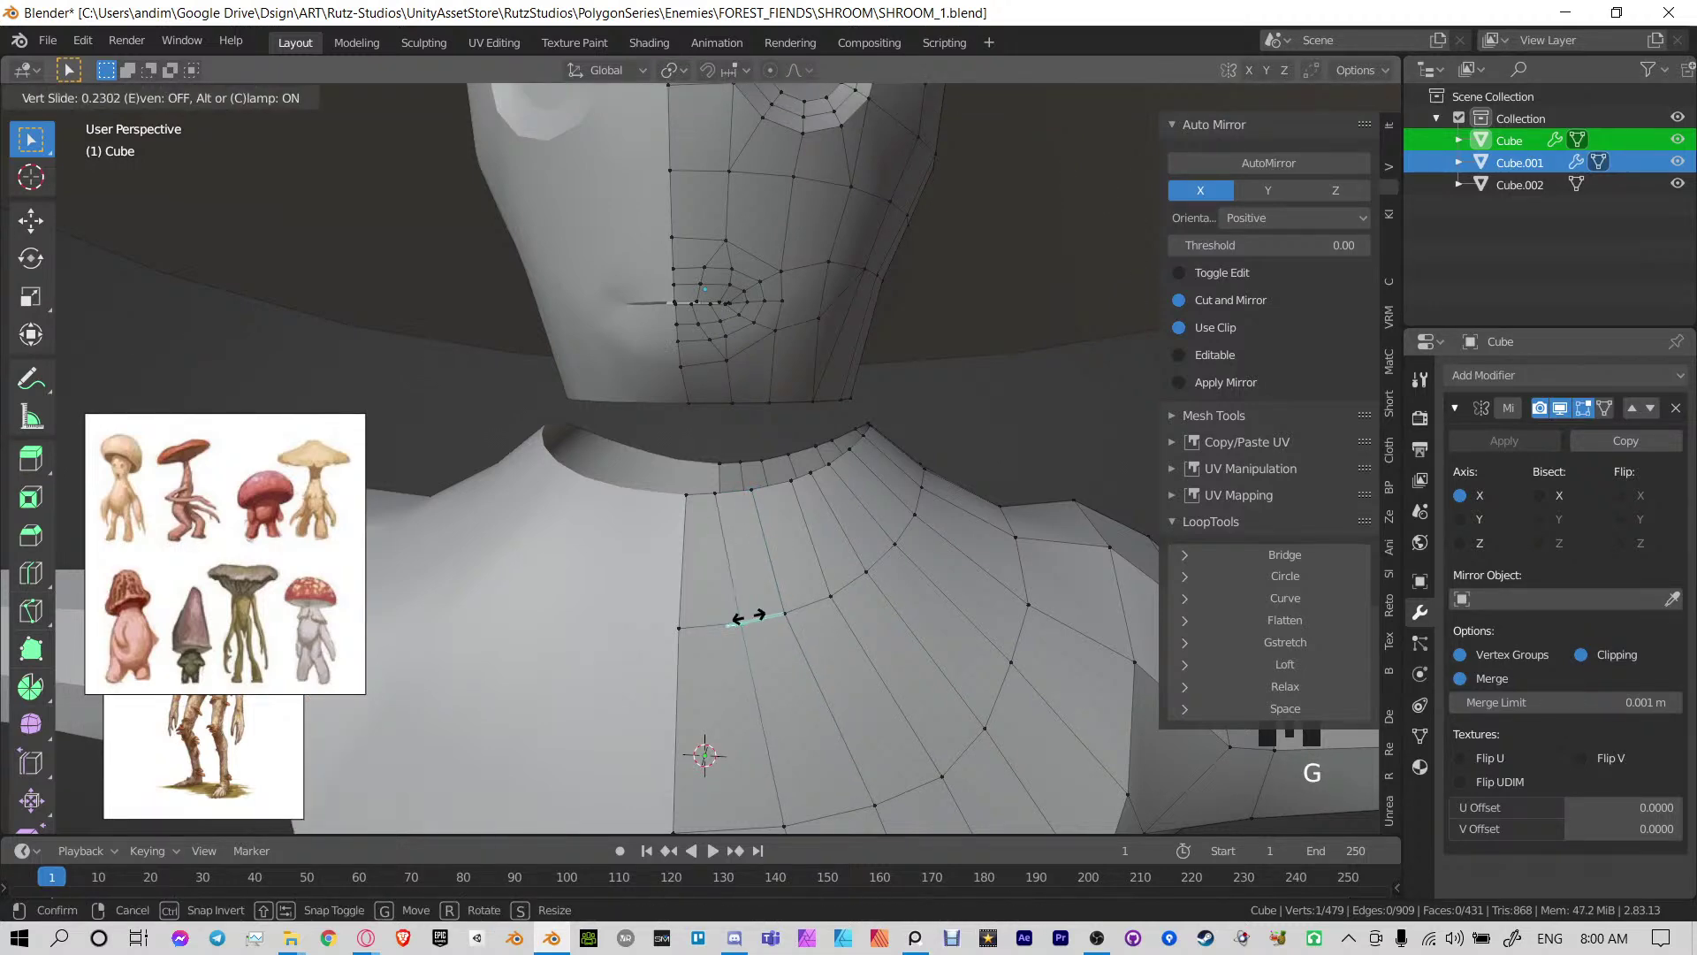
left_click(758, 614)
Slide the upper chest vertices in the column beside the centre line close to the centre line
middle_click_drag(758, 615, 727, 378)
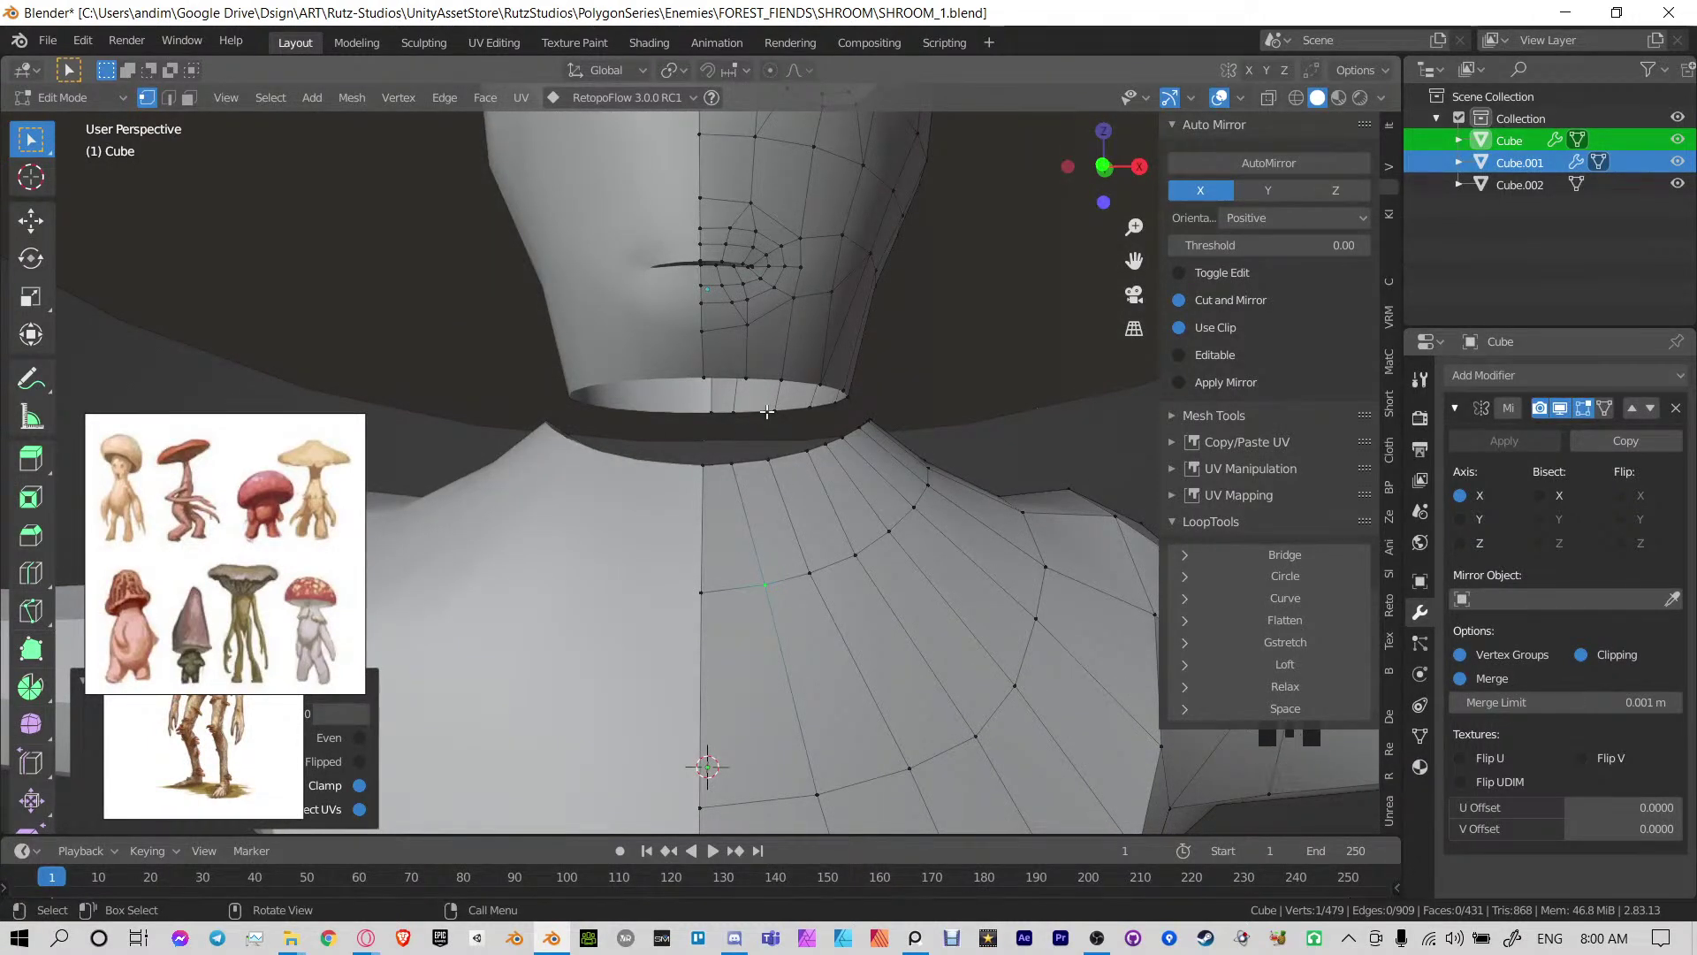
middle_click_drag(751, 526, 725, 336, "shift")
left_click(788, 586)
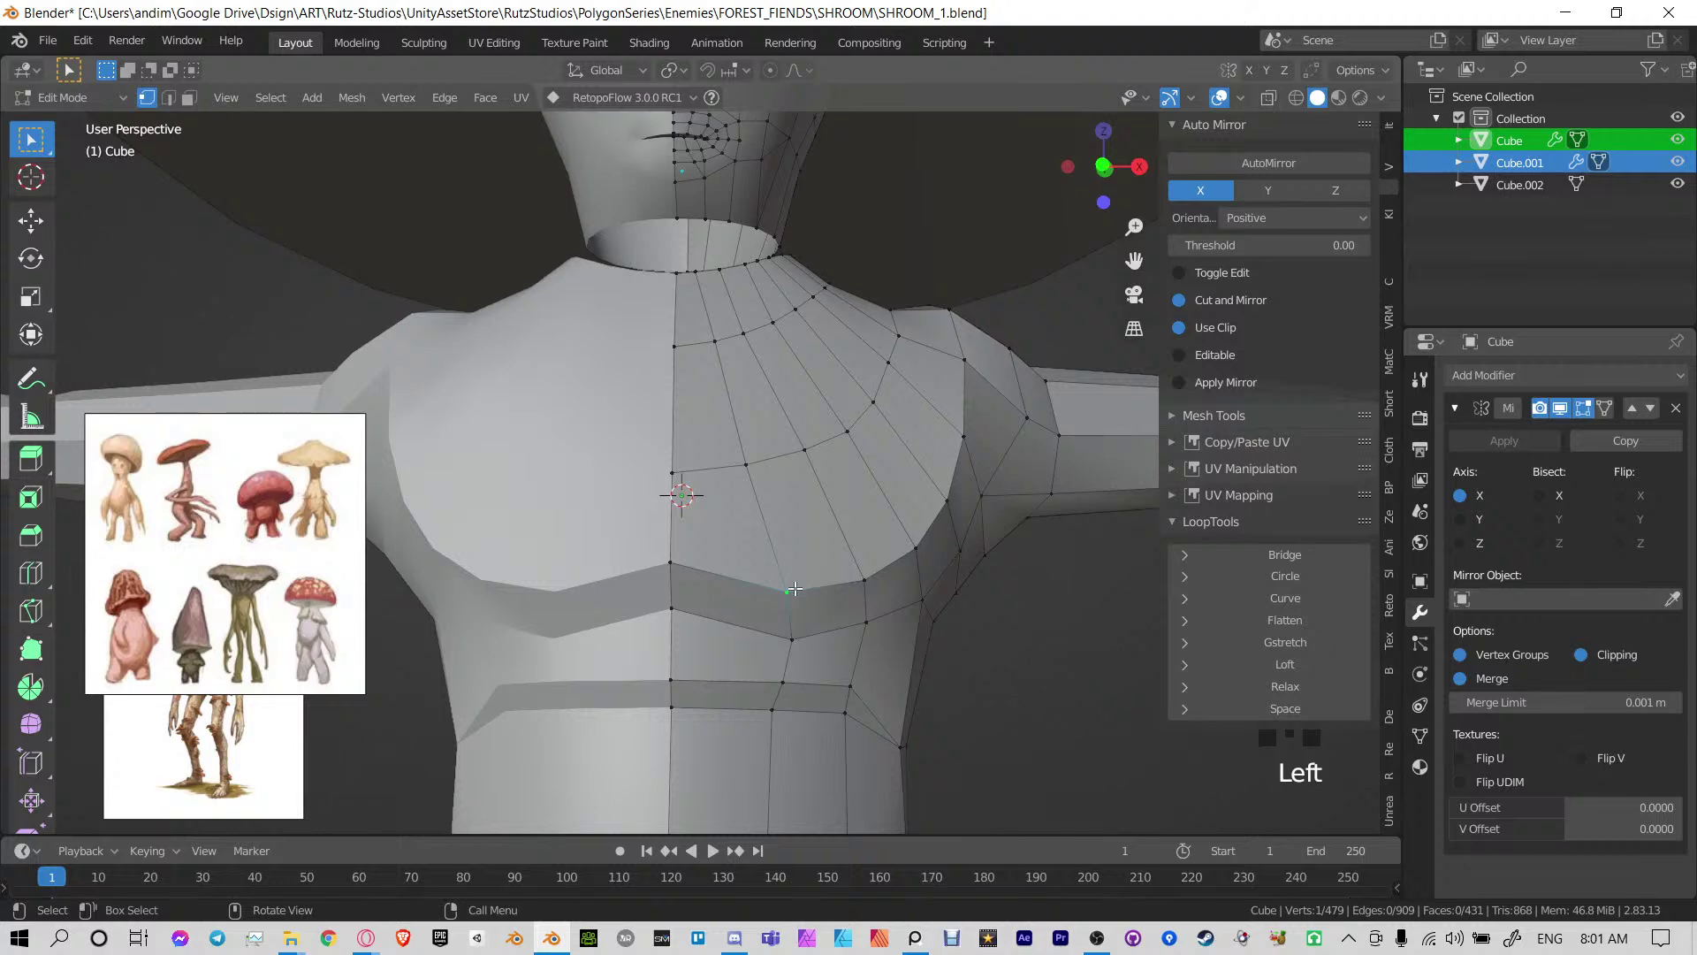
left_click(703, 343, "shift")
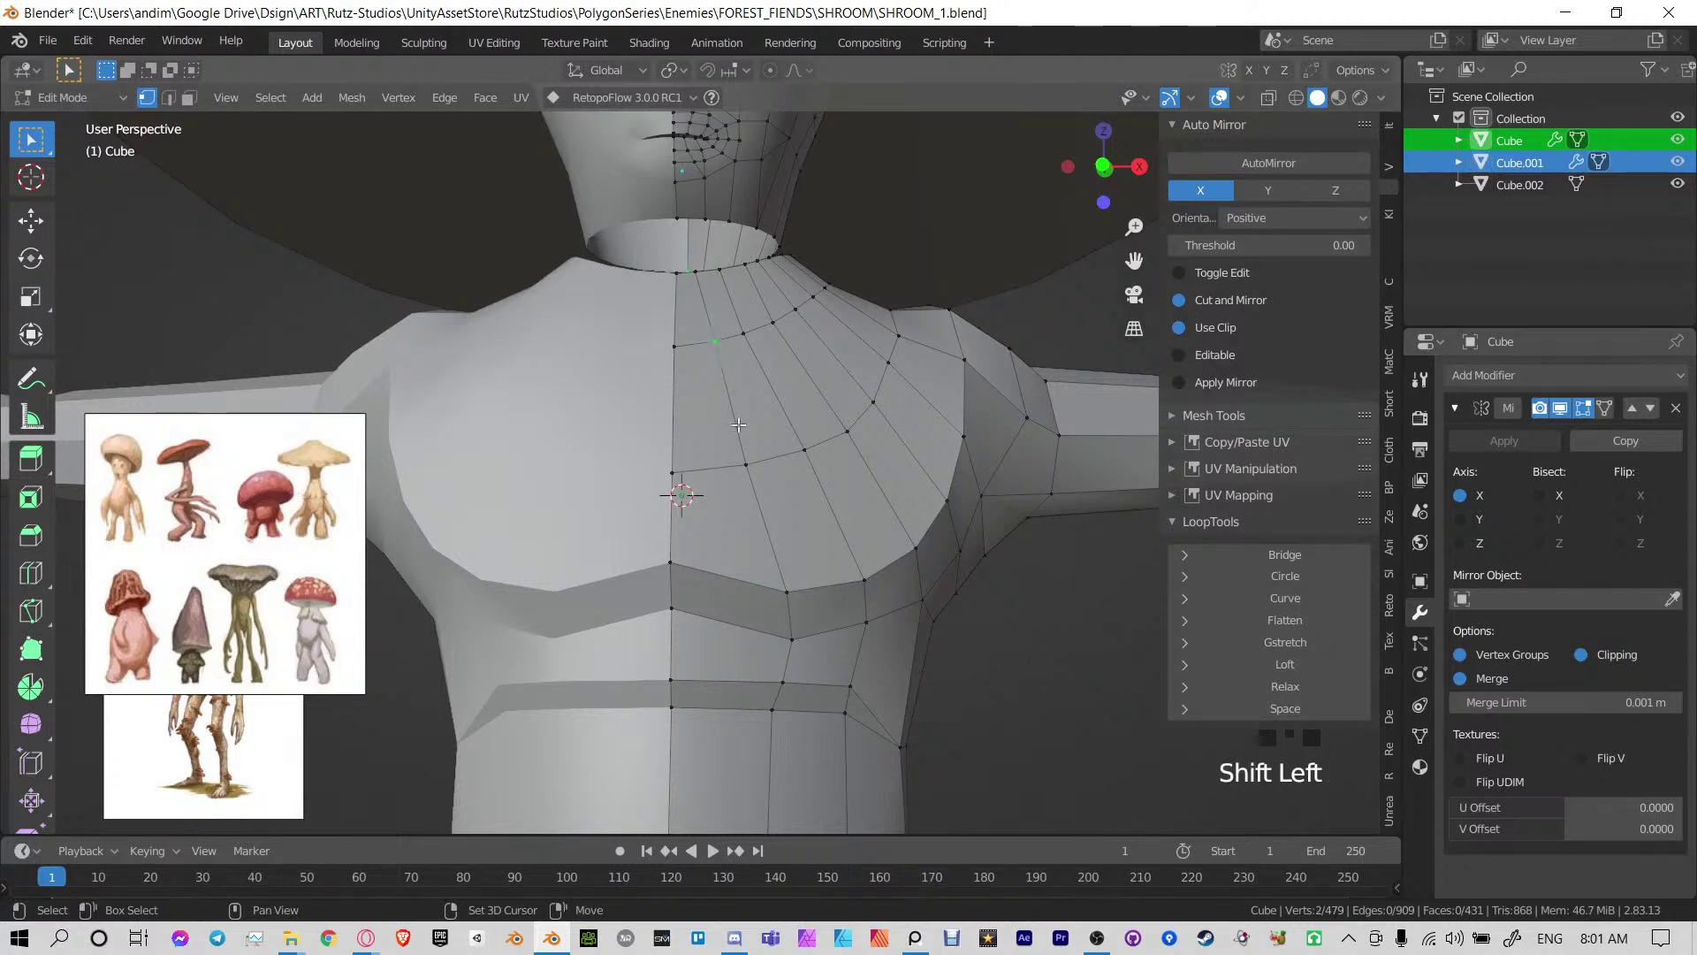
left_click(724, 467, "shift")
key("g")
key("g")
left_click(725, 512)
Slide the two vertices beside the centre line on the lower chest crease toward the centre
left_click(782, 576)
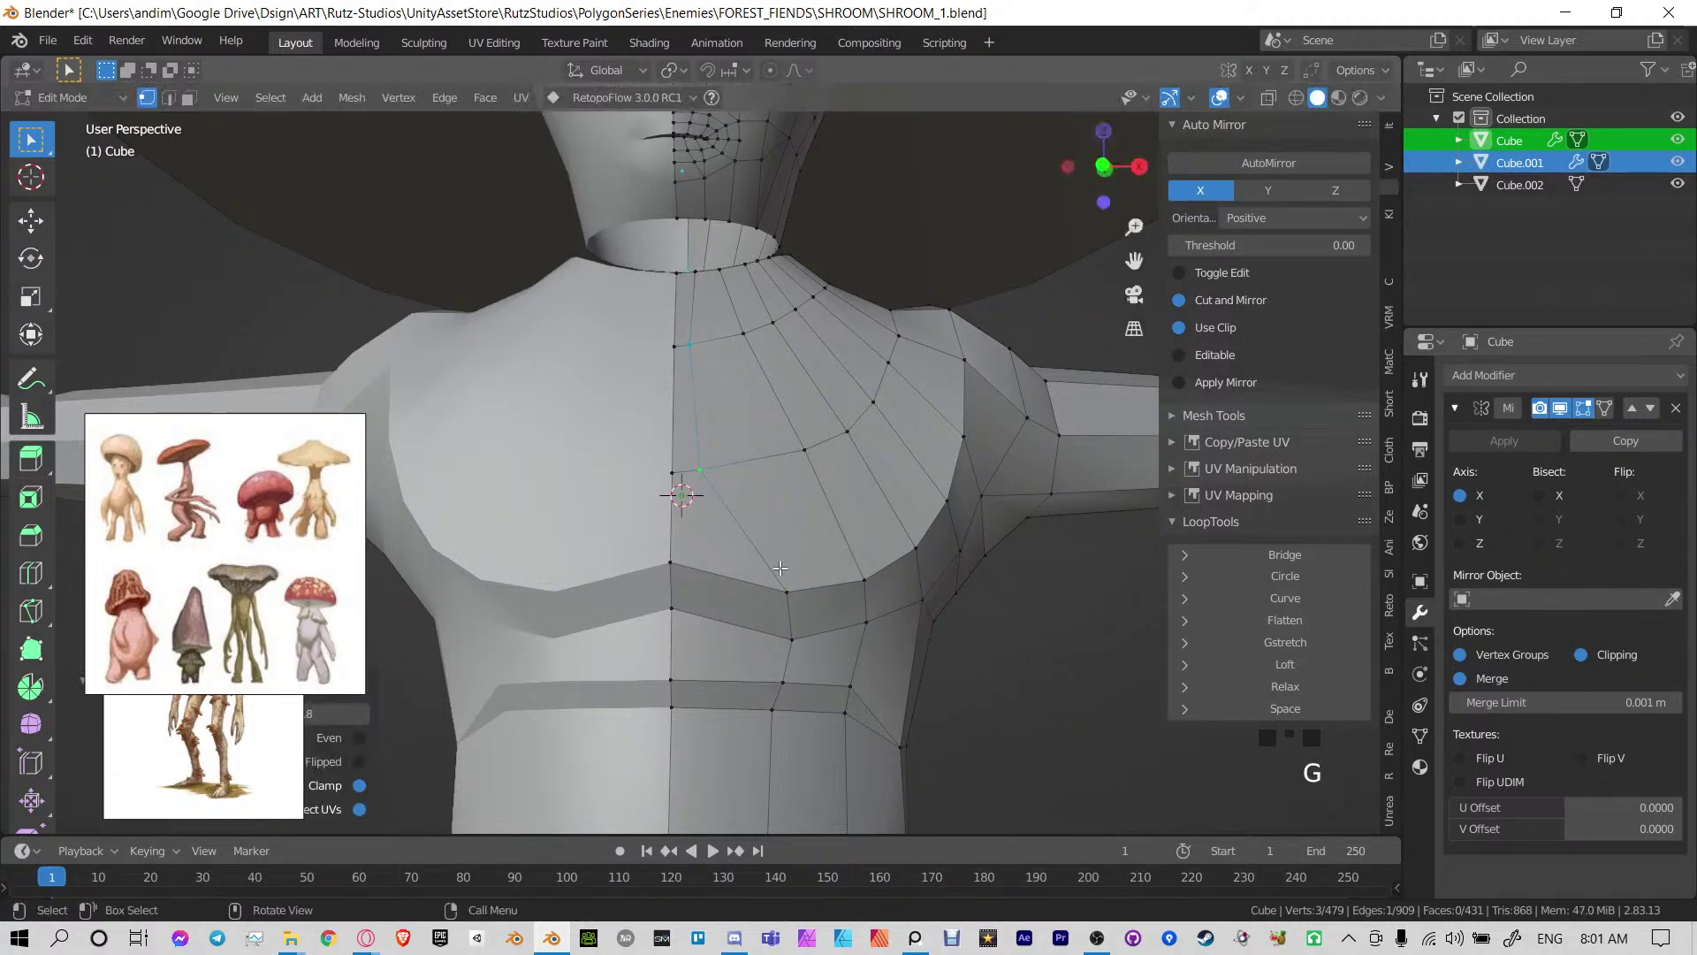
key("g")
key("g")
left_click(725, 572)
left_click(782, 635)
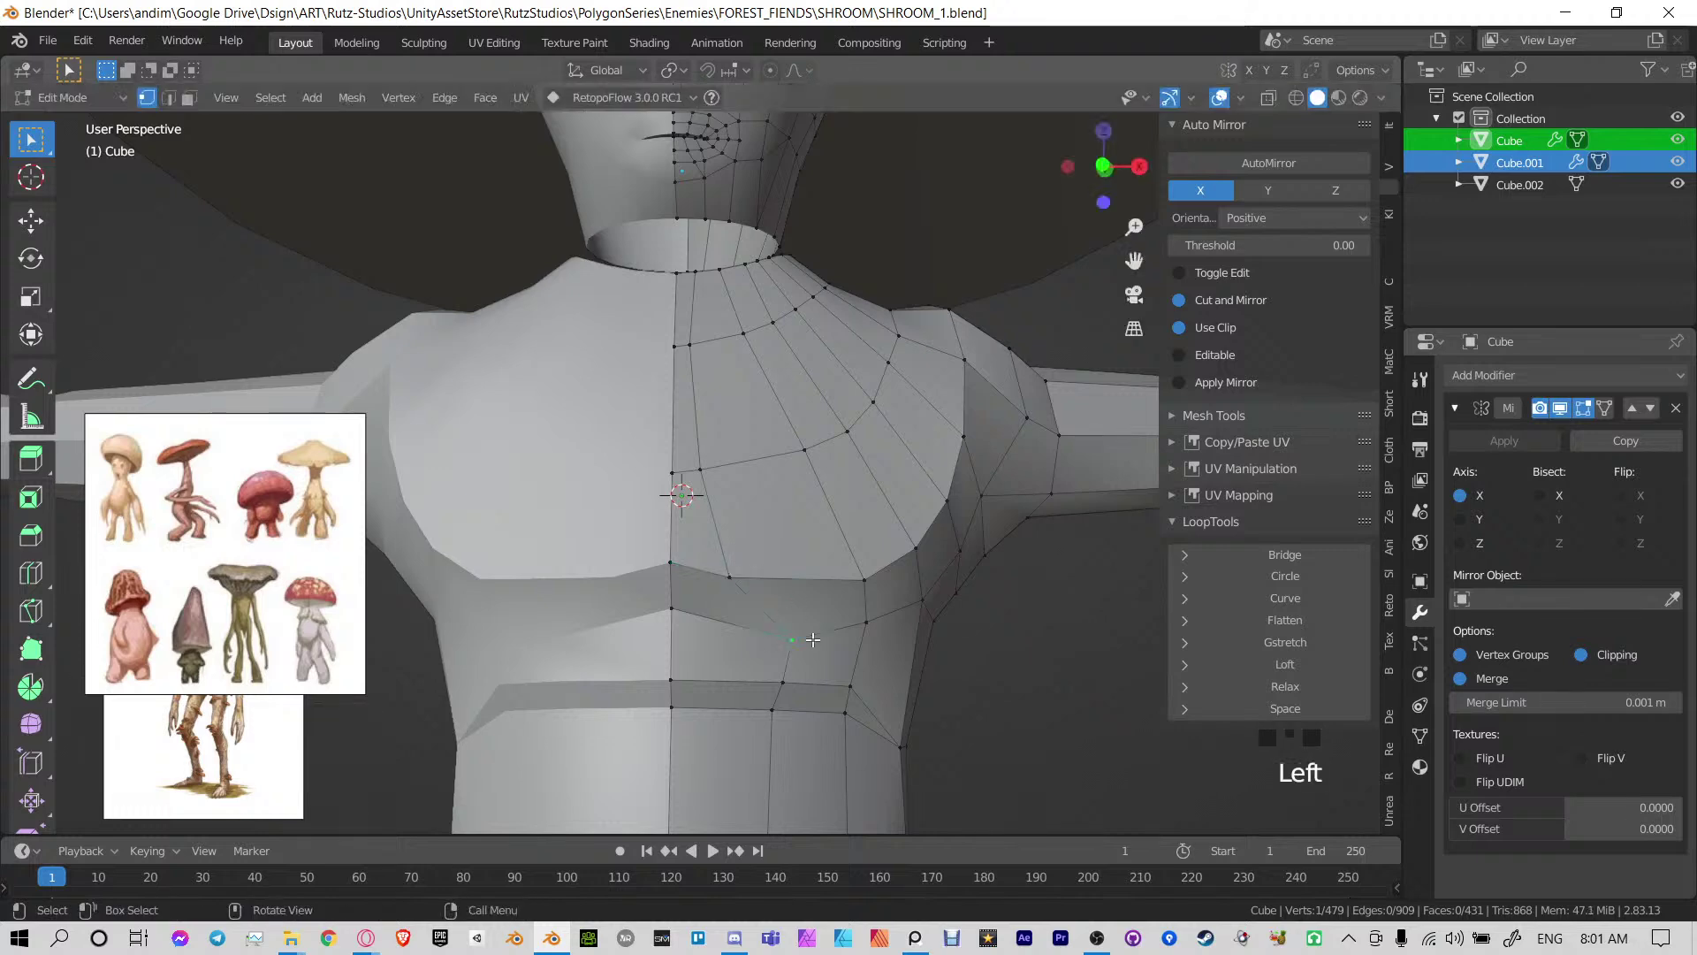
key("g")
key("g")
left_click(752, 631)
Shift the two vertices beside the centre line on the narrow band below the chest toward the centre
left_click(781, 681)
key("g")
key("g")
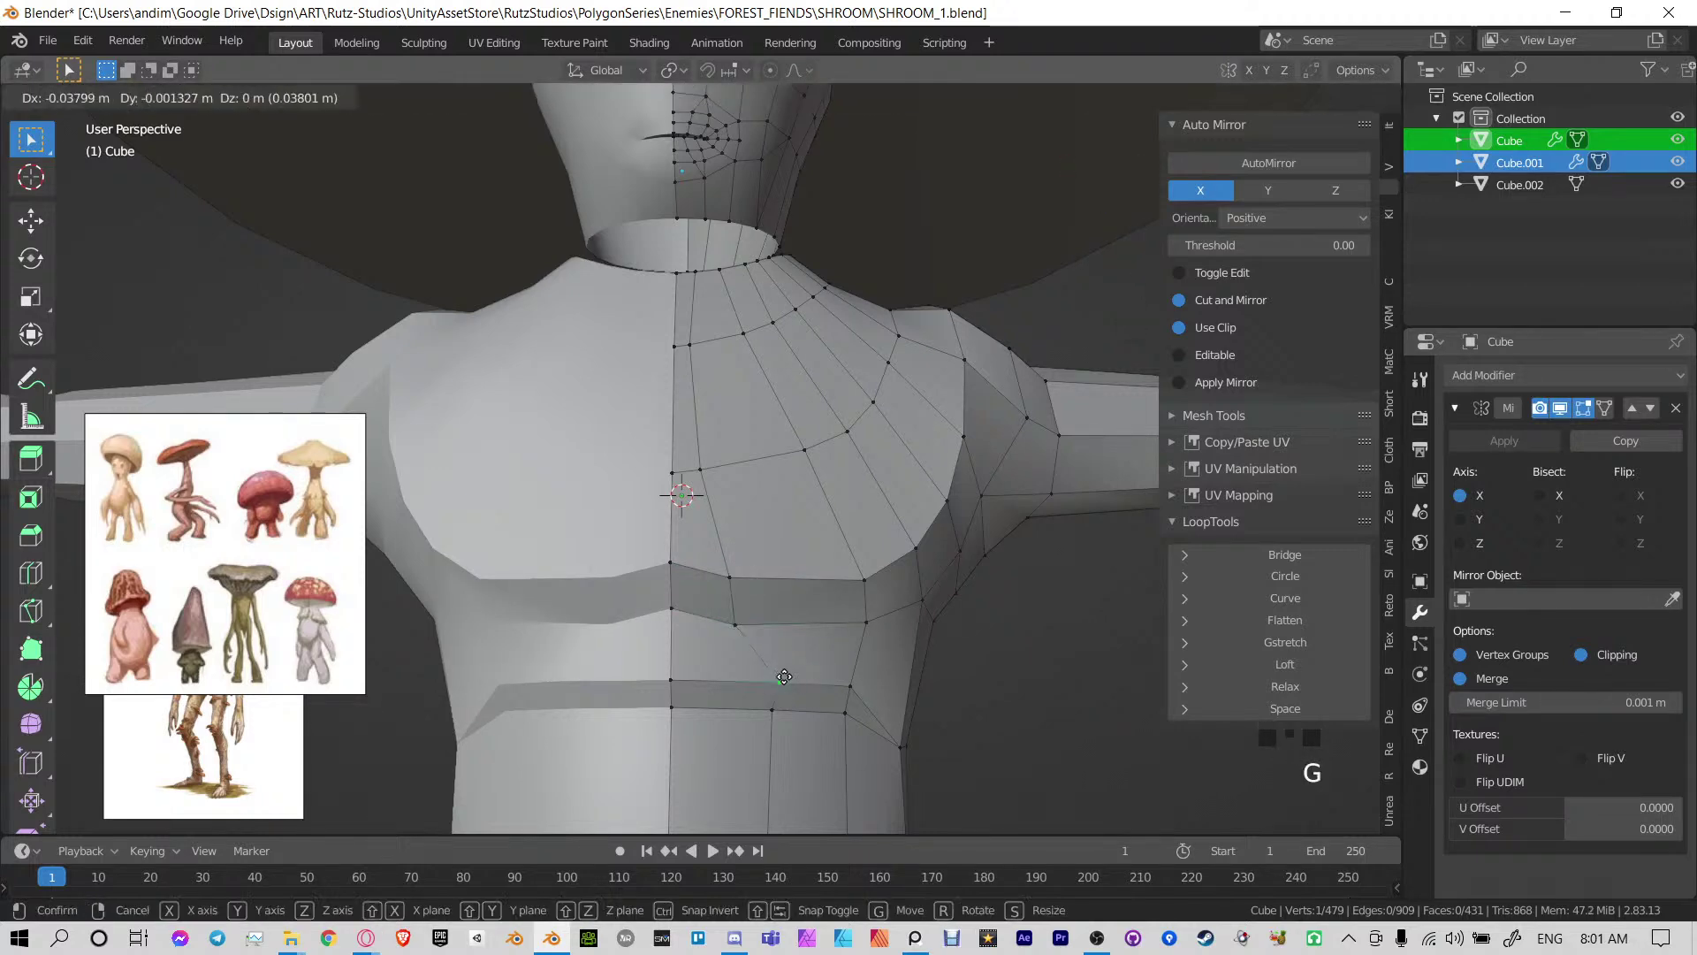
left_click(775, 708)
key("g")
key("g")
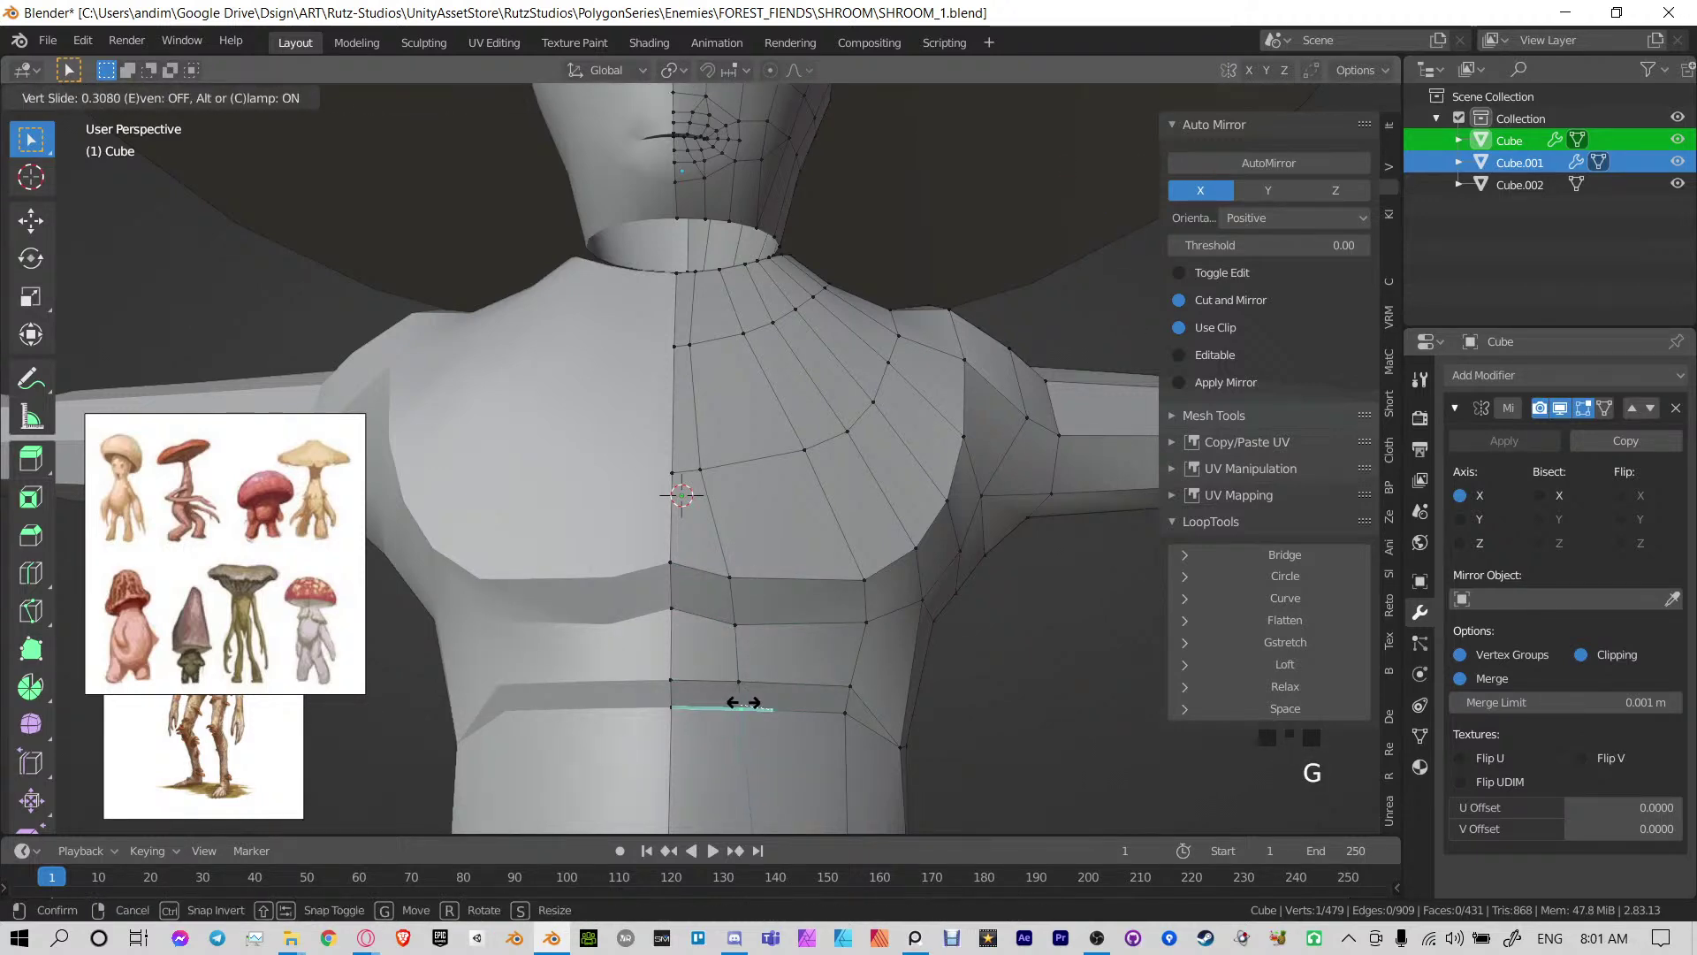
left_click(742, 704)
Slide the three belly vertices in the column beside the centre line slightly toward the centre
middle_click_drag(776, 783, 754, 333, "shift")
left_click(723, 430)
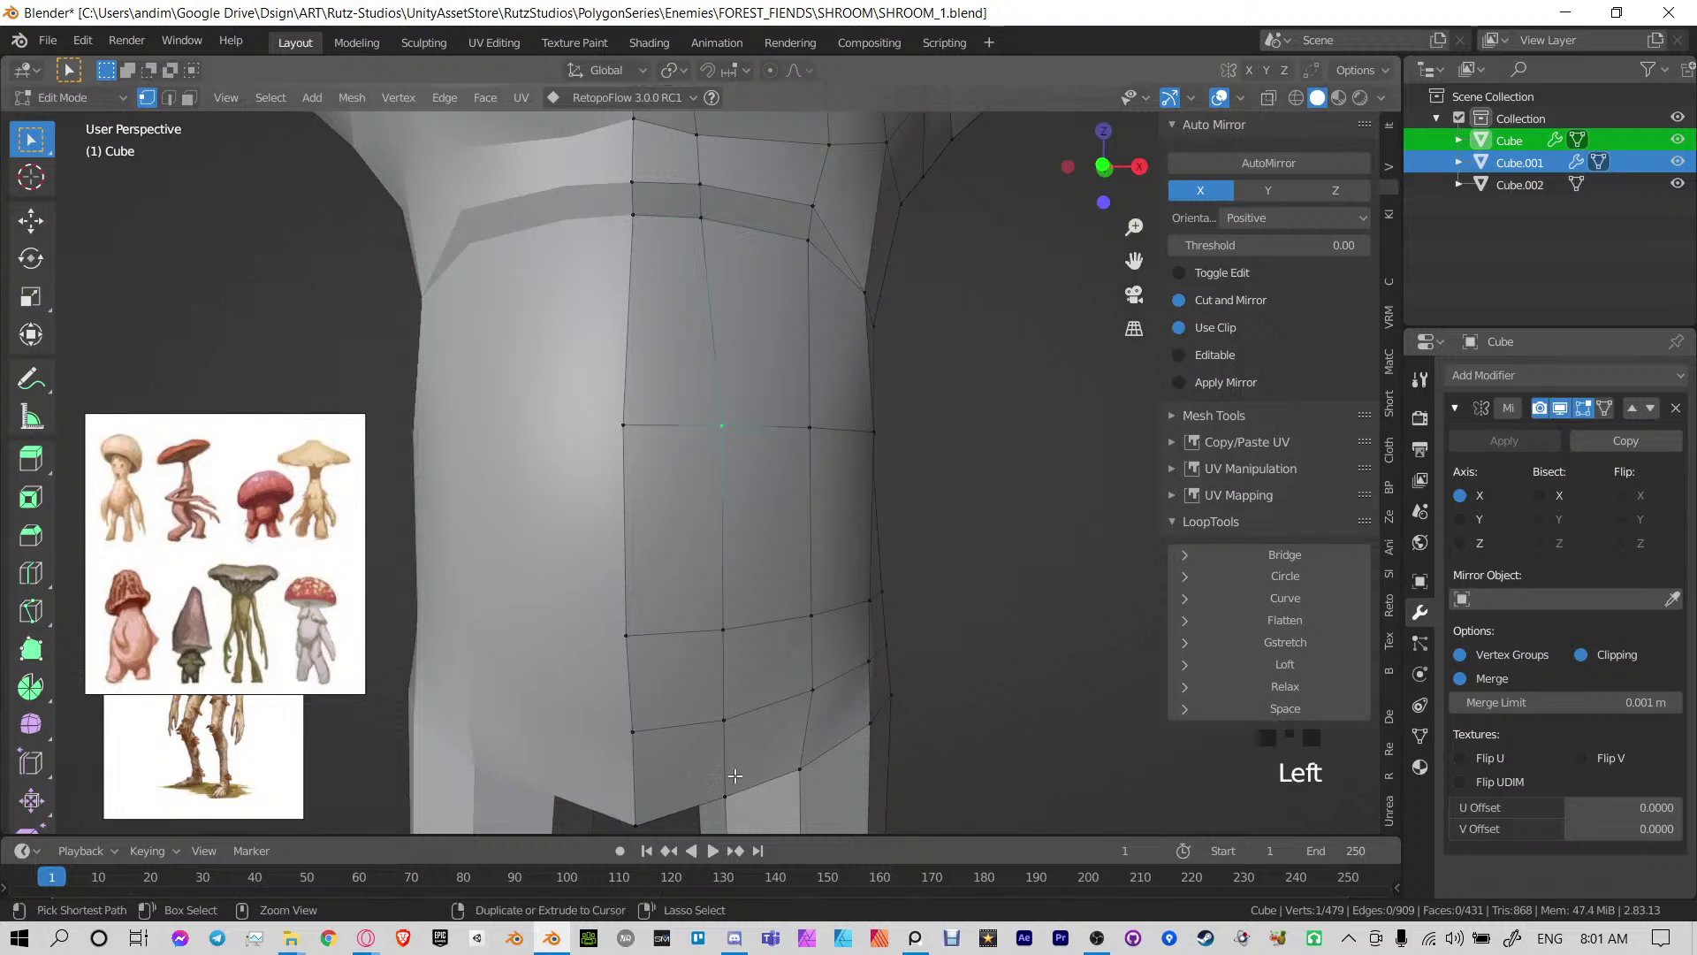
left_click(731, 713, "ctrl")
key("g")
key("g")
left_click(715, 711)
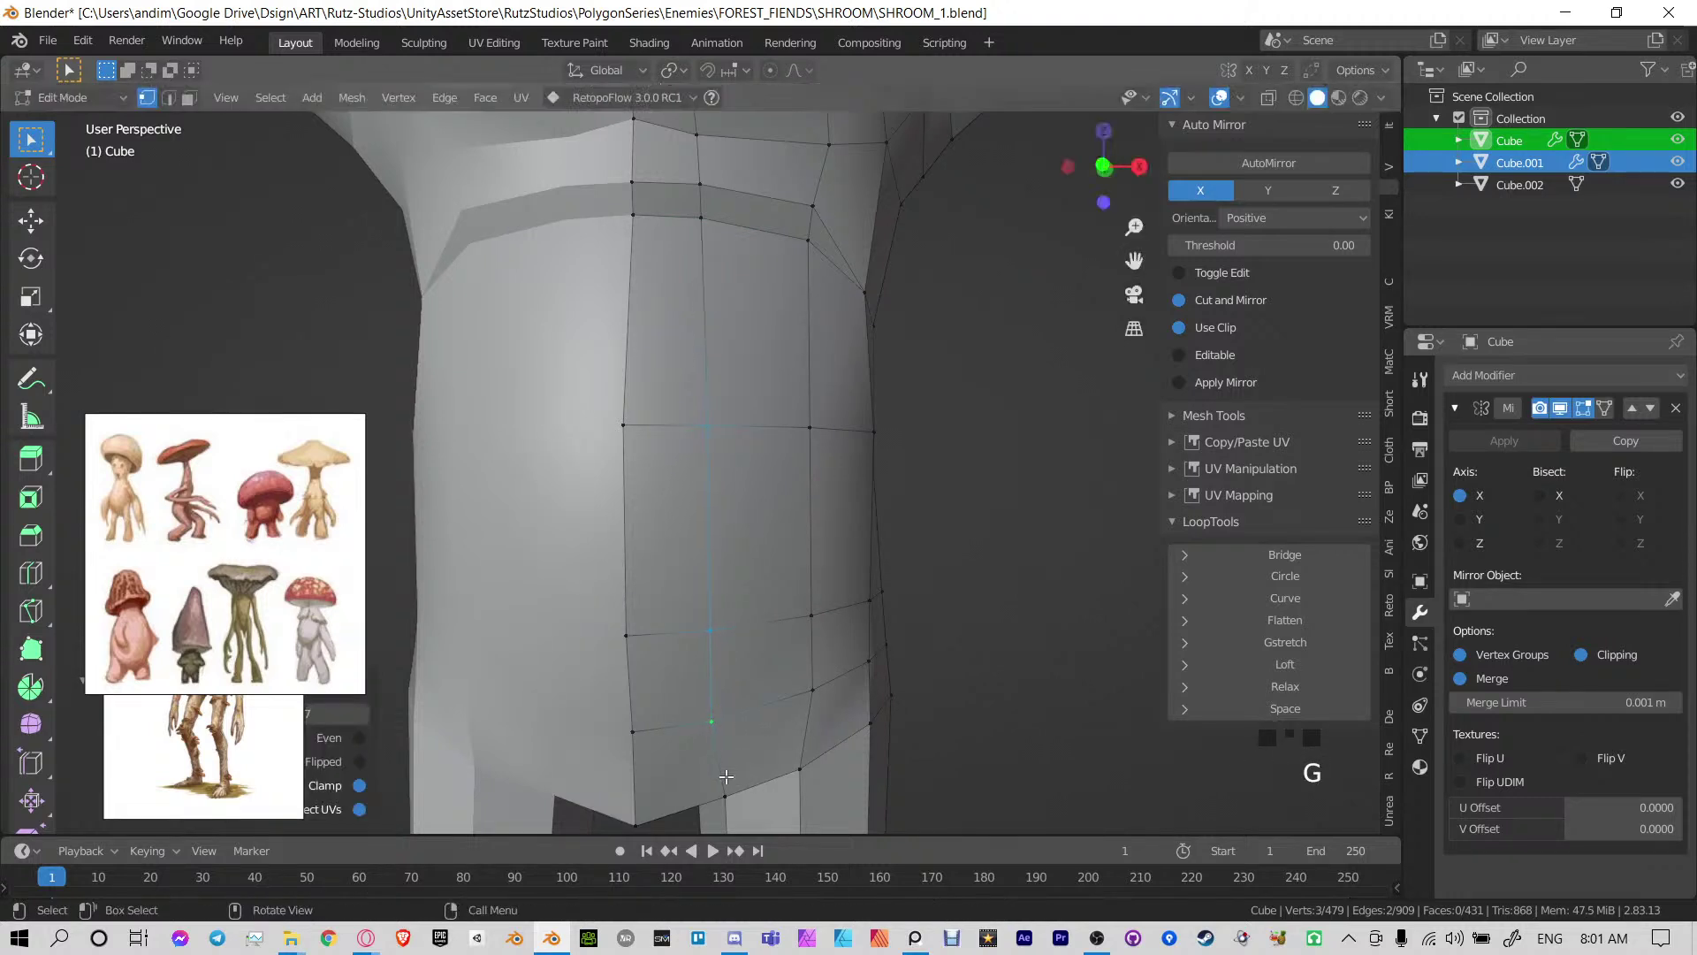
Slide the crotch vertex beside the centre line toward the centre and adjust the position of the bottom centre vertex
left_click(727, 782)
middle_click_drag(748, 747, 758, 595, "shift")
key("g")
key("g")
left_click(741, 602)
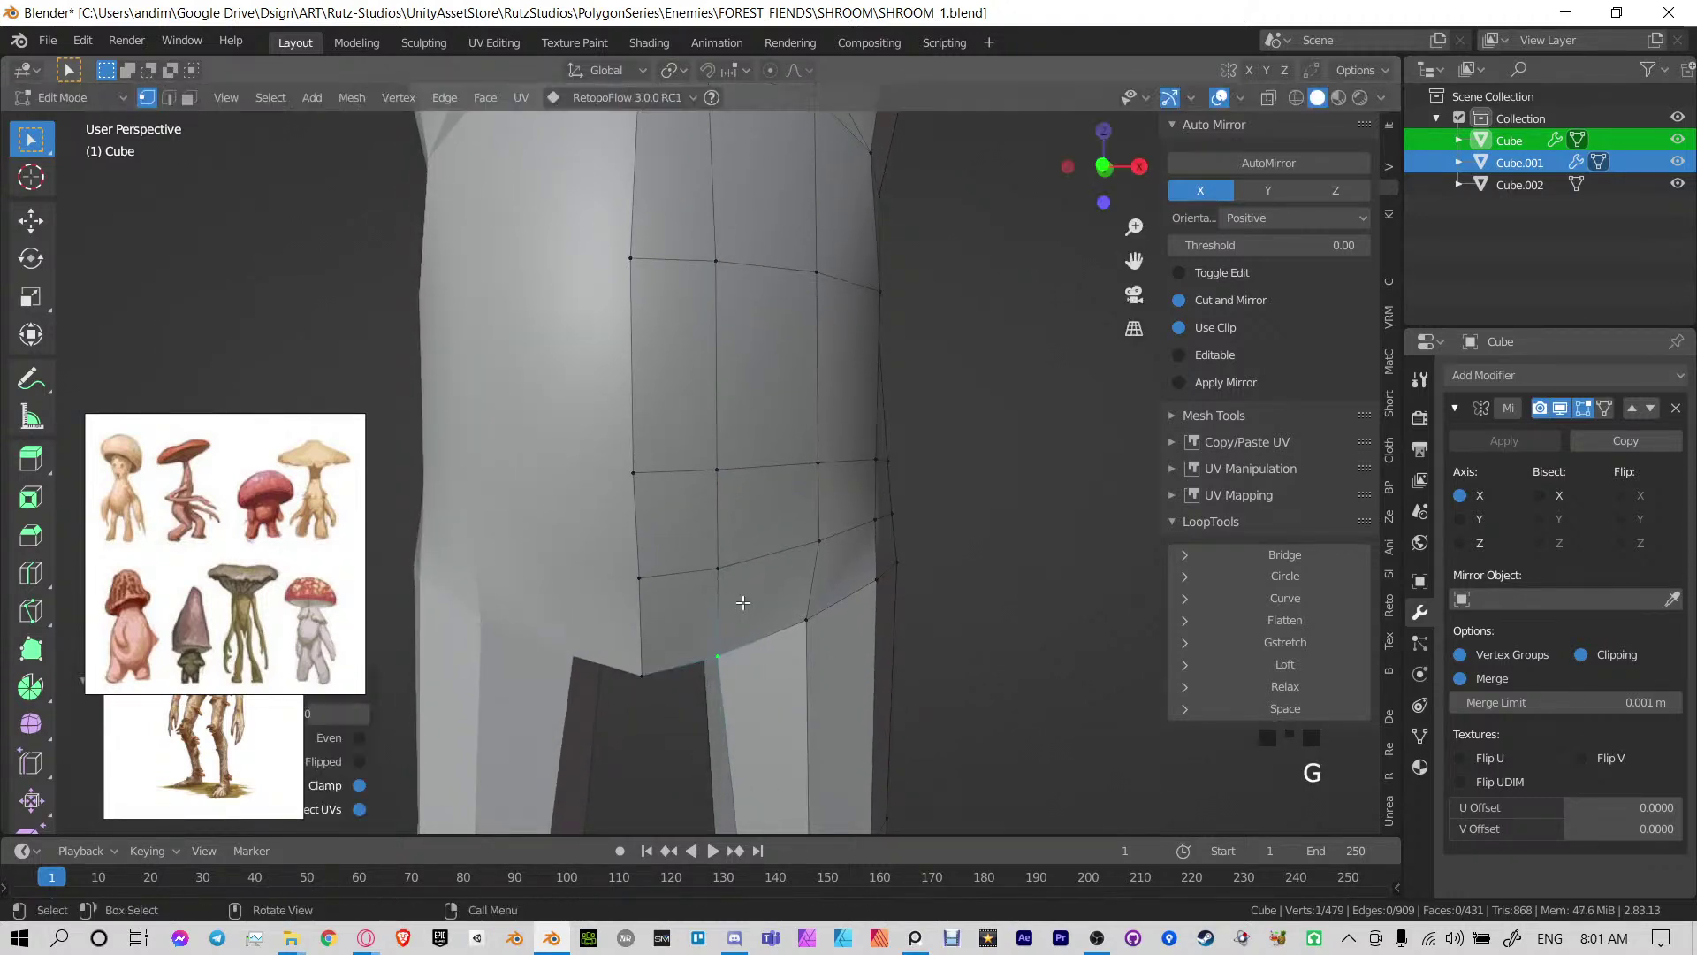
scroll(710, 431, "down", 2)
middle_click_drag(710, 432, 725, 536, "shift")
left_click(683, 697)
key("g")
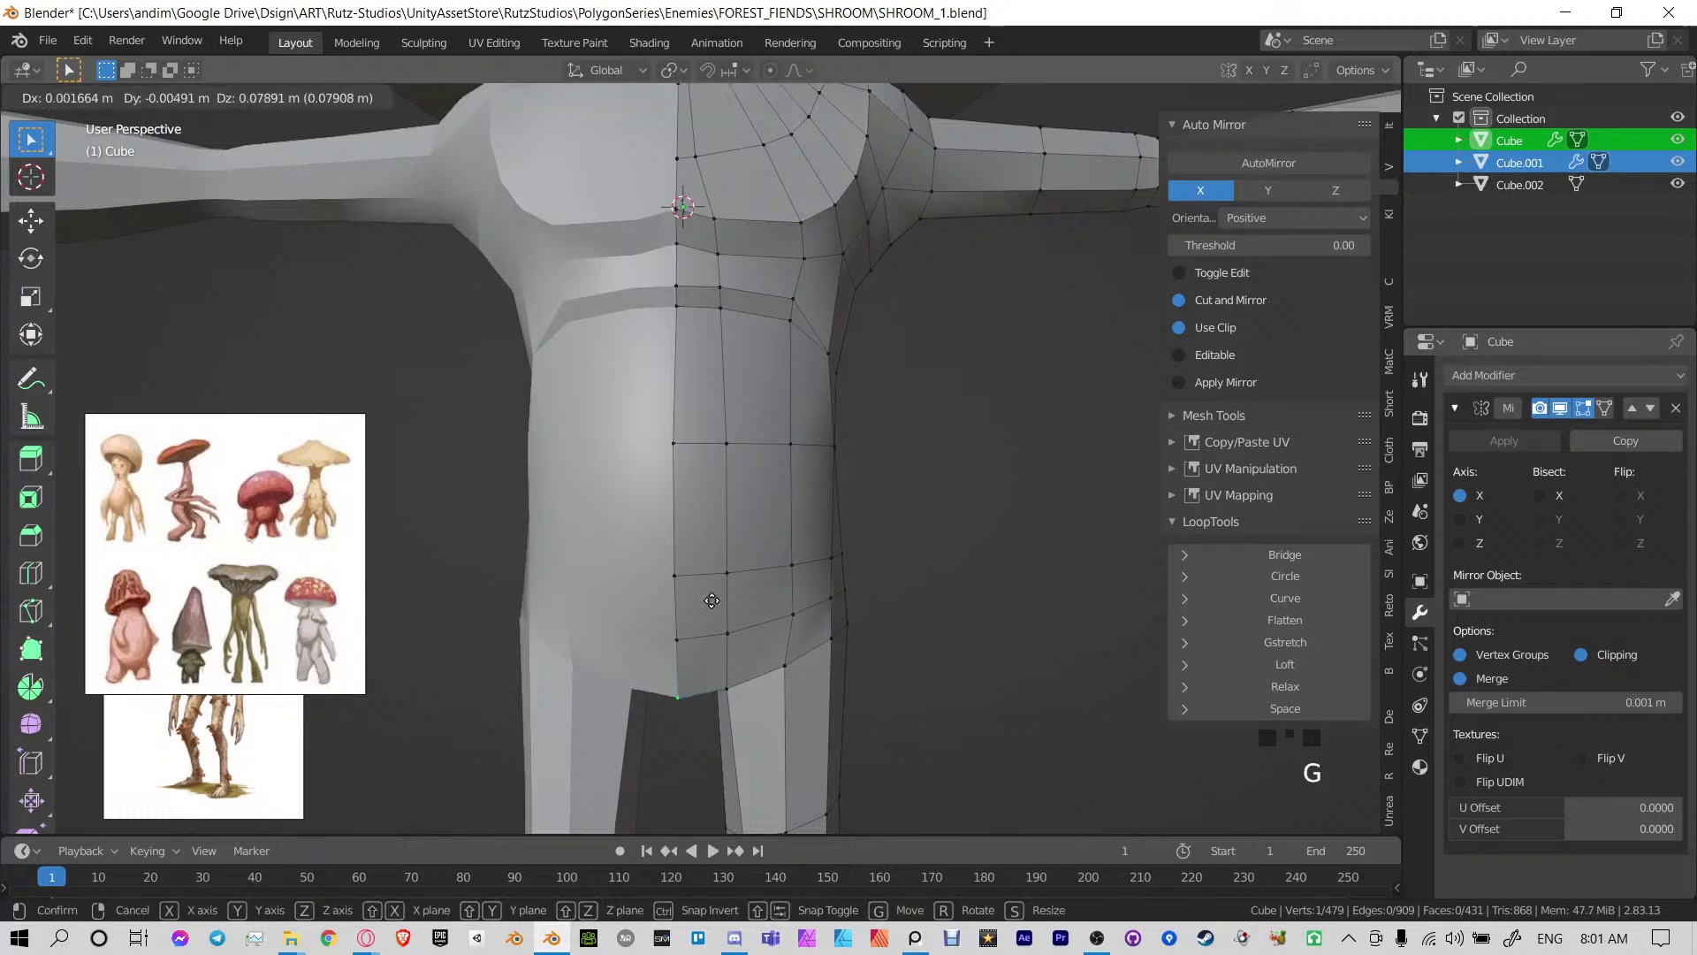
left_click(709, 506)
Try to merge the neck opening's front centre vertex with its neighbour
middle_click_drag(718, 359, 709, 635, "shift")
scroll(709, 634, "up", 3)
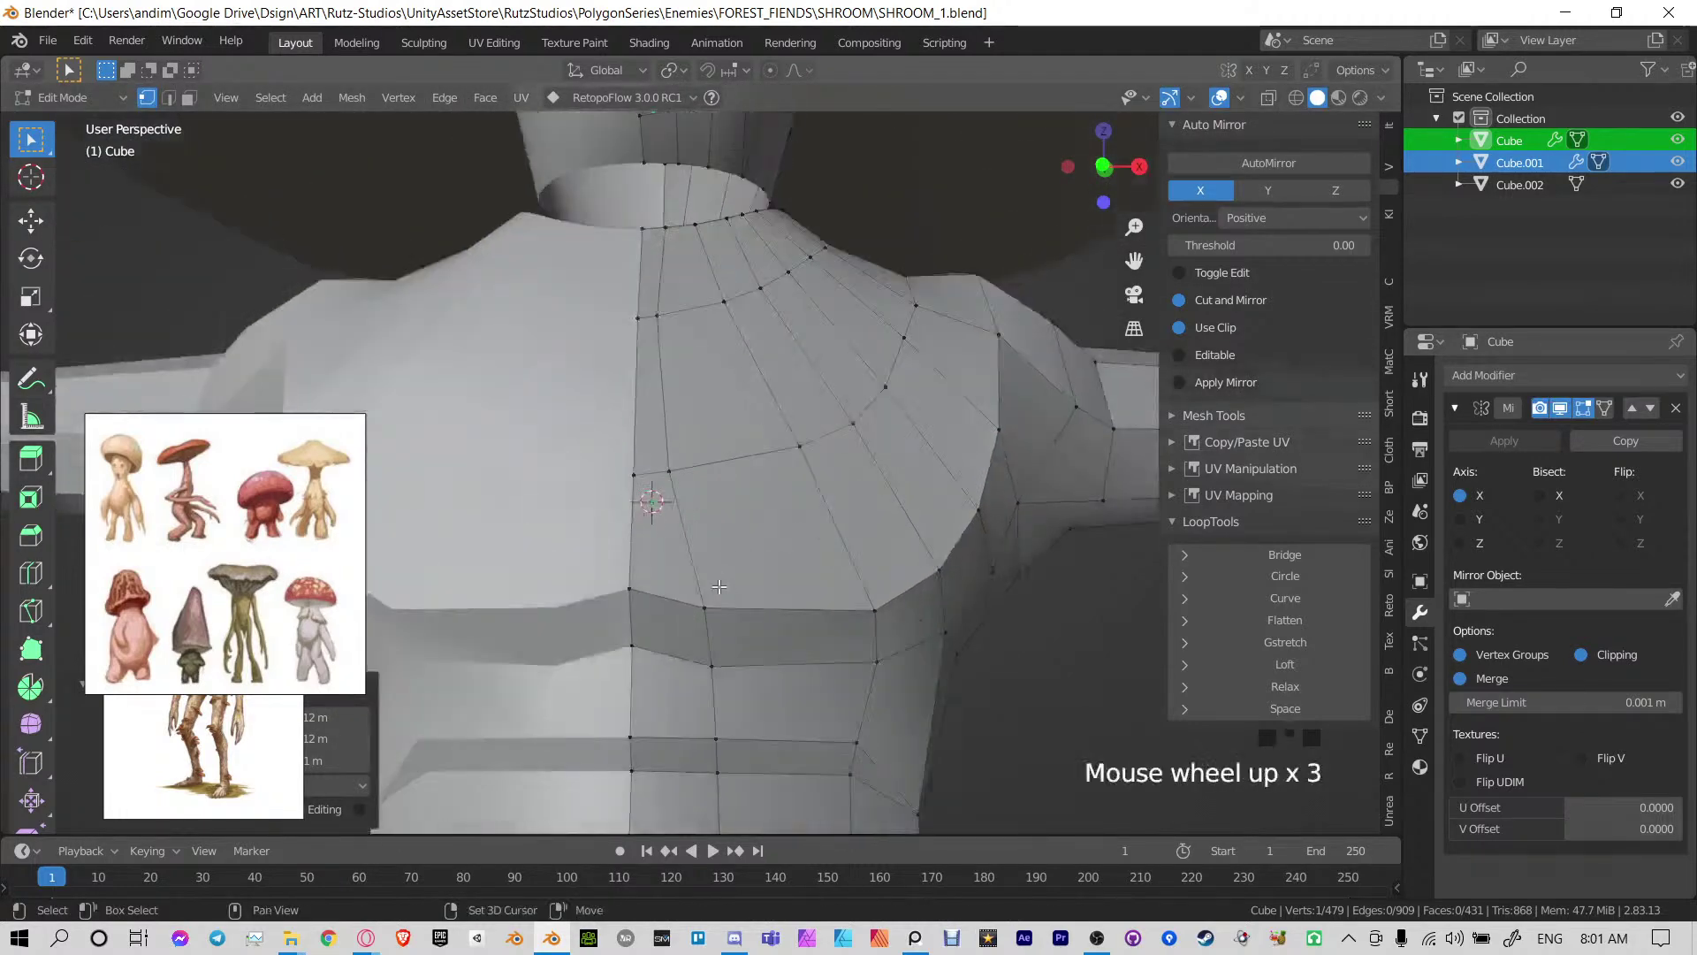
middle_click_drag(662, 223, 673, 400, "shift")
left_click(684, 414)
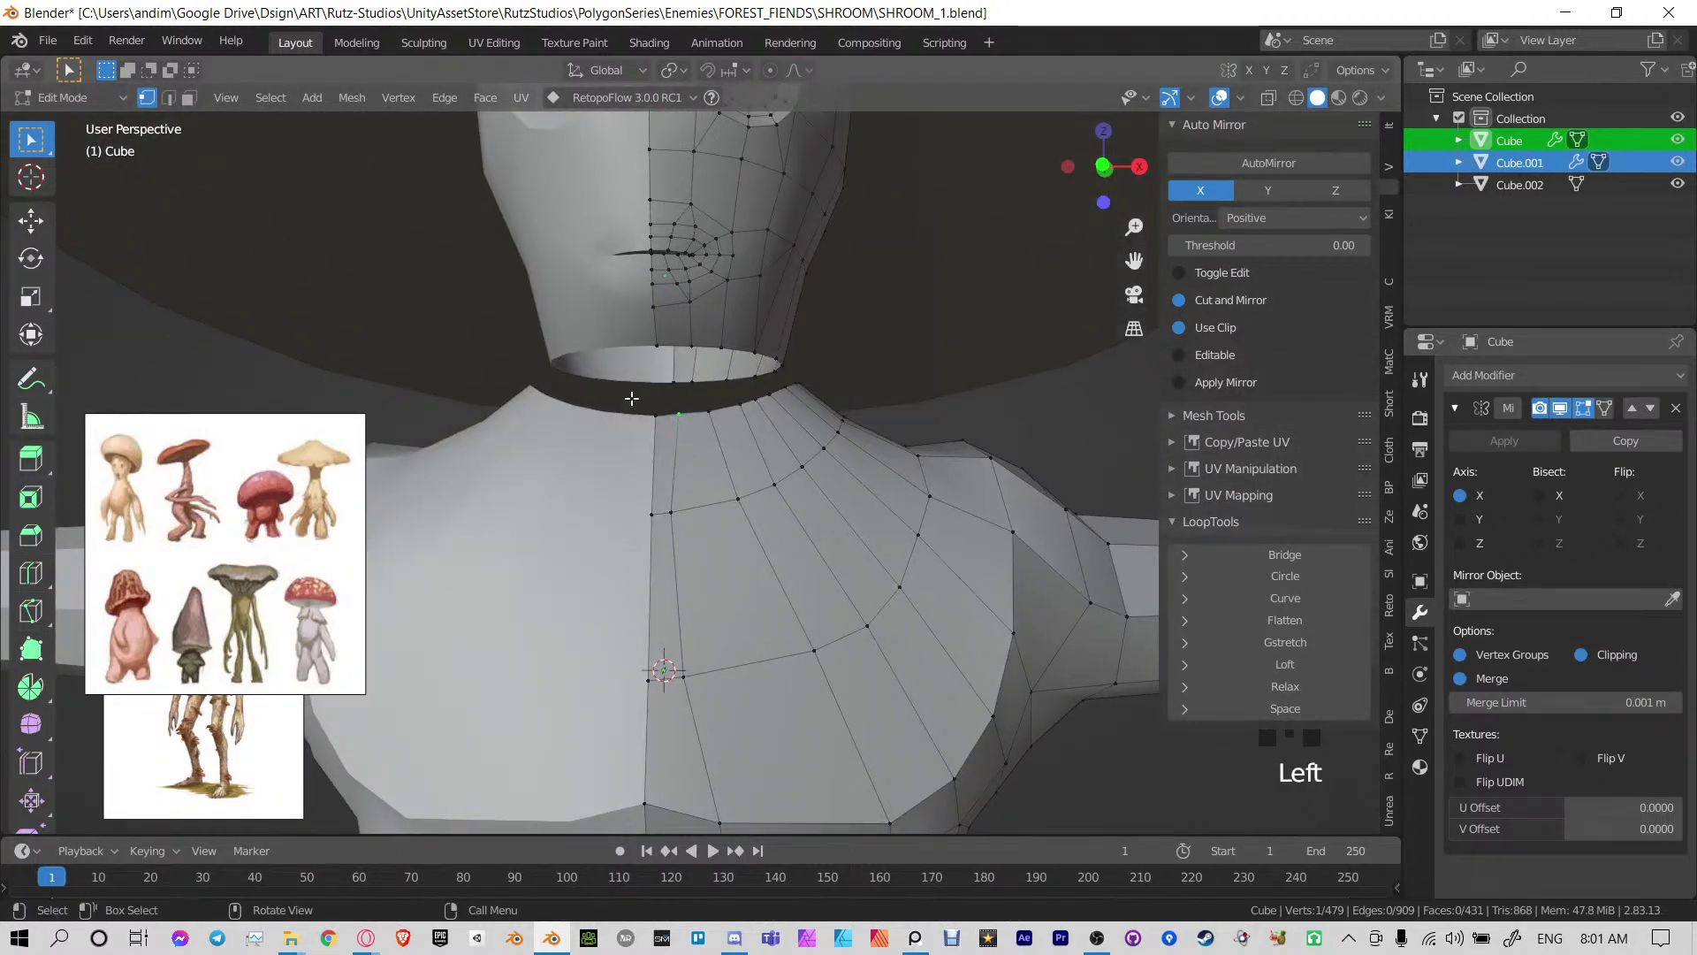
left_click(655, 415, "shift")
key("m")
left_click(665, 437)
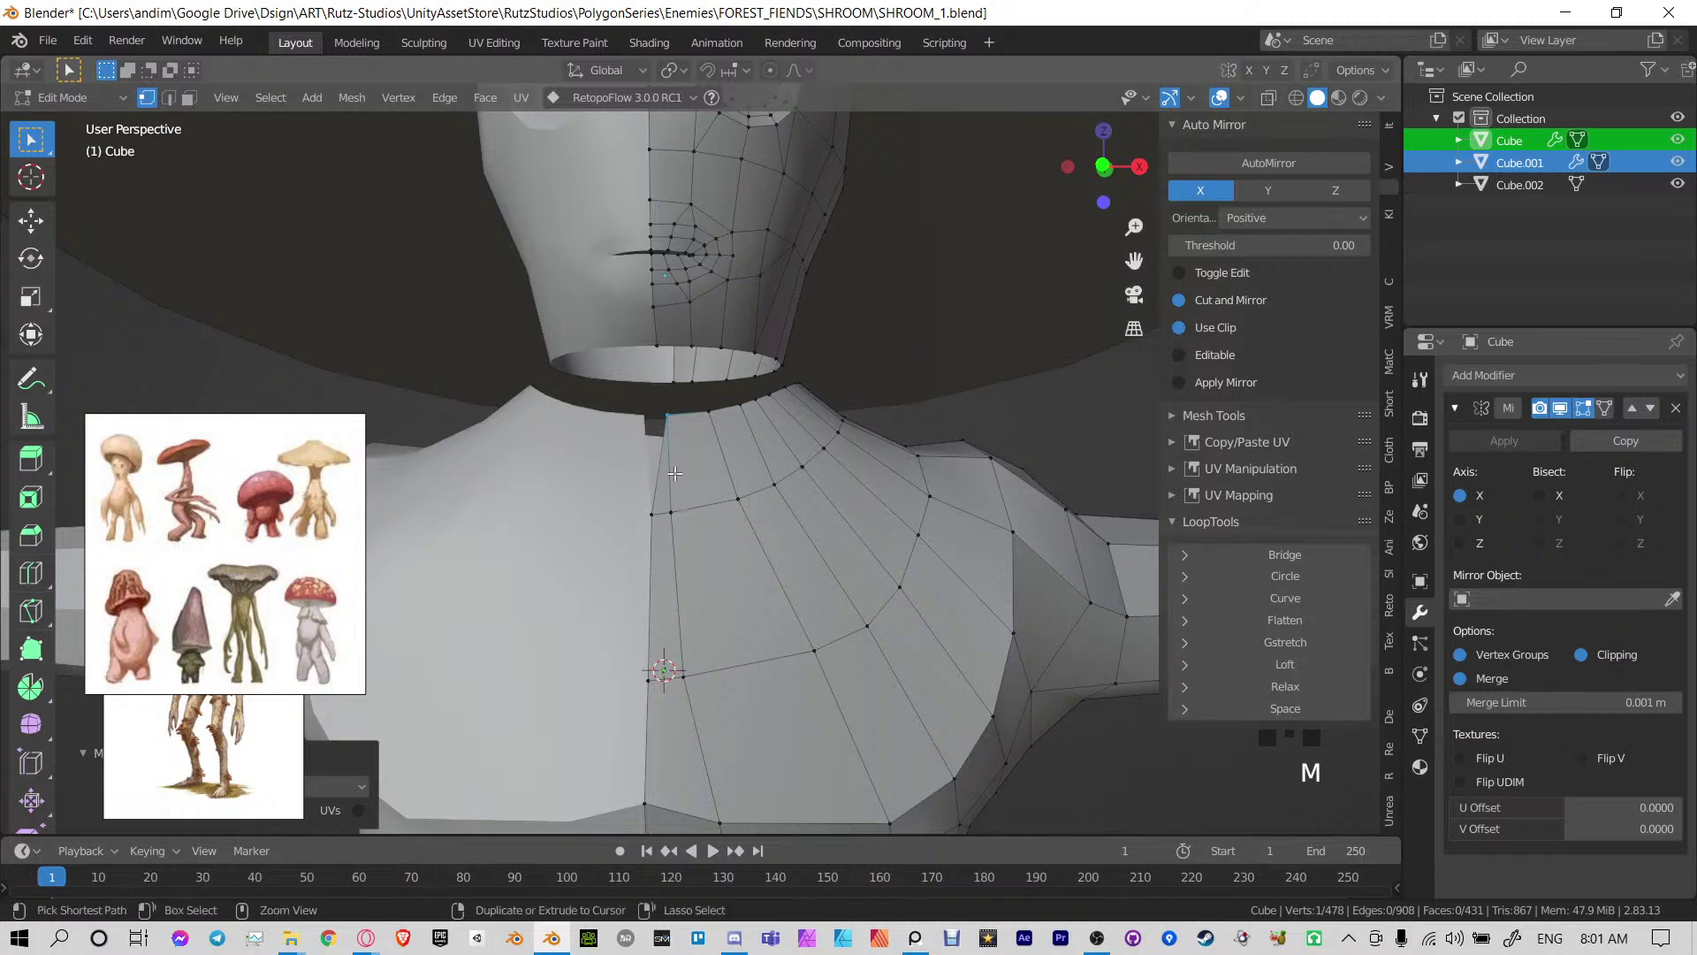
key("ctrl+z")
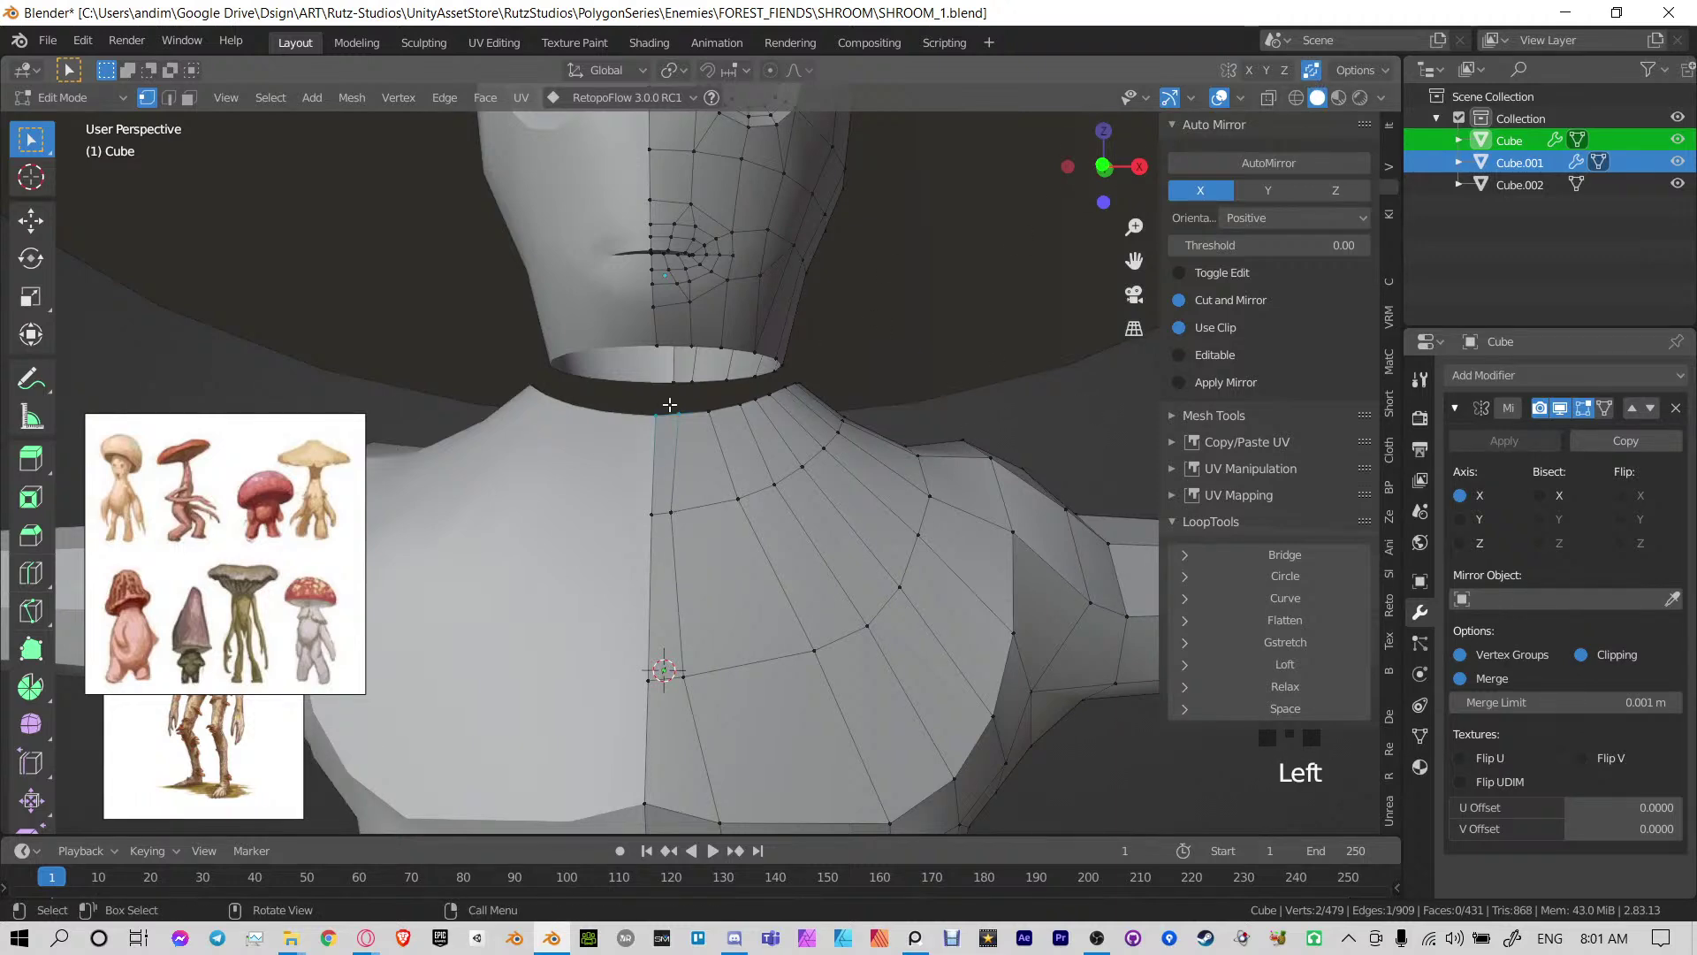
Apply the body's Mirror modifier and return to Edit Mode
key("Tab")
left_click(1505, 440)
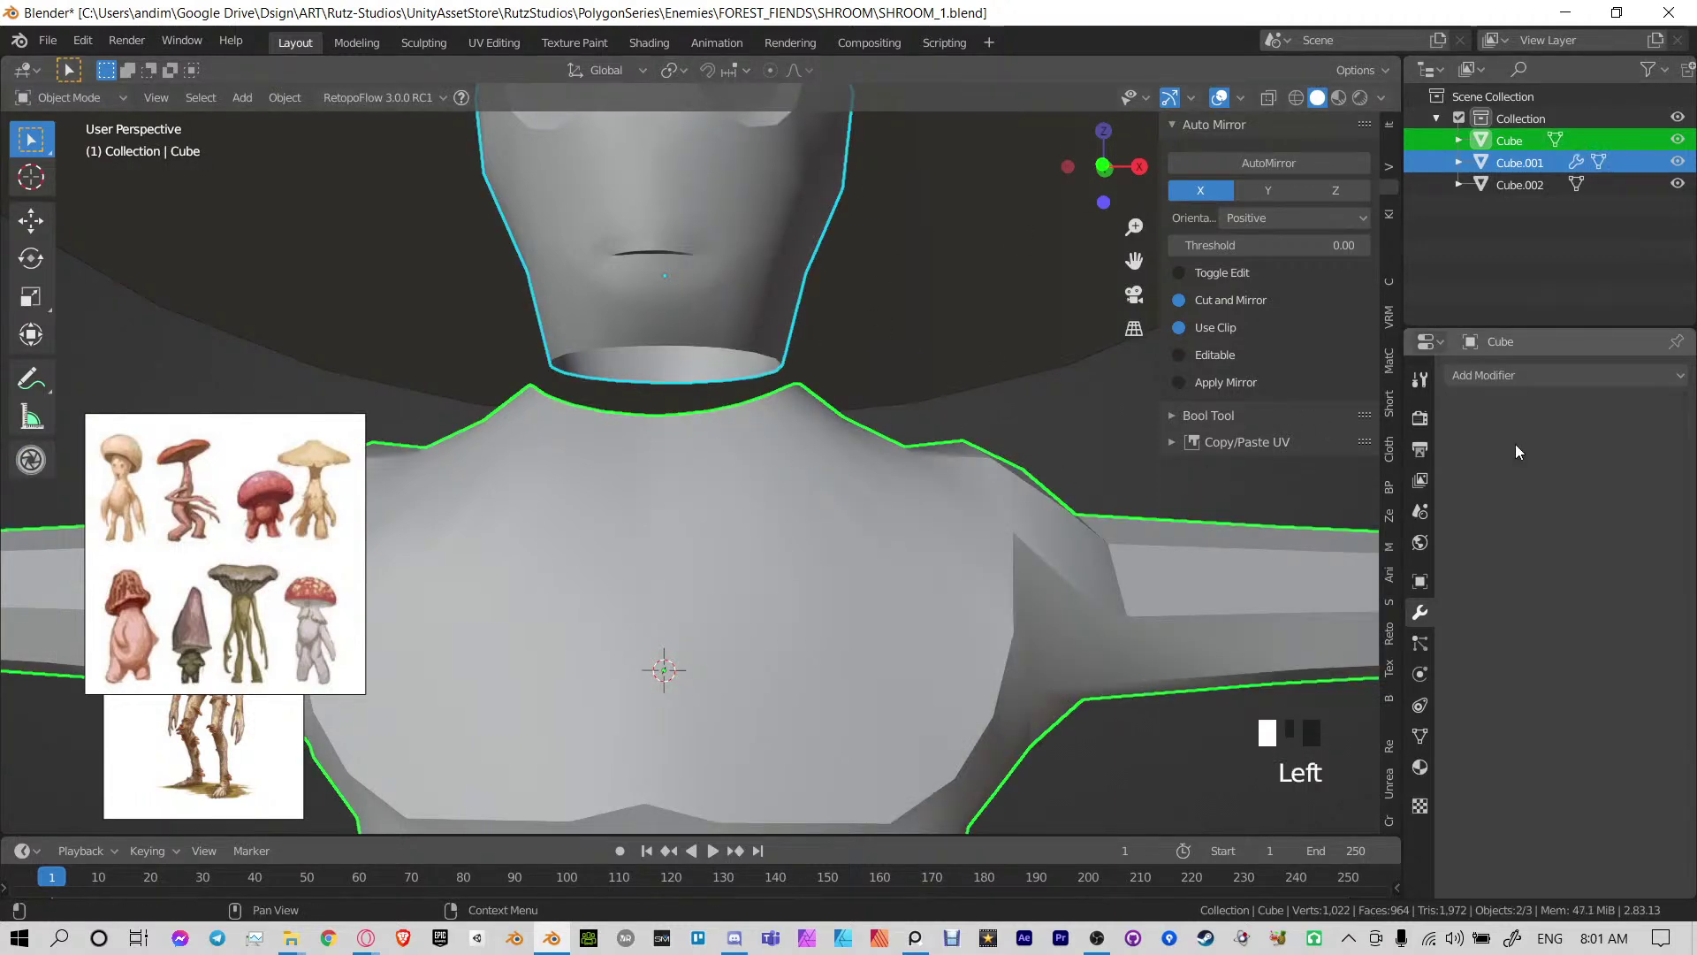
key("Tab")
Merge the three front centre vertices into one at the neck opening and likewise, at center, in the row below
scroll(652, 415, "up", 2)
middle_click_drag(669, 395, 696, 361, "shift")
key("alt+m")
left_click(702, 417)
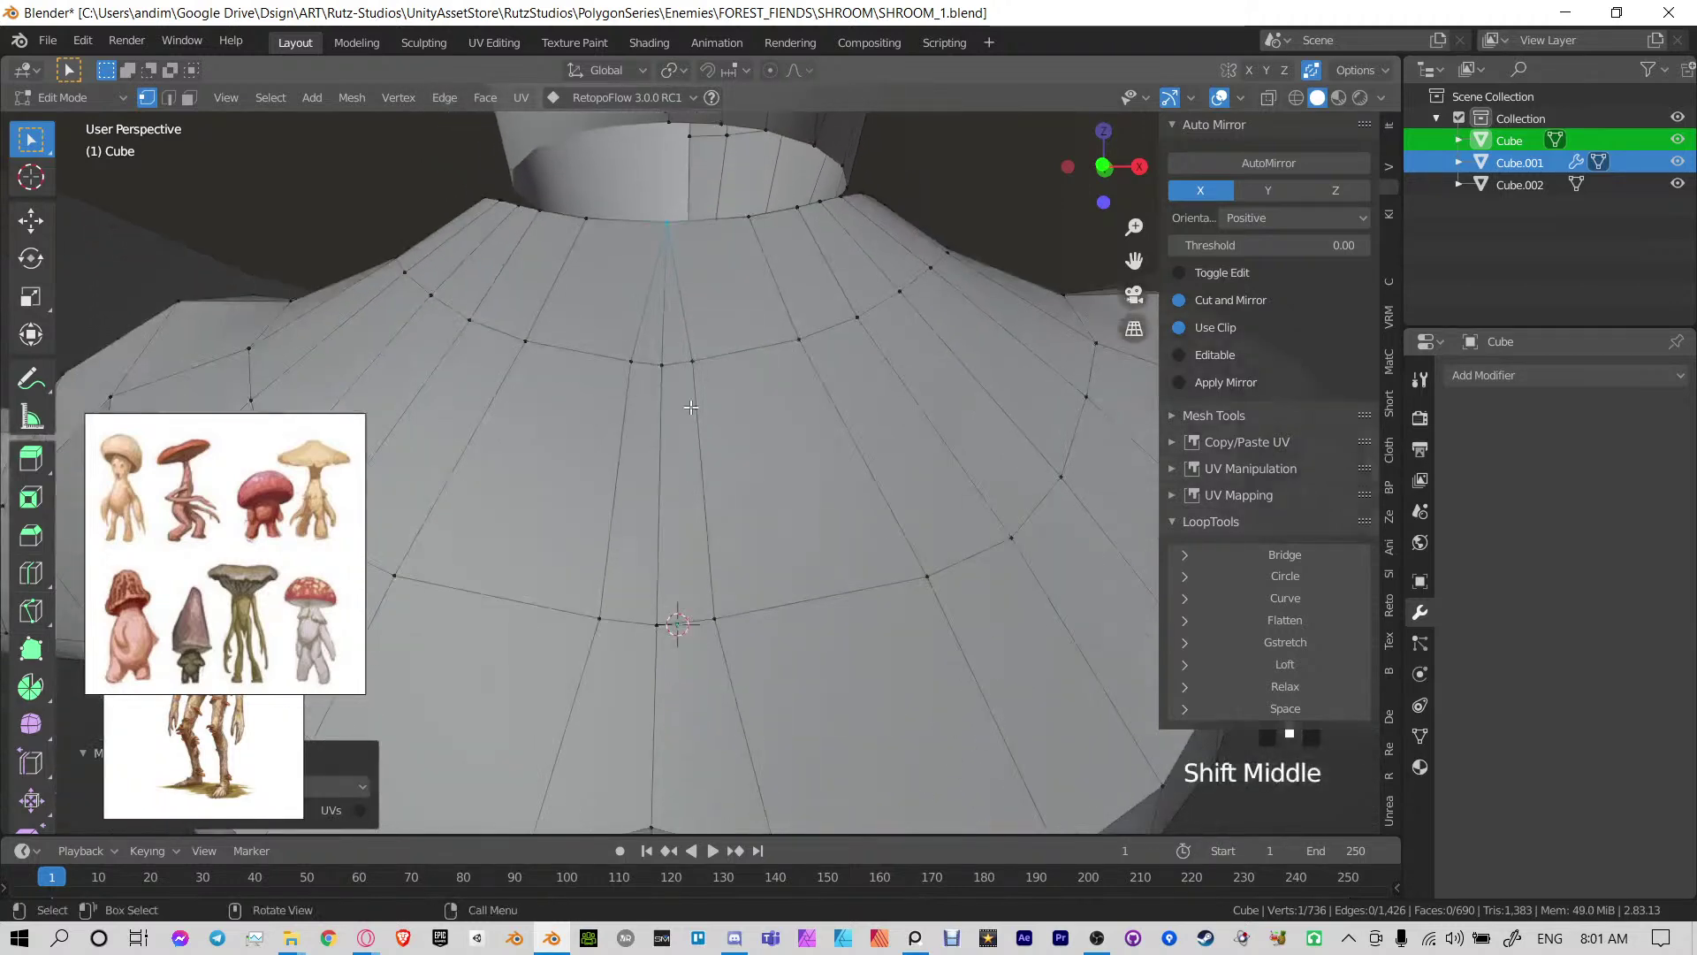
left_click(697, 360)
left_click(697, 360)
key("alt+m")
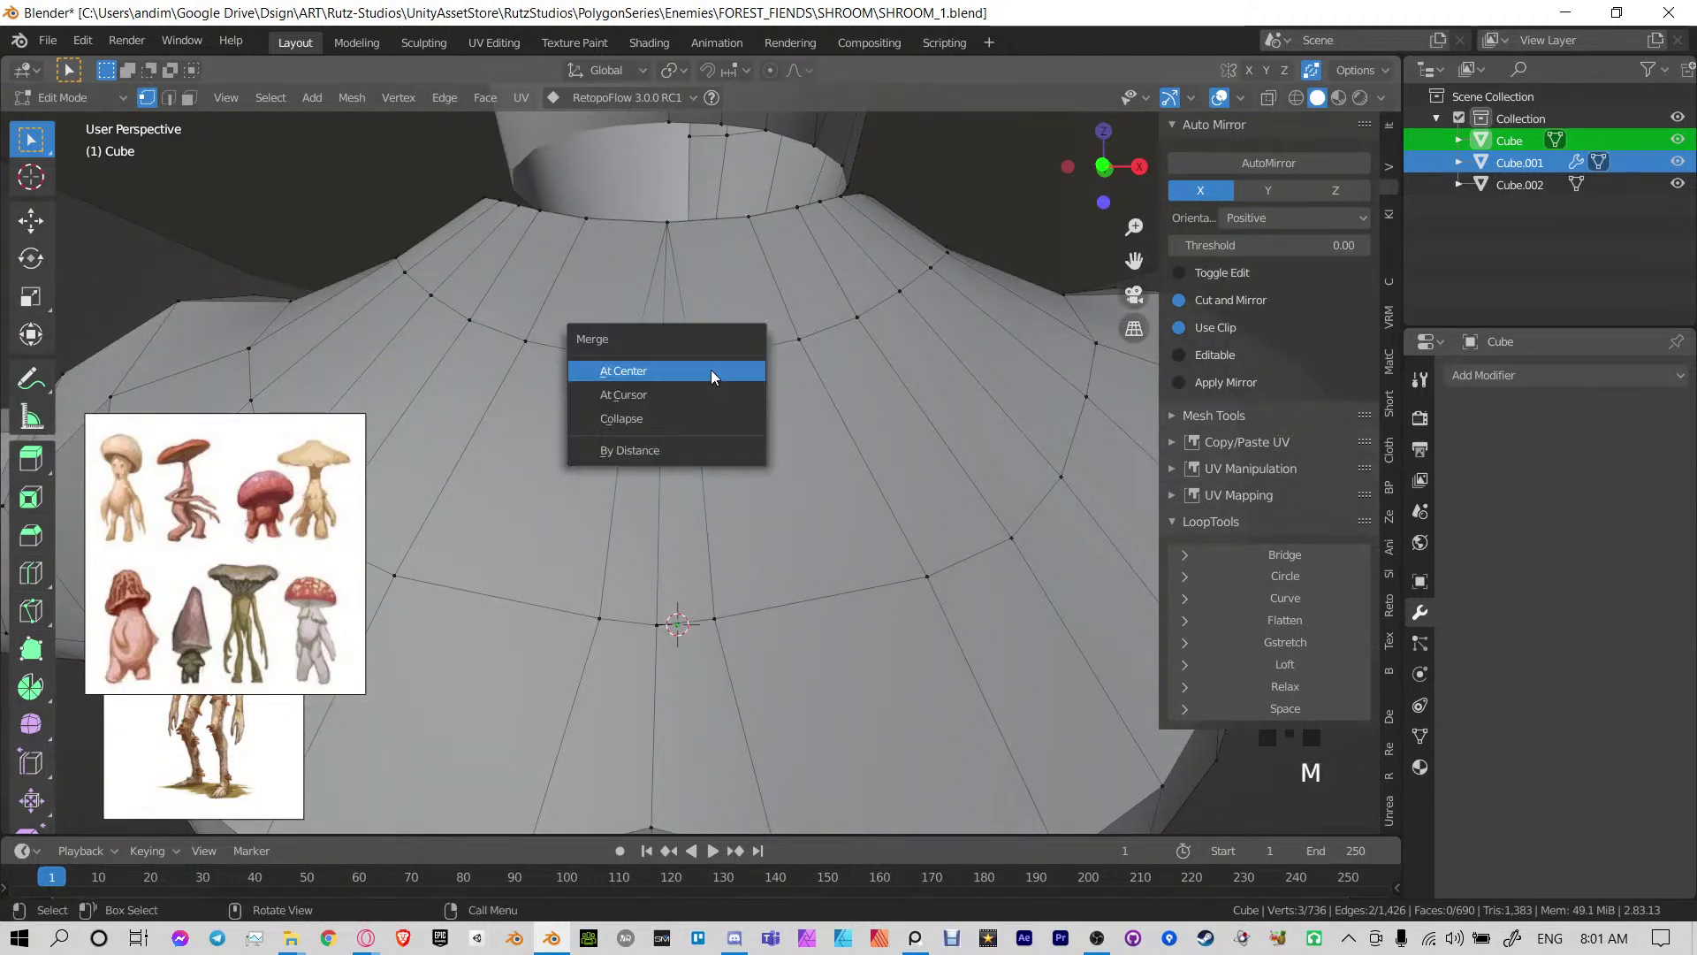
left_click(710, 370)
Merge the three centre vertices of the mid-chest row into a single vertex
scroll(689, 440, "down", 3)
middle_click_drag(689, 440, 728, 435, "shift")
scroll(728, 447, "up", 2)
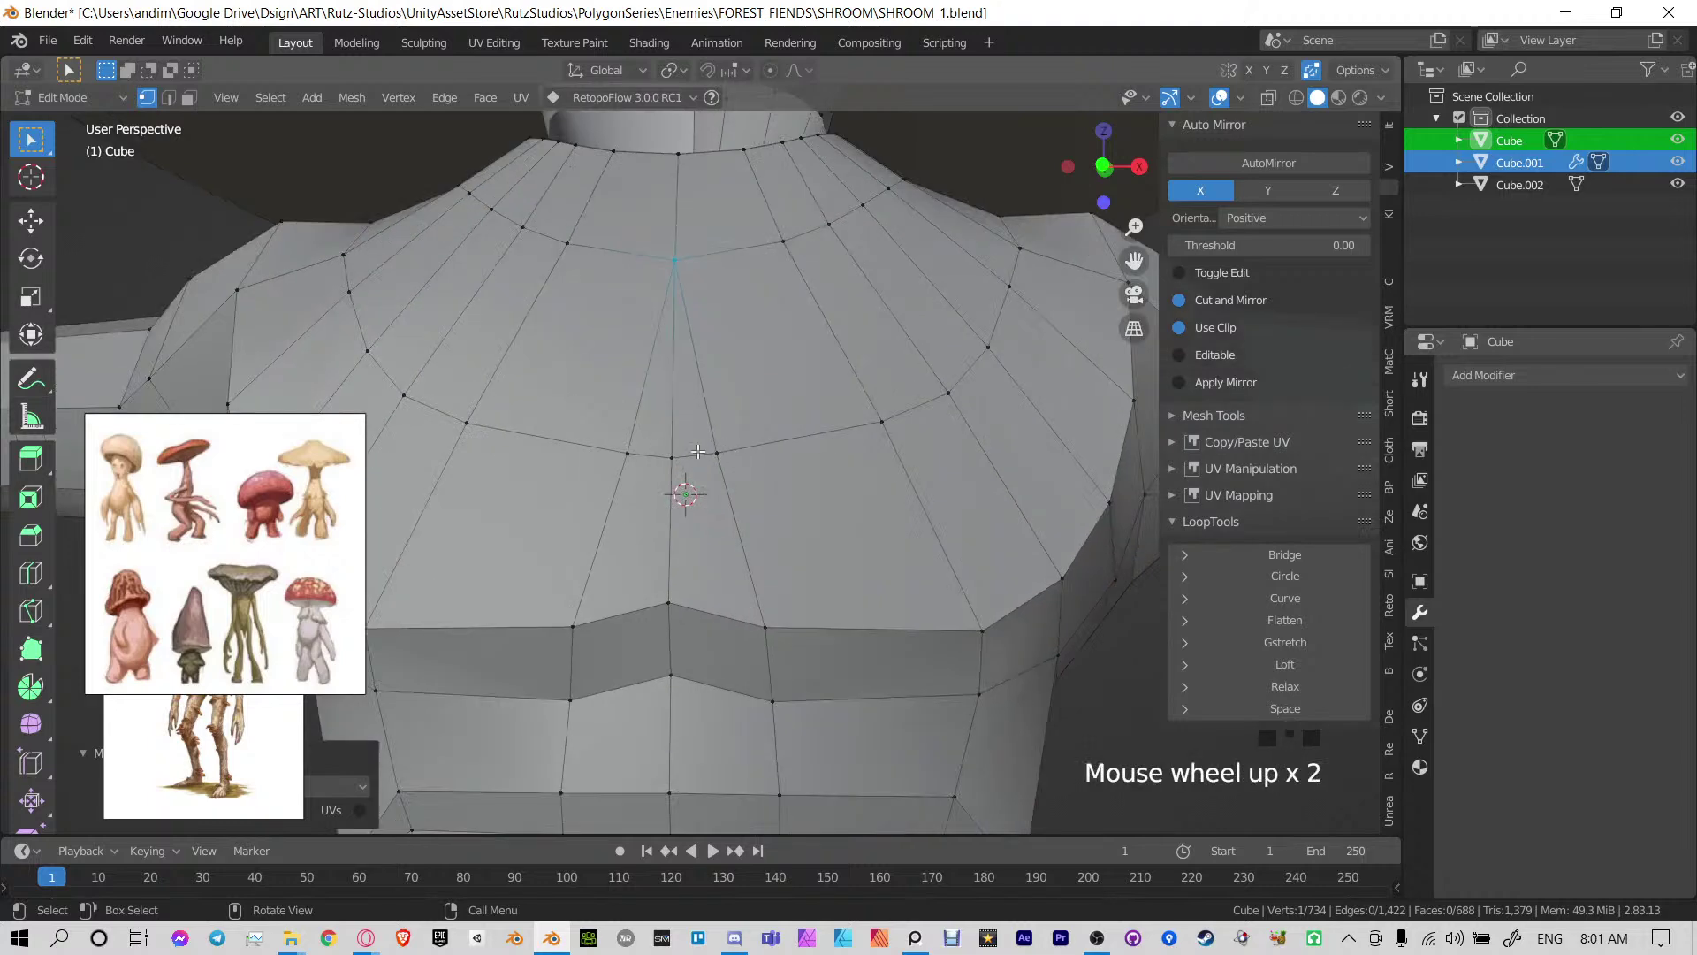
left_click(671, 457)
key("alt+m")
left_click(760, 480)
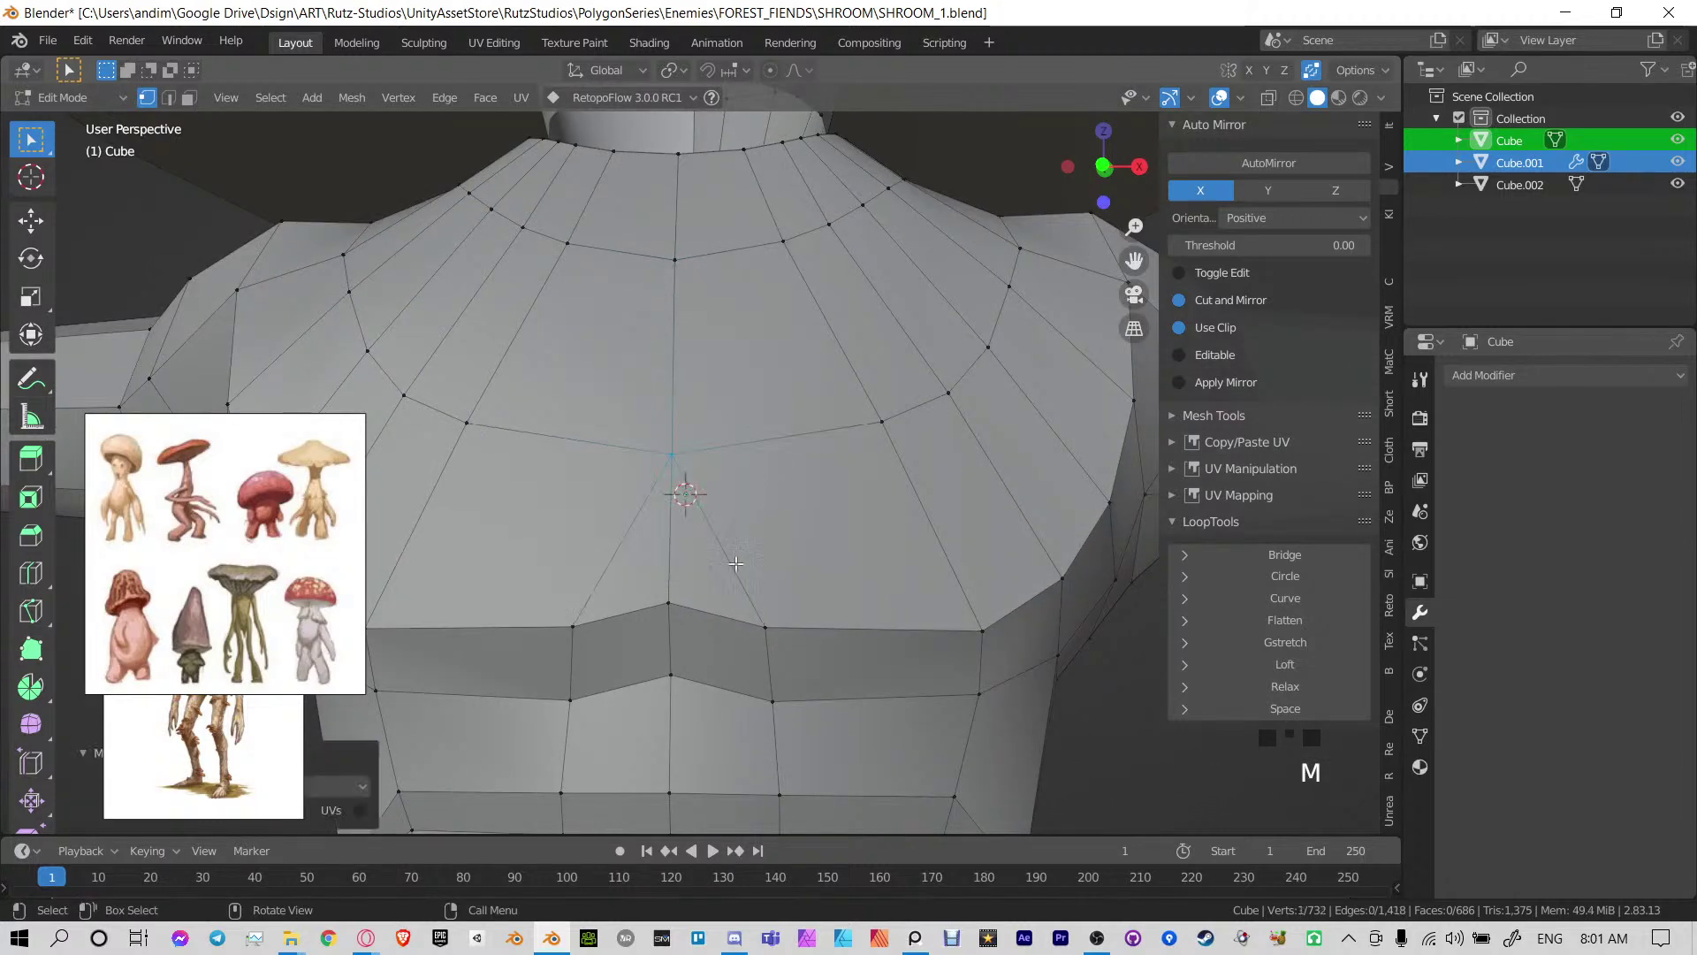
Slide the vertex beside the centre line in the first row below the neck toward the centre
middle_click_drag(736, 543, 713, 381, "shift")
left_click(645, 300)
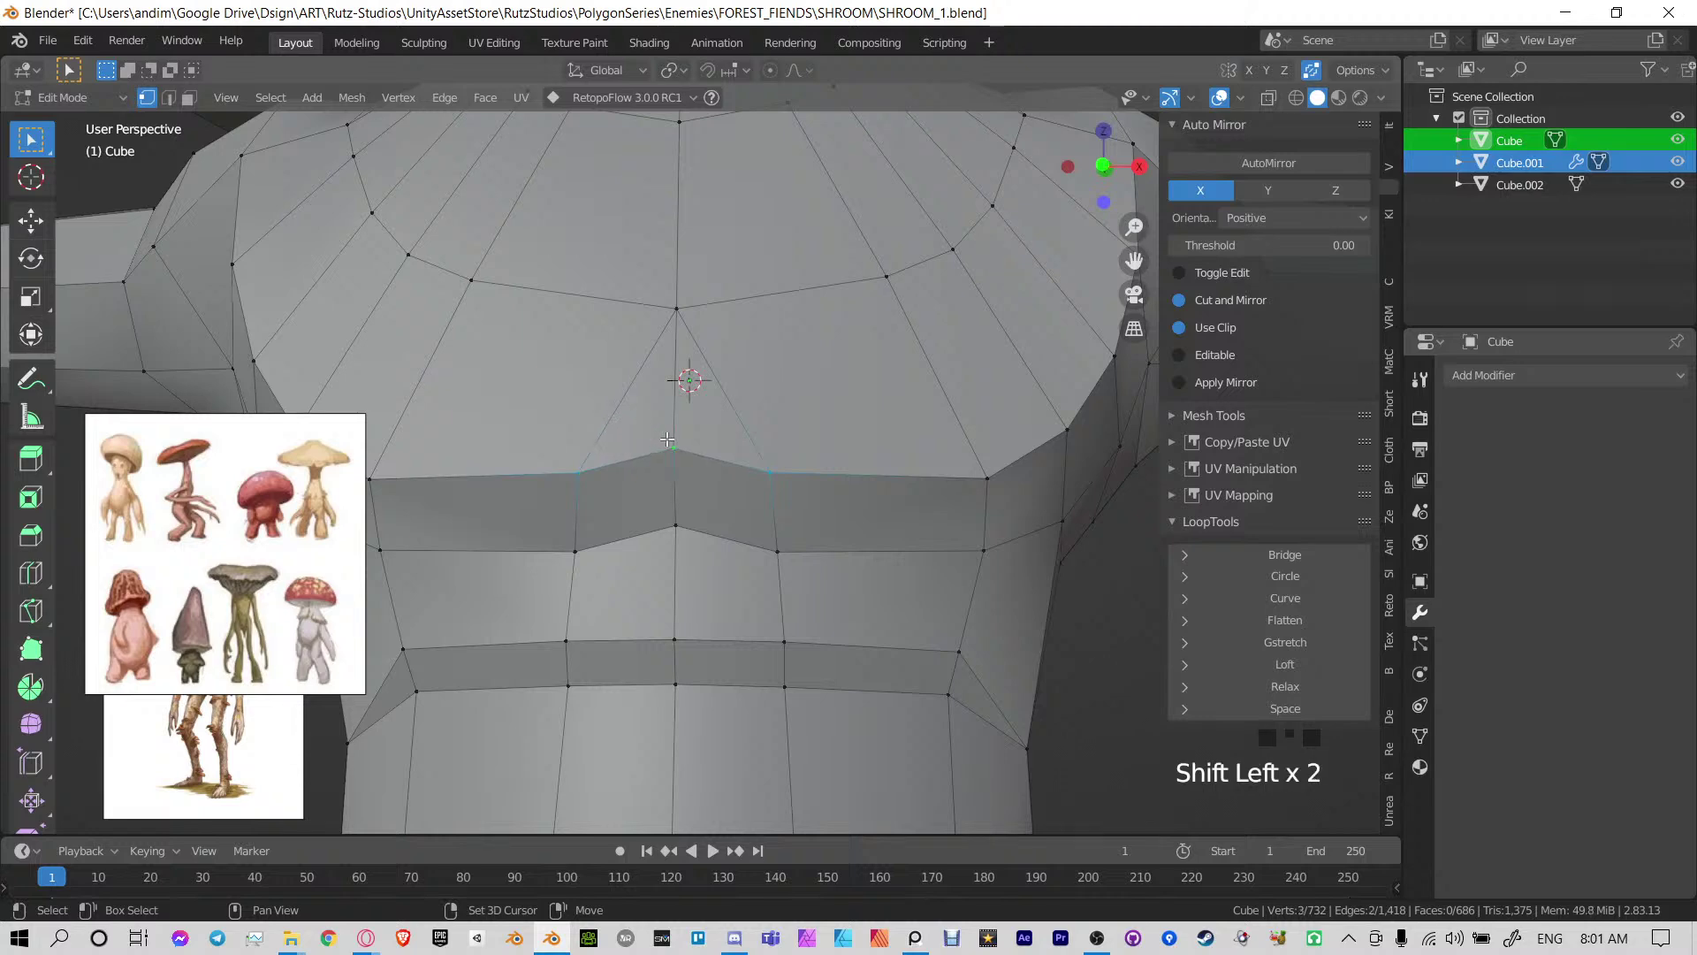
scroll(800, 482, "down", 3)
middle_click_drag(800, 482, 750, 378)
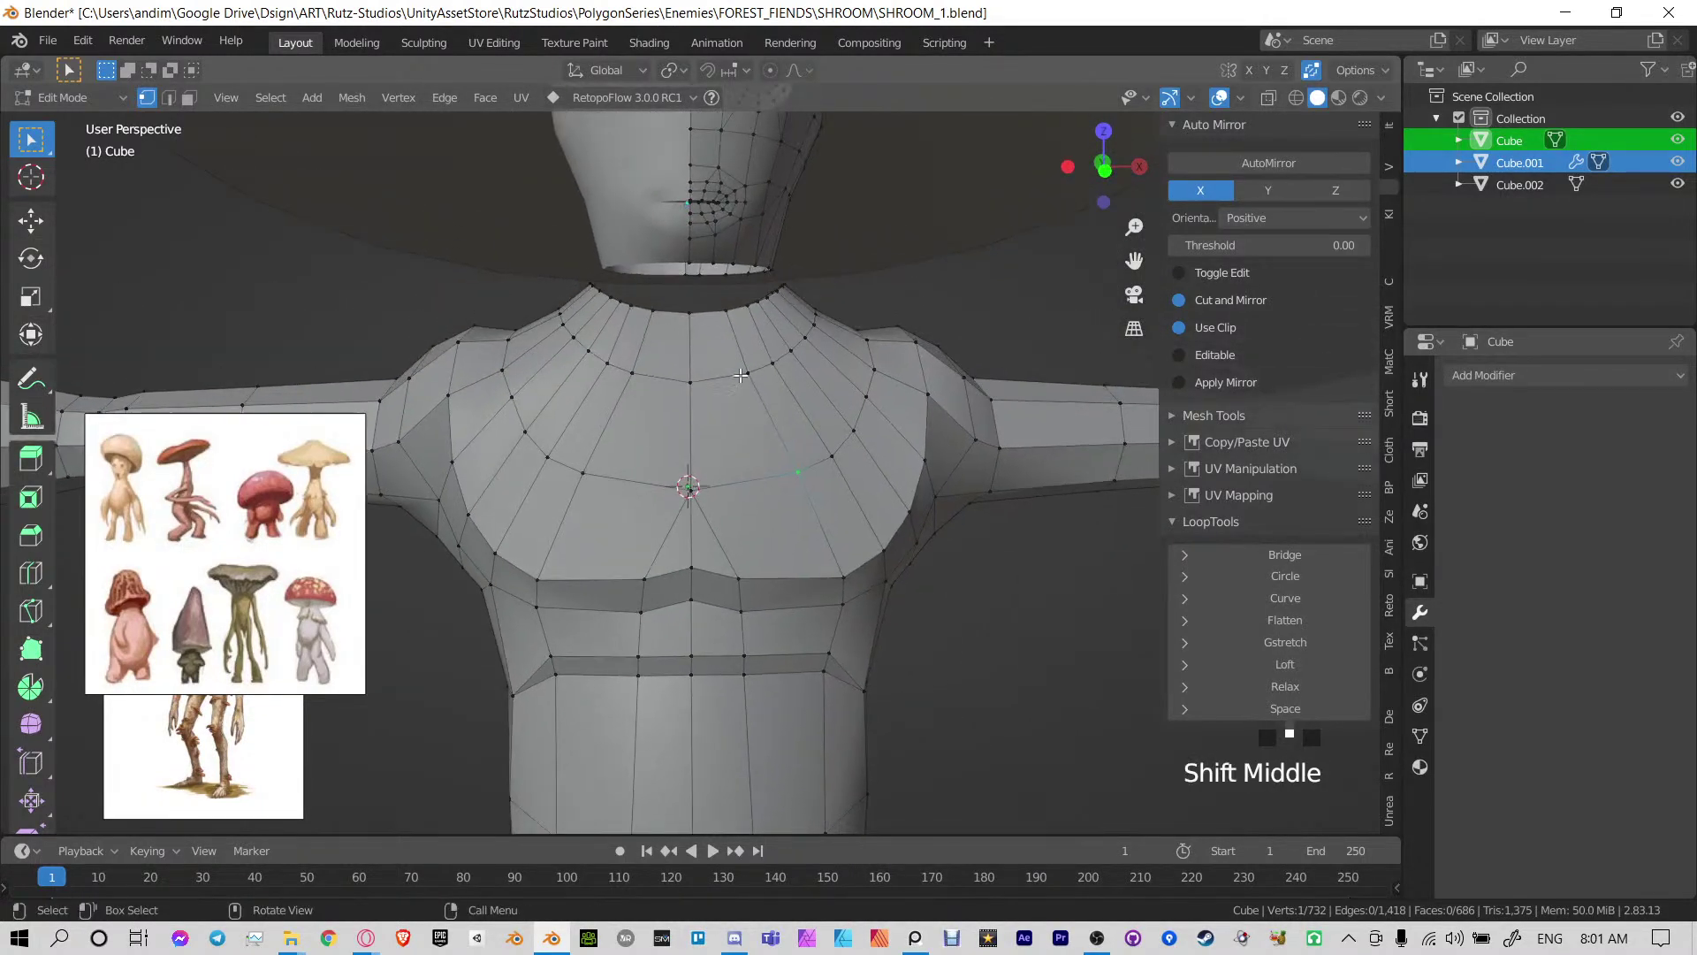
scroll(751, 375, "up", 1)
key("g")
key("g")
left_click(745, 363)
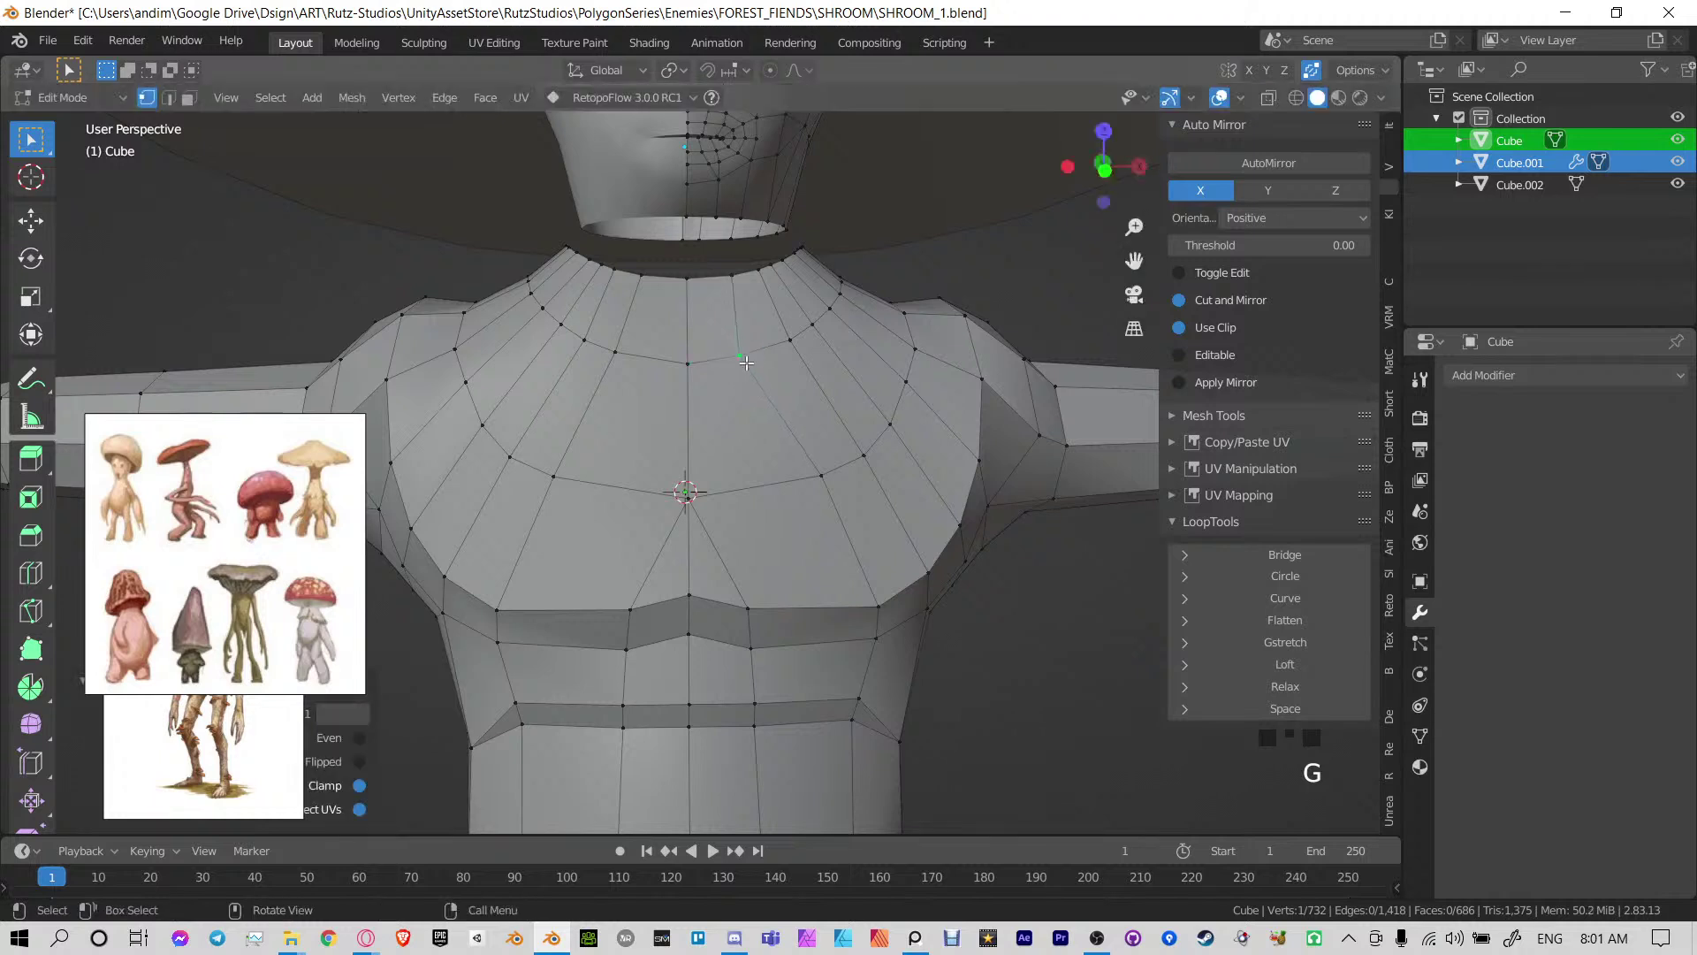
Slide the neck-opening vertex beside the centre line toward the centre
left_click(738, 278)
key("g")
key("g")
left_click(729, 286)
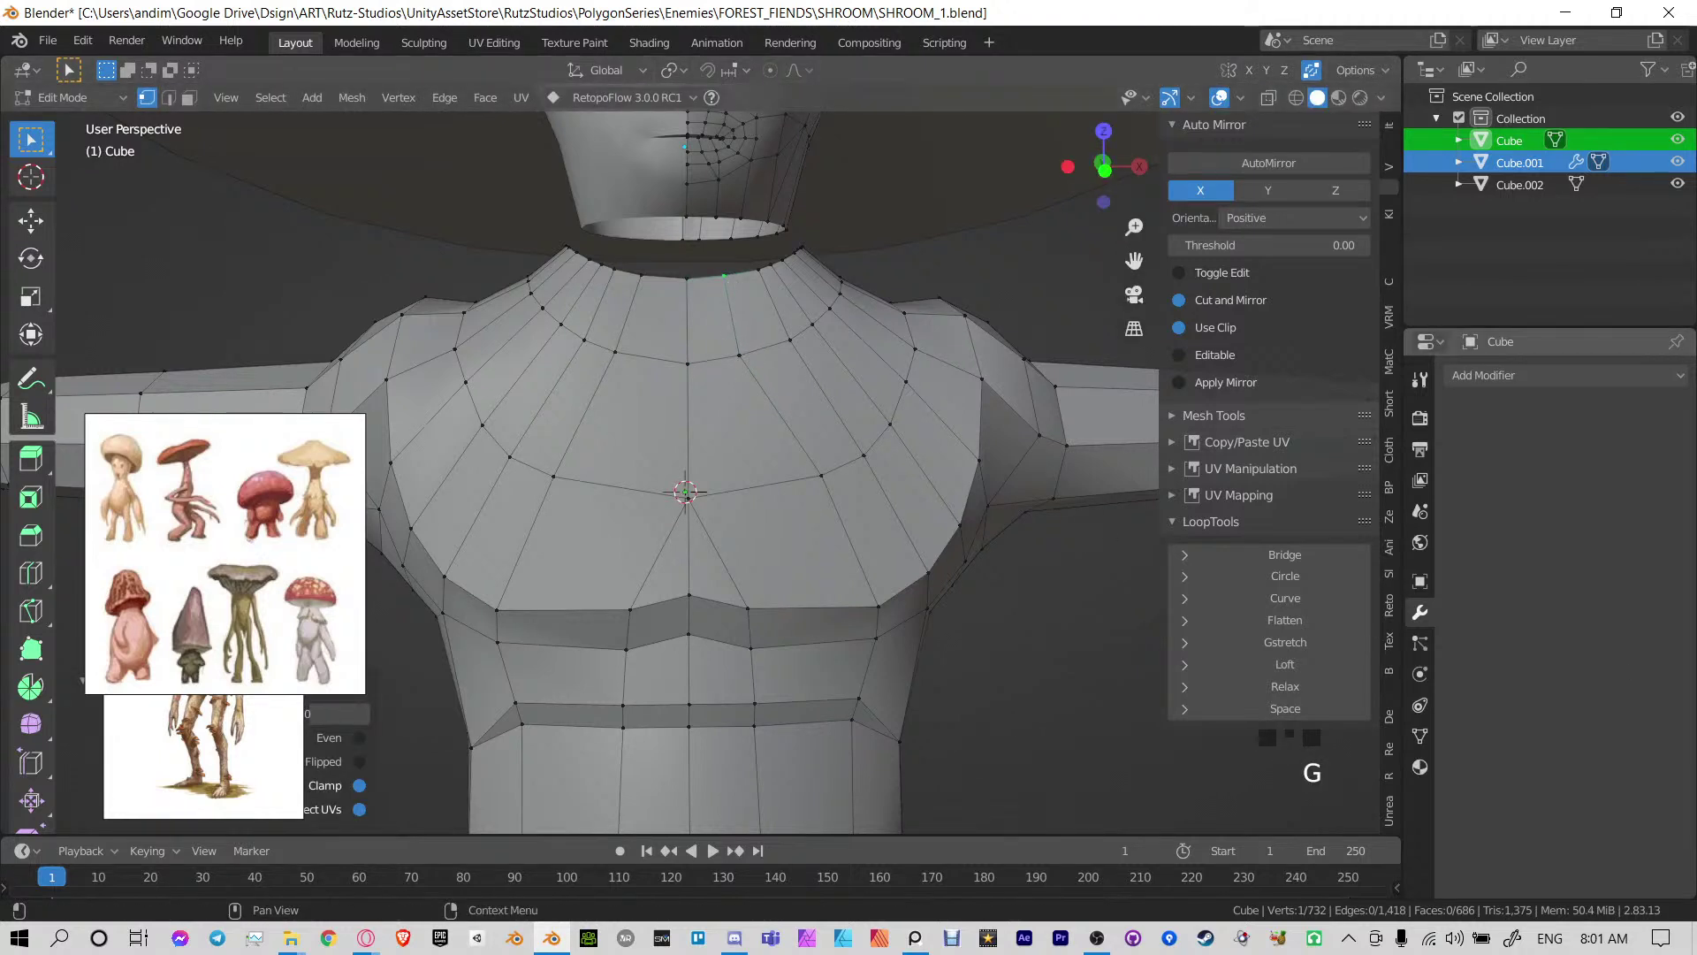
key("alt+Tab")
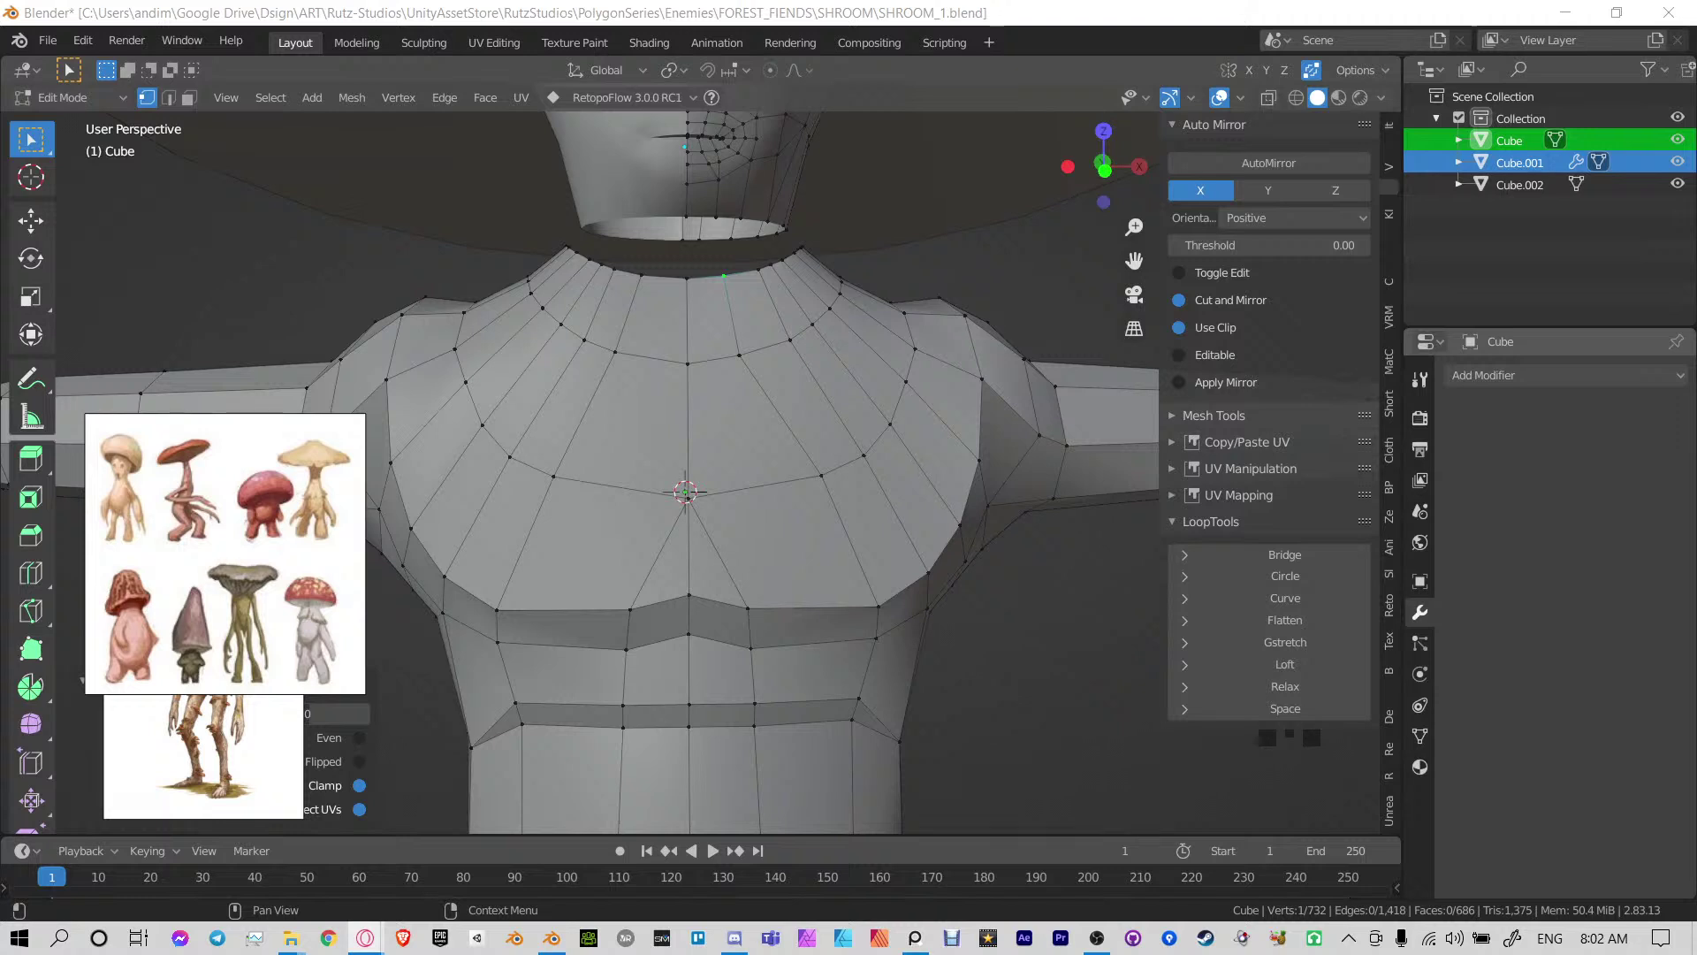
Slide the outer vertices of the mid-chest row and of the two rows along the pectoral's lower fold toward the centre line
left_click(804, 469)
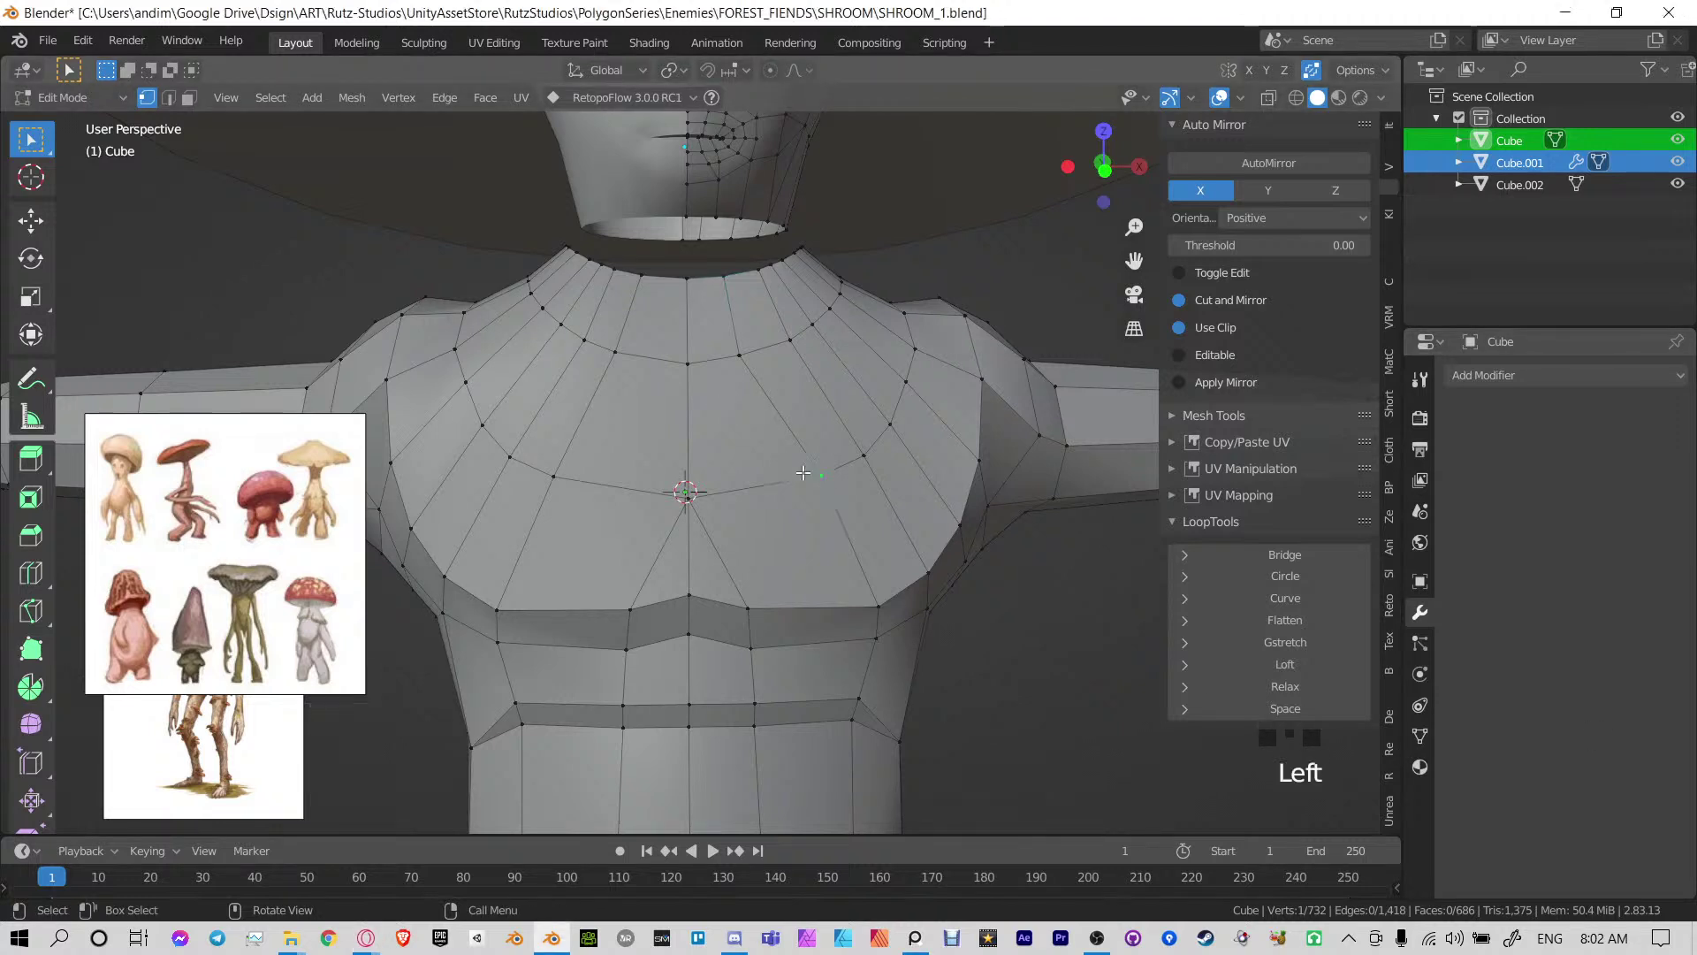
key("g")
key("g")
left_click(777, 487)
left_click(862, 601)
key("g")
key("g")
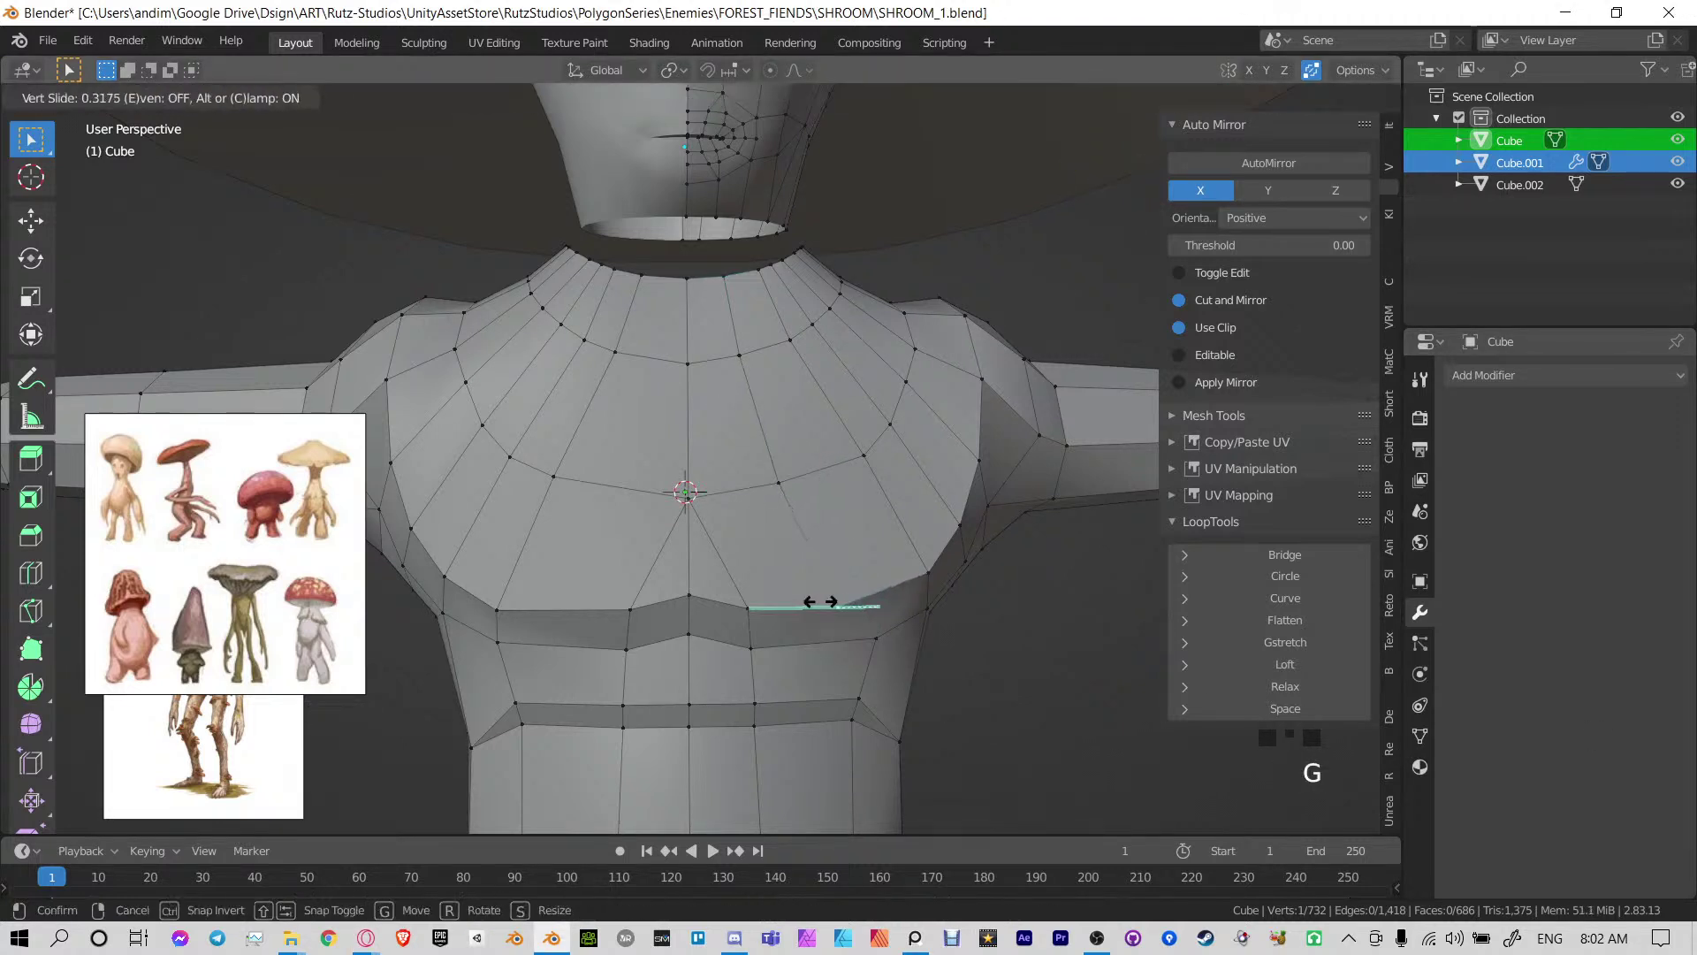
left_click(822, 602)
left_click(868, 640)
key("g")
key("g")
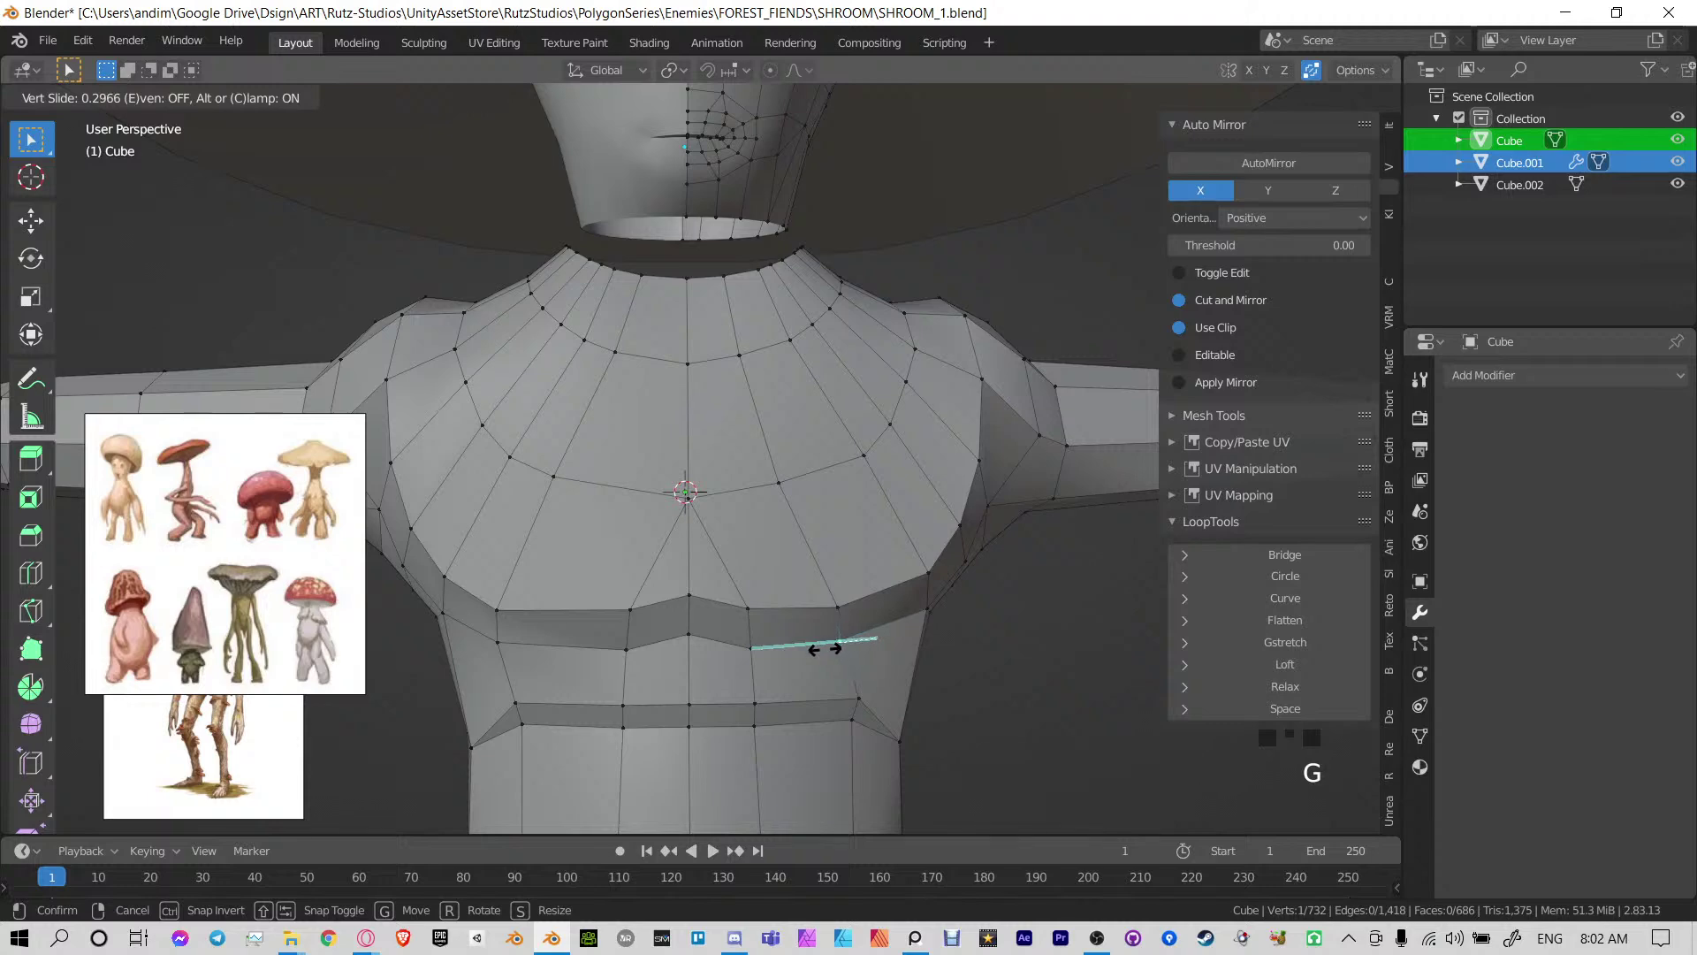
left_click(824, 649)
Slide the outer edge of the abdominal fold inward and adjust the matching vertex in the belly row below it
middle_click_drag(824, 649, 838, 514, "shift")
left_click(864, 595)
key("g")
key("g")
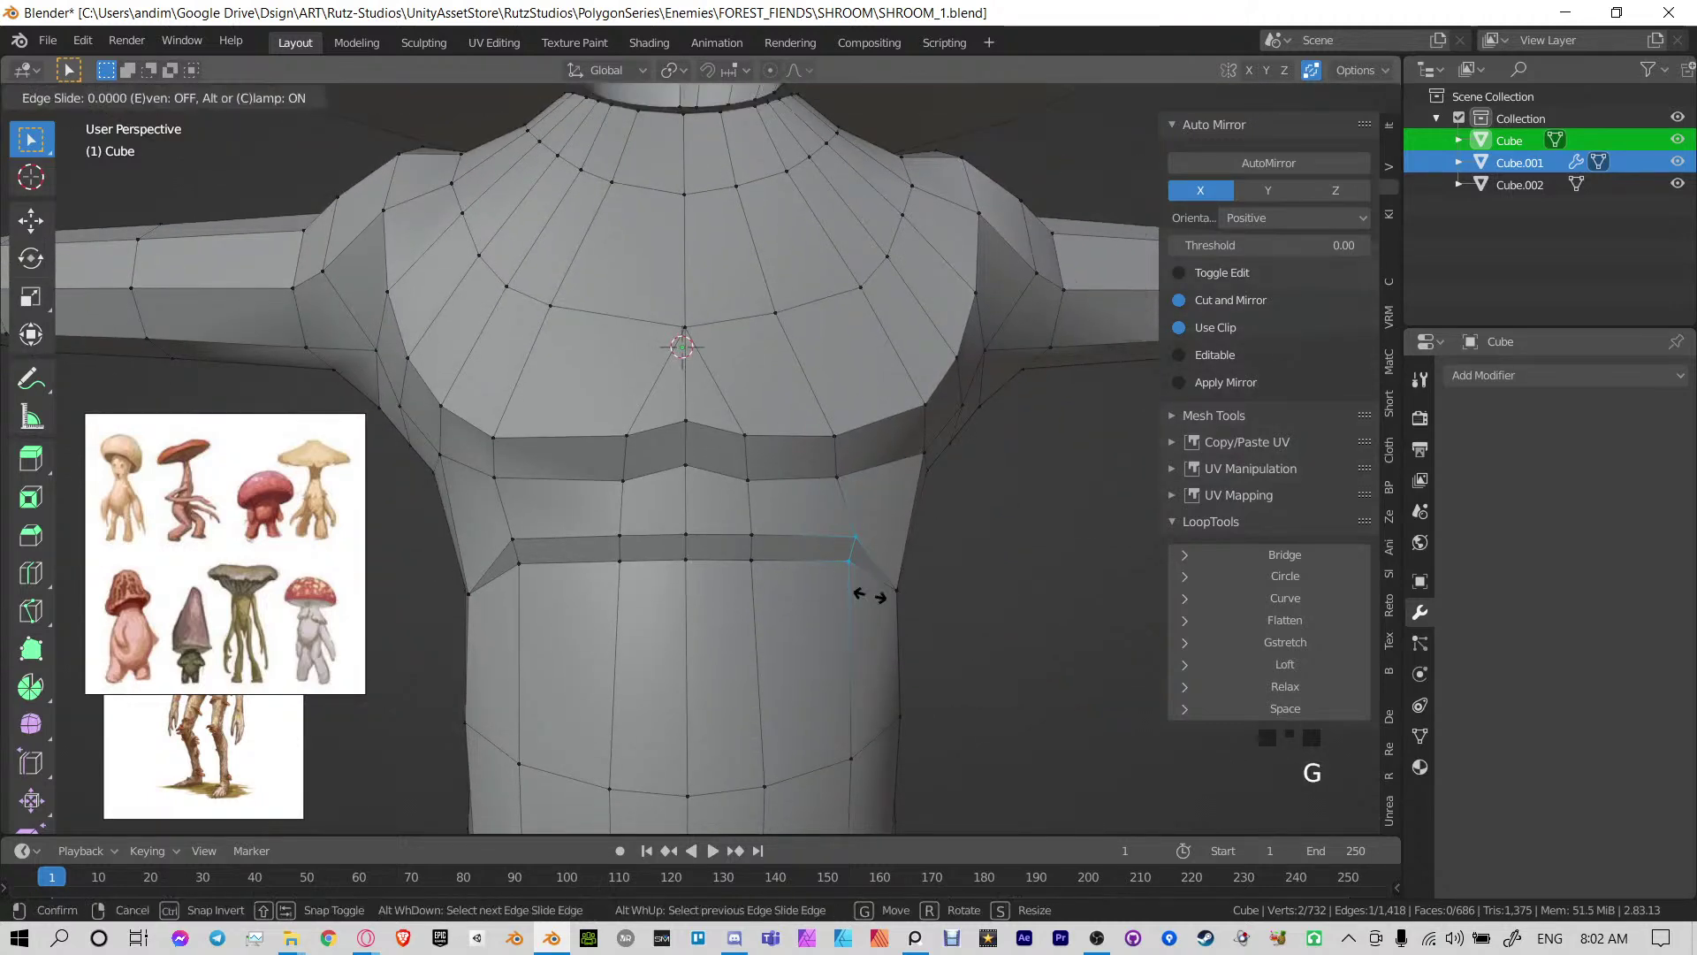
left_click(856, 603)
left_click(861, 781)
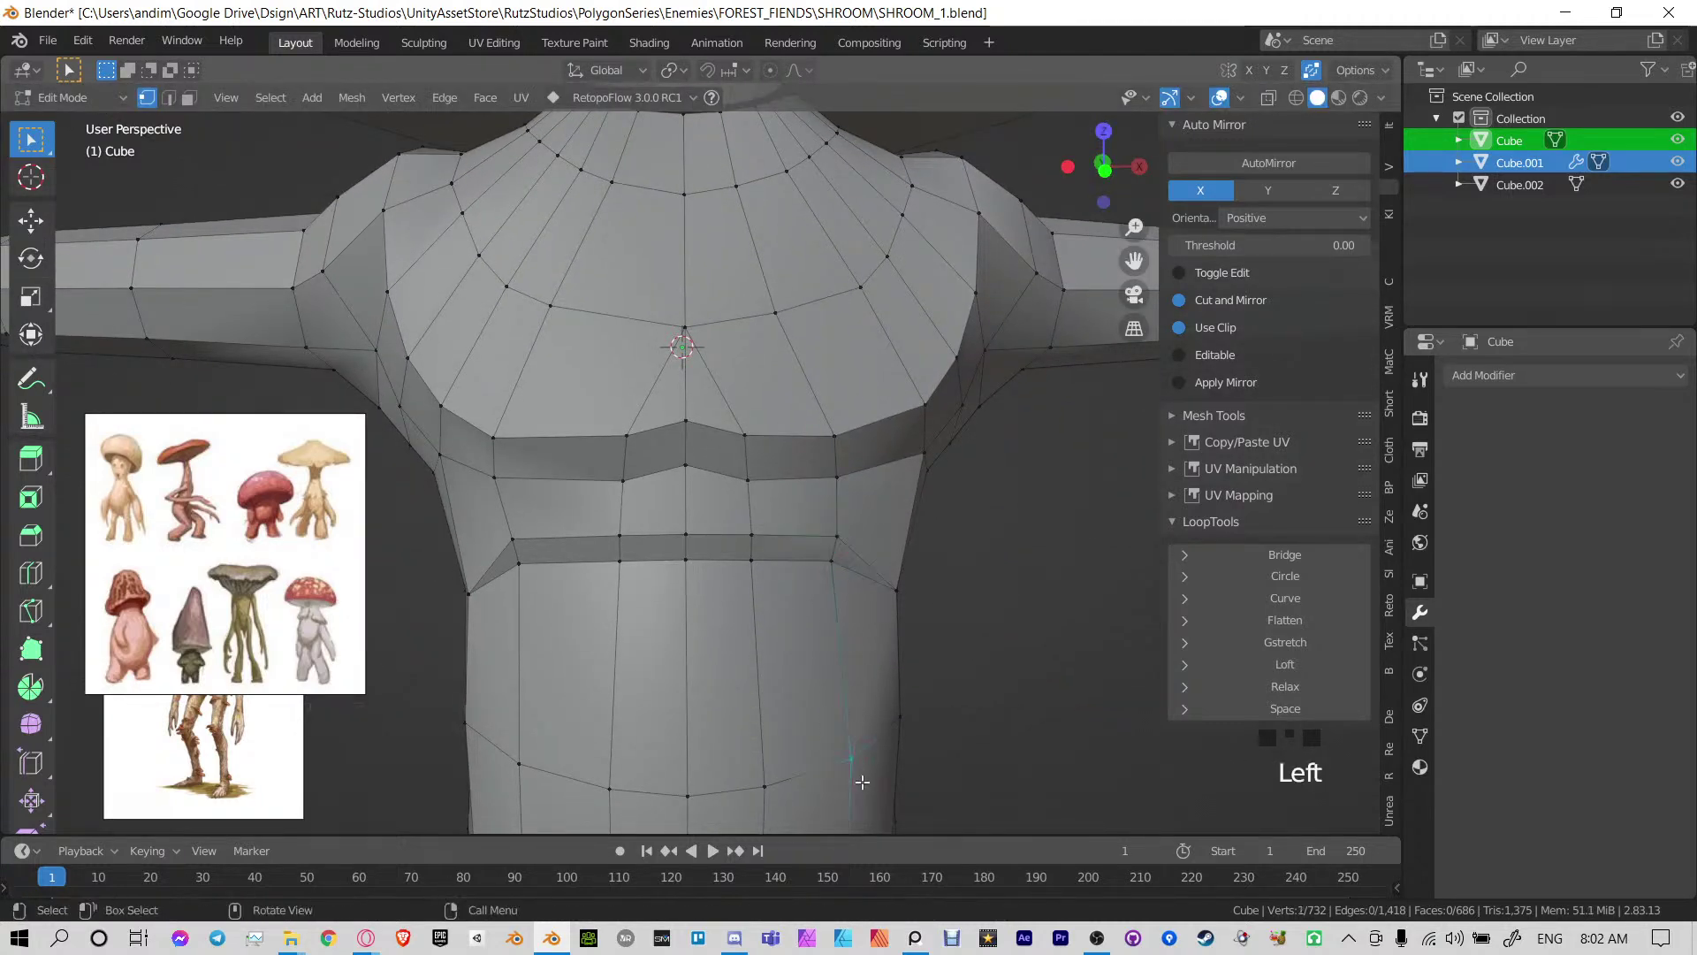
key("g")
key("g")
left_click(853, 783)
Leave Edit Mode, mirror the torso across X with AutoMirror, and return to Edit Mode
middle_click_drag(849, 612, 854, 778, "shift")
key("Tab")
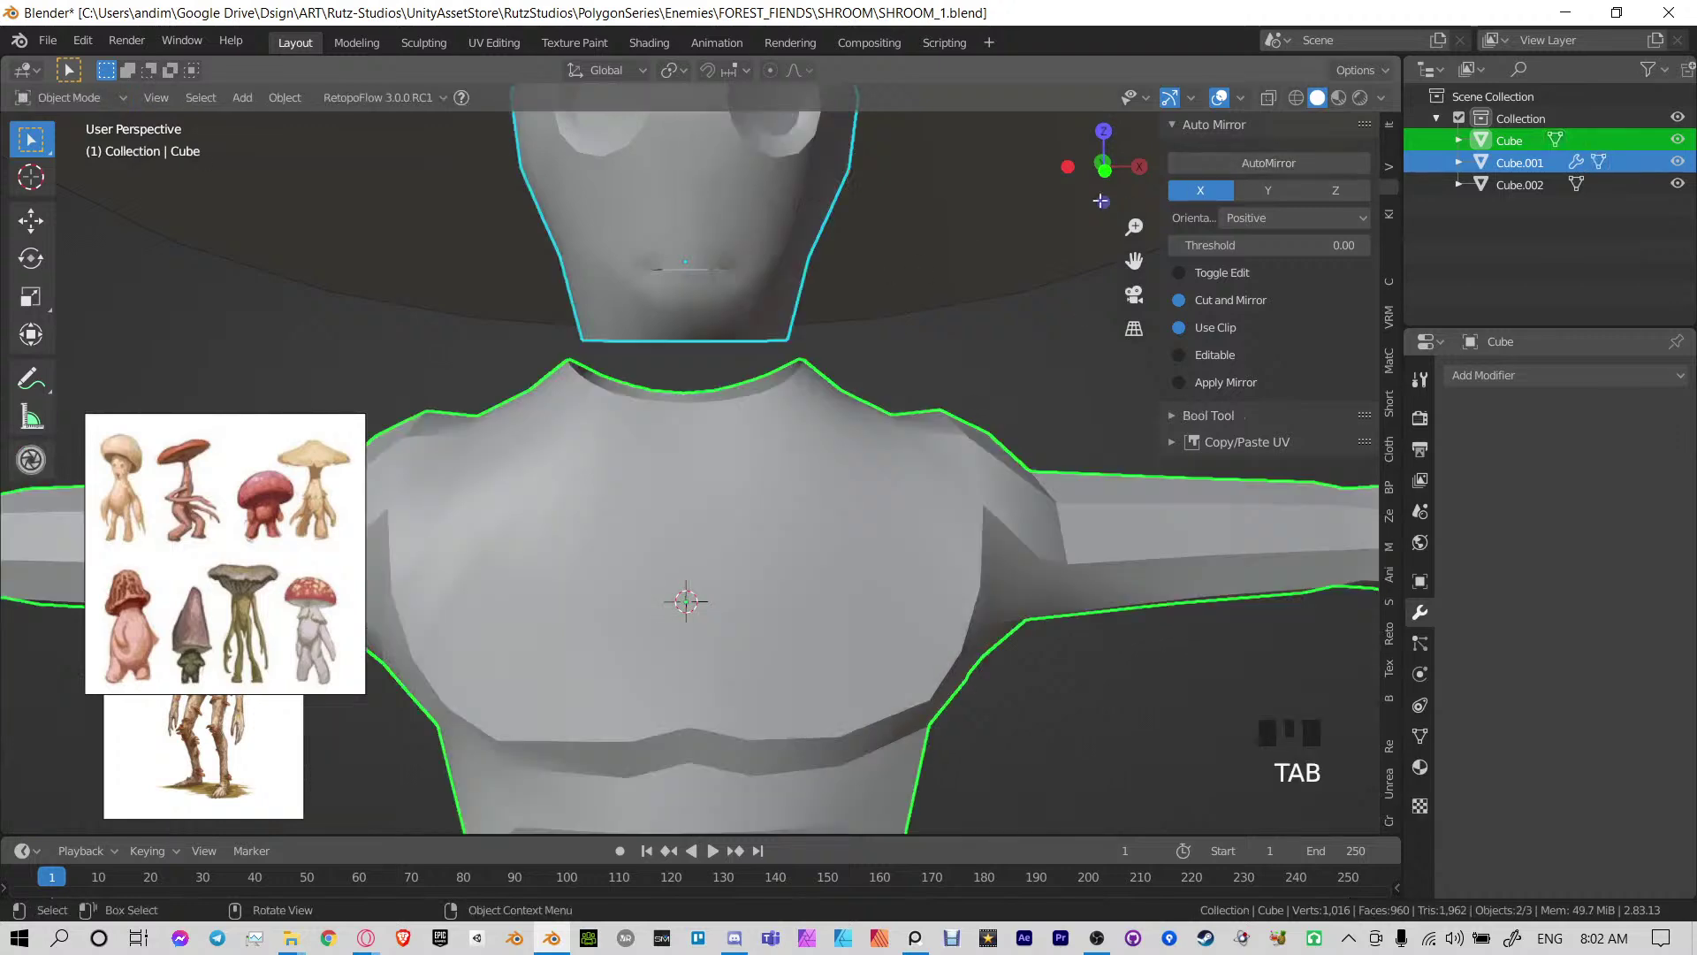
left_click(1273, 161)
key("Tab")
middle_click_drag(953, 261, 822, 407, "shift")
middle_click_drag(822, 406, 791, 367, "shift")
middle_click_drag(886, 594, 875, 519, "shift")
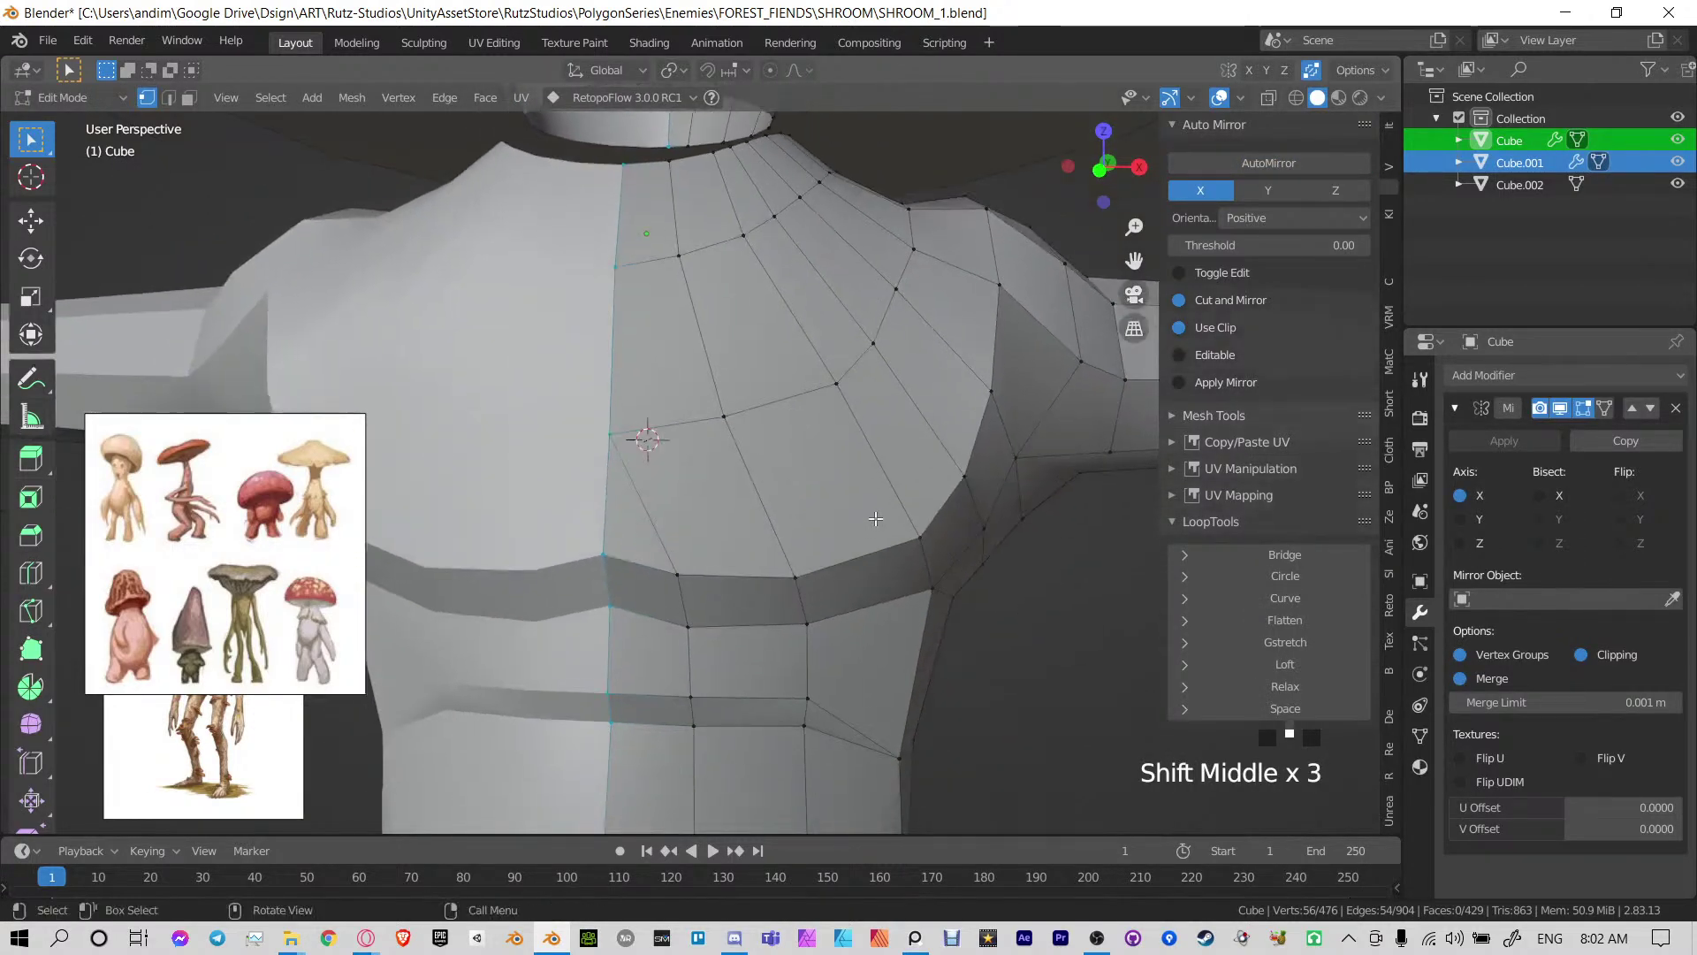
Slide the corner vertex of the pectoral's lower edge slightly inward and adjust the next vertex up toward the armpit
middle_click_drag(738, 259, 919, 583, "shift")
left_click(747, 391)
left_click(723, 290)
left_click(942, 543)
key("g")
key("g")
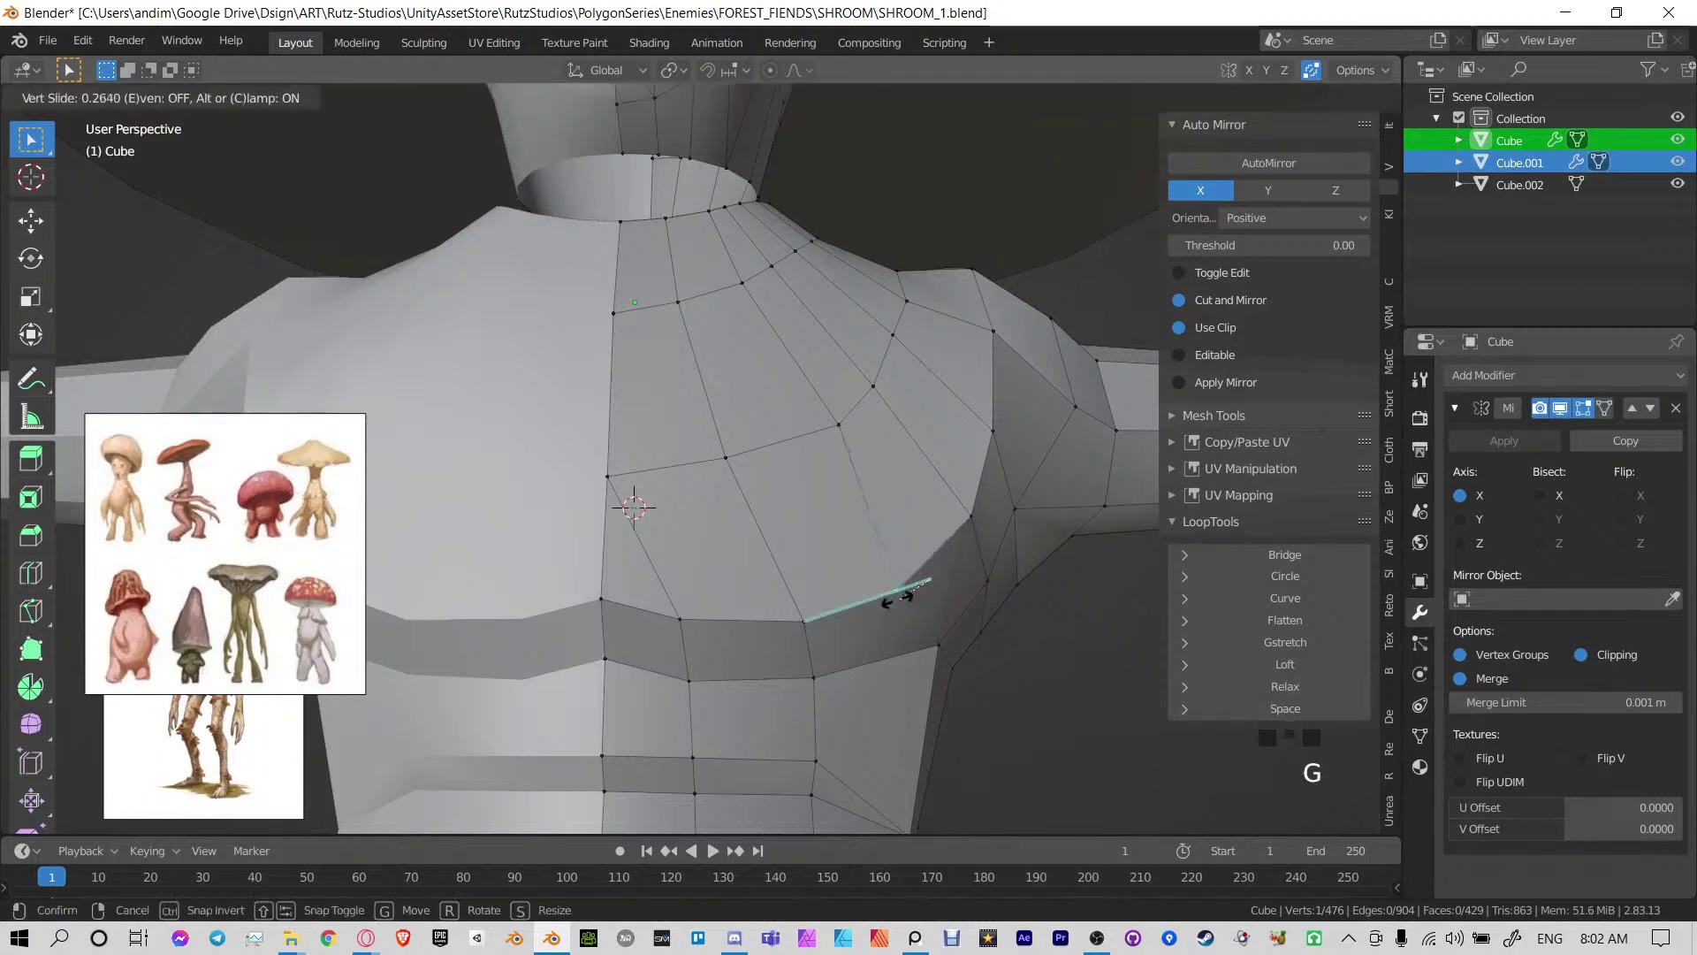
left_click(919, 586)
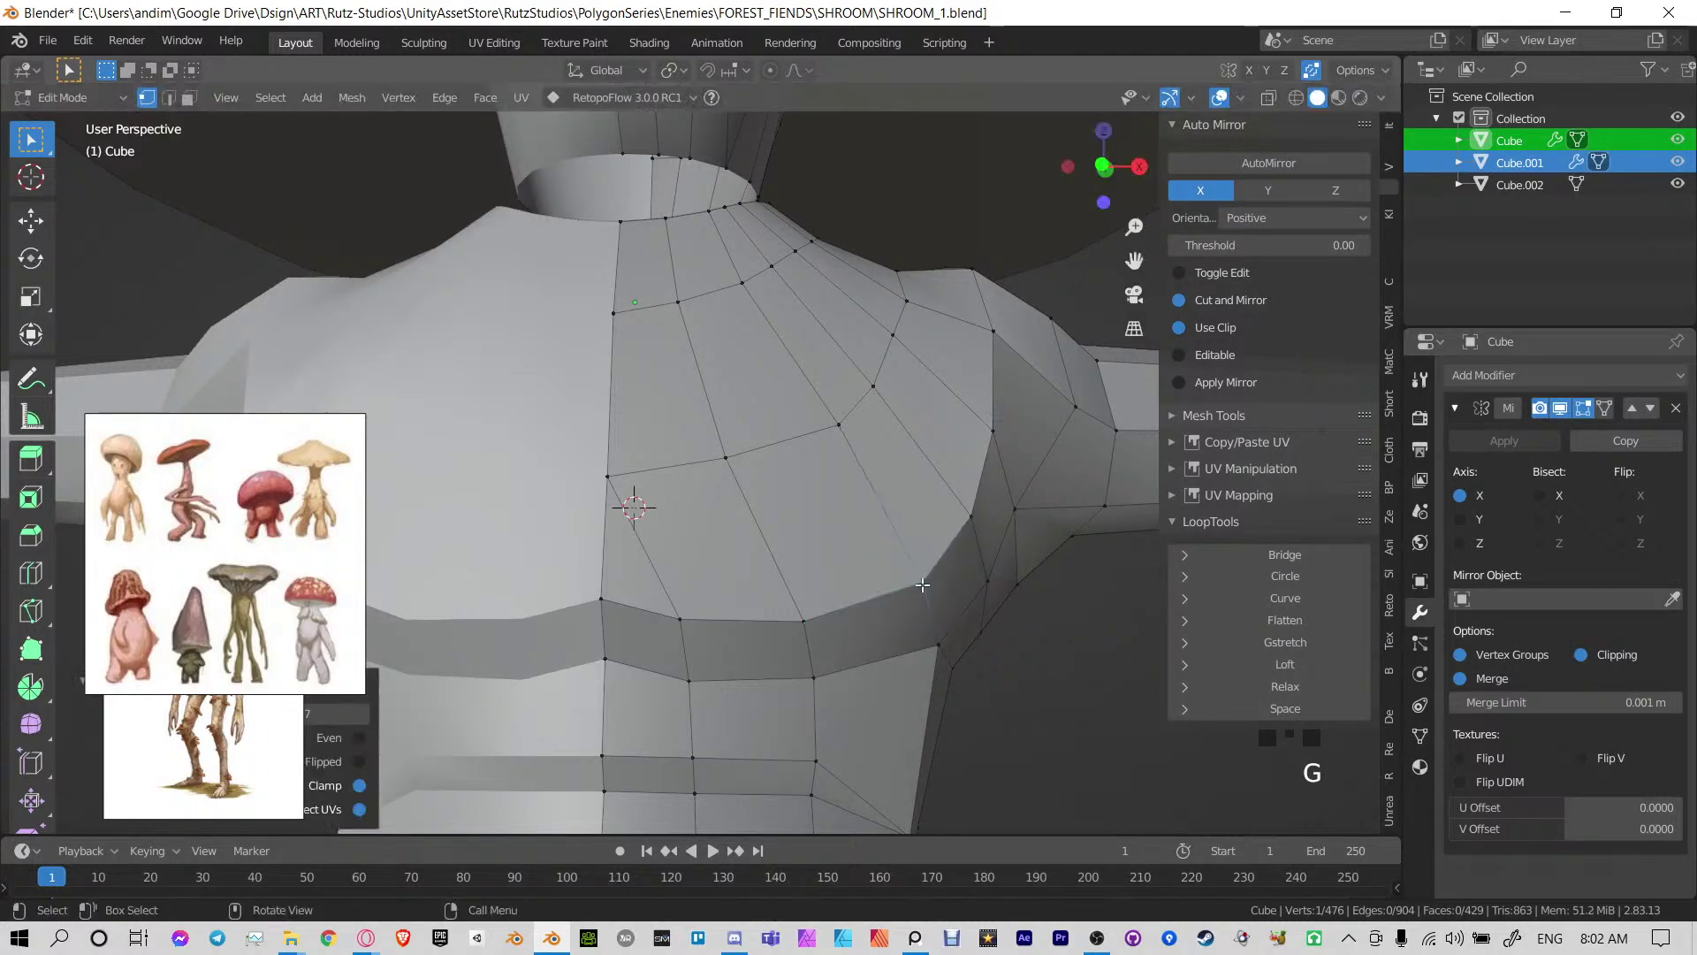
key("g")
left_click(950, 504)
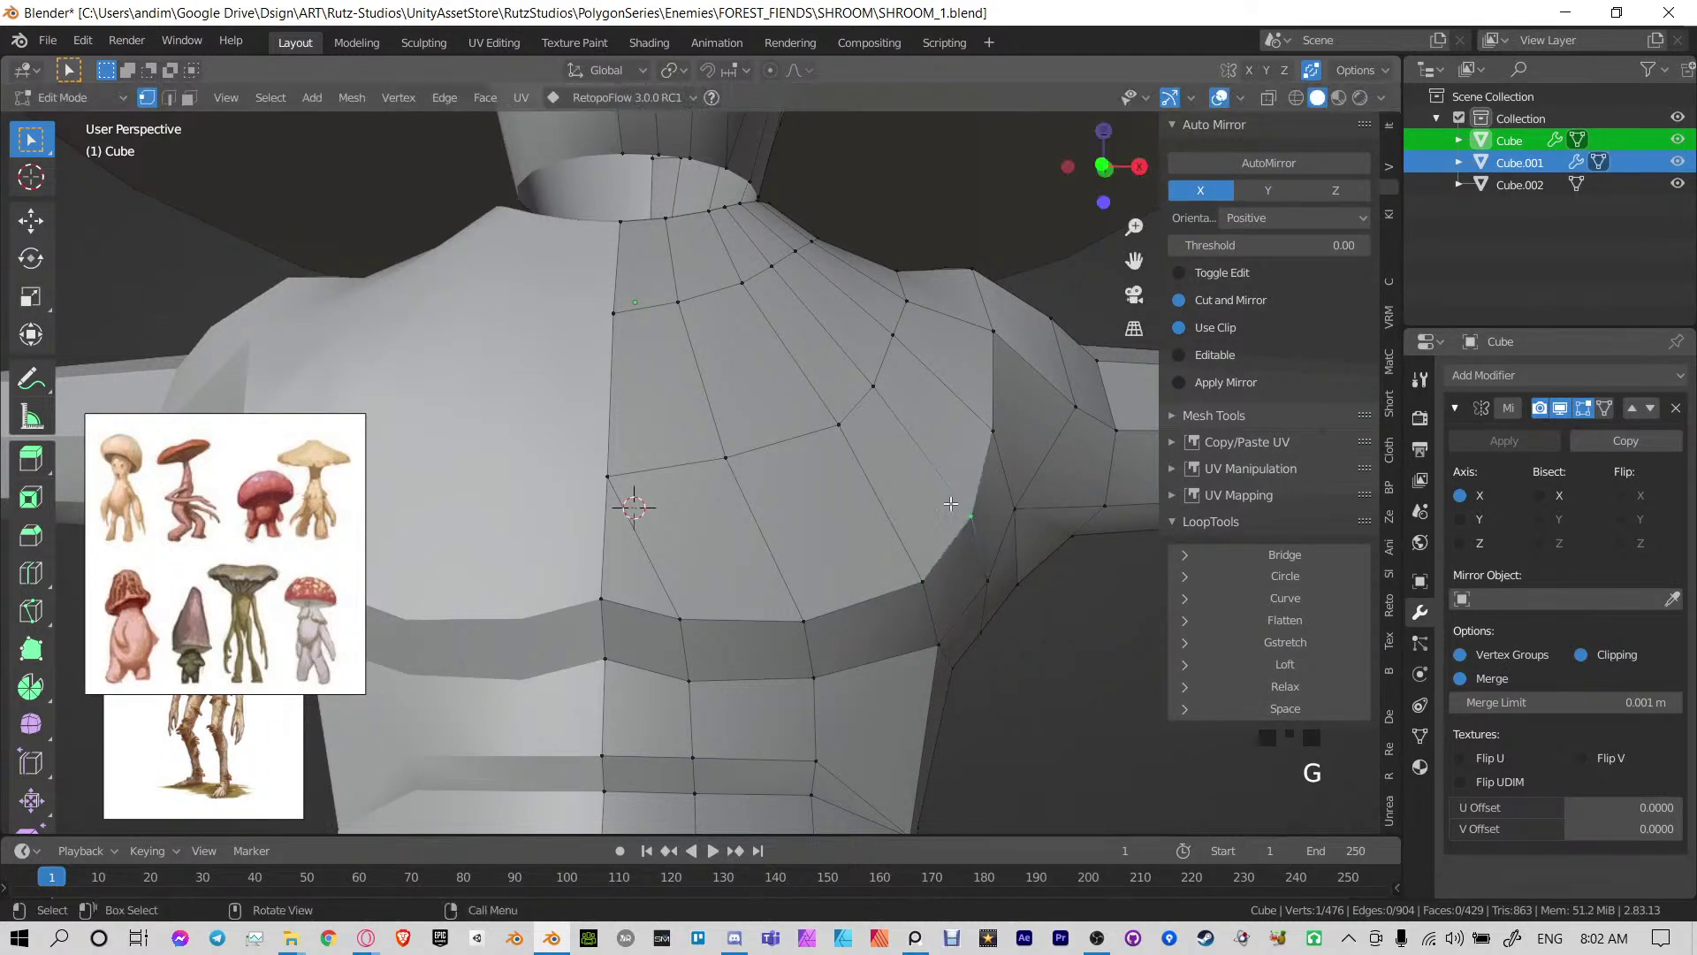
Merge groups of three neighbouring vertices into one in the mid-chest row, the first row below the neck and the neck opening
middle_click_drag(966, 549, 933, 588)
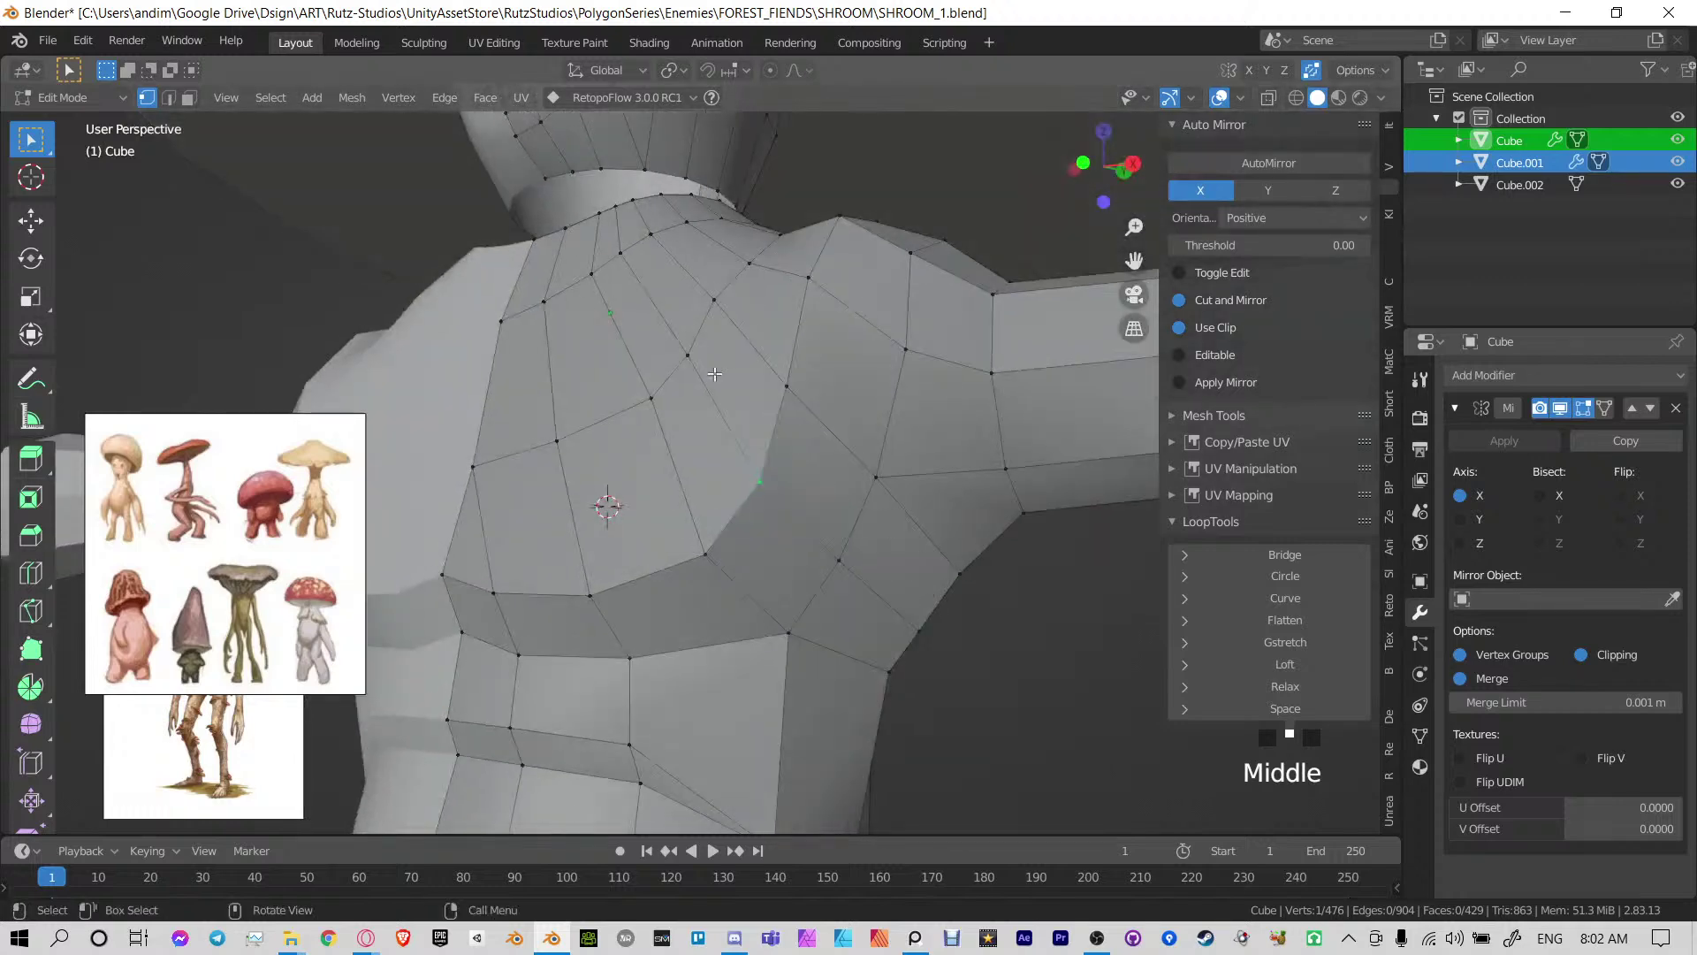
middle_click_drag(723, 421, 783, 427)
middle_click_drag(799, 317, 795, 470, "shift")
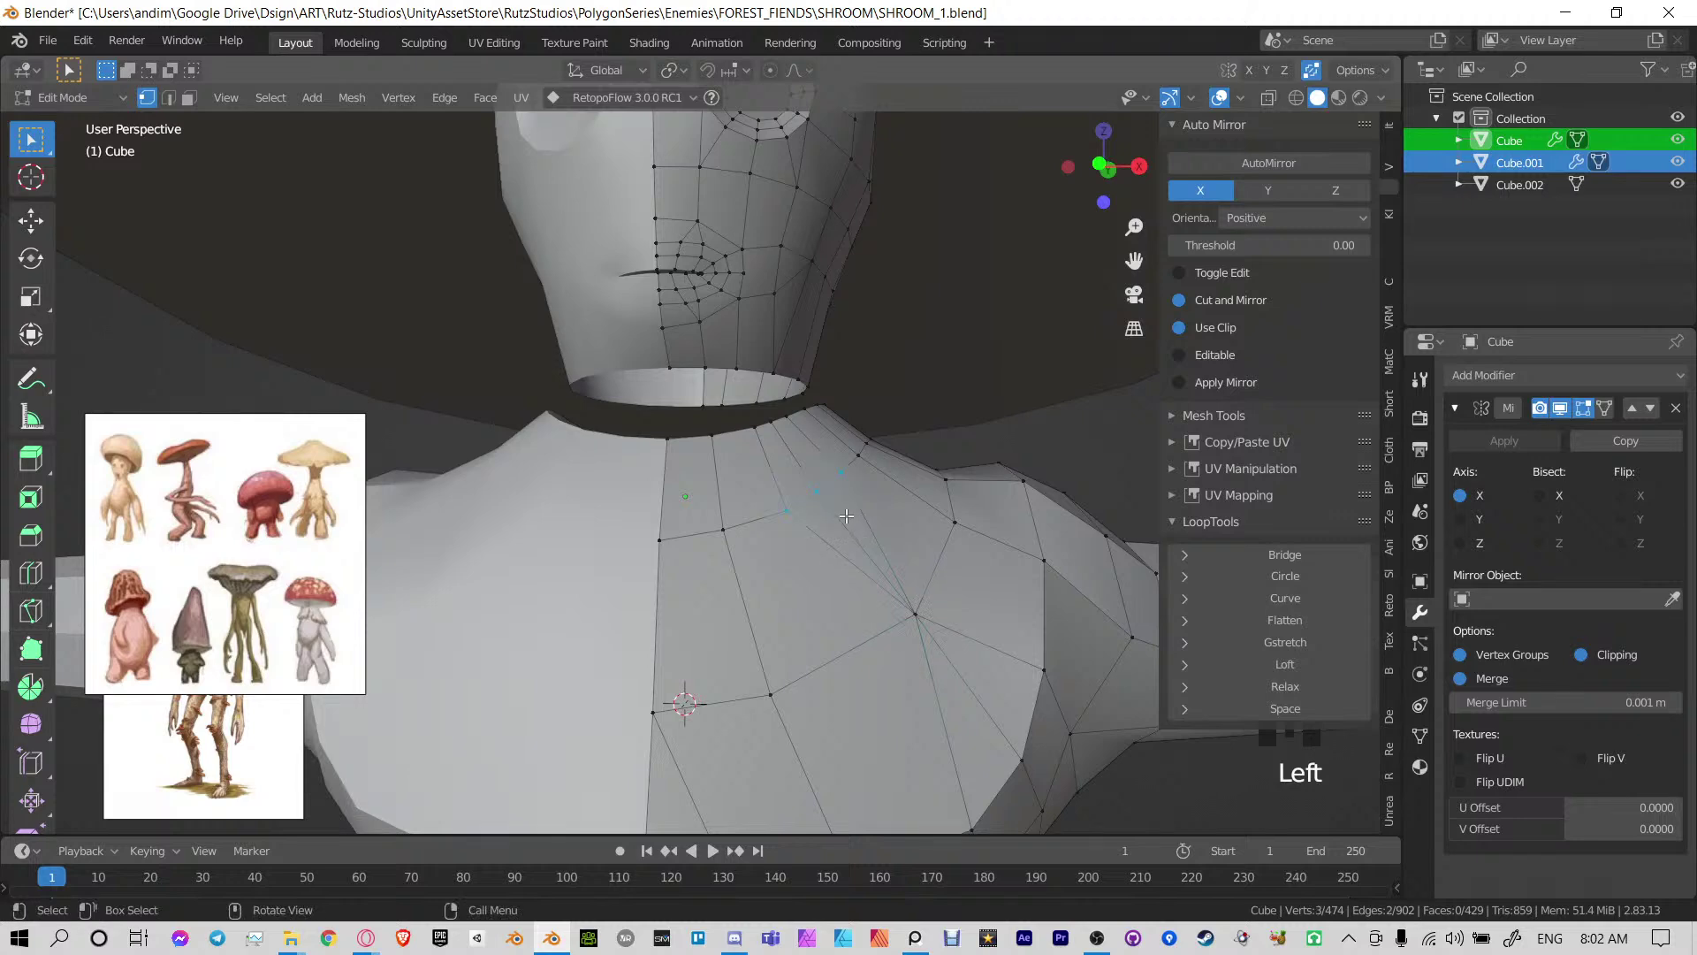
key("m")
left_click(789, 444)
middle_click_drag(767, 417, 846, 556)
key("m")
left_click(788, 404)
Reposition the pectoral's lower corner vertex and slide the vertex on its outer edge to even out the curve
key("g")
key("g")
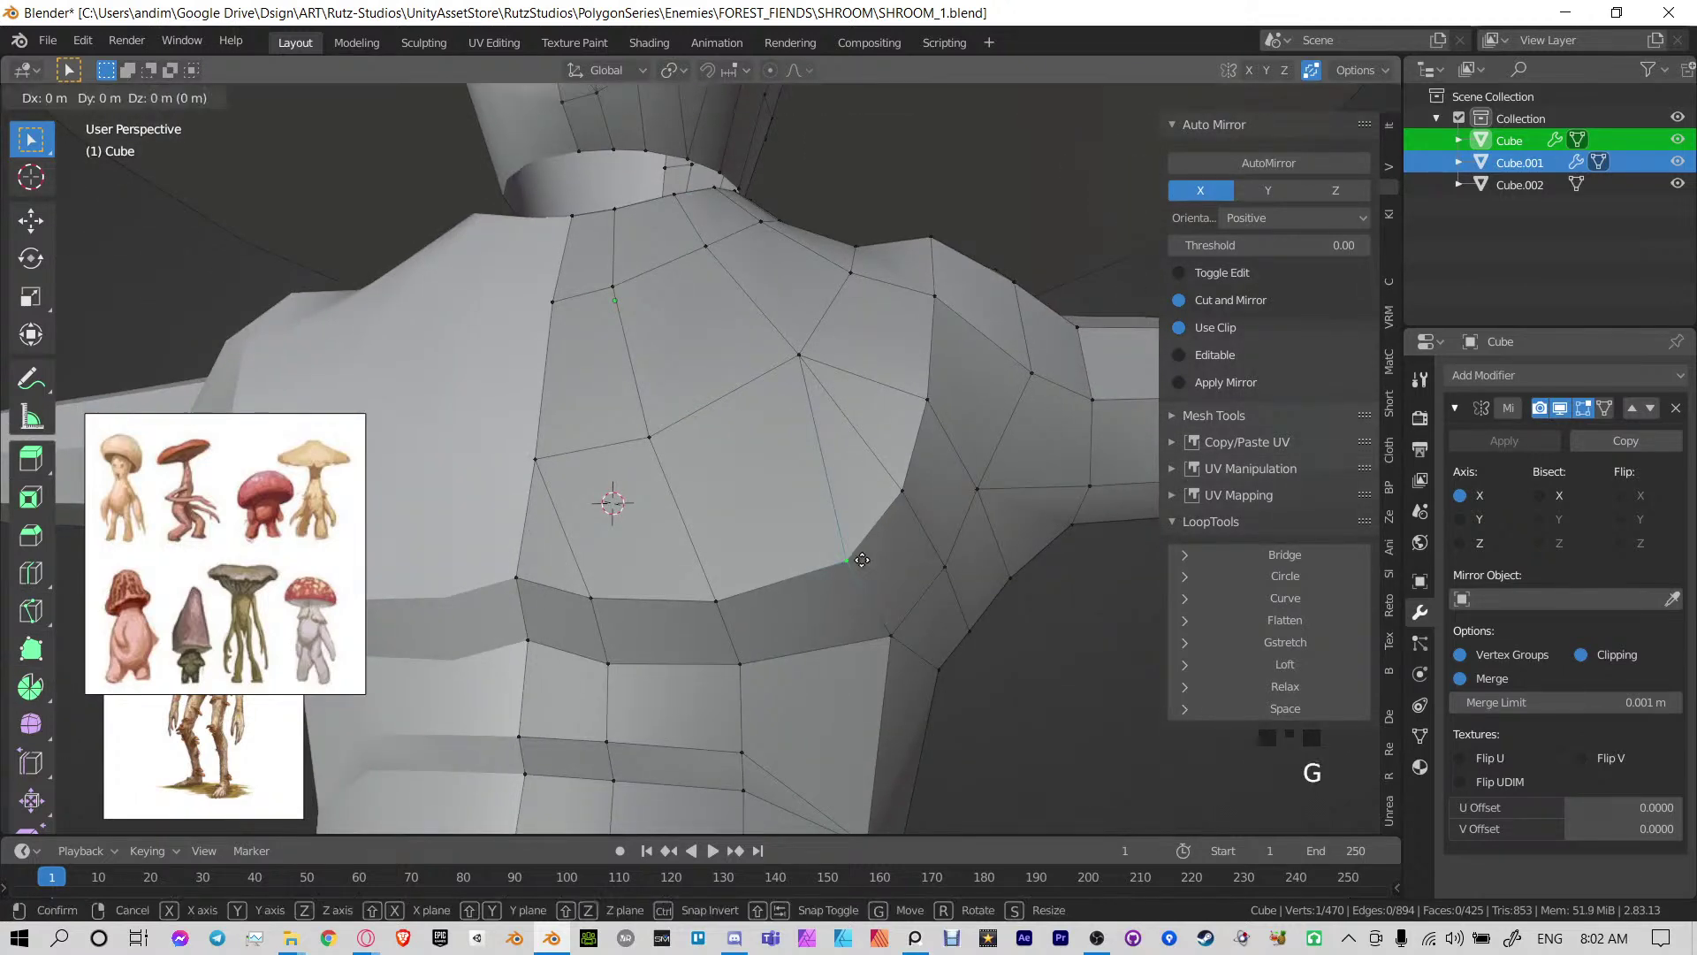
left_click(867, 555)
middle_click_drag(893, 452, 924, 468)
key("g")
key("g")
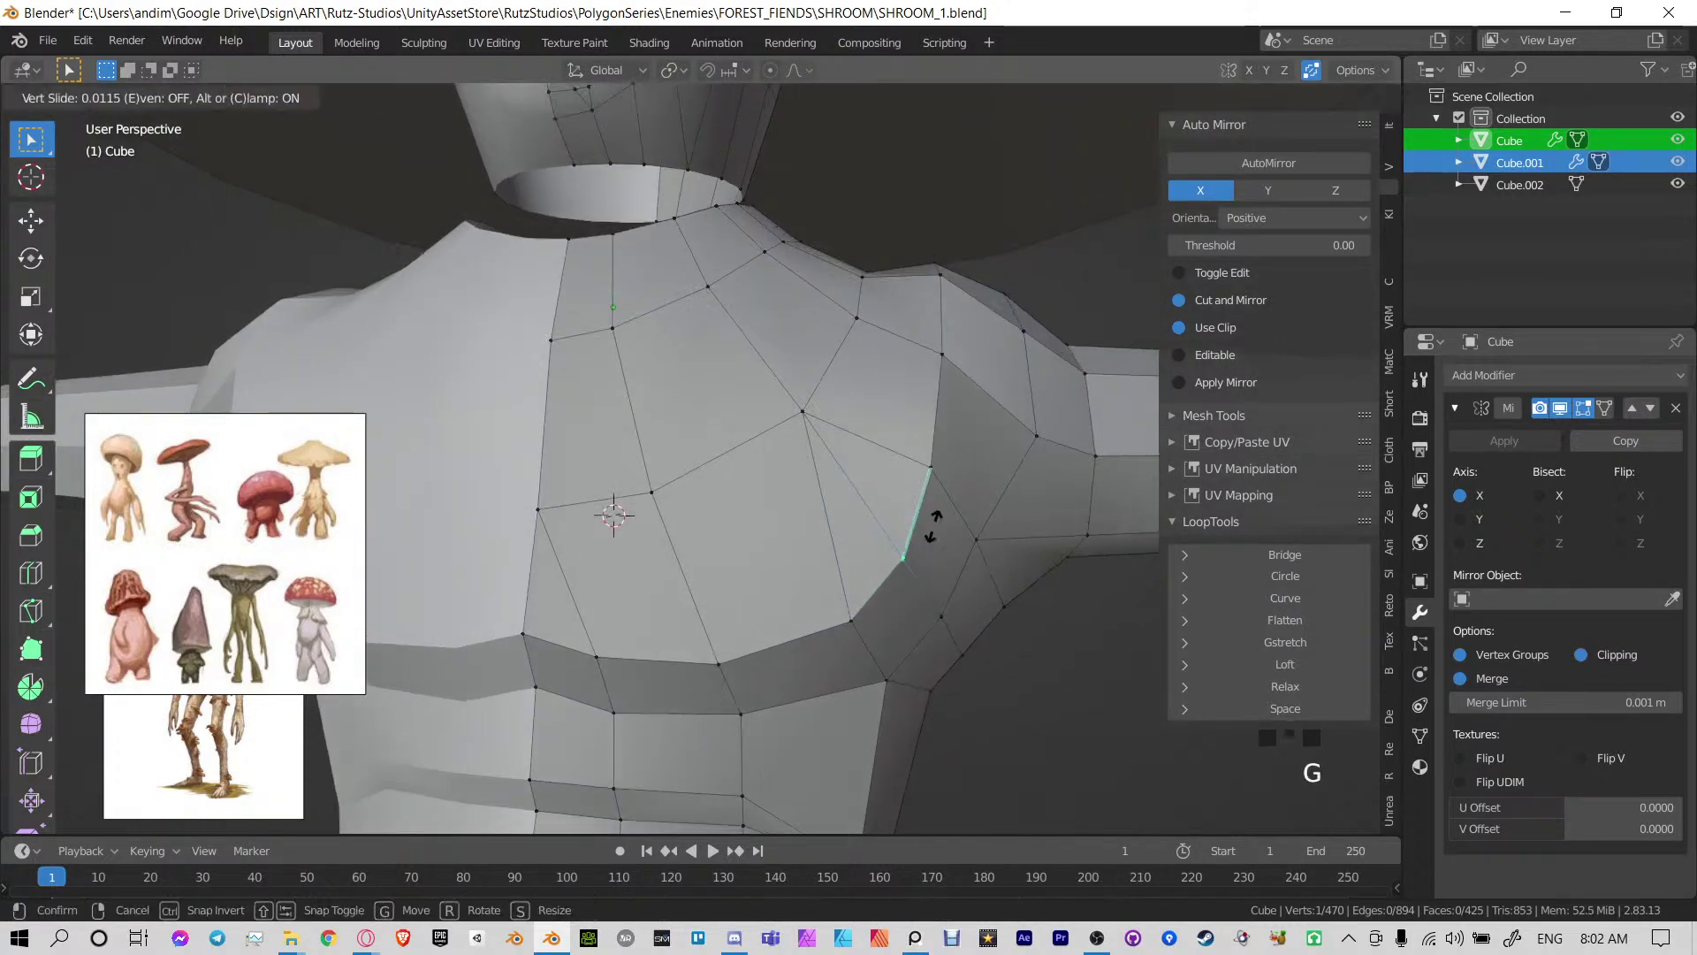
left_click(933, 476)
Move and slide the vertices at the front of the armpit to smooth the transition into the arm
middle_click_drag(957, 410, 892, 464)
key("g")
left_click(976, 535)
key("g")
key("g")
left_click(955, 455)
Slide the front shoulder crease vertex downward and the vertex at the top of the shoulder slightly along its edge
middle_click_drag(798, 392, 800, 446)
scroll(664, 517, "up", 2)
scroll(707, 521, "down", 3)
left_click(800, 445)
key("g")
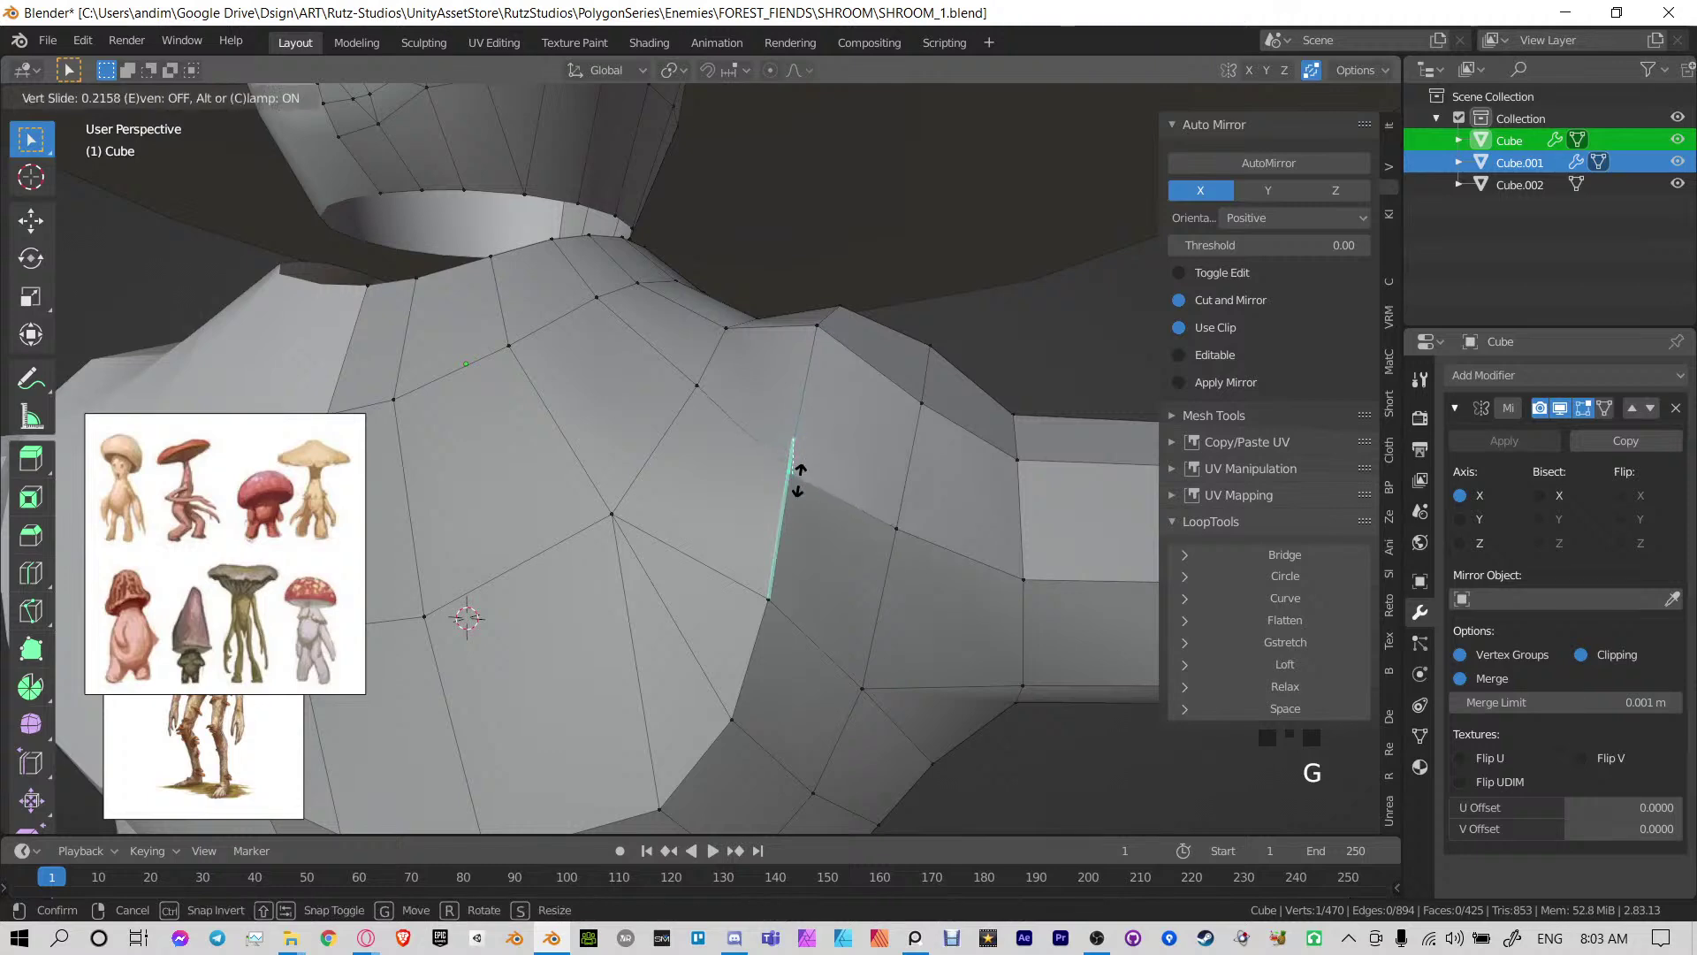
left_click(798, 480)
left_click(814, 331)
key("g")
key("g")
left_click(812, 343)
Slide the upper-chest vertex near the shoulder and the one in the first row below the neck to even their spacing
middle_click_drag(811, 349, 851, 517)
key("g")
key("g")
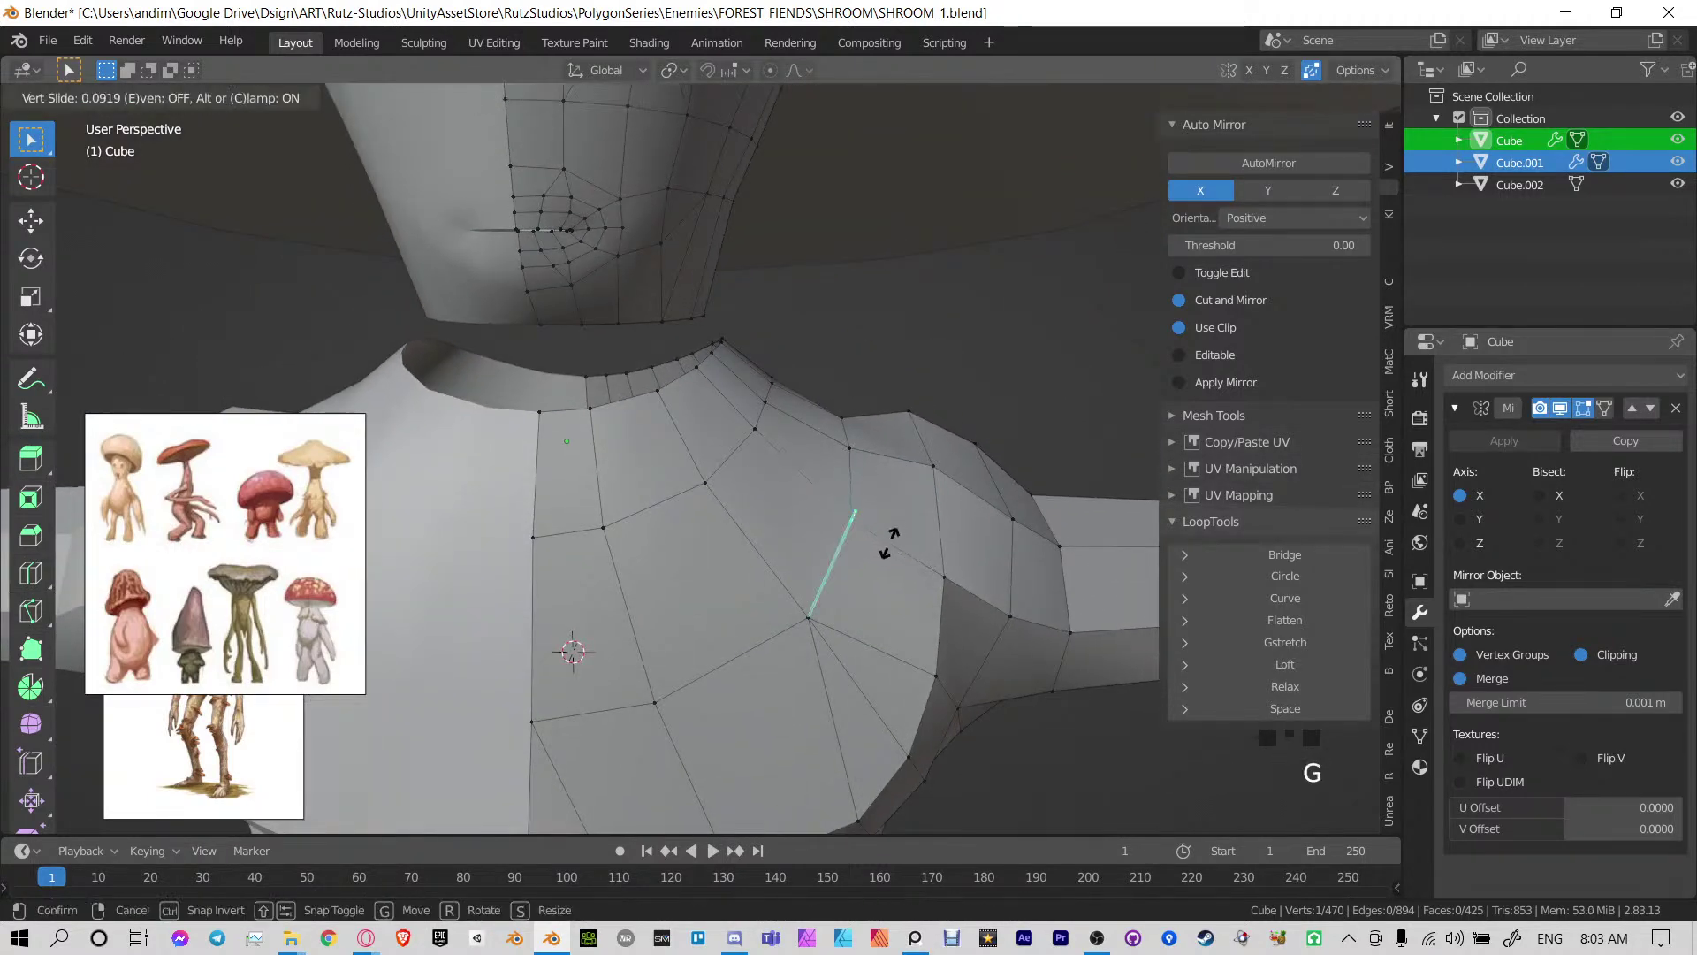
left_click(854, 523)
key("g")
key("g")
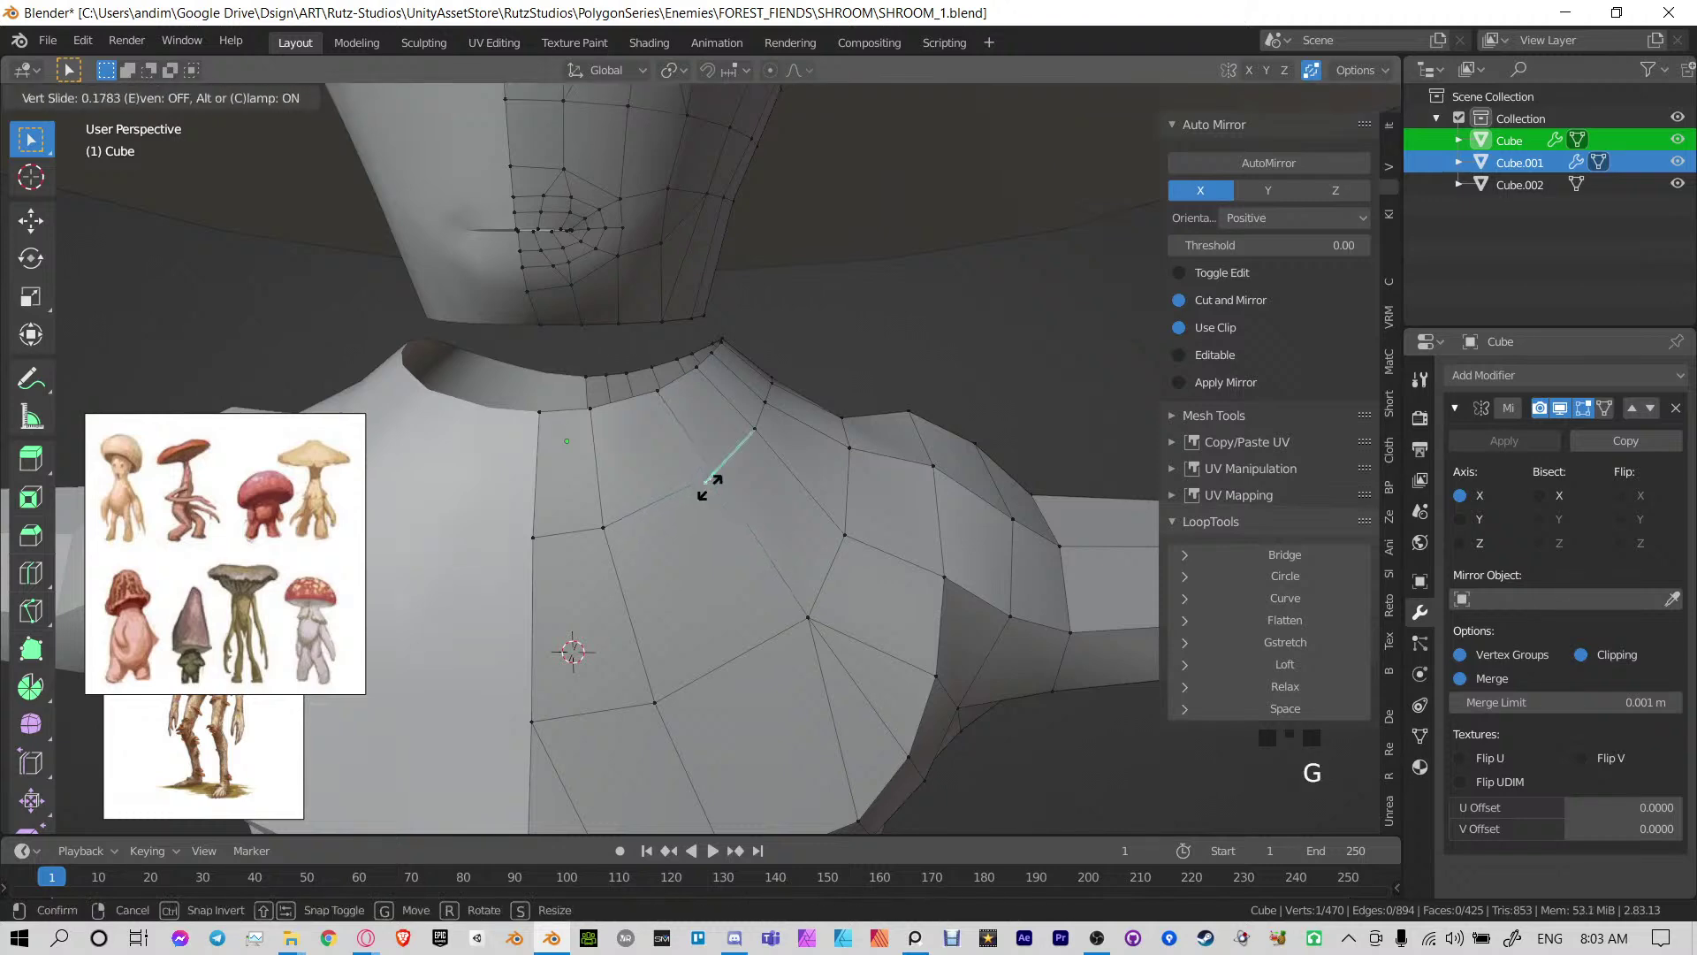
left_click(709, 485)
Reposition the shoulder-joint vertex beneath the upper arm
middle_click_drag(893, 509, 962, 529)
middle_click_drag(961, 529, 851, 574)
scroll(860, 587, "down", 2)
middle_click_drag(850, 575, 925, 566, "shift")
middle_click_drag(924, 566, 913, 508, "shift")
scroll(914, 528, "down", 2)
middle_click_drag(912, 508, 831, 497, "shift")
middle_click_drag(831, 497, 831, 533, "shift")
left_click(827, 537)
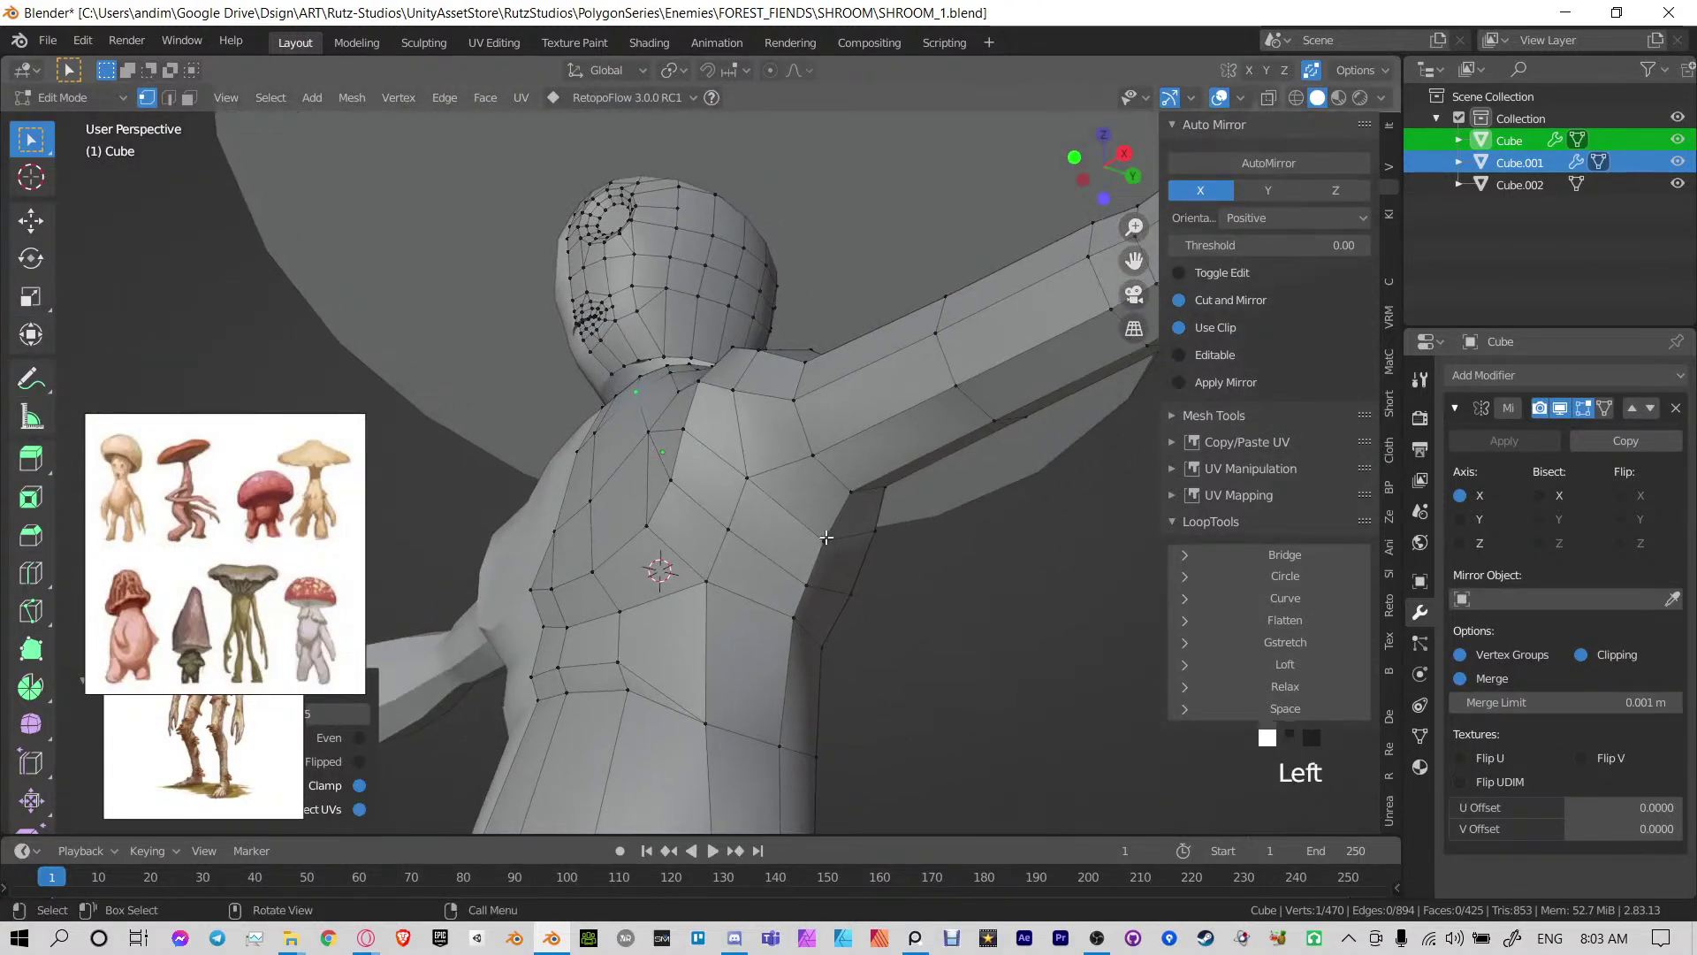
left_click(860, 503)
left_click(750, 473)
key("g")
left_click(755, 457)
Slide the vertices around the underarm and down the torso's side to smooth the edge flow
middle_click_drag(756, 458, 887, 454)
key("g")
left_click(862, 485)
mouse_move(721, 619)
middle_mouse_down()
mouse_move(793, 633)
mouse_move(716, 630)
middle_mouse_up()
key("g")
left_click(752, 652)
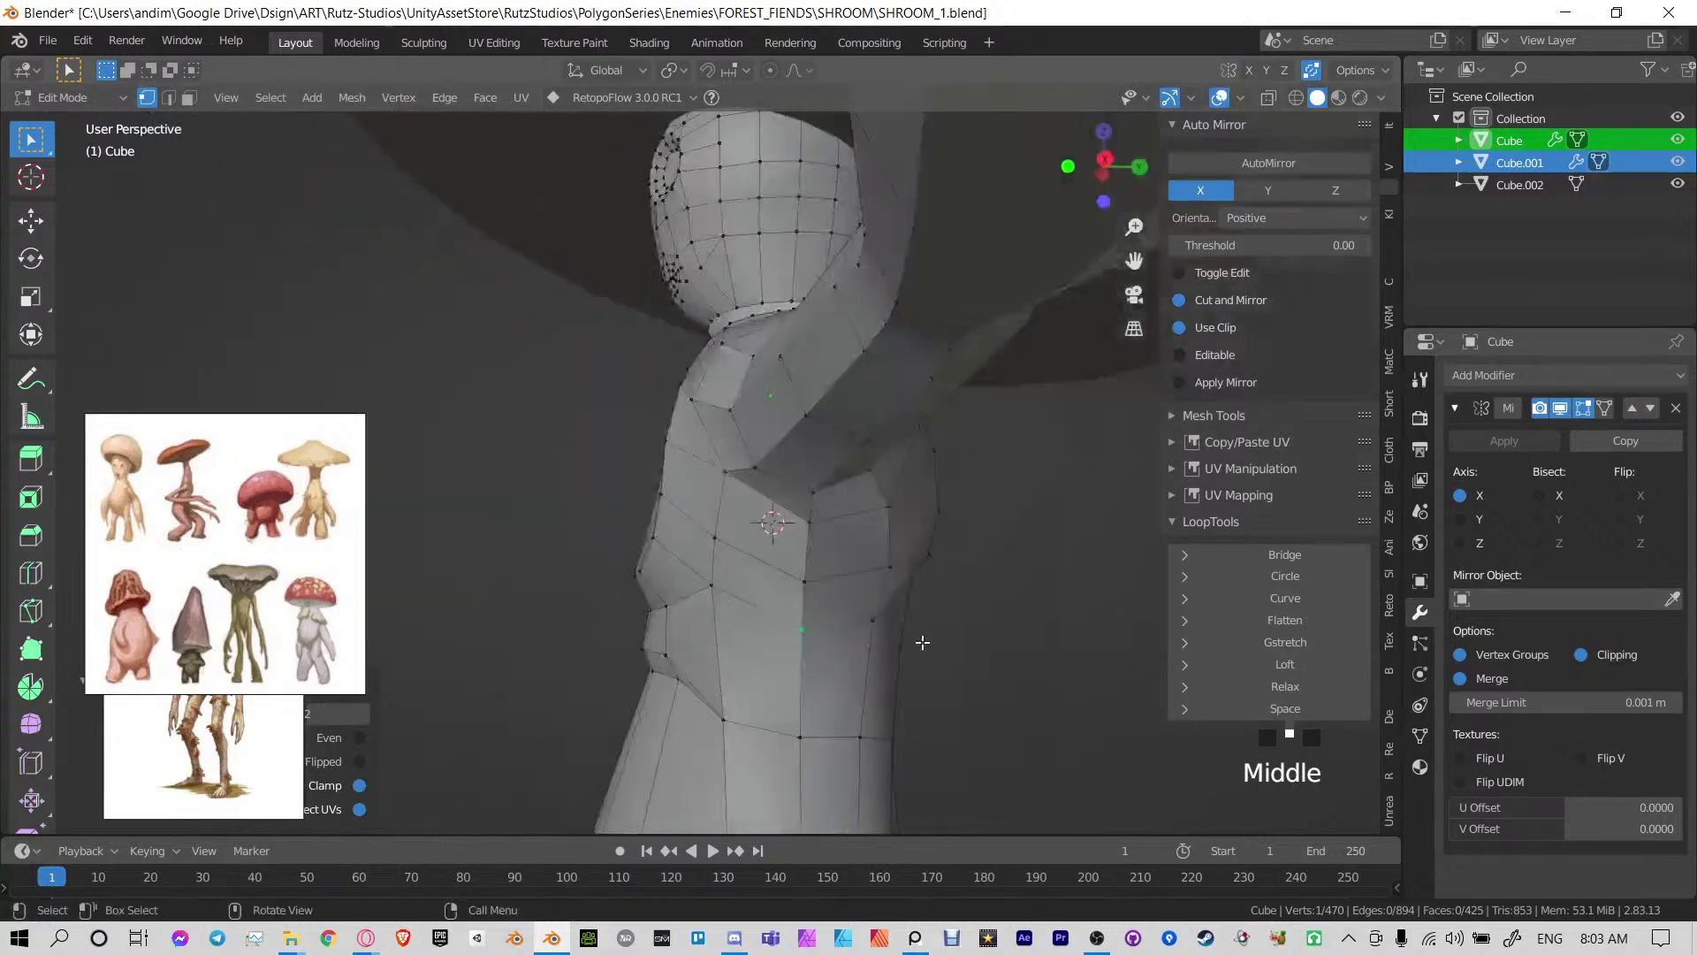
middle_click_drag(921, 645, 814, 628)
key("g")
key("g")
left_click(817, 614)
Slide the two outer vertices of the lower back row upward to round out the row
middle_click_drag(914, 589, 821, 601)
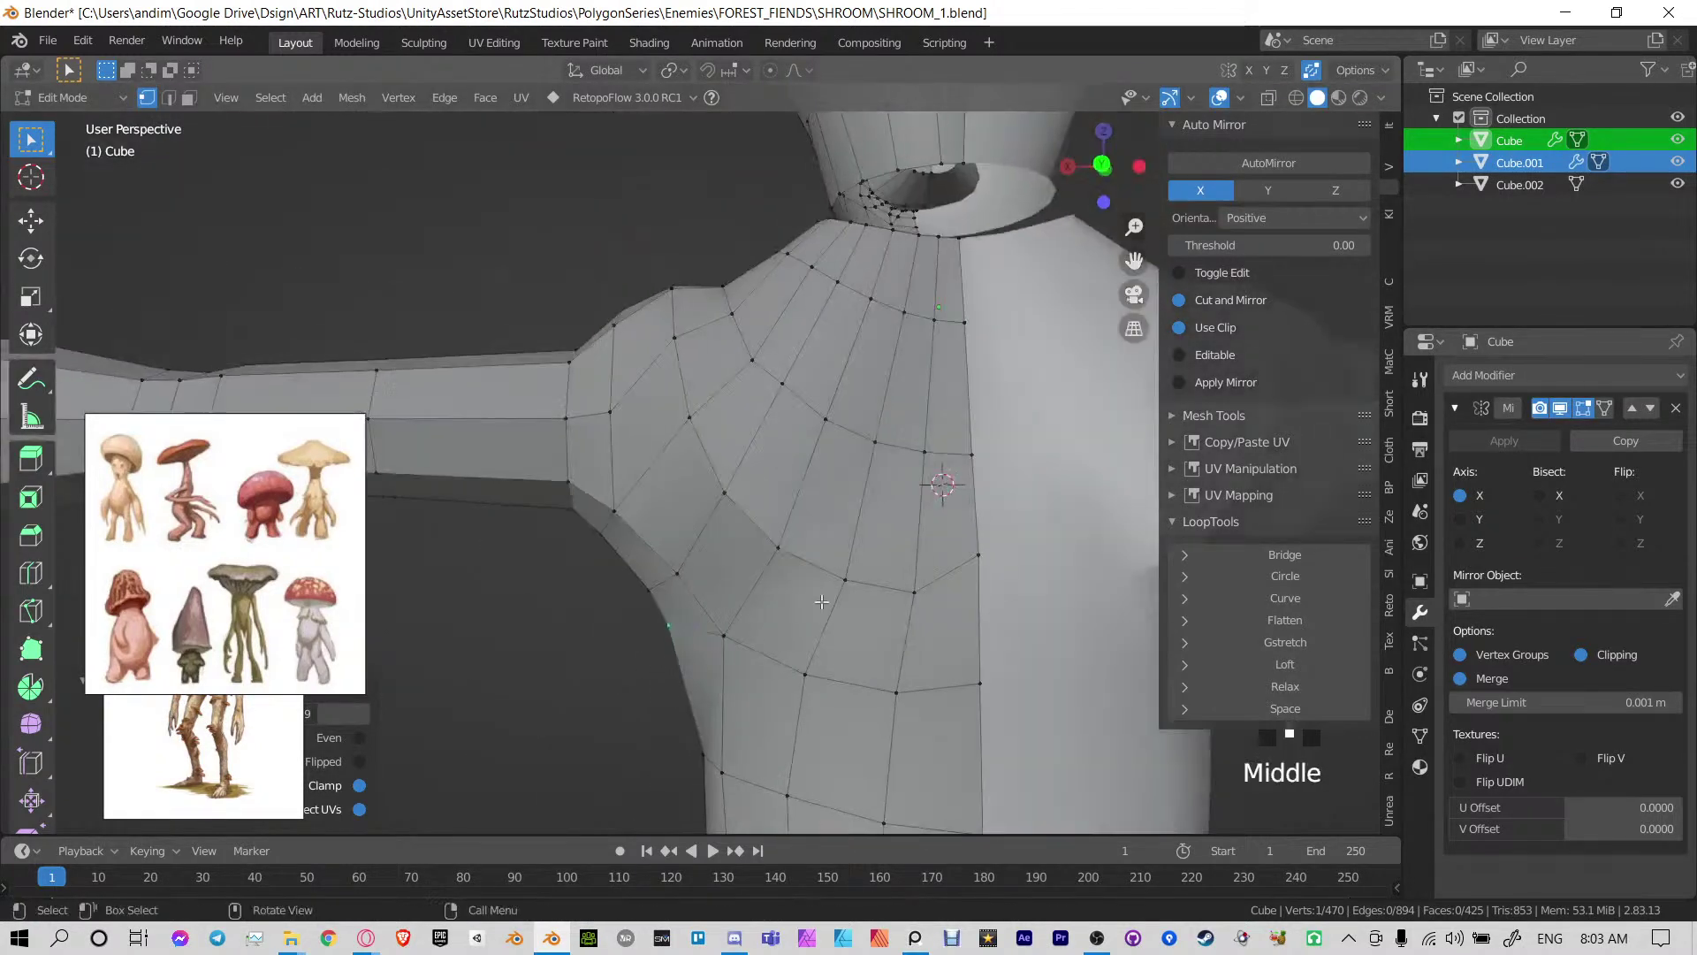
left_click(677, 555)
key("g")
key("g")
left_click(747, 614)
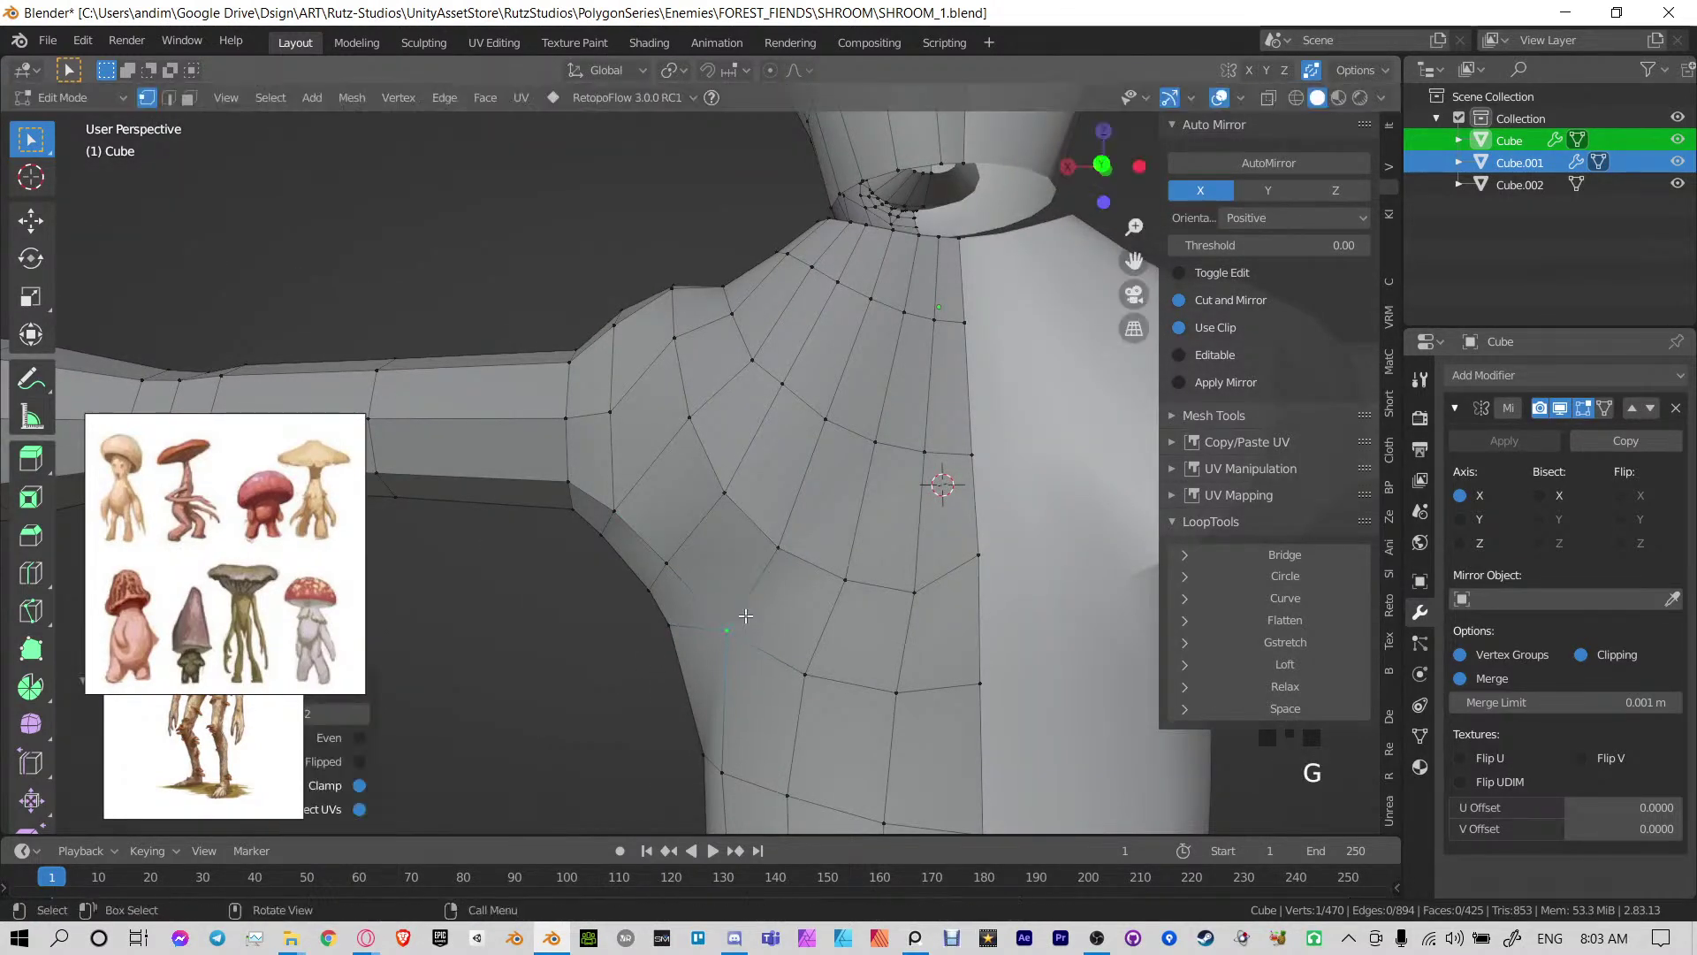
left_click(815, 662)
key("g")
key("g")
left_click(820, 654)
Raise the lower-back vertex beside the centre line and slide the centre-line vertex one row above down level with its row
left_click(904, 688)
key("g")
key("g")
left_click(904, 688)
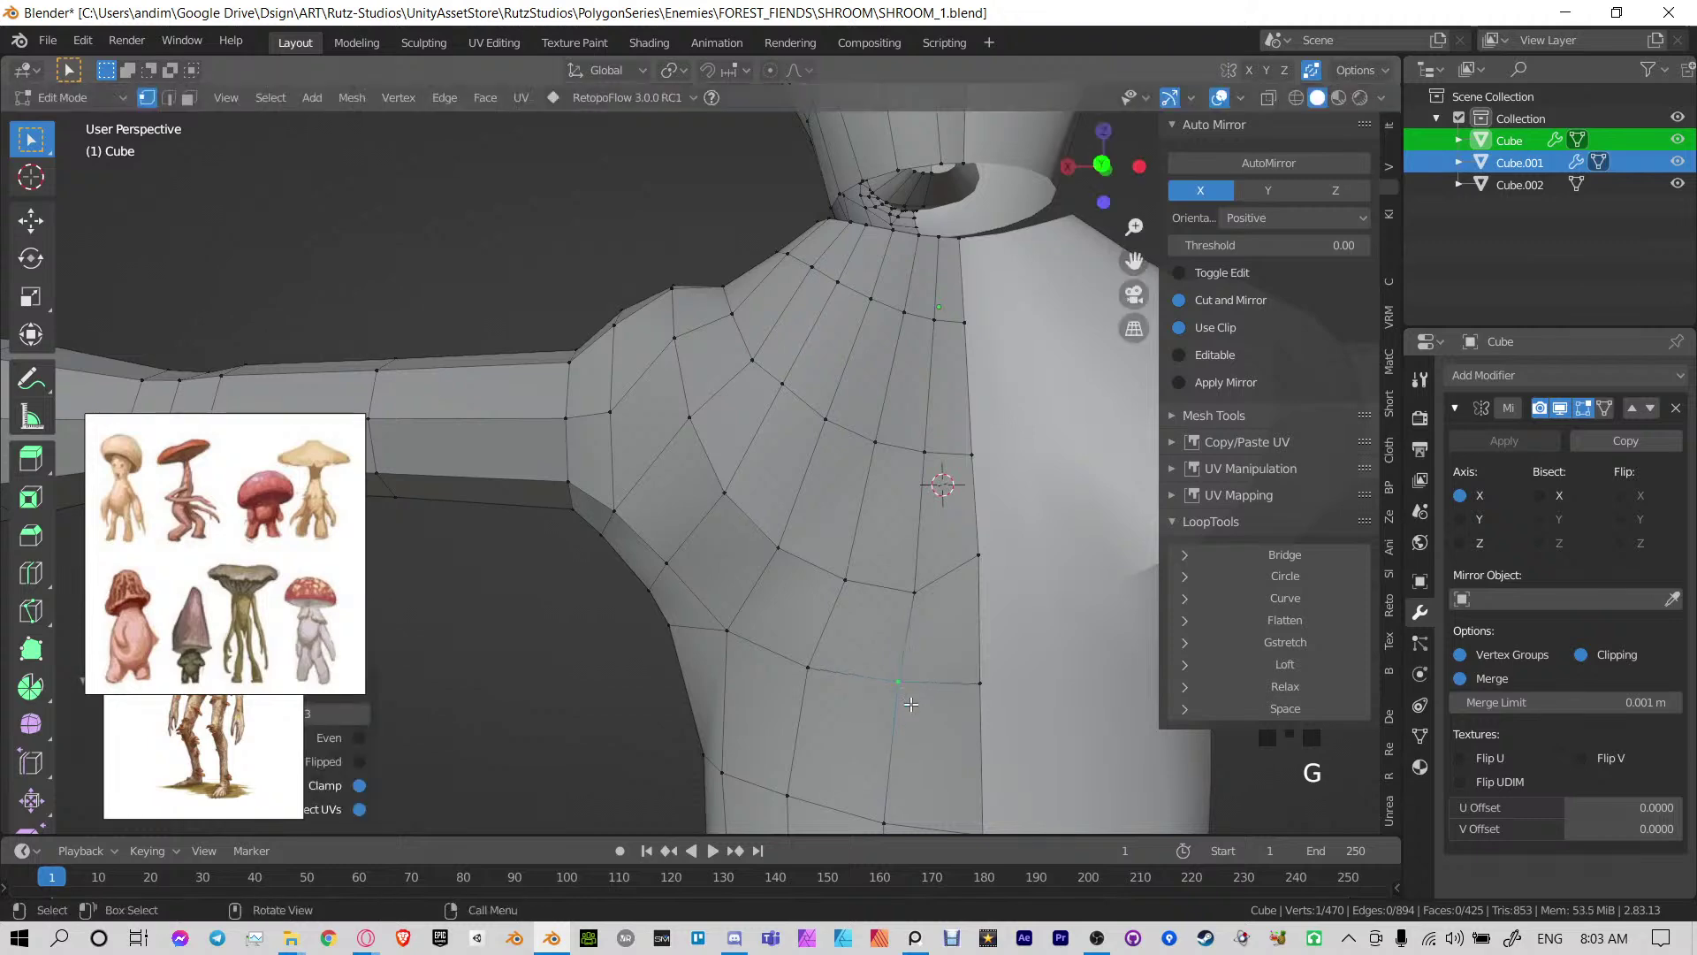
key("g")
key("g")
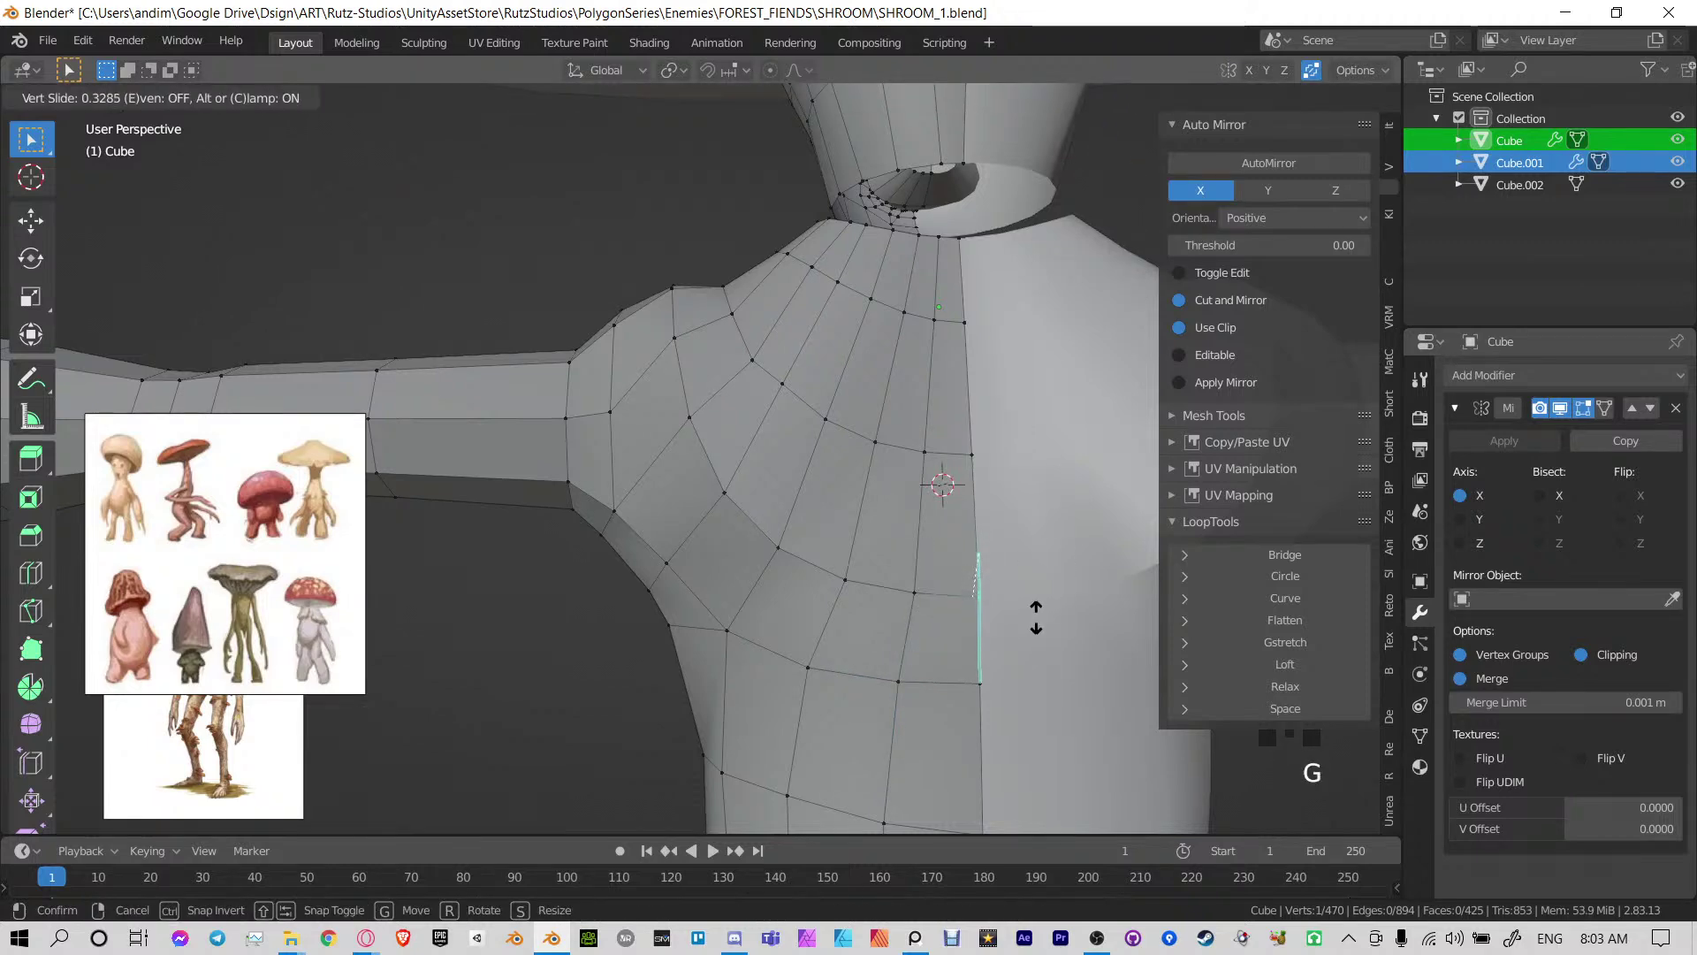
left_click(1036, 616)
Examine how the edge loops at the torso's neck opening line up with those of the head, from front and back
middle_click_drag(1036, 616, 683, 513, "shift")
scroll(643, 541, "up", 1)
scroll(716, 557, "up", 2)
scroll(742, 548, "up", 2)
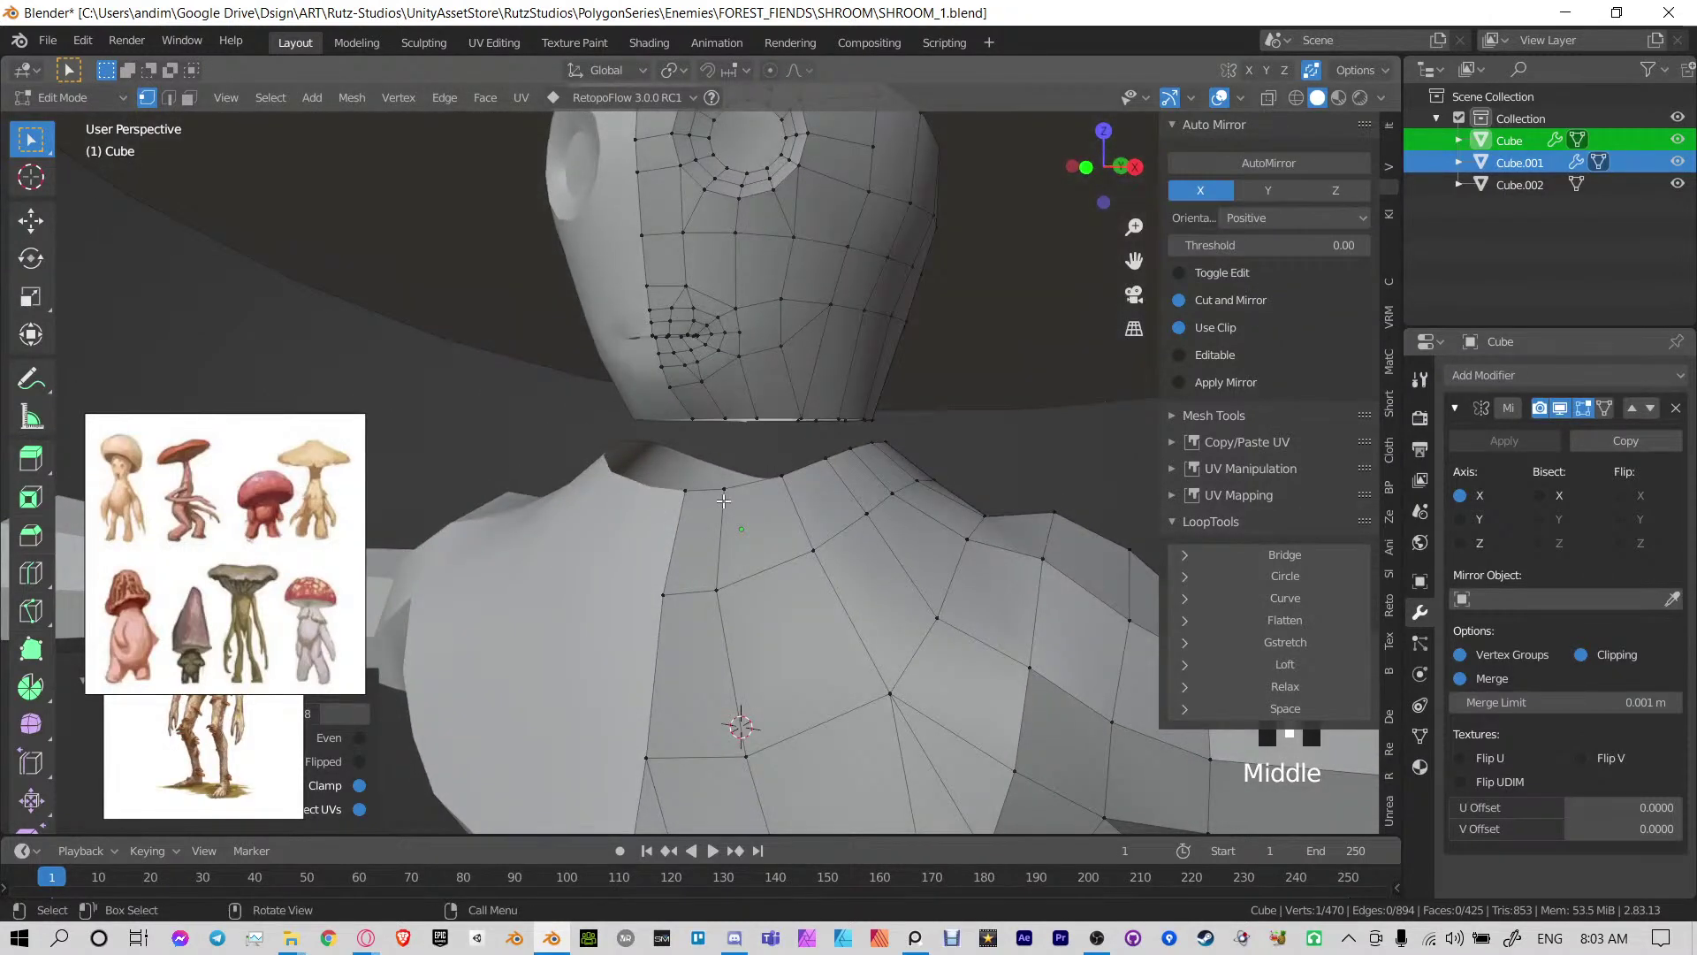
mouse_move(760, 449)
middle_mouse_down()
mouse_move(832, 419)
mouse_move(784, 444)
middle_mouse_up()
scroll(848, 548, "down", 2)
middle_click_drag(795, 566, 772, 351)
scroll(784, 509, "up", 2)
scroll(785, 533, "down", 2)
middle_click_drag(785, 534, 725, 506, "shift")
scroll(792, 566, "up", 4)
scroll(807, 586, "down", 2)
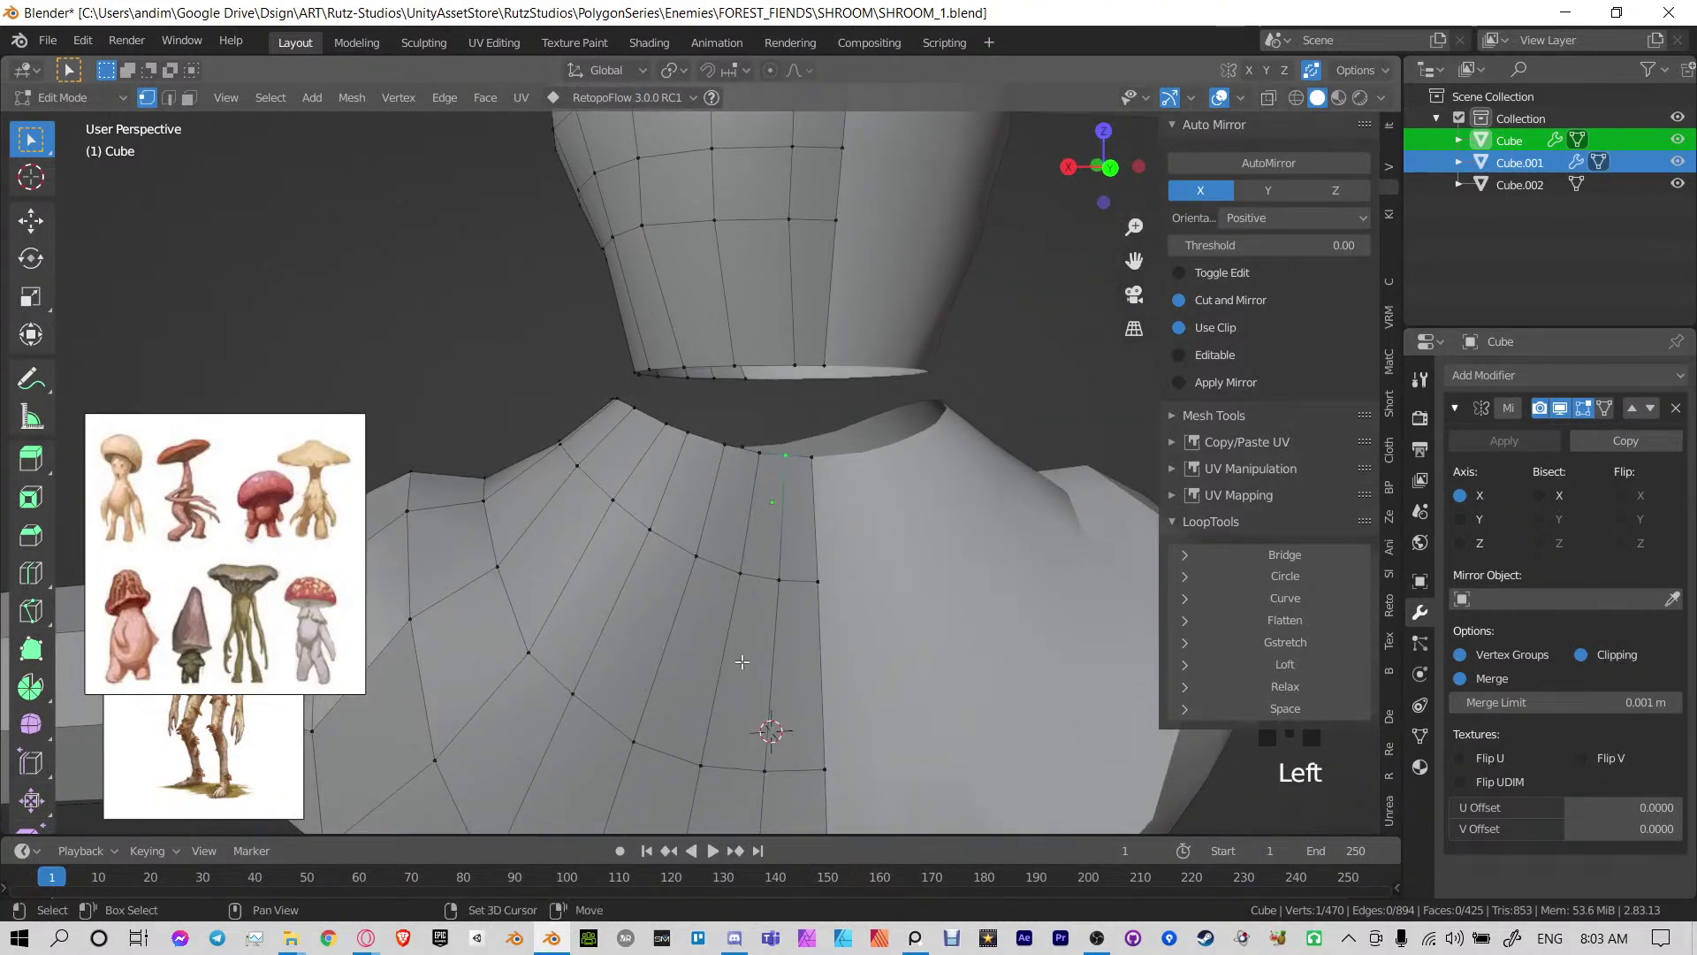
Merge the neighbouring vertex pairs near the back's centre line at center, in the neck opening, the row below and the mid-back row
middle_click_drag(742, 661, 727, 464, "shift")
scroll(727, 464, "down", 2)
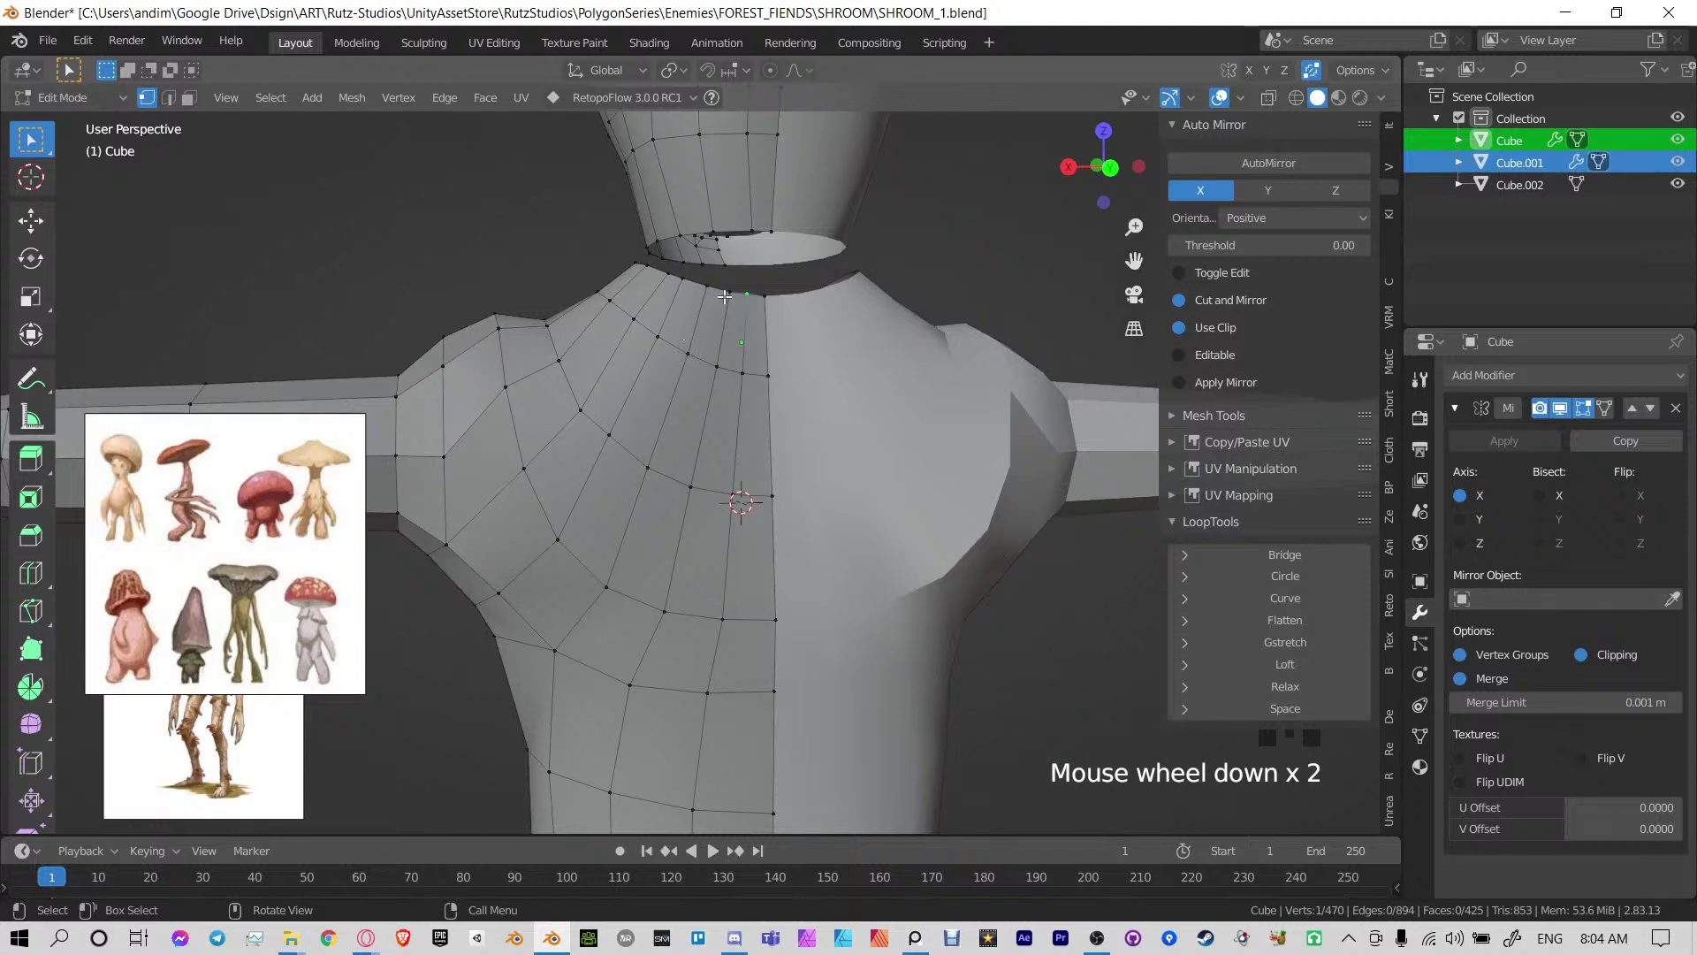
middle_click_drag(729, 571, 742, 627, "shift")
scroll(732, 473, "up", 2)
left_click(768, 308)
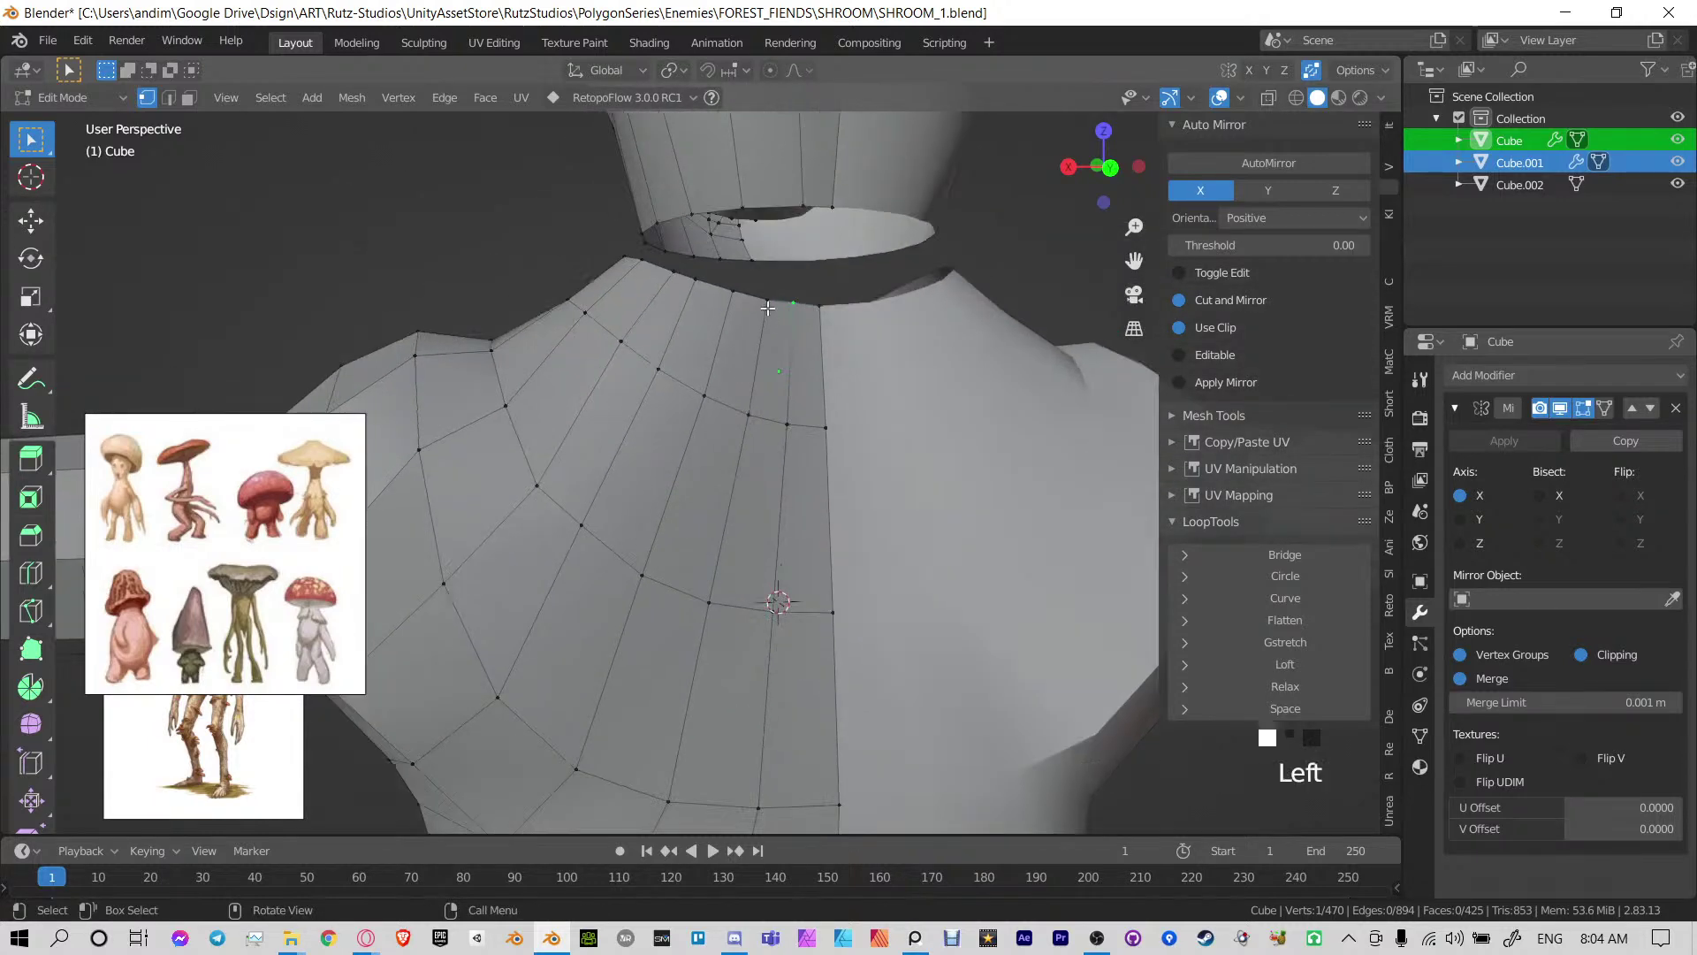
key("n")
key("m")
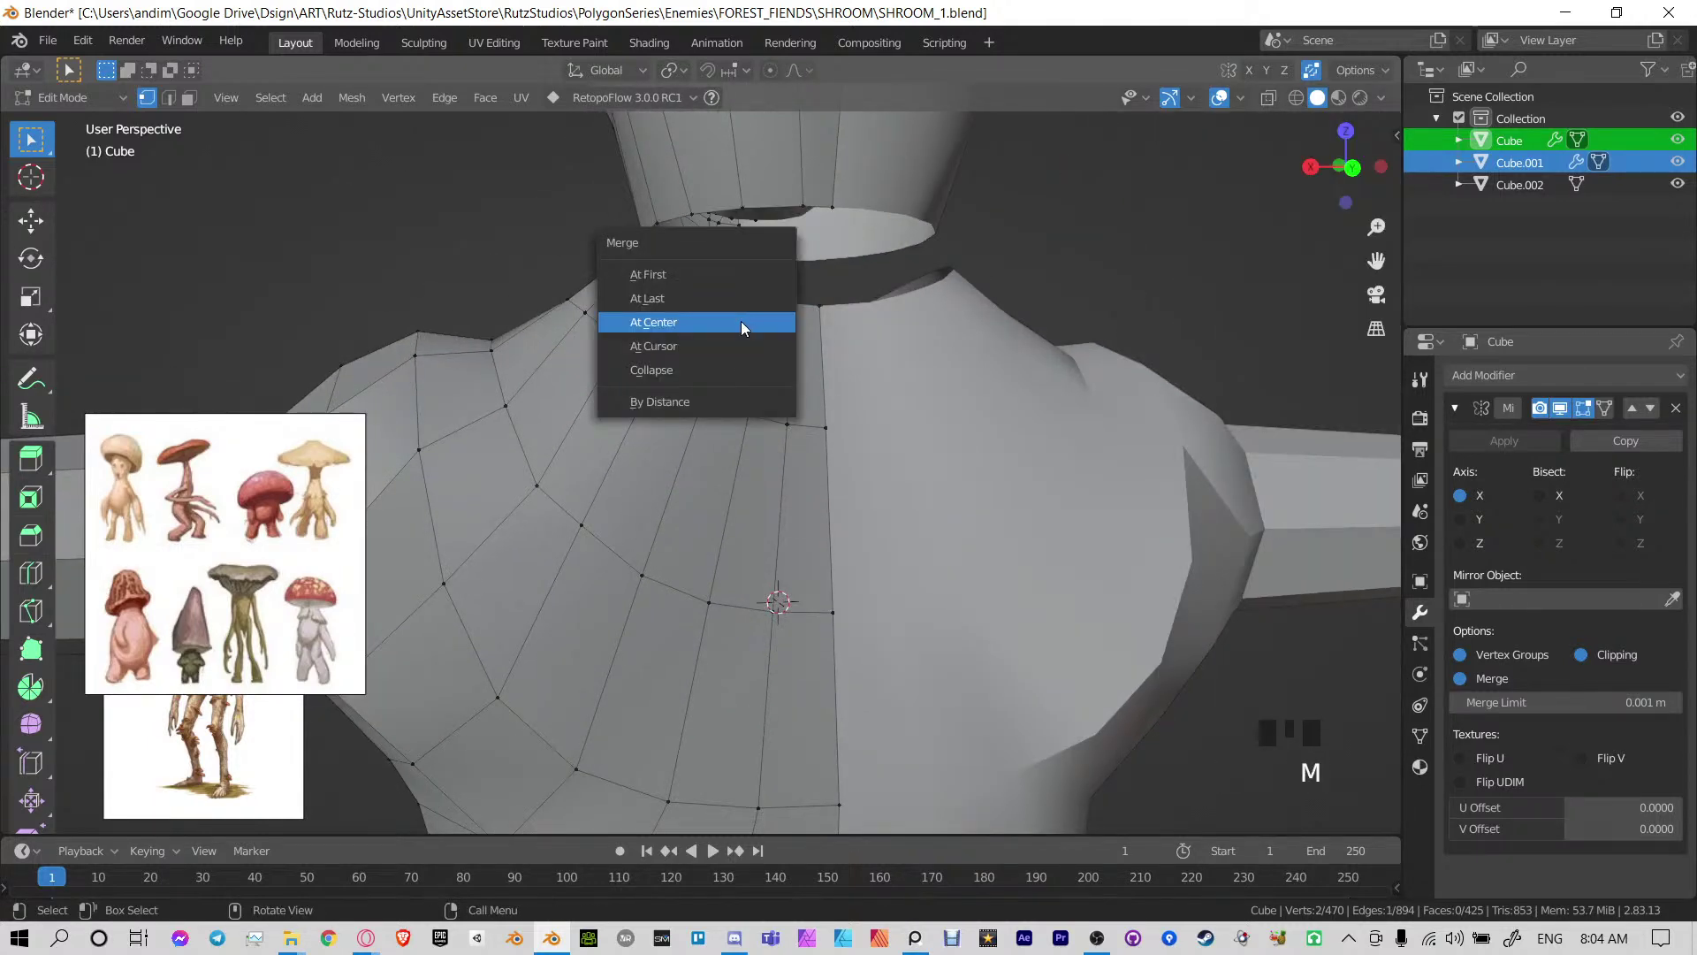
left_click(741, 321)
key("m")
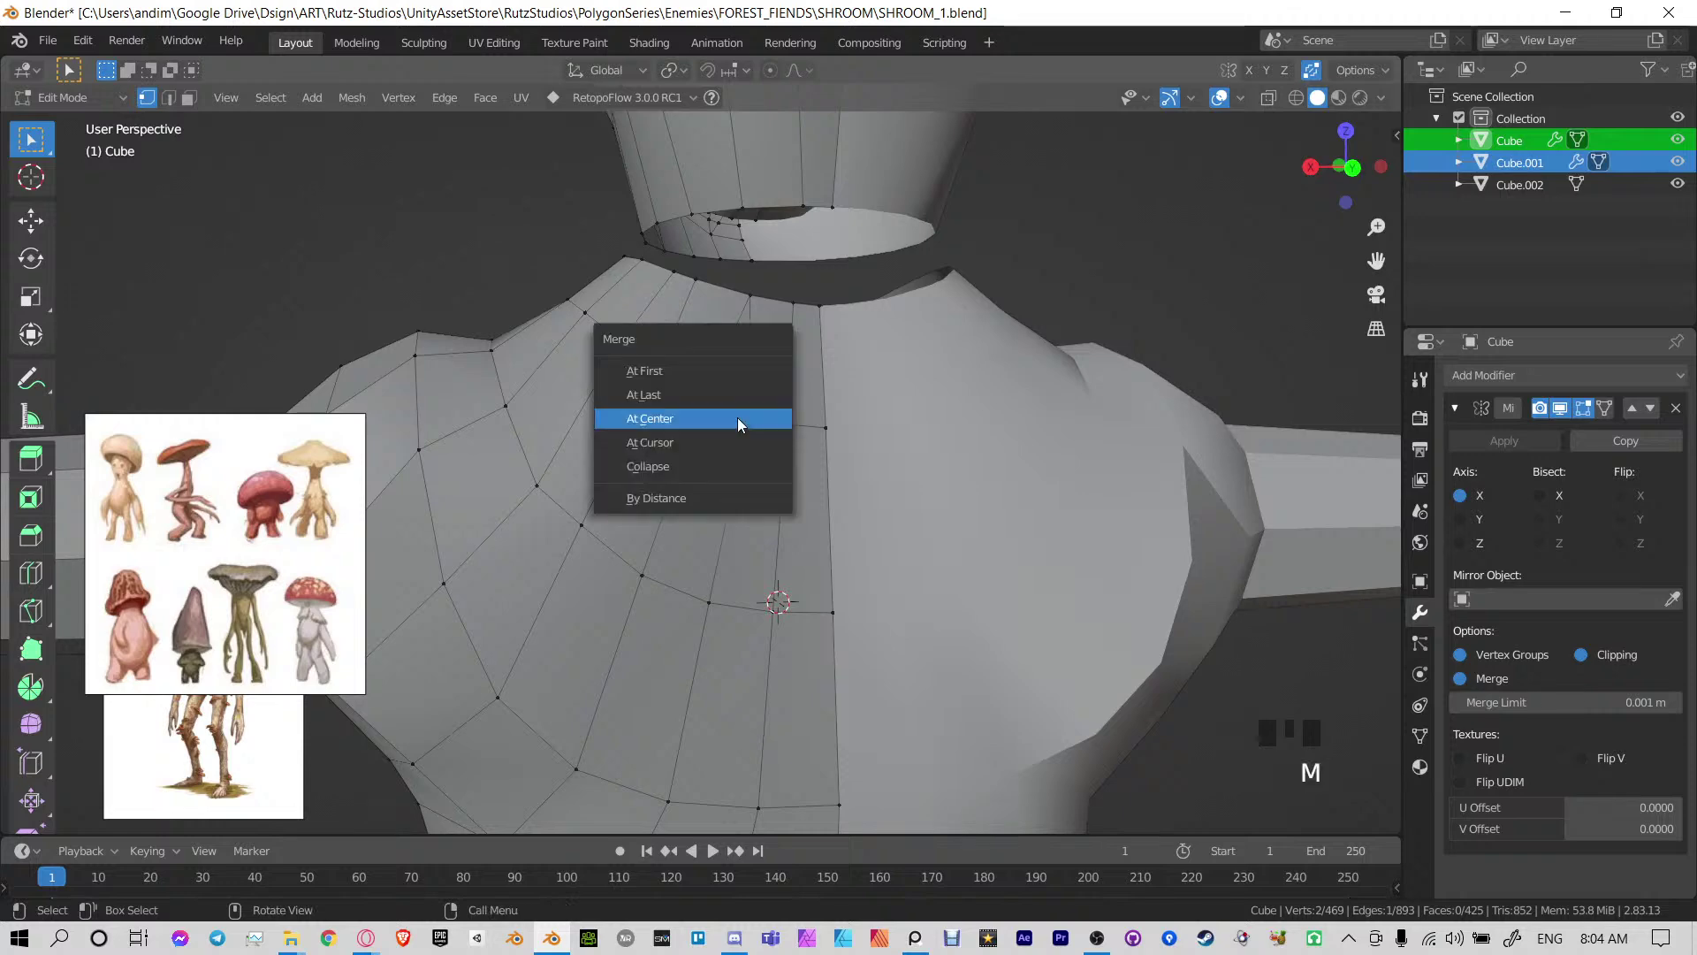
left_click(742, 418)
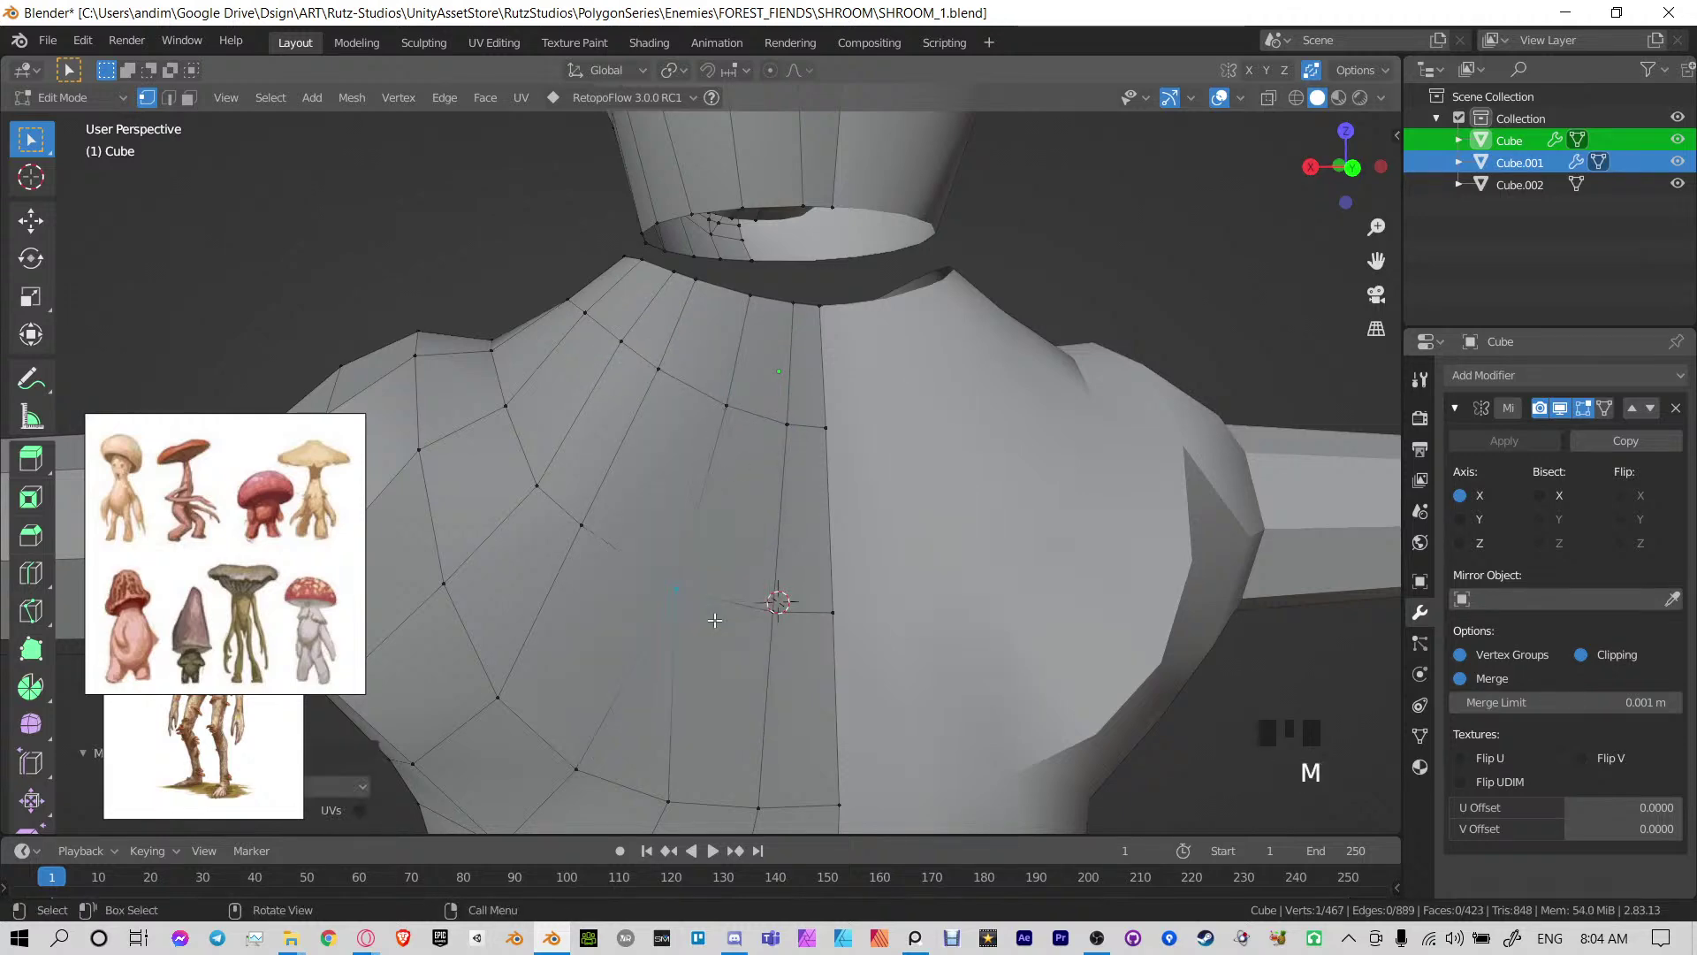
Merge another neighbouring pair of vertices on the back of the torso's neck opening into one
scroll(715, 621, "down", 2)
middle_click_drag(715, 618, 679, 425, "shift")
middle_click_drag(632, 356, 714, 542, "shift")
scroll(714, 542, "up", 1)
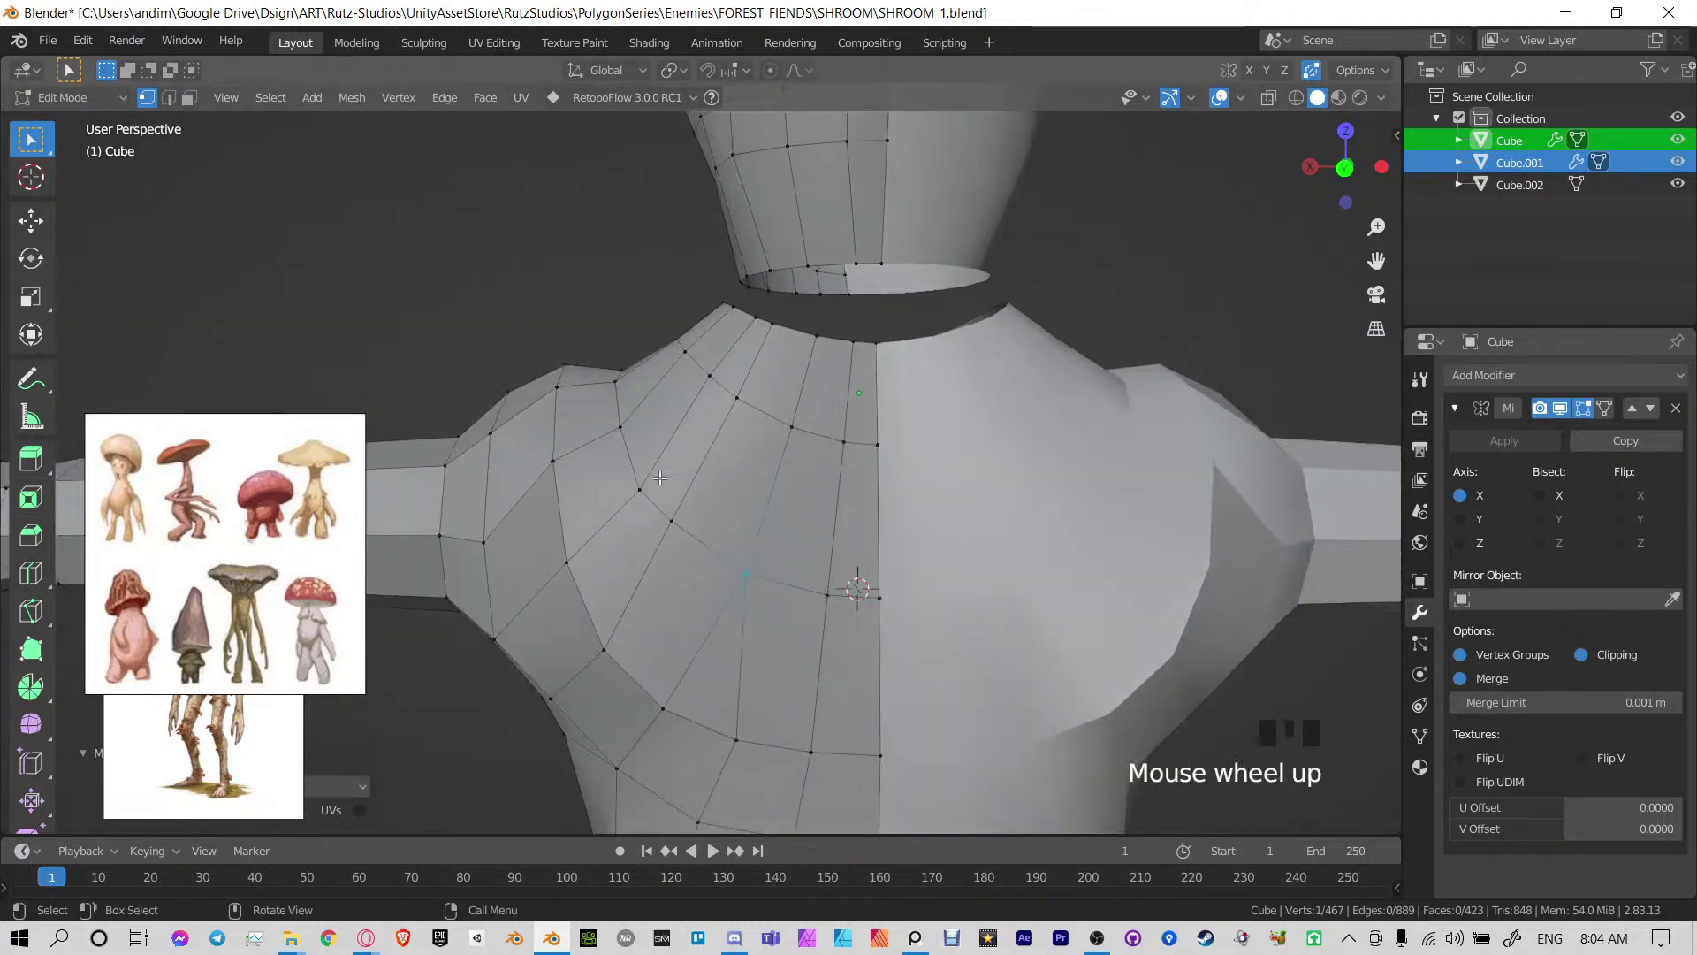
middle_click_drag(659, 478, 741, 529)
middle_click_drag(750, 449, 996, 400, "shift")
scroll(739, 523, "up", 2)
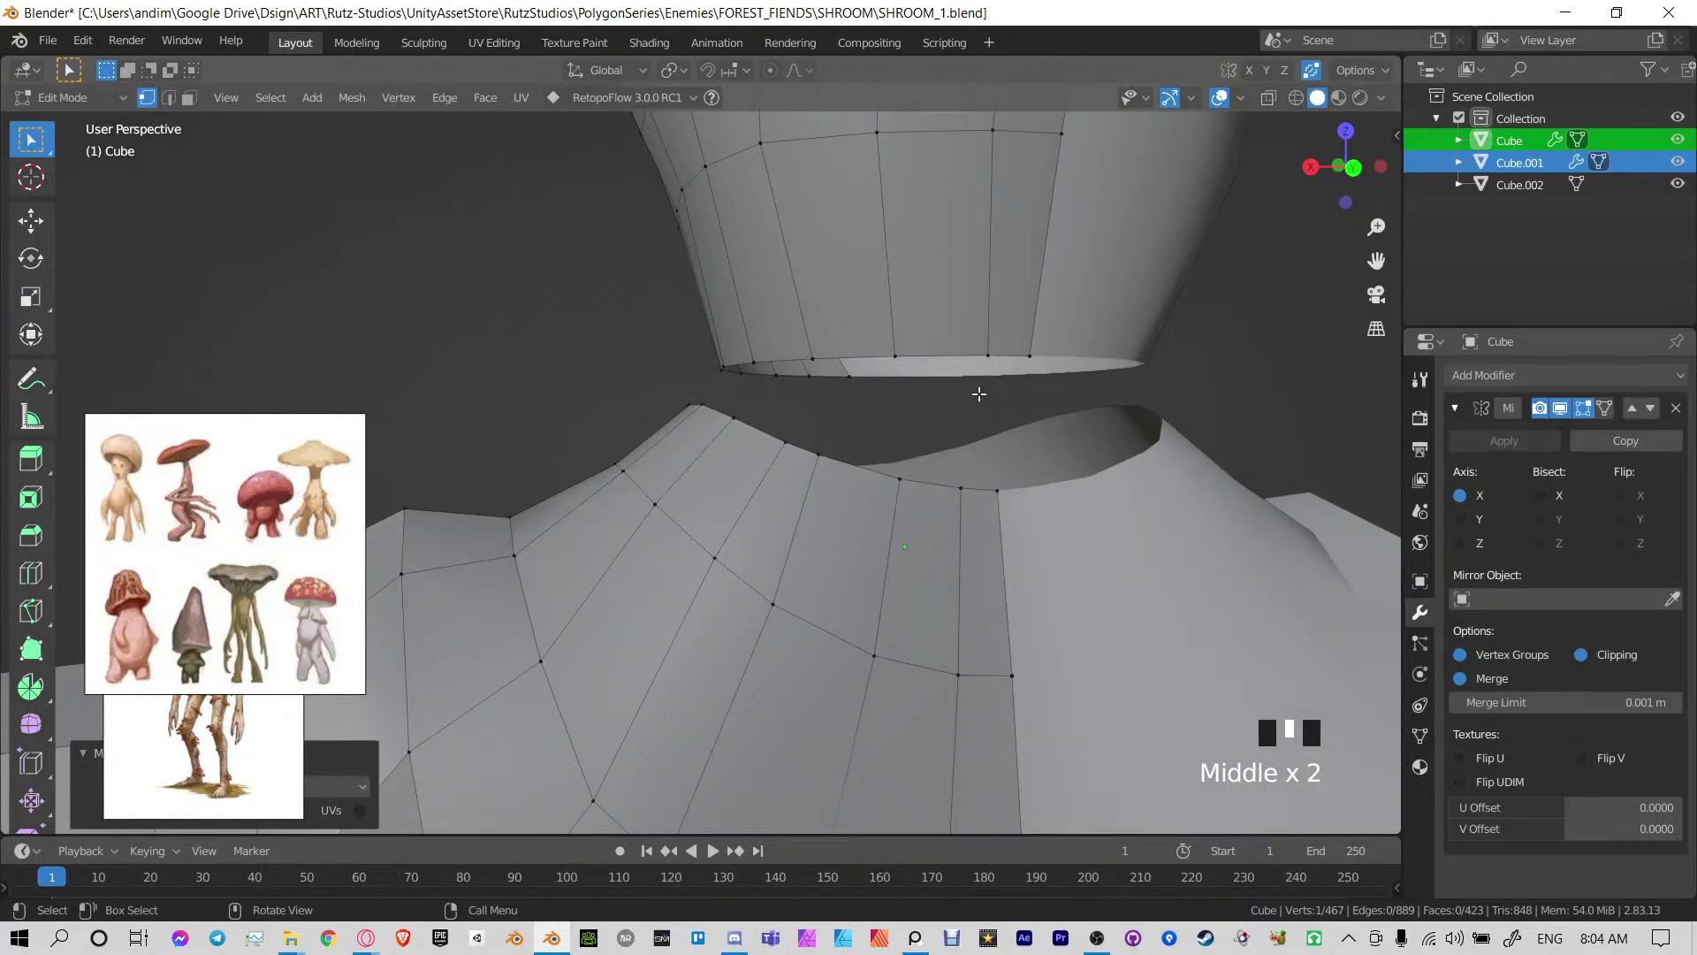
middle_click_drag(881, 511, 844, 456)
middle_click_drag(864, 520, 821, 500)
key("m")
left_click(819, 555)
scroll(820, 496, "up", 2)
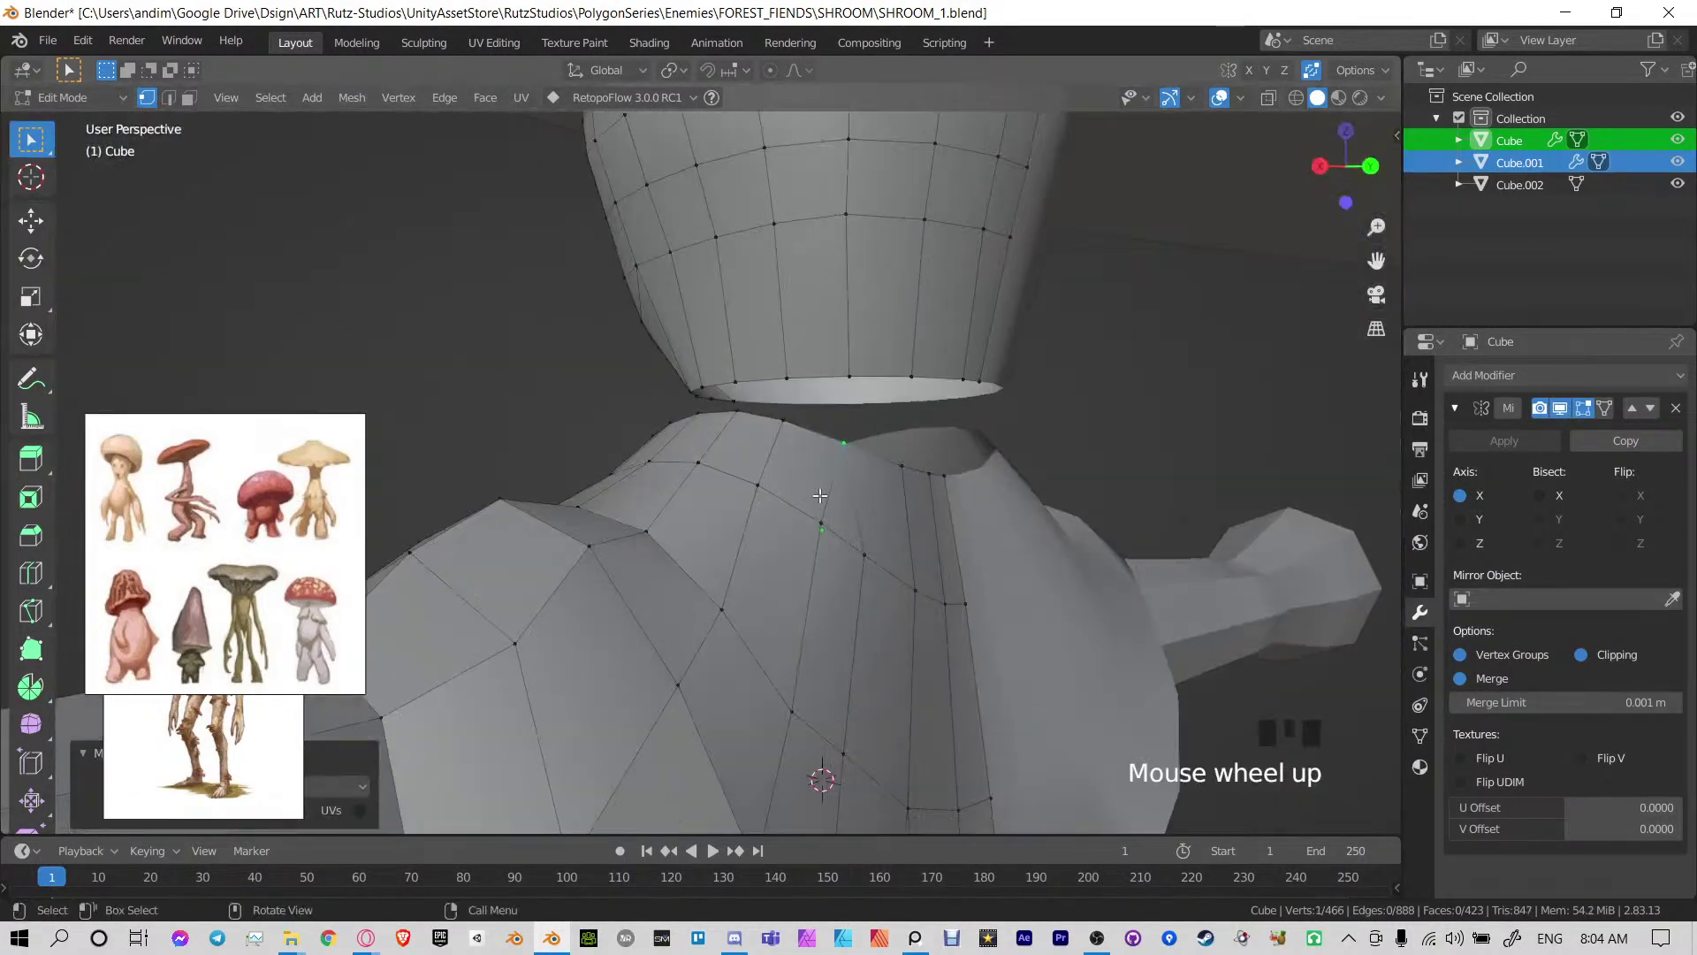
Merge the remaining neighbouring vertices on the upper back, in the row below the neck opening
key("m")
left_click(877, 586)
scroll(877, 586, "down", 2)
middle_click_drag(875, 448, 767, 360)
Slide the two back vertices between the shoulder and the shoulder blade along their edges to even out the spacing
left_click(757, 547)
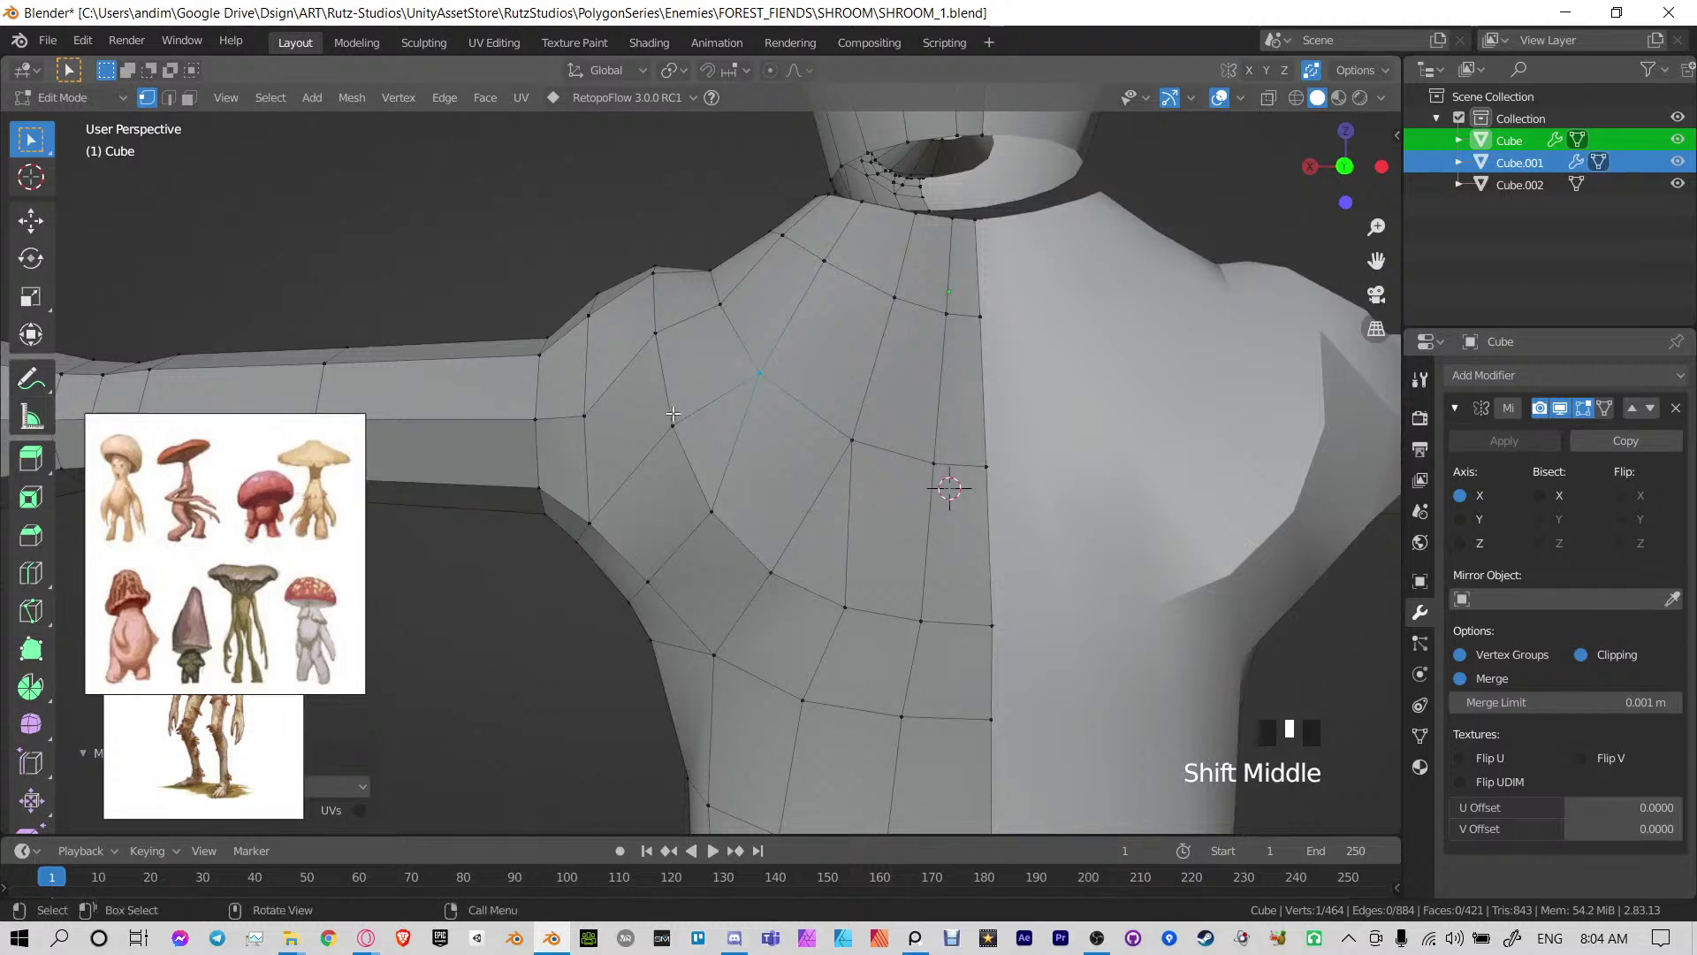
middle_click_drag(672, 413, 688, 486)
left_click(688, 486)
key("g")
key("g")
left_click(694, 533)
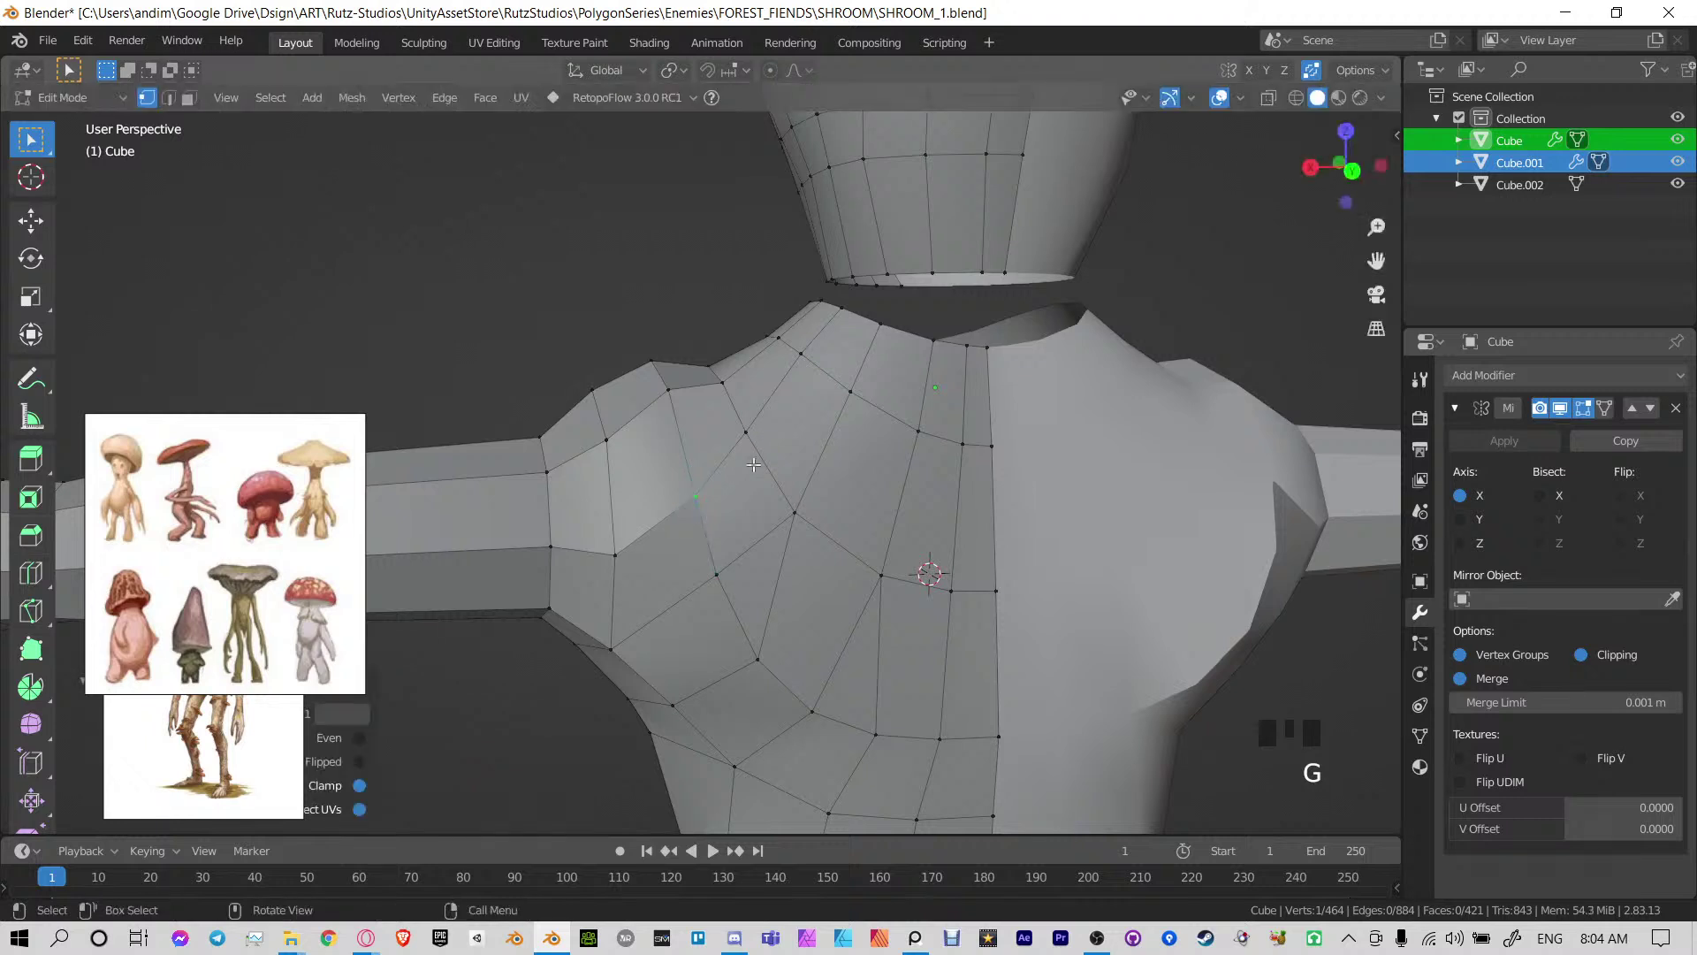
left_click(752, 434)
key("g")
key("g")
left_click(769, 445)
Slide two vertices of the upper-back row below the neck opening along that row toward the centre line
left_click(818, 354)
key("g")
key("g")
left_click(830, 363)
left_click(878, 403)
key("g")
left_click(899, 424)
Slide the back neck-opening vertex toward the centre line and ease the vertex below it slightly outward
left_click(880, 334)
key("g")
key("g")
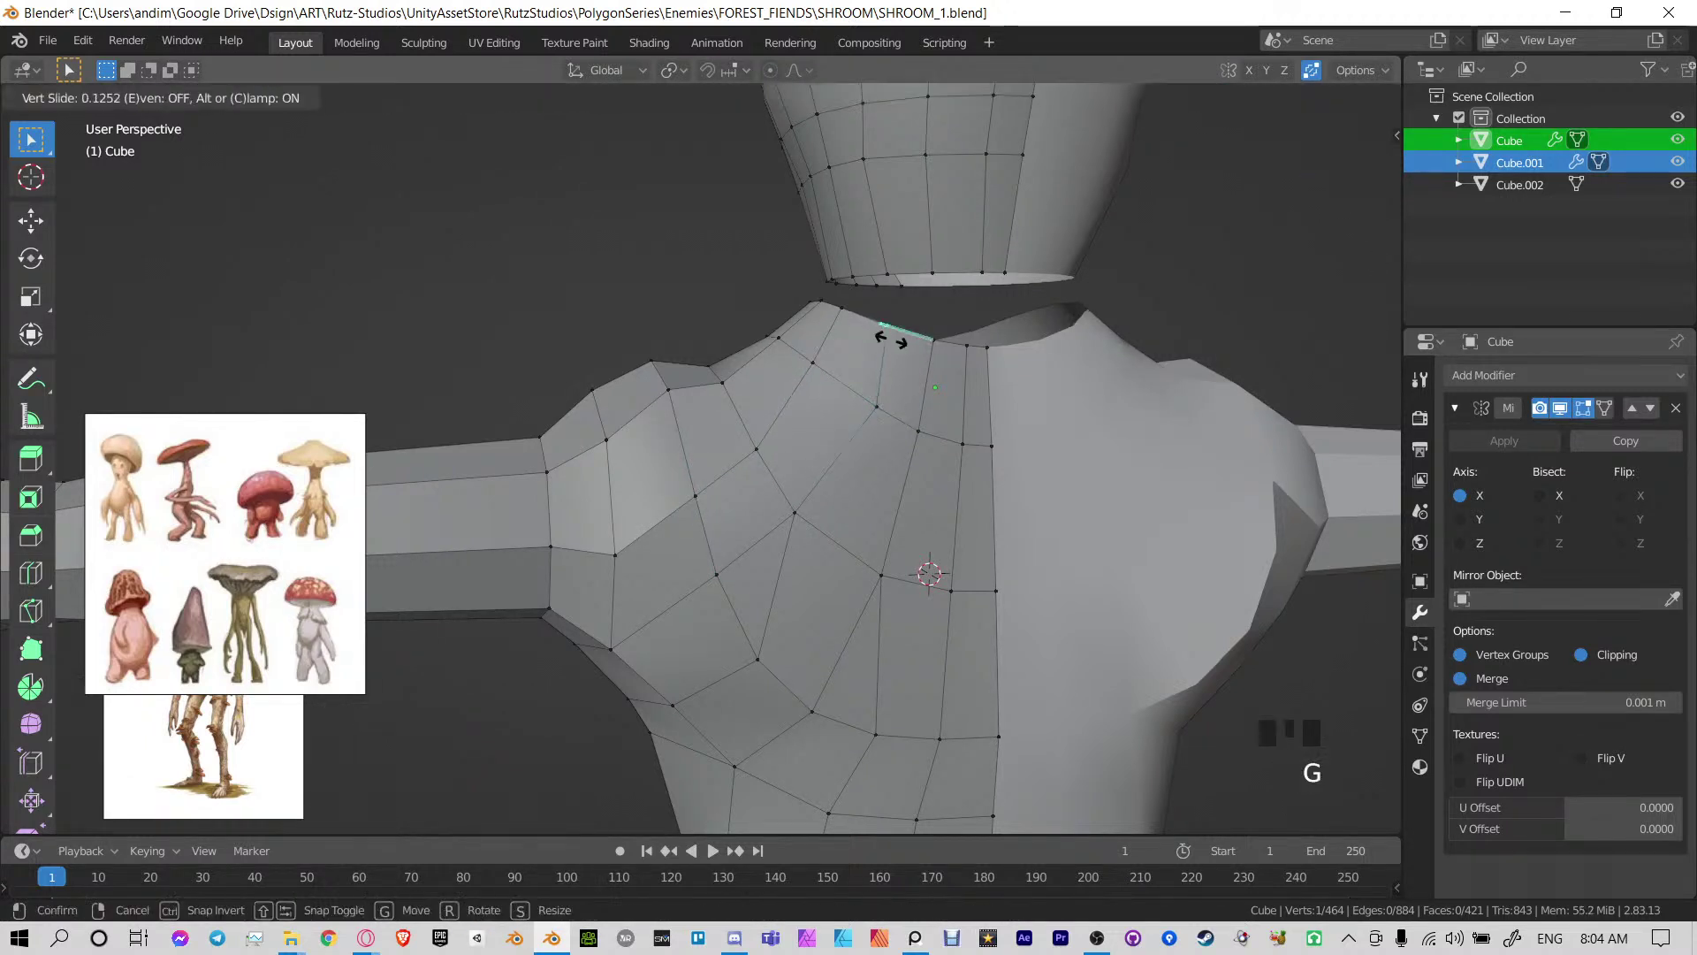
left_click(897, 341)
left_click(877, 414)
key("g")
key("g")
left_click(864, 411)
Slide the shoulder-blade vertex toward the centre line and the vertex below it up and inward
left_click(796, 528)
key("g")
key("g")
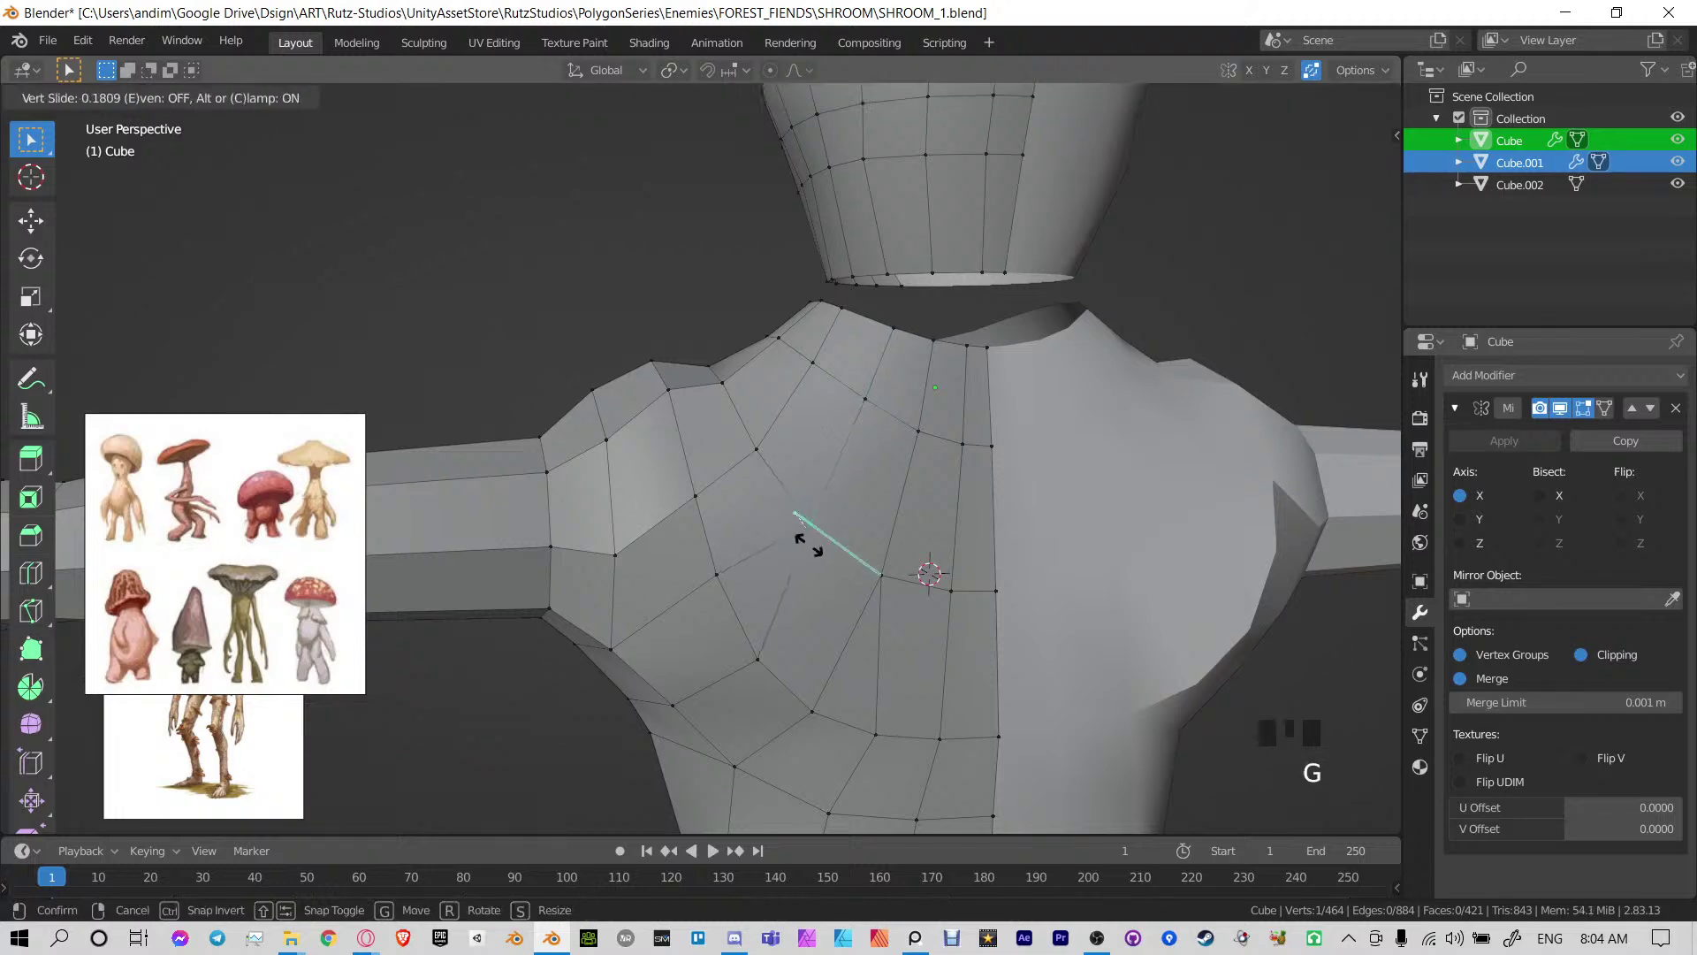
left_click(809, 546)
left_click(787, 637)
key("g")
key("g")
left_click(797, 616)
Slide the four mid-back row vertices, up to and including the centre-line one, upward along their vertical edges
left_click(813, 693)
key("g")
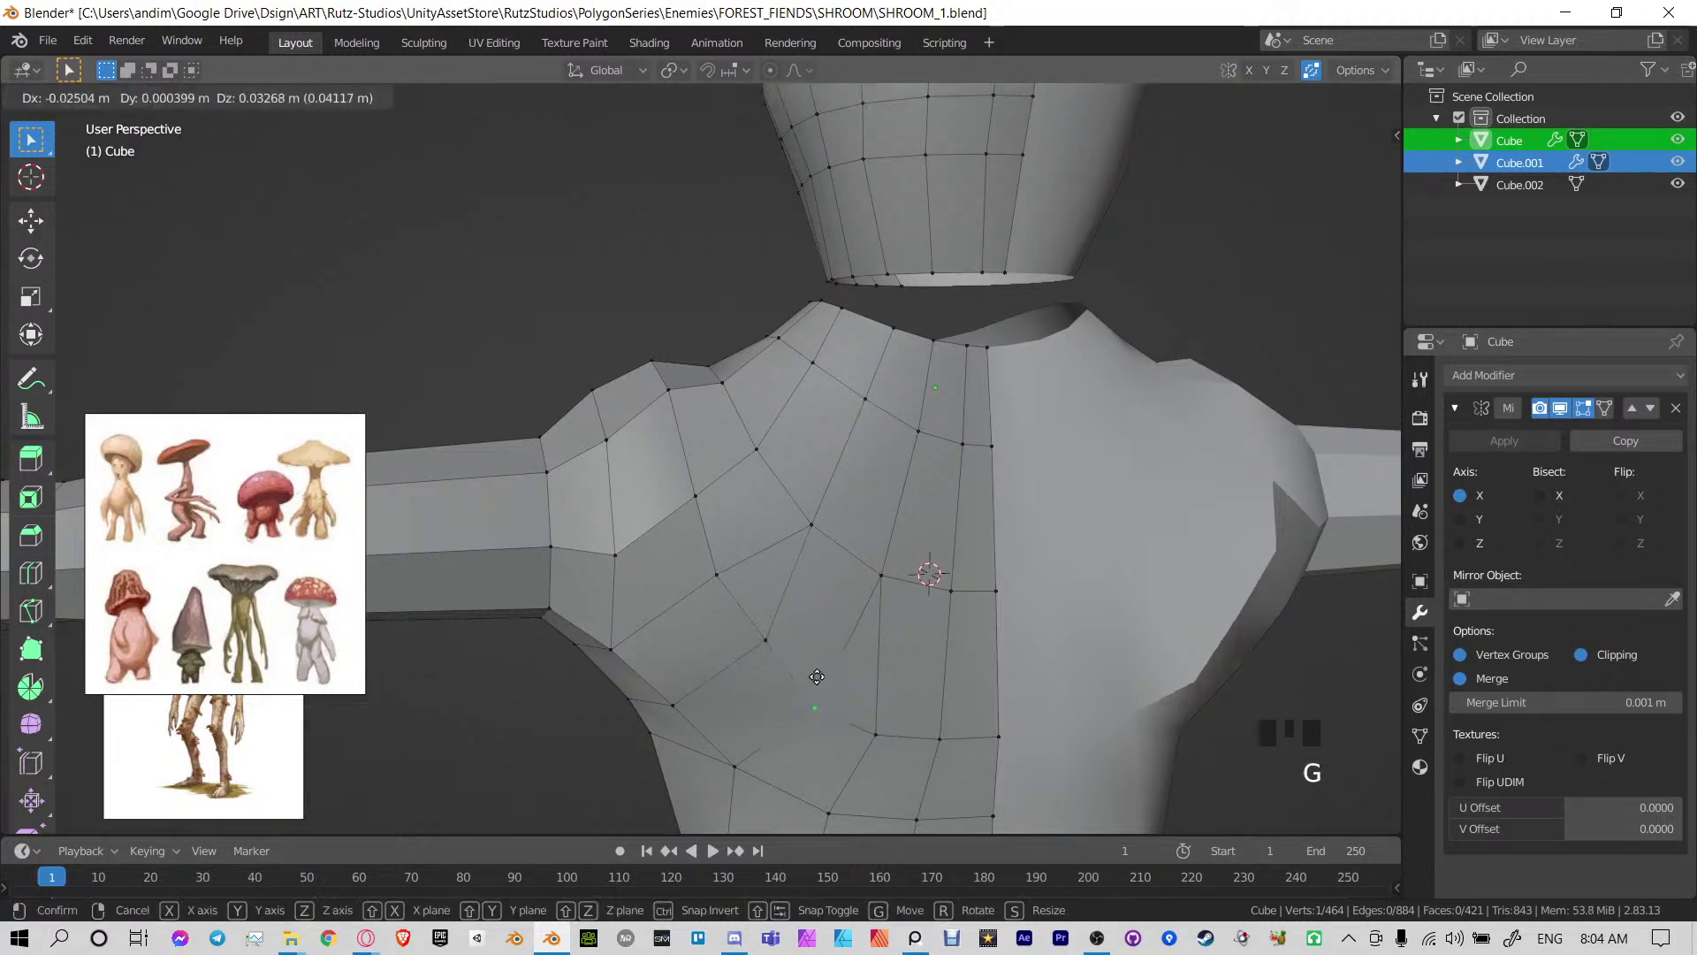
key("g")
left_click(822, 674)
left_click(887, 723)
key("g")
key("g")
left_click(892, 707)
left_click(952, 723)
key("g")
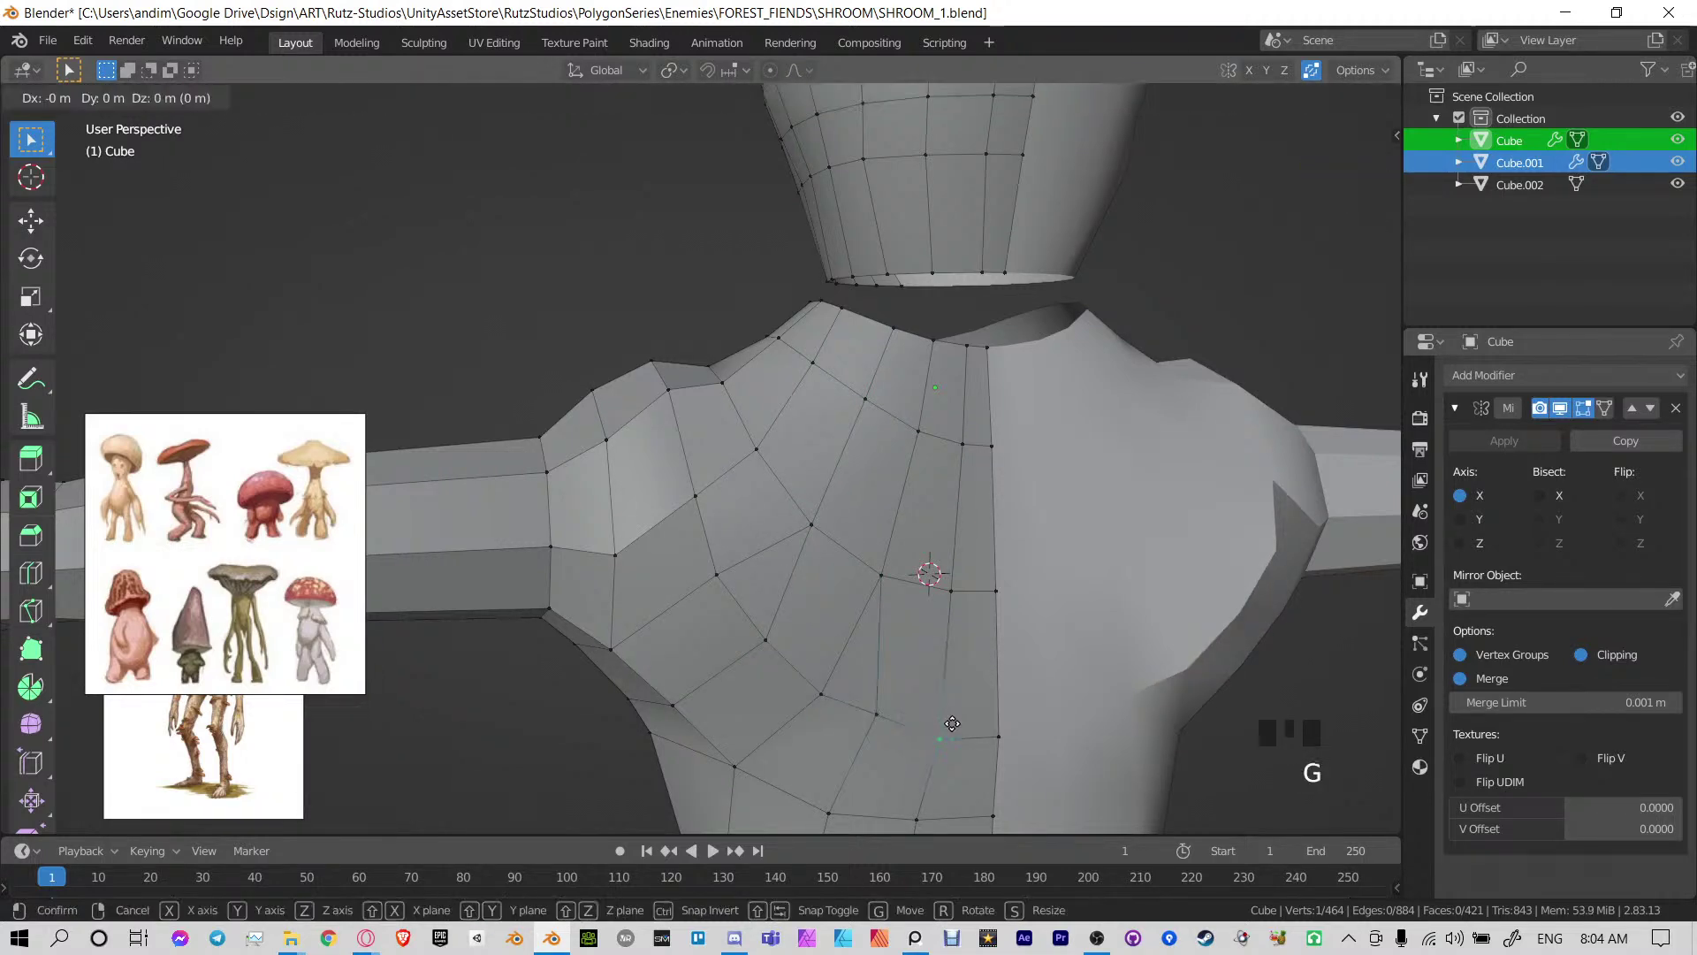
key("g")
left_click(953, 713)
left_click(998, 726)
key("g")
key("g")
left_click(993, 707)
Slide a vertex of the torso's neck opening near the top of the shoulder along its edge
middle_click_drag(685, 488, 822, 517)
middle_click_drag(774, 451, 902, 409, "shift")
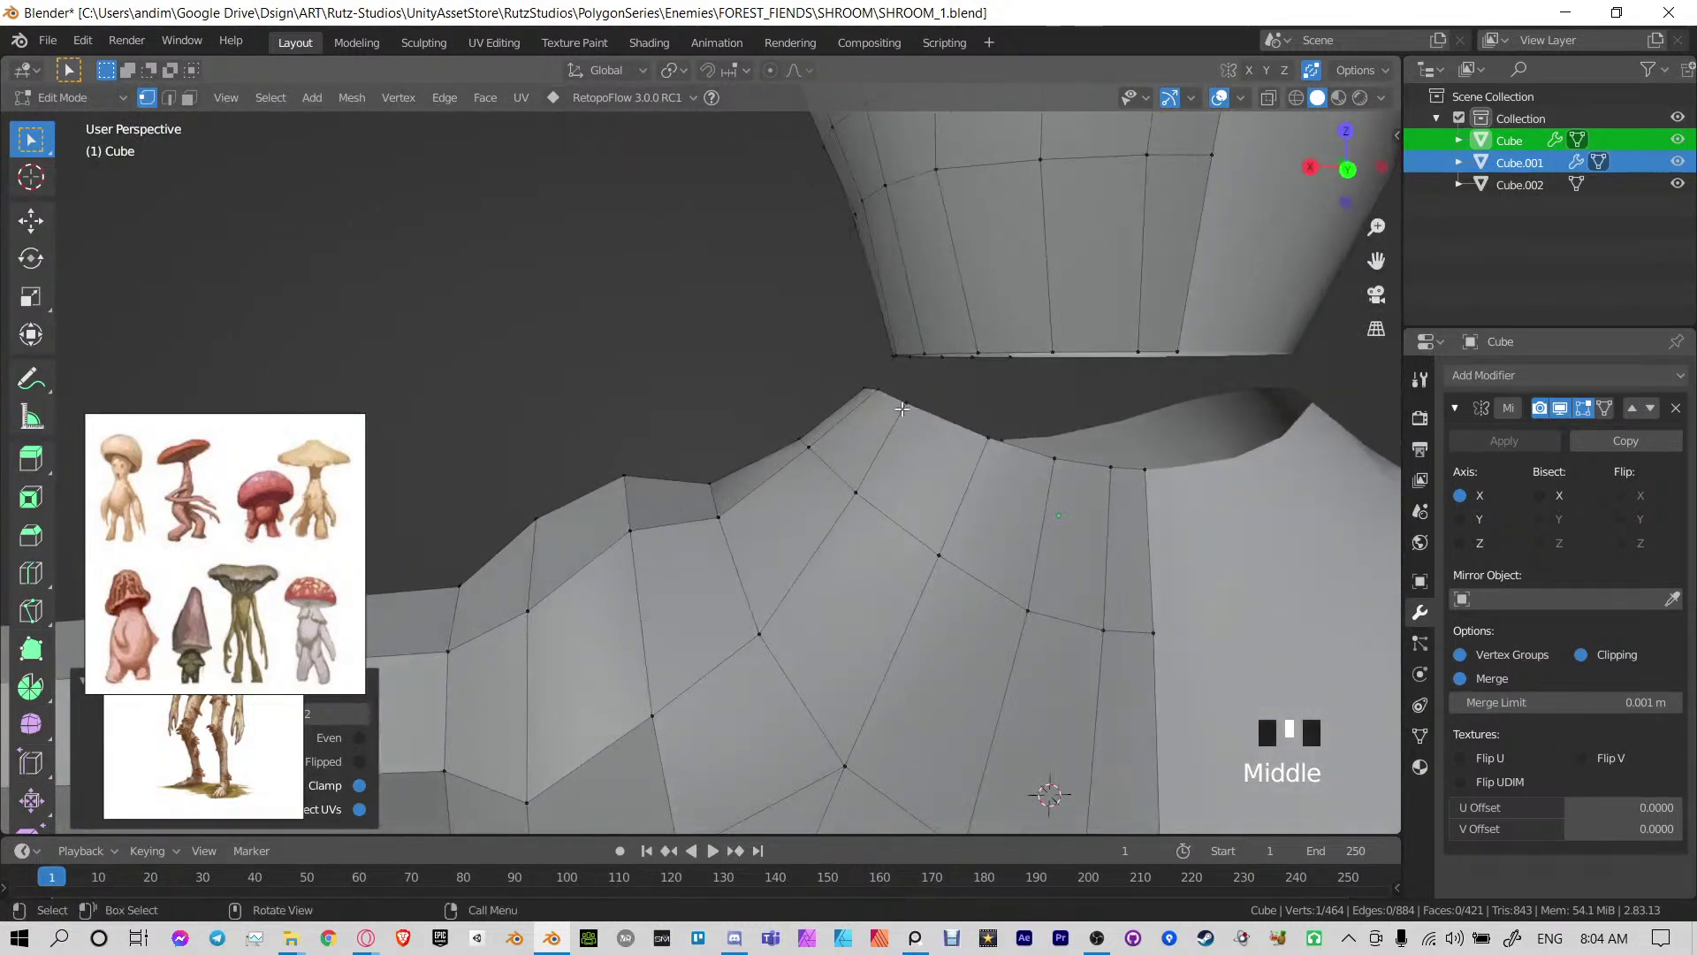
key("g")
key("g")
left_click(769, 434)
middle_click_drag(769, 434, 725, 456)
scroll(770, 562, "up", 3)
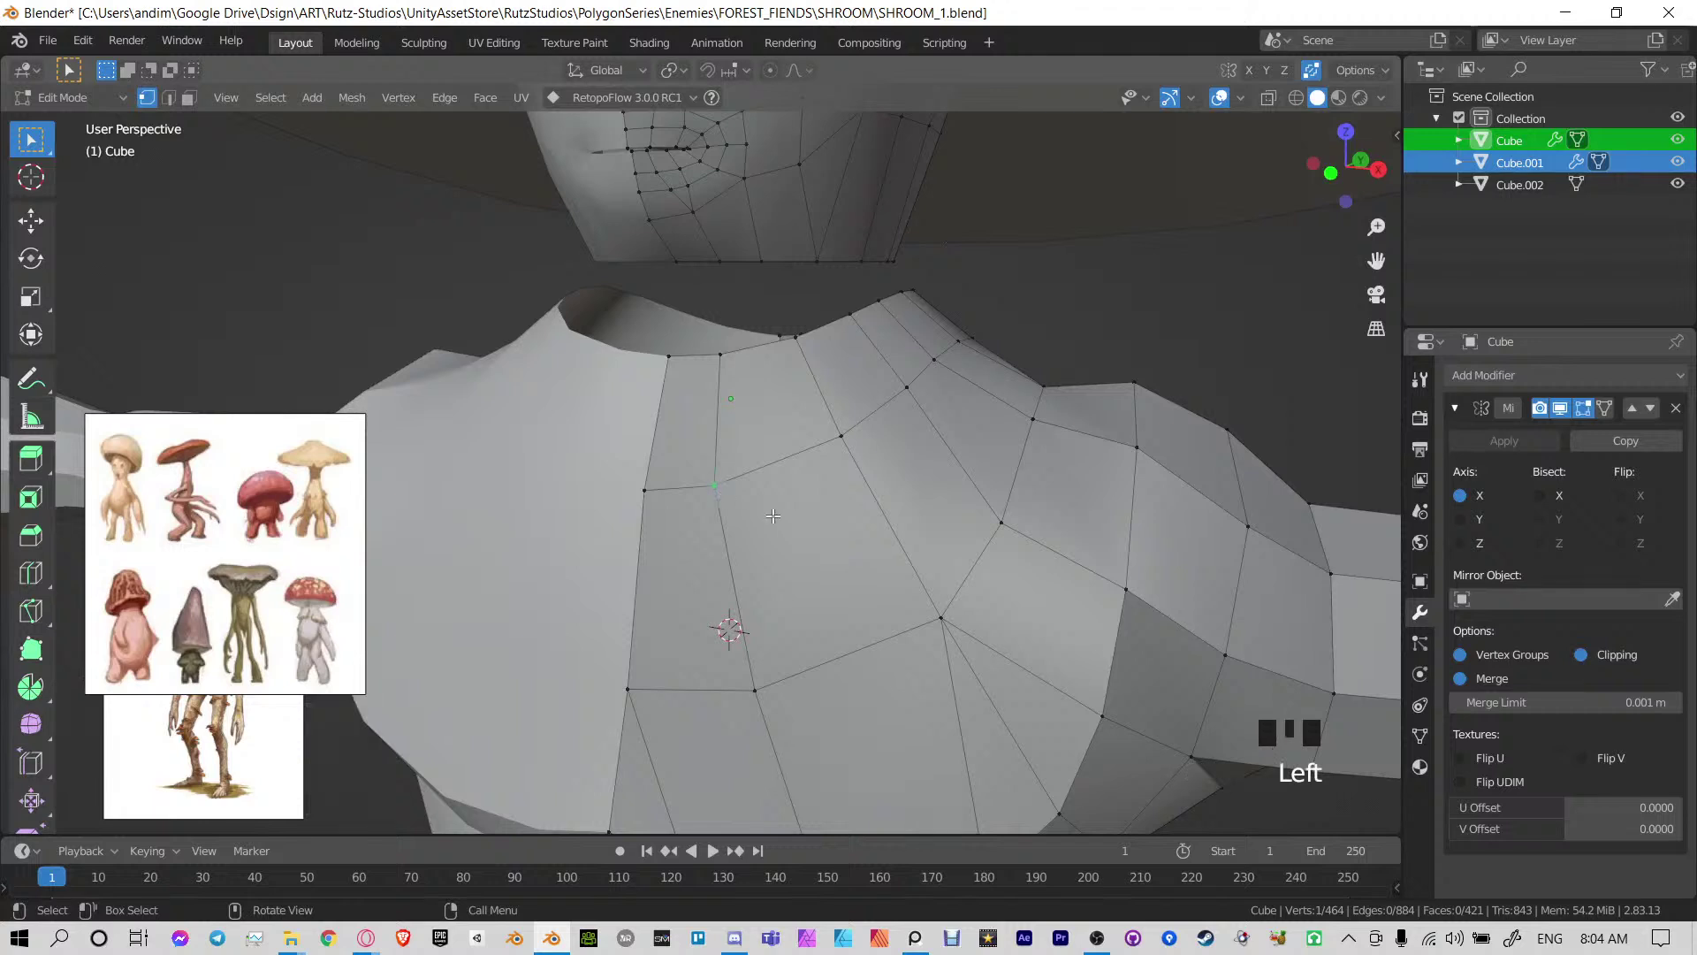
middle_click_drag(773, 515, 796, 508)
key("m")
key("m")
key("m")
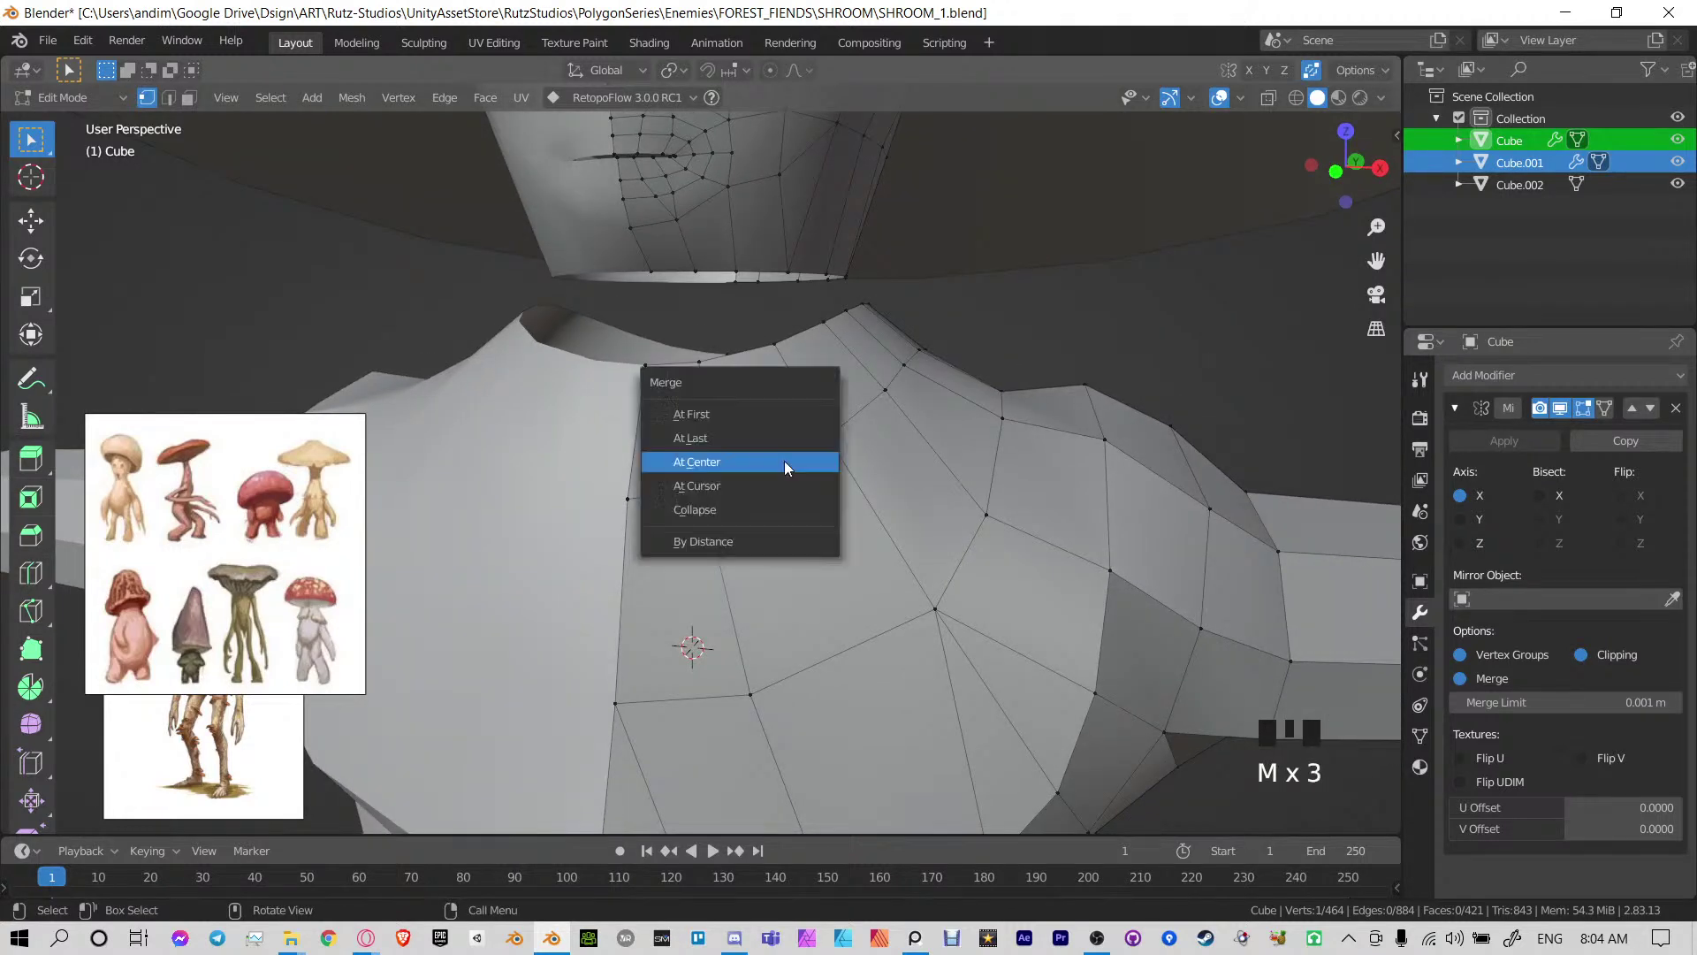
left_click(706, 462)
Slide the two upper-chest vertices beside the centre line outward along their horizontal edges
key("g")
key("g")
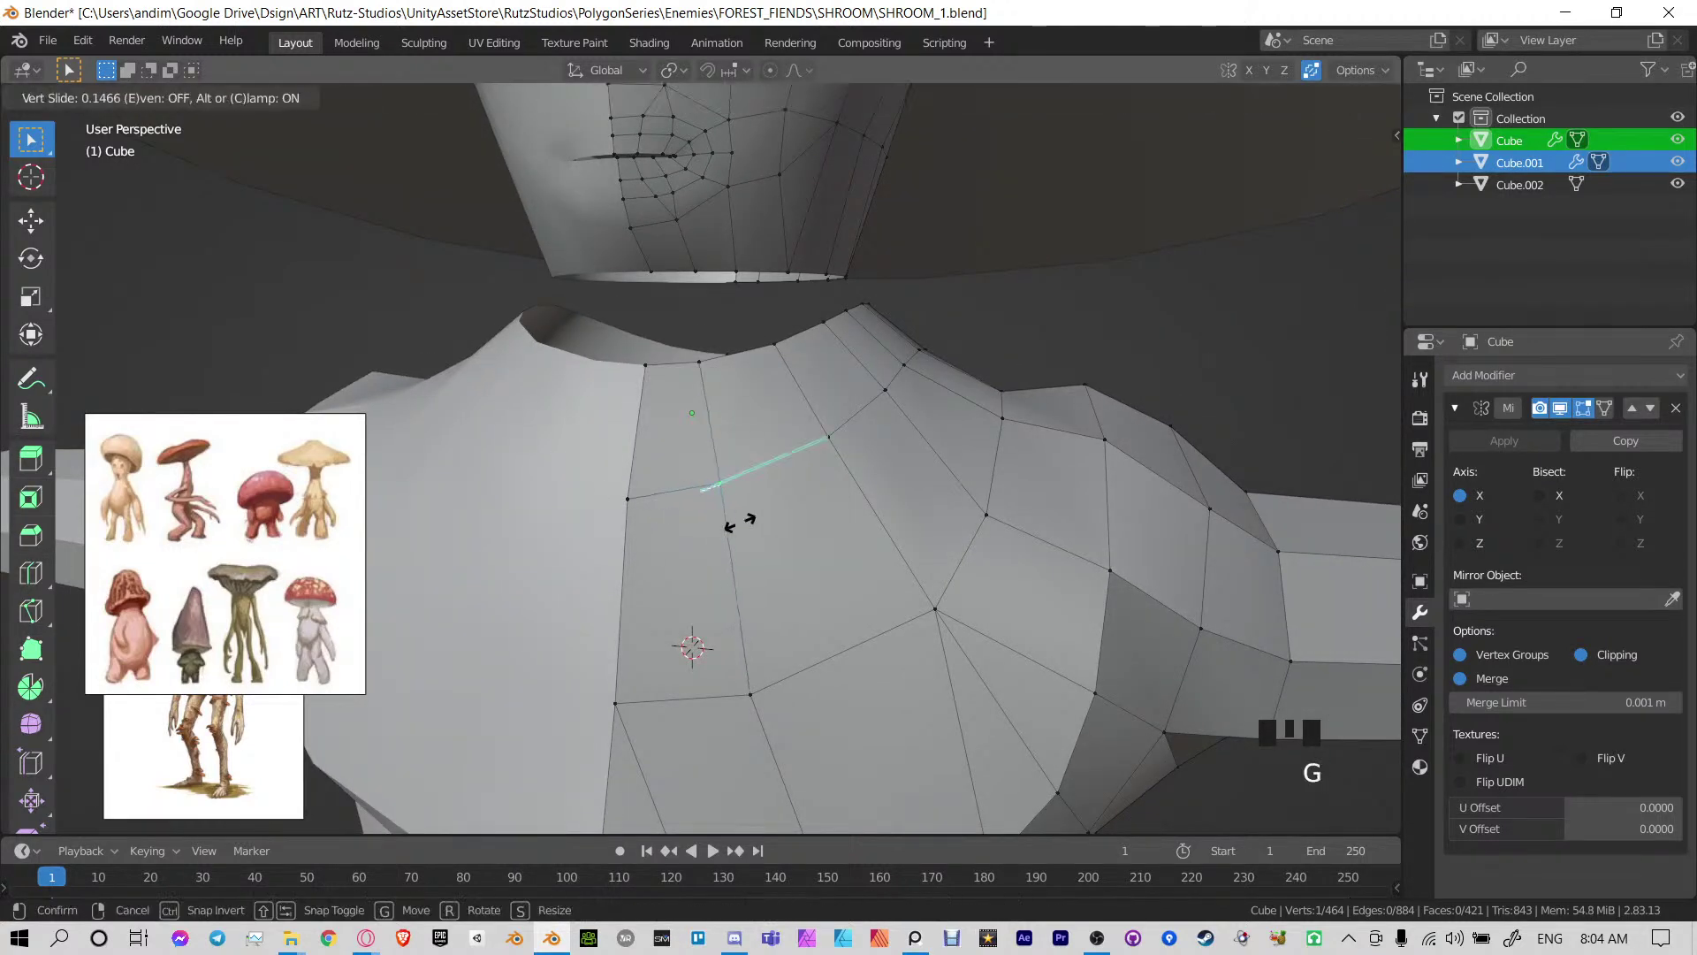
left_click(749, 519)
key("g")
left_click(806, 663)
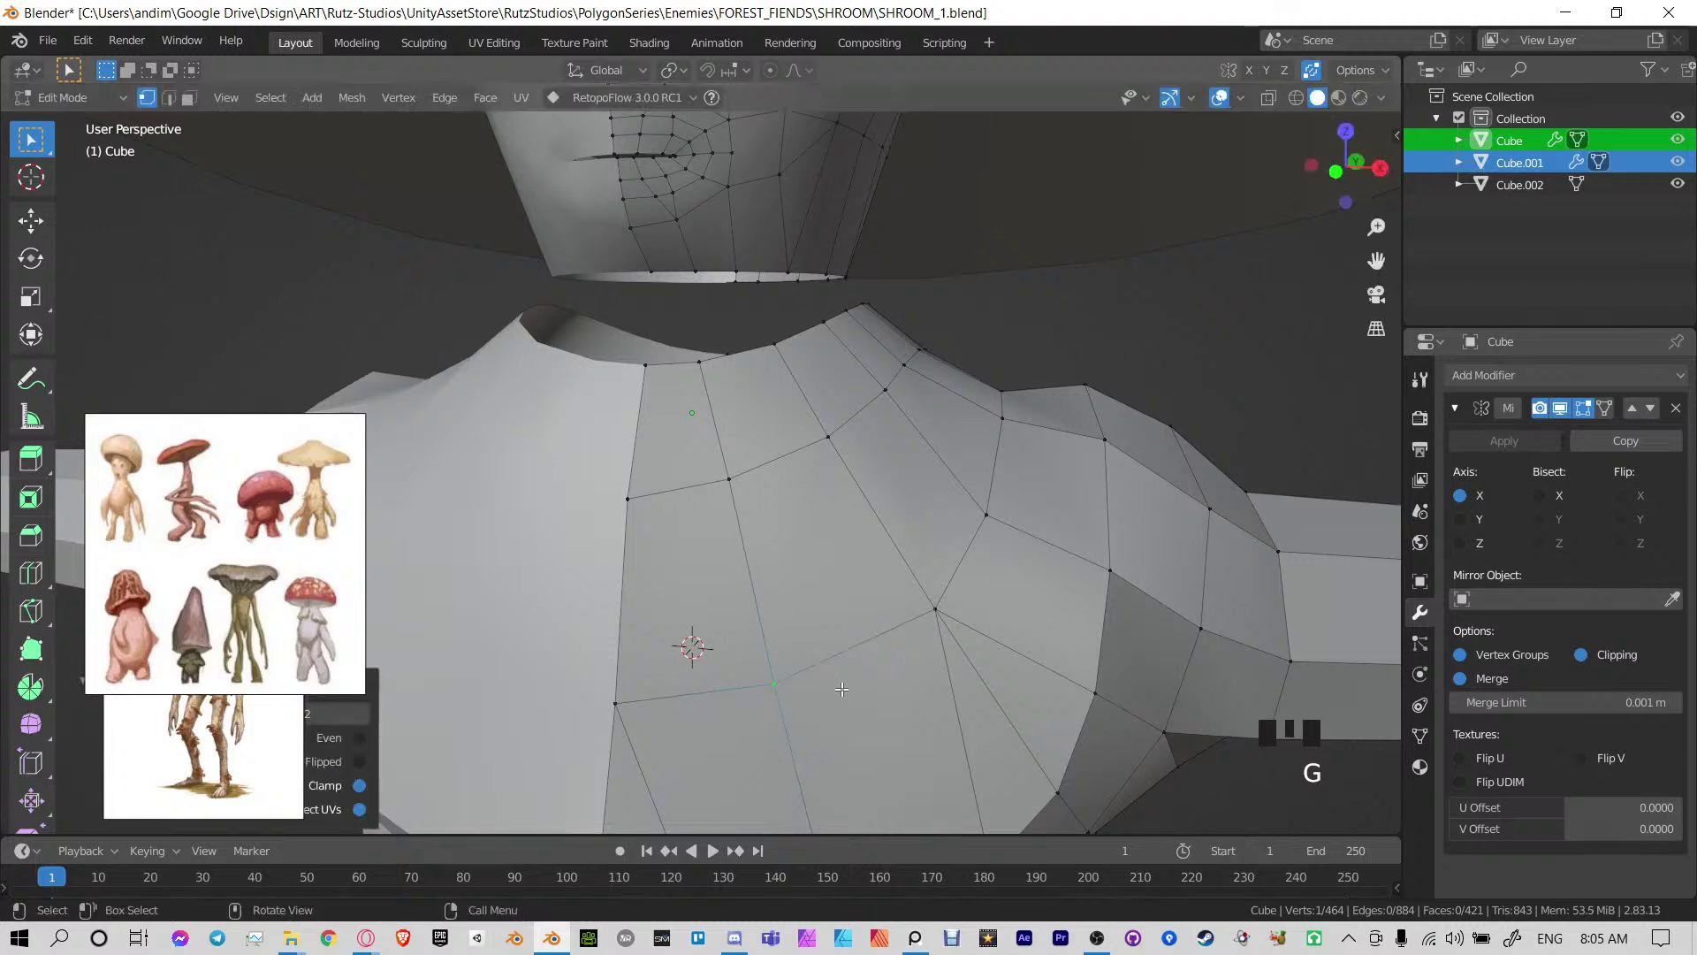
Slide the outer mid-chest vertex and the chest vertex below the neck opening slightly inward along their edges
scroll(806, 659, "down", 3)
middle_click_drag(806, 656, 890, 486, "shift")
middle_click_drag(889, 486, 953, 512, "shift")
middle_click_drag(952, 513, 894, 506, "shift")
middle_click_drag(904, 430, 874, 409)
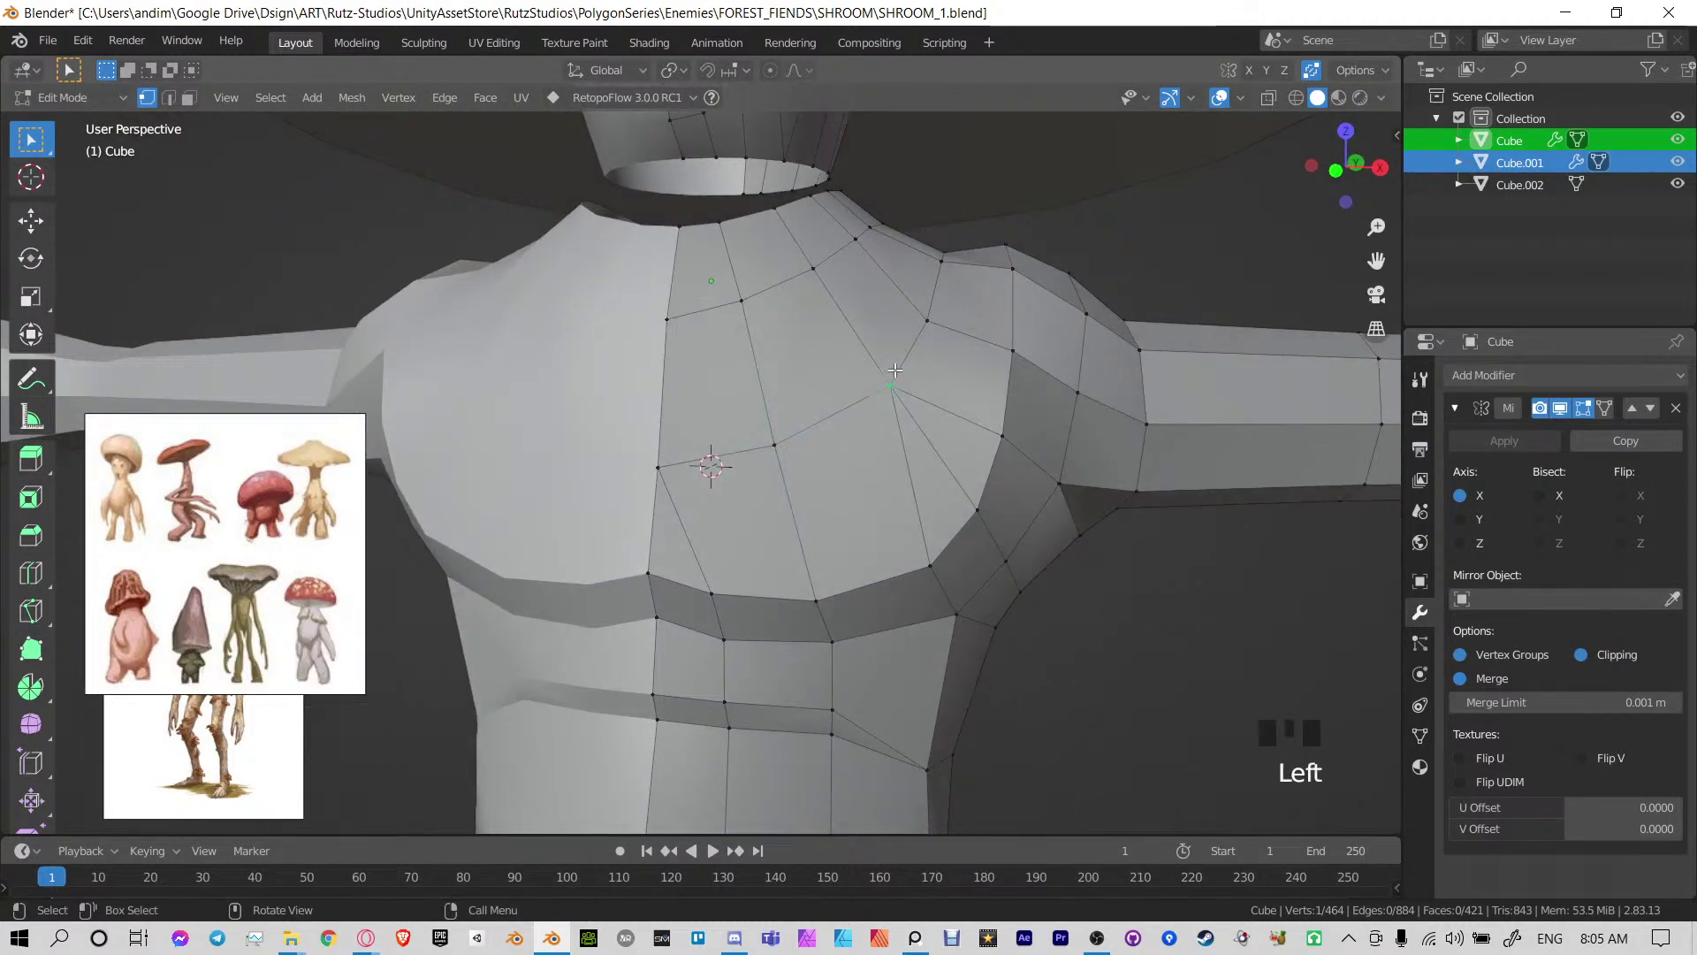
key("g")
key("g")
left_click(881, 373)
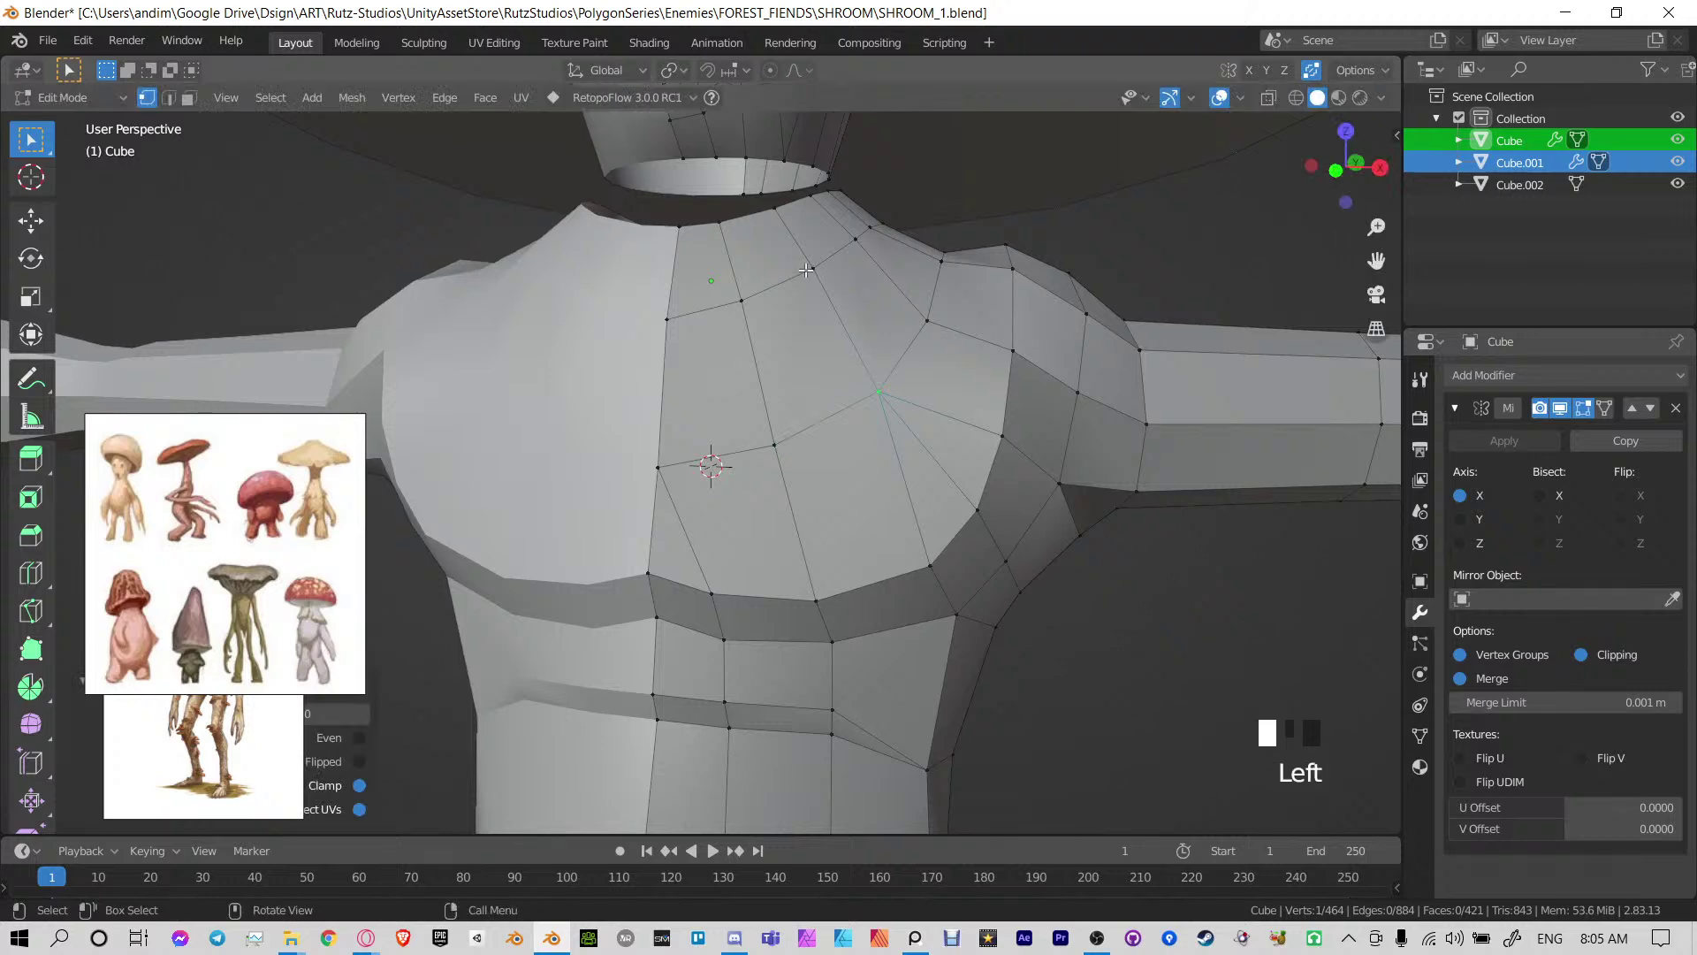
left_click(806, 271)
key("g")
key("g")
left_click(802, 271)
Examine the whole torso and compare its neck-opening edge loops with the head's from the back, front and side
key("Tab")
scroll(804, 272, "down", 4)
middle_click_drag(853, 381, 652, 386)
key("Tab")
scroll(907, 415, "up", 4)
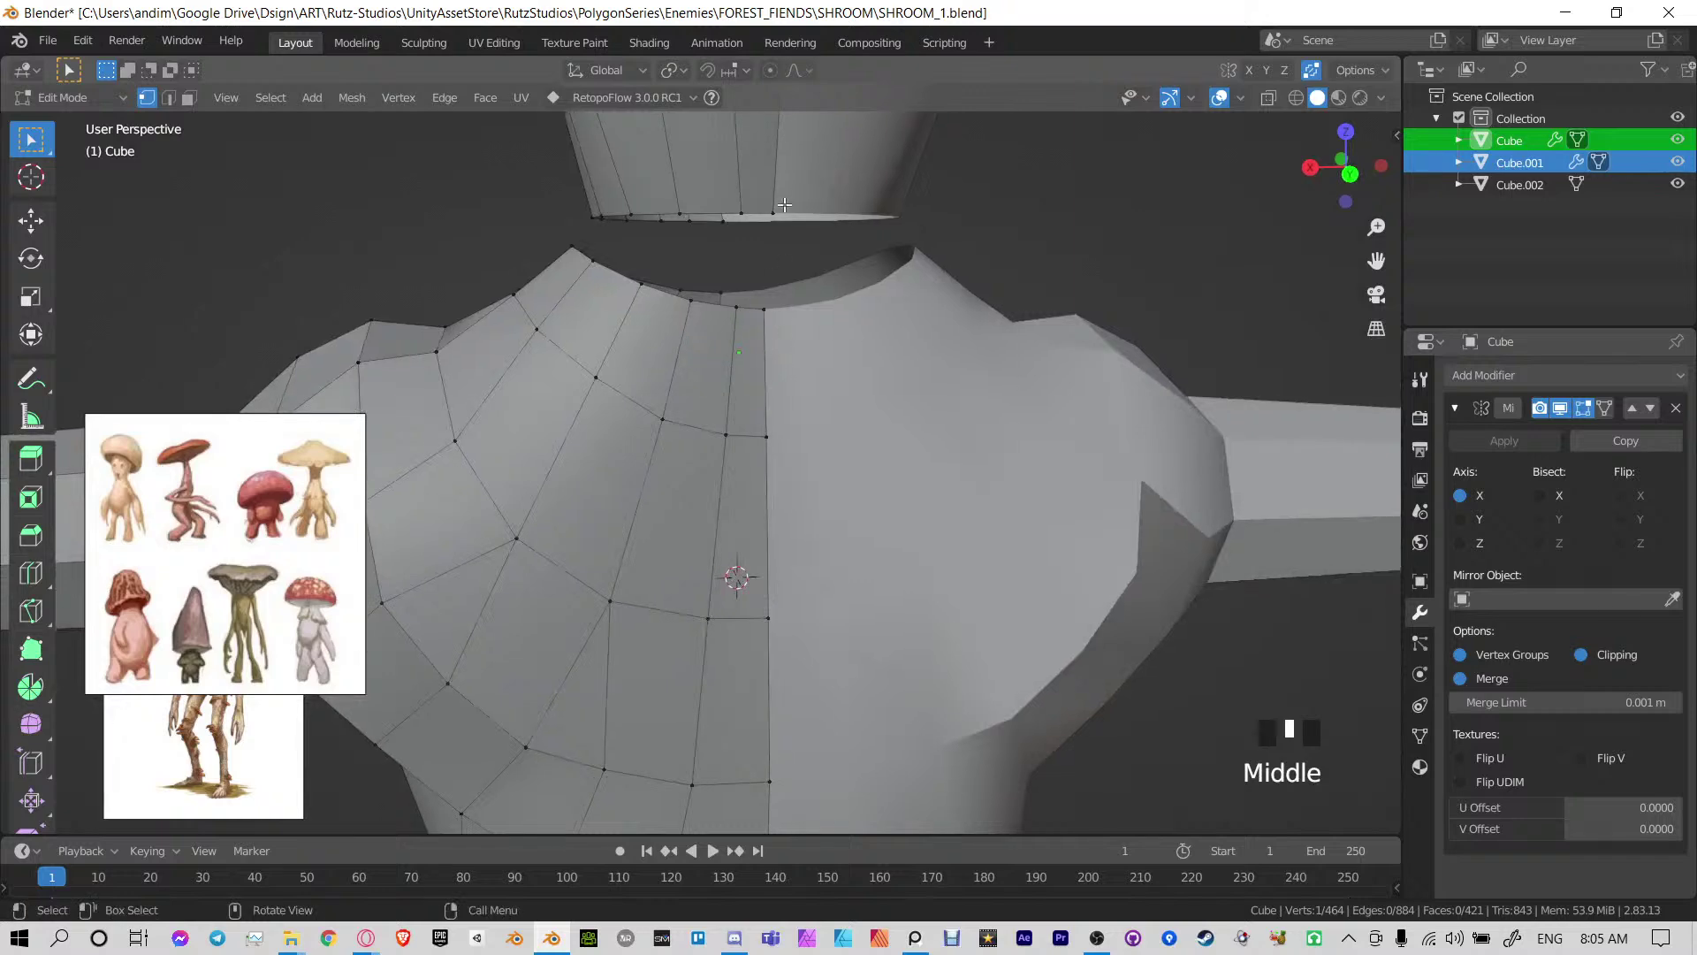
middle_click_drag(716, 266, 831, 536)
scroll(795, 371, "up", 3)
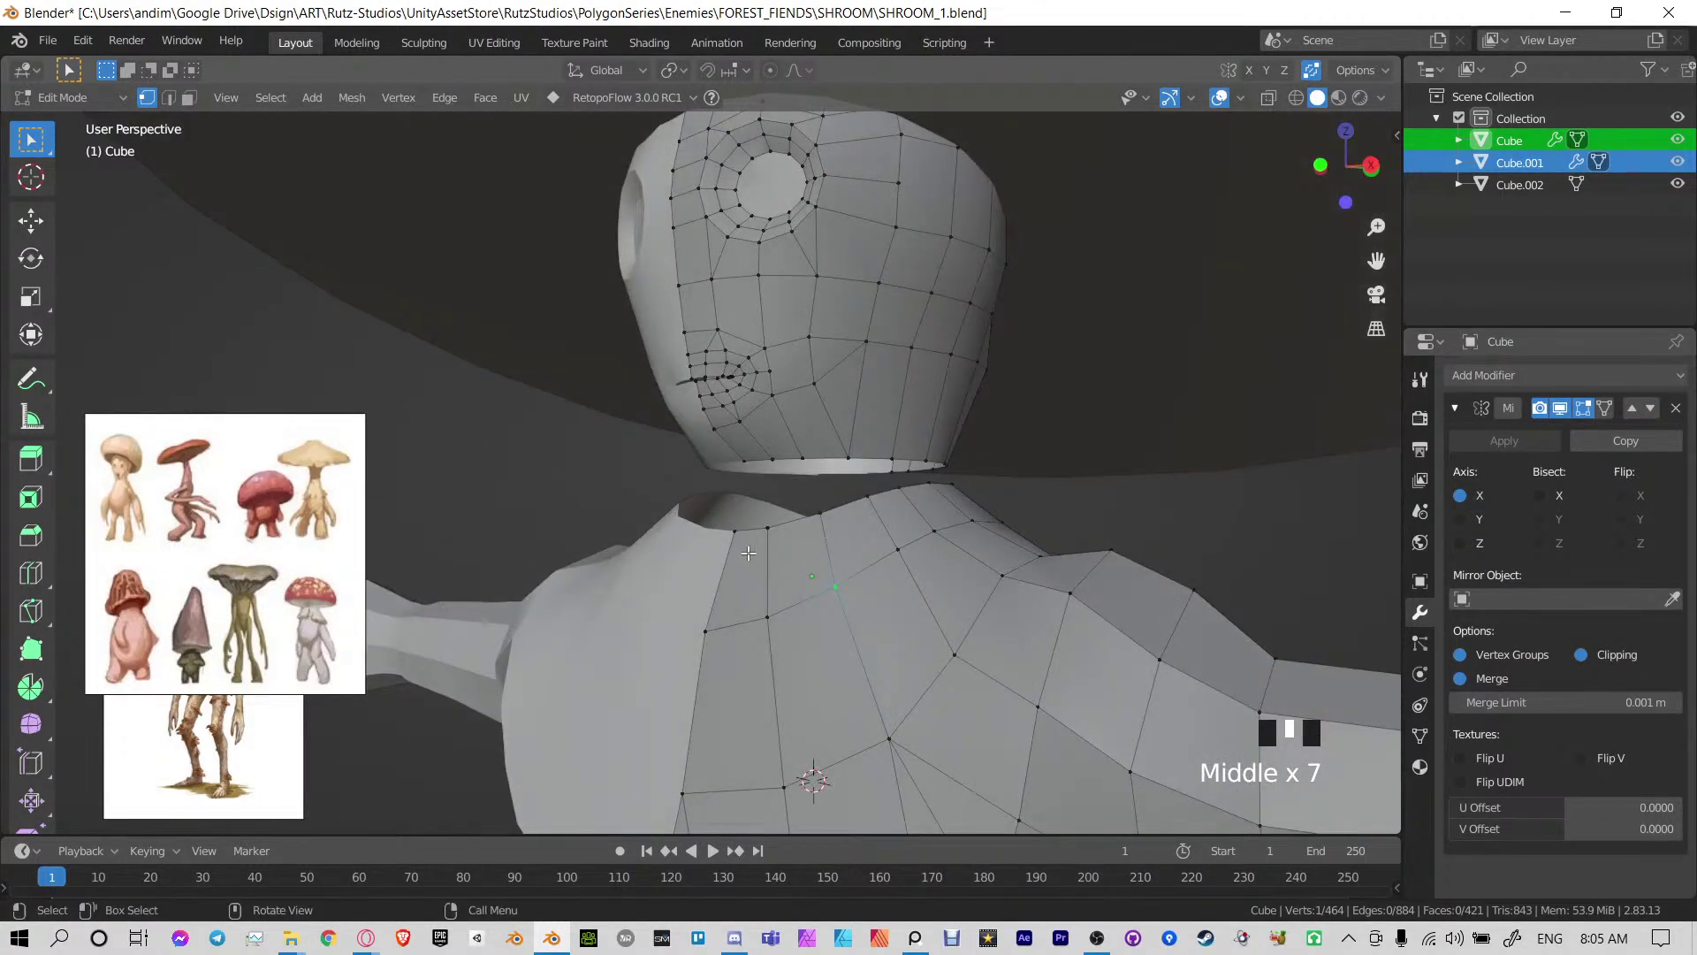
middle_click_drag(756, 469, 859, 498)
middle_click_drag(734, 436, 905, 440)
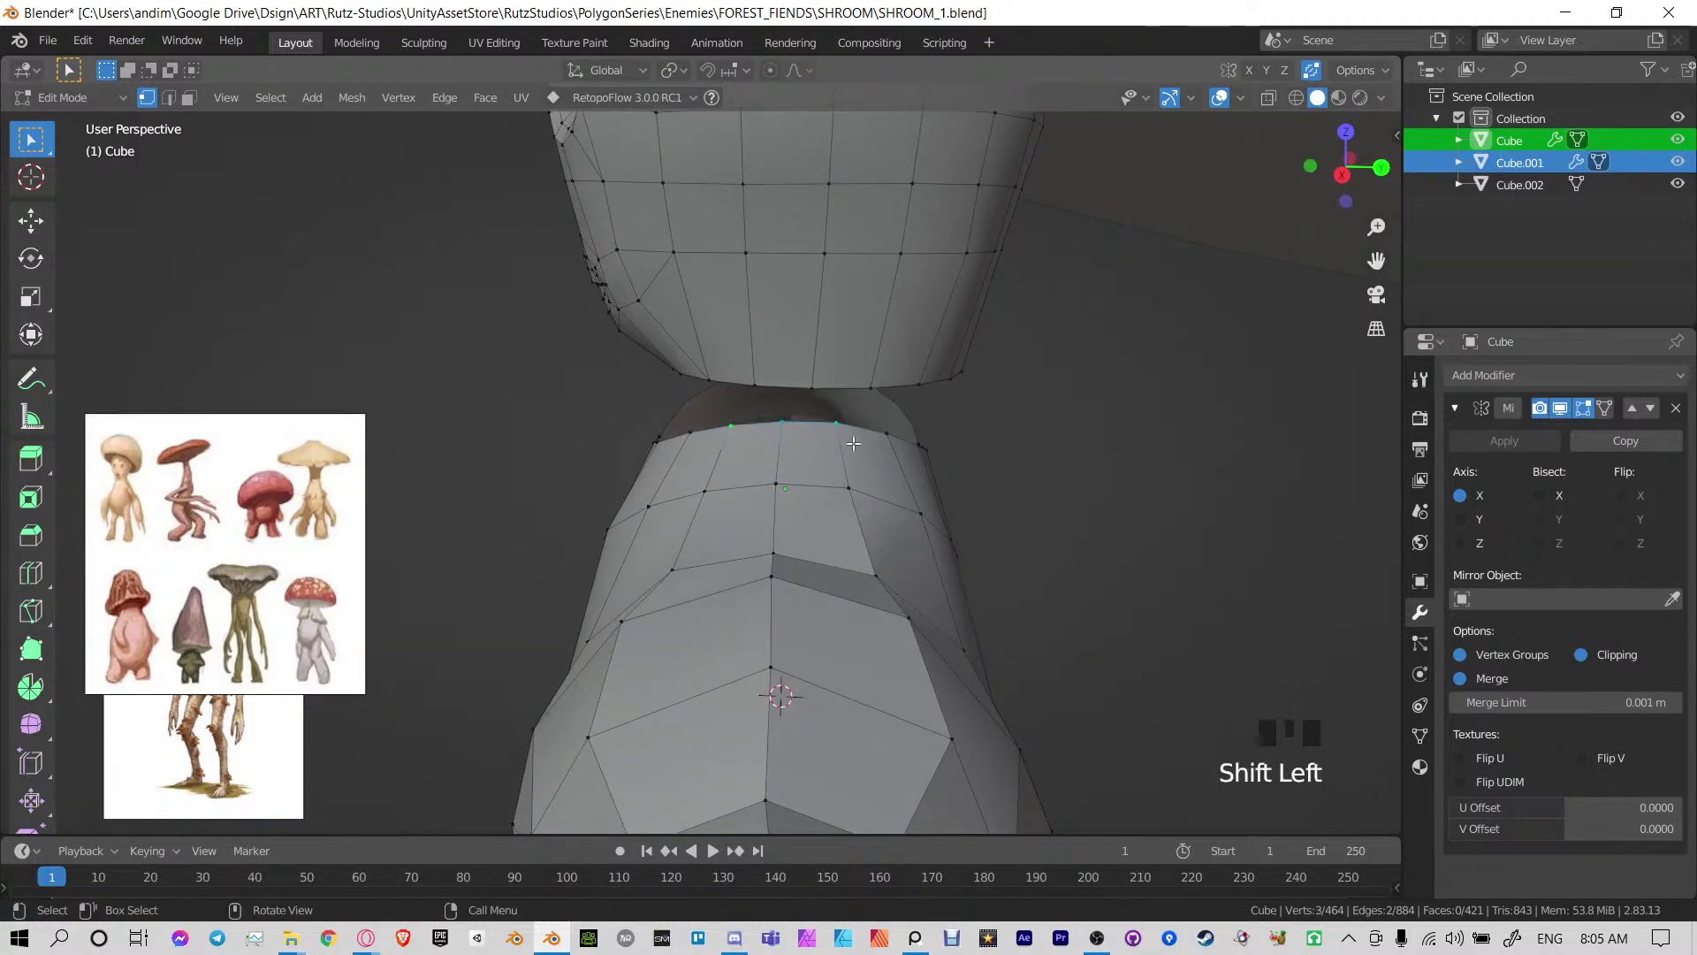
Try to merge the neighbouring vertices on top of the shoulder, at the neck opening and in the rows below
middle_click_drag(780, 494, 886, 501)
key("m")
left_click(918, 496)
left_click(892, 507)
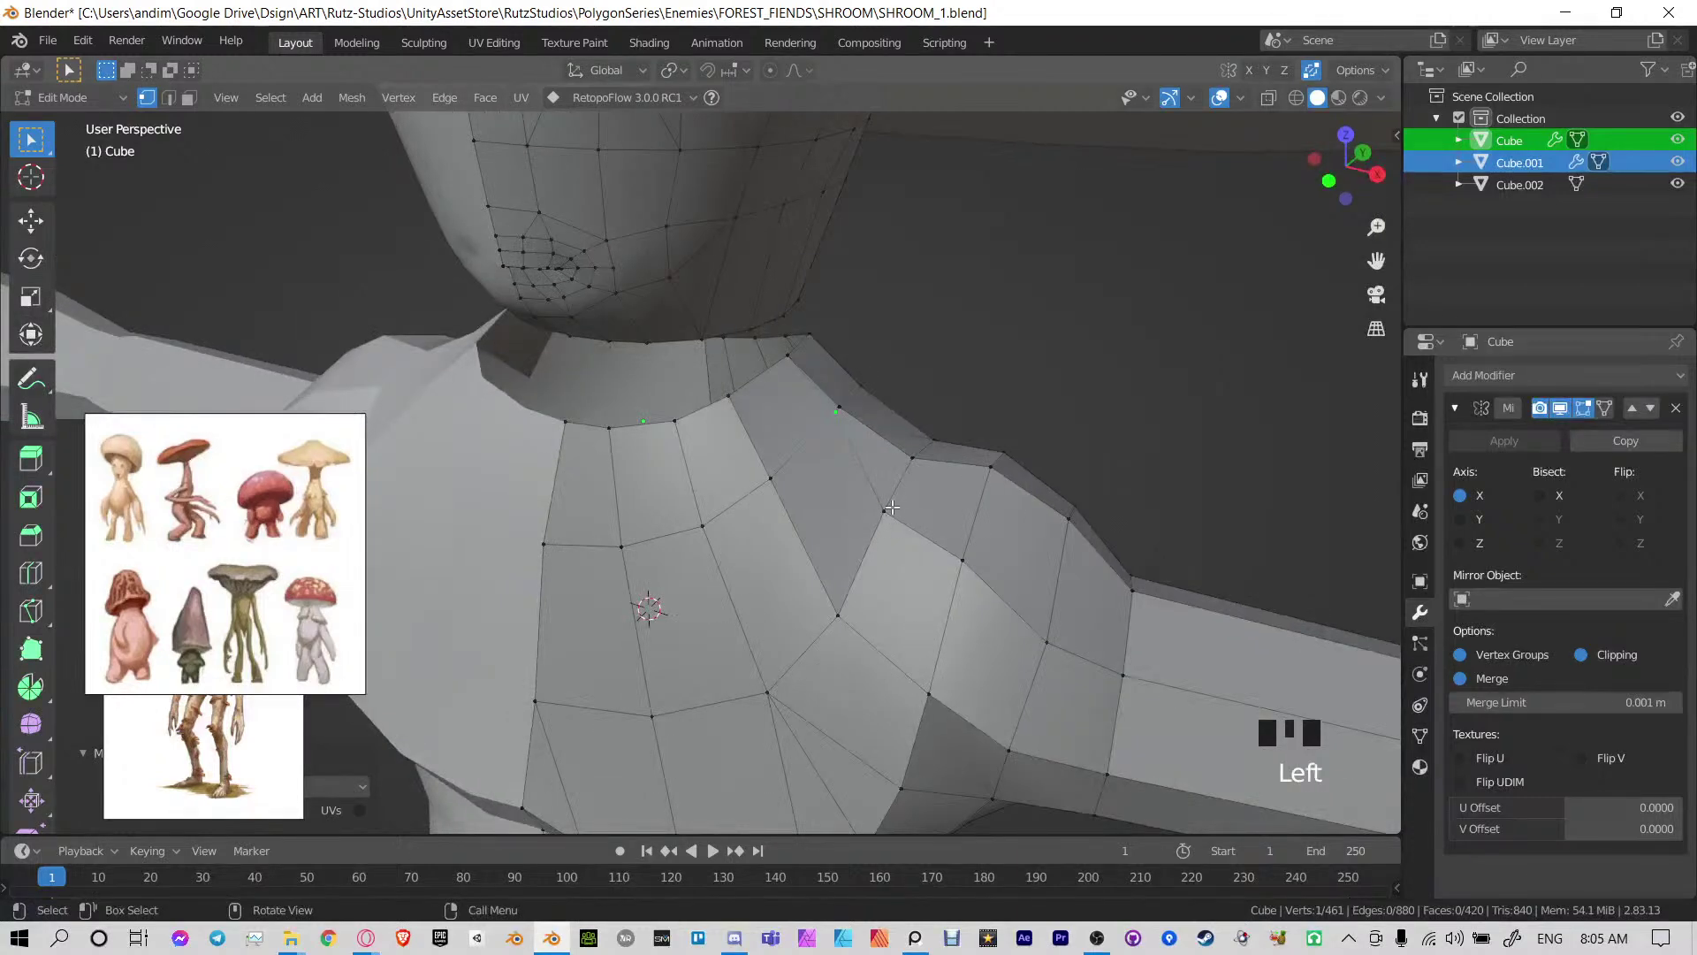
middle_click_drag(965, 453, 849, 539)
left_click(809, 509)
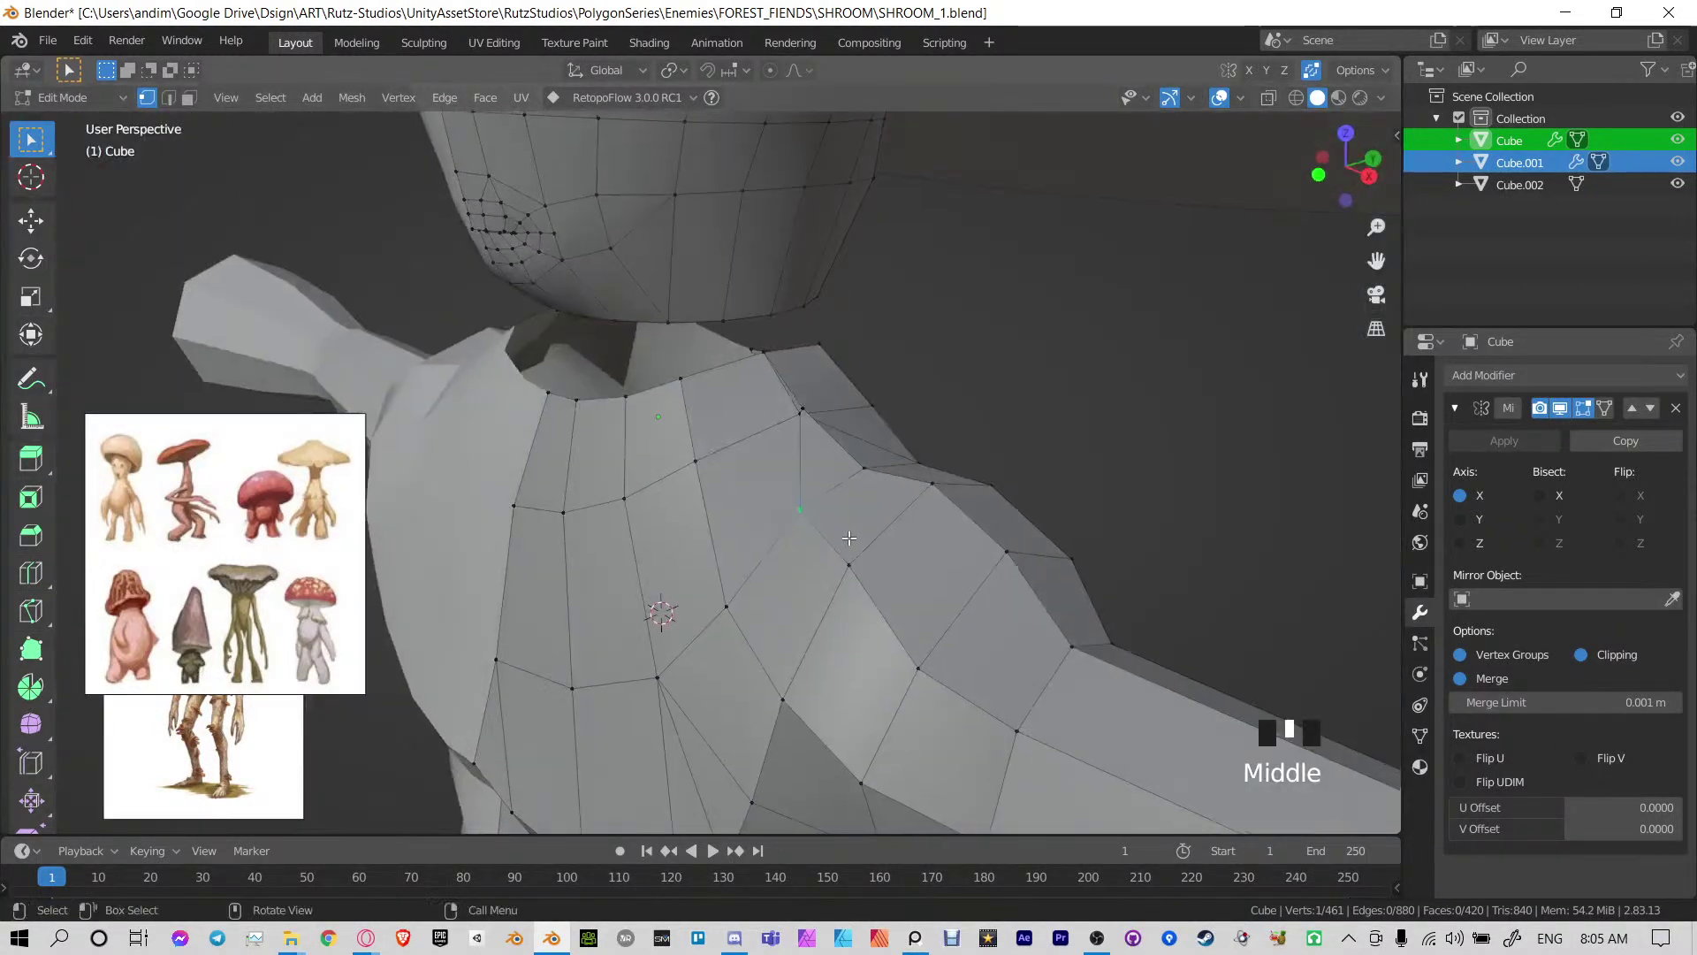
key("m")
left_click(871, 431)
middle_click_drag(897, 449, 888, 462)
middle_click_drag(810, 552, 700, 344)
left_click(893, 511)
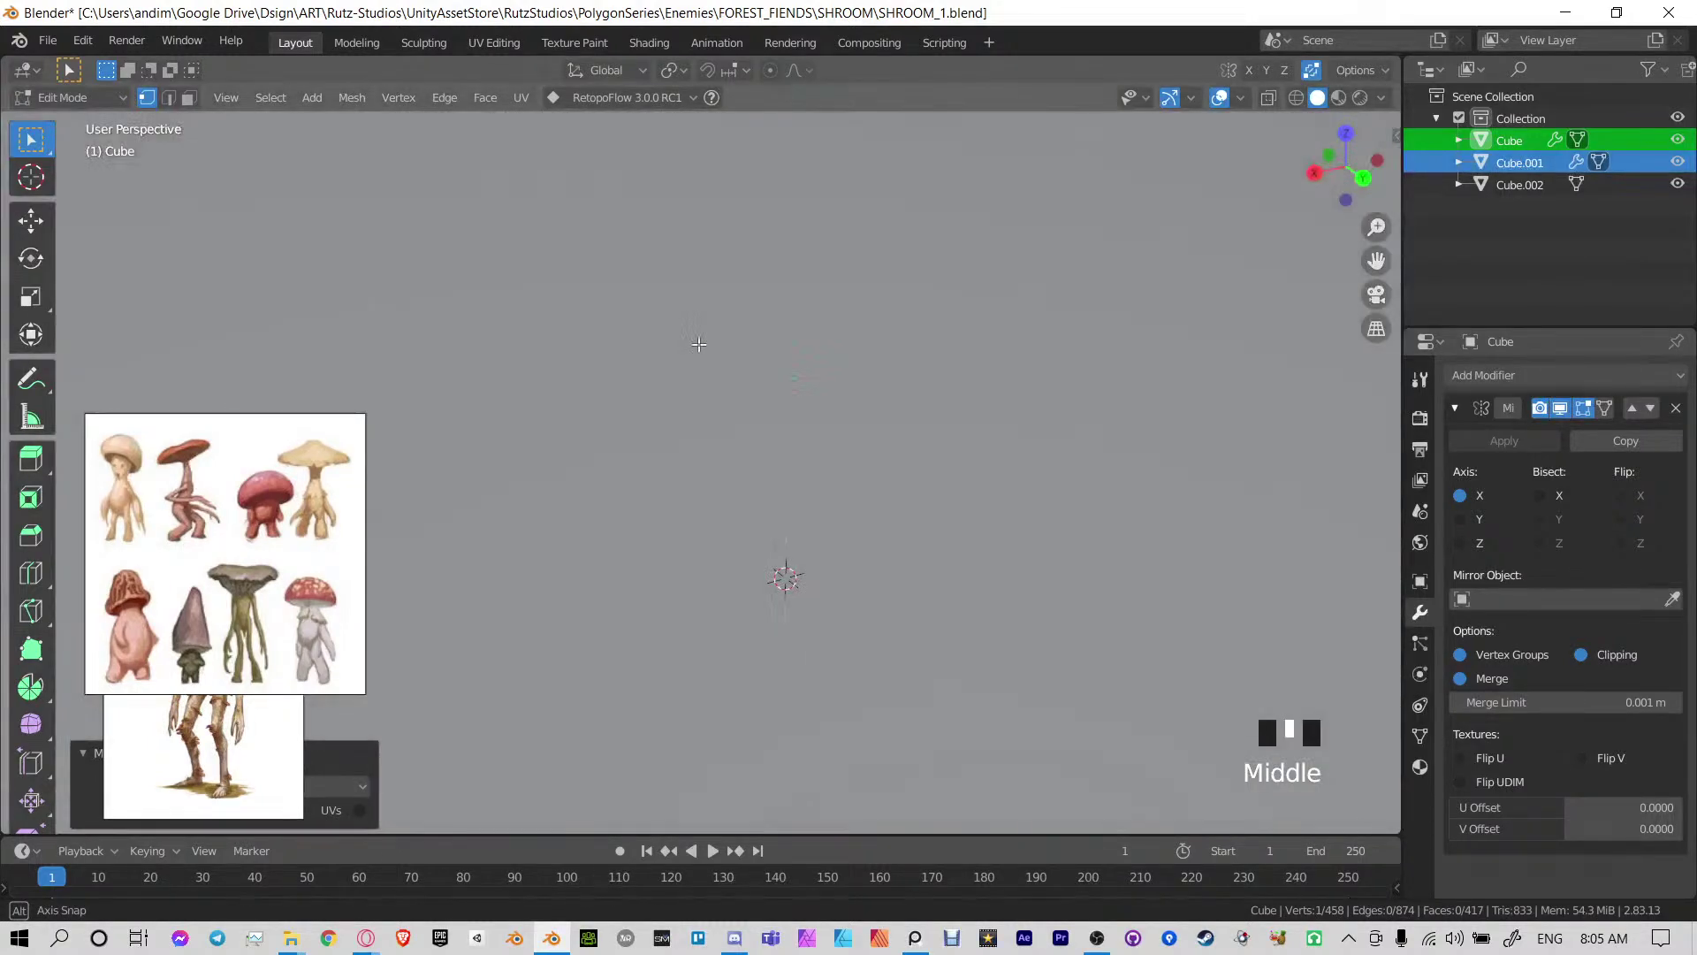
Undo the vertex merges on top of the shoulder
middle_click_drag(842, 463, 802, 444)
scroll(929, 469, "up", 2)
key("ctrl+z")
key("ctrl+z")
key("ctrl+z")
key("ctrl+z")
scroll(889, 442, "down", 2)
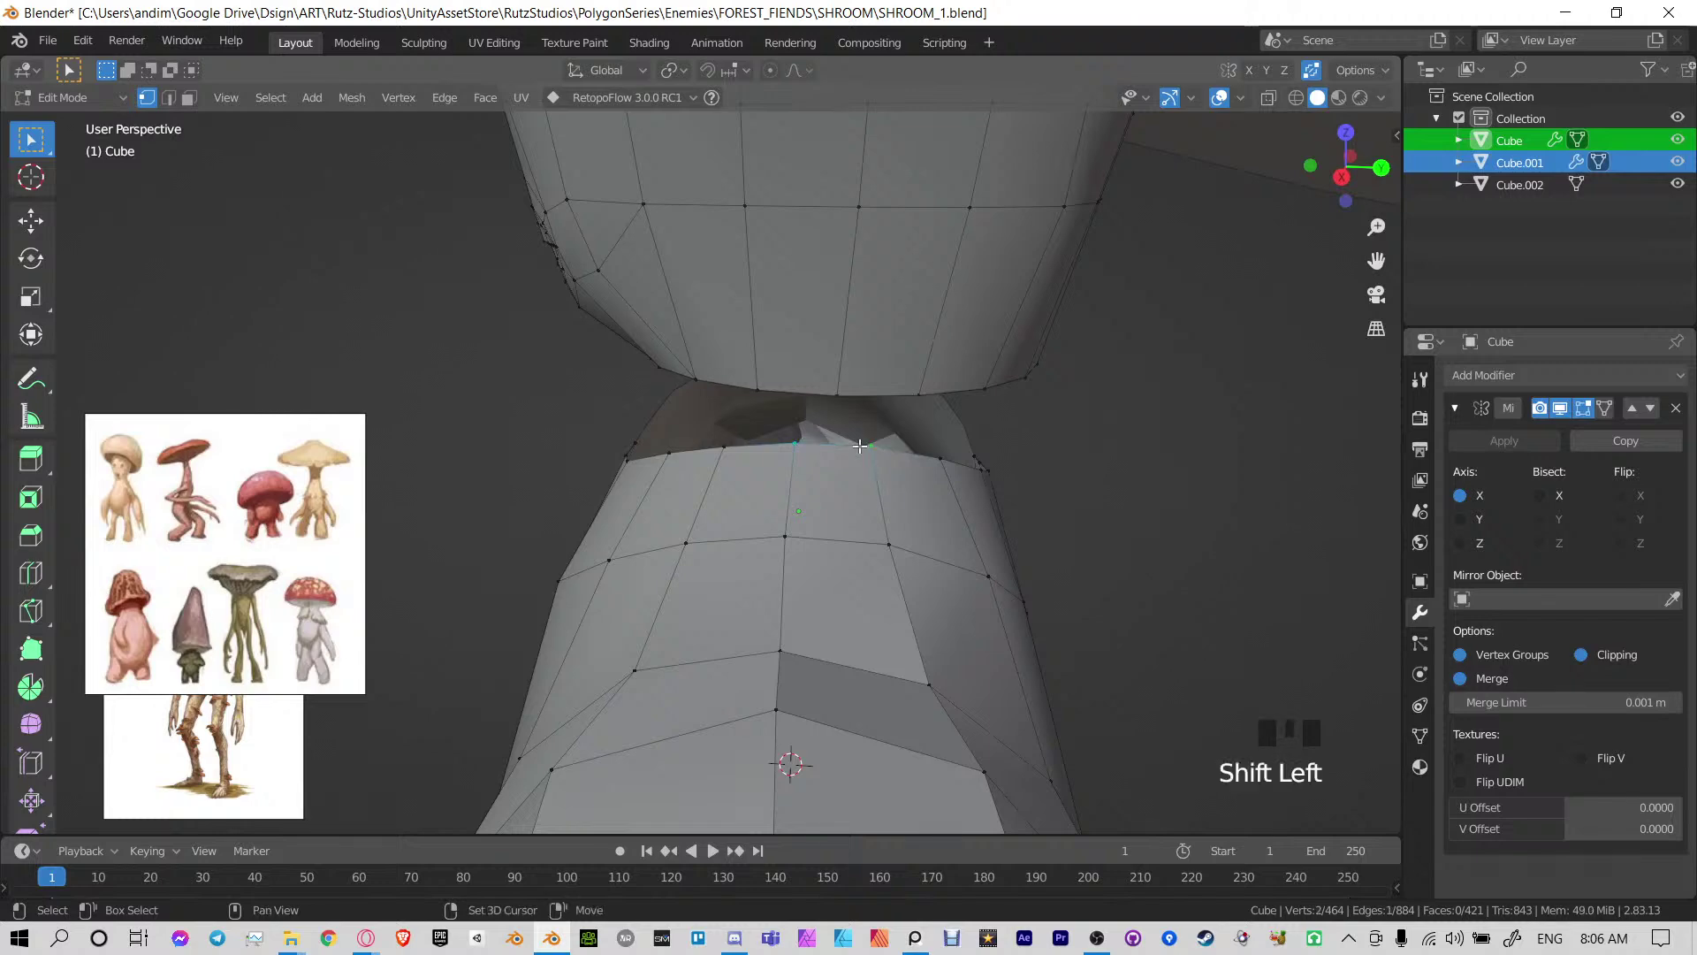
Try to merge only adjacent vertex pairs at the side of the neck opening and in the rows beneath it
middle_click_drag(888, 551, 903, 505, "shift")
key("m")
left_click(834, 511)
left_click(734, 519)
key("m")
left_click(830, 535)
scroll(777, 504, "down", 1)
left_click(720, 546, "shift")
key("m")
left_click(718, 544)
Undo the latest side merges and try a knife cut up to the neighbouring vertex of the neck opening
key("ctrl+z")
key("ctrl+z")
key("ctrl+z")
key("k")
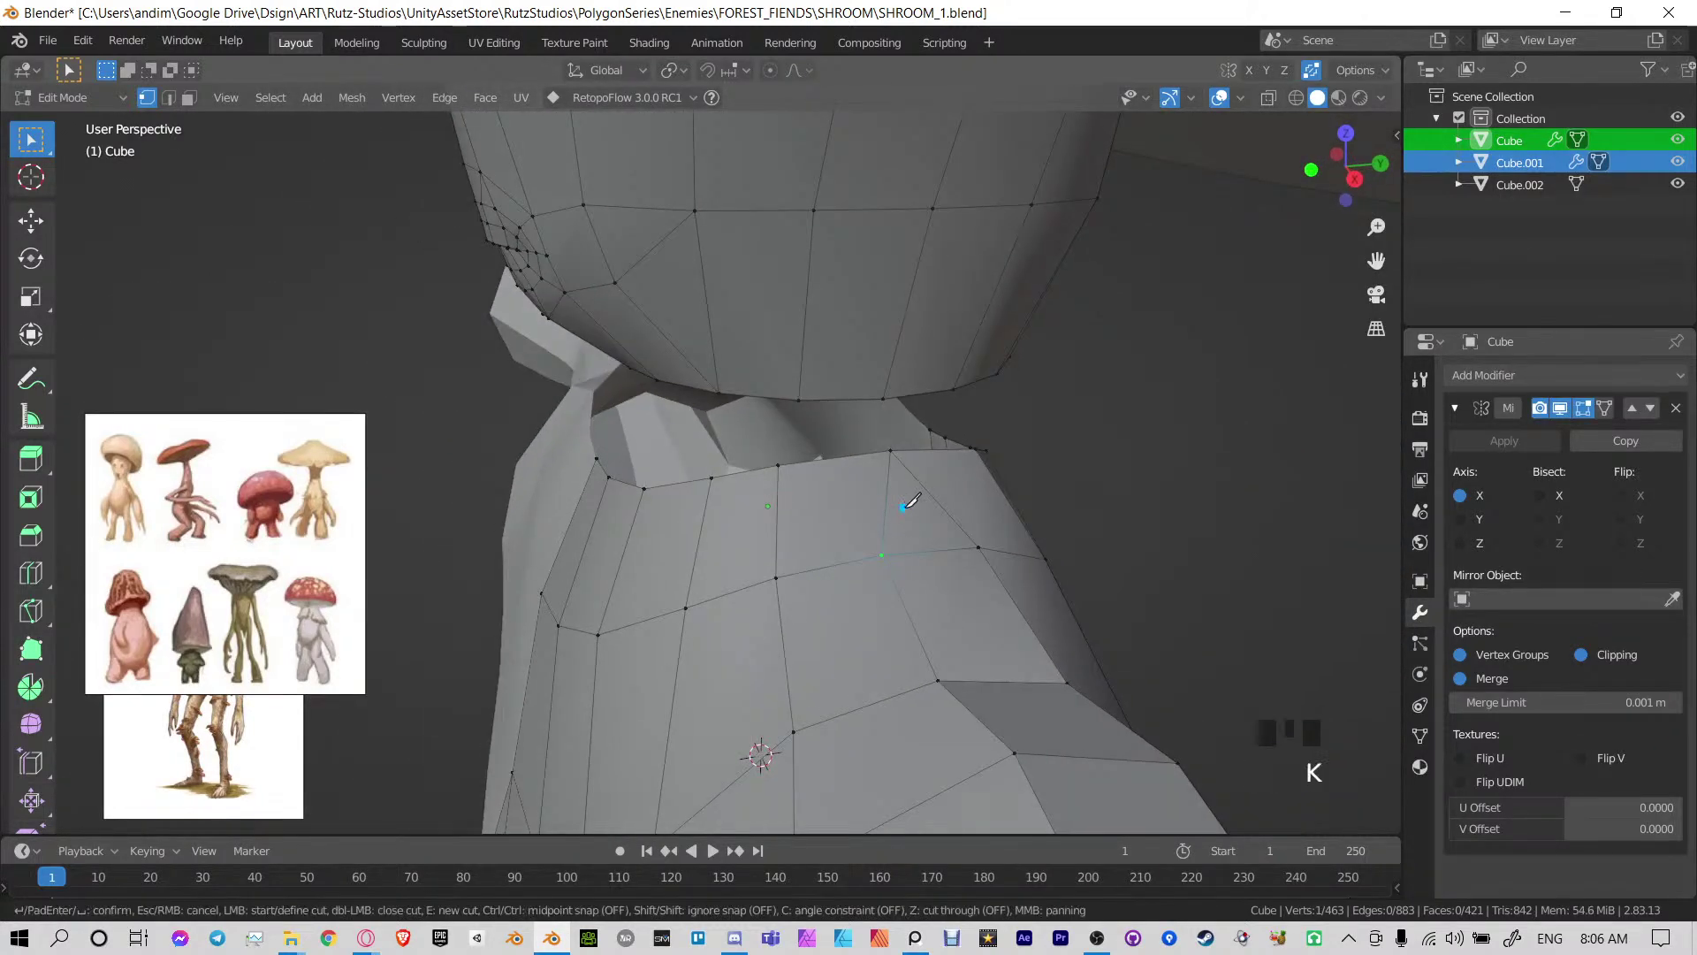
left_click(782, 467)
key("Return")
Undo the knife cut and the remaining merge at the side of the neck opening
middle_click_drag(787, 468, 676, 558)
key("ctrl+z")
middle_click_drag(677, 559, 694, 575, "shift")
key("ctrl+z")
key("ctrl+z")
key("ctrl+z")
Try to merge a vertex of the head's lower rim with the matching vertex of the torso's neck opening
scroll(818, 574, "down", 2)
middle_click_drag(818, 574, 849, 562)
middle_click_drag(778, 488, 844, 517)
middle_click_drag(835, 543, 909, 580)
middle_click_drag(730, 581, 713, 556)
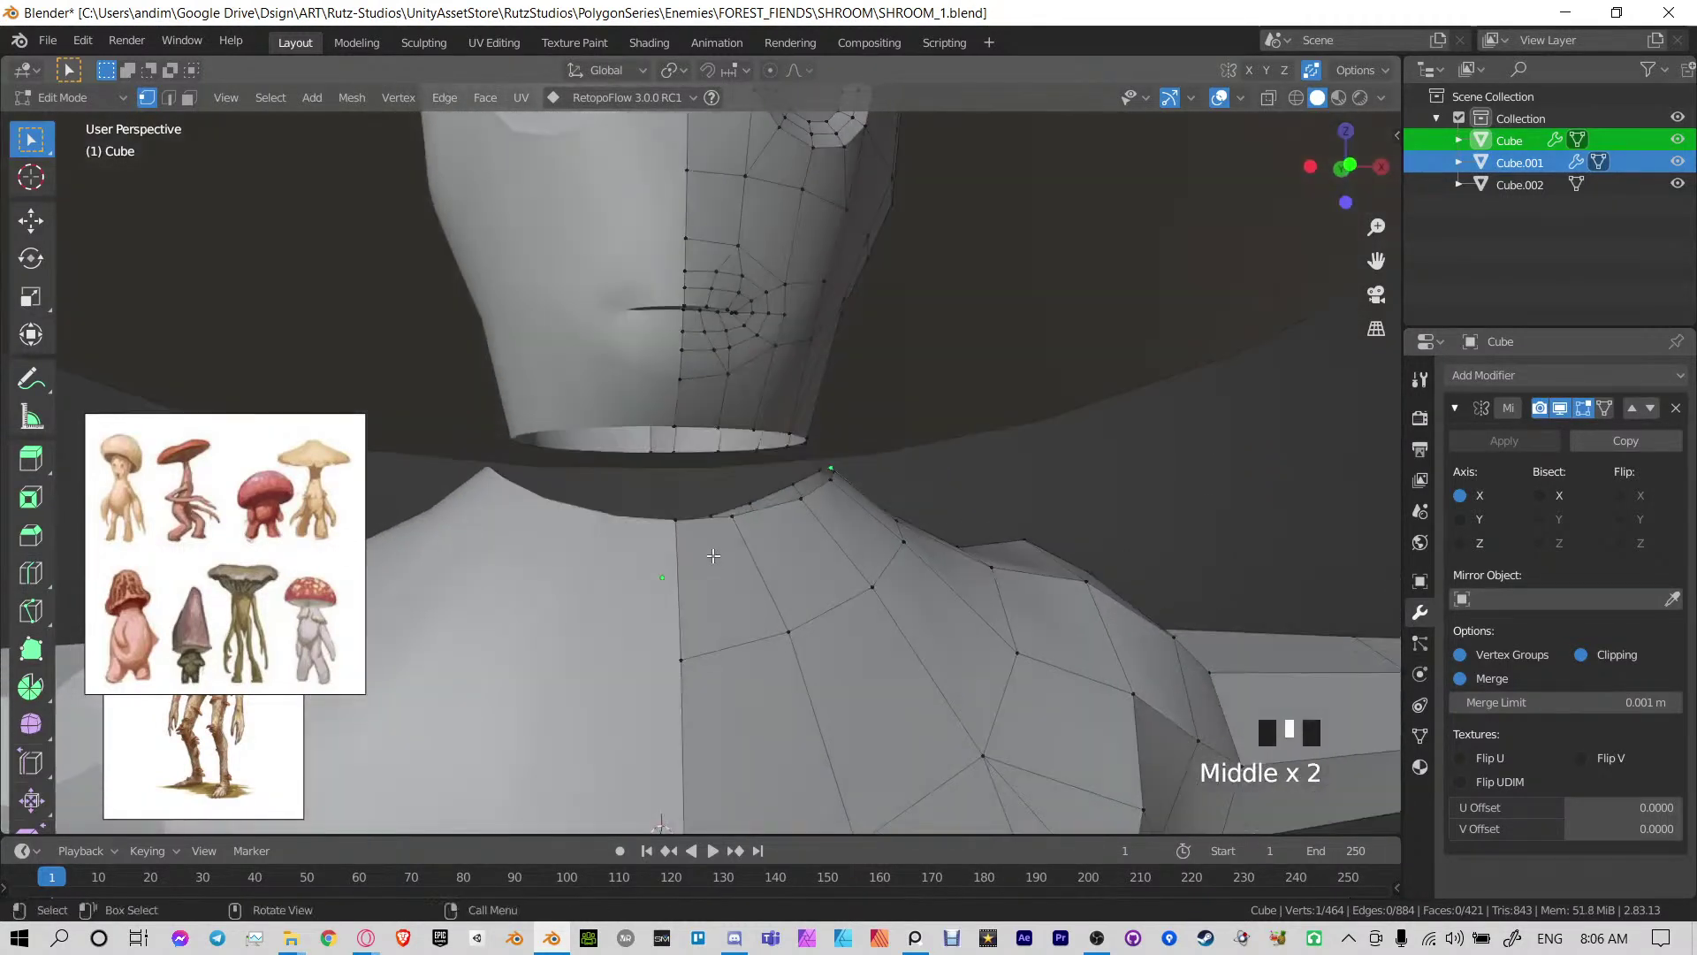
key("m")
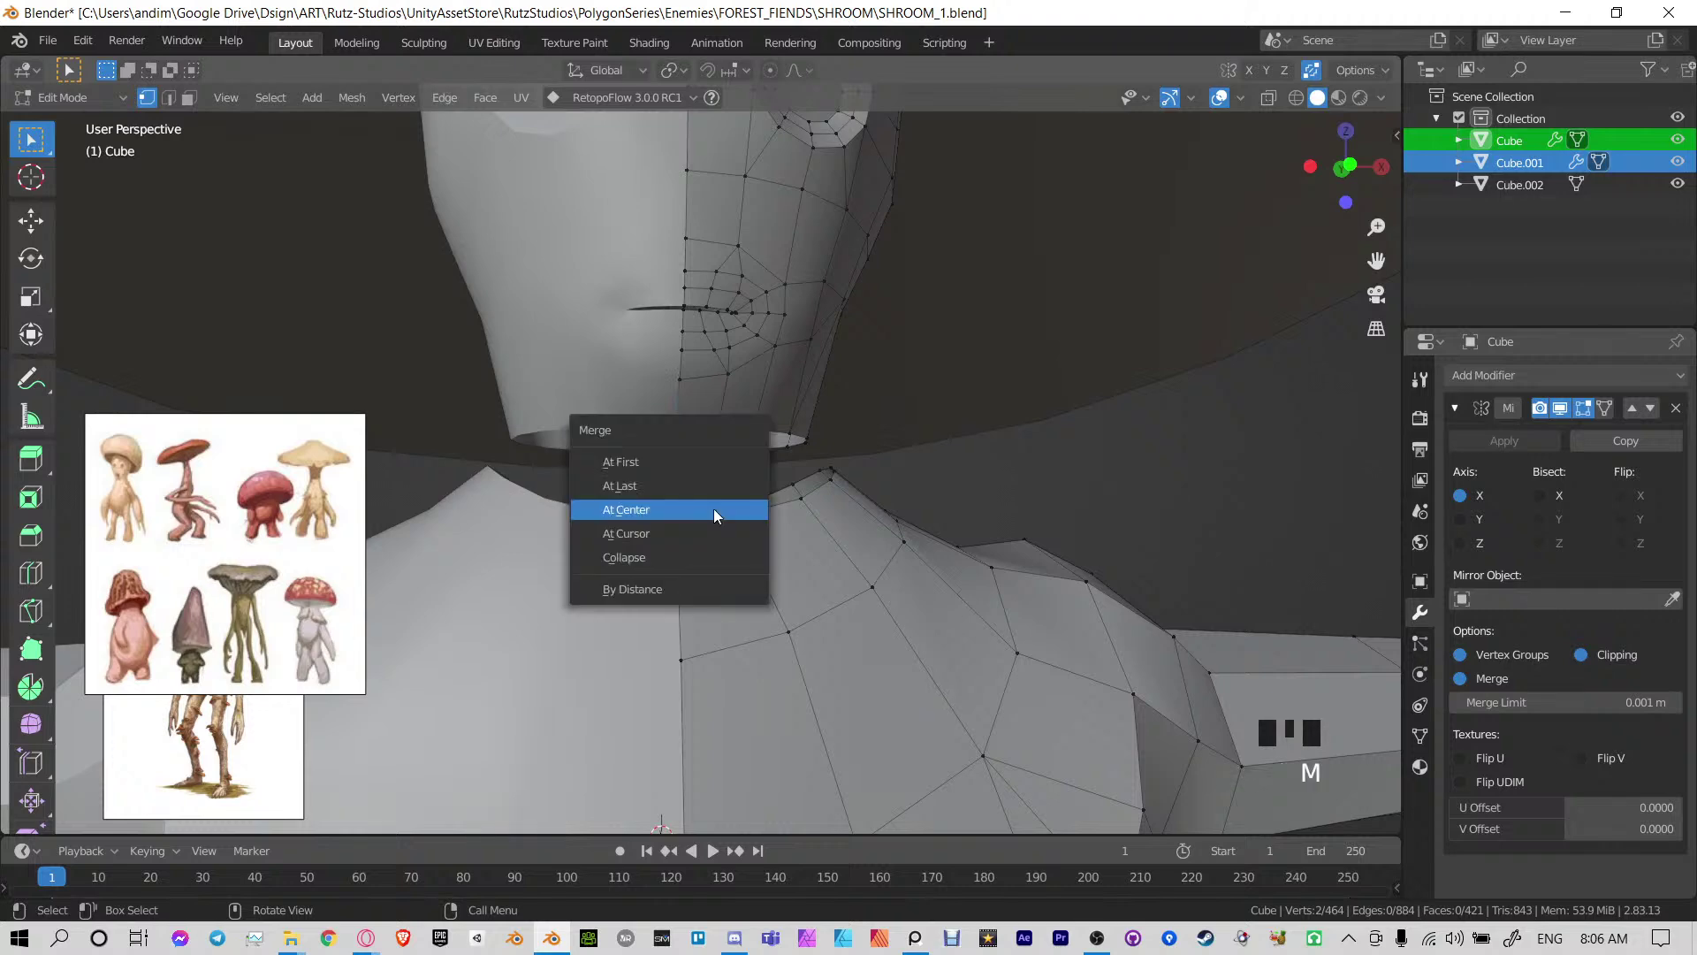
left_click(704, 486)
middle_click_drag(756, 460, 700, 485)
key("m")
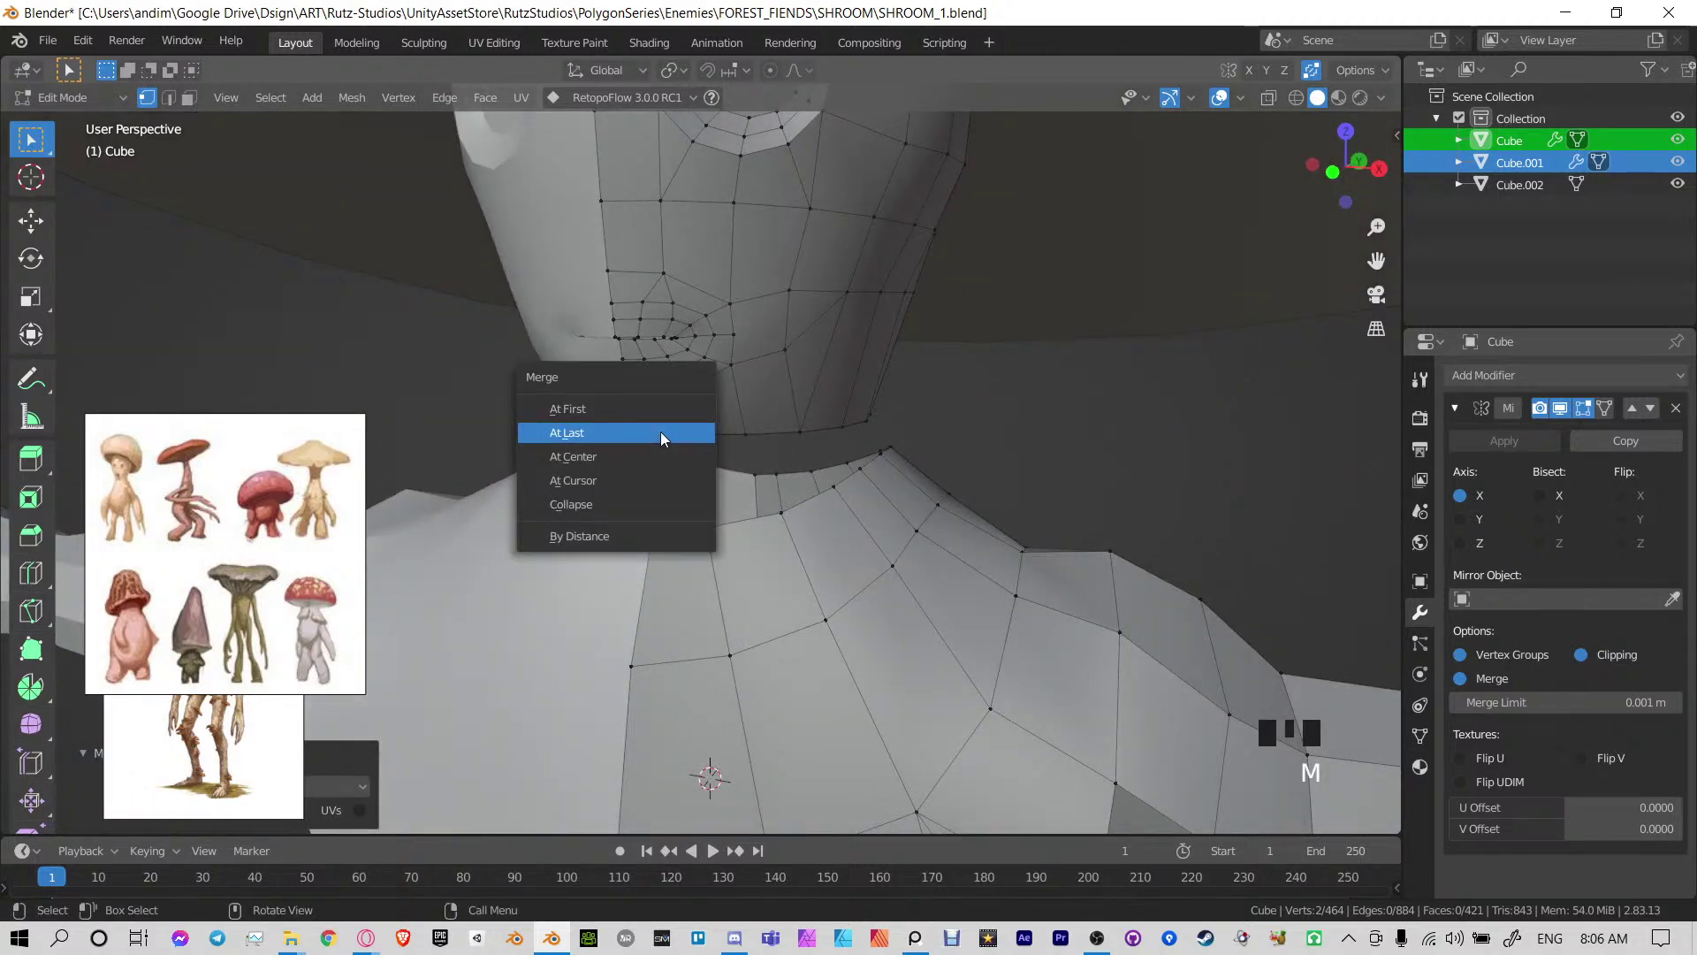
left_click(660, 432)
left_click(657, 433)
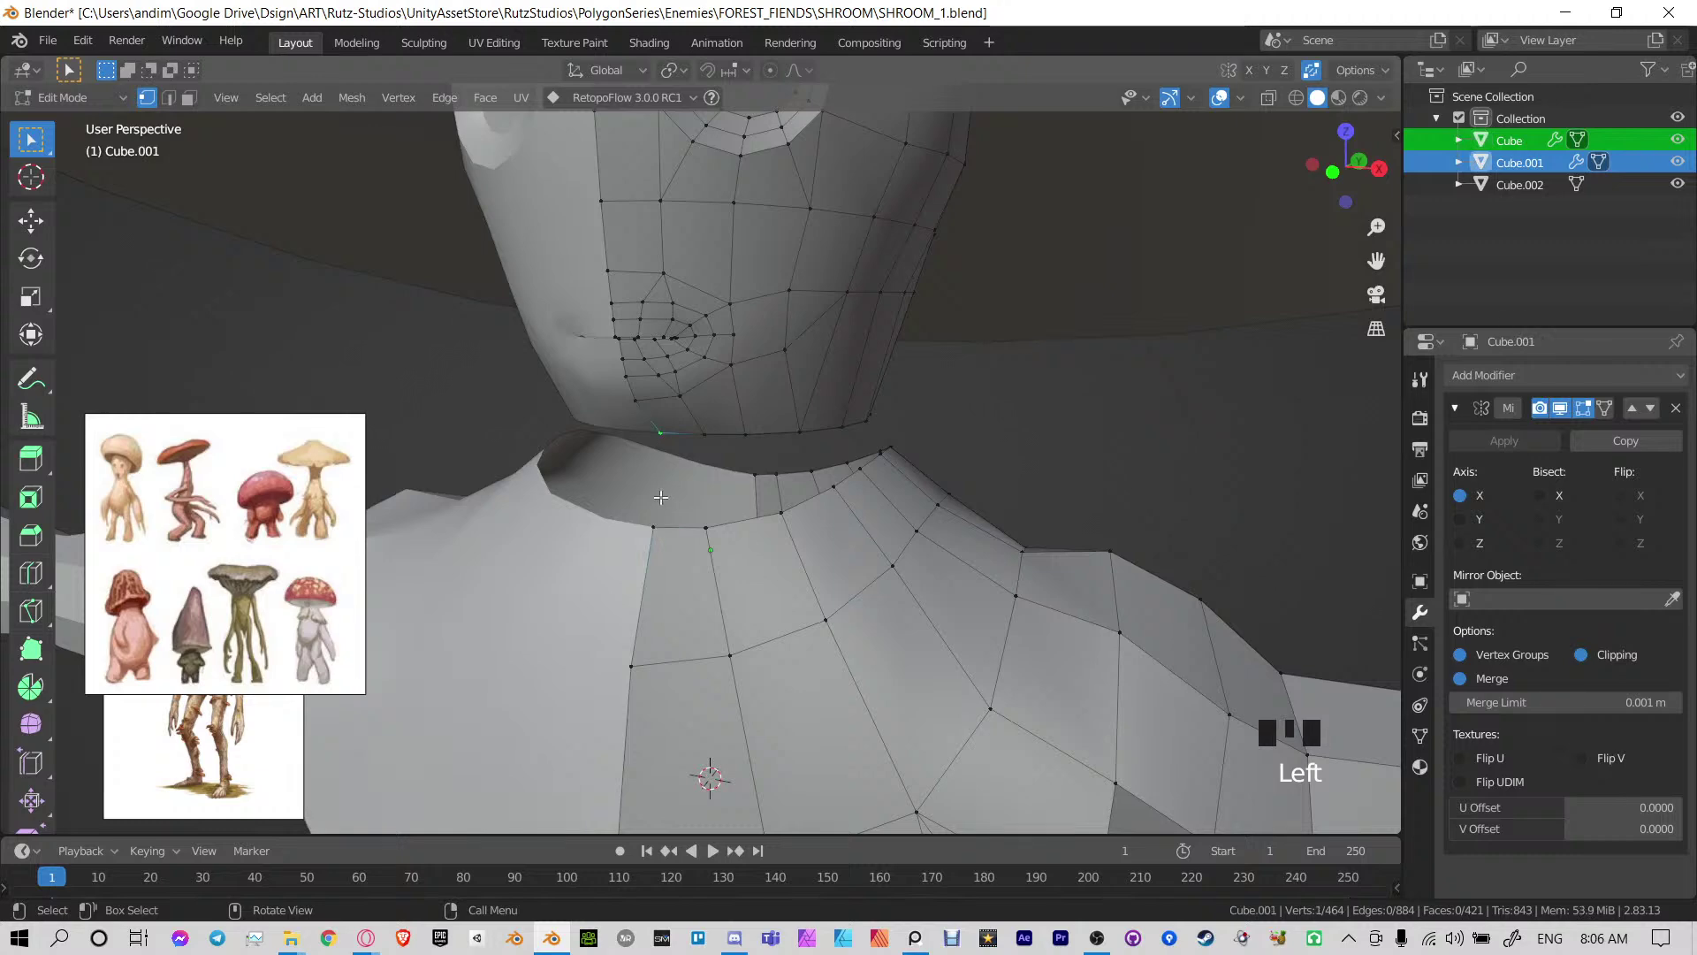
Join the head to the torso as one object and open the combined mesh for editing
key("Tab")
left_click(807, 353)
left_click(926, 506, "shift")
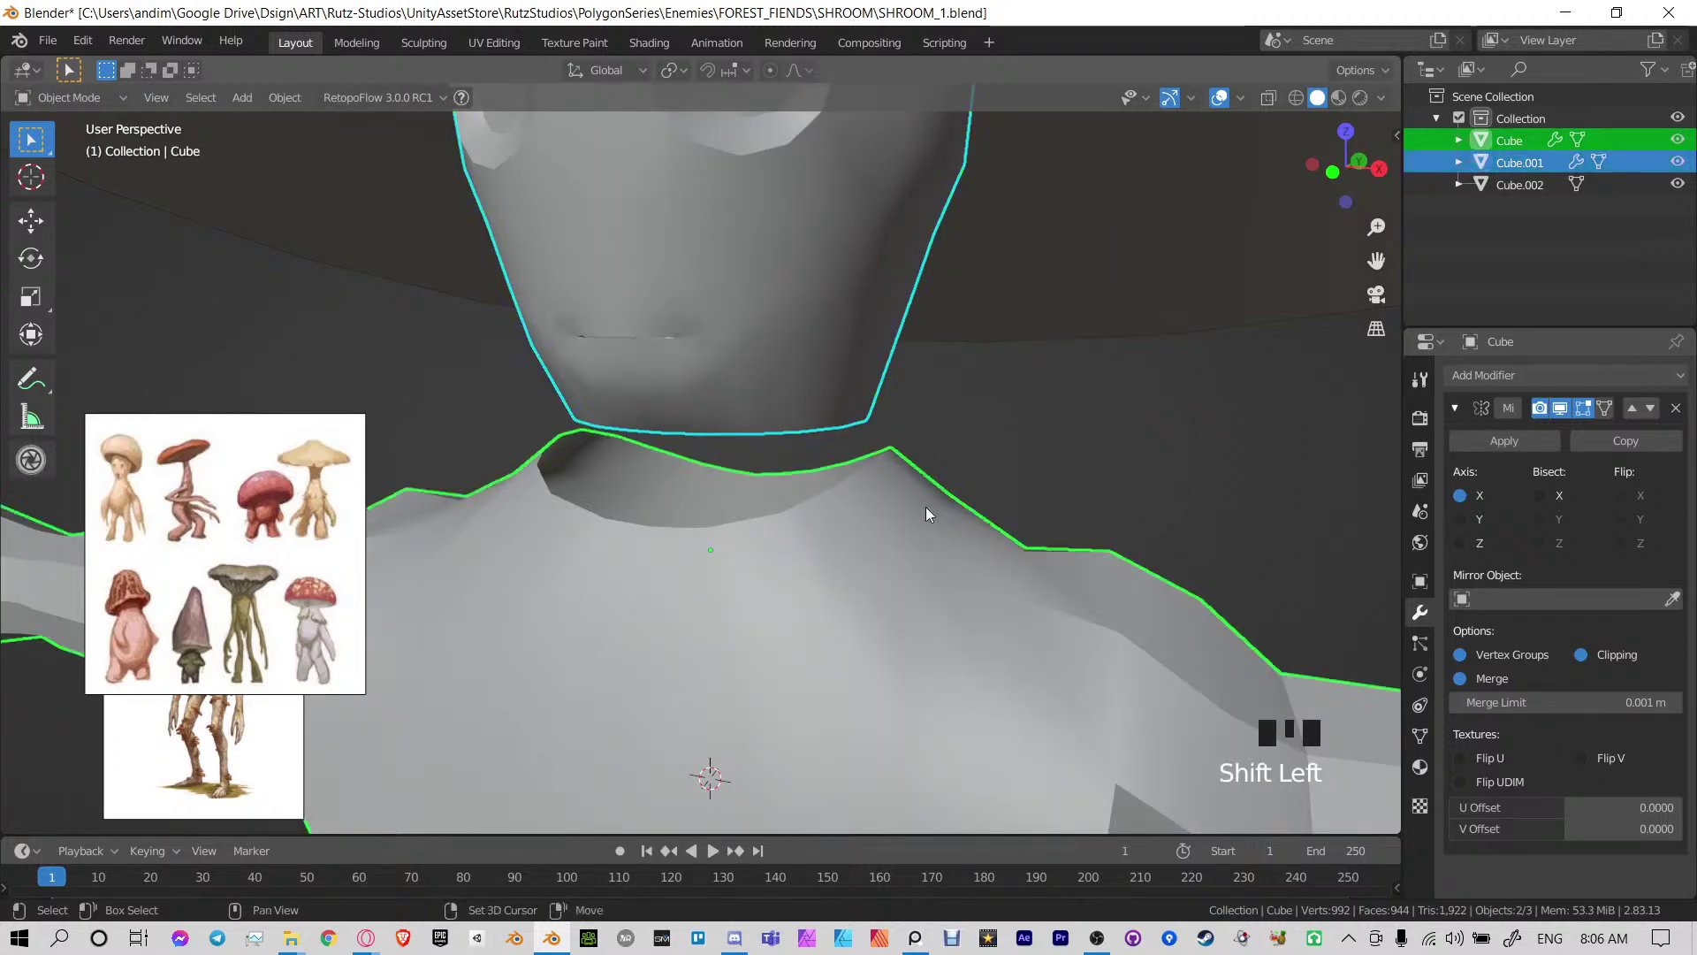
key("ctrl+j")
key("Tab")
middle_click_drag(648, 437, 653, 443)
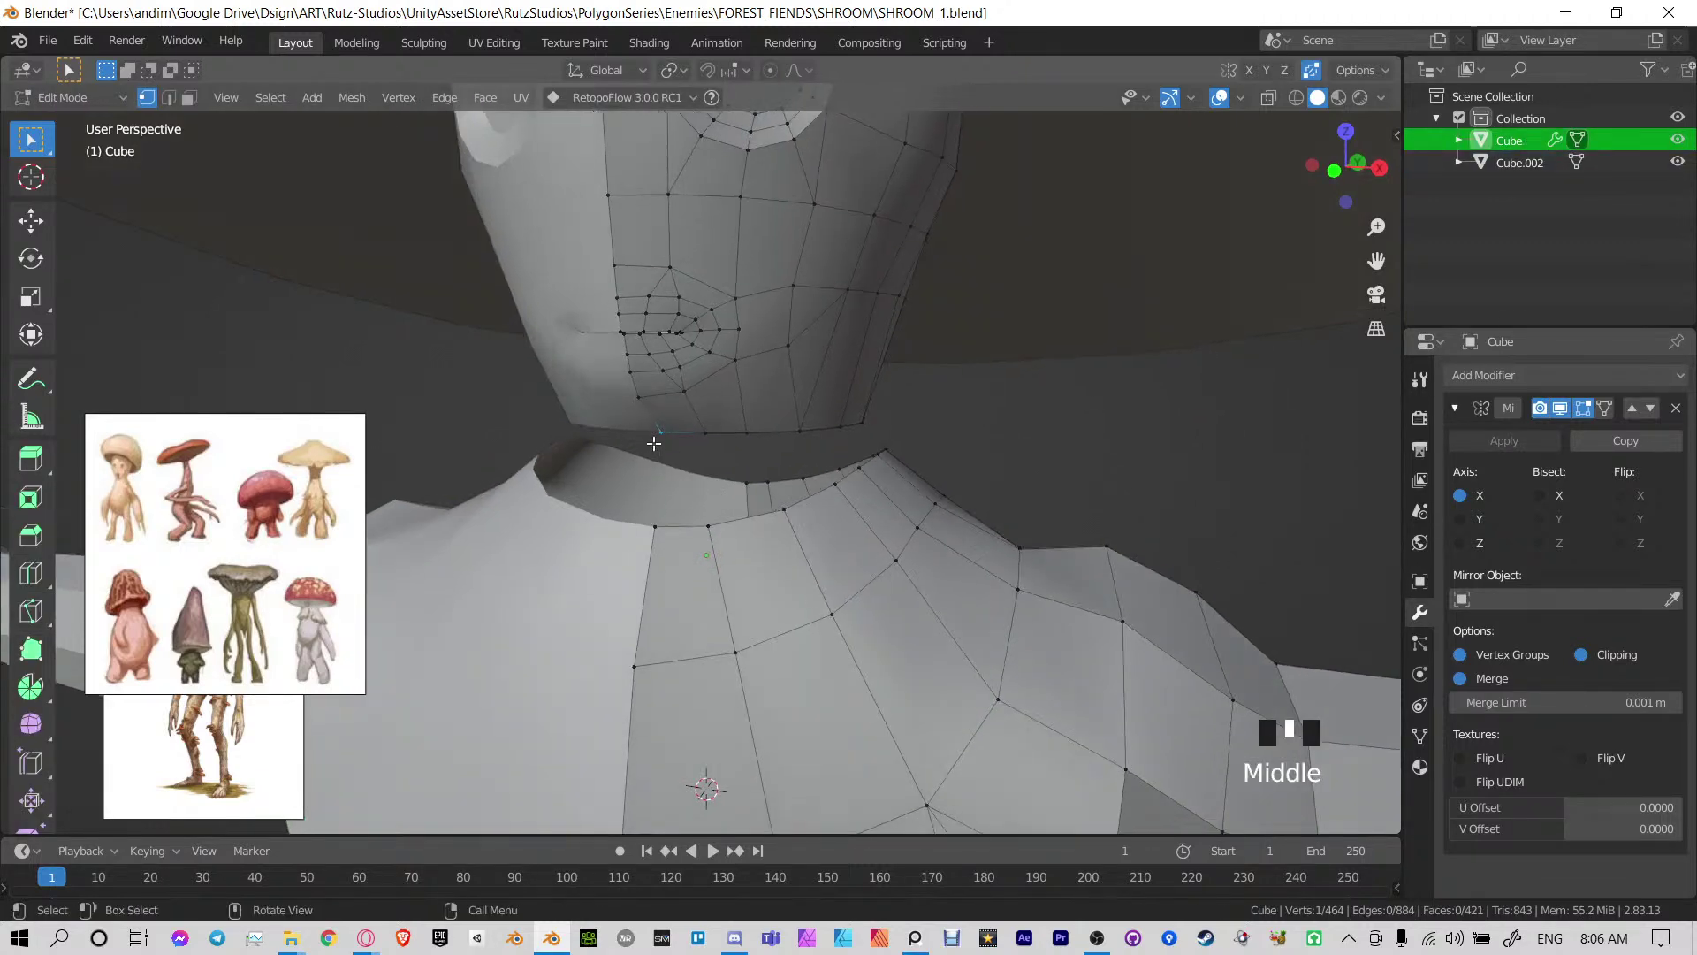
Merge the head's lower rim vertices with the matching torso neck-opening vertices along the front and front side, using At Last
key("m")
left_click(652, 566)
middle_click_drag(652, 566, 692, 423)
left_click(692, 424)
key("m")
left_click(704, 557)
middle_click_drag(704, 557, 745, 461)
left_click(745, 461)
key("m")
left_click(756, 528)
middle_click_drag(756, 529, 721, 460)
left_click(762, 480)
key("m")
left_click(763, 517)
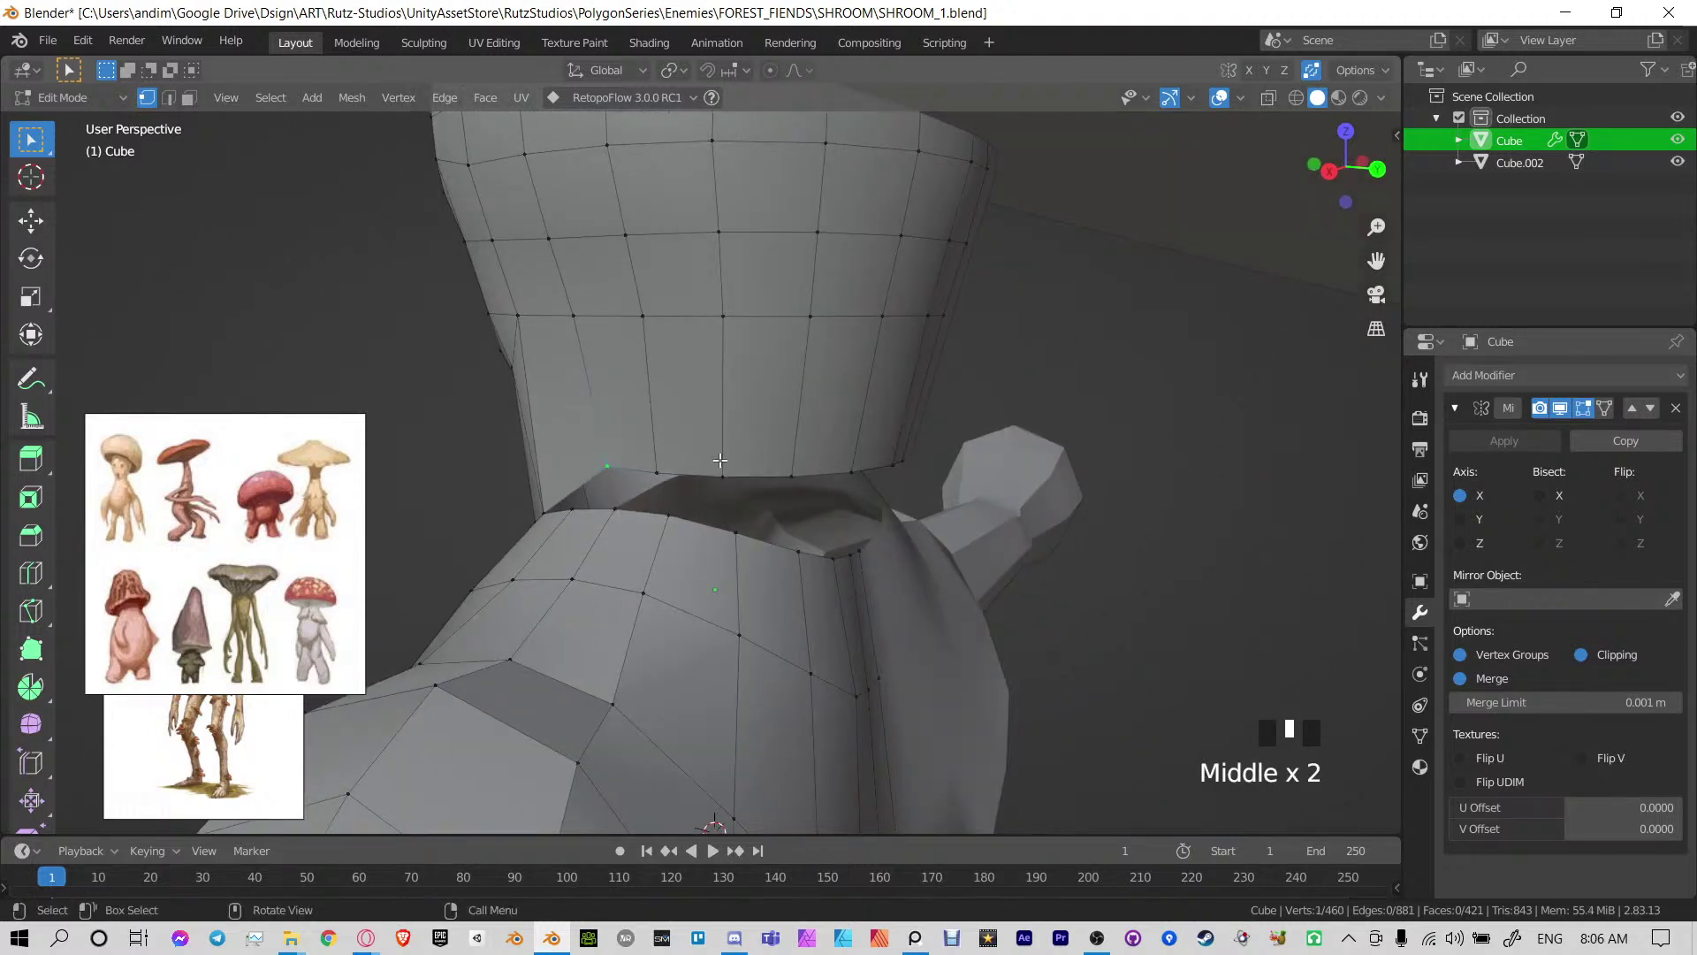
Merge the head's rim vertices at the back of the neck into the matching torso vertices with At Last
key("m")
left_click(747, 552)
middle_click_drag(747, 551, 654, 559)
left_click(654, 560)
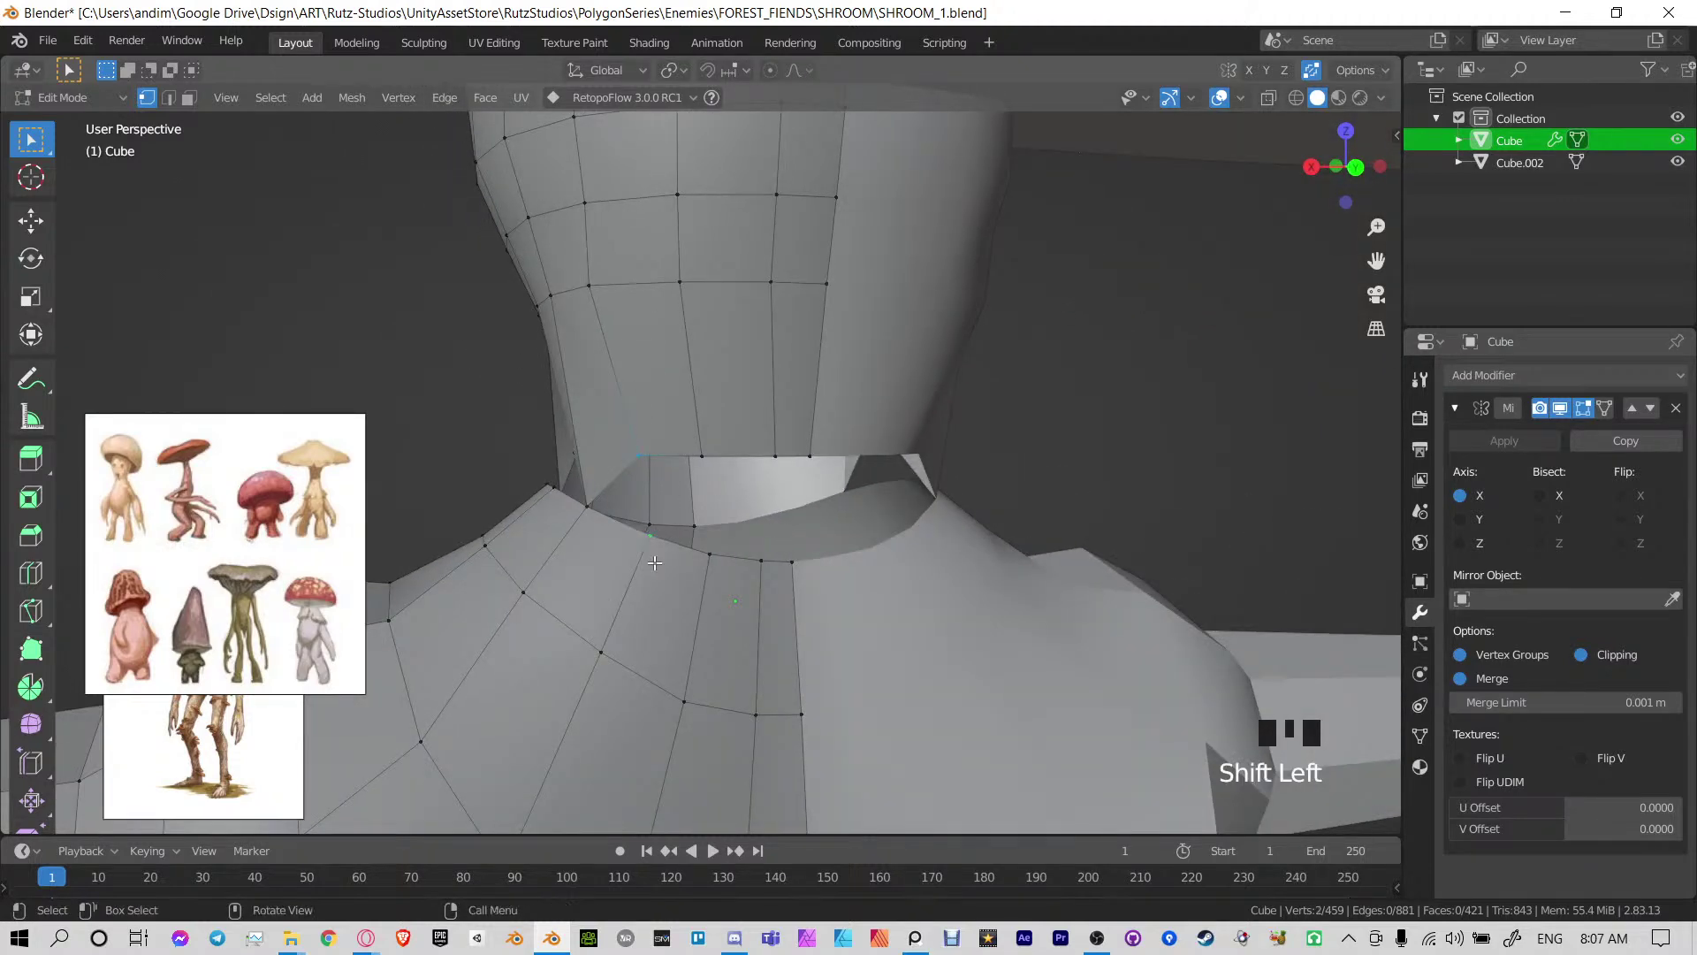
left_click_drag(655, 548, 694, 477)
key("m")
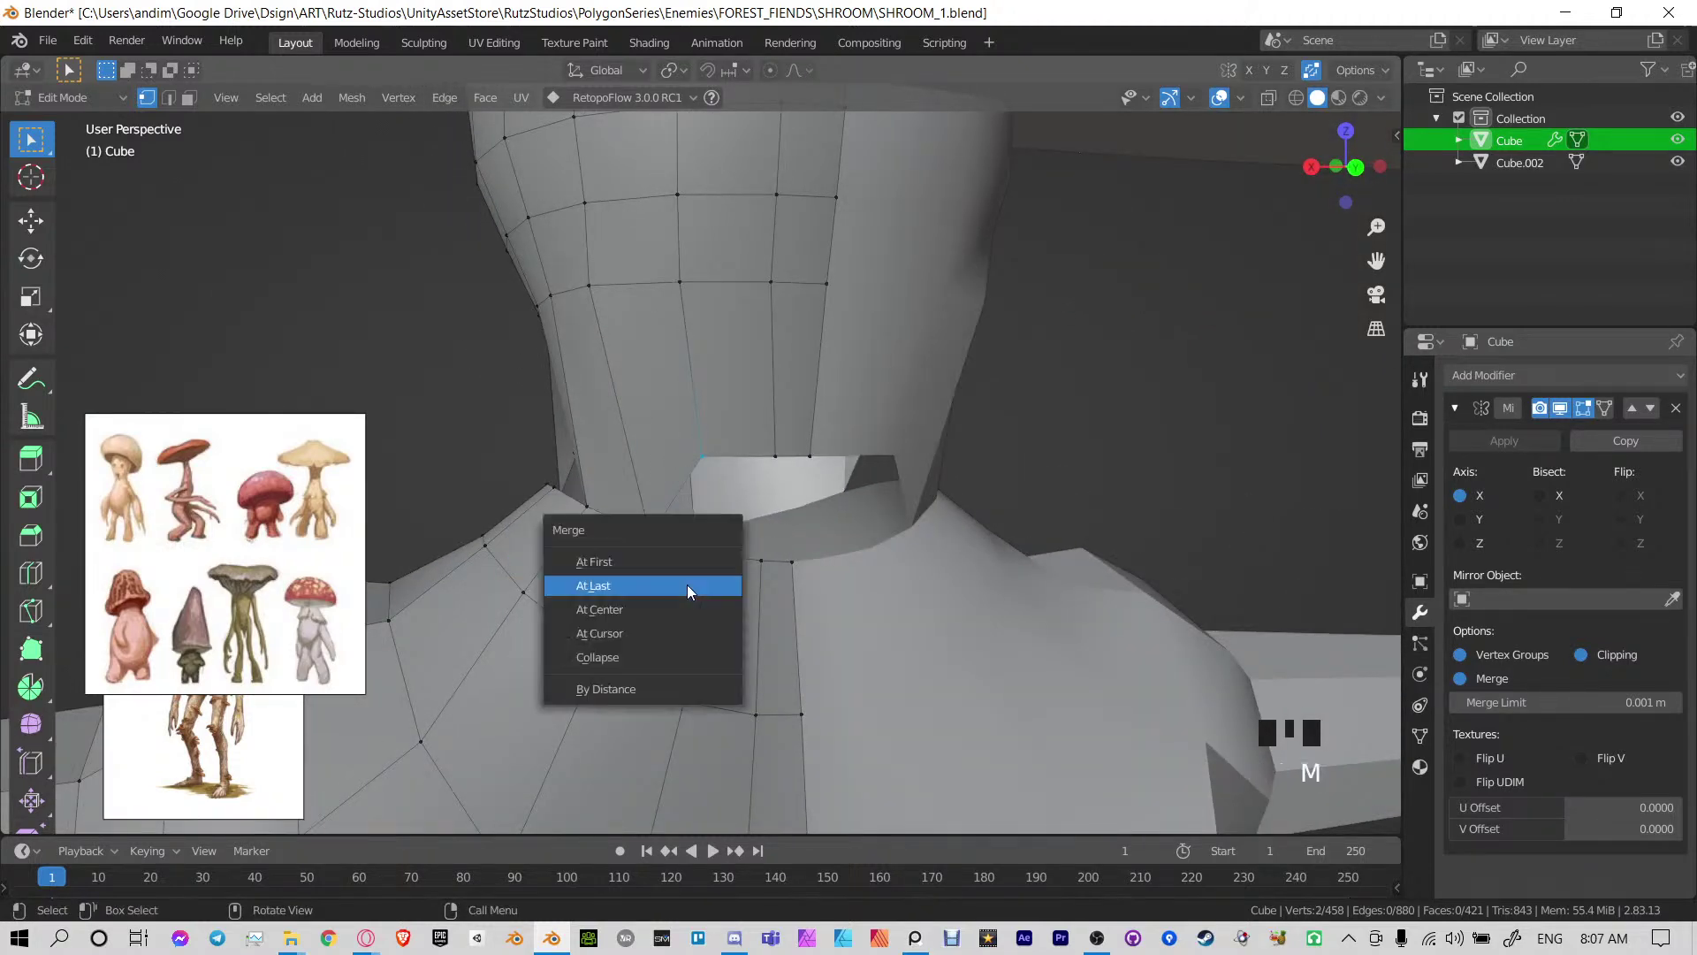
left_click(687, 585)
left_click(771, 585, "shift")
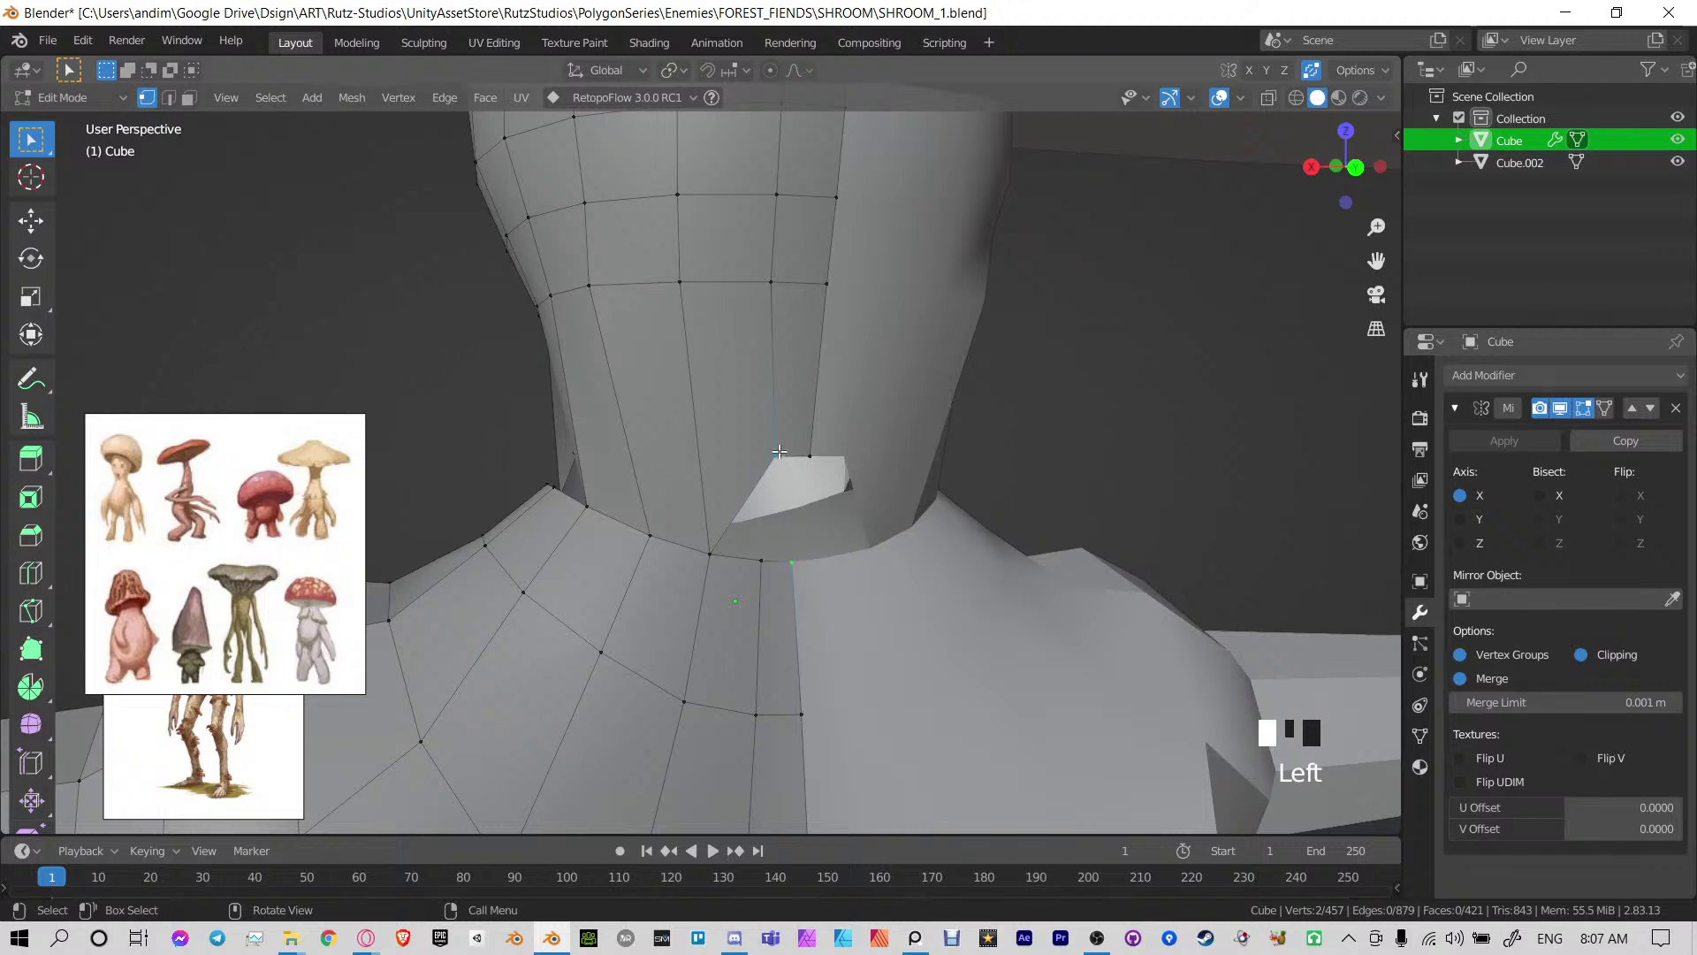
left_click_drag(749, 591, 789, 569)
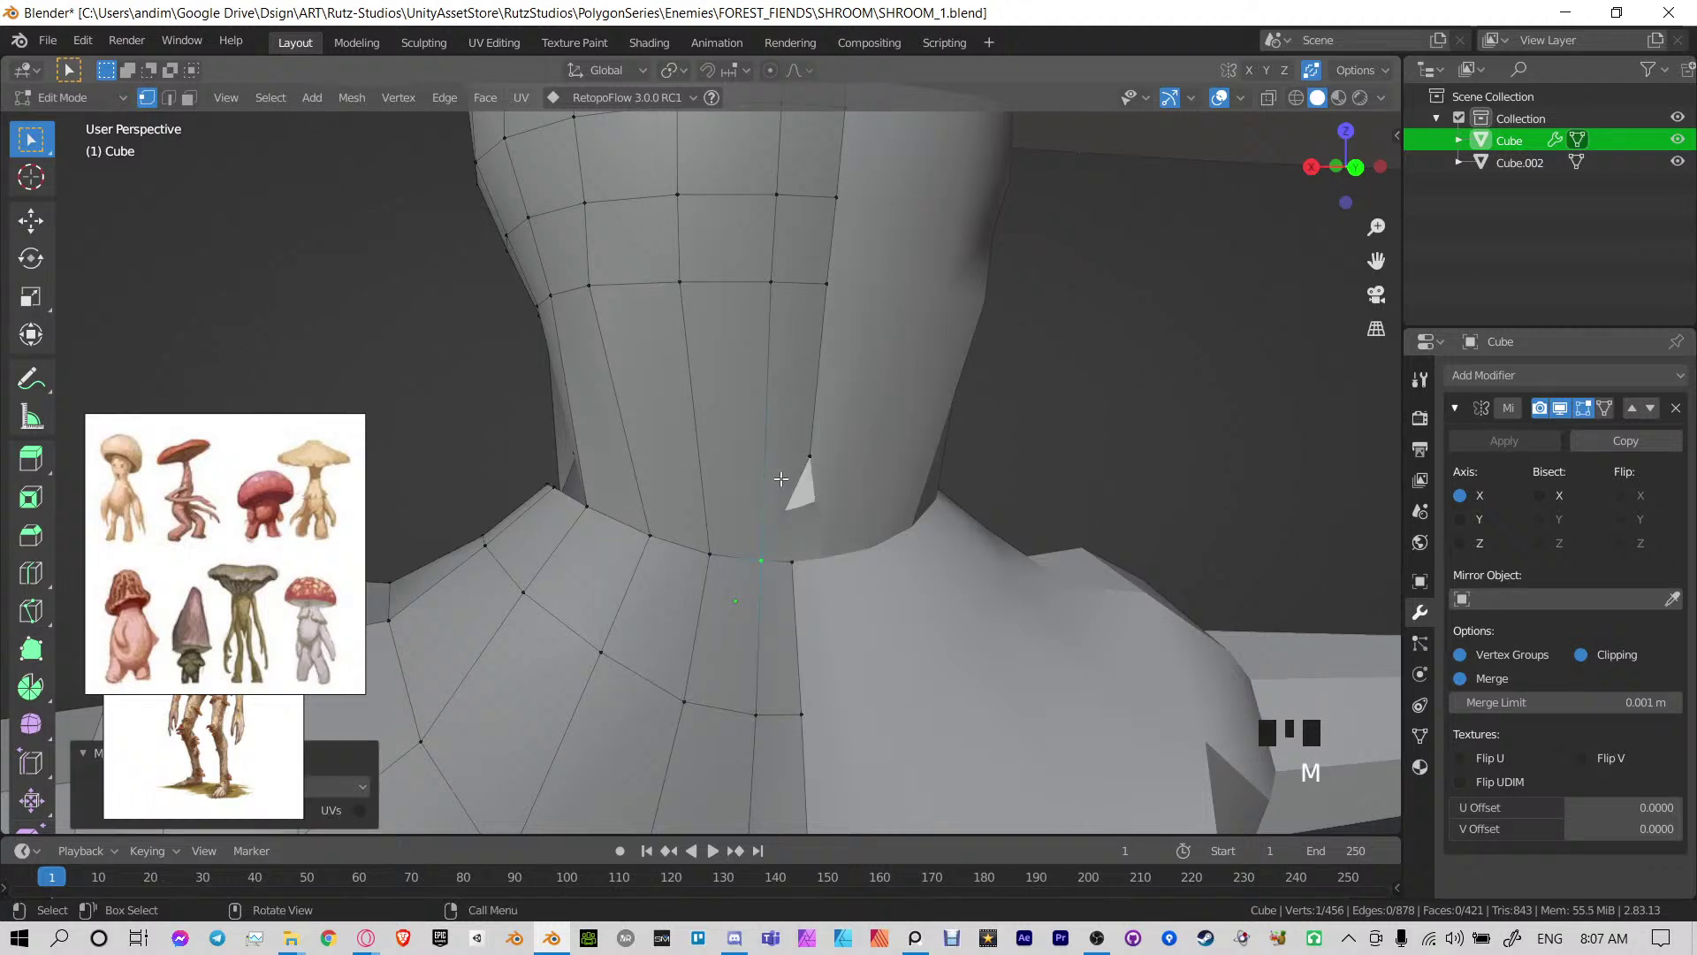
key("m")
left_click(788, 589)
Merge one of the torso's vertices at the side neck gap into the nearest head rim vertex with At Last
middle_click_drag(579, 585, 690, 592)
middle_click_drag(677, 596, 703, 581, "shift")
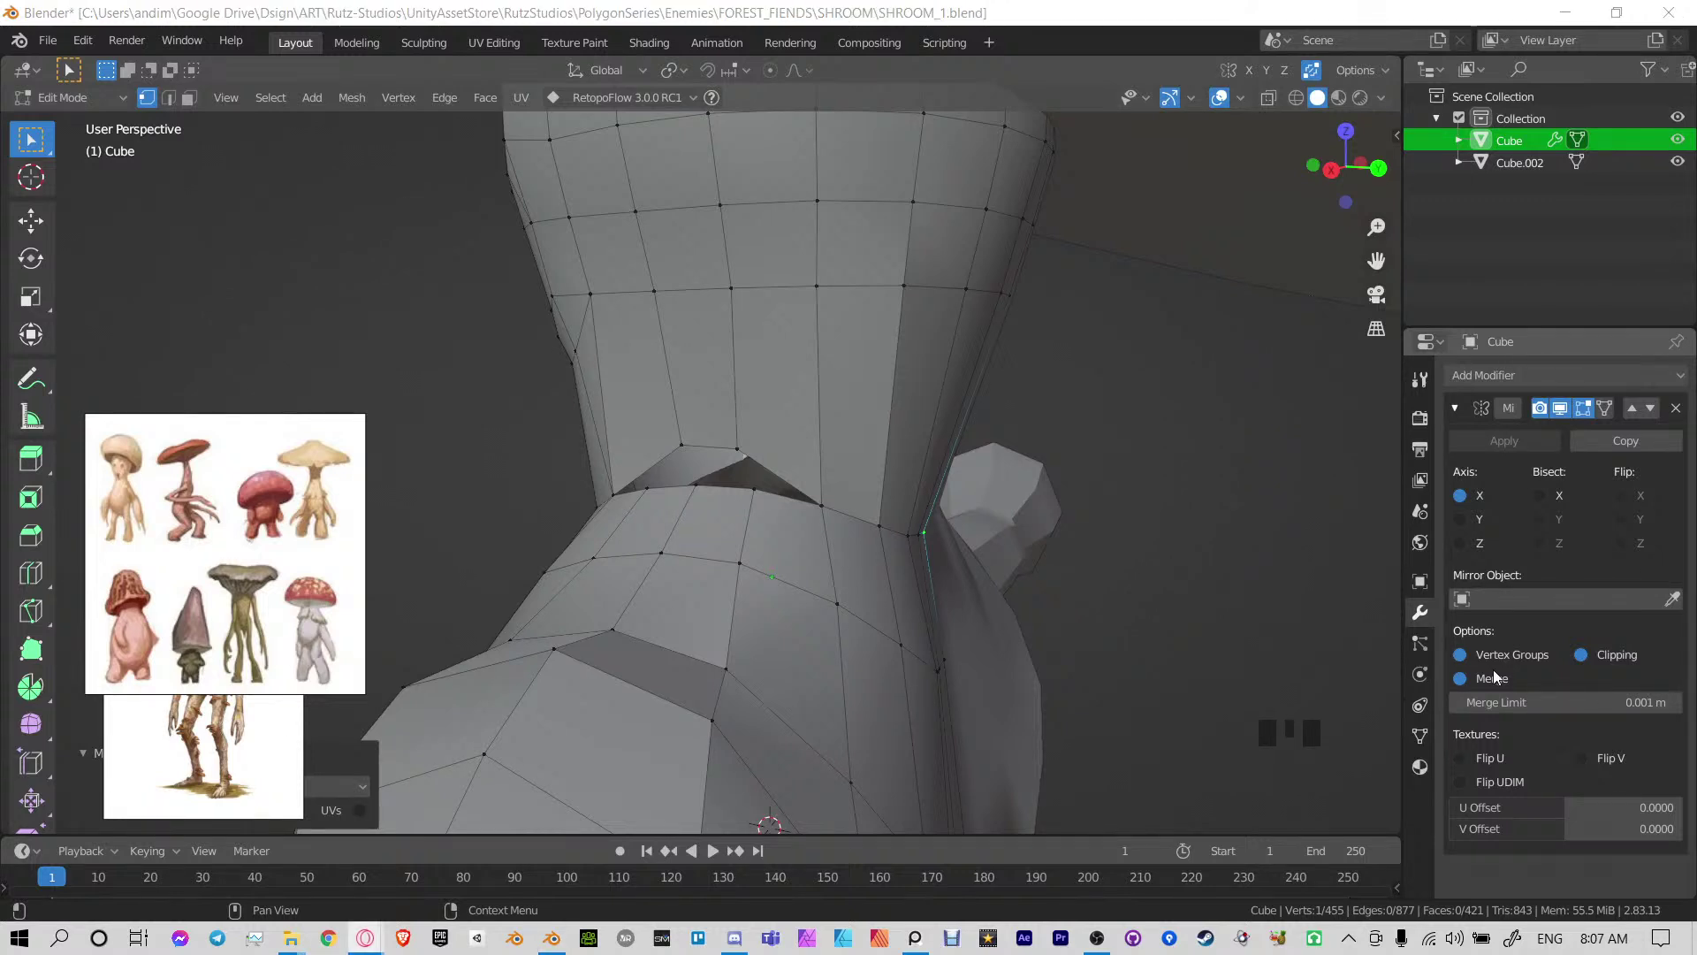
middle_click_drag(773, 560, 637, 462)
scroll(817, 596, "down", 2)
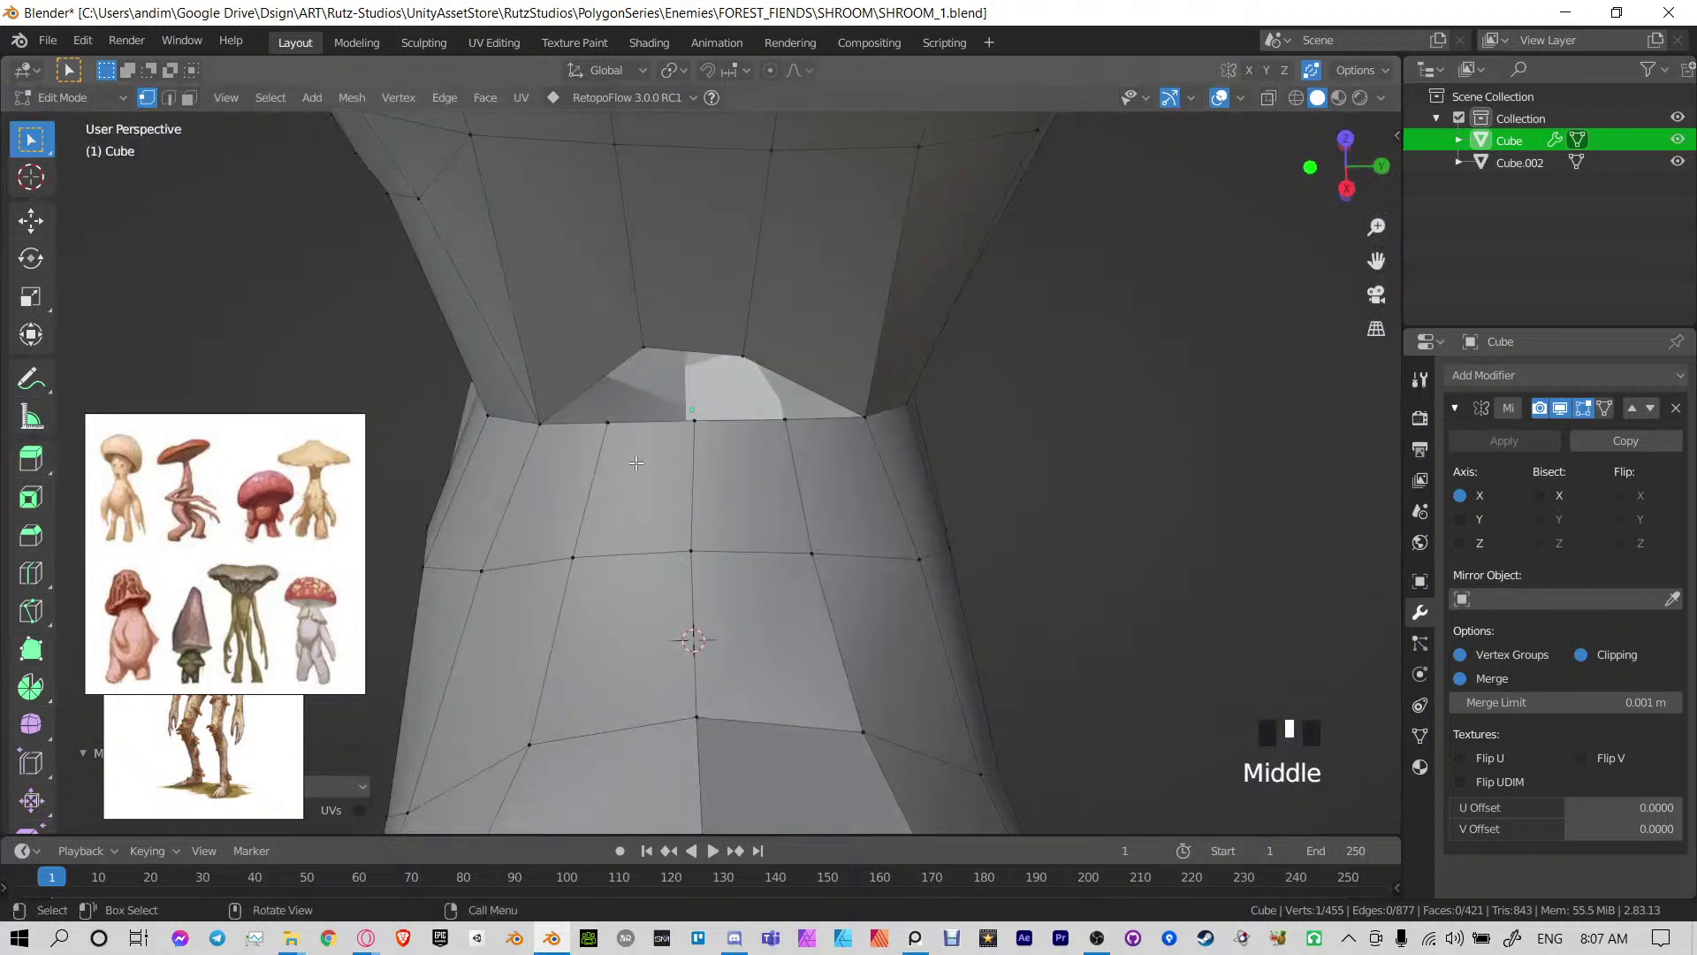
middle_click_drag(634, 343, 687, 376)
middle_click_drag(687, 376, 704, 386, "shift")
key("m")
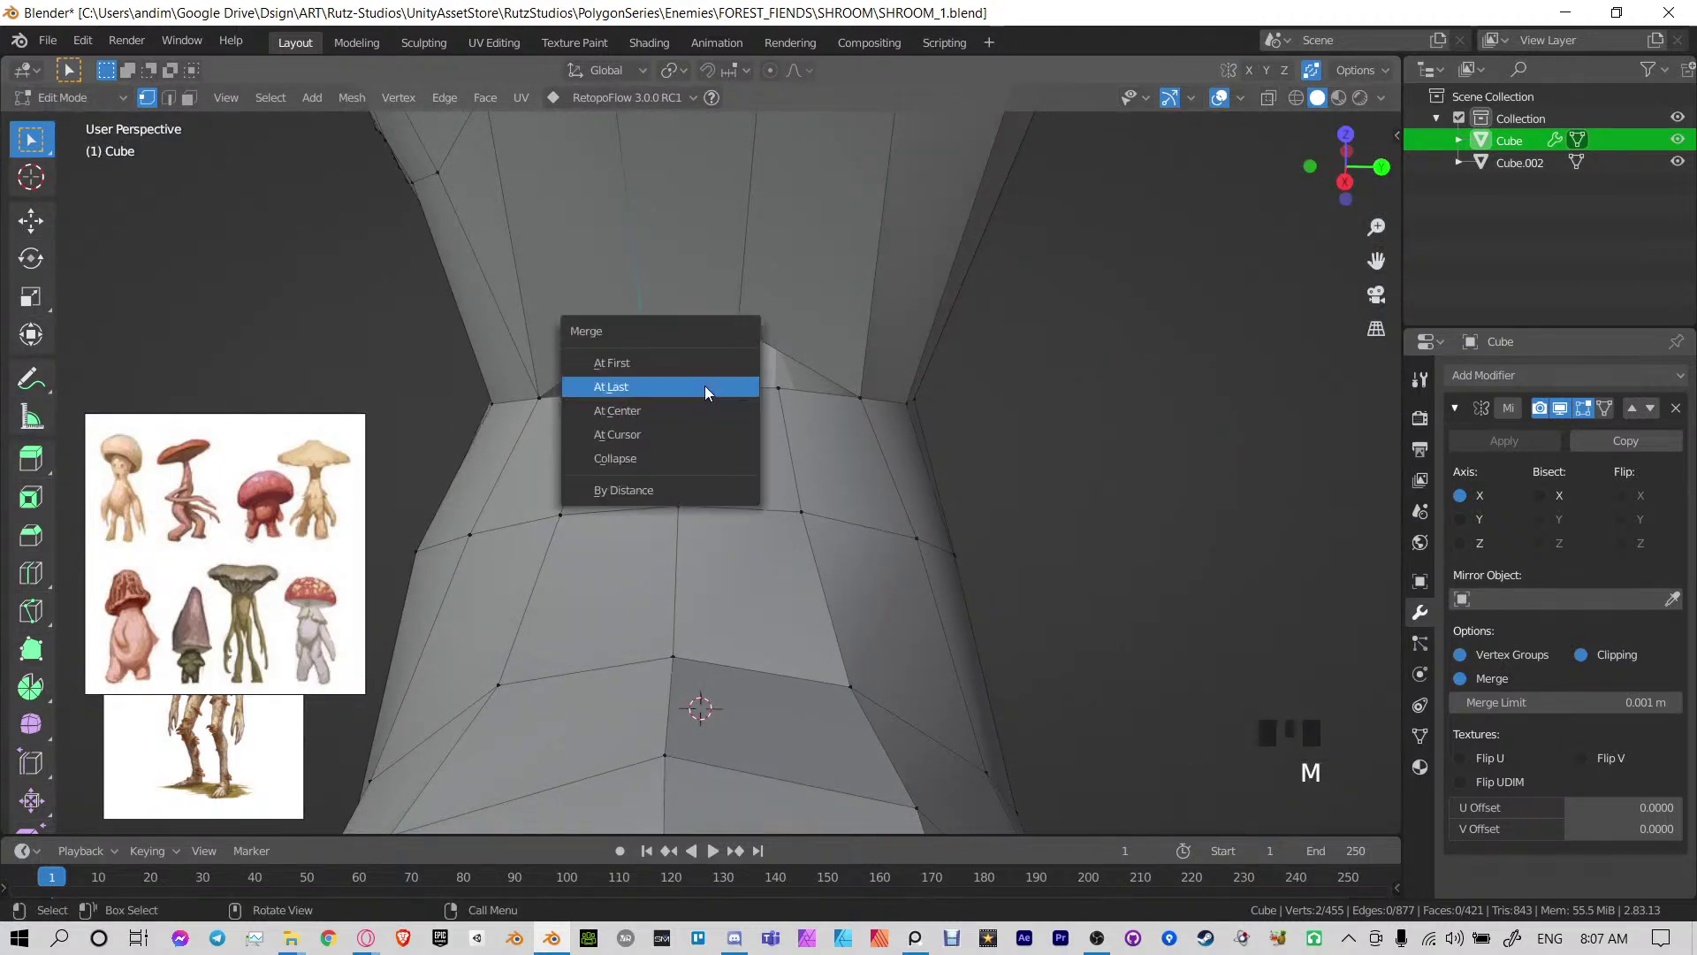
left_click(704, 386)
Merge the two neighbouring torso vertices on the side of the neck opening At Center, replacing the At Last merge
key("m")
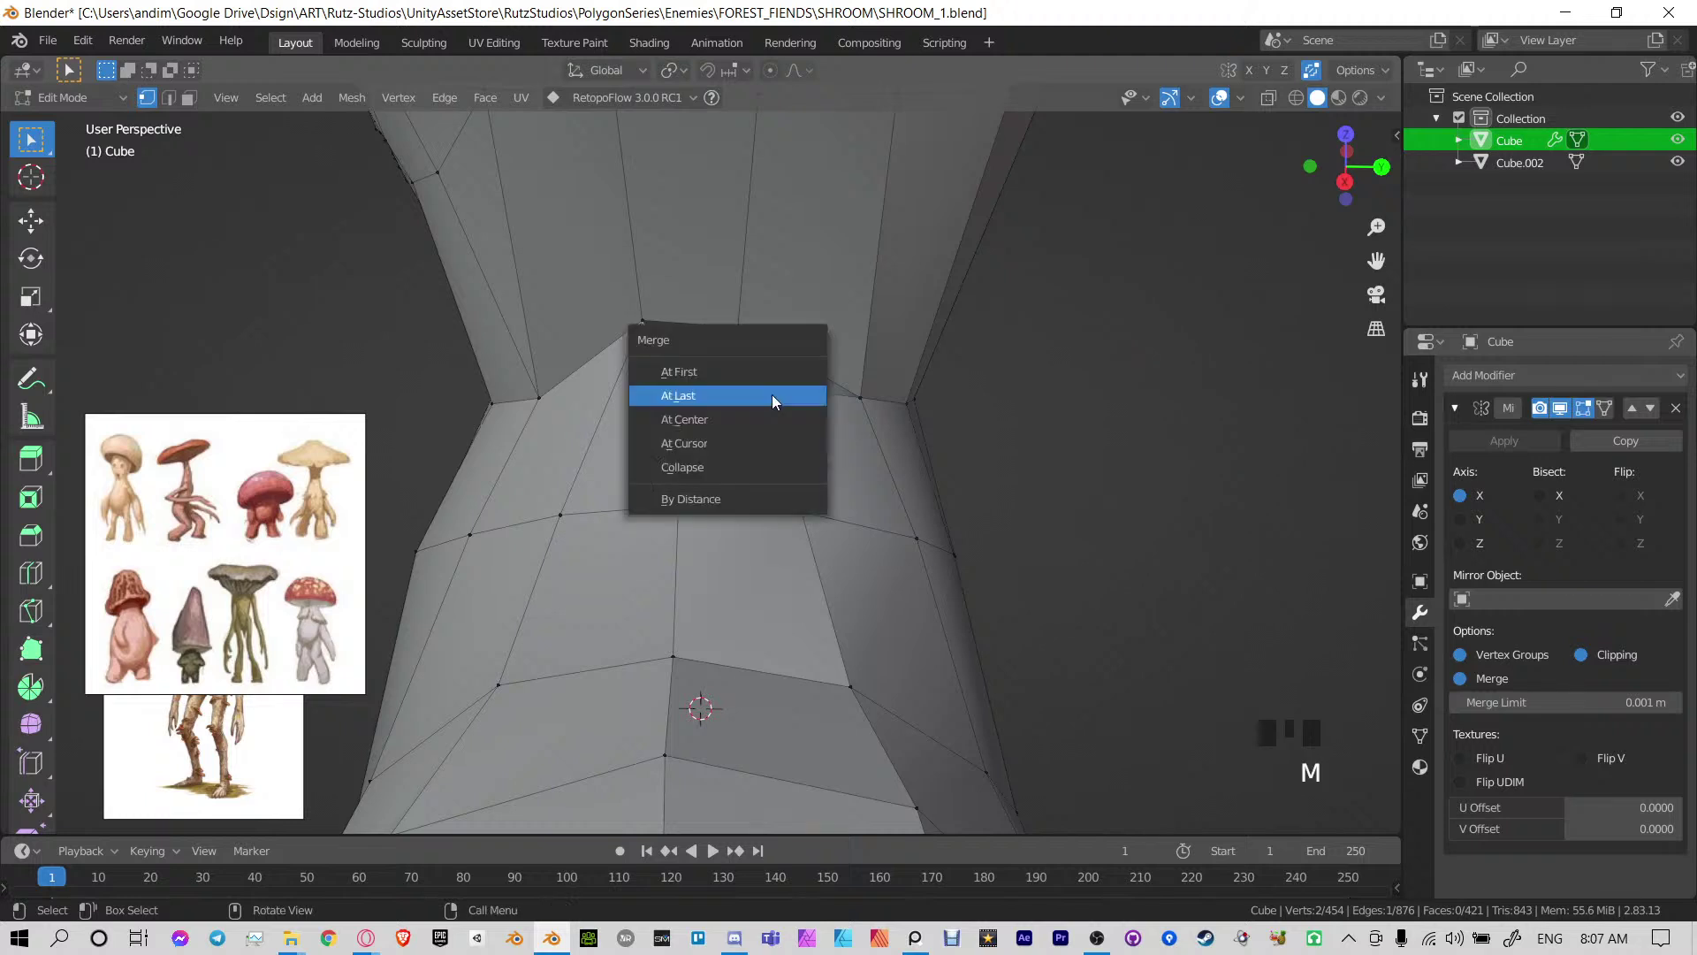
left_click(771, 394)
key("ctrl+z")
key("m")
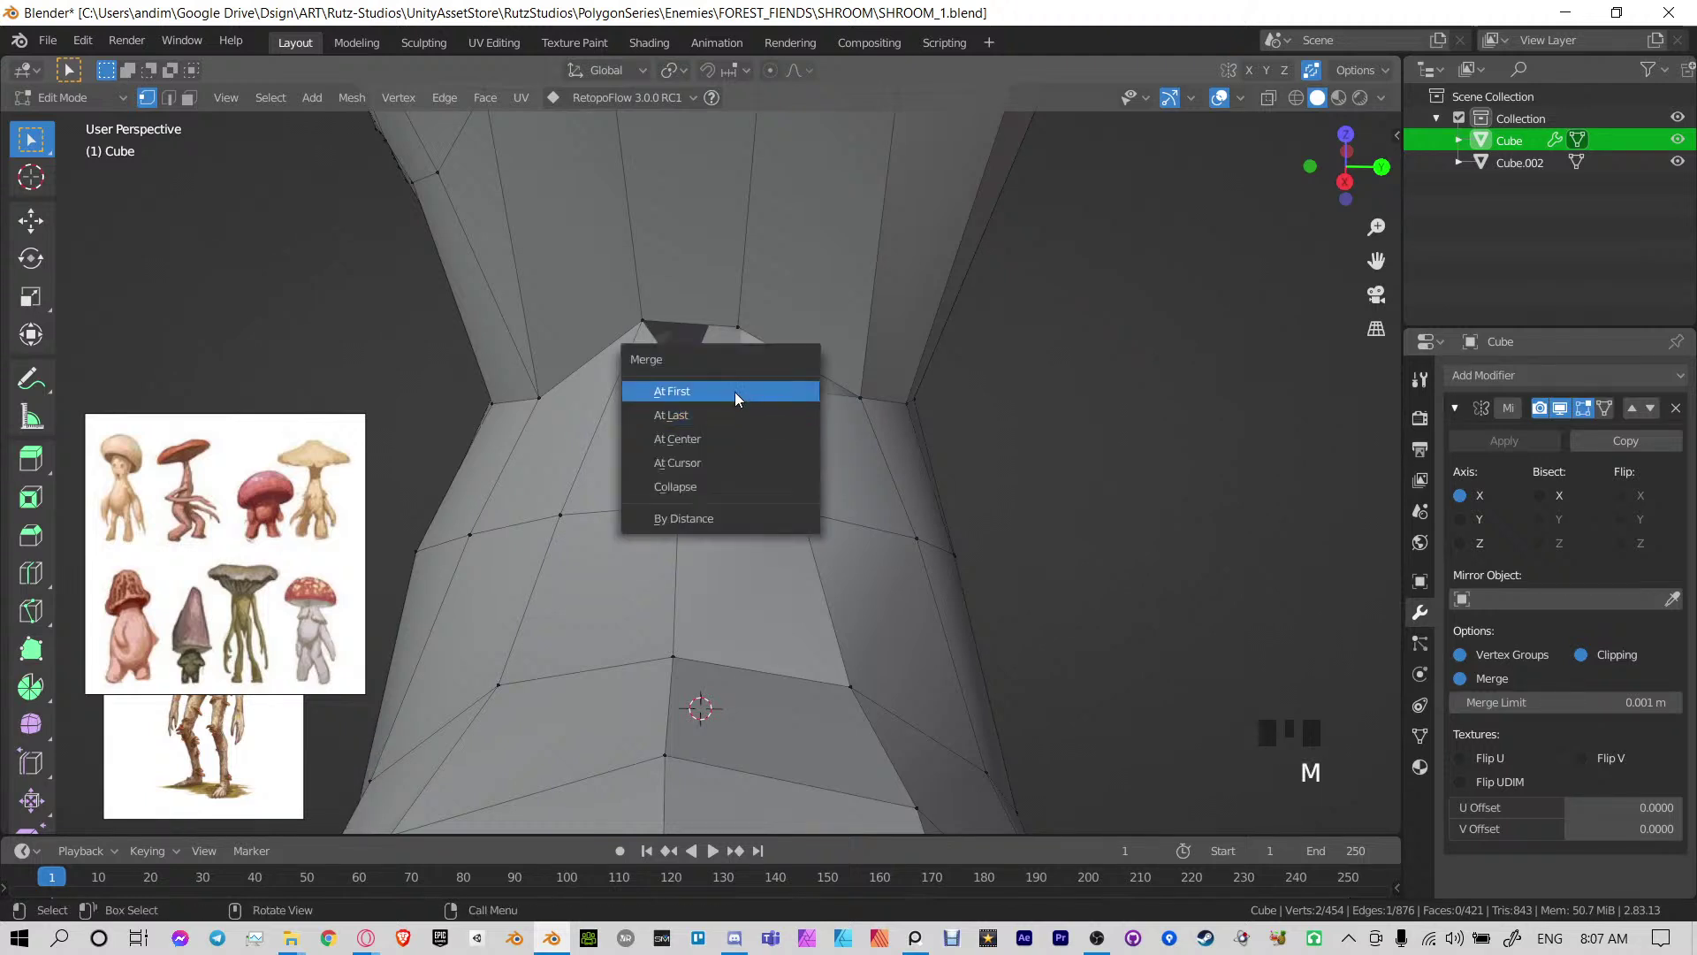
left_click(726, 436)
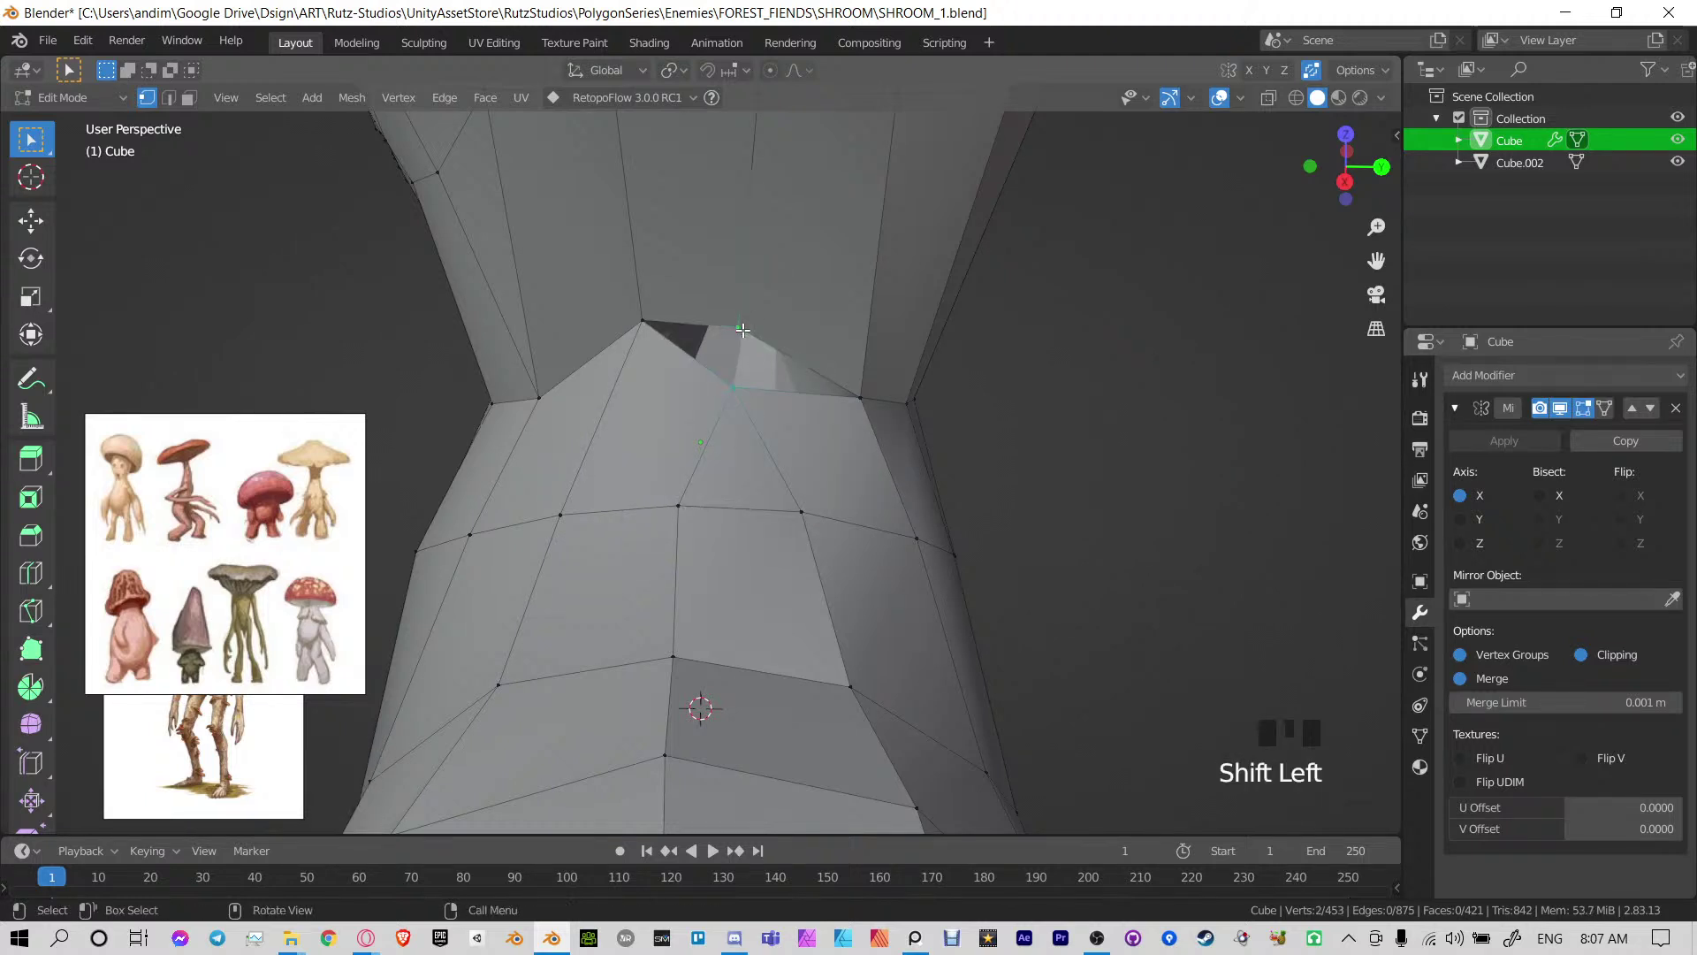
Close the side gap by merging the remaining head rim vertex into the combined torso vertex with At Last, replacing the At Center merge
key("m")
left_click(737, 389)
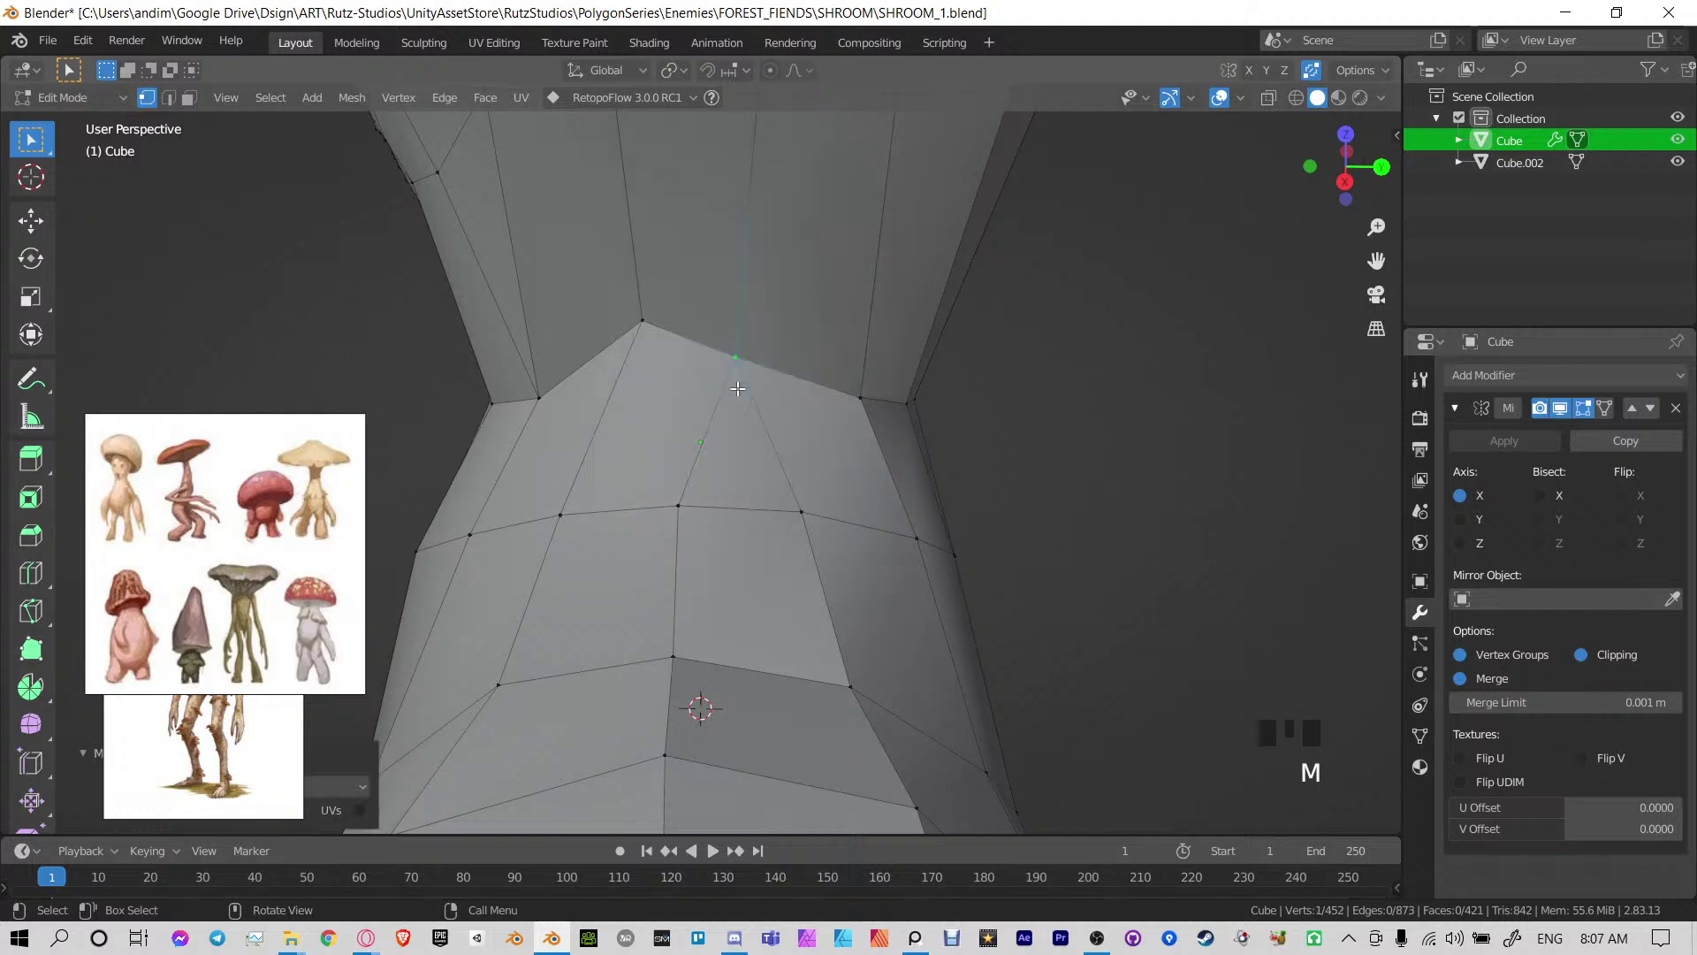
key("ctrl+z")
key("m")
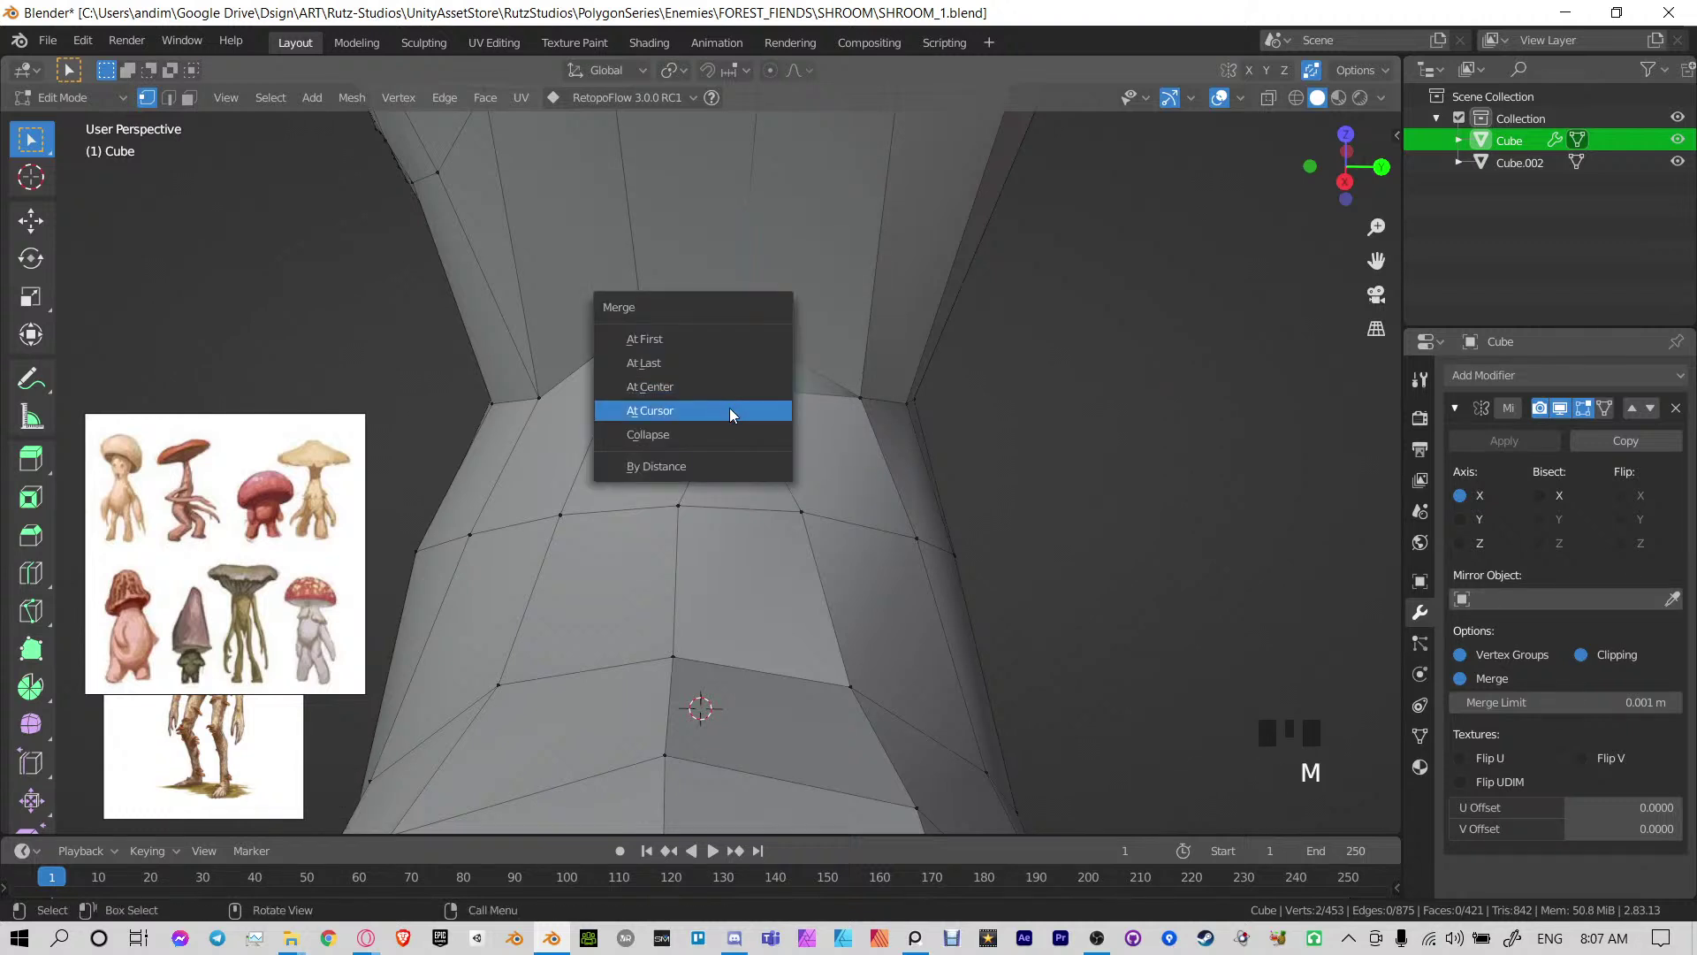
left_click(714, 362)
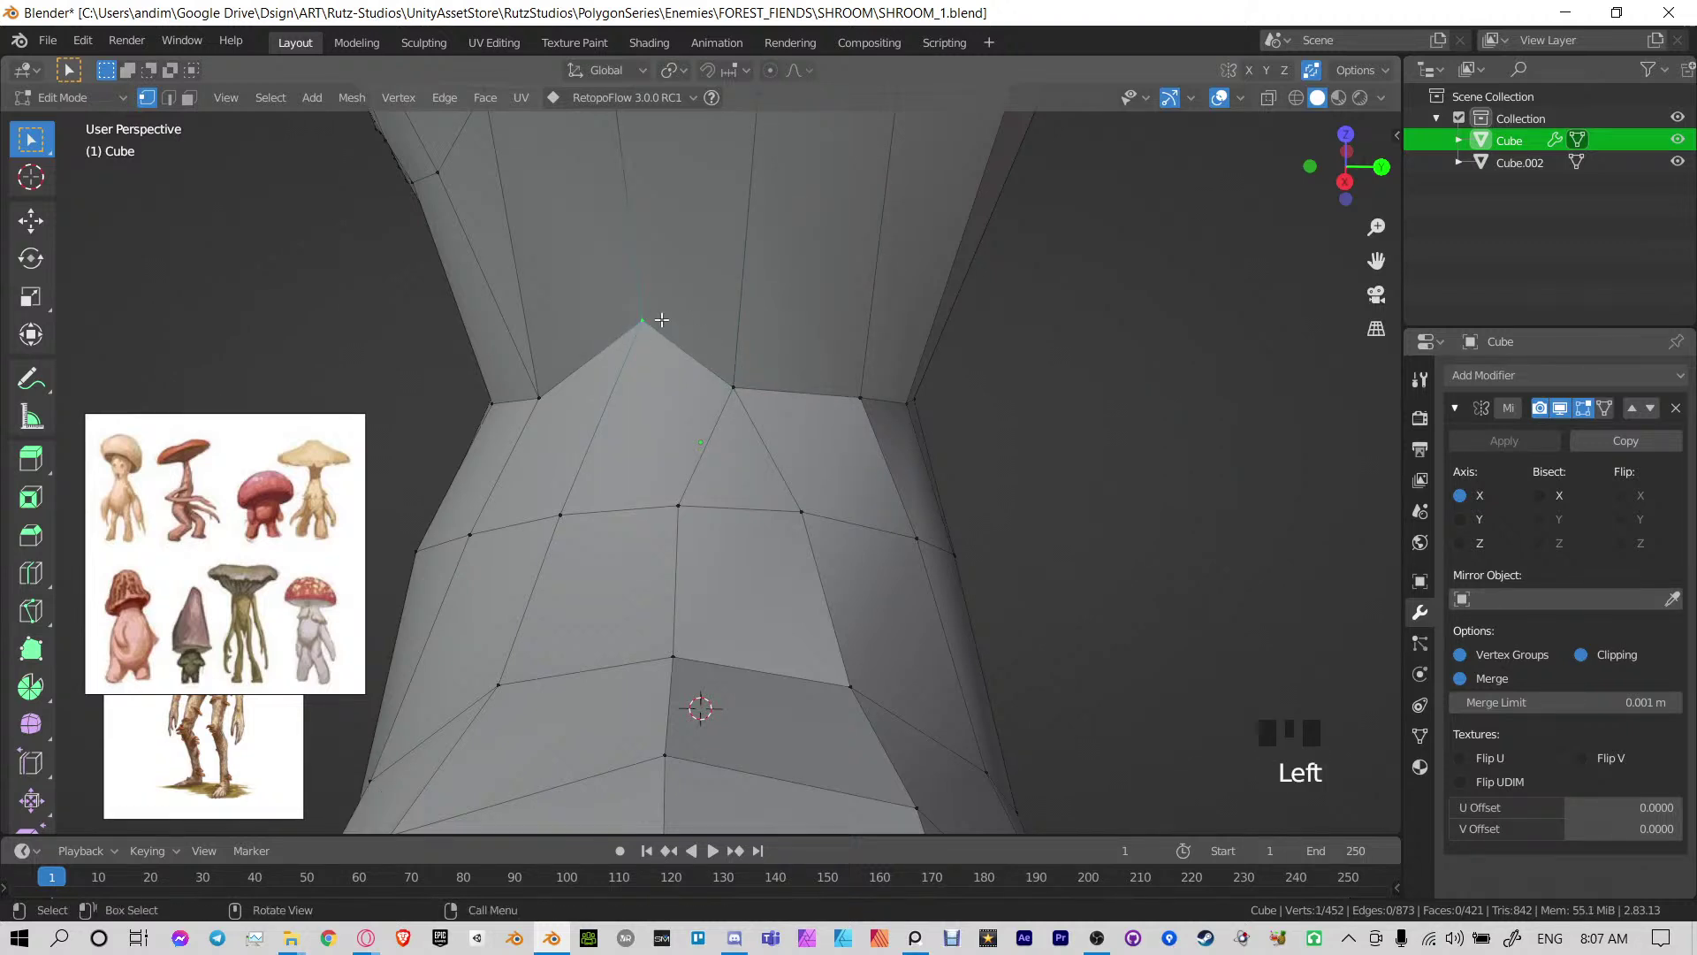
Move the raised vertex on the side of the neck down about 0.37 m into line with the neck seam
key("g")
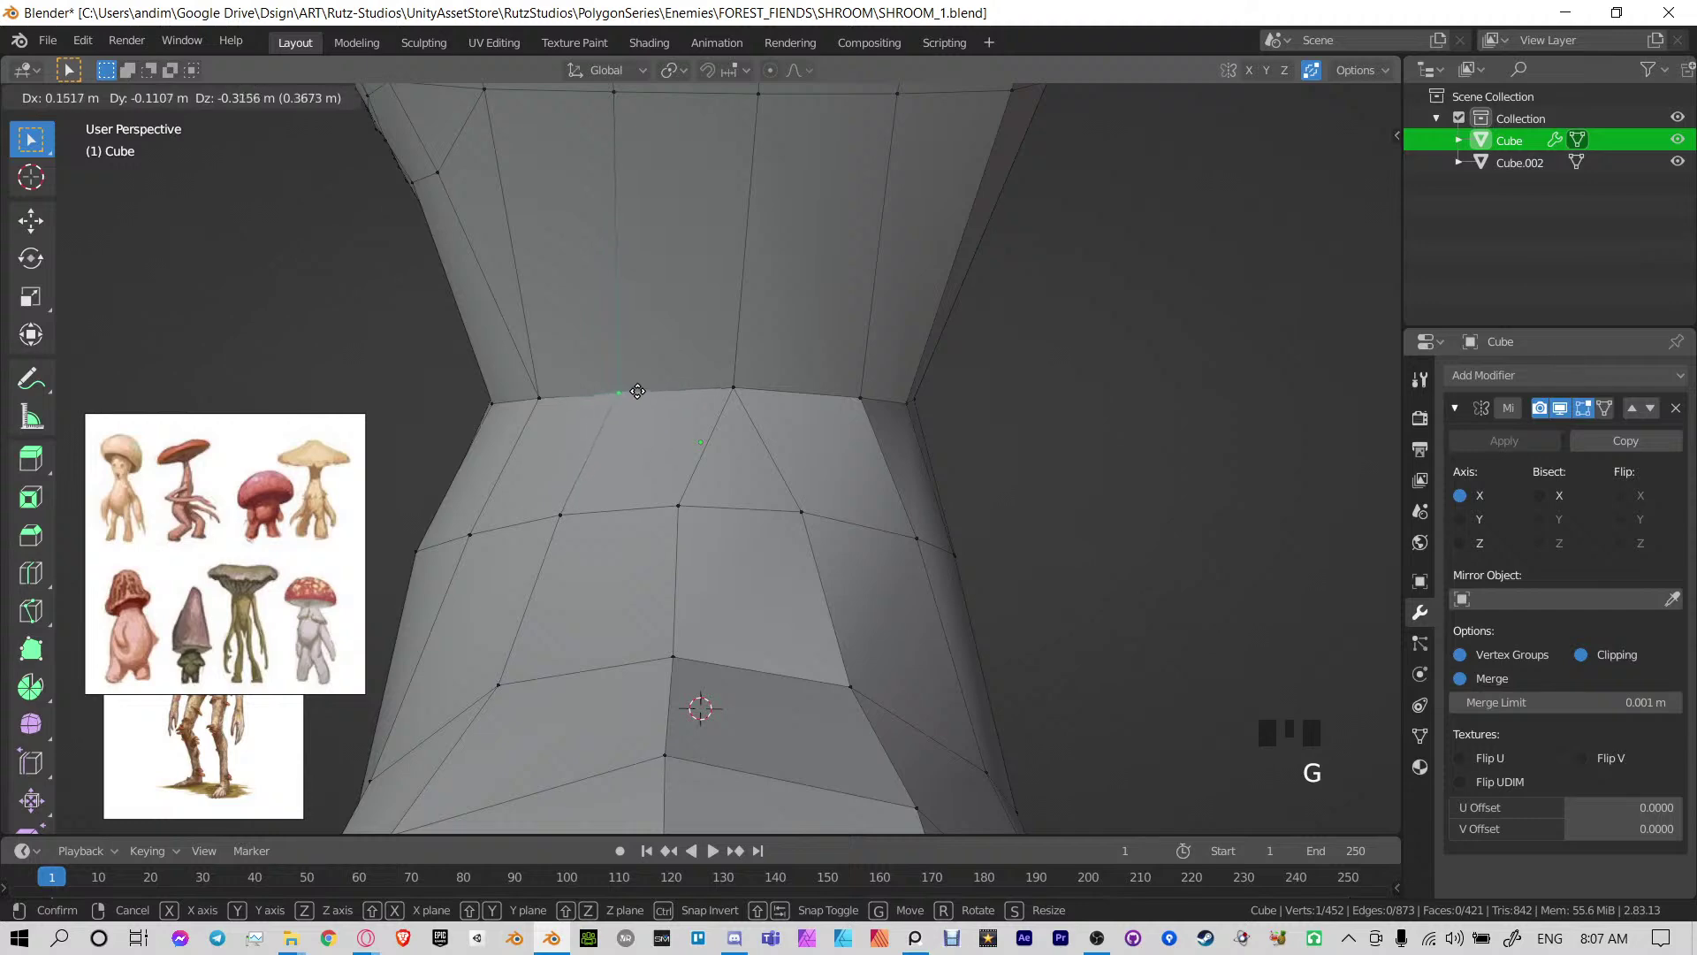
left_click(637, 390)
middle_click_drag(638, 391, 767, 452)
scroll(776, 386, "down", 4)
Relax the vertical edge path beside the front centre line, from below the mouth to the chest, with LoopTools
key("2")
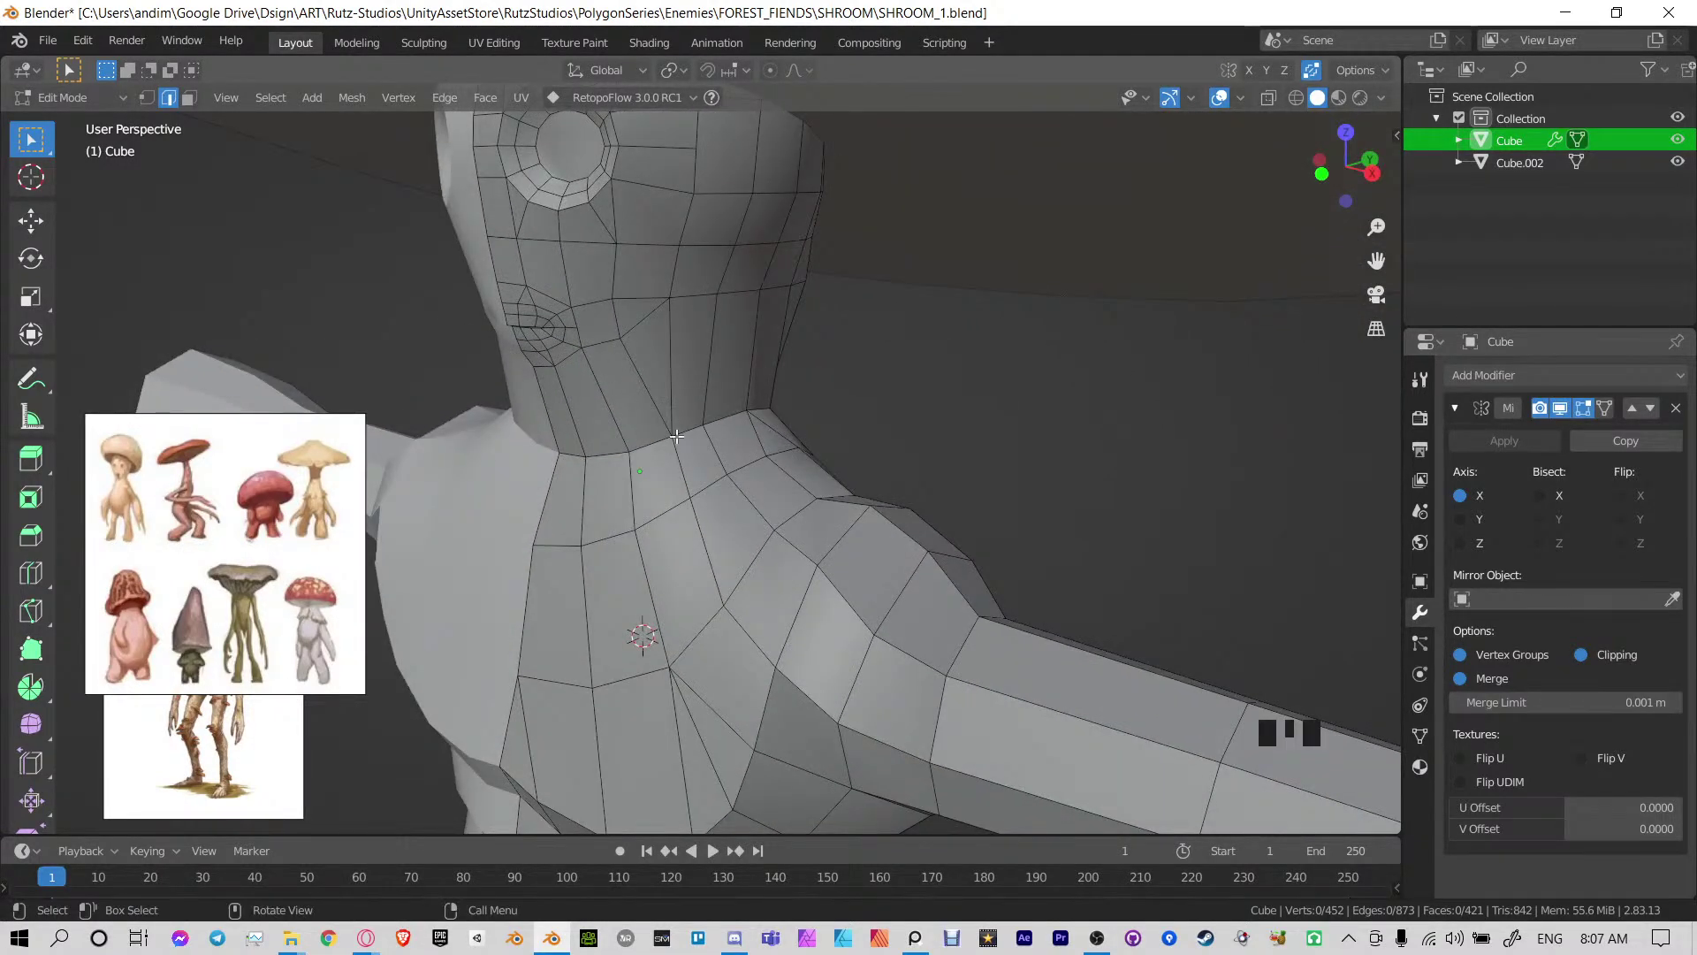
middle_click_drag(634, 314, 647, 410, "shift")
left_click(638, 402)
left_click(688, 577, "ctrl")
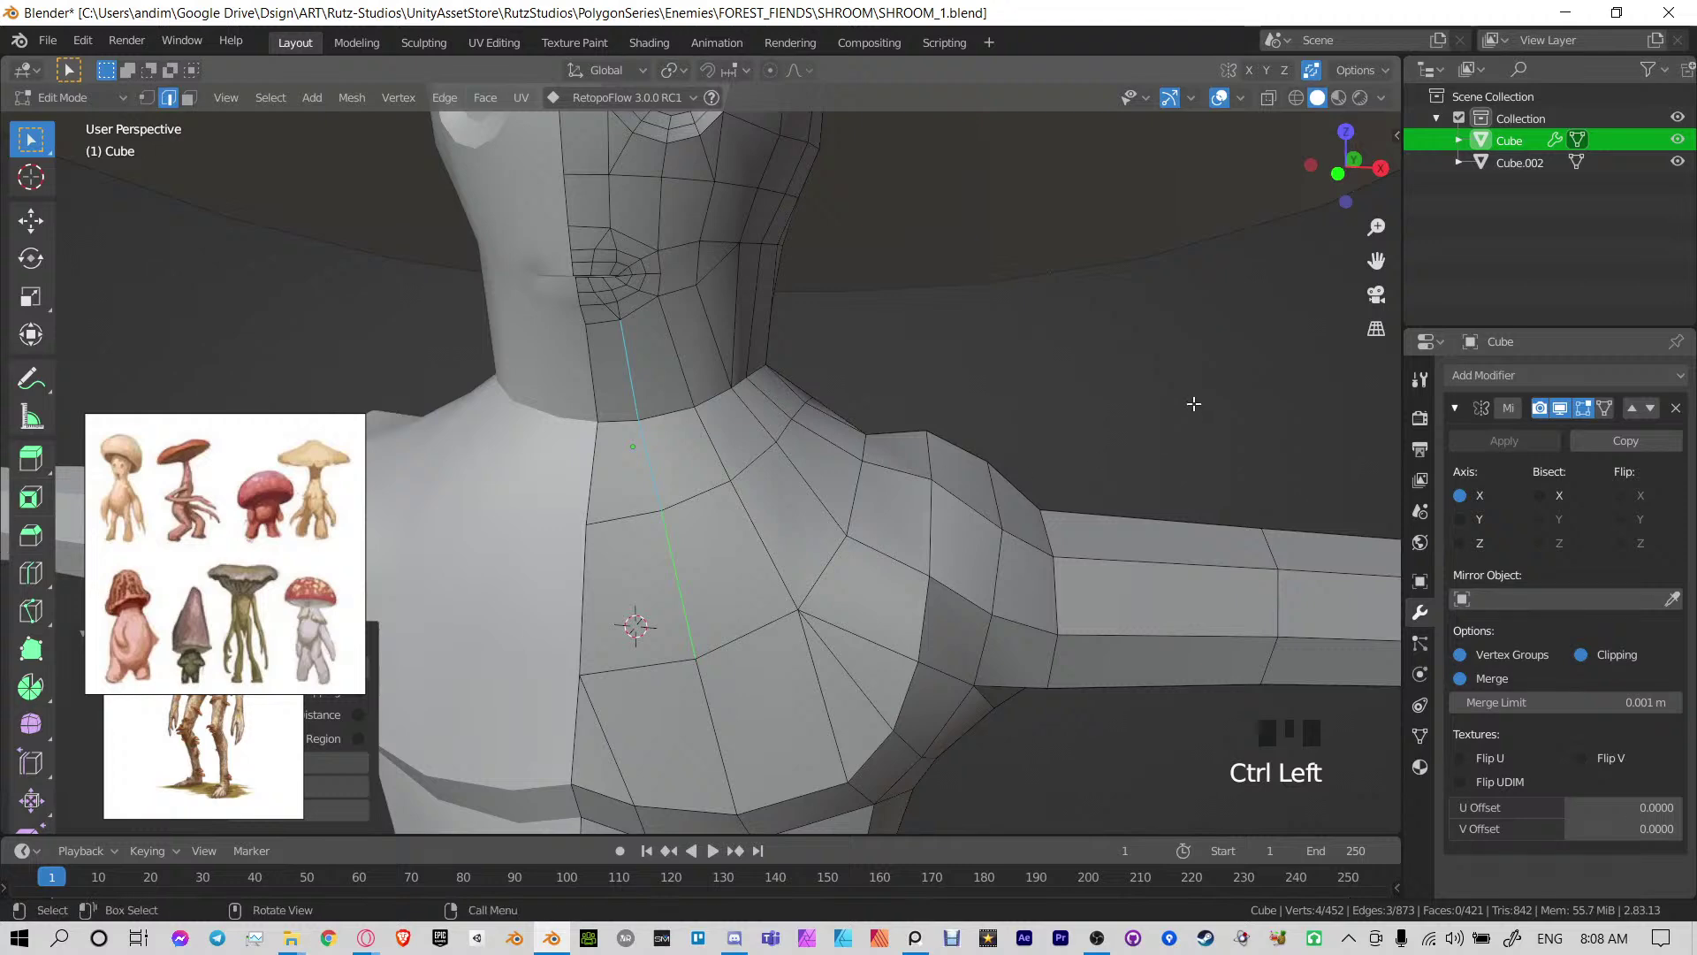
key("n")
left_click(1315, 689)
Relax the front centre-line edge path from the chin down to the chest with LoopTools
middle_click_drag(752, 455, 676, 449)
middle_click_drag(676, 449, 725, 440, "shift")
left_click(590, 371)
left_click(584, 533, "ctrl")
left_click(1312, 690)
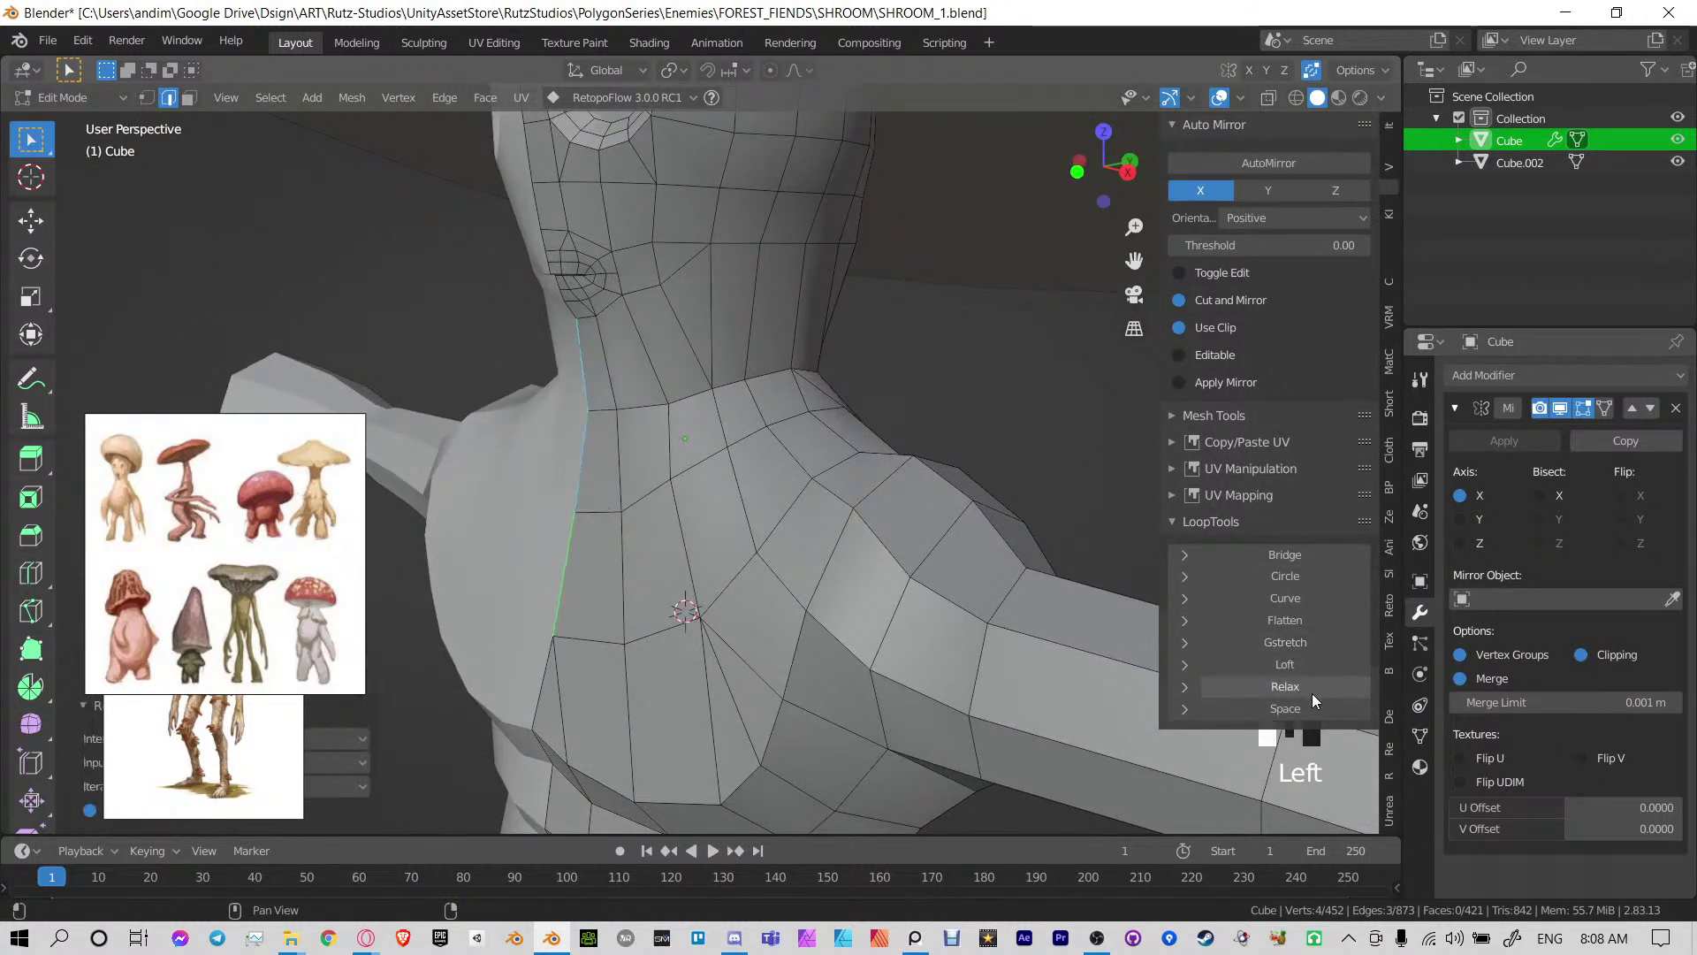
Relax the next two vertical edge paths running from the jaw across the neck seam to the chest
left_click(628, 346)
left_click(688, 566, "ctrl")
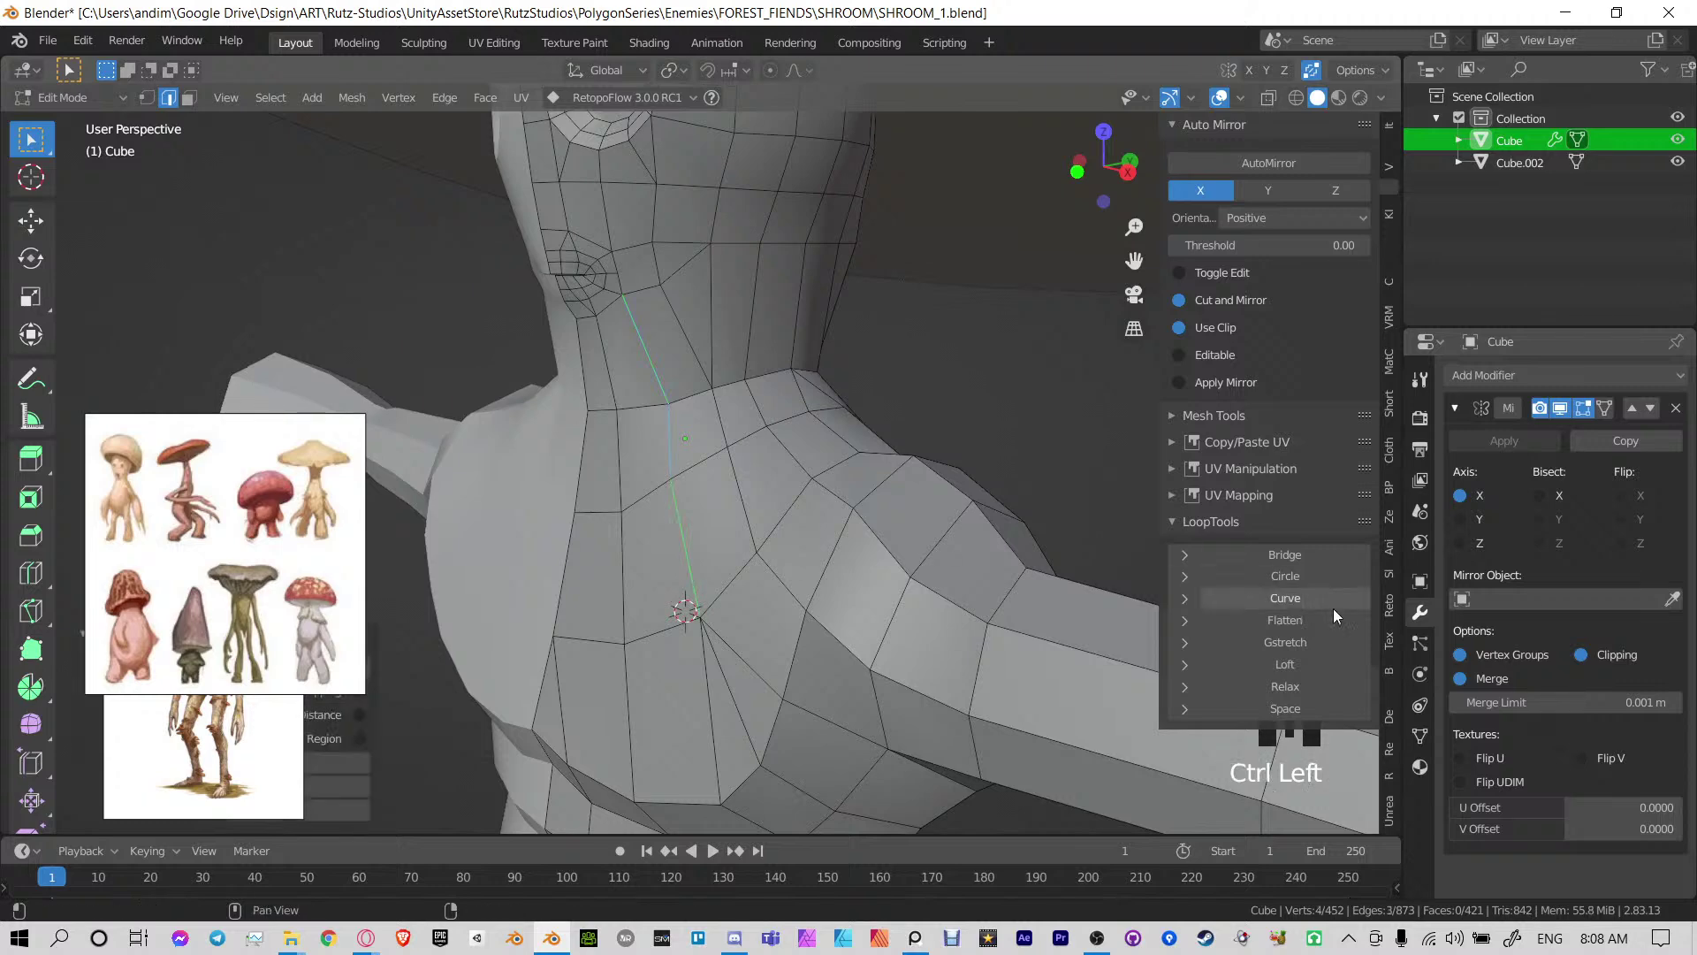
left_click(1320, 688)
left_click(682, 334)
left_click(745, 507, "ctrl")
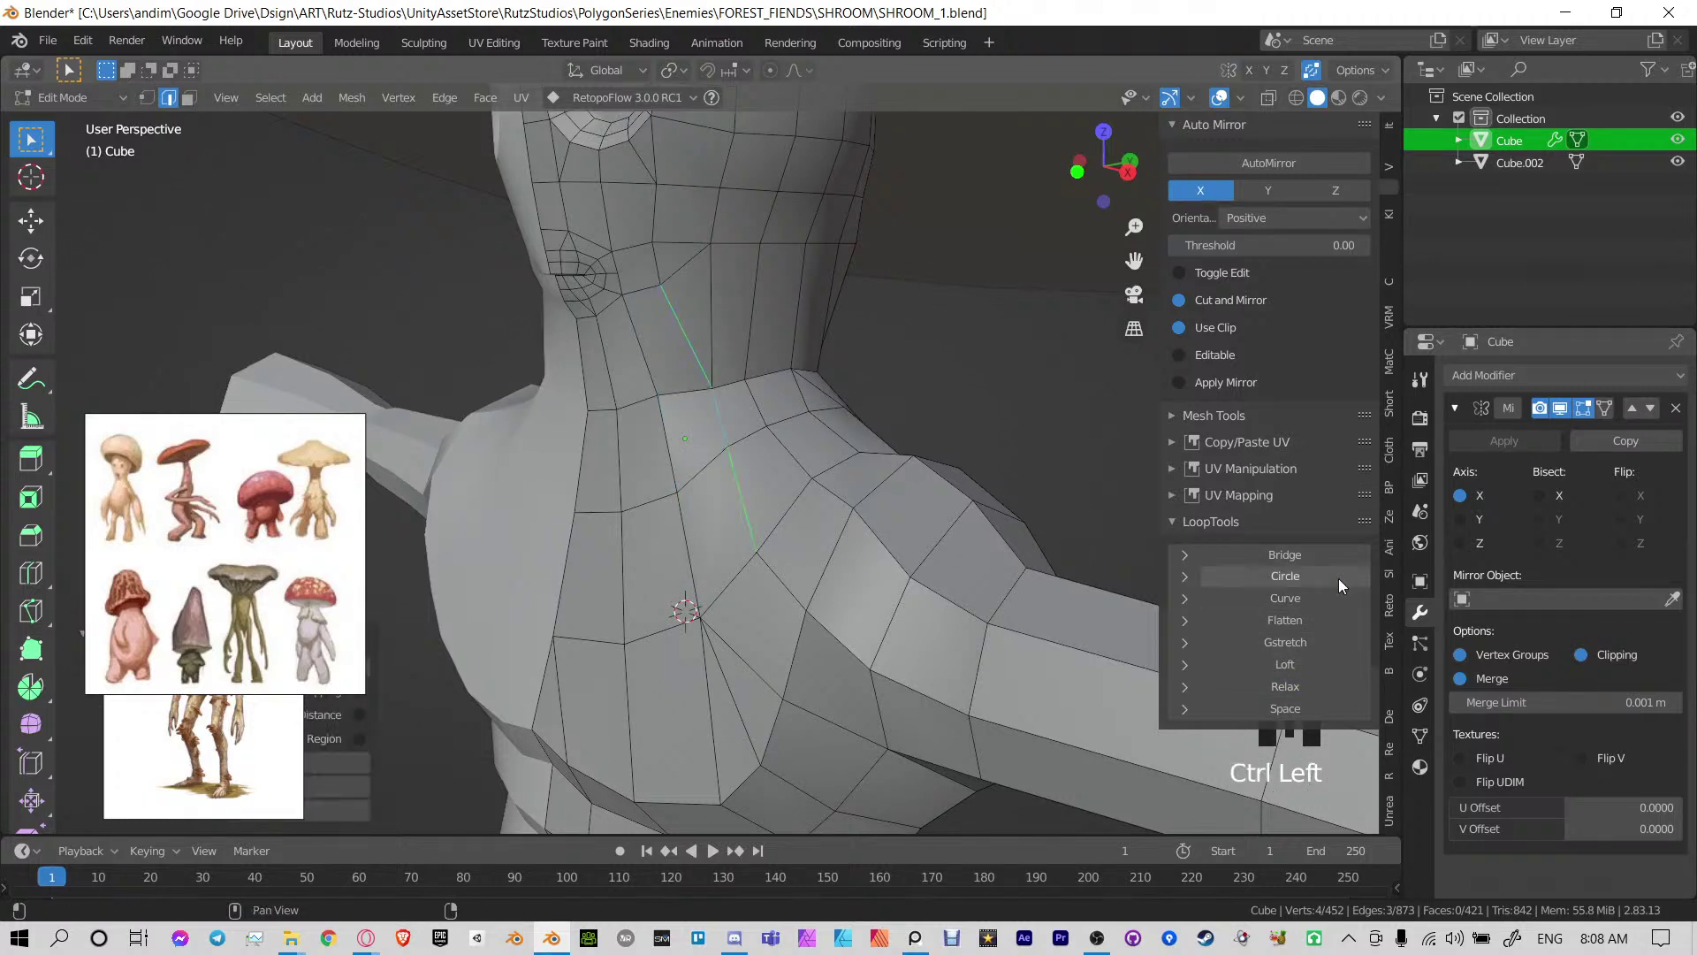
left_click(1308, 684)
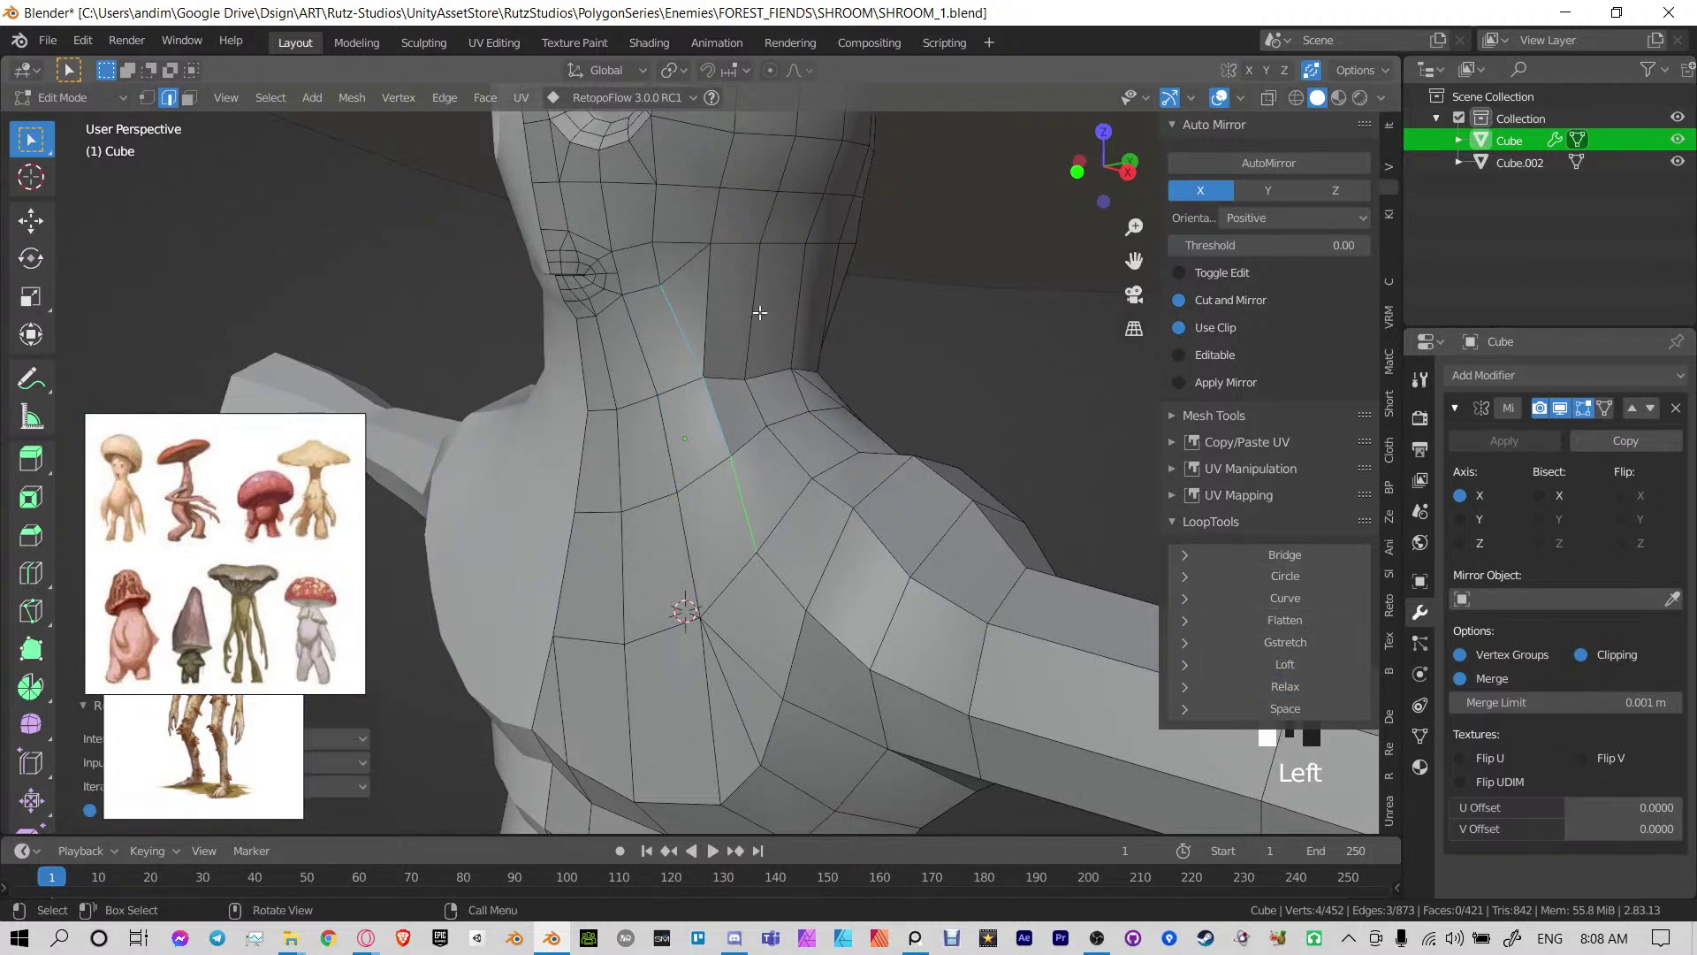
Relax the two vertical edge paths on the side of the neck that run down to the shoulder
left_click(760, 312)
left_click(800, 451, "ctrl")
left_click(842, 462, "shift")
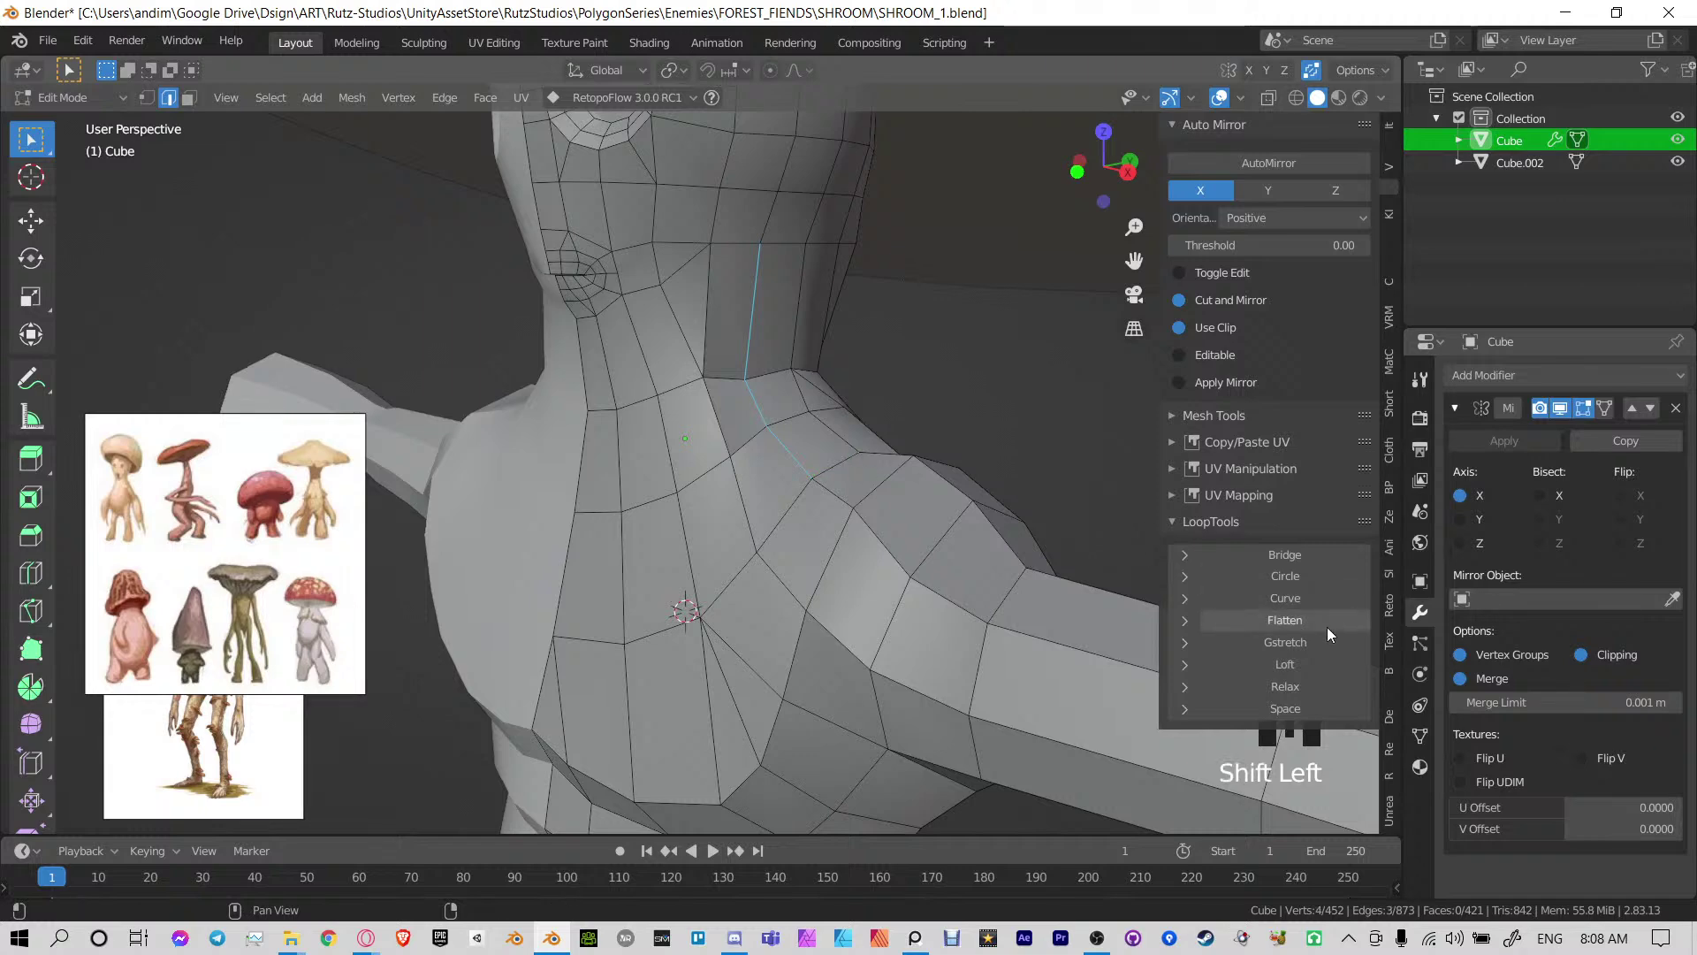
left_click(1315, 692)
middle_click_drag(796, 460, 764, 364, "shift")
left_click(787, 365)
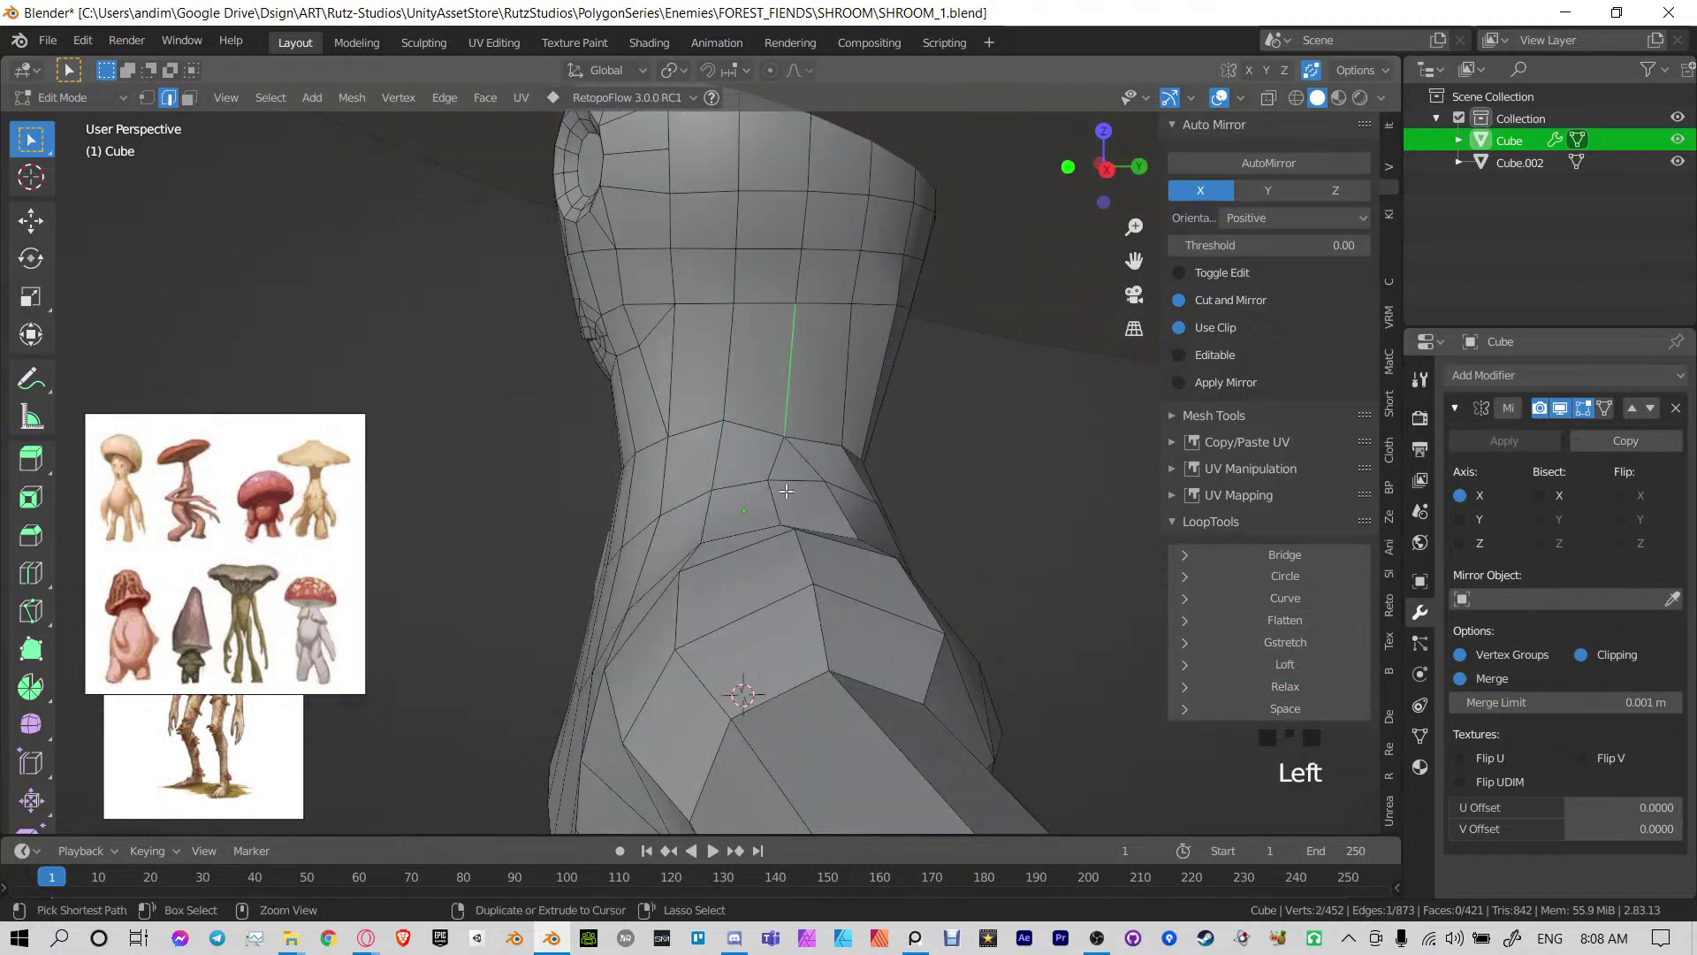
left_click(782, 495, "ctrl")
middle_click_drag(812, 476, 800, 505)
left_click(1246, 687)
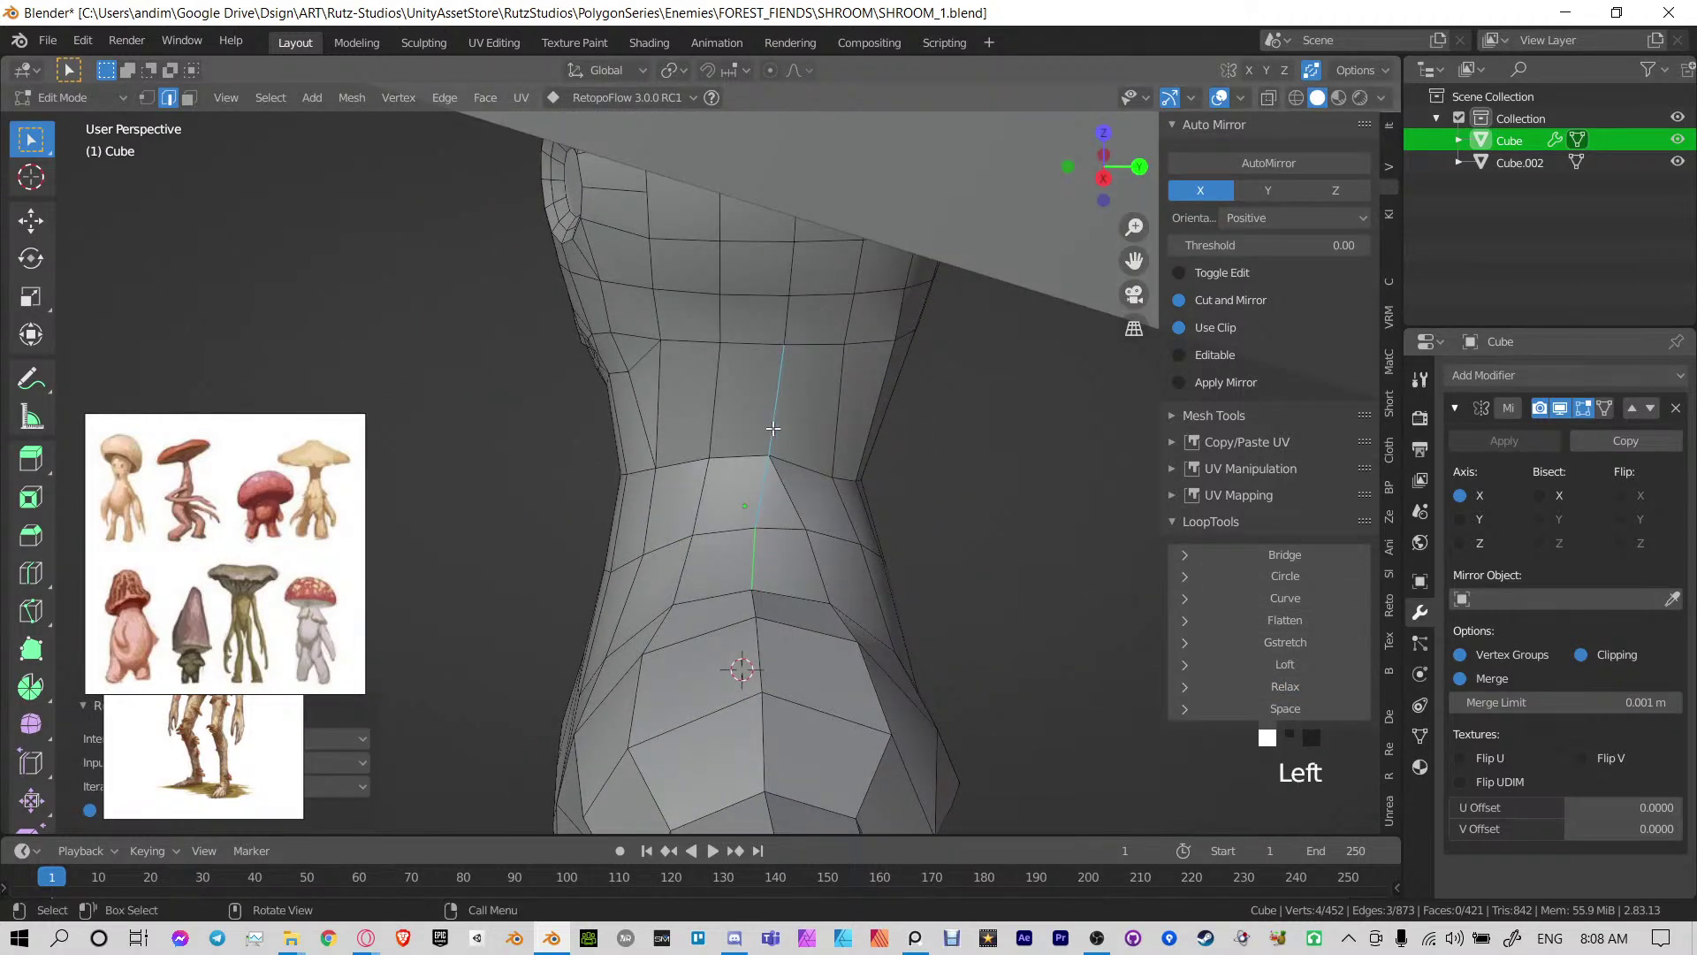
Relax the edge path that branches across the side neck seam toward the rear of the shoulder
left_click(835, 537, "ctrl")
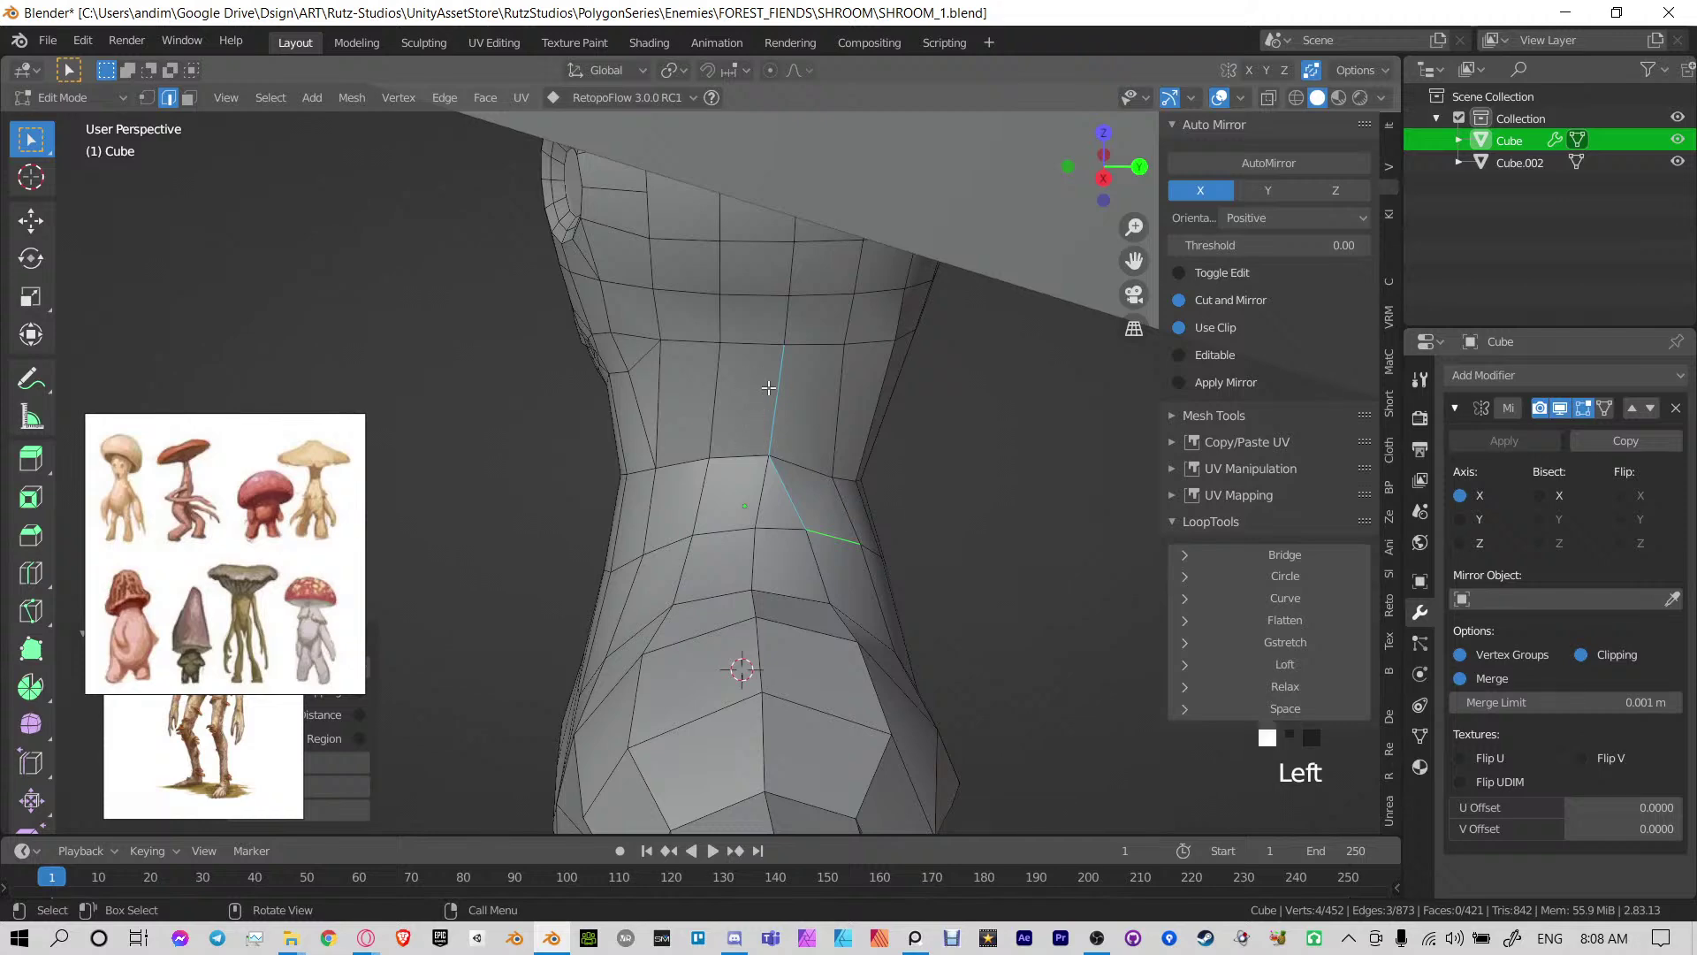
left_click(823, 559, "ctrl")
left_click(822, 559, "ctrl")
left_click(1227, 677)
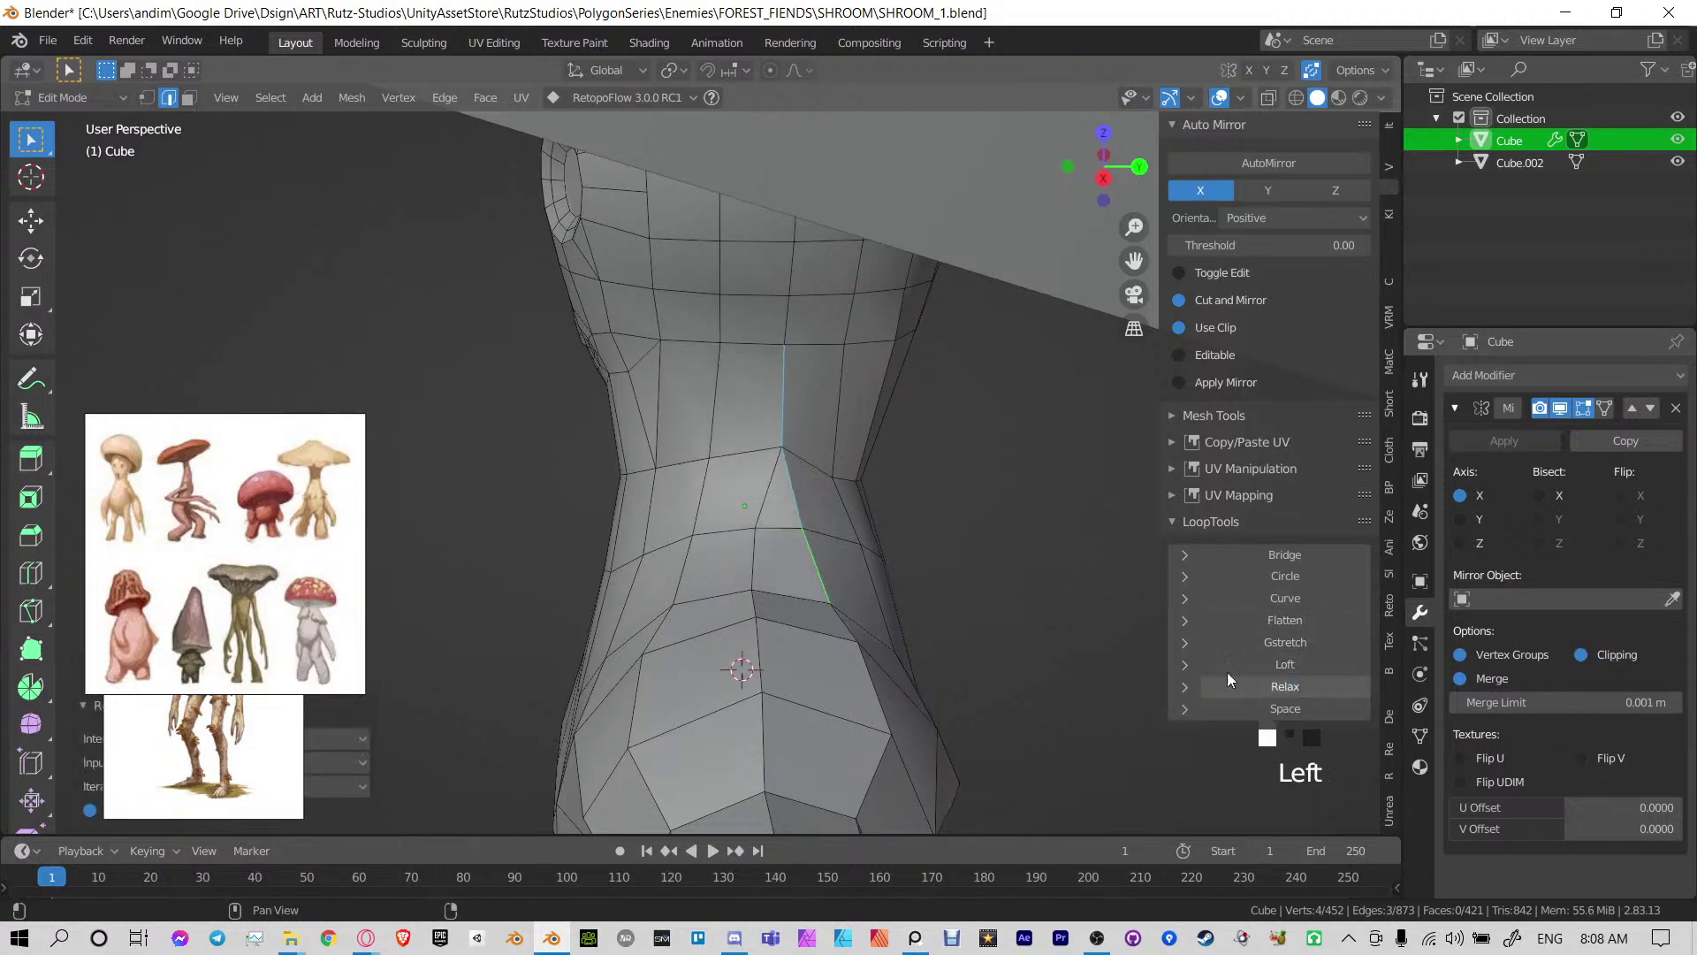
Relax the two outer vertical edge paths on the back of the neck down to the shoulder blade
middle_click_drag(950, 522, 782, 451, "shift")
middle_click_drag(782, 451, 676, 363)
left_click(638, 327)
left_click(622, 516, "ctrl")
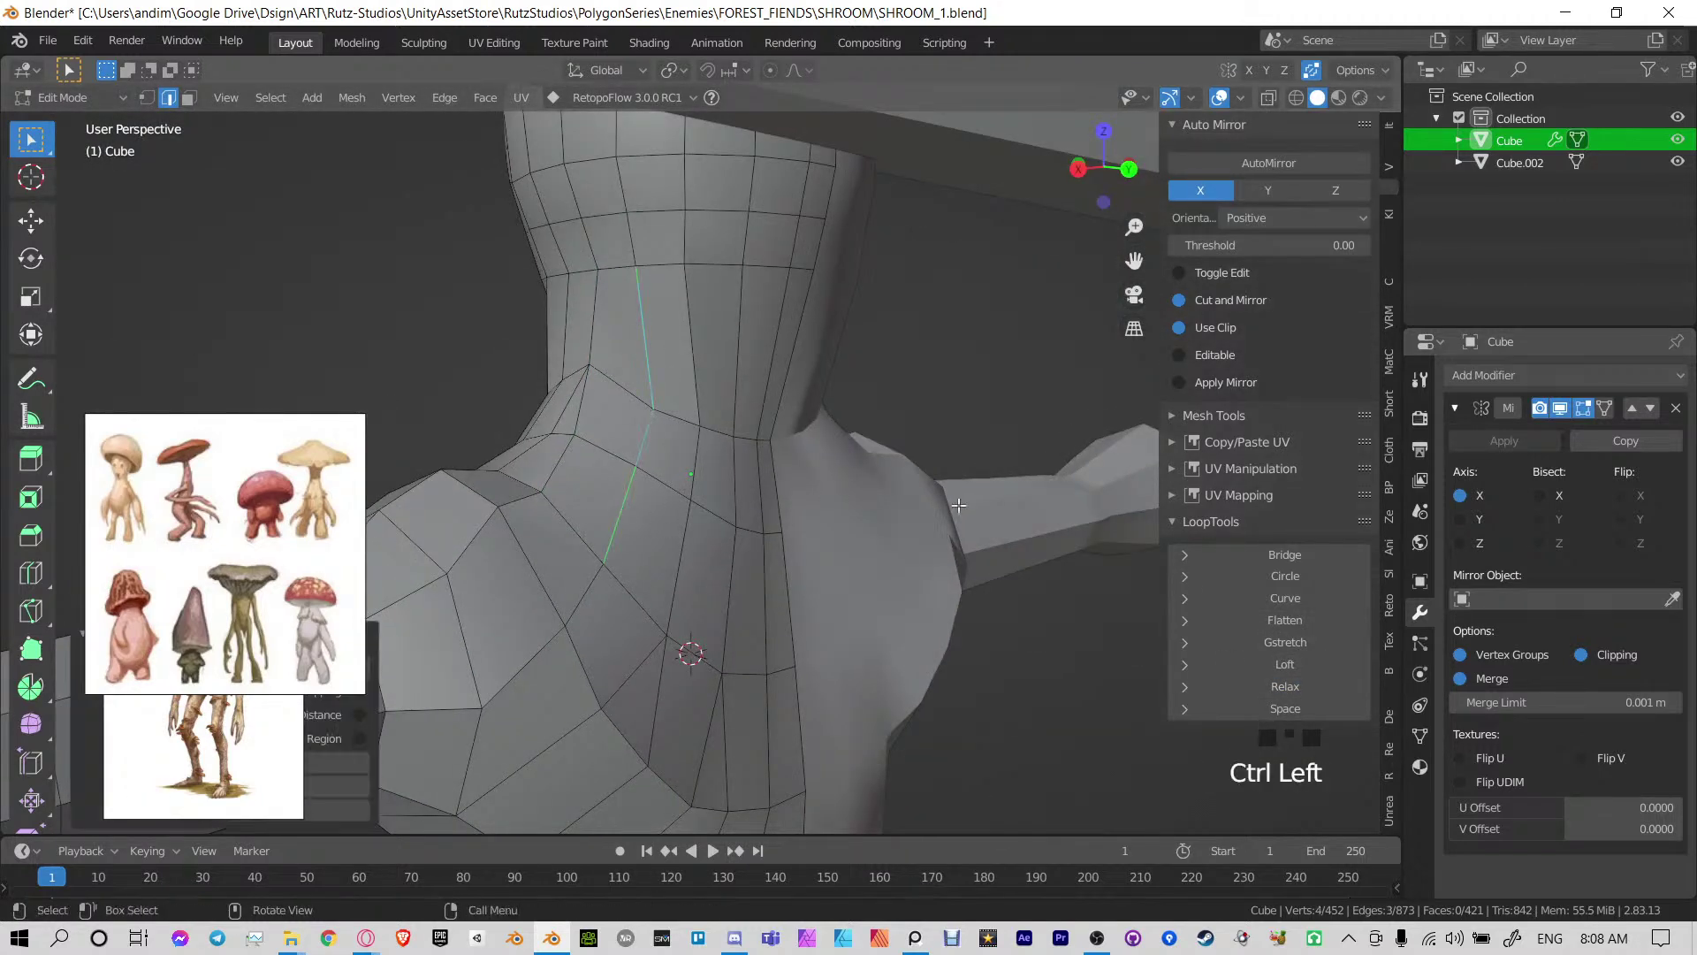
left_click(1285, 686)
left_click(1286, 686)
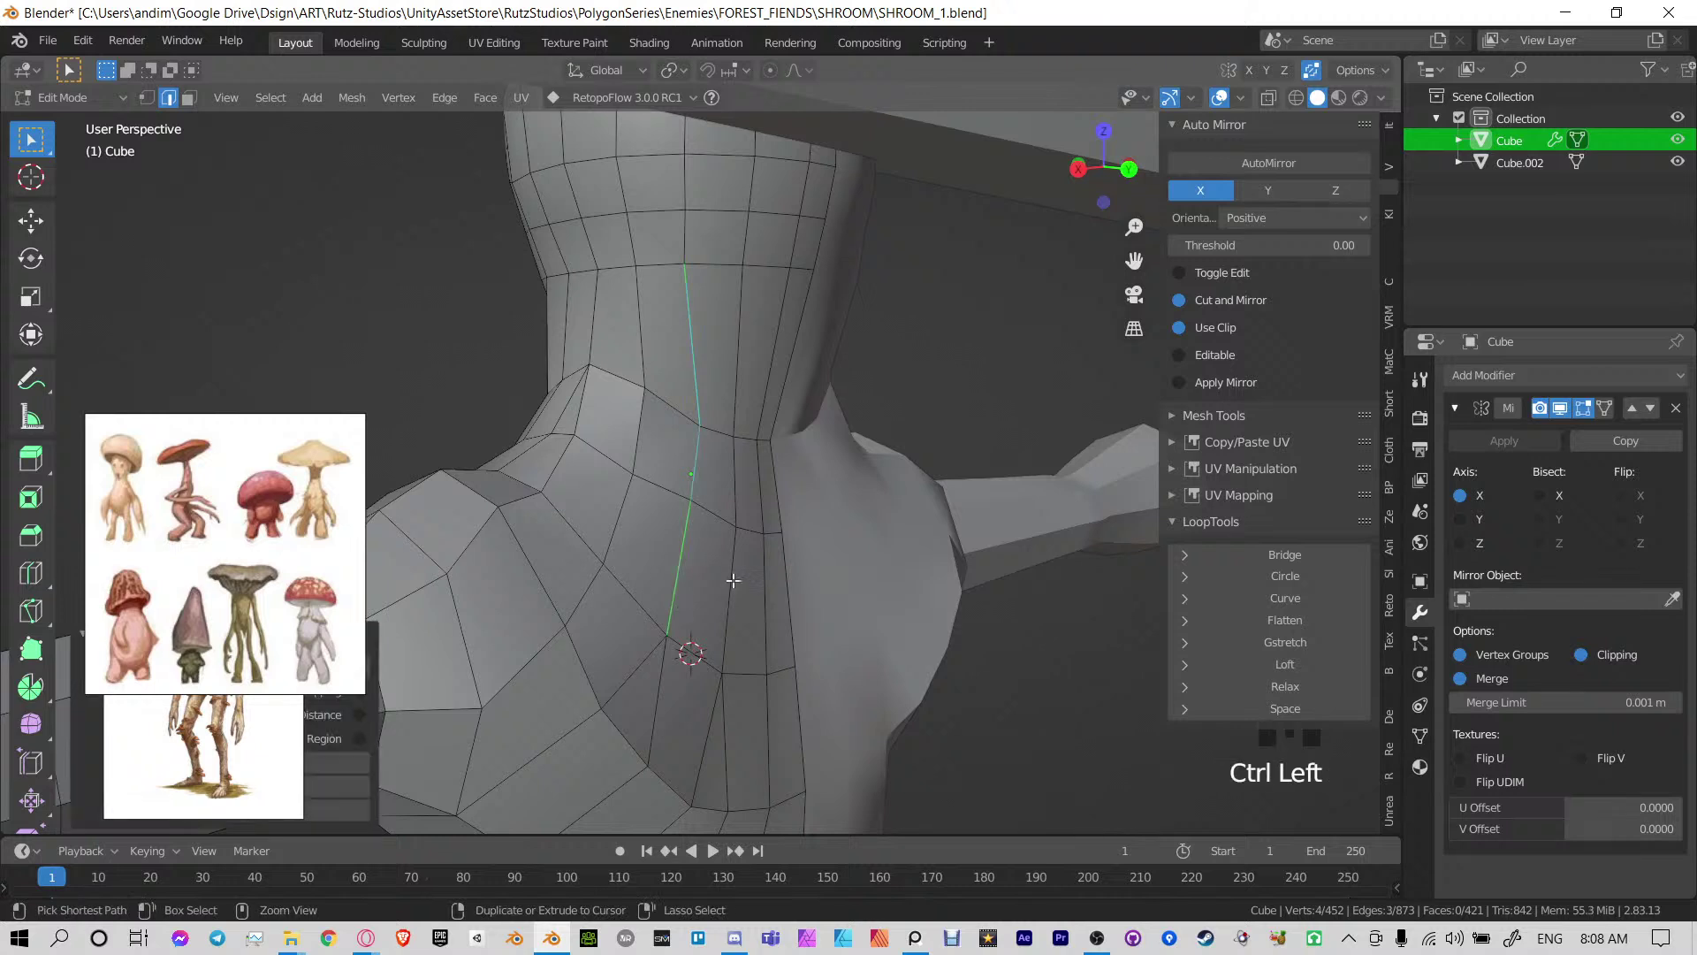
left_click(1317, 691)
Relax the remaining three vertical edge paths on the back of the neck, ending with the rear centre line
left_click(743, 335)
left_click(732, 597, "ctrl")
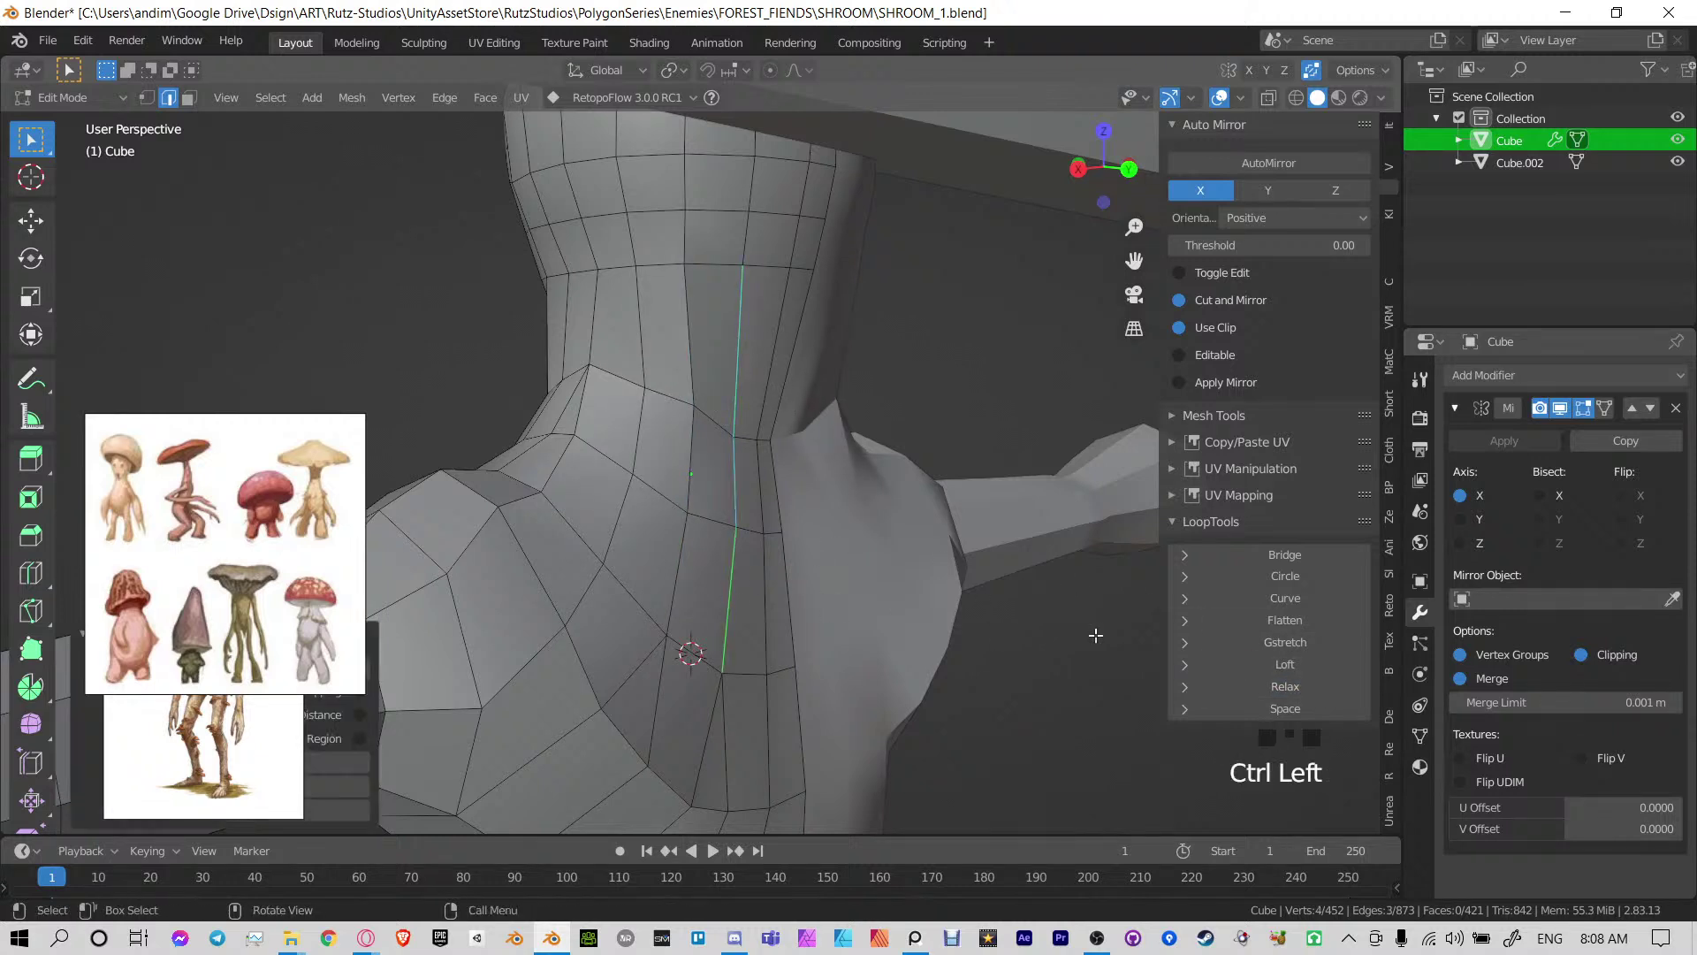
left_click(1277, 685)
left_click(778, 344)
left_click(771, 623, "ctrl")
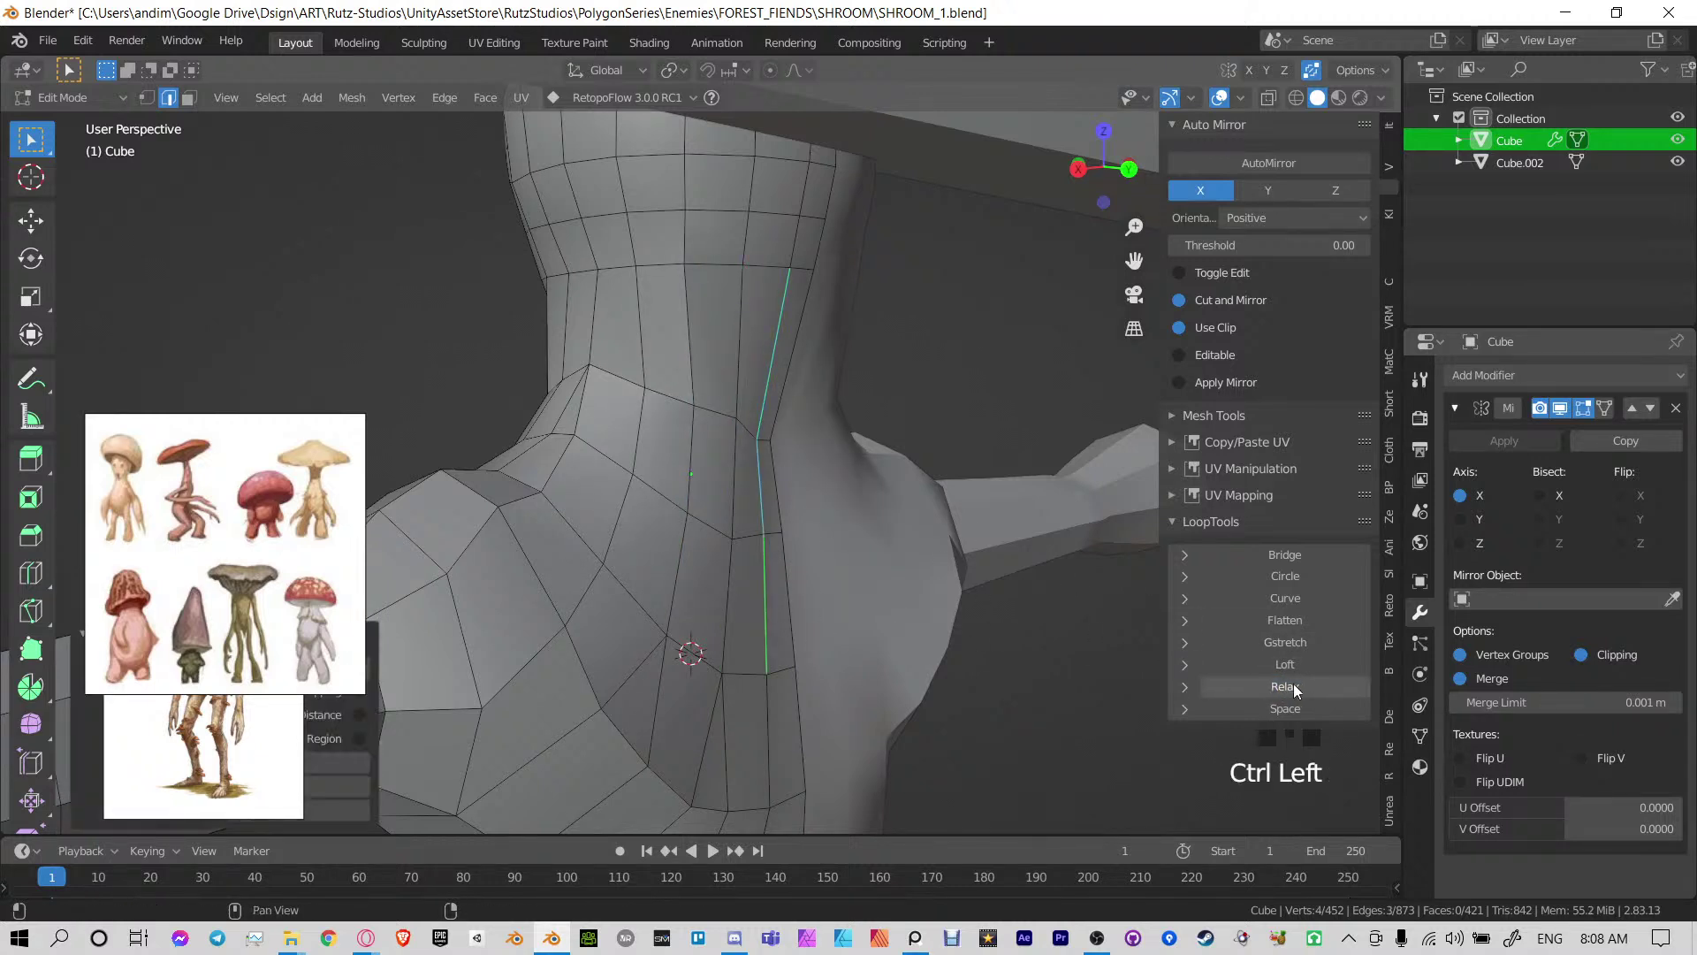
left_click(1297, 684)
left_click(801, 343)
left_click(787, 610, "ctrl")
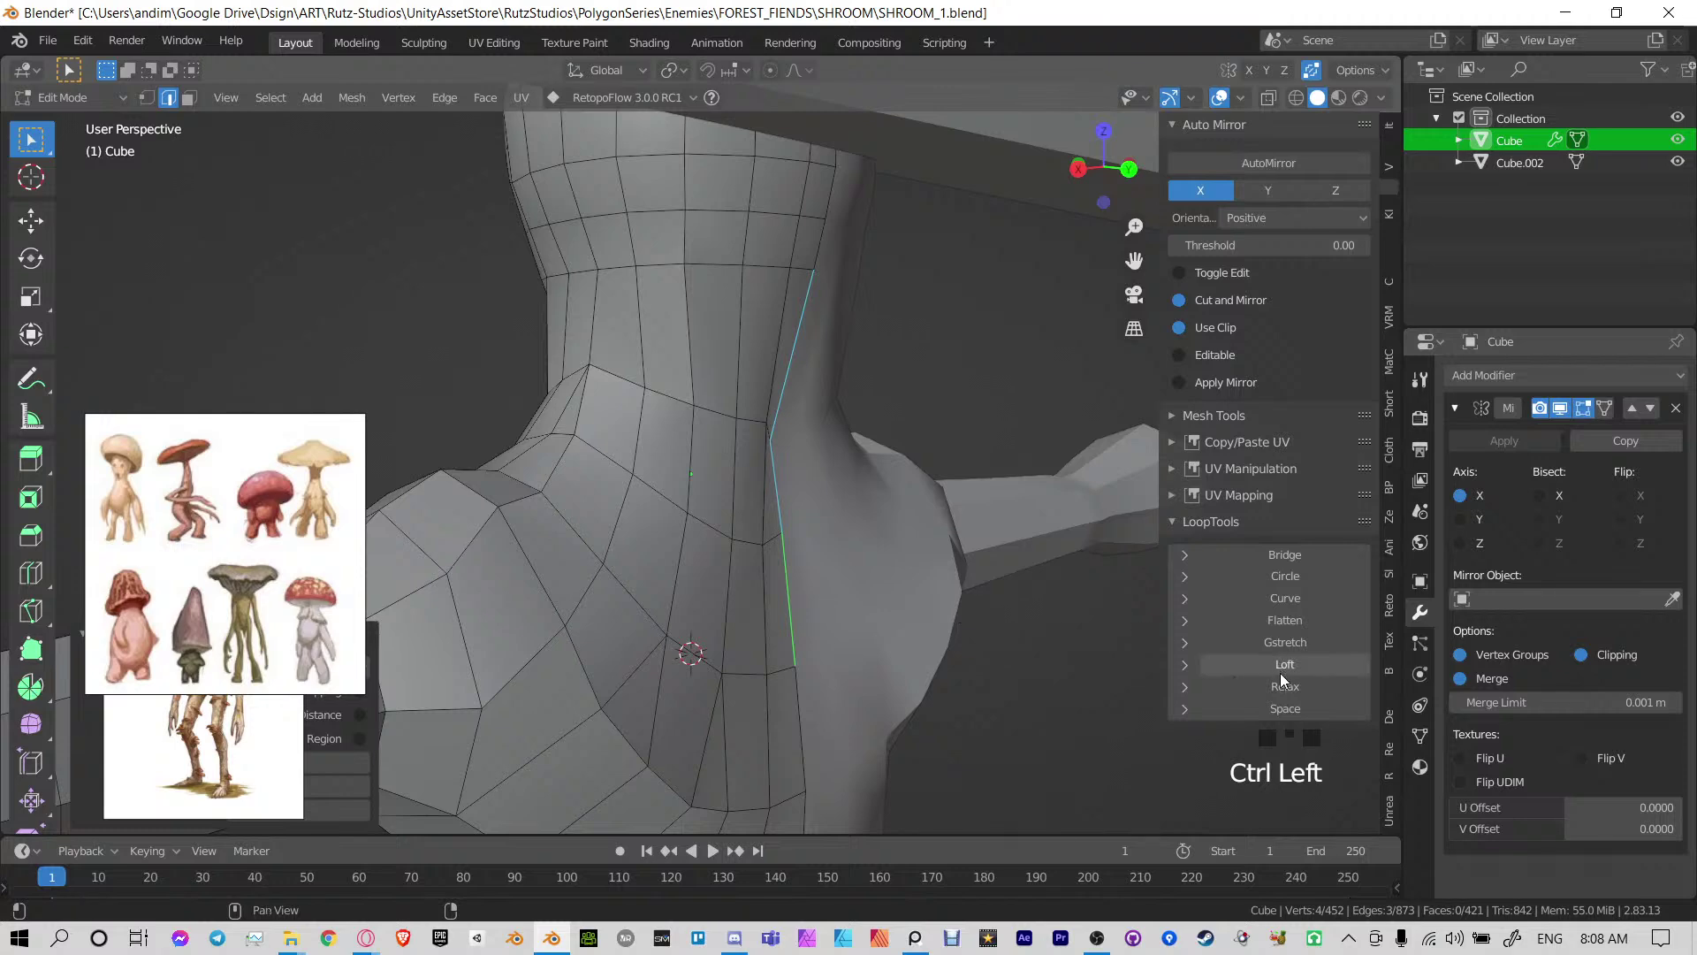
left_click(1281, 682)
Leave Edit Mode and switch the joined head and torso to Sculpt Mode
middle_click_drag(972, 459, 806, 464)
key("Tab")
mouse_move(639, 438)
middle_mouse_down()
mouse_move(905, 448)
mouse_move(960, 411)
middle_mouse_up()
scroll(960, 411, "down", 2)
mouse_move(831, 423)
middle_mouse_down()
mouse_move(905, 416)
mouse_move(844, 535)
middle_mouse_up()
key("ctrl+Tab")
scroll(837, 444, "up", 2)
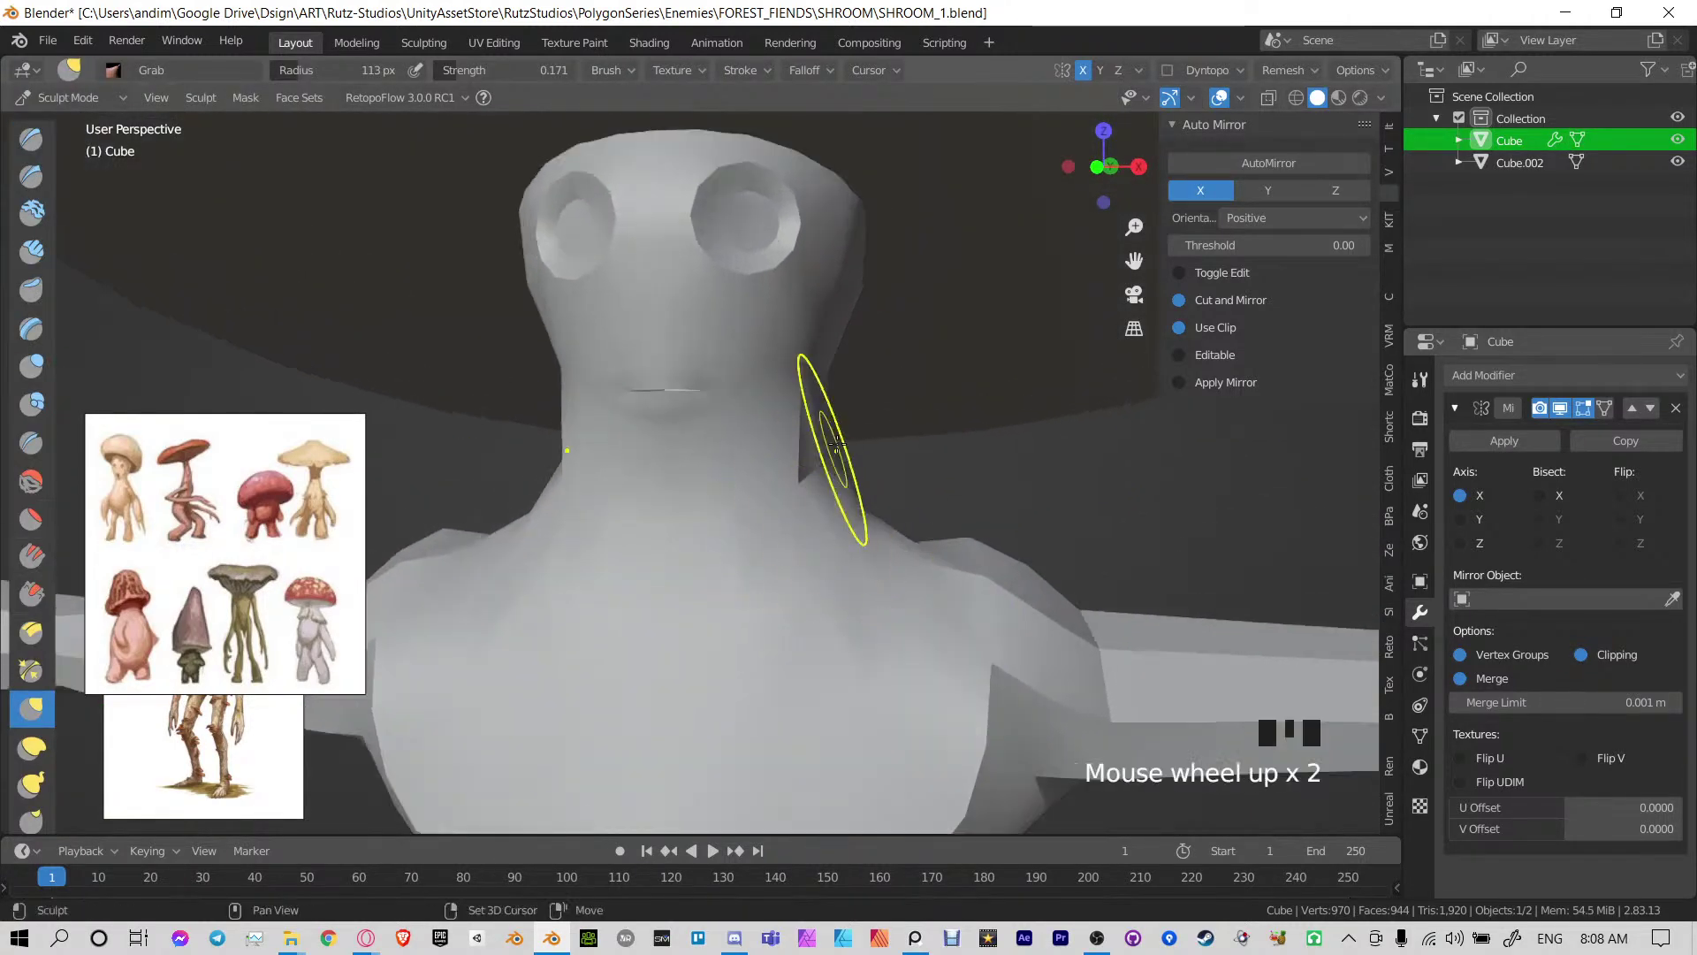
Smooth the transition from neck to shoulders at the side and back with Smooth brush strokes
left_click_drag(837, 444, 884, 477, "shift")
middle_click_drag(972, 490, 884, 460)
left_click_drag(769, 477, 778, 486, "shift")
middle_click_drag(778, 486, 844, 514)
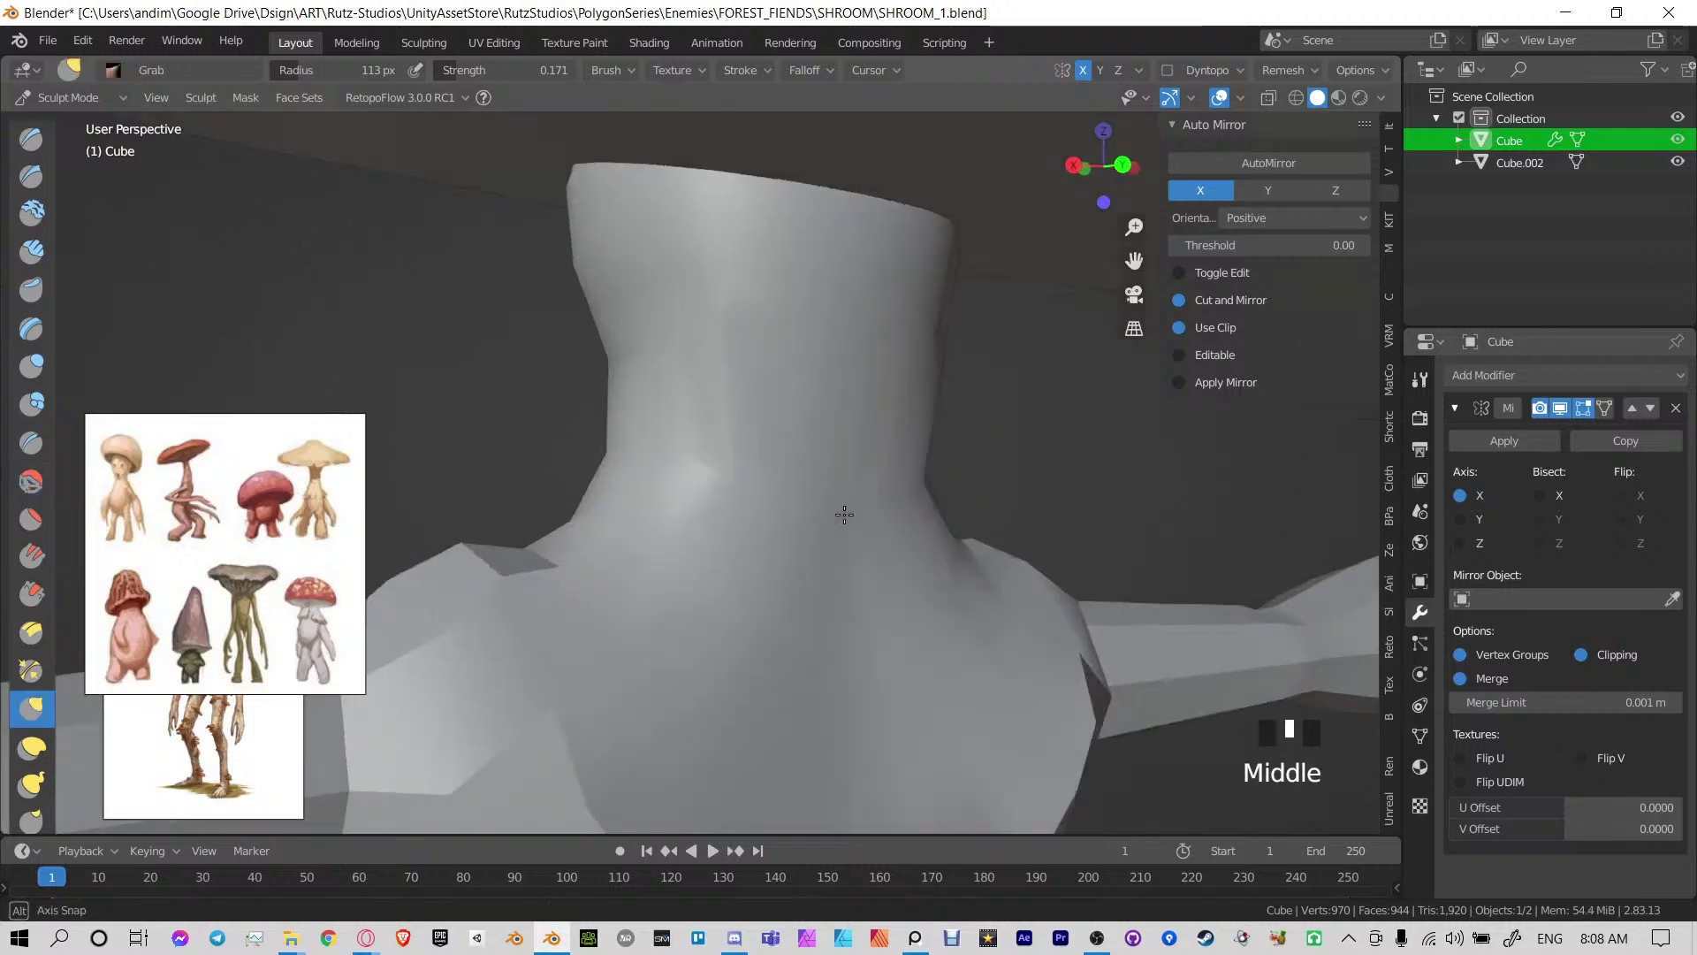
mouse_move(701, 435)
left_mouse_down("shift")
mouse_move(686, 458)
mouse_move(707, 383)
left_mouse_up("shift")
mouse_move(707, 384)
left_mouse_down("shift")
mouse_move(713, 436)
mouse_move(707, 398)
left_mouse_up("shift")
mouse_move(698, 406)
left_mouse_down("shift")
mouse_move(628, 439)
mouse_move(716, 380)
left_mouse_up("shift")
left_click_drag(690, 451, 613, 526, "shift")
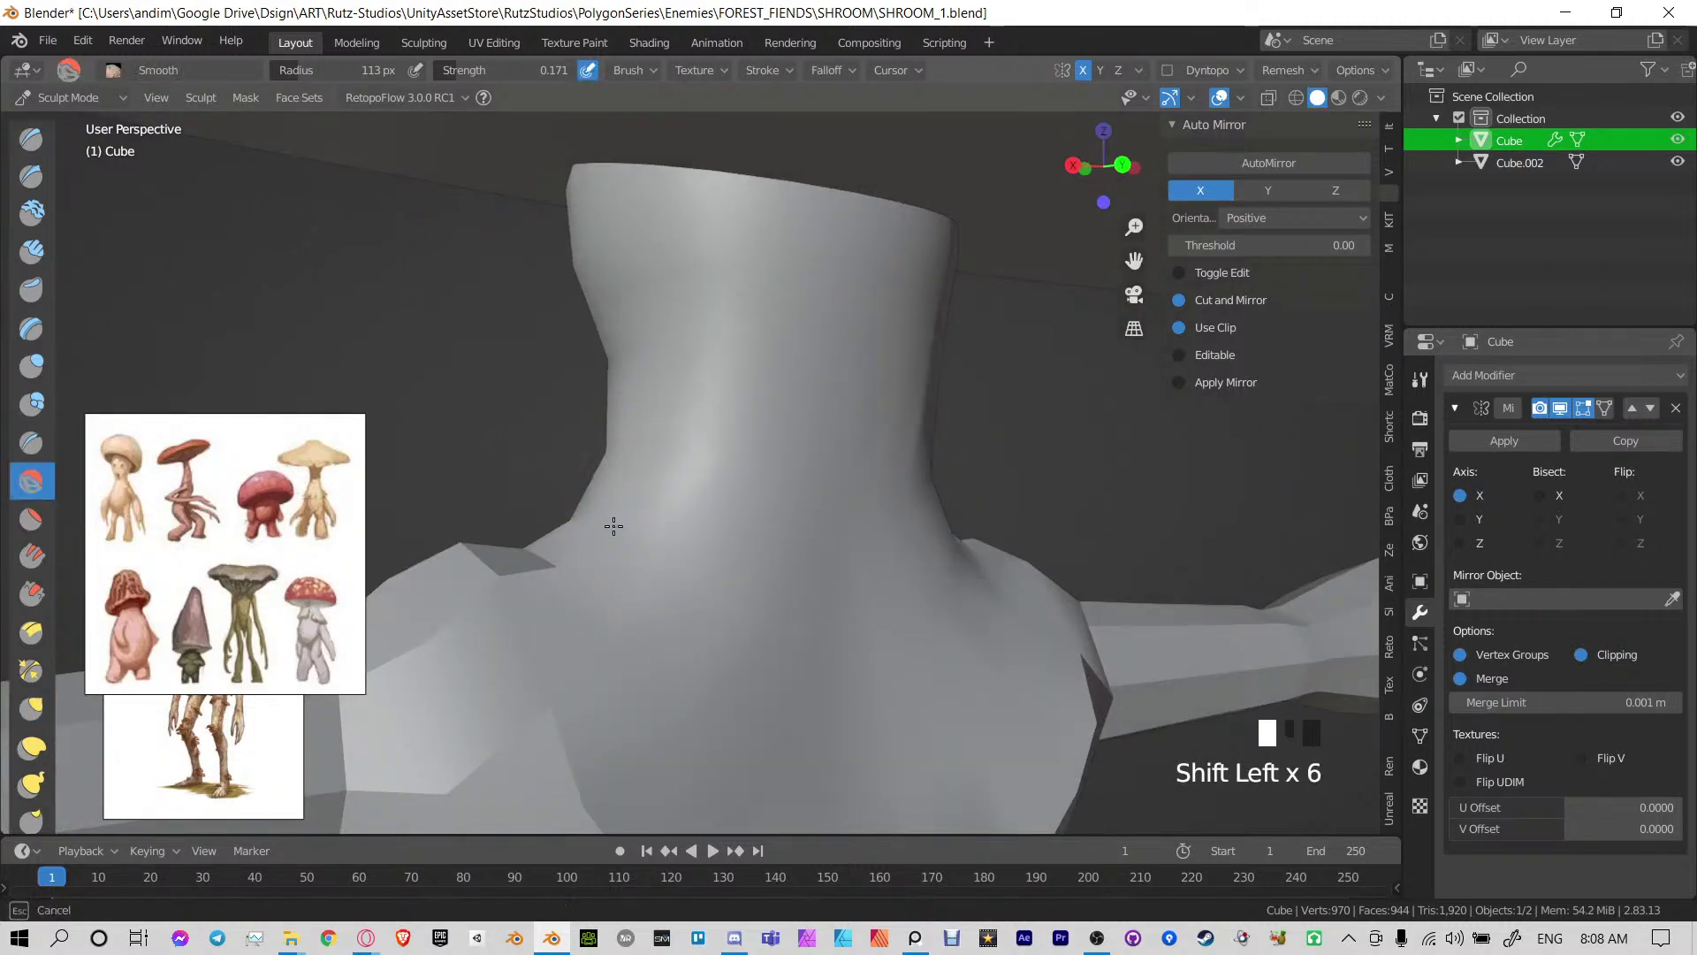
mouse_move(700, 554)
middle_mouse_down()
mouse_move(716, 504)
mouse_move(928, 504)
mouse_move(864, 481)
middle_mouse_up()
Inflate the front of the neck base using the Inflate/Deflate brush at strength 0.350
key("g")
scroll(937, 510, "down", 4)
middle_click_drag(864, 482, 847, 502, "shift")
scroll(847, 500, "up", 2)
middle_click_drag(847, 501, 831, 535)
scroll(838, 476, "down", 6)
scroll(830, 535, "up", 6)
mouse_move(719, 512)
middle_mouse_down()
mouse_move(746, 481)
mouse_move(686, 482)
mouse_move(667, 507)
middle_mouse_up()
left_click(31, 366)
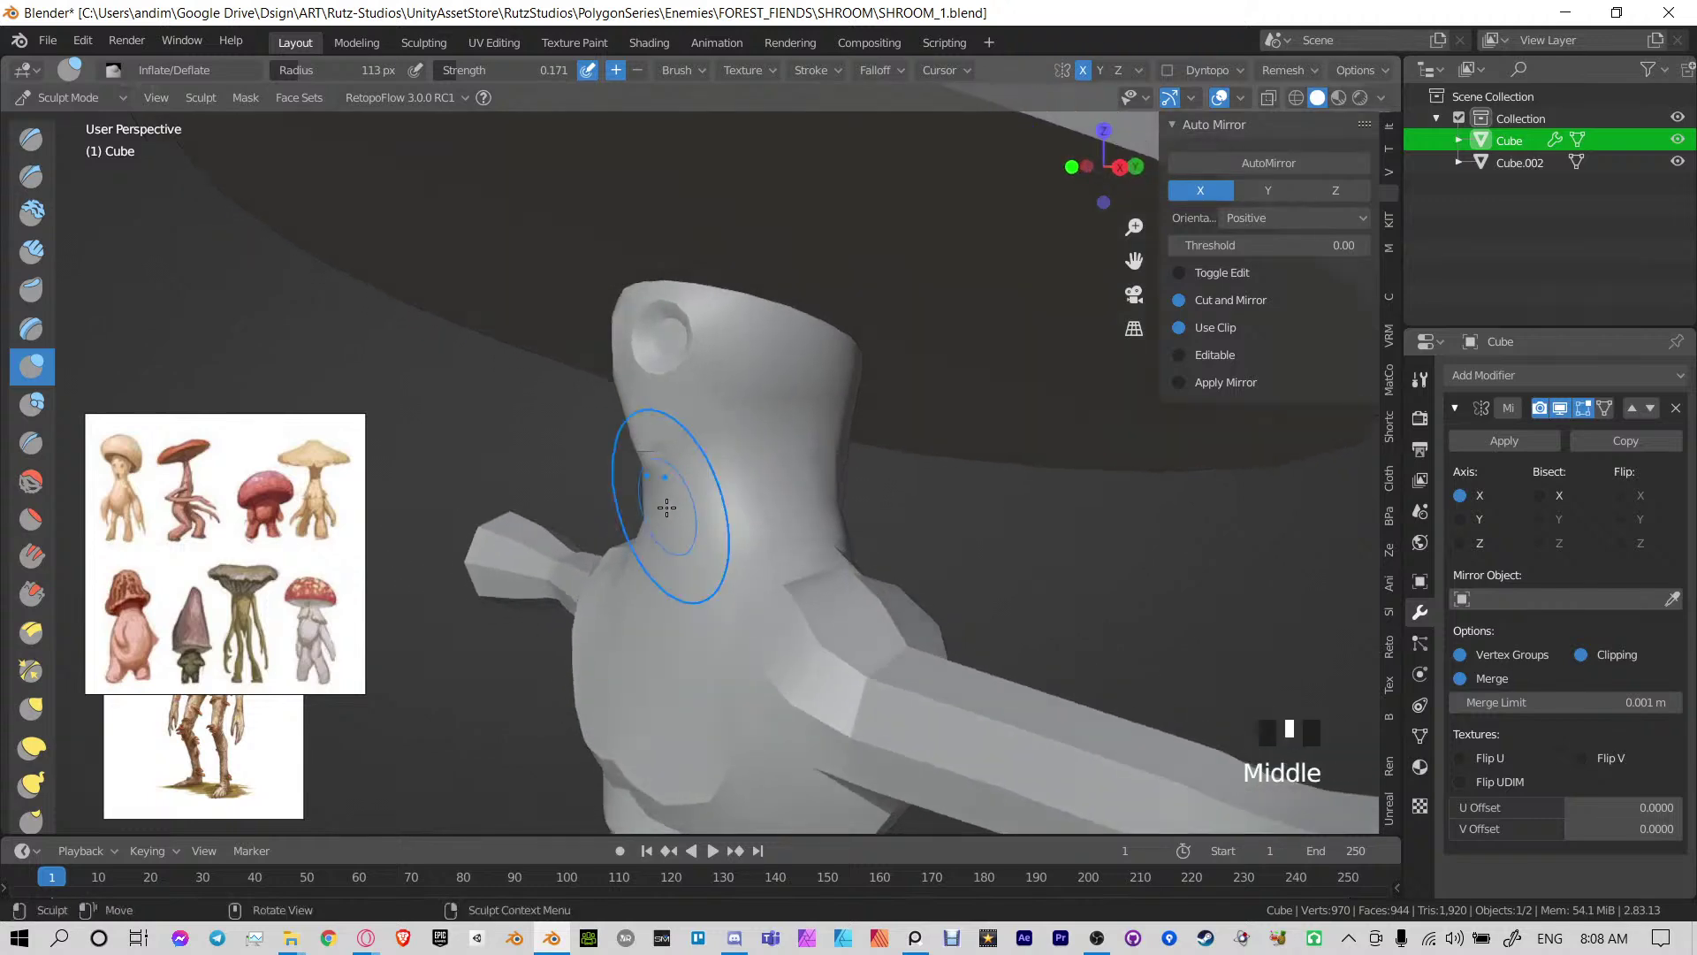
key("shift+f")
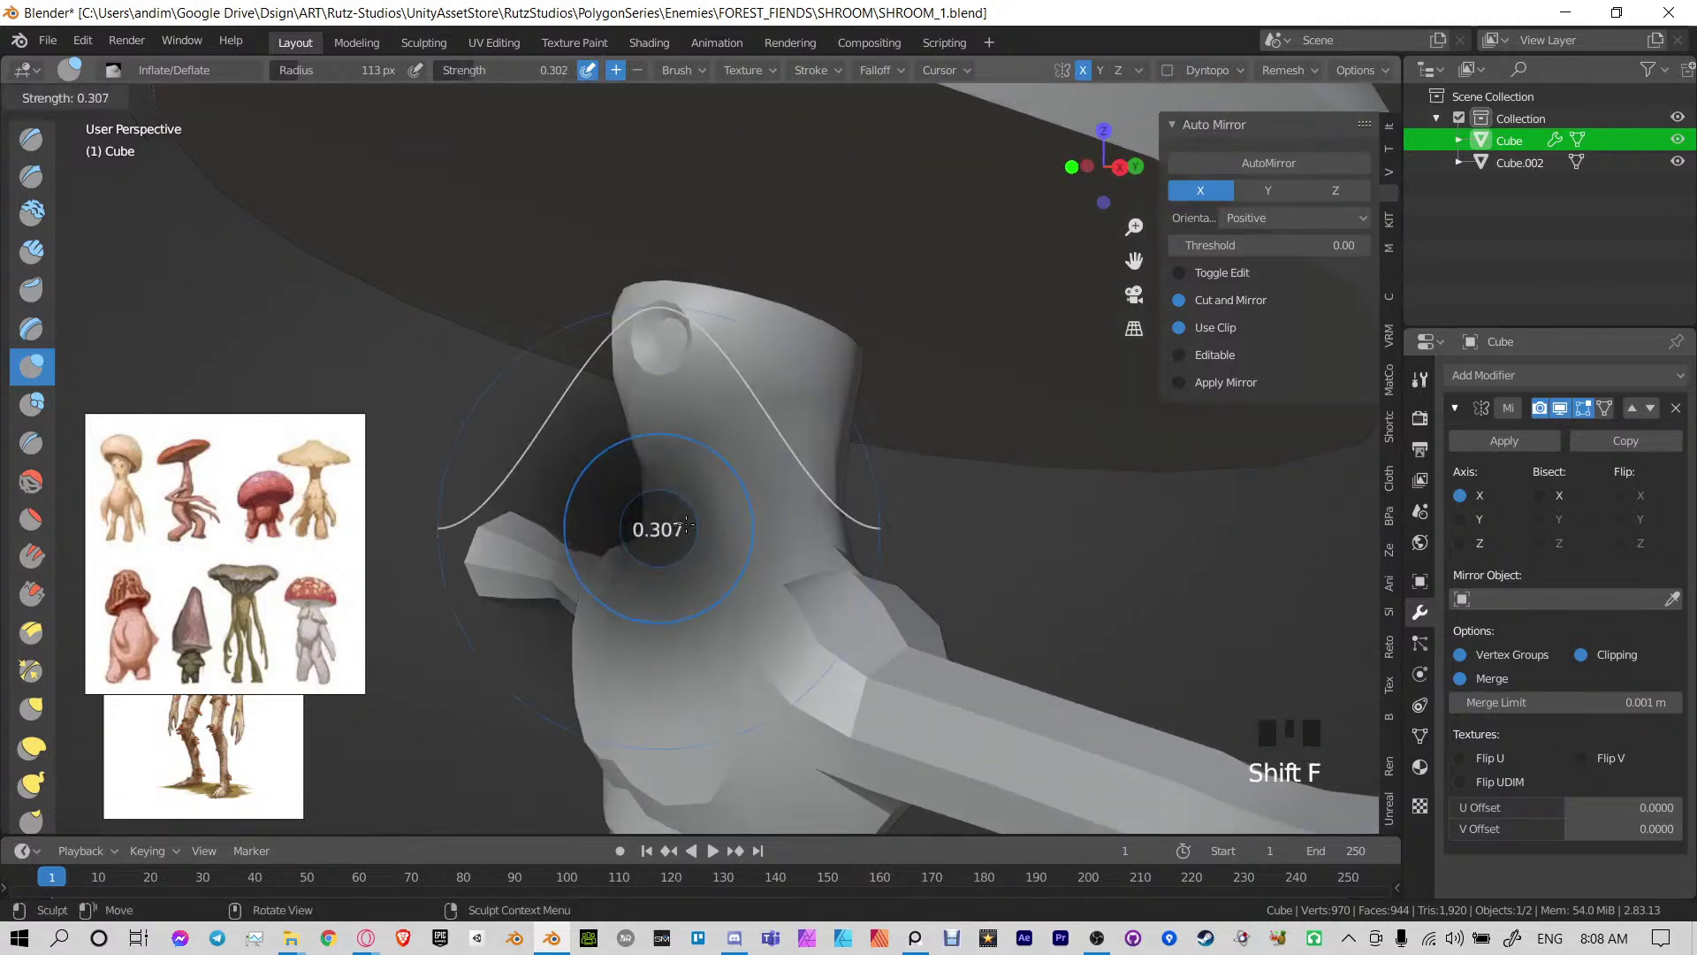
left_click(687, 523)
left_click_drag(687, 520, 692, 504)
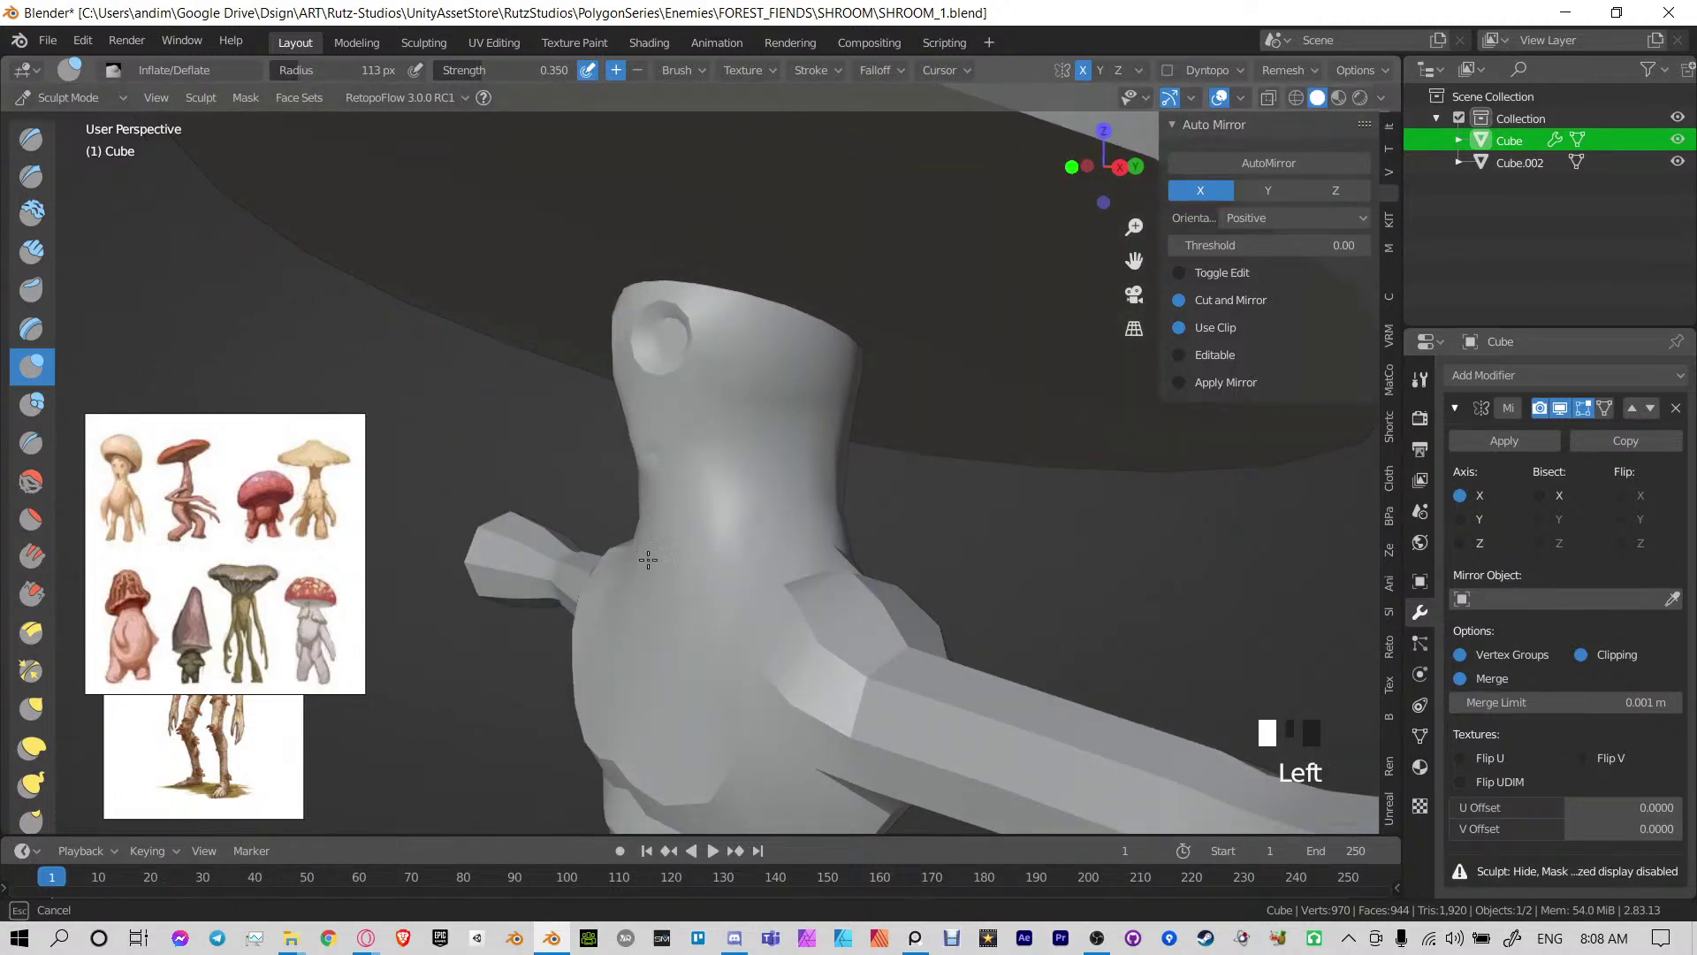
middle_click_drag(619, 620, 693, 627)
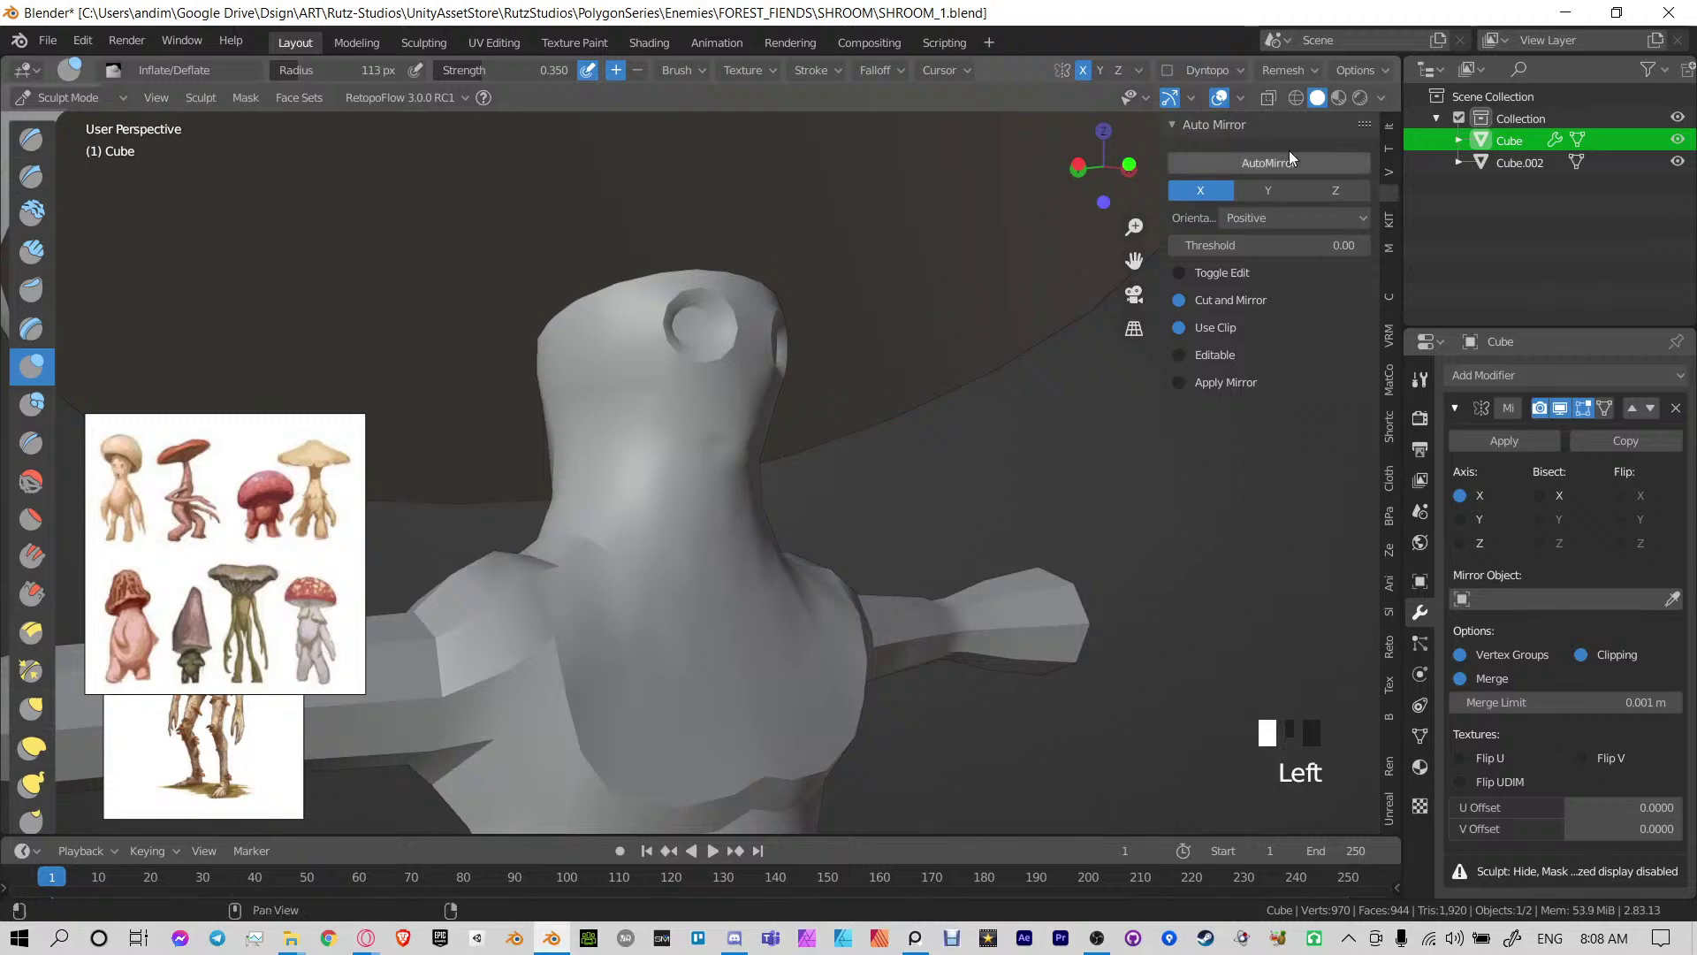
Enable Cavity in the viewport shading options
left_click(1381, 99)
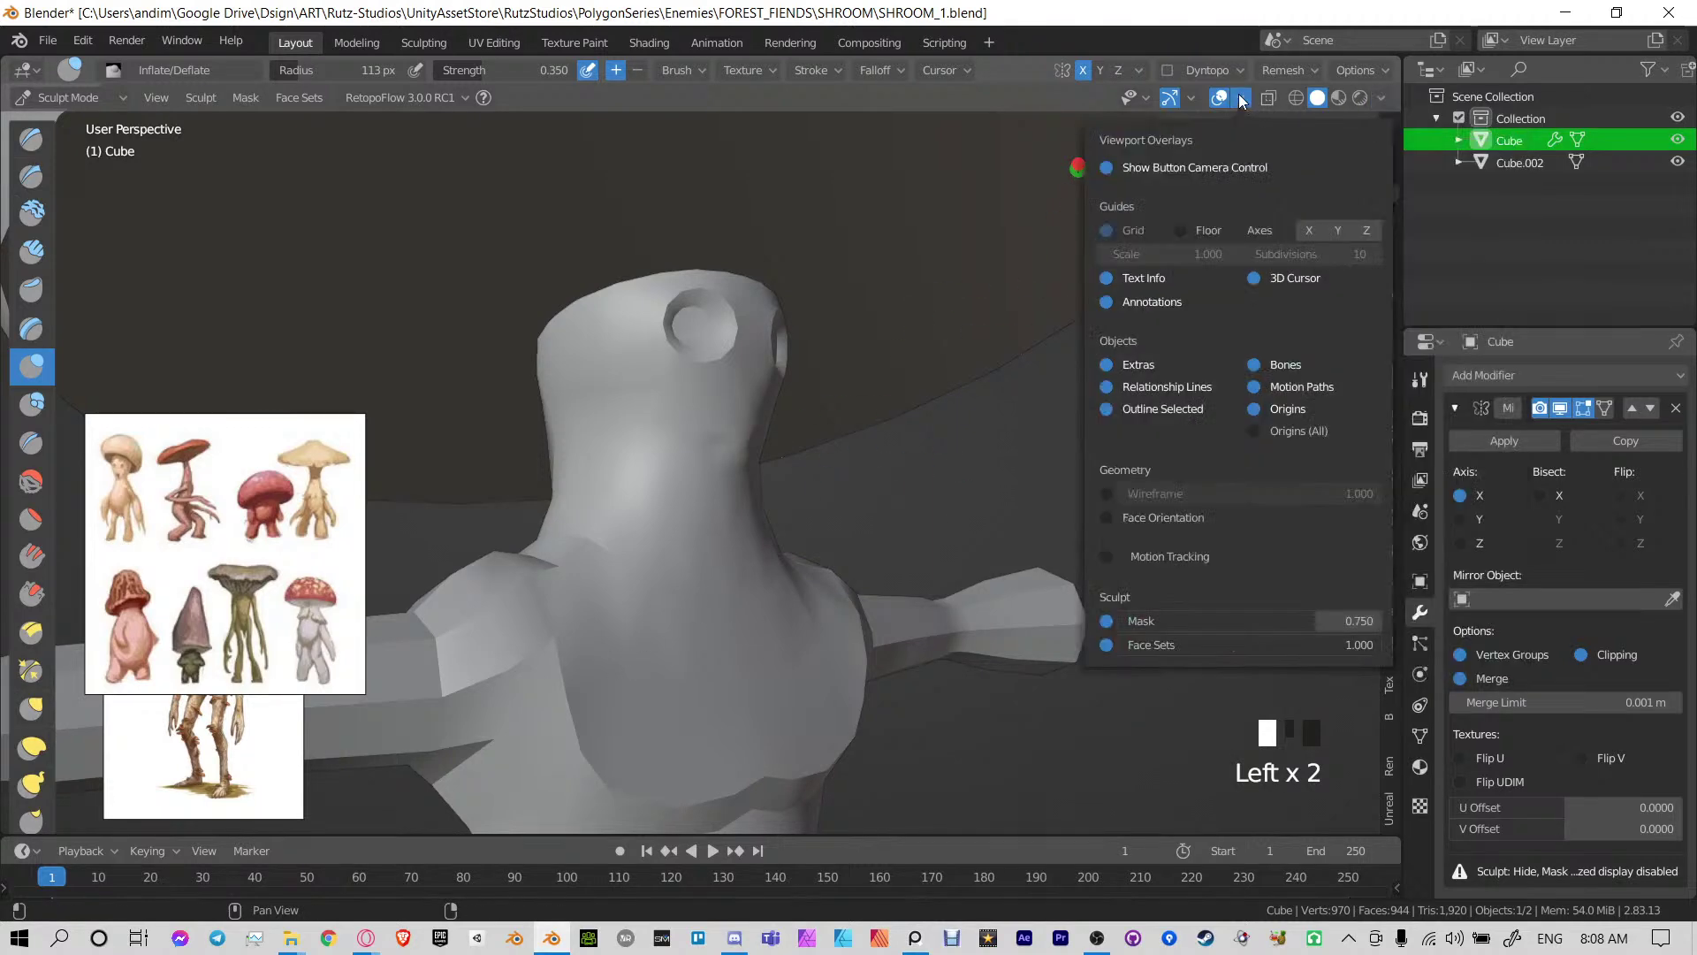
left_click(1384, 97)
left_click(1262, 586)
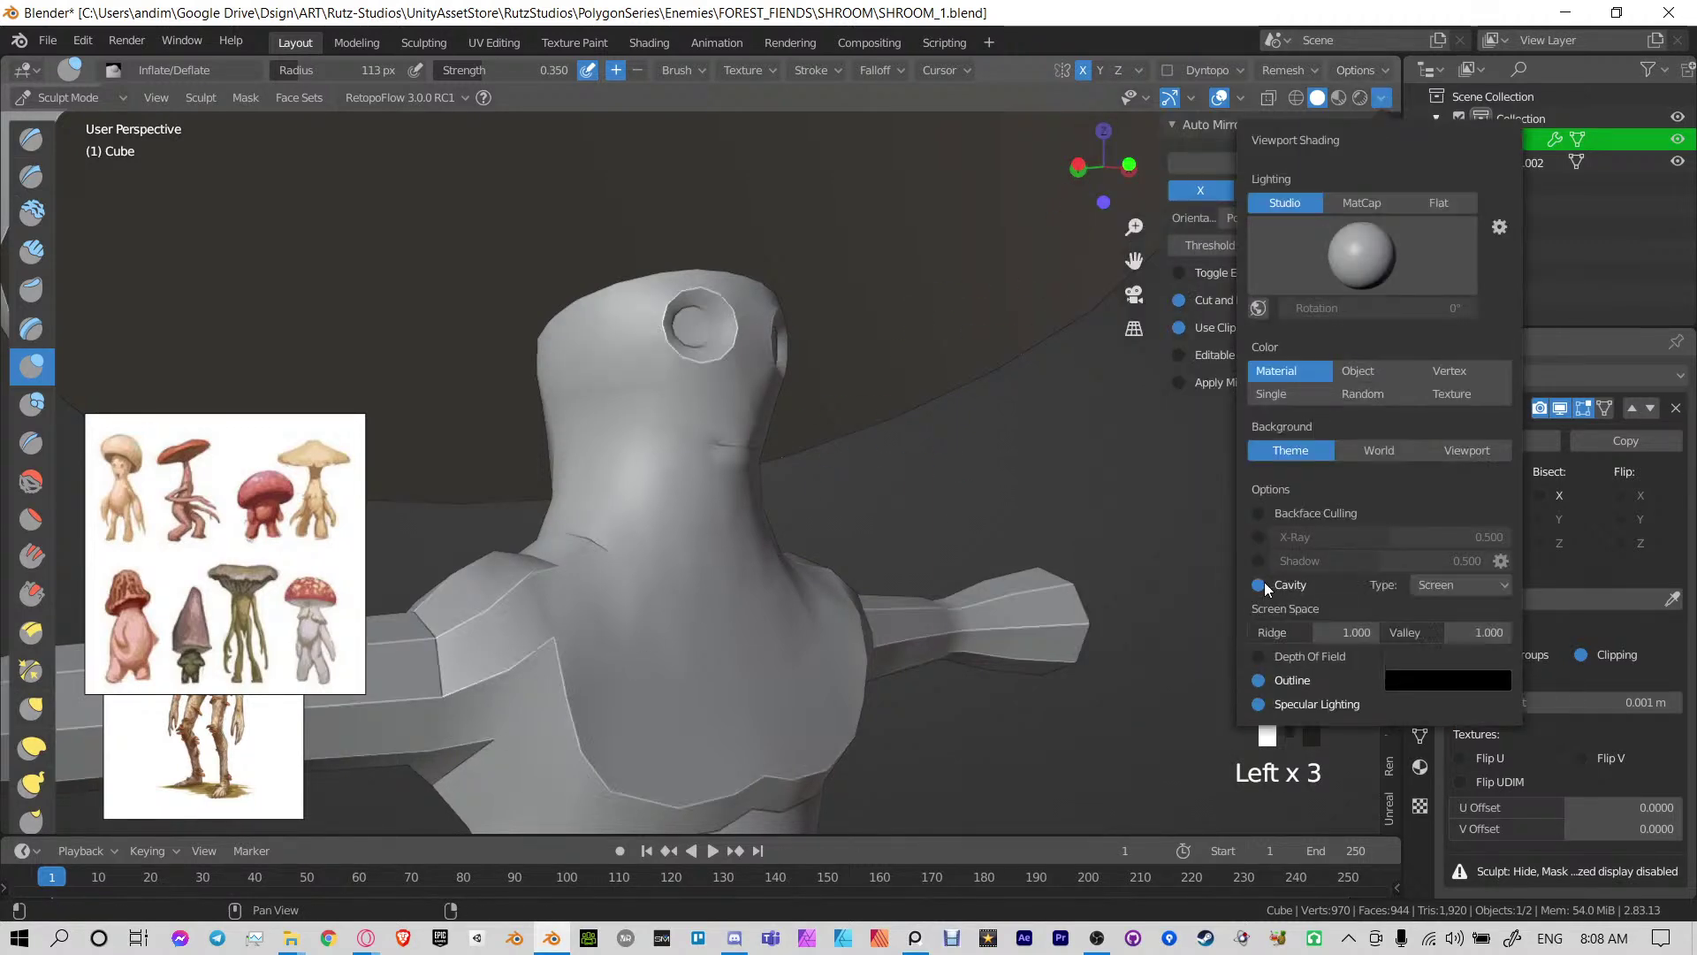
Inflate the upper chest and smooth the neck-to-shoulder area, undoing the last smoothing stroke
middle_click_drag(617, 597, 662, 547, "shift")
left_click_drag(743, 534, 803, 506)
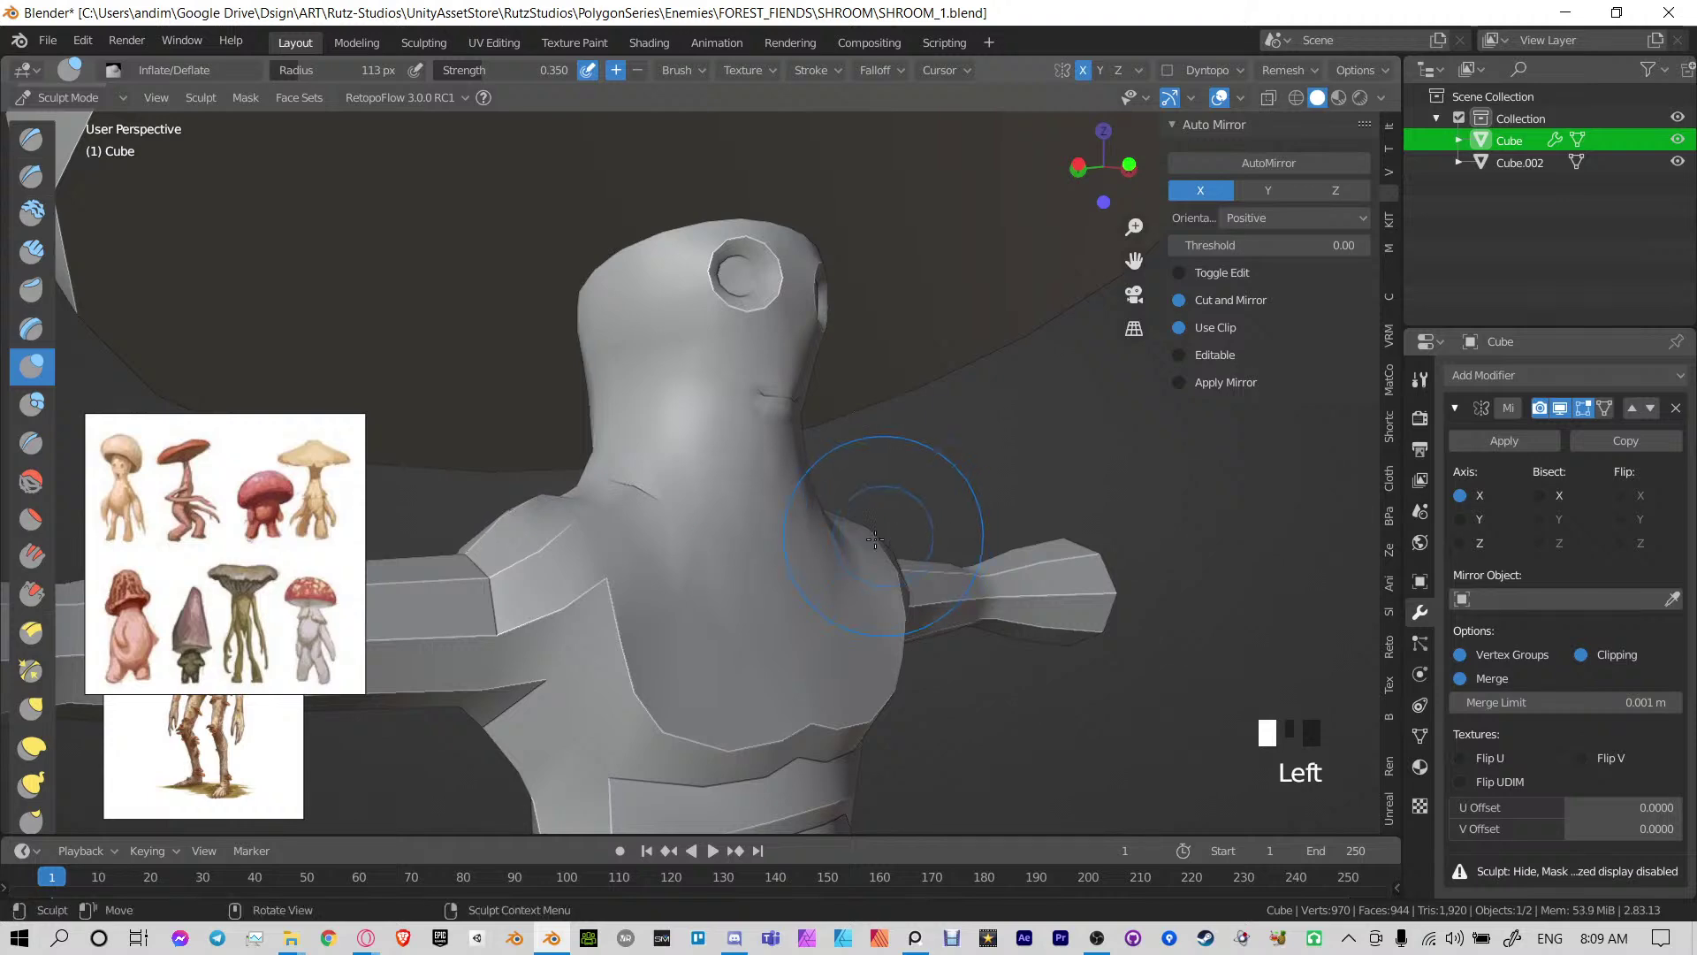
middle_click_drag(875, 539, 774, 549)
left_click_drag(652, 523, 619, 523, "shift")
left_click_drag(623, 531, 602, 508, "shift")
middle_click_drag(882, 522, 788, 539)
mouse_move(867, 536)
left_mouse_down("shift")
mouse_move(809, 530)
mouse_move(891, 521)
left_mouse_up("shift")
key("ctrl+z")
scroll(833, 534, "up", 2)
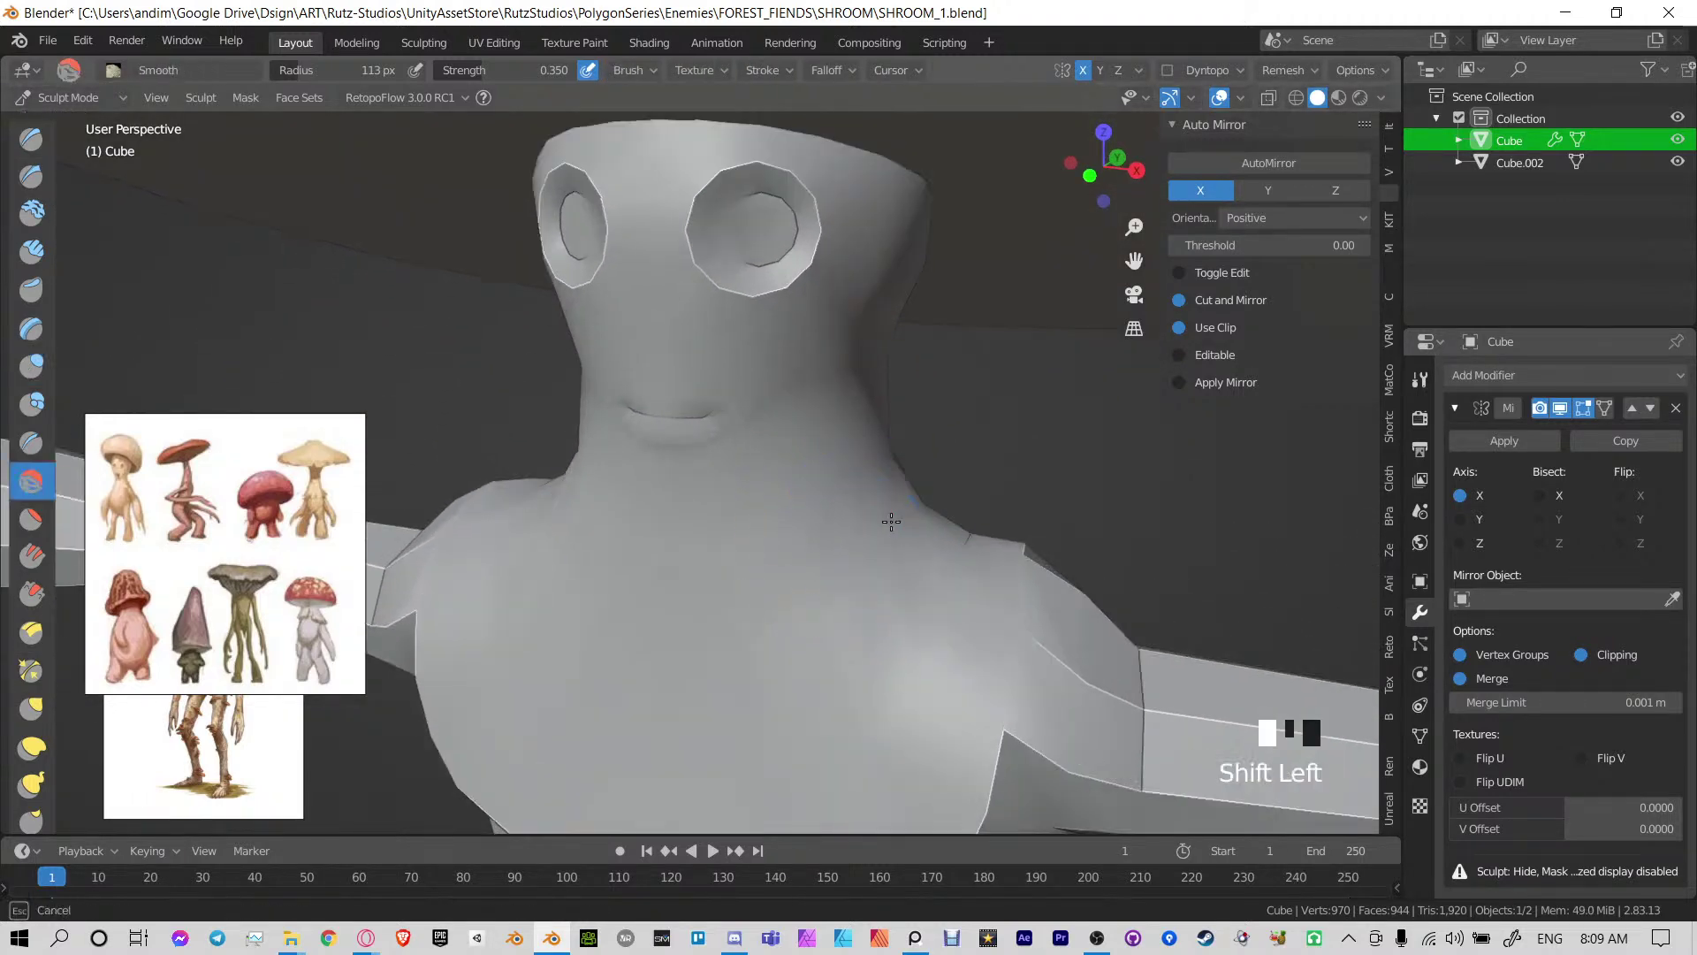
Raise the Inflate brush strength to 0.568 and build up the chest below the neck, undoing the last stroke
key("i")
middle_click_drag(863, 560, 899, 442, "shift")
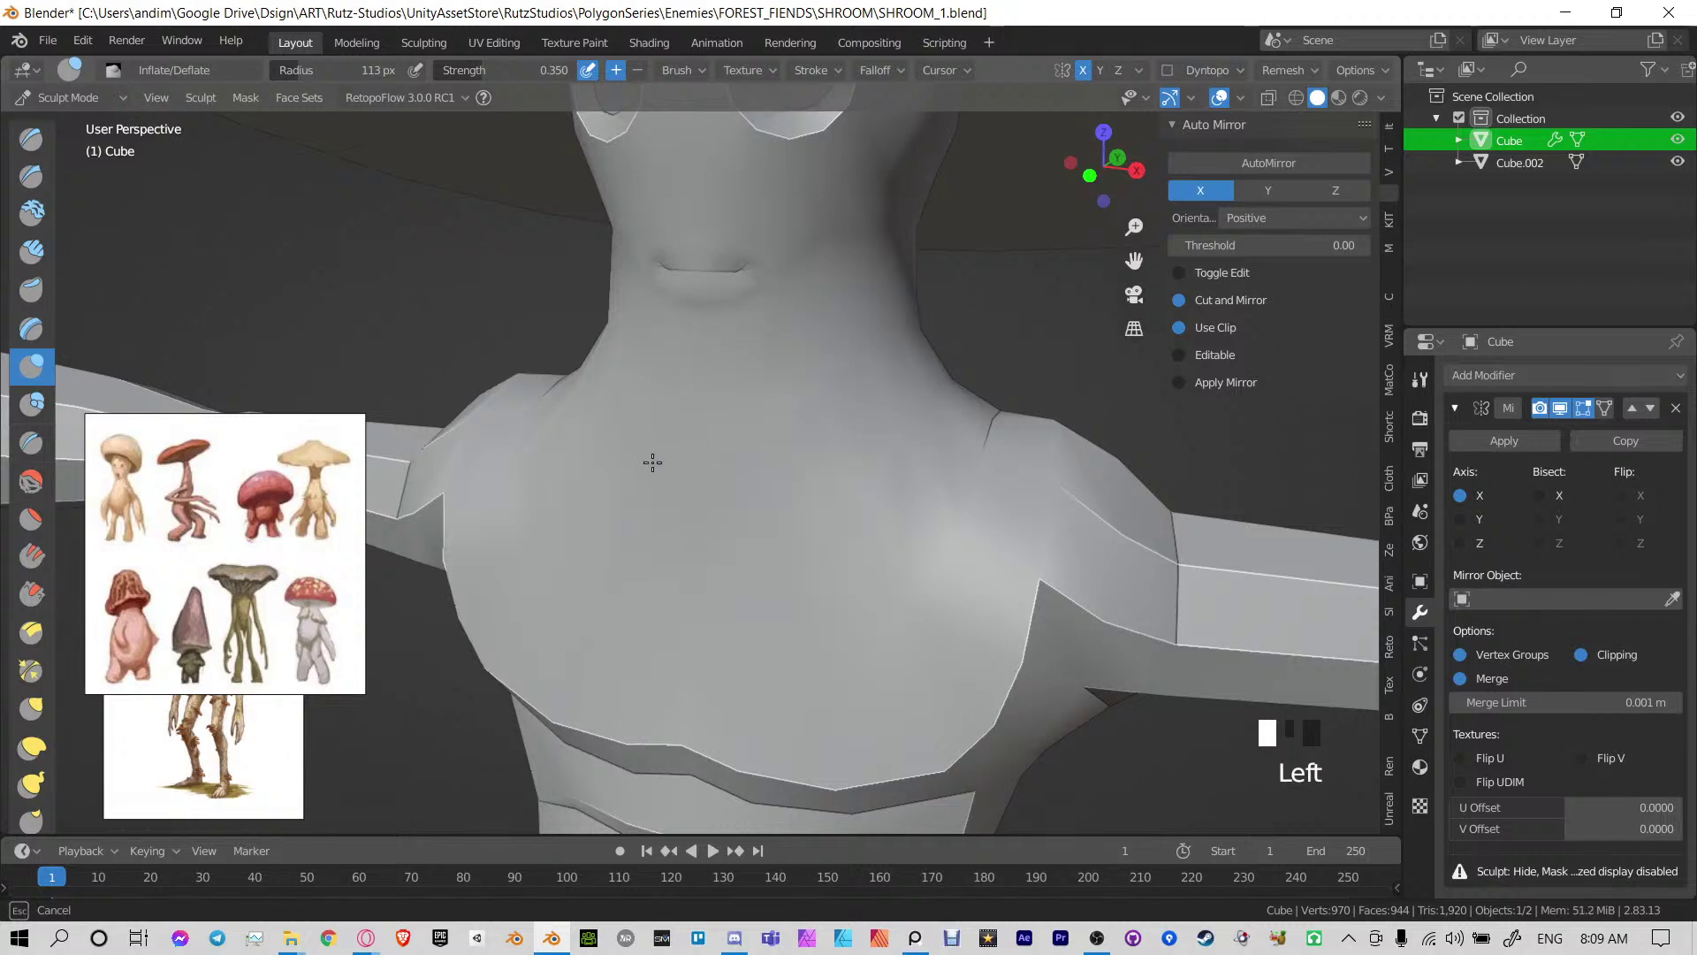
key("shift+f")
left_click_drag(754, 469, 627, 458)
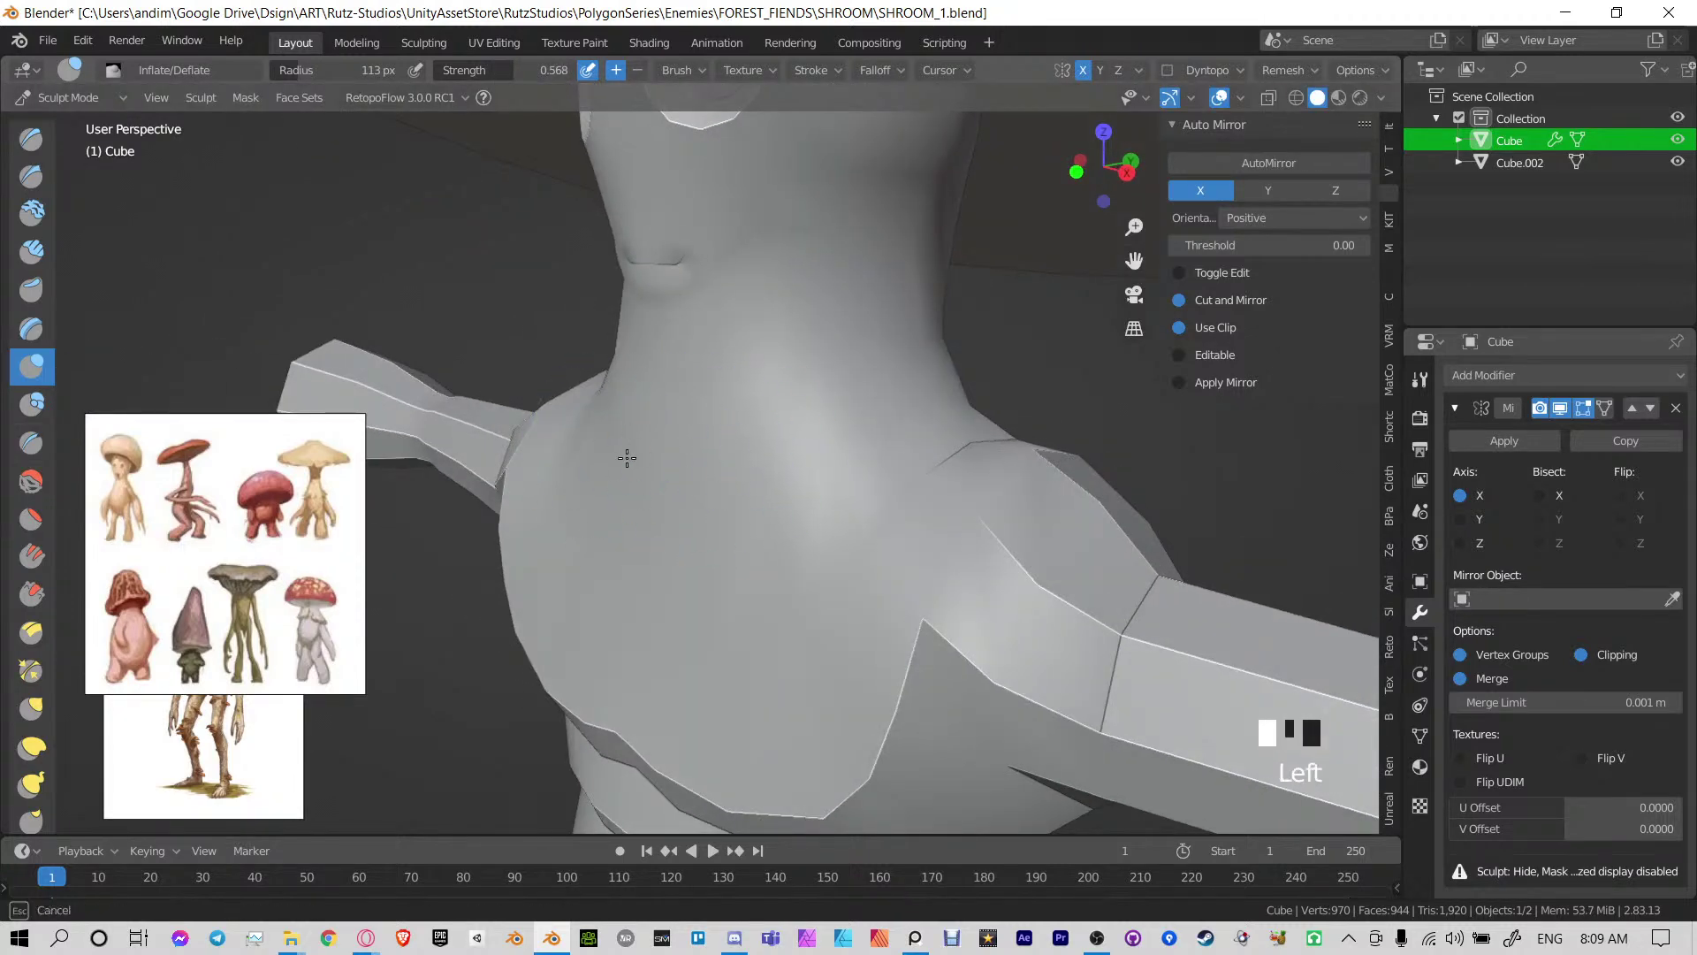
middle_click_drag(667, 590, 714, 529)
left_click_drag(714, 528, 719, 530)
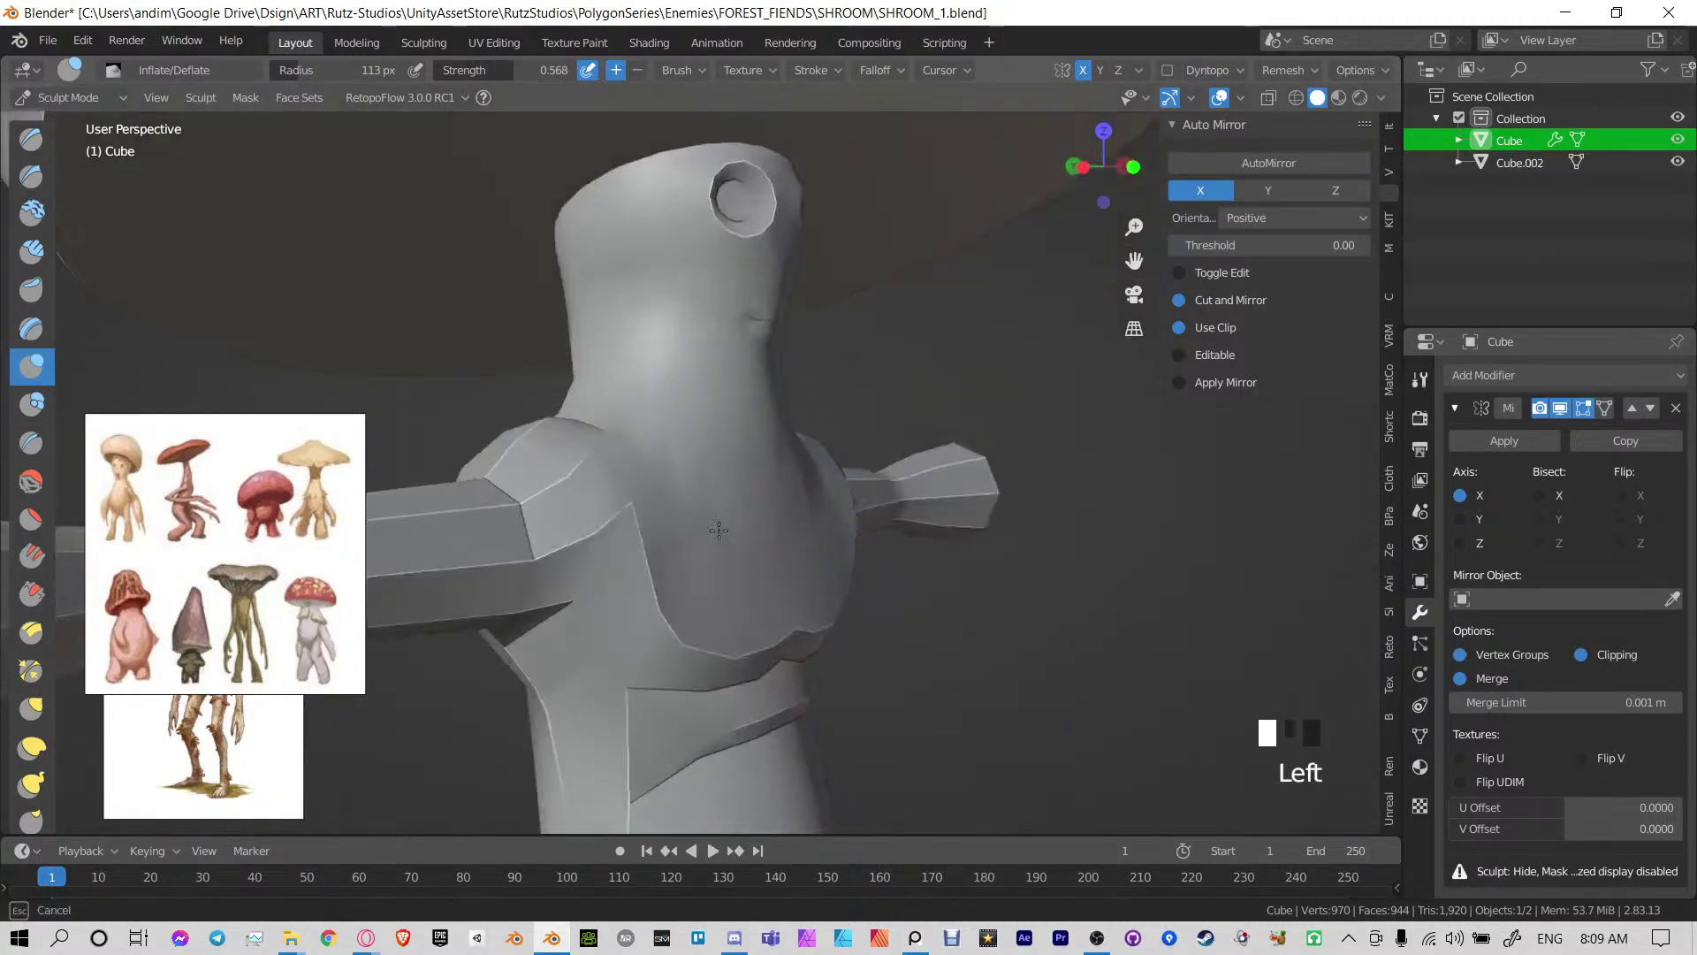
key("ctrl+z")
Build up the front and lower edge of the chest with short Inflate strokes
middle_click_drag(730, 536, 1119, 465)
scroll(792, 443, "down", 2)
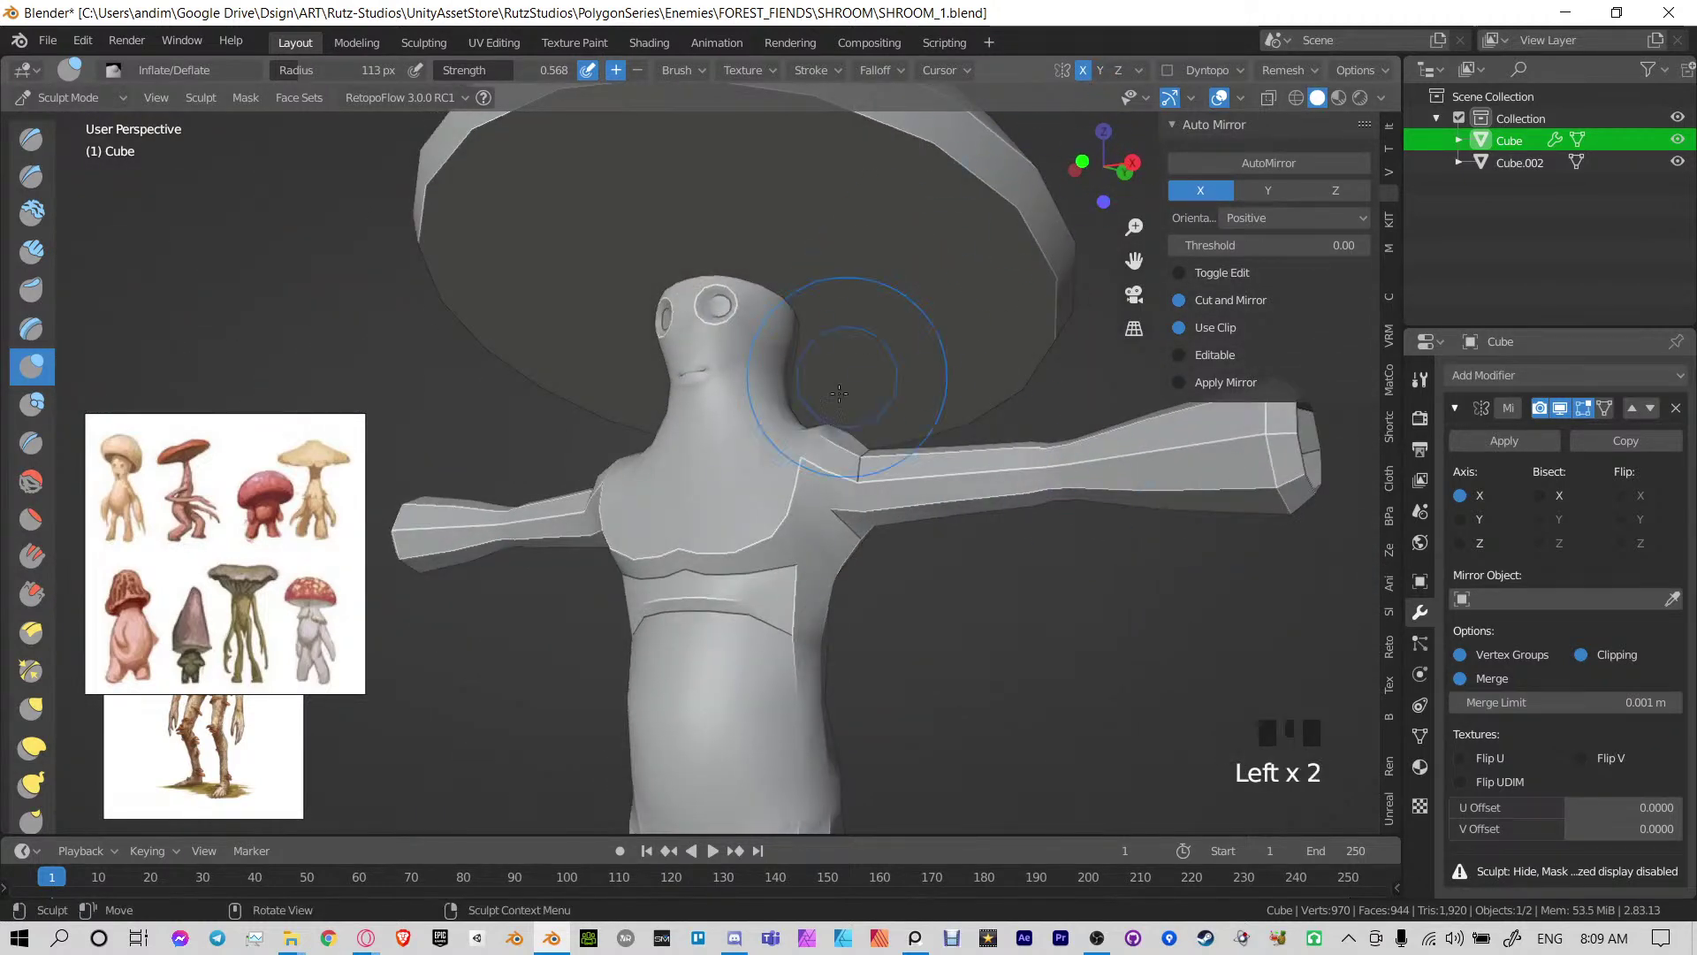
scroll(839, 394, "up", 2)
left_click_drag(749, 551, 746, 556)
left_click_drag(808, 501, 808, 500)
mouse_move(808, 500)
middle_mouse_down()
mouse_move(746, 492)
mouse_move(664, 526)
middle_mouse_up()
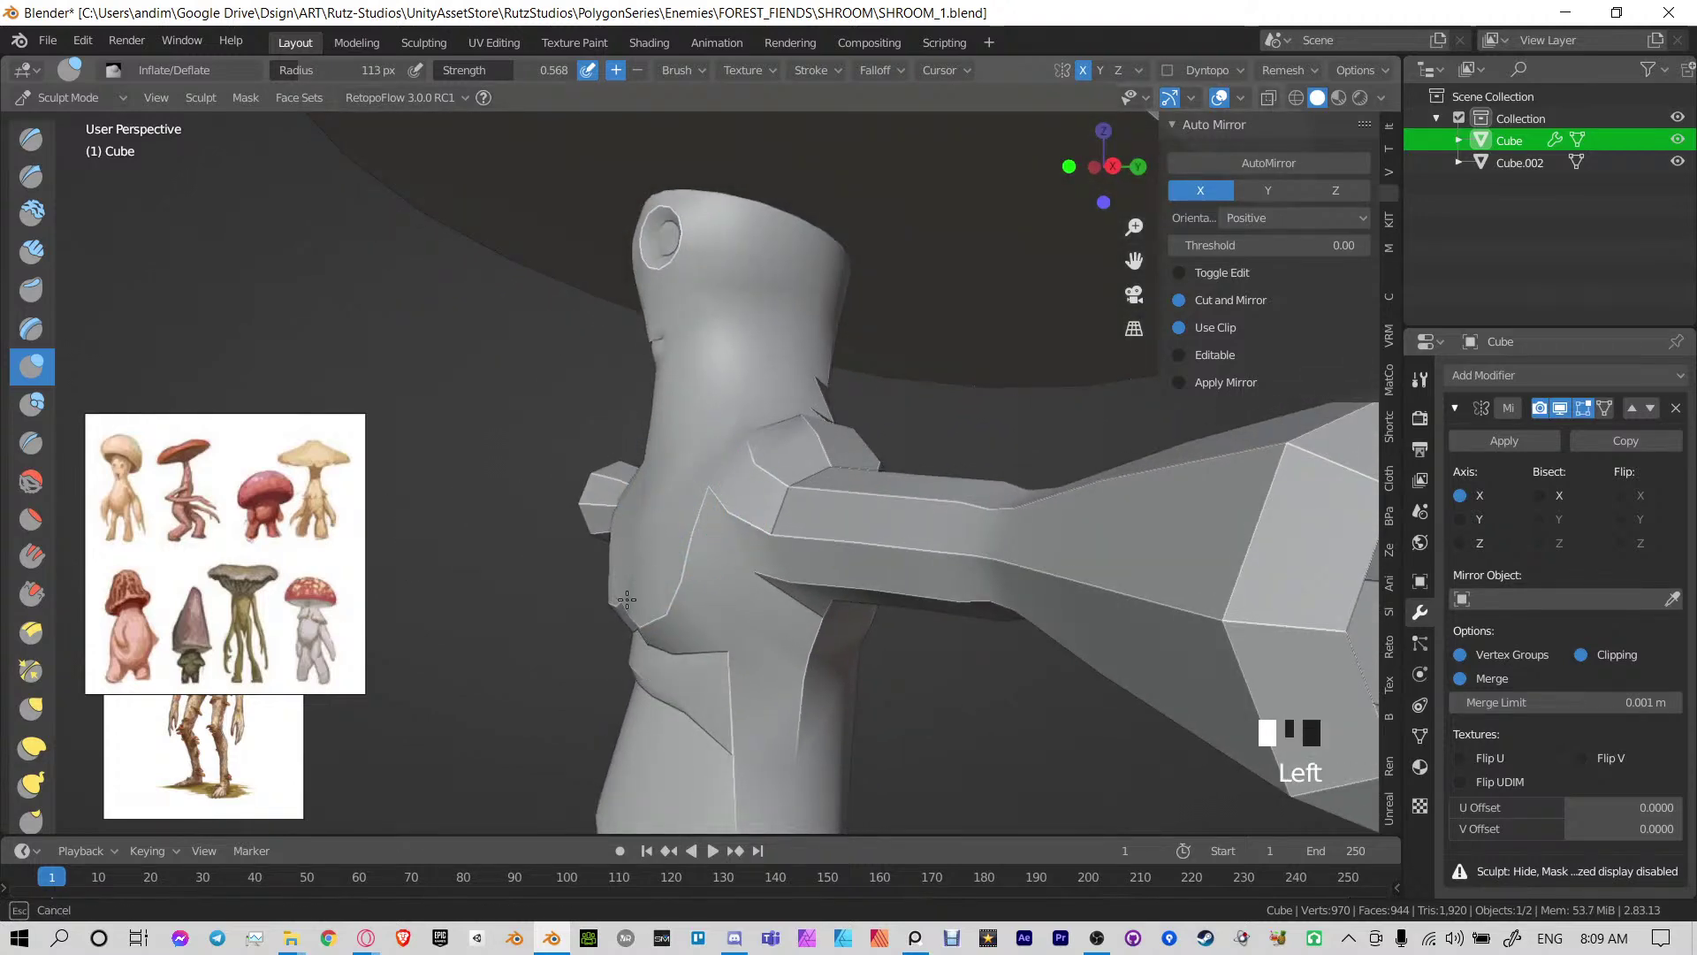
left_click_drag(642, 584, 644, 579)
middle_click_drag(643, 566, 704, 470)
Smooth the transition between the neck and the shoulder with Smooth strokes from several sides
left_click_drag(704, 469, 686, 478, "shift")
mouse_move(680, 478)
middle_mouse_down()
mouse_move(743, 406)
mouse_move(848, 406)
mouse_move(953, 452)
mouse_move(849, 481)
mouse_move(704, 485)
mouse_move(719, 481)
mouse_move(671, 504)
mouse_move(587, 489)
middle_mouse_up()
scroll(726, 486, "down", 5)
scroll(595, 486, "up", 8)
middle_click_drag(727, 442, 795, 580, "shift")
left_click_drag(708, 416, 669, 426, "shift")
mouse_move(676, 429)
middle_mouse_down()
mouse_move(778, 454)
mouse_move(759, 511)
mouse_move(714, 504)
middle_mouse_up()
Inflate the back of the neck where it meets the shoulder and smooth the result
left_click_drag(709, 511, 712, 527)
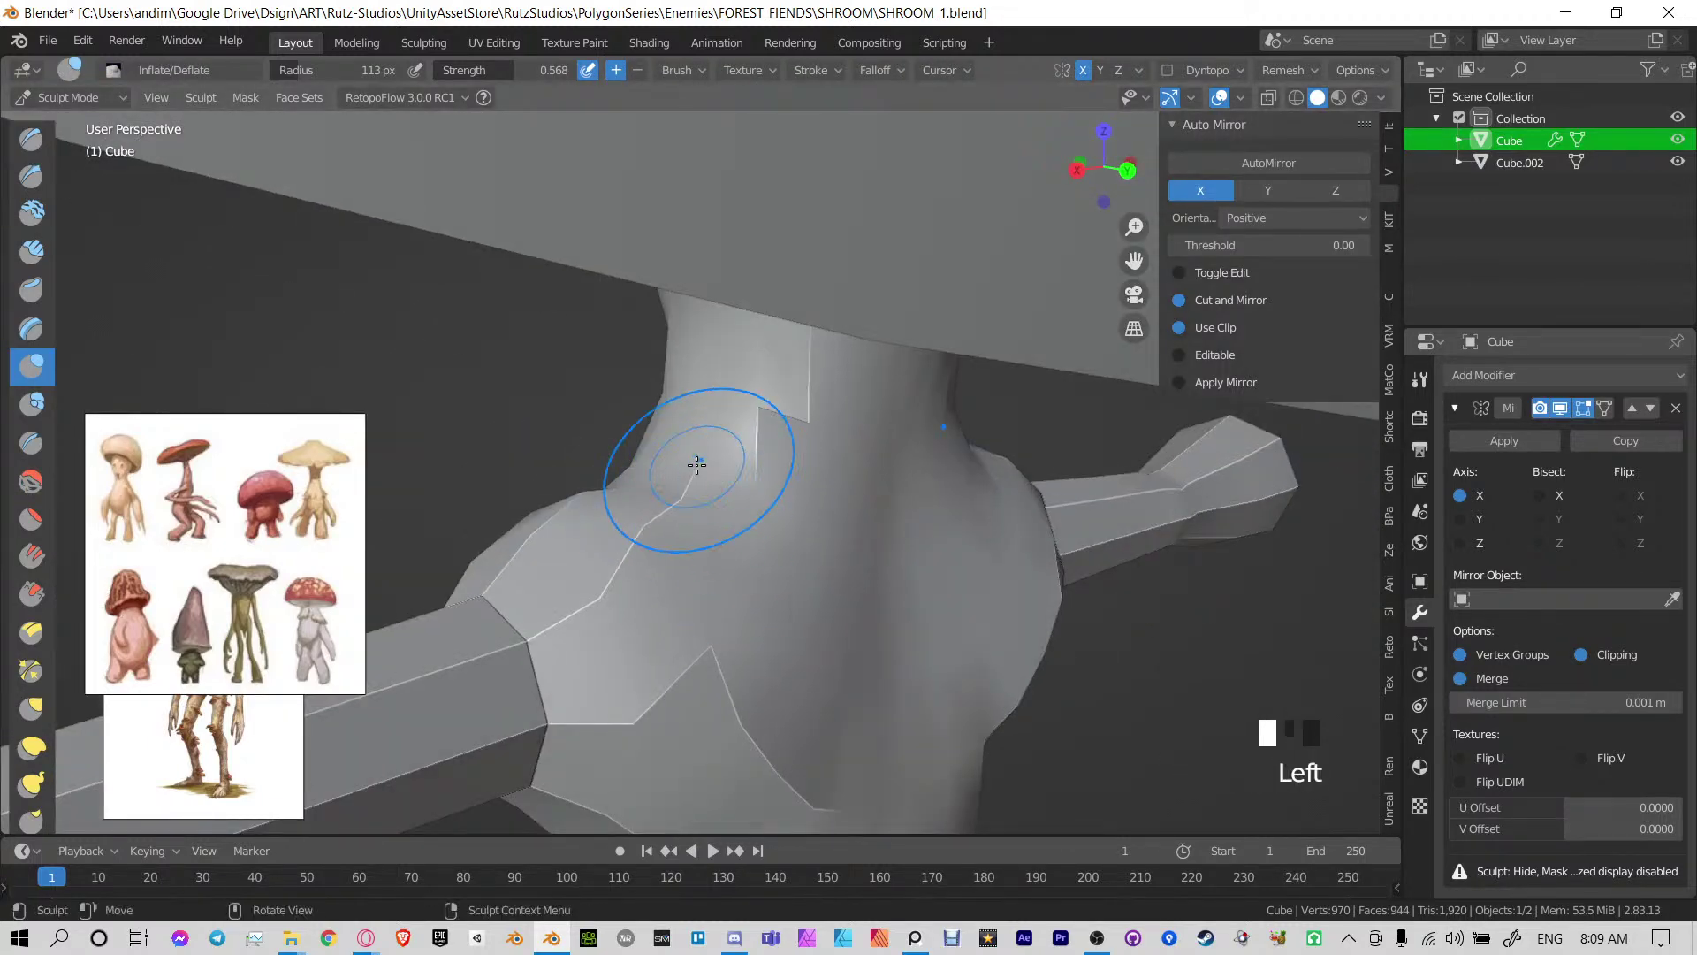
middle_click_drag(697, 465, 838, 420)
left_click_drag(851, 414, 847, 423)
mouse_move(746, 425)
middle_mouse_down()
mouse_move(894, 417)
mouse_move(810, 466)
mouse_move(873, 460)
middle_mouse_up()
left_click_drag(782, 458, 768, 509, "shift")
Add volume to the sides of the neck above the shoulders with Inflate strokes
mouse_move(835, 532)
middle_mouse_down()
mouse_move(864, 541)
mouse_move(893, 416)
mouse_move(897, 480)
mouse_move(870, 491)
mouse_move(909, 504)
mouse_move(782, 389)
middle_mouse_up()
scroll(864, 541, "down", 2)
scroll(894, 416, "down", 3)
scroll(898, 480, "down", 4)
scroll(870, 488, "up", 7)
left_click_drag(772, 424, 744, 461)
middle_click_drag(744, 462, 852, 447)
left_click_drag(771, 450, 787, 418)
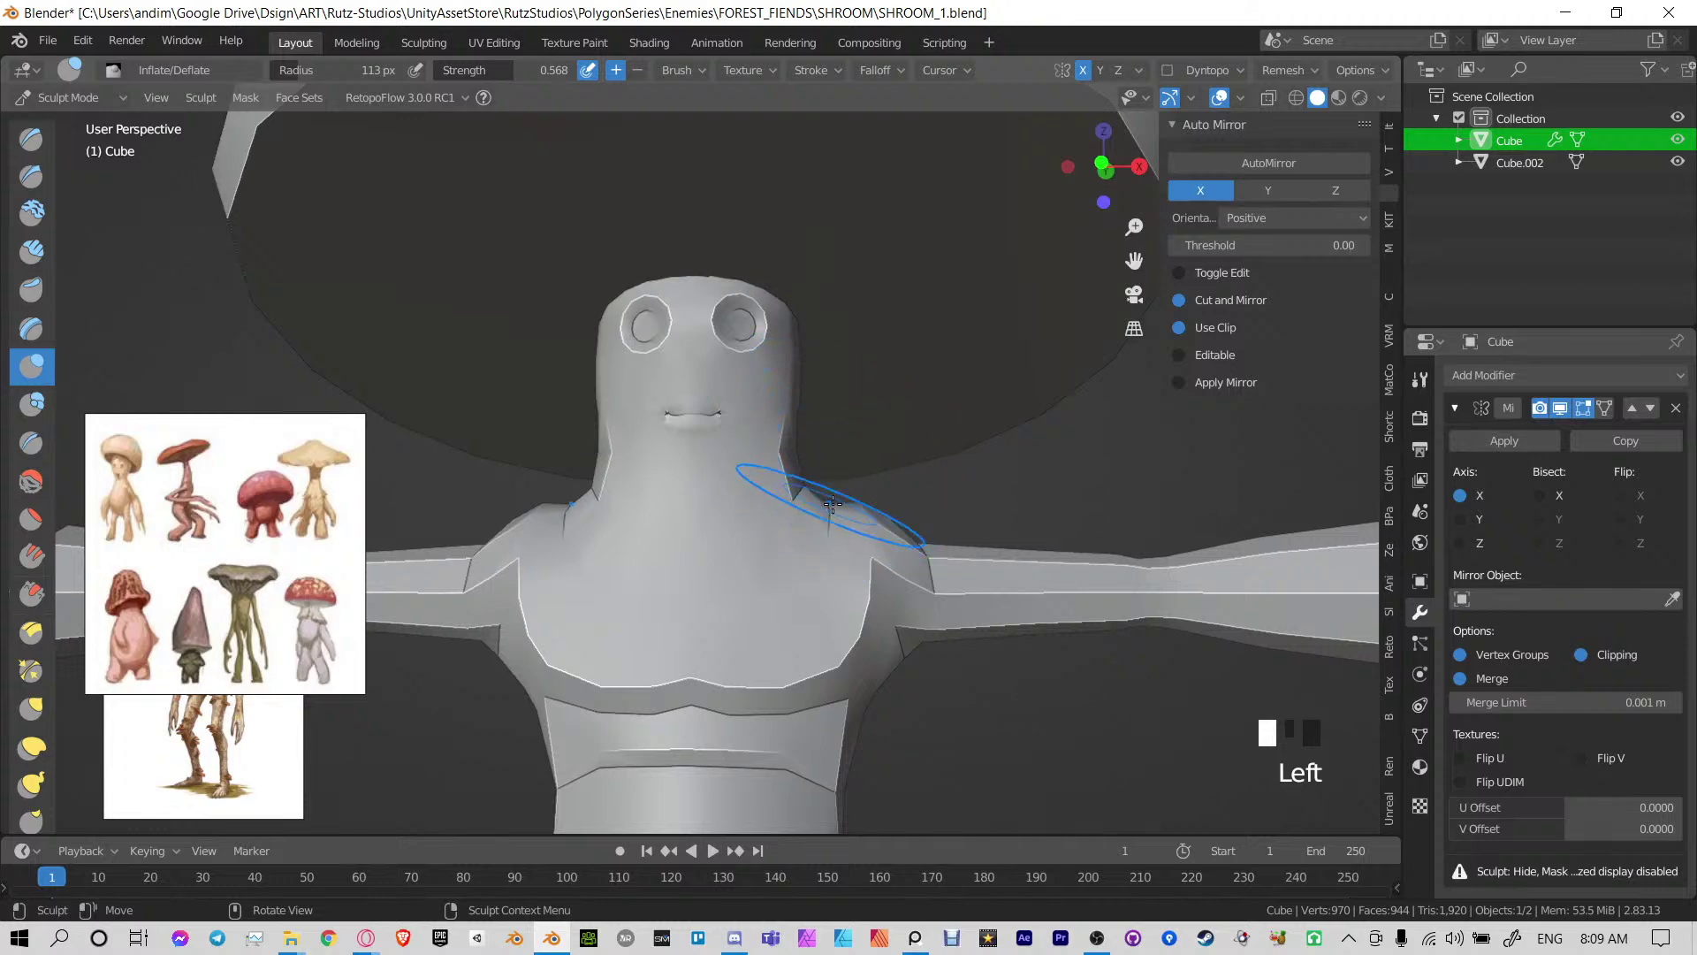
Try to smooth the neck-to-shoulder junction from the front and undo the stroke
middle_click_drag(834, 508, 773, 557)
scroll(822, 548, "down", 2)
scroll(712, 559, "up", 3)
left_click_drag(801, 450, 817, 495, "shift")
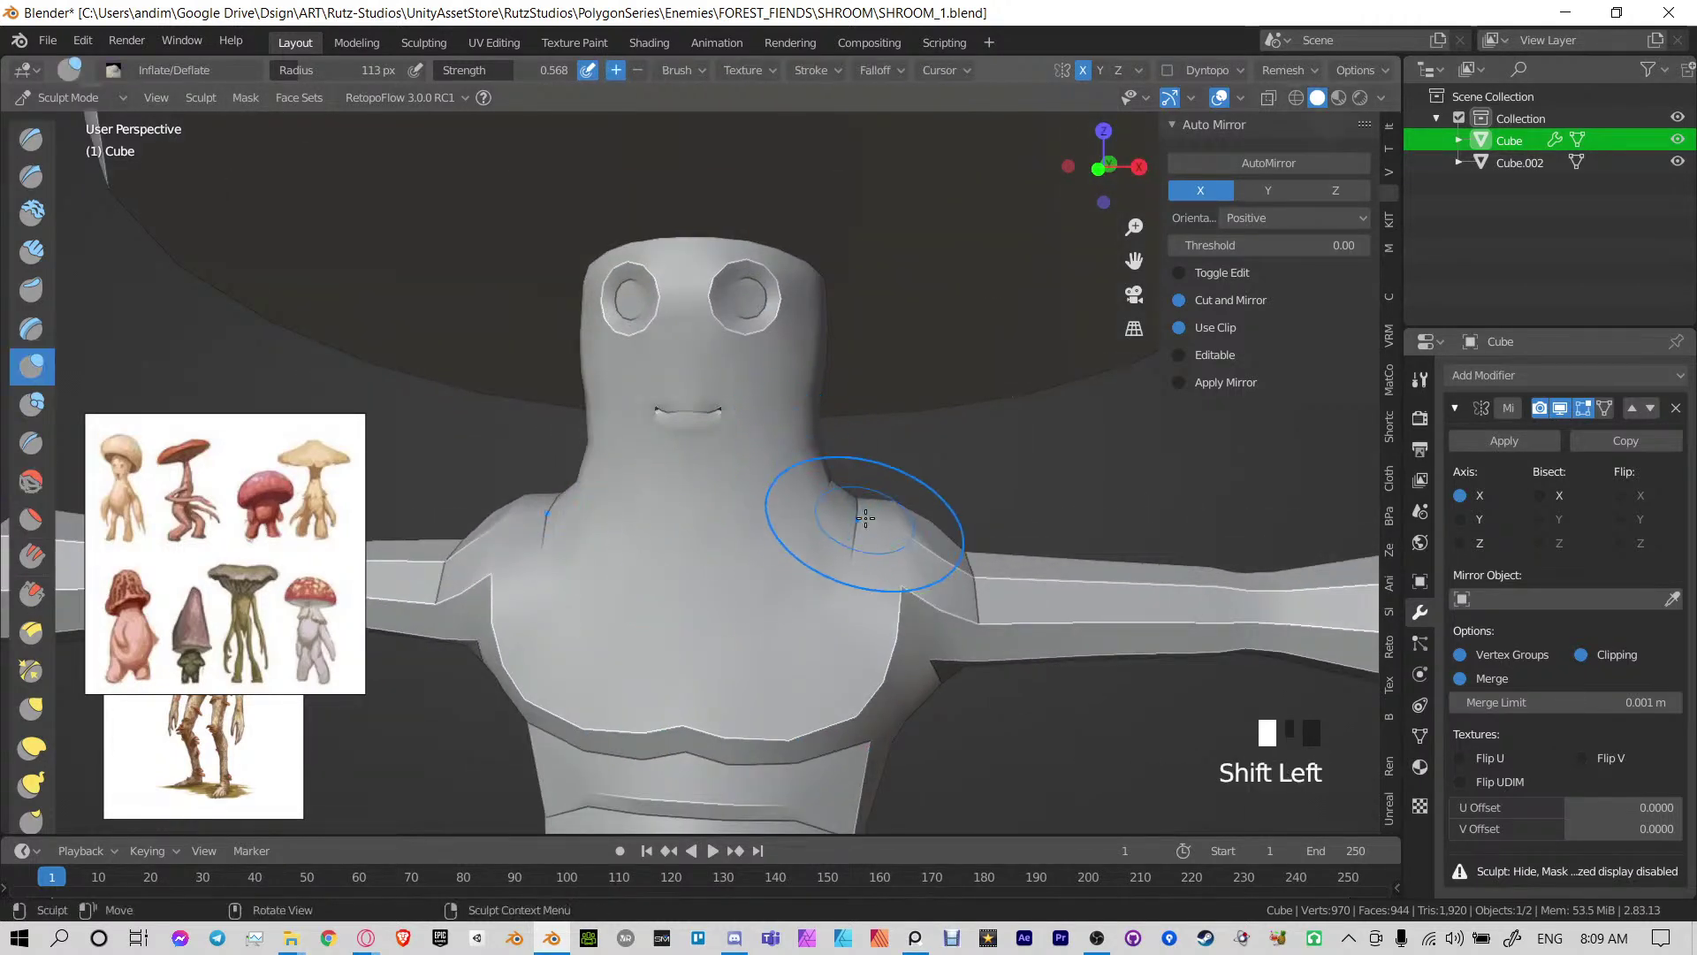
key("ctrl+z")
Save the file and switch the body from Sculpt Mode to Edit Mode
mouse_move(814, 493)
middle_mouse_down()
mouse_move(758, 498)
mouse_move(751, 442)
mouse_move(735, 504)
mouse_move(934, 505)
middle_mouse_up()
key("ctrl+s")
key("ctrl+Tab")
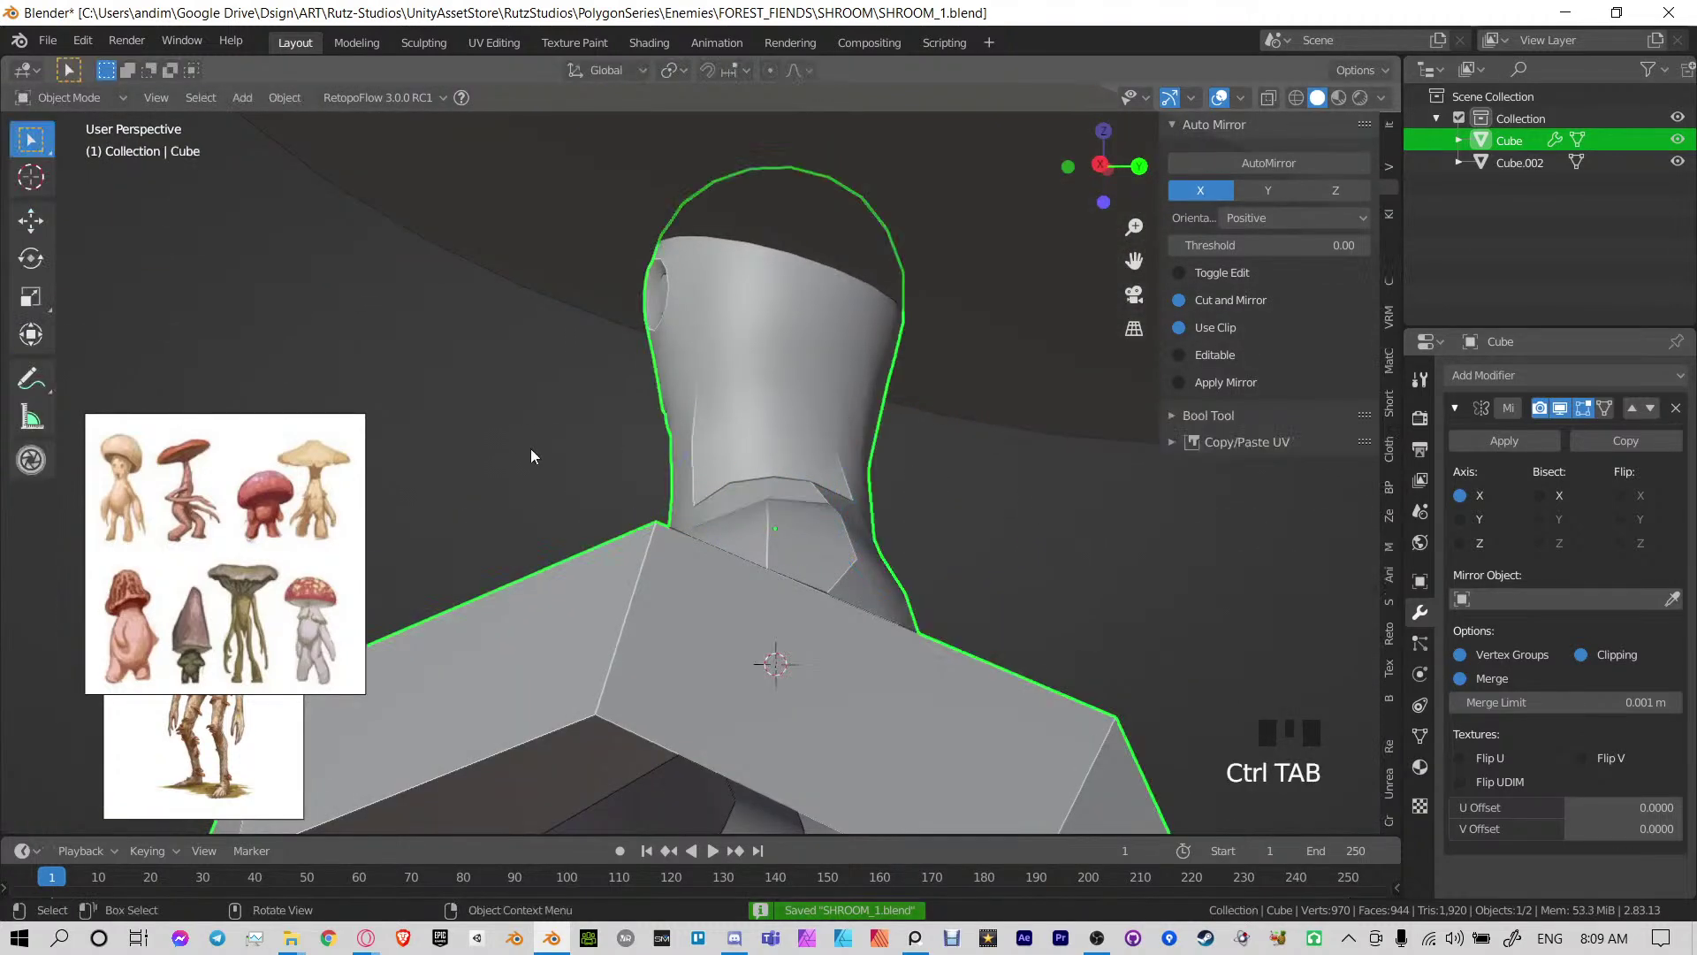
scroll(530, 449, "down", 5)
middle_click_drag(531, 449, 737, 480)
key("ctrl+Tab")
Reposition the edge at the side of the neck base just above the shoulder
scroll(955, 486, "up", 6)
mouse_move(930, 453)
middle_mouse_down()
mouse_move(909, 442)
mouse_move(835, 572)
mouse_move(884, 610)
middle_mouse_up()
left_click(830, 577)
key("g")
left_click(915, 610)
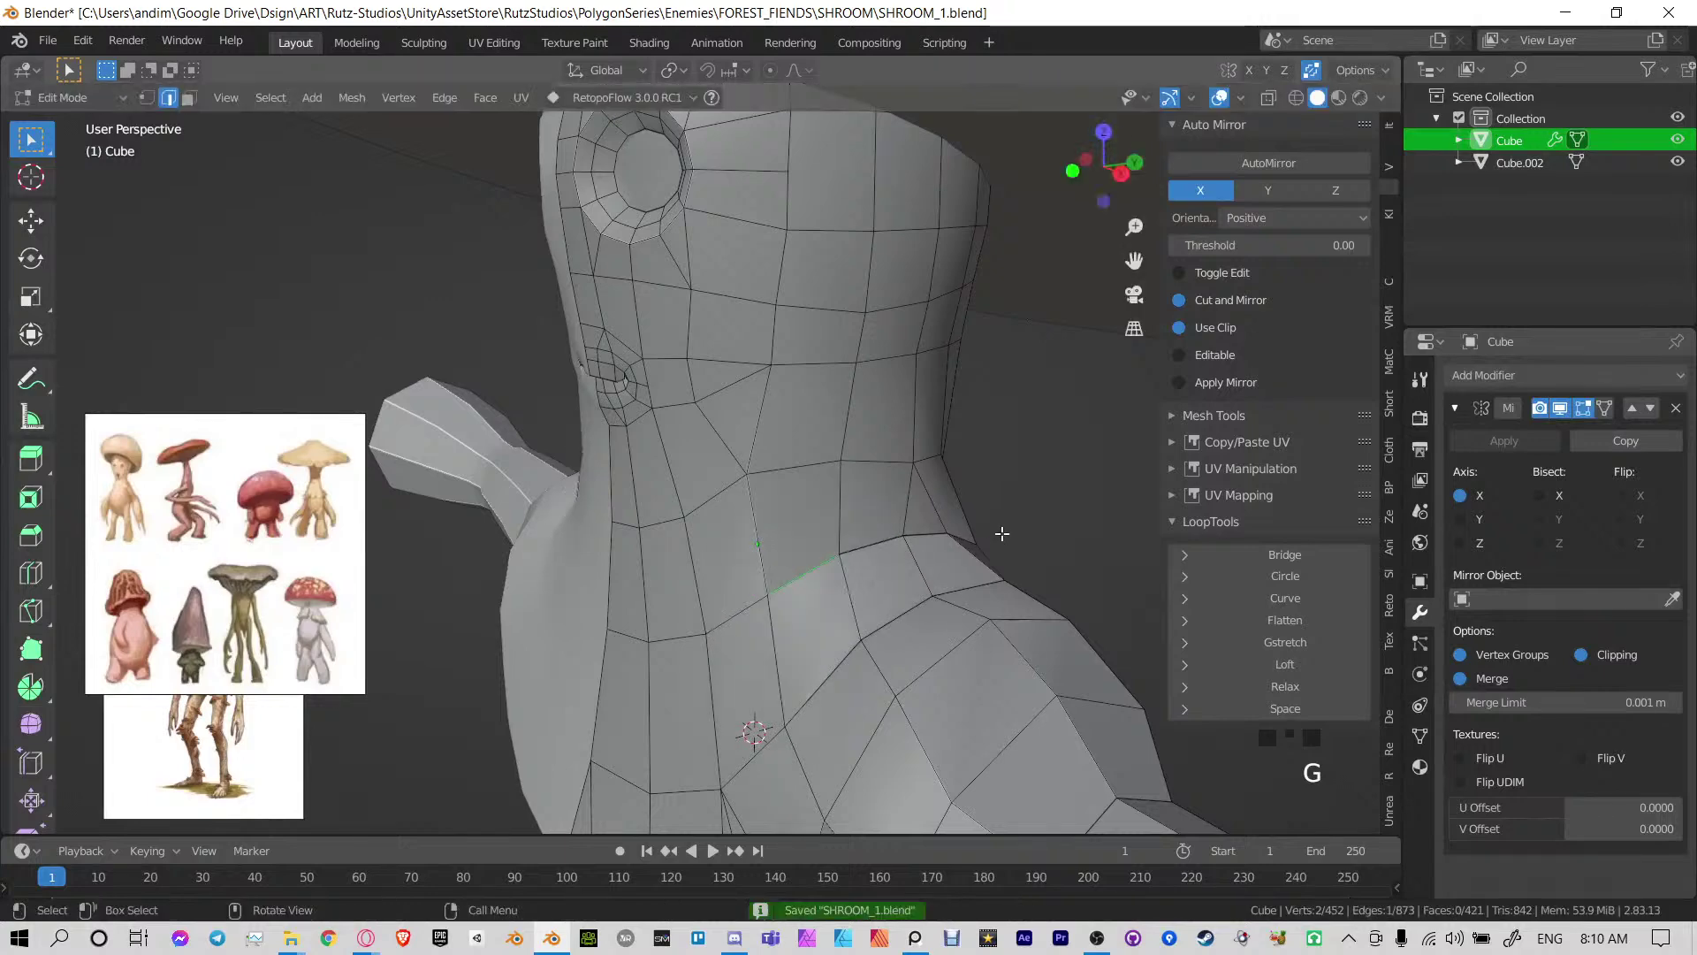
Move another edge at the neck base slightly down, save the file and return to Object Mode
middle_click_drag(1000, 531, 738, 548)
left_click(680, 566)
key("g")
left_click(676, 594)
mouse_move(881, 551)
middle_mouse_down()
mouse_move(981, 542)
mouse_move(889, 539)
middle_mouse_up()
key("ctrl+s")
key("ctrl+Tab")
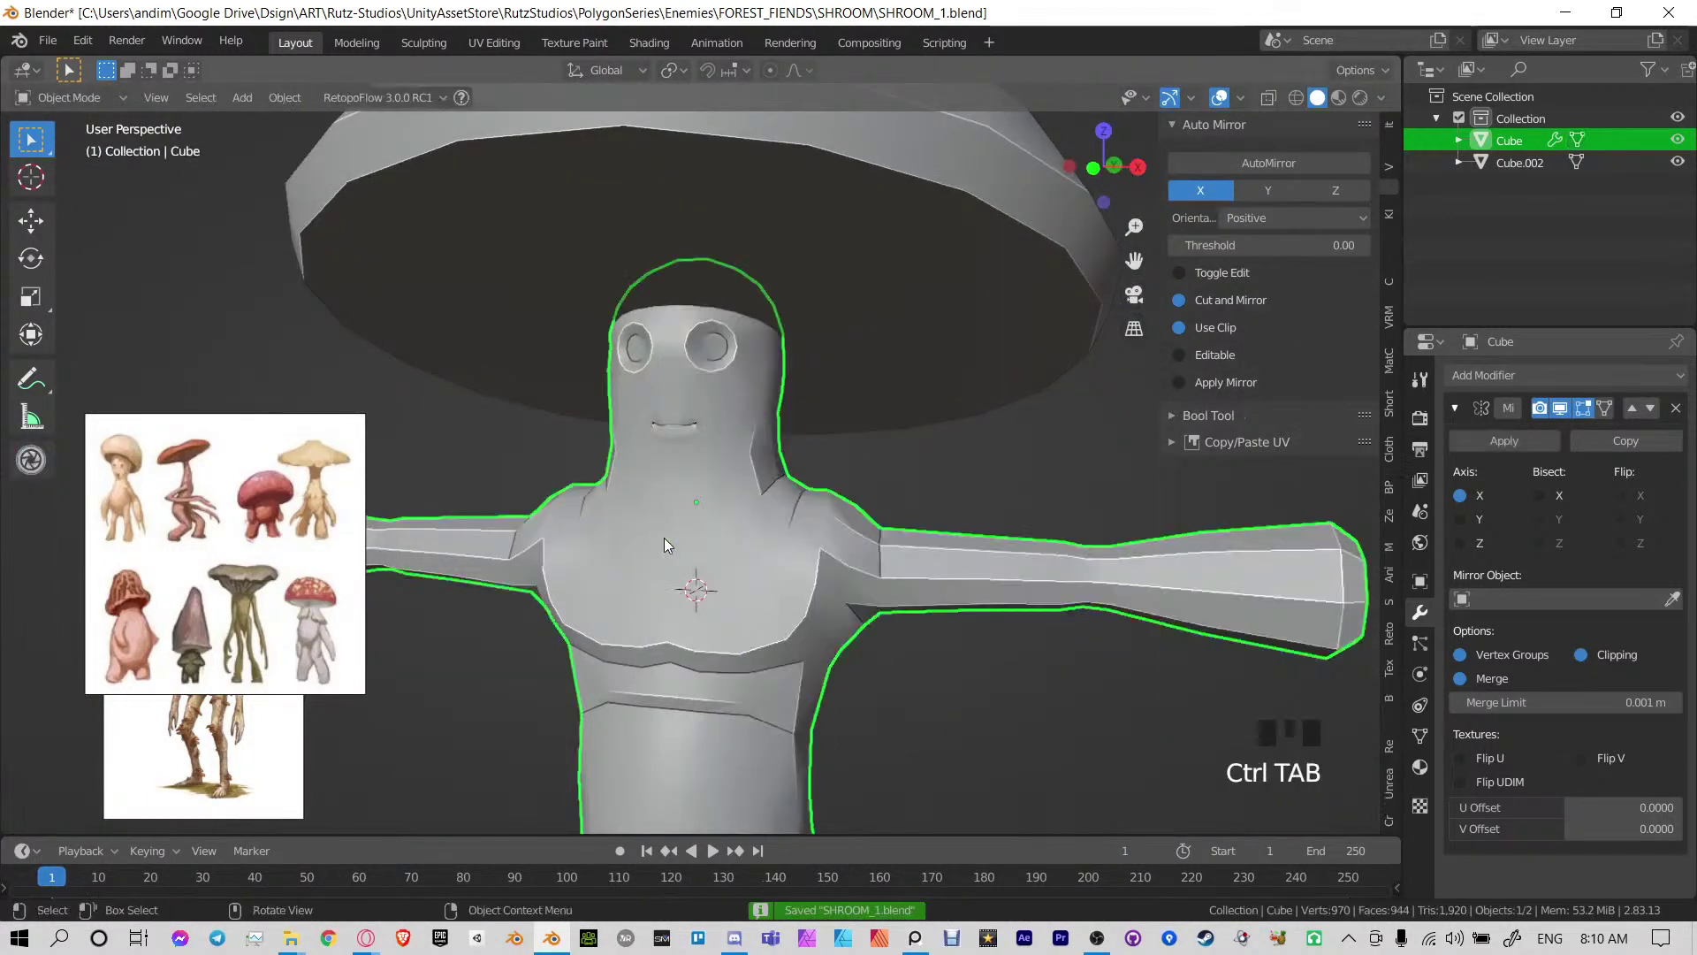
Relax a vertical edge path on the lower leg with LoopTools in Edit Mode
middle_click_drag(665, 538, 697, 537)
scroll(829, 490, "down", 3)
middle_click(877, 571)
mouse_move(877, 571)
middle_mouse_down("shift")
mouse_move(909, 597)
mouse_move(804, 454)
mouse_move(795, 504)
mouse_move(742, 575)
mouse_move(645, 591)
mouse_move(871, 585)
middle_mouse_up("shift")
scroll(755, 417, "up", 8)
key("Tab")
left_click(713, 445, "ctrl")
left_click(1306, 676)
key("Tab")
Relax the vertical edge path from the foot up the front of the lower leg, leave Edit Mode and save
key("Tab")
left_click(759, 450, "ctrl")
left_click(702, 622)
left_click(712, 406, "ctrl")
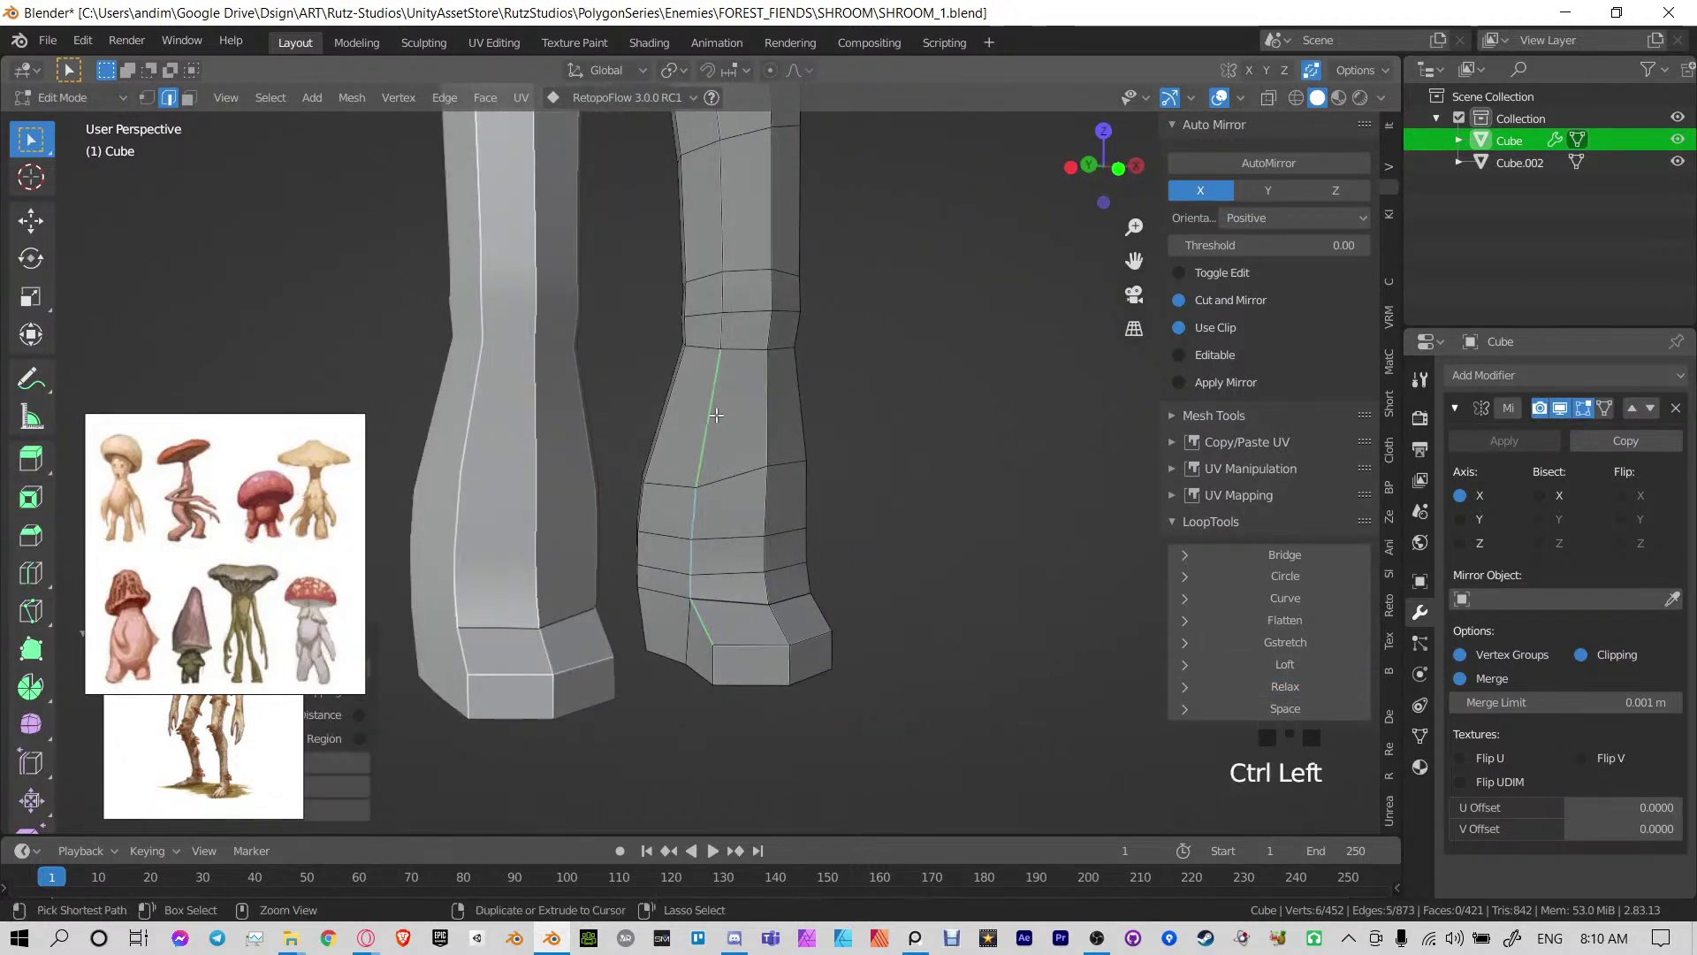
left_click(1268, 708)
key("ctrl+z")
left_click(1260, 686)
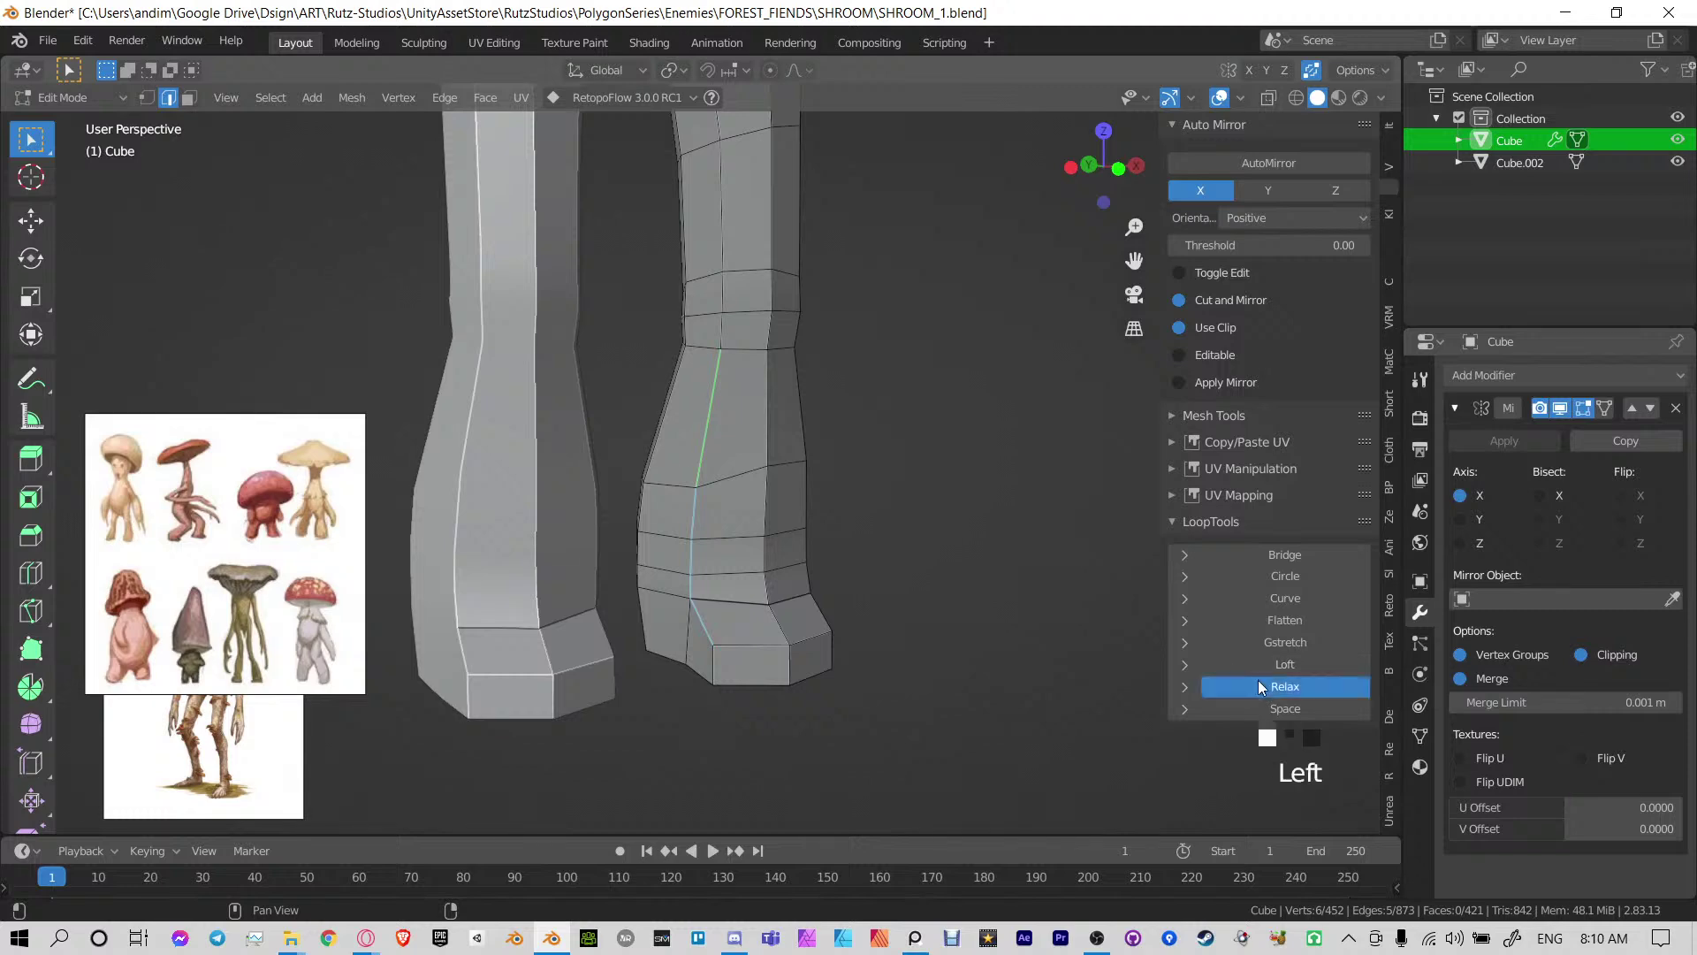
key("ctrl+Tab")
key("ctrl+s")
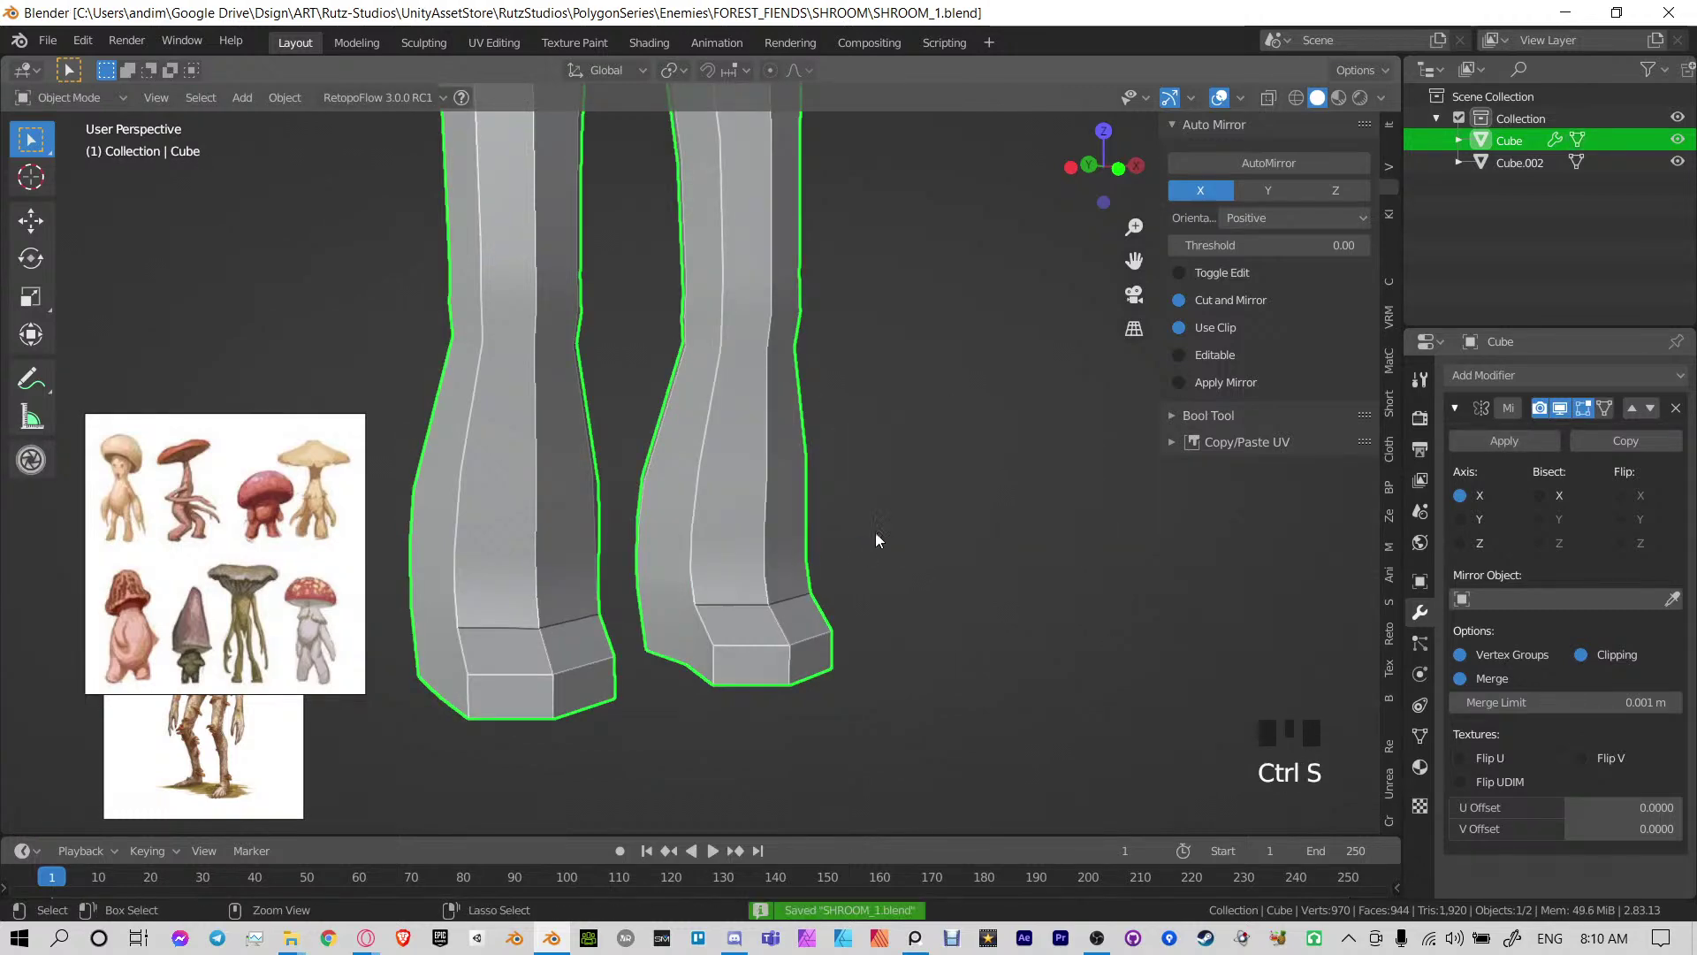
Move the rear centre-line vertex between the buttocks forward along global Y, leave Edit Mode and save the file
middle_click_drag(875, 532, 745, 545)
key("Tab")
left_click(725, 515)
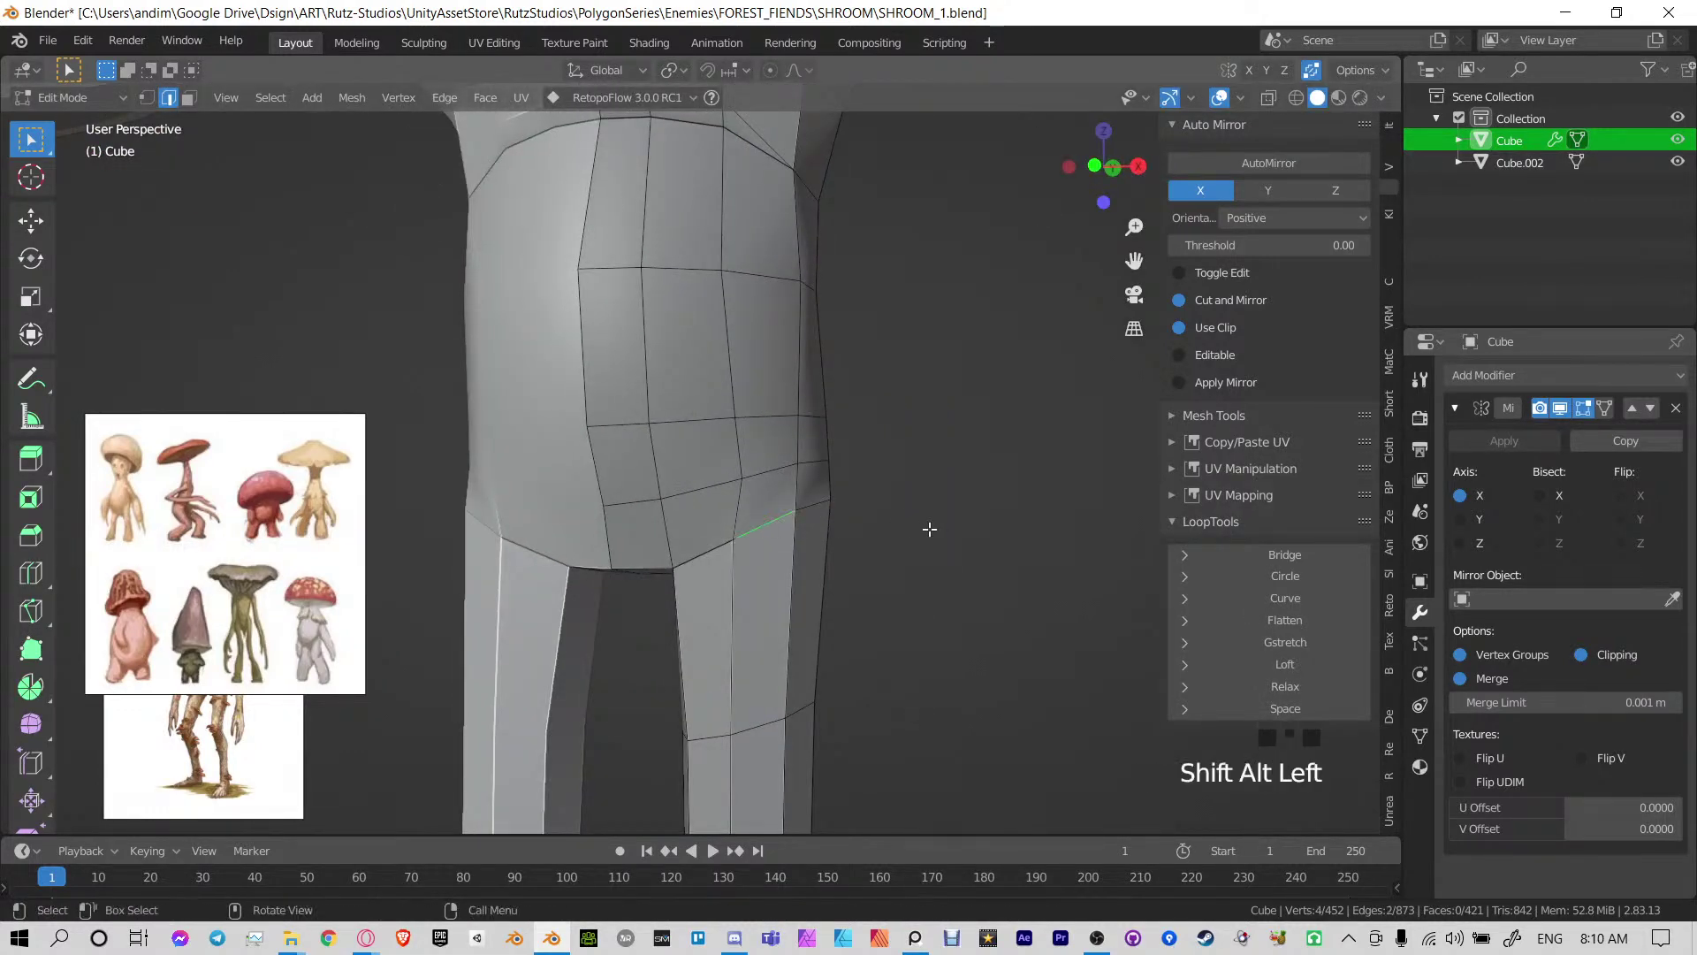
middle_click_drag(929, 528, 547, 541)
middle_click_drag(667, 534, 706, 523)
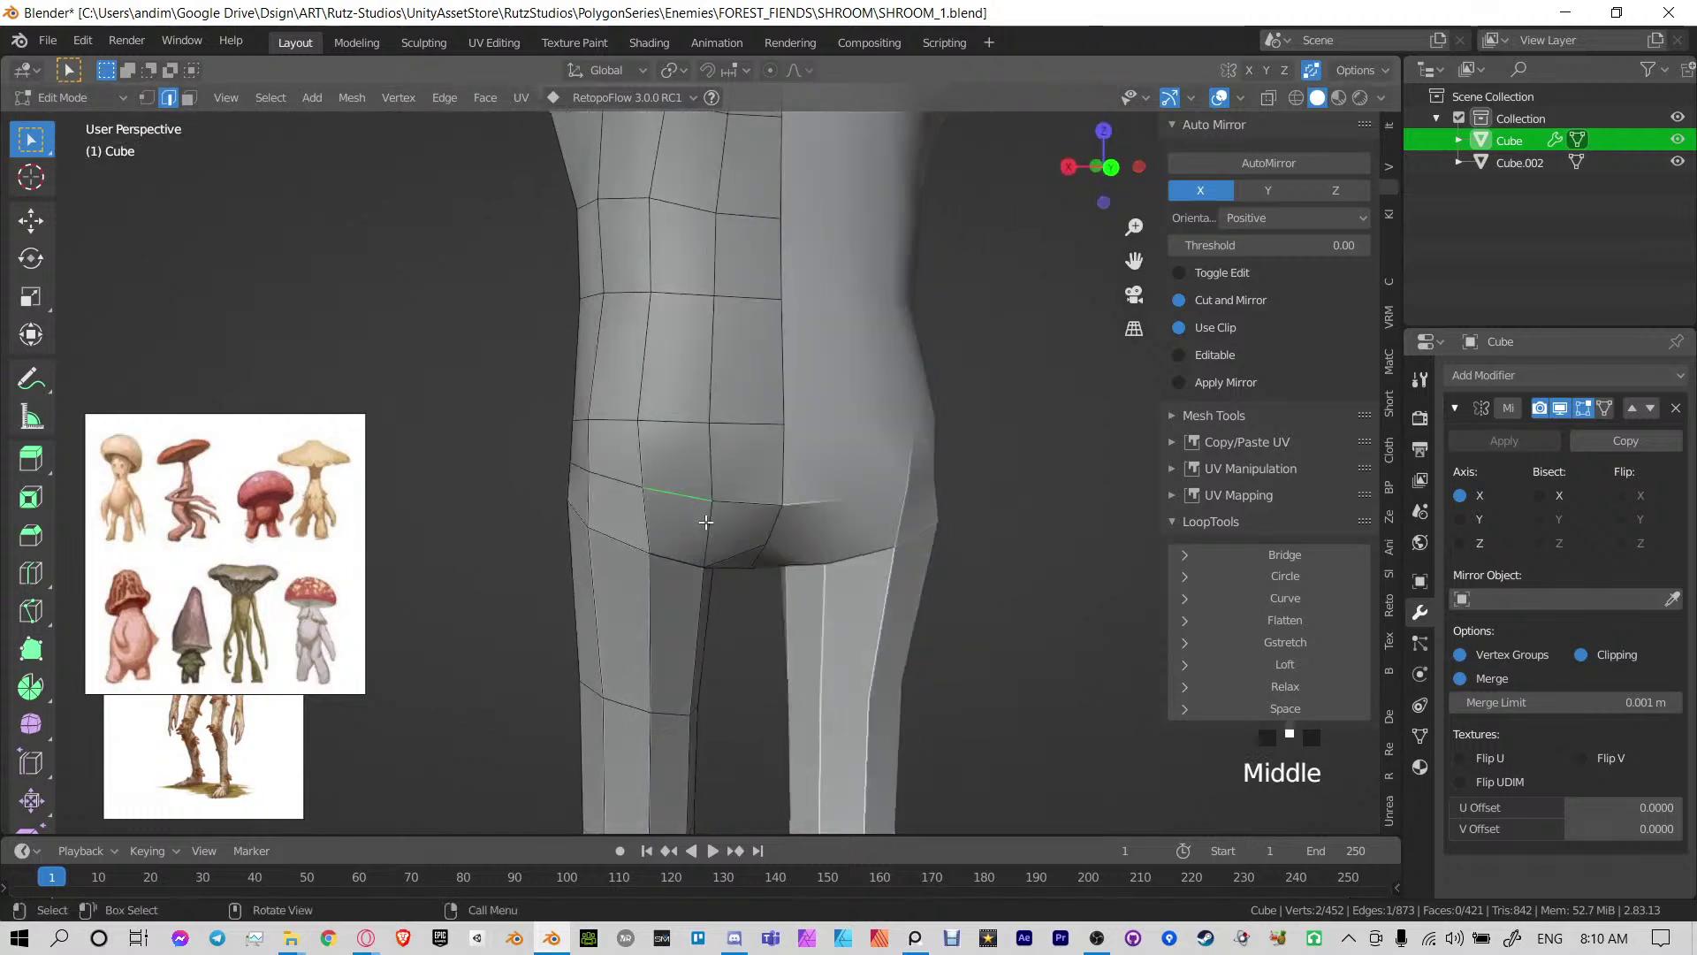
middle_click_drag(822, 461, 805, 513)
key("1")
key("g")
key("y")
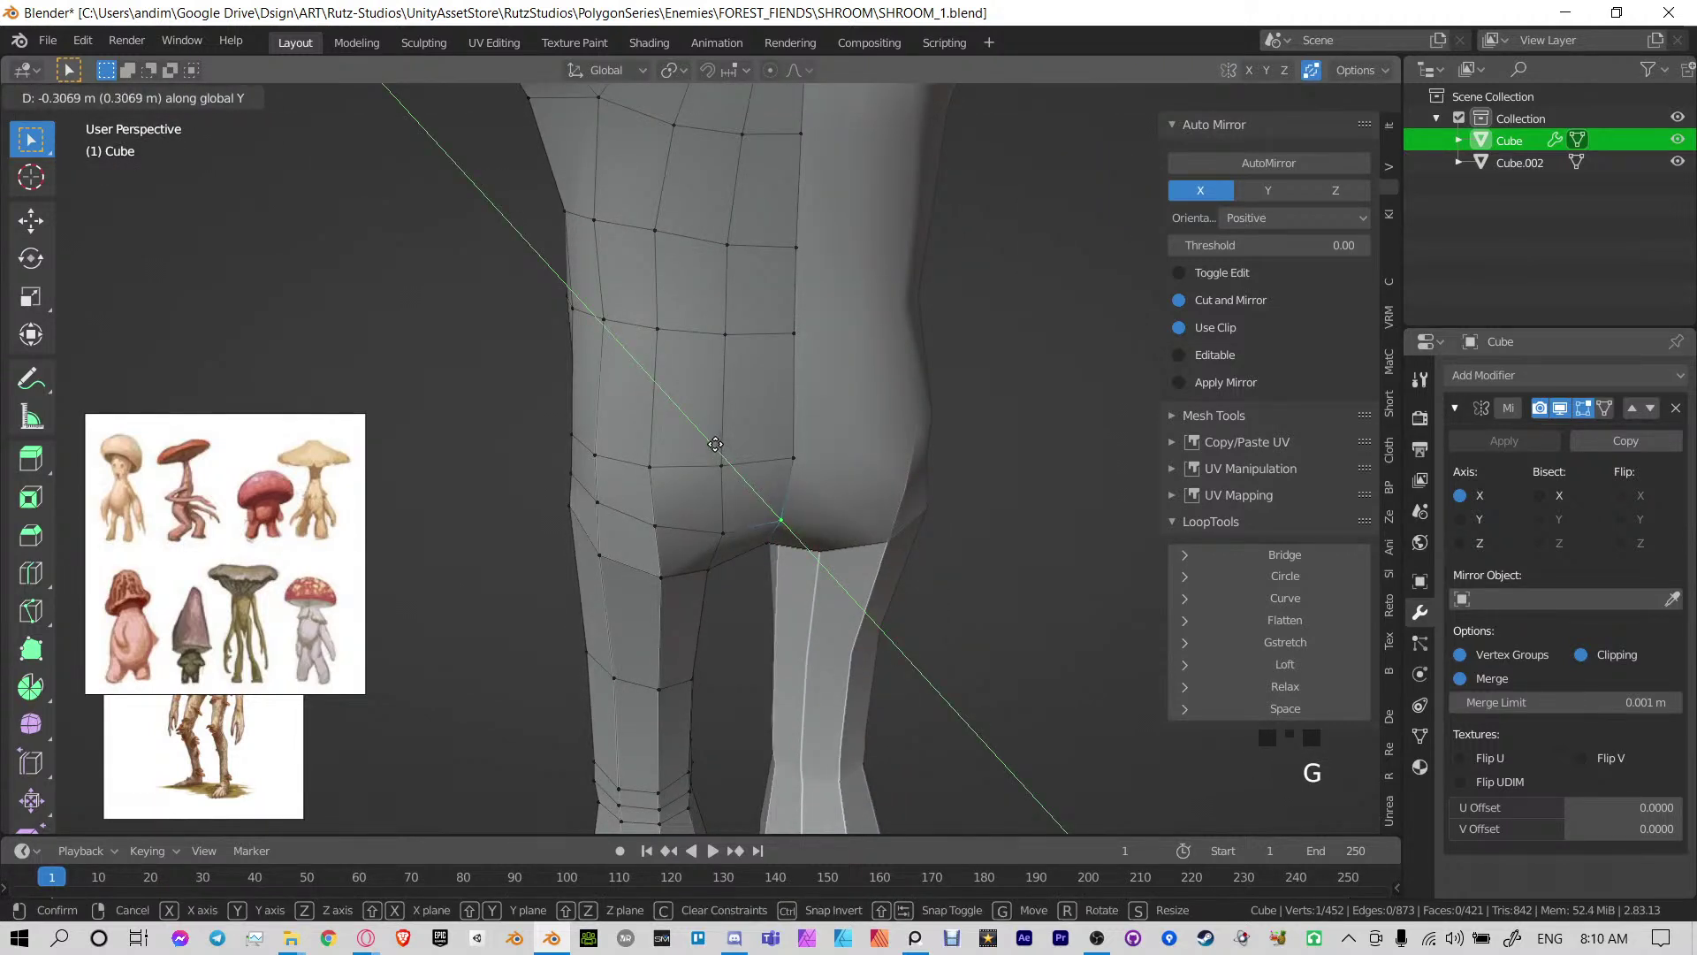
left_click(636, 425)
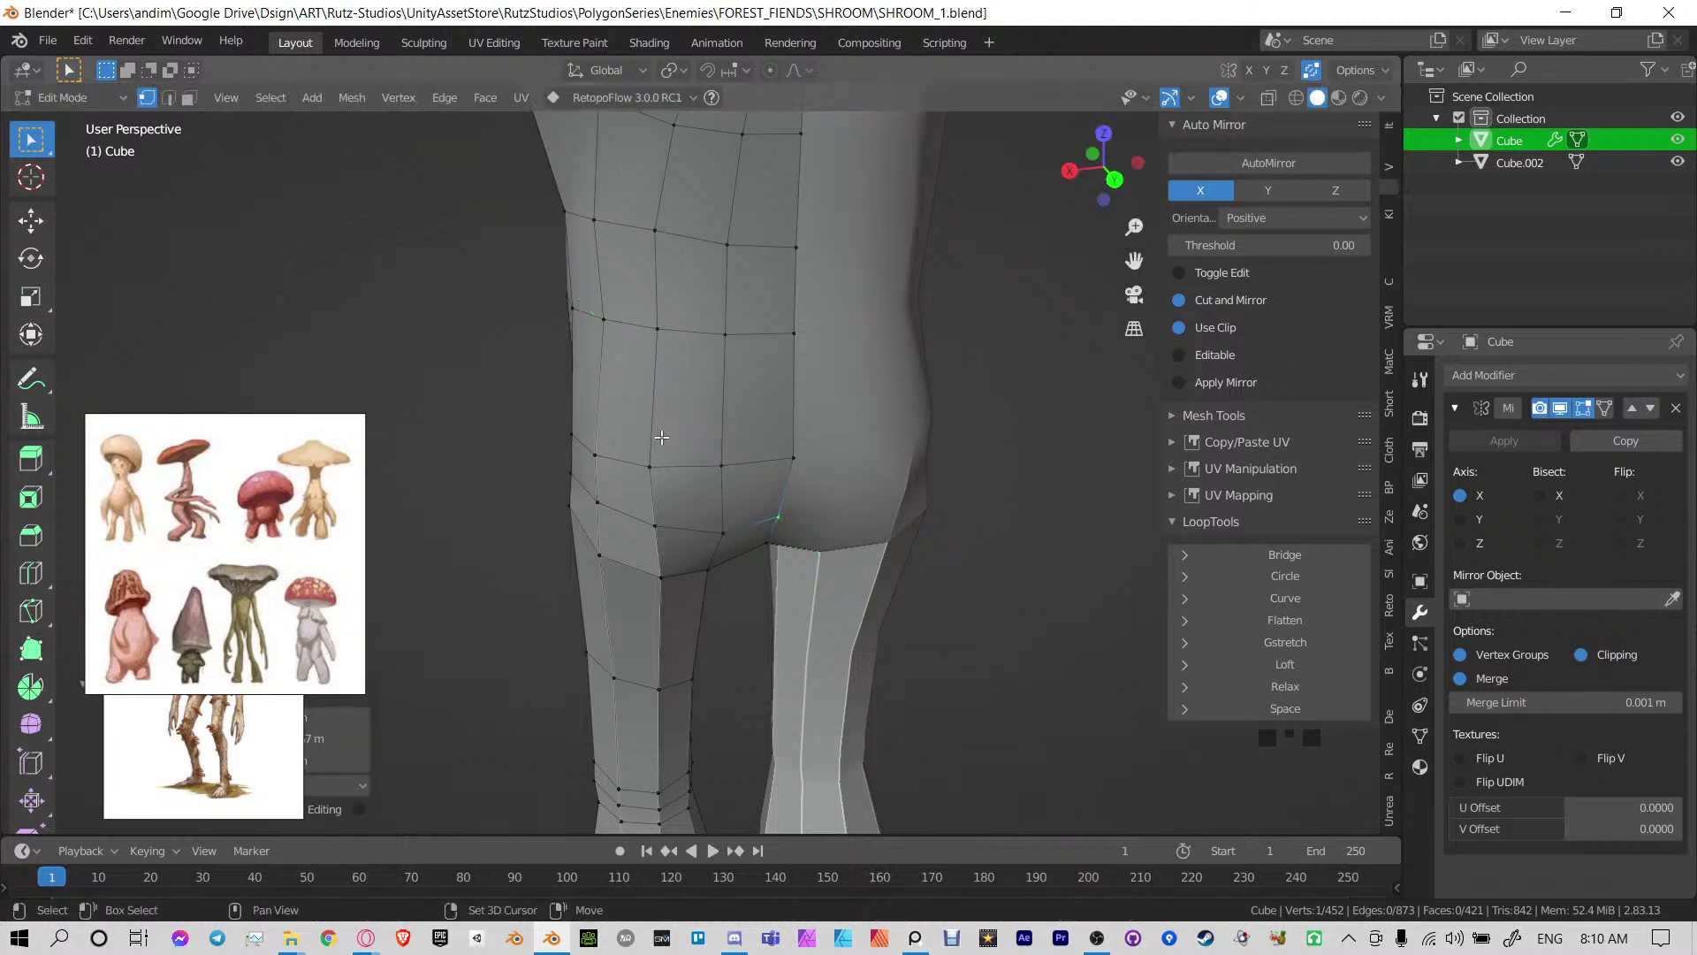
key("Tab")
middle_click_drag(856, 493, 841, 425)
key("ctrl+s")
Lower the crotch's centre vertex about 0.27 m along global Z, save the file and return to Object Mode
key("Tab")
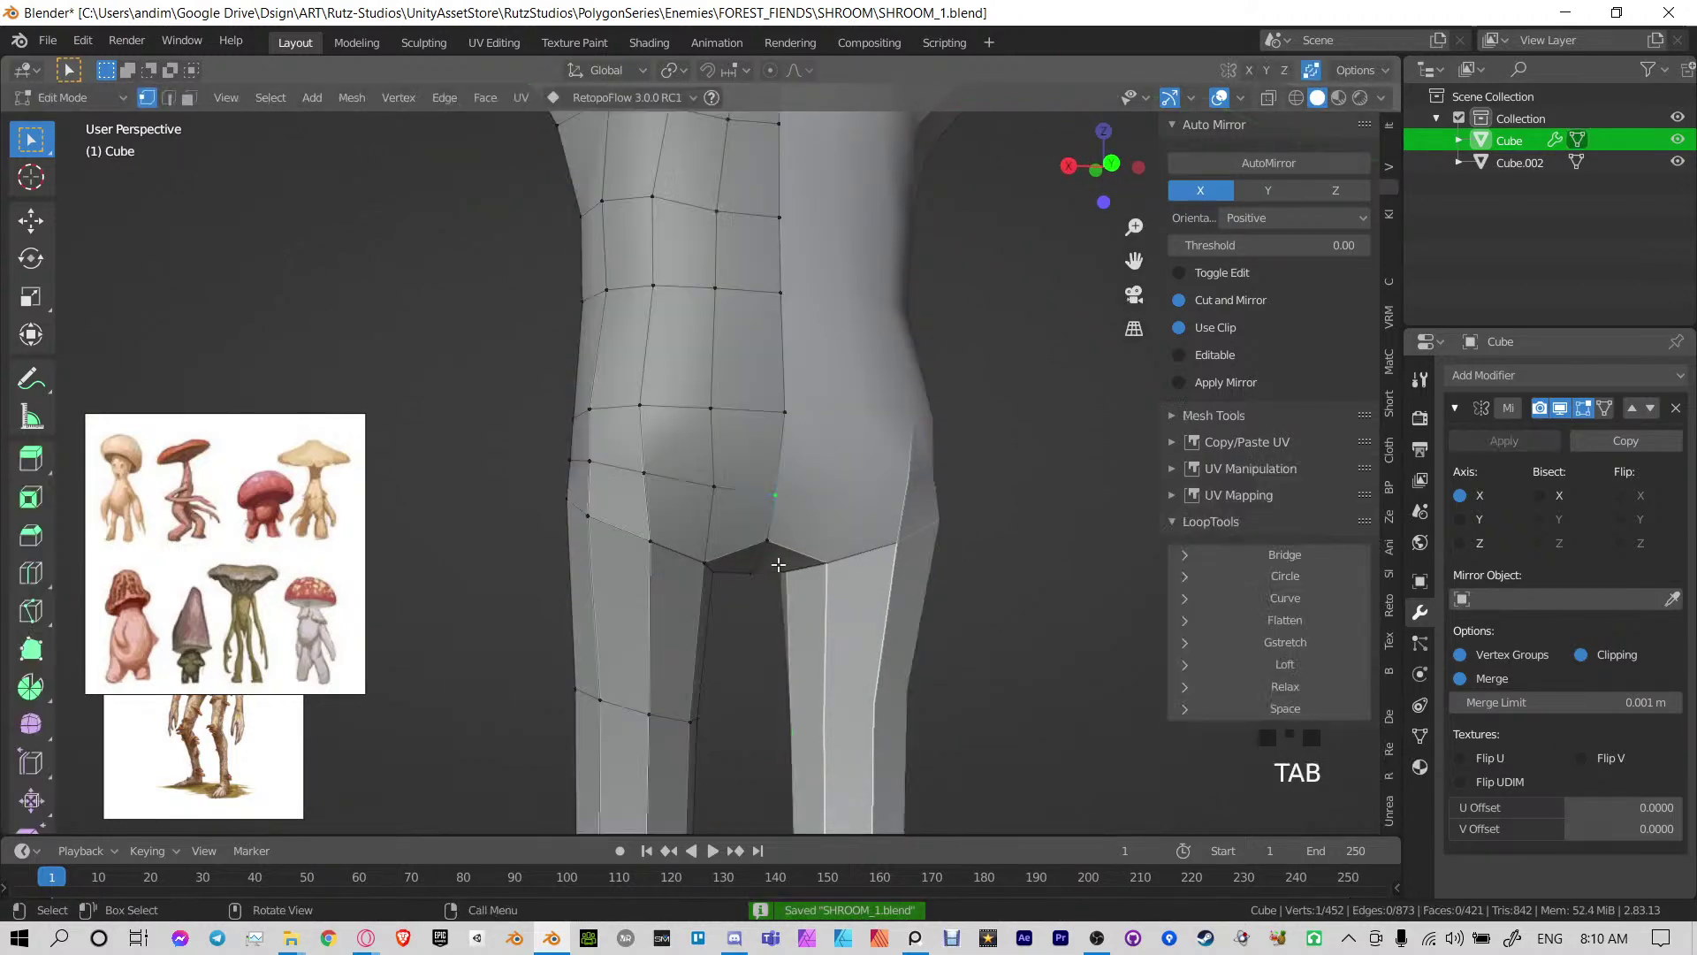
left_click(771, 546)
key("g")
key("z")
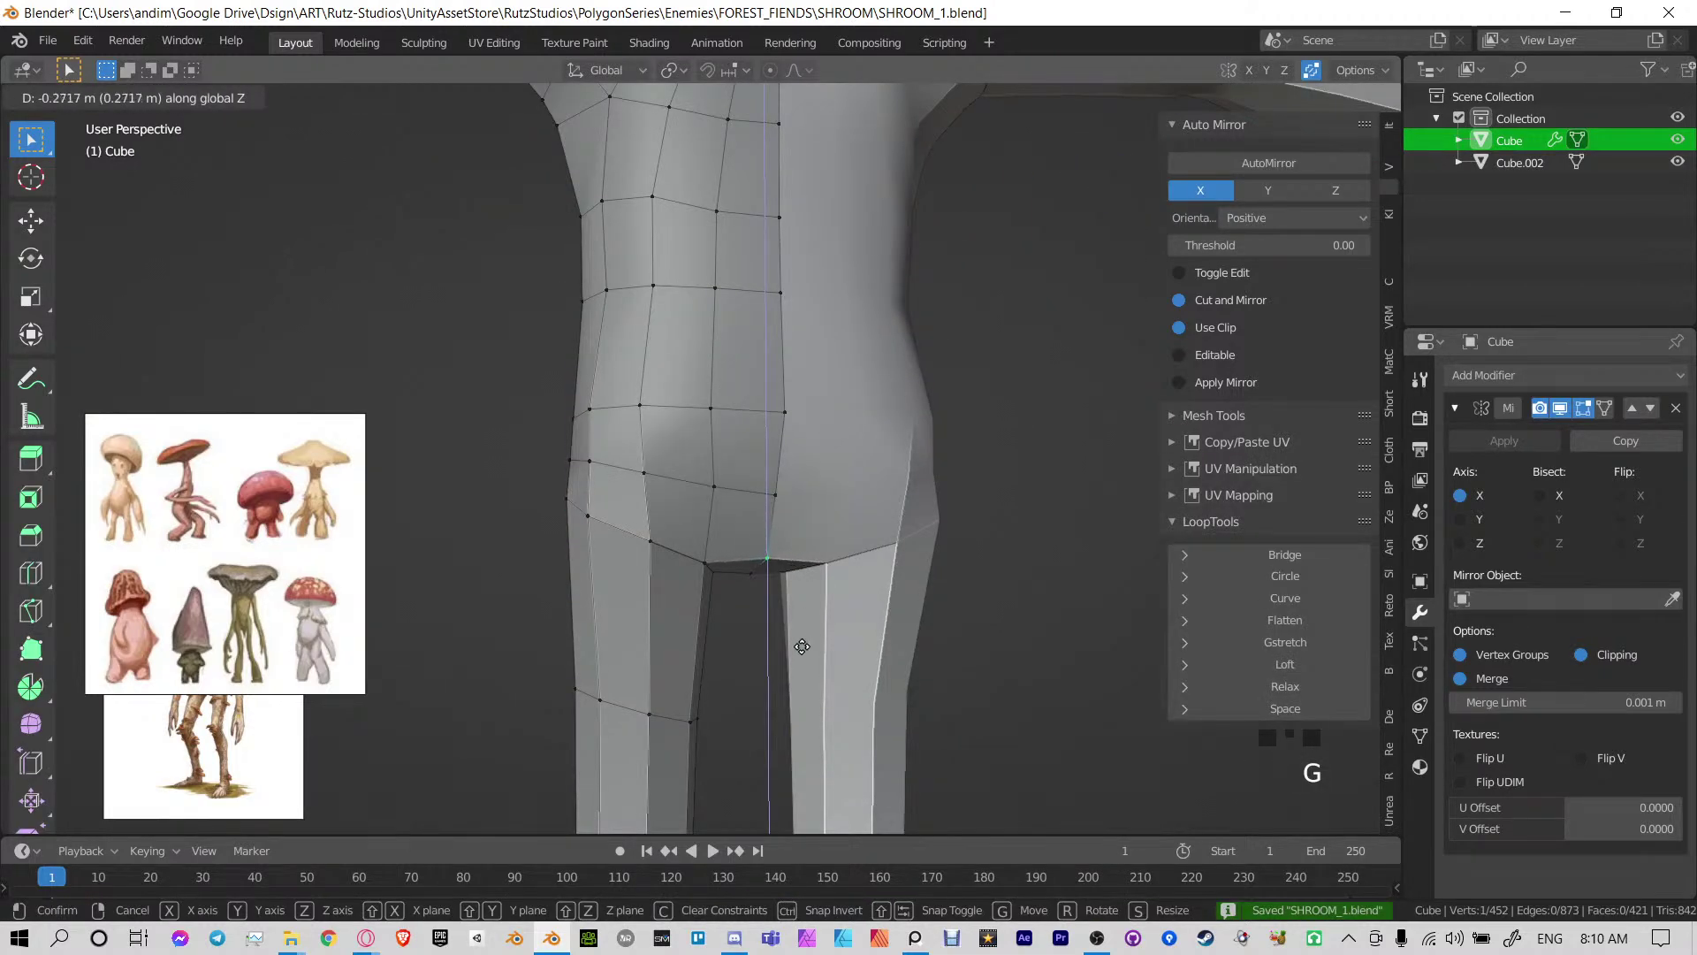
left_click(802, 646)
key("ctrl+s")
key("ctrl+Tab")
Enlarge the mushroom reference image to compare it with the whole creature, and shrink it again
scroll(426, 368, "down", 3)
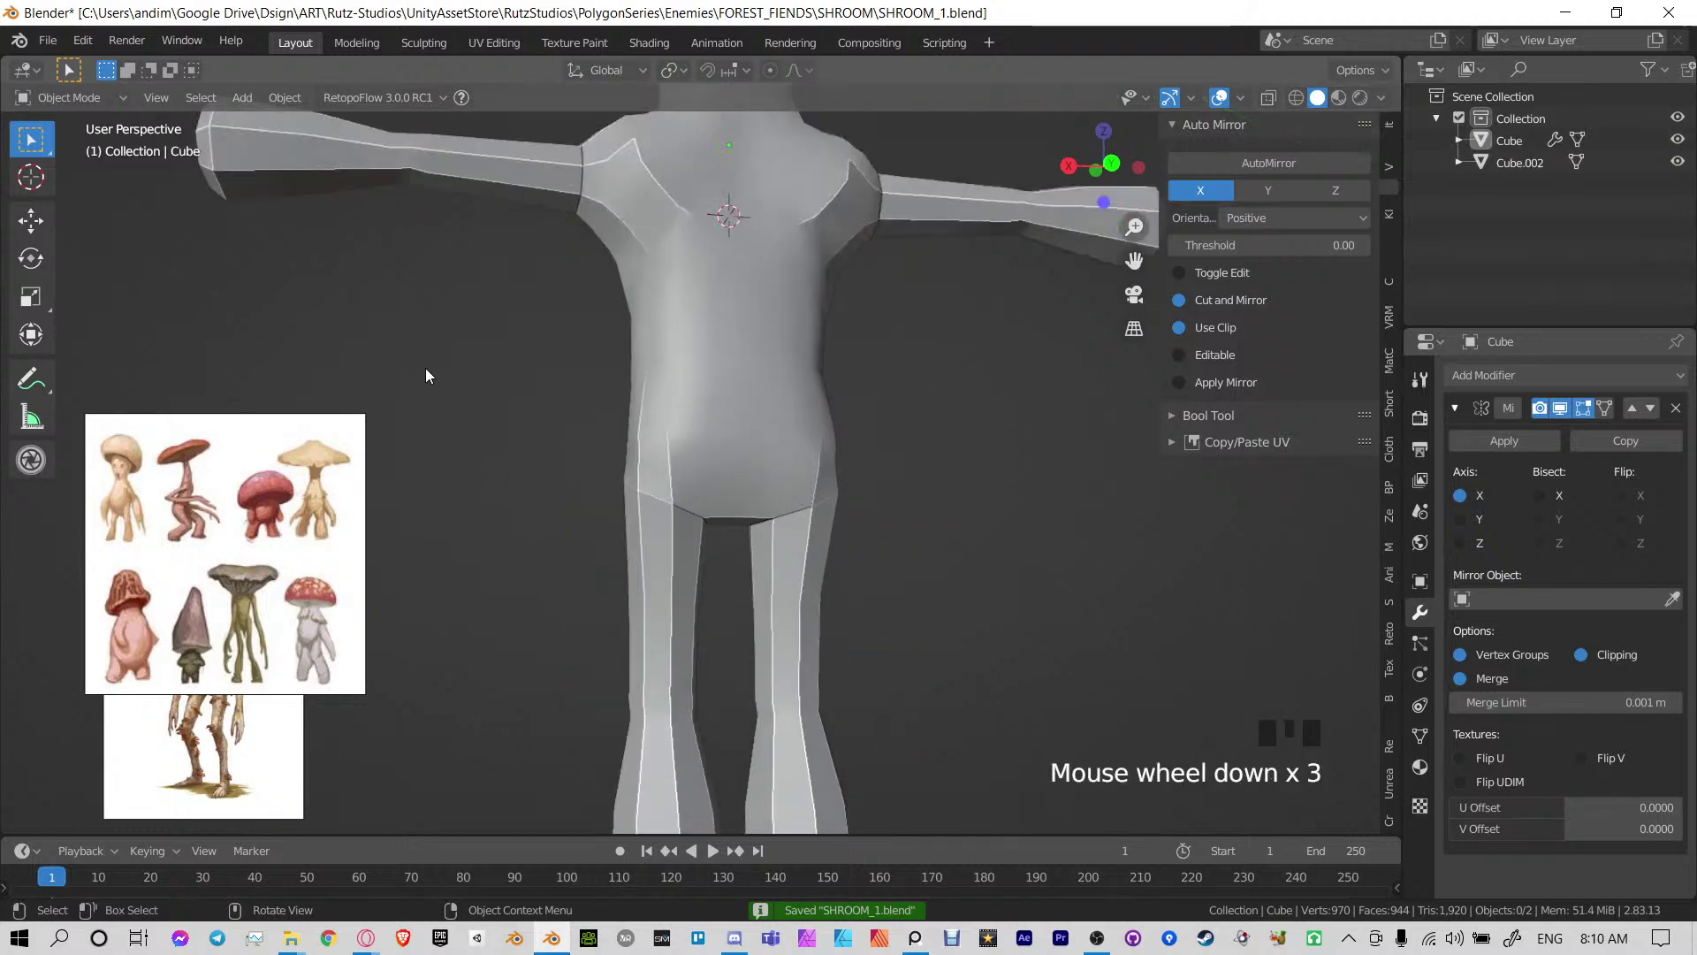
middle_click_drag(427, 368, 756, 442)
mouse_move(756, 442)
middle_mouse_down("shift")
mouse_move(729, 403)
mouse_move(739, 417)
mouse_move(684, 419)
mouse_move(746, 423)
middle_mouse_up("shift")
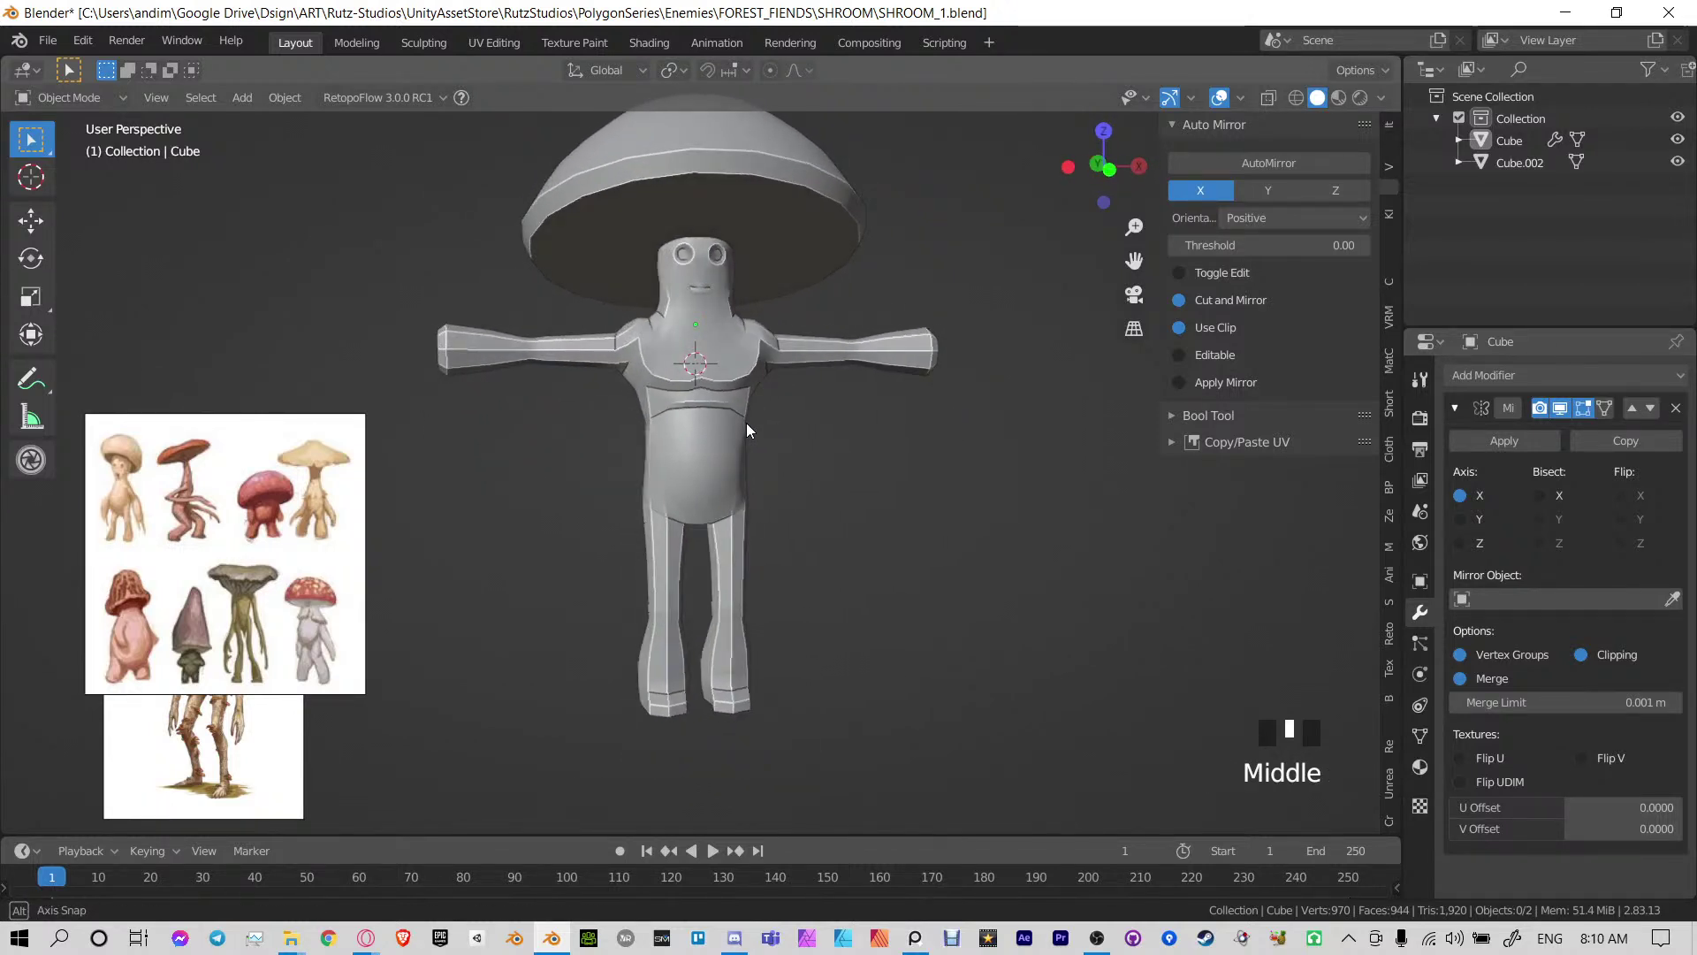
left_click(148, 531)
left_click_drag(362, 413, 798, 179)
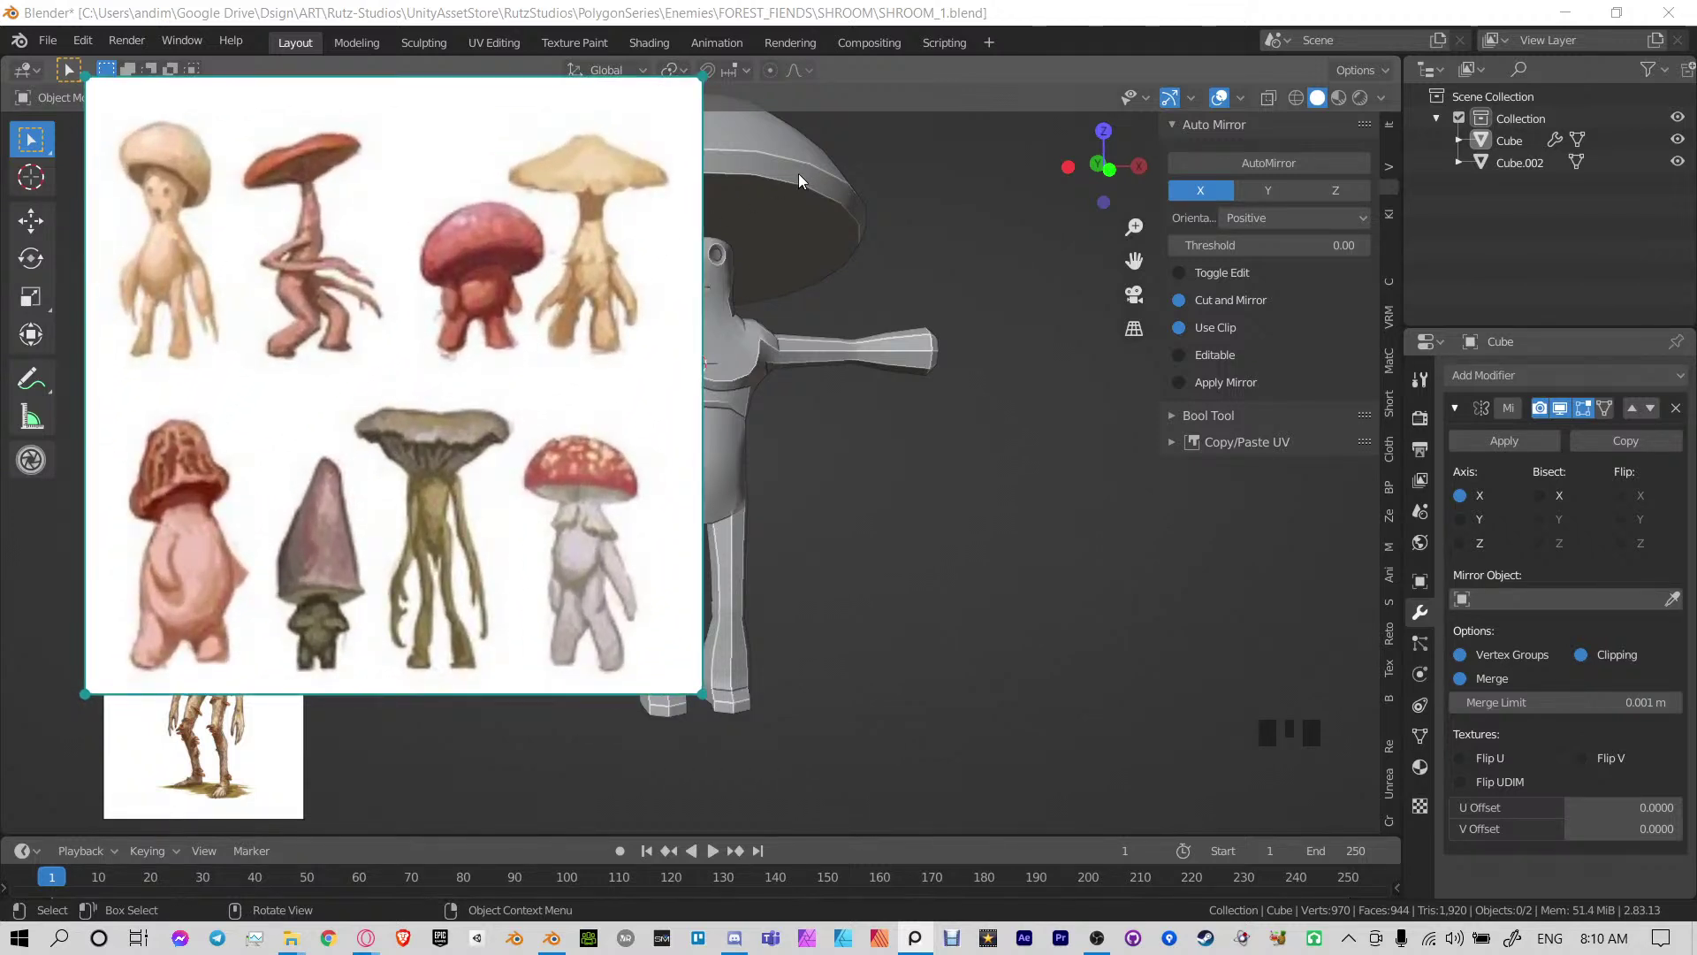
left_click_drag(798, 174, 407, 423)
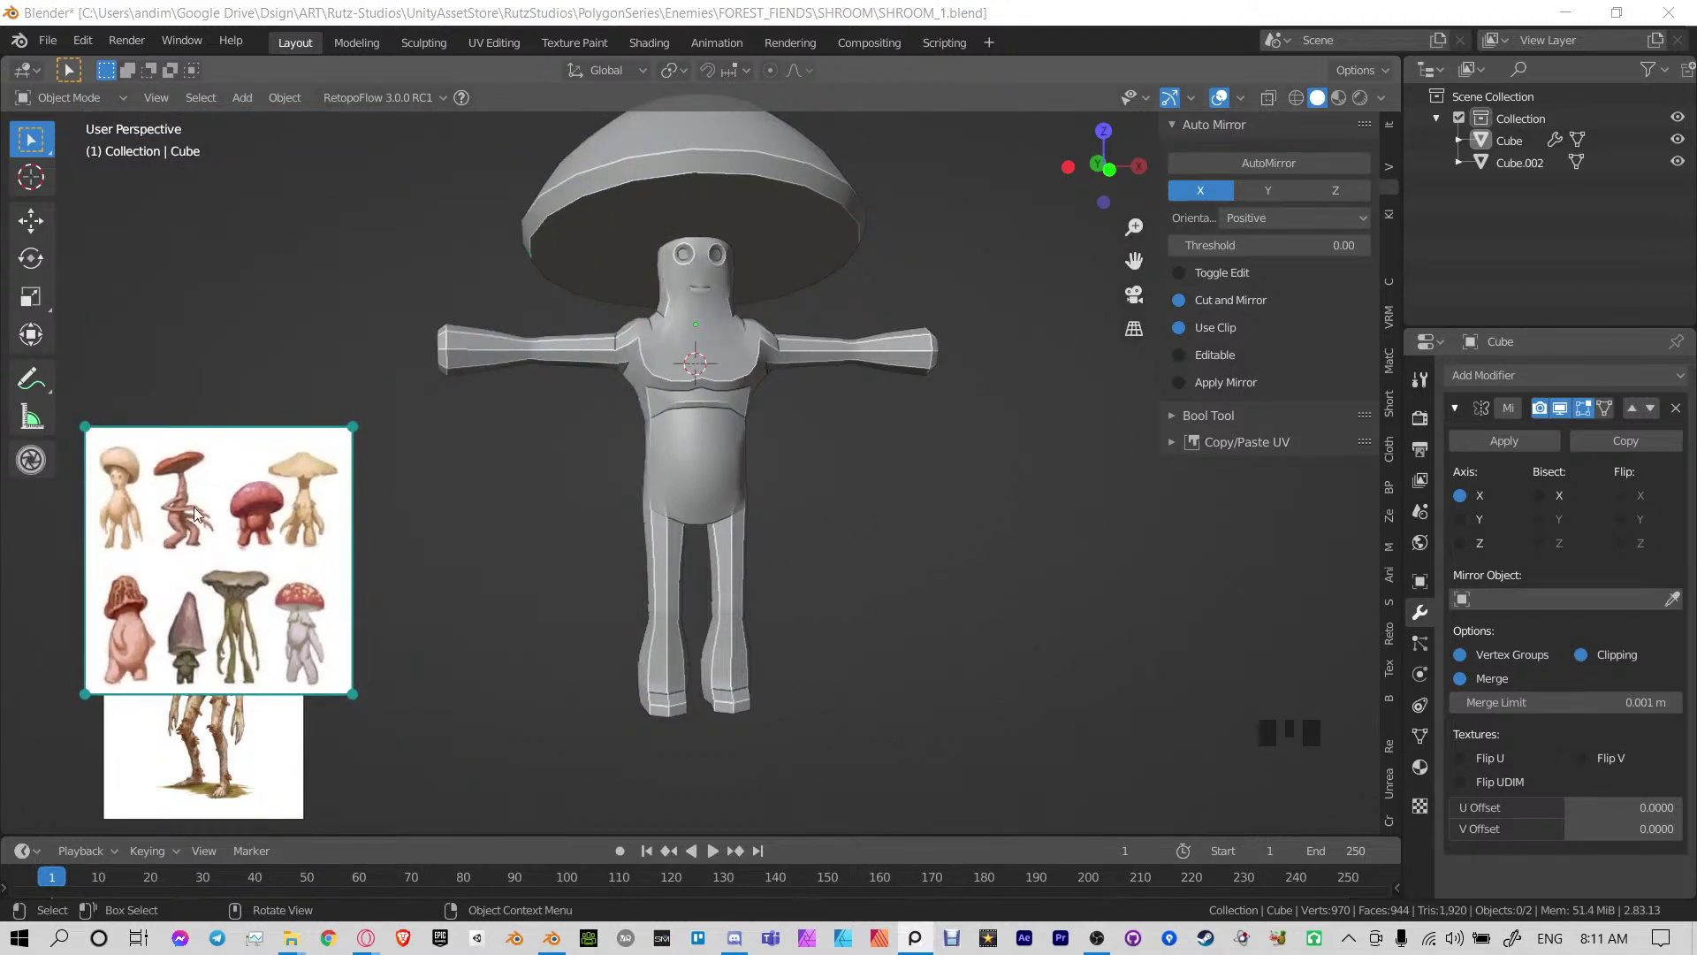
Hide the reference images and save the file
left_click(533, 655)
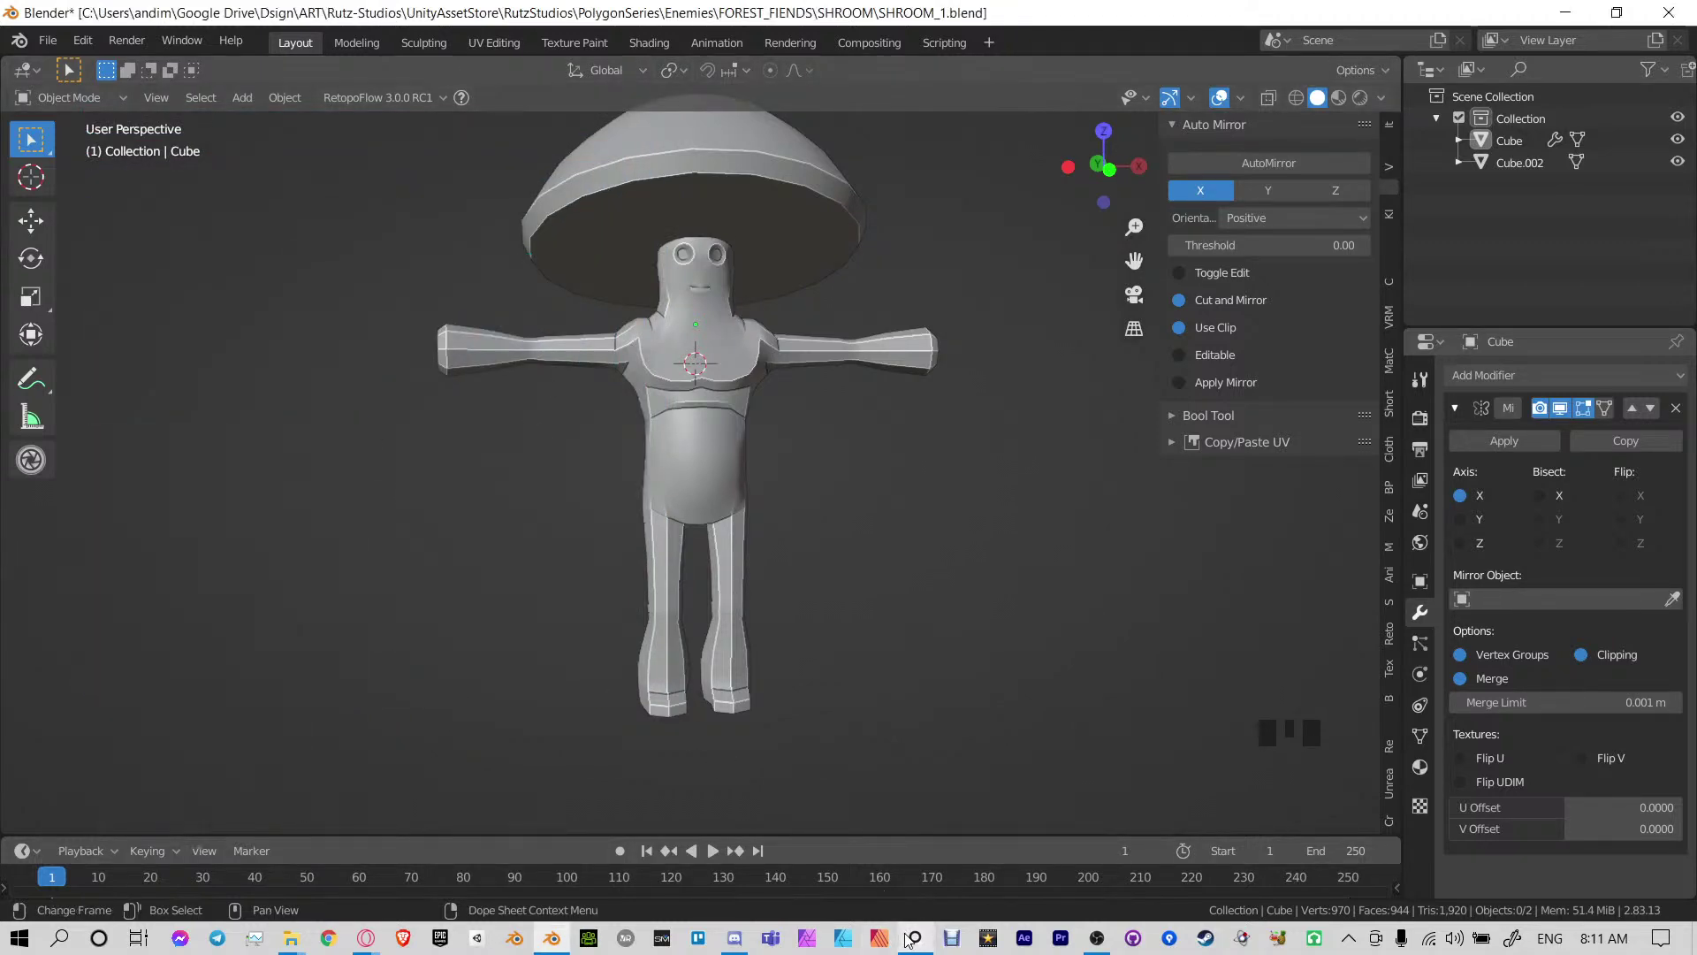
key("ctrl+s")
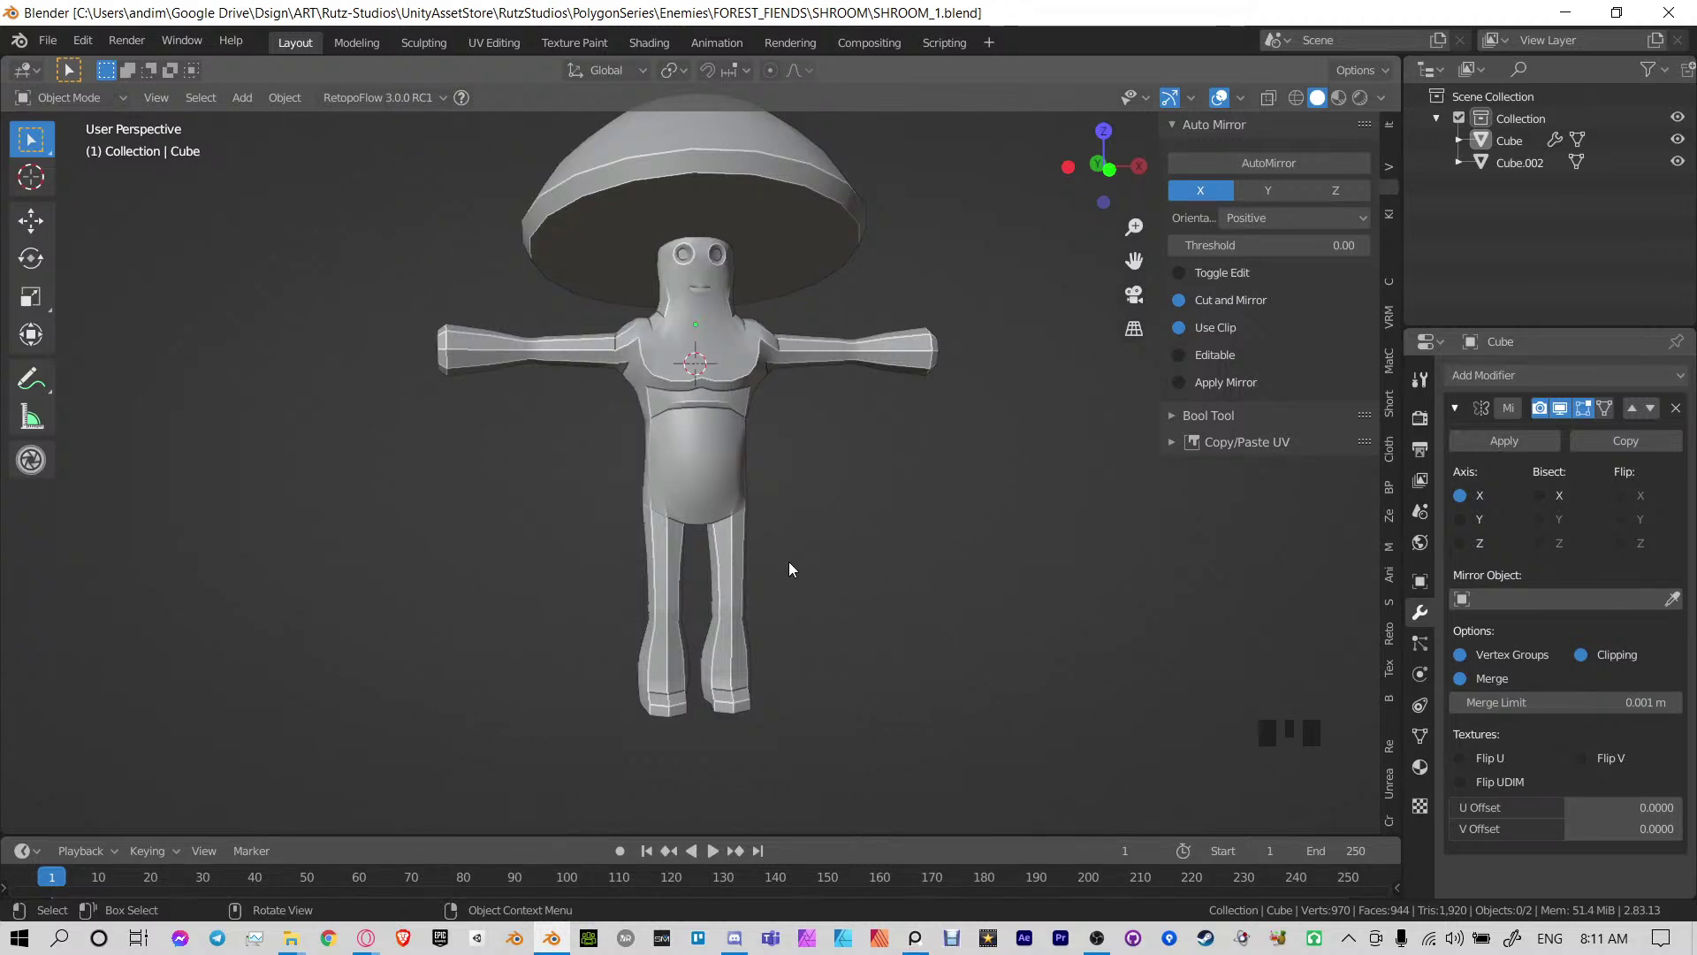
middle_click_drag(791, 422, 813, 433)
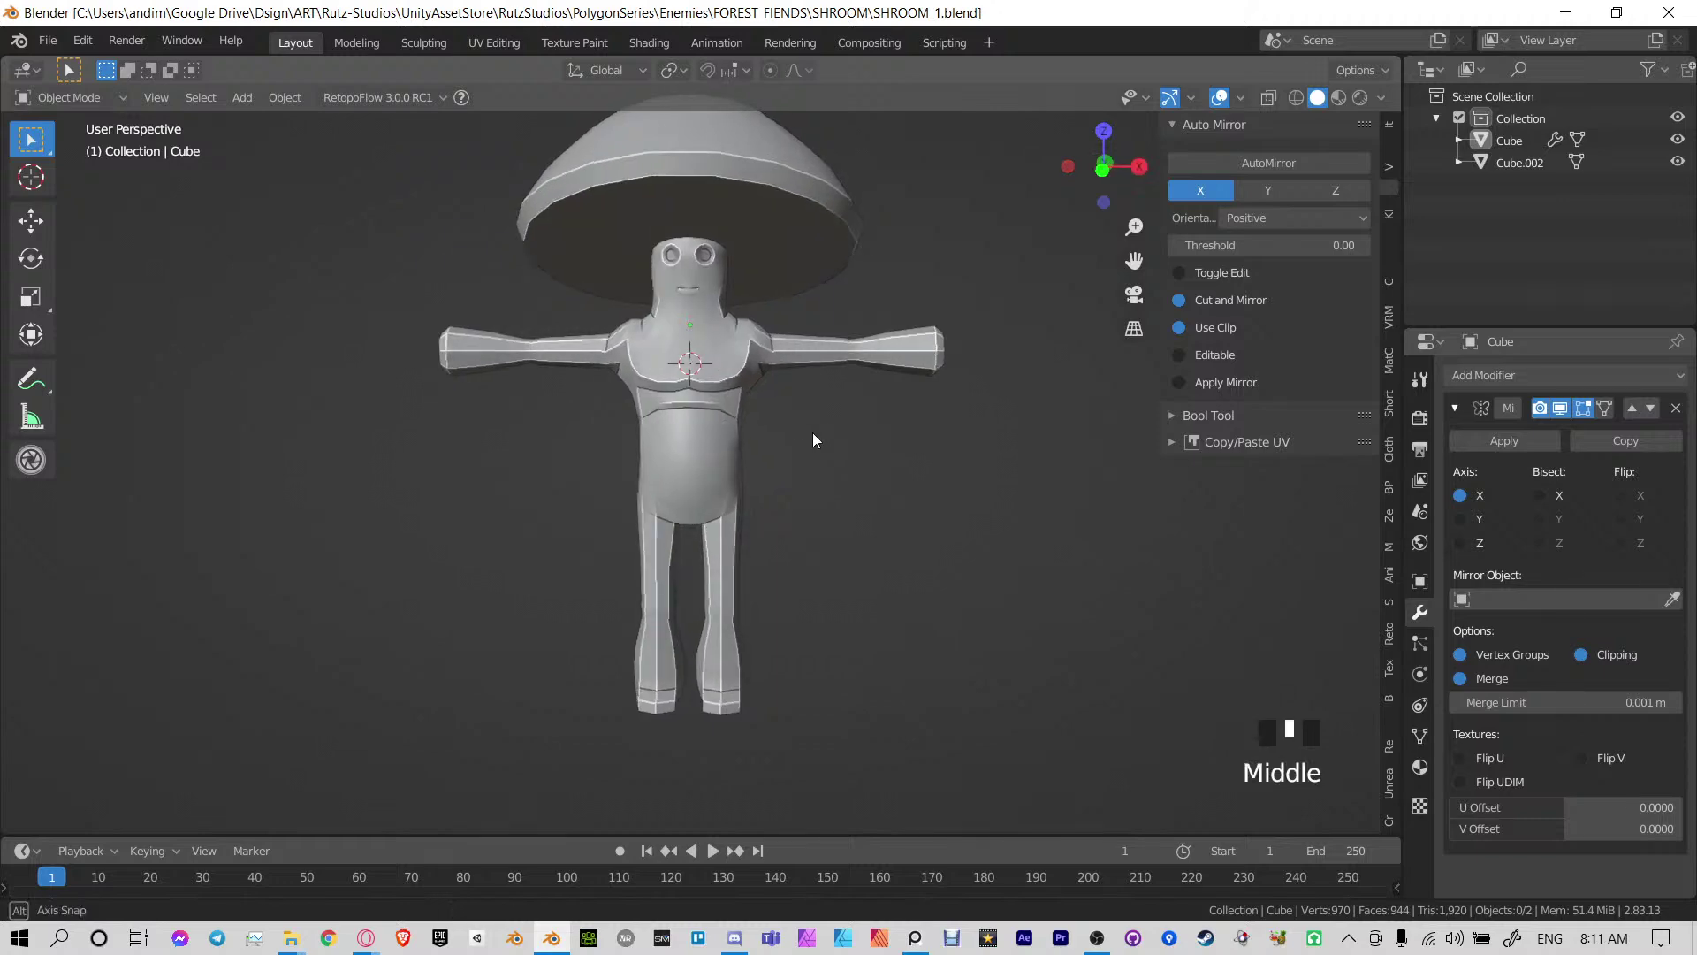
Save the file and hide the viewport's sidebar
key("ctrl+s")
middle_click_drag(955, 390, 848, 474, "shift")
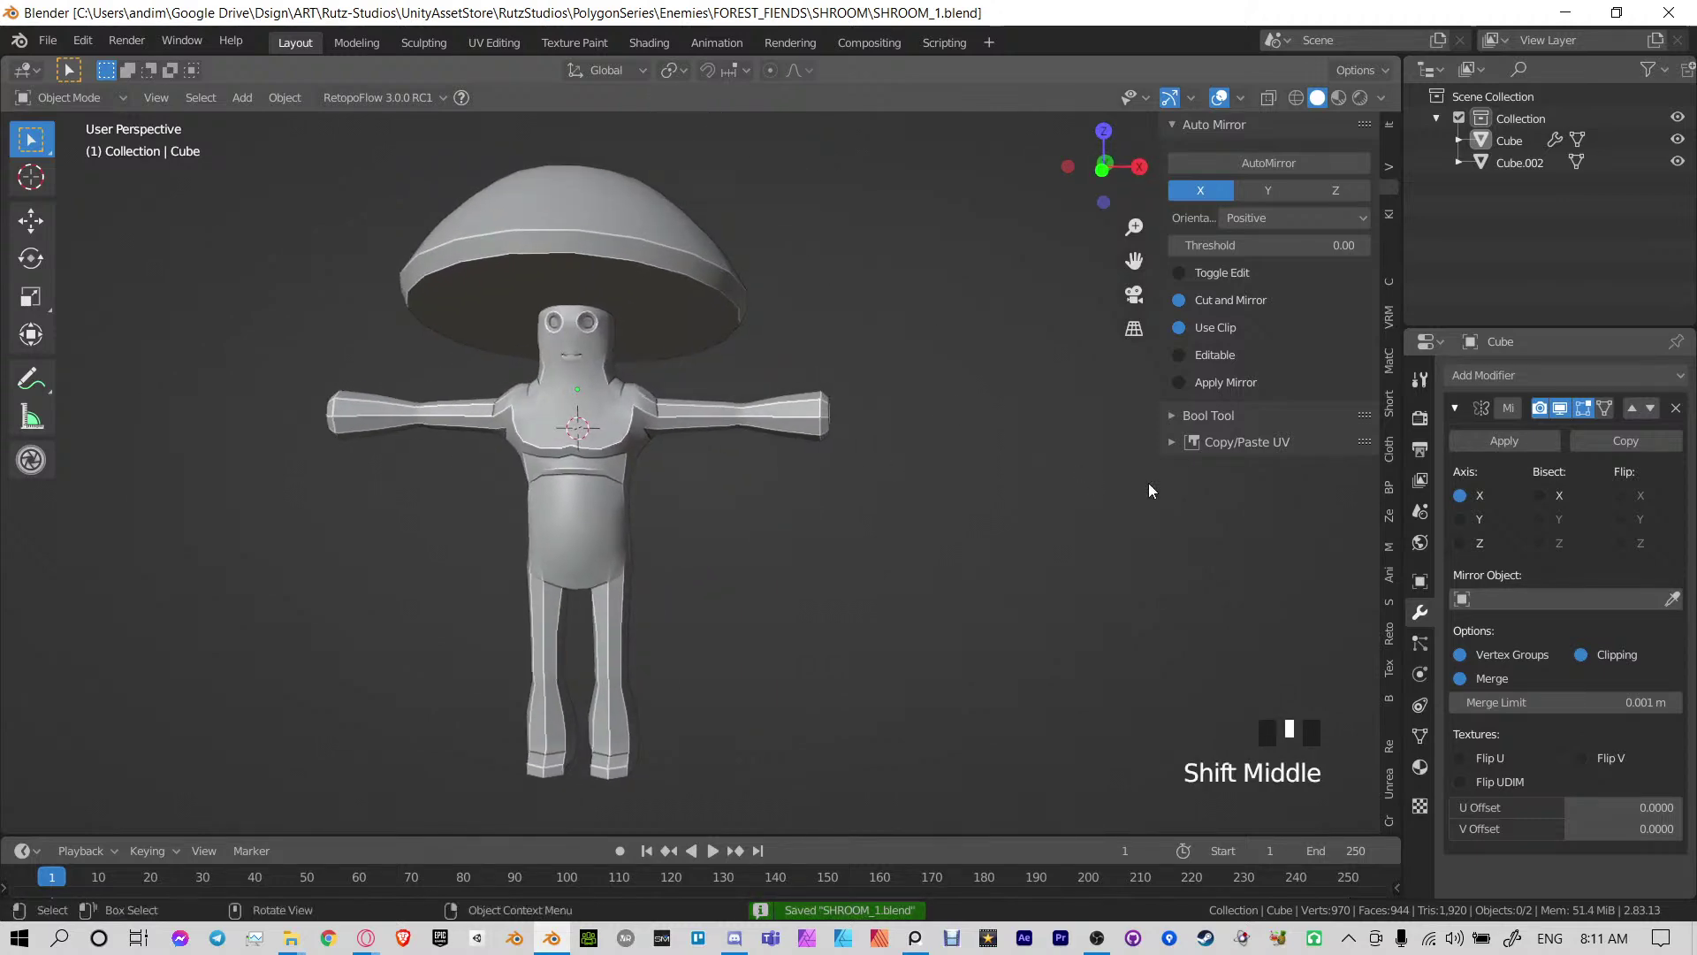
key("n")
scroll(946, 492, "up", 2)
middle_click_drag(945, 492, 668, 462)
Snap the 3D cursor to the edge loop at the open end of the creature's arm, return to Object Mode and save the file
left_click(809, 436)
key("Tab")
scroll(809, 436, "up", 5)
middle_click_drag(741, 526, 712, 368)
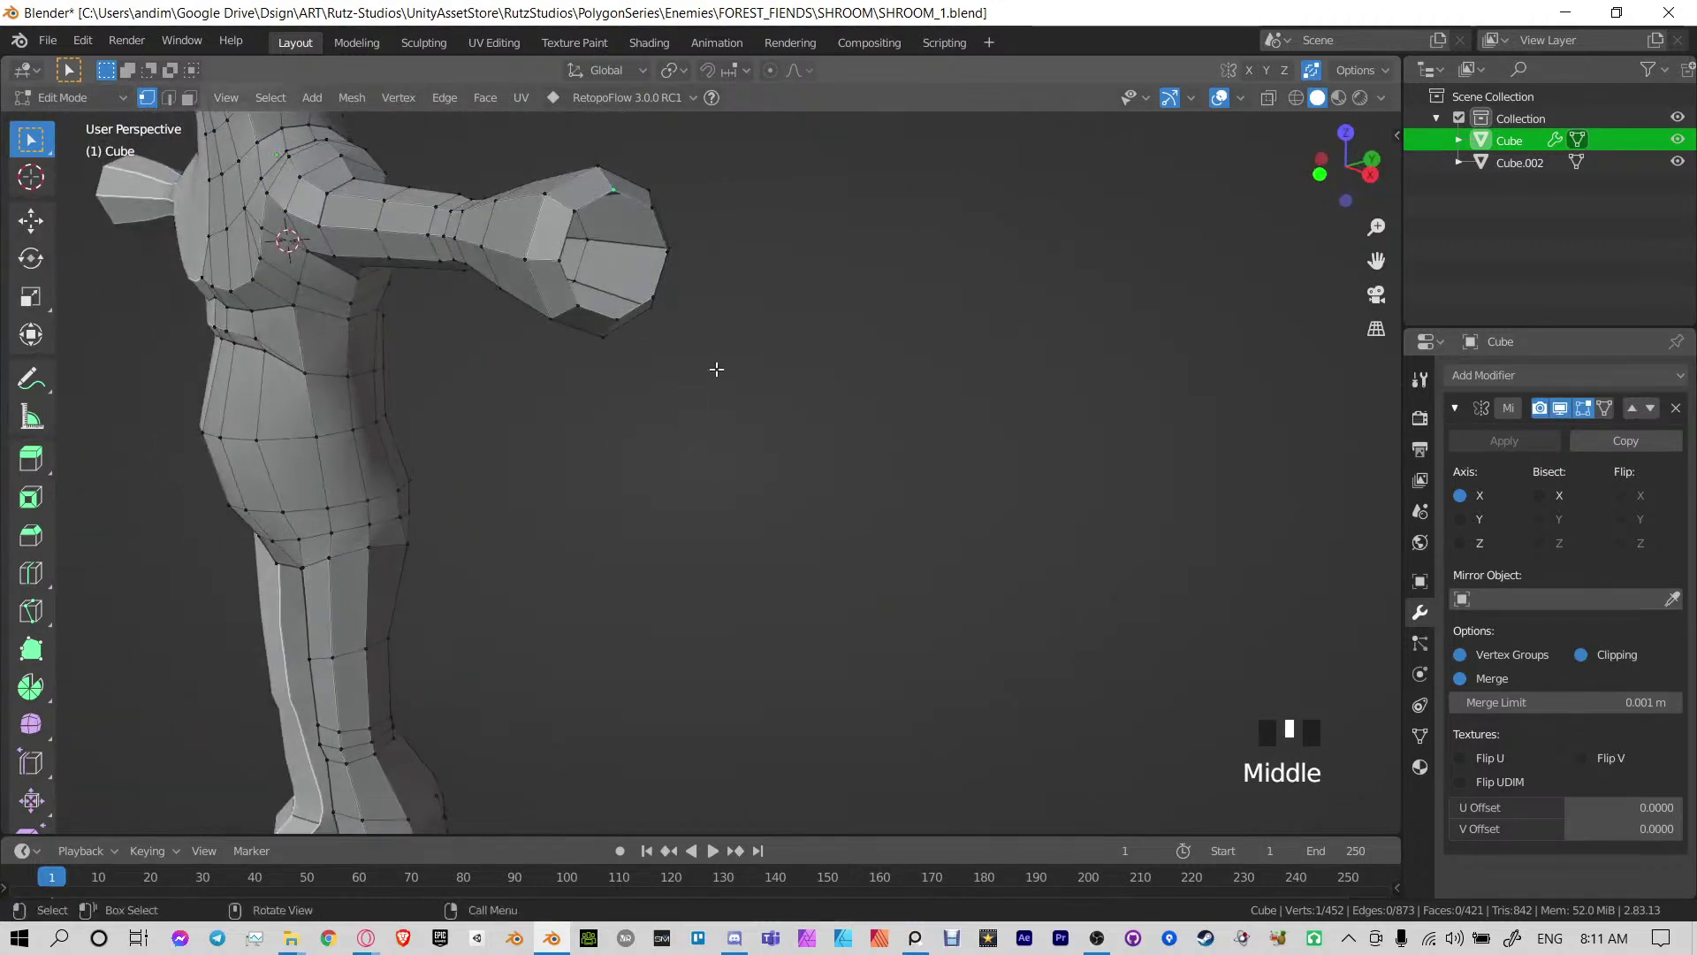
key("KP_Decimal")
scroll(739, 564, "down", 9)
scroll(739, 564, "down", 15)
middle_click_drag(739, 564, 698, 472)
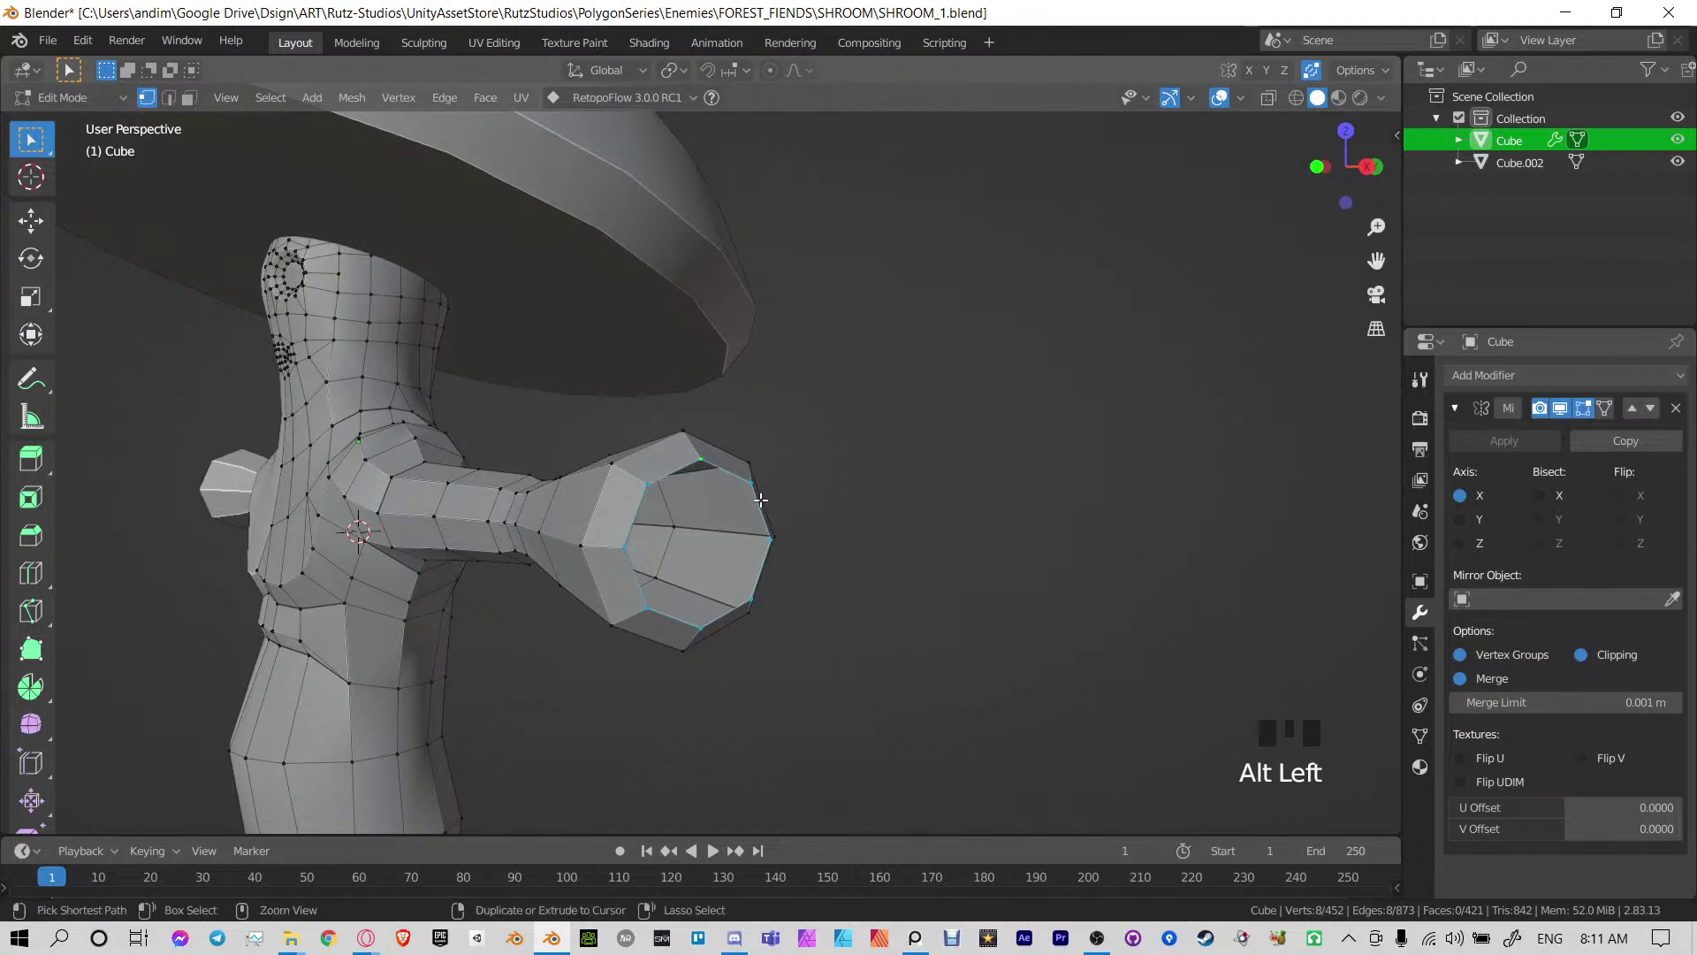
key("shift+s")
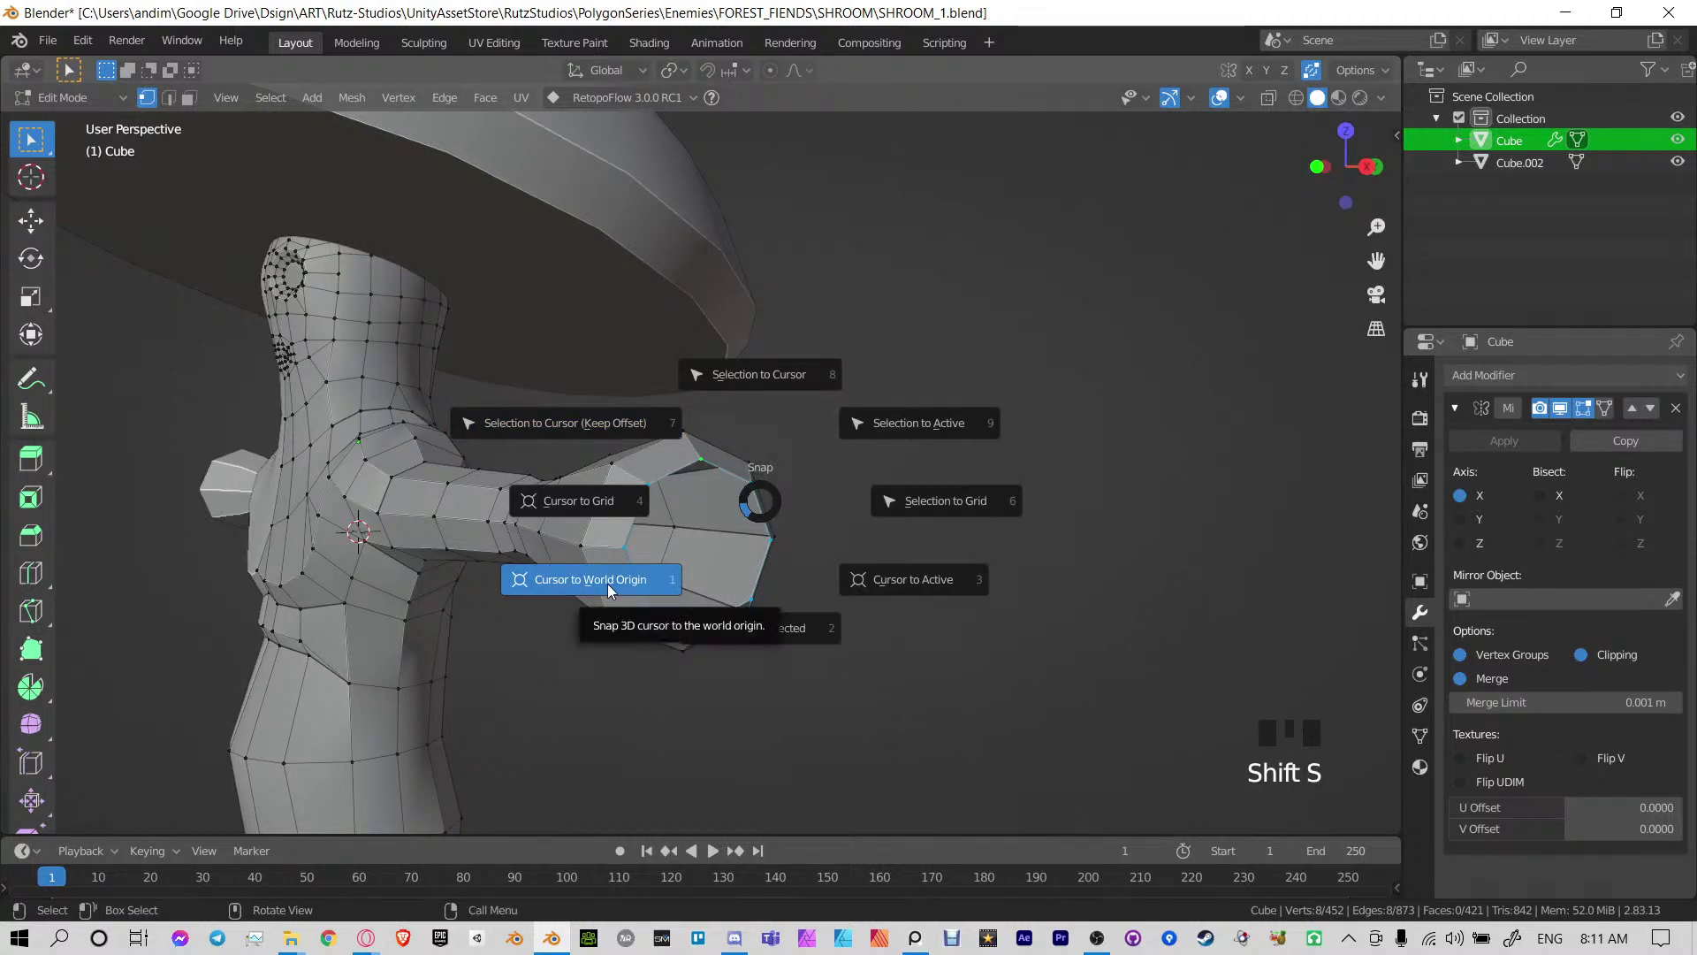
left_click(781, 633)
middle_click_drag(732, 554, 770, 488, "shift")
key("Tab")
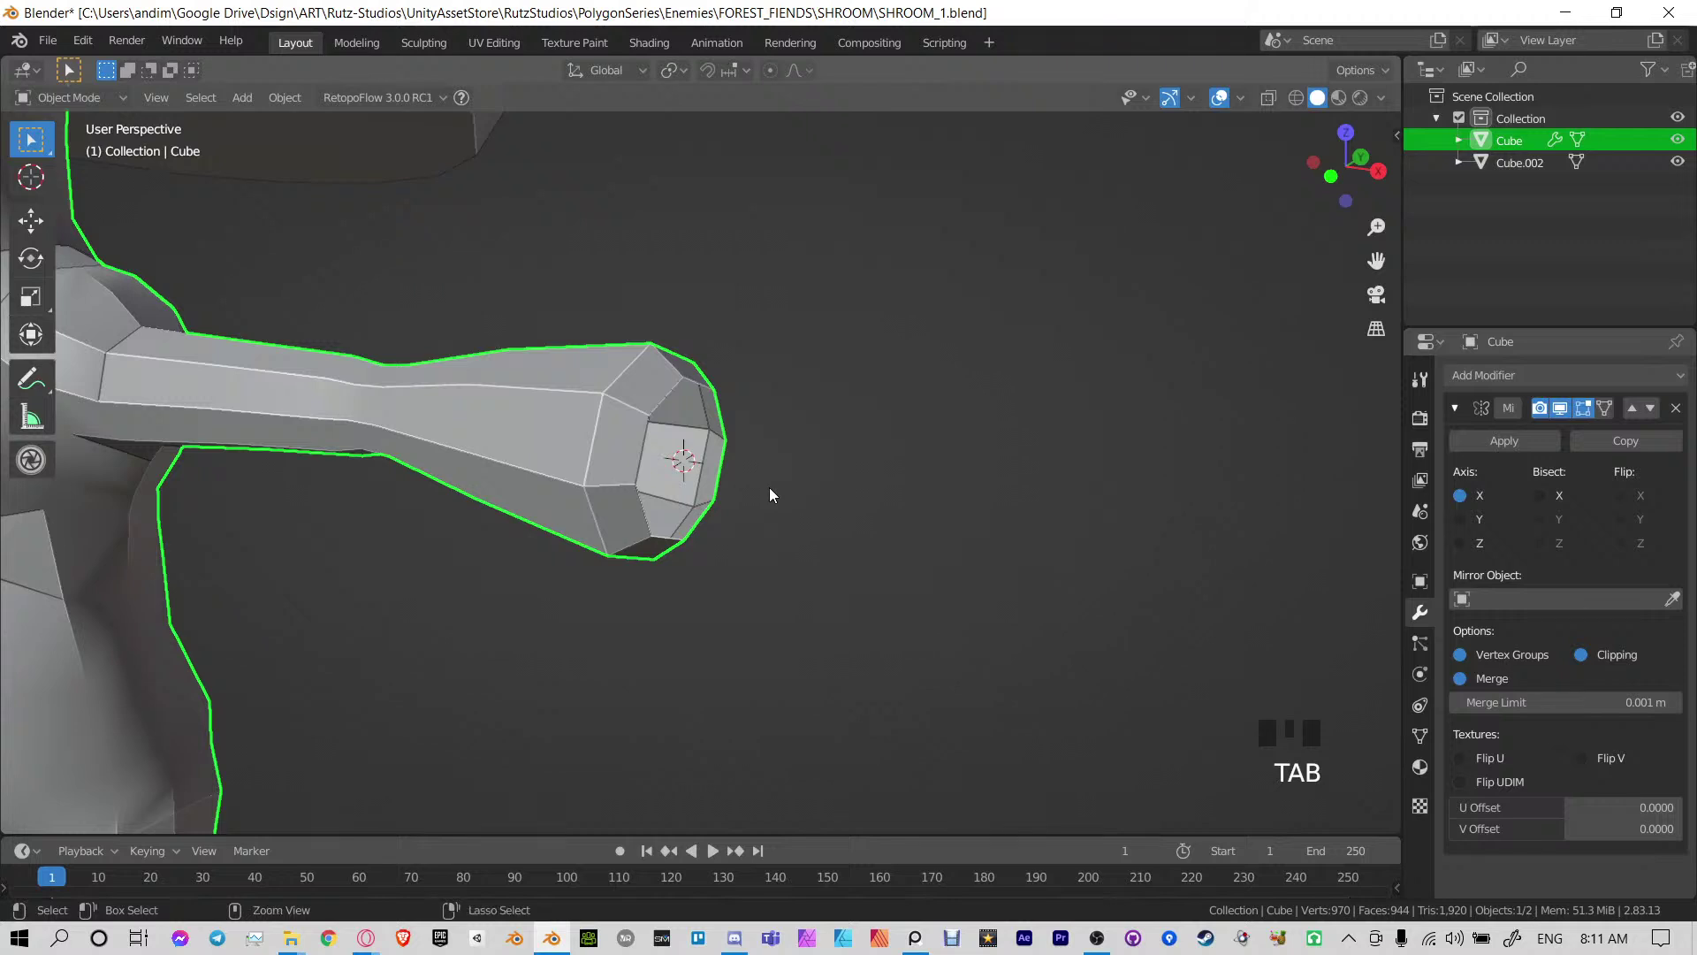
key("ctrl+s")
Add a cube at the 3D cursor and scale it to about 0.525 along Z as the base of the hand
key("shift+a")
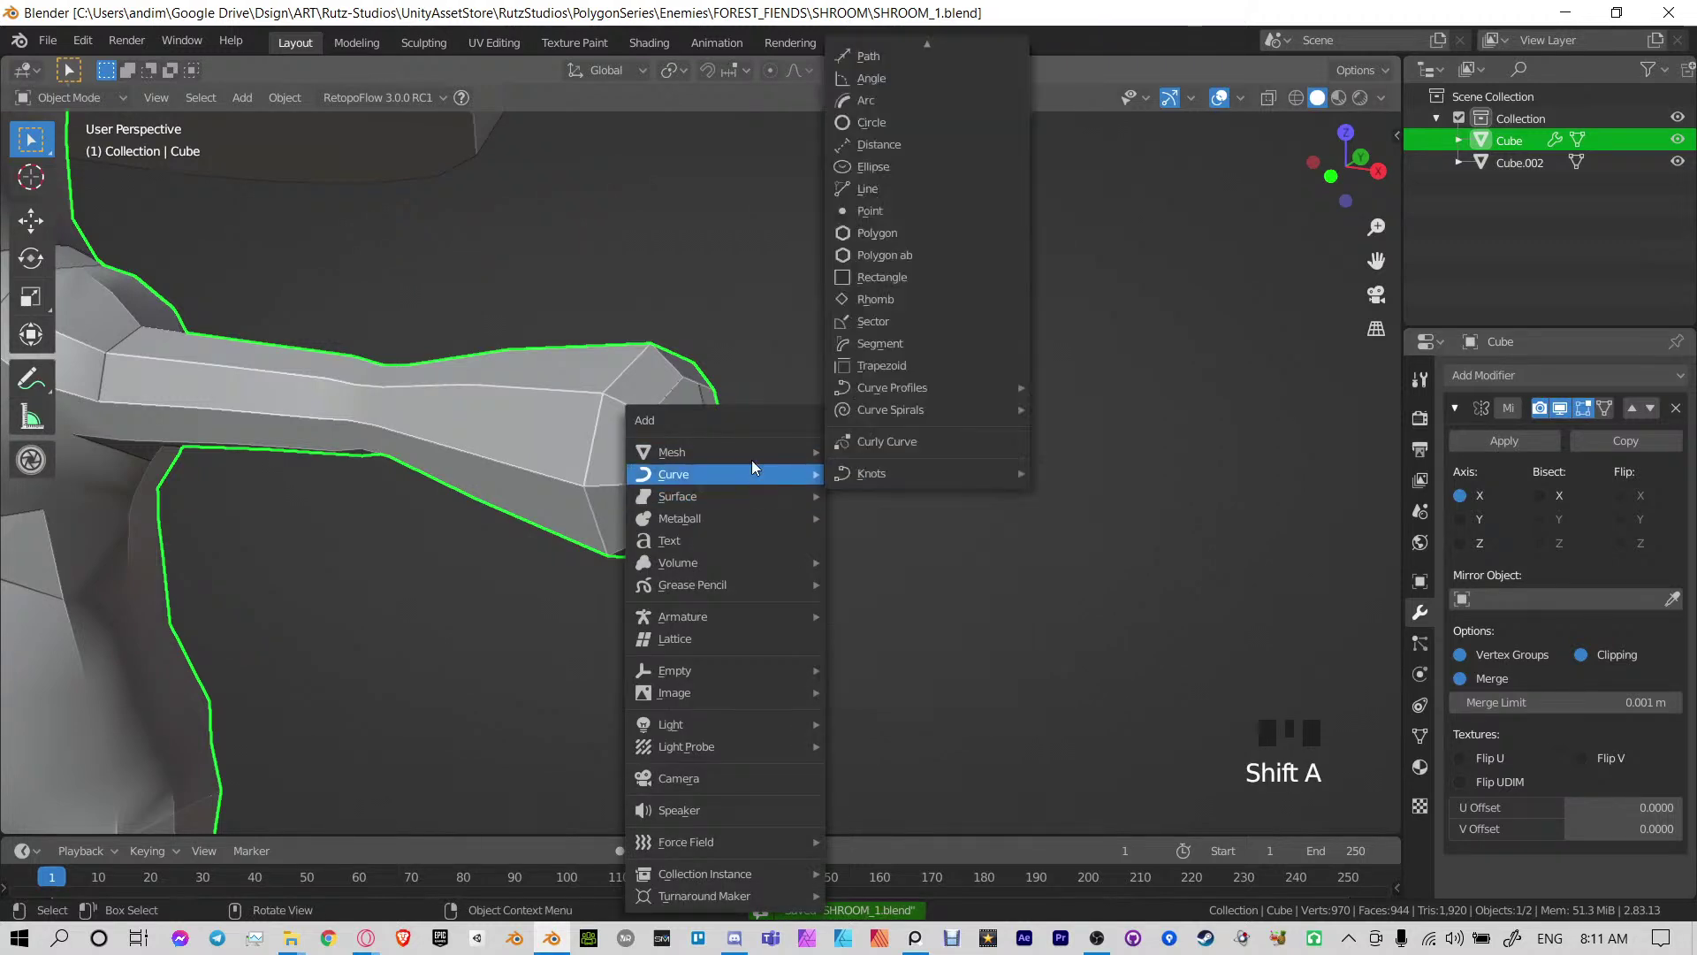
mouse_move(768, 453)
left_click(886, 470)
key("s")
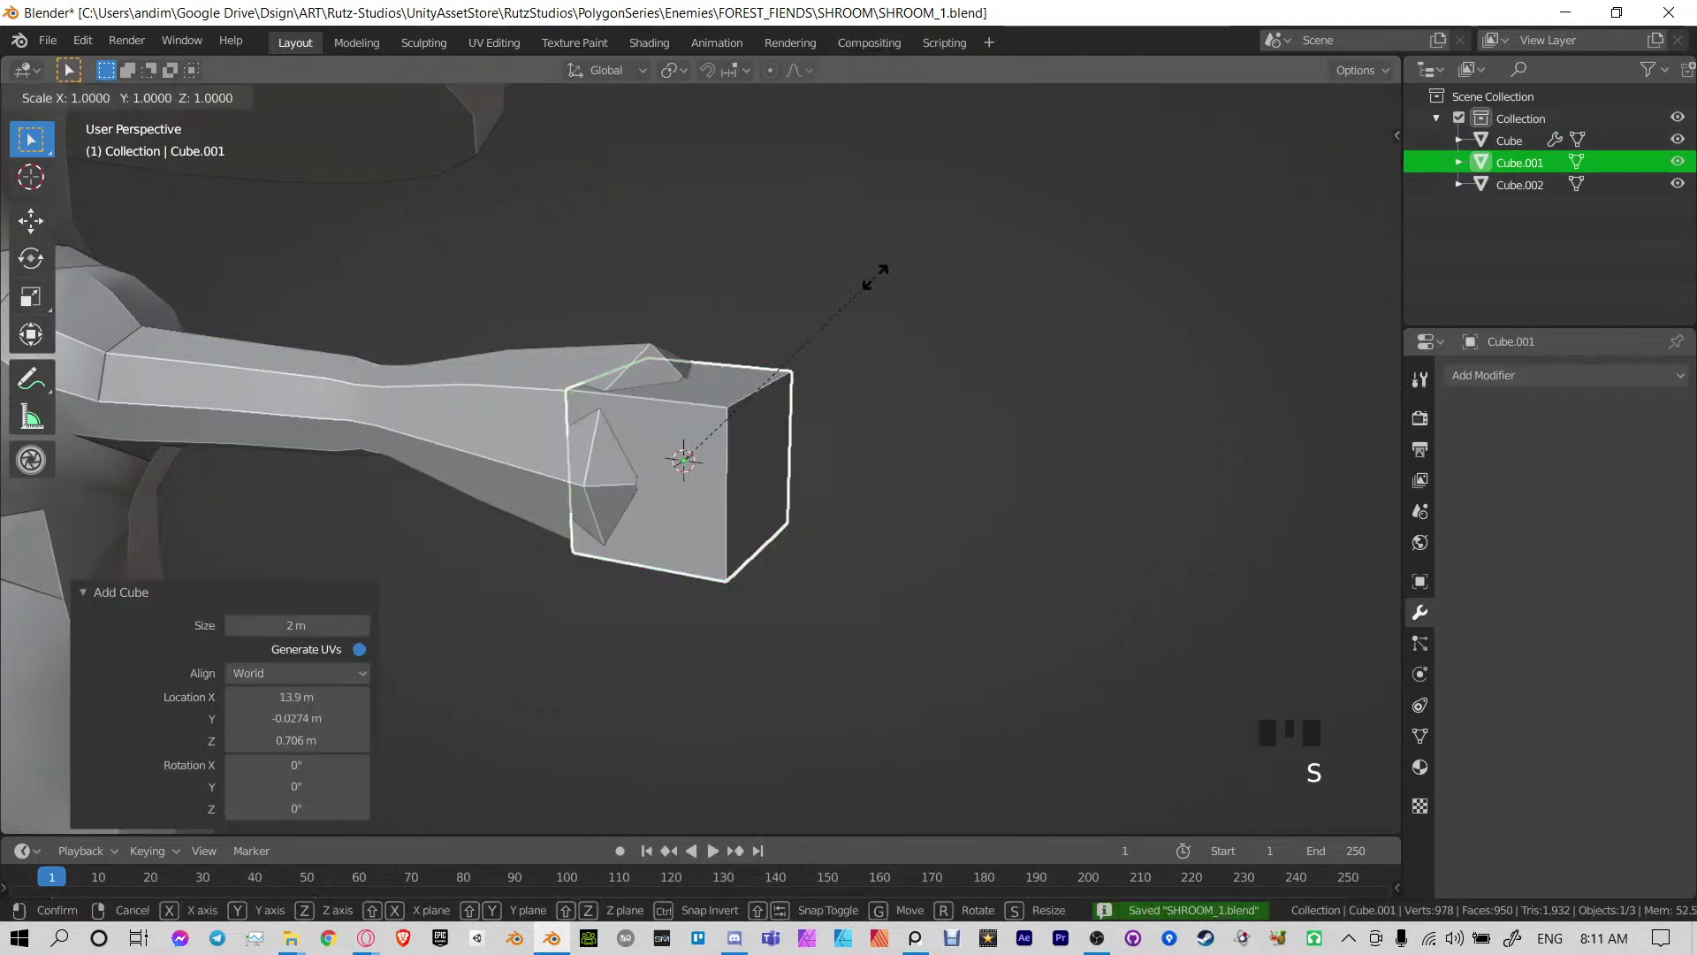
key("z")
left_click(794, 375)
Move the hand cube about 0.92 m outward along global X, rescale it along X and enter Edit Mode
key("g")
key("y")
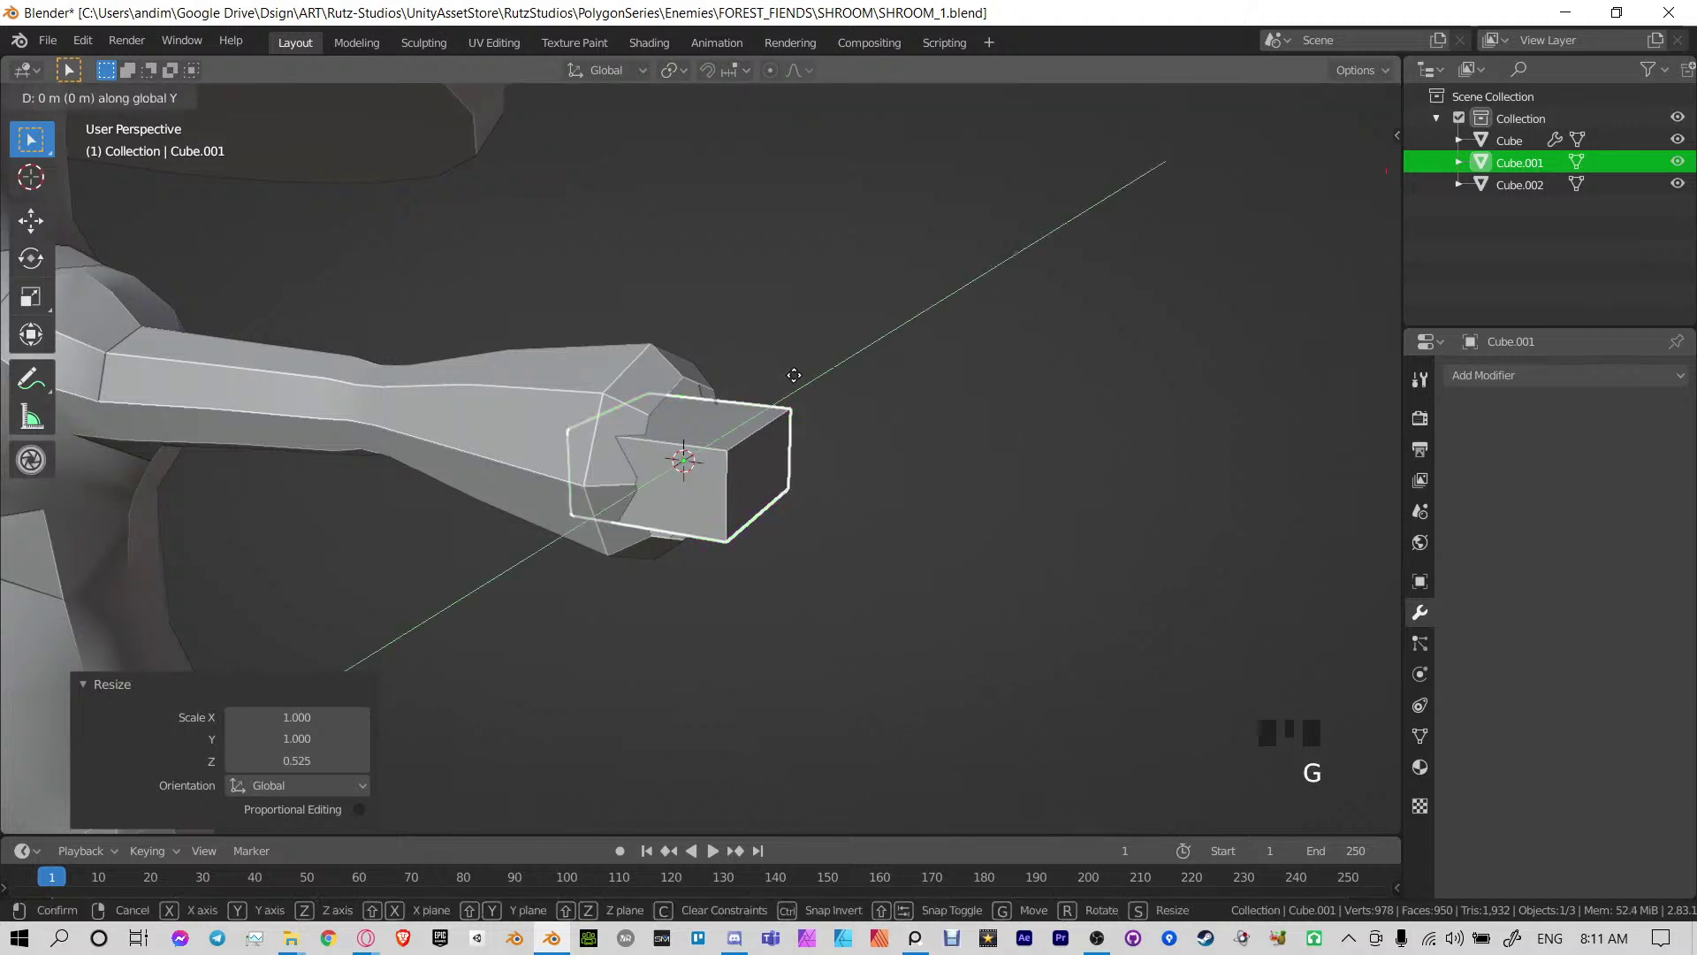
left_click(847, 364)
middle_click_drag(847, 364, 771, 509)
key("s")
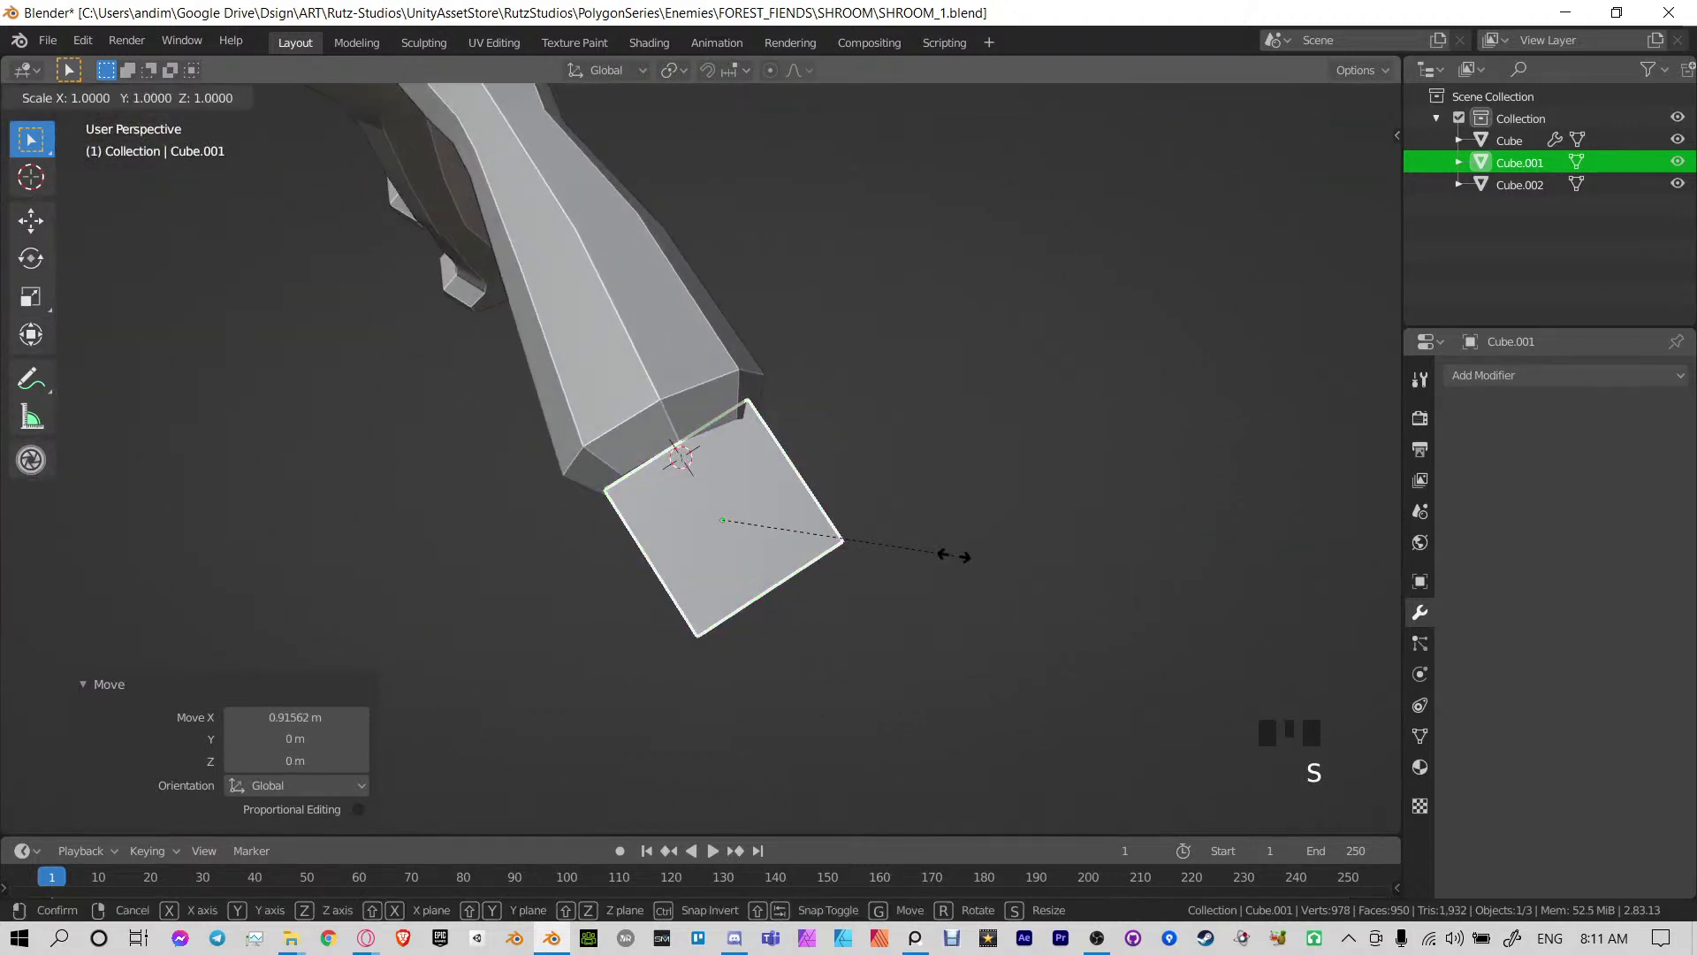
key("x")
left_click(919, 553)
middle_click_drag(920, 554, 921, 493)
key("Tab")
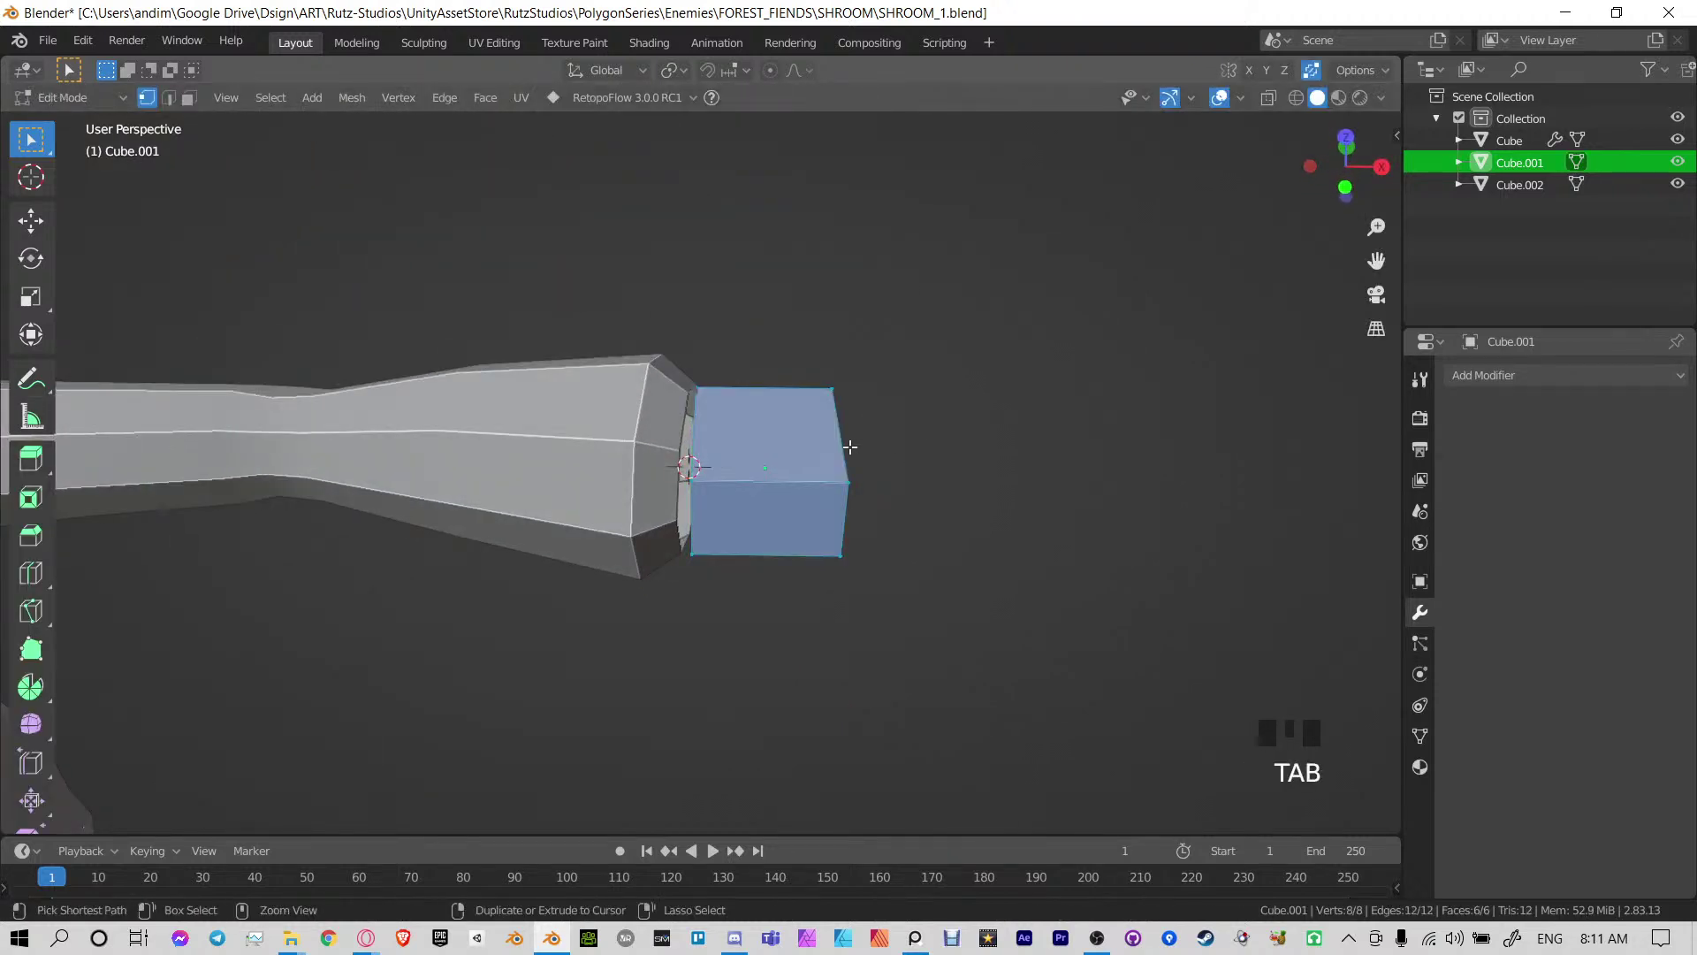
Try three lengthwise loop cuts on the hand cube and undo them
key("ctrl+r")
scroll(846, 450, "up", 1)
left_click(846, 450)
right_click(846, 450)
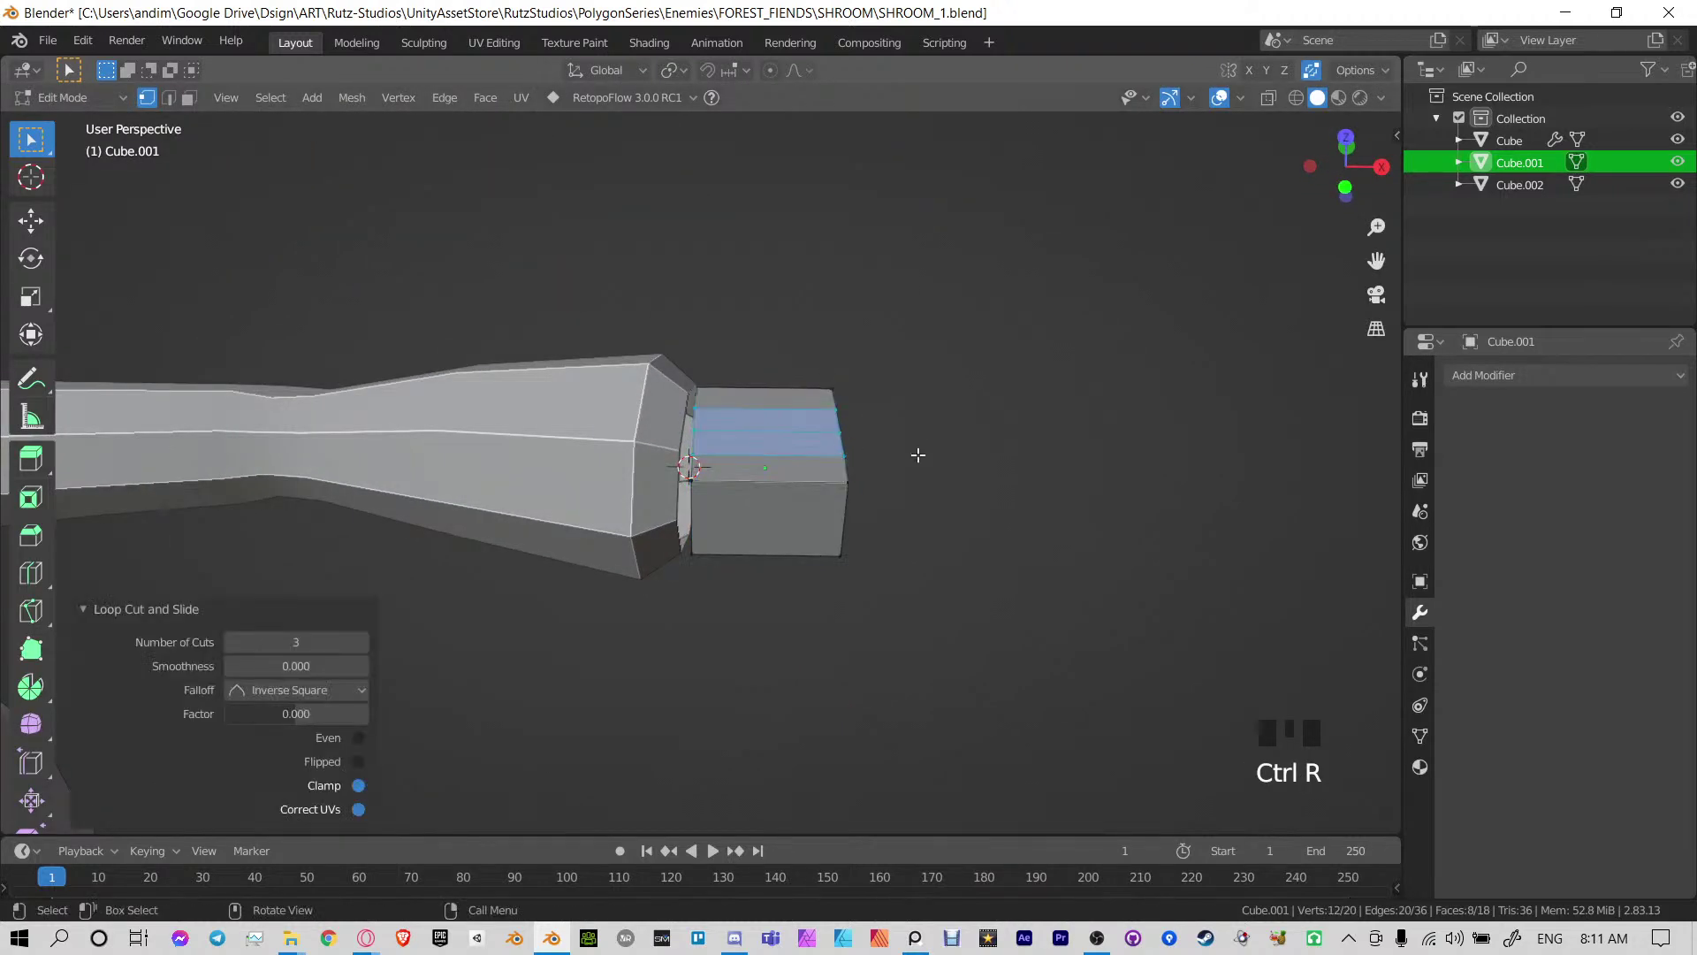
middle_click_drag(916, 454, 732, 522)
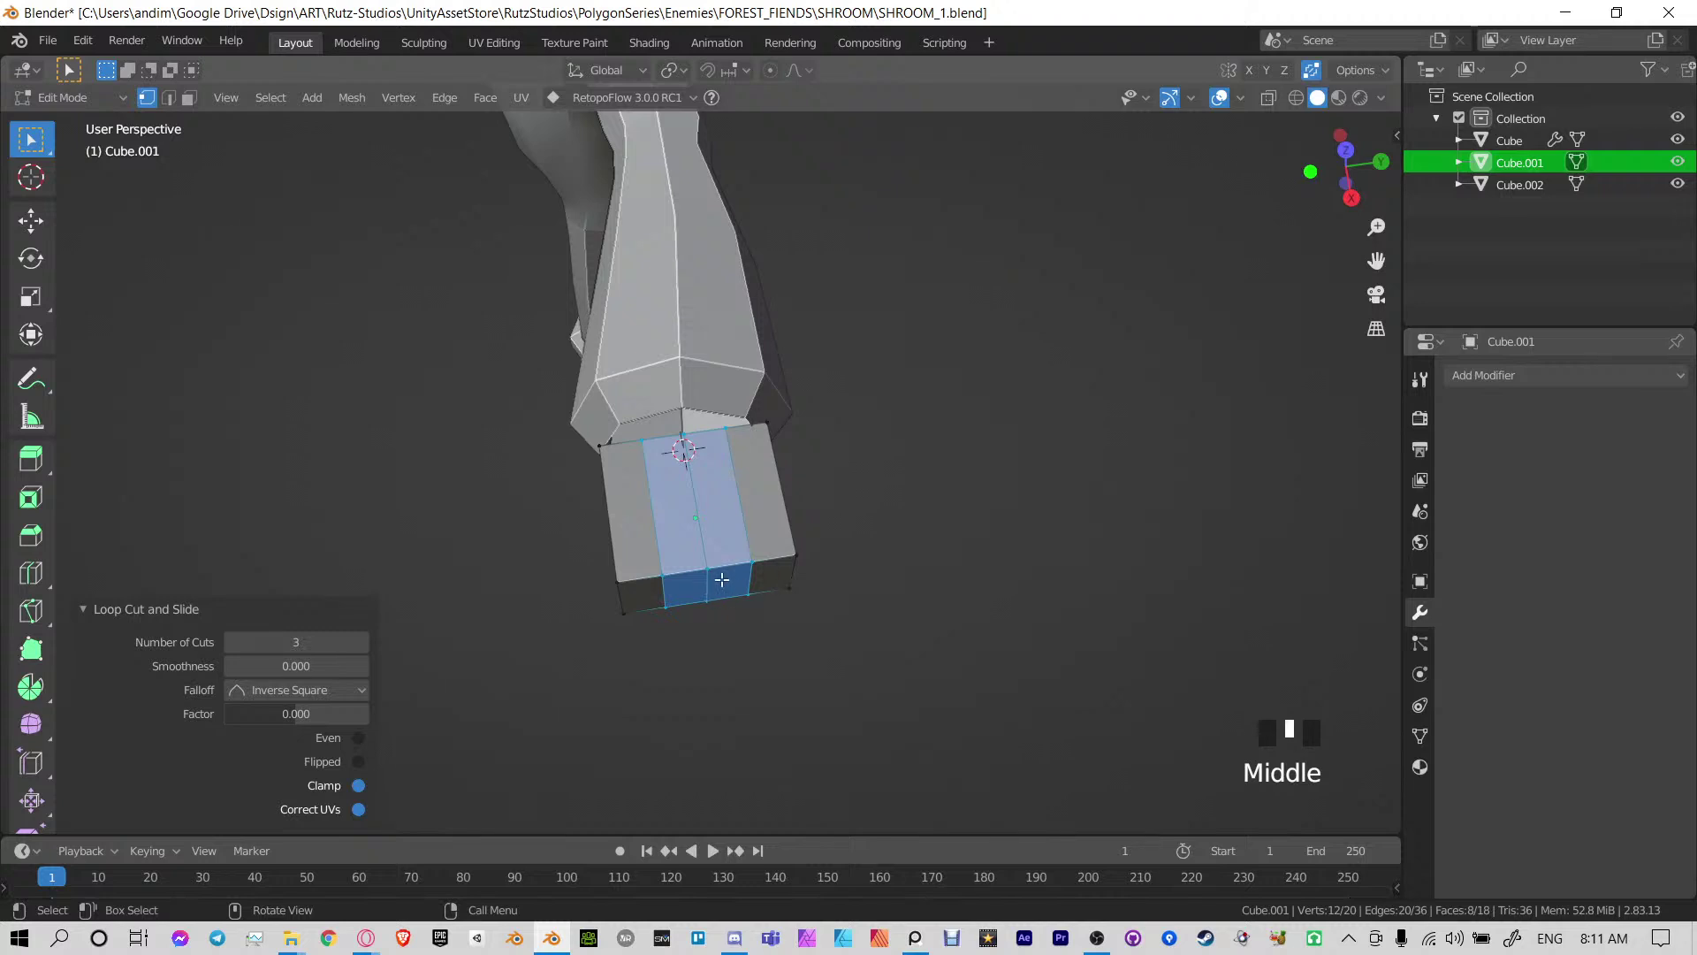
key("ctrl+z")
Add two evenly spaced lengthwise loop cuts to the hand cube, dividing it into three finger strips
key("ctrl+r")
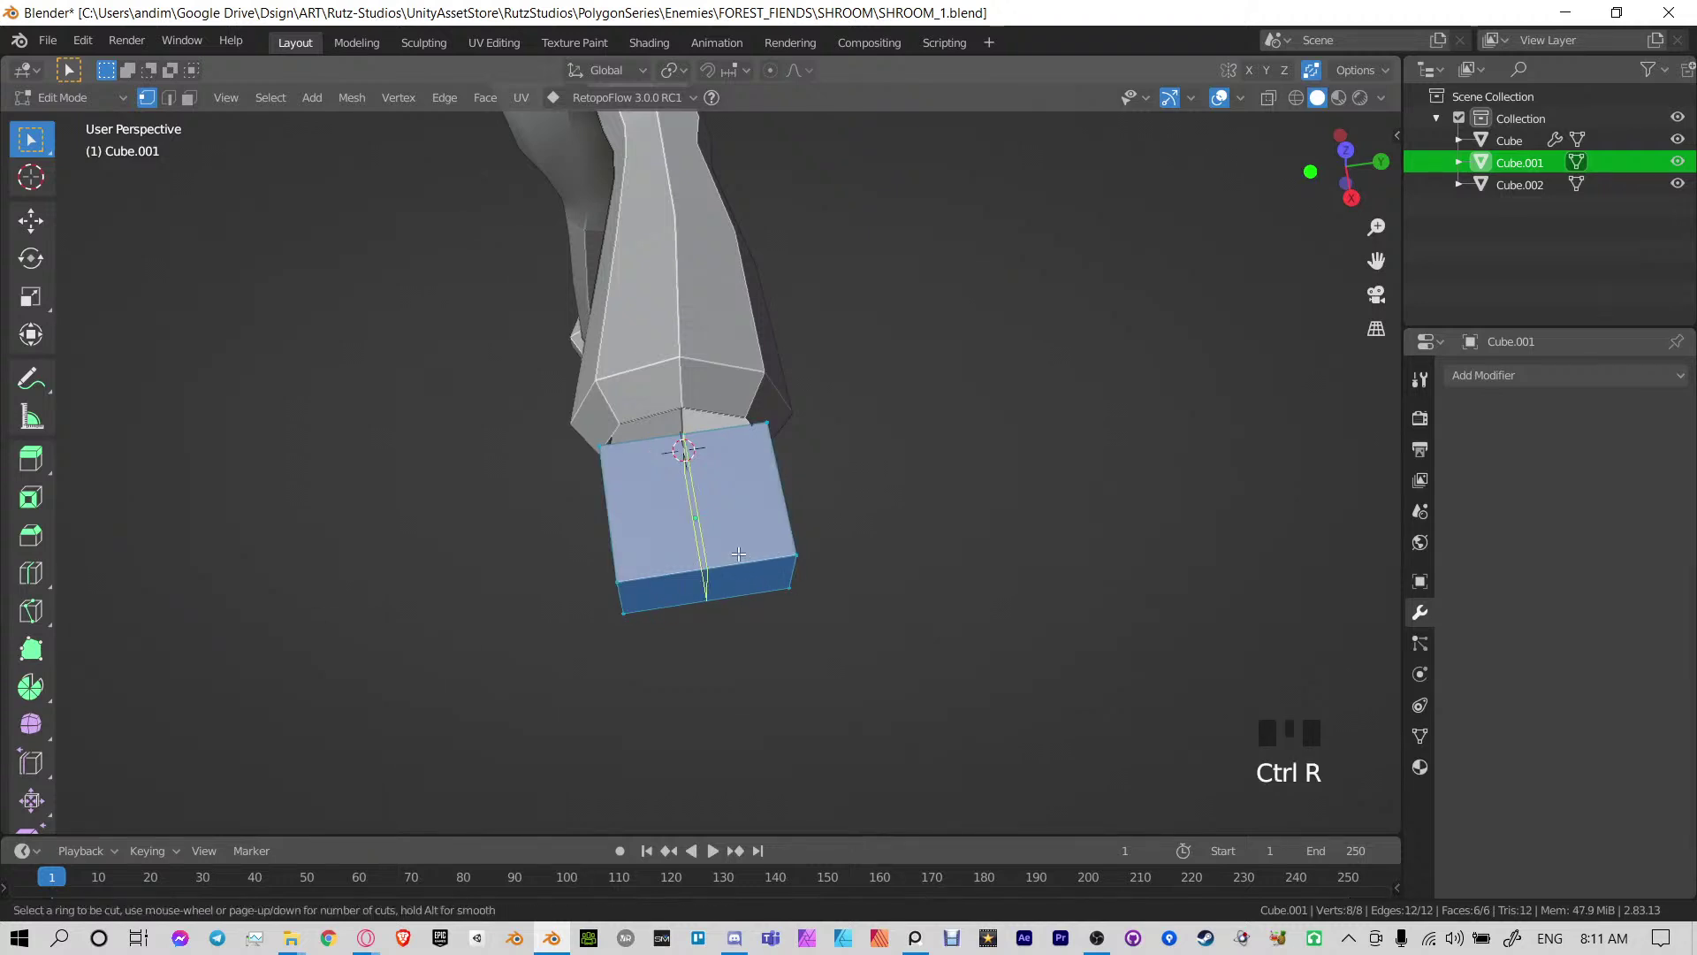
scroll(733, 555, "up", 1)
left_click(738, 554)
right_click(738, 553)
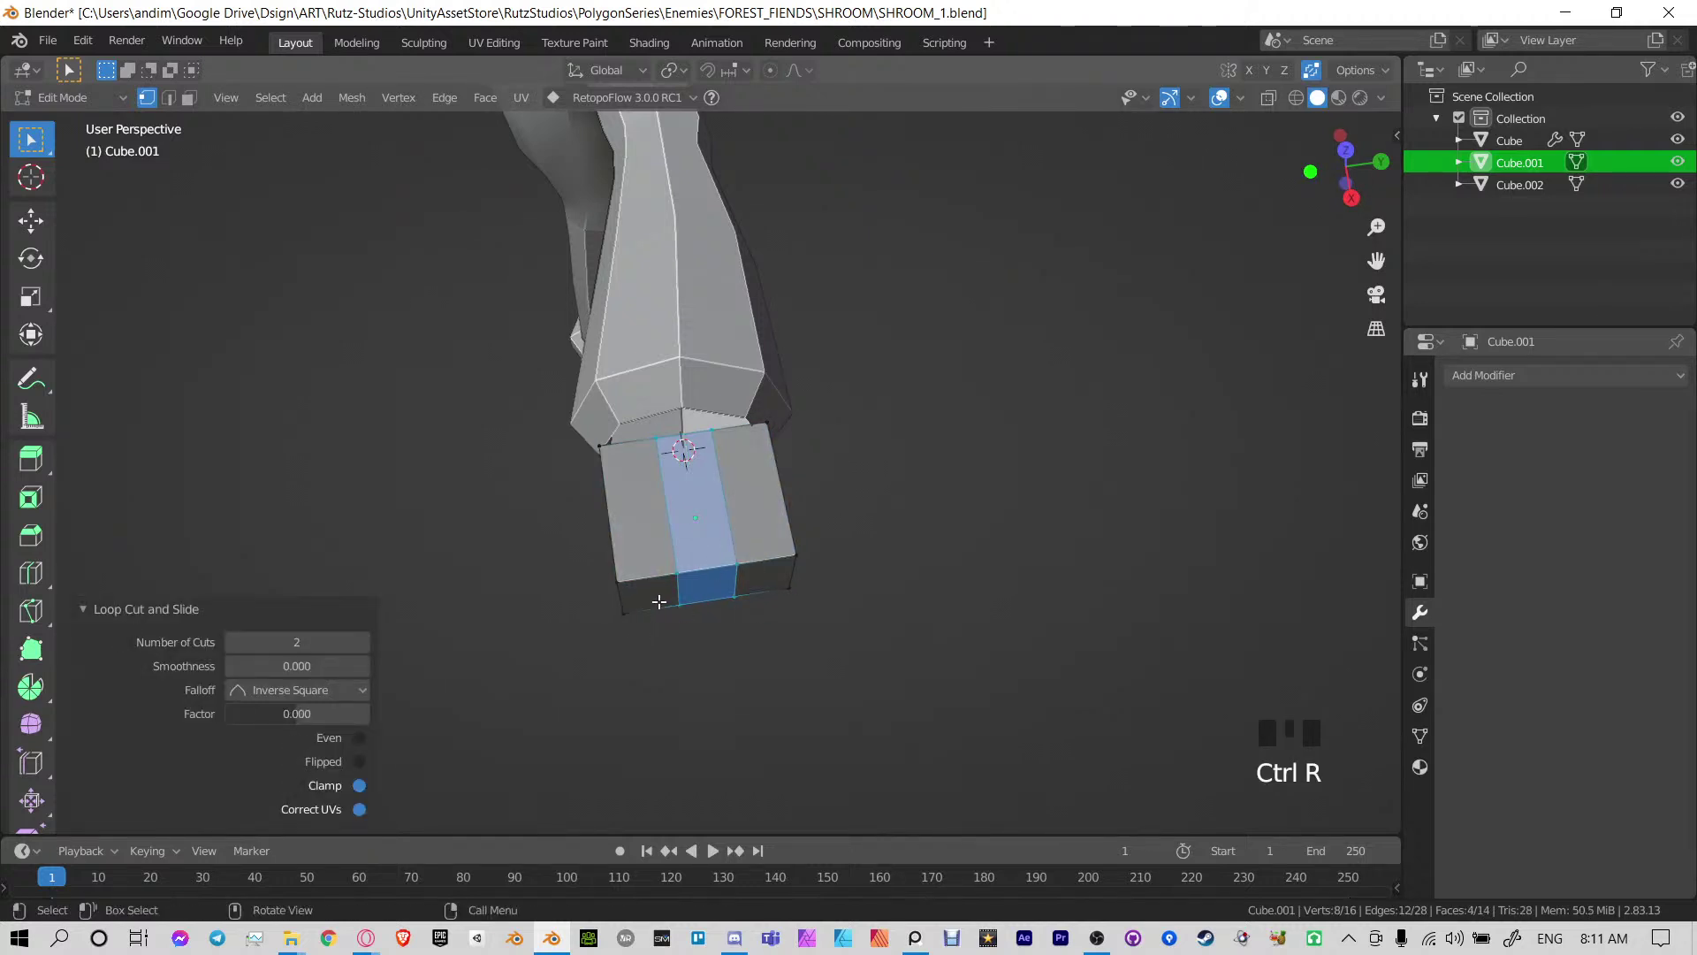
Add two crosswise loop cuts to the hand cube, with slide factors of about -0.615 and 0.065
middle_click_drag(659, 601, 807, 504)
key("ctrl+r")
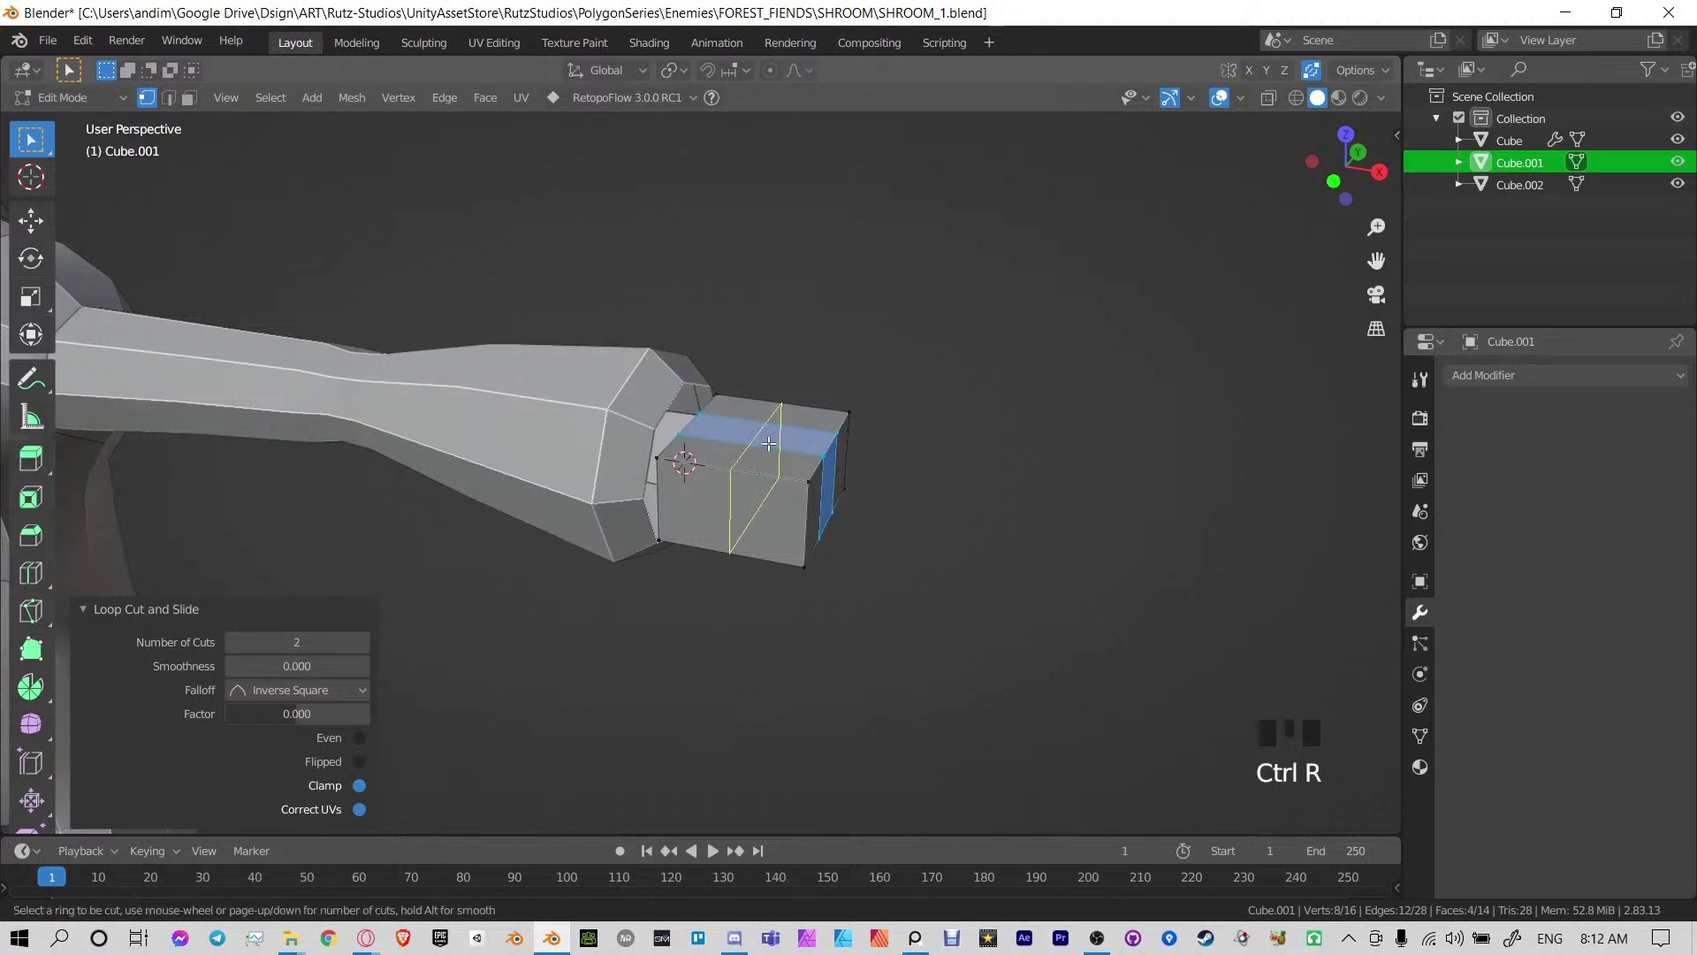
left_click(795, 446)
left_click(800, 446)
key("ctrl+r")
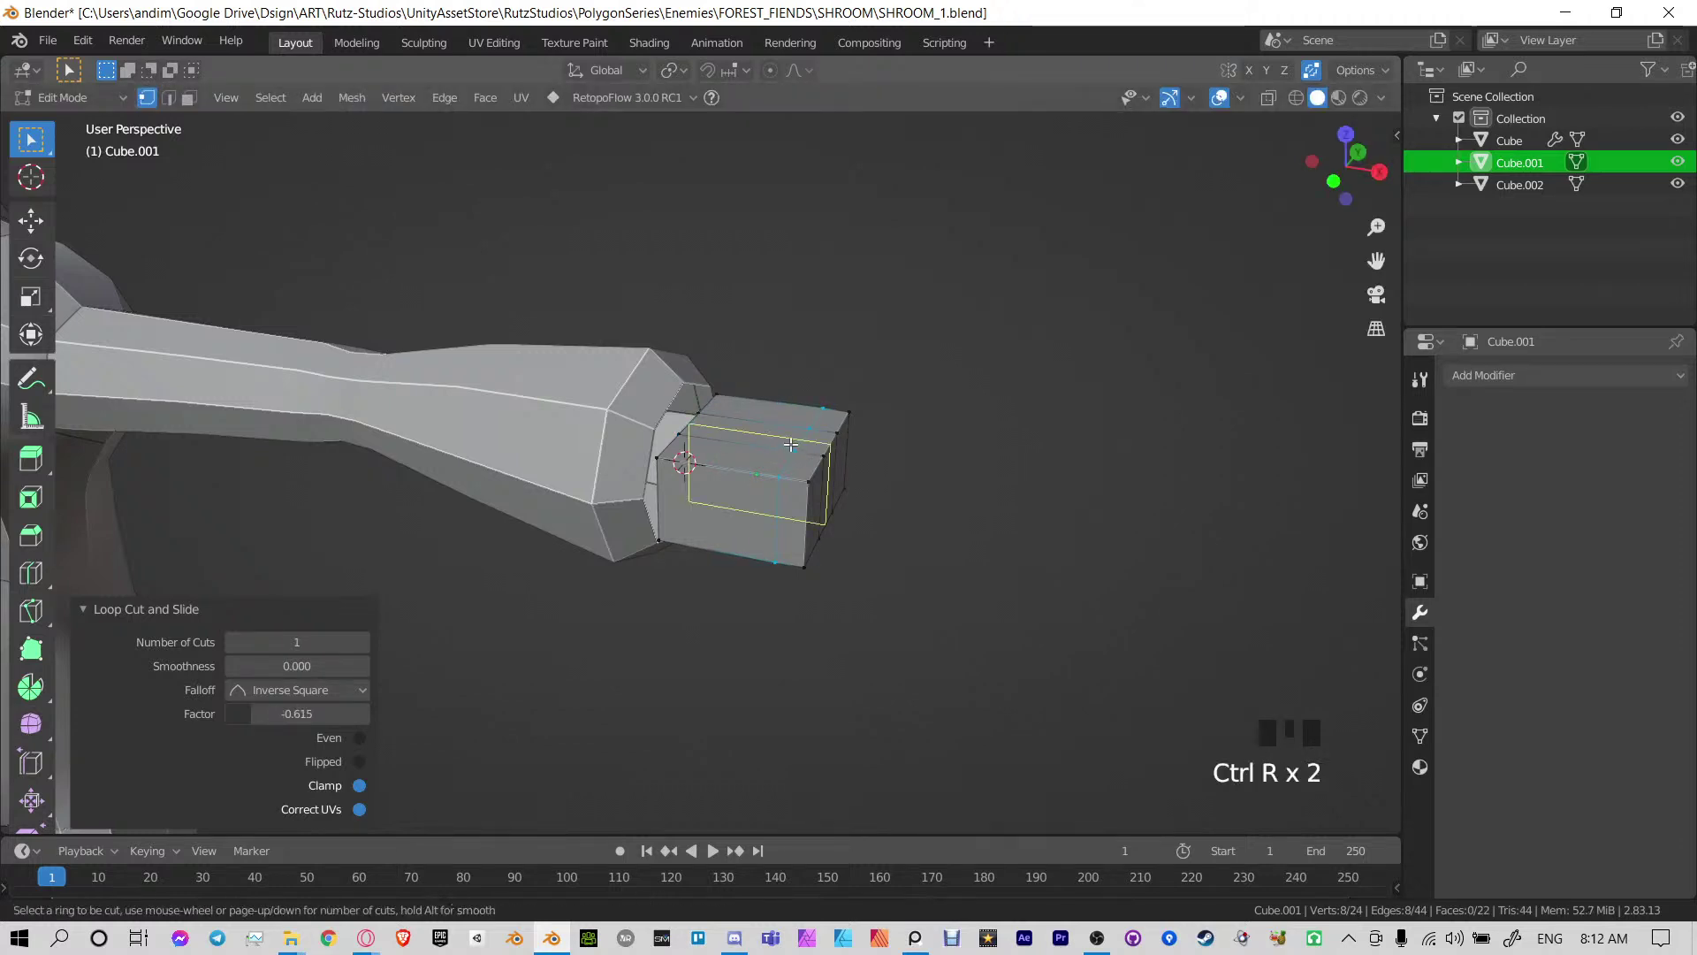
left_click(778, 415)
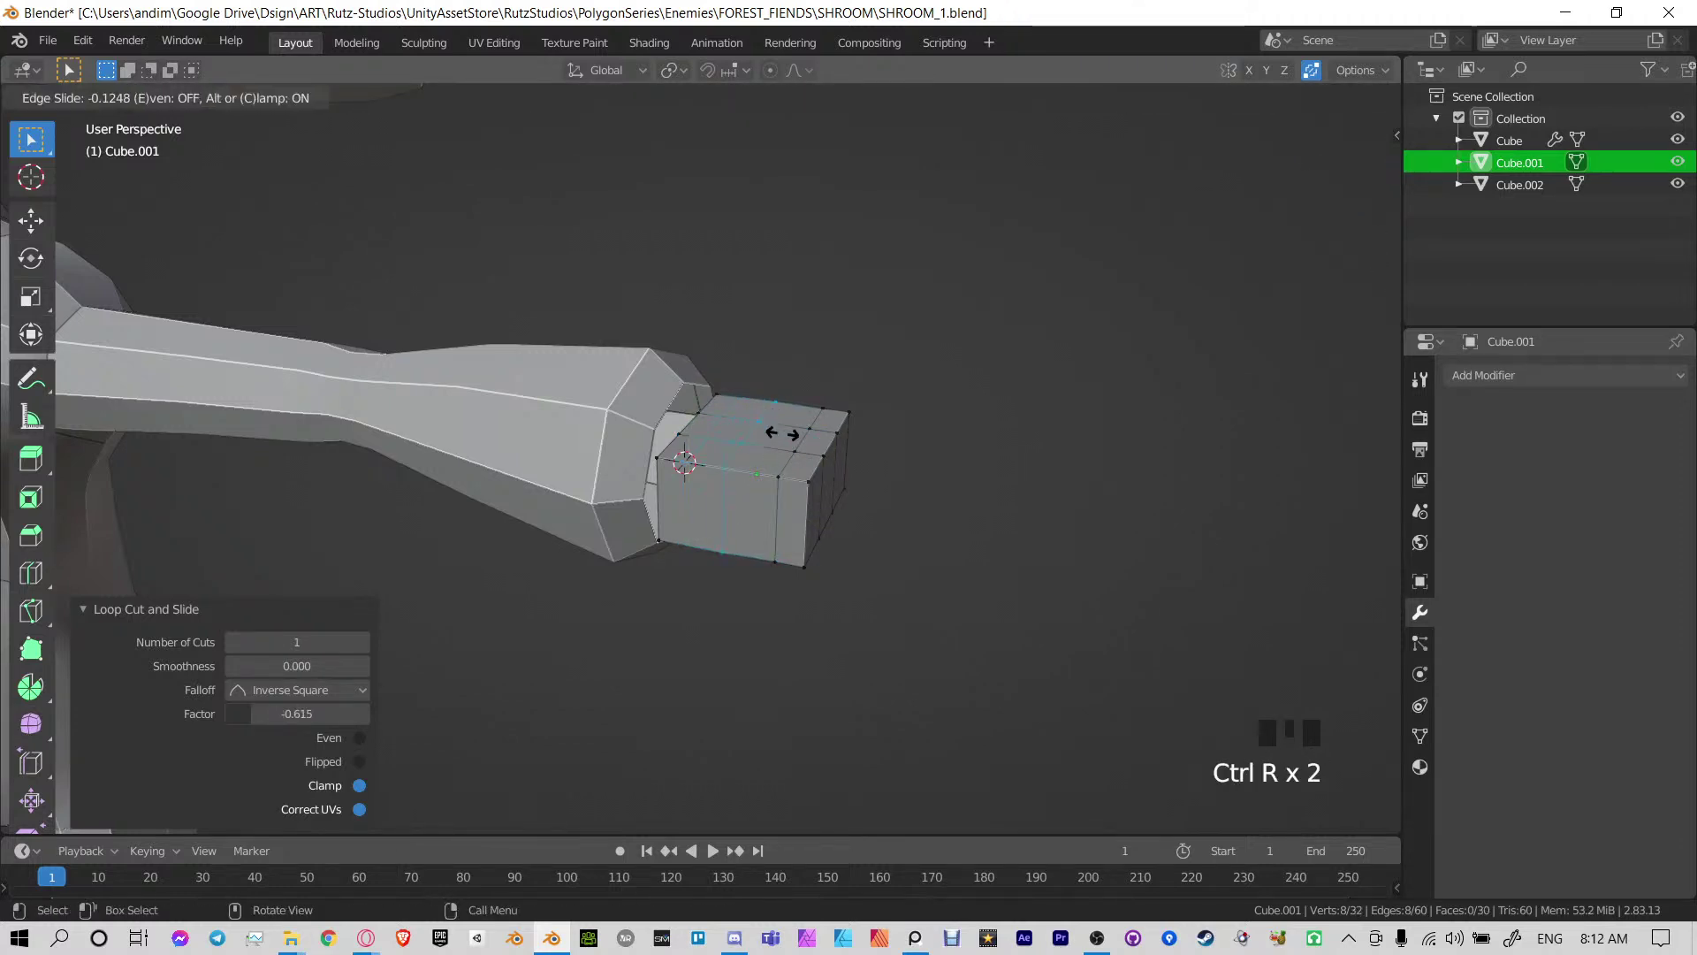
left_click(773, 427)
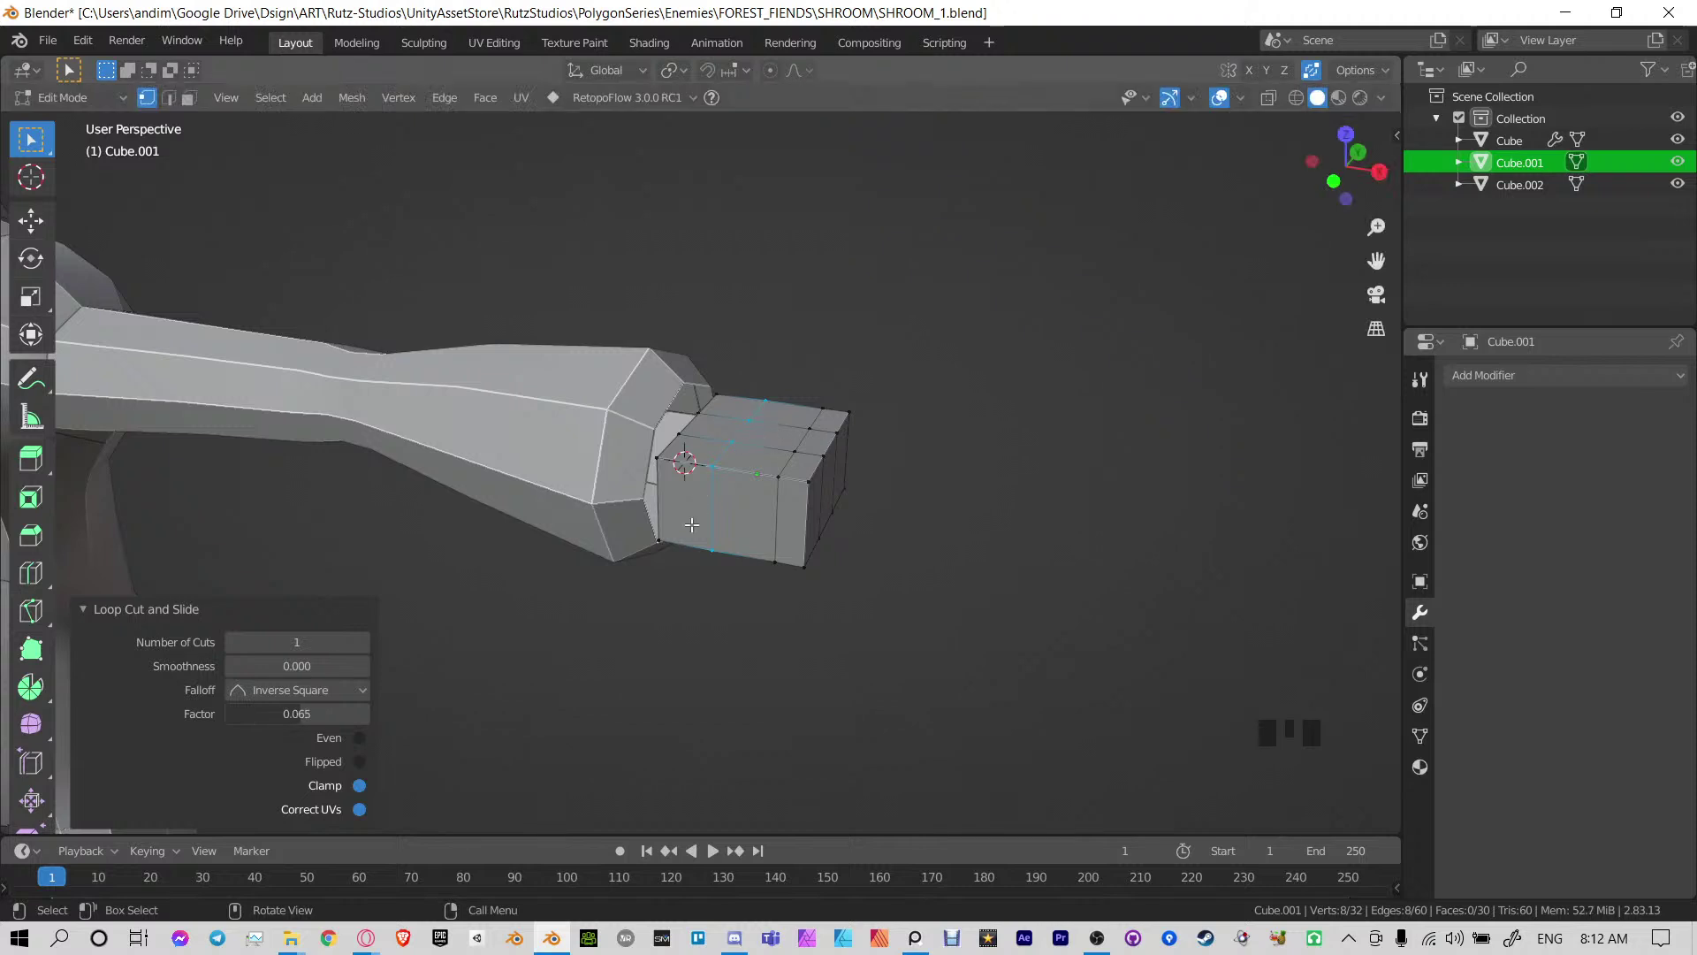
Extrude the hand's front side face nearest the wrist about 0.3 m to form the thumb
left_click(691, 488)
middle_click_drag(691, 488, 704, 543)
key("e")
left_click(614, 690)
Angle the thumb's end face, including a turn of about 9° around Z, and shift it about -0.027 m along Y
key("r")
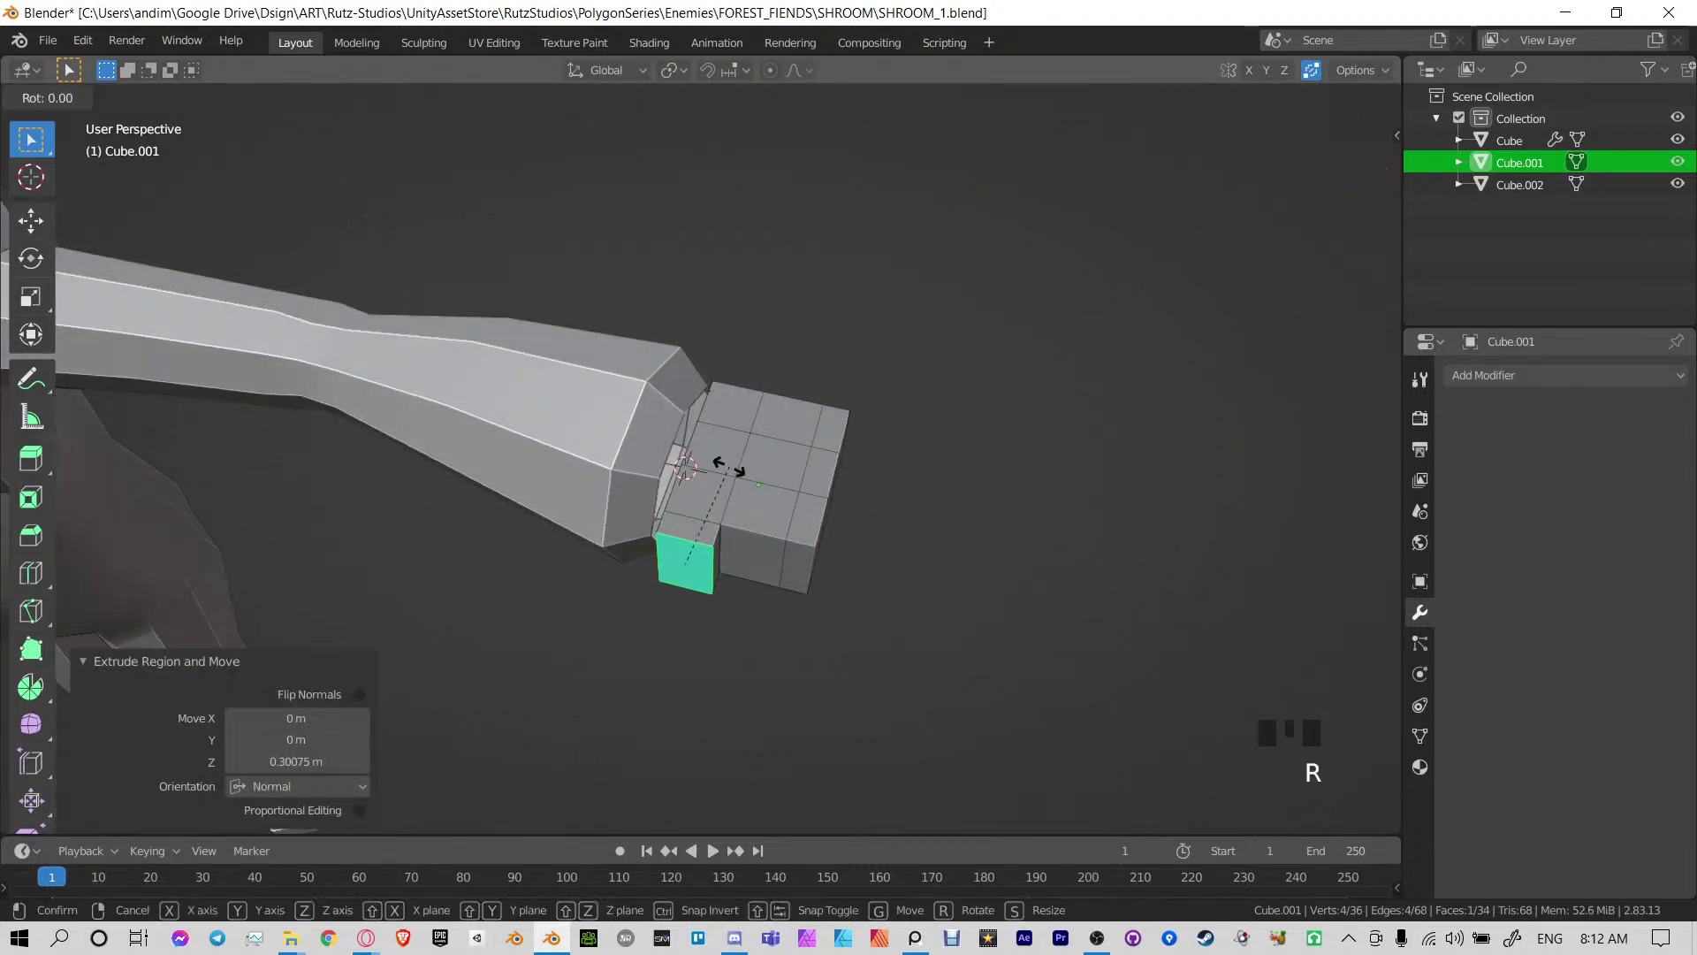
left_click(756, 531)
middle_click_drag(761, 569, 717, 504)
scroll(712, 580, "up", 4)
key("r")
left_click(712, 390)
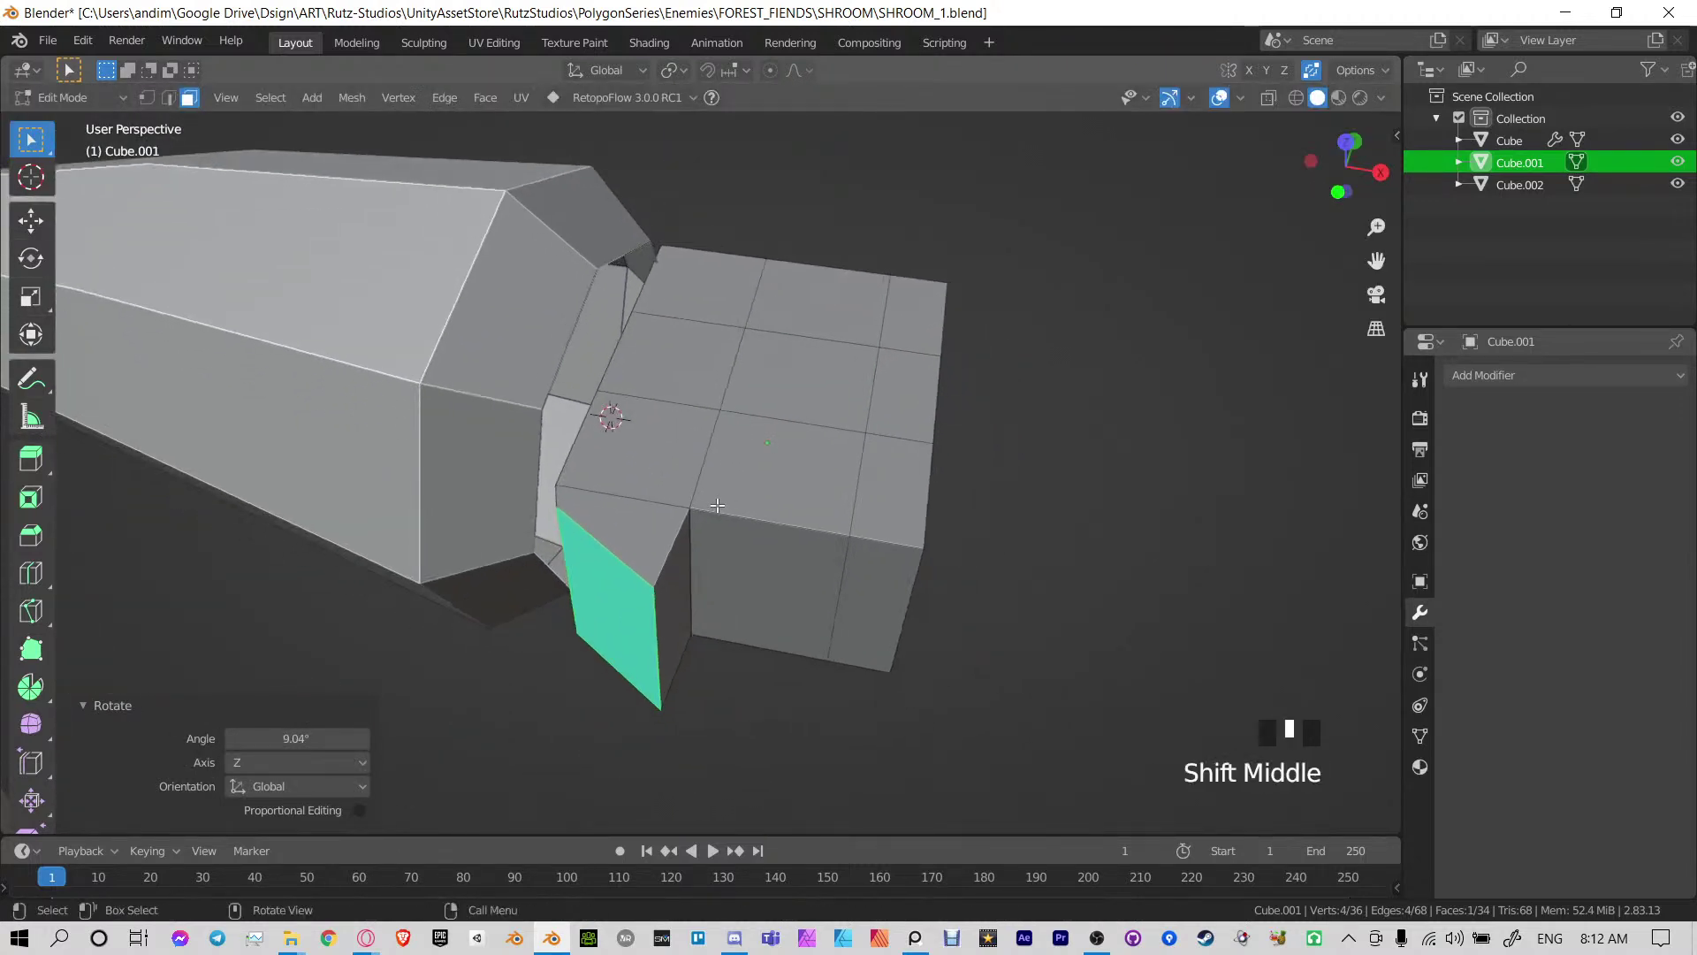
key("g")
left_click(863, 560)
middle_click_drag(864, 560, 753, 563)
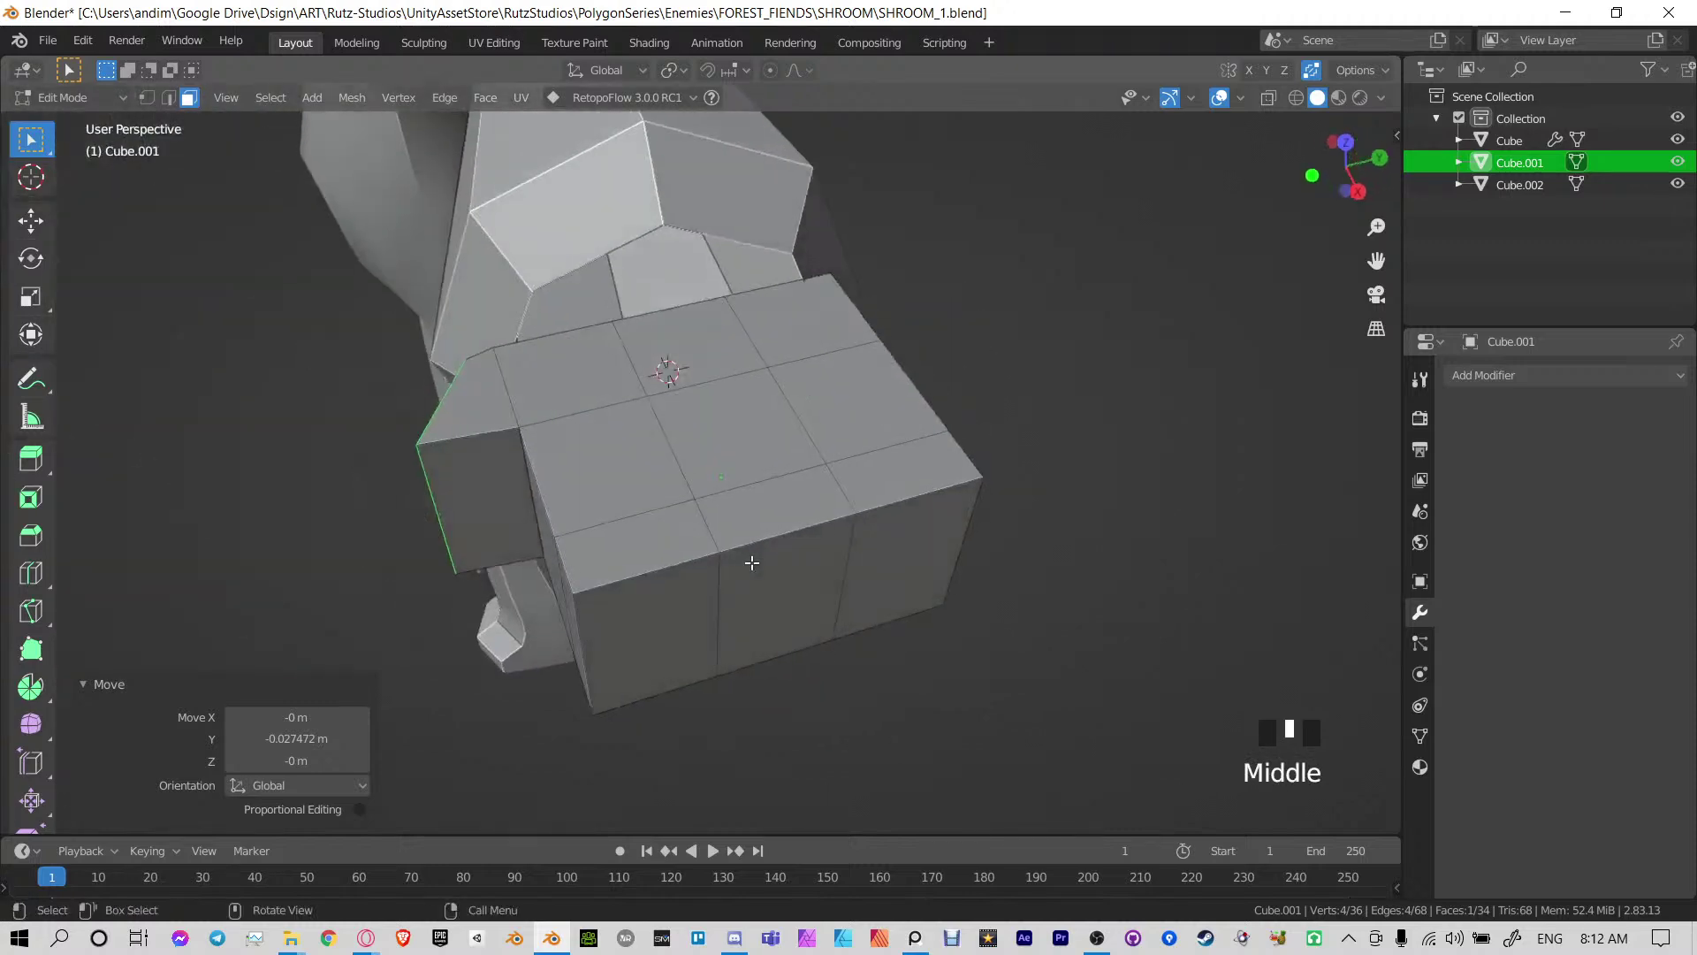
Save the file, return to Object Mode and add a Subdivision Surface modifier to the hand
left_click(677, 618, "shift")
left_click(898, 575, "shift")
mouse_move(897, 574)
middle_mouse_down()
mouse_move(723, 575)
mouse_move(1064, 428)
mouse_move(655, 496)
mouse_move(705, 485)
mouse_move(913, 565)
middle_mouse_up()
key("ctrl+s")
key("Tab")
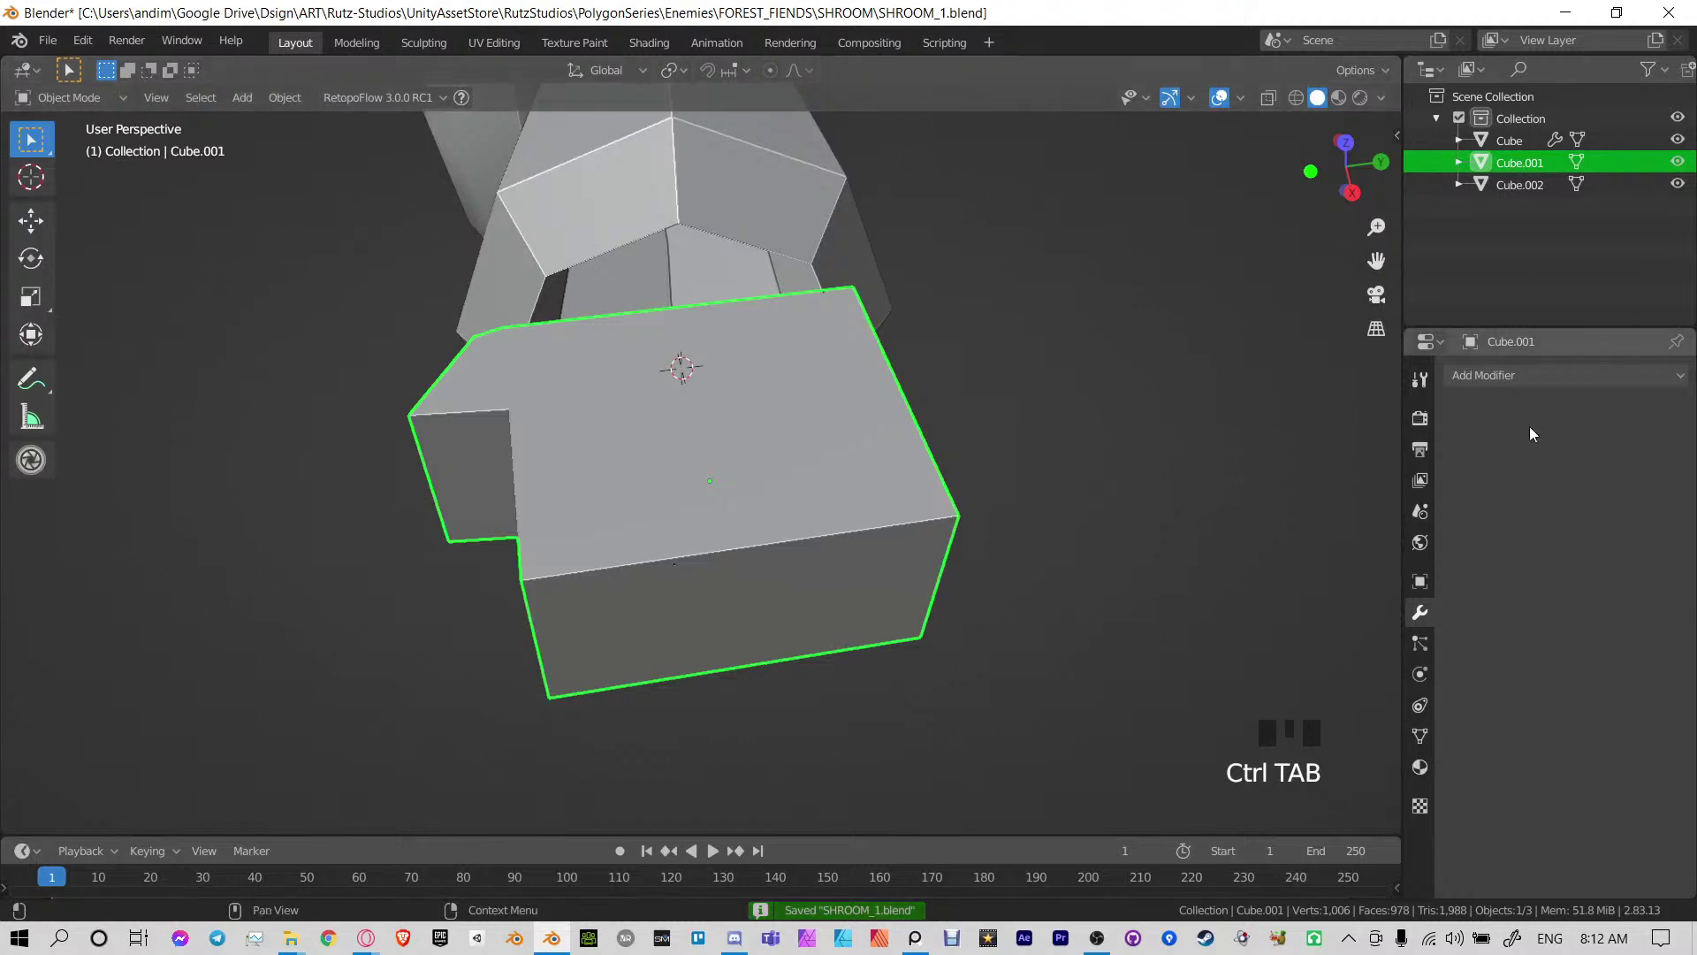
left_click(1509, 377)
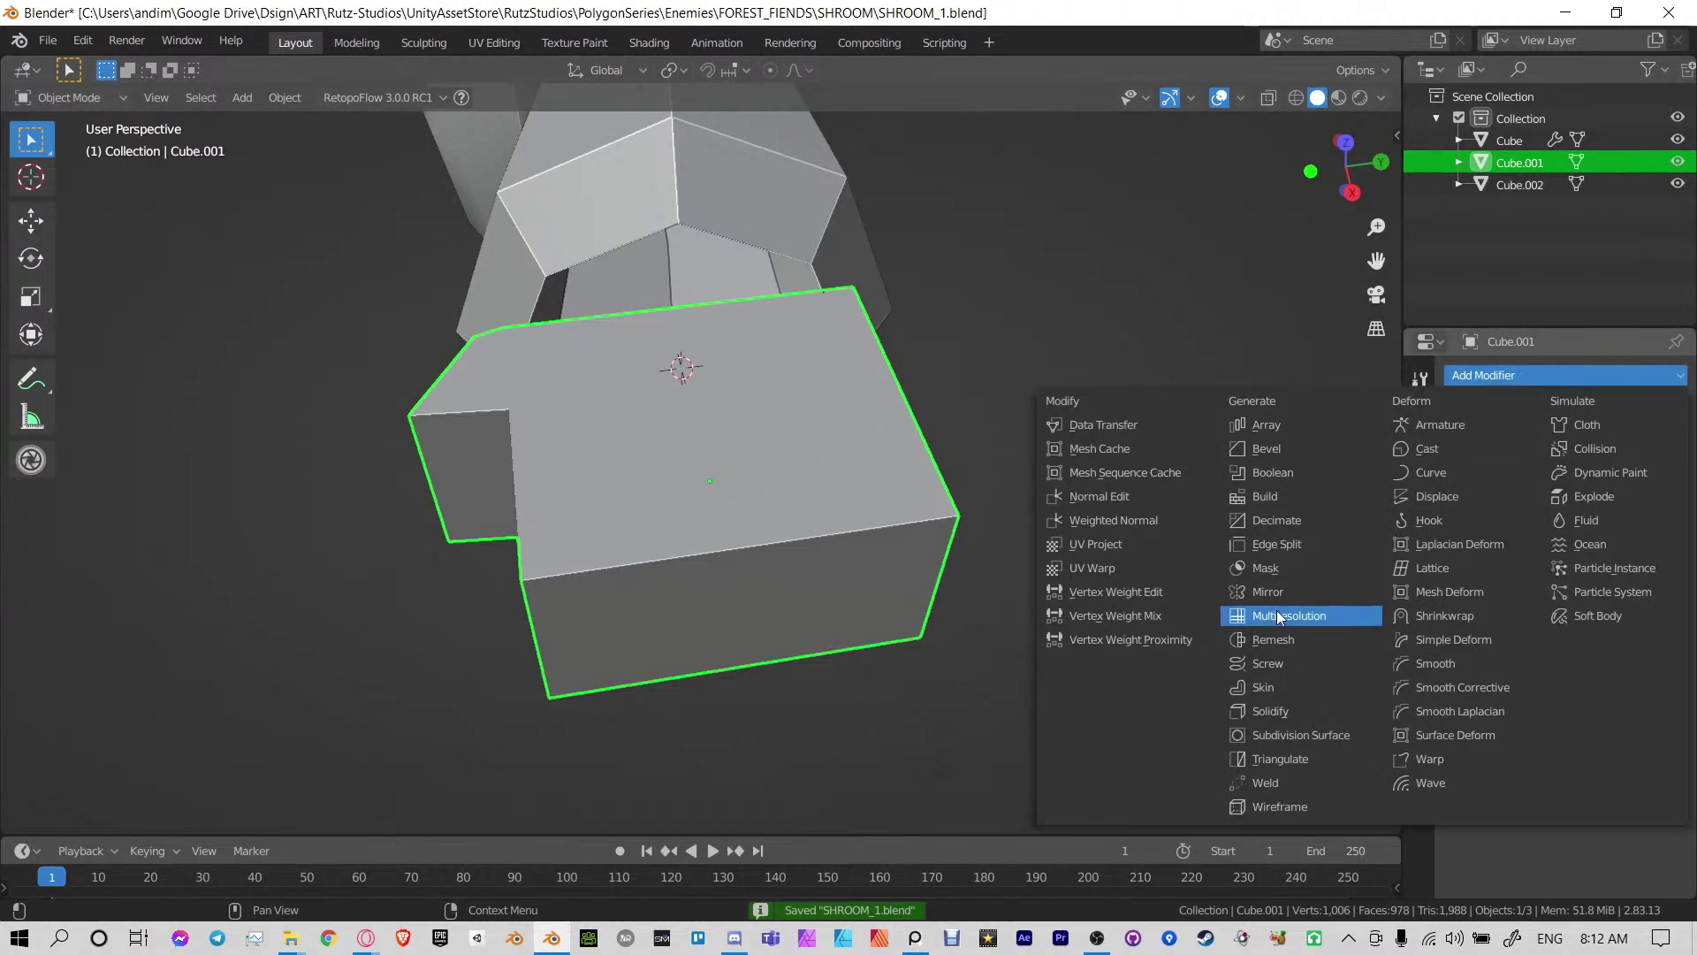
left_click(1281, 739)
middle_click_drag(833, 602, 672, 613)
In Edit Mode, move the middle face of the hand's outer end about 0.24 m outward along global X
key("Tab")
left_click(674, 627)
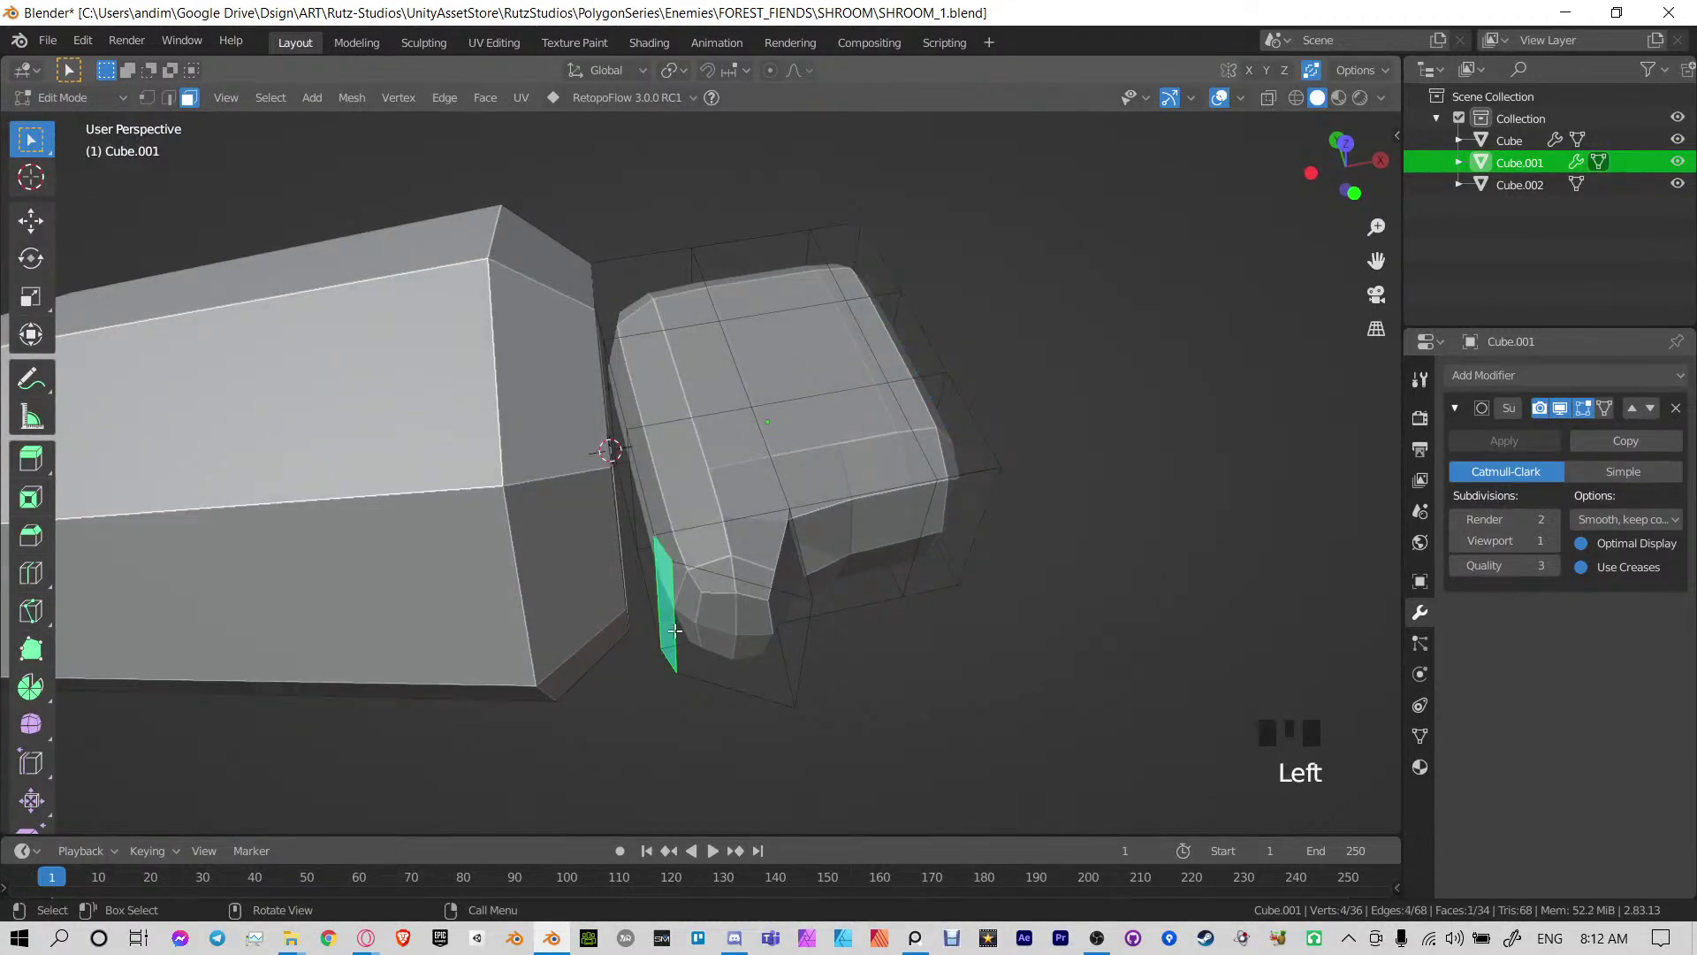
middle_click_drag(905, 653, 753, 606)
left_click(785, 542)
middle_click_drag(893, 557, 831, 619)
left_click(774, 599)
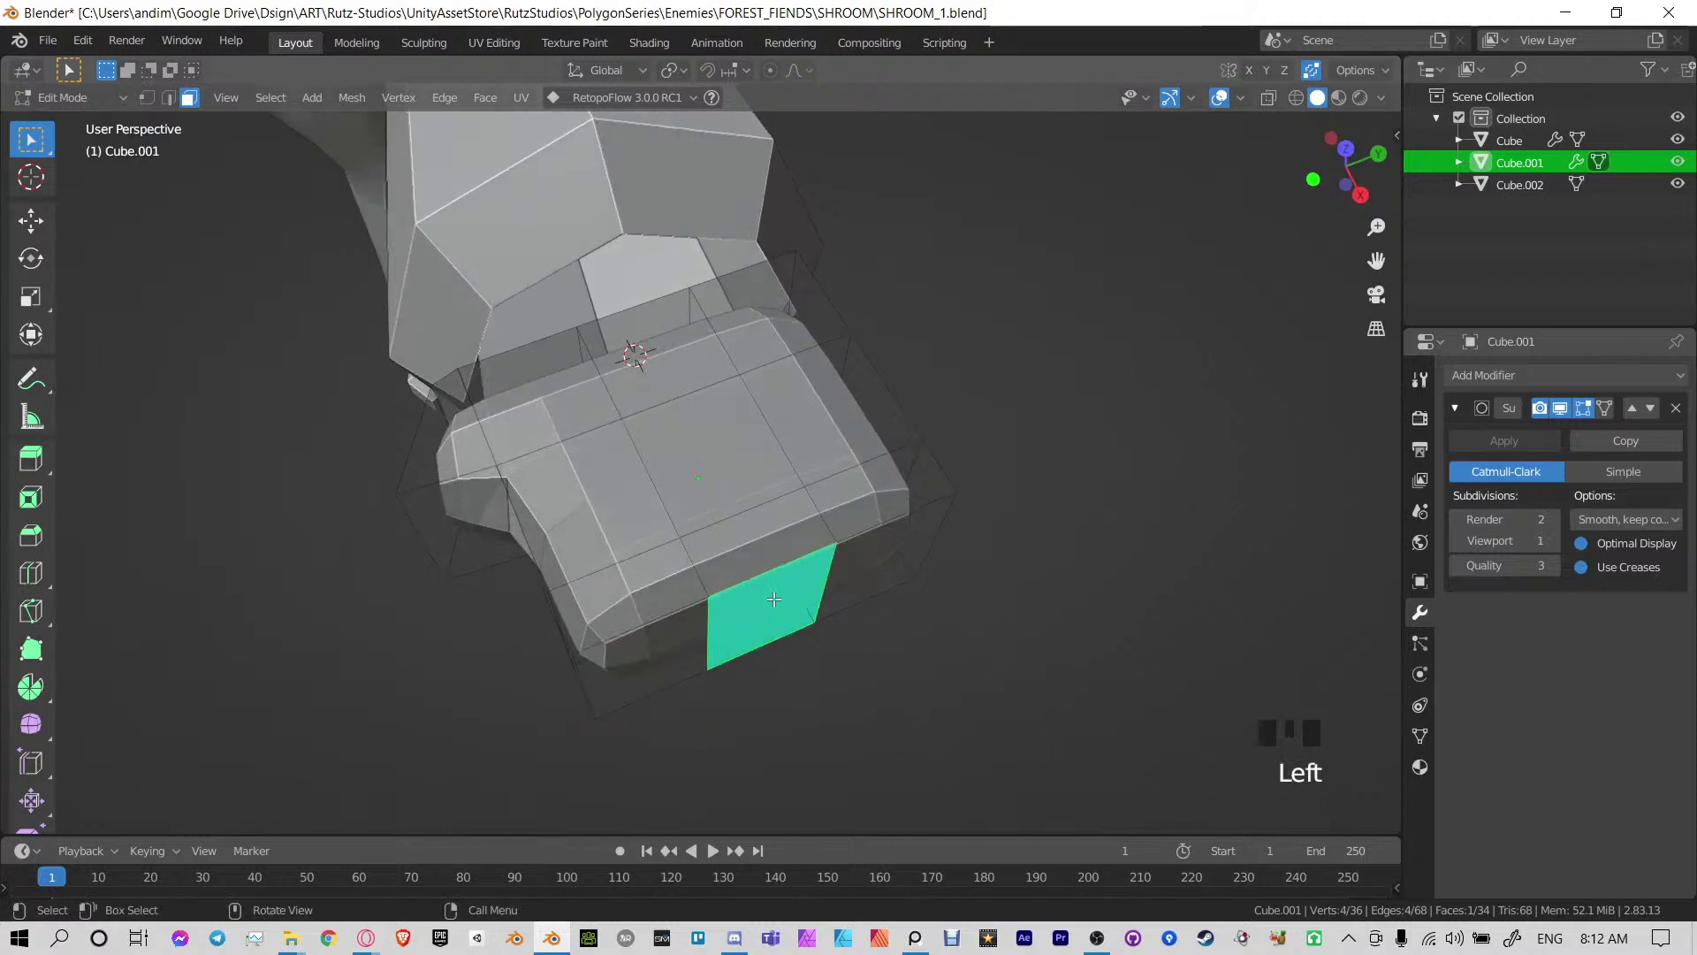
key("g")
key("y")
right_click(774, 599)
key("g")
key("x")
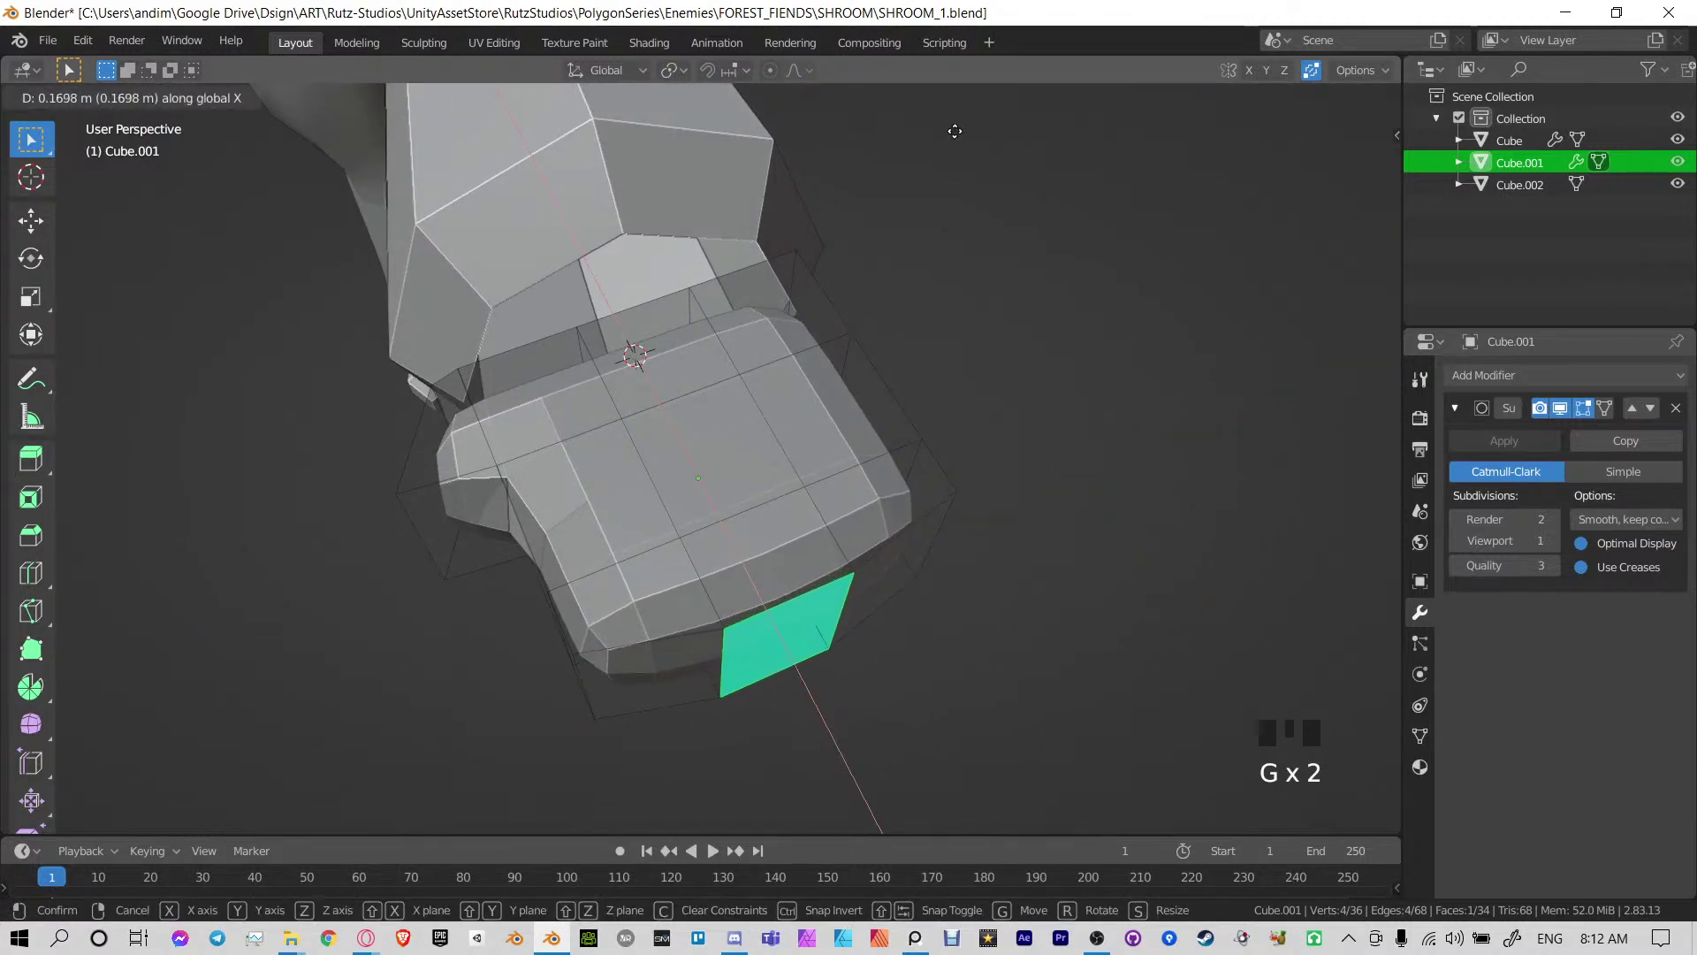
left_click(930, 286)
Select the face loop around the middle of the palm and raise it about 0.11 m along global Z
middle_click_drag(930, 286, 695, 350)
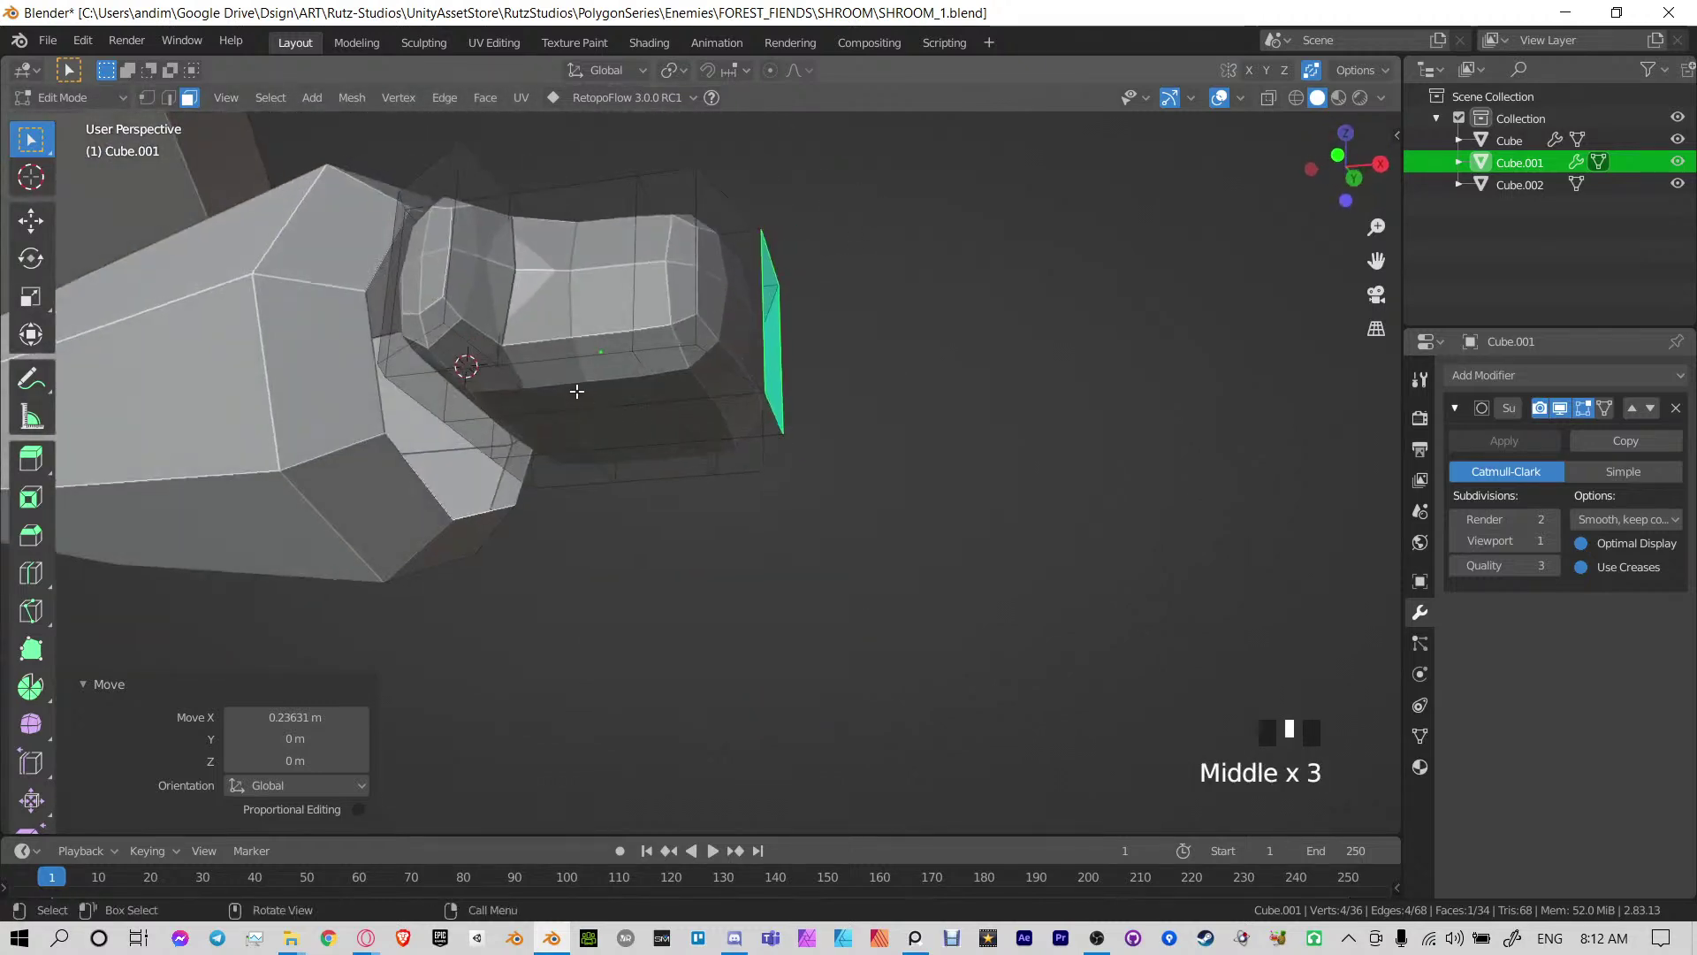
left_click(592, 387)
left_click(592, 361, "alt")
middle_click_drag(592, 361, 672, 318)
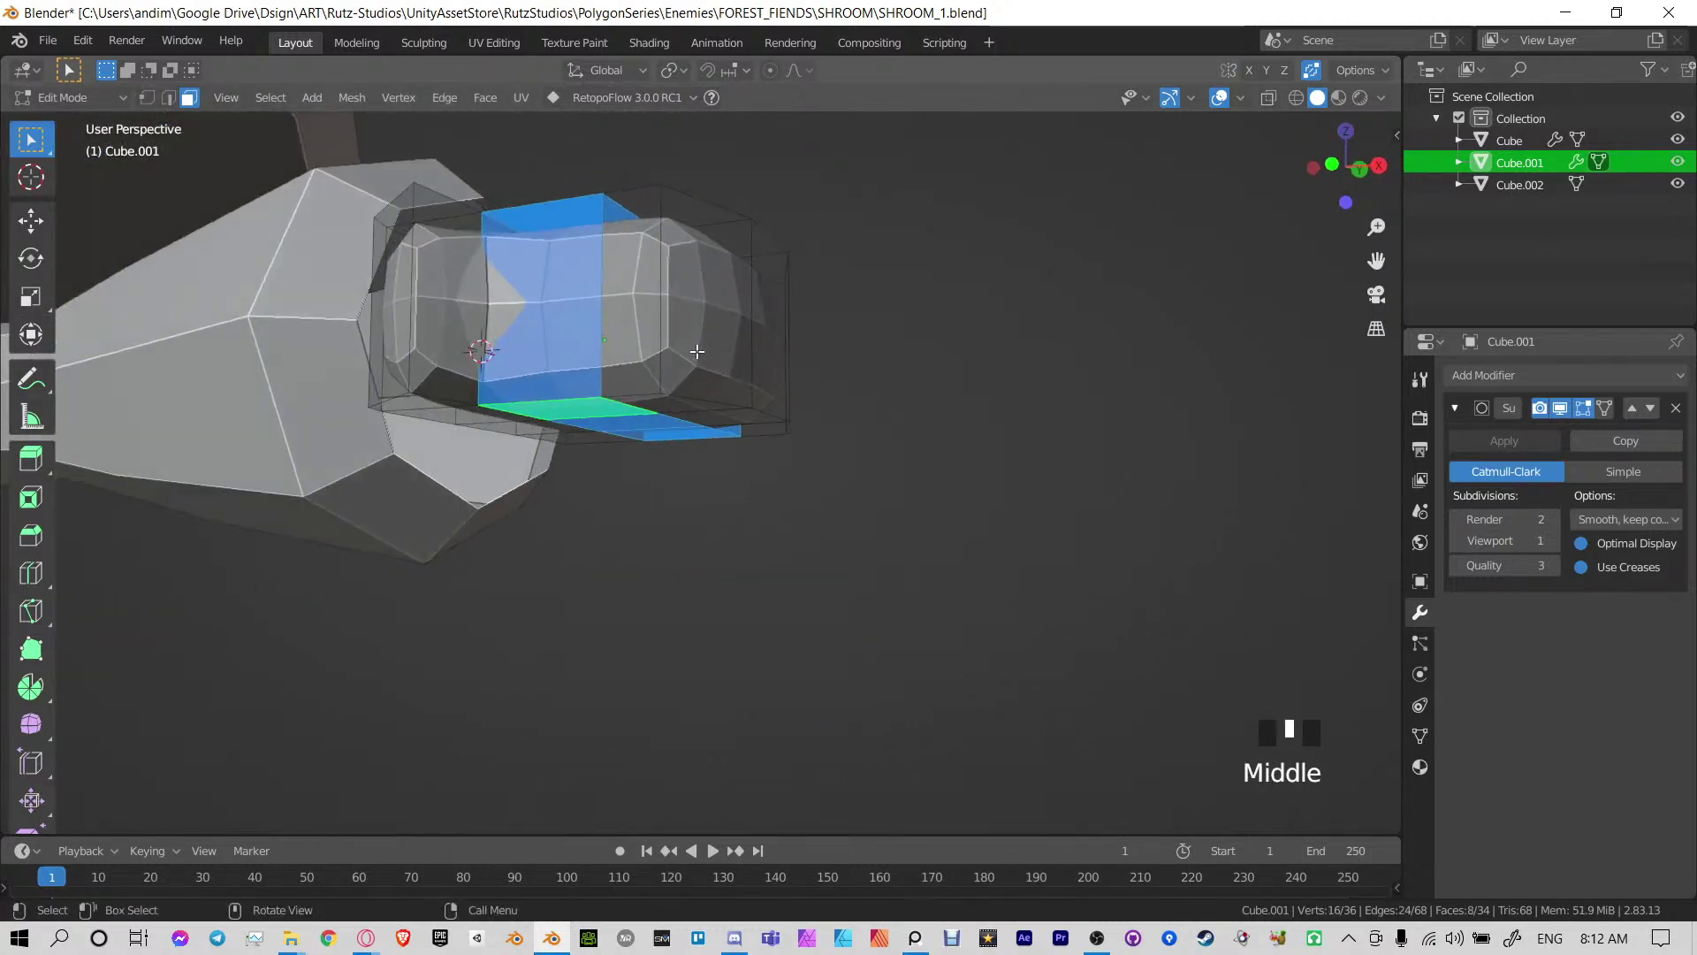
key("g")
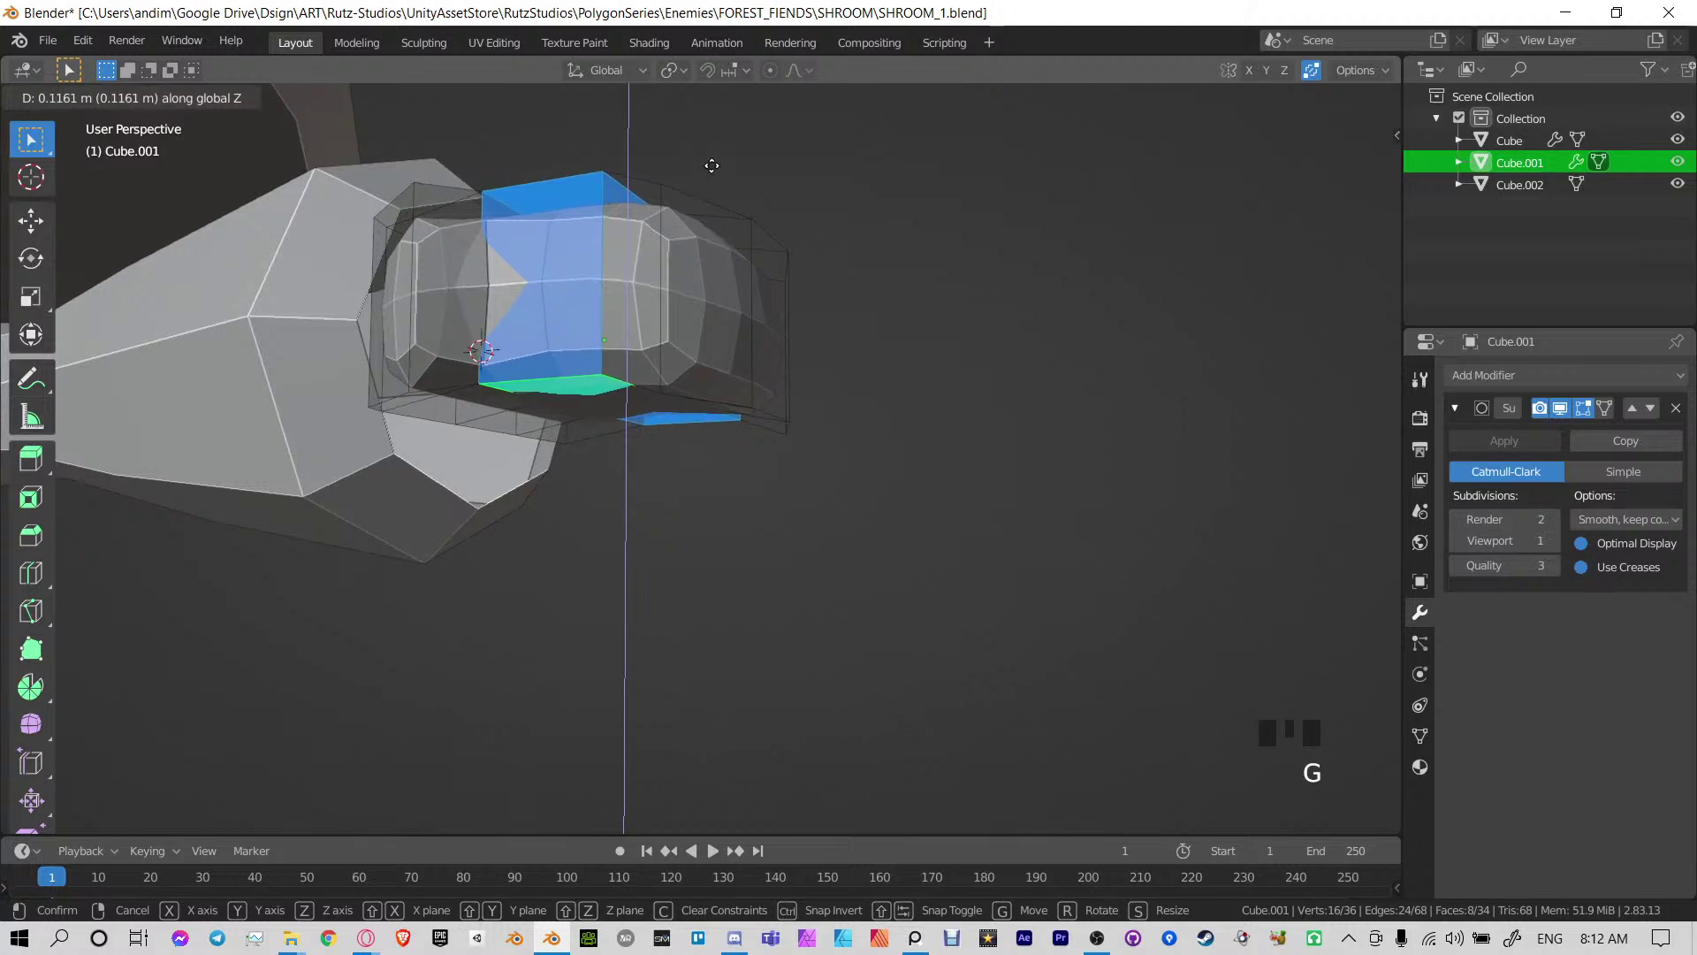
left_click(714, 172)
middle_click_drag(714, 172, 874, 235, "shift")
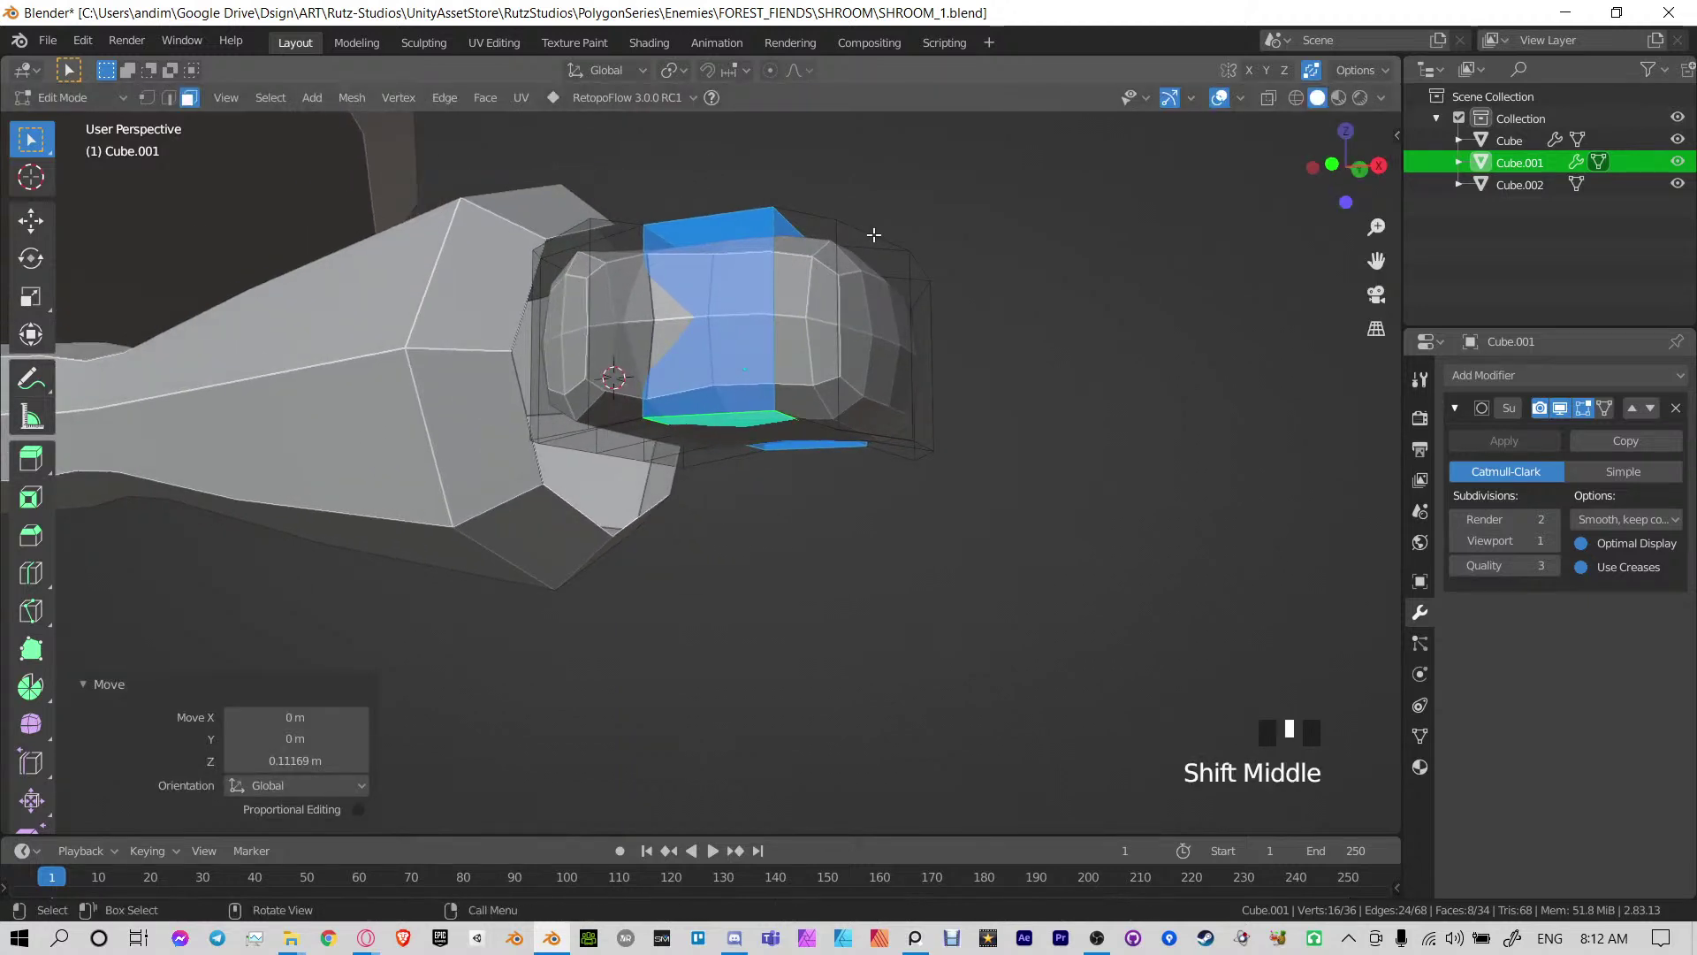
Select the whole hand mesh in front view and lower it about 0.034 m
key("KP_1")
key("a")
key("r")
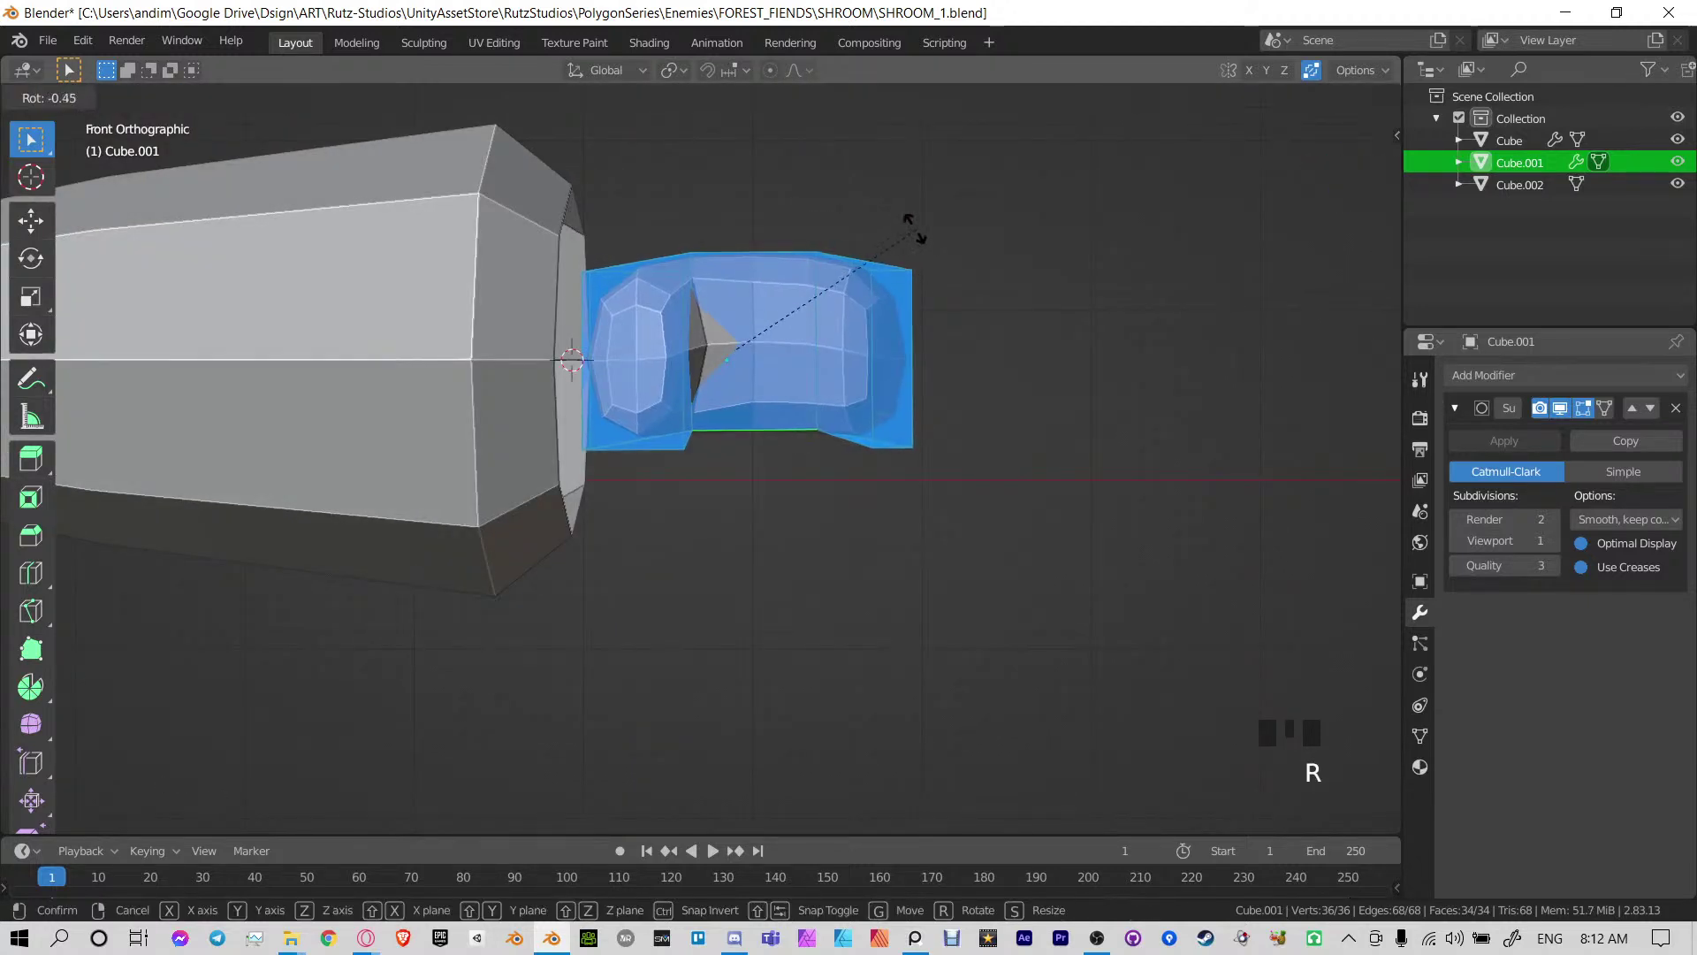
right_click(759, 531)
key("g")
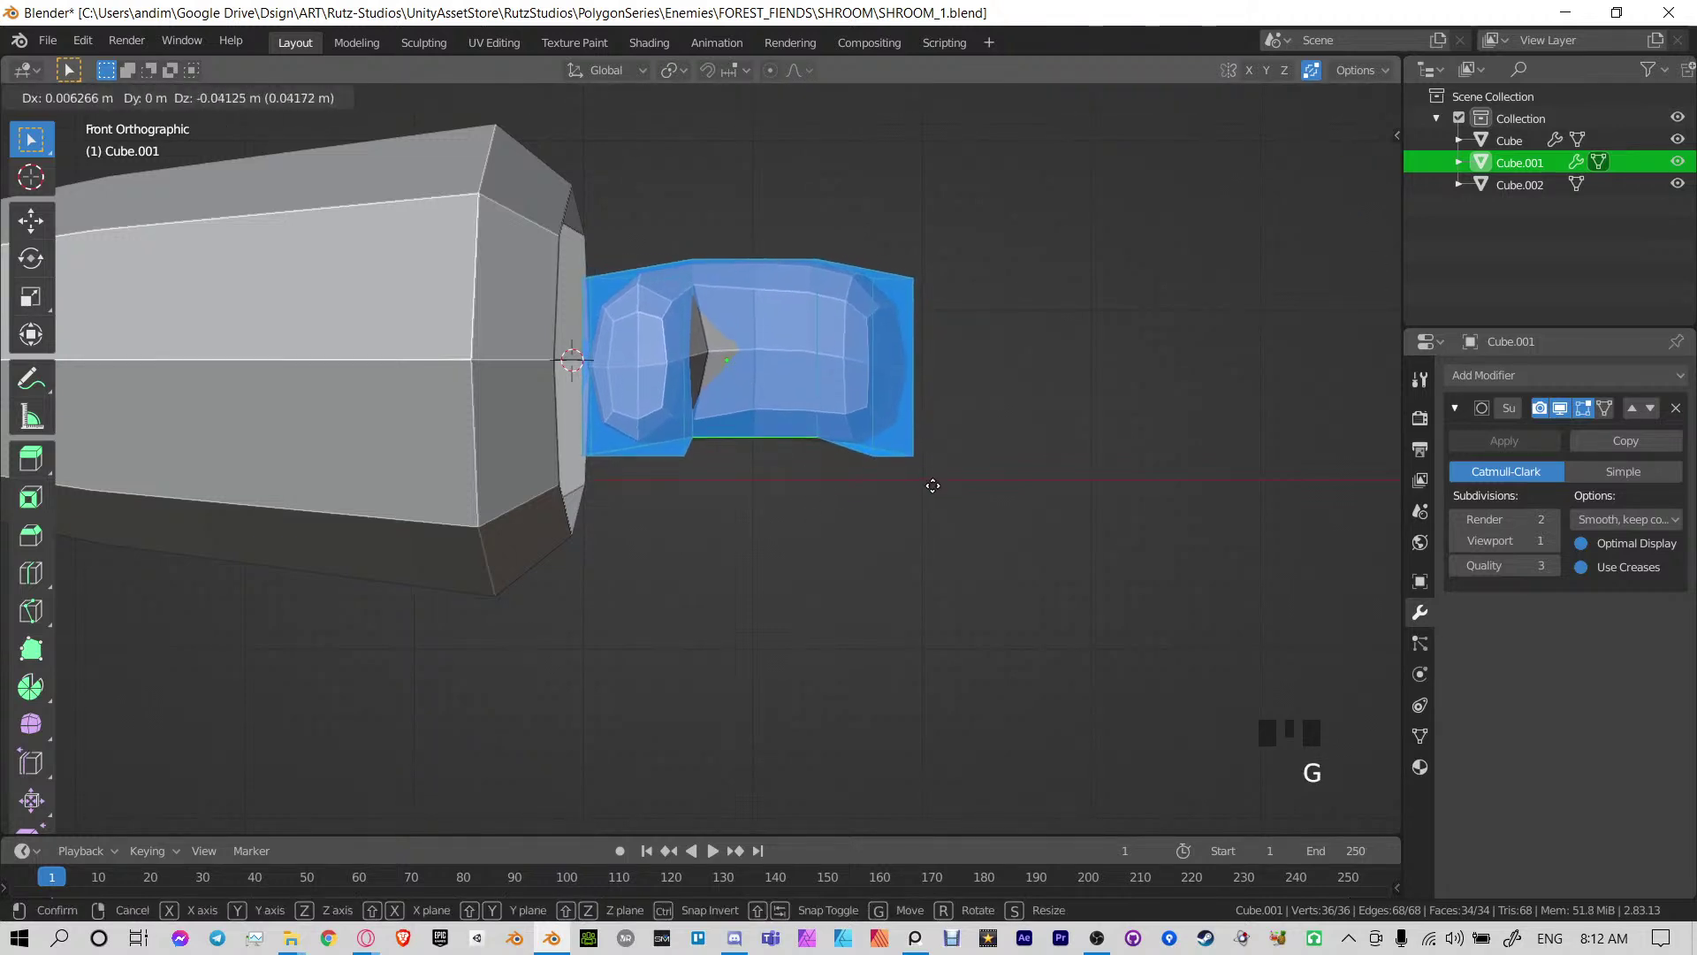
left_click(922, 471)
middle_click_drag(922, 470, 888, 444, "shift")
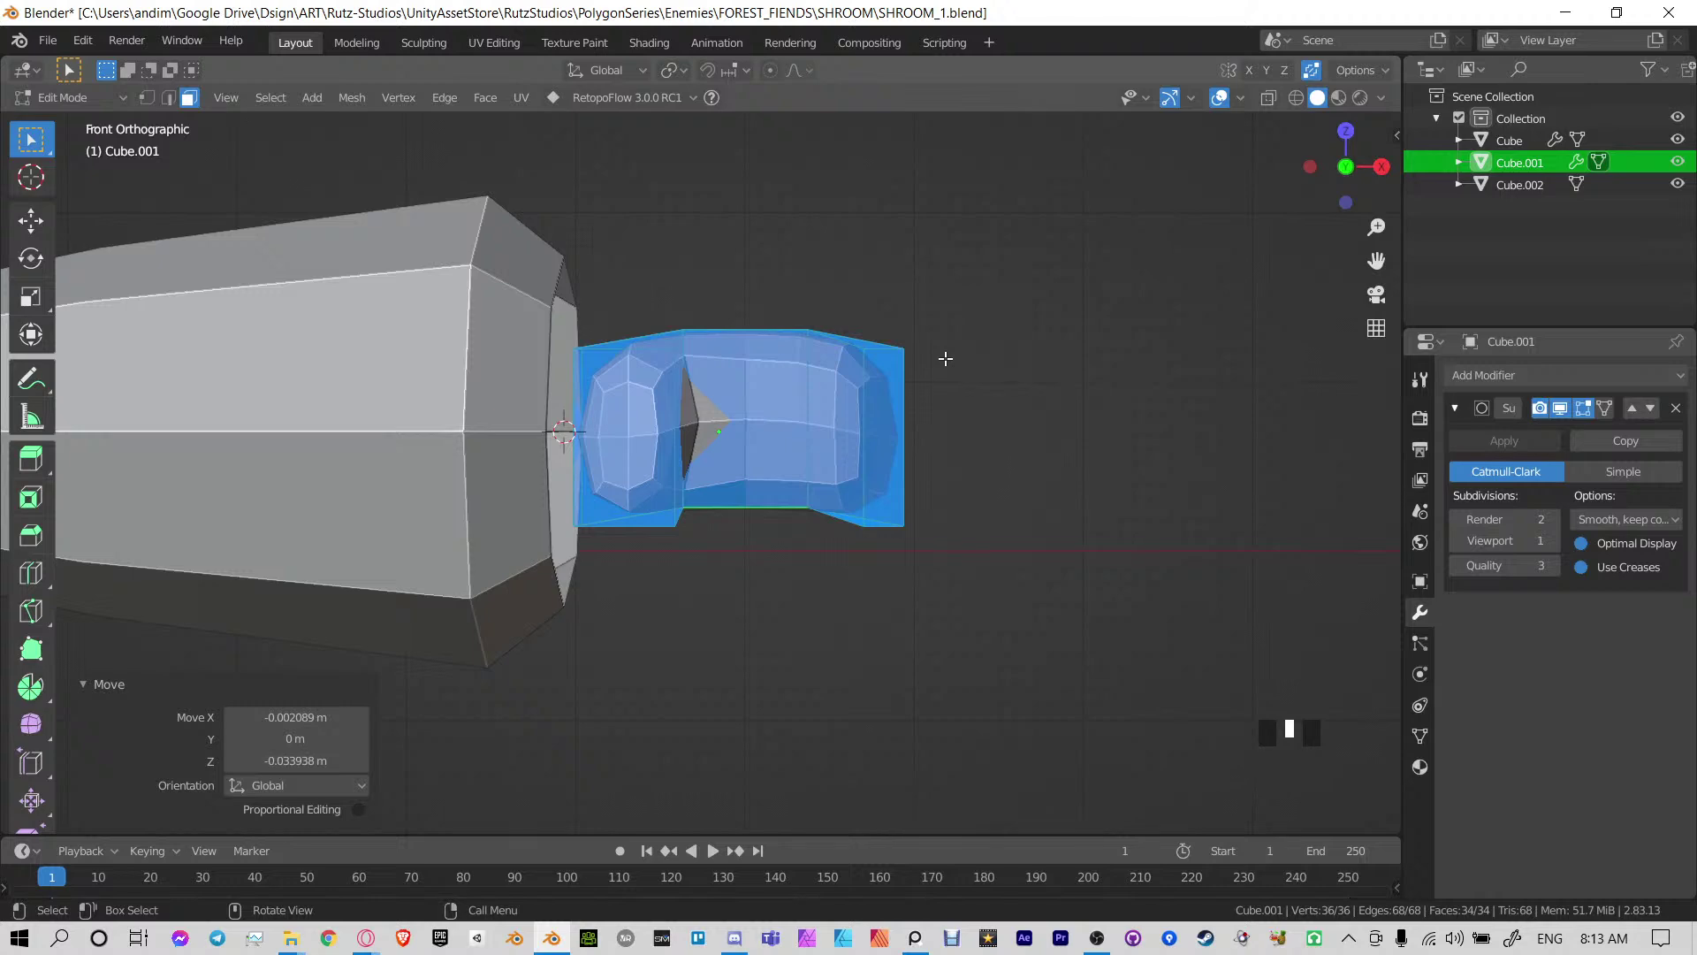
key("r")
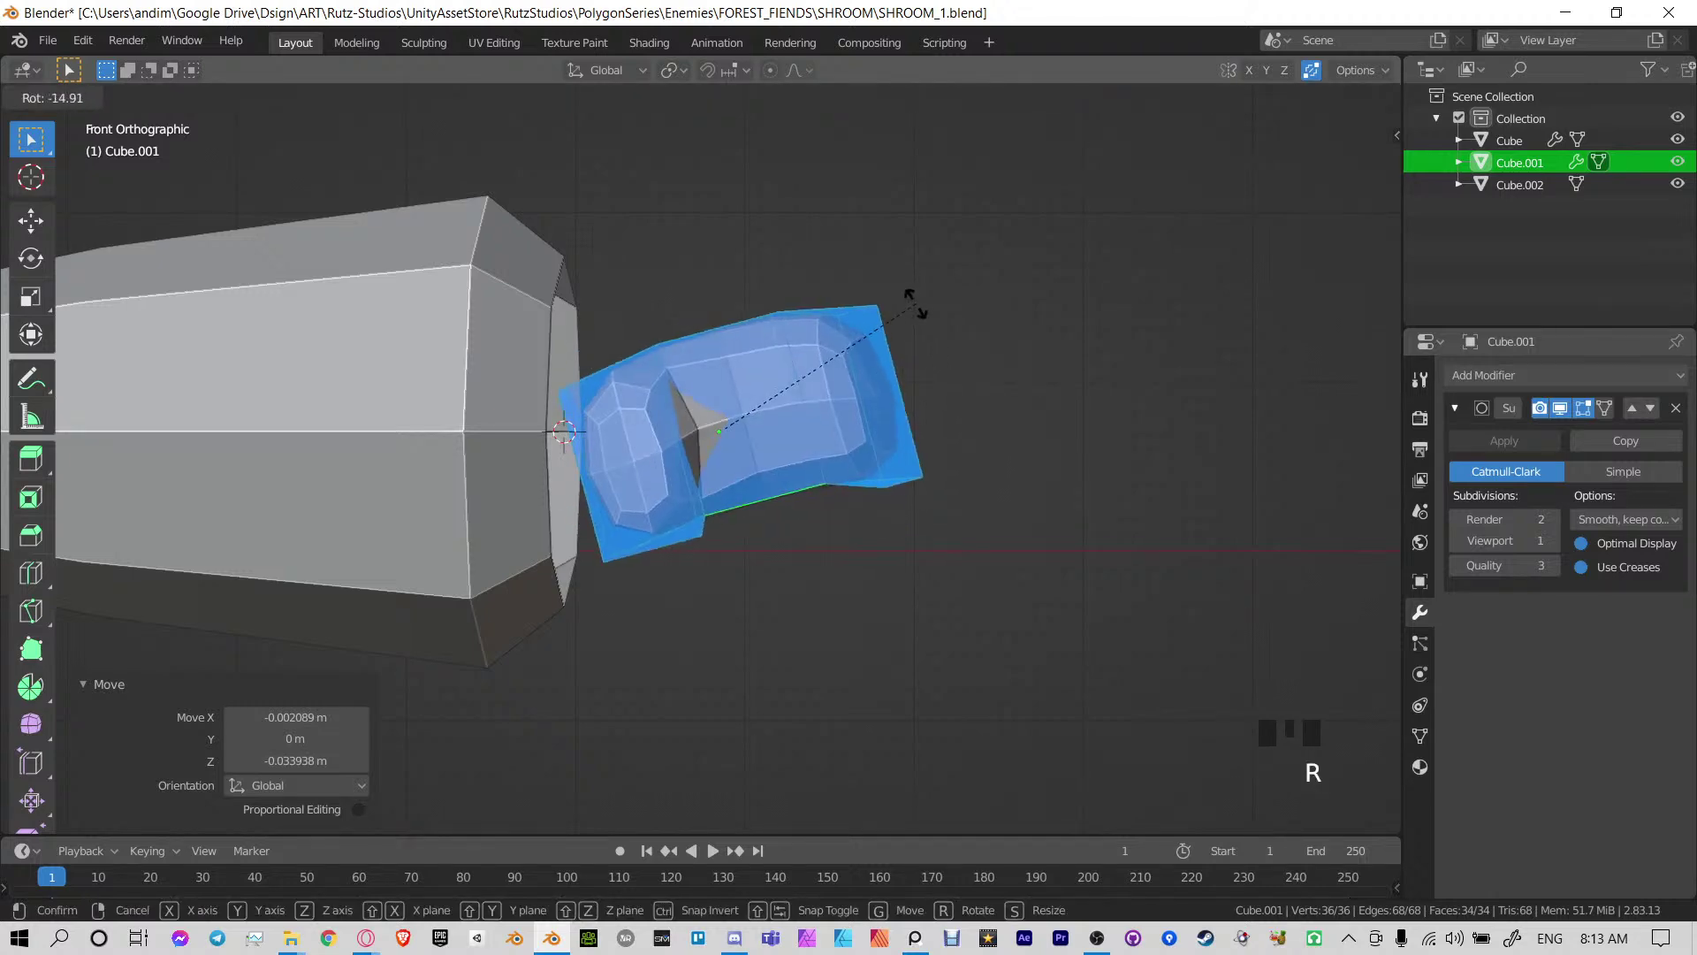
right_click(920, 330)
Select the face loop around the middle of the palm and lower it about 0.026 m along global Z
mouse_move(961, 403)
middle_mouse_down()
mouse_move(807, 406)
mouse_move(792, 494)
mouse_move(925, 466)
mouse_move(964, 424)
middle_mouse_up()
middle_click_drag(801, 508, 777, 481)
left_click(783, 431, "alt")
key("g")
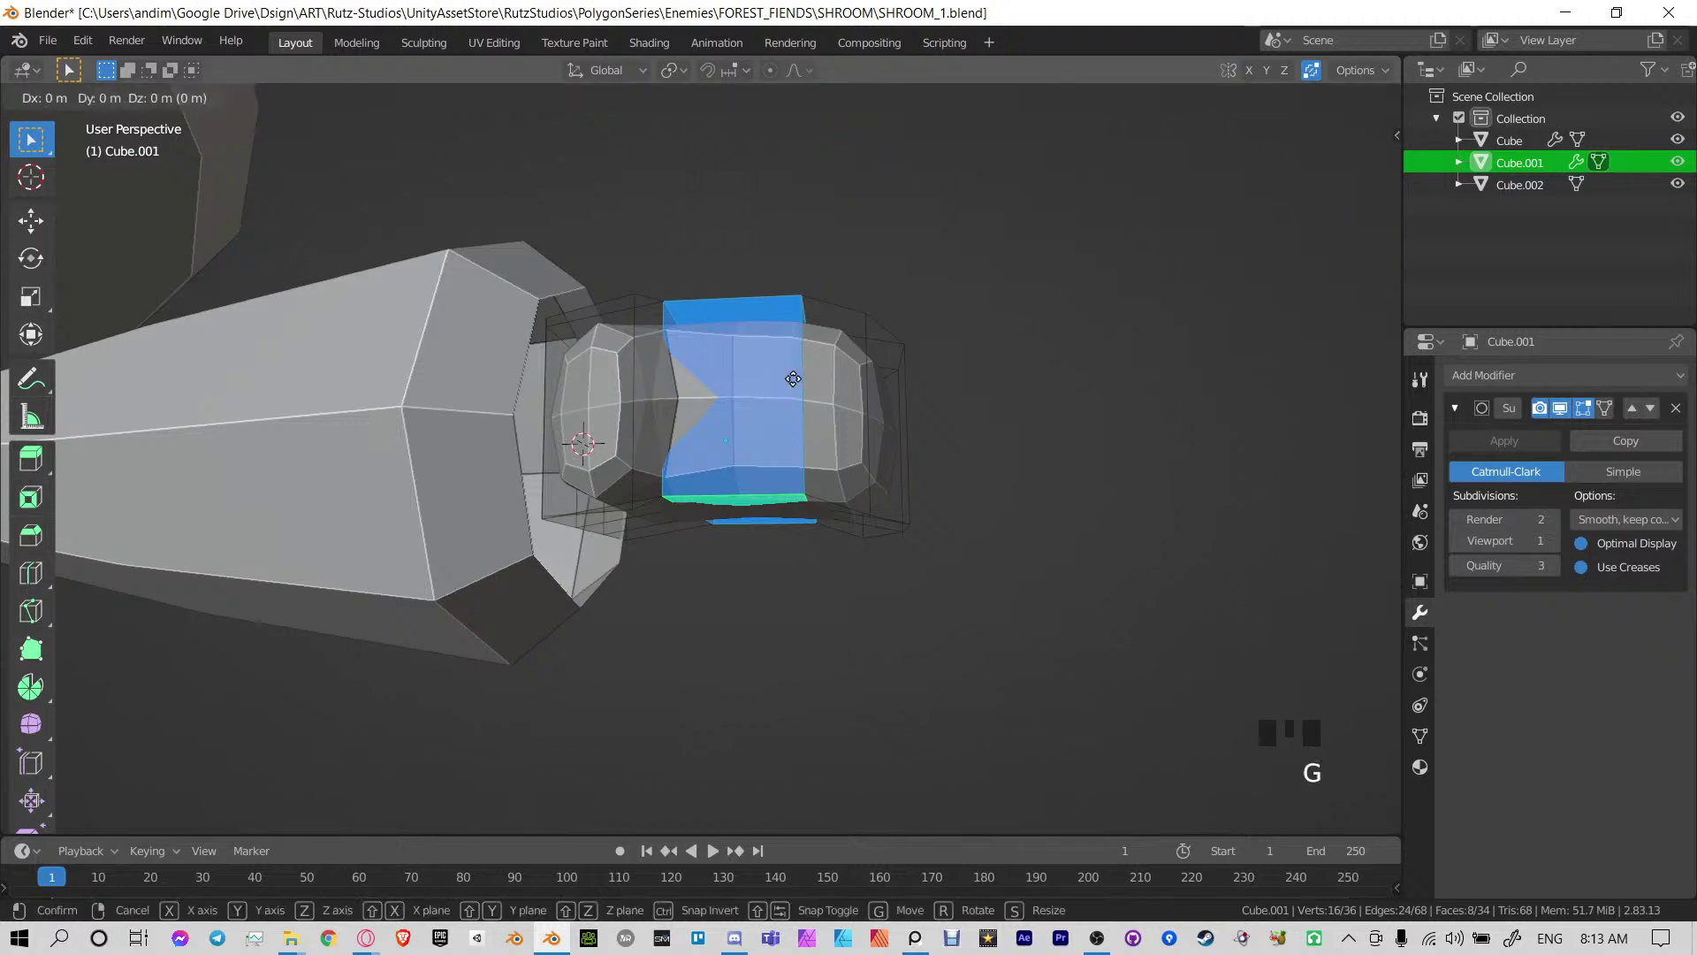
left_click(797, 420)
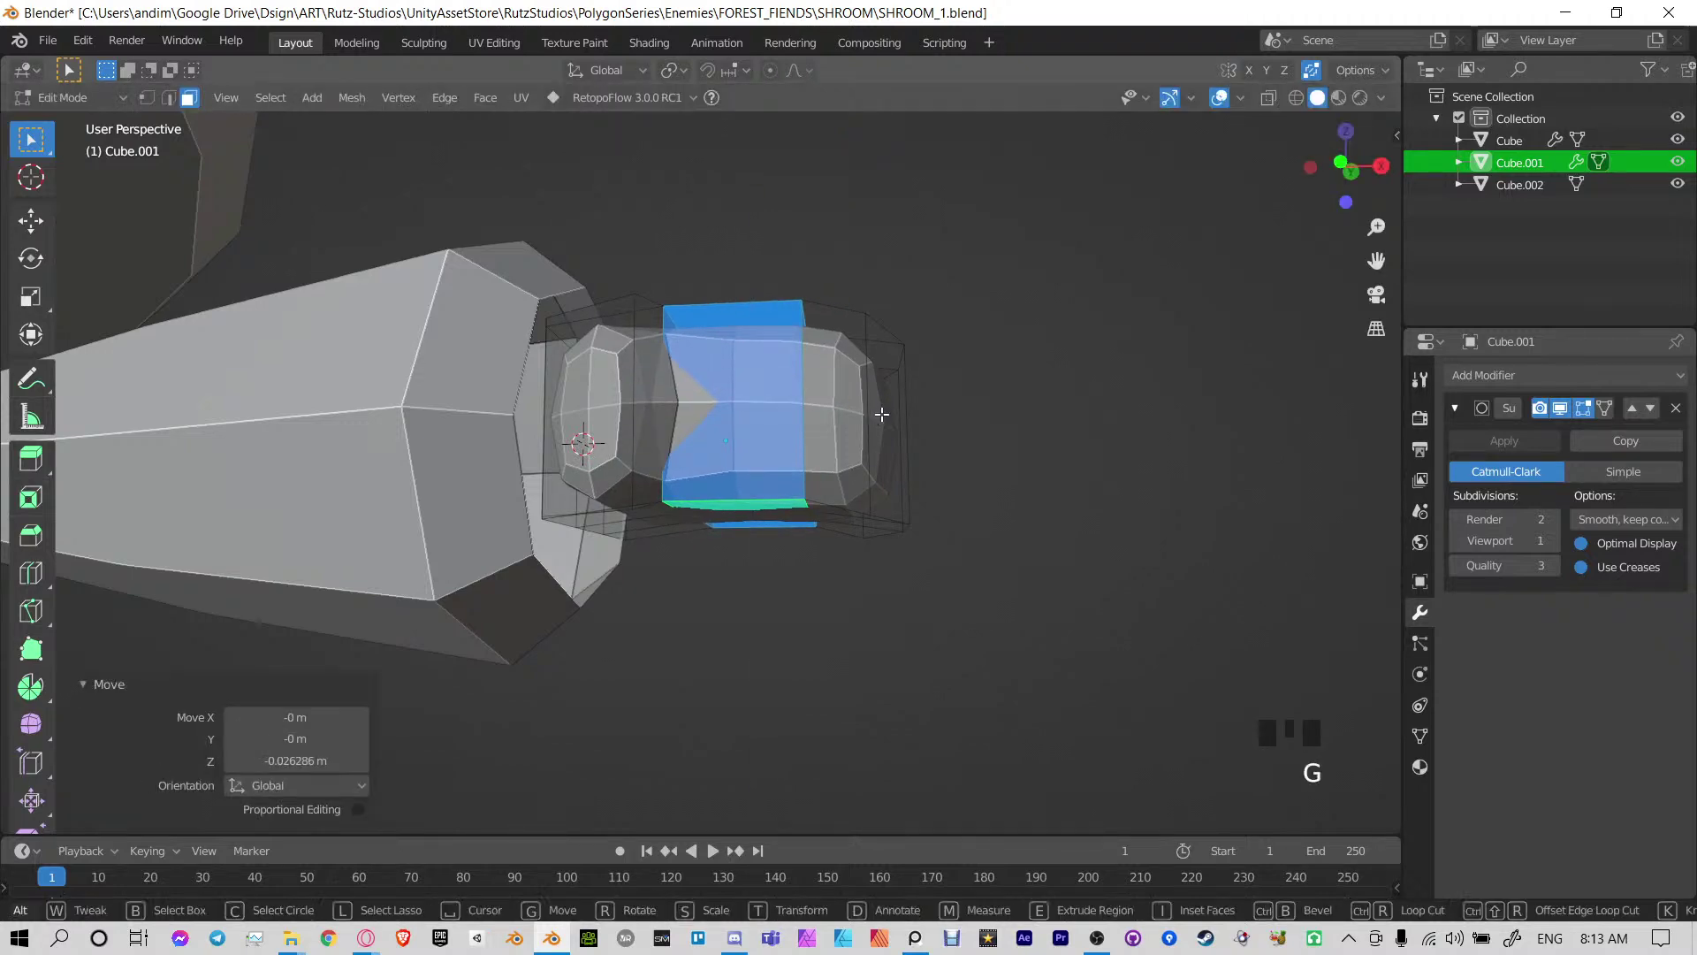
left_click(875, 423)
middle_click_drag(875, 422, 958, 433)
left_click(971, 424, "ctrl")
key("g")
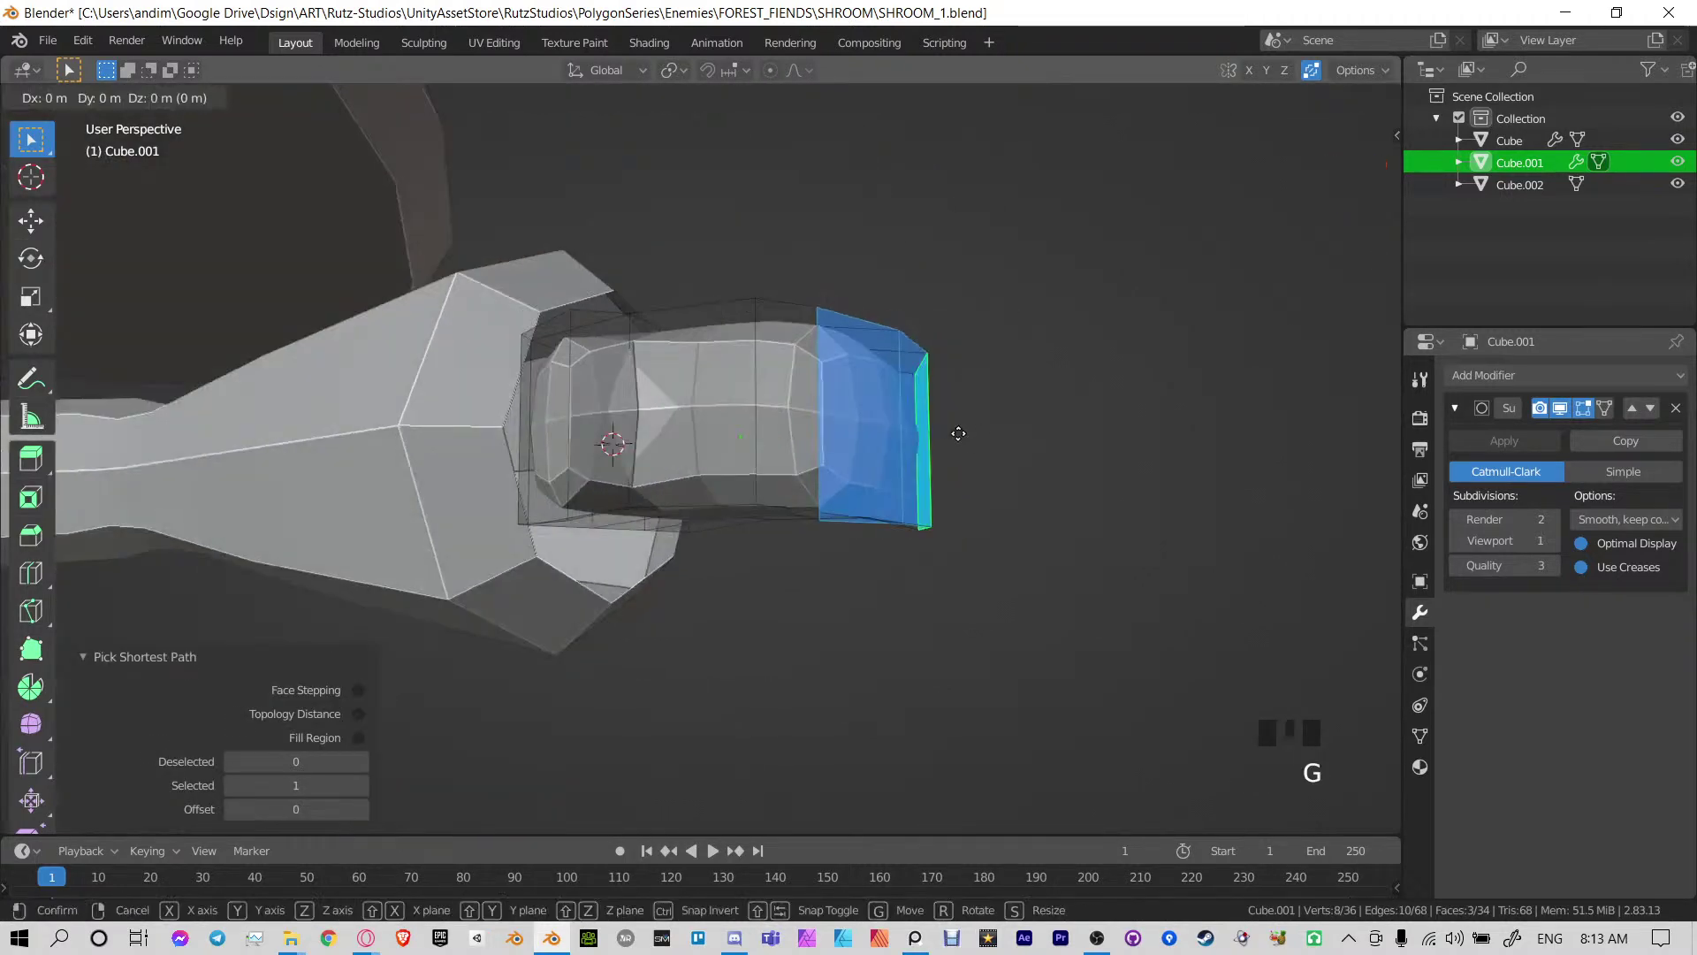
left_click(962, 345)
Select the face loop next to the hand's outer end and raise it about 0.046 m along global Z
left_click(787, 307, "alt")
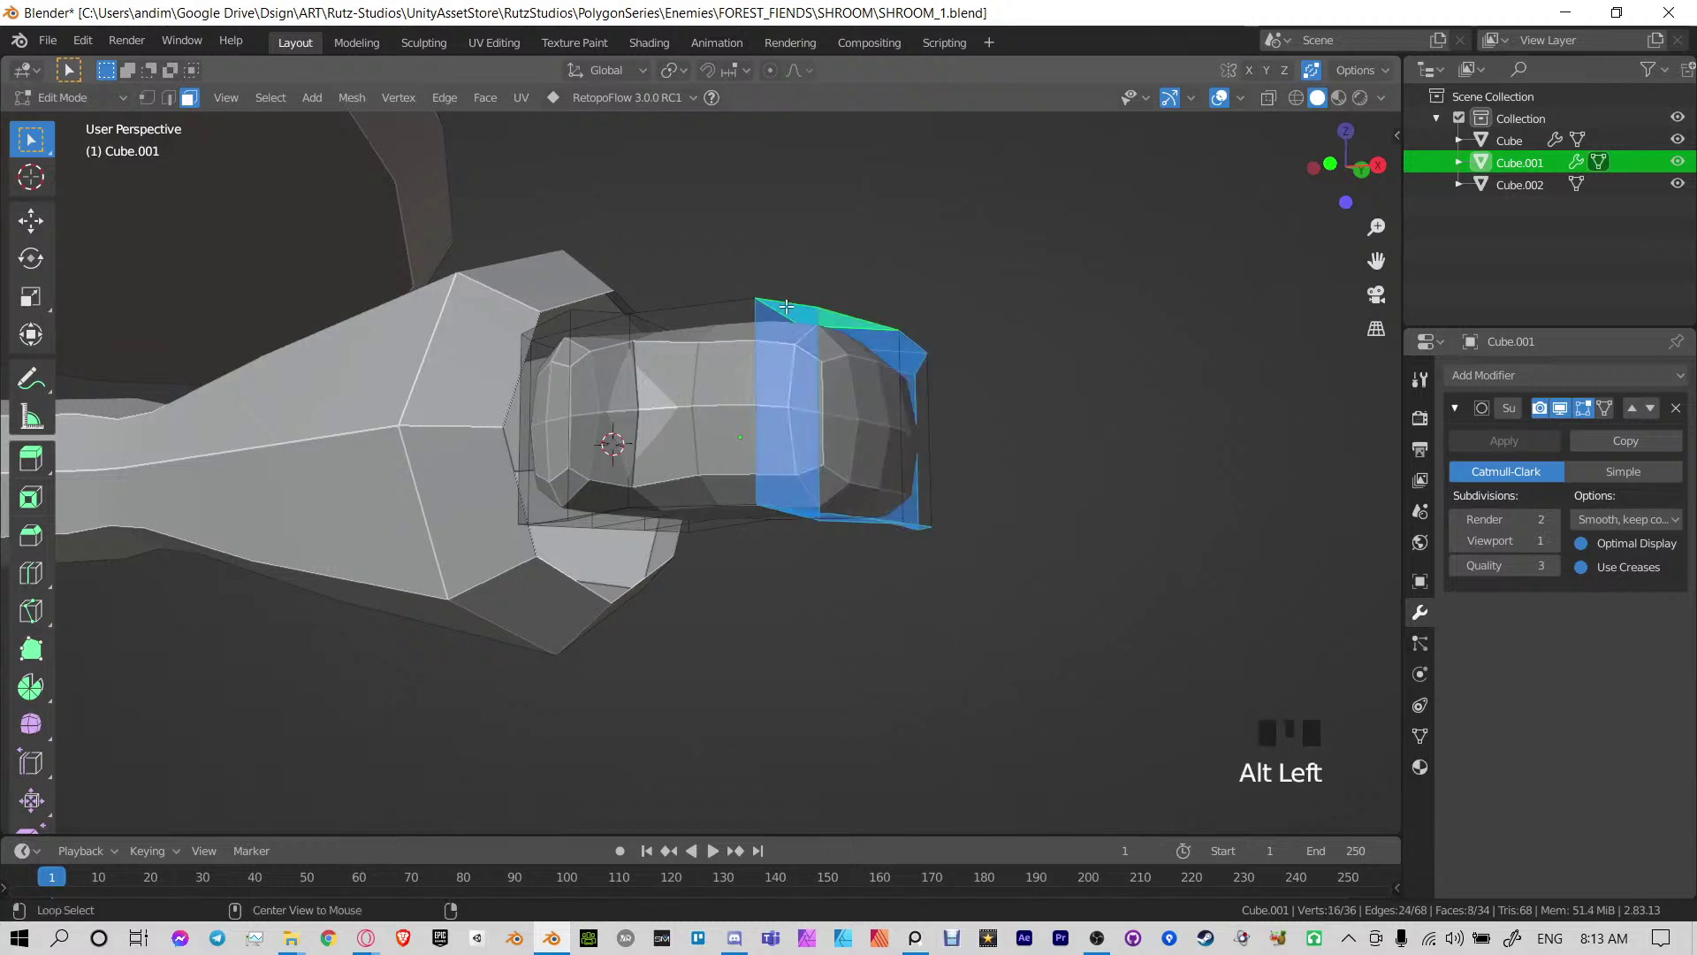
key("g")
key("z")
left_click(852, 254)
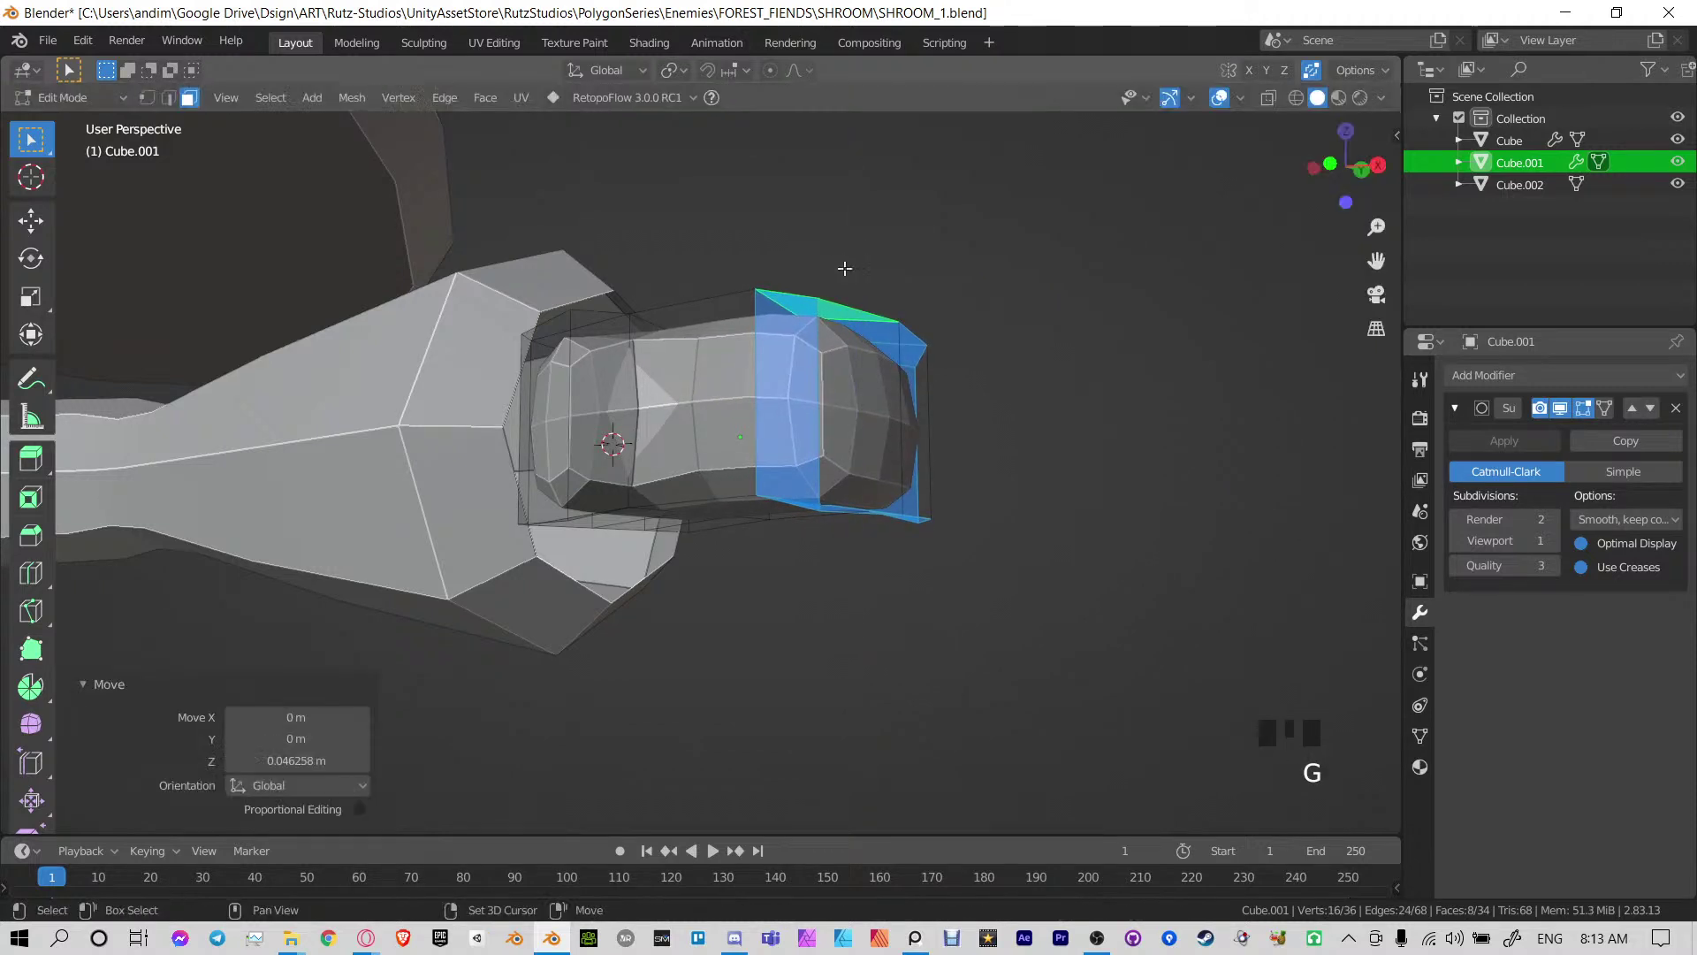
Select the middle palm face loop and raise it about 0.022 m along global Z
middle_click_drag(736, 388, 805, 400)
left_click(734, 504, "alt")
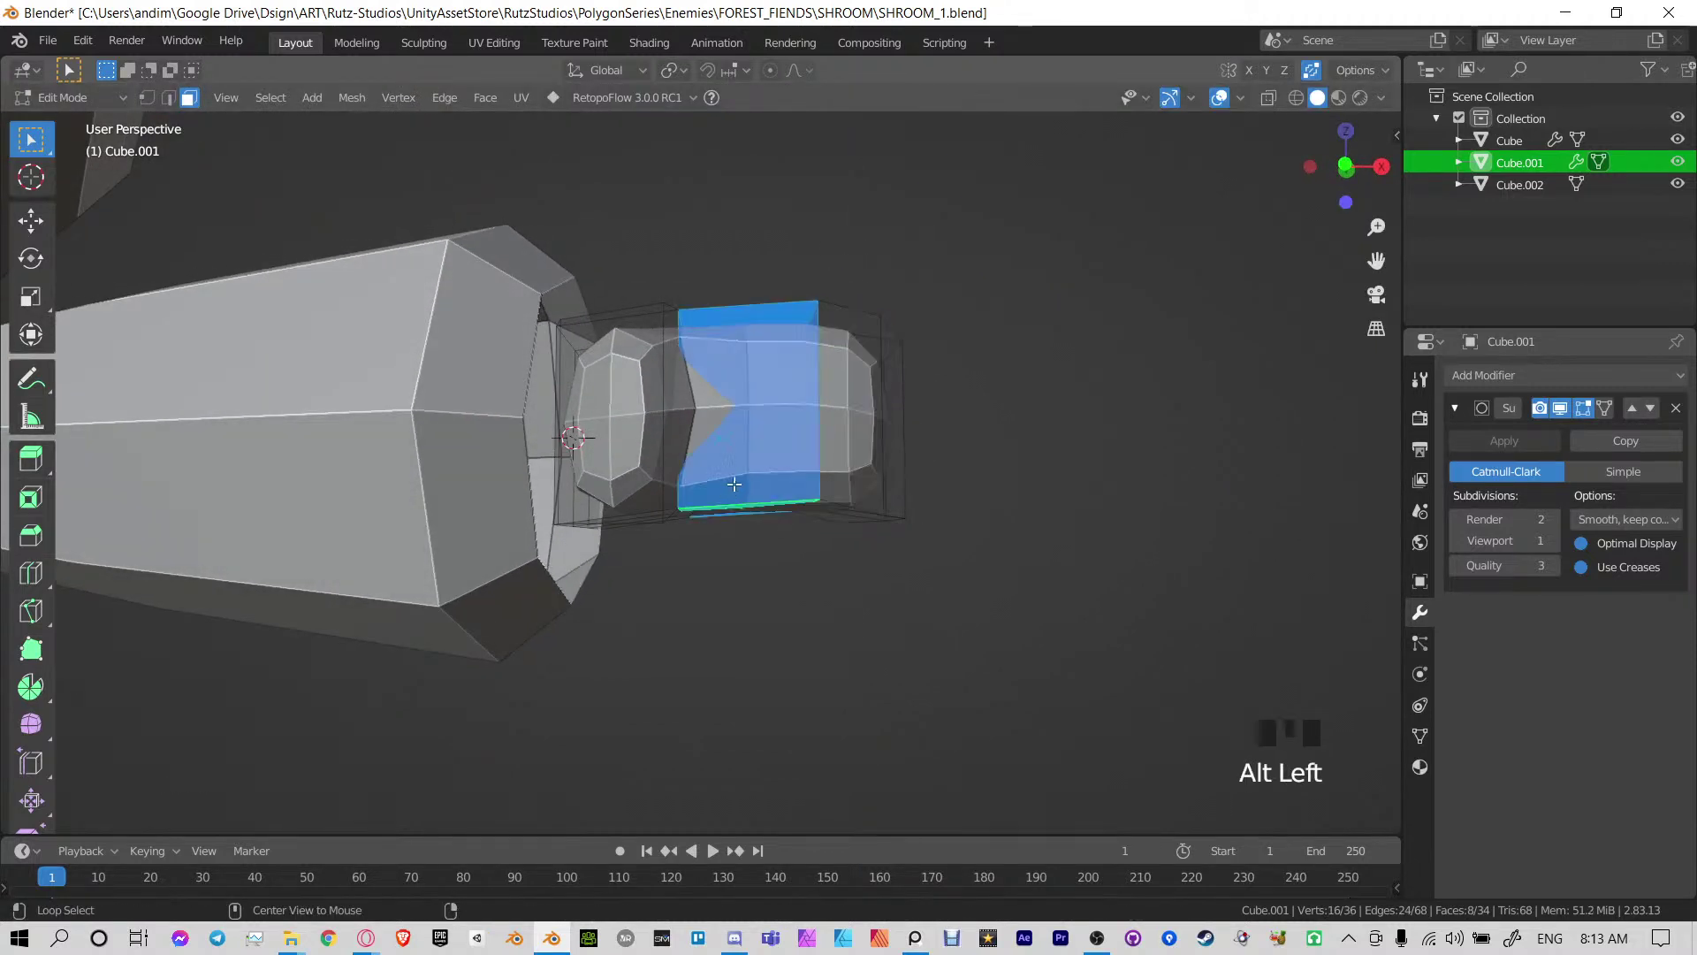
key("g")
key("z")
left_click(734, 439)
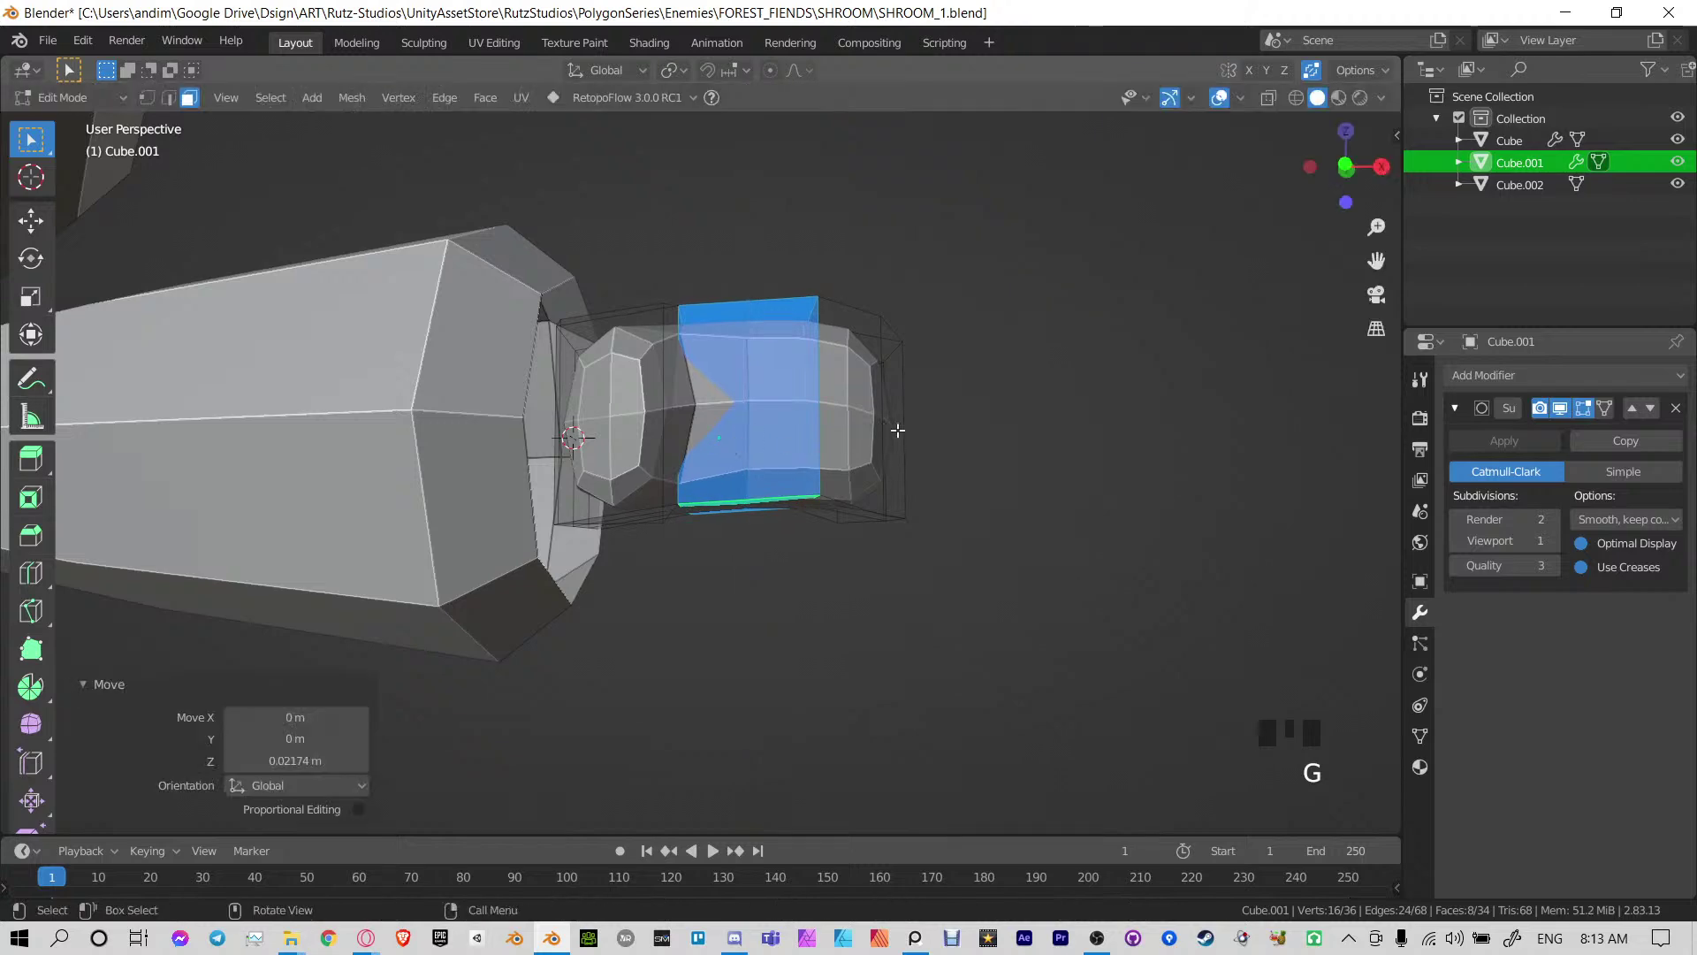
Select the face loop nearest the hand's outer end and lower it about 0.027 m along global Z
left_click(857, 302, "alt")
key("g")
key("z")
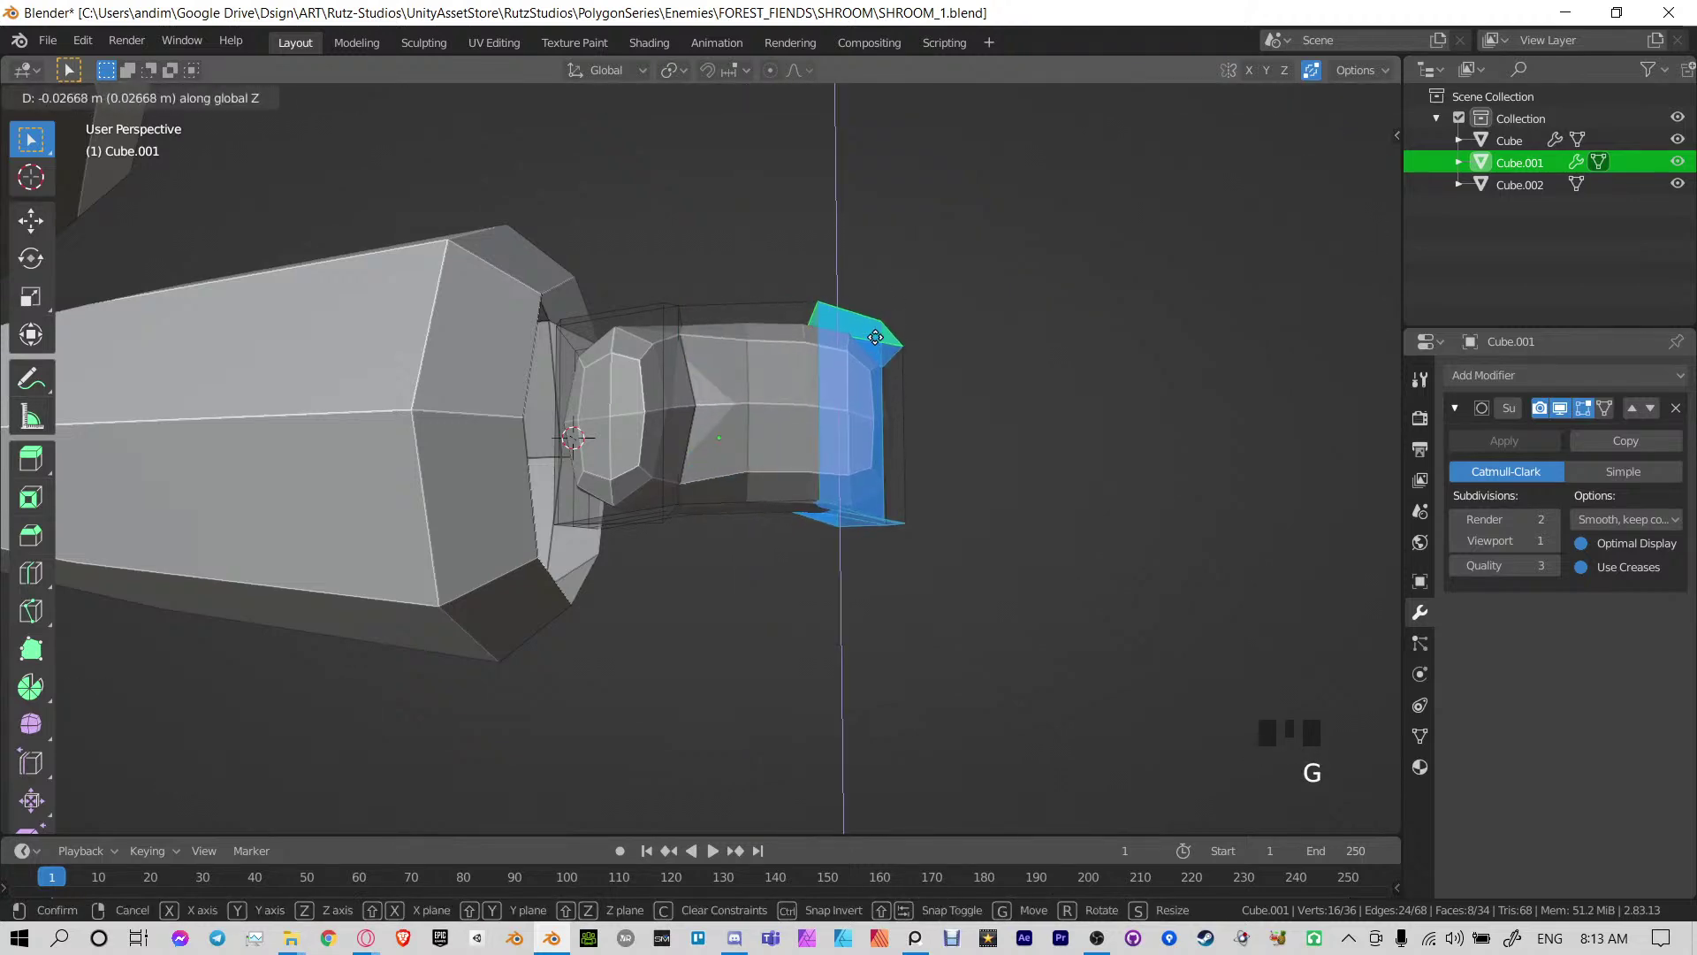
left_click(876, 337)
Save the file, check the hand's shape outside Edit Mode and return to editing its mesh
key("ctrl+s")
key("ctrl+Tab")
left_click(888, 272)
middle_click_drag(890, 296, 831, 453)
left_click(800, 390)
key("Tab")
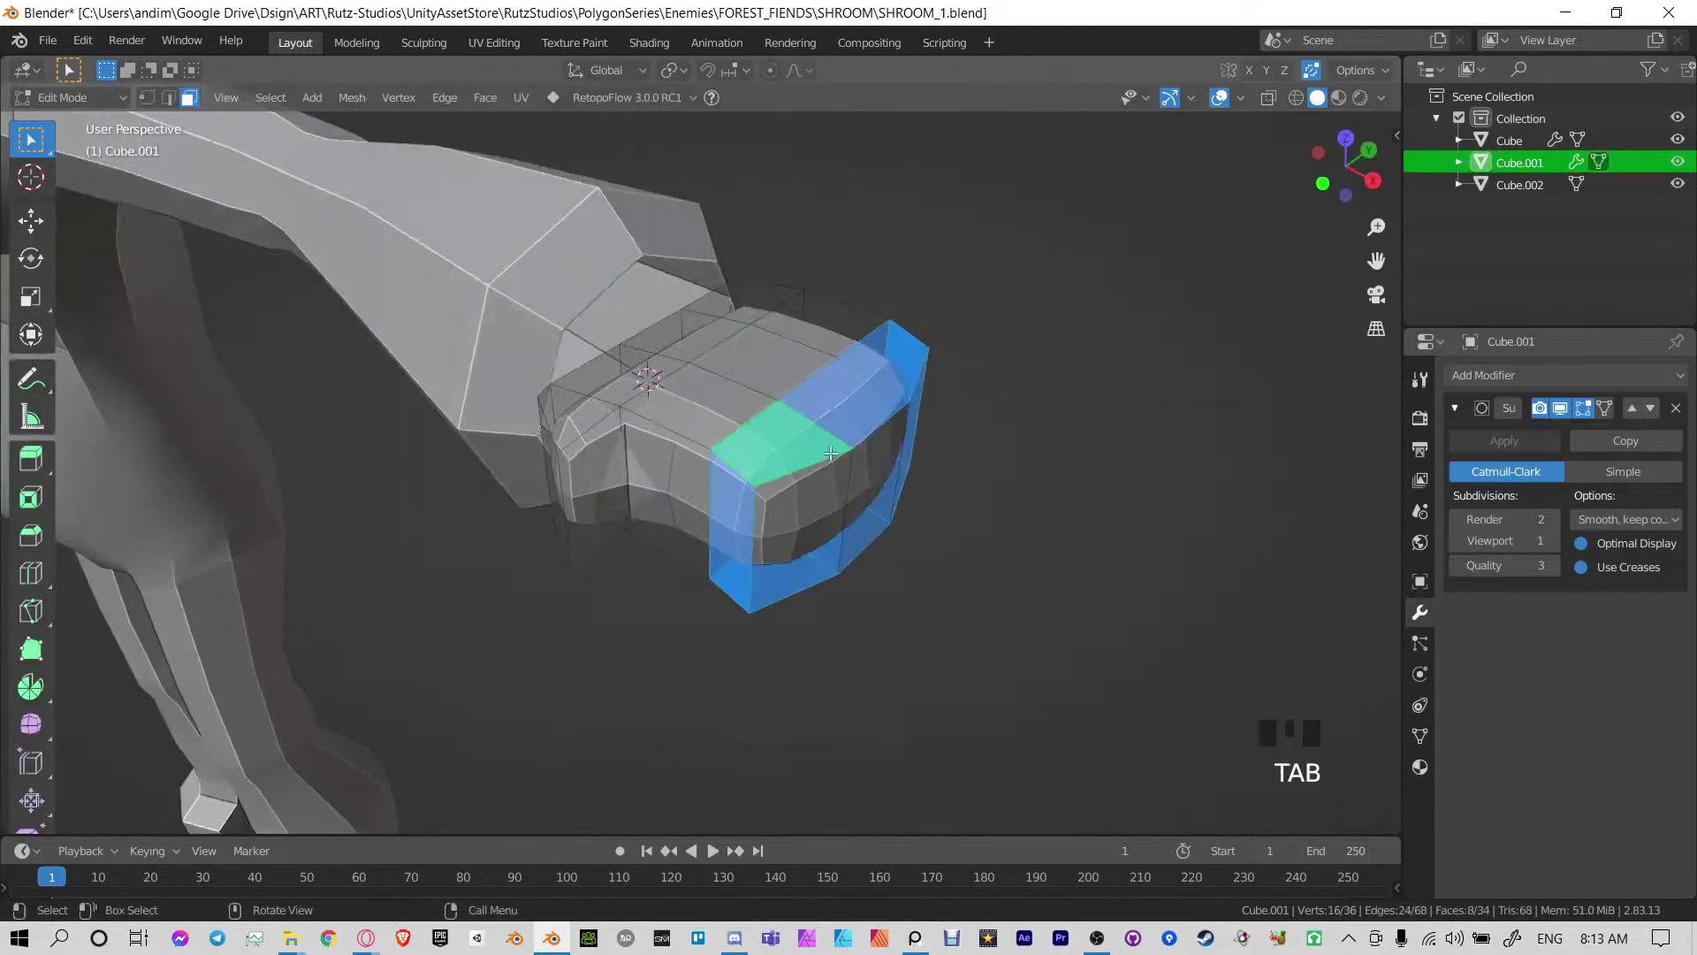
Separate the three faces at the hand's outer end into individual objects and return to Object Mode
left_click(804, 515)
middle_click_drag(804, 515, 759, 473, "shift")
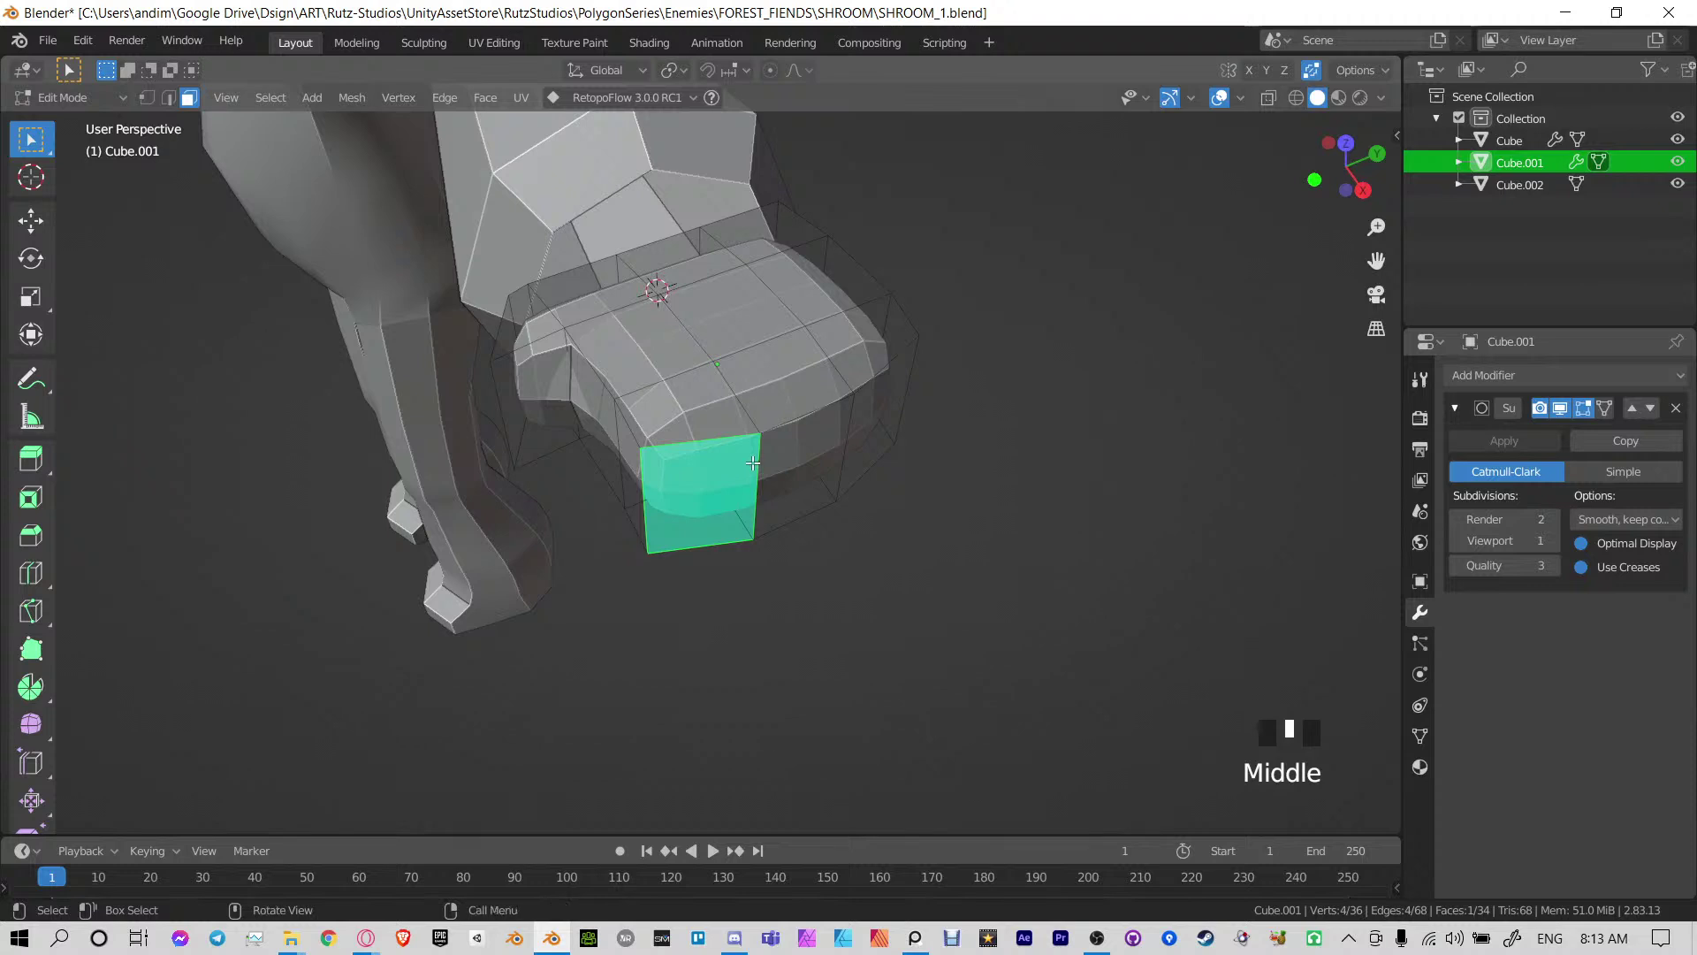
key("p")
left_click(754, 467)
key("p")
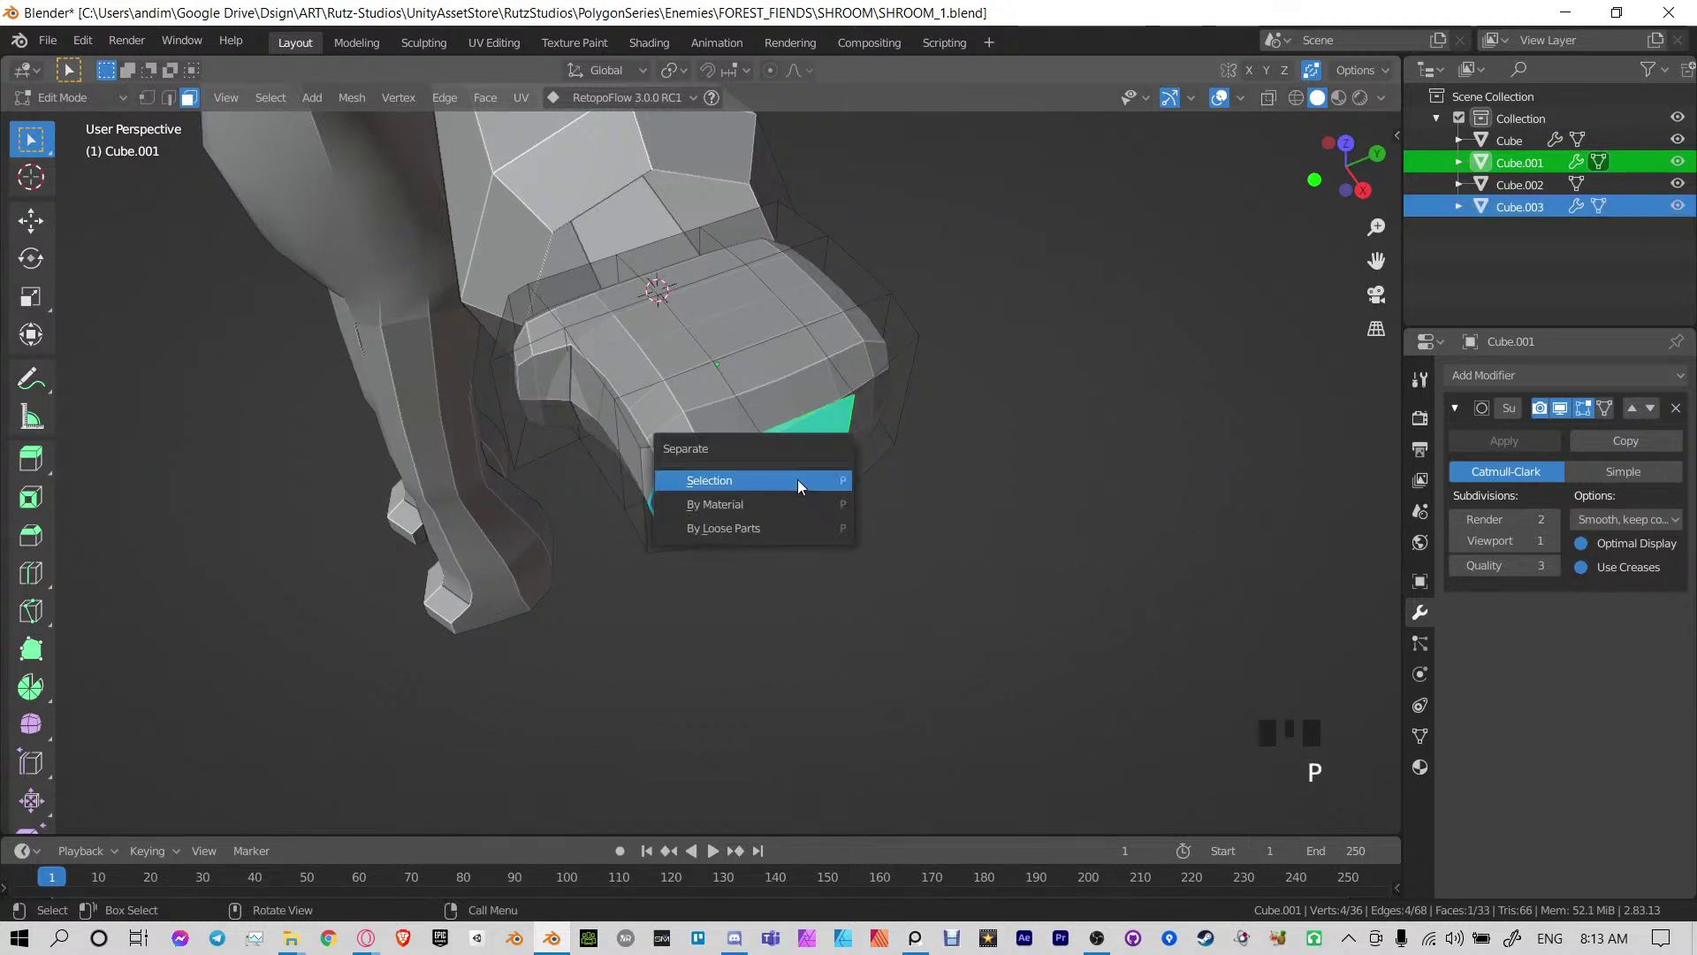
left_click(798, 480)
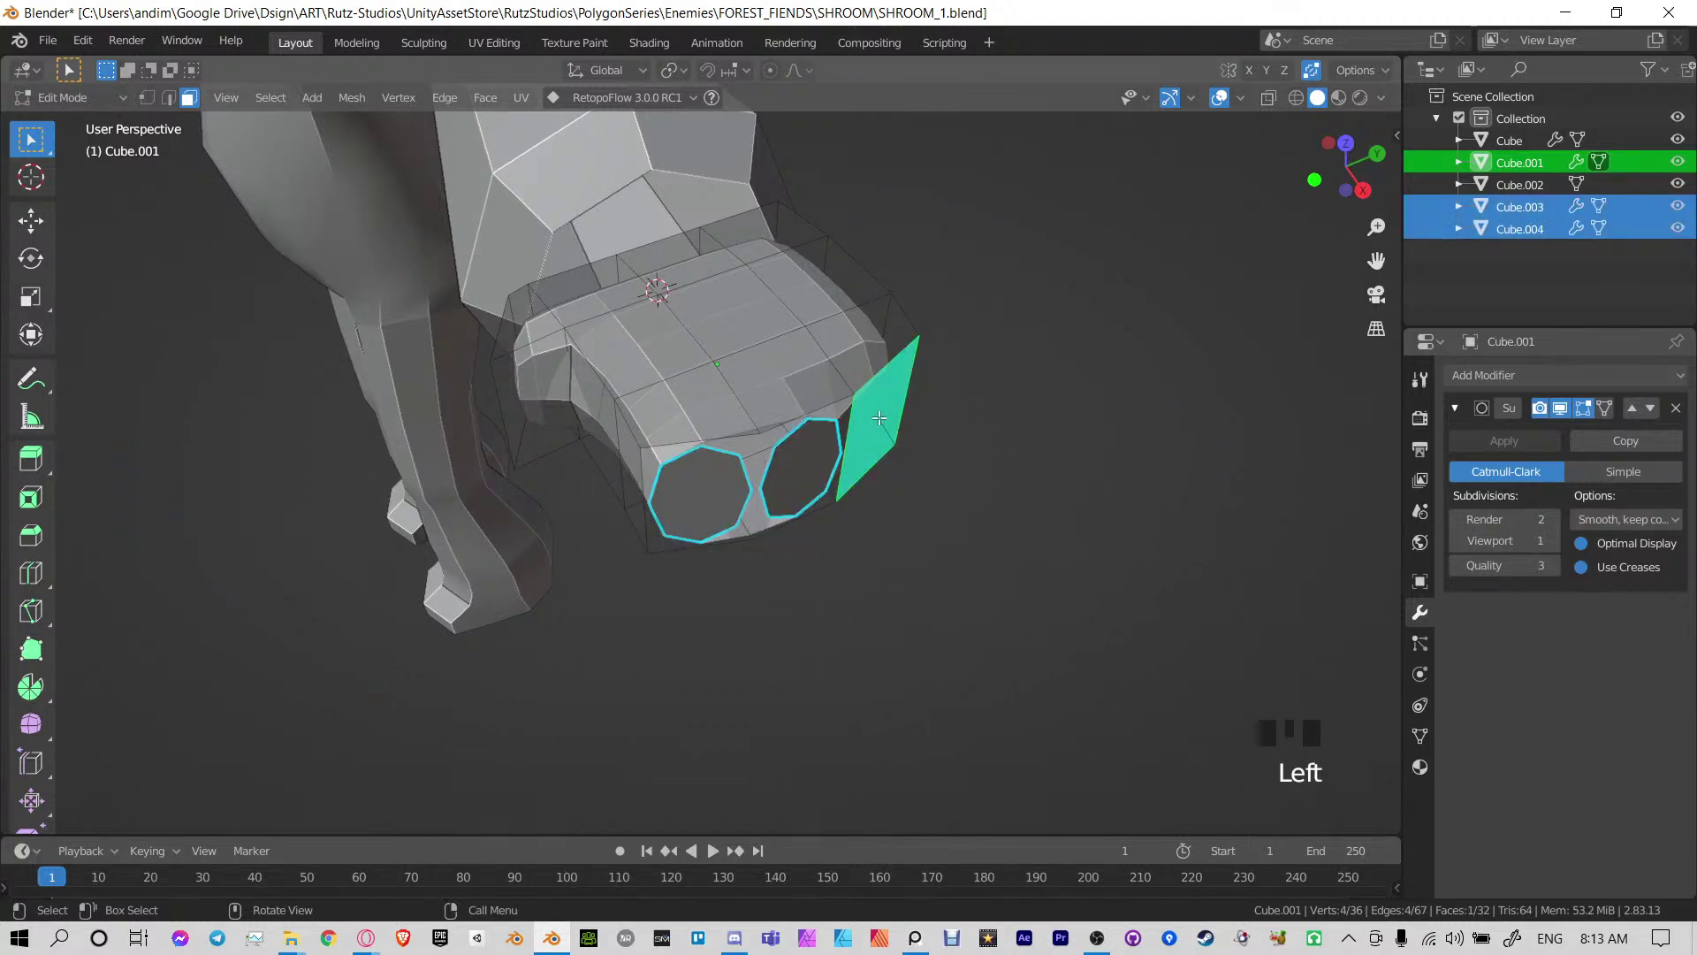
key("p")
left_click(833, 469)
key("Tab")
Delete the middle and far separated end faces, keeping only the one on the thumb side
left_click(817, 477)
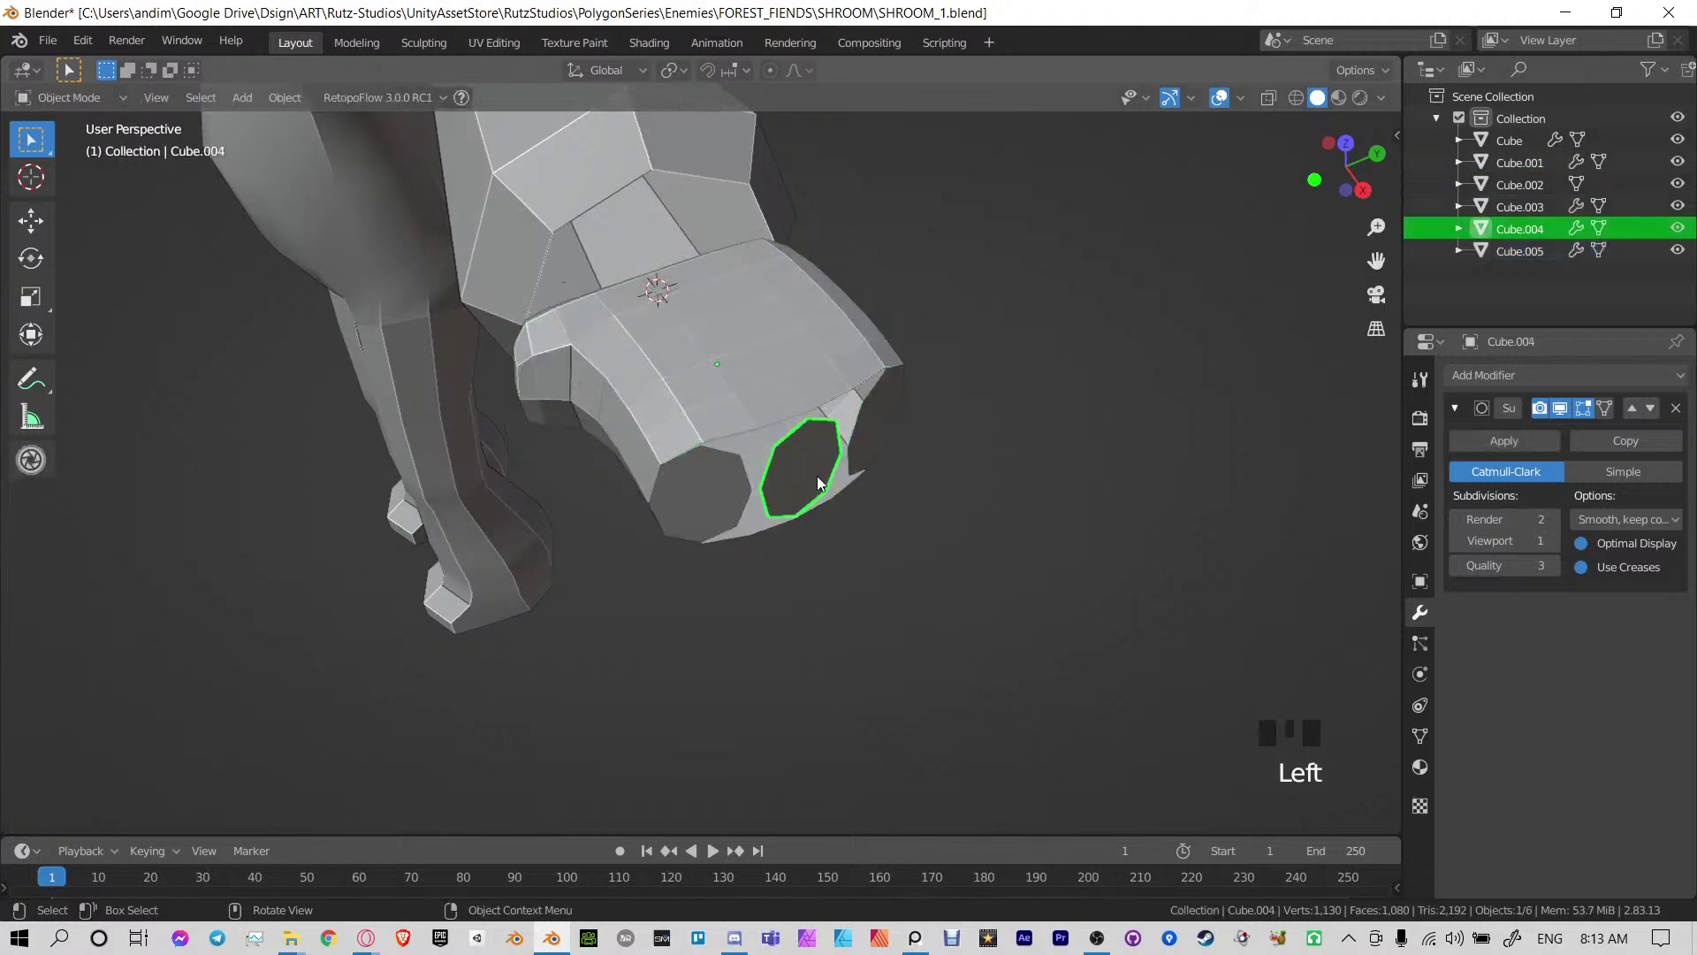
key("Delete")
left_click(884, 415)
key("Delete")
In front view, edit the remaining separated face and extrude it about 0.89 m outward along its normal to start a finger
left_click(713, 488)
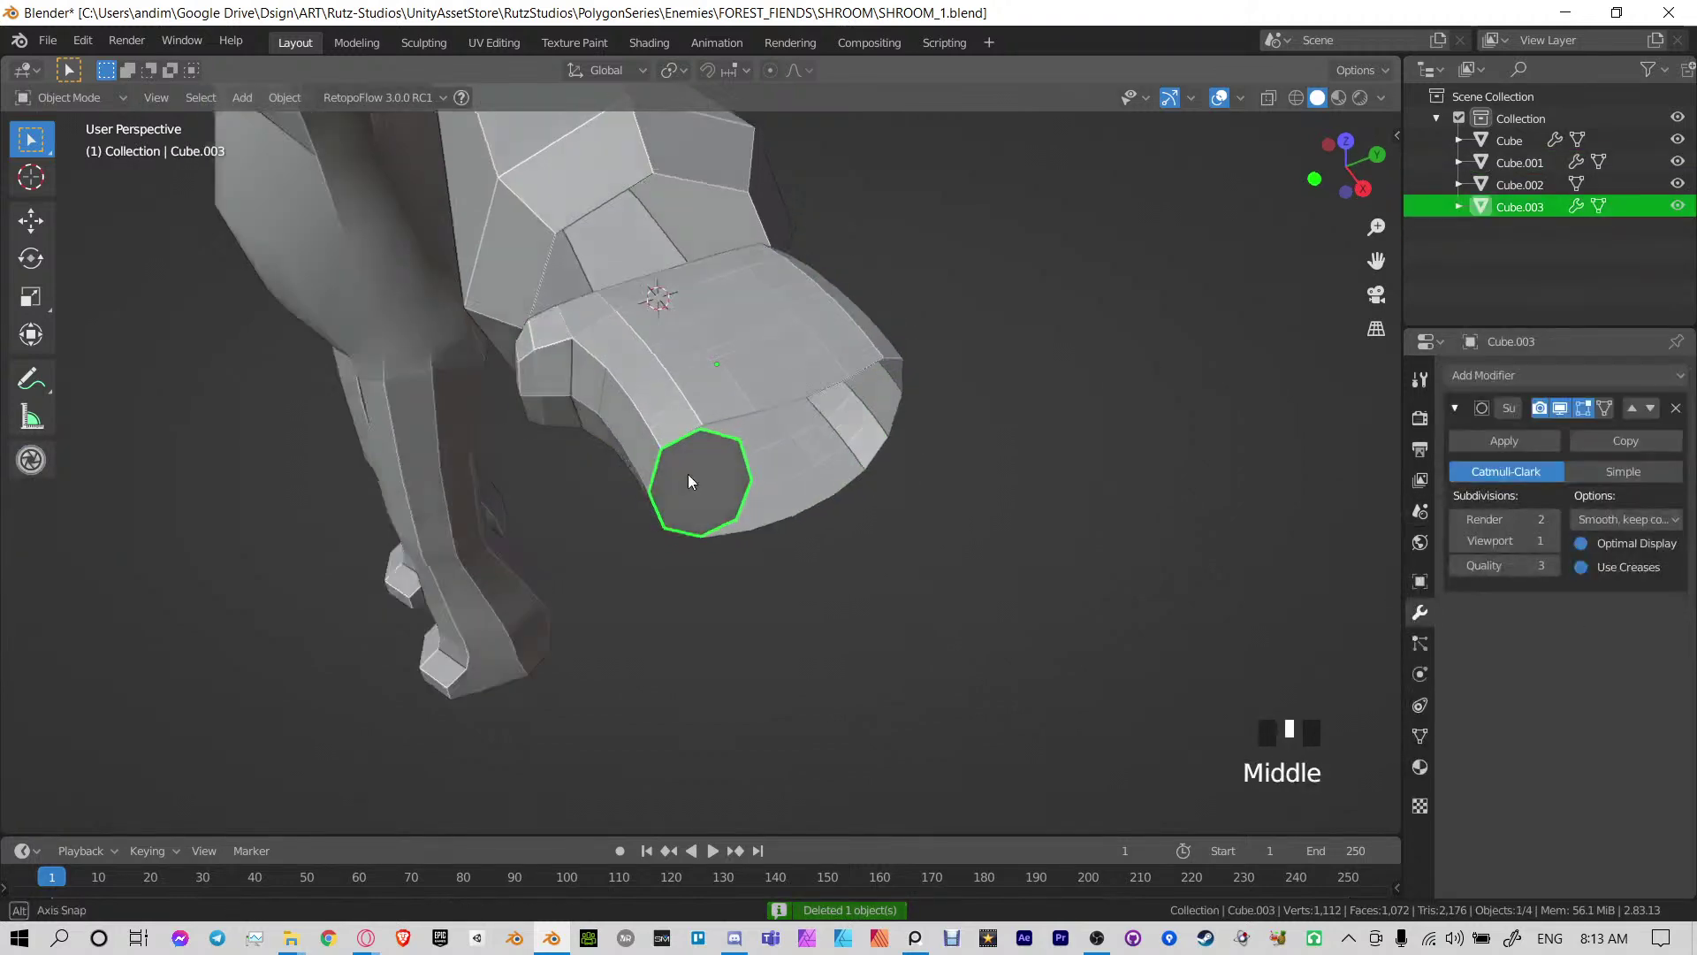
middle_click_drag(689, 477, 796, 447)
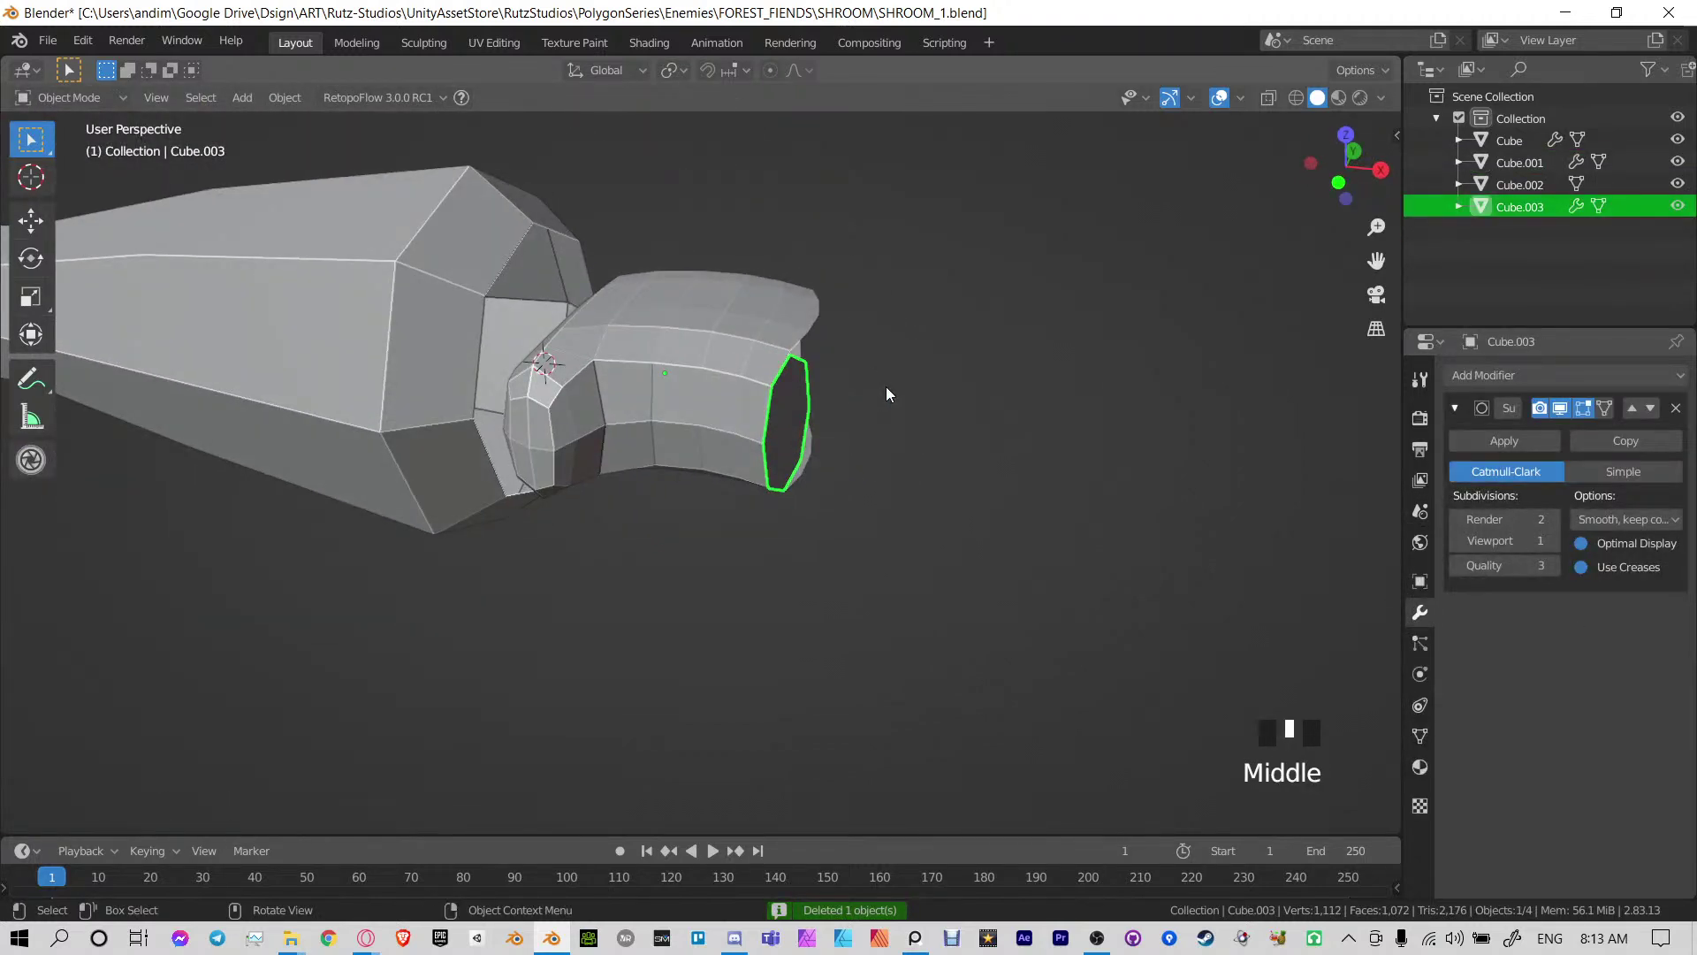
key("KP_1")
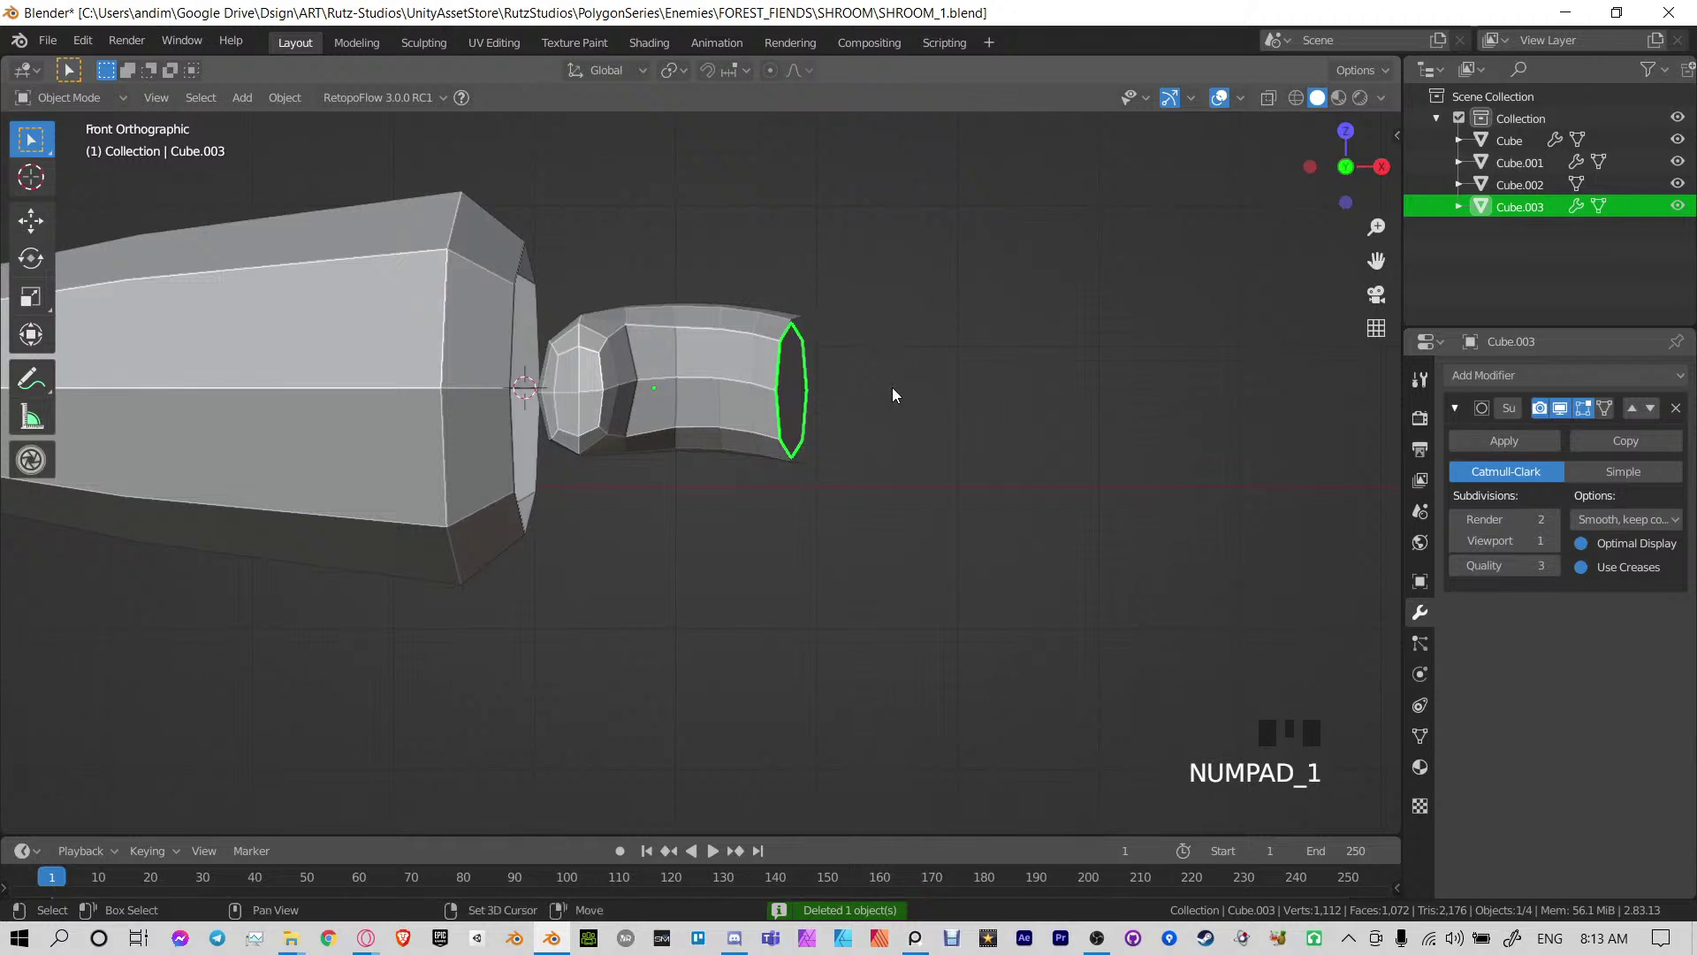
middle_click_drag(893, 386, 760, 359, "shift")
scroll(760, 359, "up", 4)
key("Tab")
middle_click_drag(725, 285, 741, 363, "shift")
key("a")
key("e")
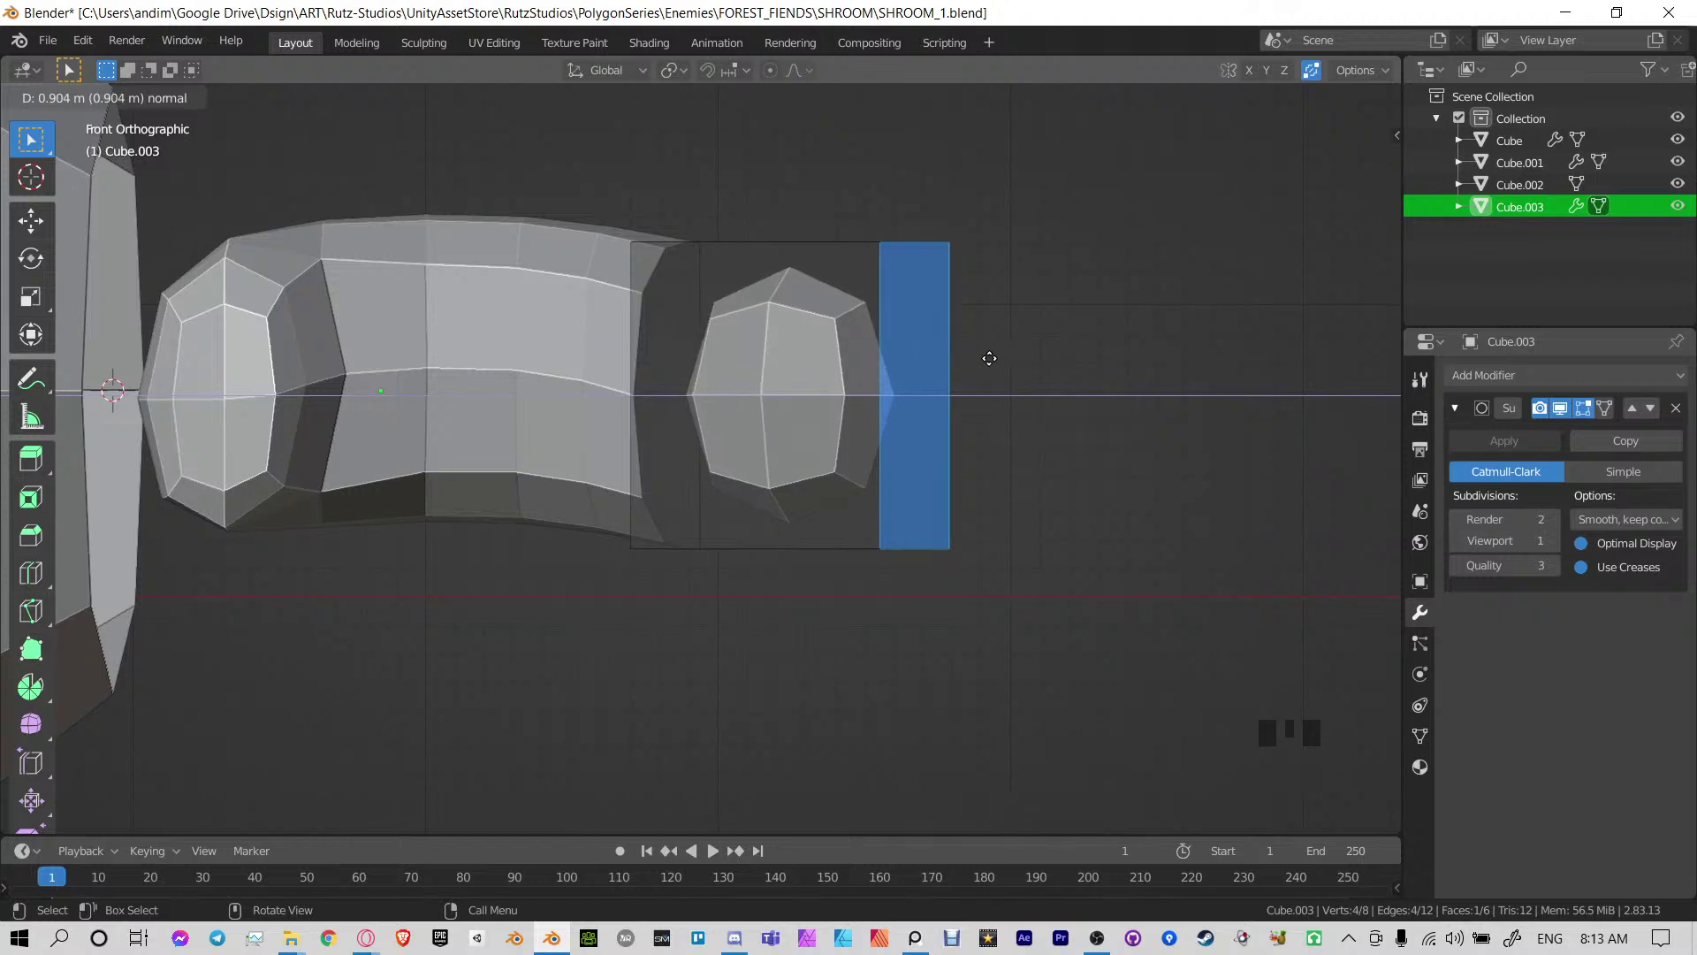
left_click(985, 358)
Extrude the finger's end face outward two more times, about 0.68 m and about 0.63 m
middle_click_drag(985, 358, 855, 353, "shift")
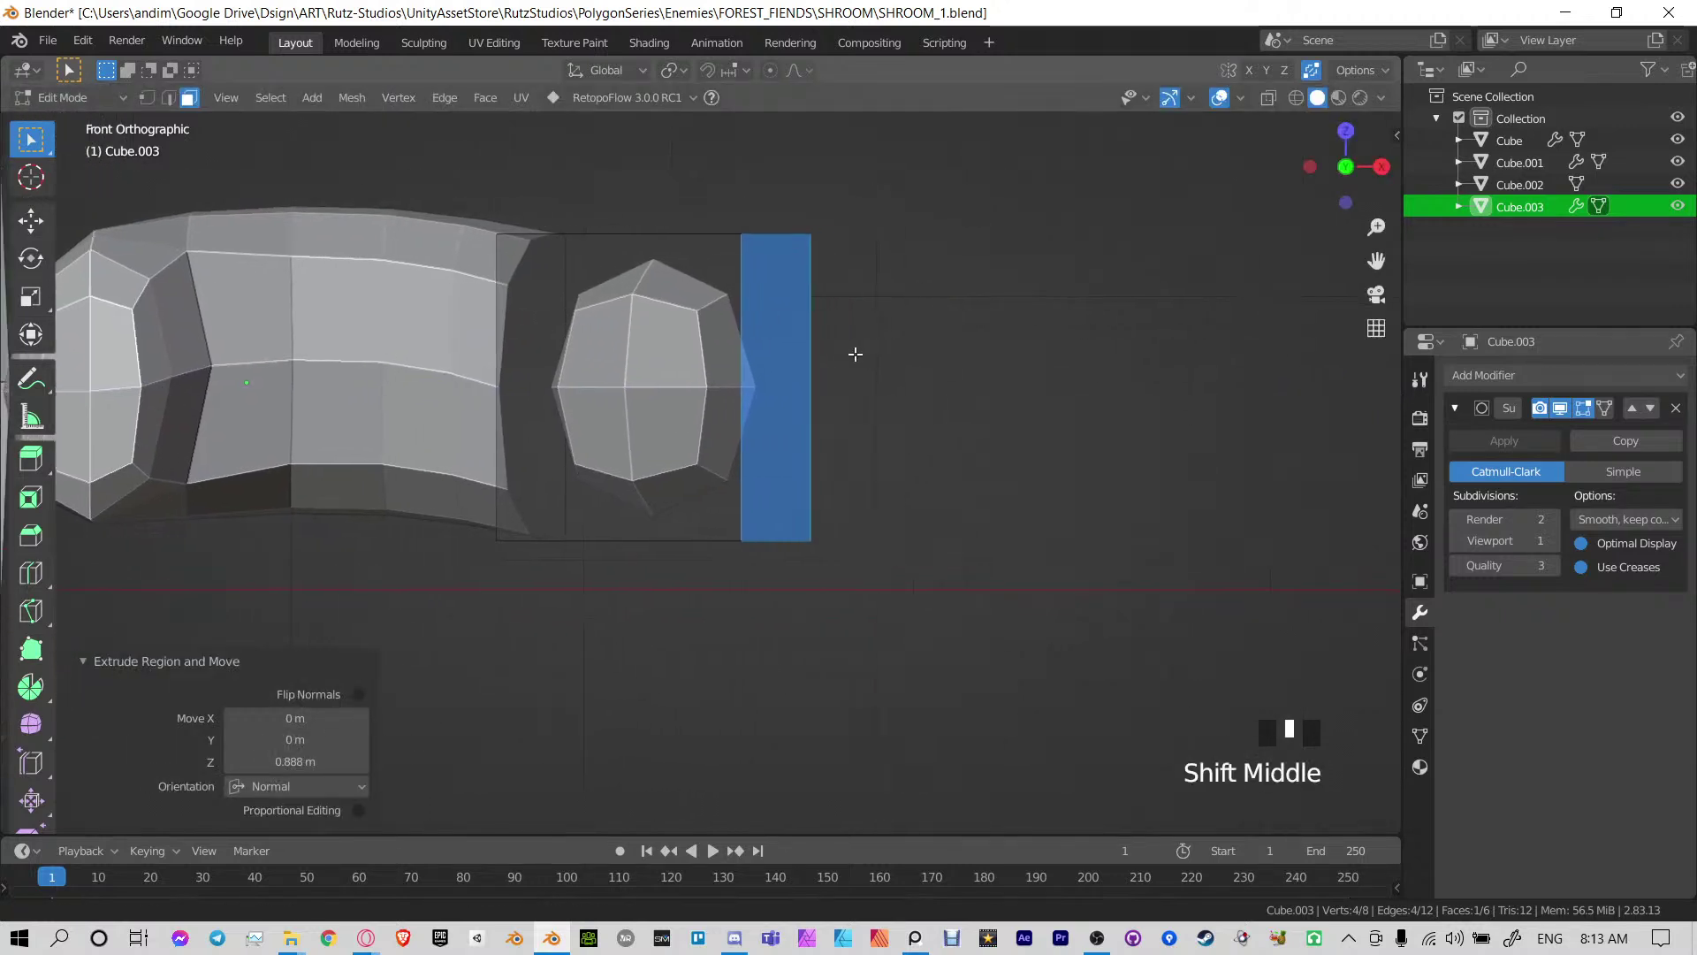
key("e")
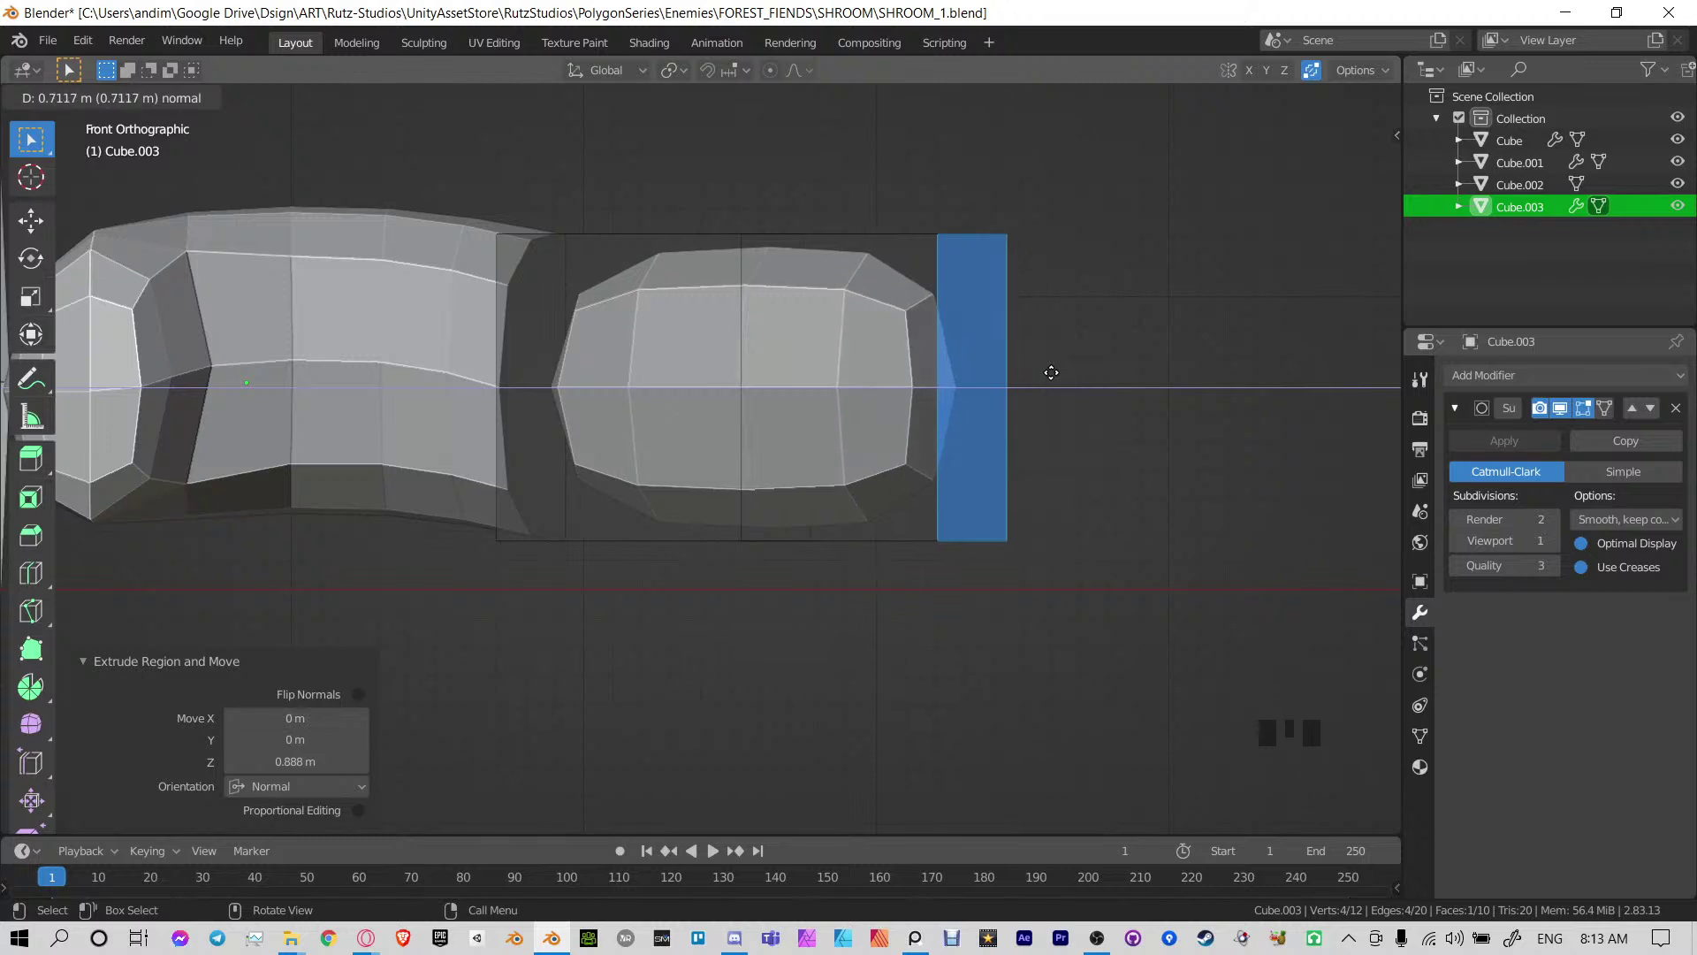
left_click(1041, 368)
key("e")
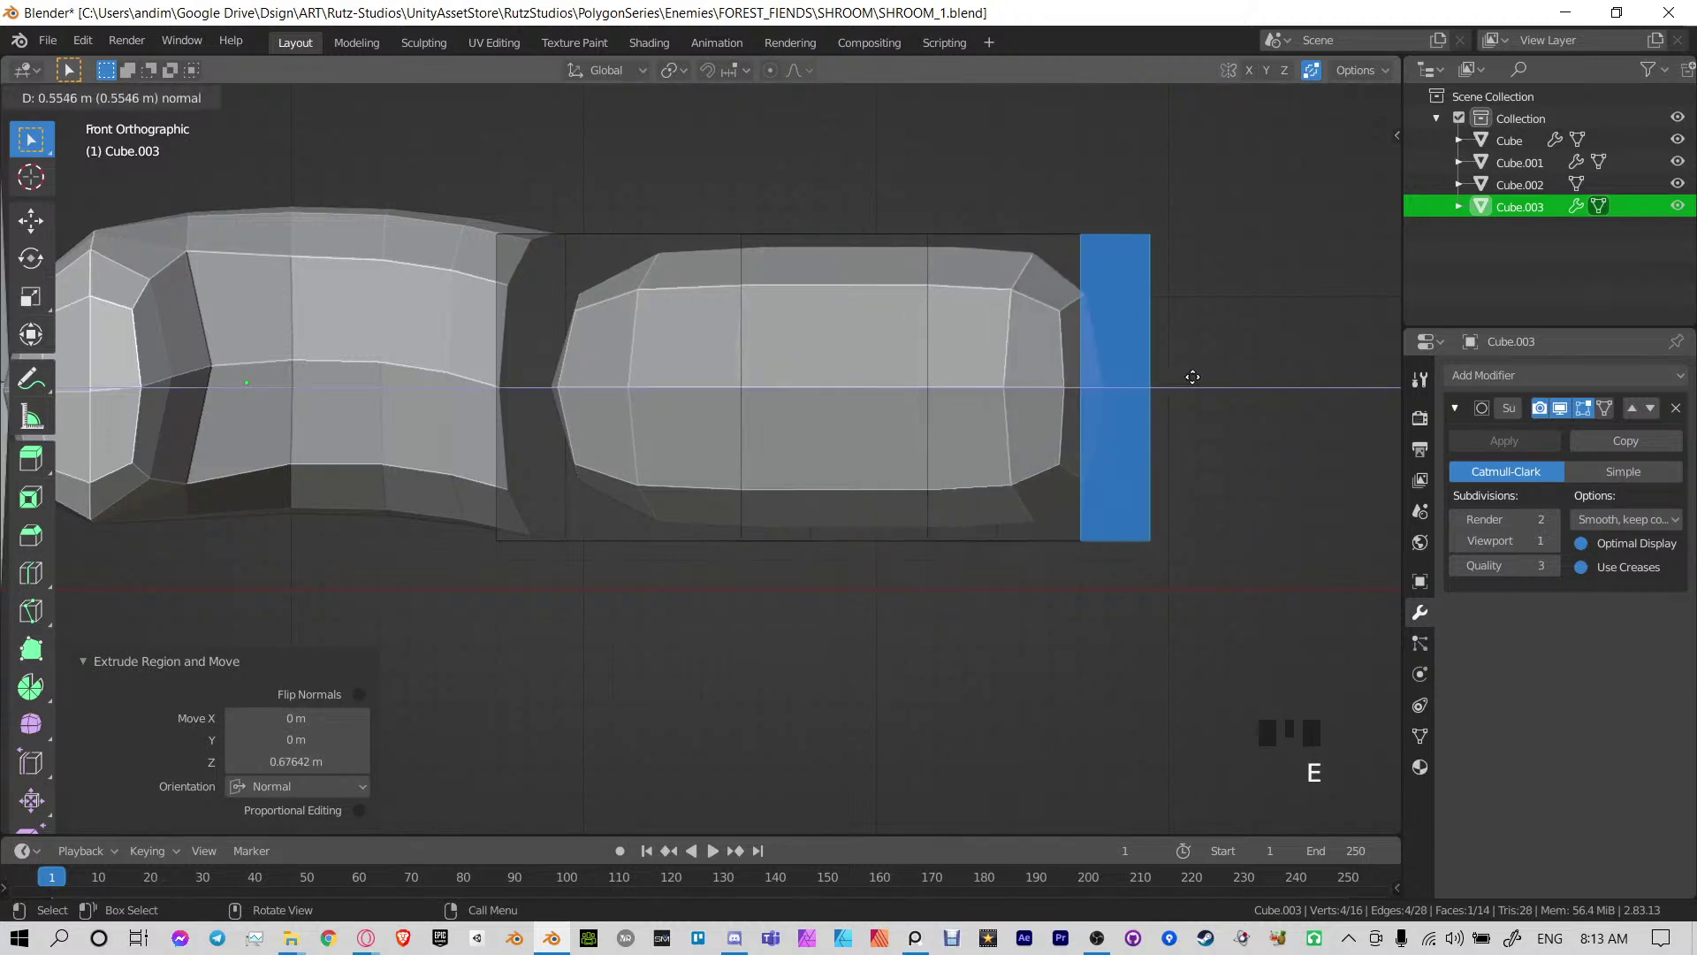
left_click(1194, 377)
Select the whole finger mesh and scale it to about 0.65 along global Z
scroll(1051, 391, "down", 2)
middle_click_drag(651, 372, 668, 478, "shift")
key("s")
right_click(668, 479)
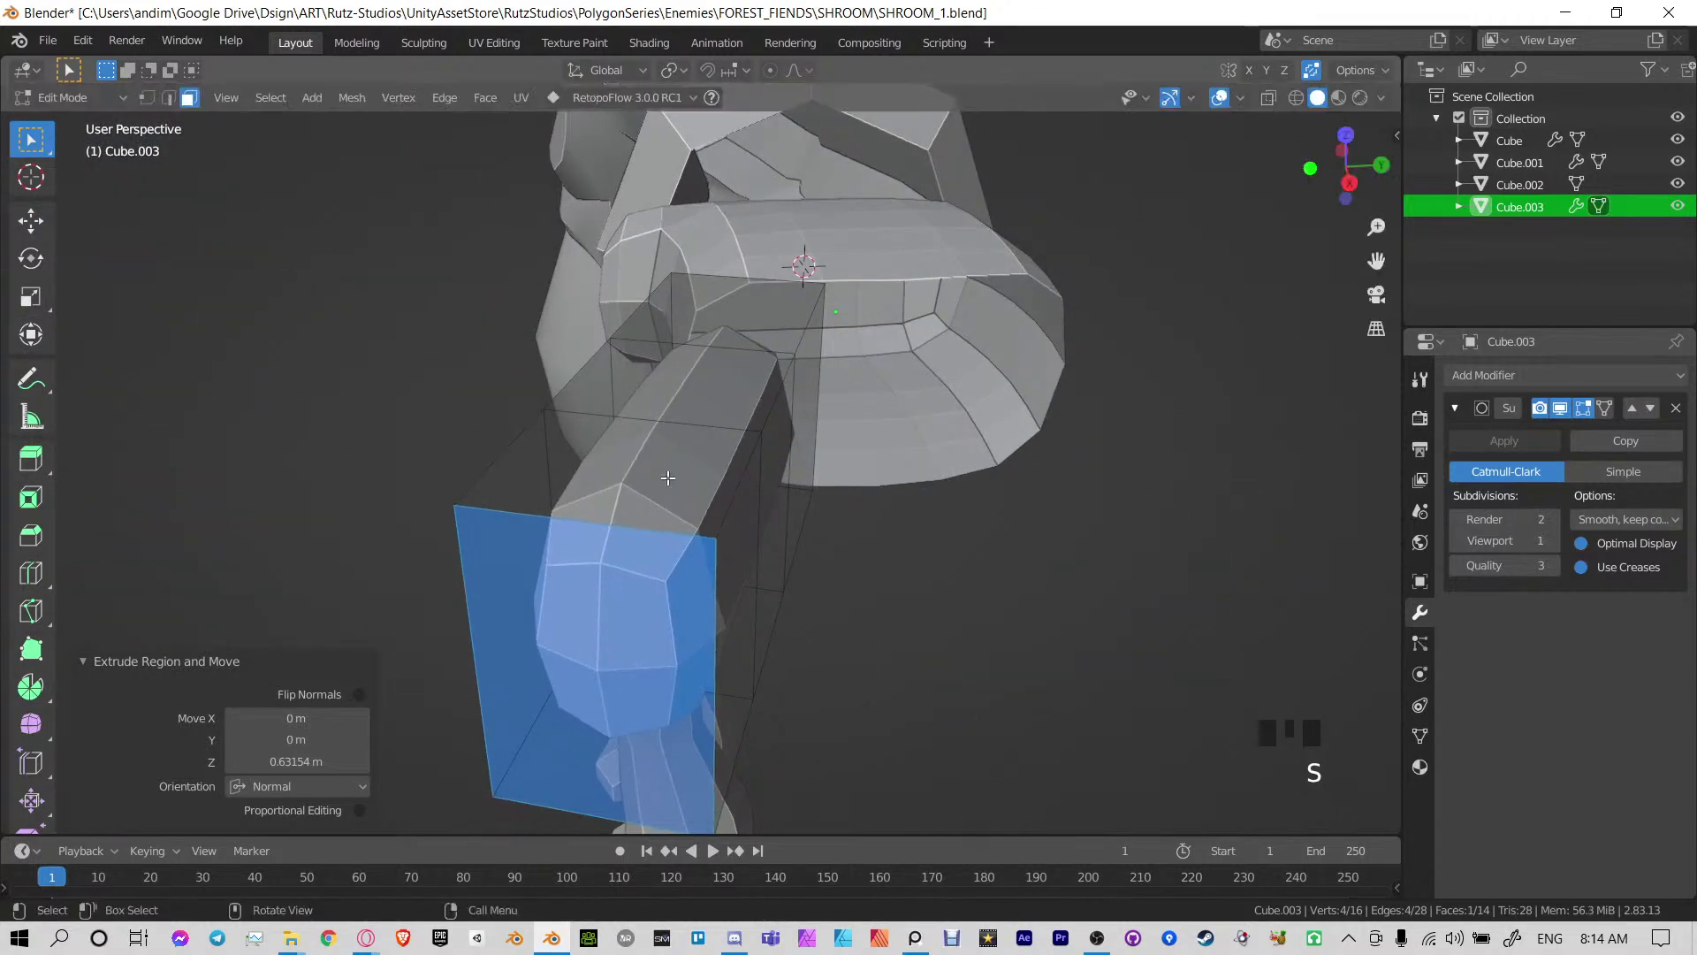
key("a")
key("s")
key("z")
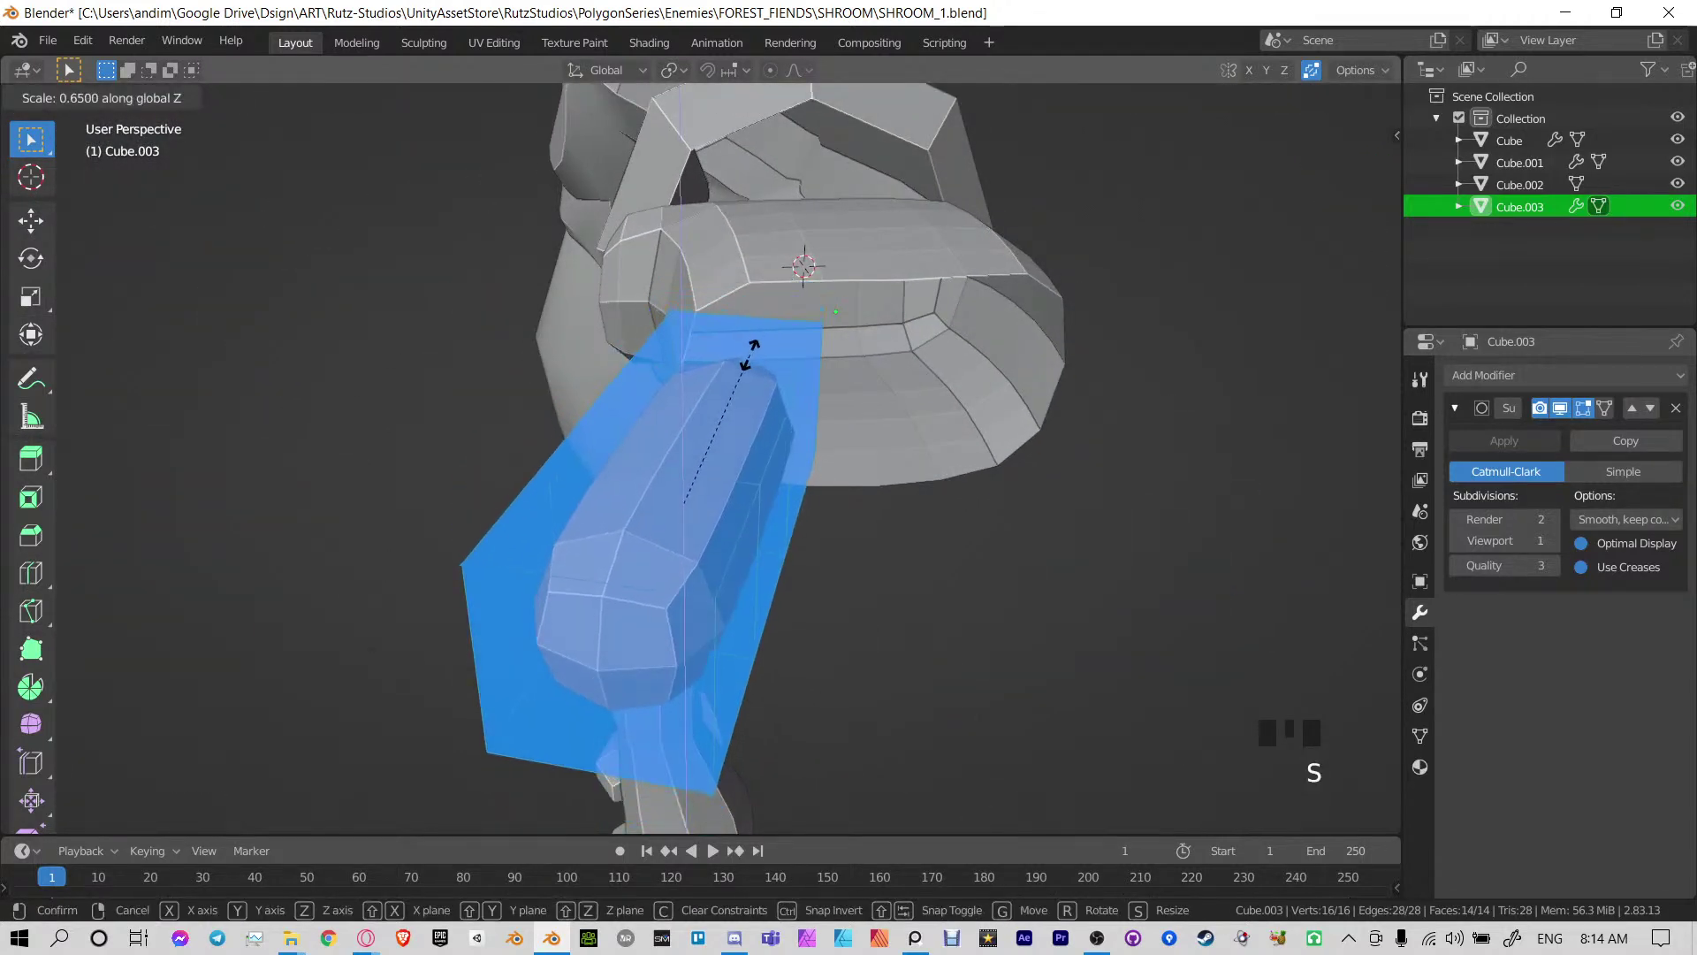
Scale the selected finger block to about 0.65 along the global Z axis
left_click(754, 349)
middle_click_drag(754, 348, 889, 416)
key("Tab")
middle_click_drag(889, 415, 751, 493, "shift")
key("Tab")
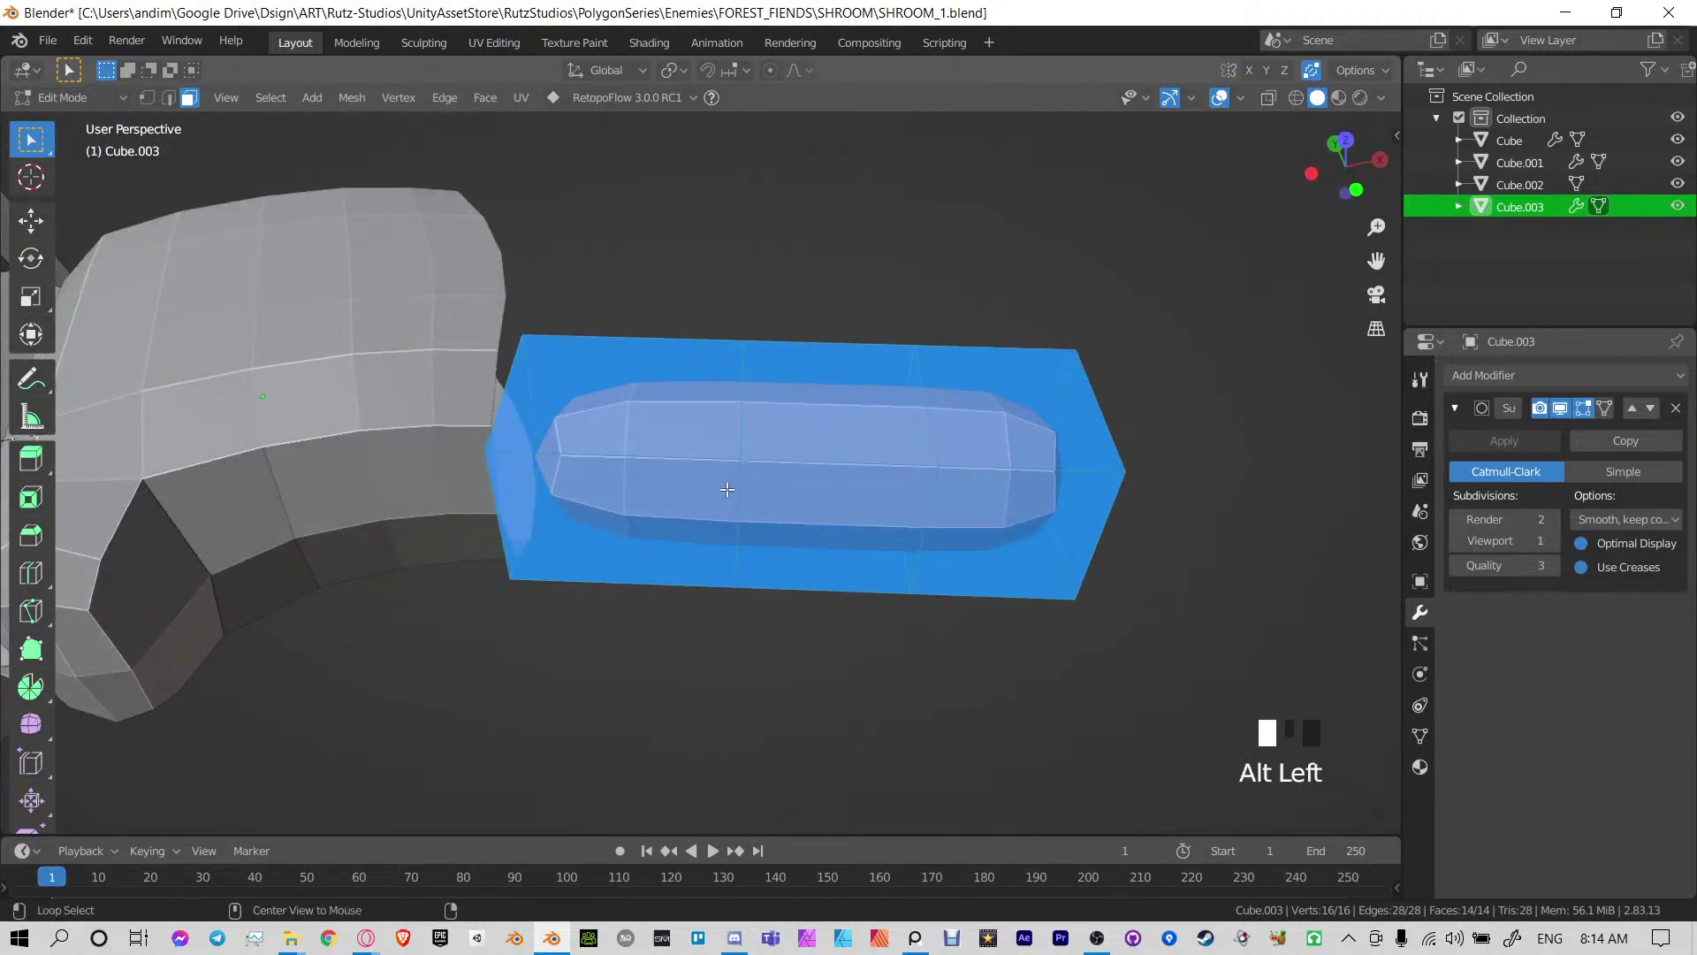
Slide the finger block's middle edge loop nearest the palm slightly toward the fingertip
left_click(726, 489, "alt")
key("2")
left_click(727, 489, "alt")
key("g")
key("g")
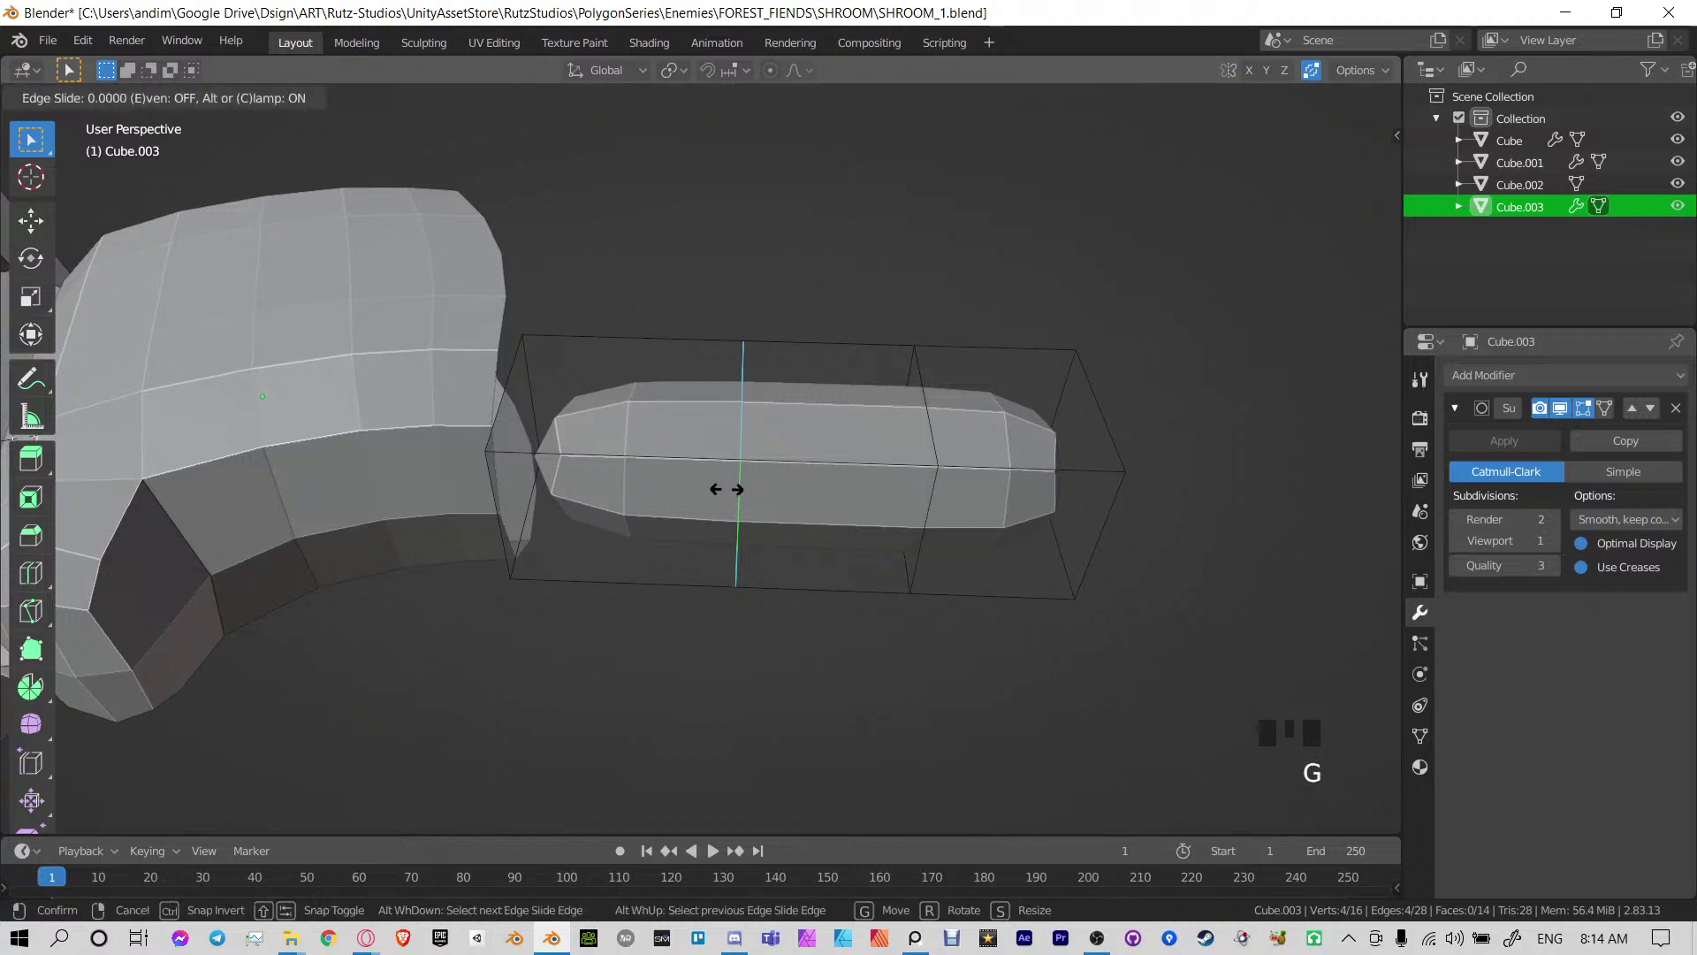
left_click(749, 489)
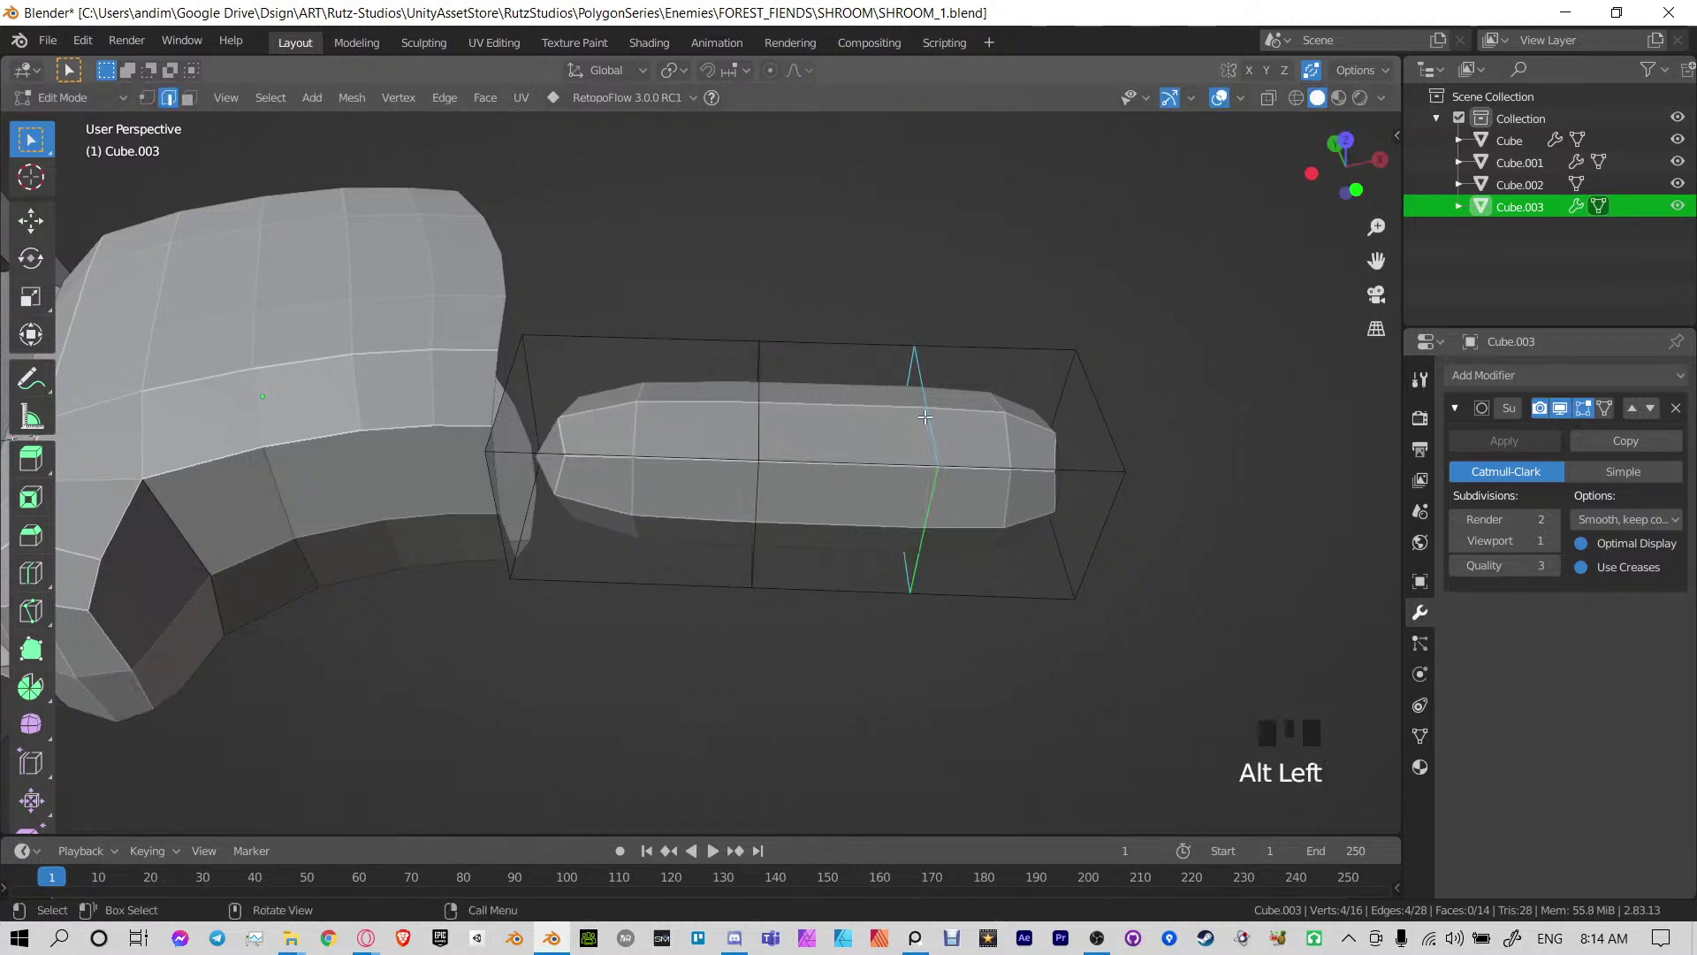
Raise the finger's middle edge loop nearest the palm about 0.07 m along Z
middle_click_drag(925, 416, 623, 481)
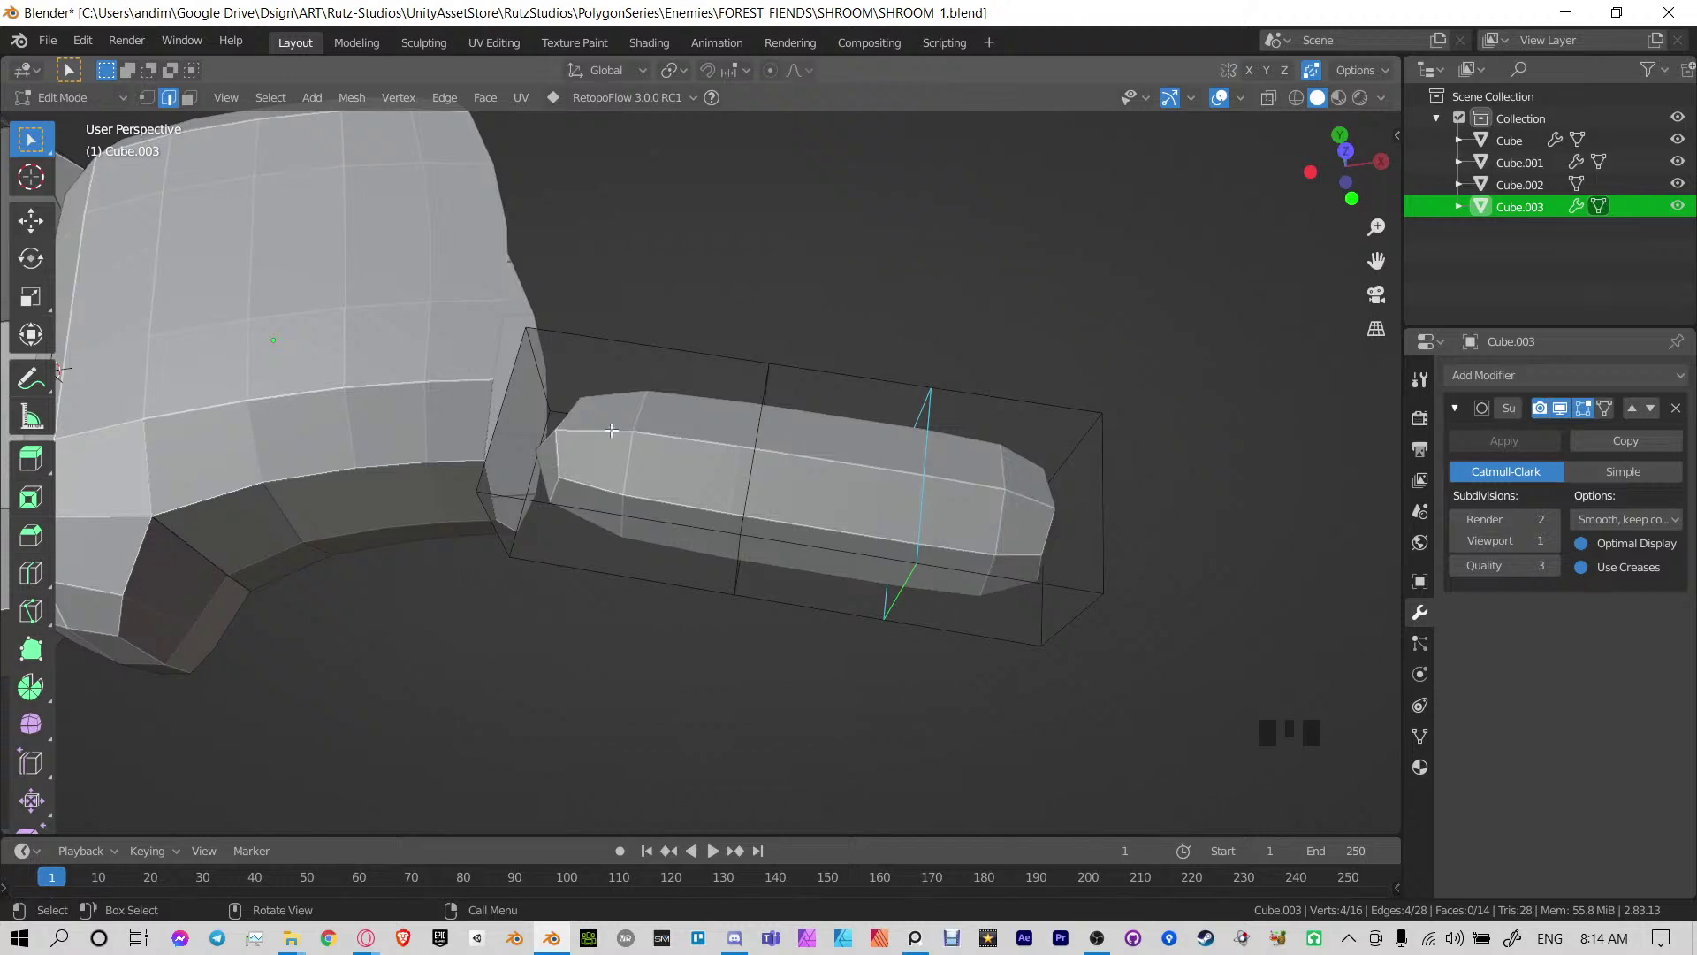
middle_click_drag(681, 460, 515, 455)
key("Tab")
middle_click_drag(718, 329, 524, 456, "shift")
left_click(716, 553)
key("Tab")
left_click(524, 456)
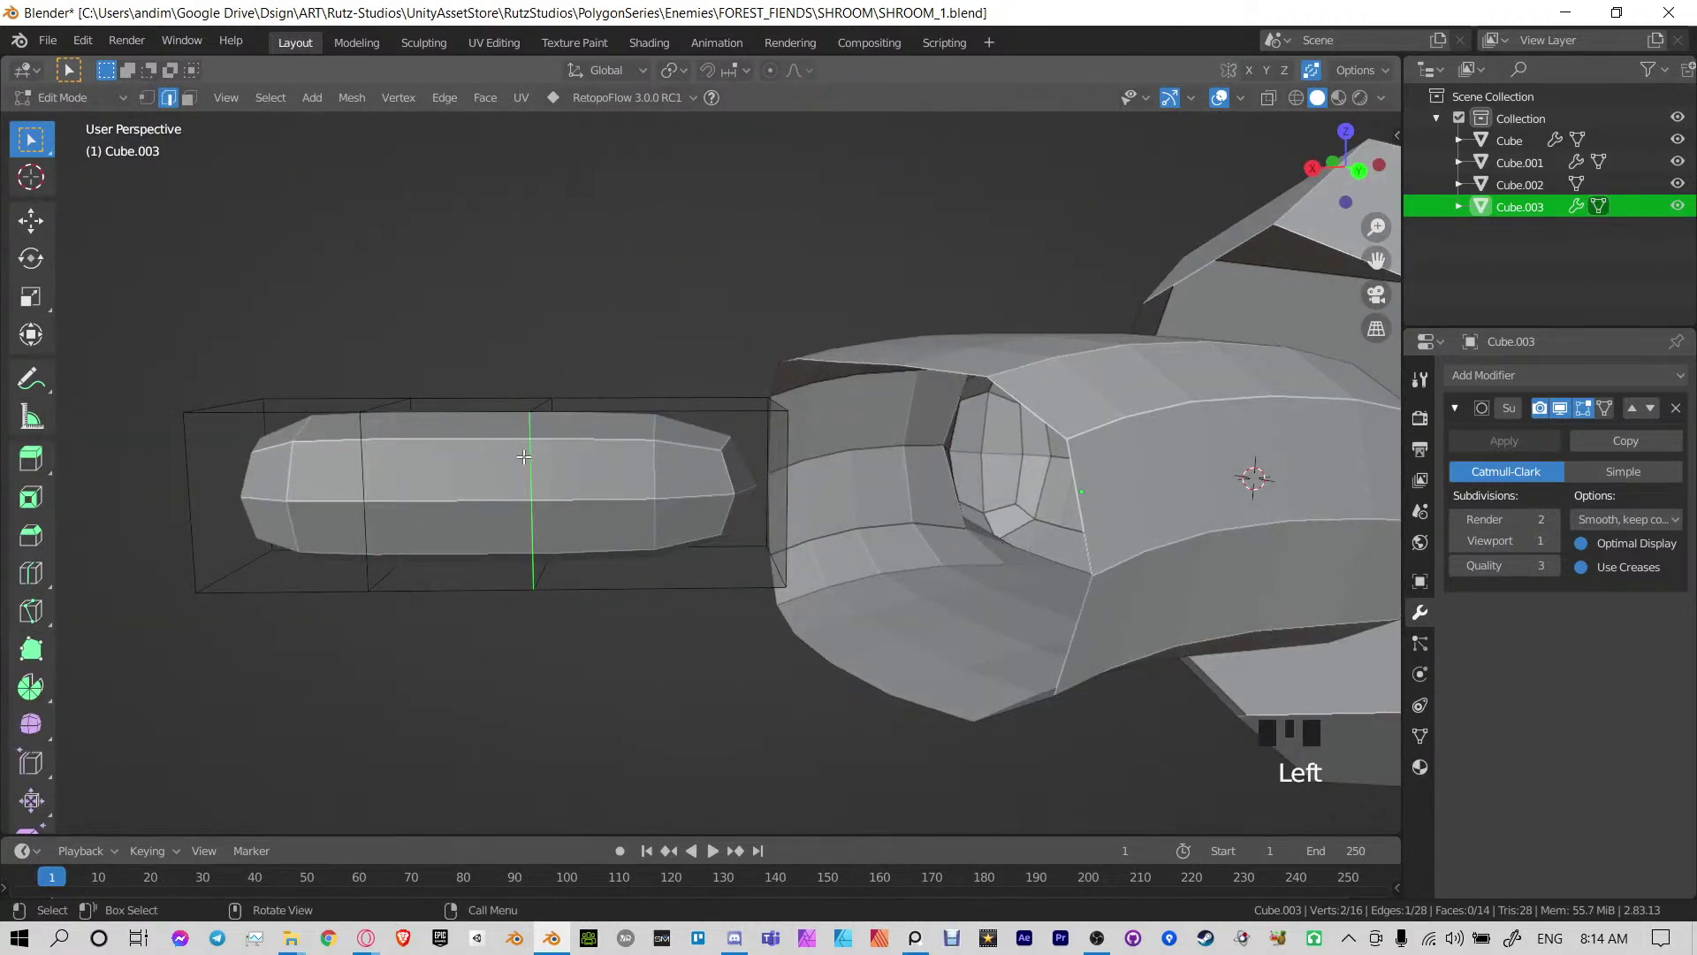
key("g")
key("z")
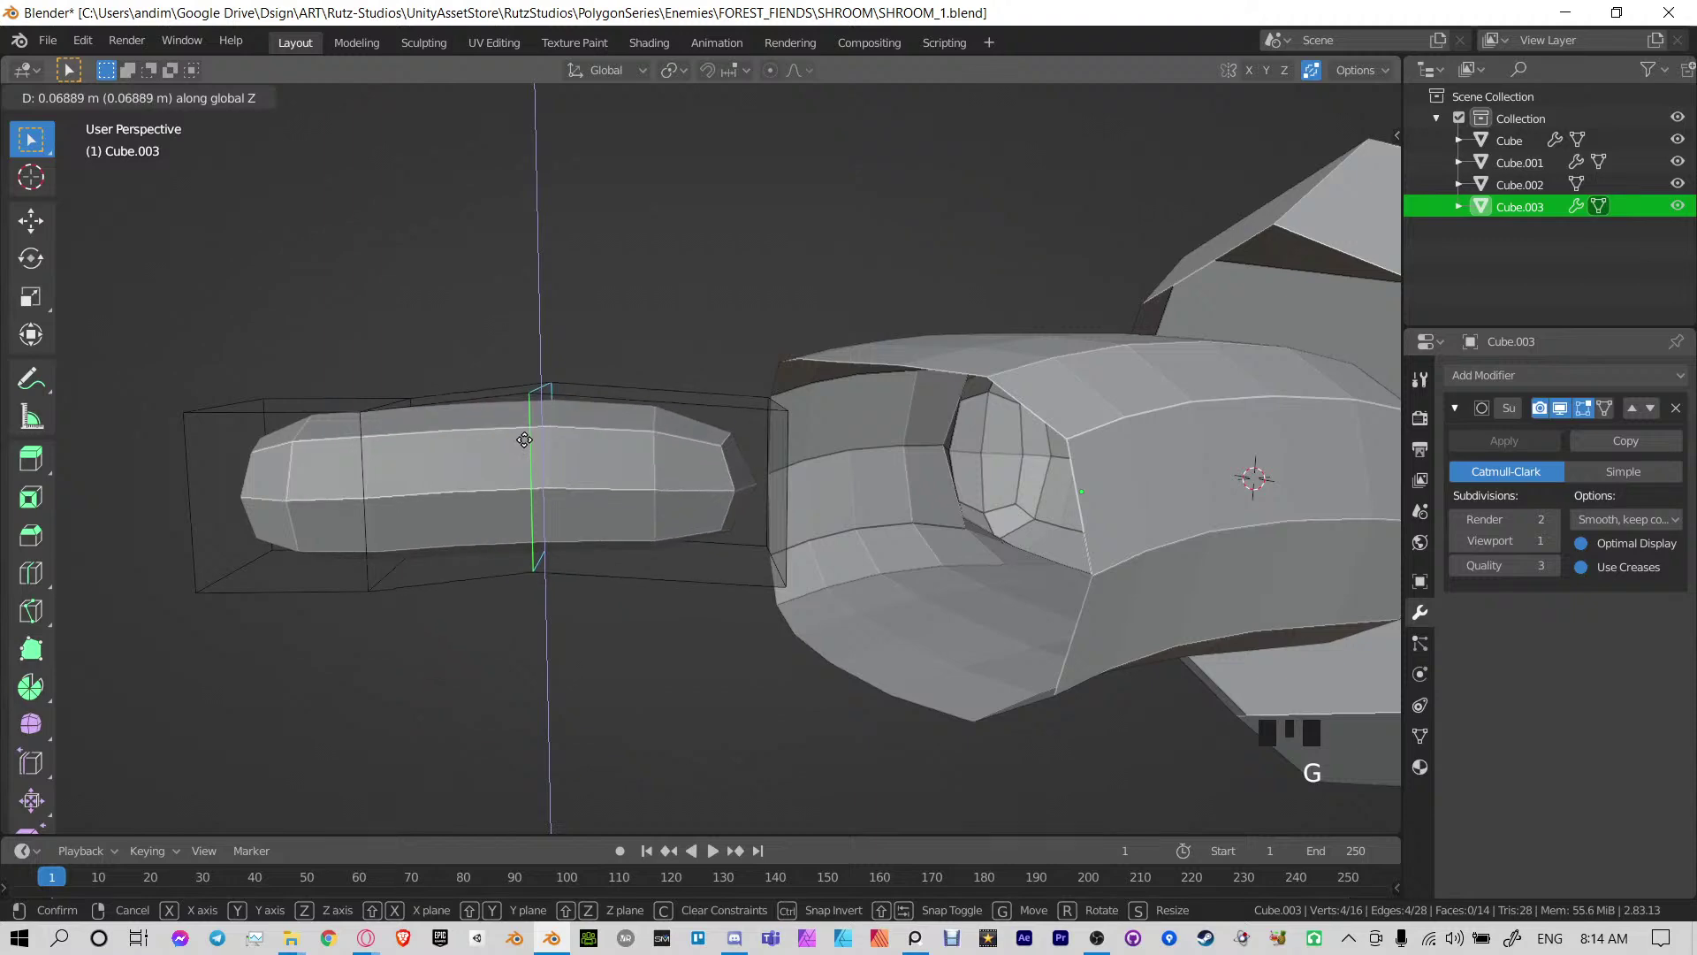
left_click(522, 440)
Raise the finger's other middle edge loop along Z to arch the finger
middle_click_drag(522, 440, 970, 454, "shift")
left_click(529, 442, "alt")
key("g")
key("z")
left_click(528, 416)
Rotate the end face of the fingertip so that it tilts with the finger's downward bend
left_click(859, 448, "alt")
key("3")
key("r")
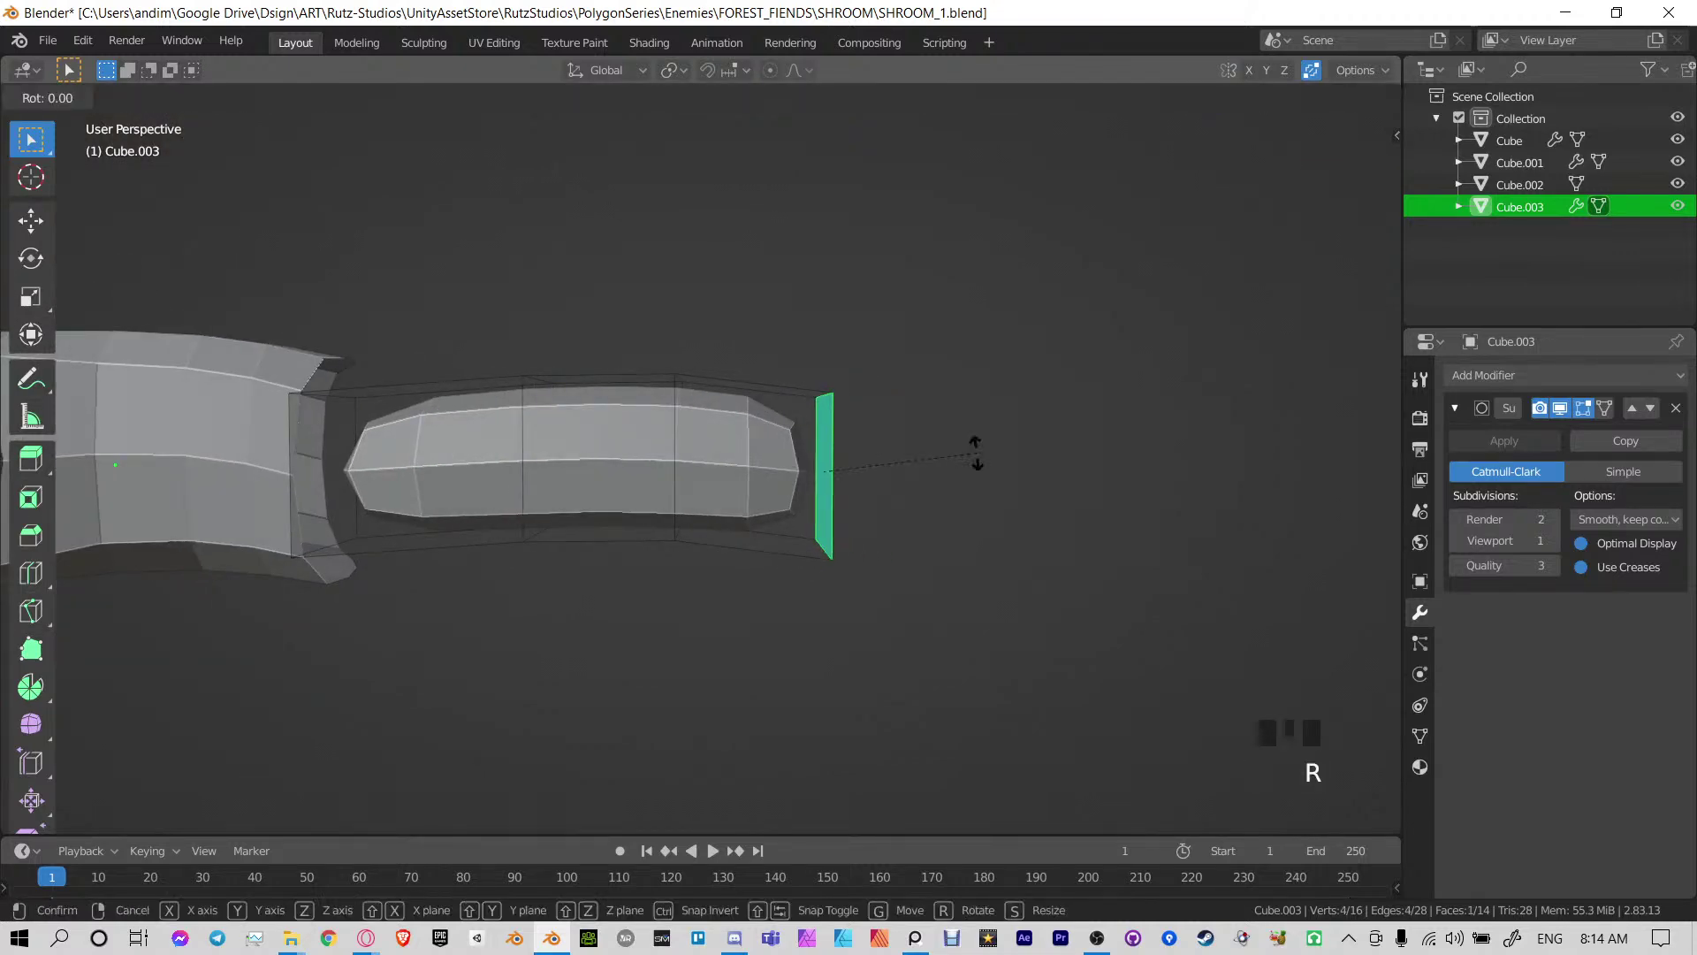
left_click(951, 508)
Slide the lower edge of the fingertip's end face back toward the palm with a factor of about 0.173
middle_click_drag(951, 495, 990, 448)
key("KP_1")
key("Tab")
middle_click_drag(871, 388, 739, 486)
middle_click_drag(727, 256, 1043, 545, "shift")
key("Tab")
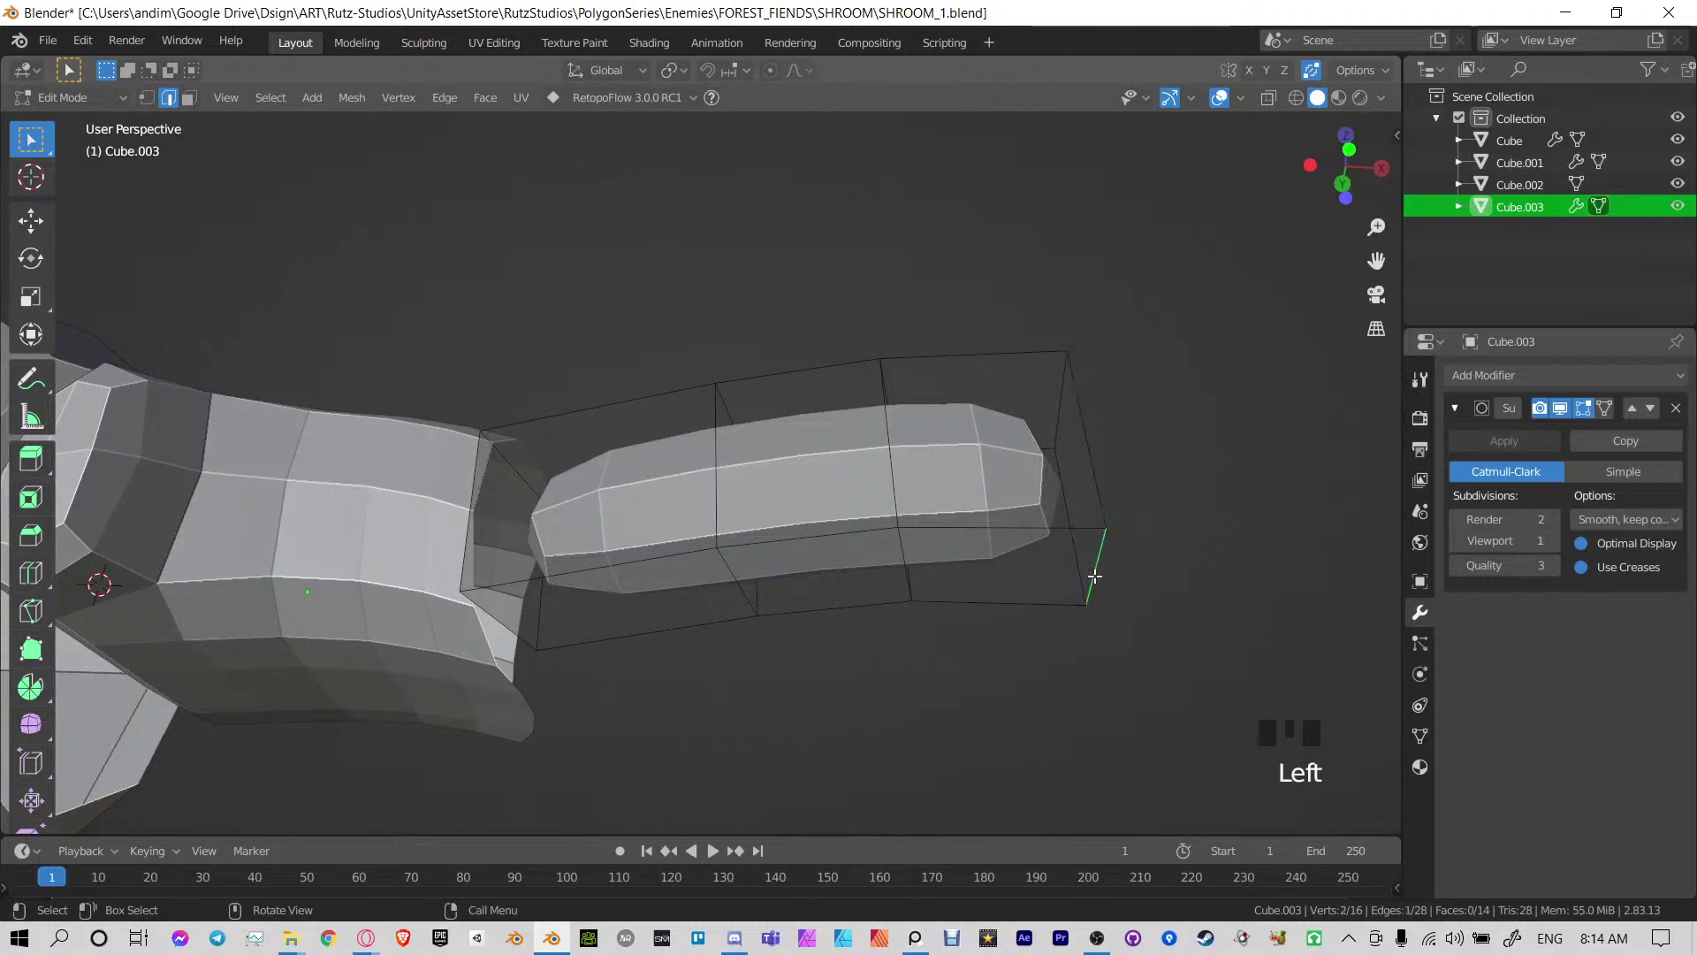
key("g")
key("g")
left_click(907, 547)
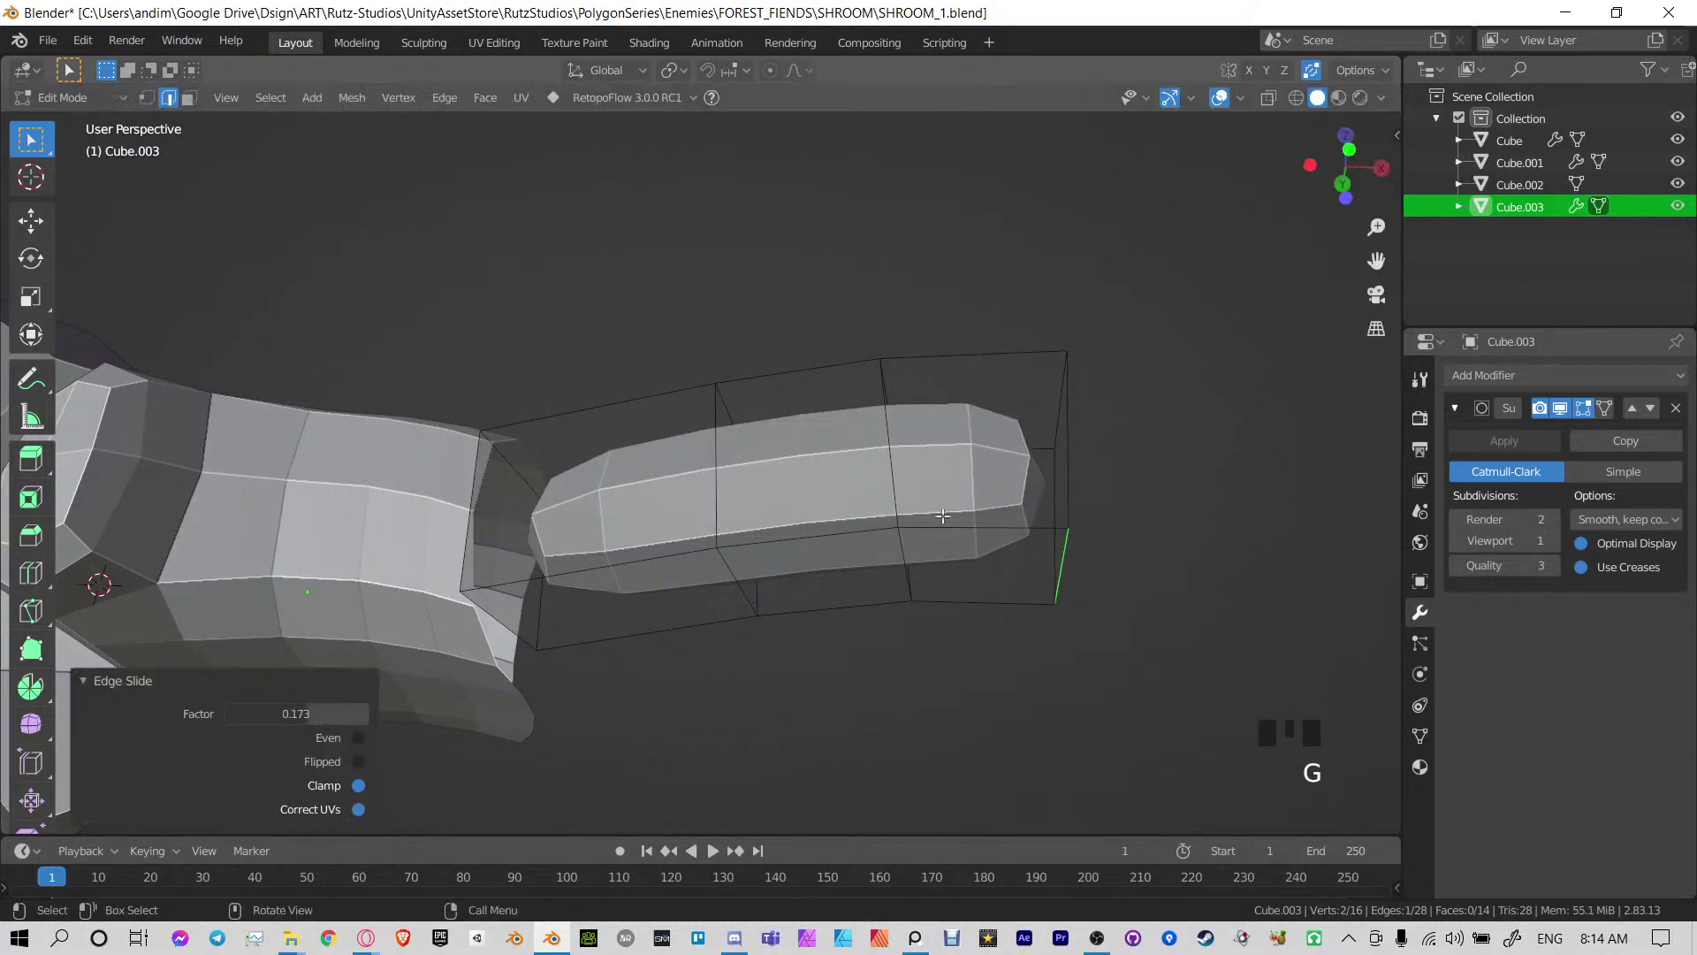
Save the file and add a lengthwise loop cut around the finger, placed close to its upper side
middle_click_drag(908, 548, 859, 553)
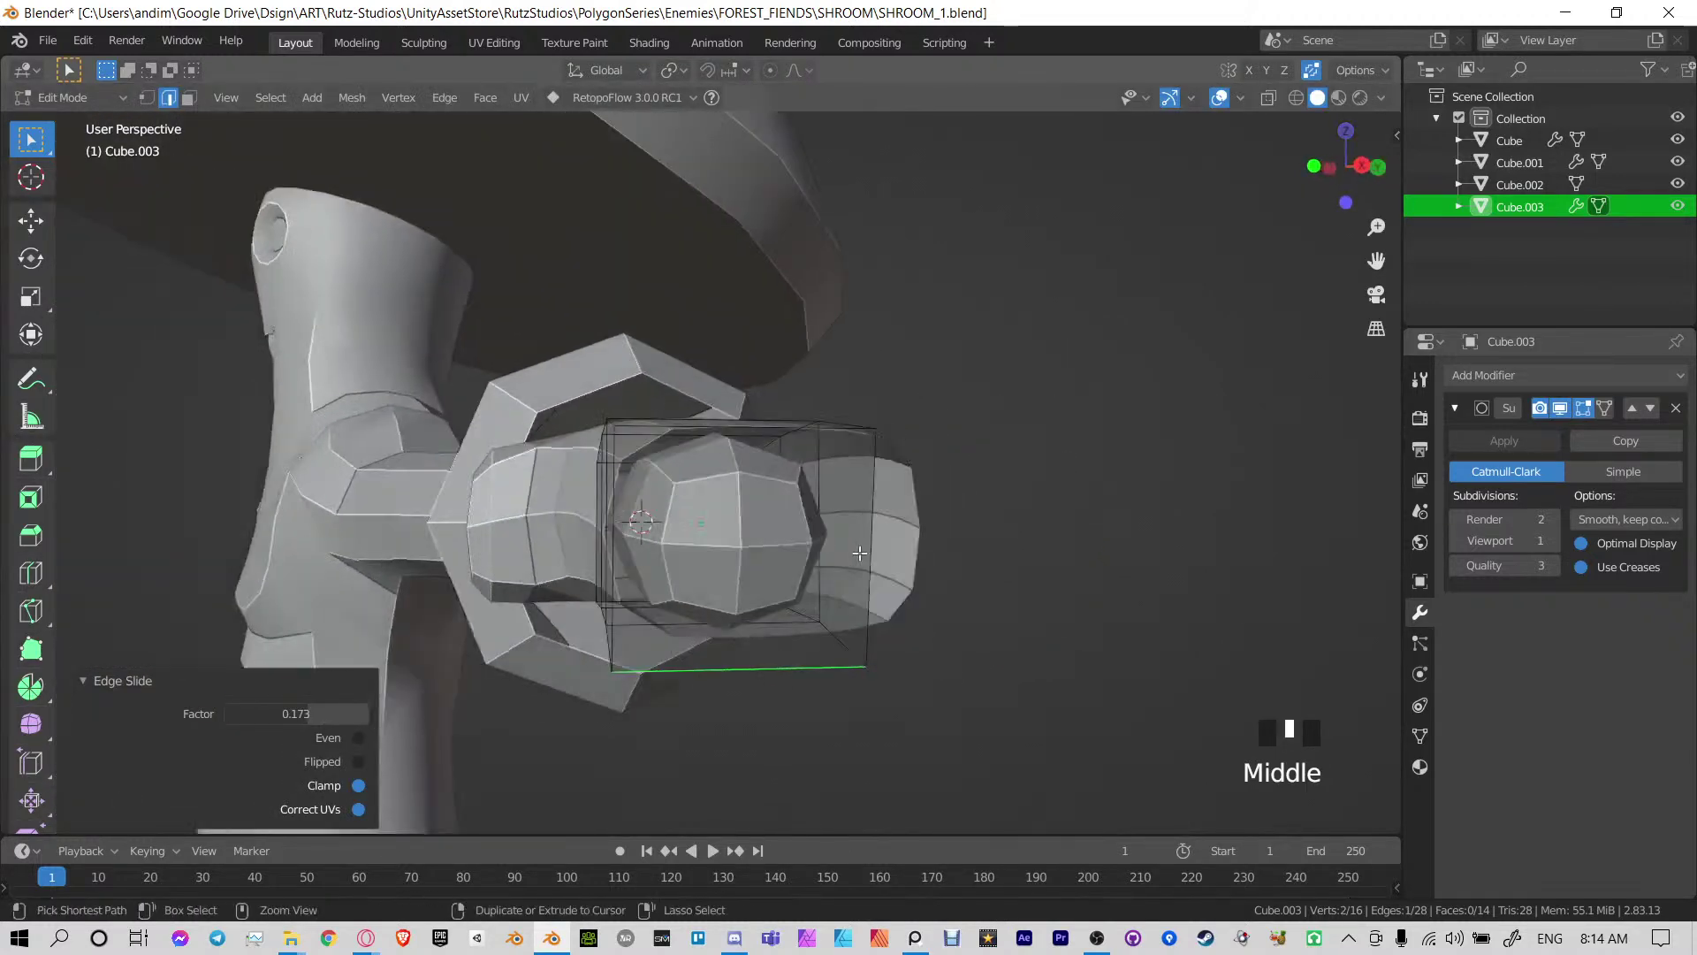
middle_click_drag(767, 467, 963, 548)
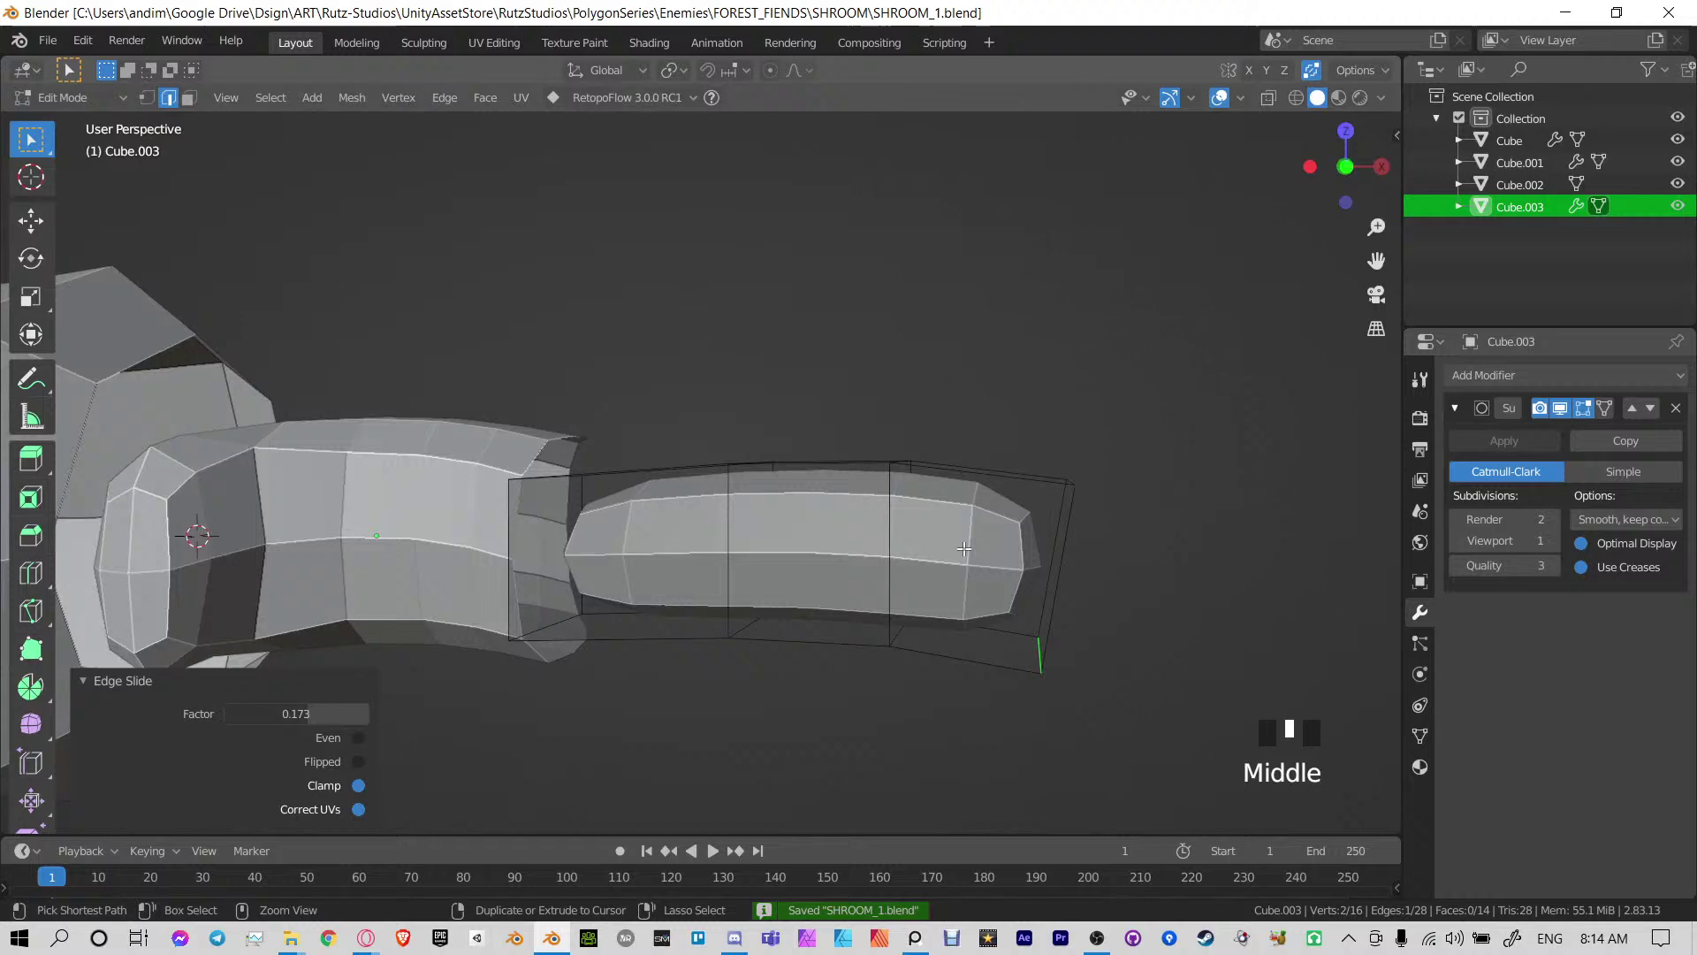
left_click(1034, 578)
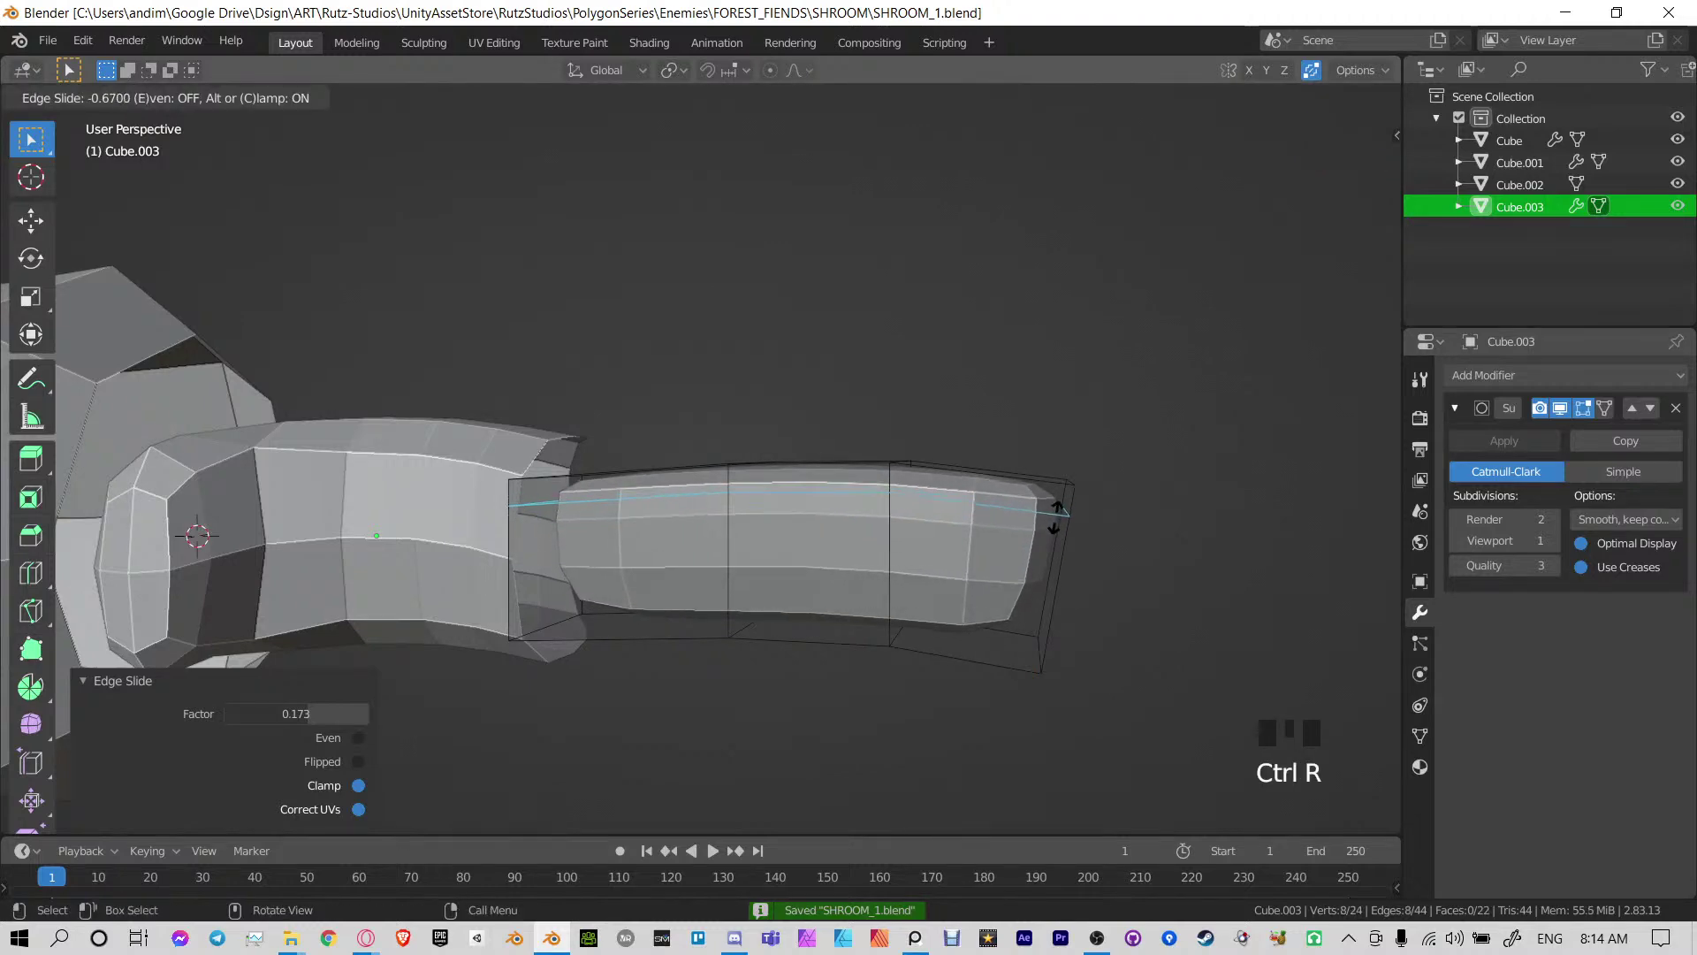
left_click(1057, 517)
middle_click_drag(1056, 517, 672, 507)
left_click(744, 439)
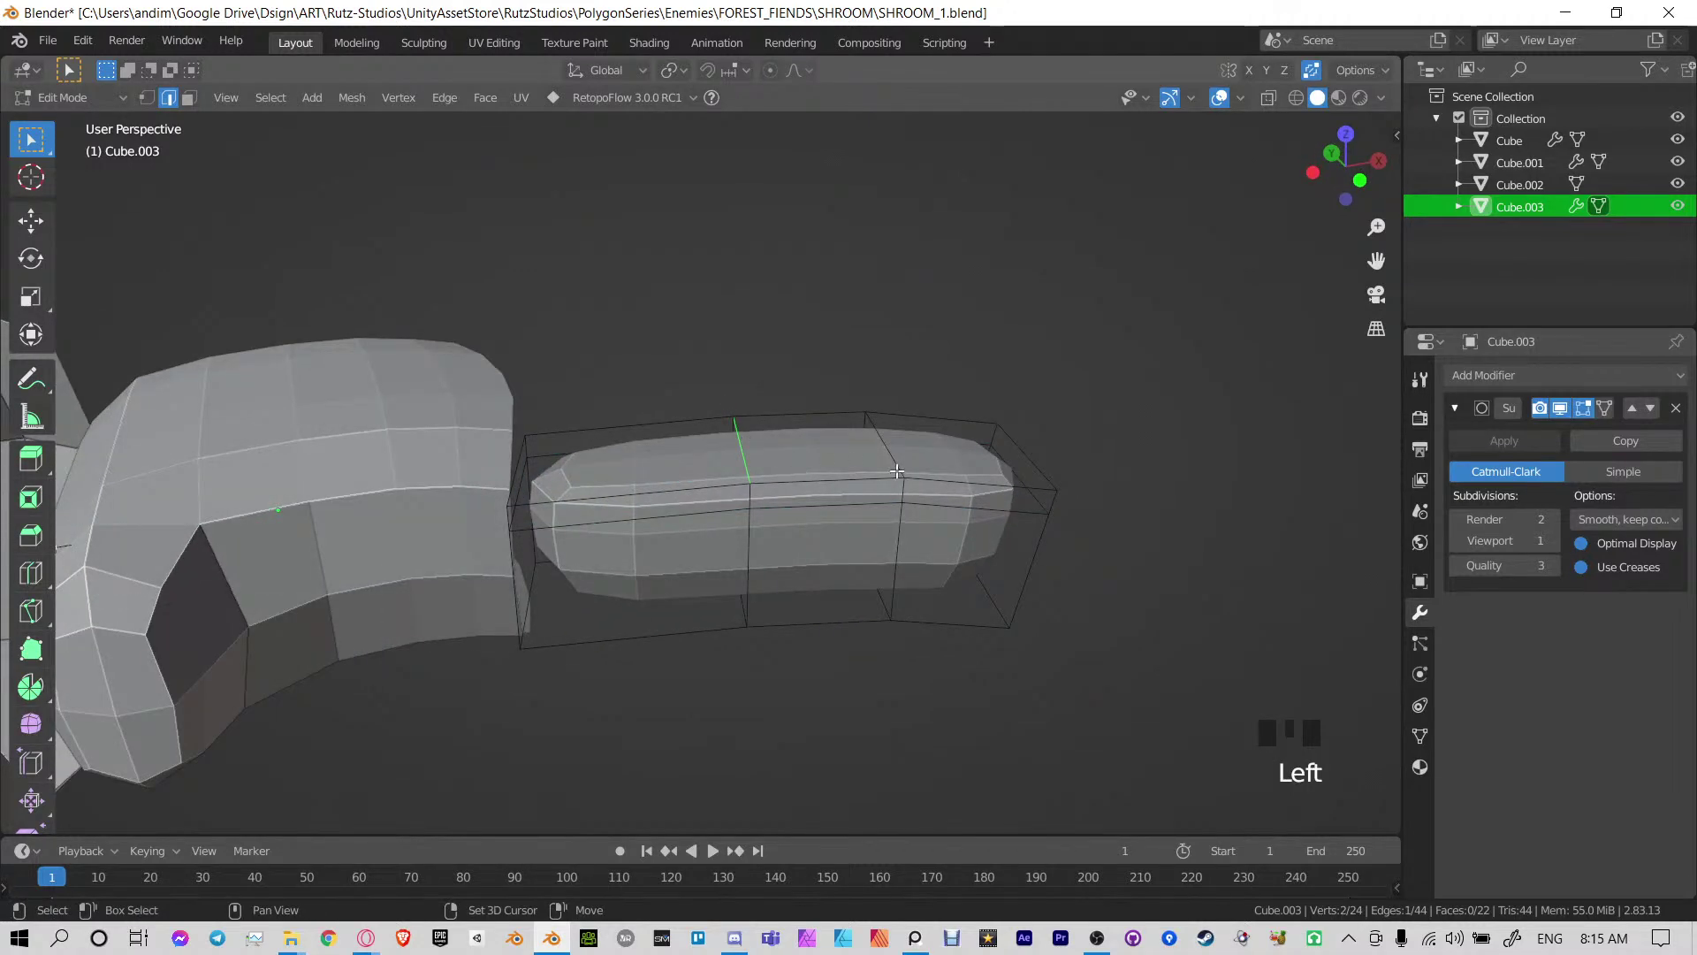
key("g")
key("z")
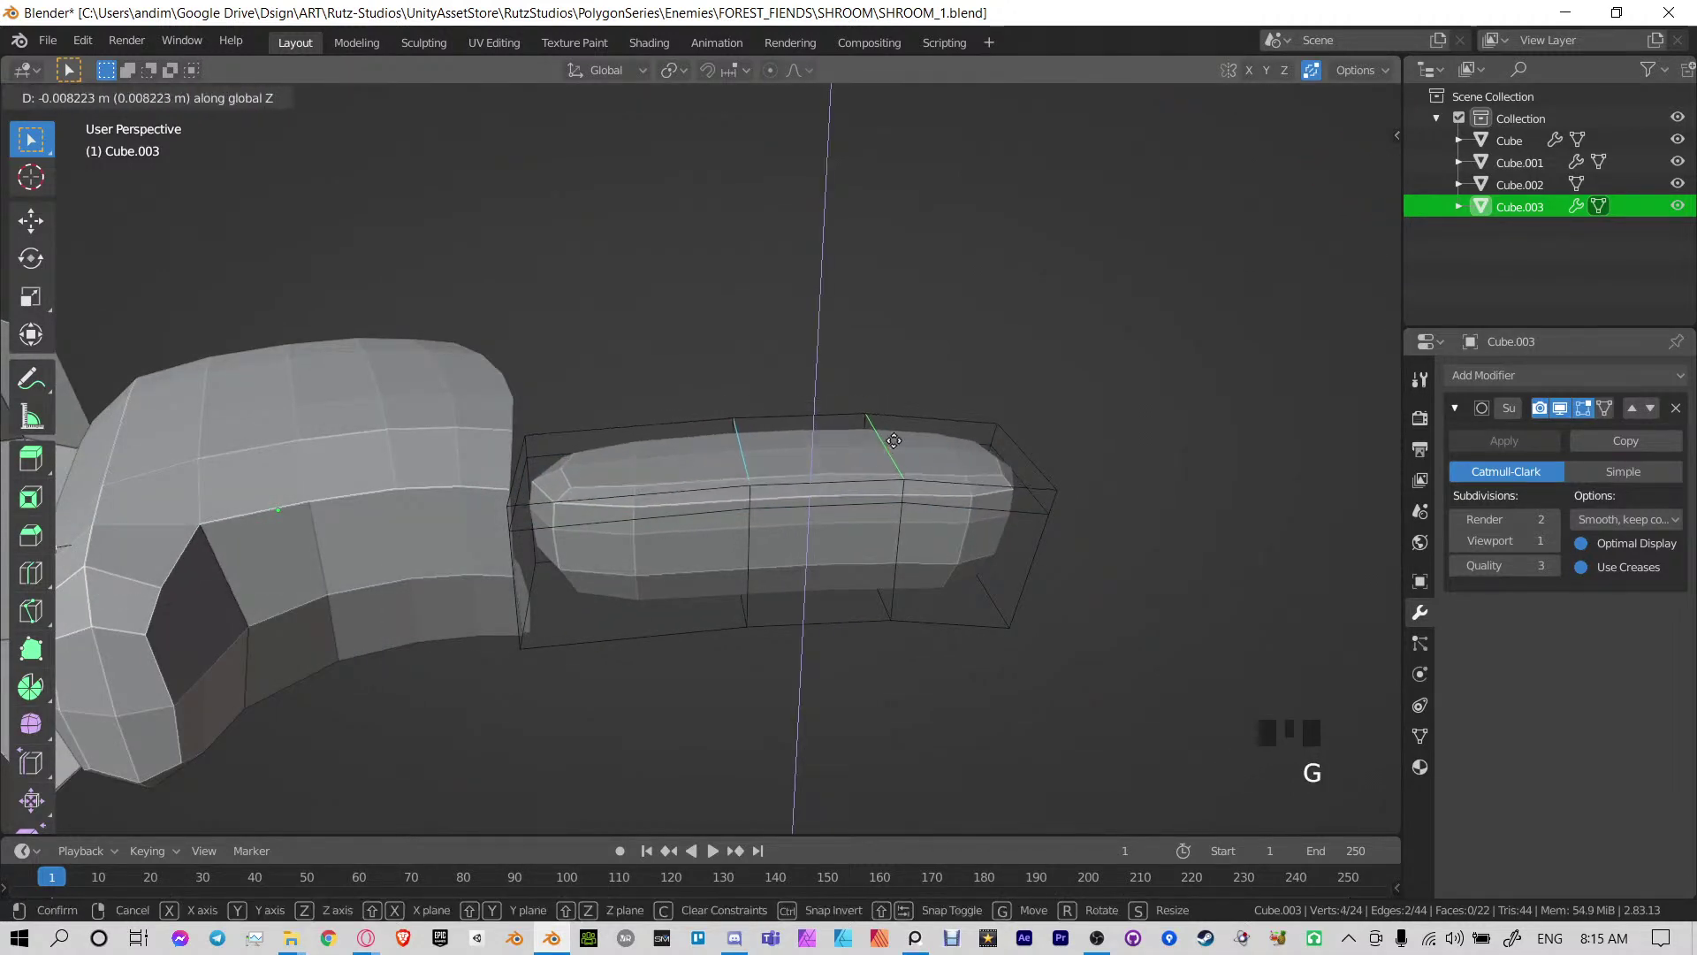
key("Escape")
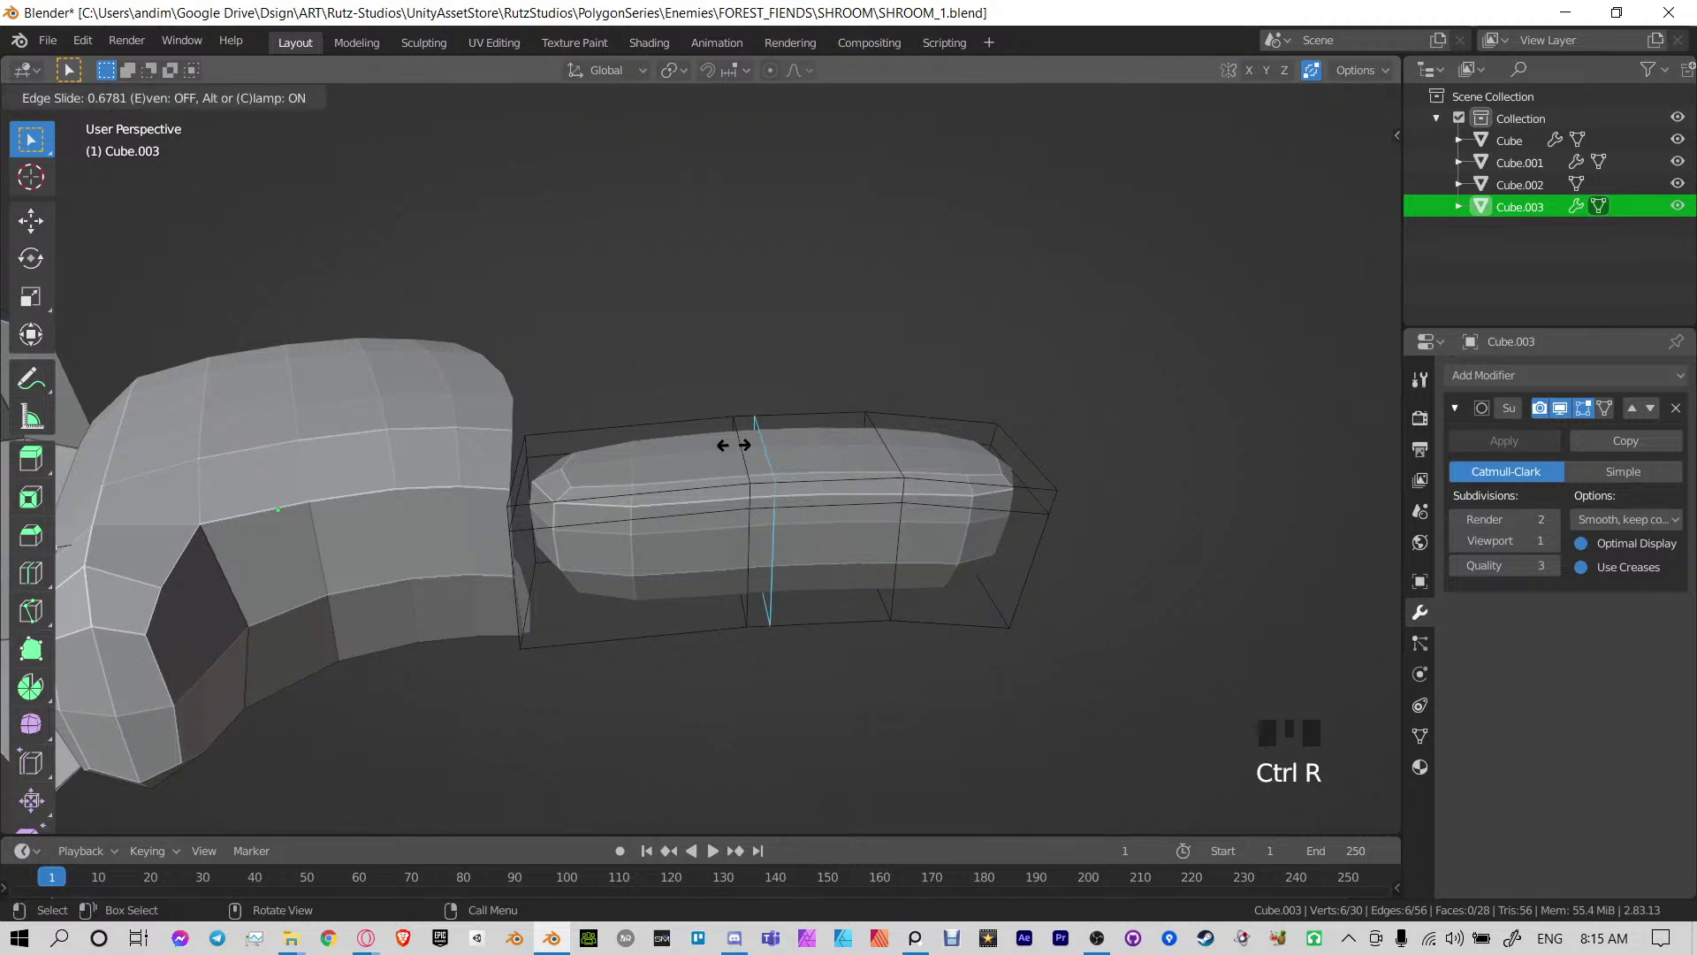
Add a supporting loop cut close to each side of the knuckle loop nearer the palm
left_click(714, 439)
left_click(682, 430)
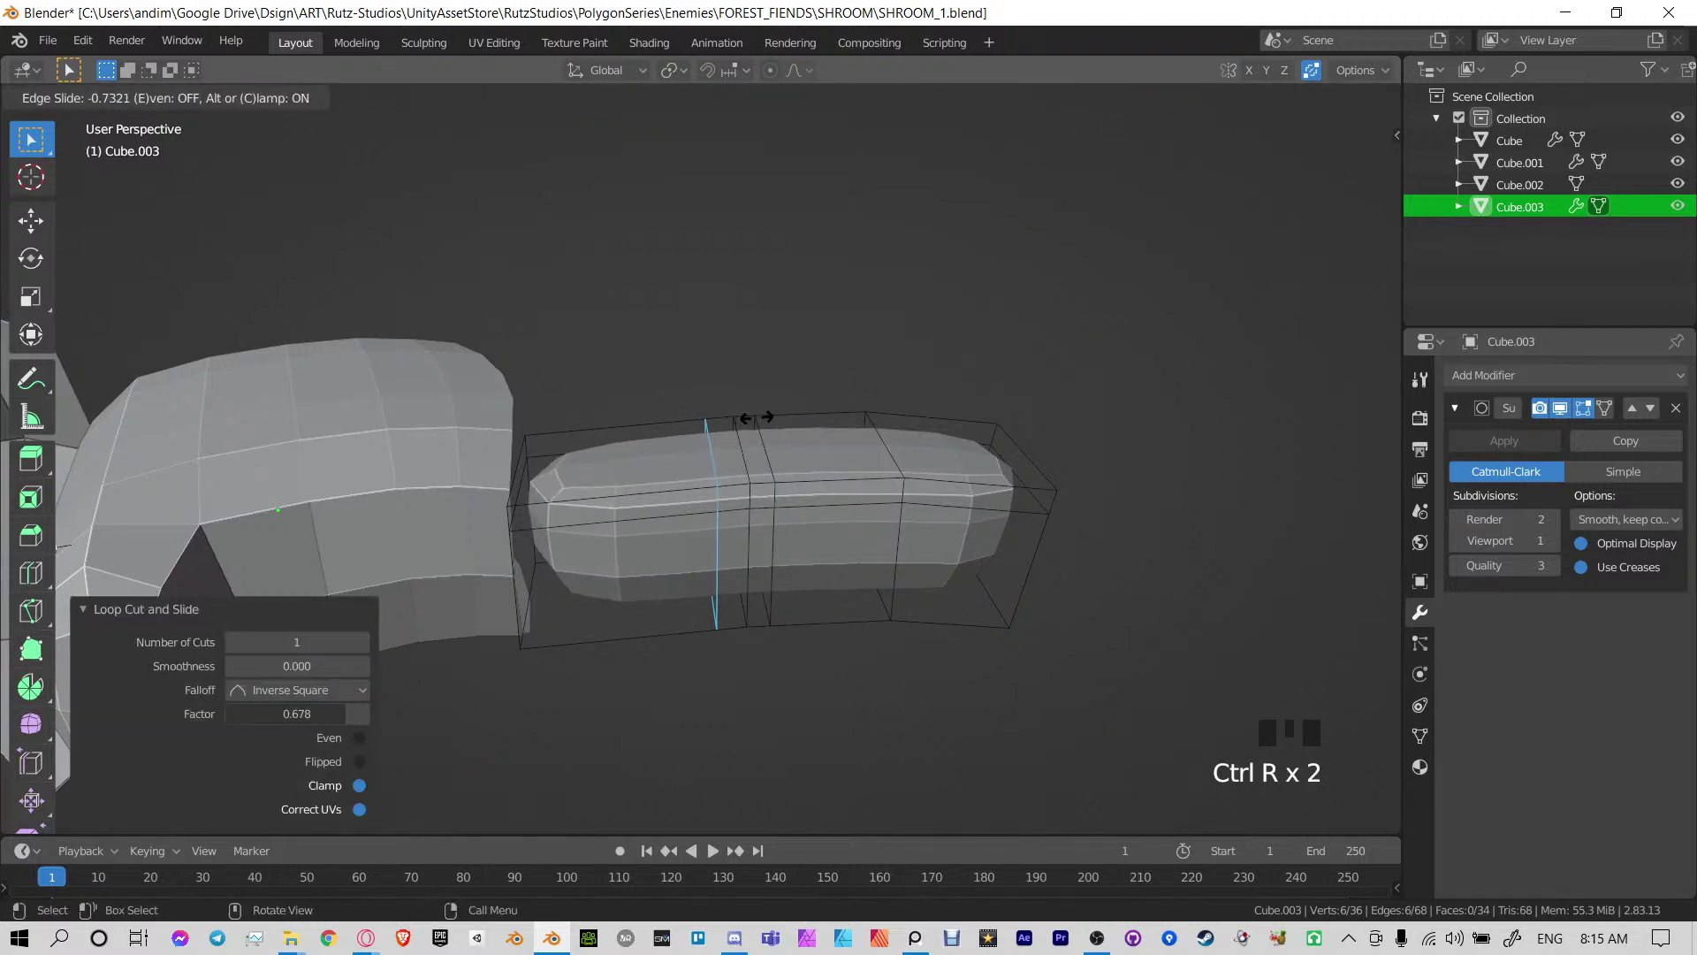
left_click(778, 422)
left_click(851, 428)
key("ctrl+z")
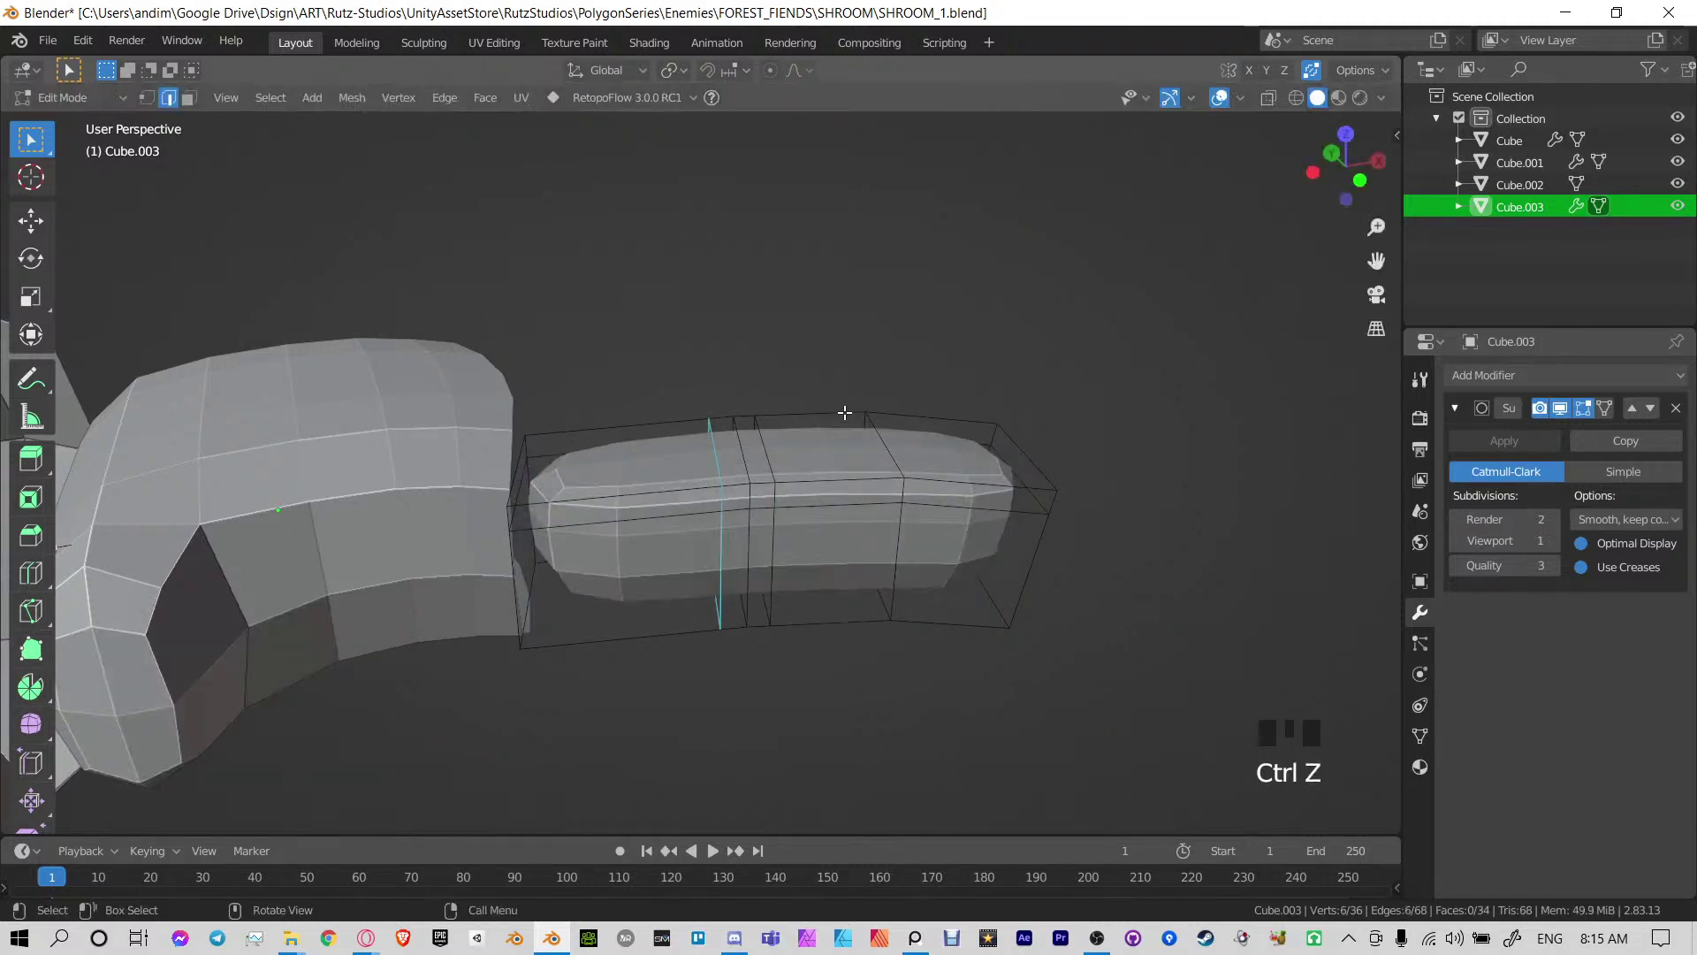
Add supporting loop cuts on both sides of the knuckle loop nearer the fingertip, at factors of about -0.616 and 0.655
key("ctrl+r")
left_click(844, 411)
left_click(879, 407)
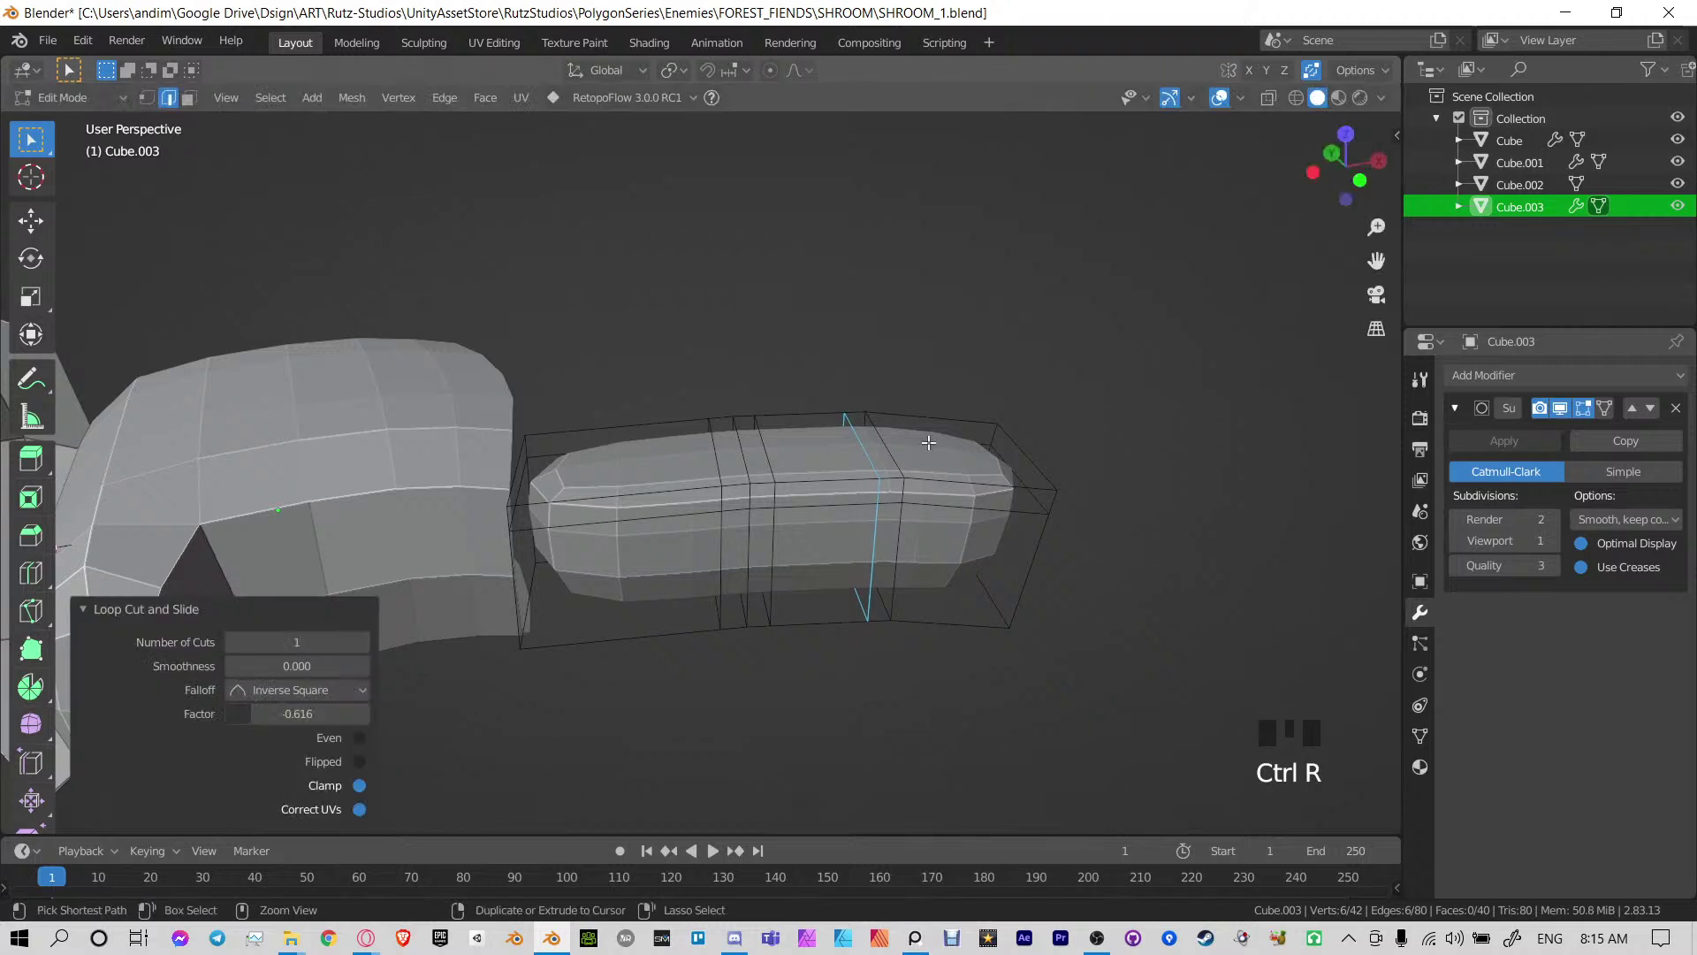
left_click(955, 436)
left_click(911, 432)
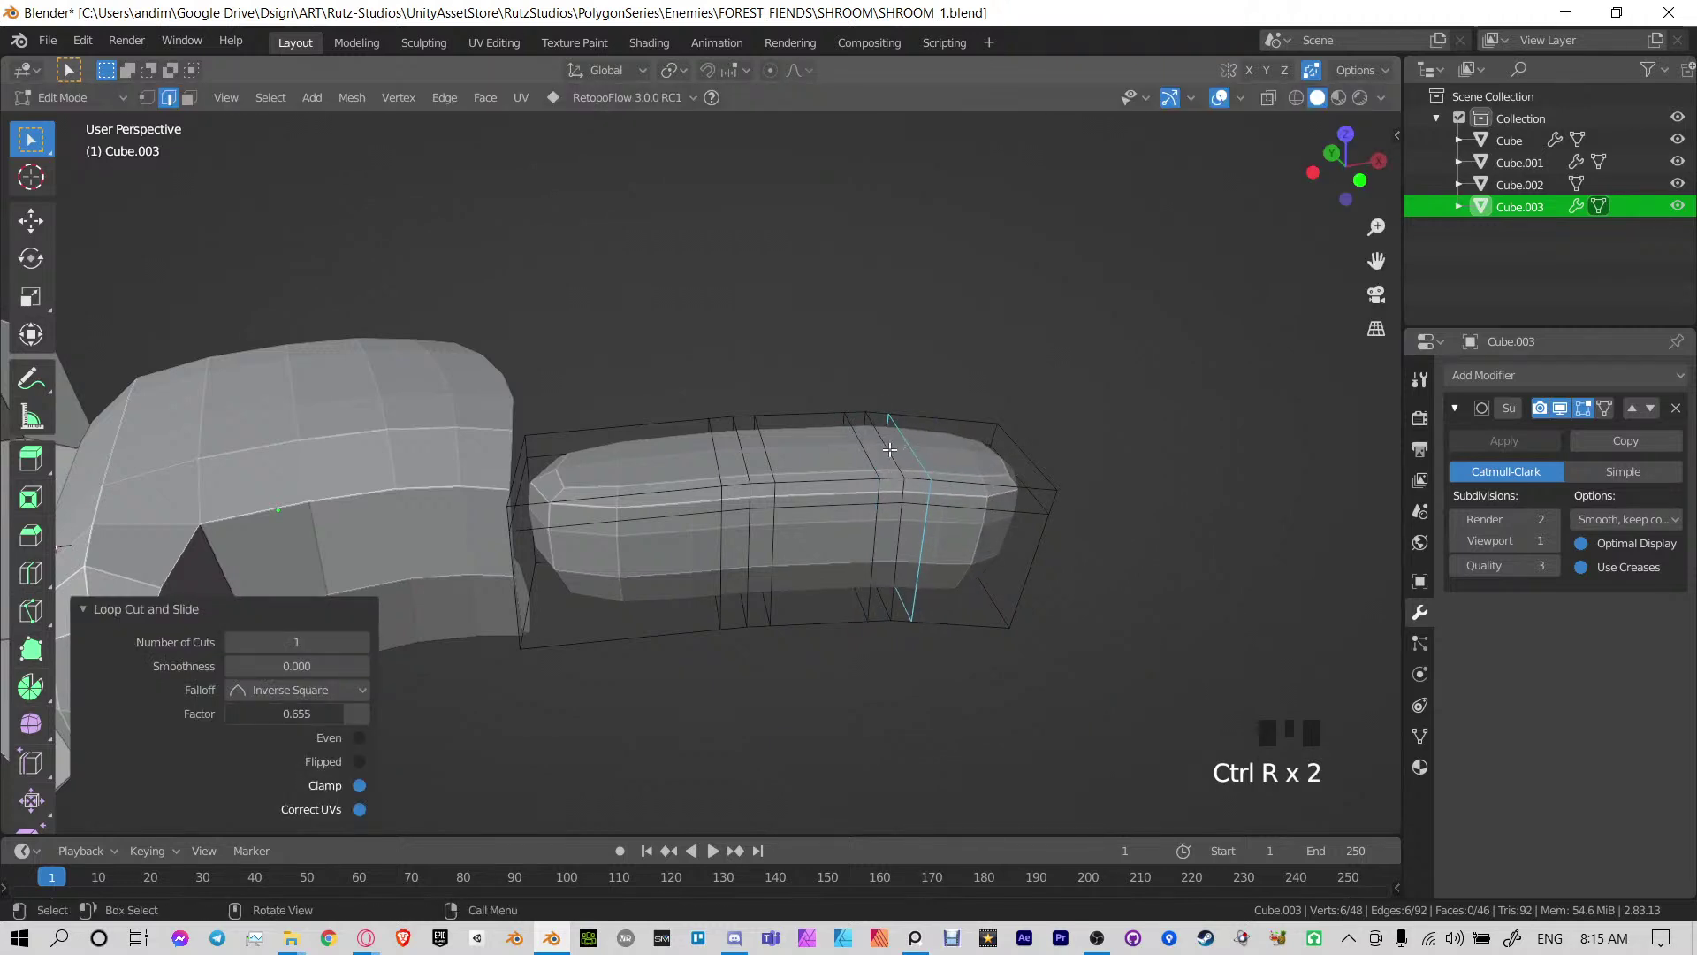
Select both central knuckle edge loops and raise them about 0.02 m along Z
left_click(887, 449)
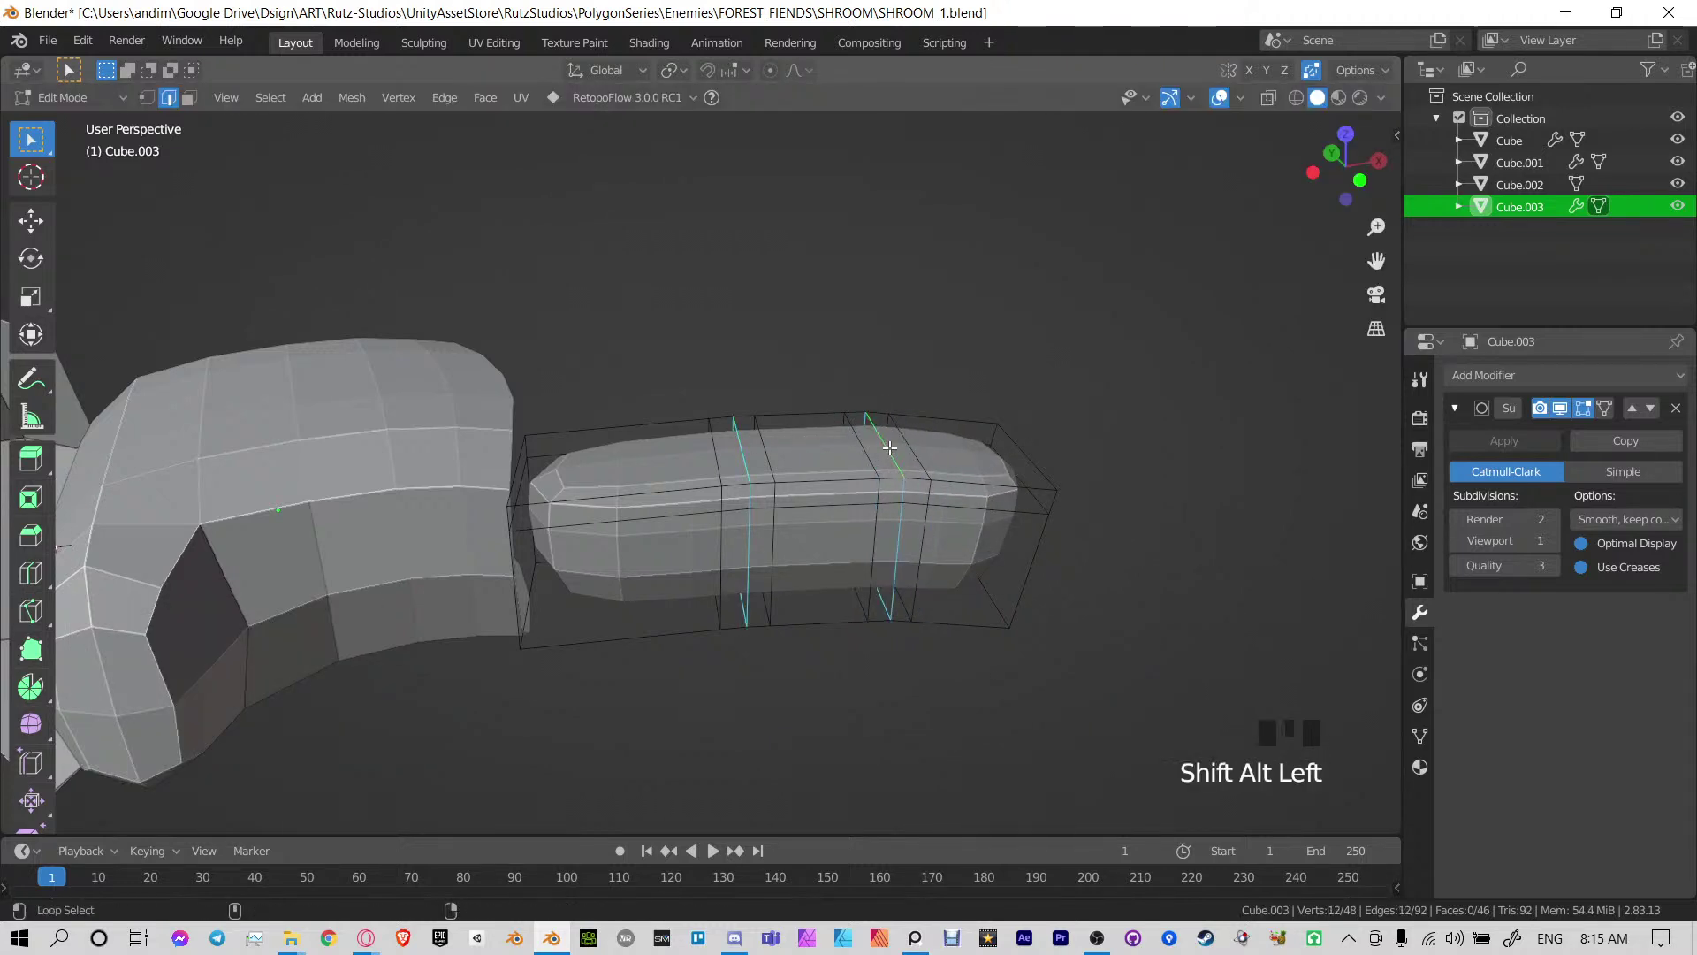
key("g")
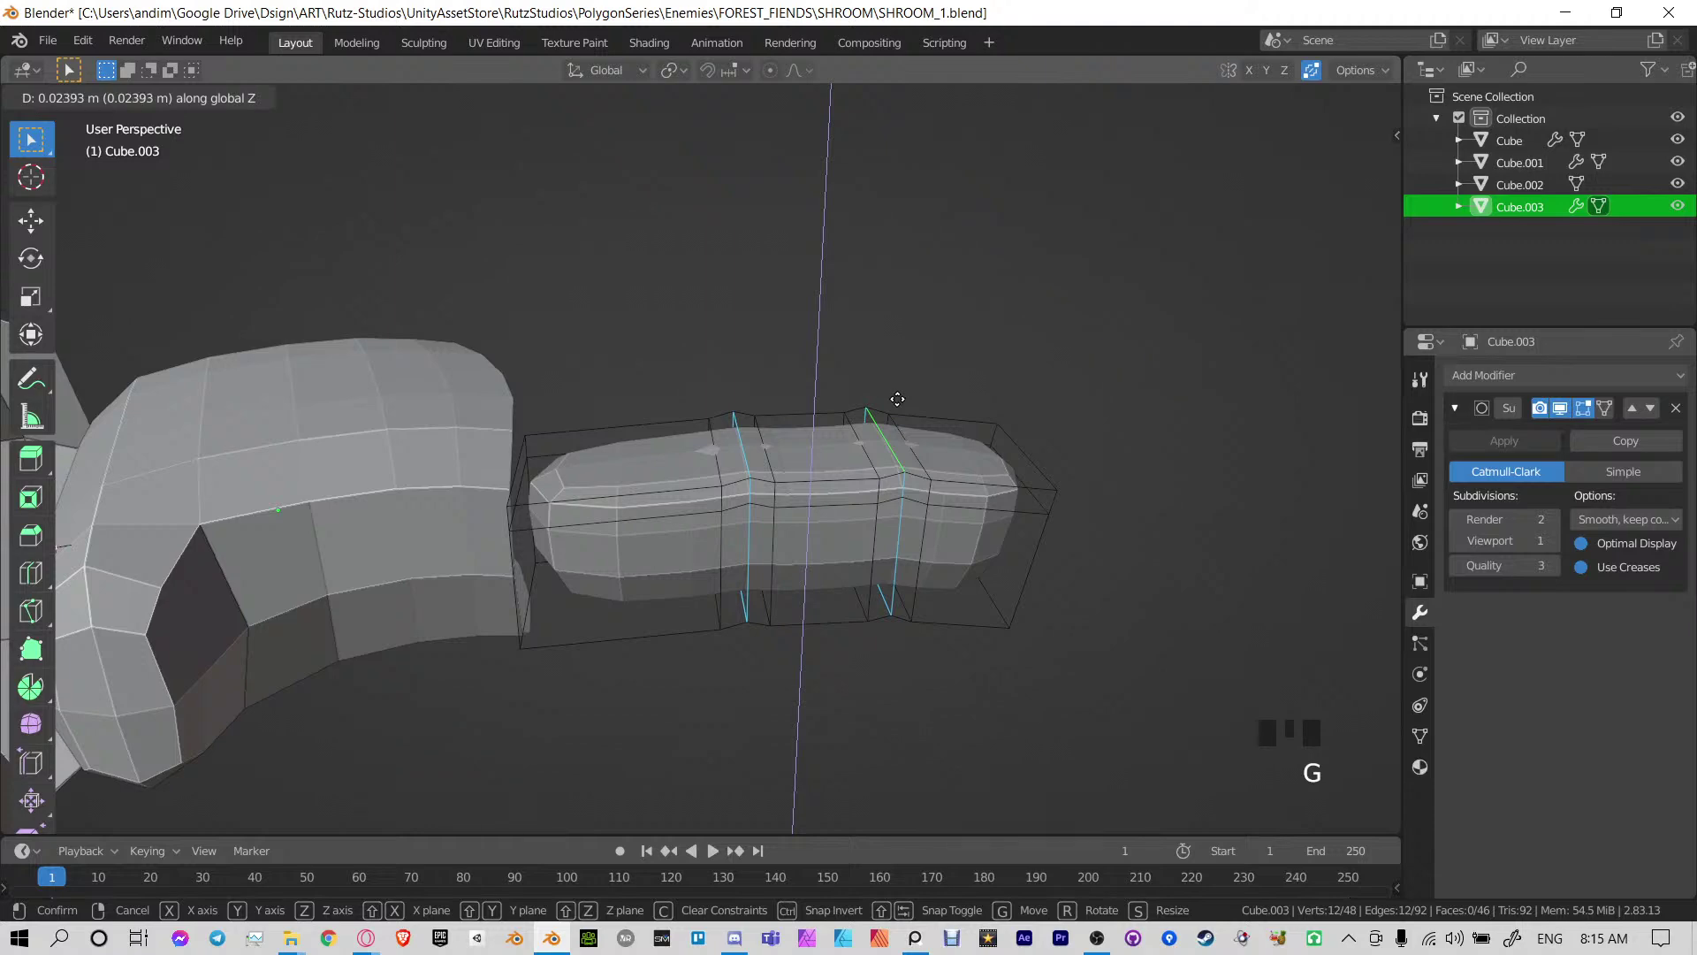
left_click(899, 410)
Apply smooth shading to the finger object
key("Tab")
middle_click_drag(983, 508, 762, 581)
right_click(909, 481)
left_click(908, 481)
scroll(757, 501, "down", 4)
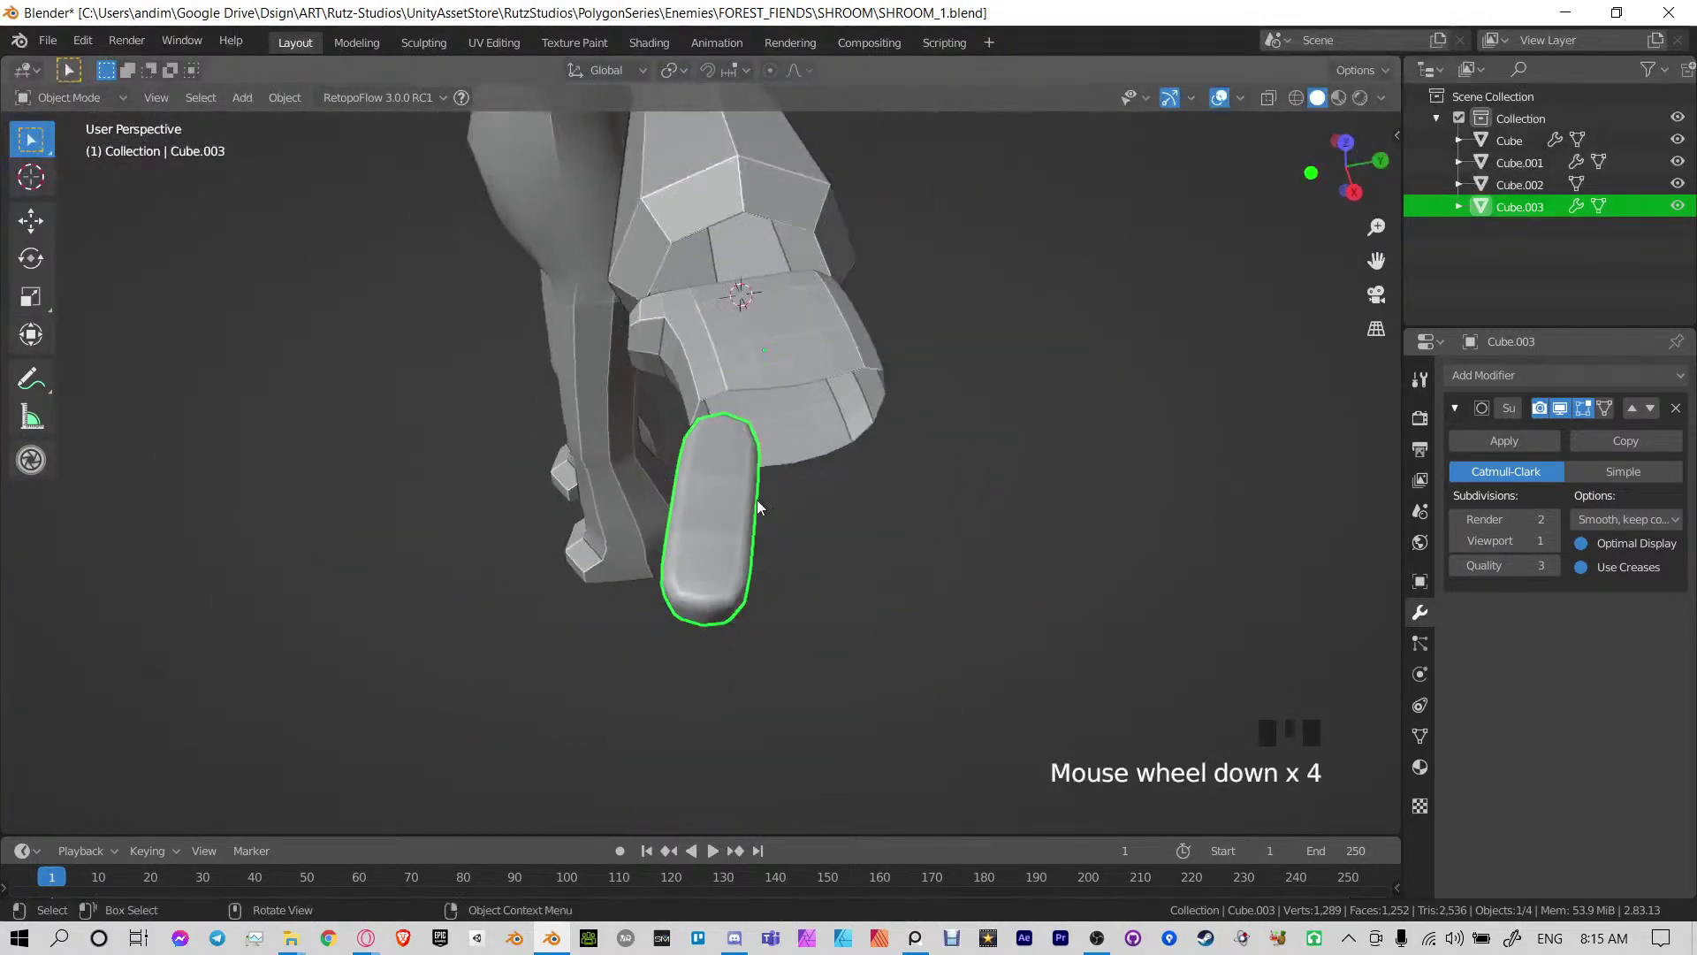
Save the file and turn on the Subdivision modifier's on-cage display for the finger
middle_click_drag(757, 500, 837, 469)
key("Tab")
scroll(837, 470, "up", 3)
middle_click_drag(760, 566, 854, 453, "shift")
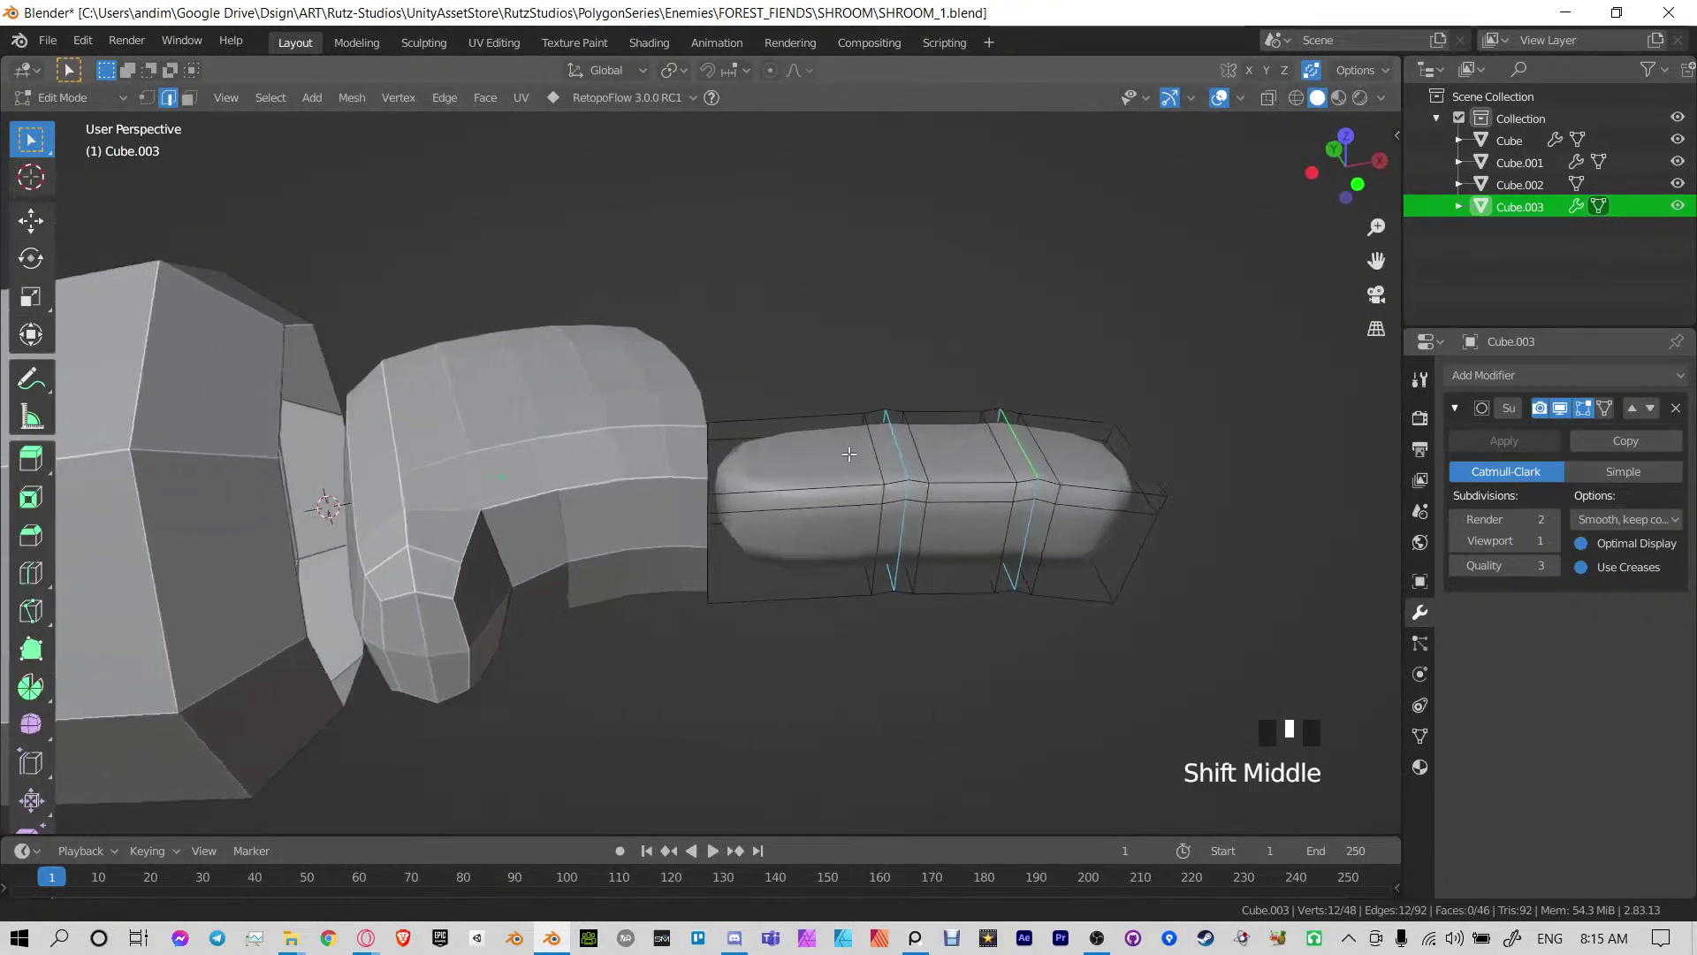
key("ctrl+s")
key("ctrl+Tab")
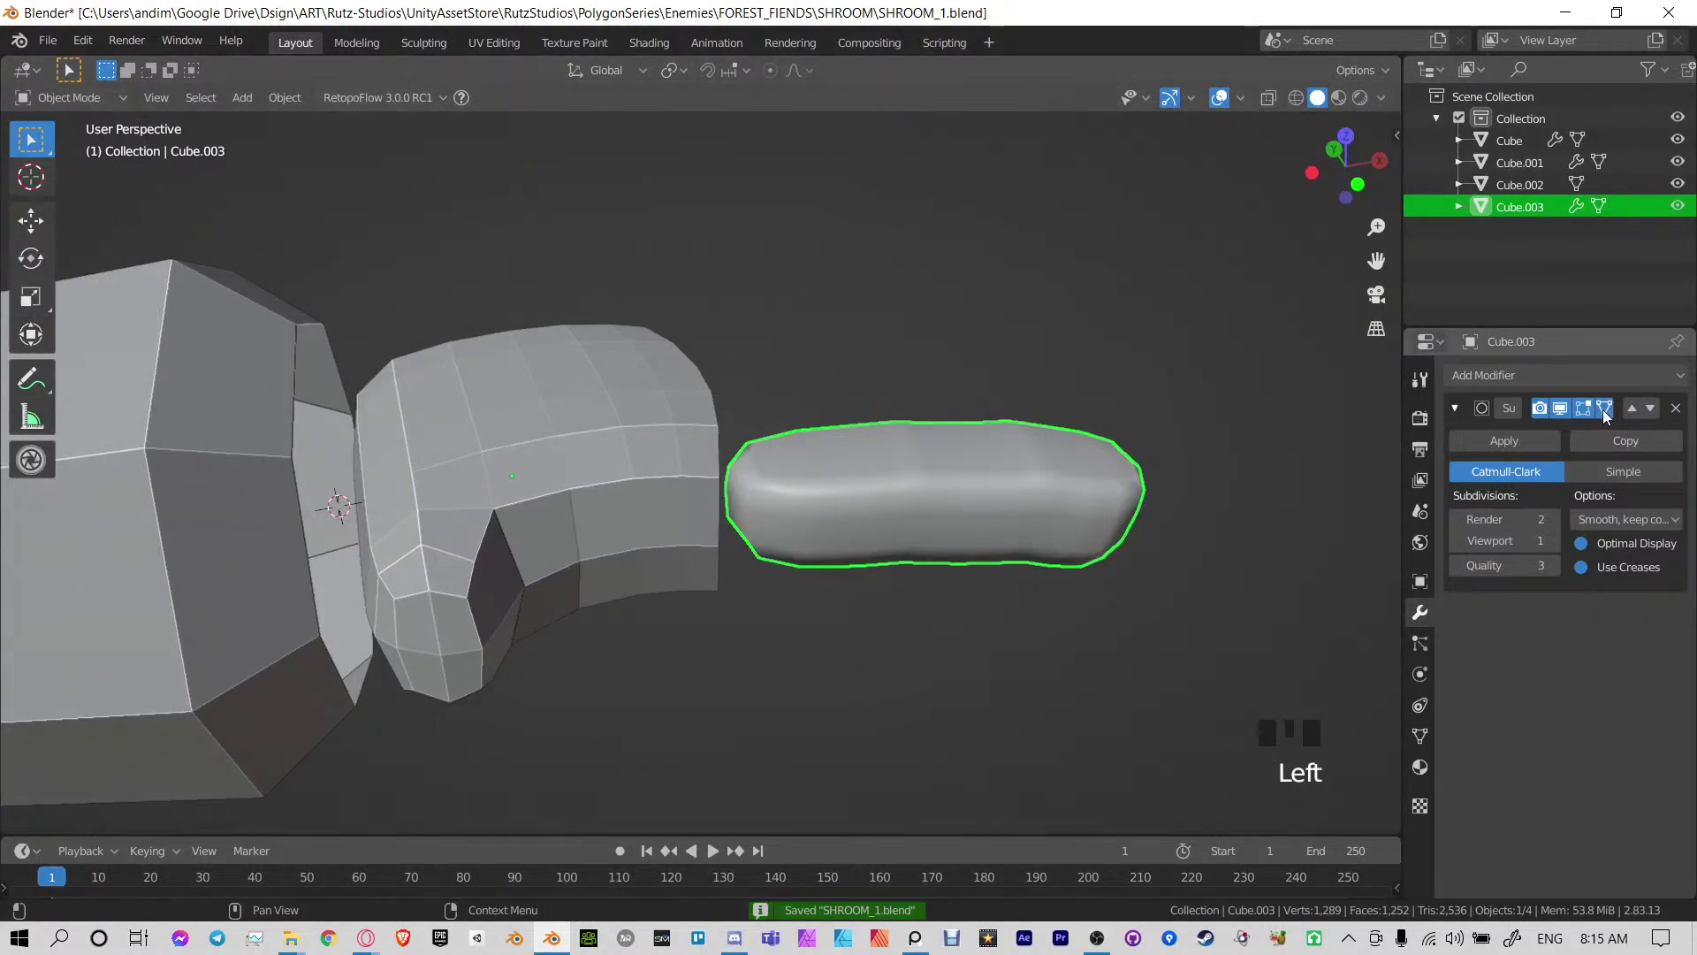
key("Tab")
Delete the two end faces at the finger's base that face the palm
middle_click_drag(787, 469, 871, 459)
left_click(753, 478)
key("KP_Decimal")
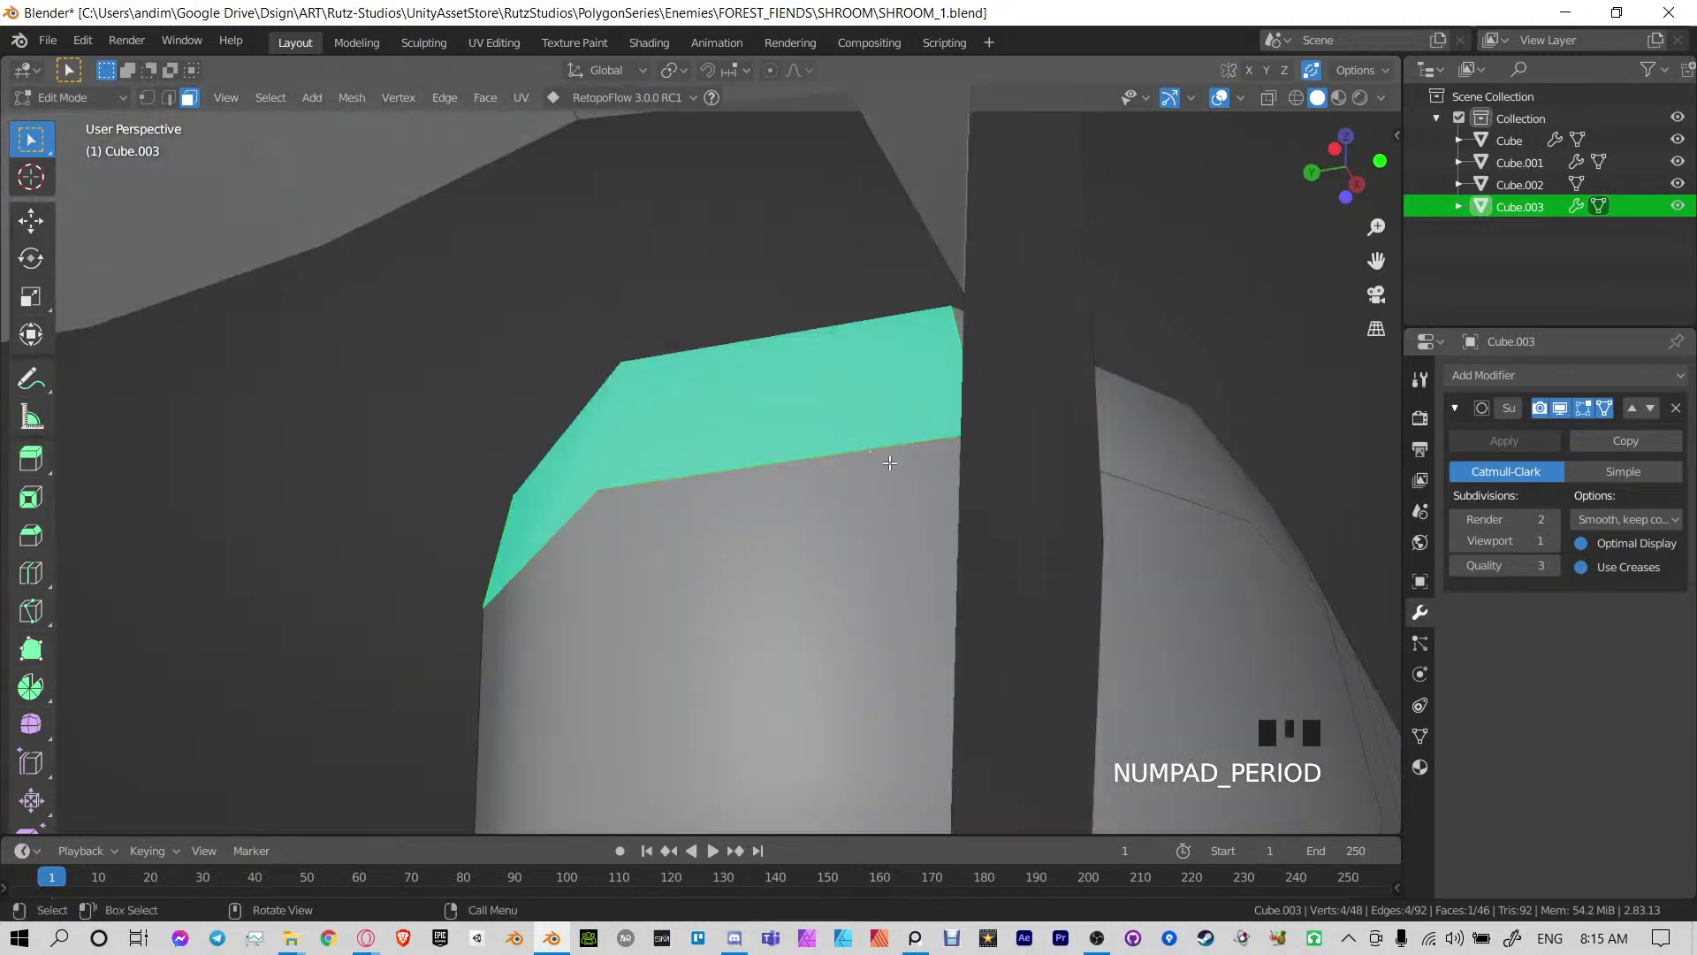
scroll(652, 630, "down", 7)
middle_click_drag(653, 630, 840, 625)
left_click(707, 478, "shift")
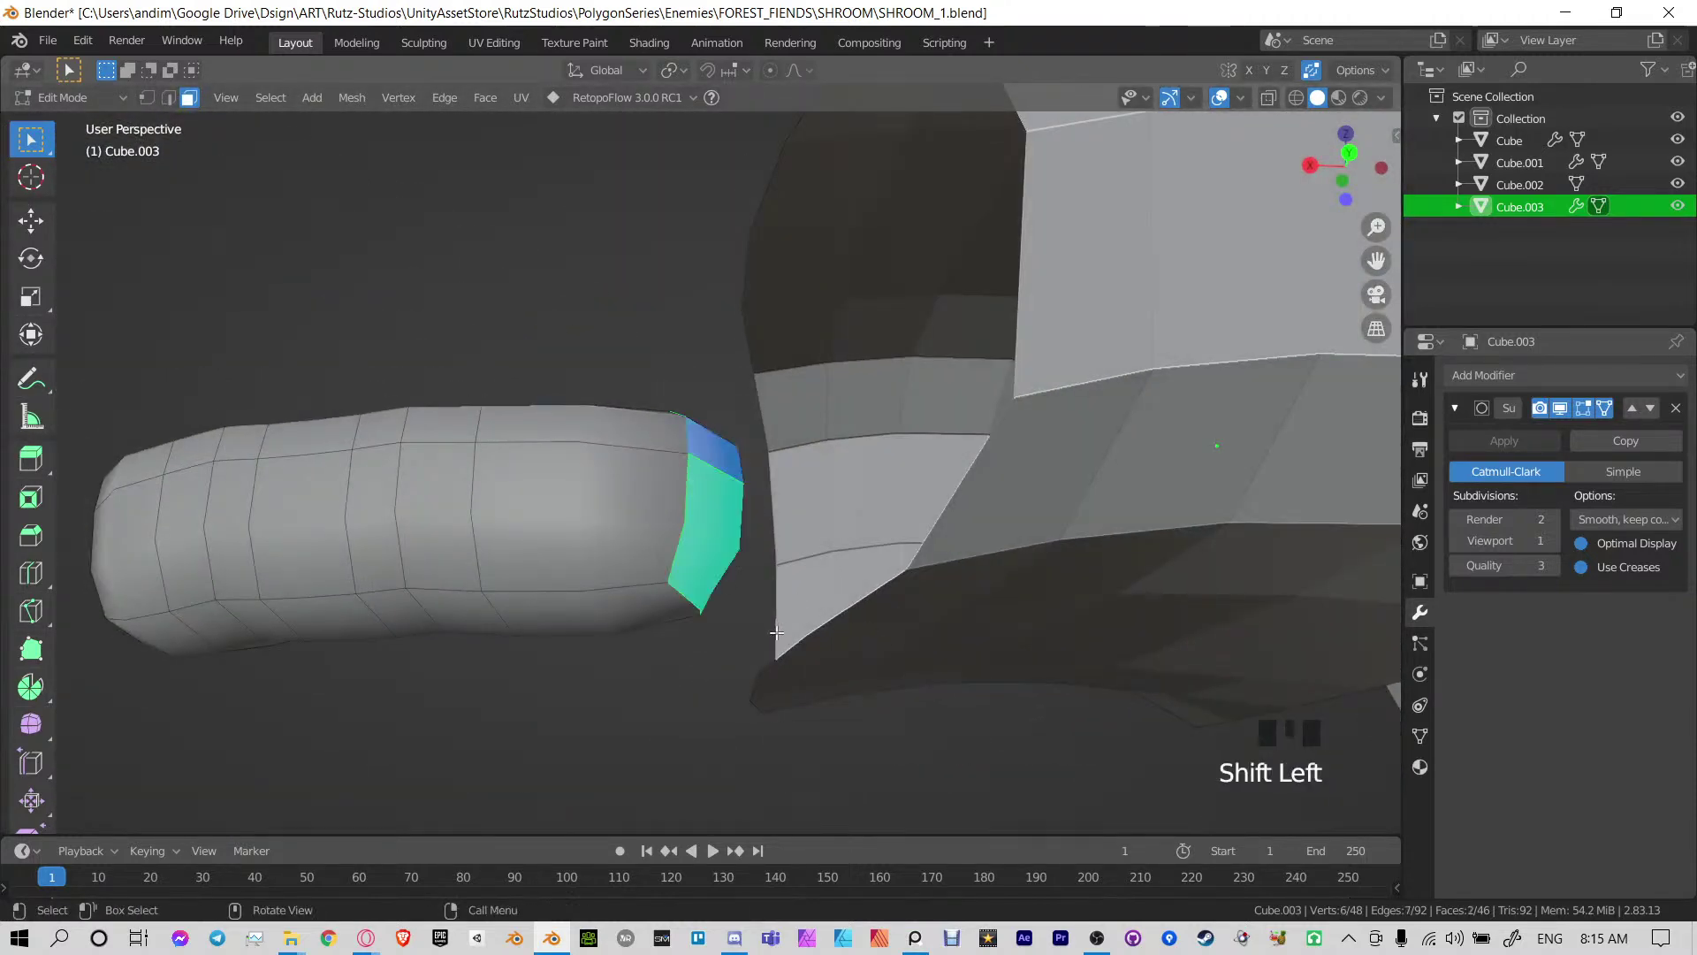
middle_click_drag(707, 478, 765, 496)
key("x")
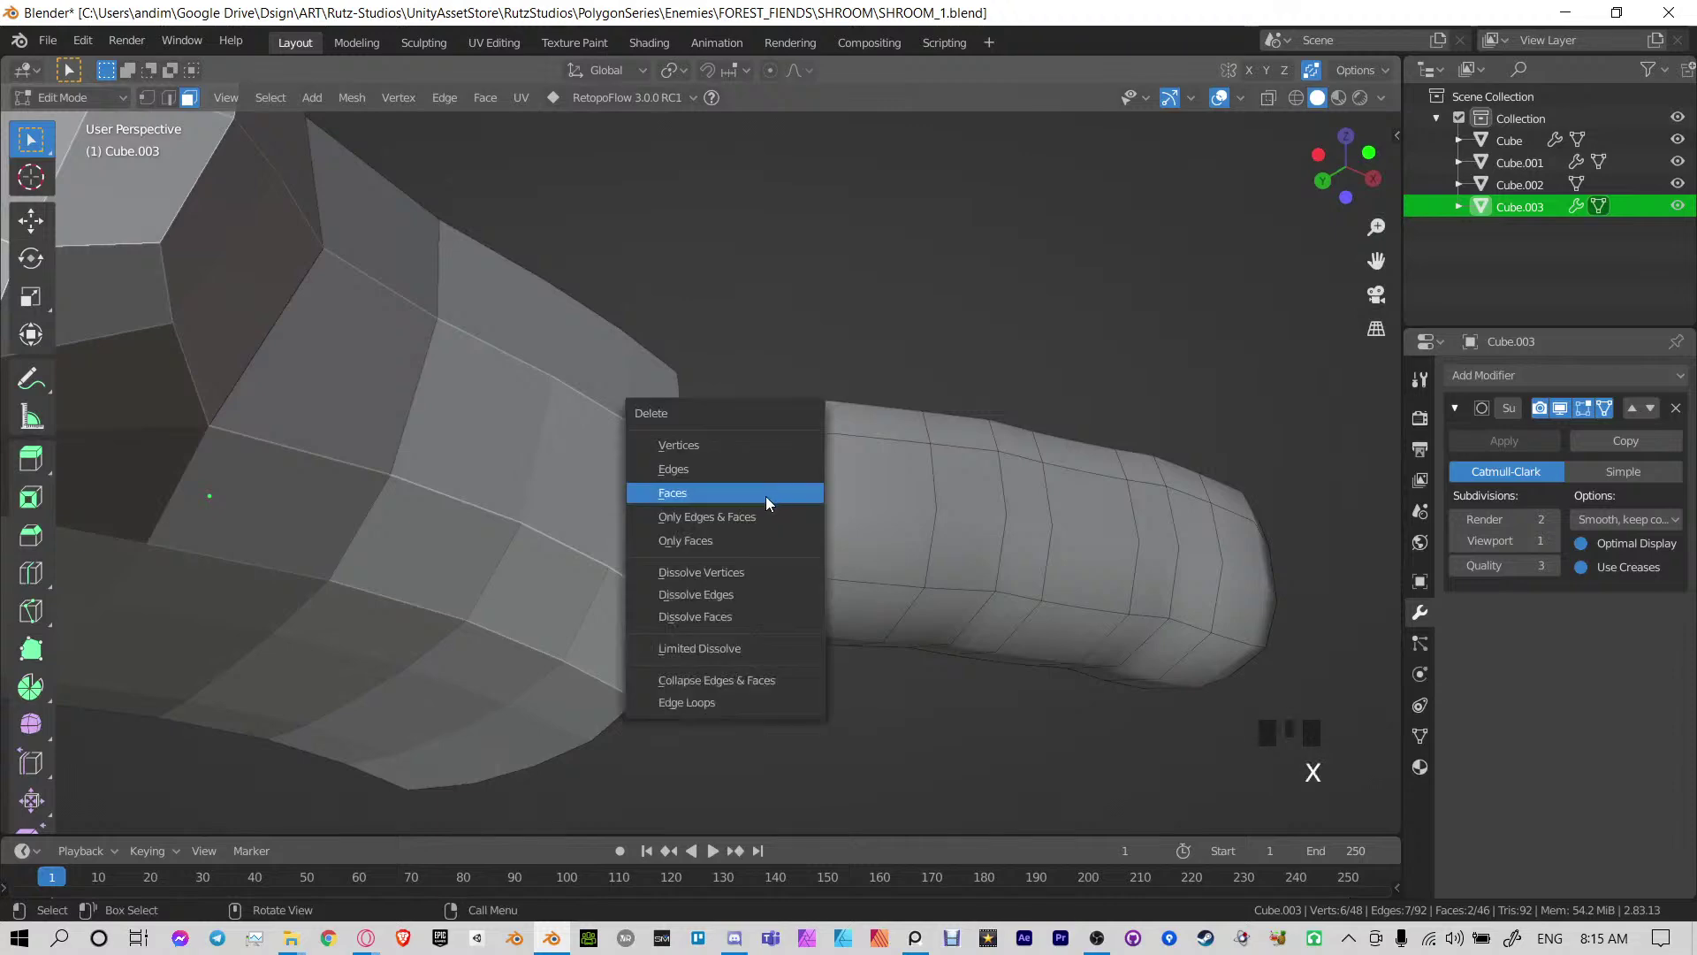
left_click(765, 496)
Join the finger and the palm into one object and enter Edit Mode on the combined mesh
middle_click_drag(791, 433, 714, 480)
key("Tab")
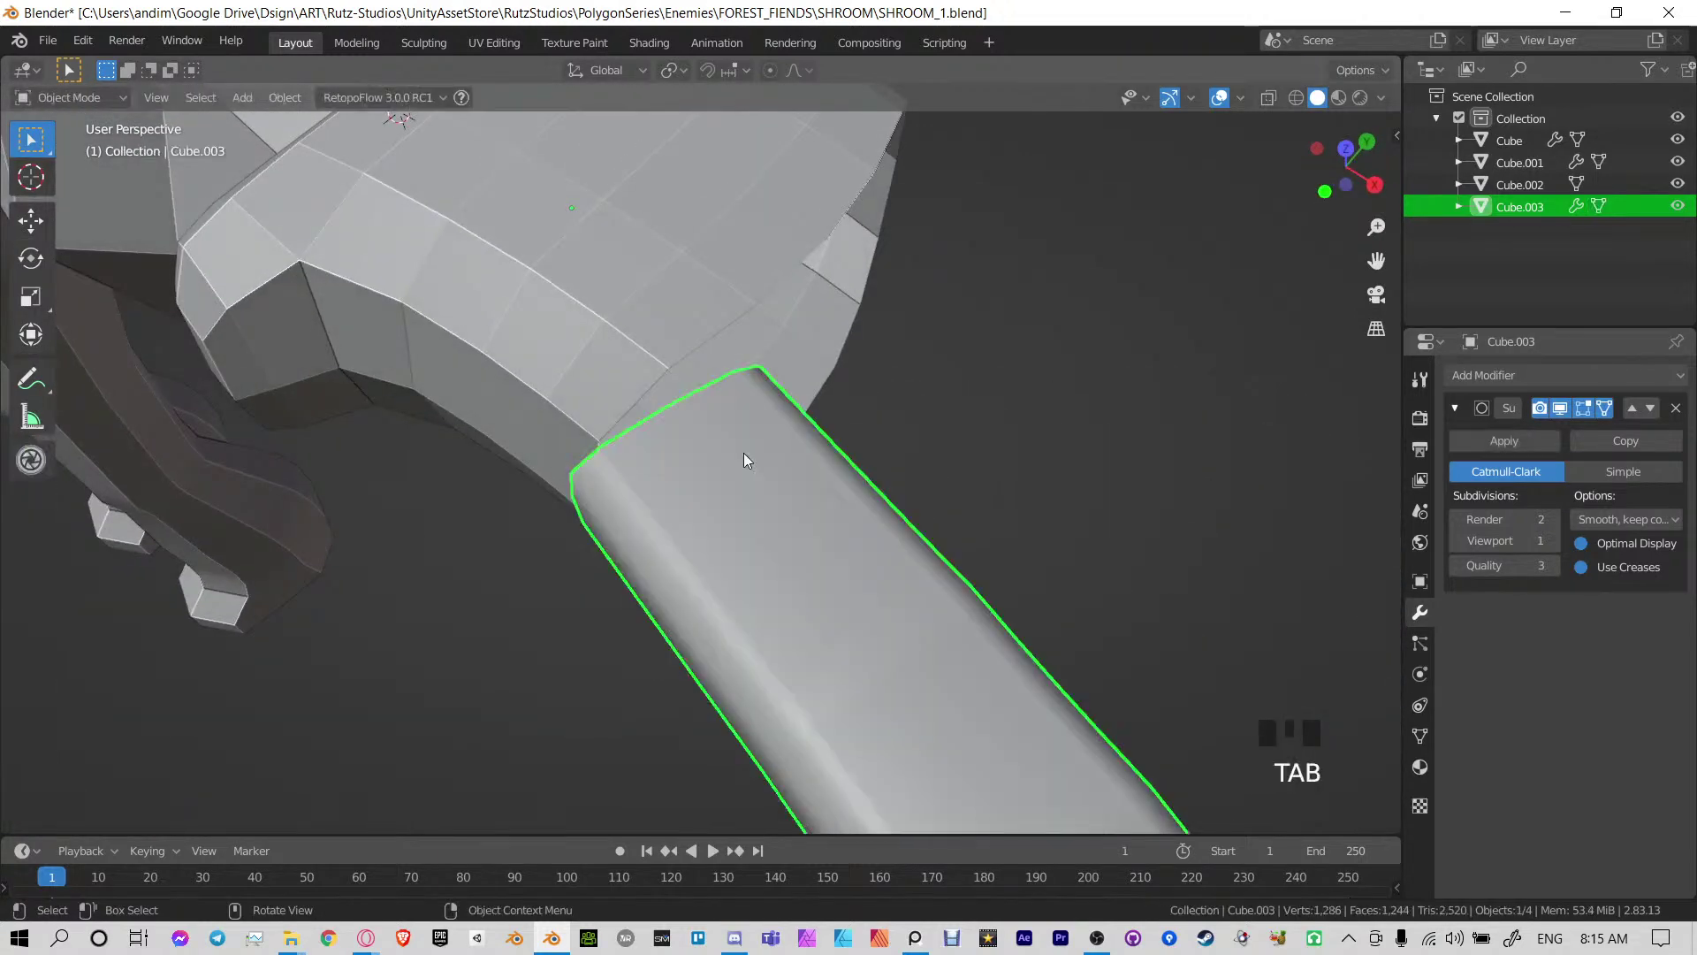
left_click(643, 325, "shift")
key("ctrl+j")
key("Tab")
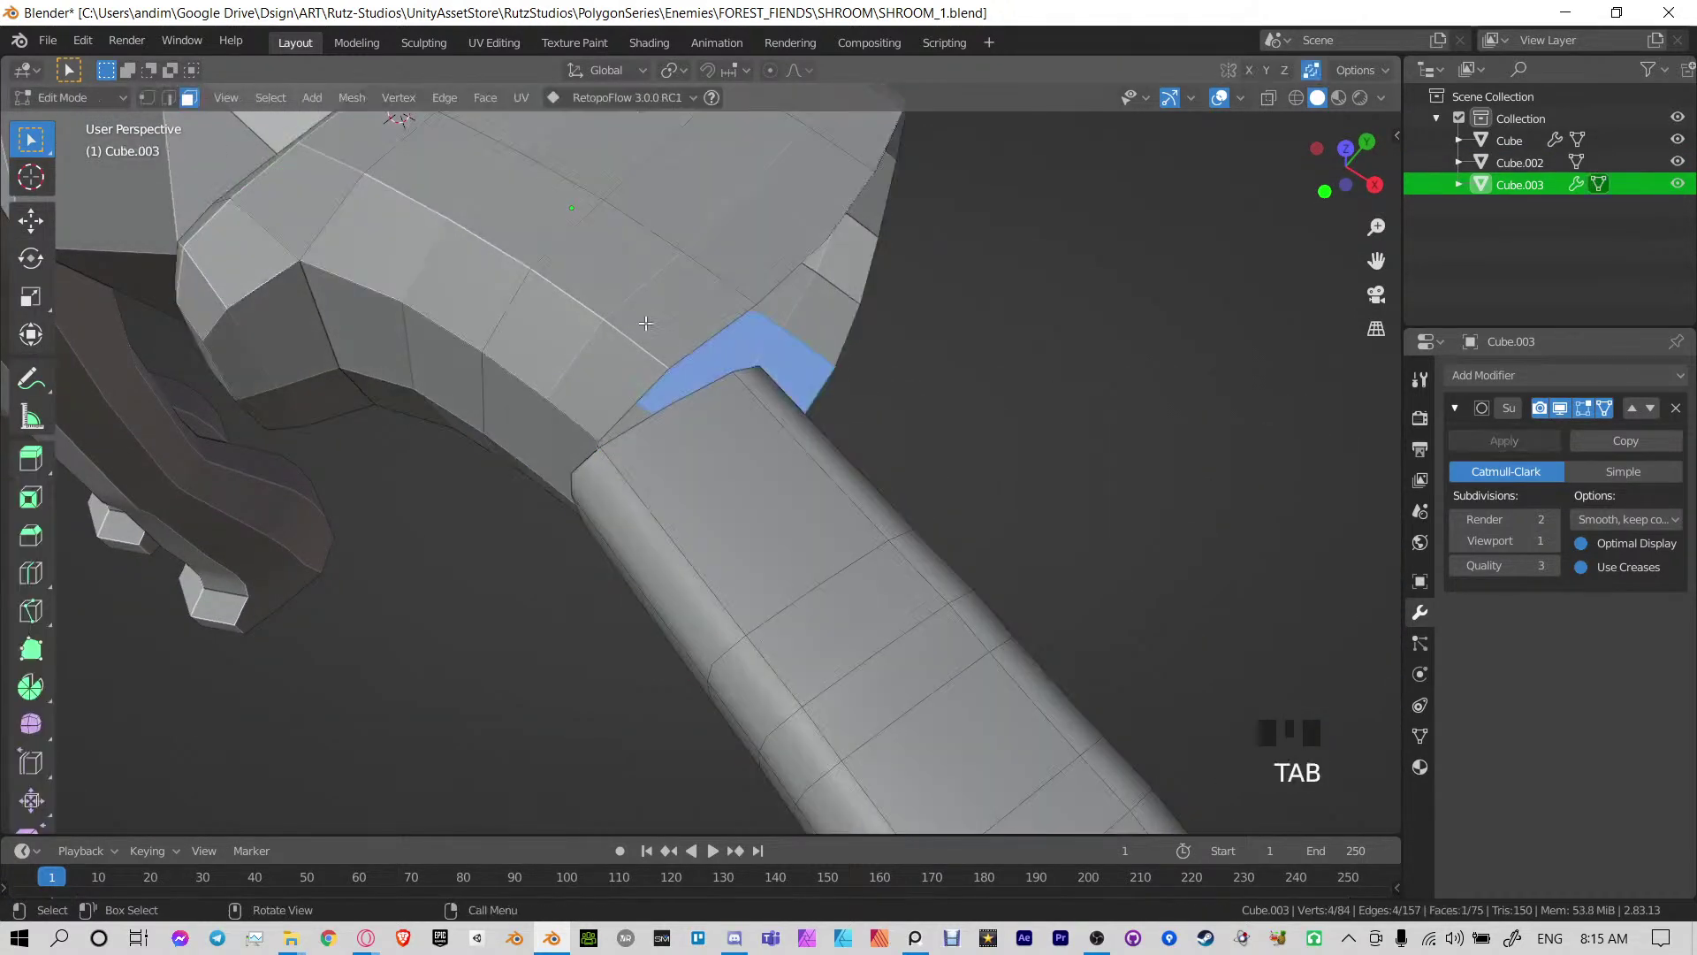
Add a centred loop cut running along the palm's side toward the finger's base
middle_click_drag(643, 320, 831, 419)
middle_click_drag(788, 504, 972, 334)
middle_click_drag(972, 334, 894, 341, "shift")
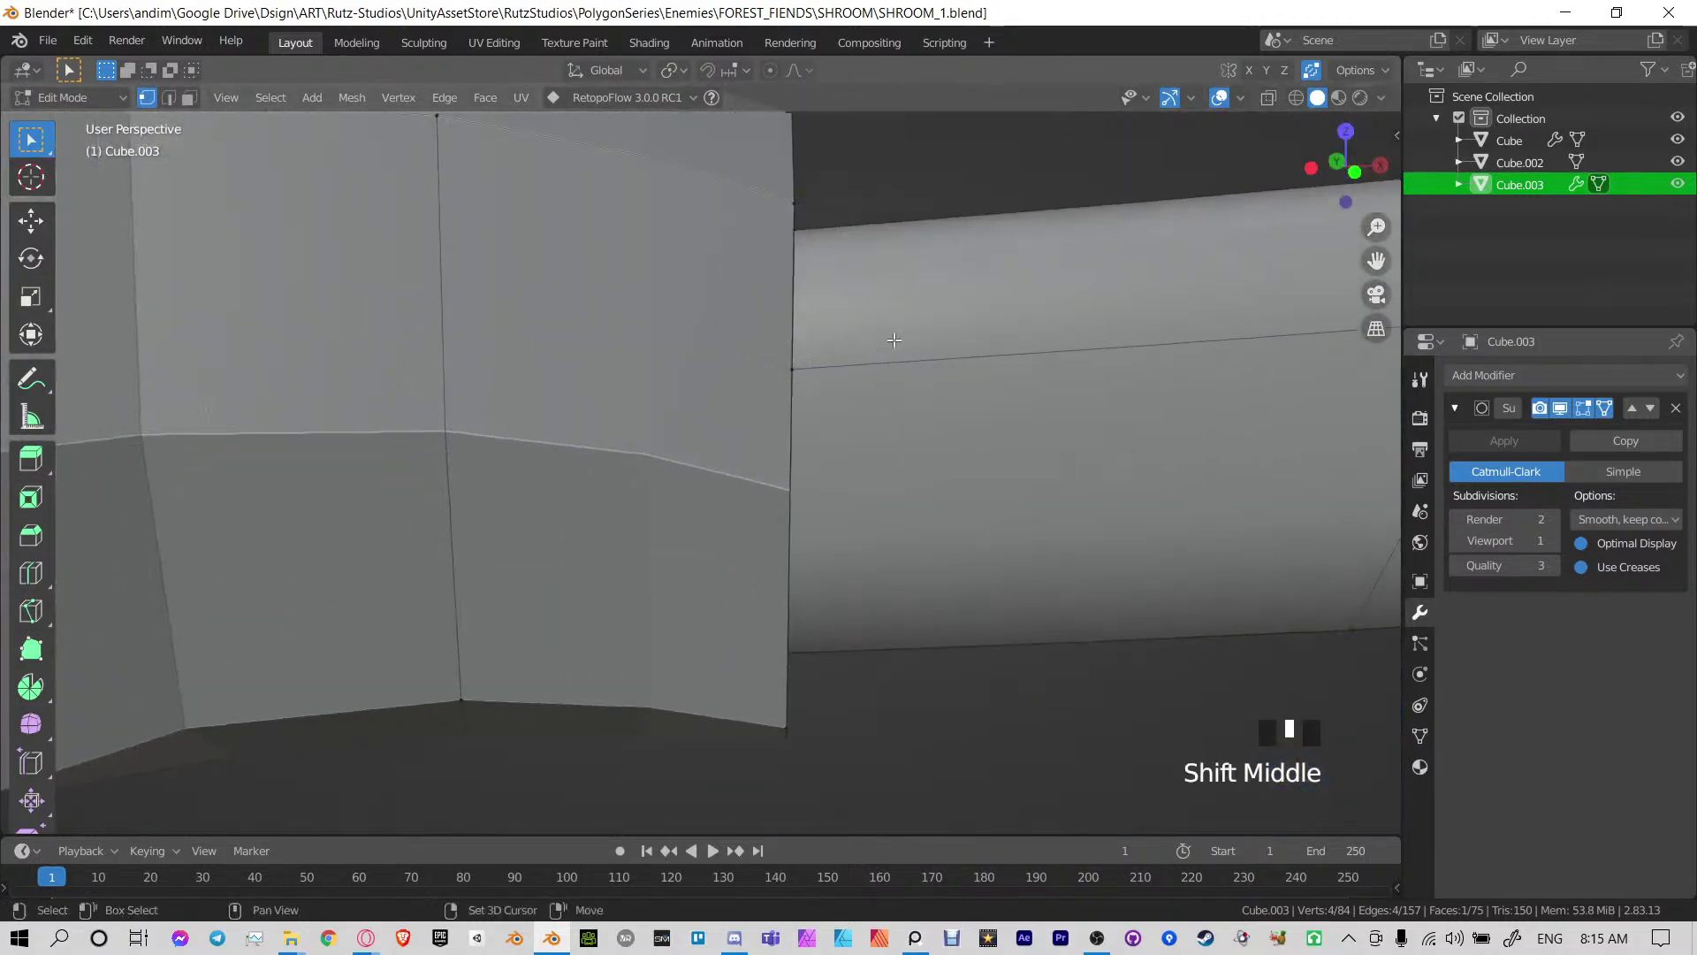
key("Tab")
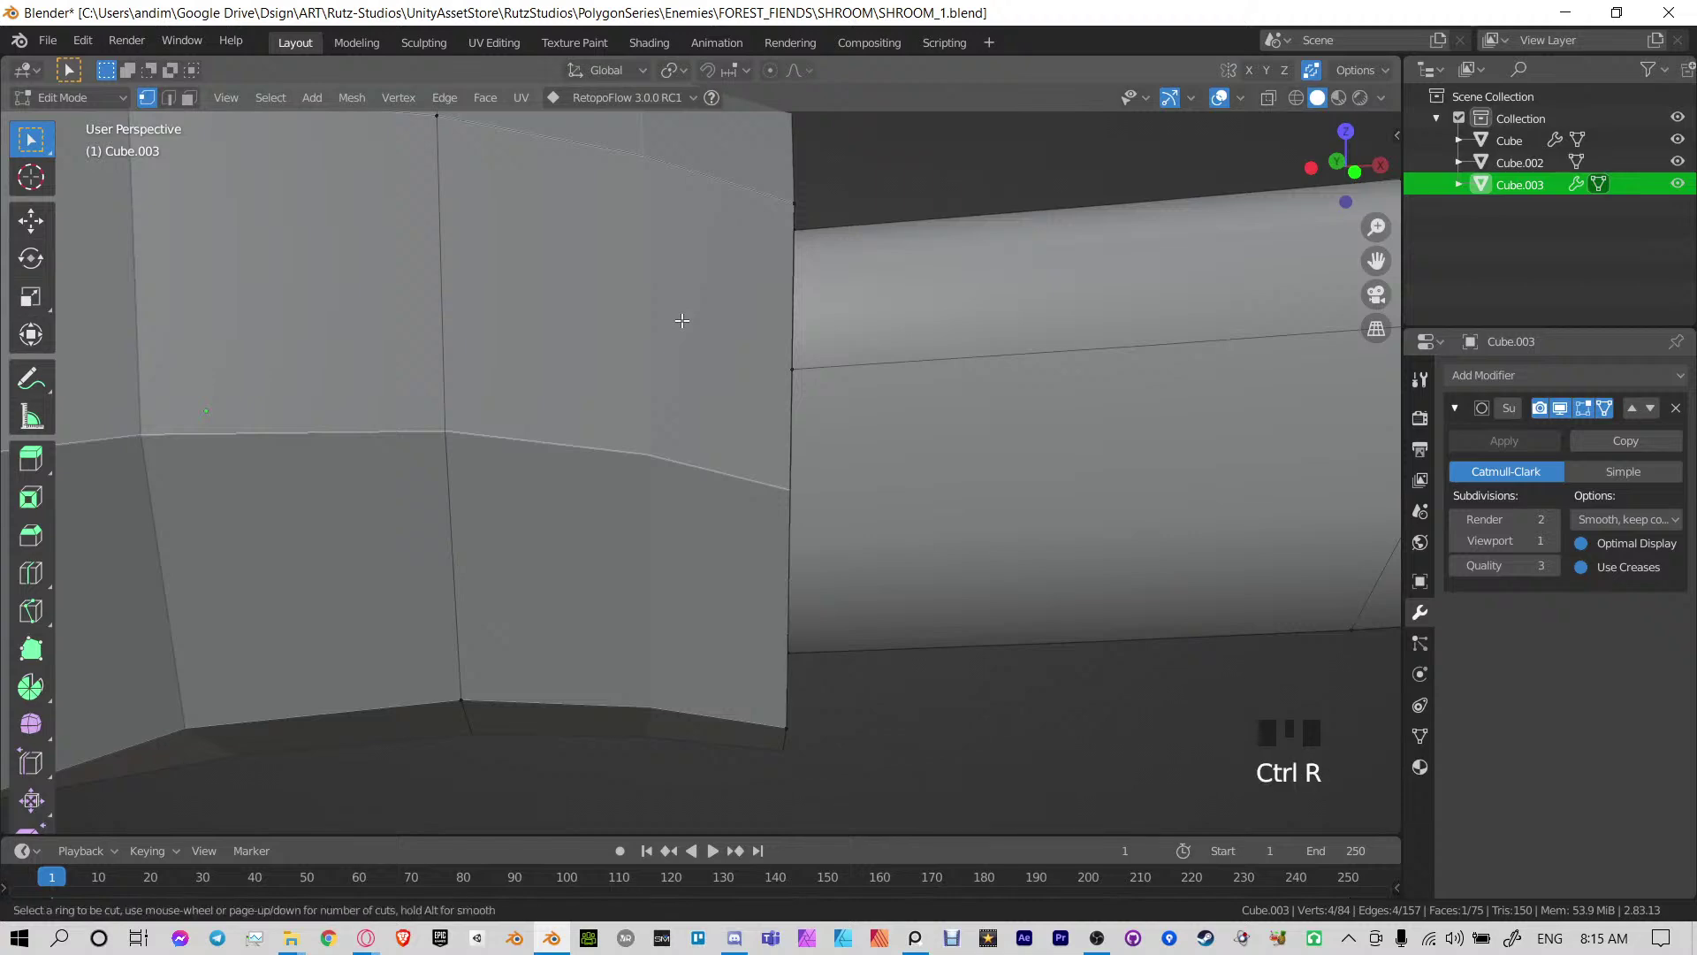
left_click(772, 299)
right_click(773, 297)
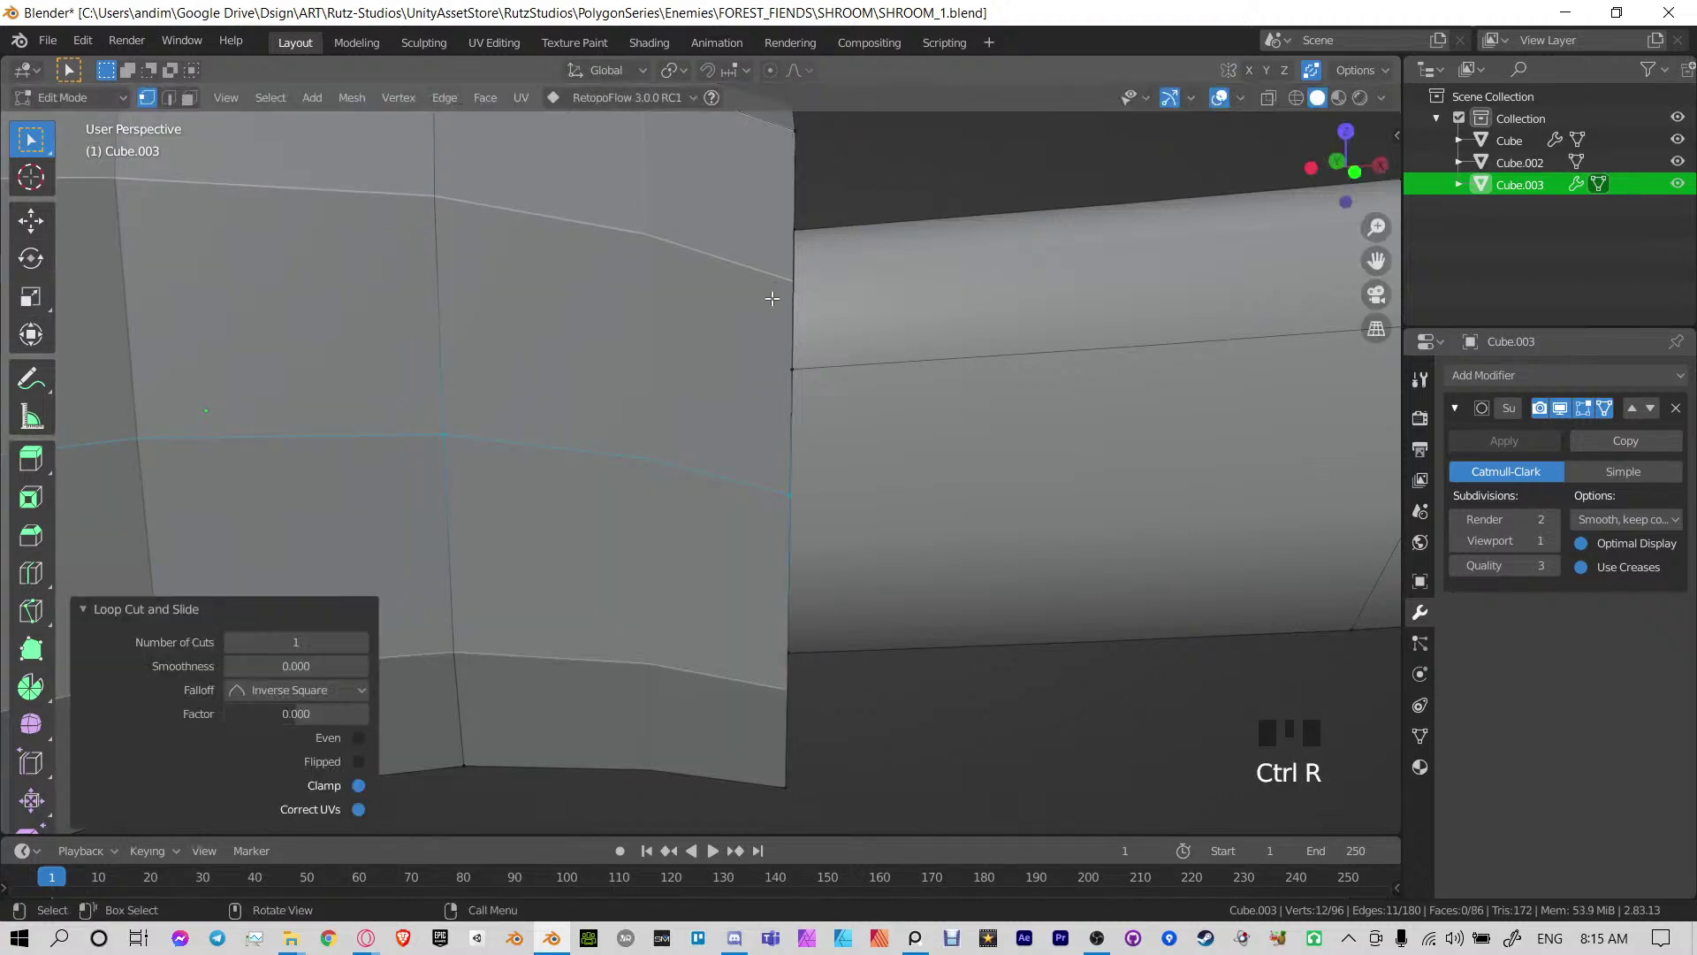
Slide the palm's new edge loop upward toward the upper corner of the finger's base
scroll(704, 466, "down", 5)
middle_click_drag(705, 466, 451, 528)
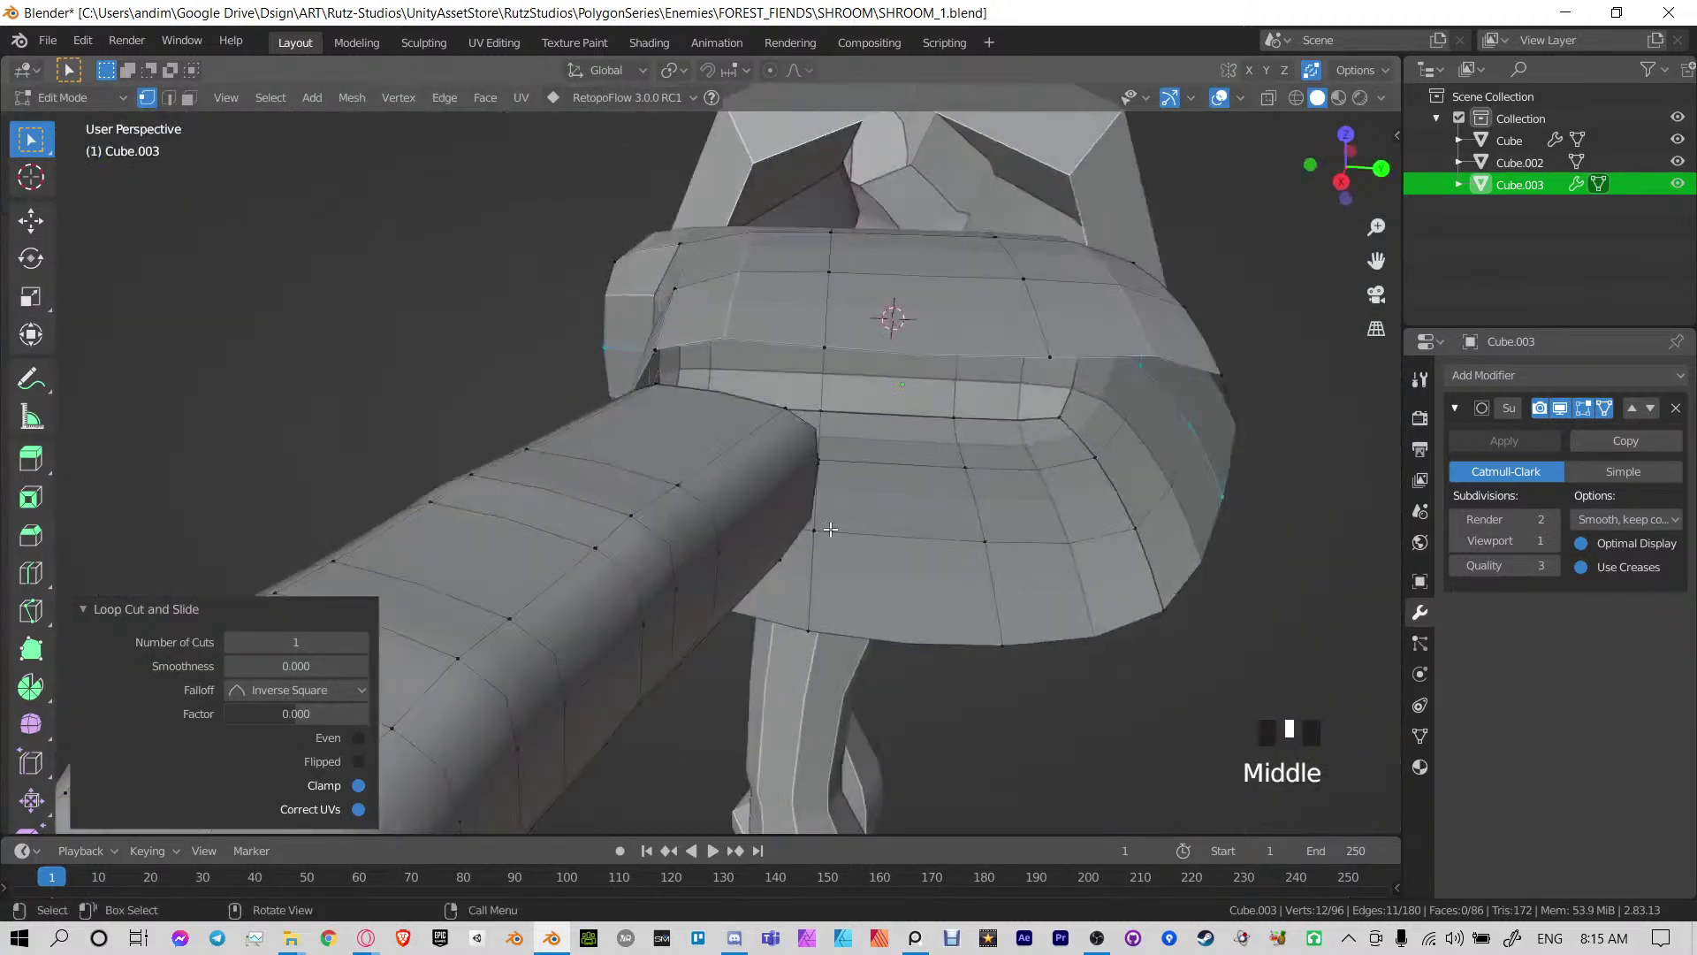
middle_click_drag(659, 527, 760, 464)
scroll(739, 455, "up", 3)
middle_click_drag(717, 447, 616, 408, "shift")
key("g")
key("g")
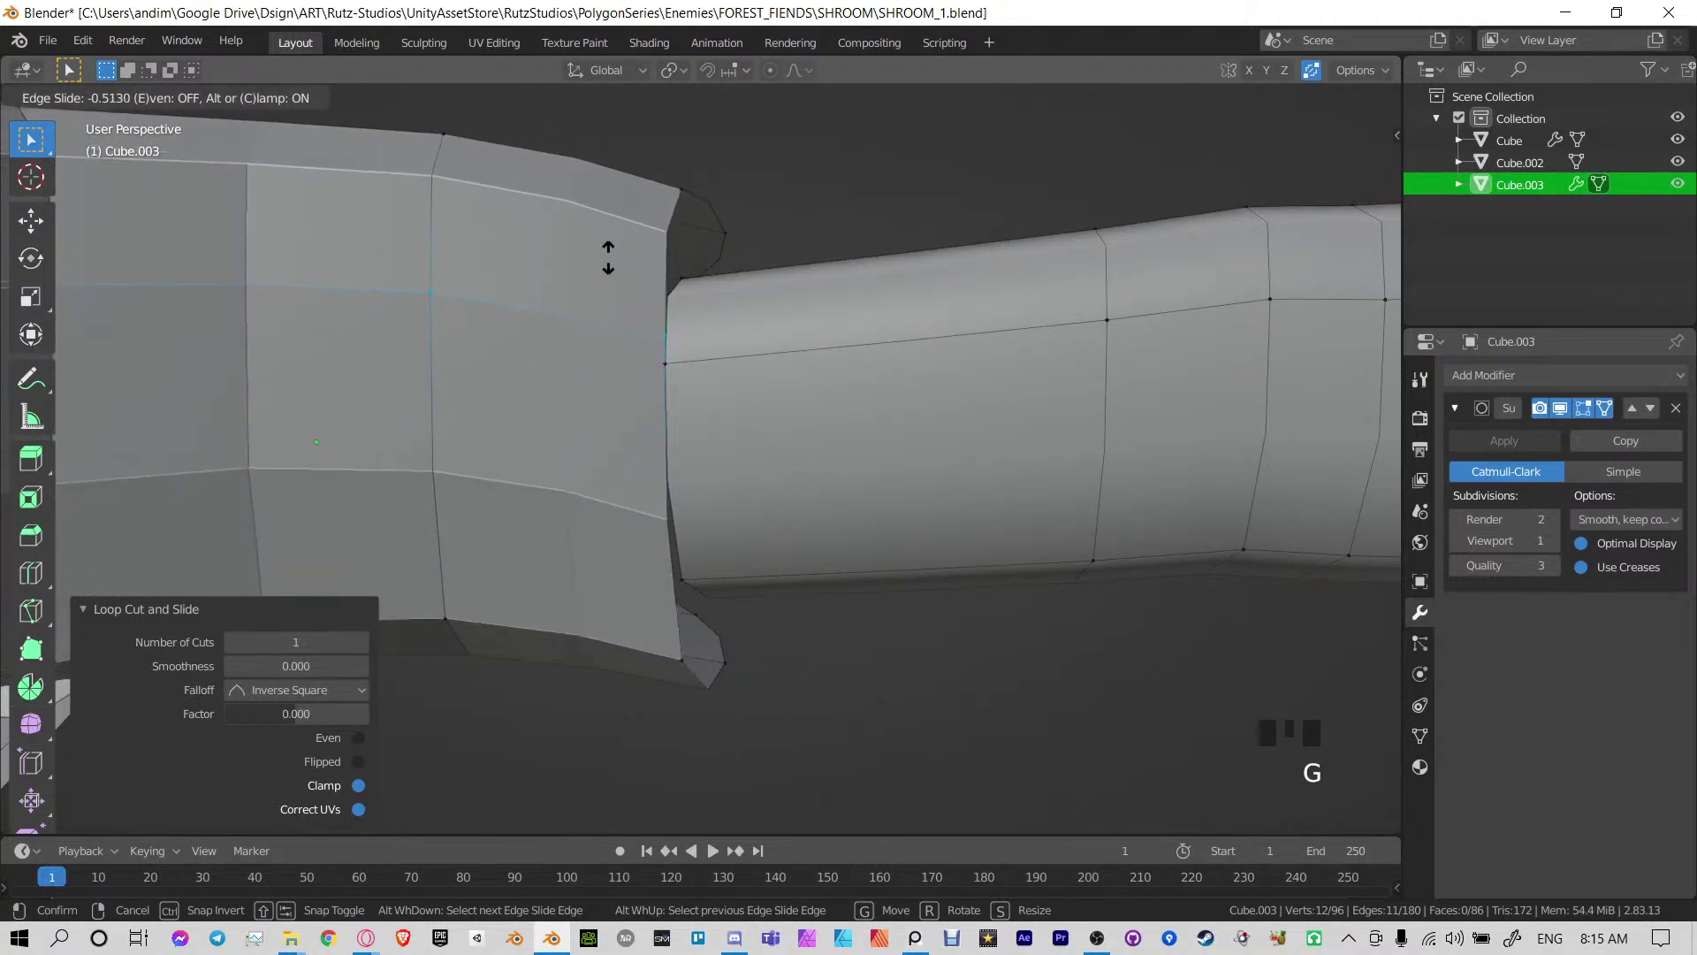
left_click(608, 282)
Merge vertices on the palm's rim with the matching vertices at the finger's base
middle_click_drag(815, 374, 848, 460, "shift")
left_click(635, 446)
key("m")
left_click(659, 394)
left_click(892, 361, "shift")
key("m")
left_click(890, 365)
Merge the remaining lower vertices at the finger's base with the matching palm rim vertices, using At Last
middle_click_drag(849, 460, 820, 486, "shift")
middle_click_drag(668, 375, 643, 343)
left_click(674, 471)
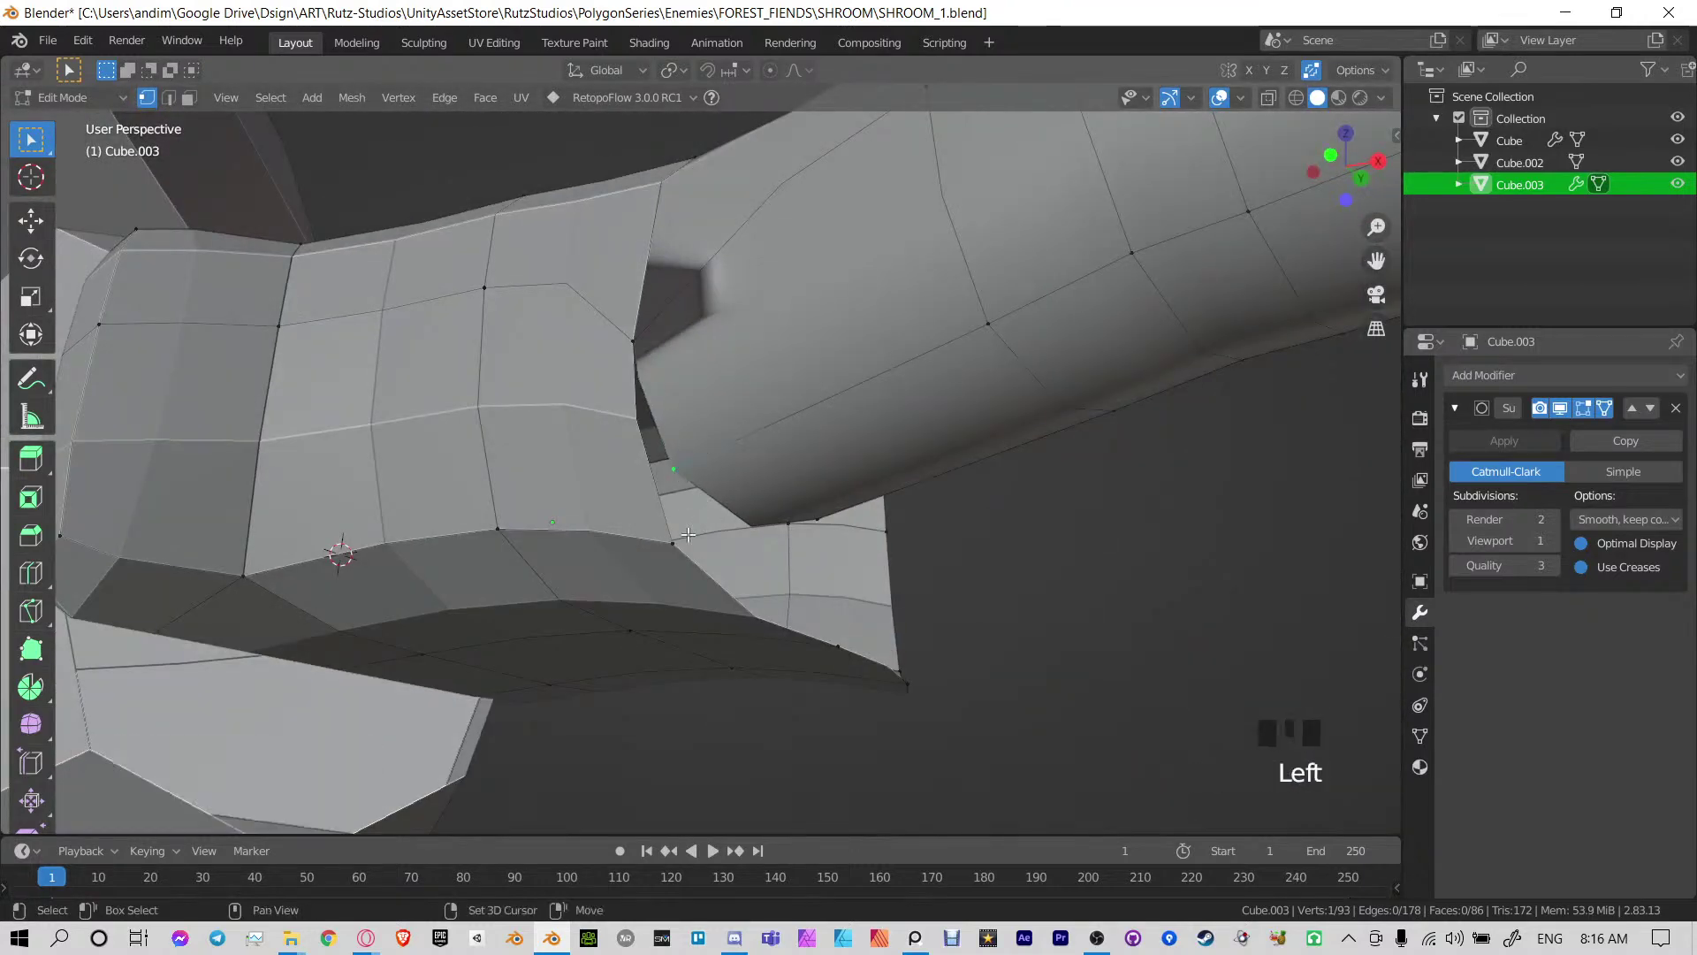
key("m")
left_click(683, 537)
middle_click_drag(683, 536, 860, 493)
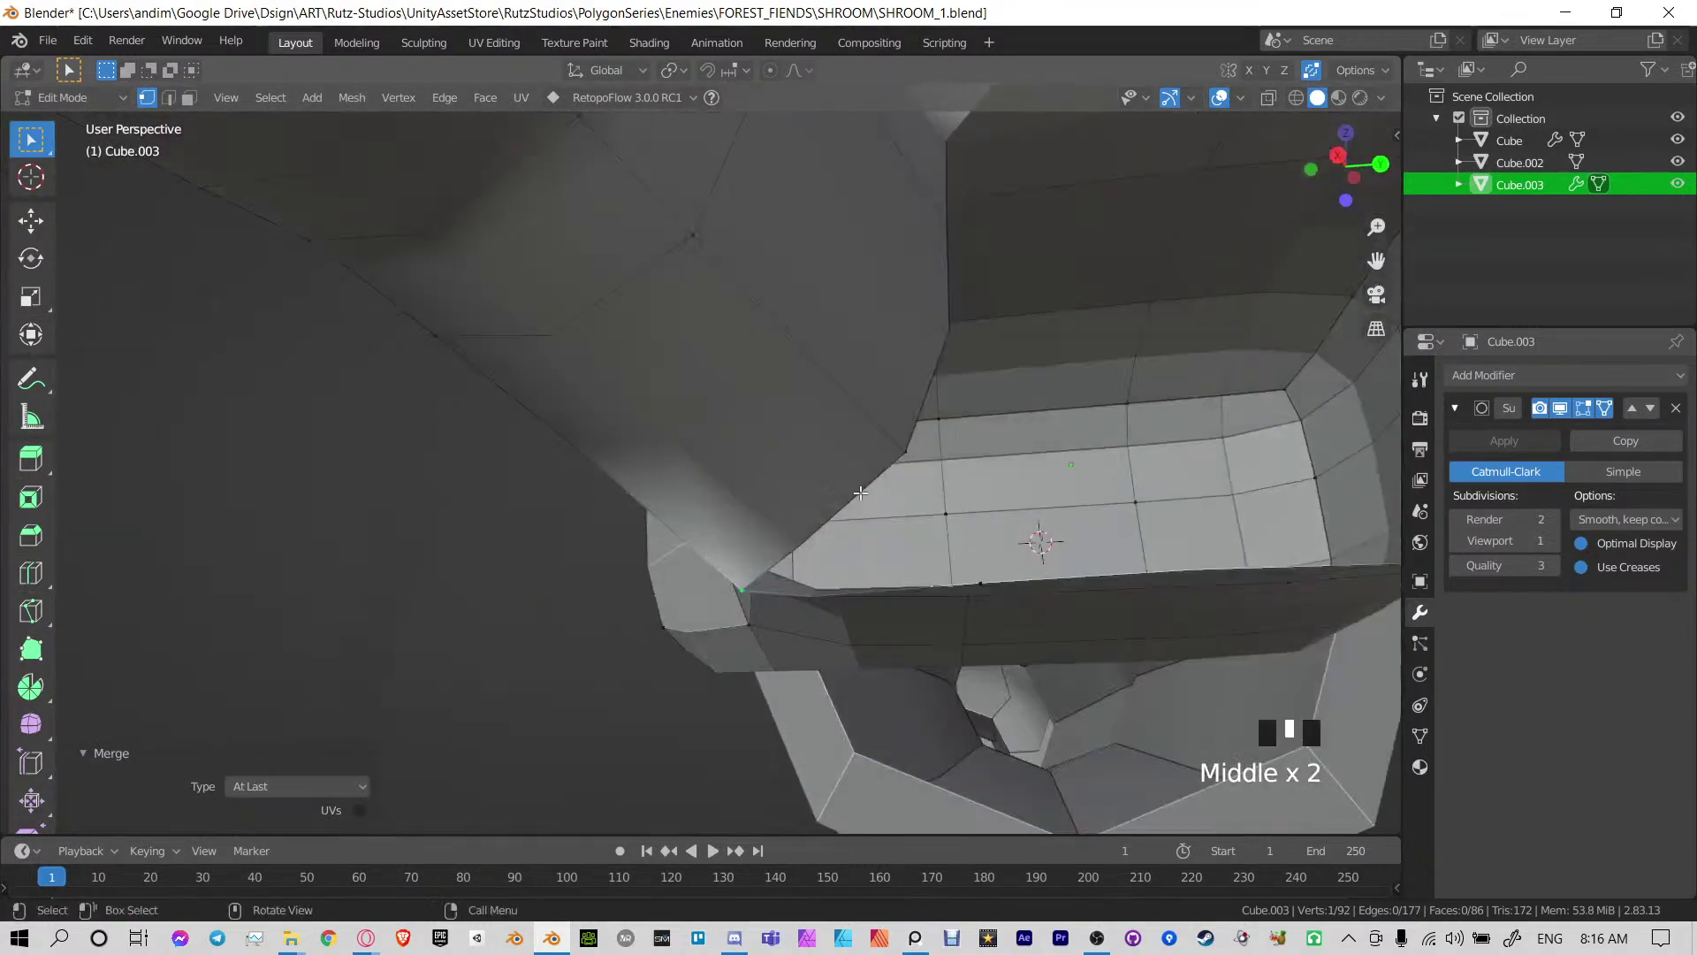
middle_click_drag(1050, 589, 840, 409)
key("m")
left_click(910, 458)
scroll(910, 458, "down", 3)
Check that the finger and palm are linked, and recalculate the normals of the entire hand mesh
middle_click_drag(840, 408, 884, 528)
scroll(769, 646, "down", 2)
middle_click_drag(778, 433, 781, 504)
key("l")
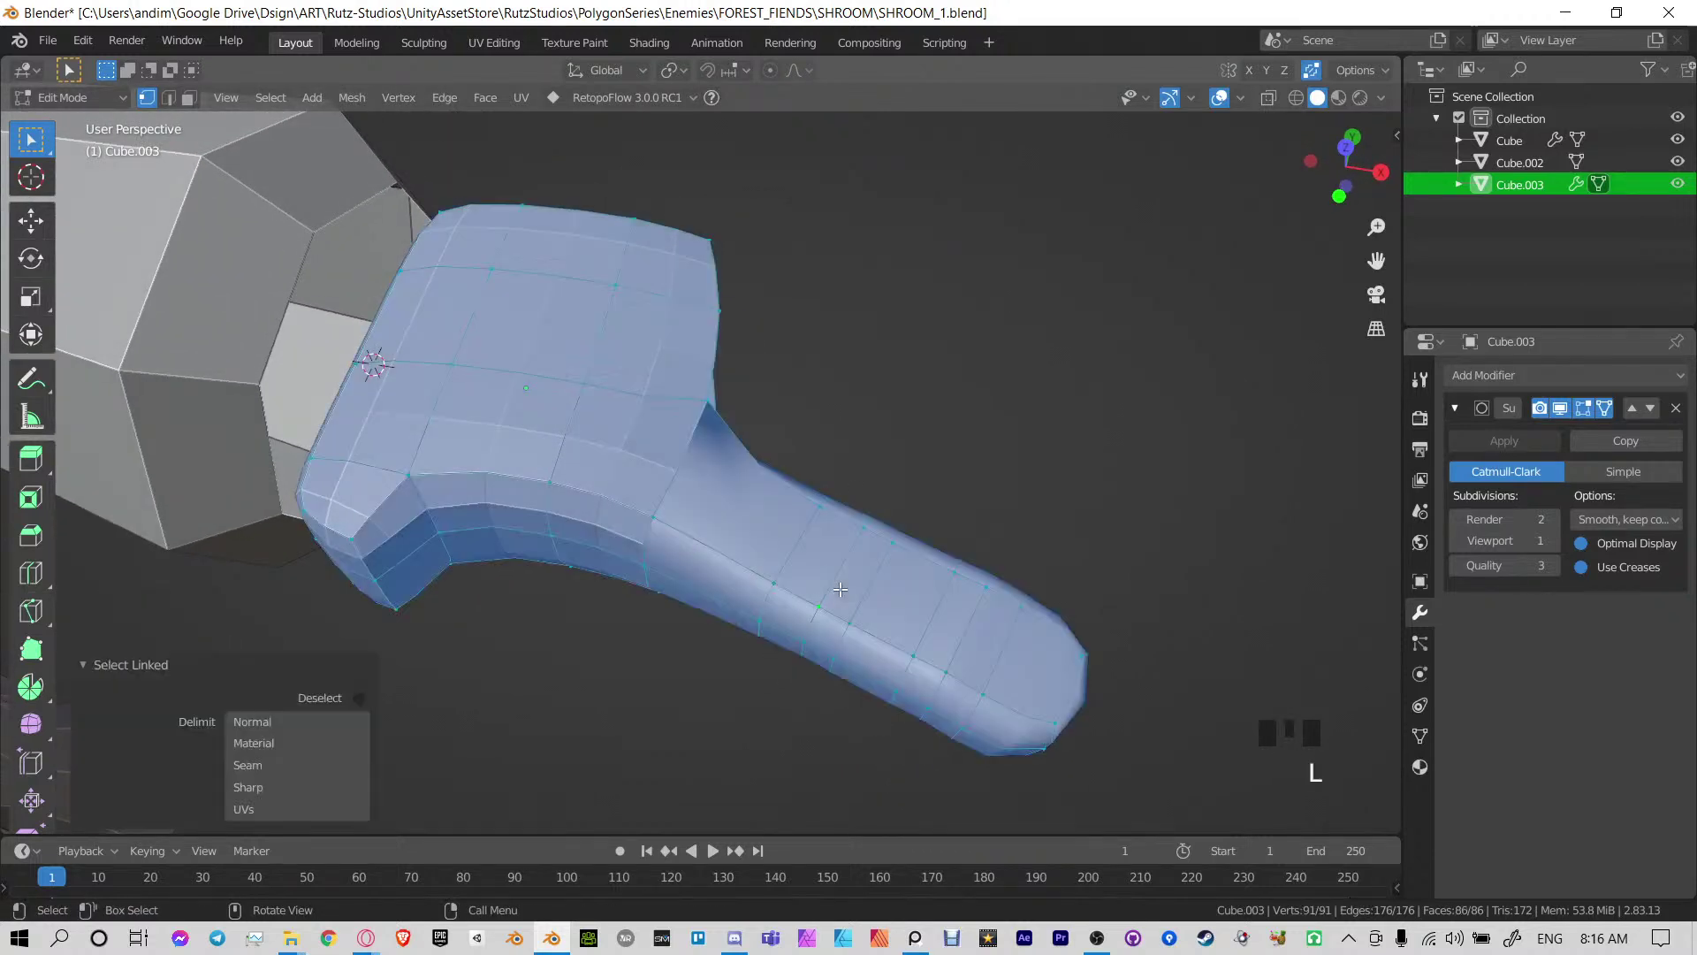
left_click(801, 573)
middle_click_drag(802, 573, 738, 518)
key("a")
key("alt+n")
left_click(745, 496)
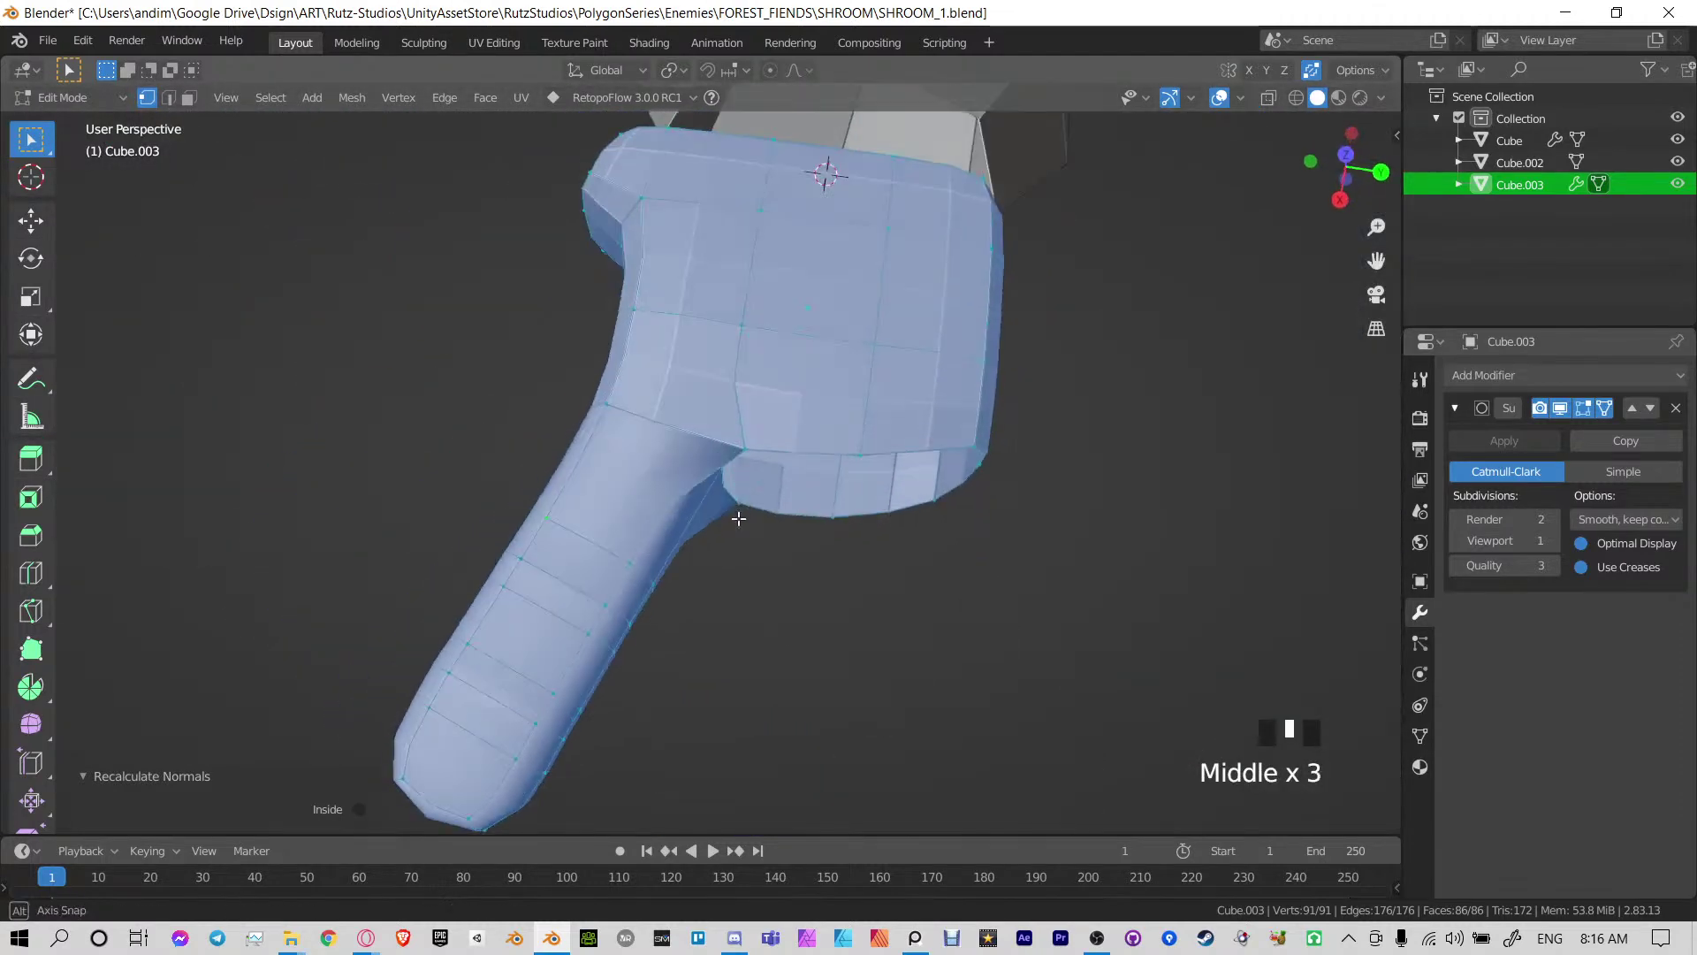
Duplicate all of the finger's face loops in top view, offsetting the copy about 0.25 m in X and 0.68 m in Y
middle_click_drag(653, 588, 761, 536)
left_click(600, 601)
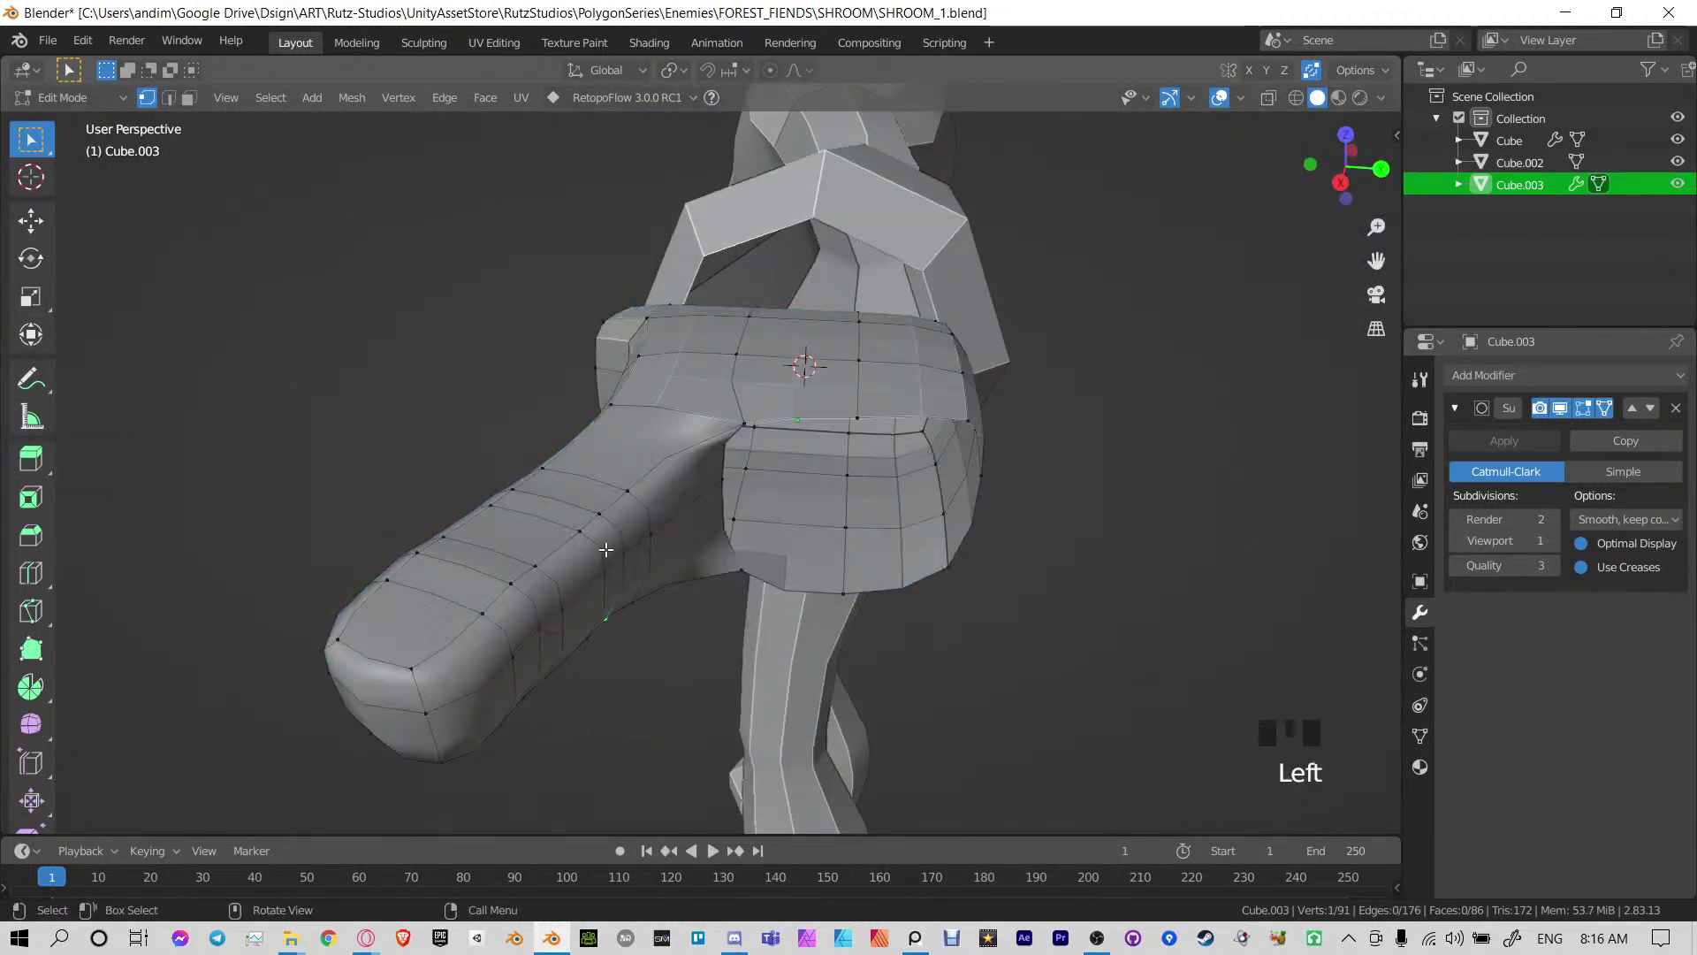
middle_click_drag(607, 549, 607, 590)
left_click(657, 490, "alt")
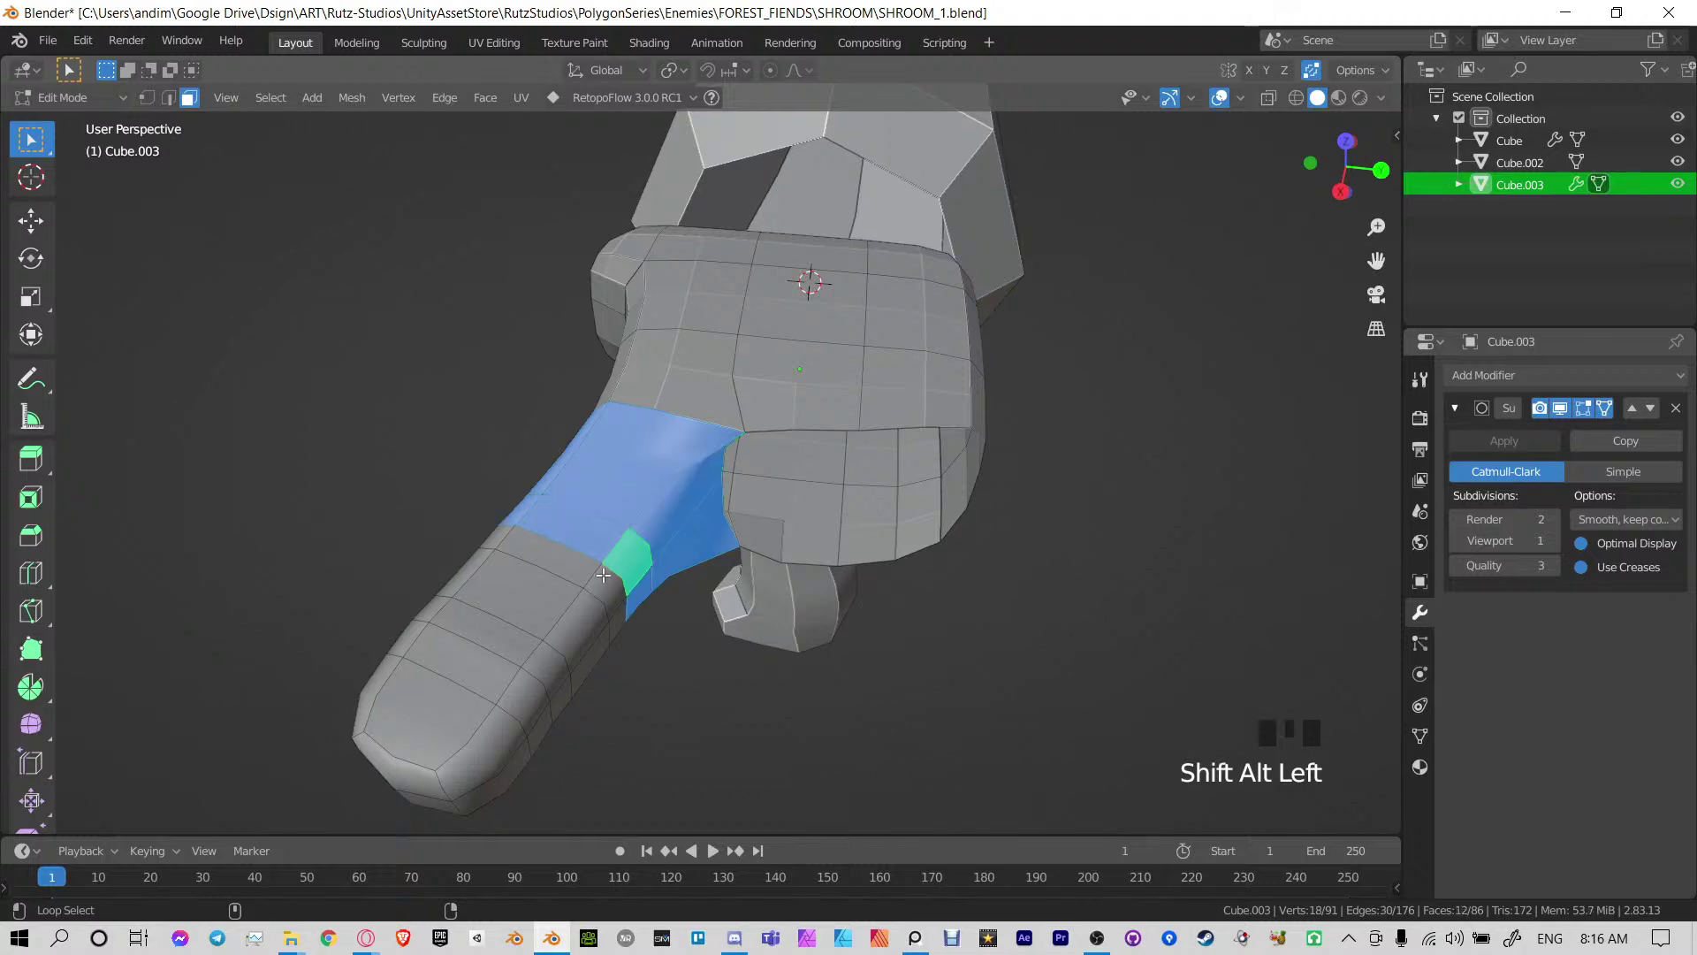
left_click(506, 692, "alt+shift")
middle_click_drag(448, 712, 783, 568, "shift")
left_click(524, 526, "alt+shift")
key("KP_7")
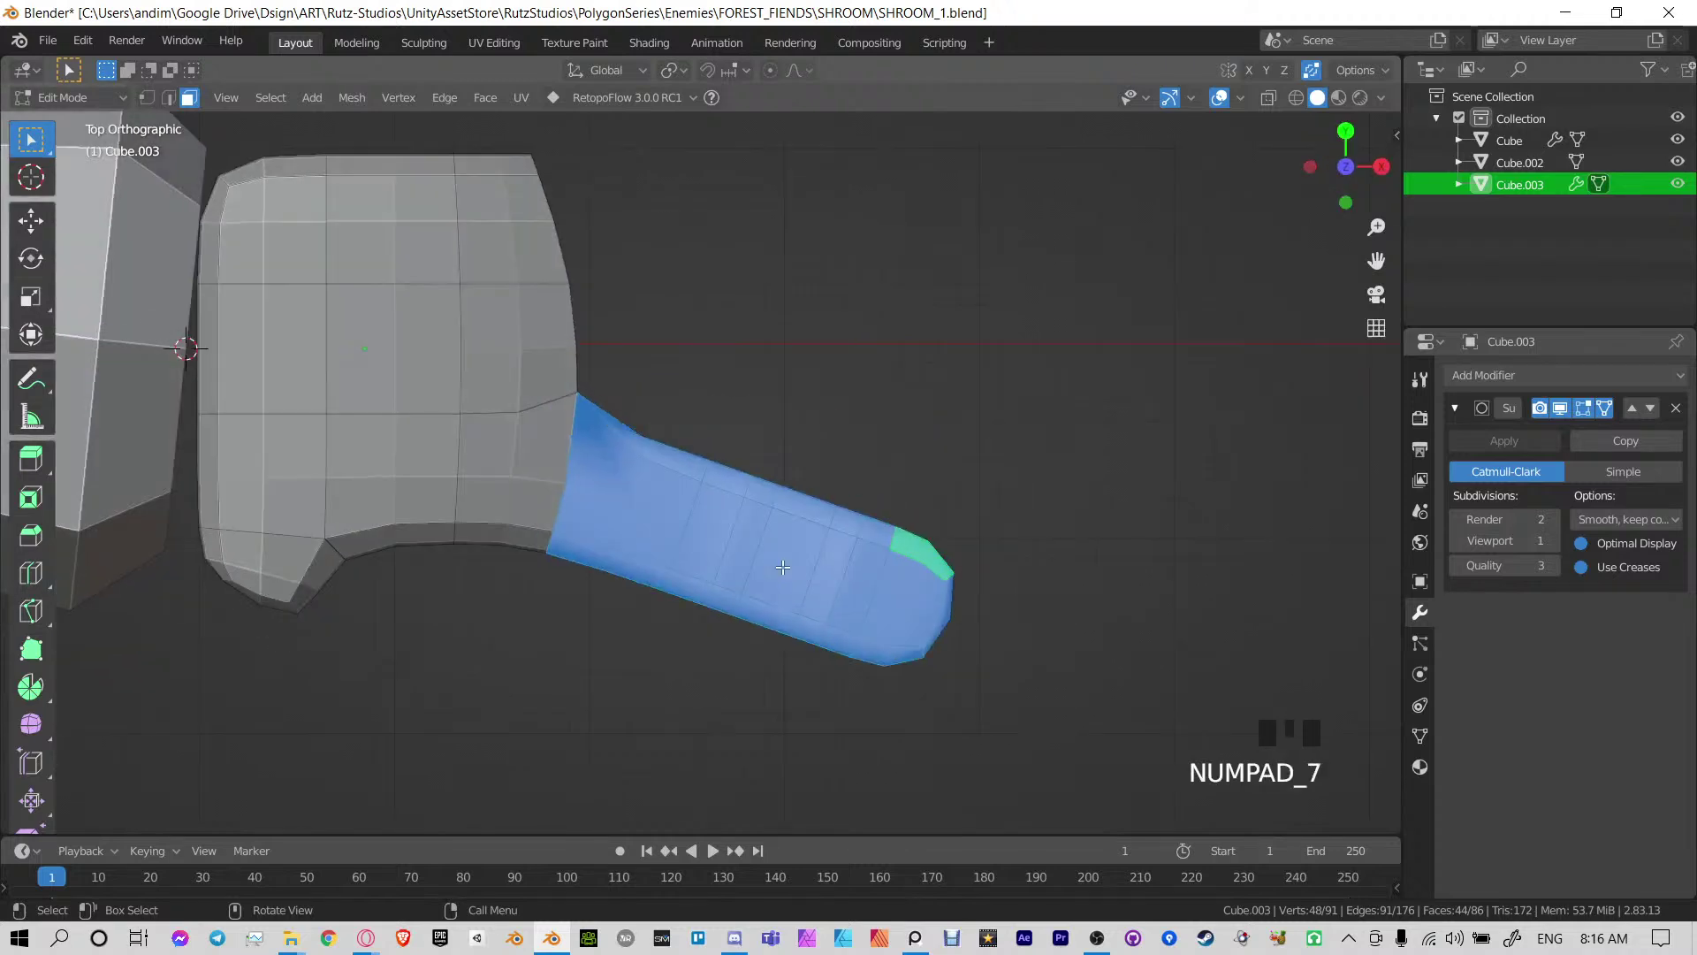
key("shift+d")
left_click(753, 297)
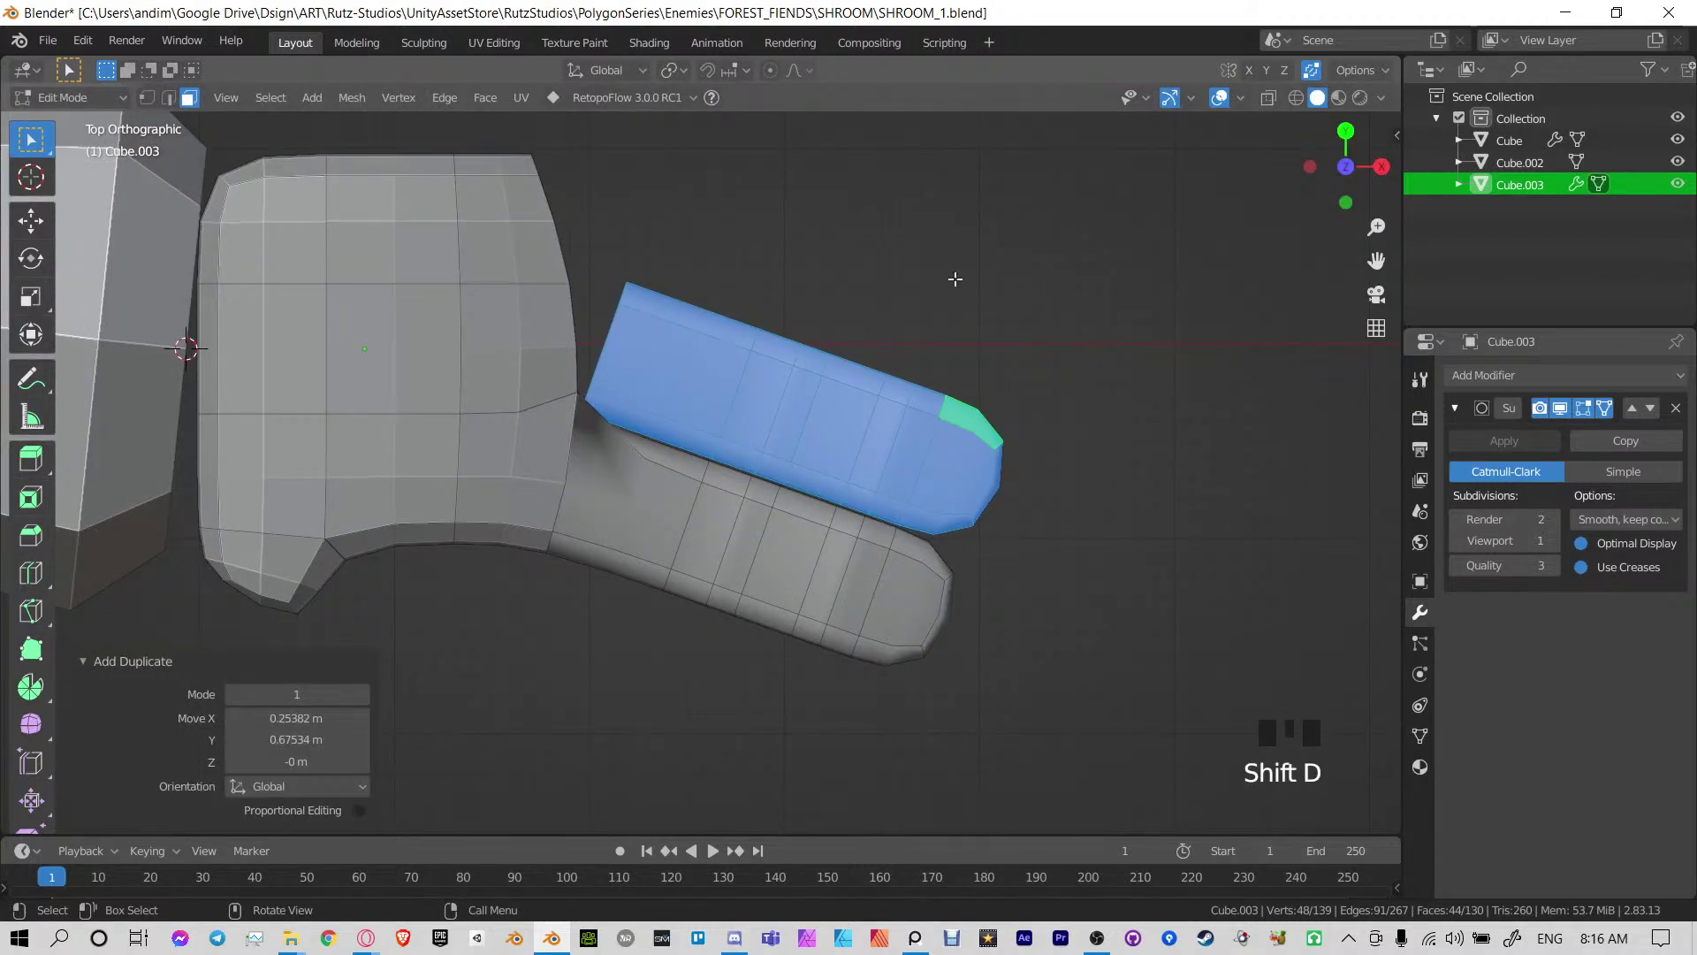
Rotate the copied finger about -17.7° to point straight outward and move it against the middle of the palm's front edge
key("r")
left_click(898, 243)
key("g")
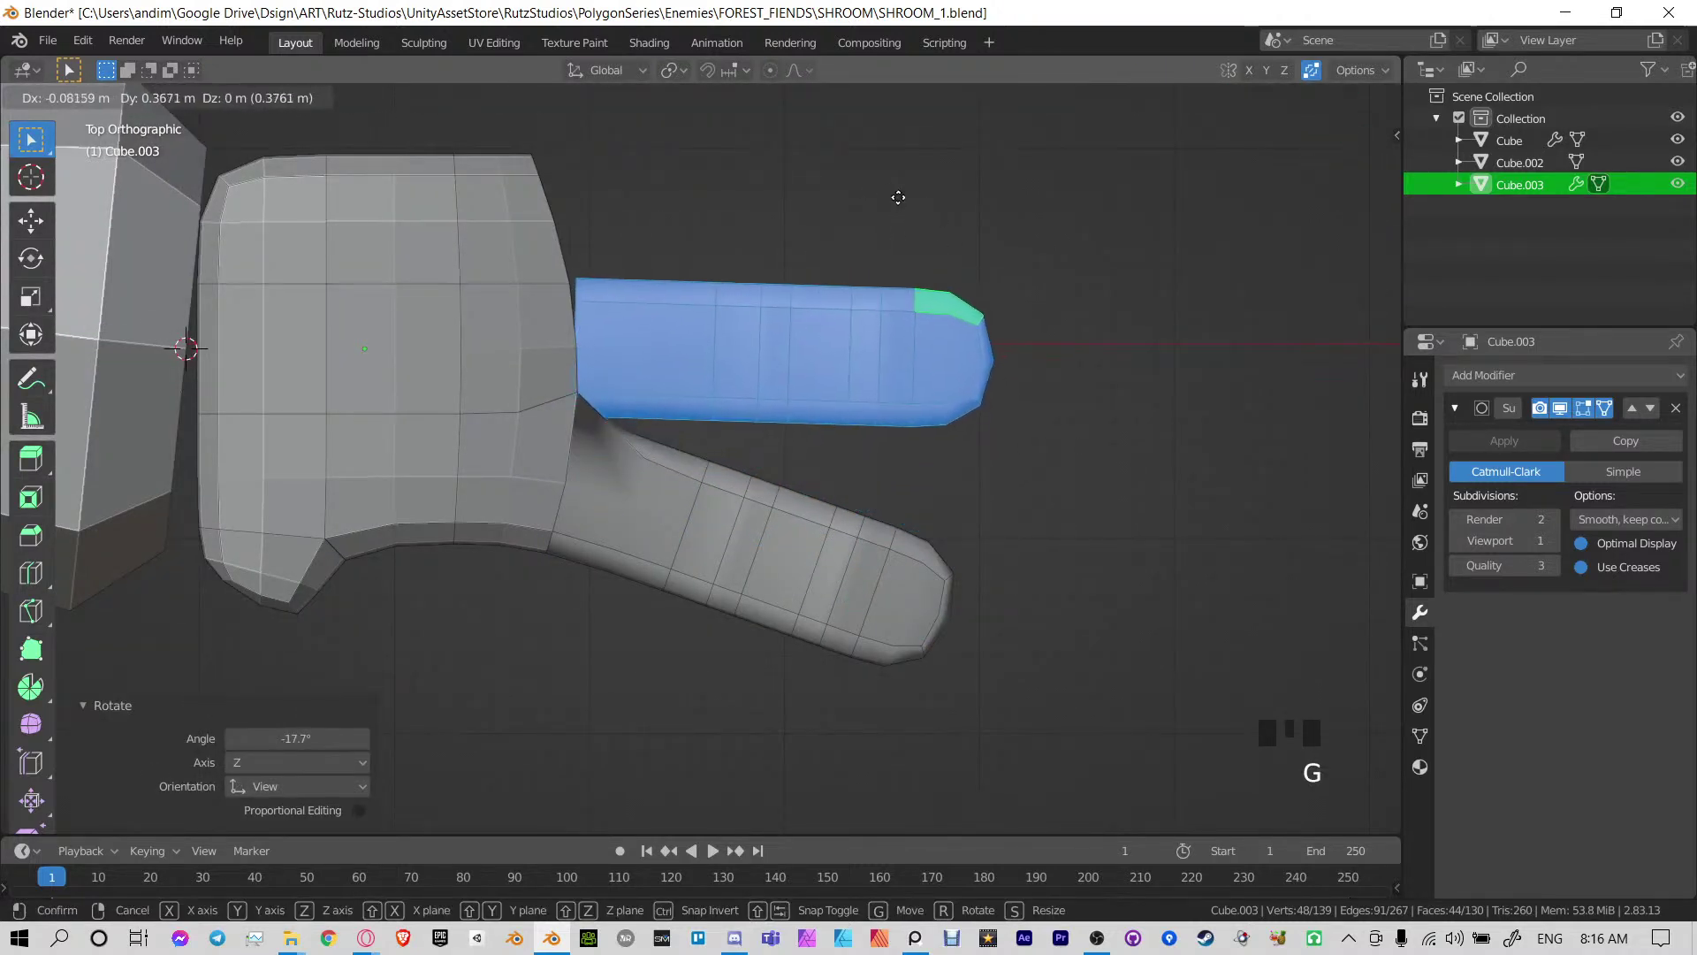
left_click(898, 197)
key("r")
left_click(1007, 292)
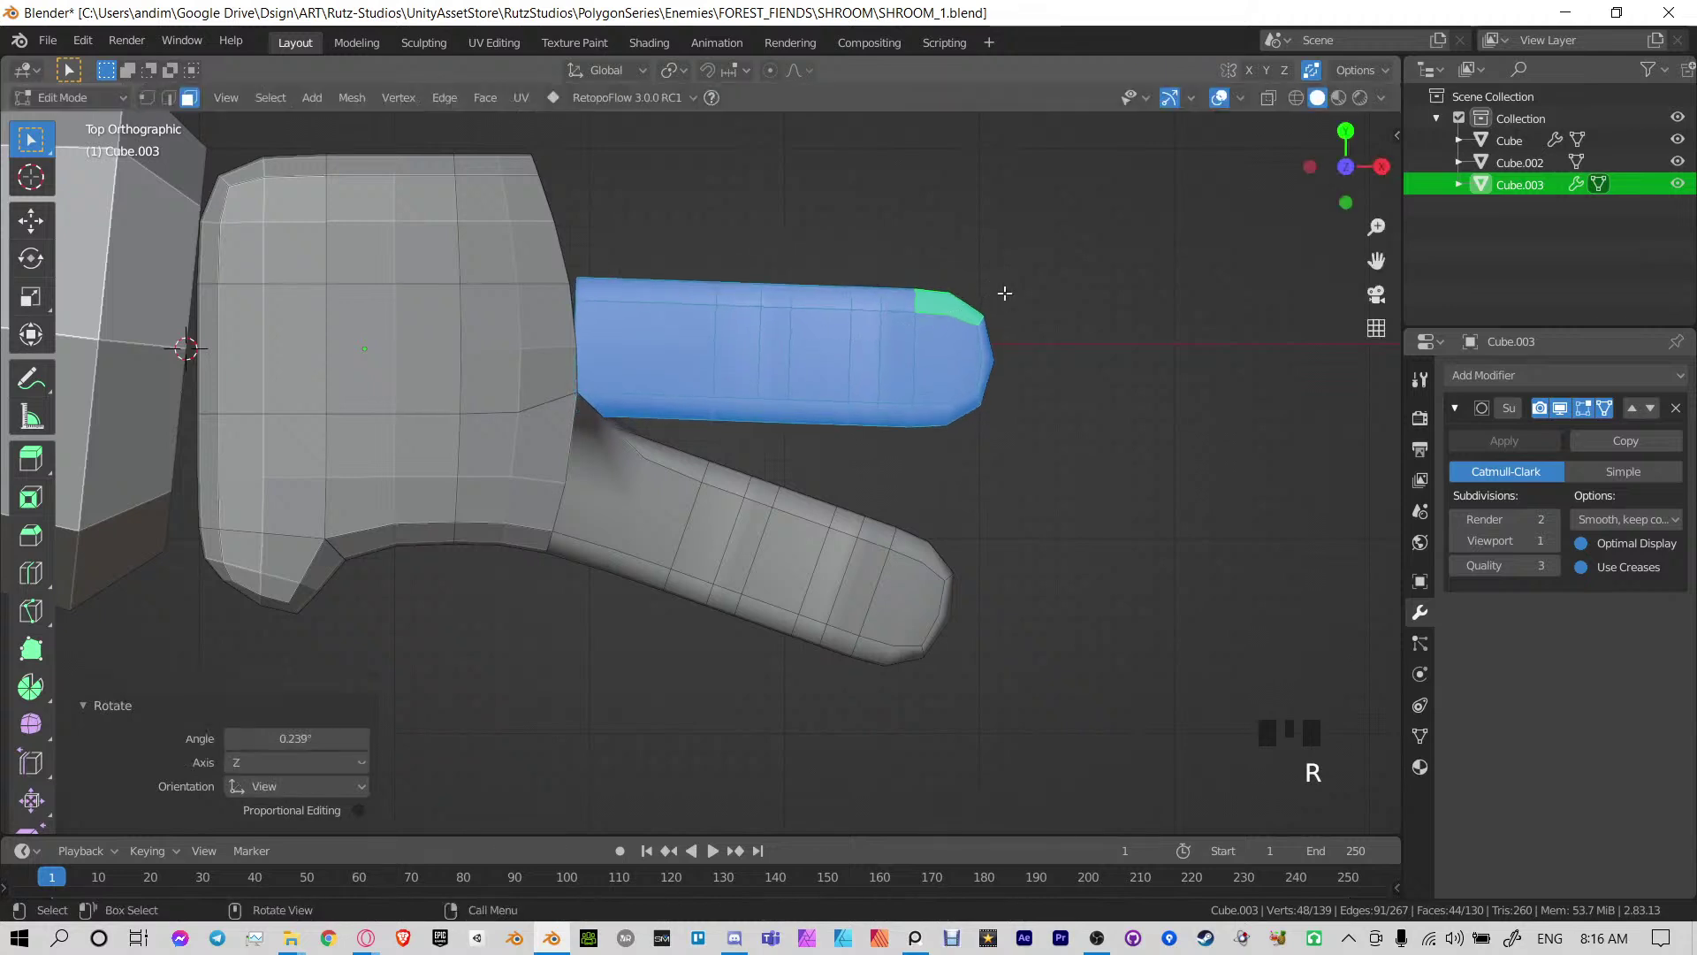
Stretch the middle finger along X by about 1.07 and realign it with the palm's edge, rotating it about -1.2°
key("s")
key("x")
left_click(1021, 293)
key("g")
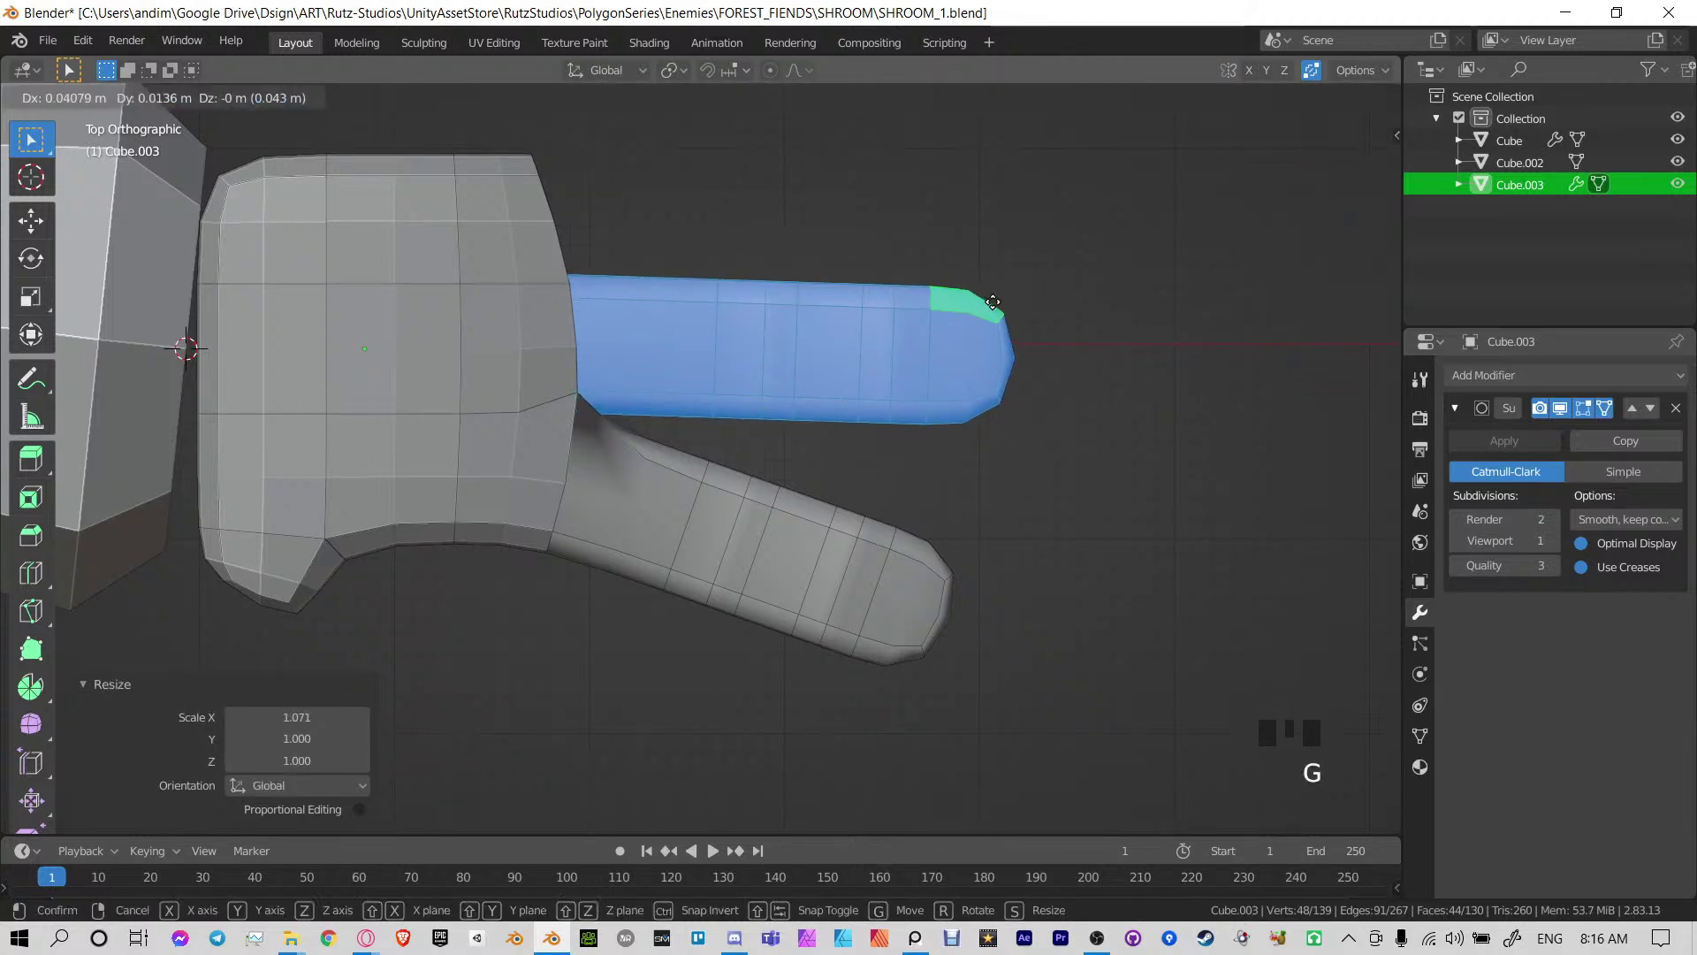
left_click(1033, 318)
key("r")
left_click(1040, 315)
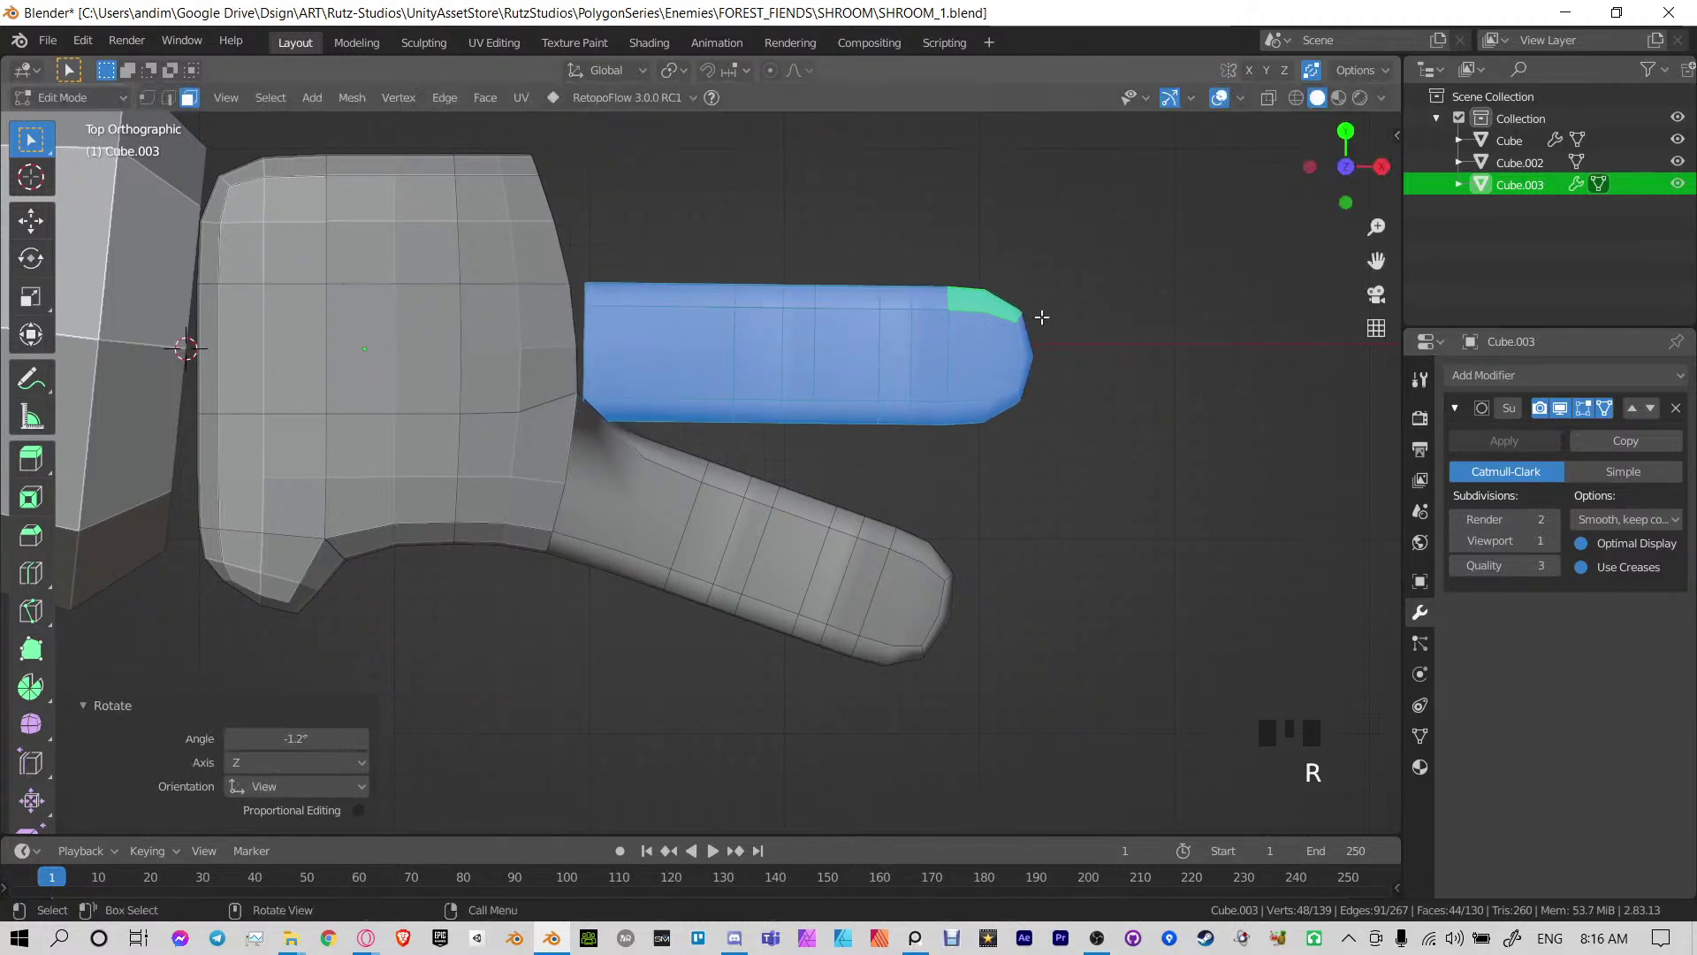
key("g")
left_click(1000, 335)
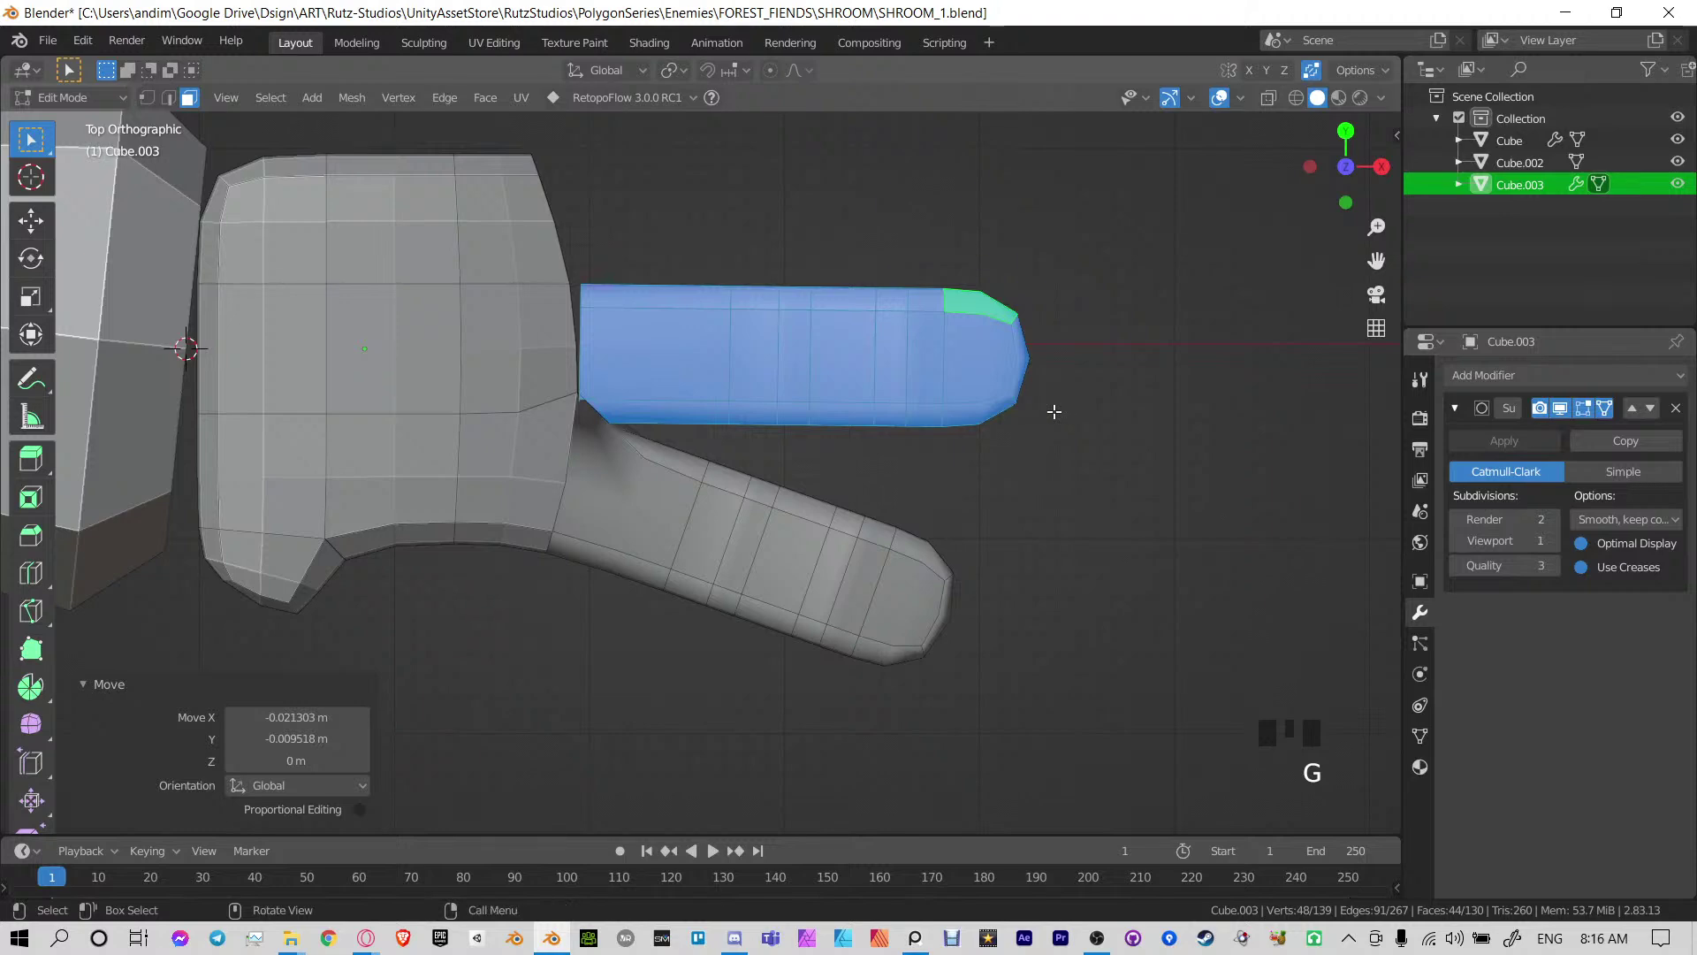
Examine how the middle finger's open base lines up with the palm's rim
middle_click_drag(1055, 411, 751, 345)
scroll(871, 305, "up", 4)
middle_click_drag(751, 344, 836, 410, "shift")
key("grave")
key("grave")
left_click(751, 417)
key("Tab")
scroll(824, 463, "down", 3)
left_click(740, 553)
key("Tab")
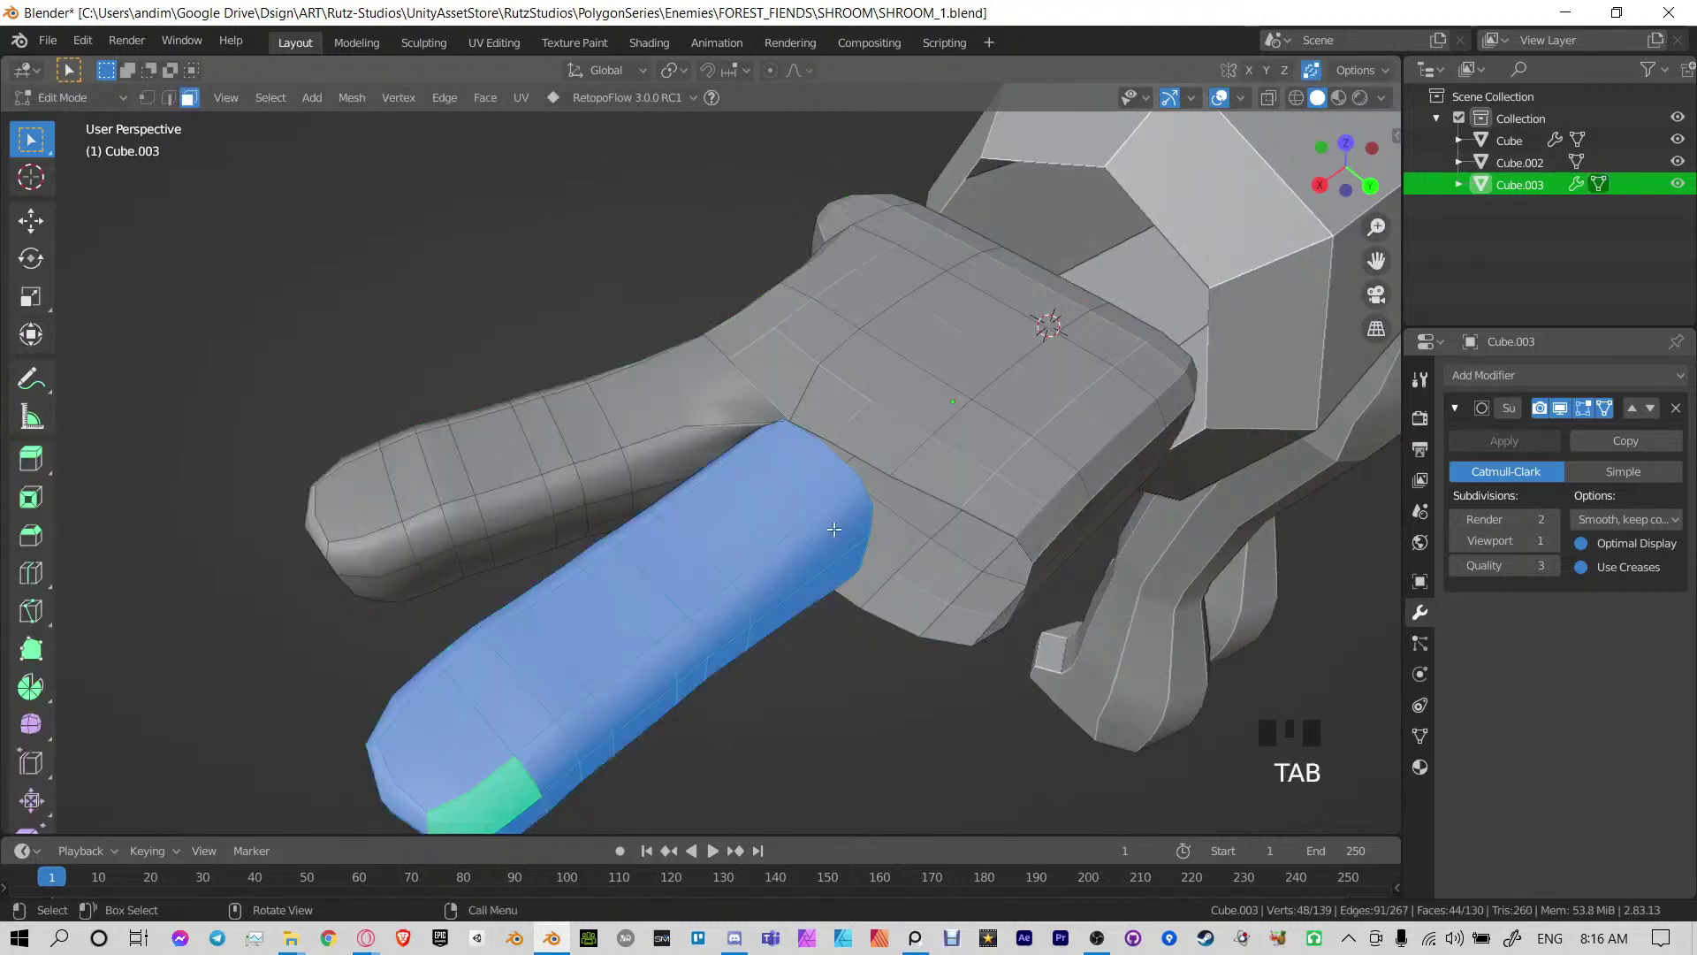
Merge the middle finger's inner upper corner vertex with the palm rim vertex beside the first finger, using At Last
key("2")
scroll(852, 514, "up", 4)
middle_click_drag(851, 514, 751, 348, "shift")
left_click(796, 412, "shift")
key("m")
left_click(795, 411)
scroll(760, 398, "up", 2)
scroll(761, 398, "down", 4)
scroll(796, 425, "up", 2)
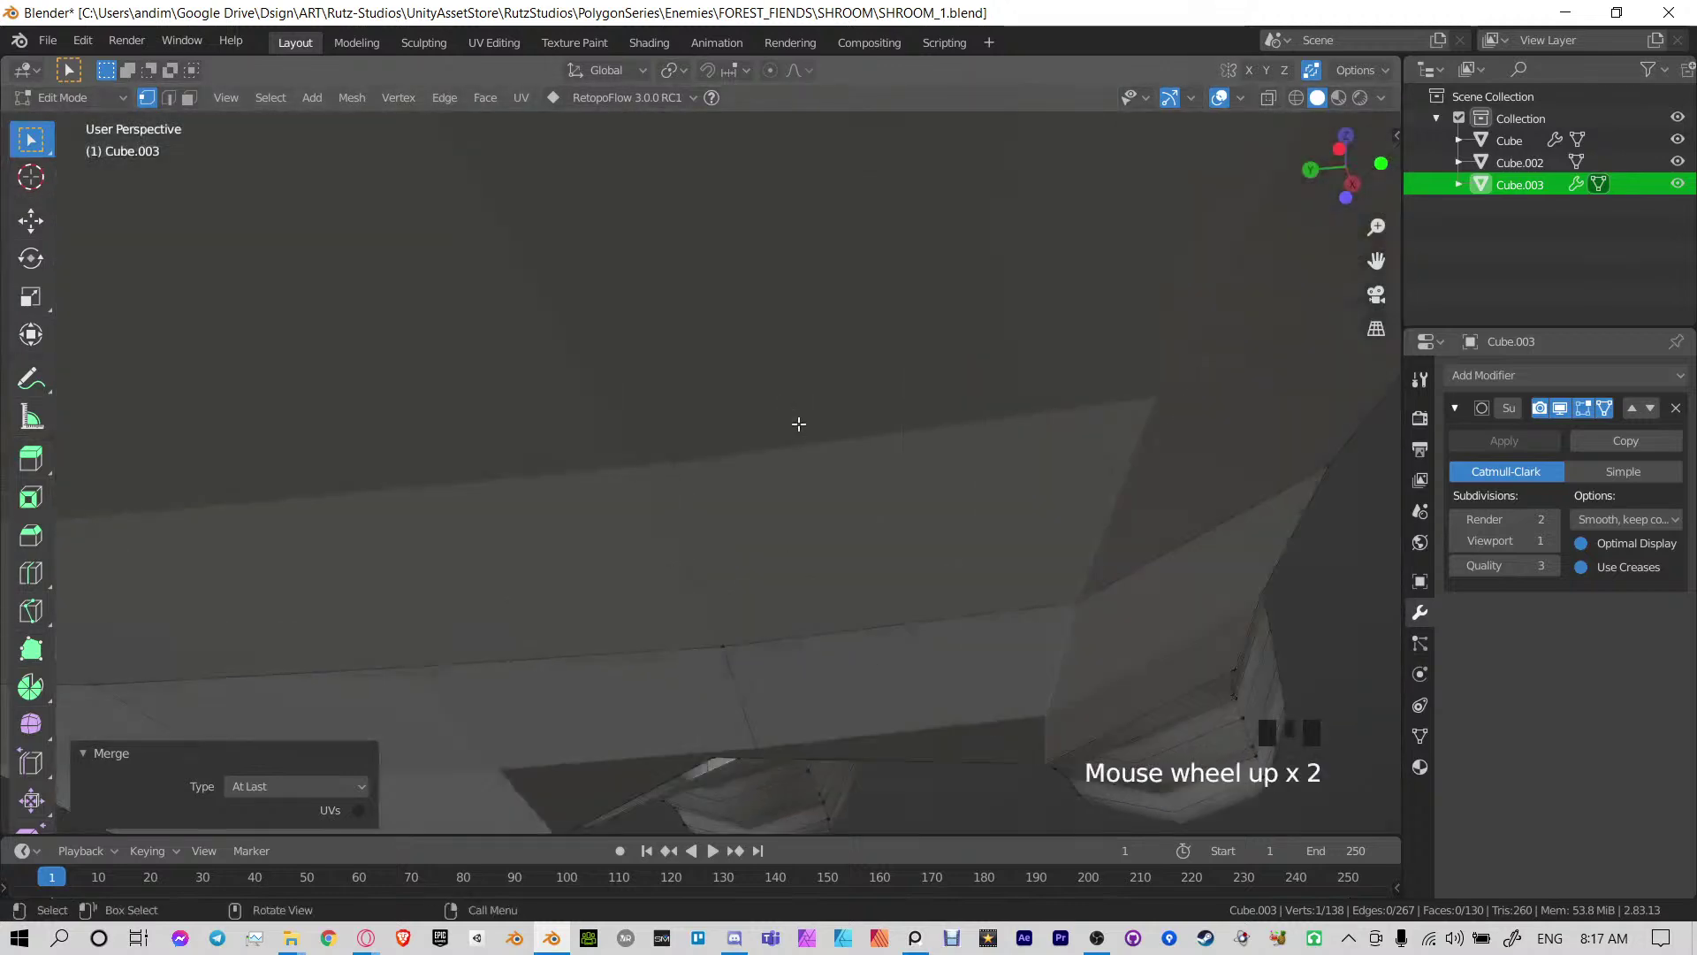
Merge three more vertices around the middle finger's base with the matching palm rim vertices, working along its side and underside
middle_click_drag(795, 424, 844, 522)
left_click(802, 427)
key("m")
left_click(852, 453)
left_click(745, 582, "shift")
key("m")
left_click(745, 582)
middle_click_drag(845, 522, 782, 539)
left_click(610, 497)
left_click(506, 601, "shift")
key("m")
left_click(530, 579)
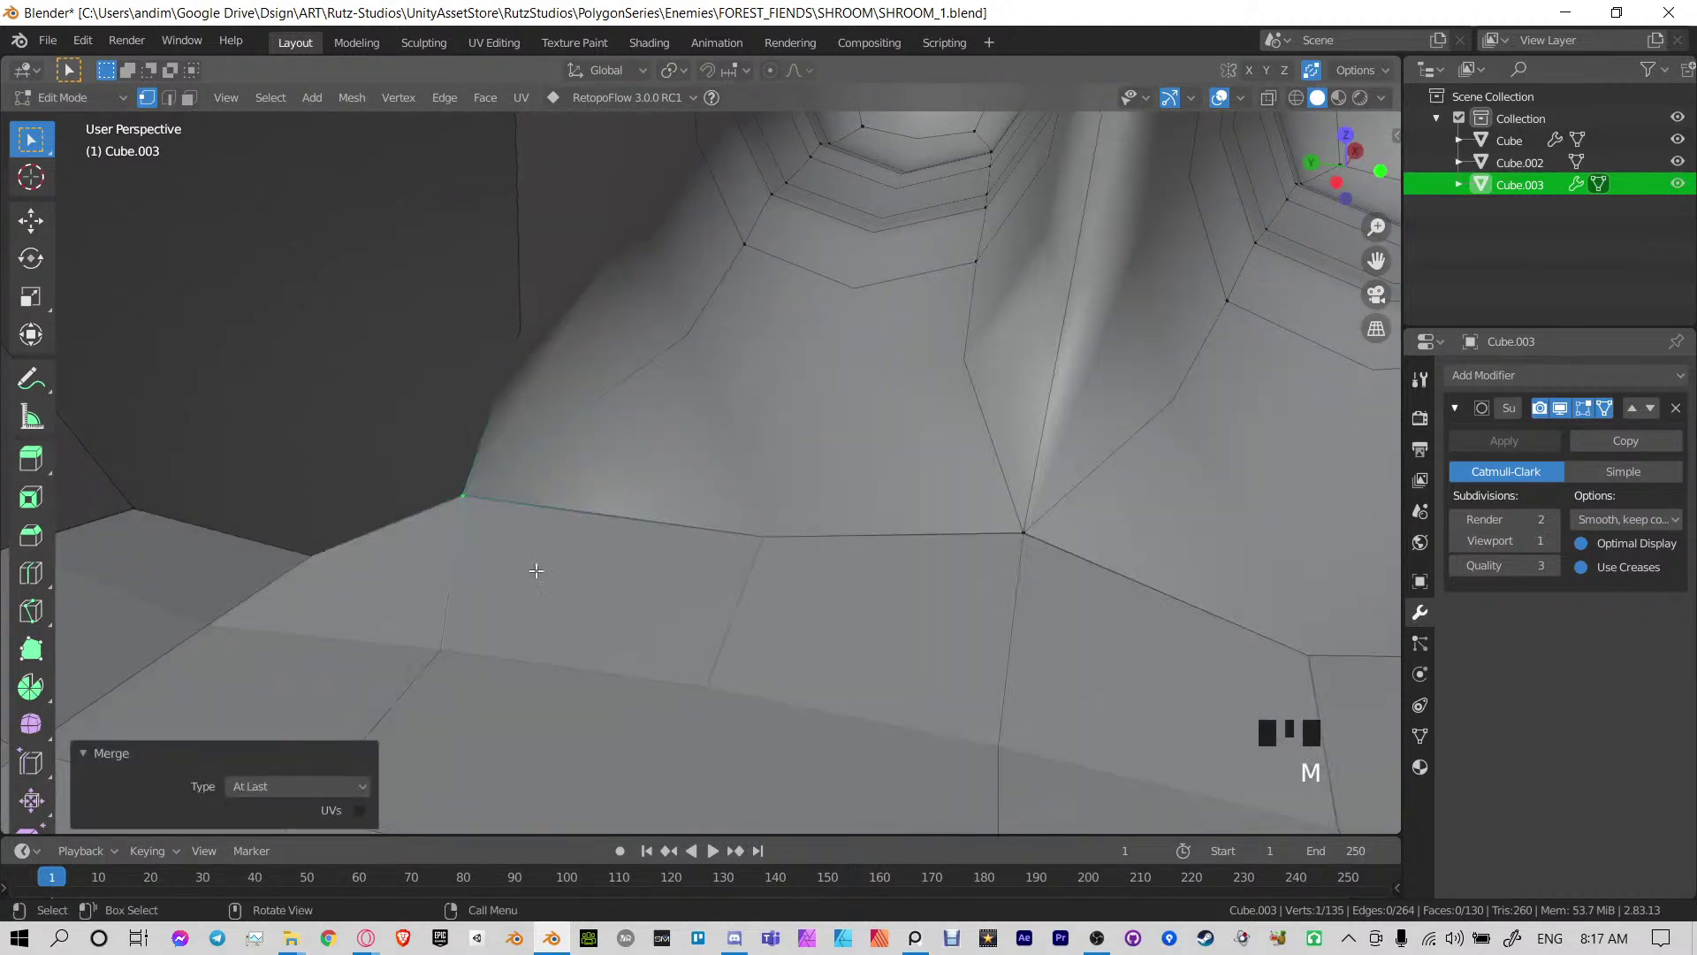
Merge the middle finger's outer upper corner vertex with the adjacent palm rim vertex, using At Last
middle_click_drag(534, 568, 603, 399, "shift")
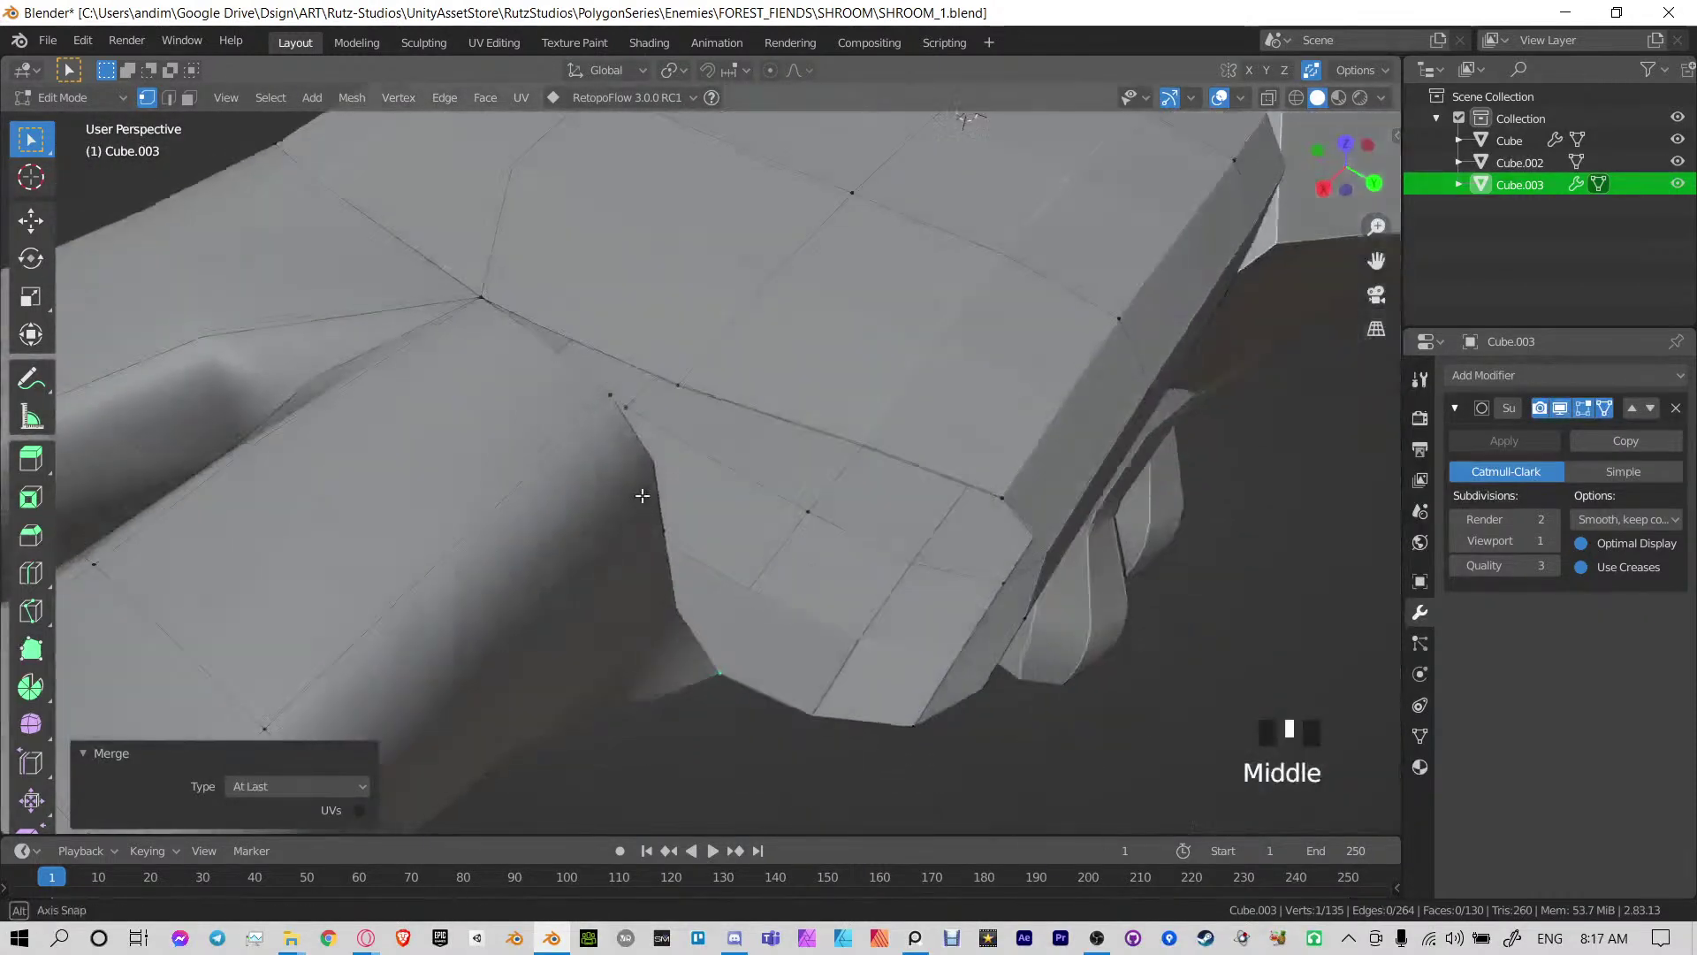
left_click(603, 399)
key("m")
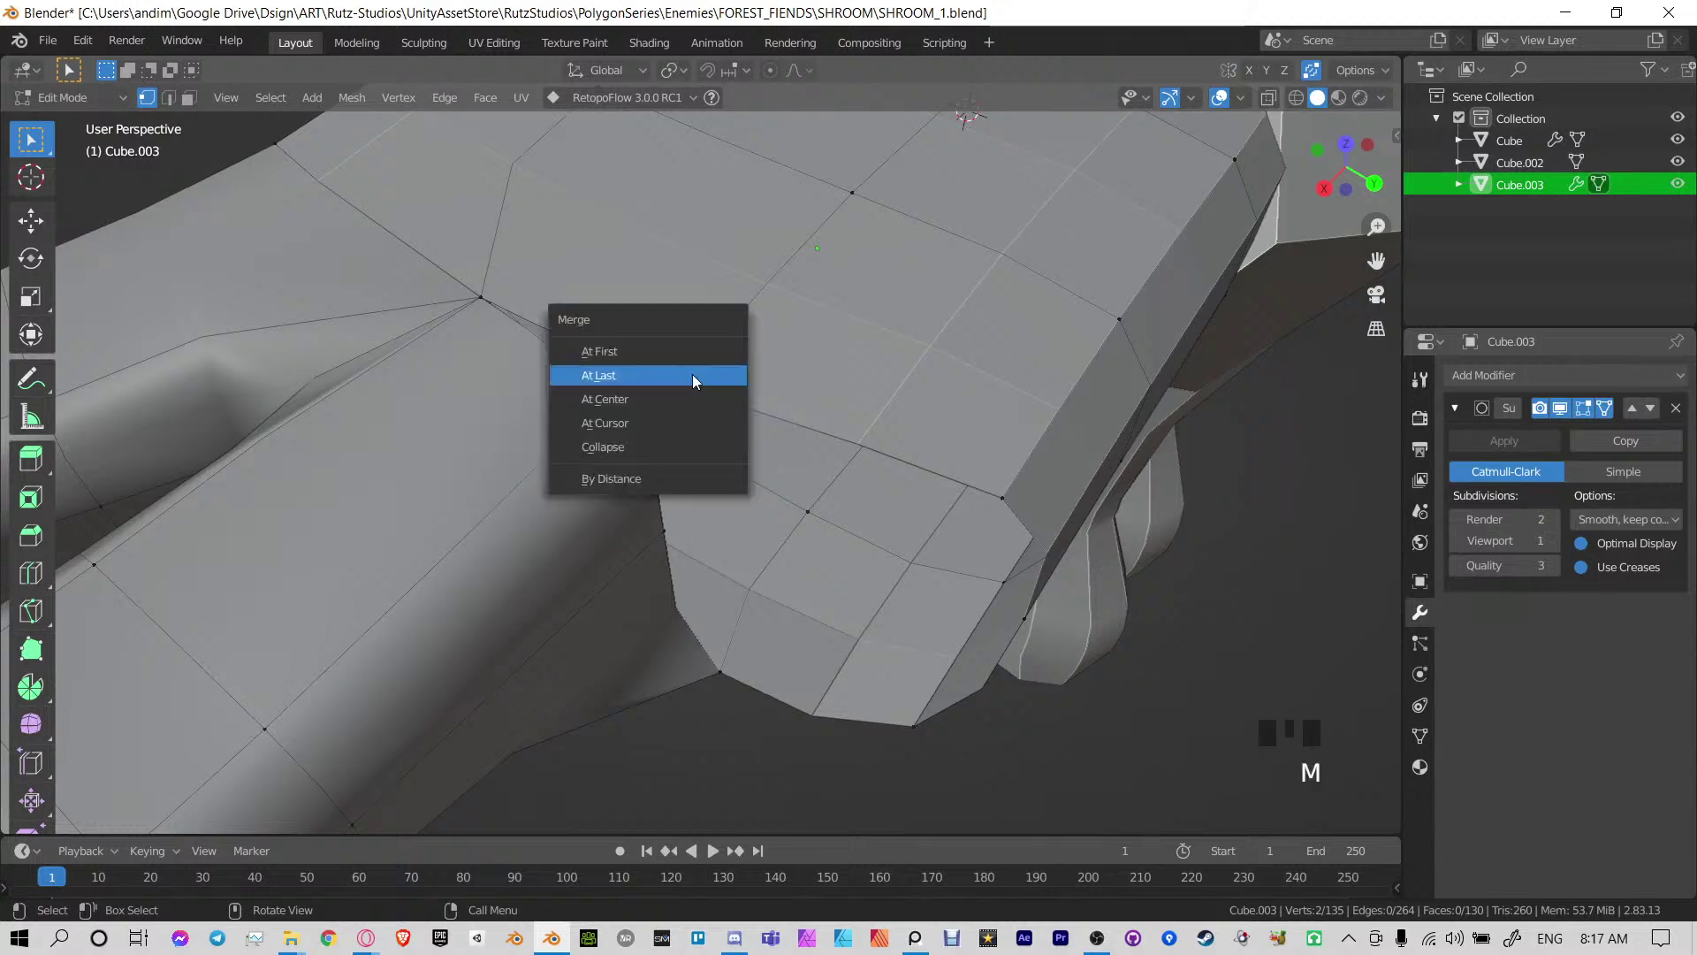
left_click(692, 374)
middle_click_drag(692, 374, 807, 487)
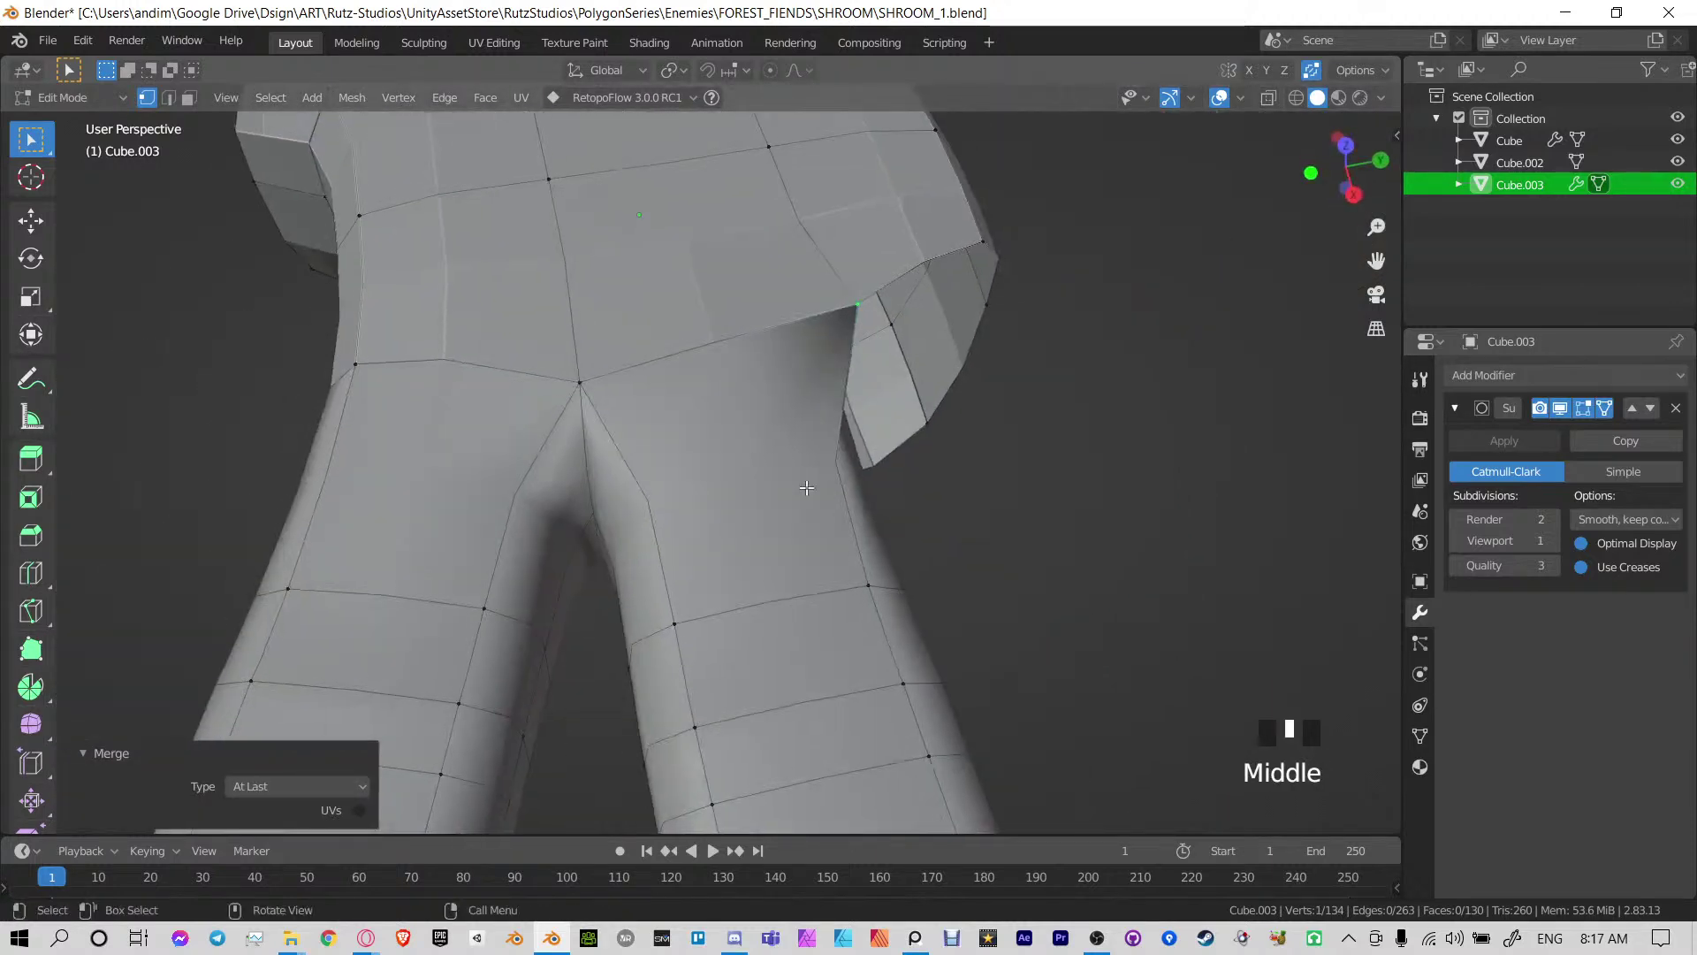
scroll(805, 485, "down", 3)
left_click(781, 546, "alt")
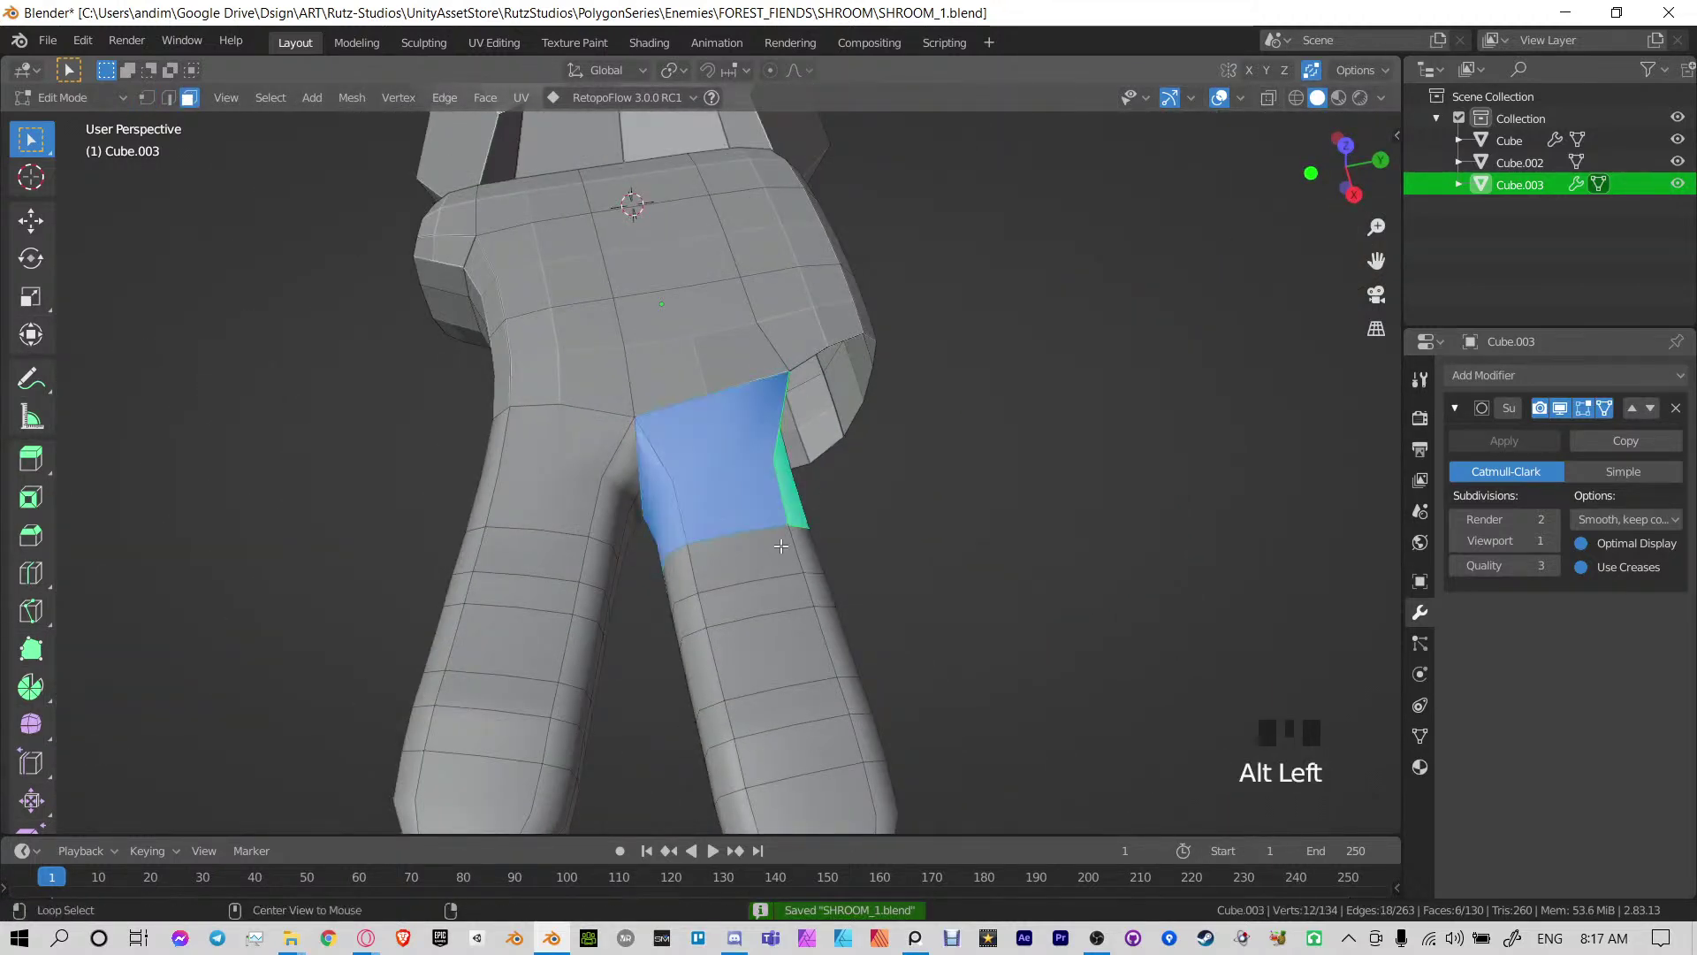
left_click(793, 556, "alt+shift")
left_click(794, 596, "alt+shift")
key("ctrl+z")
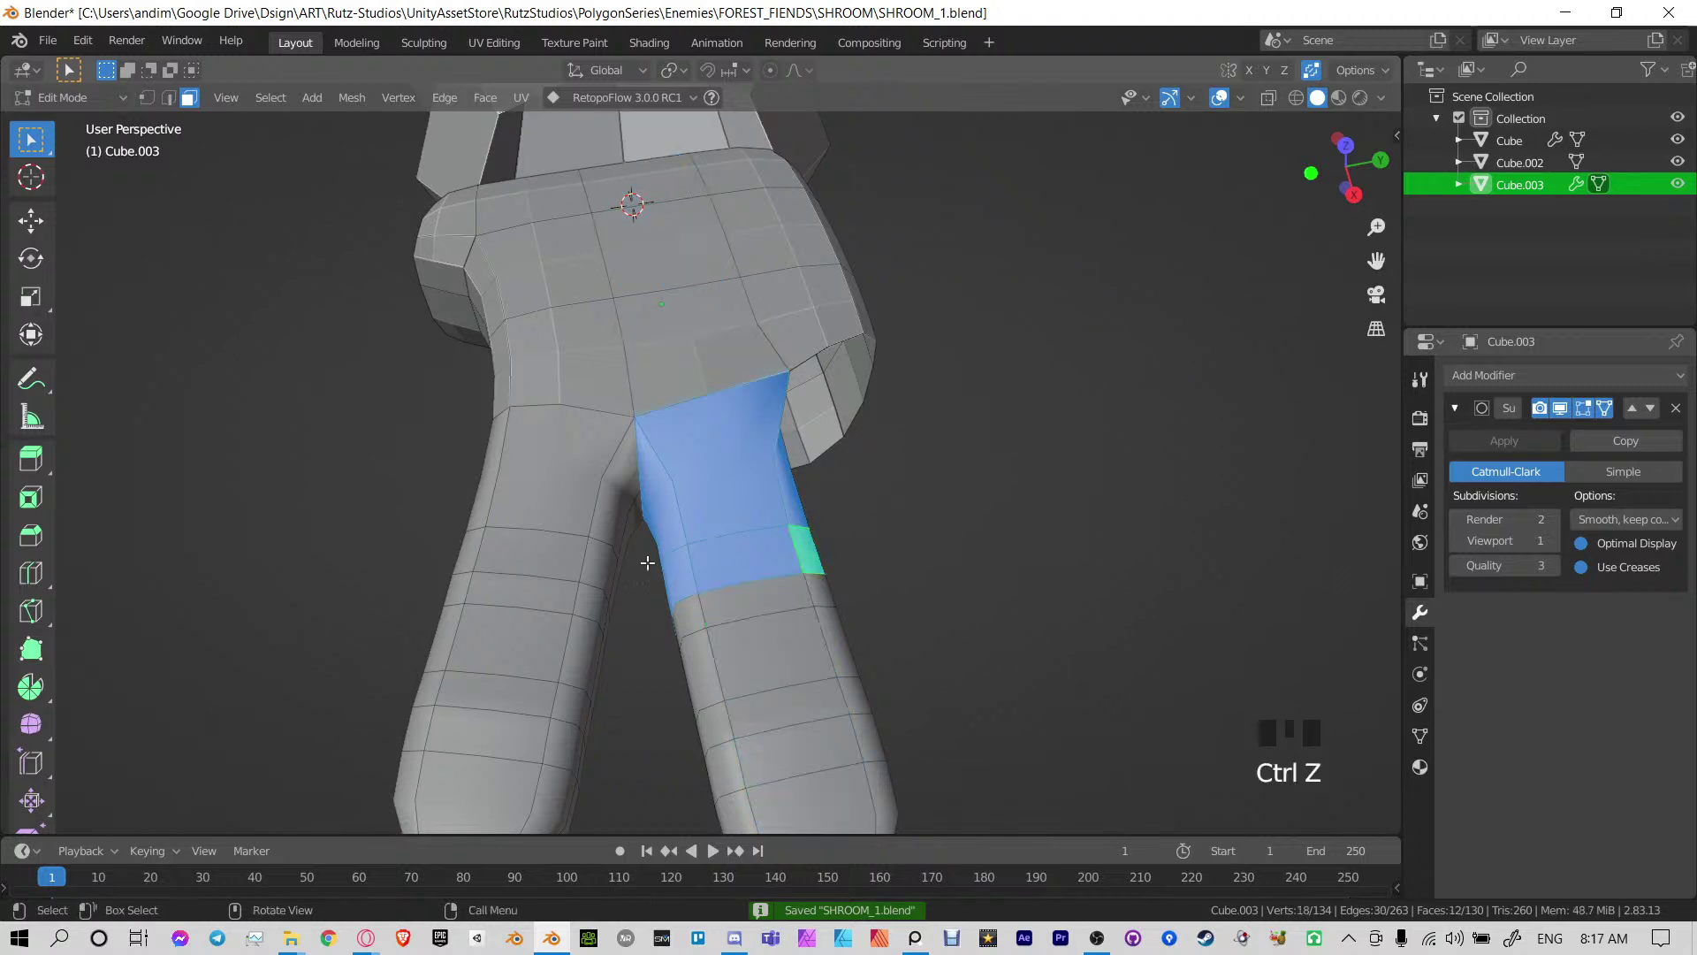
Select all faces of the angled first finger up to its tip and duplicate them in place in top view
left_click(613, 466, "alt+shift")
left_click(610, 470, "alt+shift")
middle_click_drag(601, 463, 637, 339, "shift")
key("ctrl+z")
left_click(597, 565, "alt+shift")
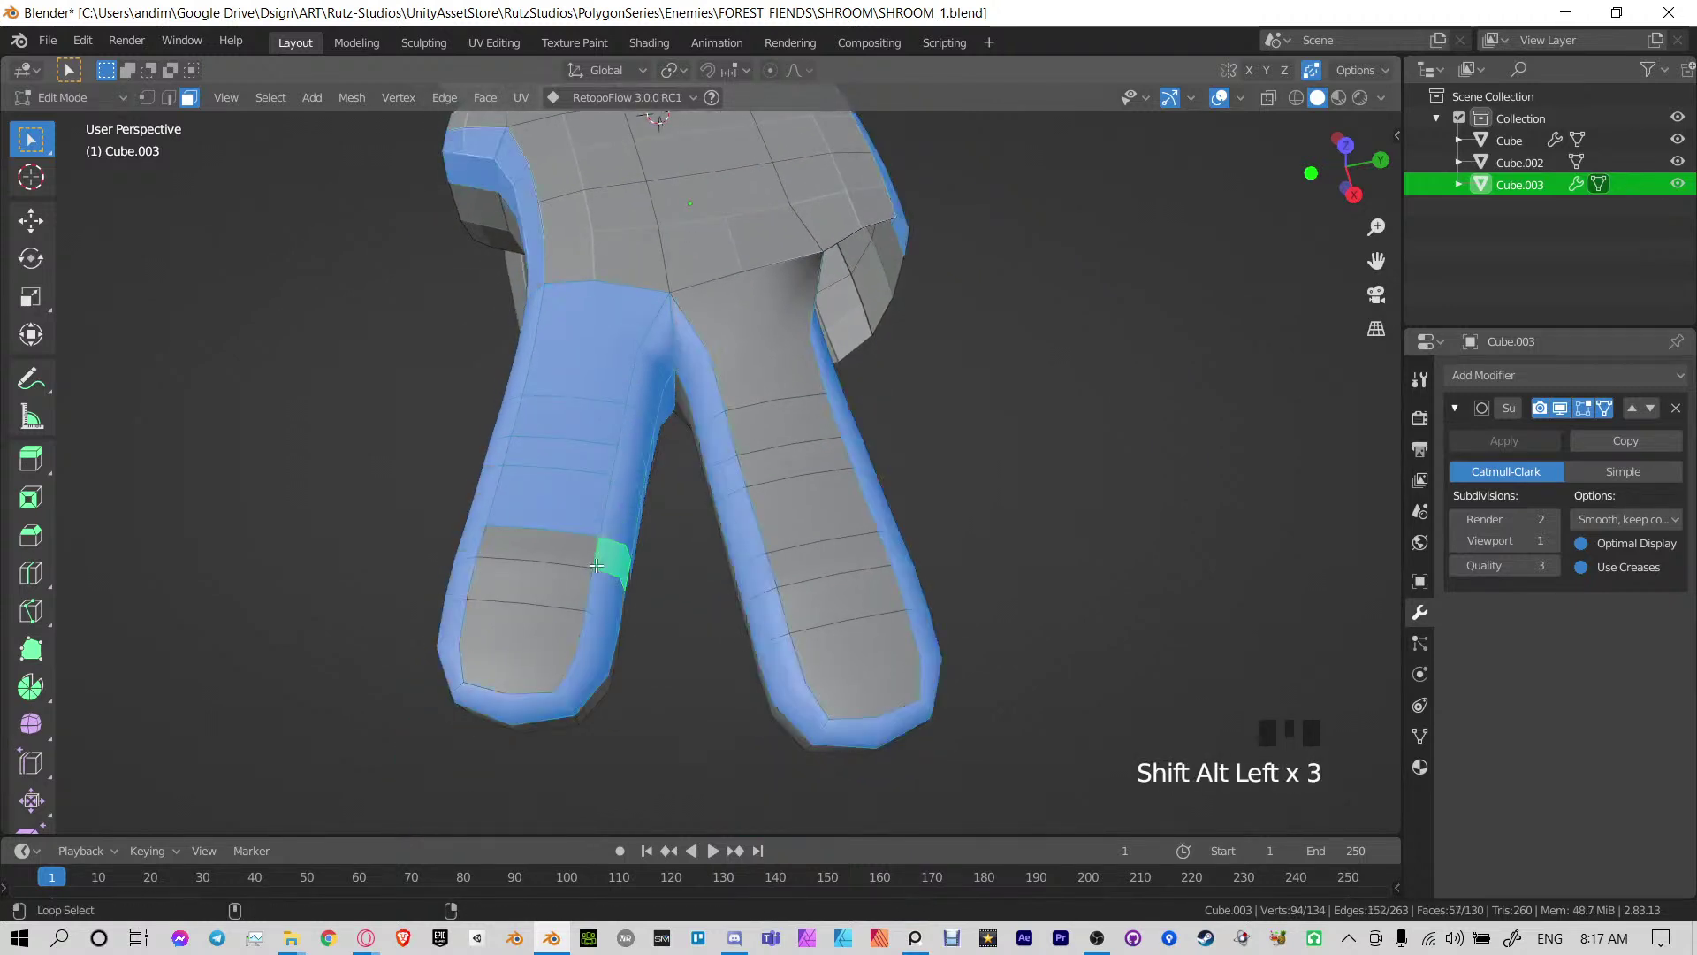
key("ctrl+z")
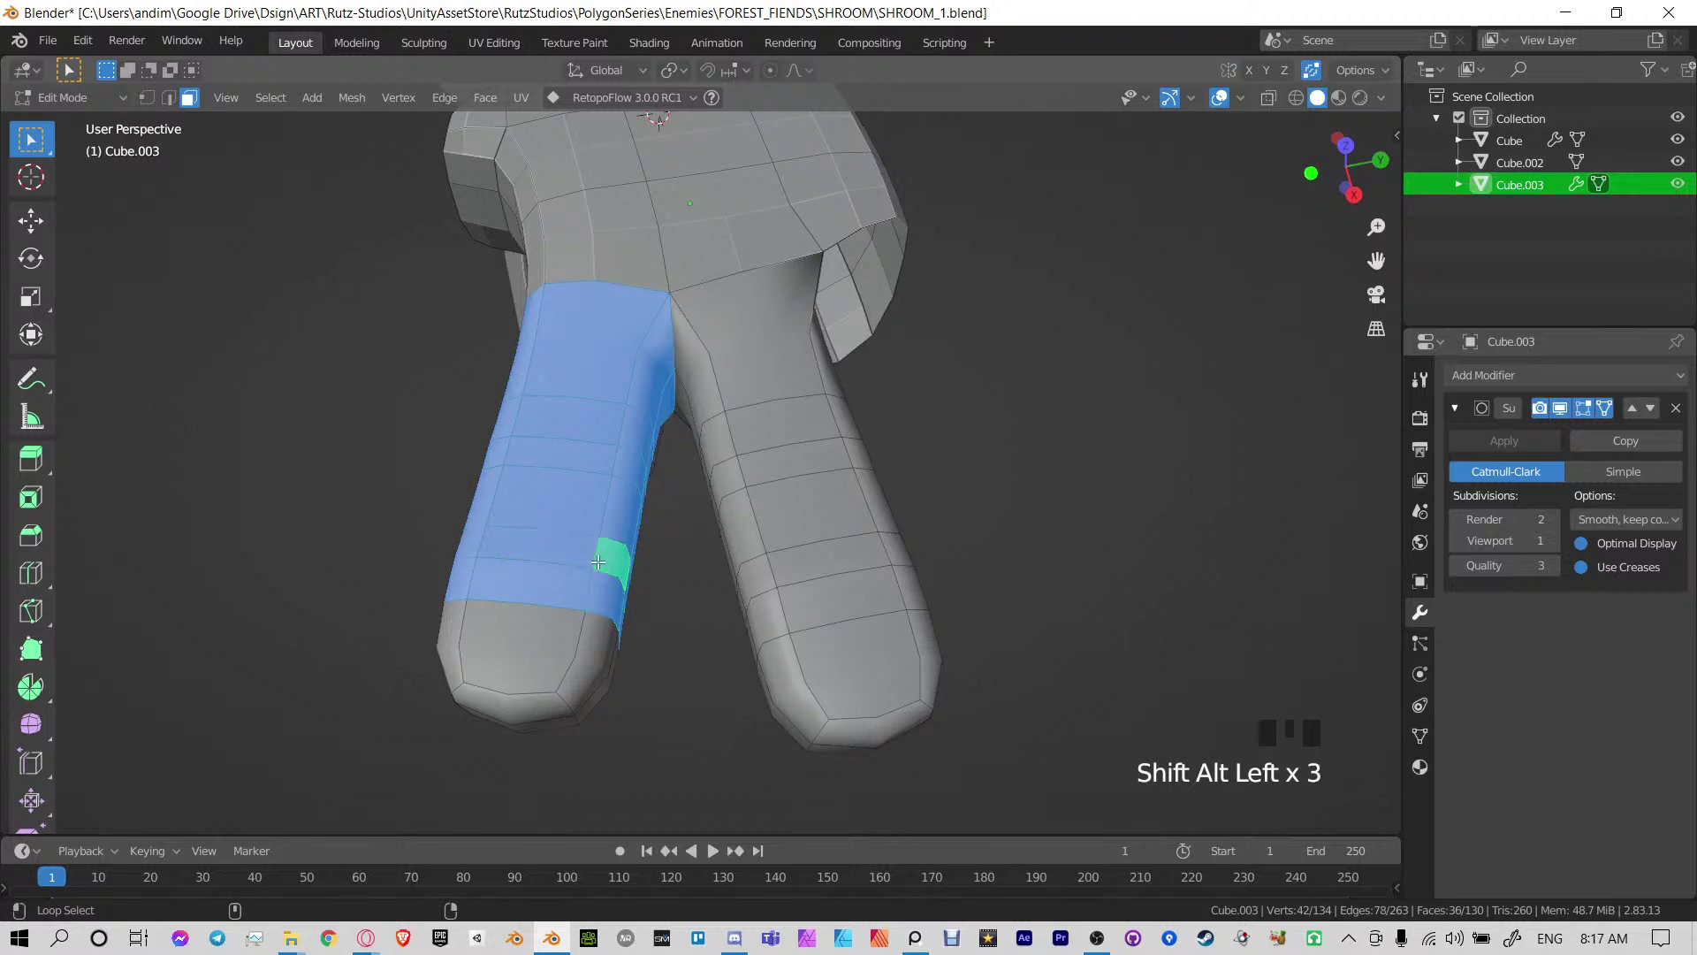
middle_click_drag(599, 562, 531, 544)
left_click_drag(493, 607, 495, 610, "shift")
middle_click_drag(477, 605, 649, 523)
left_click_drag(924, 437, 1043, 521, "shift")
middle_click_drag(1048, 517, 884, 575)
key("KP_7")
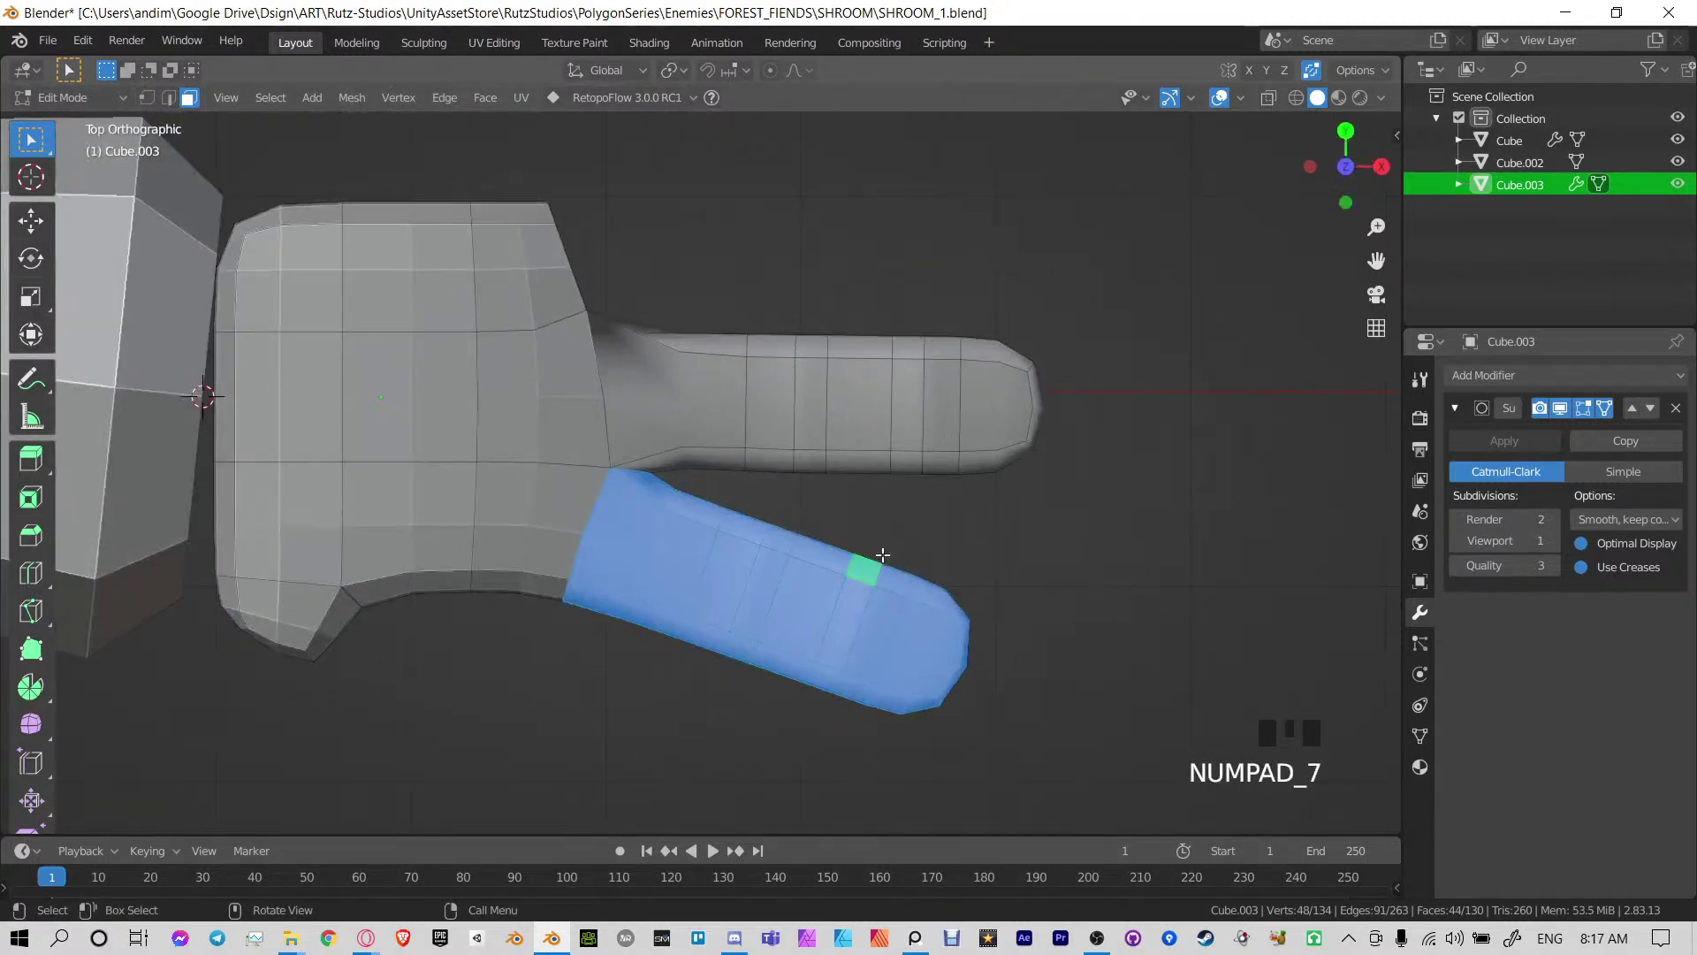
middle_click_drag(796, 495, 760, 469, "shift")
key("shift+d")
right_click(820, 339)
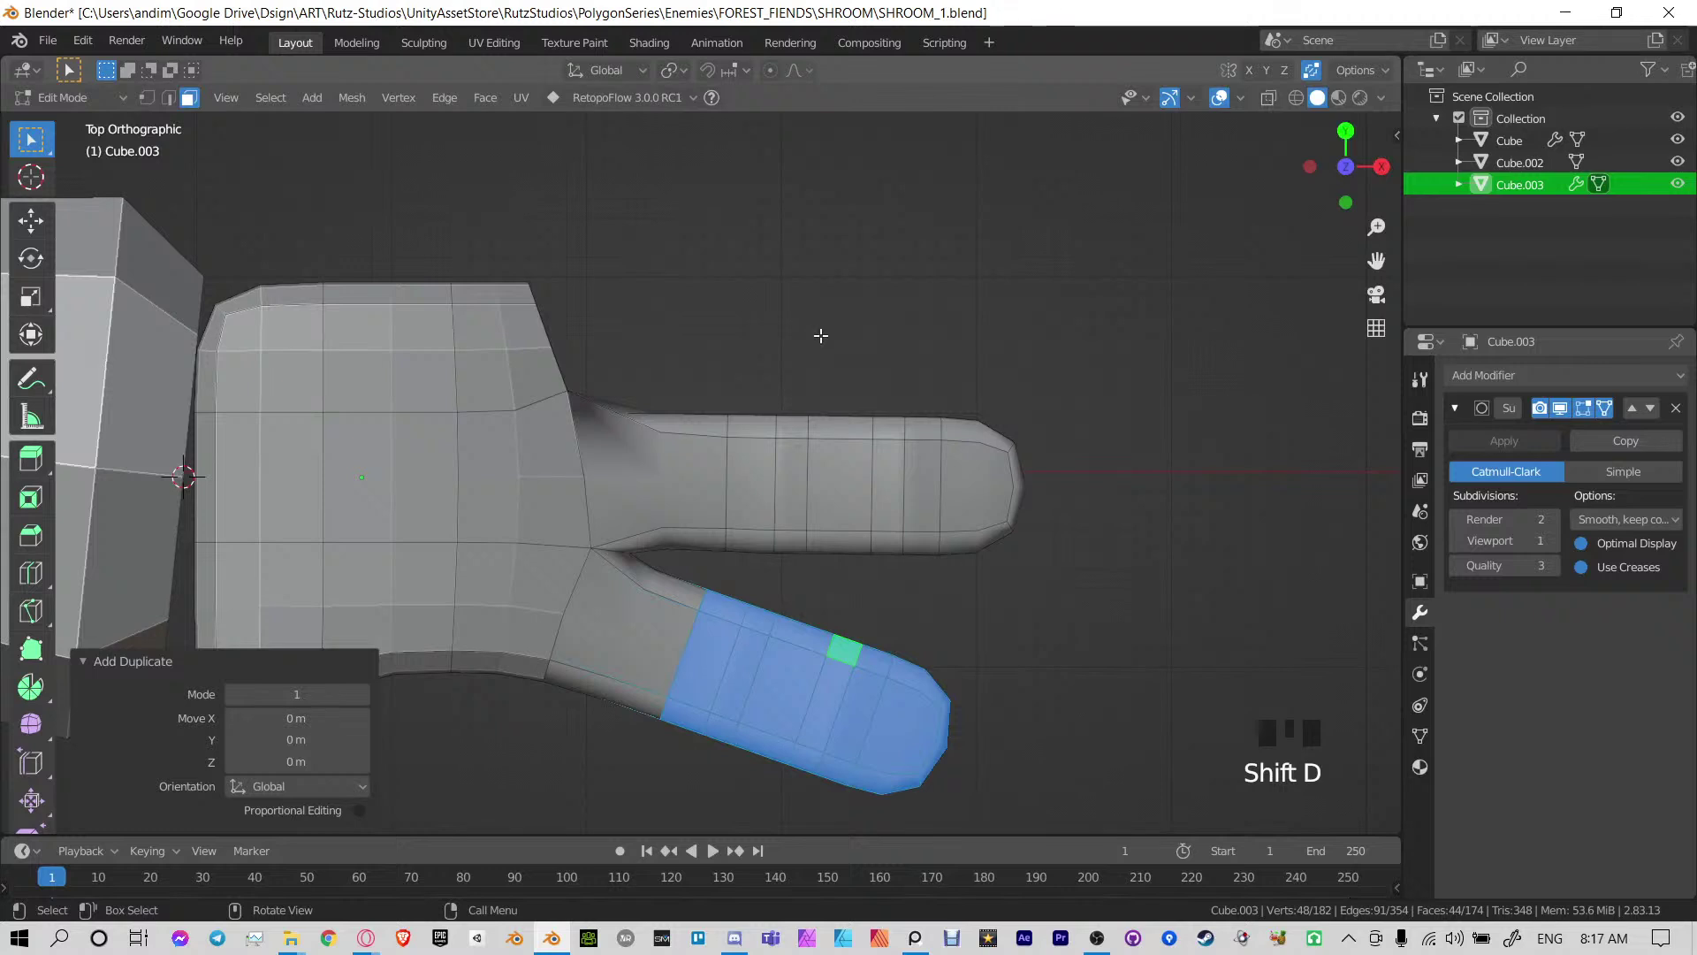
Mirror the duplicated finger along global Y and move it about 2.17 m in Y to the palm's open front corner
key("ctrl+m")
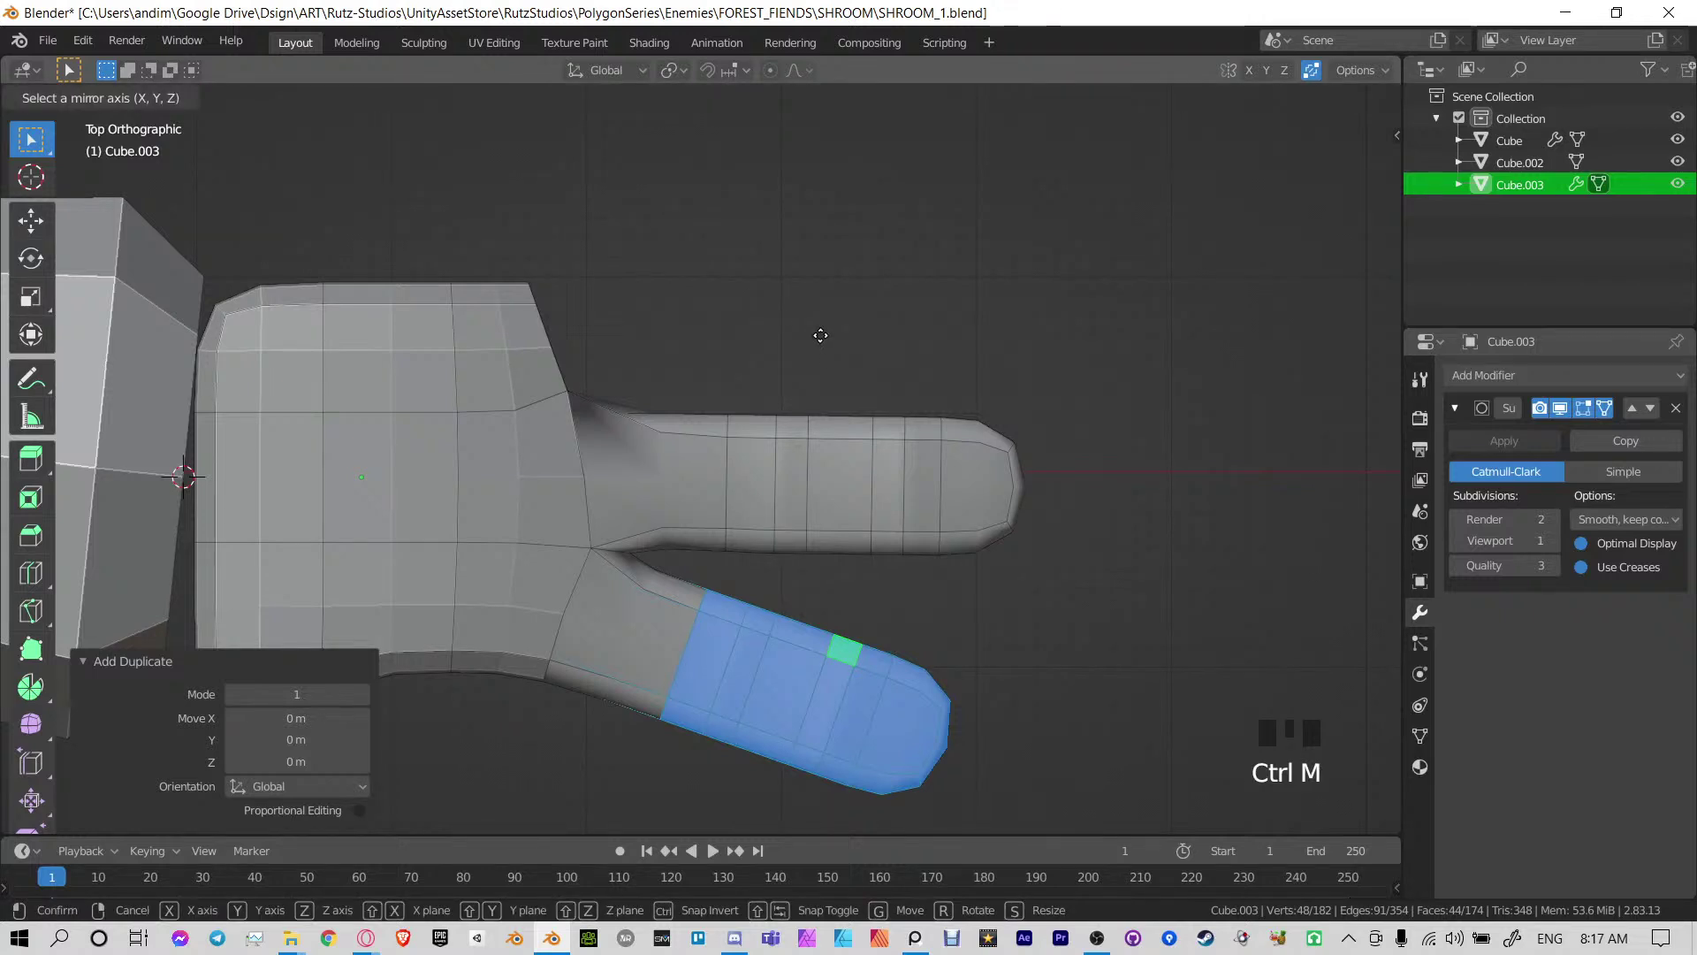
key("y")
left_click(796, 341)
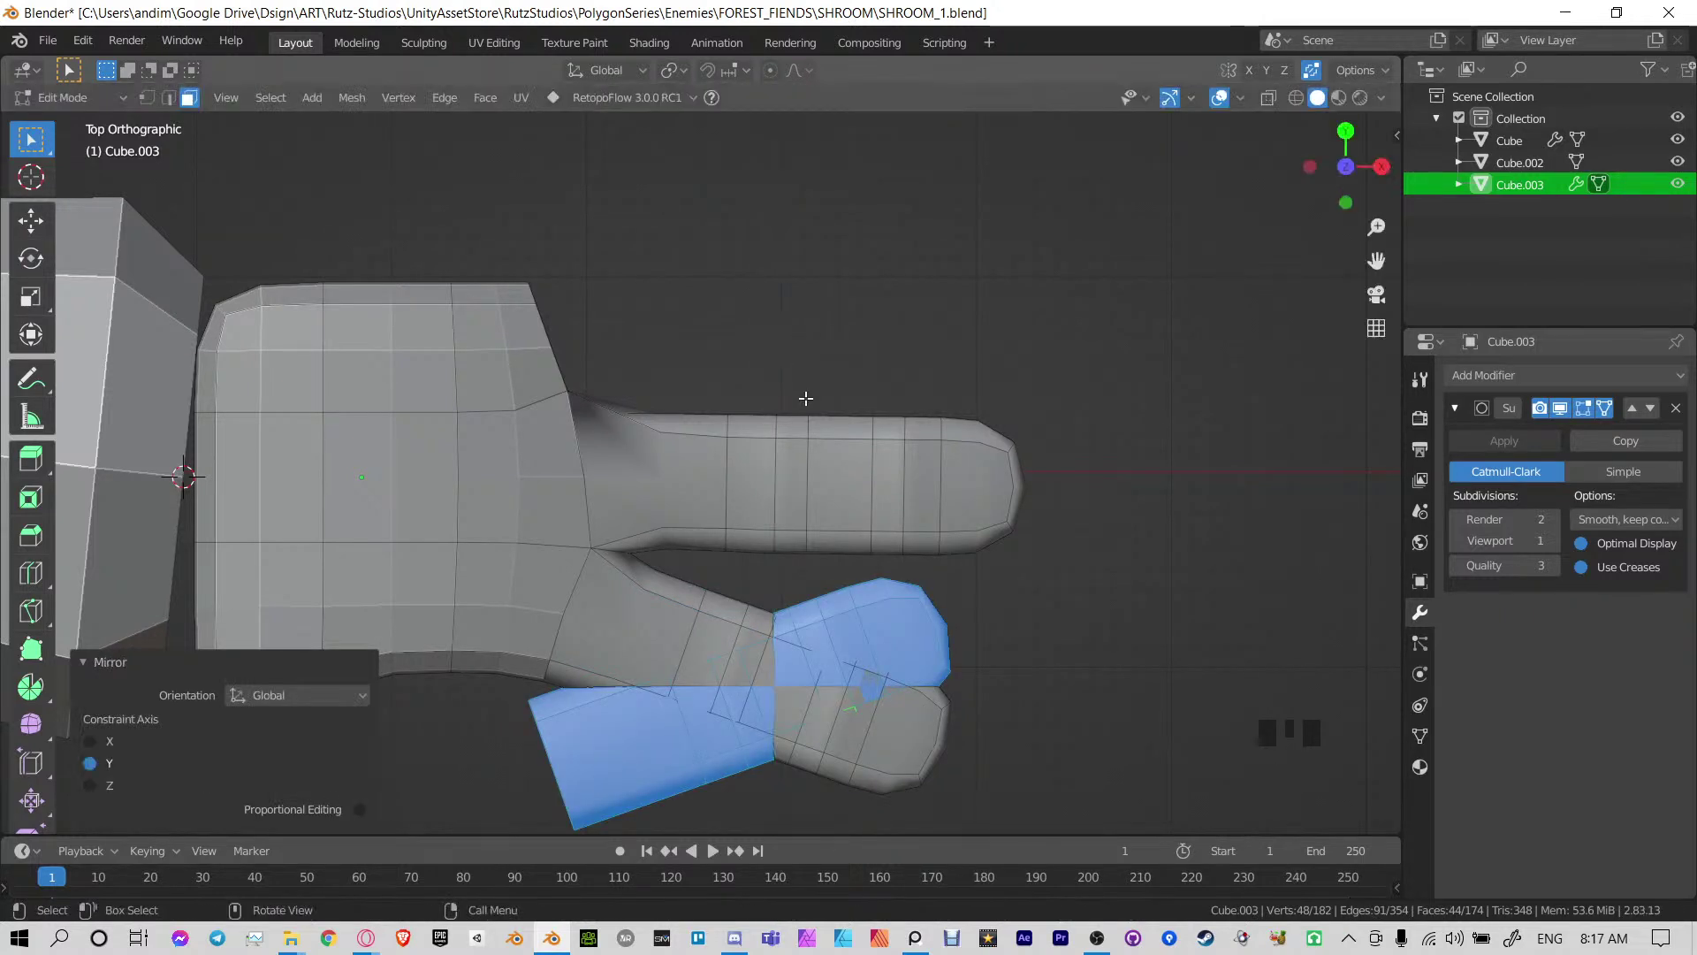
key("g")
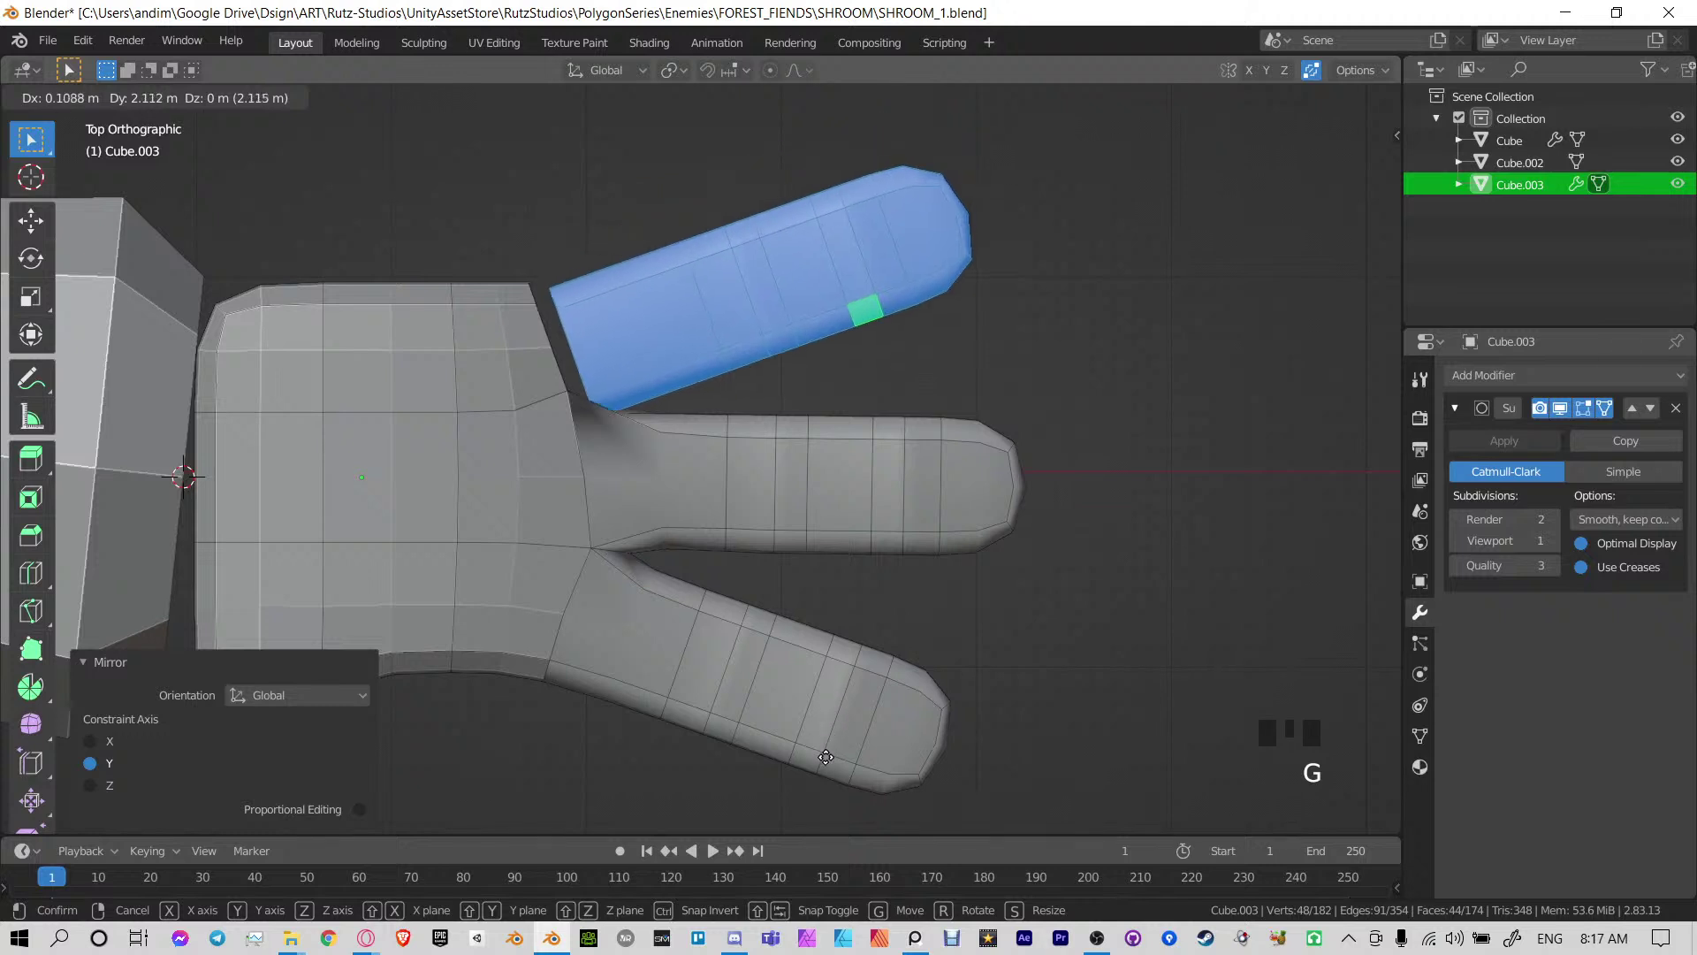
left_click(860, 680)
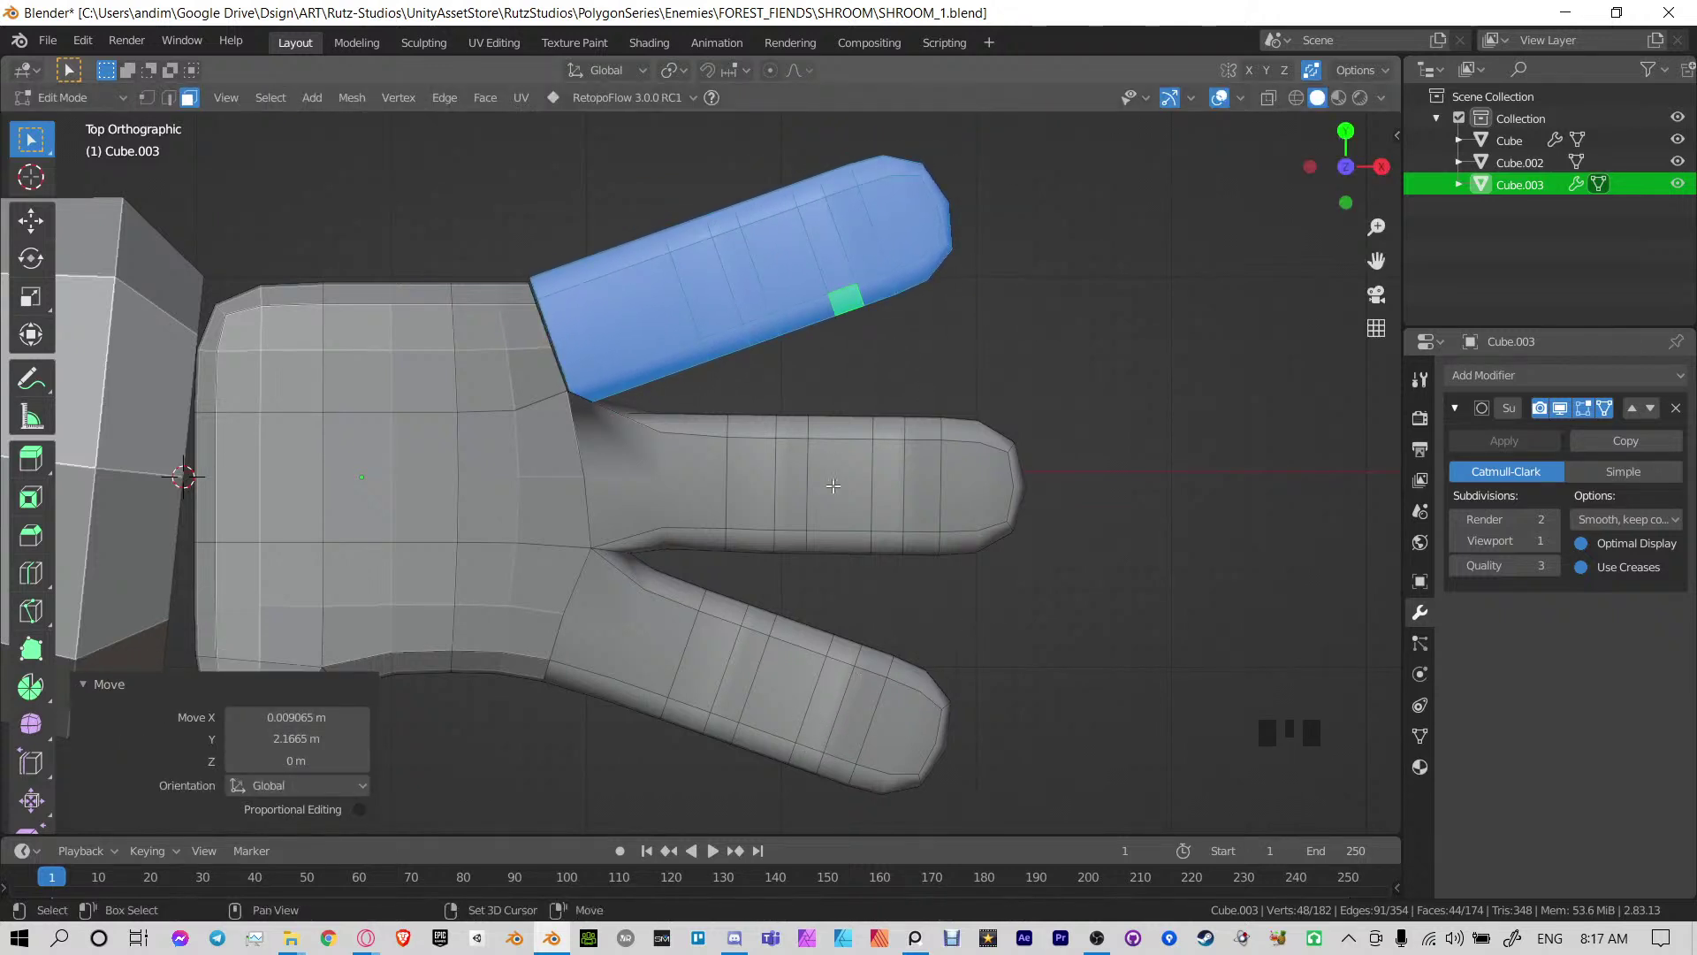
Scale the mirrored third finger down to about 0.9 and fit its base against the palm's slanted edge
middle_click_drag(833, 485, 834, 590, "shift")
key("s")
left_click(966, 410)
key("g")
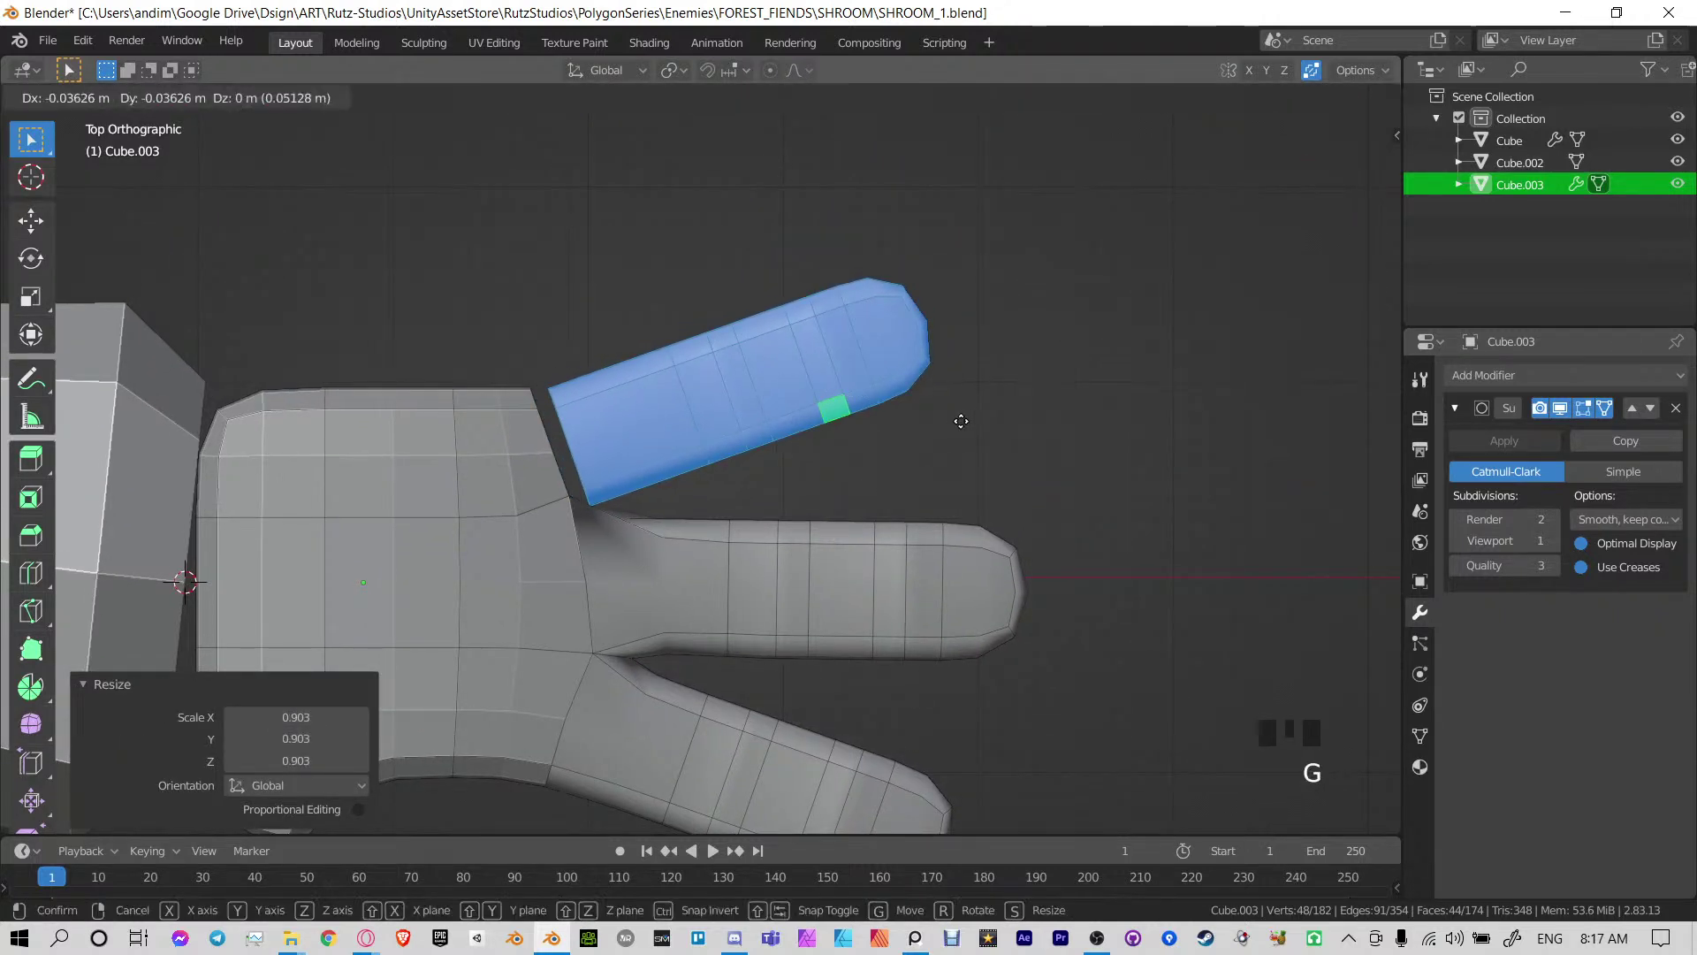
left_click(950, 417)
middle_click_drag(1121, 527, 997, 490)
key("Tab")
key("Tab")
Merge the third finger's outer upper base vertex with the palm's rim in vertex mode, using At Last
scroll(835, 517, "up", 4)
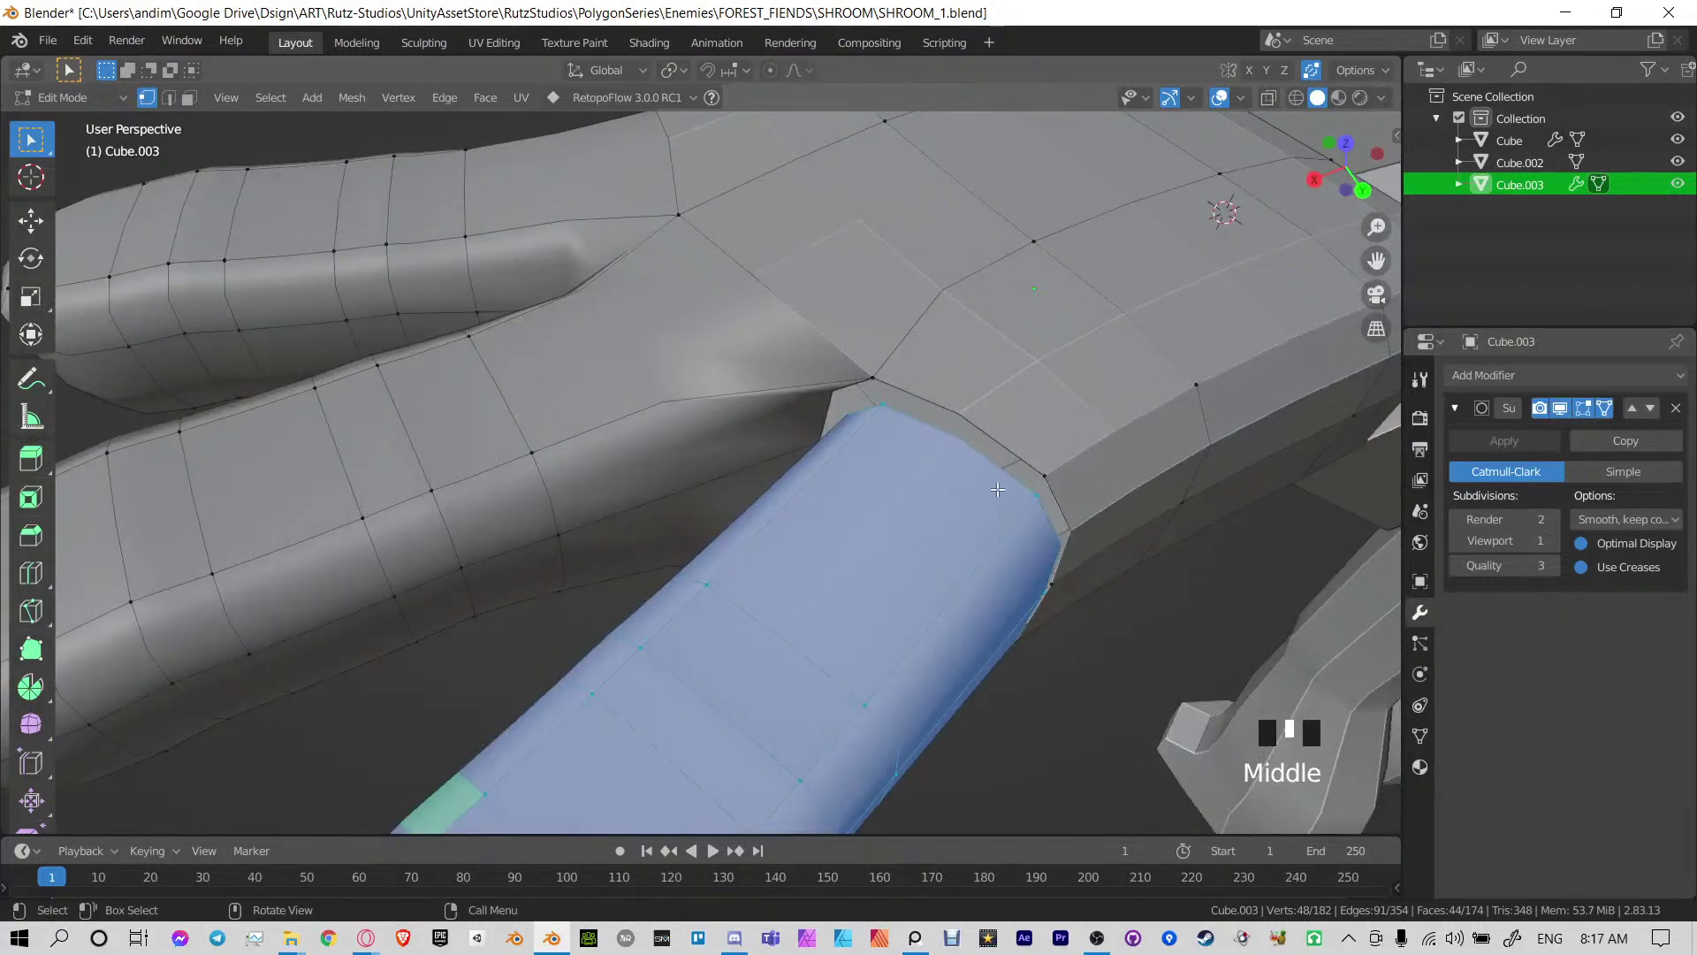
left_click(1051, 475)
key("m")
left_click(1061, 462)
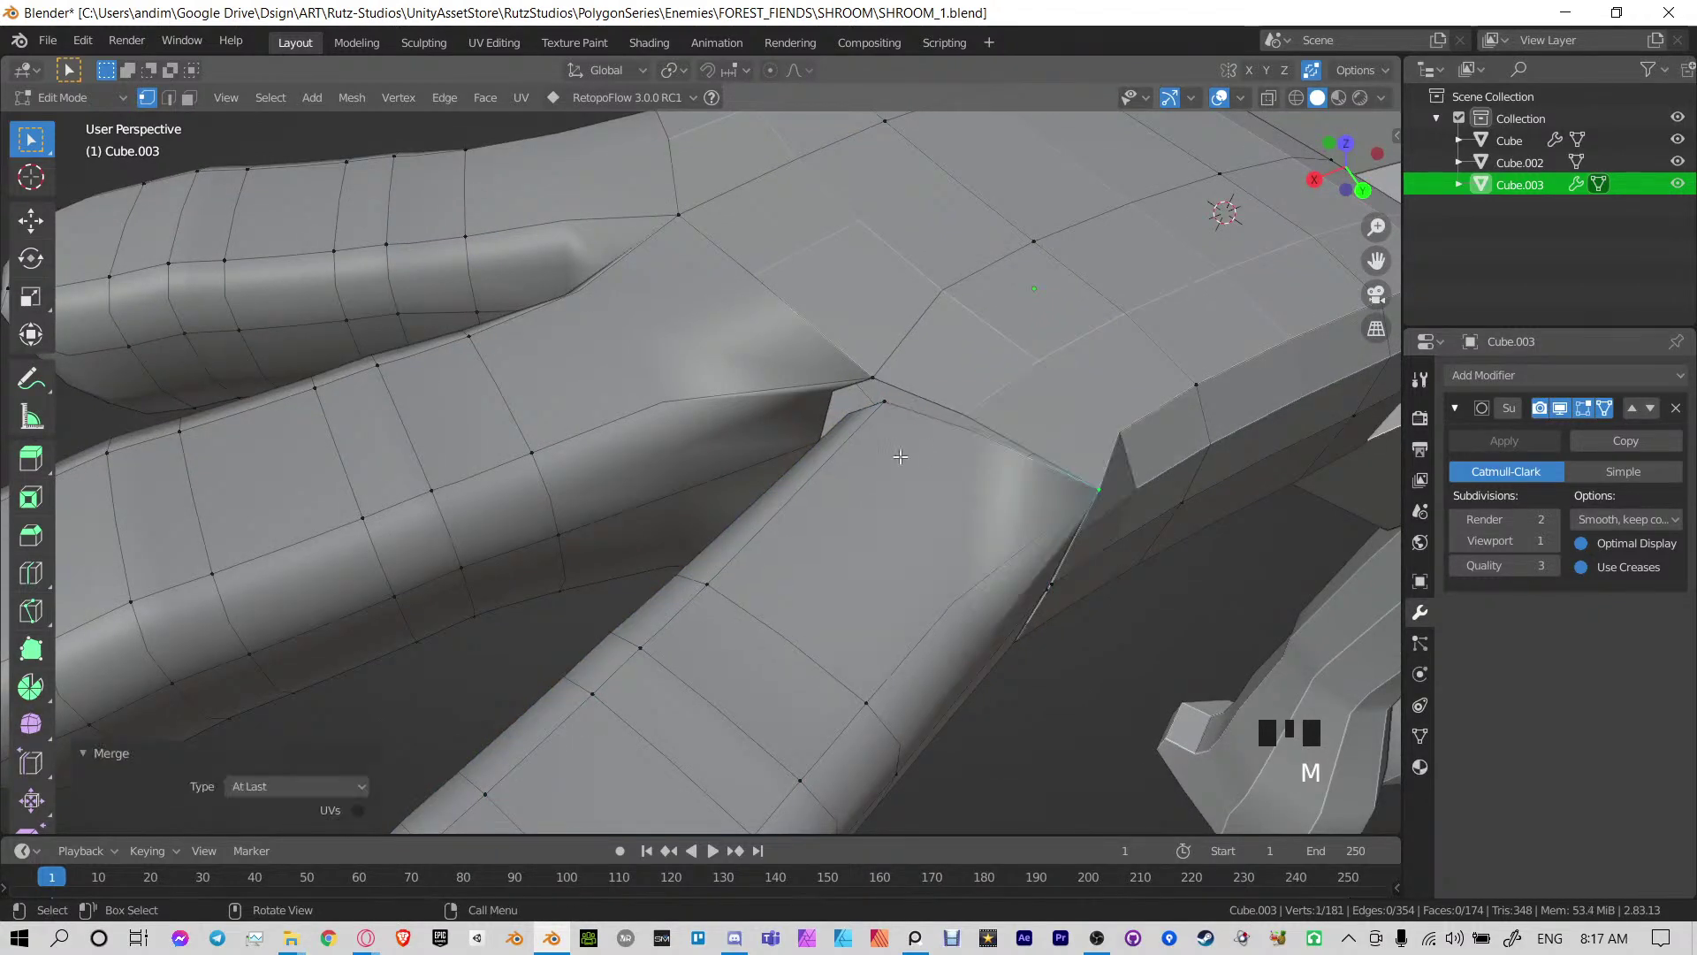
Merge the third finger's inner upper corner and side vertices with the matching rim vertices next to the middle finger
middle_click_drag(1061, 462, 656, 421)
scroll(656, 420, "down", 5)
middle_click_drag(671, 511, 750, 342, "shift")
left_click(646, 177)
left_click(686, 148, "shift")
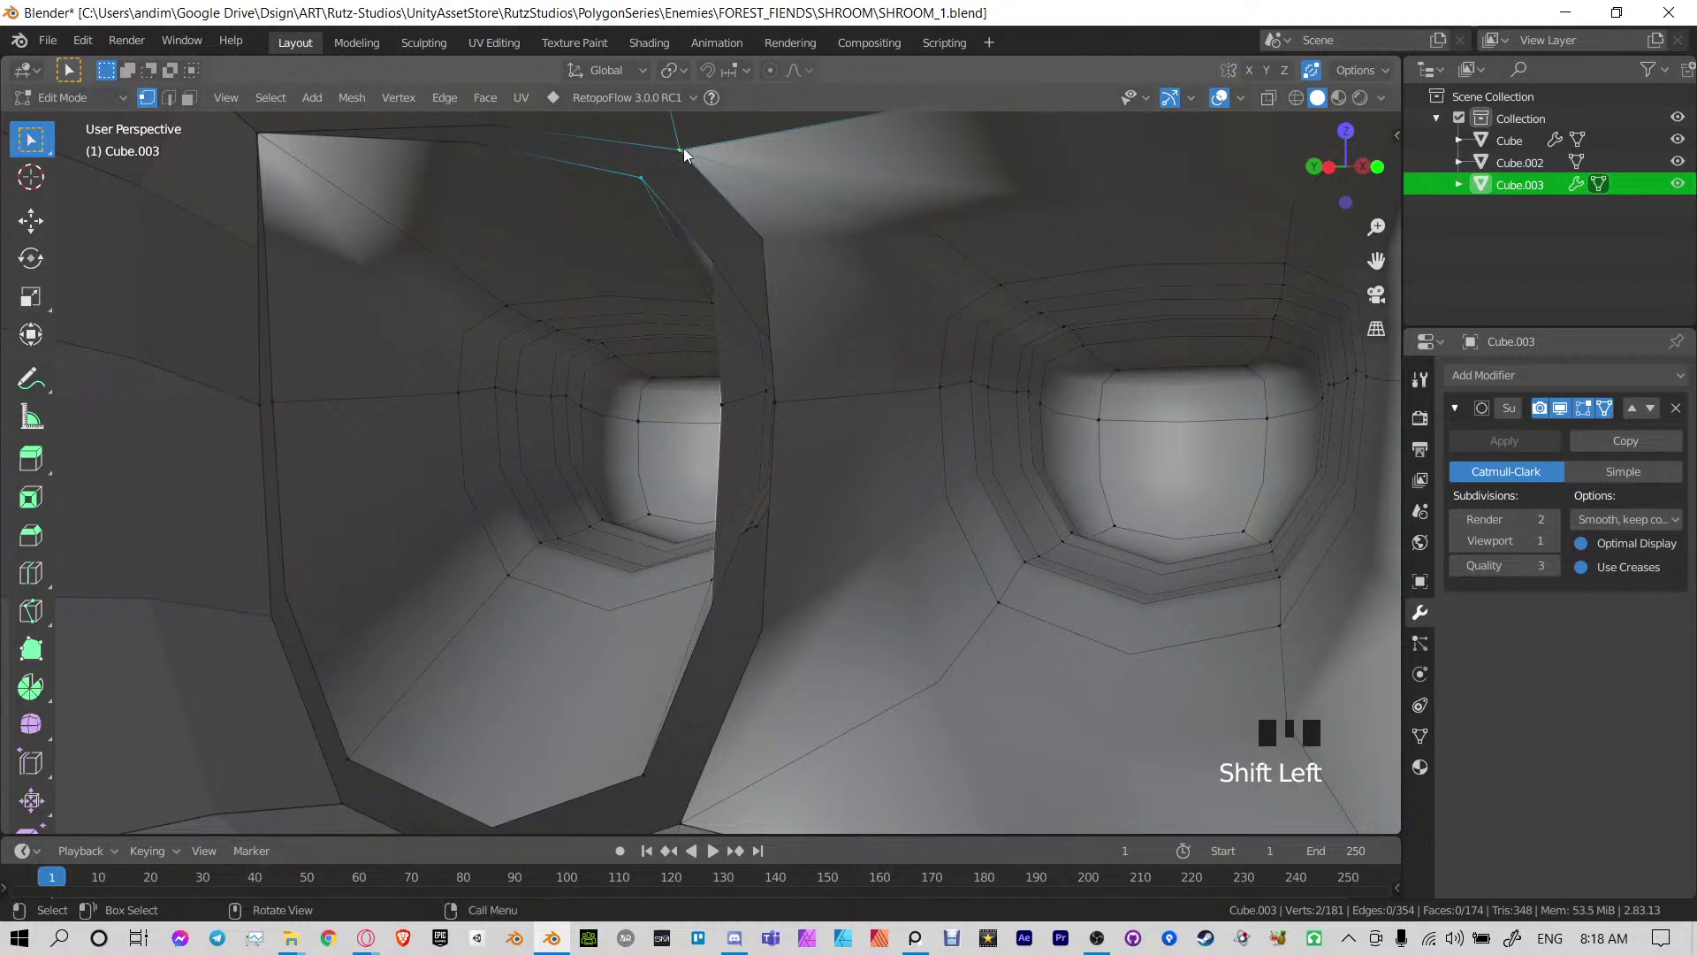
key("m")
left_click(686, 151)
left_click(740, 400)
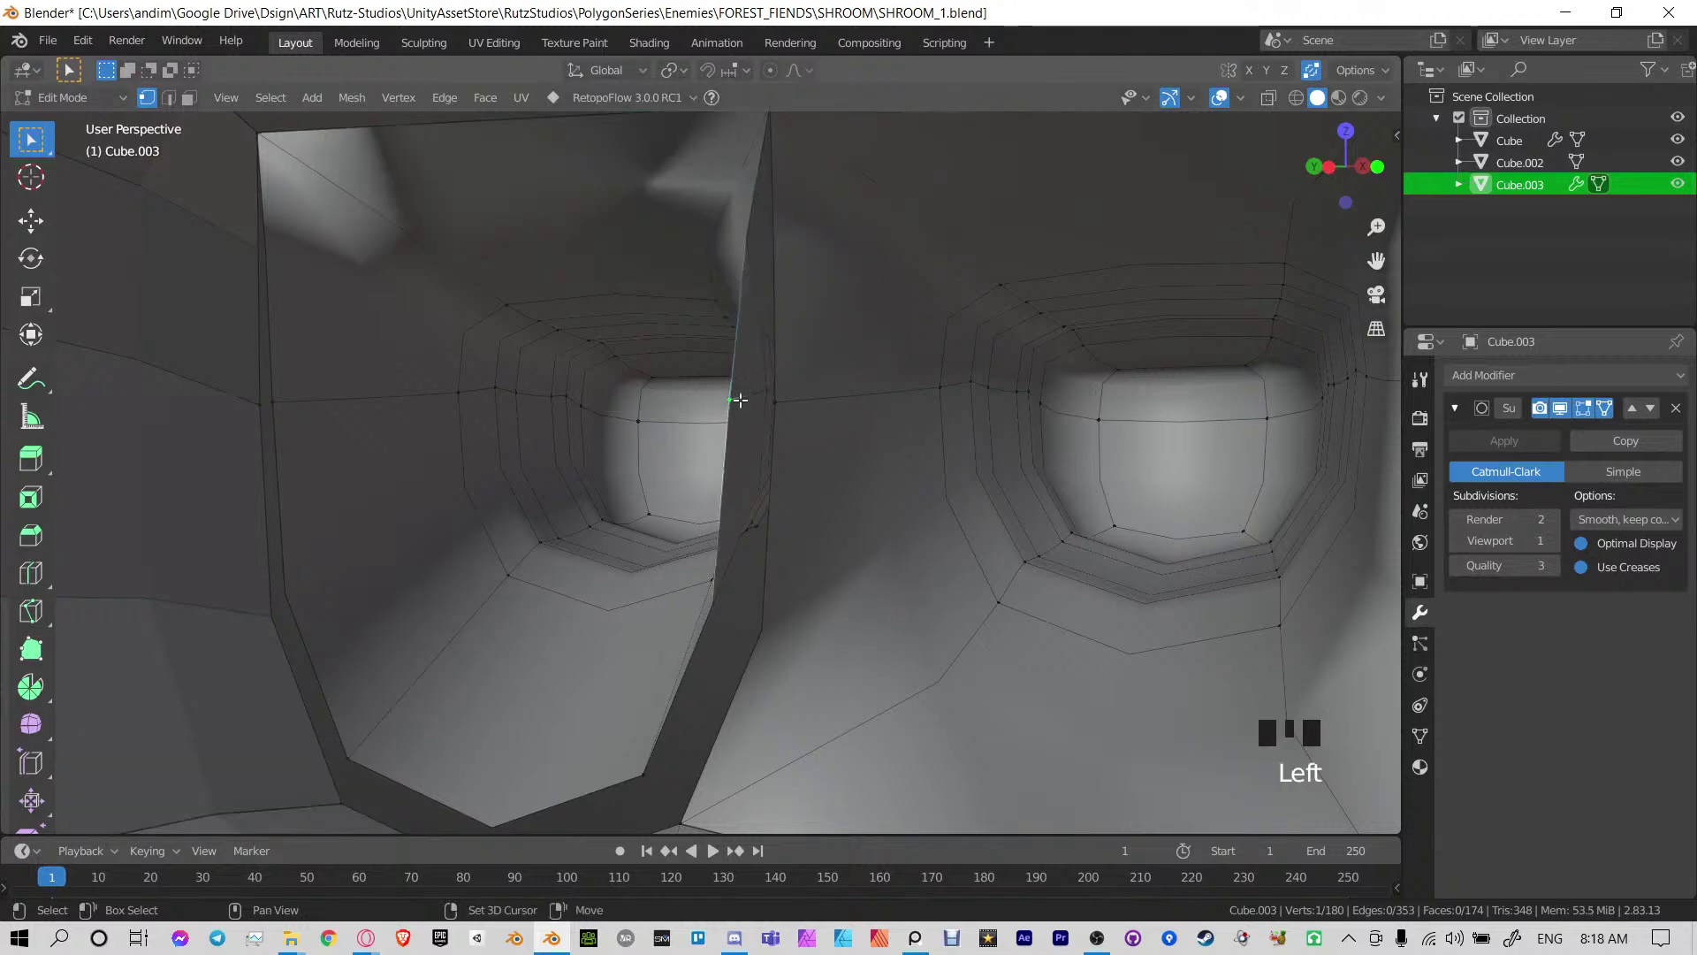
key("m")
left_click(789, 404)
middle_click_drag(789, 405, 839, 625)
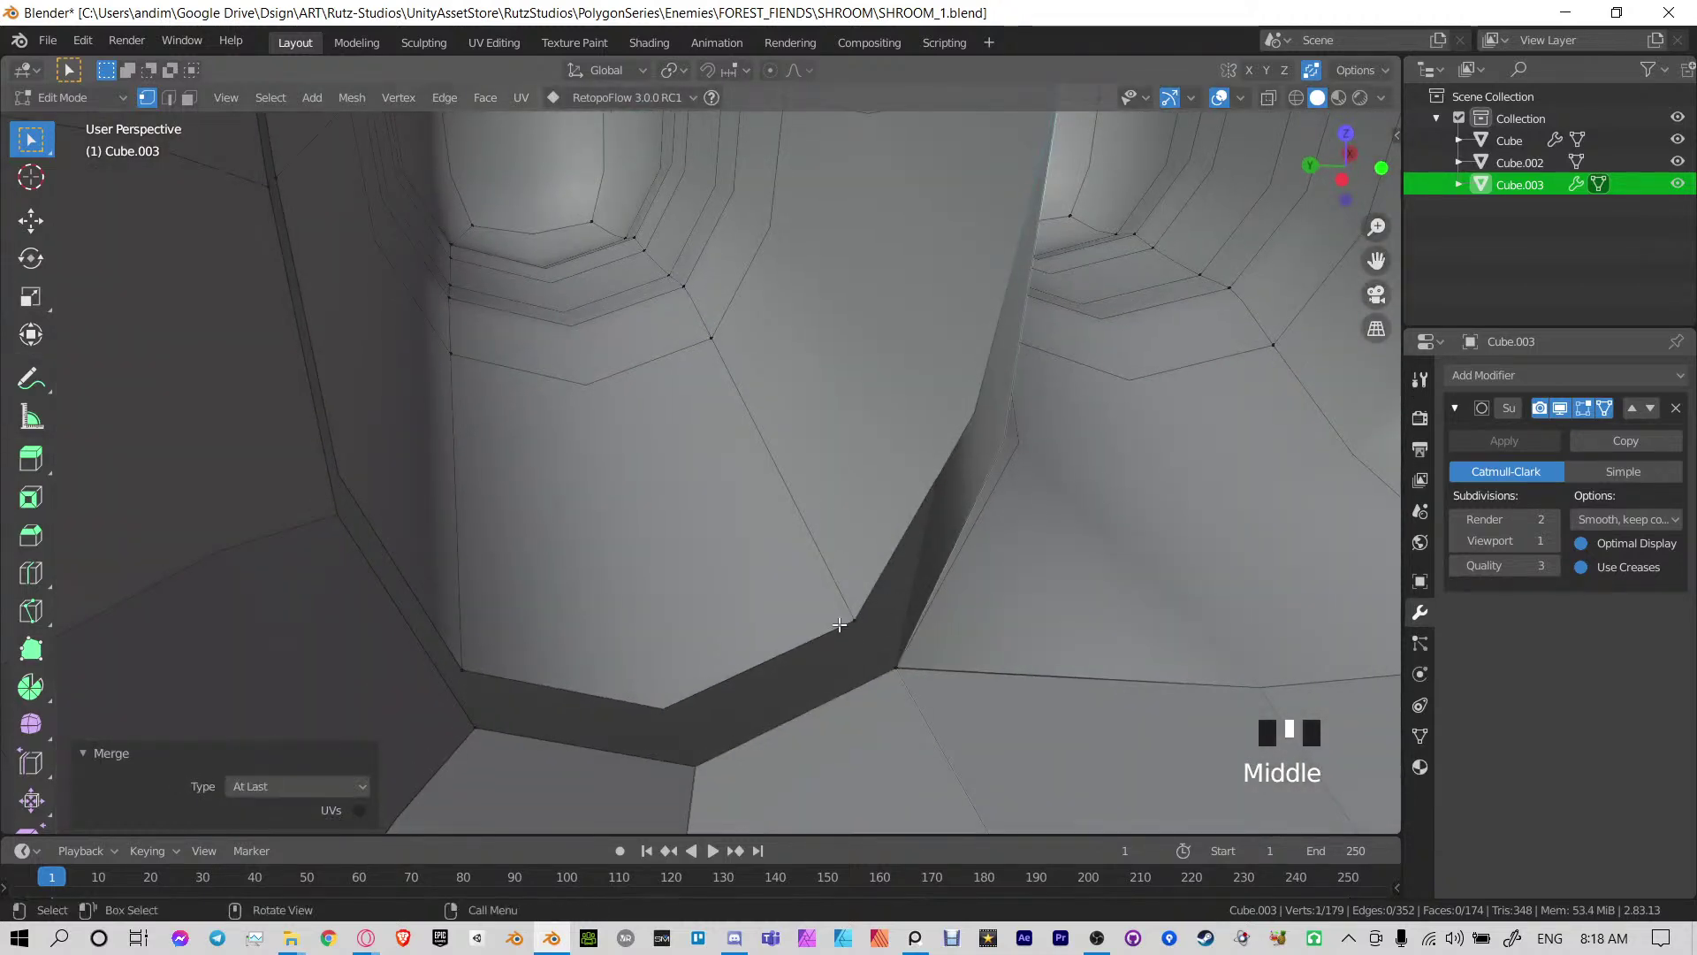
Merge the third finger's lower inner and lower outer corner vertices with the matching palm rim vertices, using At Last
key("m")
left_click(895, 698)
middle_click_drag(895, 698, 601, 531)
scroll(588, 523, "down", 2)
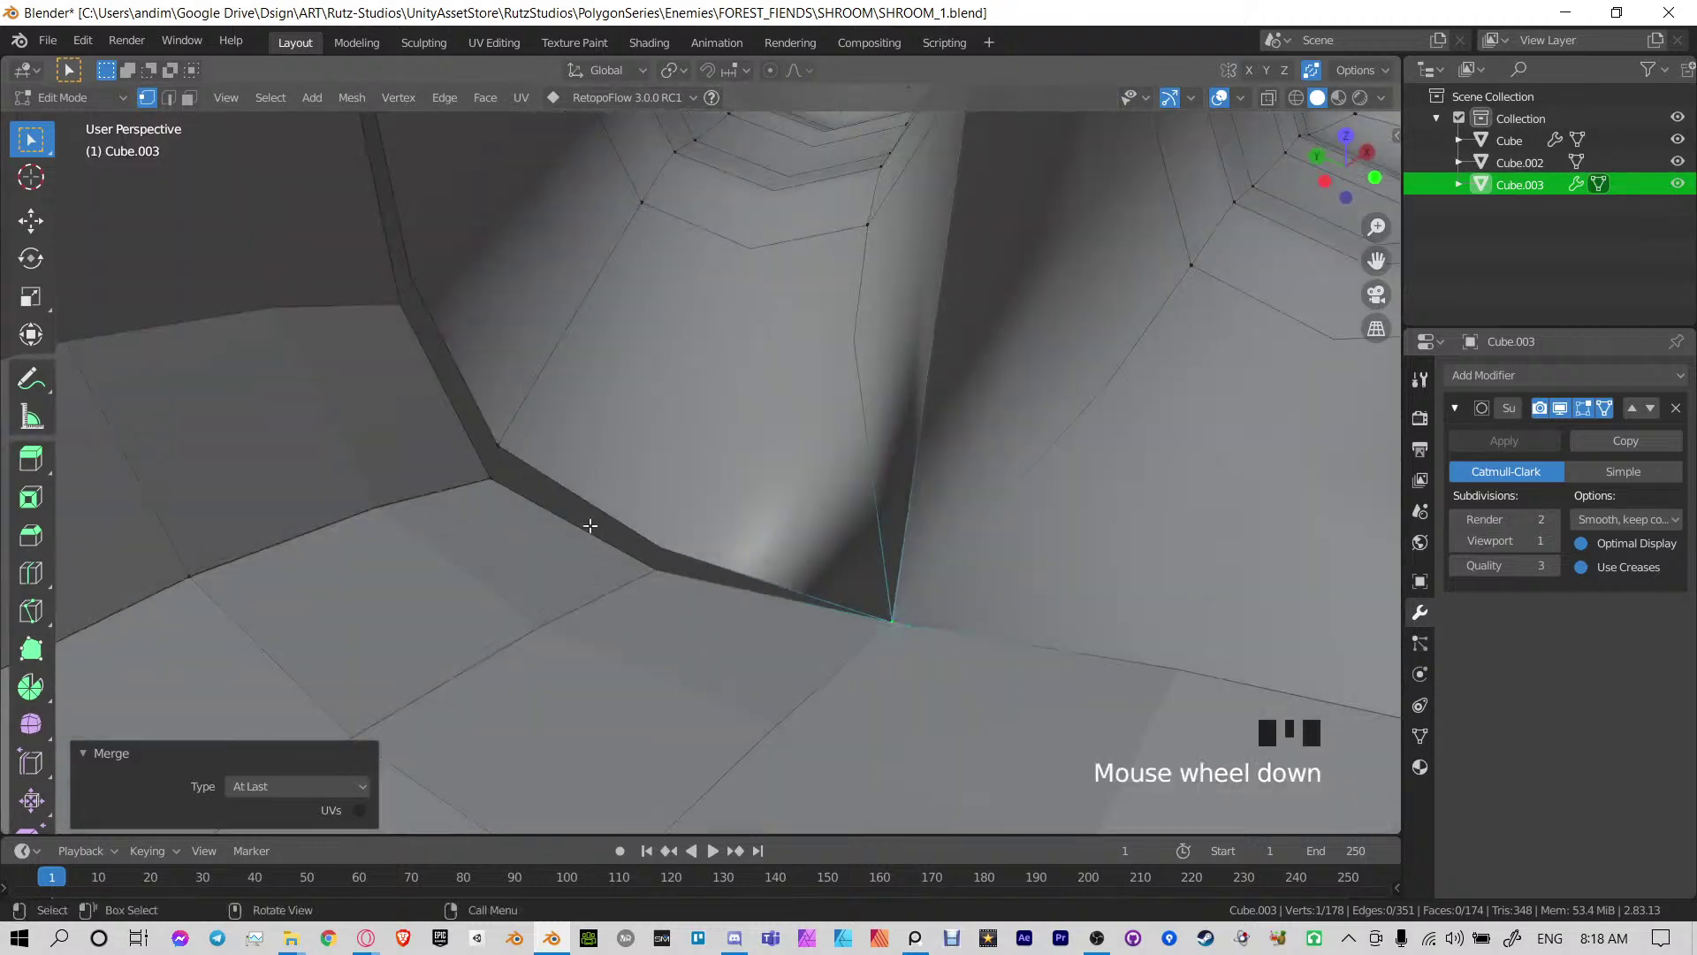
left_click(492, 488)
key("m")
left_click(492, 488)
Merge the remaining vertex on the third finger's outer side with the palm's rim, using At Last
middle_click_drag(491, 488, 777, 443)
scroll(614, 360, "up", 3)
middle_click_drag(613, 360, 556, 384)
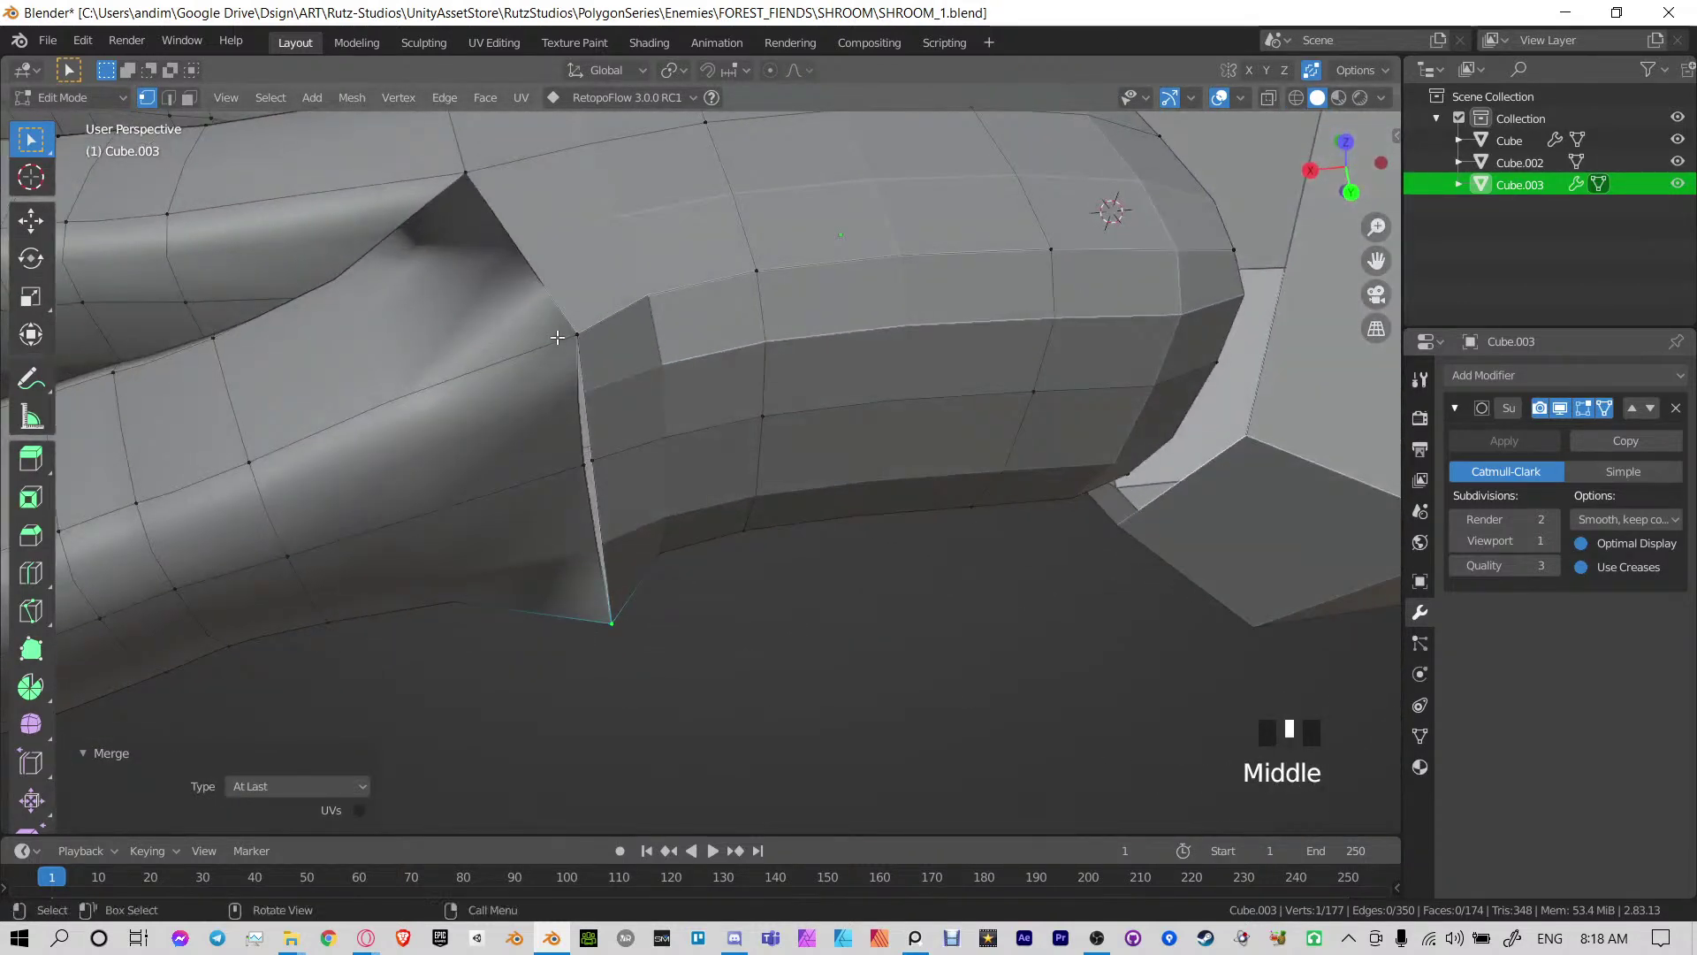
key("g")
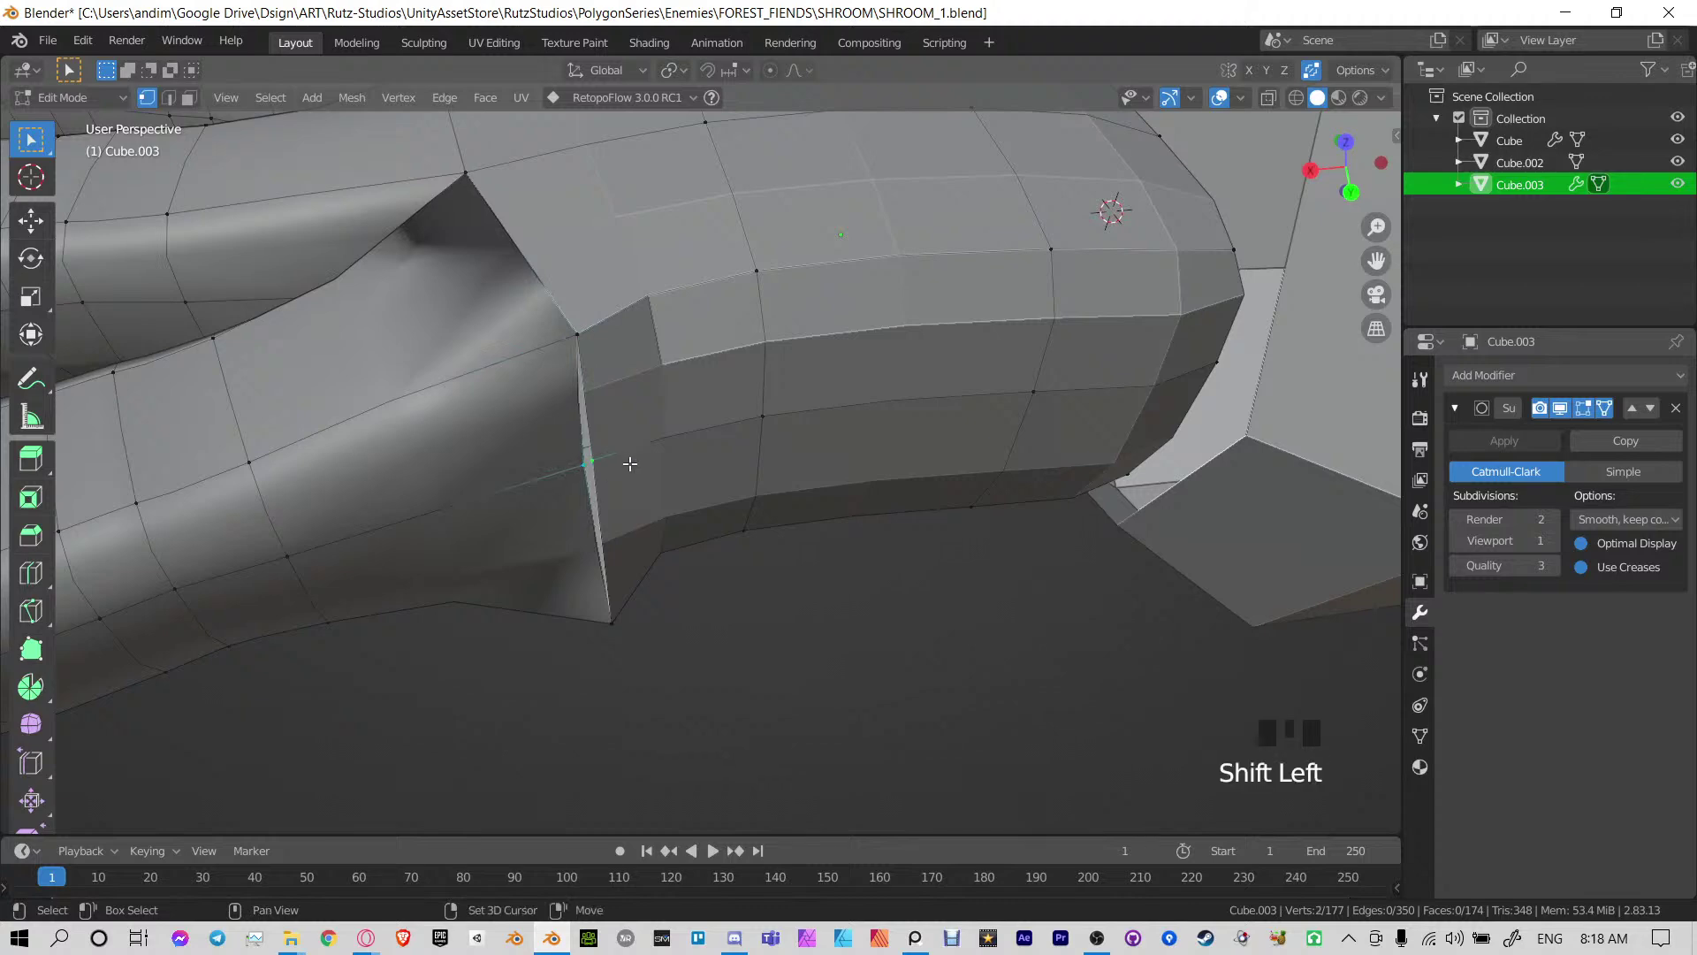
key("m")
left_click(627, 462)
middle_click_drag(627, 462, 679, 449)
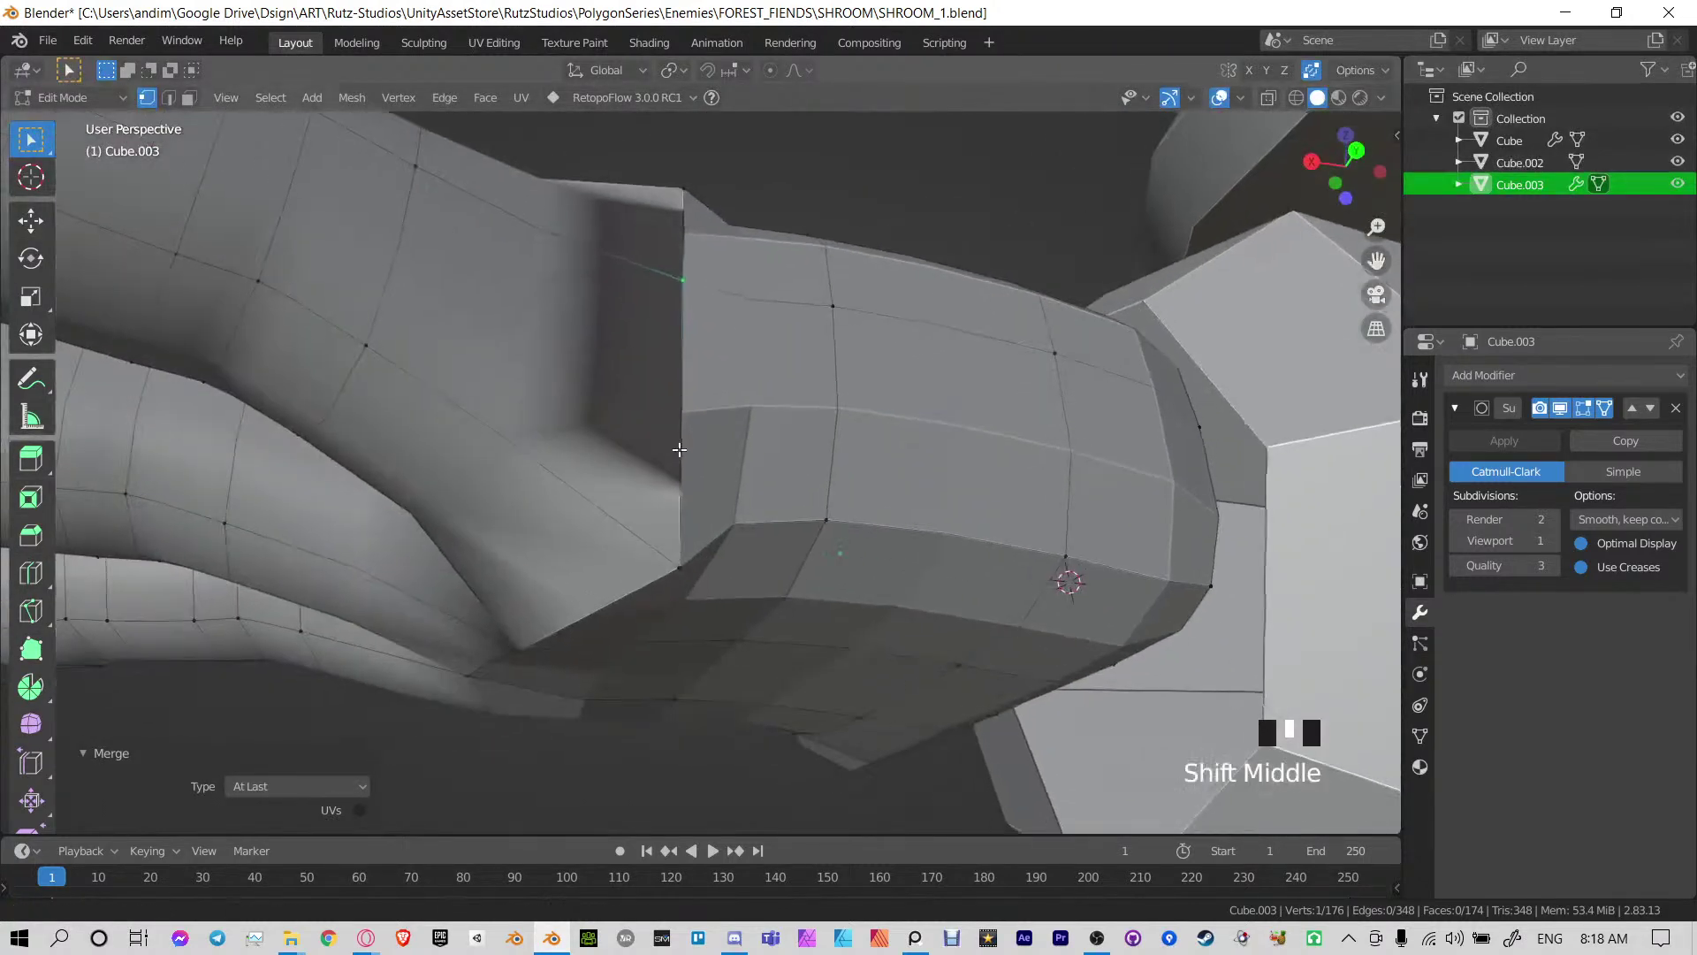
Recalculate the normals of the entire hand mesh to the outside, return to object mode and save the file
key("a")
key("alt+n")
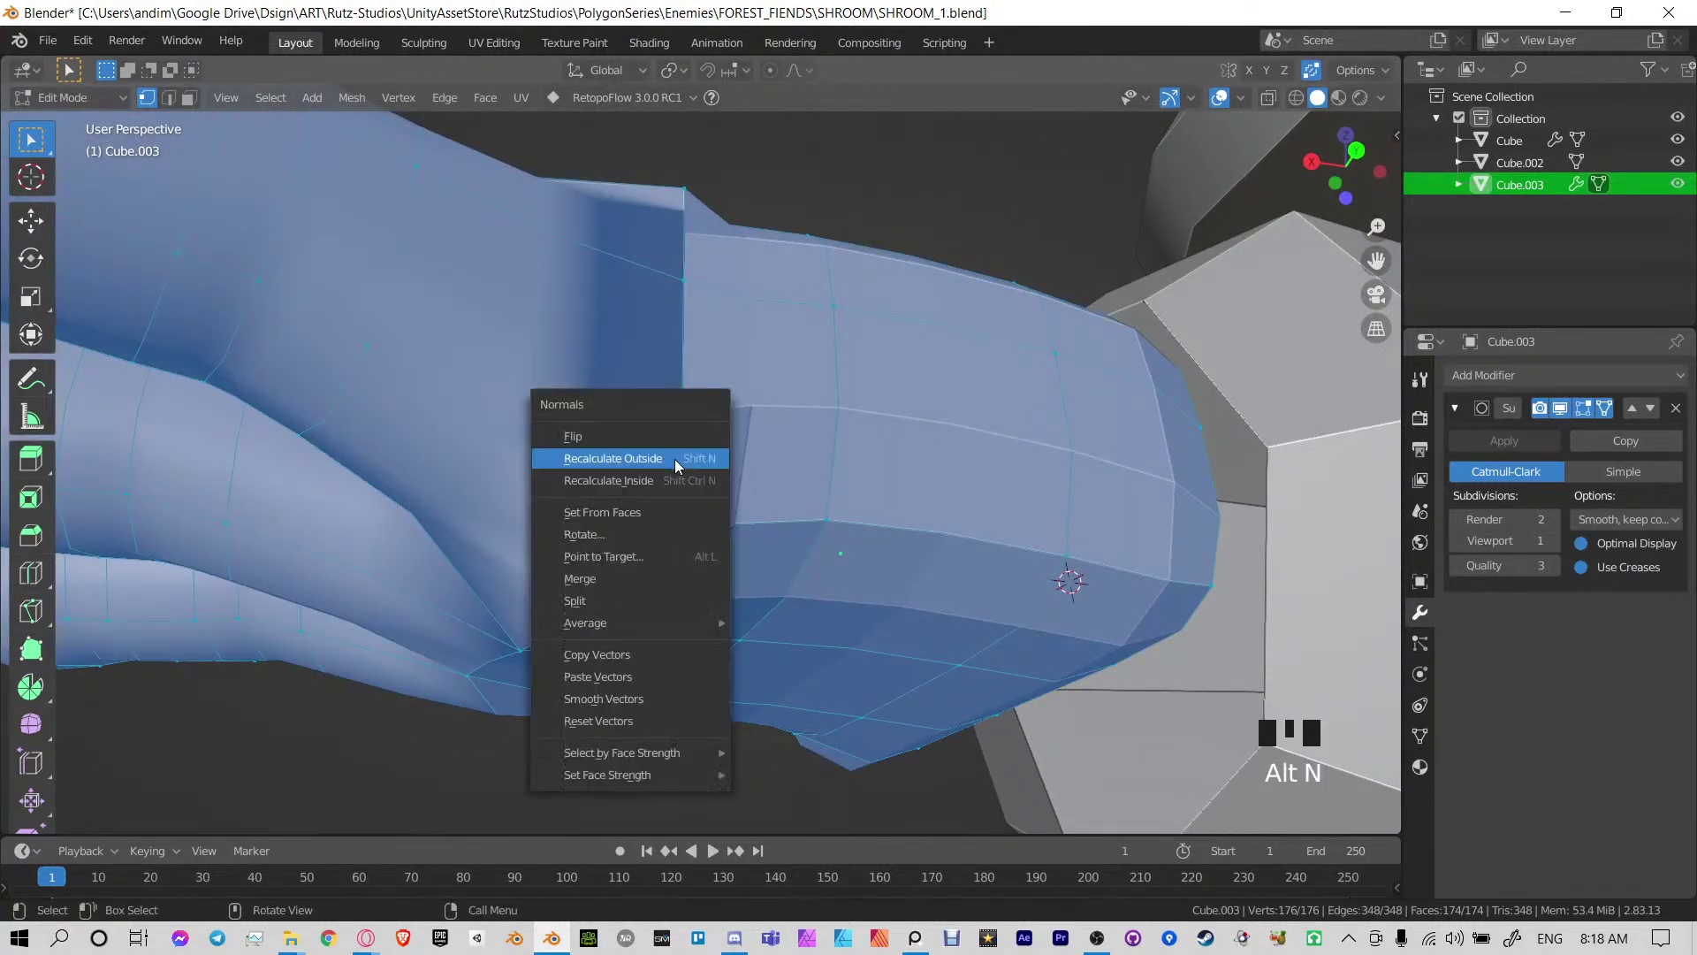
left_click(653, 482)
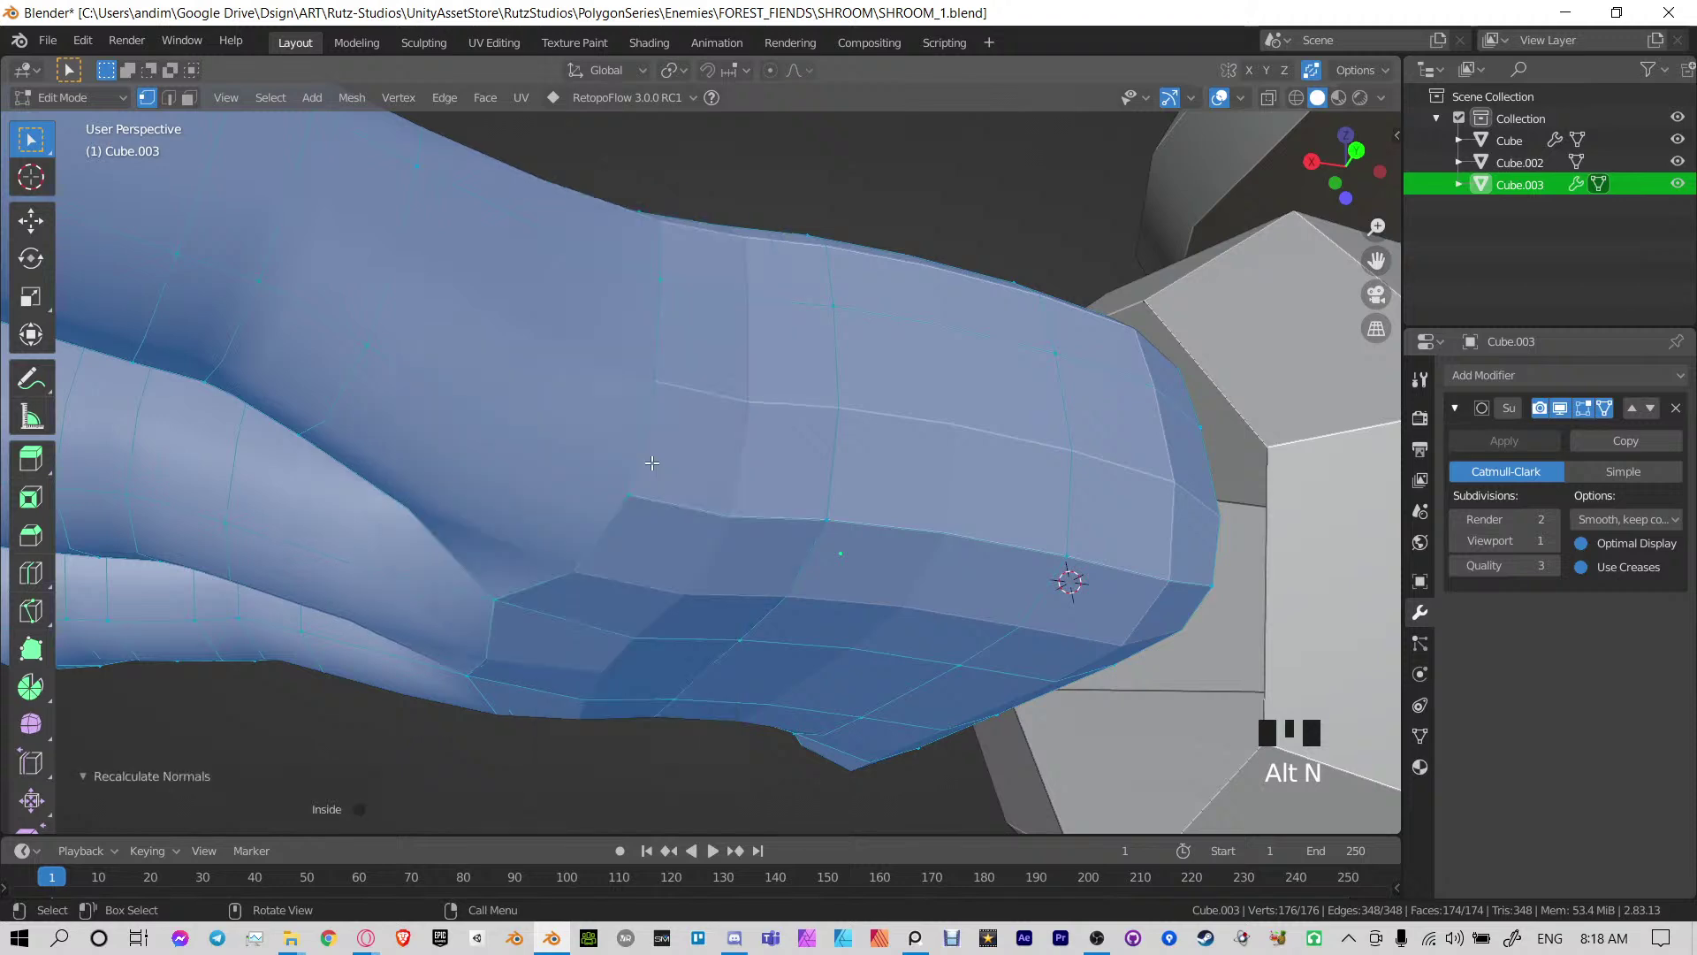
scroll(674, 339, "down", 3)
key("Tab")
left_click(633, 191)
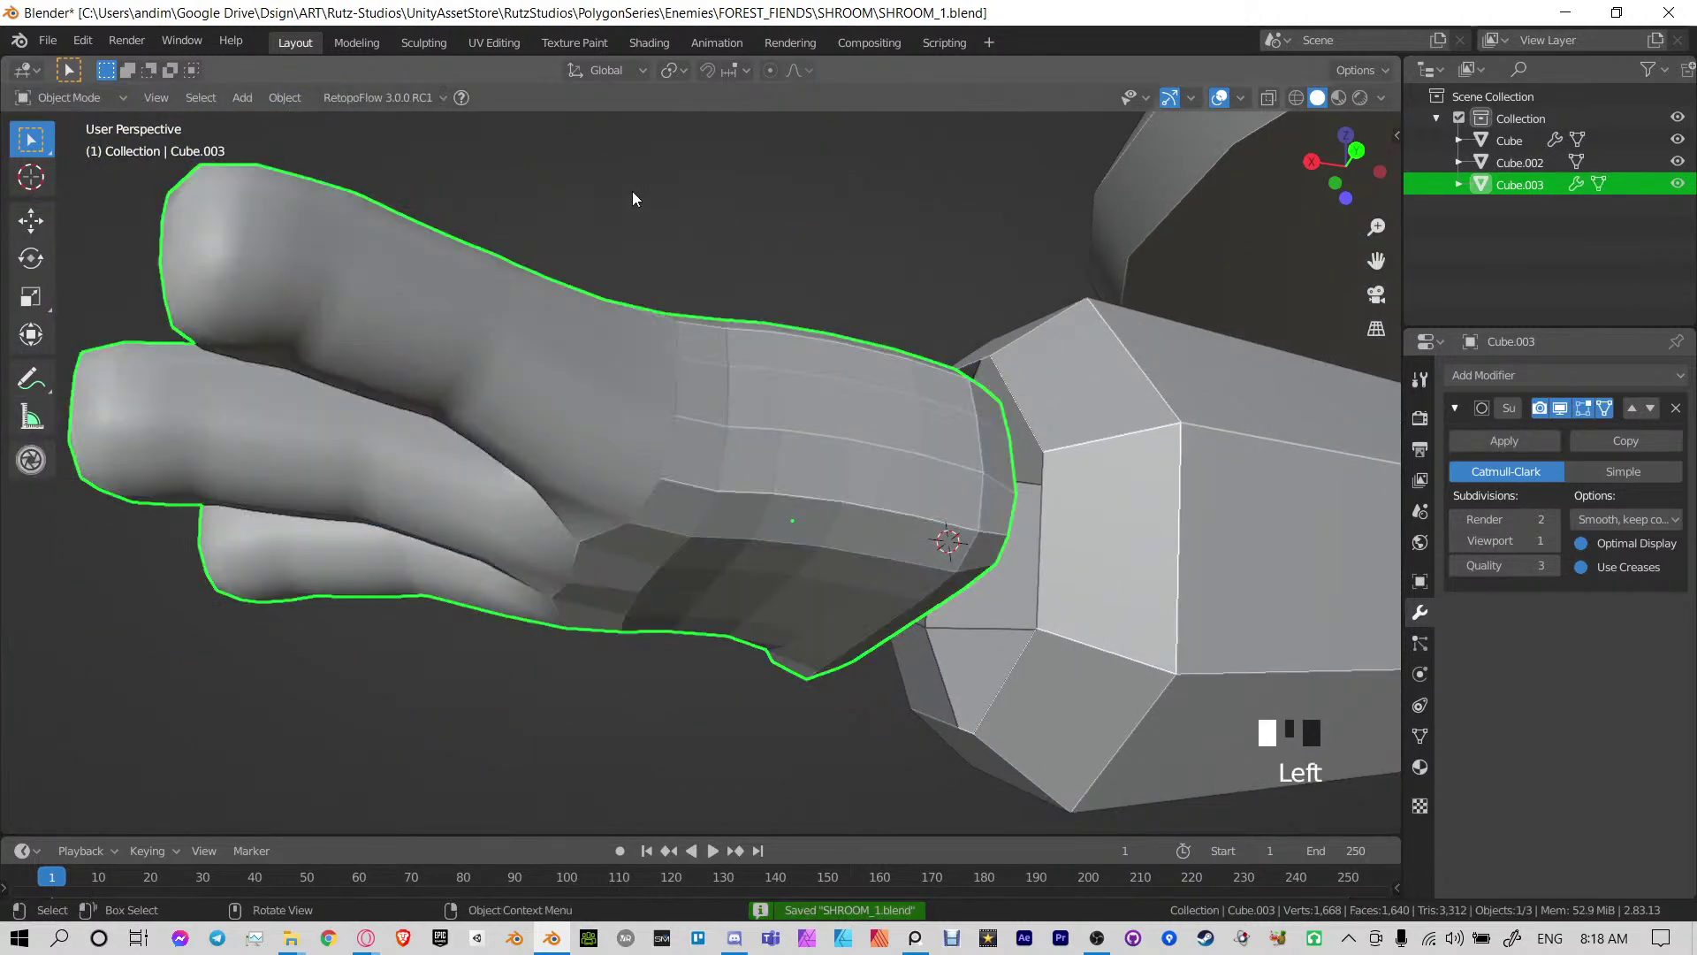
Inspect the connected hand from above, the side and the fingertips, returning to edit mode
middle_click_drag(633, 191, 935, 452)
scroll(783, 390, "down", 2)
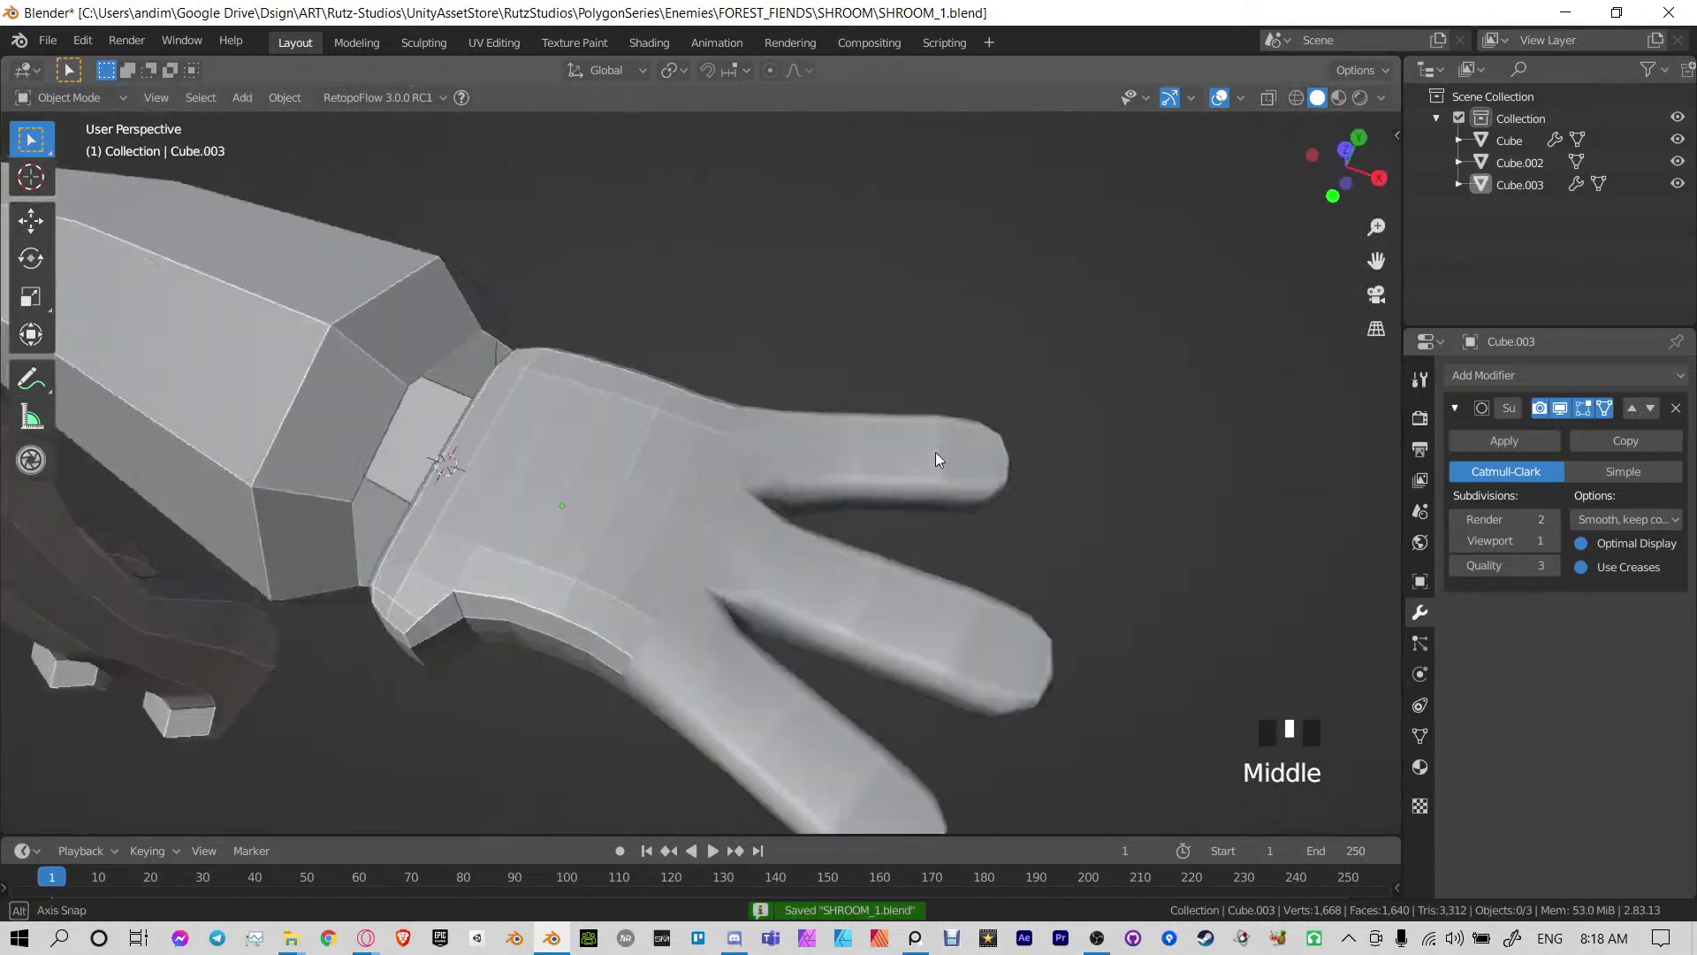
scroll(902, 477, "down", 3)
middle_click_drag(866, 501, 877, 342)
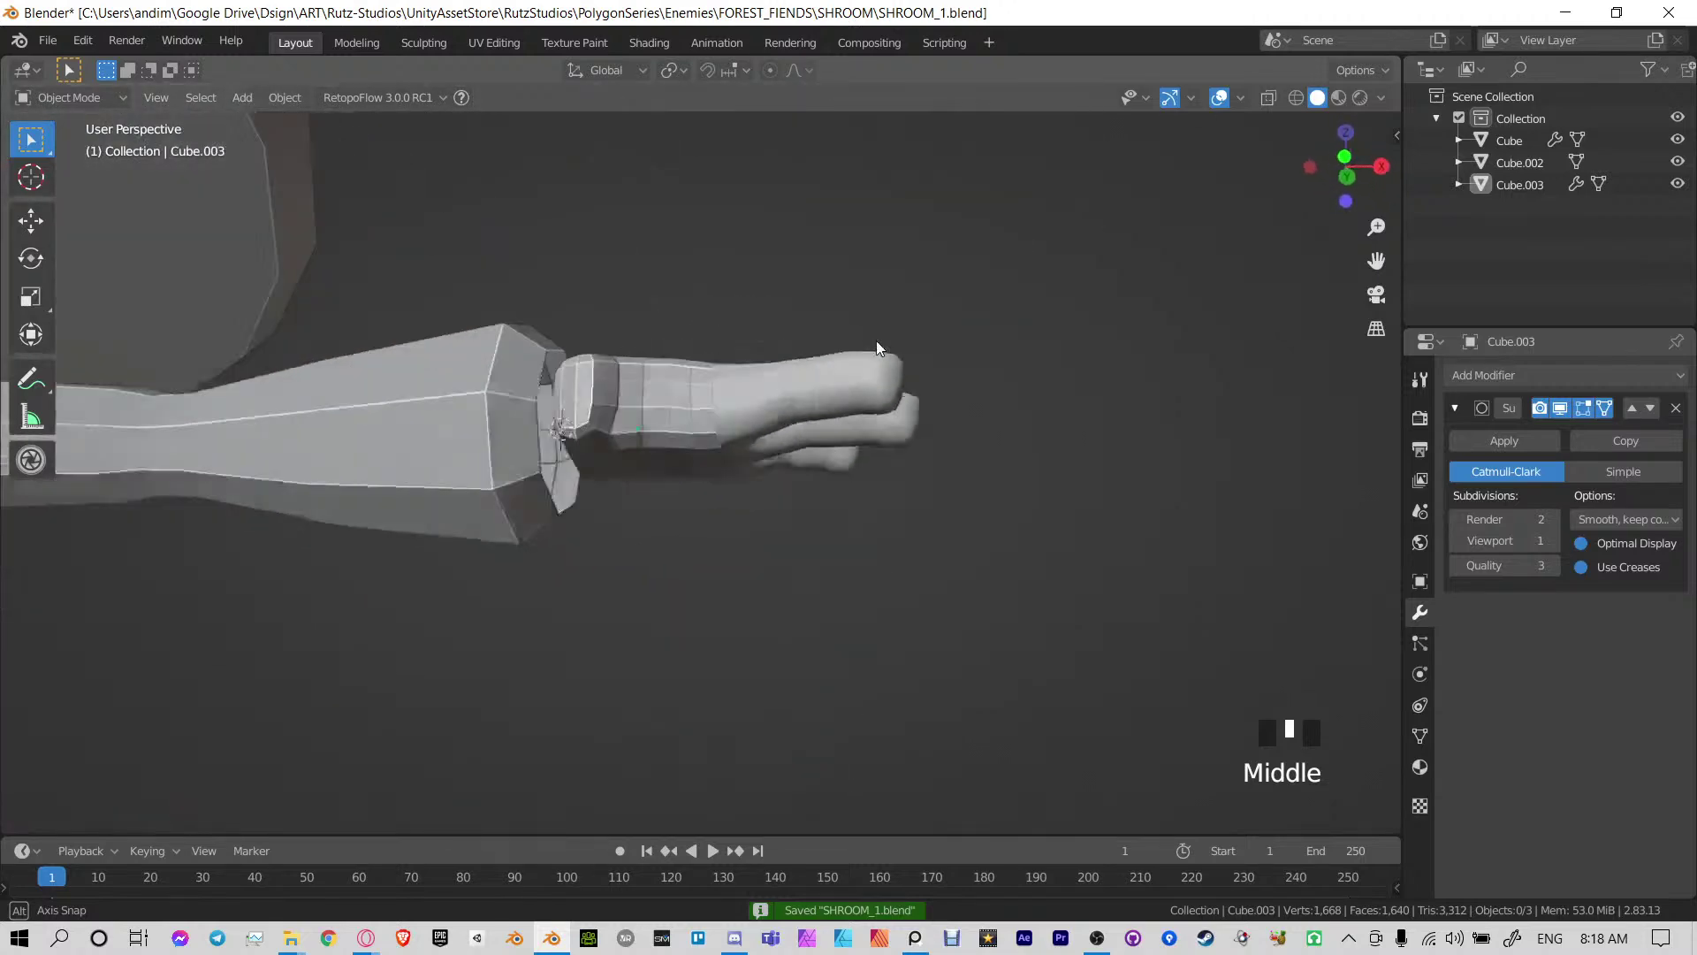
scroll(813, 428, "up", 4)
middle_click_drag(813, 428, 649, 469)
key("Tab")
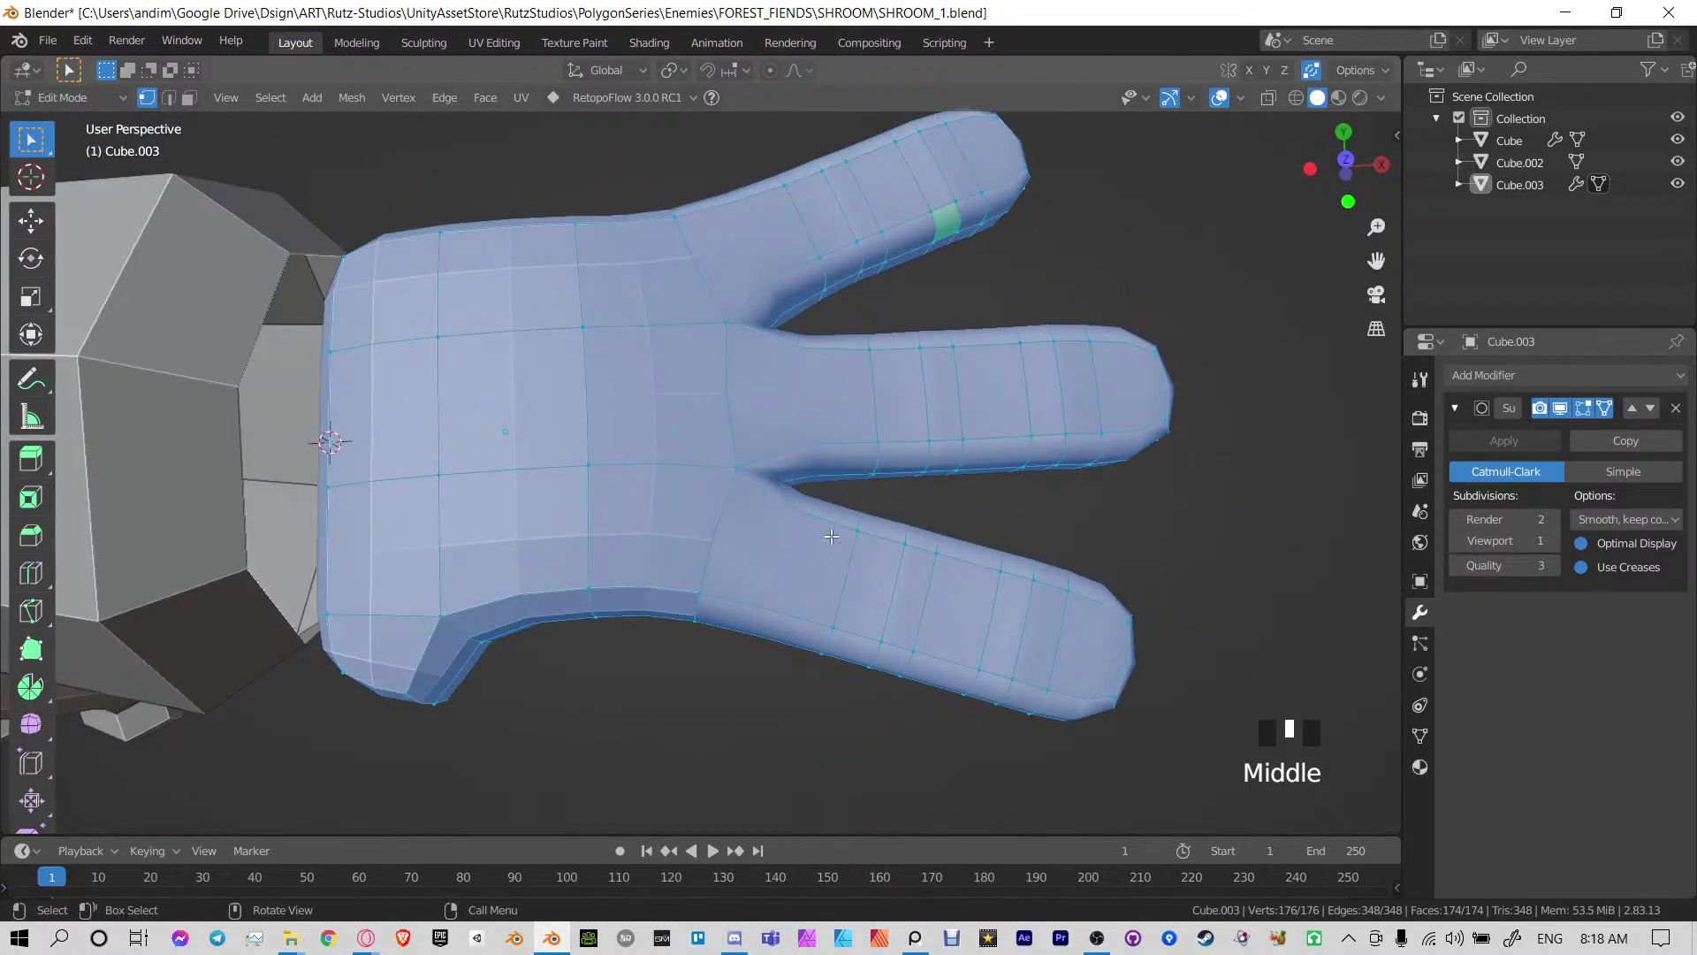
middle_click_drag(872, 549, 850, 478)
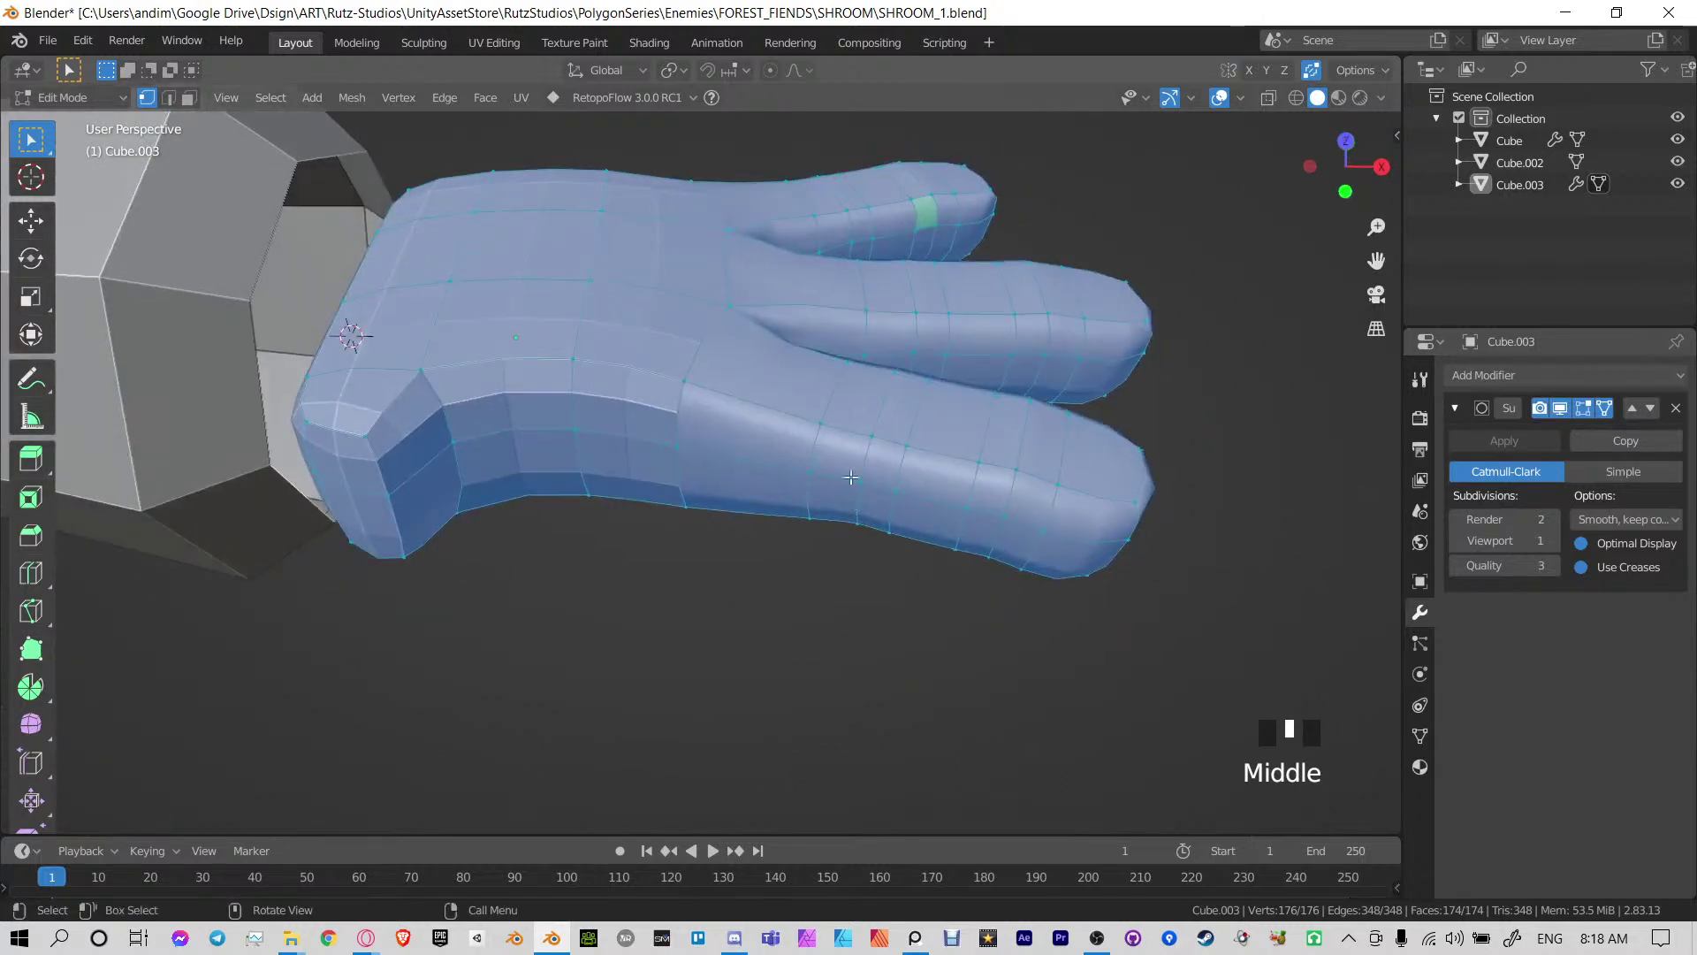
middle_click_drag(794, 397, 716, 437)
left_click(797, 490)
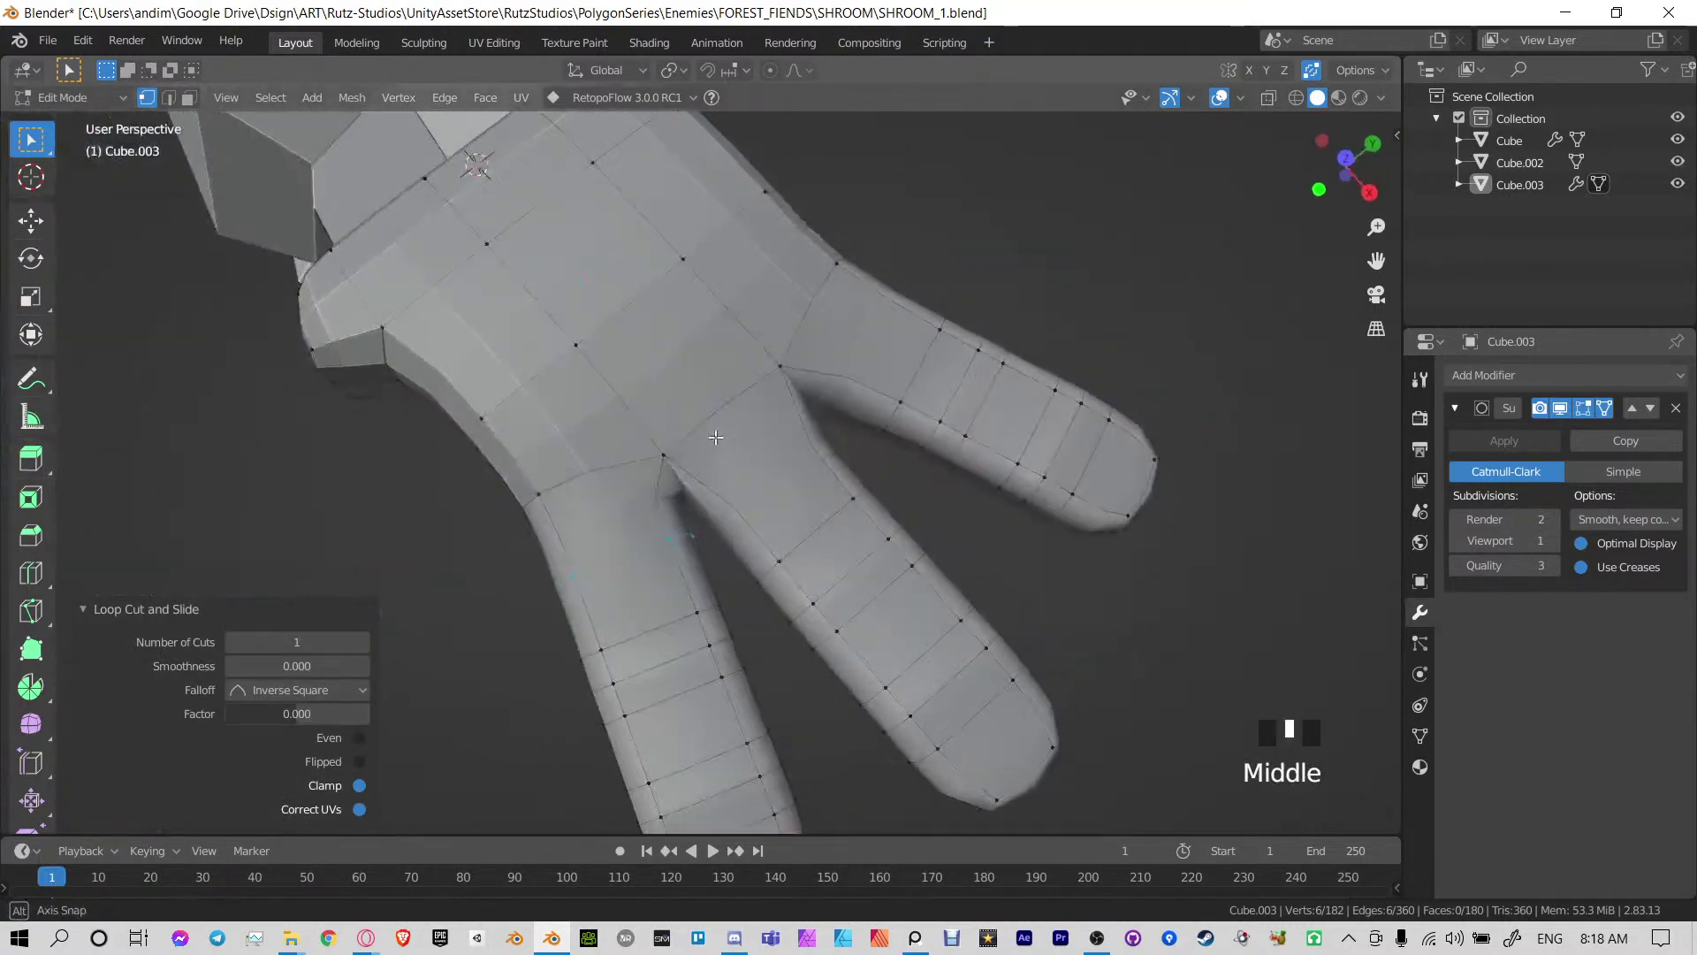
key("ctrl+z")
key("ctrl+r")
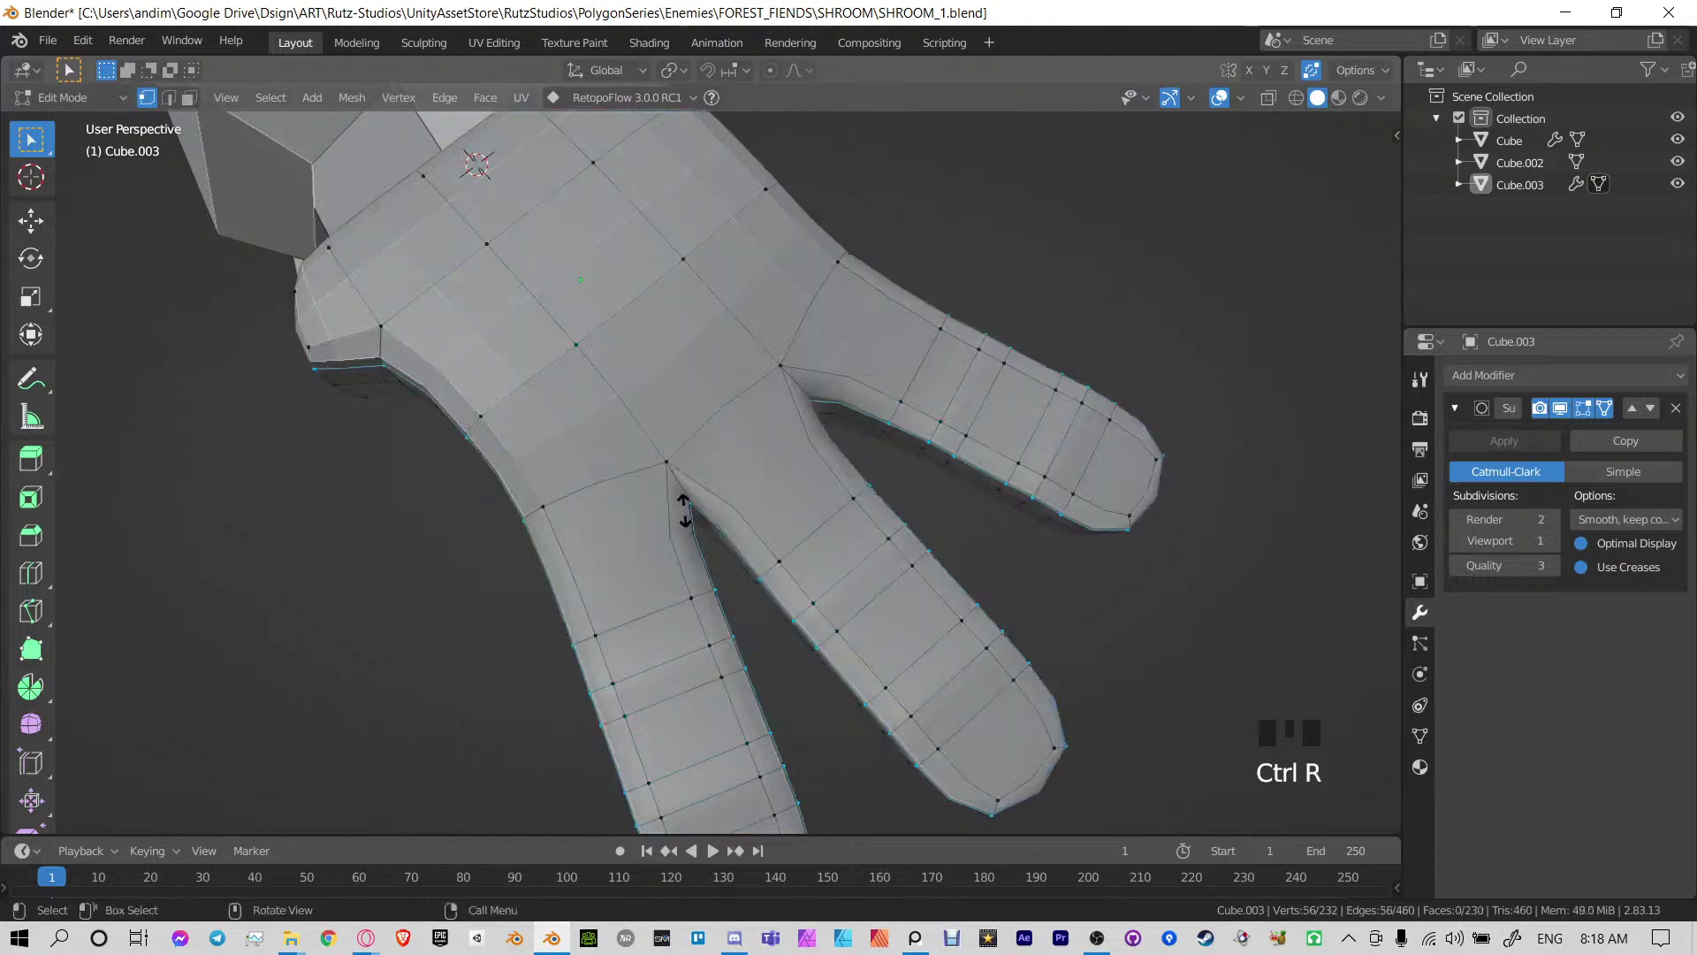
left_click(685, 530)
key("ctrl+z")
Add one loop cut around the base segment of each of the three fingers, sliding each cut towards the palm
key("ctrl+r")
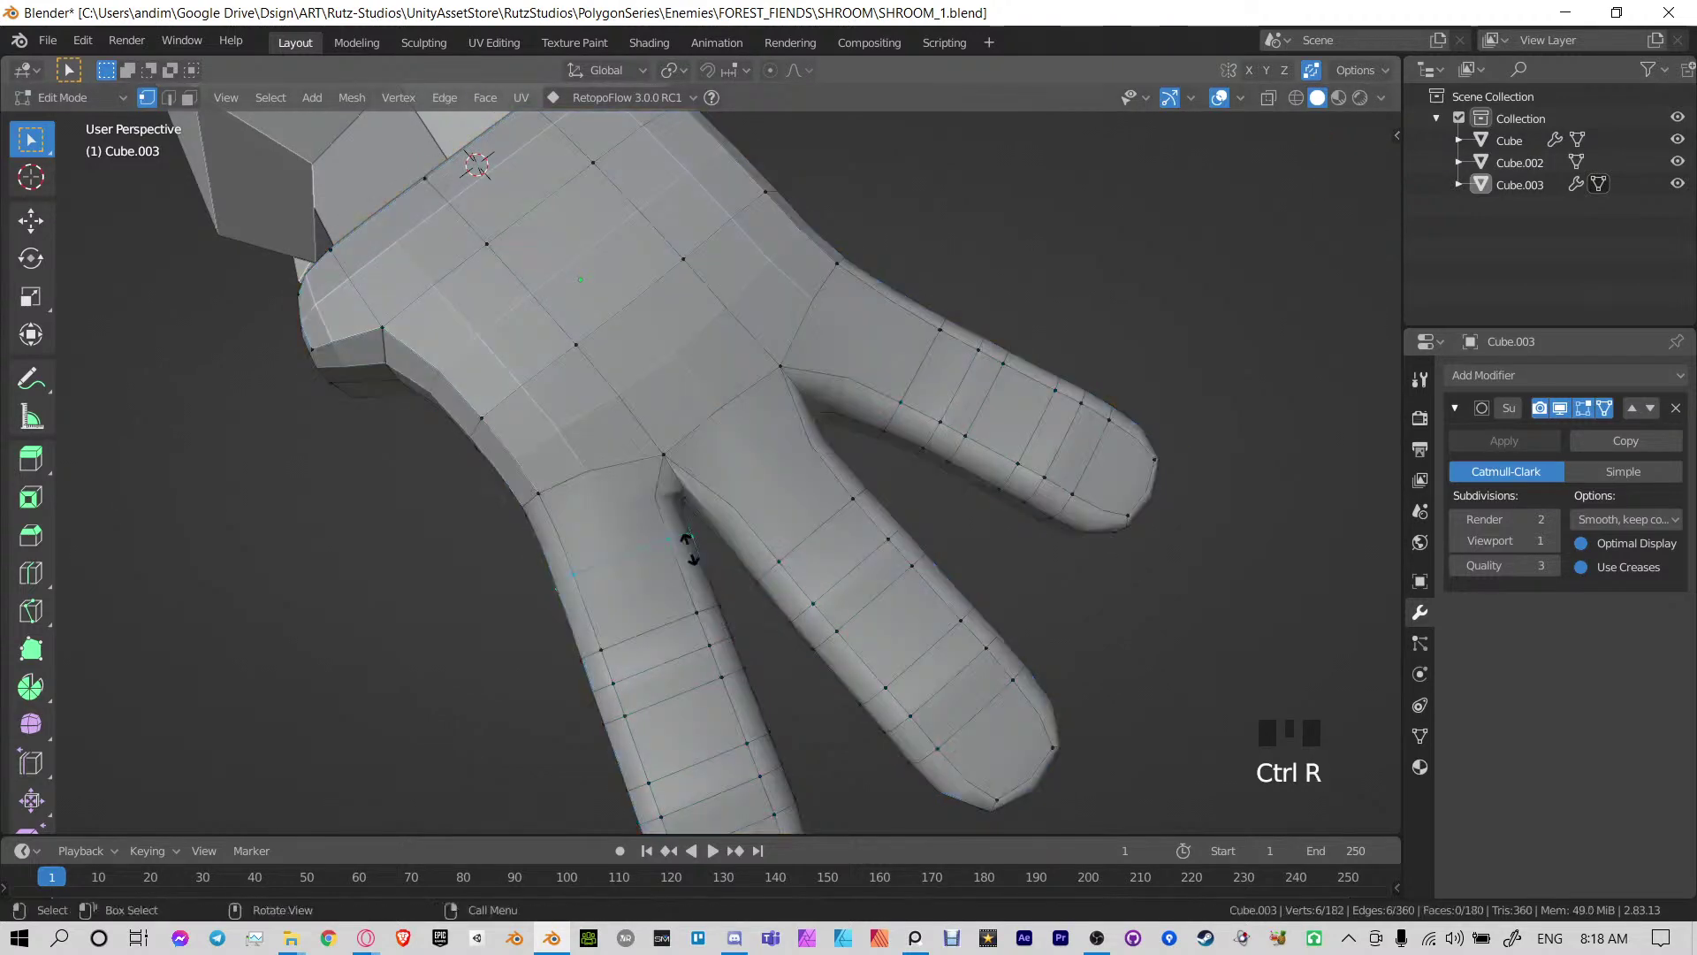
left_click(664, 501)
left_click(655, 496)
key("ctrl+r")
left_click(779, 456)
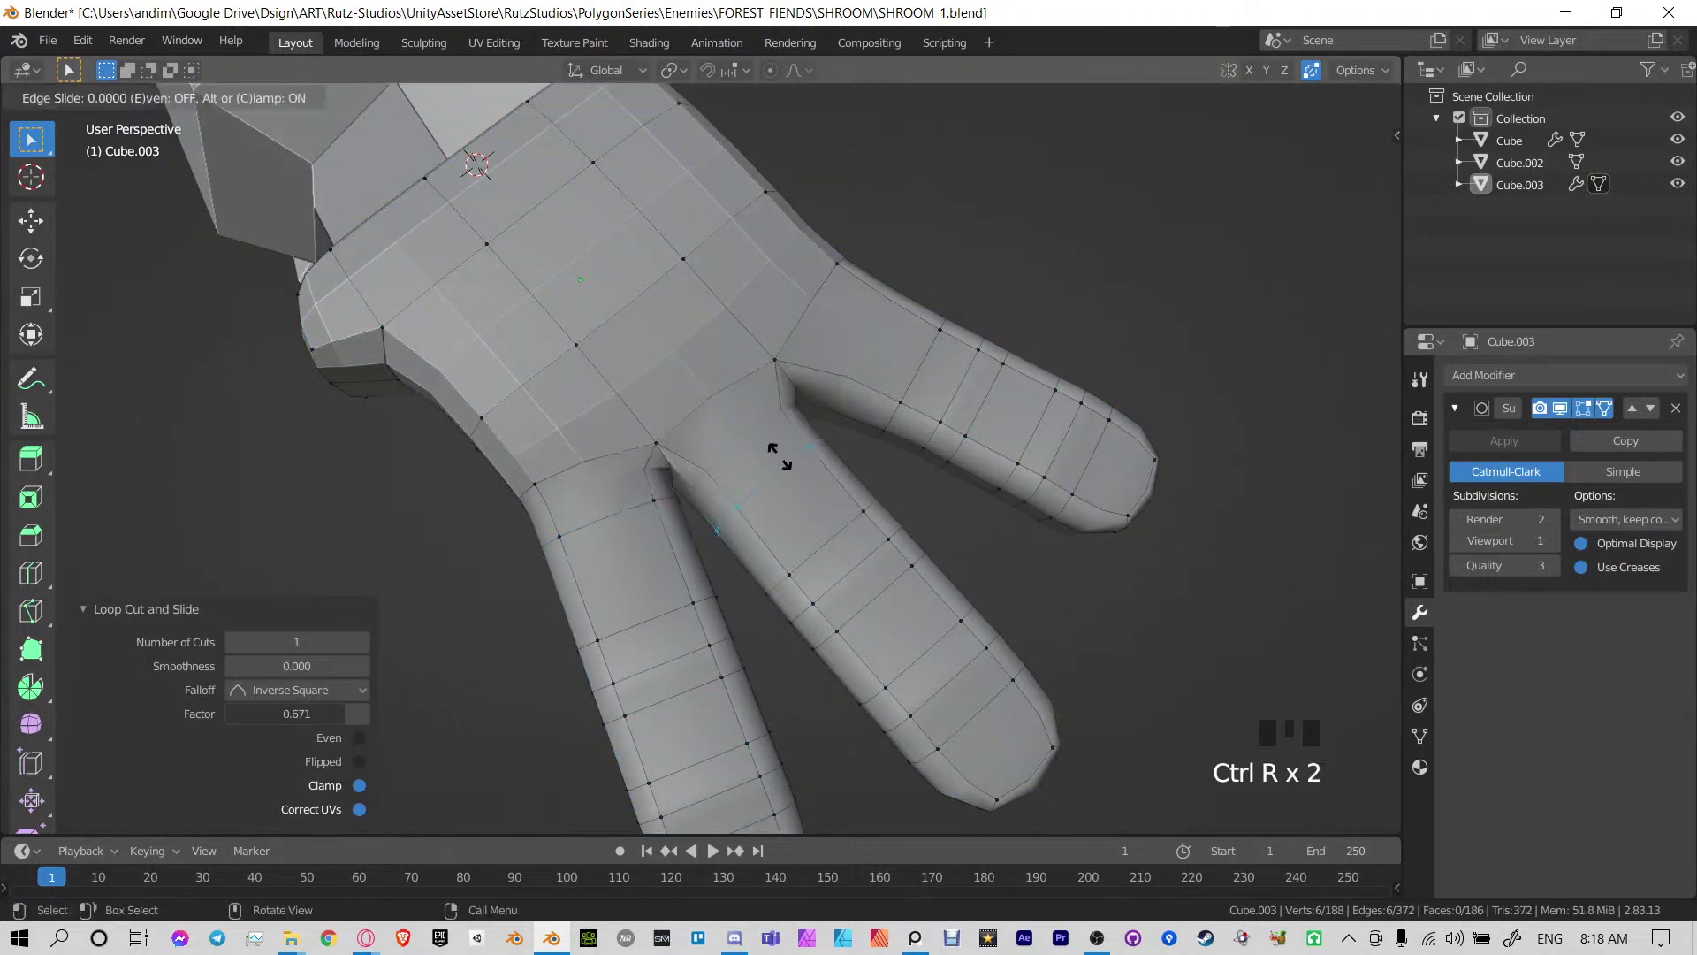
left_click(732, 399)
key("ctrl+r")
left_click(872, 323)
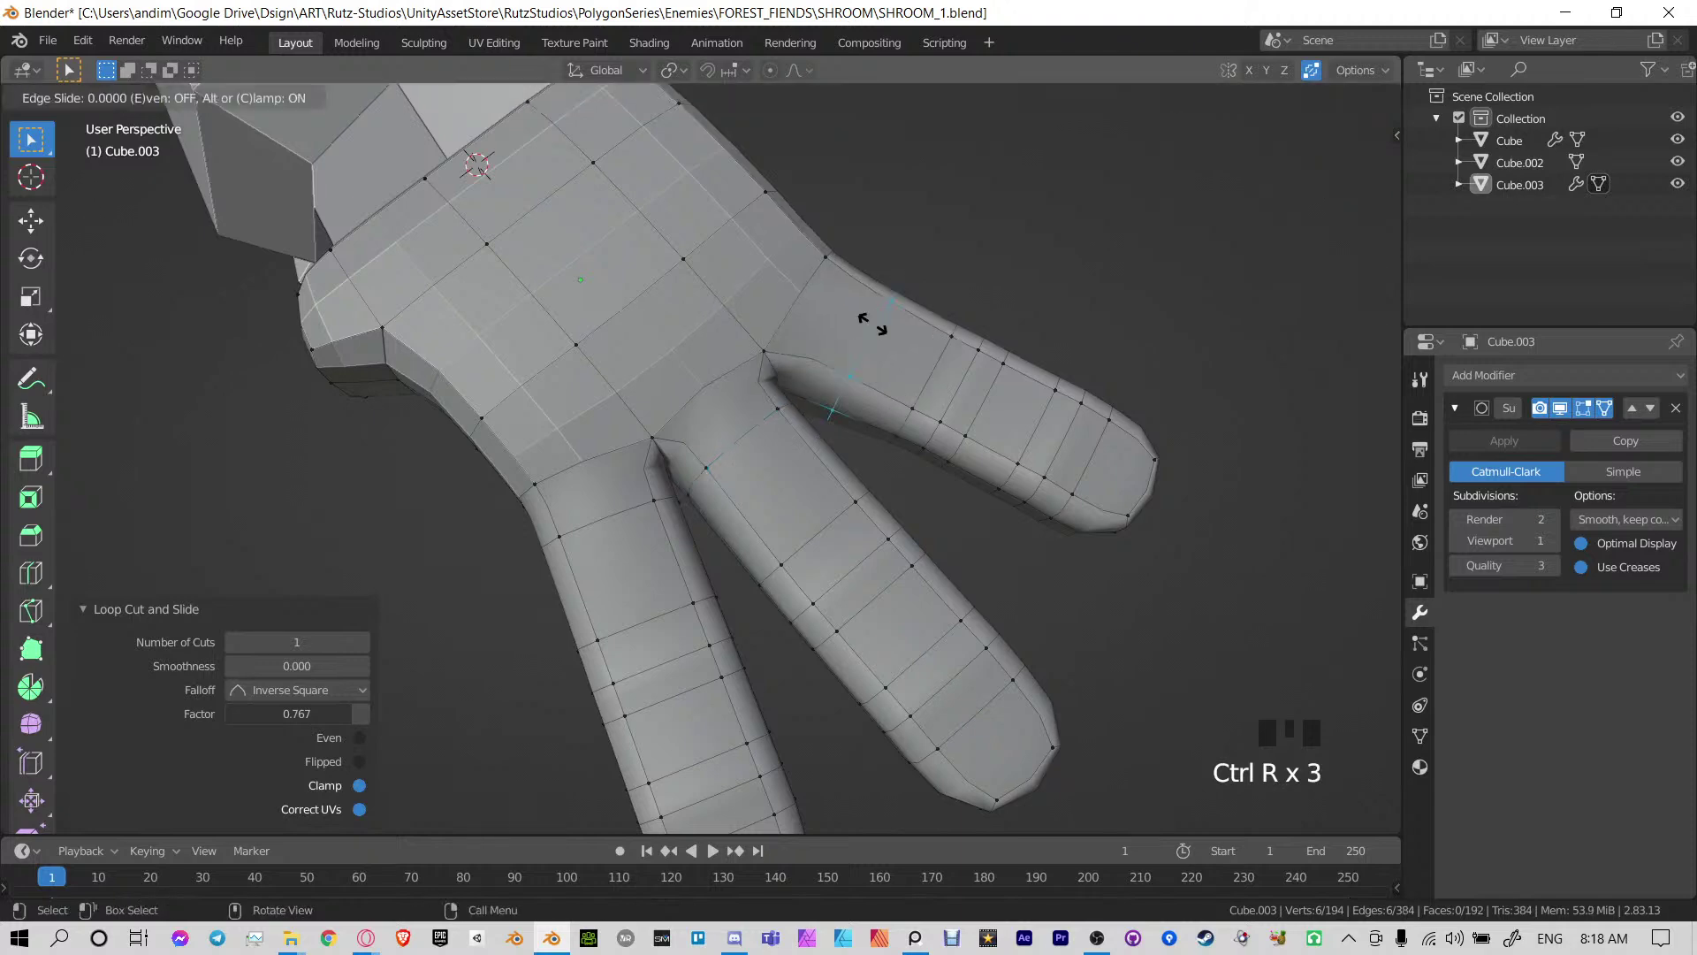
left_click(813, 302)
Save the file and apply Shade Smooth to the hand in object mode
middle_click_drag(813, 302, 778, 349)
middle_click_drag(672, 291, 717, 313, "shift")
left_click(716, 313)
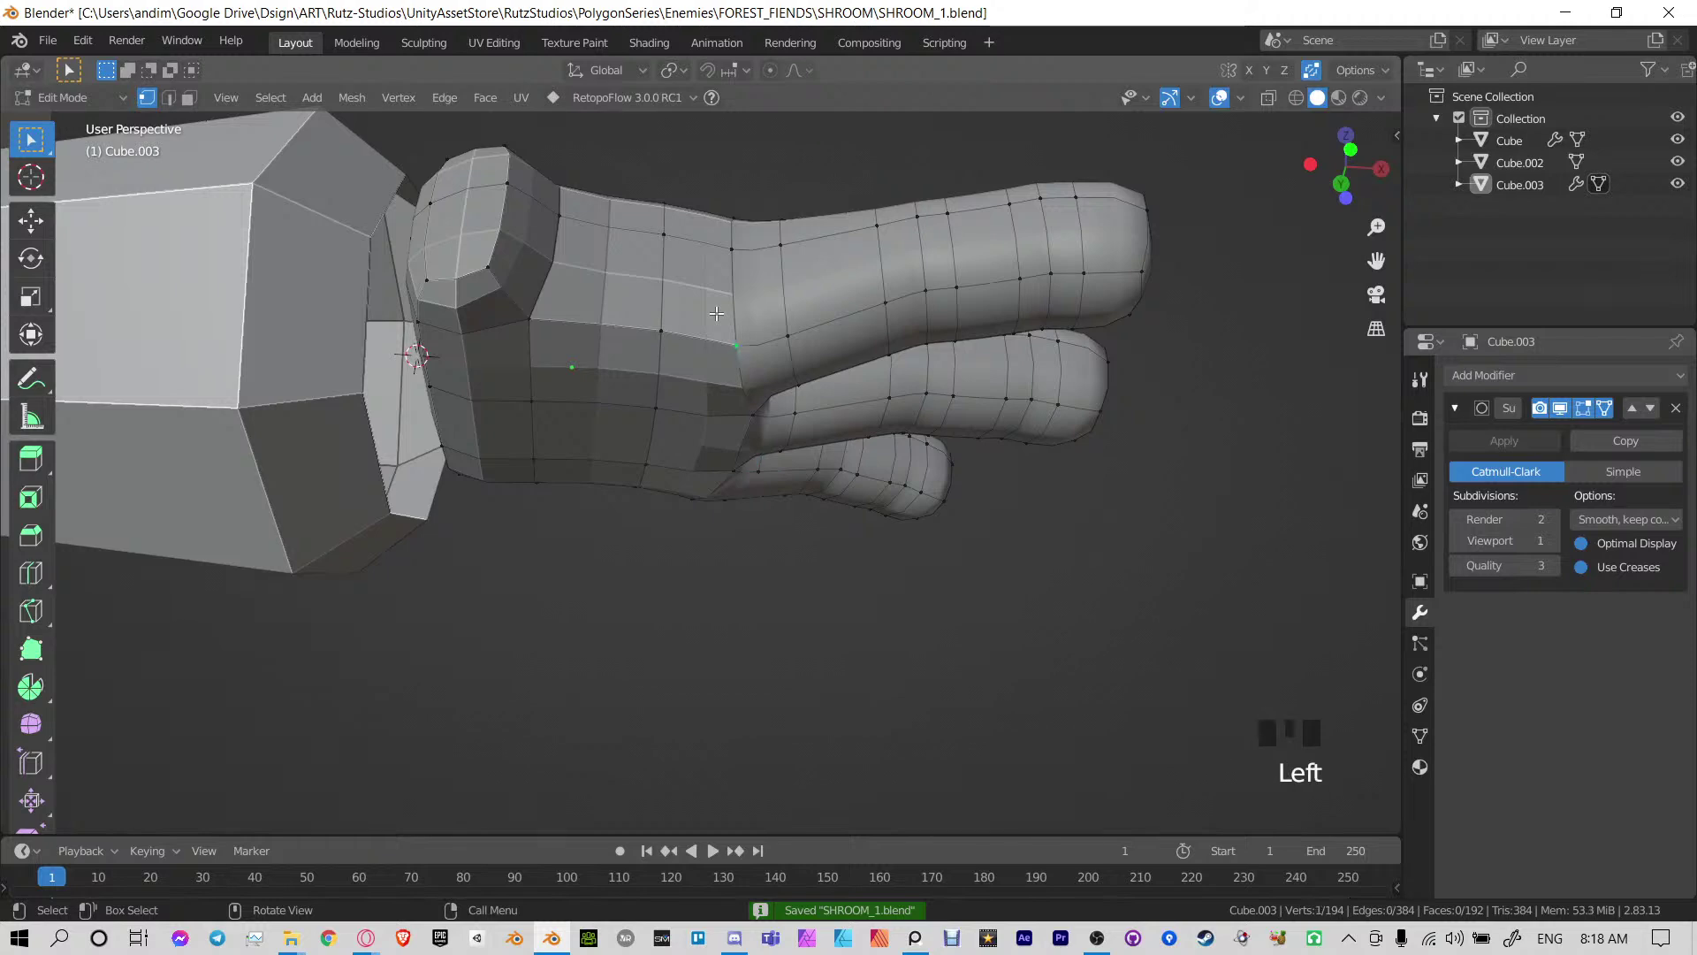
key("ctrl+Tab")
right_click(677, 304)
left_click(677, 304)
left_click(690, 294)
right_click(690, 294)
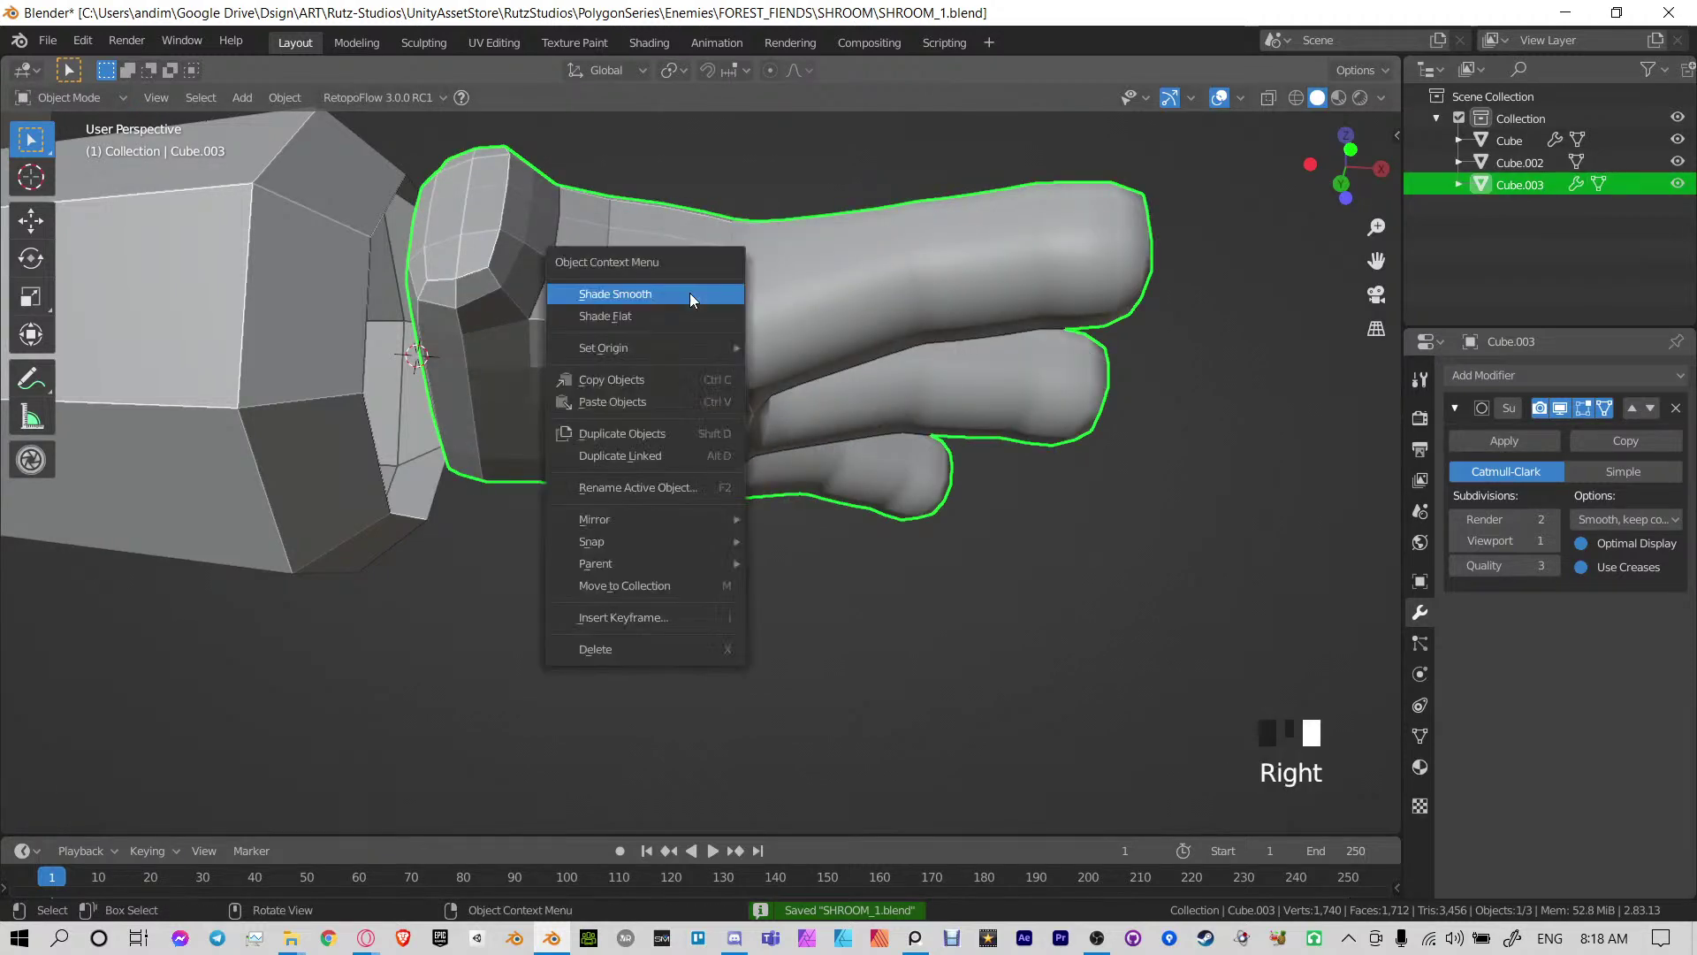
left_click(691, 294)
Duplicate all faces of the third finger in edit mode, moving the copy about -1.115 m in X and -0.76 m in Y beside the palm
key("ctrl+Tab")
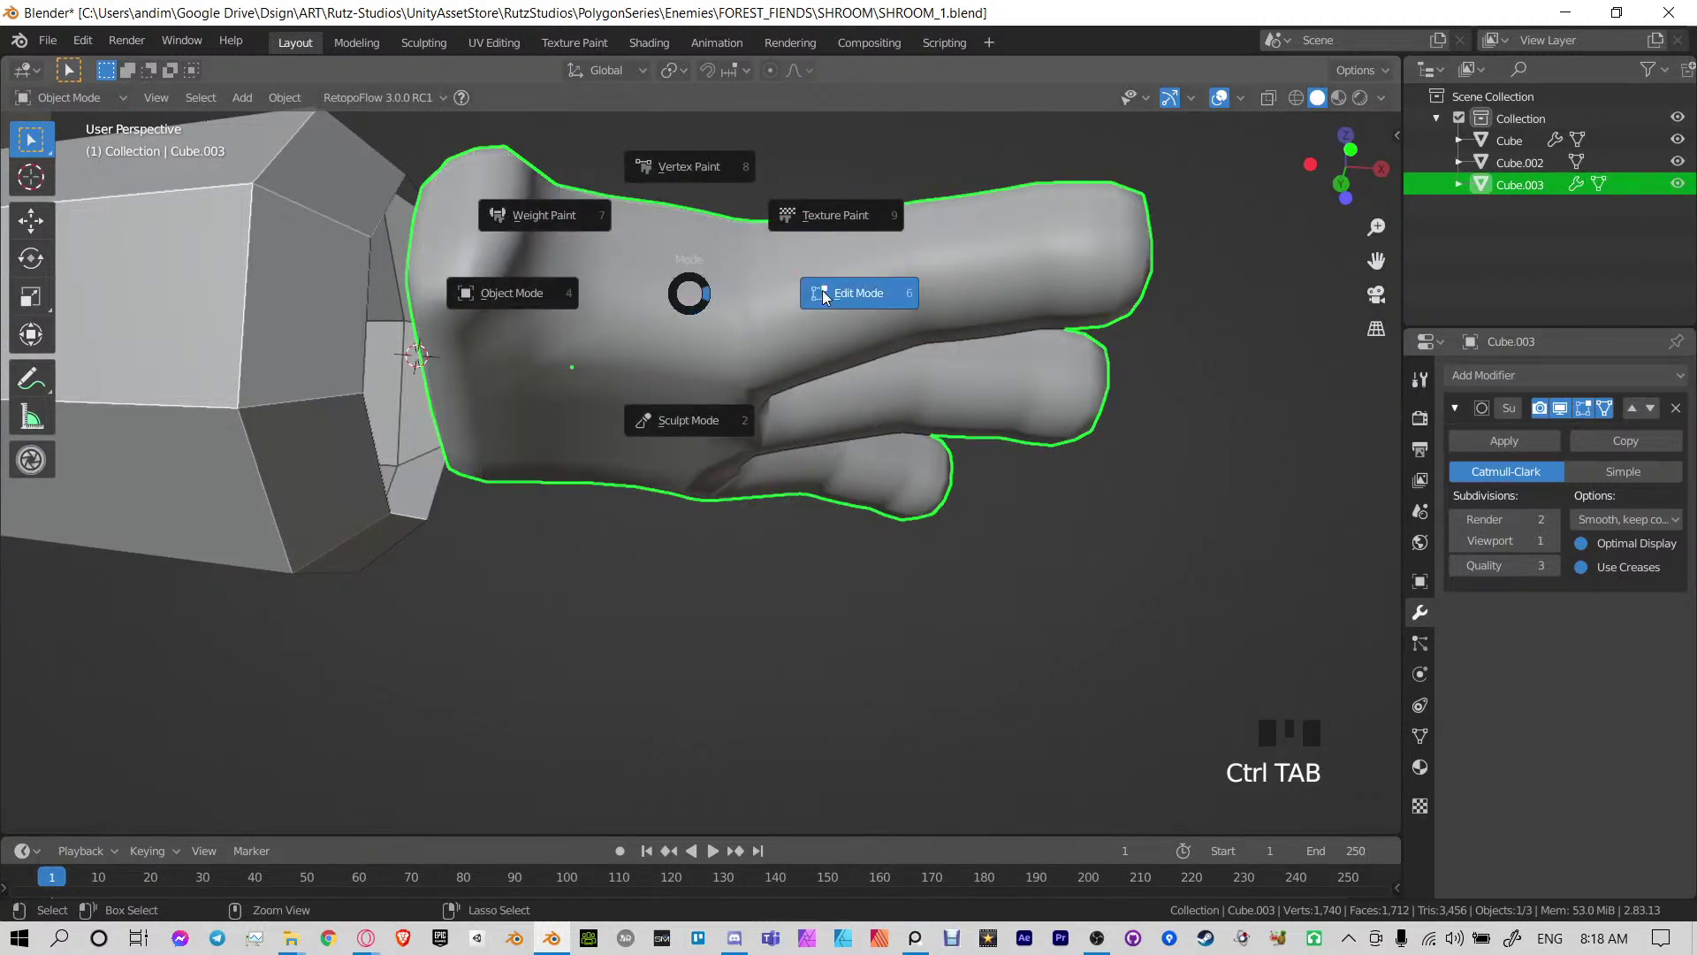
left_click(823, 297)
middle_click_drag(823, 297, 691, 386, "shift")
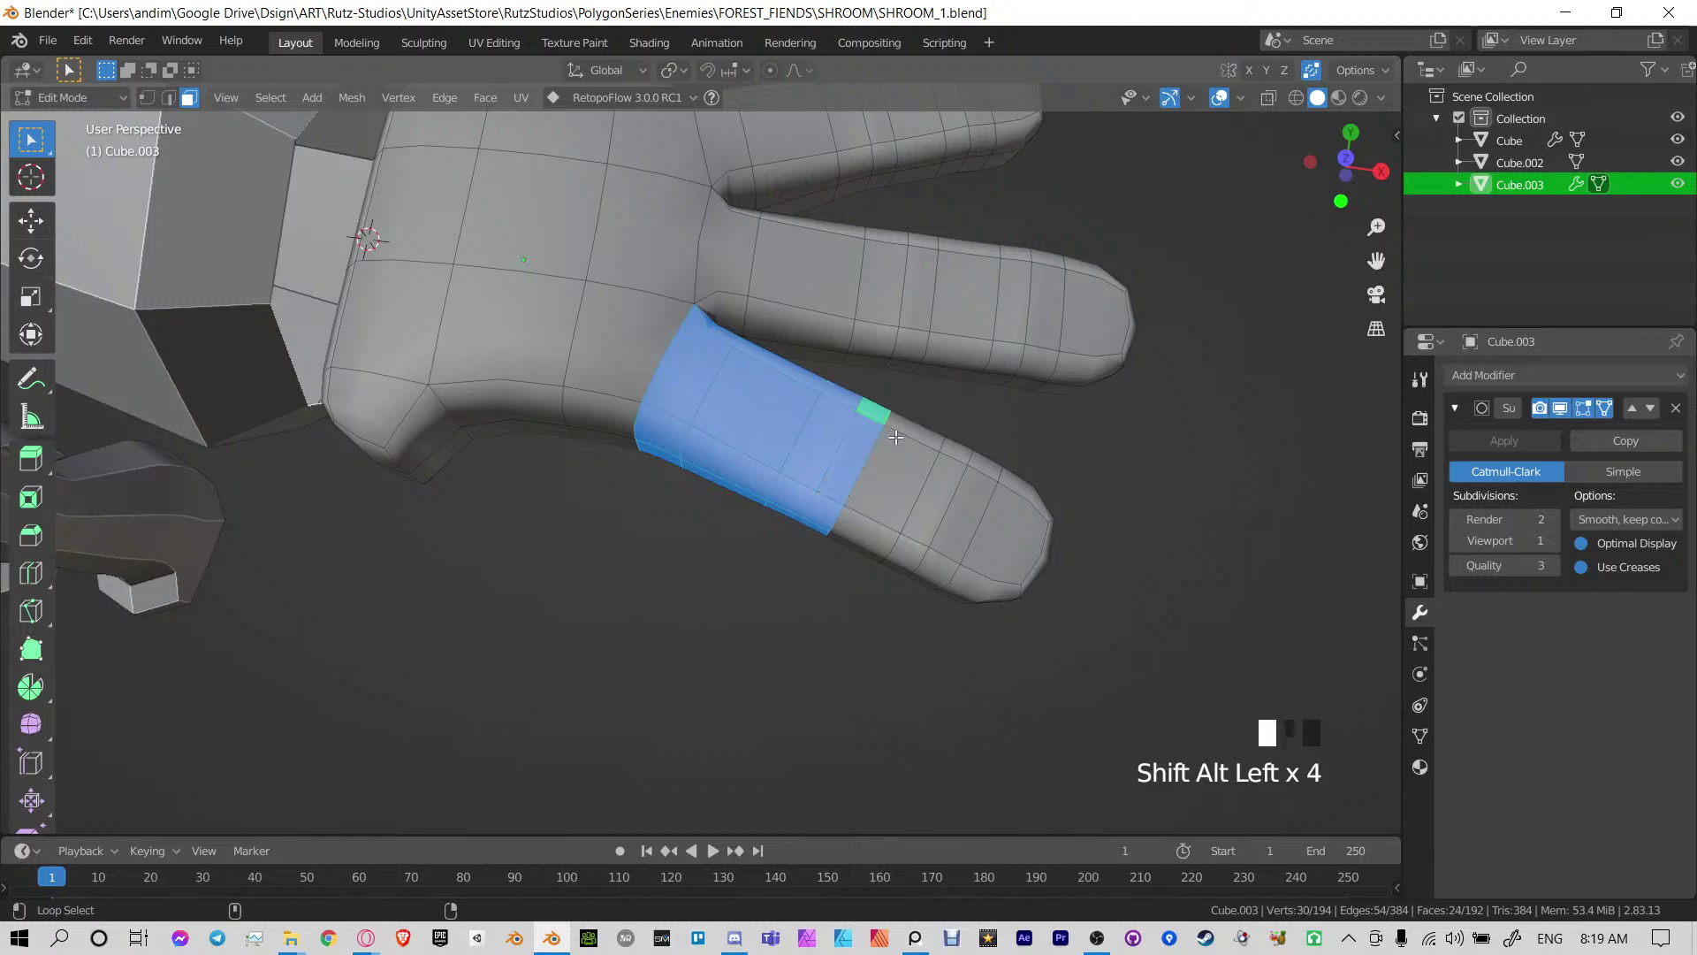
left_click(1004, 483, "alt+shift")
middle_click_drag(1043, 540, 1024, 491)
left_click_drag(964, 502, 991, 555, "shift")
mouse_move(992, 556)
middle_mouse_down()
mouse_move(770, 398)
mouse_move(989, 564)
middle_mouse_up()
key("KP_7")
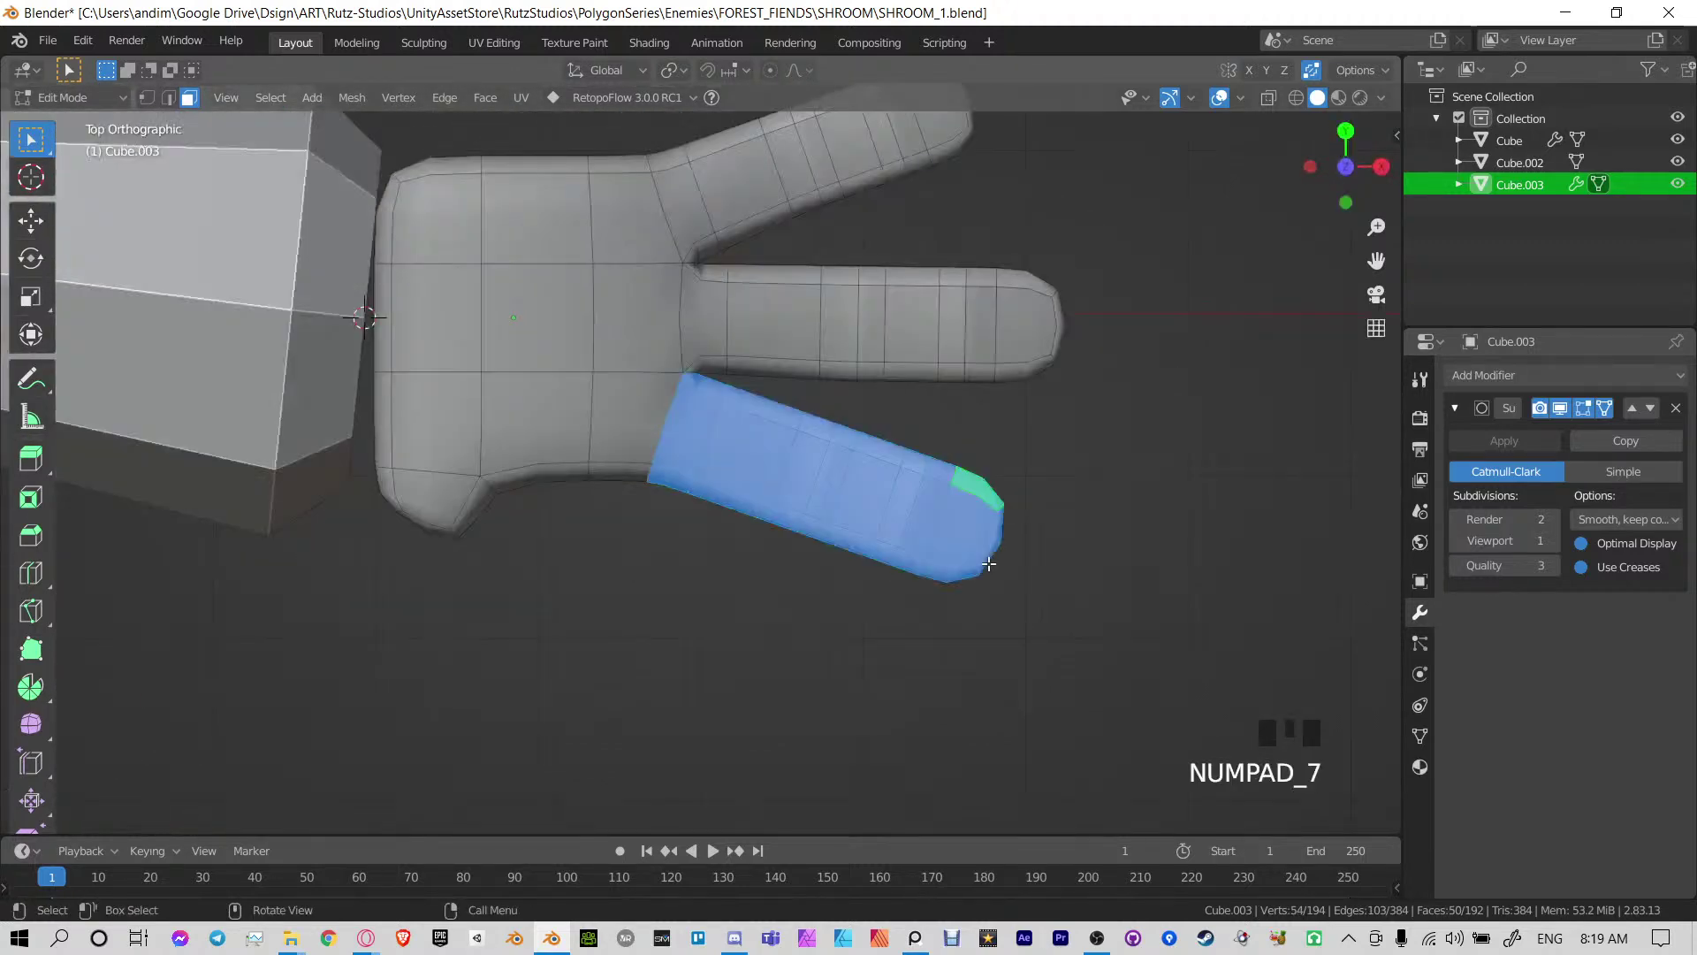
key("shift+d")
left_click(911, 698)
Scale the duplicated finger down uniformly to about 0.558 for the thumb
key("s")
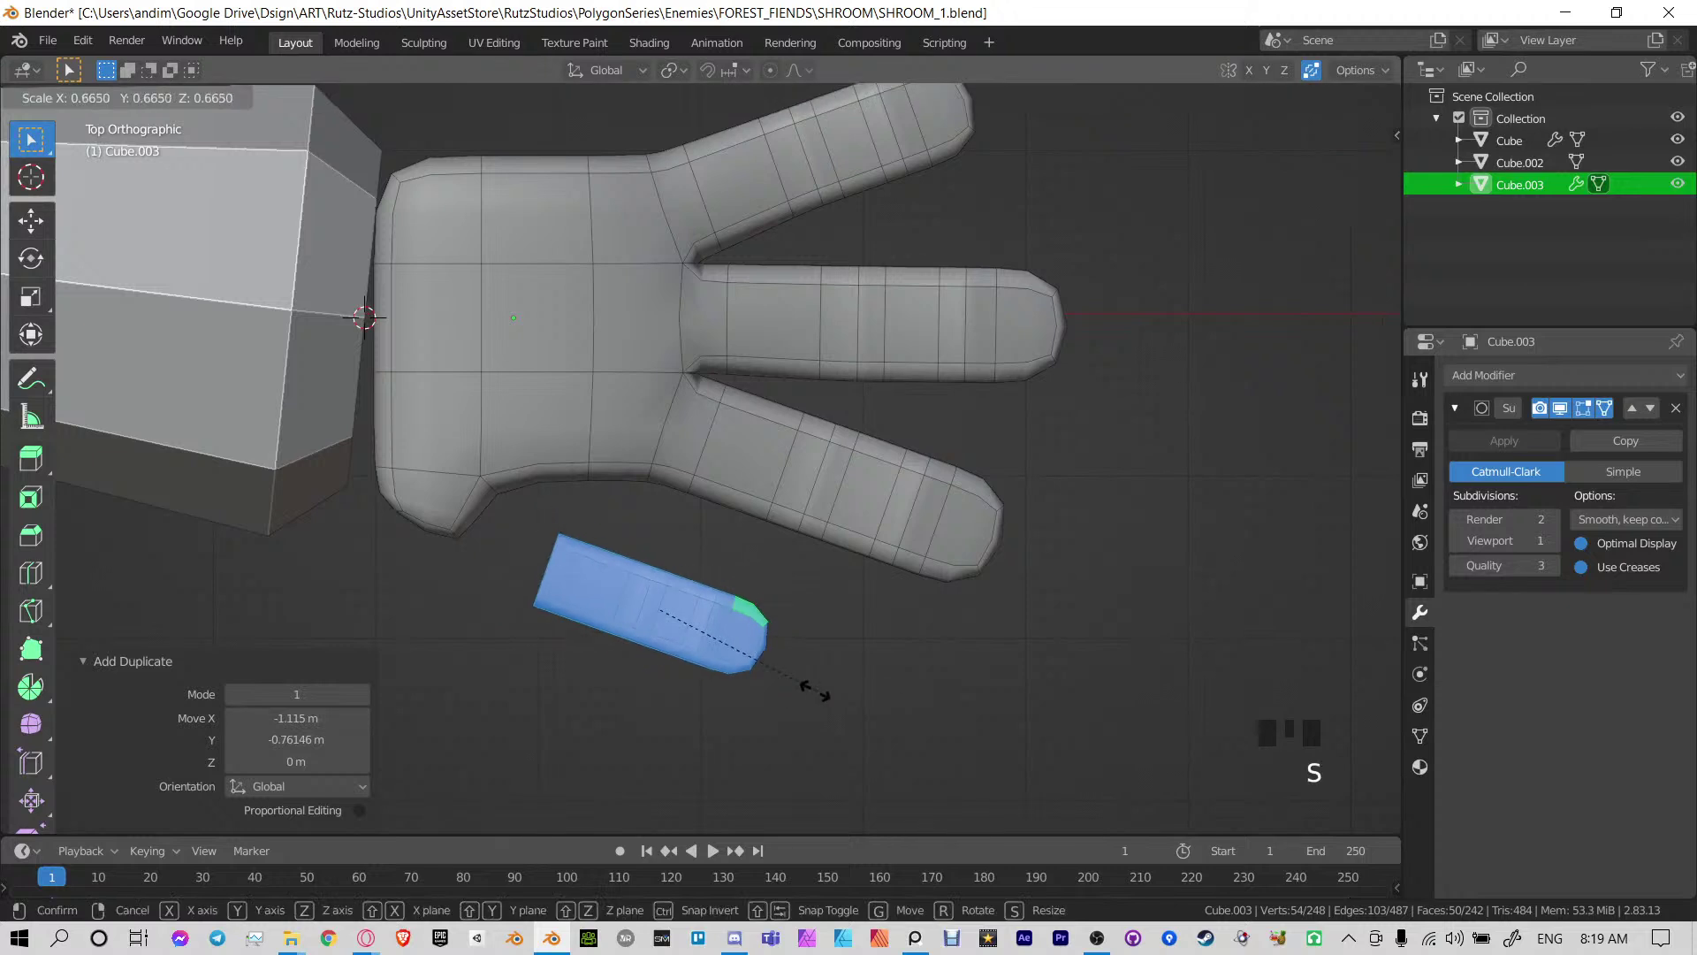
right_click(762, 670)
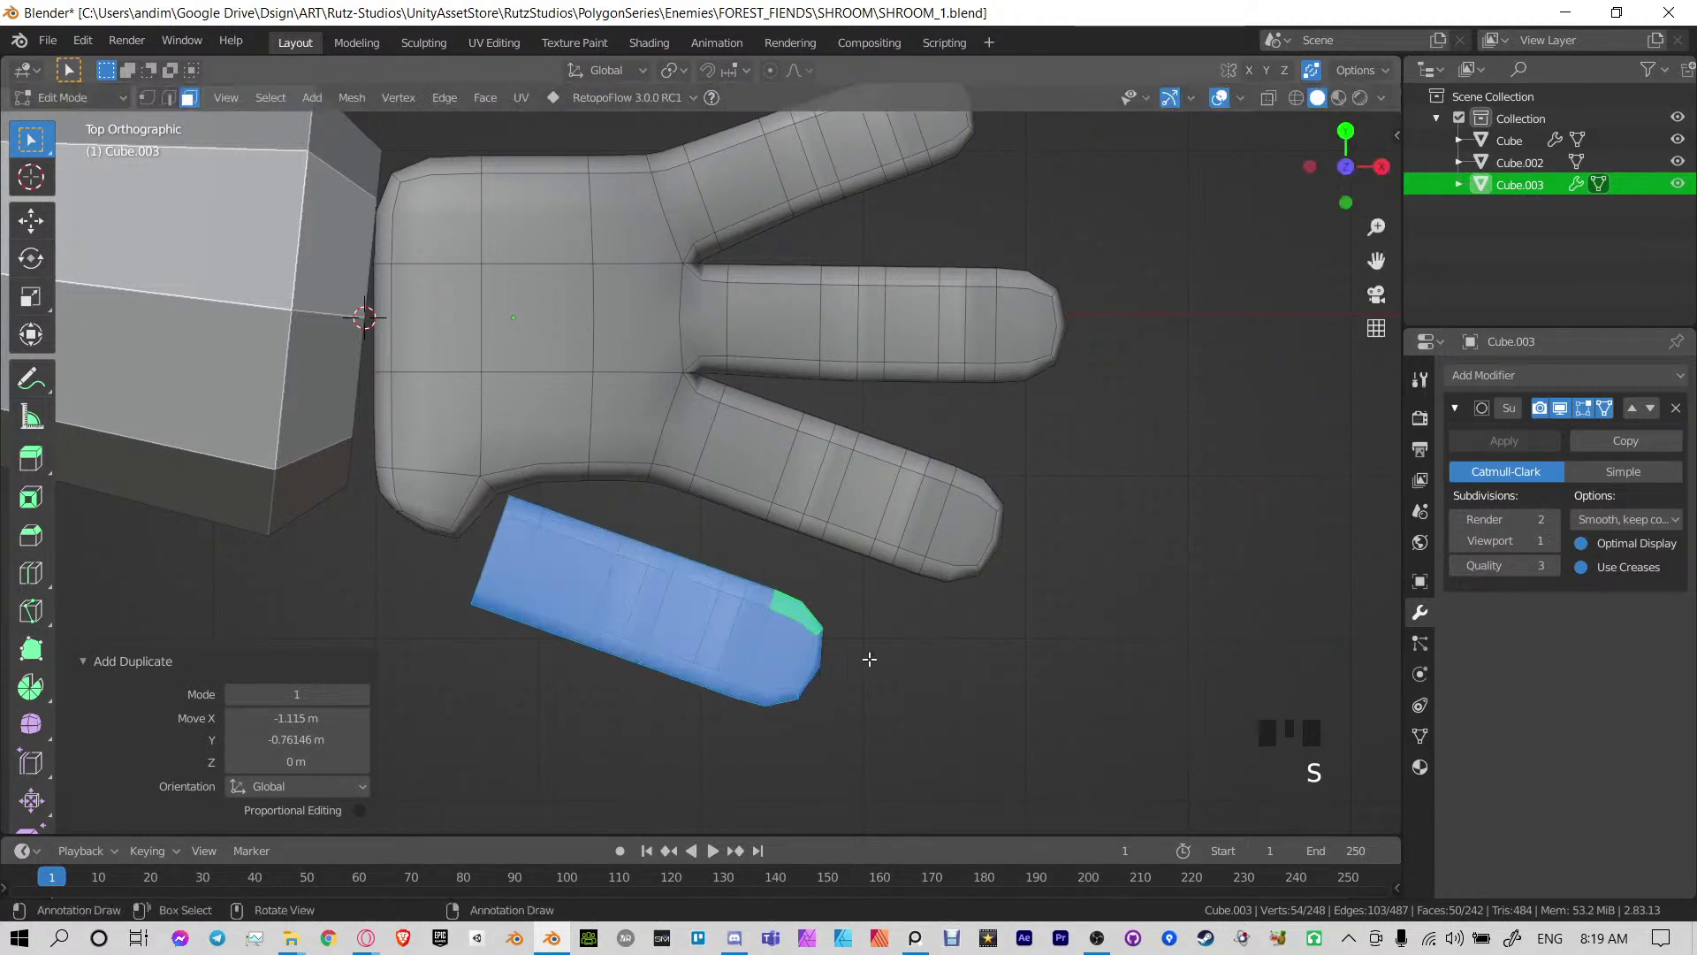
key("s")
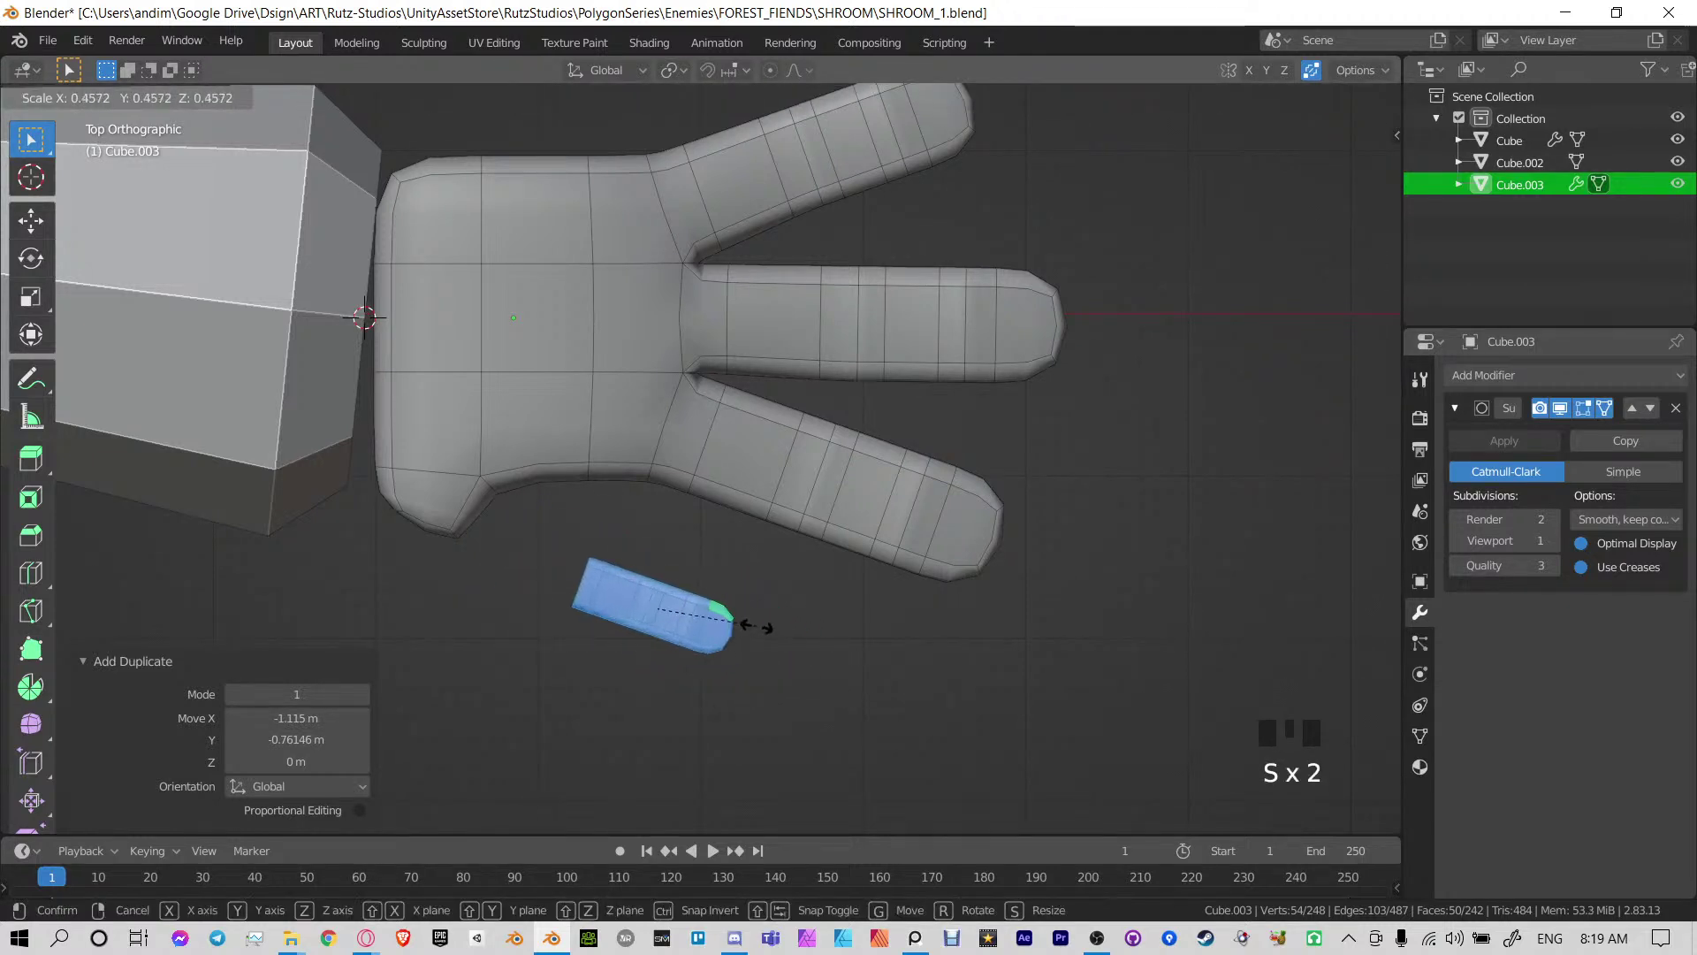
left_click(779, 622)
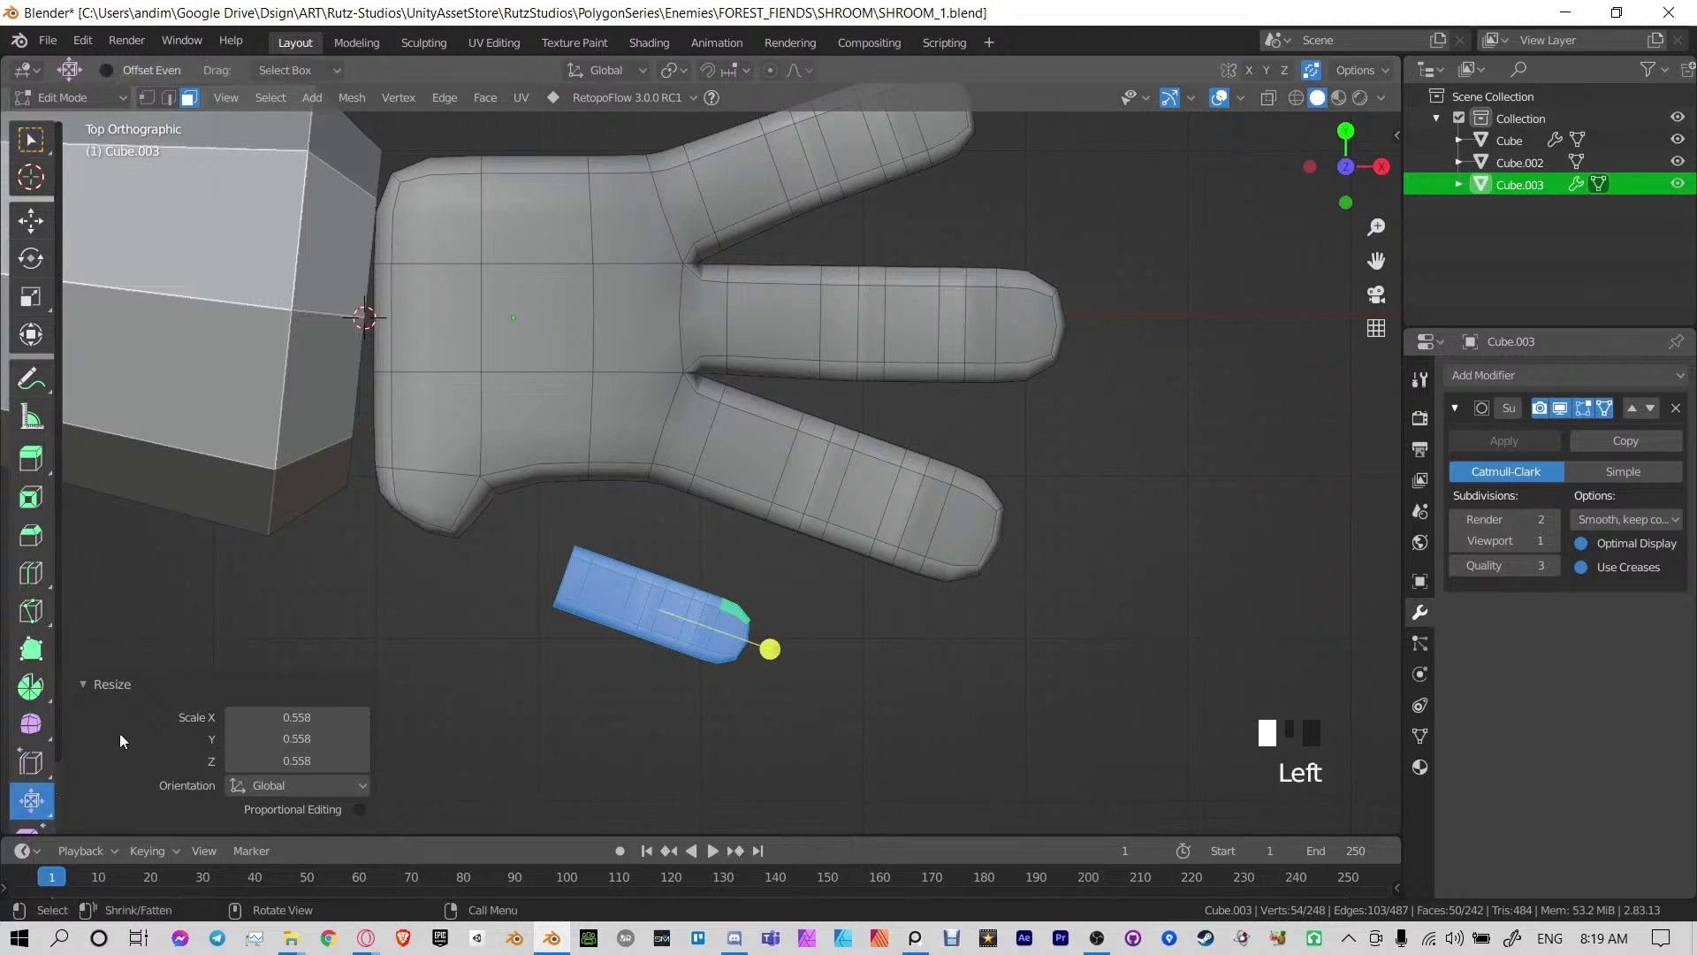
Thicken the thumb with Shrink/Fatten at an offset of about -0.09 m and set the transform orientation to Local
key("alt+s")
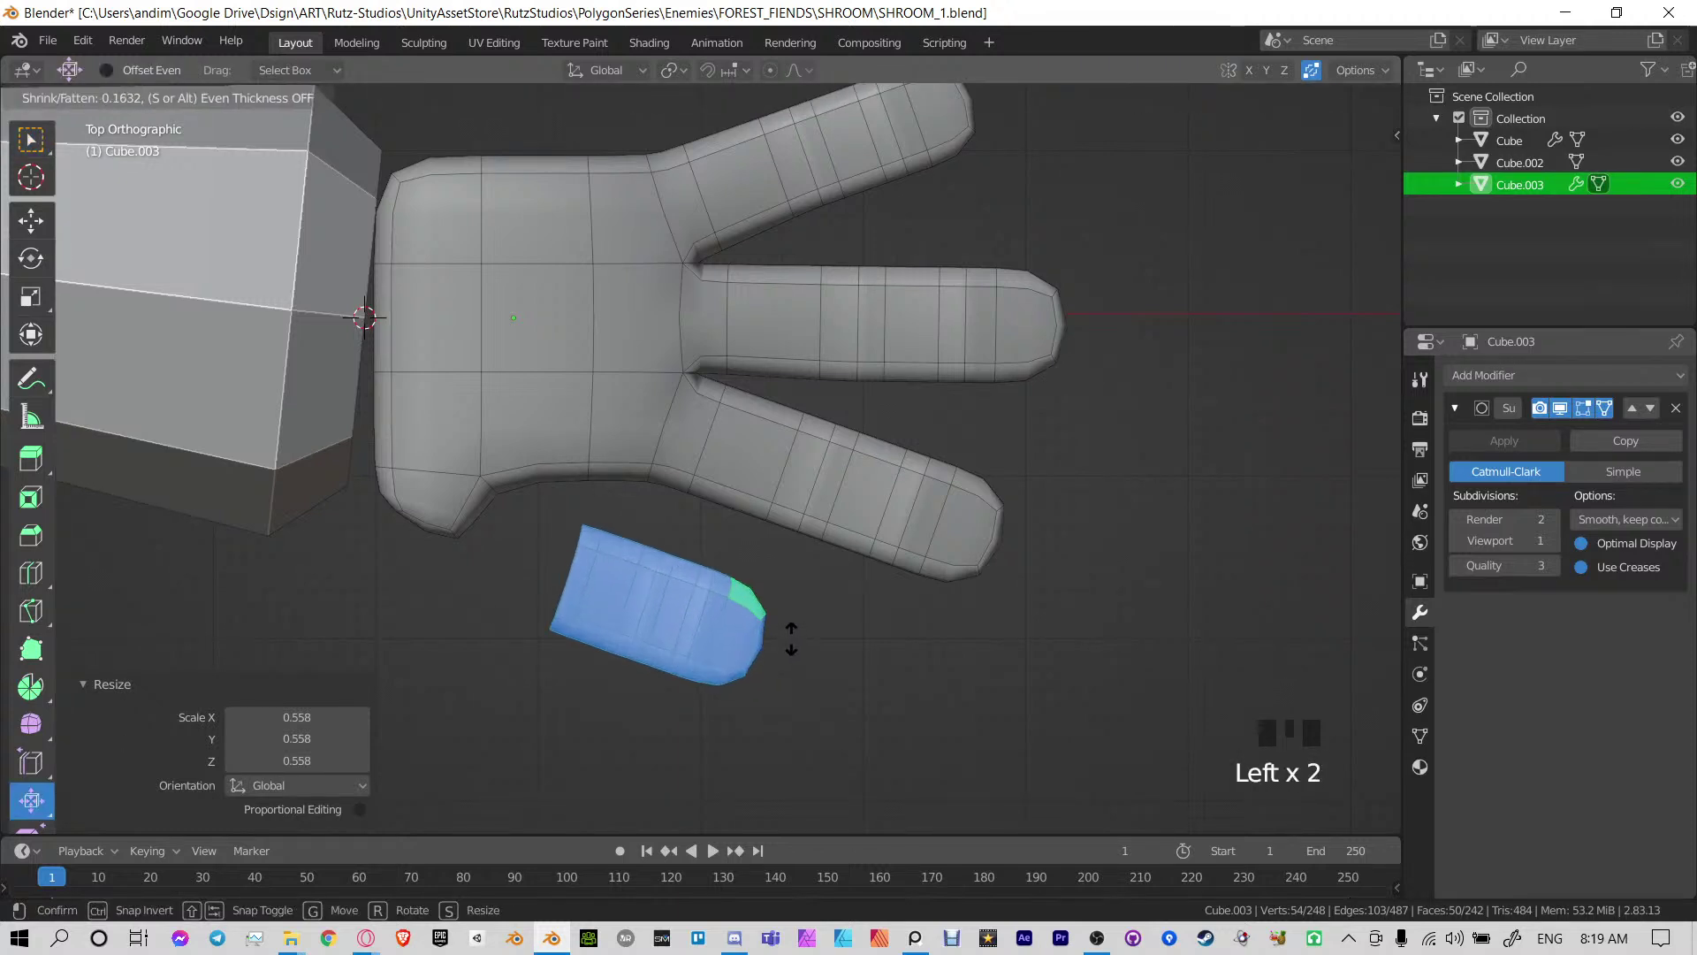
left_click(769, 690)
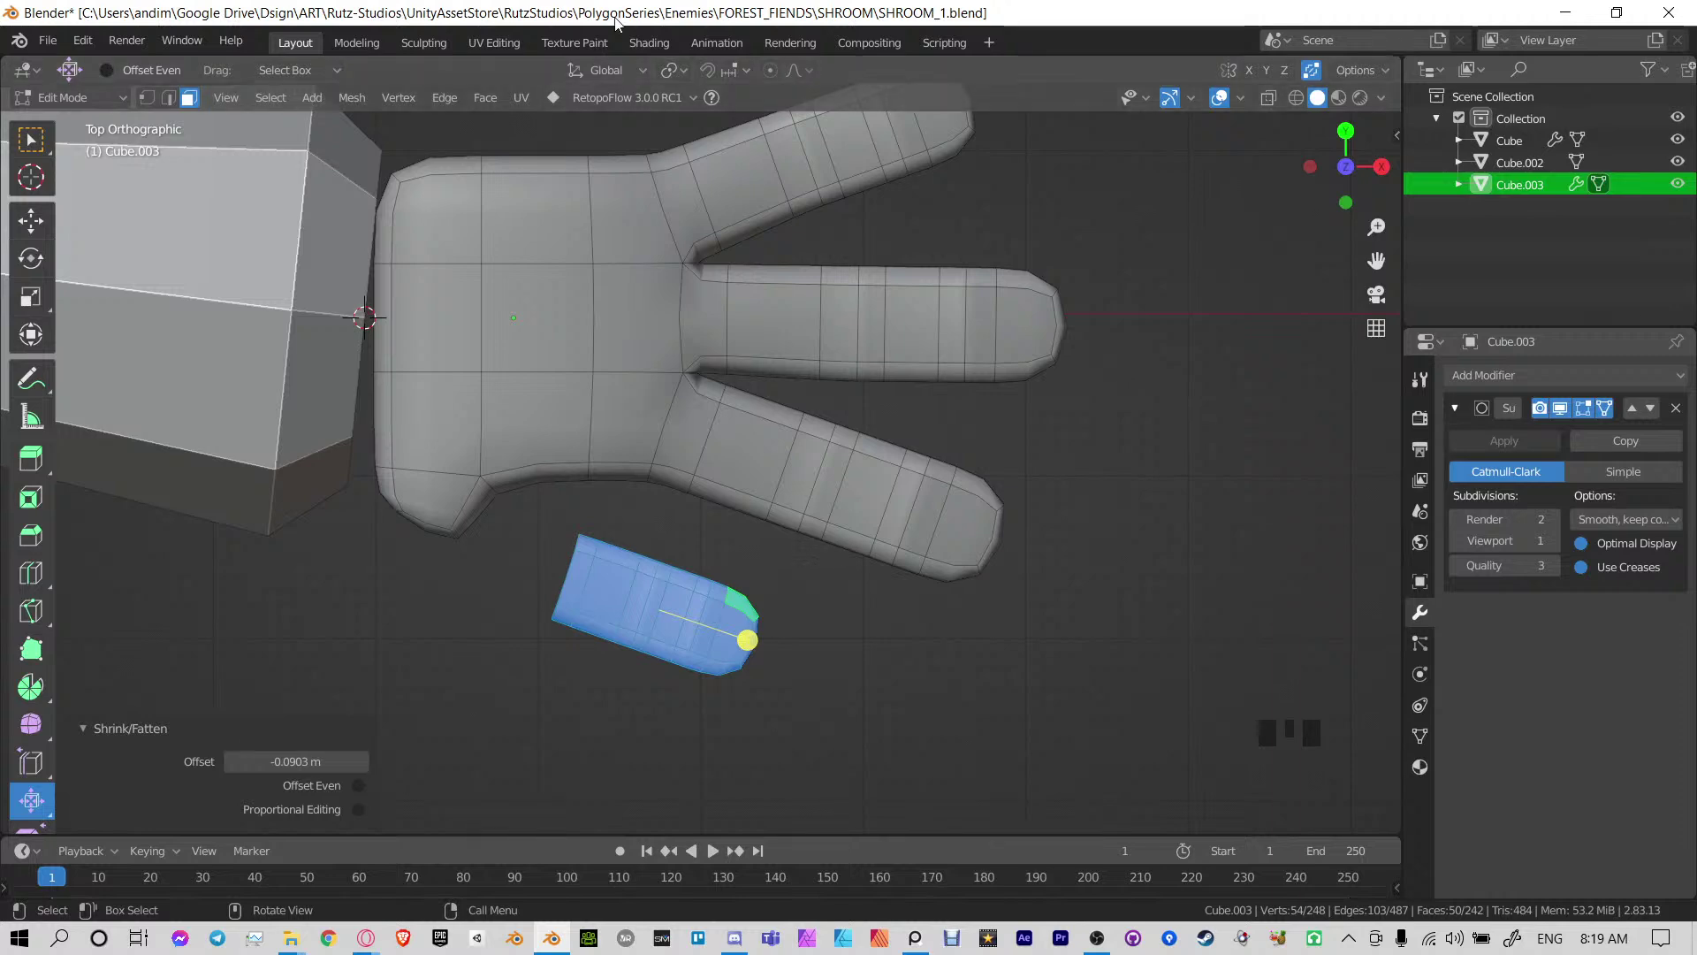
left_click(602, 72)
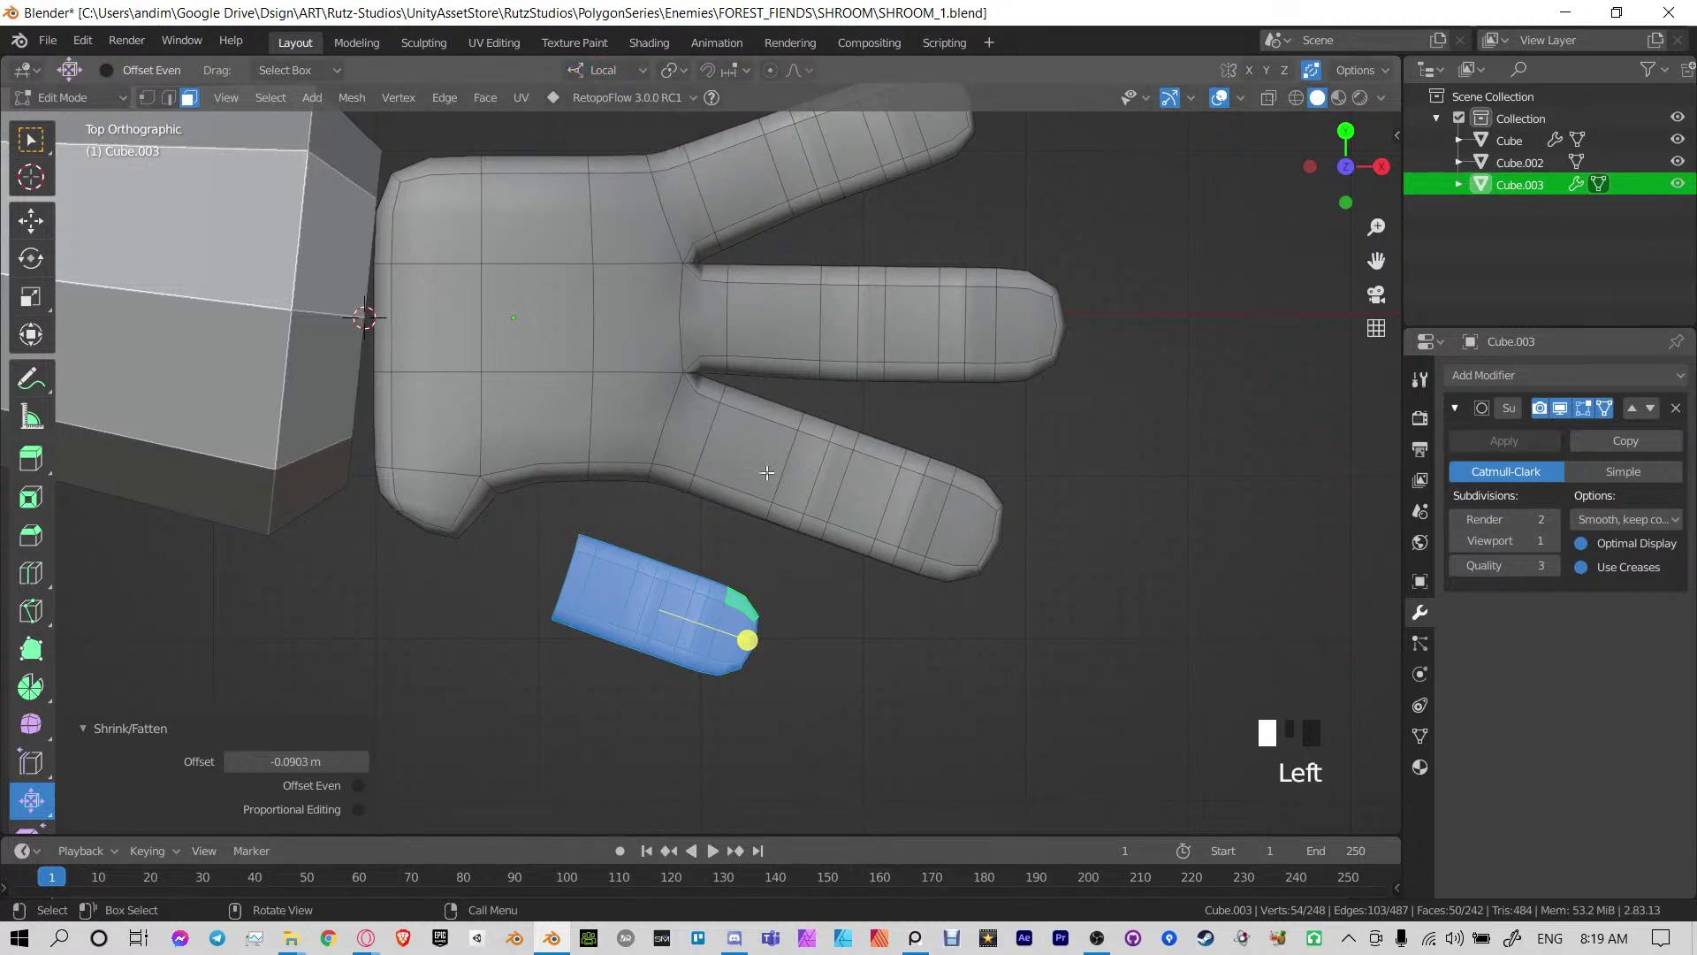
middle_click_drag(803, 604, 713, 482)
key("e")
right_click(692, 349)
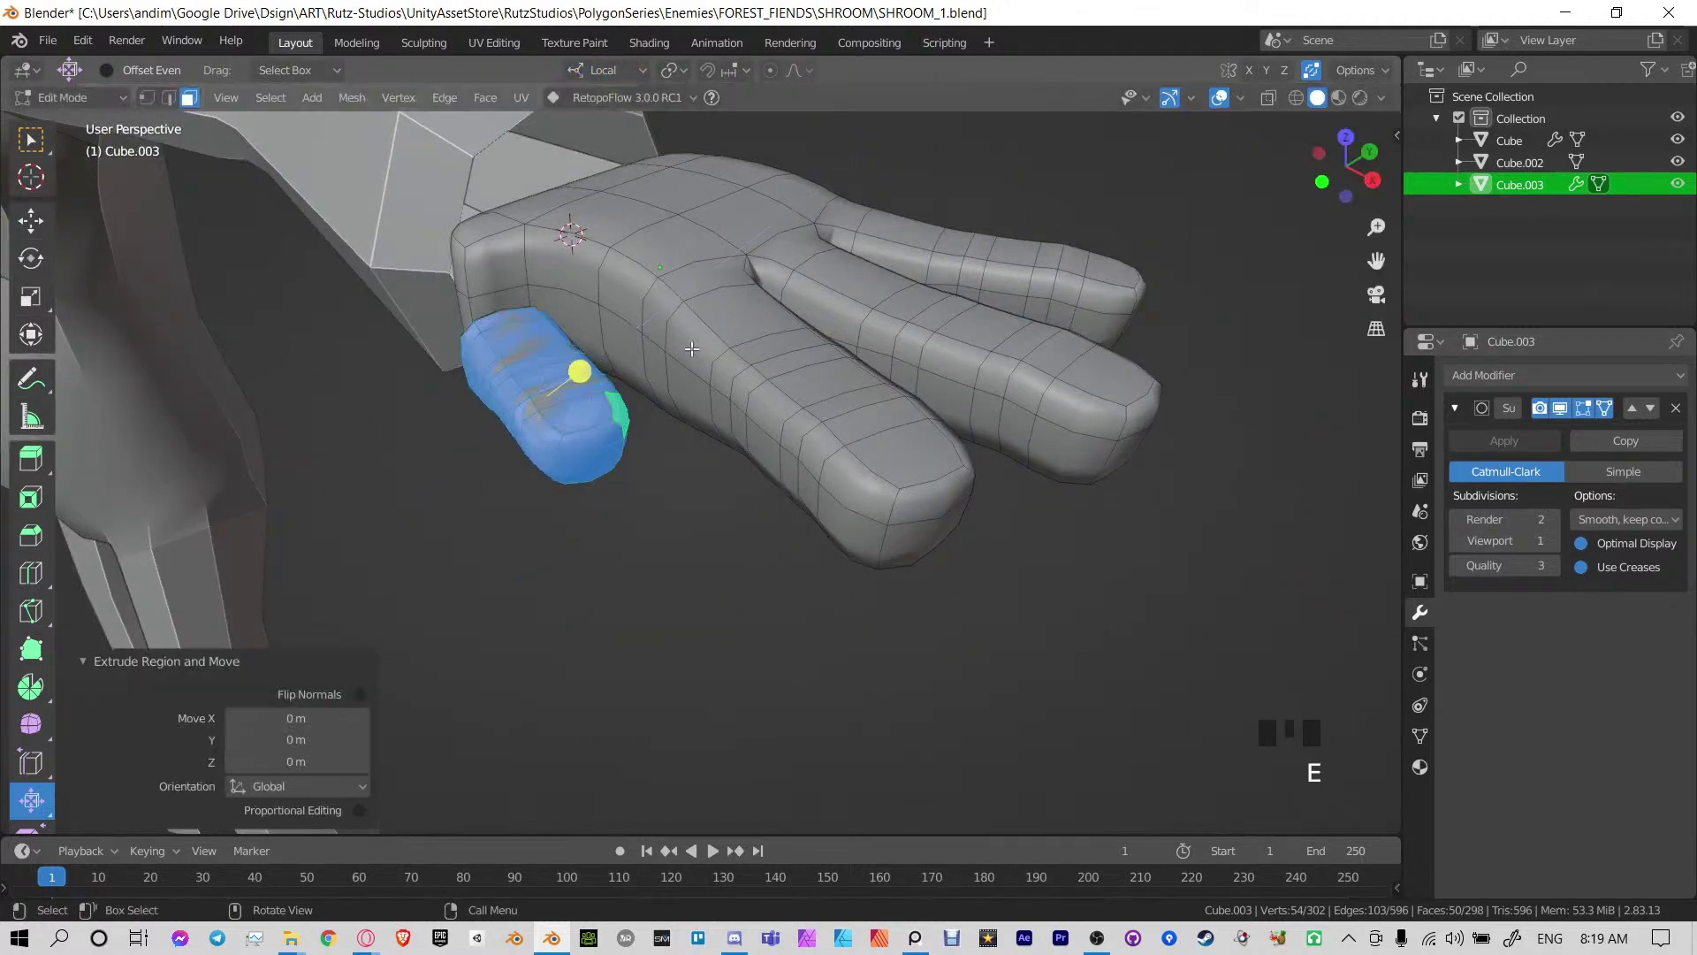
key("ctrl+z")
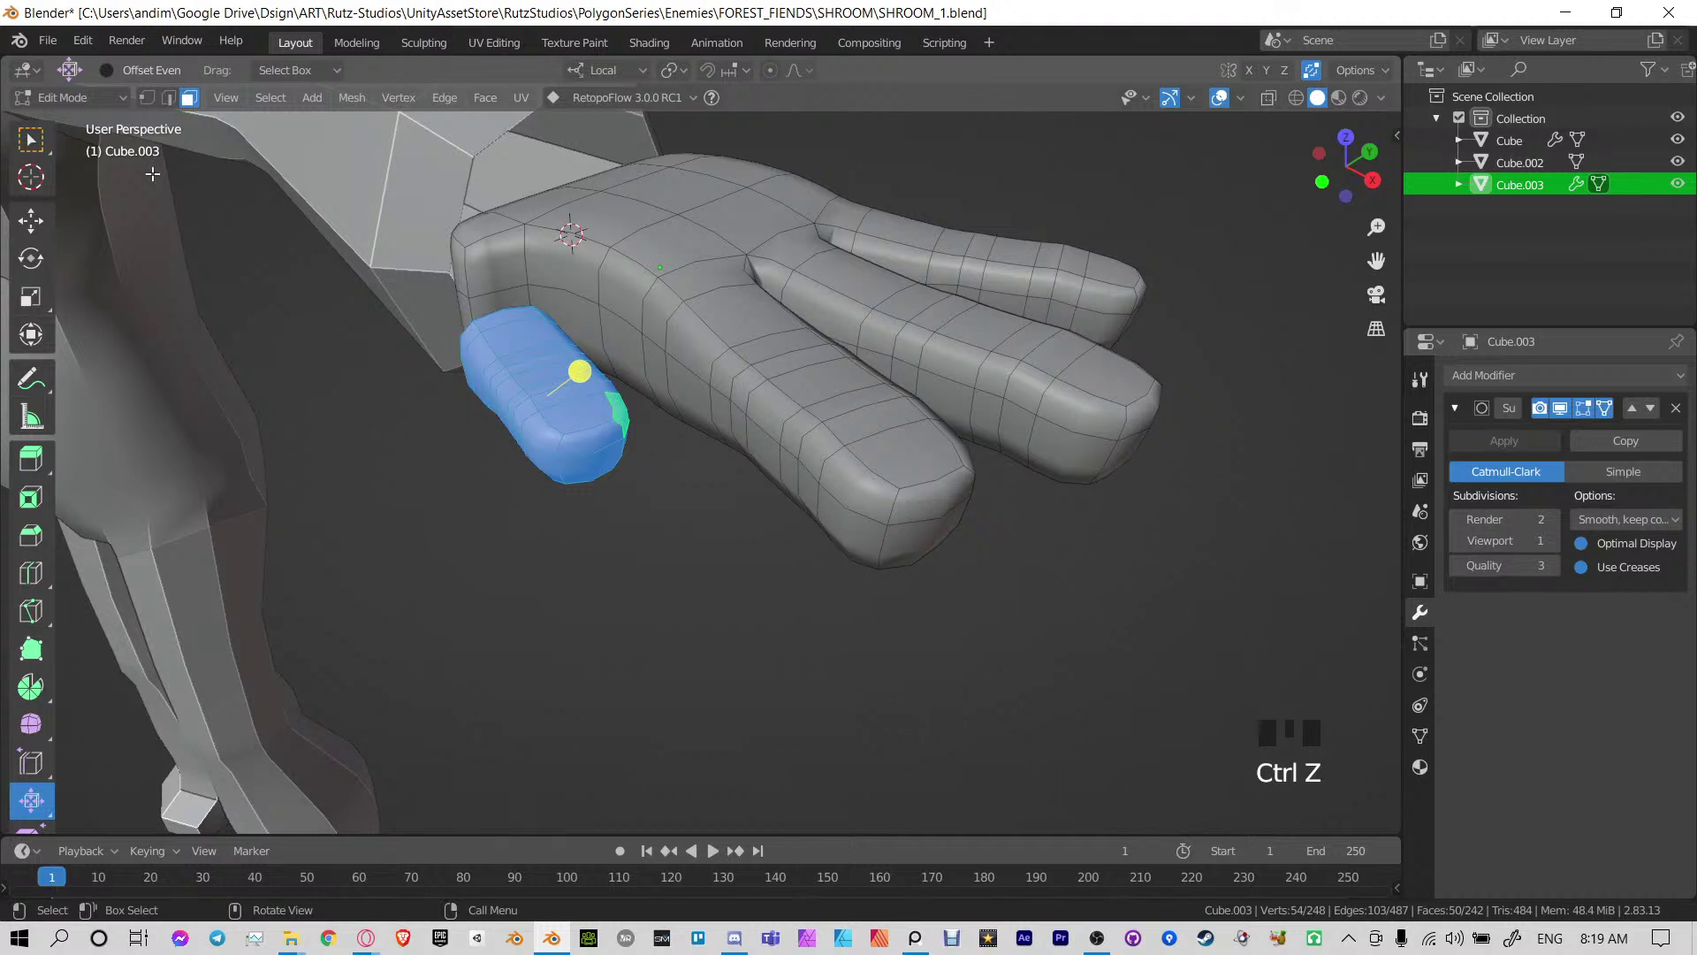
Rotate the thumb about 85.8° around its local X axis
key("r")
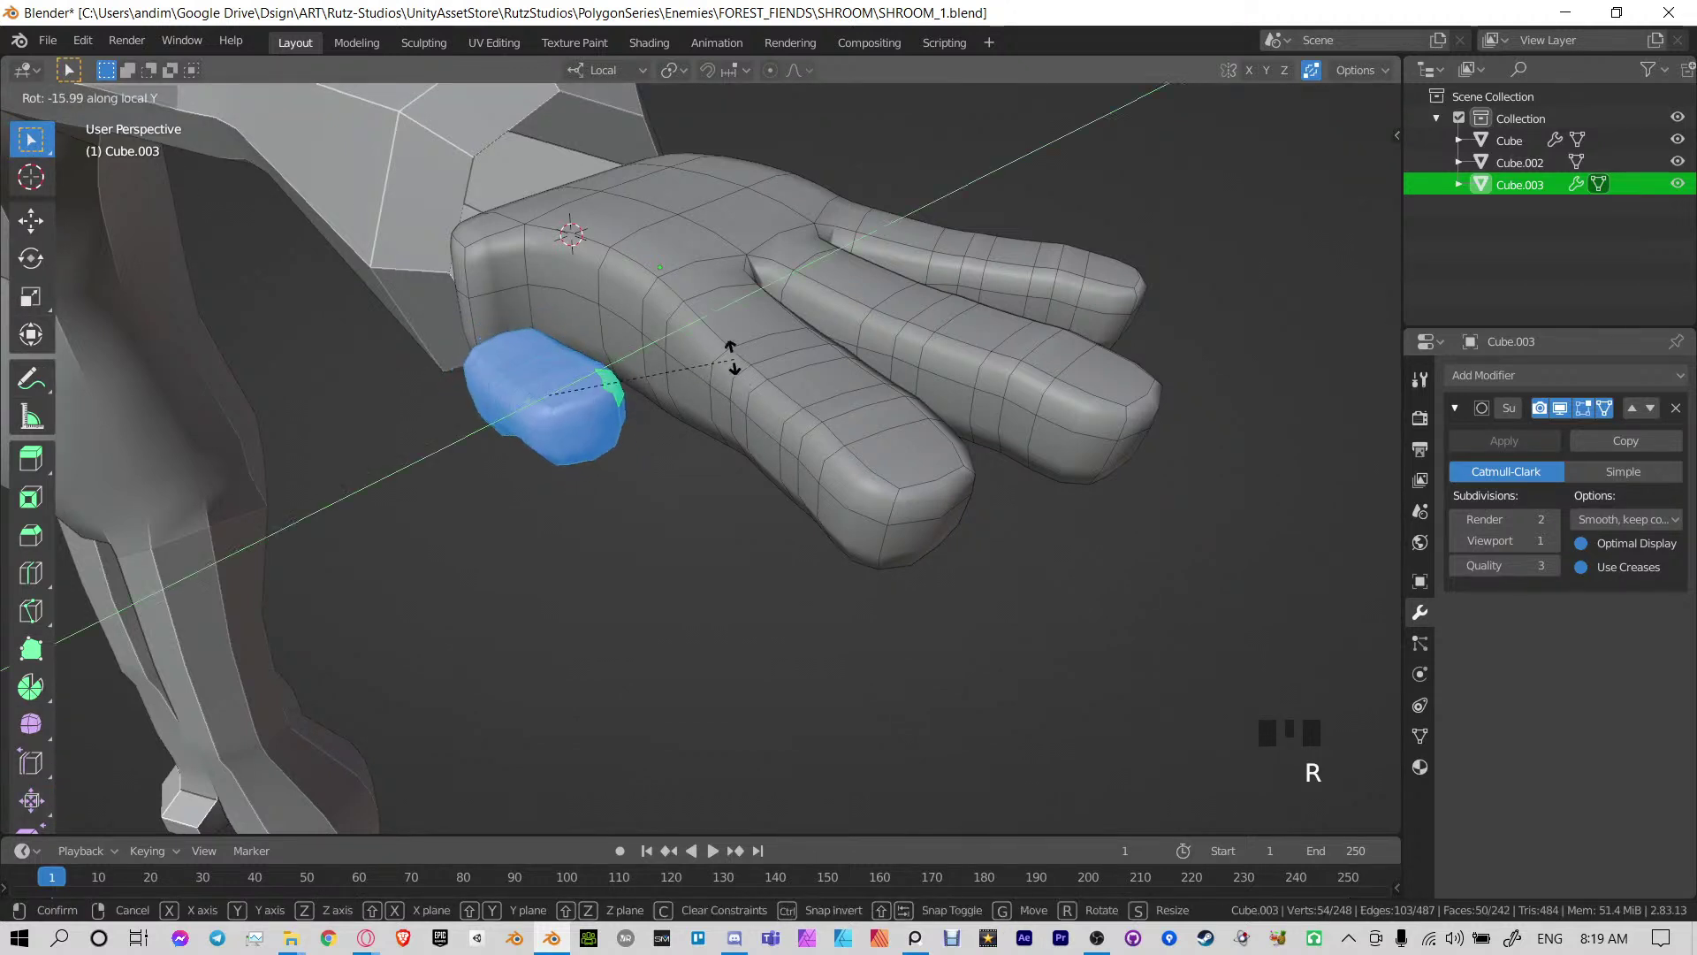
key("z")
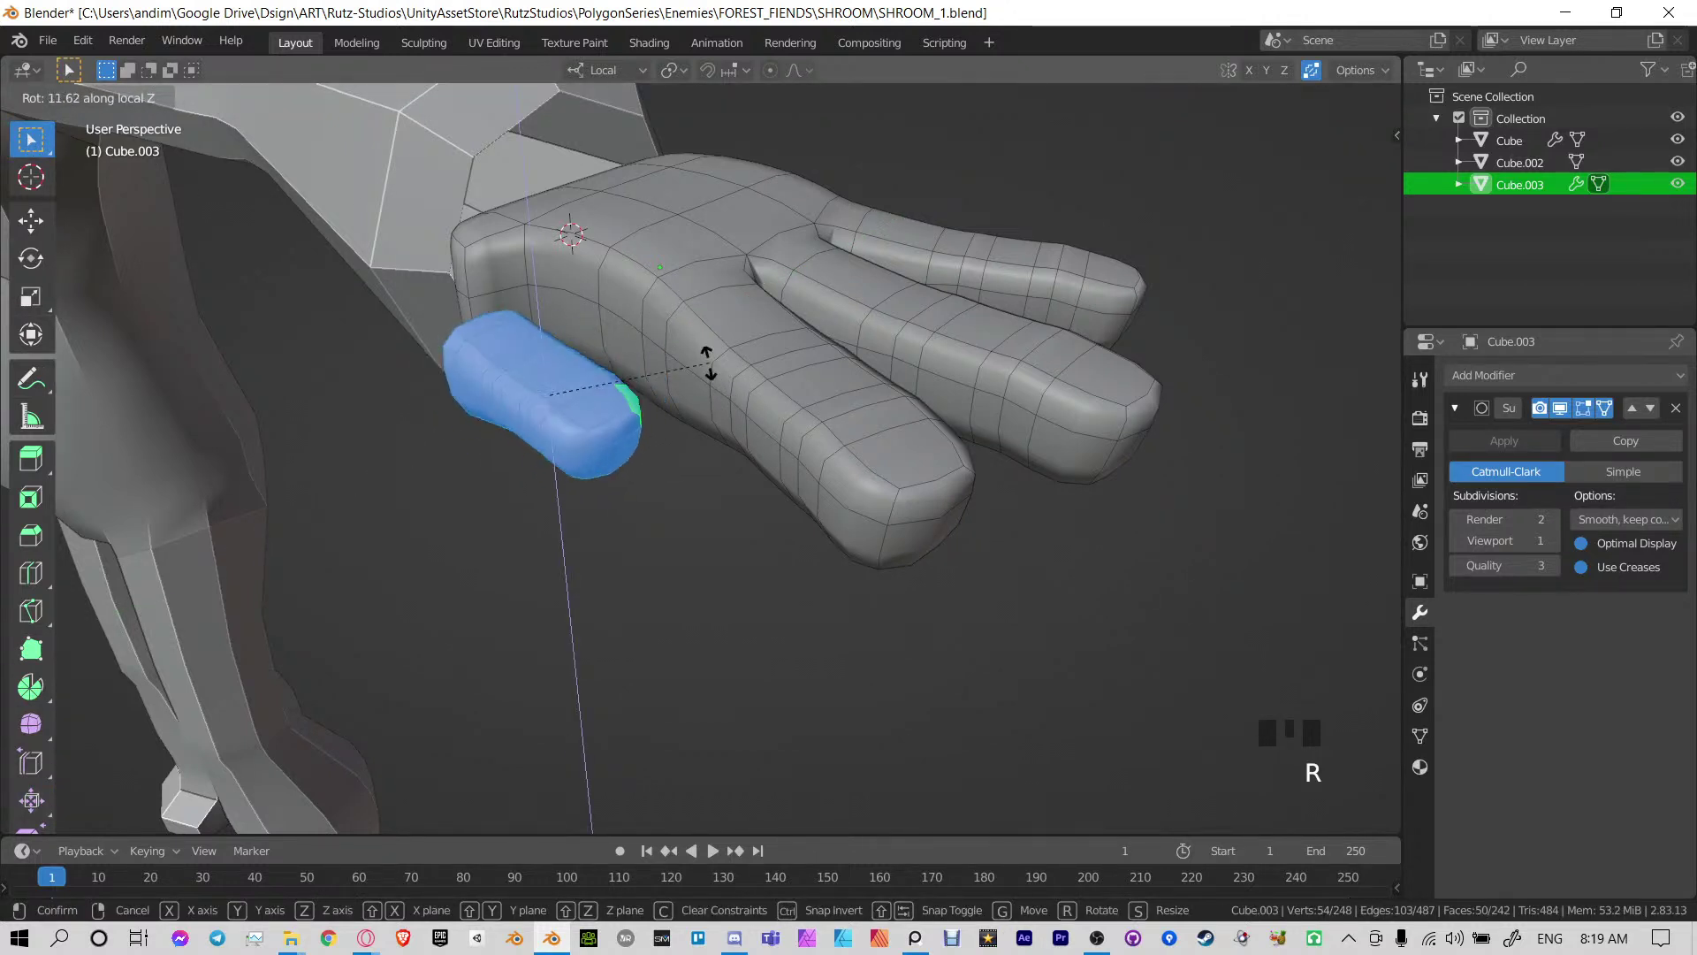
key("x")
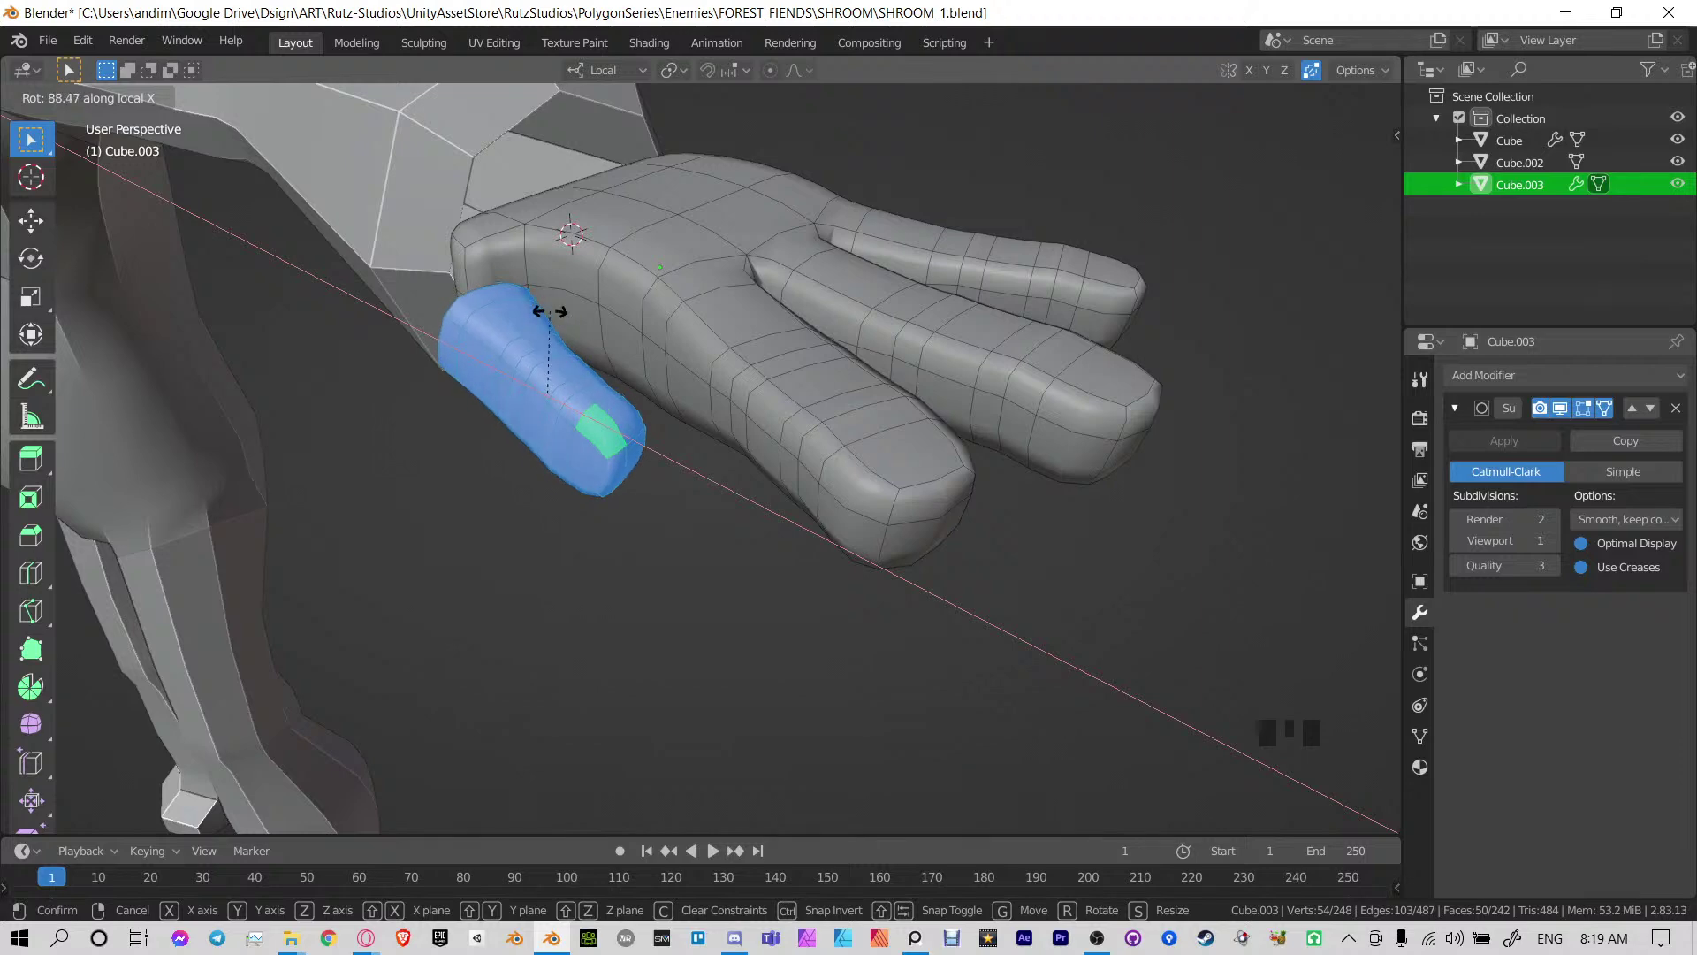
left_click(553, 311)
middle_click_drag(555, 313, 674, 265)
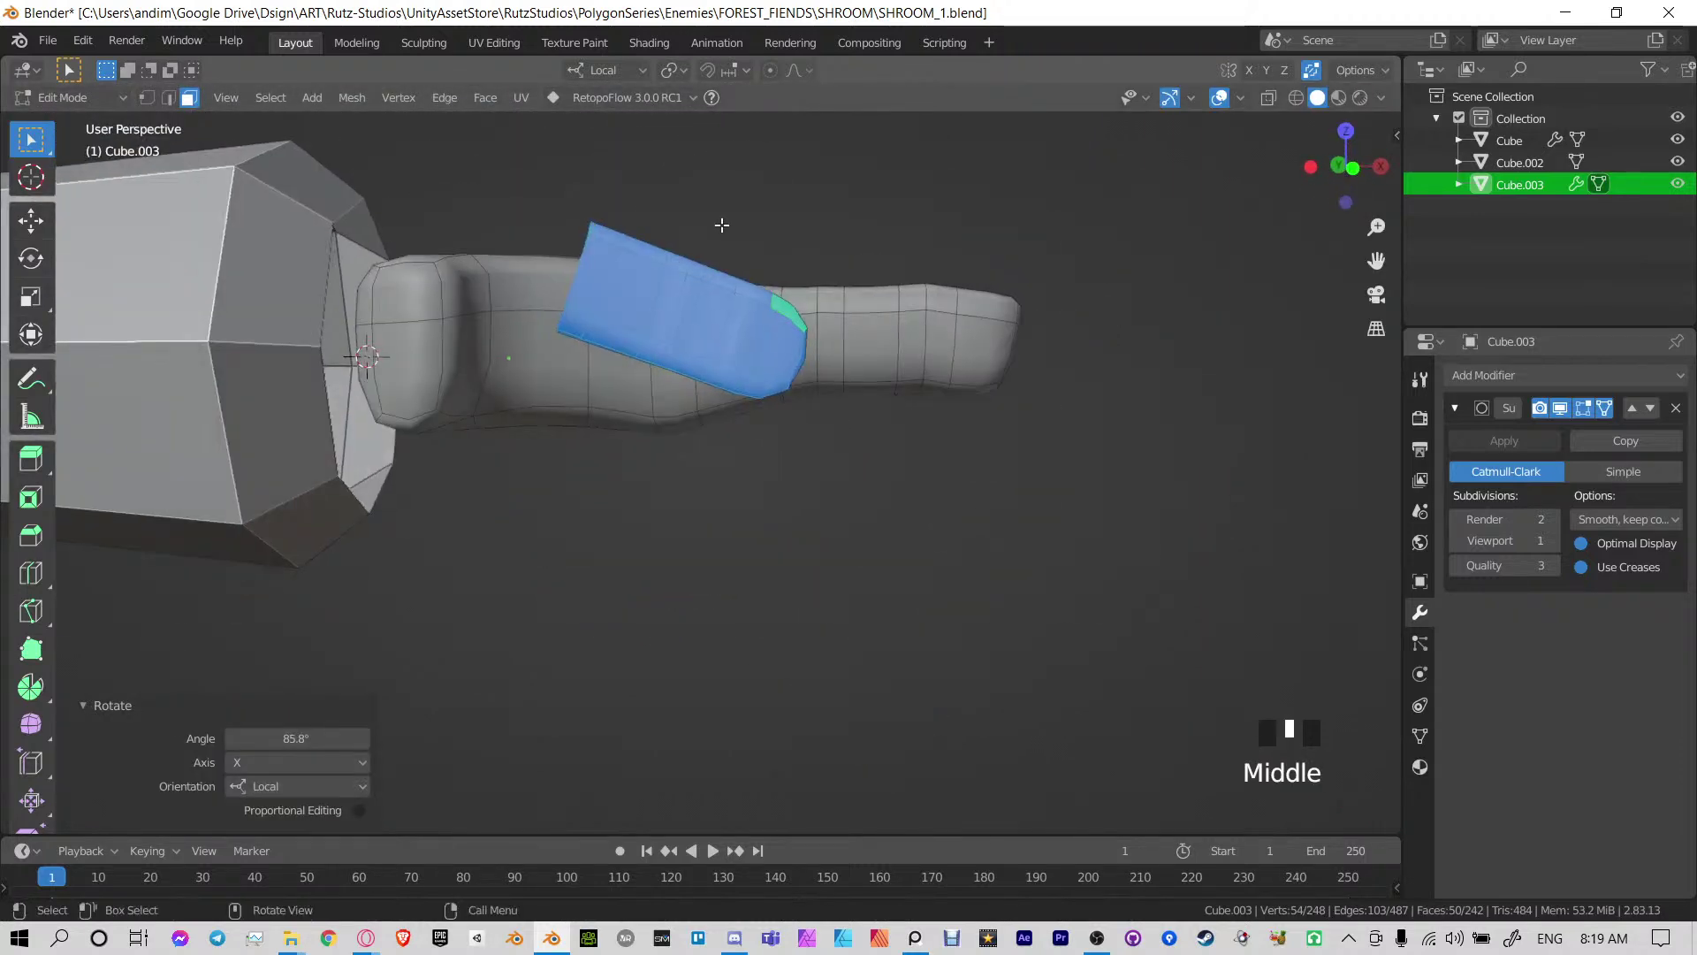
In front view, rotate the thumb about -20.7°, move it toward the wrist, and rotate it a further 3.15°
key("KP_1")
key("r")
left_click(787, 231)
key("g")
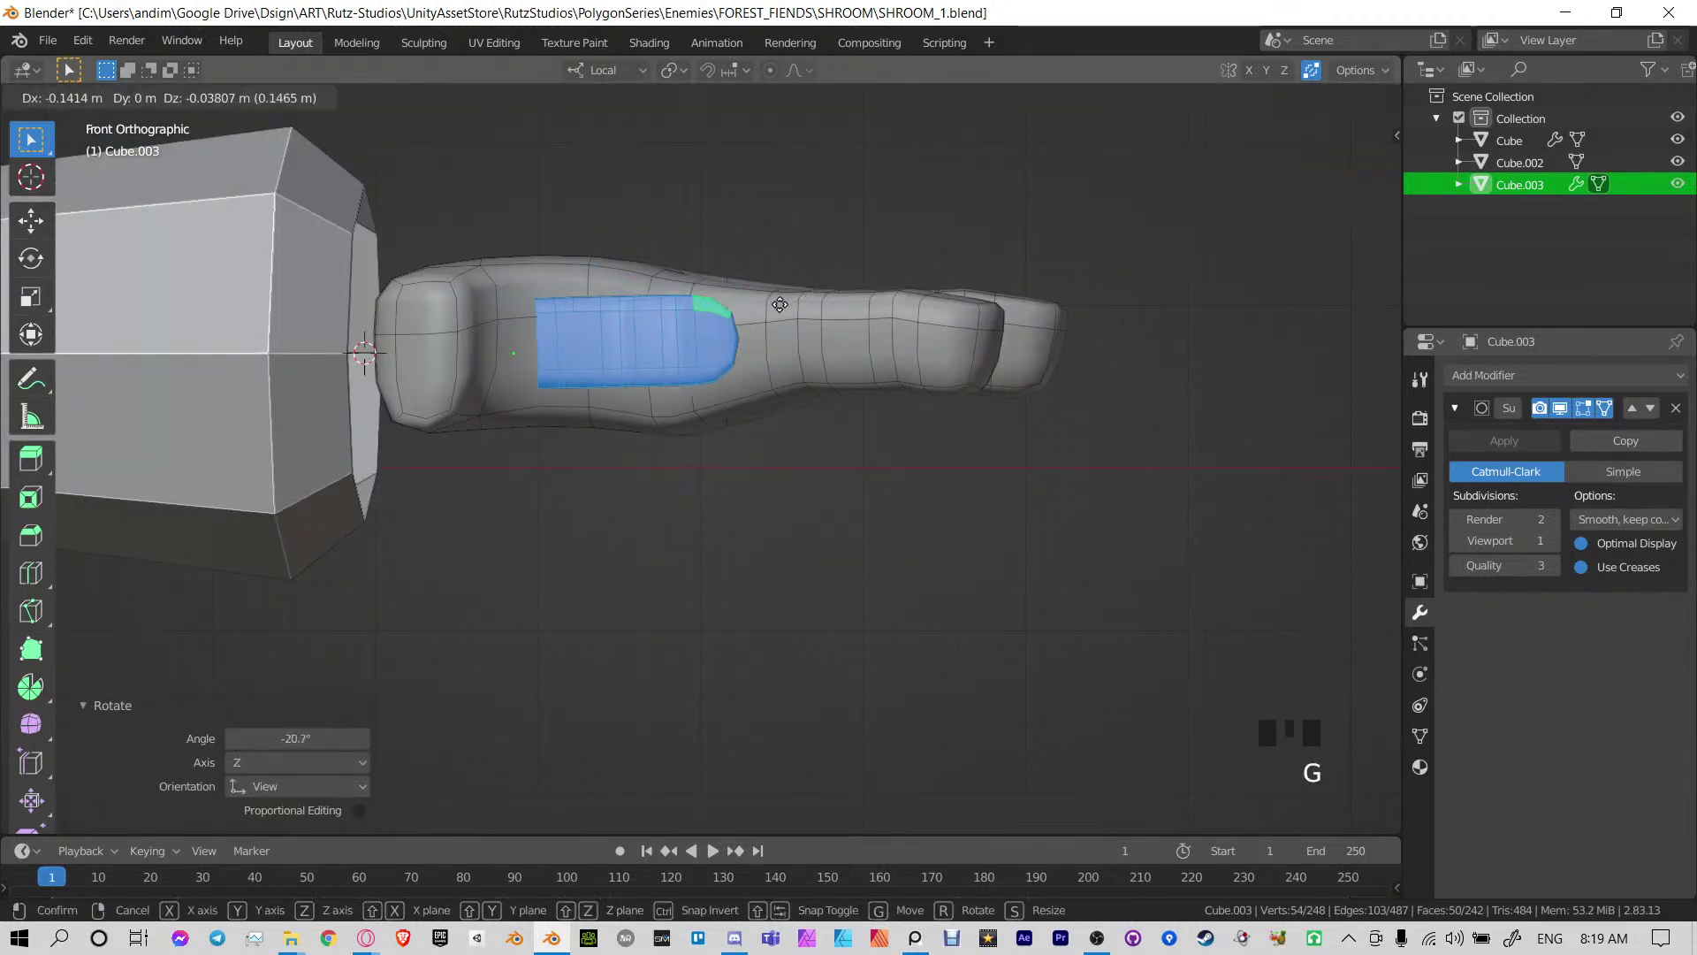
left_click(703, 311)
key("r")
left_click(781, 268)
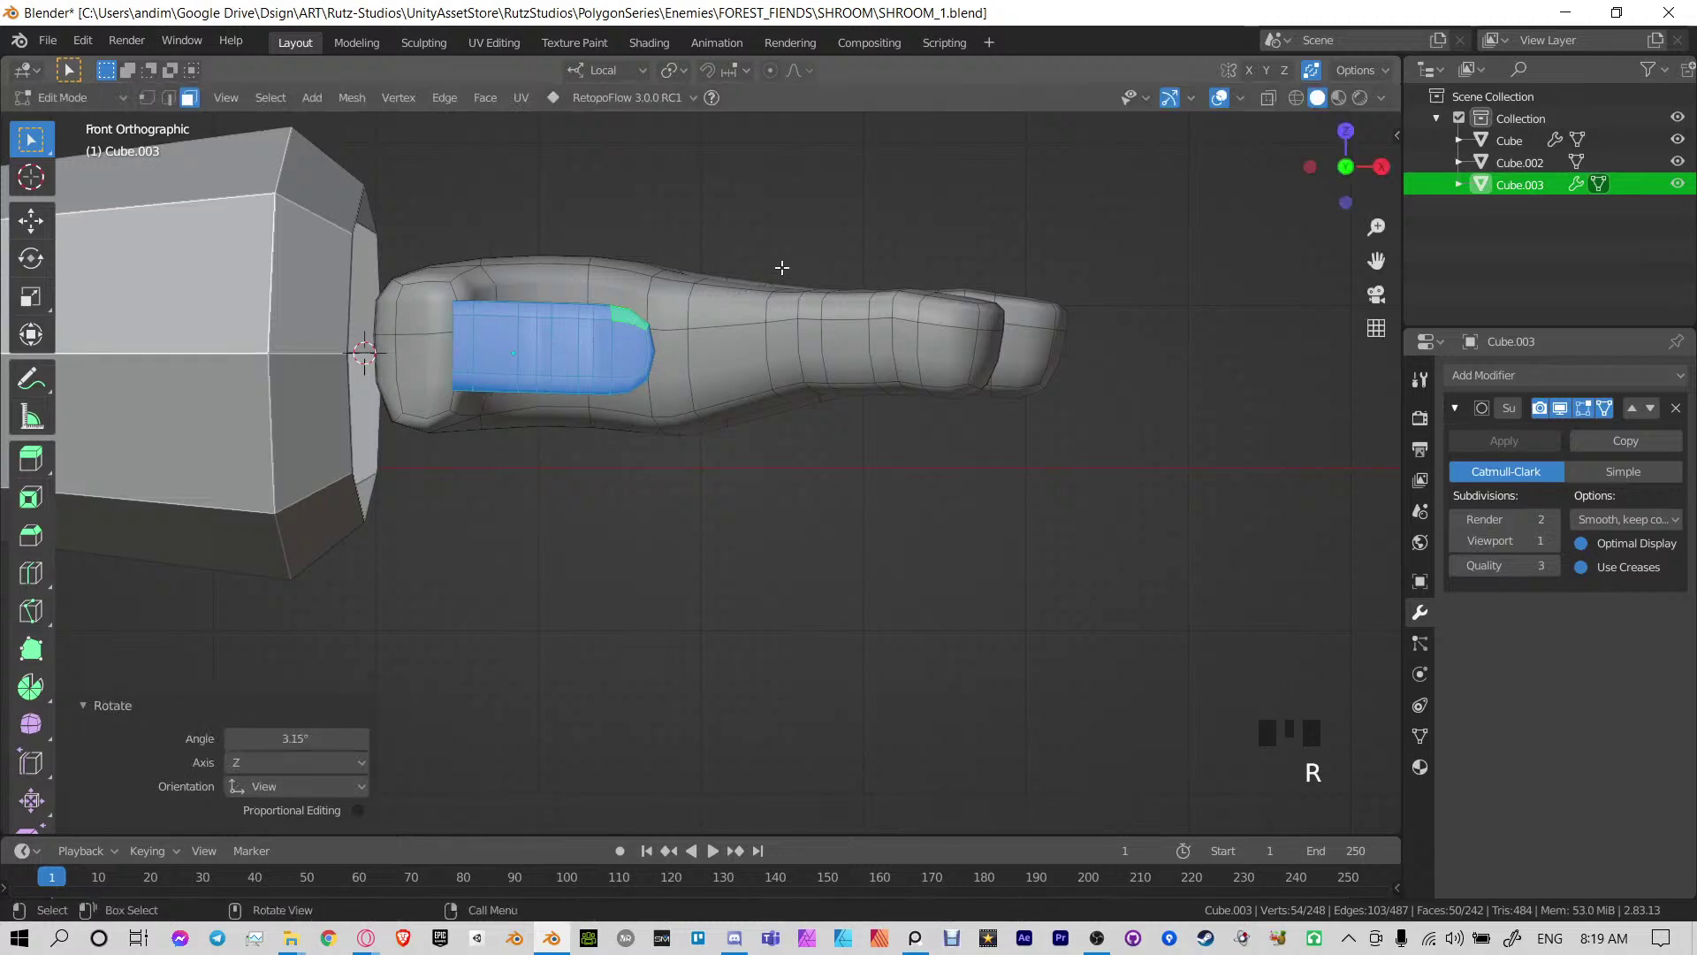
In top view, rotate the thumb 28° and move it about 0.114 m in X and 0.179 m in Y toward the palm
middle_click_drag(781, 268, 822, 414)
key("KP_7")
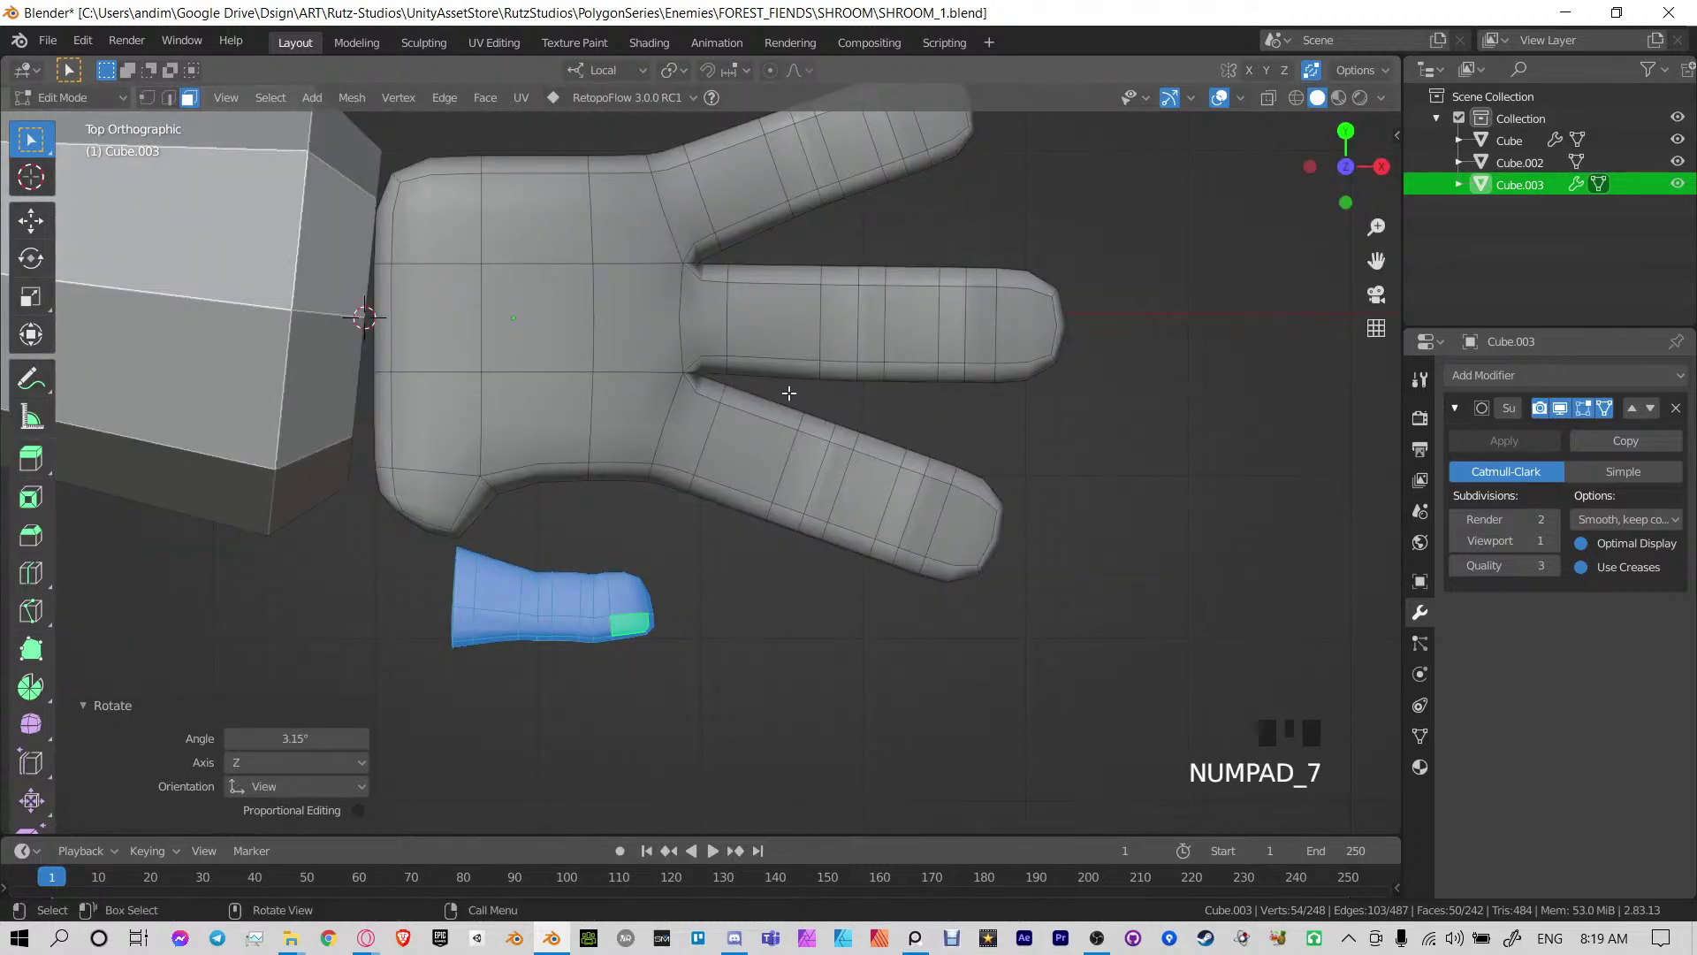
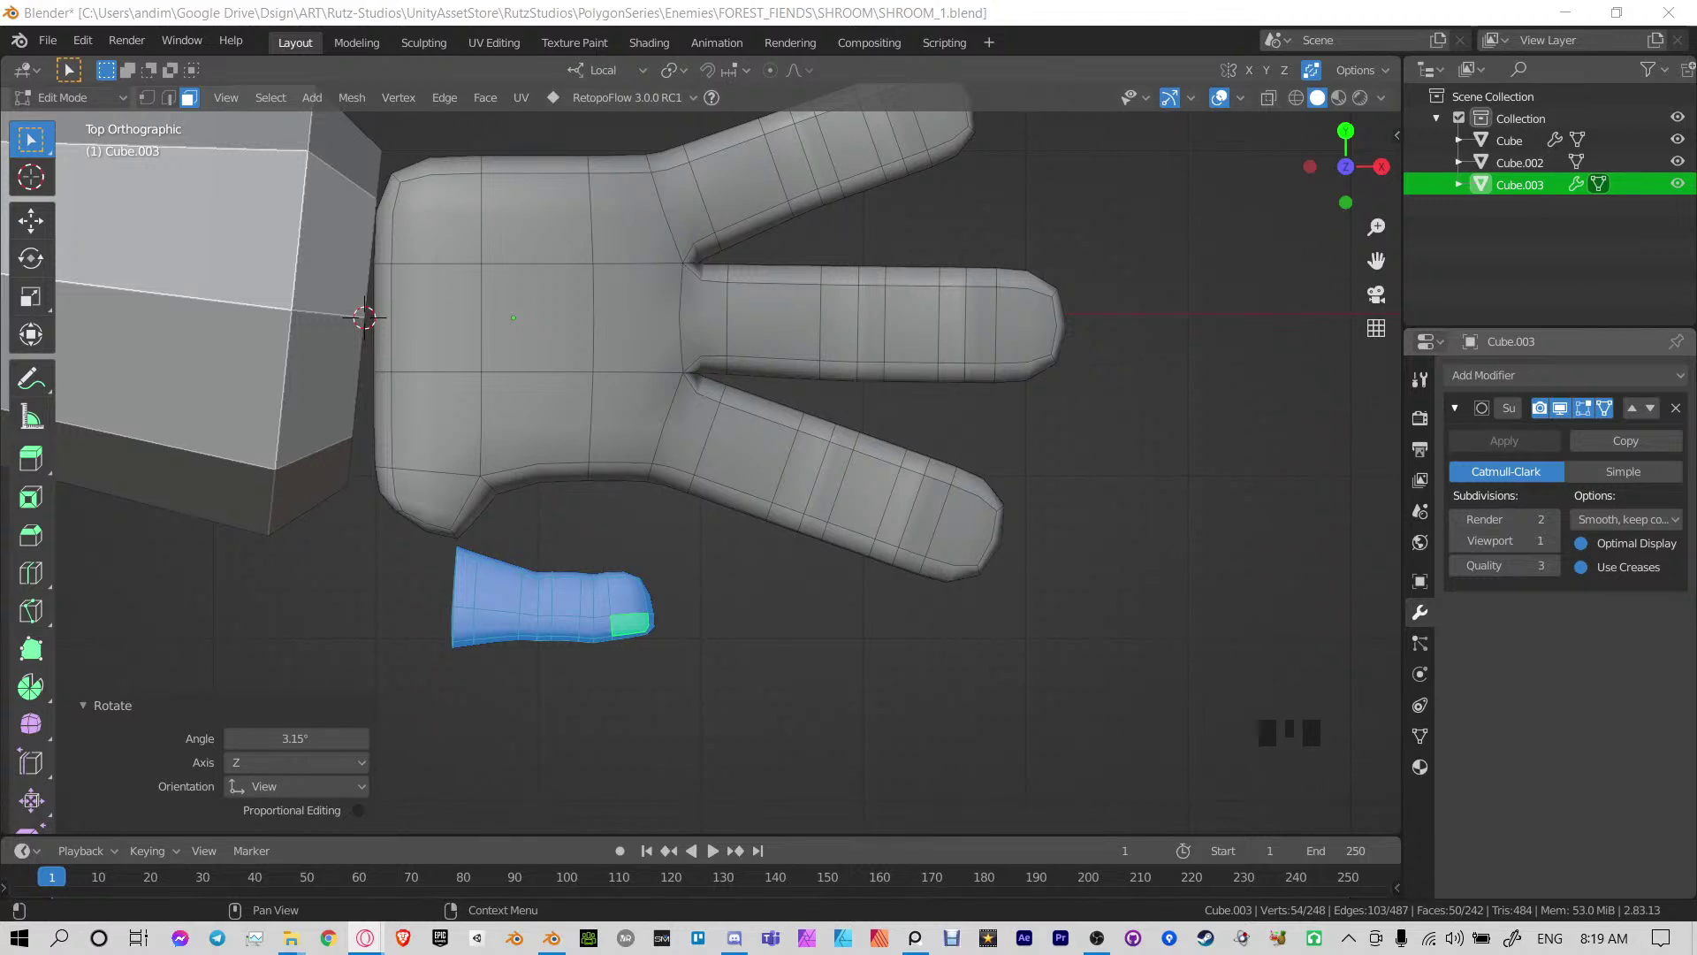
right_click(580, 606)
key("r")
left_click(733, 537)
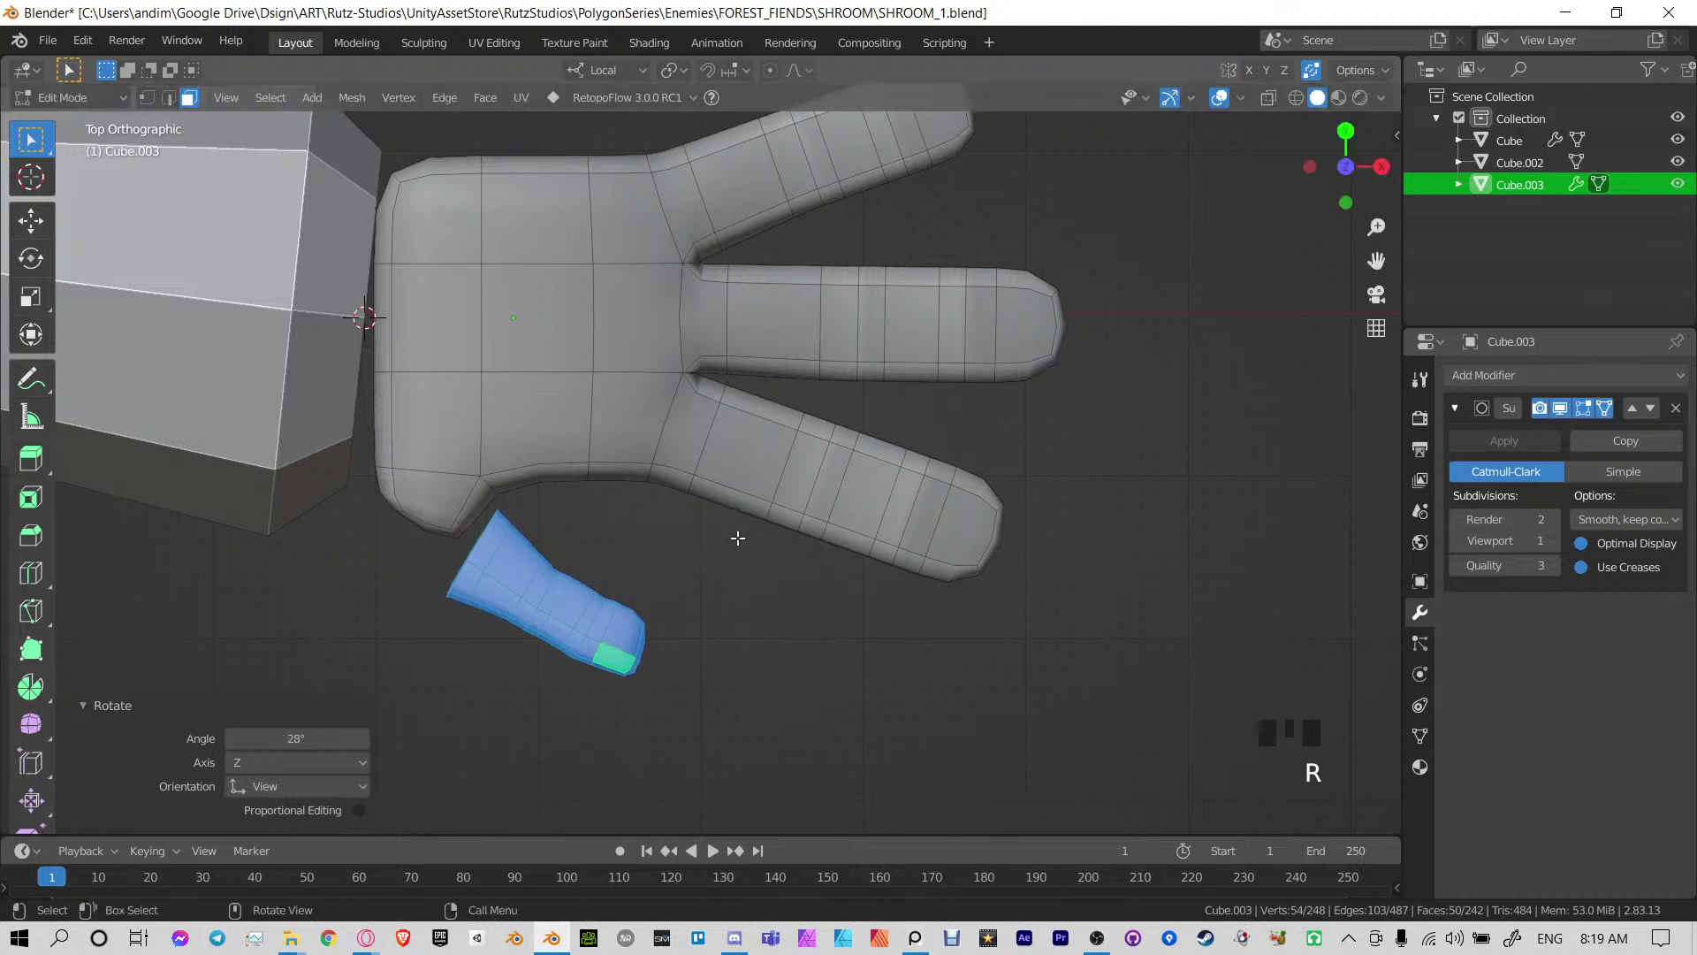
key("g")
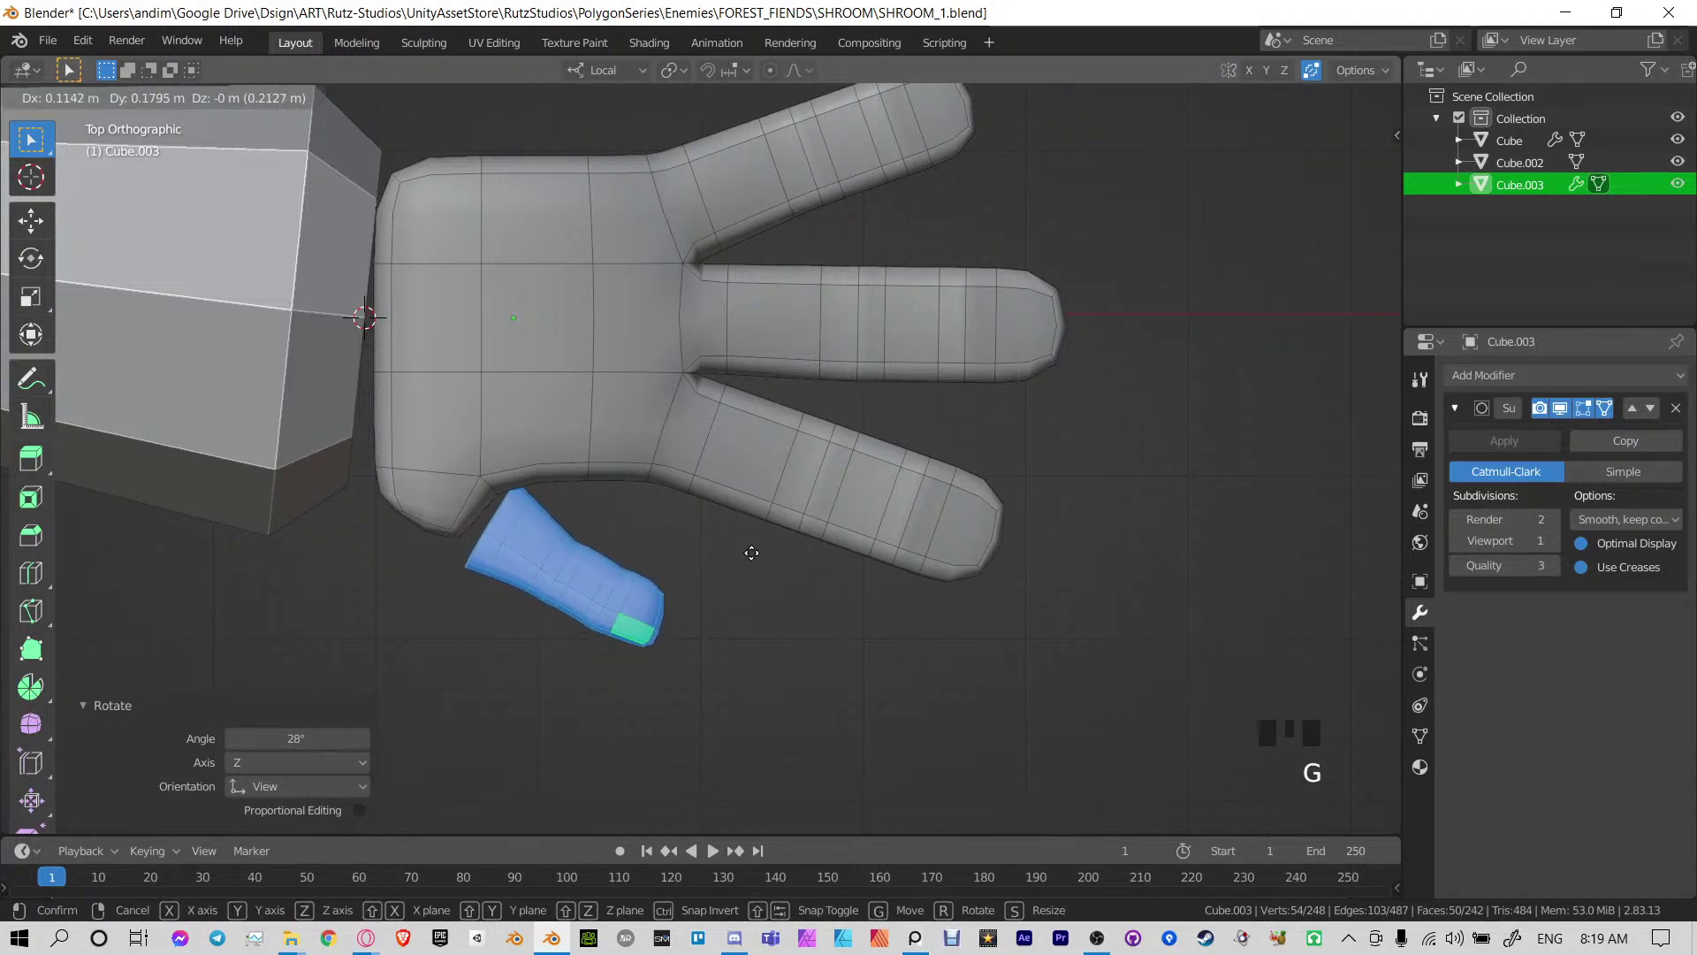
left_click(751, 553)
Scale the thumb up uniformly to about 1.349 and move it about 0.19 m in X and -0.13 m in Y
key("s")
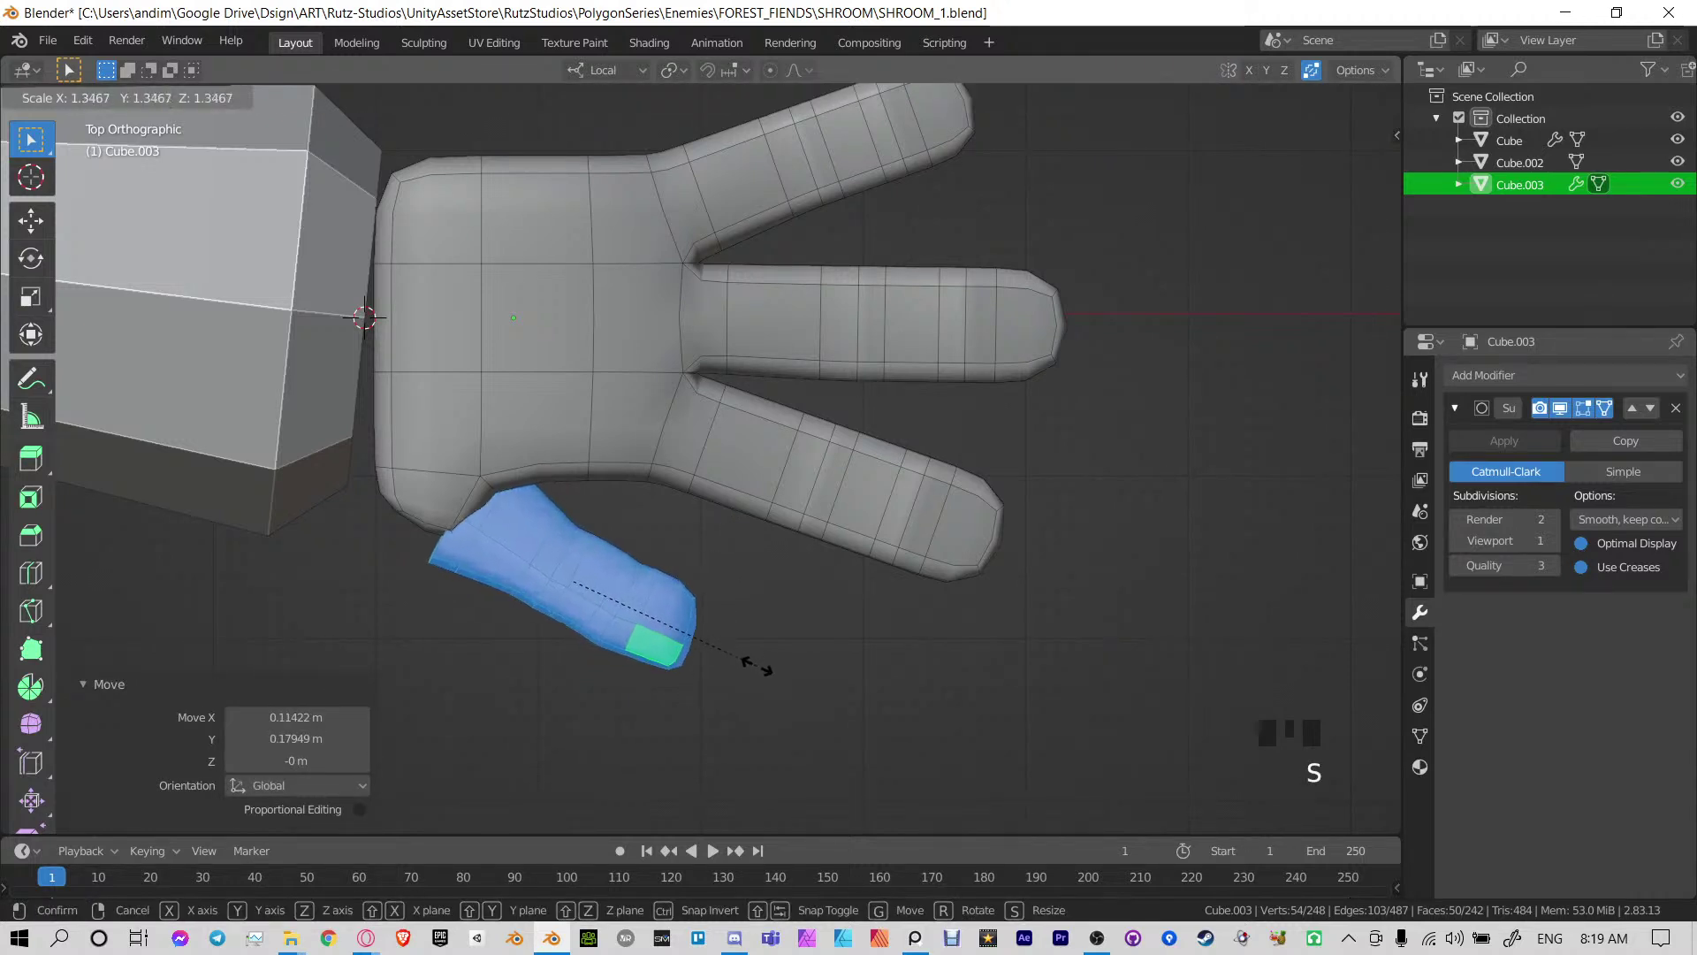
left_click(758, 667)
key("g")
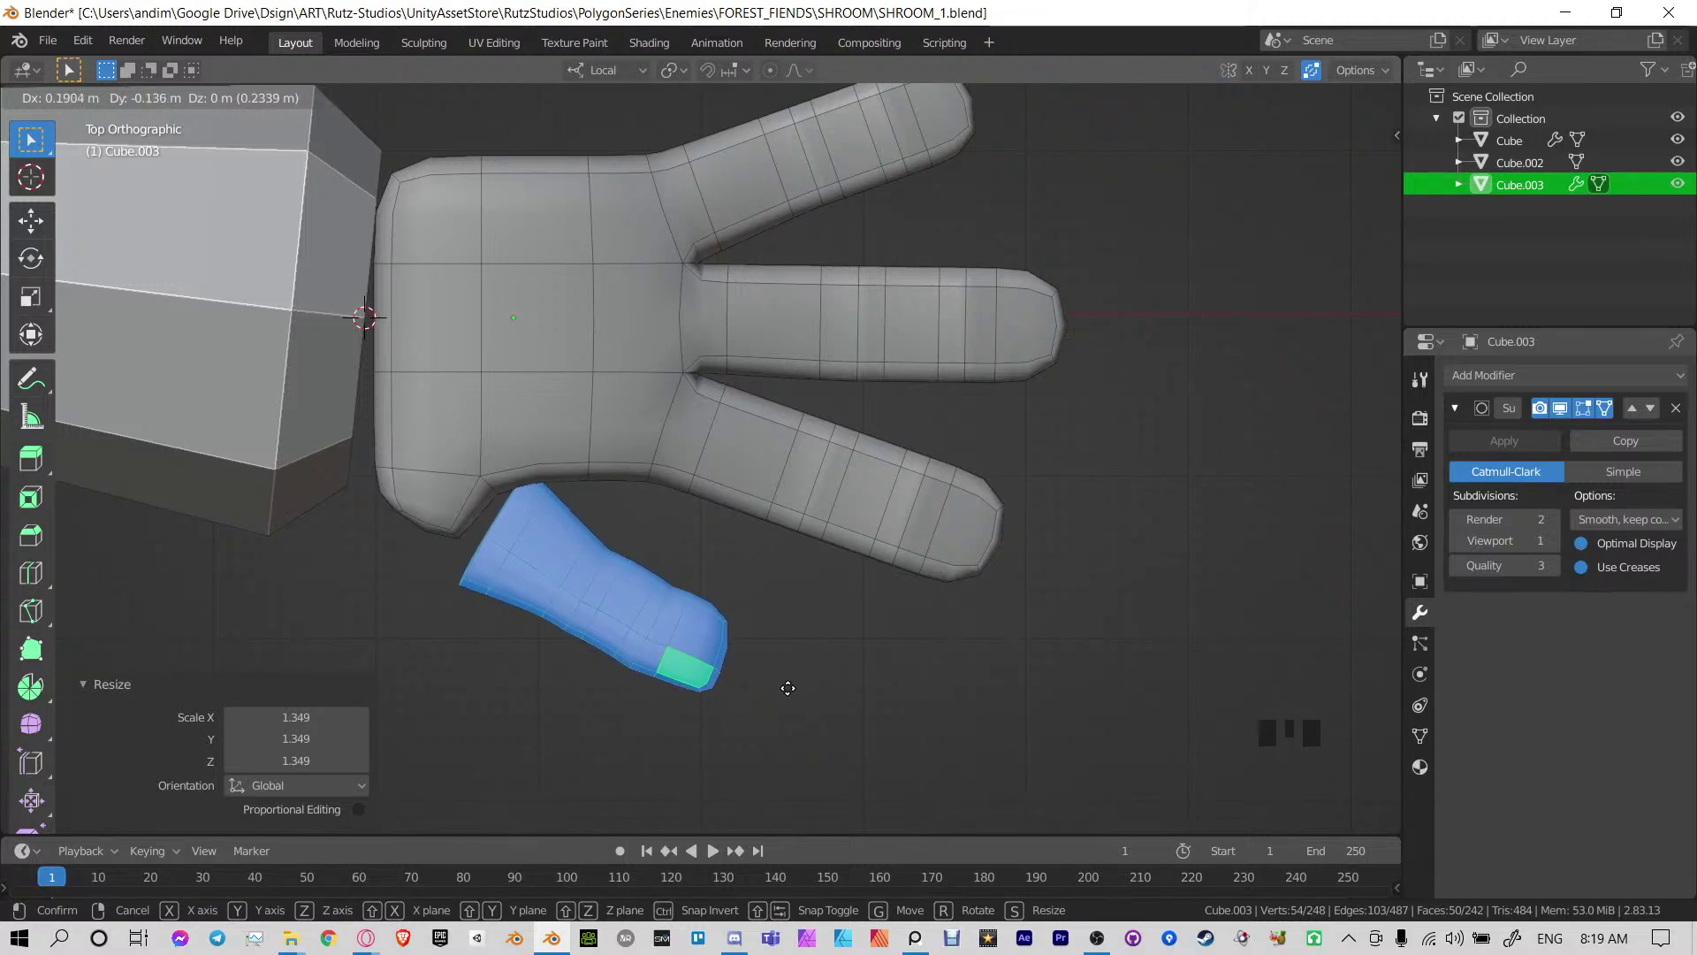
left_click(787, 686)
Scale the thumb to about 0.896 along local Z, roll it about 23° viewed from its tip, and reposition it beside the palm
middle_click_drag(788, 686, 829, 466)
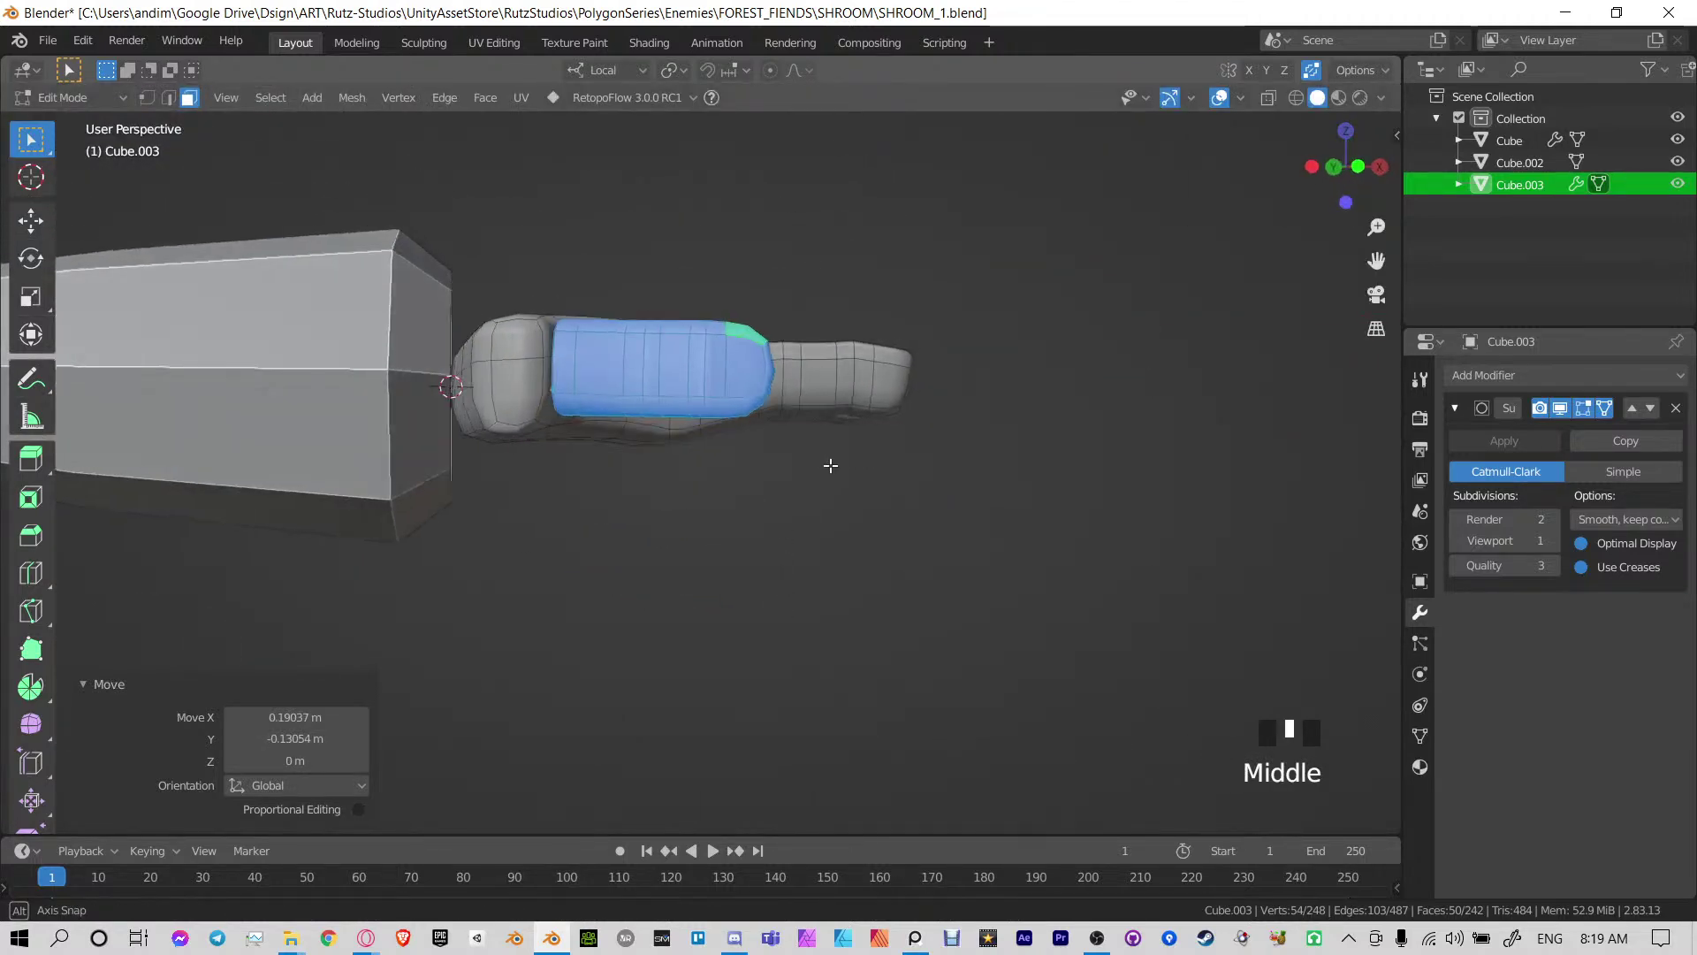
key("s")
key("z")
left_click(728, 195)
middle_click_drag(728, 195, 698, 352)
key("r")
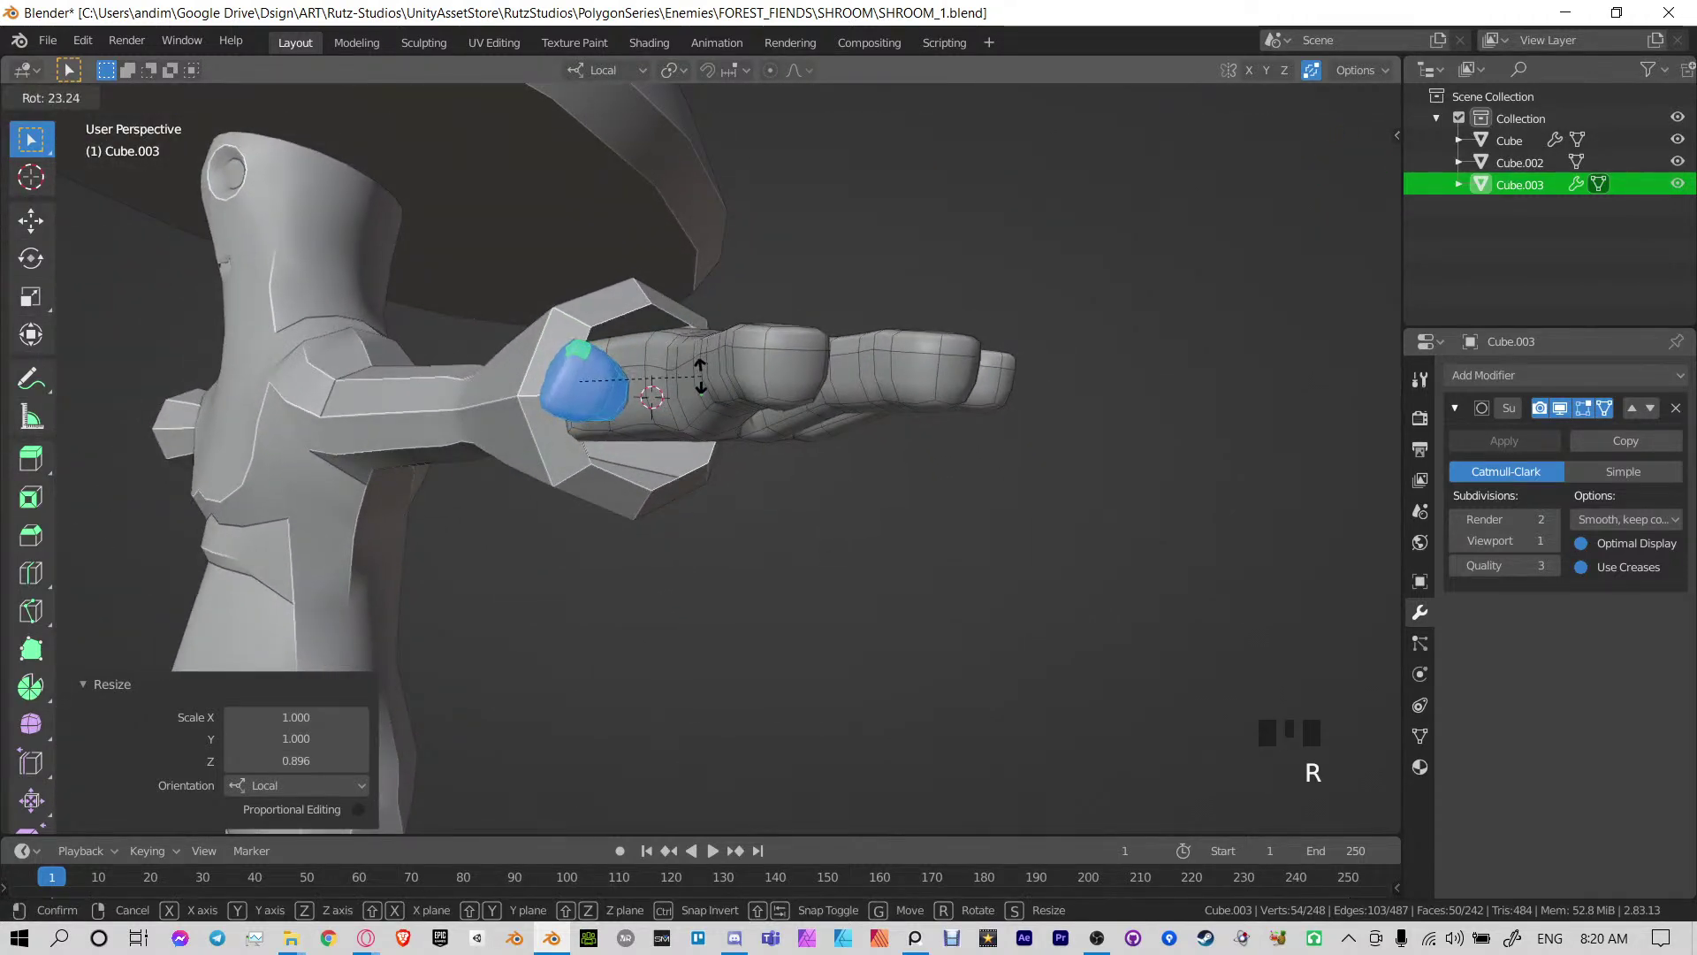
left_click(700, 373)
key("g")
left_click(689, 384)
Save the file and check the thumb's placement on the hand in Object Mode
mouse_move(659, 367)
middle_mouse_down()
mouse_move(633, 397)
mouse_move(674, 504)
mouse_move(663, 455)
mouse_move(754, 451)
mouse_move(618, 437)
mouse_move(781, 449)
middle_mouse_up()
key("ctrl+s")
key("Tab")
middle_click_drag(737, 353, 792, 380)
middle_click_drag(792, 380, 704, 398, "shift")
Delete the two palm side faces that face the thumb's base in edit mode
key("Tab")
scroll(809, 406, "up", 4)
key("2")
left_click(693, 395)
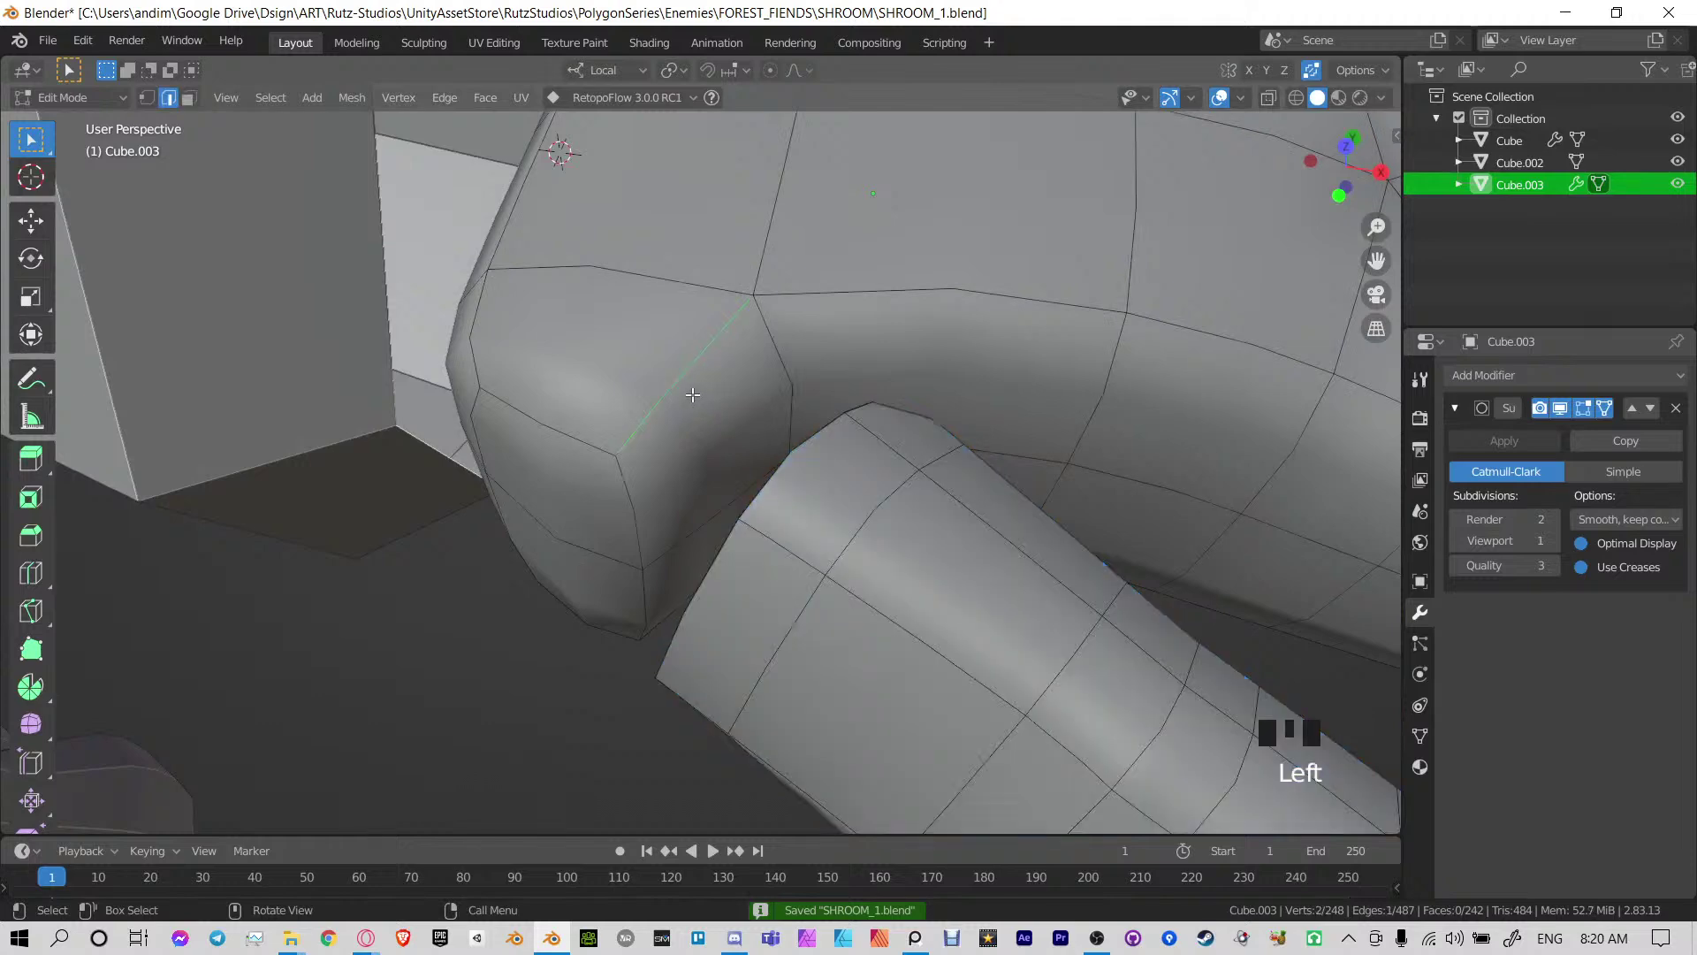
key("3")
left_click(685, 519)
middle_click_drag(685, 519, 747, 464)
left_click(747, 465, "ctrl")
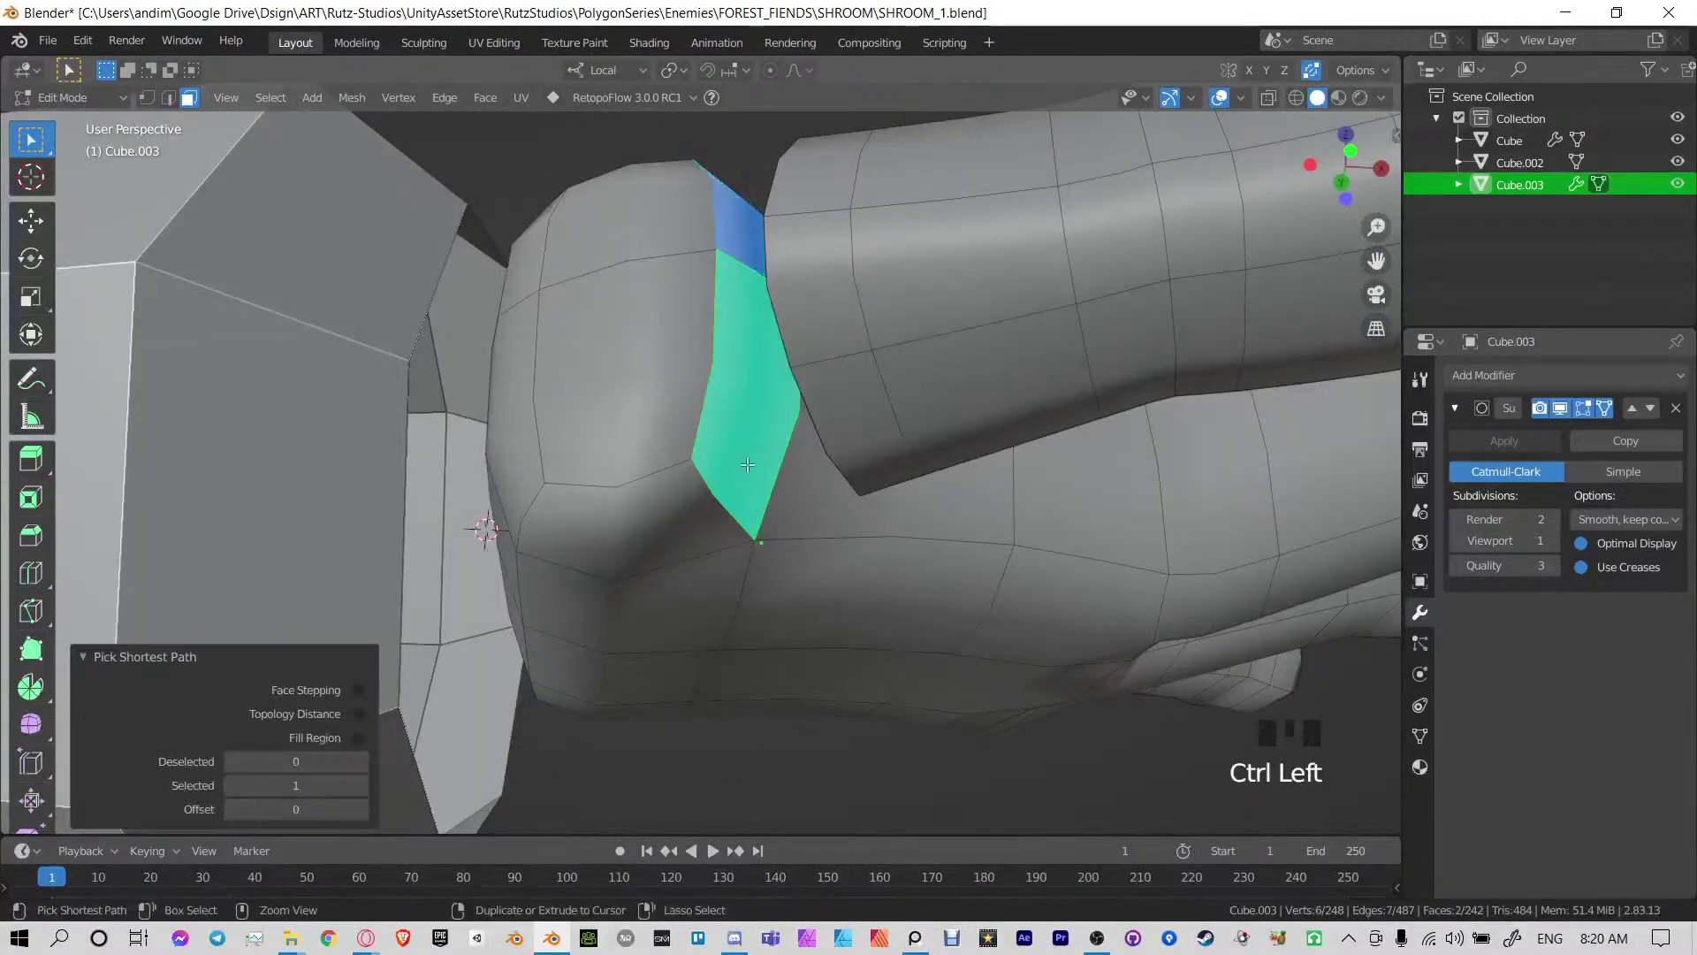
key("x")
left_click(750, 421)
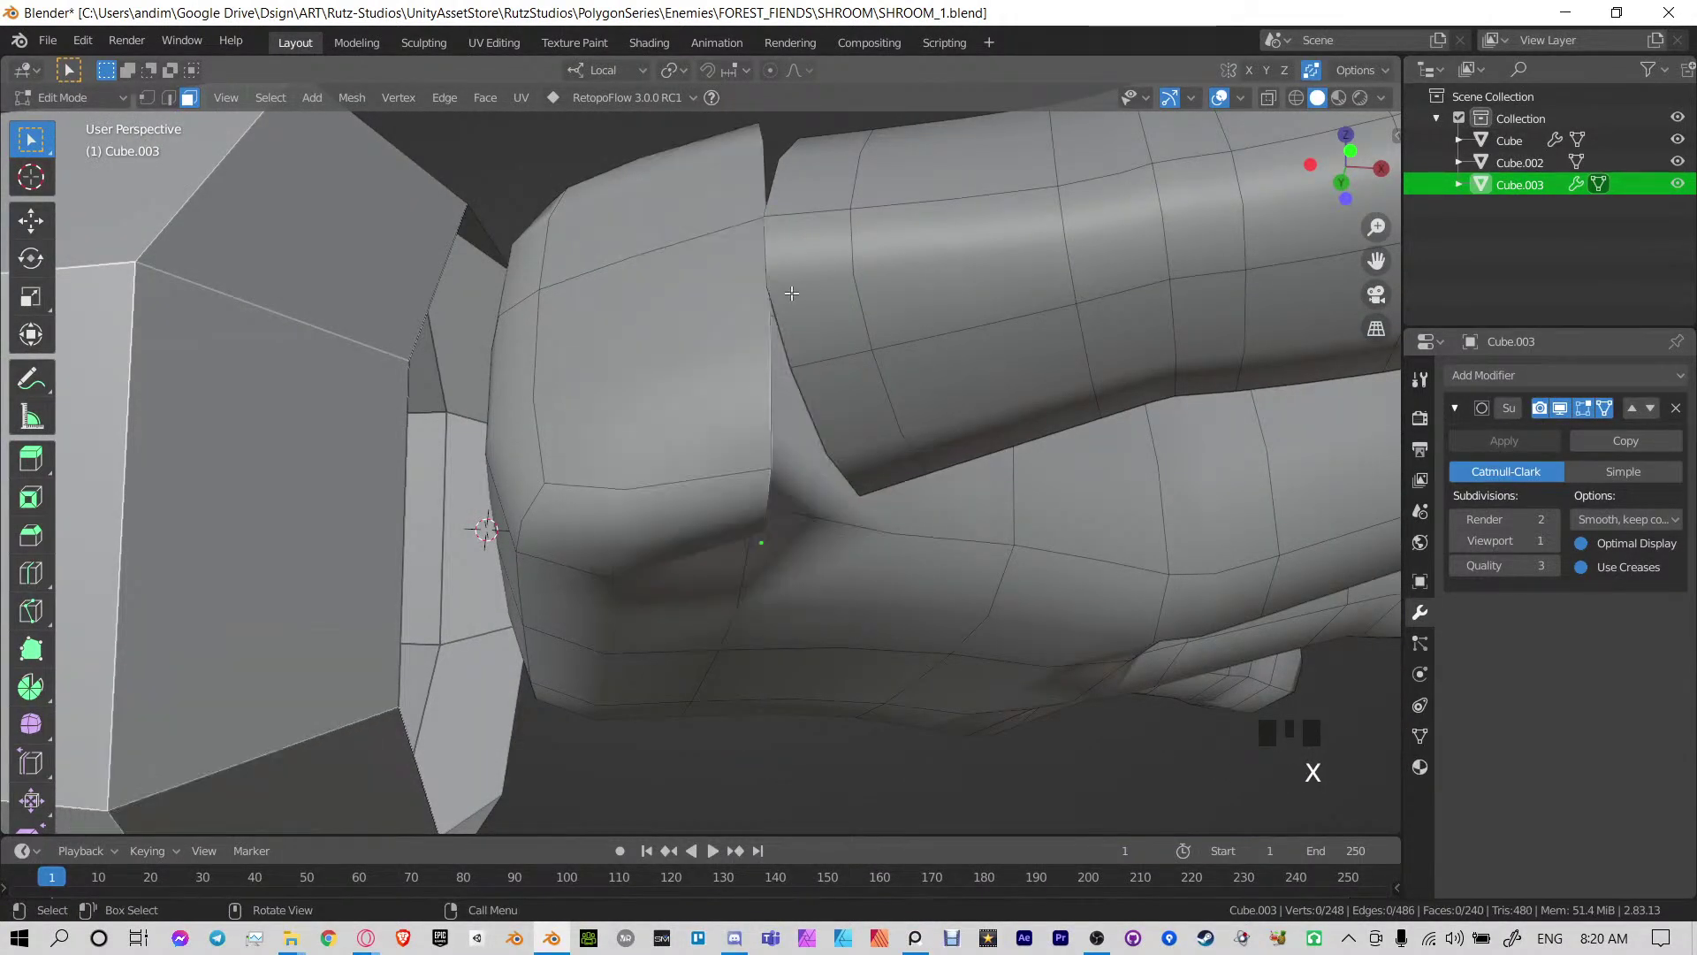
Select the two palm faces next to the new opening and delete them to widen it for the thumb
middle_click_drag(749, 421, 751, 486)
left_click(883, 504)
left_click(882, 568, "shift")
middle_click_drag(884, 575, 767, 504)
scroll(705, 528, "down", 2)
key("m")
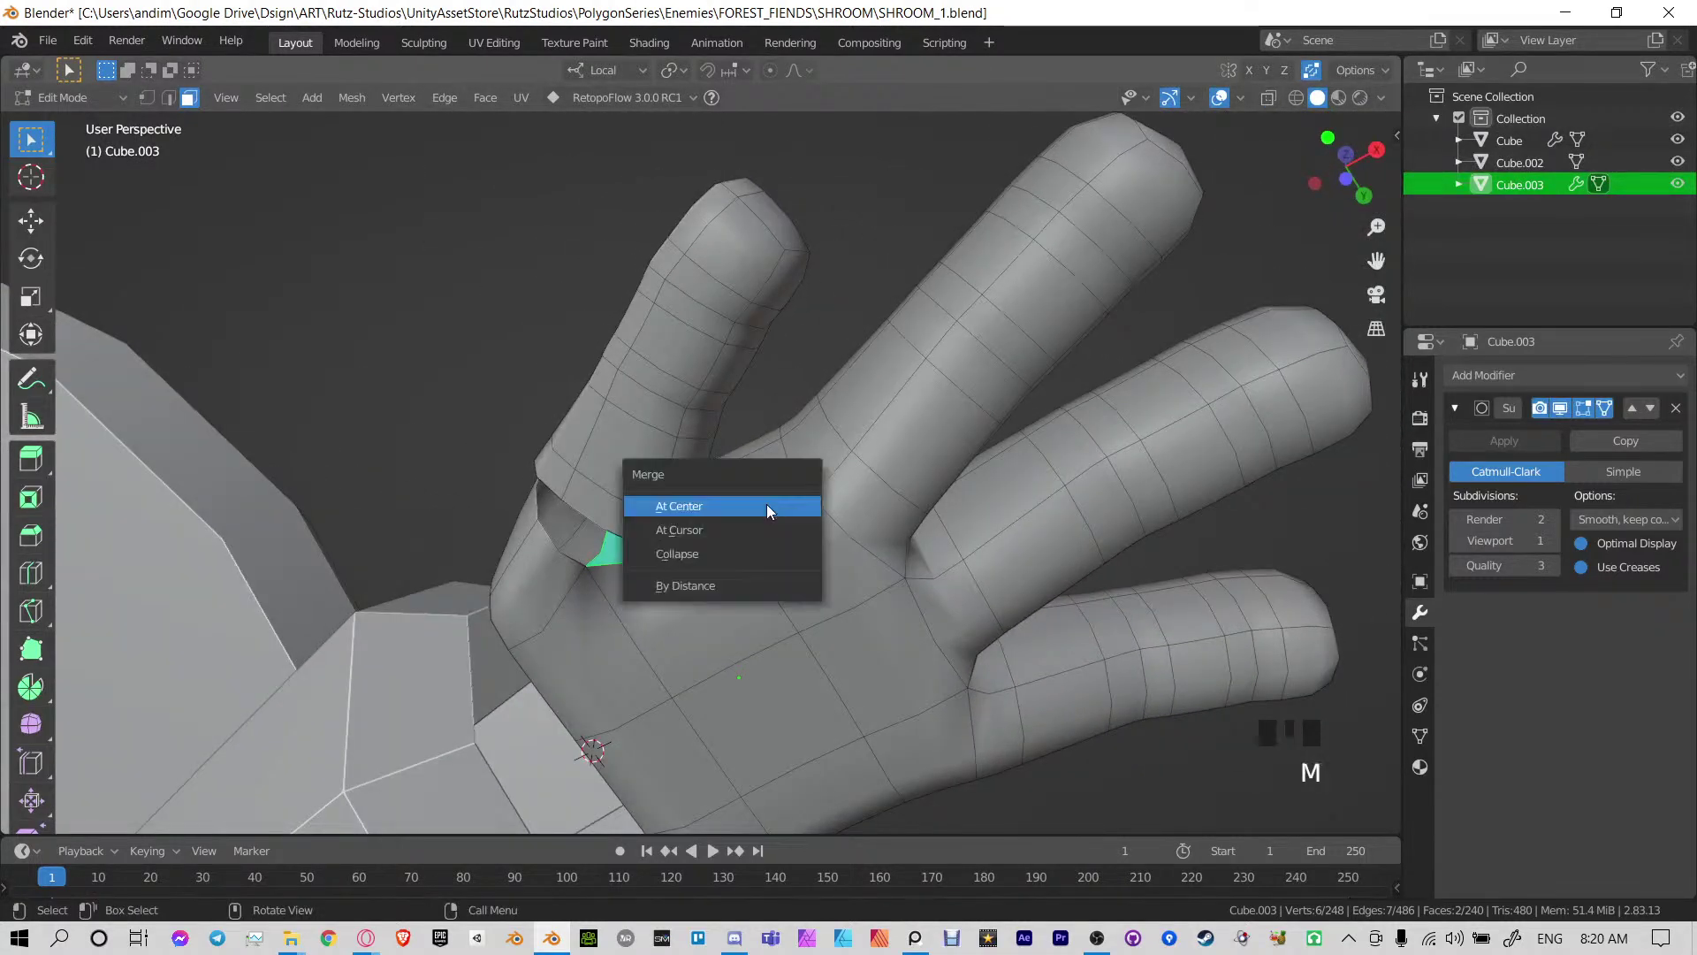
left_click(767, 504)
key("ctrl+z")
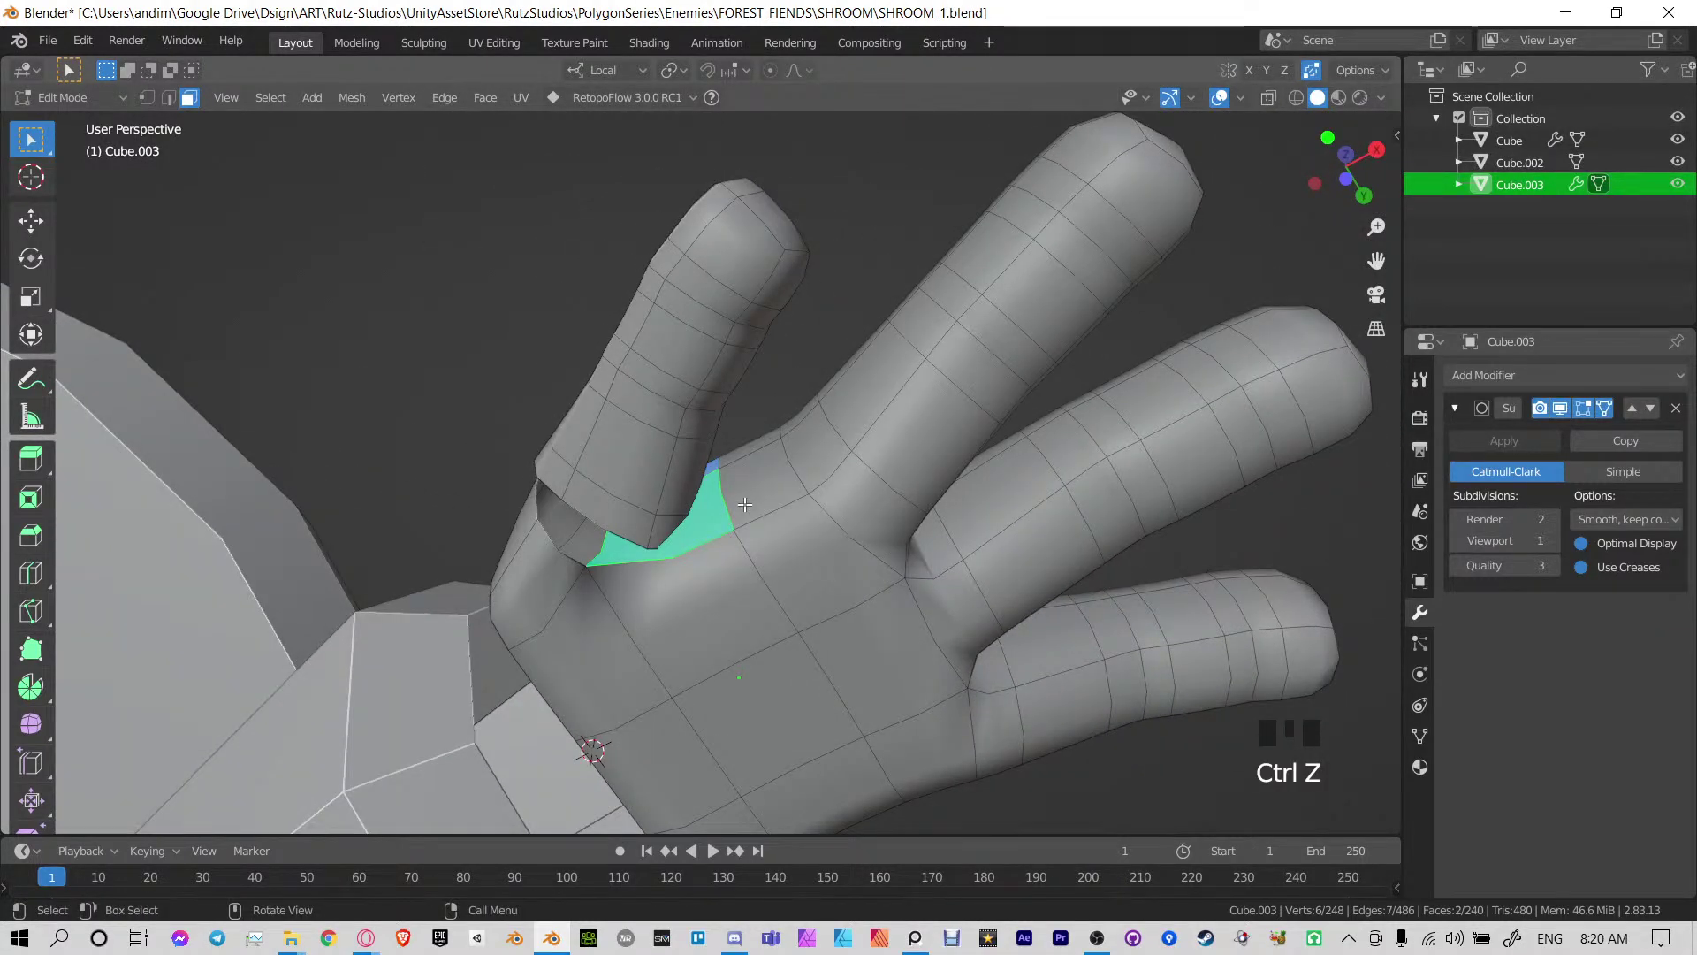
key("m")
left_click(745, 504)
Select the whole linked thumb mesh and move it to line up with the palm opening
middle_click_drag(744, 504, 705, 366)
scroll(685, 445, "up", 2)
key("l")
key("g")
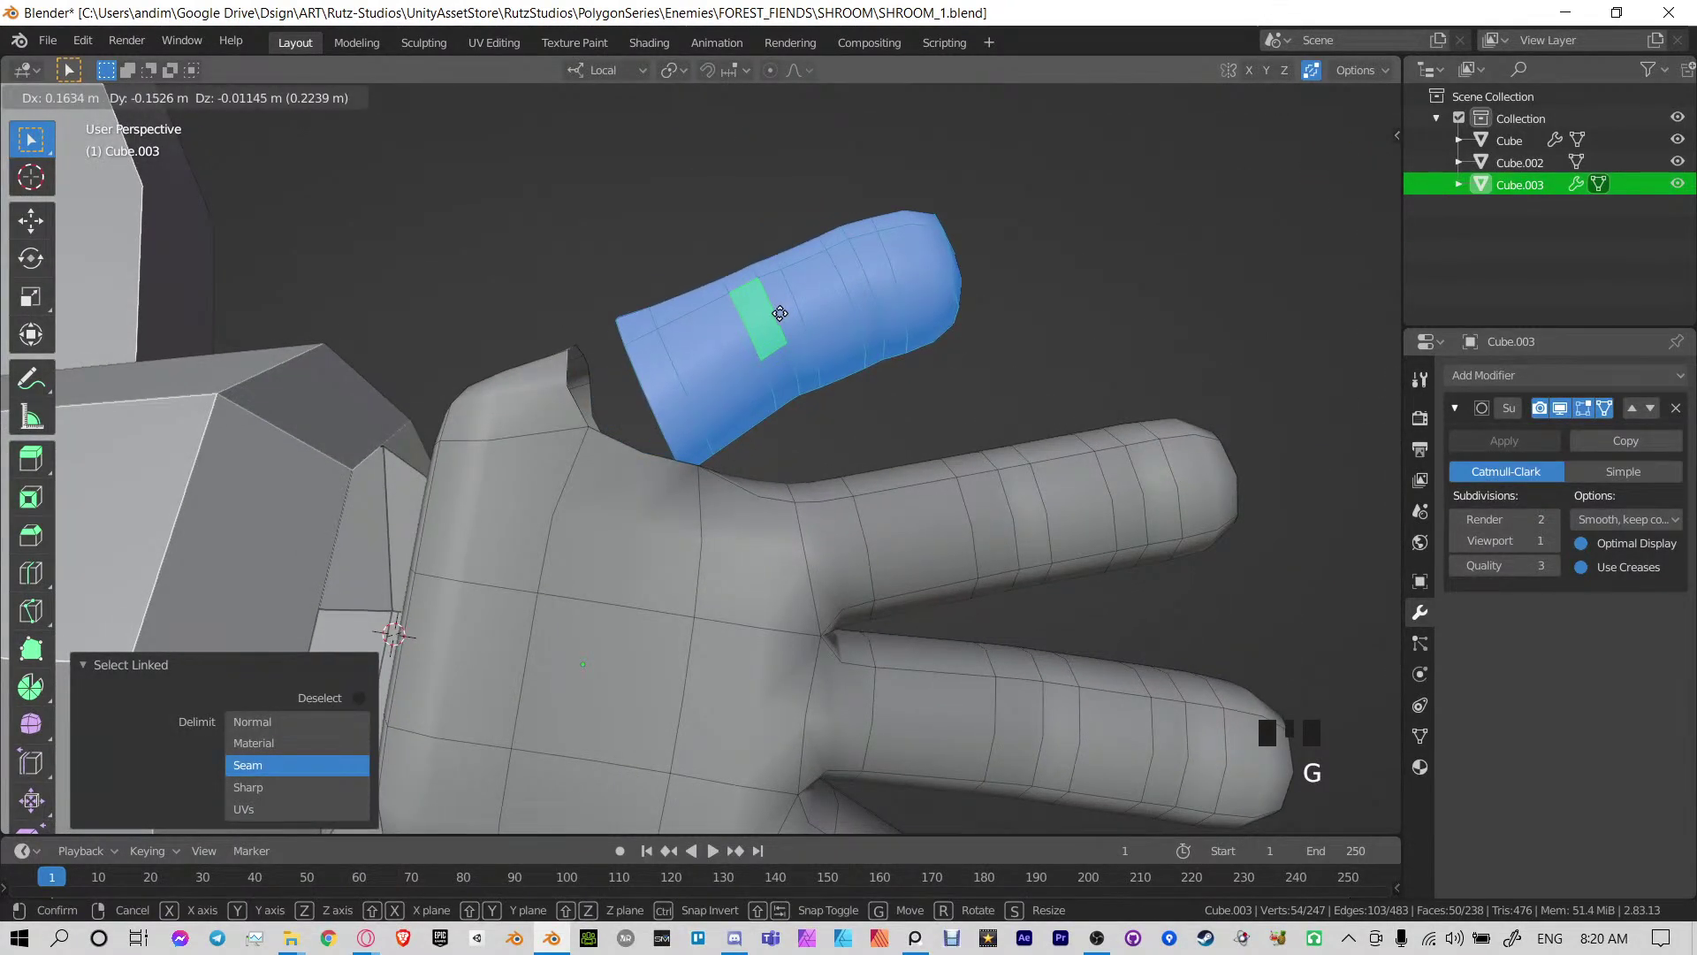
left_click(769, 318)
middle_click_drag(770, 318, 668, 411)
Merge the thumb-base vertices one pair at a time onto the matching vertices around the palm opening
key("1")
left_click(660, 472)
key("m")
left_click(612, 482)
left_click(595, 545, "shift")
key("m")
left_click(594, 544)
left_click(562, 557)
key("m")
left_click(561, 565)
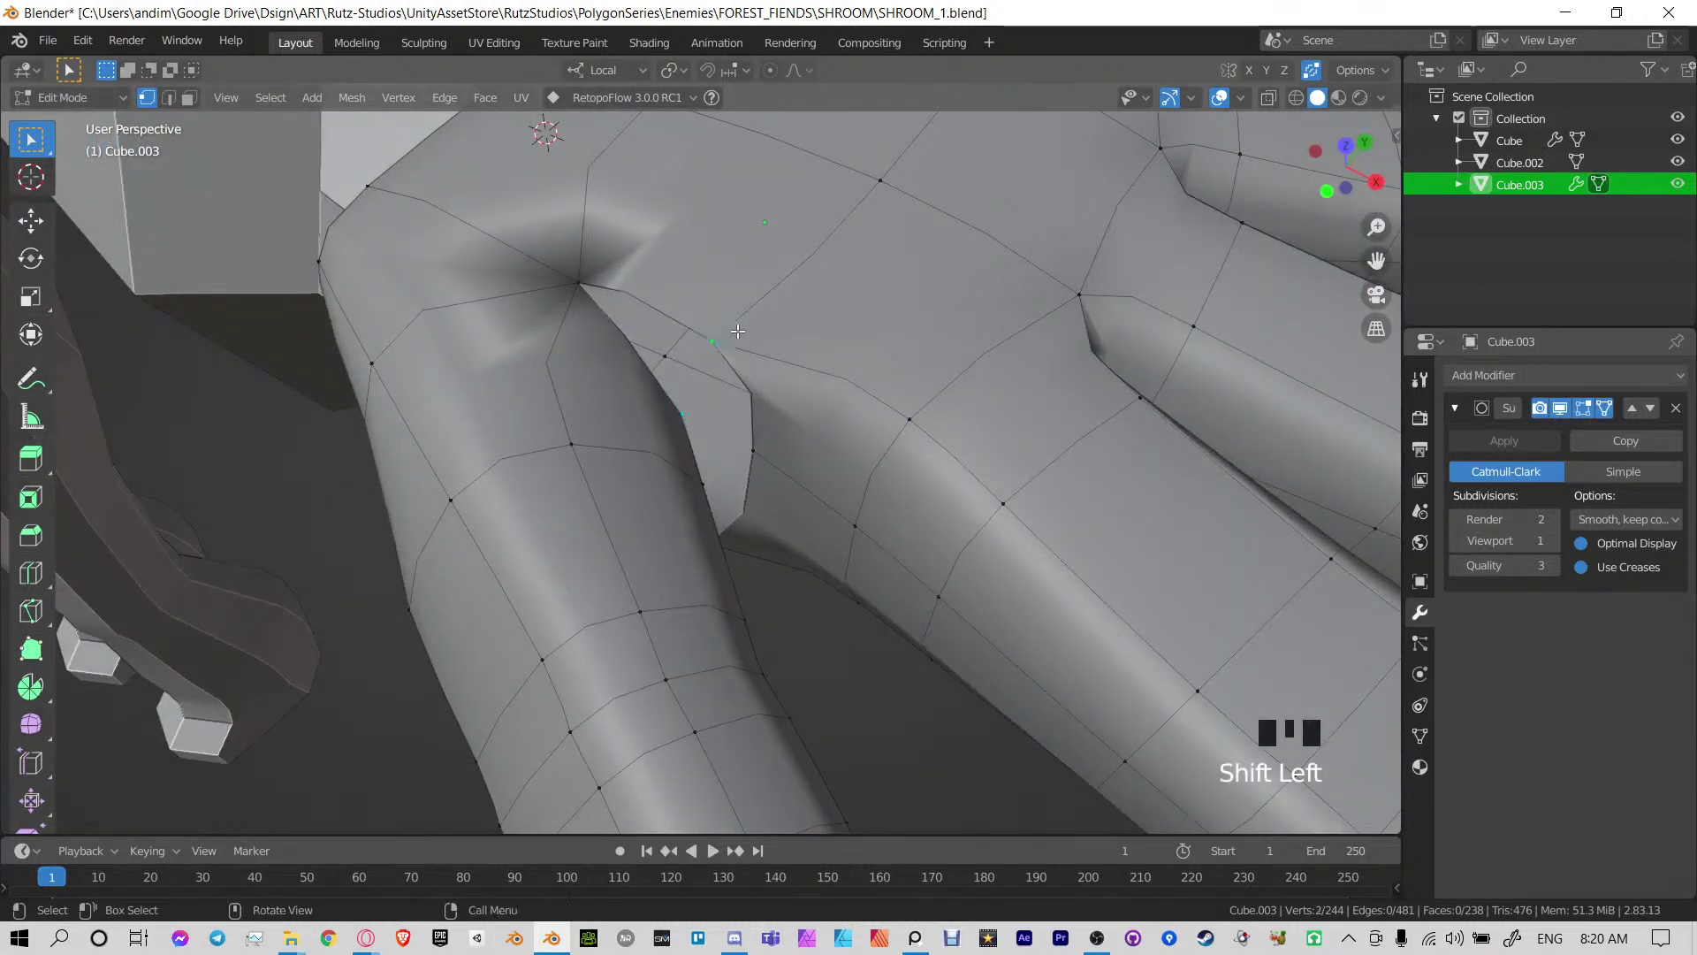
key("m")
left_click(704, 353)
Try merging further vertex pairs between the thumb's inner side and the palm with At Last, and undo these merges
middle_click_drag(704, 353, 723, 490)
left_click(723, 489)
key("m")
left_click(758, 484)
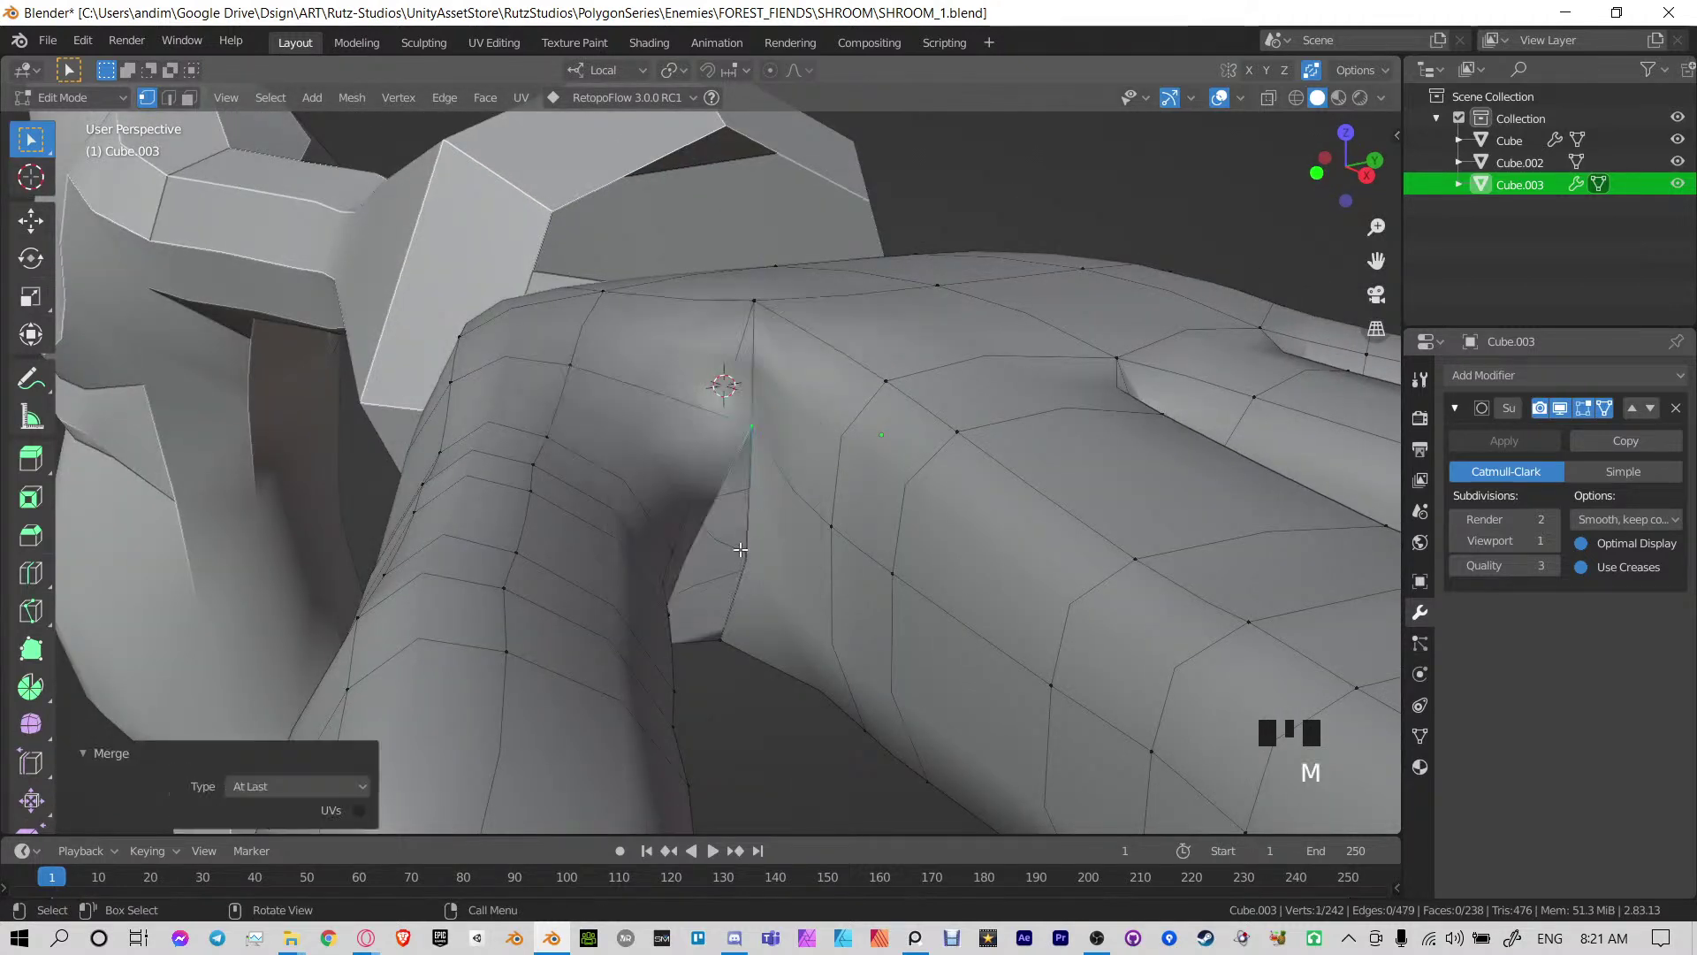
middle_click_drag(740, 549, 645, 623)
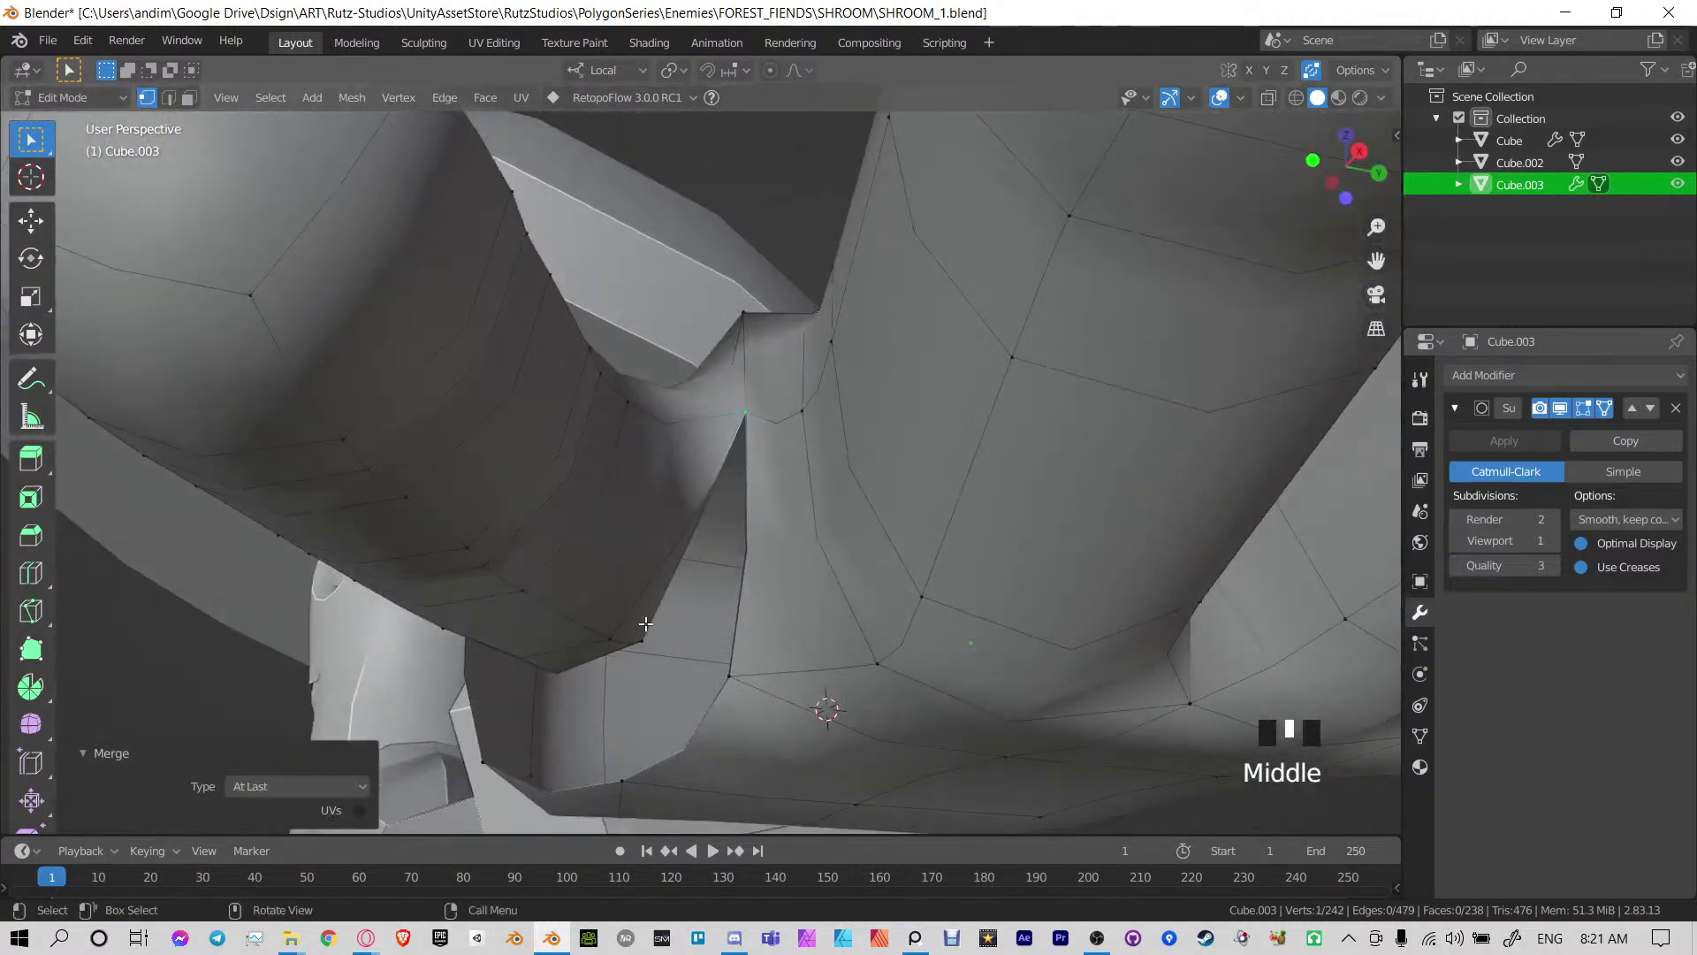
key("m")
left_click(752, 704)
middle_click_drag(751, 704, 721, 456)
key("ctrl+z")
key("ctrl+z")
key("ctrl+z")
key("ctrl+z")
Merge the selected thumb-base vertex with the adjacent vertex on the palm opening's edge
middle_click_drag(758, 549, 718, 526)
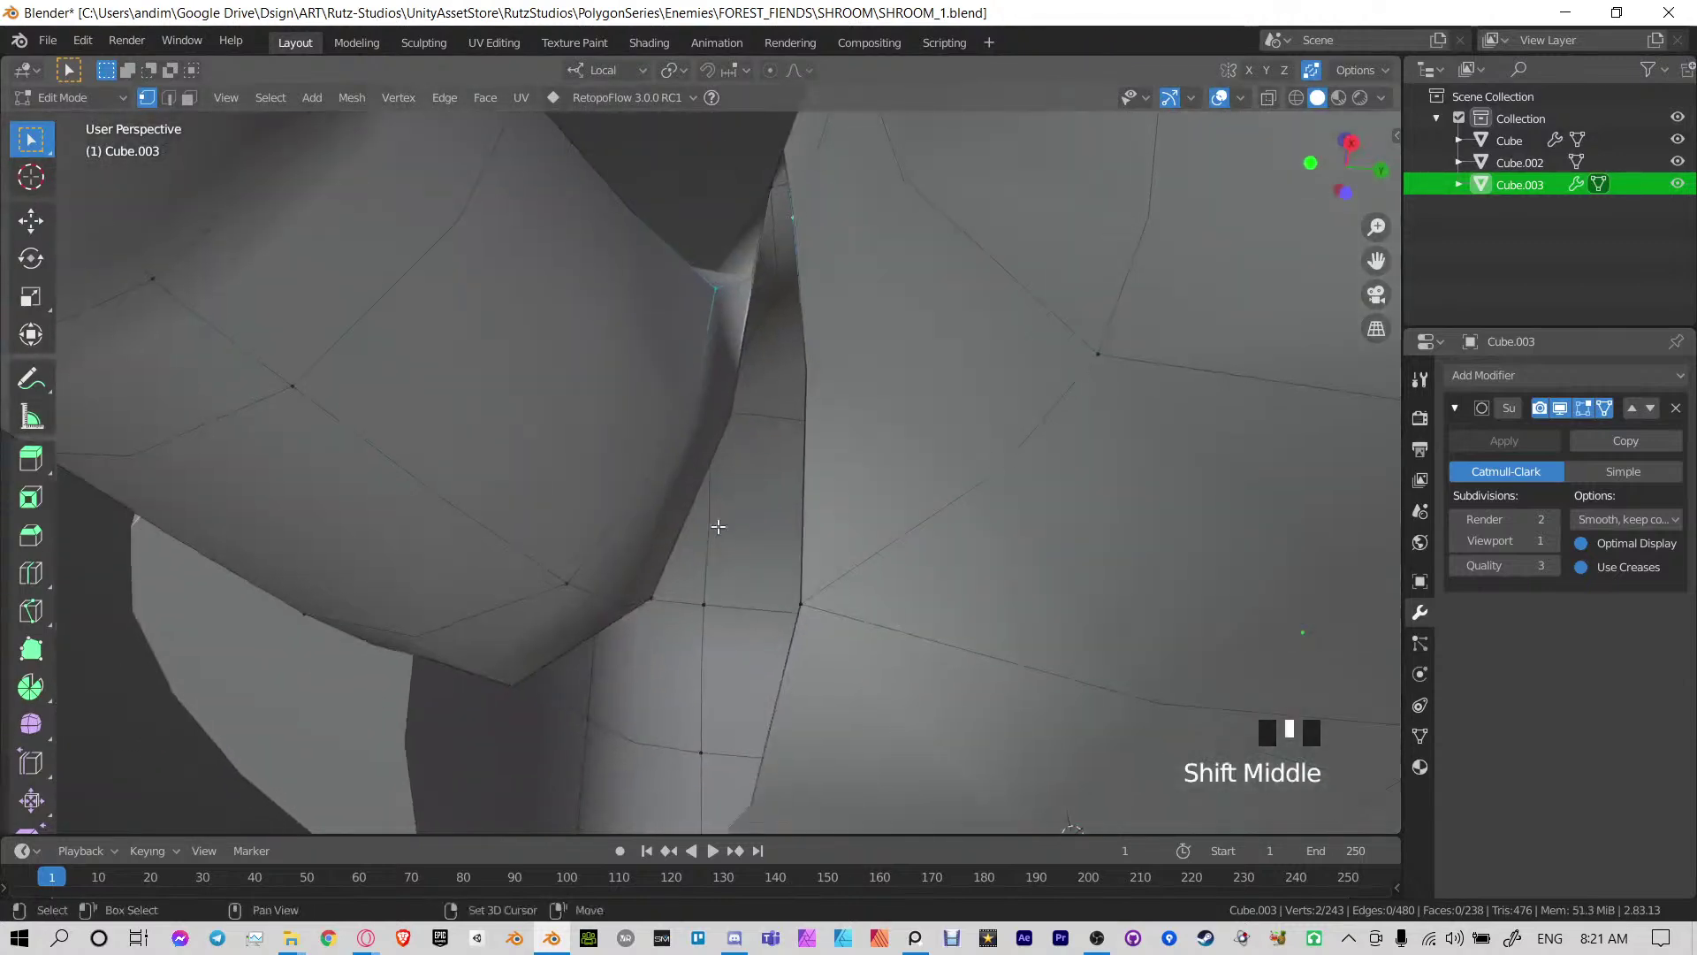
key("m")
left_click(820, 623)
scroll(820, 622, "down", 3)
middle_click_drag(819, 622, 879, 602)
scroll(879, 530, "up", 3)
middle_click_drag(879, 530, 888, 388)
left_click(958, 451)
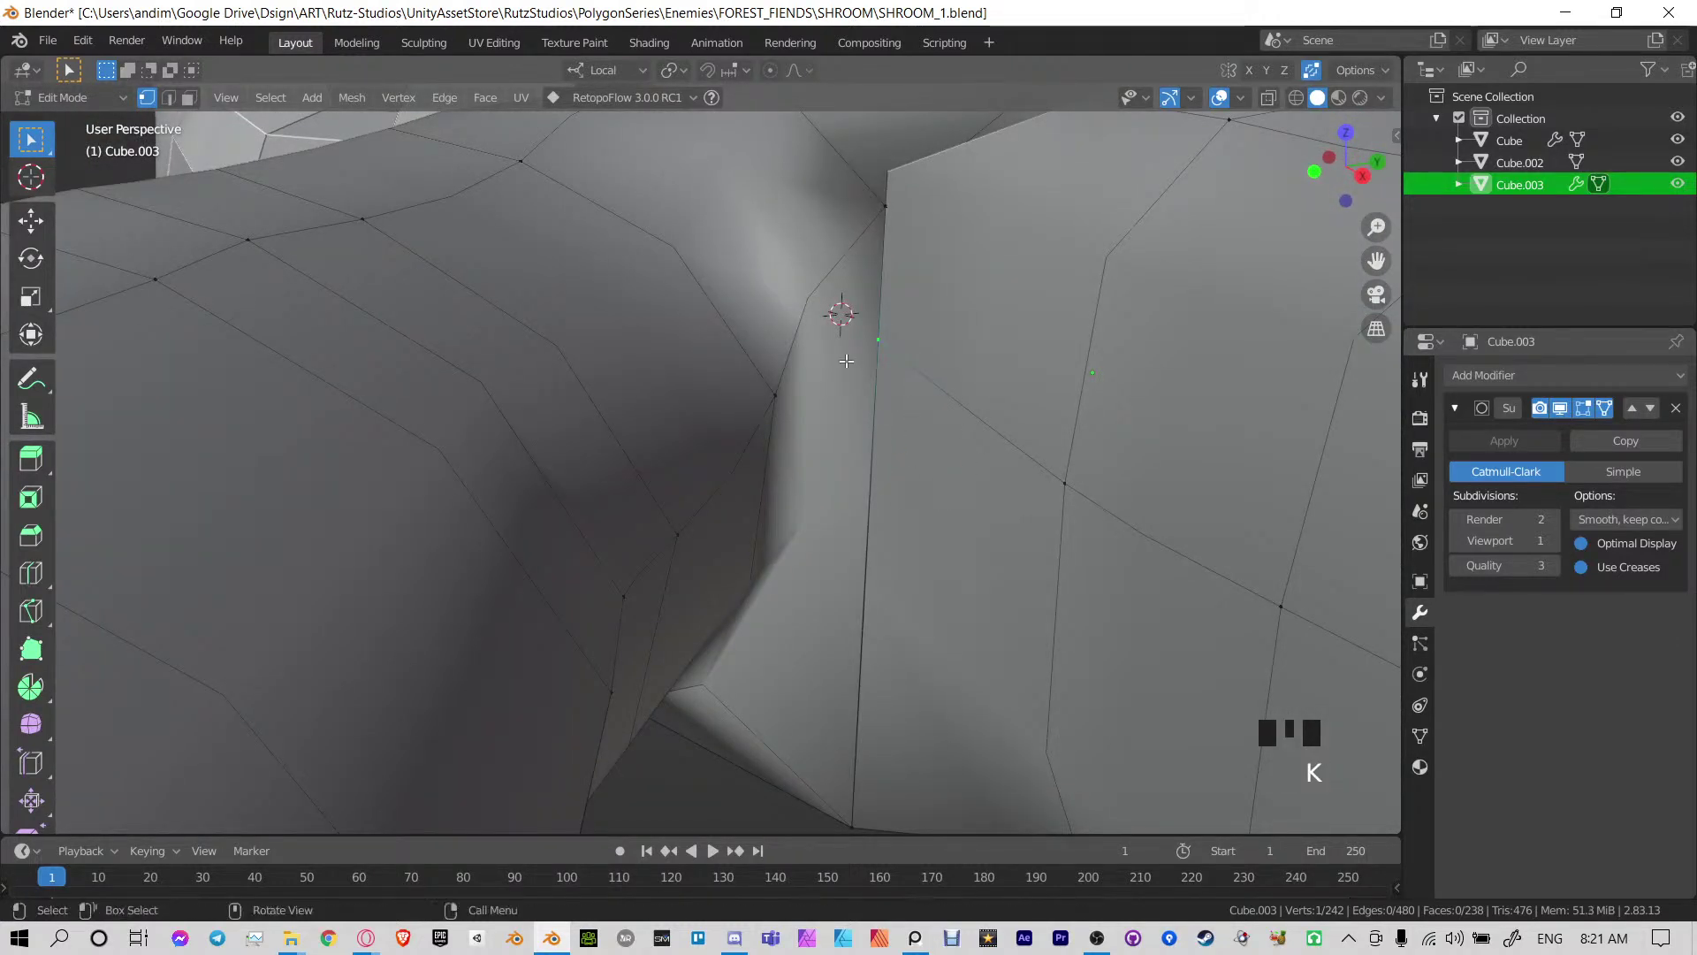
mouse_move(939, 345)
middle_mouse_down()
mouse_move(1050, 436)
mouse_move(918, 447)
mouse_move(916, 340)
middle_mouse_up()
key("k")
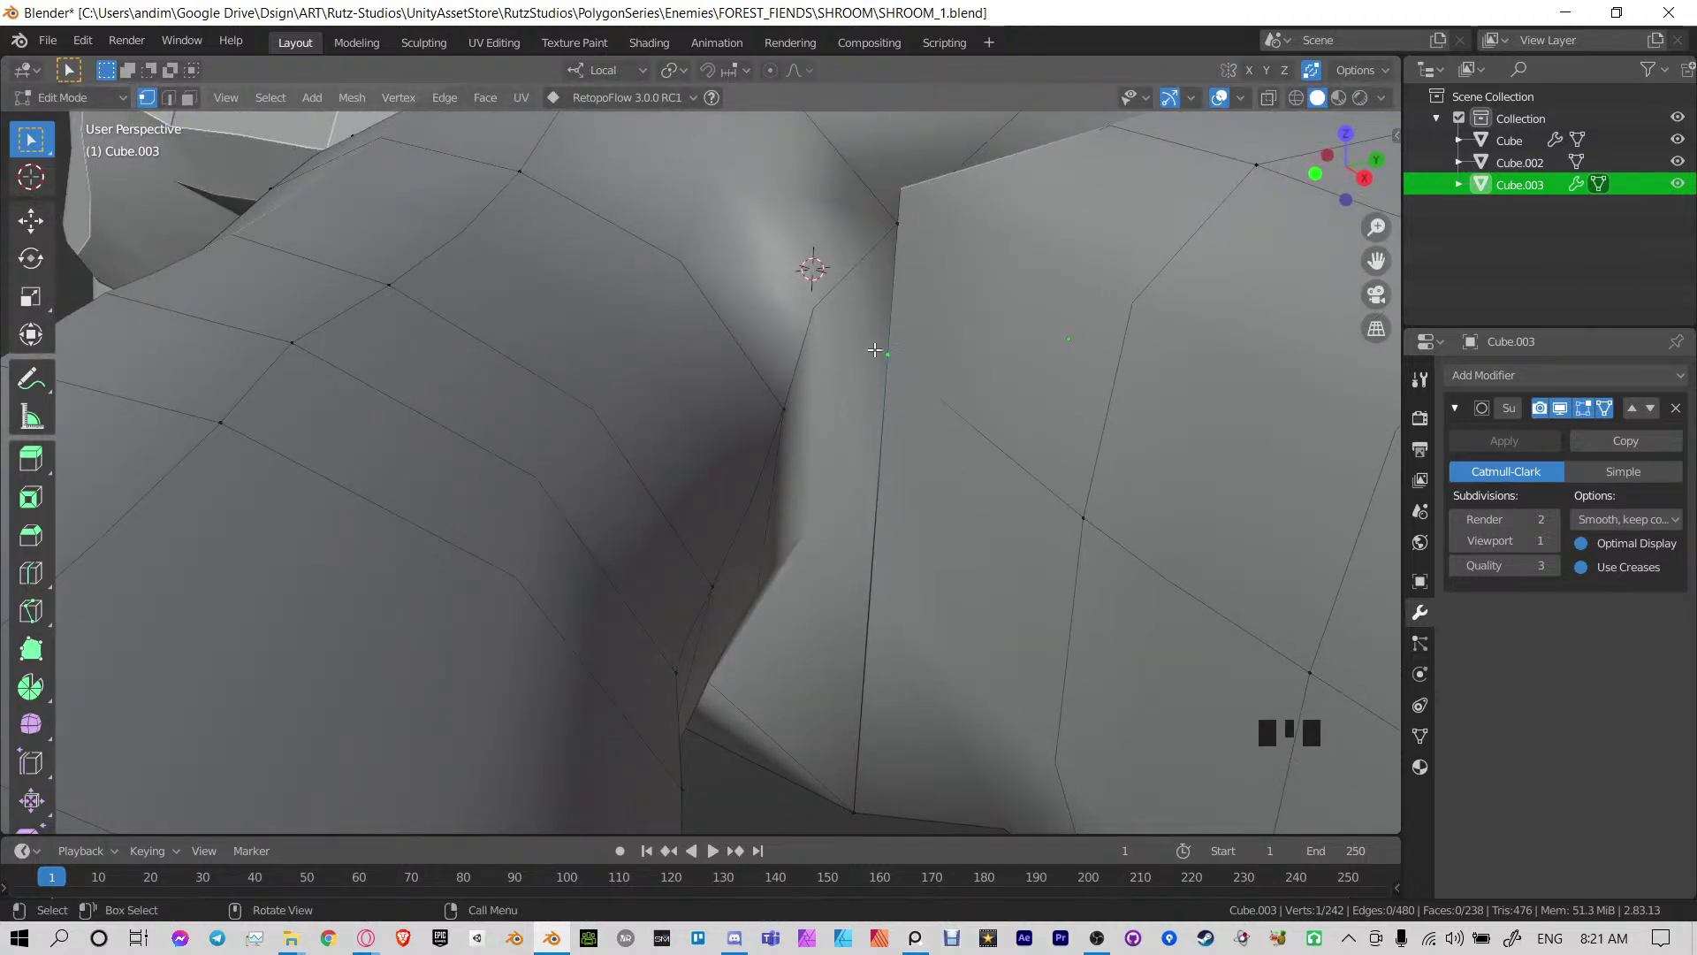
Merge two more thumb-base and palm vertex pairs on the hand's underside using At Last
middle_click_drag(874, 350, 682, 342)
scroll(1008, 462, "down", 3)
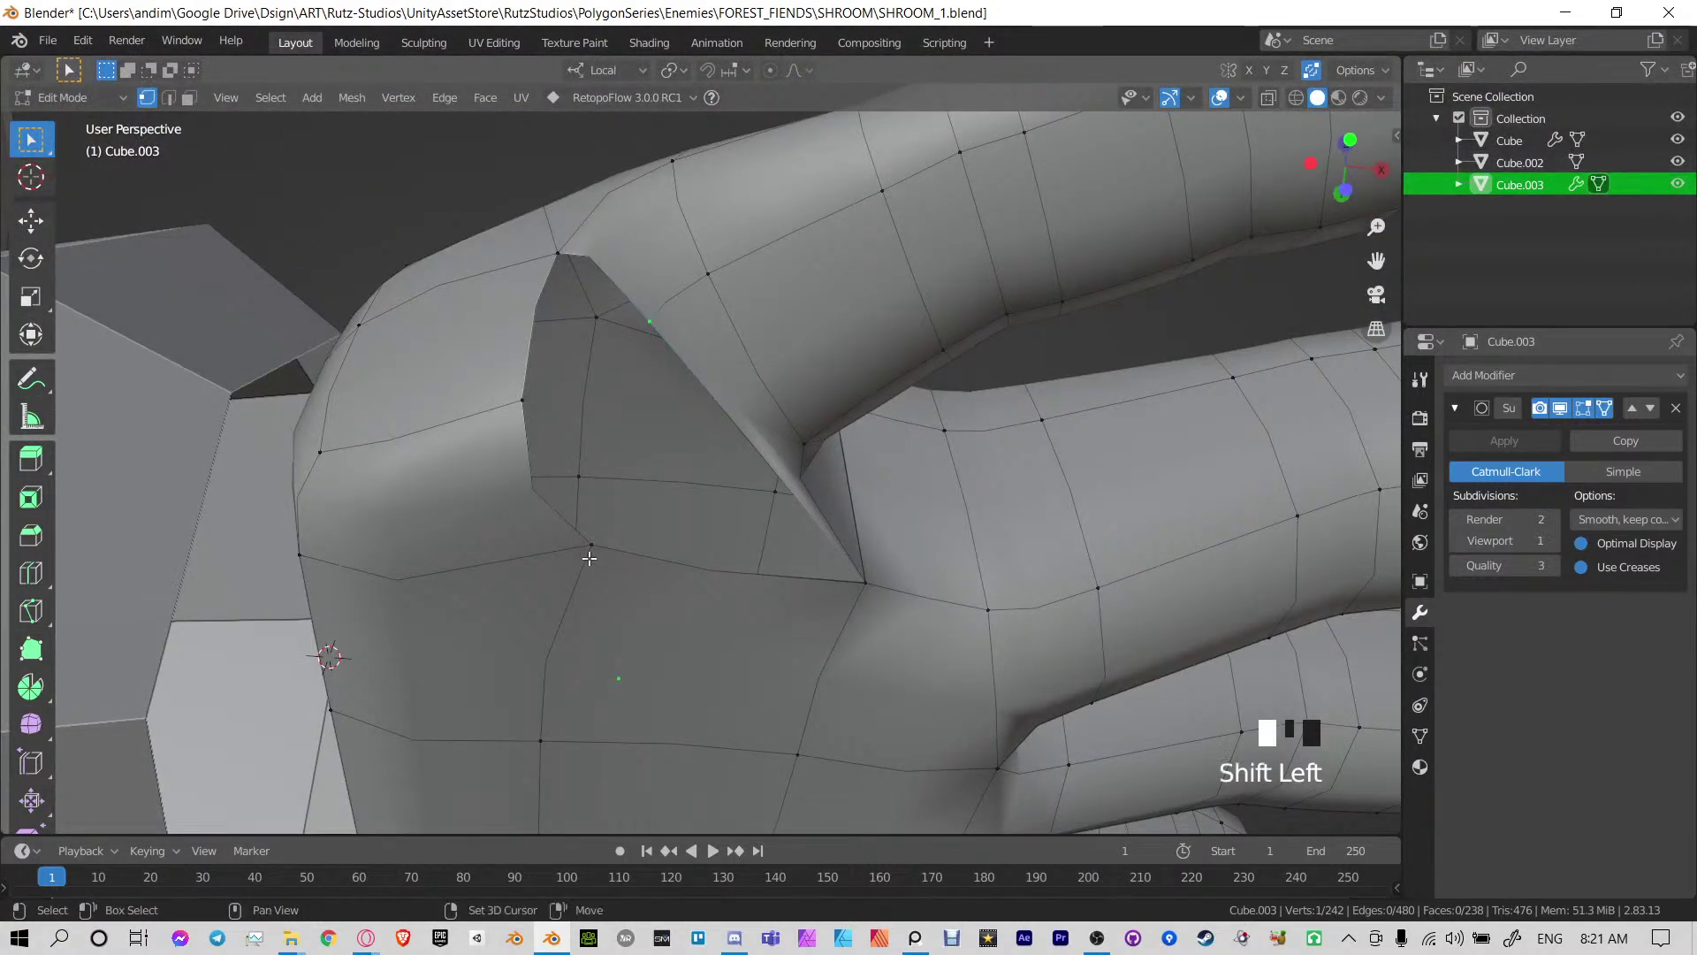
middle_click_drag(655, 430, 708, 439, "shift")
key("m")
left_click(749, 430)
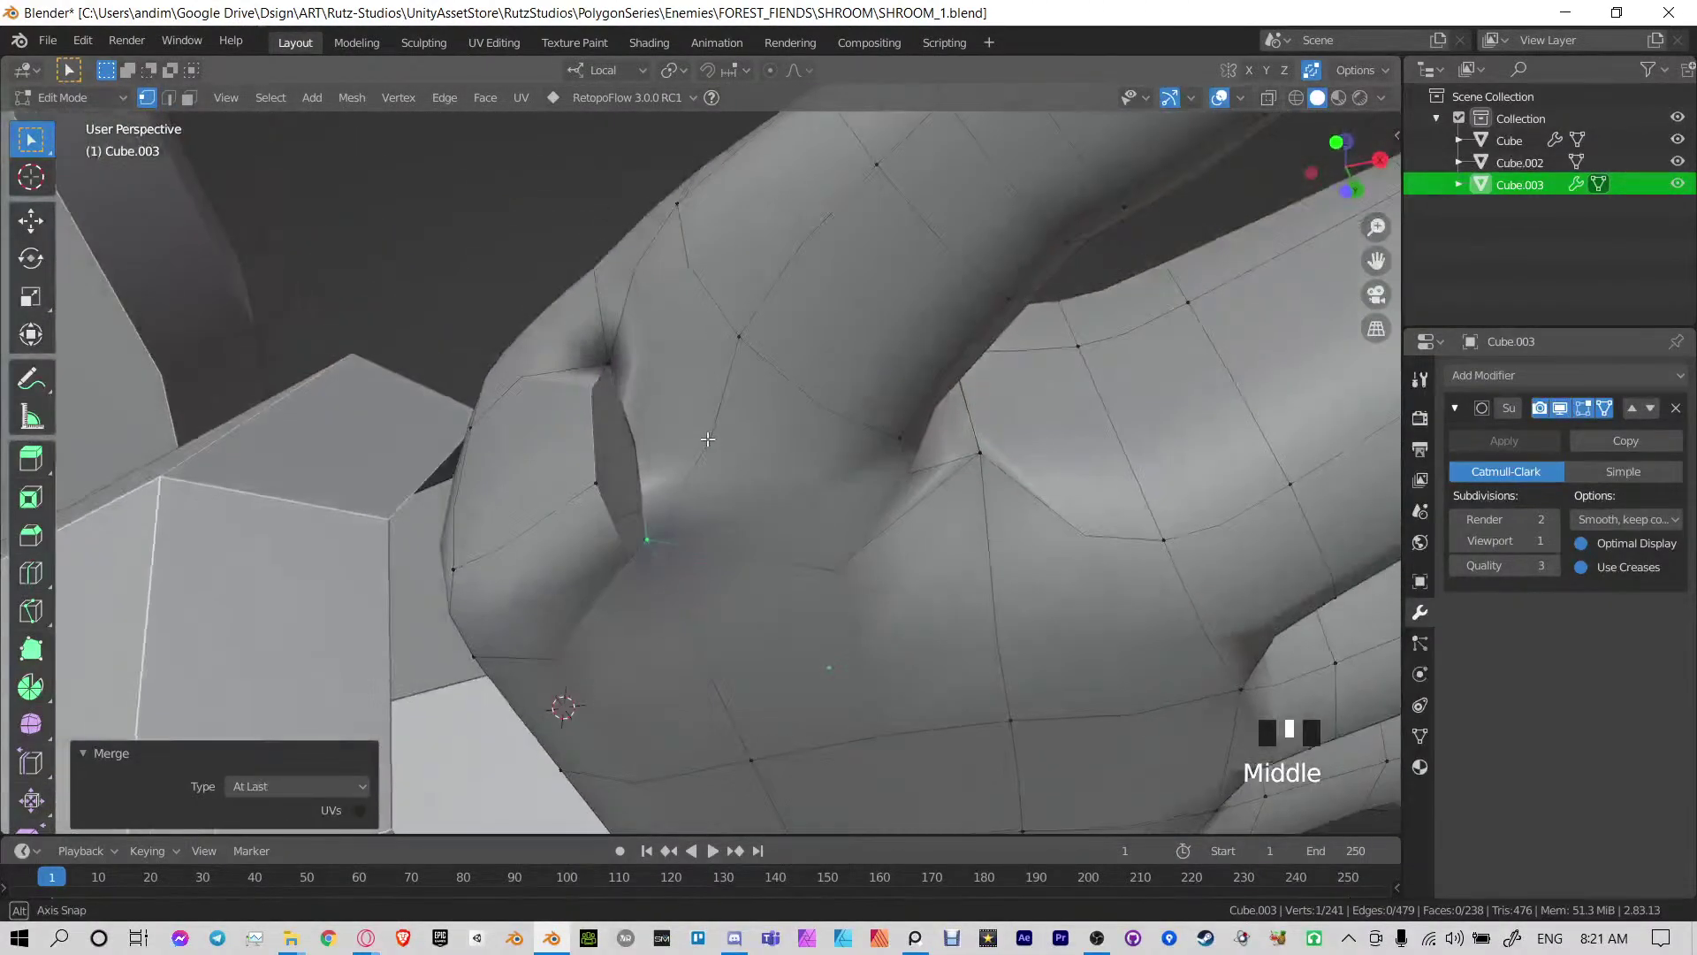
middle_click_drag(625, 529, 735, 539, "shift")
left_click(672, 483)
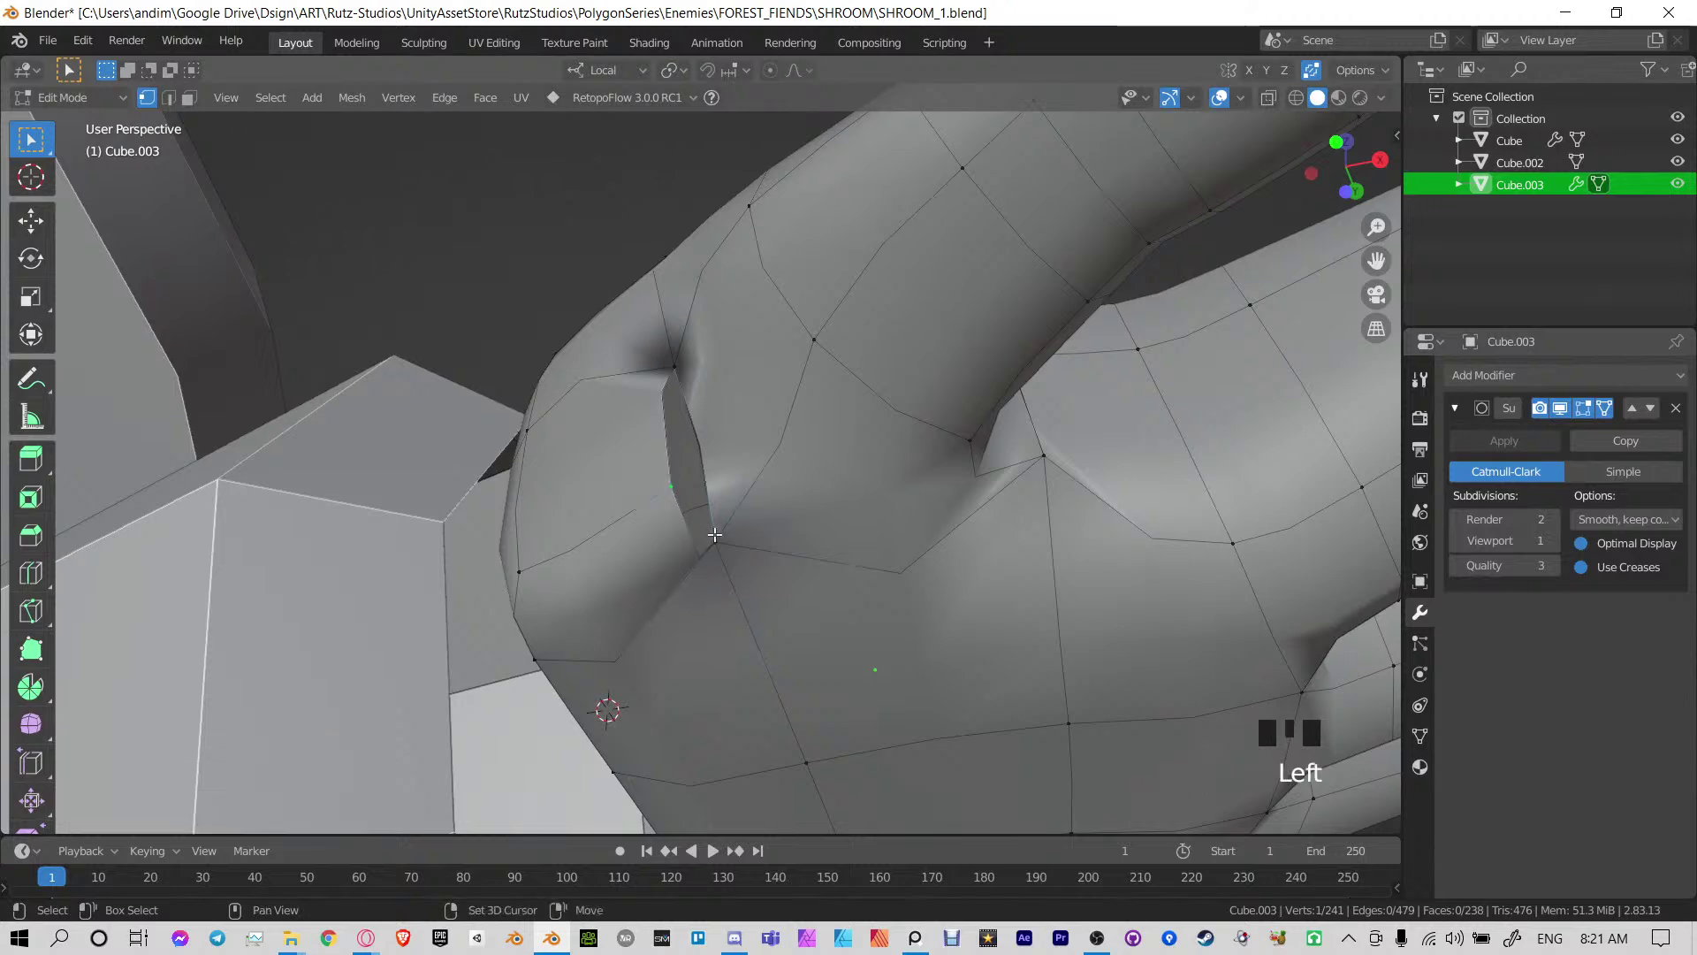
key("m")
left_click(736, 542)
Try merging the palm-edge vertex with the thumb vertex across the gap using At Last, and undo it
middle_click_drag(801, 401, 663, 587)
middle_click_drag(816, 616, 830, 575)
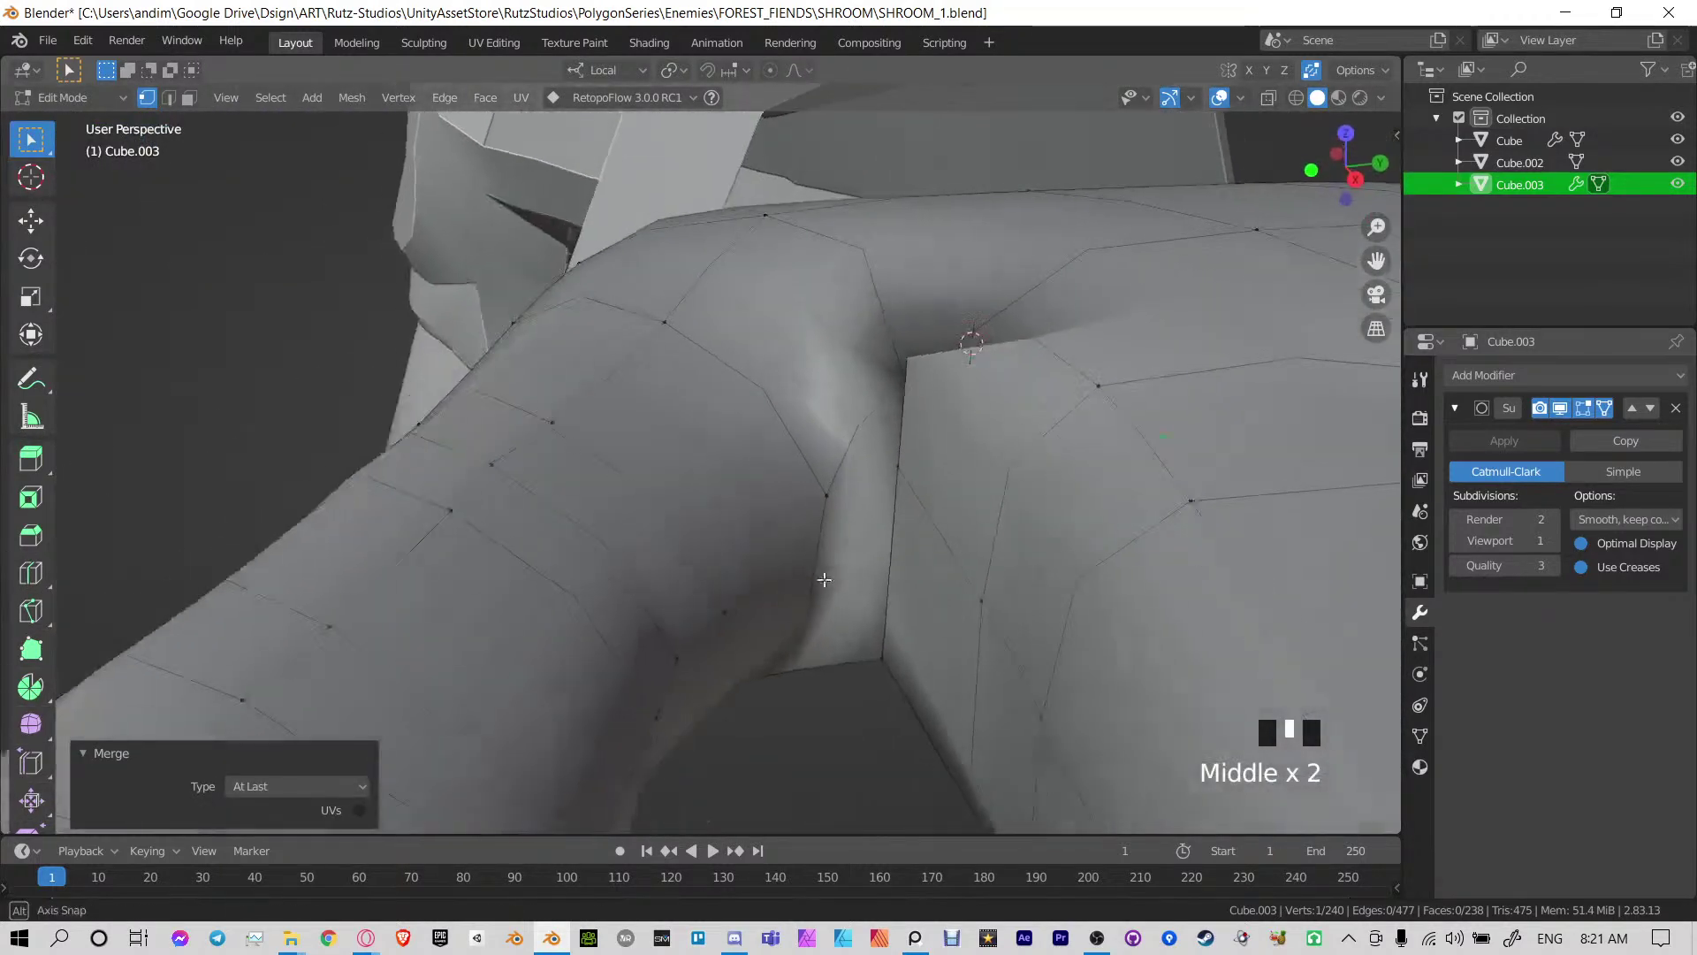
left_click(913, 471)
key("m")
left_click(830, 496)
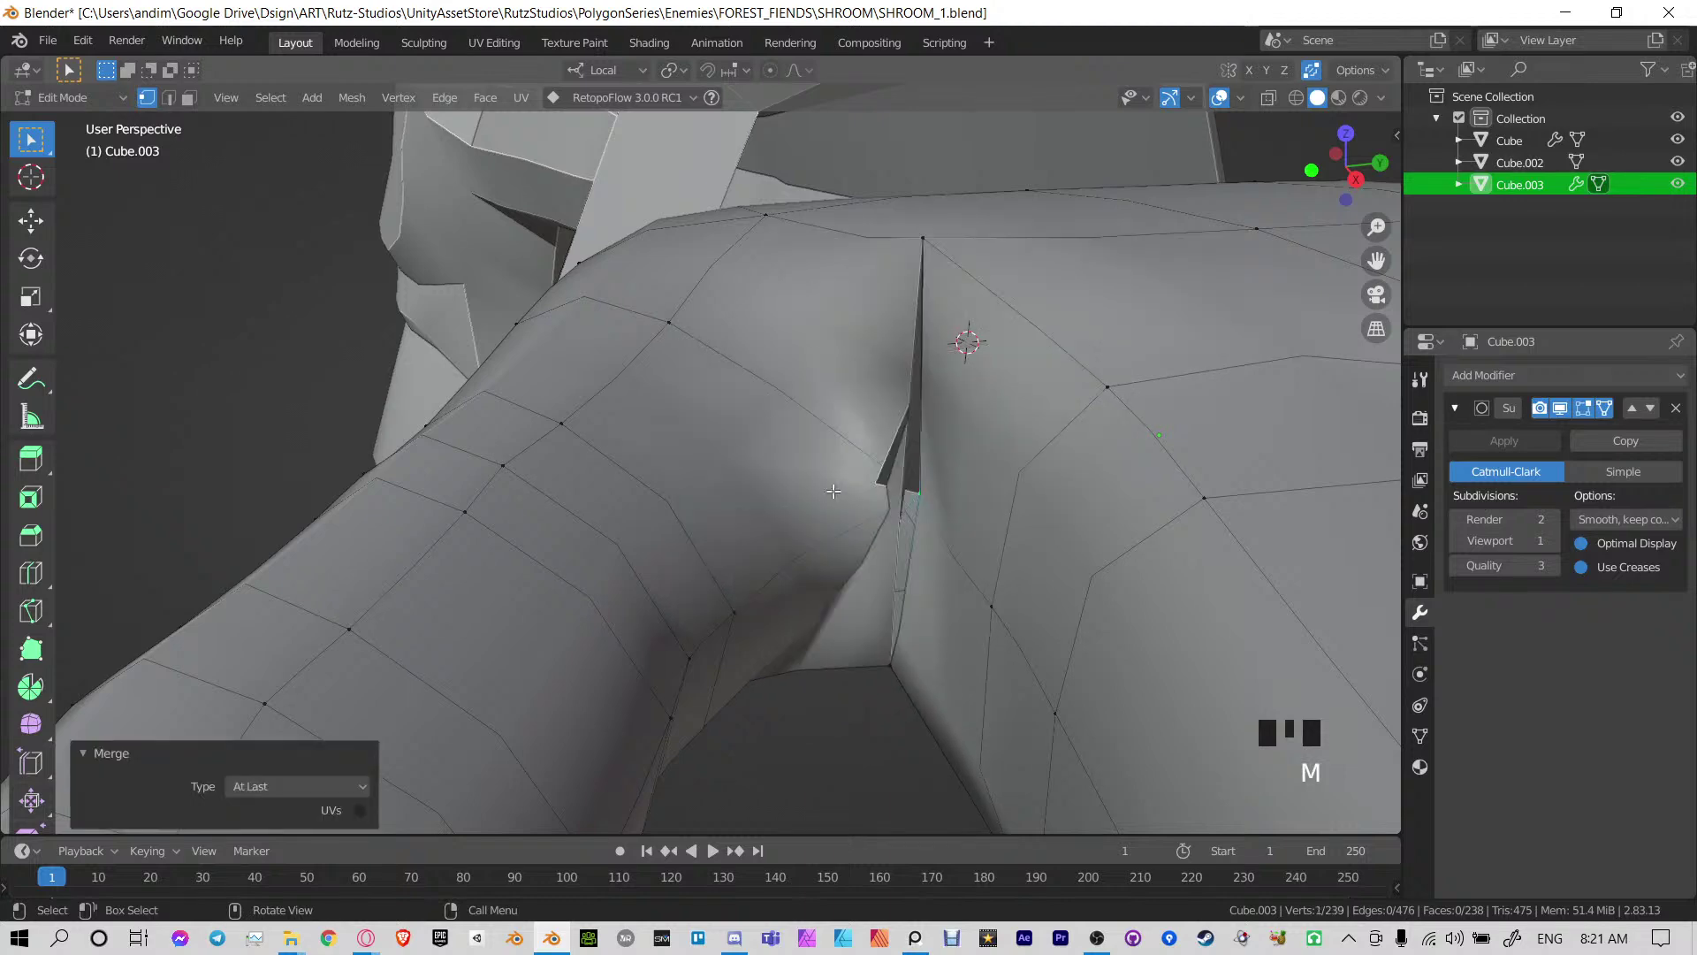
mouse_move(875, 467)
middle_mouse_down()
mouse_move(921, 423)
mouse_move(885, 477)
middle_mouse_up()
key("ctrl+z")
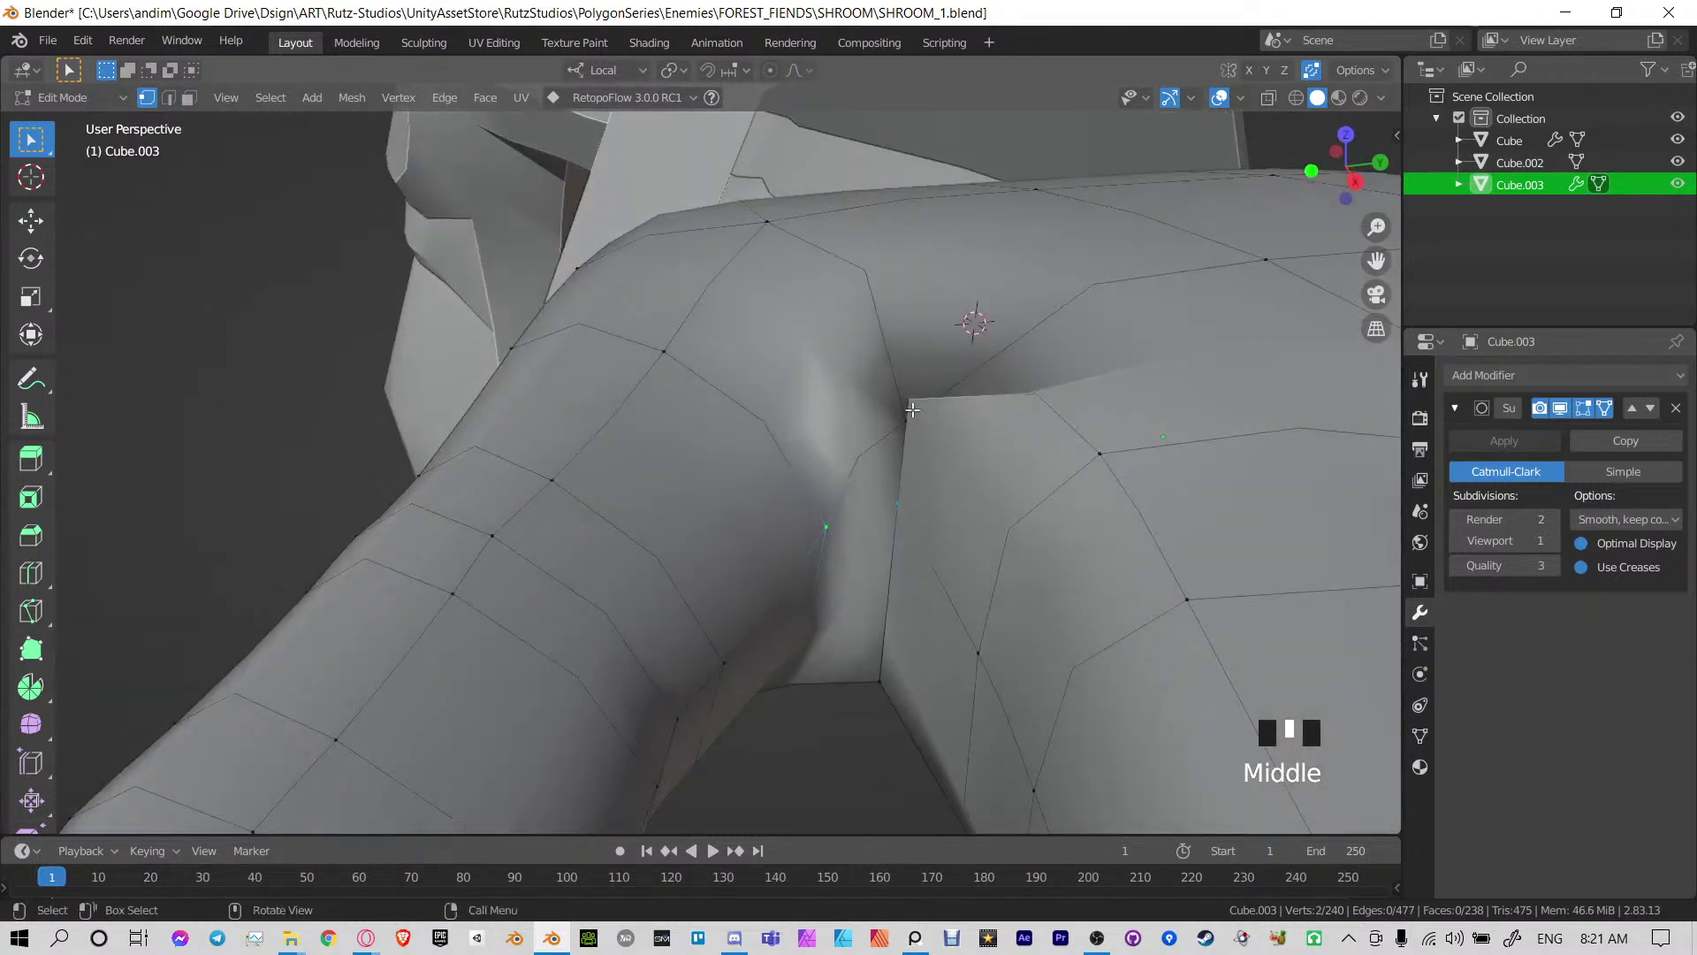
Merge the palm corner vertex with the vertex just below it in the thumb web using At Last
left_click(965, 504)
middle_click_drag(913, 411, 963, 447)
key("g")
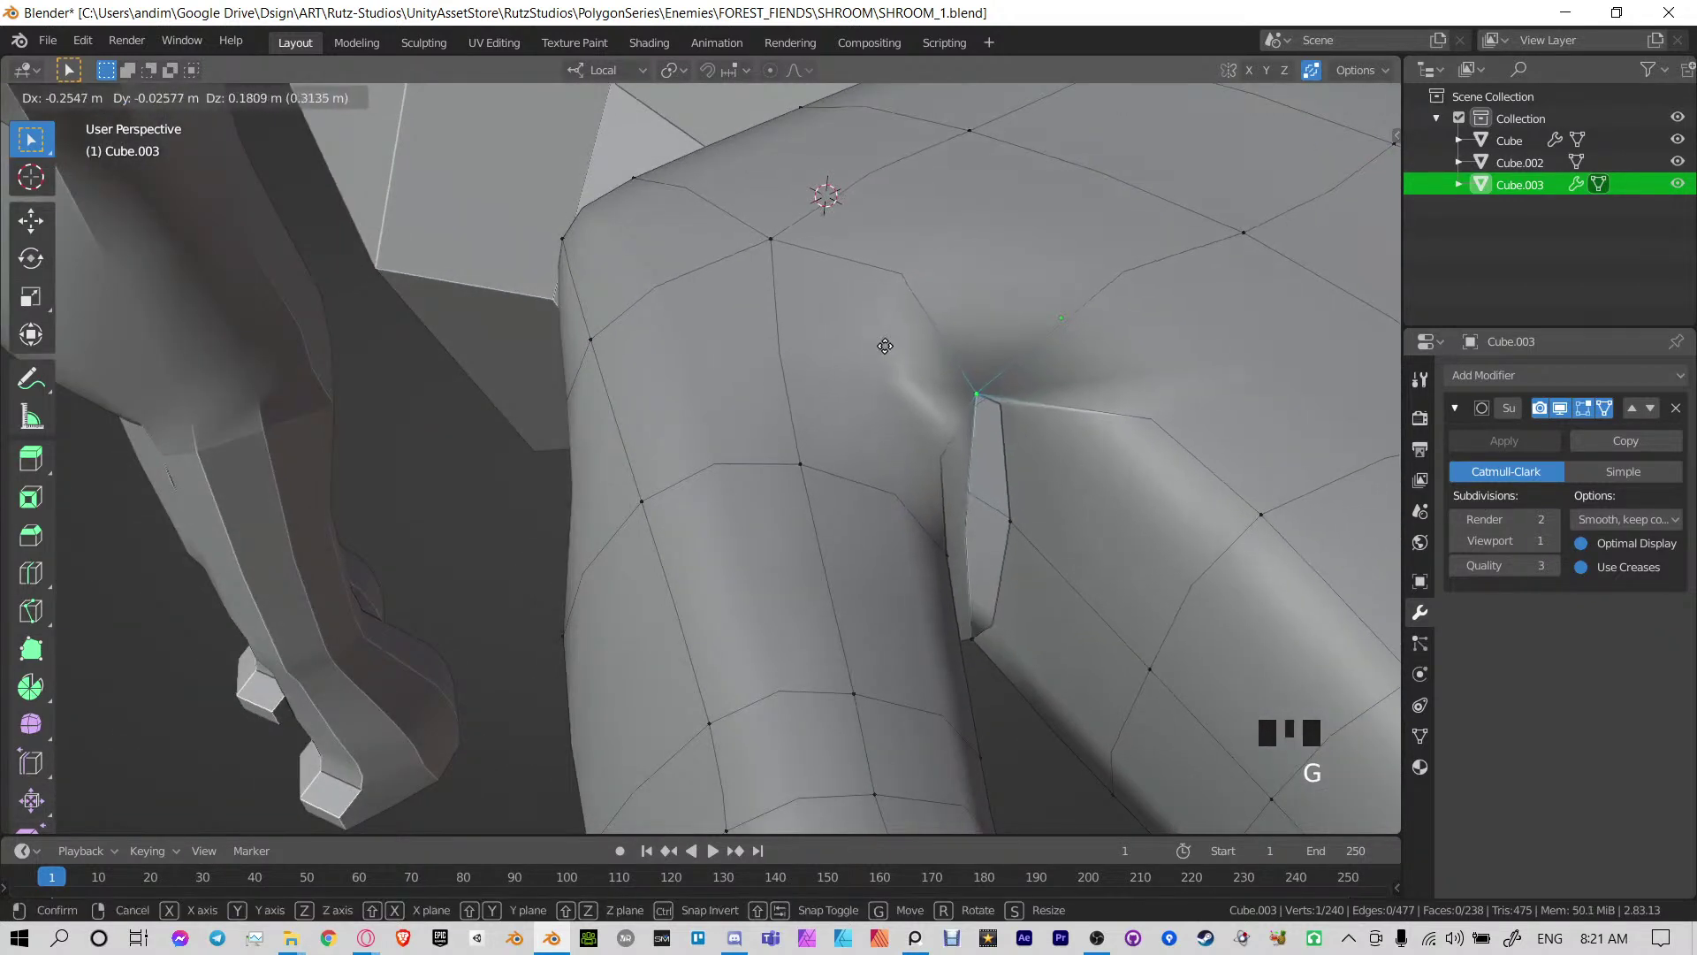
left_click(921, 376)
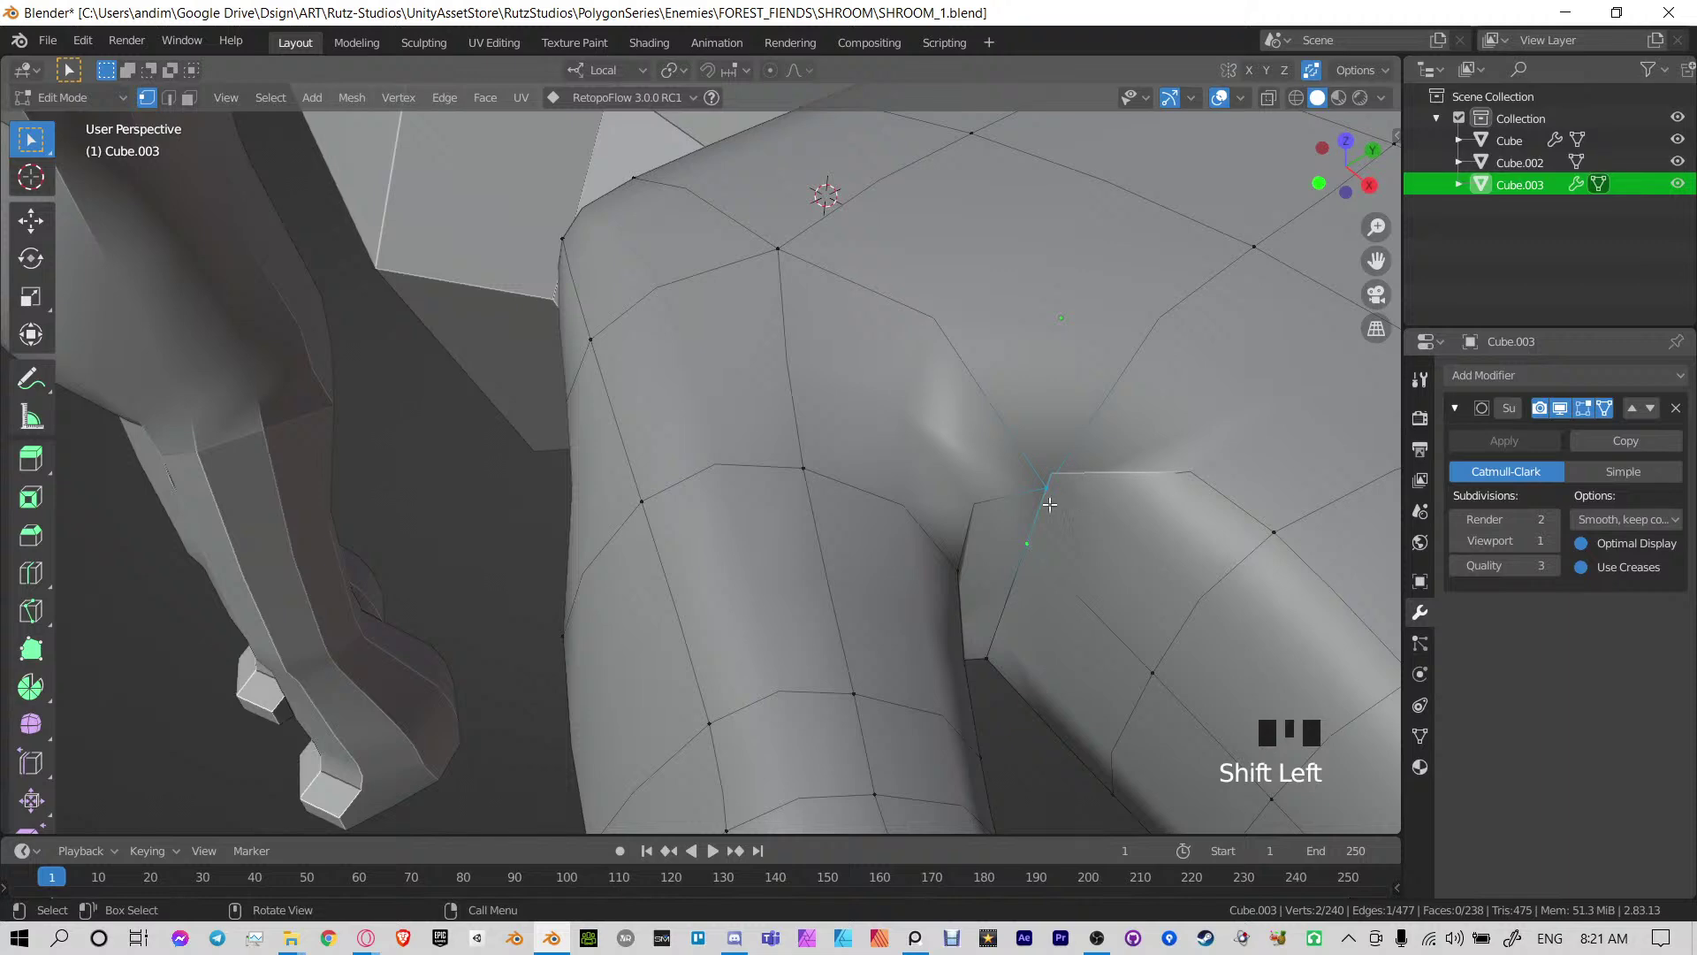
key("m")
left_click(1038, 477)
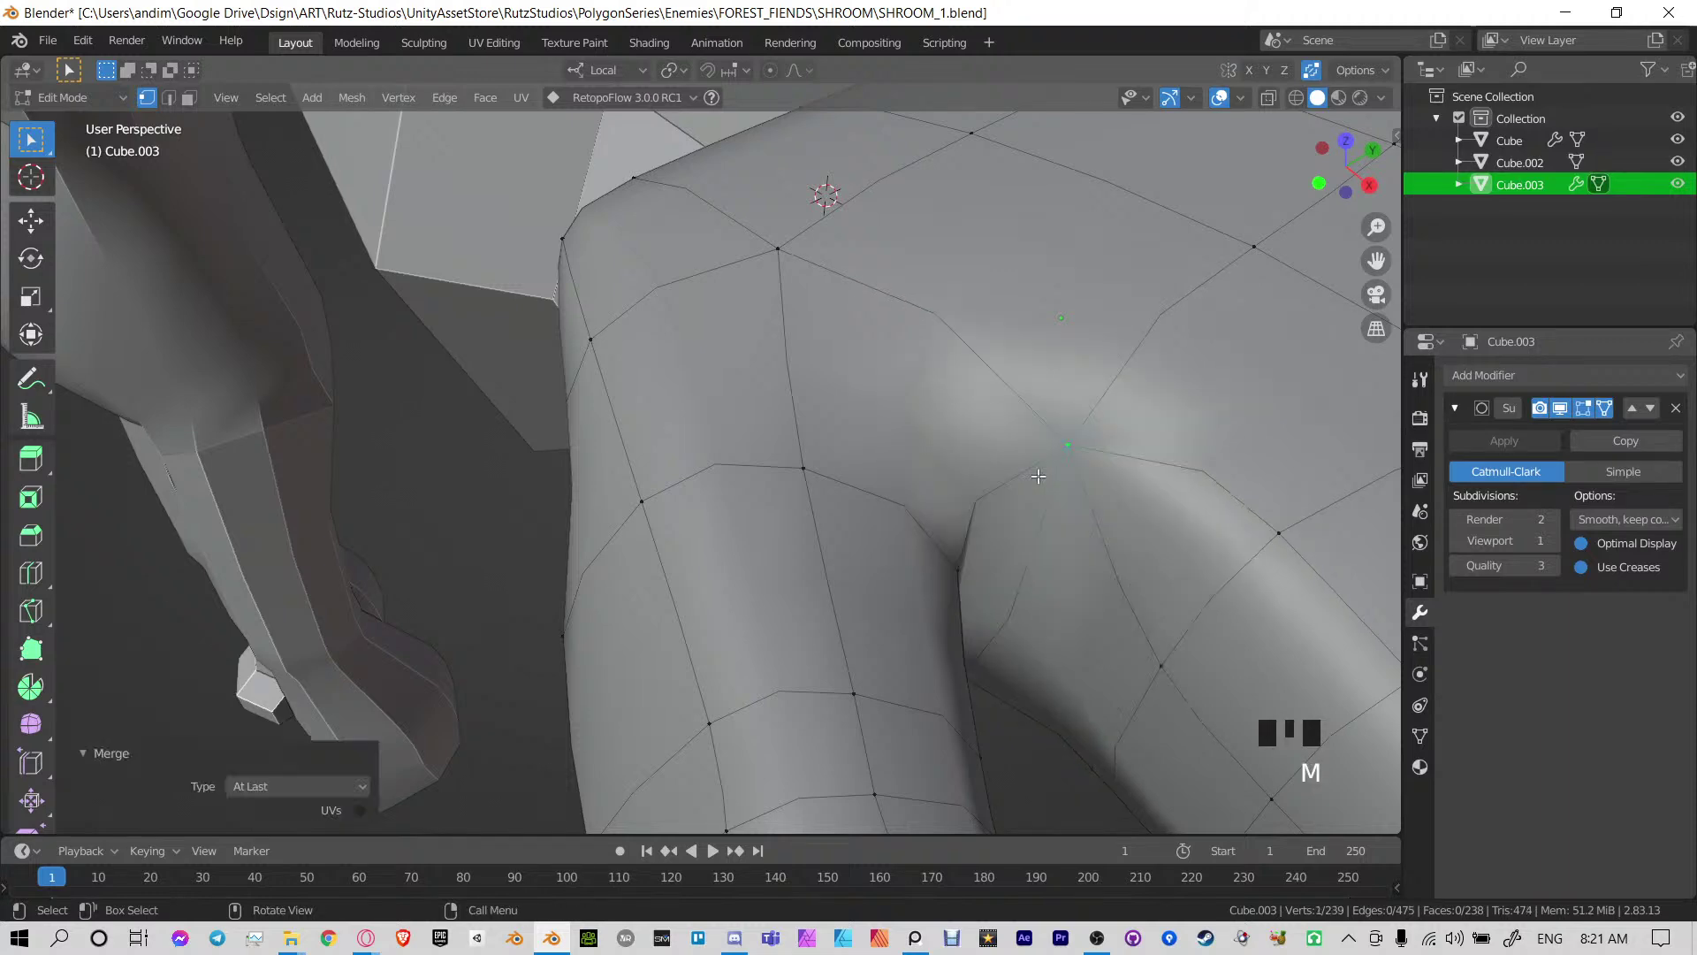
Check the joint in Object Mode, and merge two vertex pairs around the thumb base and palm At Center
middle_click_drag(1039, 477, 714, 357)
key("Tab")
key("Tab")
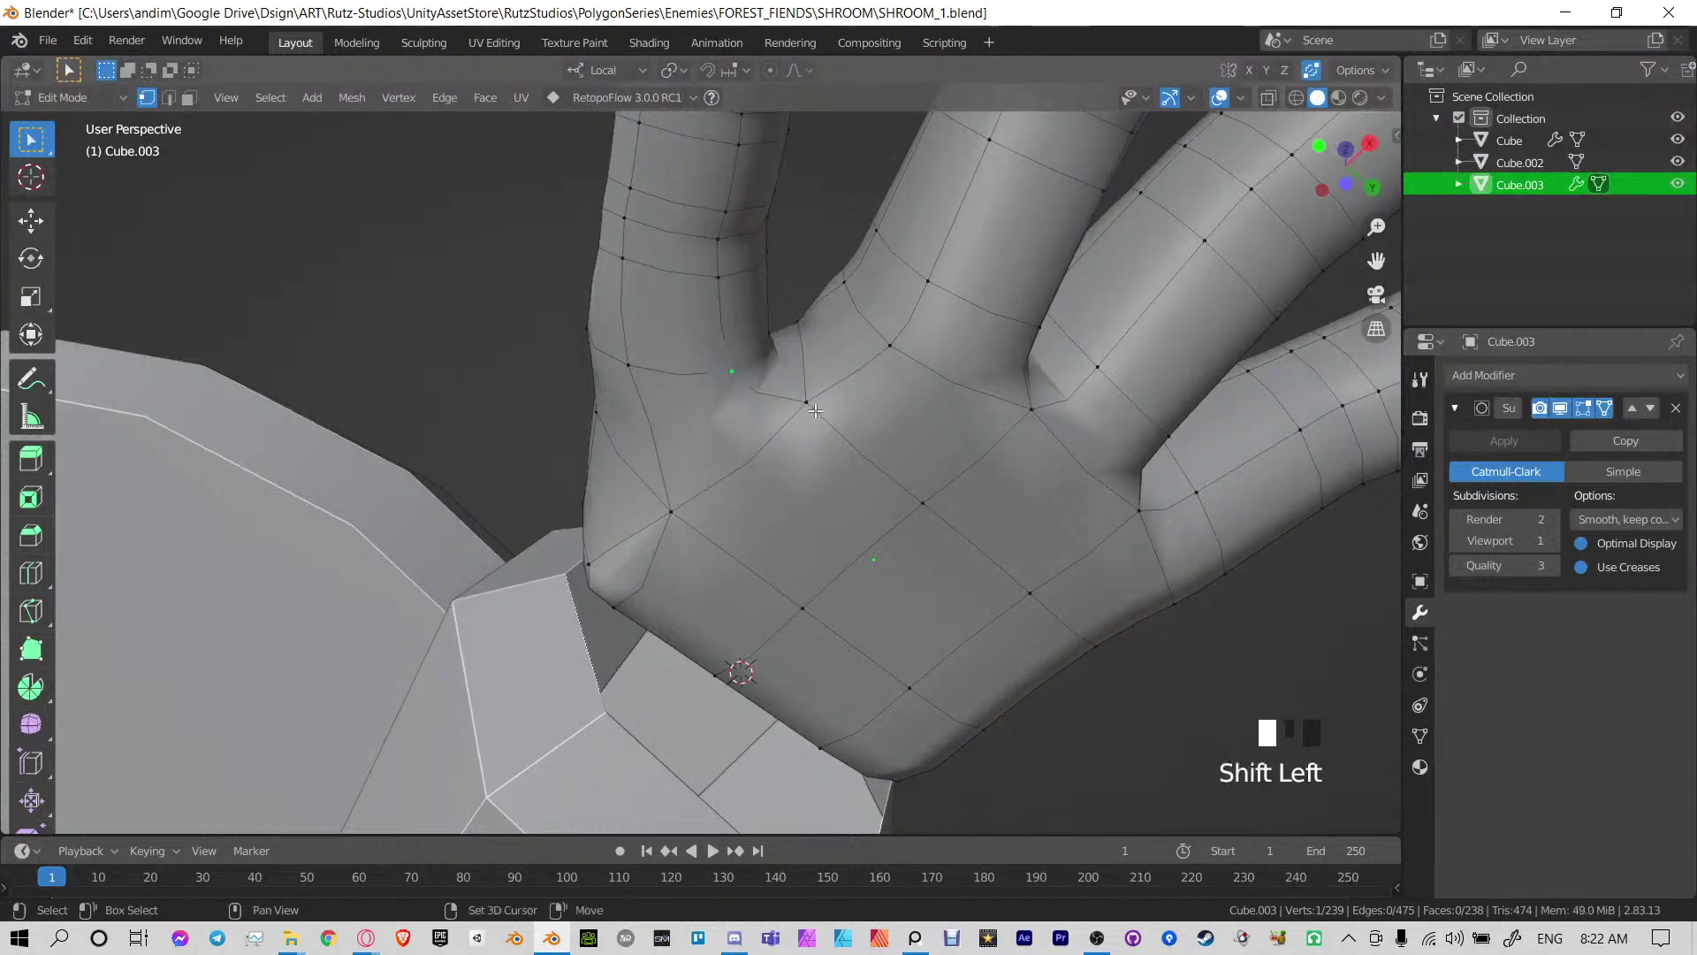
key("m")
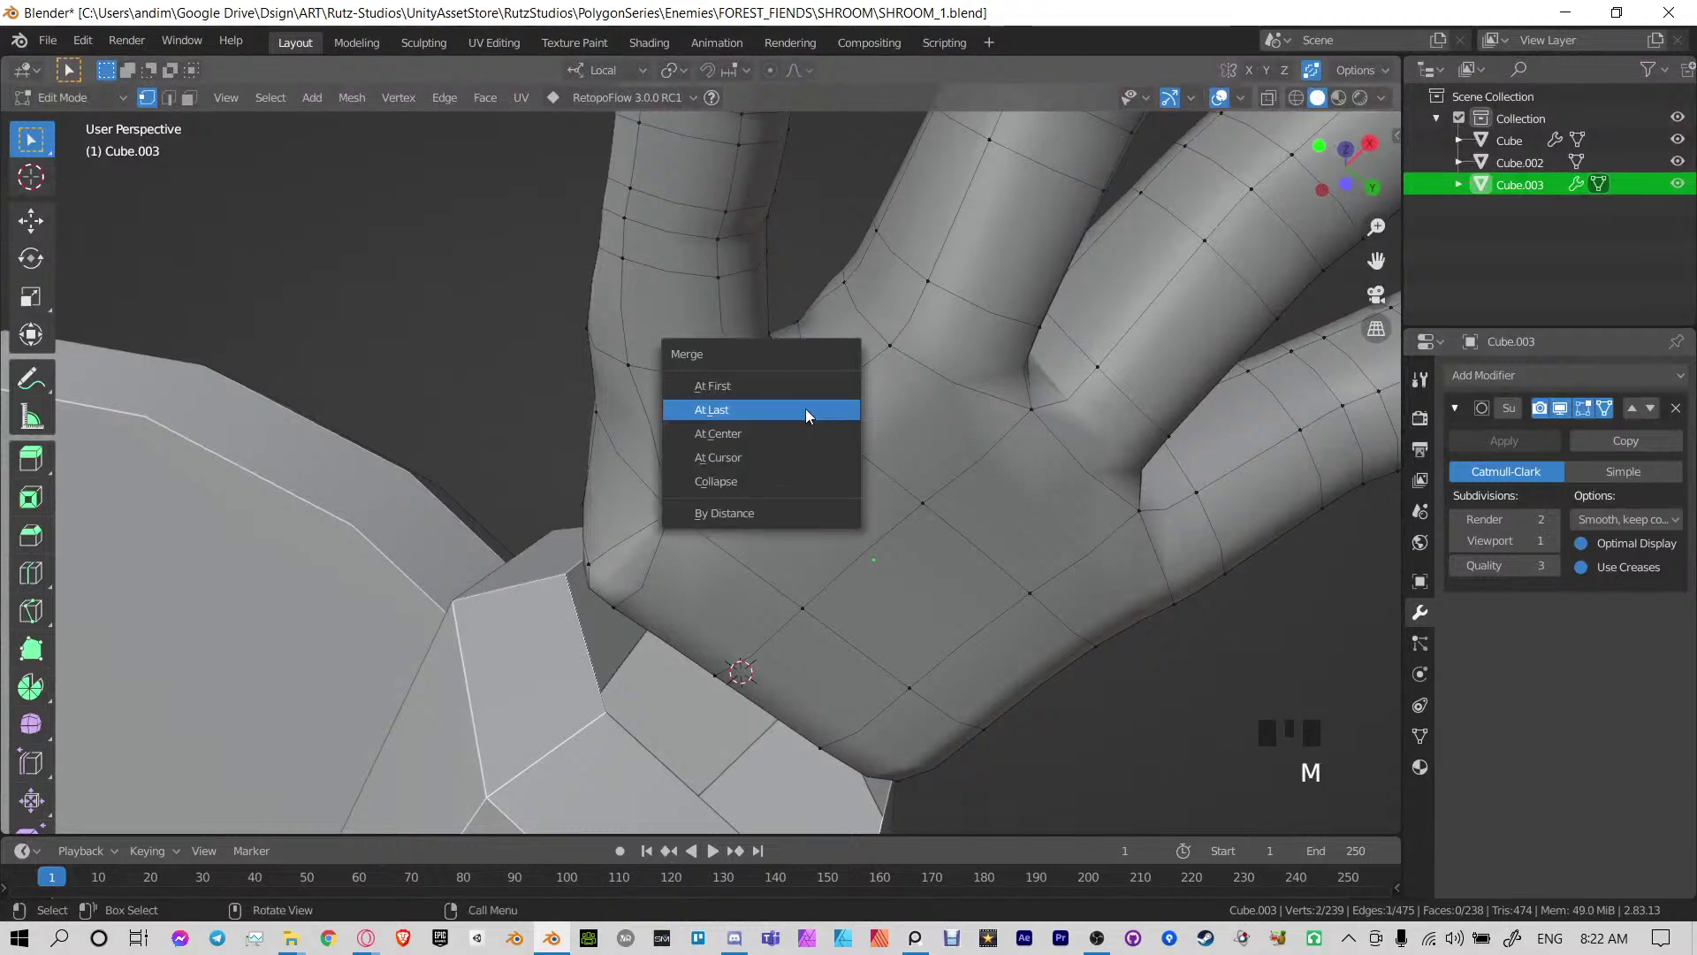
left_click(769, 436)
middle_click_drag(769, 442, 761, 584)
middle_click_drag(798, 404, 734, 349)
middle_click_drag(734, 349, 676, 373)
key("m")
left_click(740, 294)
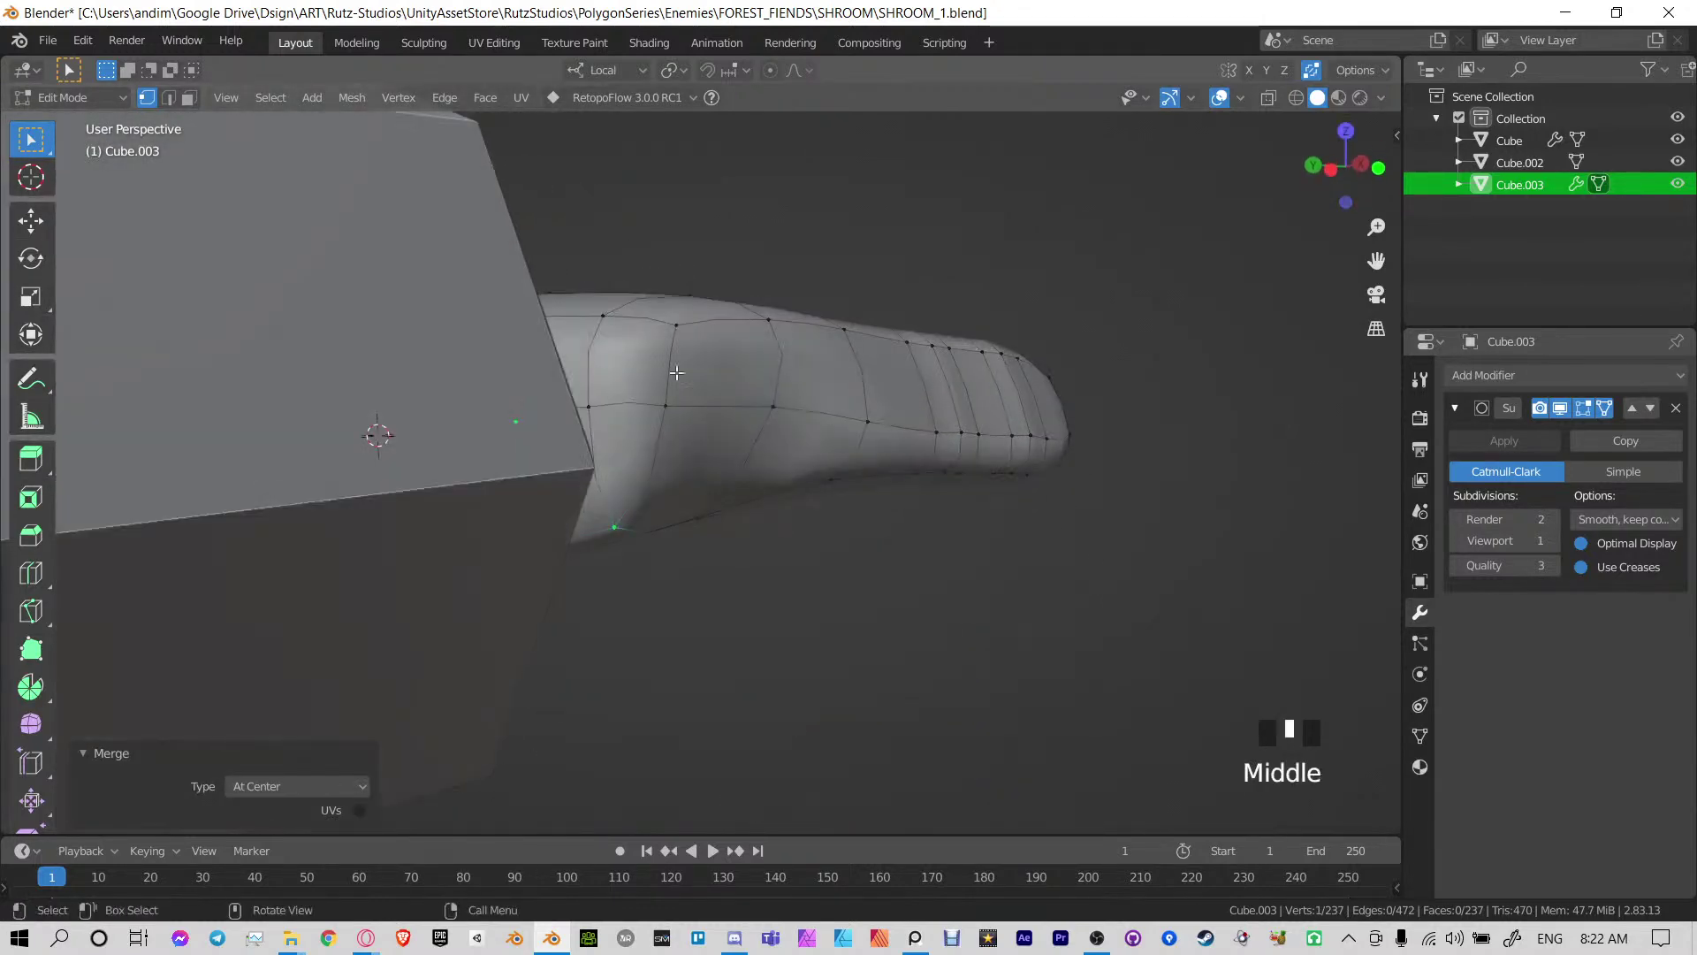
Merge the surplus vertices on the wrist side of the palm to simplify its edge flow
key("m")
left_click(594, 406)
mouse_move(609, 395)
middle_mouse_down()
mouse_move(616, 492)
mouse_move(608, 433)
mouse_move(624, 425)
middle_mouse_up()
left_click(670, 462)
left_click(592, 437, "shift")
left_click(601, 436)
Slide the selected mesh element near the thumb joint along its edge and dissolve the surplus edge between thumb and palm
middle_click_drag(736, 447, 808, 413)
left_click(795, 351)
key("g")
key("g")
left_click(774, 440)
scroll(768, 433, "up", 5)
left_click(811, 455)
key("ctrl+x")
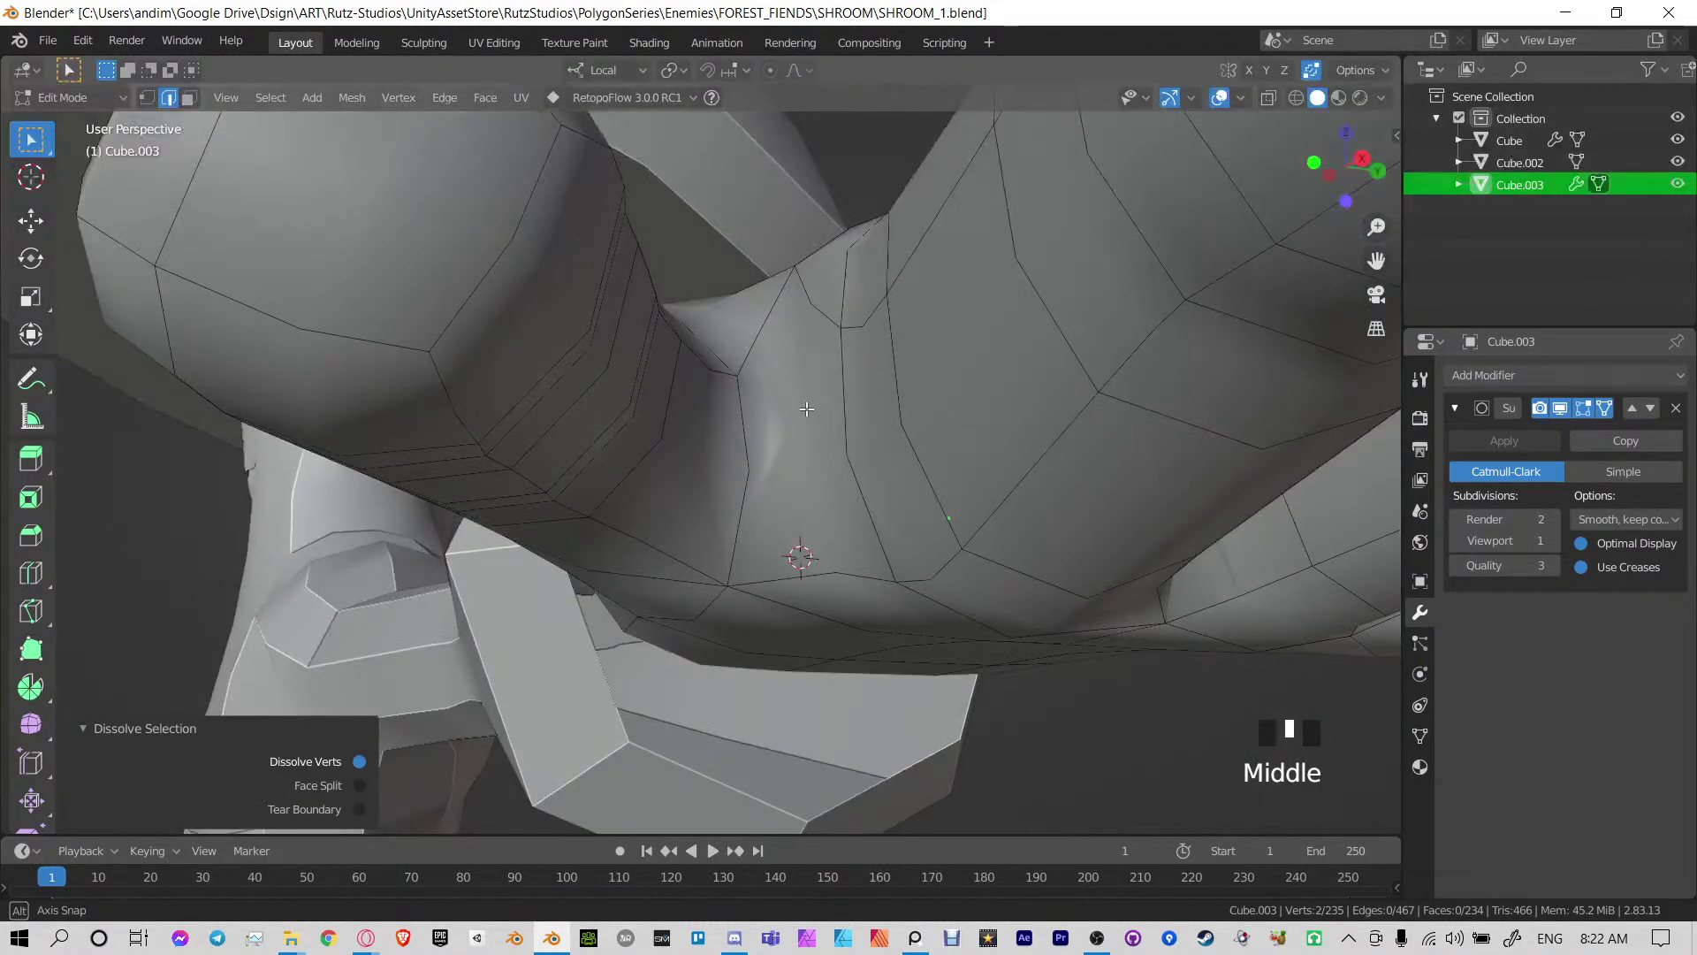
Connect the vertices across the thumb web with a new edge, and save the file
key("Tab")
key("Tab")
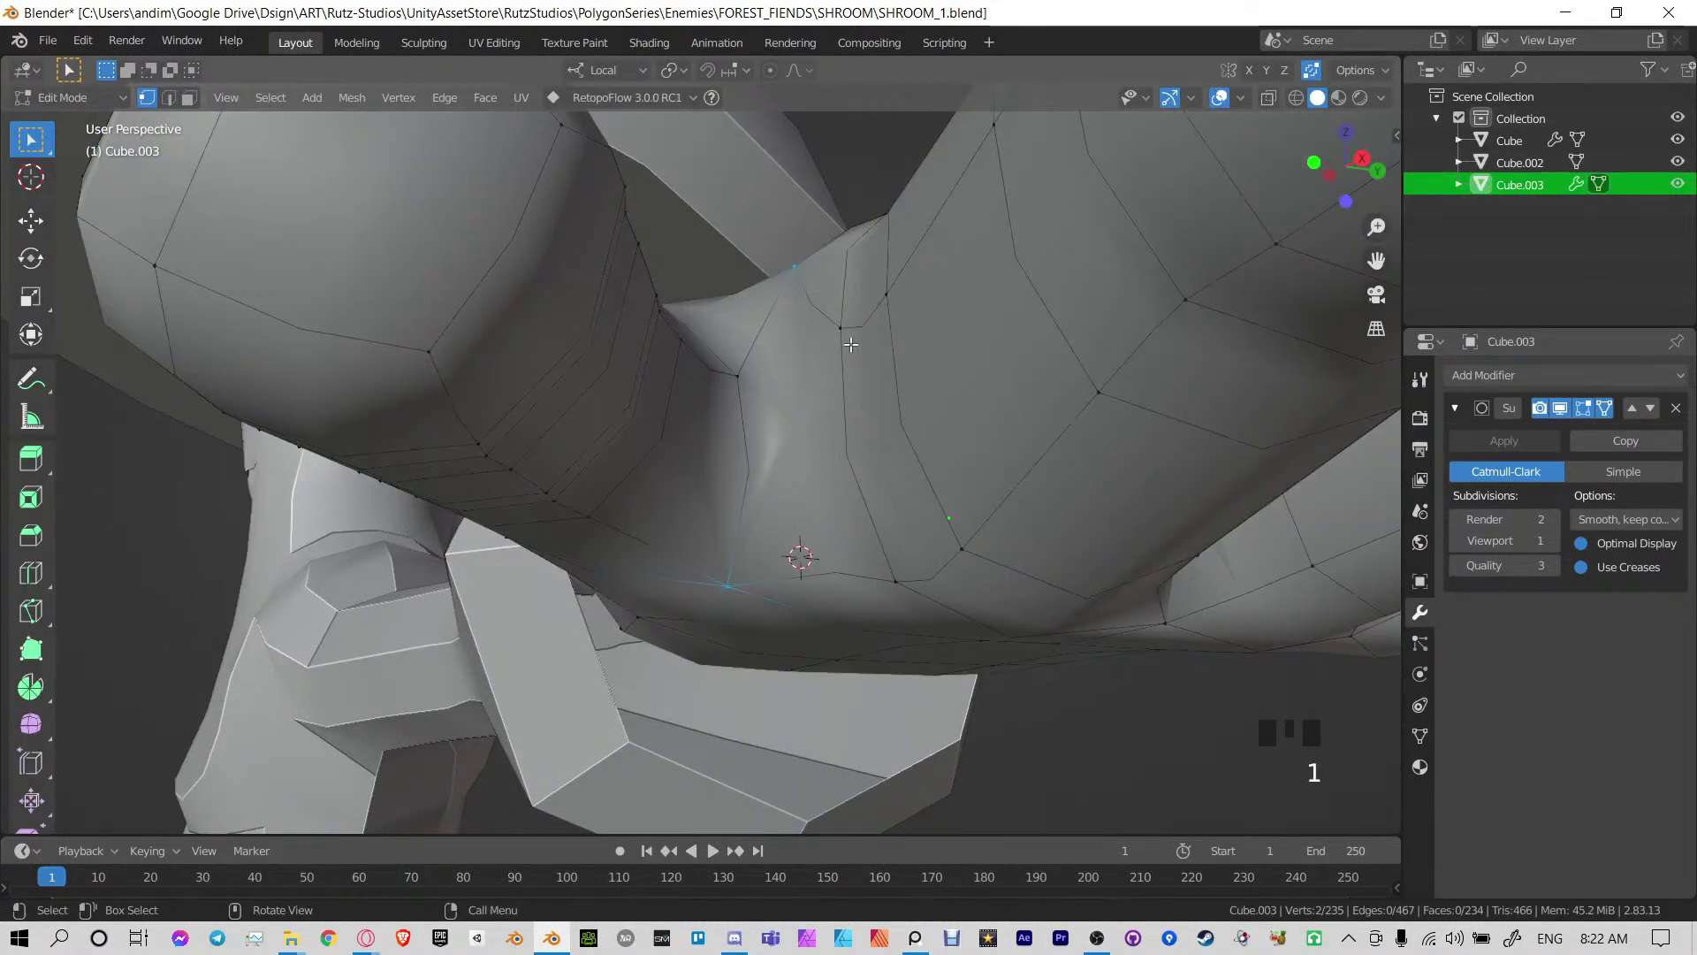
left_click(738, 376)
key("Return")
middle_click_drag(843, 345, 799, 442)
middle_click_drag(719, 504, 786, 592)
key("ctrl+s")
Switch the hand to Sculpt Mode in front view and set the Grab brush radius to 336 px
key("Tab")
left_click(1131, 260)
scroll(913, 428, "down", 3)
middle_click_drag(912, 428, 807, 458)
key("ctrl+Tab")
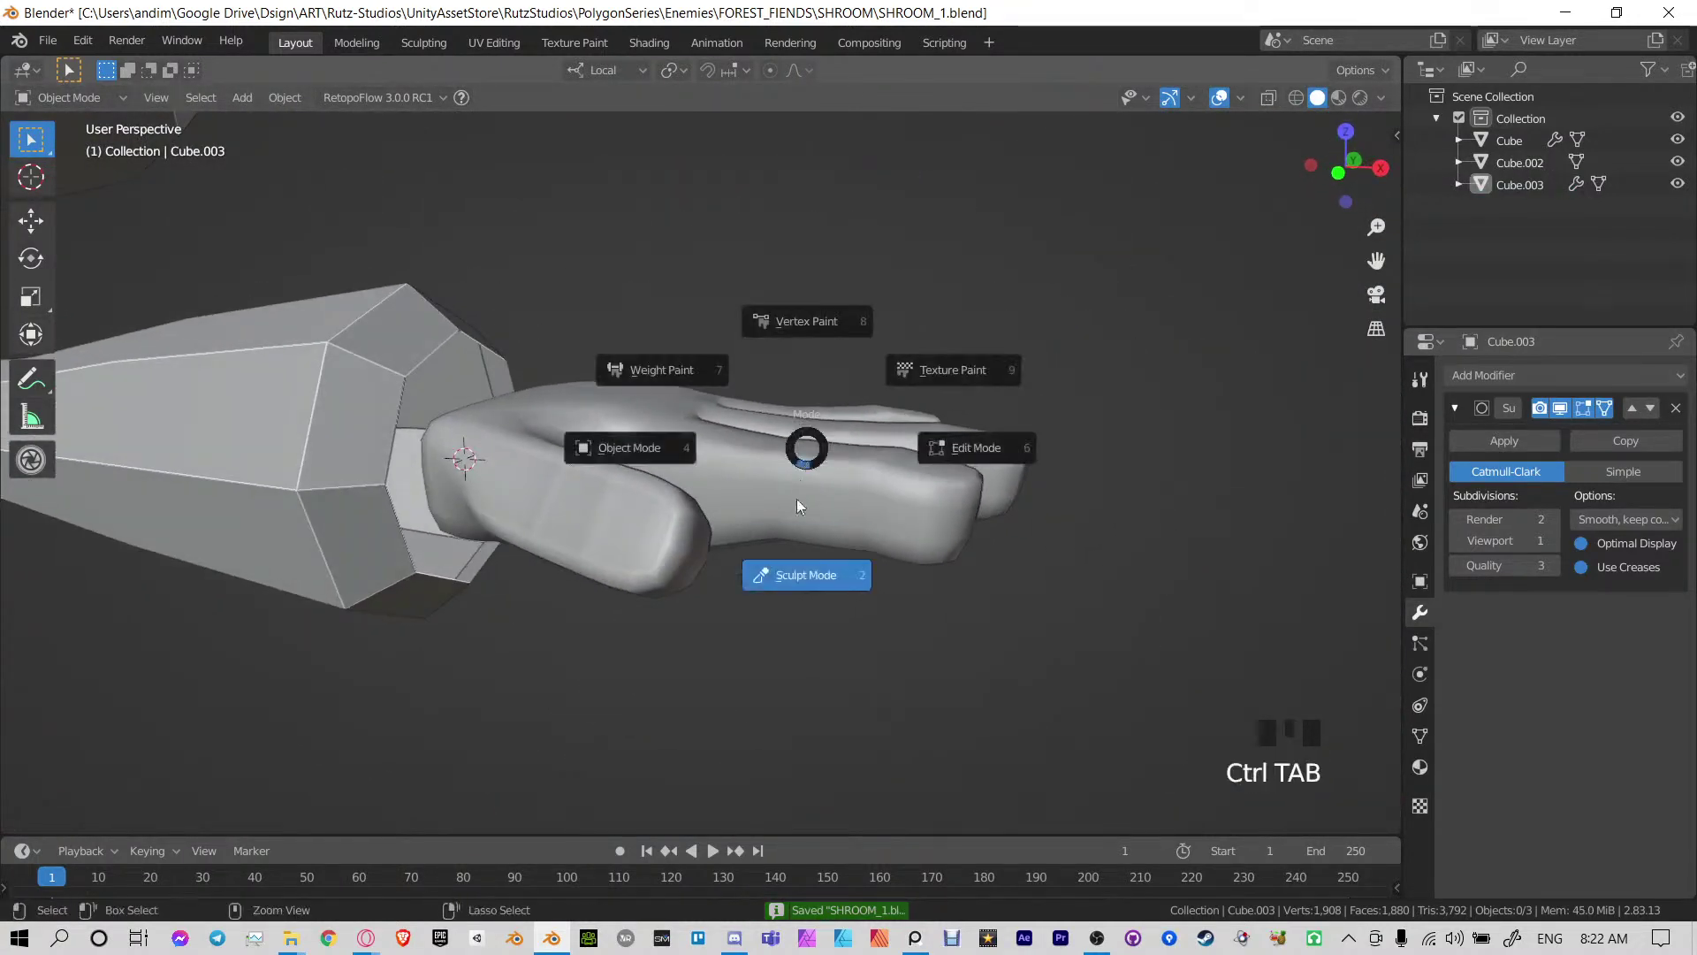
key("KP_3")
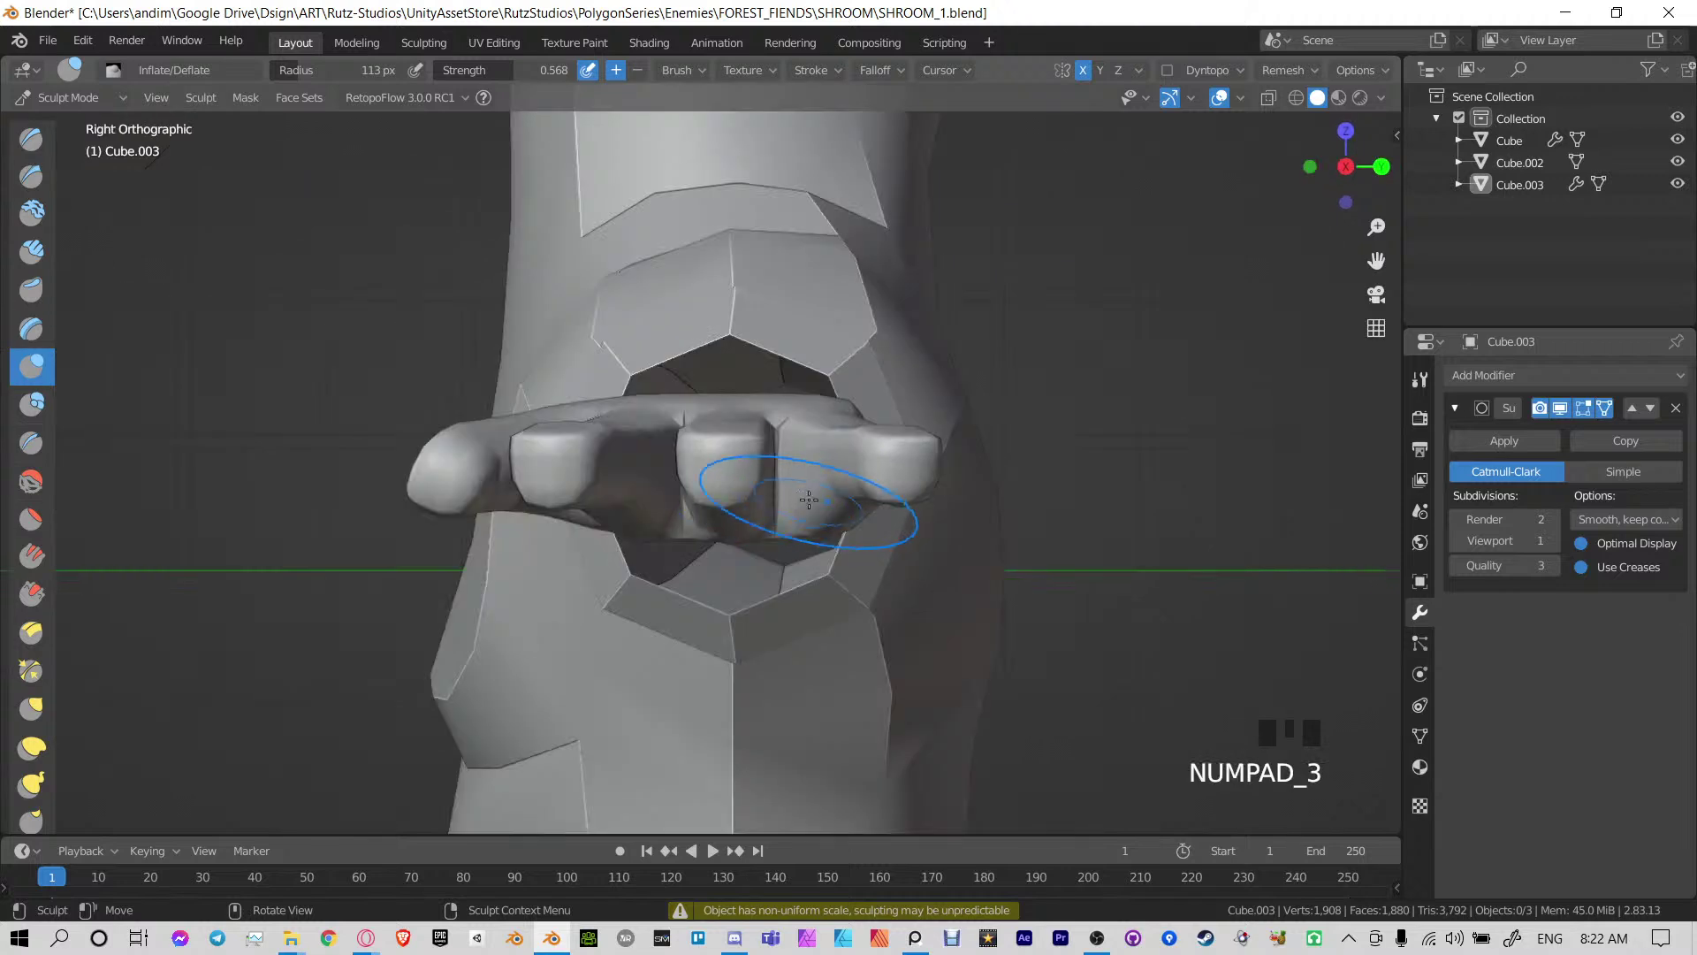
key("KP_1")
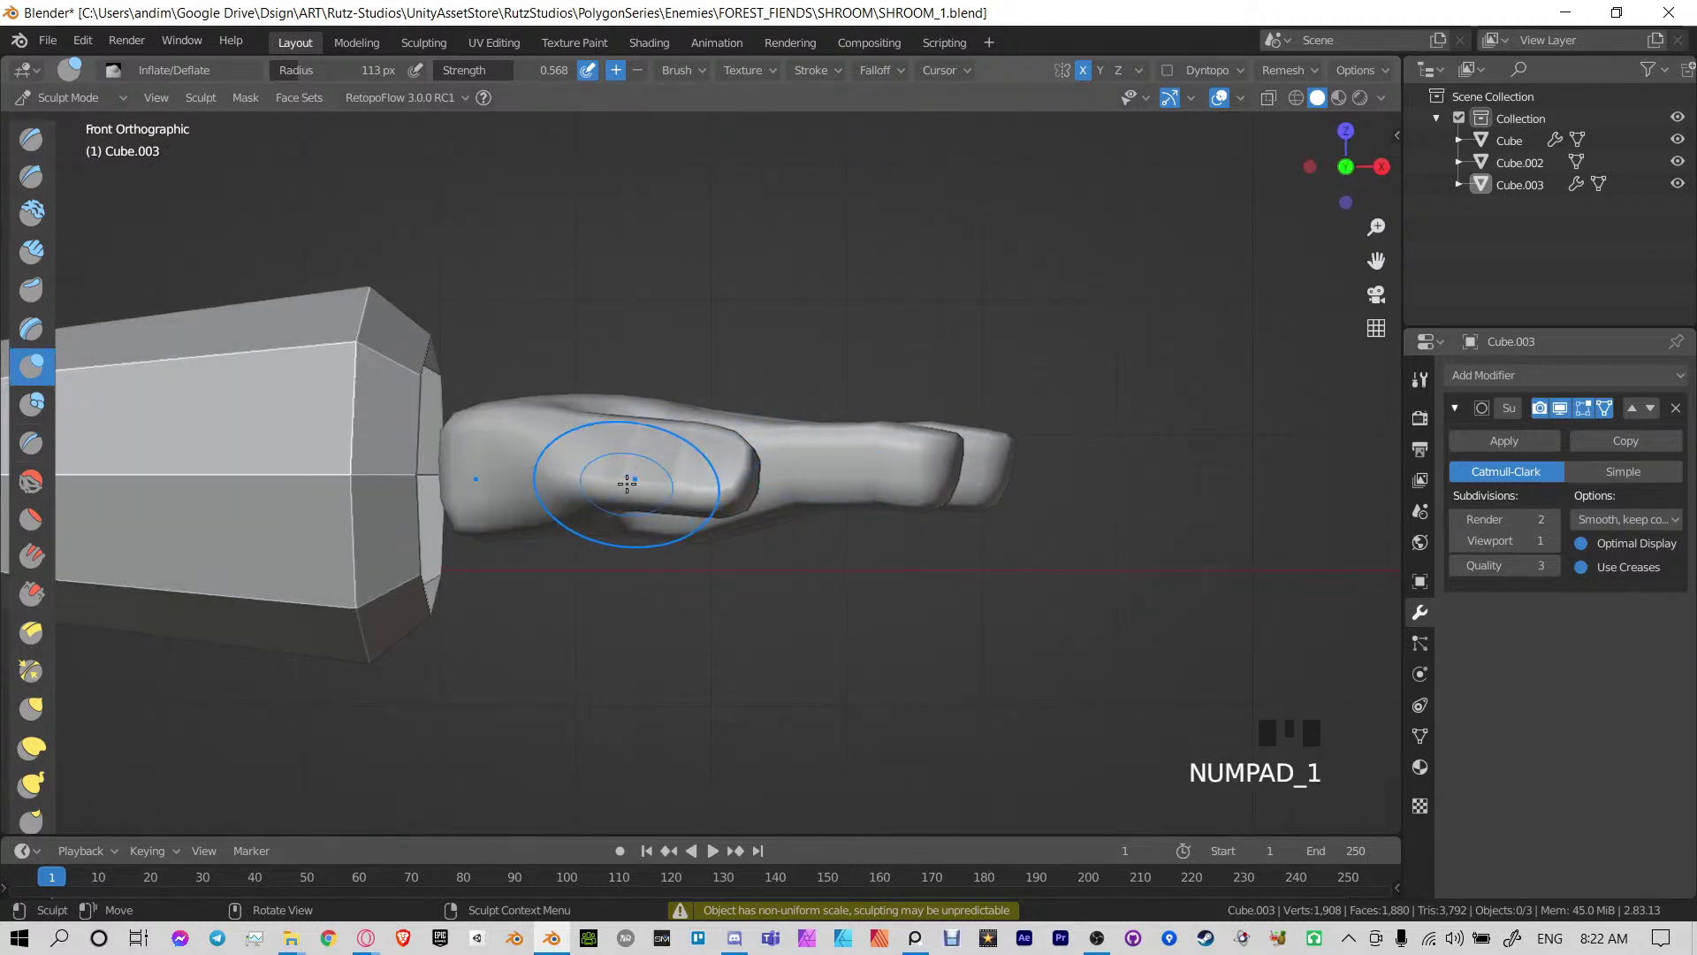
key("g")
key("f")
left_click(678, 500)
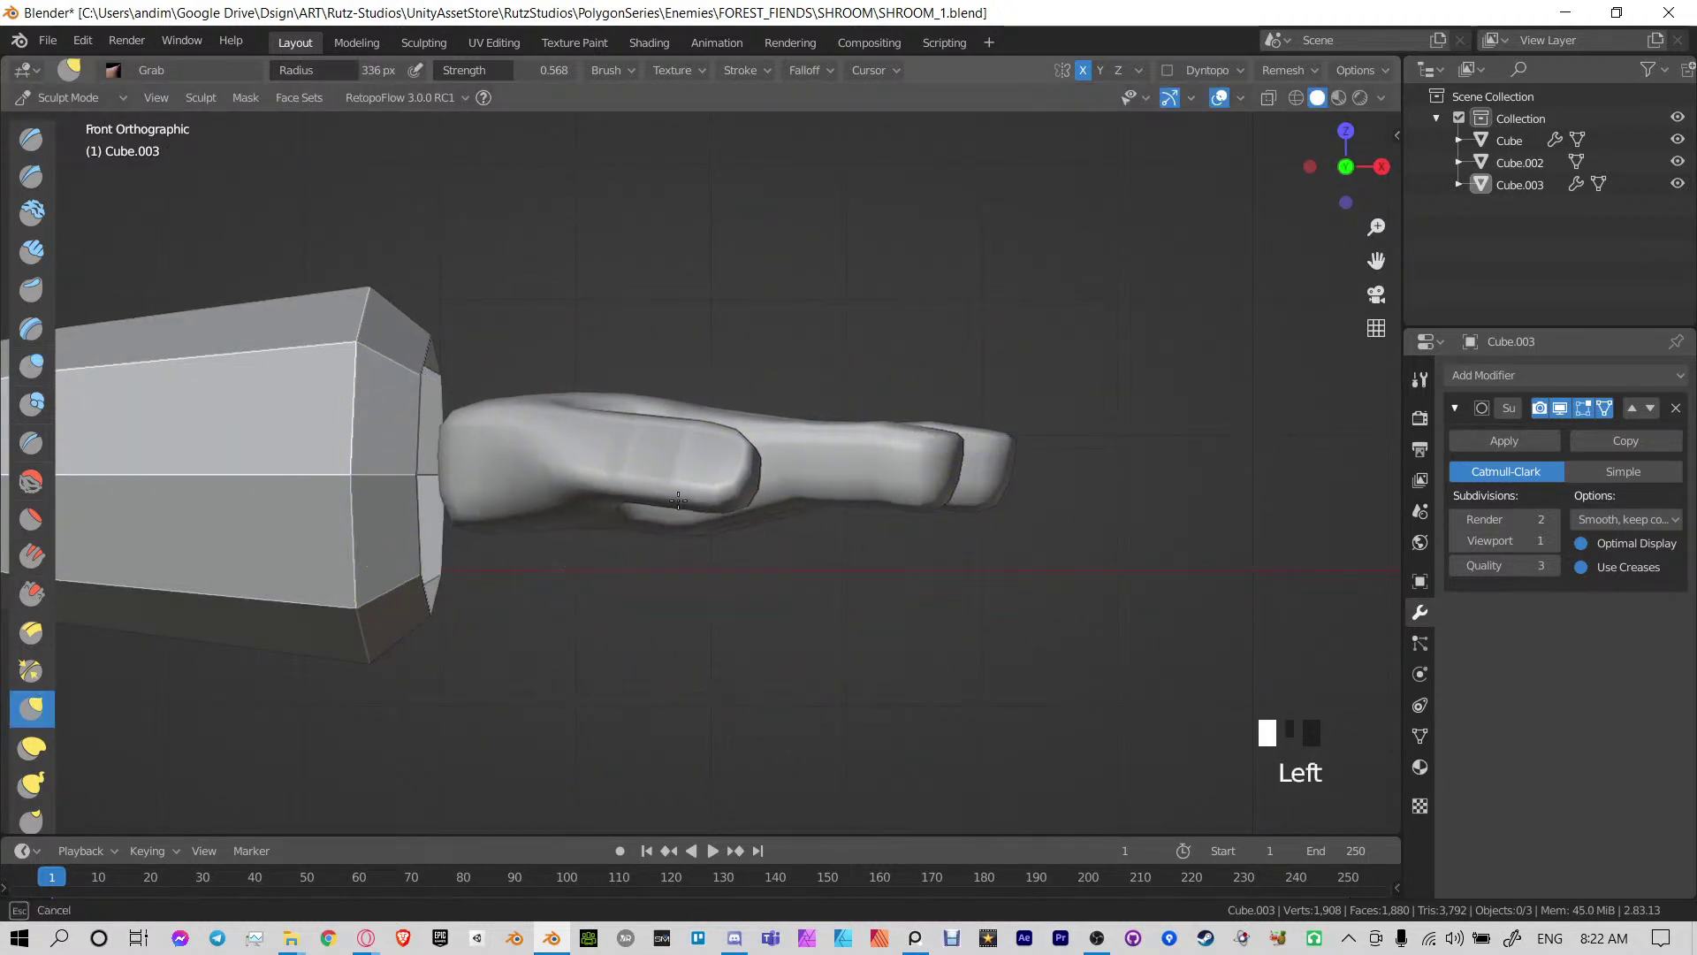
Raise the back of the hand and the knuckle area with Grab strokes to arch the profile
left_click_drag(678, 513, 685, 492)
key("ctrl+z")
left_click_drag(709, 407, 715, 358)
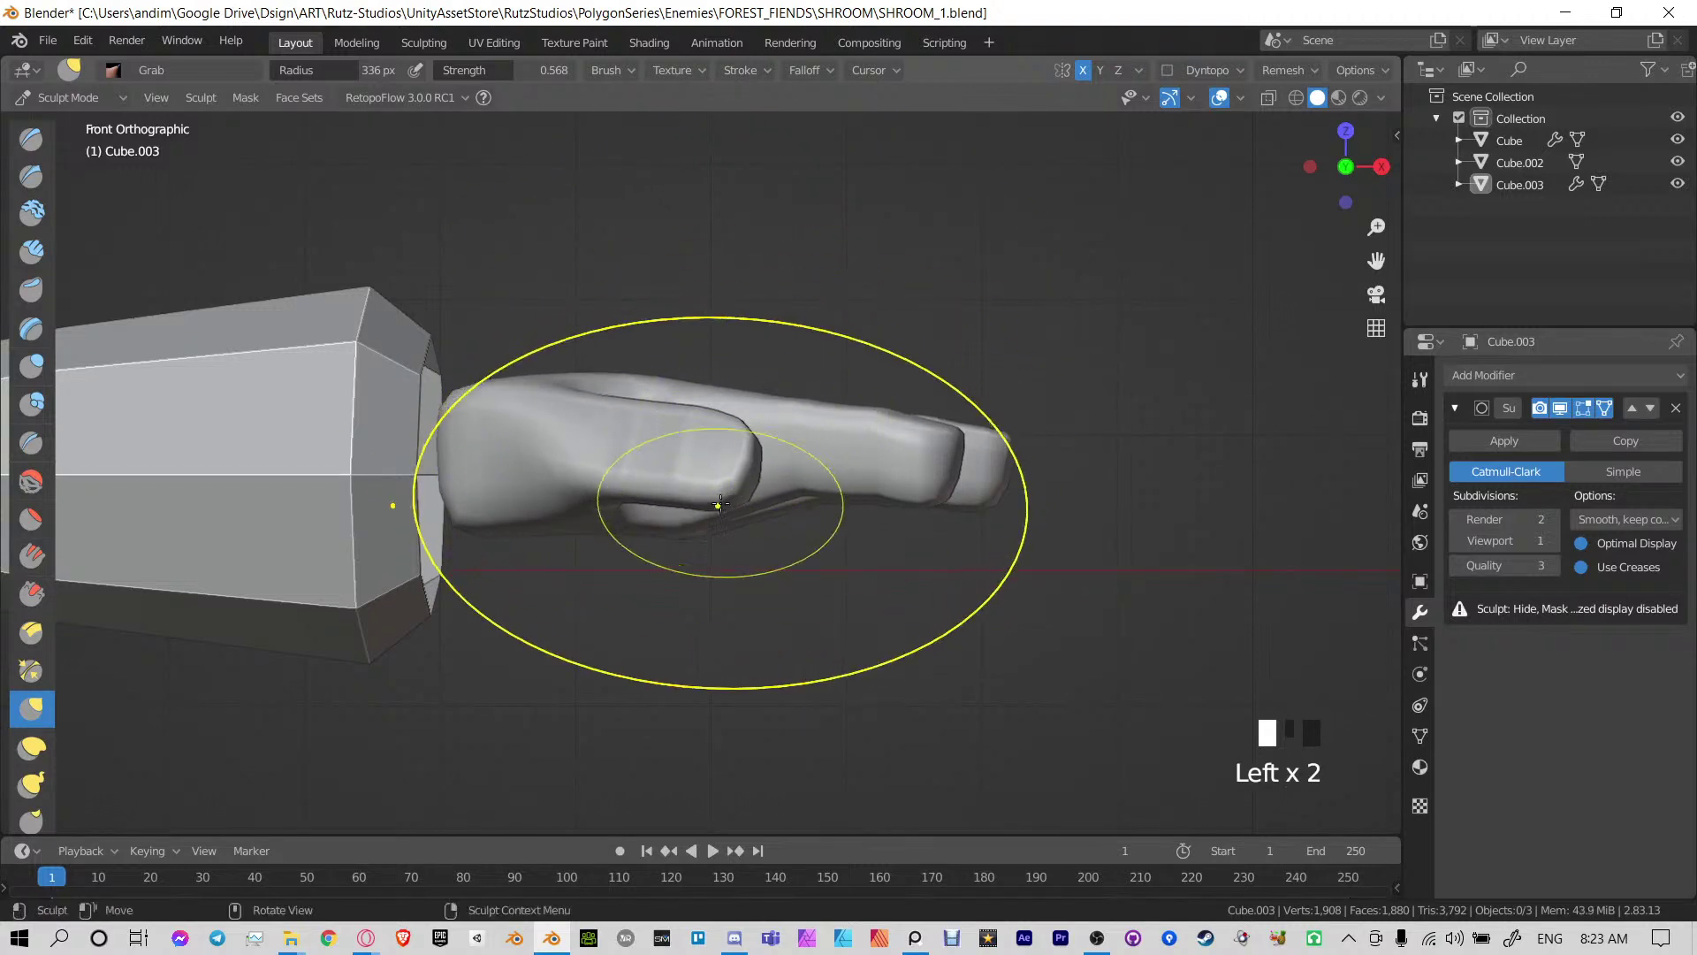
left_click_drag(721, 504, 714, 502)
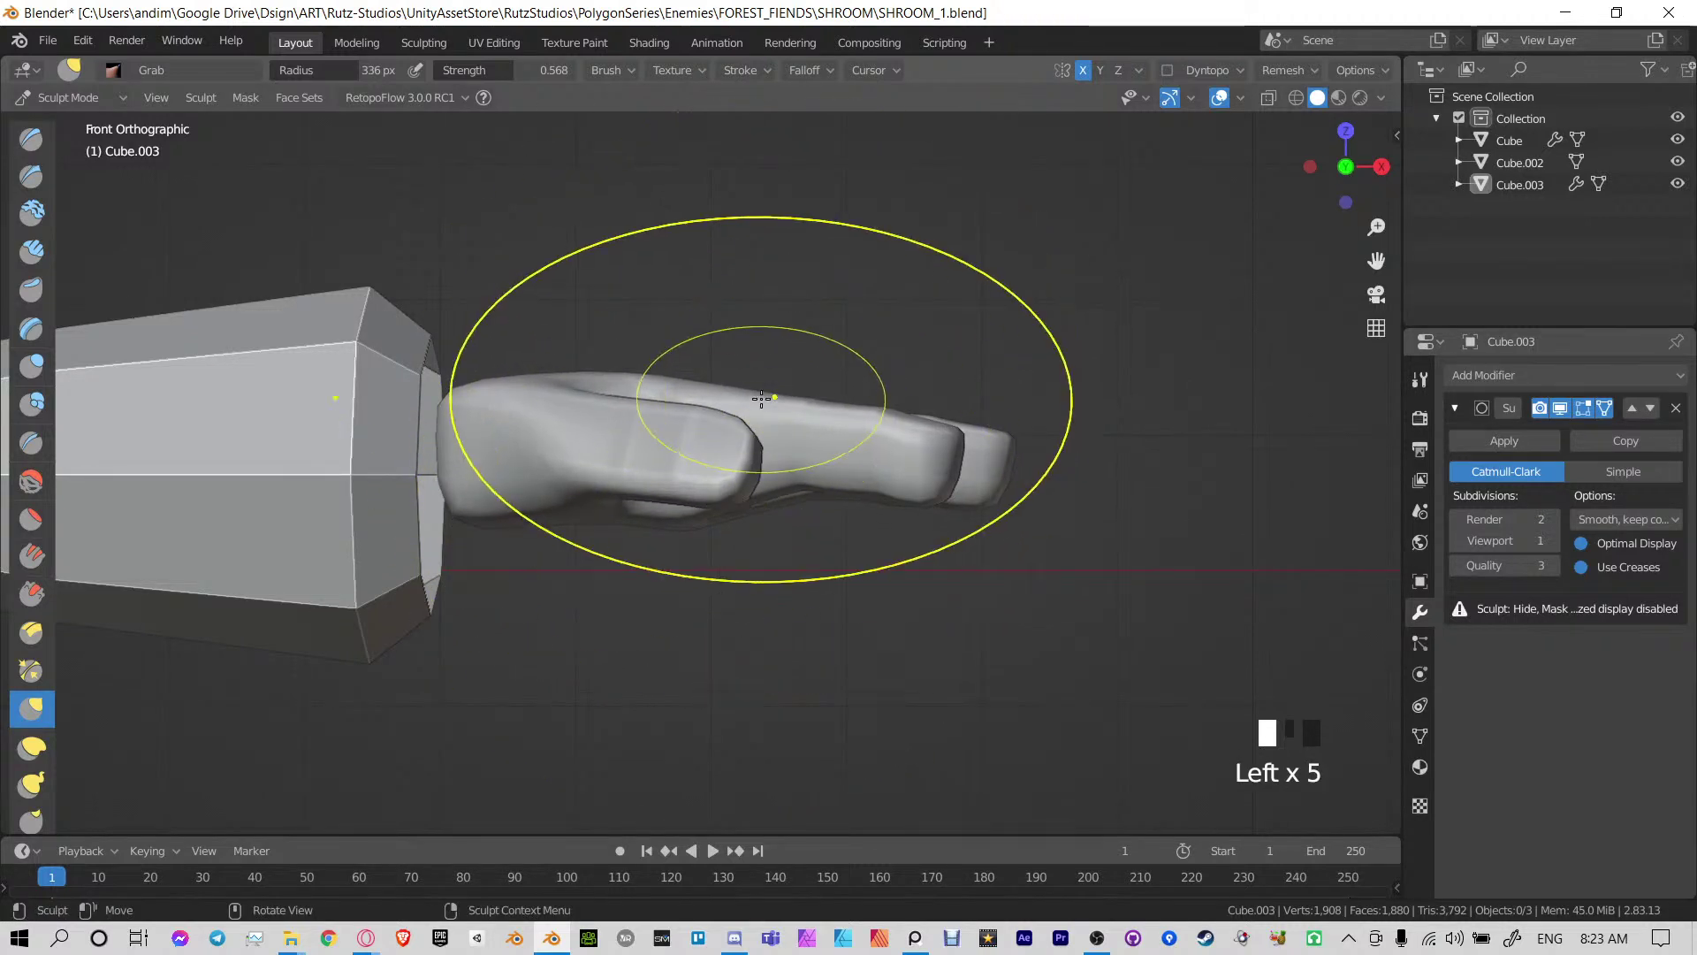
left_click_drag(761, 398, 769, 352)
mouse_move(893, 375)
middle_mouse_down()
mouse_move(701, 404)
mouse_move(668, 381)
middle_mouse_up()
left_click_drag(781, 370, 786, 345)
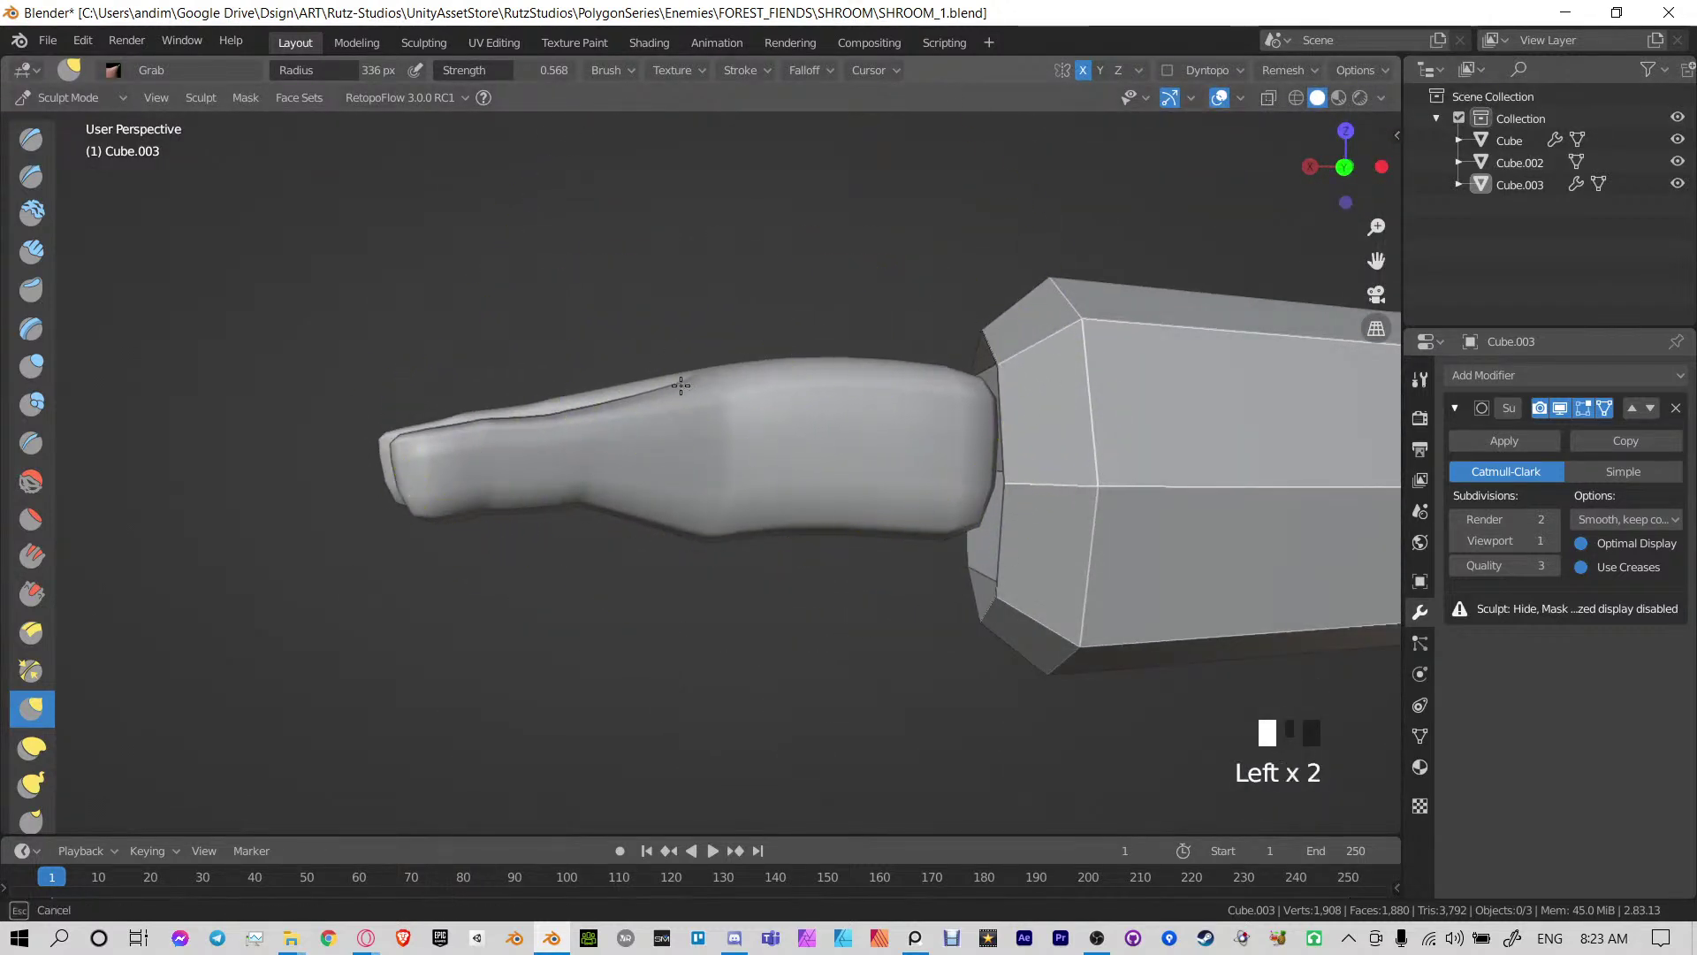
Reshape the underside of the outer palm up to the wrist with the Grab brush, and save the file
scroll(757, 569, "up", 4)
left_click_drag(718, 605, 711, 525)
left_click_drag(983, 595, 933, 541)
left_click_drag(980, 564, 984, 563)
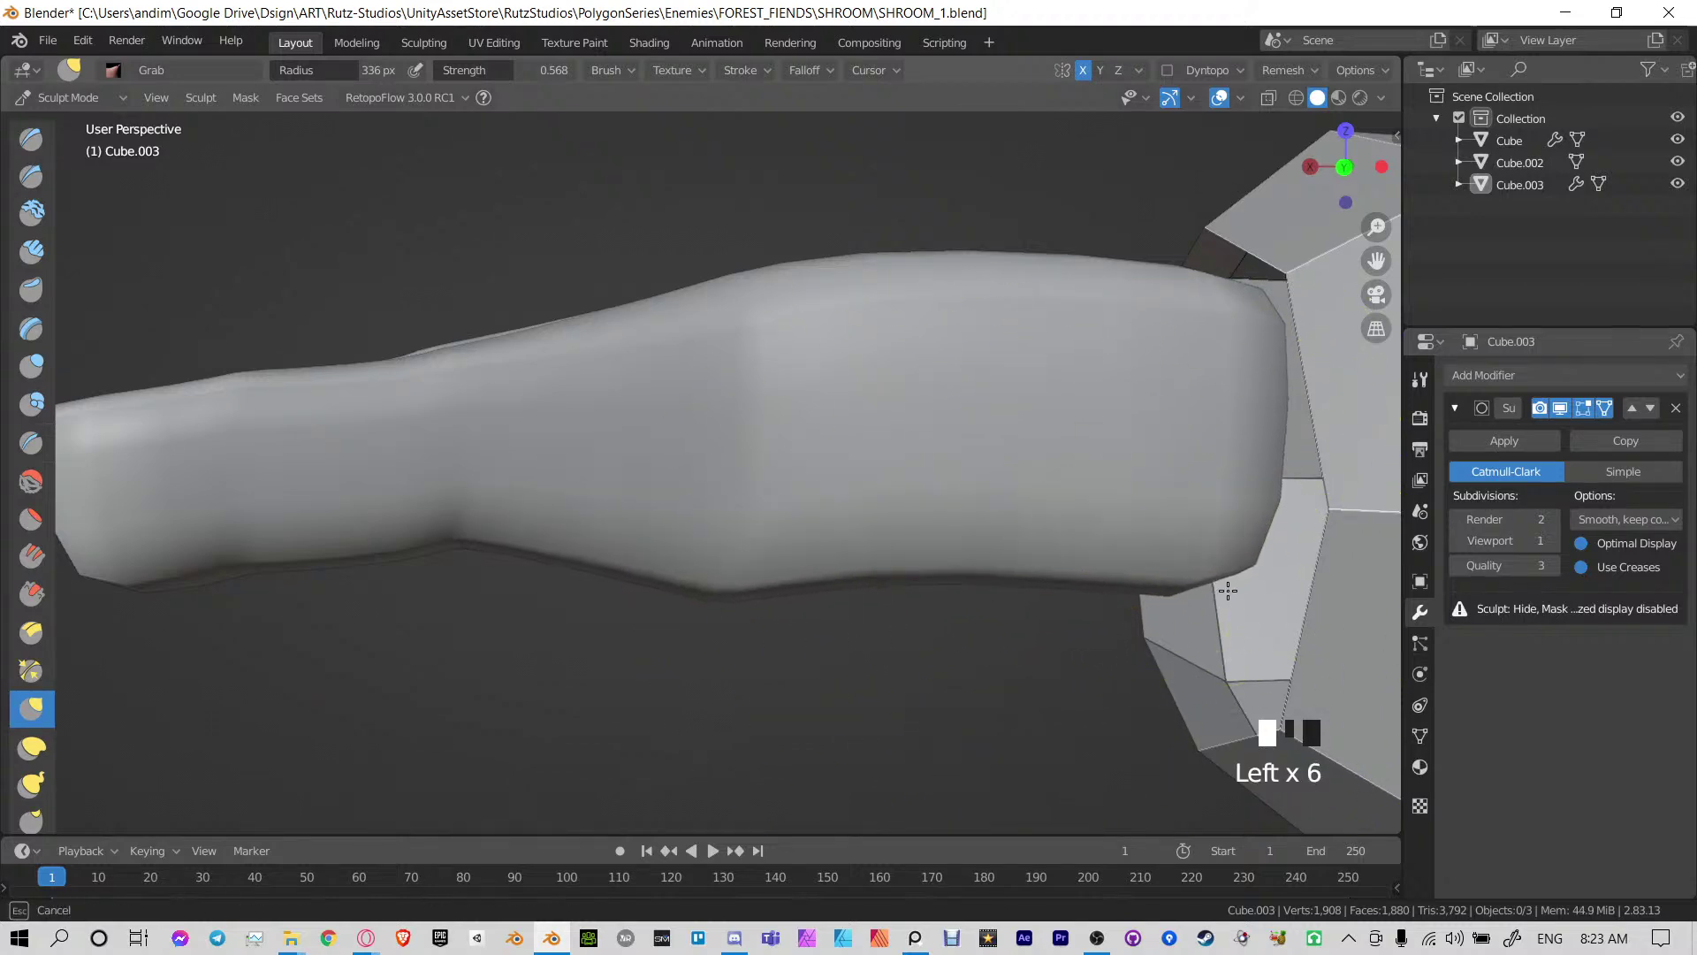
left_click_drag(1228, 591, 1224, 579)
scroll(848, 538, "down", 3)
mouse_move(707, 495)
middle_mouse_down()
mouse_move(804, 641)
mouse_move(825, 606)
mouse_move(777, 632)
mouse_move(953, 544)
mouse_move(994, 341)
mouse_move(894, 315)
mouse_move(1130, 407)
mouse_move(1146, 573)
middle_mouse_up()
scroll(893, 588, "up", 4)
middle_click_drag(893, 588, 814, 433)
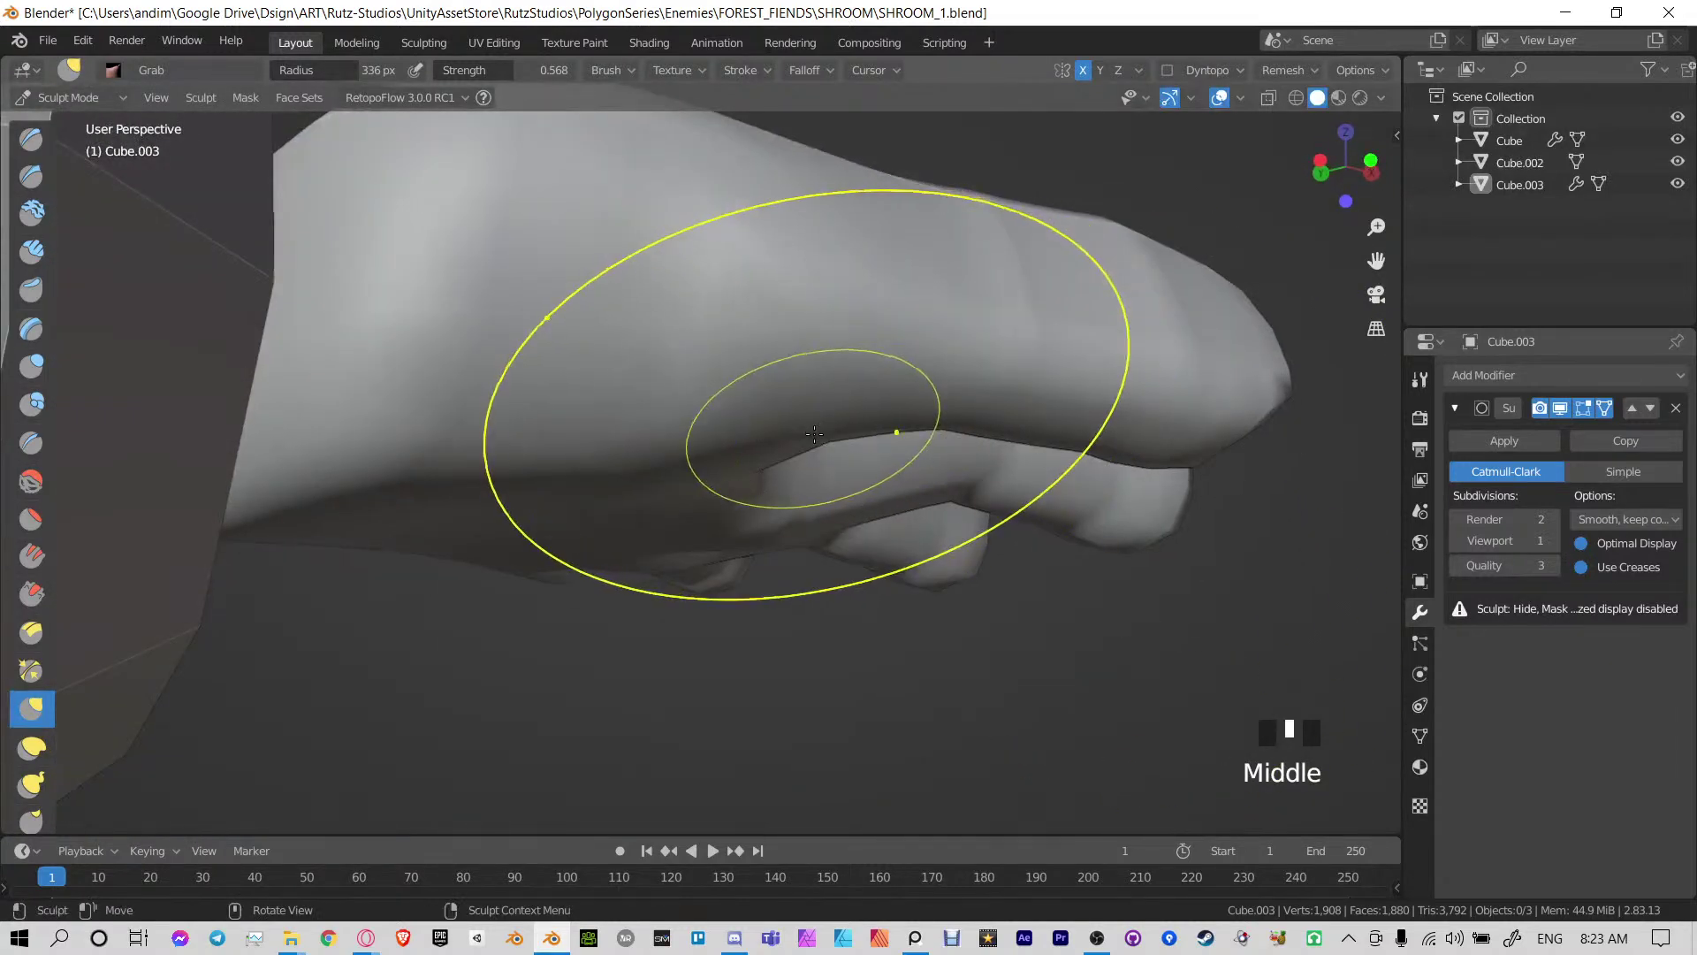
key("ctrl+s")
key("ctrl+Tab")
Enable Auto Smooth at 30° on the hand mesh and return it to Sculpt Mode
scroll(829, 528, "down", 7)
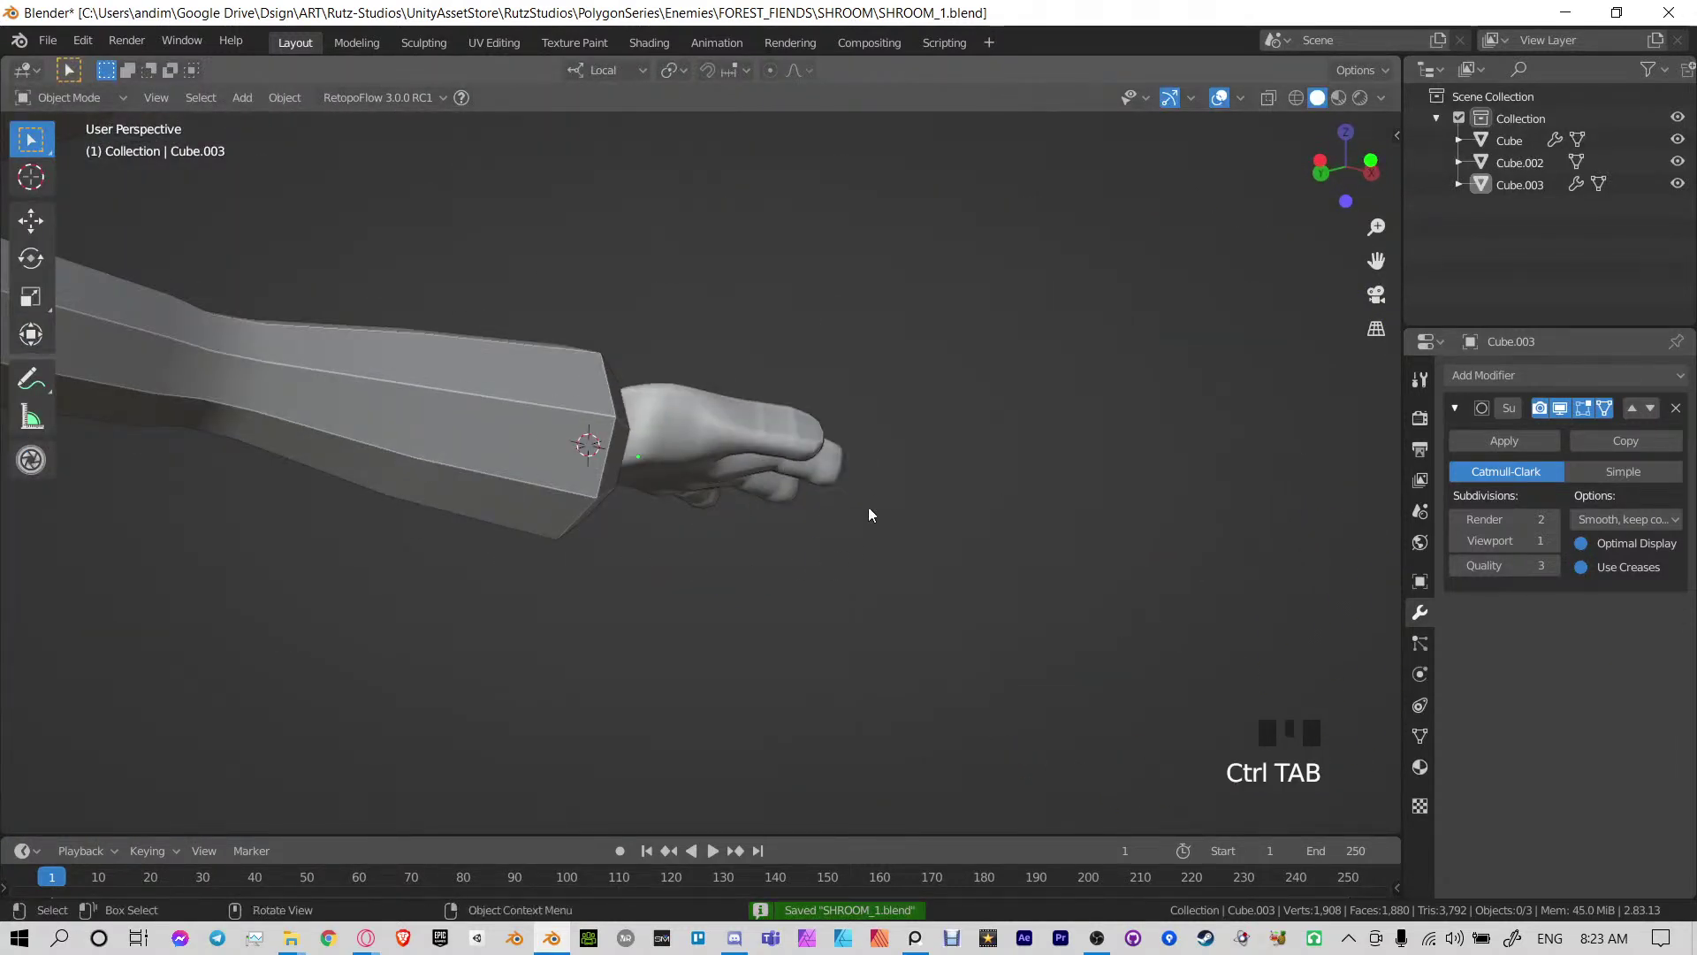
middle_click_drag(868, 507, 819, 589)
left_click(693, 456)
left_click(1415, 740)
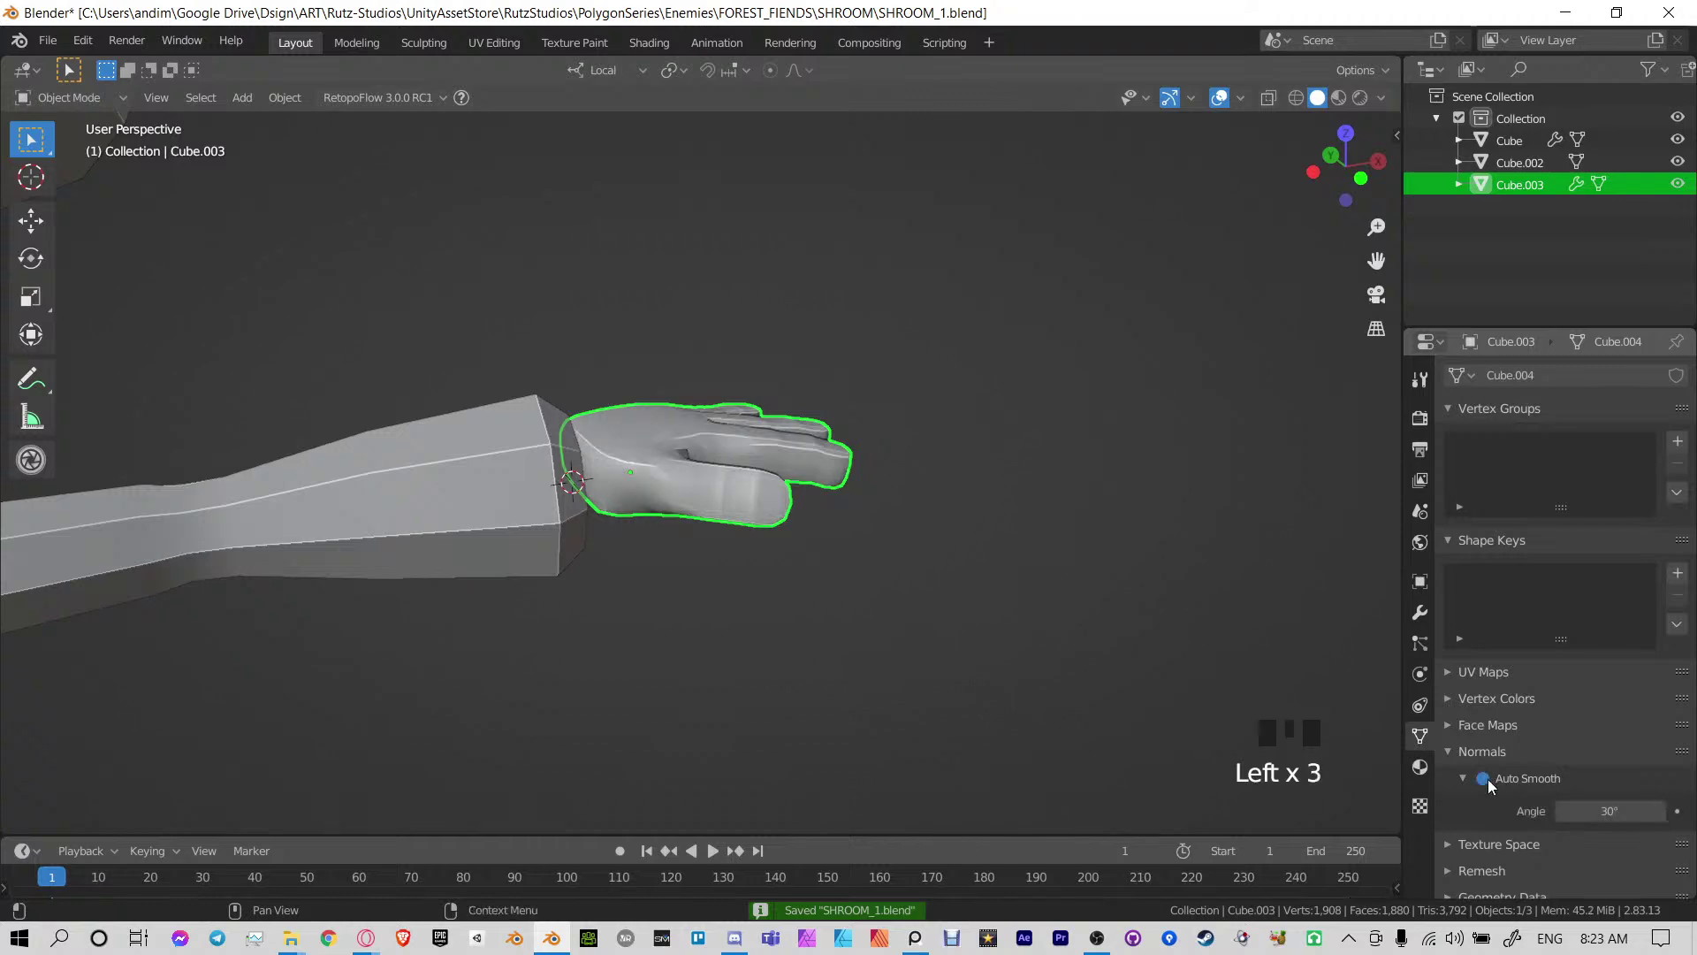
scroll(1000, 610, "down", 2)
left_click(1001, 610)
mouse_move(1001, 610)
middle_mouse_down()
mouse_move(914, 605)
mouse_move(750, 635)
mouse_move(634, 581)
mouse_move(795, 619)
middle_mouse_up()
scroll(796, 618, "up", 3)
key("ctrl+Tab")
Try to reshape the outer side of the palm with the Grab brush, and undo the strokes
middle_click_drag(990, 583, 751, 584)
left_click_drag(752, 584, 718, 549)
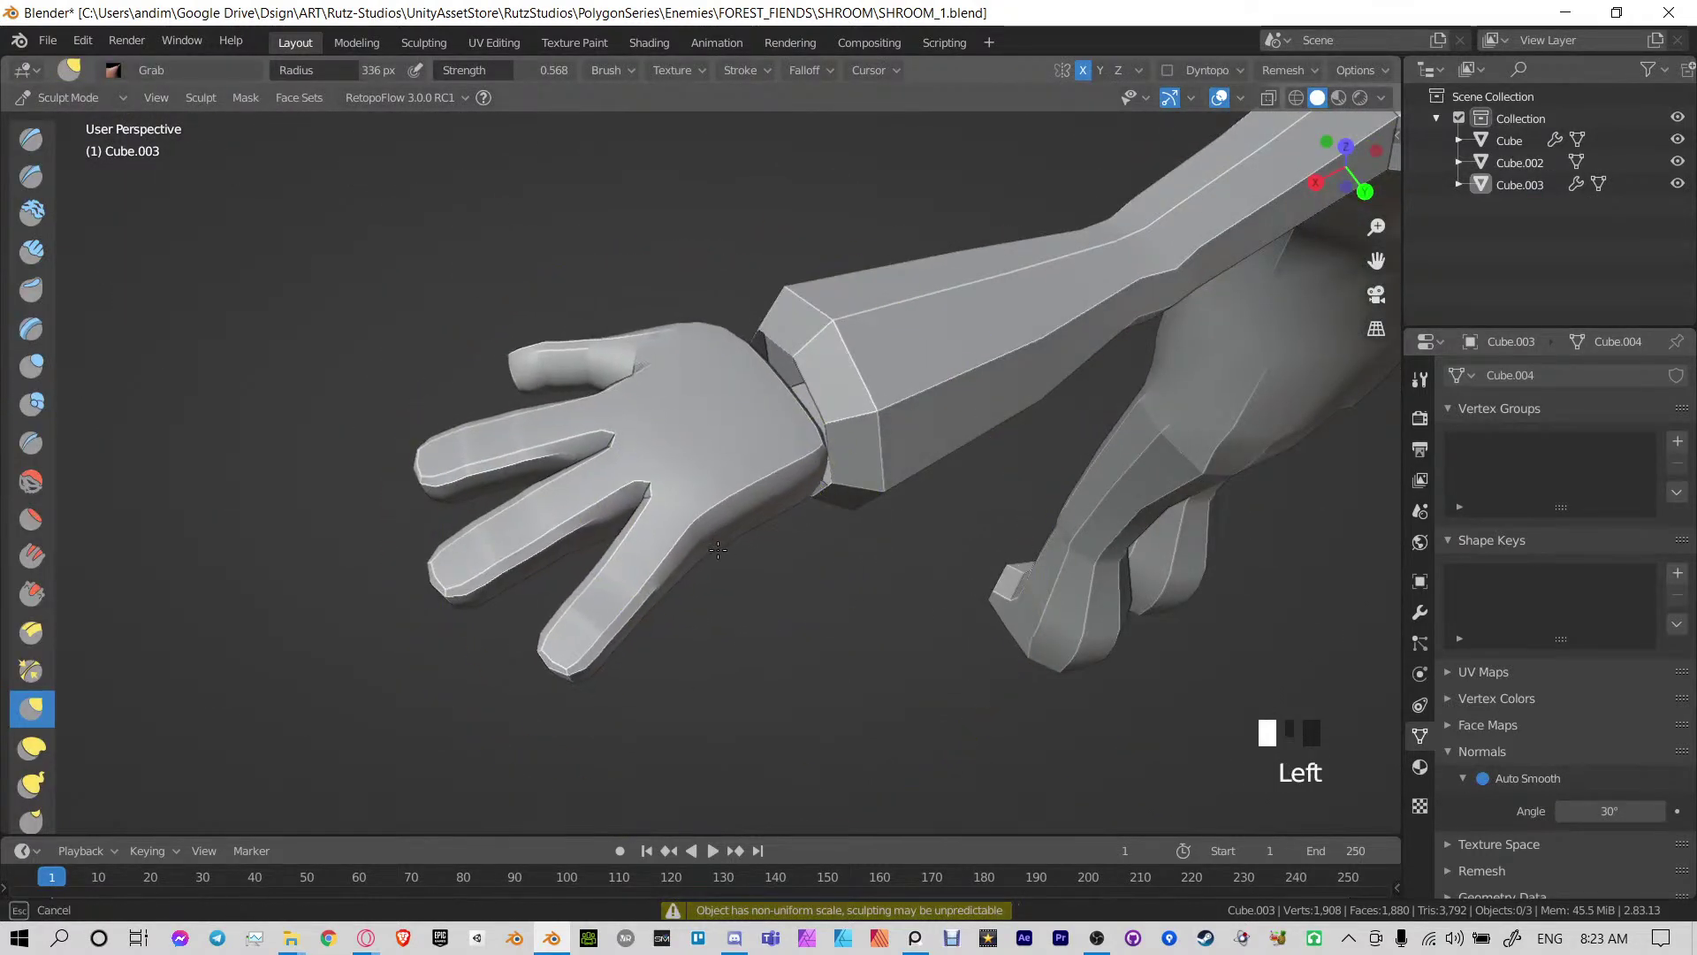
scroll(719, 591, "up", 5)
left_click_drag(729, 658, 817, 734)
mouse_move(822, 747)
middle_mouse_down()
mouse_move(800, 742)
mouse_move(814, 737)
mouse_move(777, 606)
middle_mouse_up()
key("ctrl+z")
key("ctrl+z")
key("ctrl+z")
Inflate the palm's outer edge with the Inflate/Deflate brush at a 188 px radius
scroll(851, 536, "up", 1)
middle_click_drag(851, 536, 610, 570, "shift")
left_click(36, 368)
key("f")
left_click(665, 515)
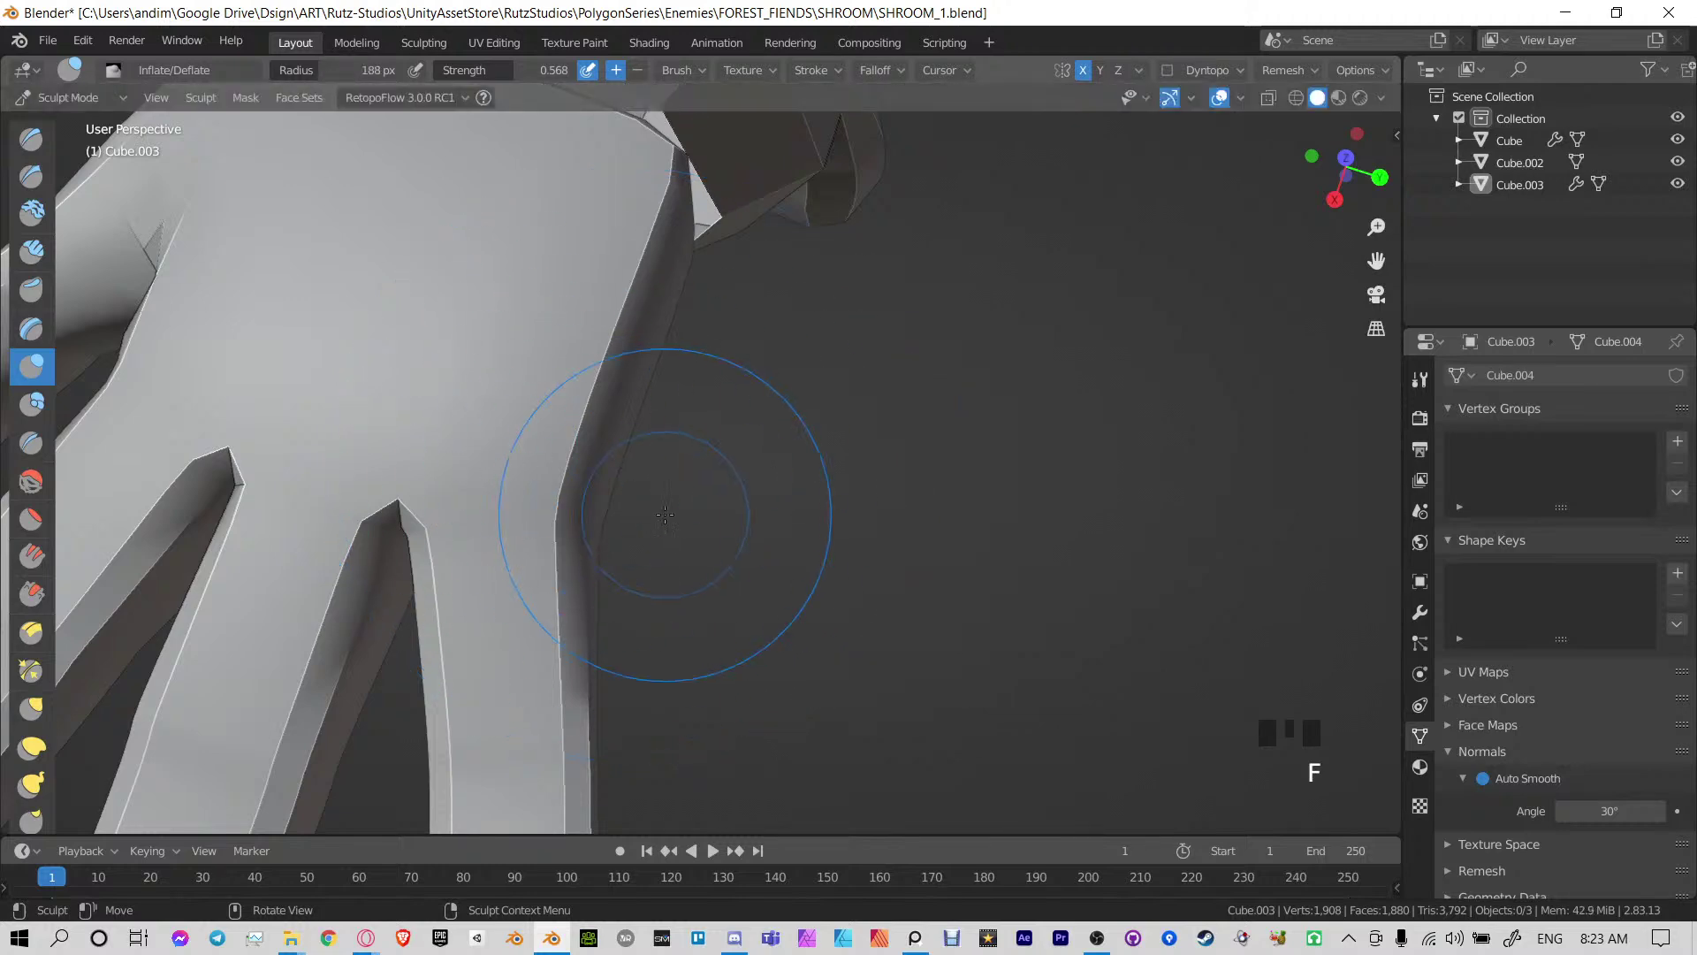
left_click_drag(656, 363, 575, 510)
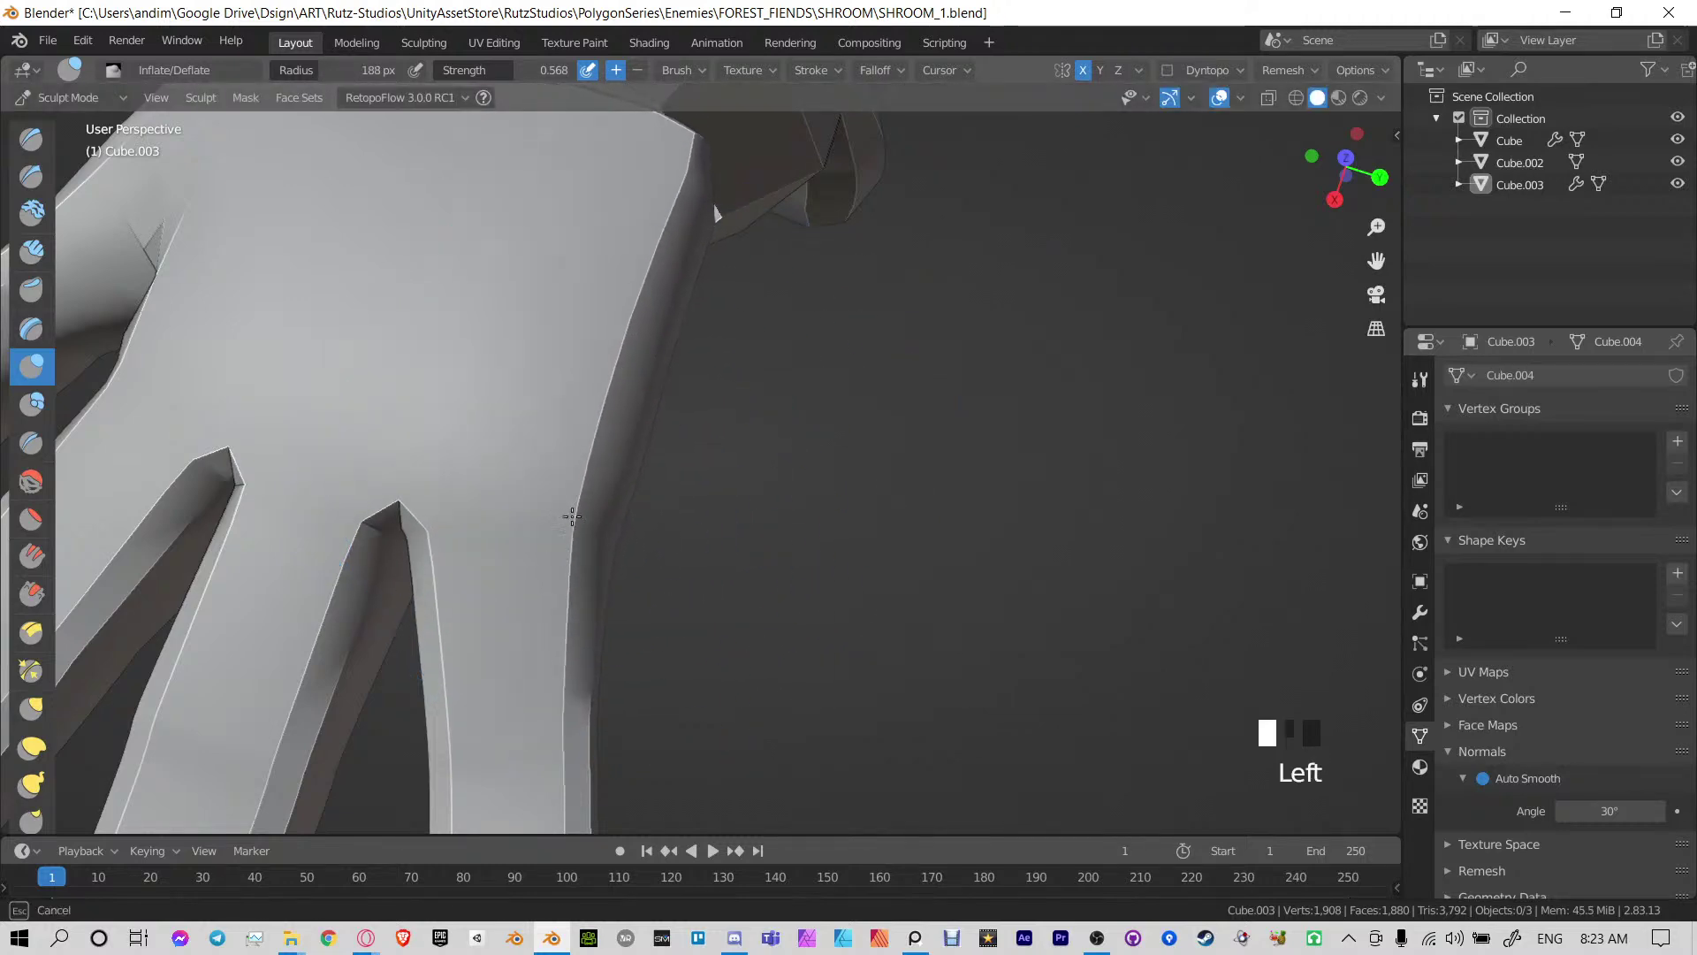
Add more Inflate strokes from the outer finger's base along the palm edge towards the wrist
middle_click_drag(572, 516, 807, 406)
scroll(899, 322, "up", 2)
middle_click_drag(898, 322, 940, 393)
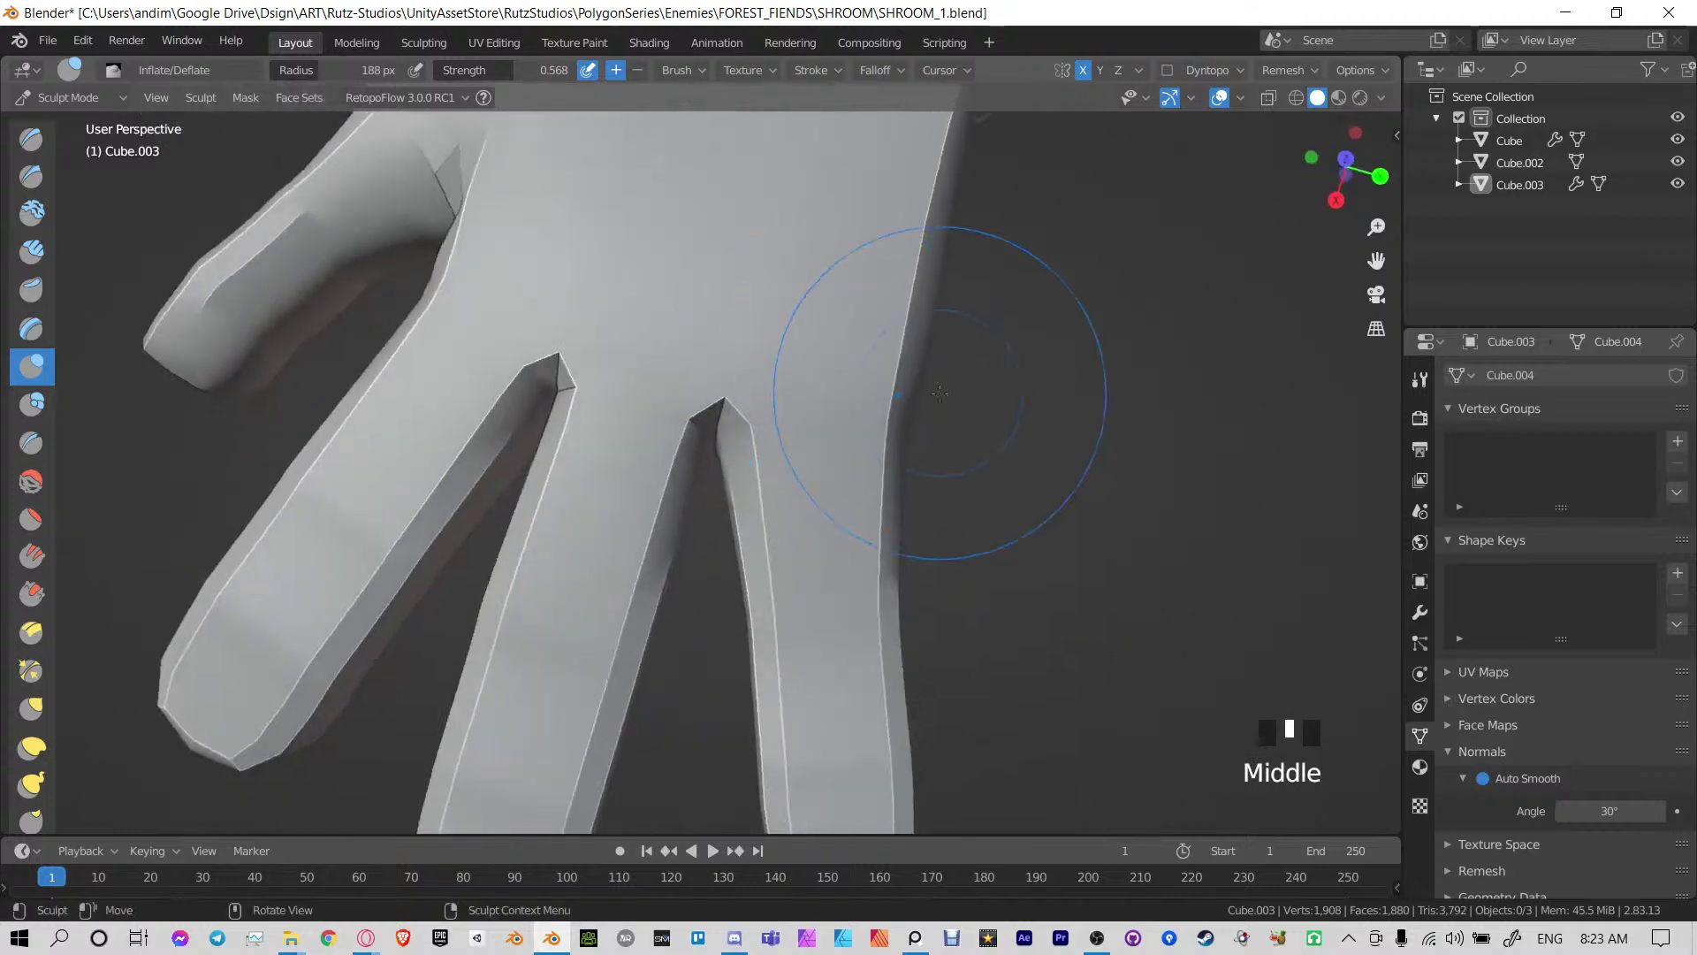
left_click_drag(902, 440, 925, 354)
middle_click_drag(930, 340, 831, 477, "shift")
left_click_drag(827, 477, 863, 313)
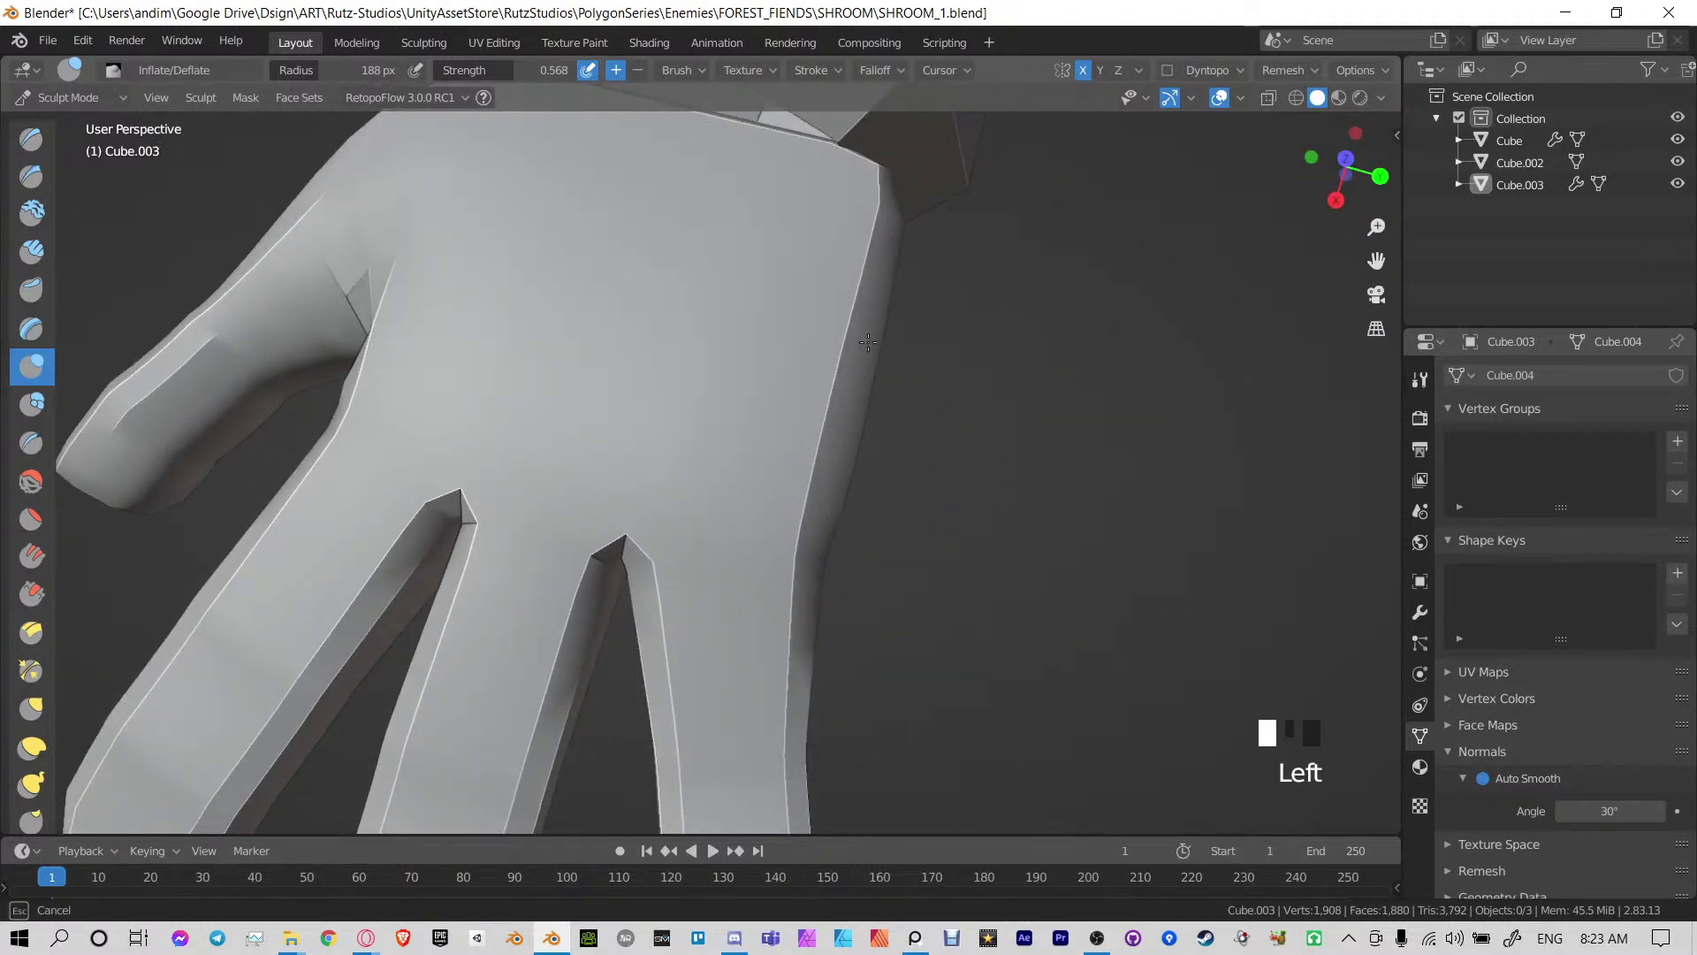
Save the file and resume sculpting on the palm side of the hand with the Grab brush
scroll(873, 531, "down", 2)
mouse_move(874, 535)
middle_mouse_down("shift")
mouse_move(958, 363)
mouse_move(951, 392)
mouse_move(700, 566)
mouse_move(940, 474)
mouse_move(690, 269)
mouse_move(703, 177)
mouse_move(517, 273)
mouse_move(688, 417)
mouse_move(659, 340)
middle_mouse_up("shift")
key("ctrl+s")
key("ctrl+Tab")
scroll(796, 406, "down", 4)
left_click(857, 405)
scroll(688, 417, "up", 3)
key("ctrl+Tab")
scroll(625, 595, "up", 2)
mouse_move(625, 594)
middle_mouse_down()
mouse_move(587, 515)
mouse_move(758, 368)
middle_mouse_up()
key("g")
Try to shift the finger bases along the upper palm with the Grab brush, and undo the strokes
left_click_drag(758, 368, 862, 382)
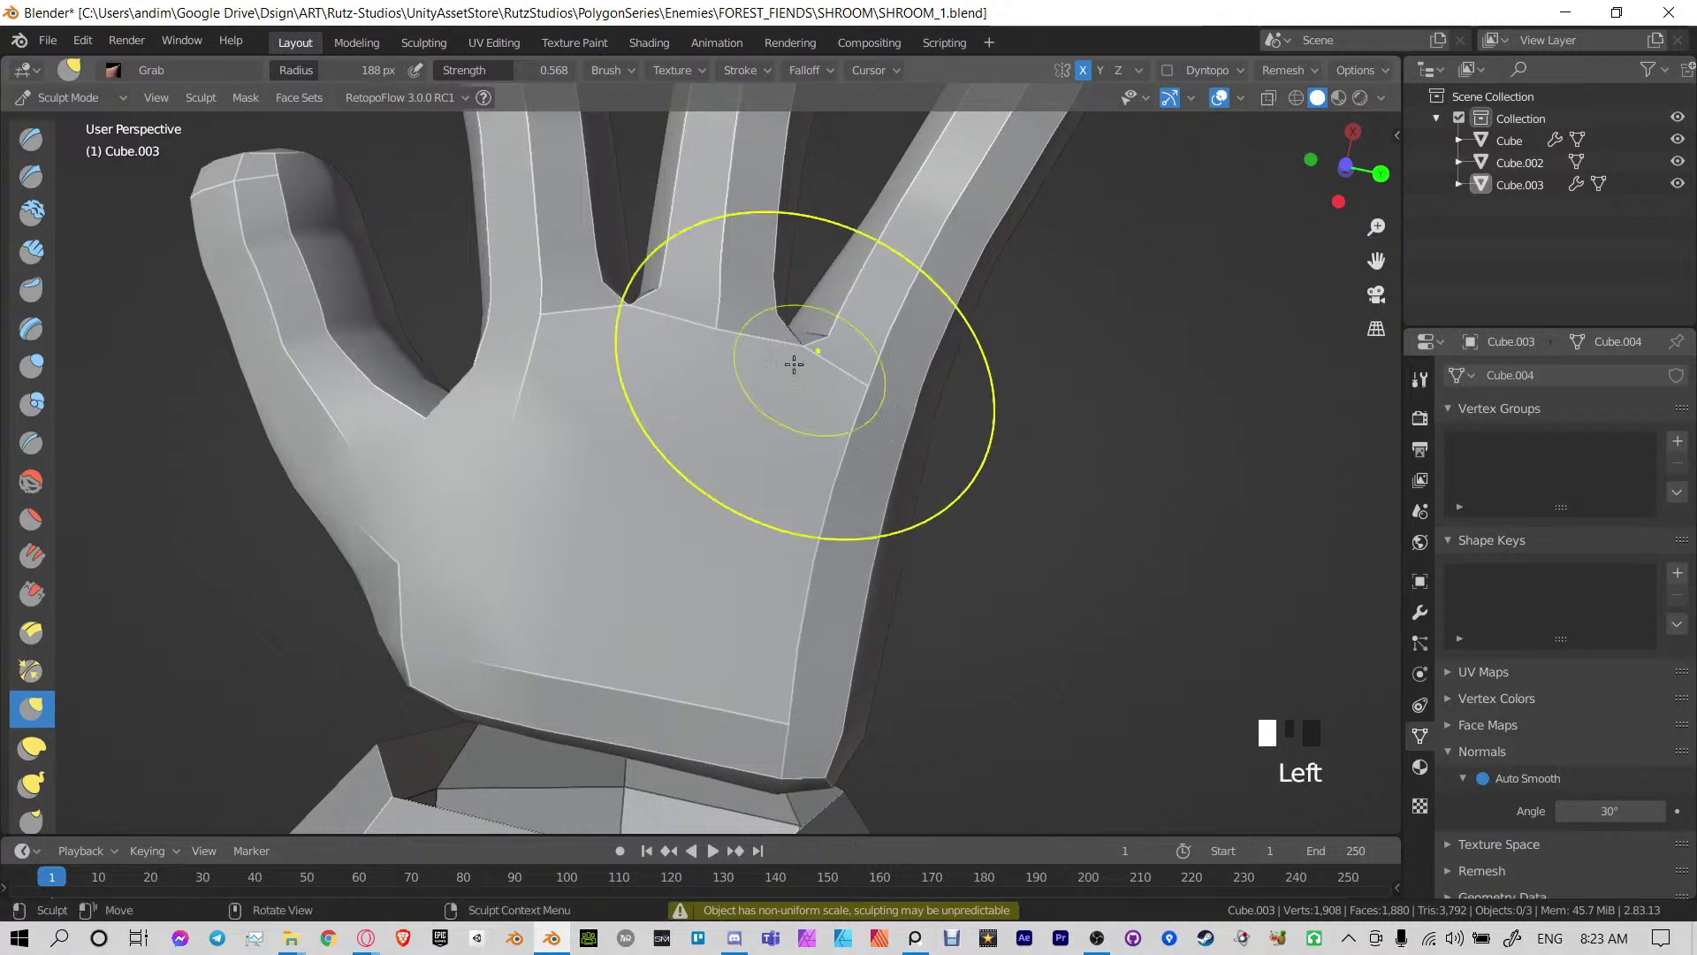
mouse_move(639, 313)
left_mouse_down()
mouse_move(560, 315)
mouse_move(568, 303)
left_mouse_up()
key("ctrl+z")
key("ctrl+z")
key("ctrl+z")
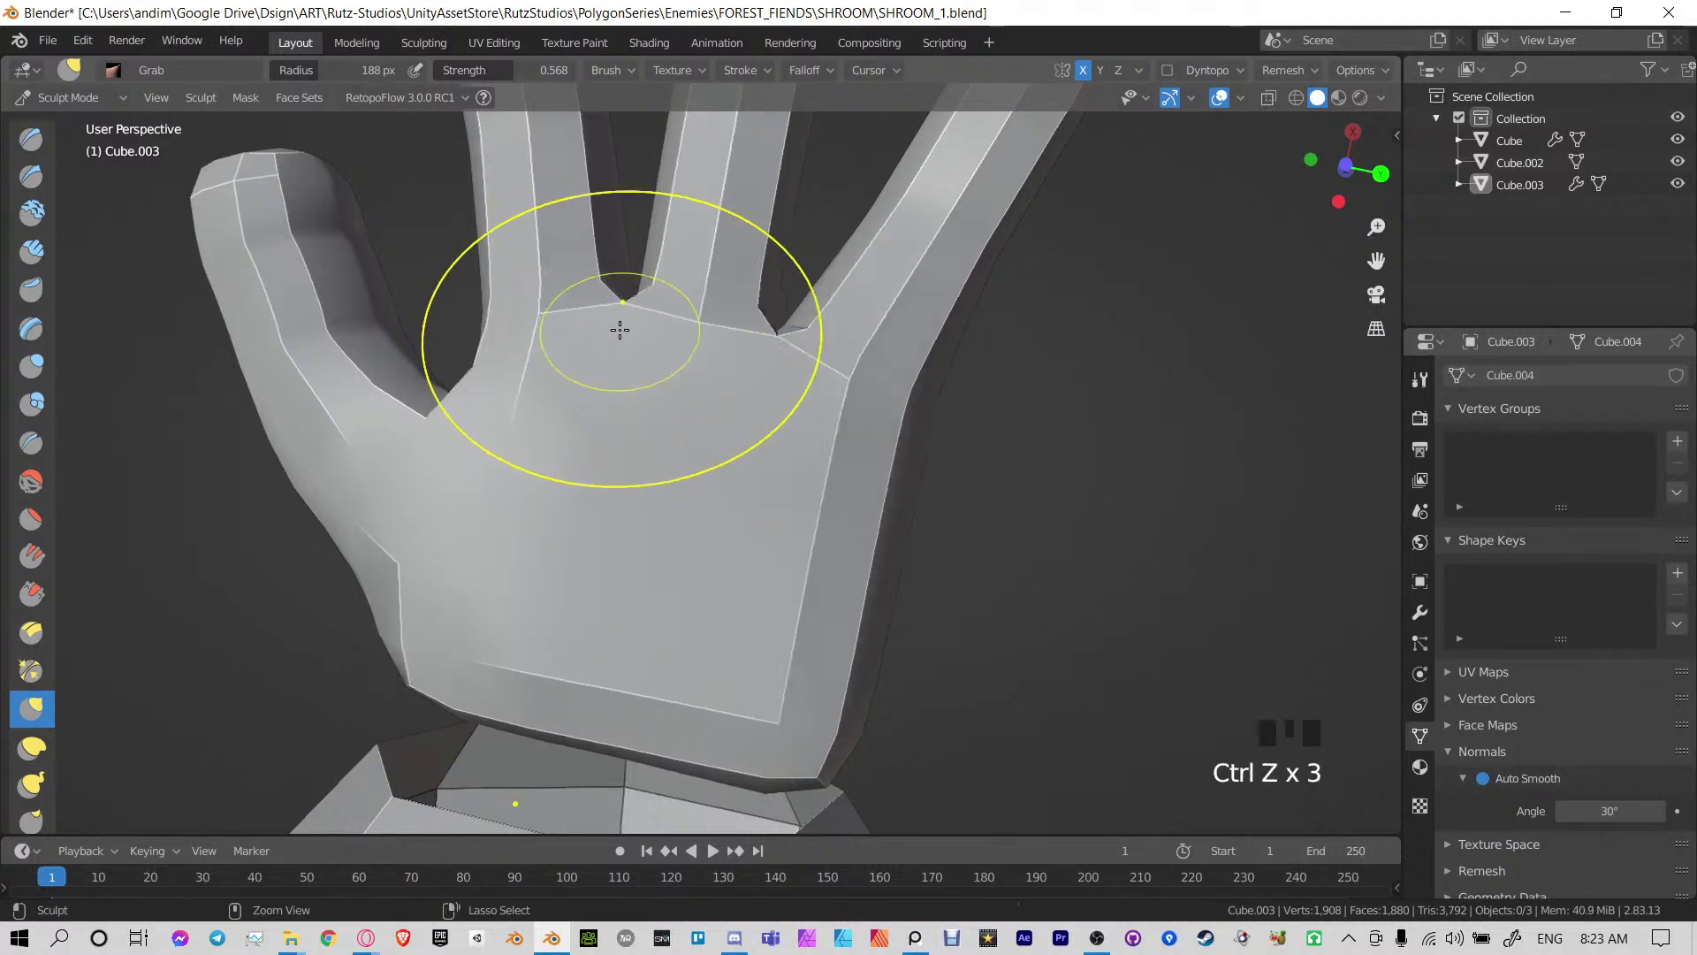
With X symmetry off, adjust the thumb web, outer palm edge and finger bases using the Grab brush, and save the file
left_click_drag(486, 408, 462, 407)
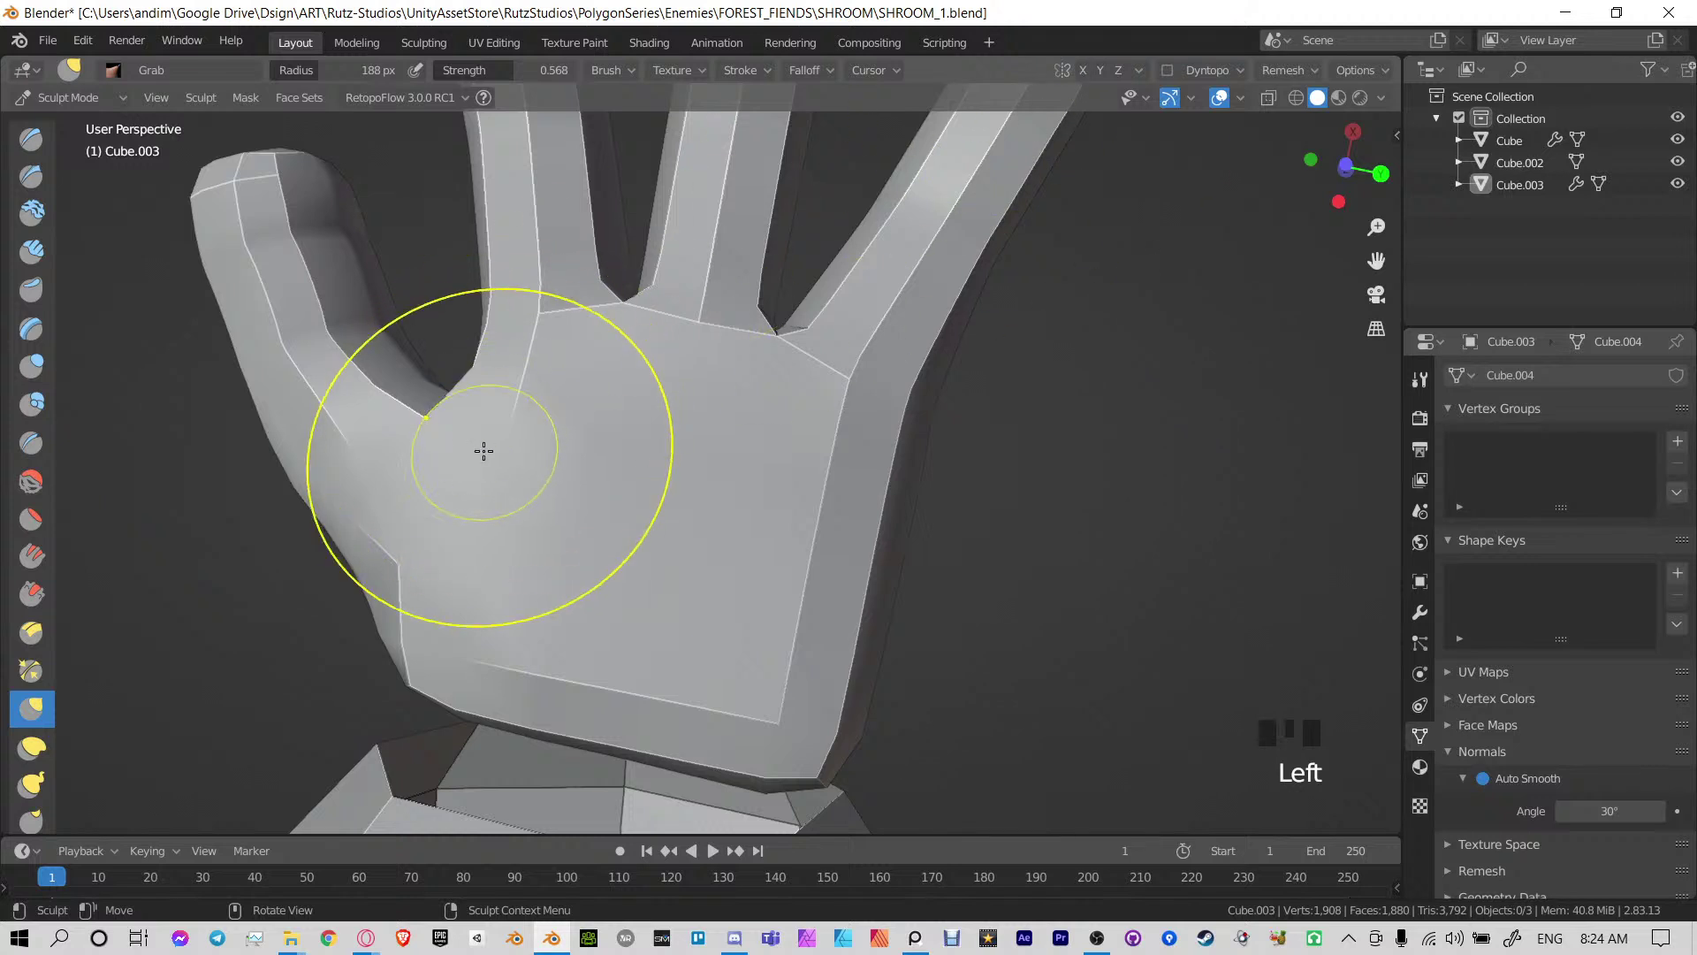
left_click_drag(860, 461, 945, 477)
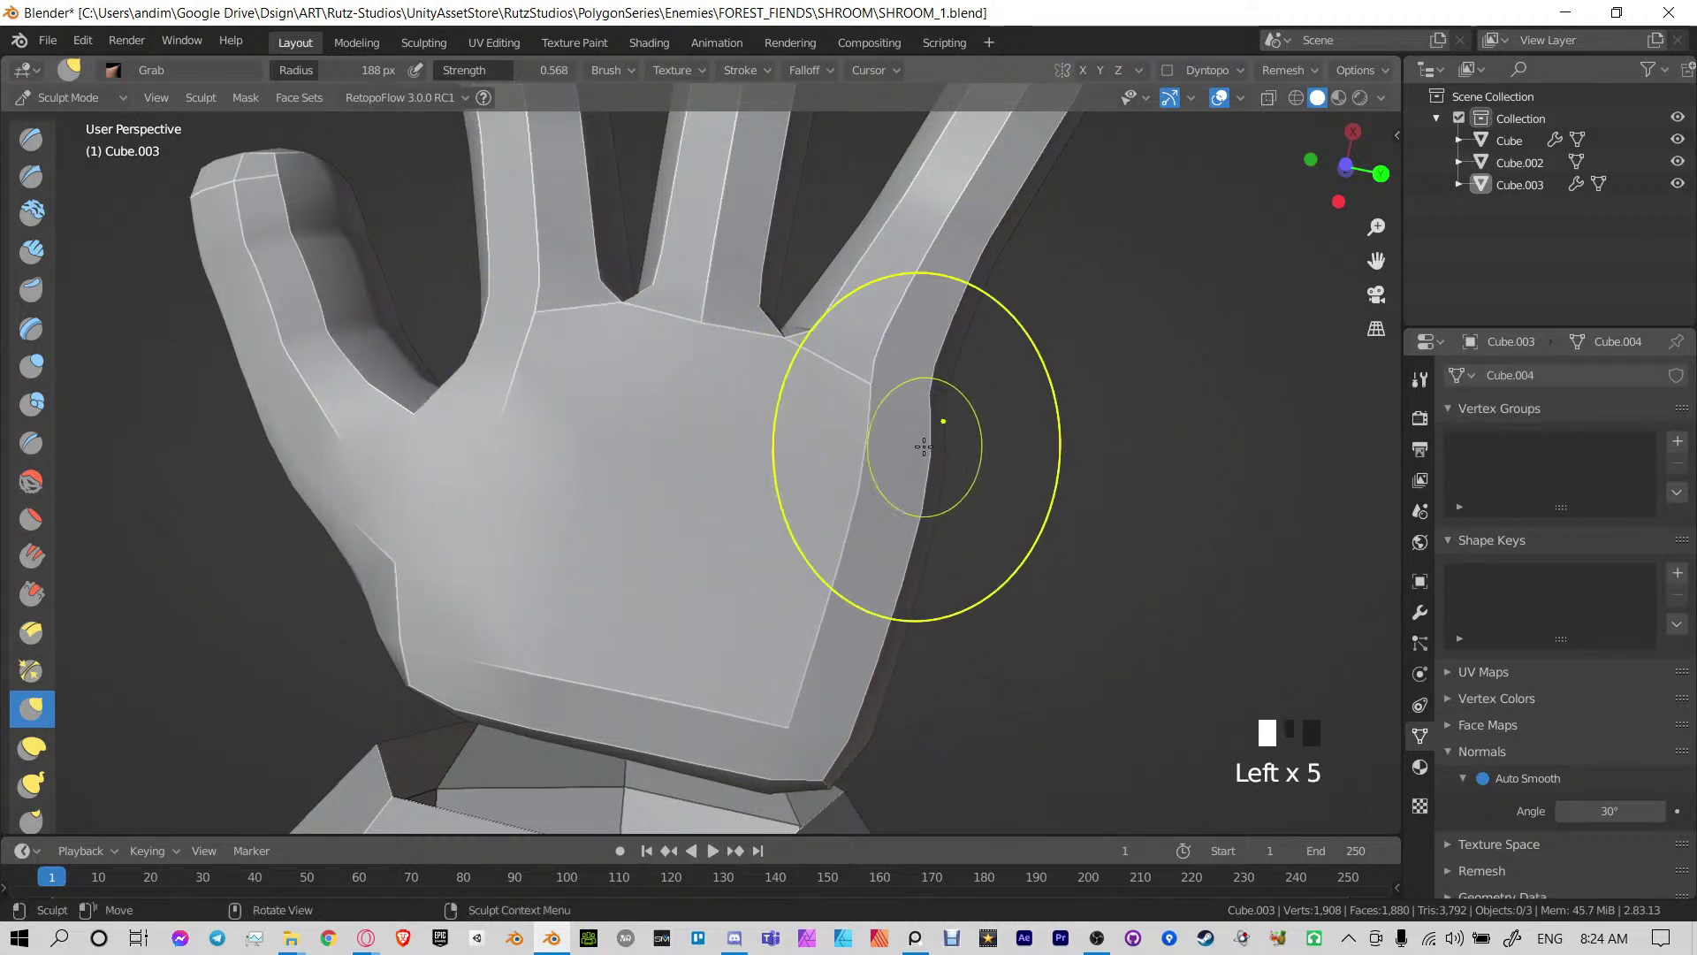
middle_click_drag(924, 447, 902, 482, "shift")
left_click(919, 461)
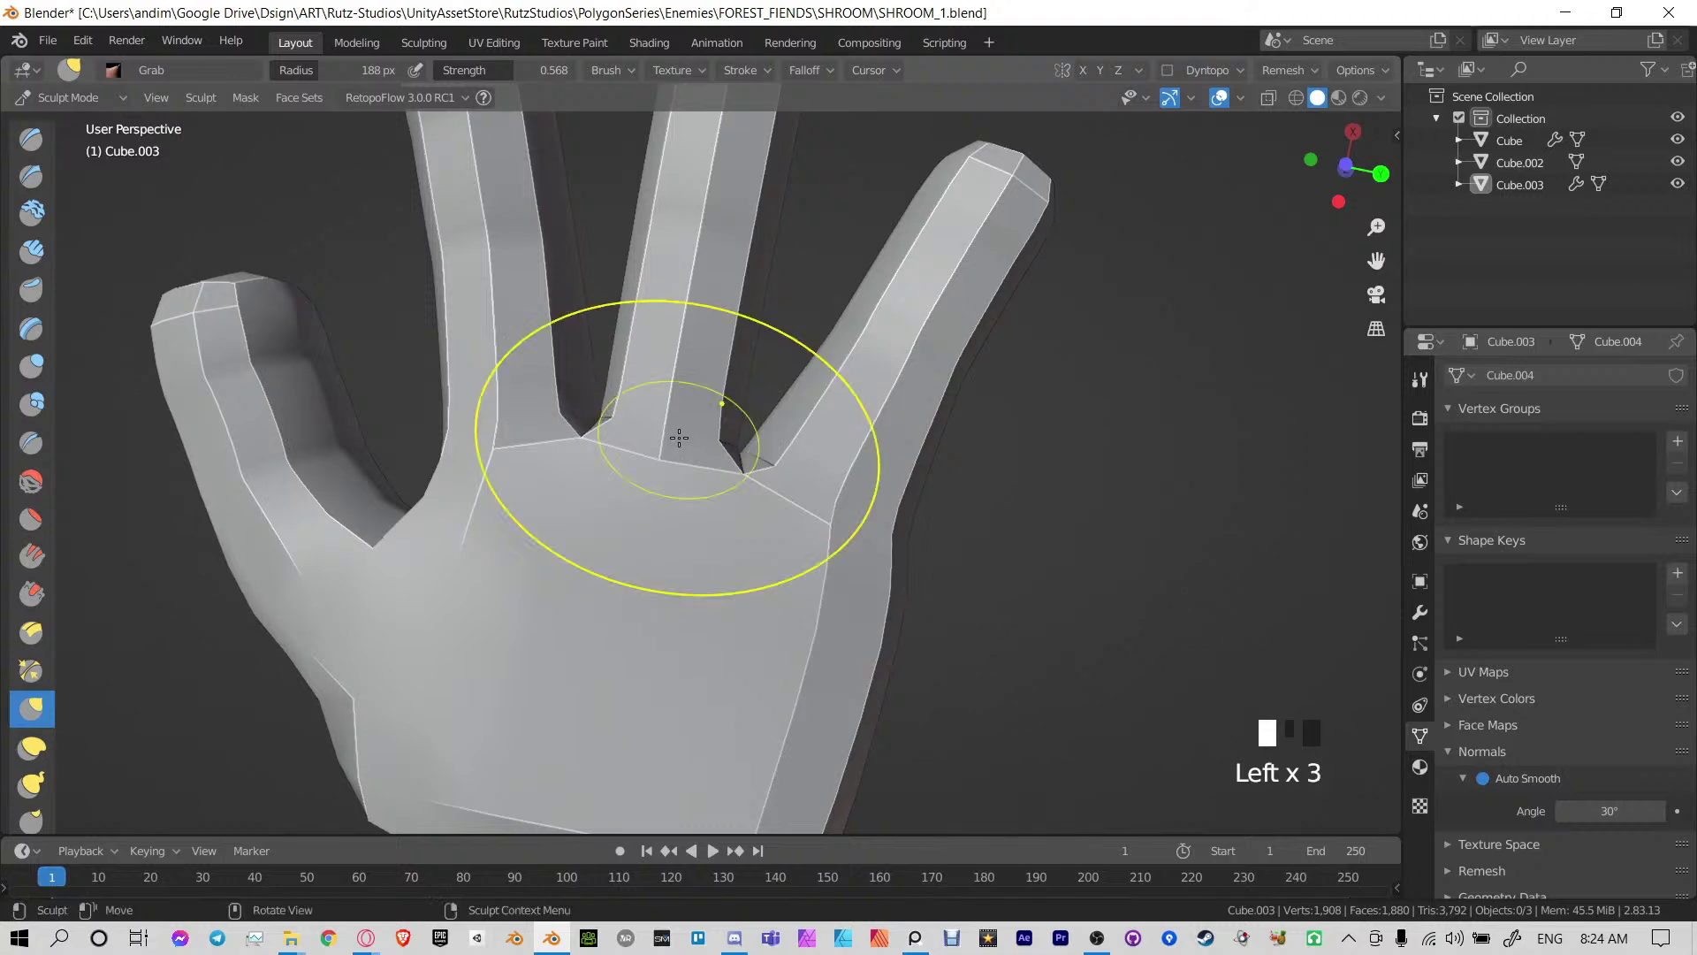
key("ctrl+s")
key("ctrl+Tab")
Examine the hand's shape against the forearm from several angles, and save the file
scroll(528, 472, "down", 3)
mouse_move(528, 472)
middle_mouse_down()
mouse_move(883, 611)
mouse_move(804, 742)
mouse_move(720, 576)
middle_mouse_up()
scroll(659, 507, "down", 1)
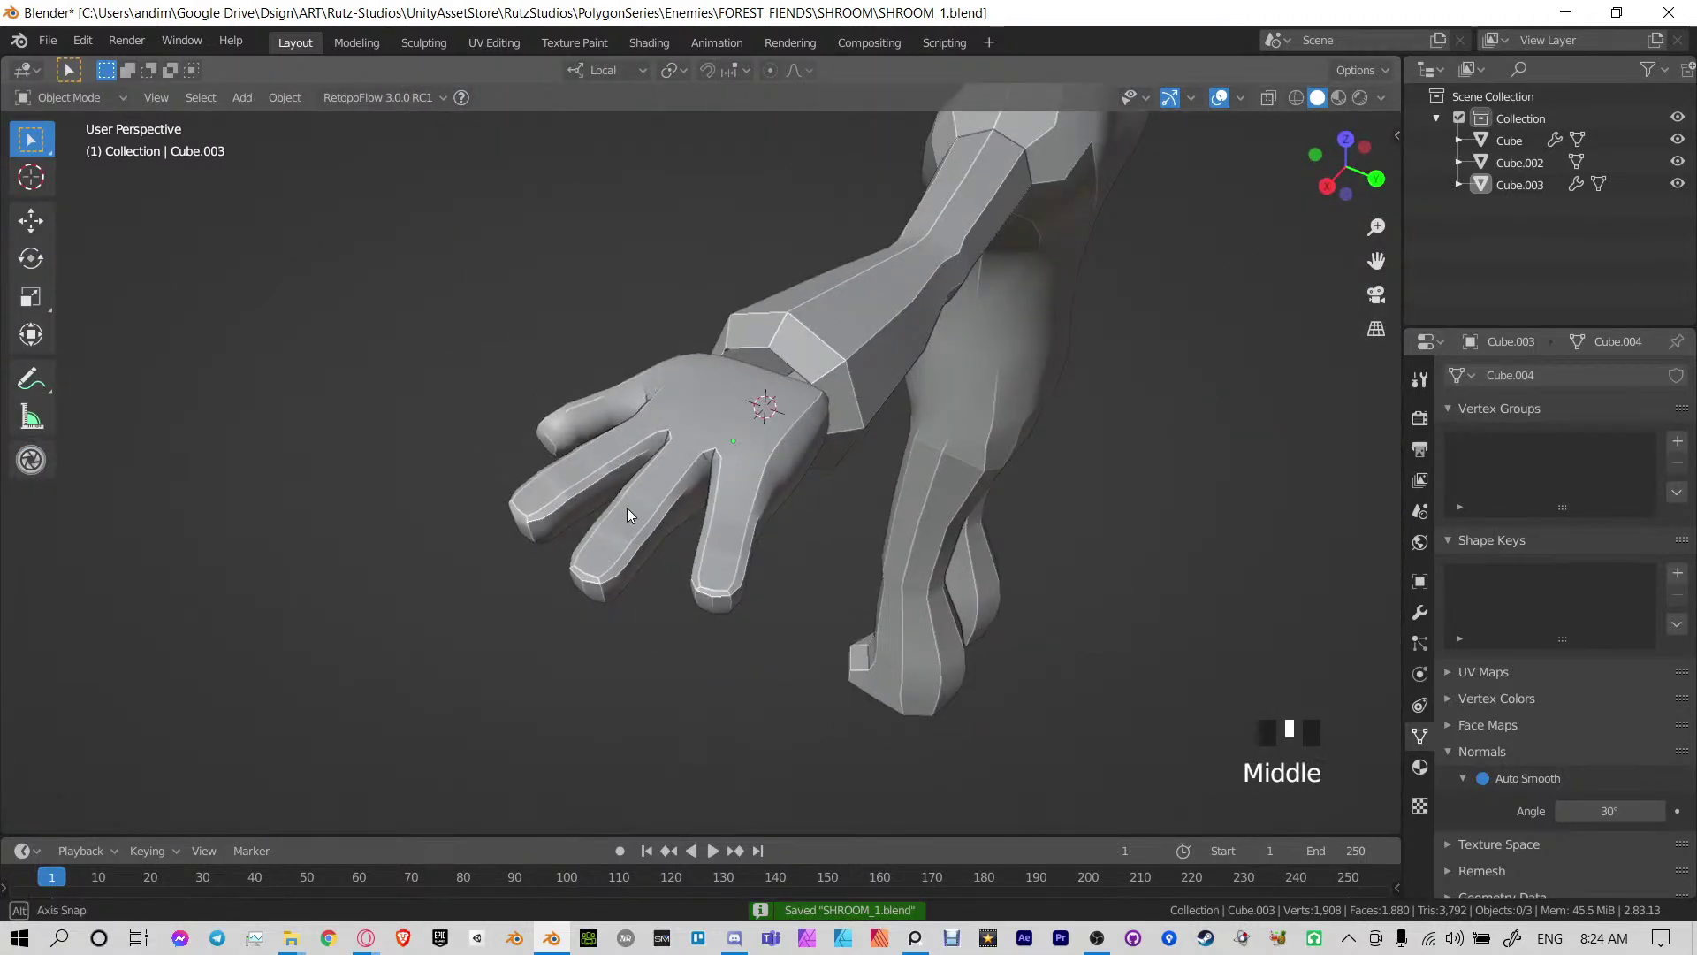
middle_click_drag(628, 508, 755, 506)
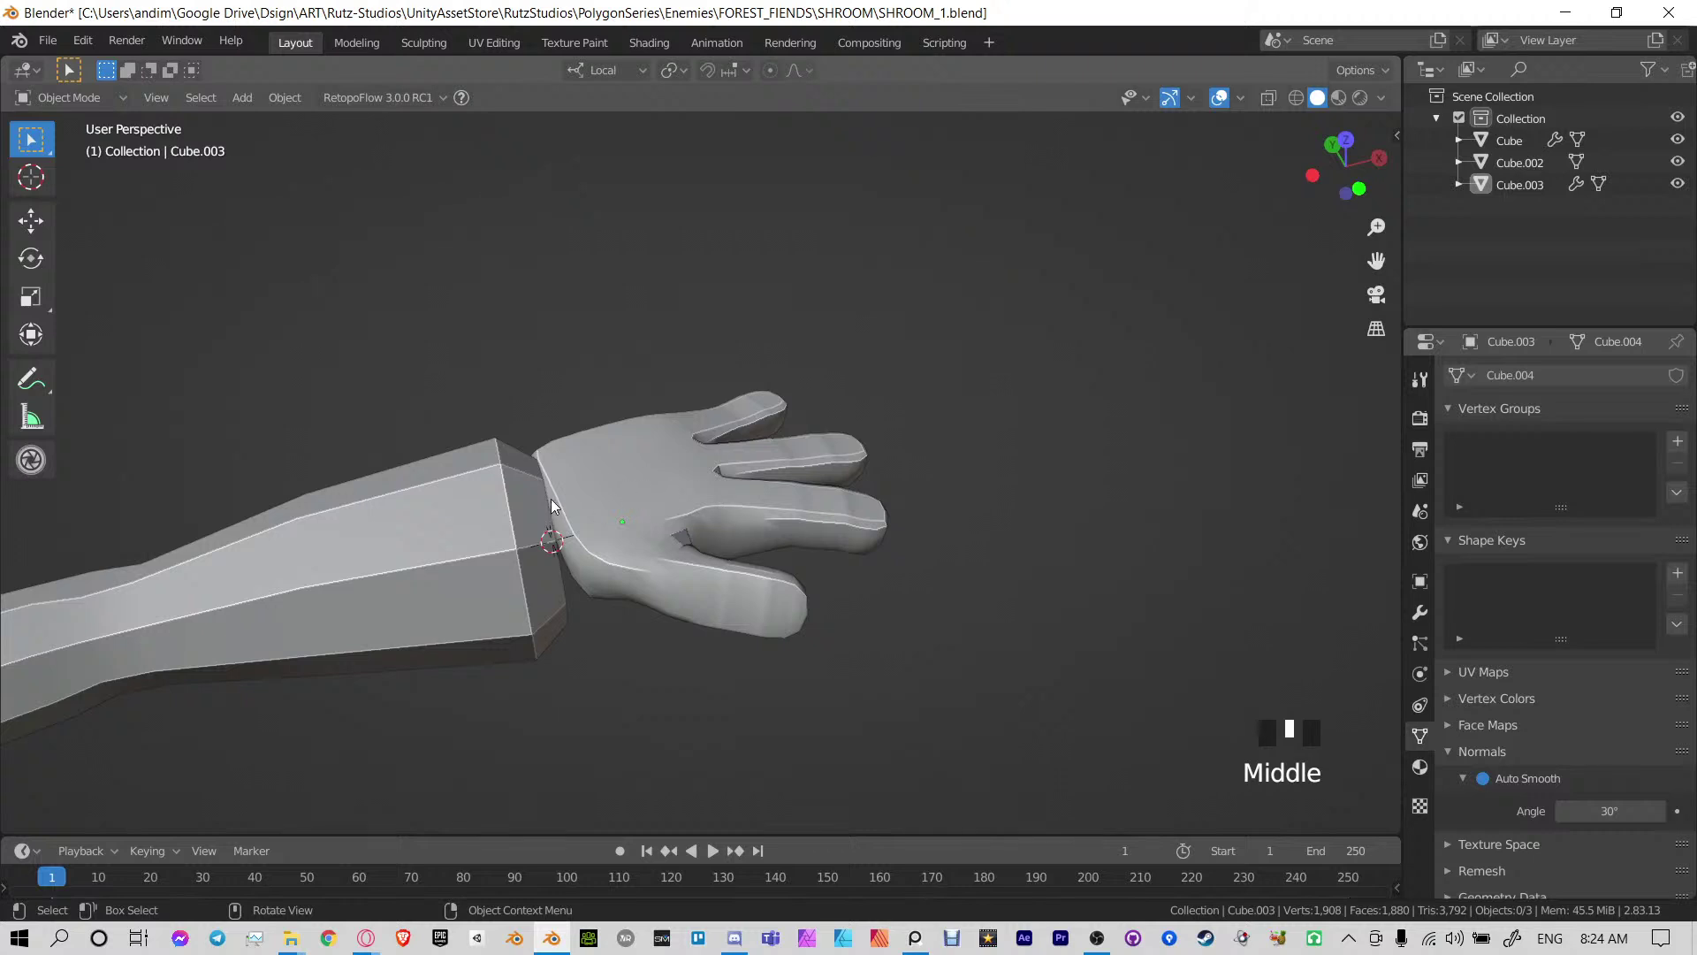
middle_click_drag(552, 506, 599, 439)
key("ctrl+s")
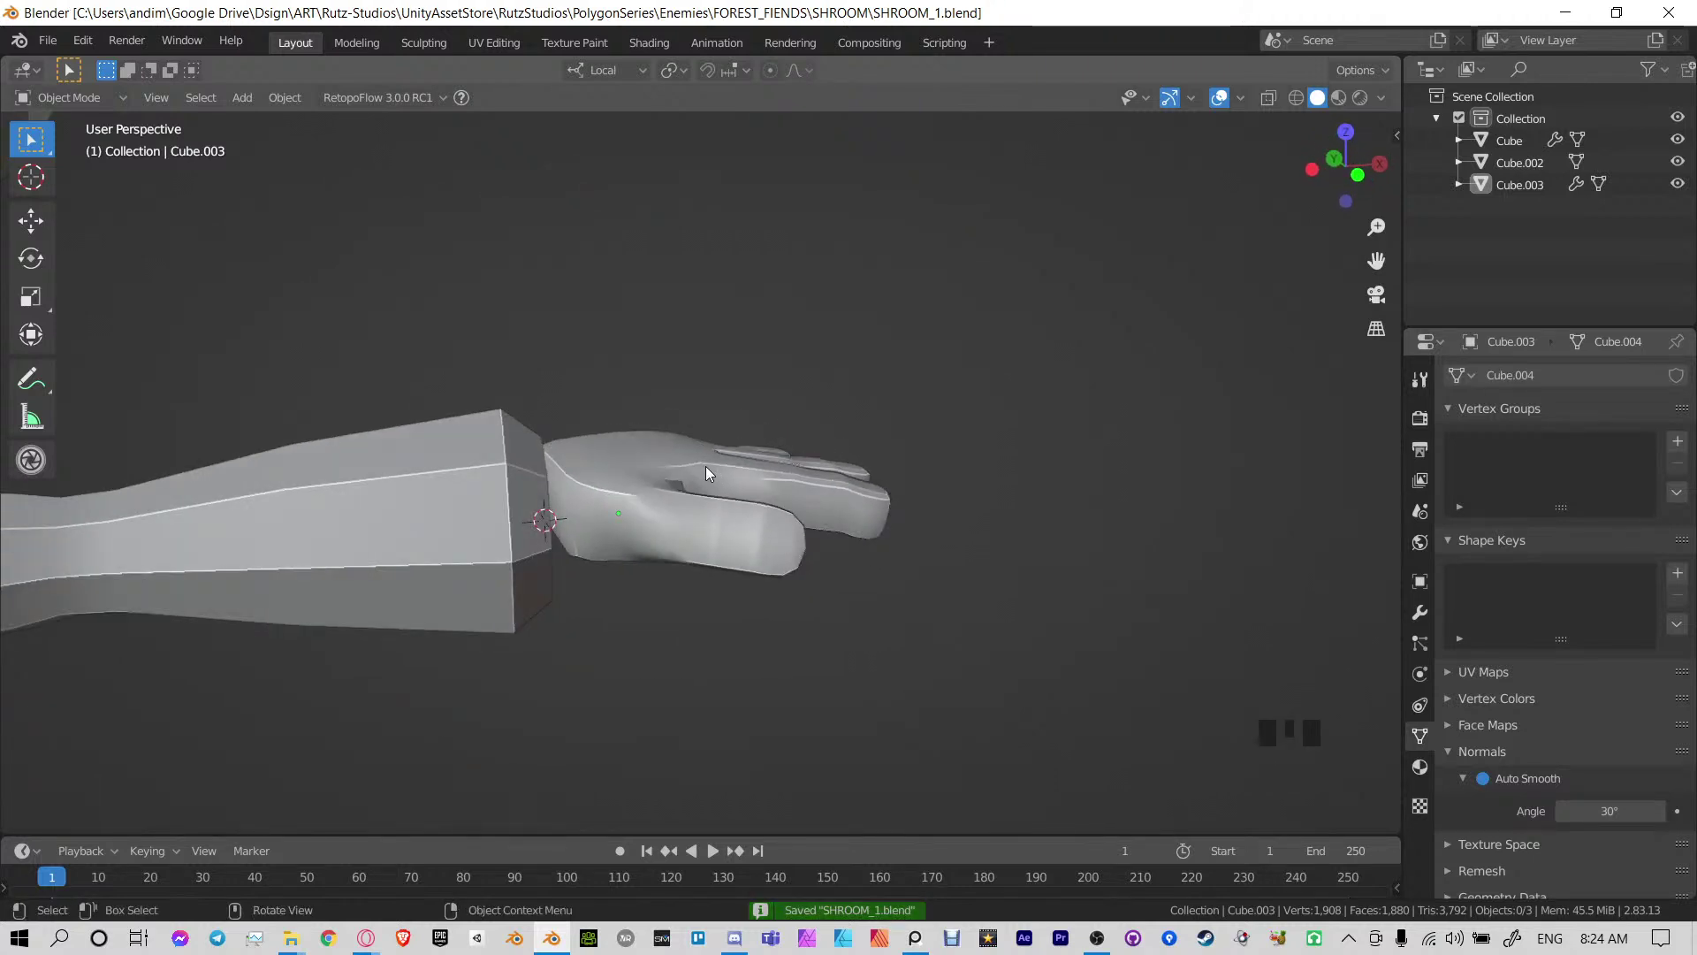
middle_click_drag(705, 473, 591, 594)
Select the hand, save the file, and isolate the hand in local view
left_click(681, 495)
key("ctrl+s")
middle_click_drag(710, 586, 721, 541)
key("Tab")
key("Tab")
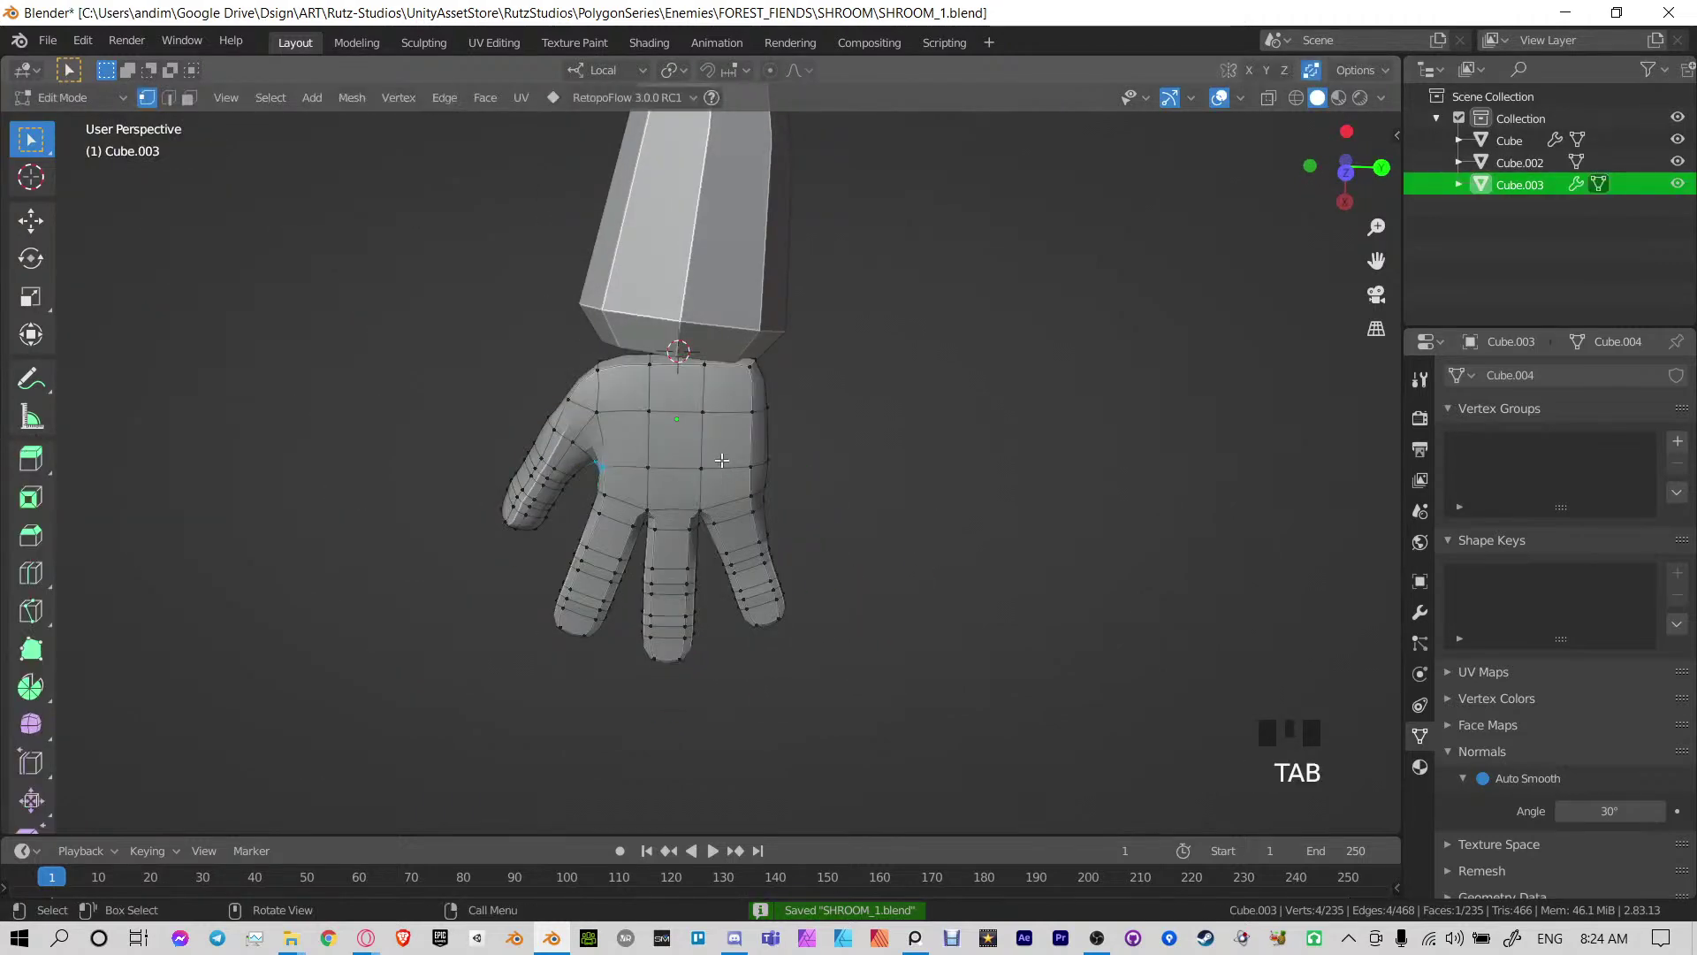
key("KP_Divide")
middle_click_drag(727, 458, 628, 440)
Delete the faces closing the wrist end of the hand mesh
key("Tab")
key("3")
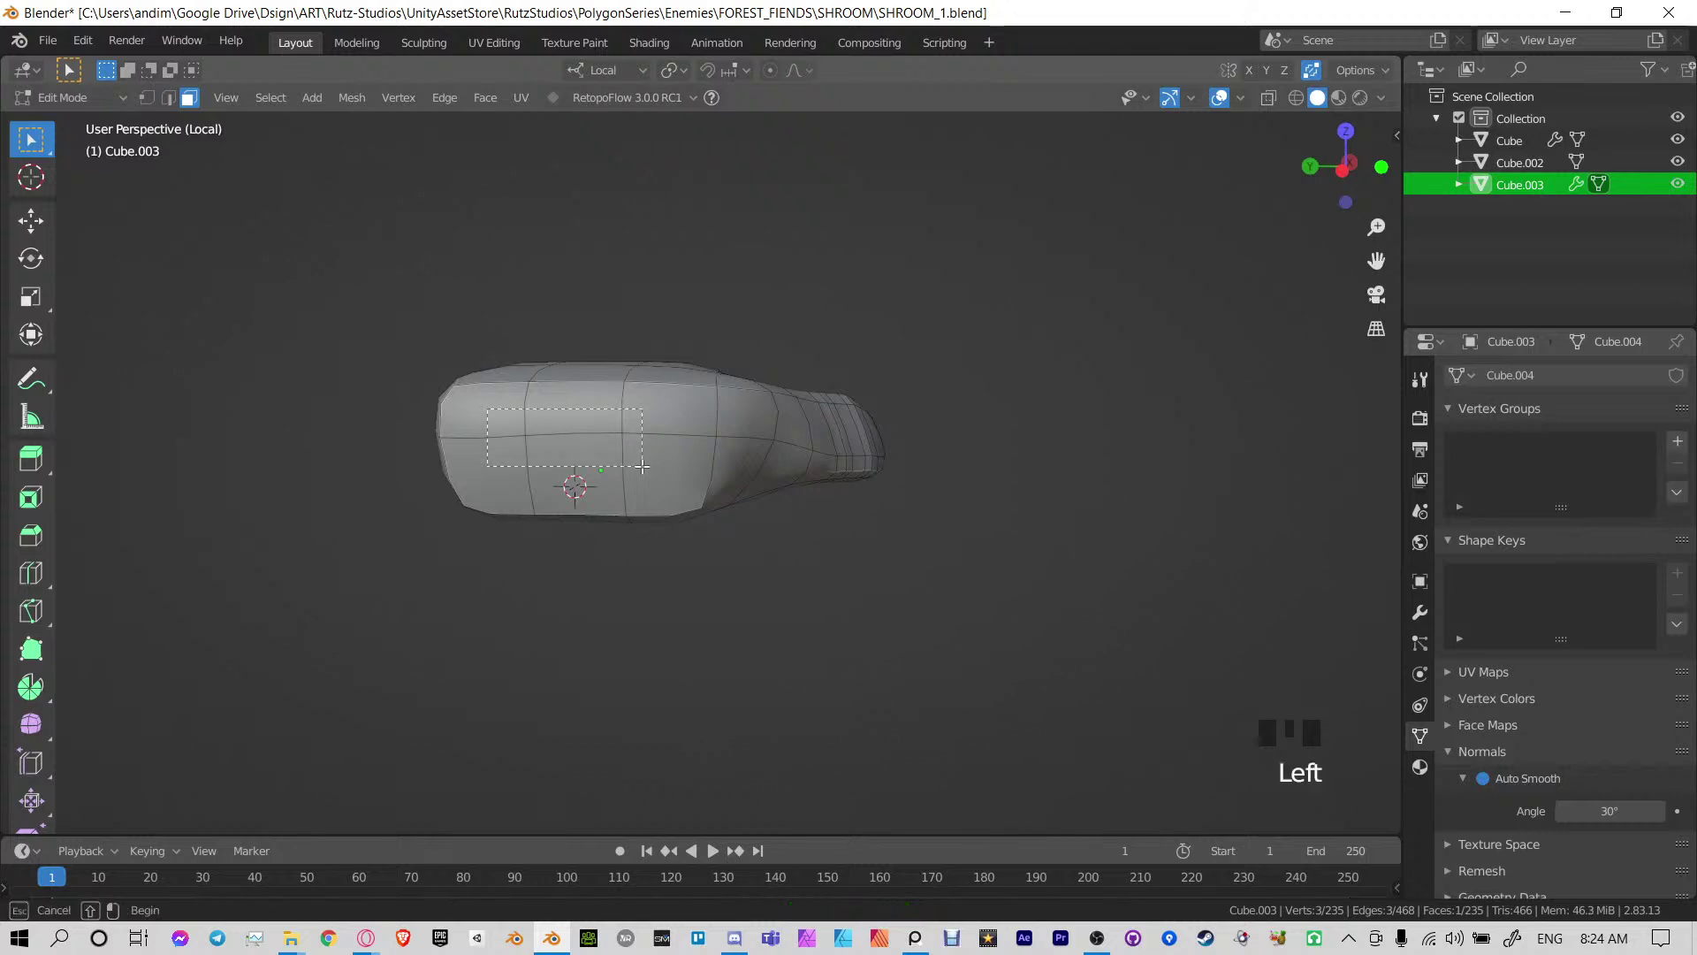
left_click_drag(642, 466, 643, 465)
middle_click_drag(643, 466, 995, 519)
key("x")
left_click(731, 474)
Leave local view and move the entire hand mesh about 0.37 m along local X, away from the forearm
key("KP_3")
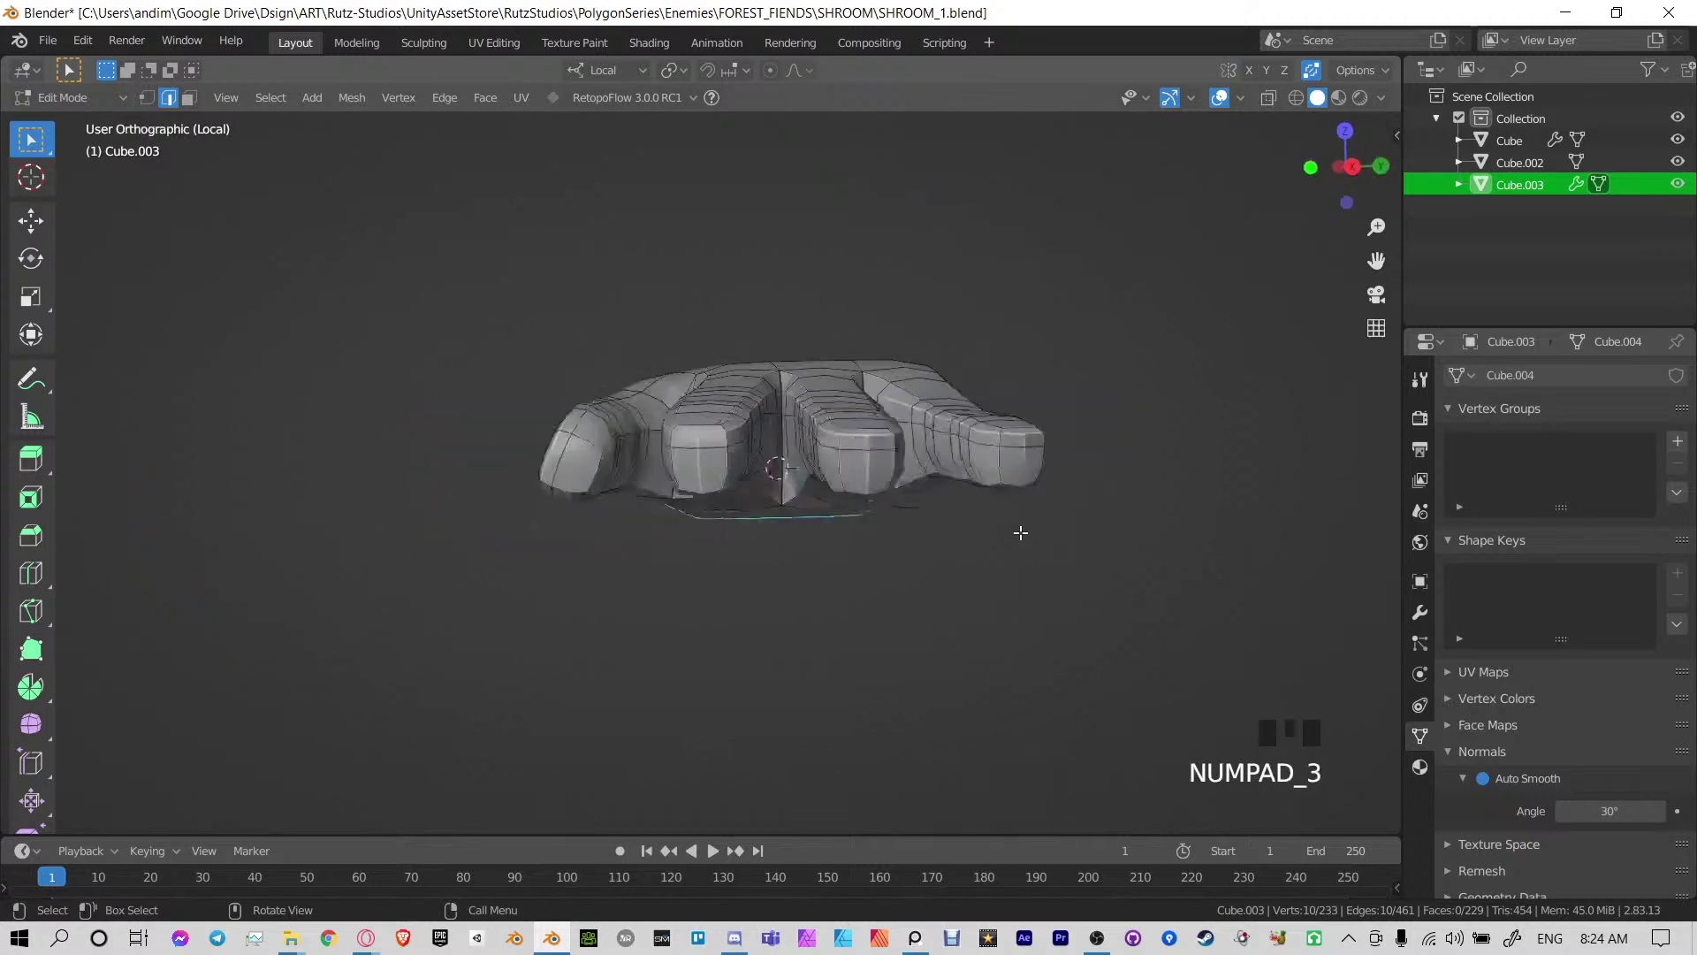
key("KP_Divide")
middle_click_drag(792, 497, 855, 594)
key("KP_Decimal")
scroll(855, 594, "down", 3)
key("a")
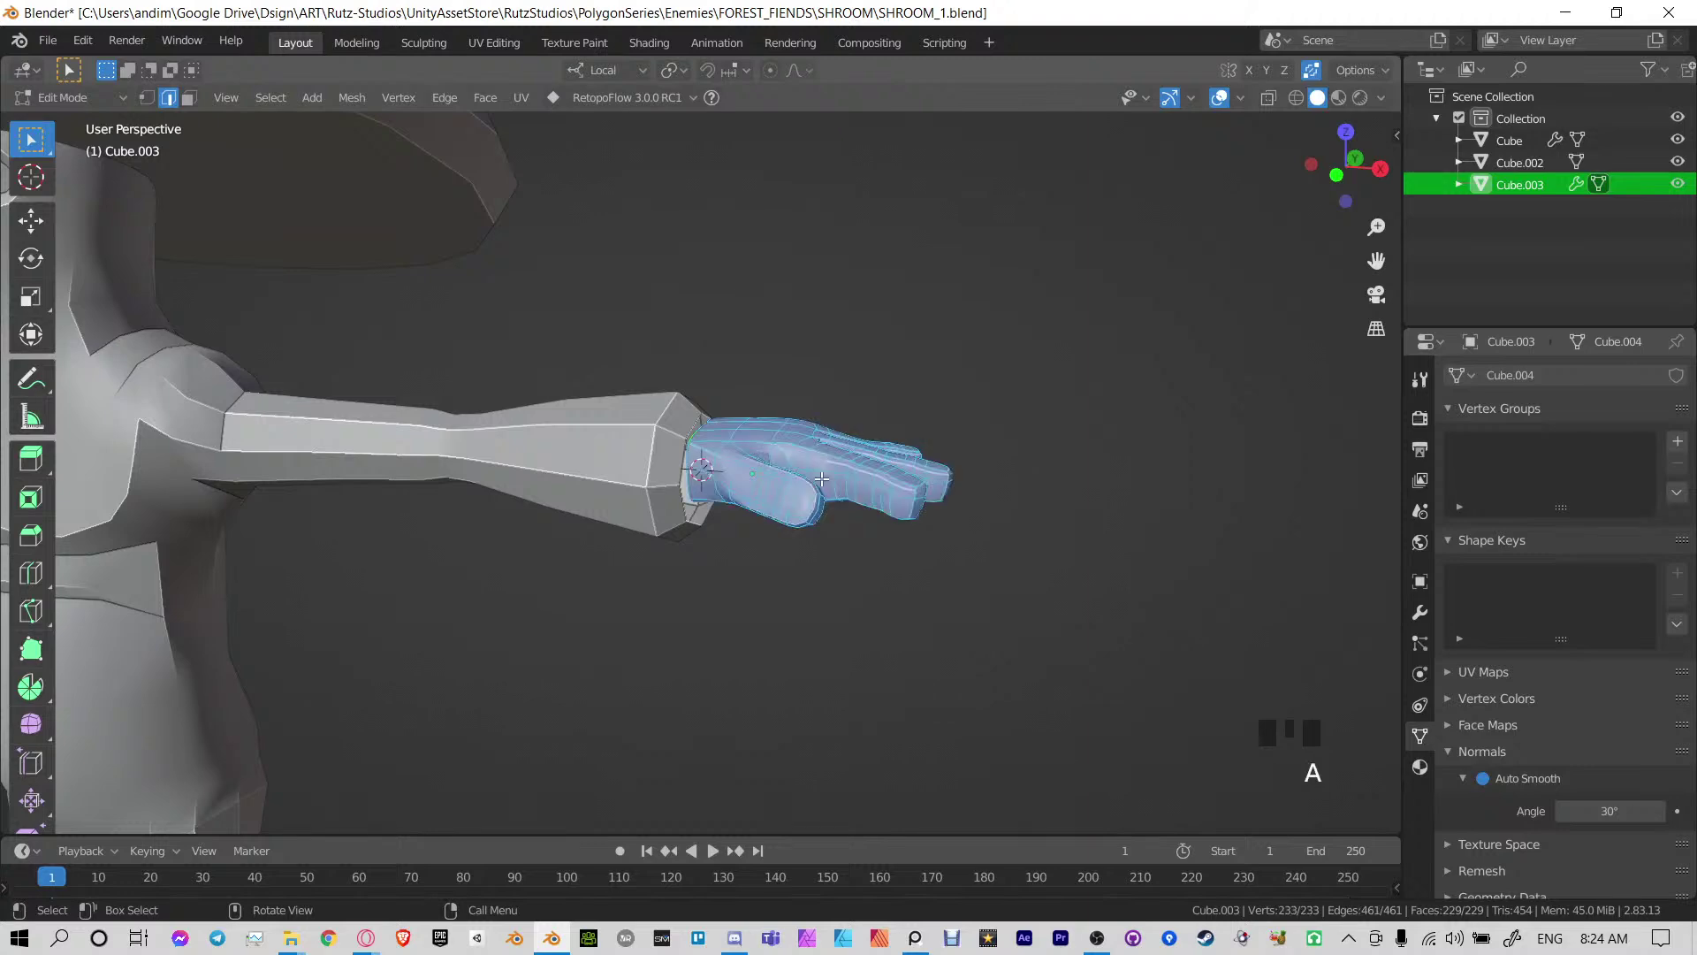
key("g")
left_click(842, 483)
scroll(841, 483, "up", 3)
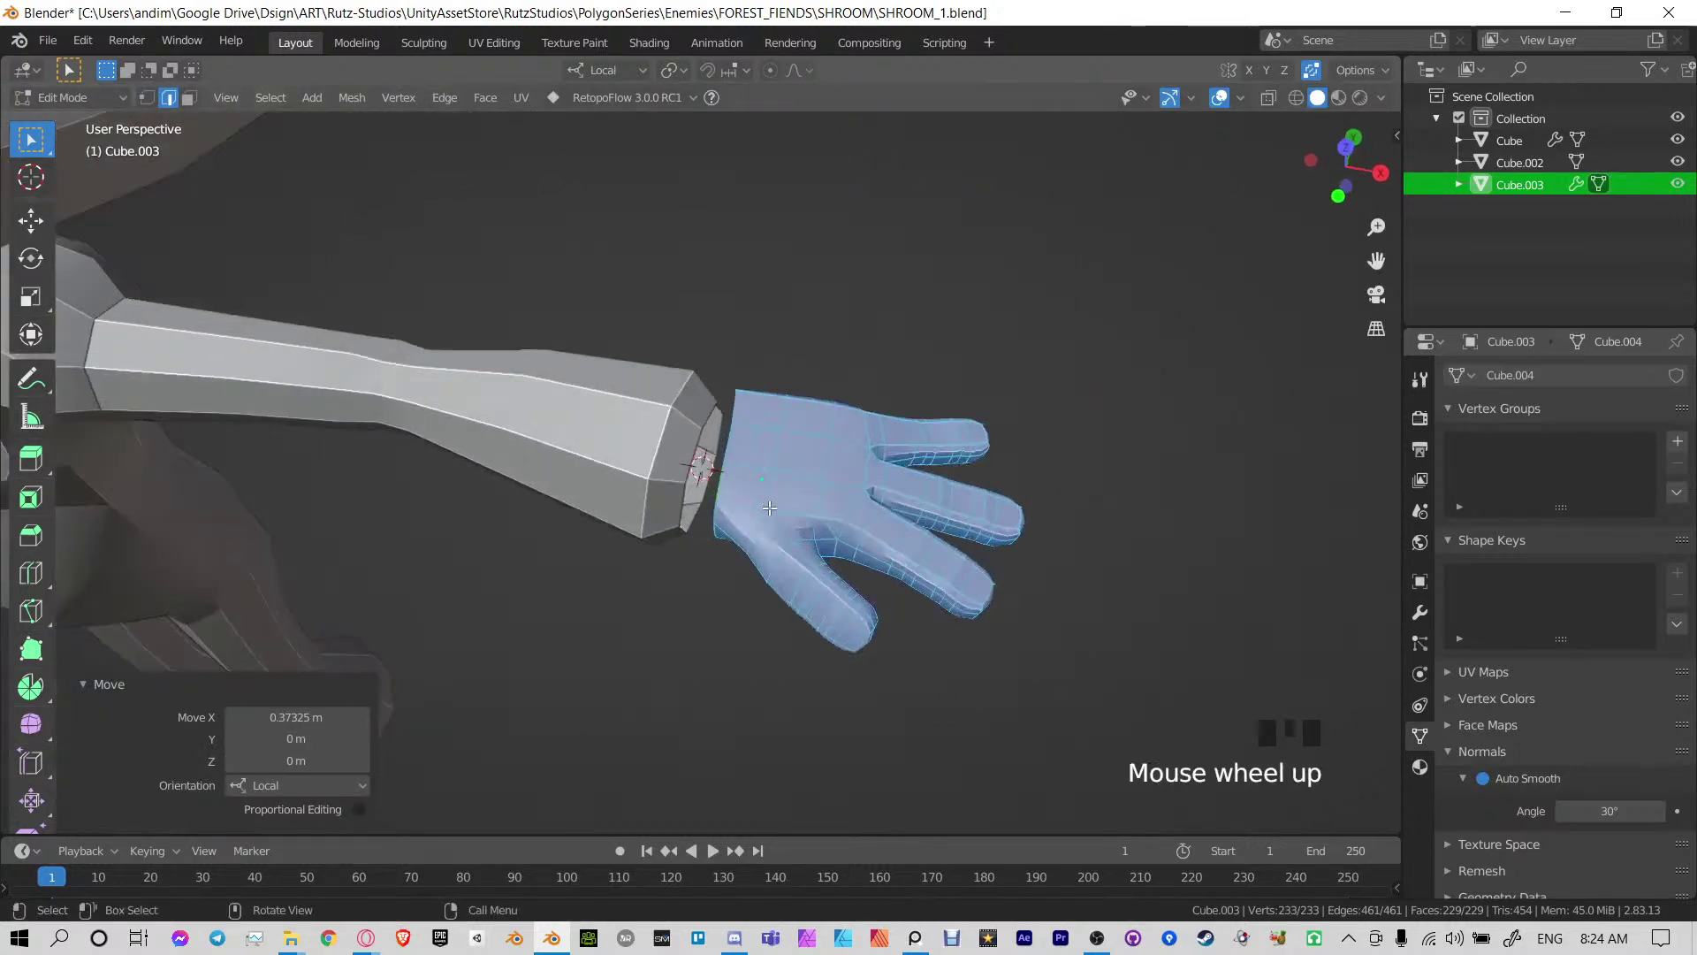
Select the open wrist edge loop and even it out with repeated LoopTools Relax passes
middle_click_drag(841, 482, 733, 469)
left_click(723, 464, "alt")
key("n")
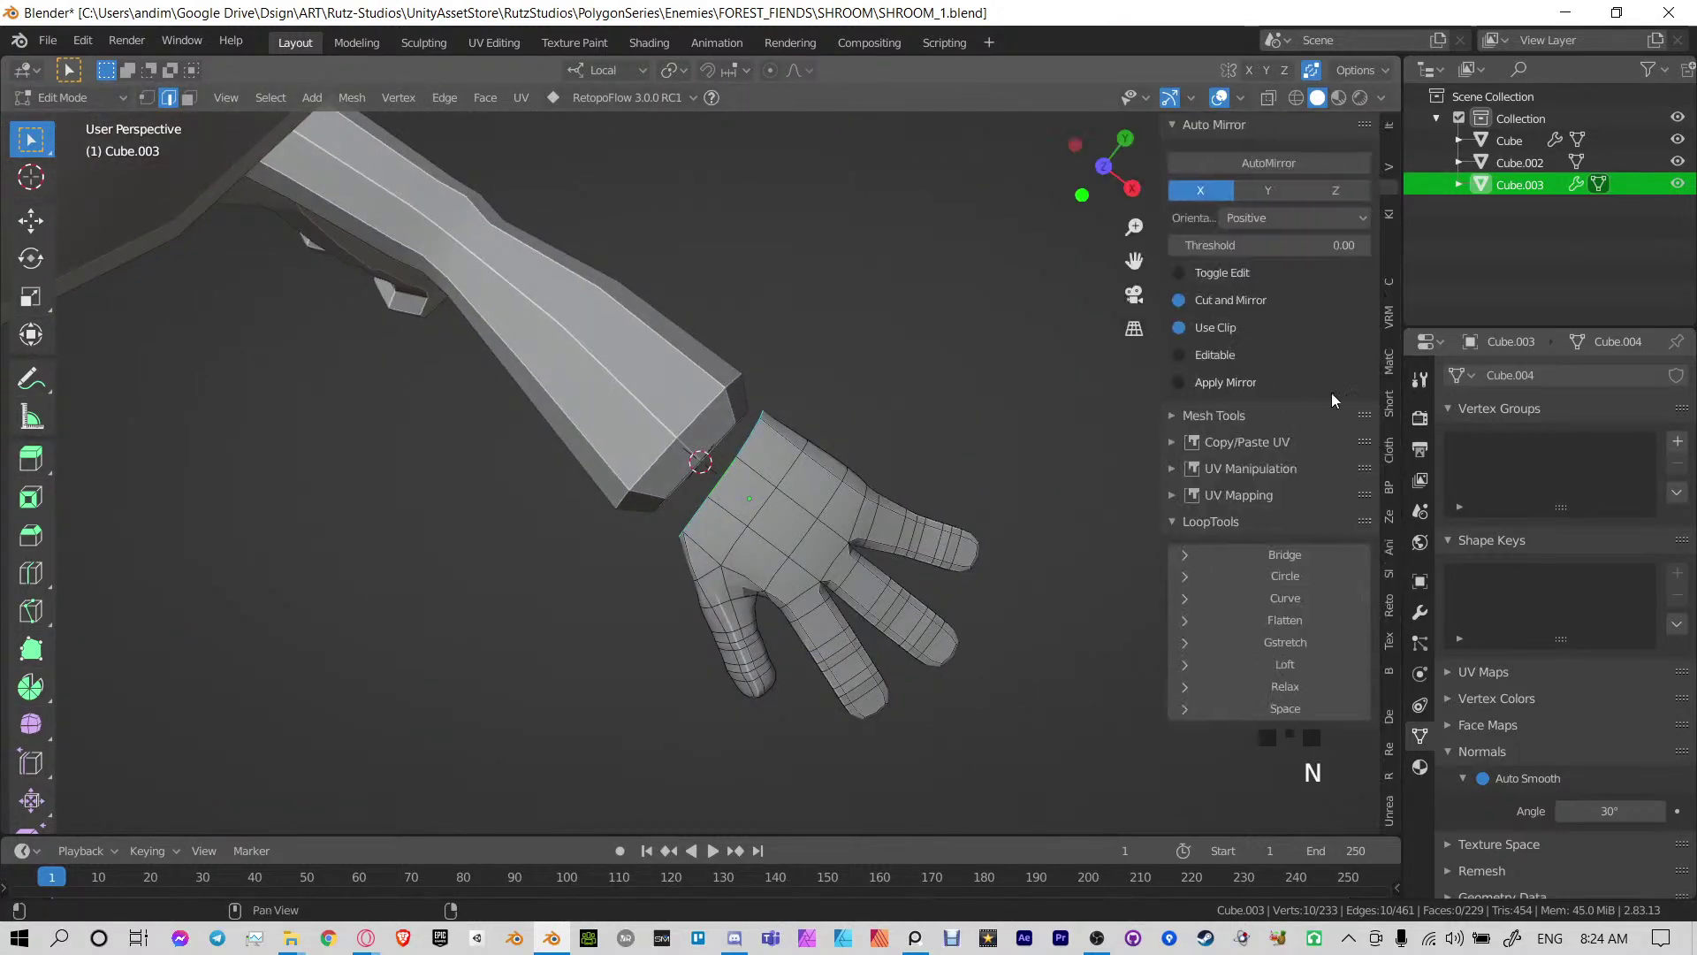
left_click(1275, 686)
left_click(1275, 687)
left_click(1276, 687)
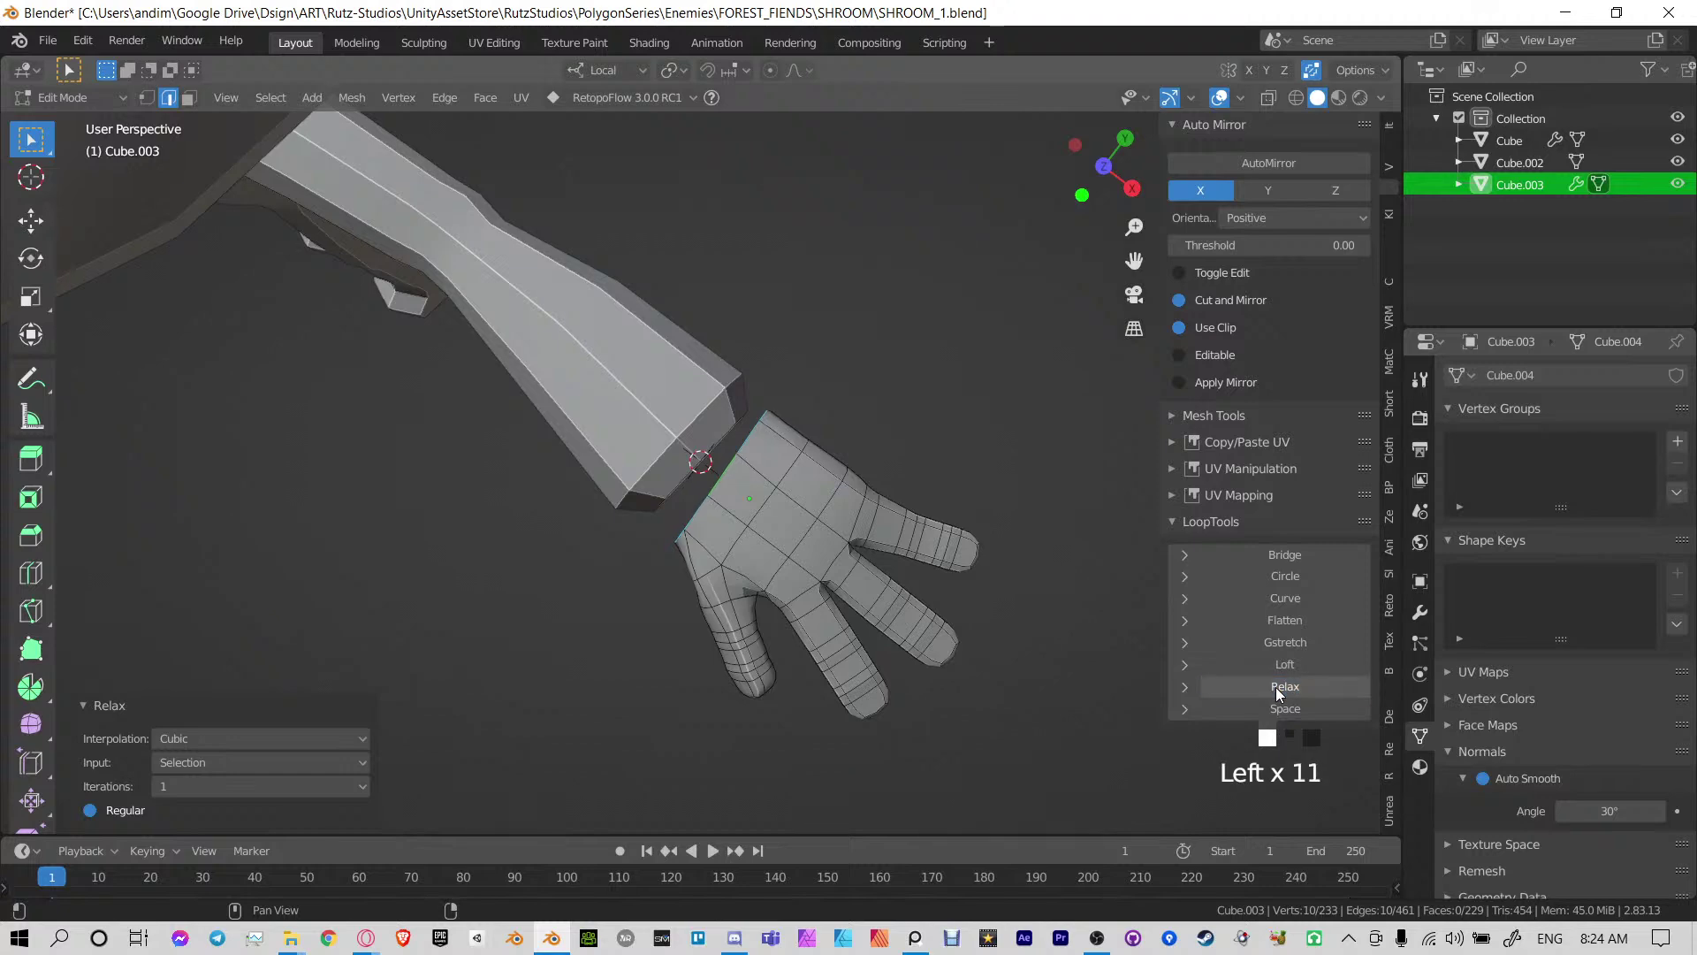
left_click(1275, 687)
left_click(1276, 687)
left_click(1276, 686)
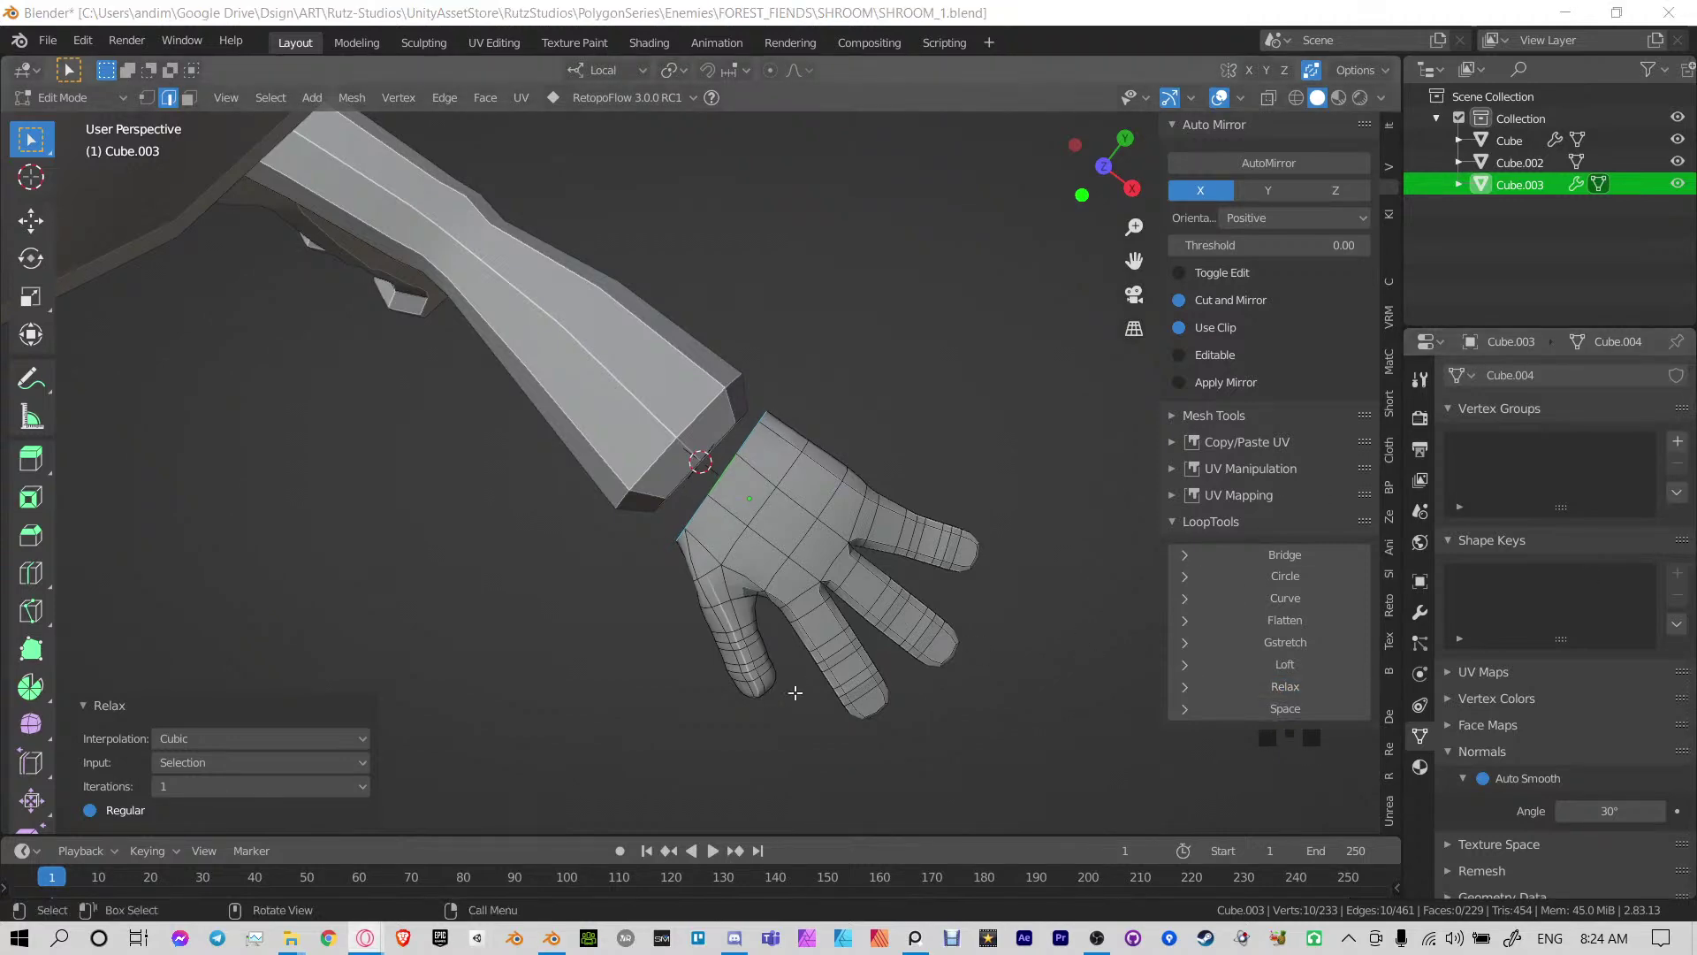
Enlarge the wrist edge loop by a uniform scale factor of 1.407
middle_click_drag(682, 671, 686, 595)
scroll(686, 595, "up", 3)
middle_click_drag(807, 595, 1003, 421)
key("s")
left_click(870, 365)
key("s")
left_click(941, 343)
Scale the wrist edge loop to 0.879 along local Y and flatten it to 0 along local X
key("s")
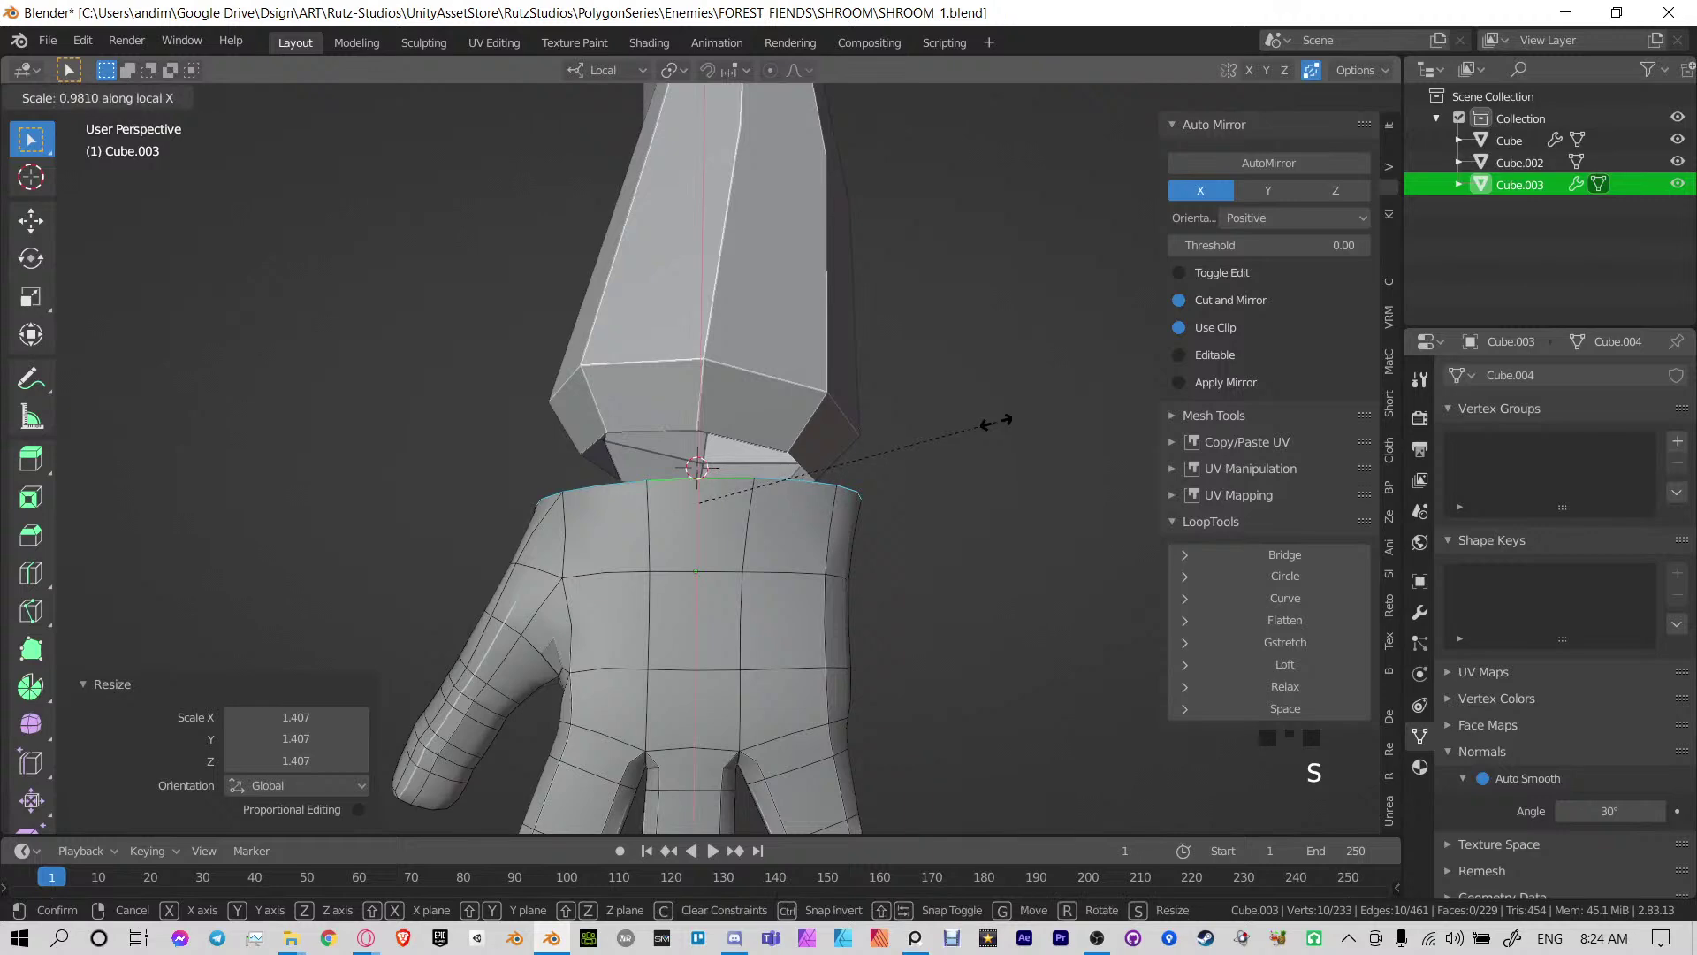
left_click(970, 419)
key("s")
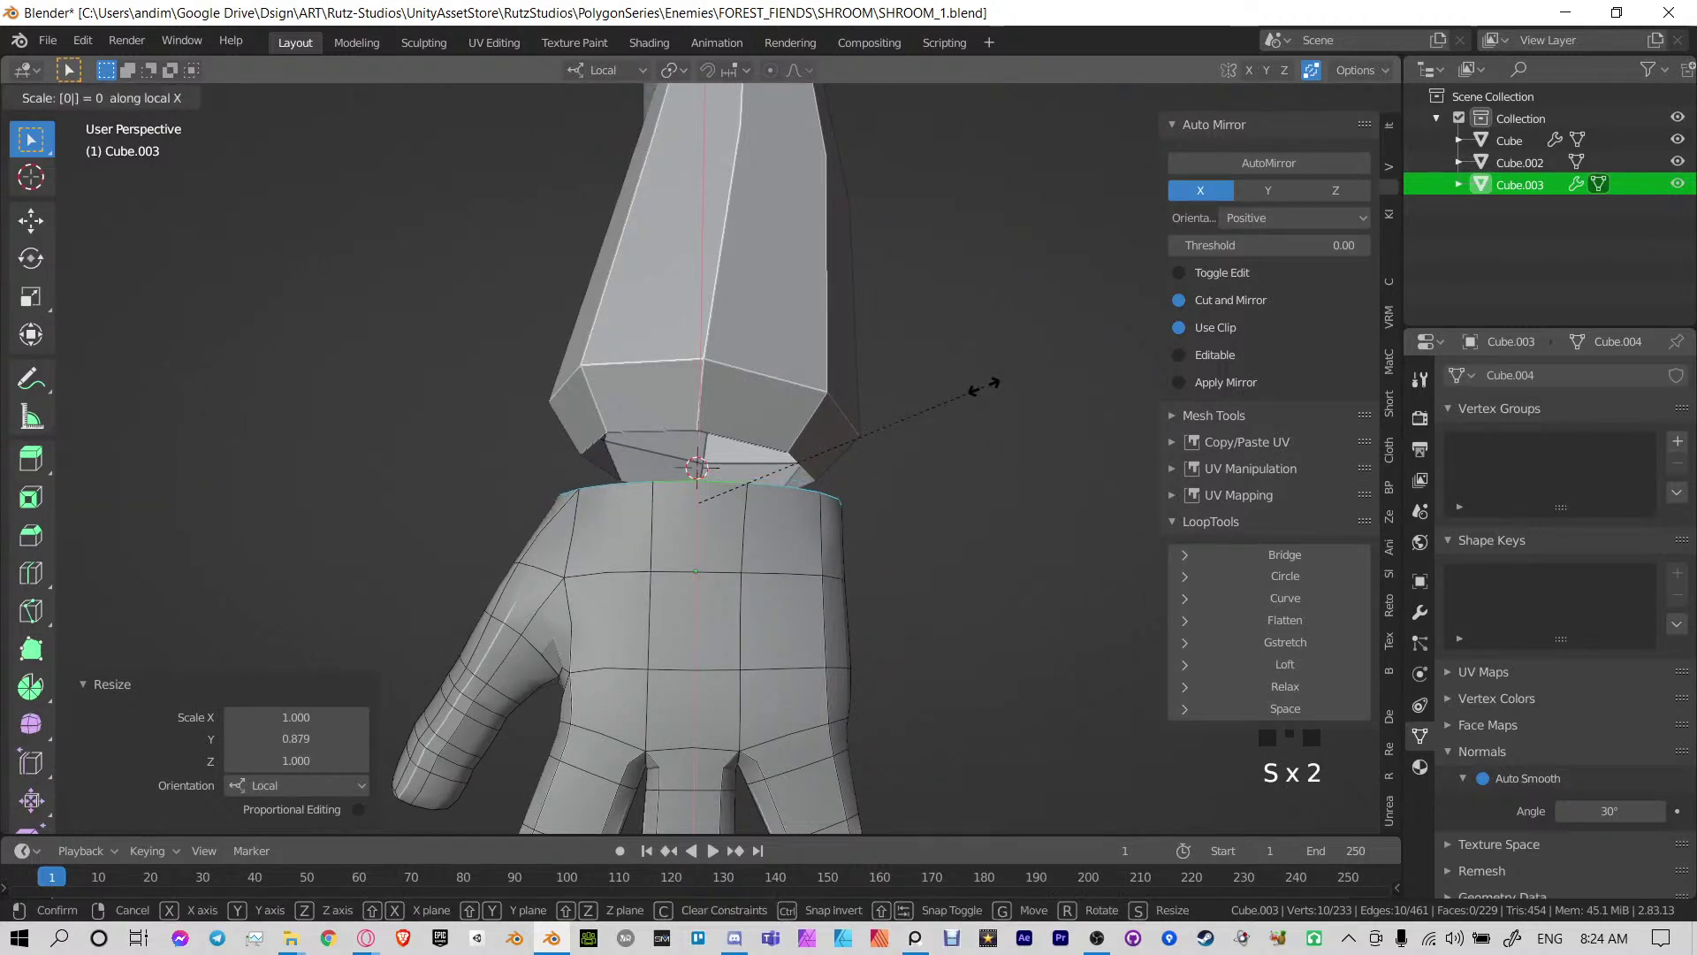
left_click(986, 386)
middle_click_drag(968, 413, 923, 439)
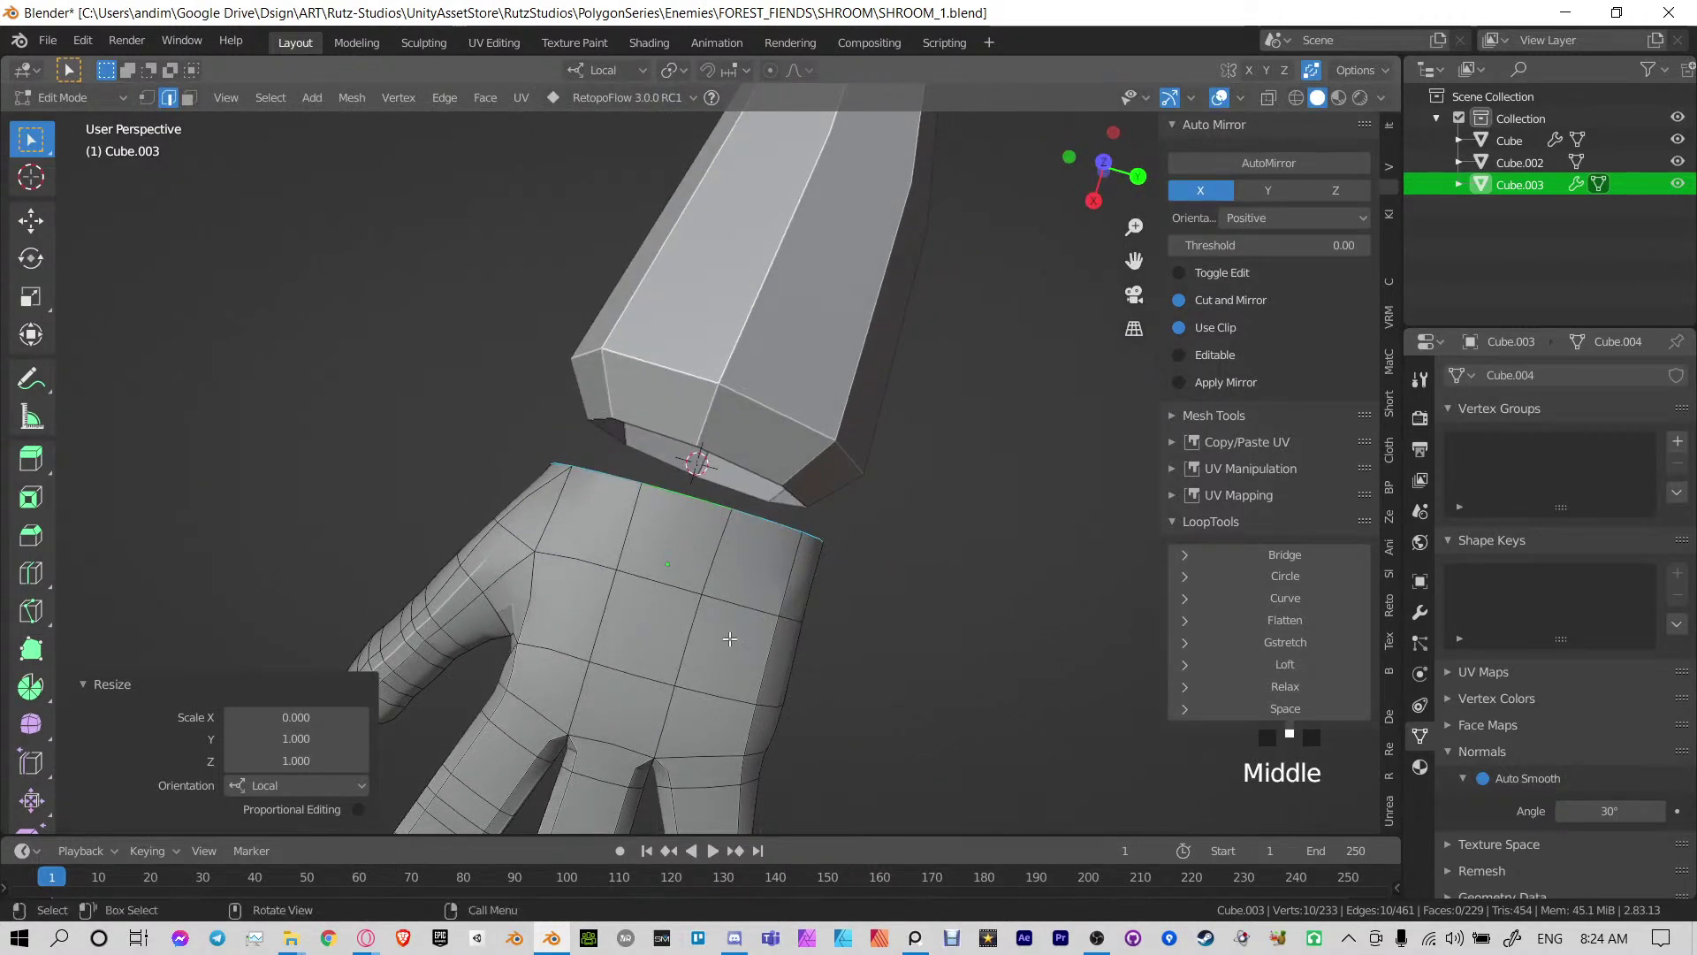
From the top view, rotate the whole hand mesh slightly clockwise and move it about -0.044 m in X and -0.306 m in Y
key("KP_3")
key("KP_7")
left_click(908, 541)
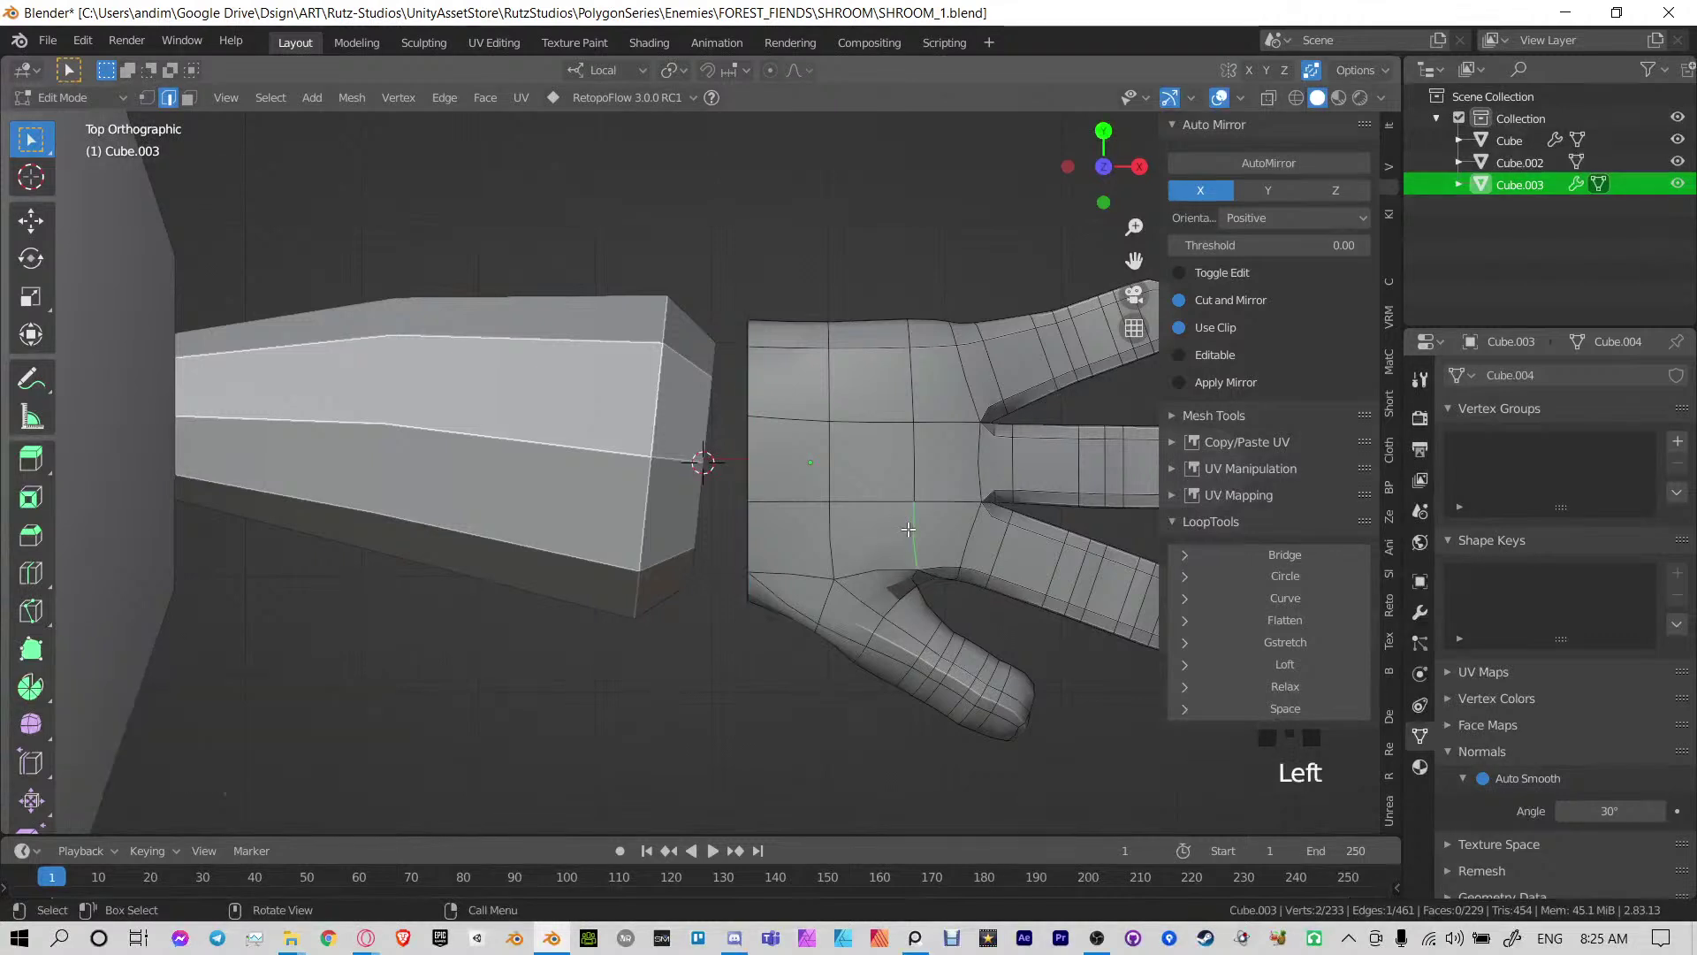
middle_click_drag(908, 541, 678, 545, "shift")
scroll(678, 544, "down", 2)
left_click(656, 502)
key("l")
key("r")
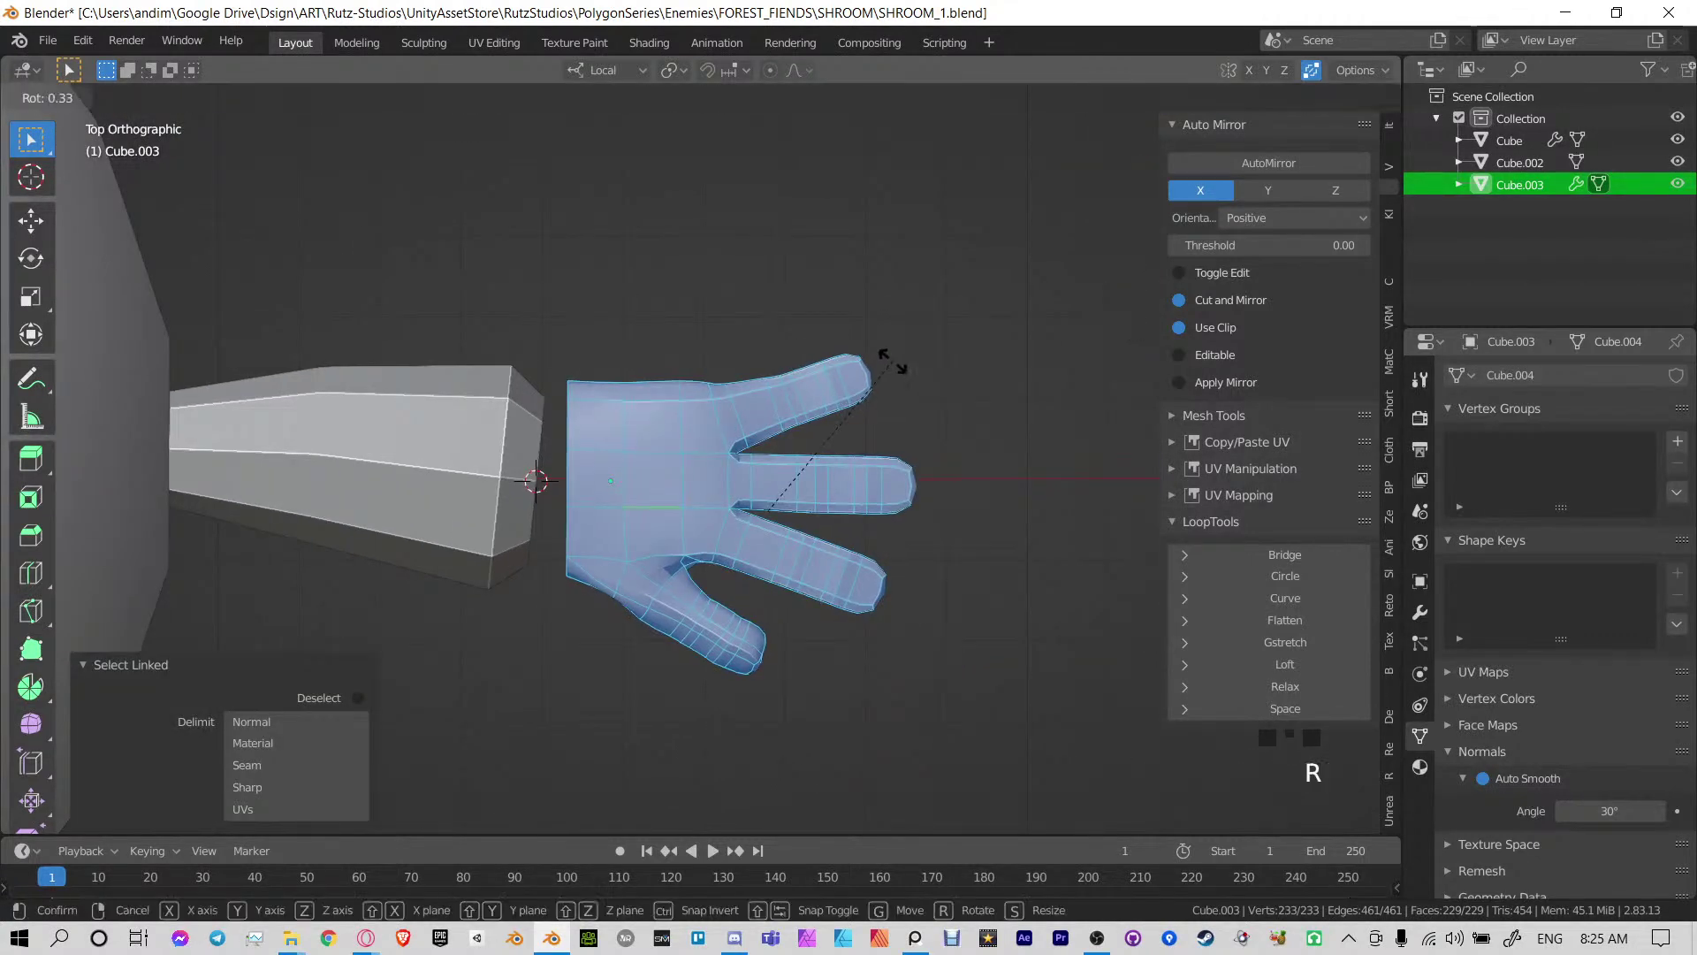
left_click(900, 384)
key("g")
left_click(898, 409)
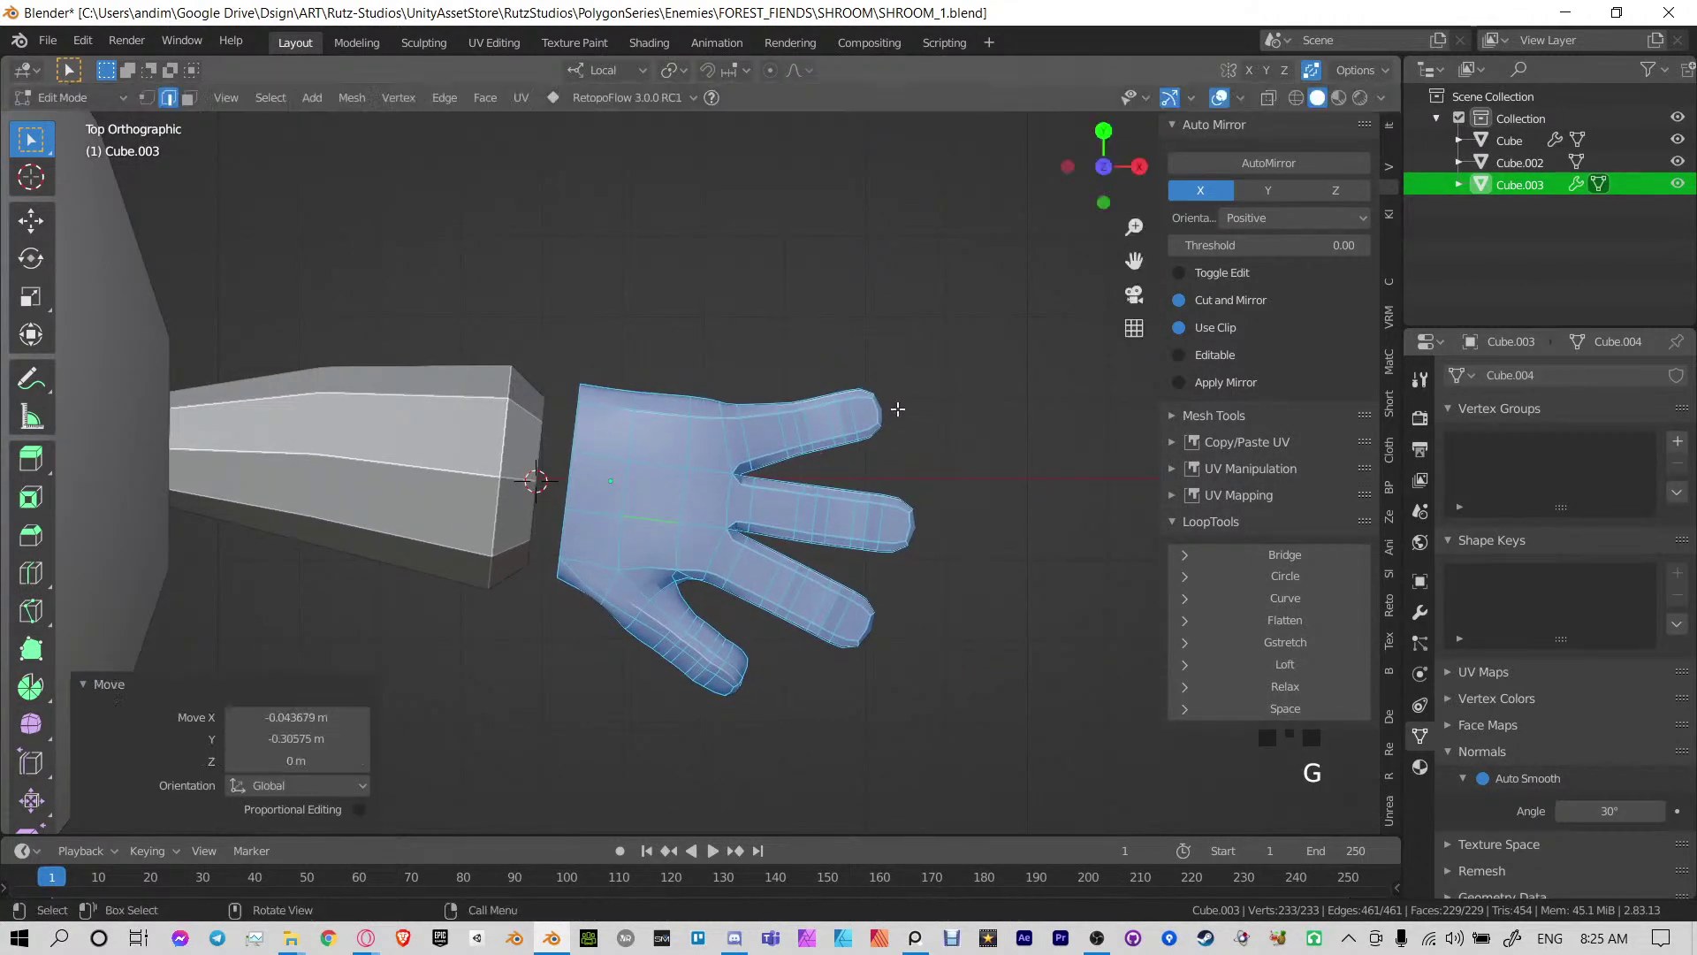
Move the whole hand mesh about -0.166 m along local Z to line it up with the forearm
middle_click_drag(886, 420, 828, 424, "shift")
scroll(934, 420, "down", 4)
scroll(852, 422, "up", 2)
key("g")
key("z")
left_click(844, 364)
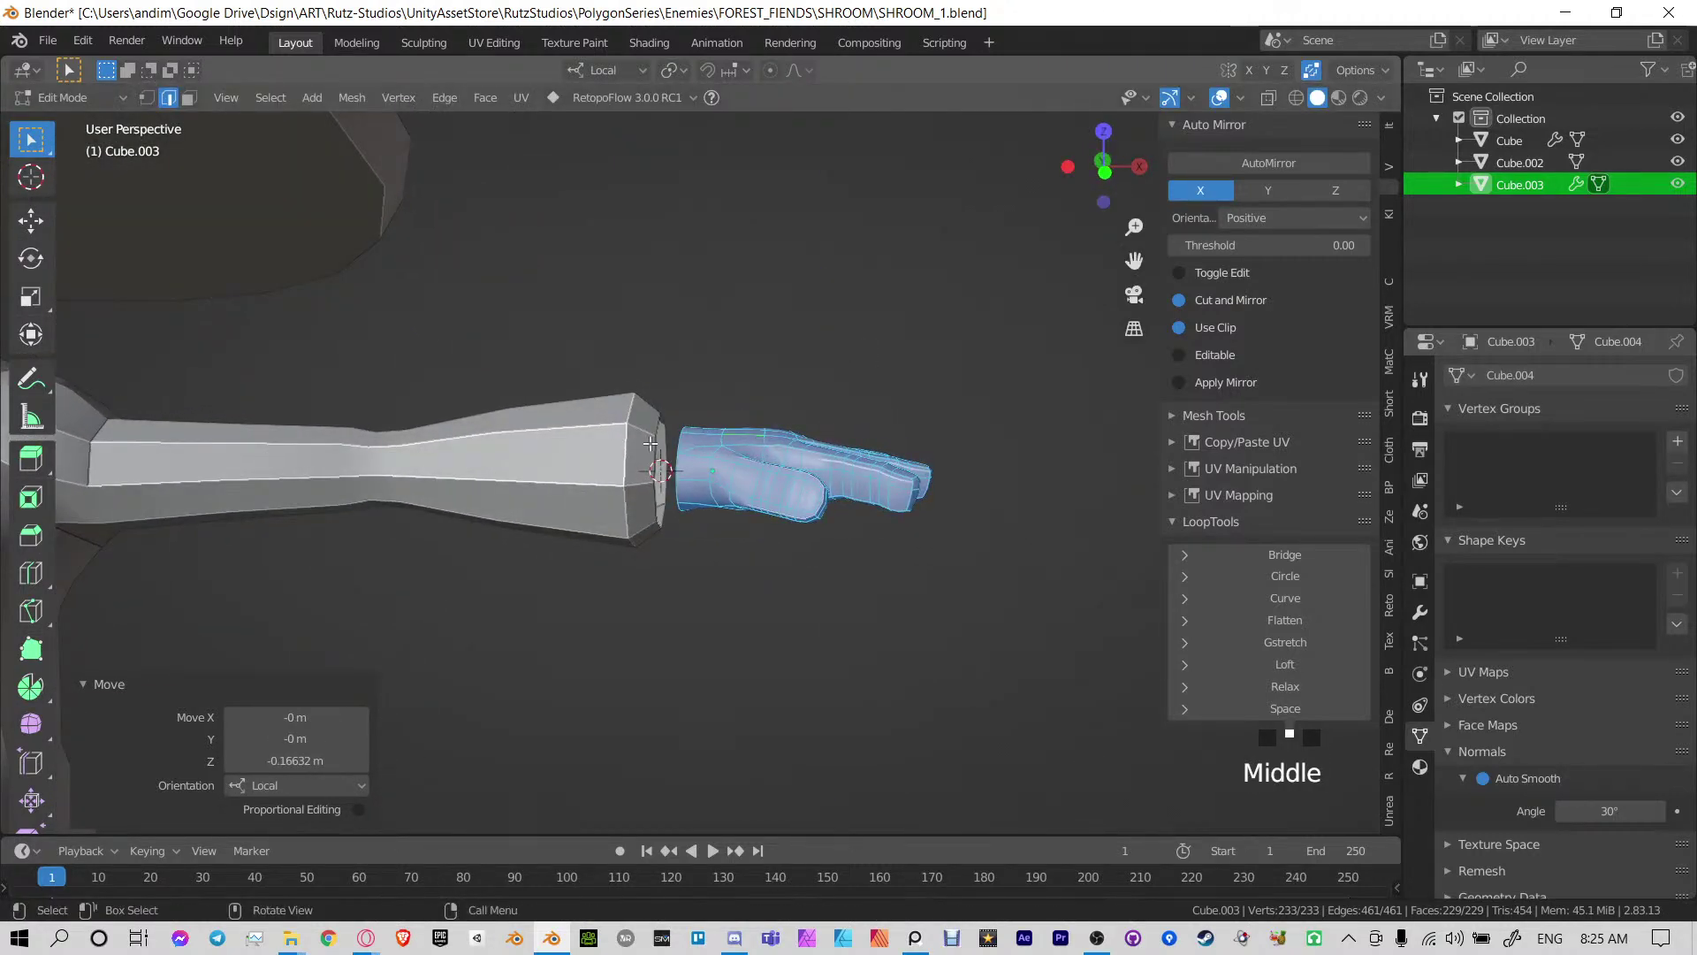
Try to join the hand object into the body object in Object Mode, and undo the join
key("ctrl+Tab")
left_click(555, 431, "shift")
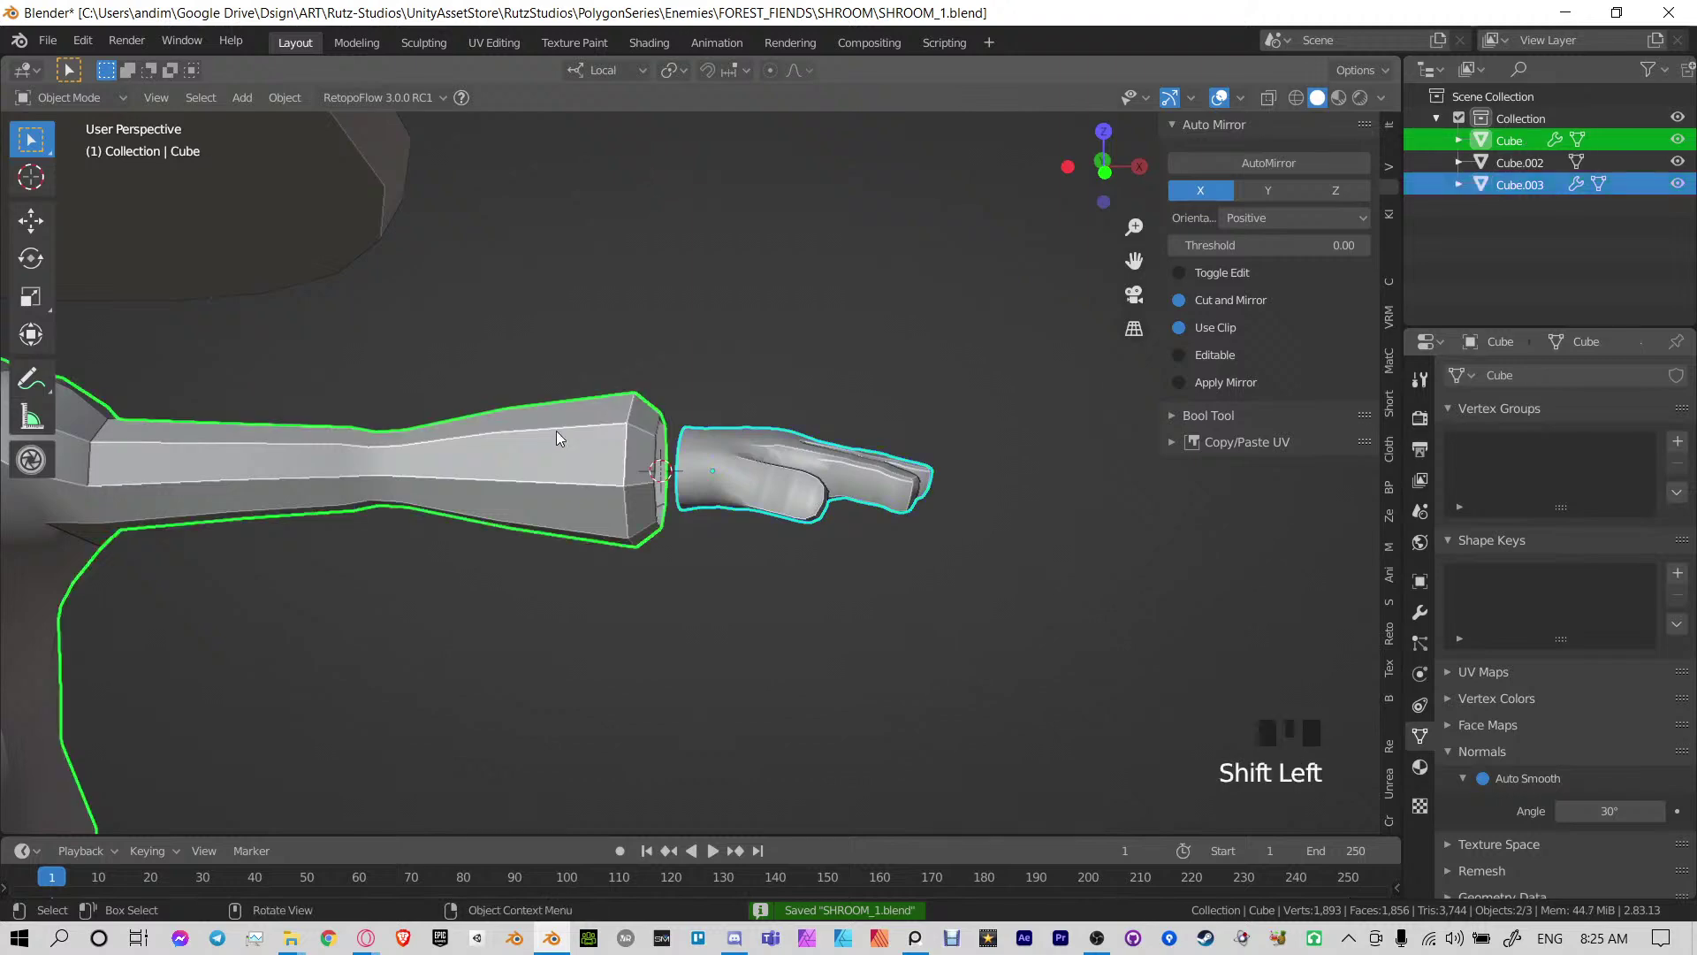
key("ctrl+j")
middle_click_drag(834, 375, 783, 454, "shift")
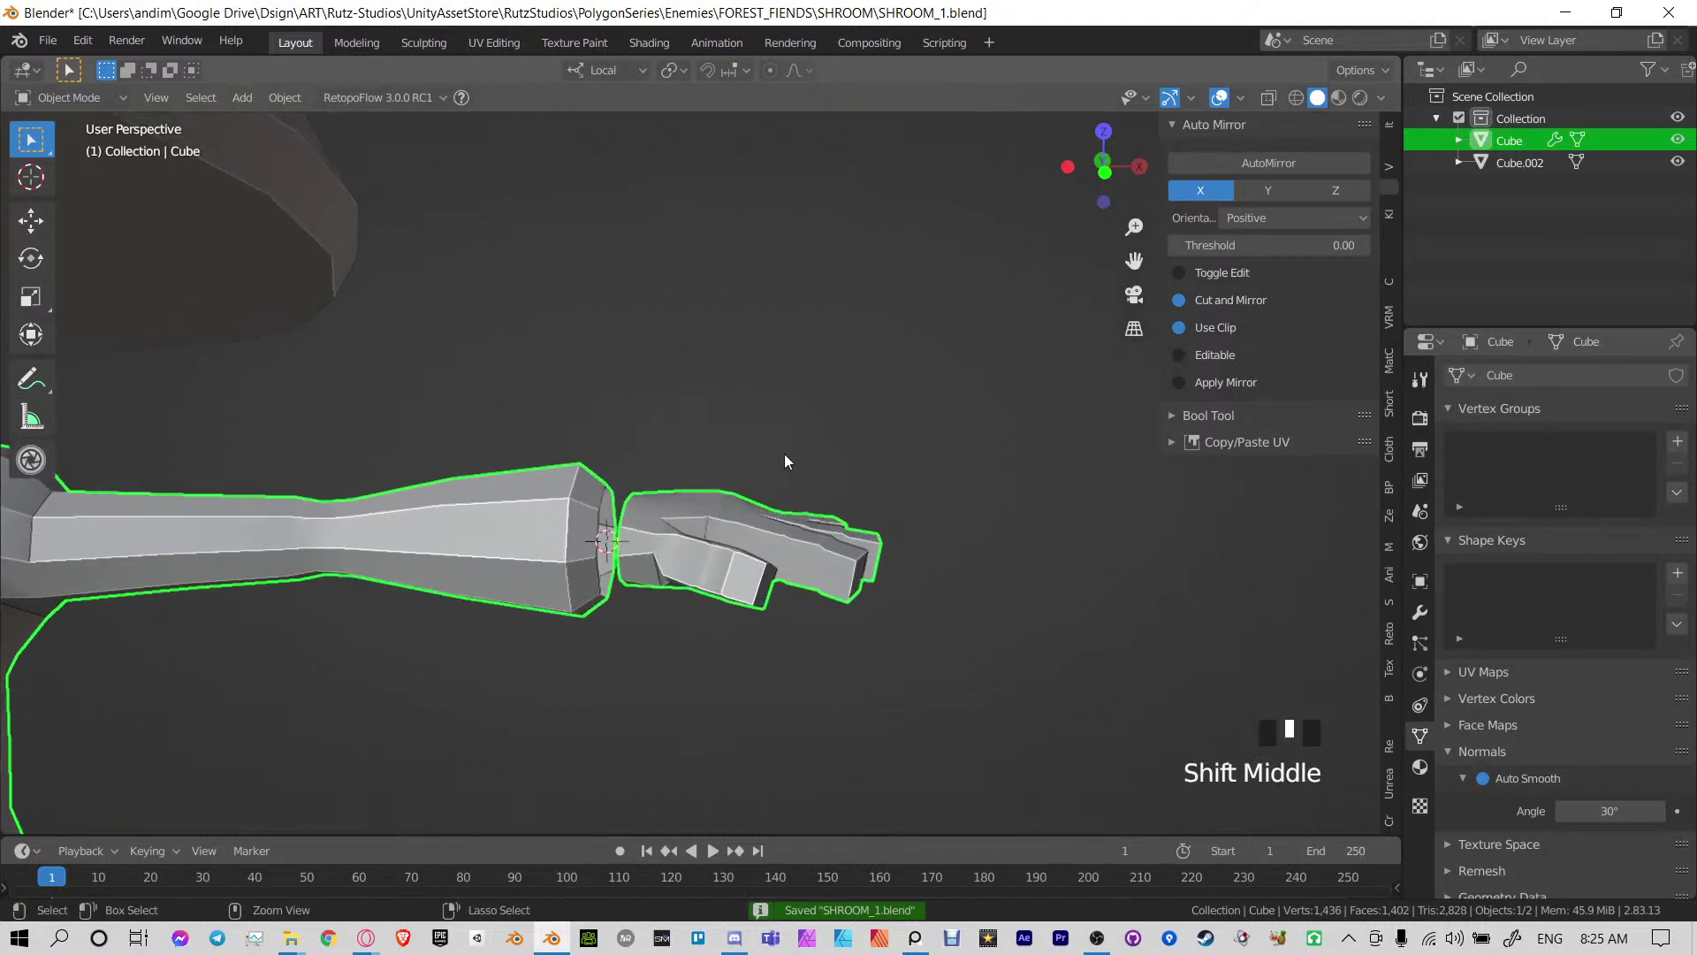
key("ctrl+z")
Try applying the hand's Subdivision modifier, inspect the denser mesh in Edit Mode, and undo it
left_click(743, 528)
left_click(1421, 612)
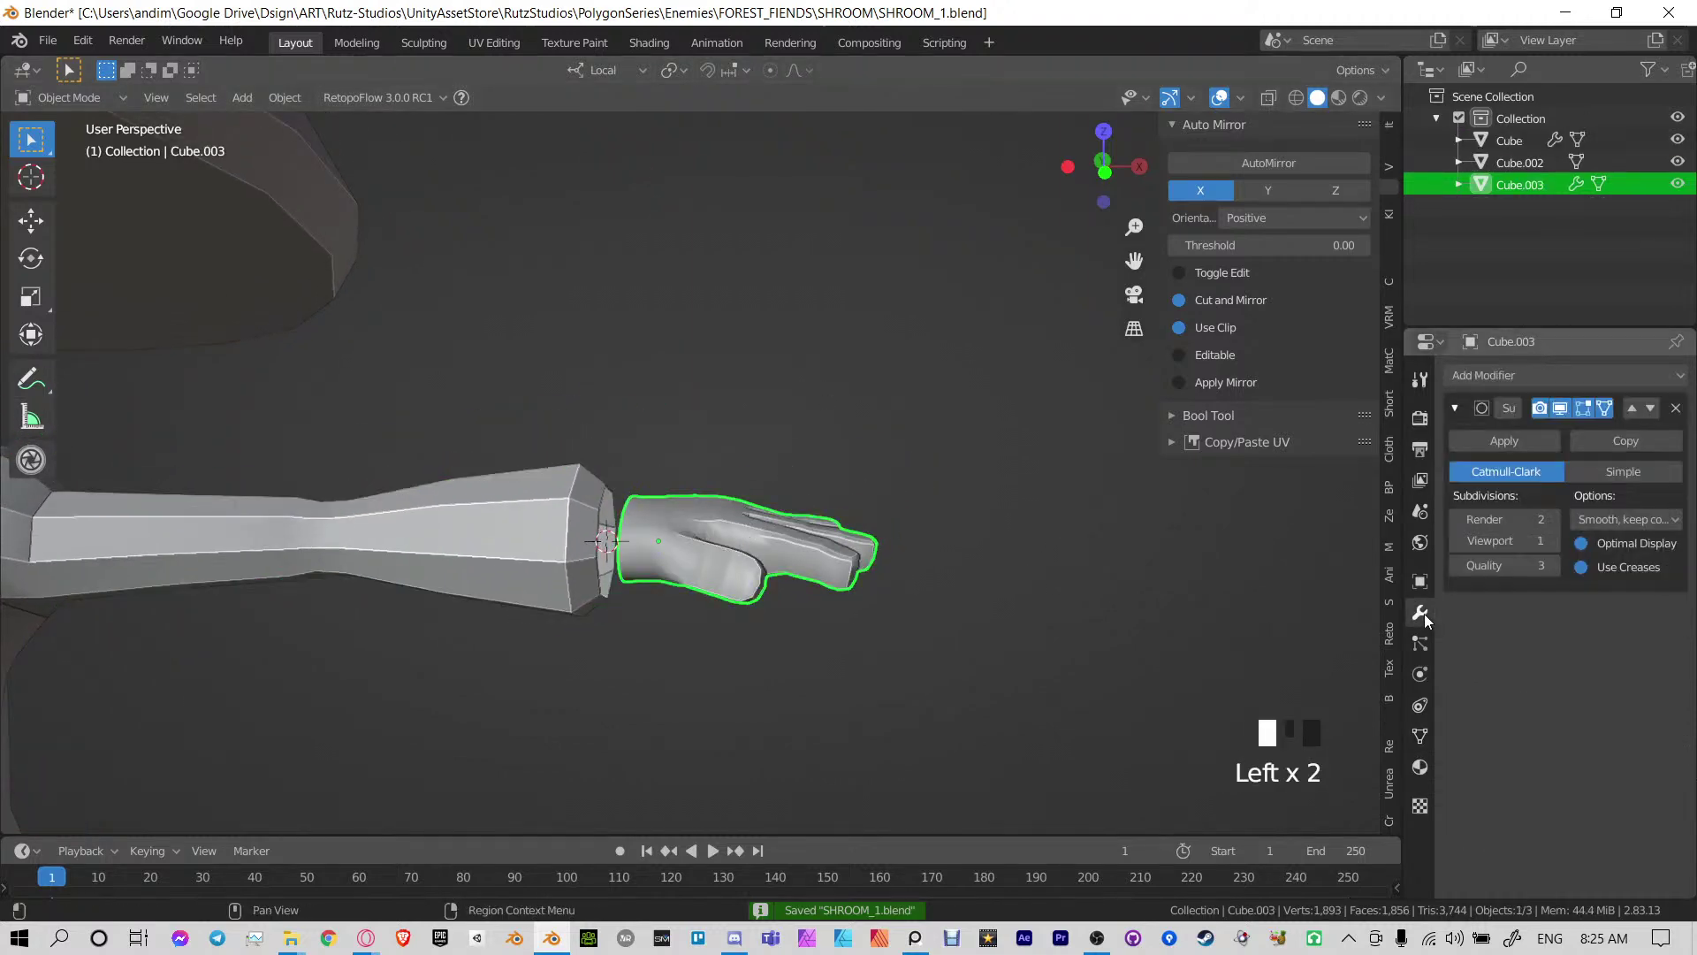
left_click(1503, 441)
key("Tab")
middle_click_drag(796, 442, 787, 492, "shift")
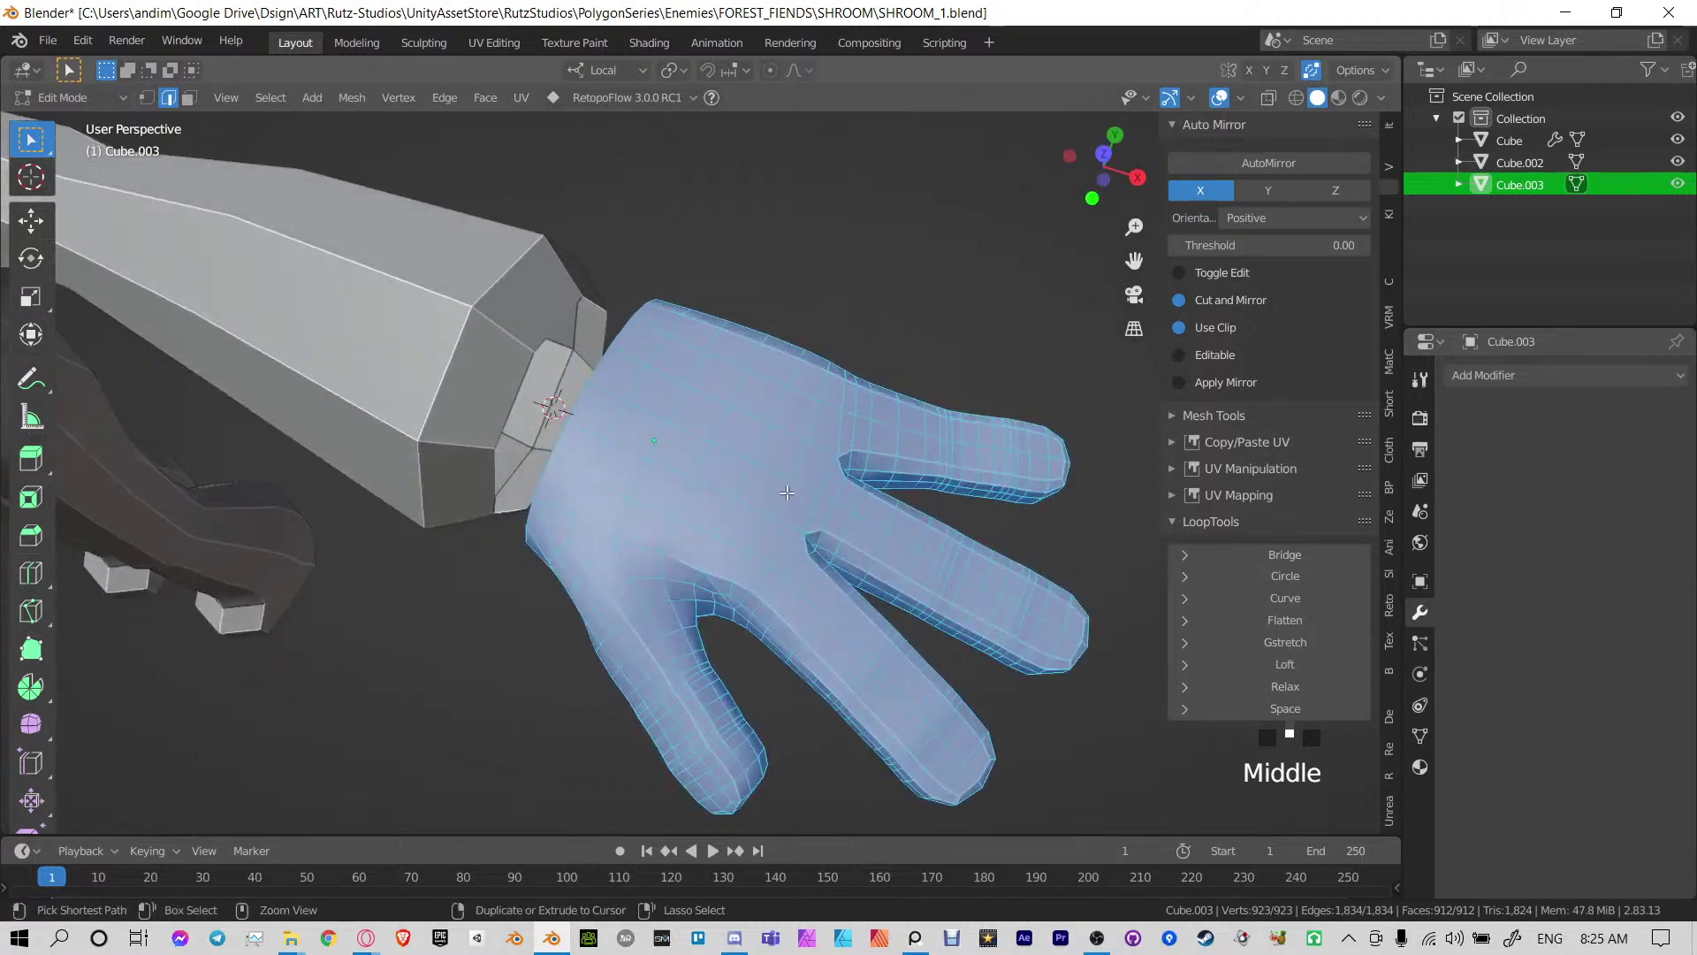
key("ctrl+z")
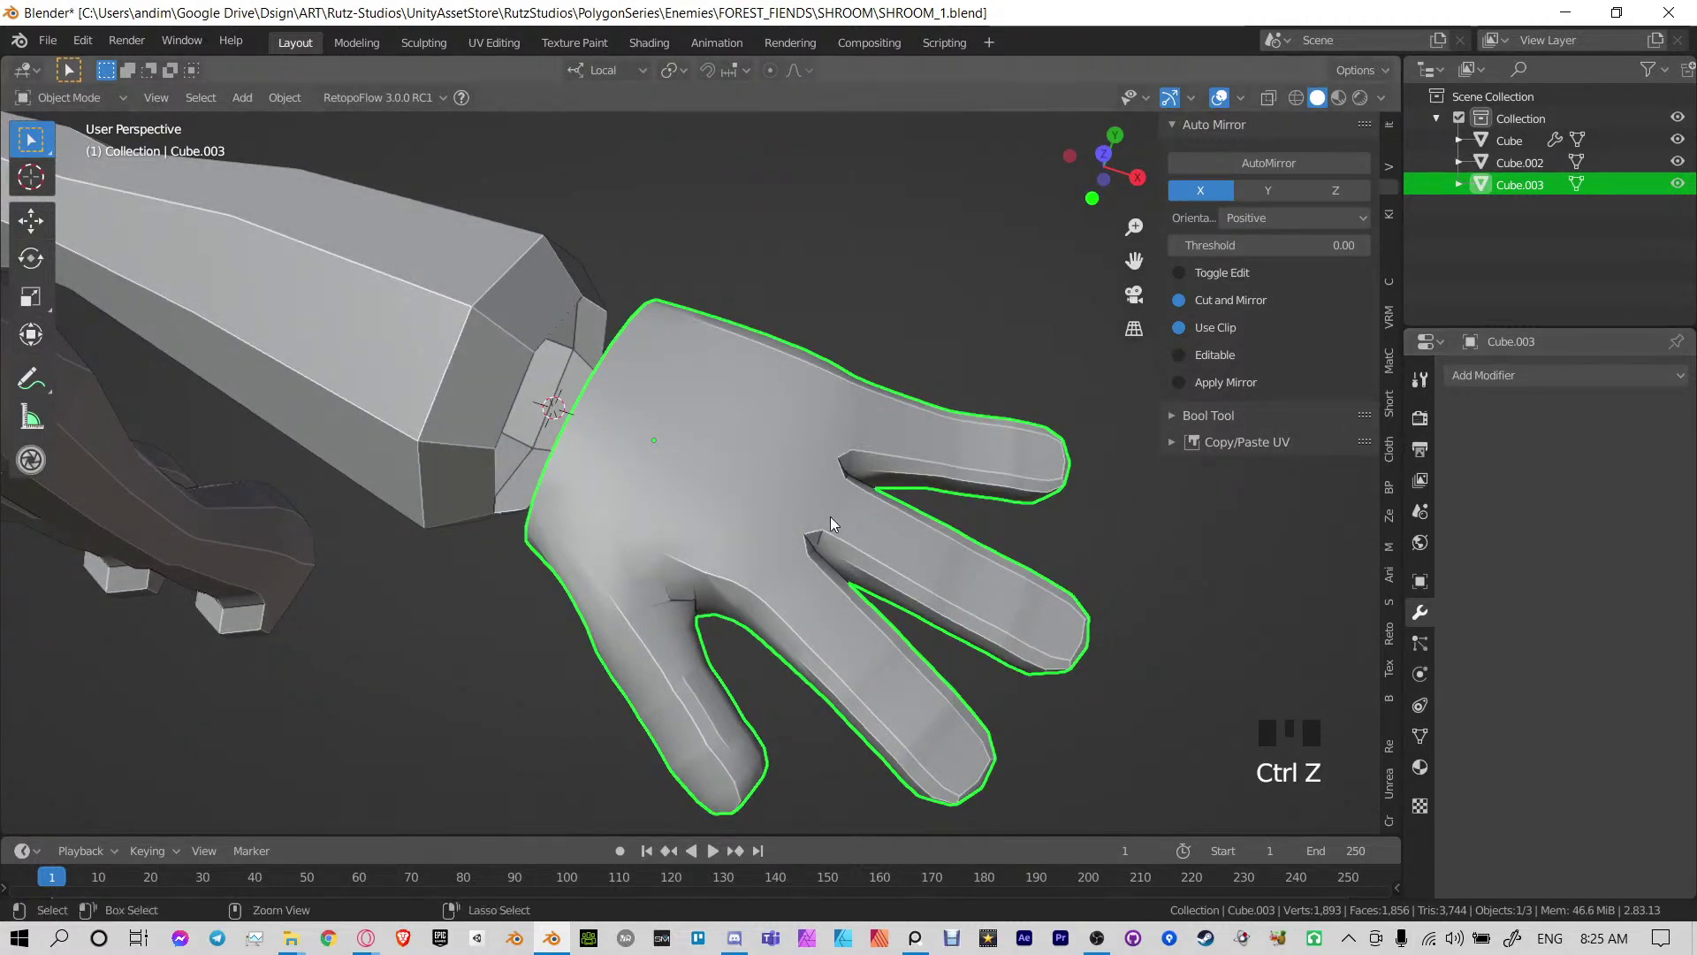
key("ctrl+z")
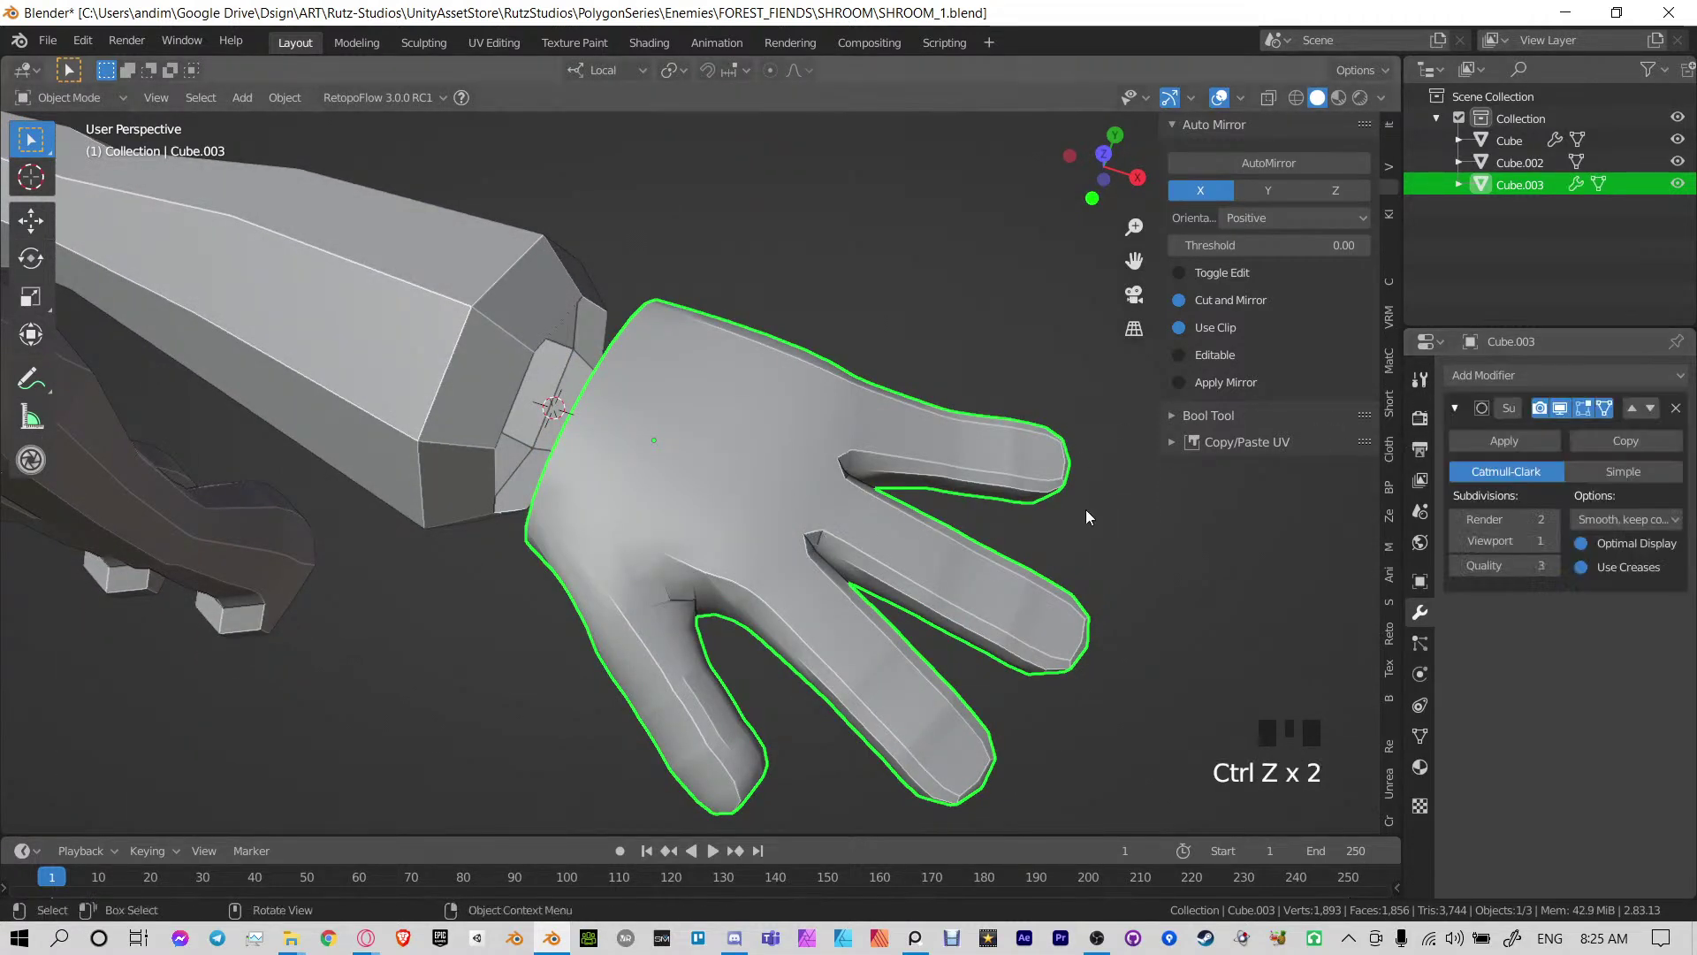
Turn off the viewport display of the hand's Subdivision modifier and enter Edit Mode on its base mesh
left_click(1560, 408)
middle_click_drag(769, 584, 675, 517)
key("Tab")
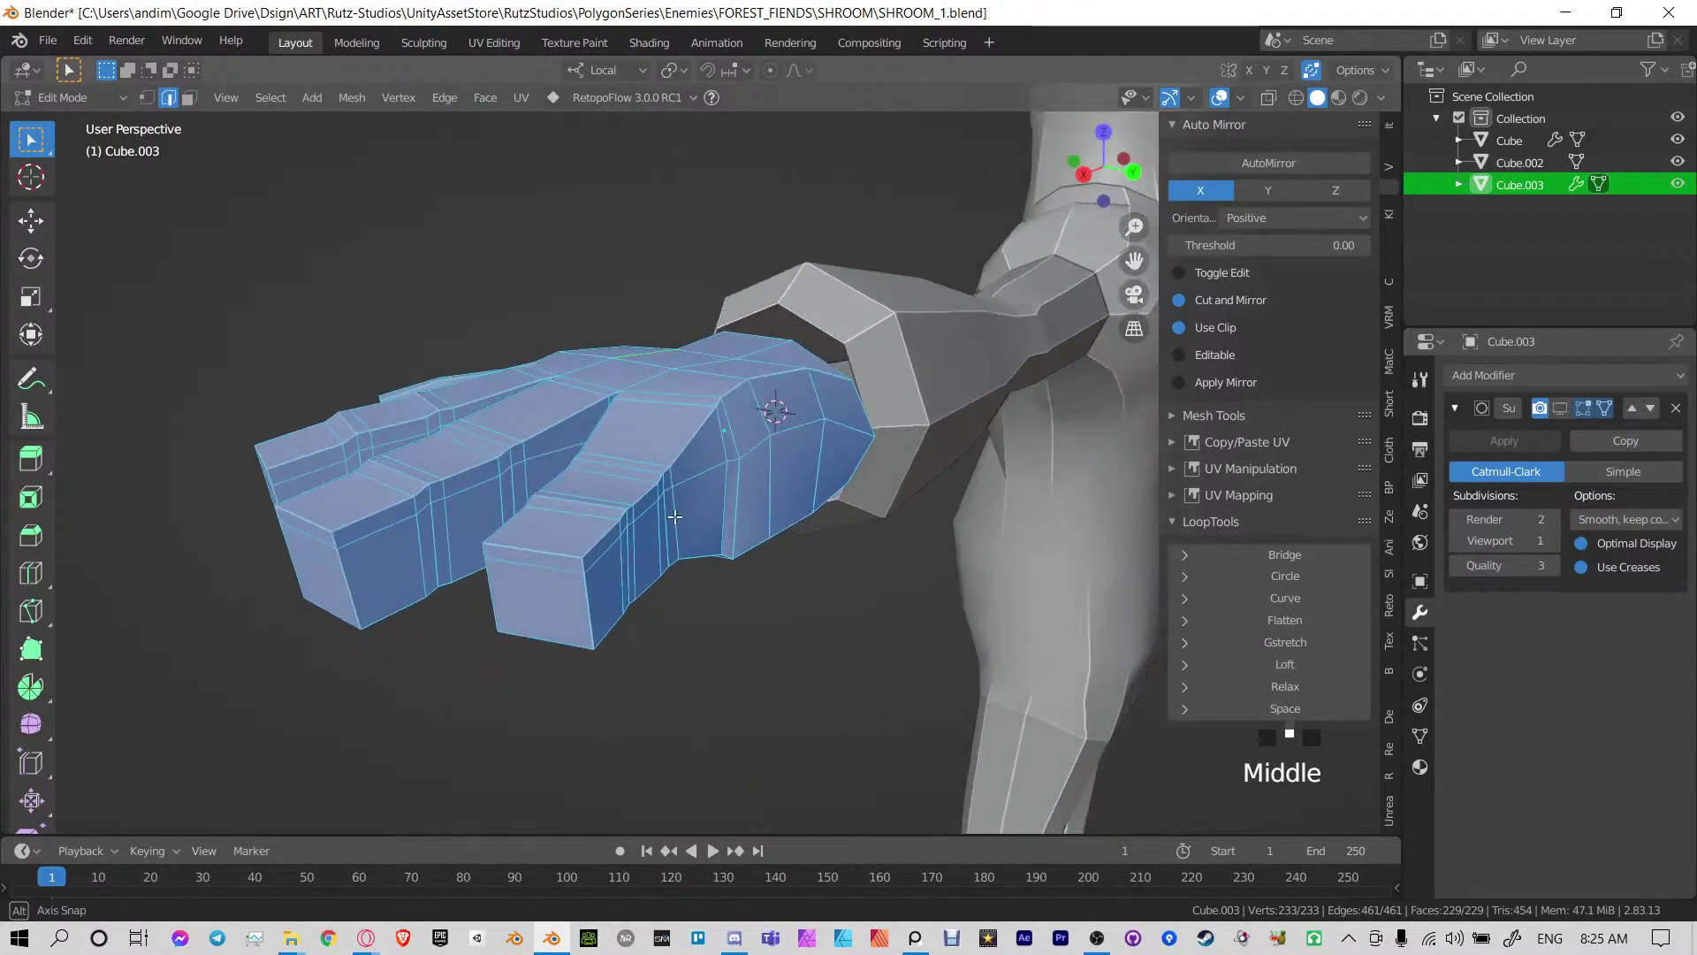
Round out the thumb by applying LoopTools Relax to the edge loops around its joints and base
left_click(622, 568, "alt")
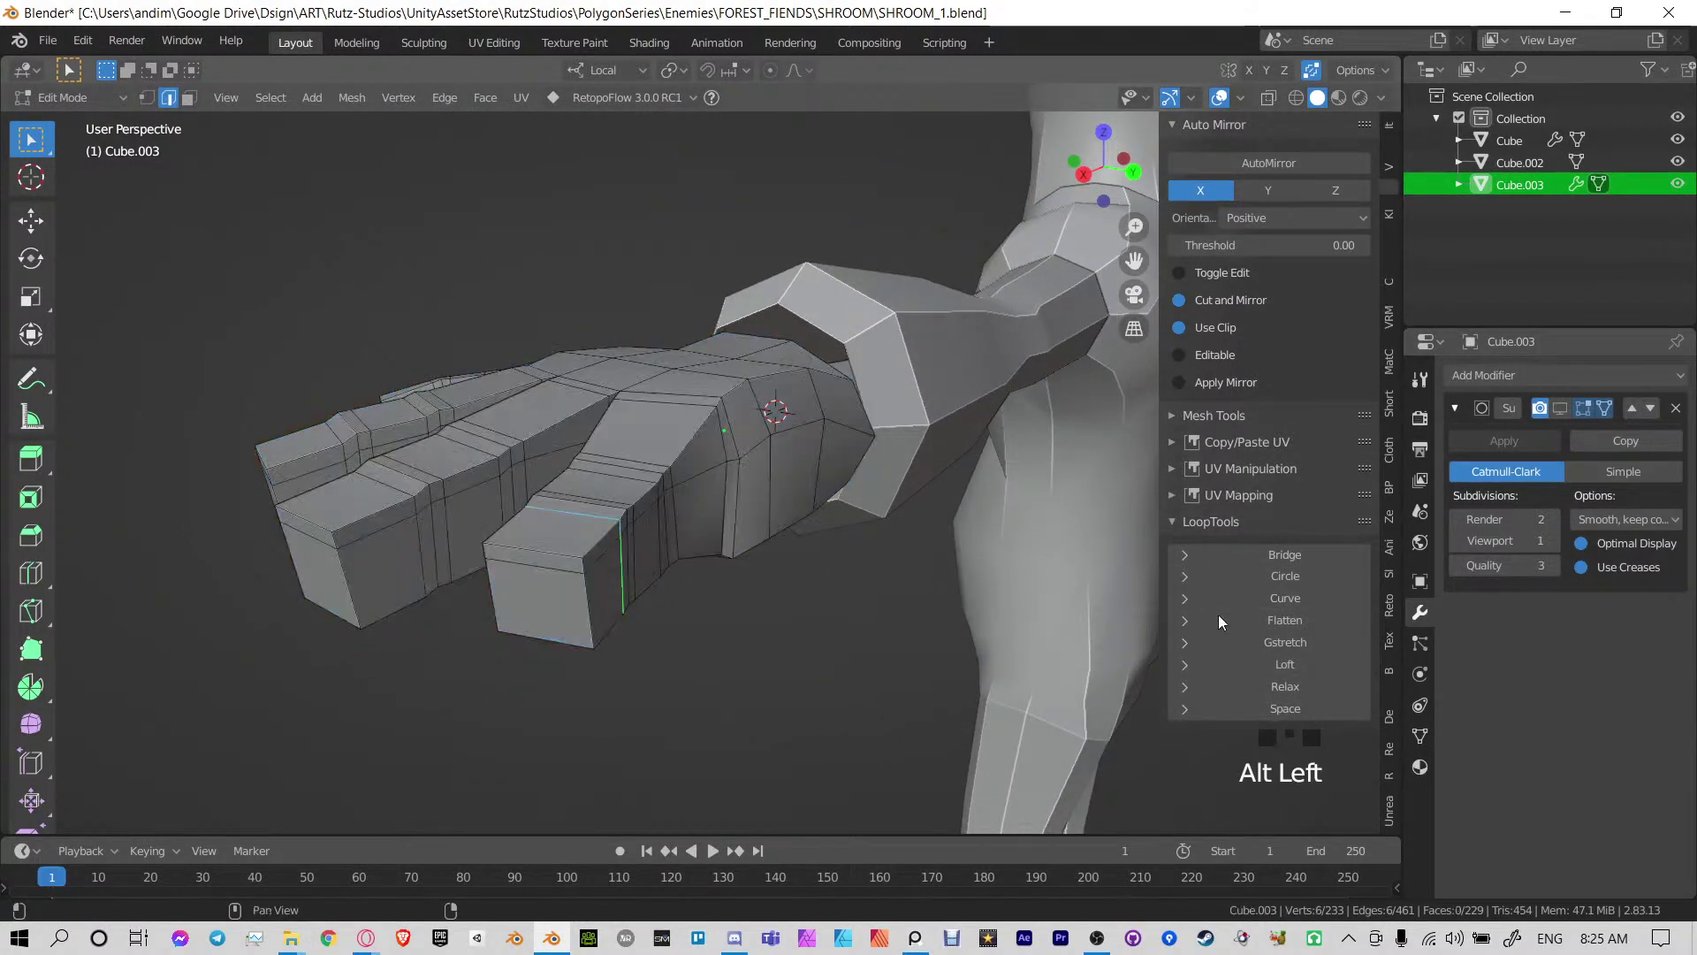
left_click(1266, 694)
middle_click_drag(681, 521, 658, 532)
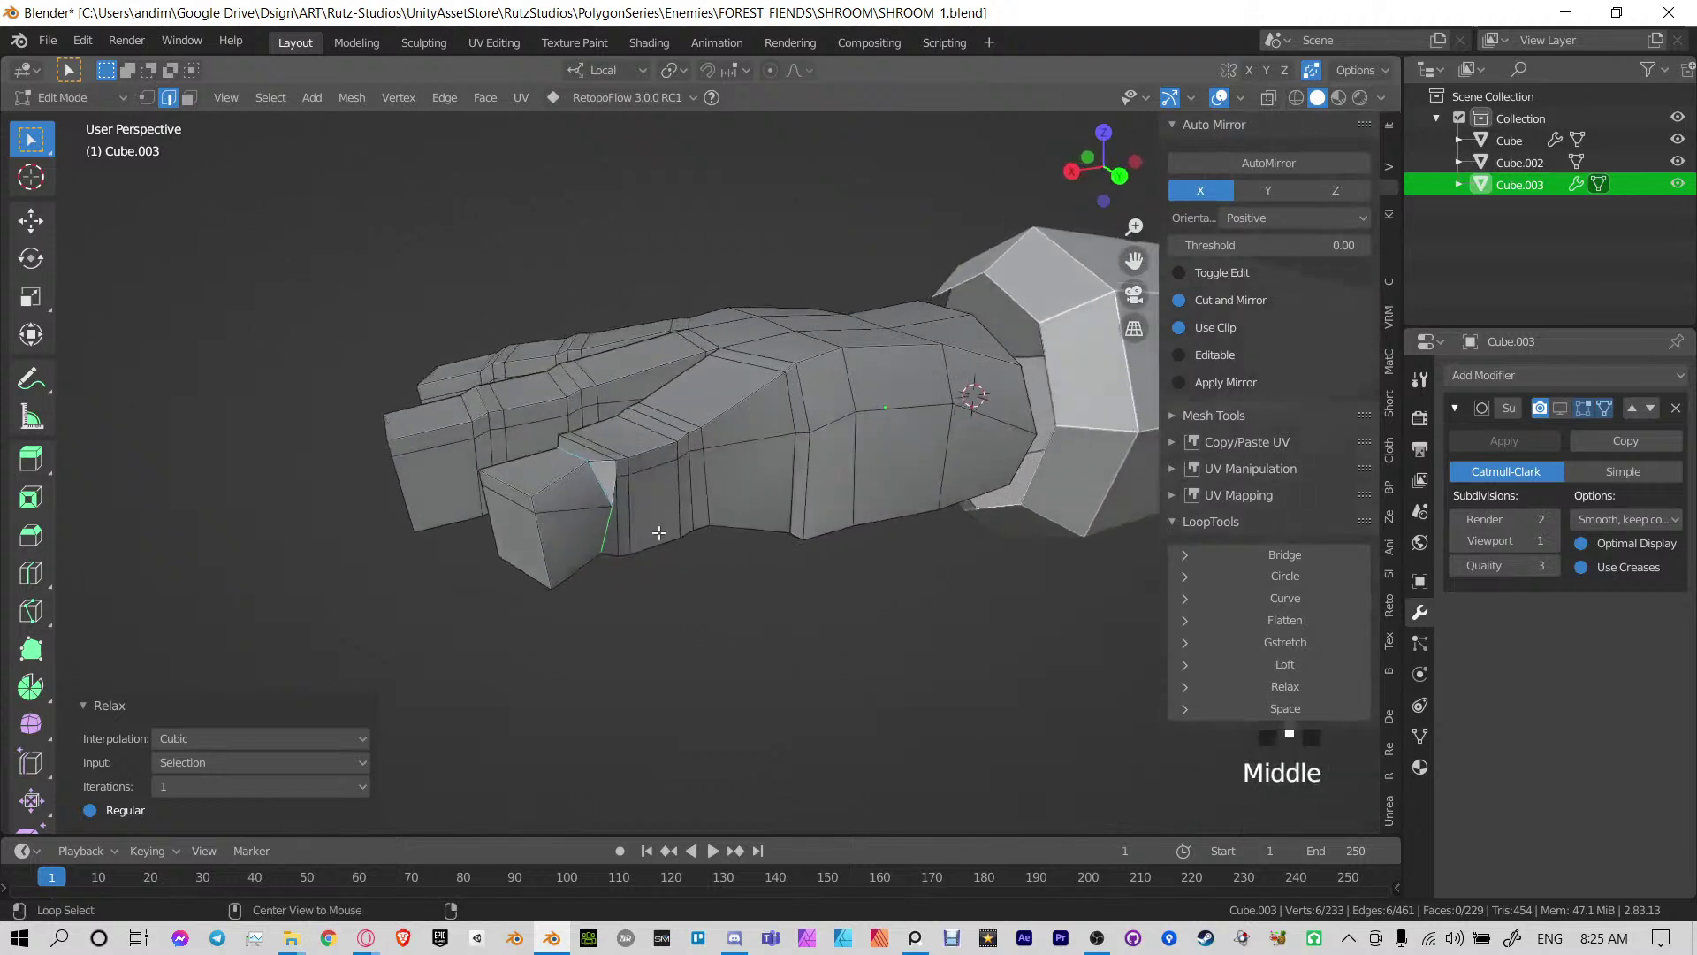
left_click(621, 504, "alt")
left_click(1277, 686)
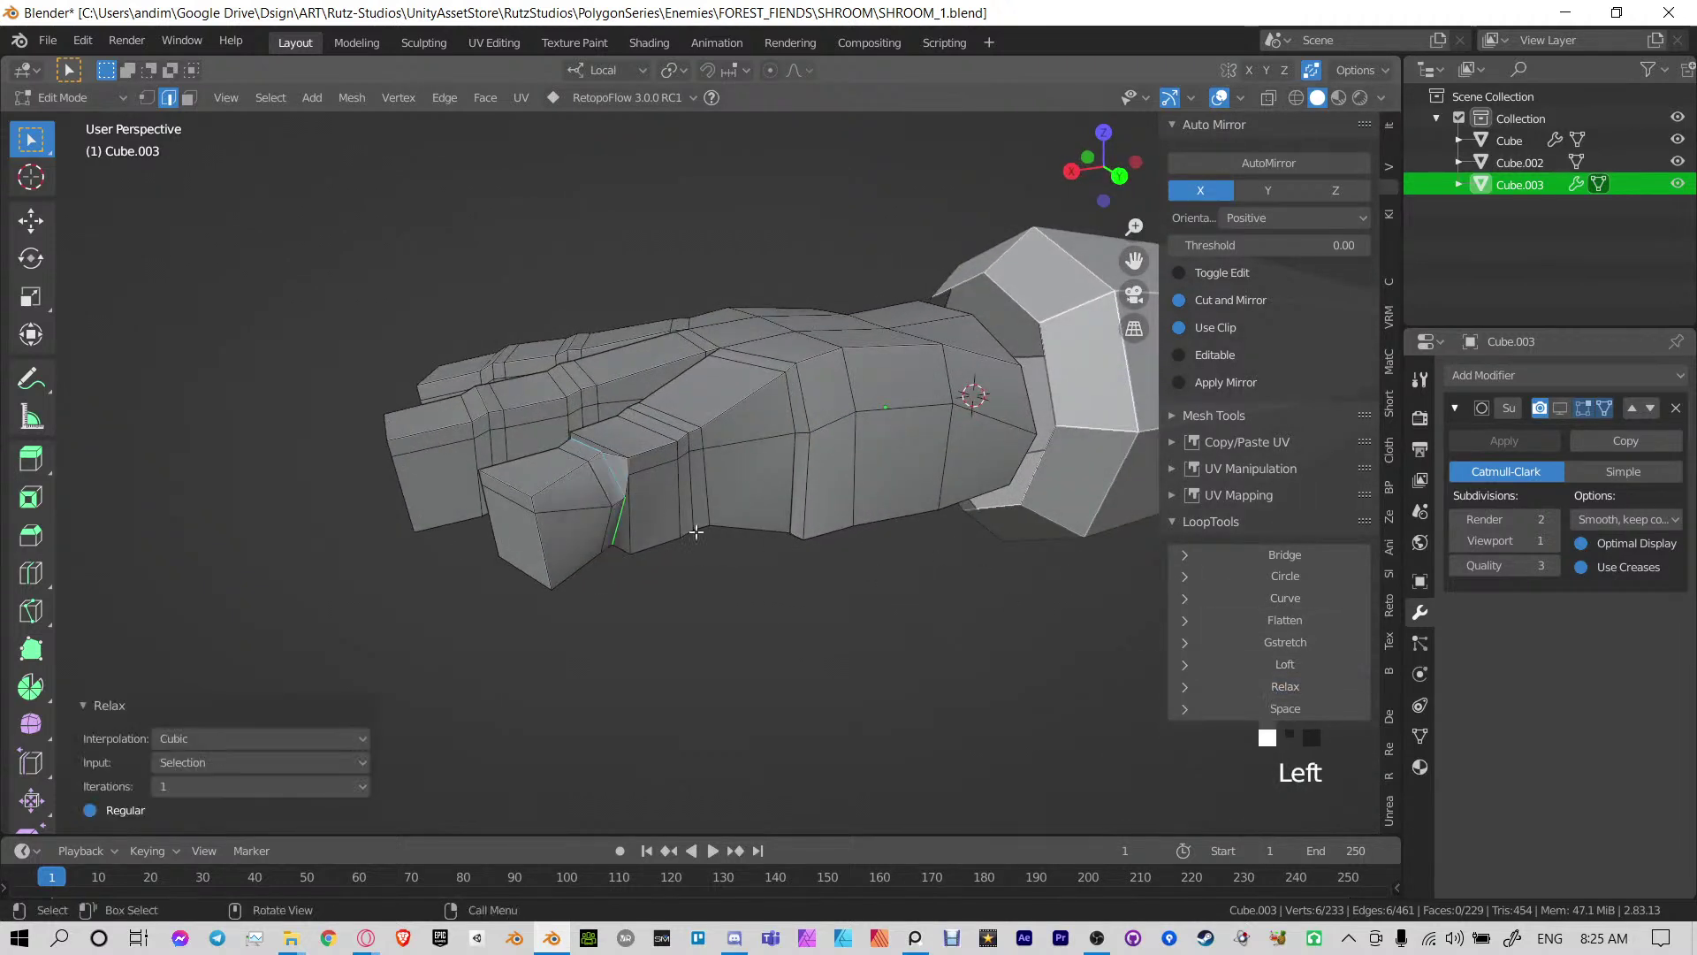
left_click(627, 528, "alt")
left_click(1313, 686)
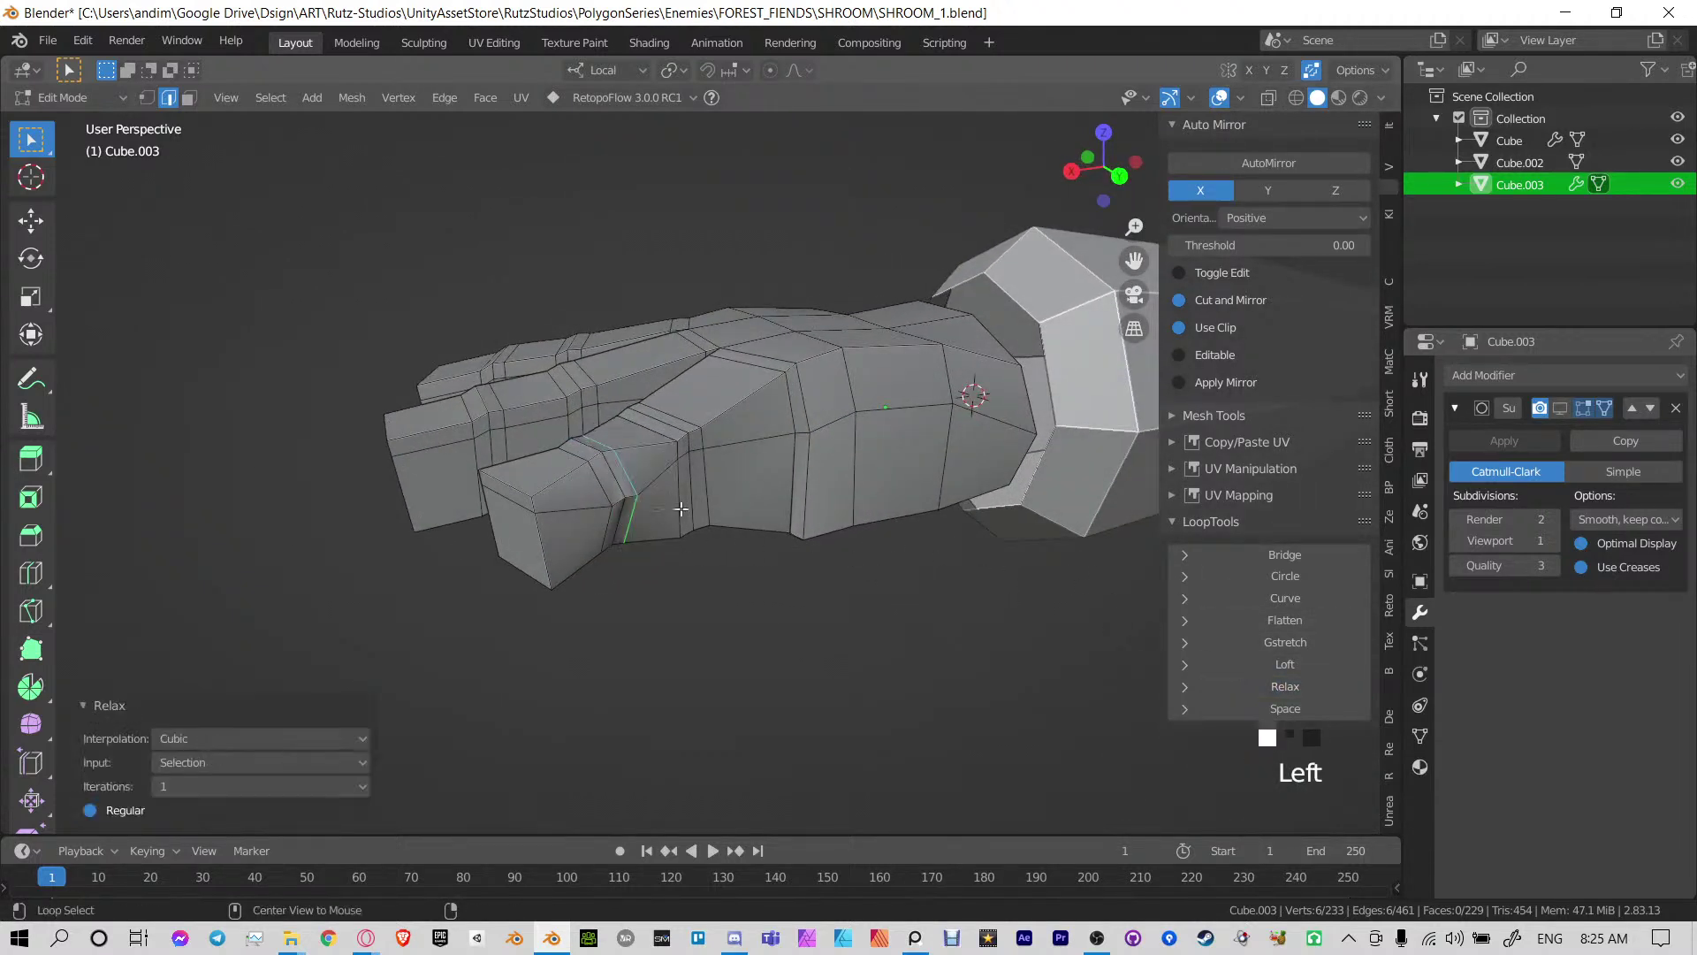
left_click(689, 502, "alt")
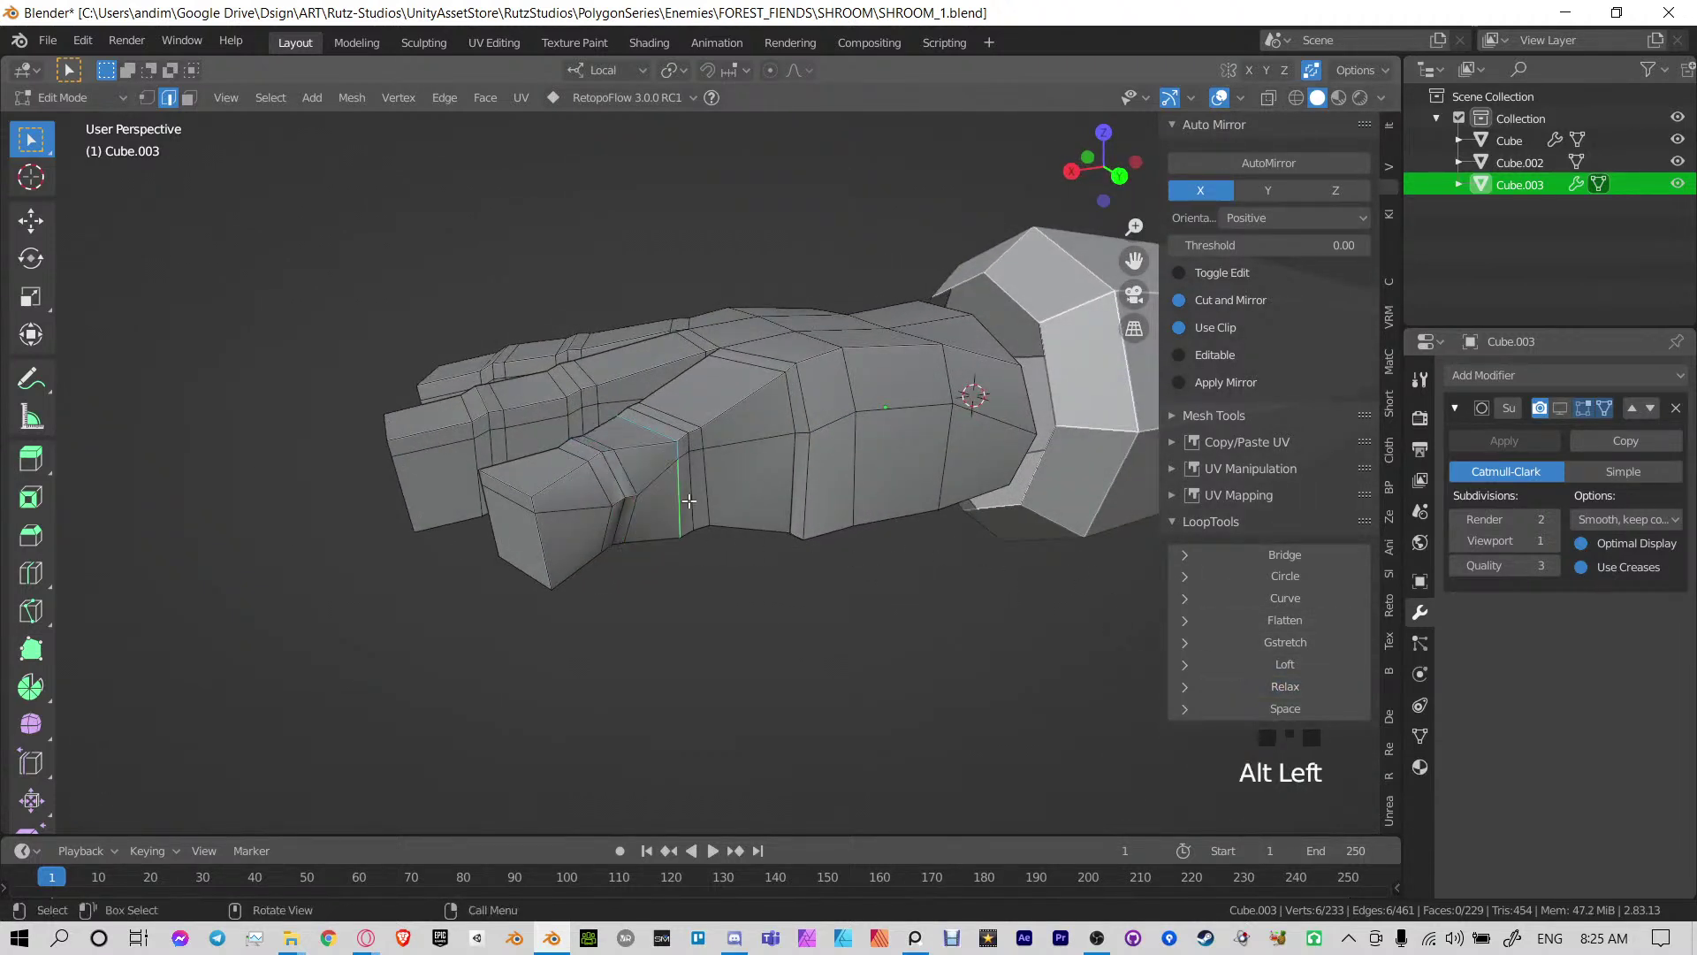
left_click(1295, 687)
left_click(808, 478, "alt+shift")
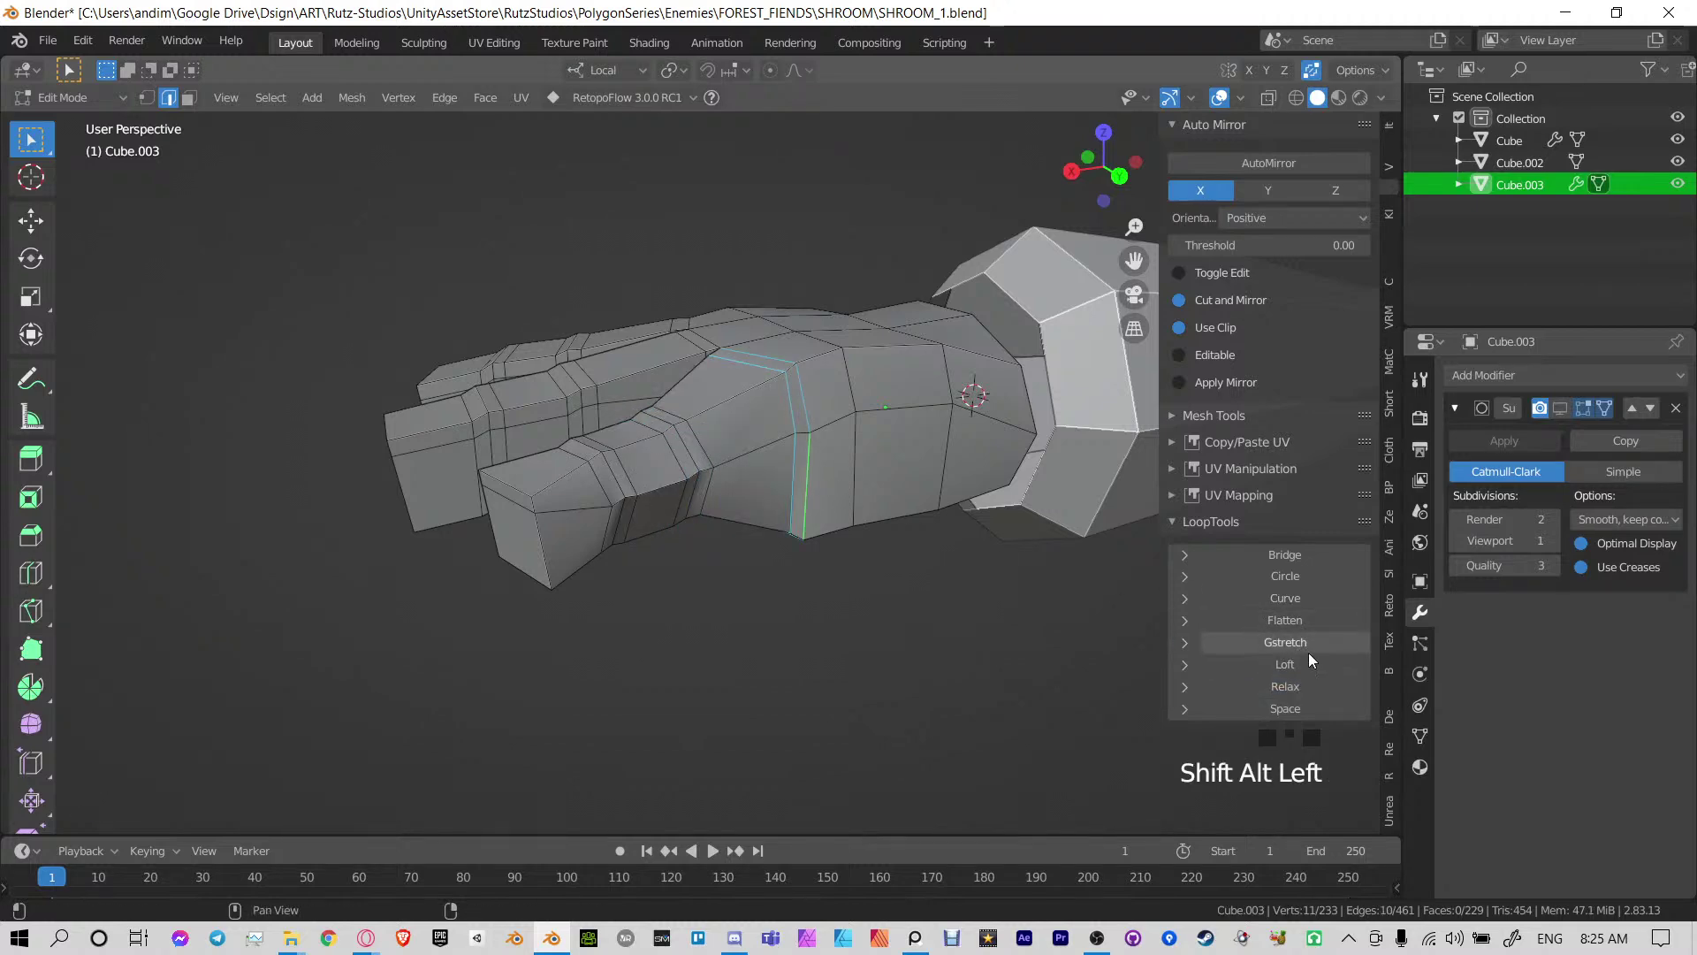
left_click(1323, 691)
Select the end faces of the thumb tip and round their outline with LoopTools Relax
middle_click_drag(772, 481, 836, 435)
middle_click_drag(883, 288, 778, 395)
key("3")
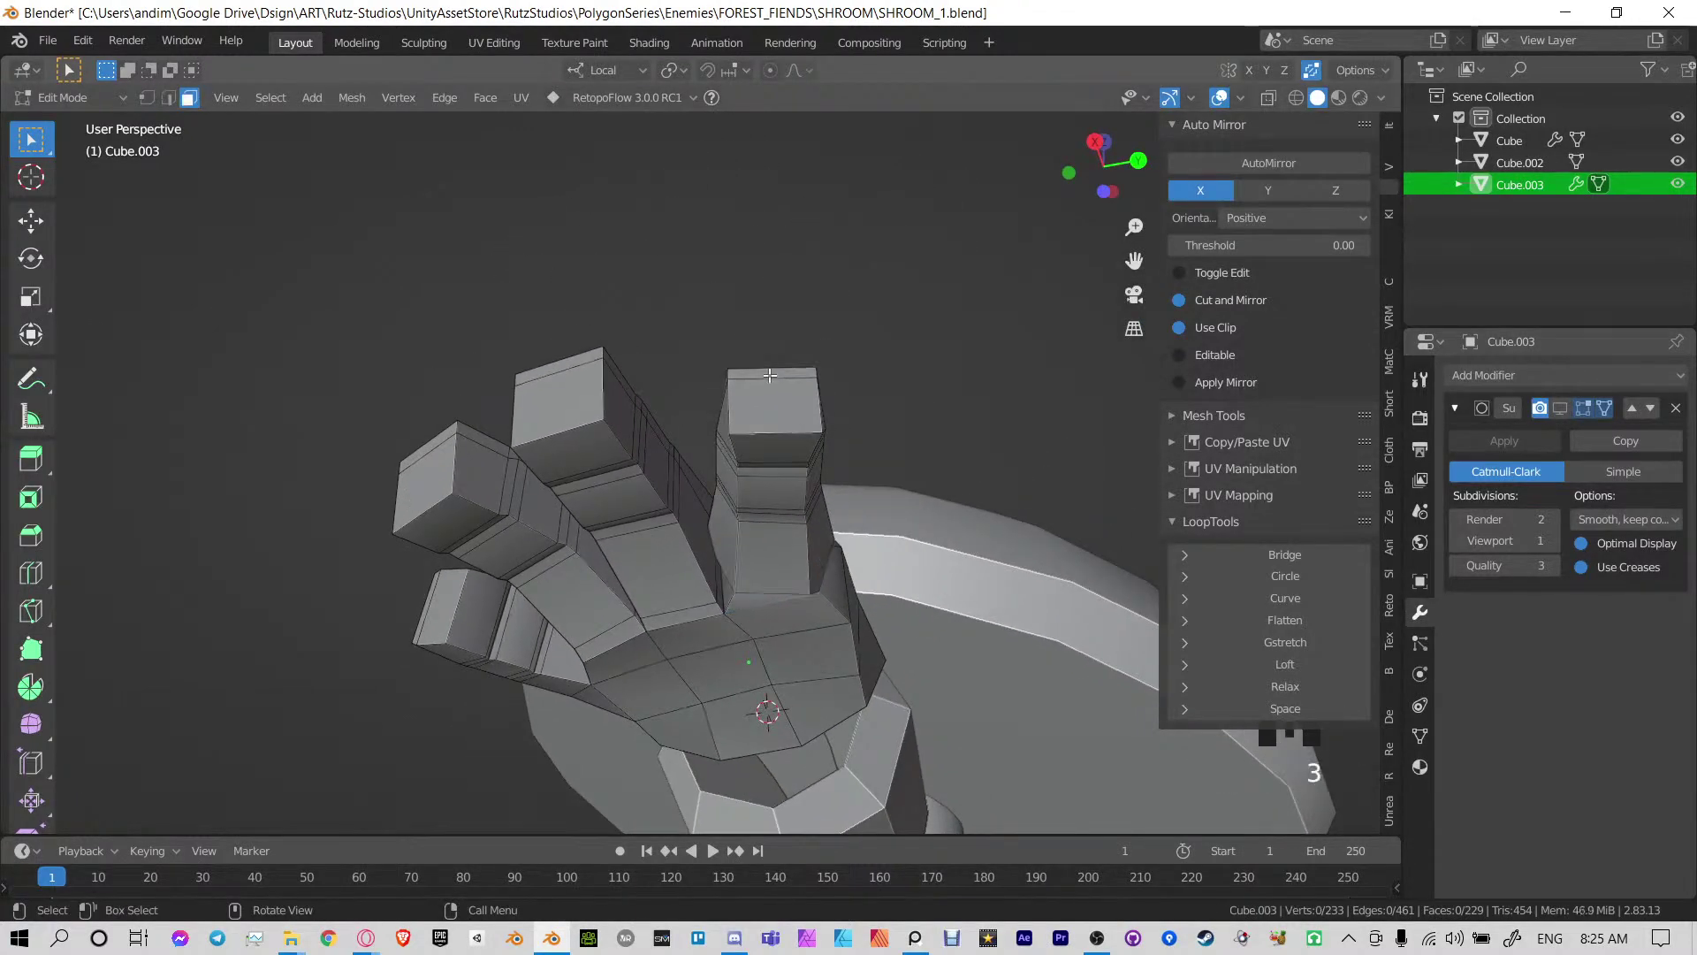
left_click(1286, 692)
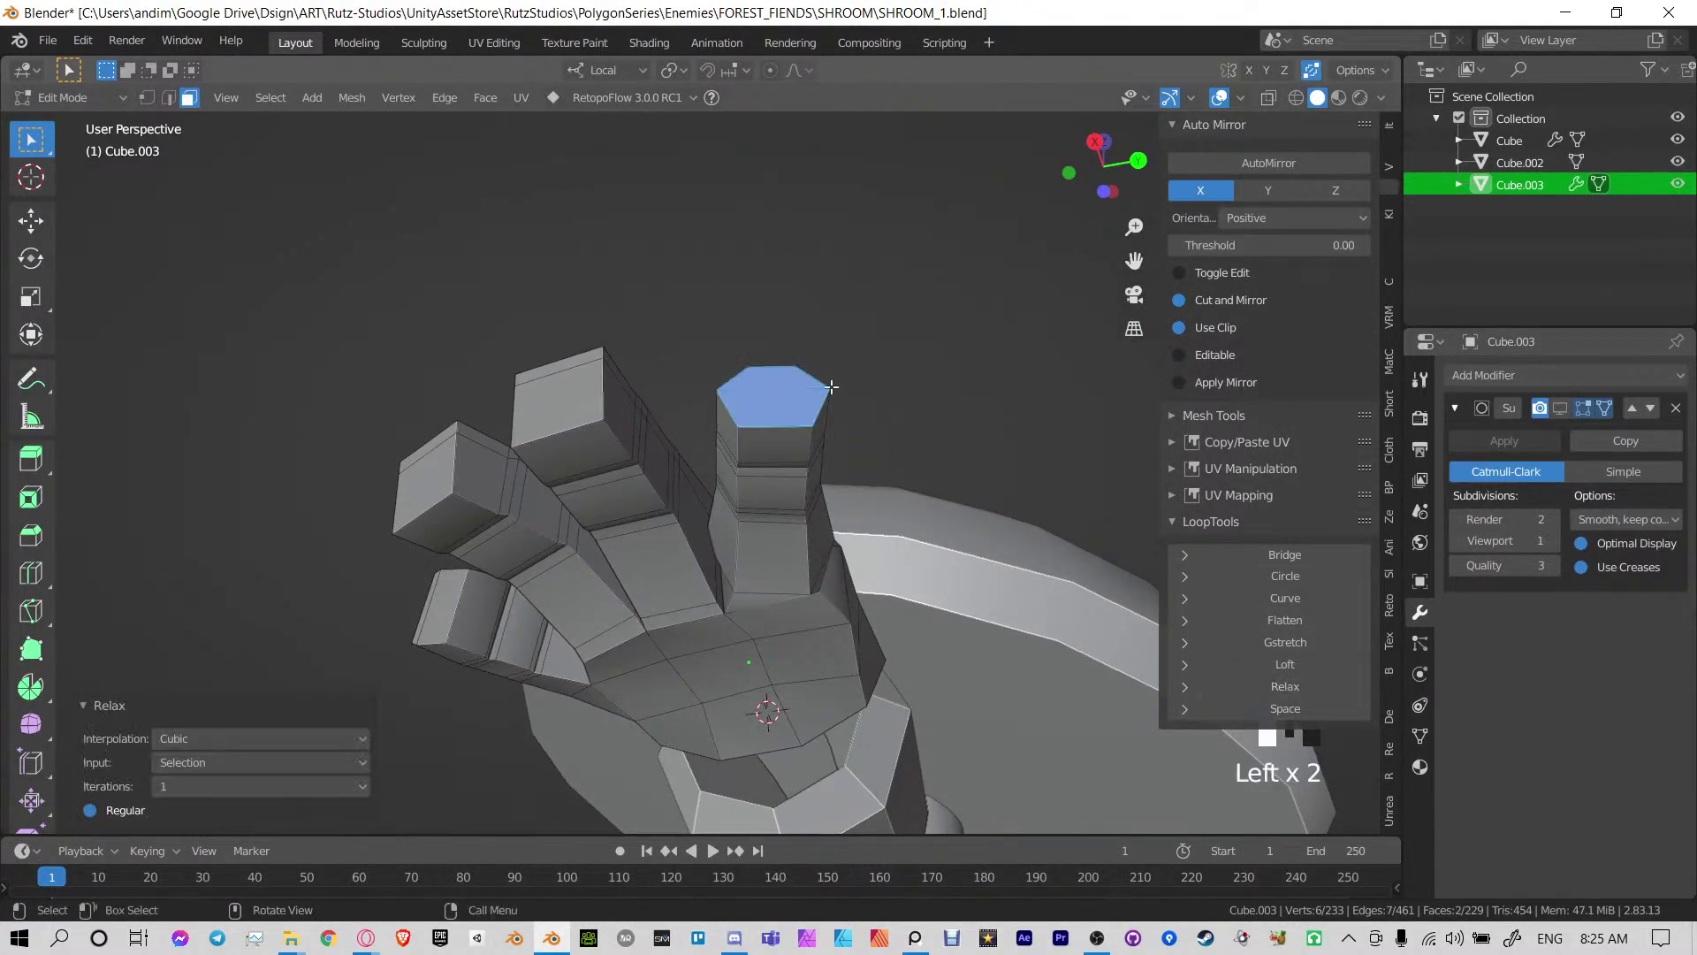
Smooth the two edge loops running across the palm and back of the hand with LoopTools Relax
middle_click_drag(884, 574, 1096, 599)
scroll(703, 555, "down", 4)
scroll(723, 539, "up", 4)
key("2")
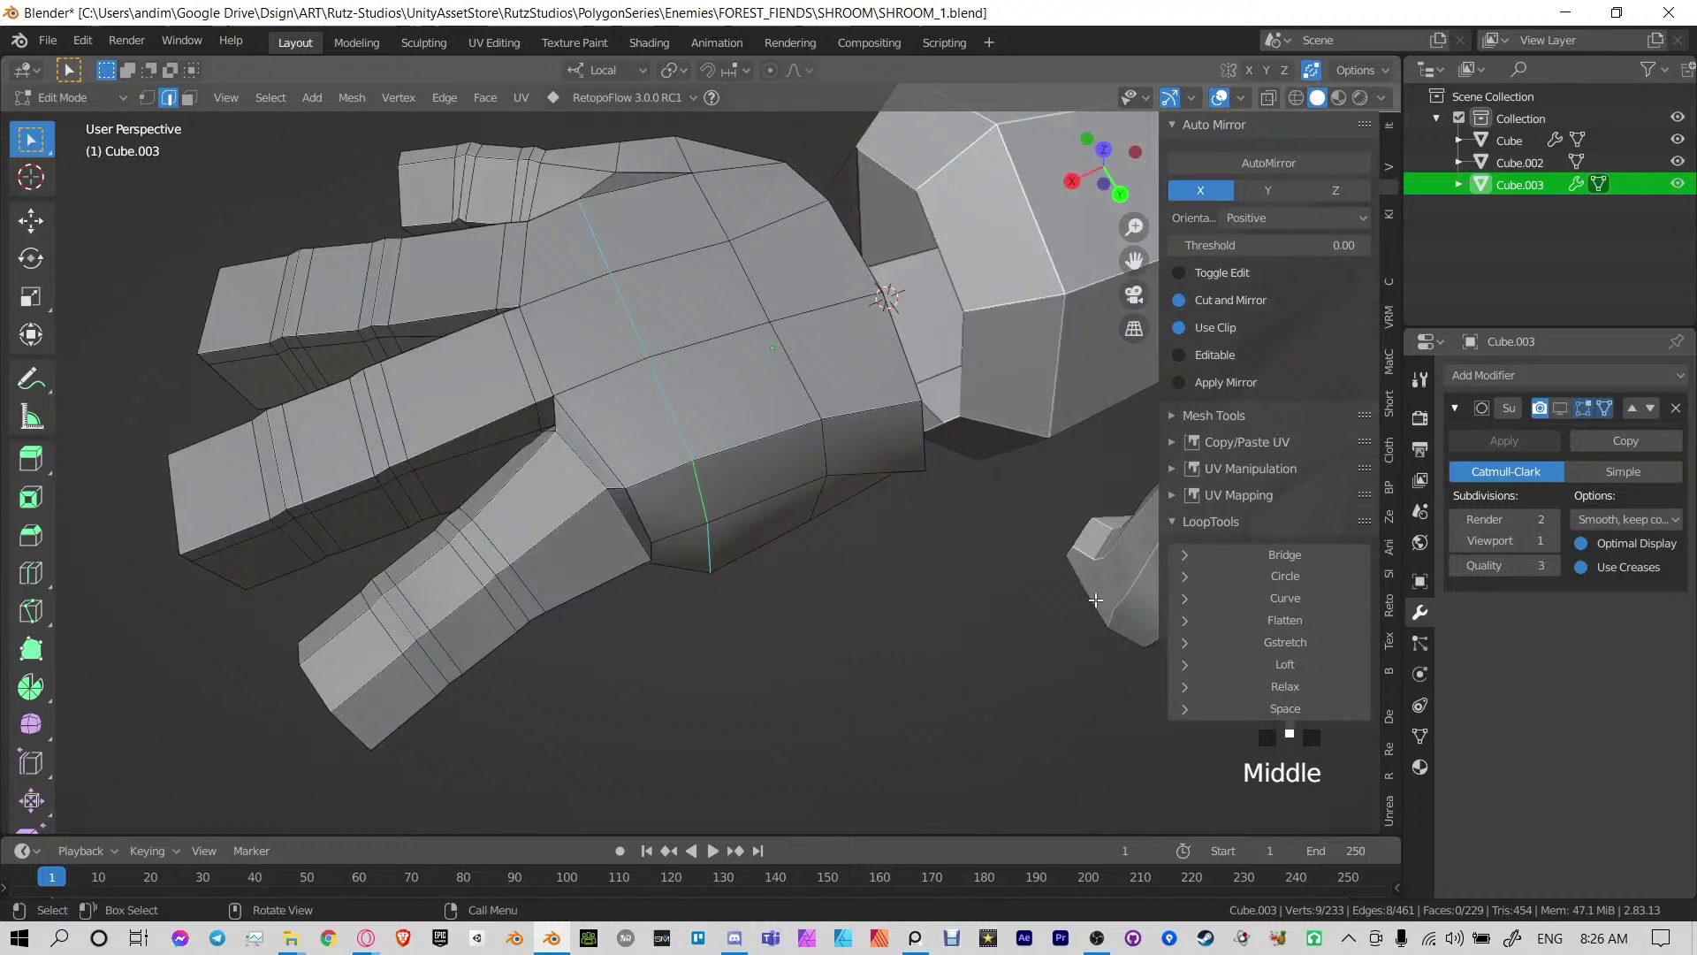
left_click(1276, 687)
middle_click_drag(760, 481, 815, 461)
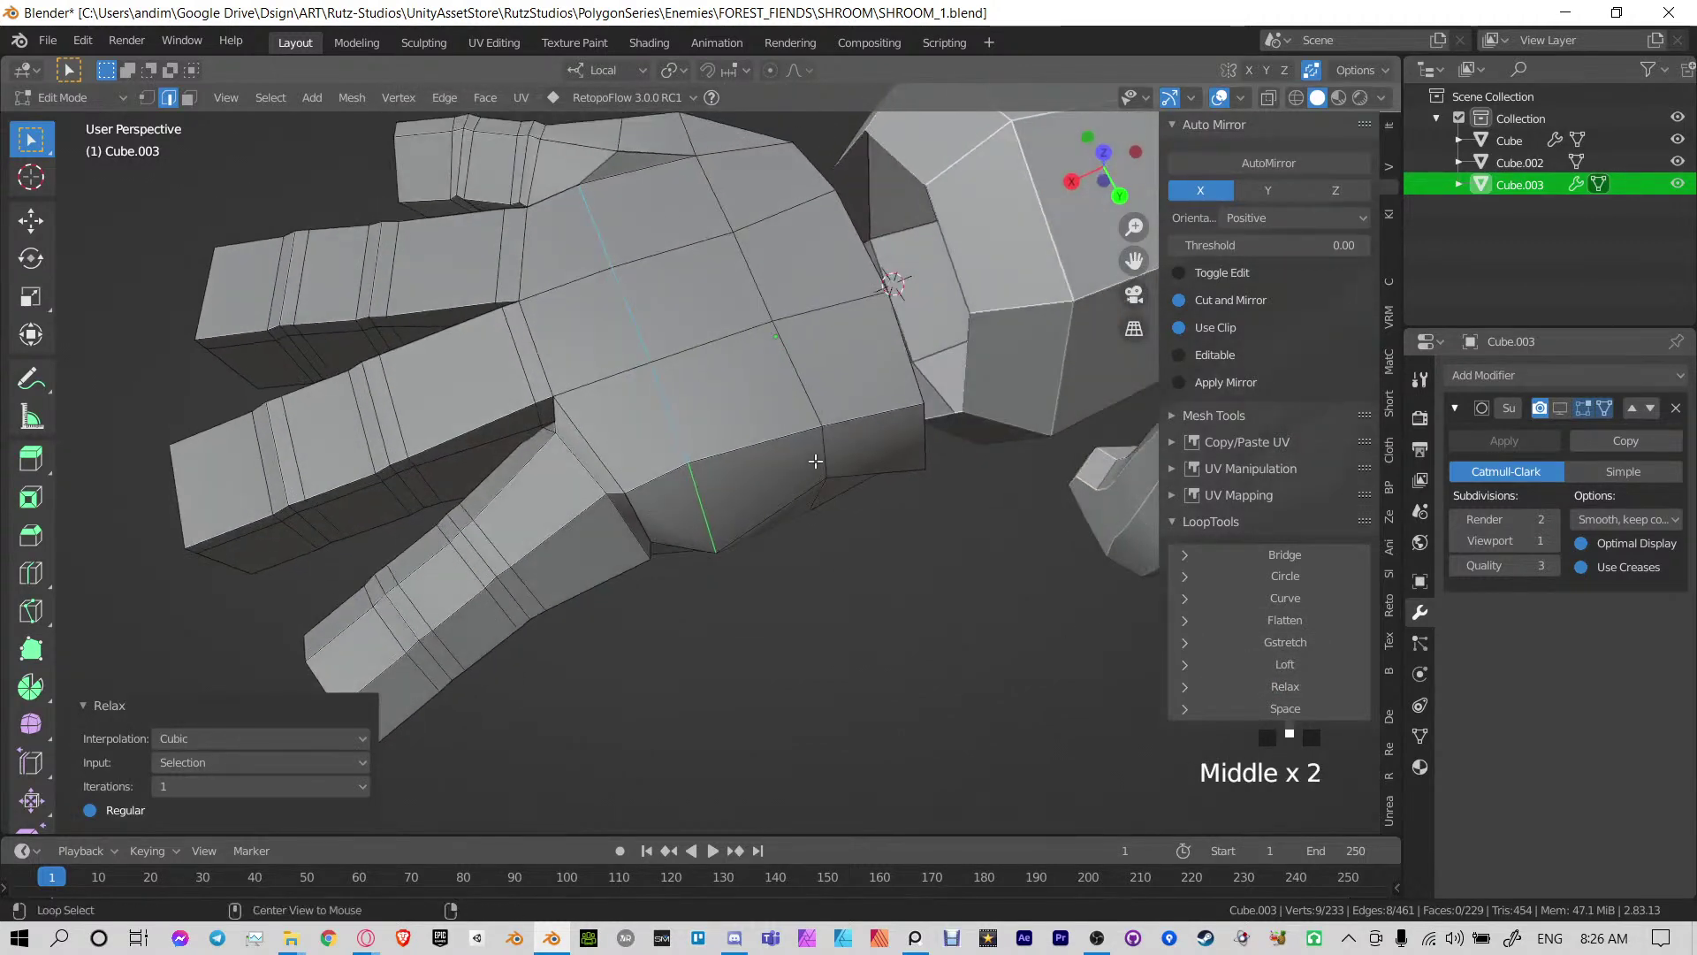
left_click(818, 458, "alt")
left_click(1286, 689)
Select the open wrist edge loop of the hand and smooth it with four LoopTools Relax passes
middle_click_drag(783, 387, 785, 484, "shift")
middle_click_drag(932, 570, 858, 524)
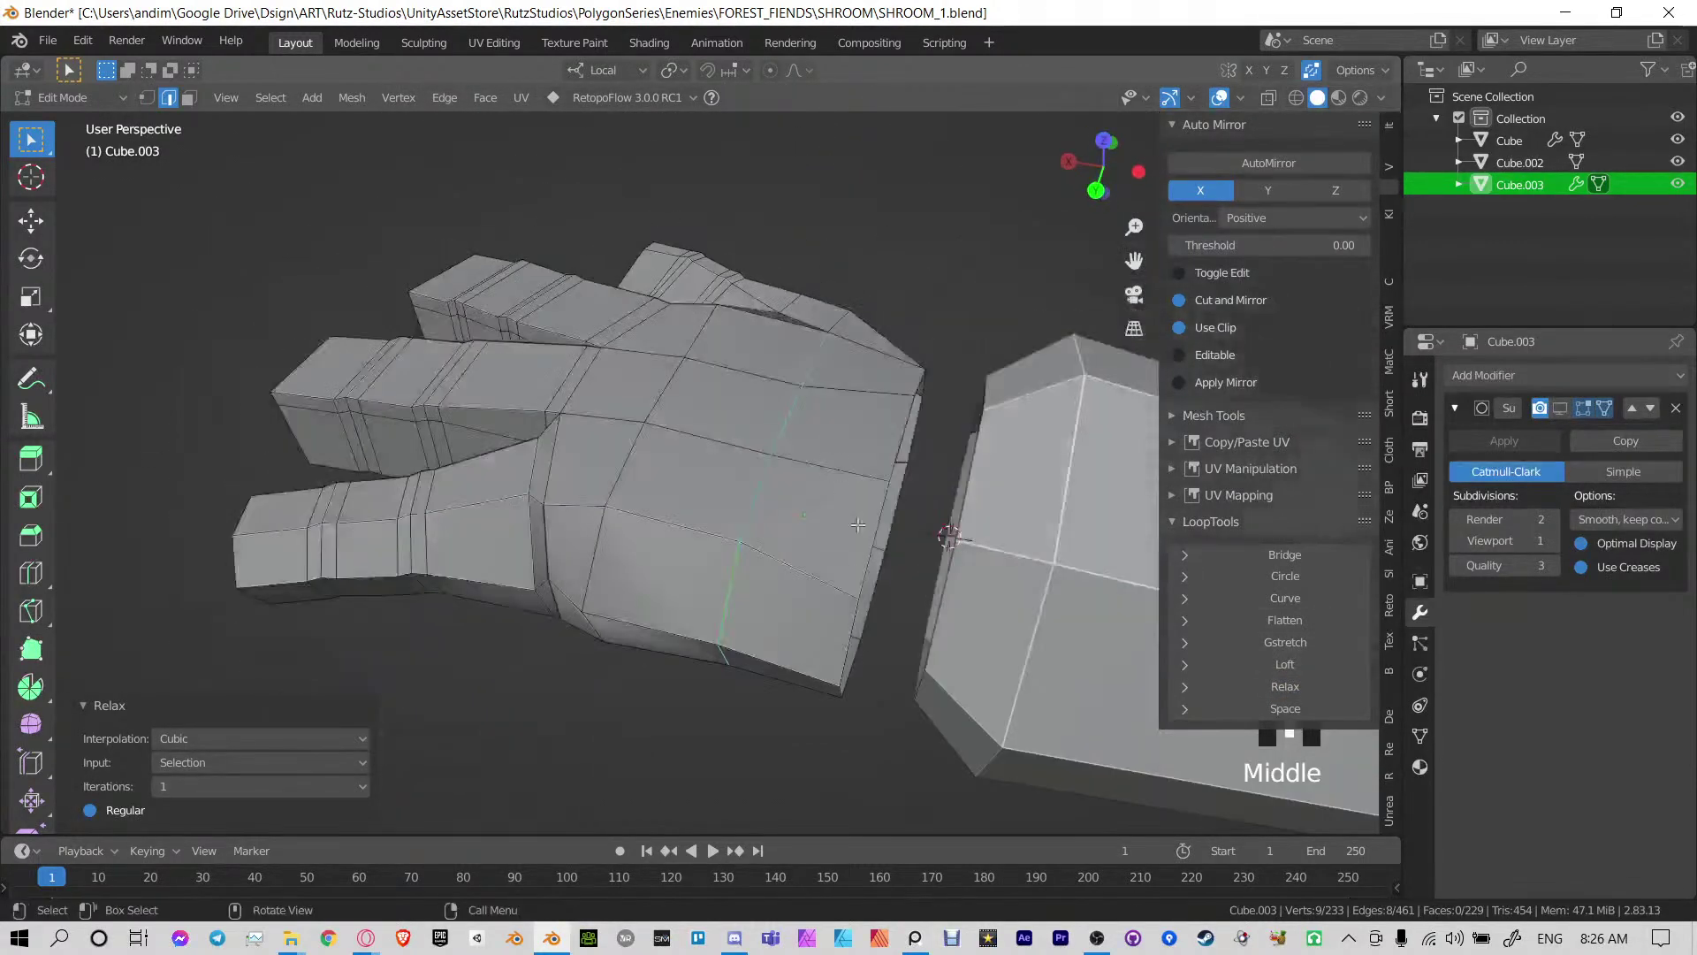
left_click(884, 548, "alt")
left_click(1289, 693)
left_click(1289, 693)
left_click(1289, 693)
left_click(1289, 693)
Try LoopTools Relax and Space on a single joint edge loop of the index finger
middle_click_drag(689, 398, 871, 469)
middle_click_drag(871, 468, 862, 316, "shift")
left_click(842, 556, "alt")
middle_click_drag(891, 610, 835, 553)
middle_click_drag(835, 553, 752, 464, "shift")
left_click(1314, 689)
left_click(1309, 706)
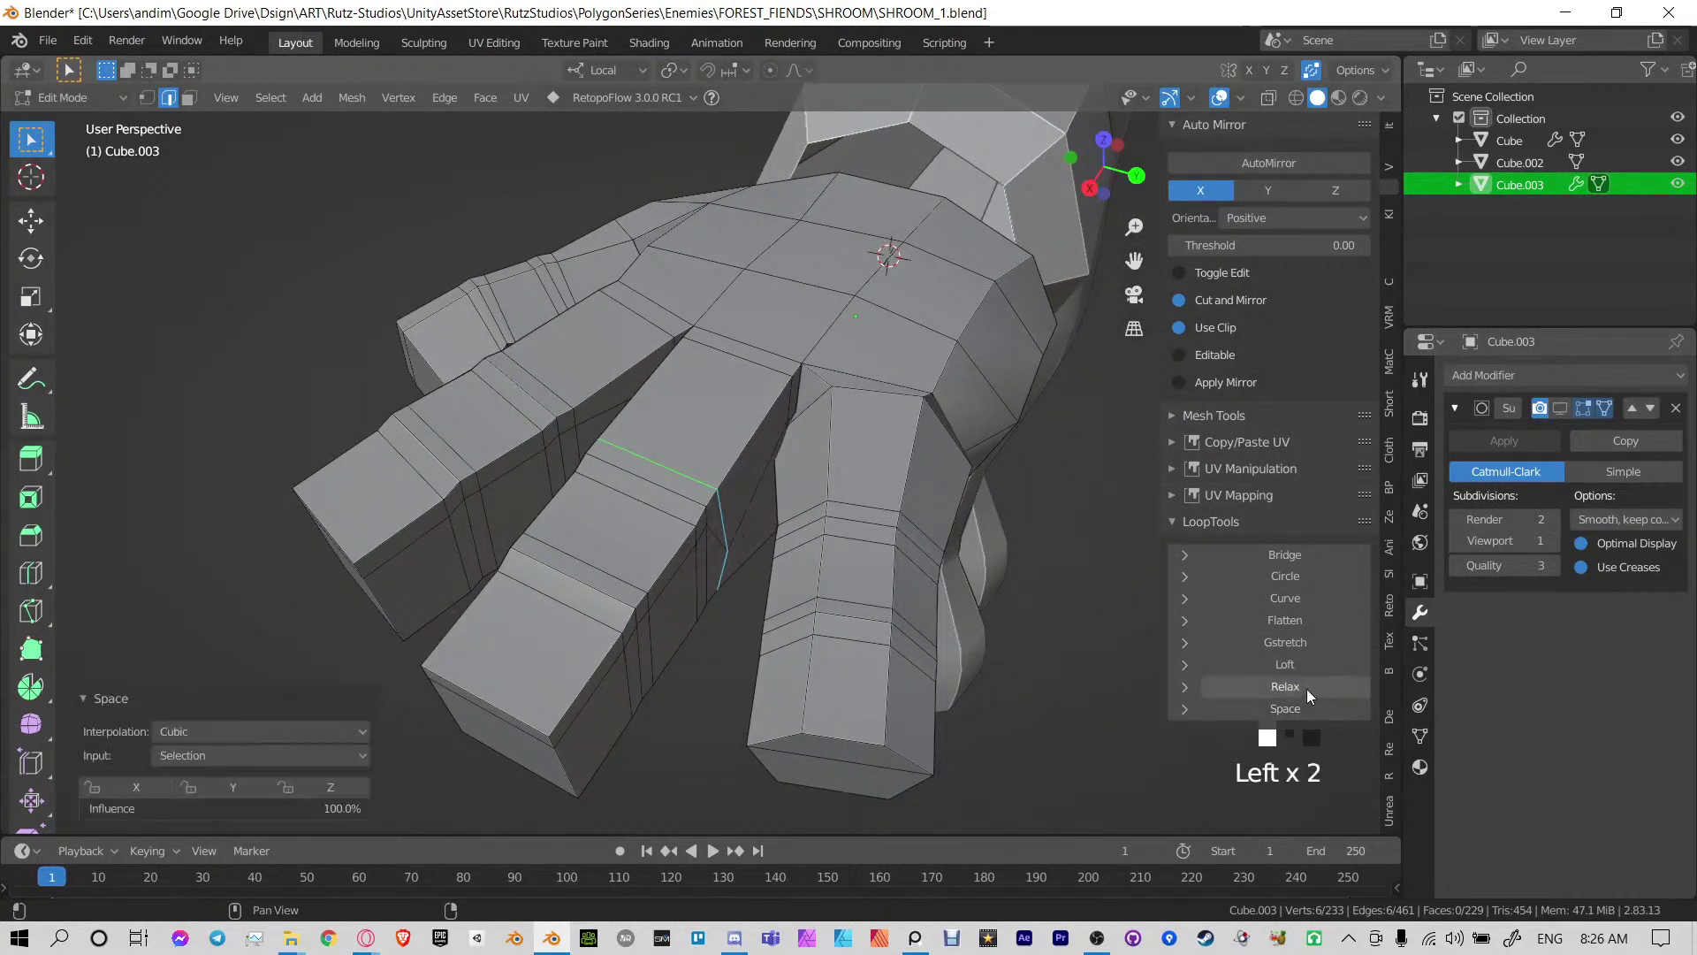
Try relaxing the index finger's remaining joint loops together, followed by the joint loop nearer the palm
middle_click_drag(732, 580, 735, 529, "shift")
left_click(683, 446, "alt")
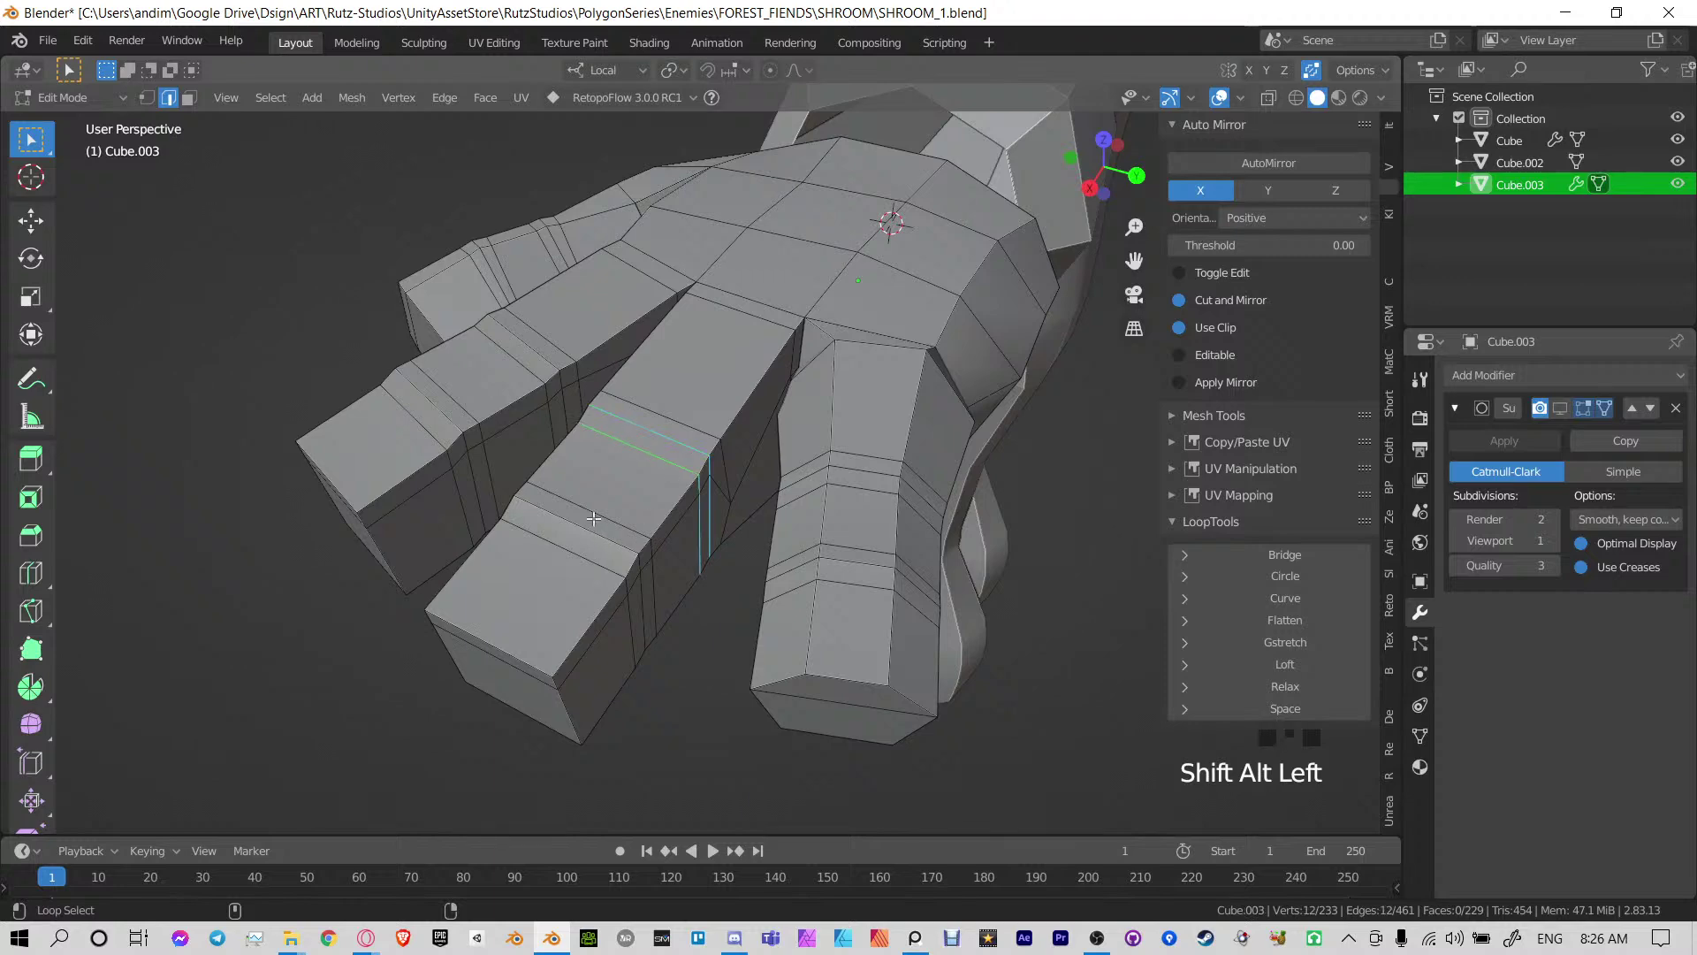
left_click(1286, 687)
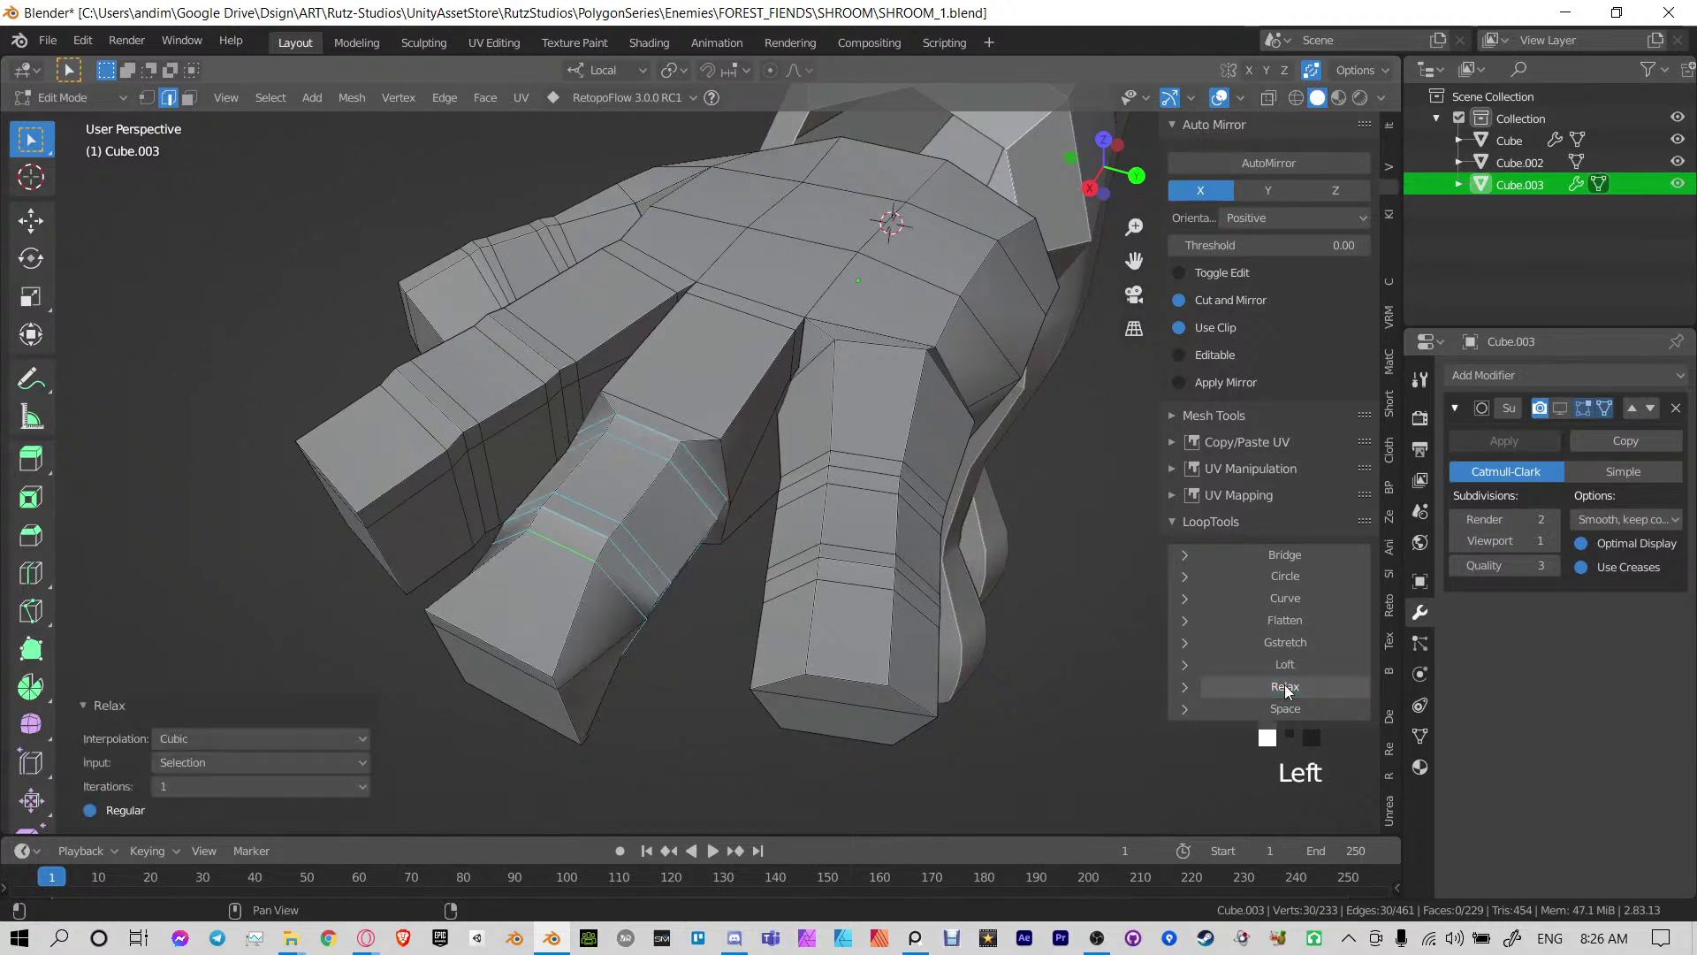
middle_click_drag(739, 588, 620, 461, "shift")
left_click(739, 289, "alt")
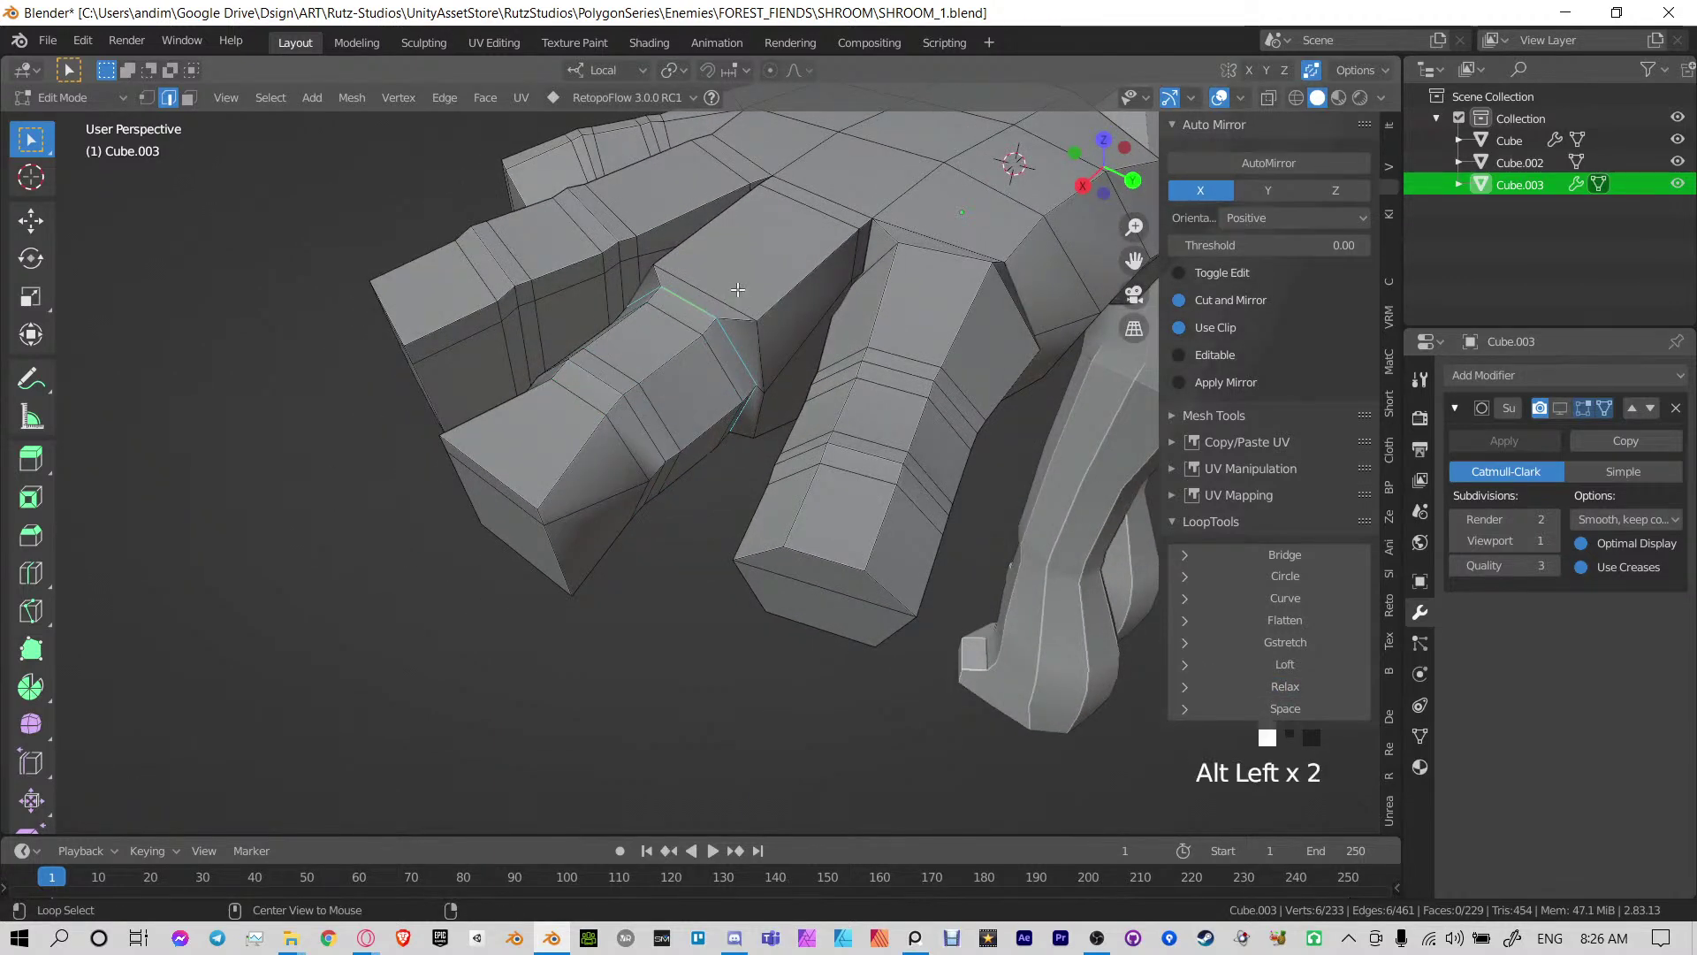
left_click(1306, 690)
Undo the recent Relax operations and loop selections on the index finger
middle_click_drag(742, 351, 731, 393, "shift")
key("ctrl+z")
key("ctrl+z")
key("ctrl+z")
key("ctrl+z")
key("ctrl+z")
key("ctrl+z")
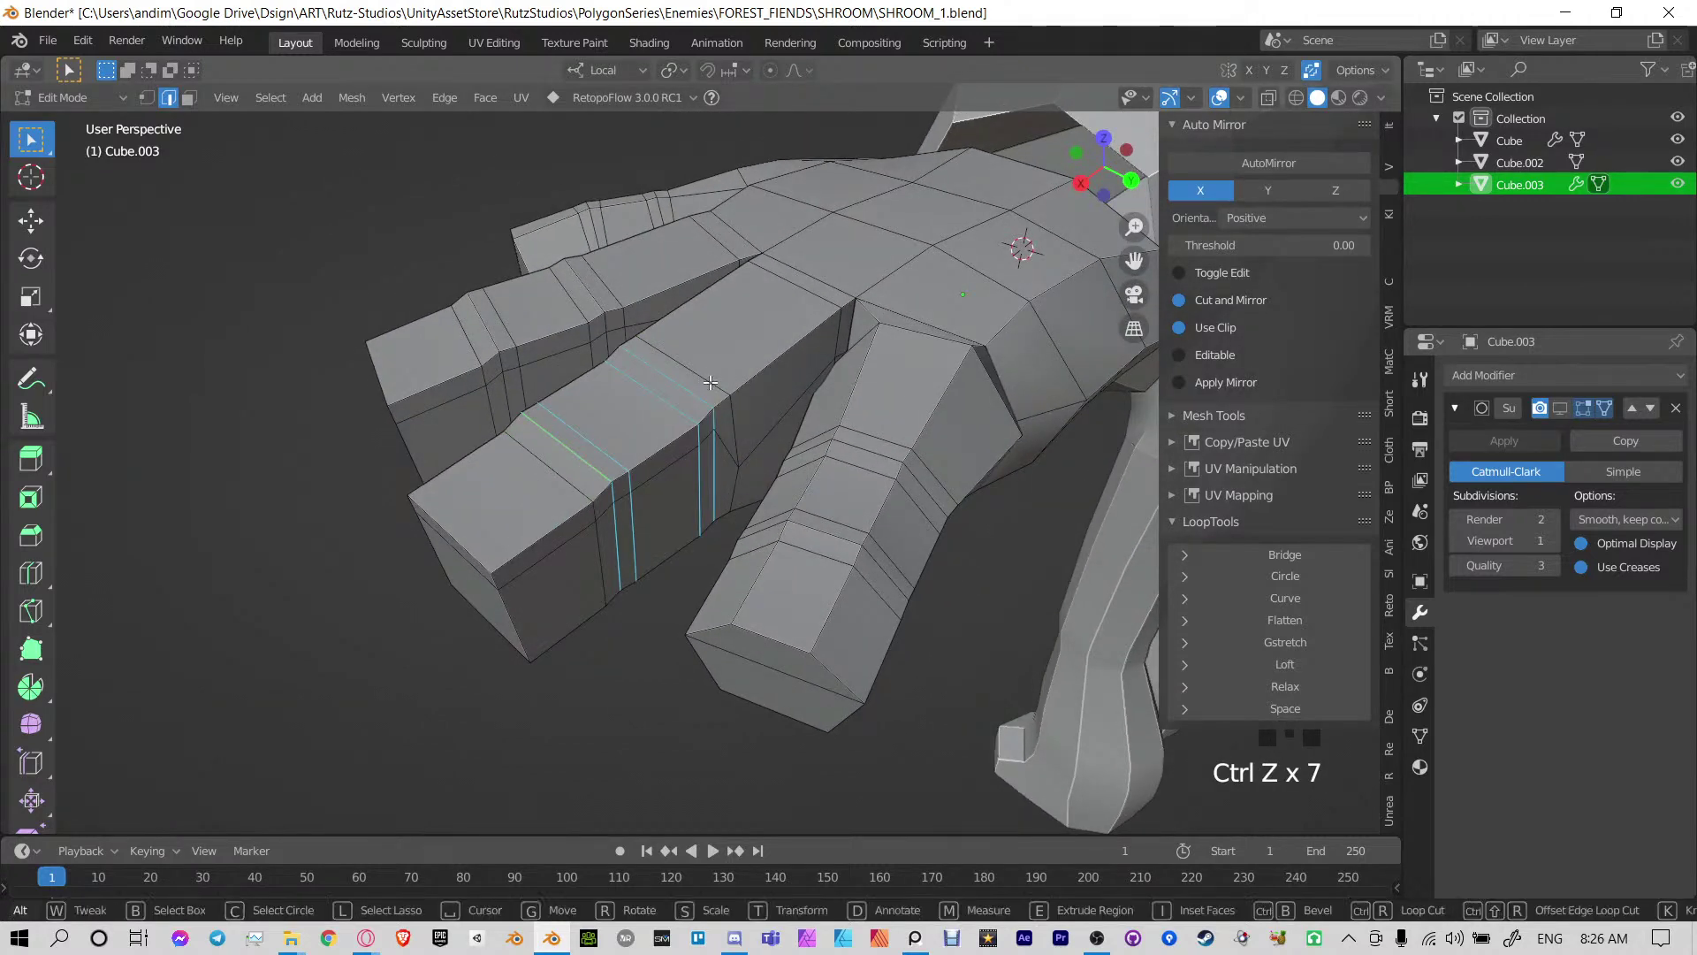
Select all six joint edge loops of the index finger and round them together with one LoopTools Relax
left_click(740, 382)
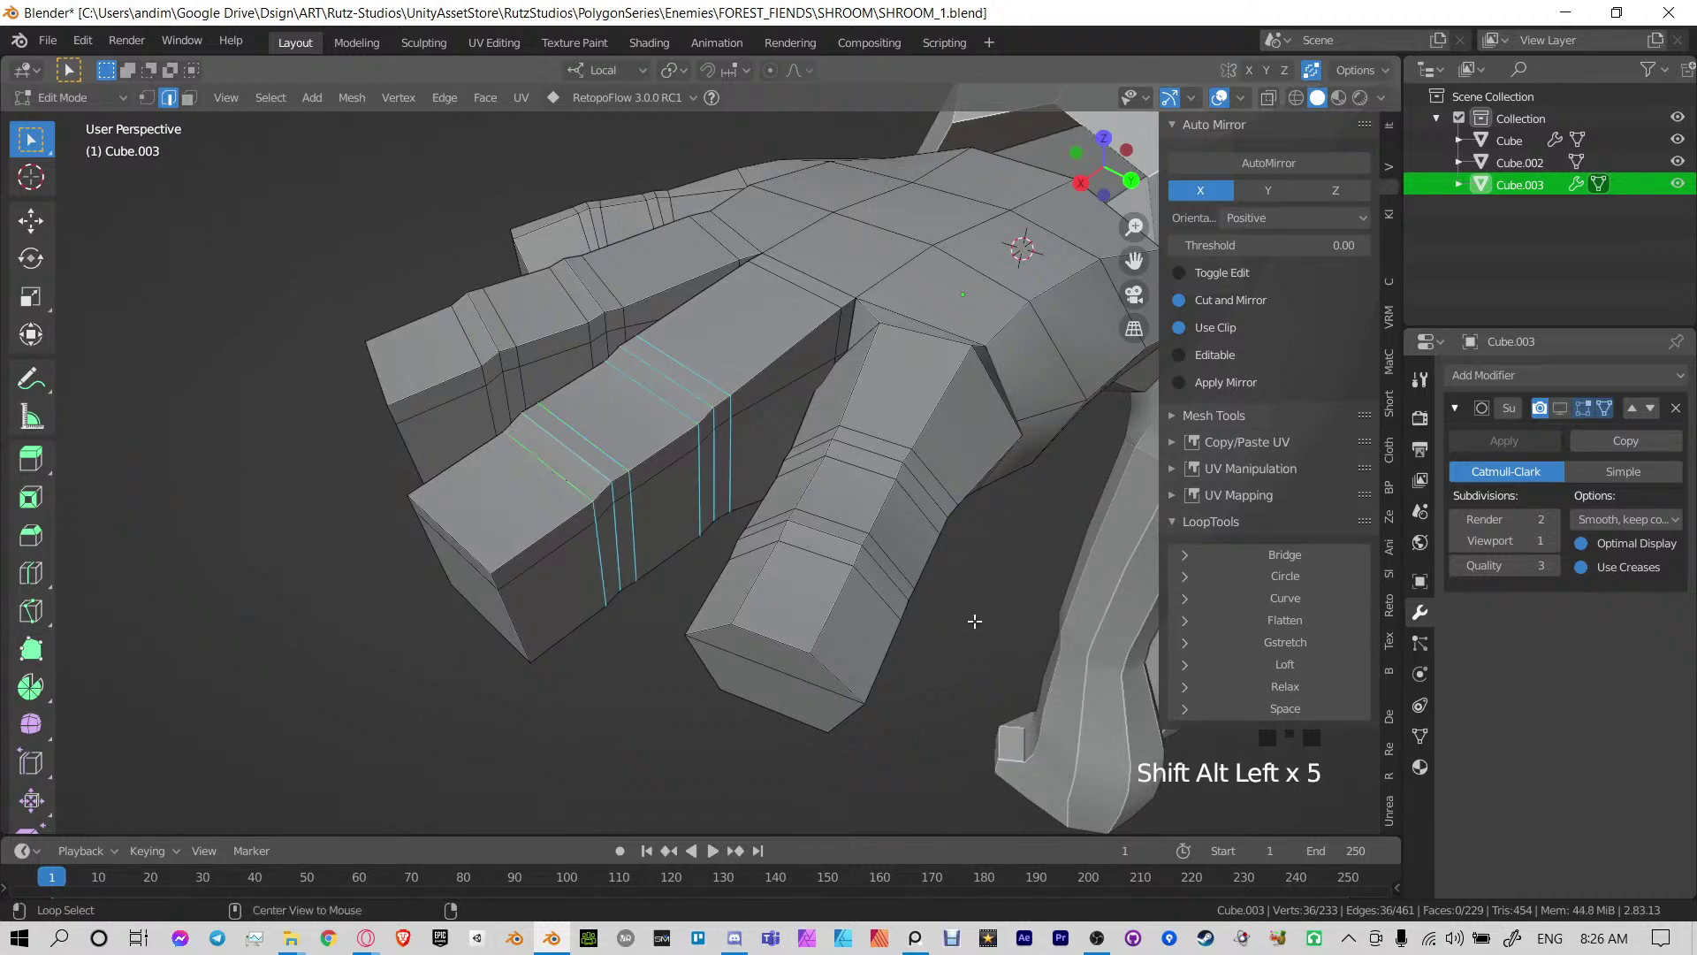
left_click(1261, 687)
Try to round the edge loops at the base of the index finger with LoopTools Relax
middle_click_drag(727, 412, 703, 445, "shift")
left_click(776, 338, "alt")
left_click(790, 320, "alt+shift")
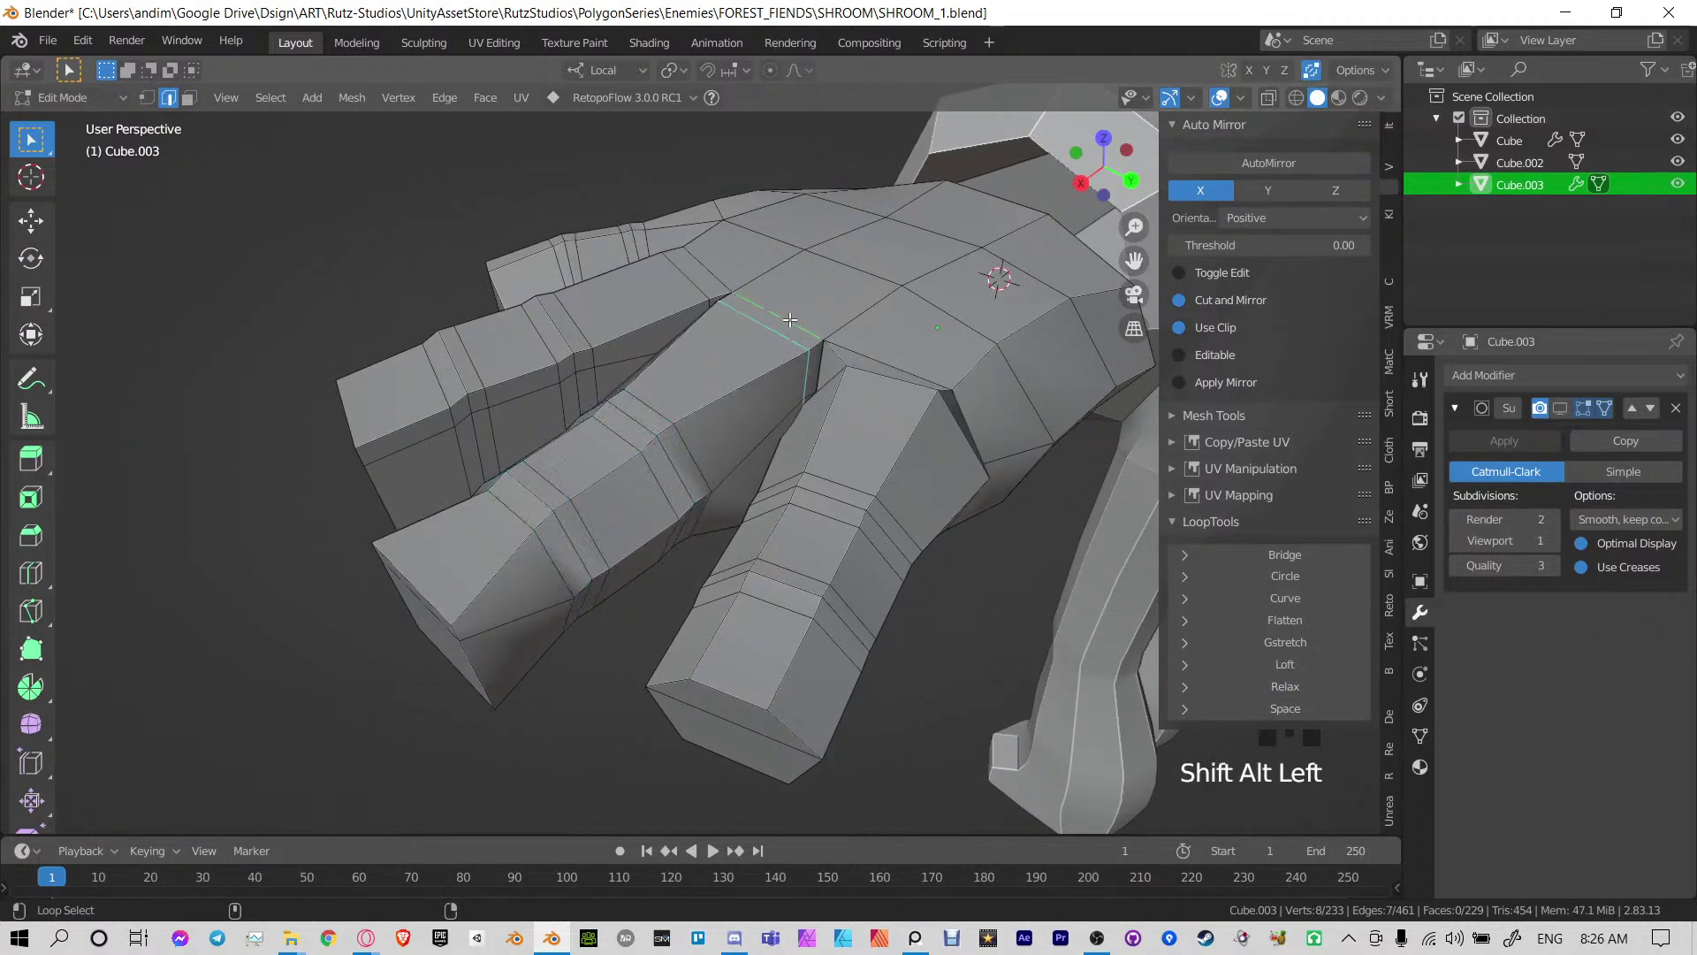
middle_click_drag(810, 377, 810, 231)
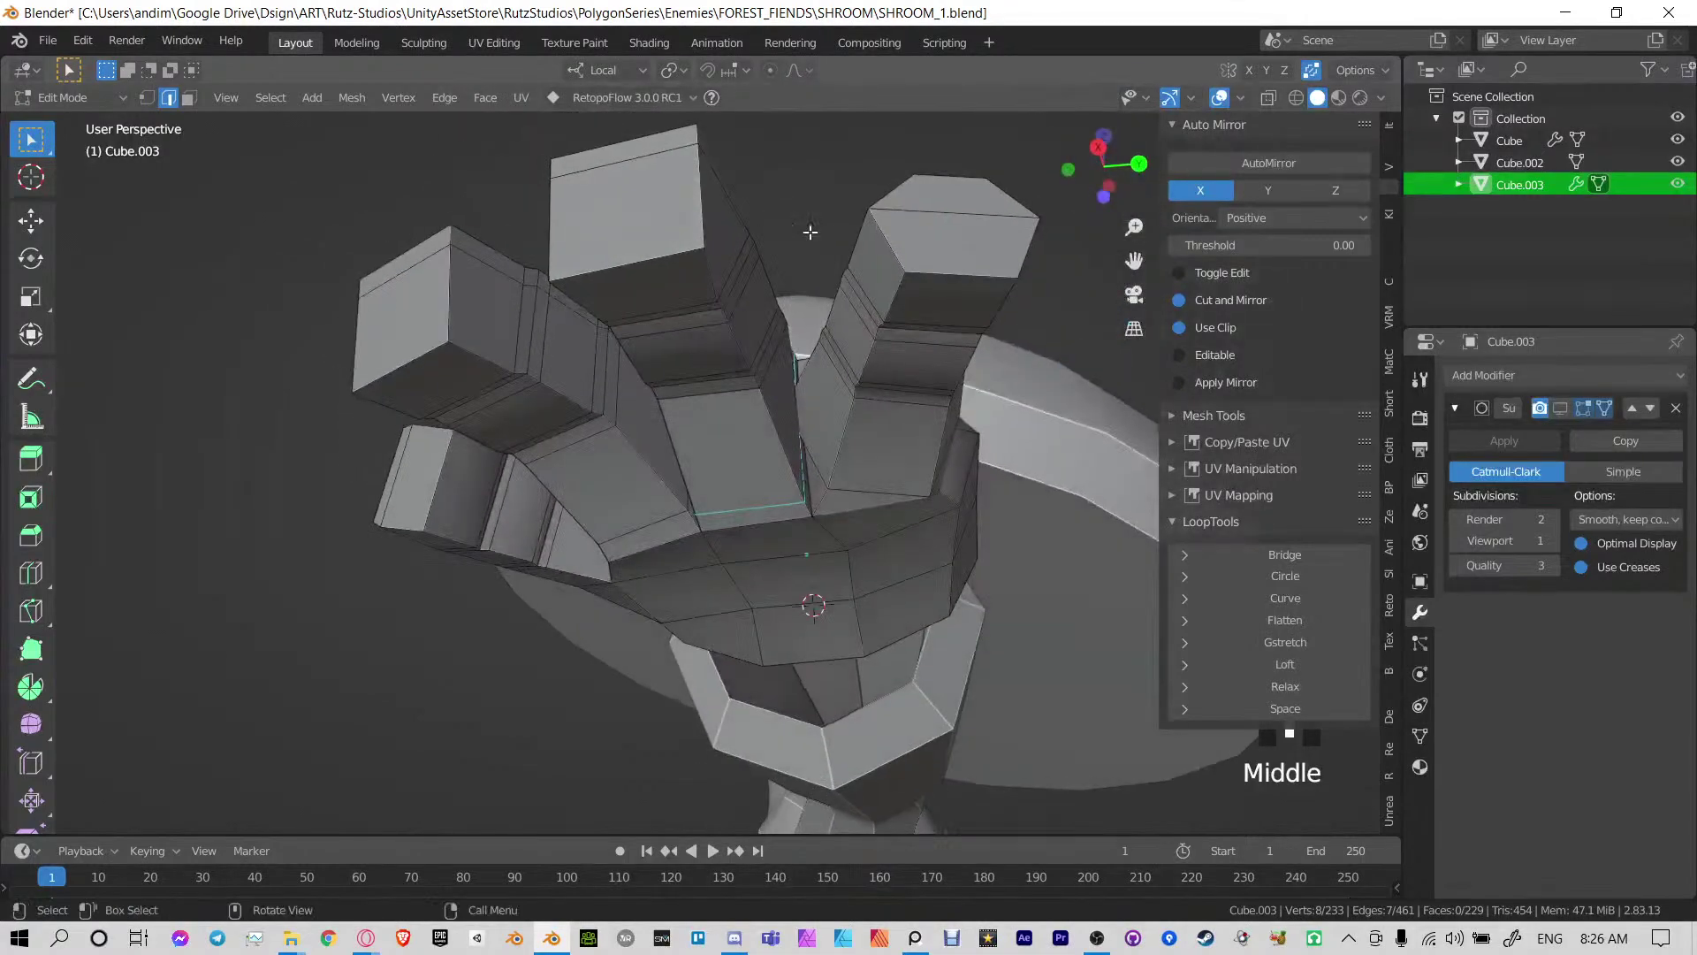
middle_click_drag(774, 492, 748, 536)
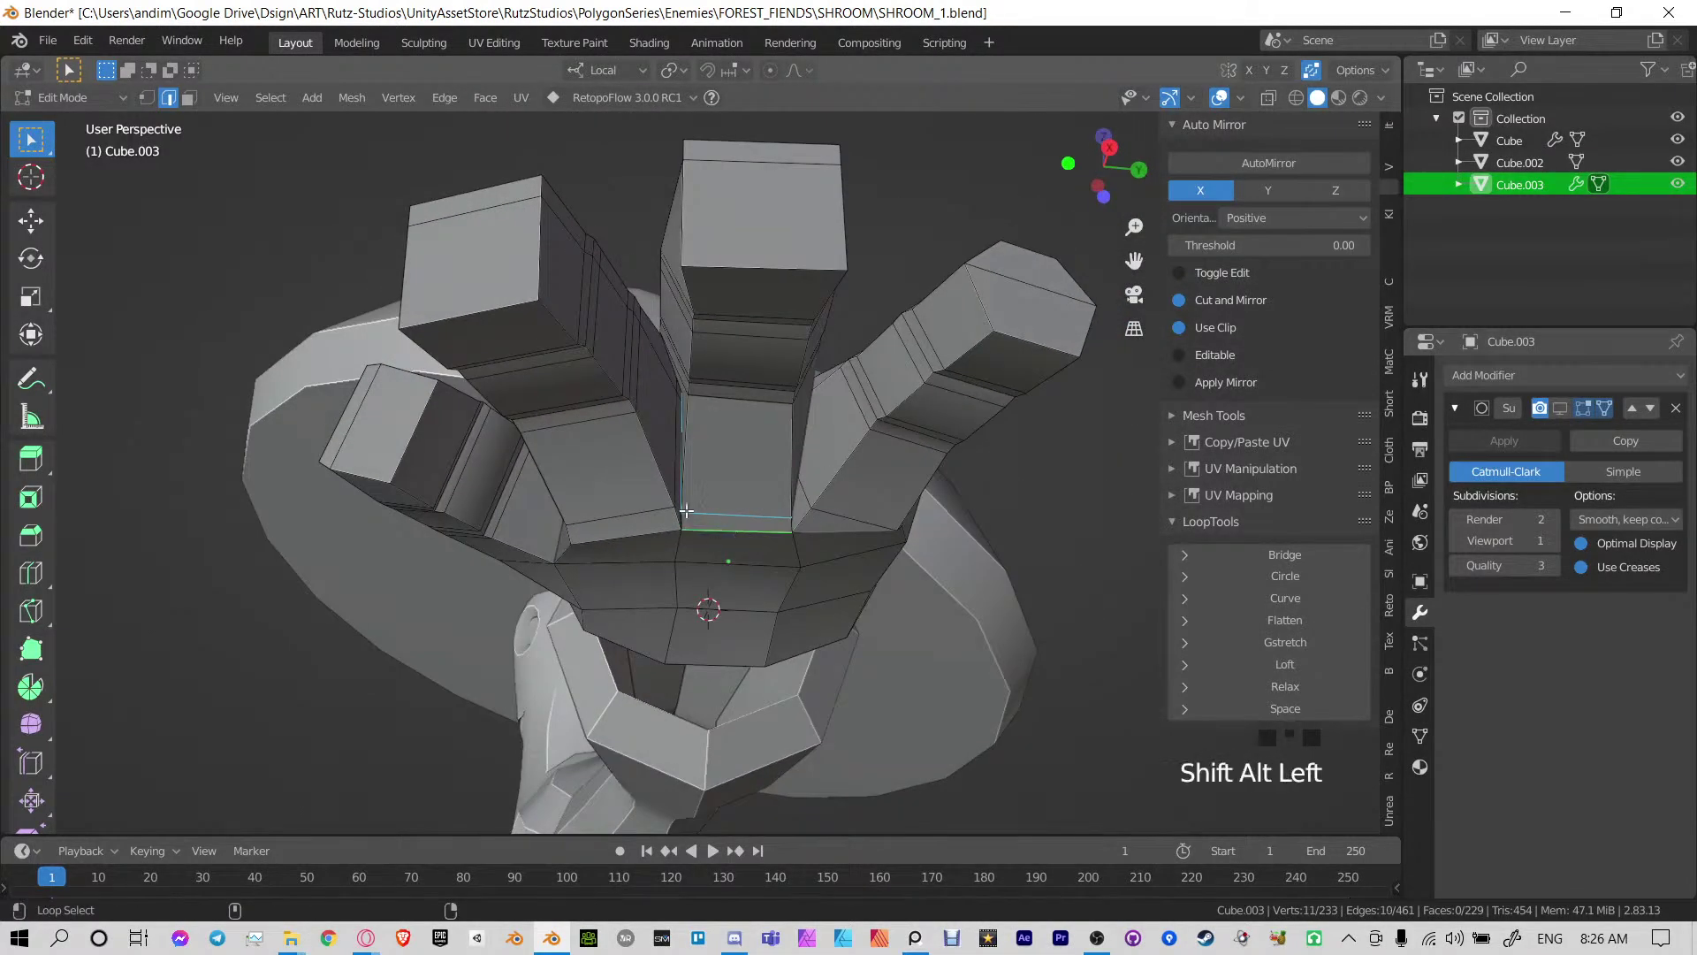
middle_click_drag(700, 336, 667, 333)
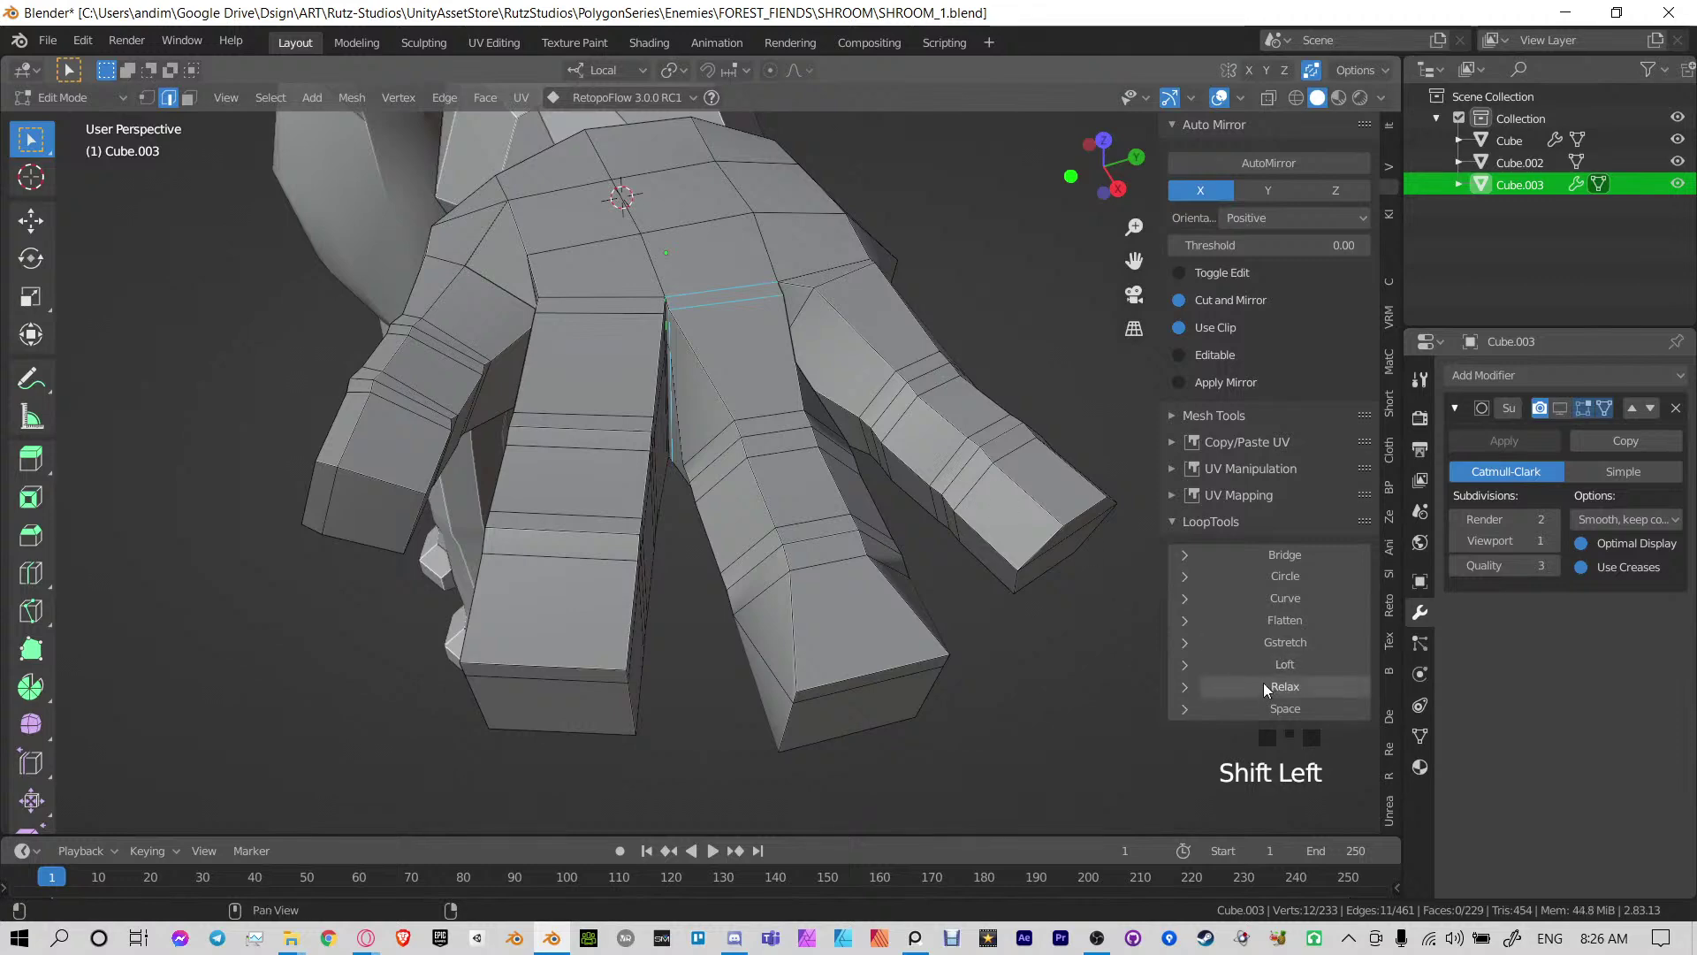
left_click(1264, 687)
Try relaxing the single edge loop where the neighbouring outermost finger meets the palm
middle_click_drag(972, 399, 840, 258)
left_click(829, 438, "alt")
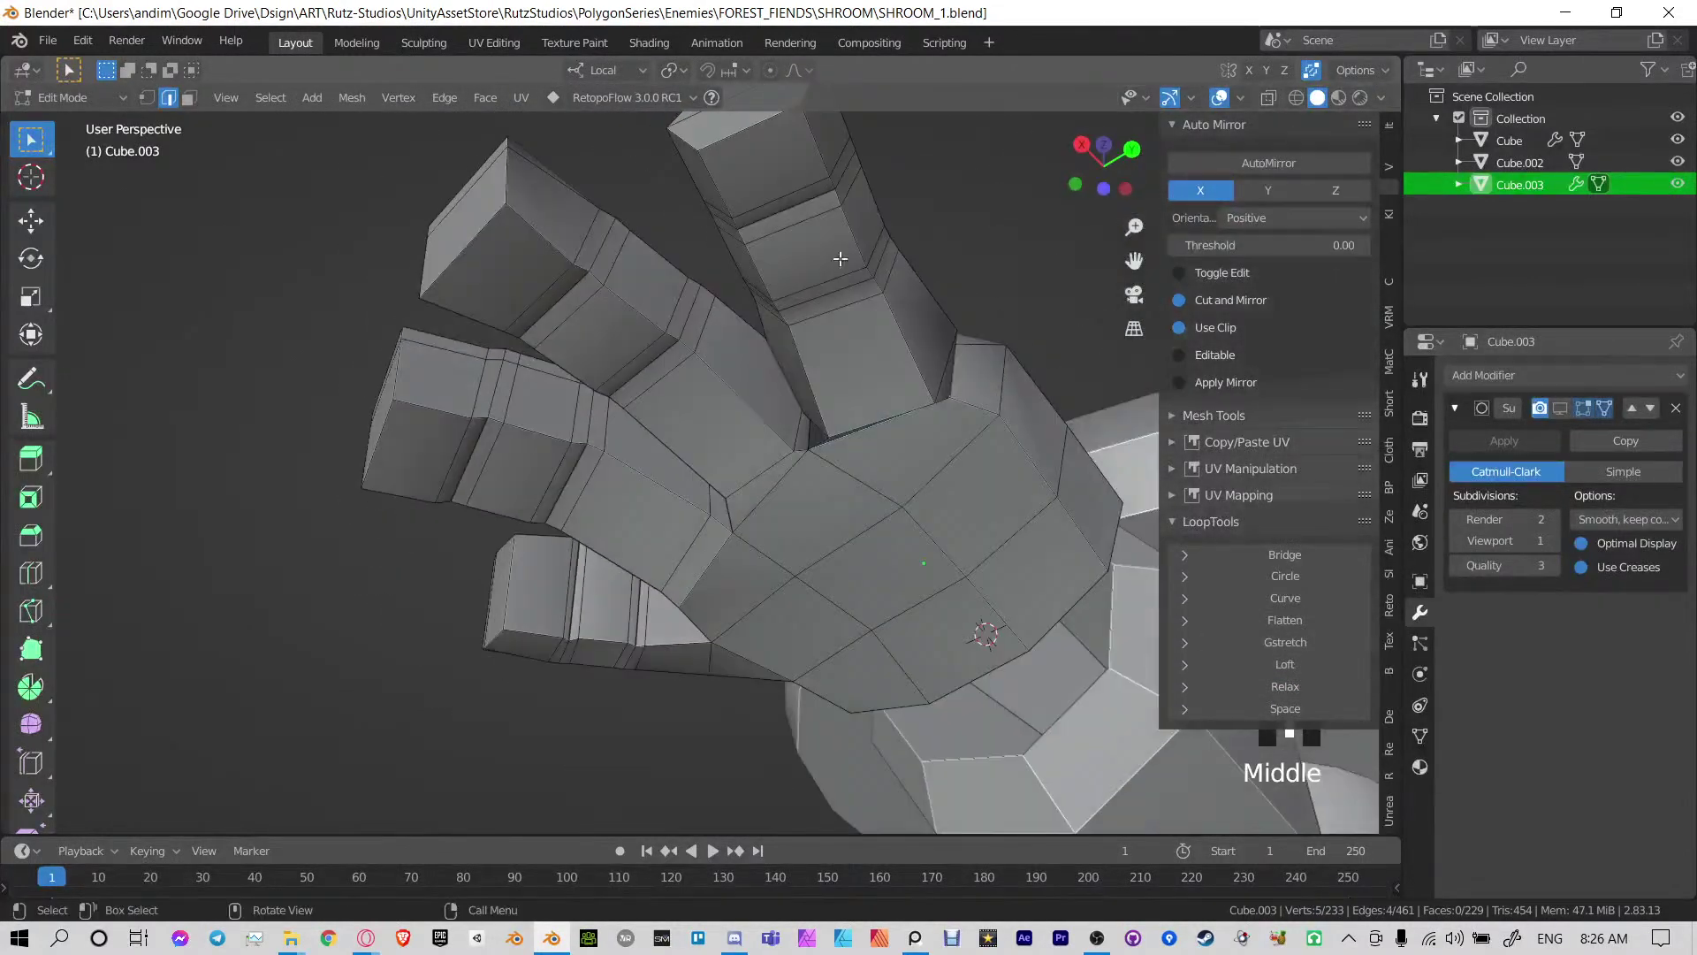
left_click(809, 434, "ctrl")
left_click(960, 374, "alt+shift")
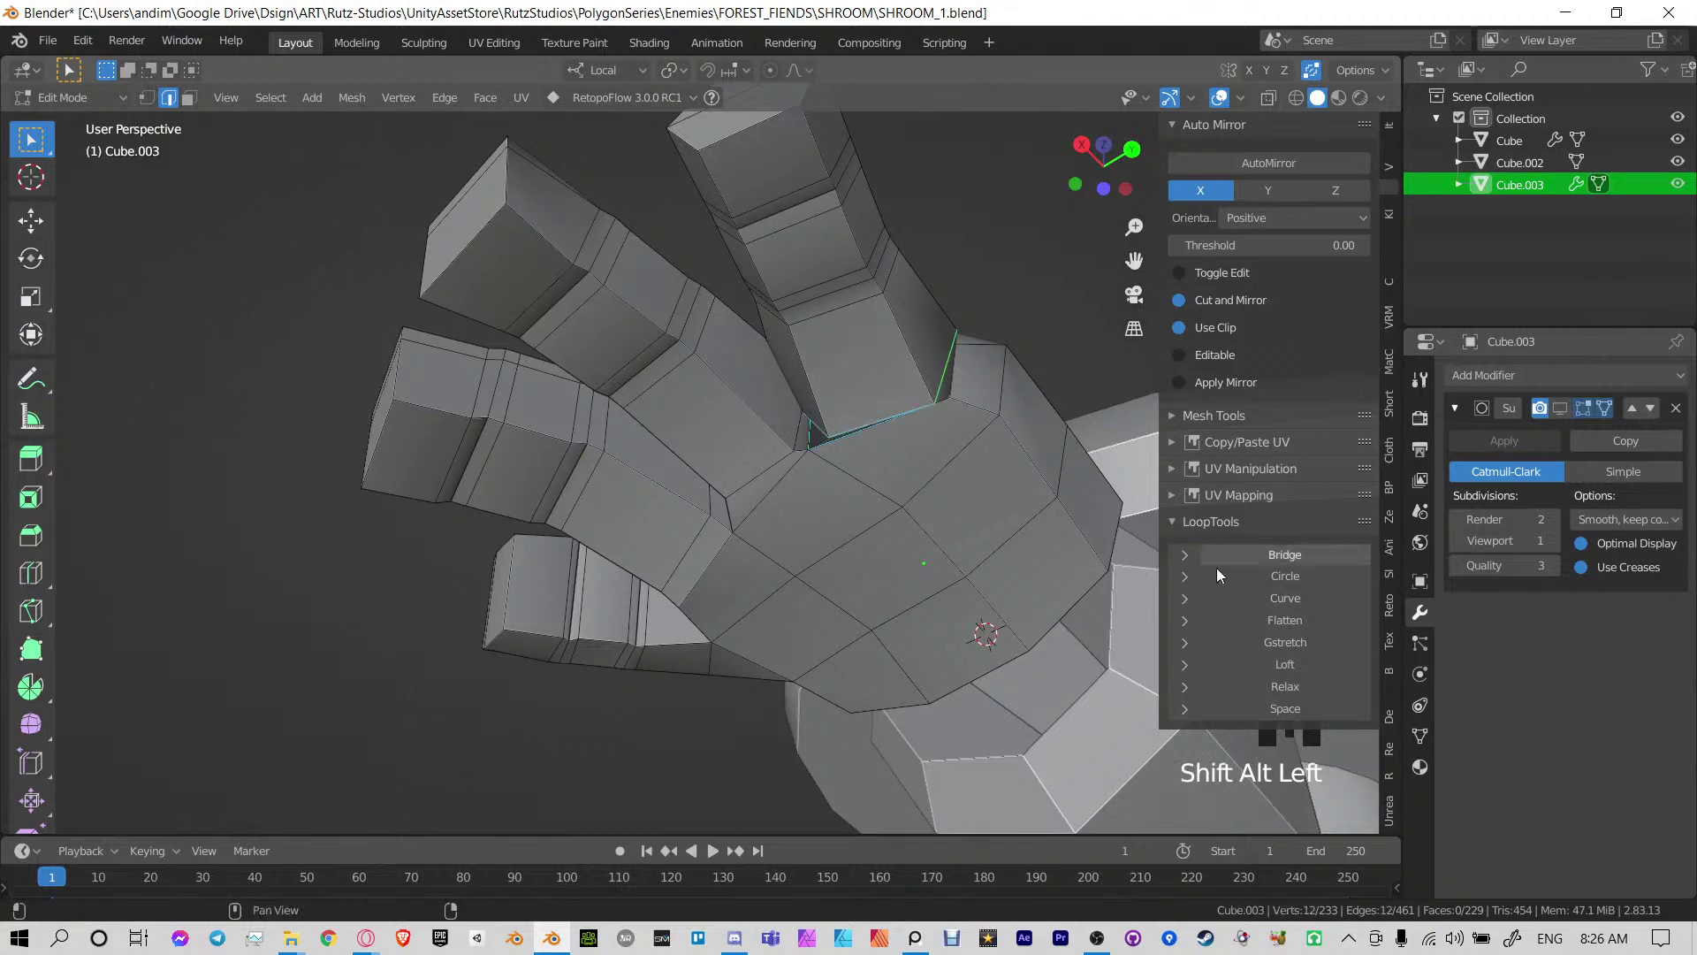
middle_click_drag(962, 380, 956, 452)
left_click(956, 452, "shift")
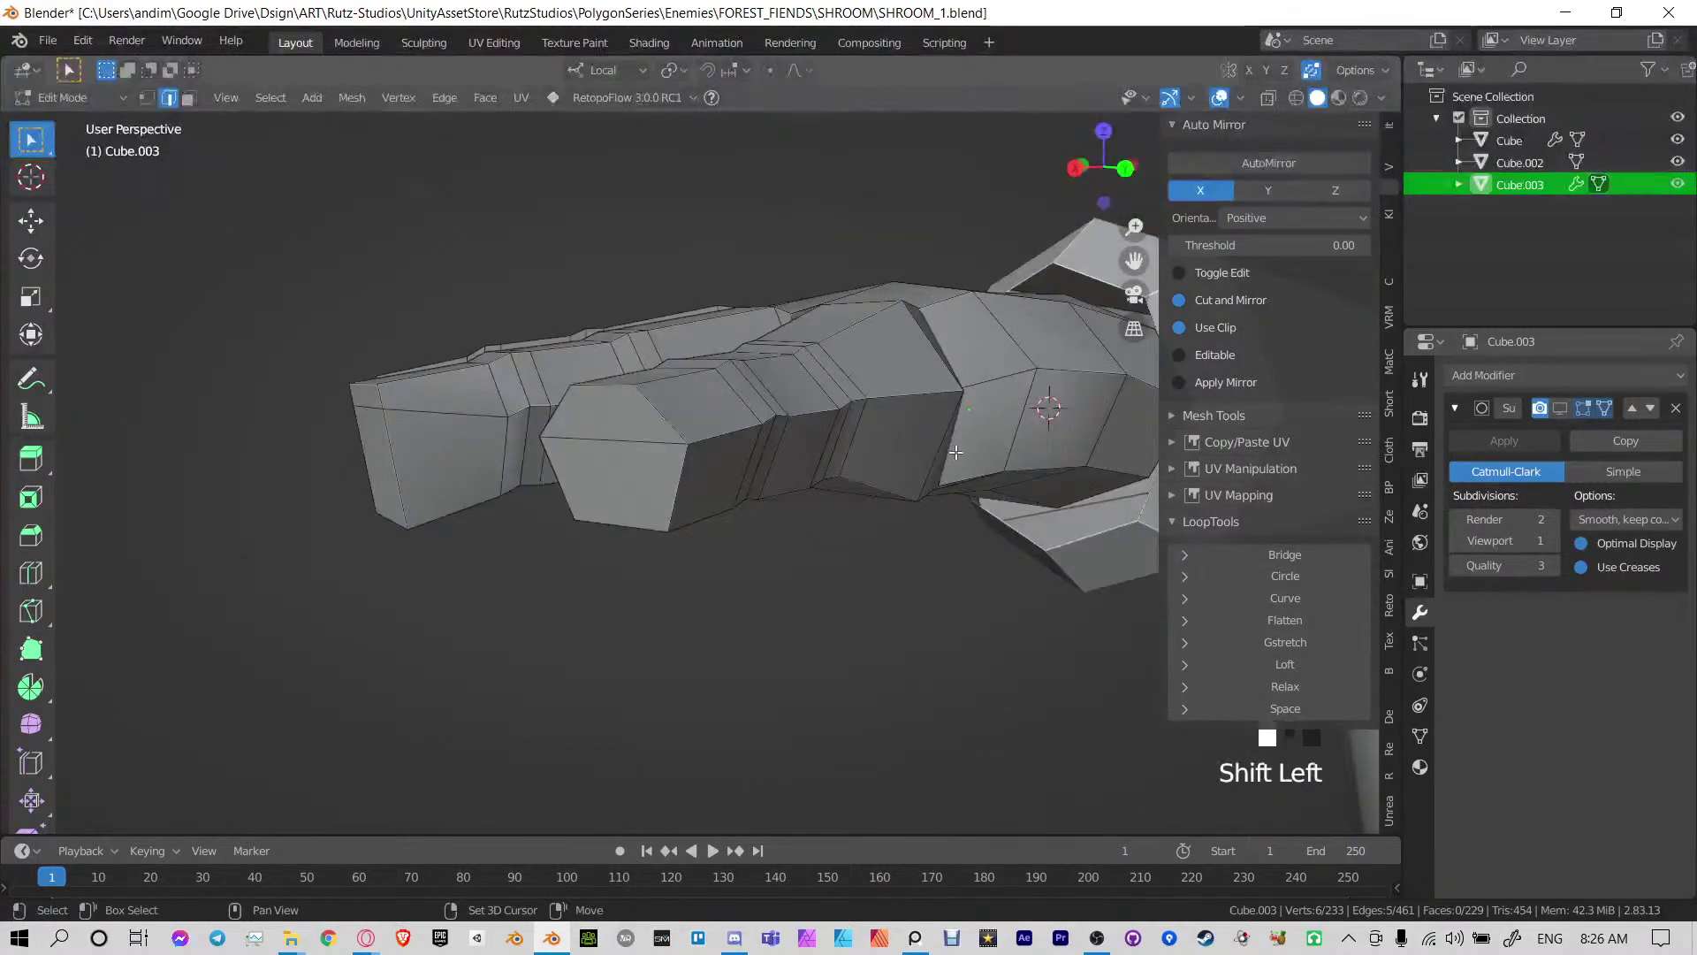
scroll(981, 376, "up", 2)
middle_click_drag(977, 380, 680, 404)
scroll(919, 385, "down", 2)
scroll(601, 411, "up", 3)
middle_click_drag(341, 428, 734, 412, "shift")
middle_click_drag(734, 412, 634, 438)
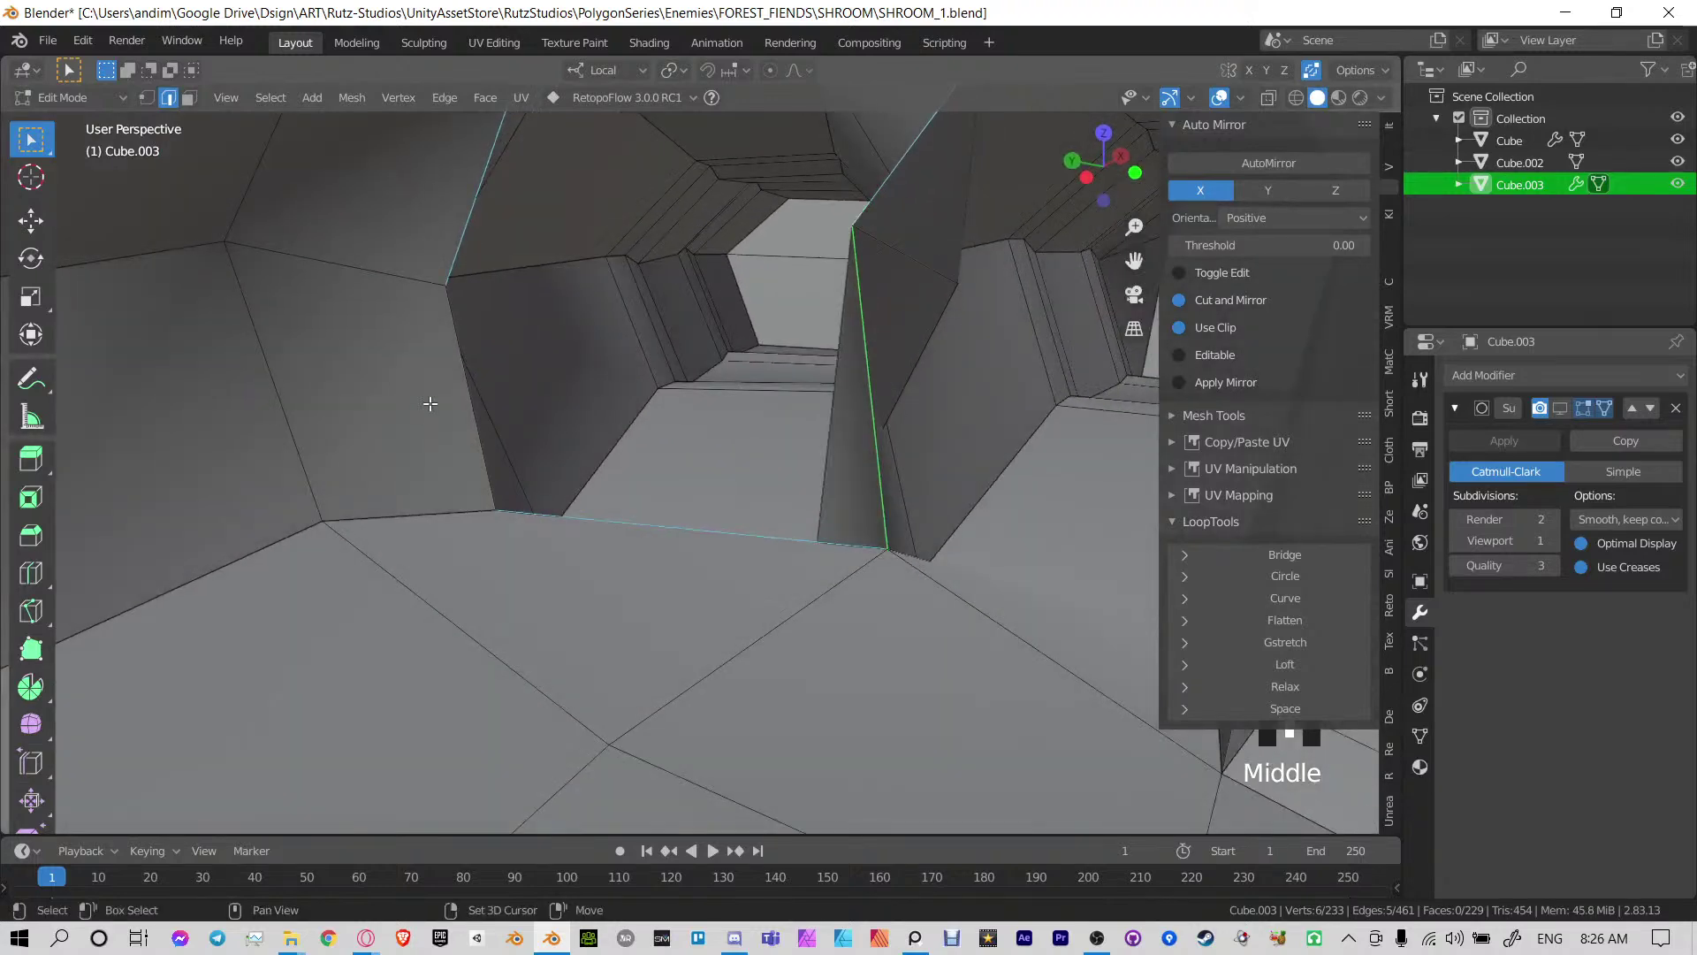
left_click(1286, 687)
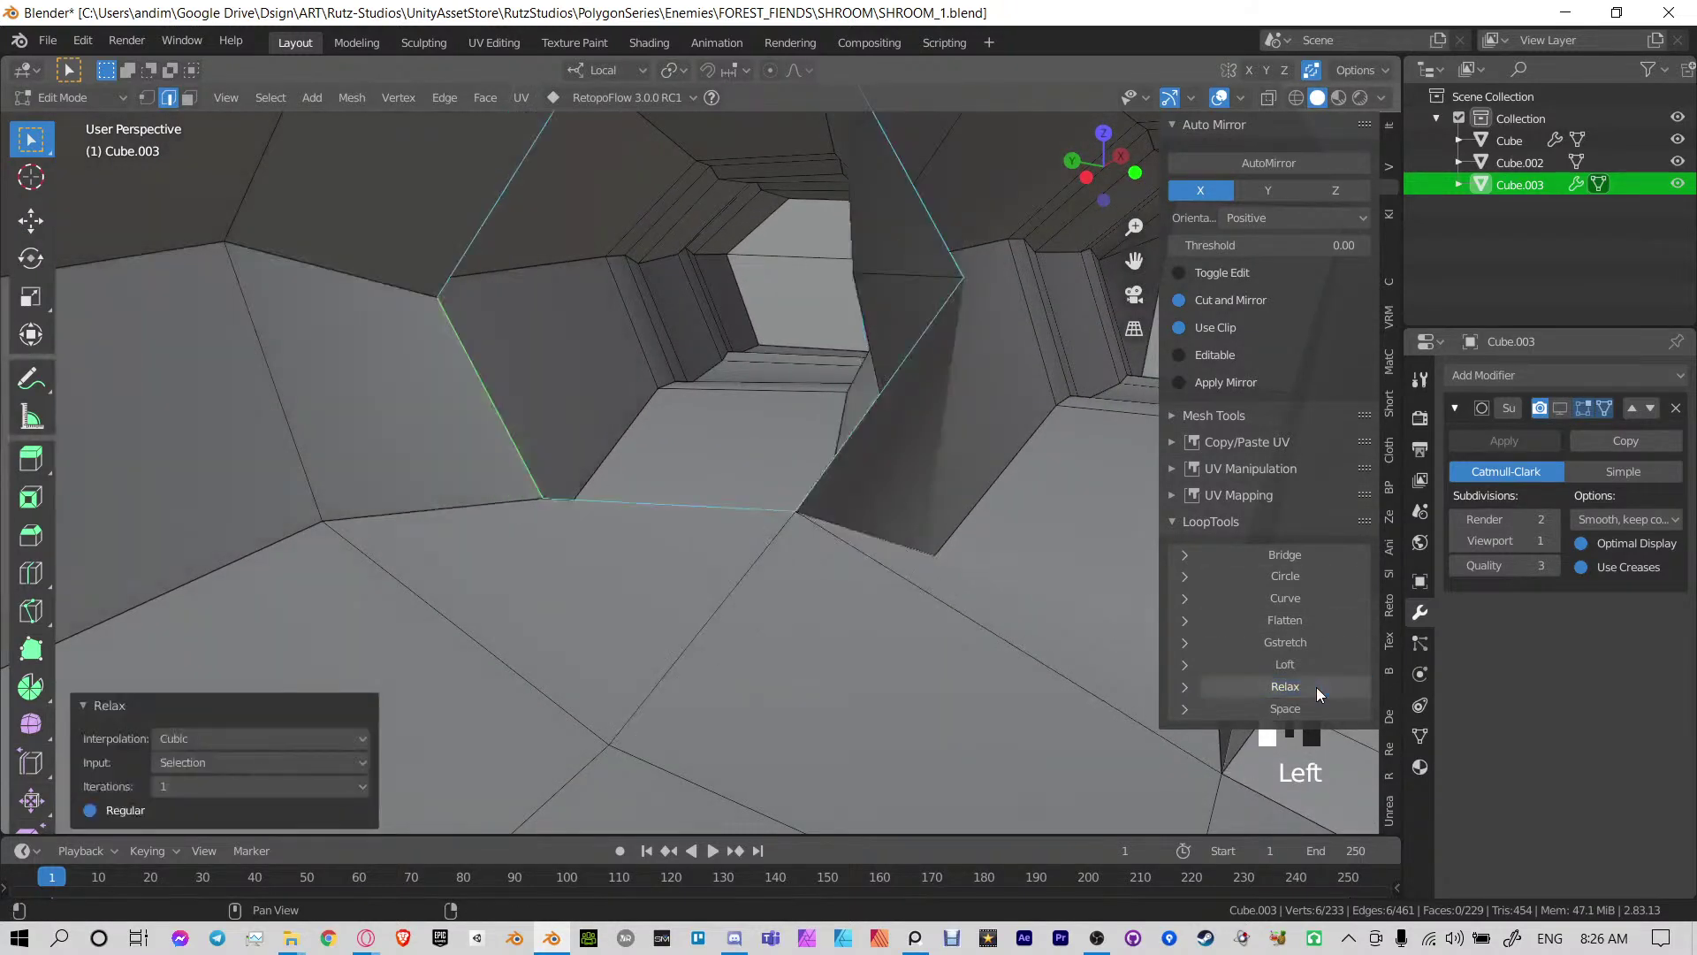
Undo the Relax operations and loop selections made on the finger bases and finger joints
scroll(905, 421, "down", 2)
key("ctrl+z")
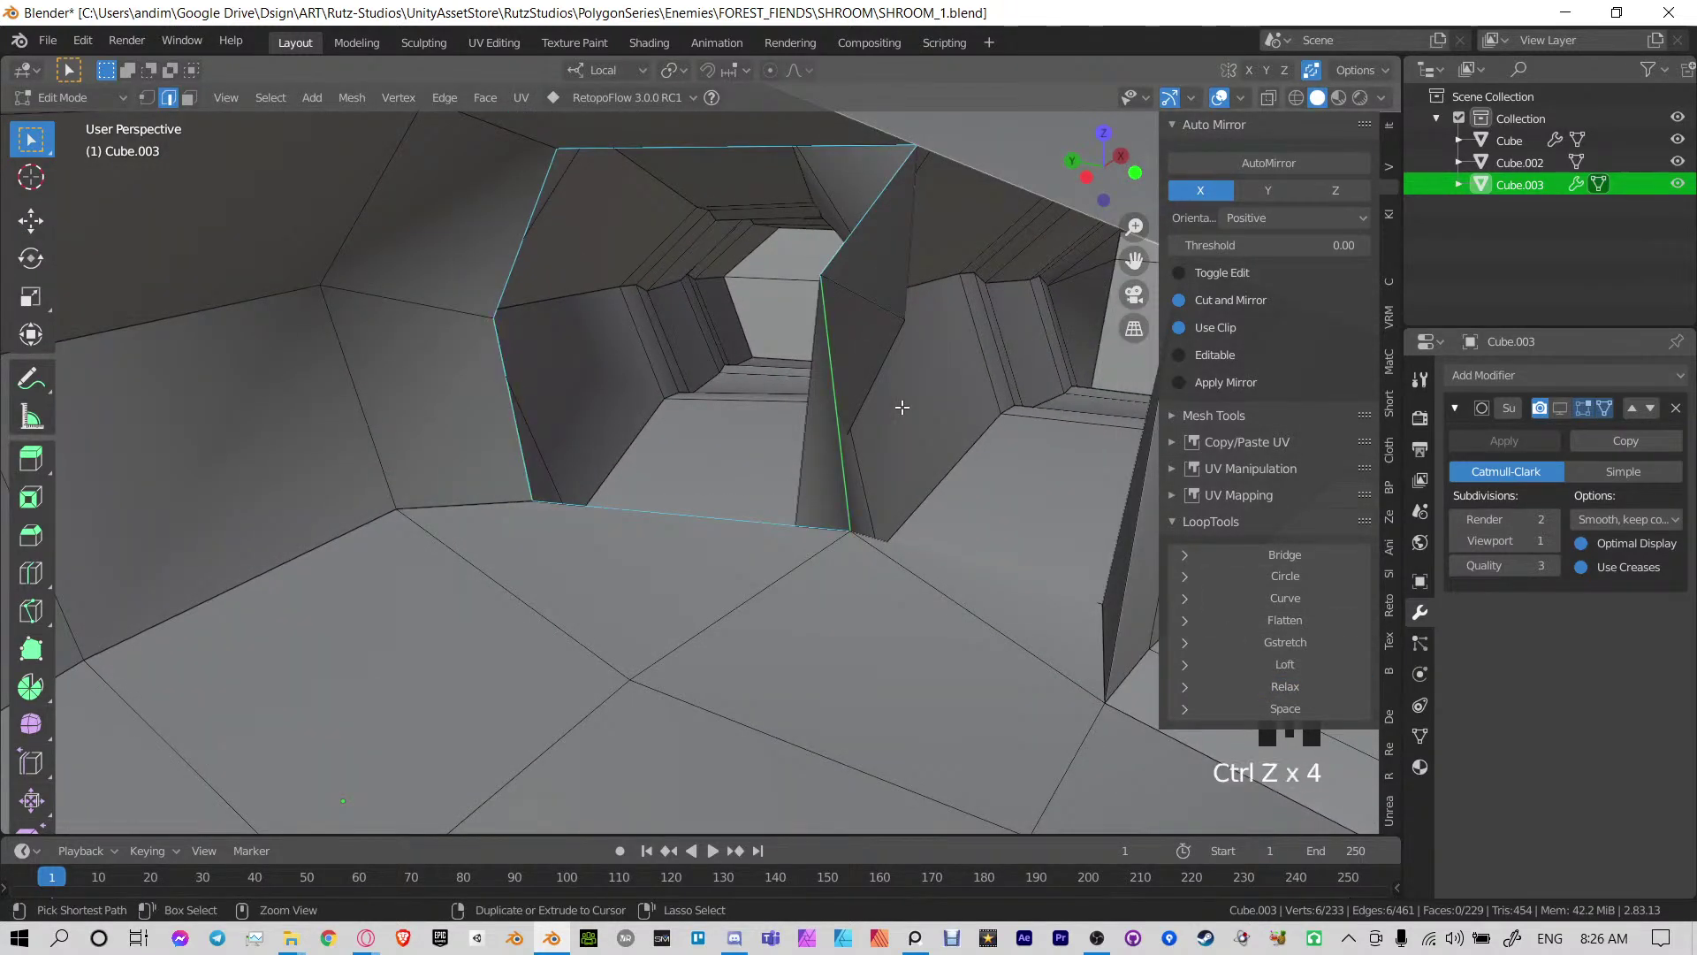
key("ctrl+z")
key("ctrl+z")
key("ctrl+z")
key("ctrl+z")
key("ctrl+z")
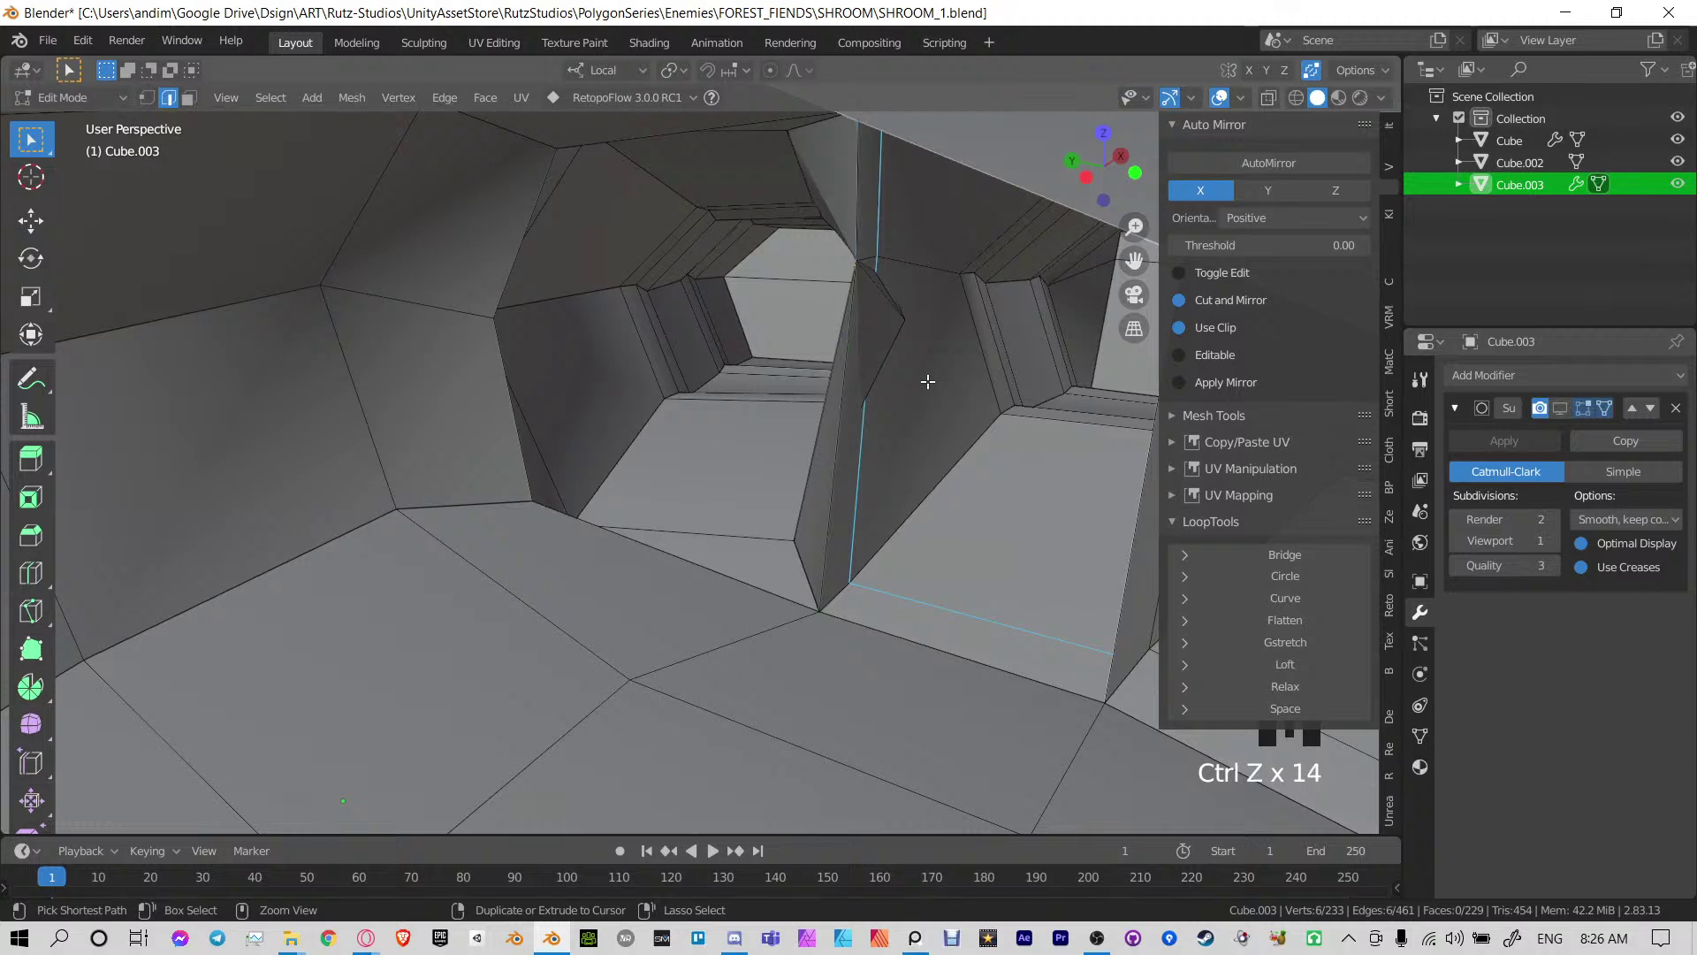
key("ctrl+z")
key("ctrl+z")
key("ctrl+z")
key("ctrl+z")
key("ctrl+z")
key("ctrl+z")
key("ctrl+z")
key("ctrl+z")
key("ctrl+z")
key("ctrl+z")
key("ctrl+z")
key("ctrl+z")
key("ctrl+z")
key("ctrl+z")
key("ctrl+z")
key("ctrl+z")
key("ctrl+z")
key("ctrl+z")
key("ctrl+z")
key("ctrl+z")
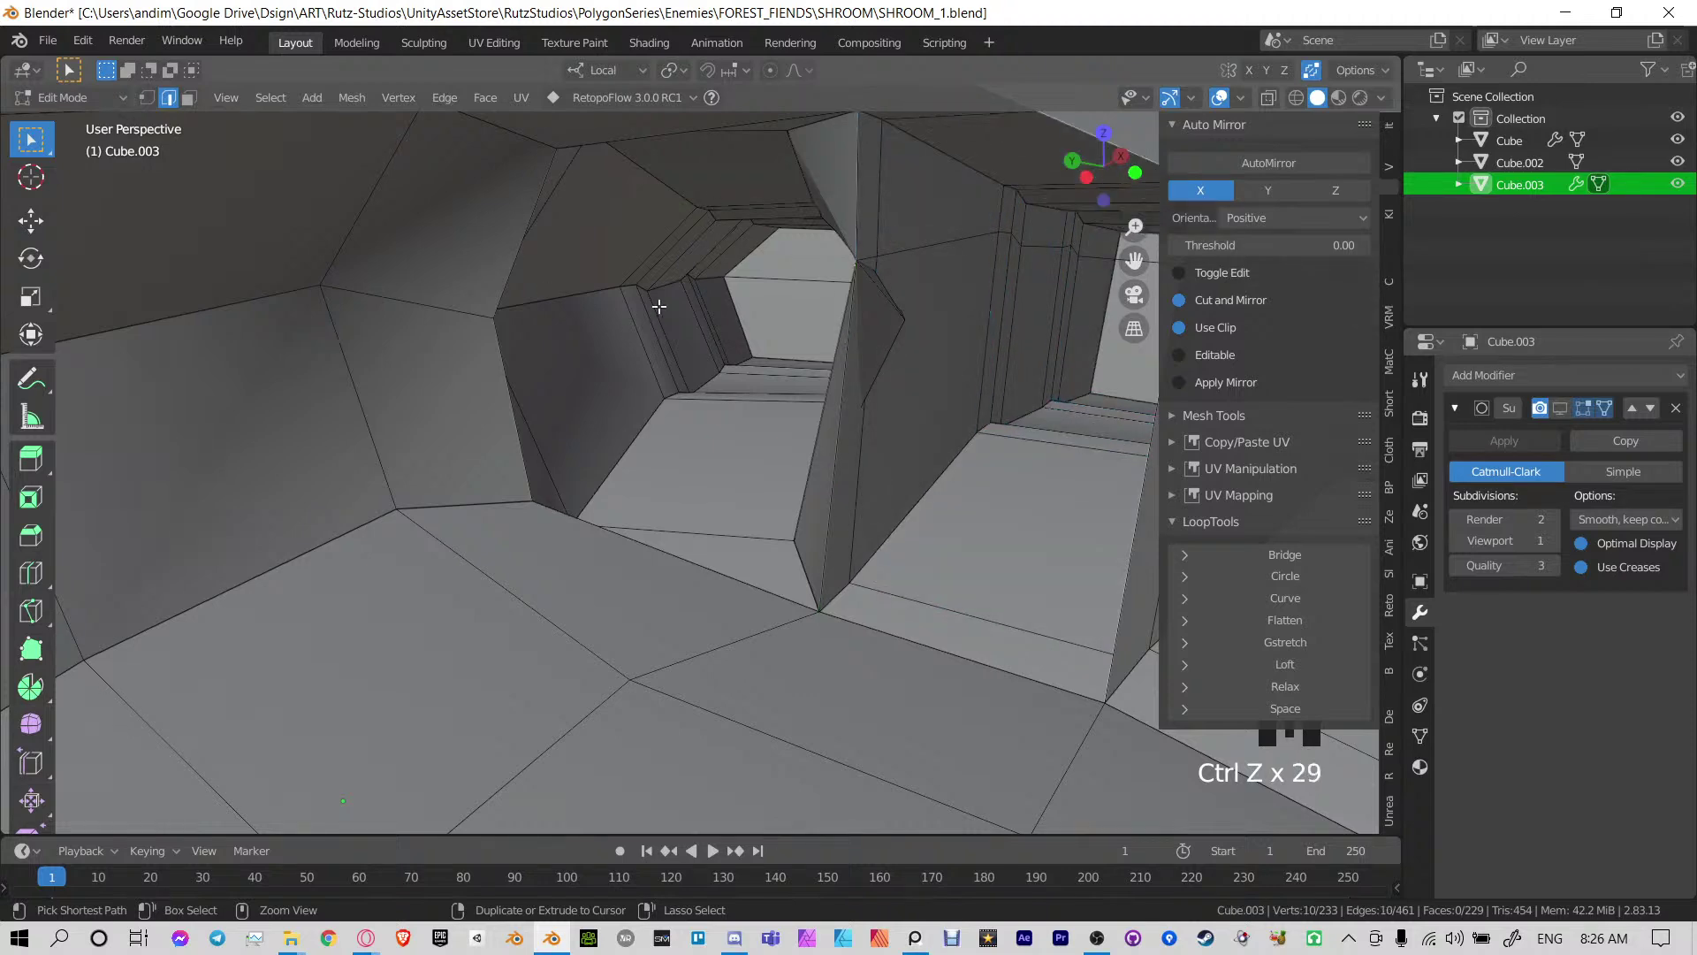
key("ctrl+z")
key("ctrl+z")
key("ctrl+z")
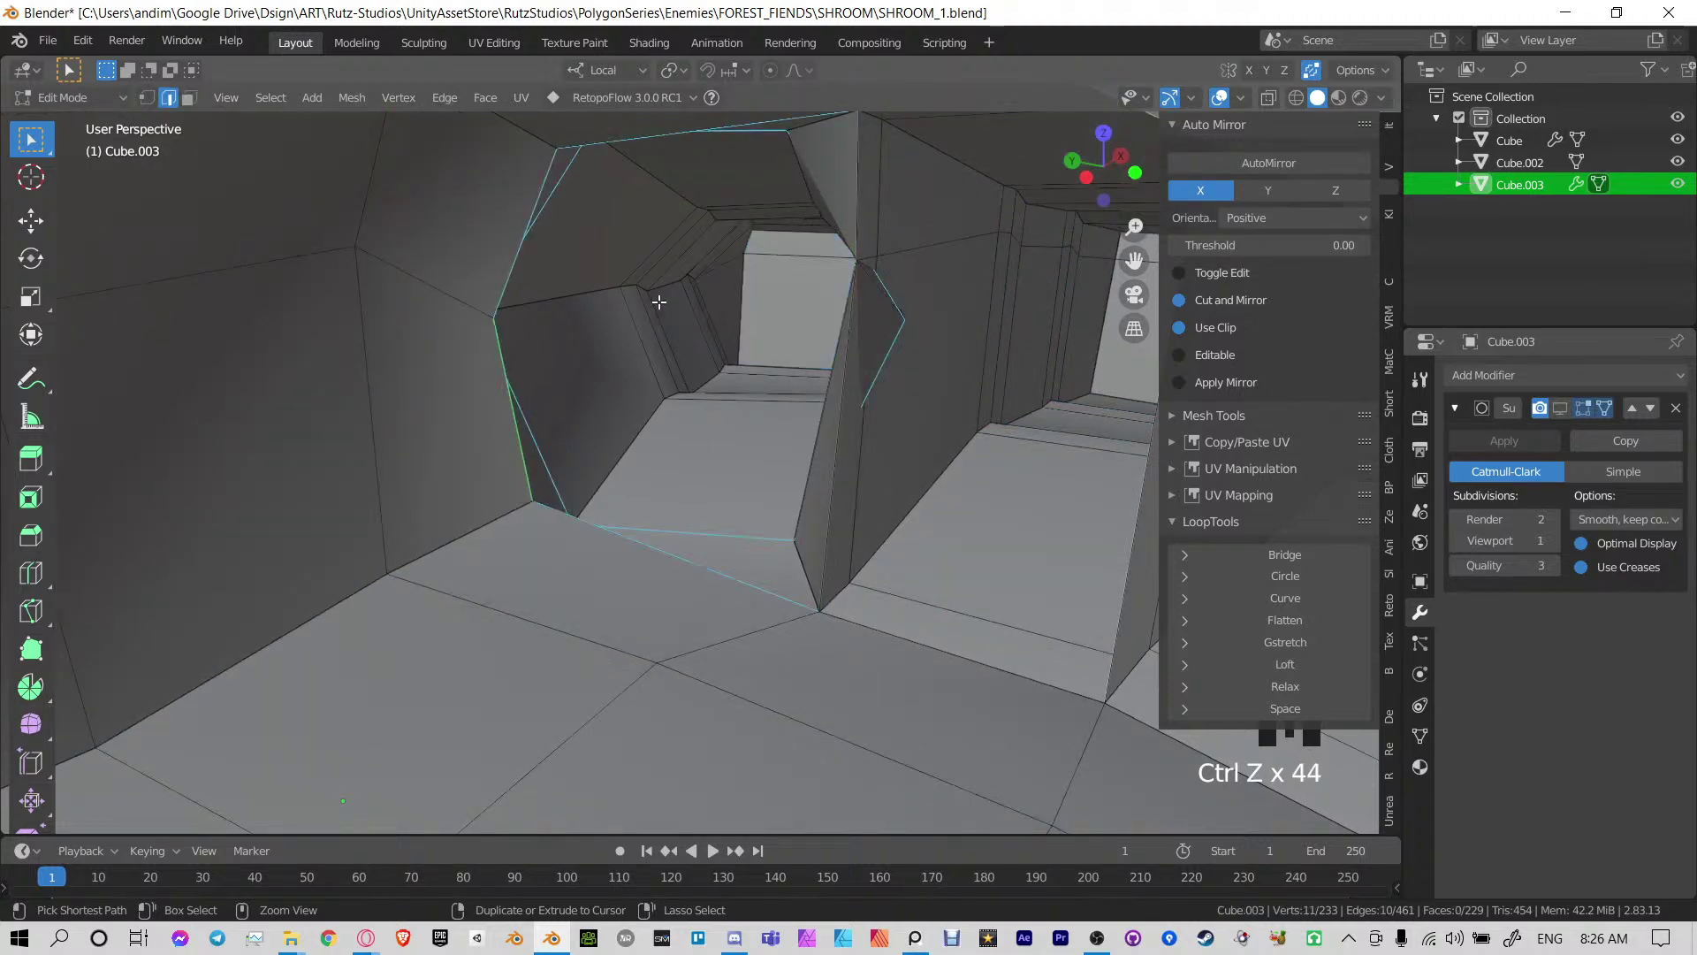
key("ctrl+z")
key("ctrl+z")
key("ctrl+z")
middle_click_drag(618, 291, 783, 251)
middle_click_drag(644, 323, 646, 475)
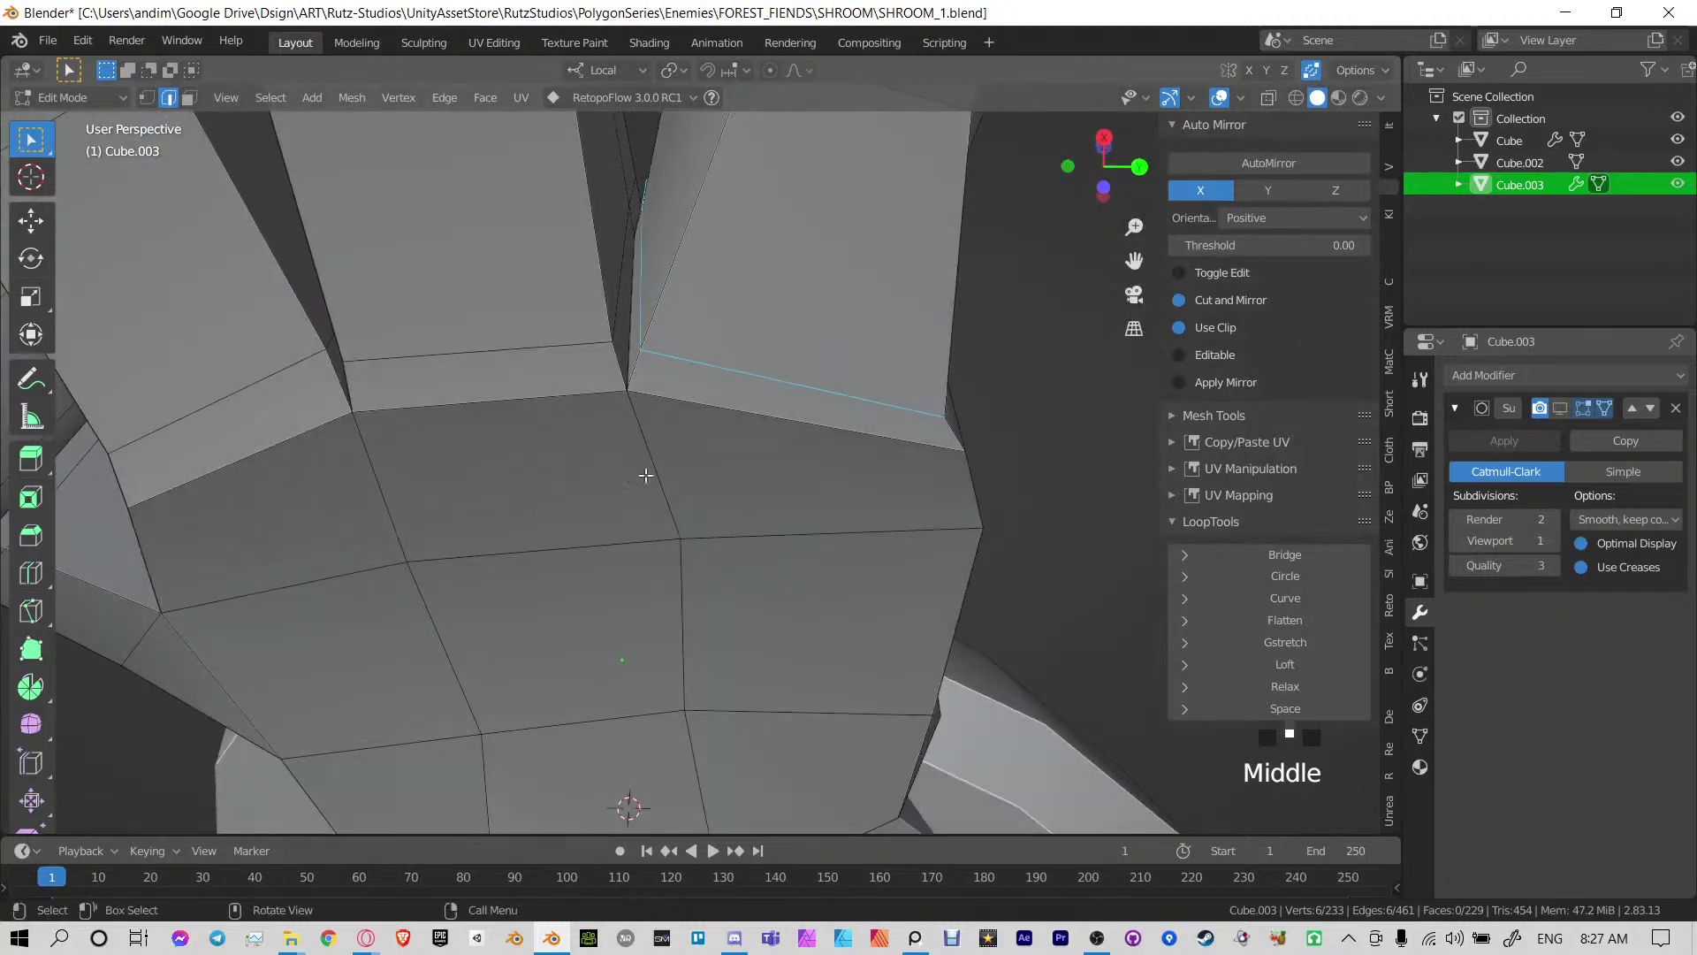
scroll(789, 250, "down", 3)
key("ctrl+z")
key("ctrl+z")
key("ctrl+z")
key("ctrl+z")
key("ctrl+z")
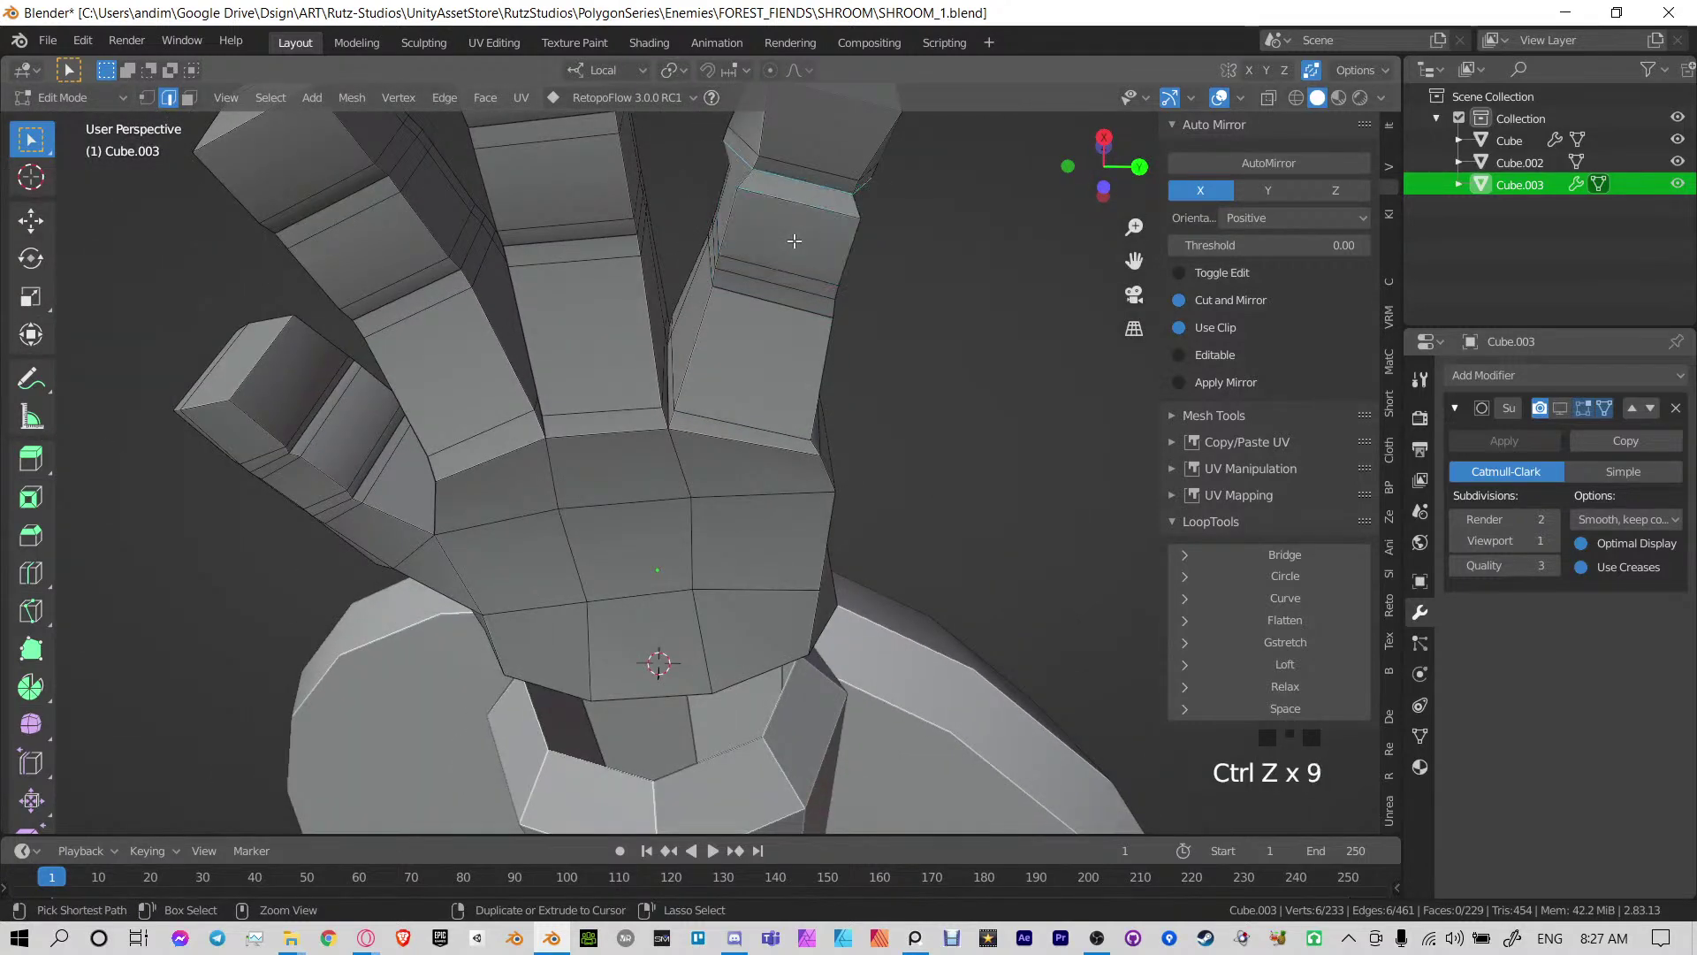
key("ctrl+z")
Save the file, and apply the hand's Catmull-Clark Subdivision modifier in Object Mode with 1 viewport level
middle_click_drag(795, 241, 751, 341)
key("ctrl+s")
left_click(1560, 408)
key("ctrl+Tab")
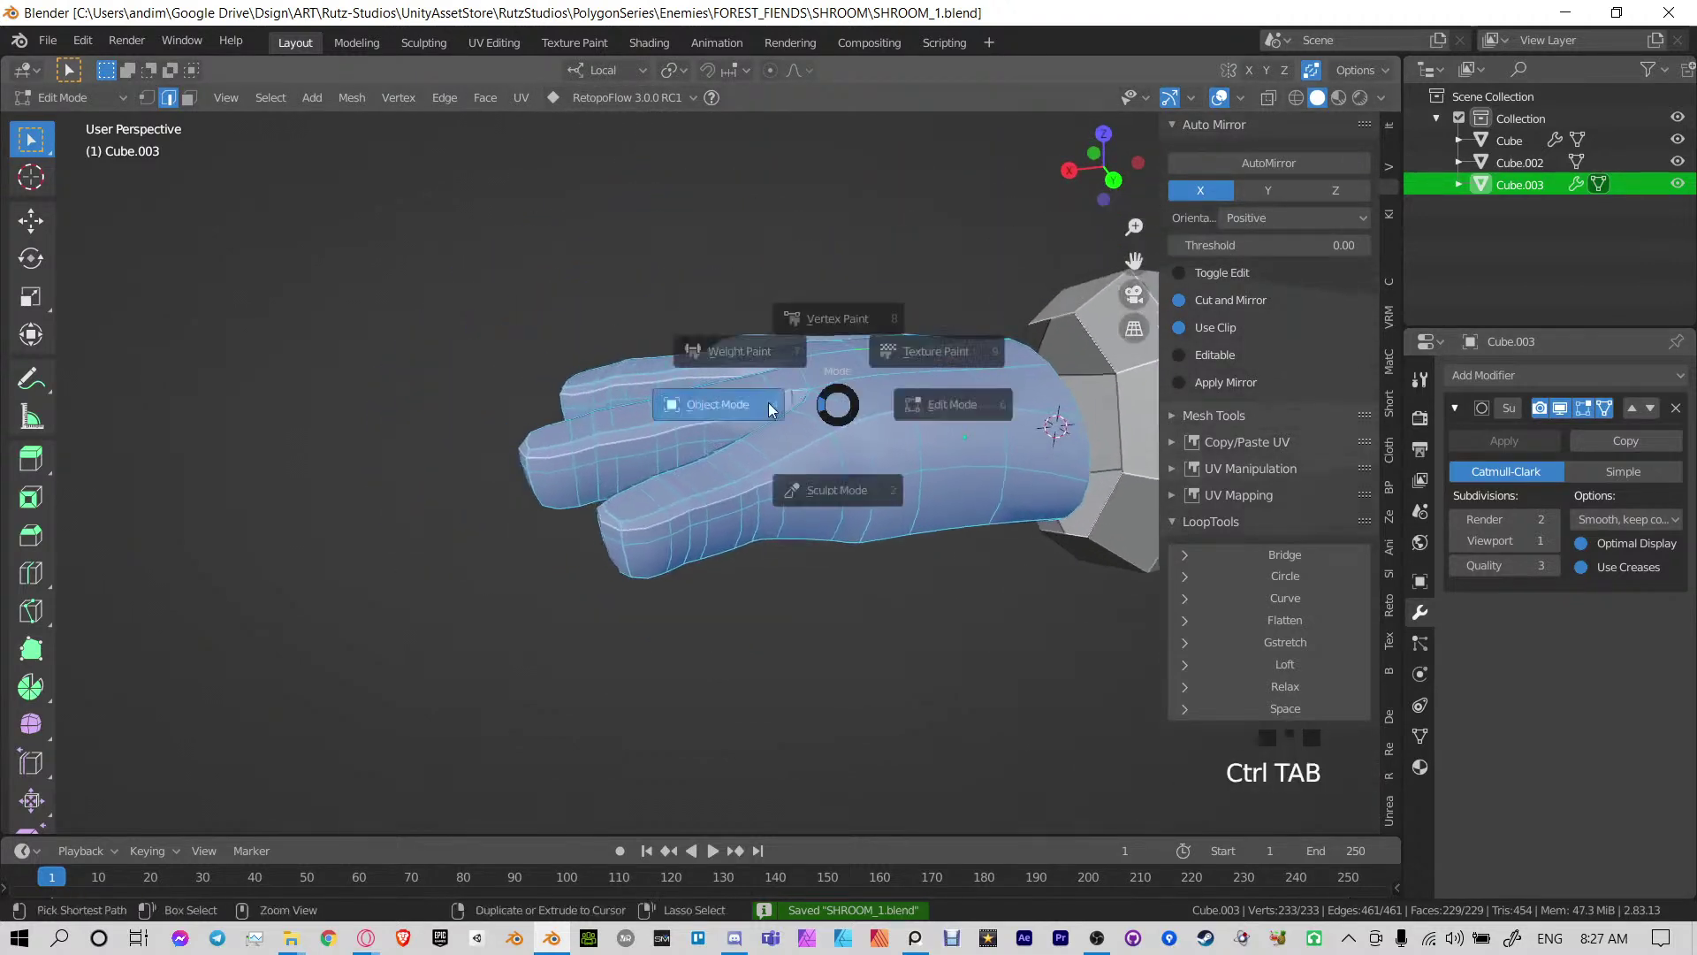
left_click(1457, 519)
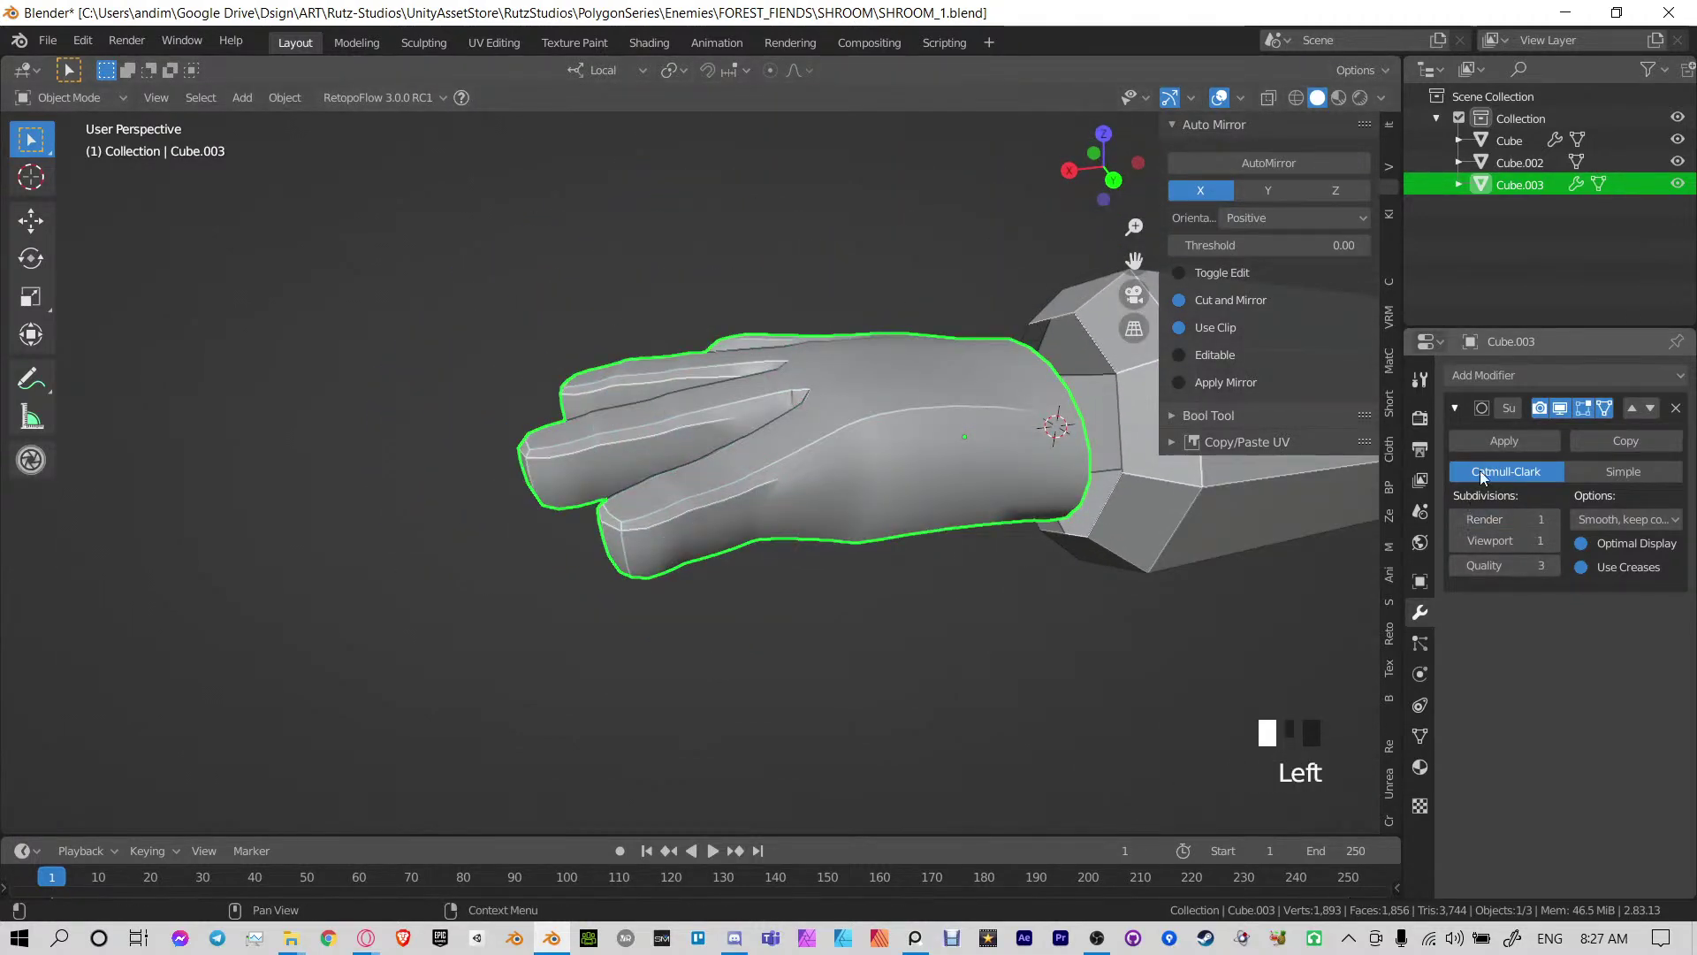
left_click(1483, 438)
Examine the subdivided hand's mesh density and its wrist opening against the forearm
key("Tab")
middle_click_drag(822, 442, 863, 465)
scroll(708, 315, "up", 4)
middle_click_drag(708, 315, 799, 372, "shift")
scroll(701, 439, "down", 4)
scroll(738, 326, "down", 2)
scroll(738, 326, "down", 2)
key("Tab")
key("Tab")
key("Tab")
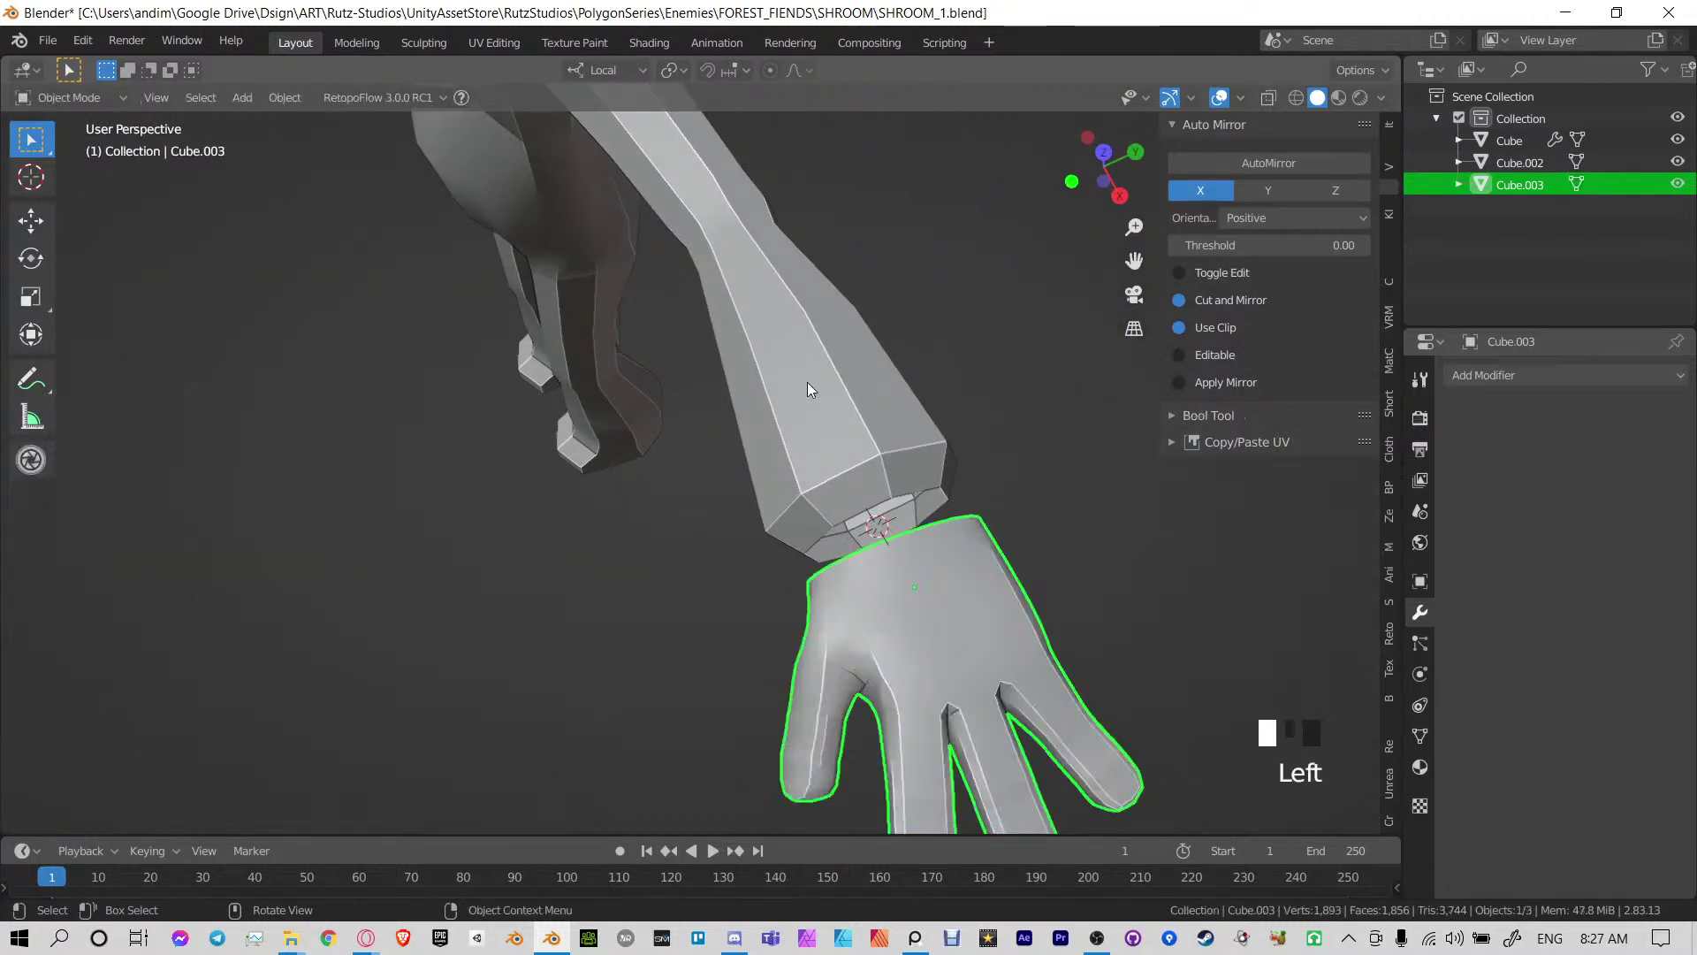
Select the hand and the body, with the body as the active object, and join them into one mesh
left_click(808, 382)
key("Tab")
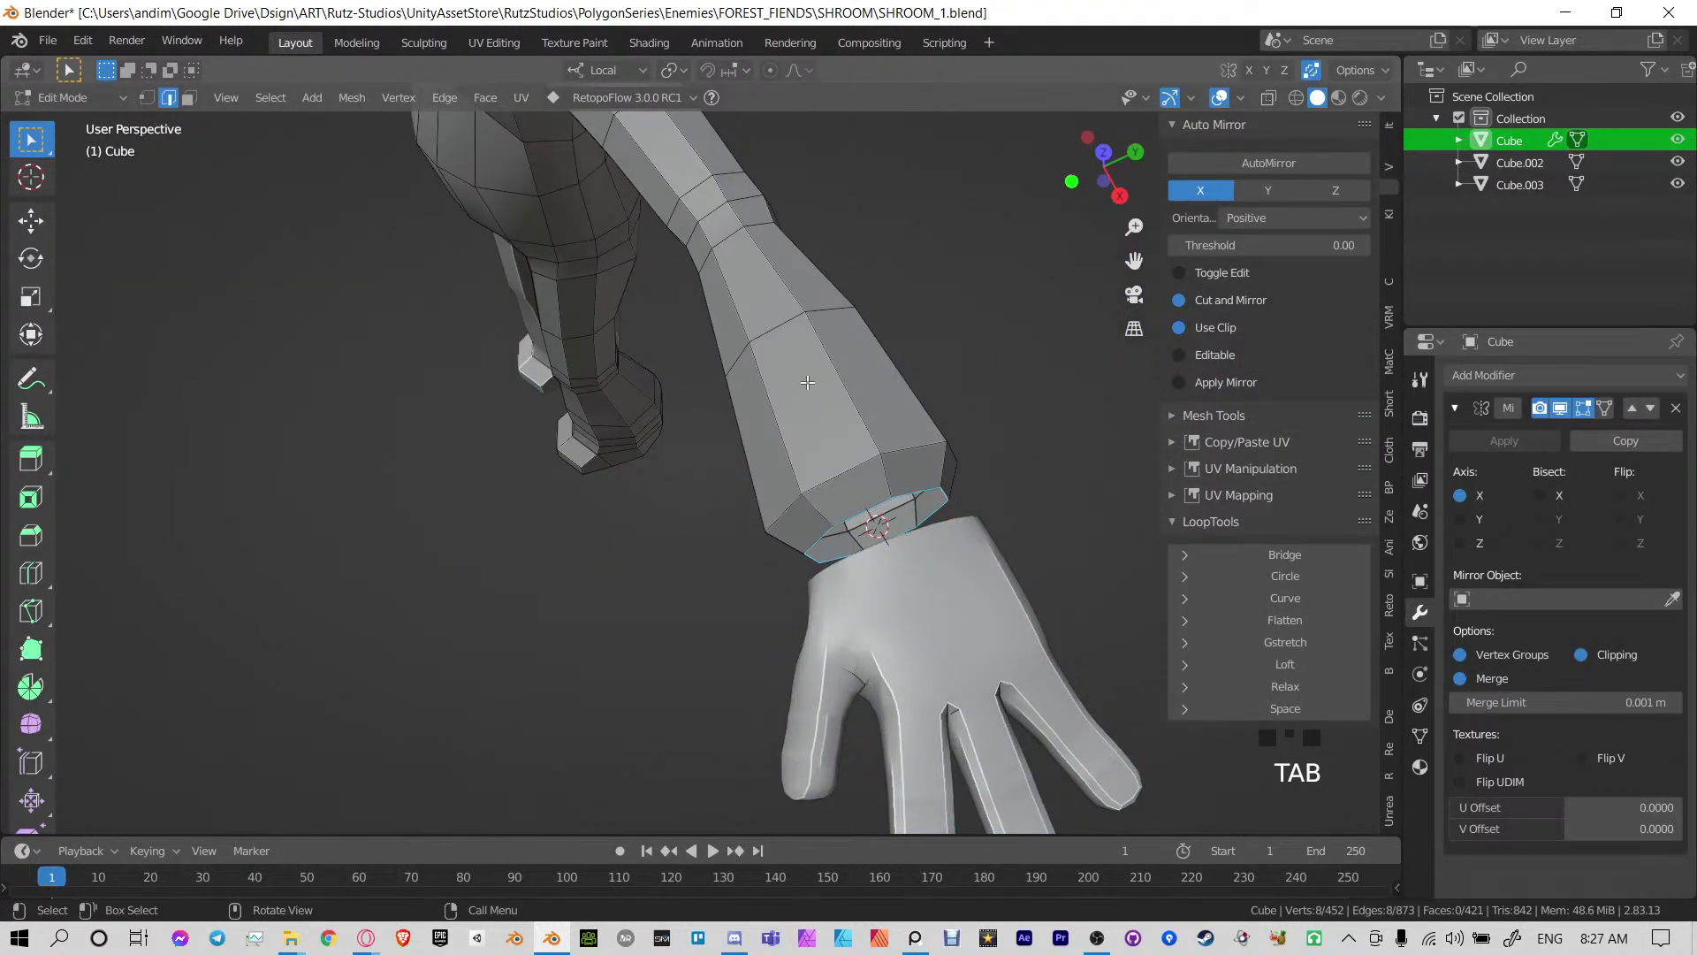
key("Tab")
left_click(927, 557, "shift")
left_click(862, 424, "shift")
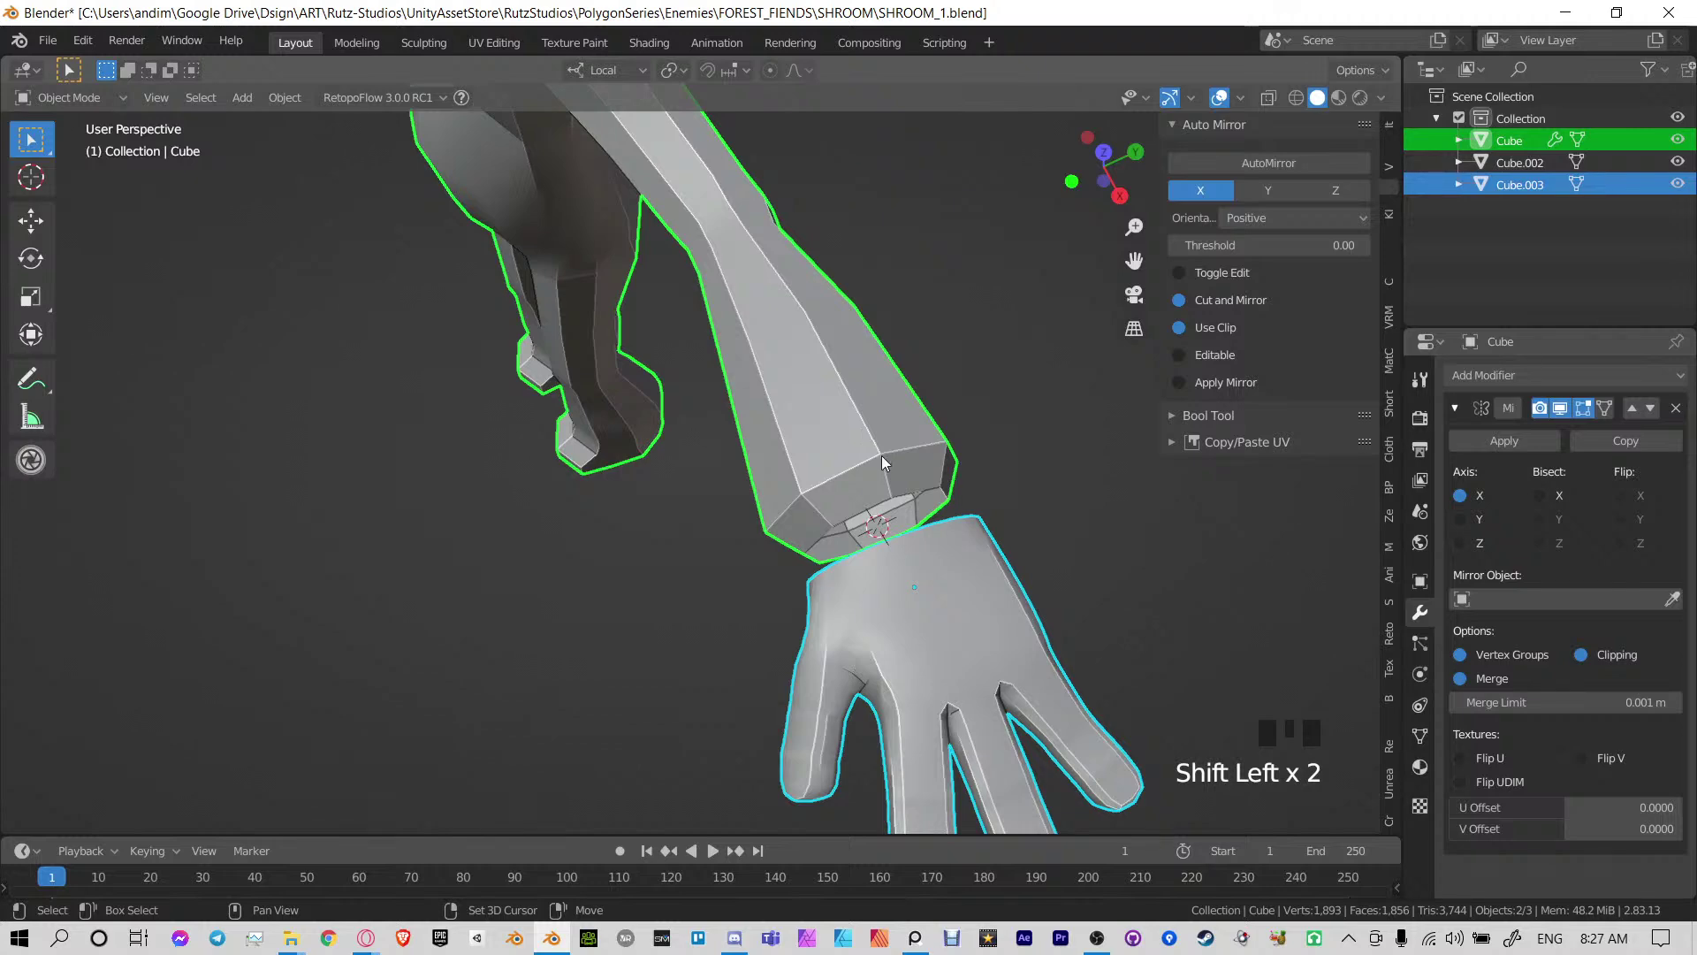
key("ctrl+j")
Merge the neighbouring vertices in the middle of the hand's upper wrist edge into one at their center
middle_click_drag(883, 447, 711, 386)
scroll(940, 444, "up", 2)
key("Tab")
scroll(979, 501, "up", 3)
left_click(754, 487)
key("KP_Decimal")
key("1")
scroll(816, 512, "down", 7)
scroll(816, 512, "down", 7)
key("n")
key("m")
left_click(801, 429)
key("ctrl+z")
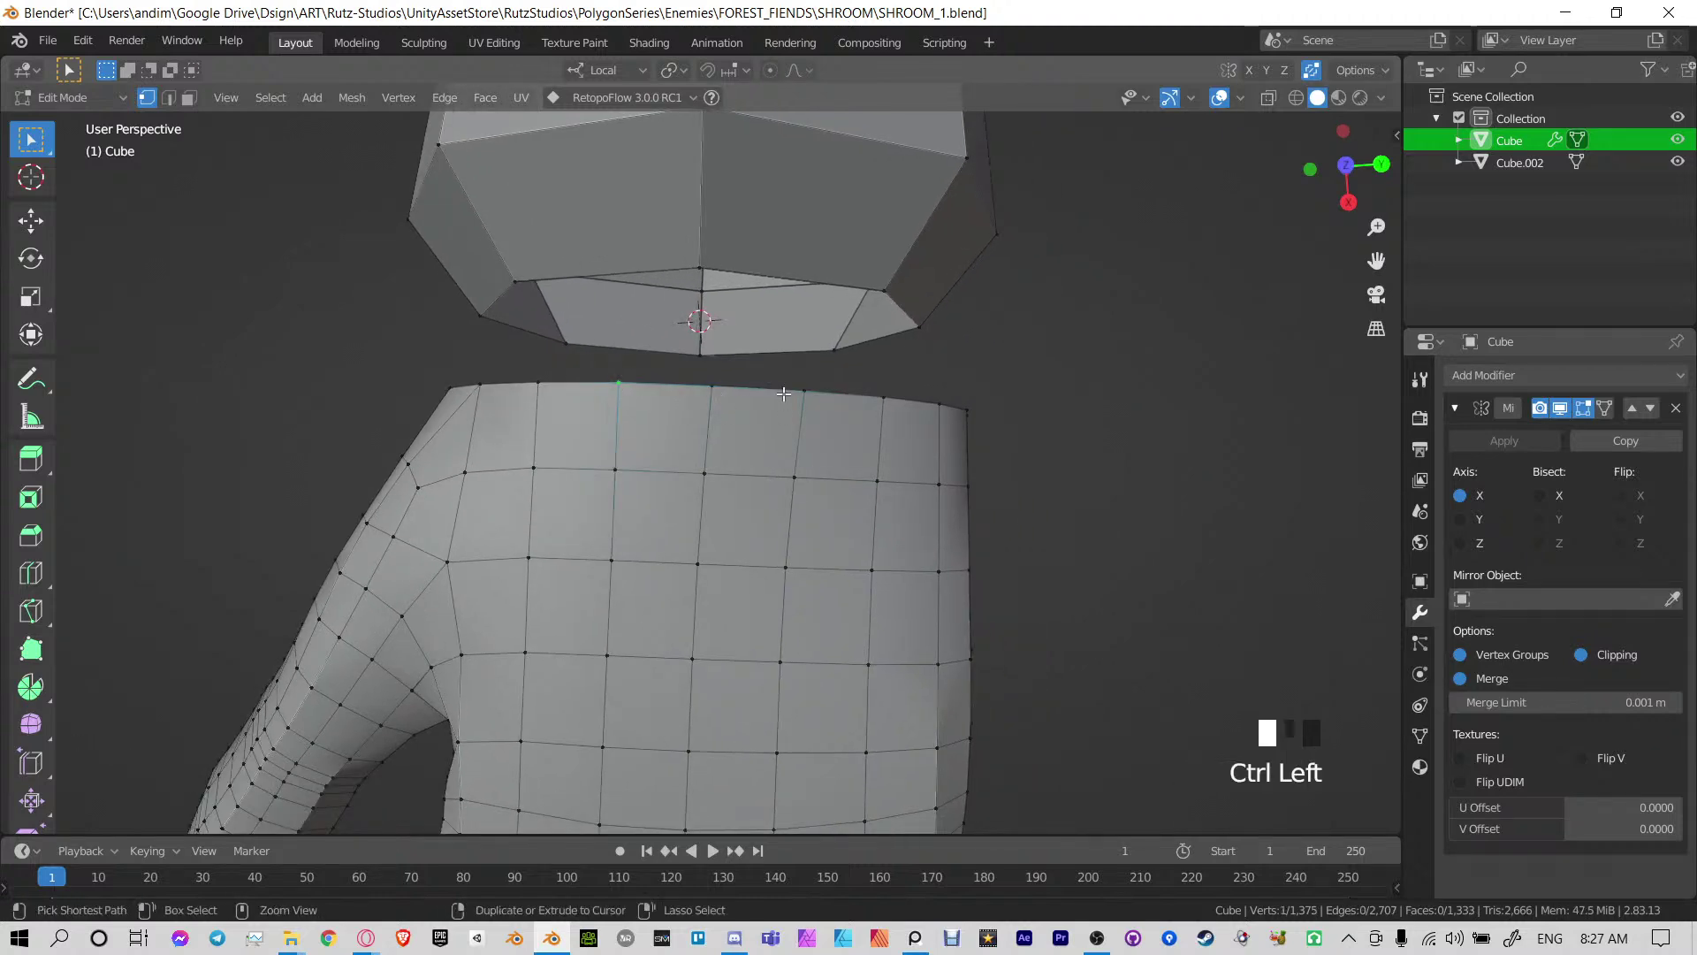
left_click(785, 394, "ctrl")
key("m")
left_click(828, 406)
Merge two more groups of adjacent wrist-edge vertices on the hand's outer side, each at its center
middle_click_drag(963, 465, 867, 476)
middle_click_drag(867, 475, 672, 407, "shift")
left_click(621, 358)
key("m")
left_click(624, 365)
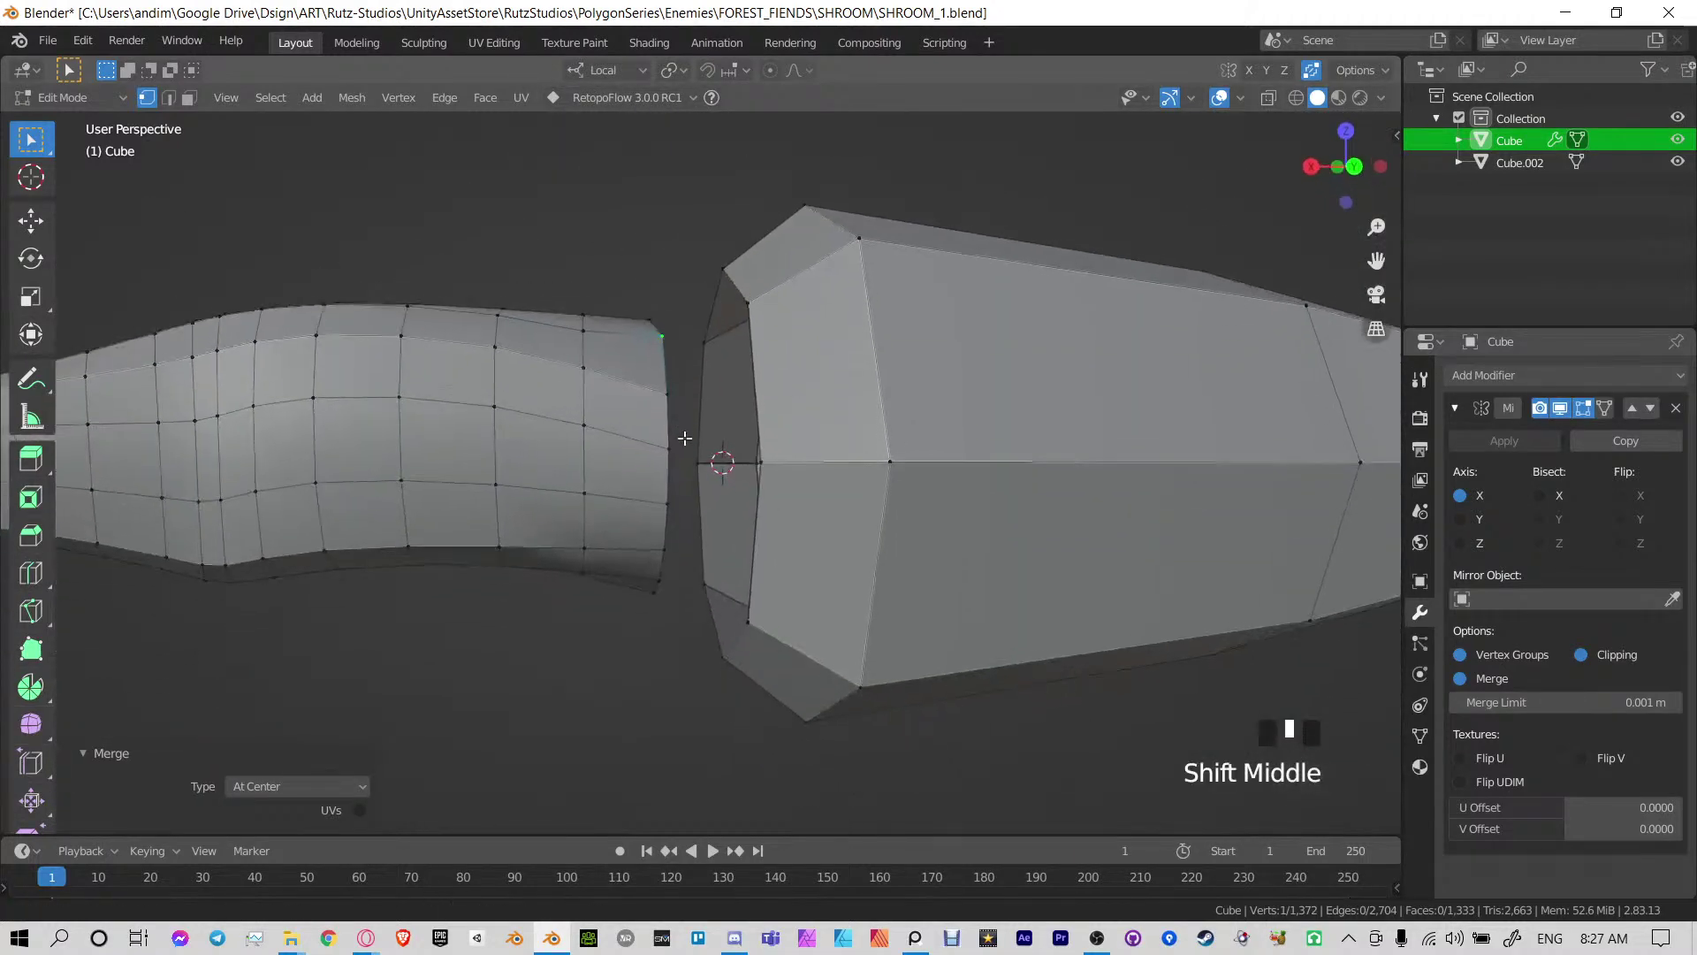
left_click(663, 390)
key("m")
left_click(666, 495)
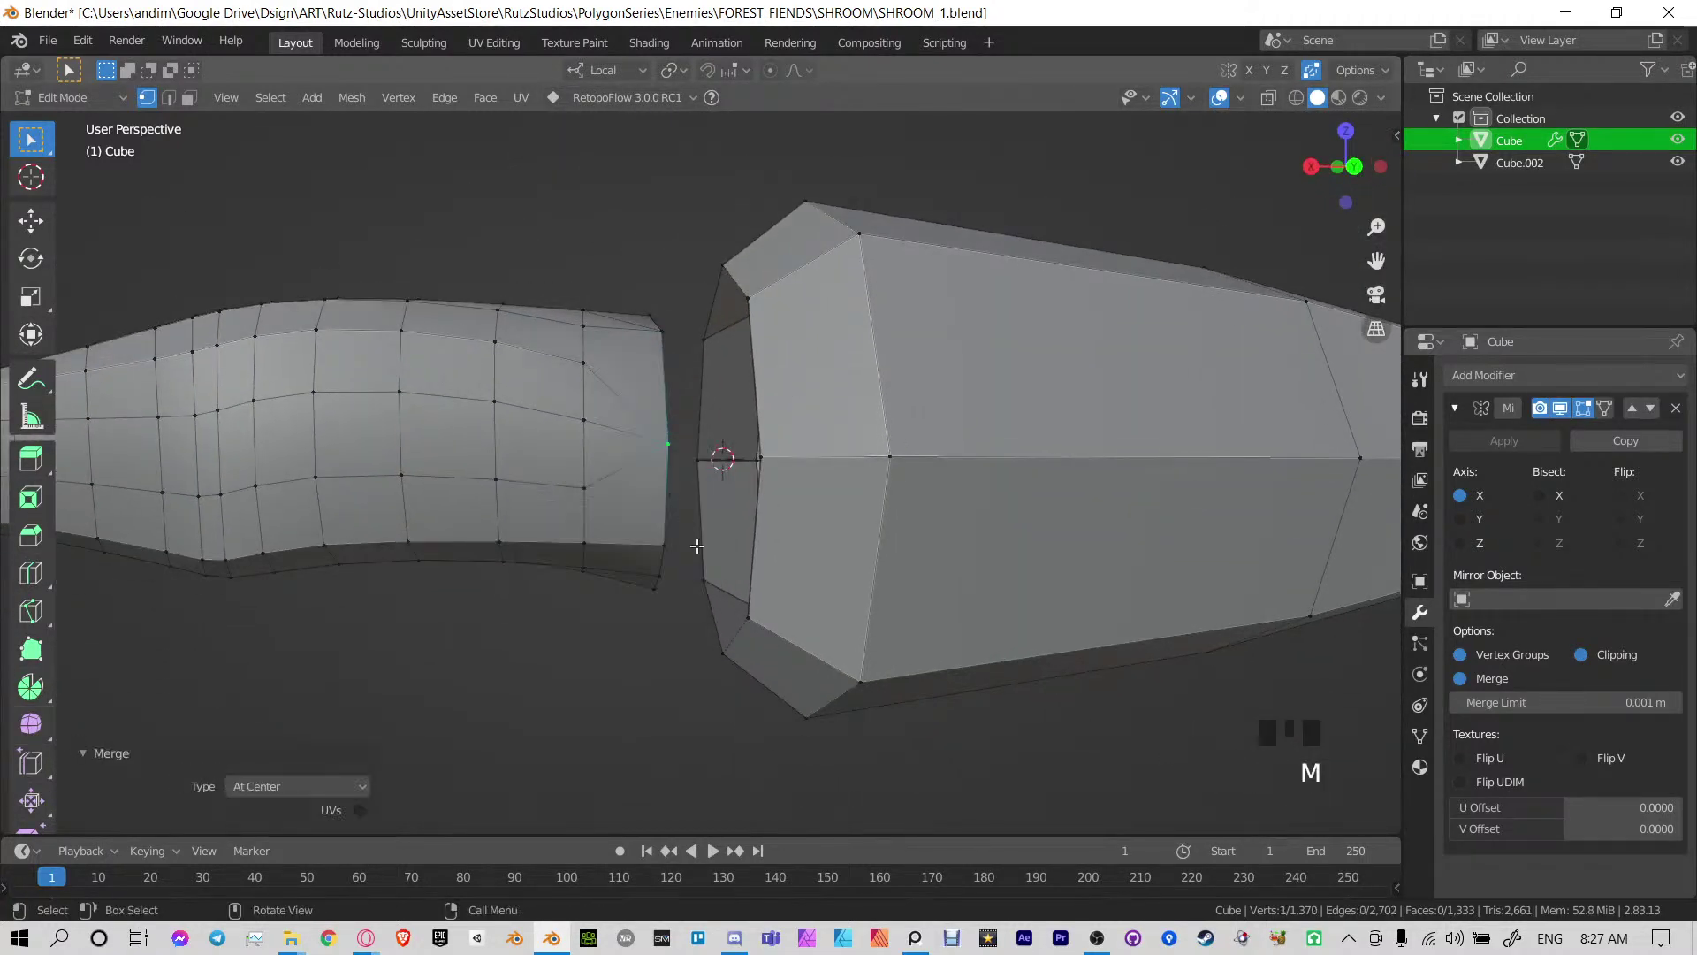
Merge the next pair of wrist-edge vertices and a group of three on the palm side, each at its center
middle_click_drag(667, 494, 655, 406)
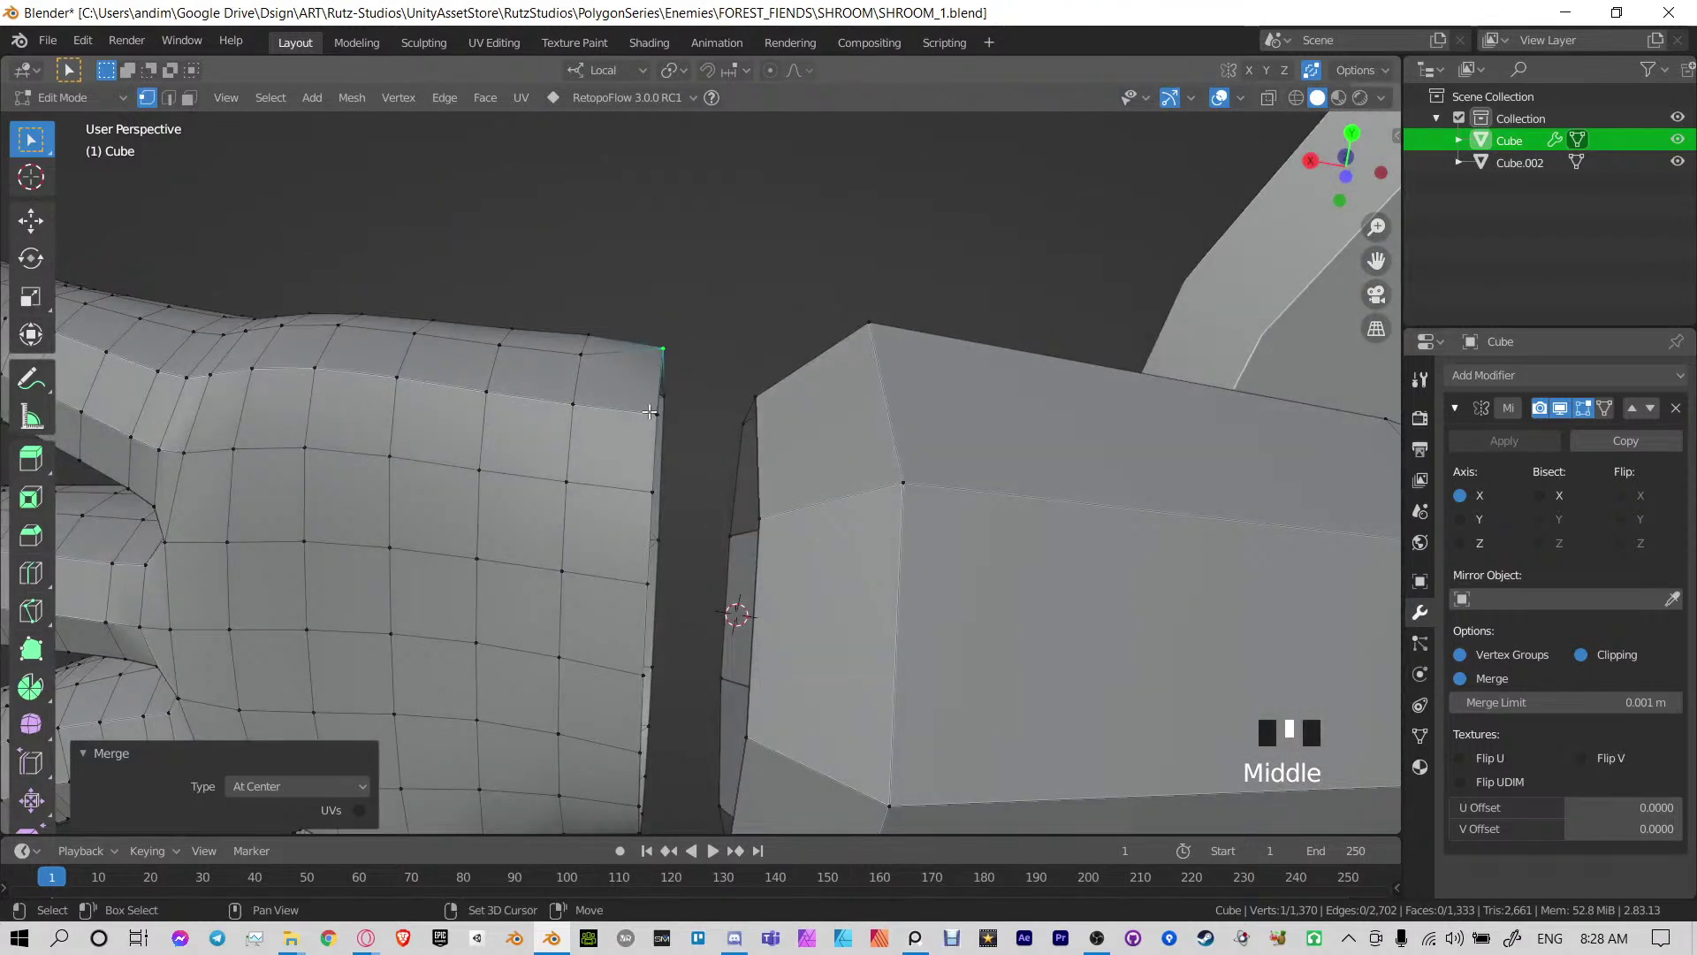
left_click(649, 412, "shift")
left_click(648, 497, "shift")
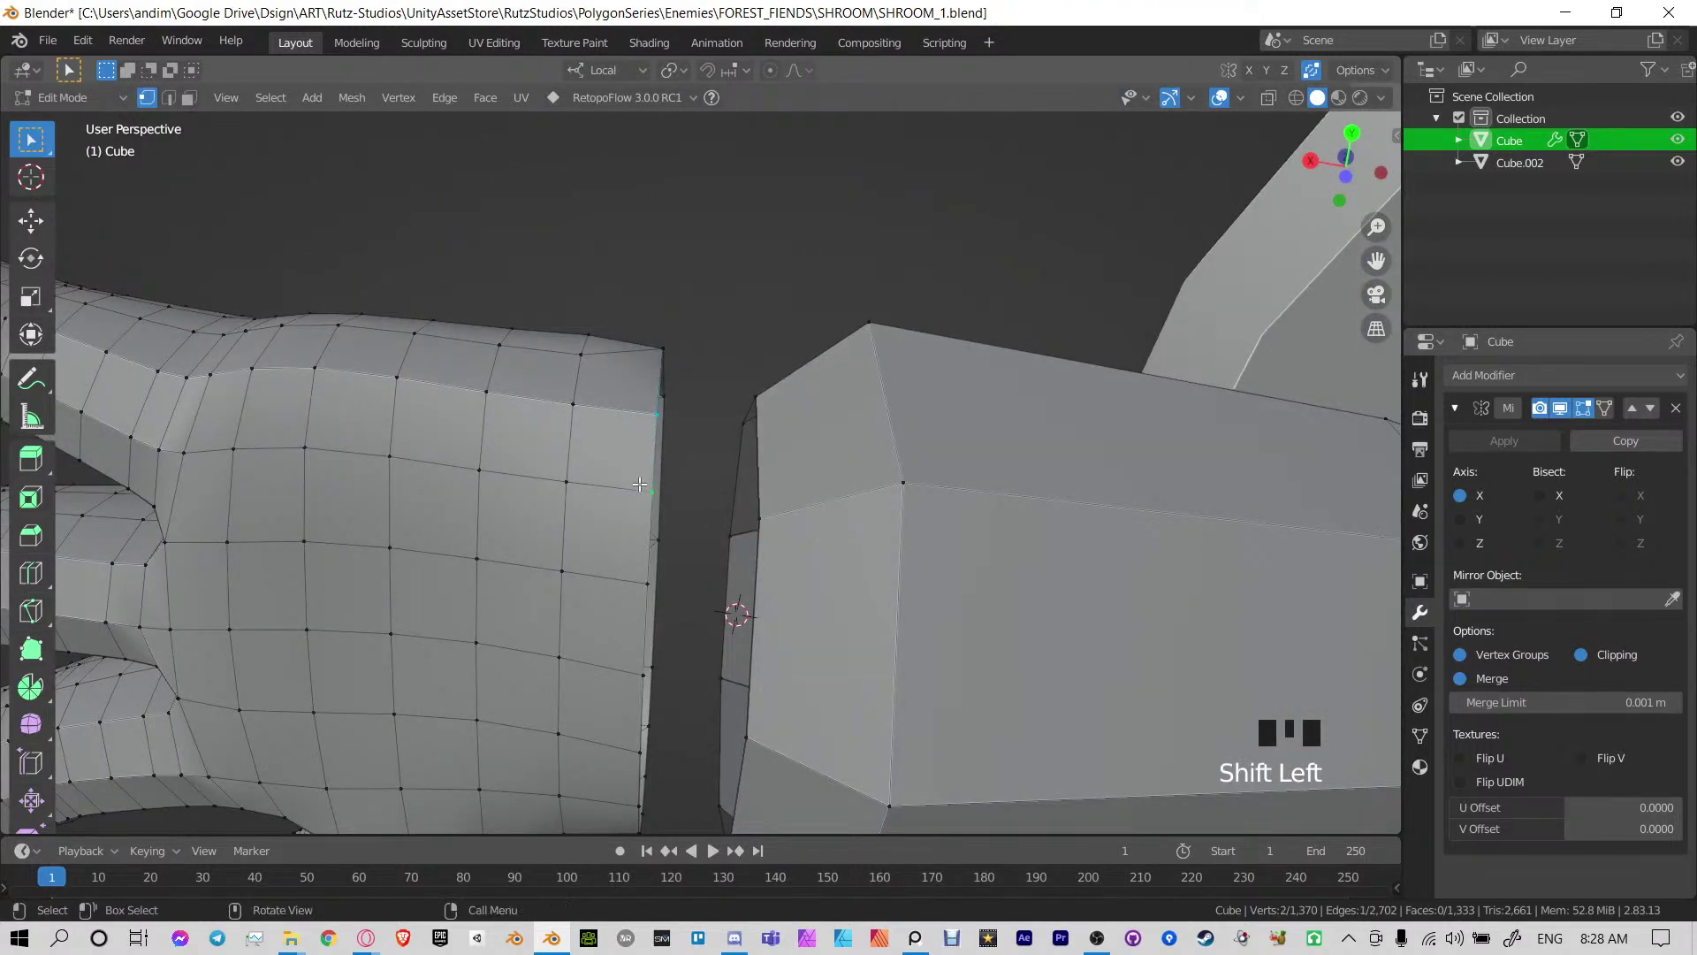
key("m")
left_click(639, 484)
middle_click_drag(639, 484, 897, 356, "shift")
middle_click_drag(766, 420, 747, 502)
left_click(747, 502, "shift")
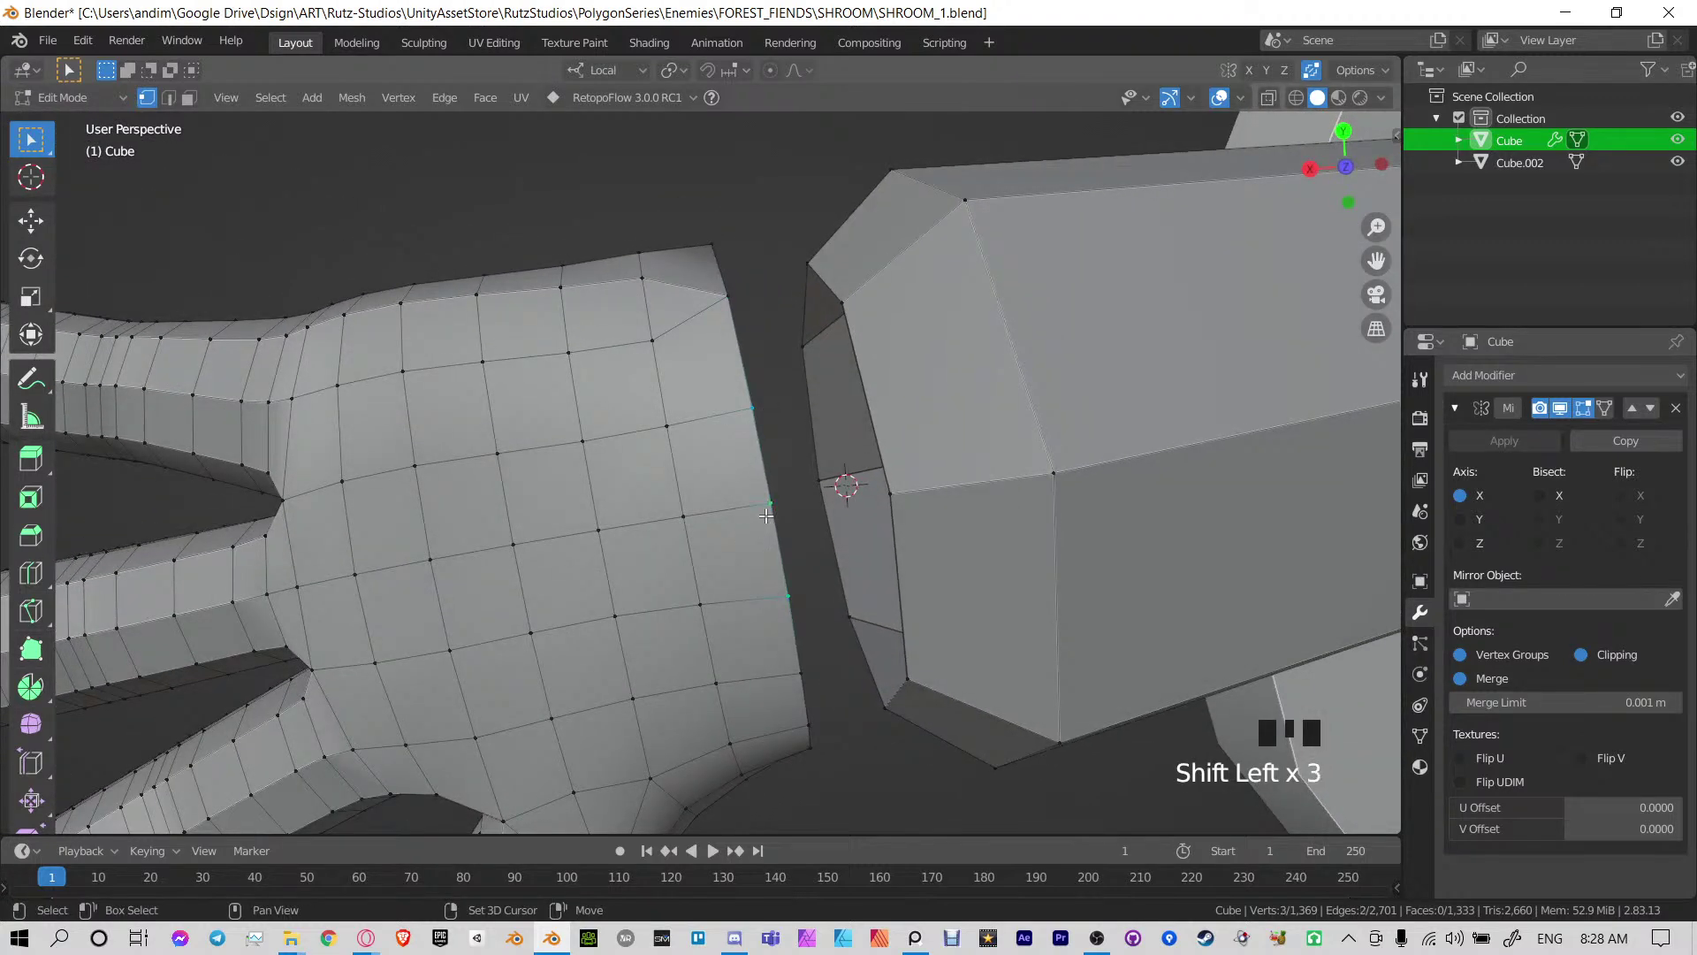
key("m")
left_click(767, 518)
Merge the remaining surplus wrist-edge vertices at their centers to leave eight around the hand's opening
middle_click_drag(766, 518, 731, 372)
left_click(726, 595, "shift")
key("m")
left_click(757, 535)
left_click(731, 372)
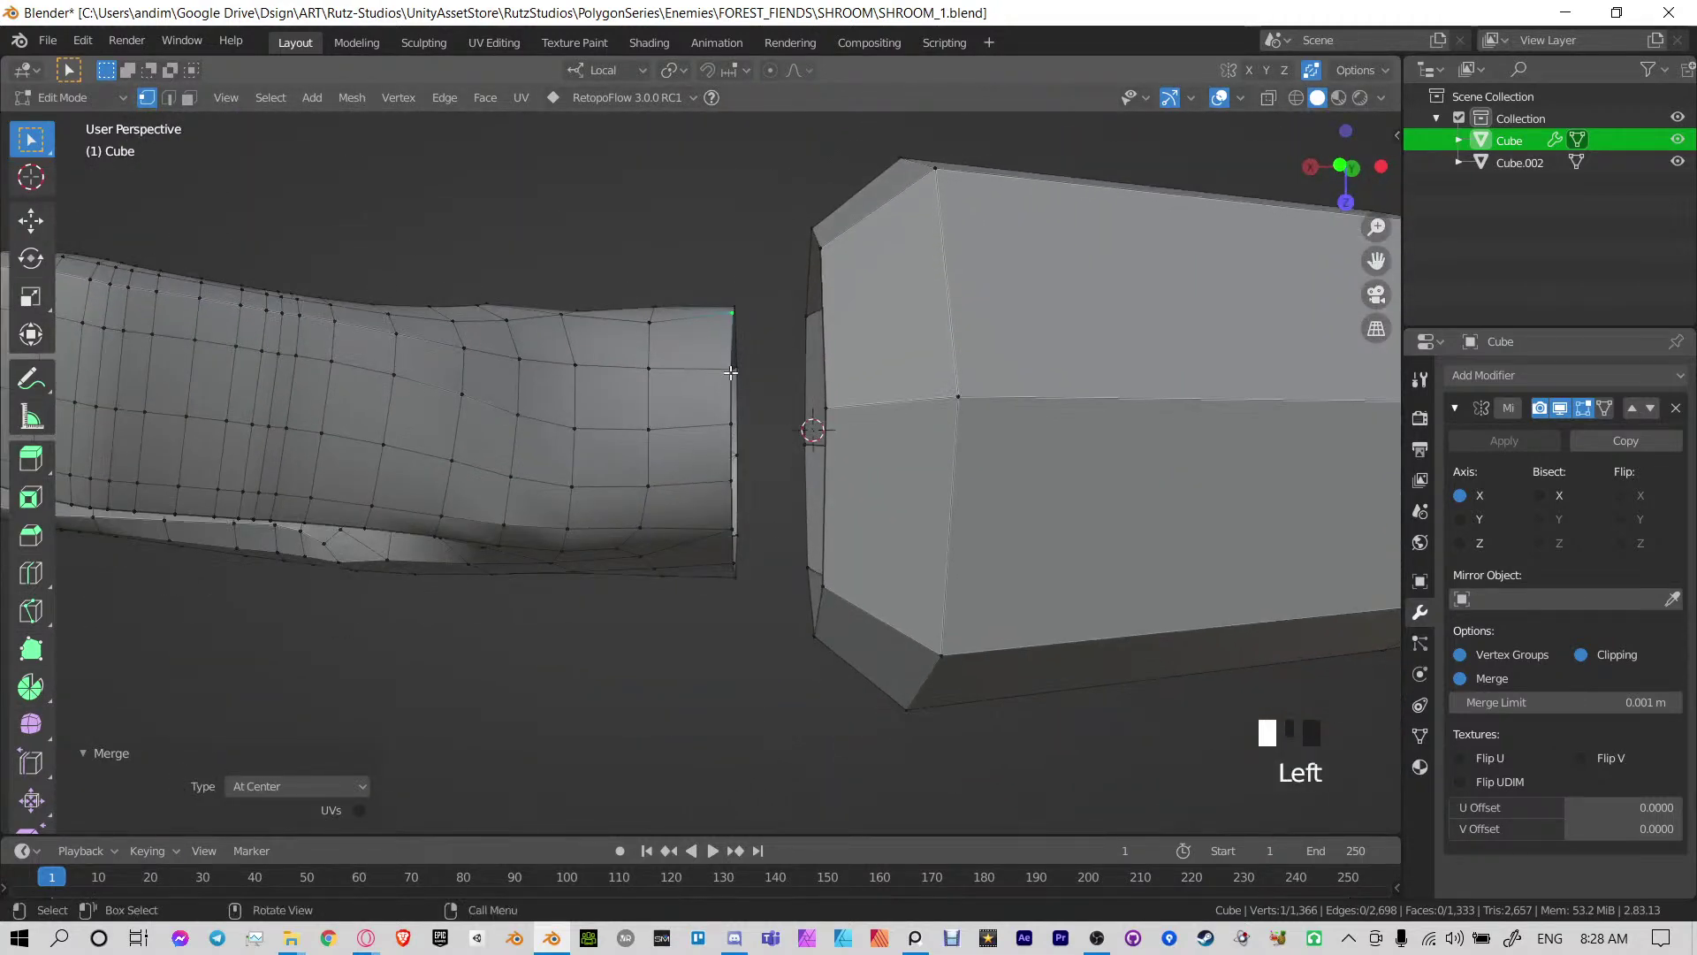
middle_click_drag(728, 489, 725, 455)
left_click(742, 615, "shift")
key("m")
left_click(746, 610)
Extrude the hand's wrist edge loop about 0.3 m toward the forearm and smooth it with repeated LoopTools Relax
scroll(744, 608, "down", 3)
left_click(722, 448, "alt")
key("e")
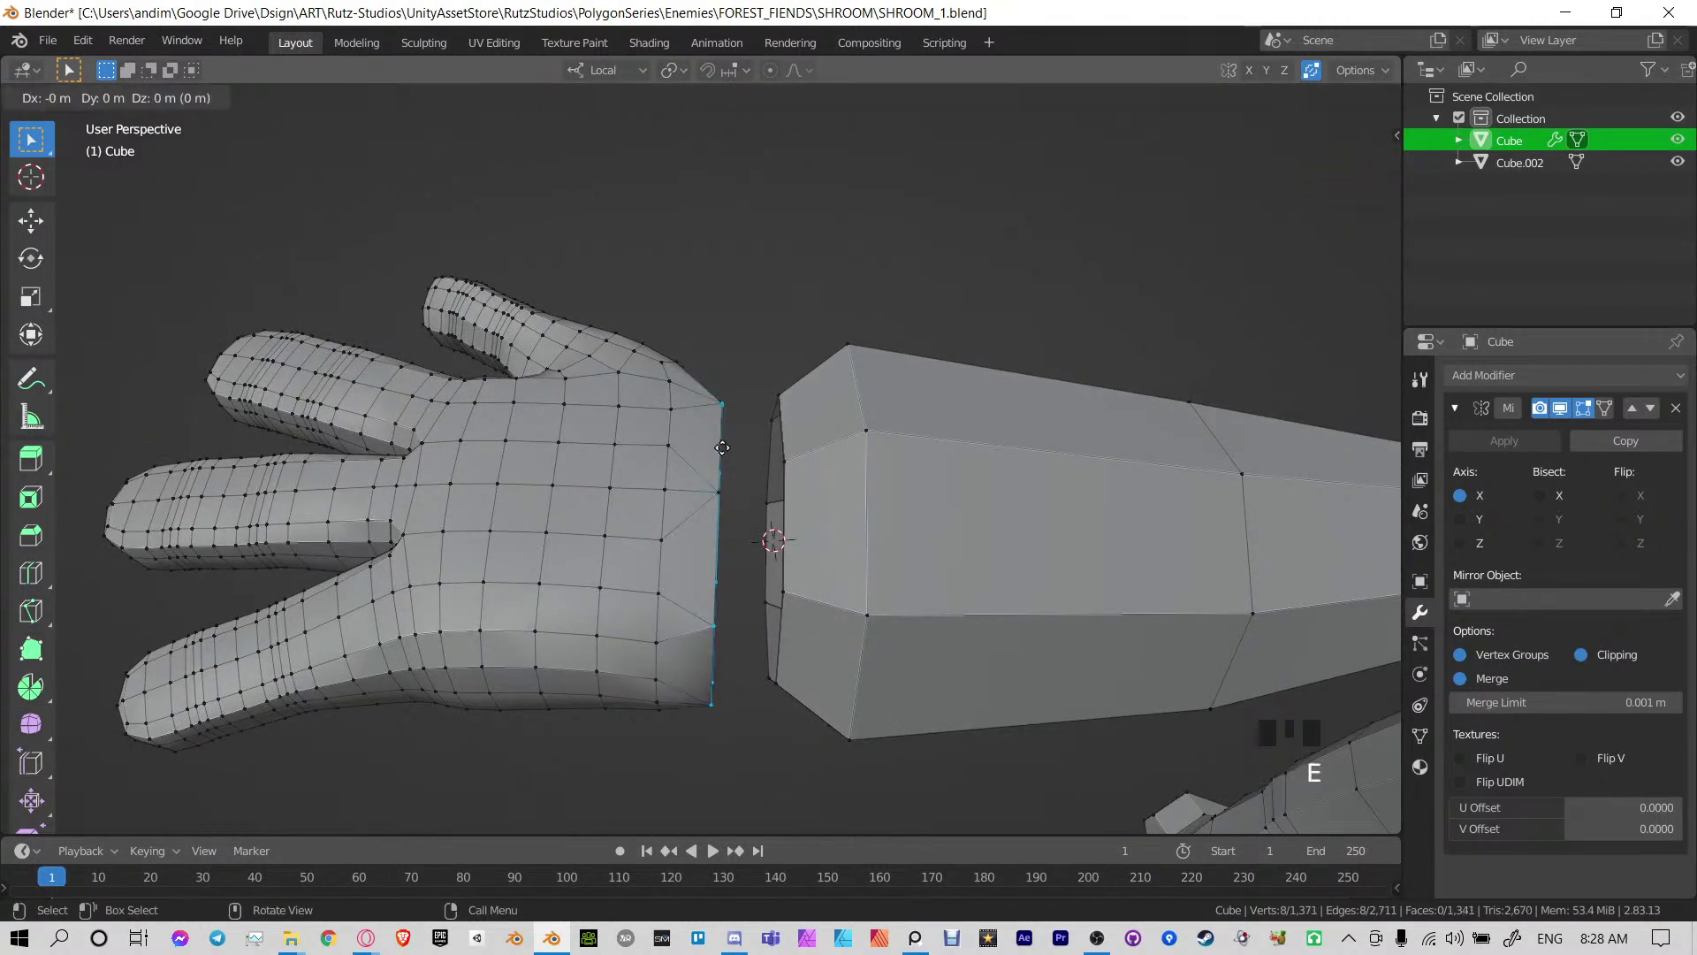
left_click(765, 447)
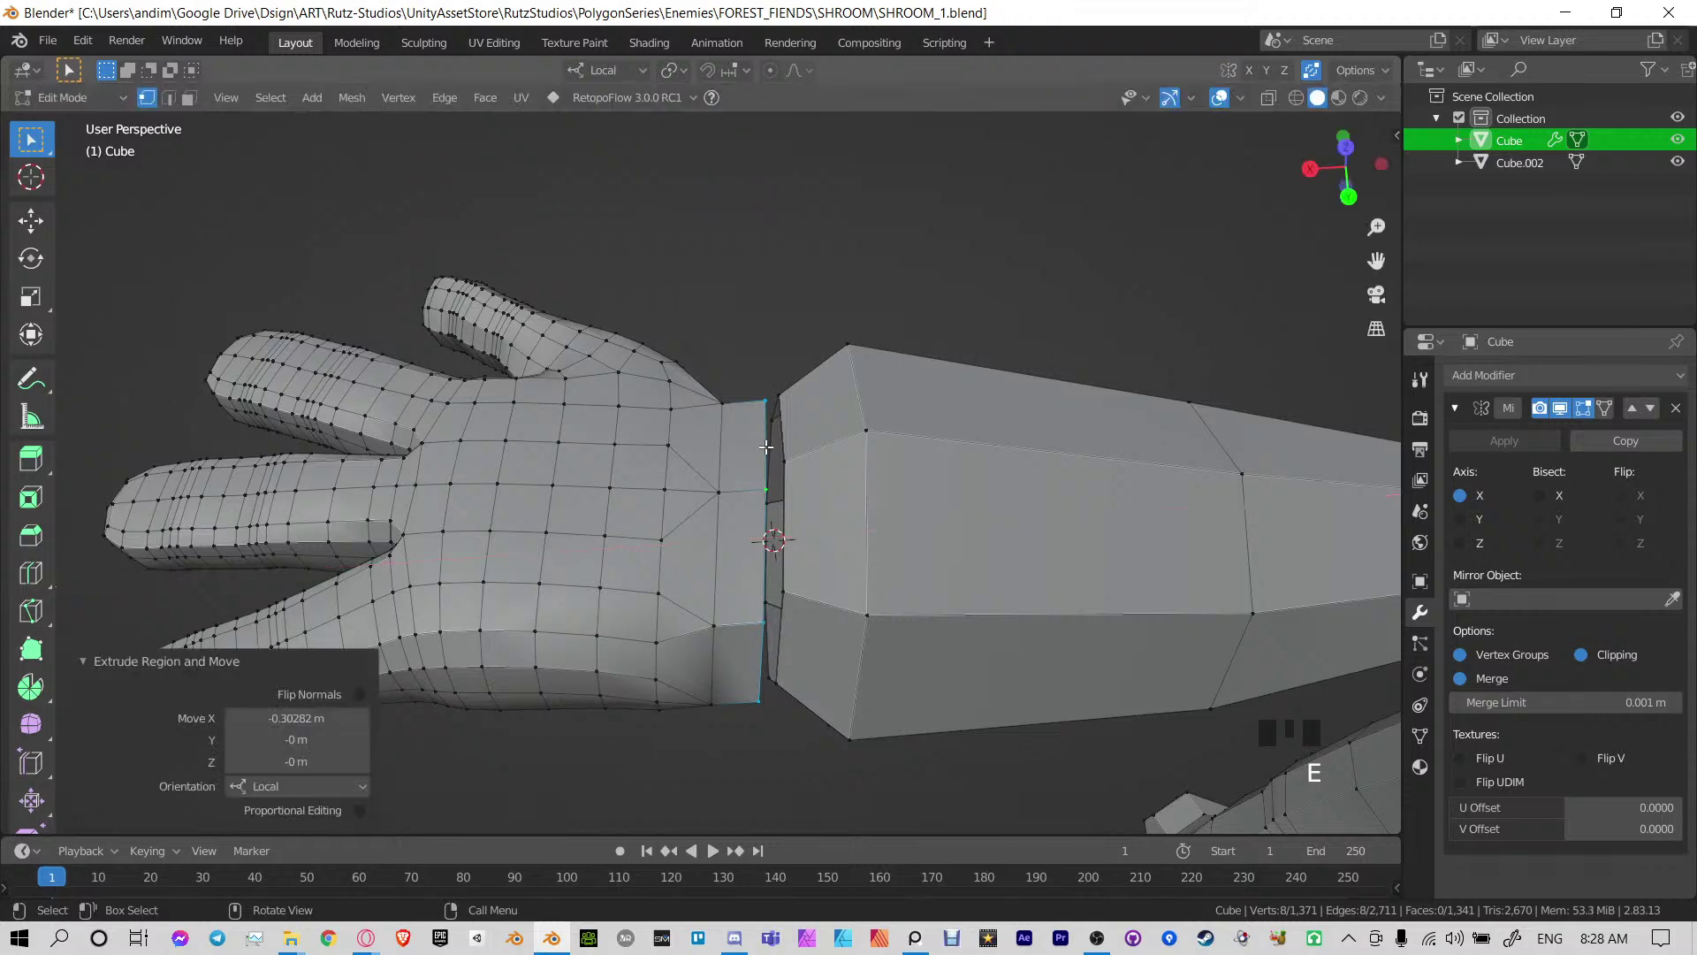
key("n")
triple_click(1302, 686)
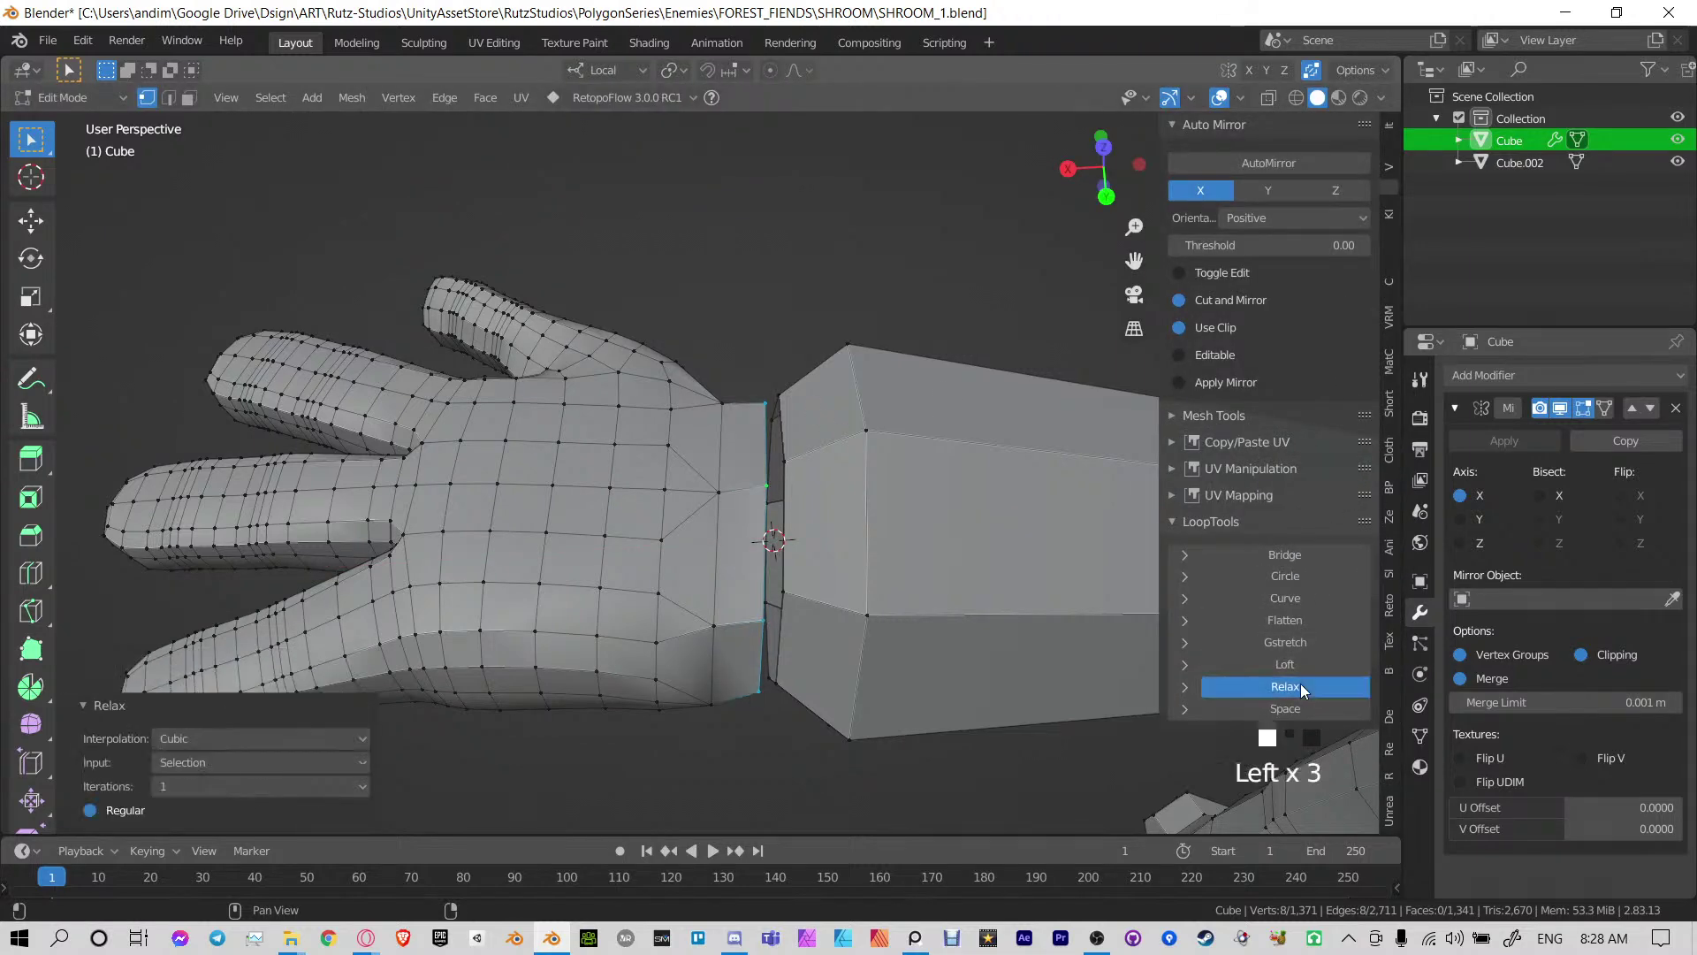
left_click(1302, 686)
Weld two vertices of the extruded wrist edge to their matching forearm opening vertices using Merge At Last
middle_click_drag(796, 531, 760, 517)
left_click(756, 514)
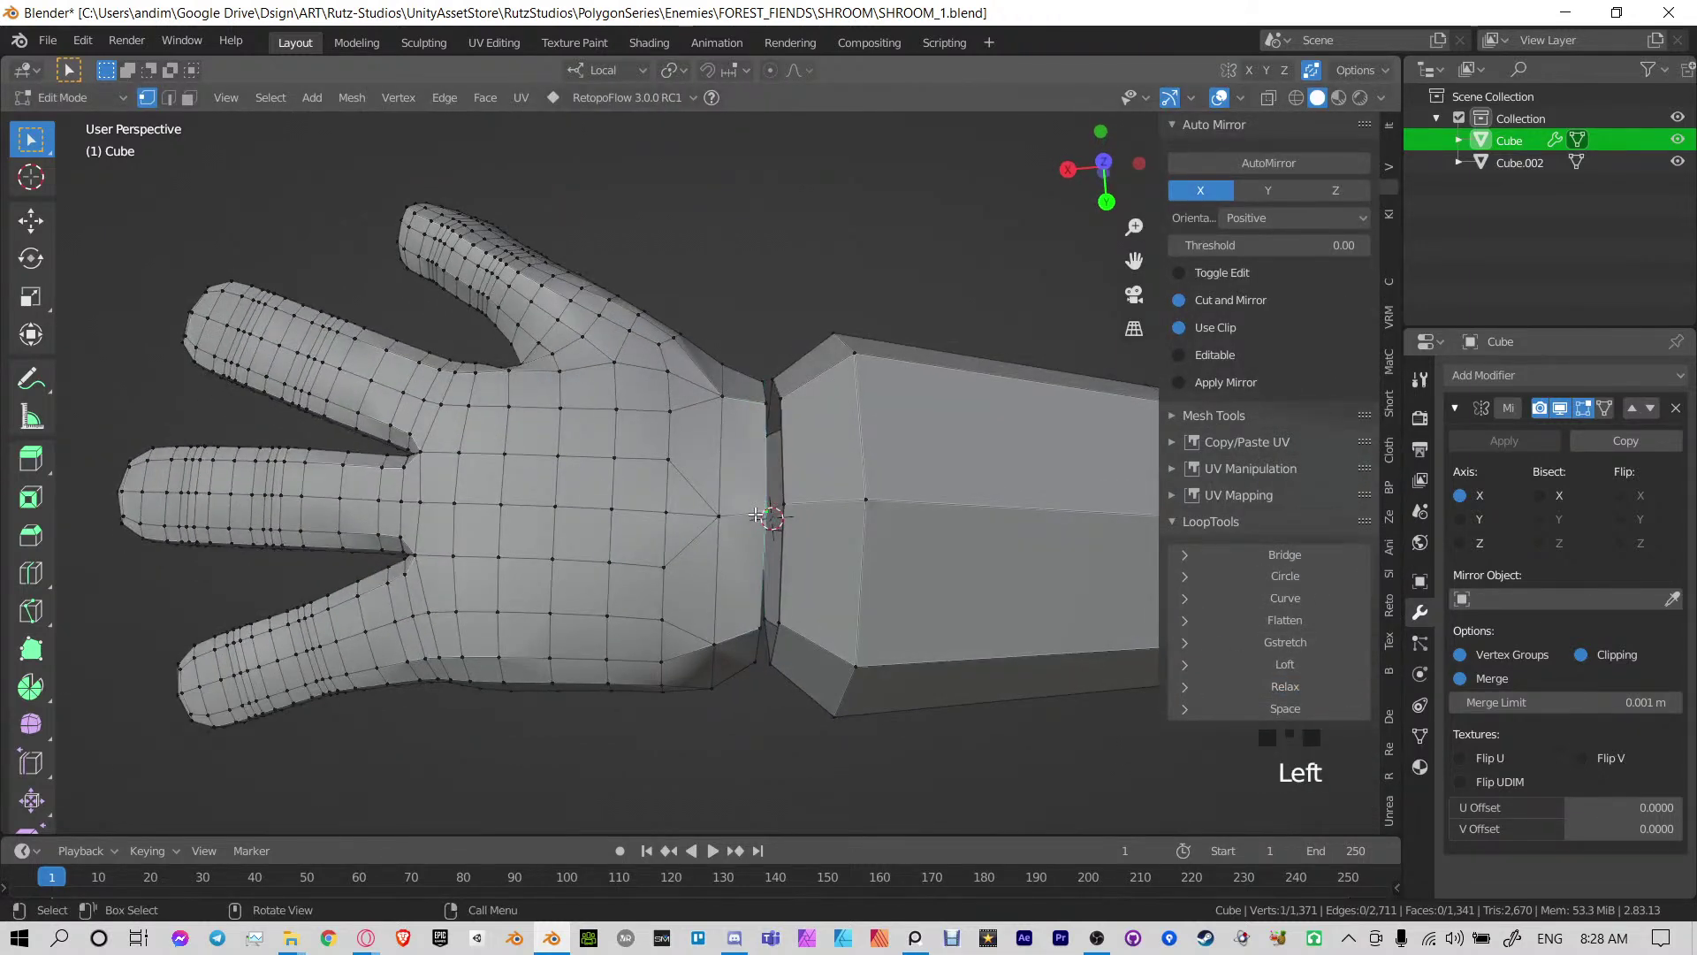
key("m")
left_click(787, 477)
middle_click_drag(787, 478, 767, 563)
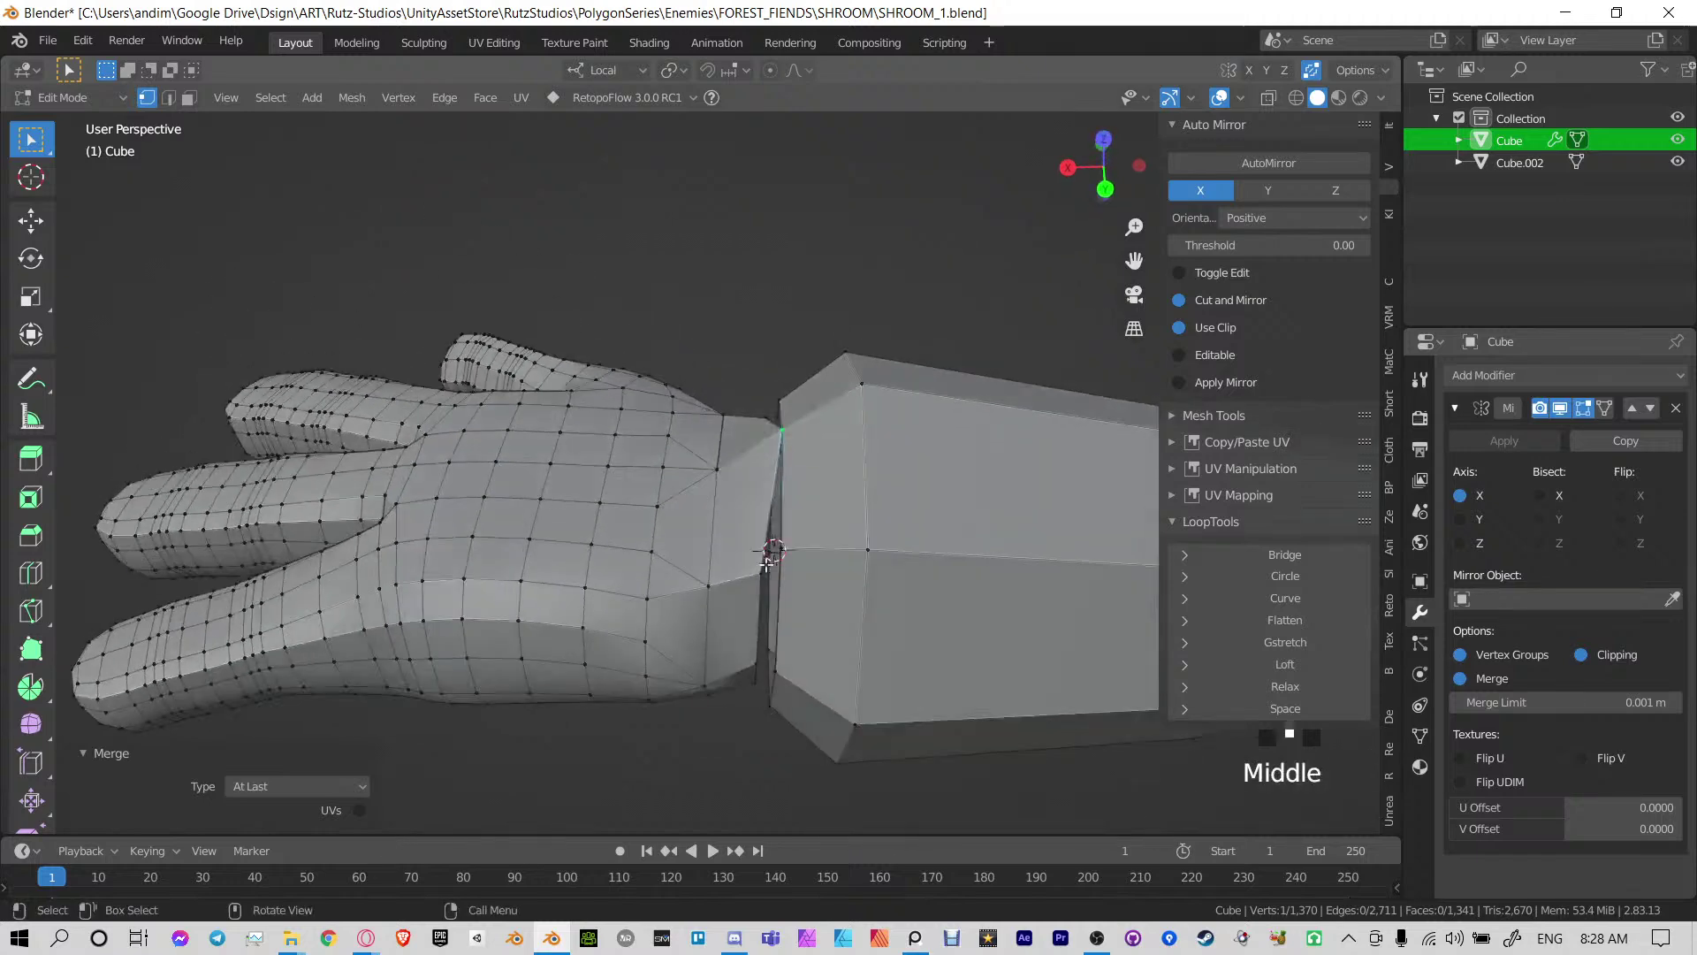
middle_click_drag(855, 596, 851, 566)
scroll(850, 551, "up", 2)
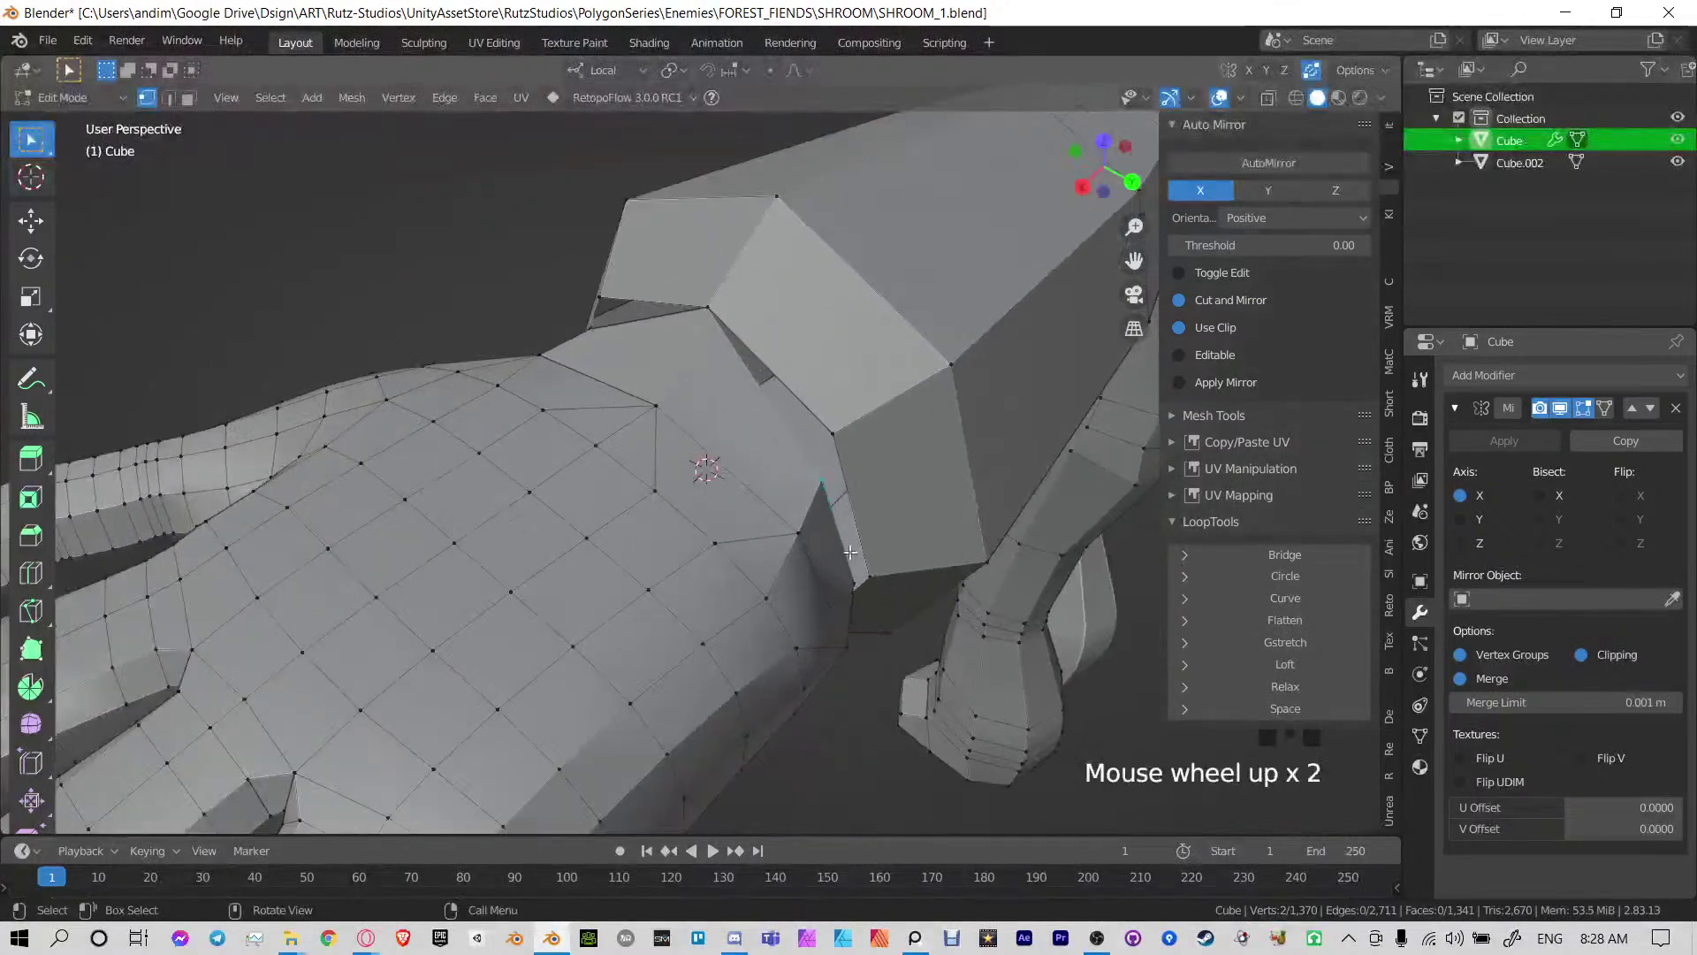
key("m")
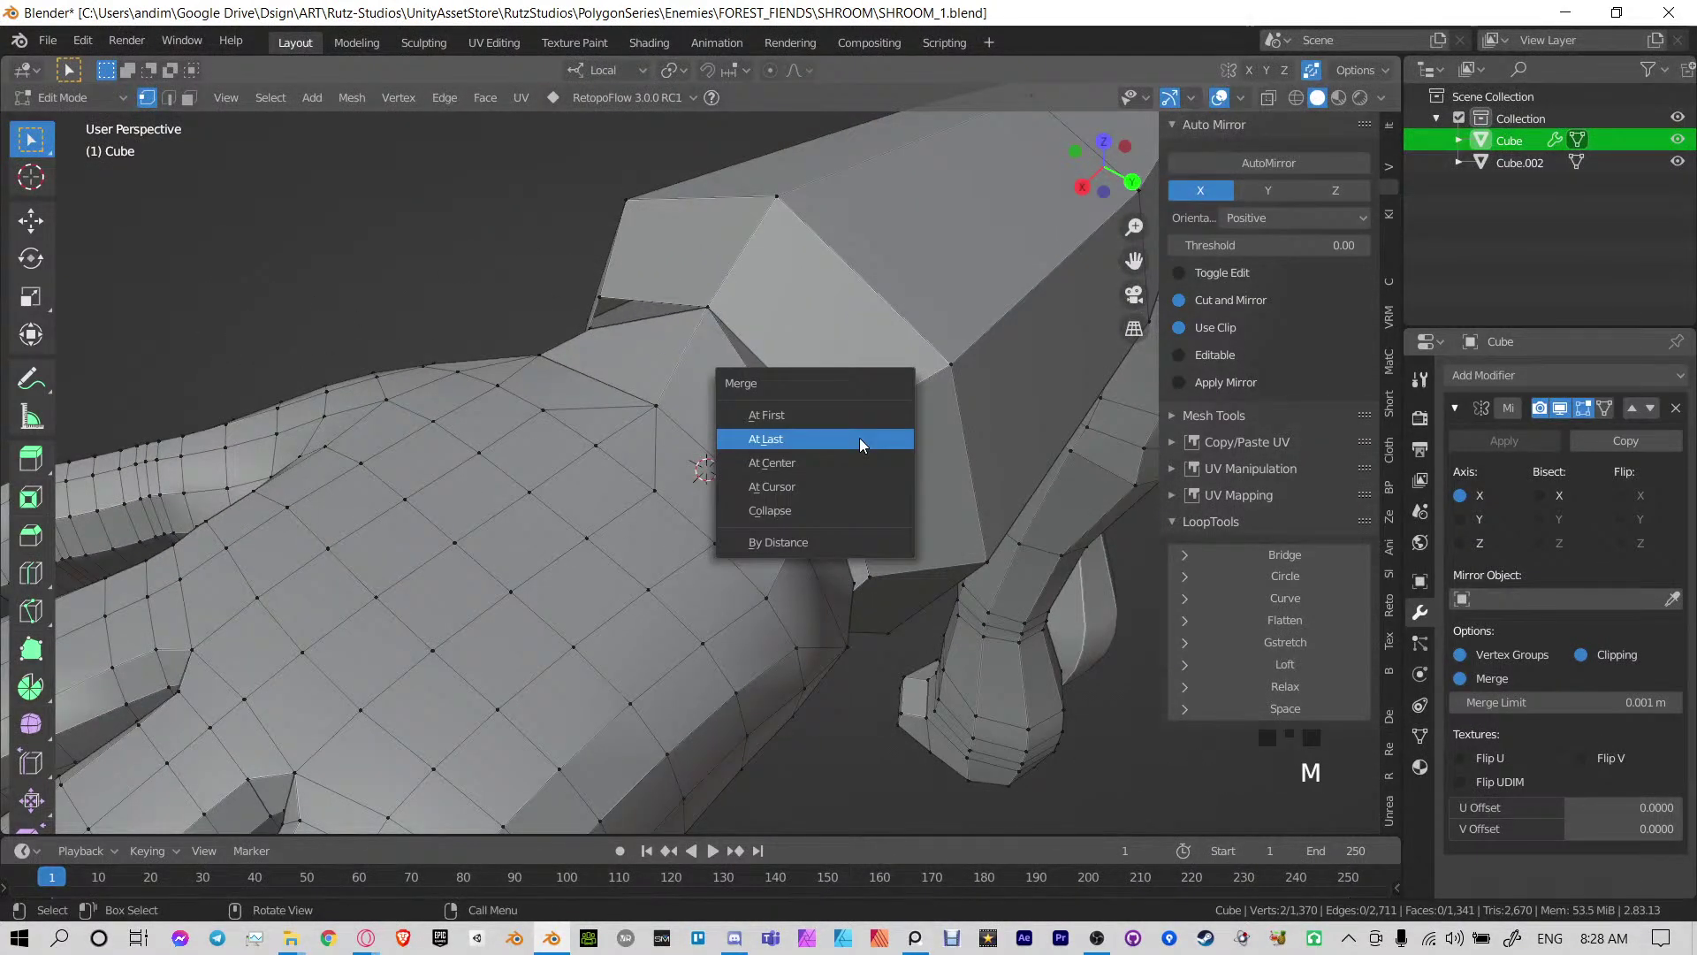
left_click(859, 437)
middle_click_drag(860, 438, 729, 430, "shift")
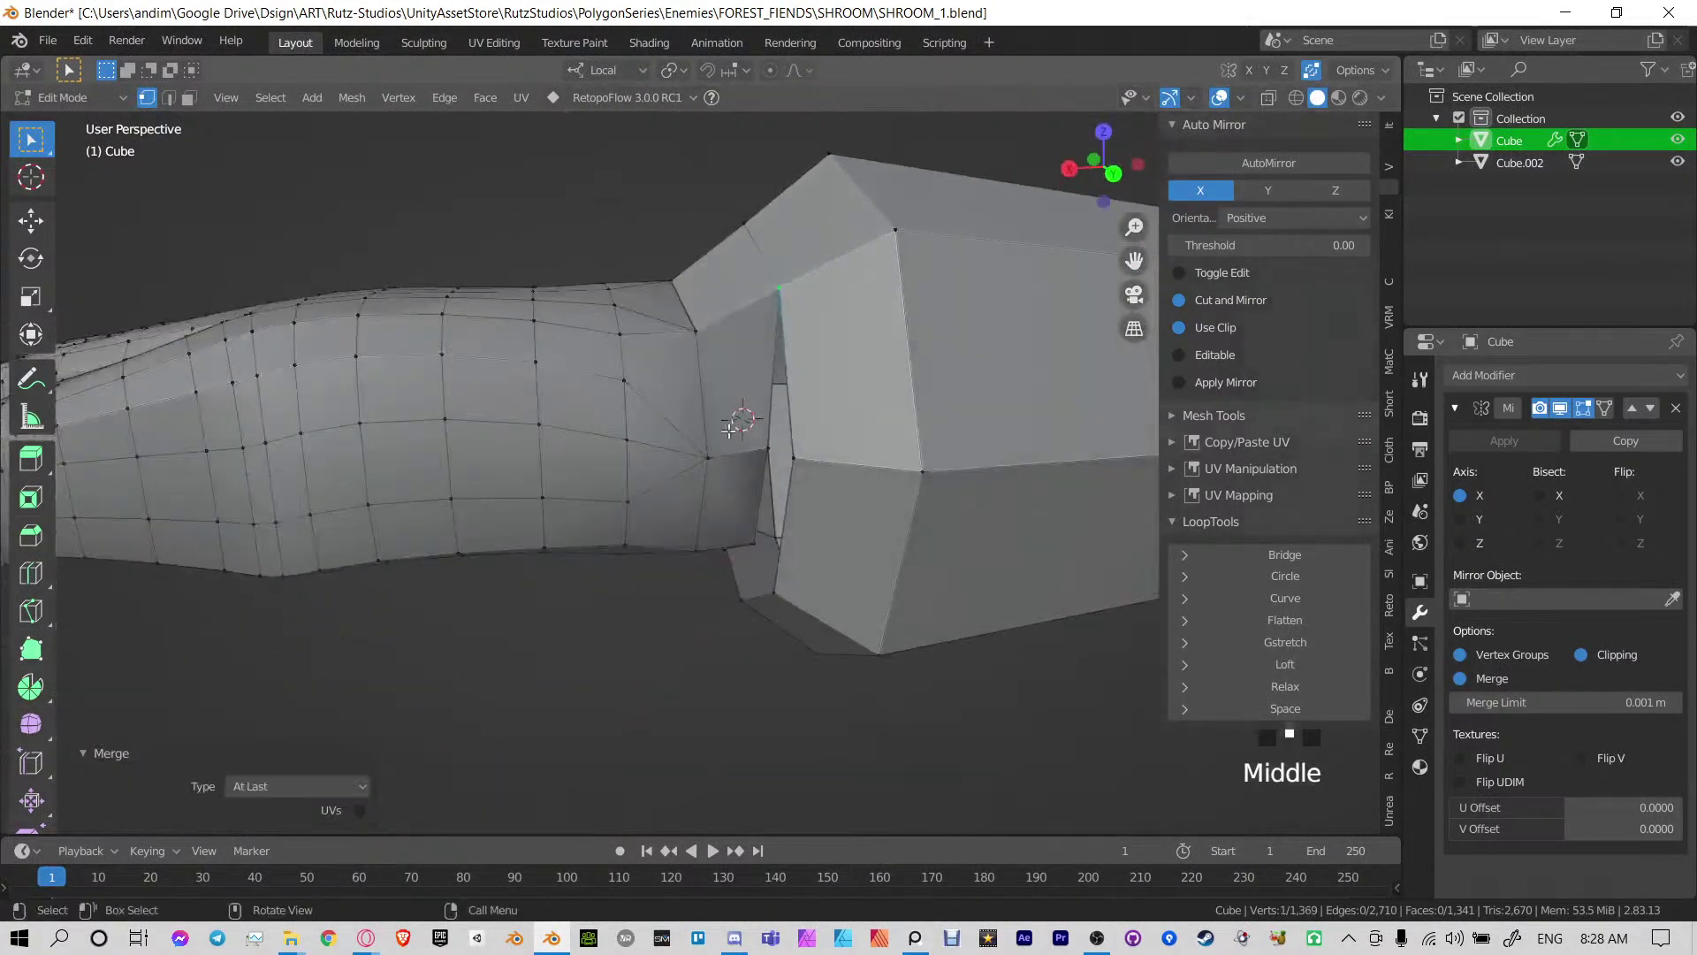
Weld three more extruded wrist-edge vertices to their matching forearm opening vertices using Merge At Last
key("m")
left_click(807, 467)
middle_click_drag(814, 595, 749, 512)
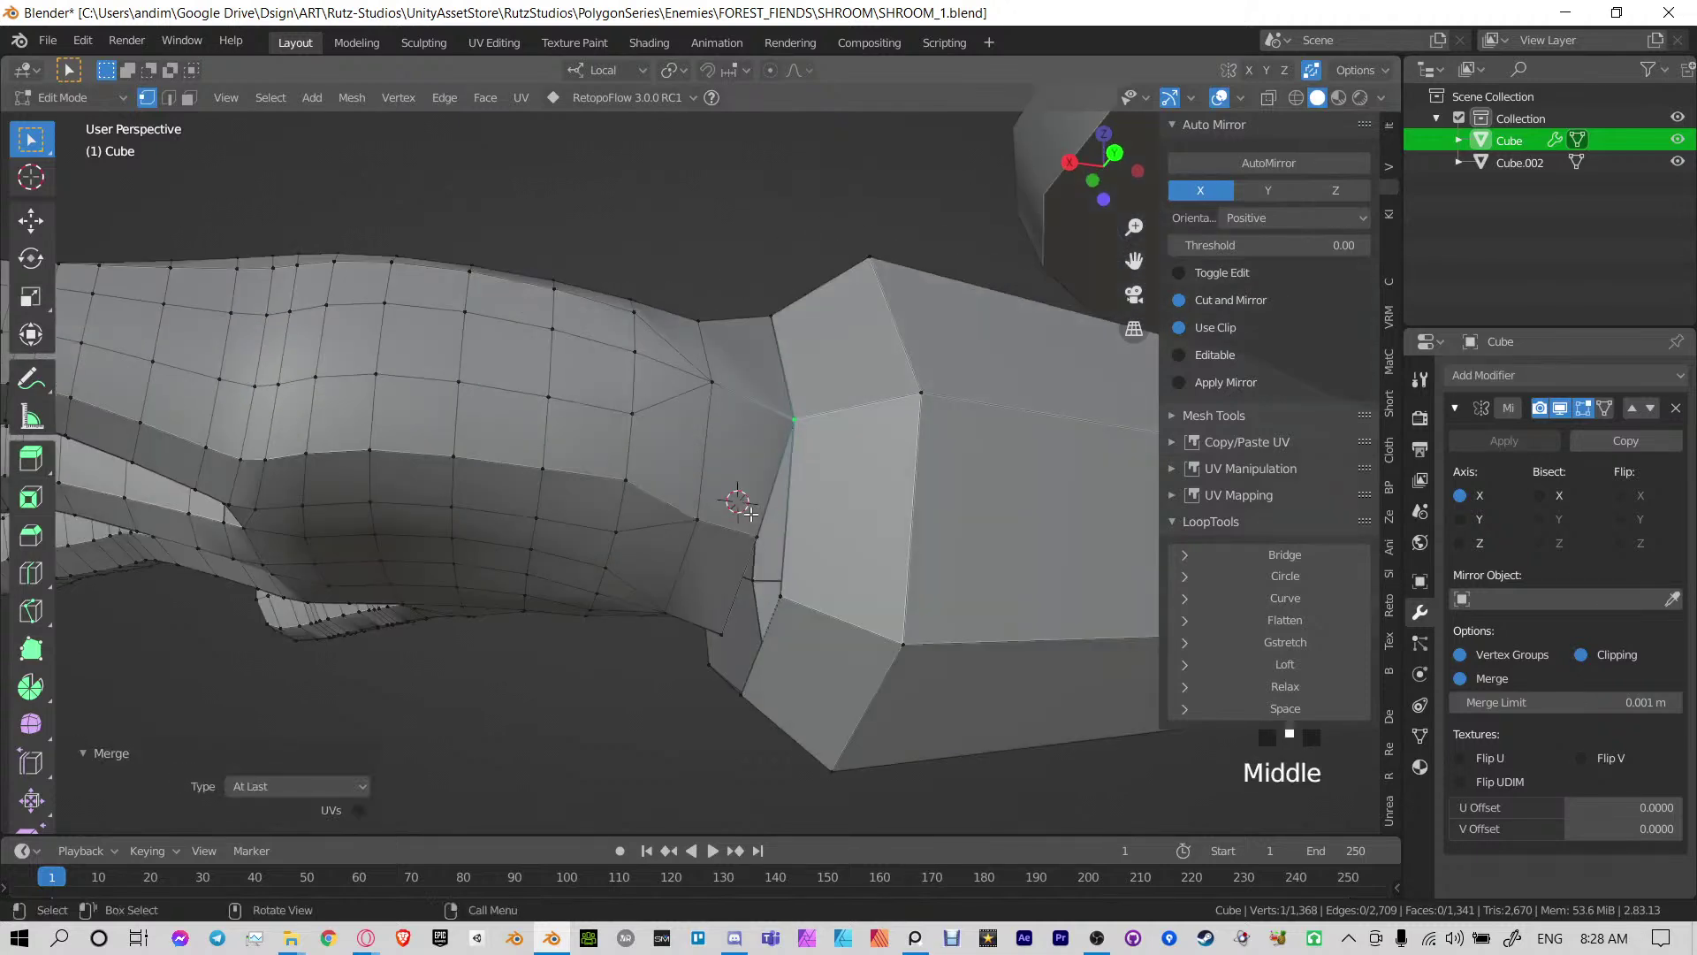
key("m")
left_click(837, 594)
middle_click_drag(837, 594, 798, 552)
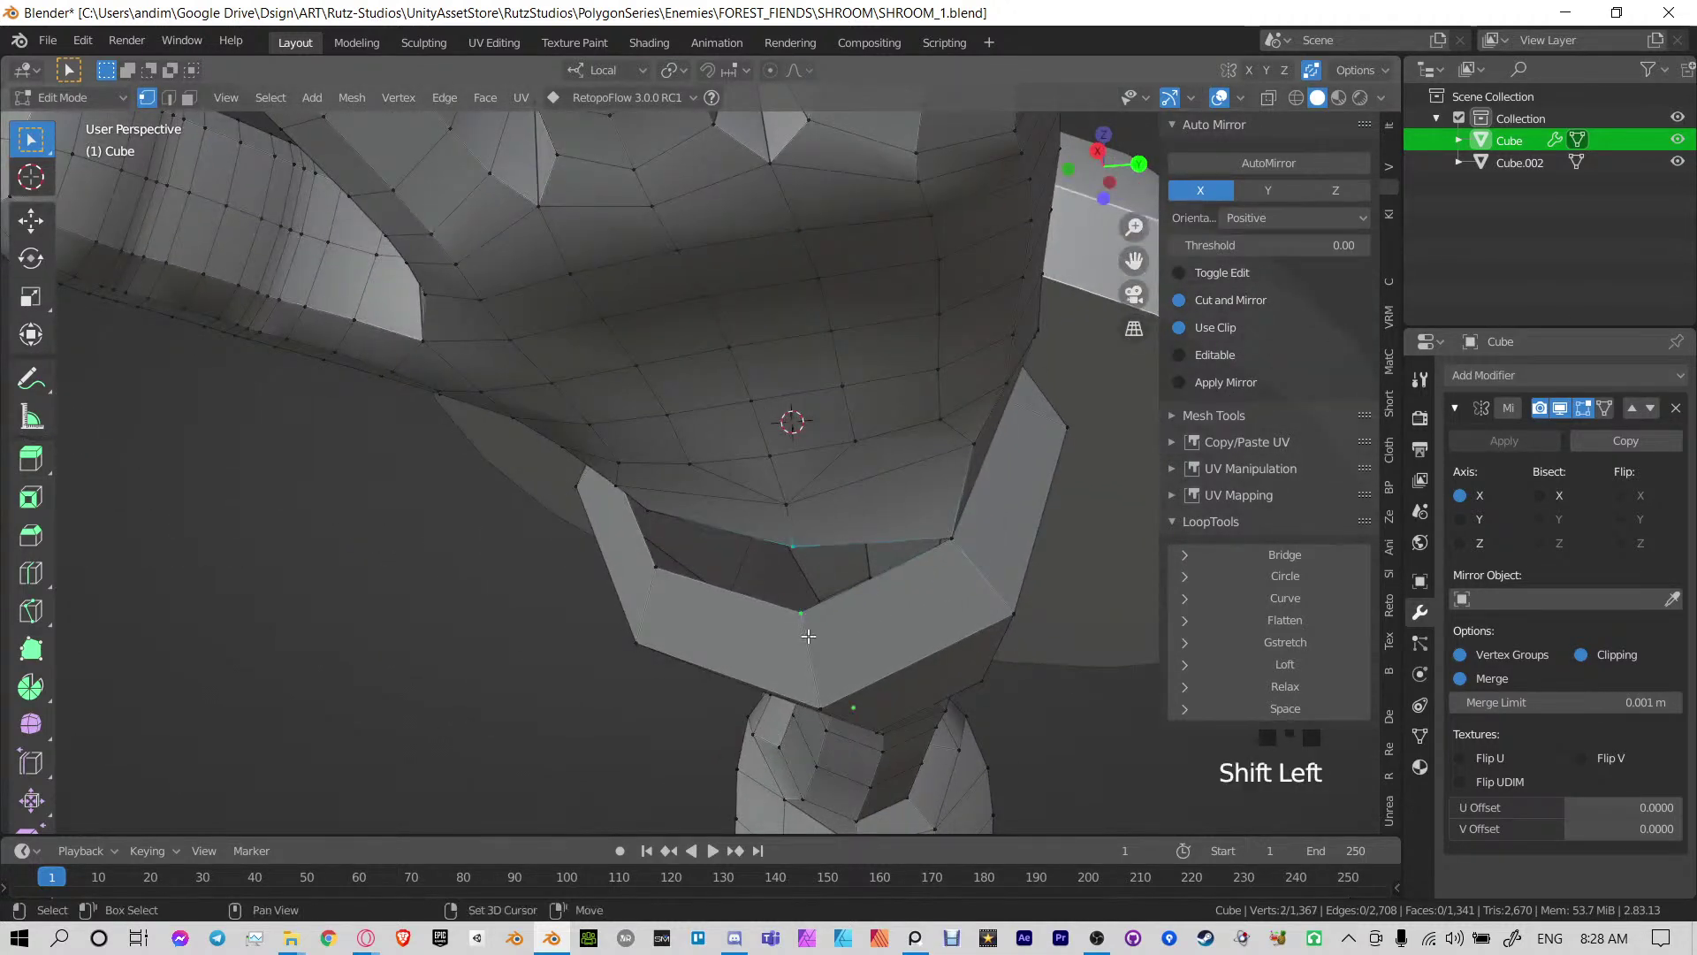
key("m")
left_click(782, 626)
Weld the remaining three wrist-edge vertices on the other side to the forearm opening with Merge At Last, closing the gap
middle_click_drag(782, 625, 612, 566)
middle_click_drag(612, 566, 760, 448, "shift")
left_click(741, 522)
key("m")
left_click(728, 571)
key("m")
left_click(698, 461)
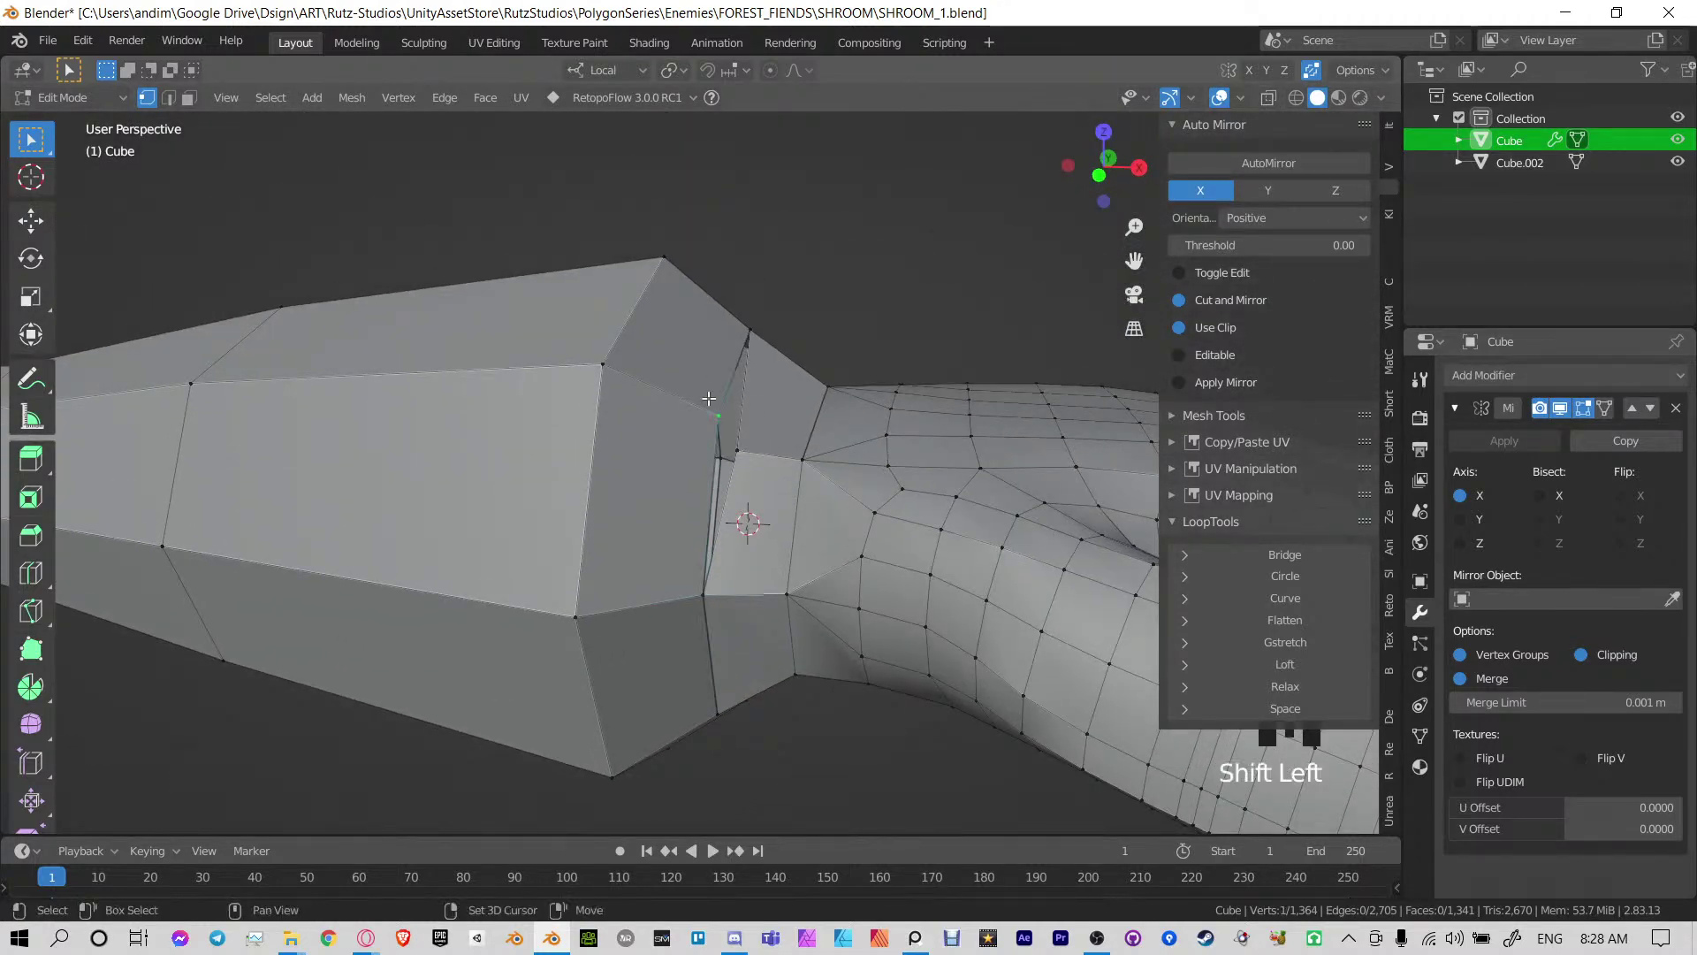
key("m")
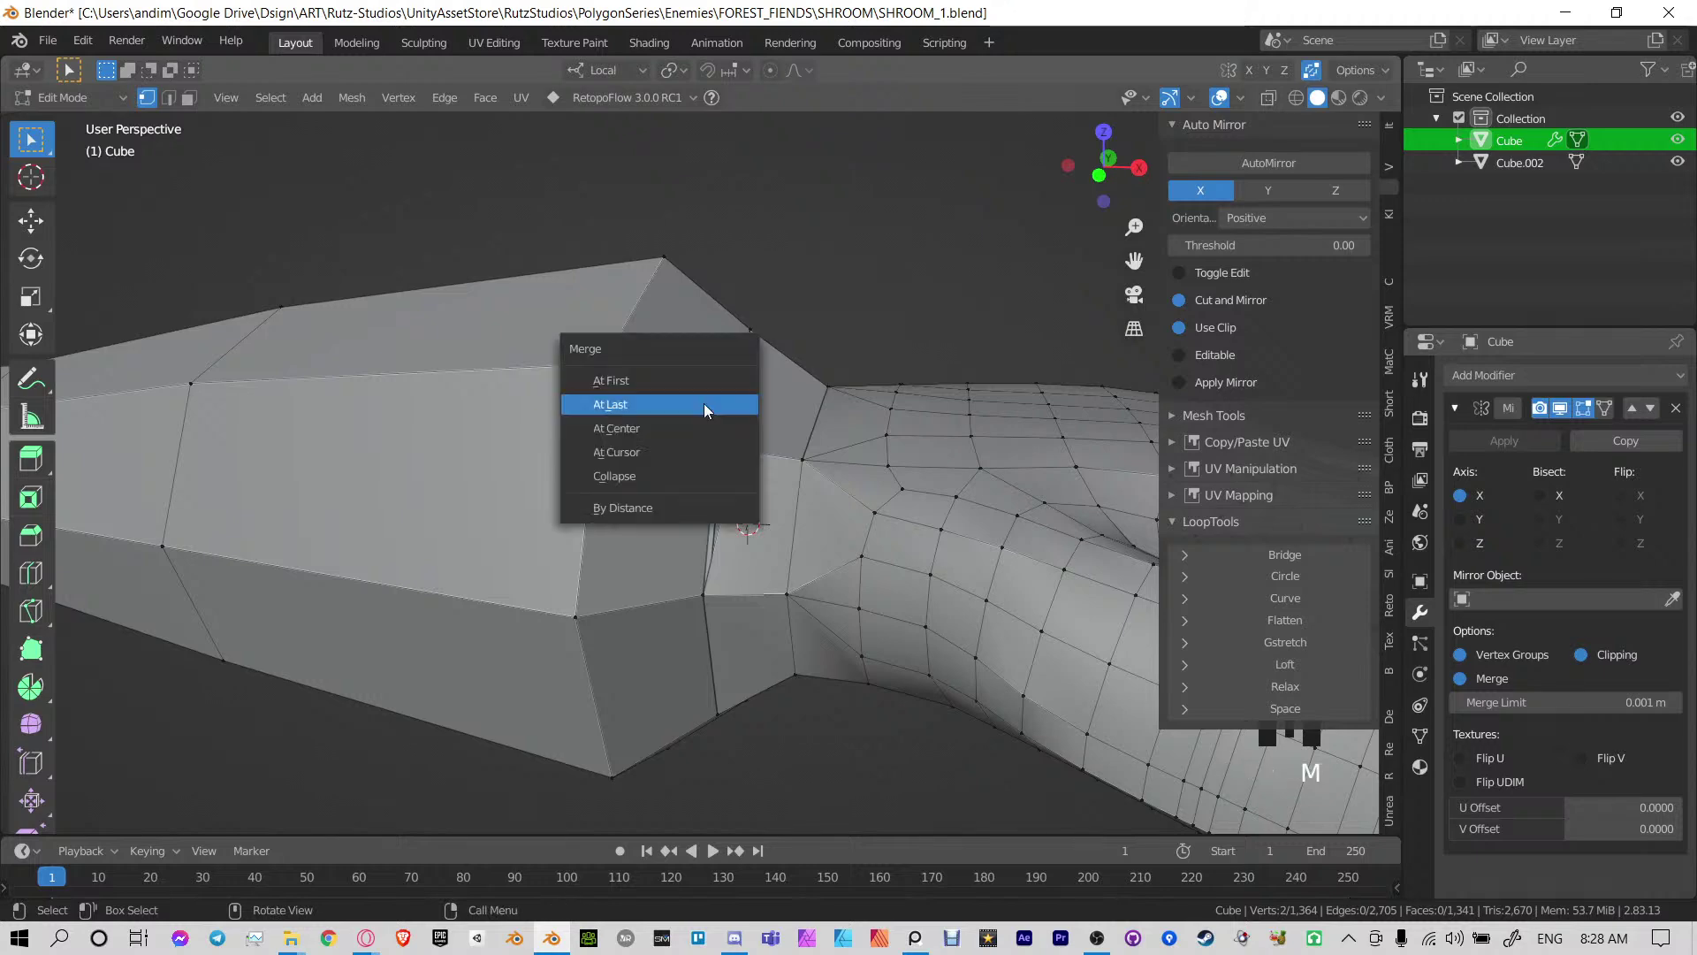
left_click(703, 404)
Select the eight-edge loop at the base of the hand and smooth it with seven LoopTools Relax passes
middle_click_drag(704, 404, 778, 541)
scroll(752, 530, "down", 3)
key("2")
left_click(750, 502, "alt")
middle_click_drag(761, 650, 662, 485)
left_click(768, 559, "ctrl")
middle_click_drag(637, 334, 691, 380)
key("ctrl+z")
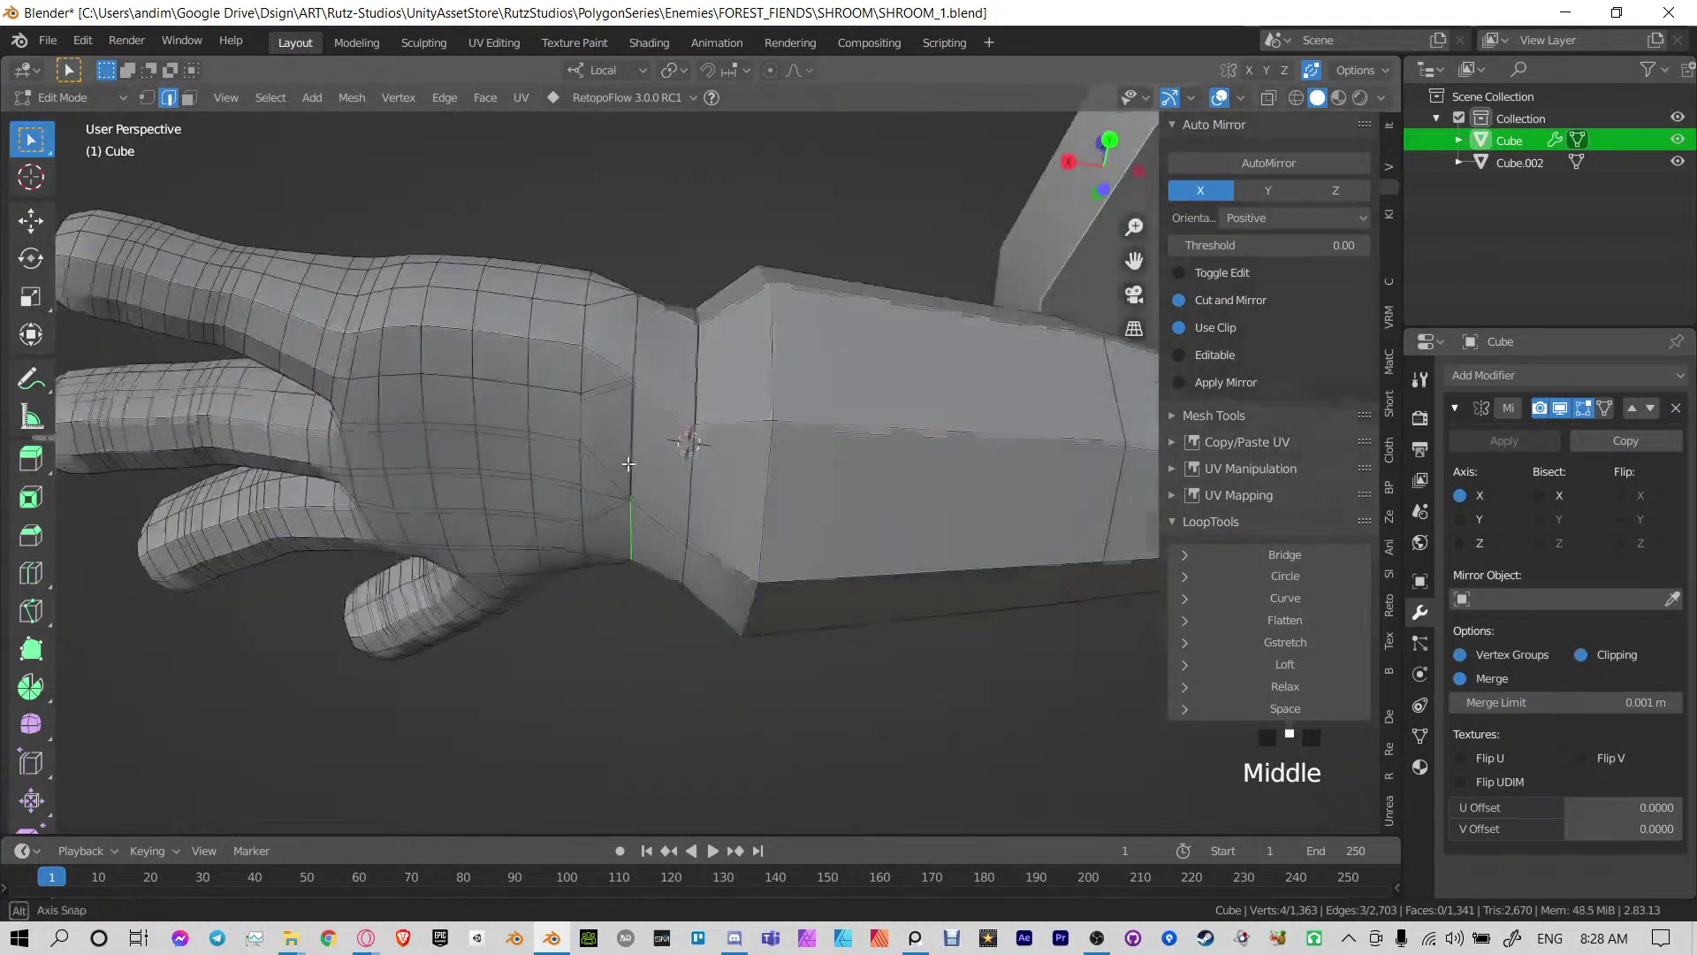
left_click(640, 320, "ctrl")
middle_click_drag(653, 264, 637, 472)
left_click(637, 473, "ctrl")
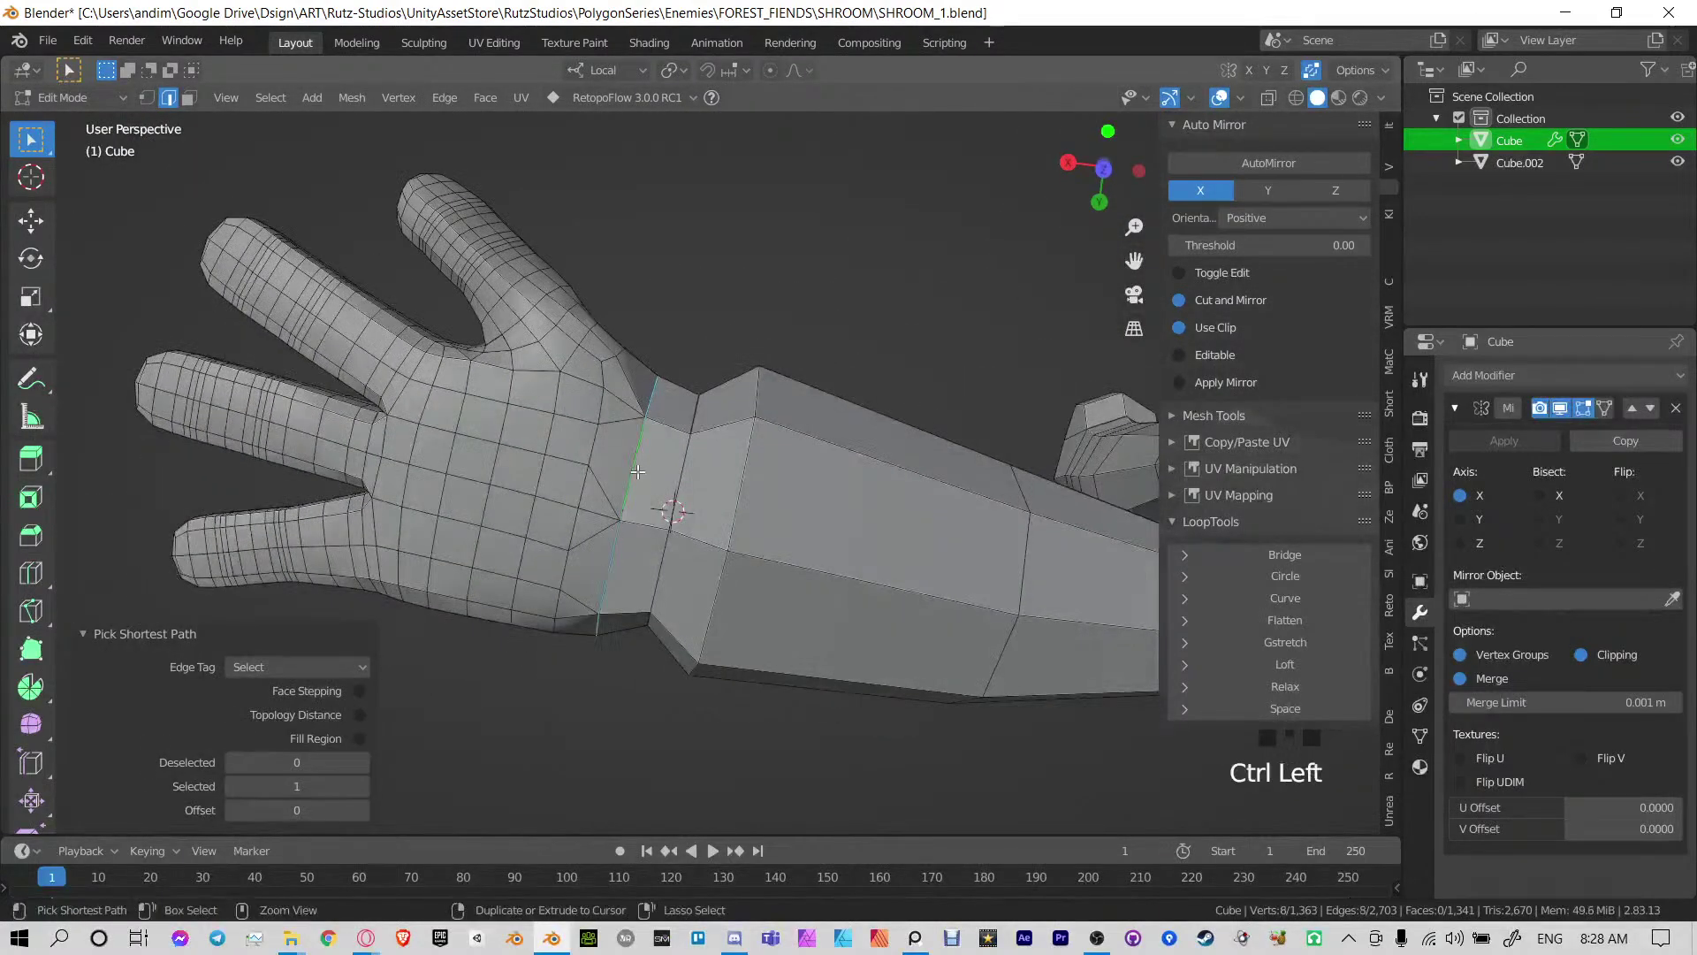
left_click(1302, 686)
left_click(1302, 686)
left_click(1301, 686)
left_click(1301, 686)
left_click(1301, 686)
left_click(1301, 686)
left_click(1302, 686)
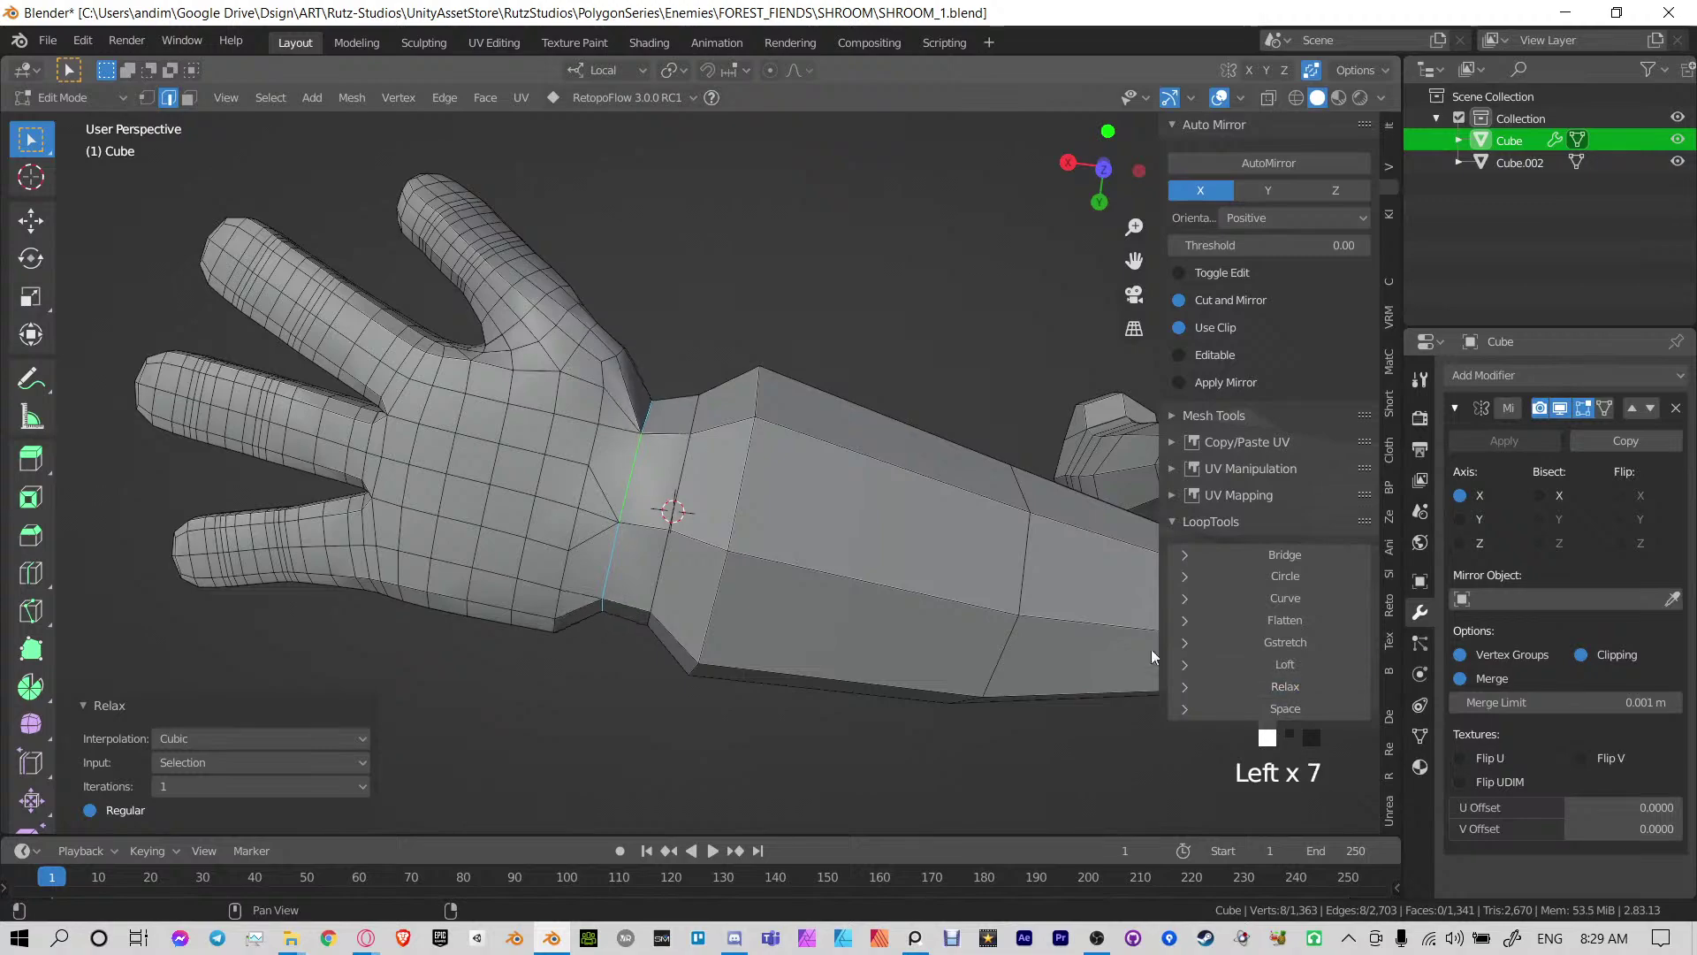
Scale the welded edge loop between forearm and hand up by about 1.372 to flare the end of the arm
middle_click_drag(1151, 648, 886, 448)
key("s")
left_click(970, 564)
scroll(772, 444, "down", 3)
key("KP_3")
key("g")
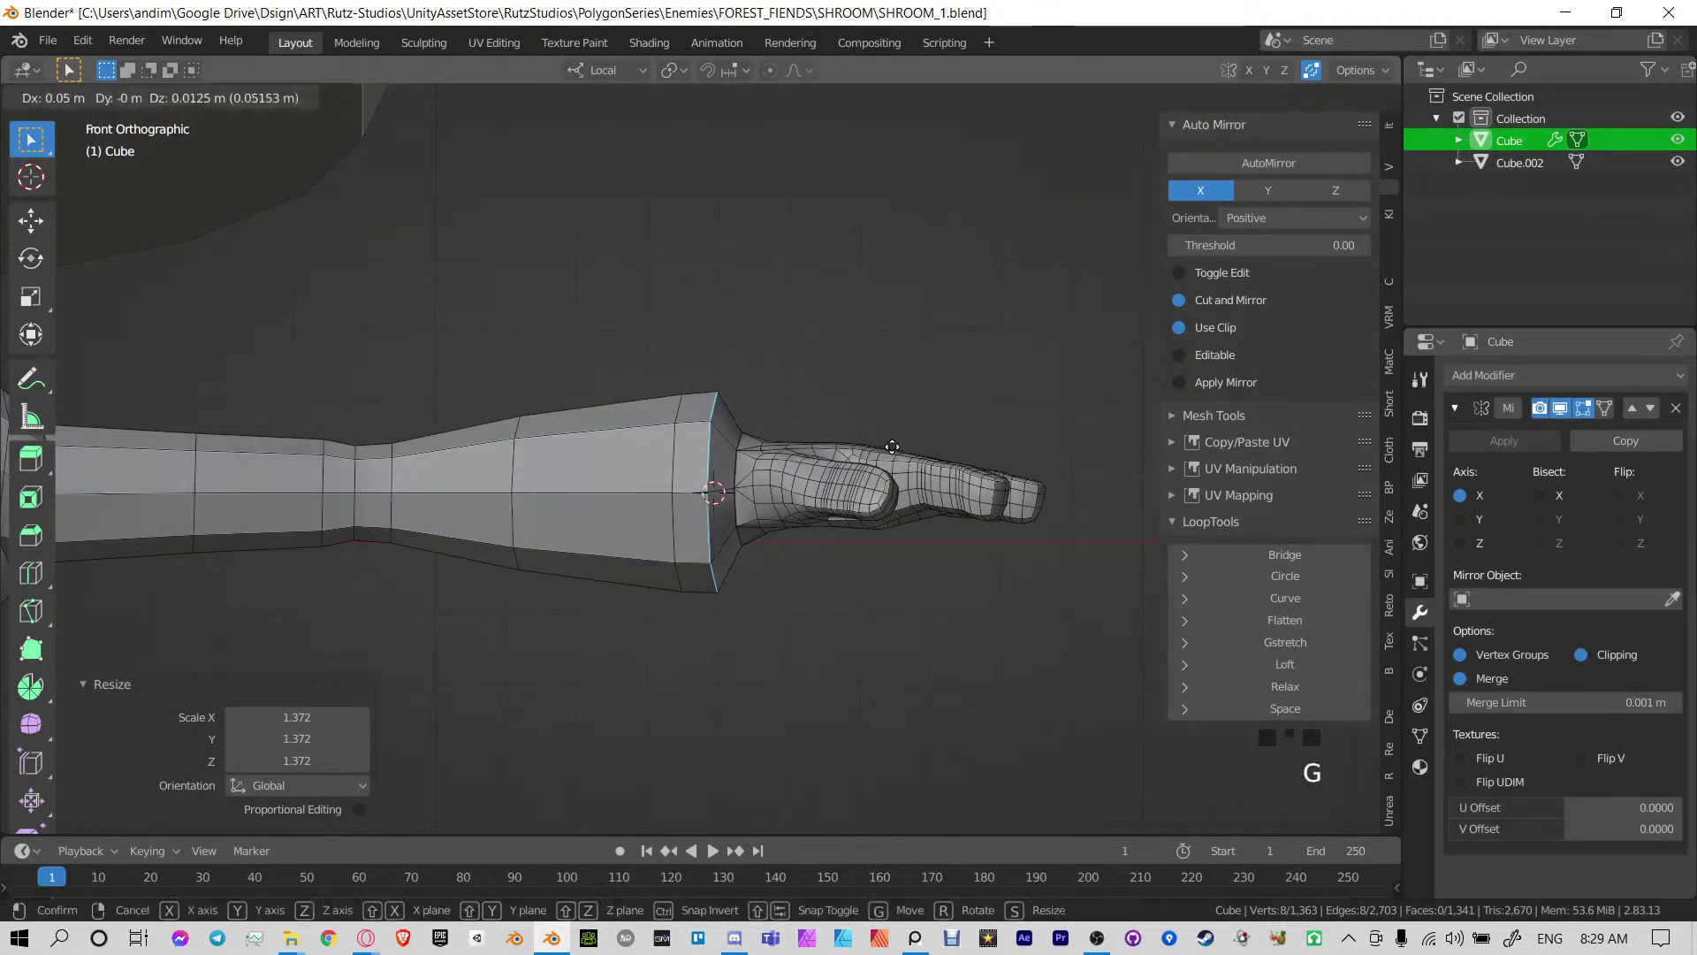
right_click(938, 449)
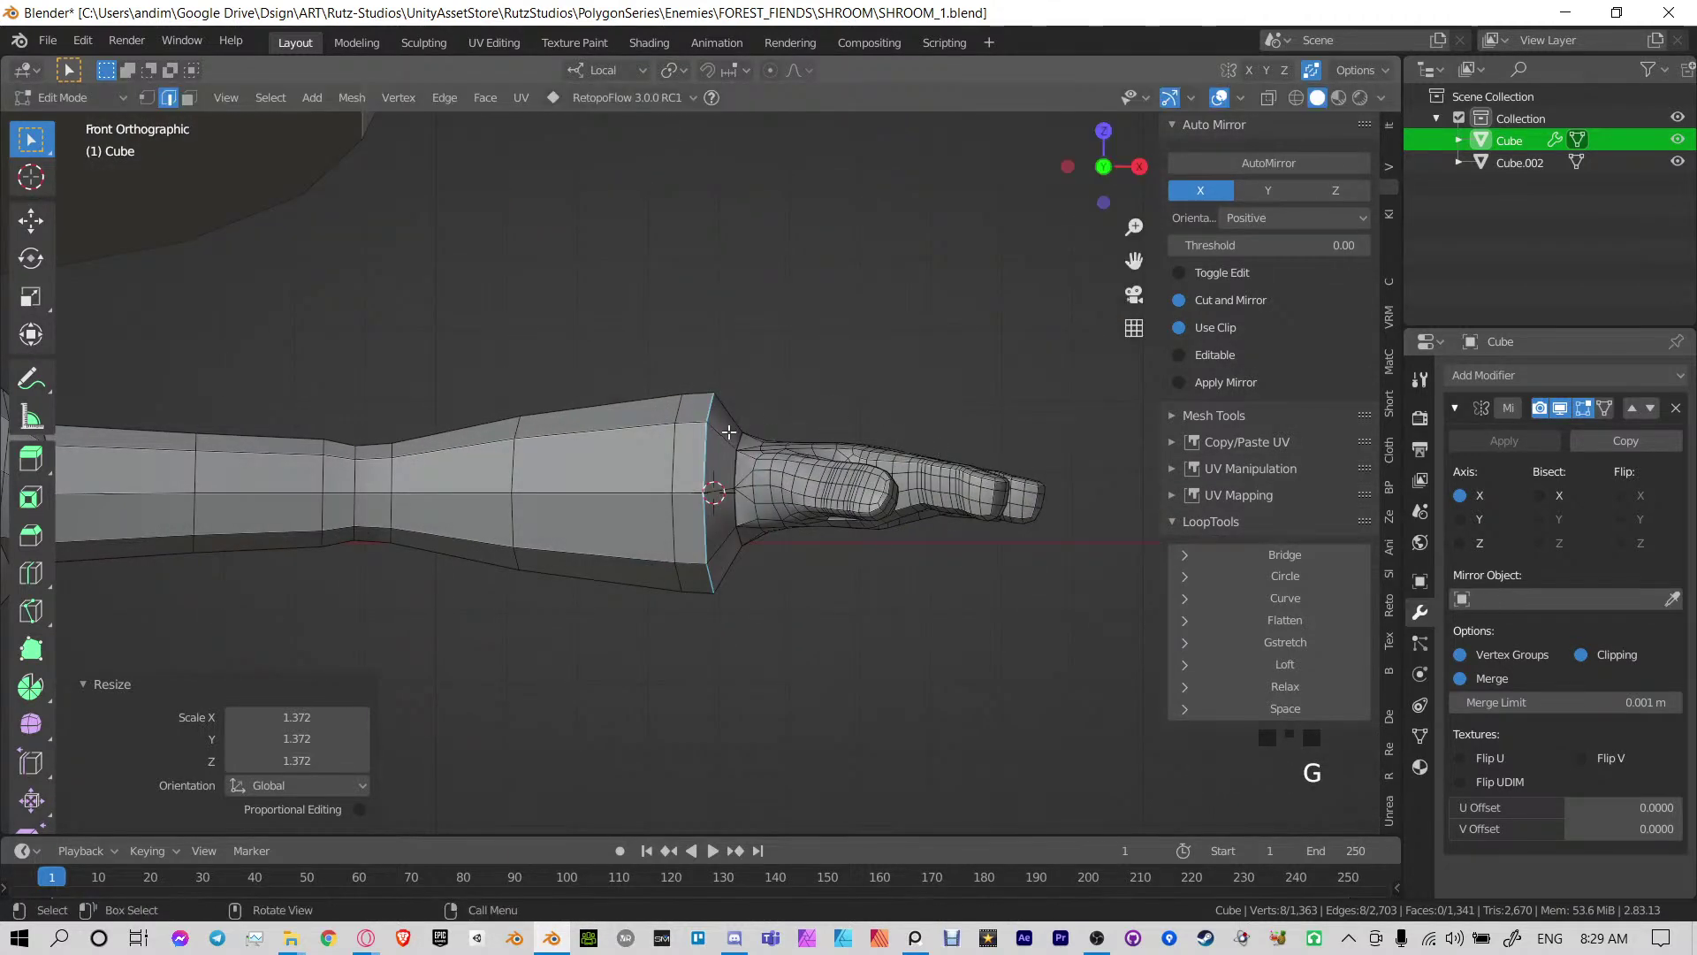
Reselect the full edge loop at the hand's base and smooth it with four more LoopTools Relax passes
middle_click_drag(728, 432, 919, 442)
left_click(714, 553, "ctrl")
middle_click_drag(714, 552, 831, 486)
left_click(761, 535, "ctrl")
middle_click_drag(761, 535, 714, 548)
left_click(753, 495, "ctrl")
left_click(1307, 686)
left_click(1309, 686)
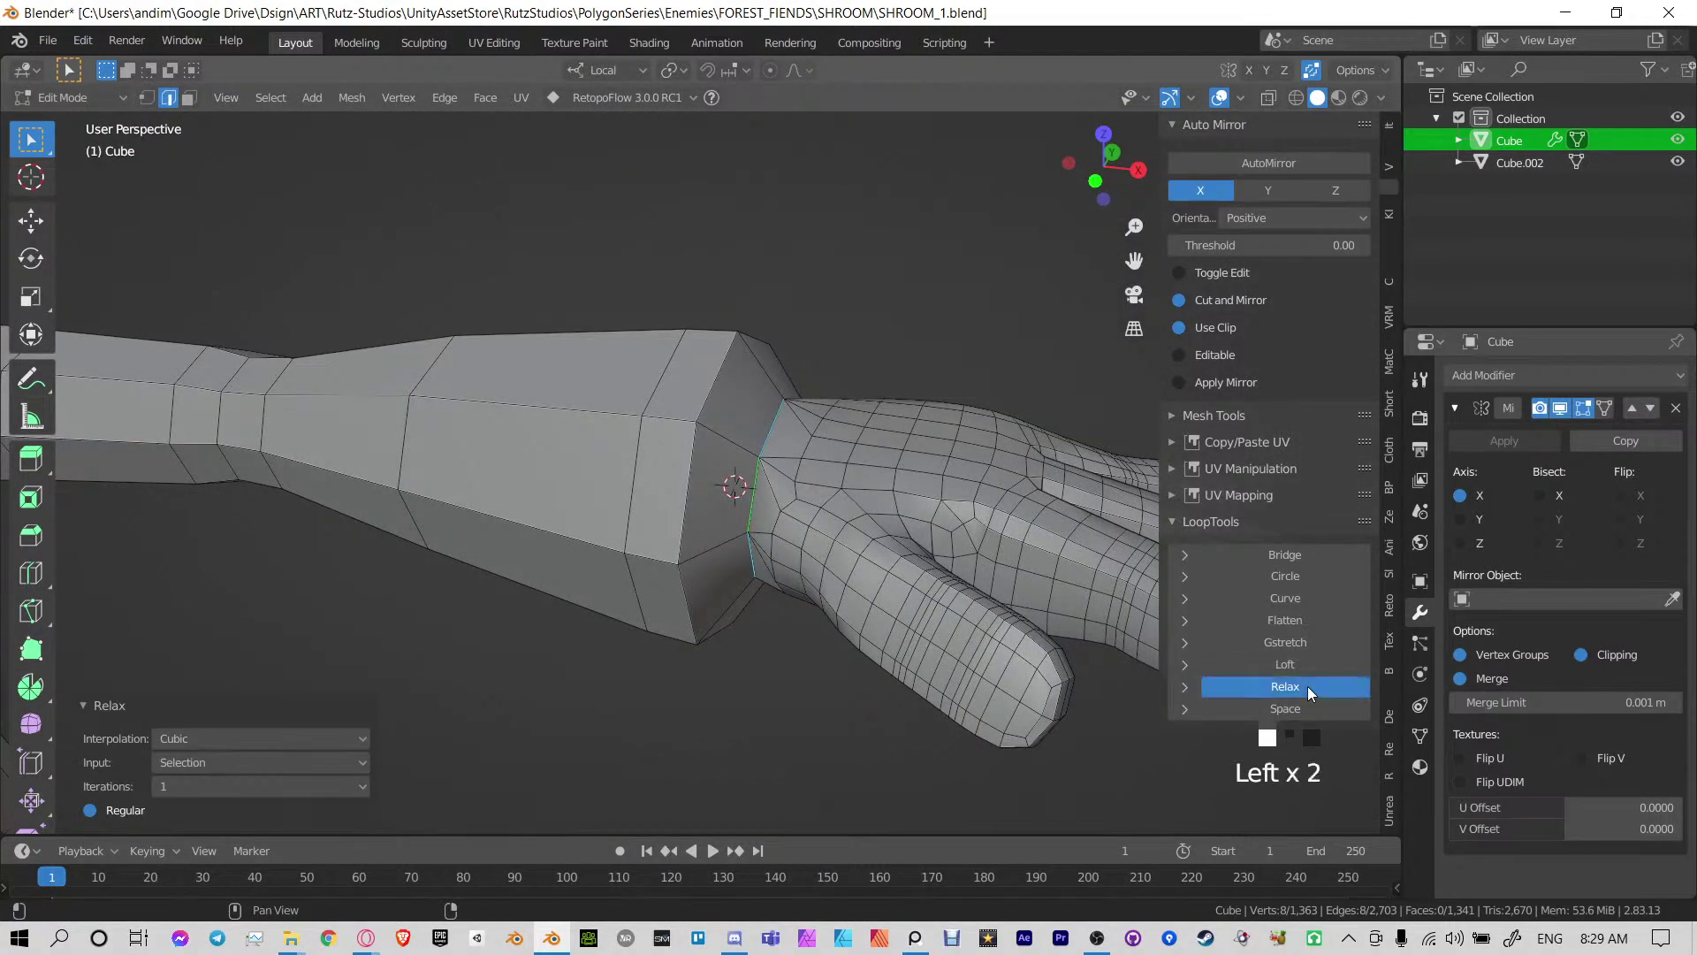
left_click(1308, 687)
left_click(1308, 687)
Edge-slide the flared forearm end loop toward the hand by about 0.605 and scale it up by about 1.576
middle_click_drag(990, 495, 831, 566)
middle_click_drag(954, 574, 752, 504)
left_click(727, 498, "alt")
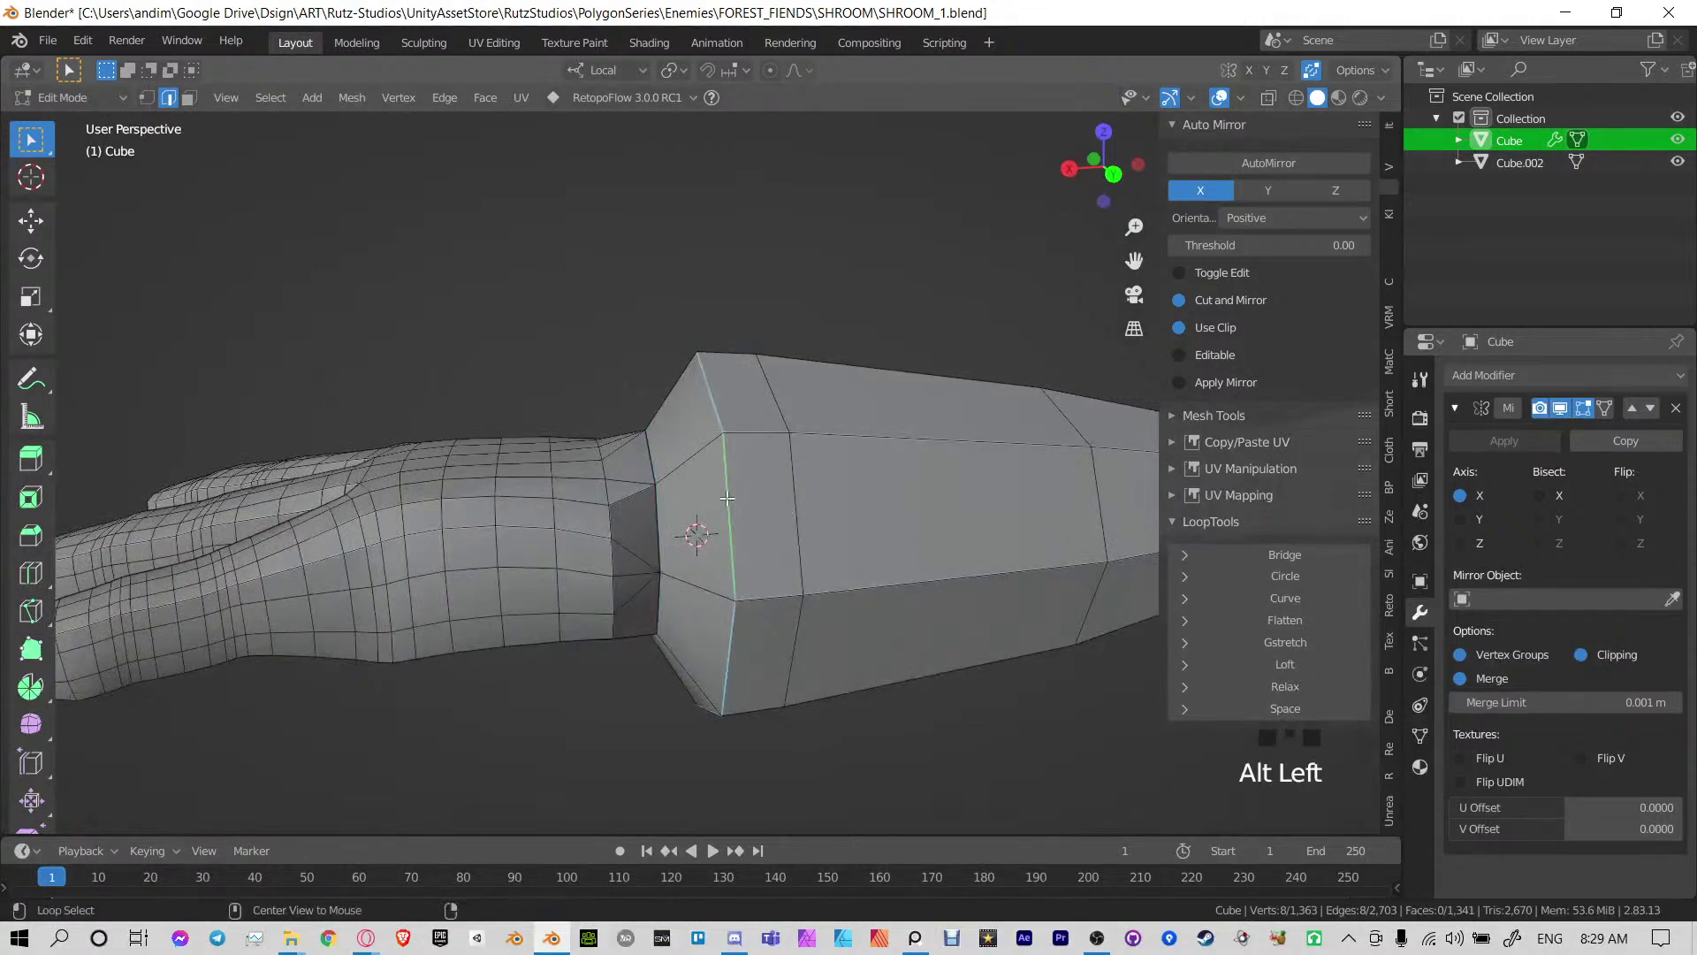
key("g")
key("g")
left_click(703, 493)
key("s")
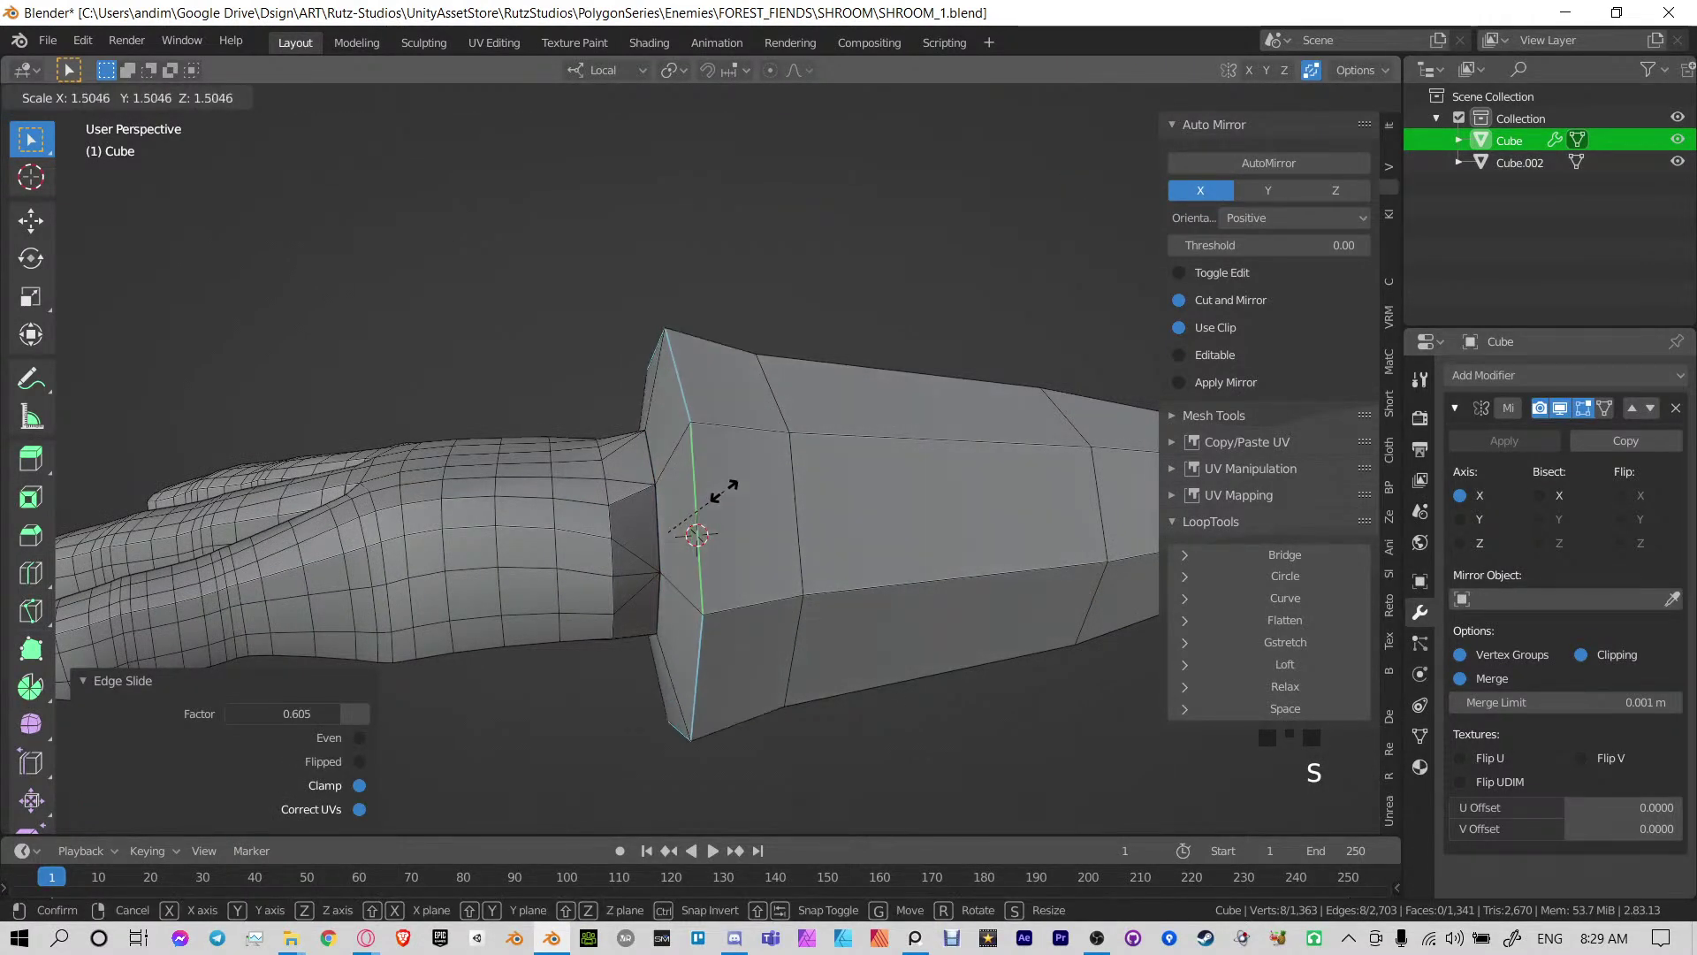
left_click(725, 487)
Bevel the flared cuff loop about 0.26 m wide with one segment, and save the file from Object Mode
key("ctrl+b")
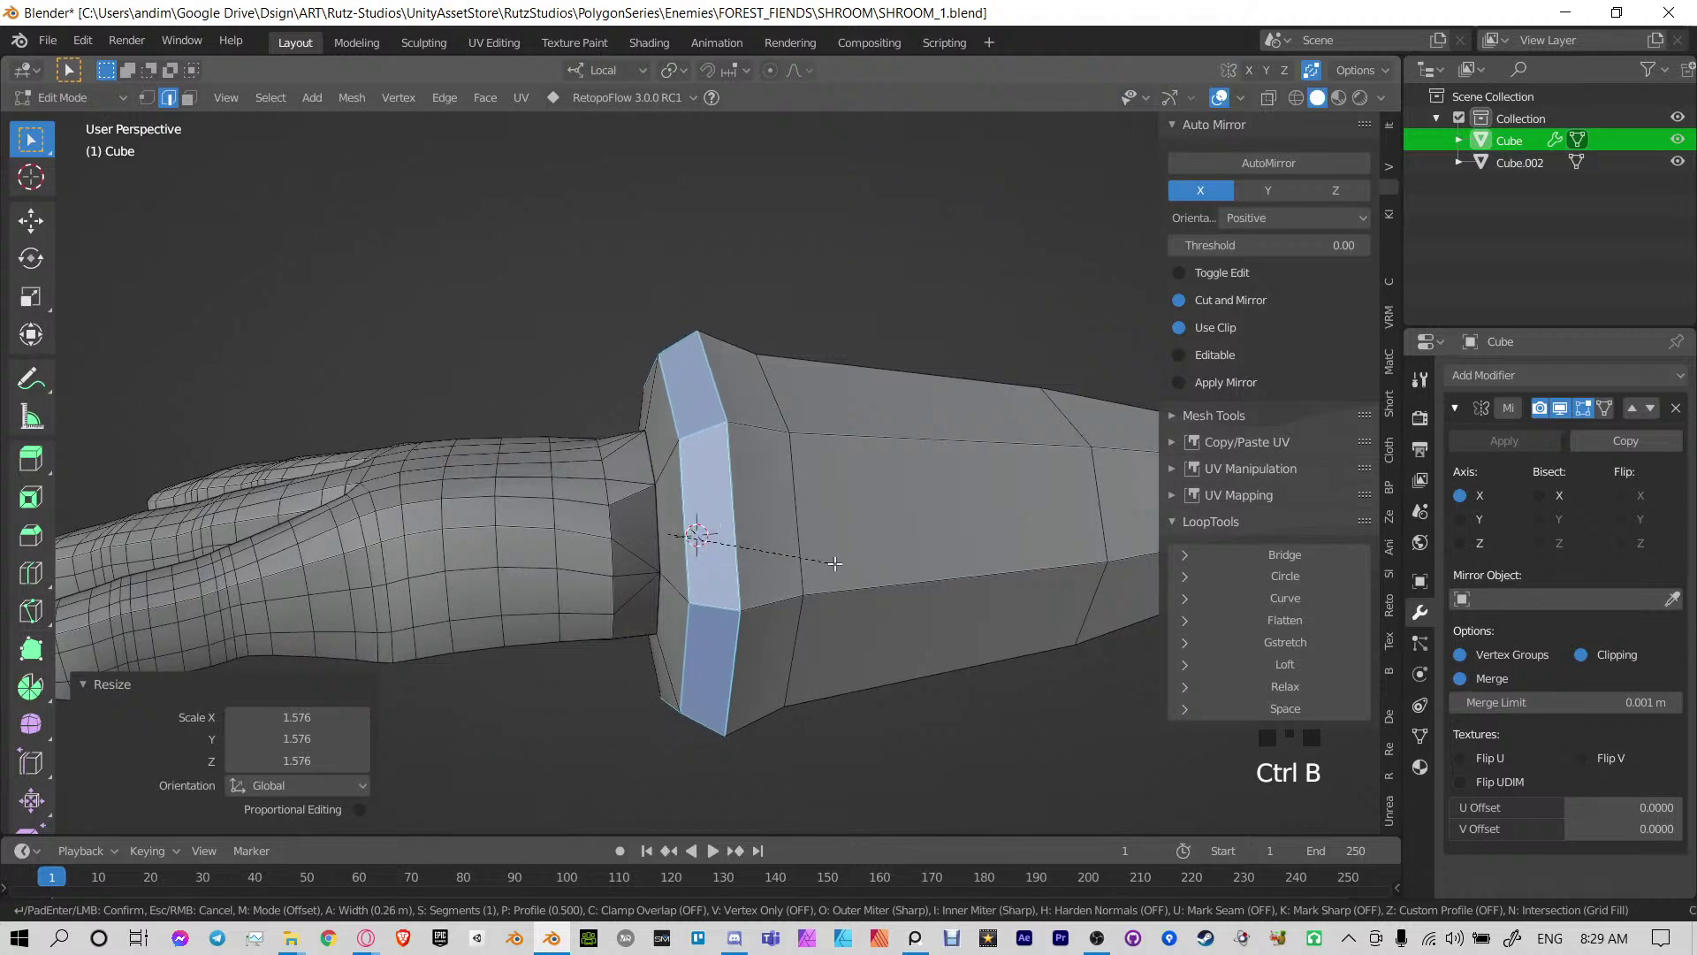
left_click(835, 563)
key("Tab")
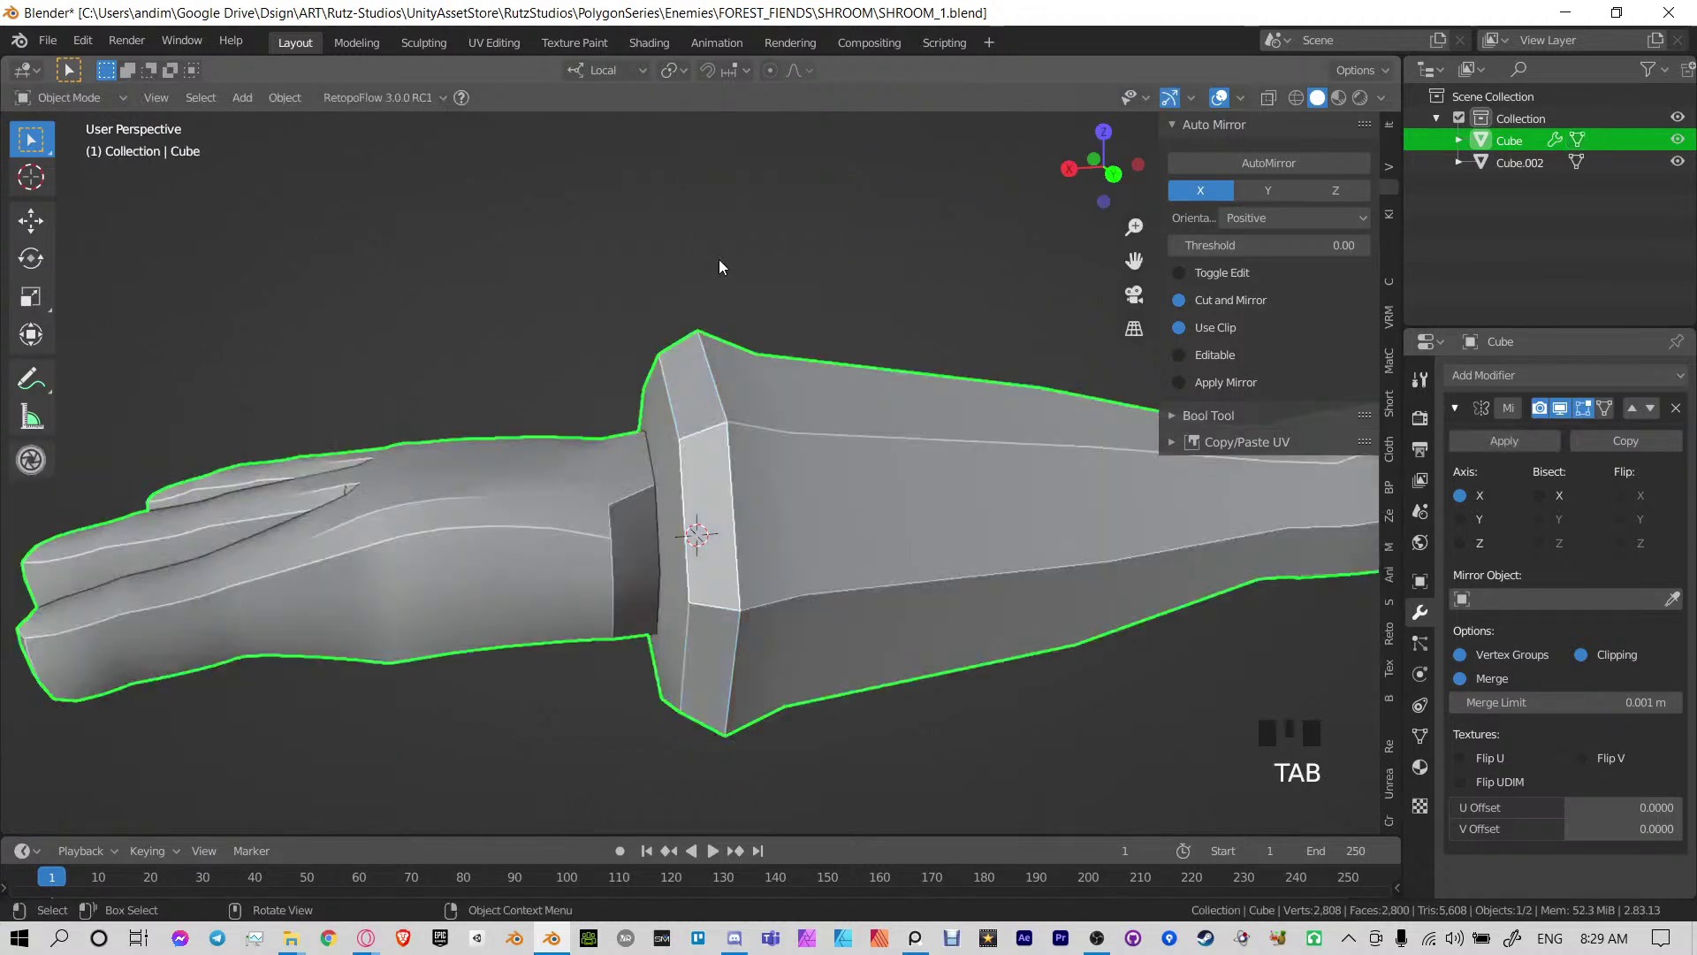
middle_click_drag(719, 258, 545, 489)
scroll(495, 508, "down", 5)
middle_click_drag(422, 527, 810, 522)
scroll(934, 418, "up", 2, "ctrl")
key("ctrl+s")
Return the creature mesh to Edit Mode and examine the dense joint edge loops on the palm side of the fingers
middle_click_drag(810, 522, 693, 543, "shift")
left_click(731, 608)
key("Tab")
key("KP_Decimal")
scroll(725, 574, "down", 4)
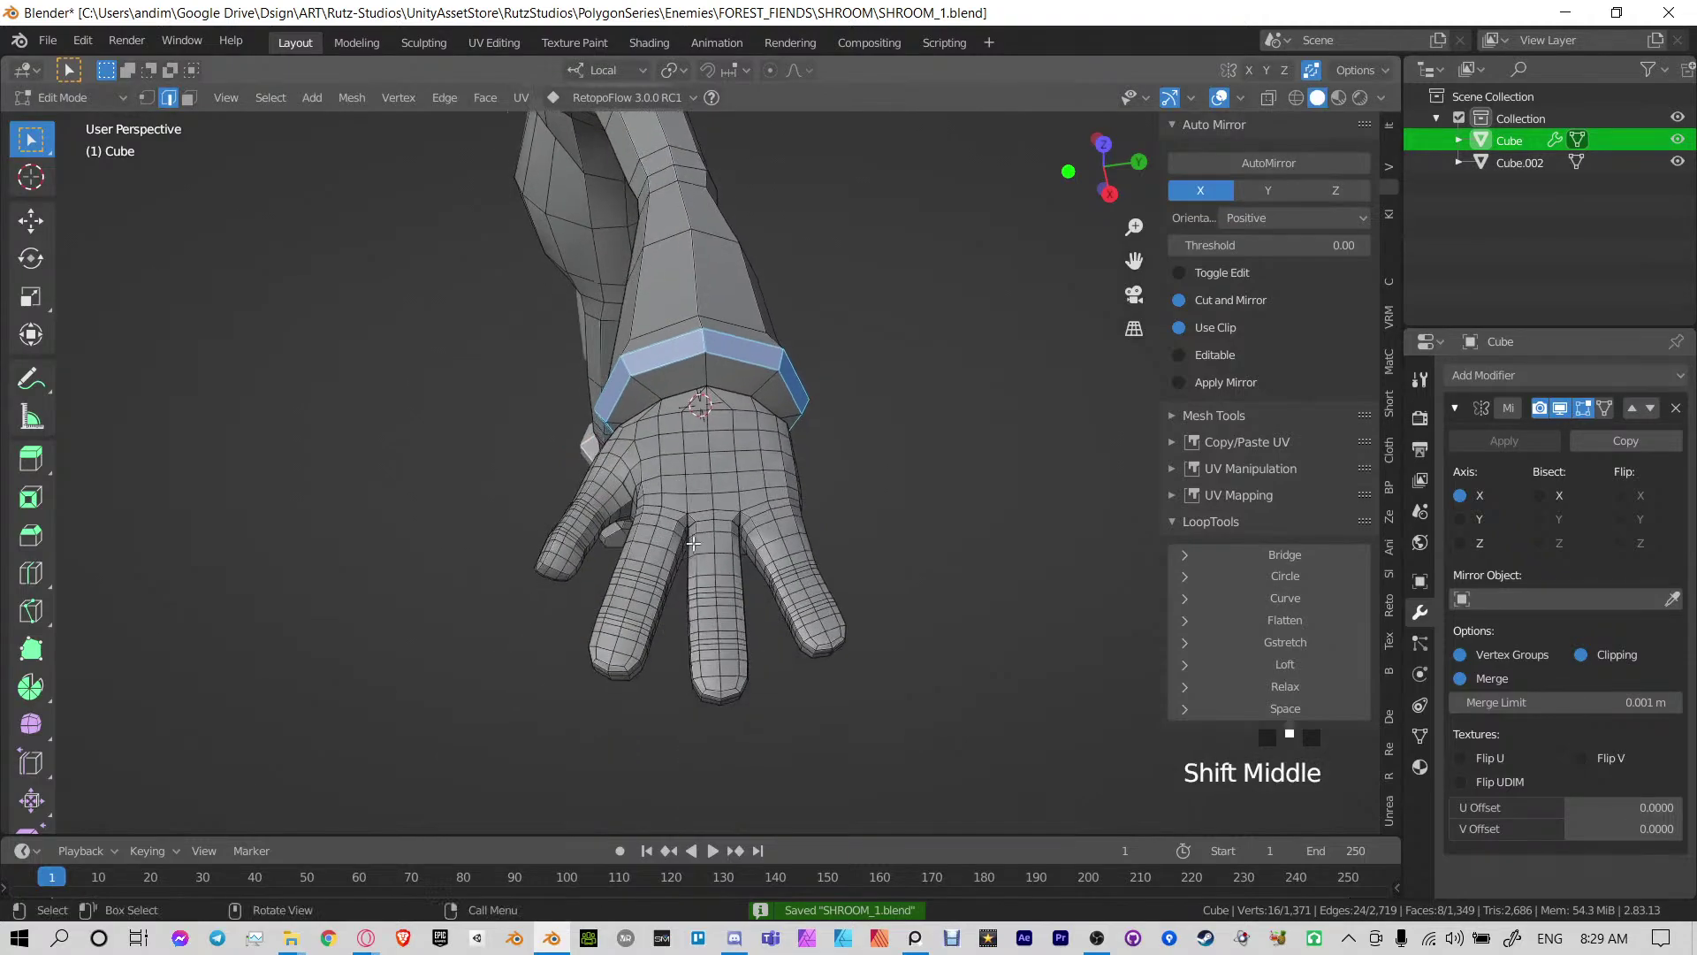
scroll(694, 534, "up", 4)
middle_click_drag(720, 623, 736, 424, "shift")
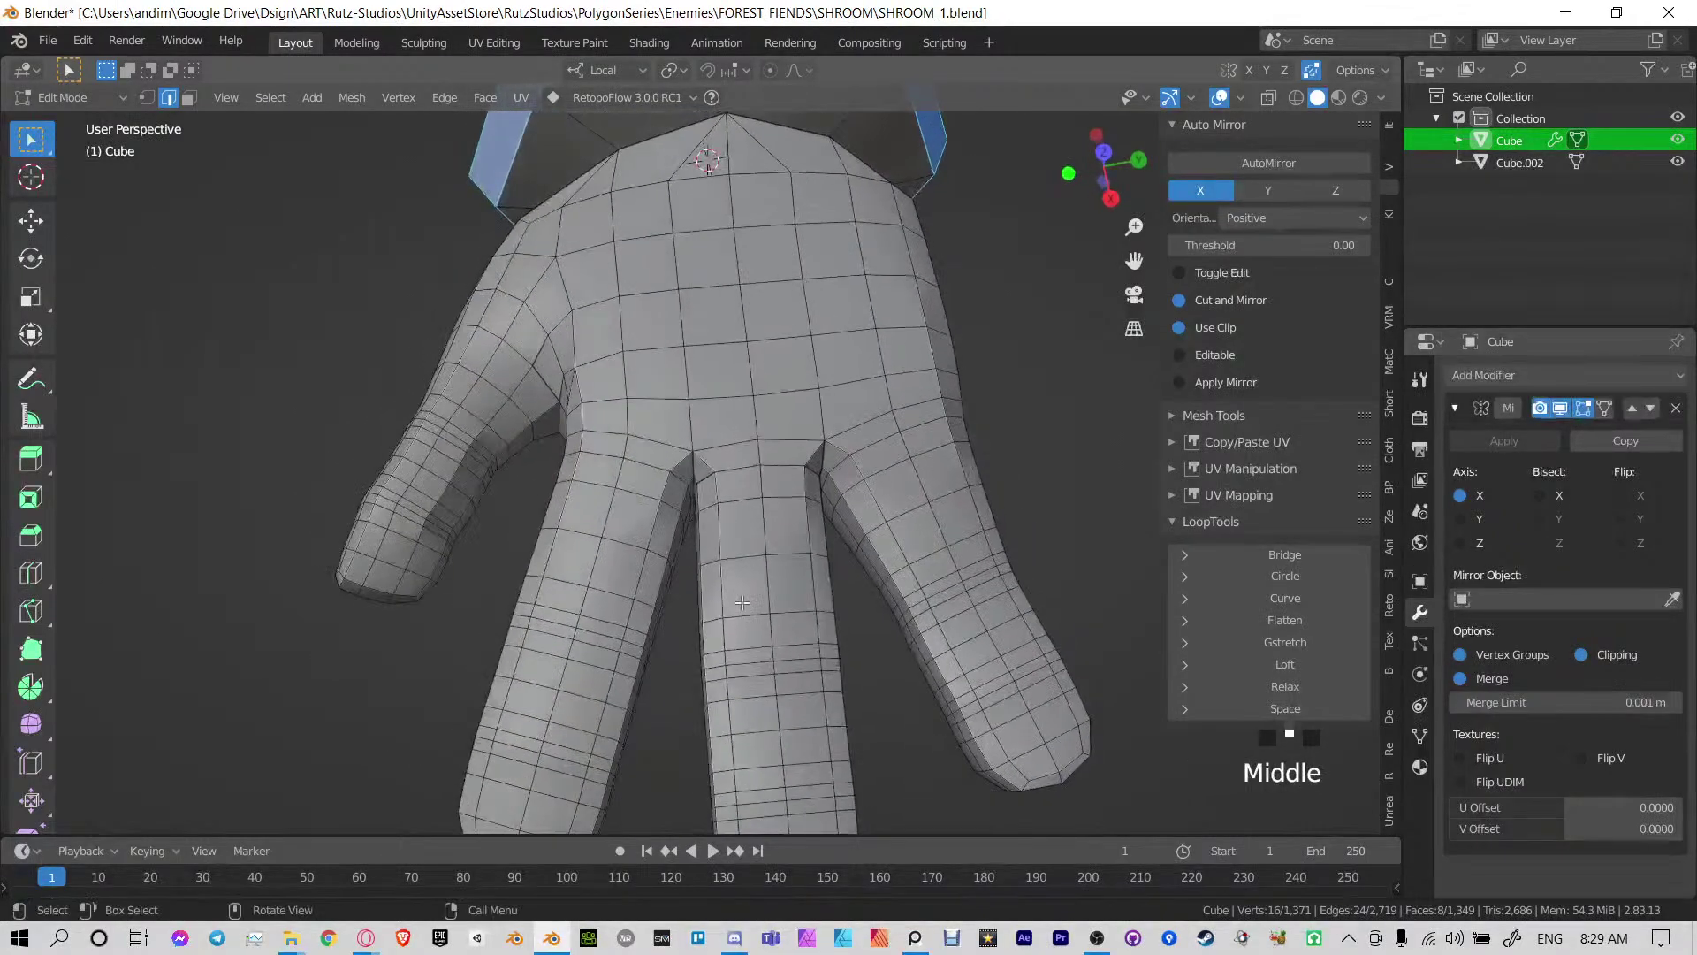
middle_click_drag(734, 504, 792, 356)
middle_click_drag(791, 356, 613, 454, "shift")
scroll(754, 416, "up", 4)
middle_click_drag(754, 416, 720, 504, "shift")
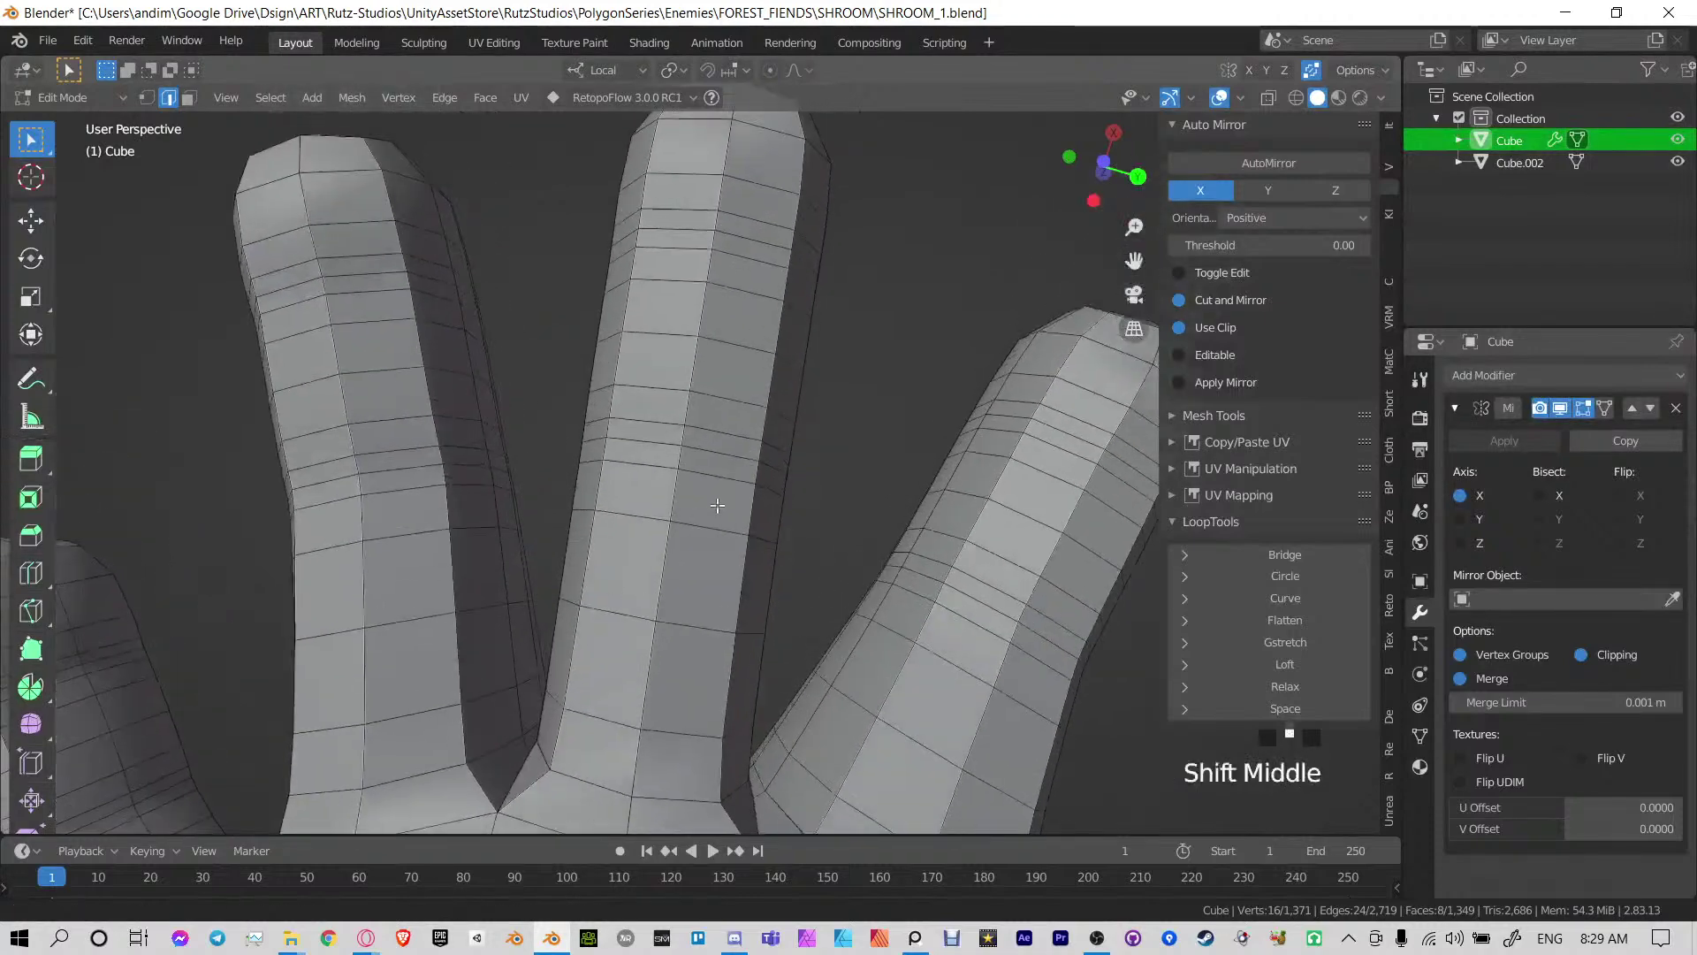
Try to collapse the extra palm-side edges at the middle finger's middle joint by edge-sliding them onto neighbouring edges
left_click(638, 460)
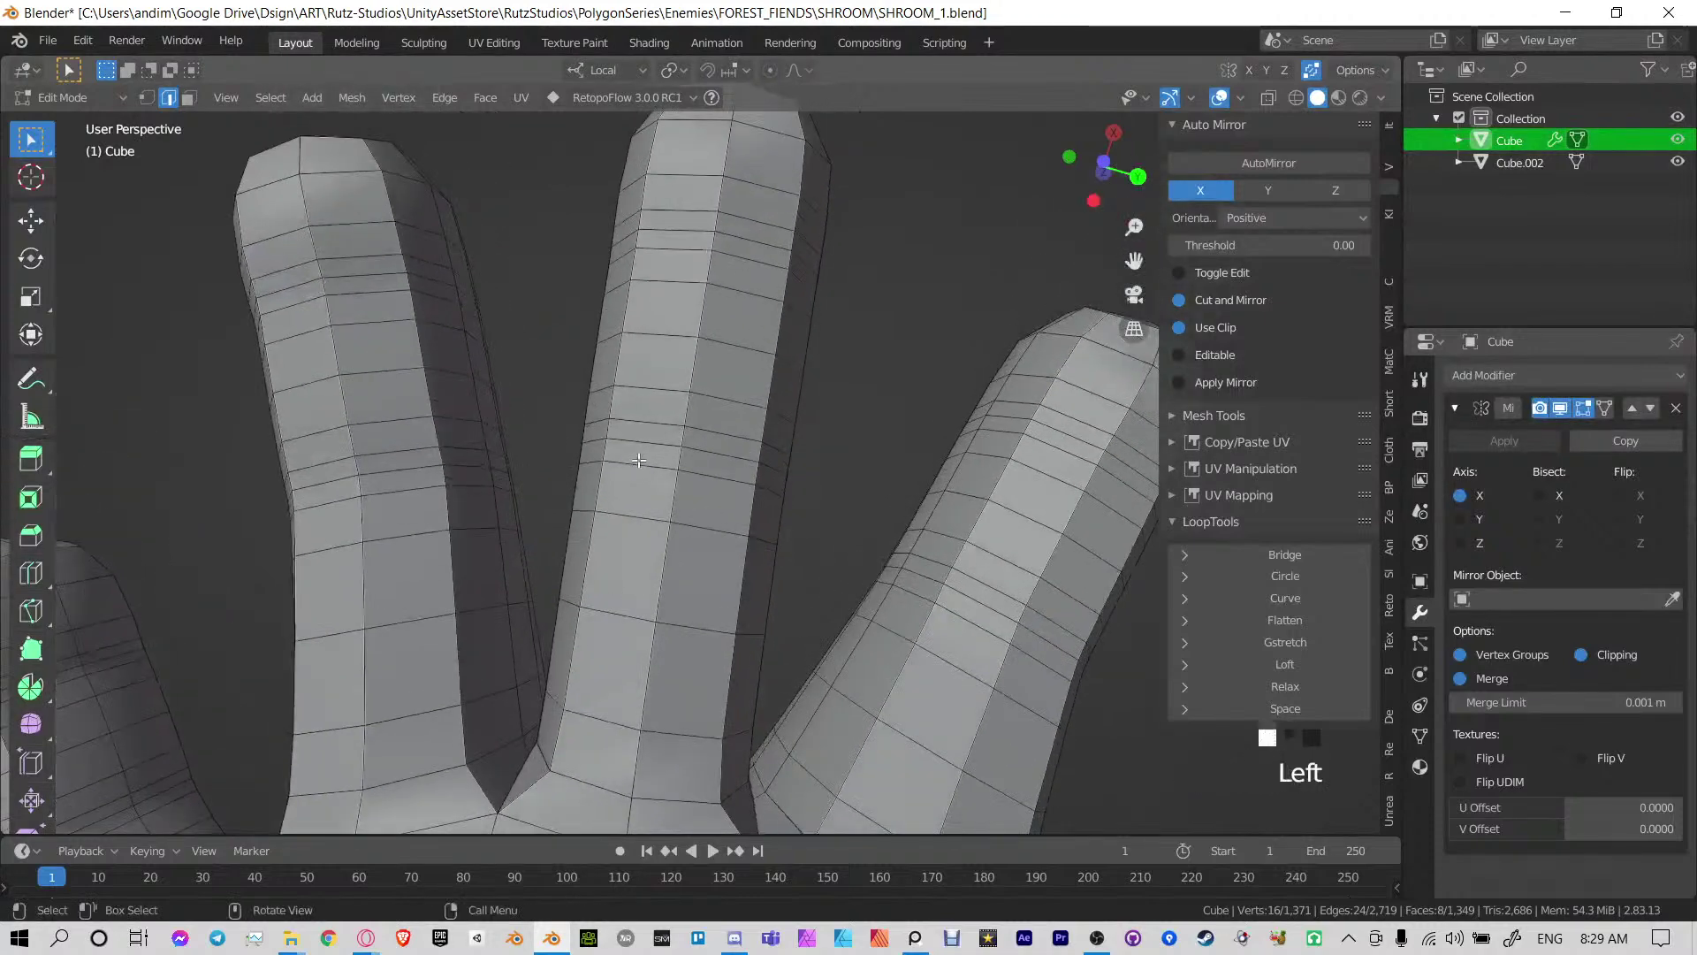
key("g")
key("g")
left_click(768, 413)
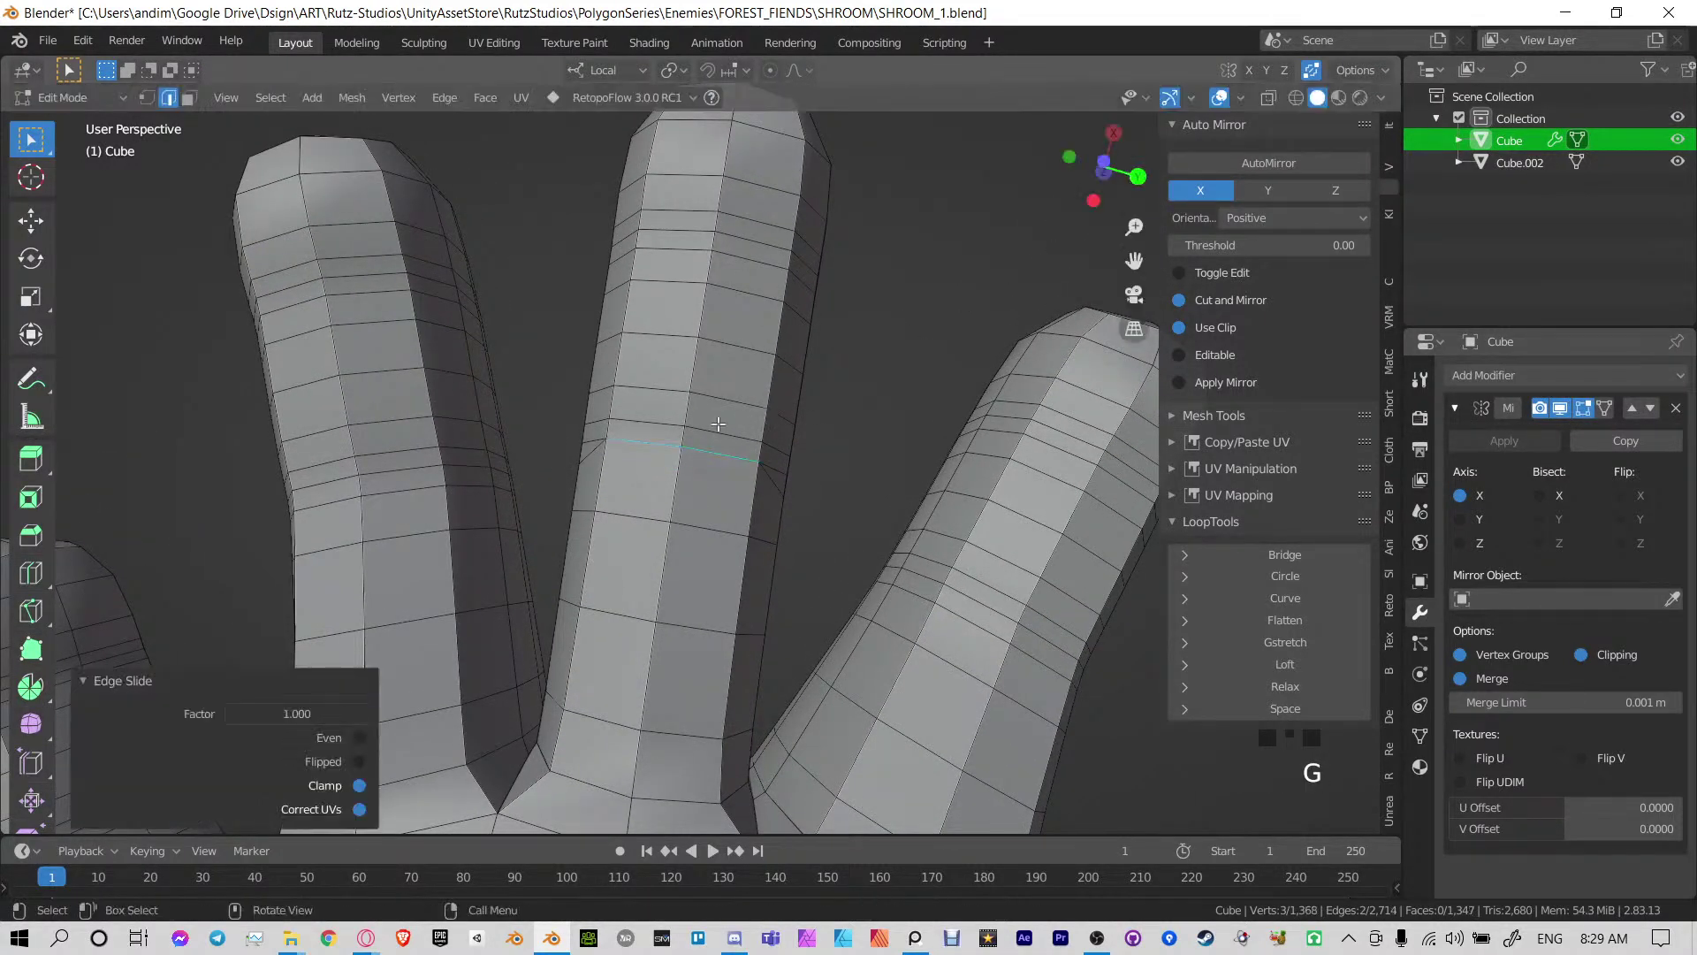
left_click(719, 427)
key("g")
key("g")
right_click(765, 425)
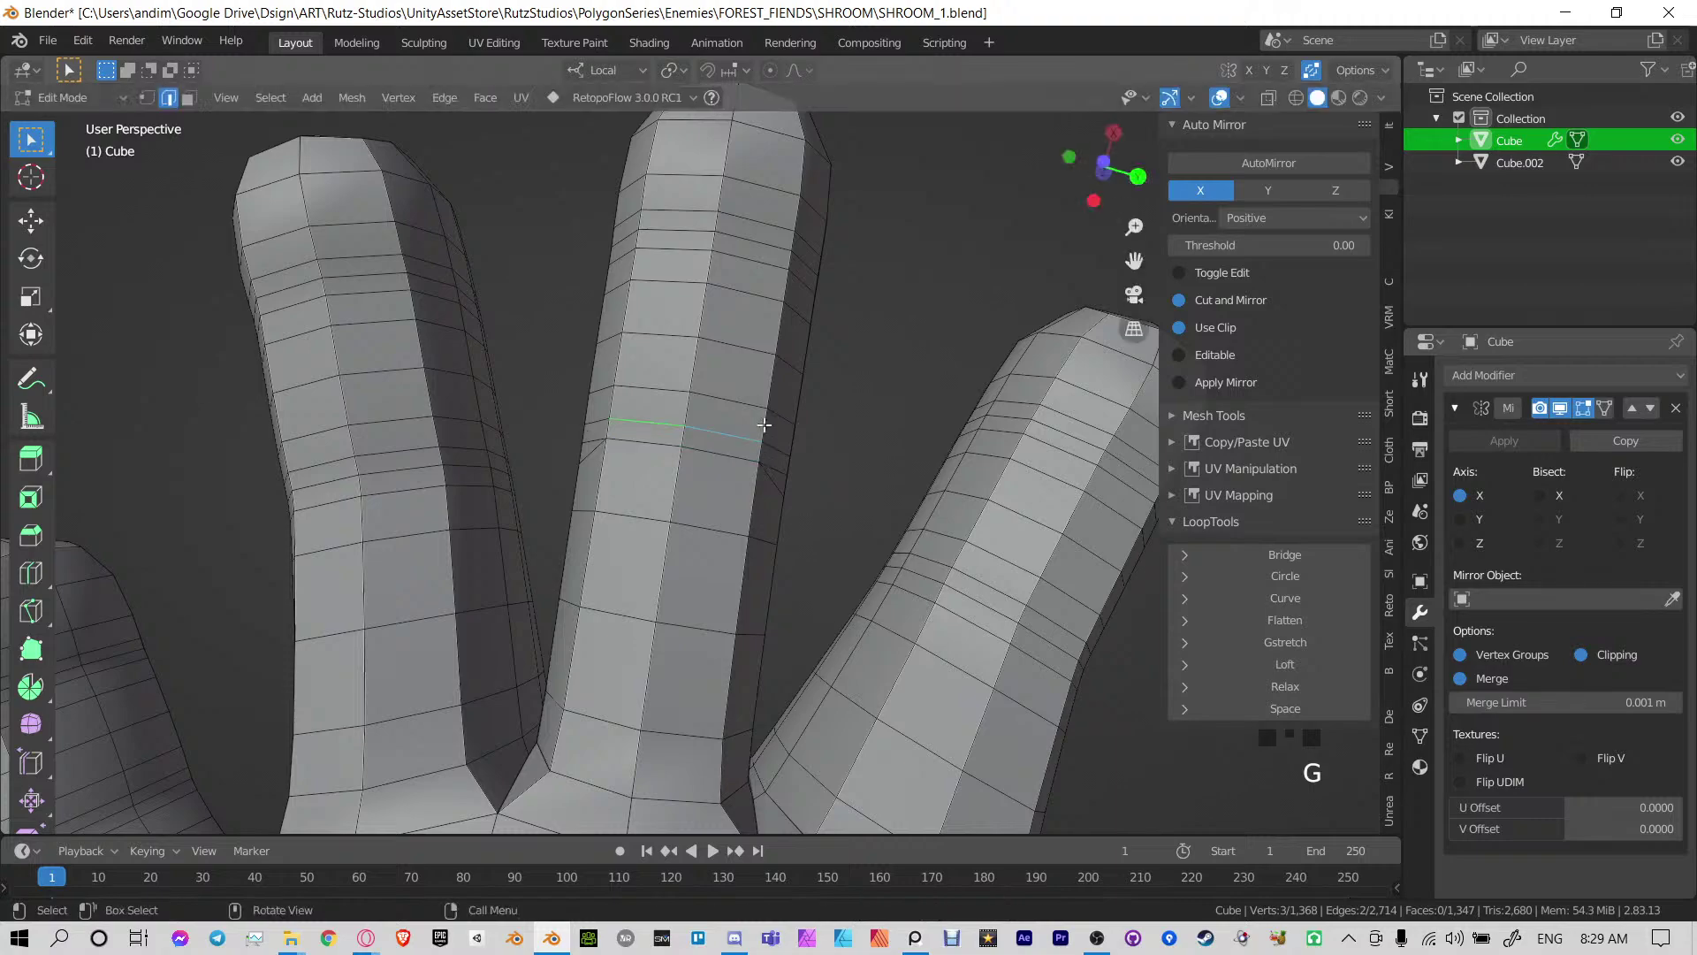
key("g")
key("g")
left_click(757, 508)
middle_click_drag(752, 364, 748, 633, "shift")
middle_click_drag(752, 583, 753, 409)
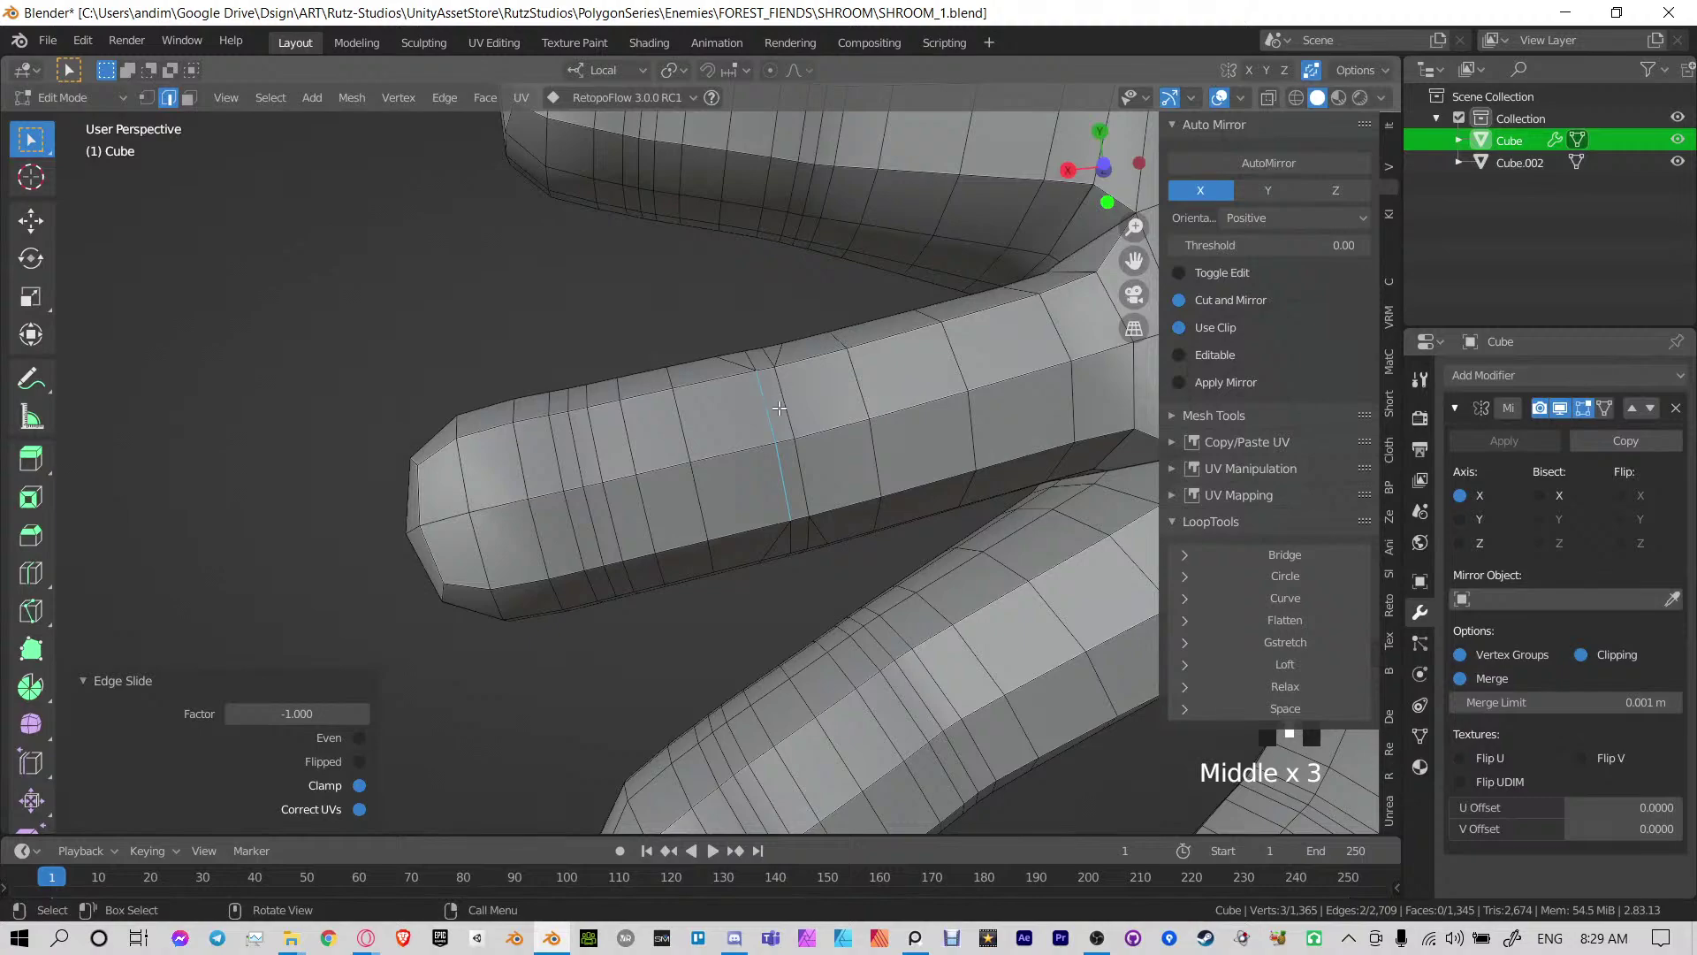
middle_click_drag(845, 519, 788, 498)
key("ctrl+z")
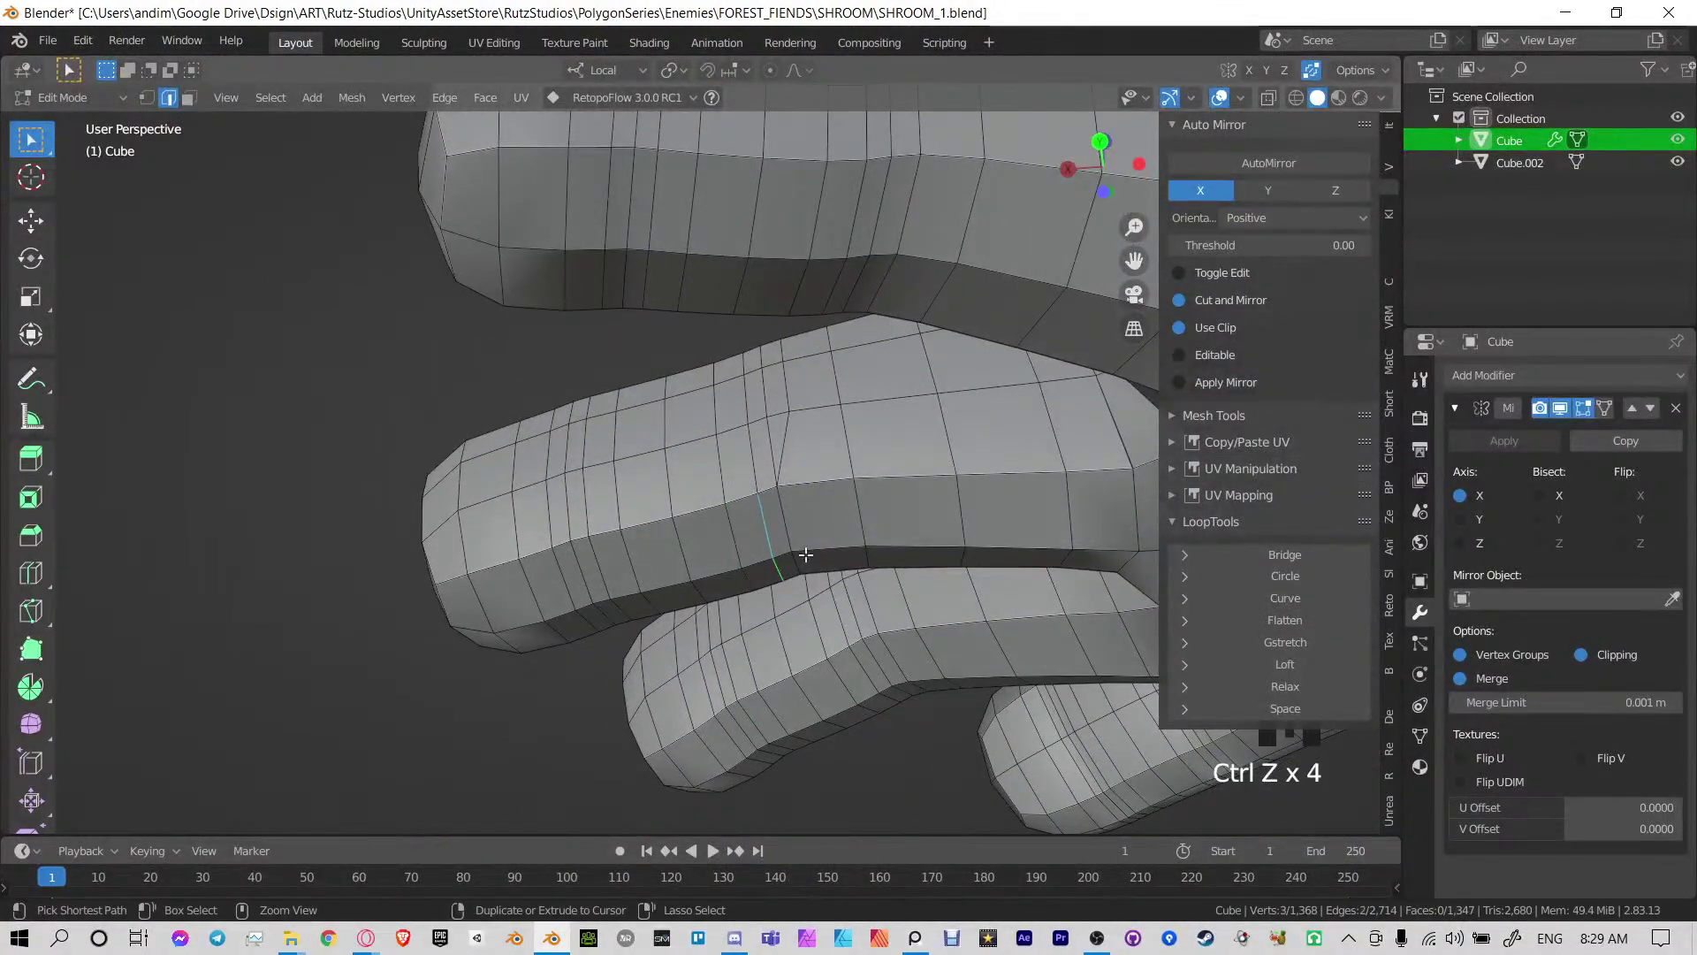
Collapse the two extra palm-side edge rows at the middle finger's middle joint into one with full-length edge slides
middle_click_drag(764, 543, 774, 421)
key("g")
key("g")
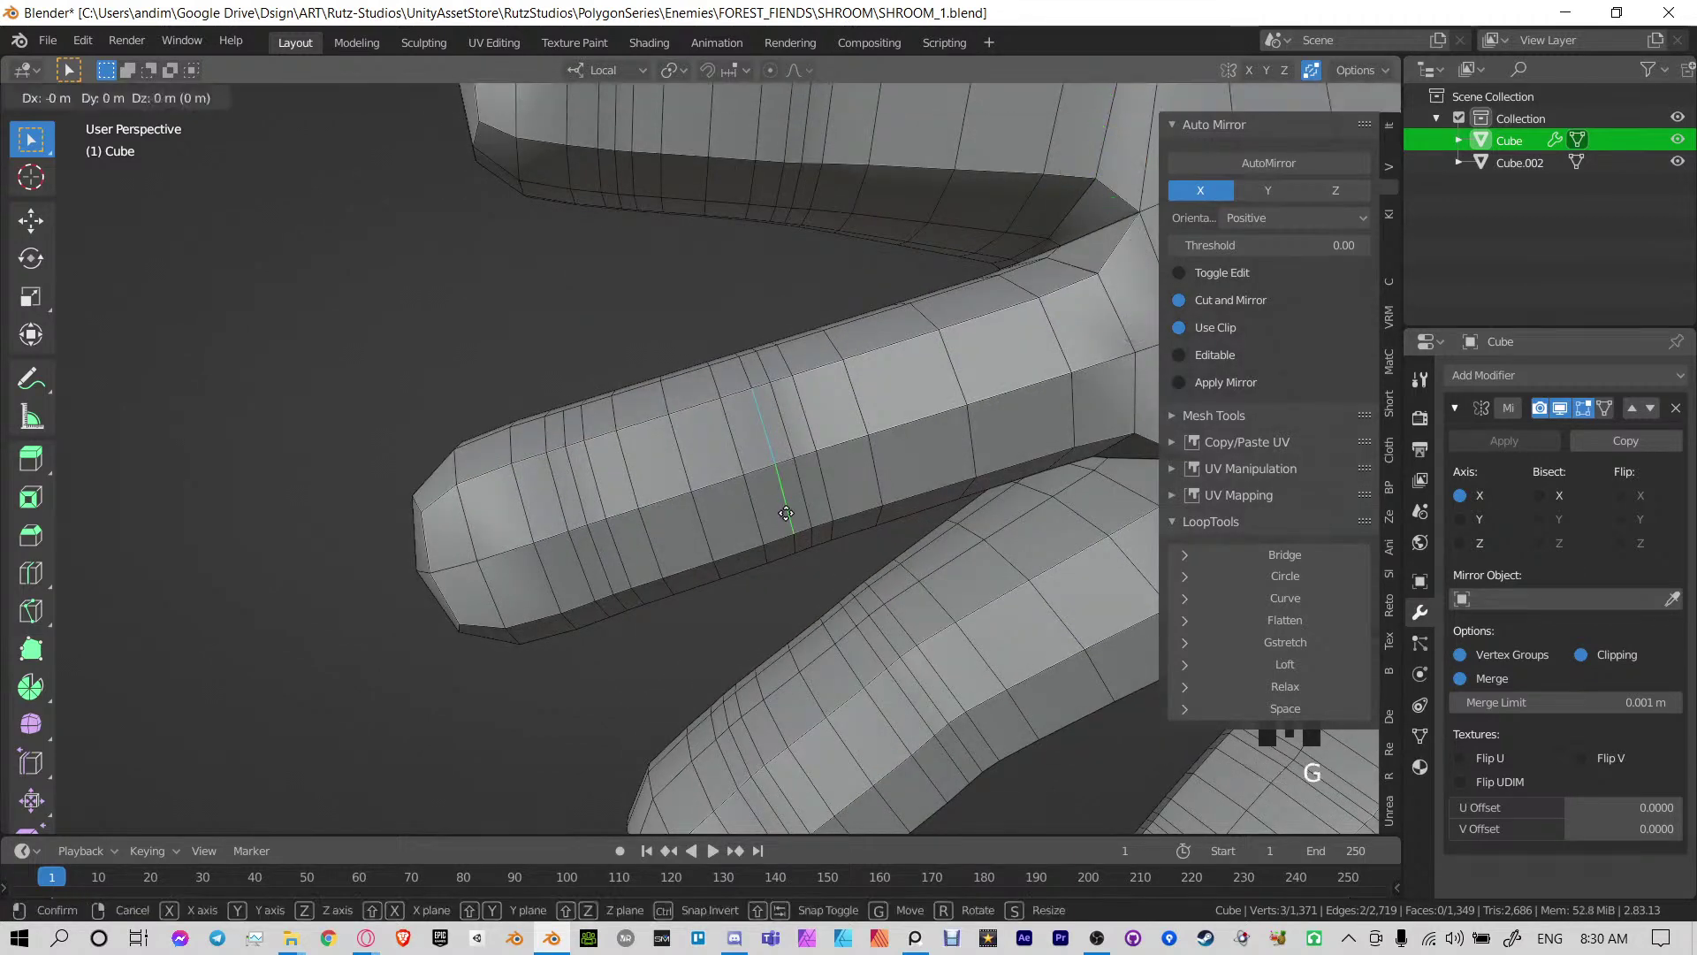
left_click(808, 504)
left_click(807, 425)
key("g")
key("g")
left_click(751, 498)
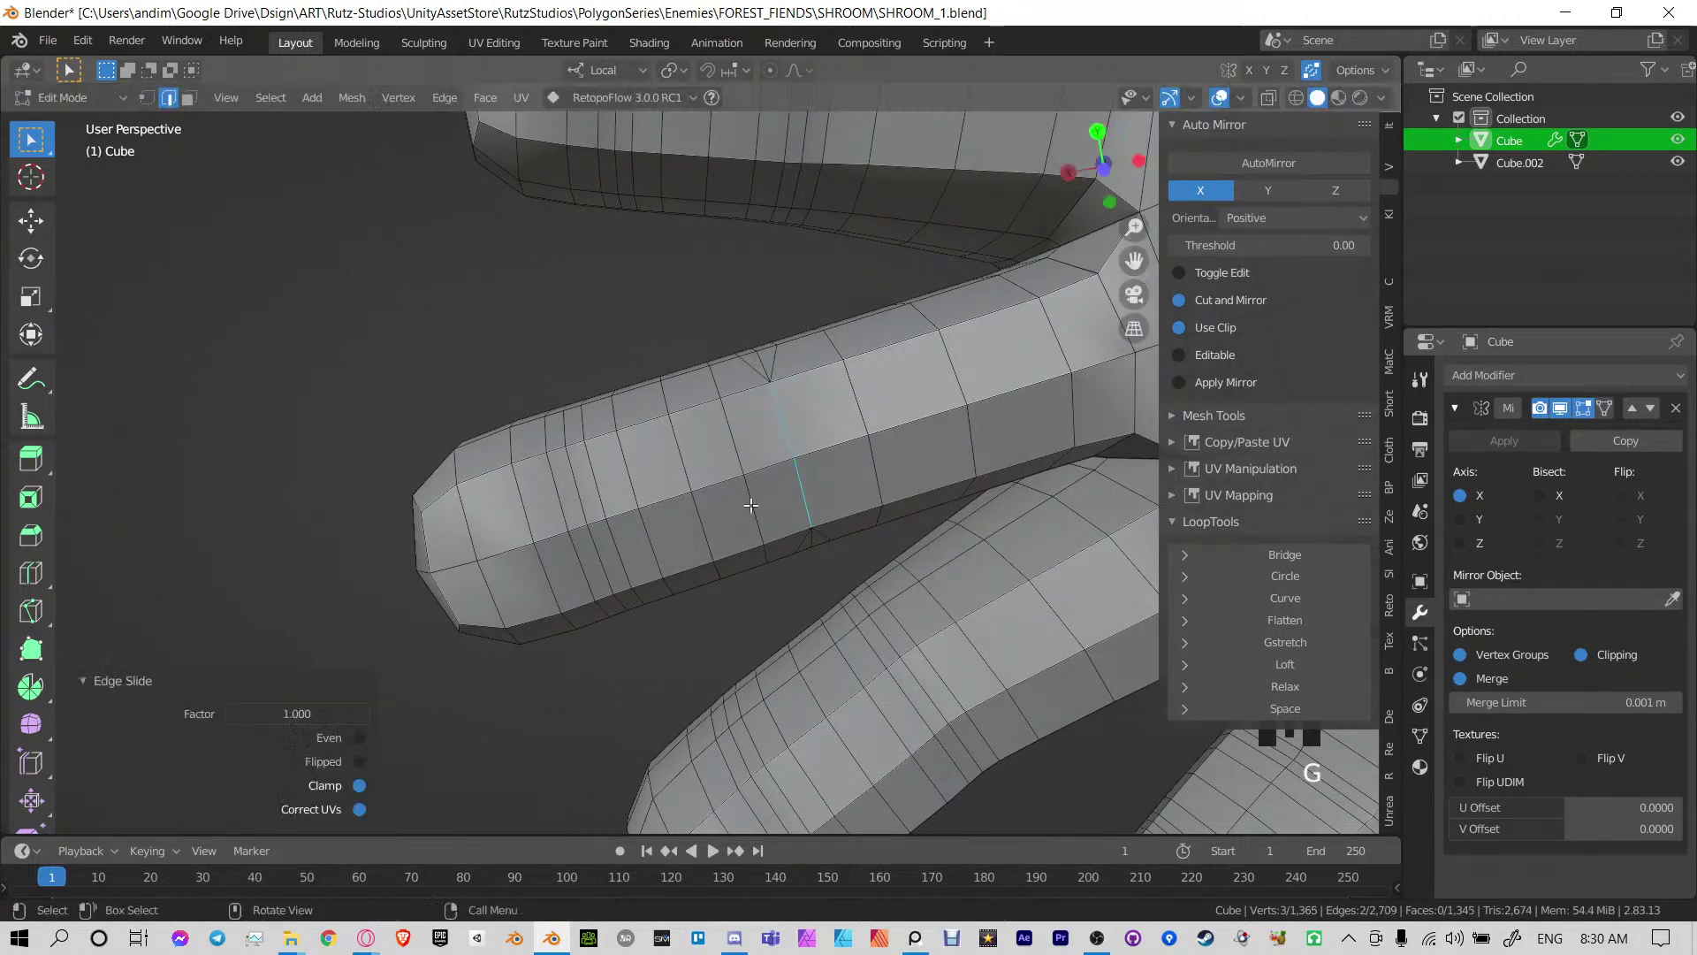
Edge-slide the center palm-side edges at the middle finger's outer joint onto the adjacent row with factor 1.000
middle_click_drag(712, 495, 831, 499, "shift")
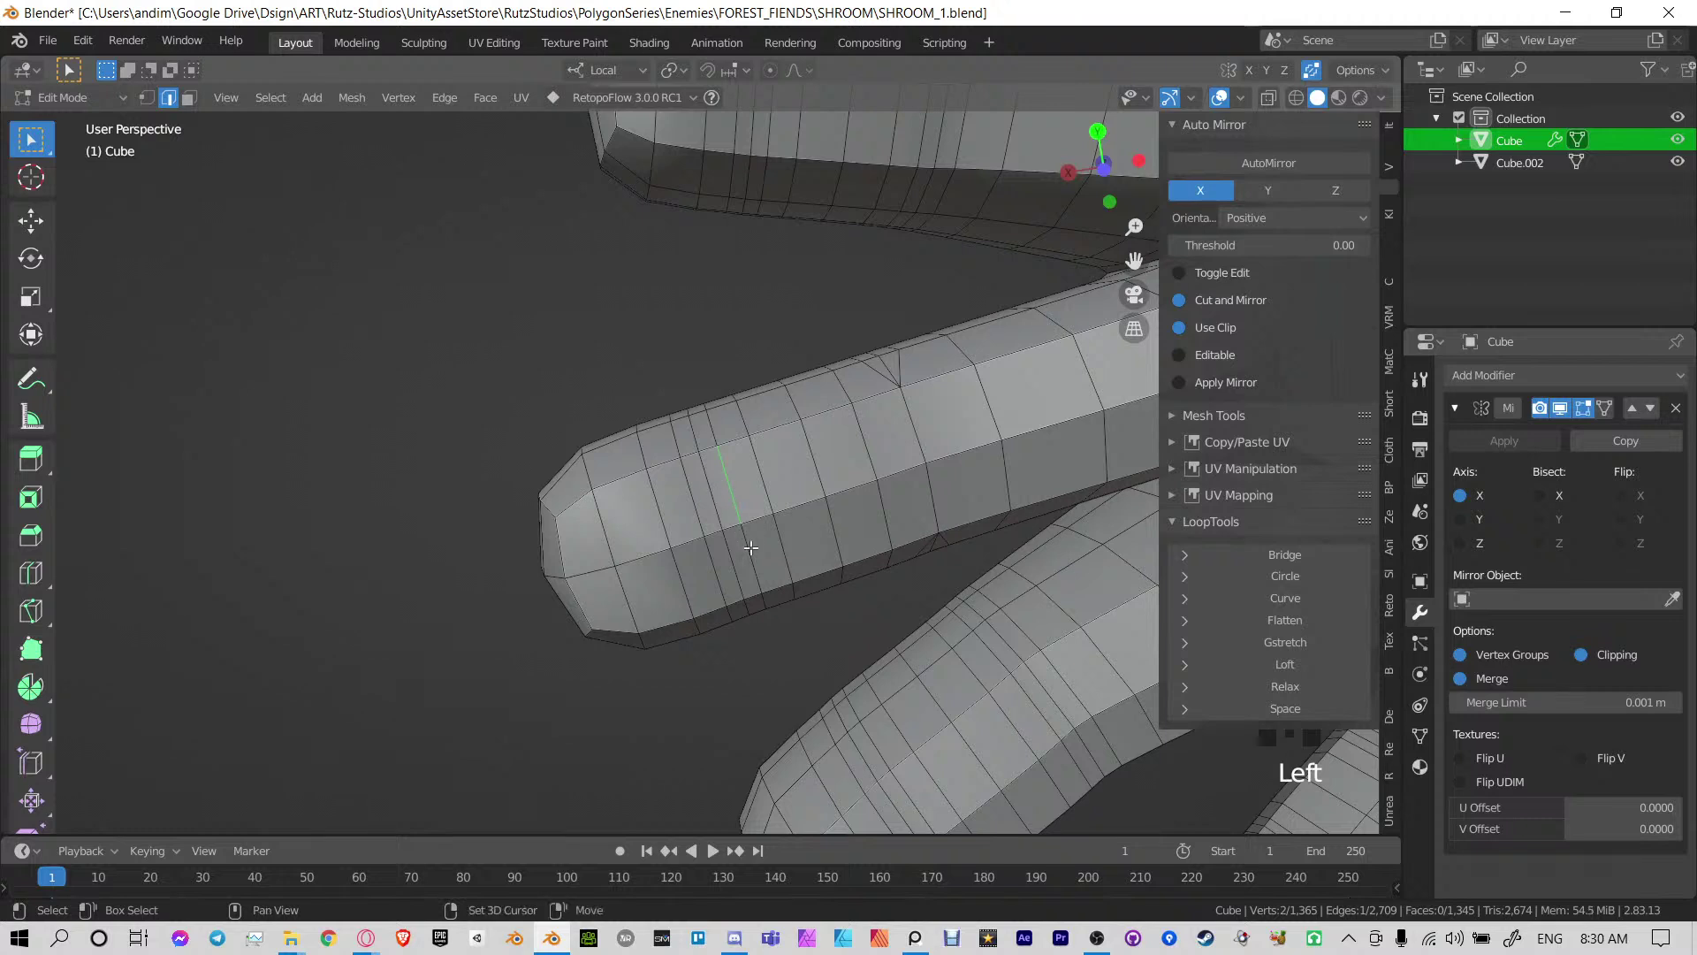
key("g")
key("g")
left_click(688, 530)
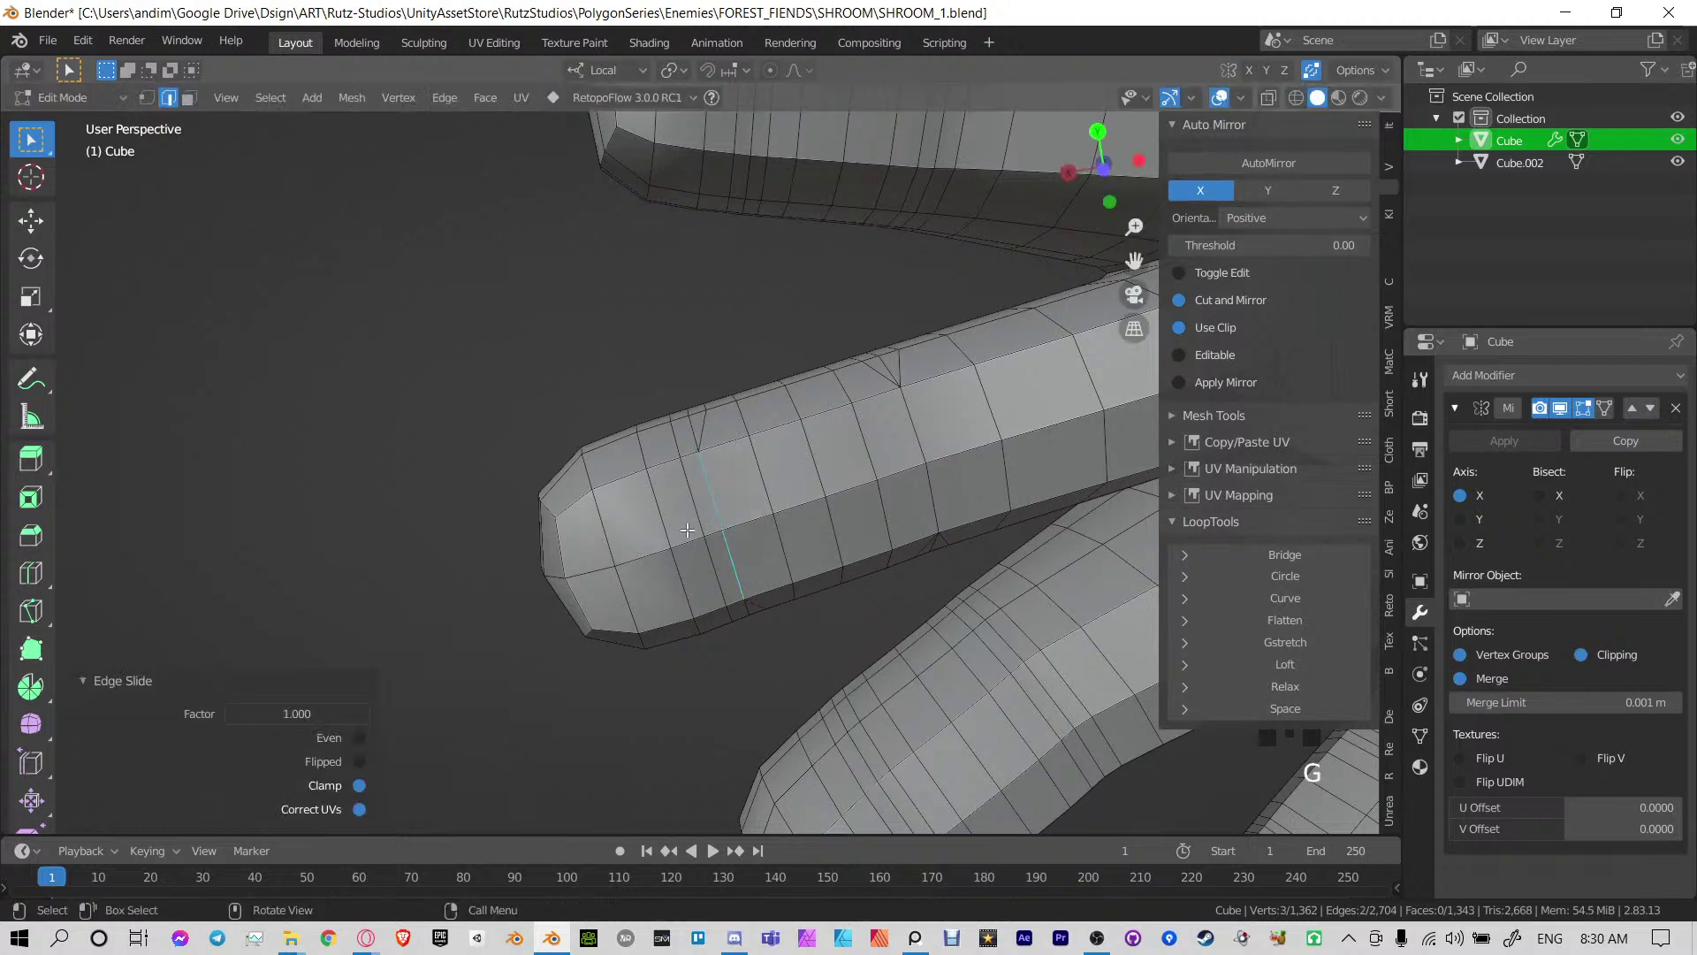
key("g")
key("g")
left_click(711, 493)
right_click(725, 495)
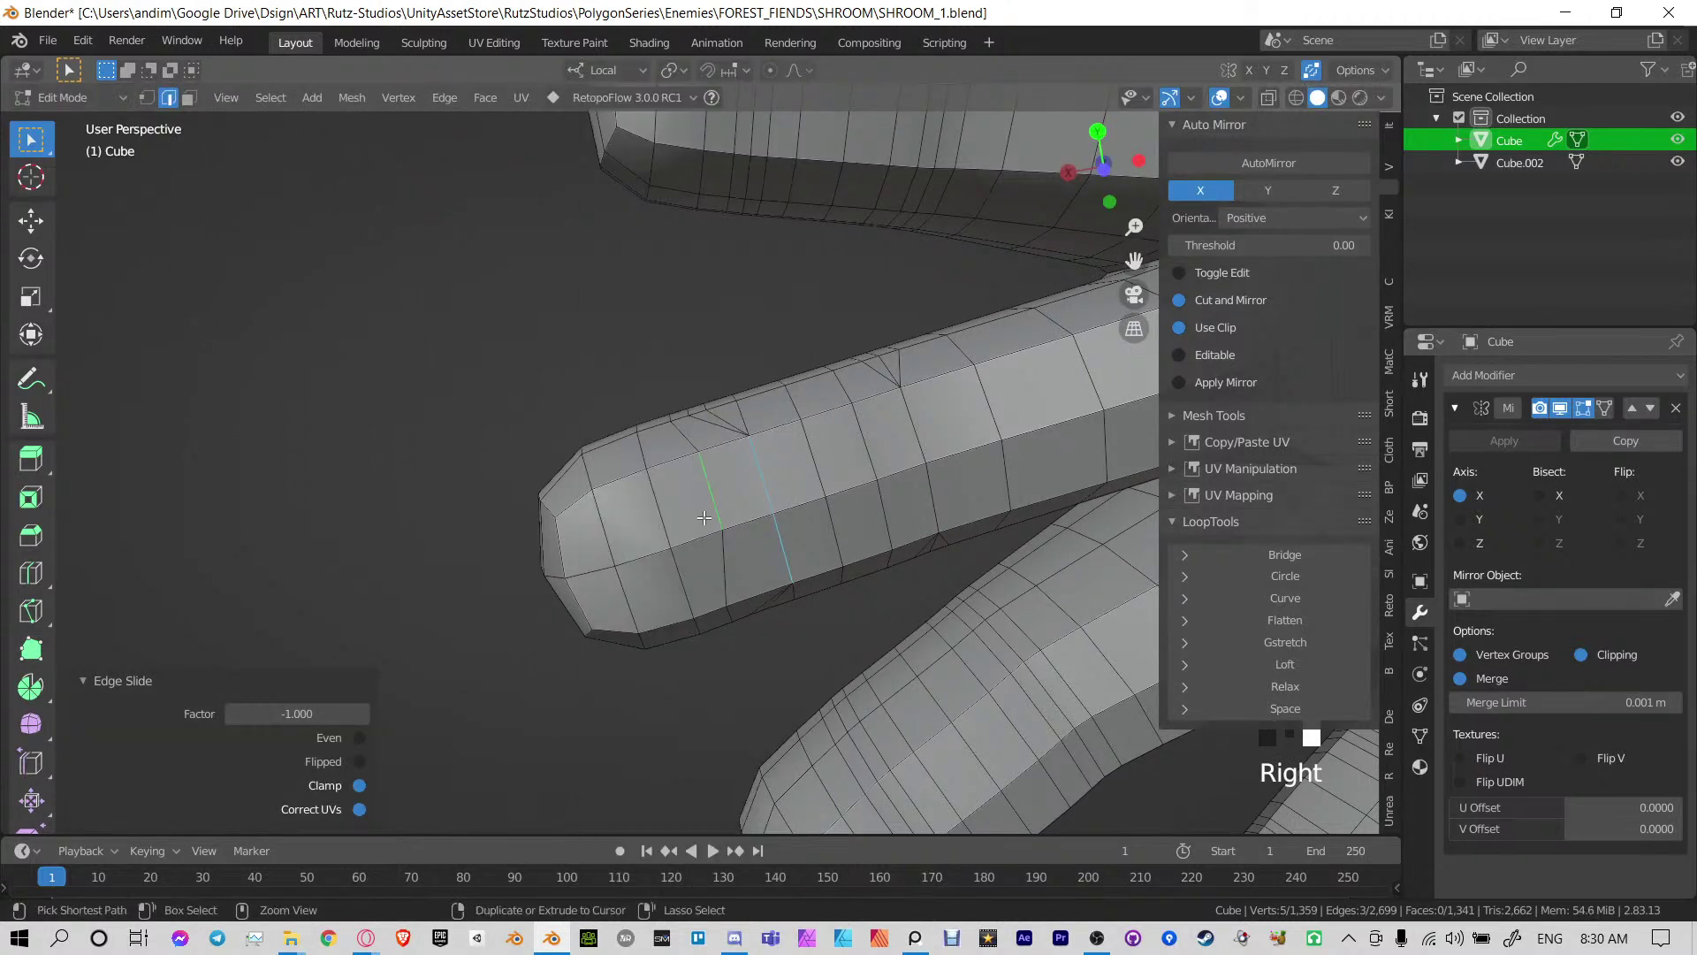
key("ctrl+z")
Slide the remaining extra palm-side edges at the middle finger's outer joint onto their neighbouring row with factor -1.000
key("g")
key("g")
left_click(840, 606)
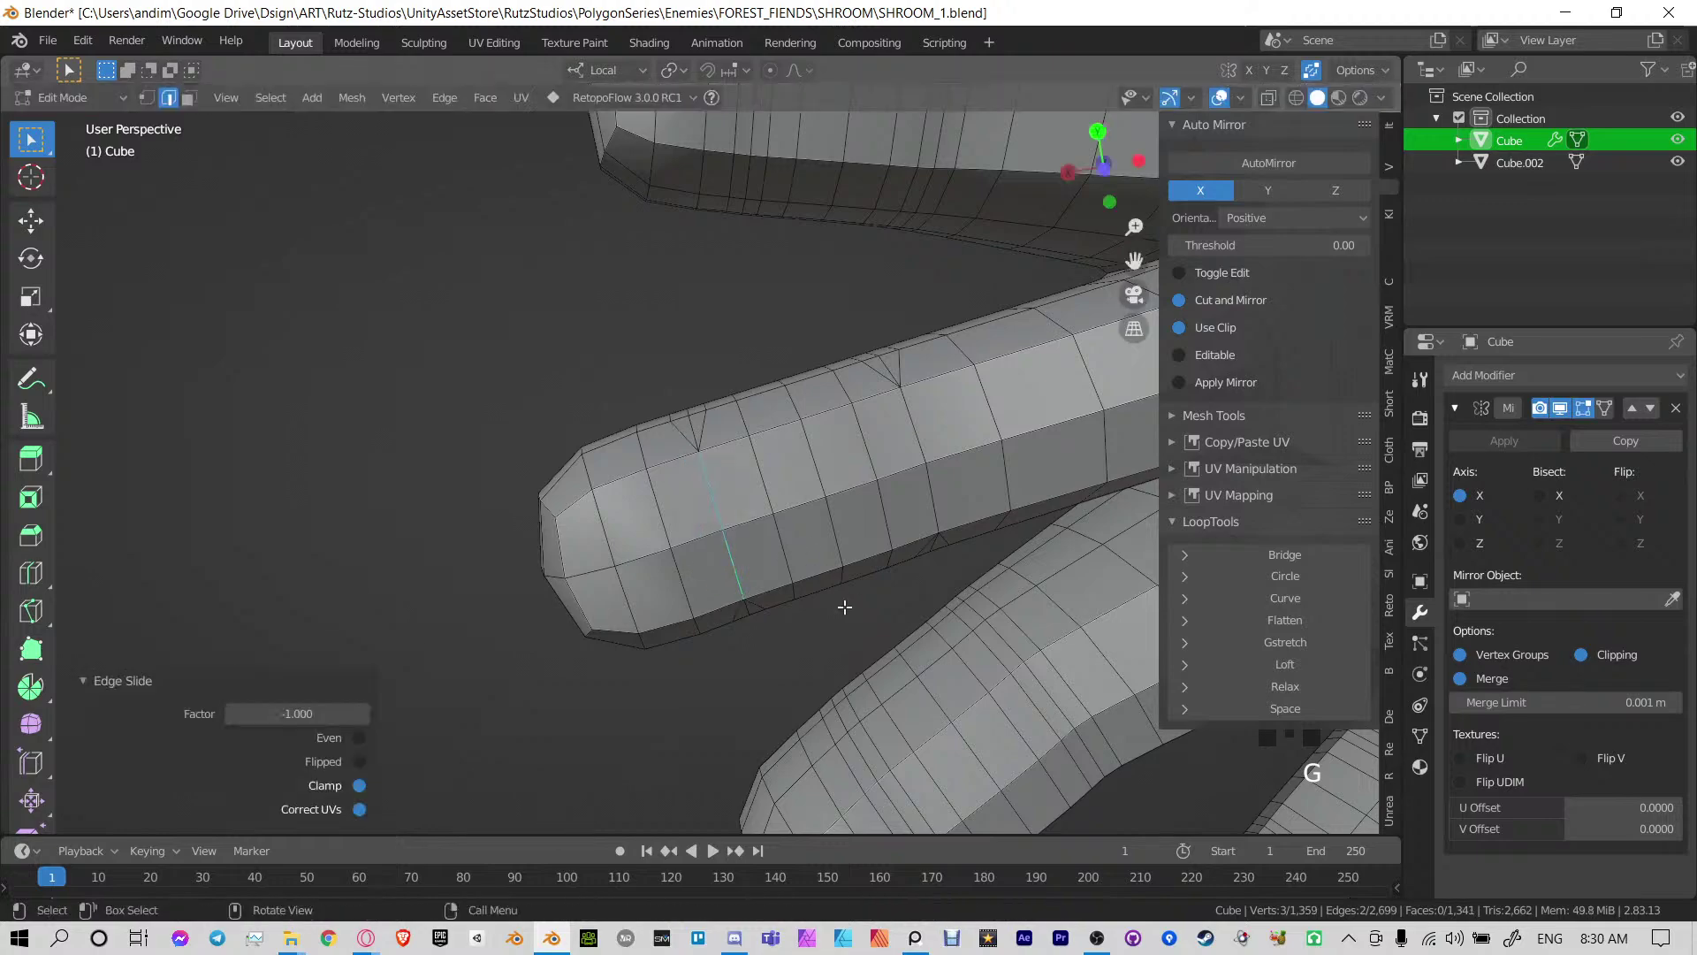
Collapse the extra palm-side edge rows at the index finger's outer joint into one using edge slides of 1.000 and -1.000
middle_click_drag(840, 606, 764, 431)
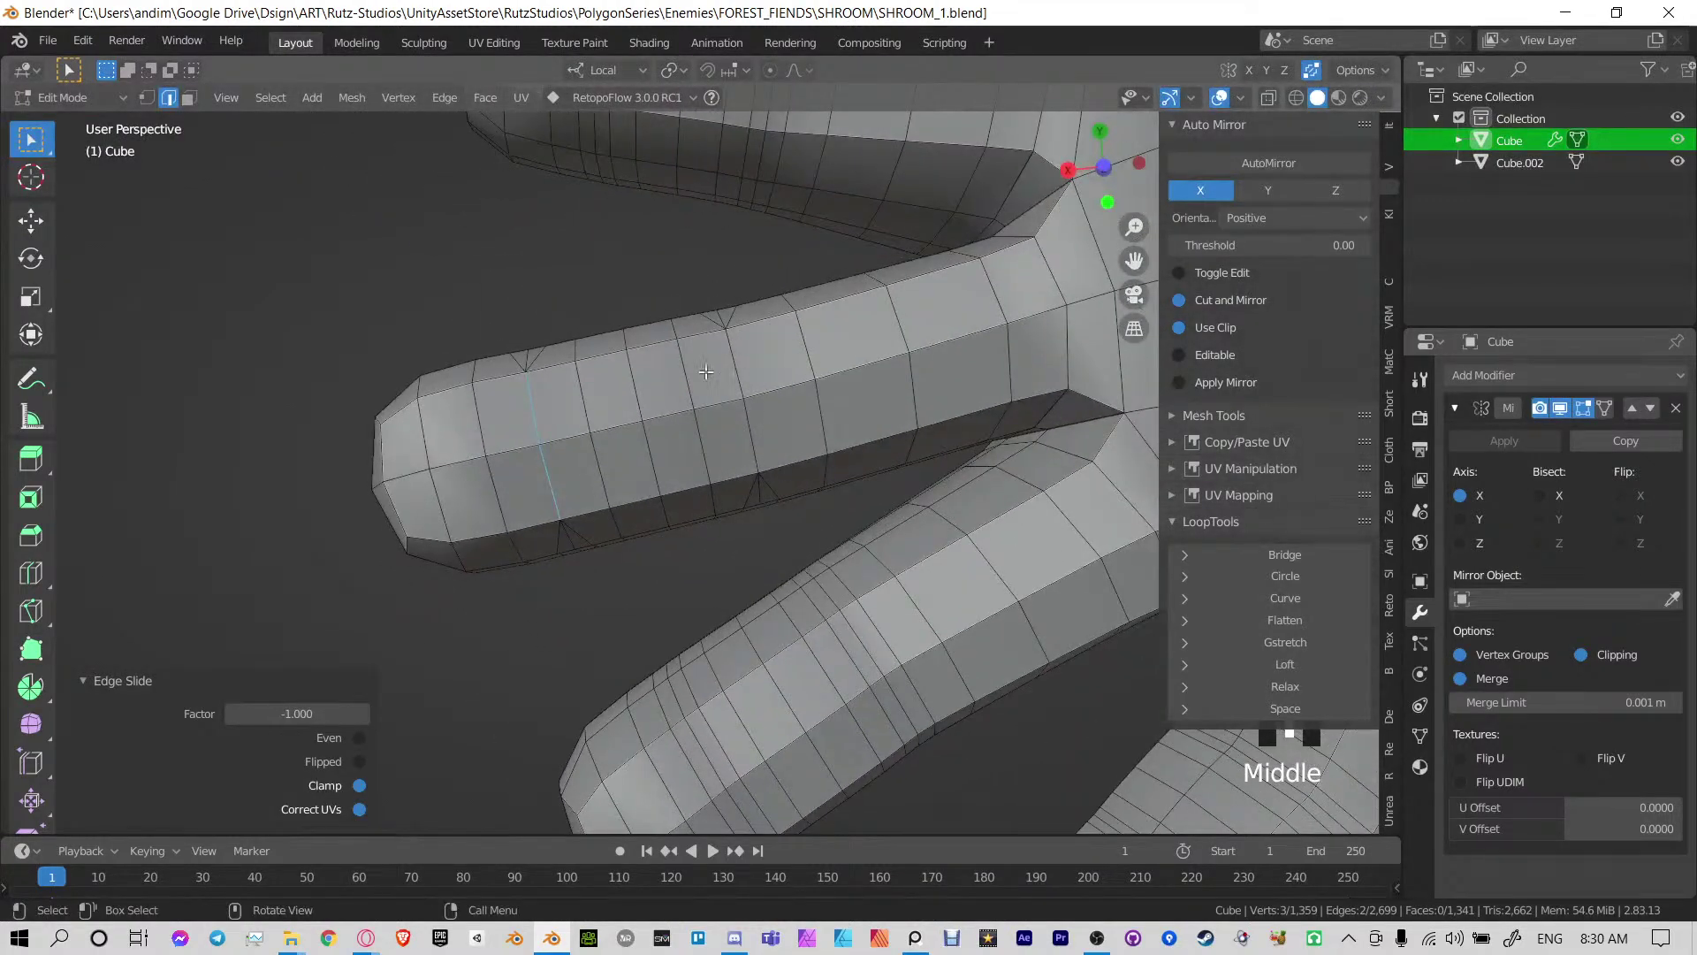
middle_click_drag(678, 396, 681, 292)
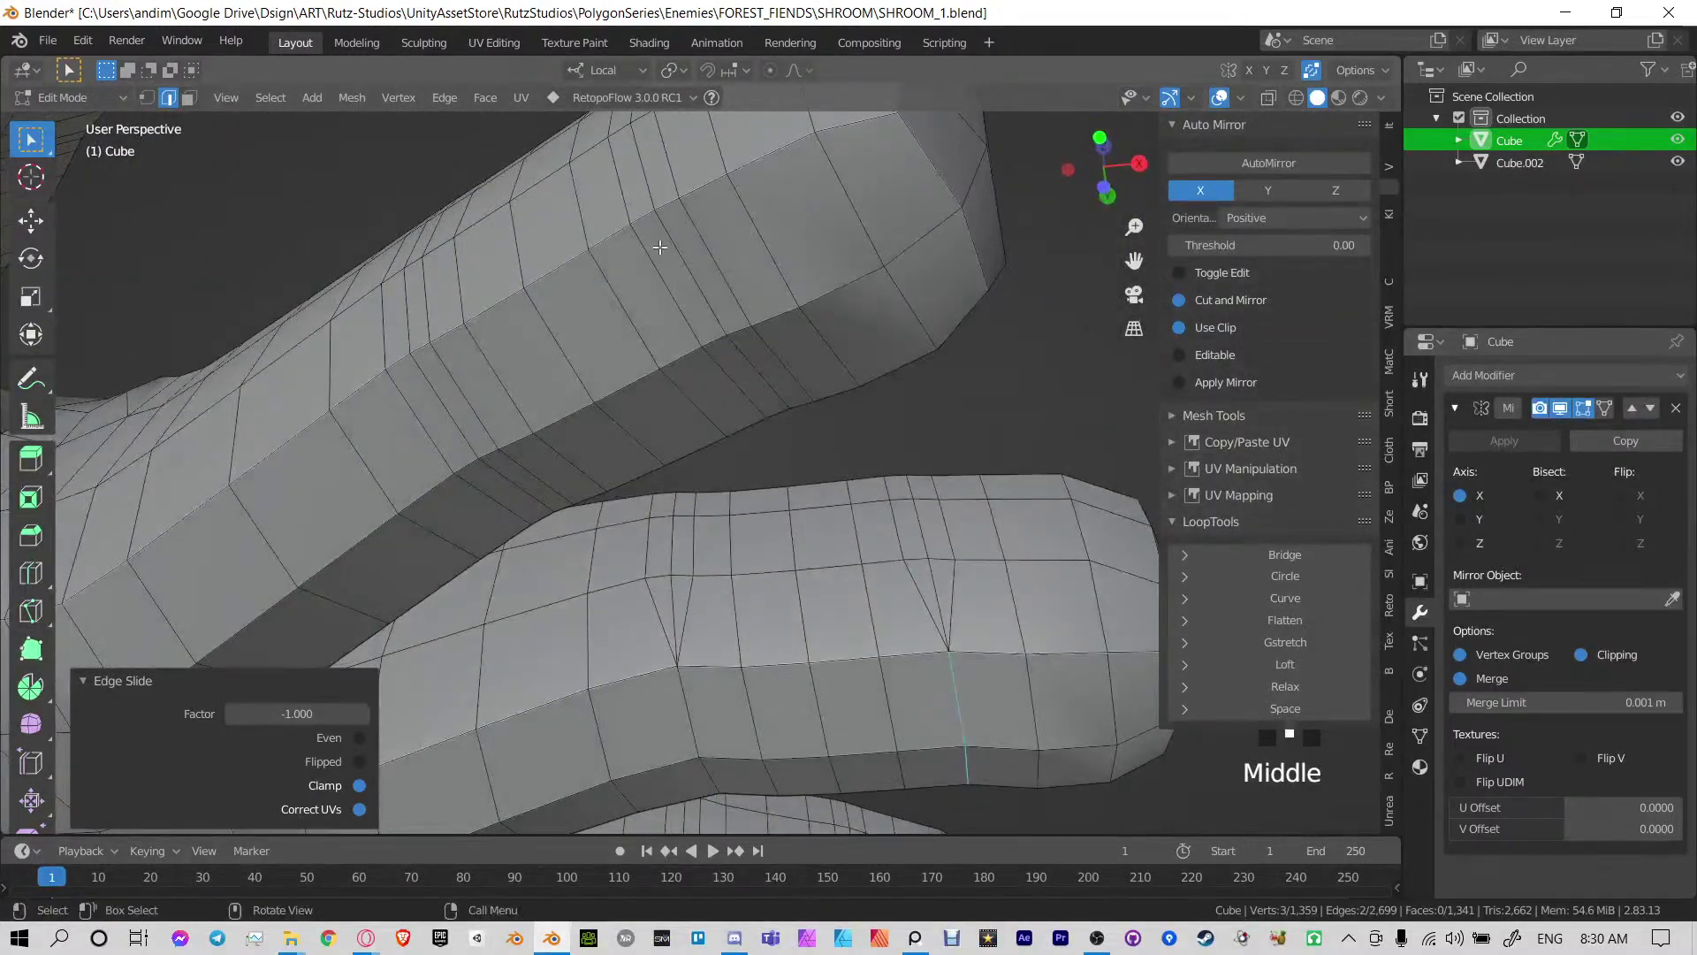
left_click(723, 350)
key("g")
key("g")
left_click(763, 320)
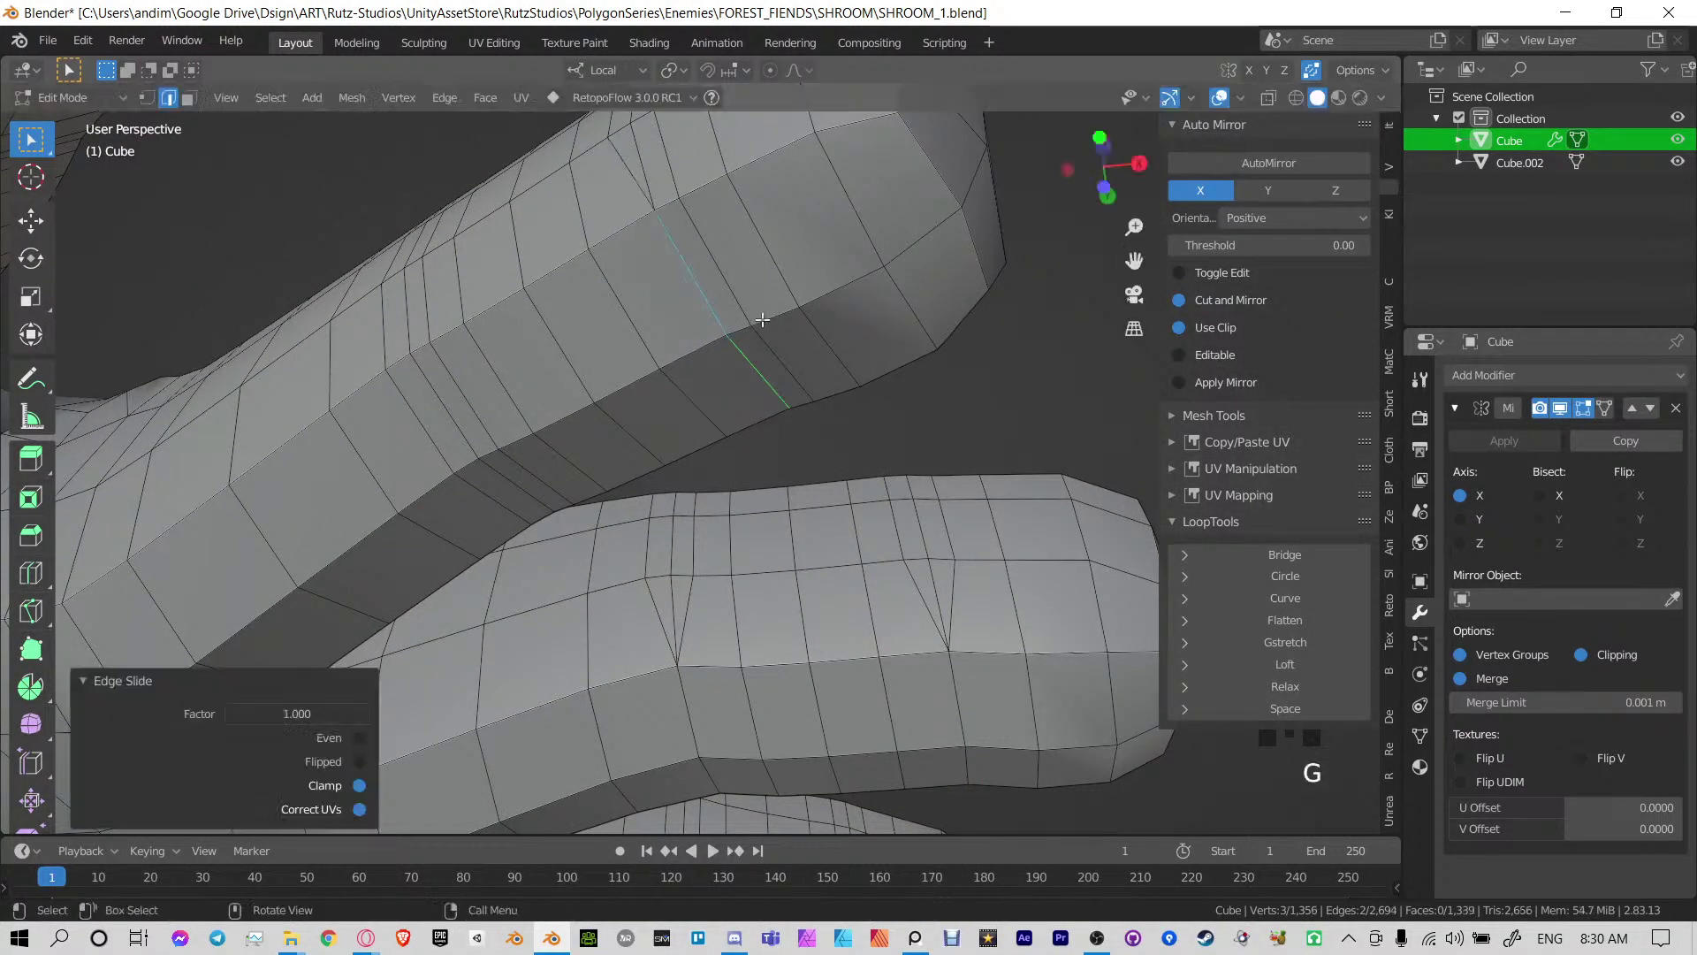
left_click(710, 255)
key("g")
key("g")
left_click(663, 428)
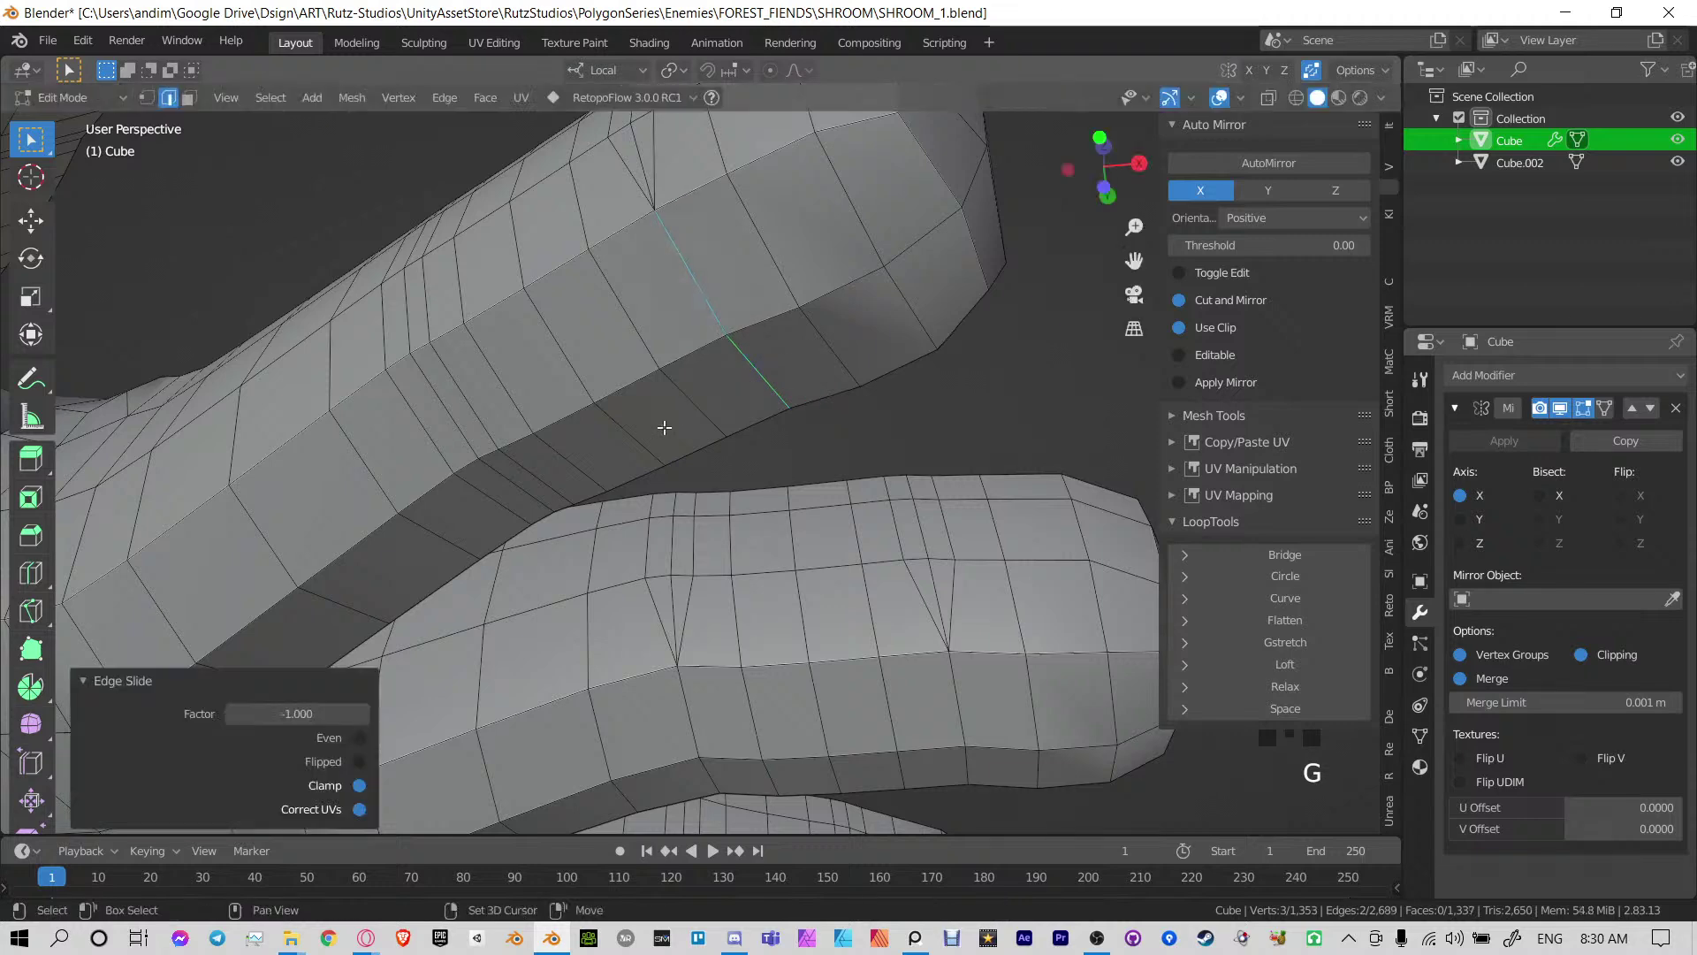
Collapse the extra palm-side edge rows at the index finger's middle joint into a single row with edge slides
middle_click_drag(663, 428, 646, 490)
left_click(750, 492)
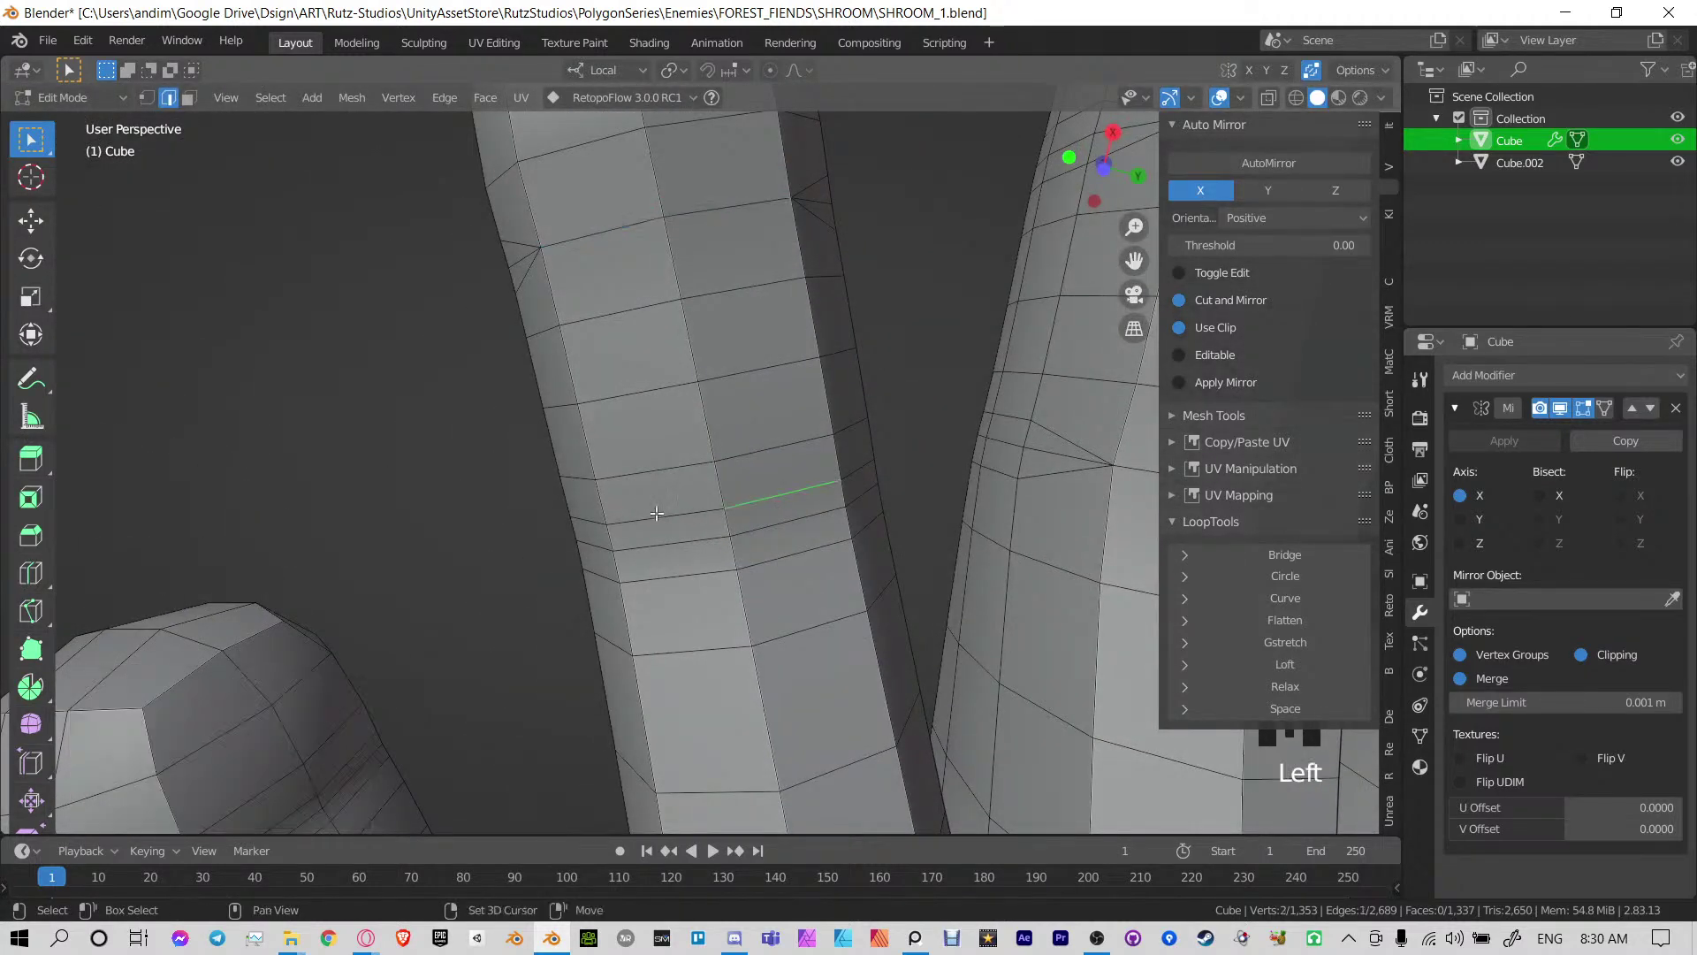
key("g")
key("g")
left_click(758, 555)
left_click(760, 548, "shift")
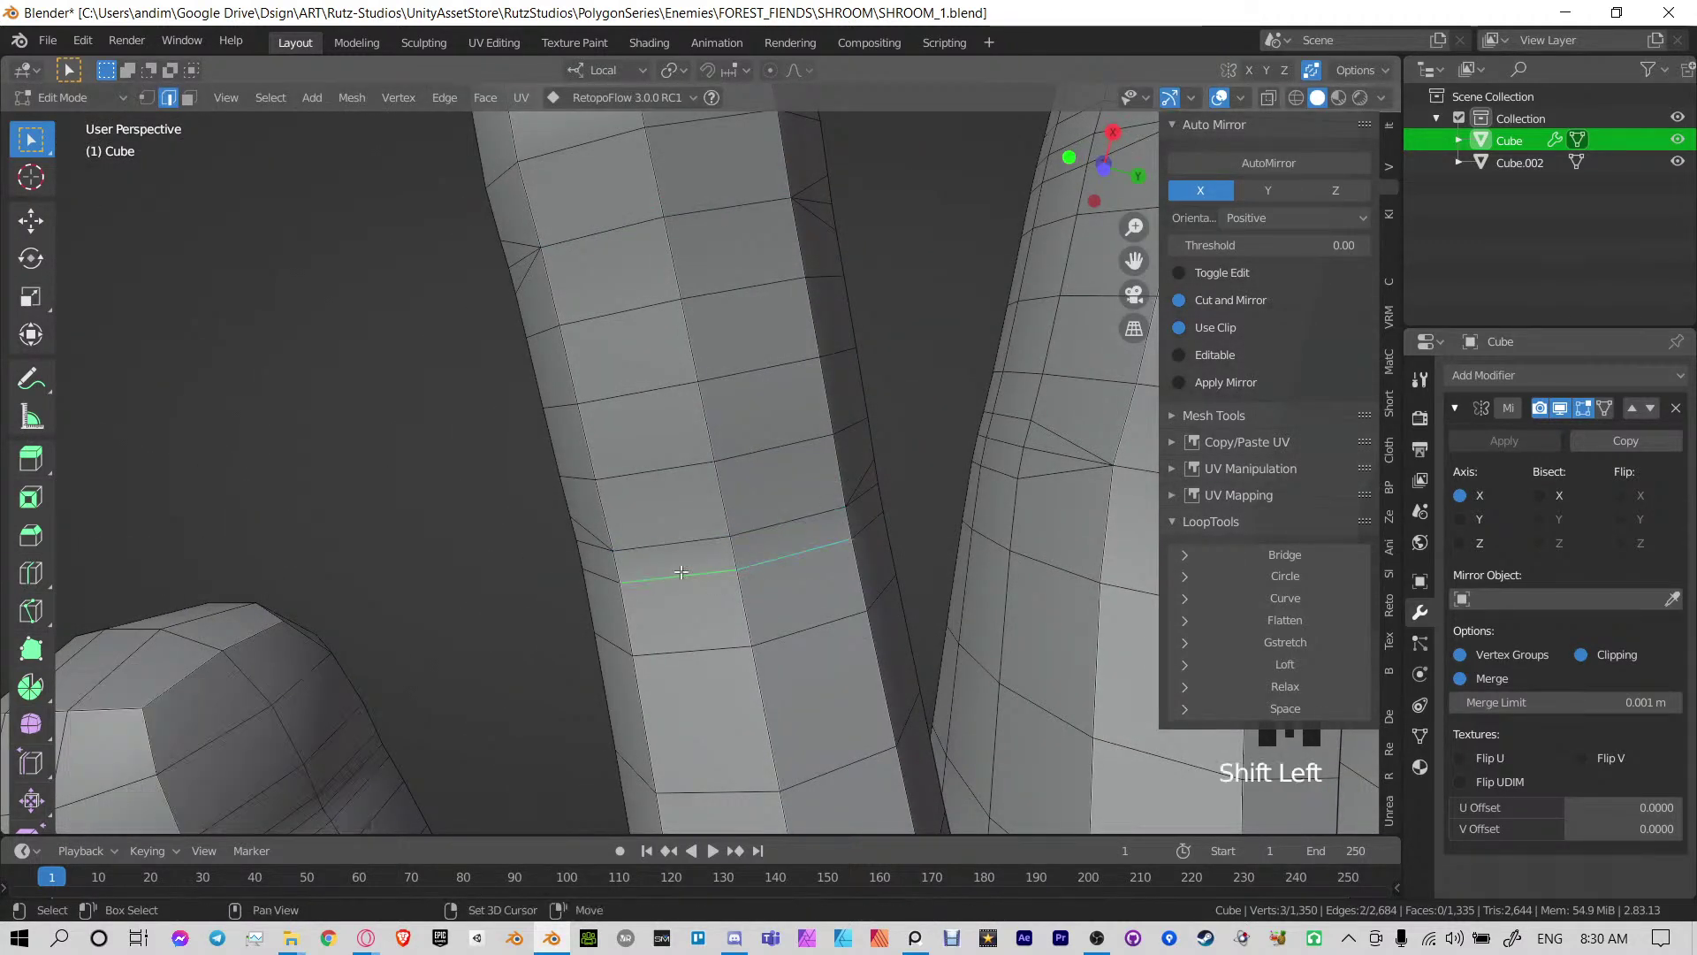
key("g")
key("g")
left_click(681, 528)
Collapse the extra palm-side edge rows at the remaining finger's outer joint into a single row with edge slides
scroll(681, 528, "down", 2)
middle_click_drag(690, 522, 787, 431, "shift")
scroll(766, 537, "up", 2)
left_click(792, 328)
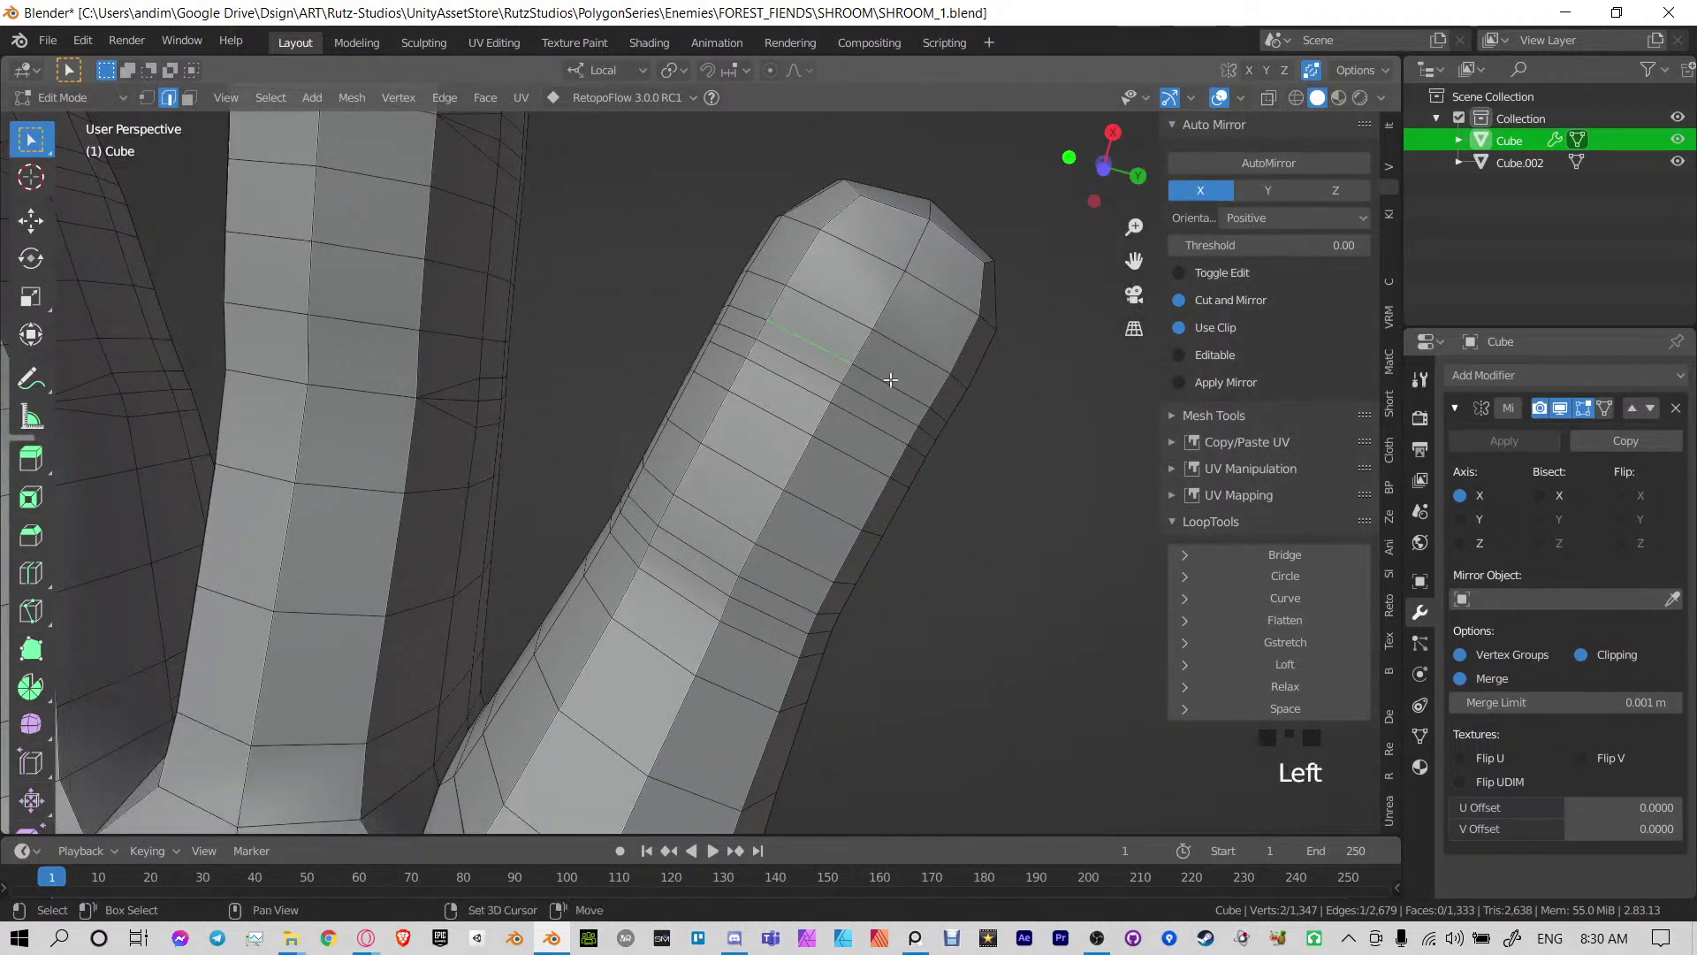
key("g")
key("g")
left_click(871, 443)
left_click(884, 439, "shift")
key("g")
key("g")
left_click(777, 450)
Collapse the extra palm-side edge rows at that same finger's middle joint, edge-sliding the first row with factor -1.000
left_click(714, 557)
key("g")
key("g")
left_click(769, 620)
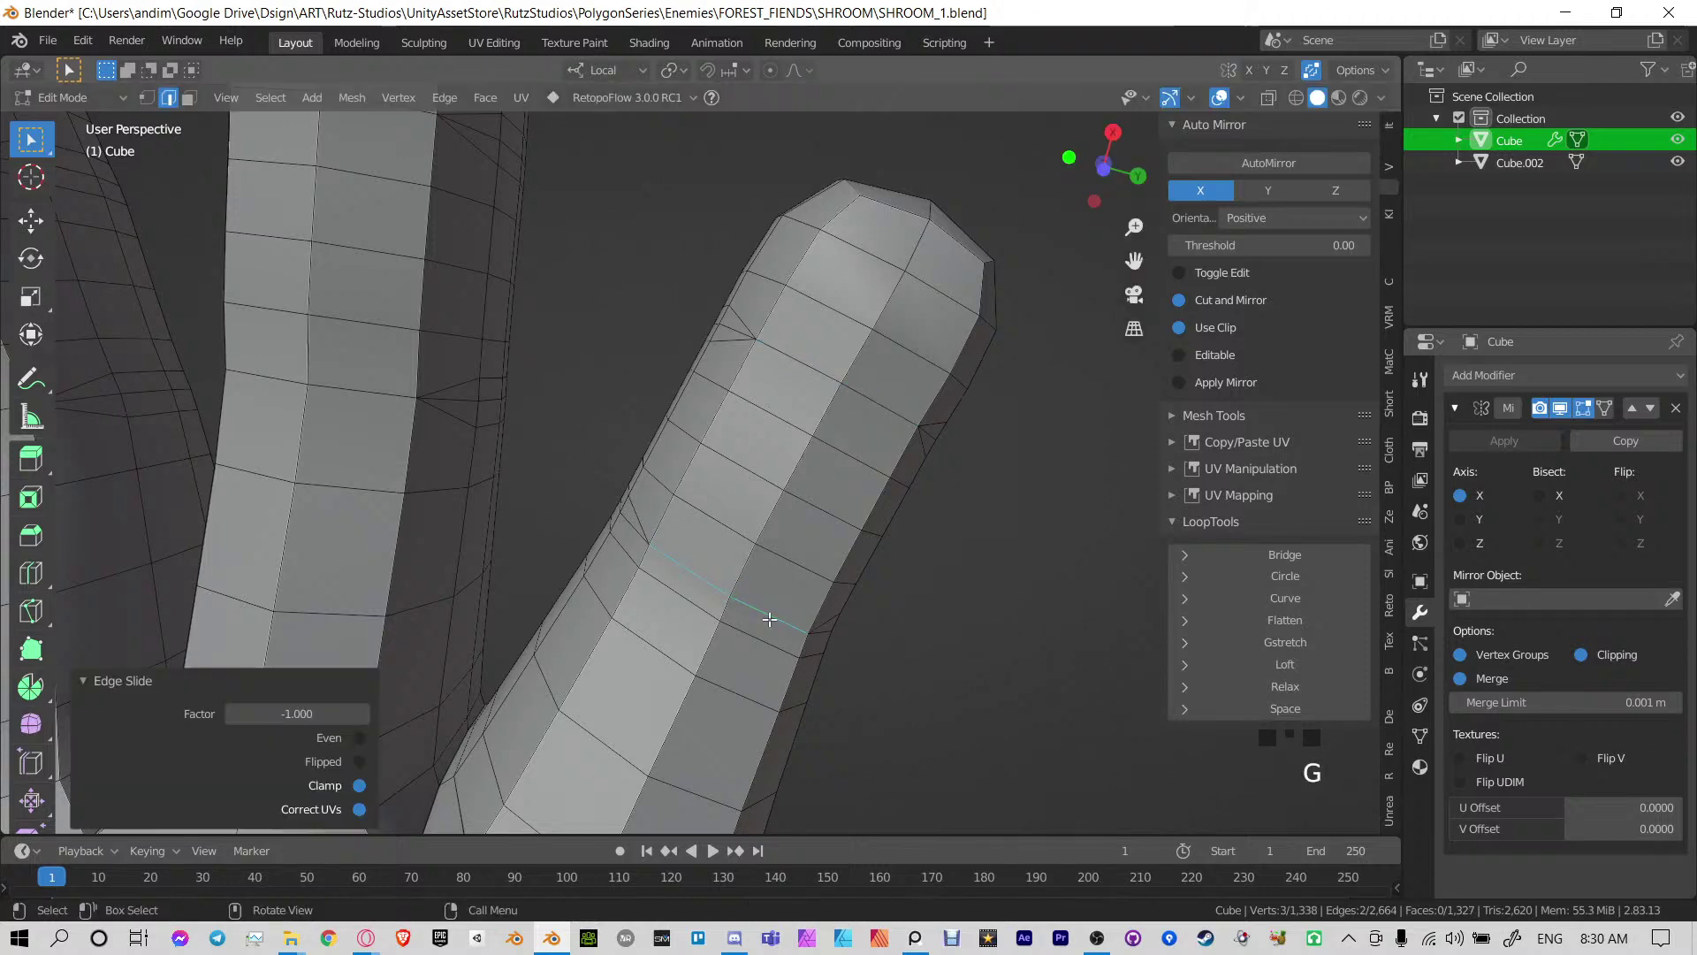
left_click(674, 602)
left_click(774, 644, "shift")
key("g")
key("g")
left_click(844, 529)
Edge-slide the extra palm-side edges at the thumb's outer joint together into one row
scroll(637, 548, "down", 3)
middle_click_drag(586, 550, 753, 357, "shift")
scroll(936, 424, "up", 3)
left_click(753, 357)
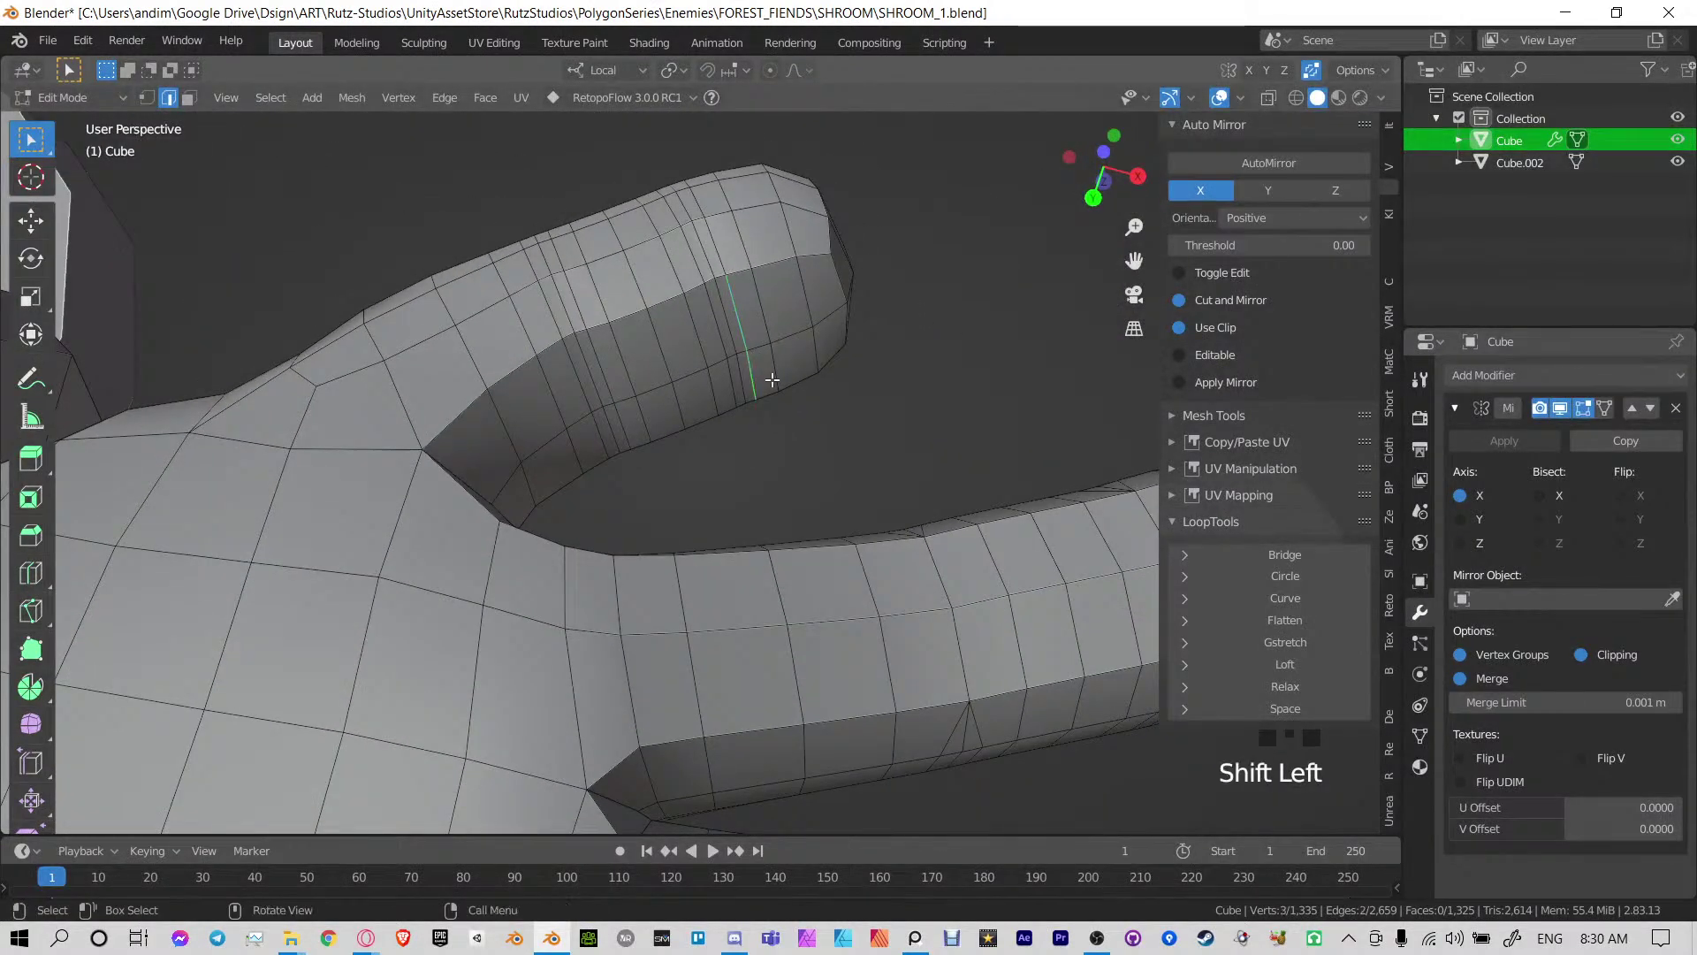
key("g")
key("g")
left_click(732, 389)
left_click(728, 386, "shift")
key("g")
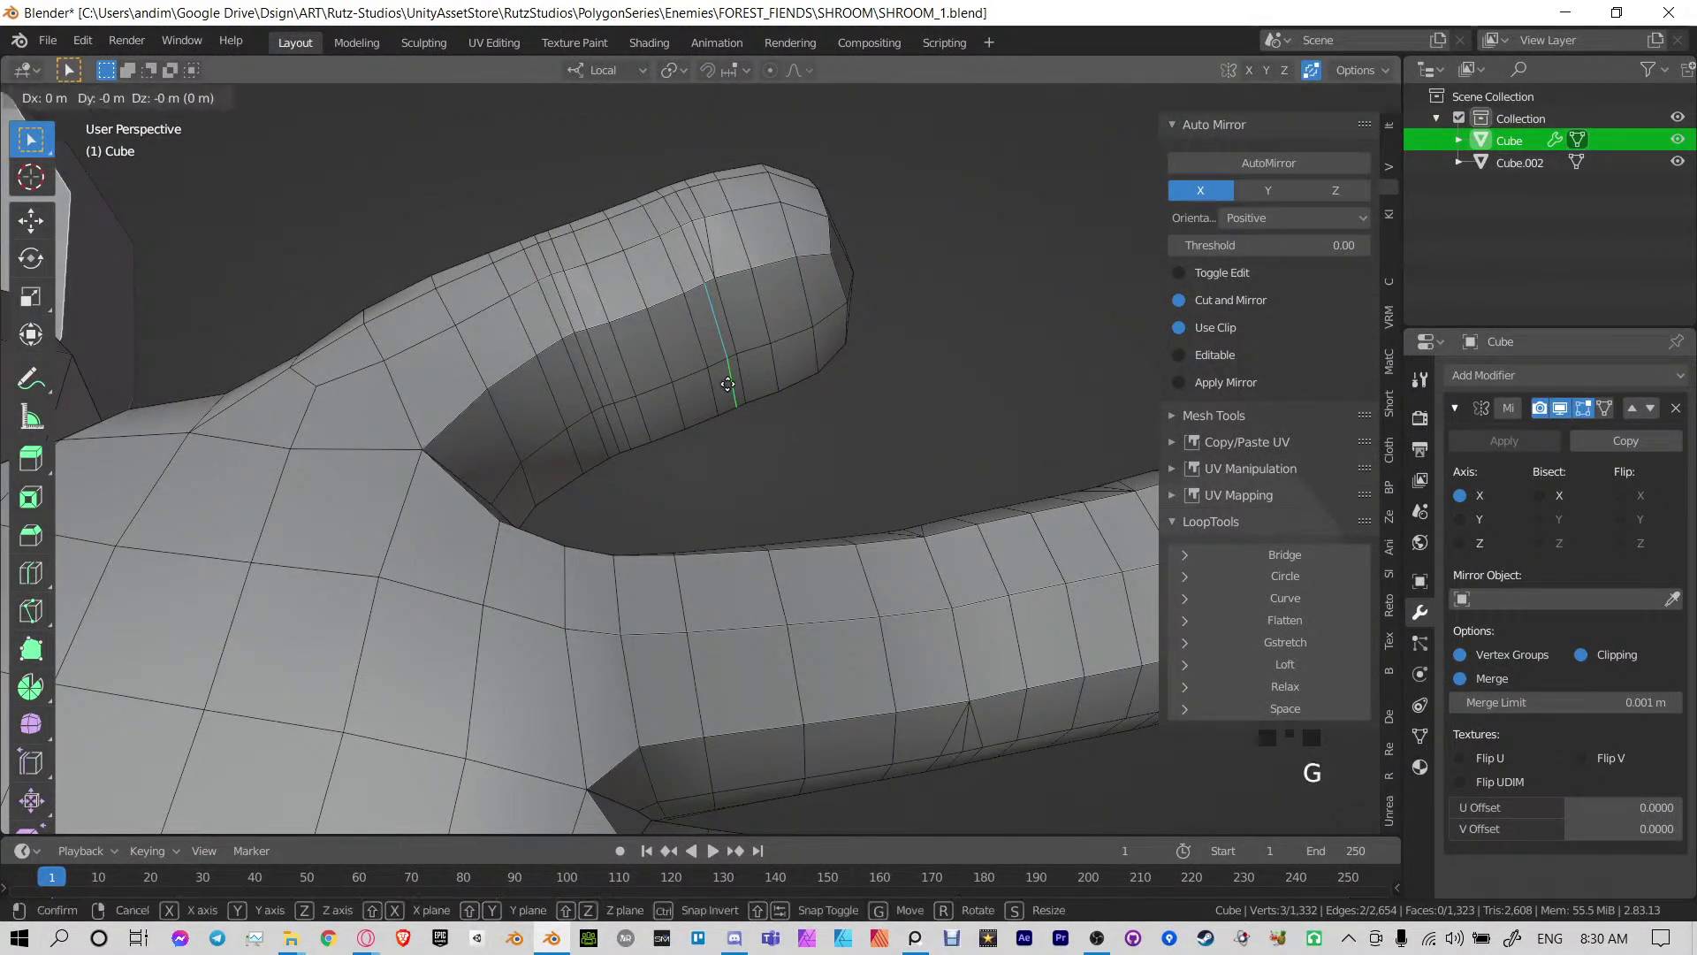
key("g")
left_click(729, 354)
Collapse the extra palm-side edge rows at the thumb's inner joint with edge slides, and save the file
left_click(604, 376)
key("g")
key("g")
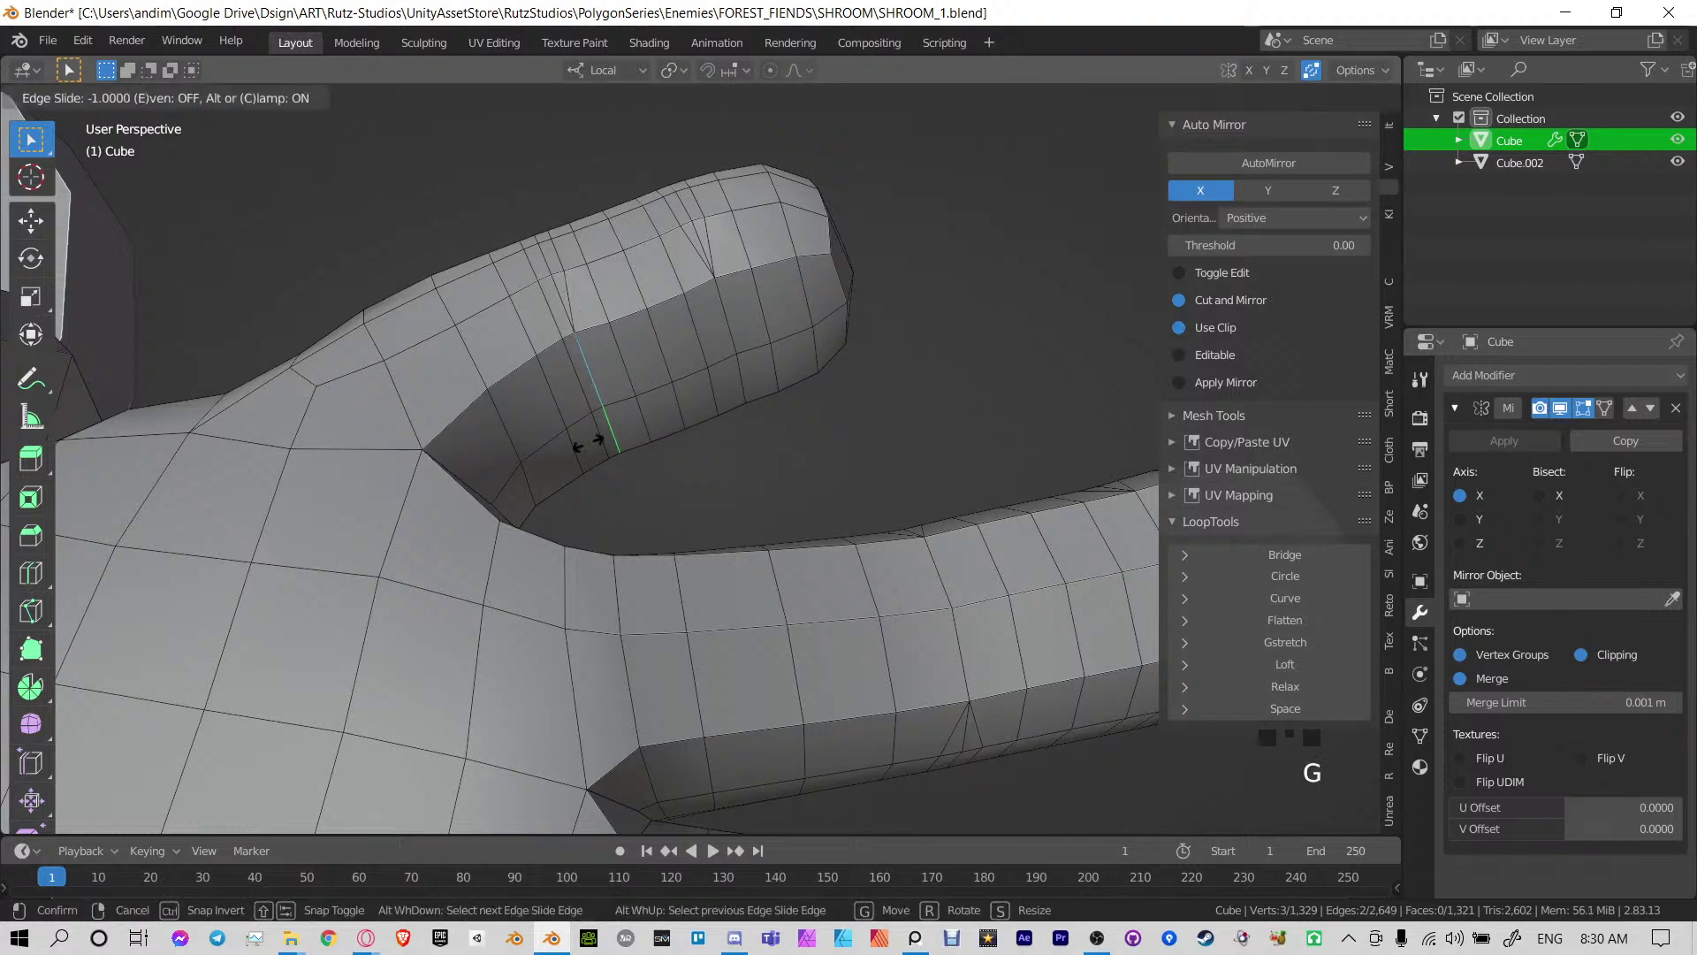
left_click(559, 452)
left_click(583, 424)
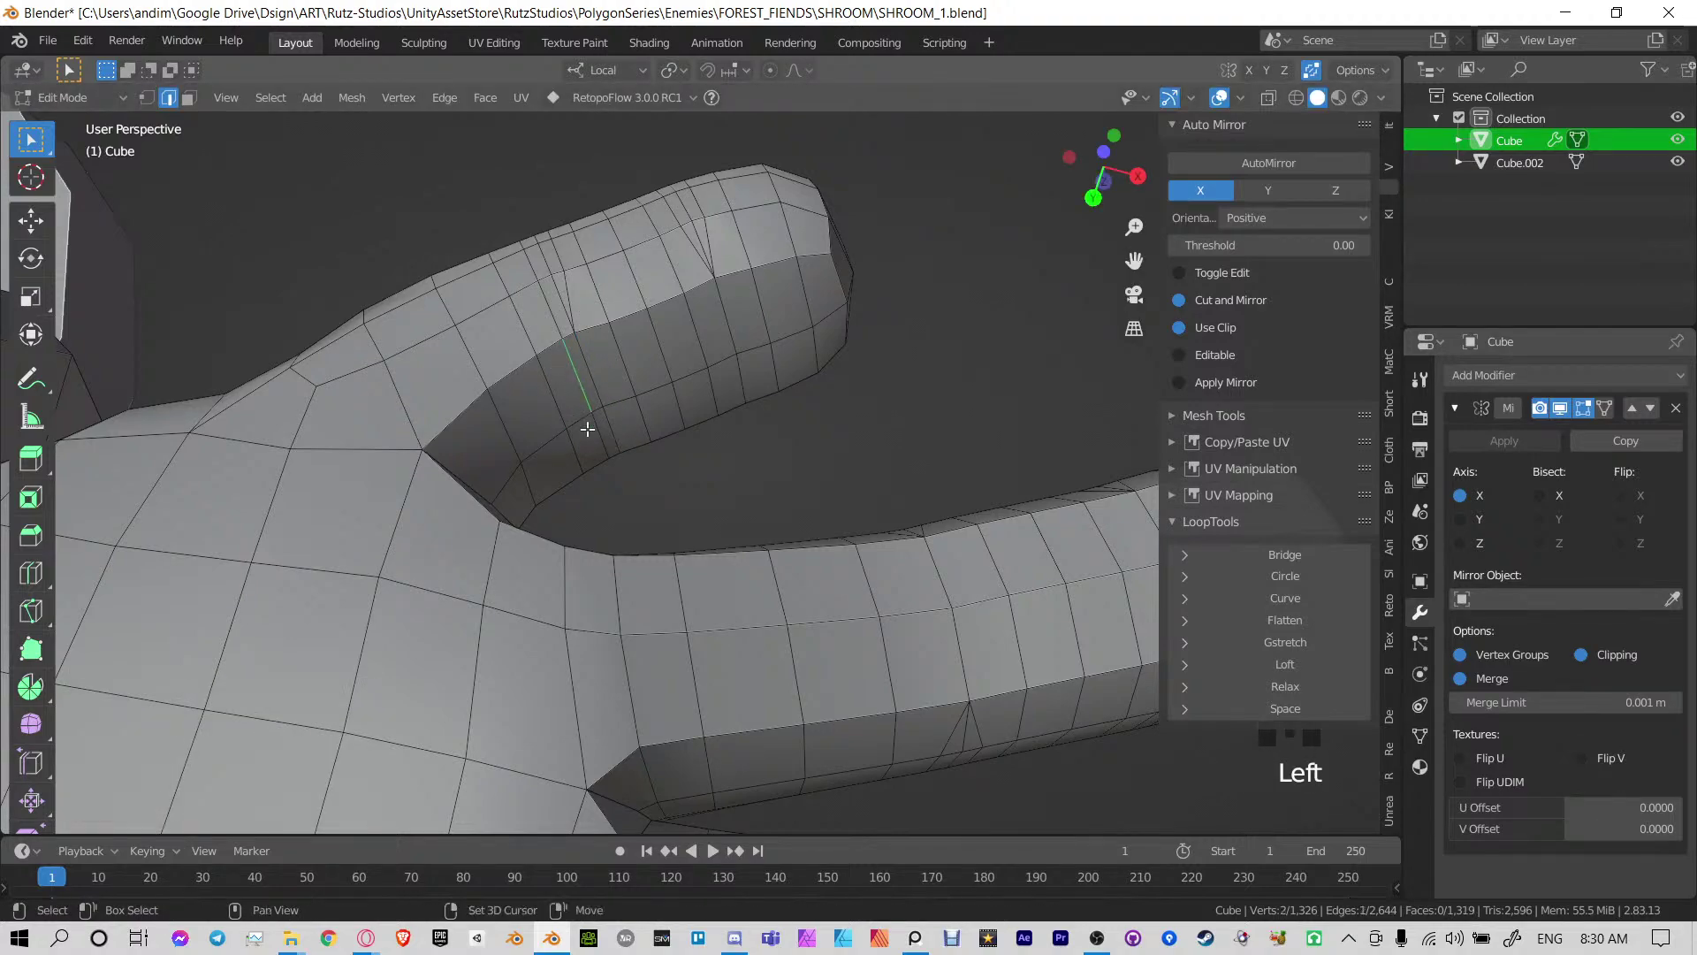
key("g")
key("g")
left_click(894, 341)
middle_click_drag(894, 341, 777, 408)
scroll(725, 442, "up", 3)
key("ctrl+s")
Dissolve the surplus edge loop running across the middle of the hand
scroll(707, 459, "down", 5)
scroll(693, 422, "down", 3)
left_click(685, 466, "alt")
key("ctrl+x")
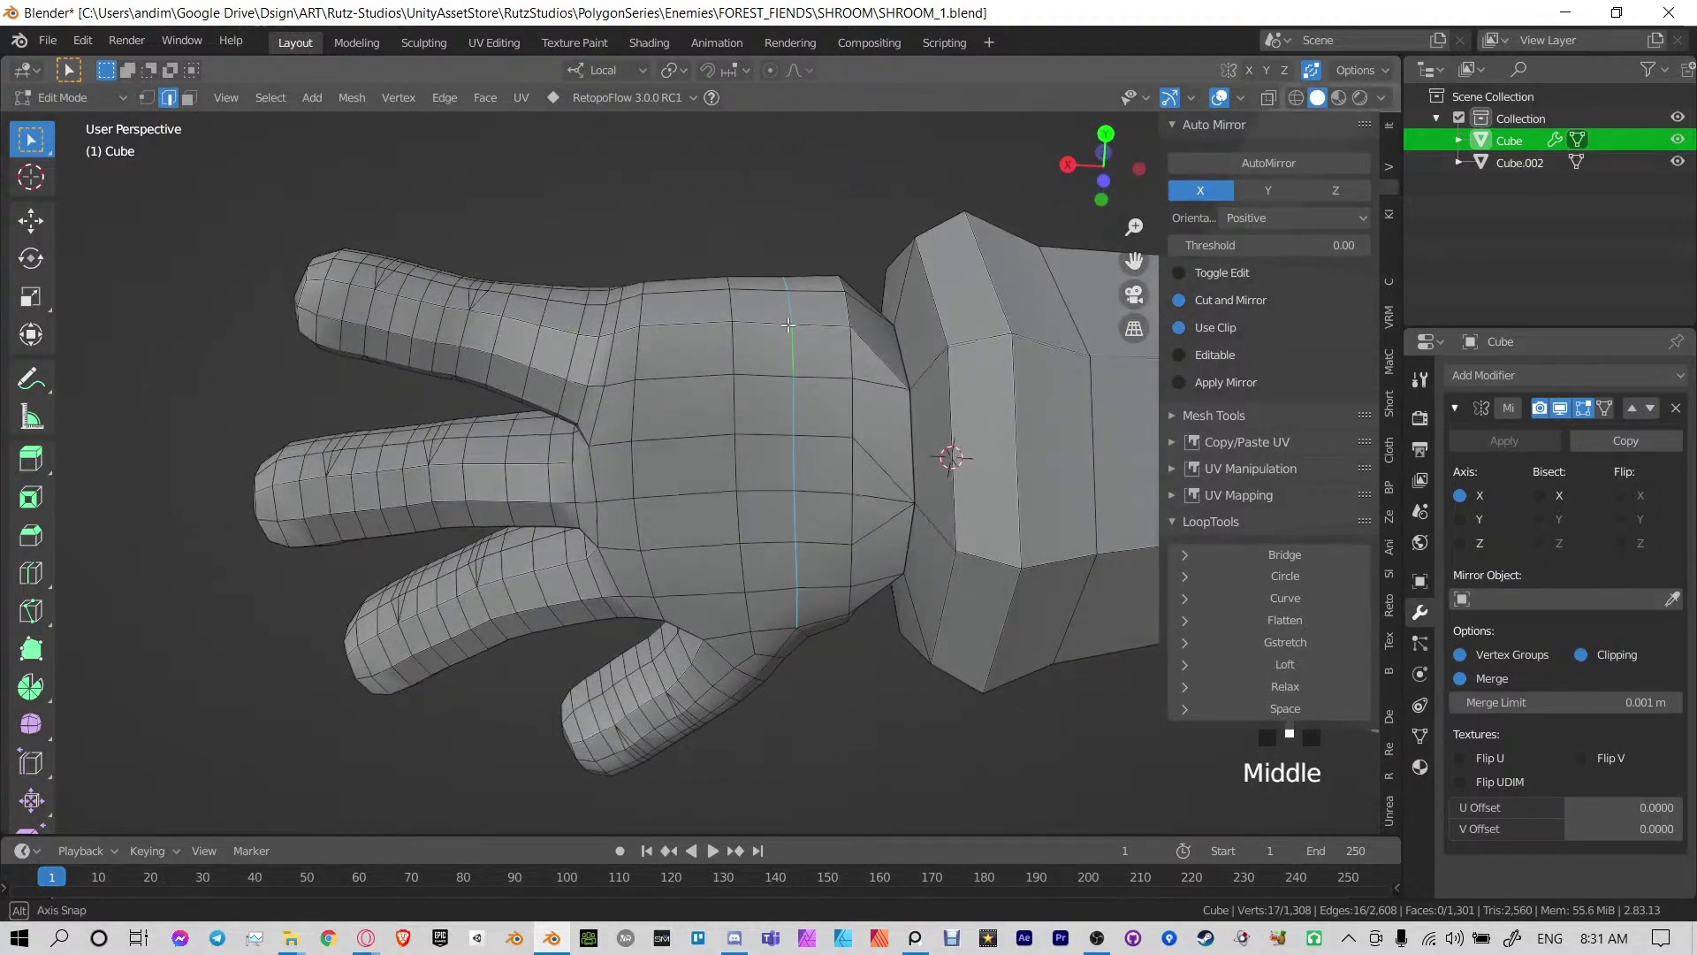
Dissolve the surplus edge loops between the knuckles and the middle joints of the three fingers, with Dissolve Verts enabled
middle_click_drag(788, 325, 844, 517)
middle_click_drag(656, 516, 763, 487)
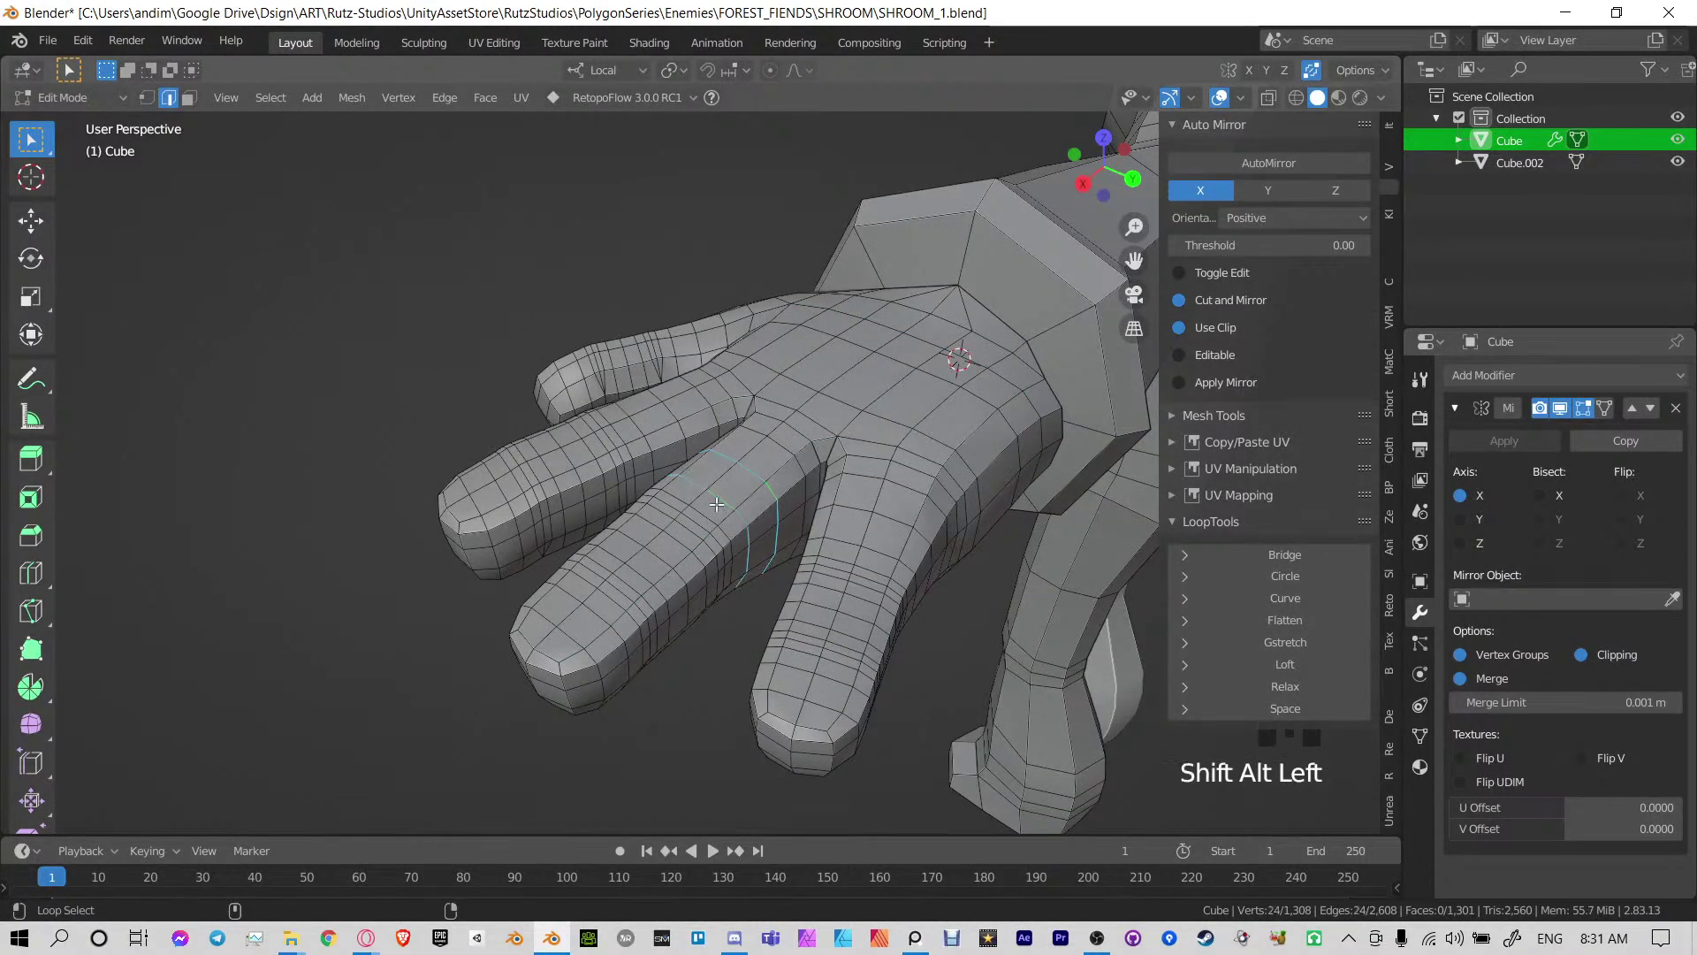
key("ctrl+x")
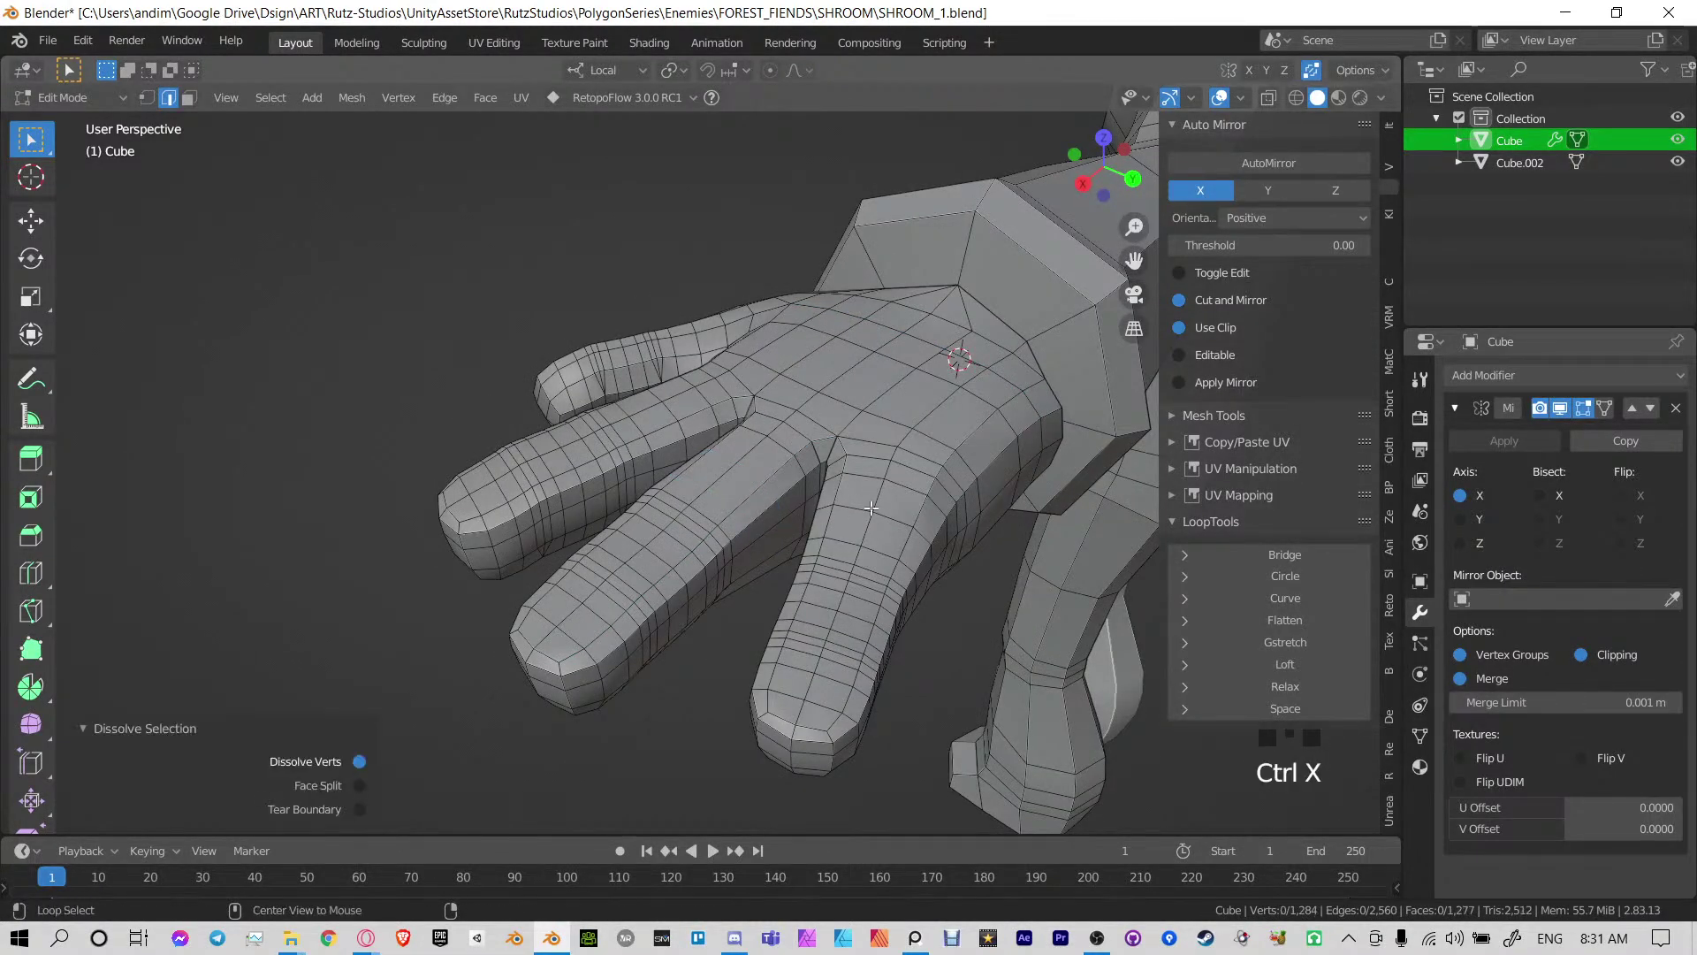
left_click(850, 529, "alt")
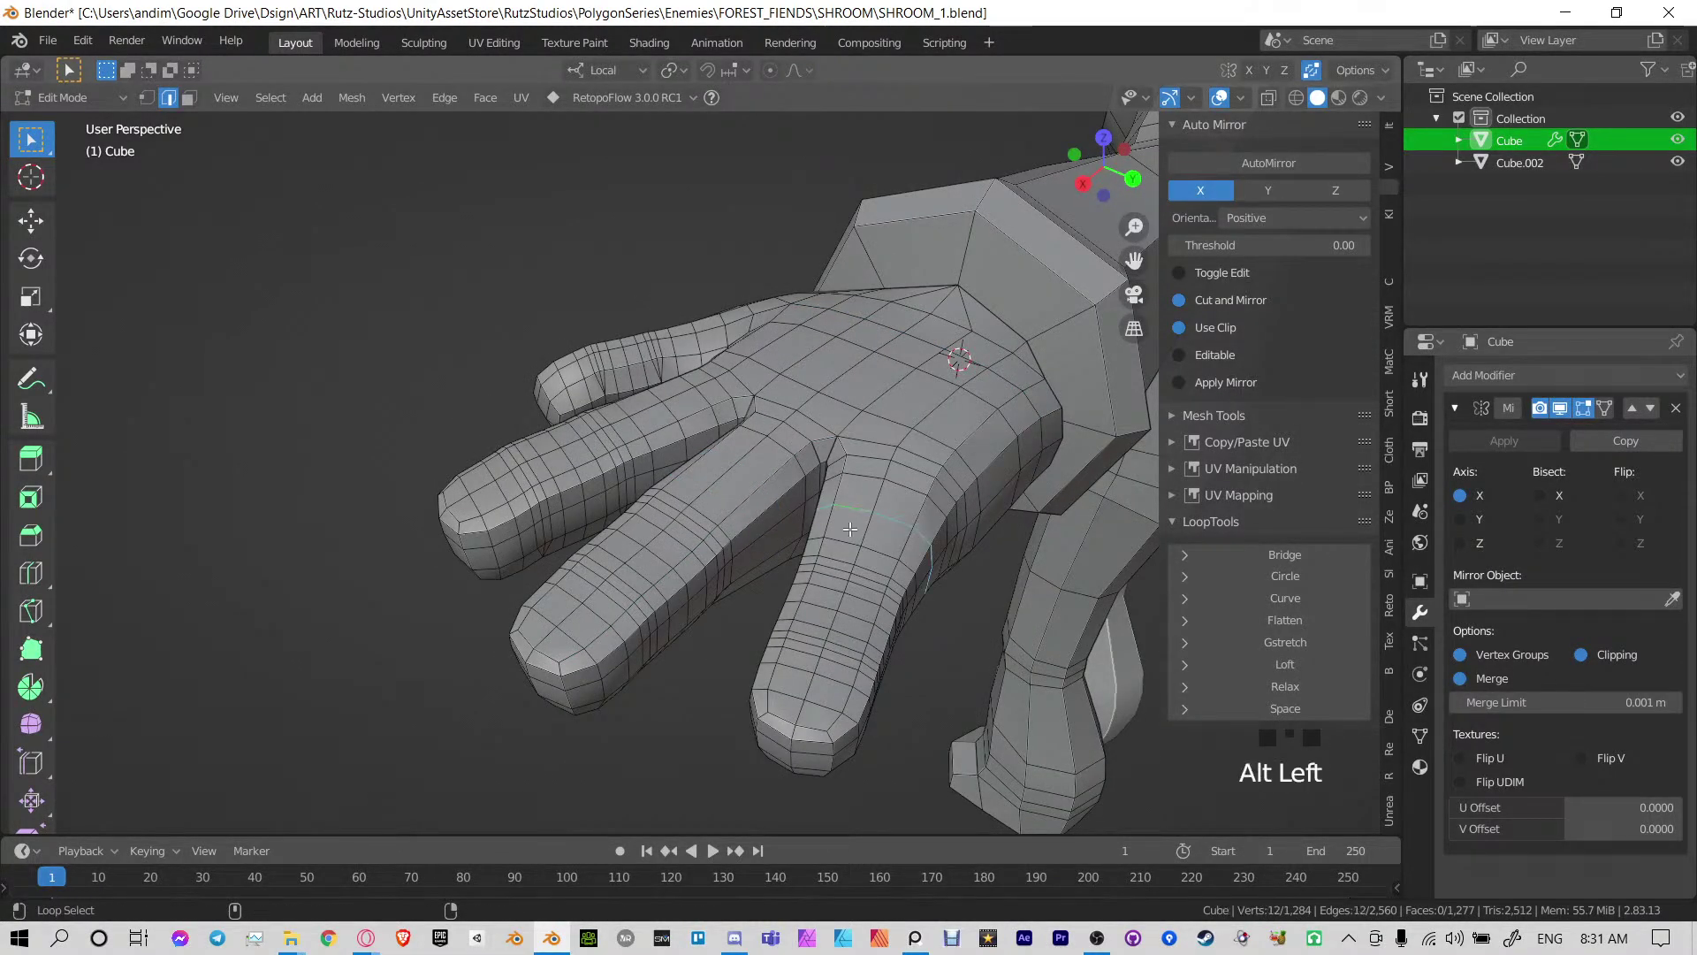
key("ctrl+x")
middle_click_drag(846, 536, 778, 459)
scroll(775, 458, "up", 2)
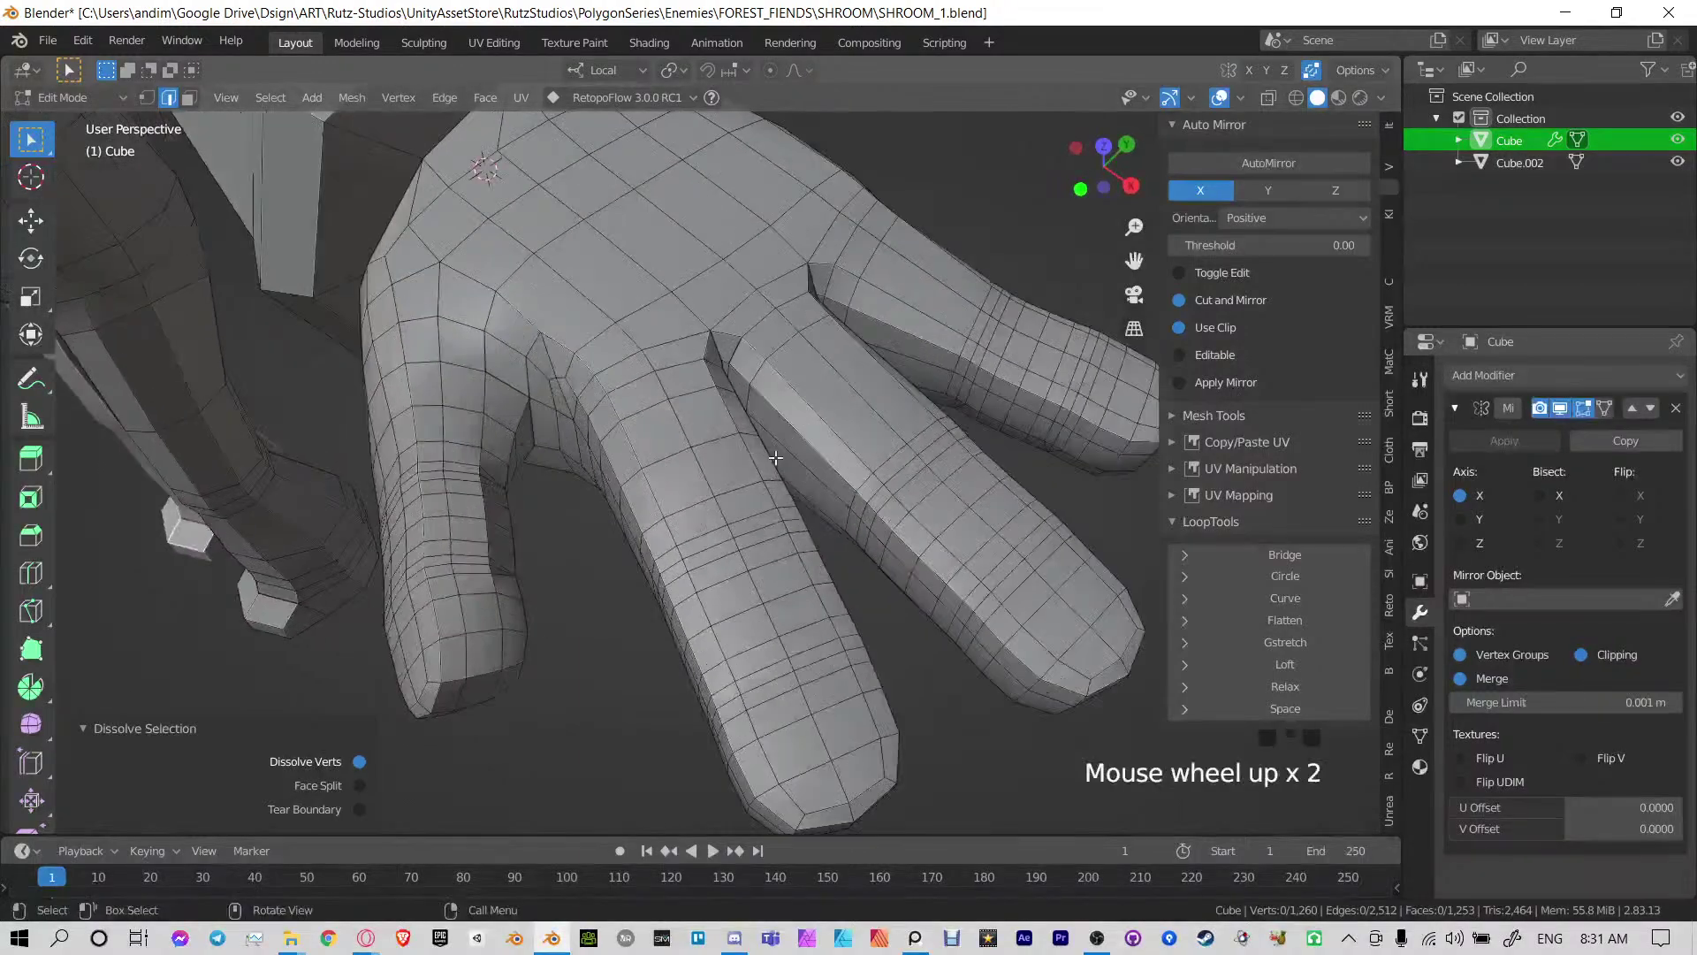
left_click(663, 461, "alt+shift")
middle_click_drag(663, 462, 712, 405)
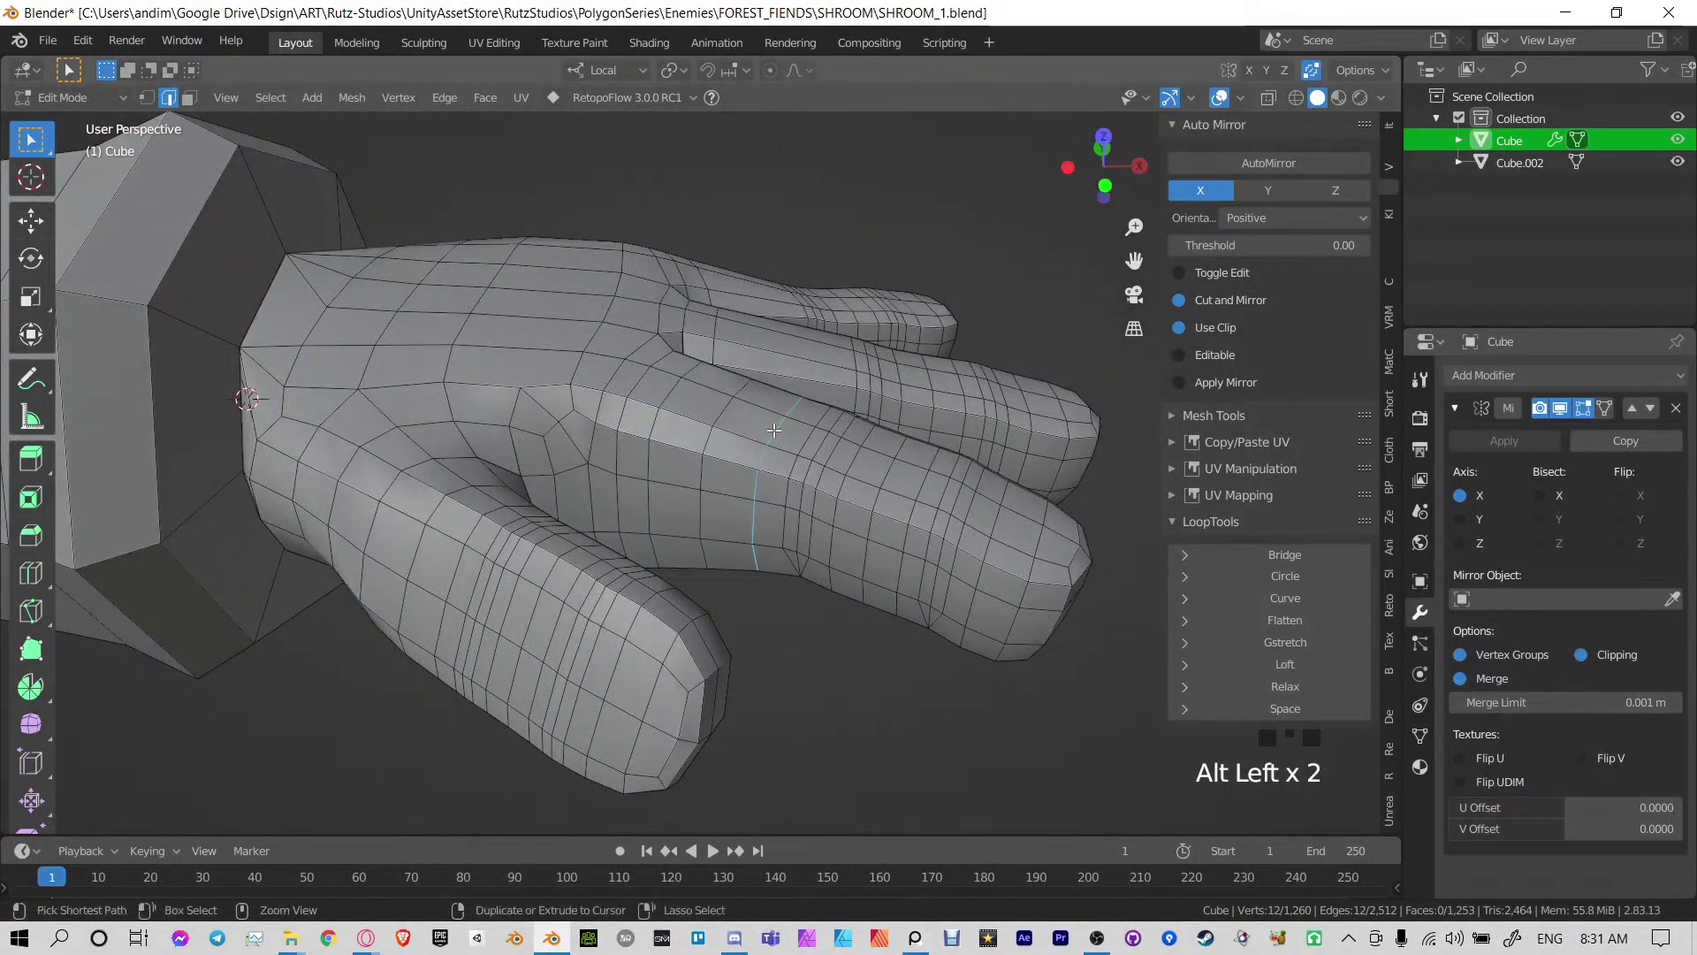
key("ctrl+x")
Dissolve the surplus edge loops between the joints of the index finger, keeping the loops that support each joint
middle_click_drag(726, 421, 717, 476)
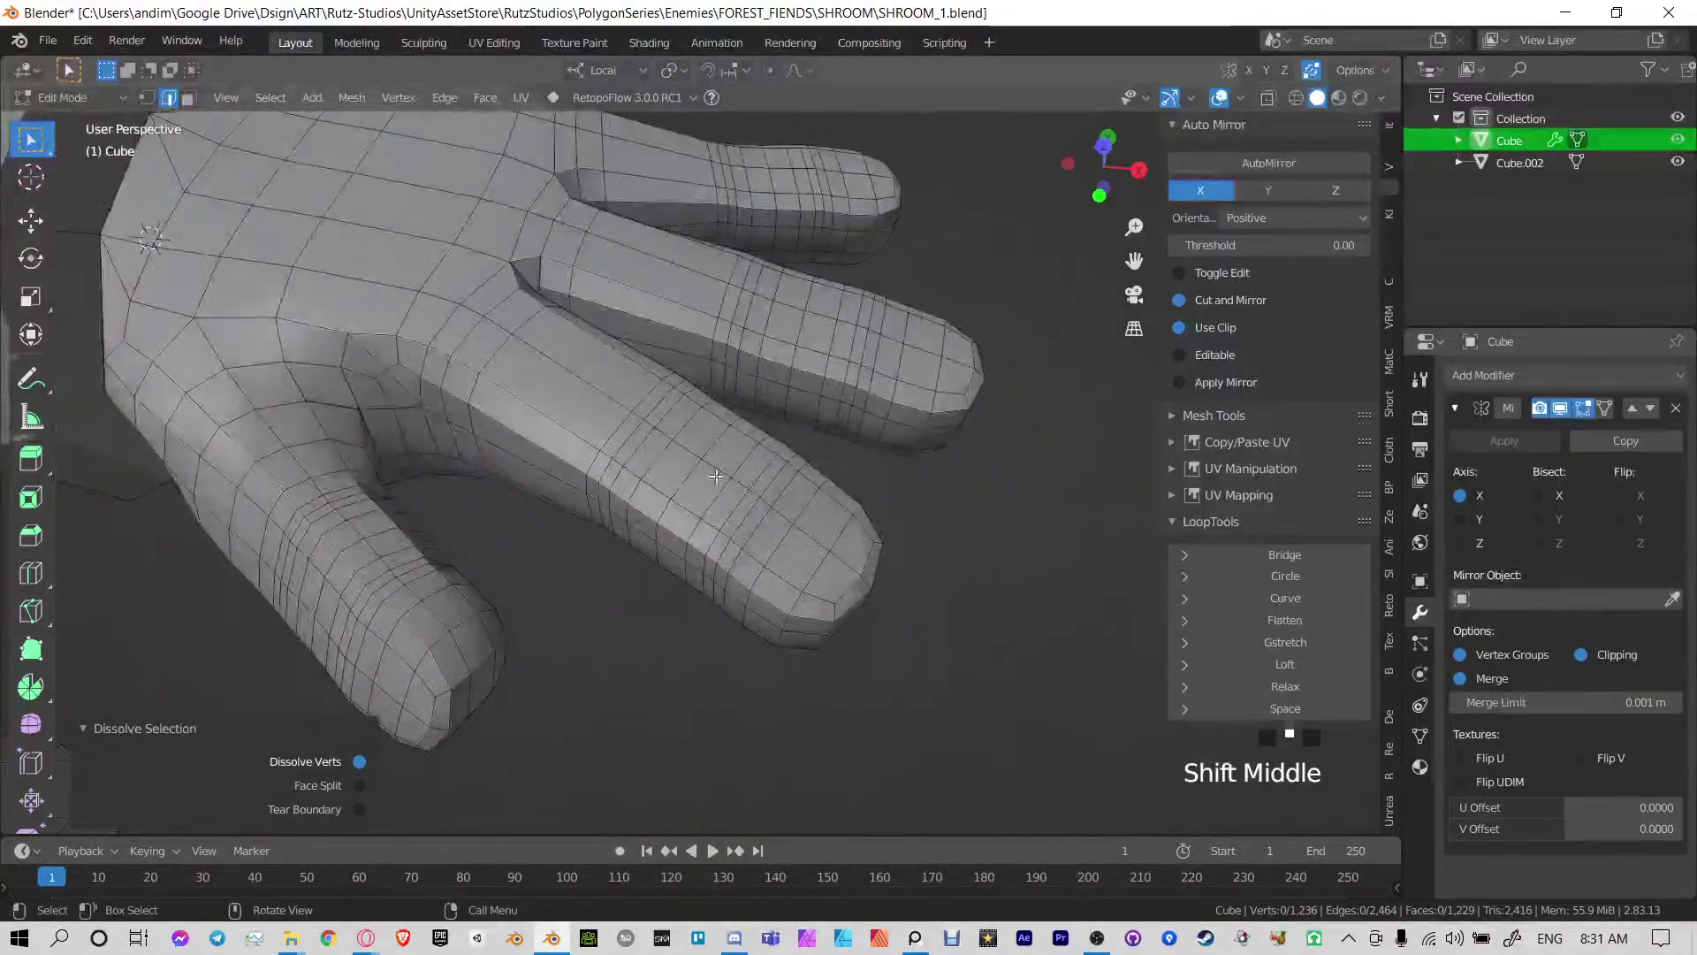
left_click(689, 475, "alt")
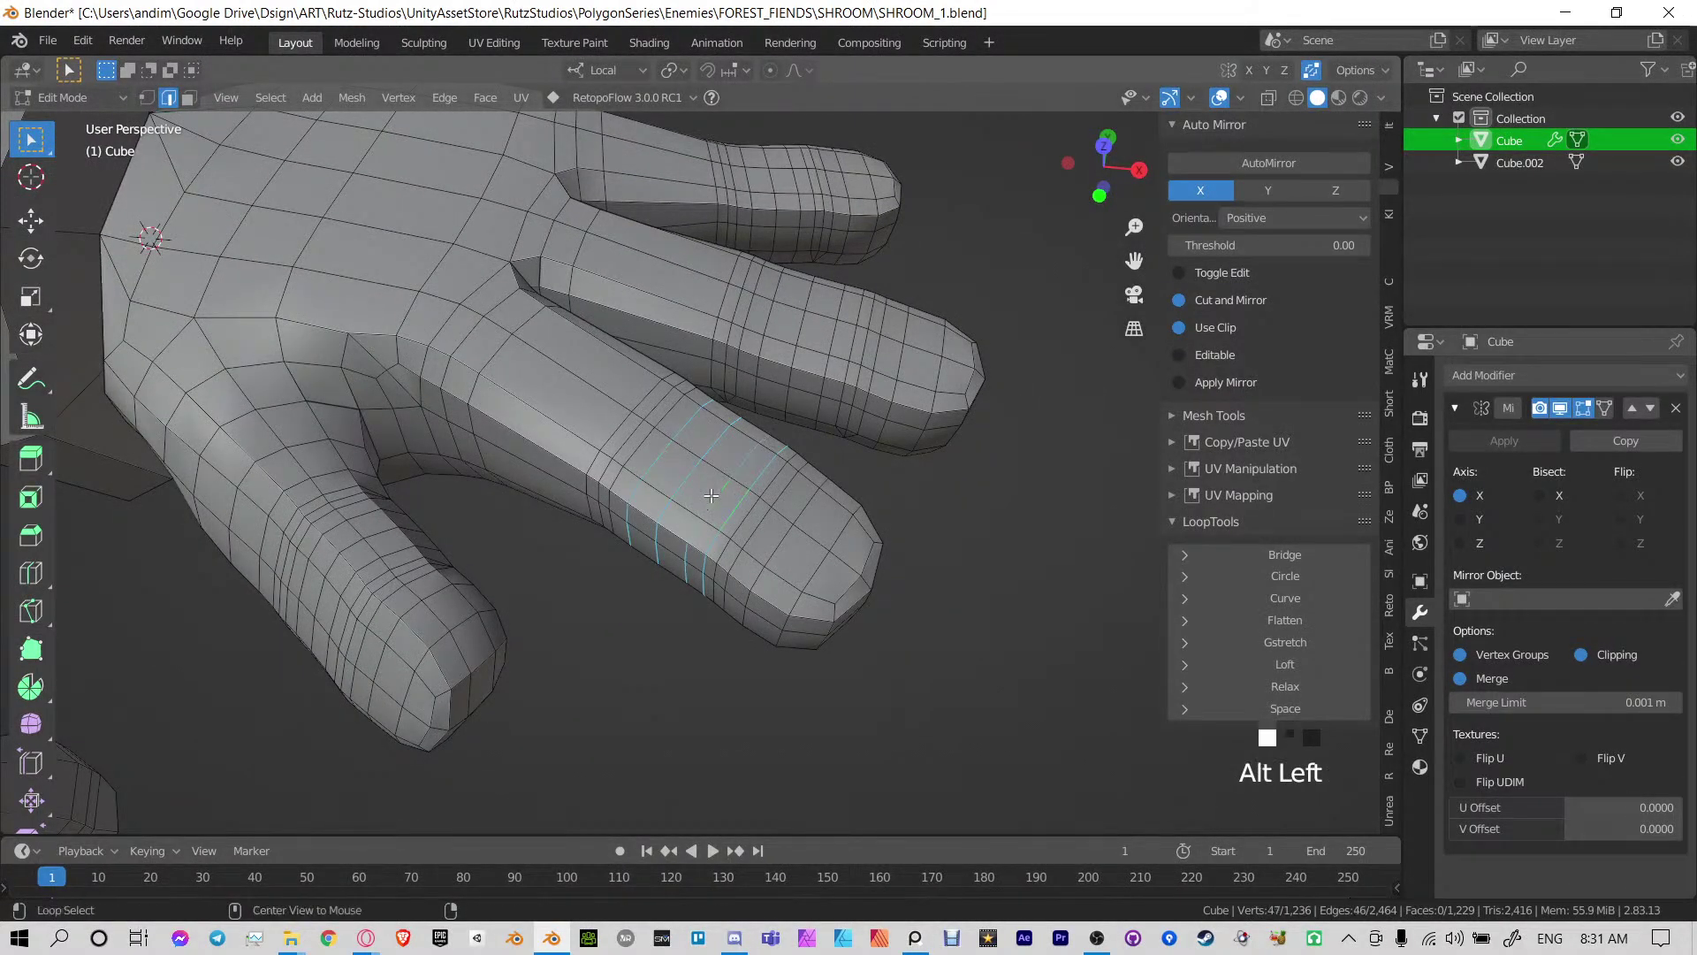
key("ctrl+x")
middle_click_drag(661, 463, 914, 487)
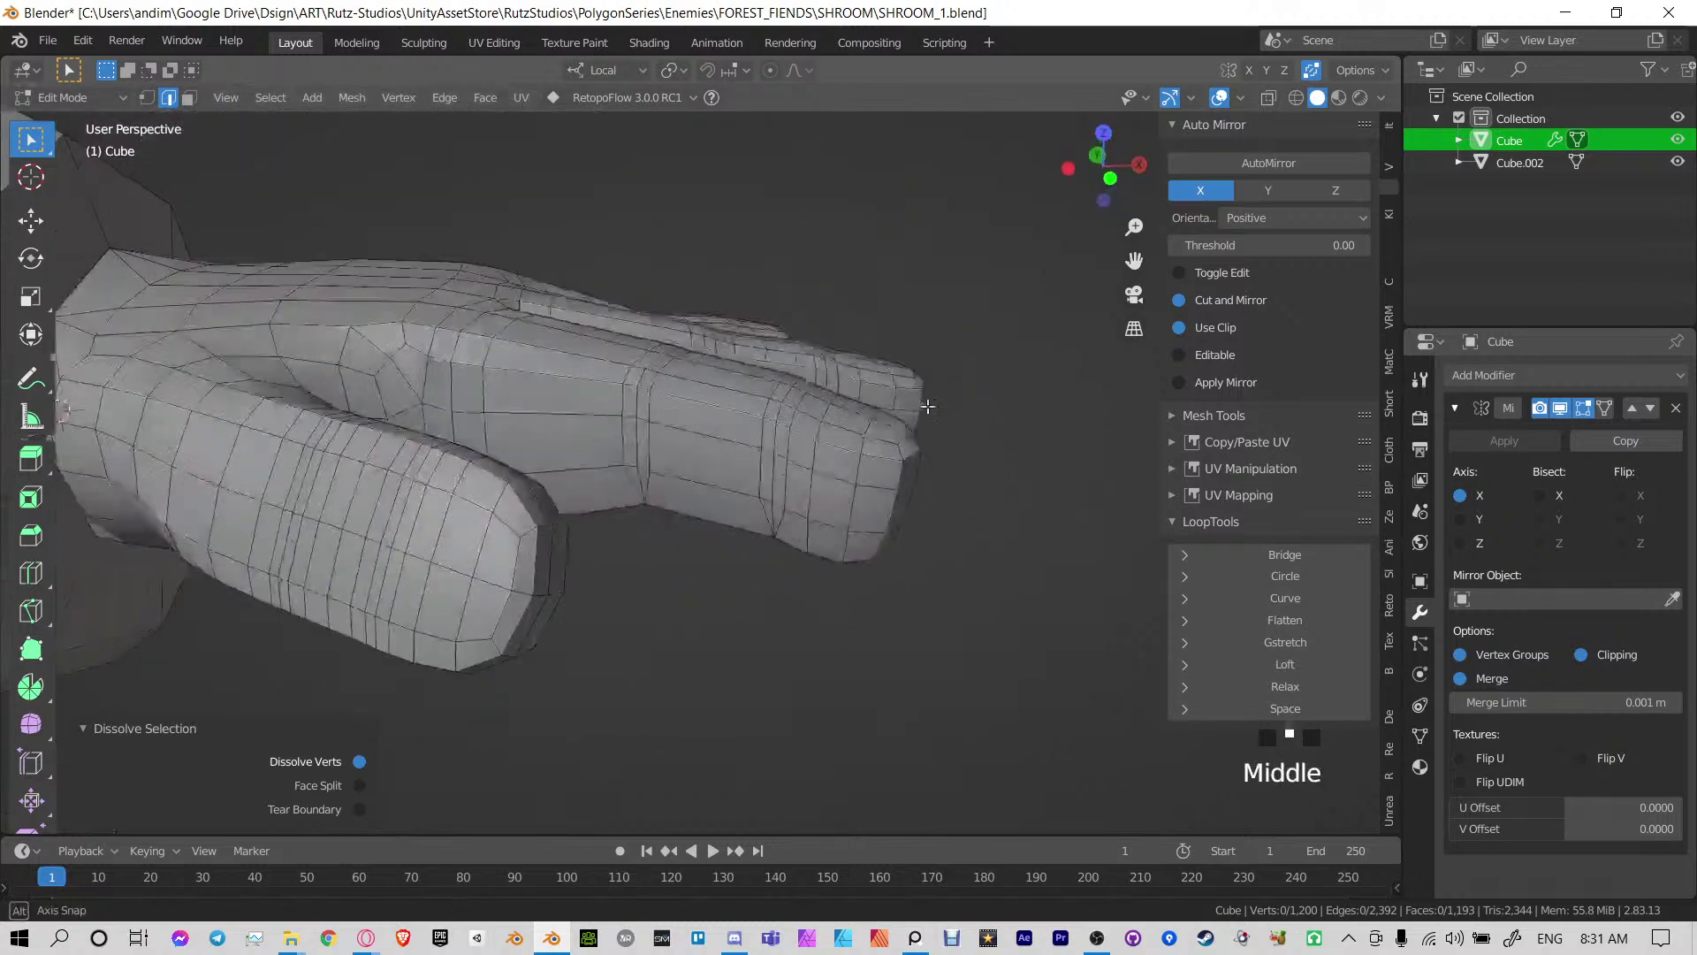
left_click(735, 495, "alt")
key("ctrl+x")
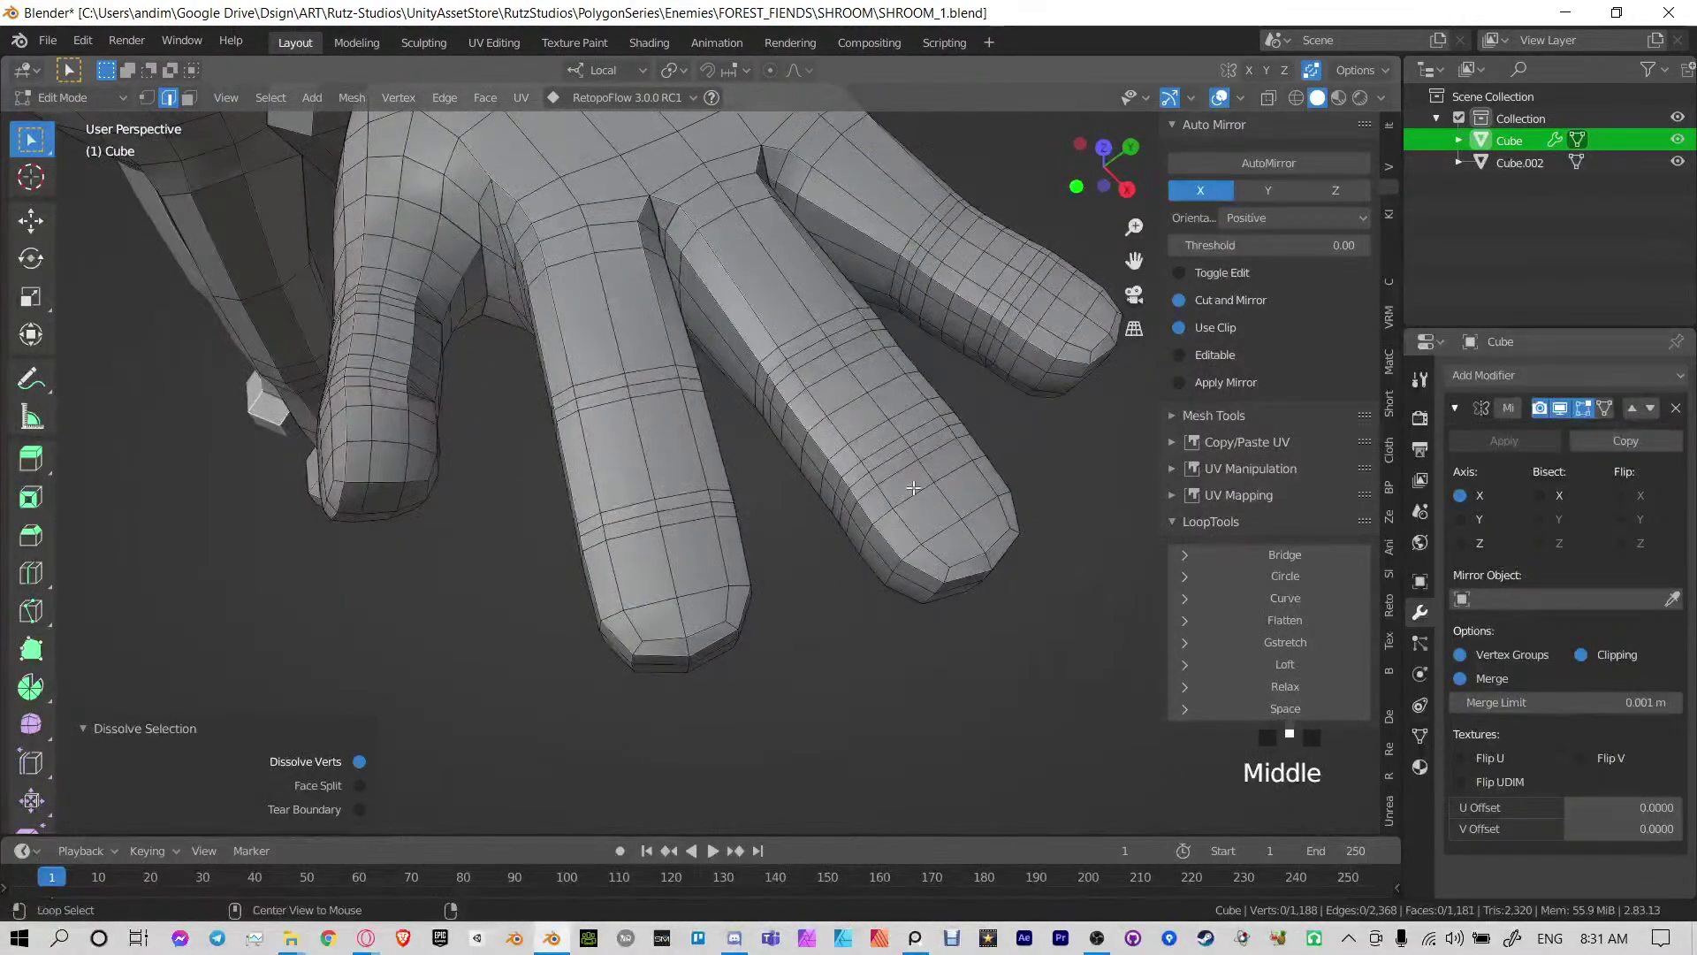
Dissolve the surplus edge loops between the joints of the middle finger and the outermost finger
key("ctrl+x")
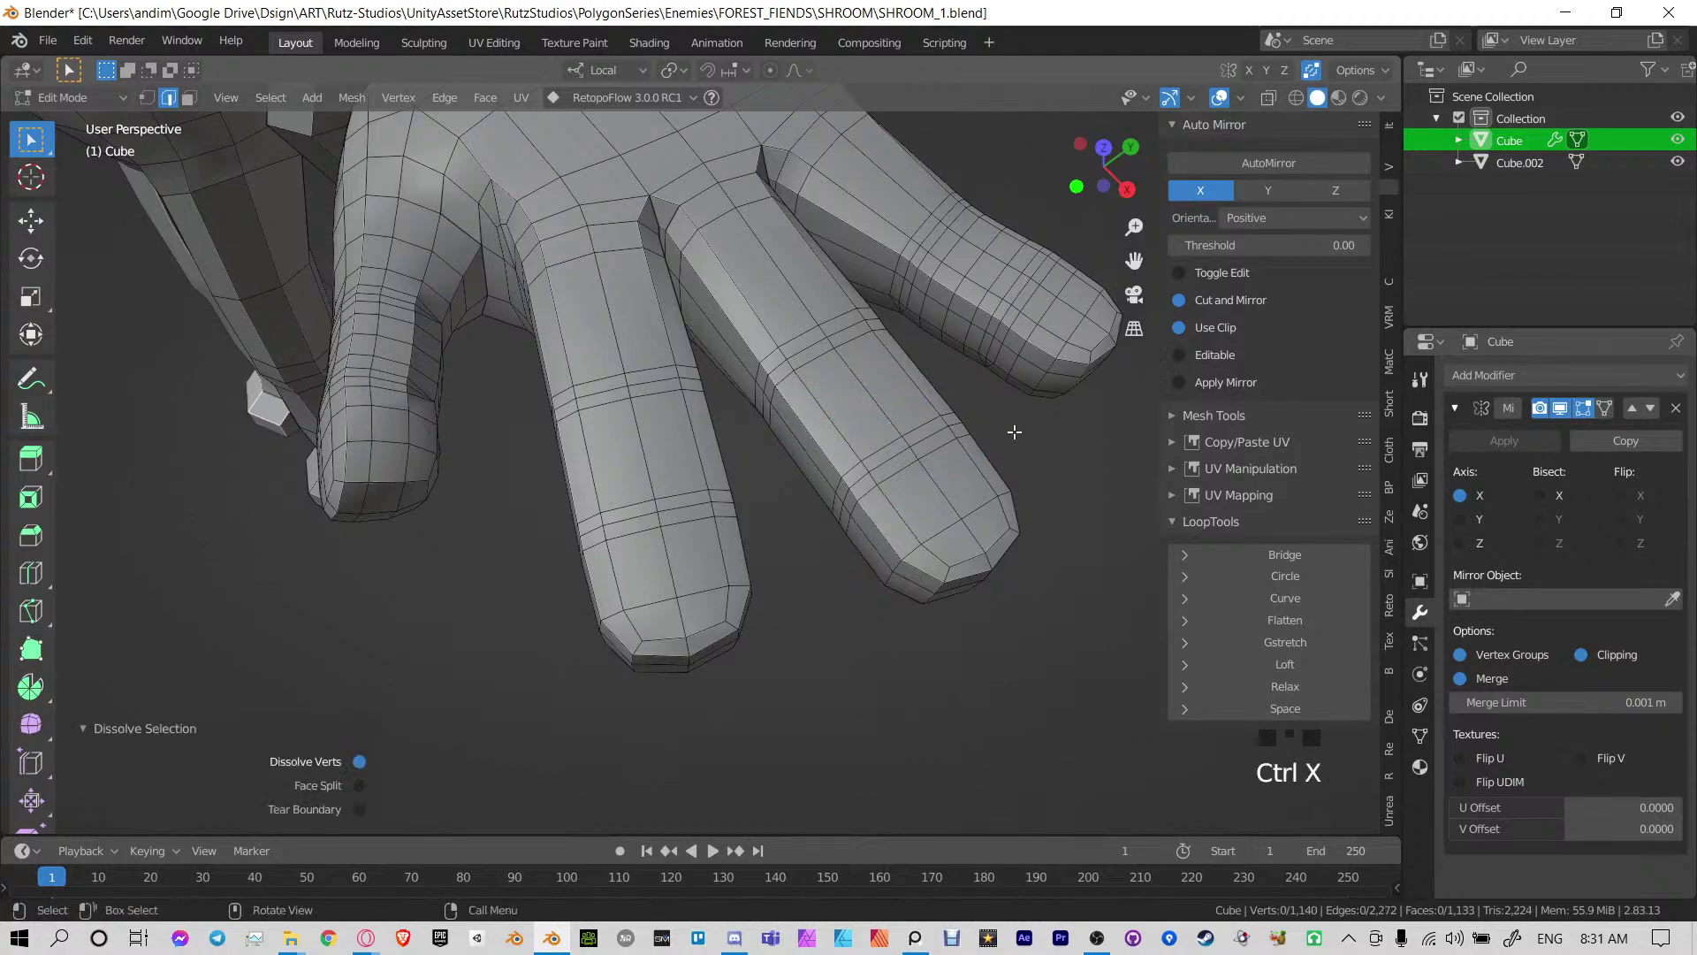
middle_click_drag(833, 384, 738, 500, "shift")
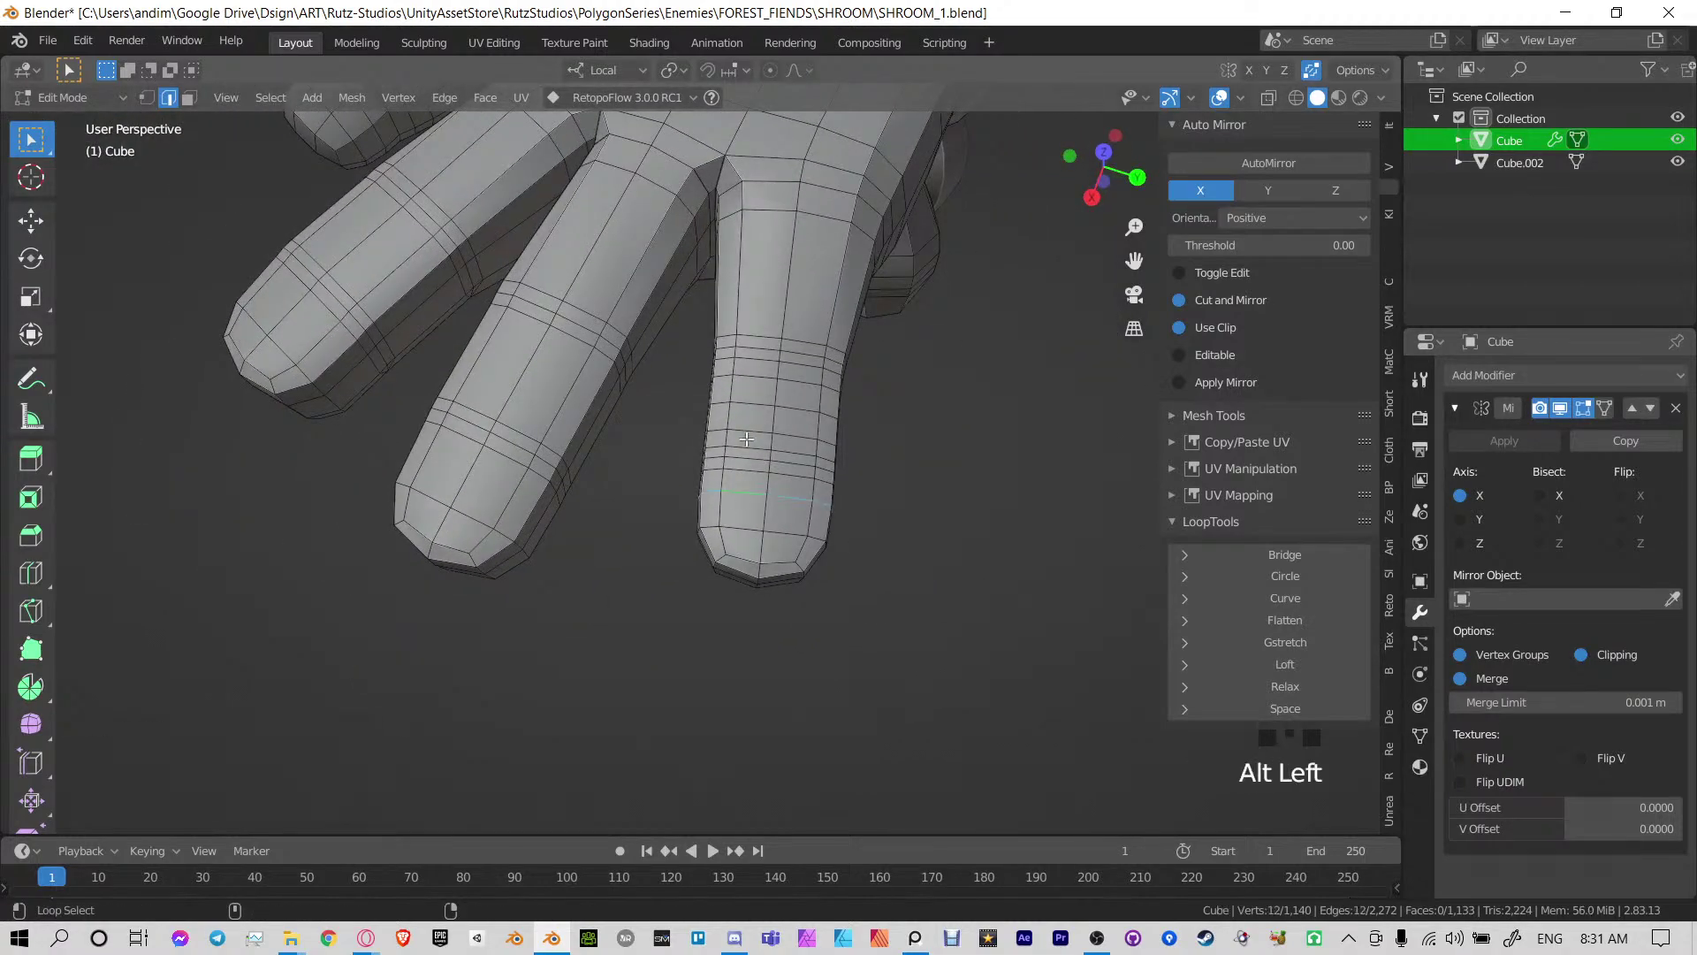
key("ctrl+x")
Dissolve five surplus edge loops along the thumb, keeping its joint-supporting loops, and save the file
middle_click_drag(755, 380, 696, 503)
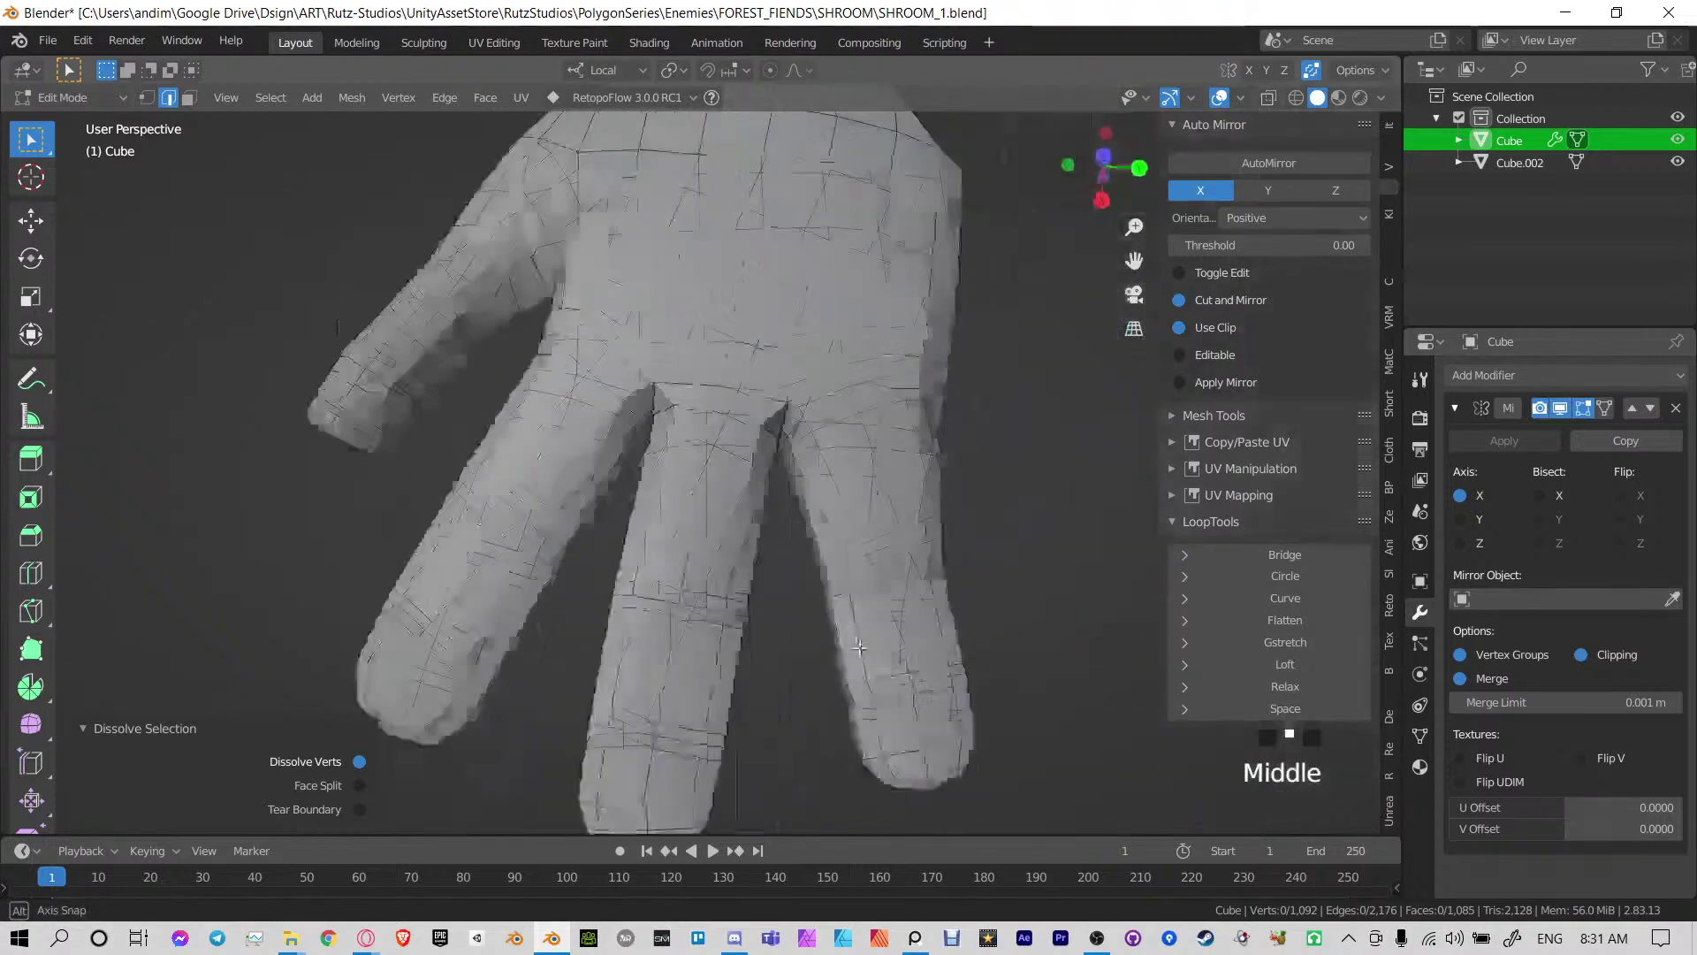
scroll(672, 548, "down", 2)
scroll(637, 530, "up", 3)
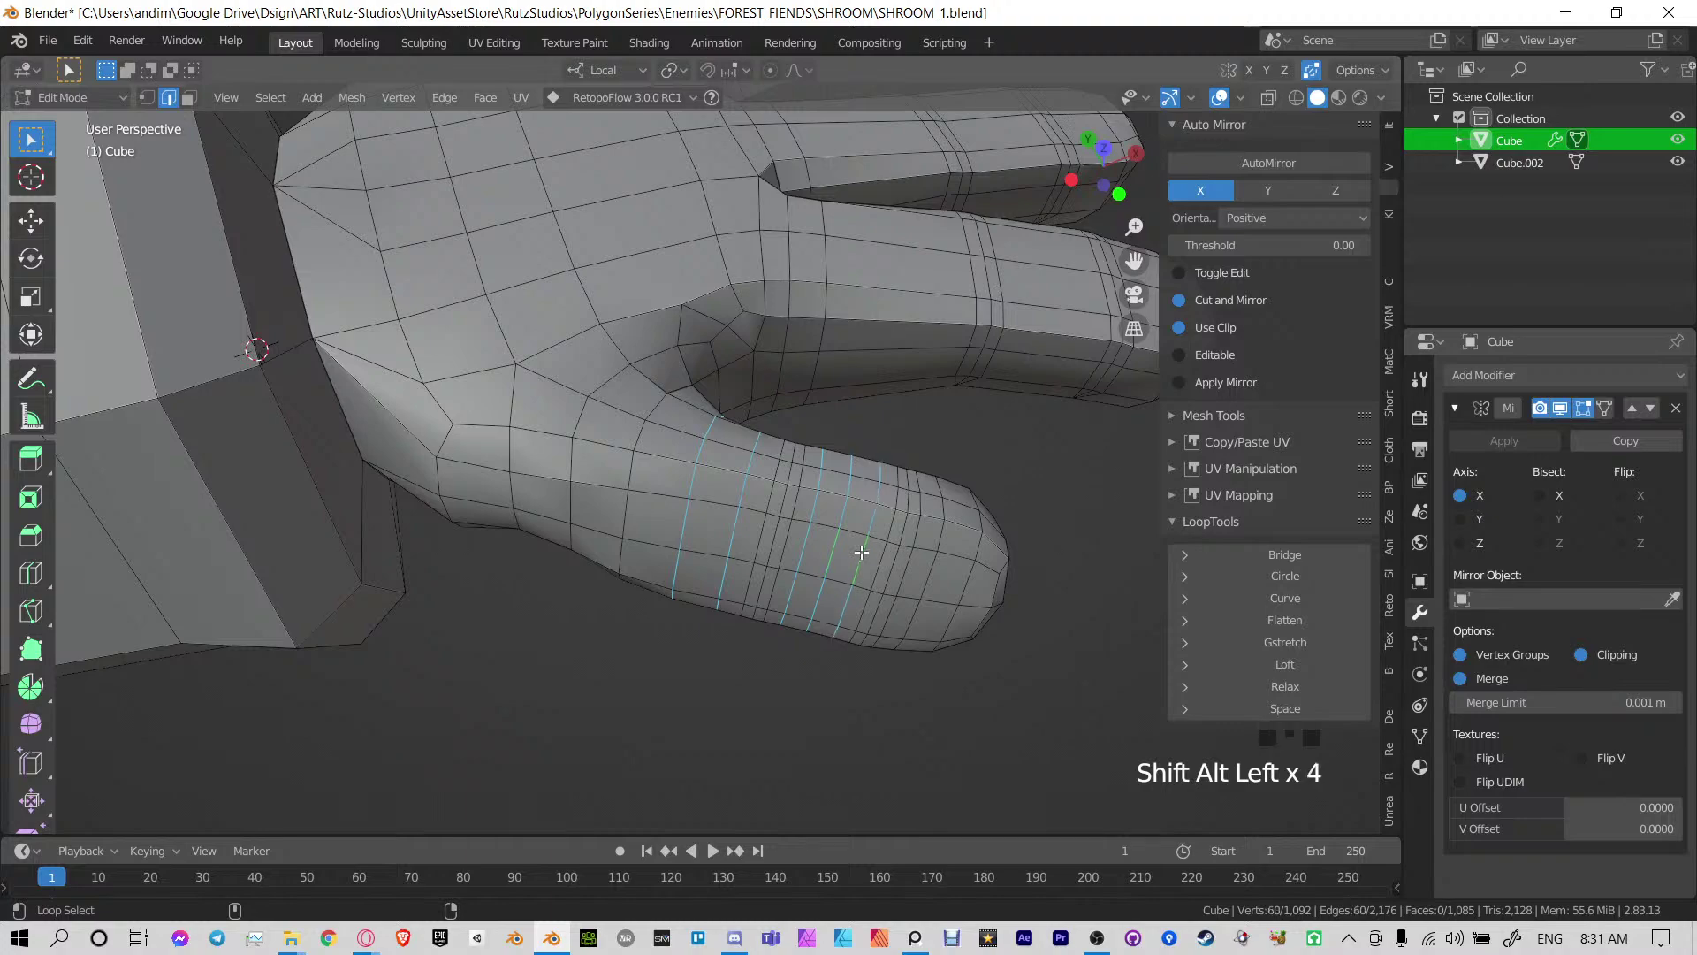
key("ctrl+x")
middle_click_drag(966, 584, 927, 456)
key("ctrl+z")
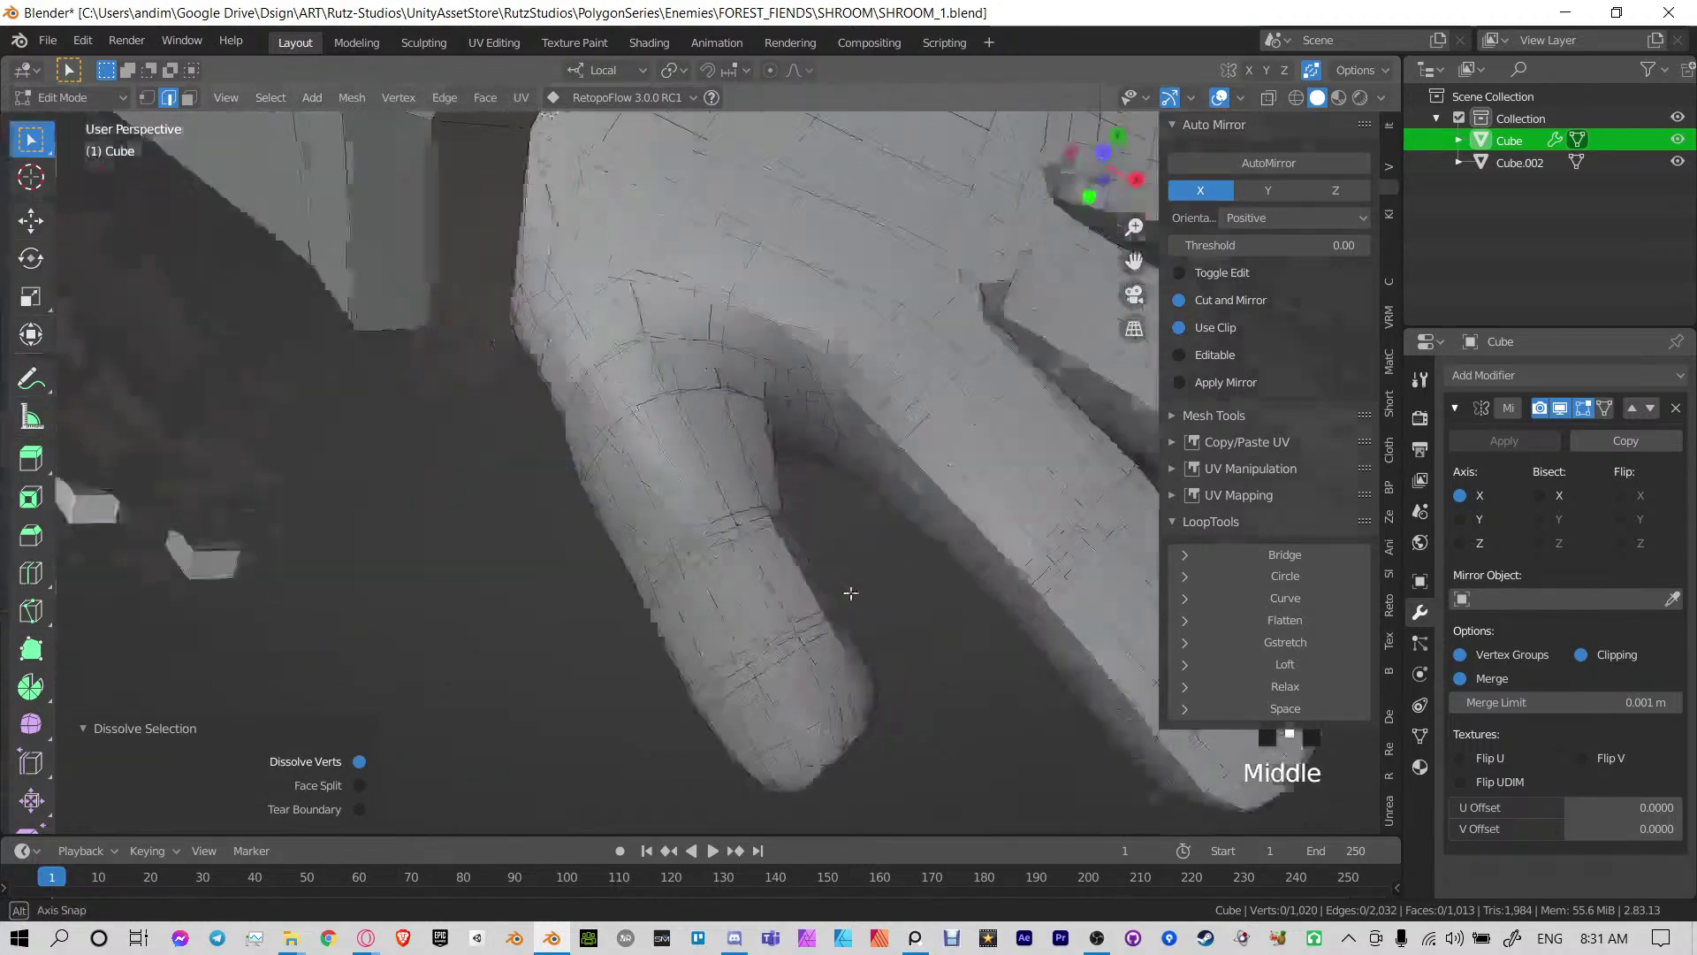
key("ctrl+x")
key("ctrl+s")
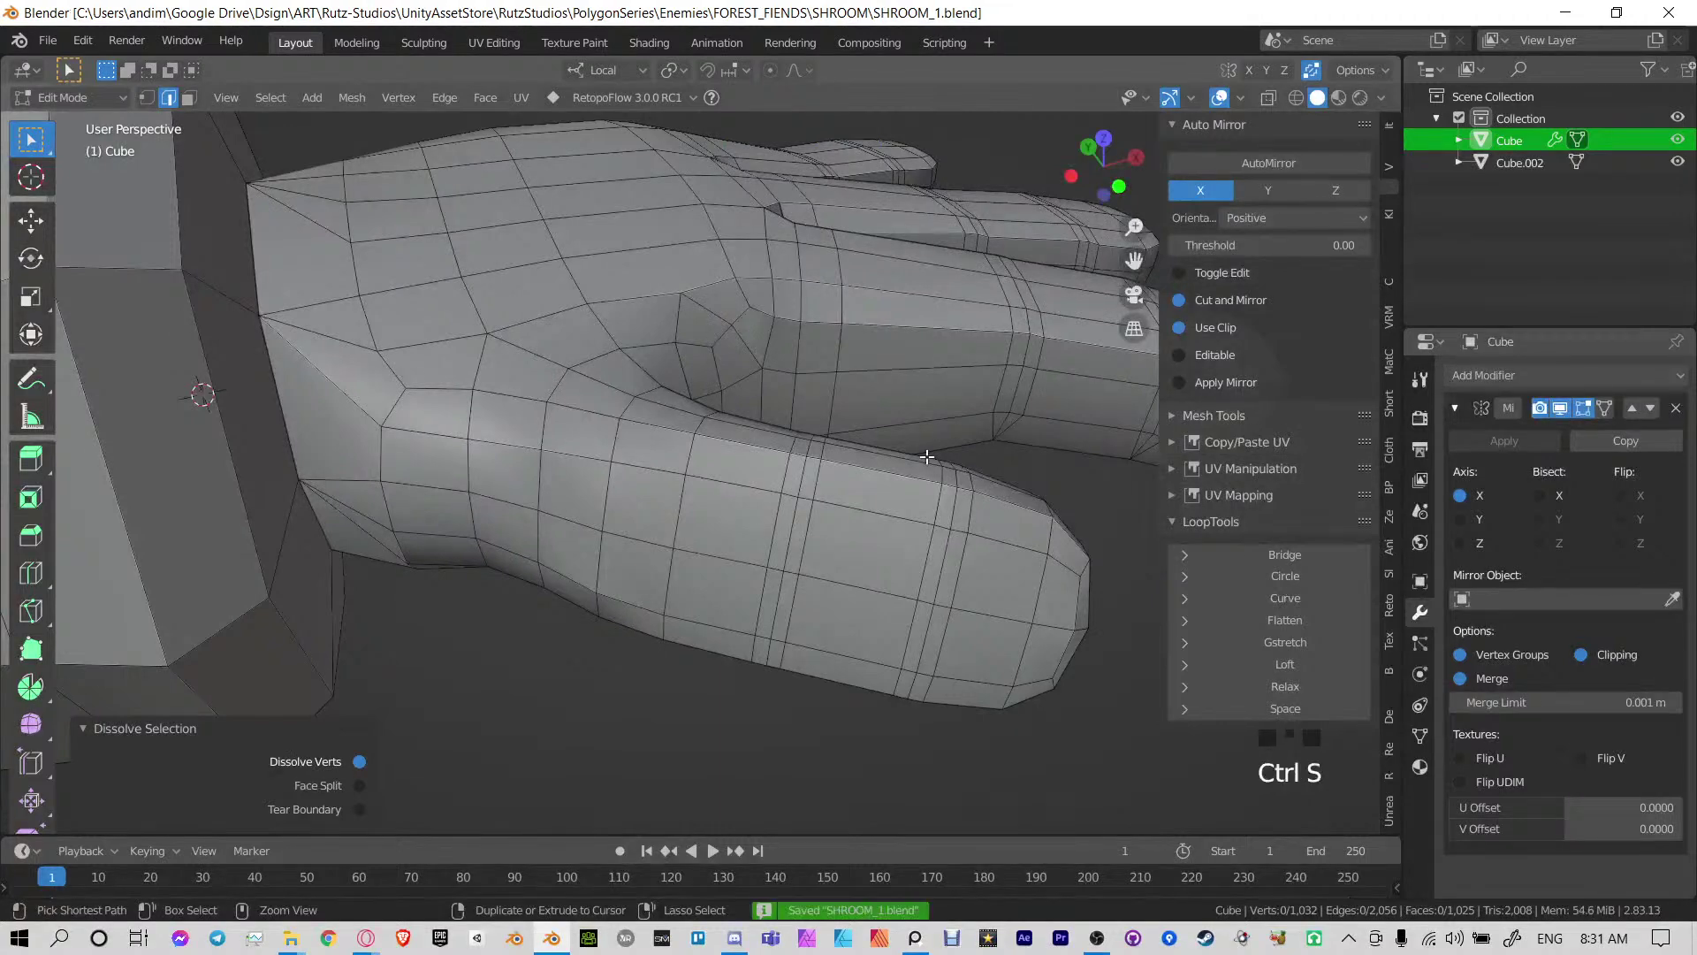
Switch from mesh editing to Object Mode and save the file
key("ctrl+Tab")
left_click(747, 457)
scroll(785, 507, "down", 4)
key("ctrl+s")
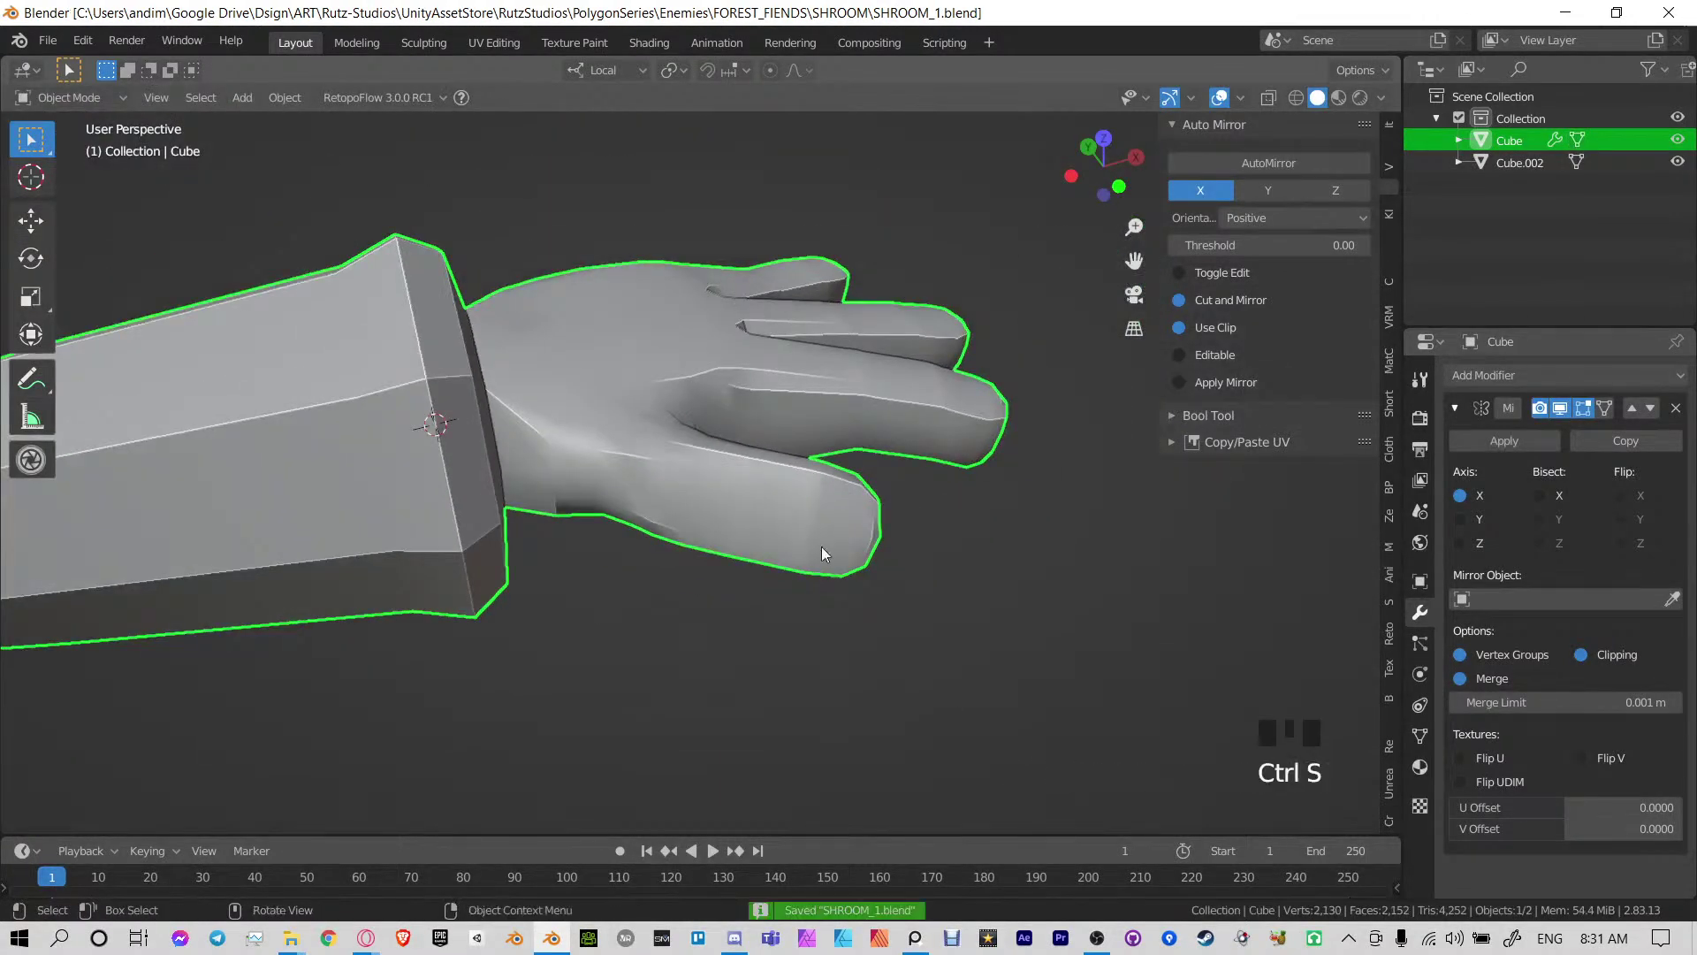
Examine the whole mushroom character with its arms and cap, and save the file
middle_click_drag(820, 546, 381, 459)
scroll(753, 495, "down", 5)
scroll(569, 610, "down", 5)
middle_click_drag(587, 553, 964, 346, "shift")
middle_click_drag(924, 389, 826, 372)
middle_click_drag(813, 353, 699, 623, "shift")
left_click(691, 320)
middle_click_drag(691, 320, 727, 398)
key("ctrl+s")
Select the mushroom cap and rename the object mush_cap
left_click(735, 412)
left_click(744, 395, "shift")
left_click(760, 380)
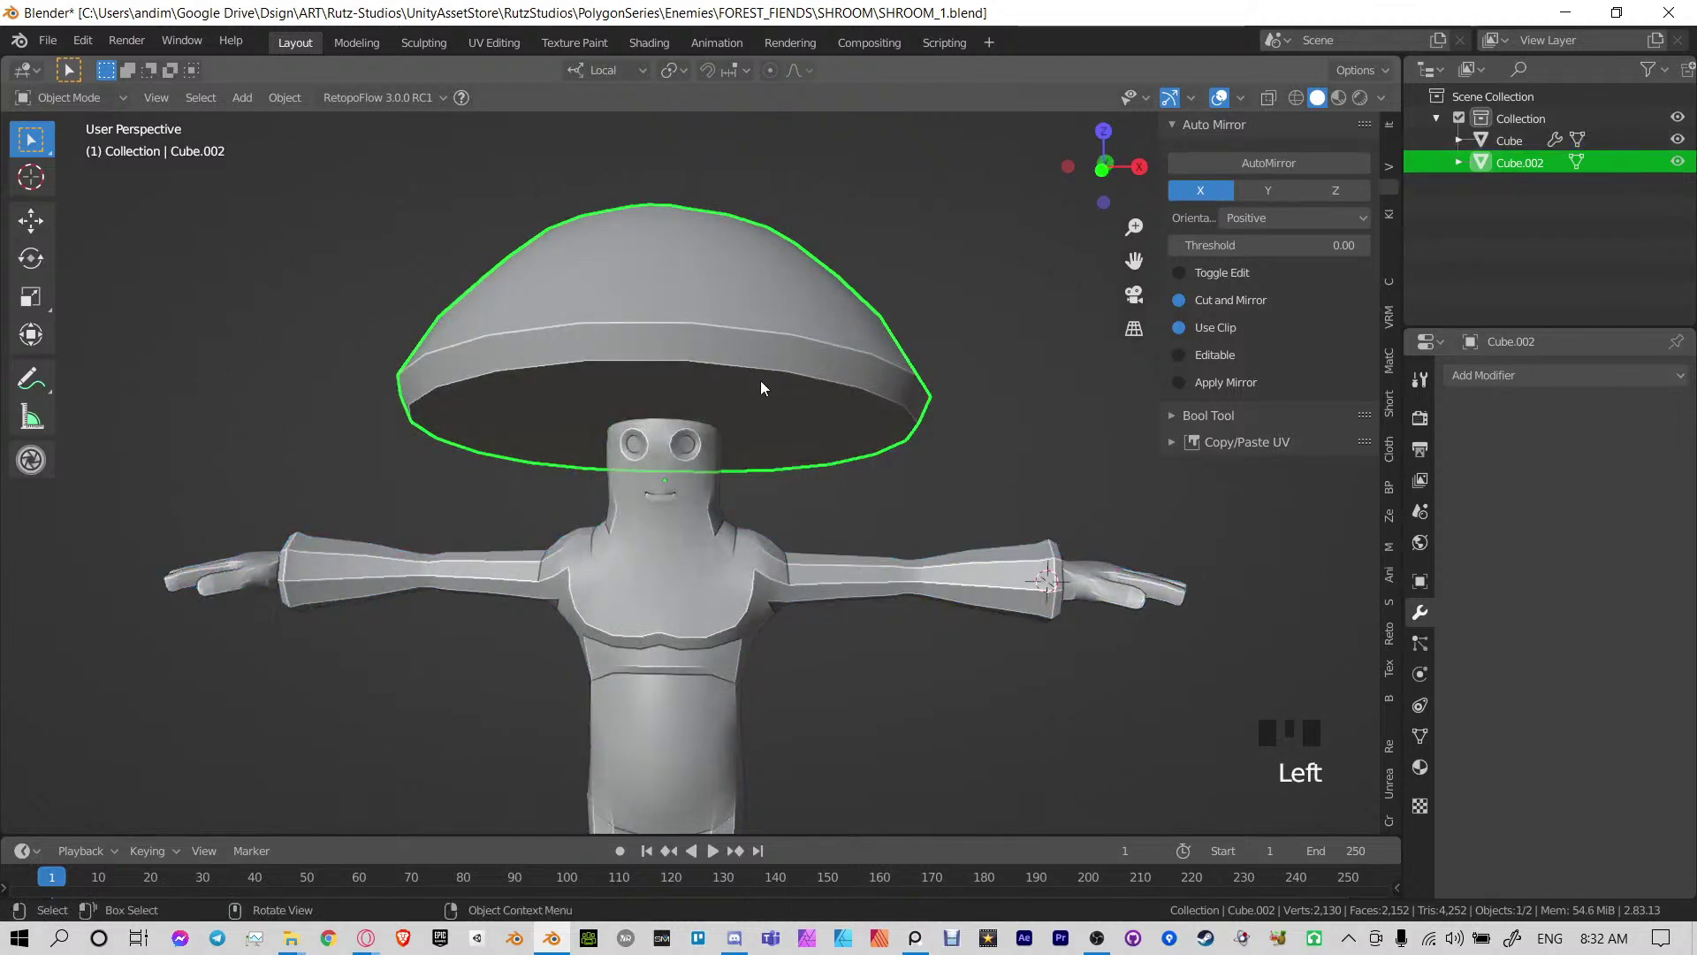
scroll(757, 395, "down", 2)
key("g")
right_click(628, 420)
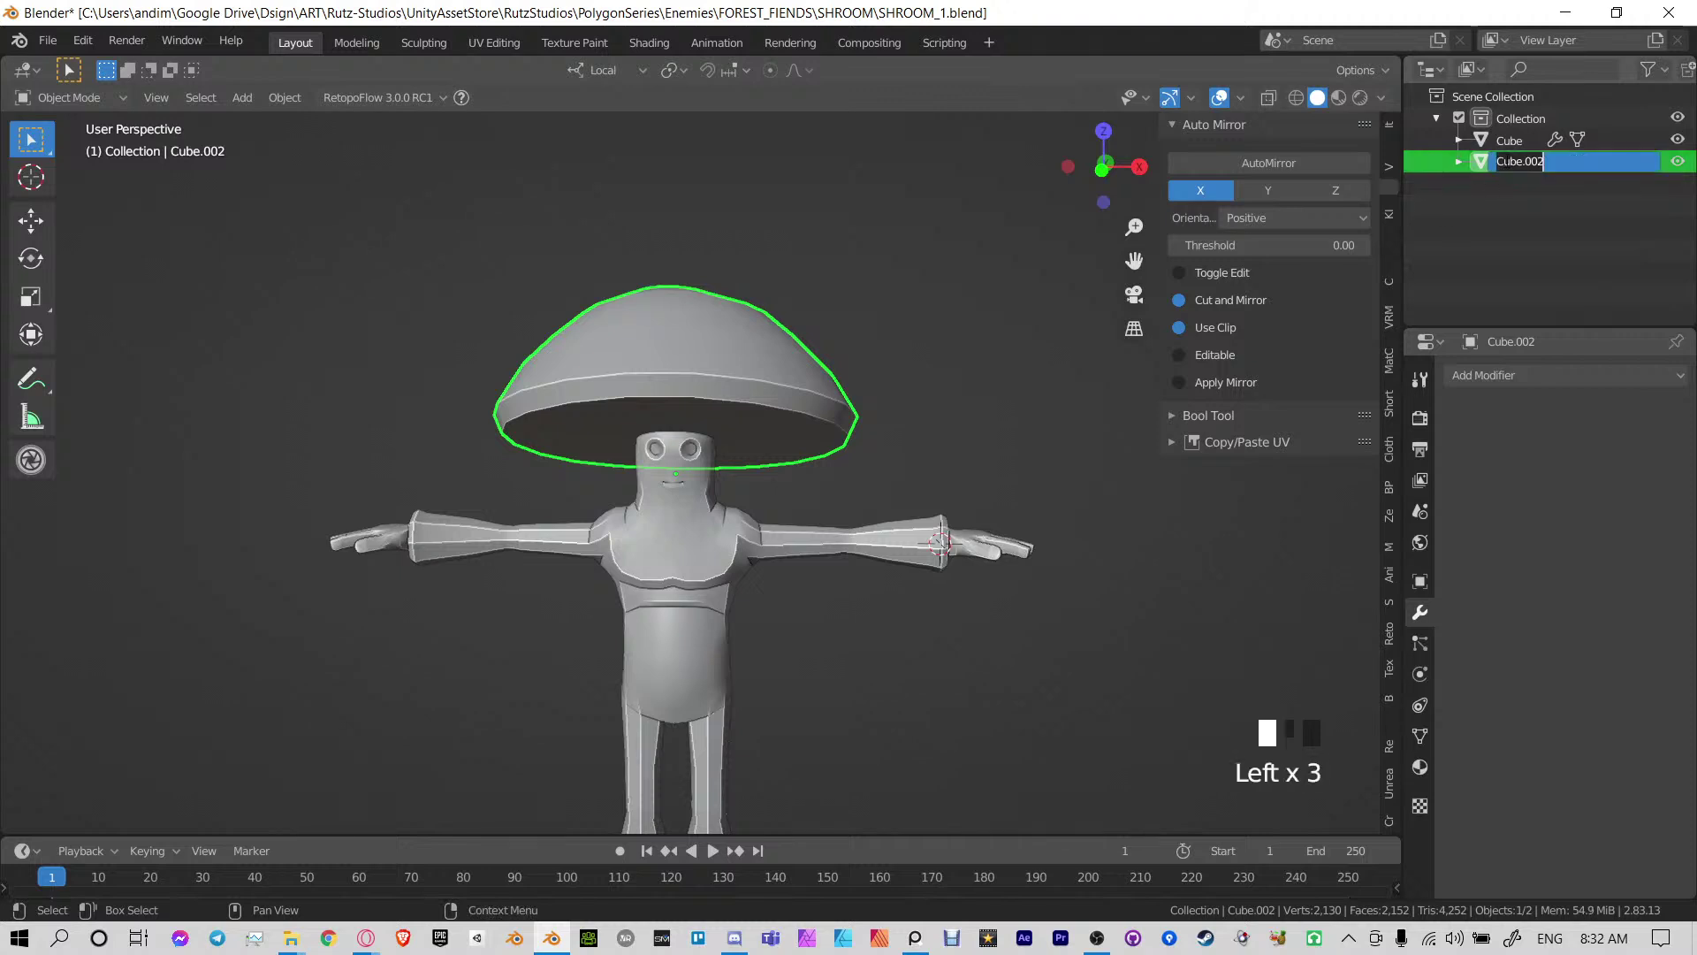
Rename the body object body_1 and the cap object mush_cap_1
left_click(1508, 140)
left_click(1509, 140)
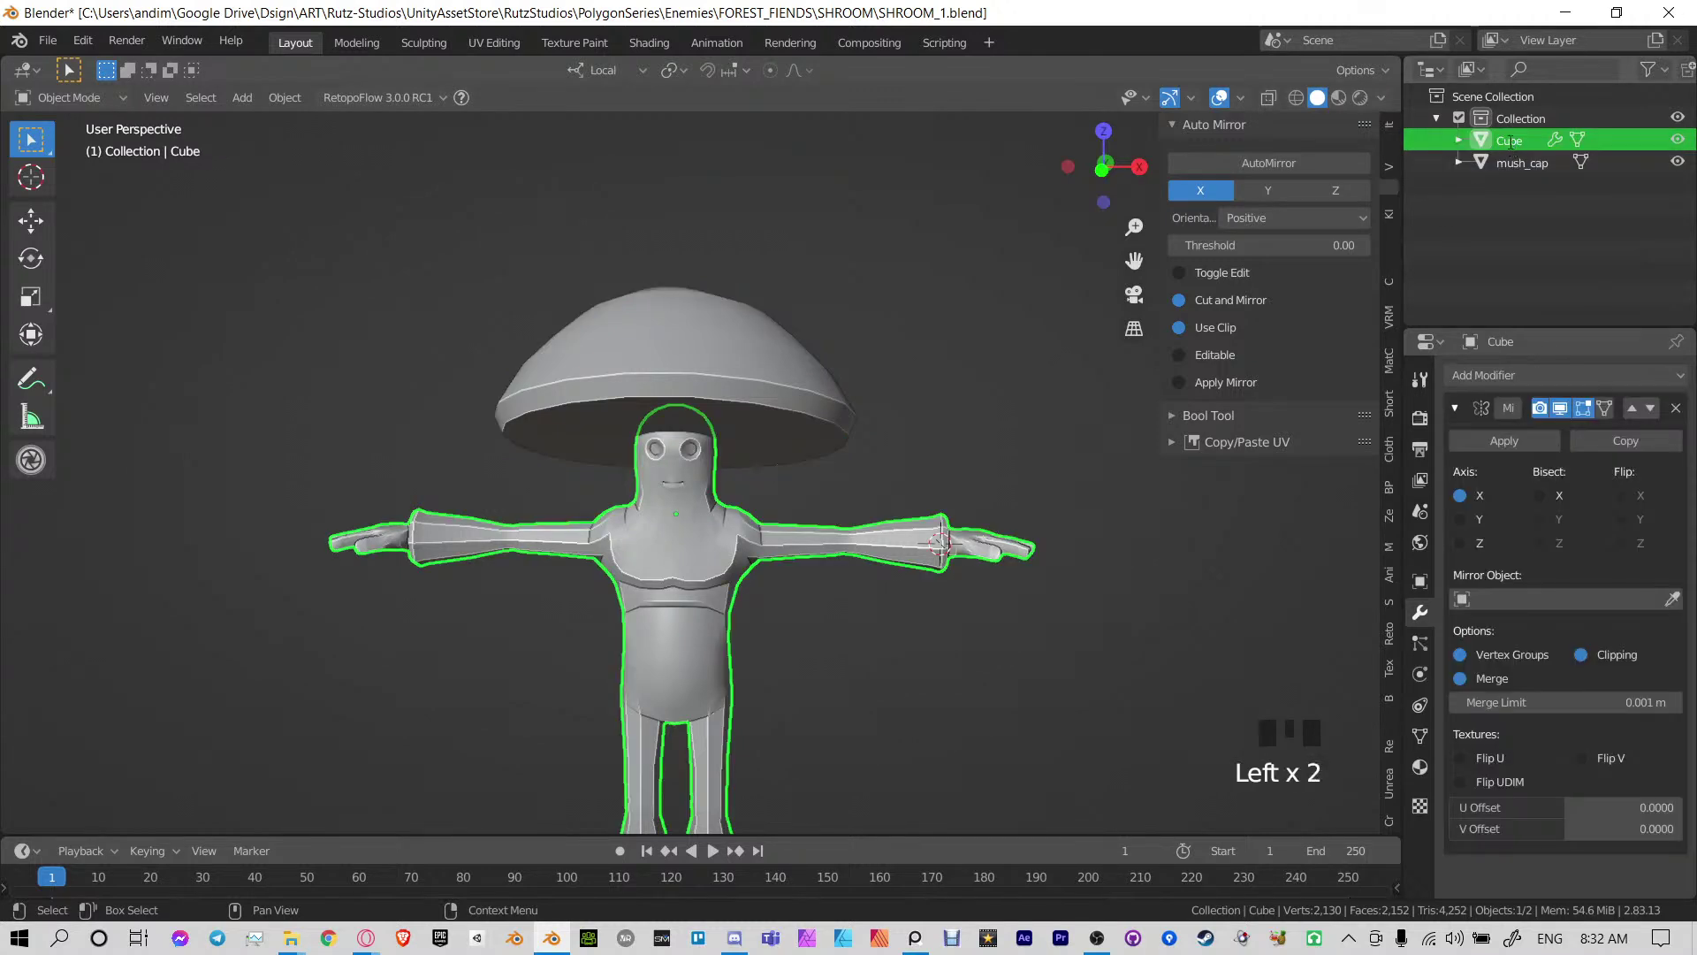
double_click(1509, 140)
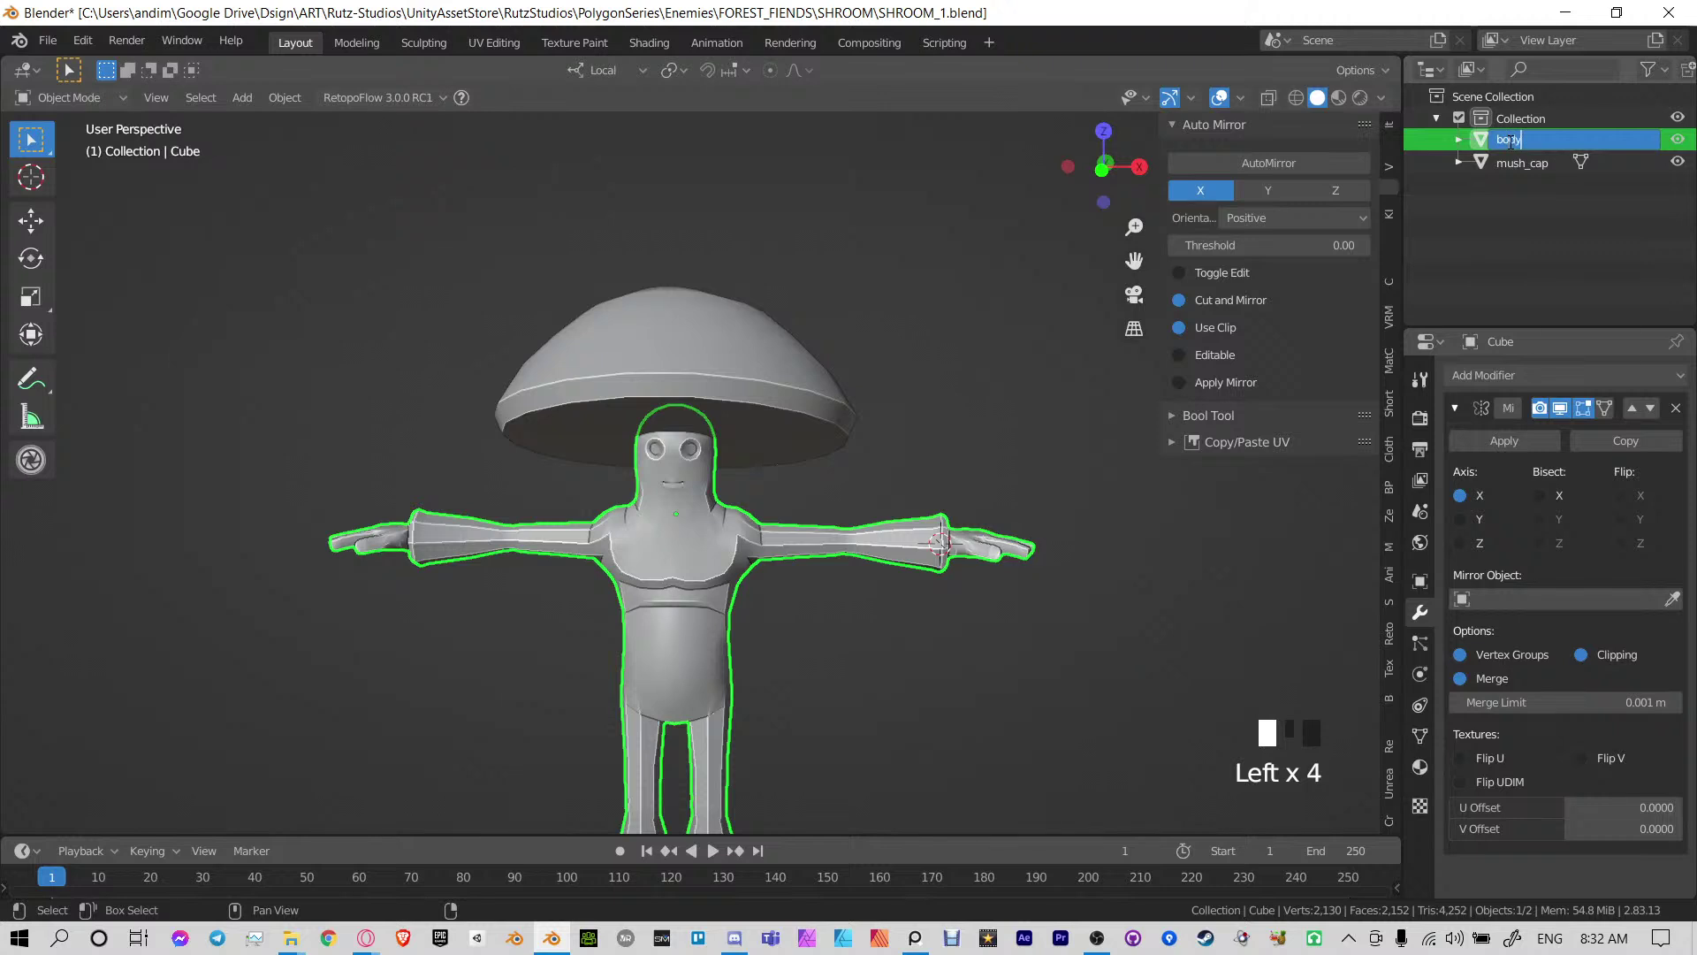
type("body_1")
left_click(1531, 175)
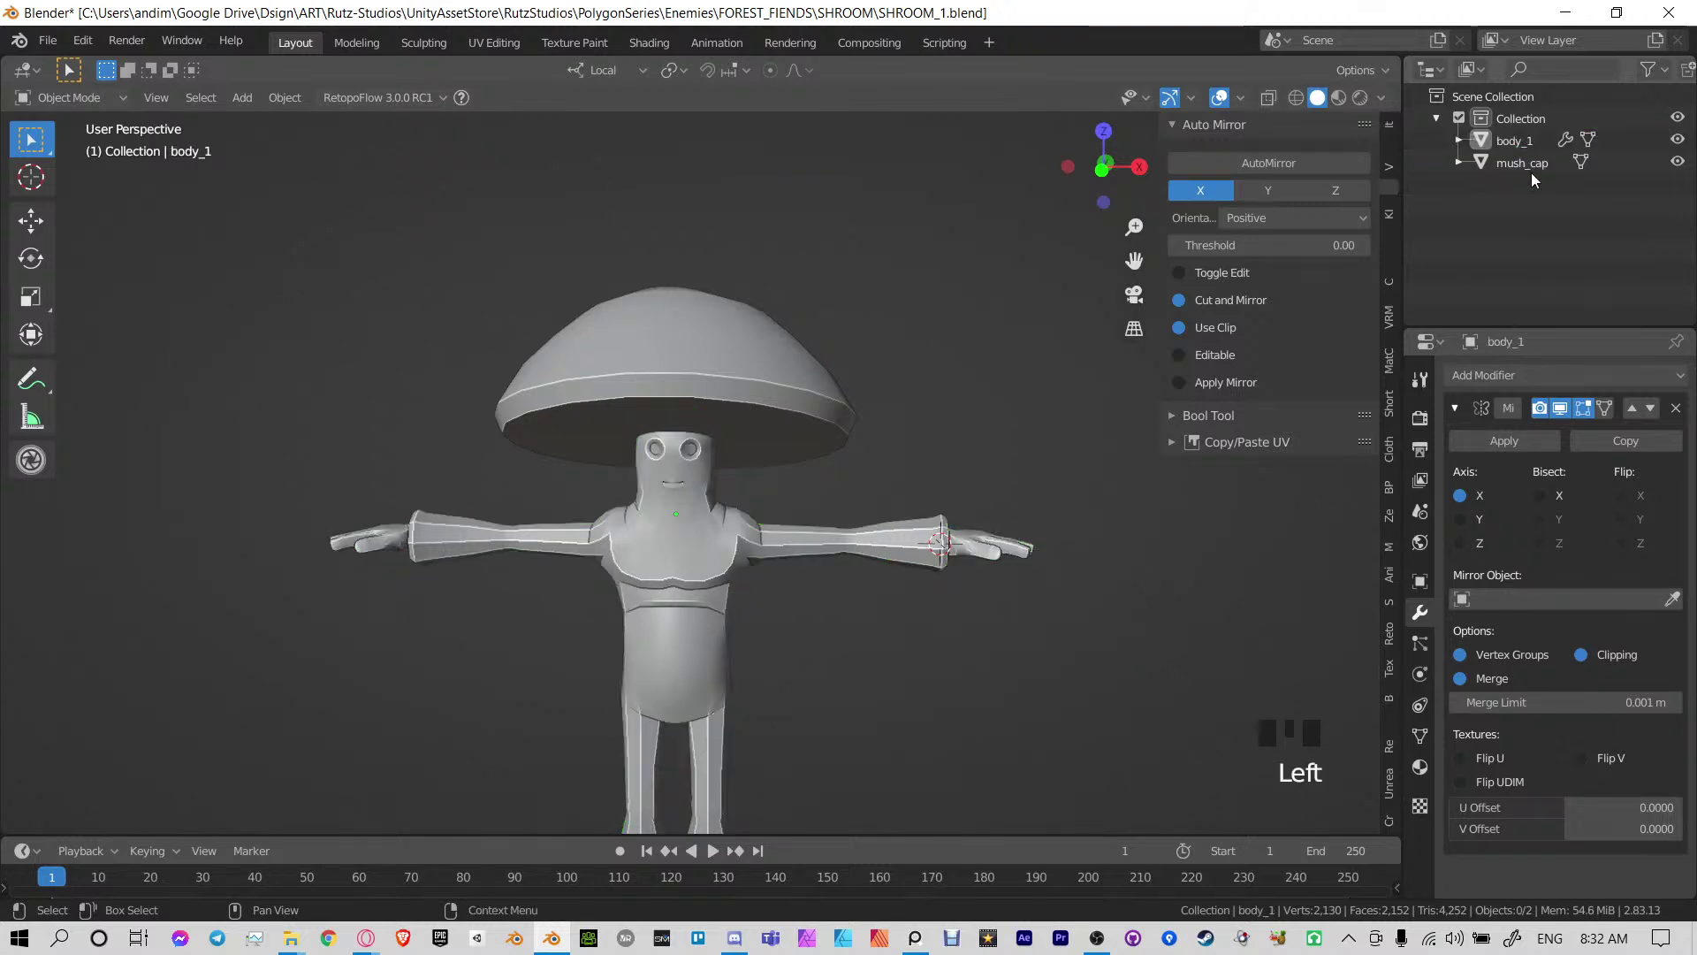
left_click(1524, 163)
double_click(1525, 162)
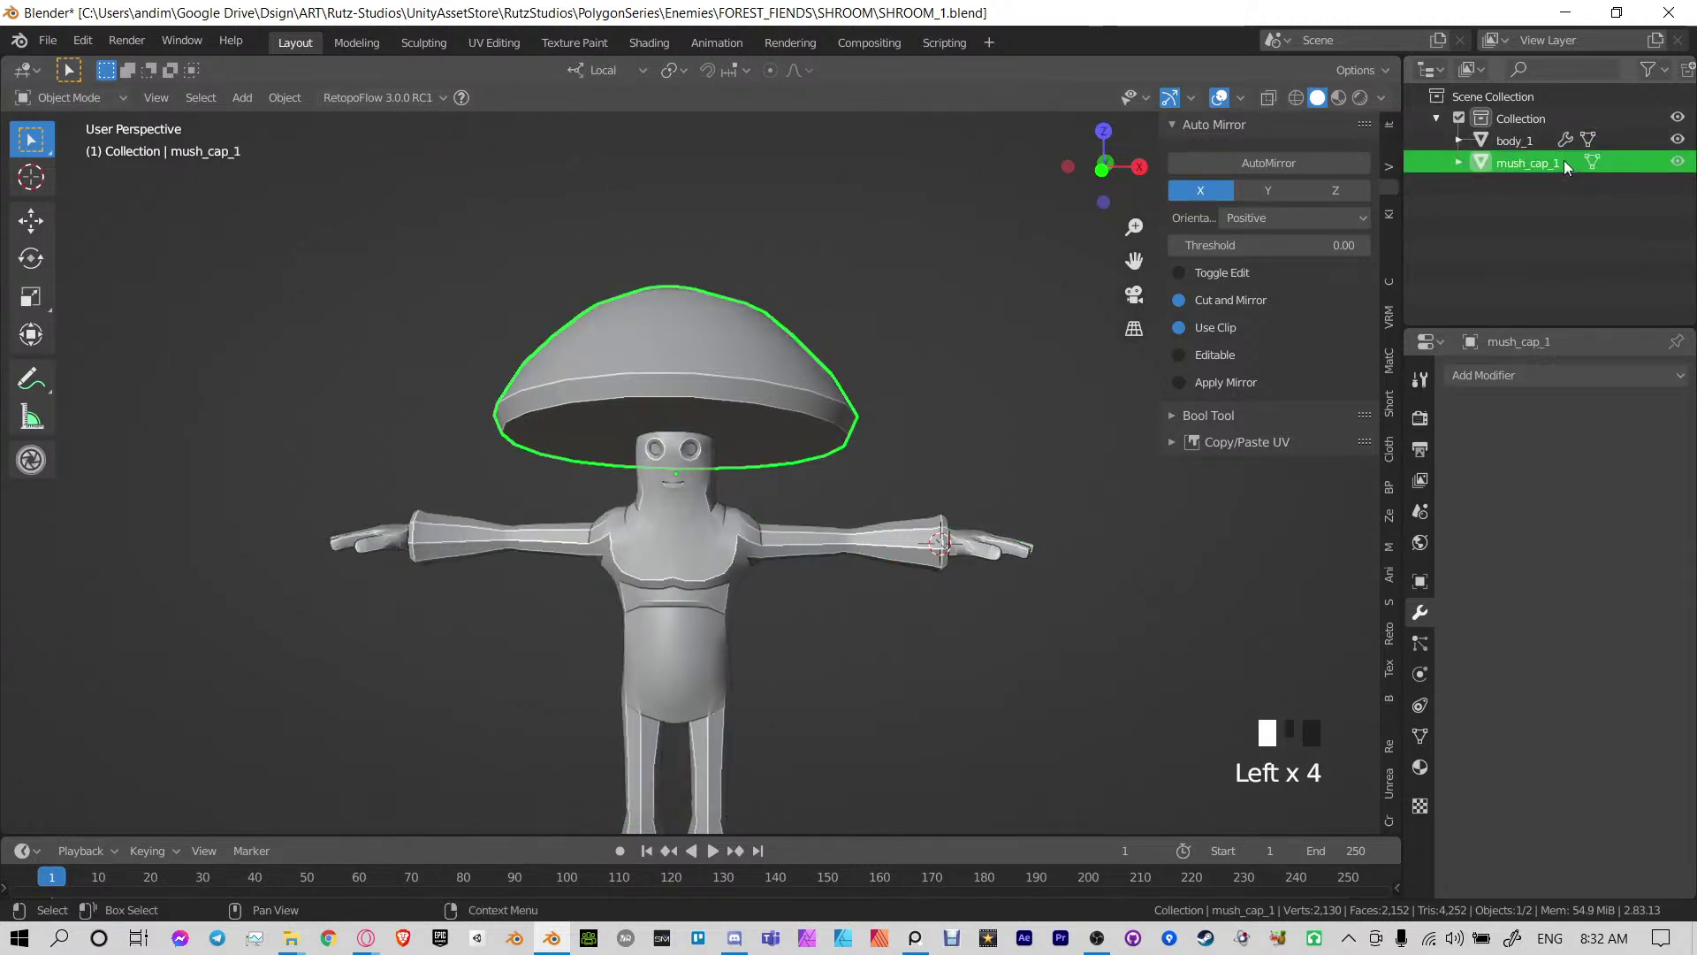
Hide mush_cap_1 briefly to check the head beneath it, and show it again
middle_click_drag(728, 685, 723, 523, "shift")
middle_click_drag(686, 325, 725, 436)
left_click(1678, 162)
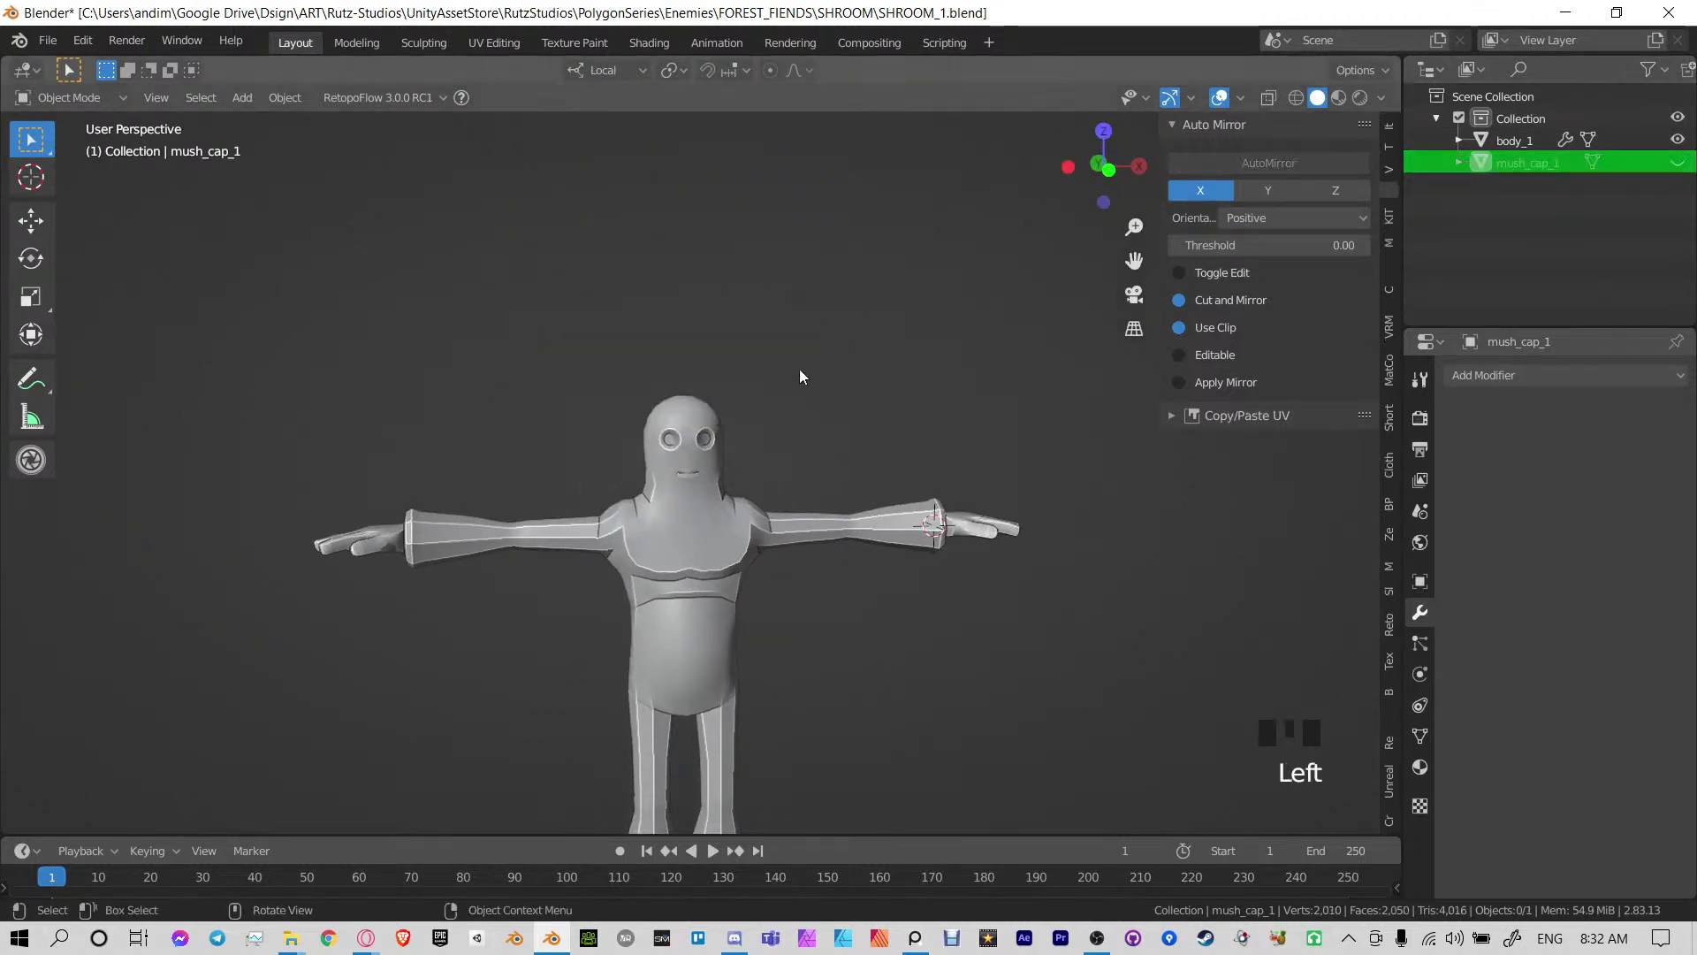
Duplicate the mushroom cap in place and hide the original mush_cap_1
left_click(681, 331)
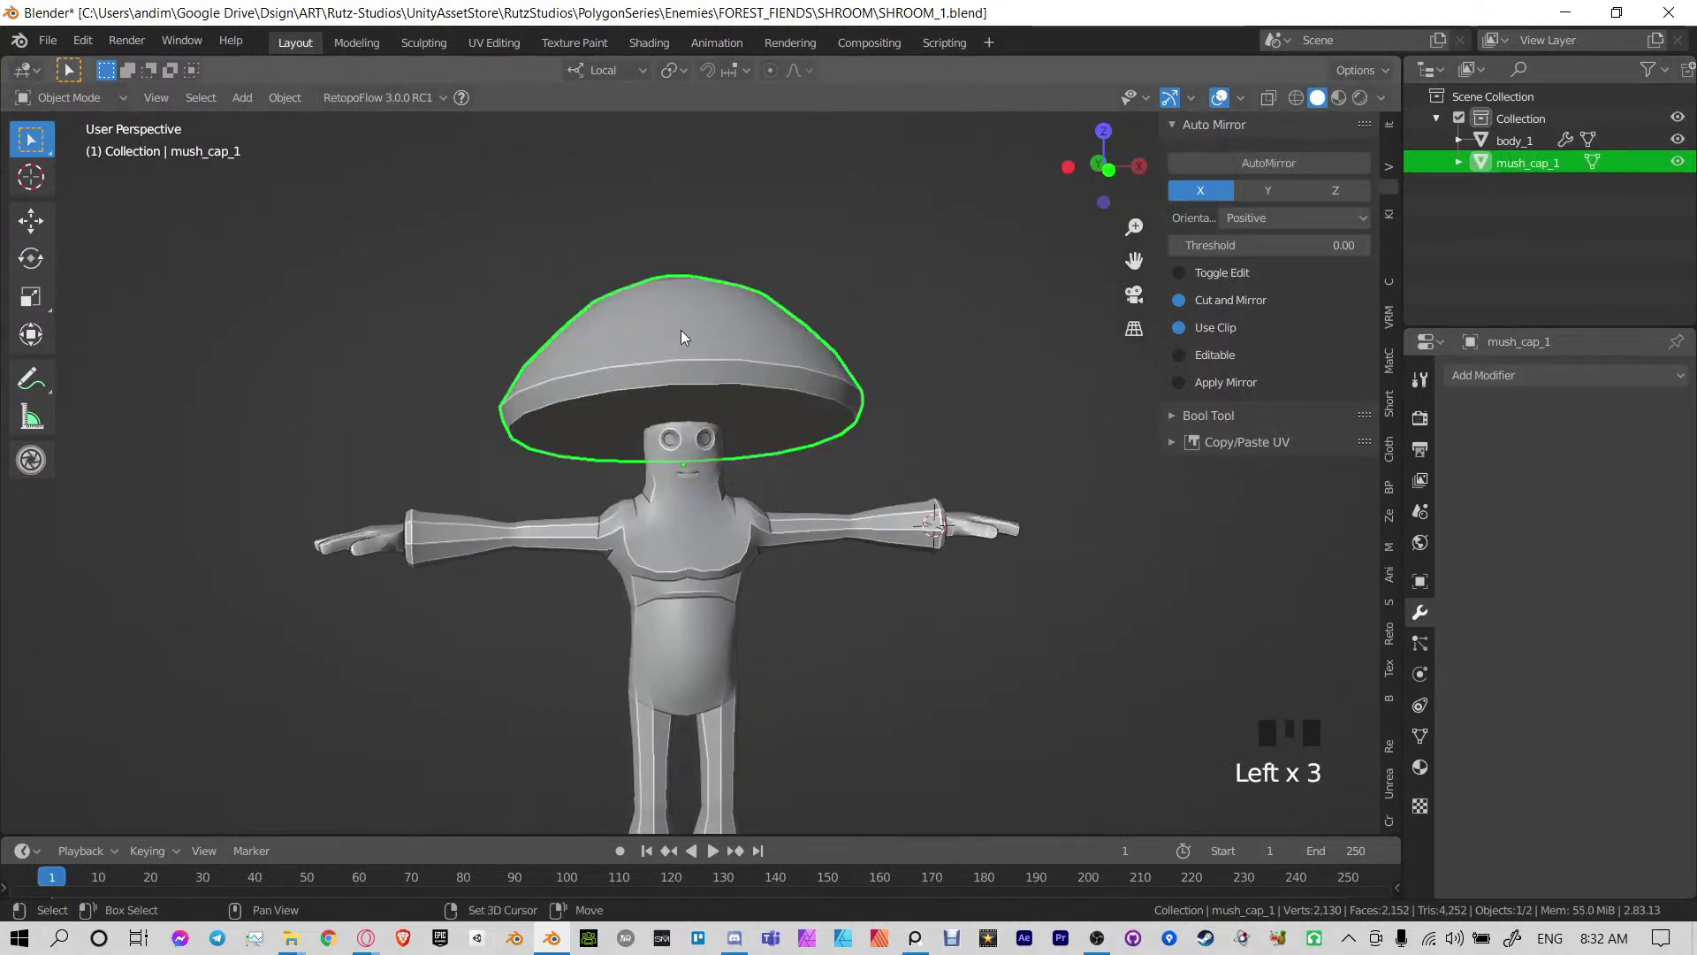
key("shift+d")
key("Escape")
left_click(1674, 166)
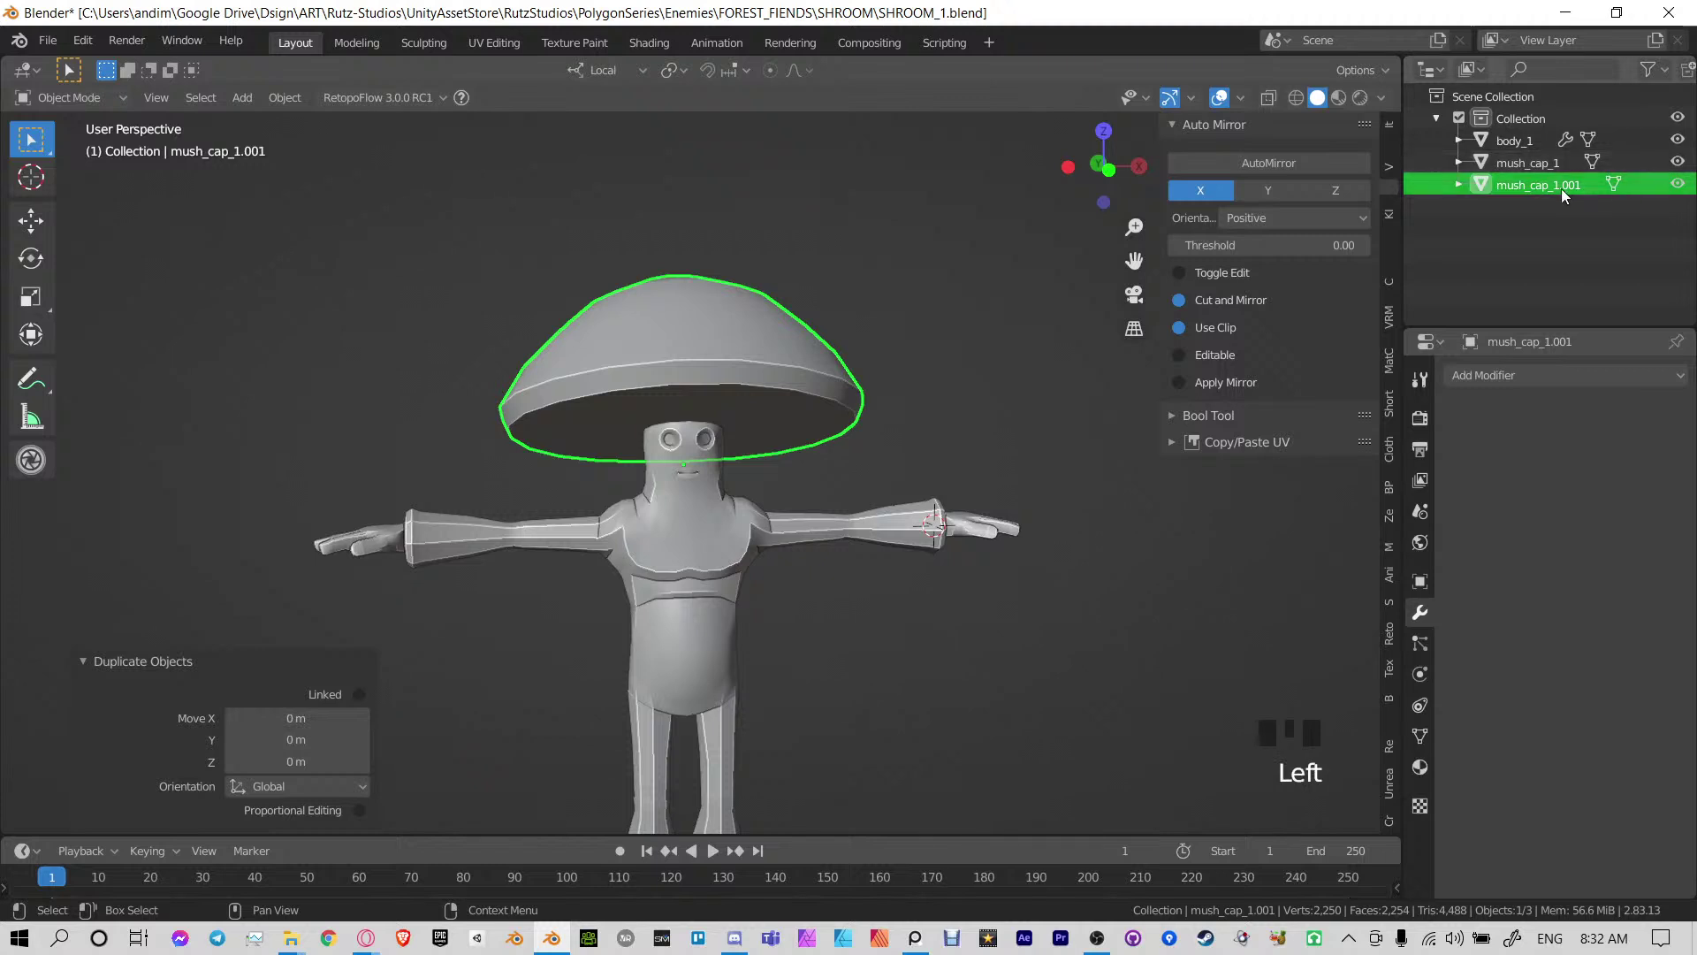
left_click(1677, 163)
Rename the duplicated cap mush_cap_2
double_click(1578, 188)
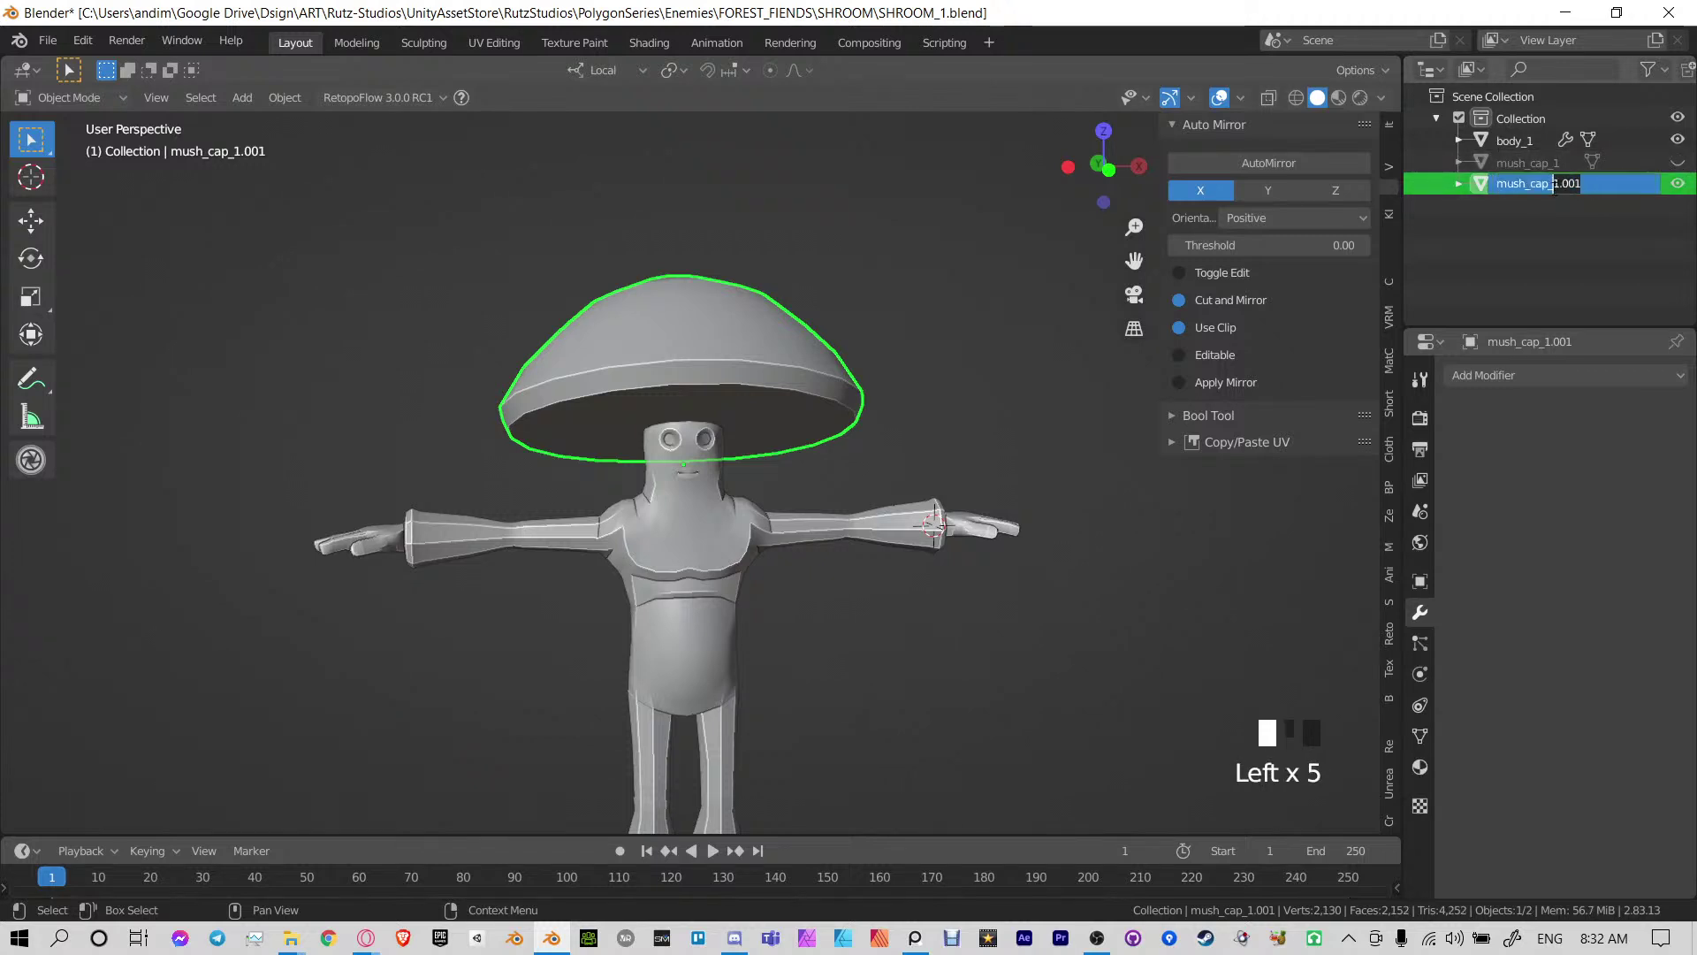
type("2")
key("Return")
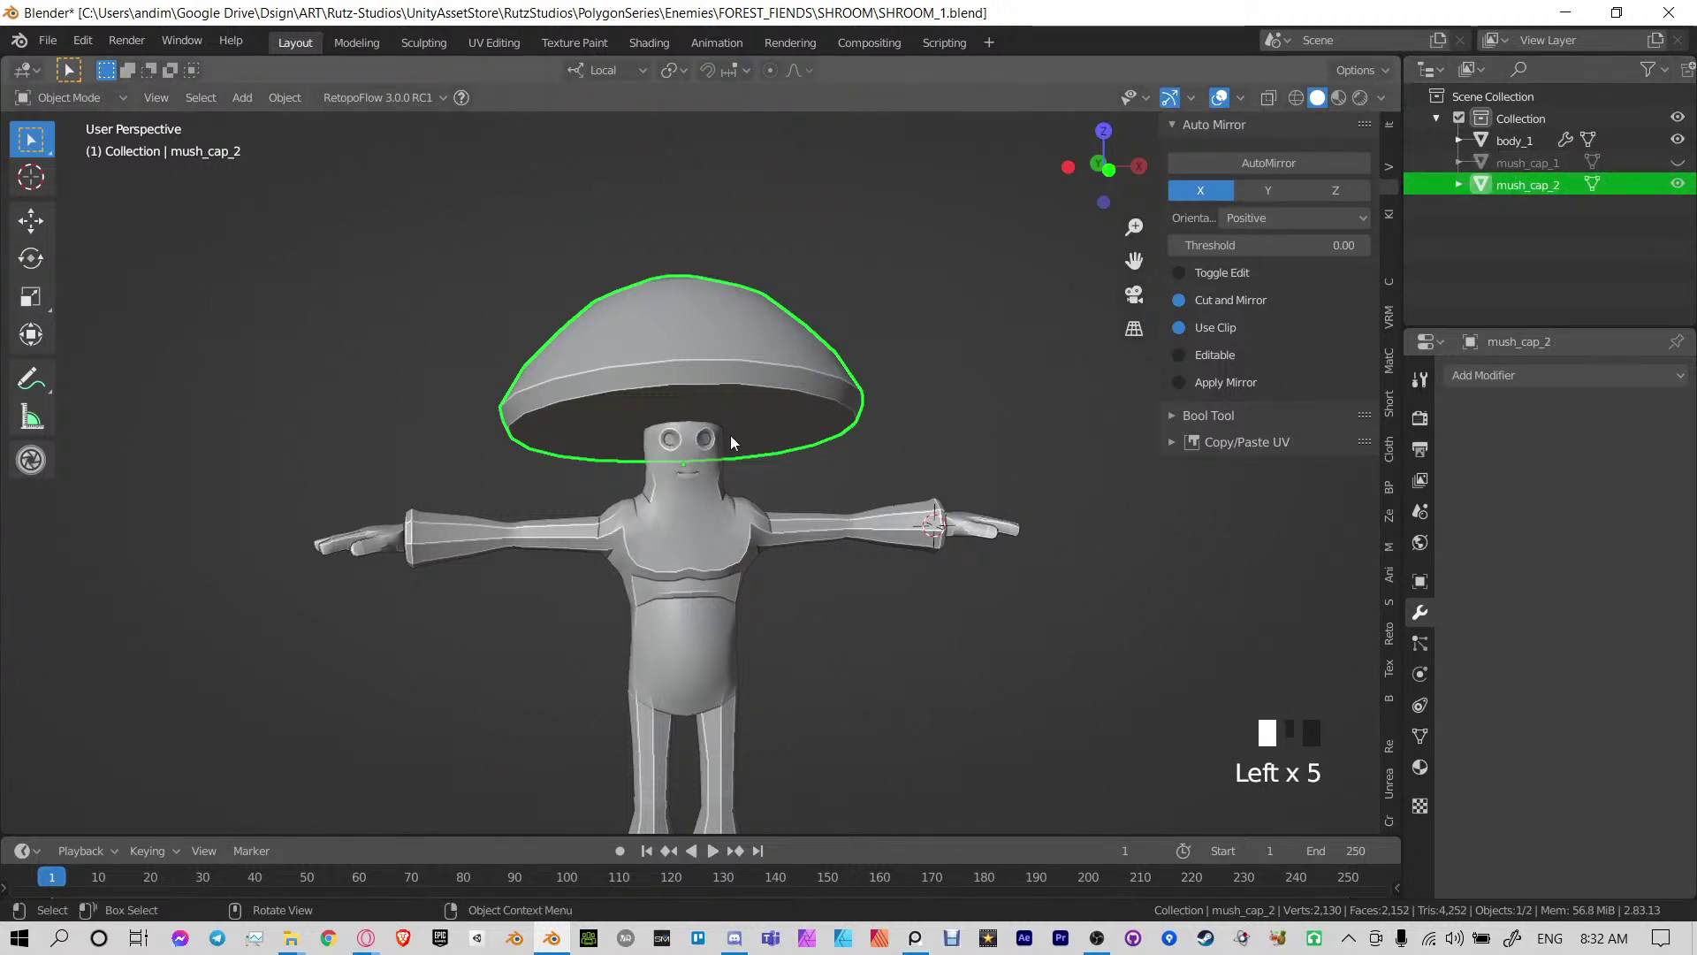
Scale the underside face of mush_cap_2 up by about 1.57 with smooth proportional editing at a size of about 1.82
key("Tab")
scroll(734, 353, "up", 3)
middle_click_drag(734, 353, 756, 429)
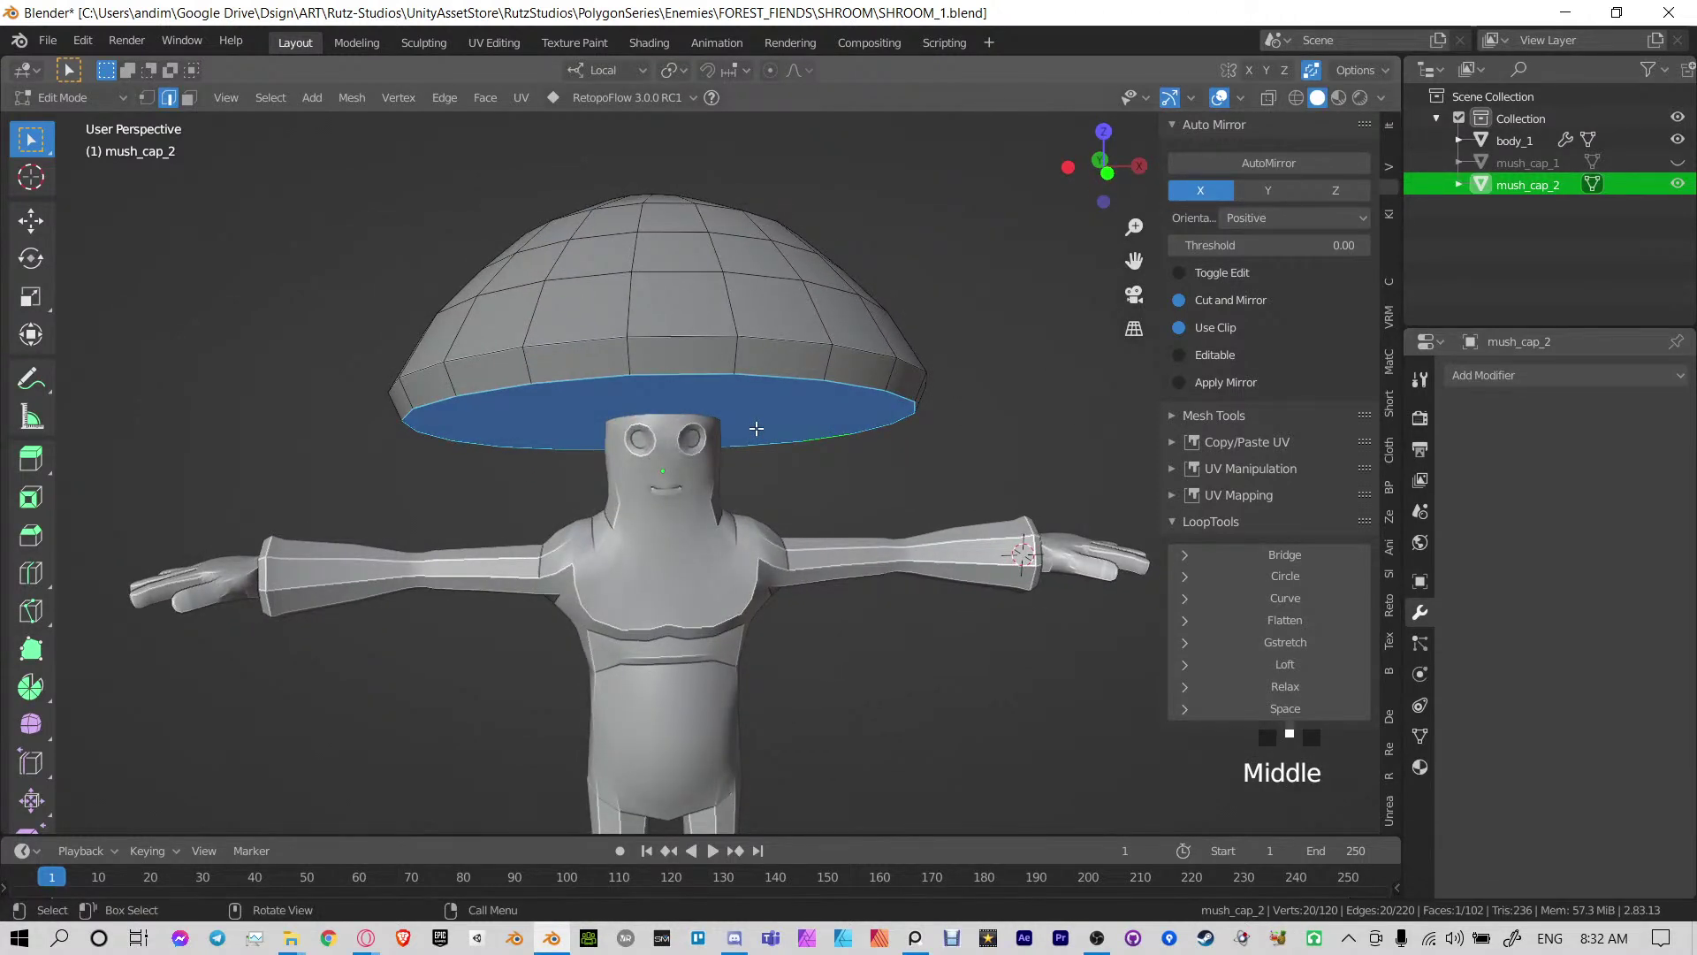
key("s")
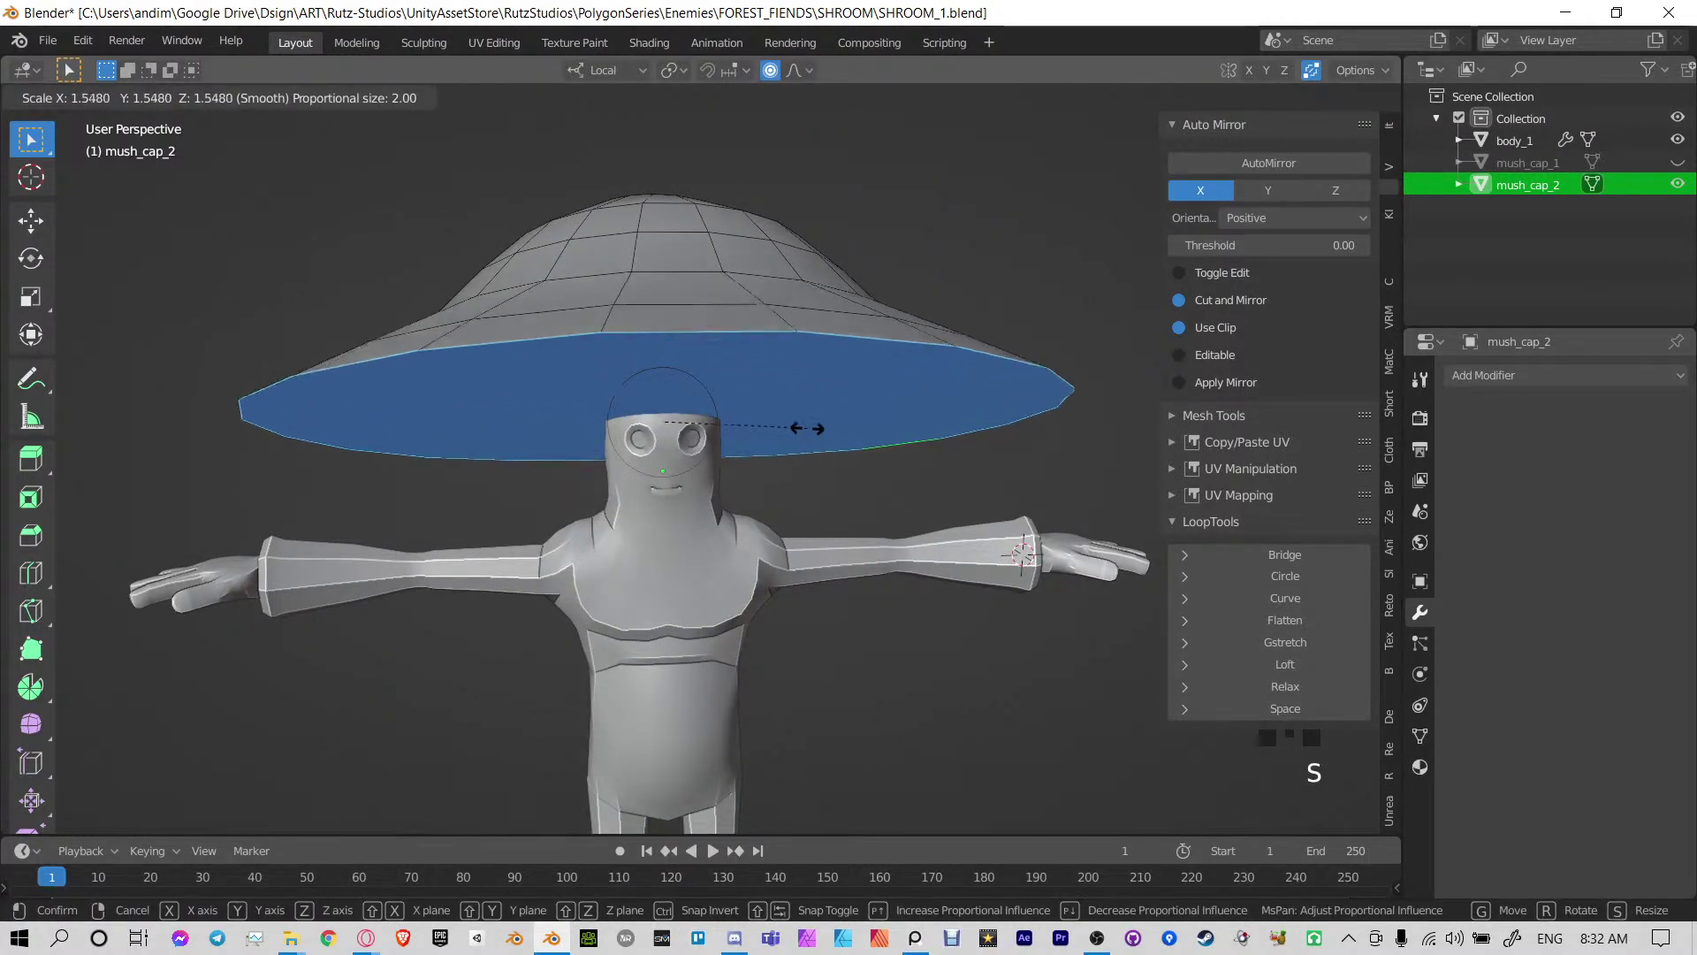
scroll(807, 428, "down", 10)
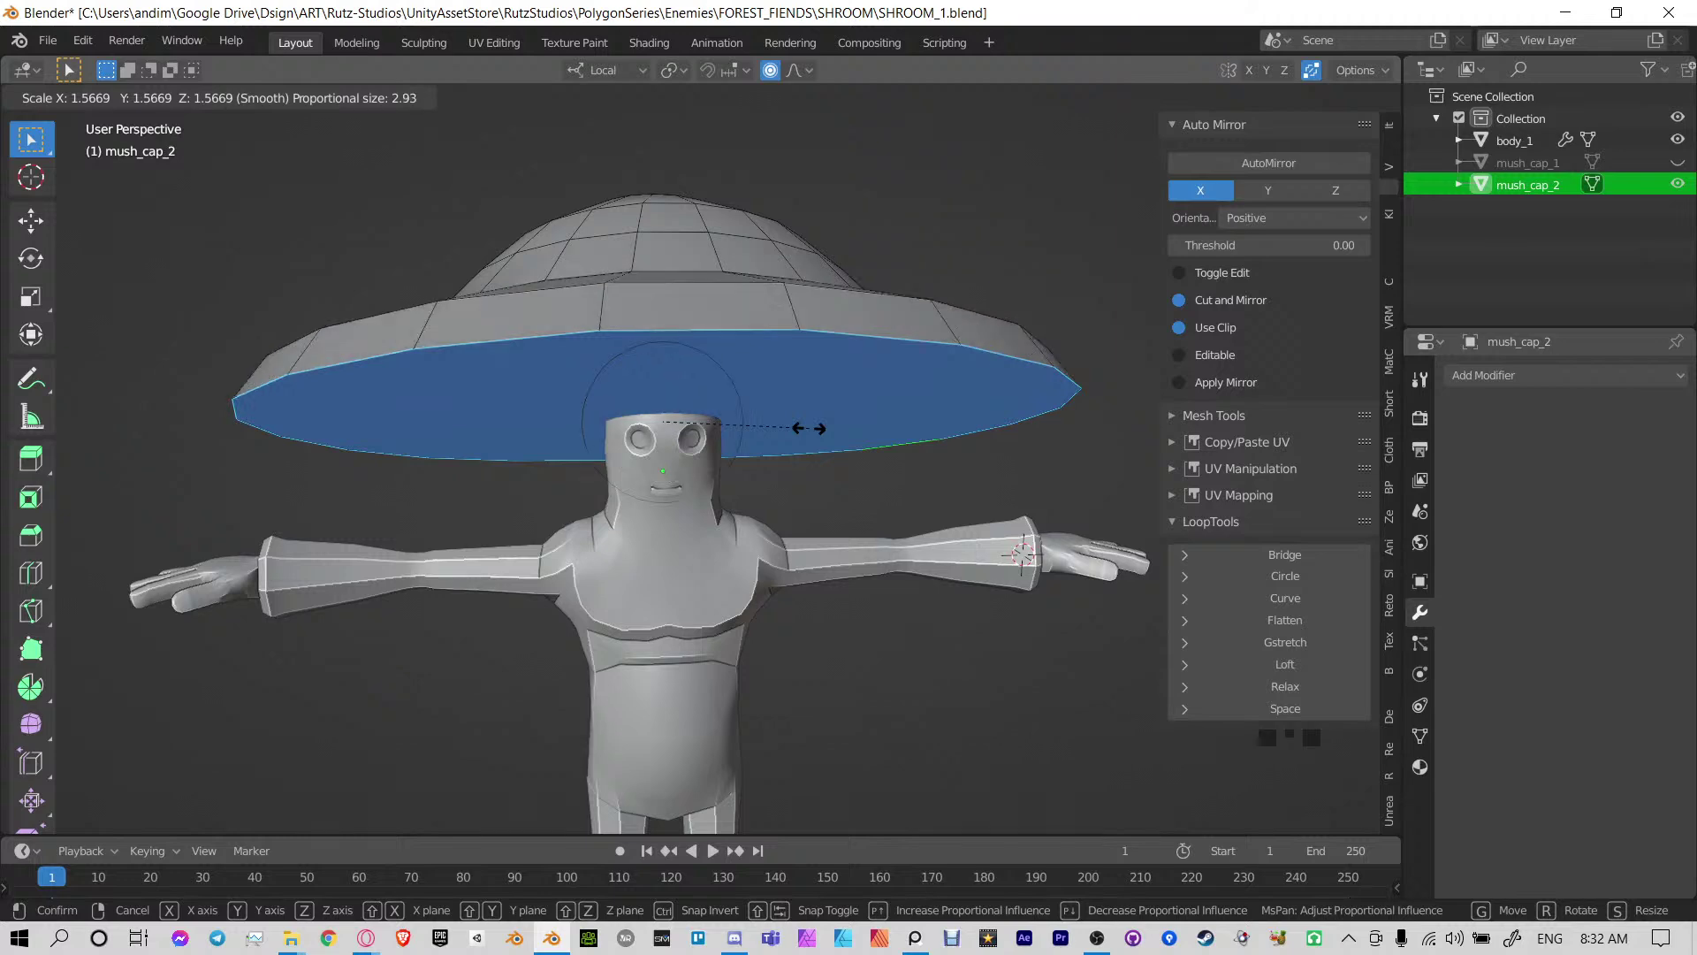
scroll(807, 427, "up", 7)
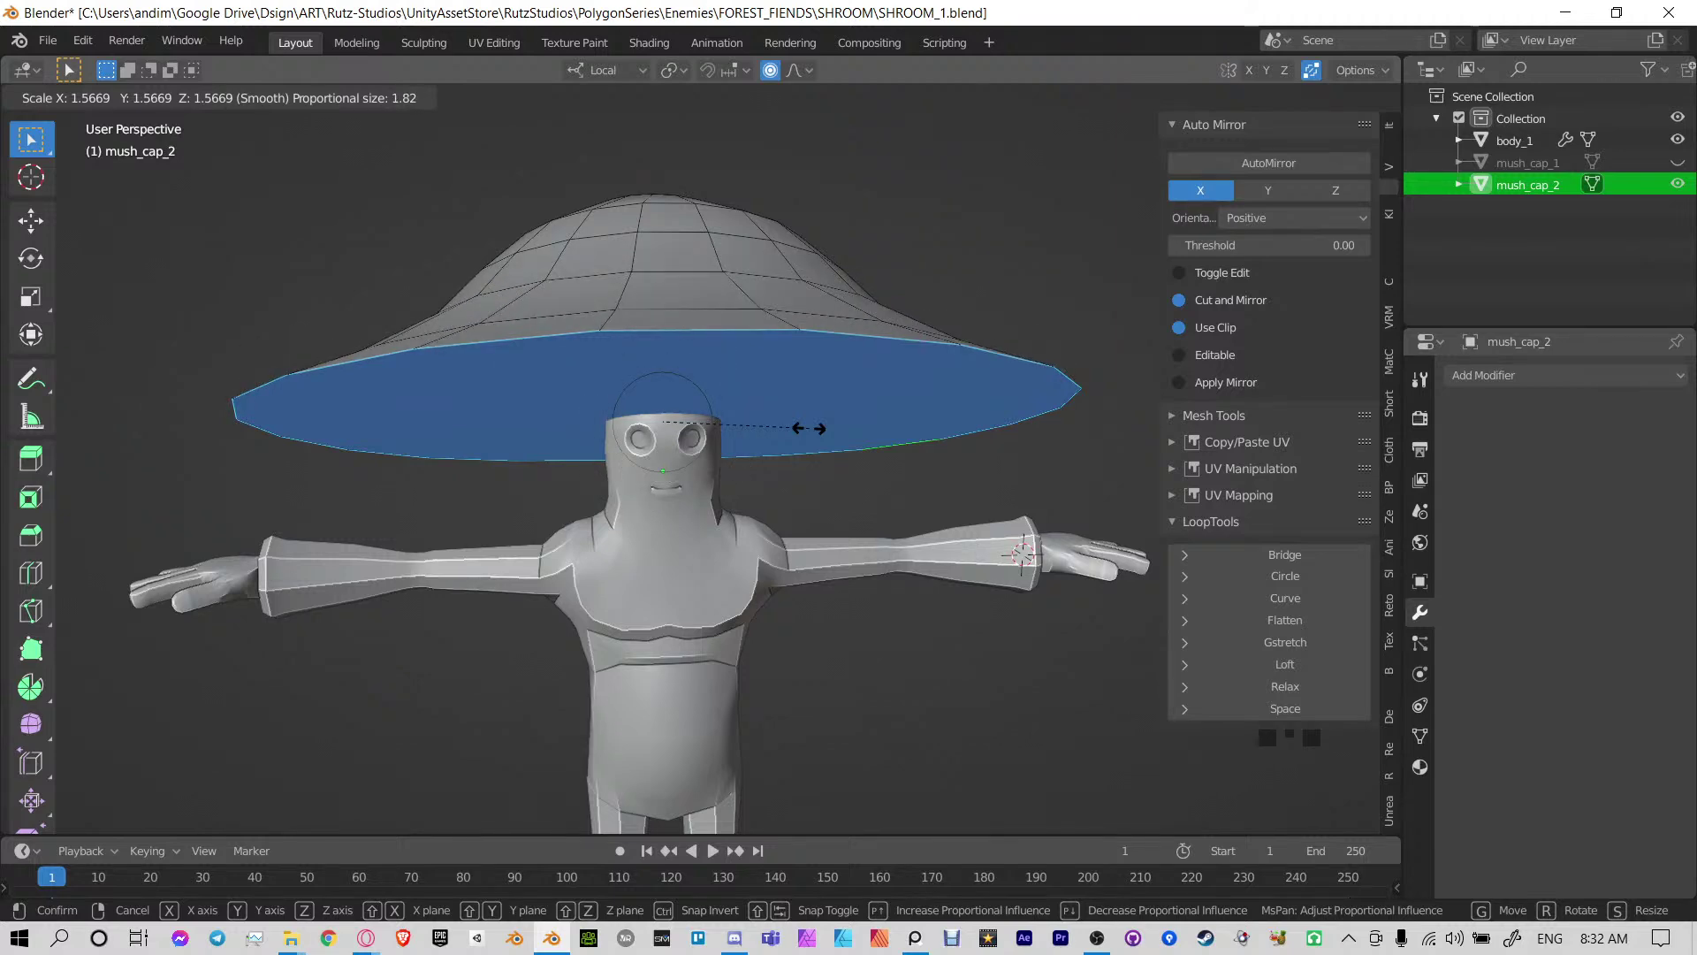
left_click(809, 428)
Raise the cap's top face about 7.2 m along local Z with smooth proportional editing at a size of about 3.9
middle_click_drag(807, 243, 769, 477, "shift")
left_click(675, 384)
scroll(685, 429, "down", 3)
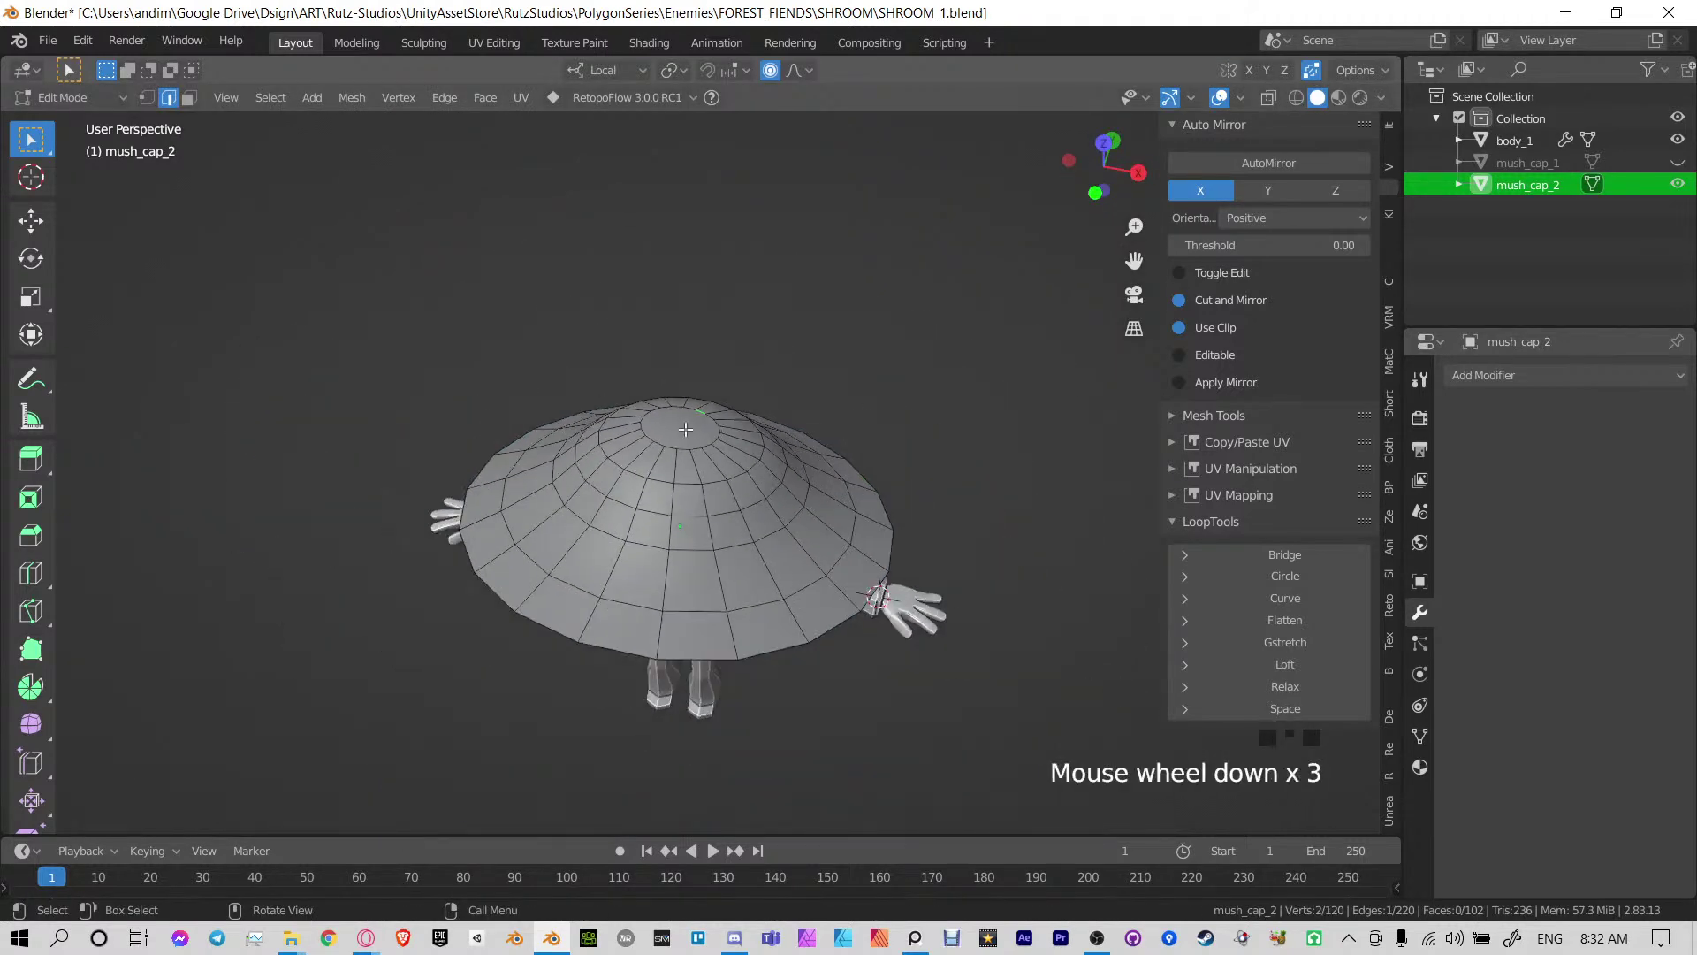
key("3")
left_click(685, 425)
middle_click_drag(685, 425, 686, 390)
key("g")
key("z")
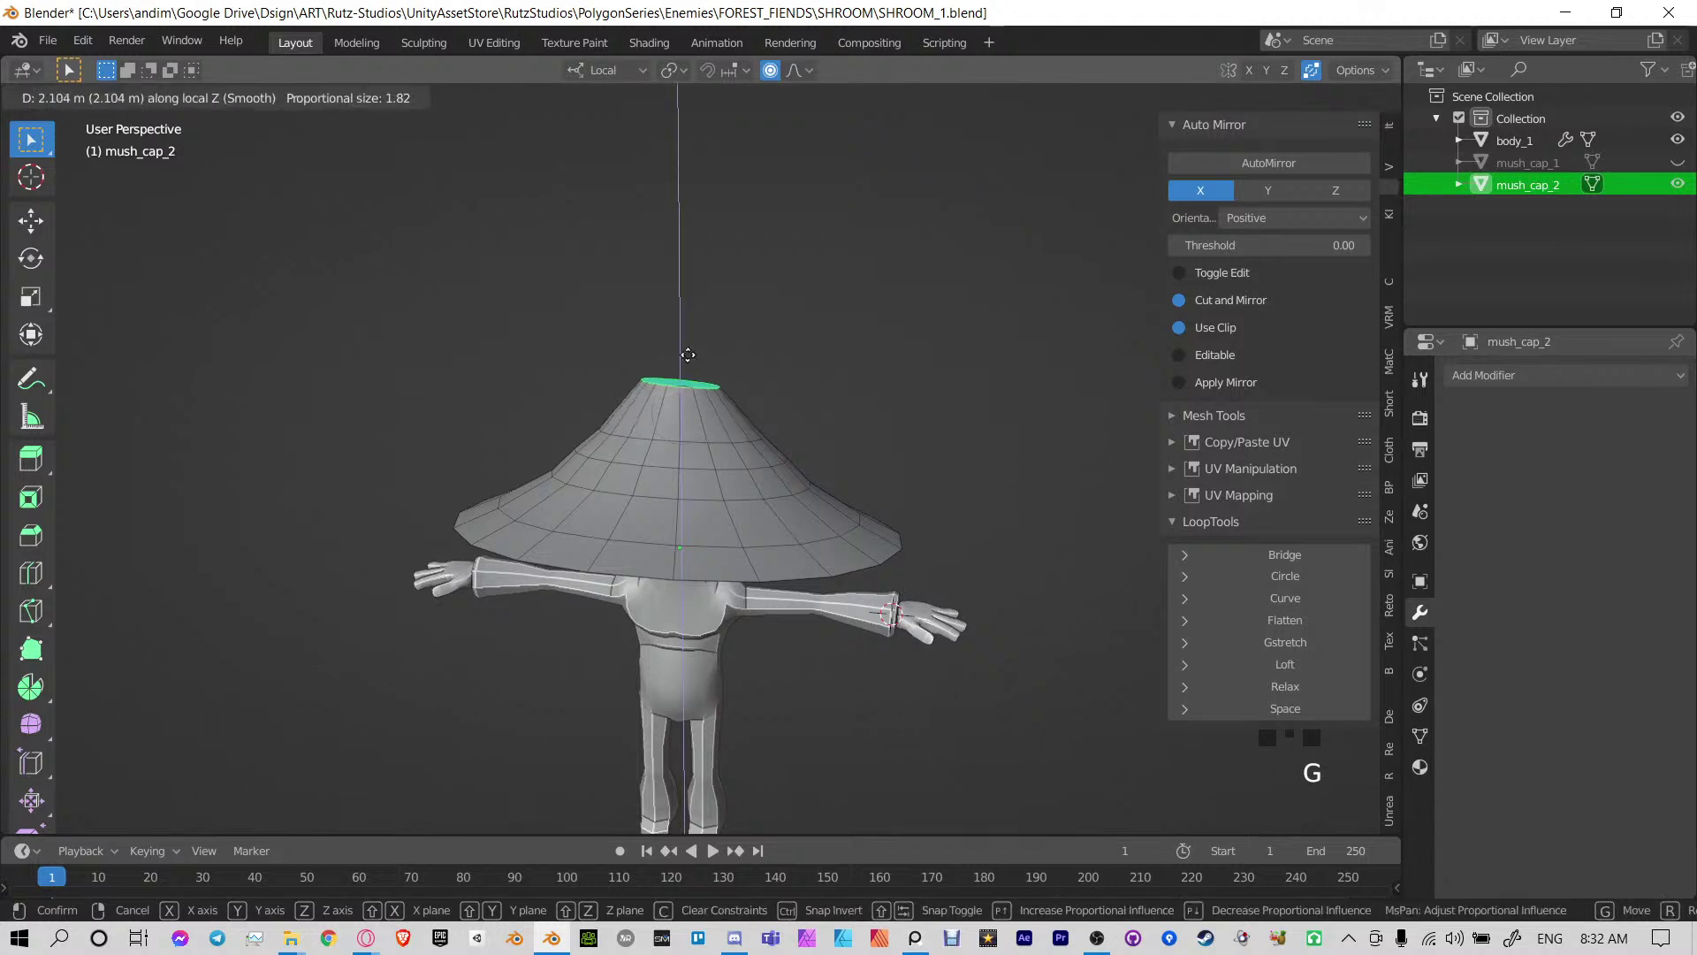
scroll(687, 340, "down", 7)
scroll(688, 335, "up", 6)
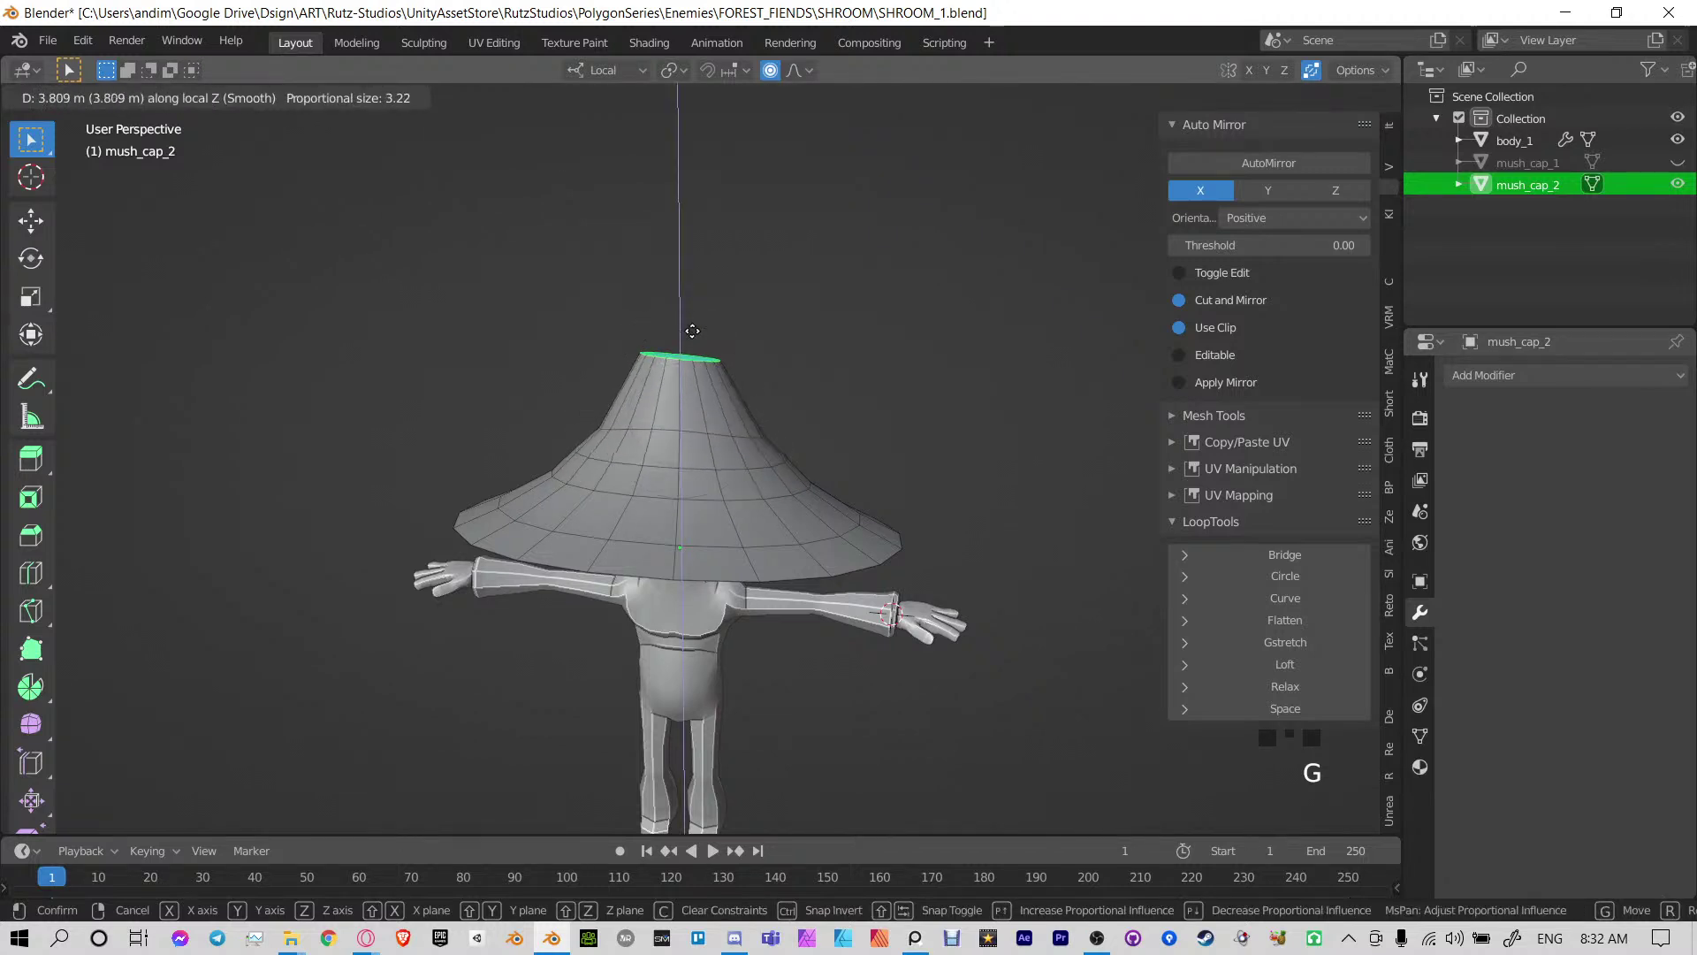
scroll(709, 293, "down", 3)
scroll(712, 277, "up", 2)
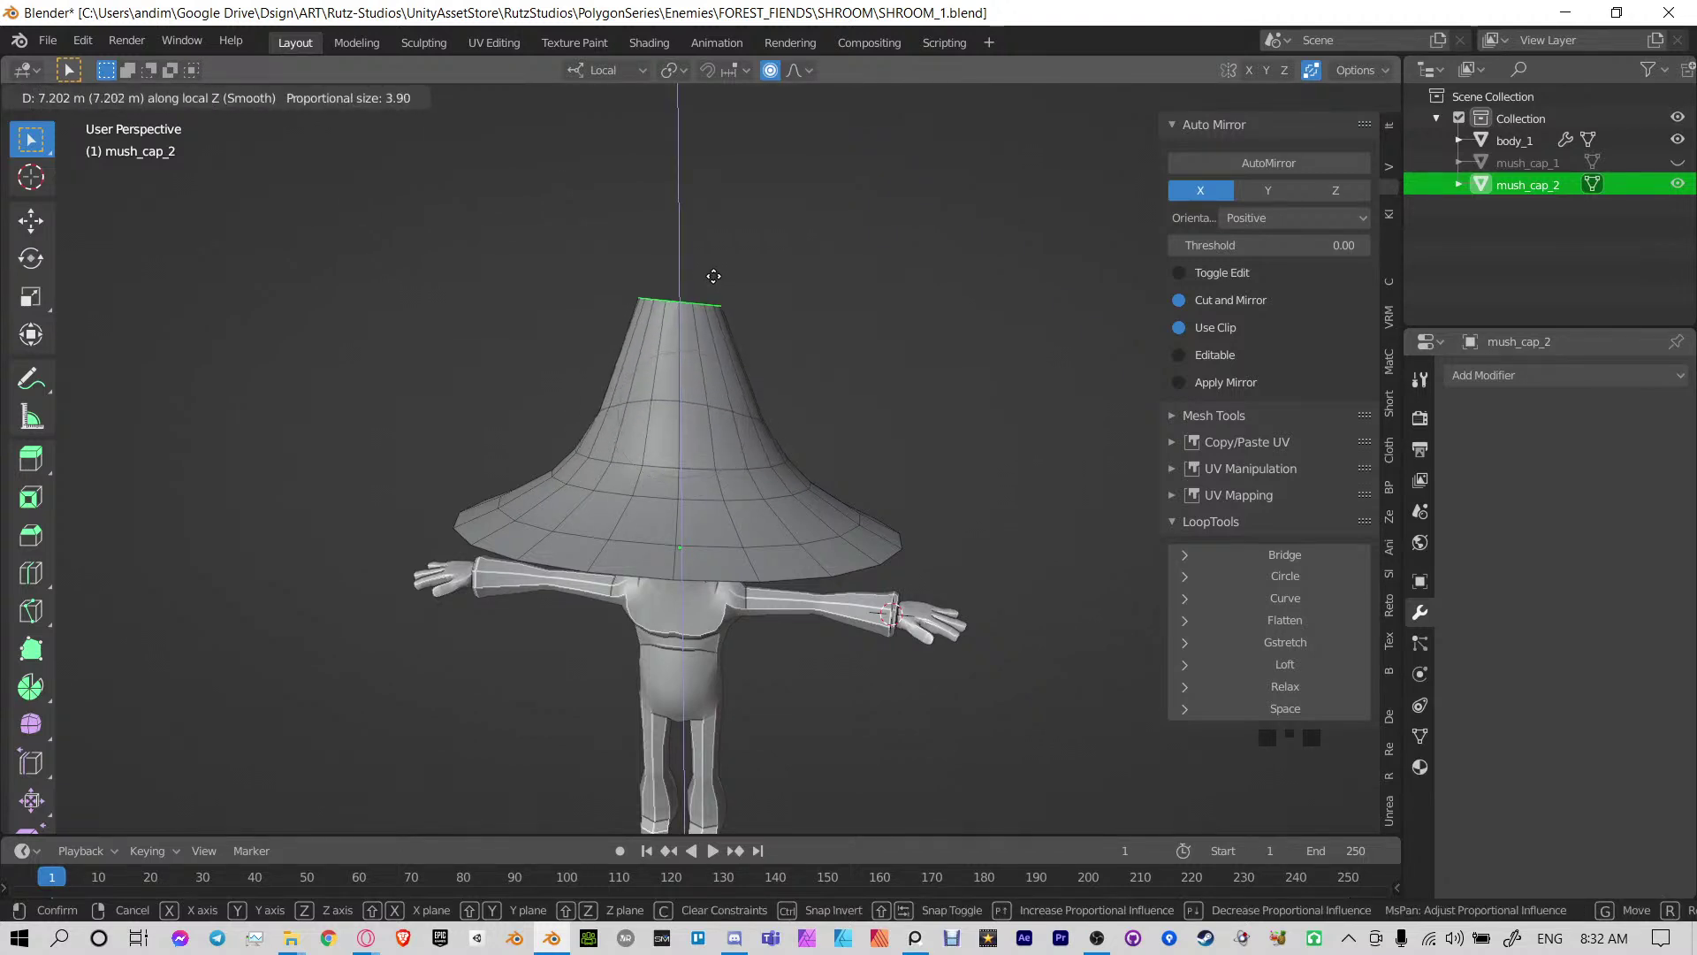
left_click(711, 274)
Bevel the cap's top rim edges with three segments about 1.69 m wide and return to Object Mode
middle_click_drag(748, 397, 745, 315)
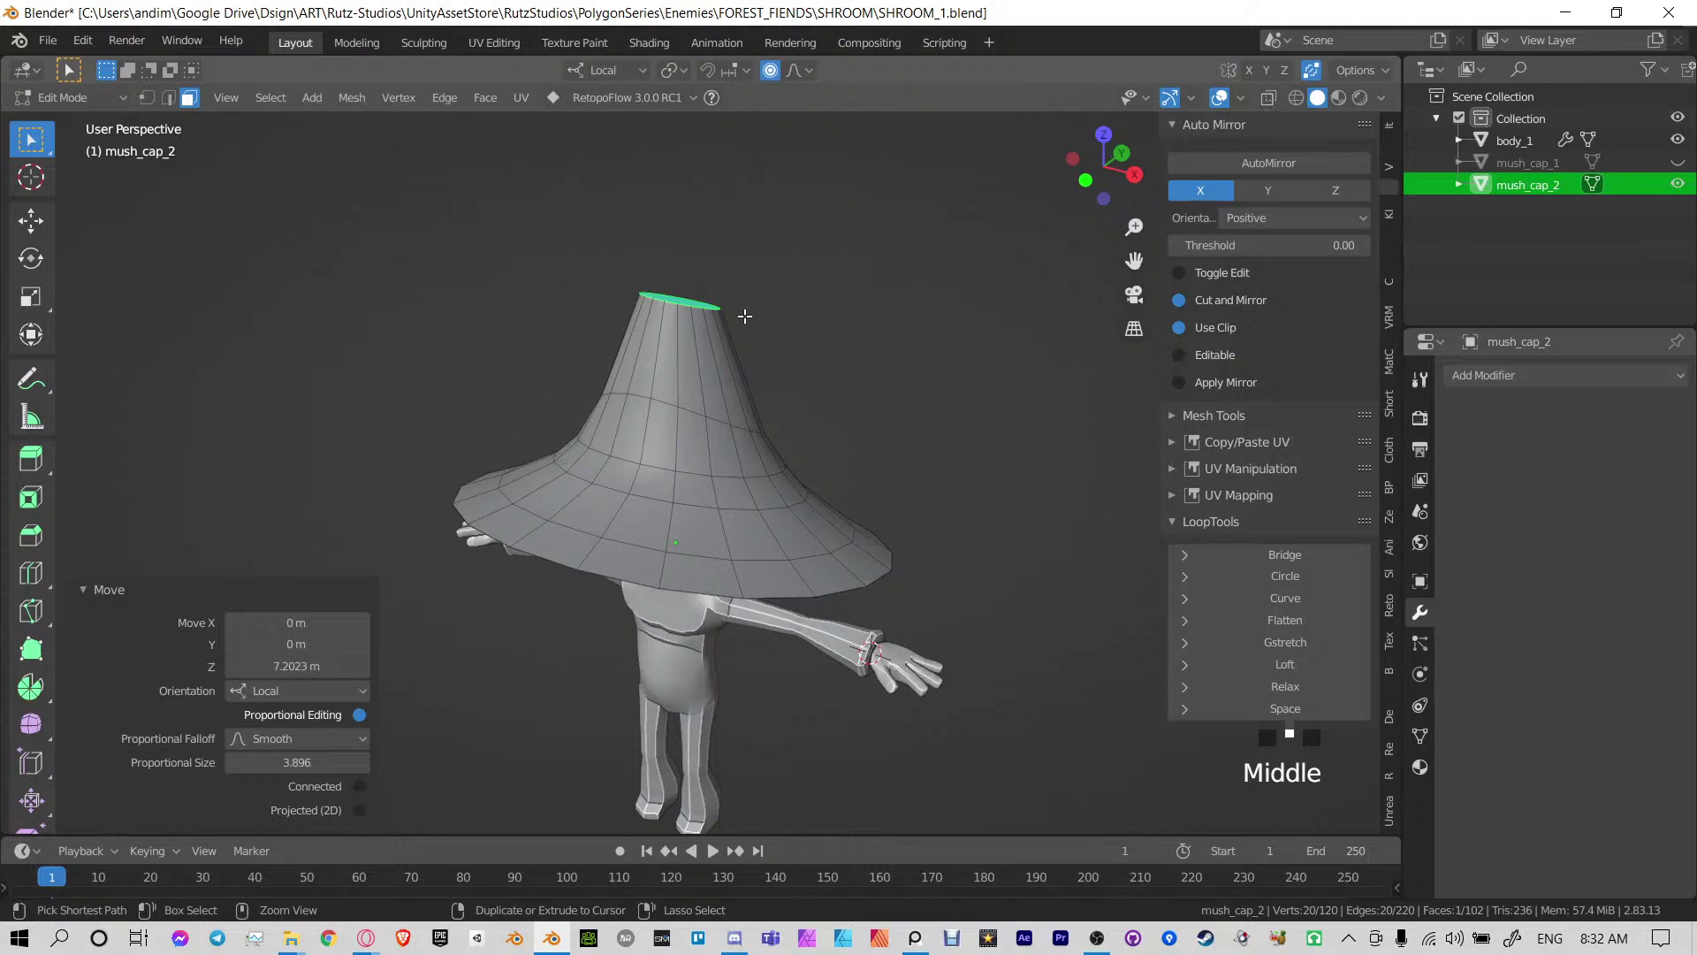
key("2")
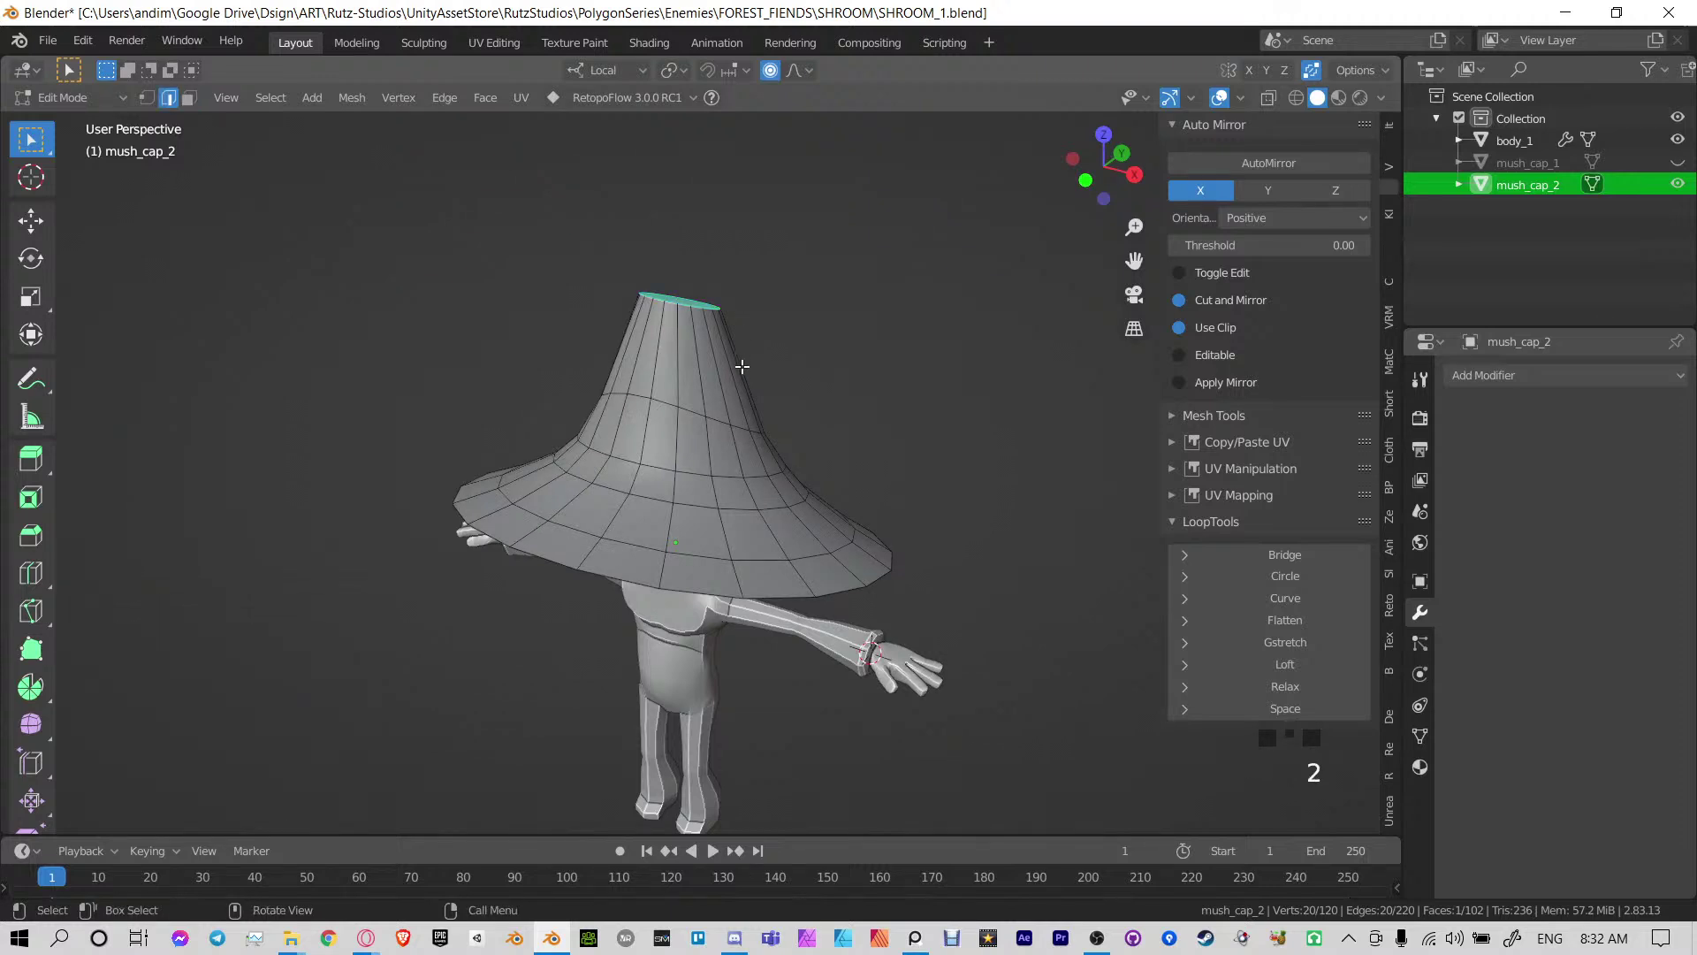
key("ctrl+b")
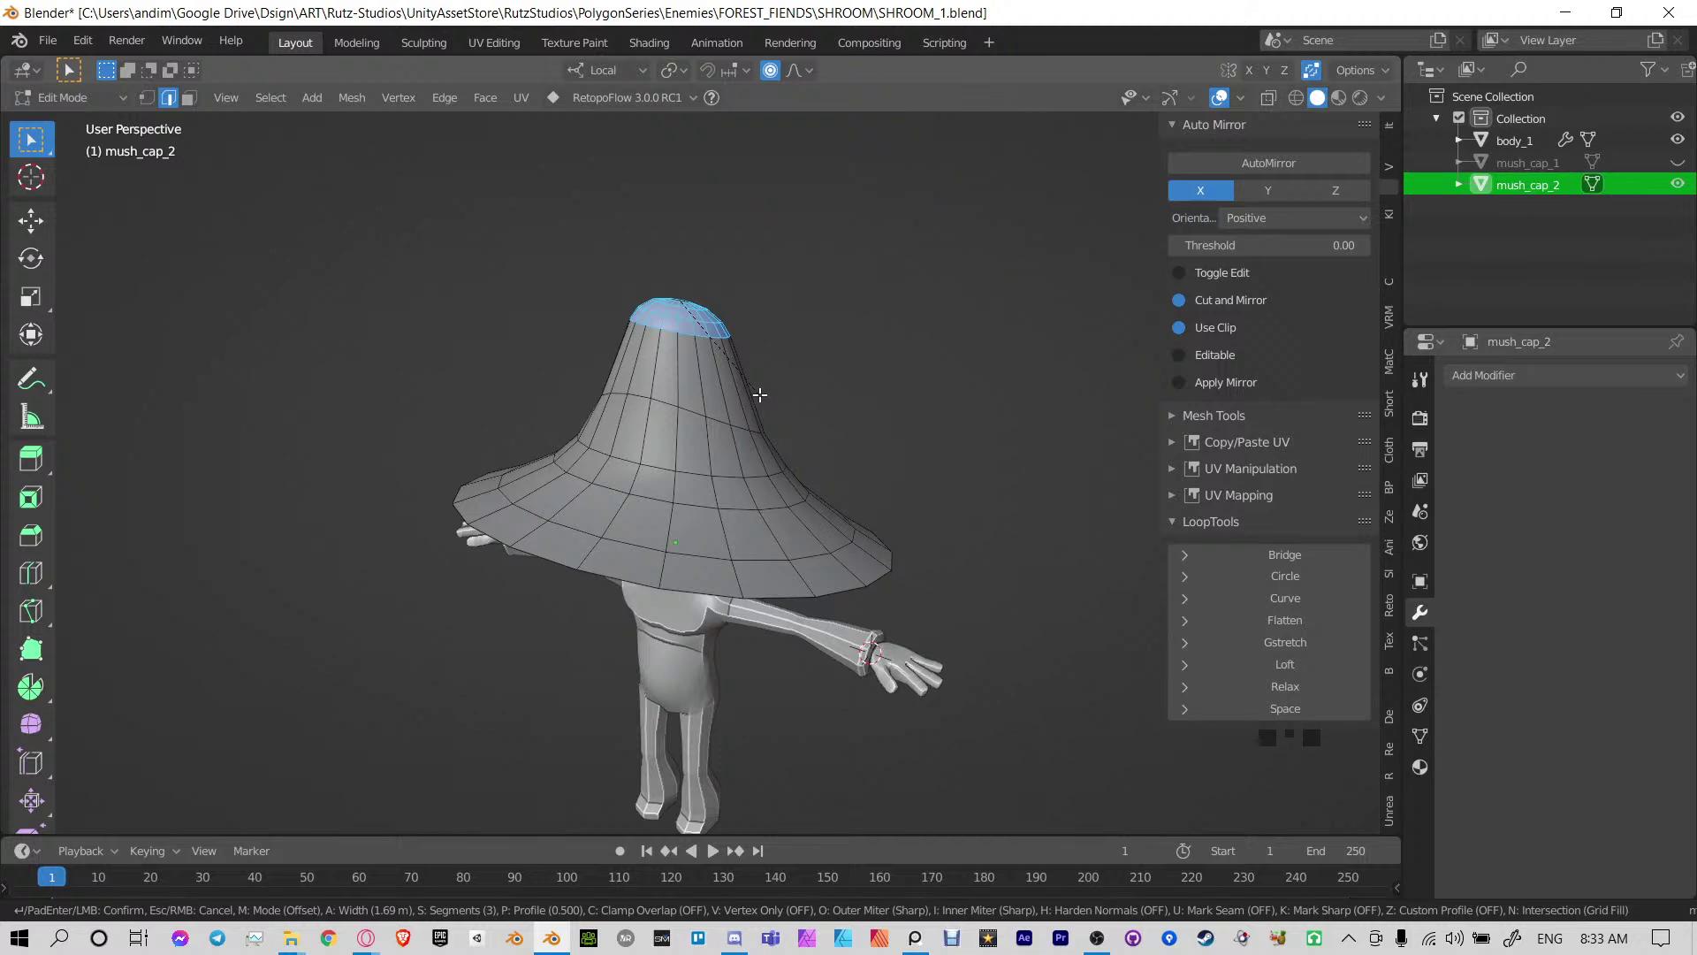
left_click(760, 395)
key("Tab")
Scale the whole cap to about 0.65 in the front view, reposition it over the head, and save the file
middle_click_drag(749, 466, 754, 396, "shift")
middle_click_drag(754, 396, 824, 341)
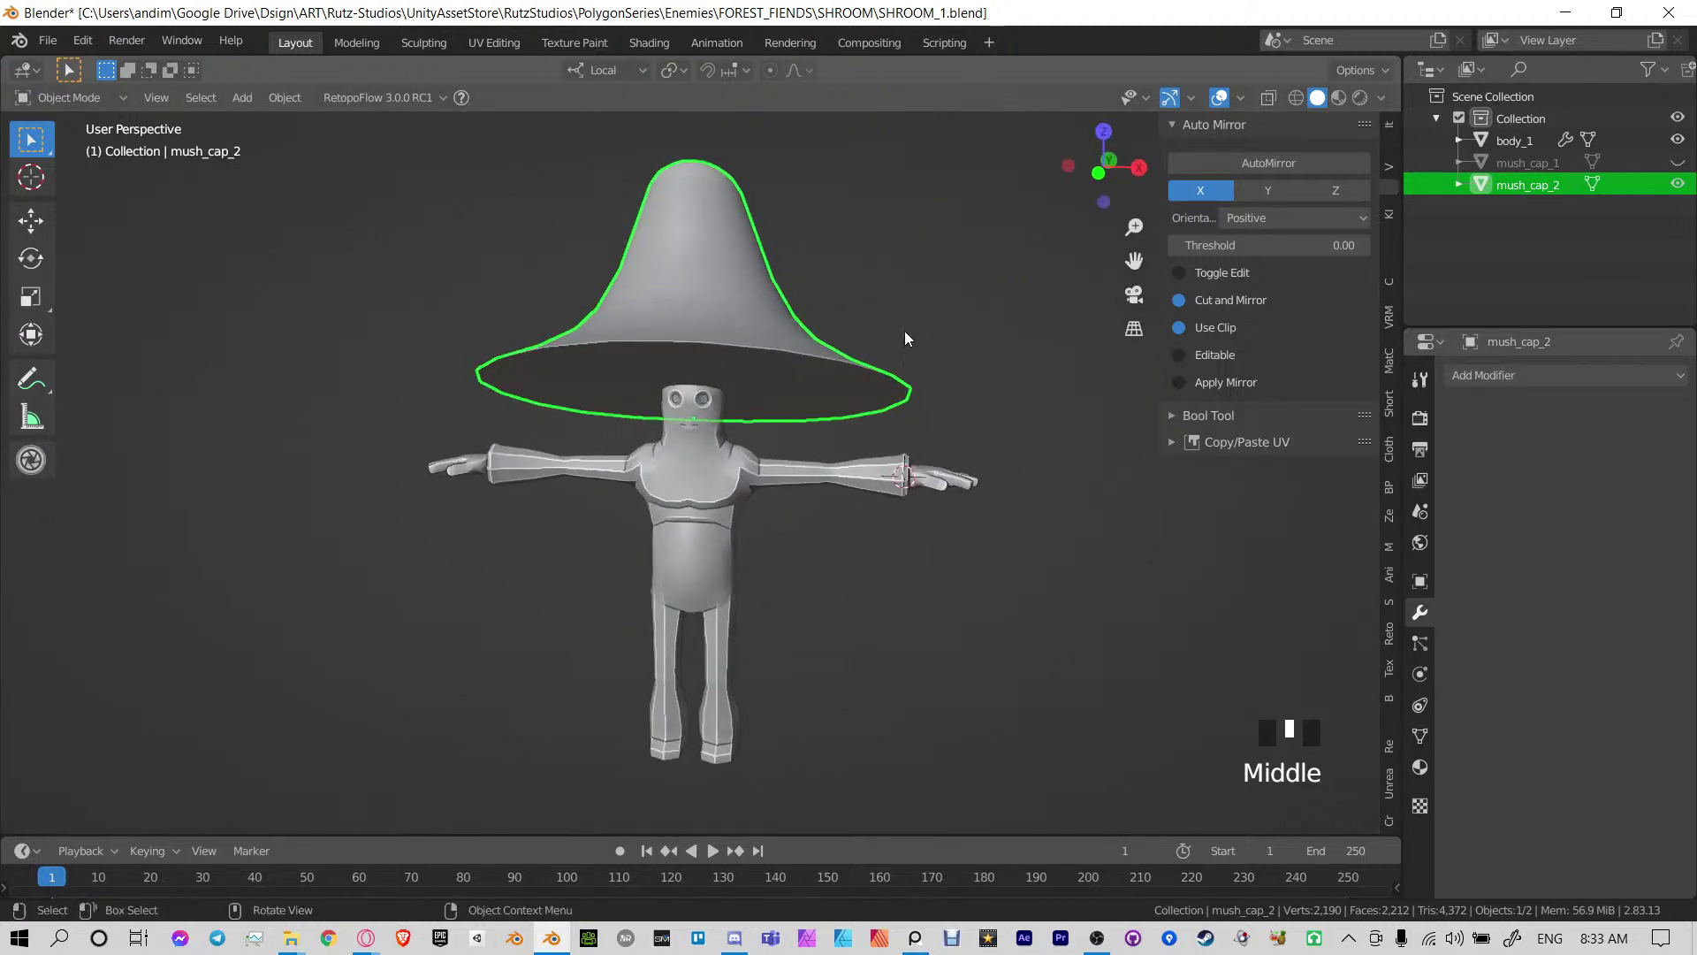
key("KP_1")
key("s")
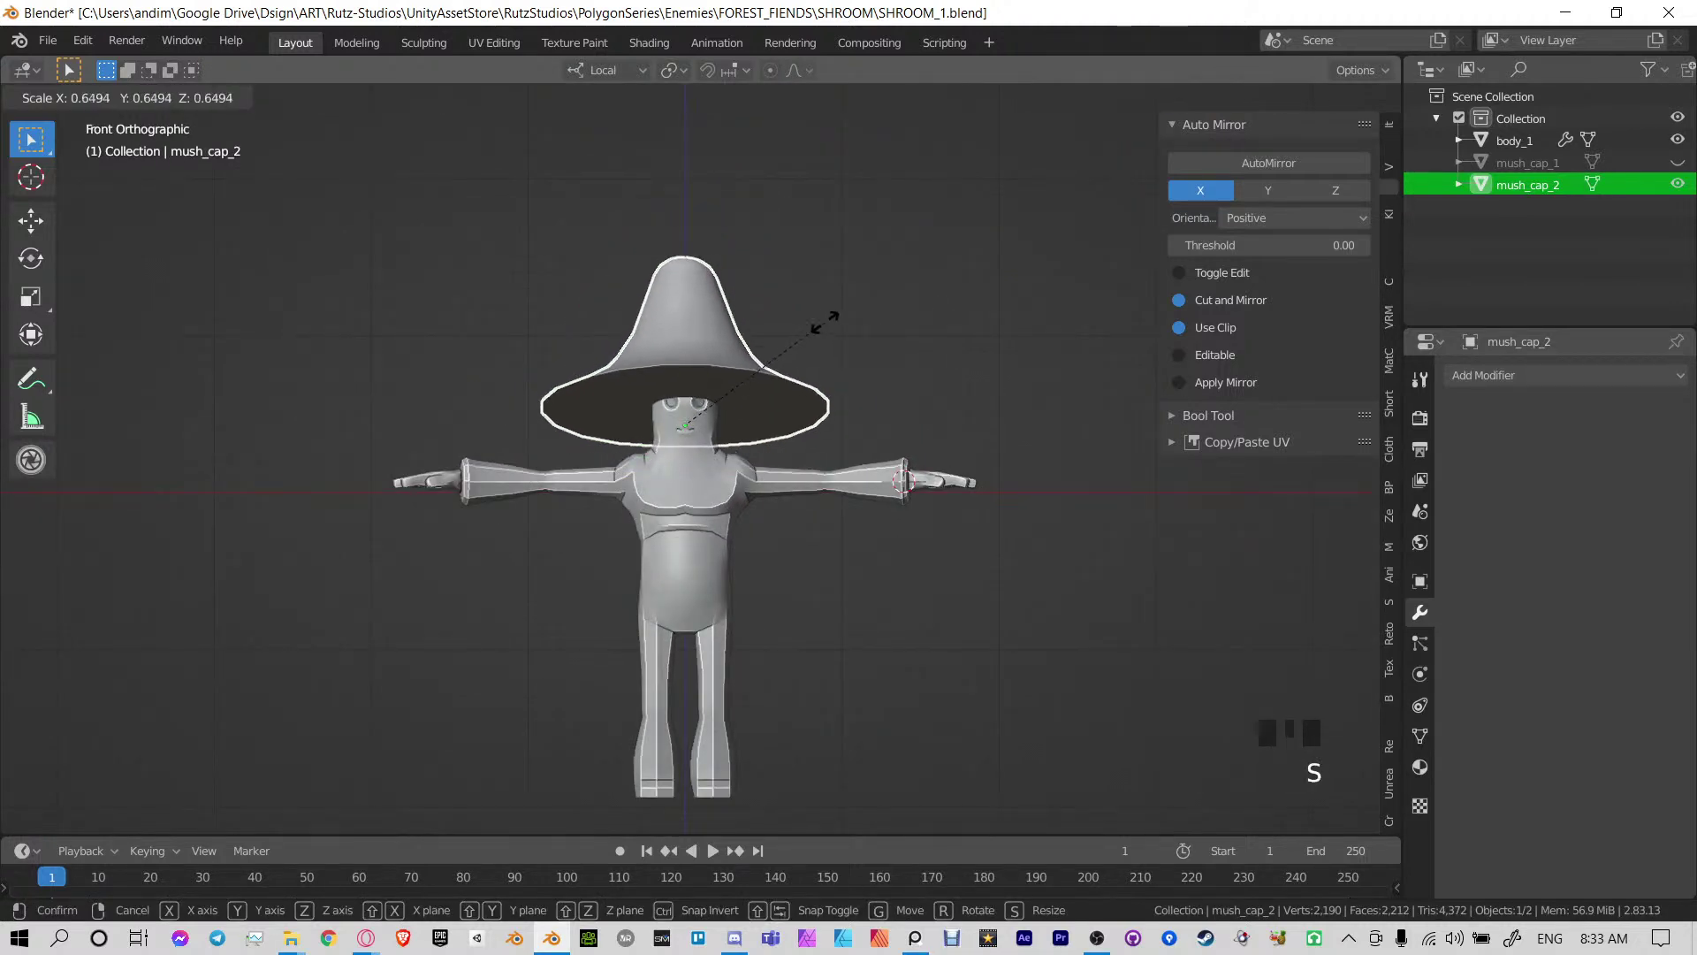
left_click(830, 320)
key("g")
left_click(830, 311)
left_click(949, 254)
middle_click_drag(952, 254, 796, 385)
key("ctrl+s")
Mirror mush_cap_2 along its local Y axis
left_click(675, 347)
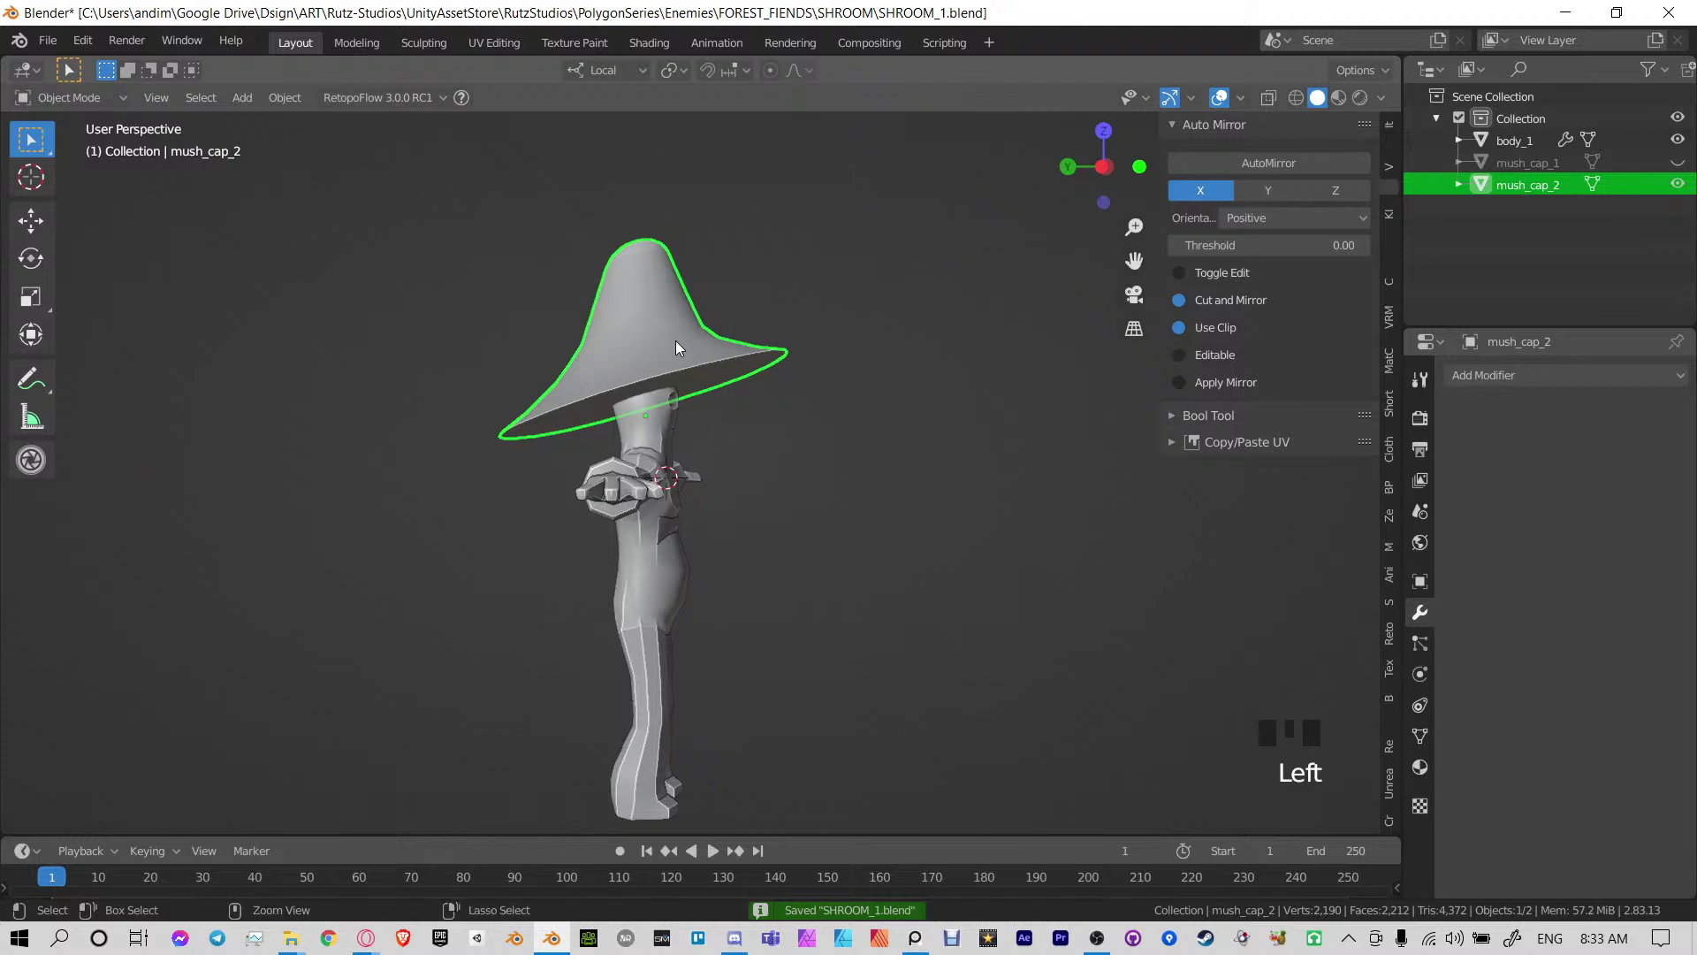
key("ctrl+m")
key("y")
left_click(675, 341)
middle_click_drag(675, 342, 728, 354)
Rotate the cap about 7.1° in the right view and move it about 0.17 m in Y and -0.23 m in Z
key("KP_3")
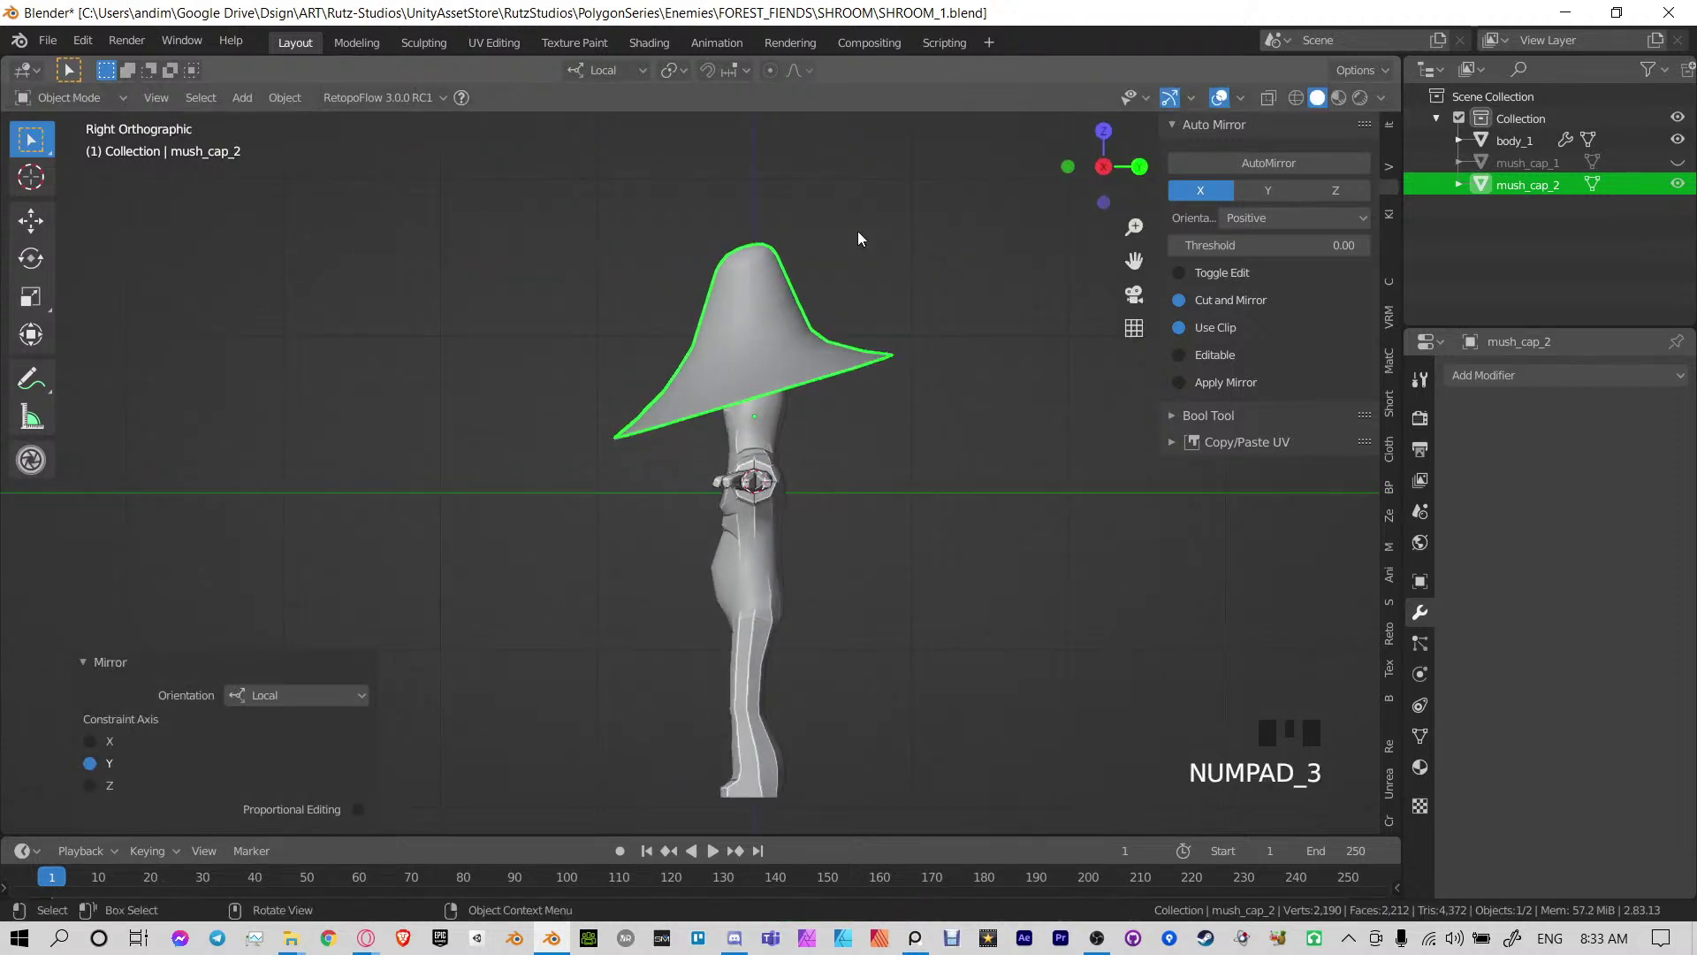
key("r")
left_click(886, 232)
key("g")
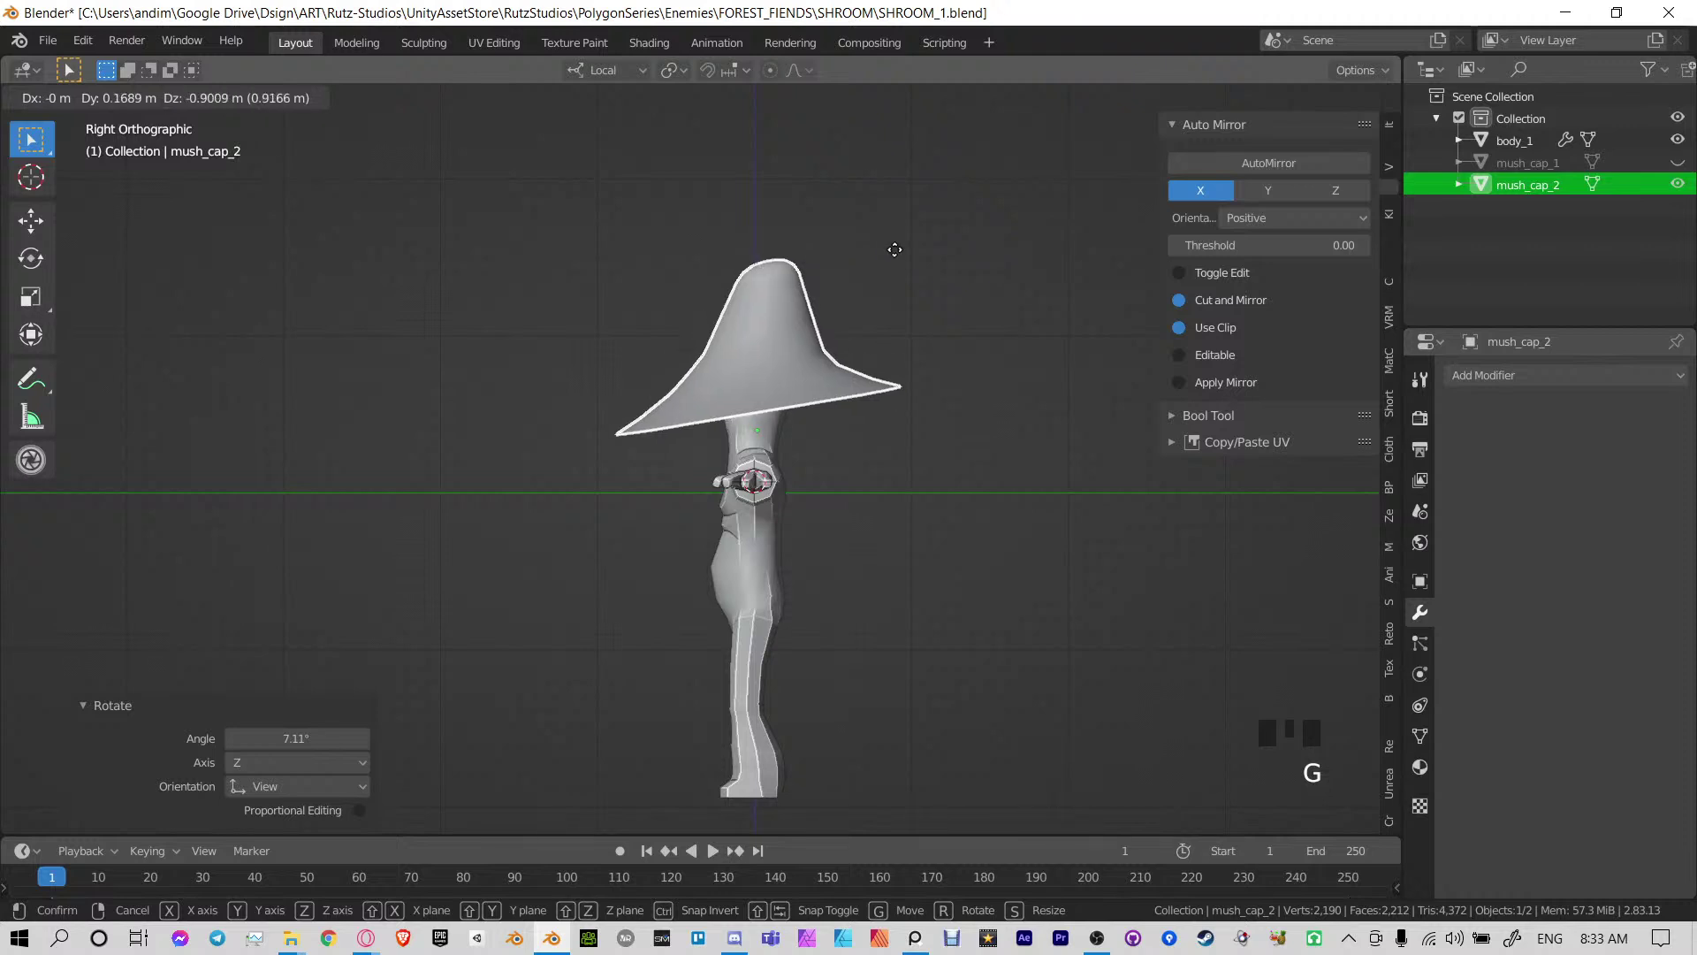
left_click(894, 244)
scroll(884, 291, "up", 5)
mouse_move(875, 330)
middle_mouse_down("shift")
mouse_move(846, 200)
mouse_move(870, 264)
middle_mouse_up("shift")
key("r")
right_click(868, 278)
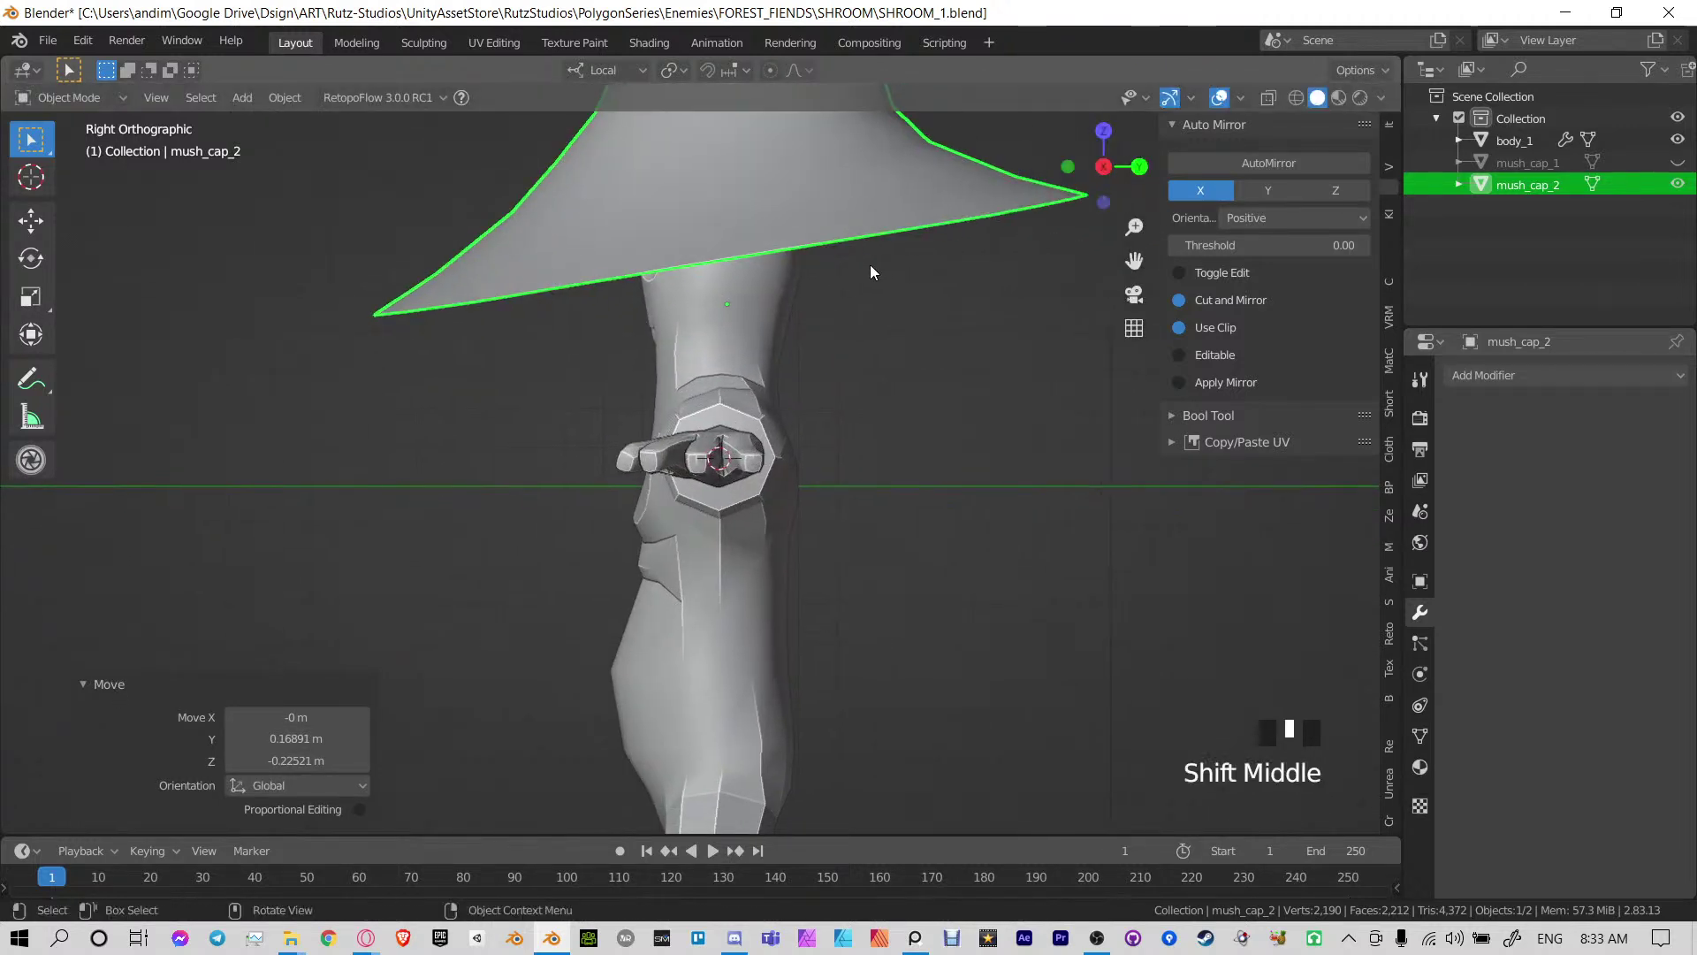
Try to reshape the cap's brim in Sculpt Mode with the Grab brush, smoothing the pulled areas
key("ctrl+Tab")
scroll(920, 489, "down", 4)
middle_click_drag(840, 360, 814, 416, "shift")
left_click_drag(801, 404, 818, 460)
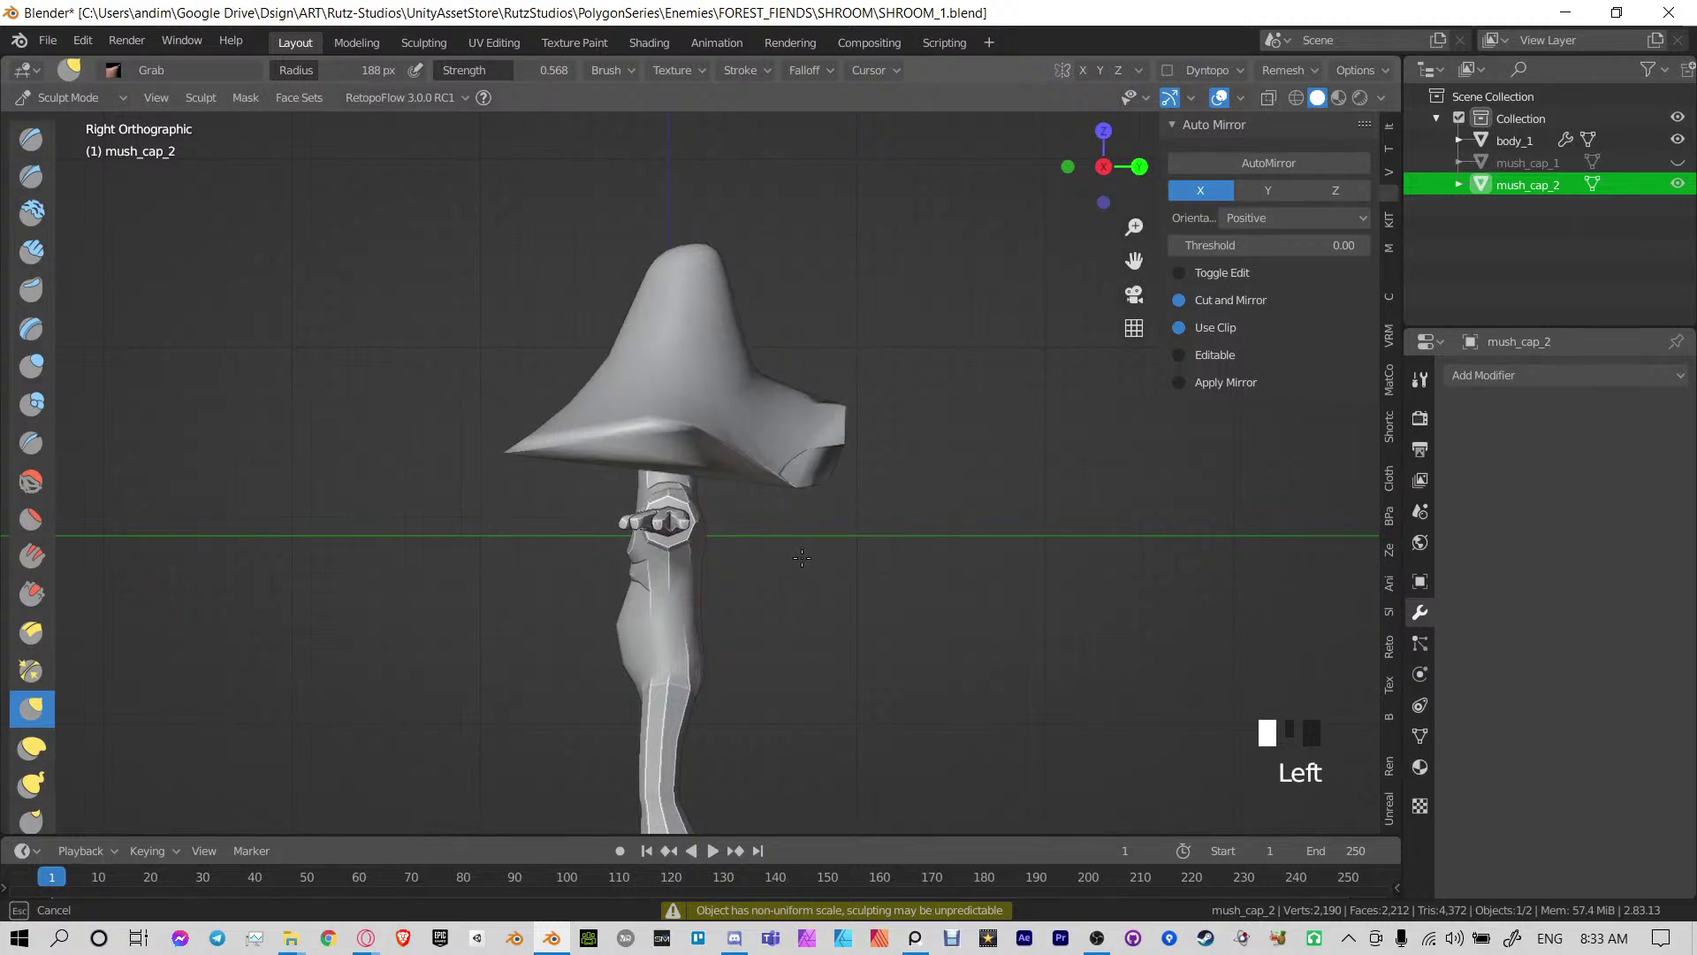
mouse_move(724, 436)
left_mouse_down()
mouse_move(777, 464)
mouse_move(826, 433)
left_mouse_up()
left_click_drag(823, 438, 751, 465, "shift")
left_click_drag(761, 459, 583, 448, "shift")
middle_click_drag(584, 448, 833, 436)
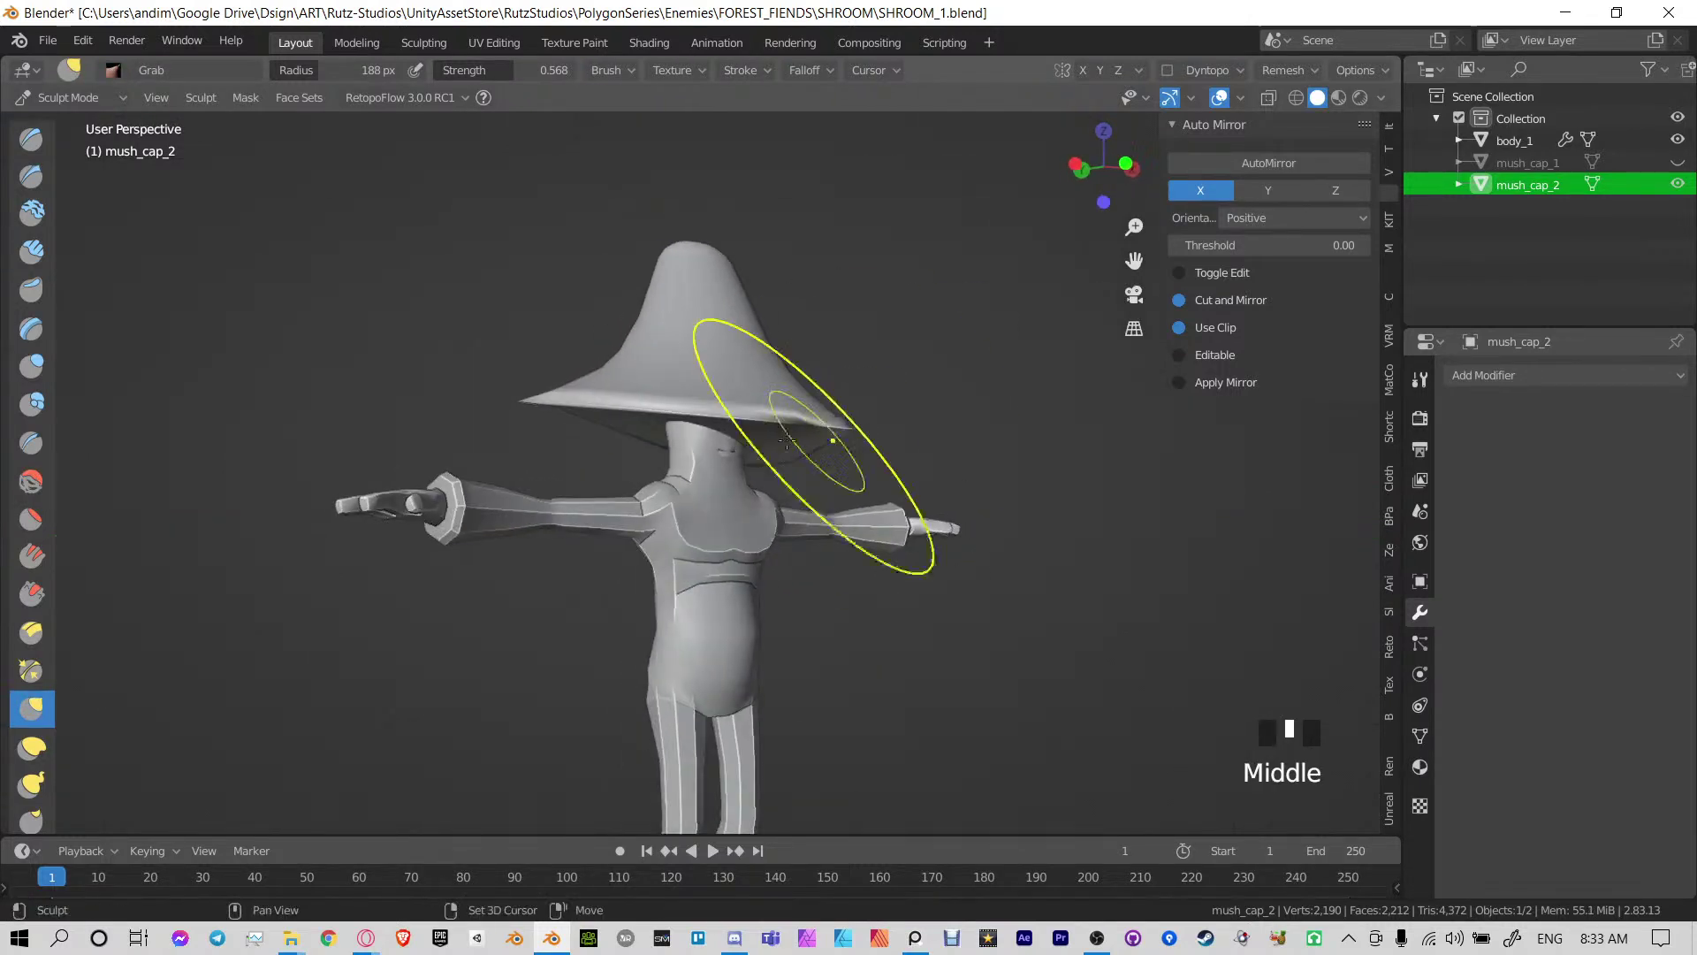
mouse_move(624, 456)
left_mouse_down()
mouse_move(605, 406)
mouse_move(621, 345)
mouse_move(601, 371)
left_mouse_up()
left_click_drag(596, 375, 716, 389, "shift")
middle_click_drag(793, 401, 674, 523)
left_click_drag(674, 523, 778, 517, "shift")
left_click_drag(796, 517, 890, 512, "shift")
mouse_move(891, 512)
middle_mouse_down()
mouse_move(666, 472)
mouse_move(796, 428)
middle_mouse_up()
Undo all the sculpt strokes on the cap's brim and return to Object Mode
key("ctrl+z")
key("ctrl+z")
key("ctrl+z")
key("ctrl+z")
key("ctrl+z")
key("ctrl+z")
key("ctrl+z")
key("ctrl+z")
key("ctrl+z")
key("ctrl+z")
key("ctrl+z")
key("ctrl+z")
key("ctrl+z")
key("ctrl+z")
key("ctrl+z")
key("ctrl+z")
key("ctrl+z")
key("ctrl+z")
key("ctrl+z")
key("ctrl+z")
key("ctrl+z")
key("ctrl+z")
key("ctrl+z")
key("ctrl+z")
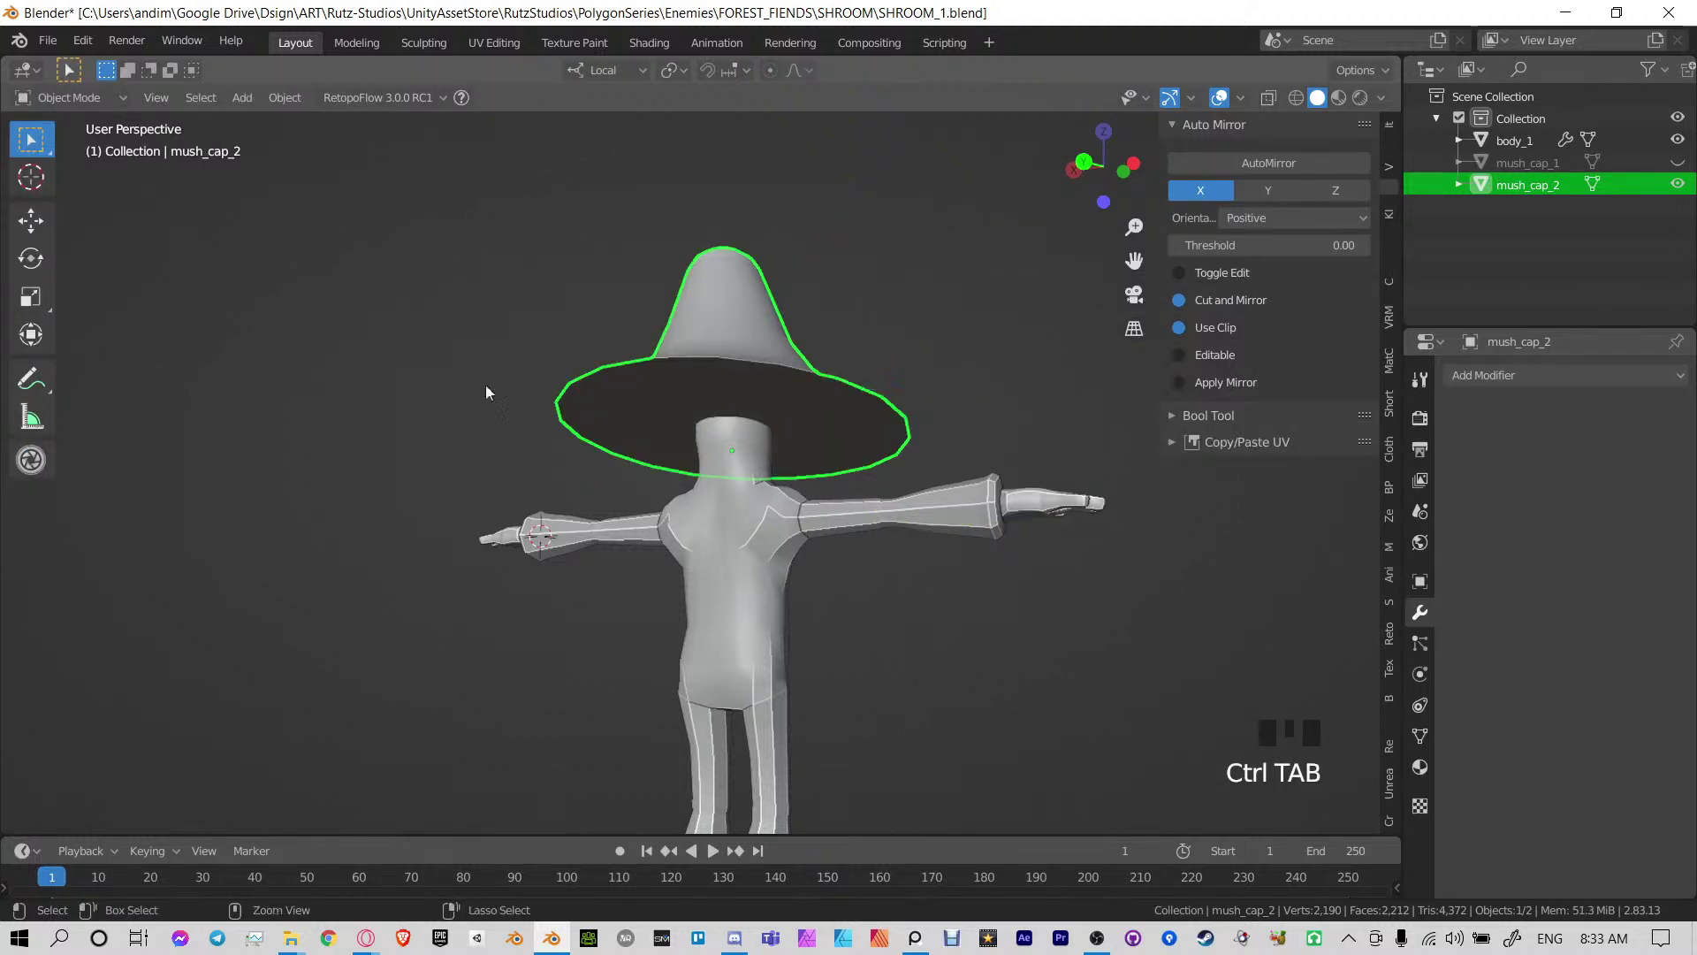
Save the file and deselect the cap
key("ctrl+s")
left_click(969, 358)
middle_click_drag(970, 358, 781, 430)
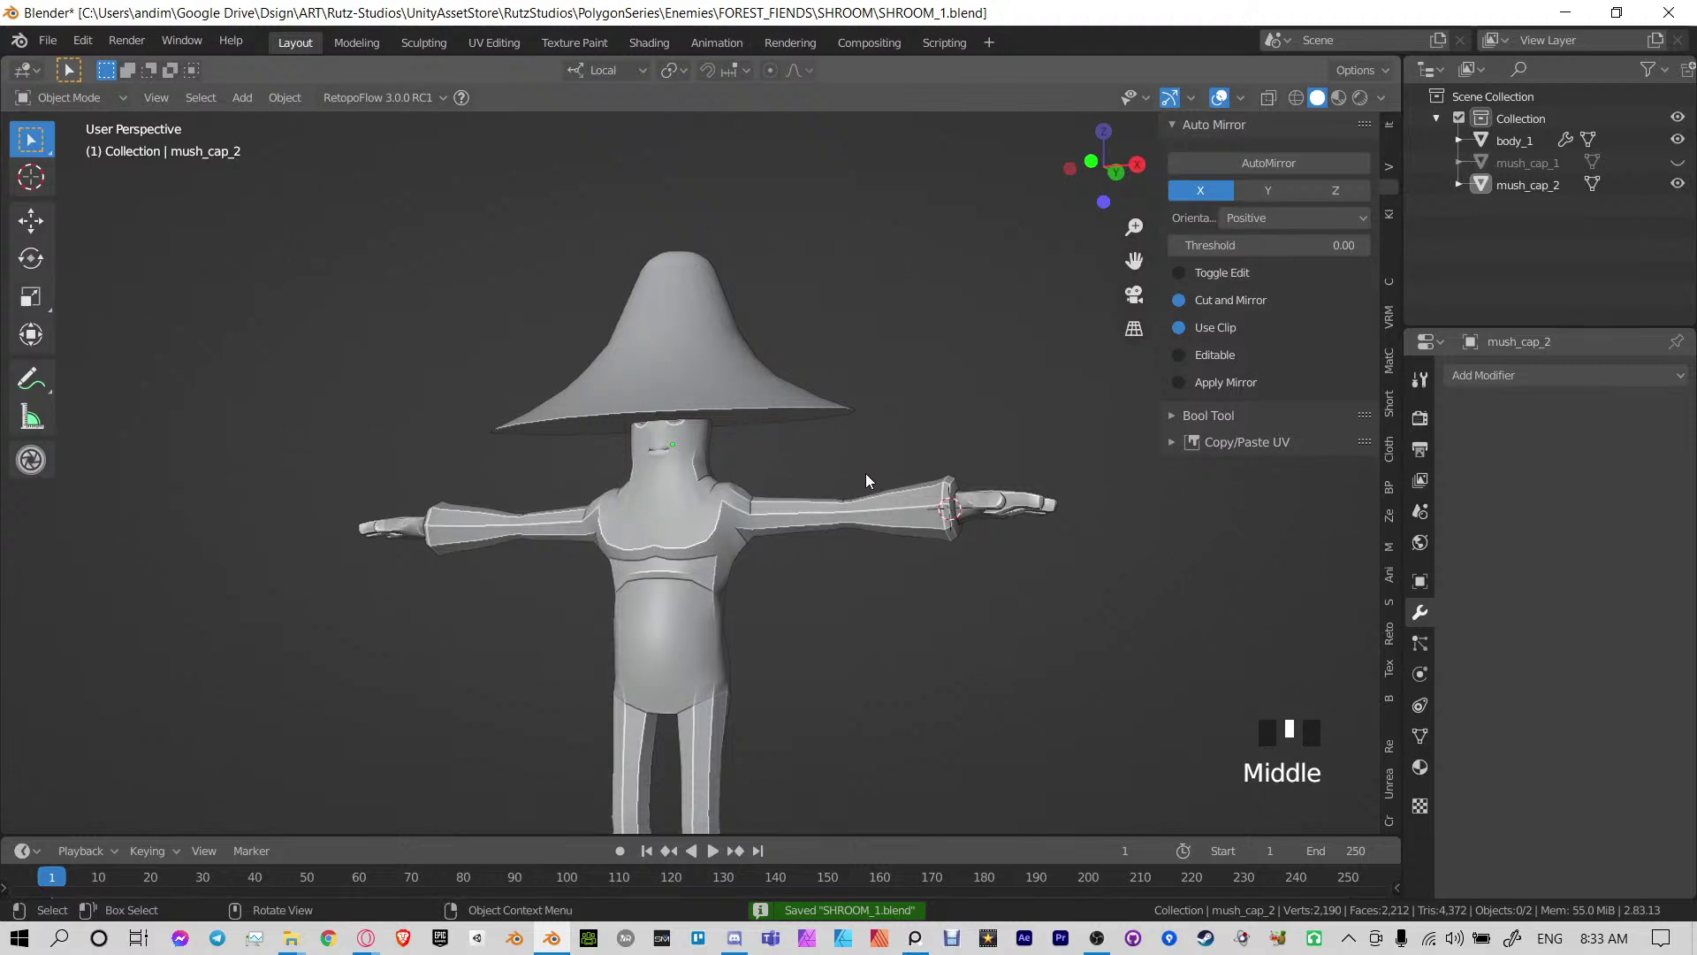
Try raising the pointed cap mush_cap_2 about 0.83 m along its local Z axis, and undo the move
scroll(869, 495, "up", 4)
middle_click_drag(872, 520, 762, 336)
left_click(762, 336)
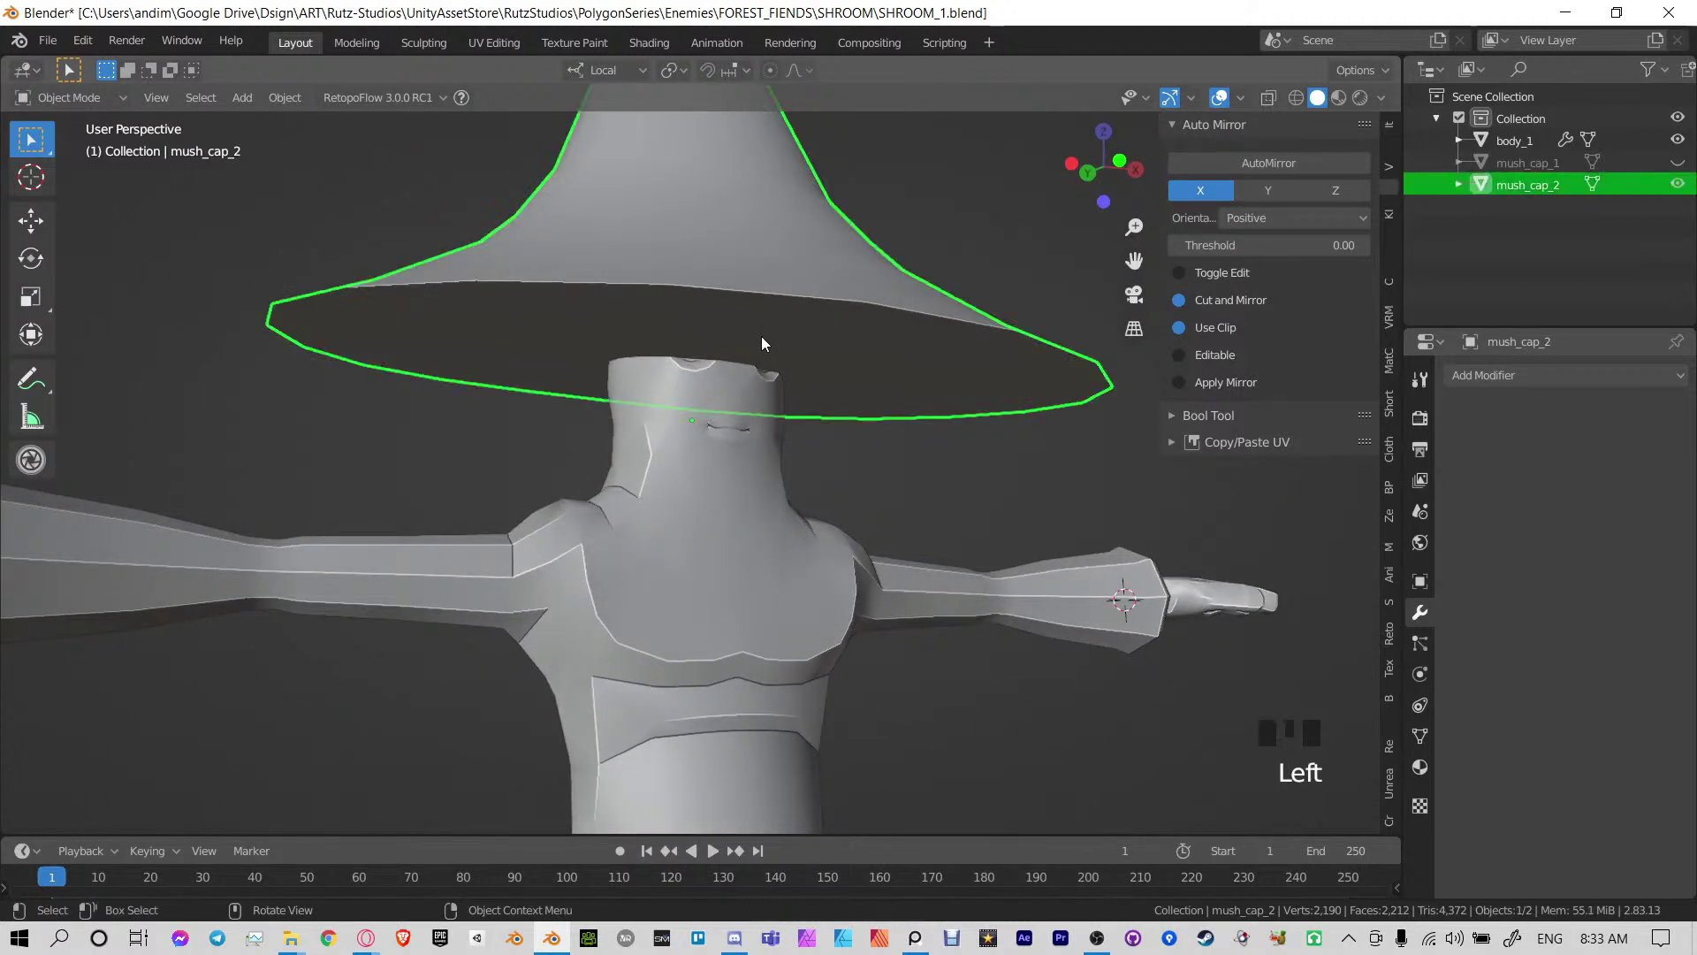
key("g")
key("z")
left_click(1007, 470)
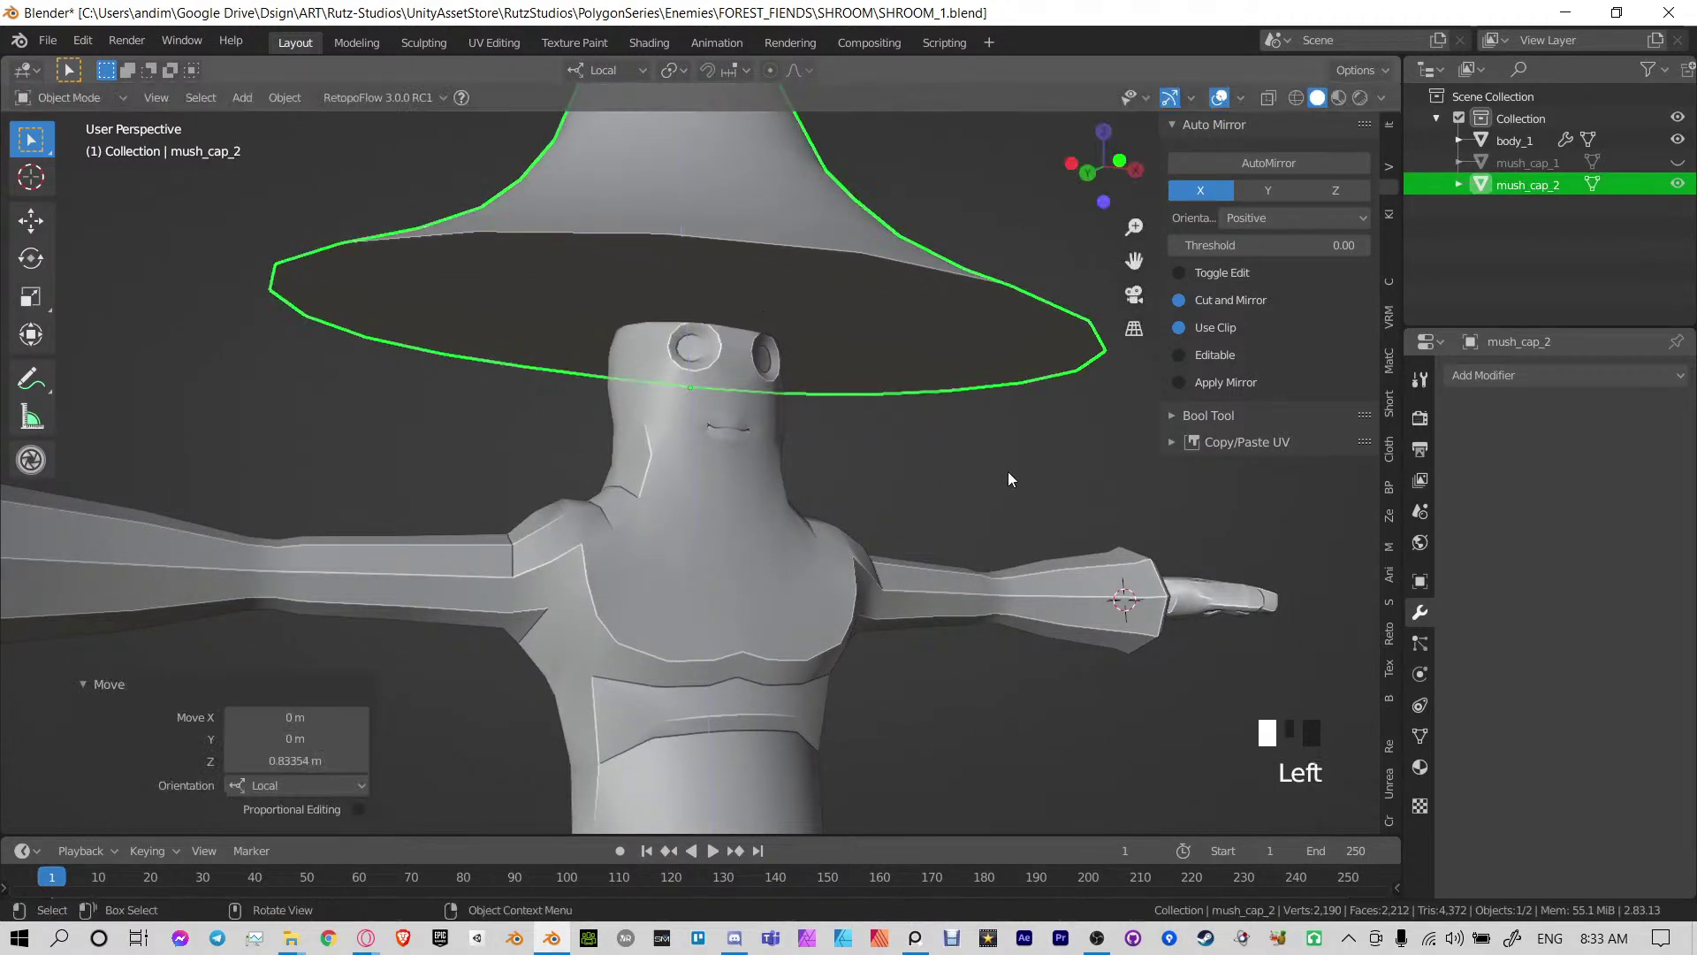
key("ctrl+z")
key("ctrl+z")
Hide the pointed cap mush_cap_2, show mush_cap_1 in its place, and save the file
key("ctrl+s")
scroll(973, 438, "down", 2)
middle_click_drag(963, 424, 919, 469)
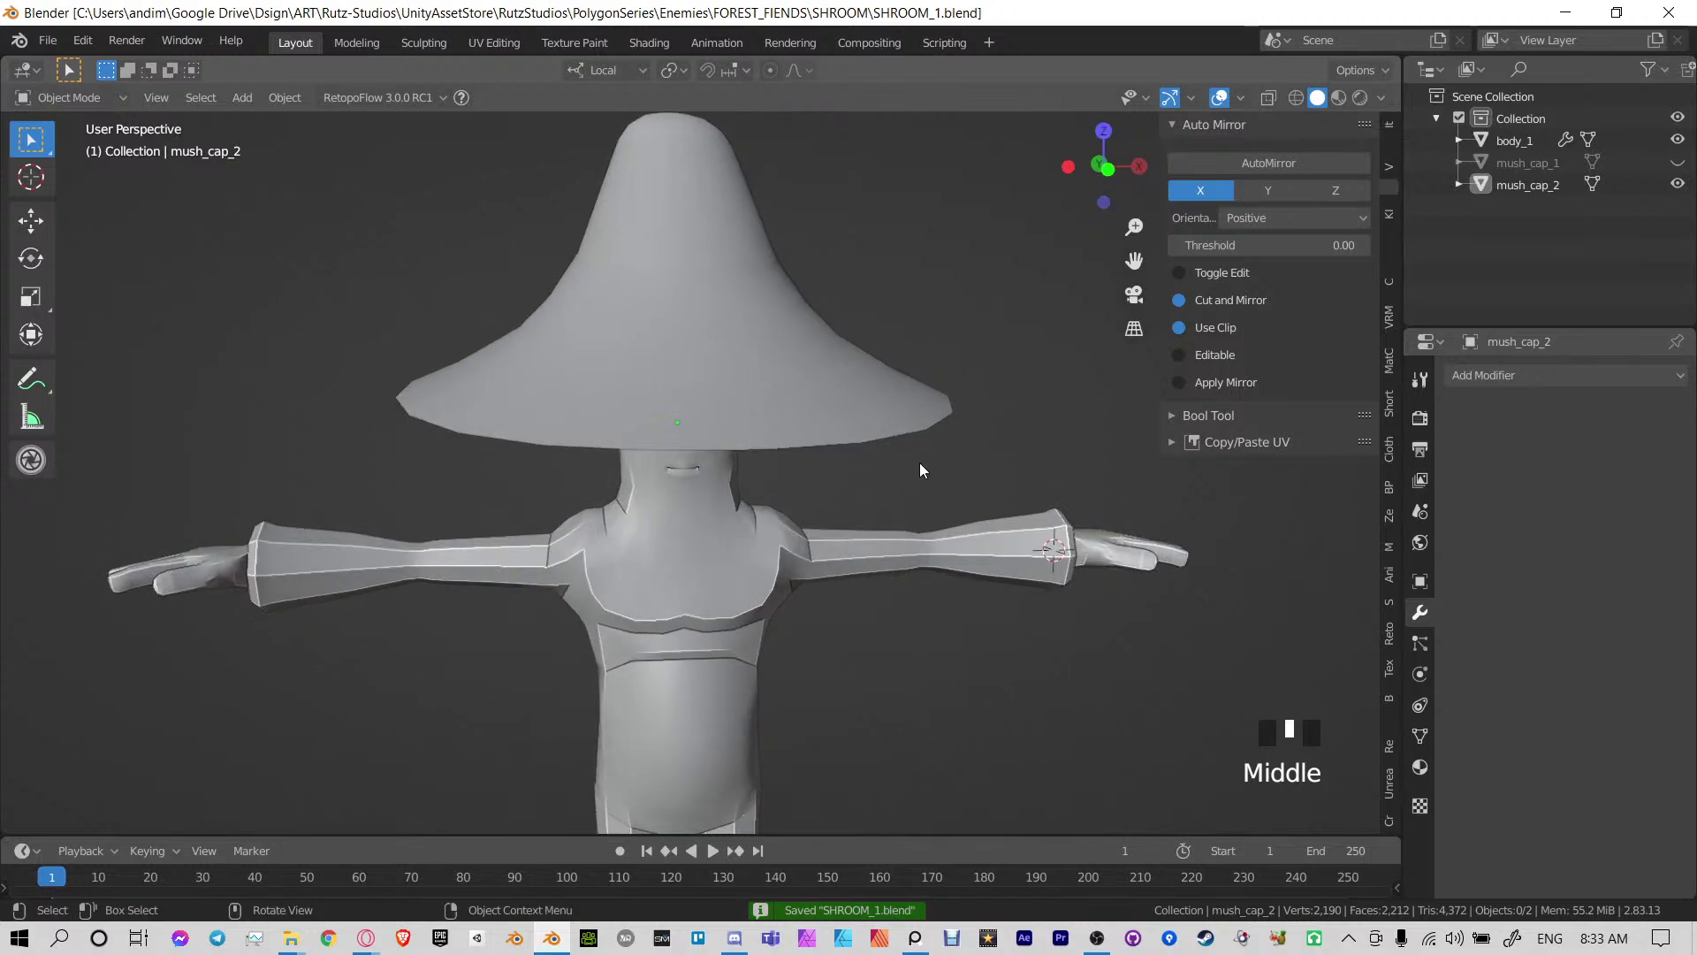
middle_click_drag(840, 295, 745, 244)
scroll(745, 244, "down", 2)
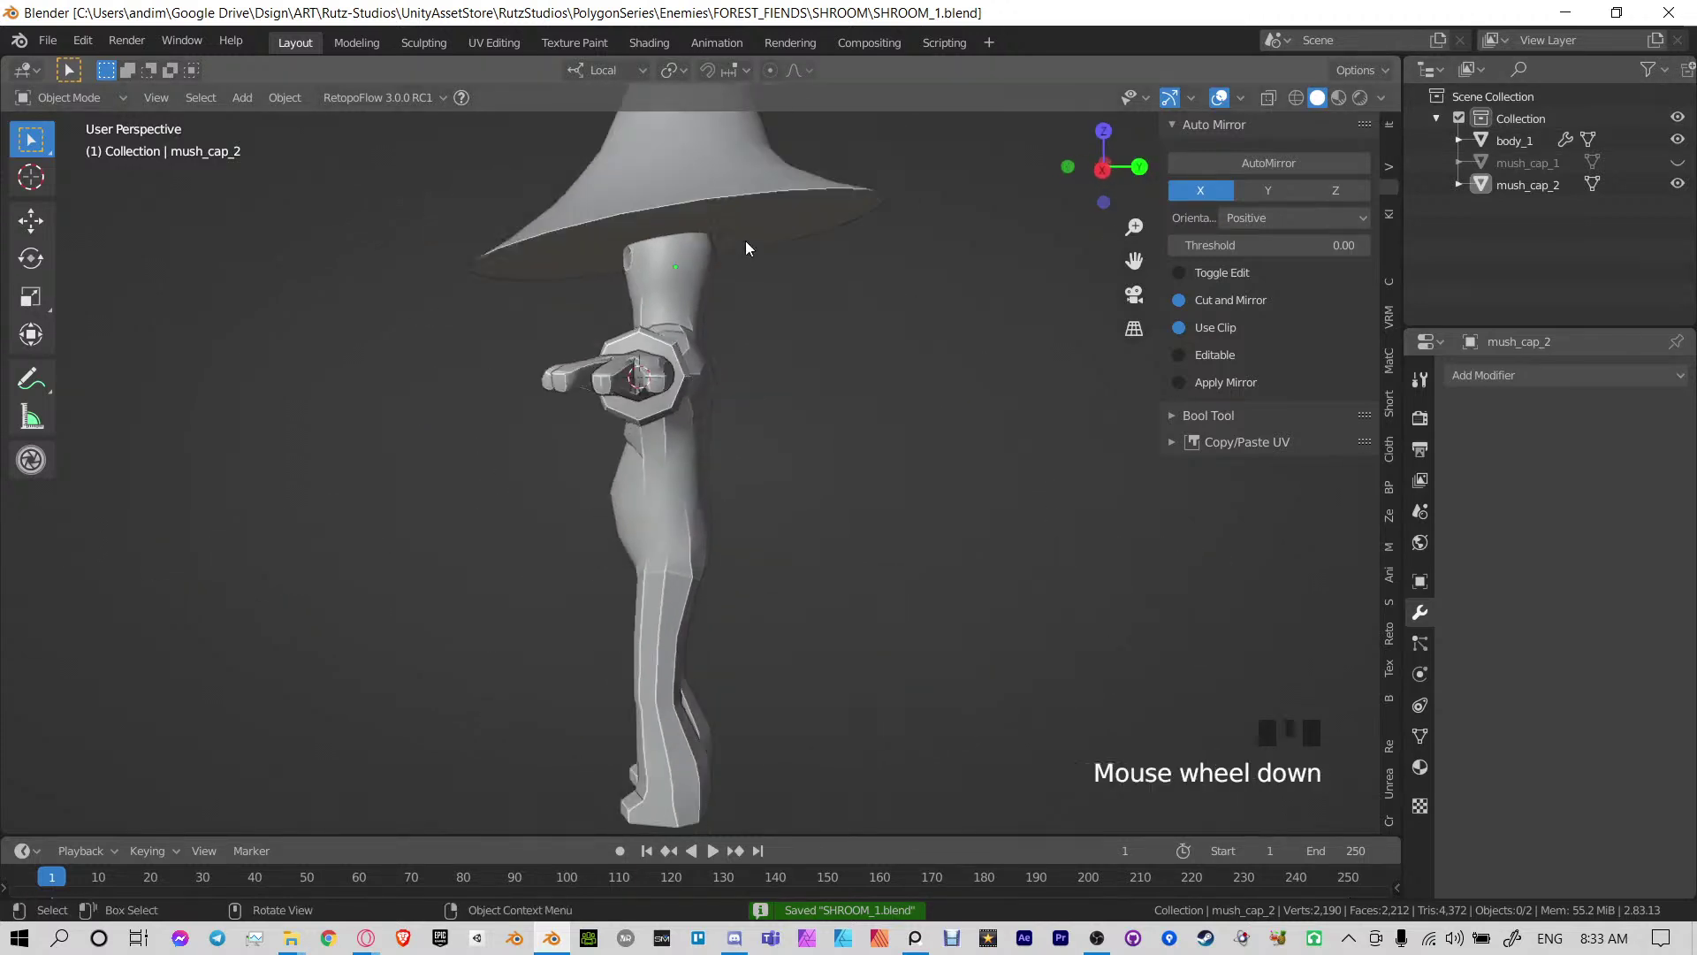
left_click(1676, 183)
left_click(1677, 162)
middle_click_drag(1017, 265, 856, 395)
left_click(856, 394)
key("ctrl+s")
middle_click_drag(769, 464, 714, 476)
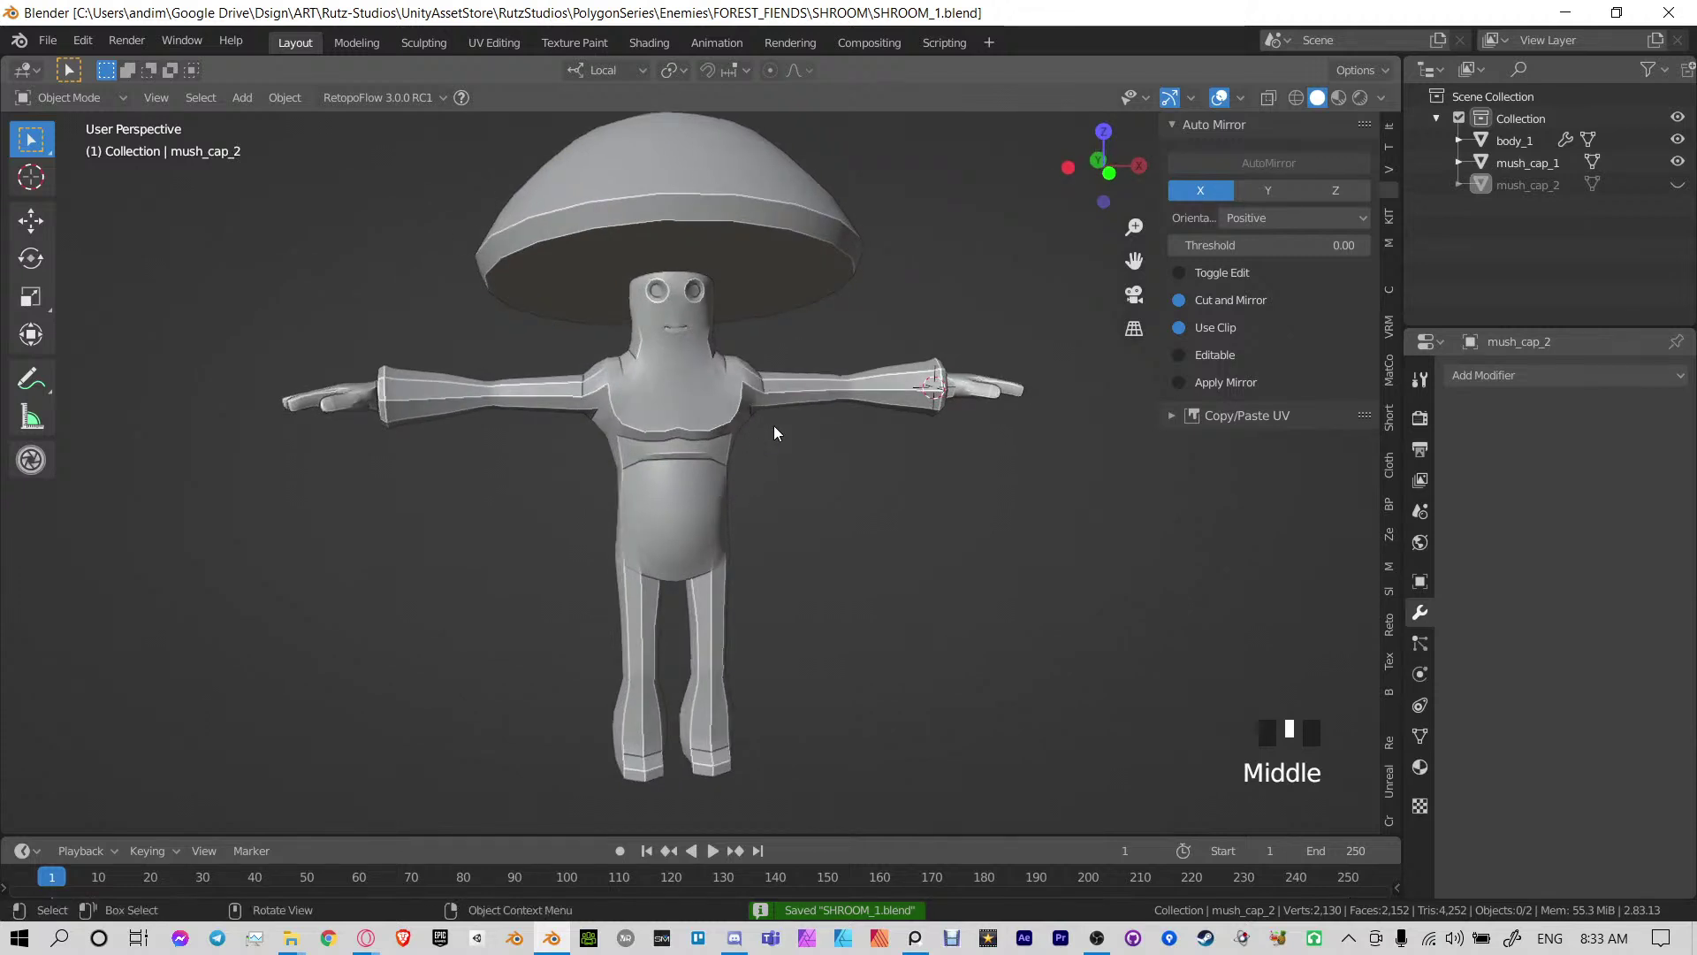
key("shift+a")
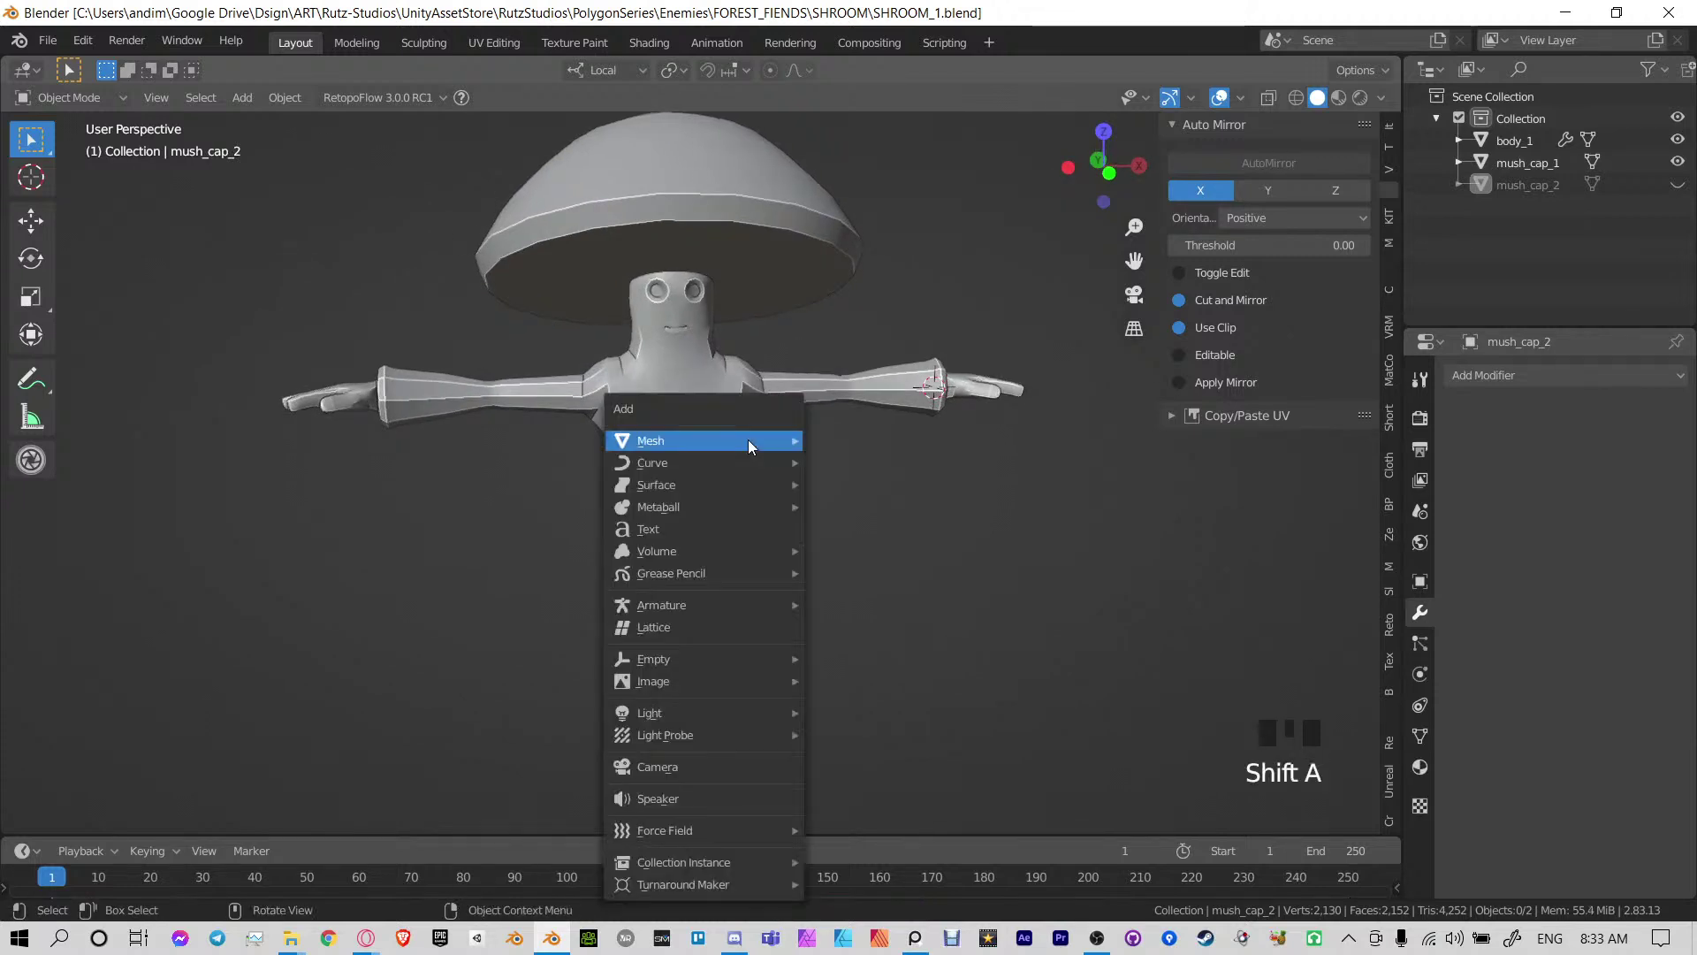
mouse_move(716, 438)
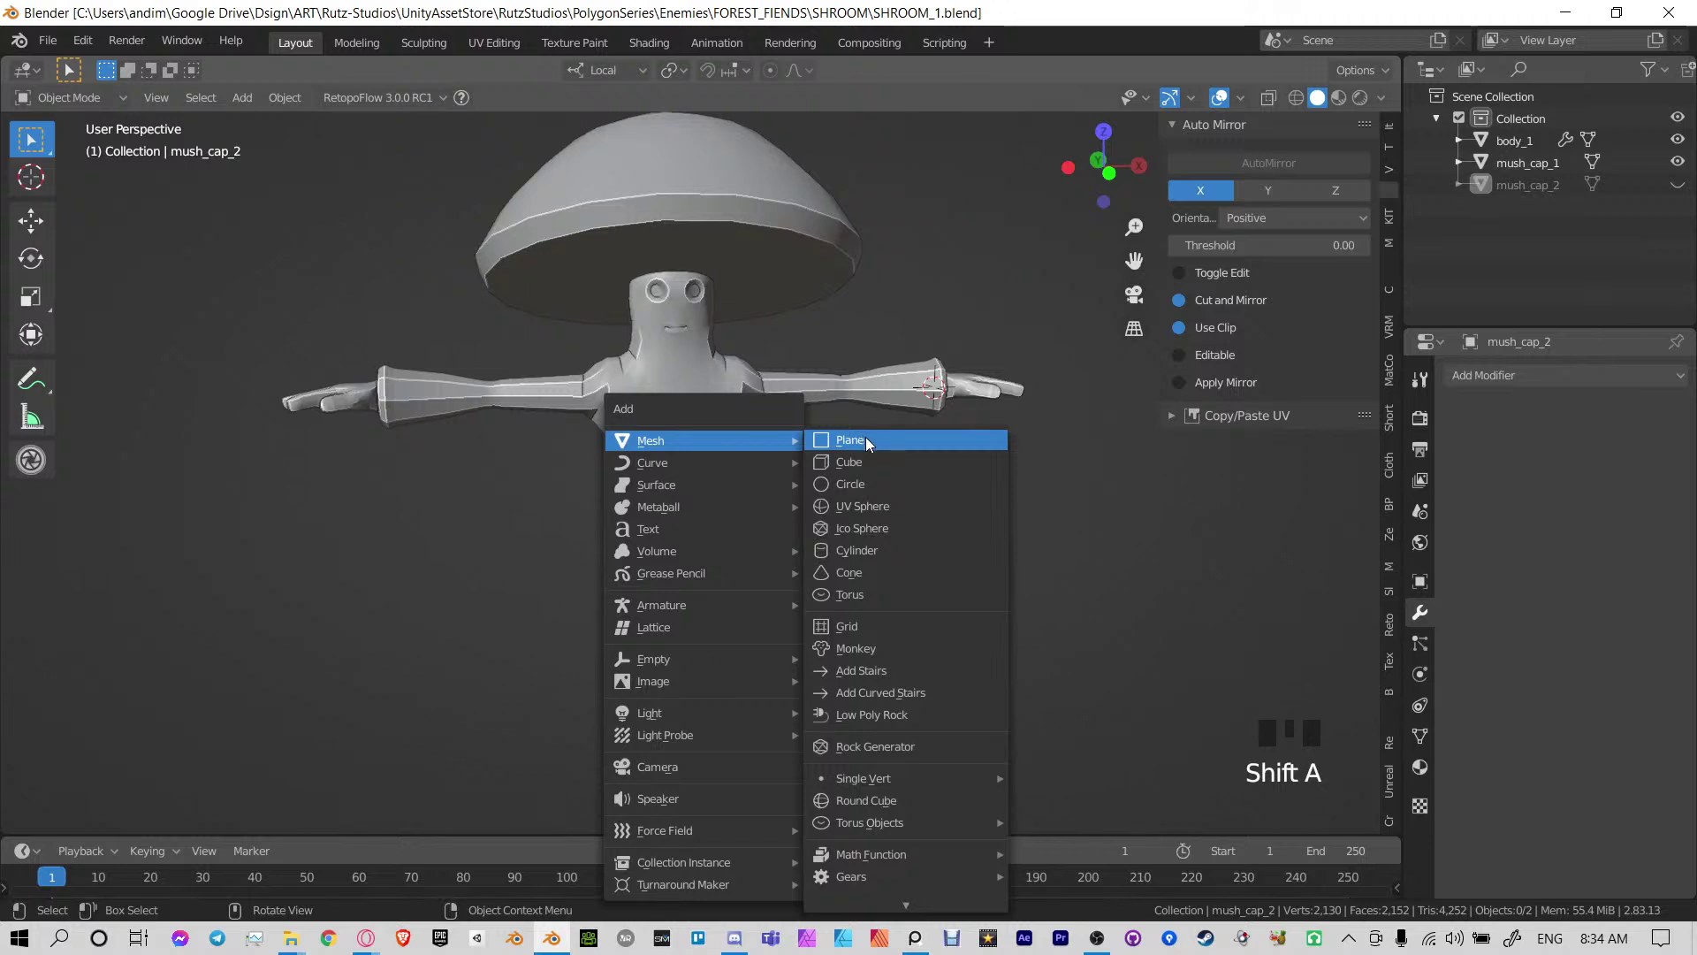
mouse_move(679, 607)
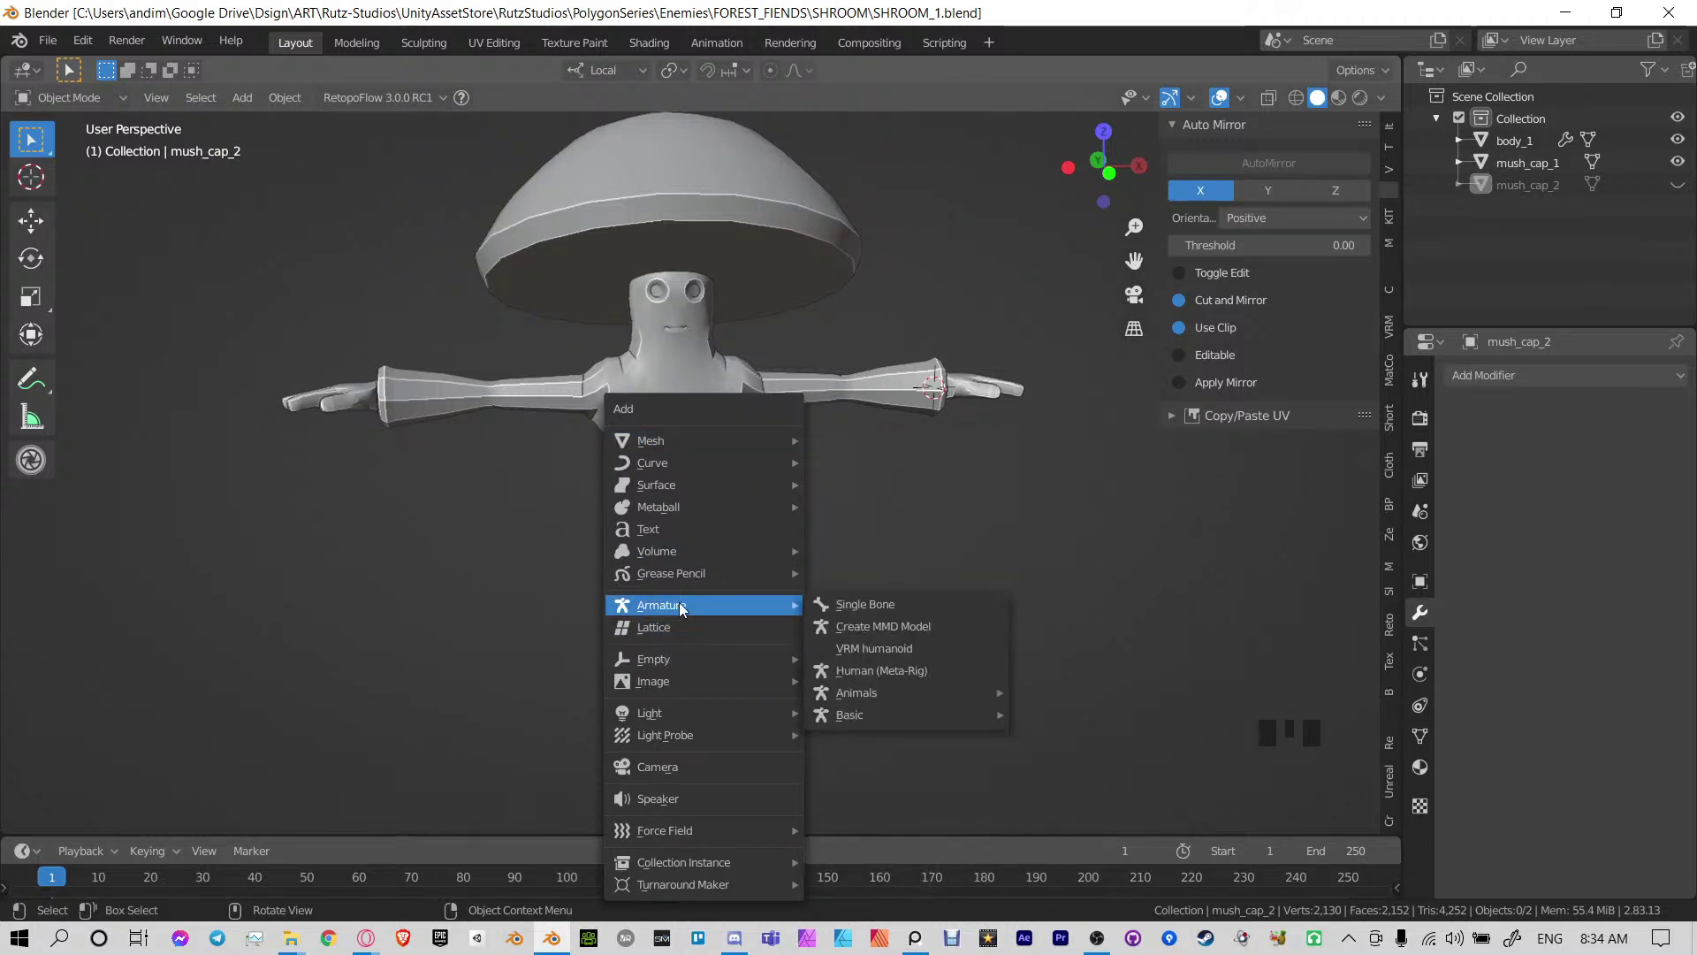
Unhide mush_cap_2 and raise the body and both caps together about 19.1 m along local Z, bringing the feet to ground level
left_click(656, 379)
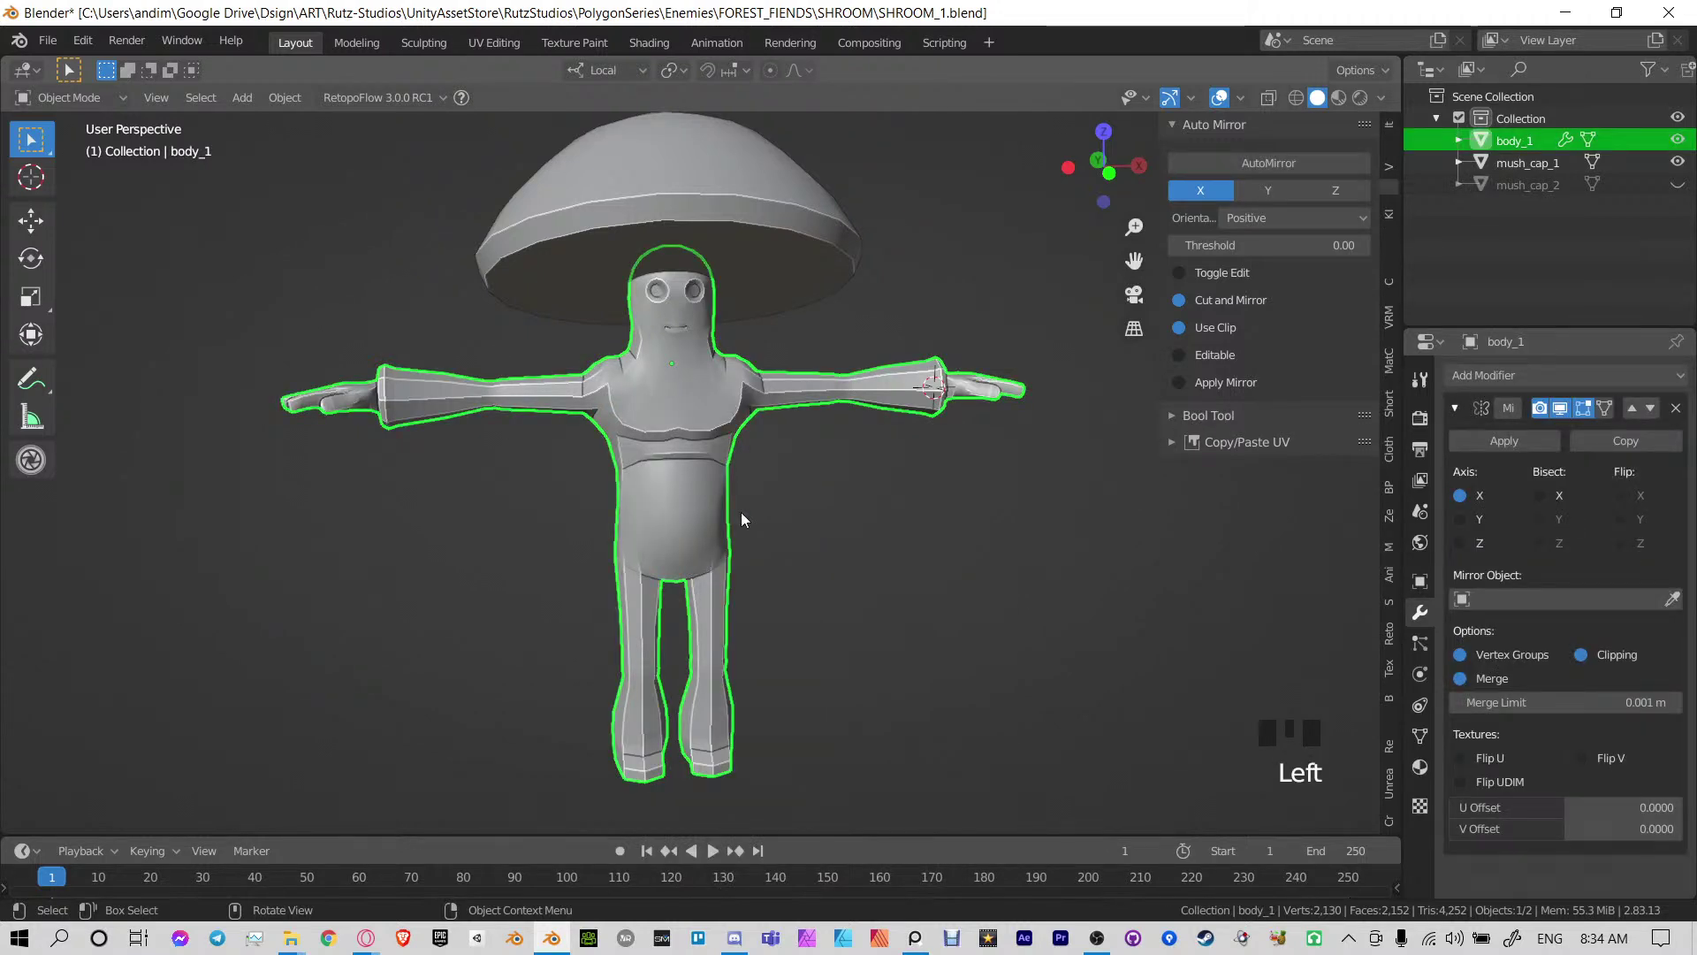
key("KP_1")
scroll(941, 333, "down", 3)
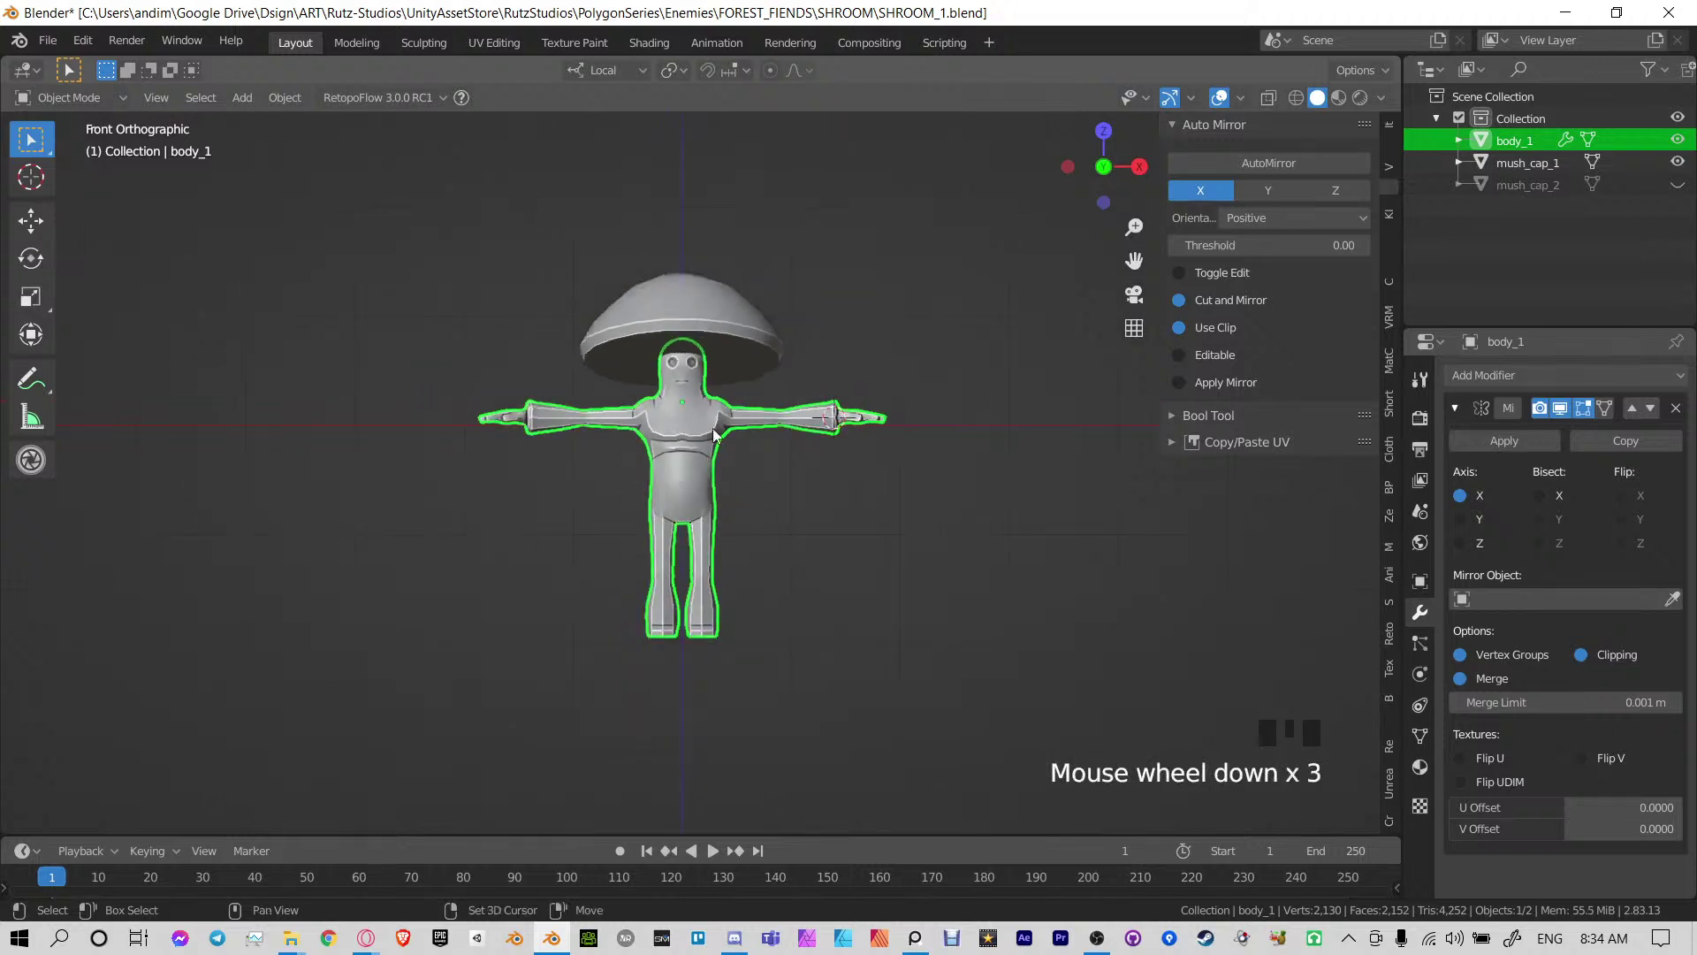
left_click(708, 369, "shift")
left_click(1678, 184)
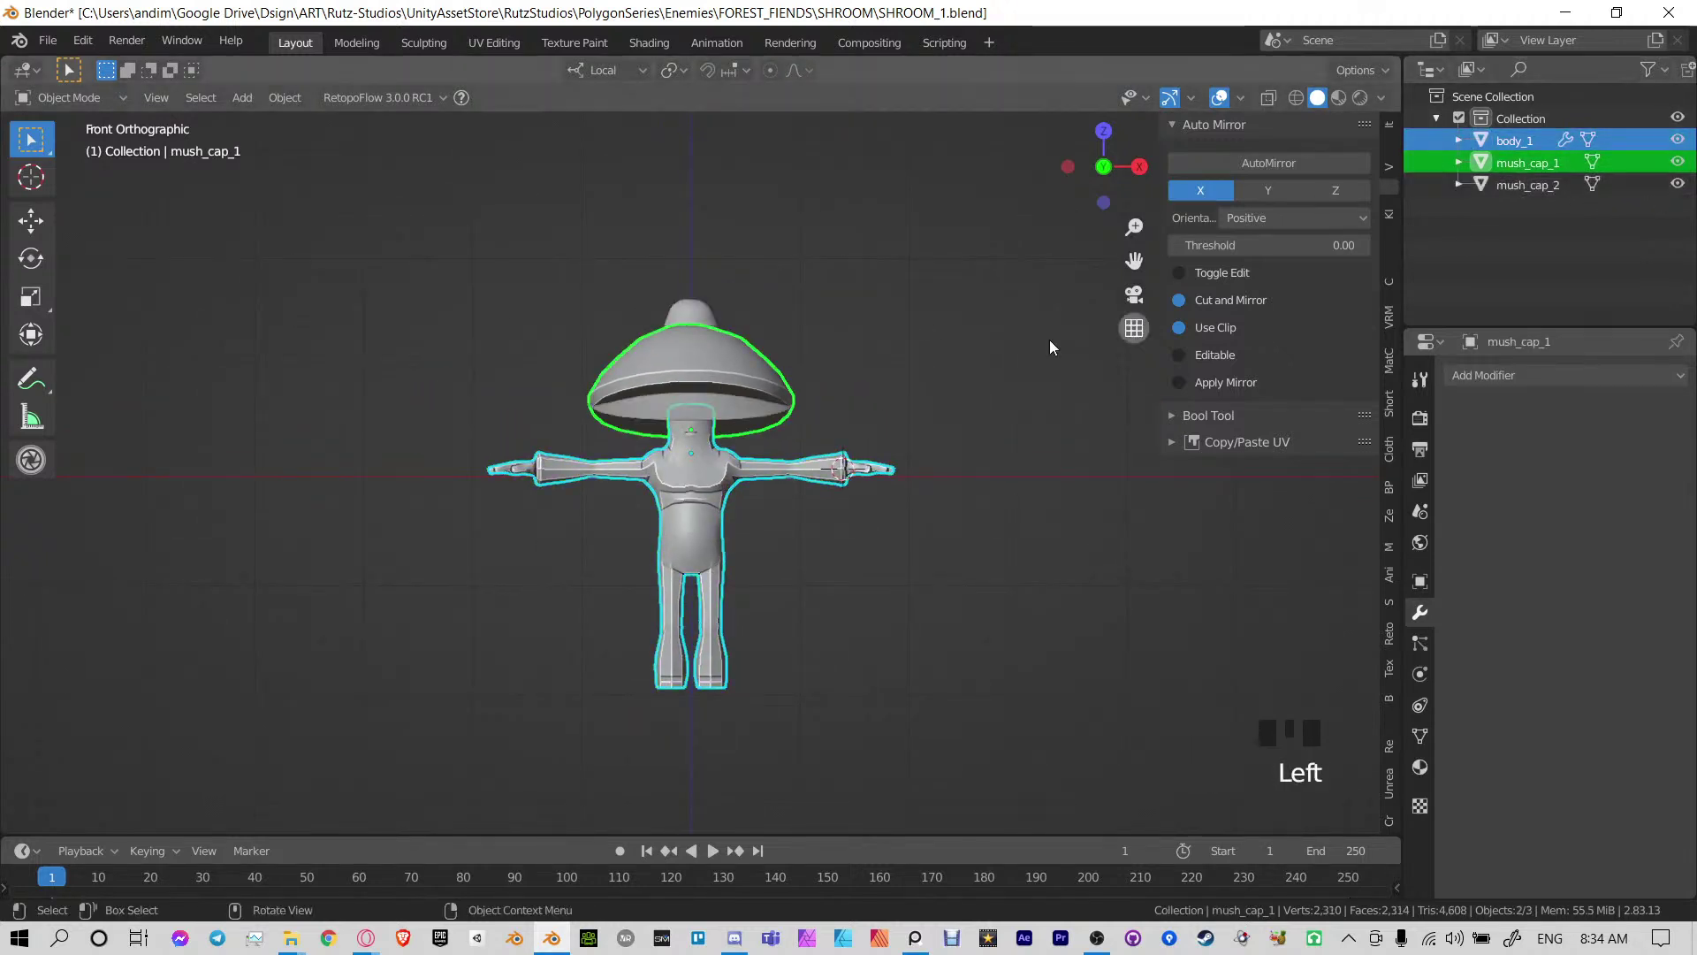
left_click(687, 356, "shift")
key("g")
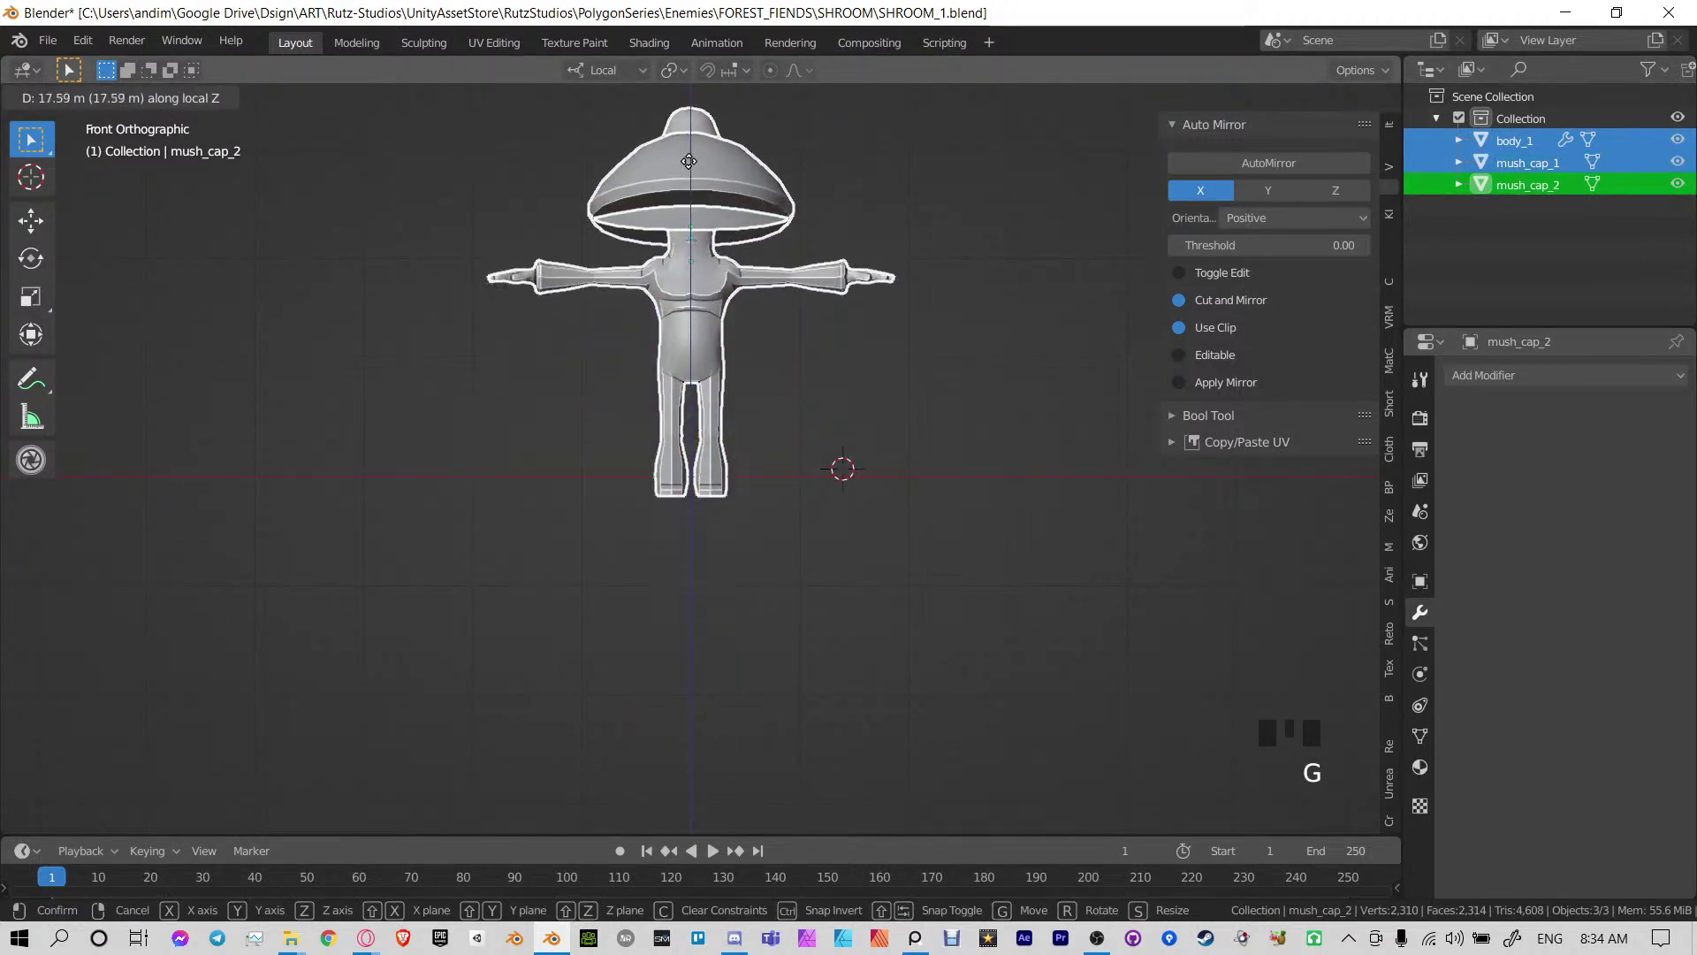
left_click(688, 146)
middle_click_drag(762, 322, 766, 409, "shift")
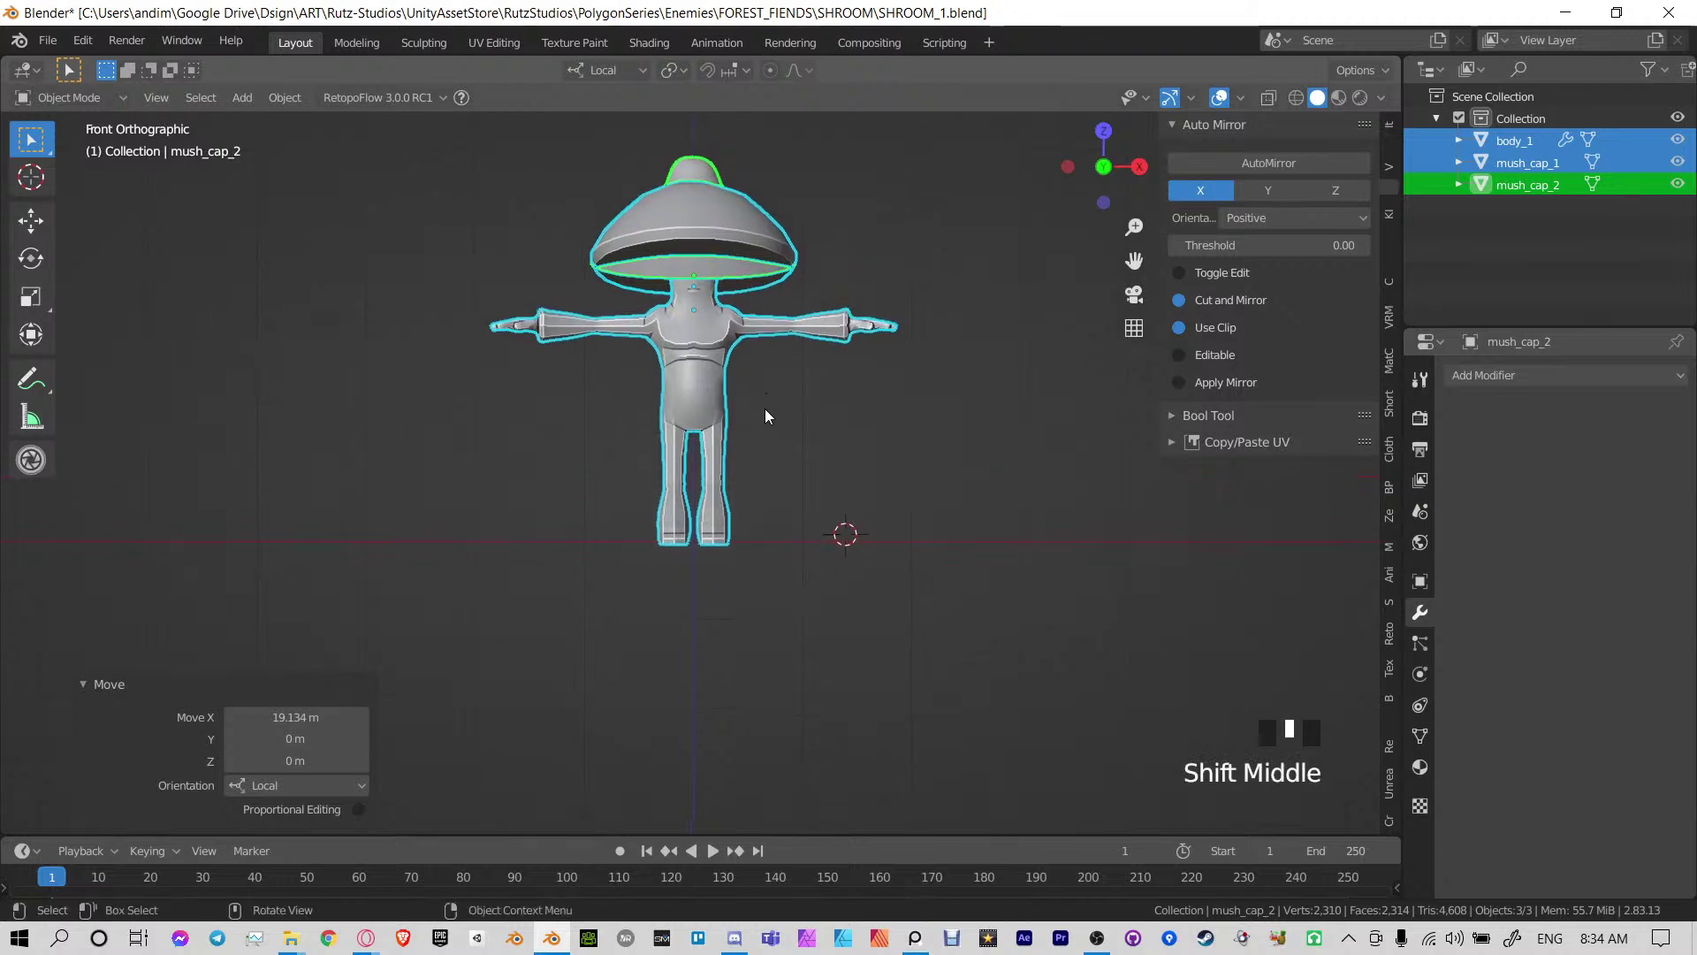
scroll(762, 426, "up", 2)
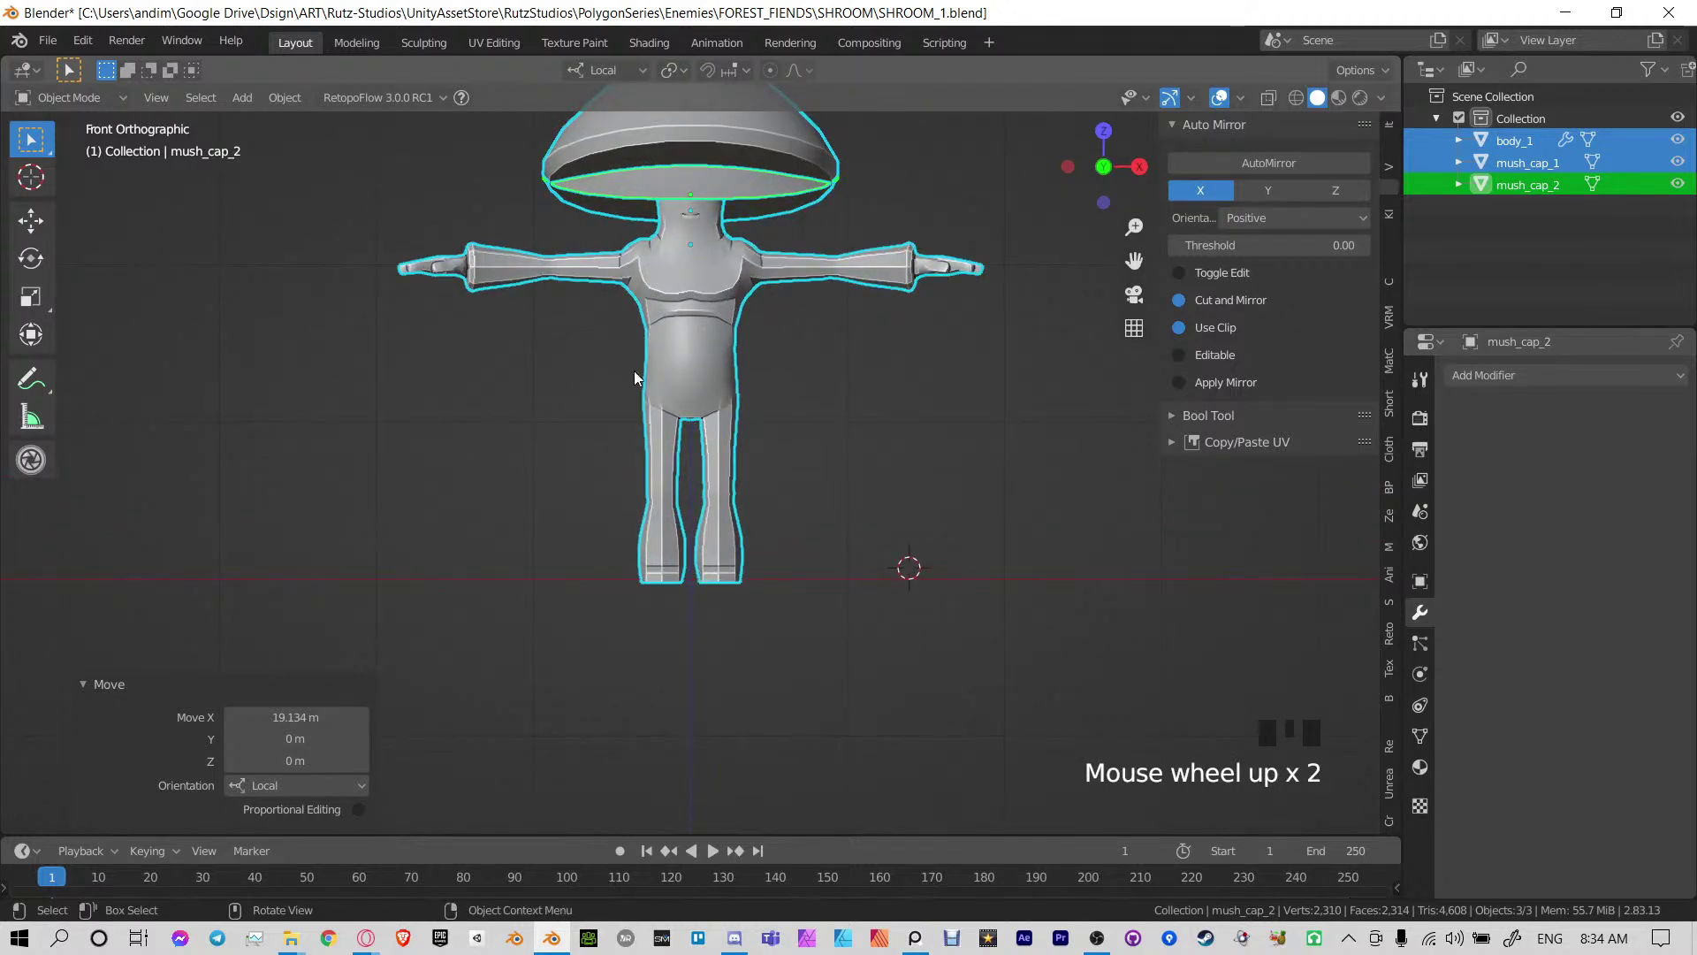
Apply location, rotation and scale to the body and both mushroom caps
key("ctrl+q")
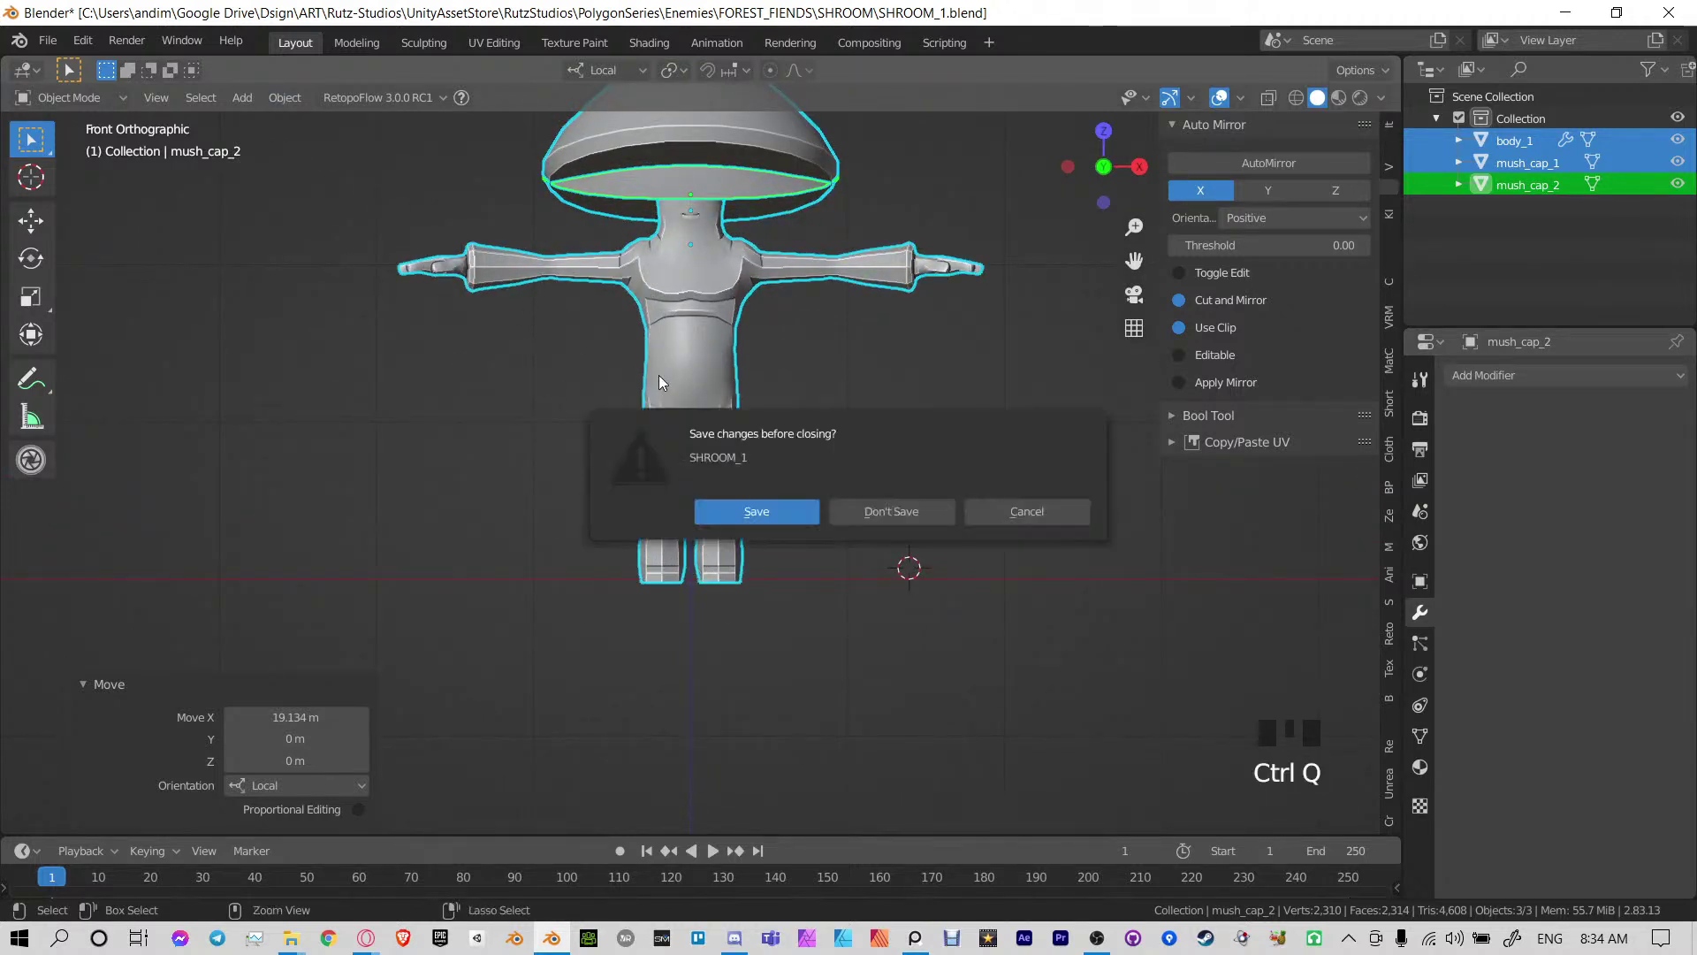
key("Escape")
key("ctrl+a")
left_click(661, 357)
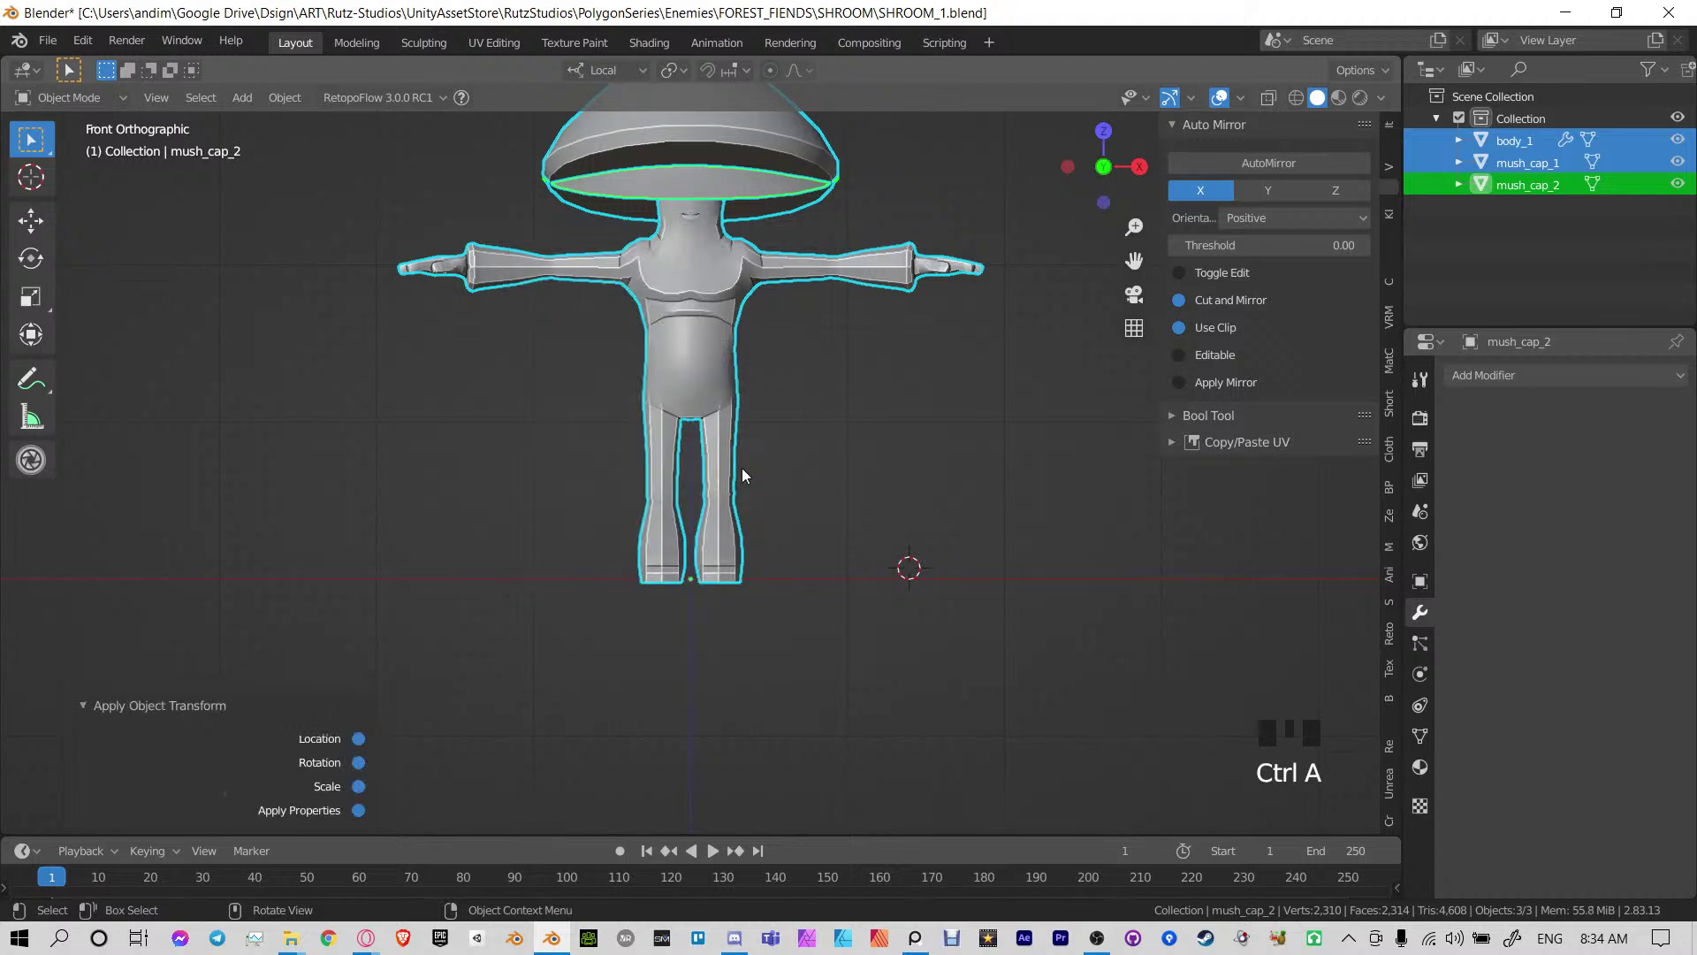
In the right side view, nudge the body and both caps slightly up along Z toward the ground line and reapply all transforms
middle_click_drag(748, 580, 836, 527, "shift")
key("KP_3")
scroll(699, 517, "up", 5)
scroll(875, 515, "up", 5)
key("g")
key("z")
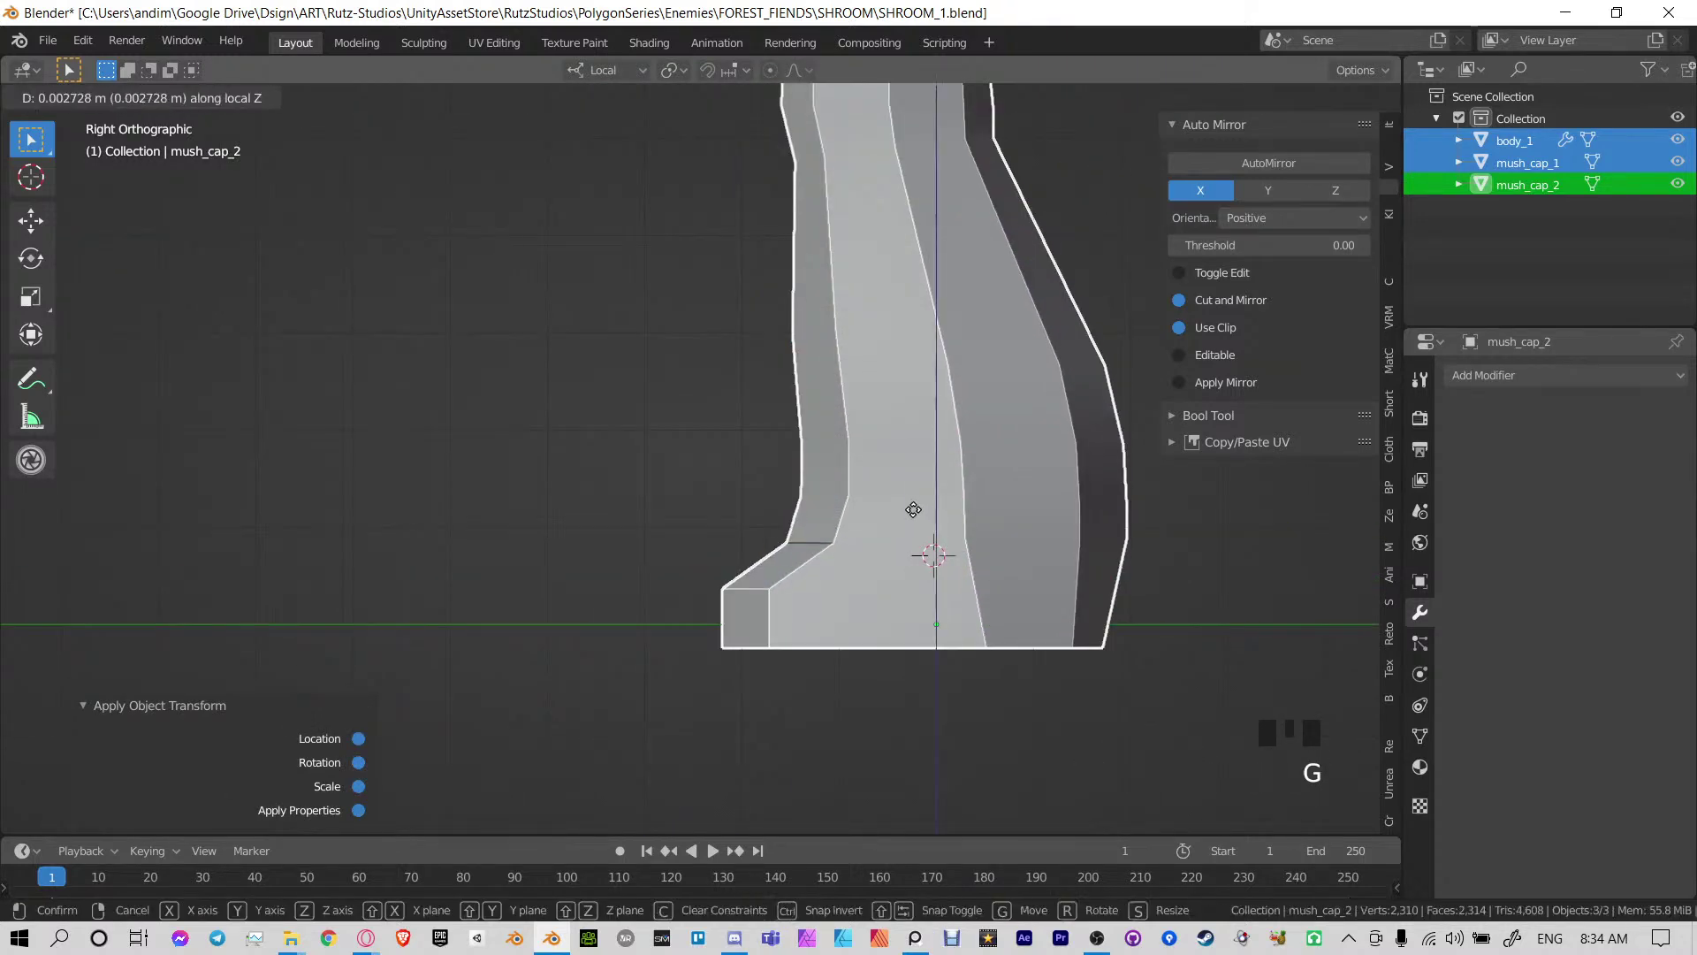
left_click(914, 431)
key("ctrl+a")
left_click(914, 429)
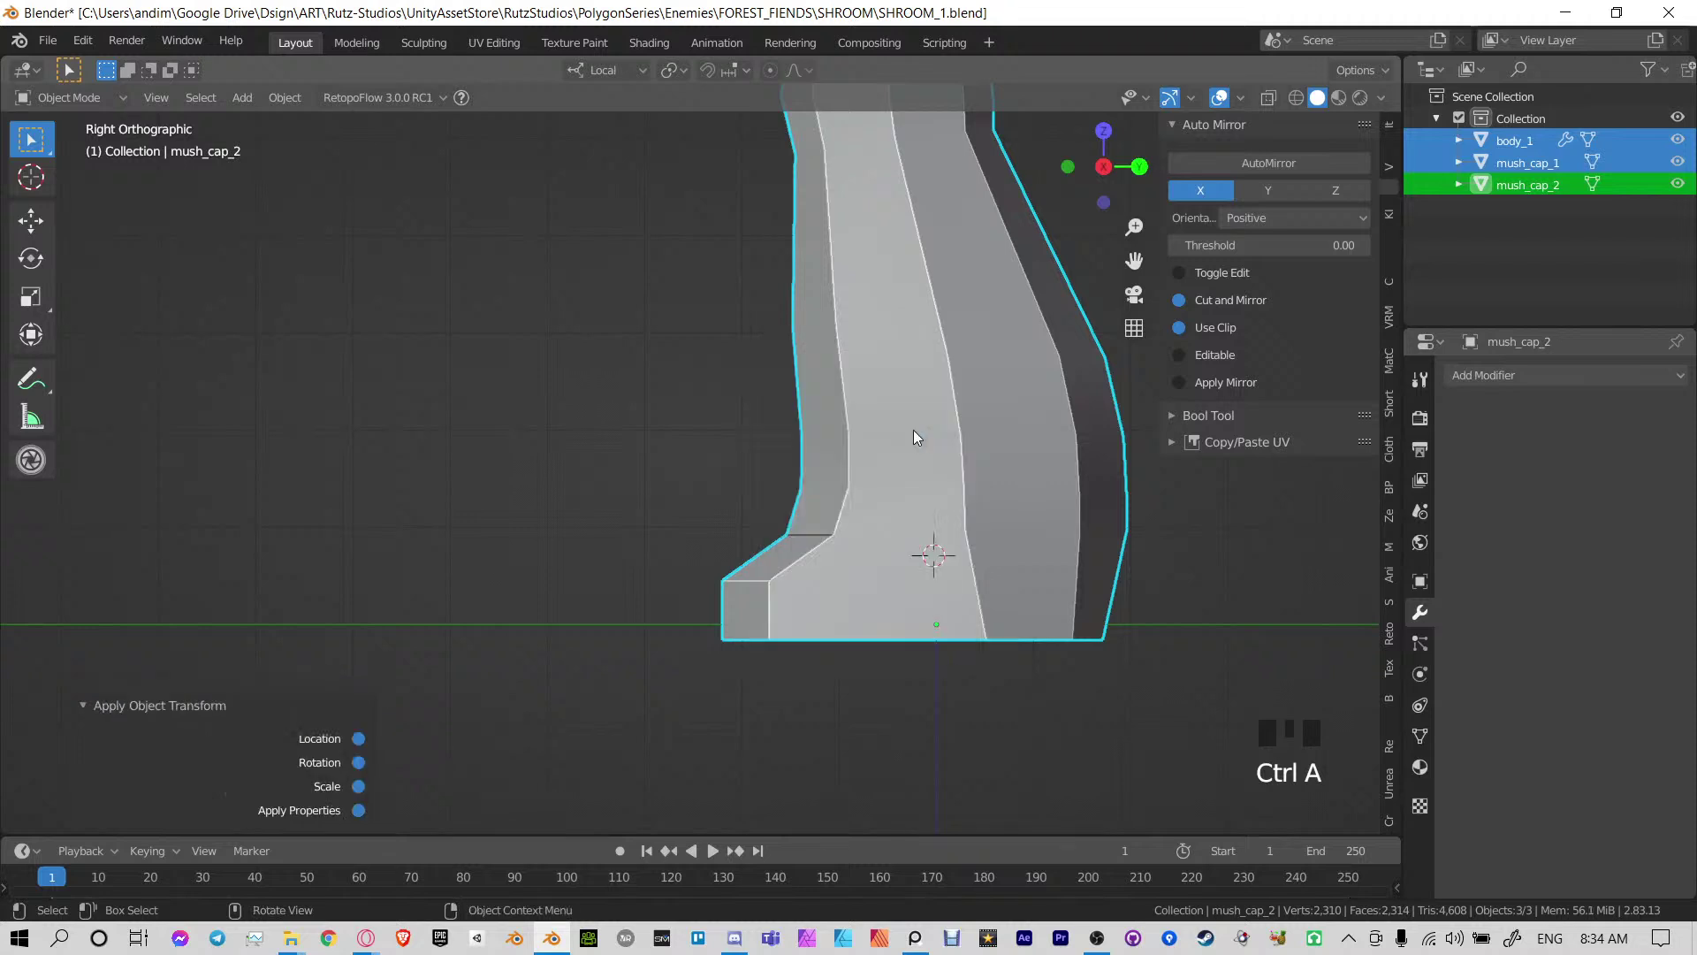
Hide the pointed cap mush_cap_2 again, select the body, and save the file
scroll(914, 430, "down", 4)
middle_click_drag(723, 313, 874, 559, "shift")
scroll(723, 371, "down", 3)
key("ctrl+s")
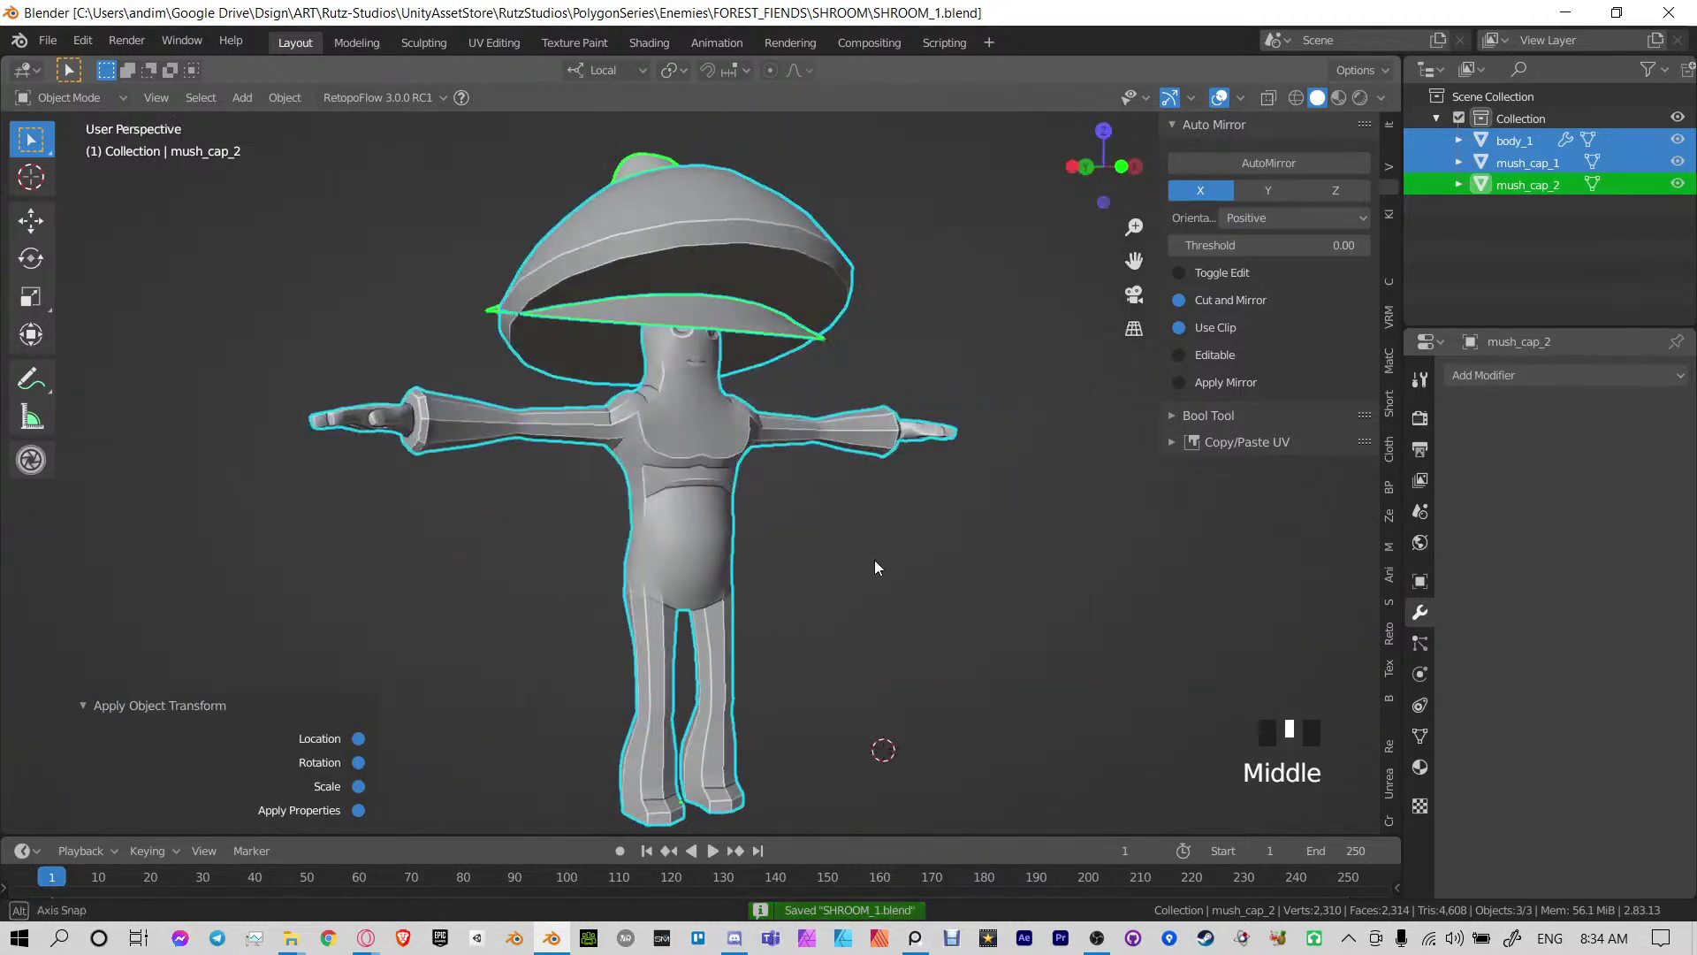
left_click(835, 492)
left_click(752, 318)
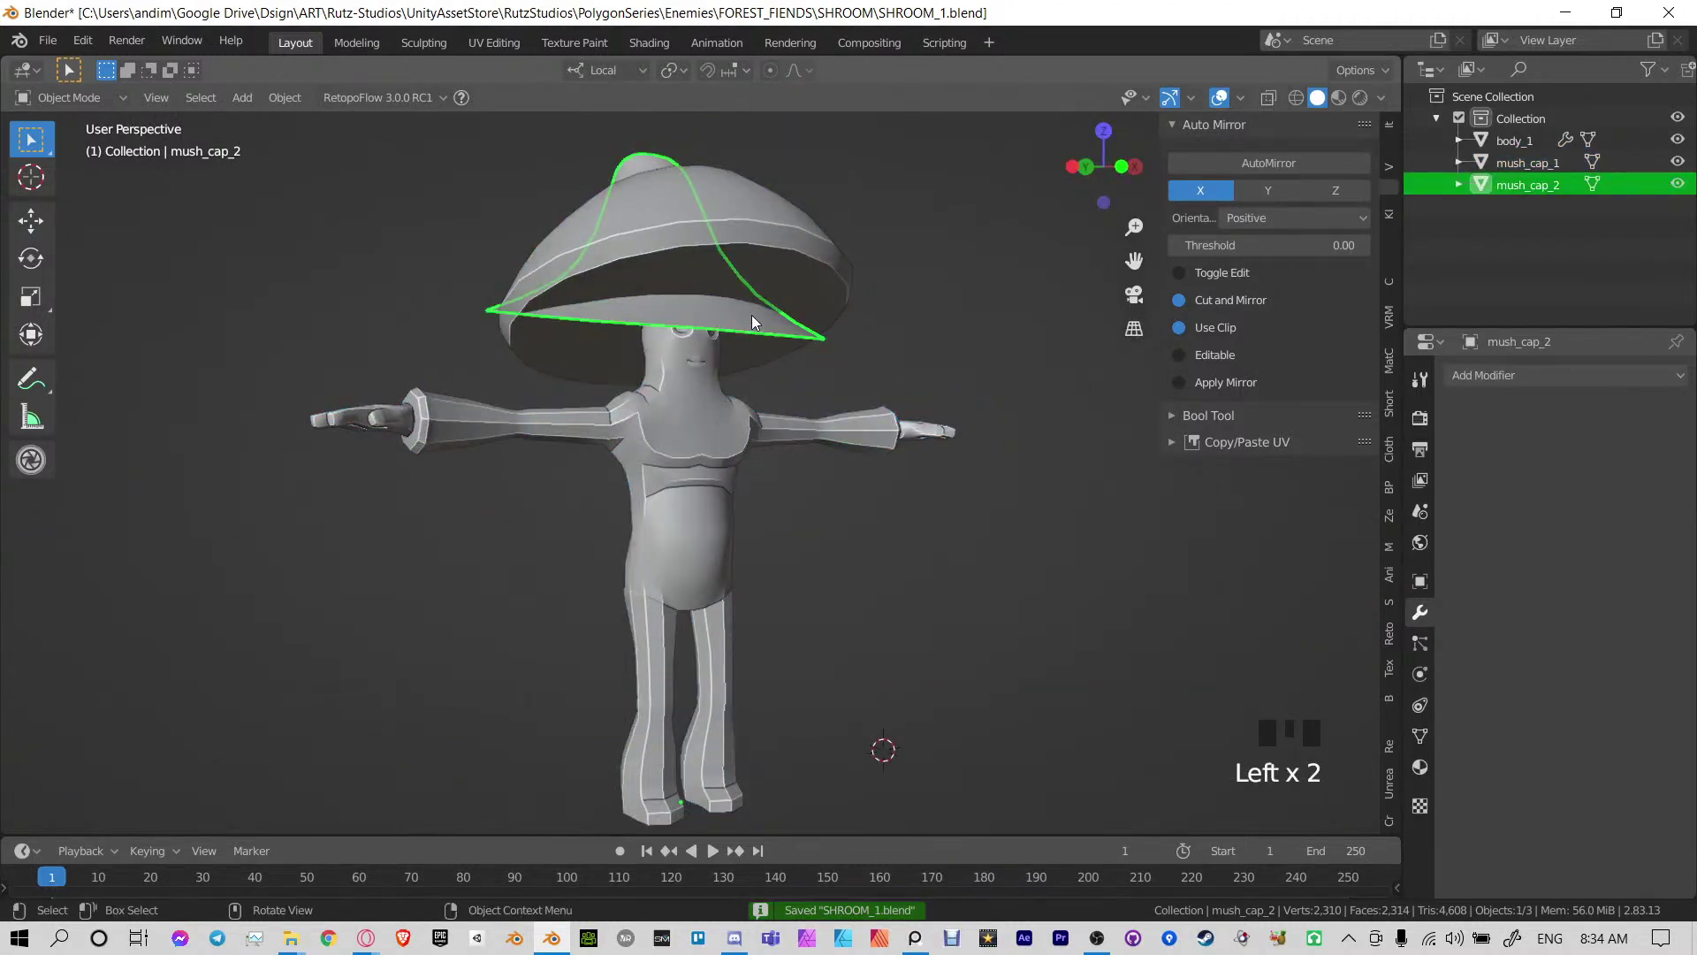
key("h")
left_click(733, 221)
middle_click_drag(853, 398, 809, 413)
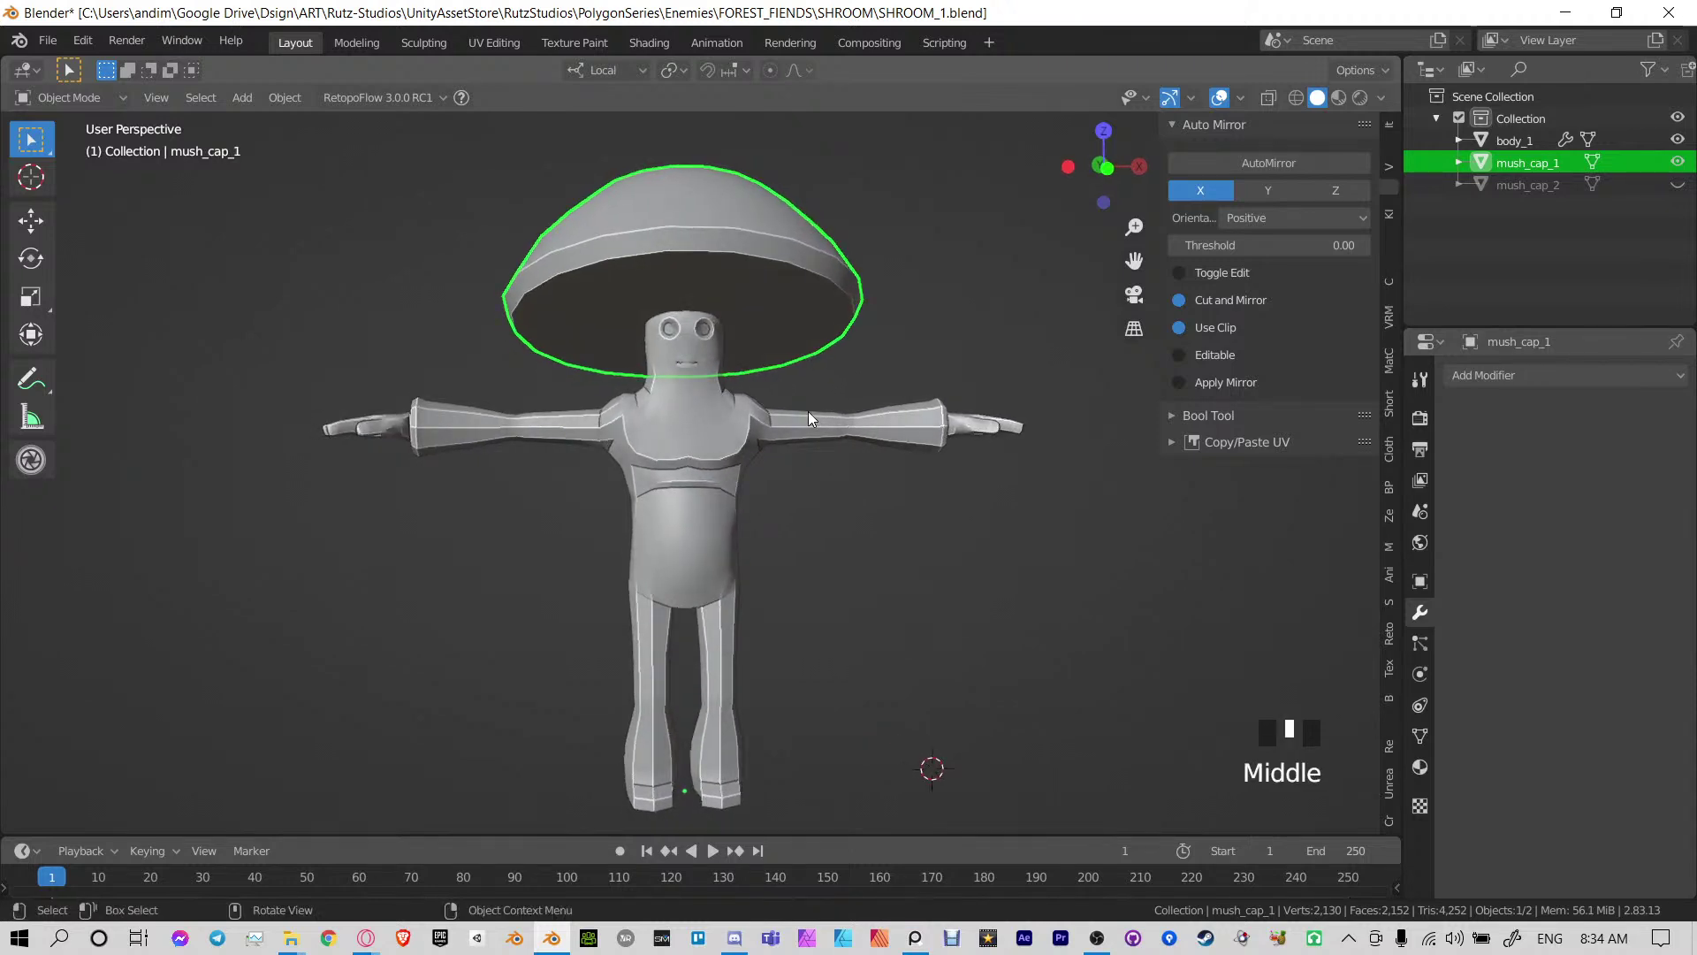
left_click(769, 477)
left_click(695, 565)
key("ctrl+s")
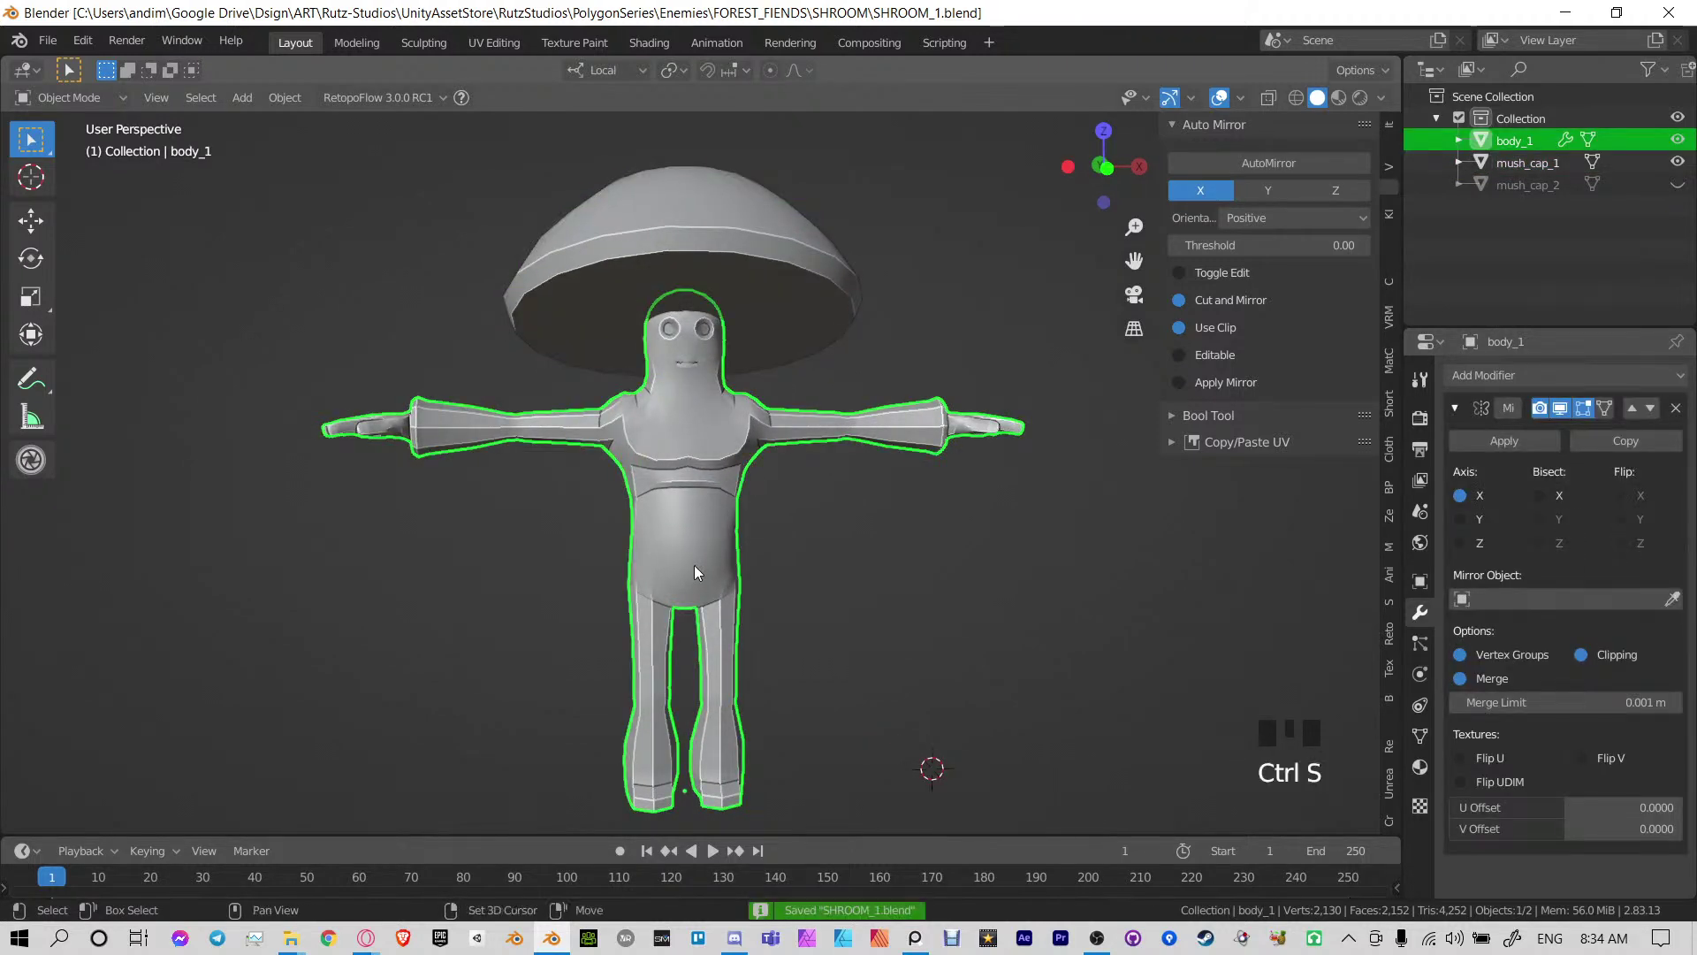
Try adding a single-bone armature at the off-centre 3D cursor, and delete it
key("shift+a")
mouse_move(654, 618)
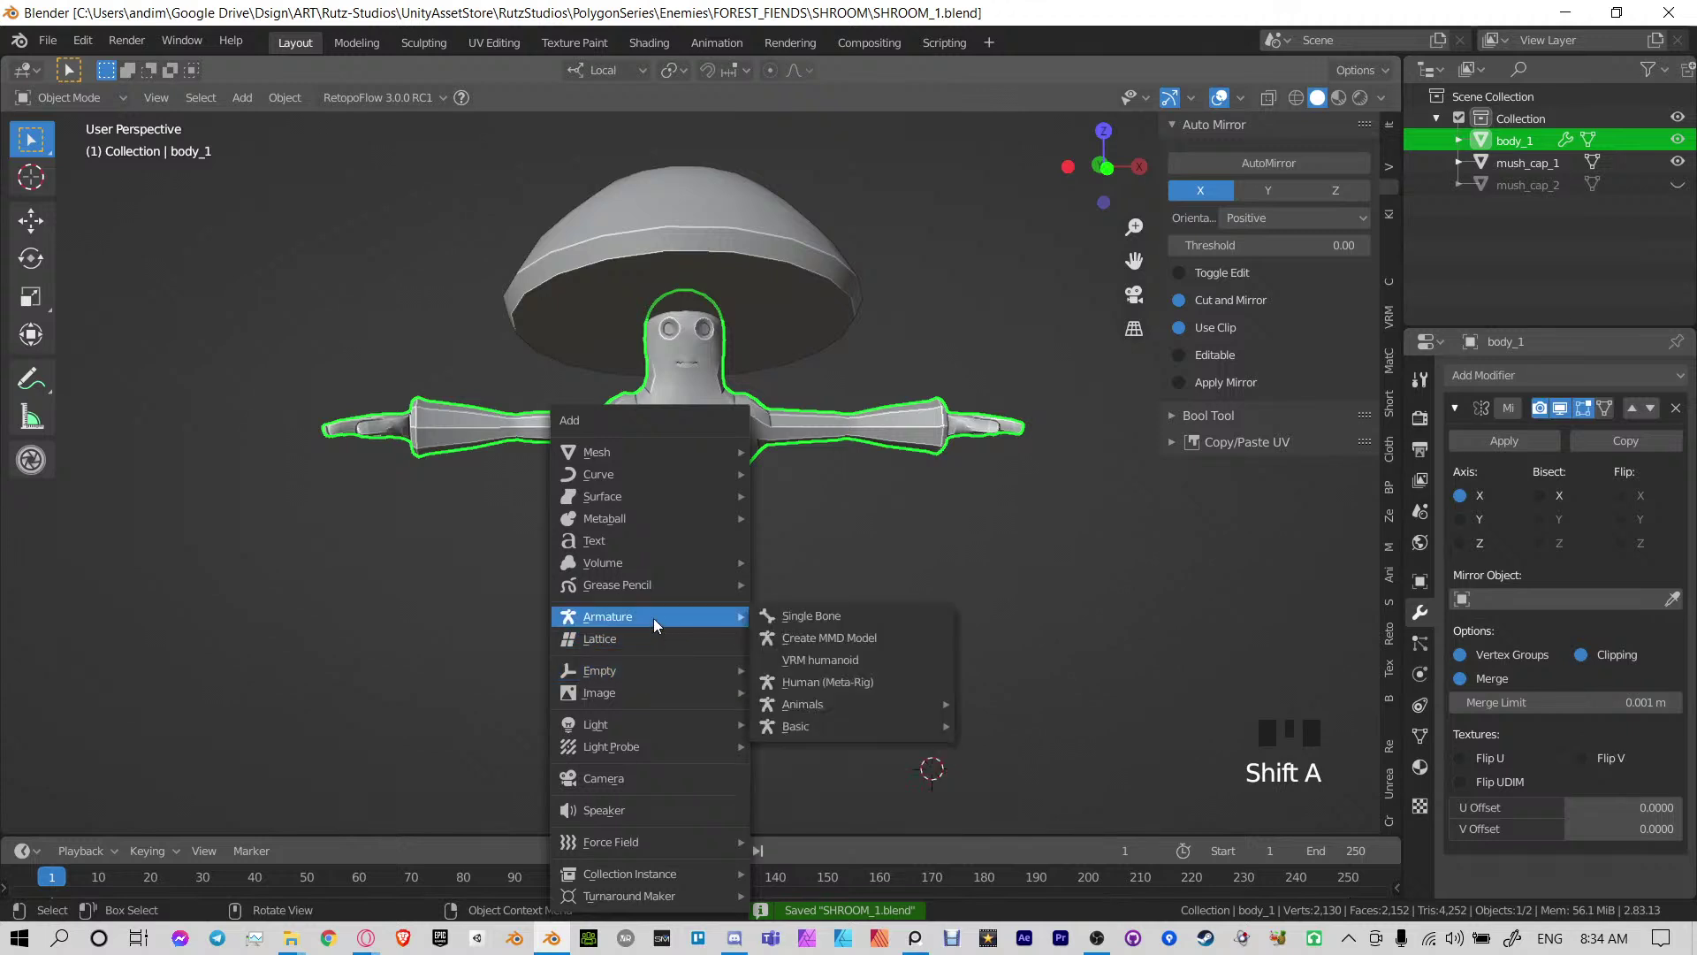
left_click(840, 616)
key("KP_1")
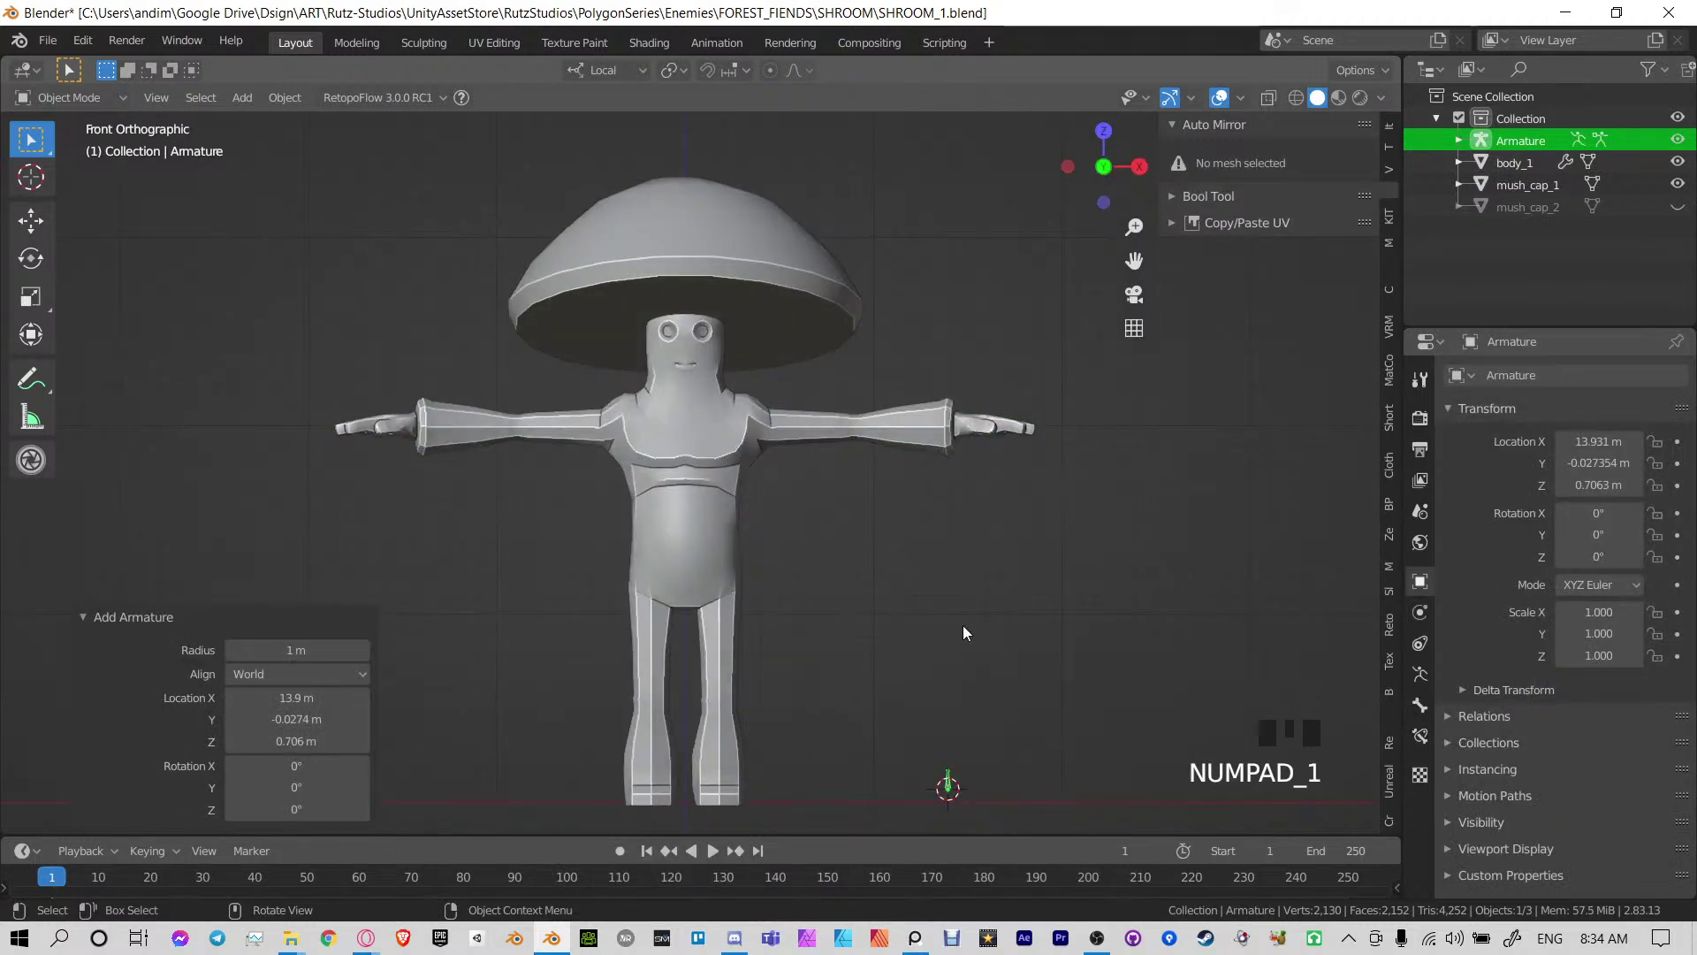
middle_click_drag(963, 632, 962, 588, "shift")
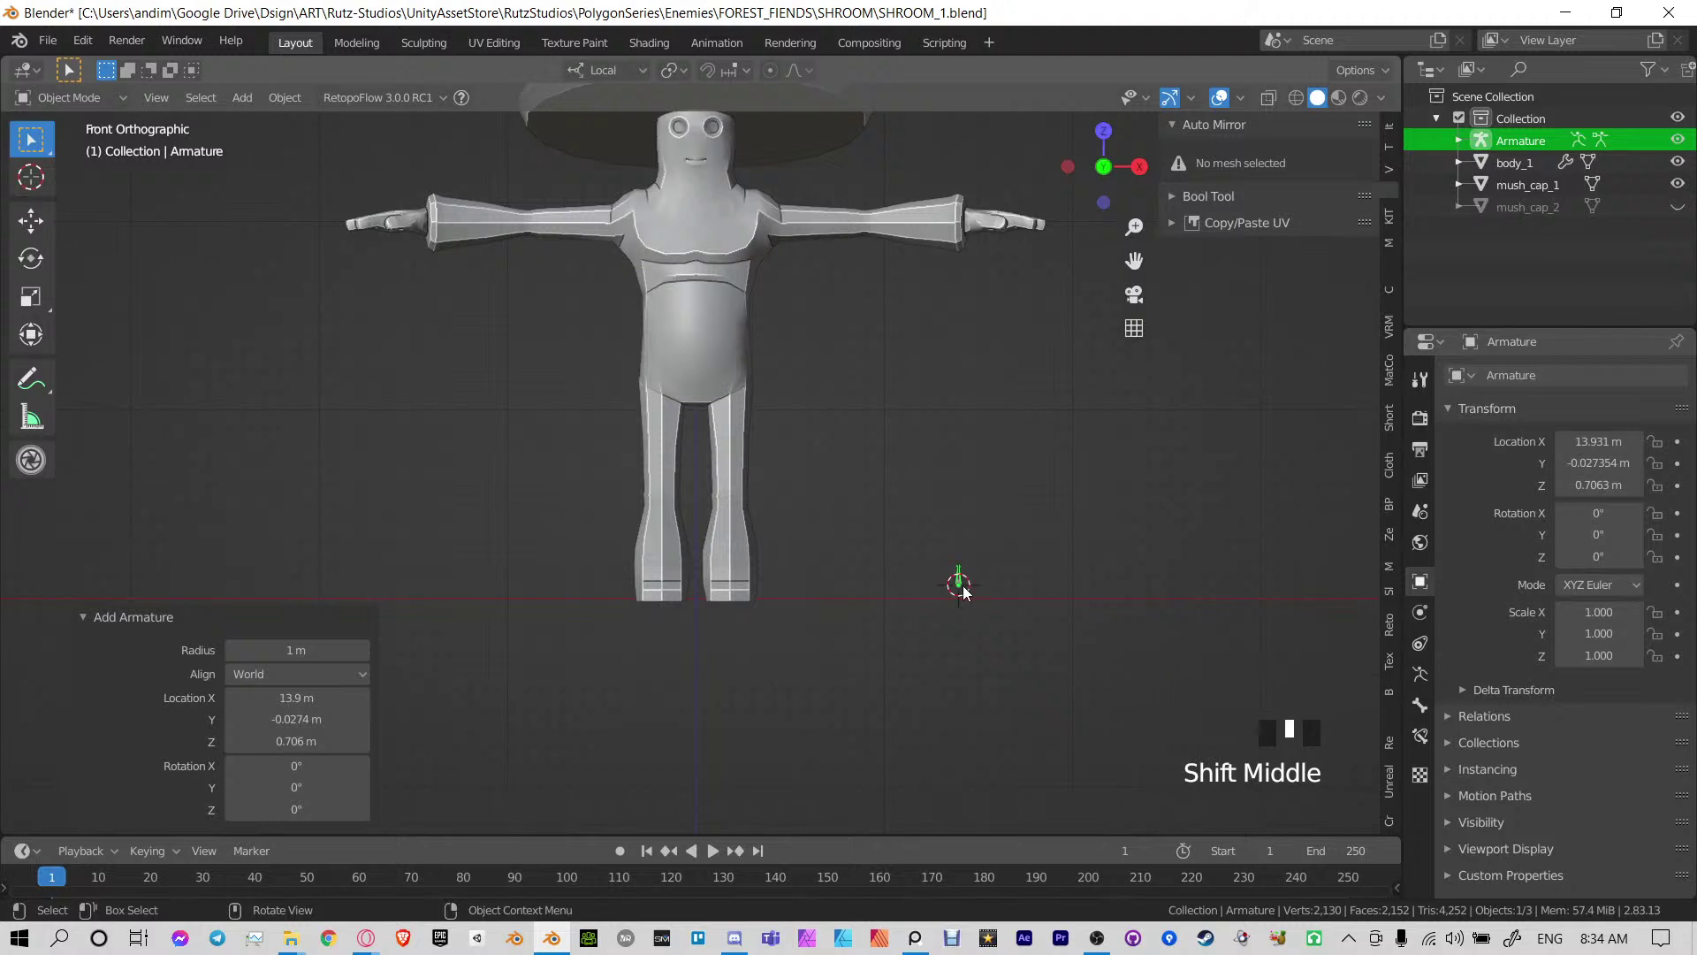
key("Delete")
Snap the 3D cursor to the world origin and add a single-bone armature there
key("shift+a")
key("shift+s")
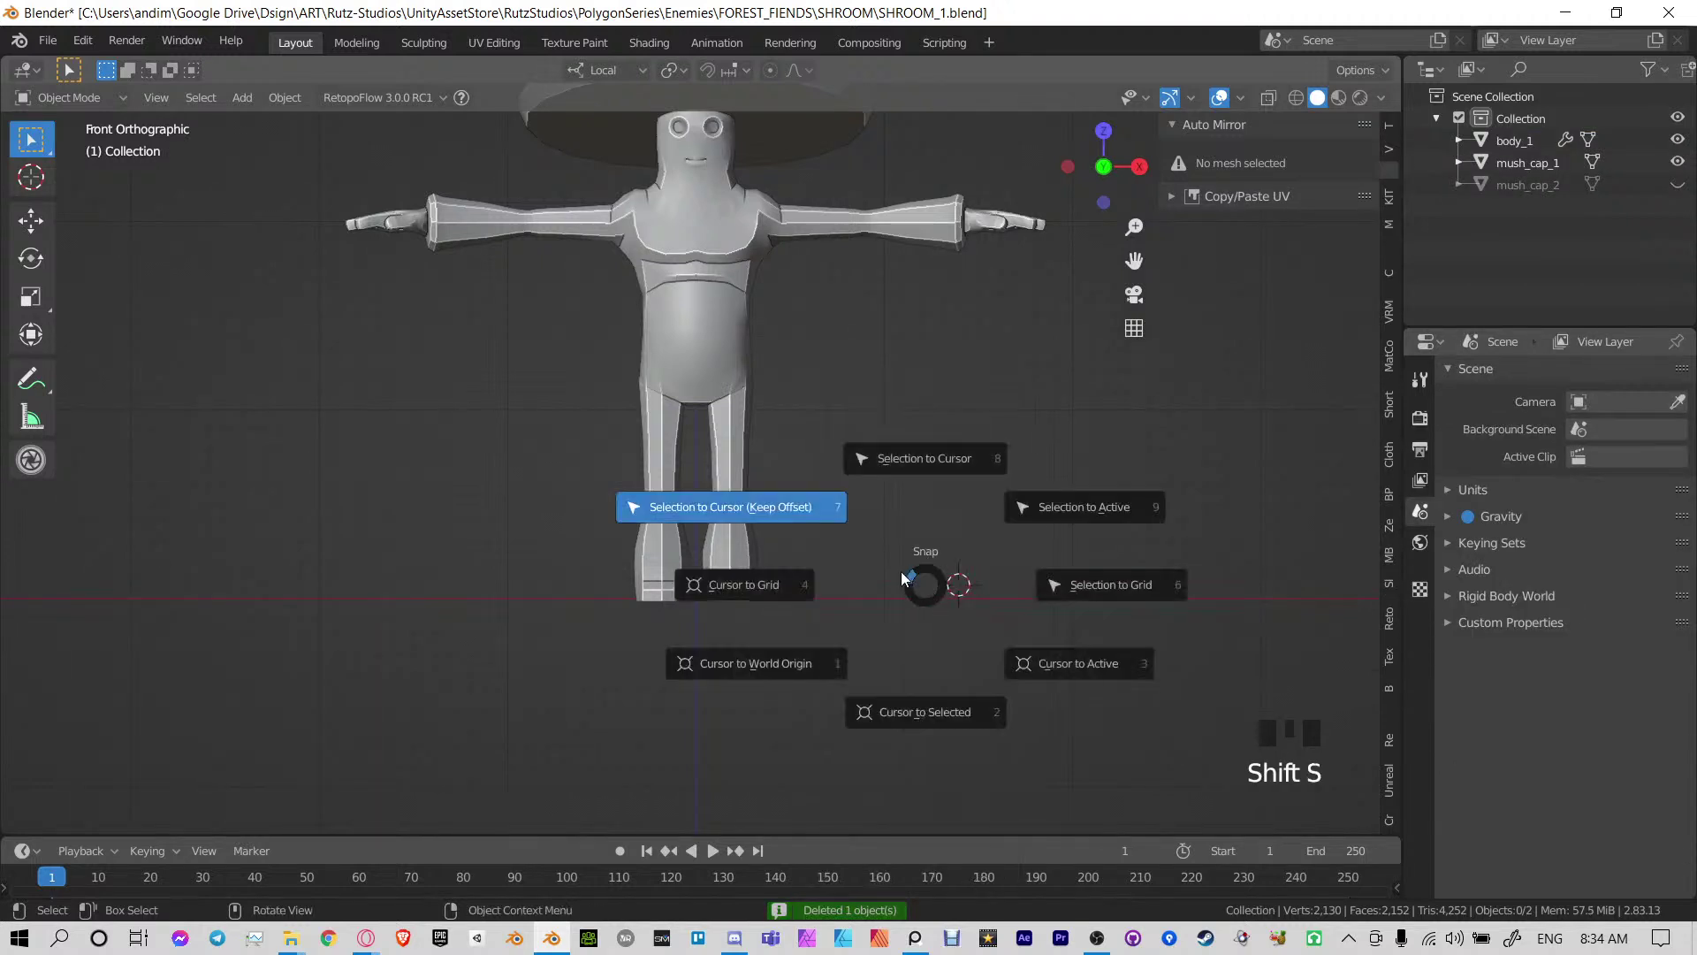
left_click(806, 663)
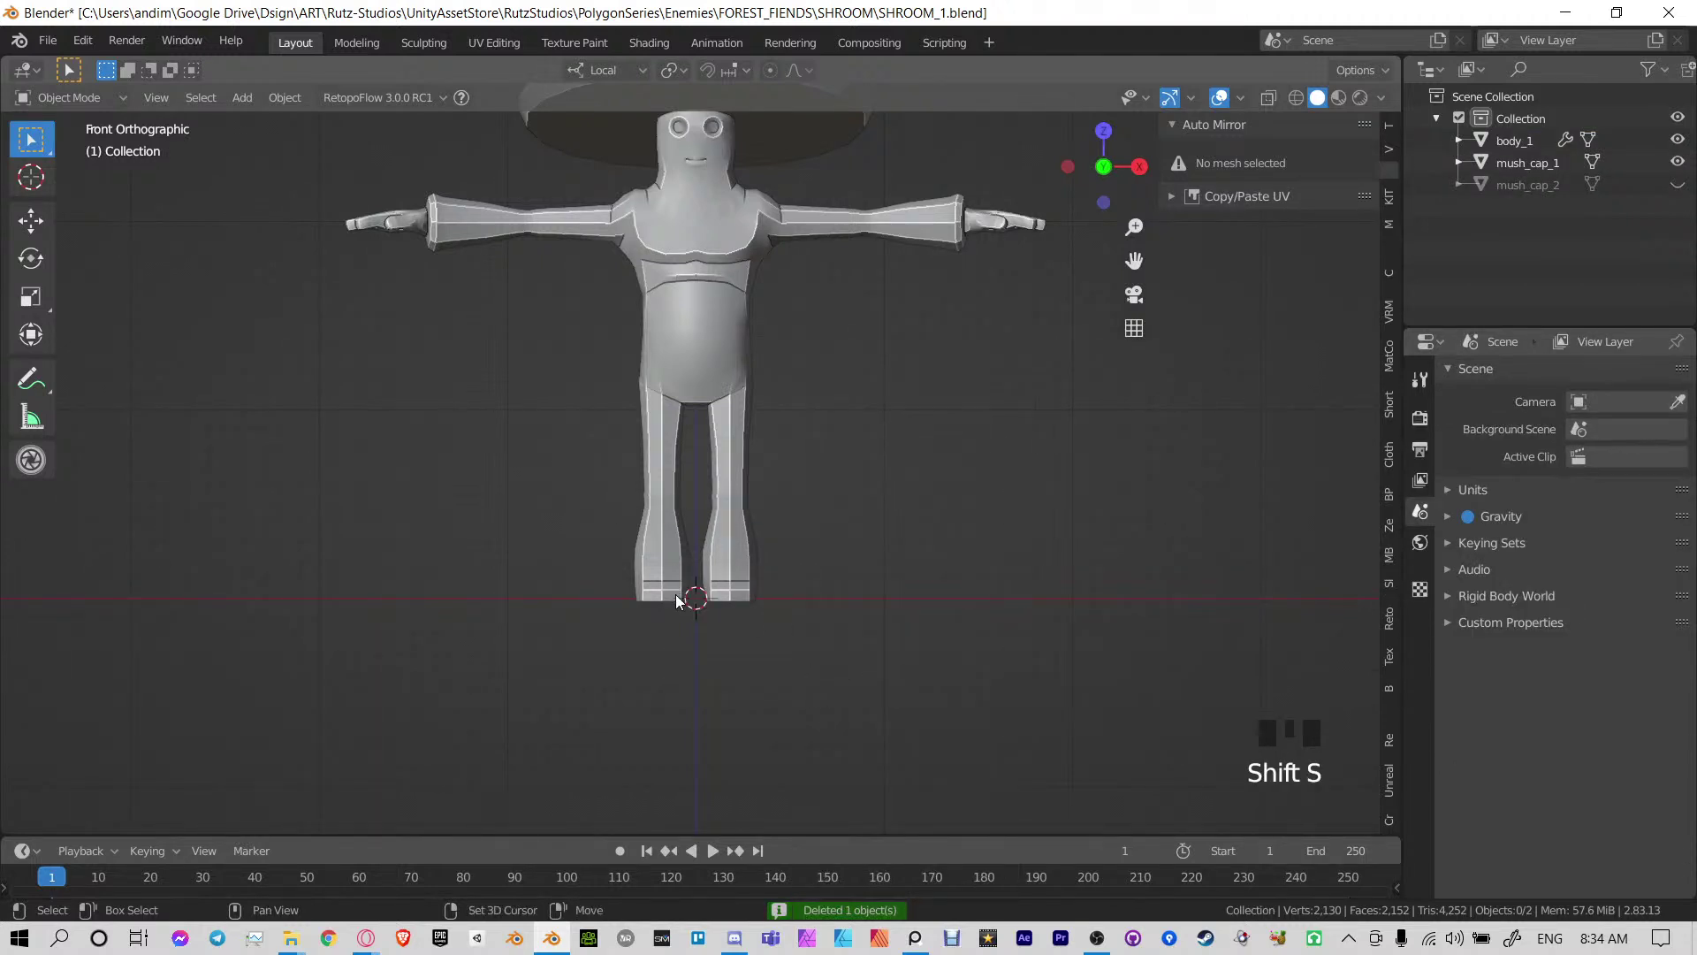
key("shift+a")
mouse_move(655, 603)
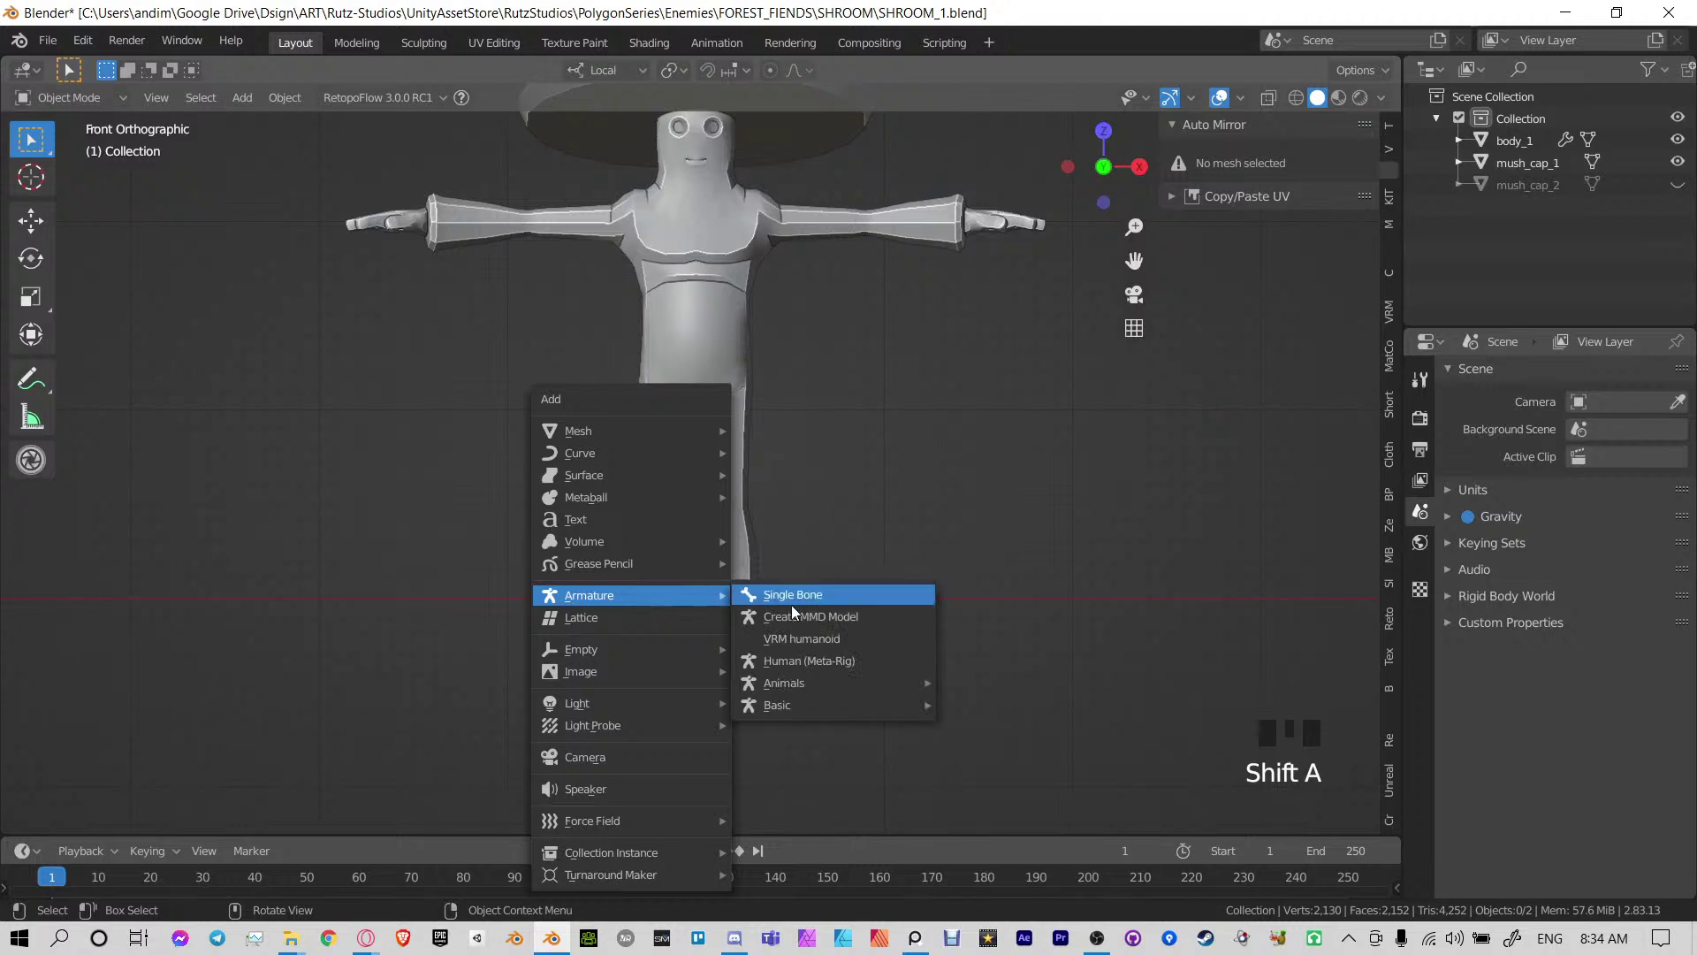
left_click(836, 594)
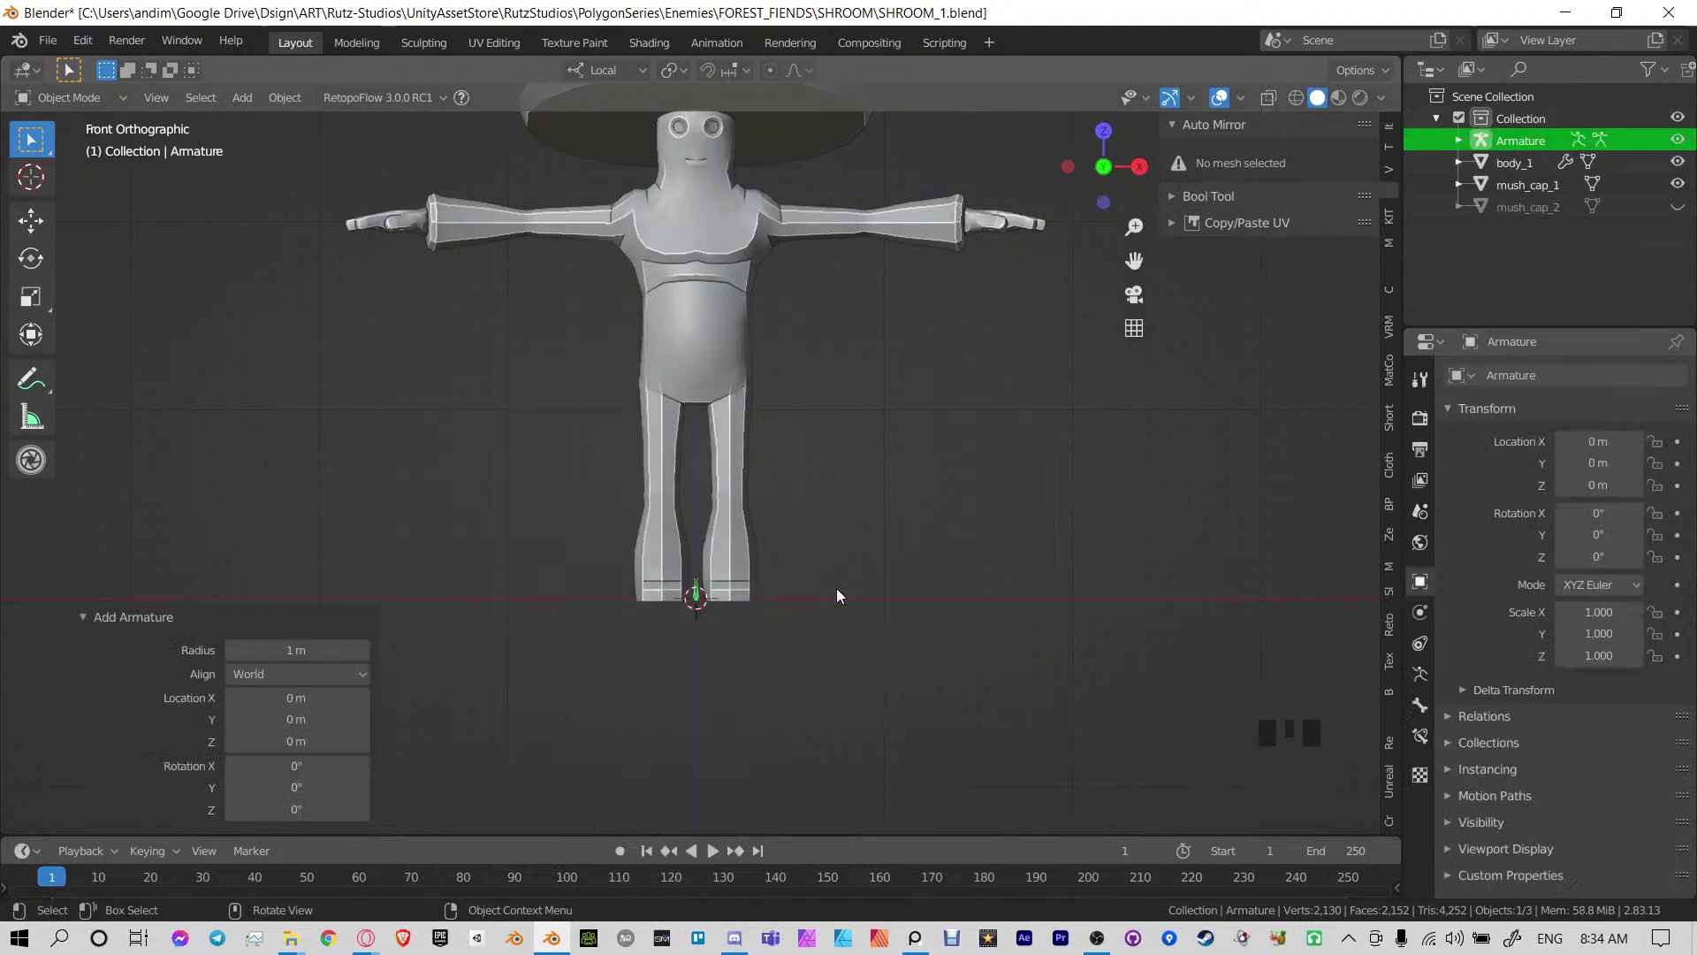
Raise the armature about 10.7 m along Z to the base of the character's pelvis
key("g")
key("z")
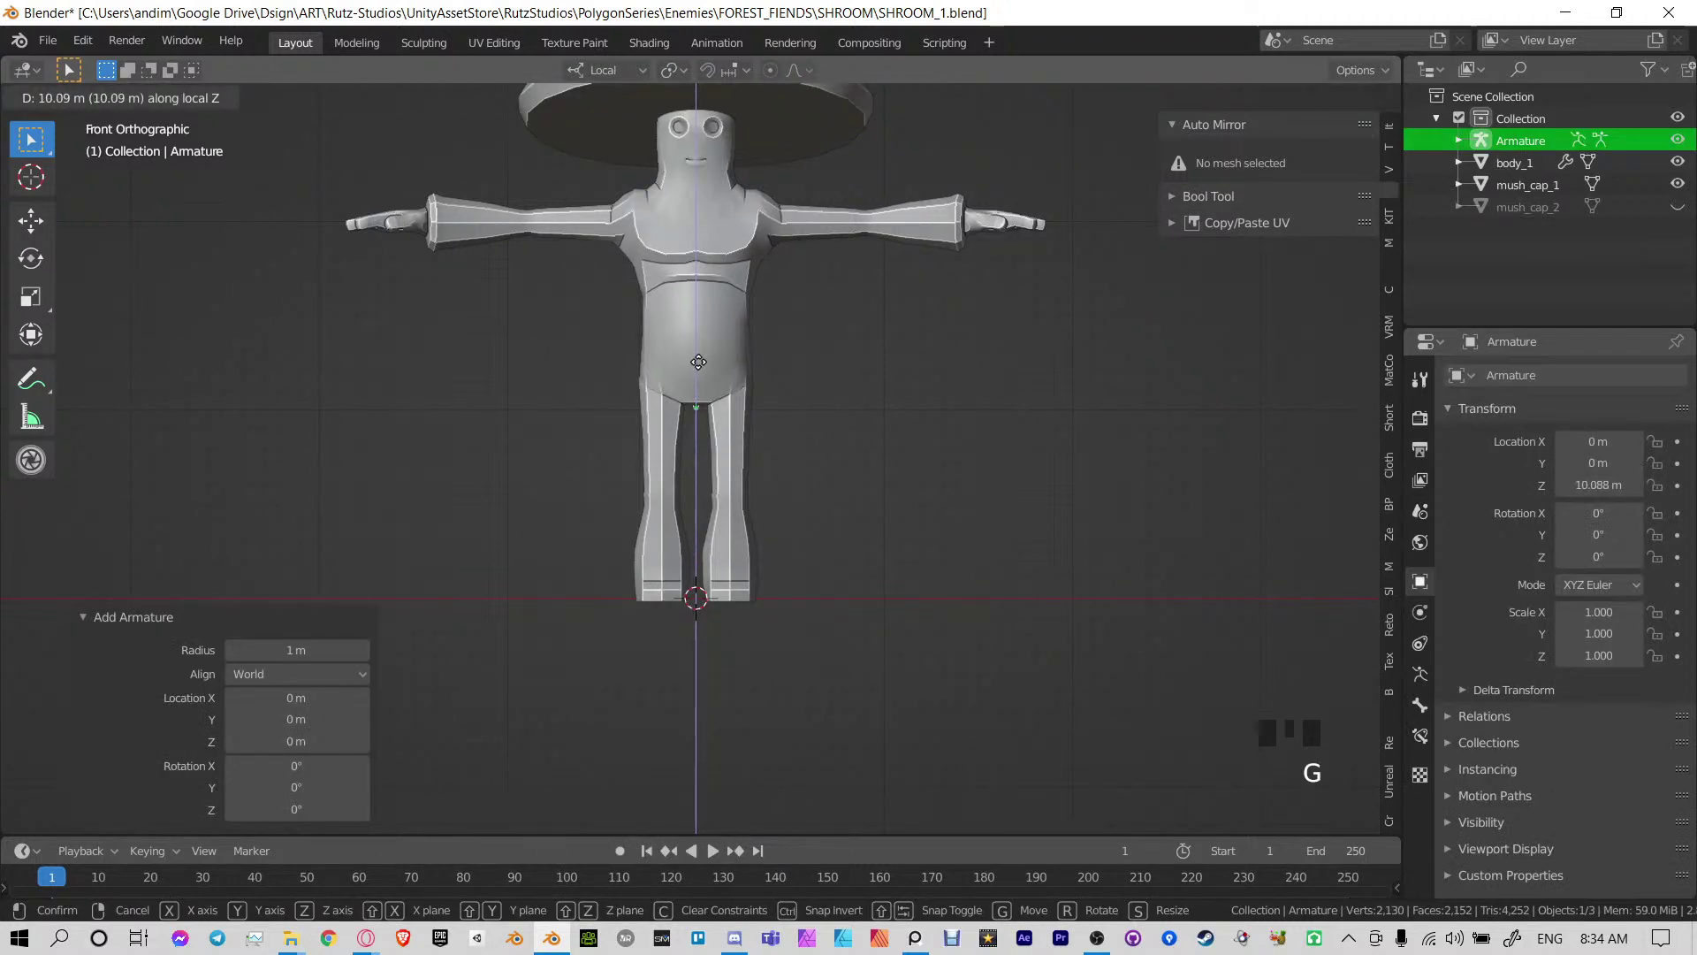
left_click(698, 350)
Enable Axis and In Front in the armature's viewport display settings and inspect the bone at the pelvis up close
left_click(1504, 849)
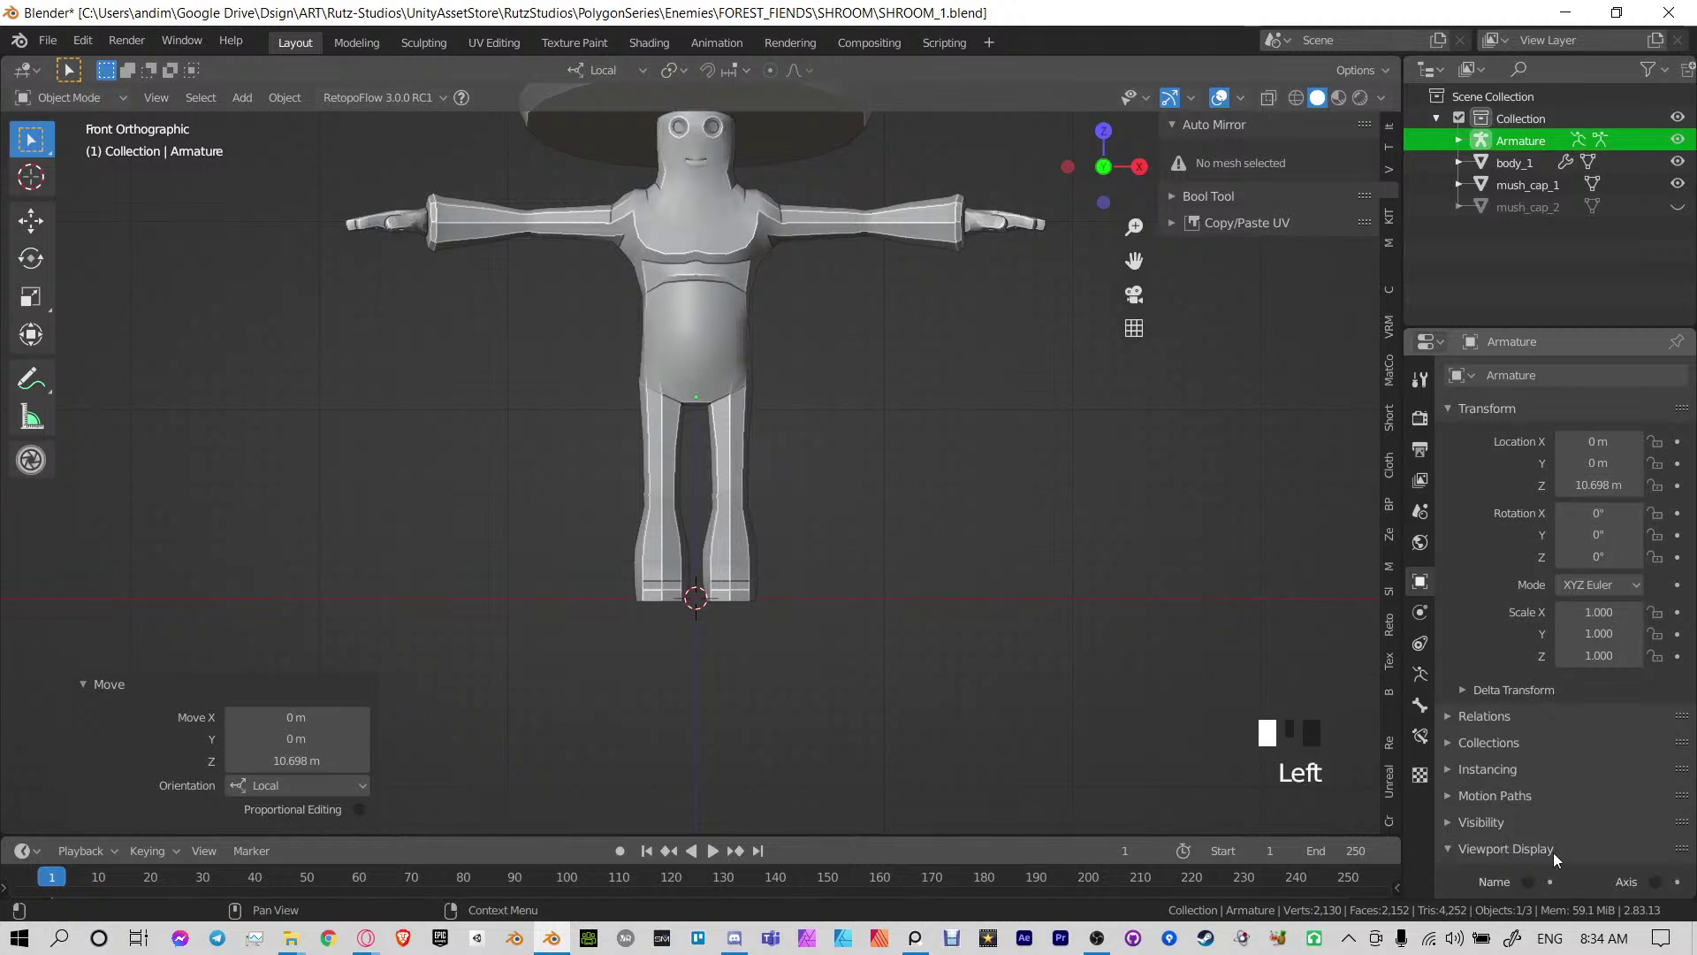
scroll(1556, 849, "down", 3)
scroll(1521, 856, "down", 2)
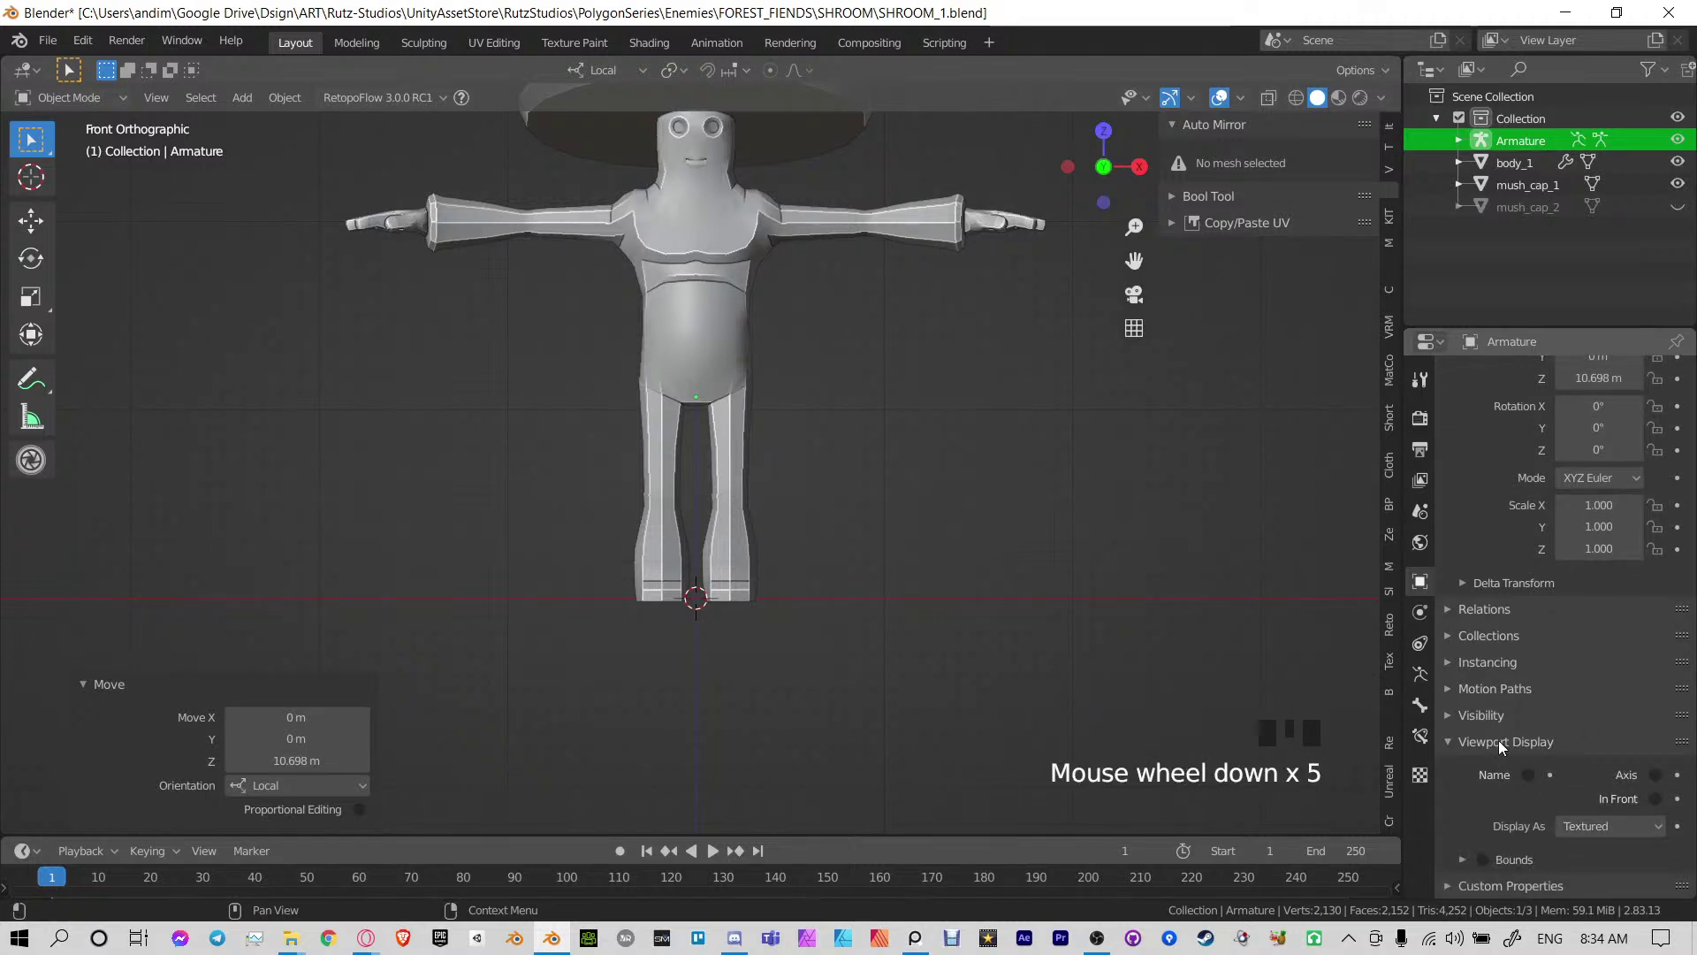
left_click(1498, 743)
left_click(1514, 847)
scroll(1565, 831, "down", 8)
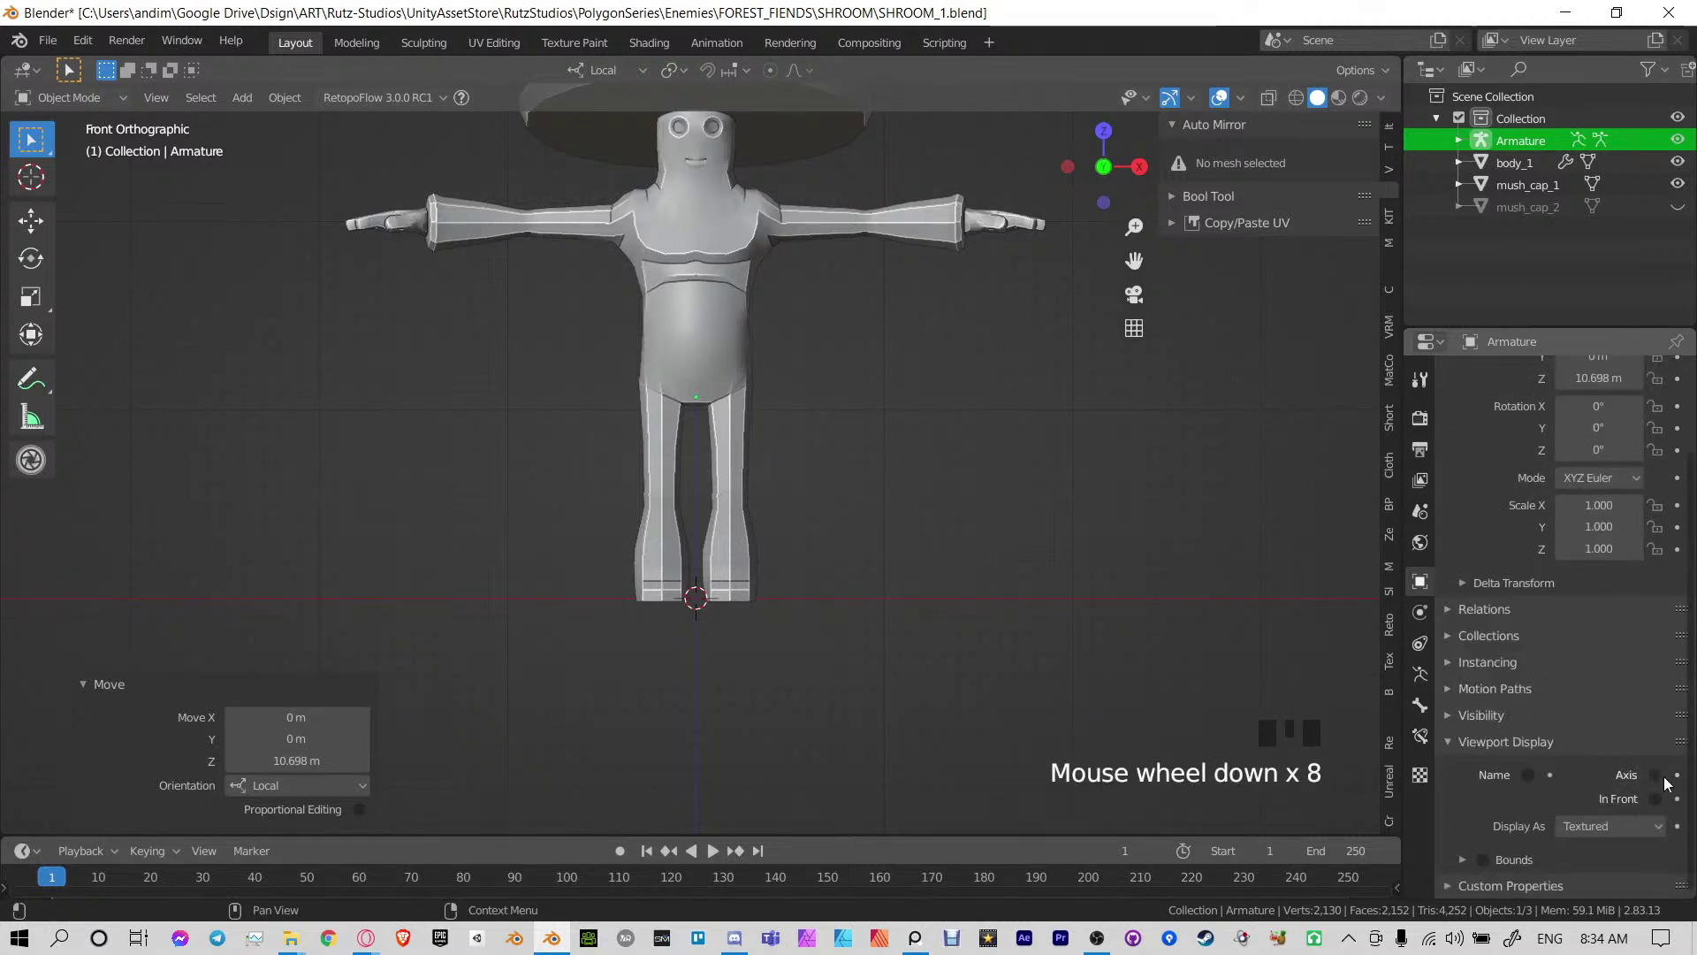
left_click(1656, 776)
left_click(1656, 800)
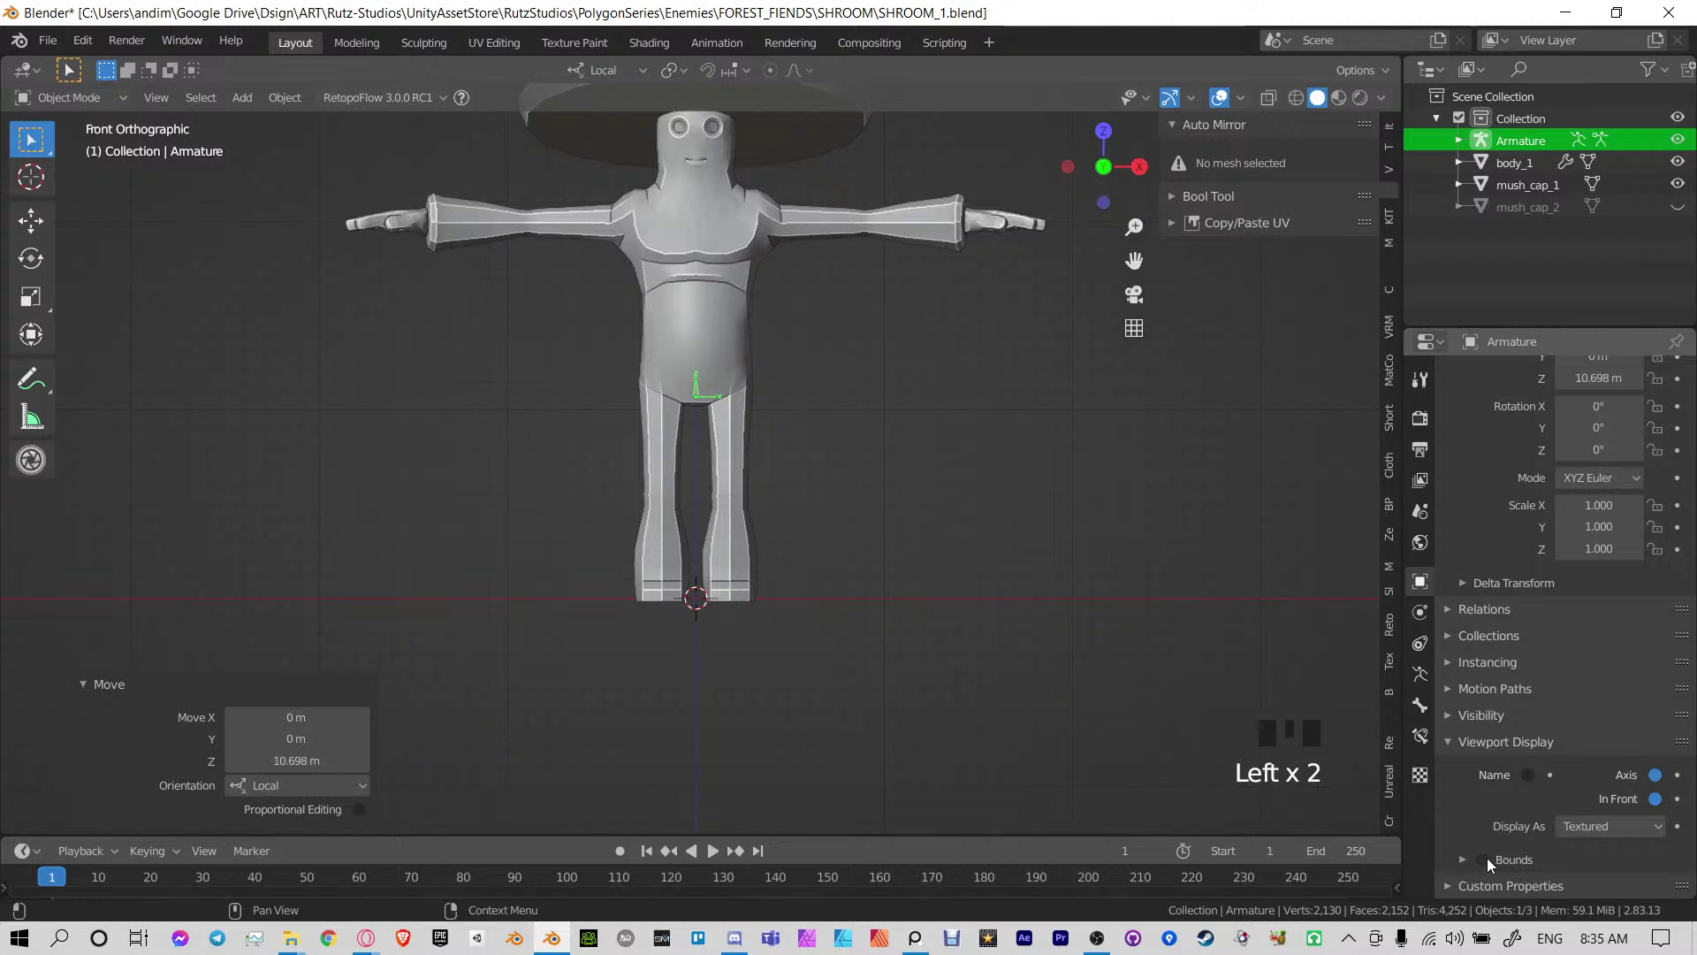
scroll(783, 428, "up", 7)
middle_click_drag(784, 378, 762, 400, "shift")
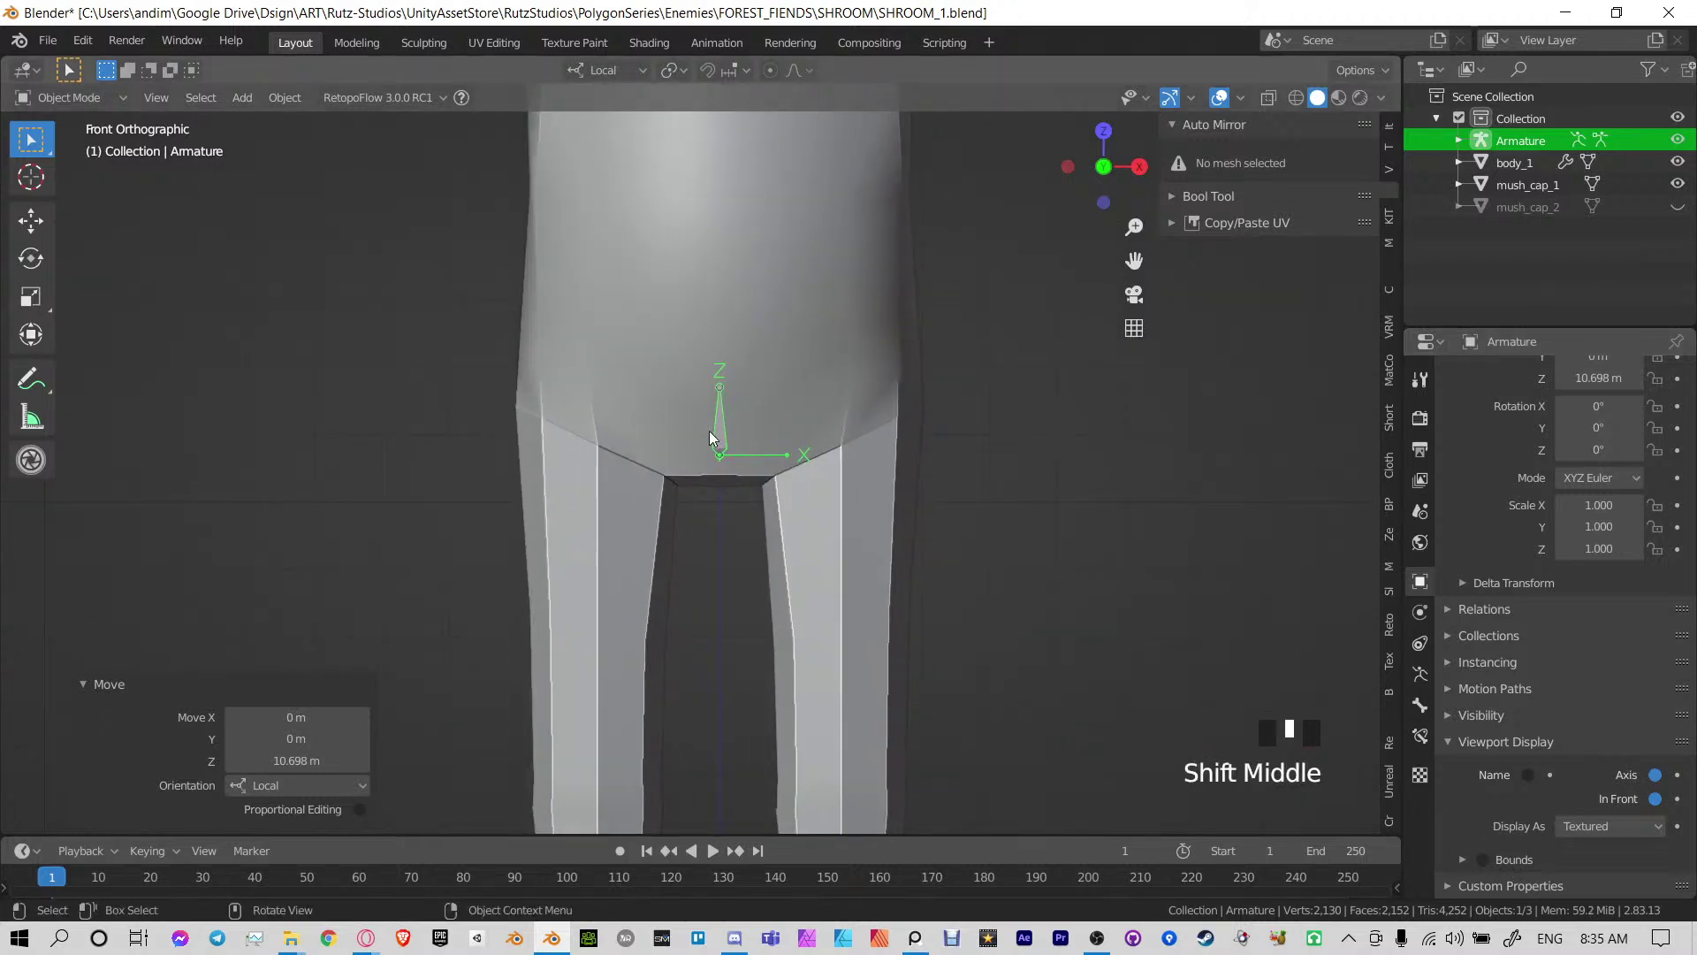
Rename the armature's pelvis bone as root
left_click(1420, 704)
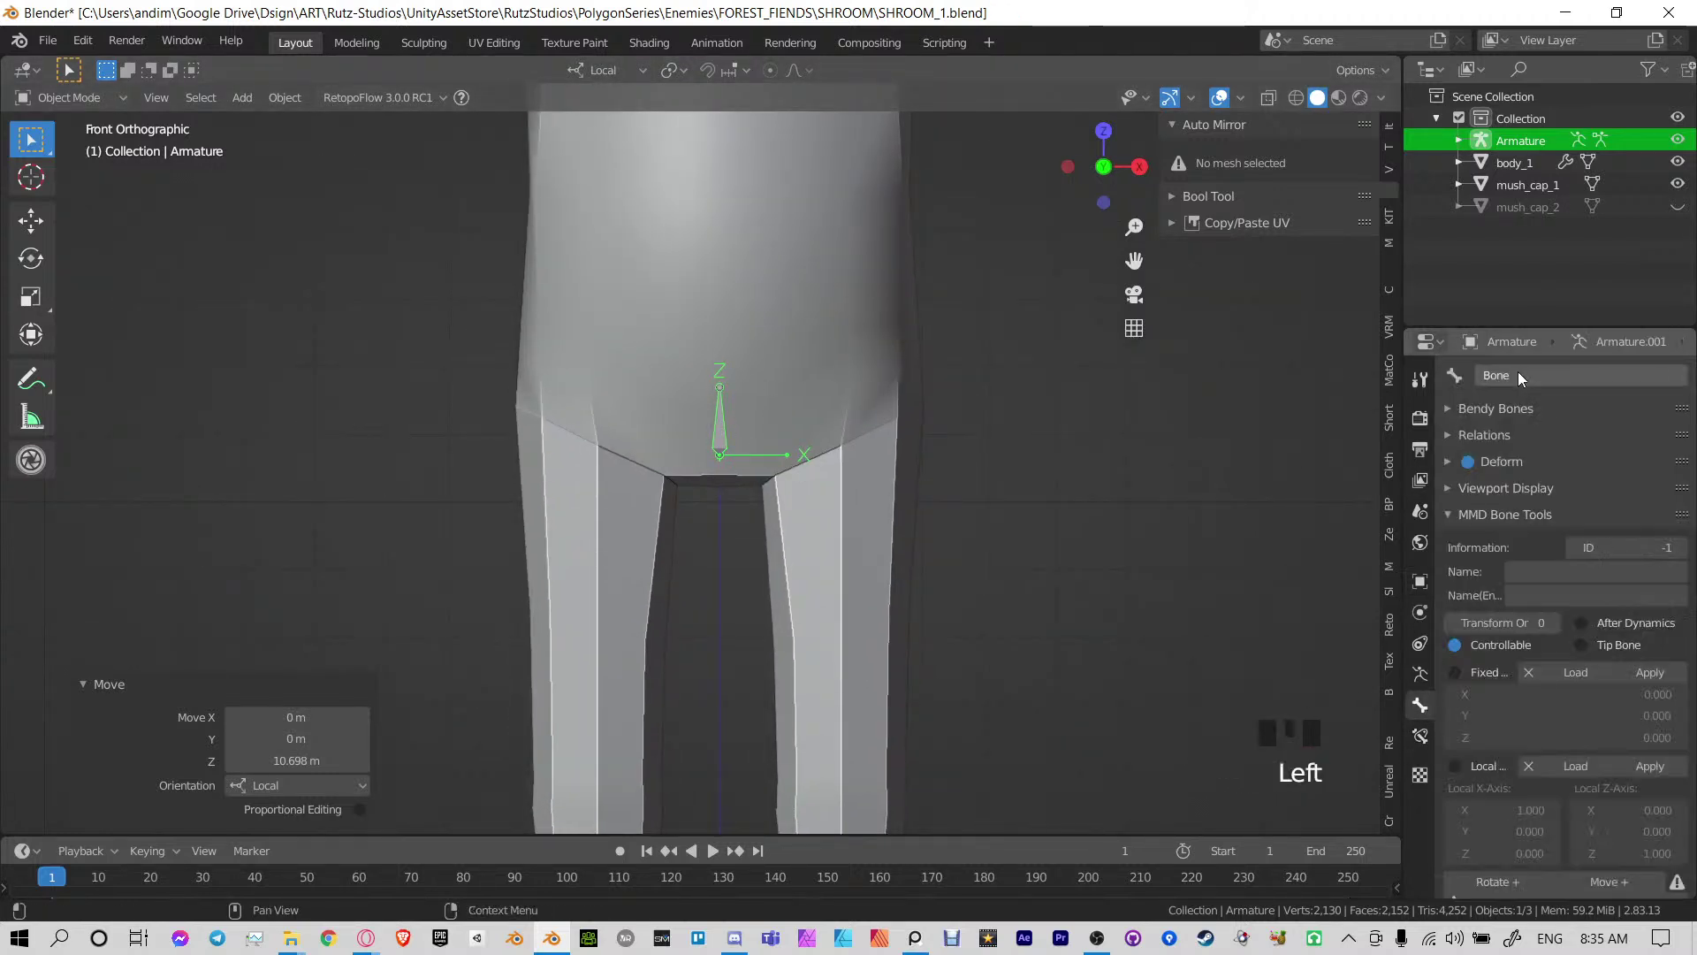
left_click(1540, 375)
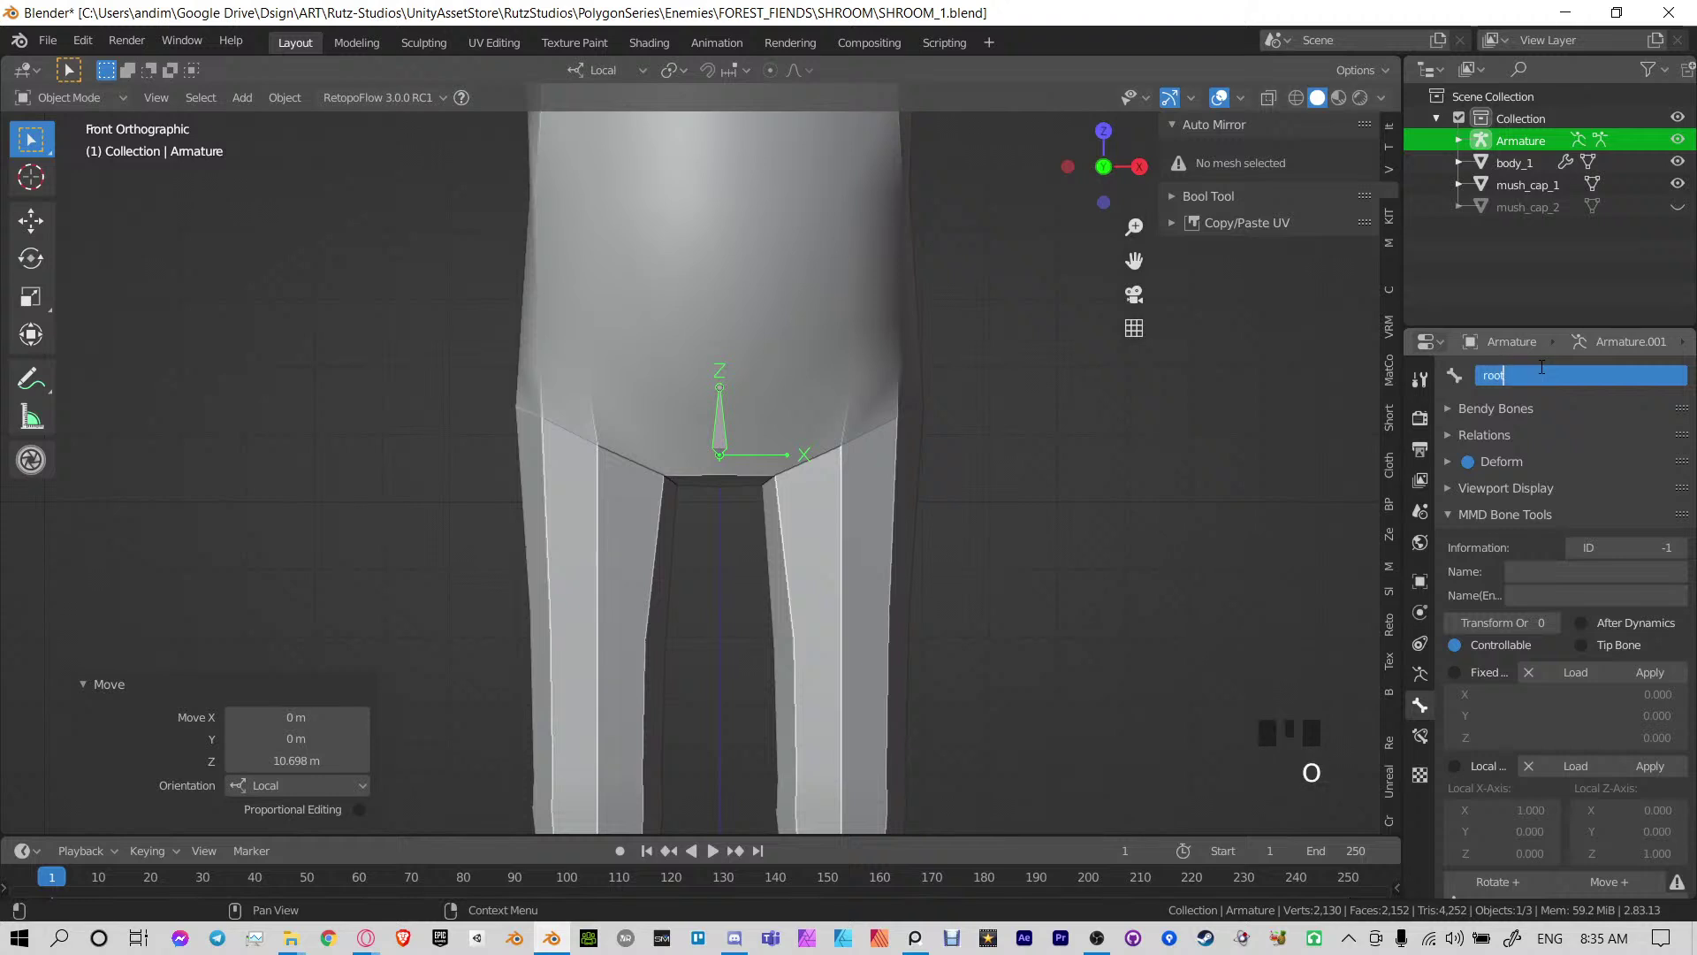
Extrude a bone about 1.9 m straight up from the root bone's tip and name it Spine001
middle_click_drag(656, 442, 665, 523, "shift")
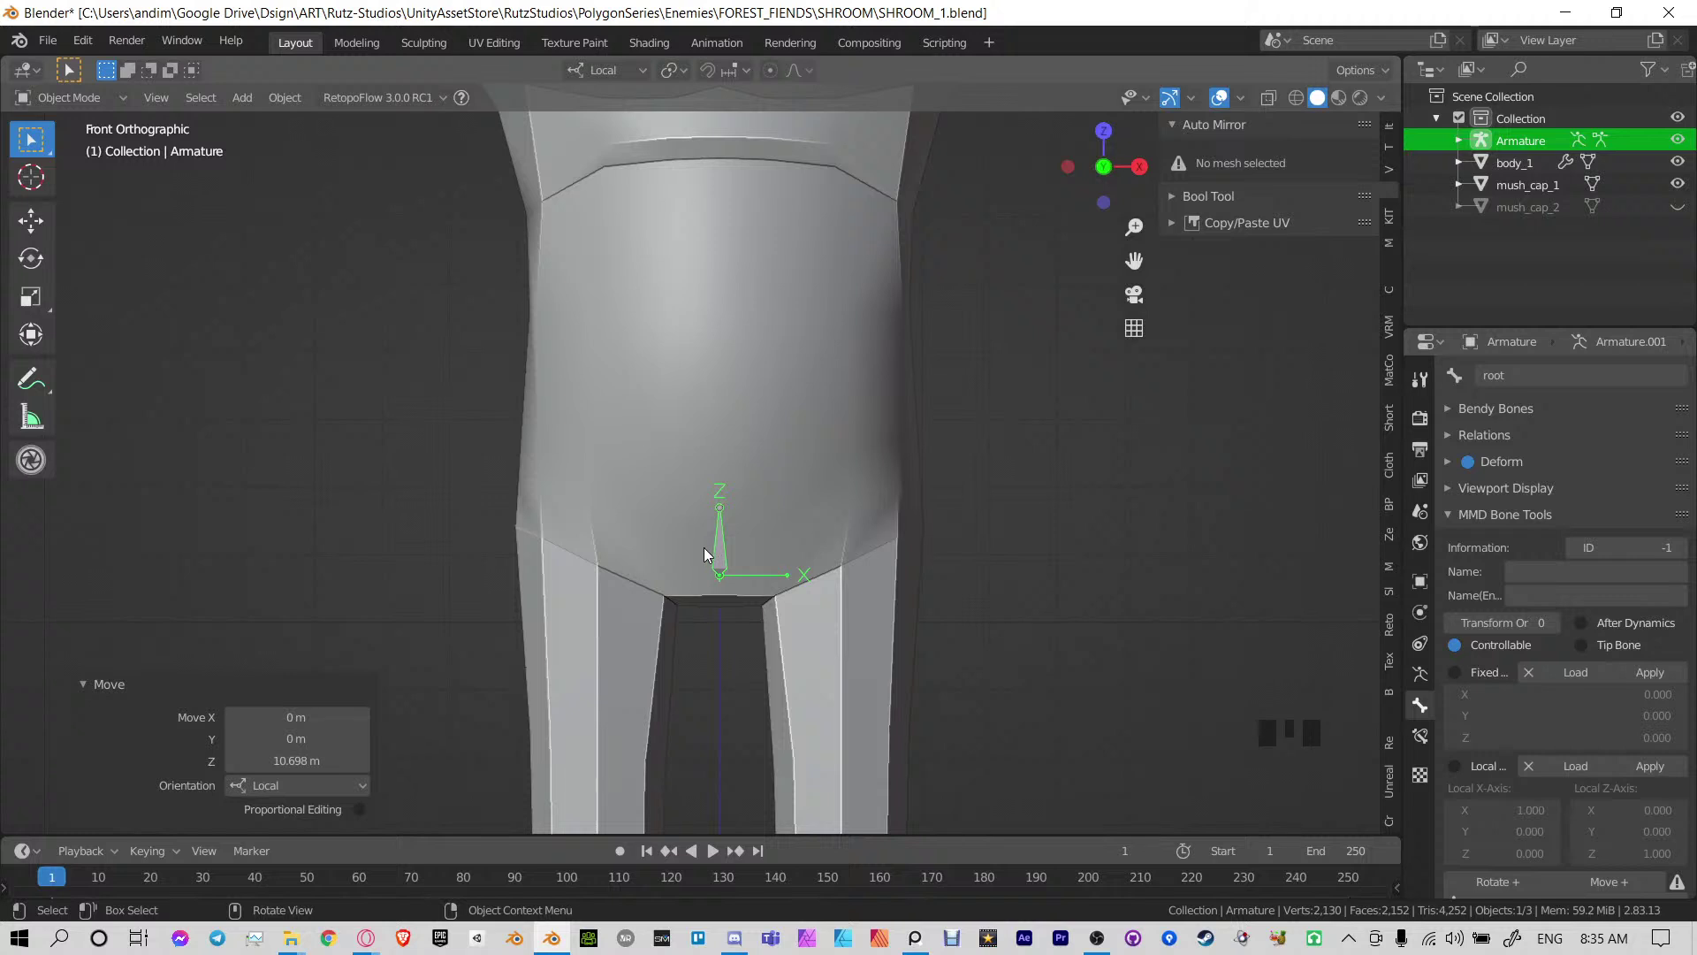
key("Tab")
left_click(734, 513)
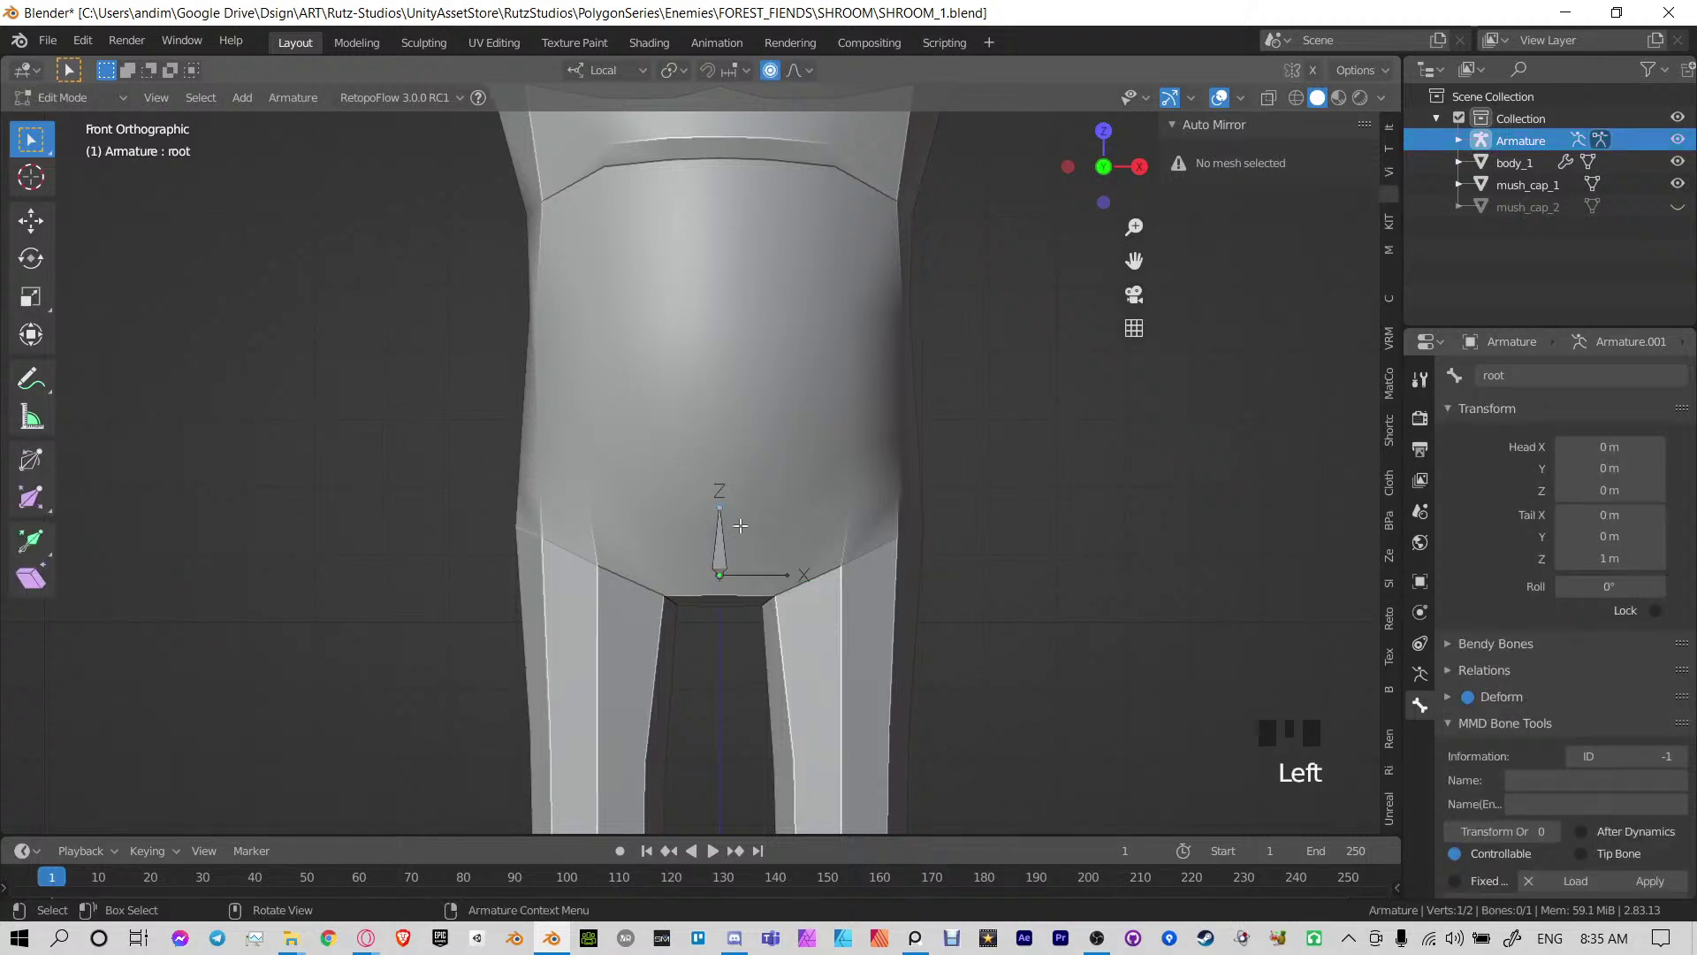
middle_click_drag(717, 508, 722, 659, "shift")
key("e")
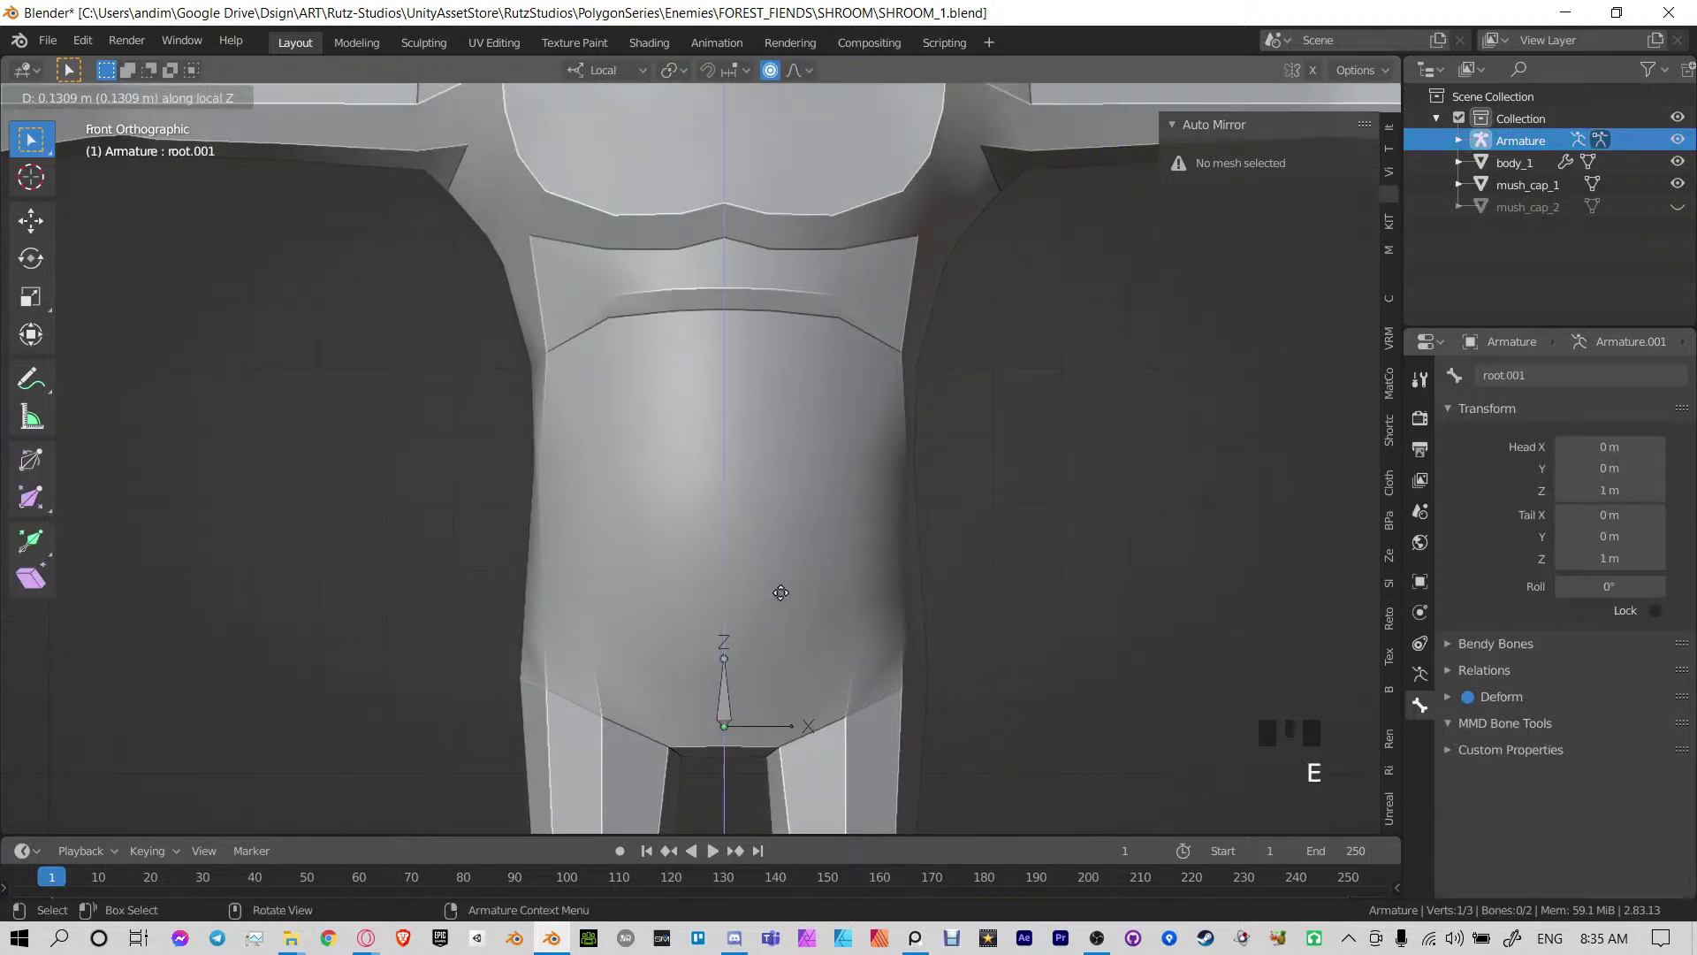
left_click(772, 475)
double_click(1552, 375)
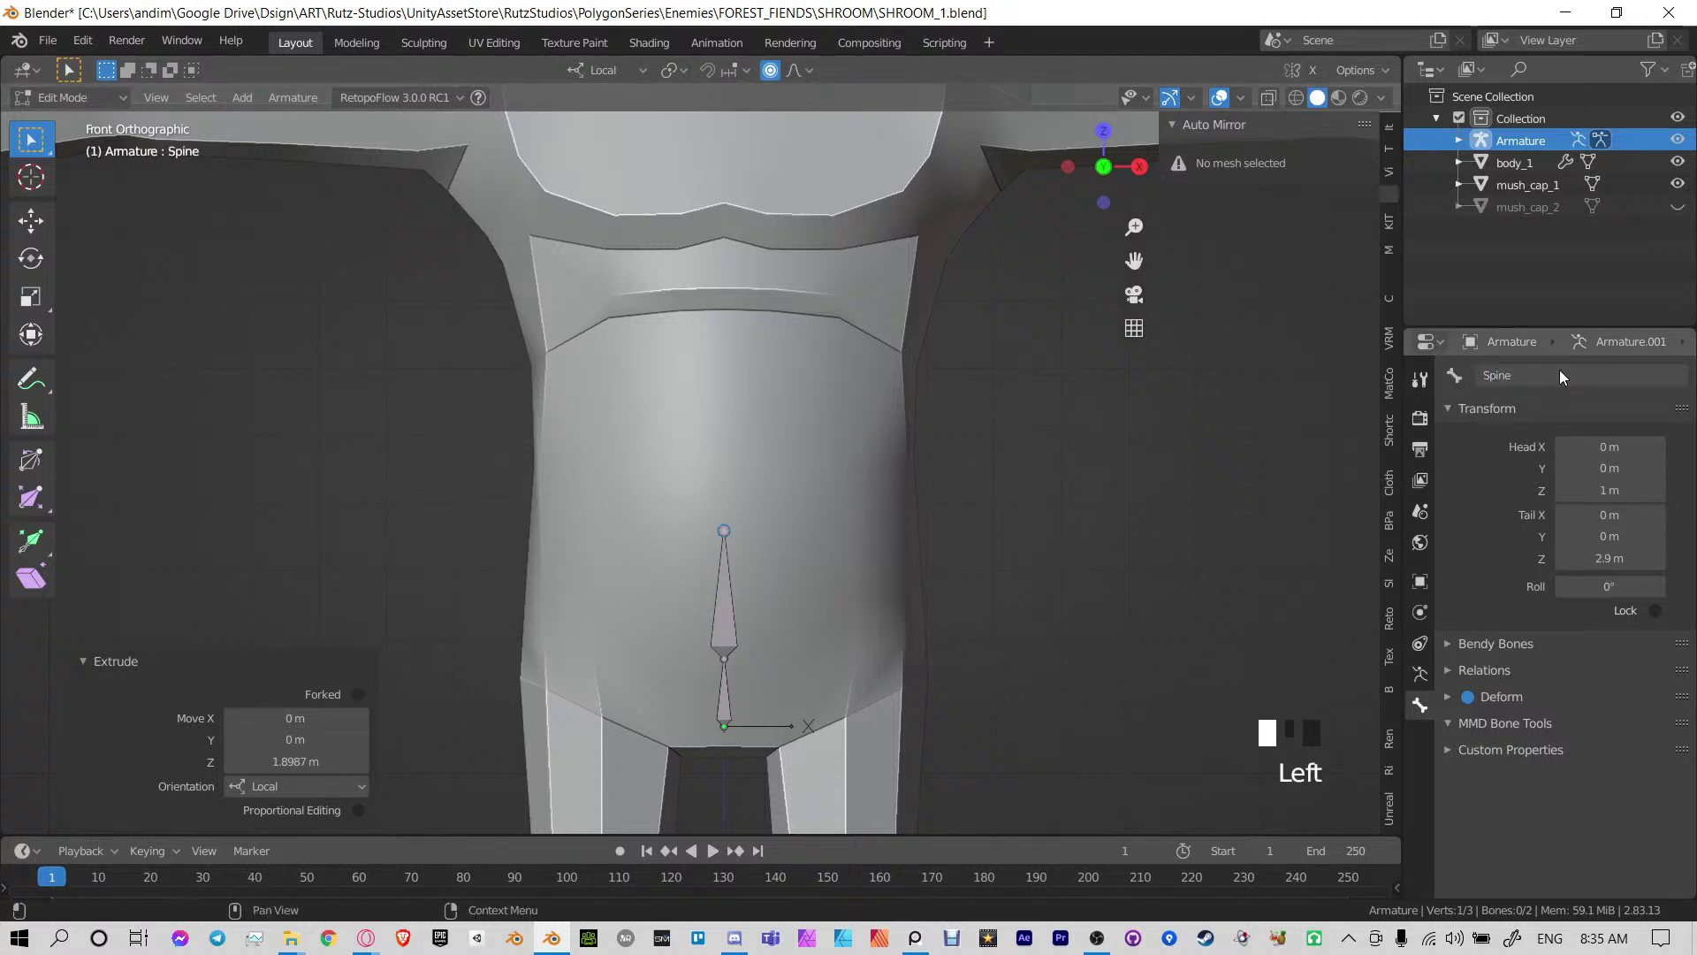
double_click(1559, 375)
type("00")
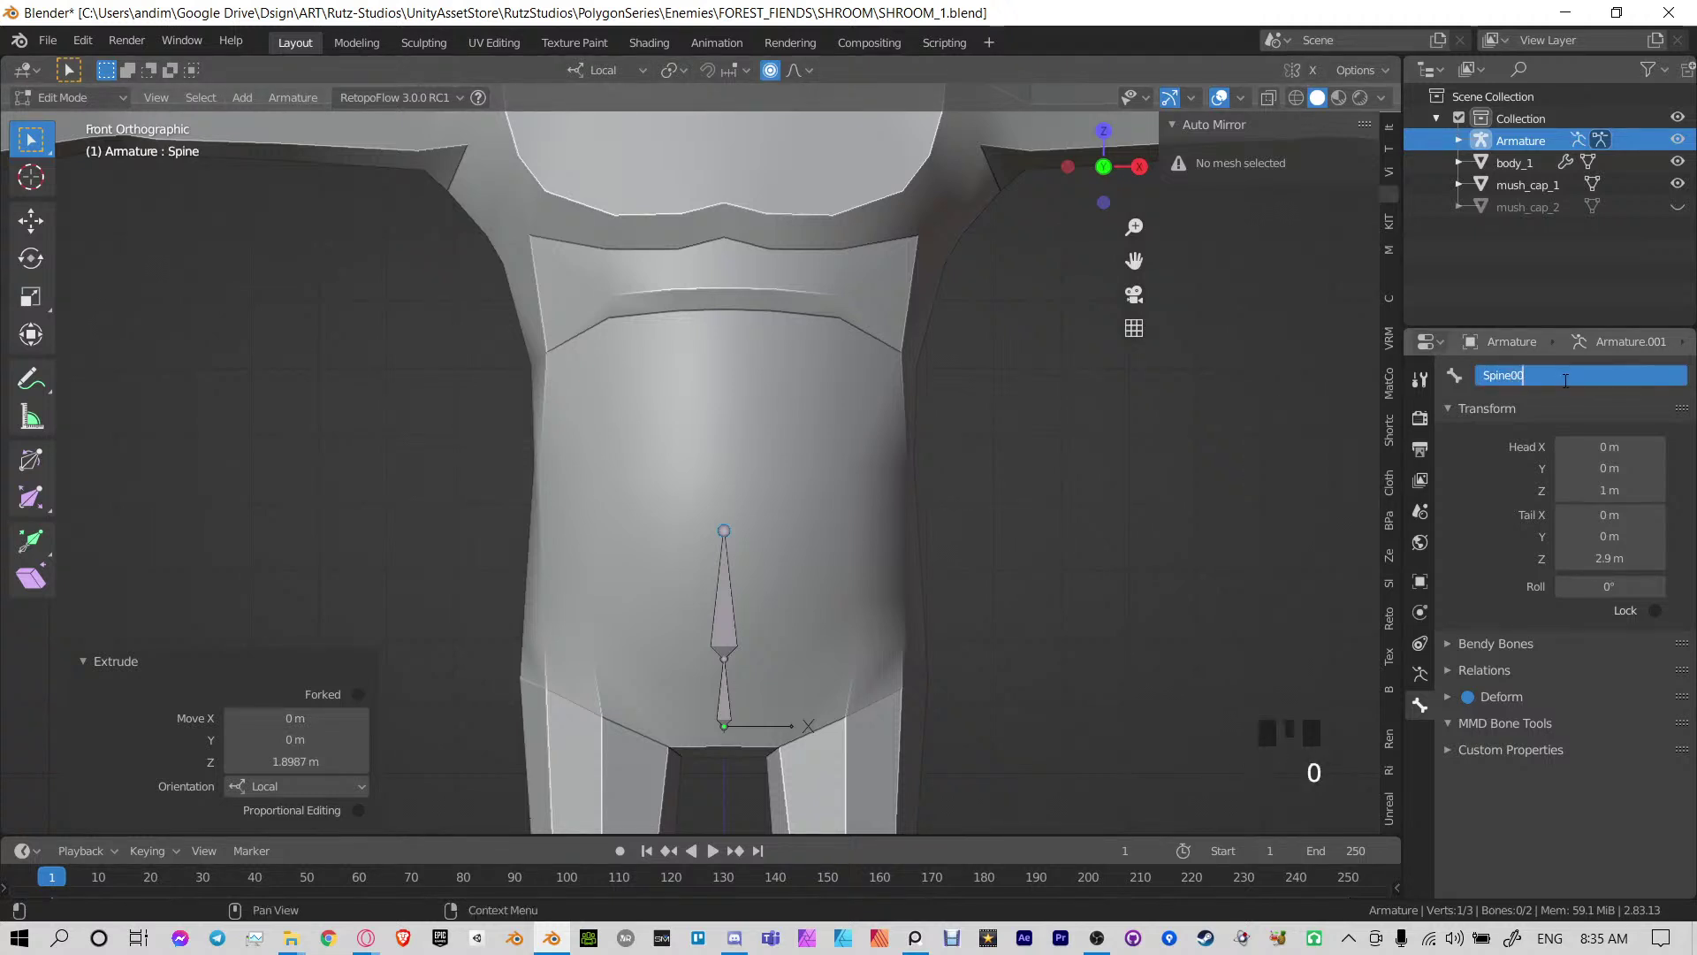
type("1")
key("Return")
Extrude a second spine bone about 3.13 m up to the base of the chest and name it Spine002
key("e")
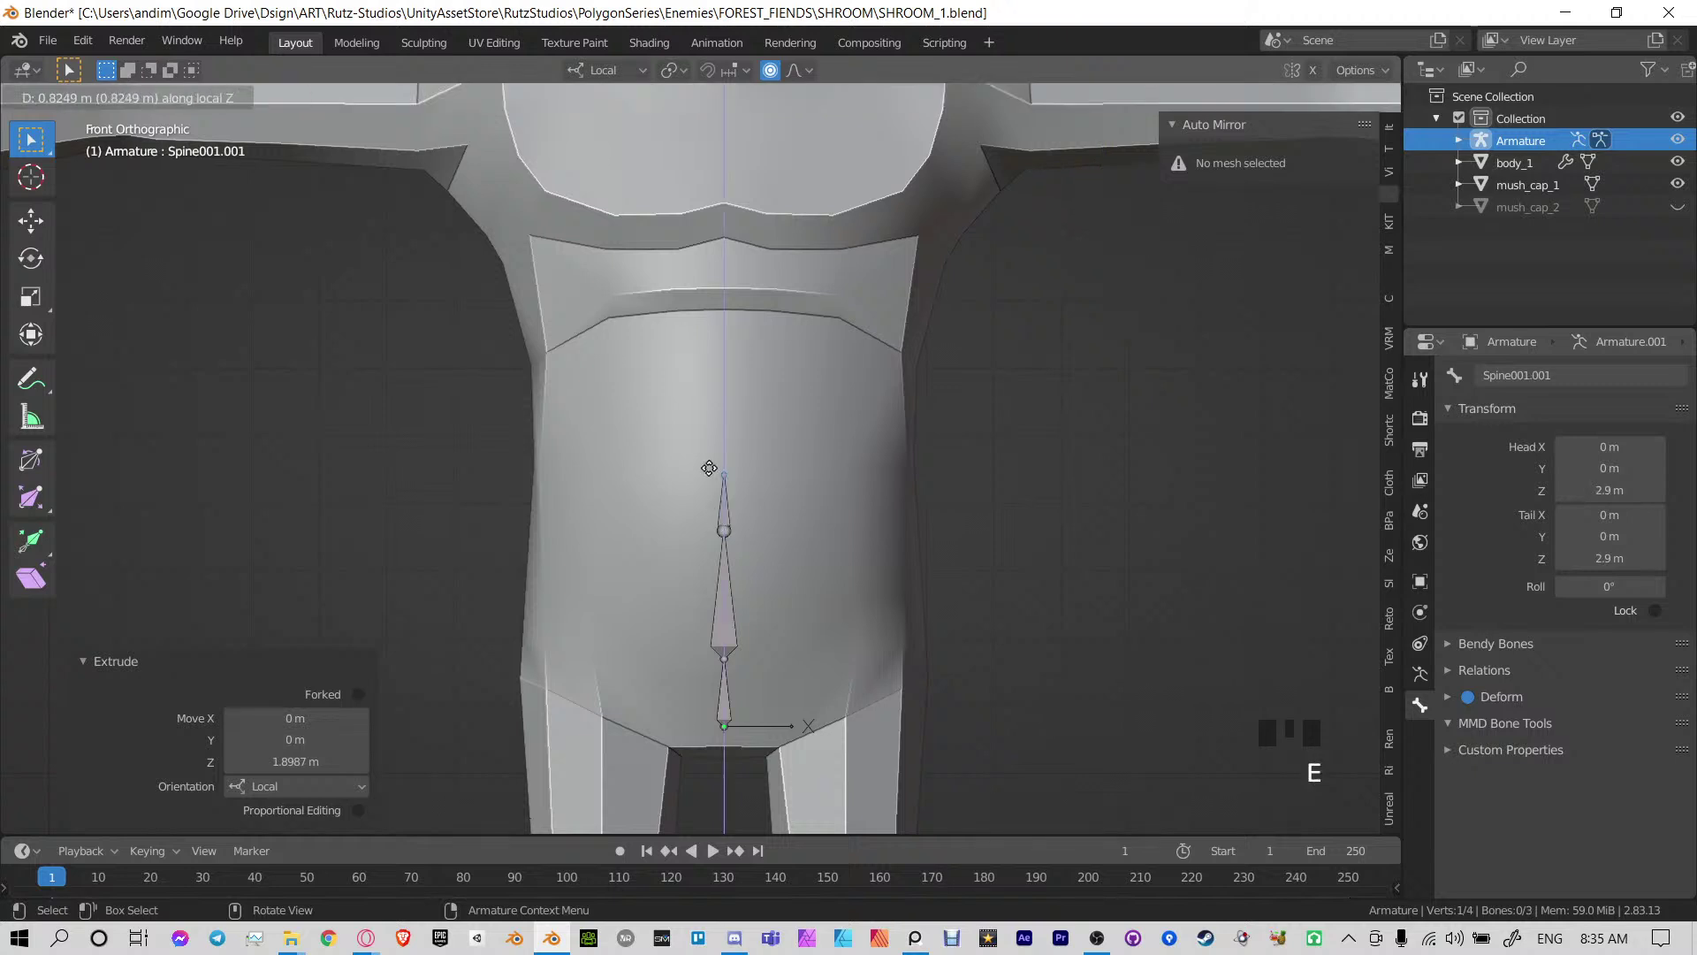
left_click(724, 319)
left_click(1569, 375)
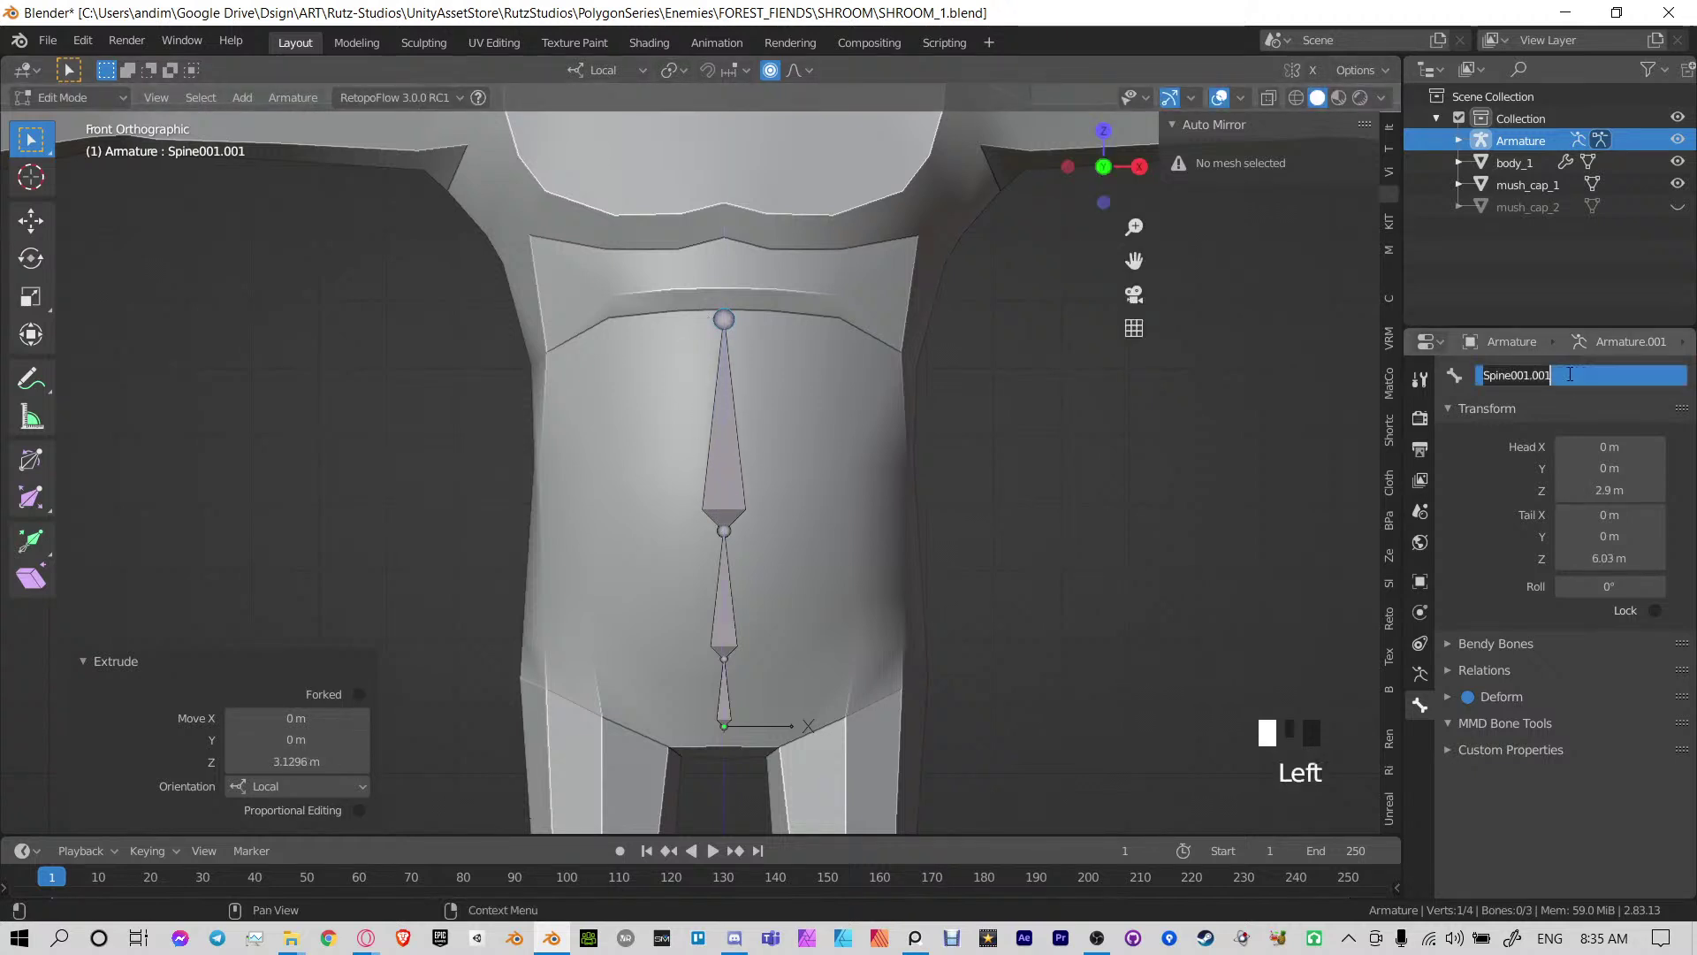
type("2")
key("Return")
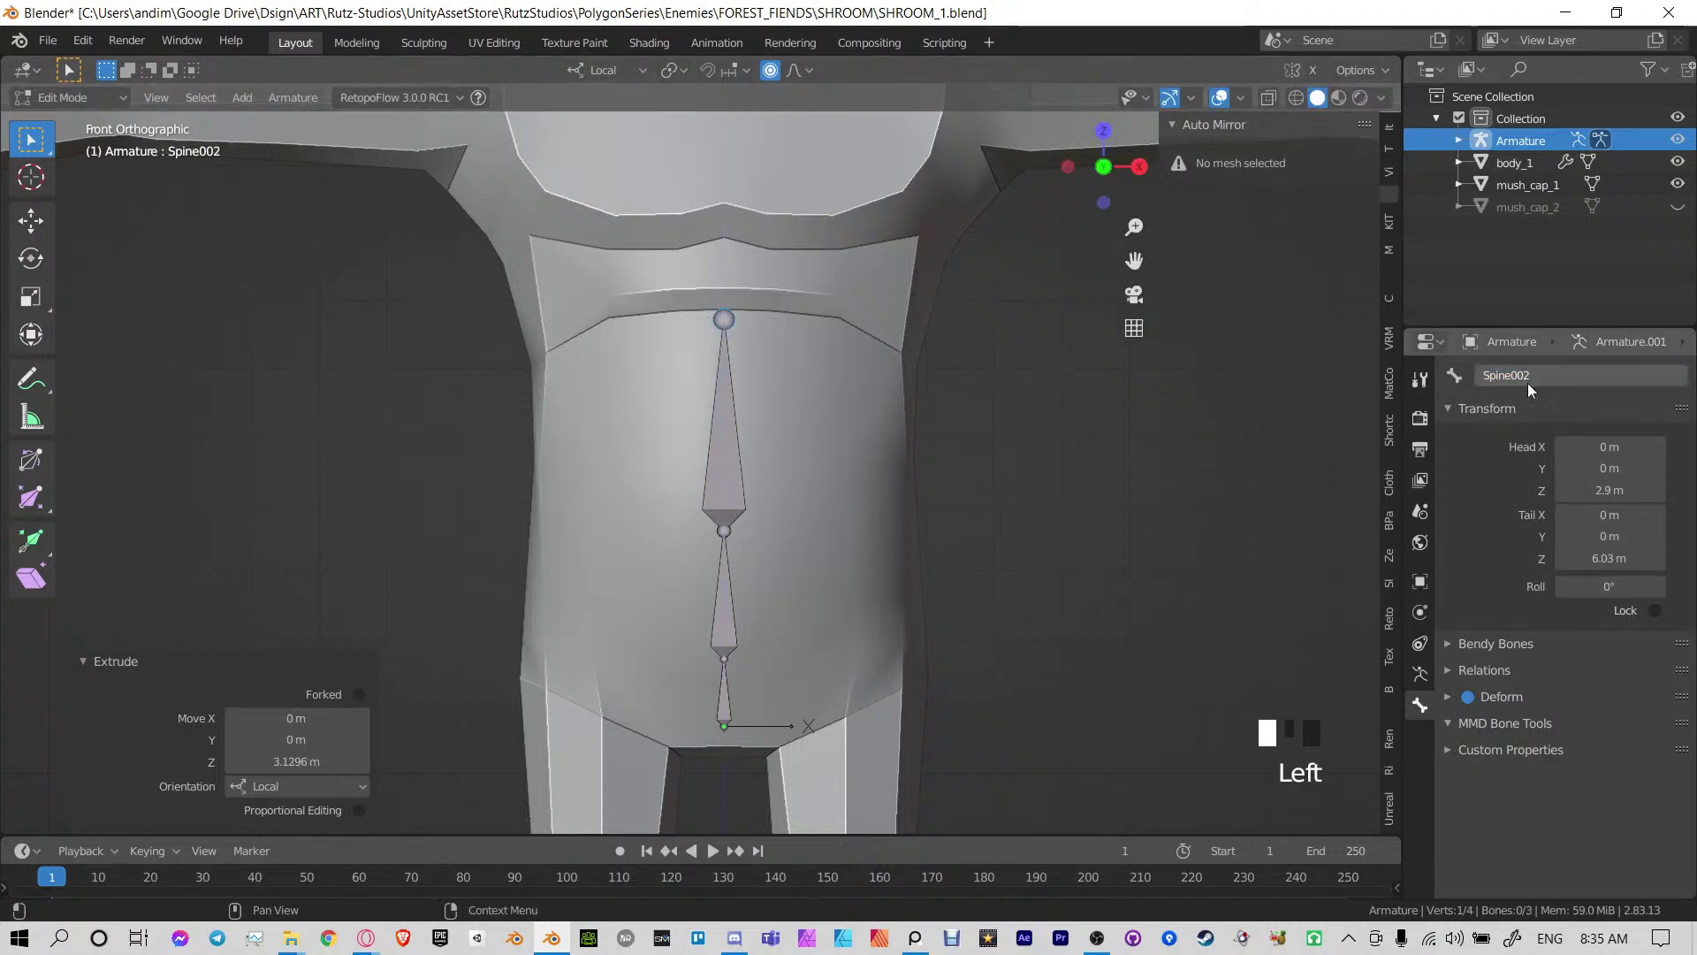
Extrude a bone about 3.86 m up from Spine002's tip through the chest and name it Chest
middle_click_drag(783, 400, 765, 602, "shift")
key("e")
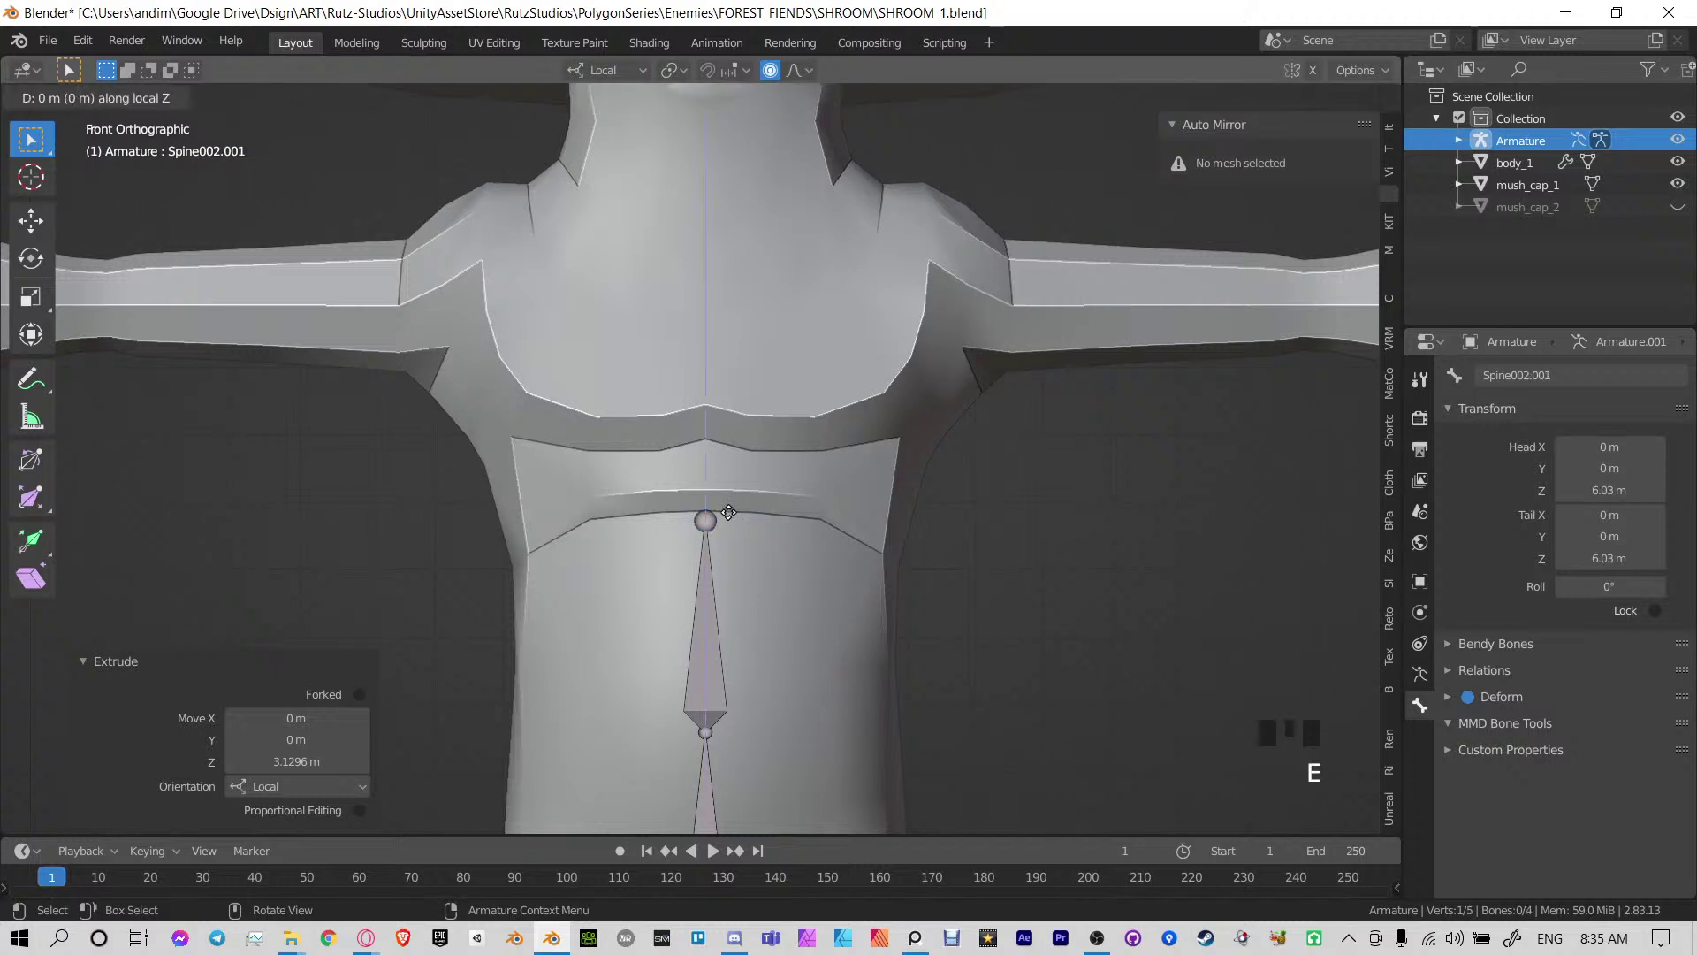
left_click(727, 256)
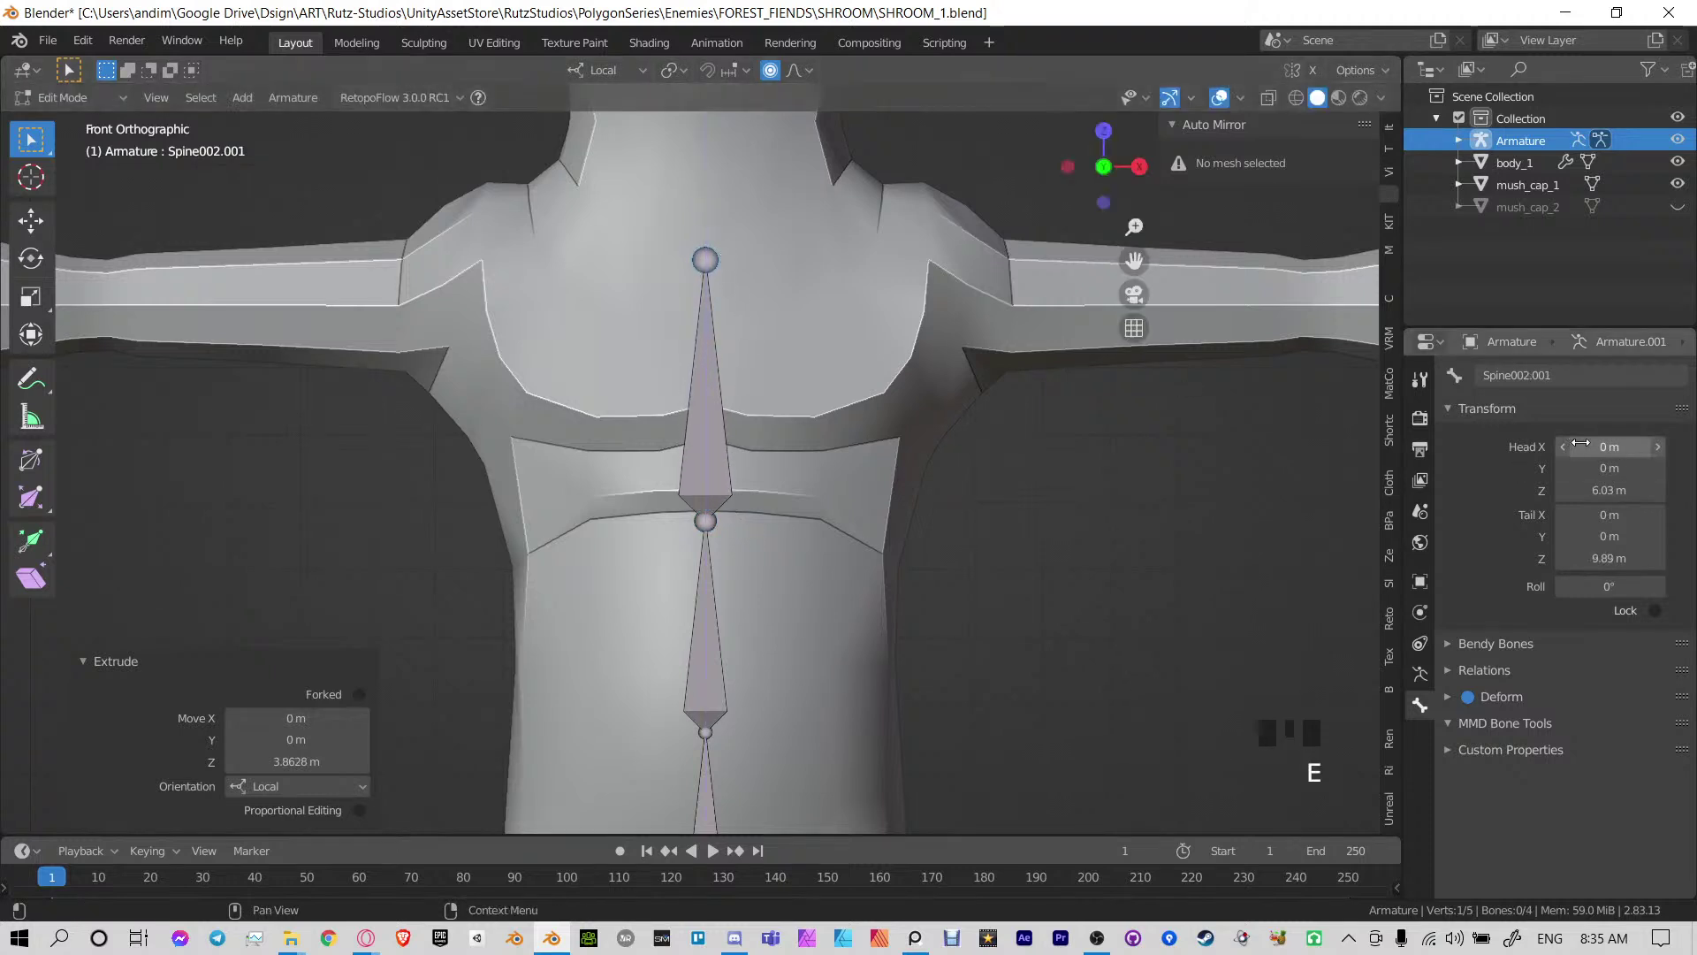
left_click(1577, 375)
type("Chest")
key("Return")
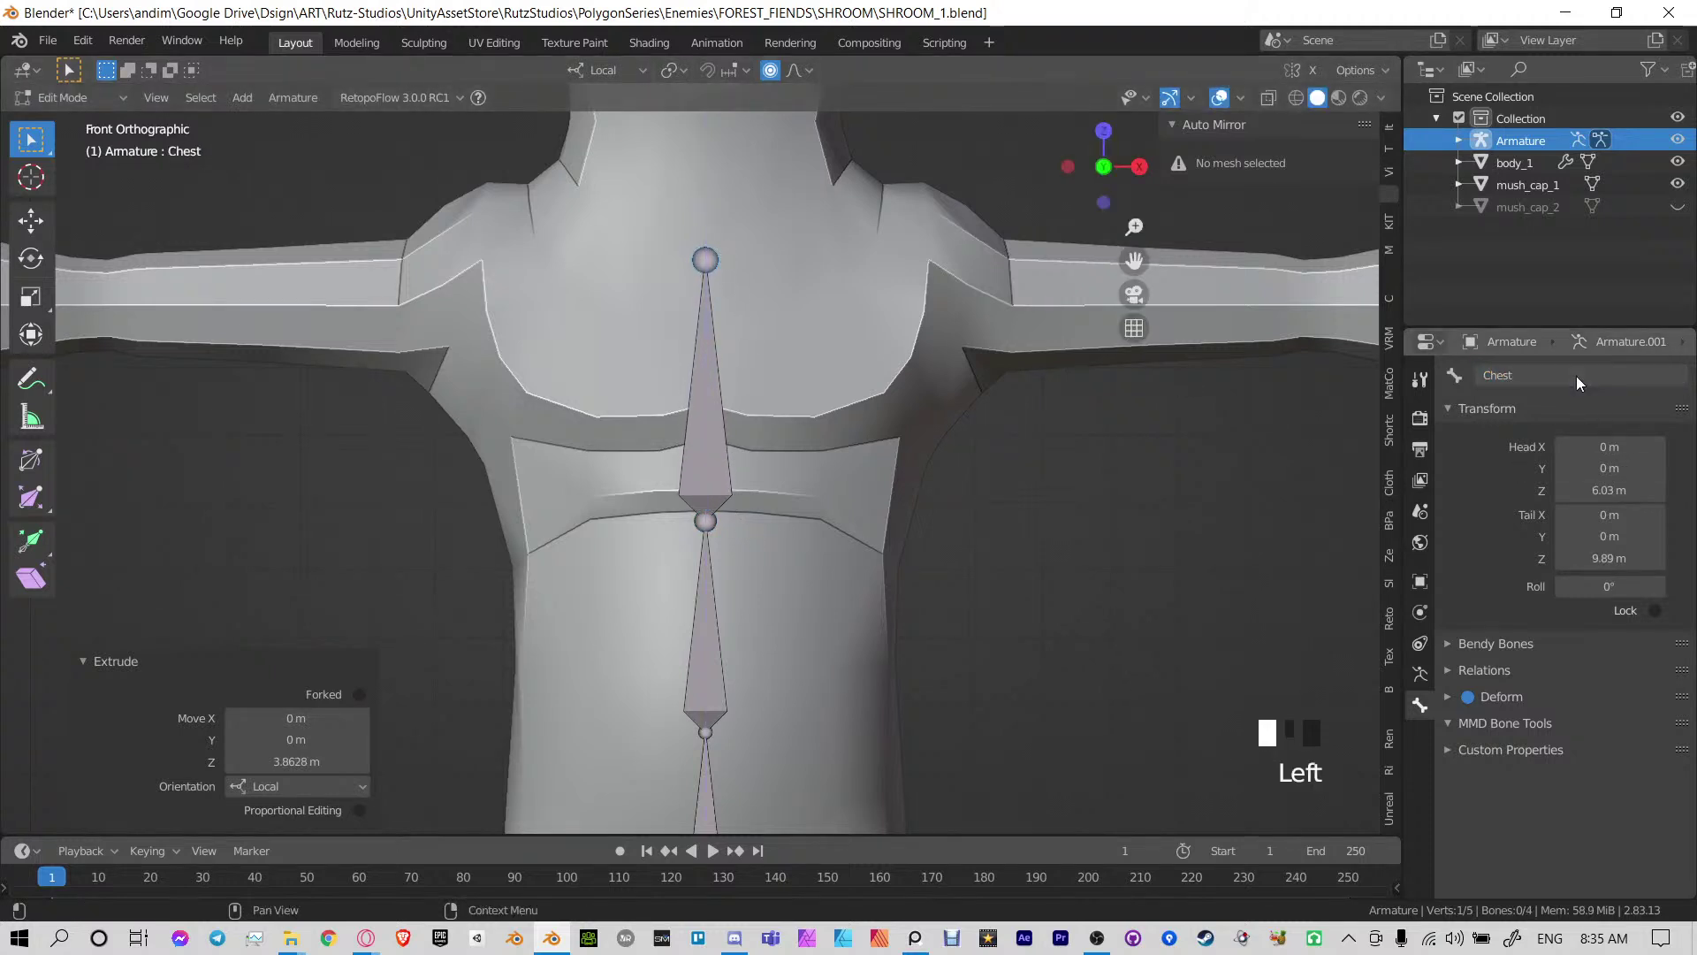
Extrude a bone about 1.83 m up from the Chest bone's tip and name it Neck
middle_click_drag(760, 274, 801, 547, "shift")
key("e")
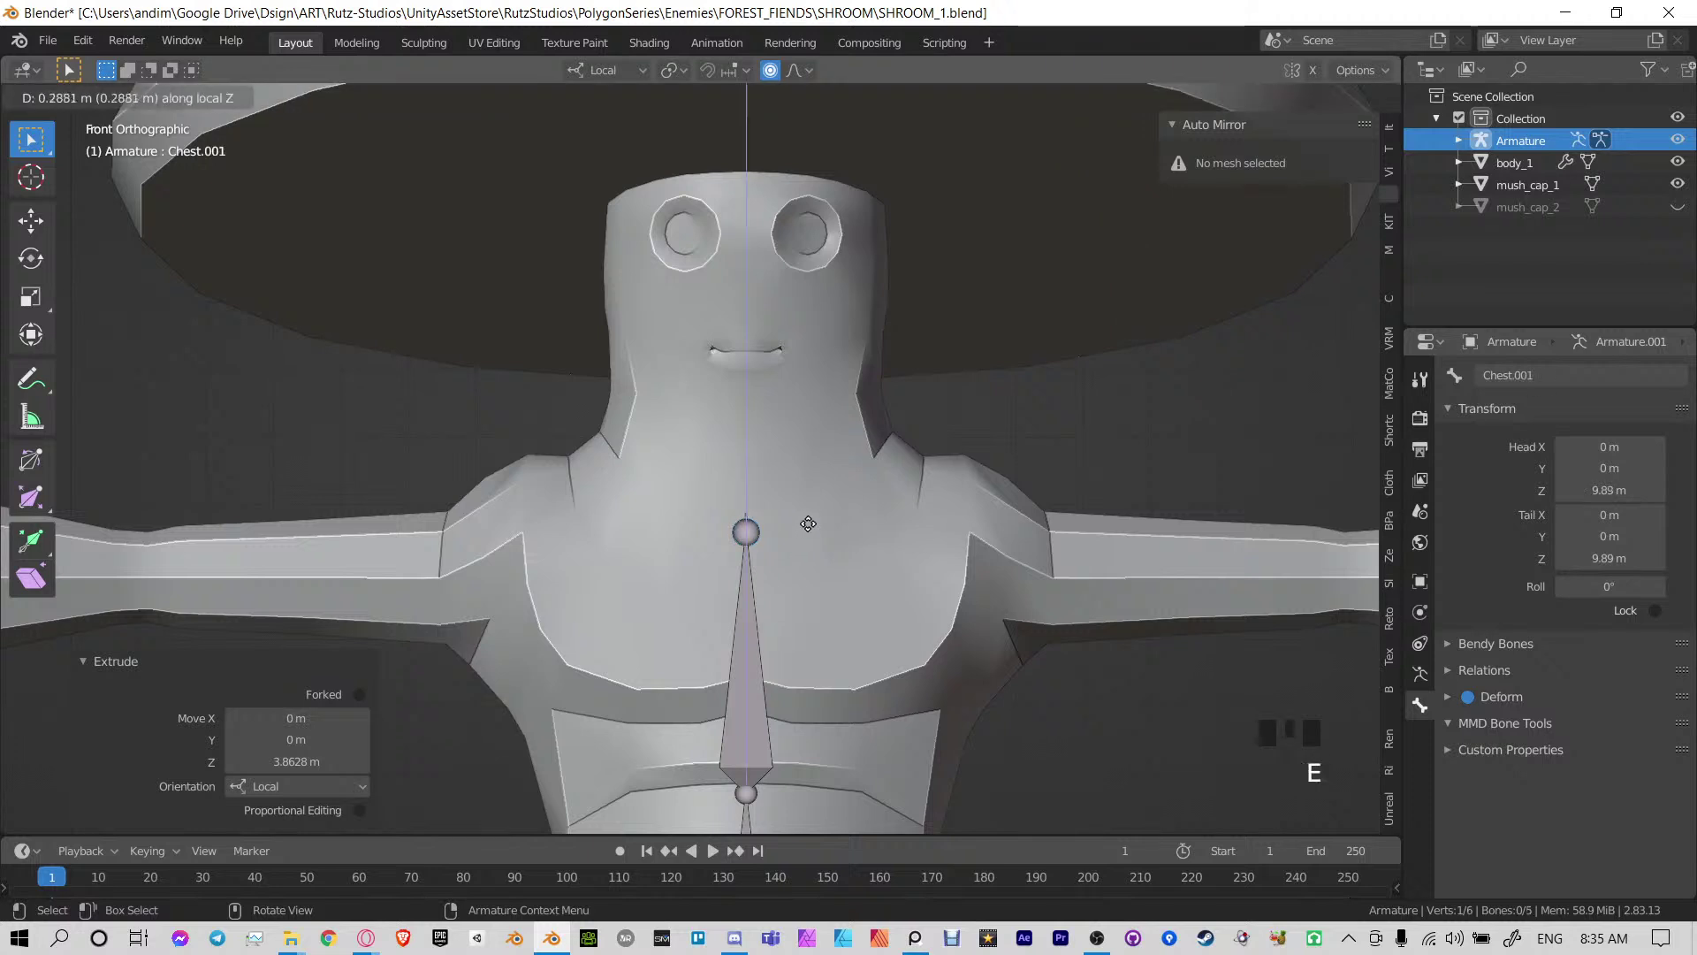
left_click(816, 422)
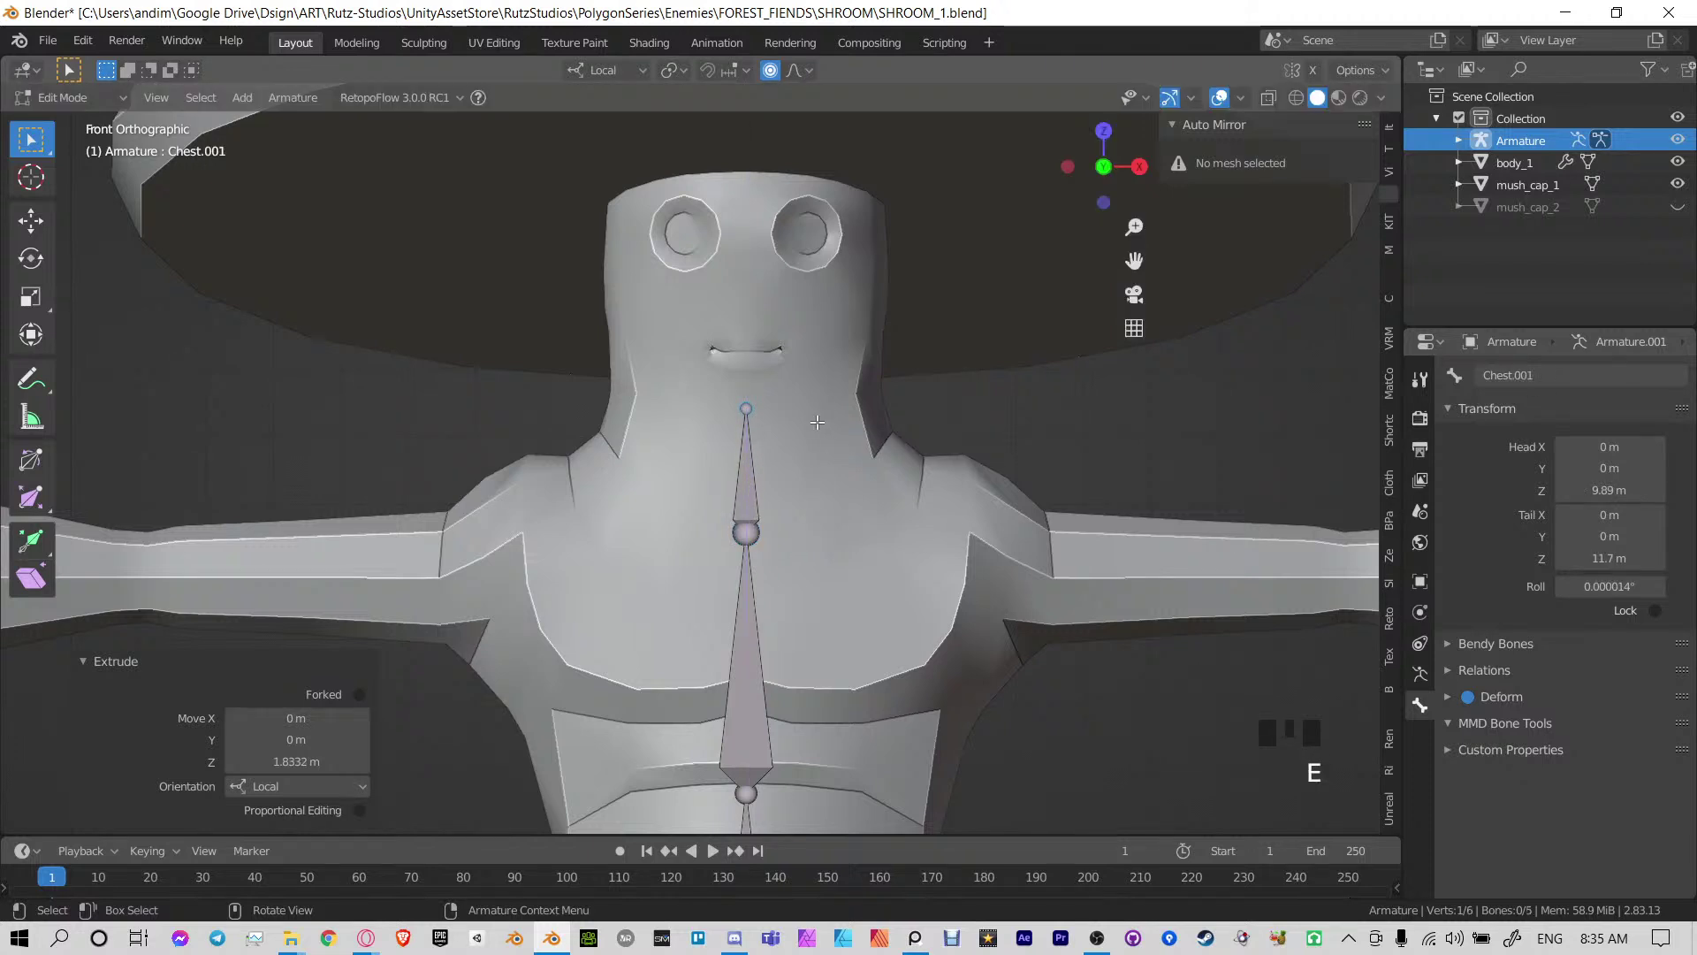
left_click(1568, 372)
type("Neck")
key("Return")
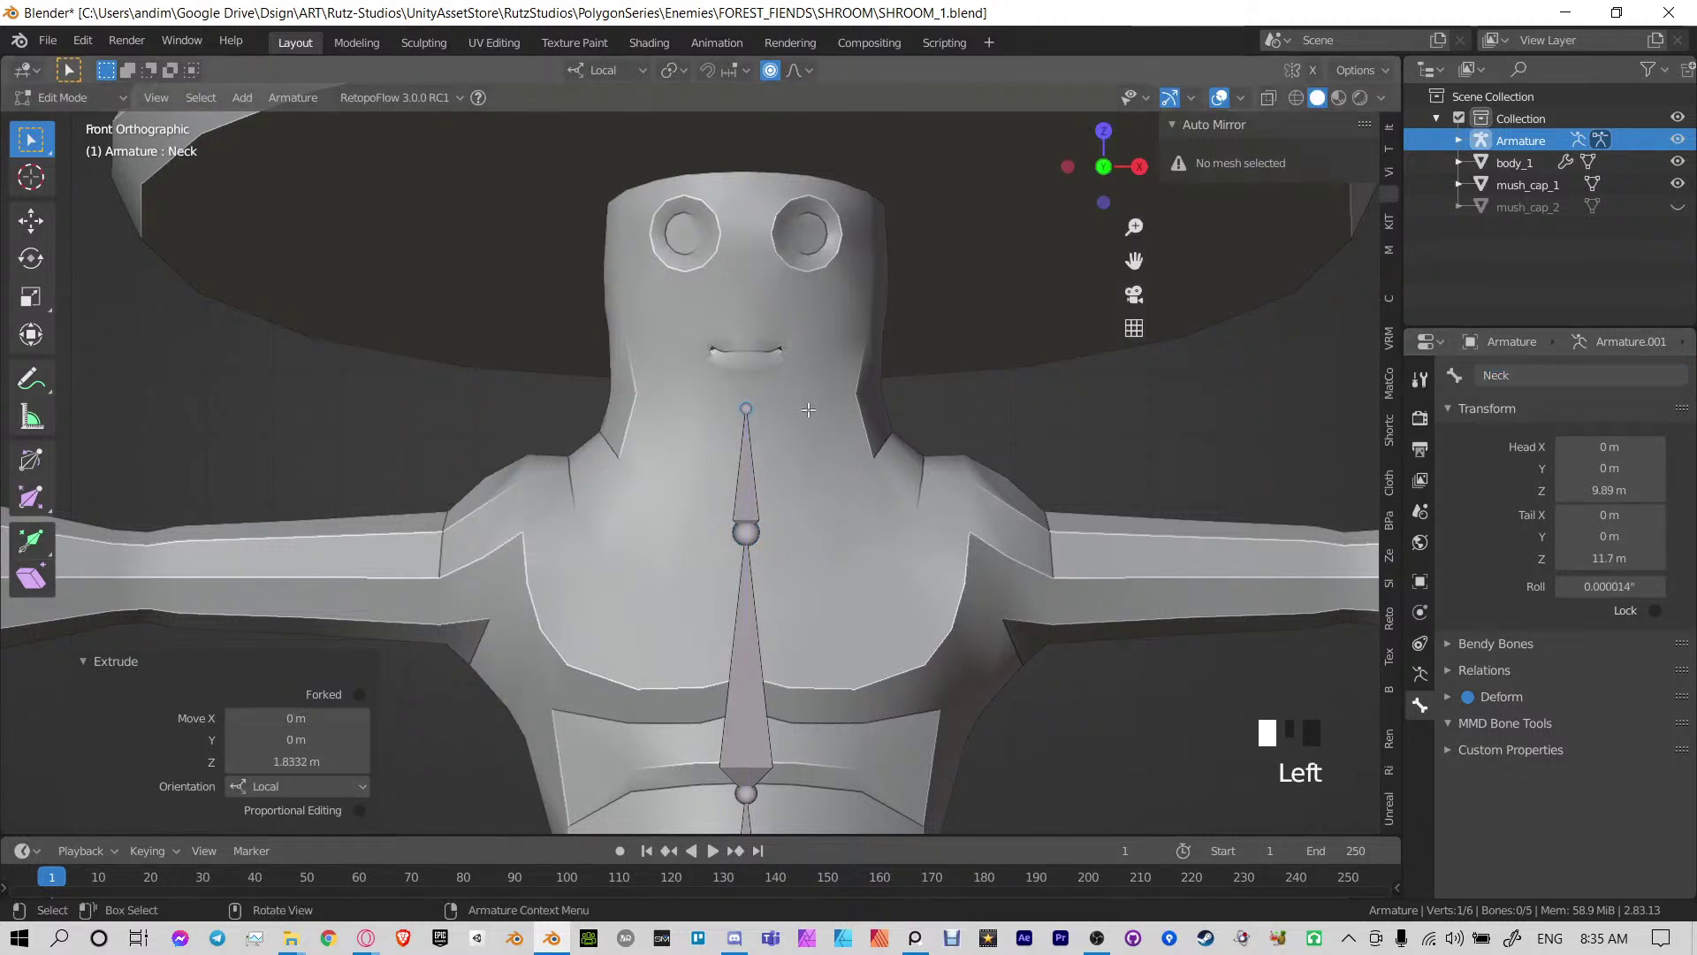
Extrude a bone about 3.95 m up from the Neck bone to just above the head and name it Head
key("e")
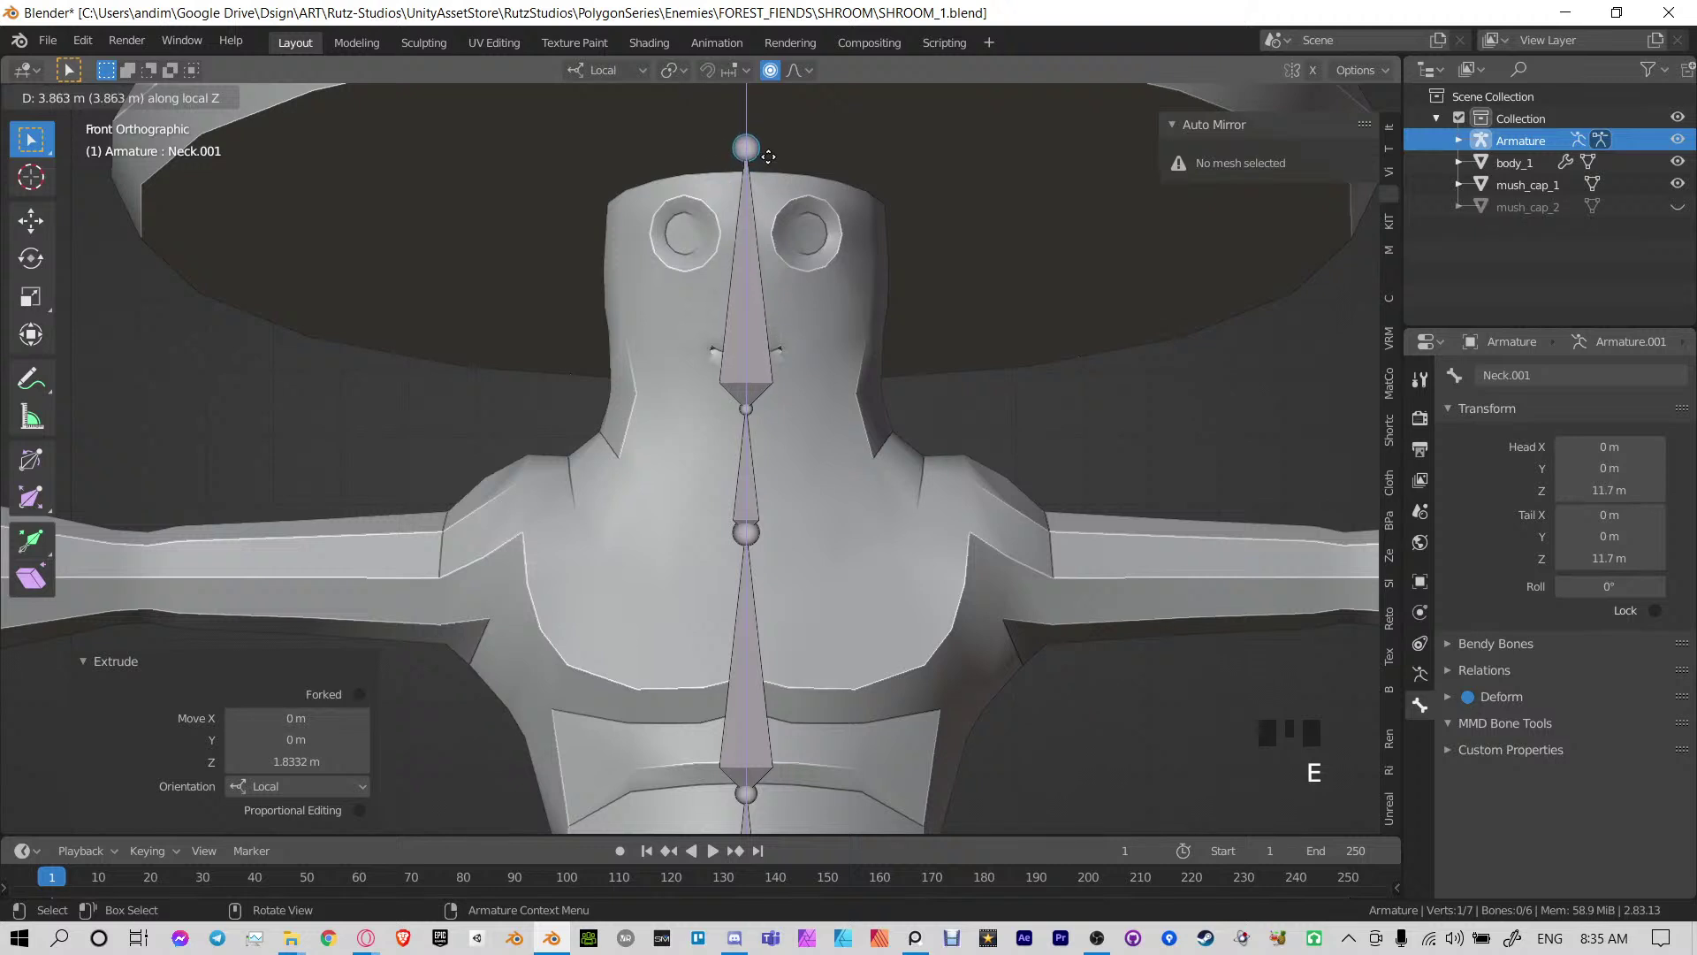
left_click(769, 152)
left_click(1619, 373)
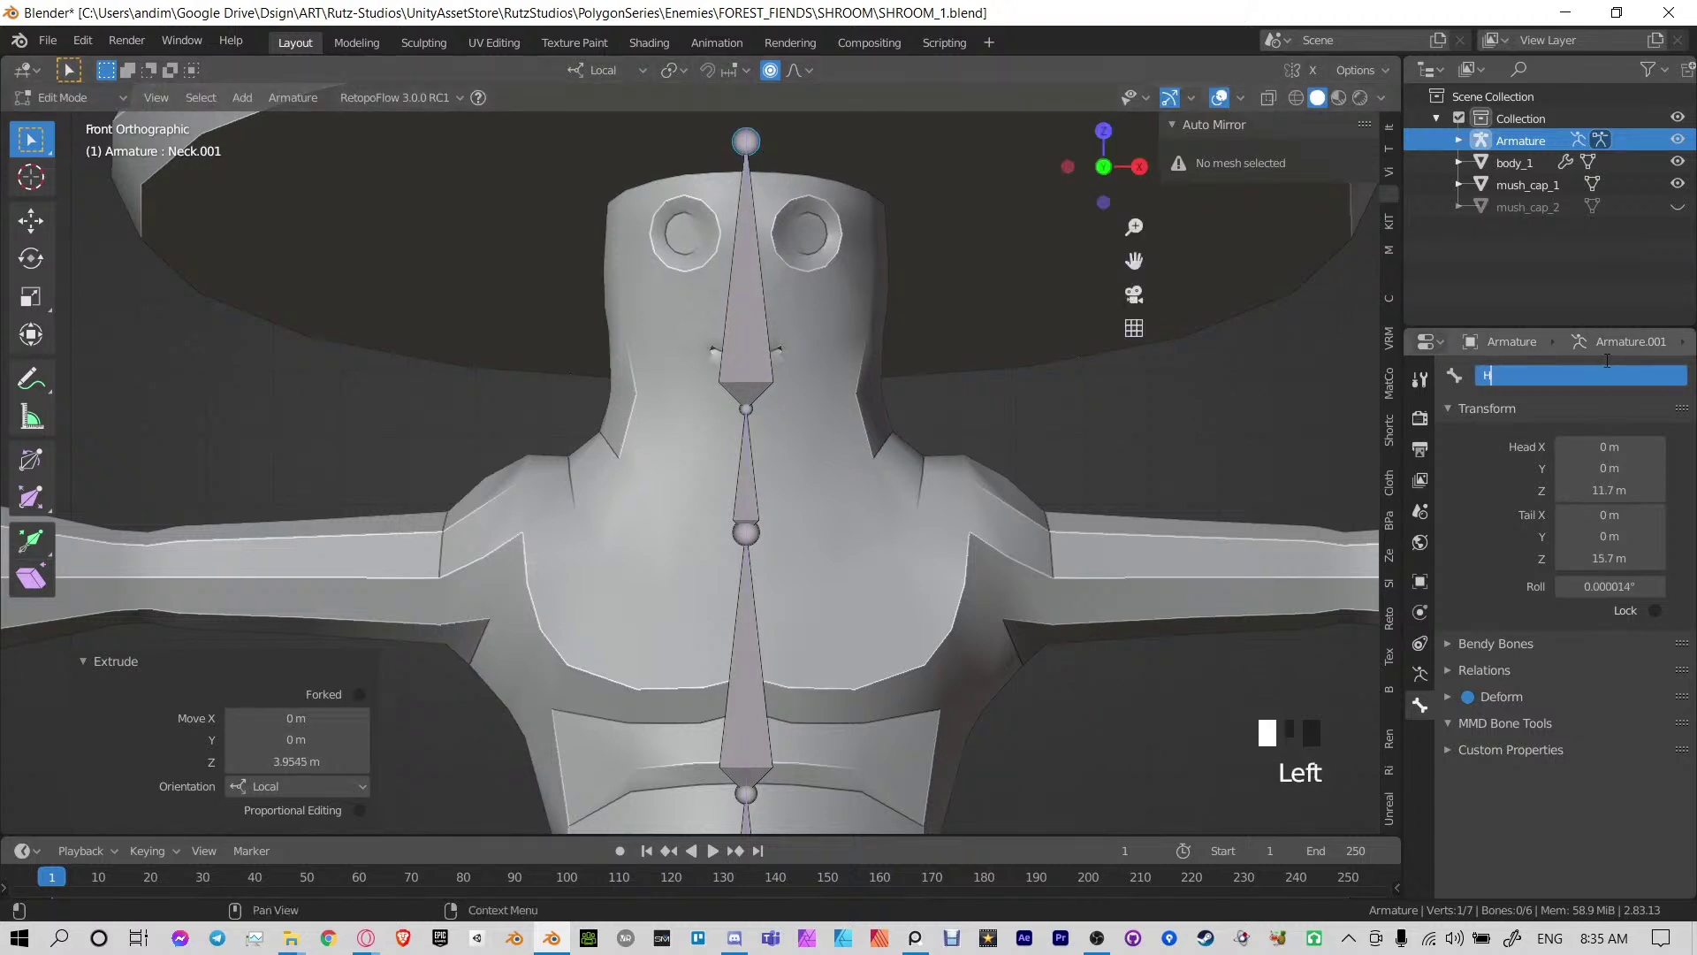
Check the bone chain's alignment with the body in the right and front views, and save the file
key("KP_3")
scroll(772, 648, "down", 7)
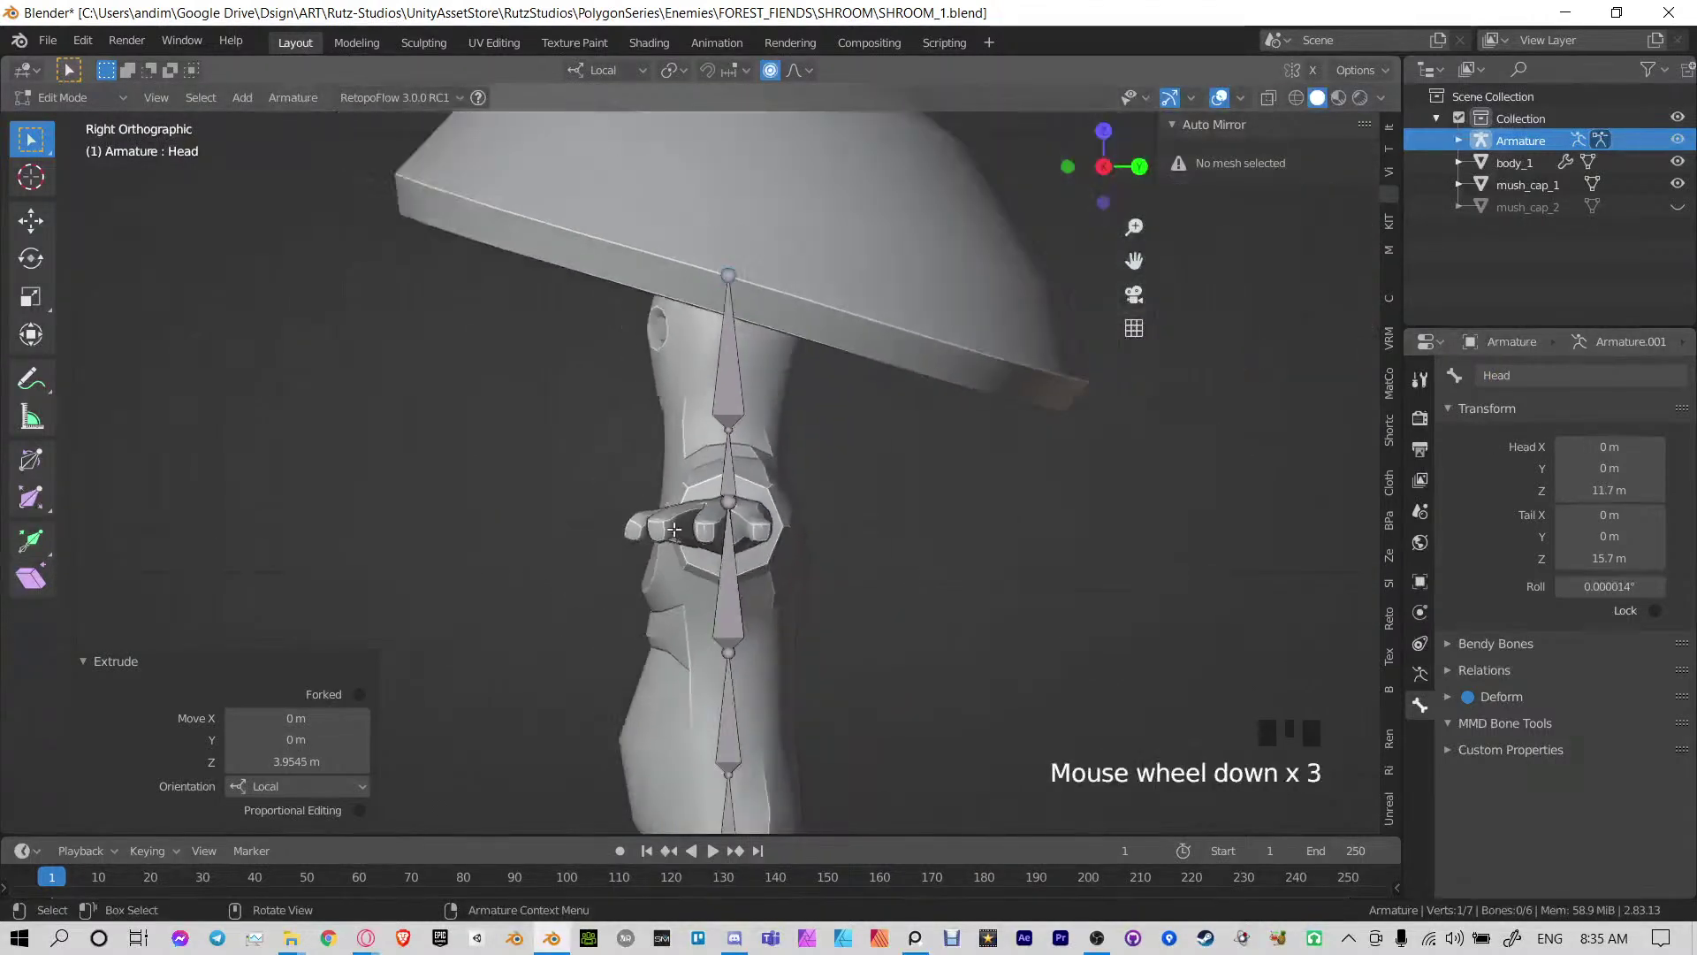
scroll(771, 648, "up", 8)
middle_click_drag(763, 608, 770, 482, "shift")
middle_click_drag(770, 233, 769, 357, "shift")
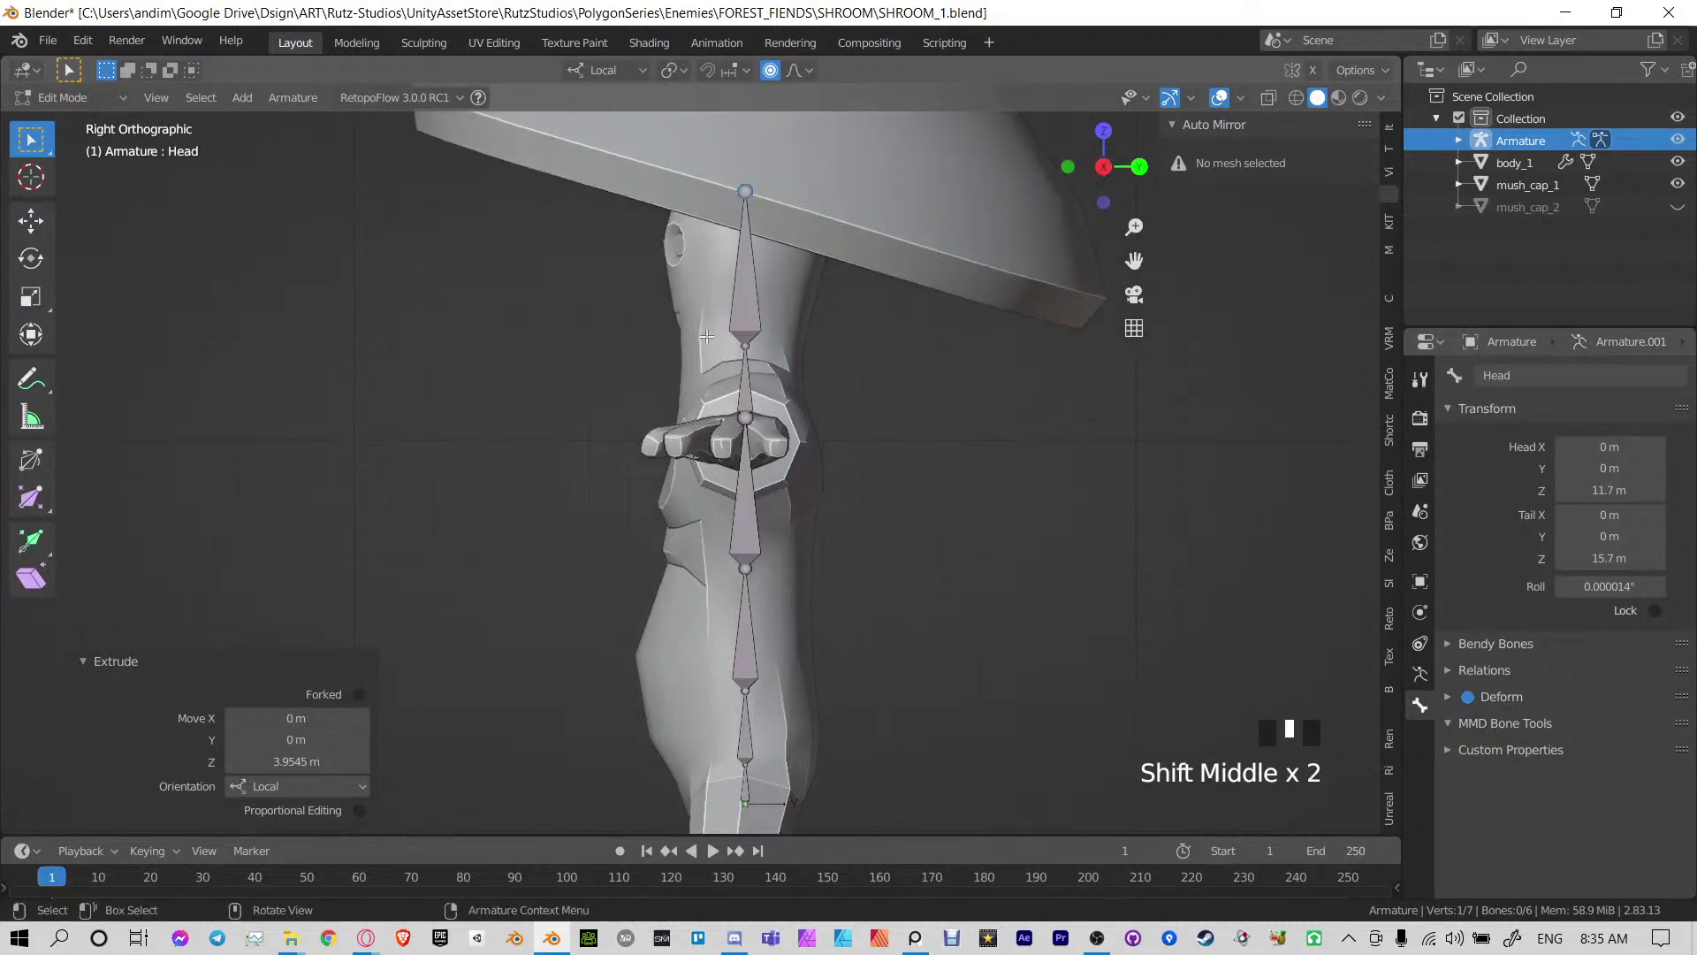
middle_click_drag(787, 567, 786, 296, "shift")
middle_click_drag(754, 472, 754, 453, "shift")
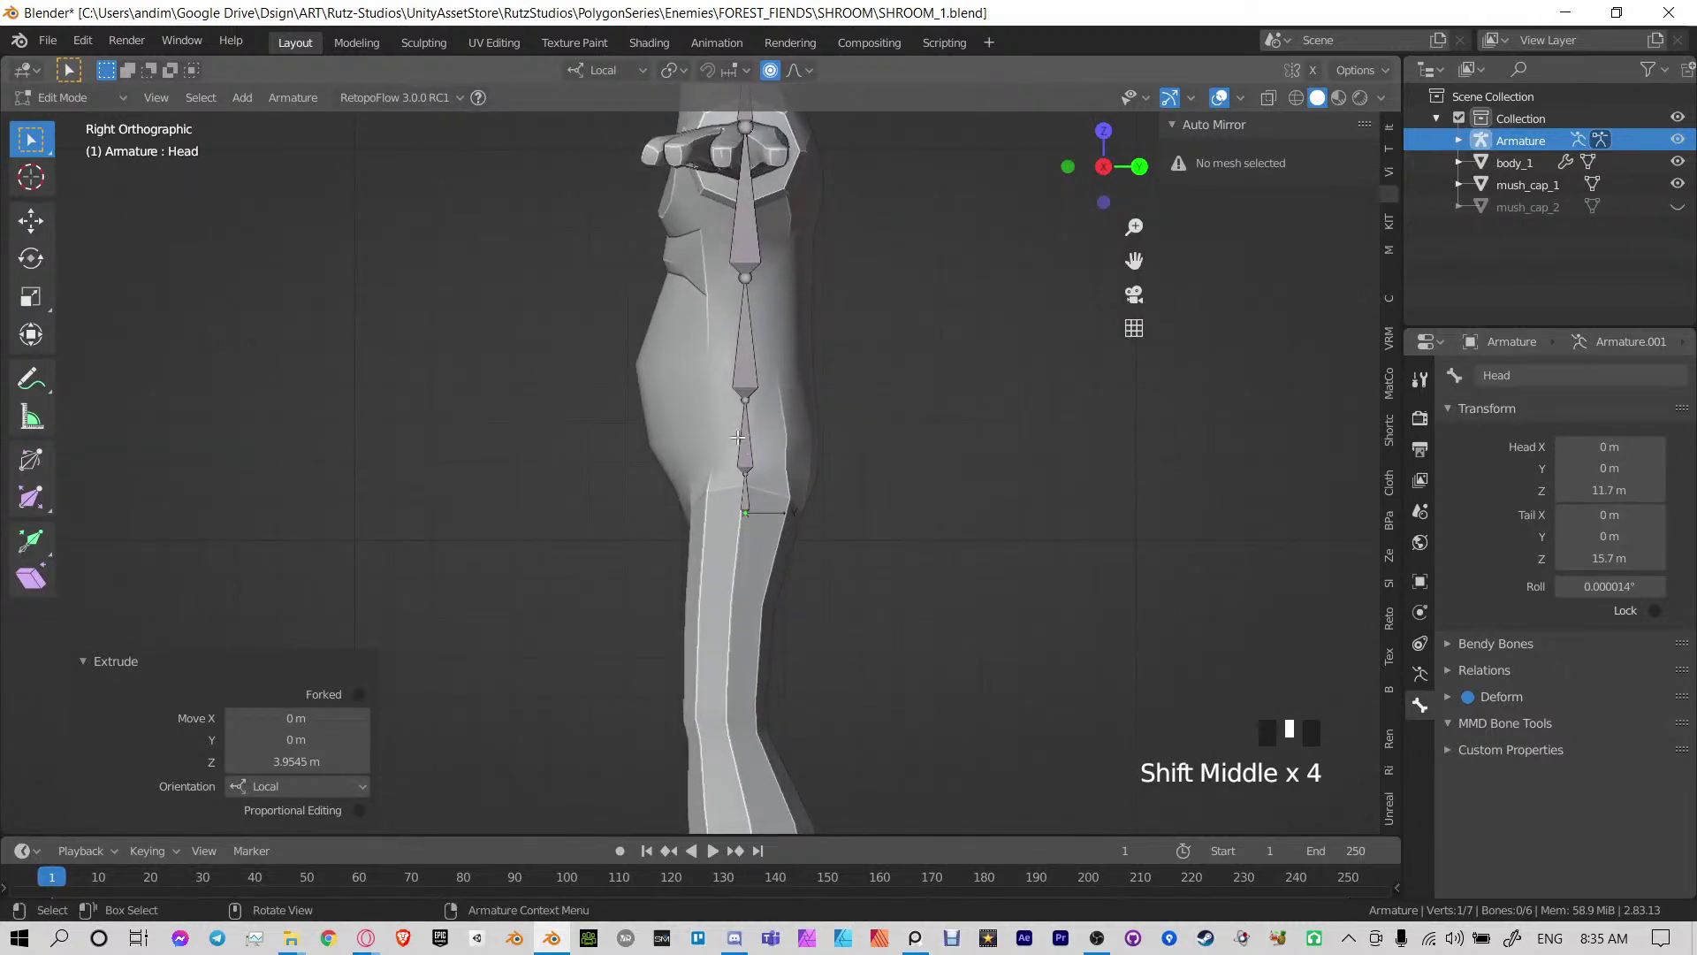
middle_click_drag(742, 114, 744, 251, "shift")
middle_click_drag(751, 671, 799, 409)
key("KP_1")
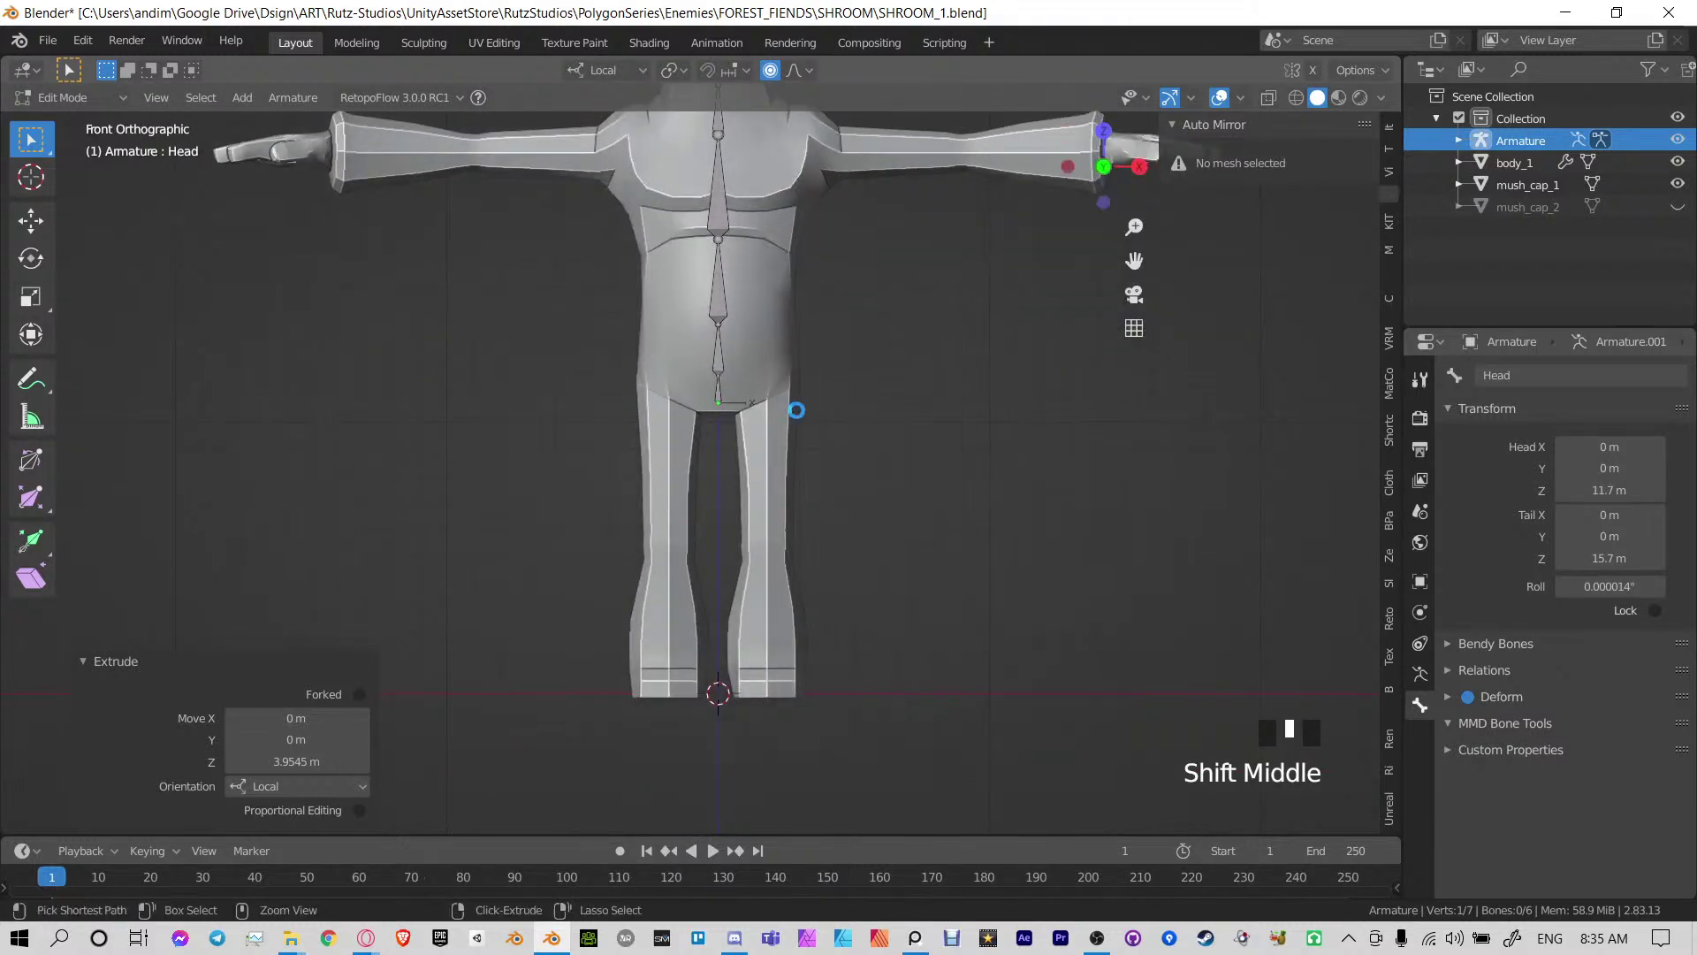
key("ctrl+s")
Extrude a bone from the root bone's base to the outer hip, with its tail at about X 2.64 m, Z 1.9 m, and name it Hip.L
scroll(794, 345, "up", 3)
middle_click_drag(794, 345, 745, 525, "shift")
middle_click_drag(724, 371, 718, 446, "shift")
middle_click_drag(707, 540, 716, 366, "shift")
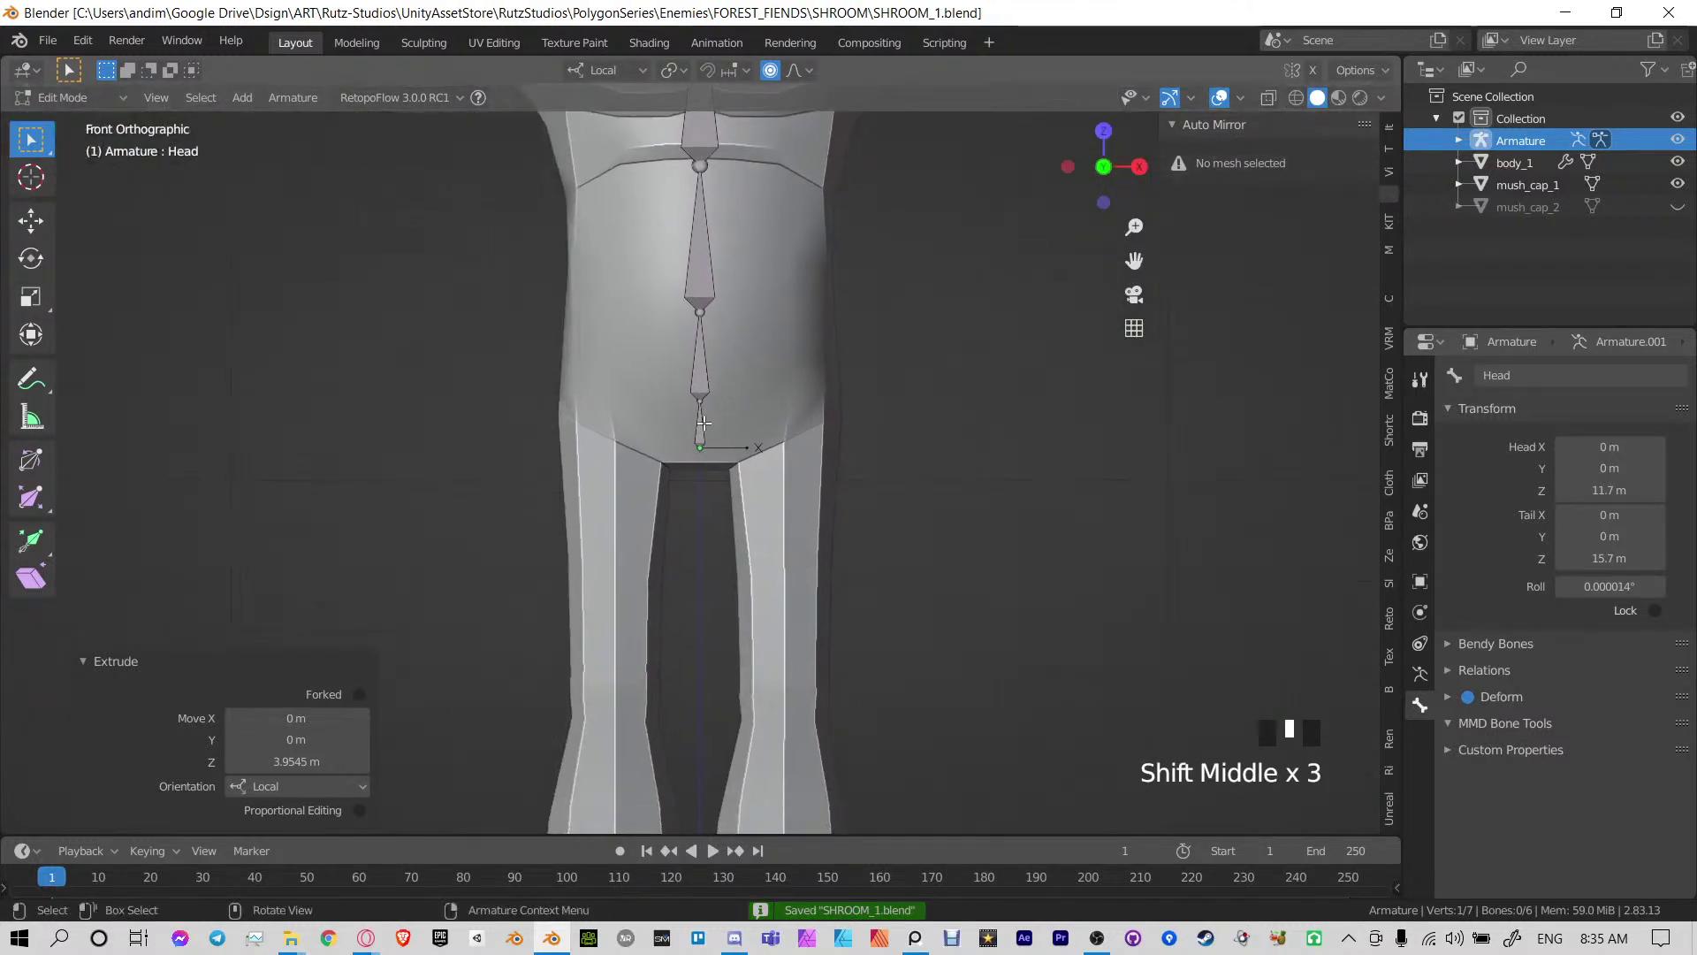
left_click(704, 422)
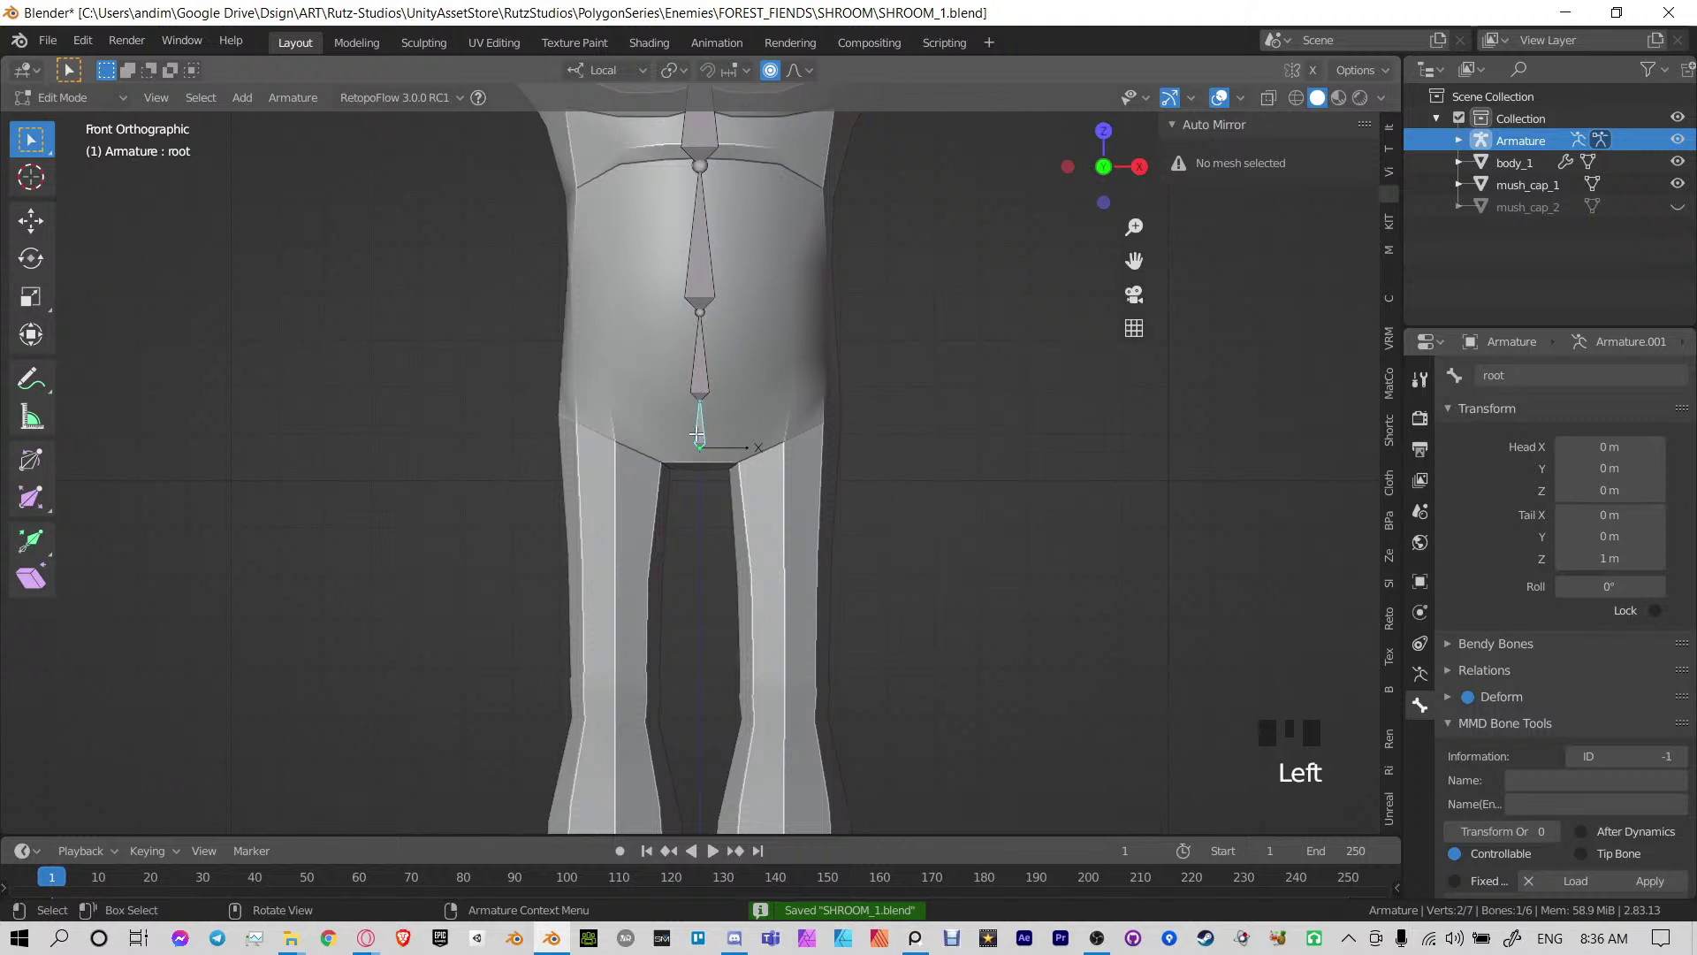
left_click(706, 437)
key("Tab")
scroll(705, 459, "up", 6)
key("Tab")
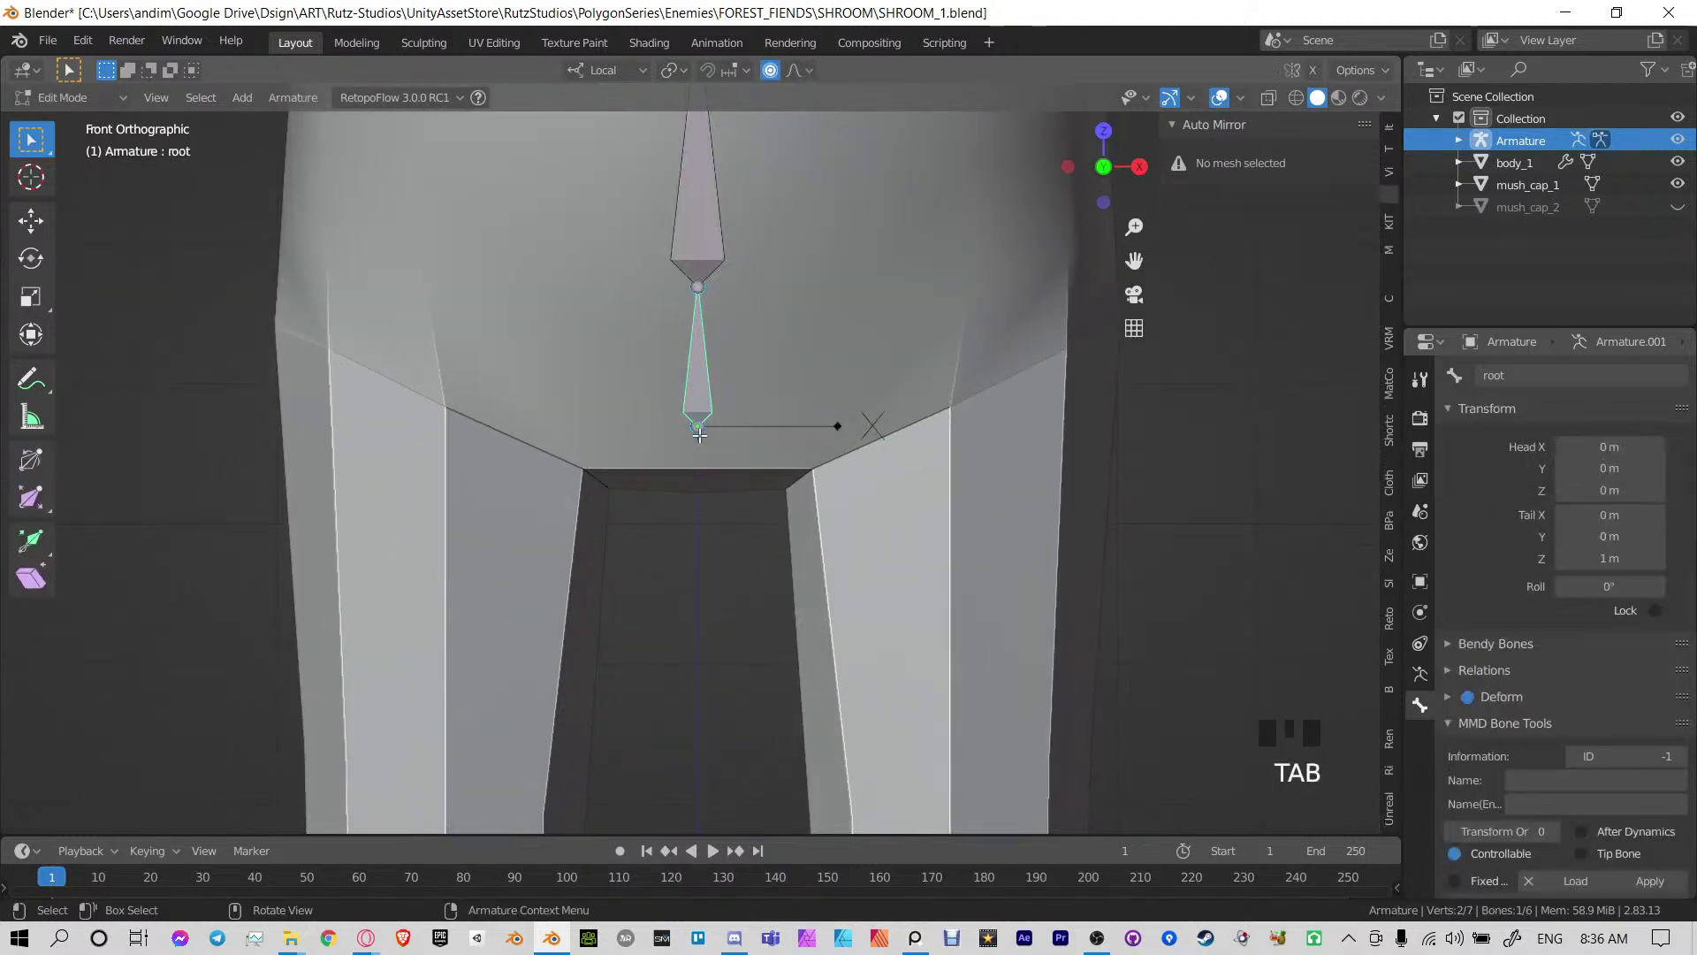
left_click(700, 434)
middle_click_drag(752, 372, 720, 504, "shift")
scroll(718, 510, "down", 3)
key("e")
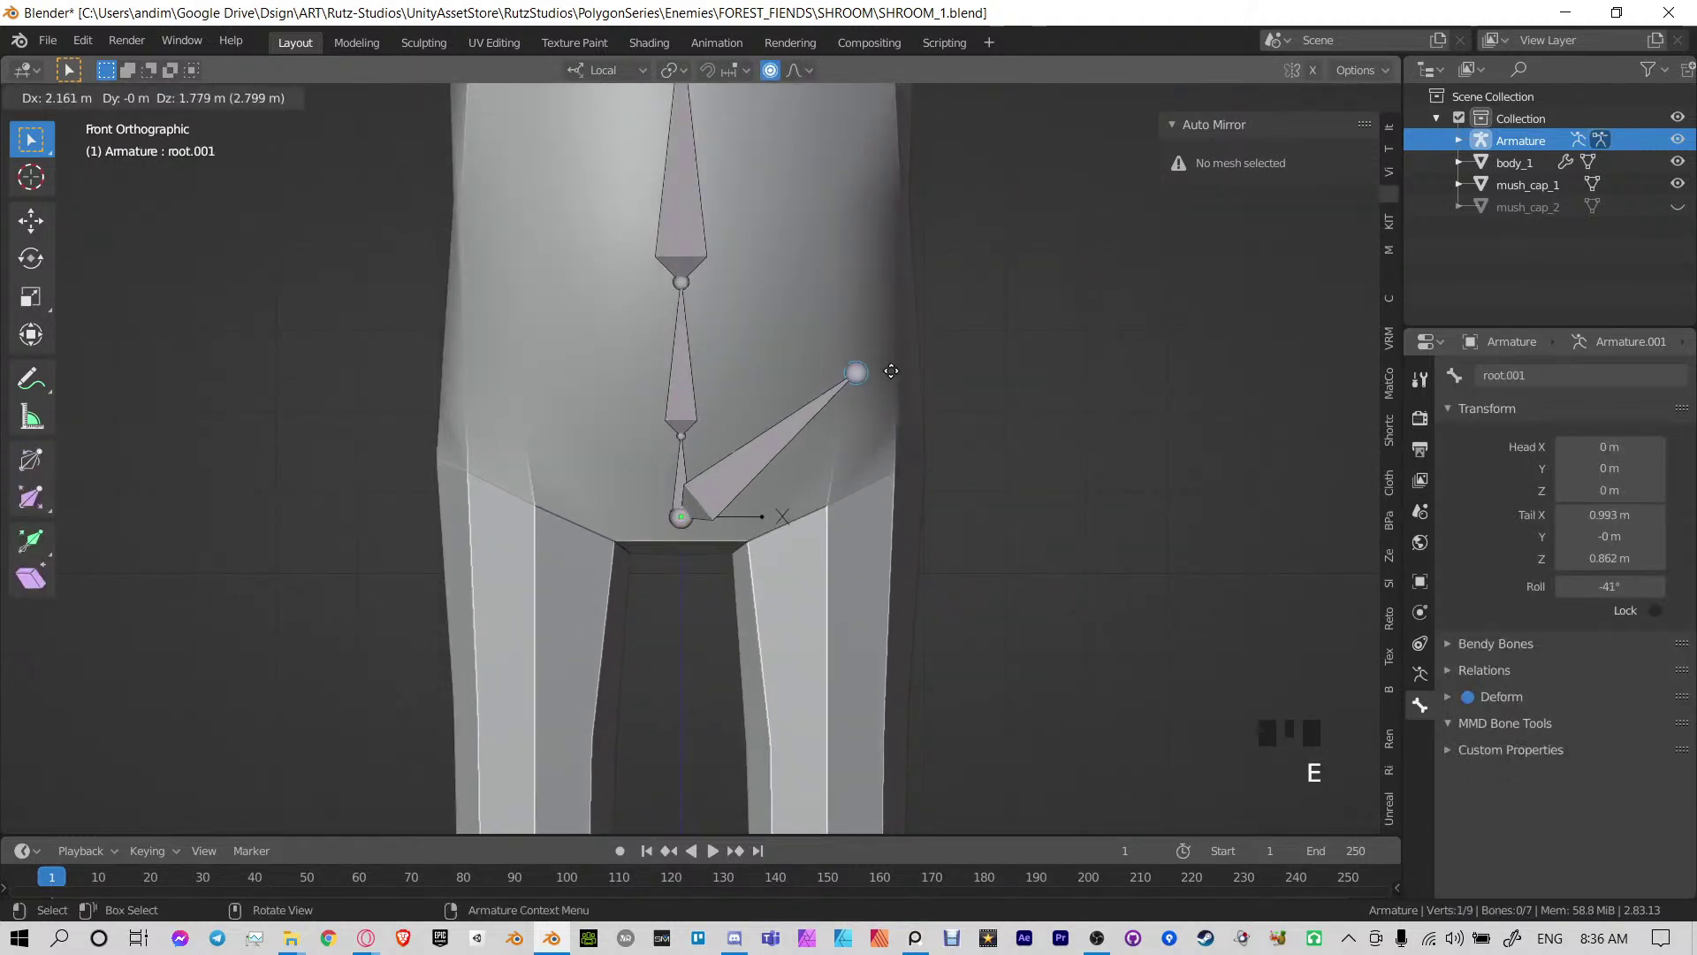
left_click(930, 362)
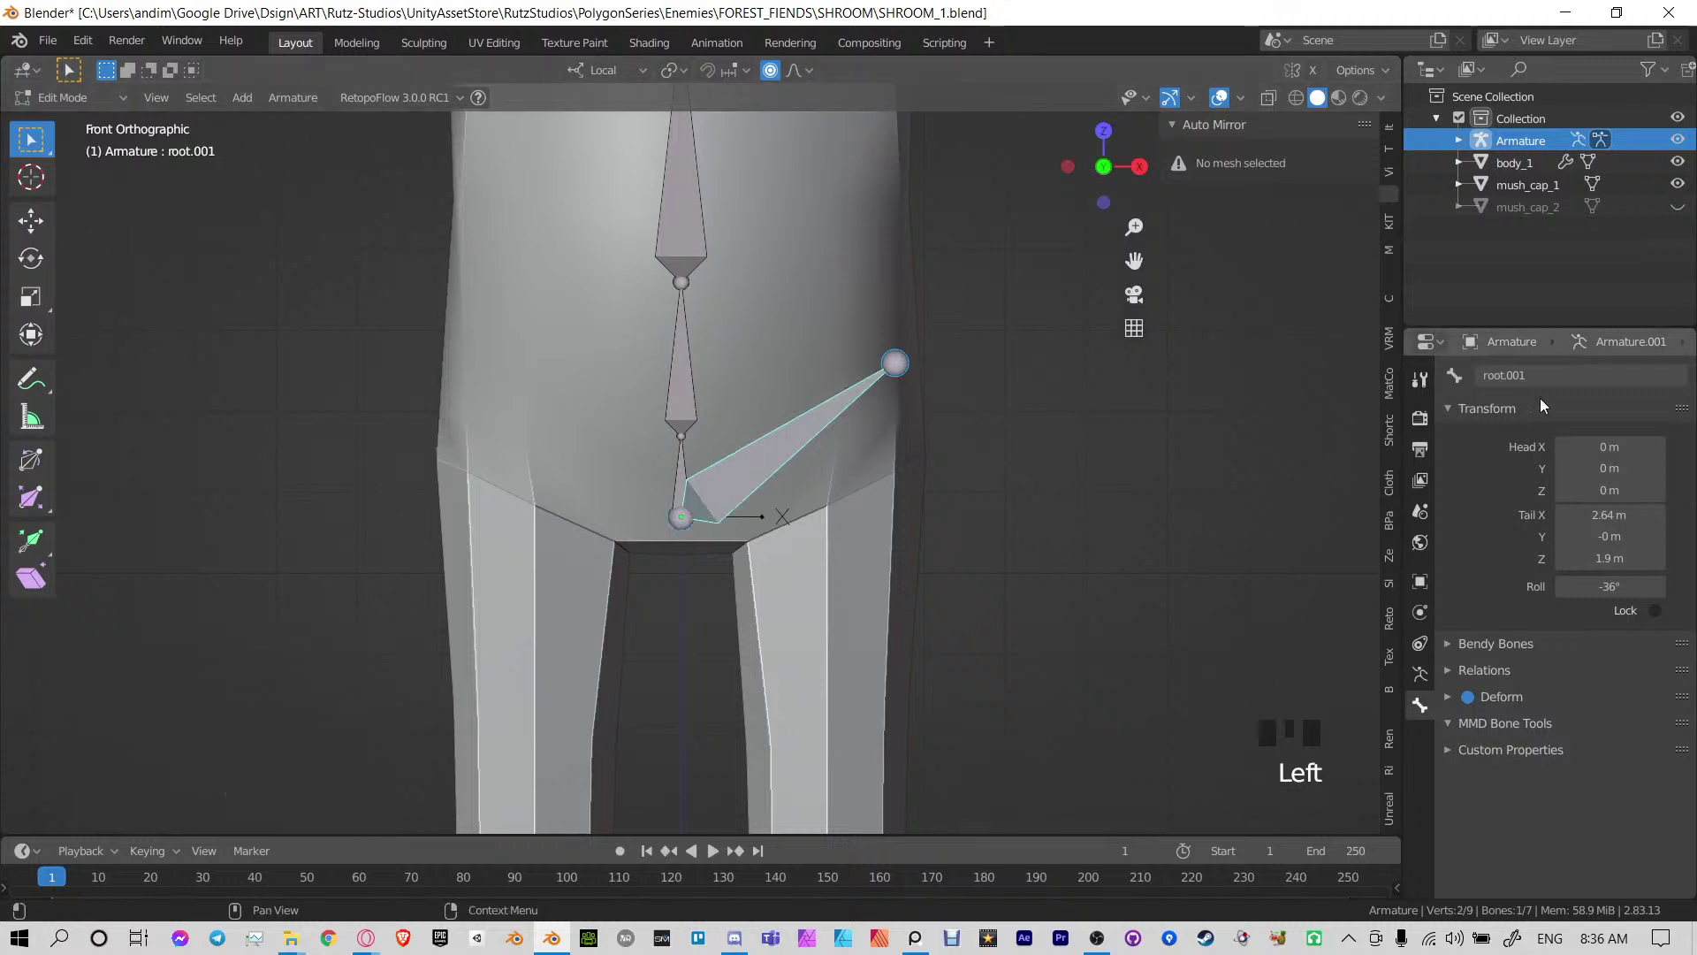
double_click(1587, 370)
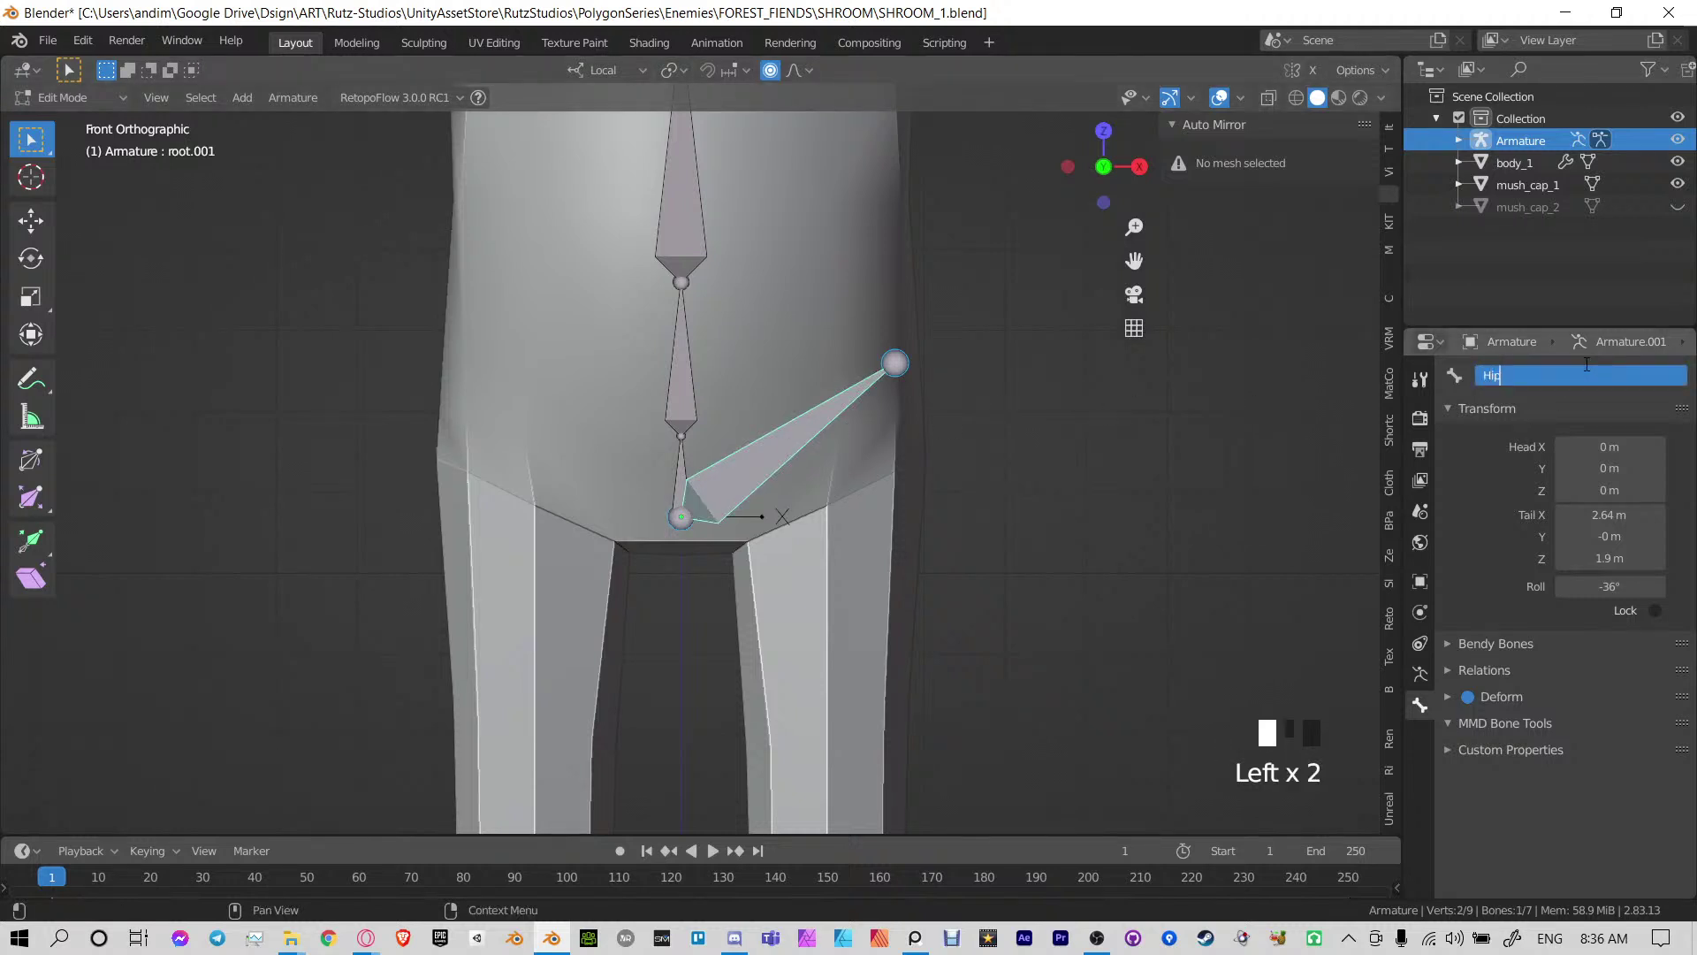
key("Return")
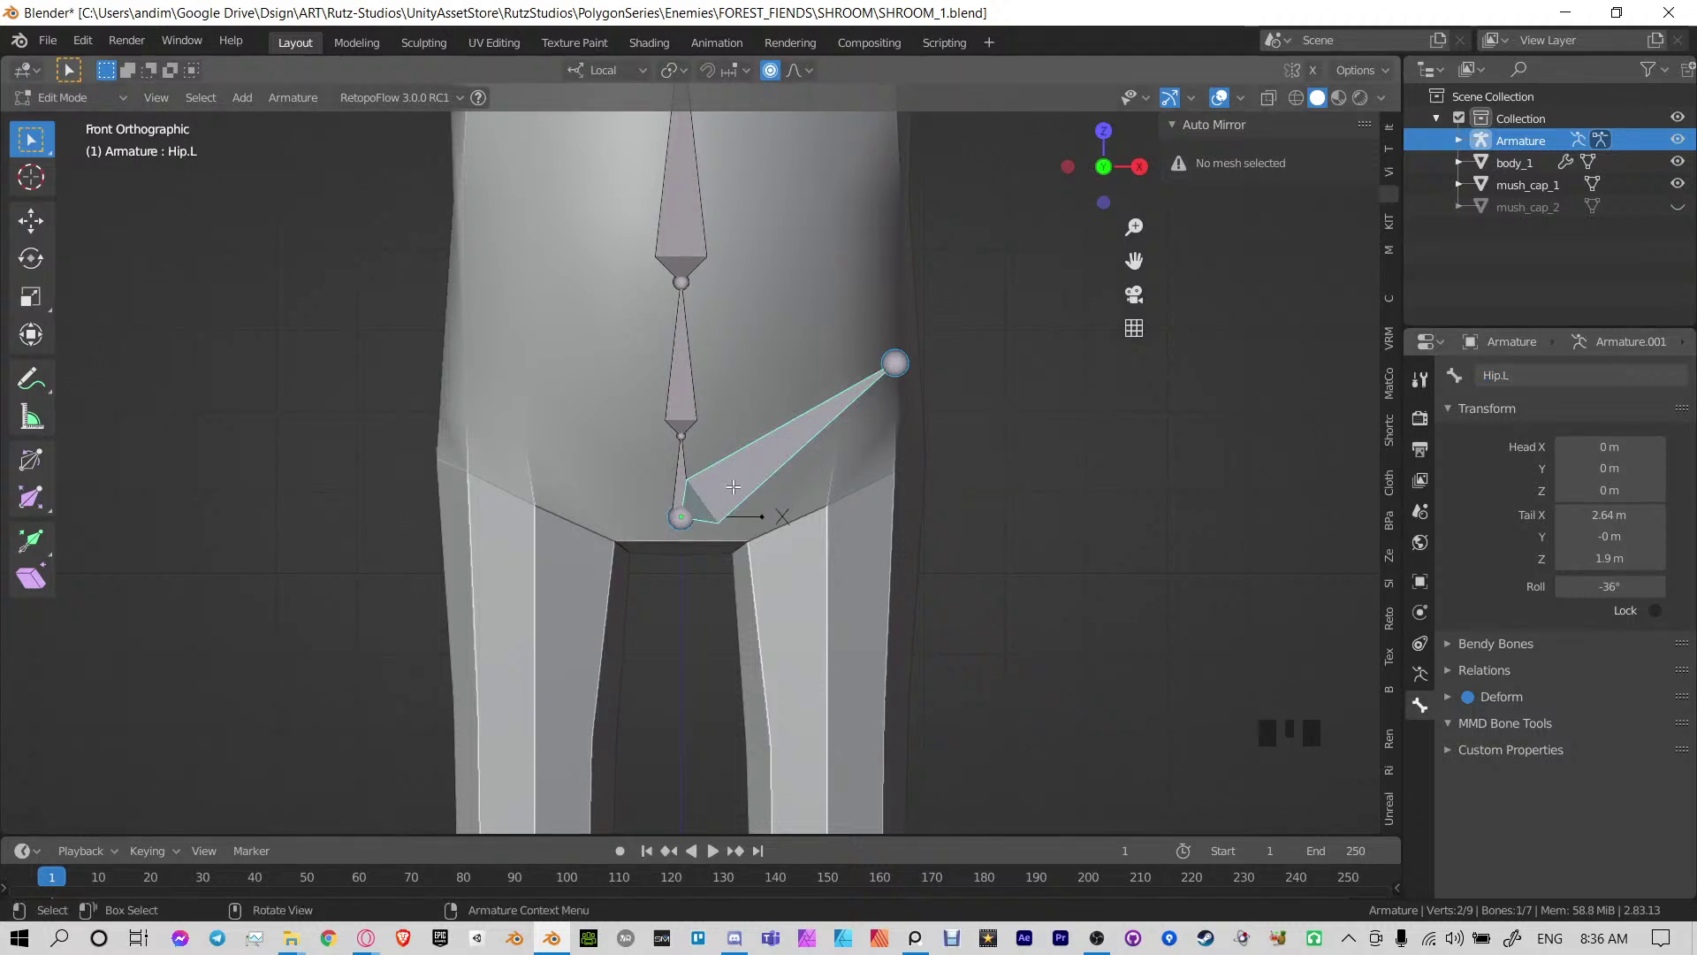
Parent the Hip.L bone to the root bone with Keep Offset and test its movement
key("g")
right_click(870, 303)
left_click(680, 472, "shift")
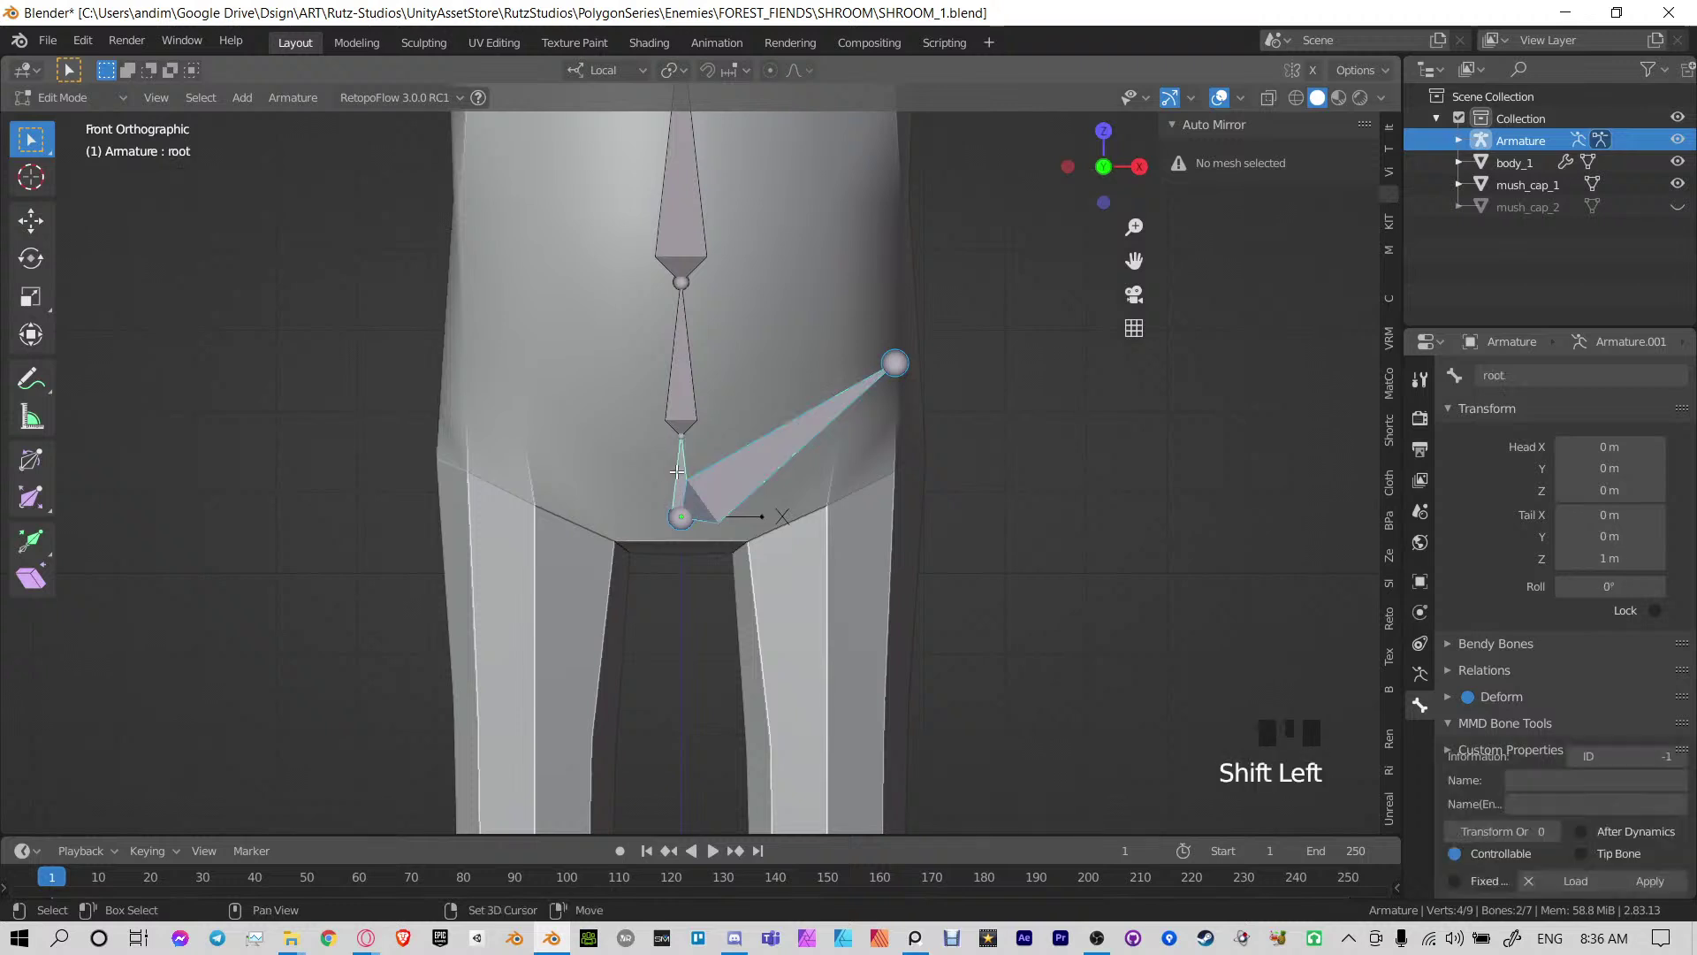
key("ctrl+p")
left_click(656, 494)
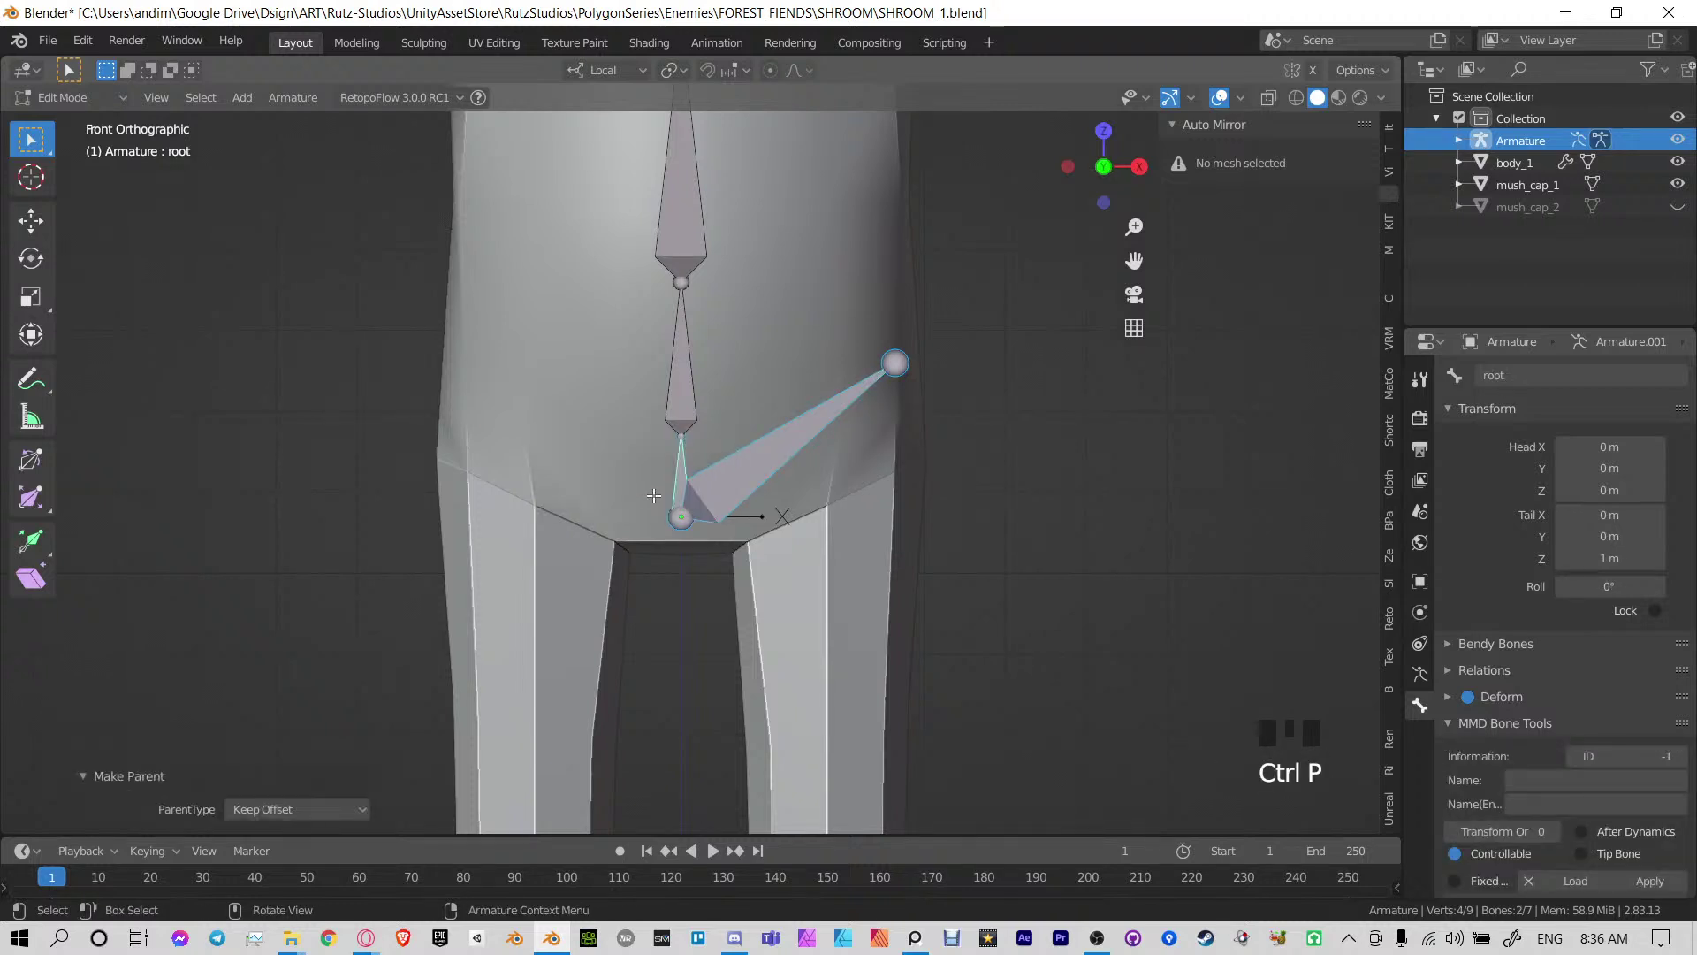
left_click(736, 463)
key("g")
right_click(767, 458)
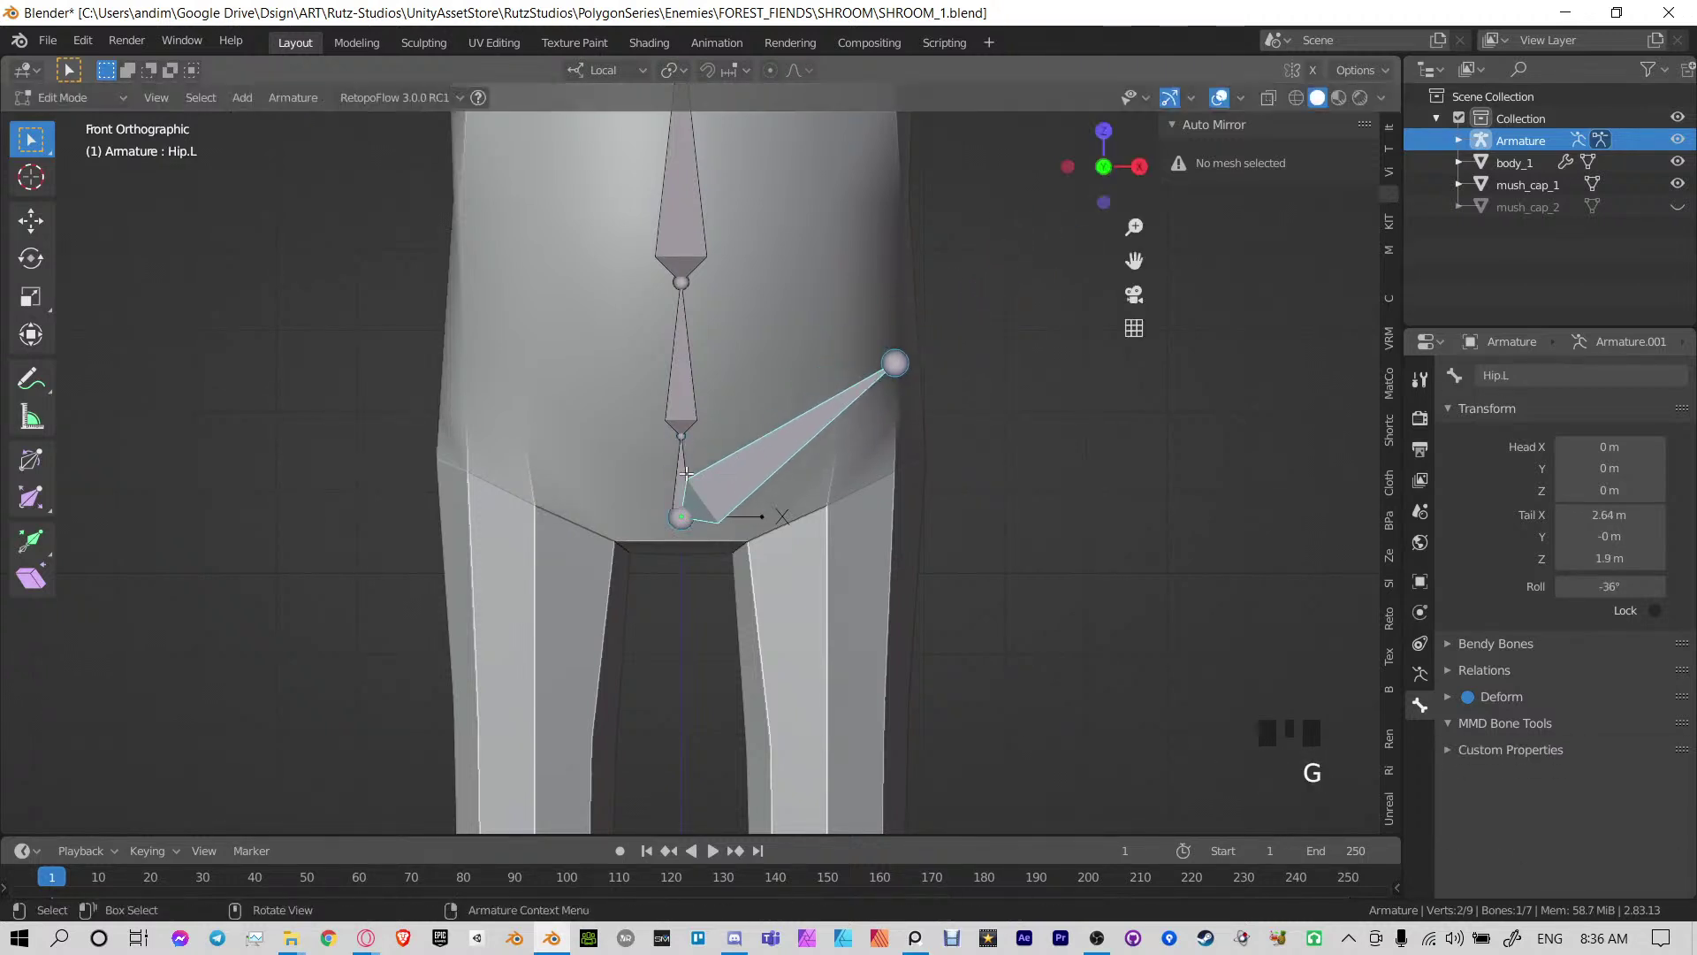
middle_click_drag(725, 497, 722, 425, "shift")
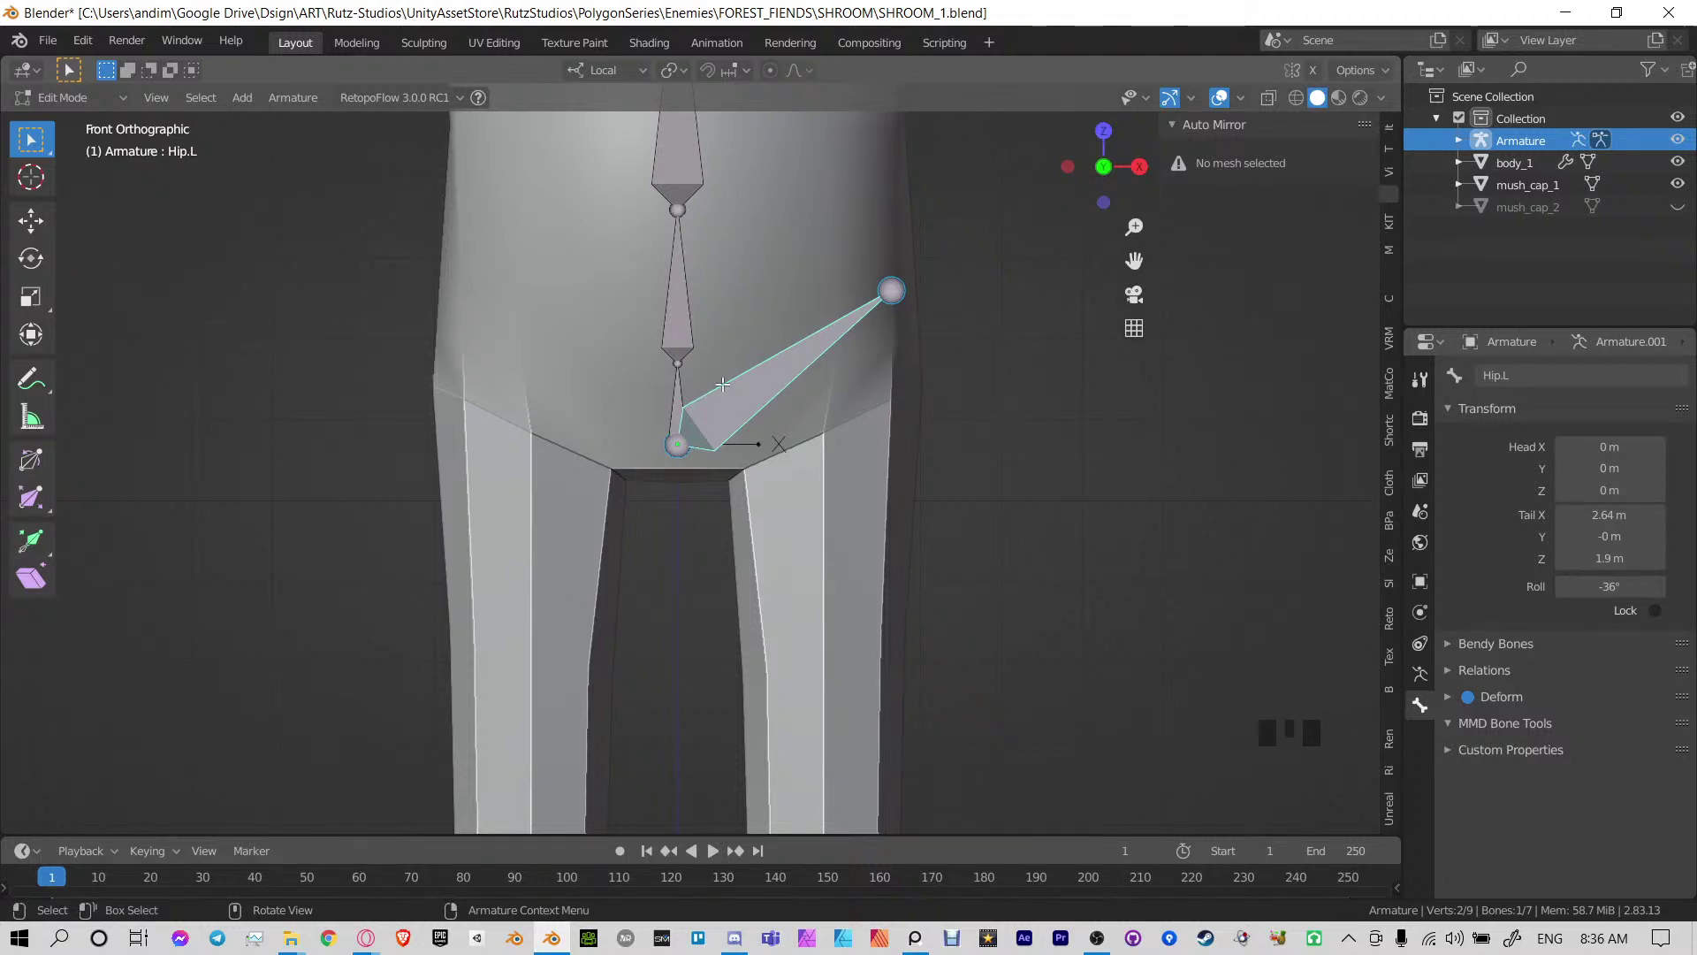
middle_click_drag(723, 385, 652, 349, "shift")
scroll(729, 415, "down", 1)
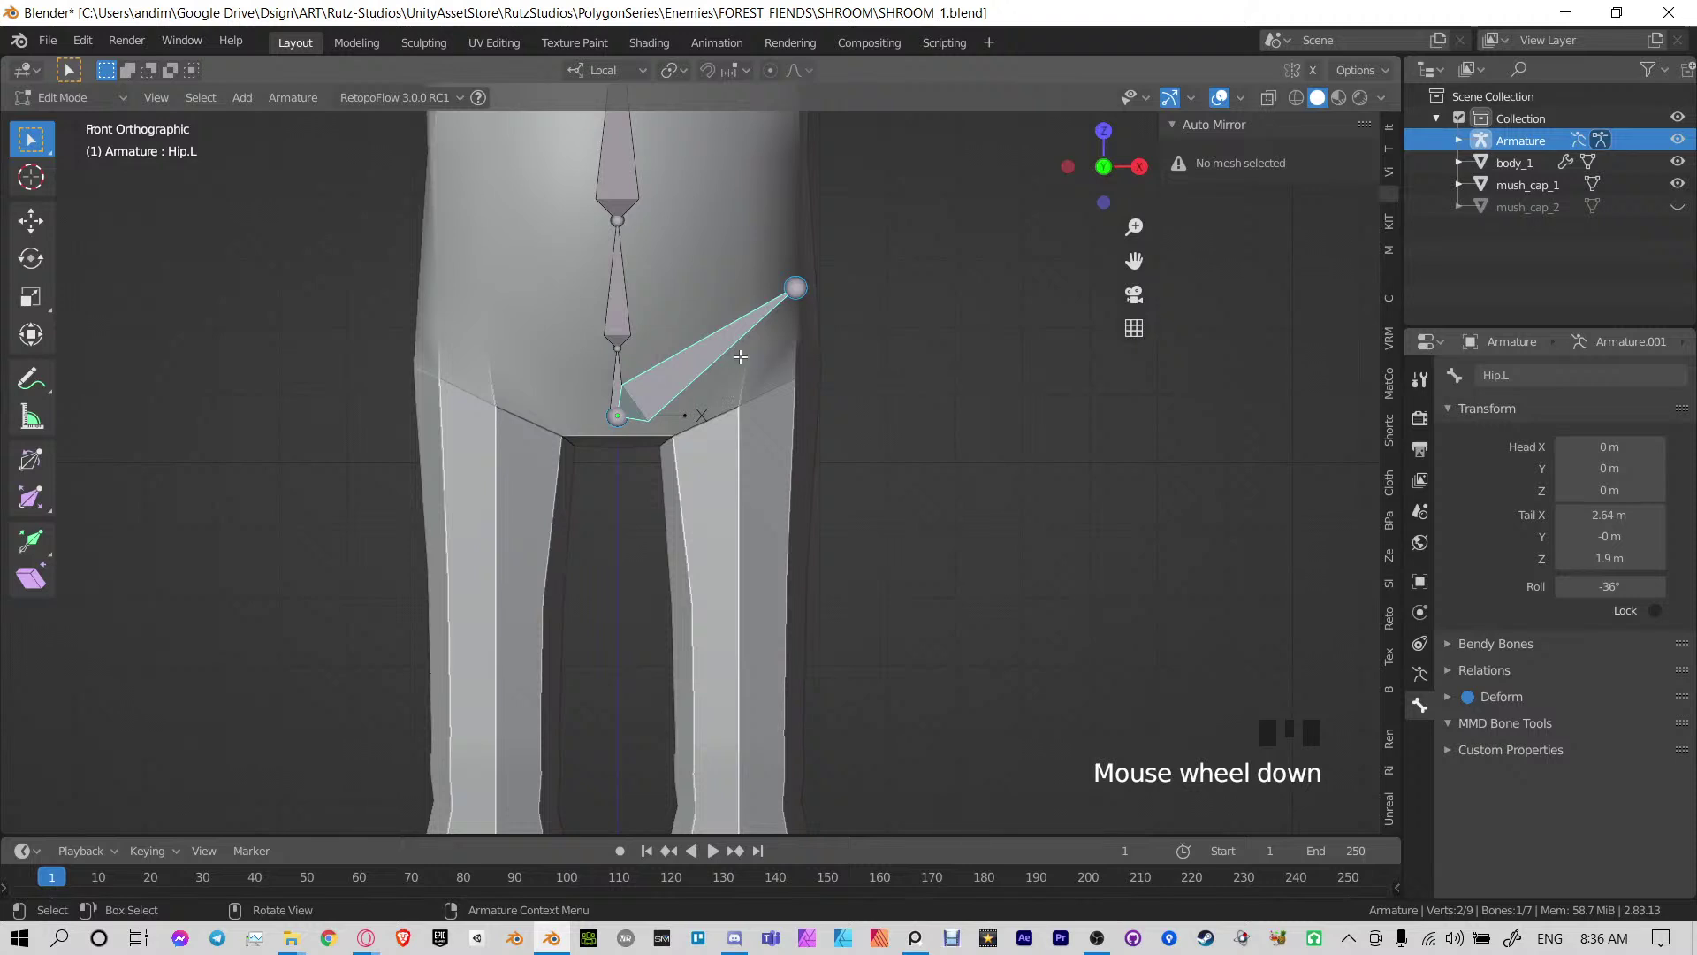
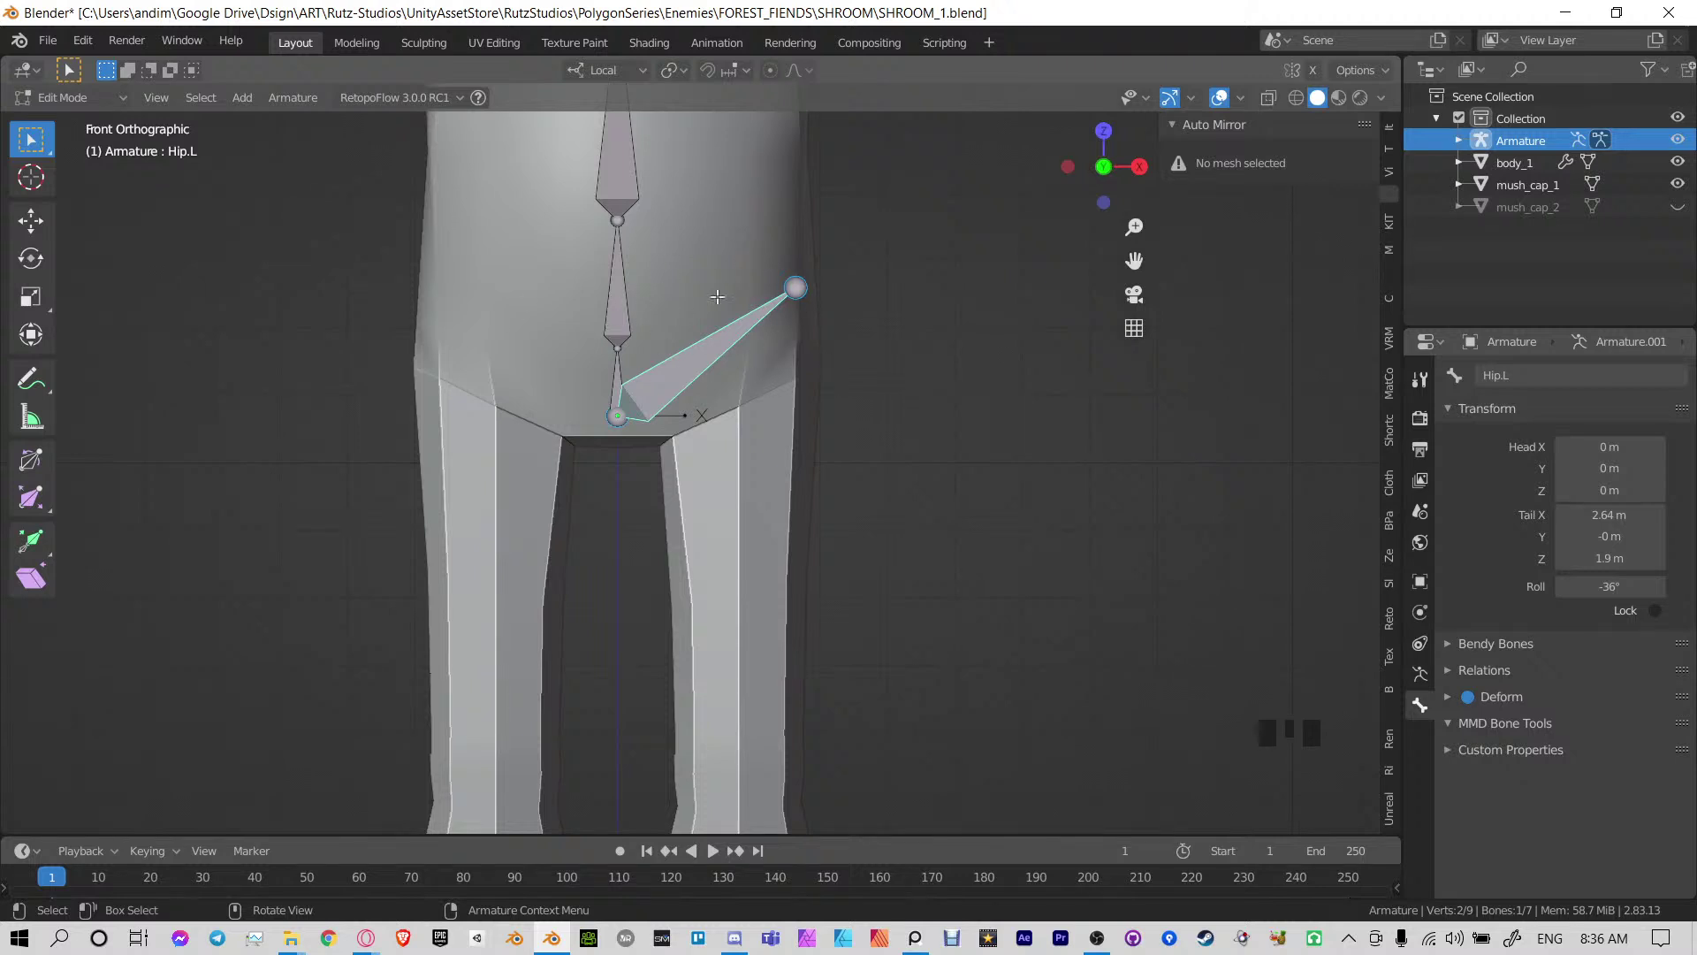
Duplicate the Hip.L bone and place the copy in the left thigh, head about X 1.73 m, Z -0.34 m, tail about X 1.79 m, Z -3.01 m
middle_click_drag(756, 430, 752, 292, "shift")
left_click(715, 245)
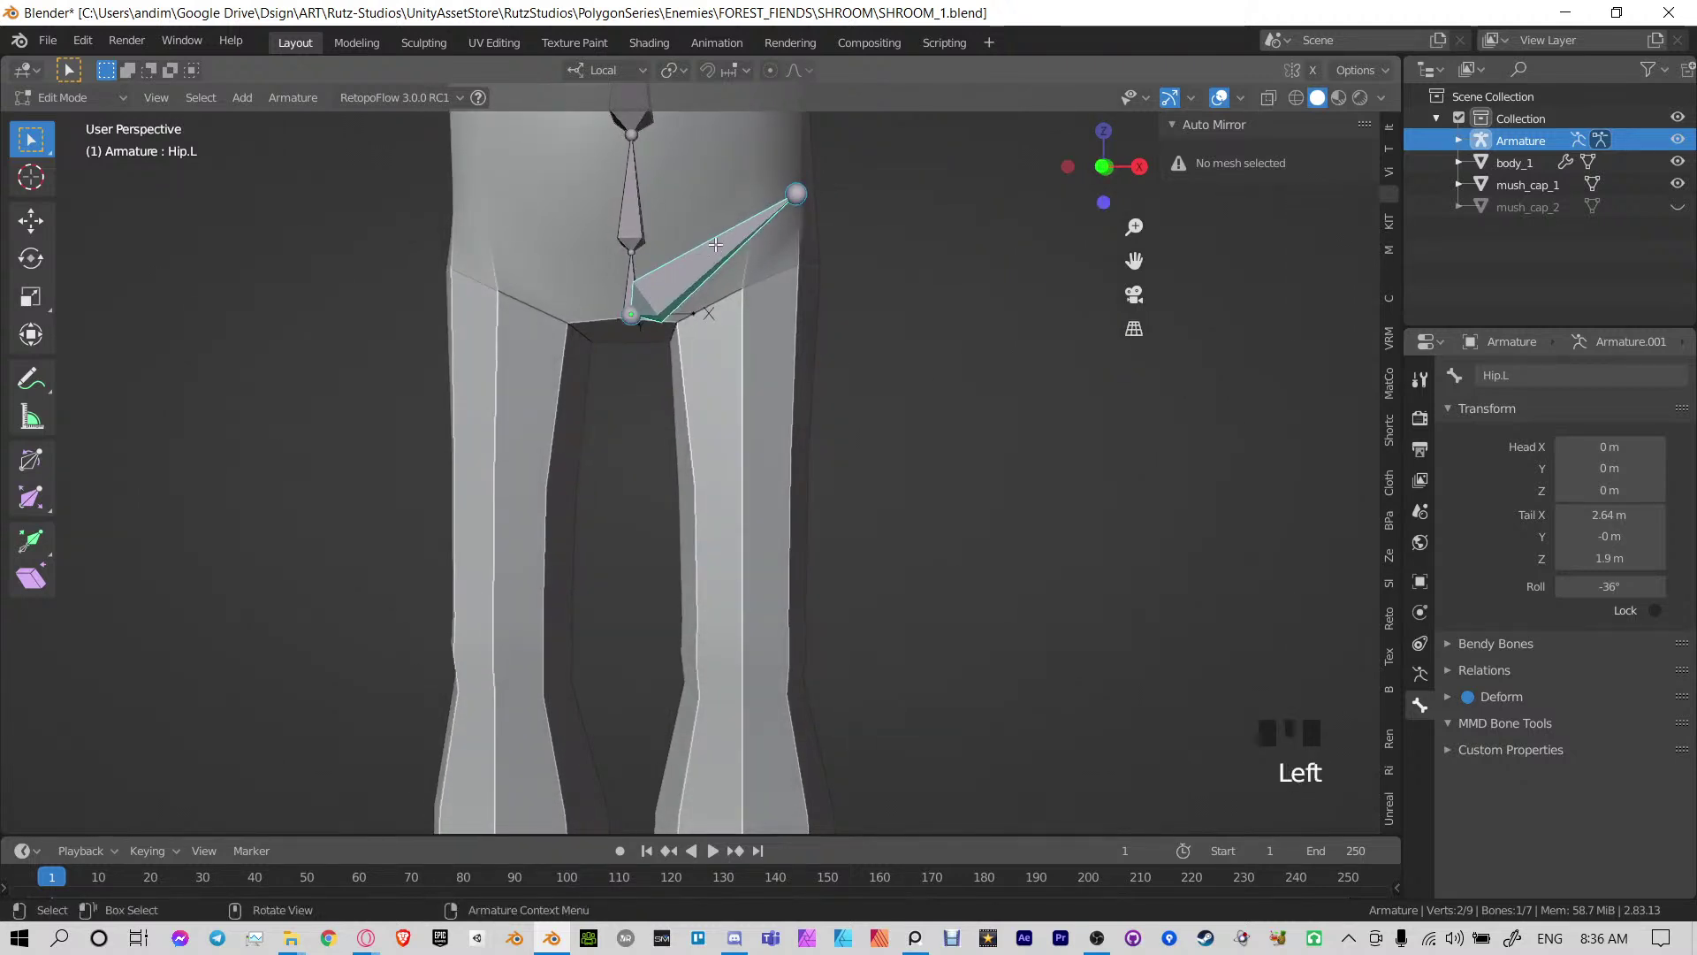
key("KP_1")
key("shift+d")
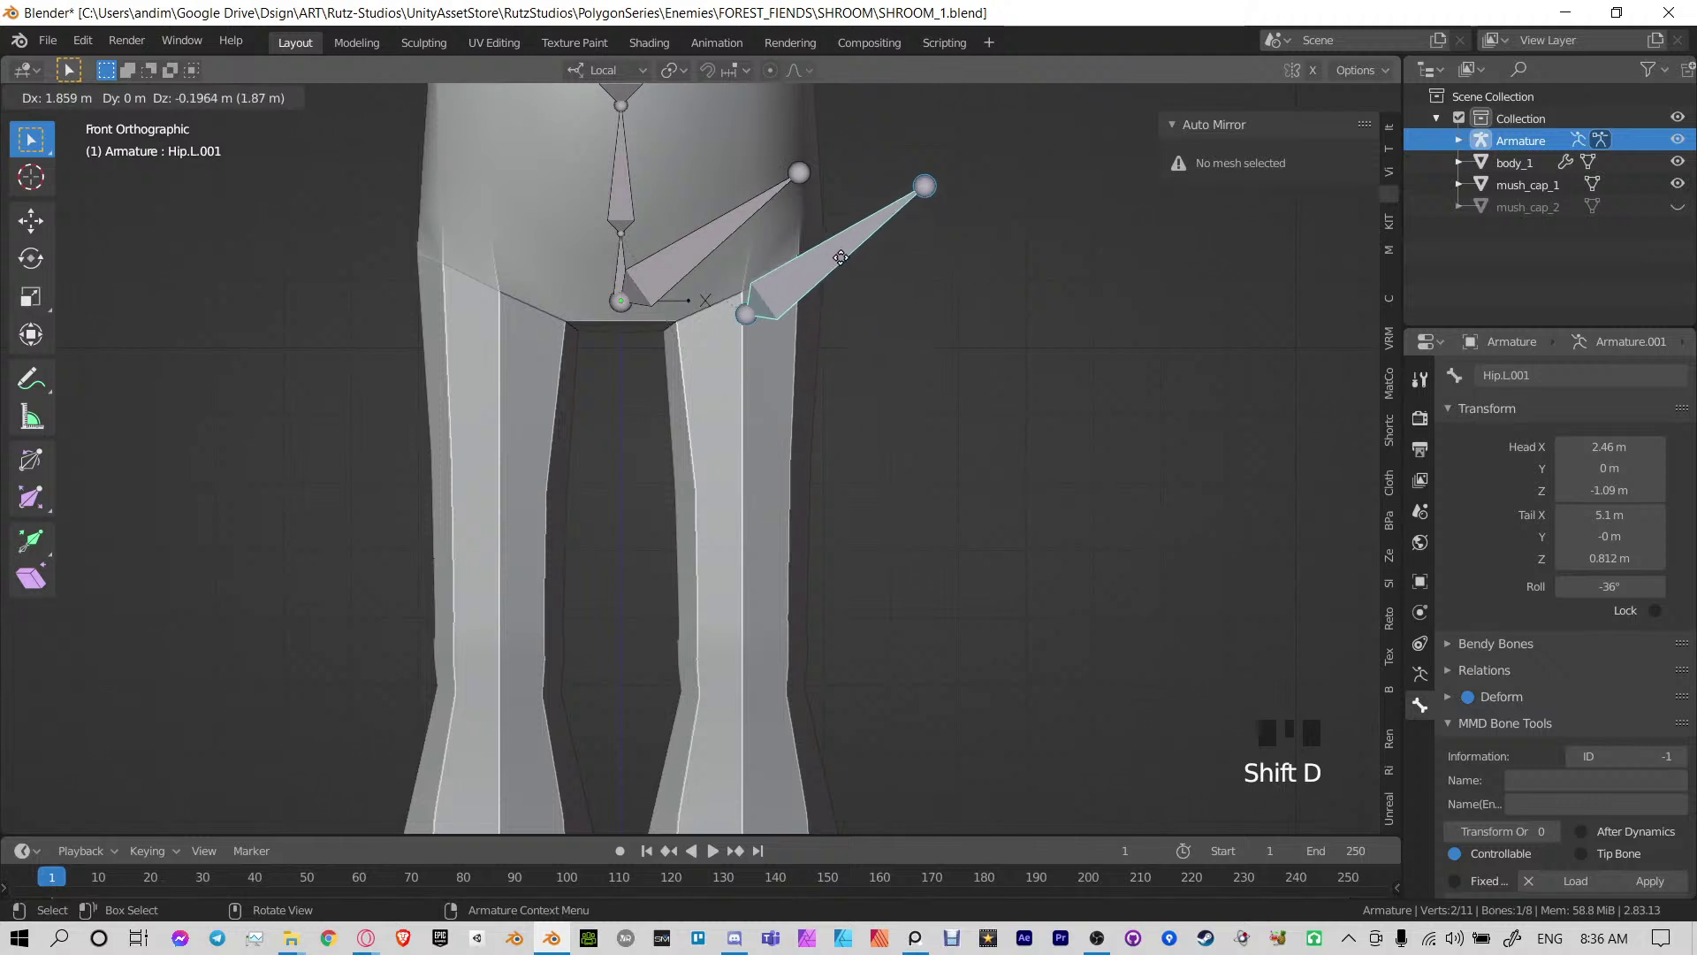
left_click(831, 267)
key("g")
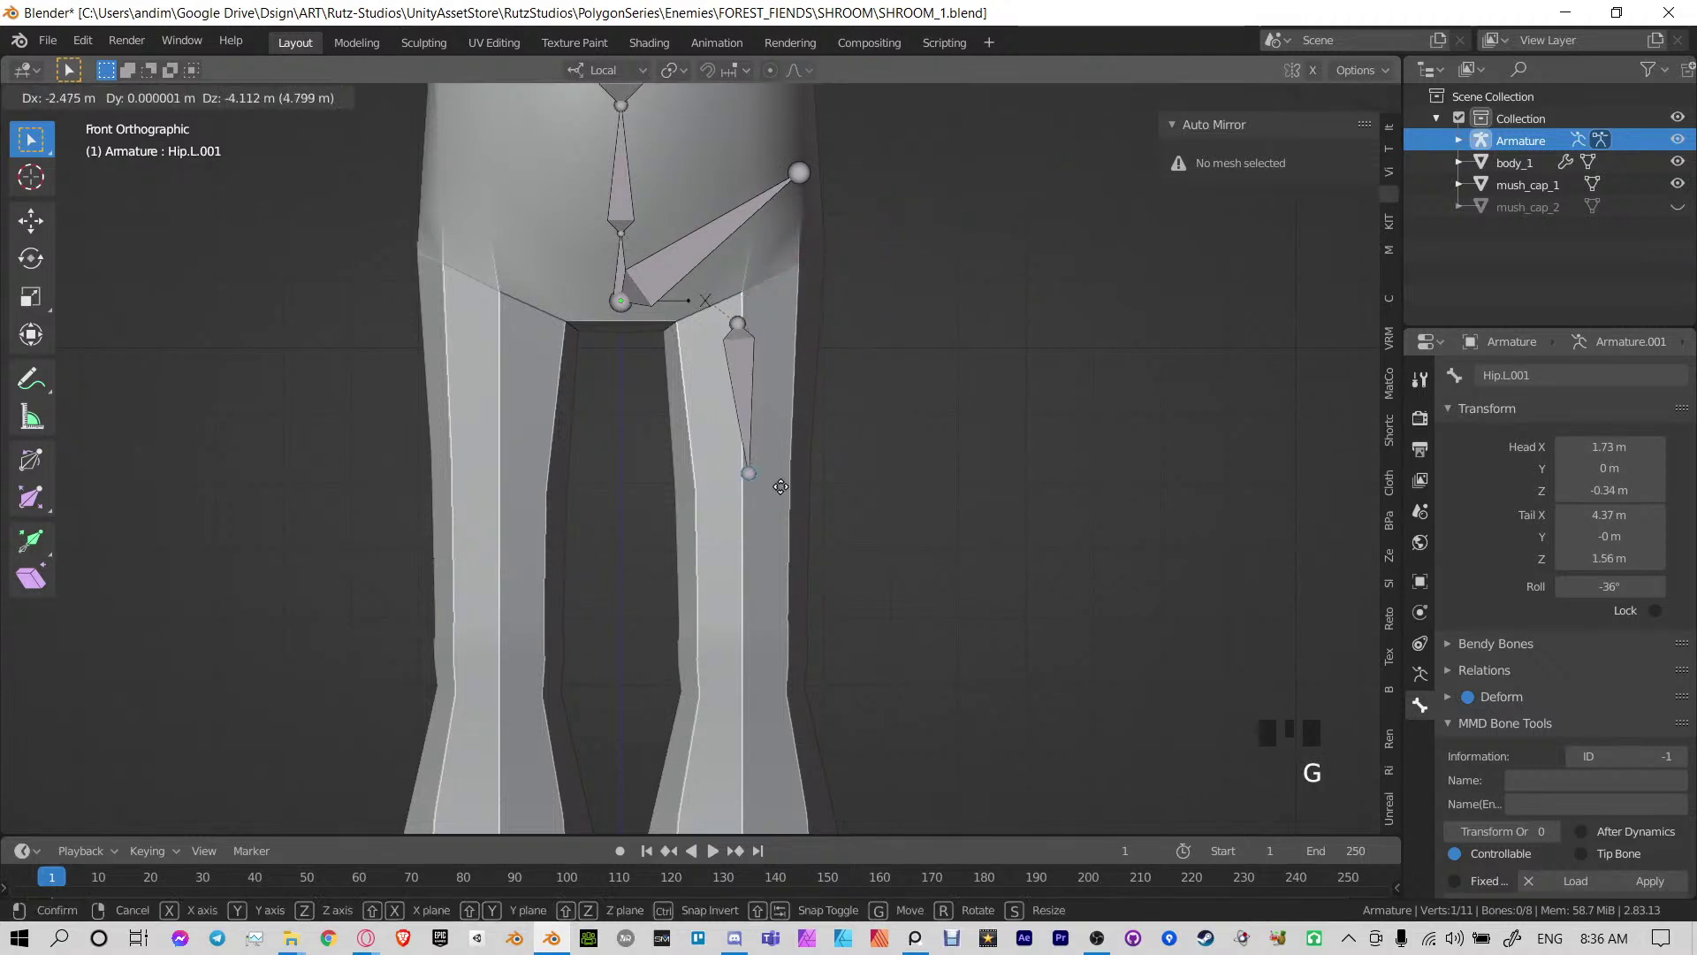
left_click(742, 503)
Clear the roll of the duplicated thigh bone to 0°
left_click(689, 245)
middle_click_drag(689, 245, 771, 508, "shift")
key("alt+r")
key("ctrl+z")
scroll(728, 327, "up", 2)
left_click(772, 509)
key("KP_1")
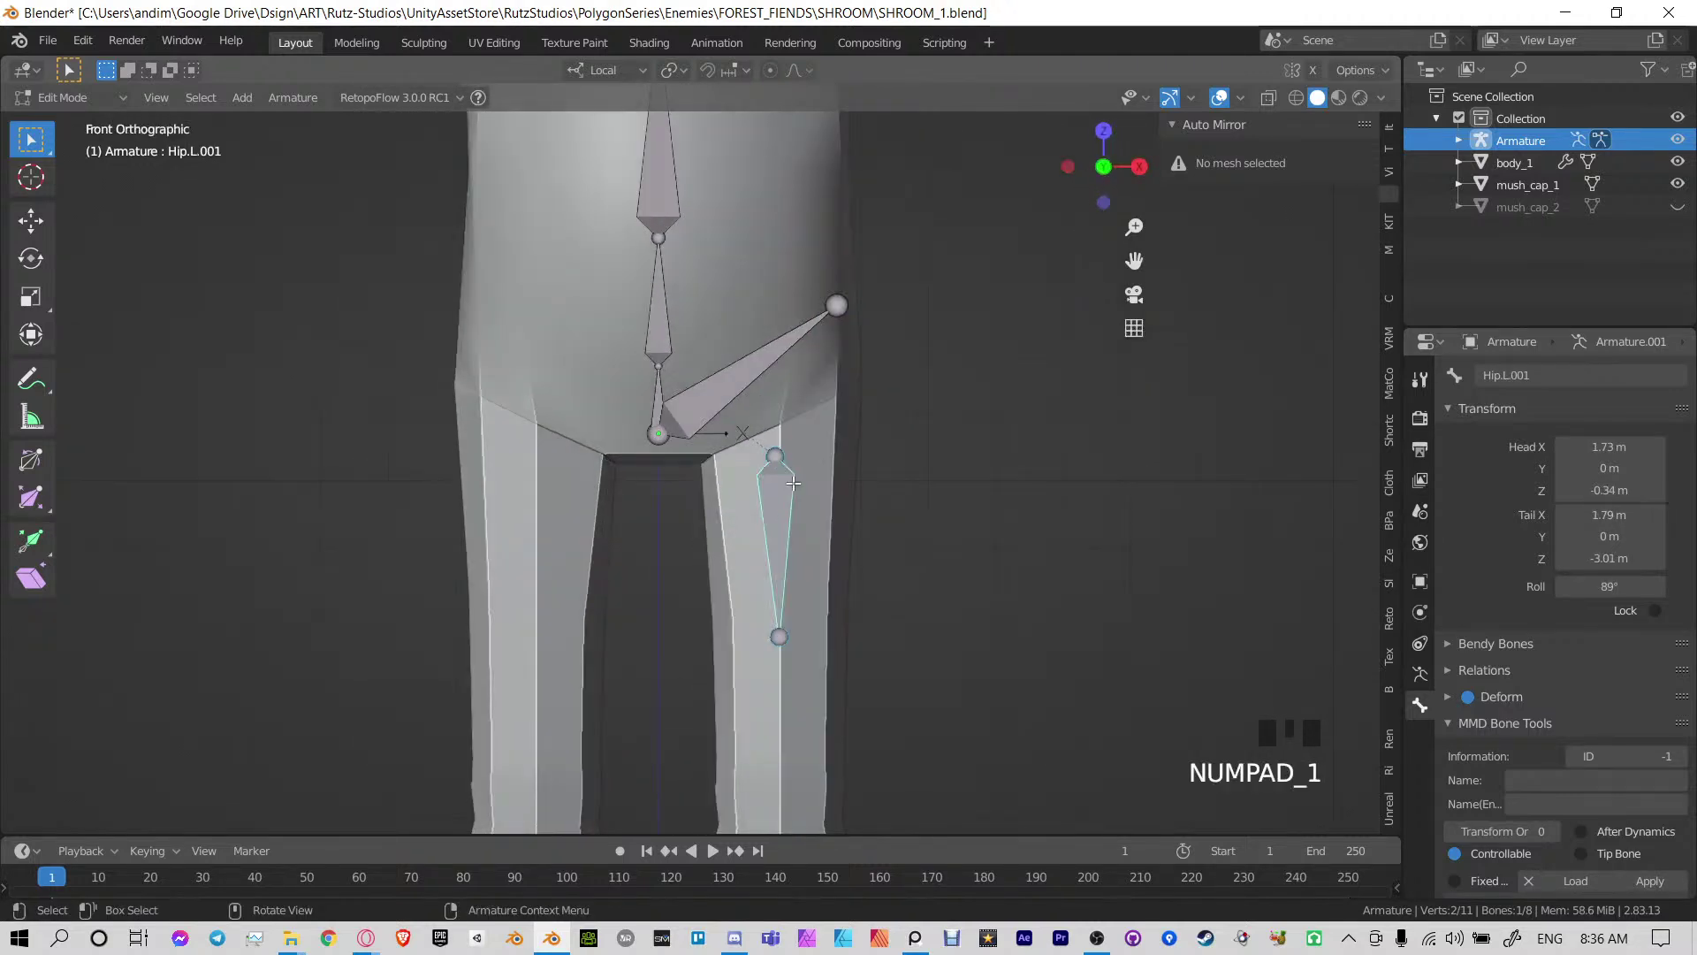
middle_click_drag(764, 530, 786, 414, "shift")
key("alt+r")
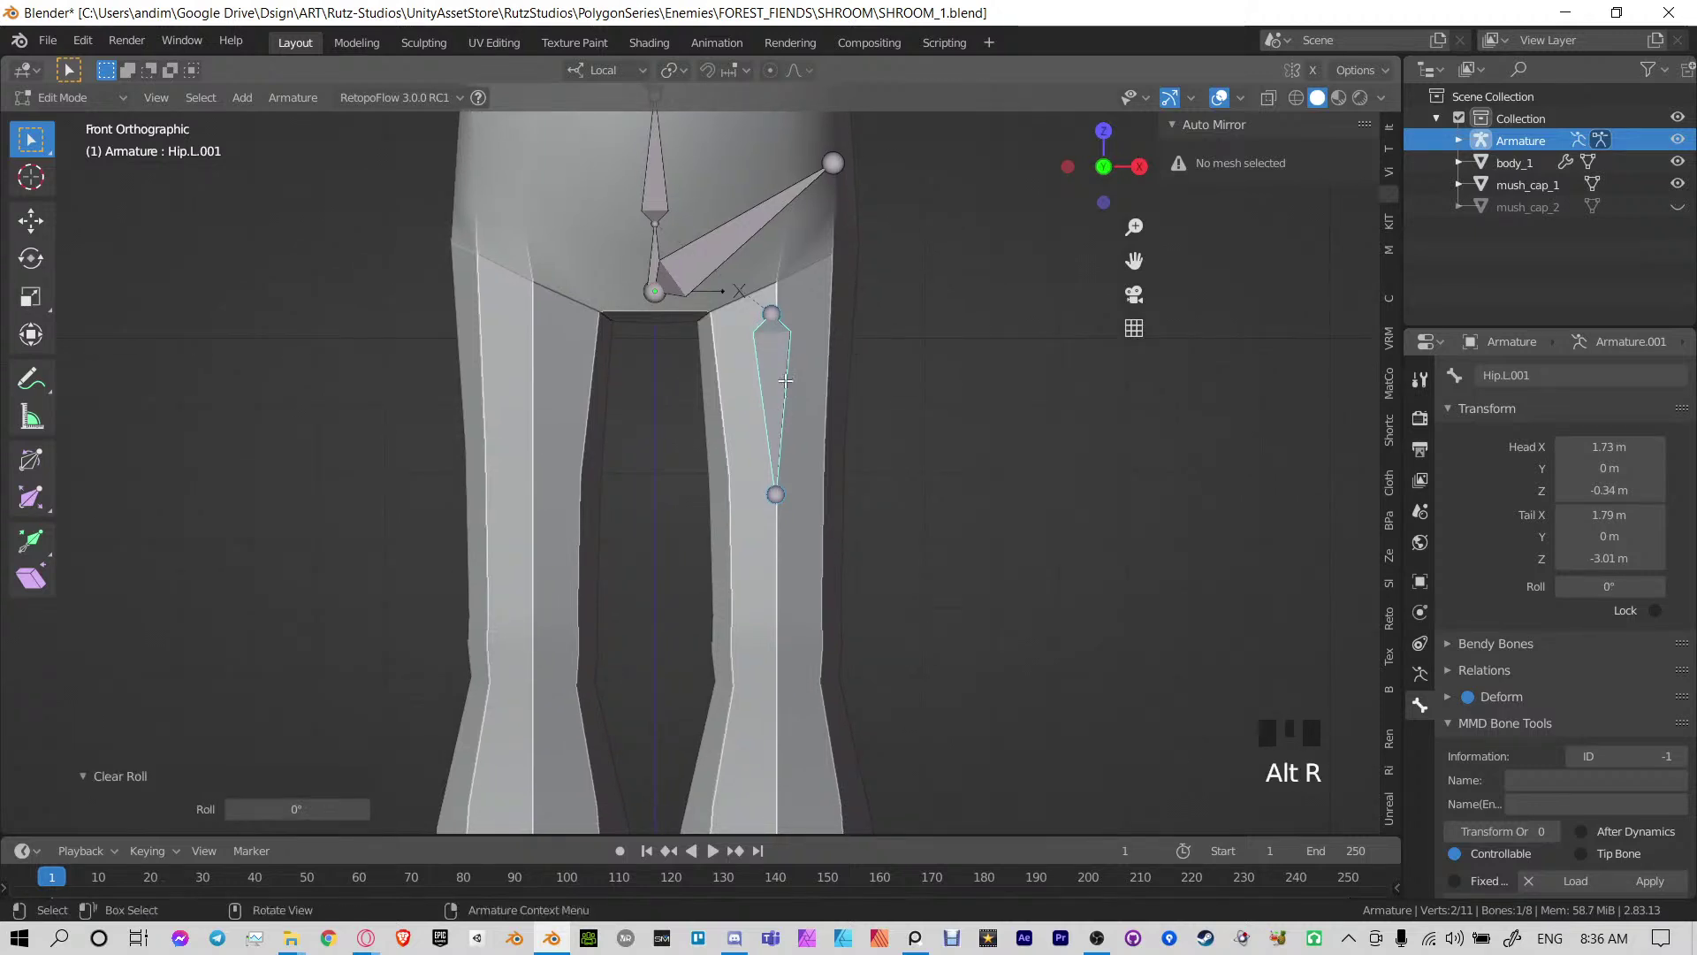
Move the thigh bone's tail about 2.25 m down to just above the knee
middle_click_drag(775, 493, 774, 433, "shift")
left_click(775, 431)
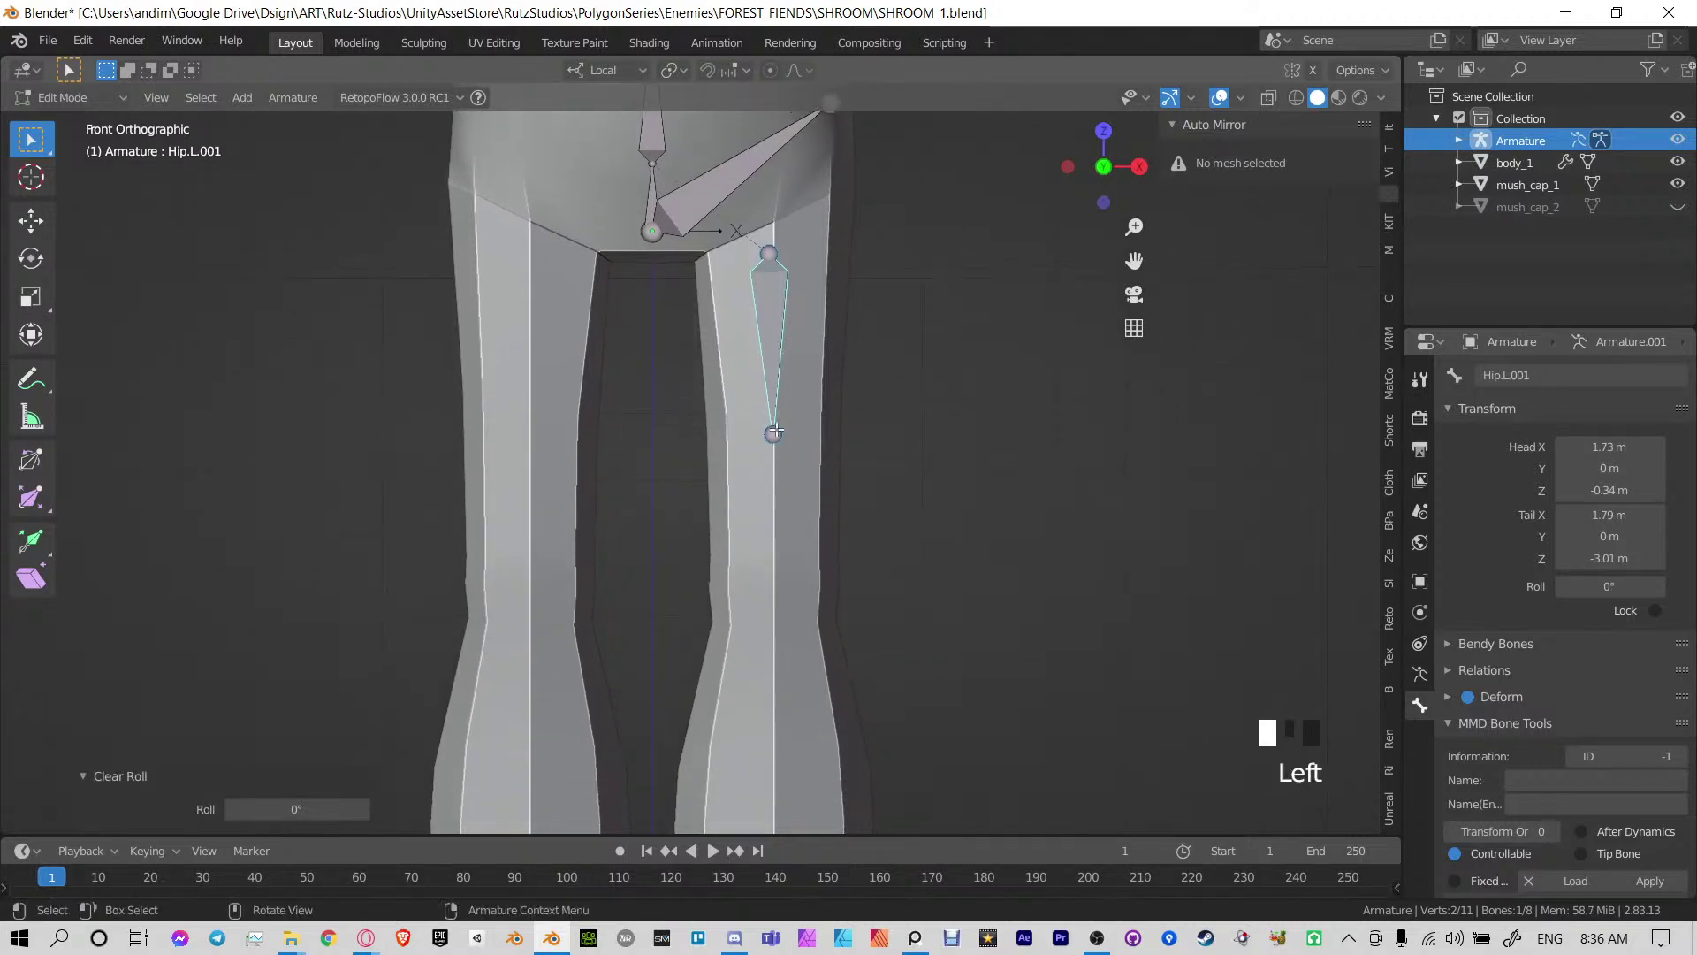
key("g")
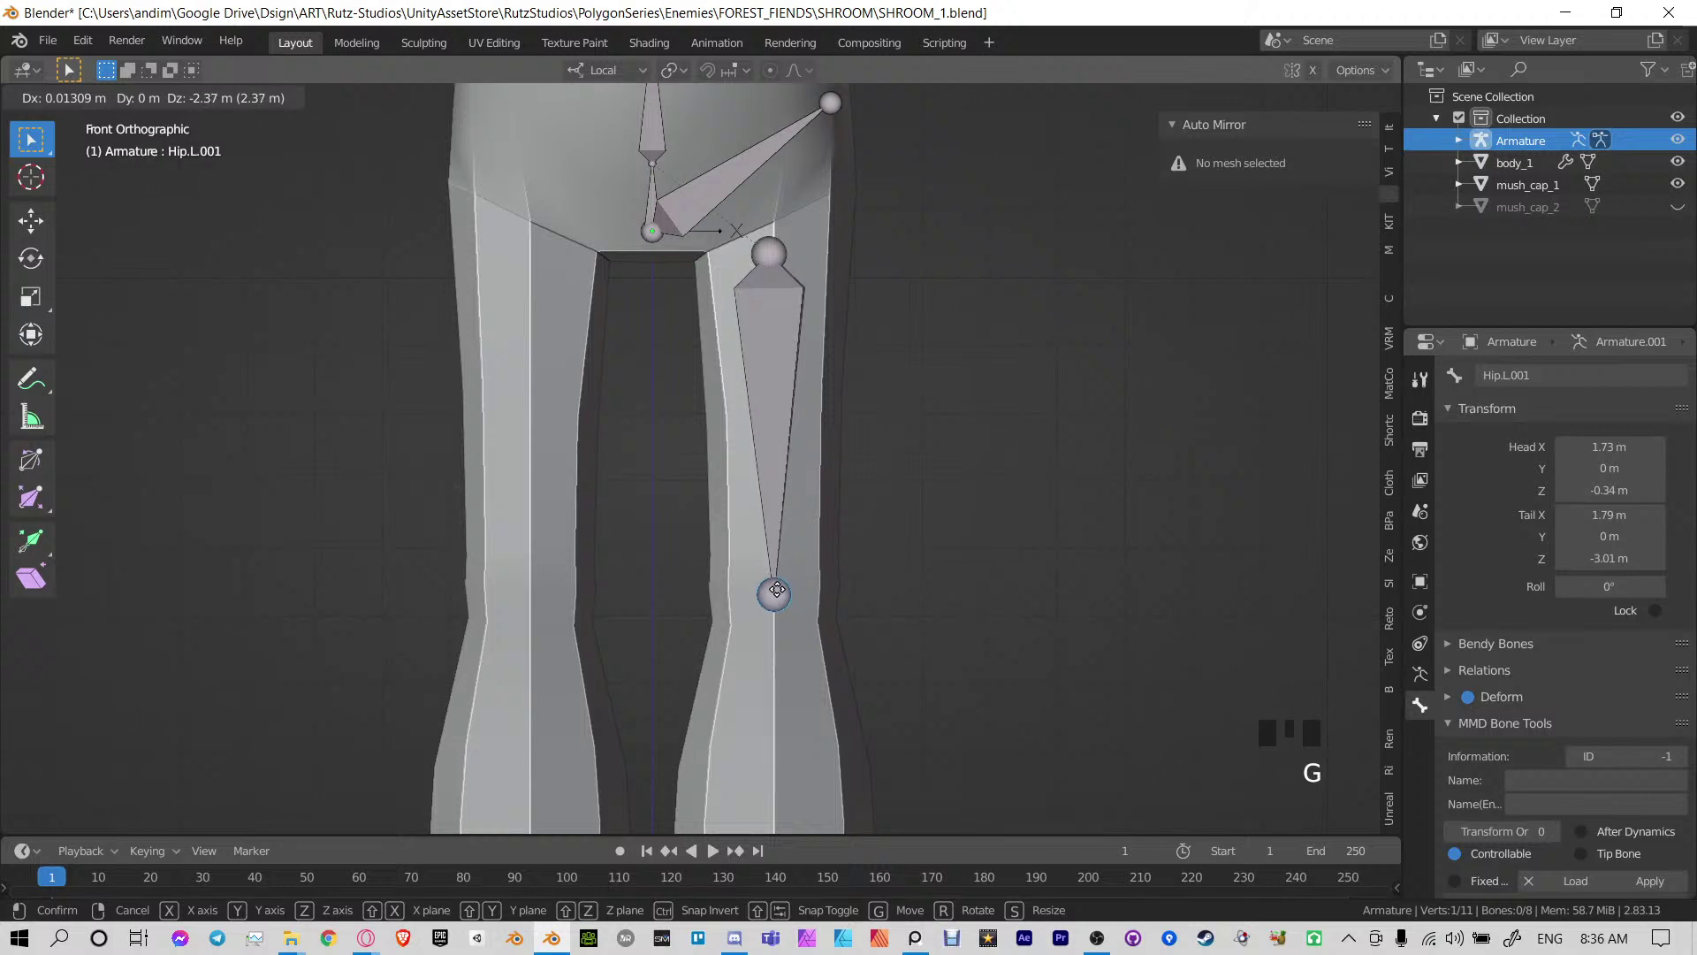
left_click(777, 581)
Extrude a shin bone about 4.43 m straight down from the knee joint to the ankle
scroll(777, 582, "down", 3)
middle_click_drag(776, 548, 774, 461, "shift")
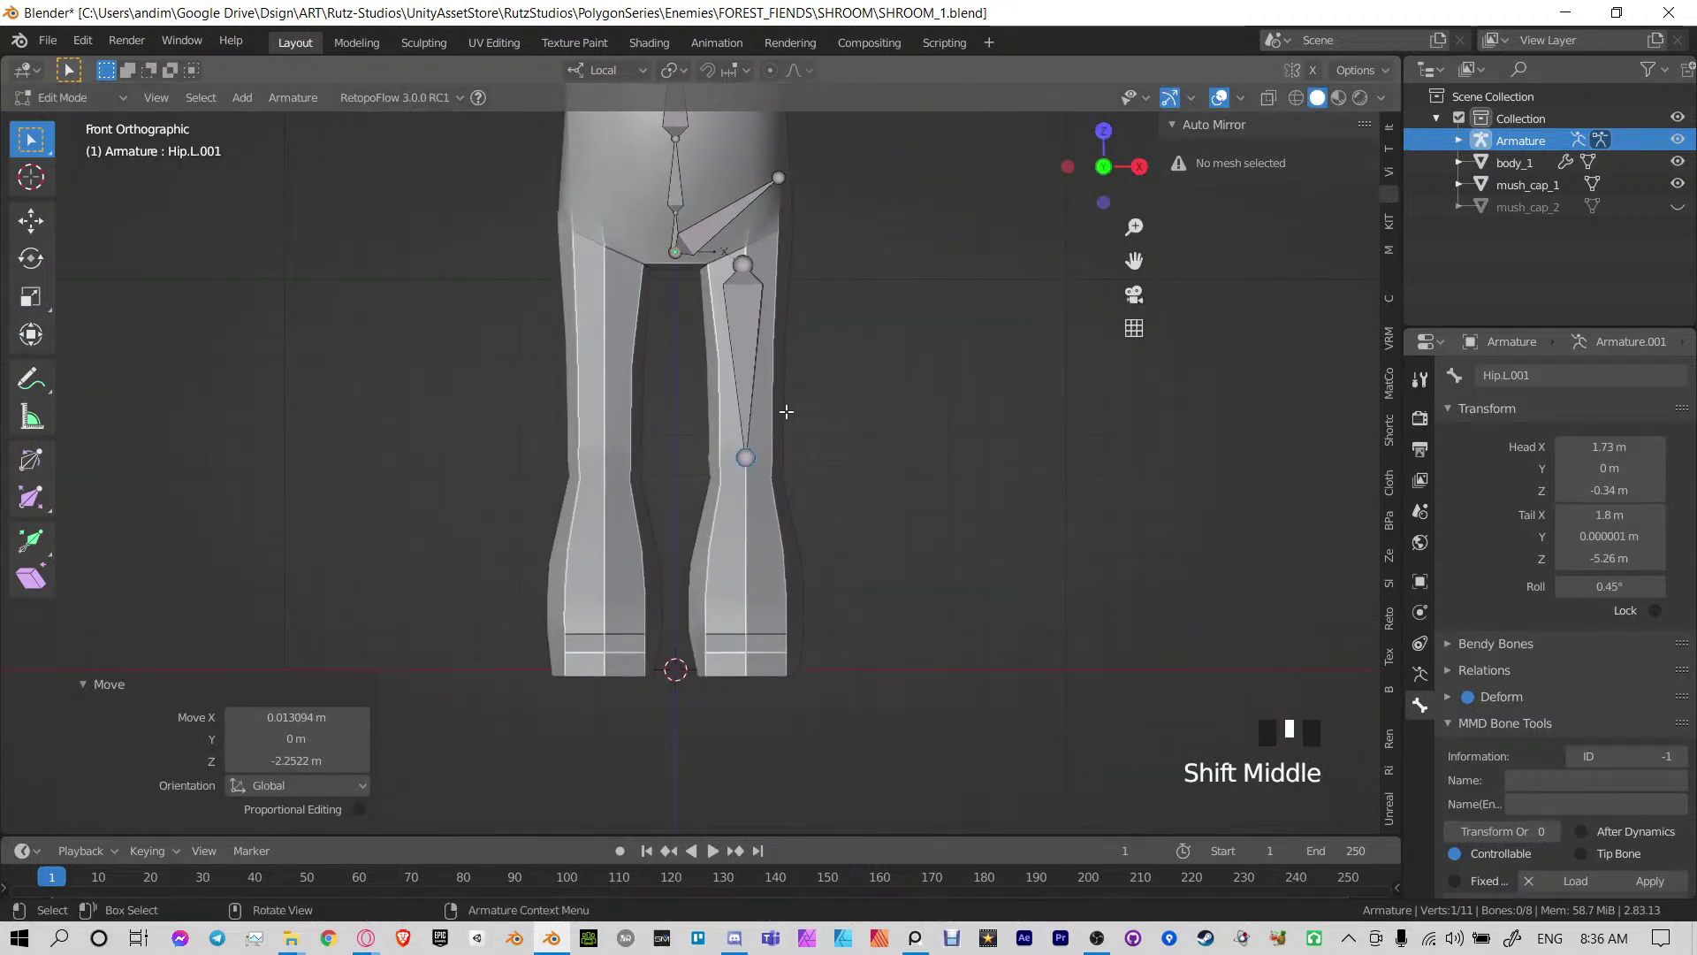
key("KP_1")
key("e")
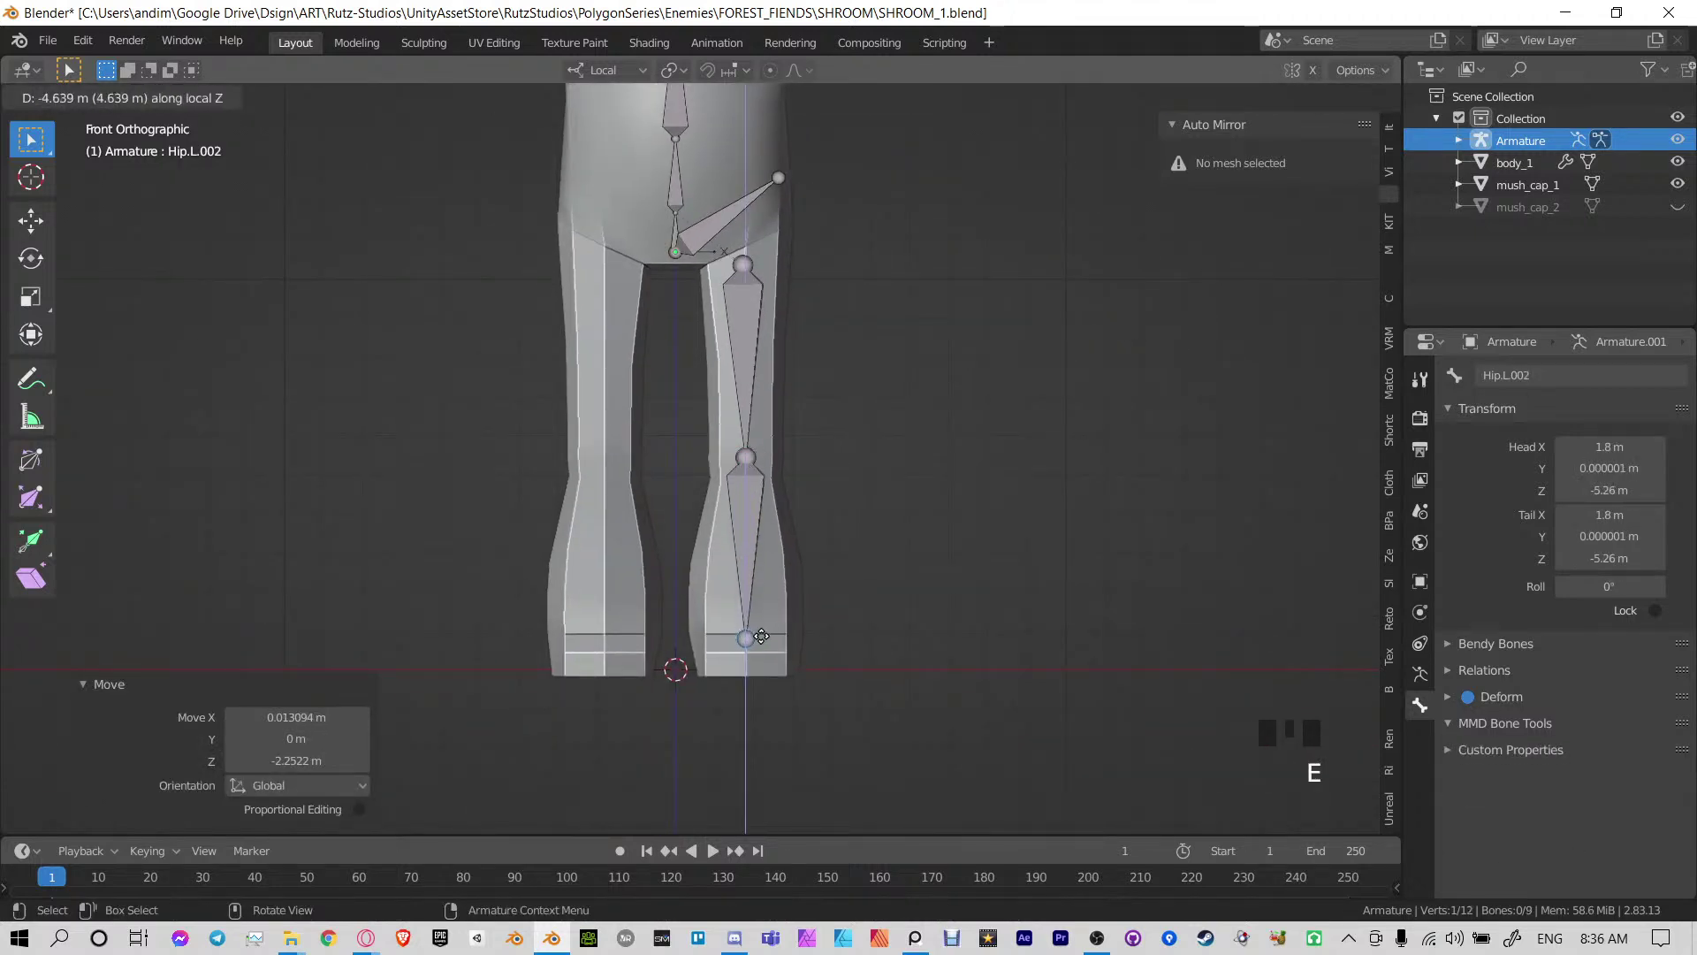
left_click(764, 628)
In the right view, move the knee joint about 0.61 m forward and raise the thigh bone's head about 0.36 m
key("KP_3")
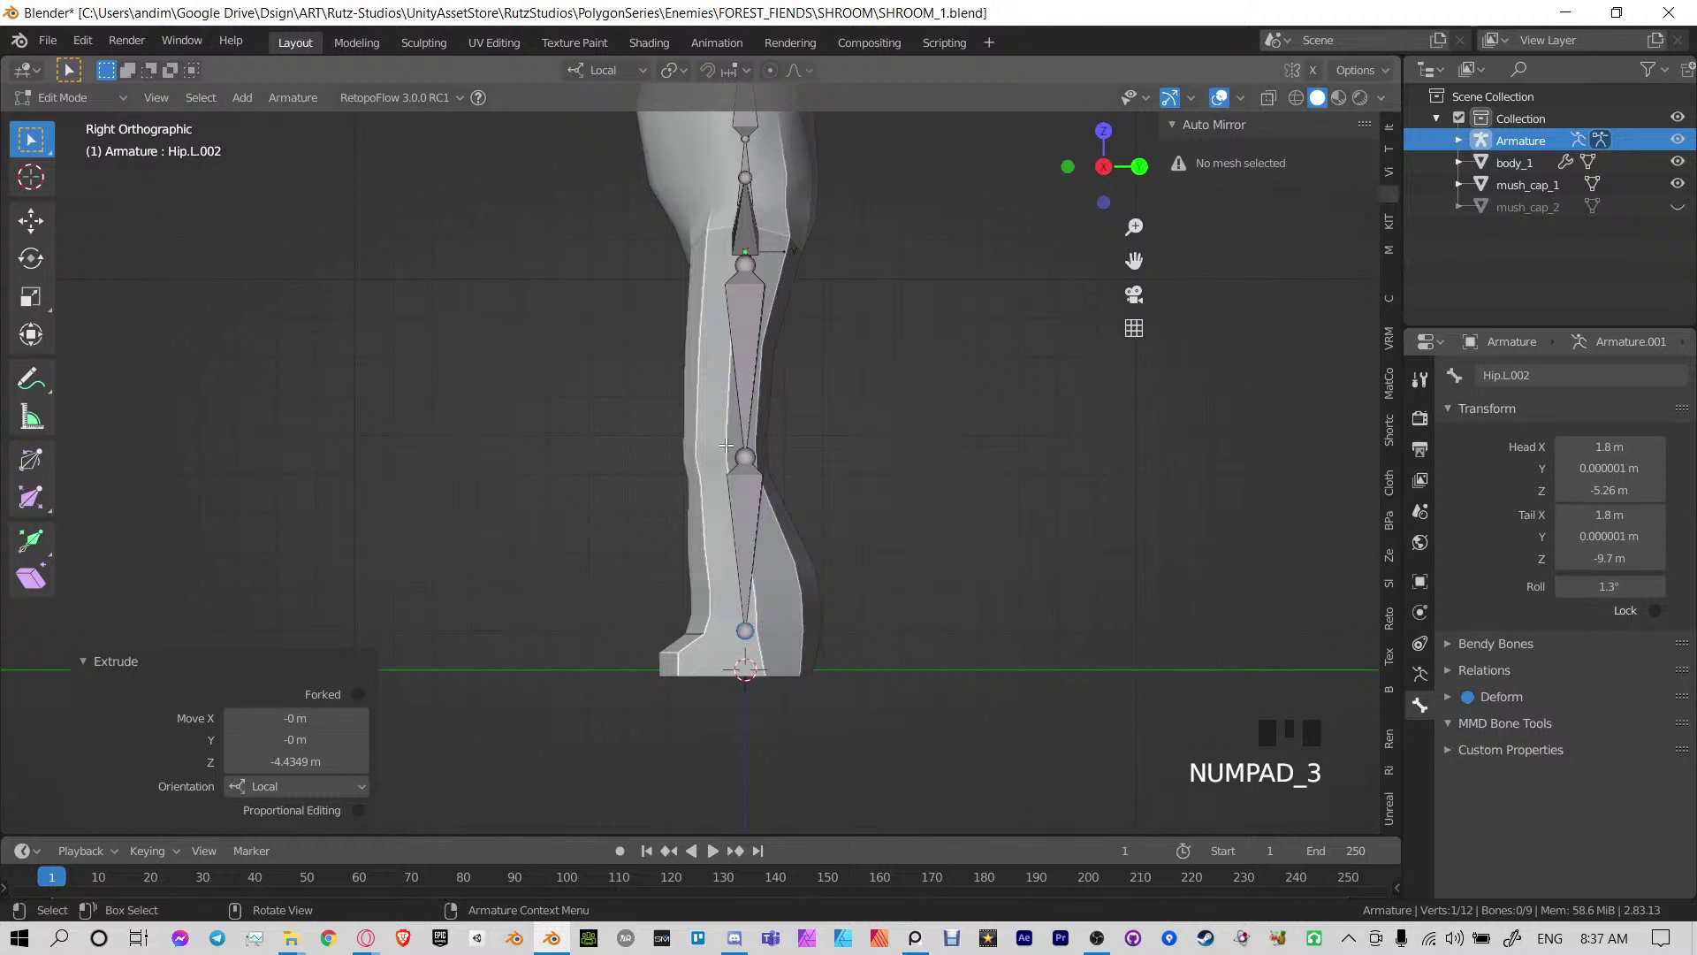
left_click(743, 456)
key("g")
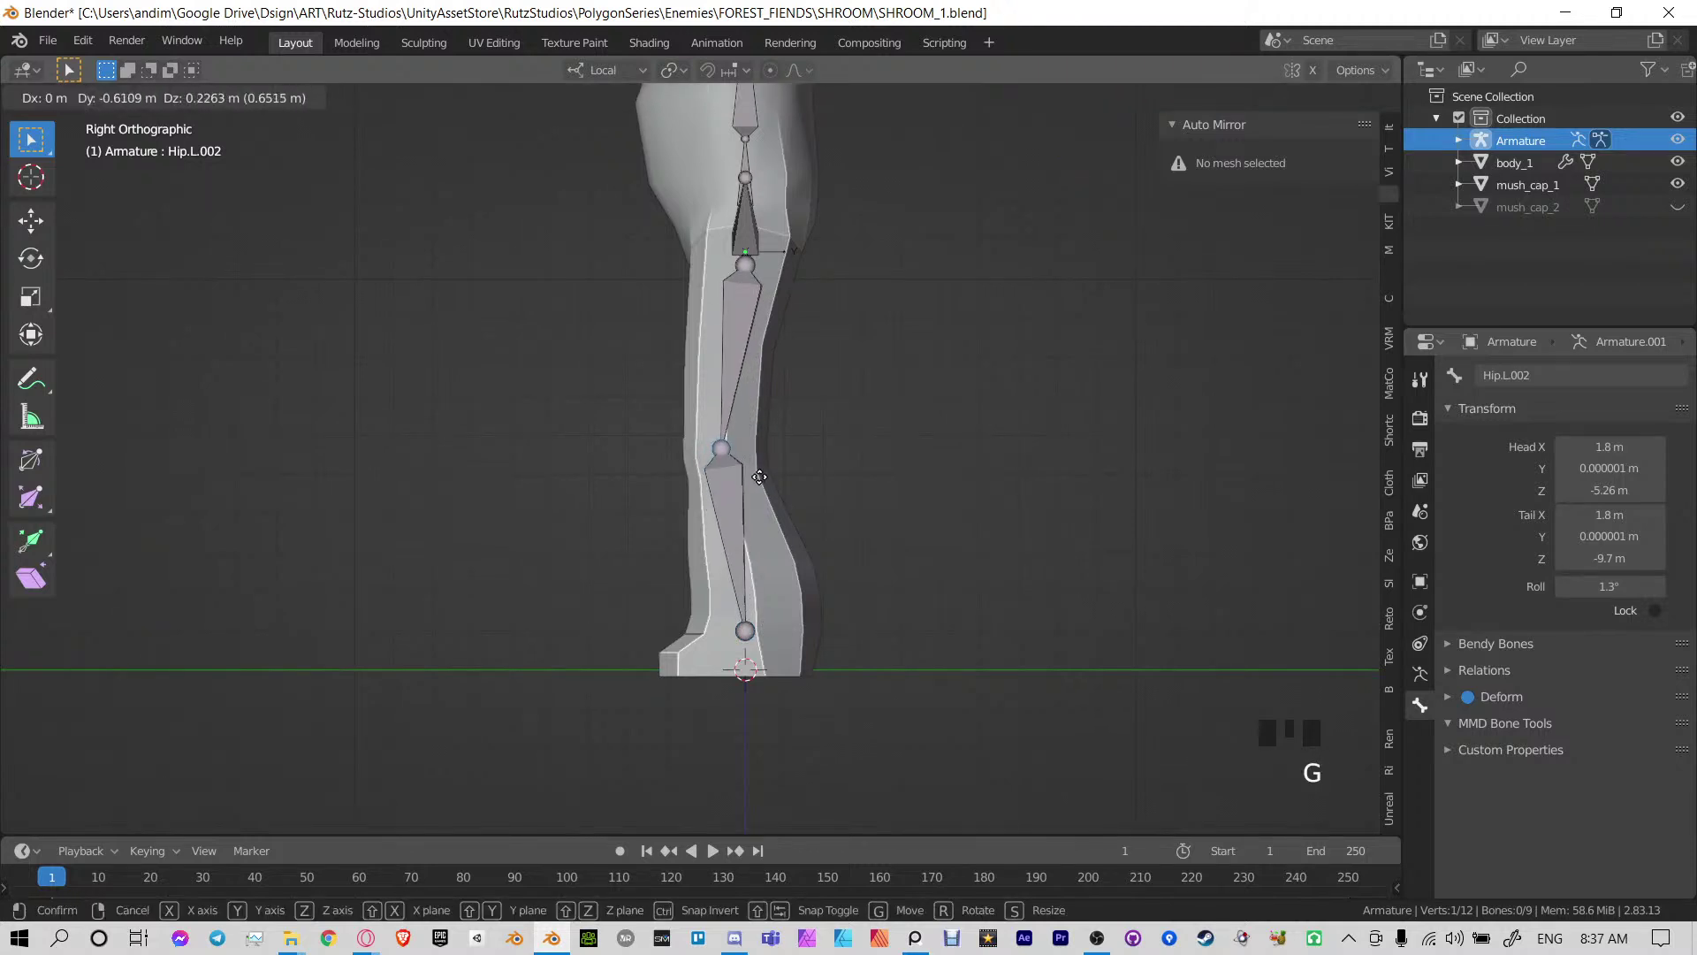
left_click(759, 485)
left_click(748, 262)
key("g")
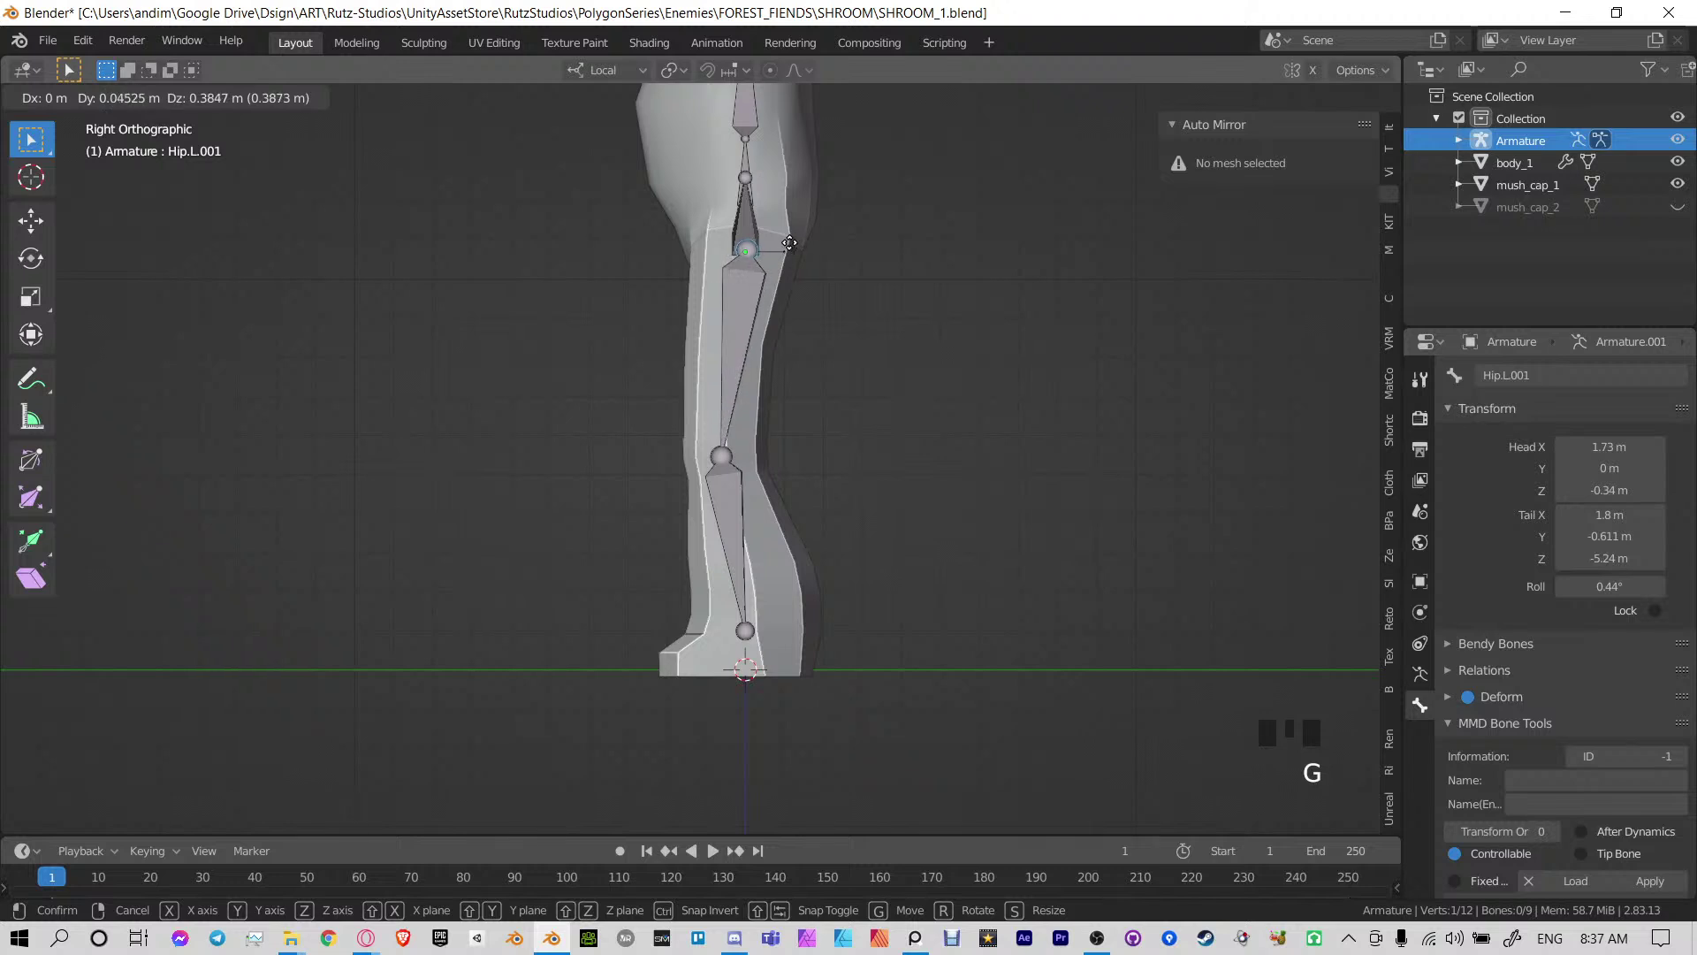
left_click(787, 243)
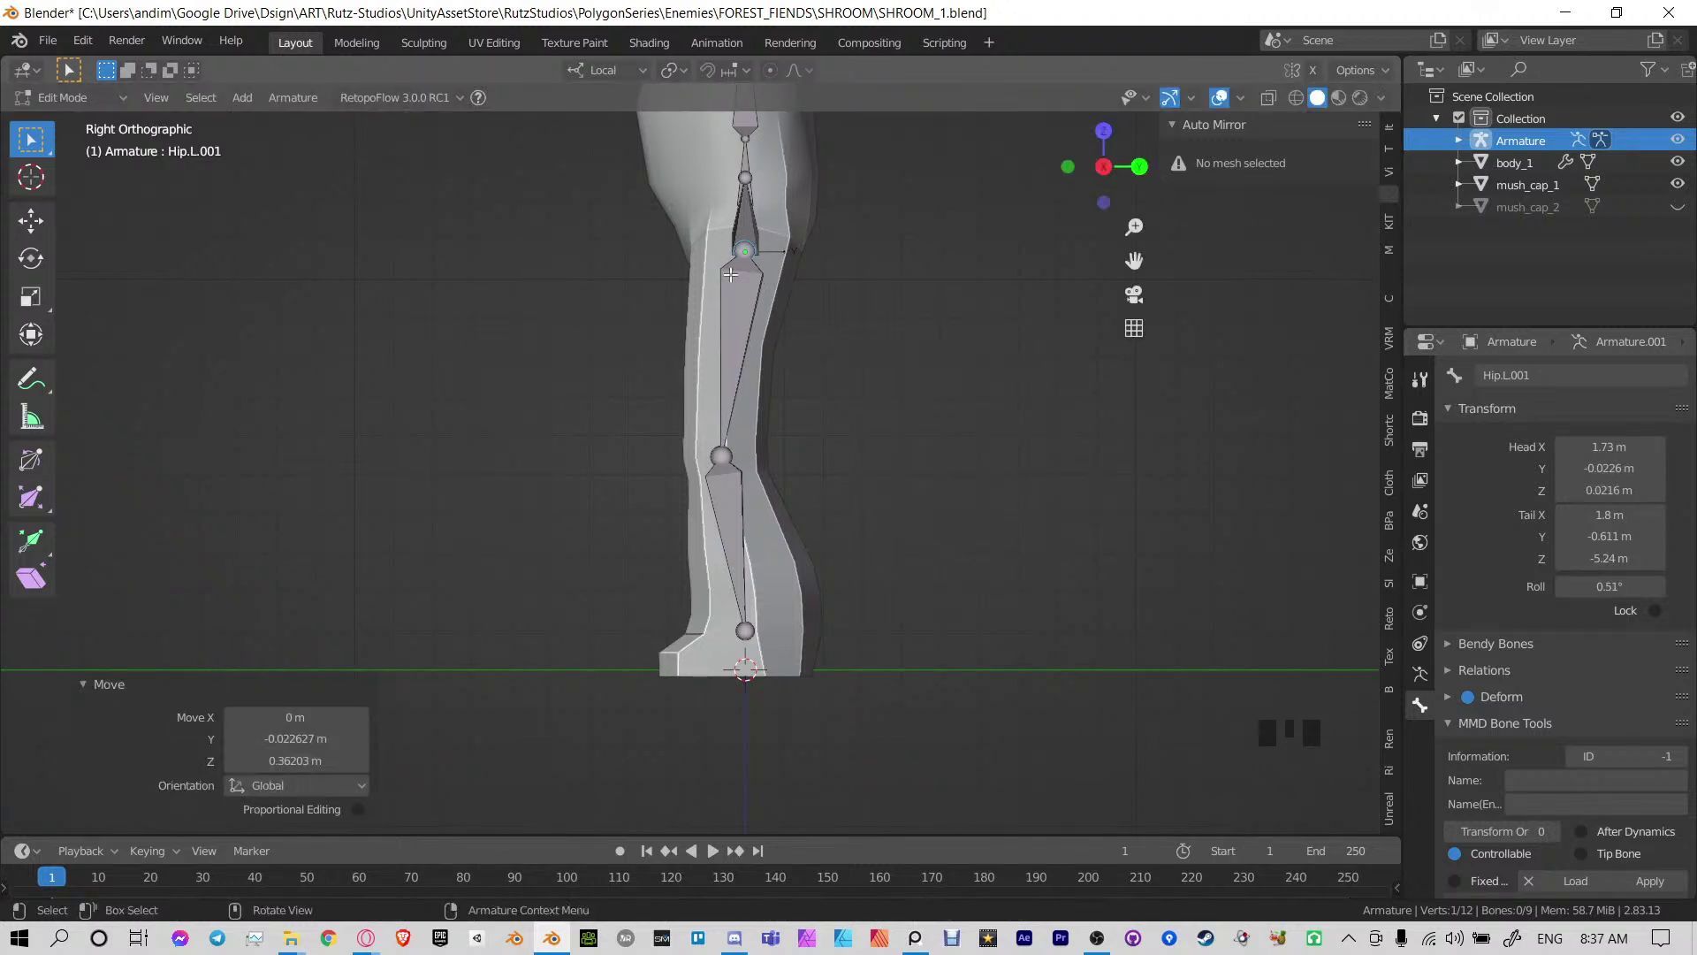
Move the ankle joint about 0.19 m backward along Y
middle_click_drag(786, 638, 773, 525, "shift")
left_click(772, 525)
key("e")
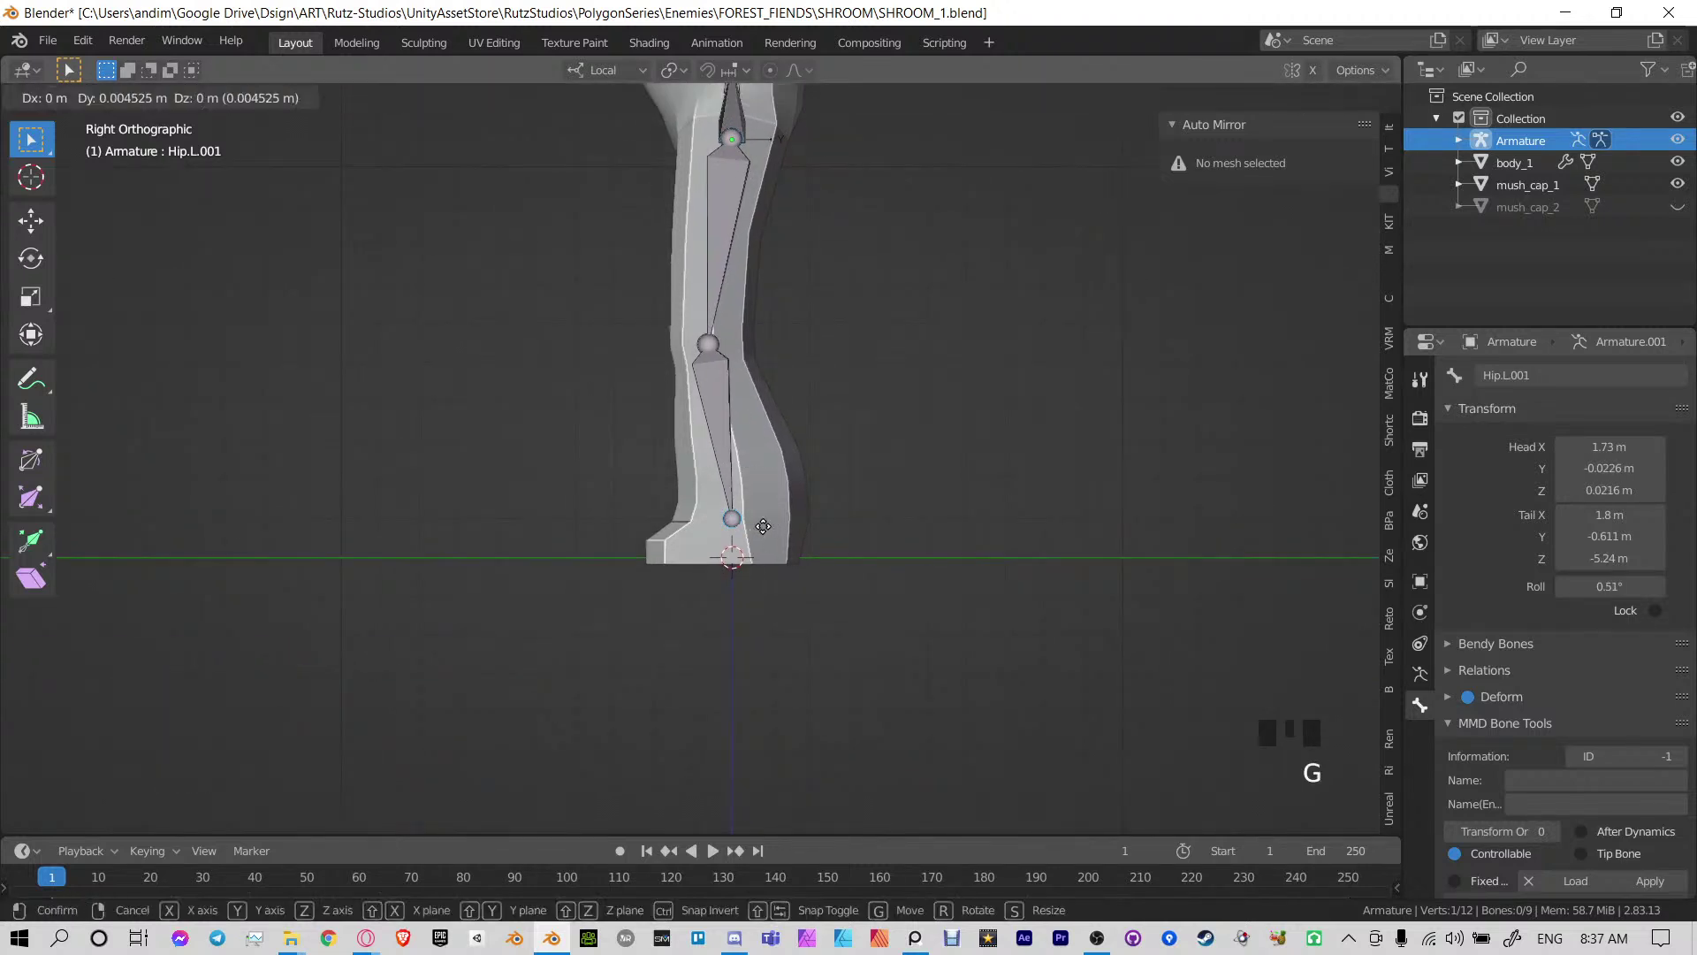
left_click(792, 520)
Extrude a foot bone from the ankle about 1.31 m forward and 0.81 m down, then a toe bone about 1 m forward along Y
key("e")
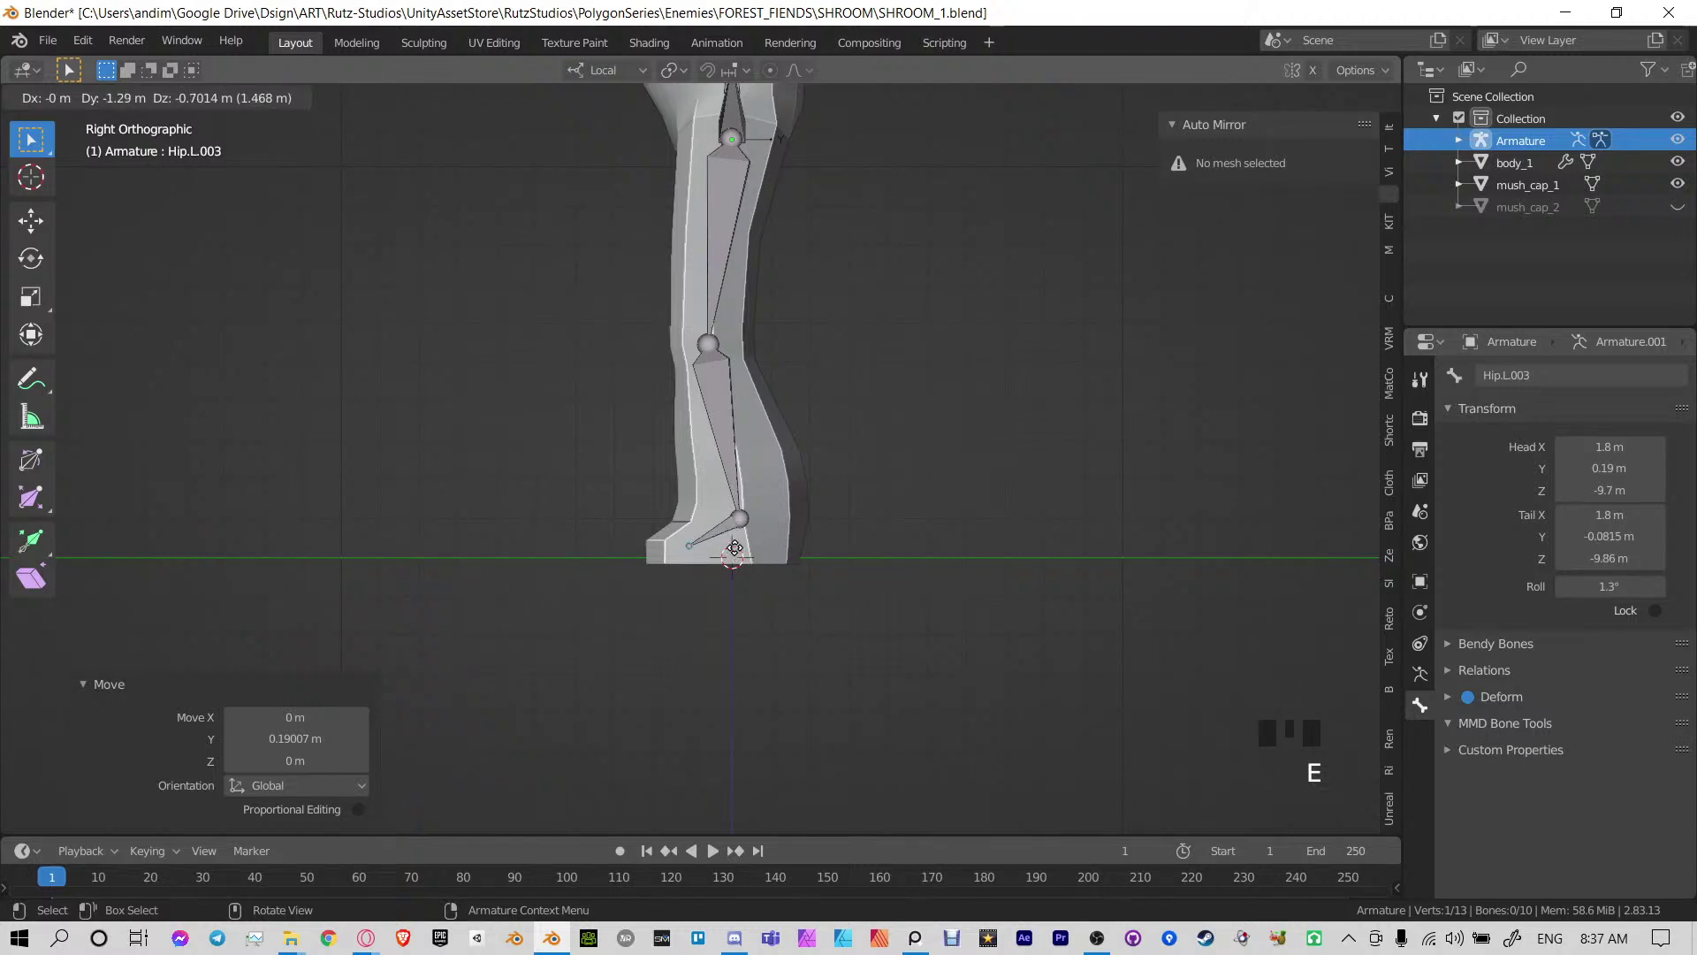
left_click(733, 554)
key("e")
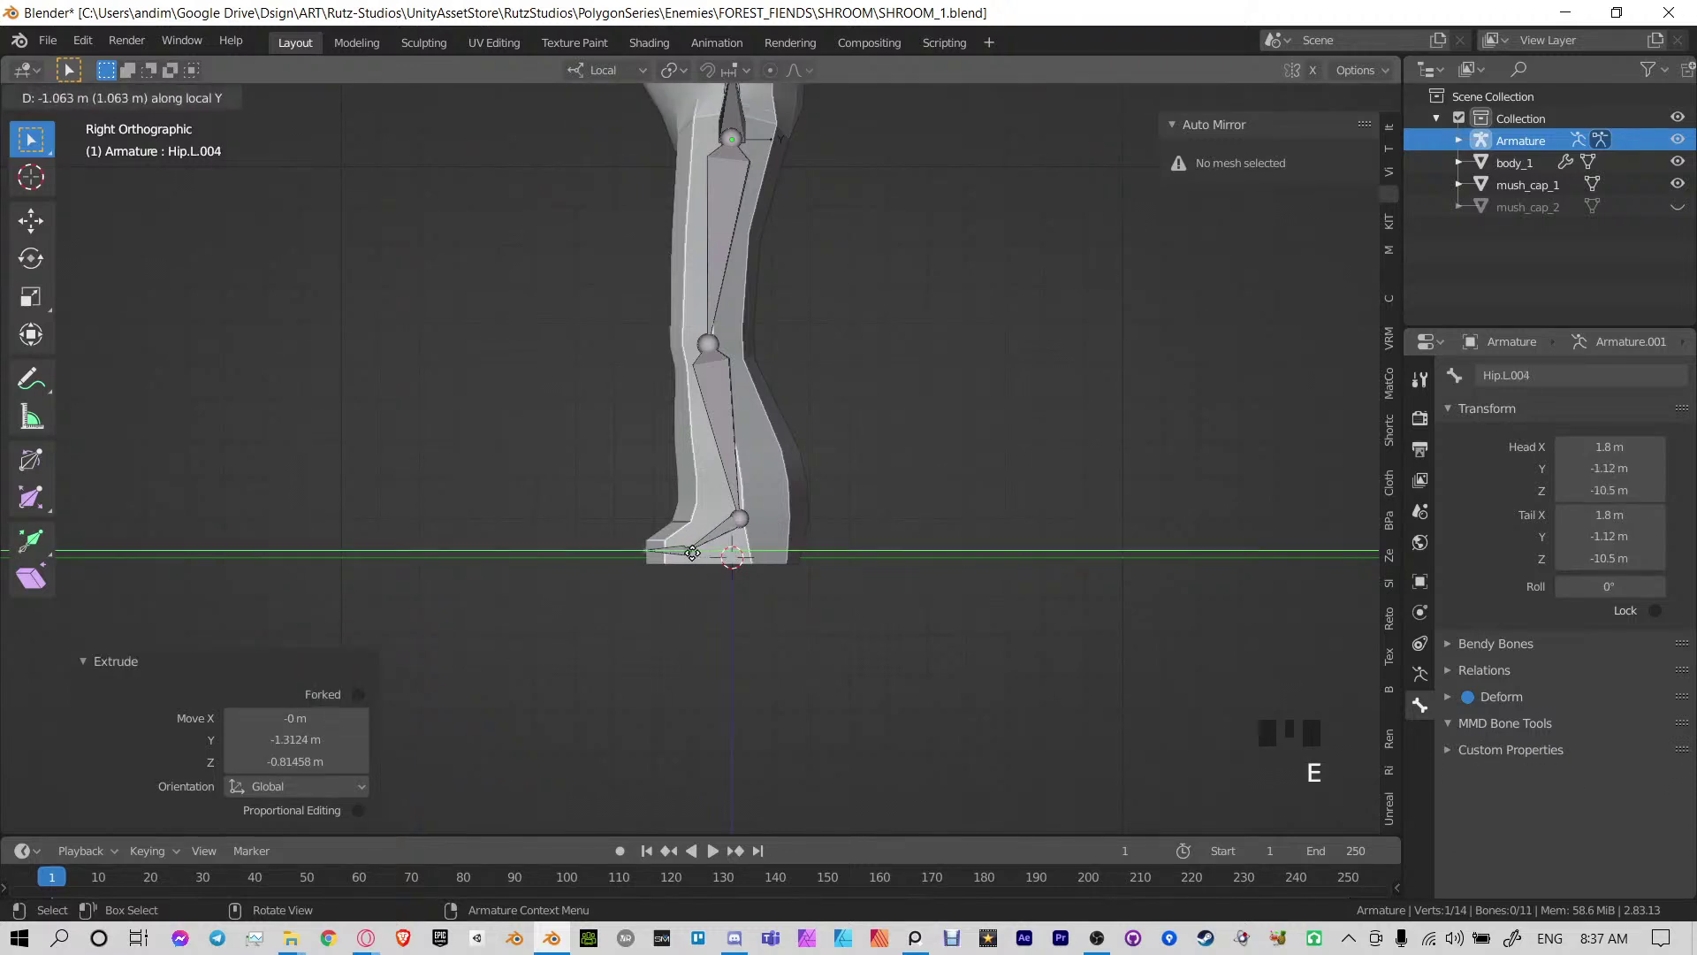
left_click(792, 508)
left_click(688, 548)
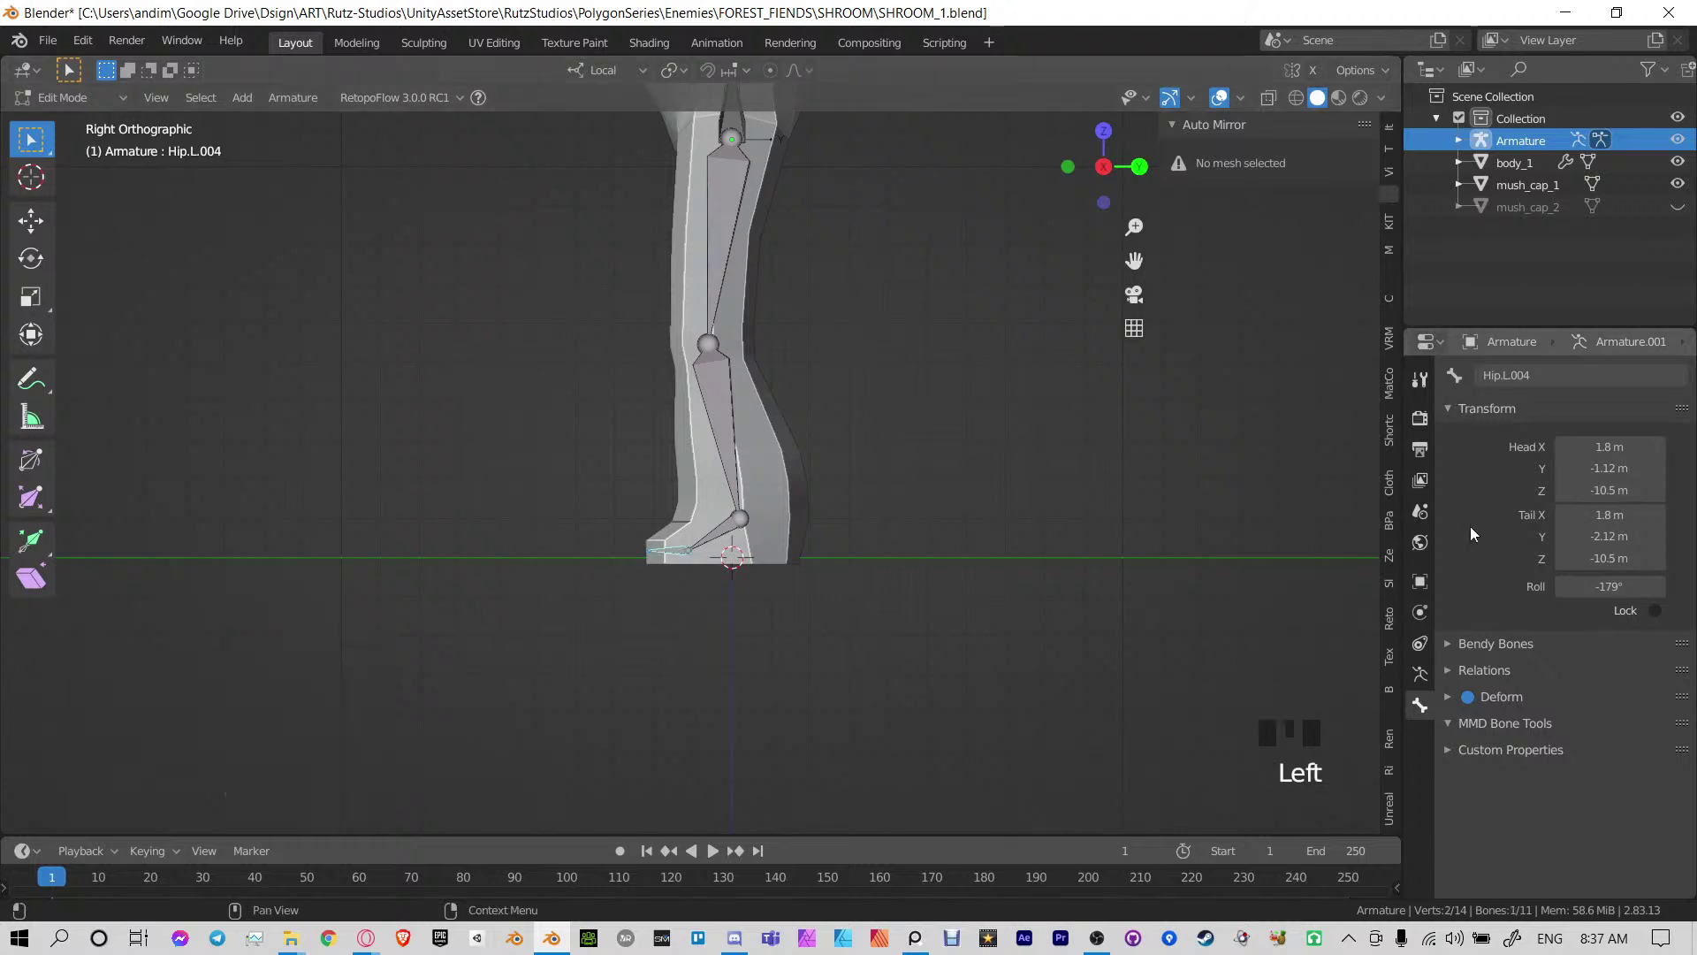
left_click(1558, 372)
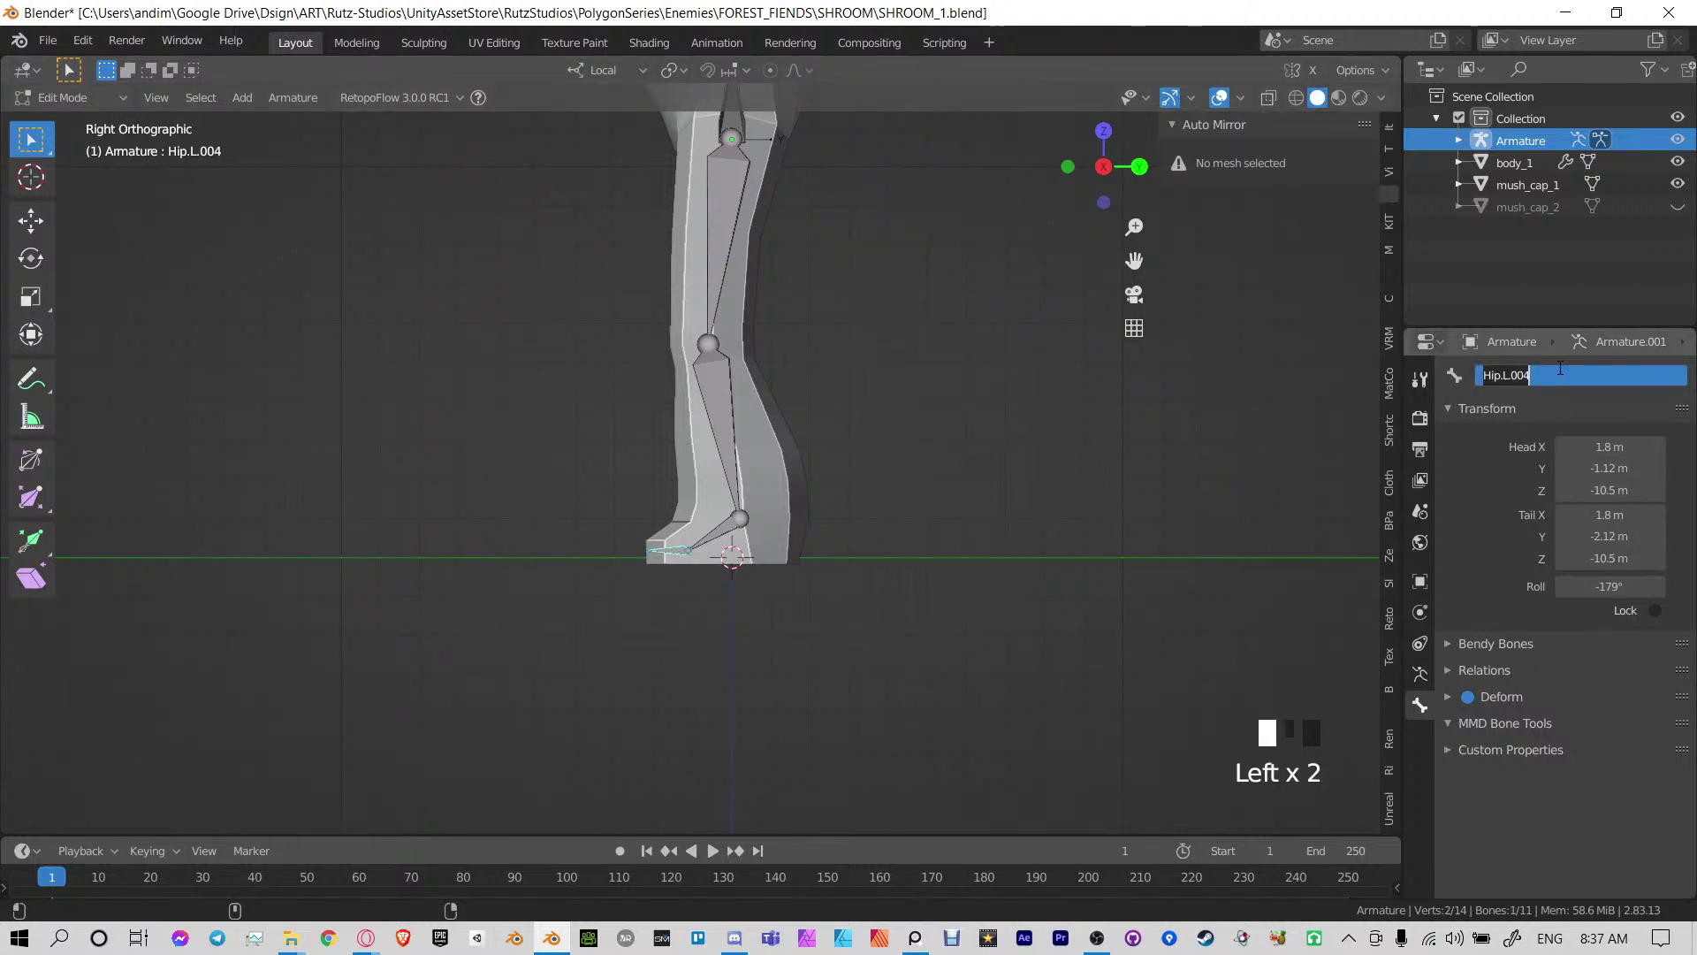
type("Foot.L")
key("Return")
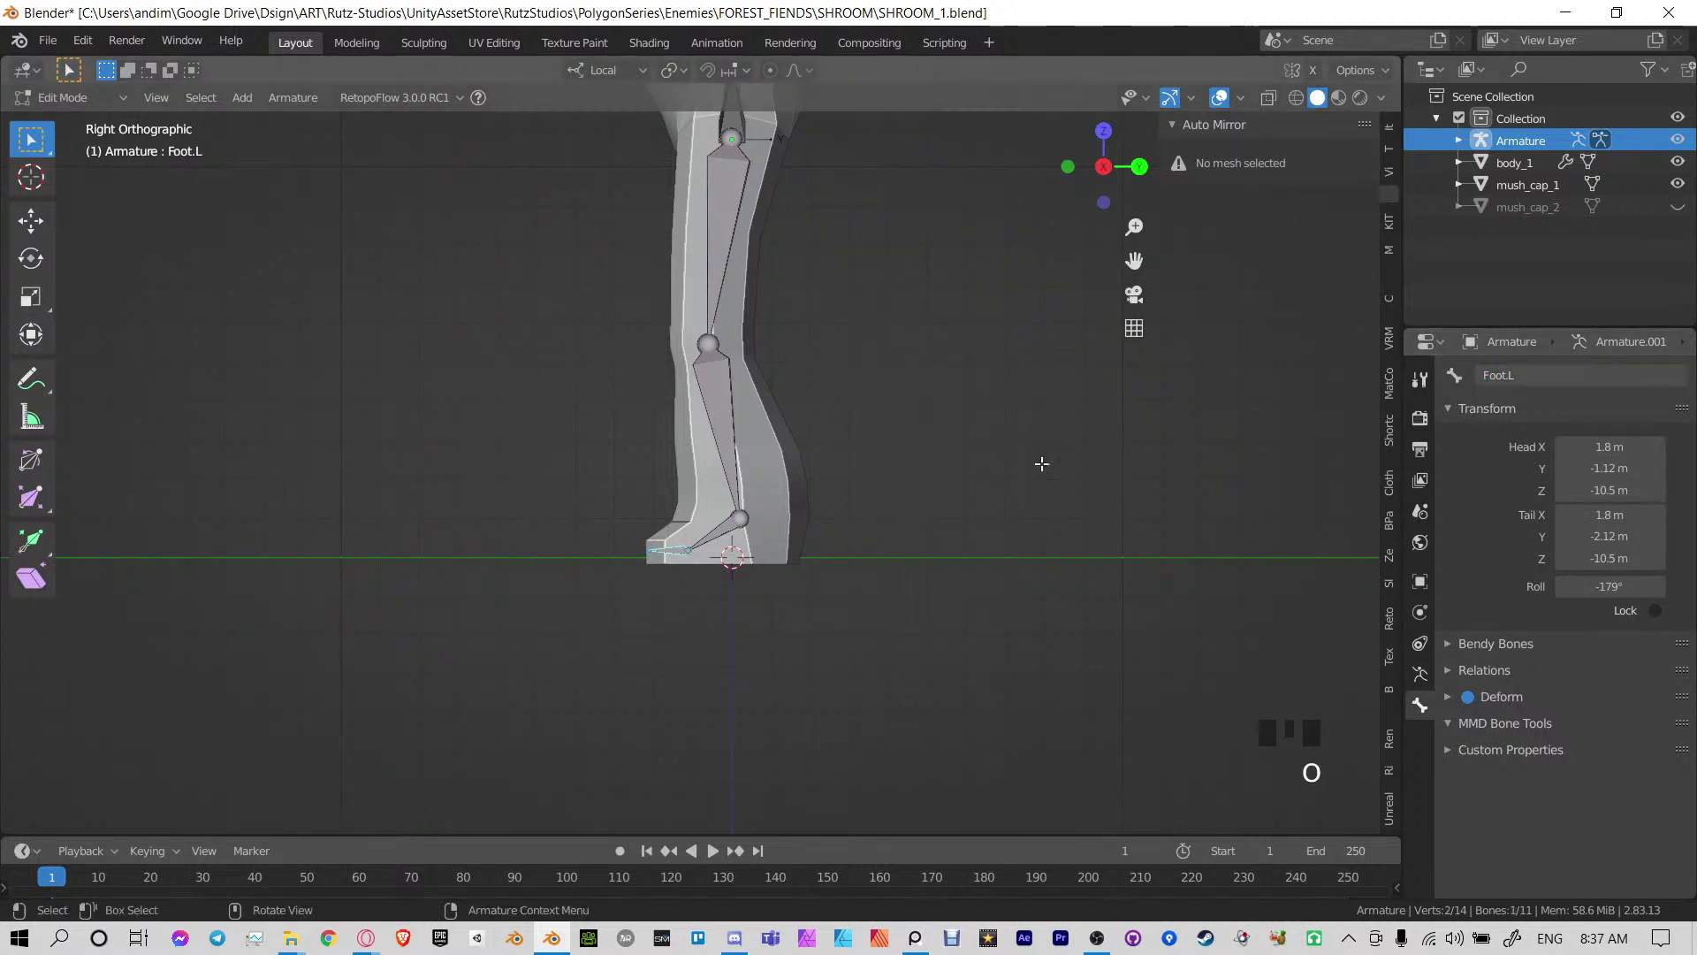
Name the toe bone at the front of the foot Toe.L
left_click(738, 517)
left_click(683, 549)
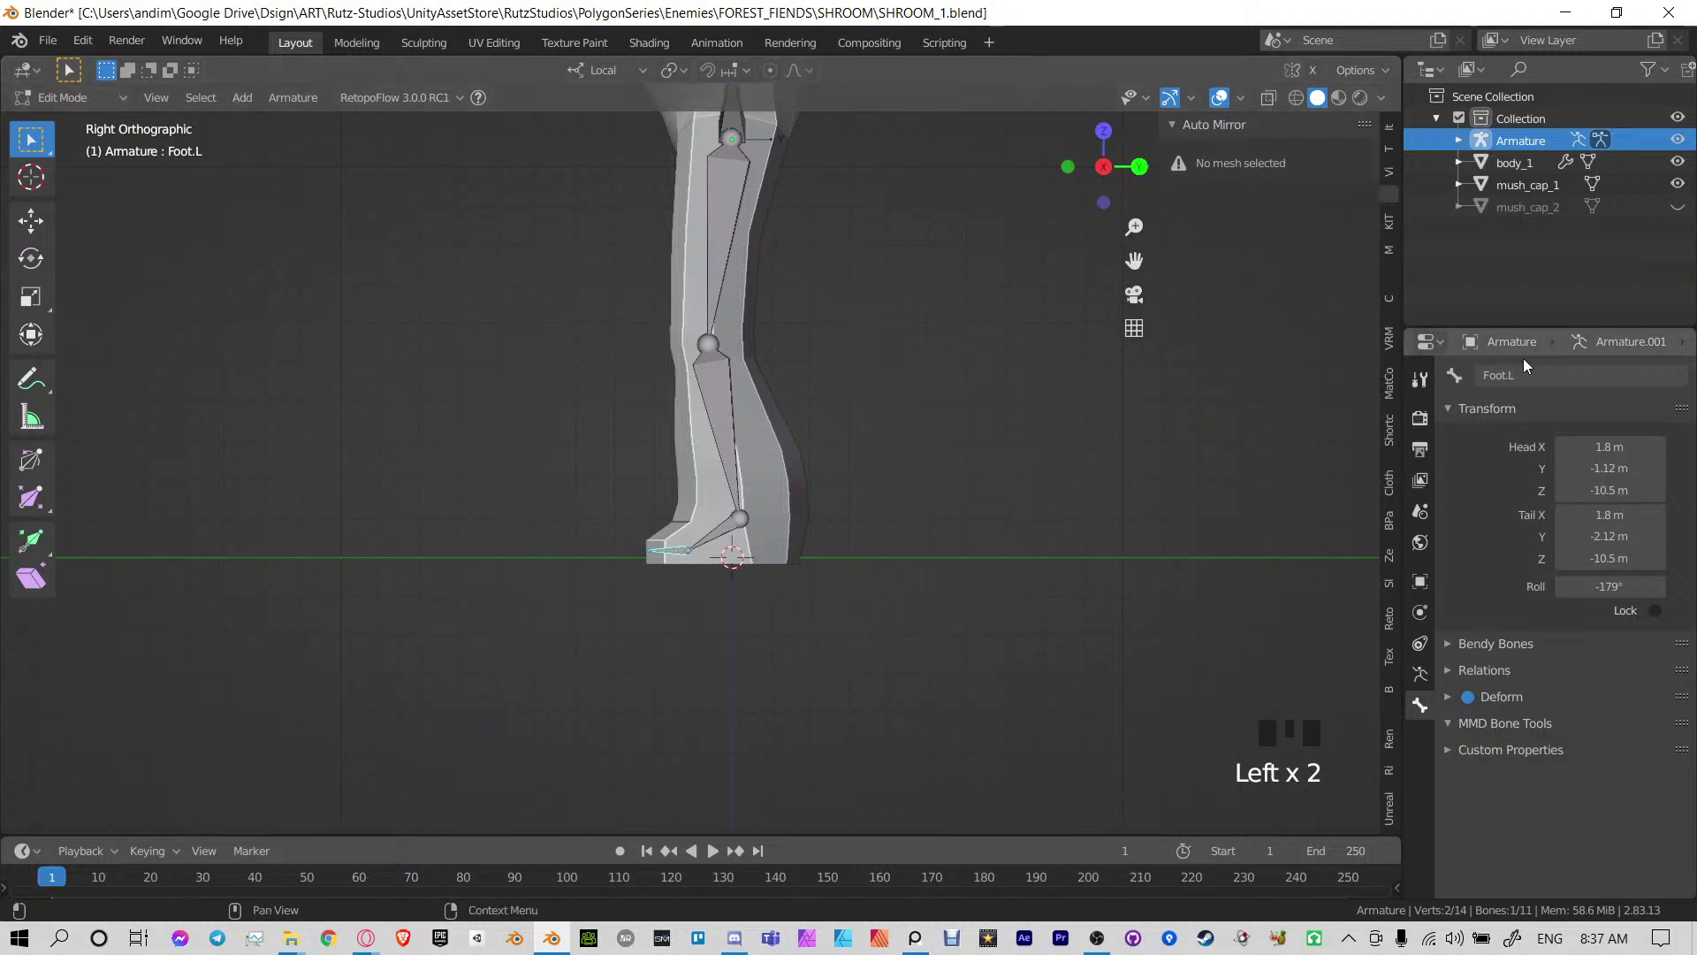
left_click(1543, 376)
type("Toe.L")
key("Return")
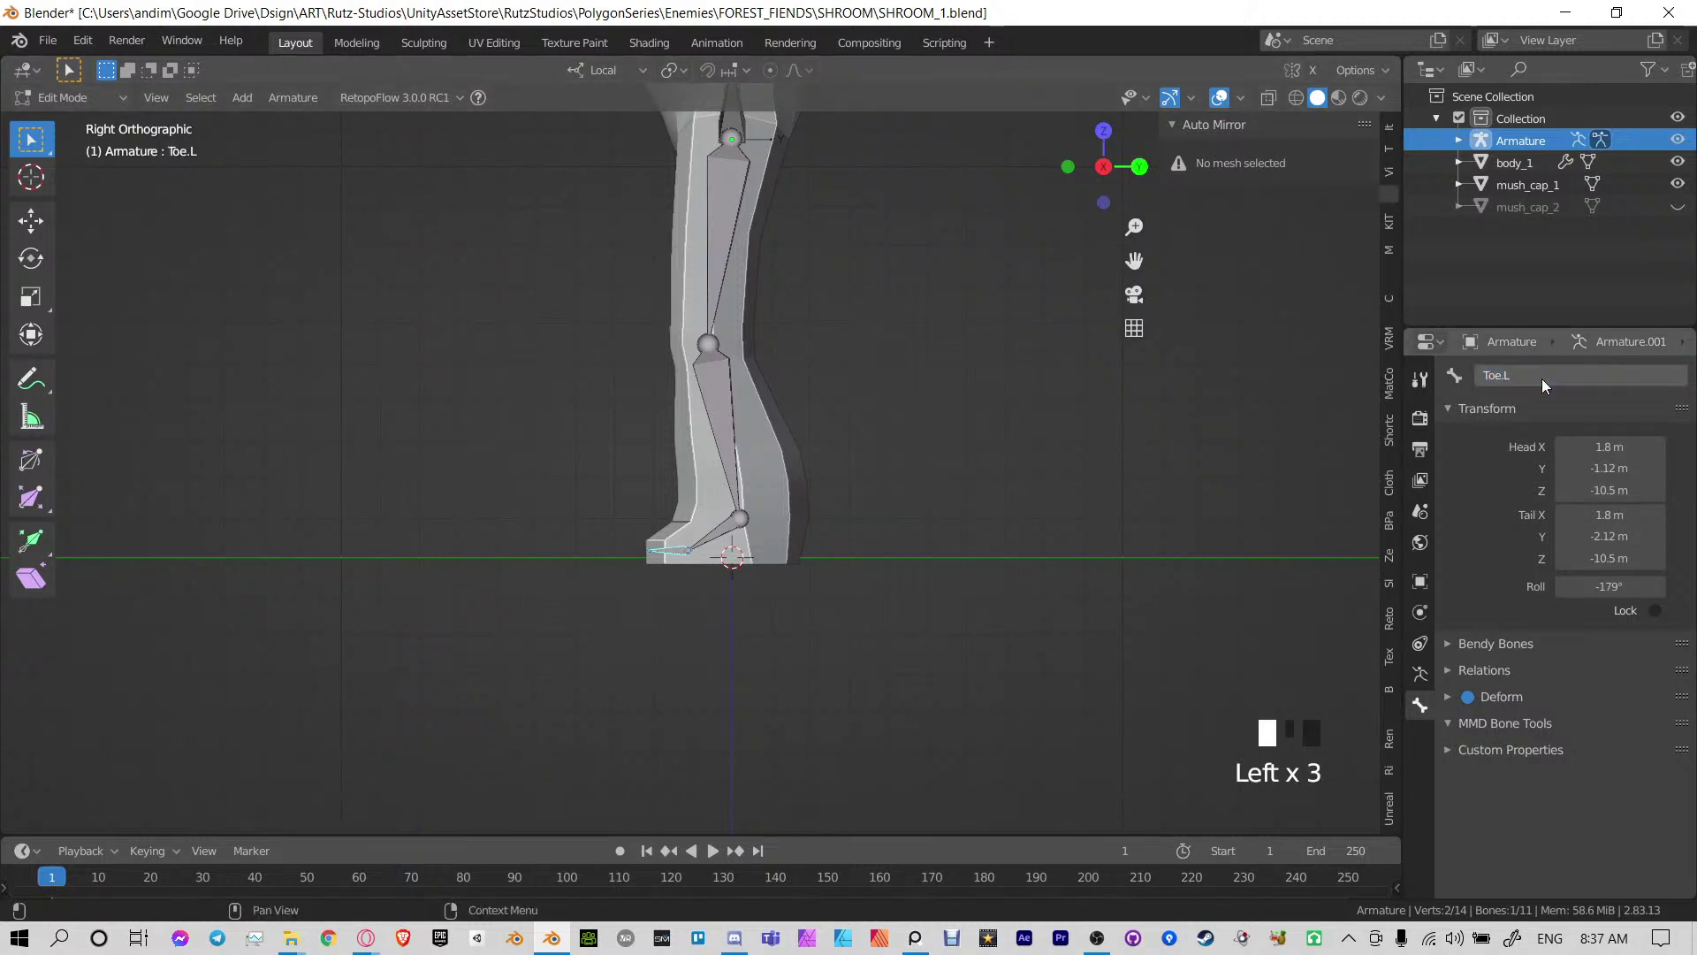
Name the bone between the ankle and the toe bone Foot.L
left_click(739, 520)
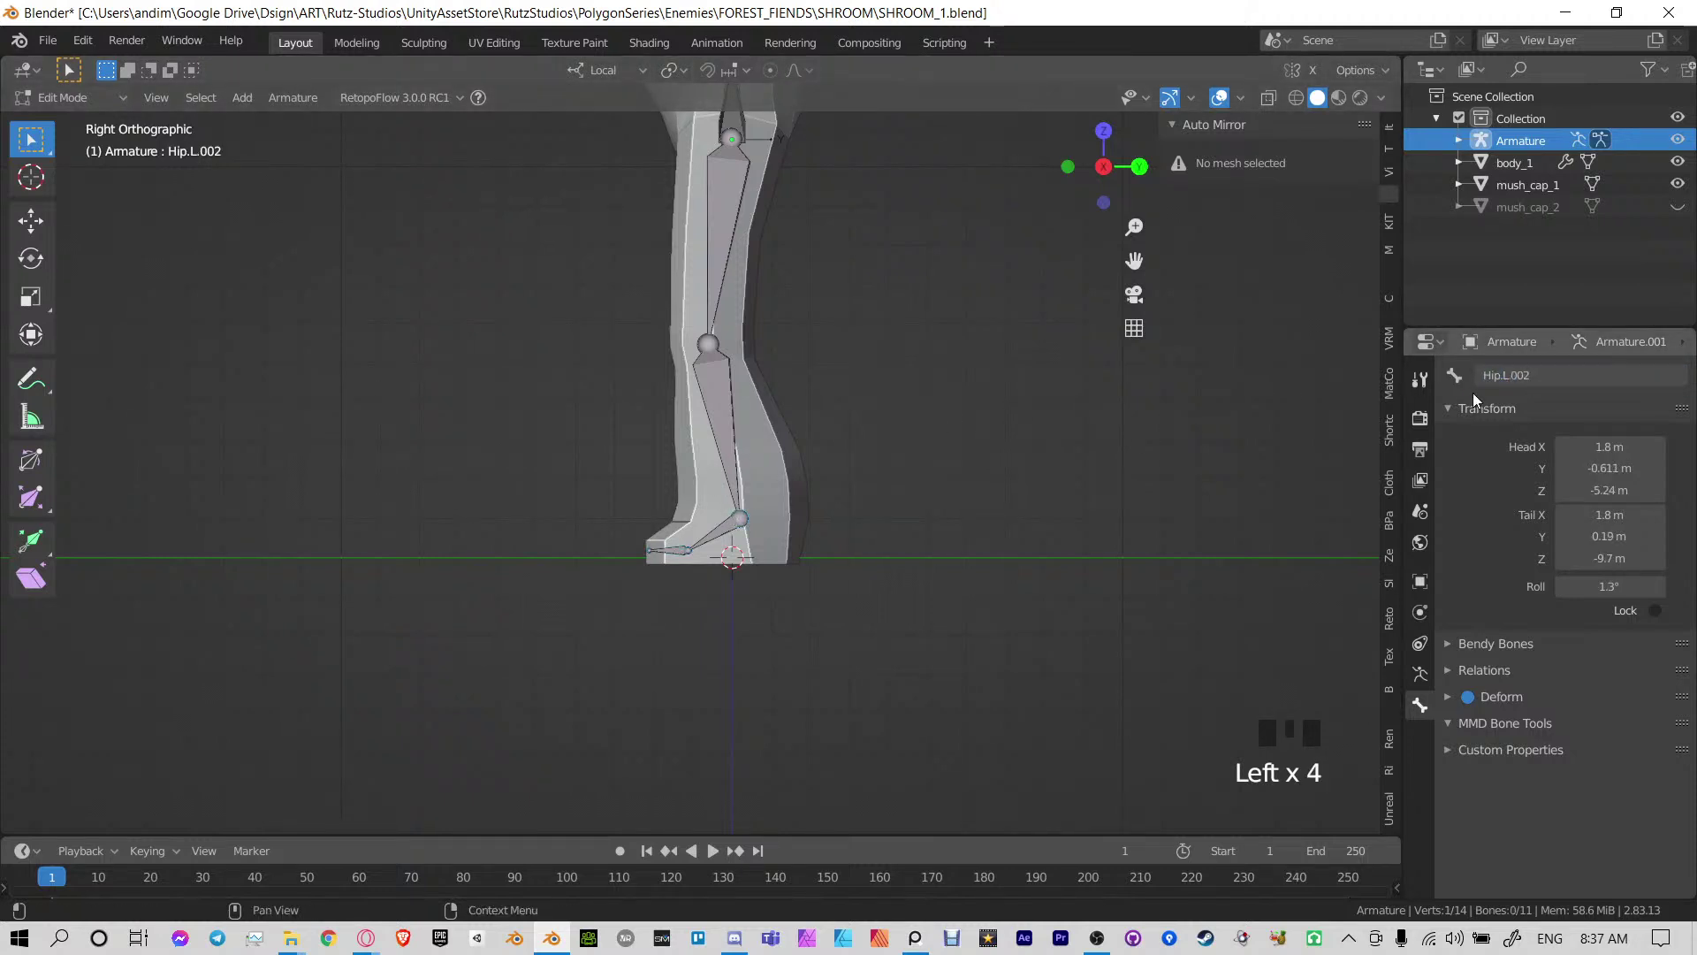
left_click(701, 542)
left_click(1560, 371)
type("Foot.L")
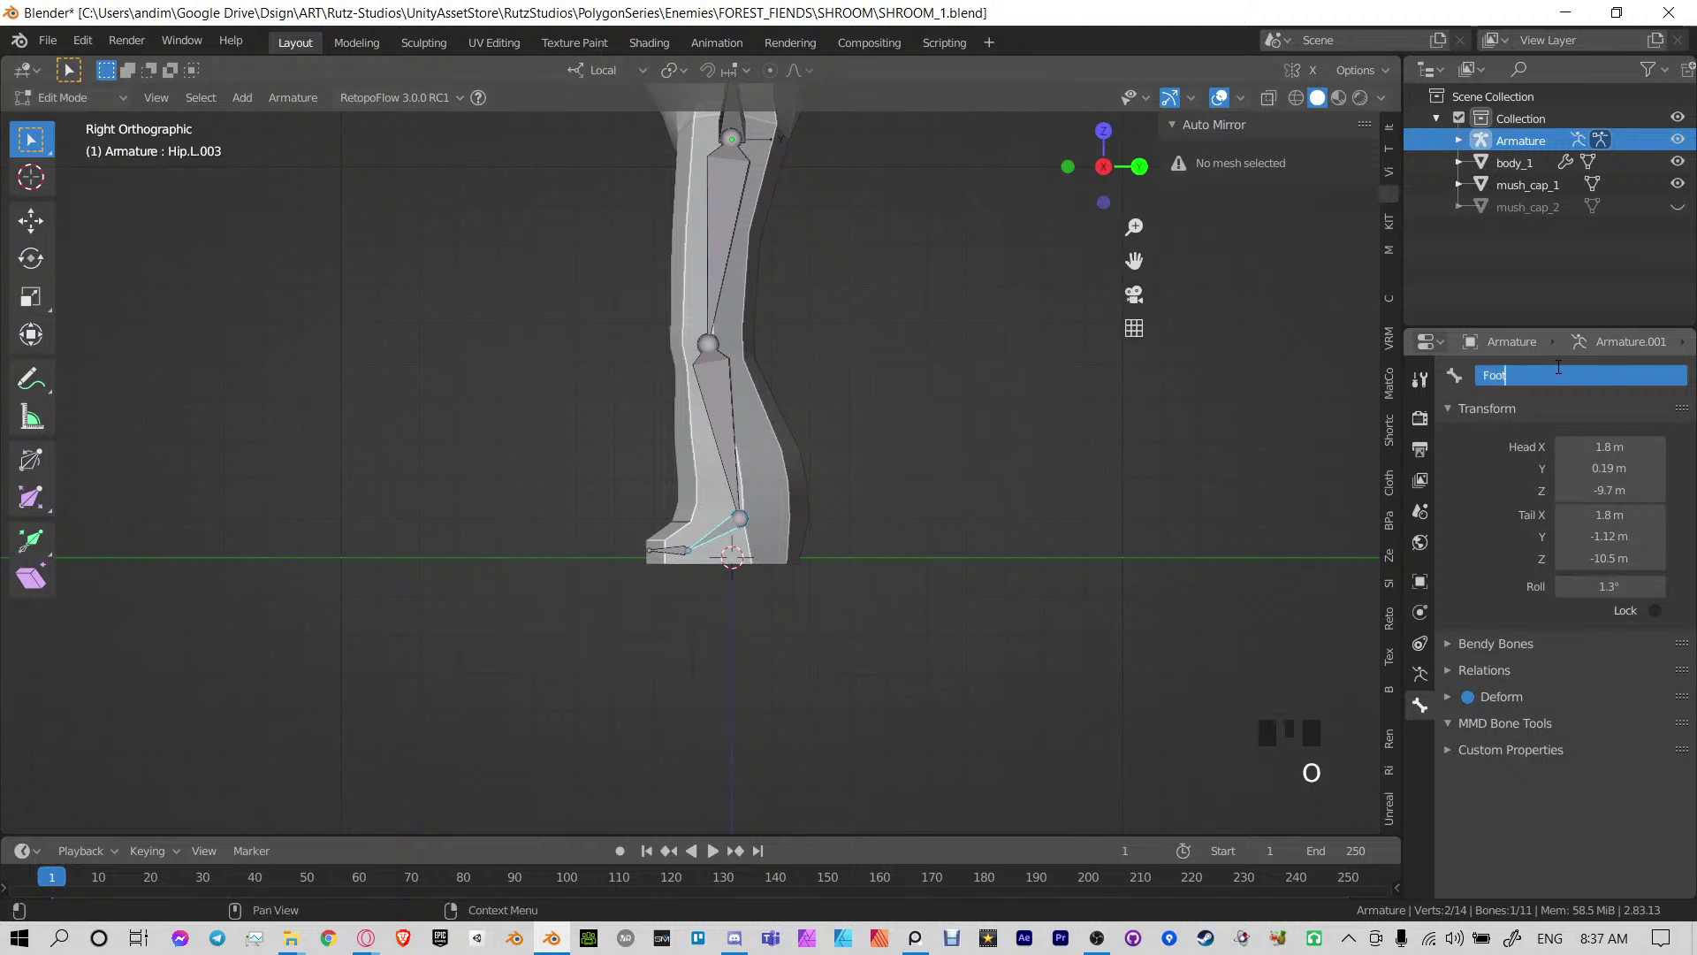
key("Return")
Name the shin bone LowerLeg.L
left_click(741, 417)
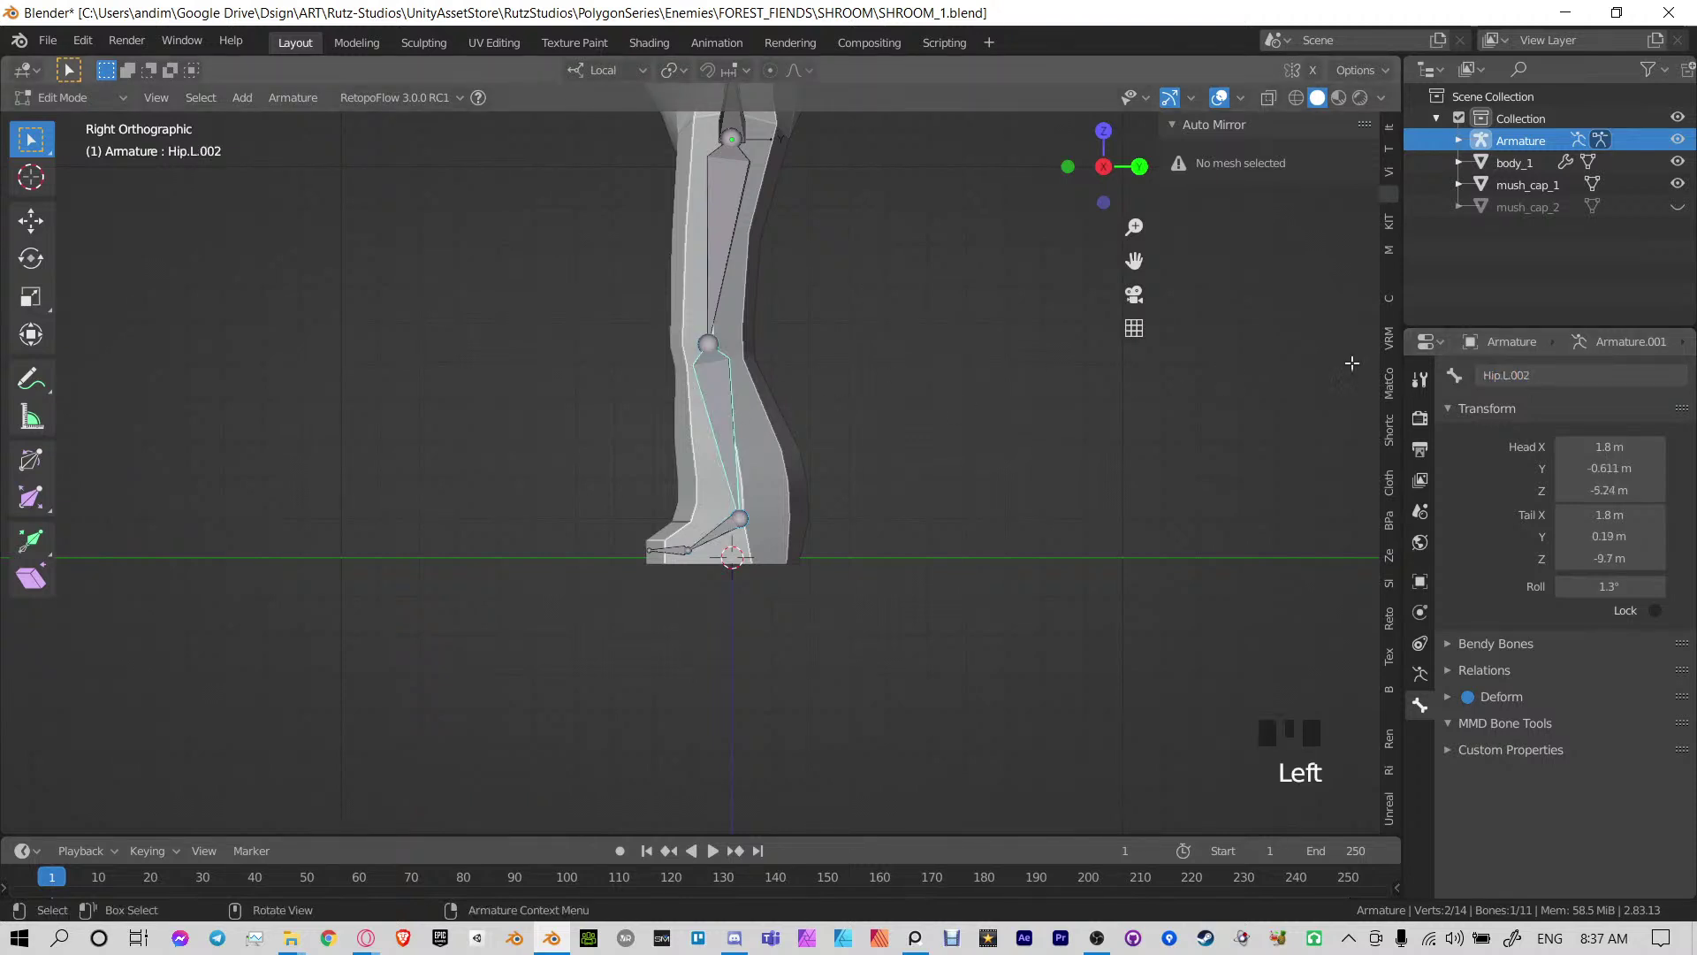
left_click(1556, 372)
type("Lo")
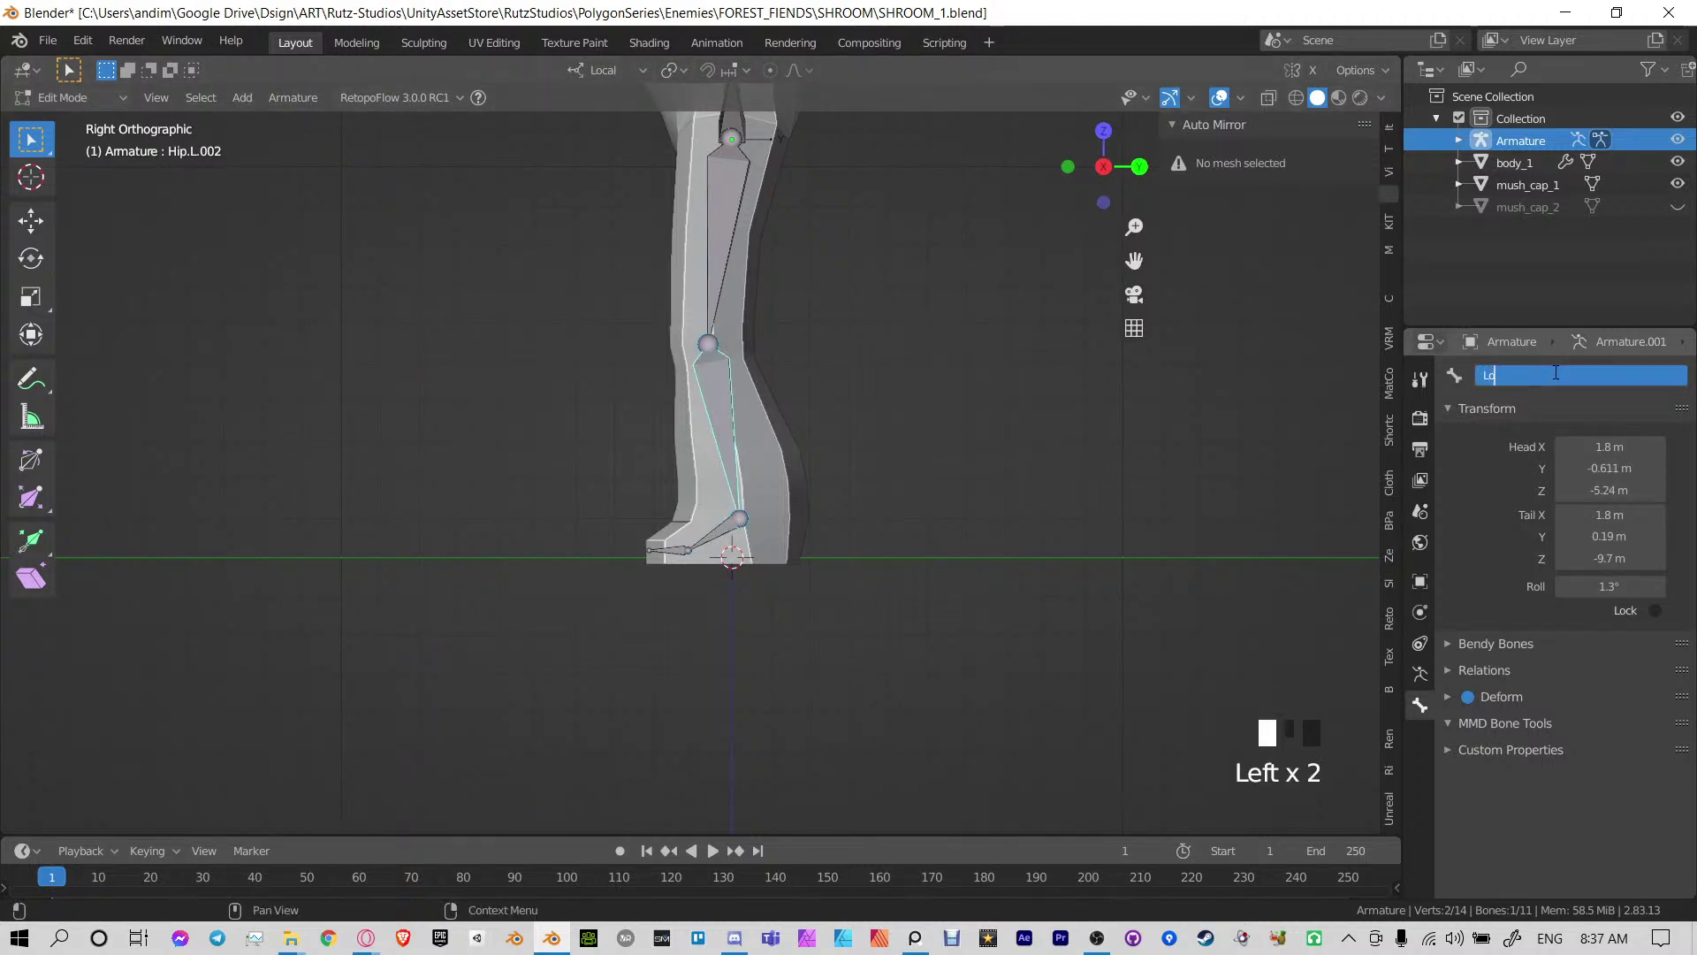
type("werLeg.L")
key("Return")
Name the thigh bone Leg.L and save the file
left_click(707, 240)
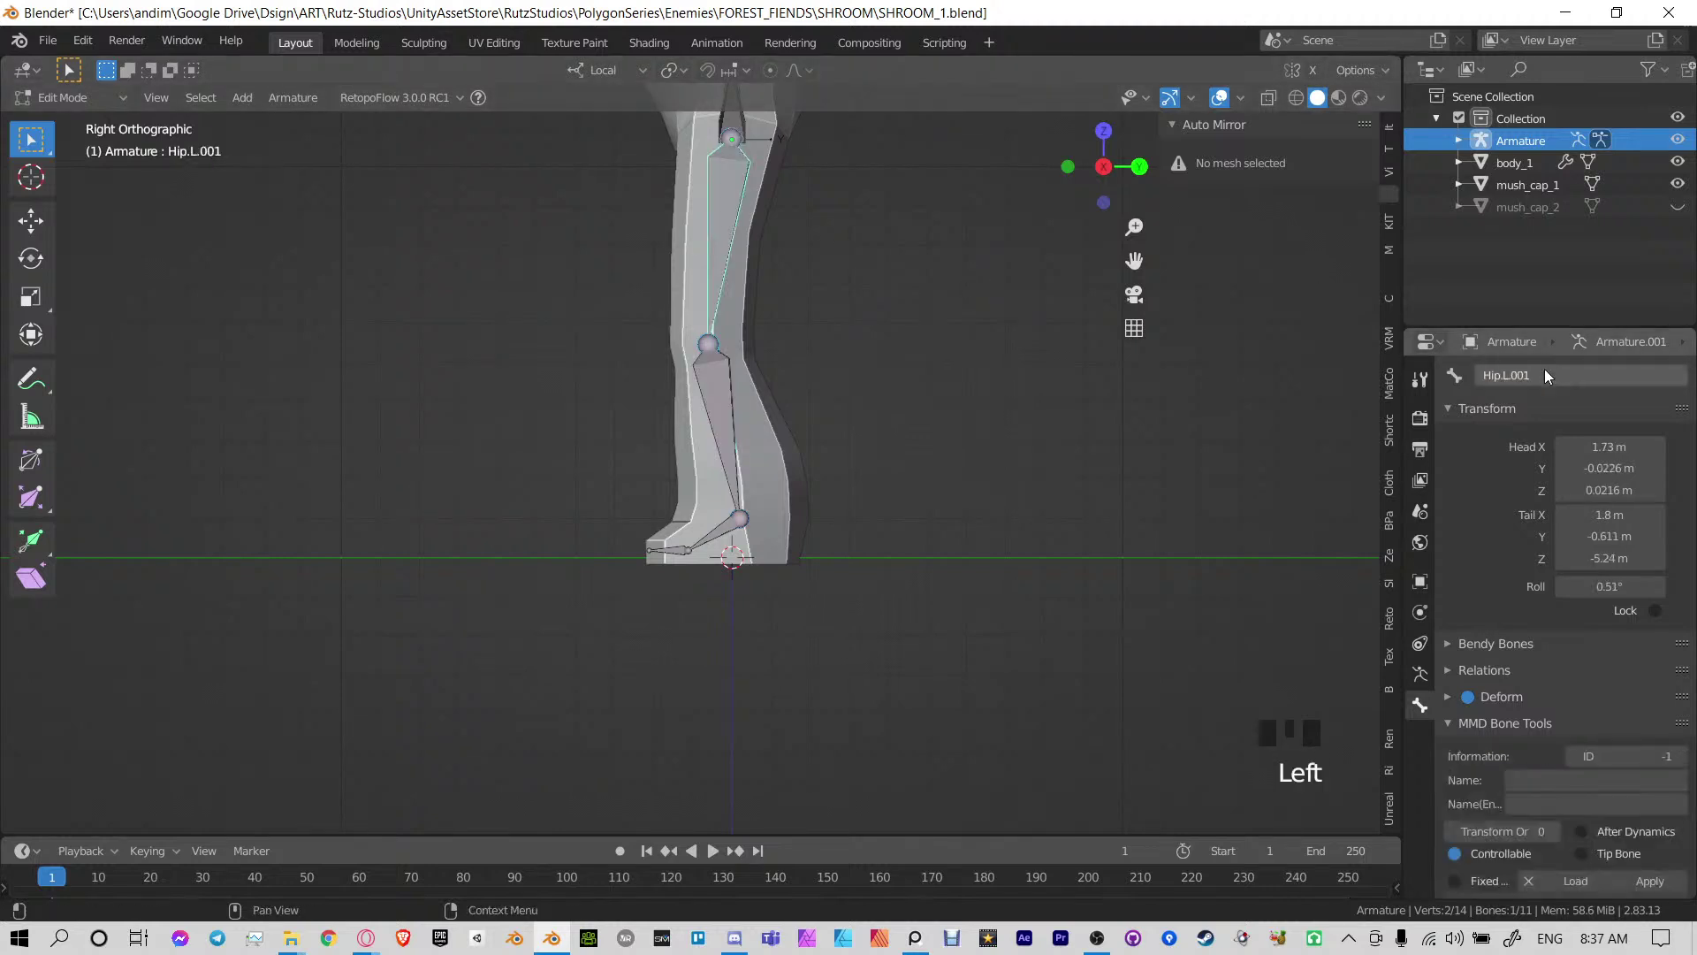
left_click(1592, 374)
type("Leg")
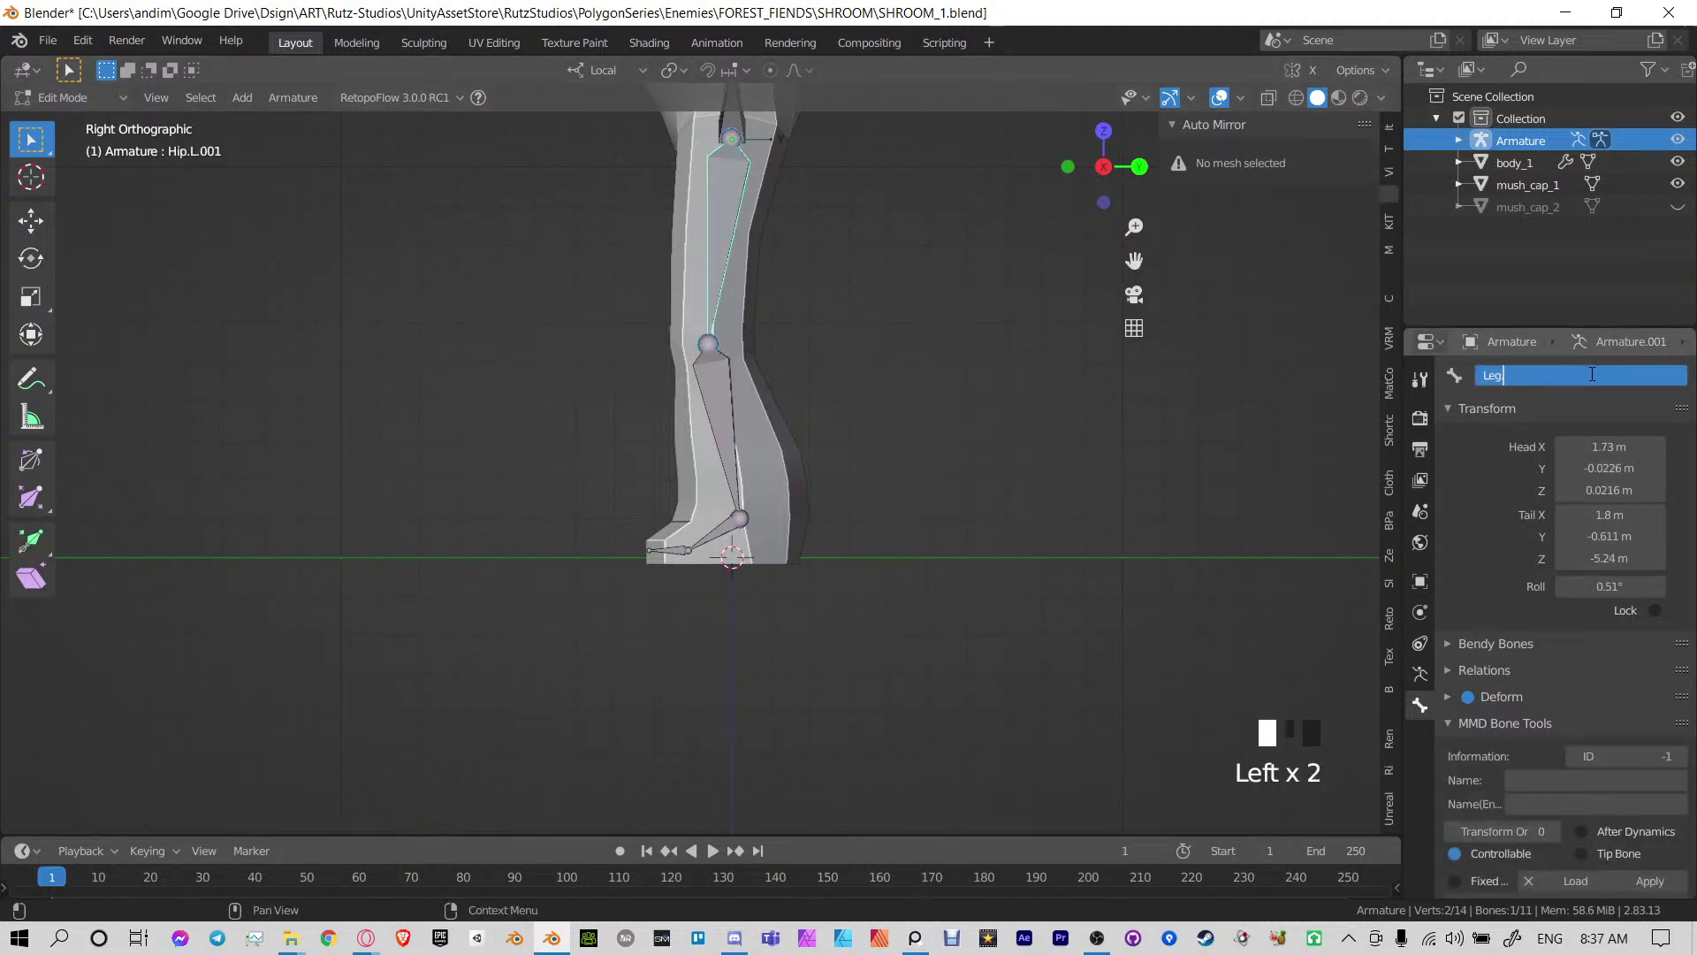
type(".L")
key("Return")
key("ctrl+s")
In the front view, adjust the Leg.L bone's roll to about -0.77° so it faces straight forward
middle_click_drag(634, 252, 756, 309, "shift")
mouse_move(755, 309)
middle_mouse_down()
mouse_move(750, 329)
mouse_move(773, 341)
mouse_move(769, 326)
middle_mouse_up()
left_click(693, 380)
scroll(721, 369, "up", 6)
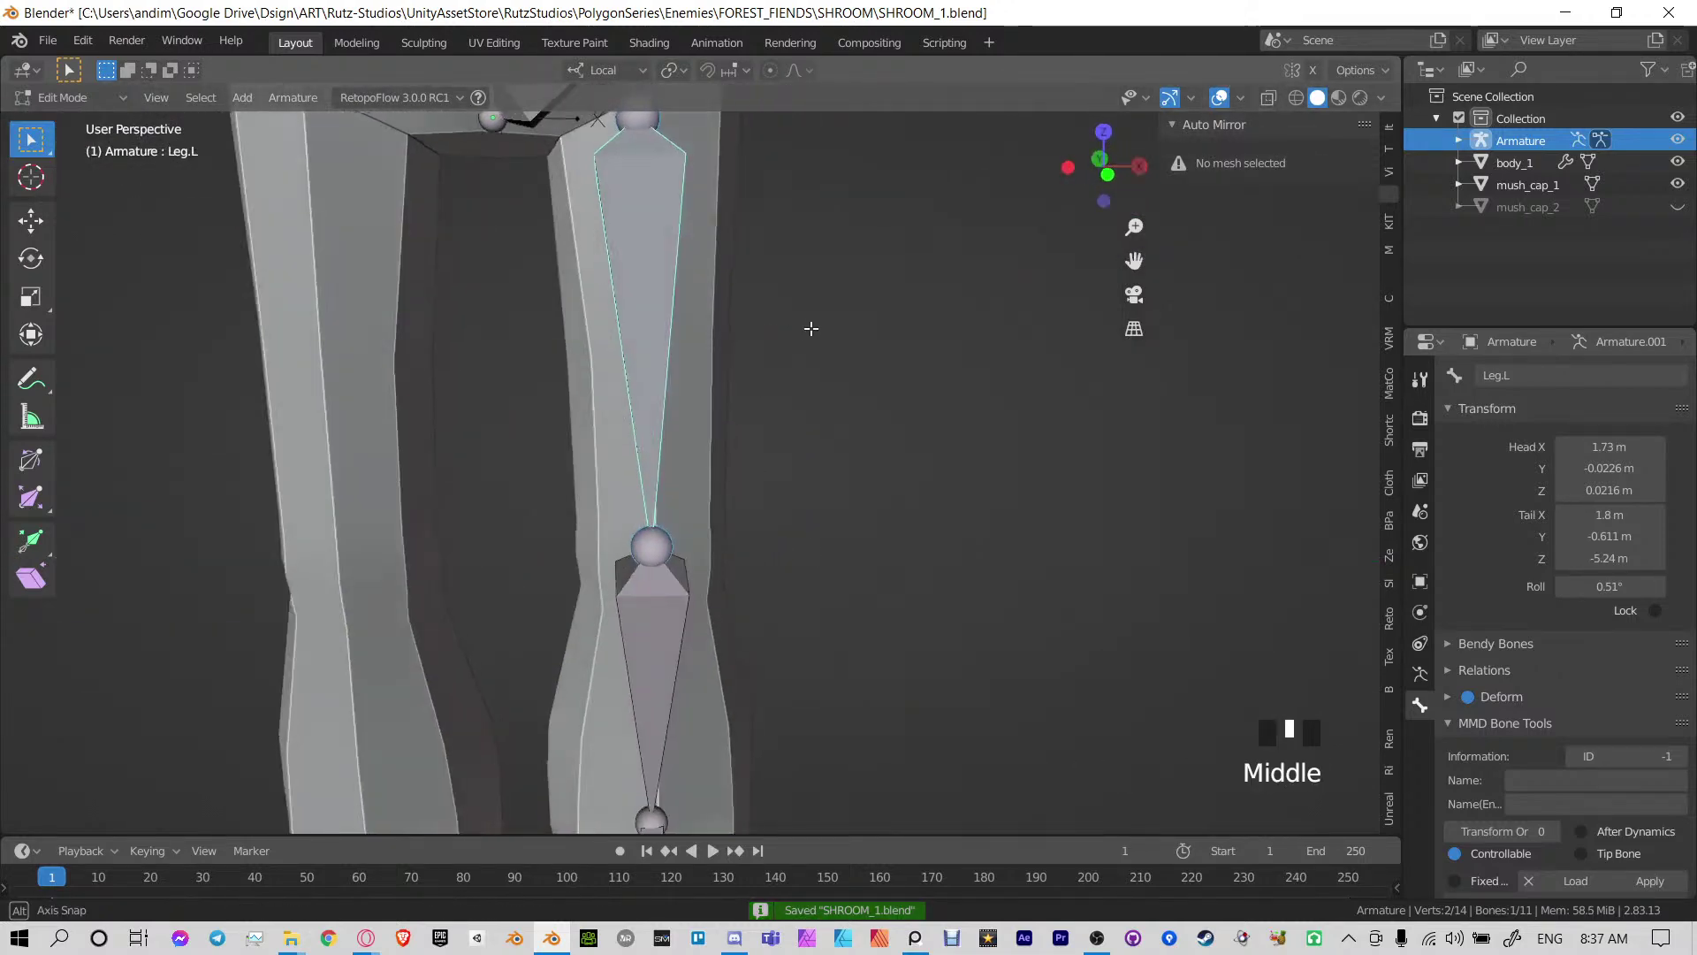
key("KP_1")
key("ctrl+r")
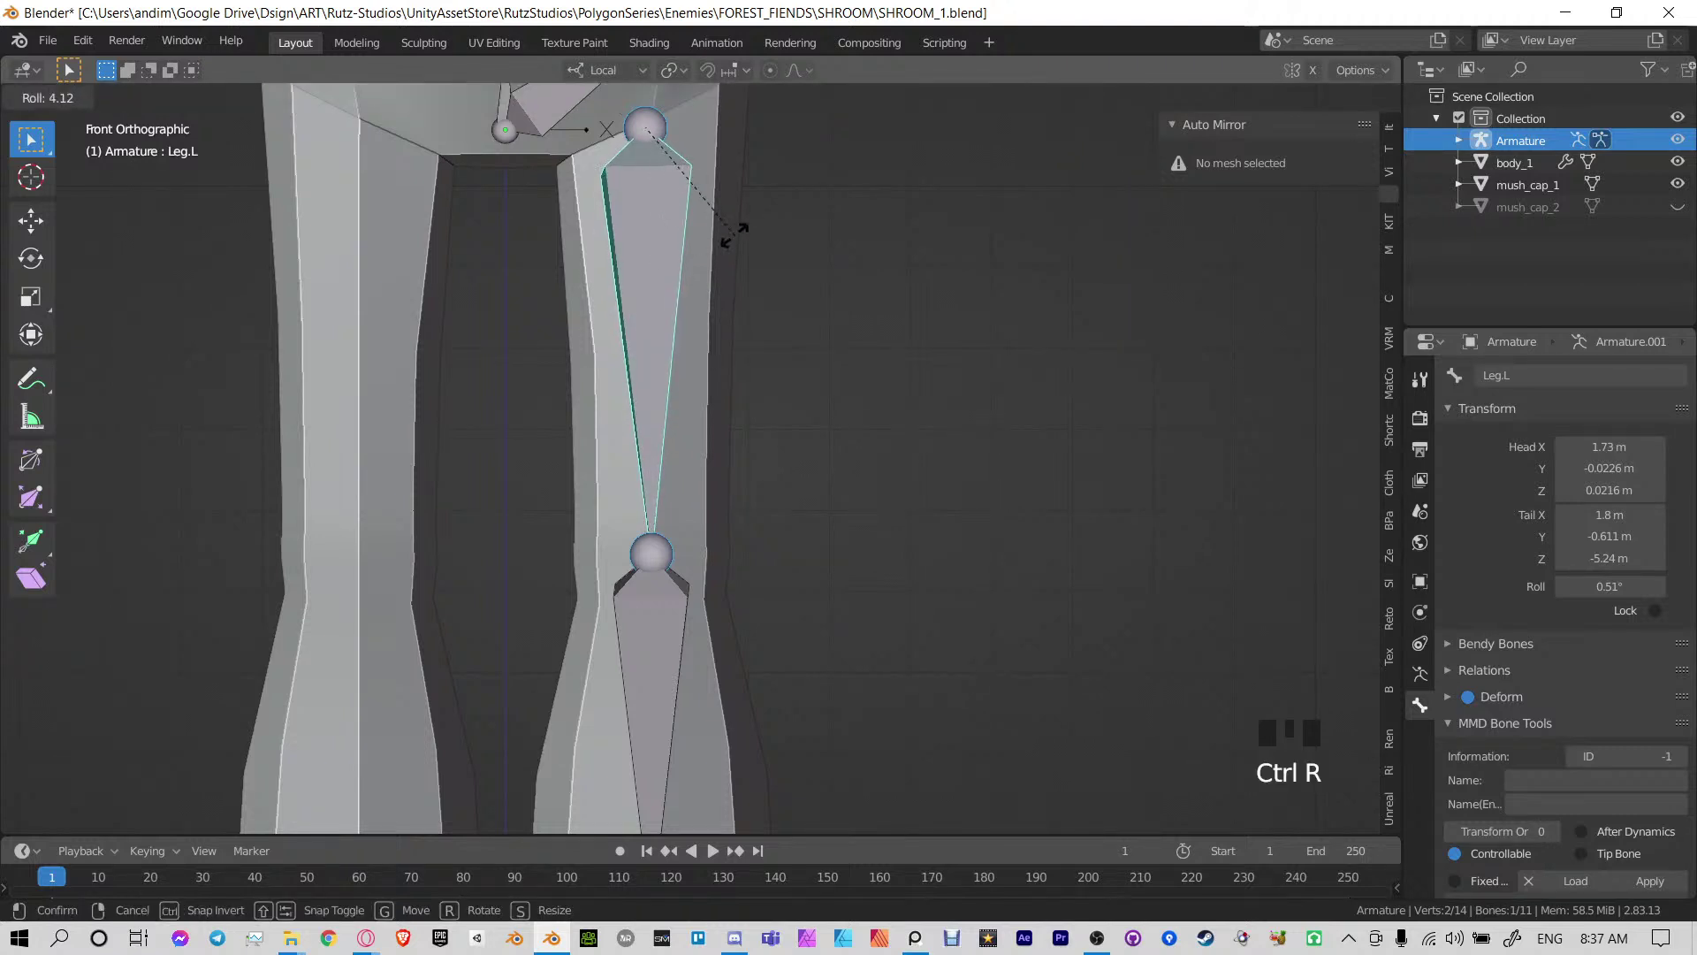
left_click(756, 796)
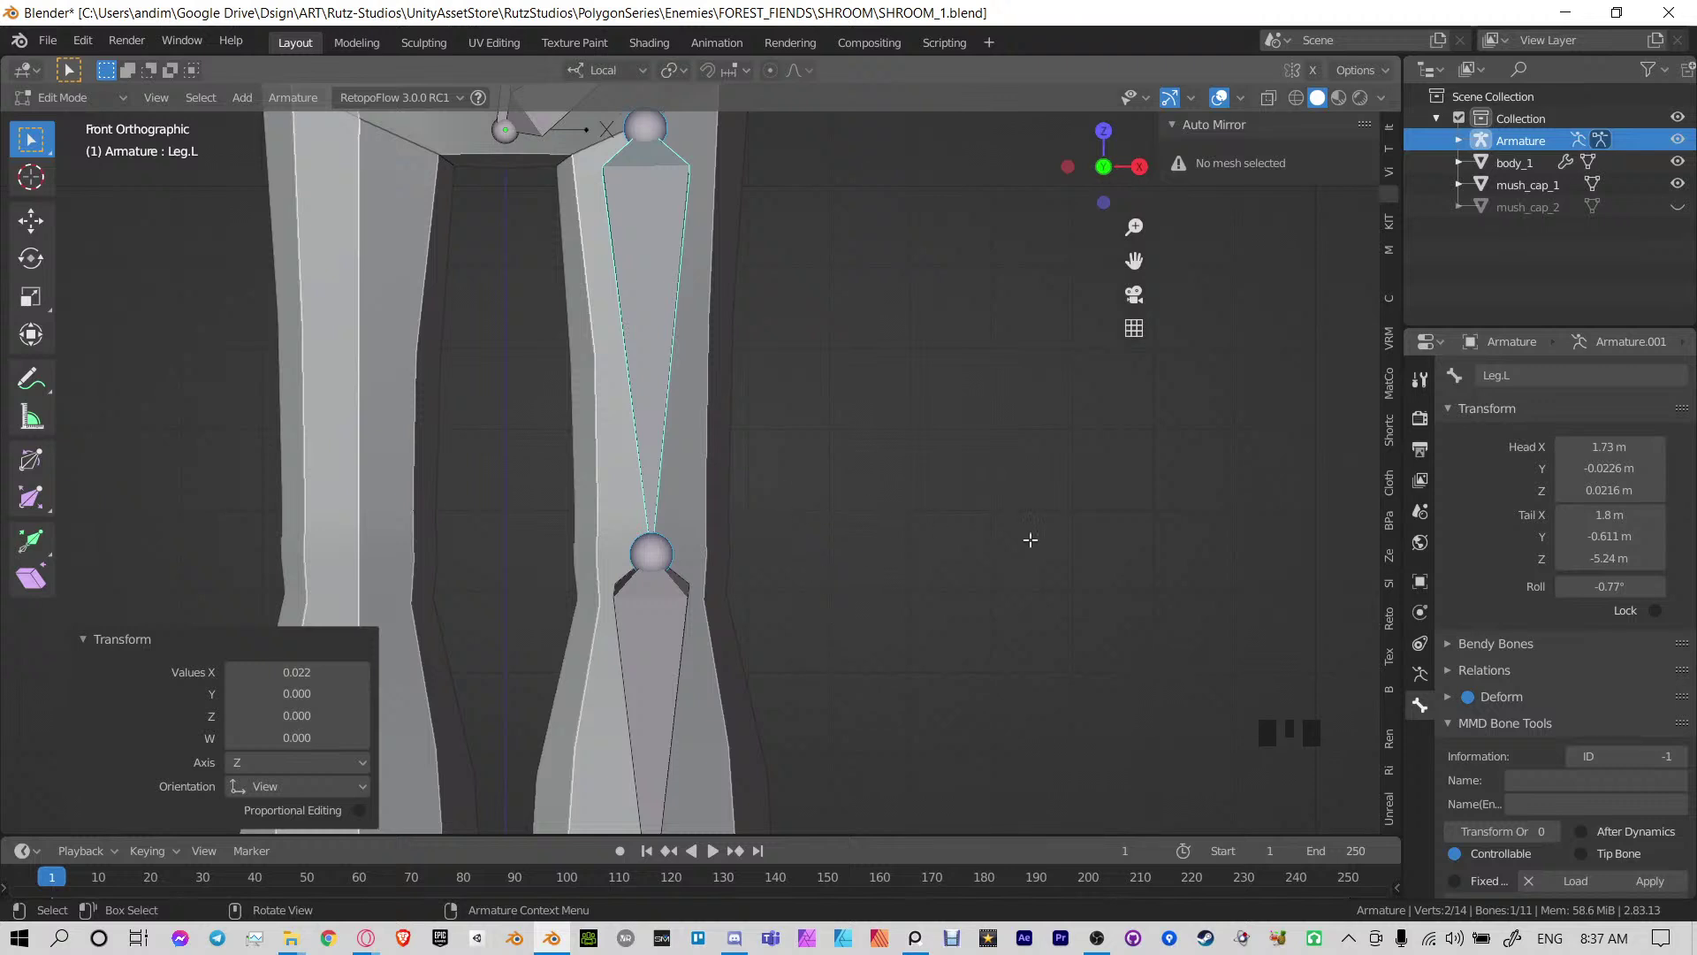
Turn on the axes display for the armature's bones and inspect the axes along the left leg
scroll(1531, 756, "down", 3)
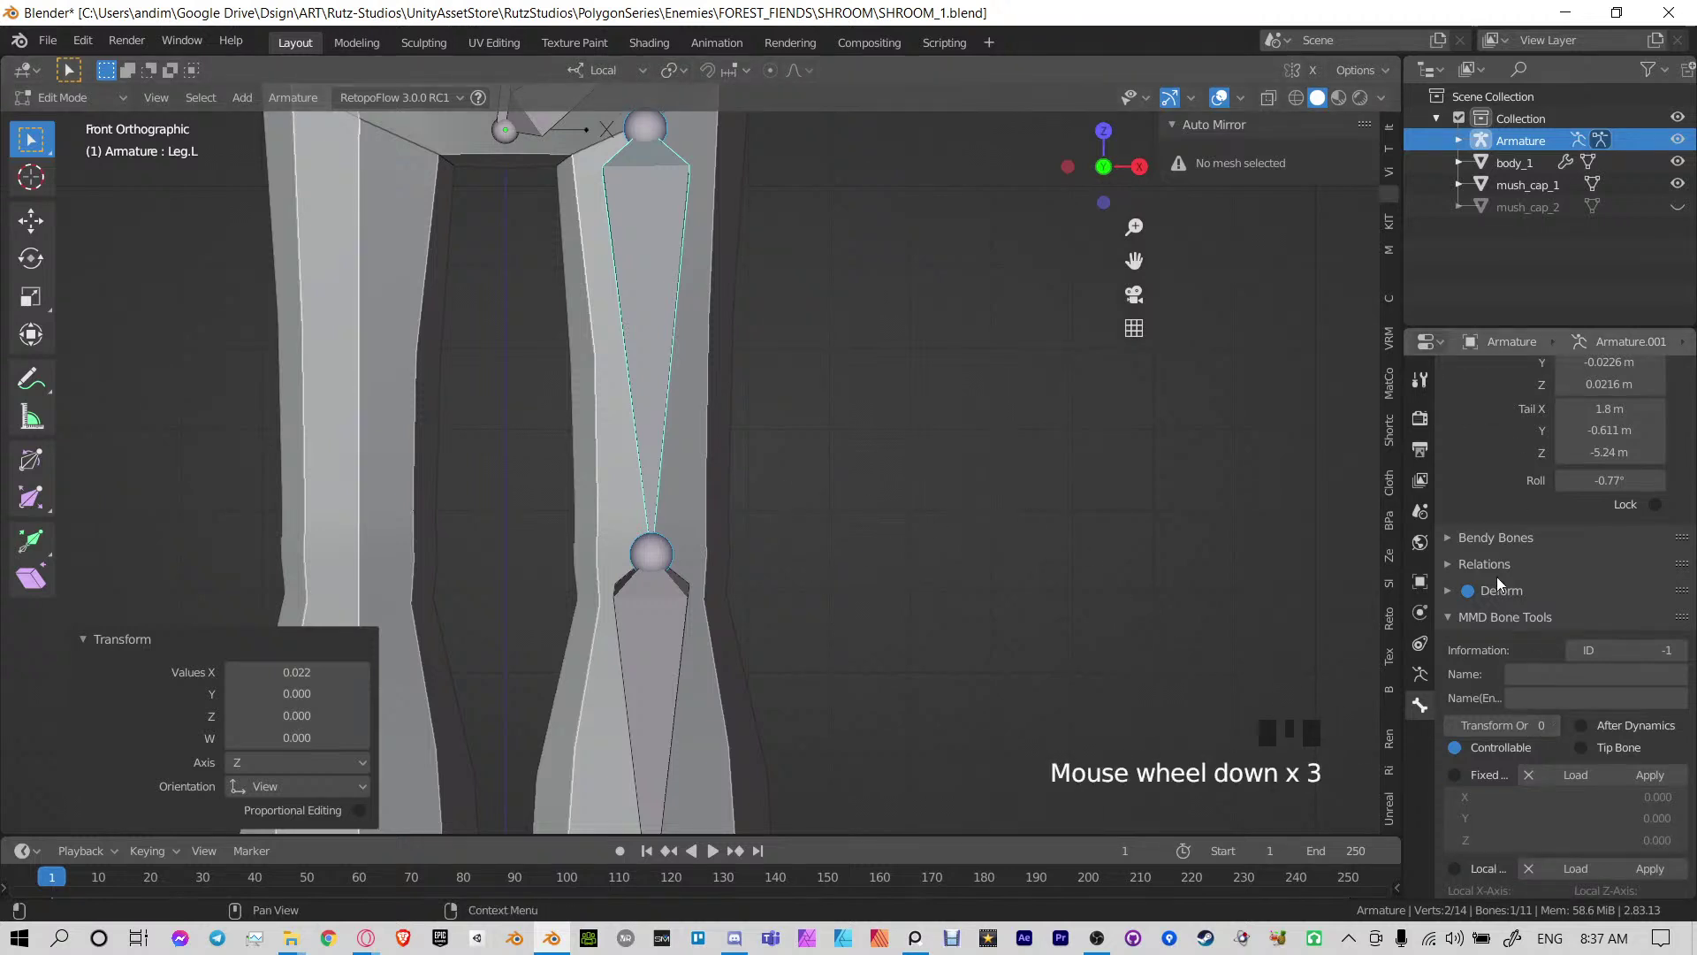
left_click(1420, 674)
scroll(1558, 774, "down", 6)
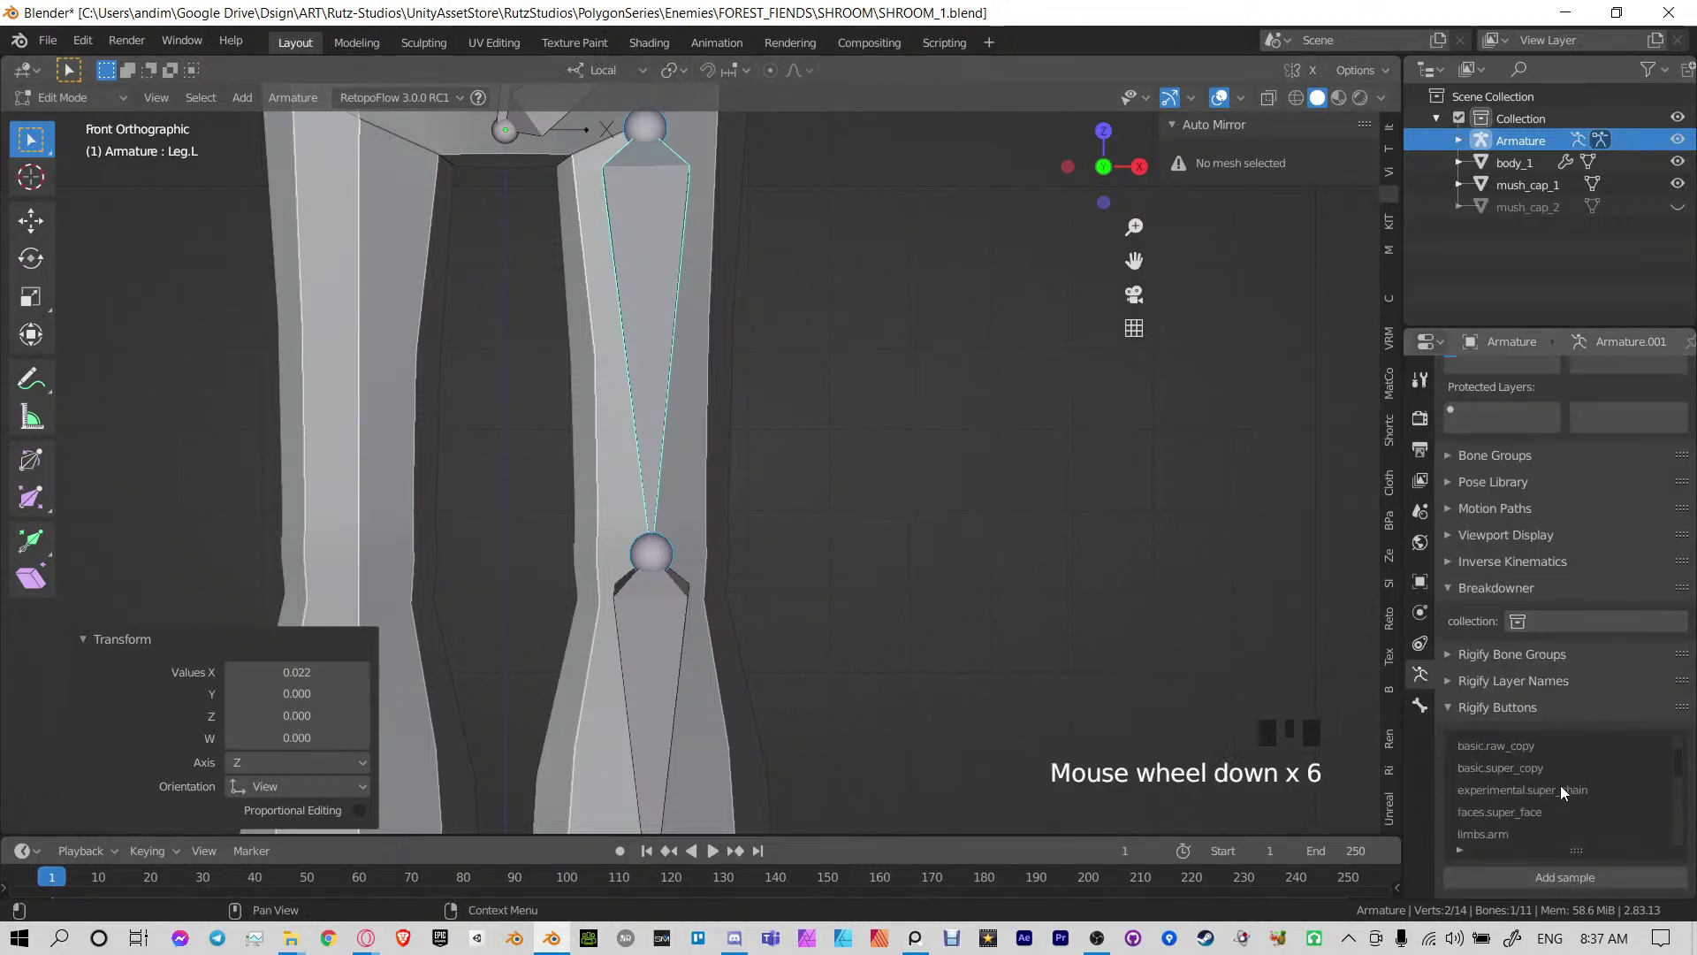
scroll(1562, 783, "up", 5)
scroll(1578, 634, "up", 7)
left_click(1505, 676)
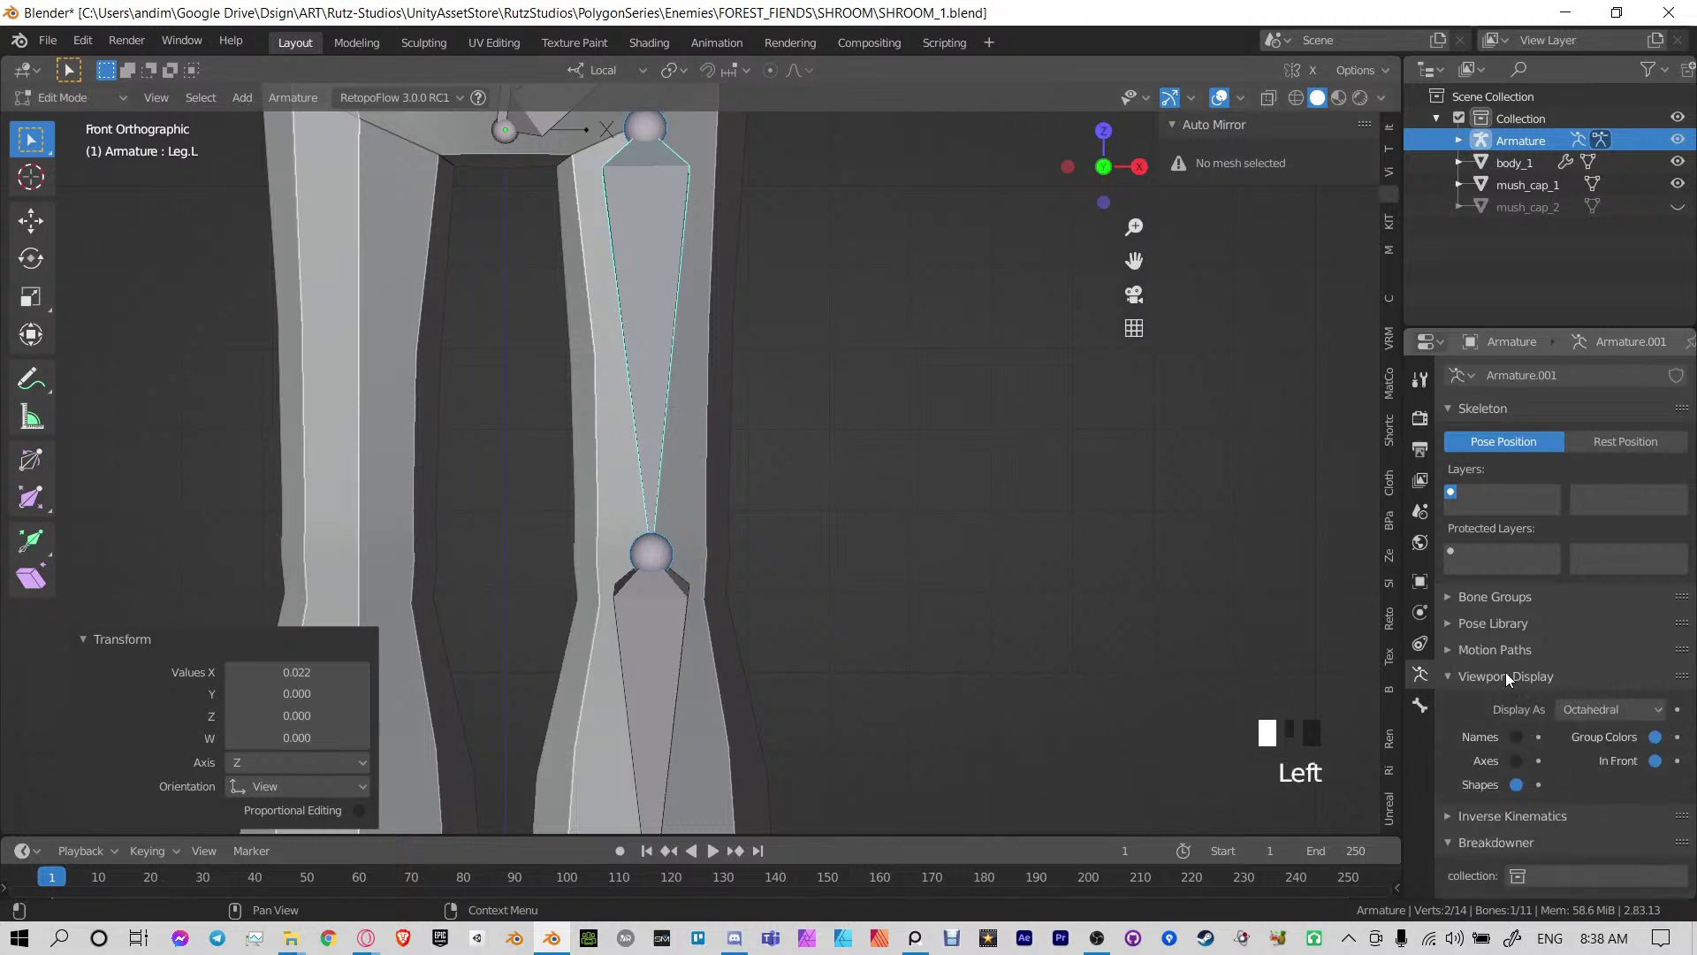
left_click(1517, 760)
middle_click_drag(876, 569, 771, 557, "shift")
middle_click_drag(732, 437, 728, 670, "shift")
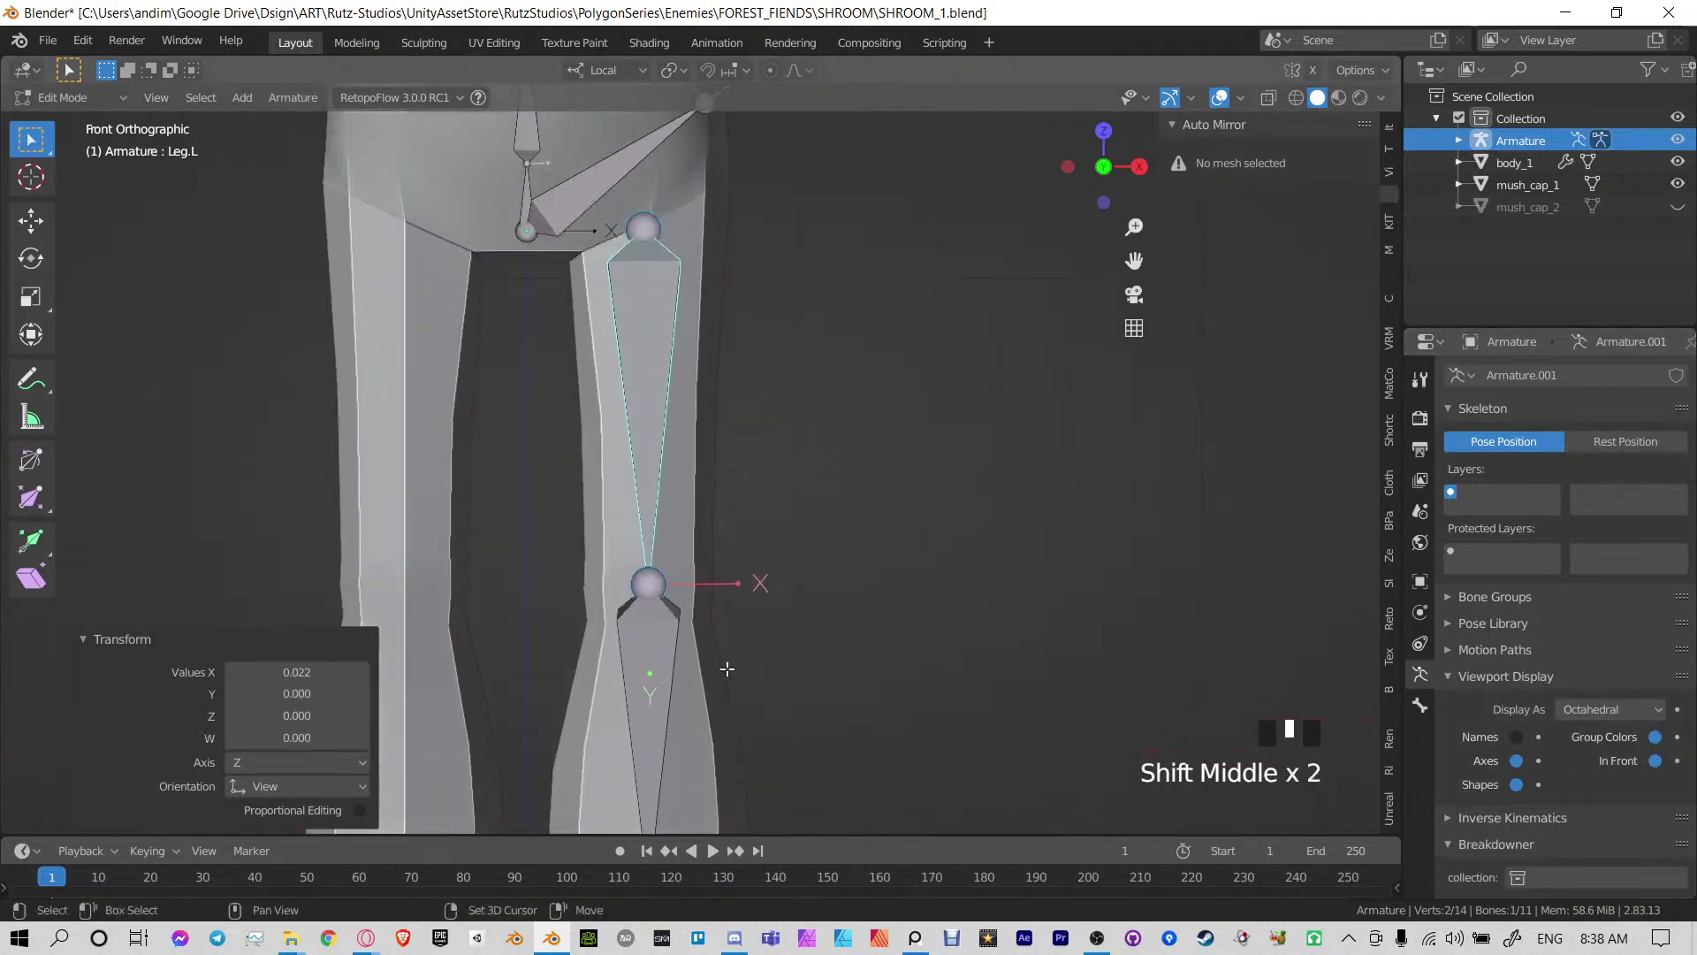
middle_click_drag(730, 367, 794, 334, "shift")
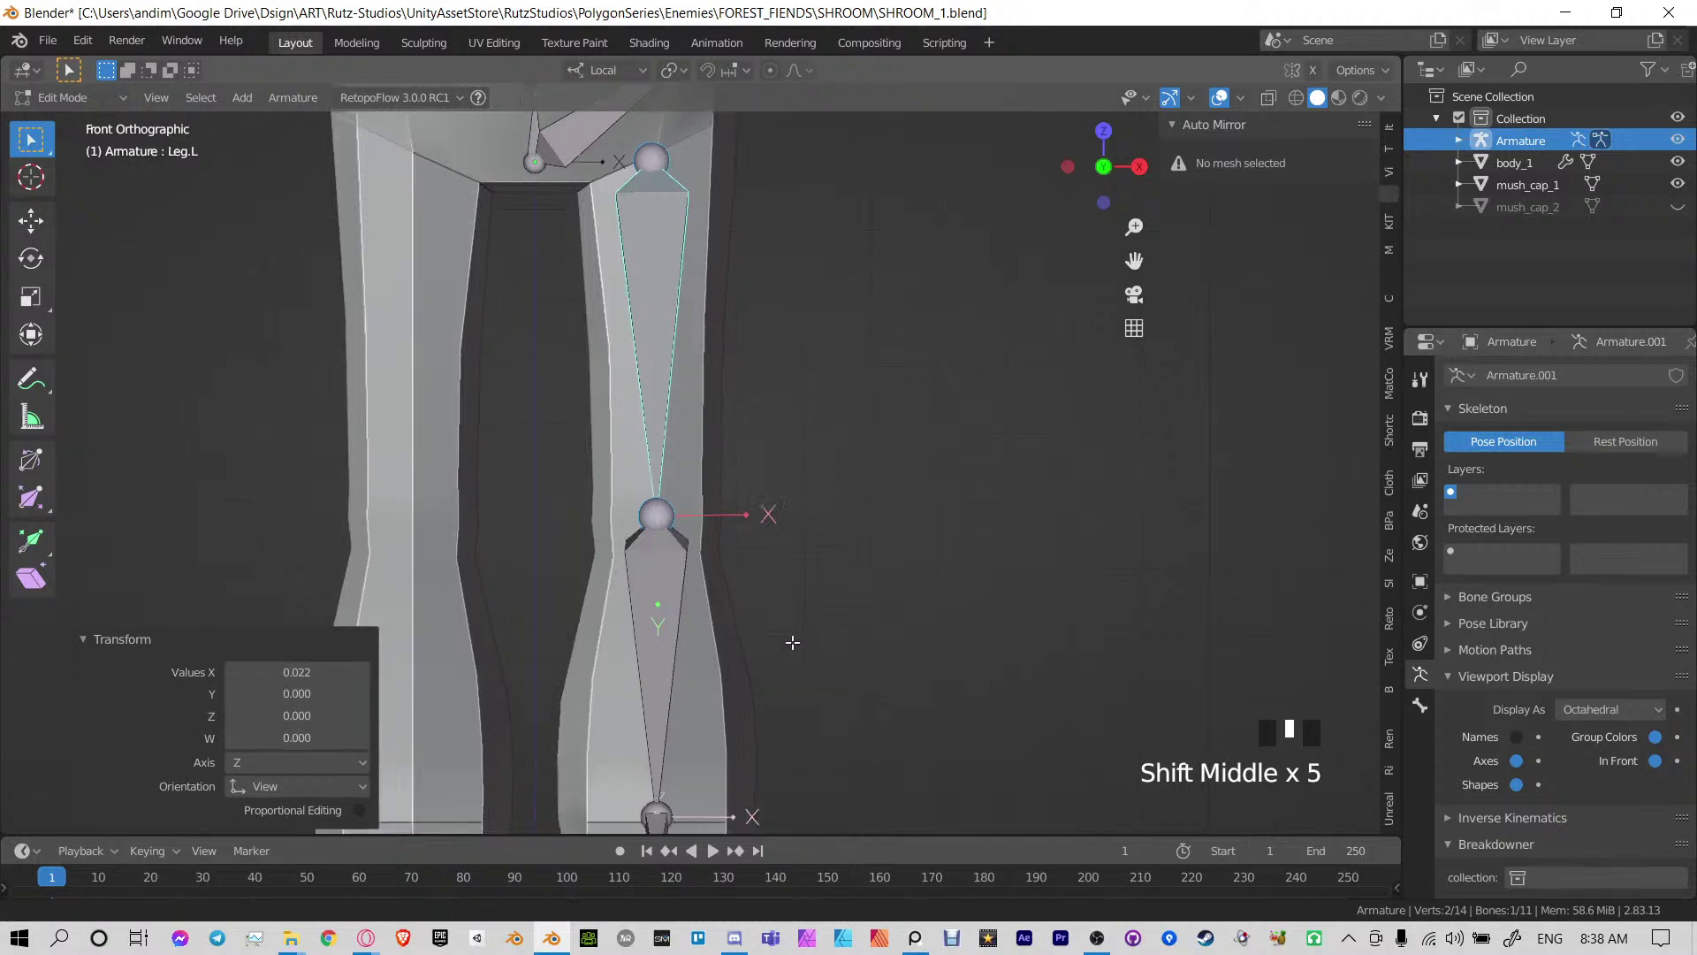
Inspect the bone axes from the left leg up along the spine to the head and save the file
middle_click_drag(793, 645, 794, 407, "shift")
middle_click_drag(788, 469, 789, 481, "shift")
middle_click_drag(720, 328, 723, 495, "shift")
middle_click_drag(722, 265, 720, 398, "shift")
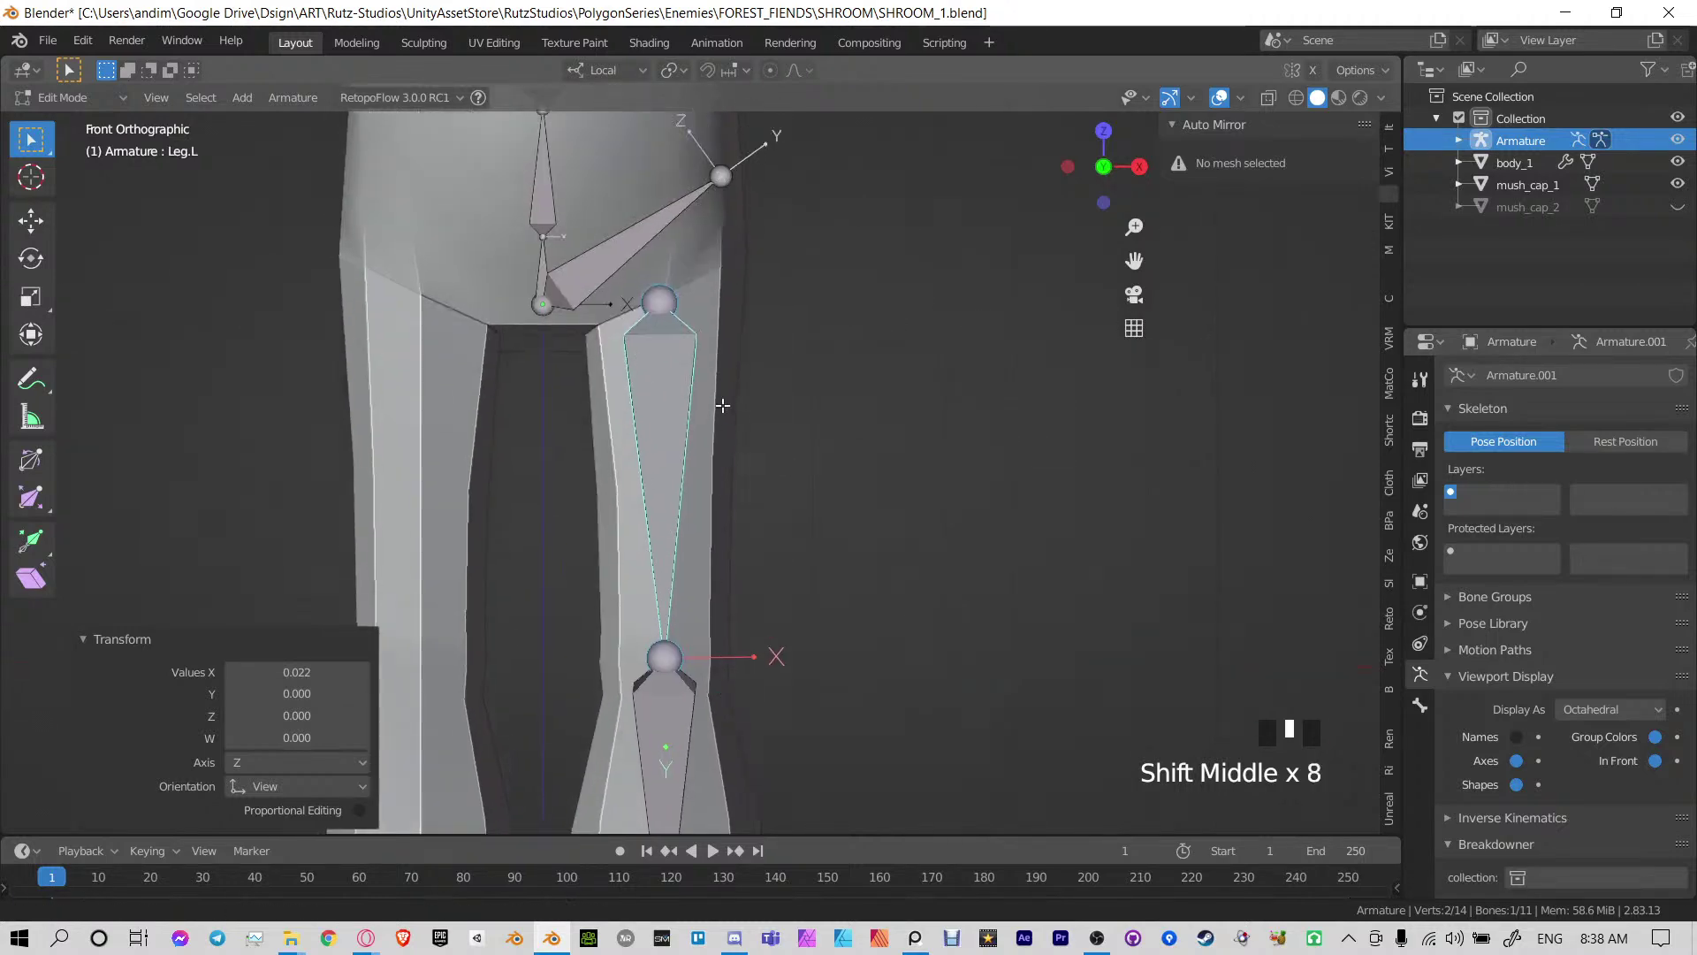
middle_click_drag(742, 292, 746, 469, "shift")
middle_click_drag(649, 436, 674, 669, "shift")
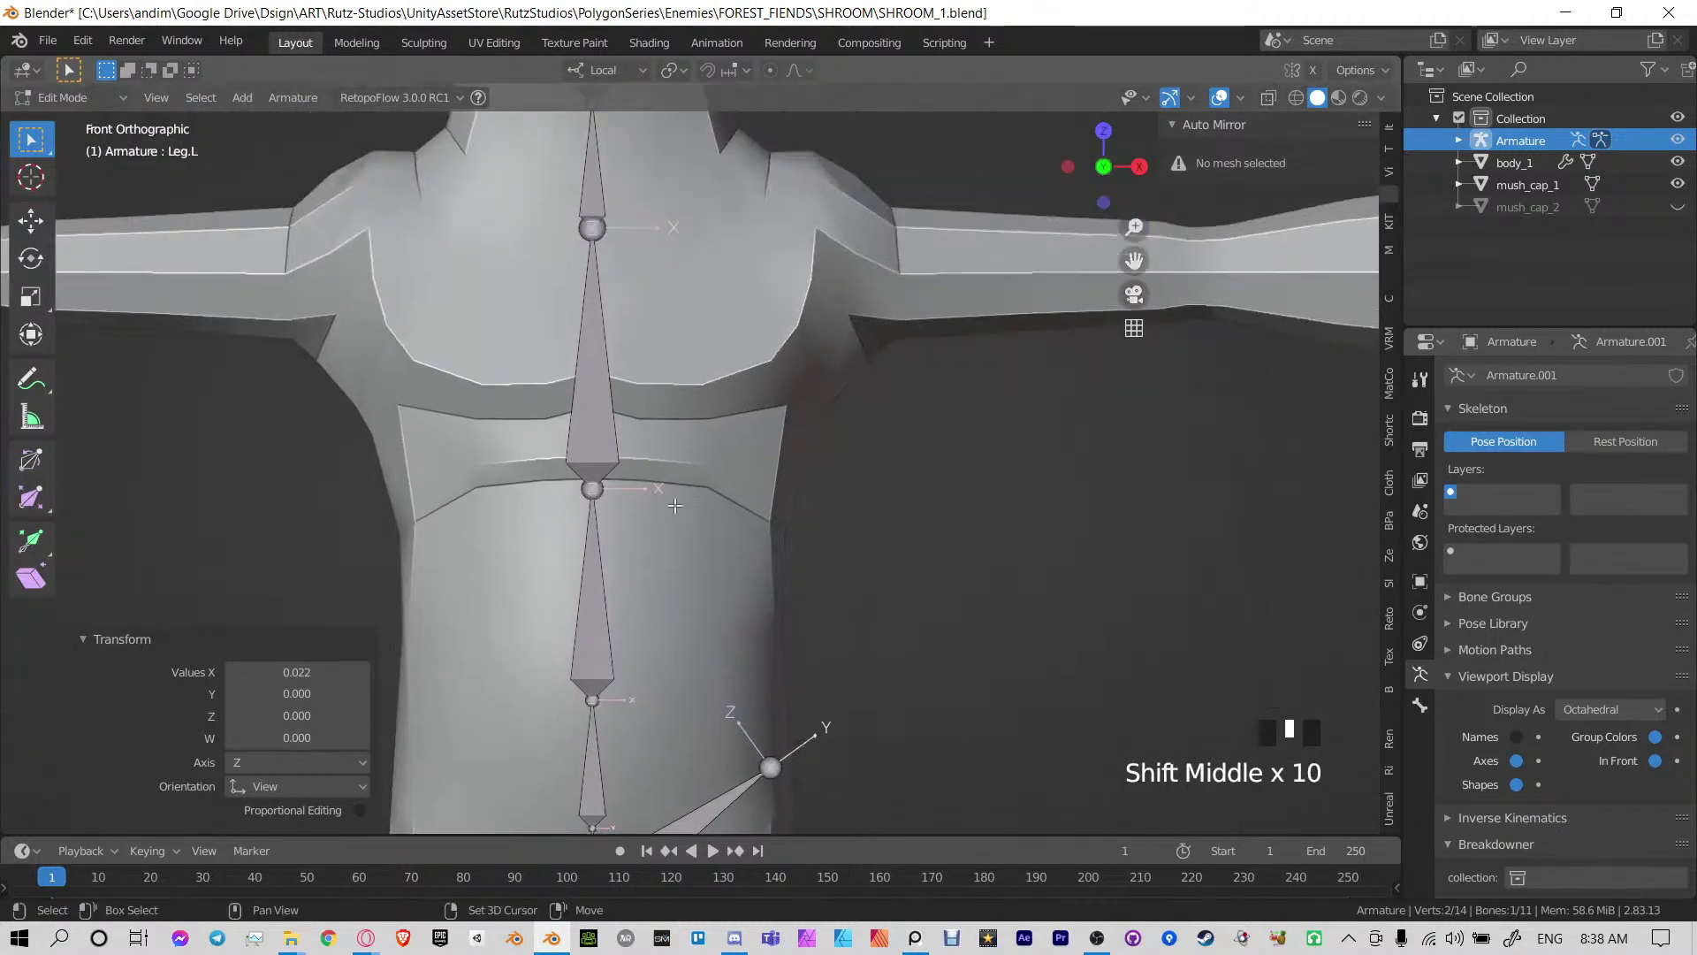
middle_click_drag(671, 501, 674, 658, "shift")
key("ctrl+s")
scroll(669, 559, "down", 4)
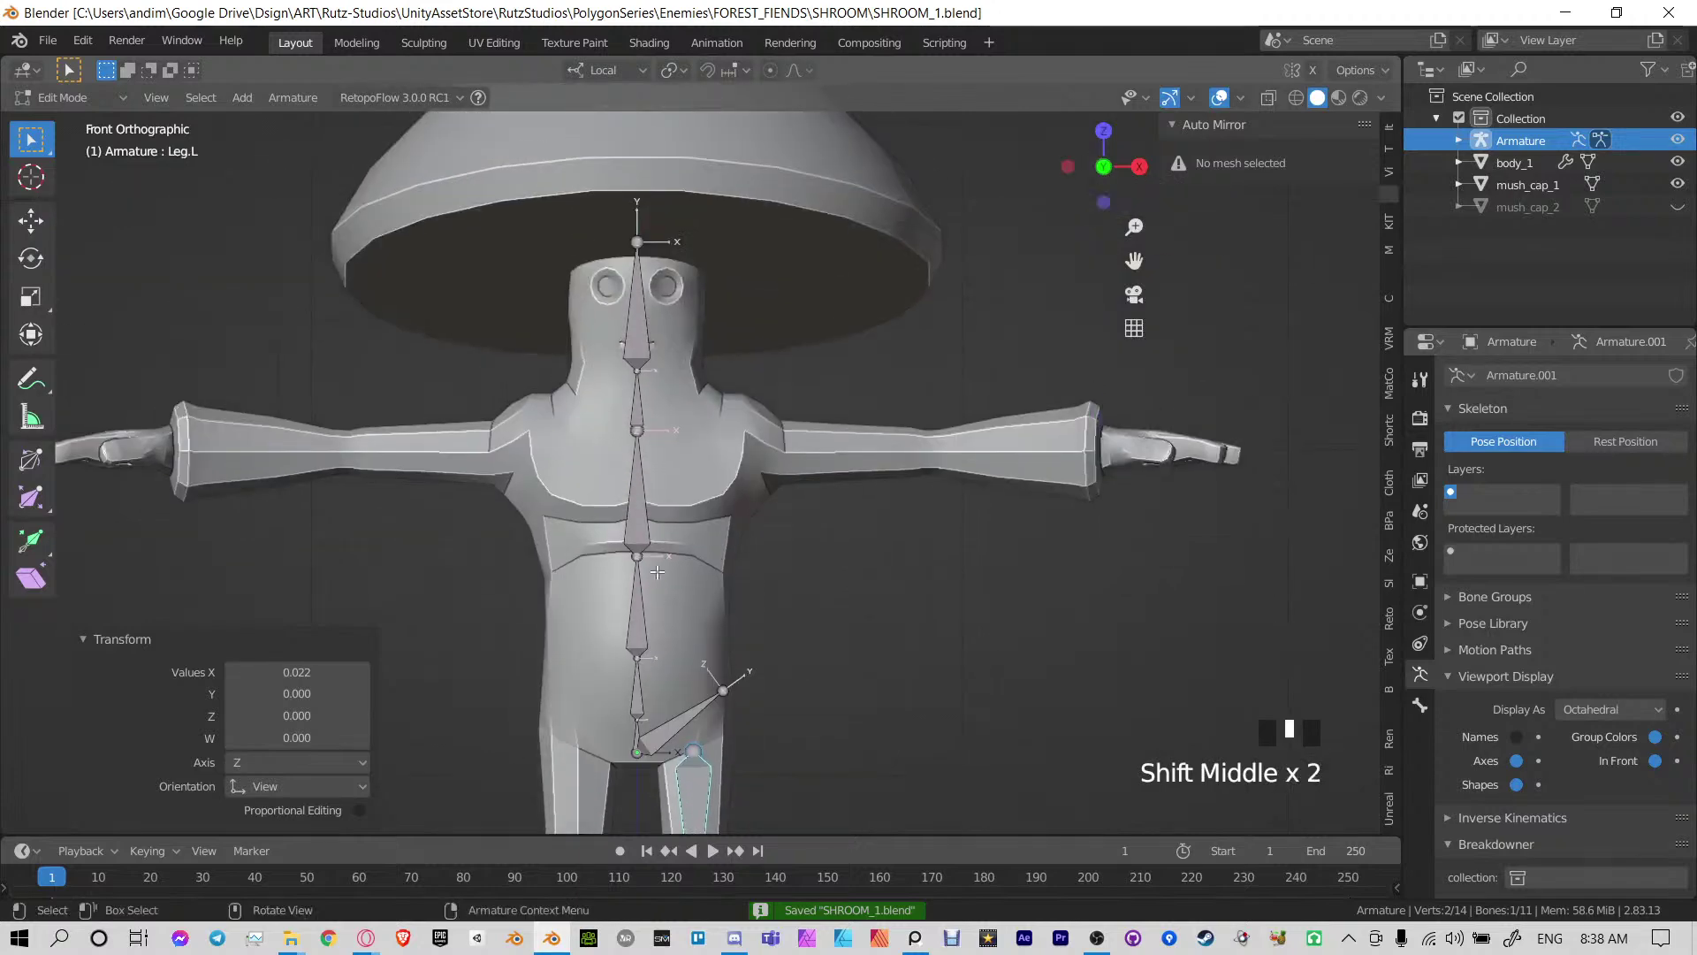
Duplicate the Neck bone and rotate the copy about 84° so it points sideways toward the left arm
left_click(635, 415)
scroll(697, 560, "up", 2)
scroll(698, 560, "up", 1)
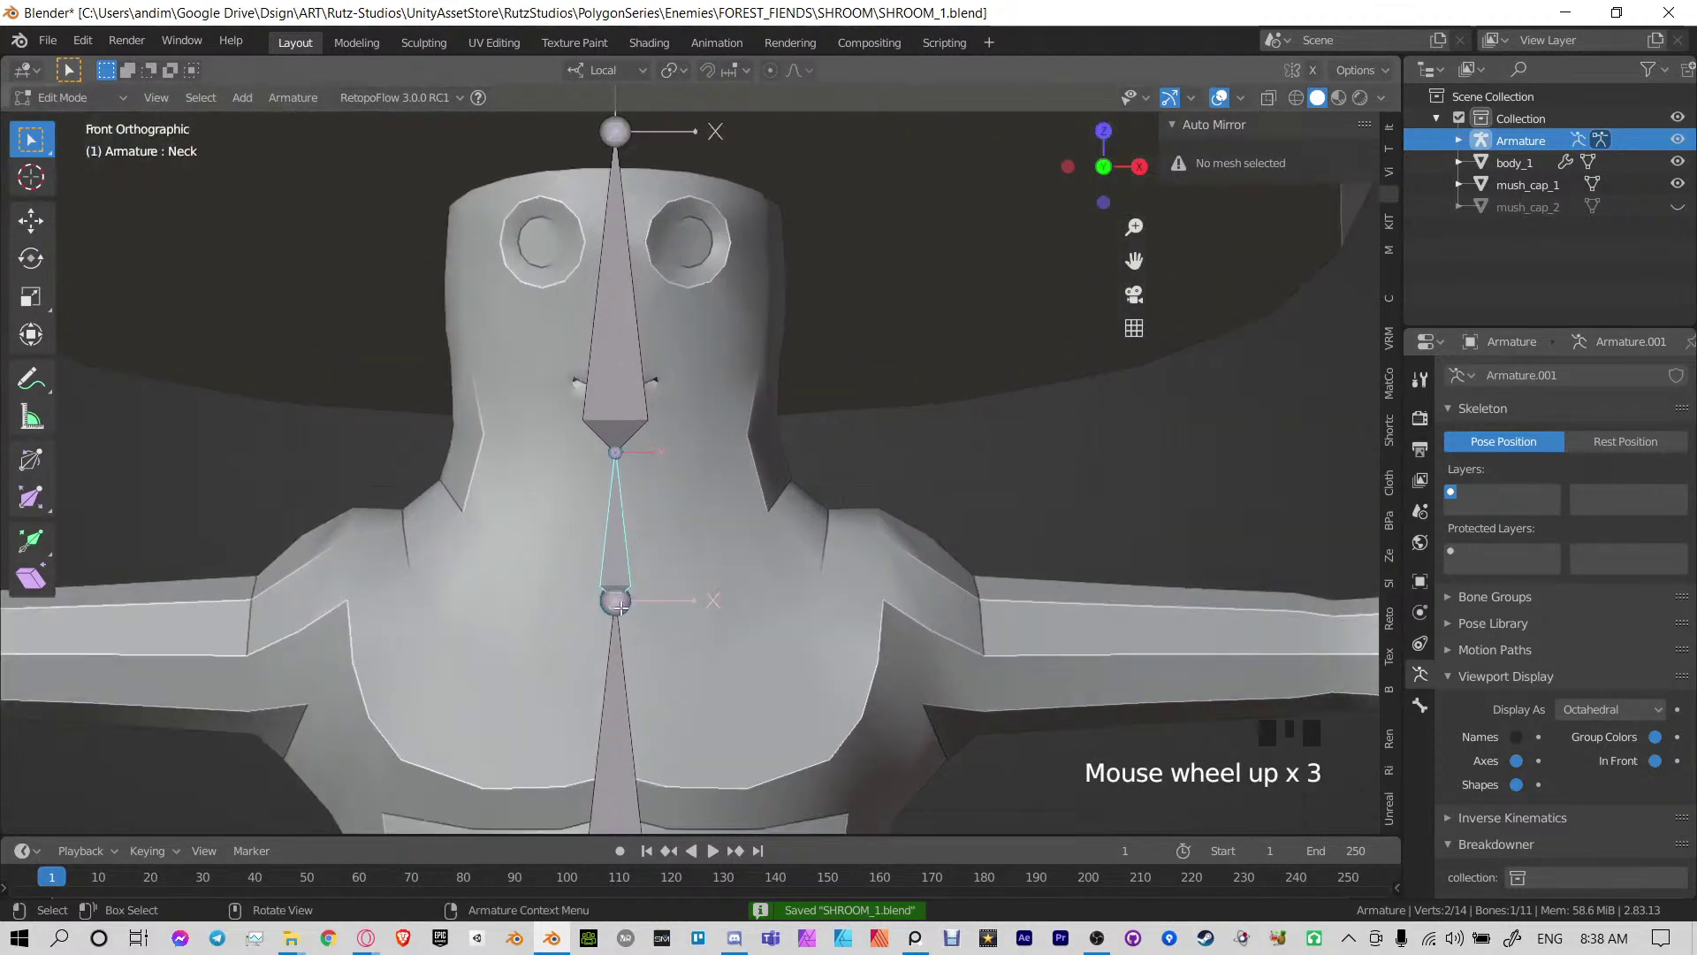
left_click(620, 607)
middle_click_drag(623, 583, 631, 502, "shift")
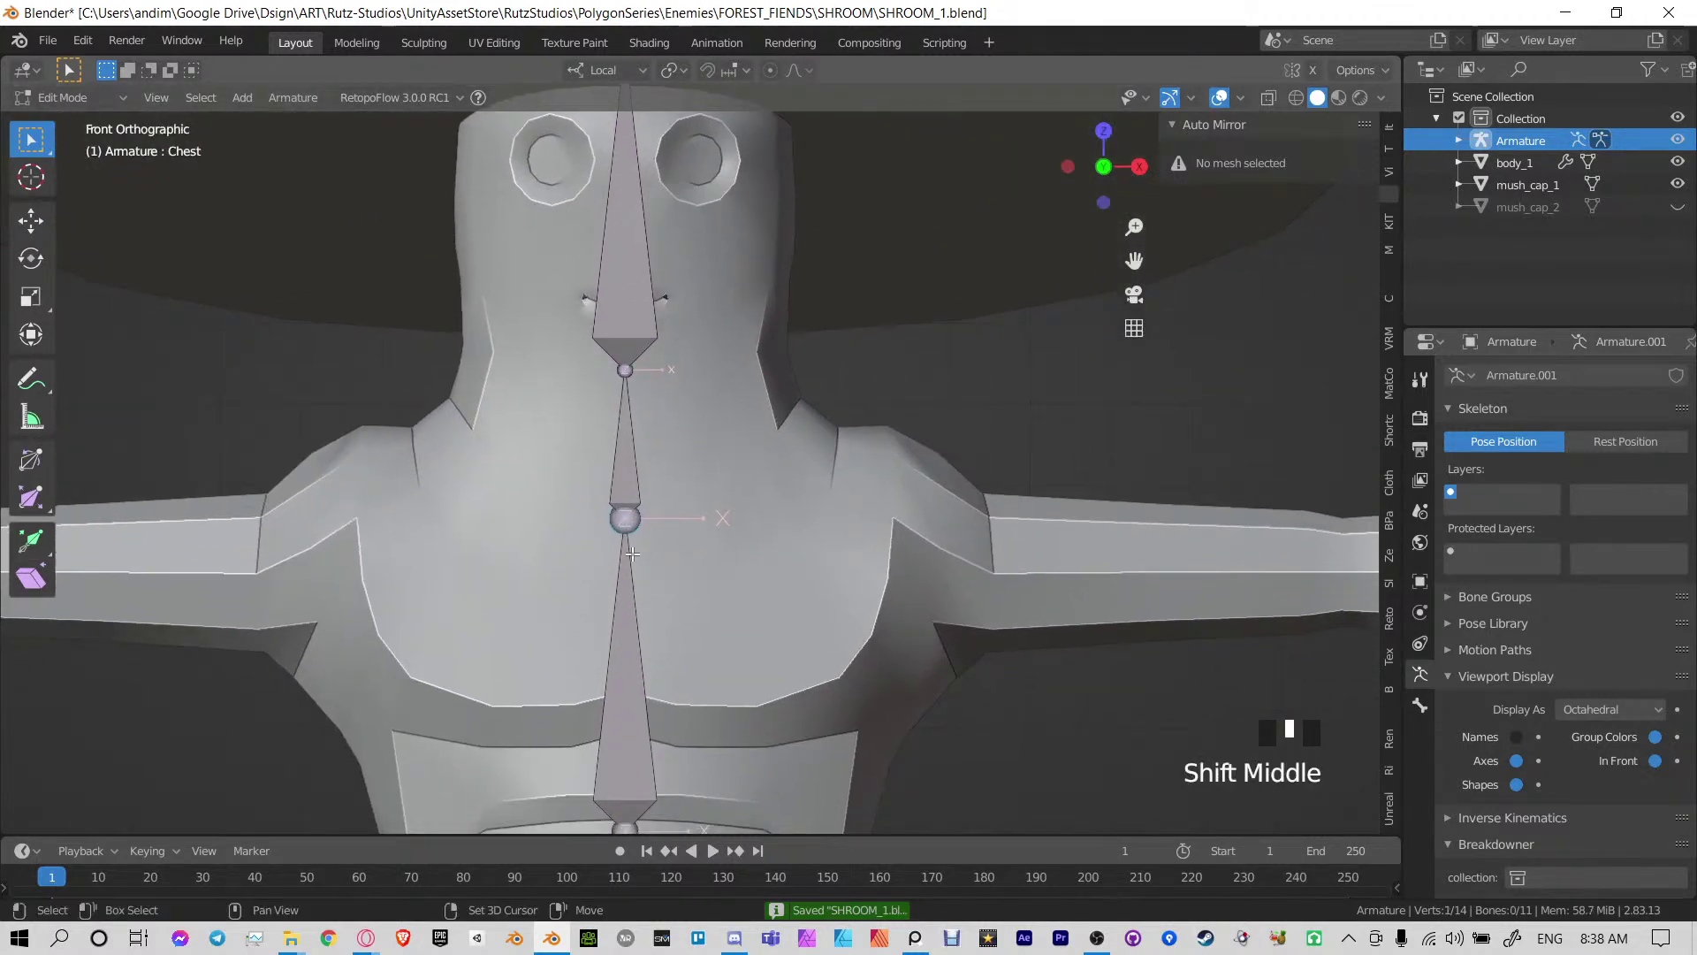
left_click(634, 479)
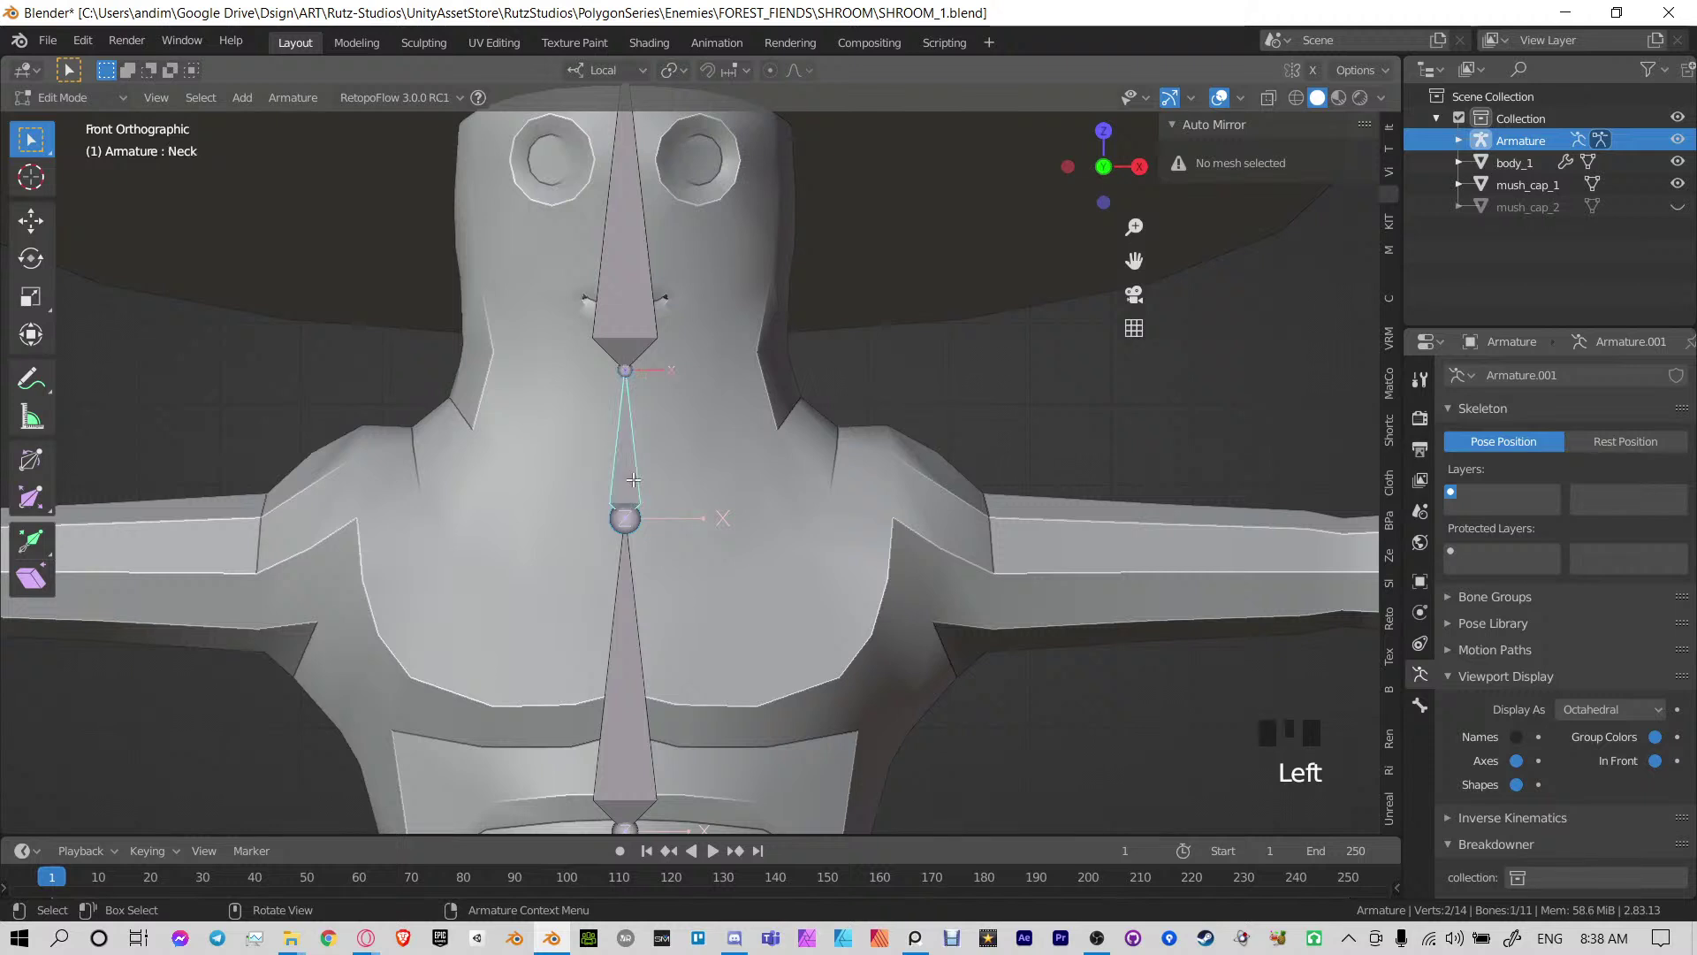
key("shift+d")
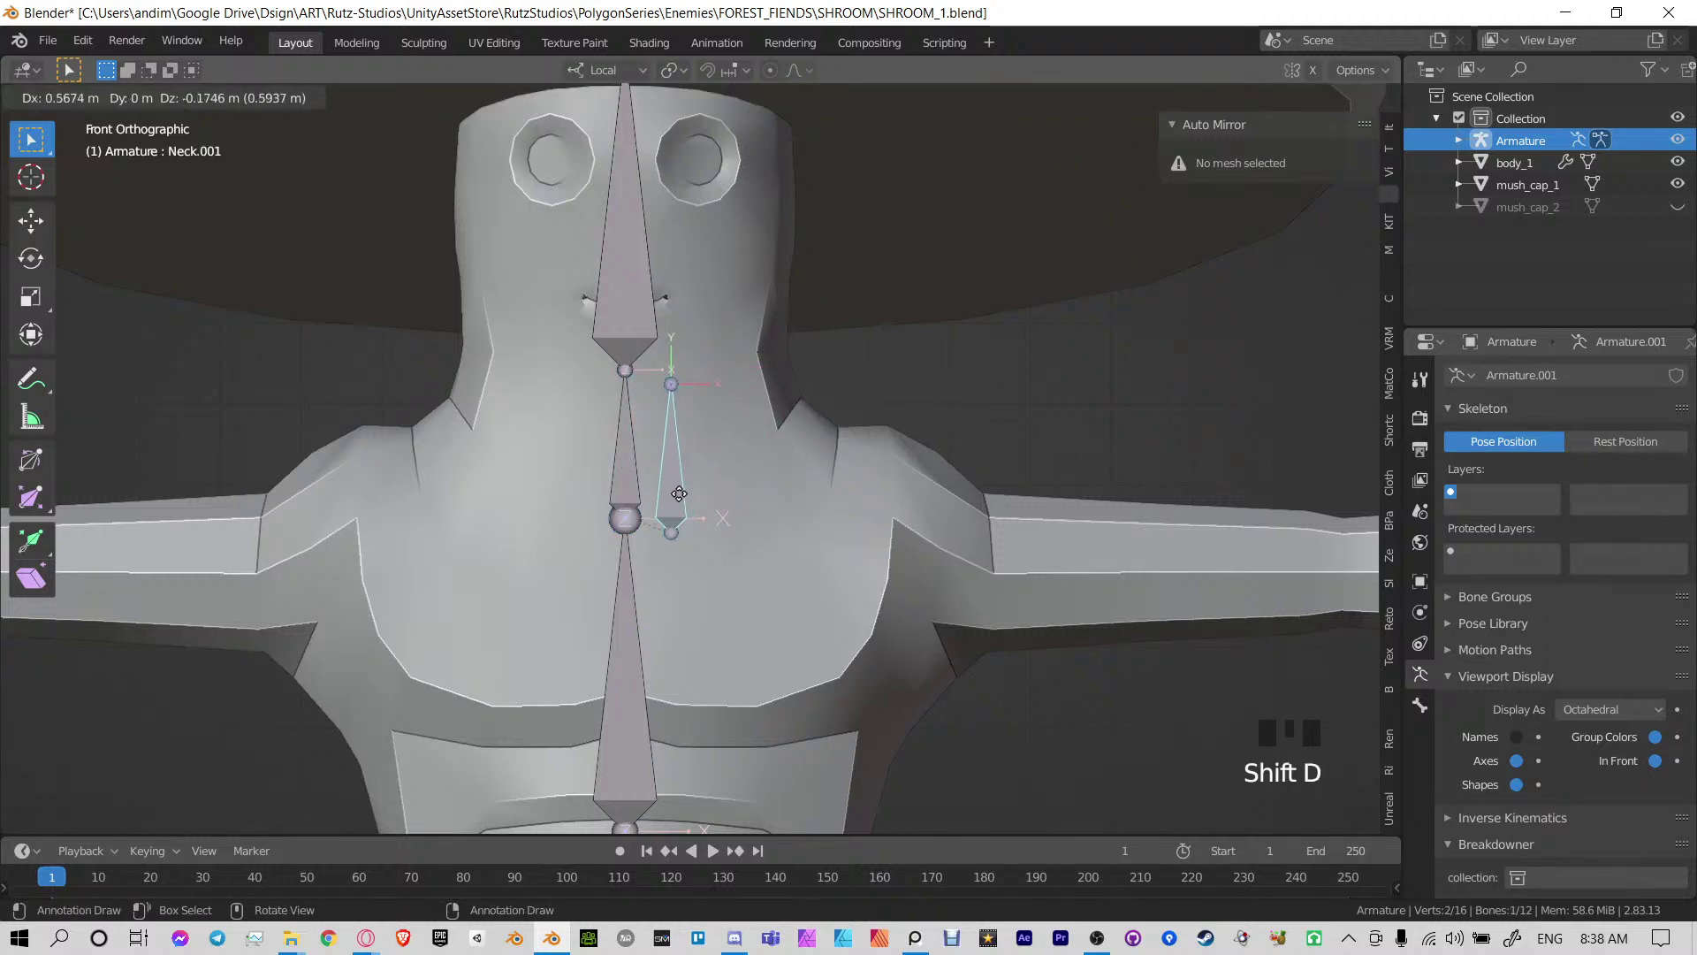
left_click(722, 414)
key("r")
left_click(906, 610)
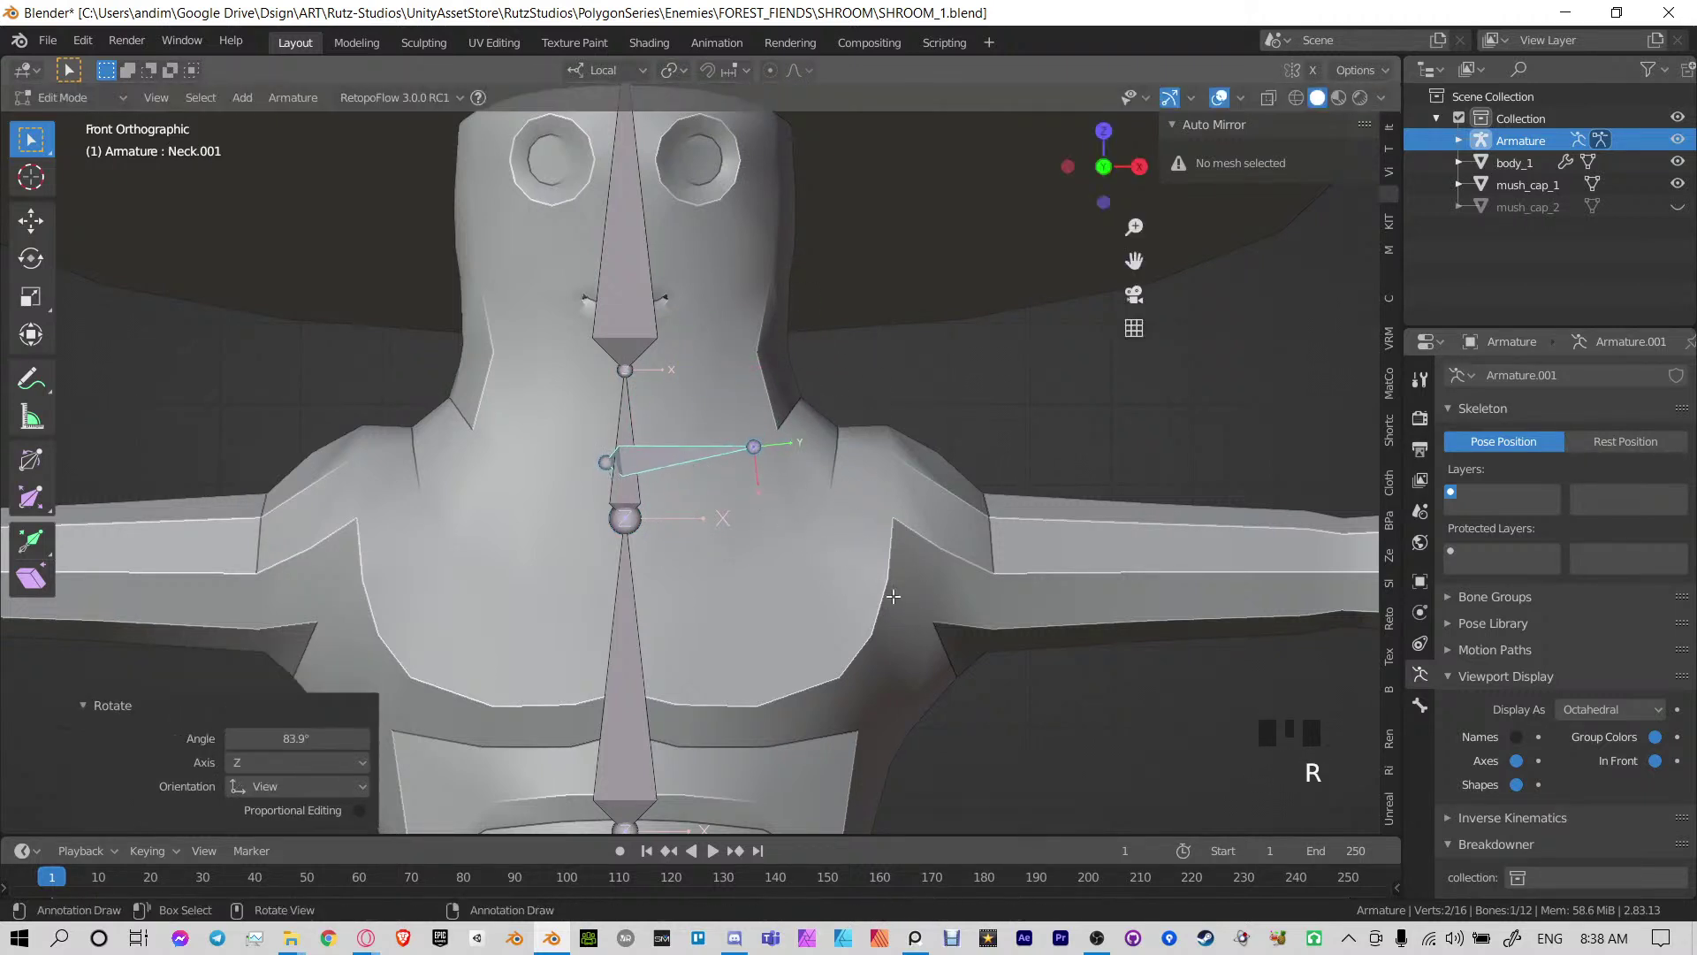
Place the copied bone horizontally beside the top of the Chest bone as the left shoulder and clear its roll to 0°
key("g")
left_click(807, 598)
key("r")
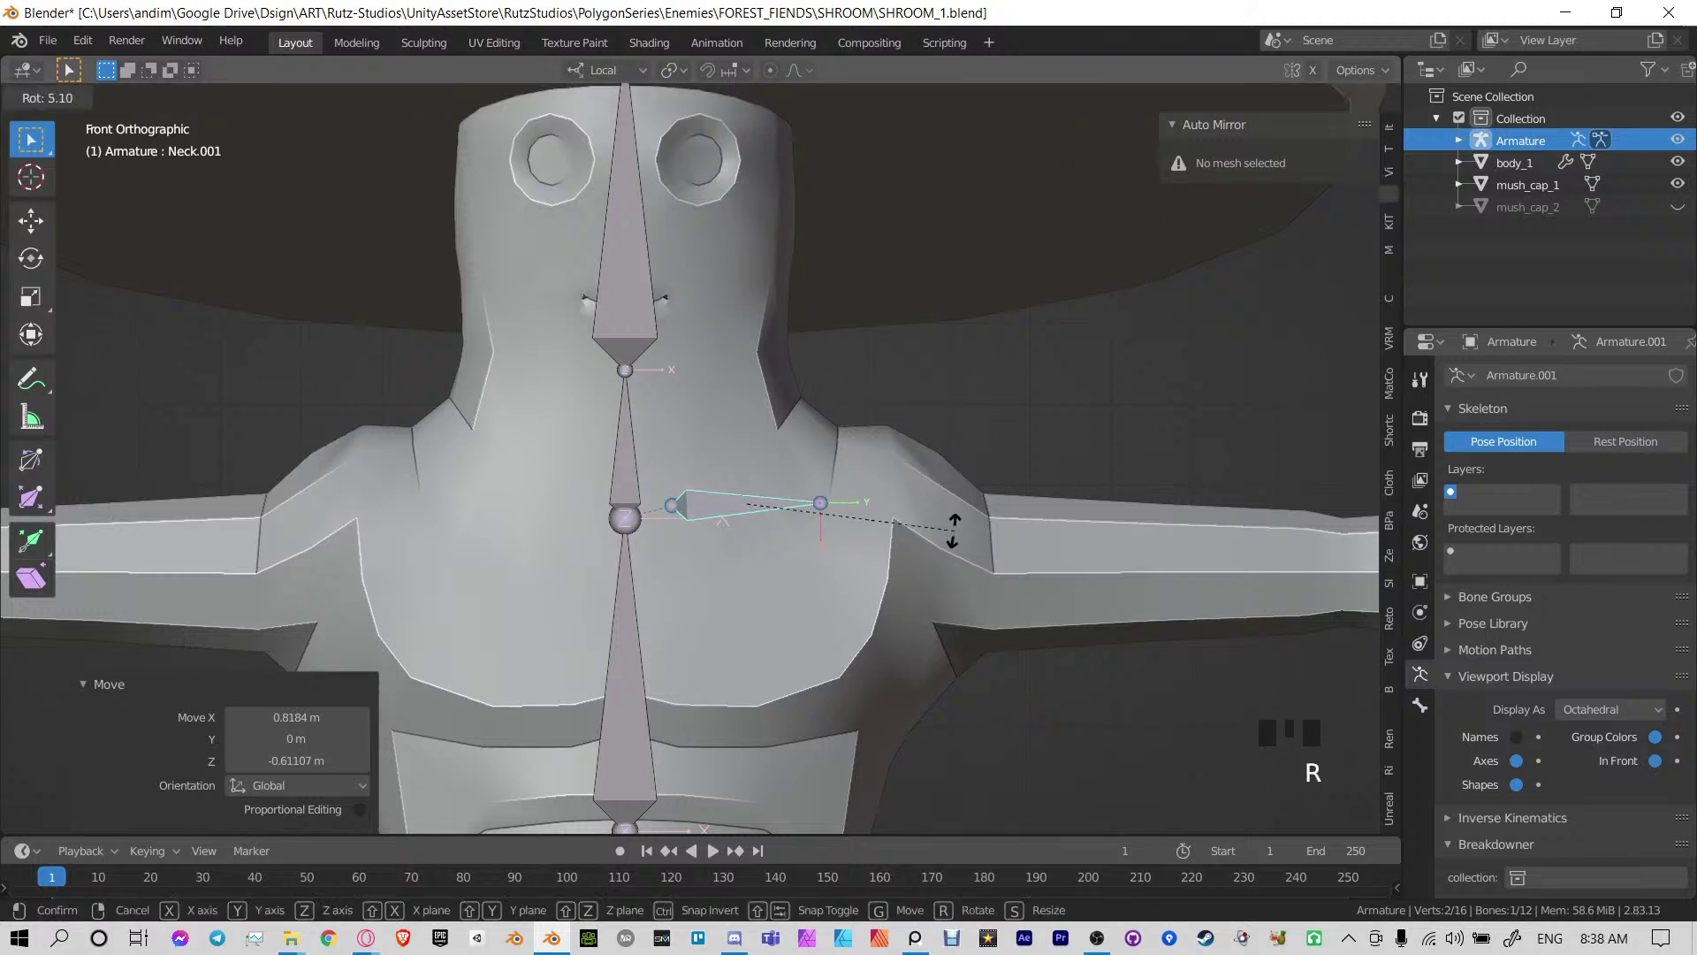
left_click(955, 529)
key("g")
left_click(956, 540)
key("alt+r")
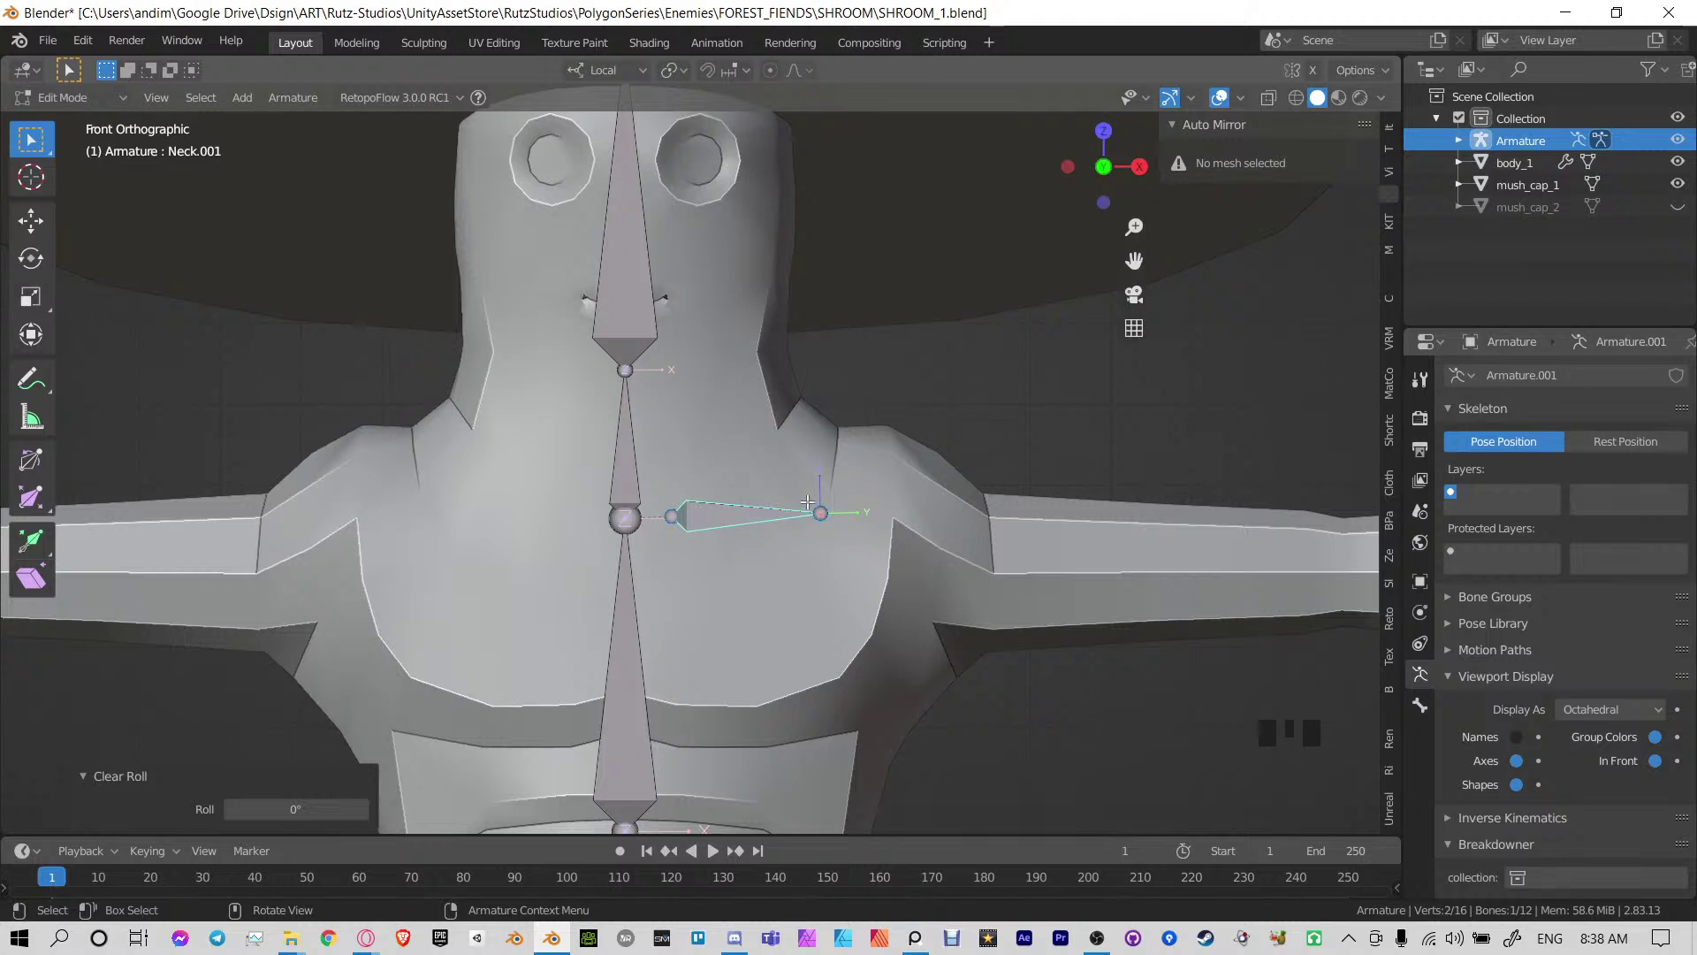
Set the armature data name to Shoulder.L
scroll(893, 606, "down", 3)
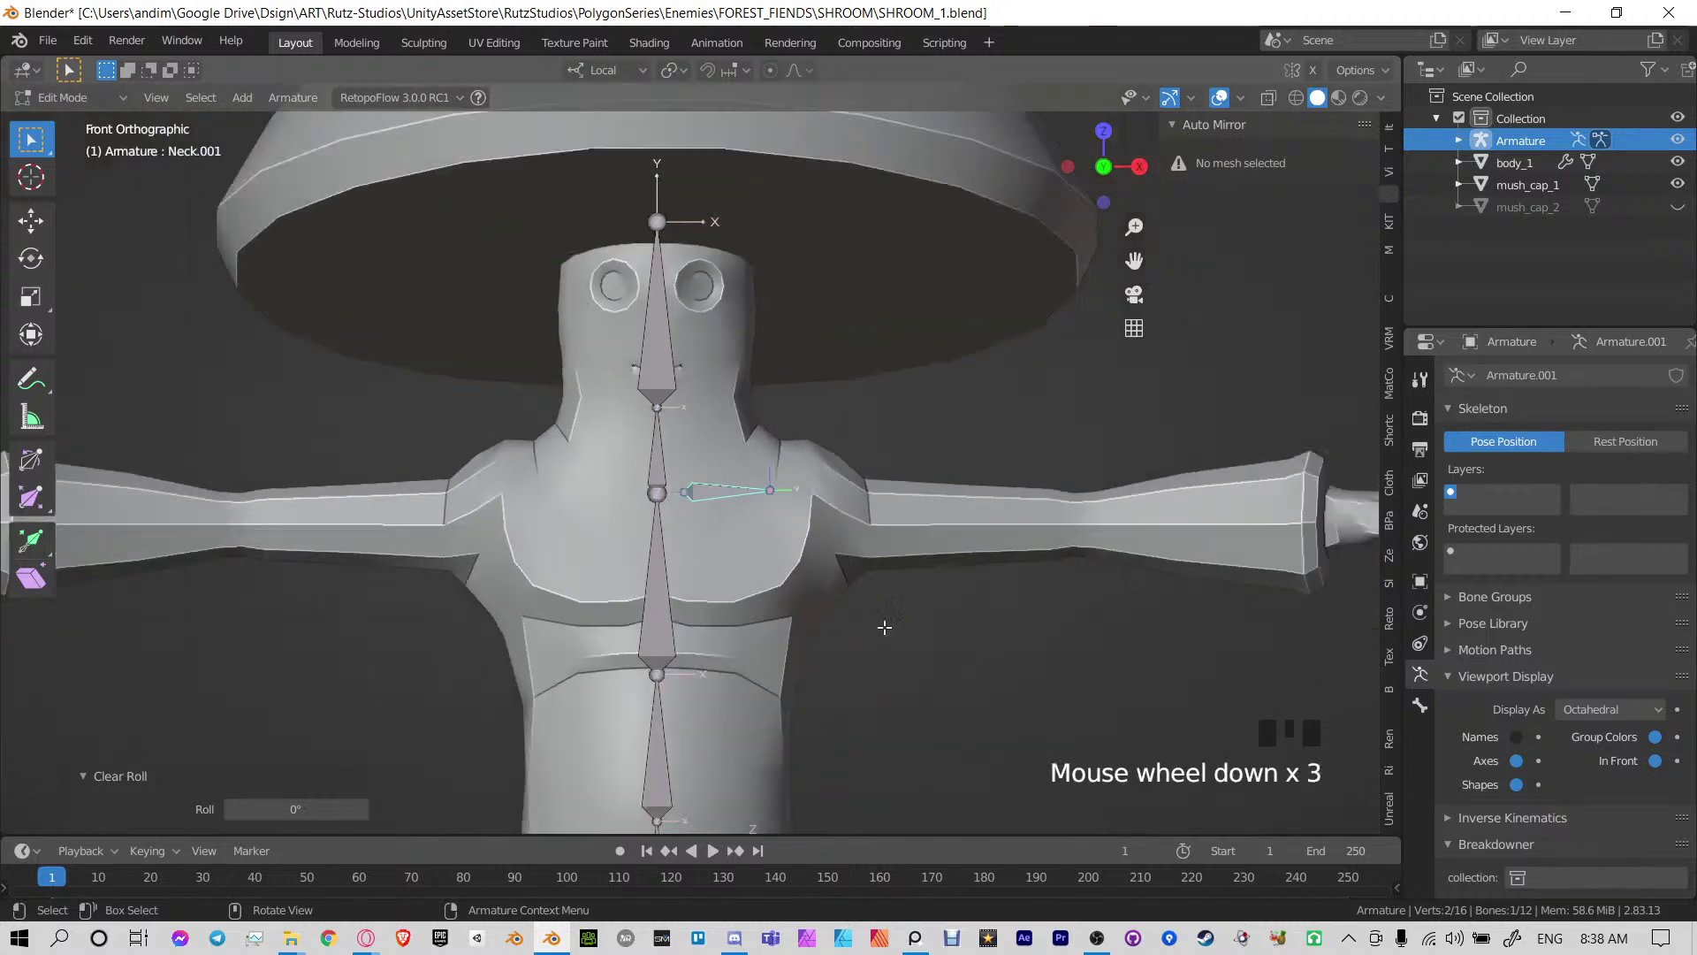
scroll(885, 626, "up", 4)
middle_click_drag(853, 566, 732, 425, "shift")
left_click(1589, 371)
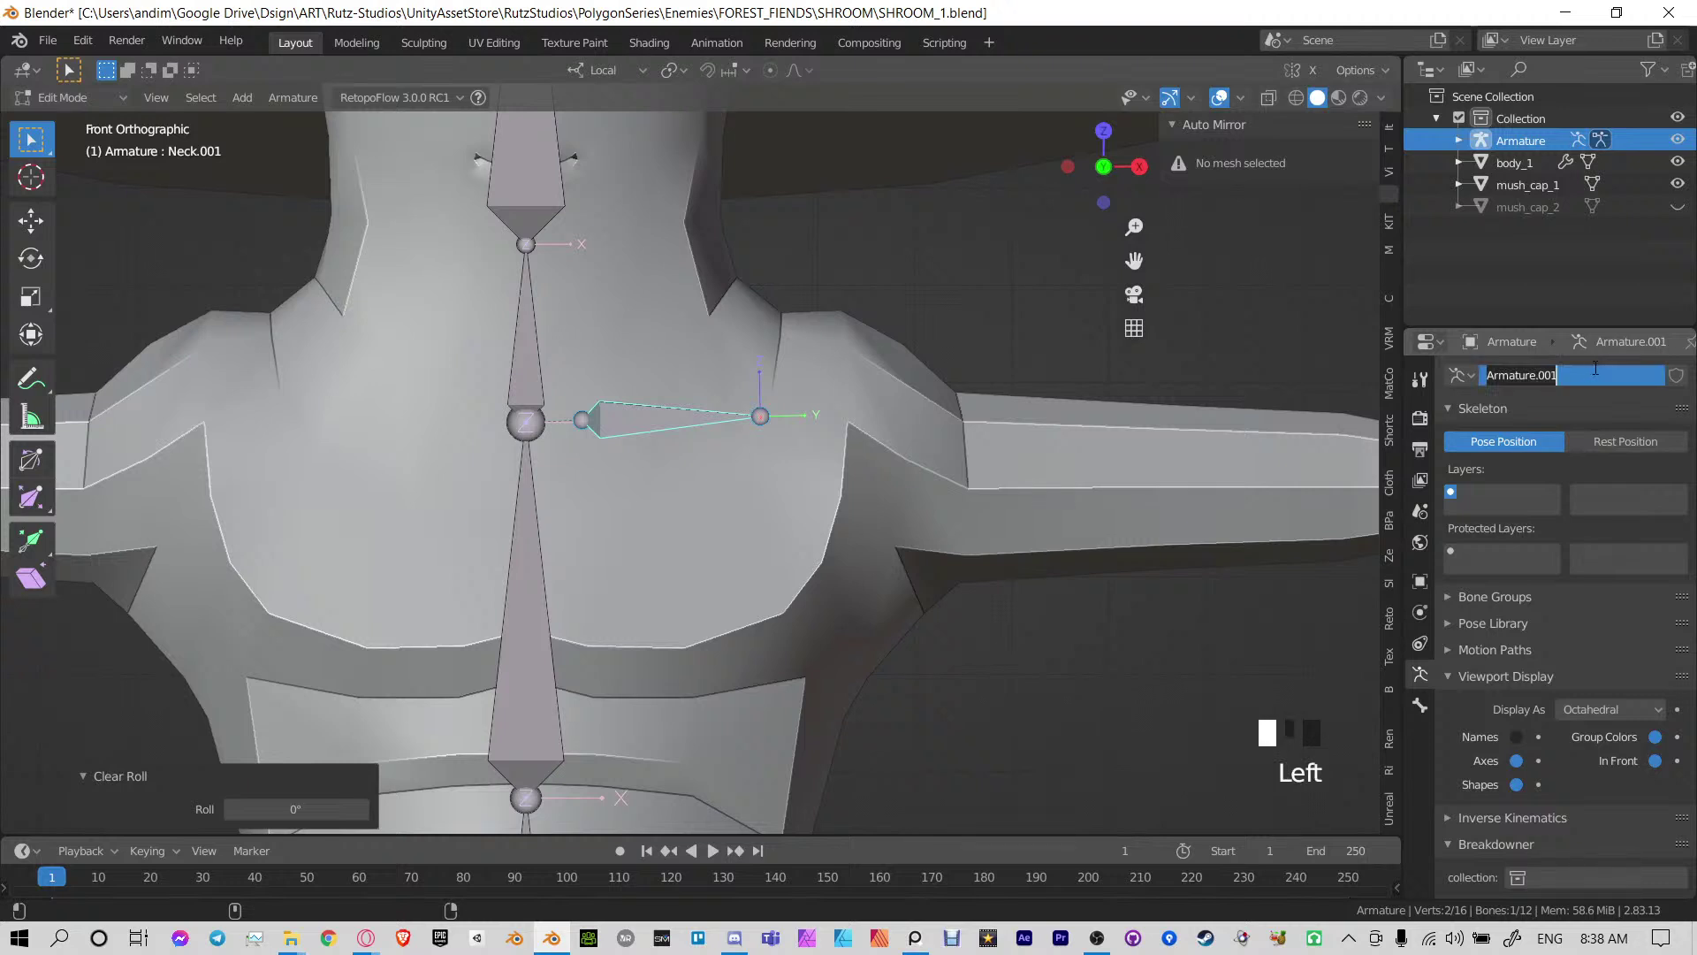
type("Shou")
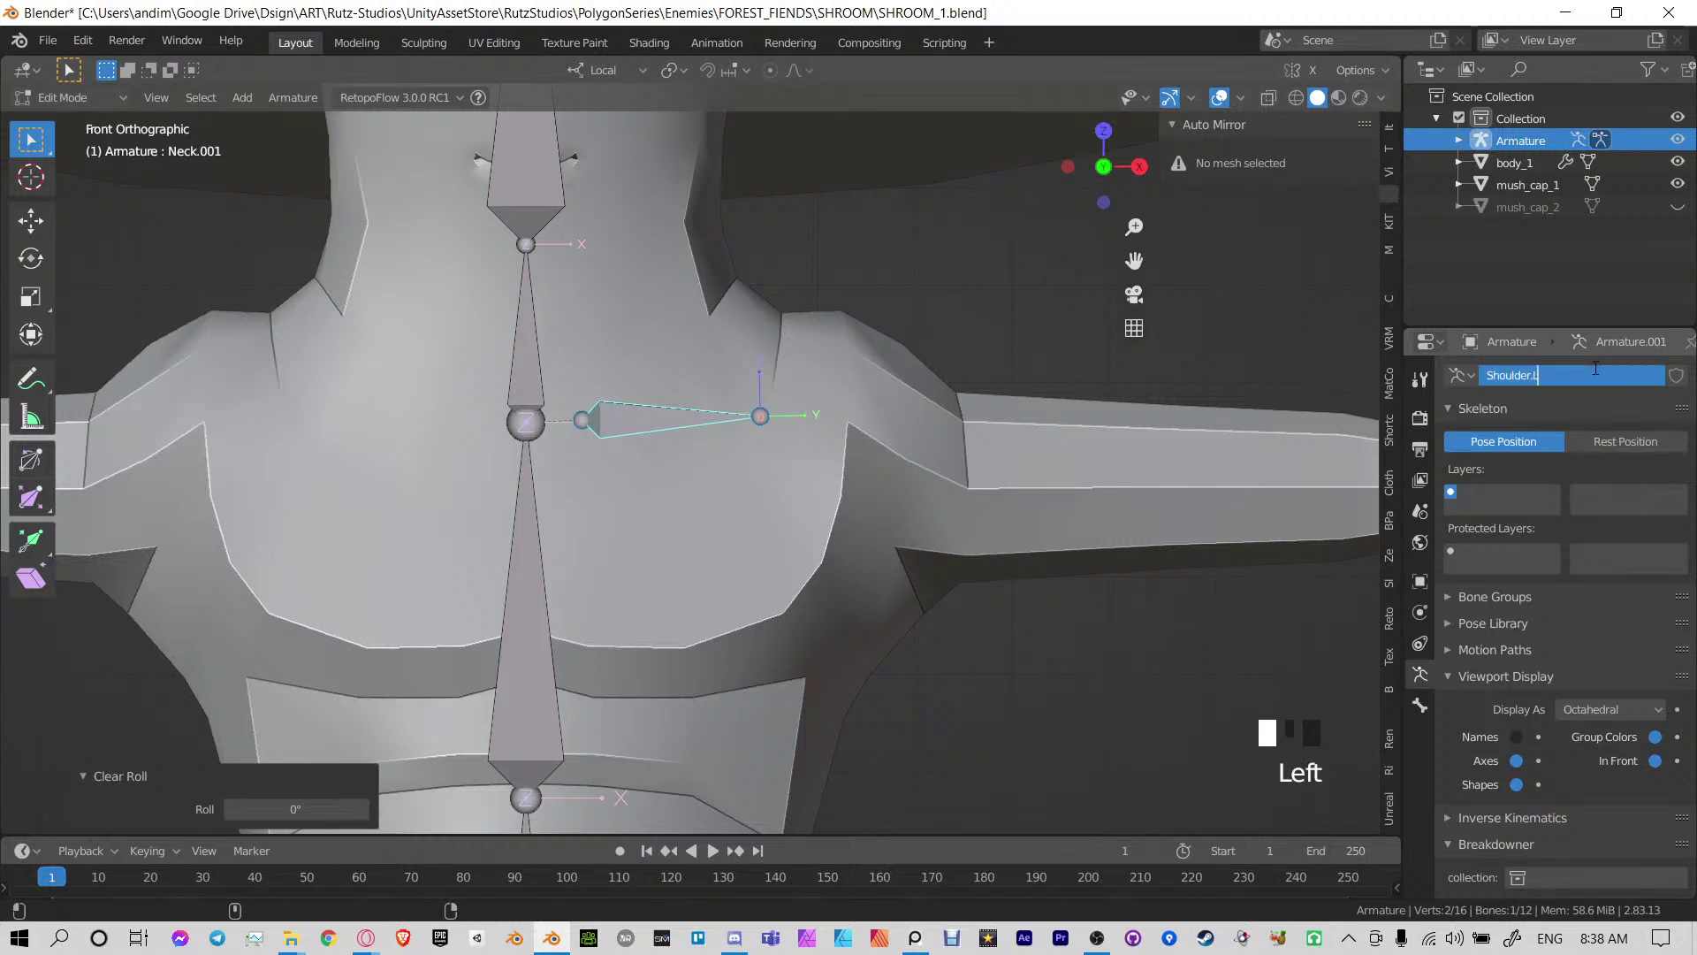
type("lder.L")
key("Return")
Duplicate the left shoulder bone and place the copy at the start of the left upper arm
middle_click_drag(666, 423, 563, 467, "shift")
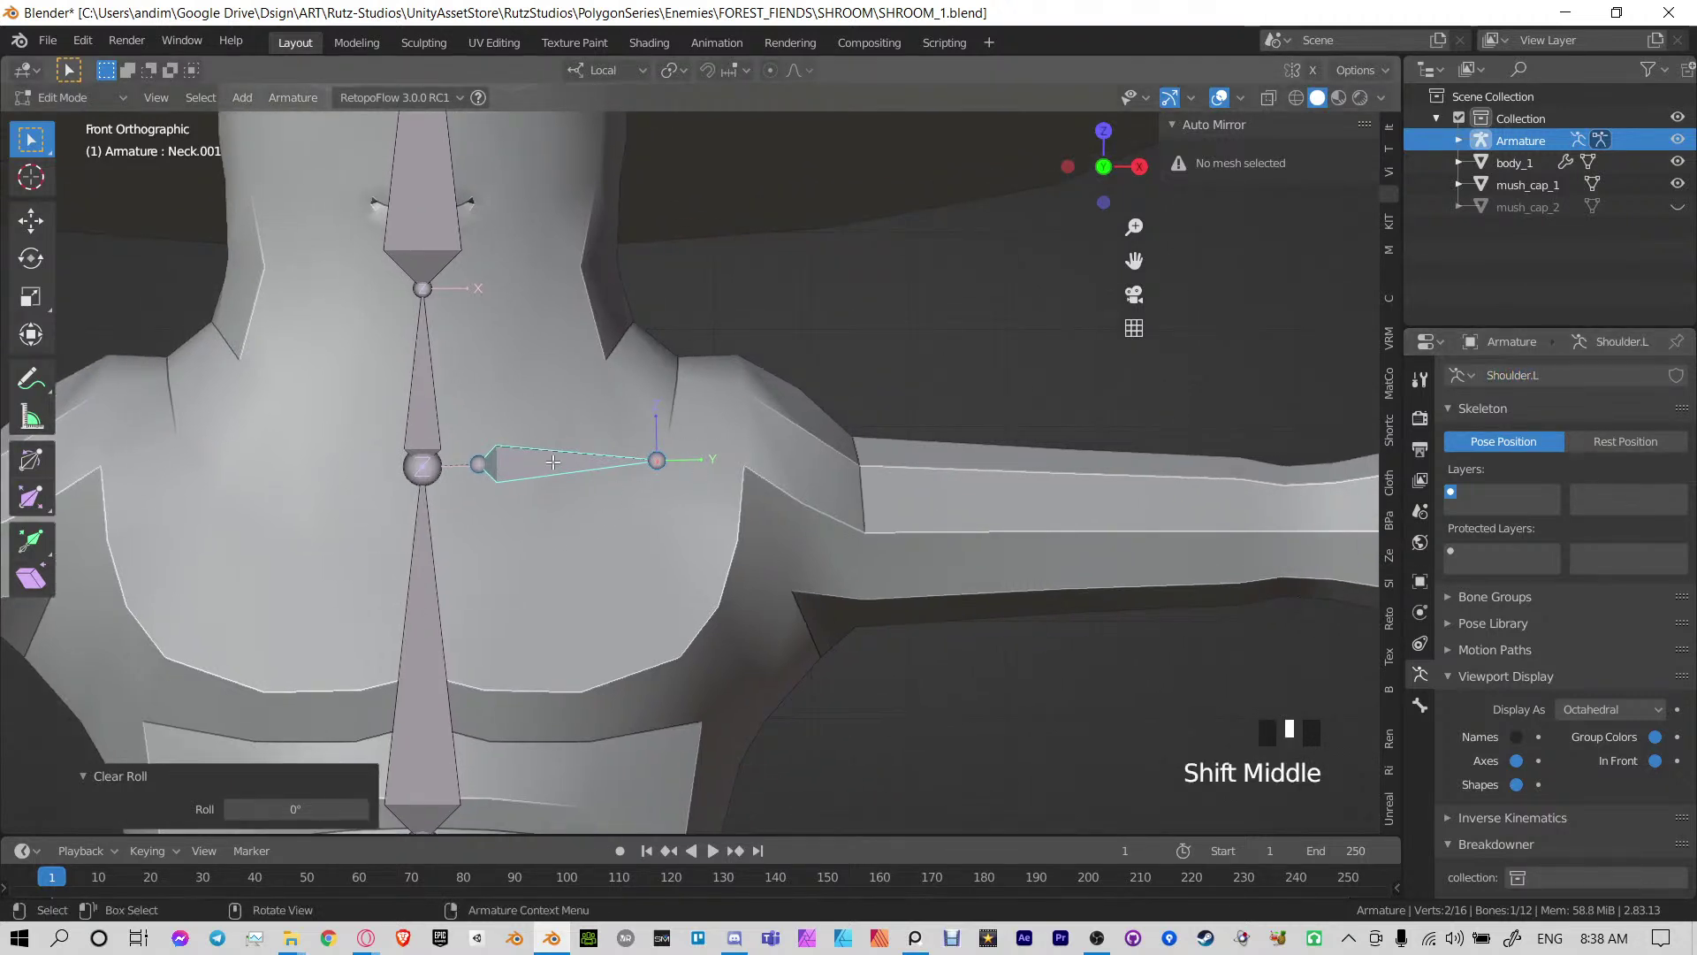
left_click(678, 459)
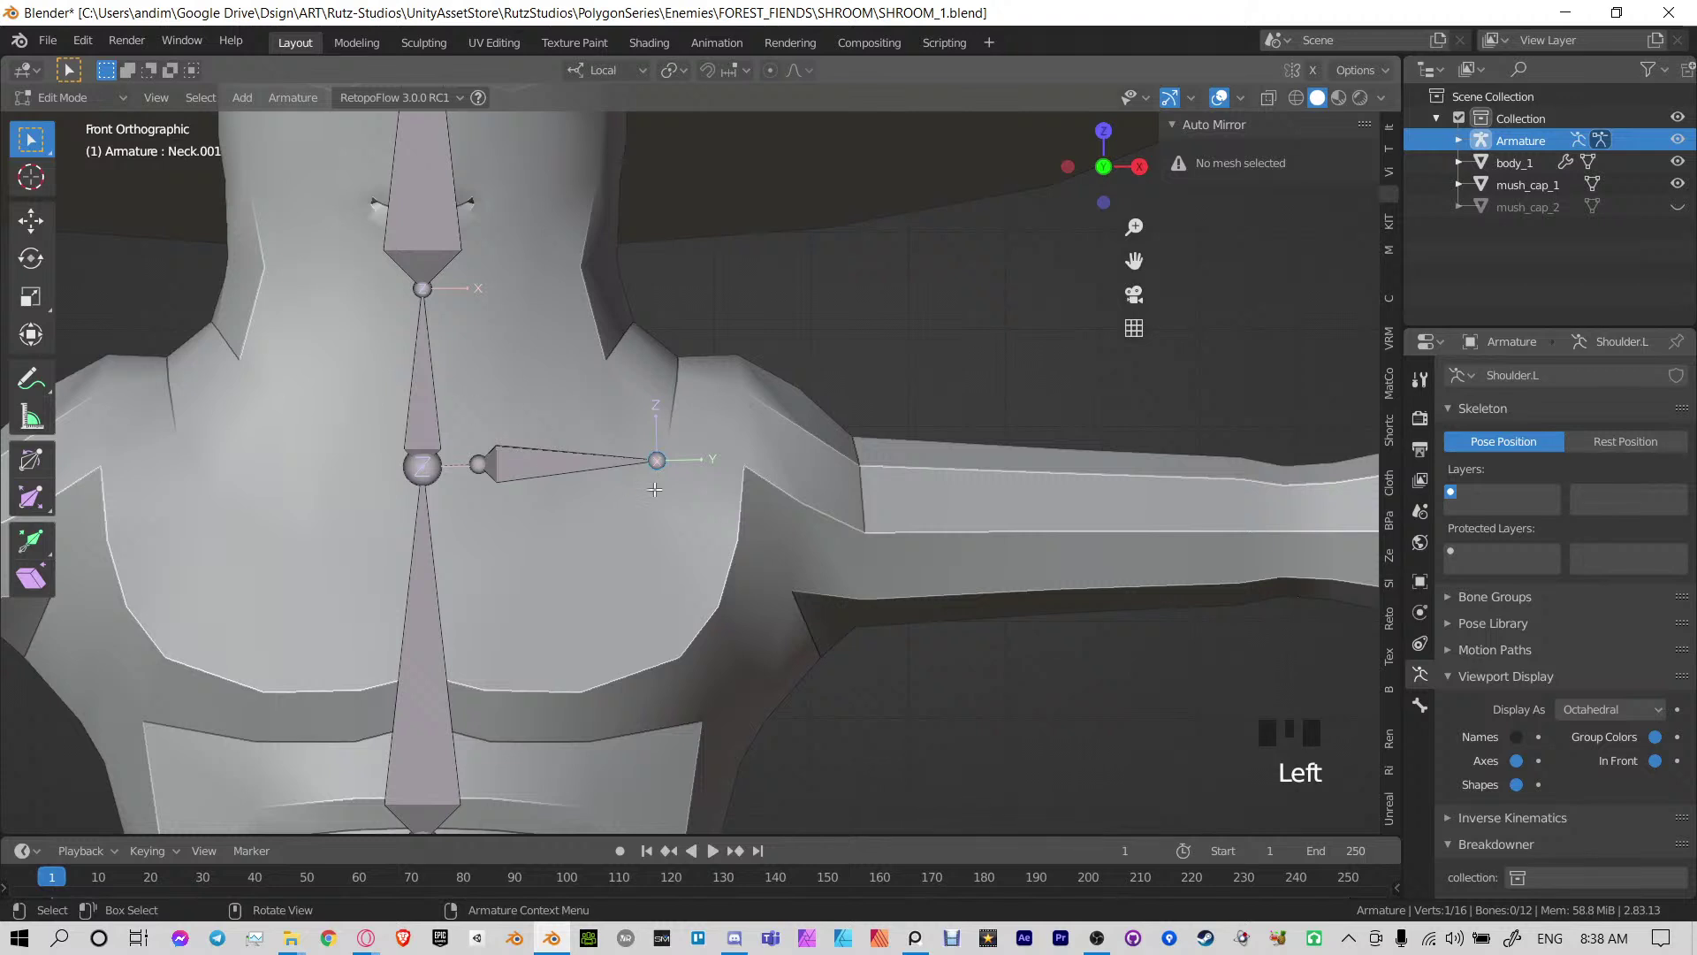
middle_click_drag(655, 489, 525, 473, "shift")
left_click(449, 459)
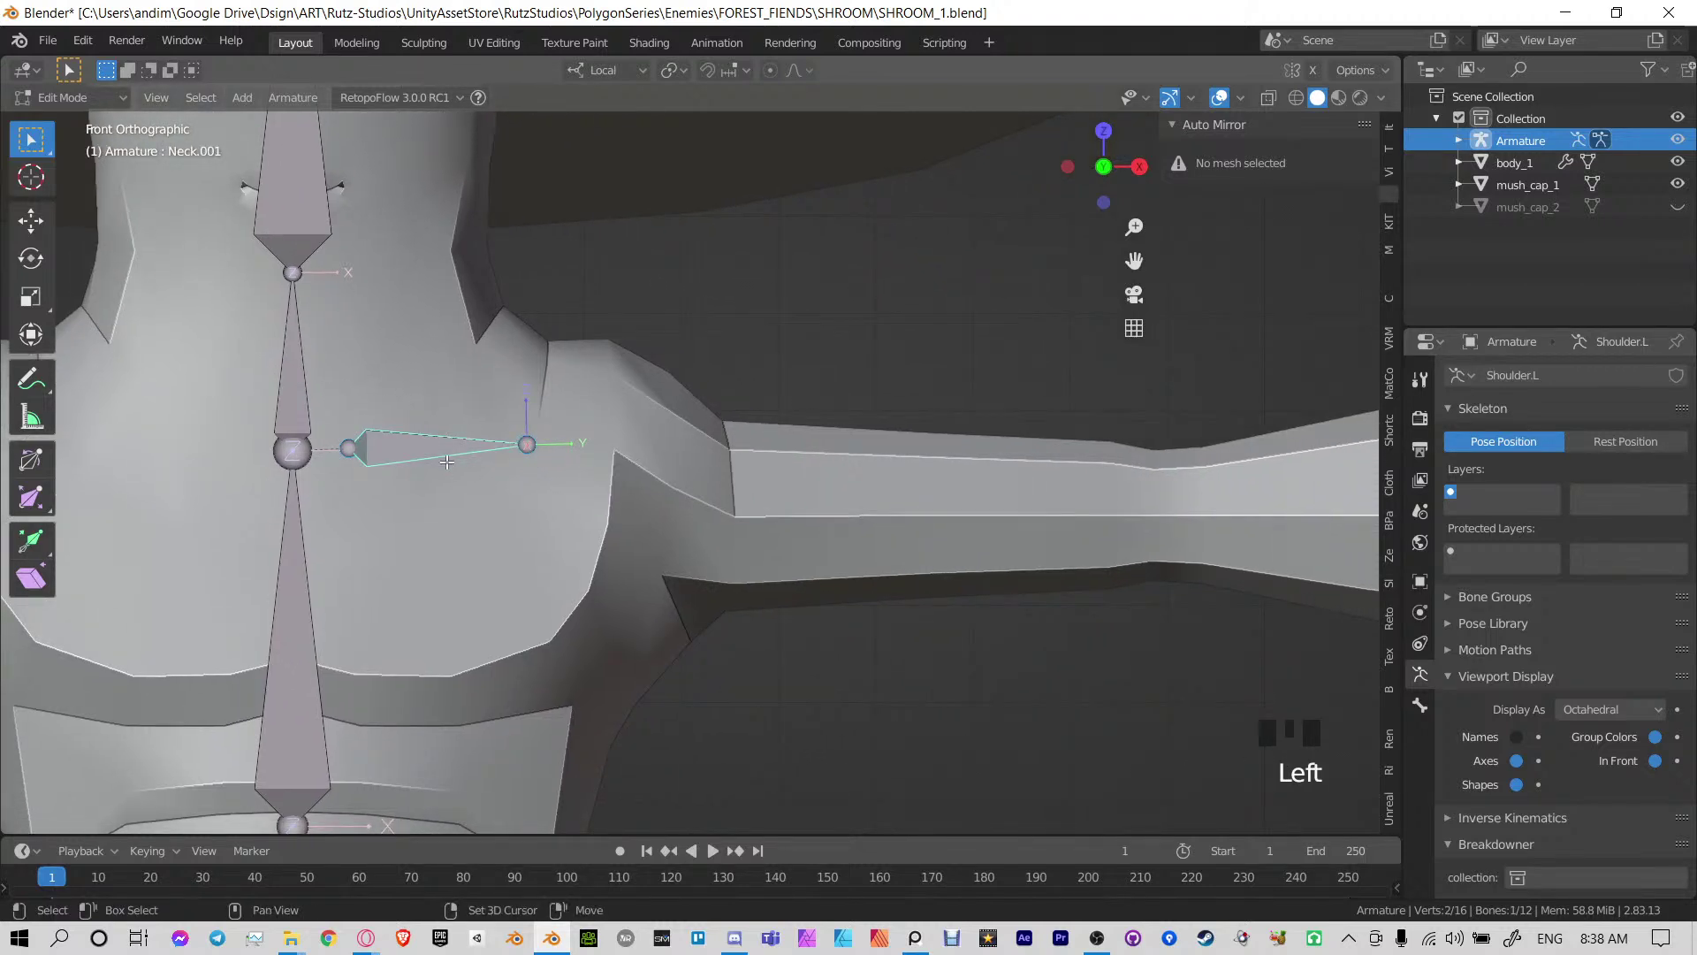
key("shift+d")
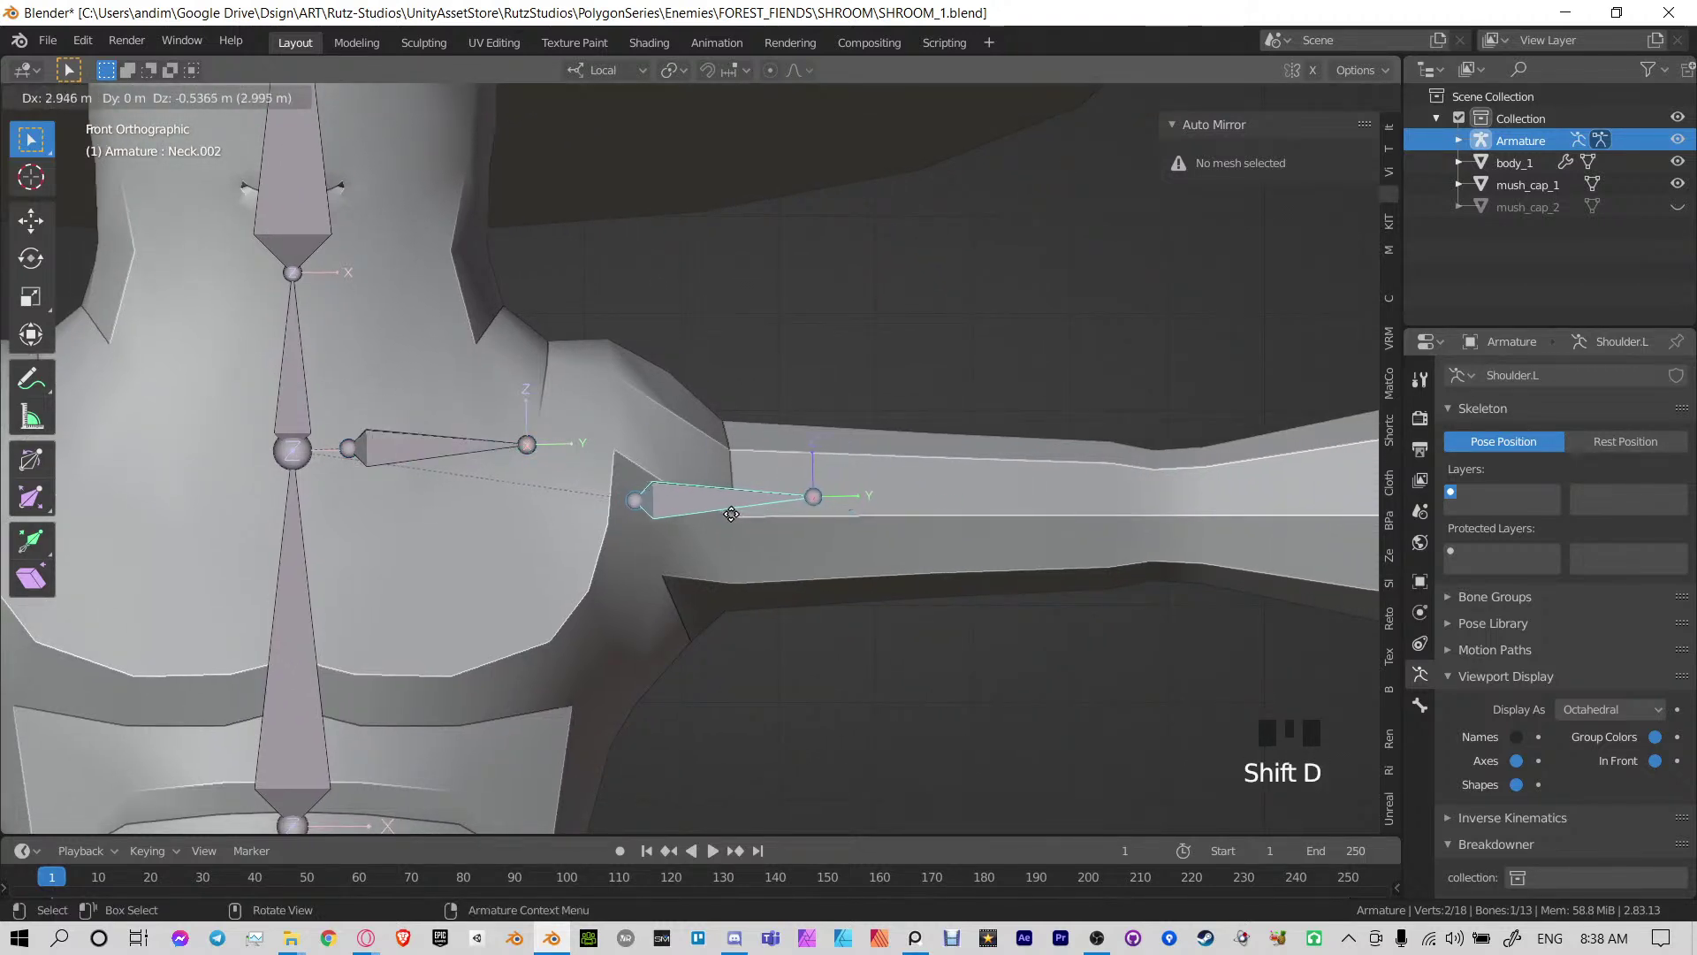
left_click(732, 521)
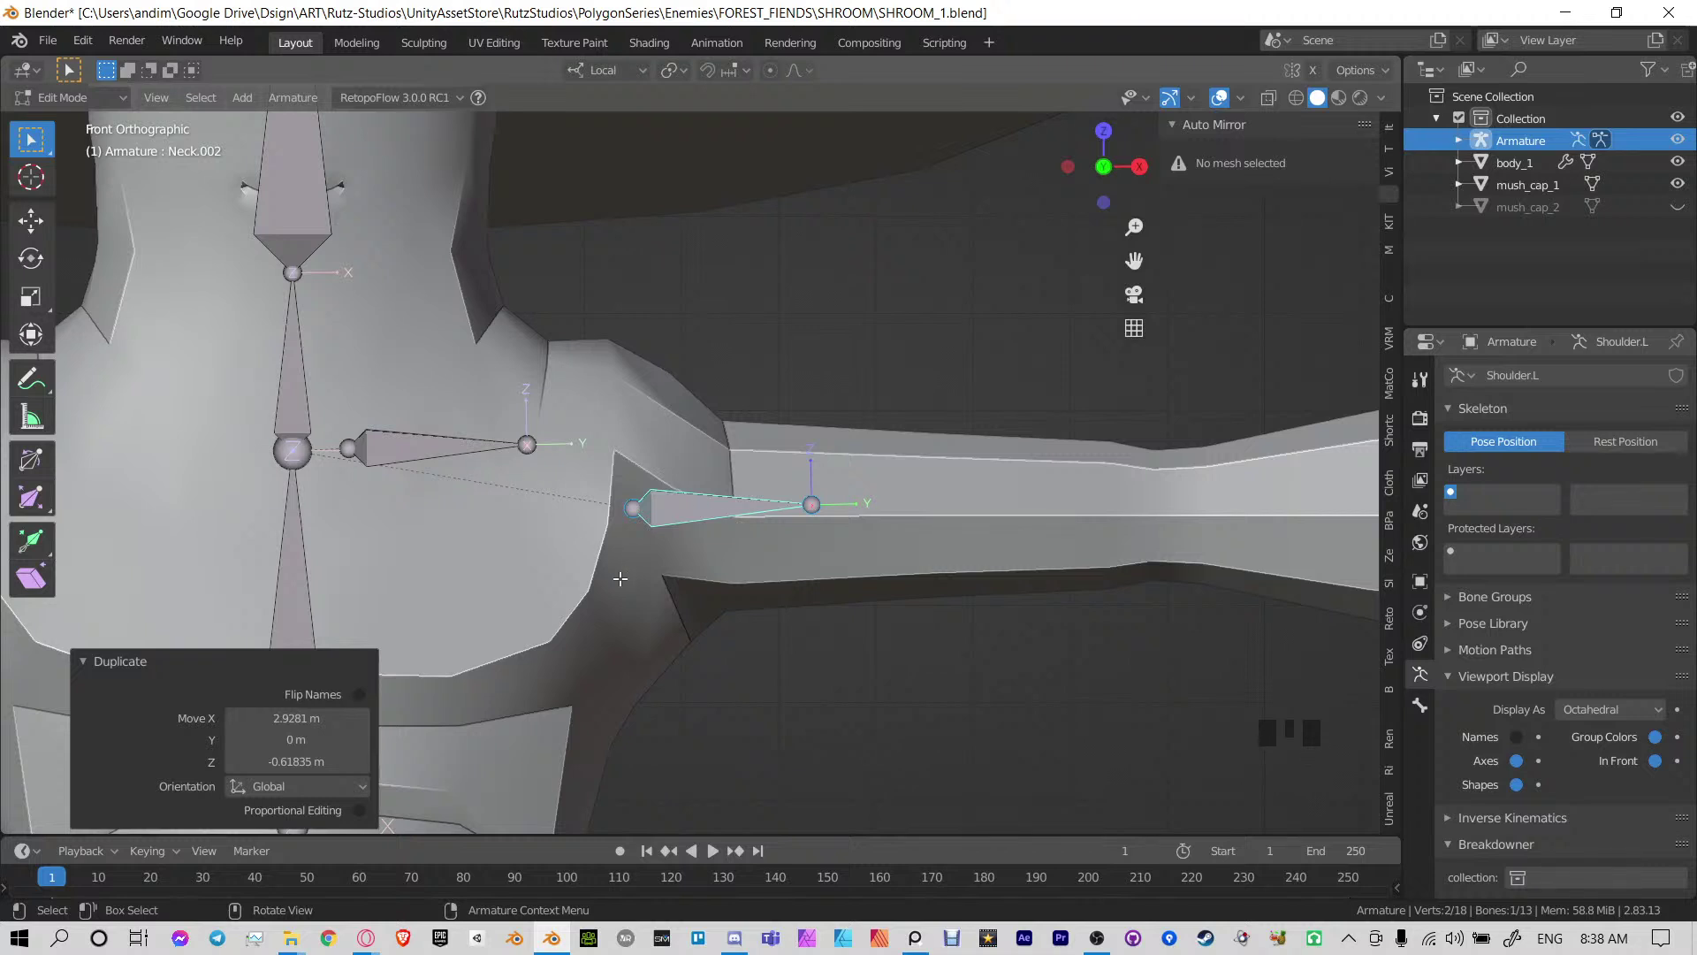
key("g")
left_click(717, 524)
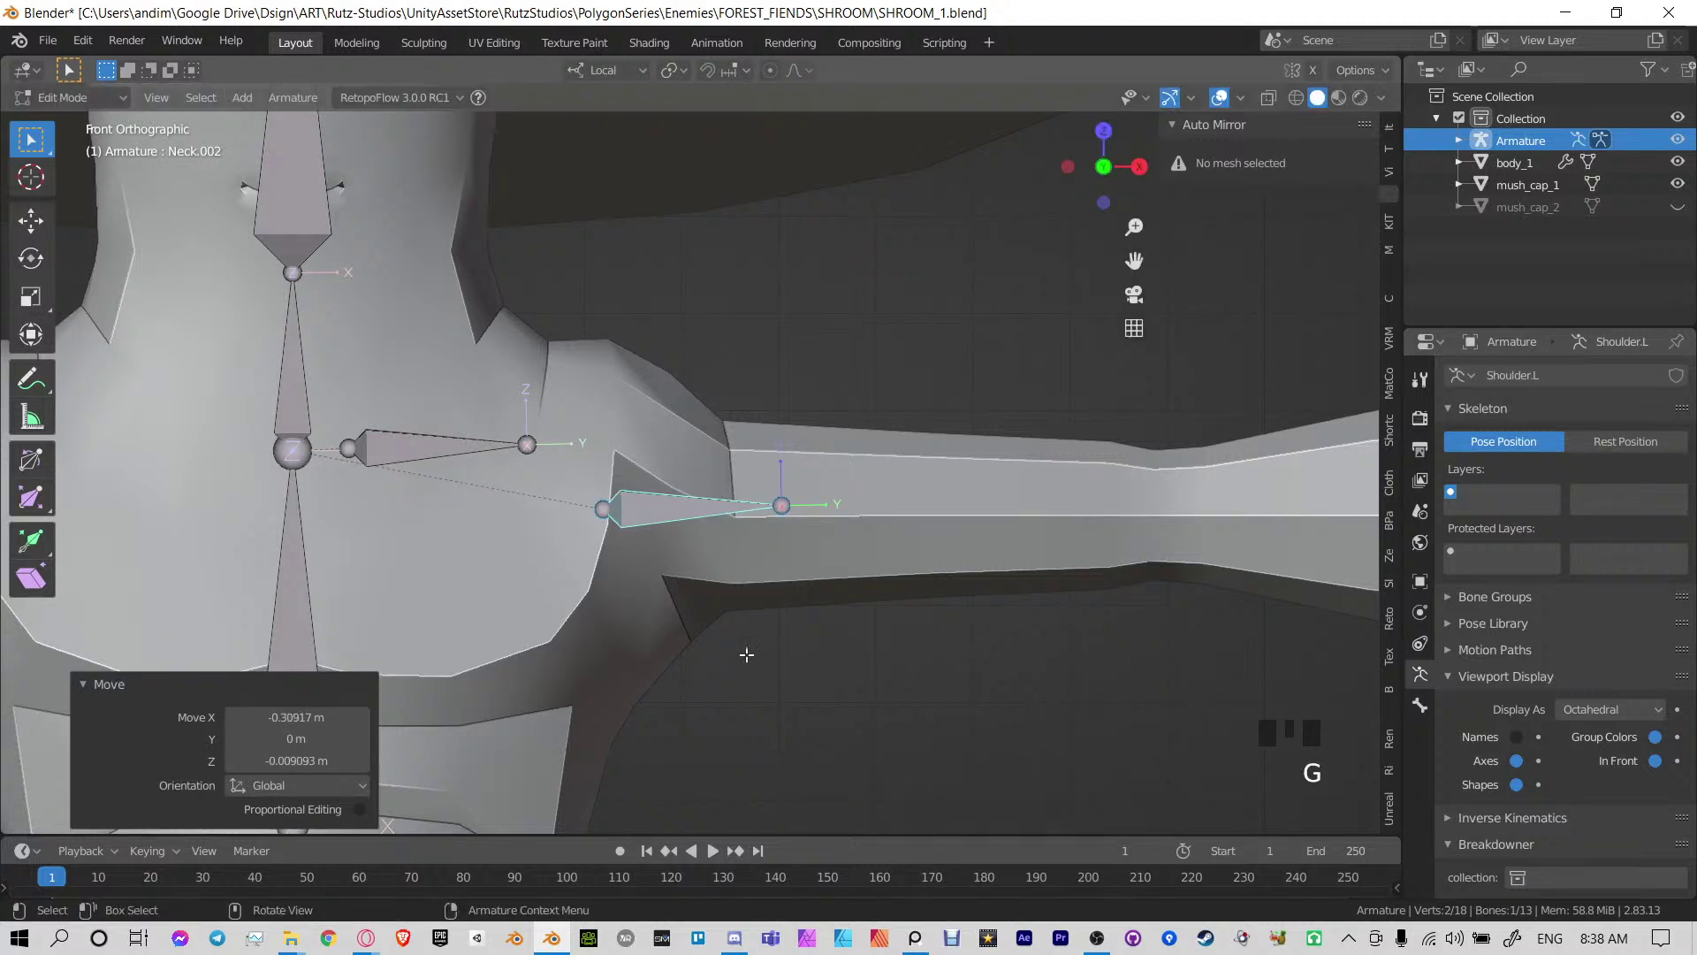
key("g")
left_click(714, 536)
Parent the upper arm bone to the left shoulder bone with Keep Offset
middle_click_drag(613, 477, 643, 468, "shift")
left_click(475, 474)
left_click(594, 487)
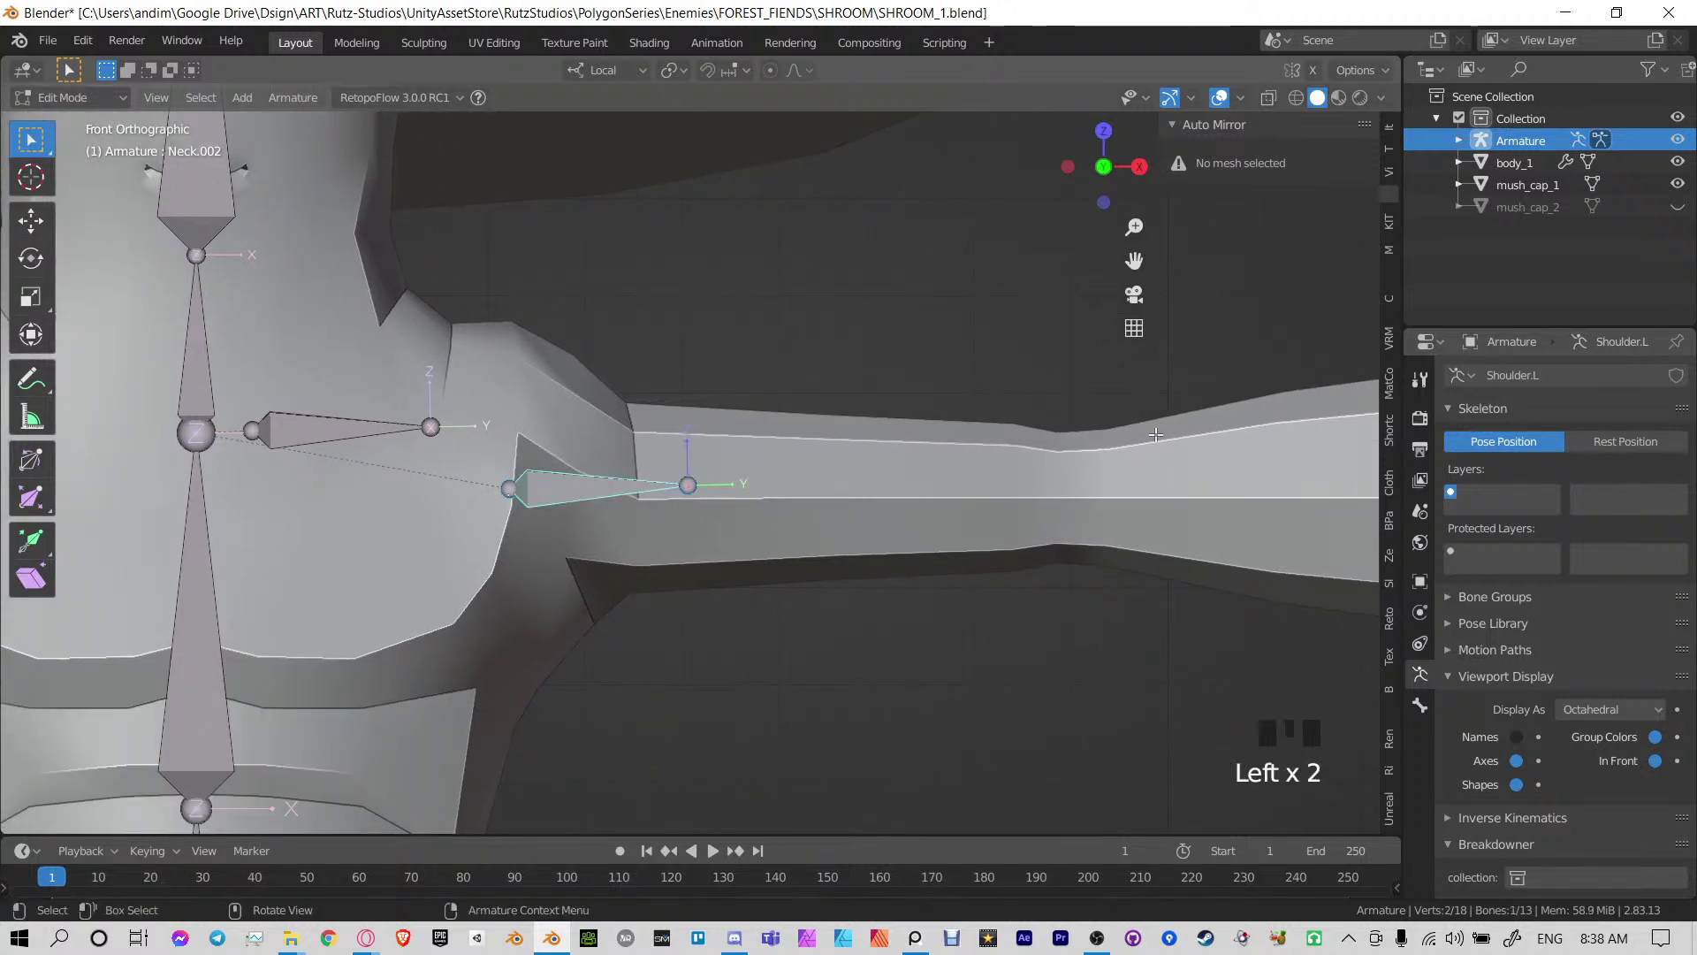
left_click(376, 429, "shift")
key("ctrl+p")
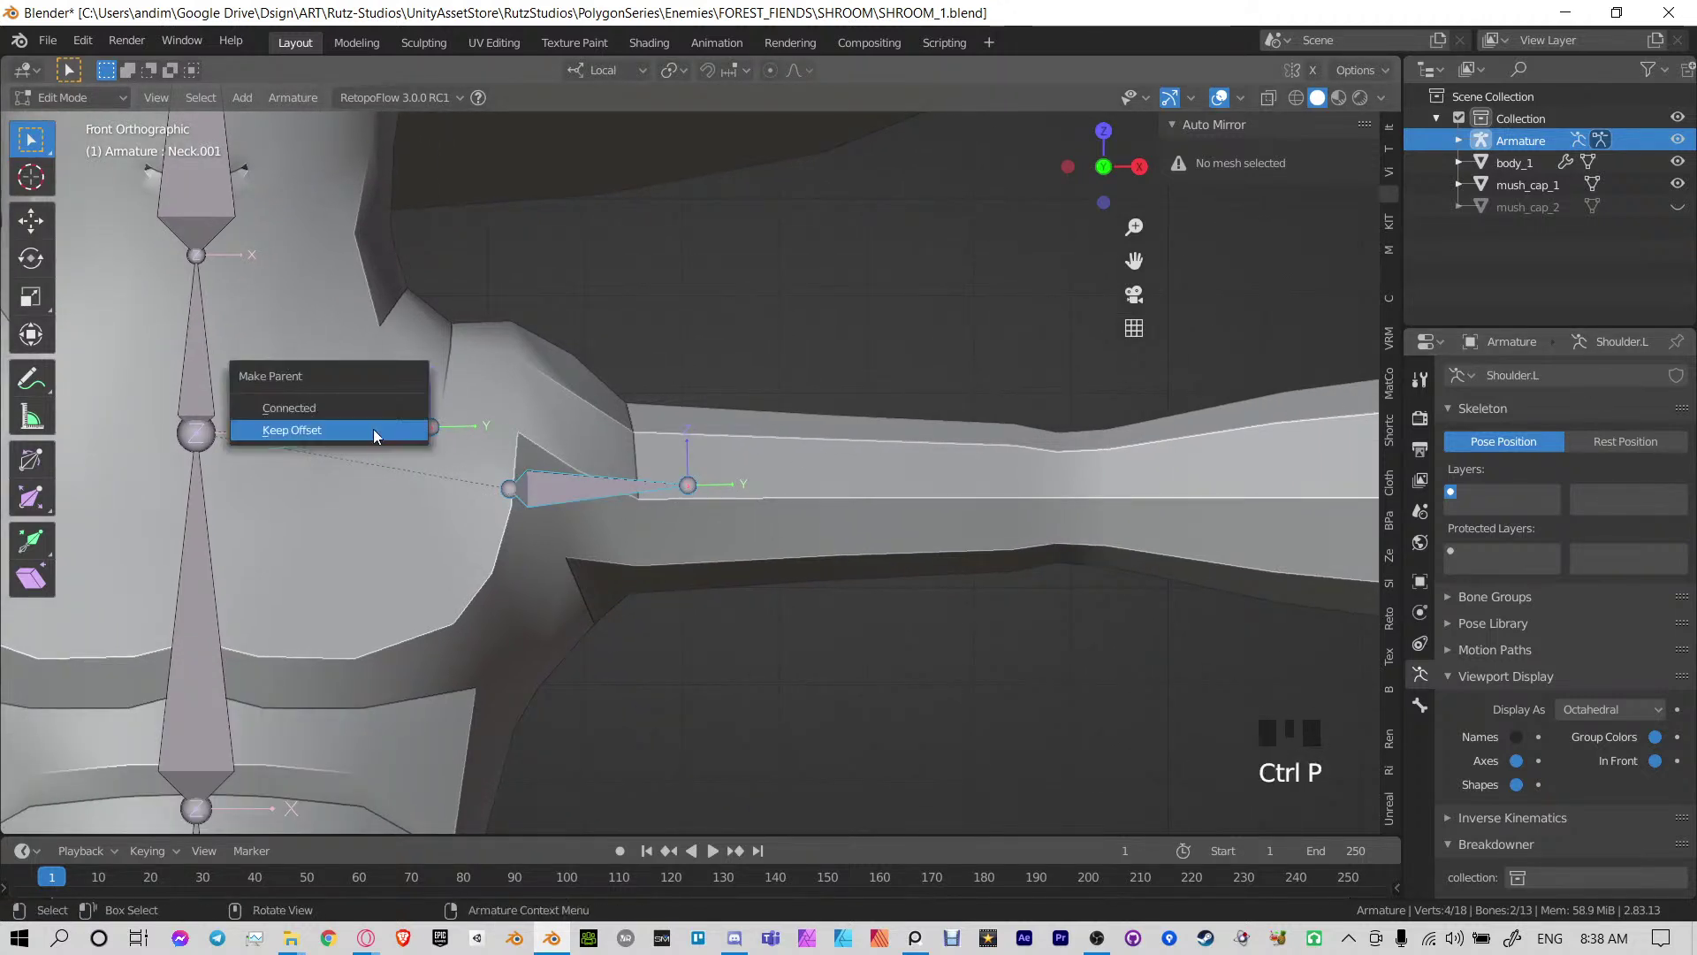
left_click(373, 430)
With the upper arm bone selected, set the armature data name to Arm.L
left_click(601, 486)
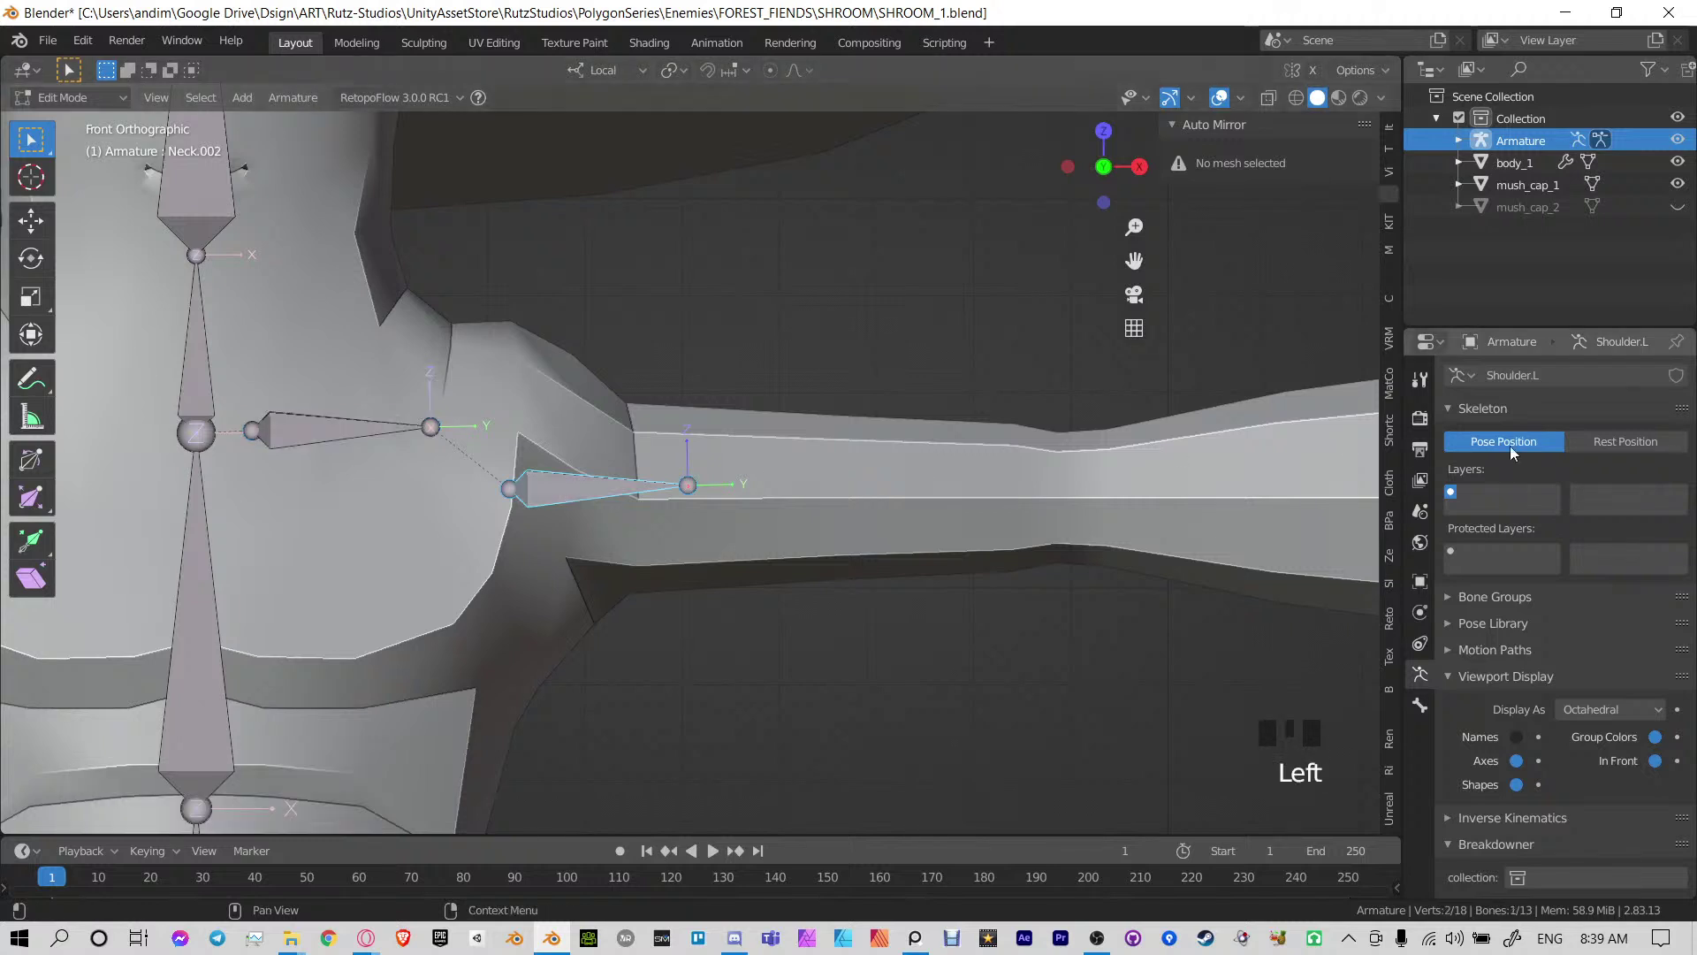
left_click(1569, 375)
type("Arm.L")
key("Return")
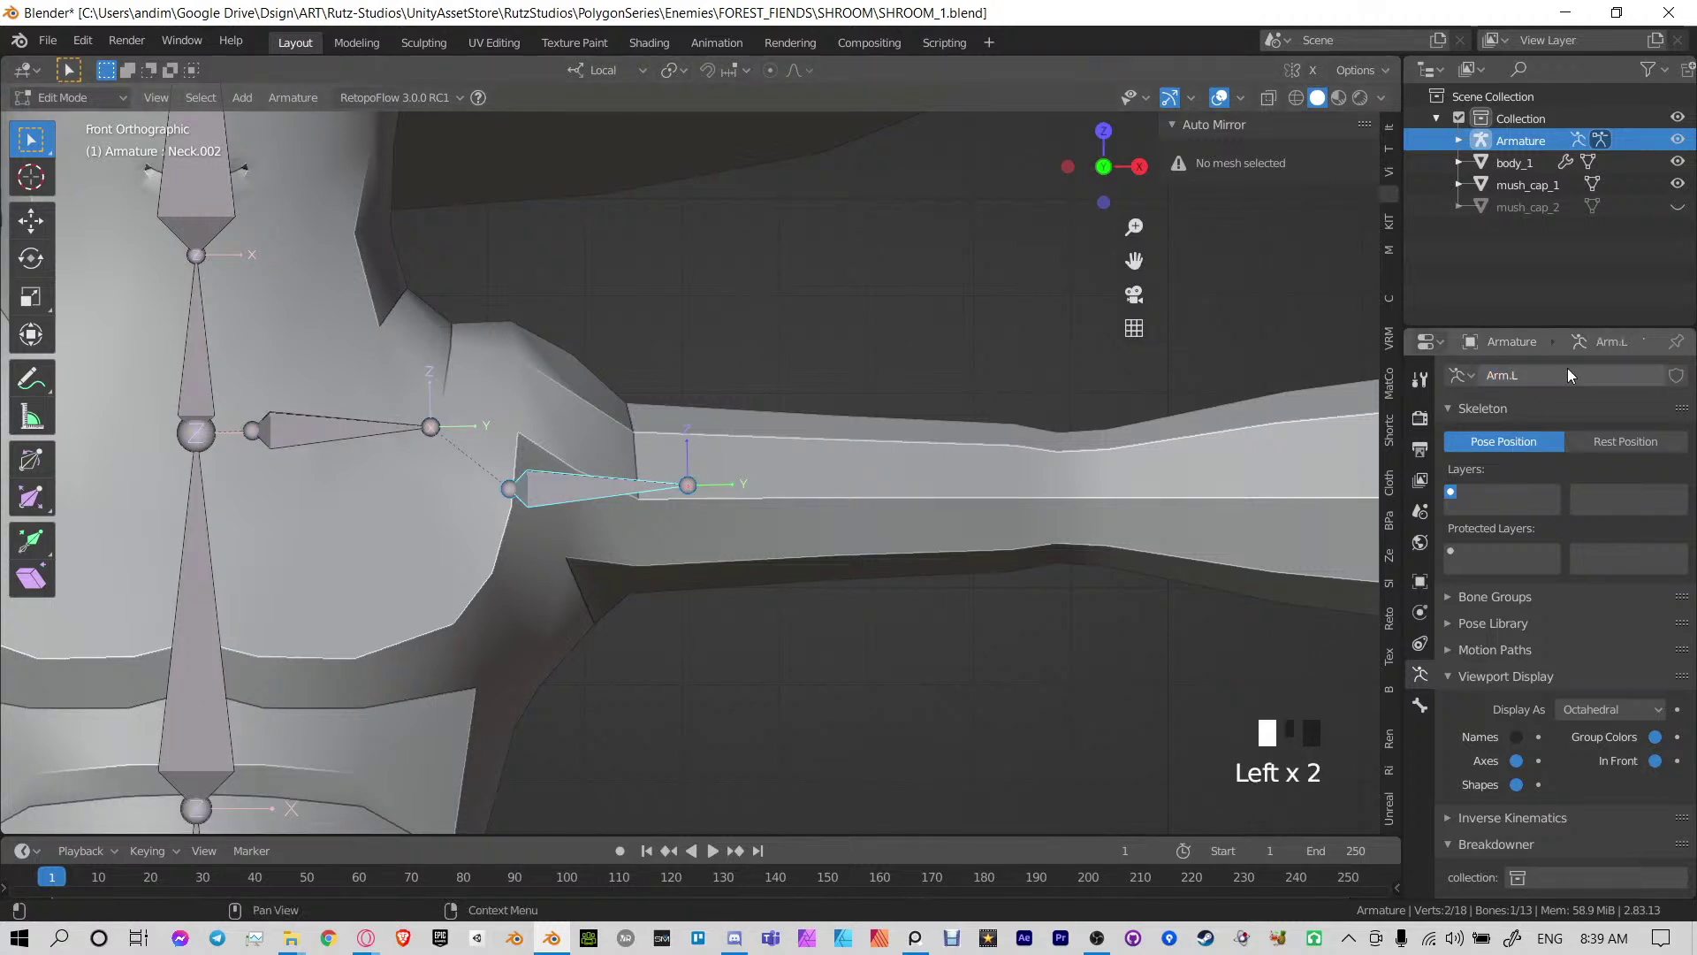
Move the upper arm bone's tail about 3.95 m outward to the left elbow
left_click(688, 485)
scroll(708, 530, "down", 2)
middle_click_drag(709, 537, 648, 561, "shift")
key("g")
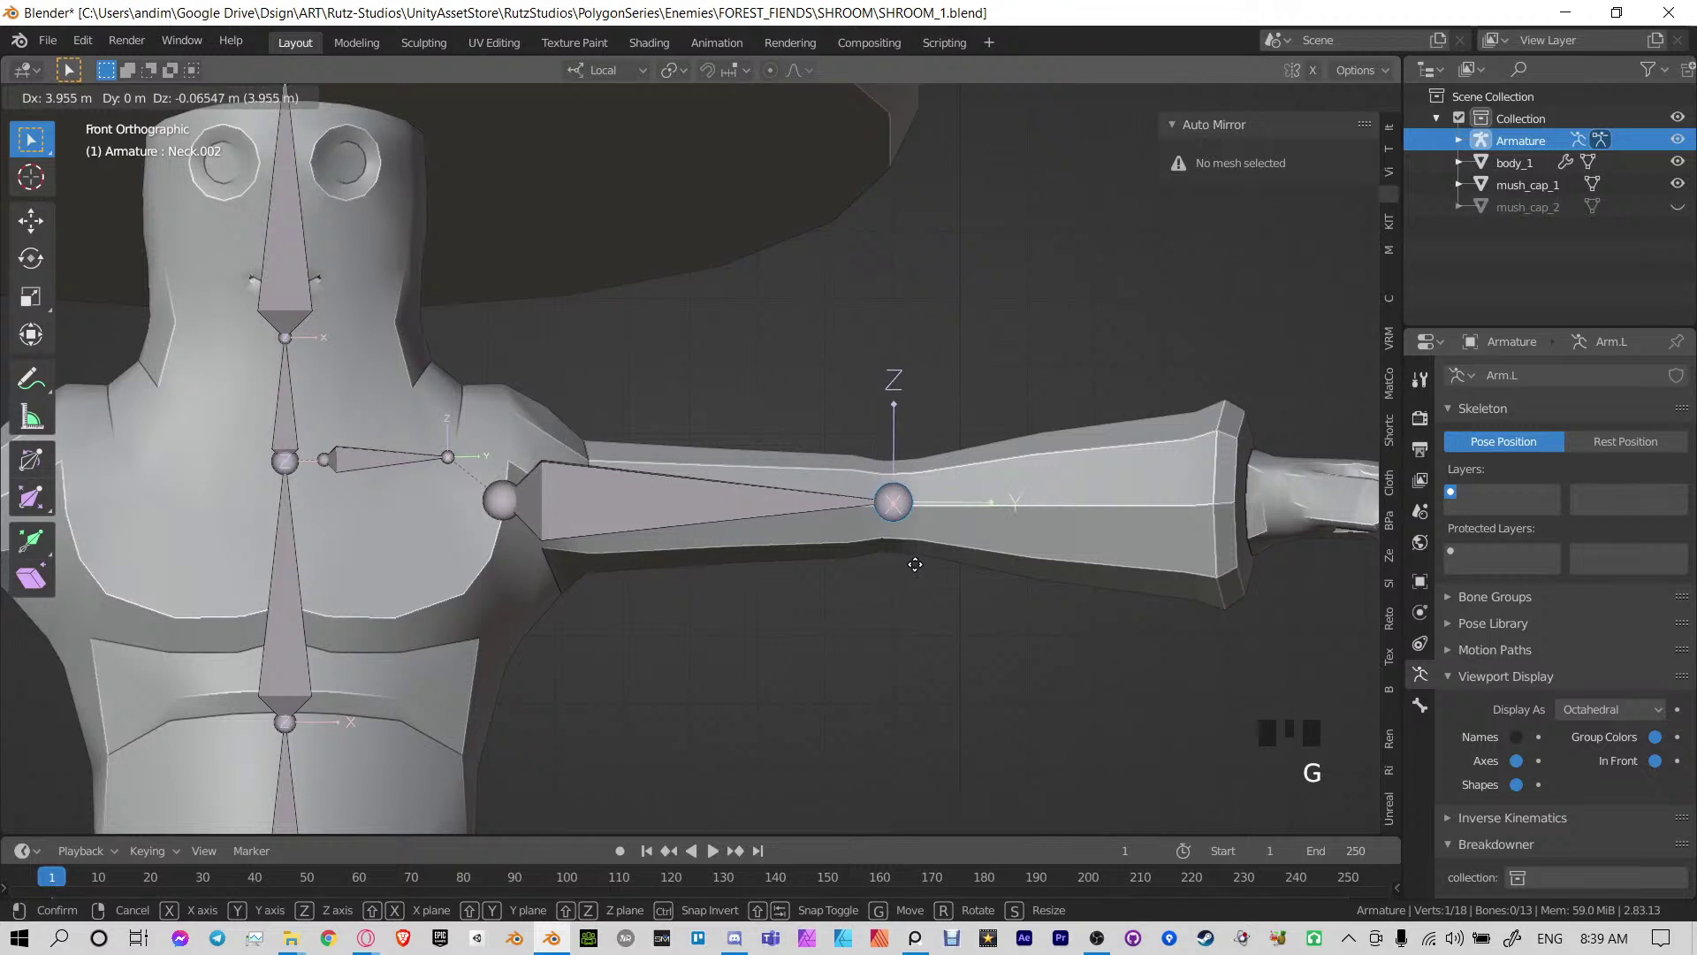
left_click(915, 555)
Extrude a forearm bone about 4.86 m from the elbow to the left wrist, discarding any extra extrusion beyond it
middle_click_drag(1016, 491, 727, 511, "shift")
key("e")
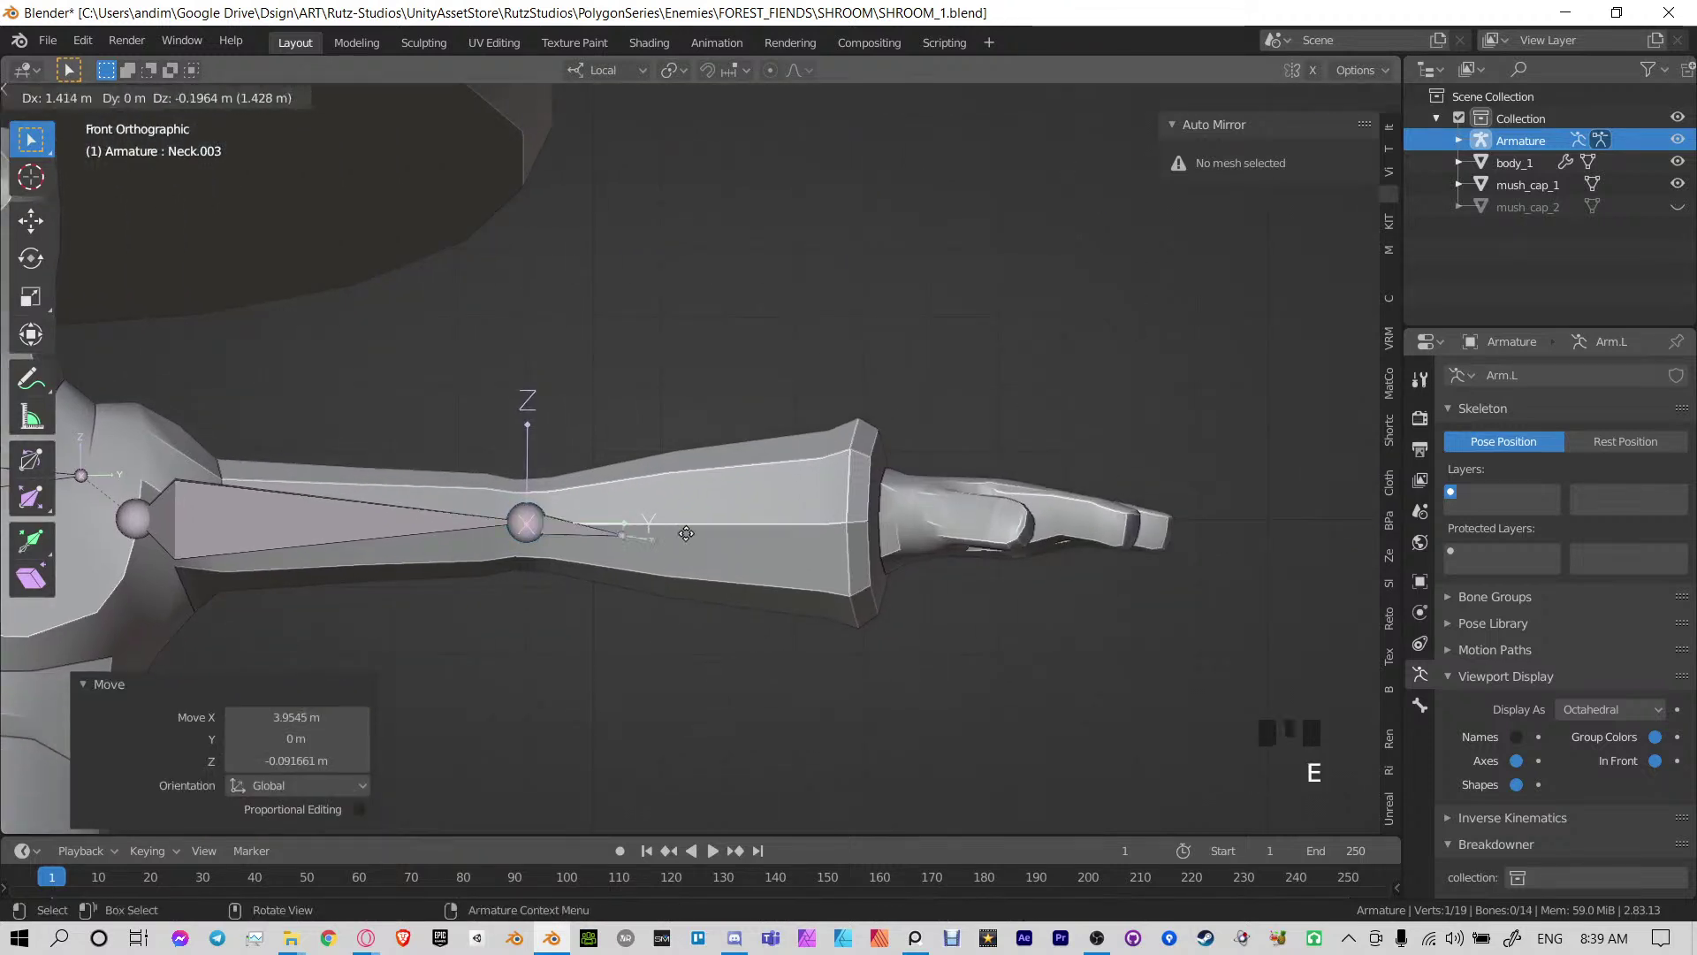
left_click(898, 518)
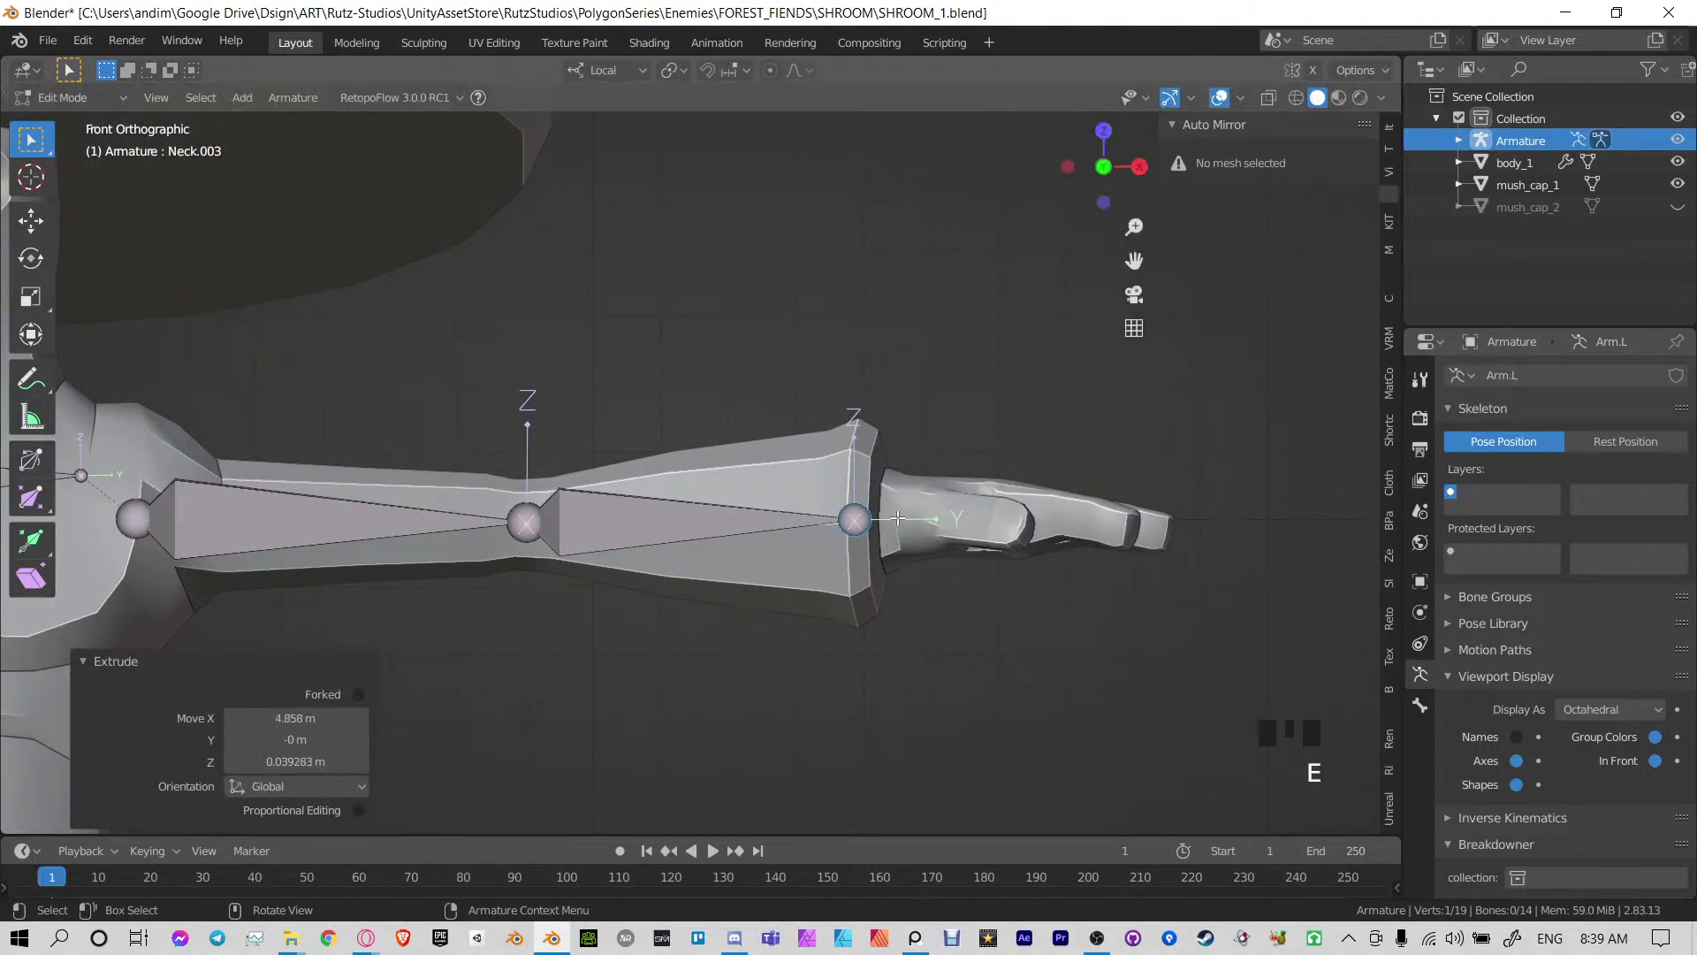
key("e")
right_click(935, 515)
key("ctrl+z")
Set the armature data name to ForeArm.L
left_click(1524, 375)
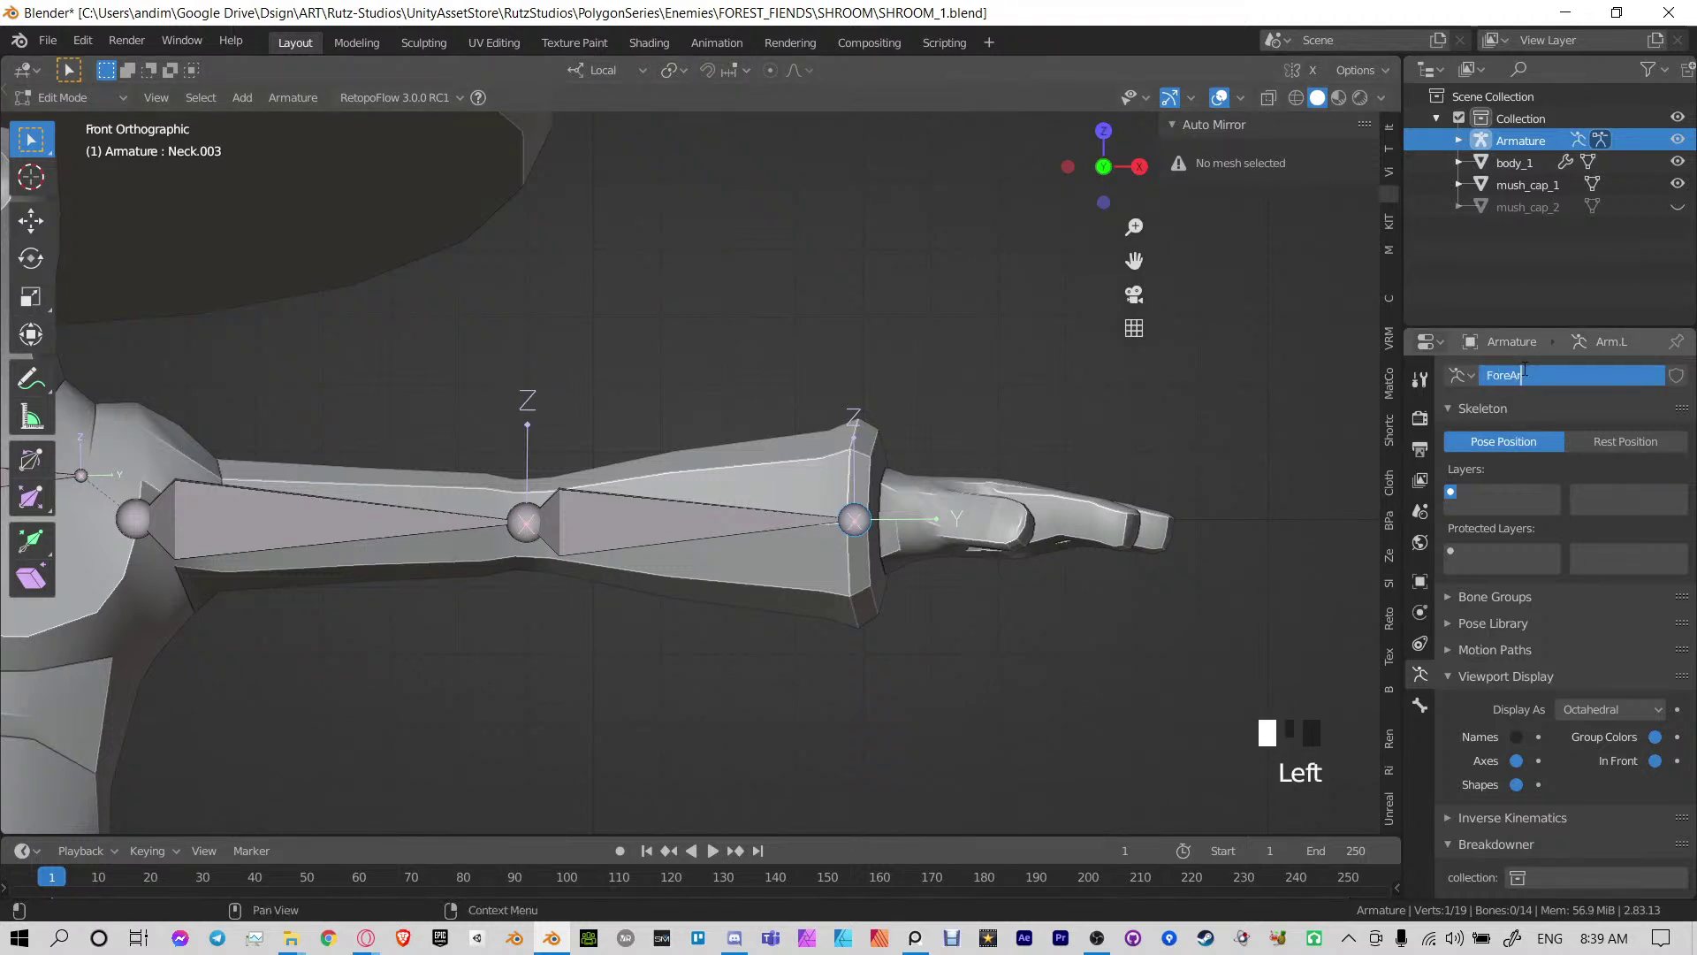
type("ForeArm.L")
key("Return")
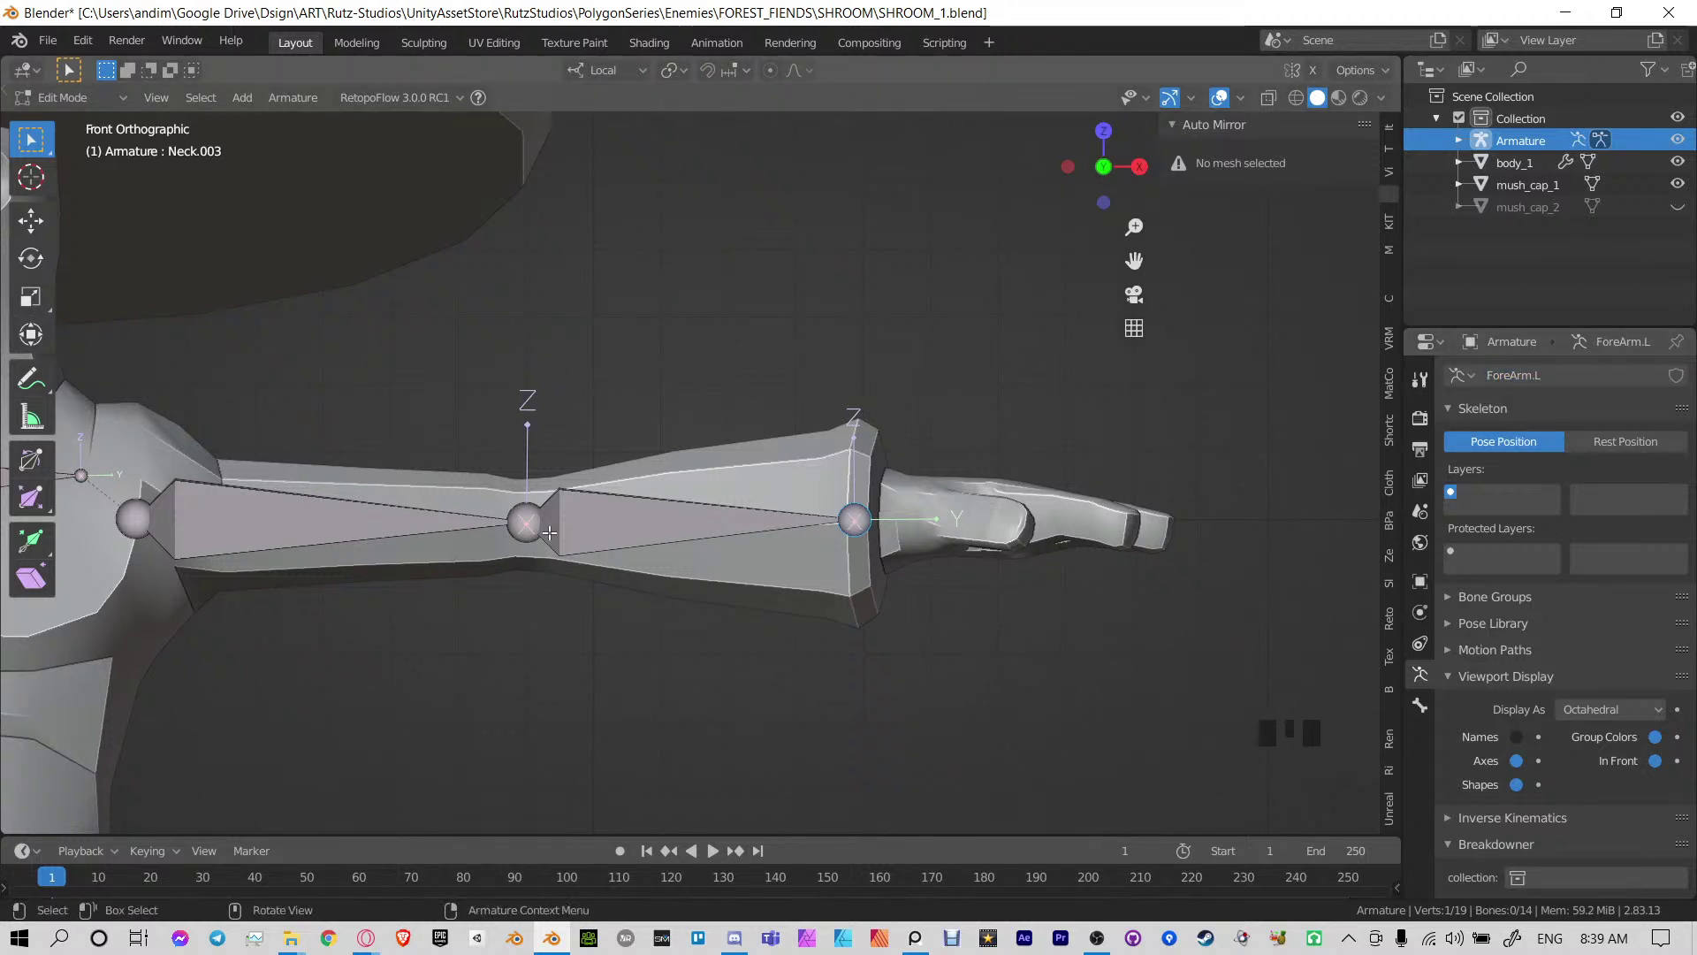
In the top view with X-ray on, move the left elbow joint about 0.56 m backward and save the file
key("KP_7")
middle_click_drag(549, 532, 1169, 160, "shift")
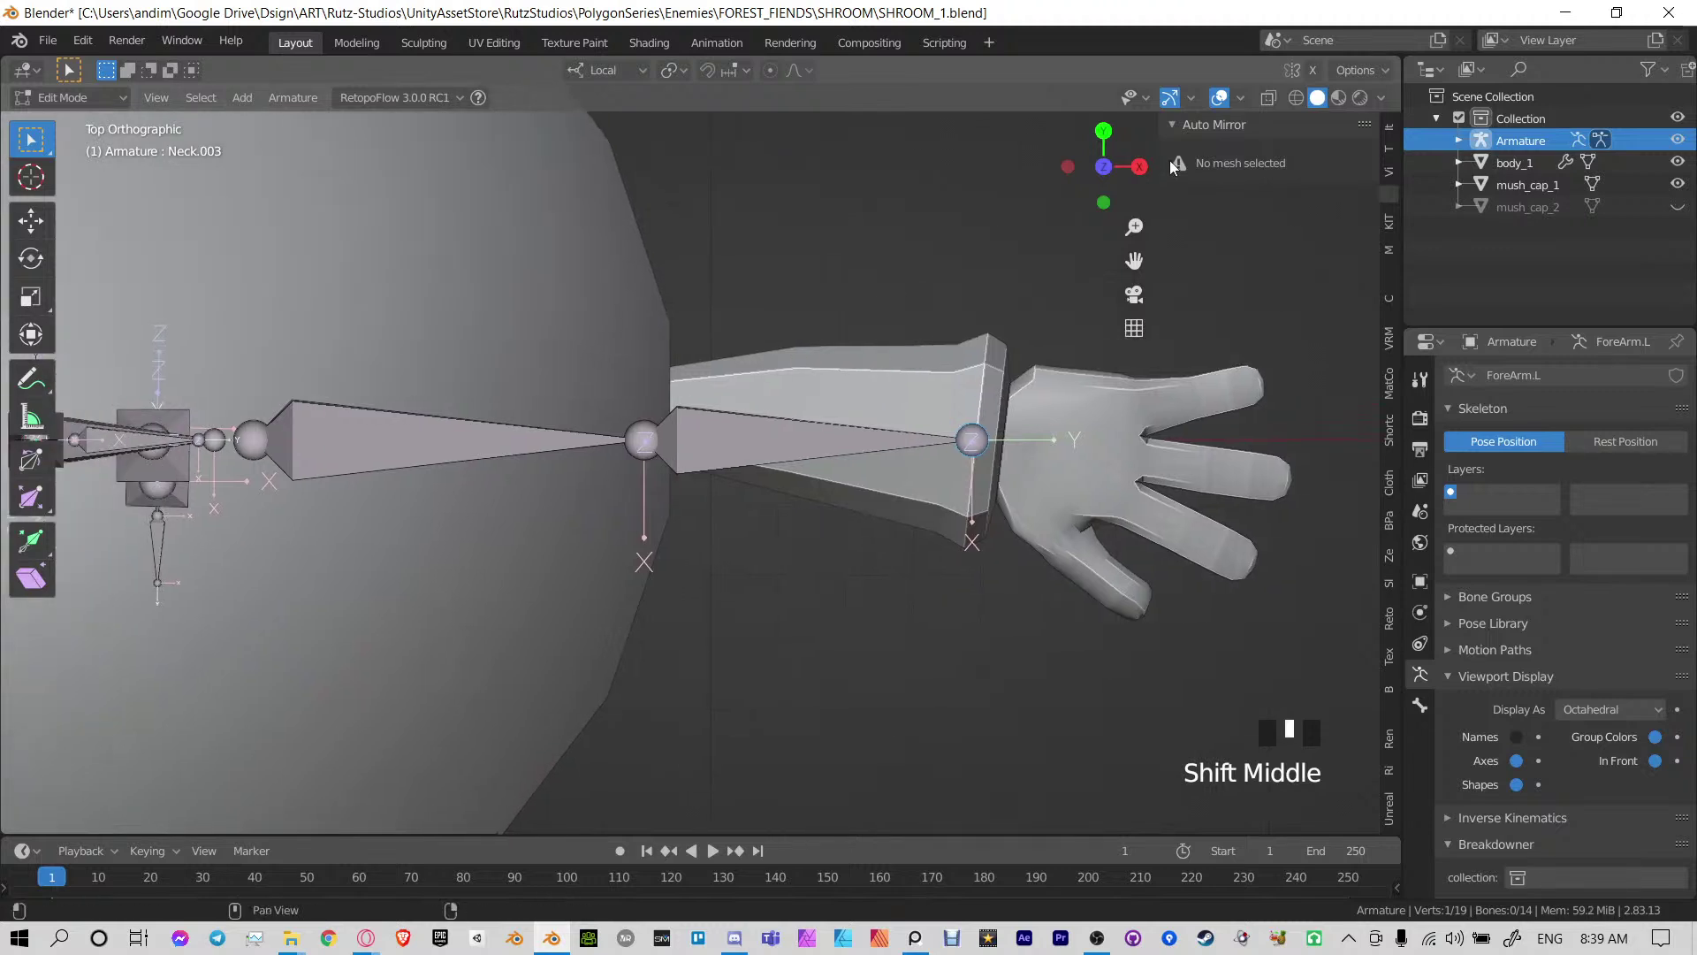
left_click(1270, 99)
key("g")
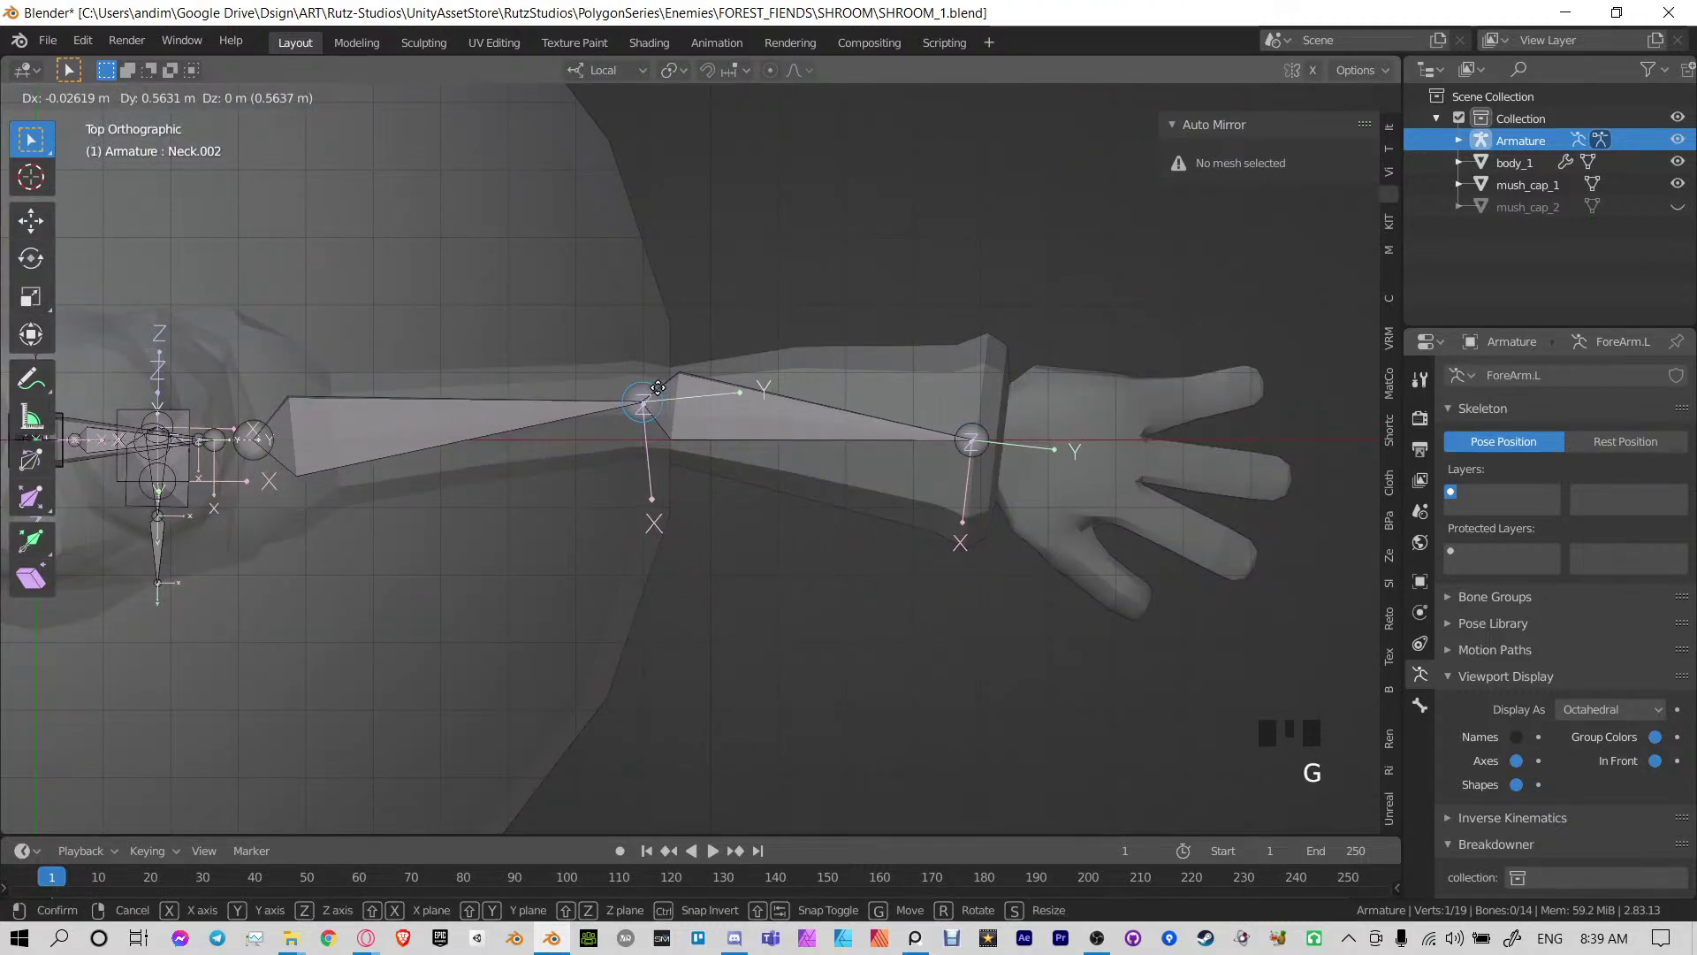
left_click(658, 387)
middle_click_drag(644, 495, 665, 332)
middle_click_drag(712, 591, 760, 550, "shift")
key("ctrl+s")
In the top view, extrude a hand bone about 2.24 m from the left wrist into the palm and inspect the arm chain
scroll(799, 416, "down", 1)
middle_click_drag(865, 583, 732, 470, "shift")
left_click(740, 519)
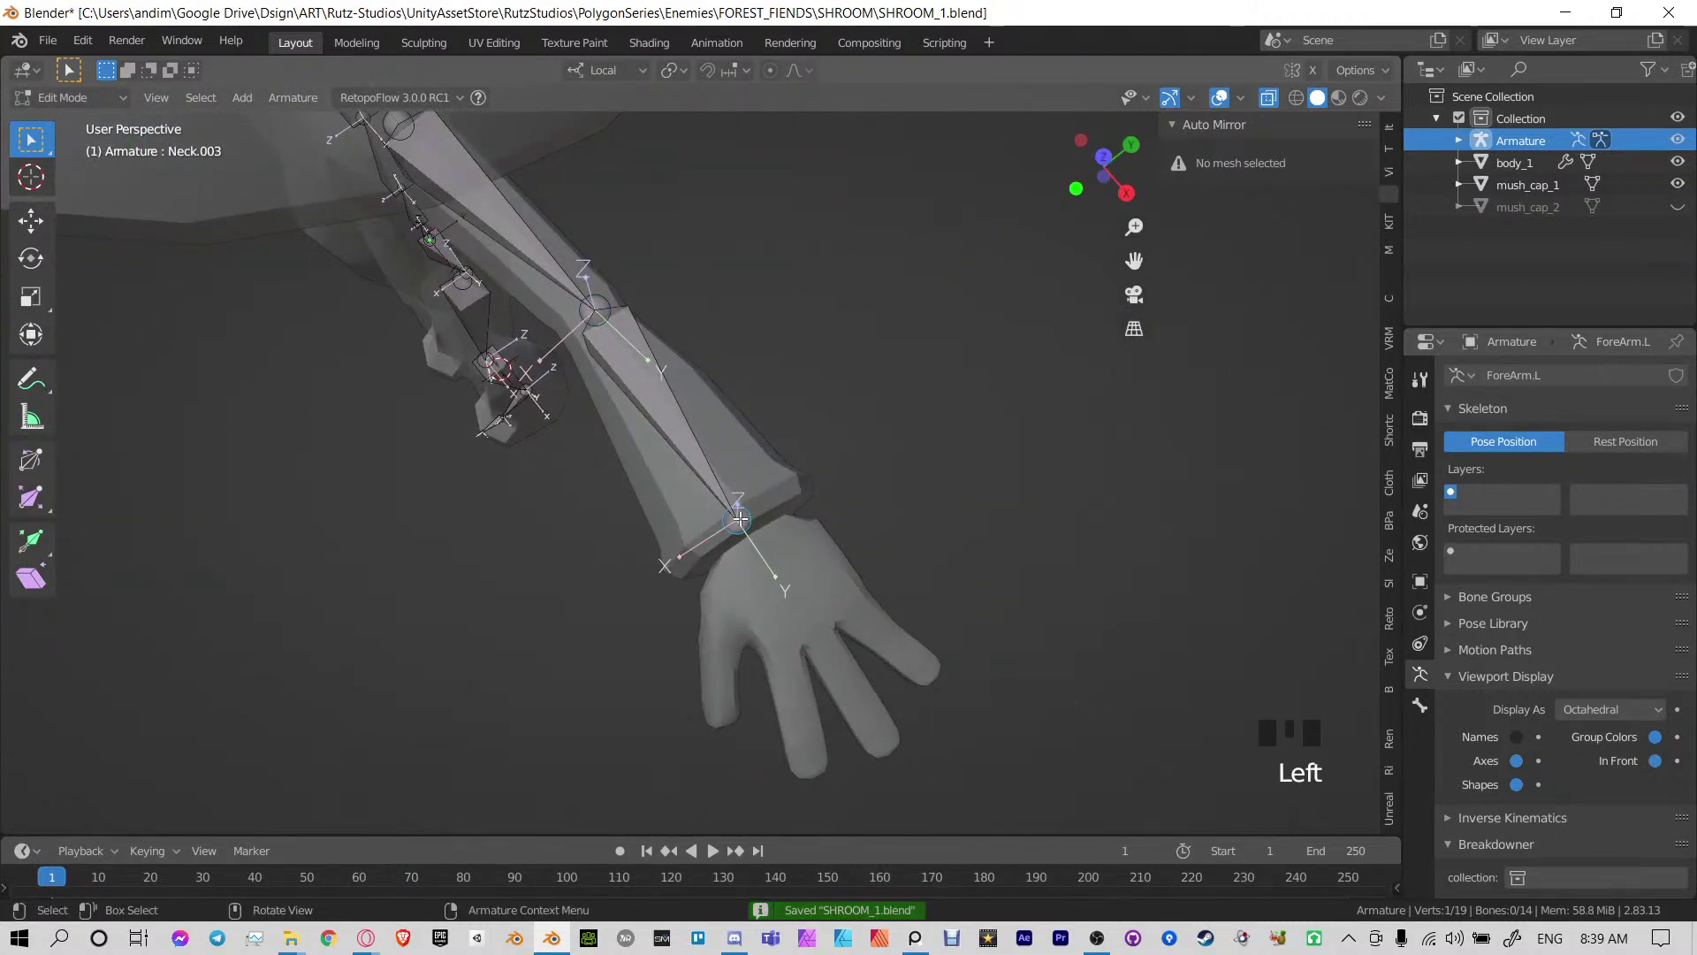
key("KP_7")
scroll(740, 519, "up", 4)
middle_click_drag(926, 565, 505, 492, "shift")
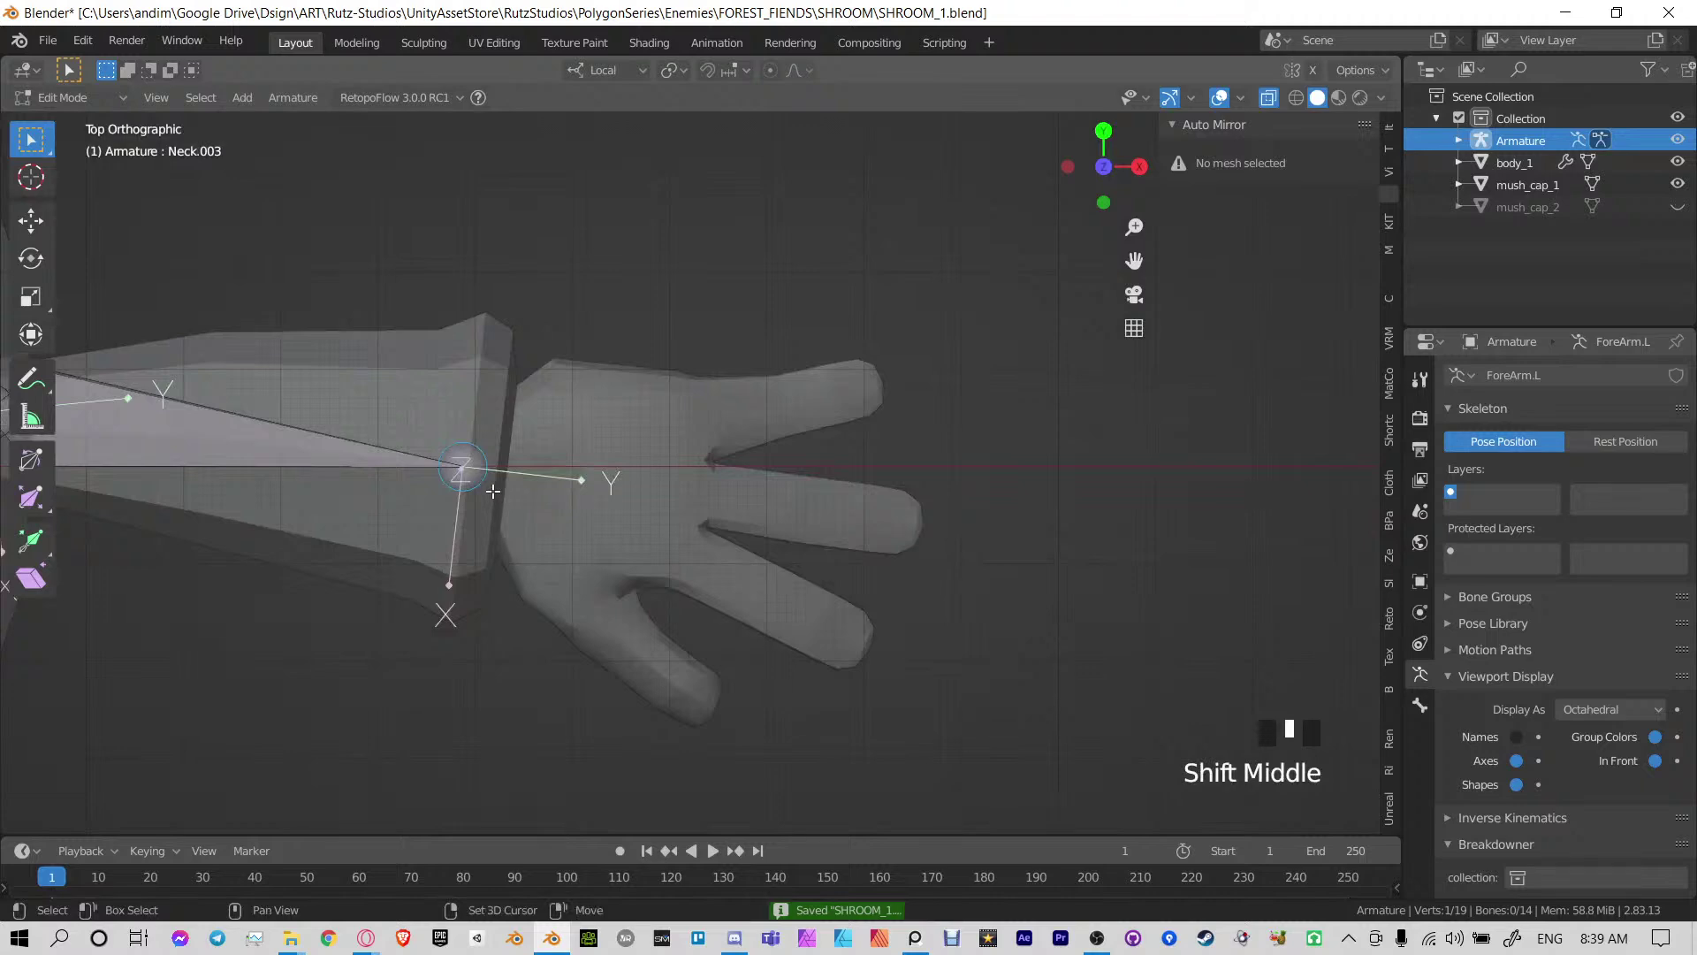
key("e")
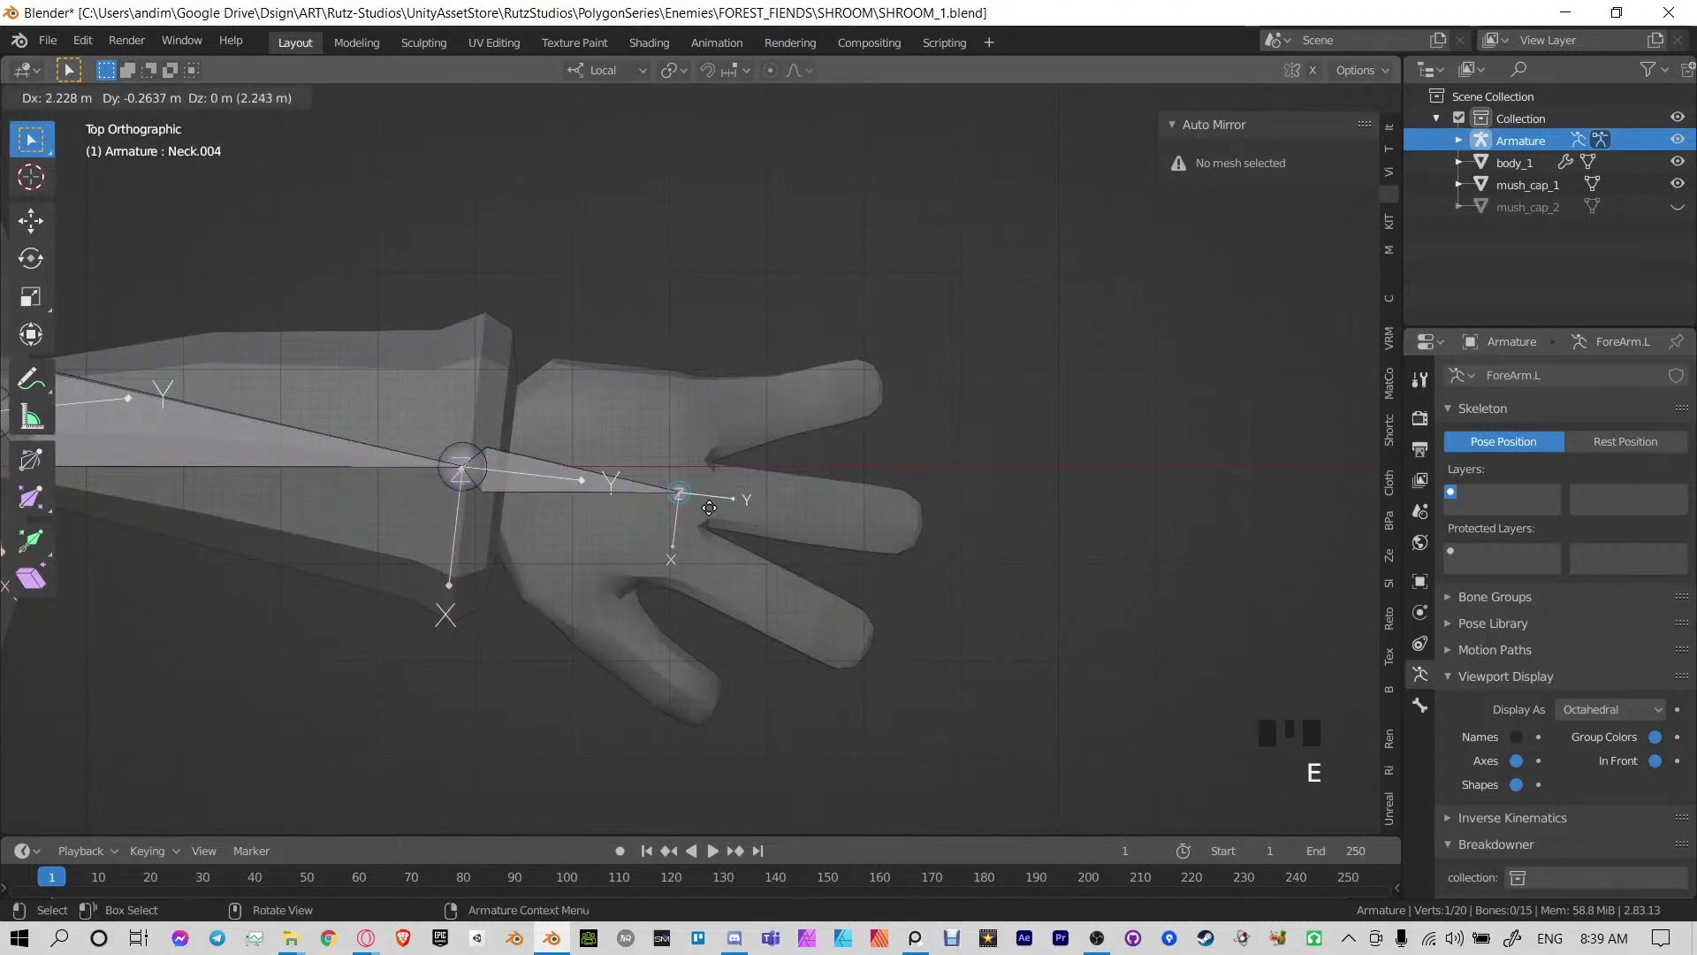
left_click(709, 508)
middle_click_drag(536, 573, 830, 560)
scroll(671, 423, "down", 3)
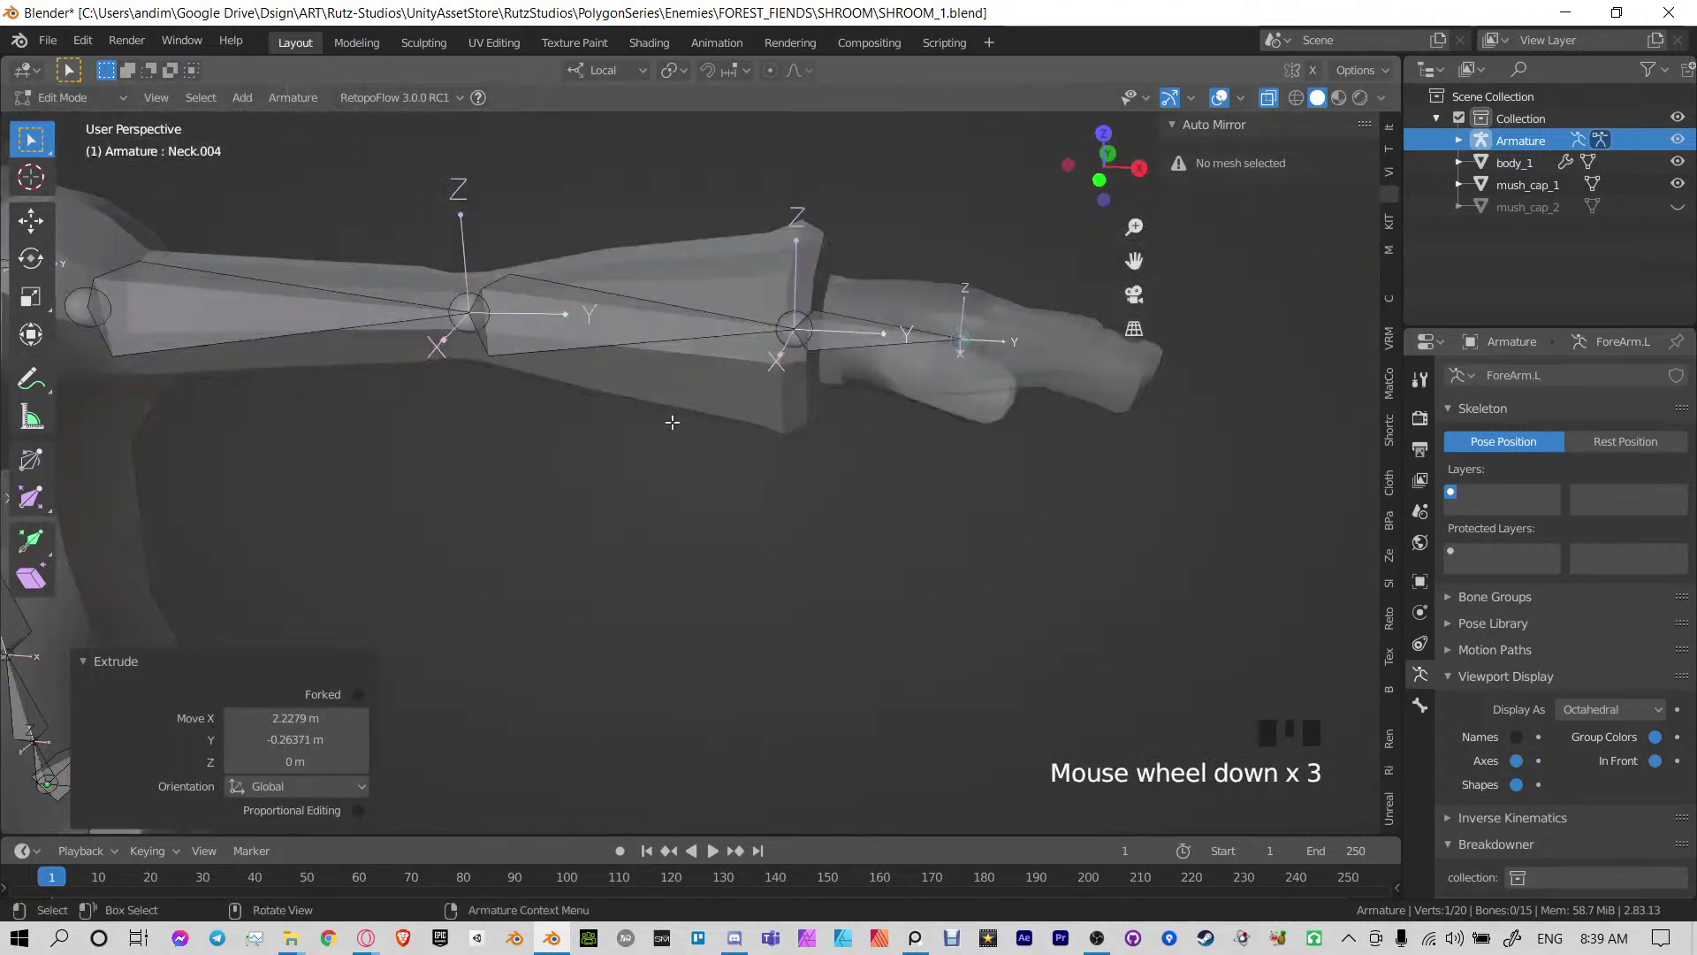
middle_click_drag(671, 422, 601, 505)
middle_click_drag(352, 416, 489, 353)
middle_click_drag(389, 486, 658, 376, "shift")
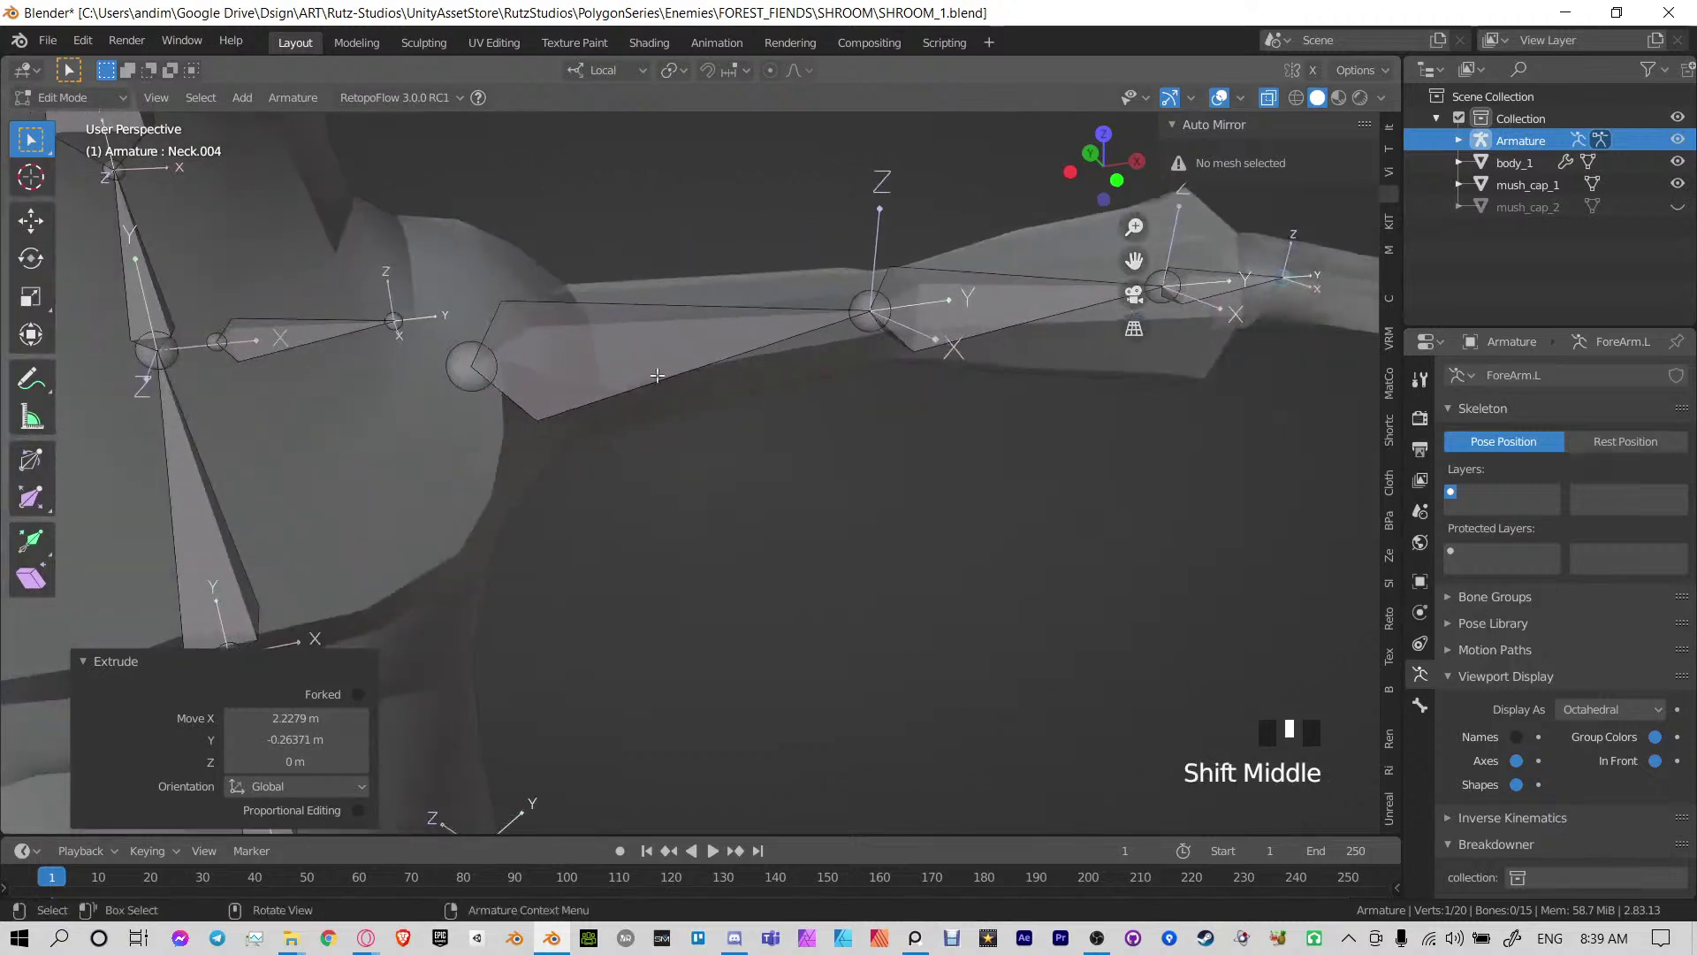
Check the left upper arm bone's axes and clear the roll of the left forearm bone
left_click(663, 363)
middle_click_drag(828, 419, 778, 376)
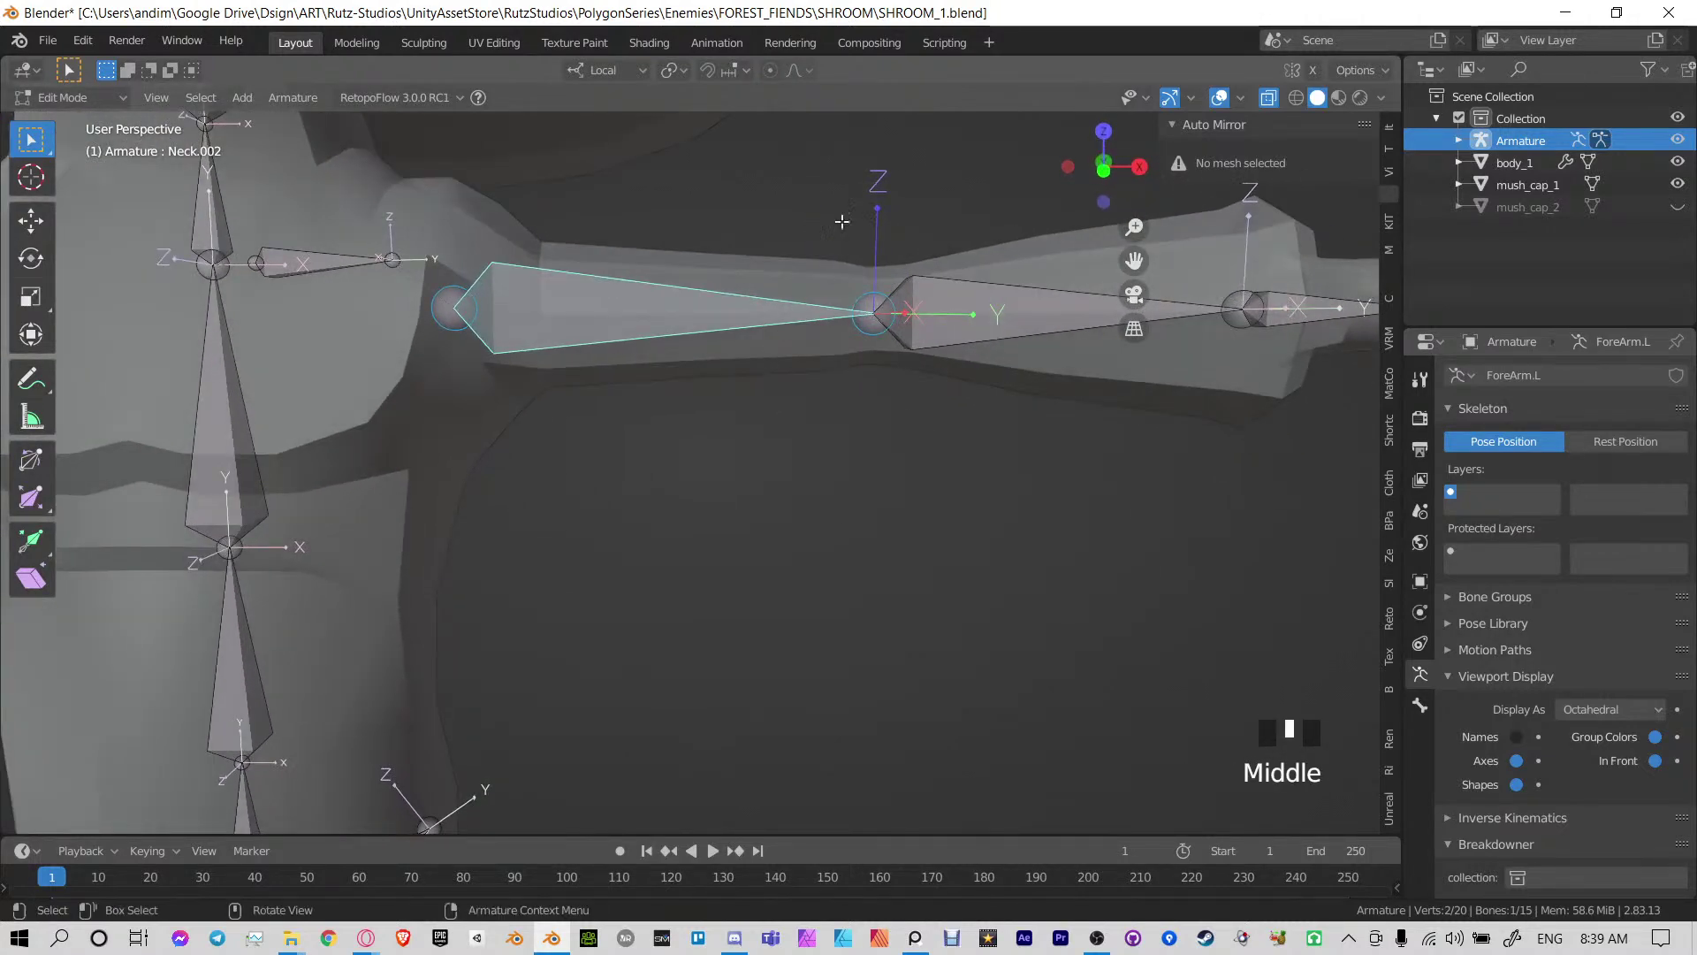
middle_click_drag(886, 367, 605, 410)
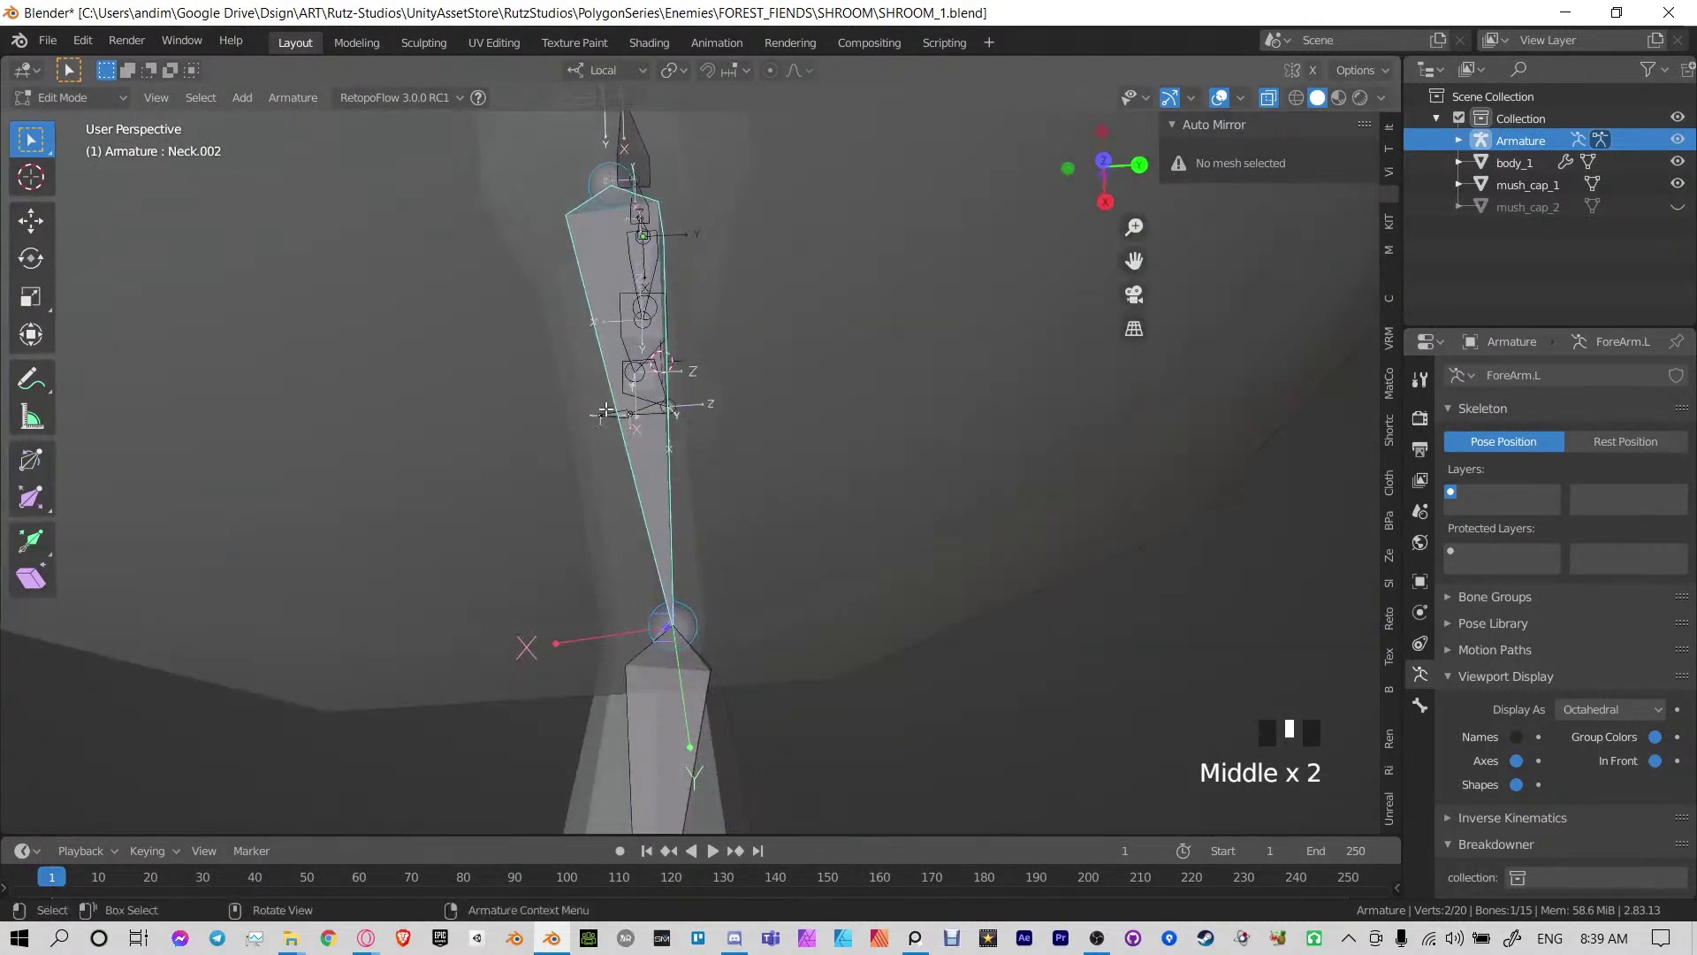
middle_click_drag(610, 470, 583, 331)
left_click(767, 323)
middle_click_drag(854, 317, 752, 341, "shift")
middle_click_drag(767, 305, 751, 405)
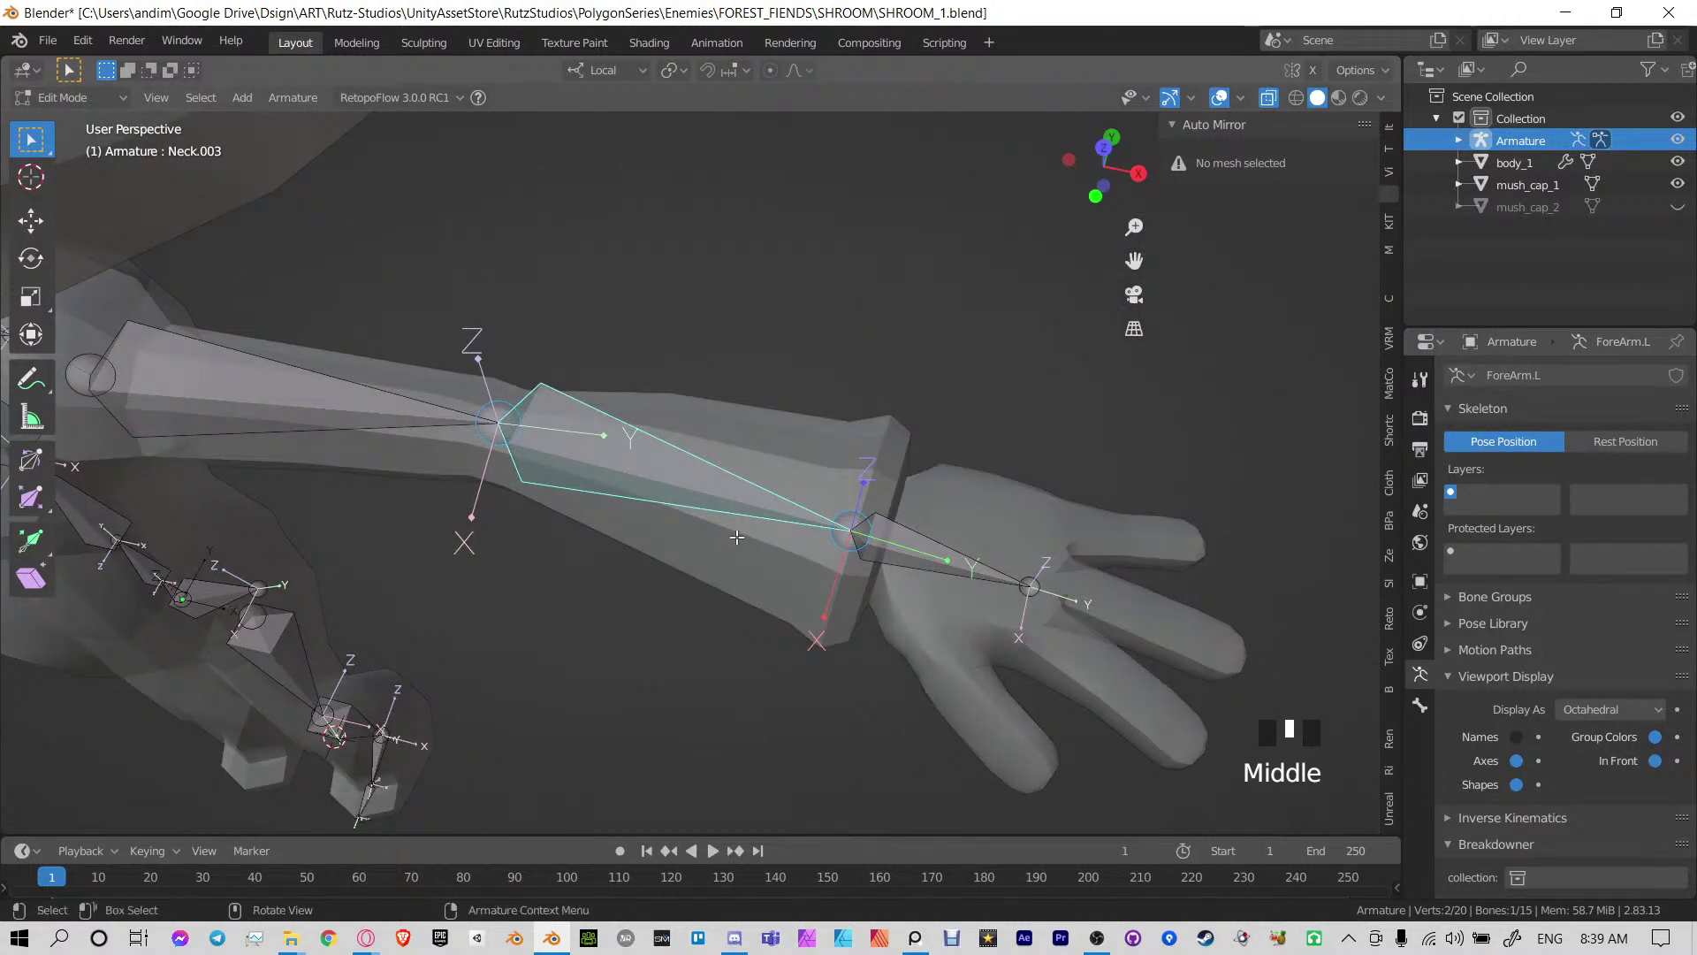
key("alt+r")
key("ctrl+r")
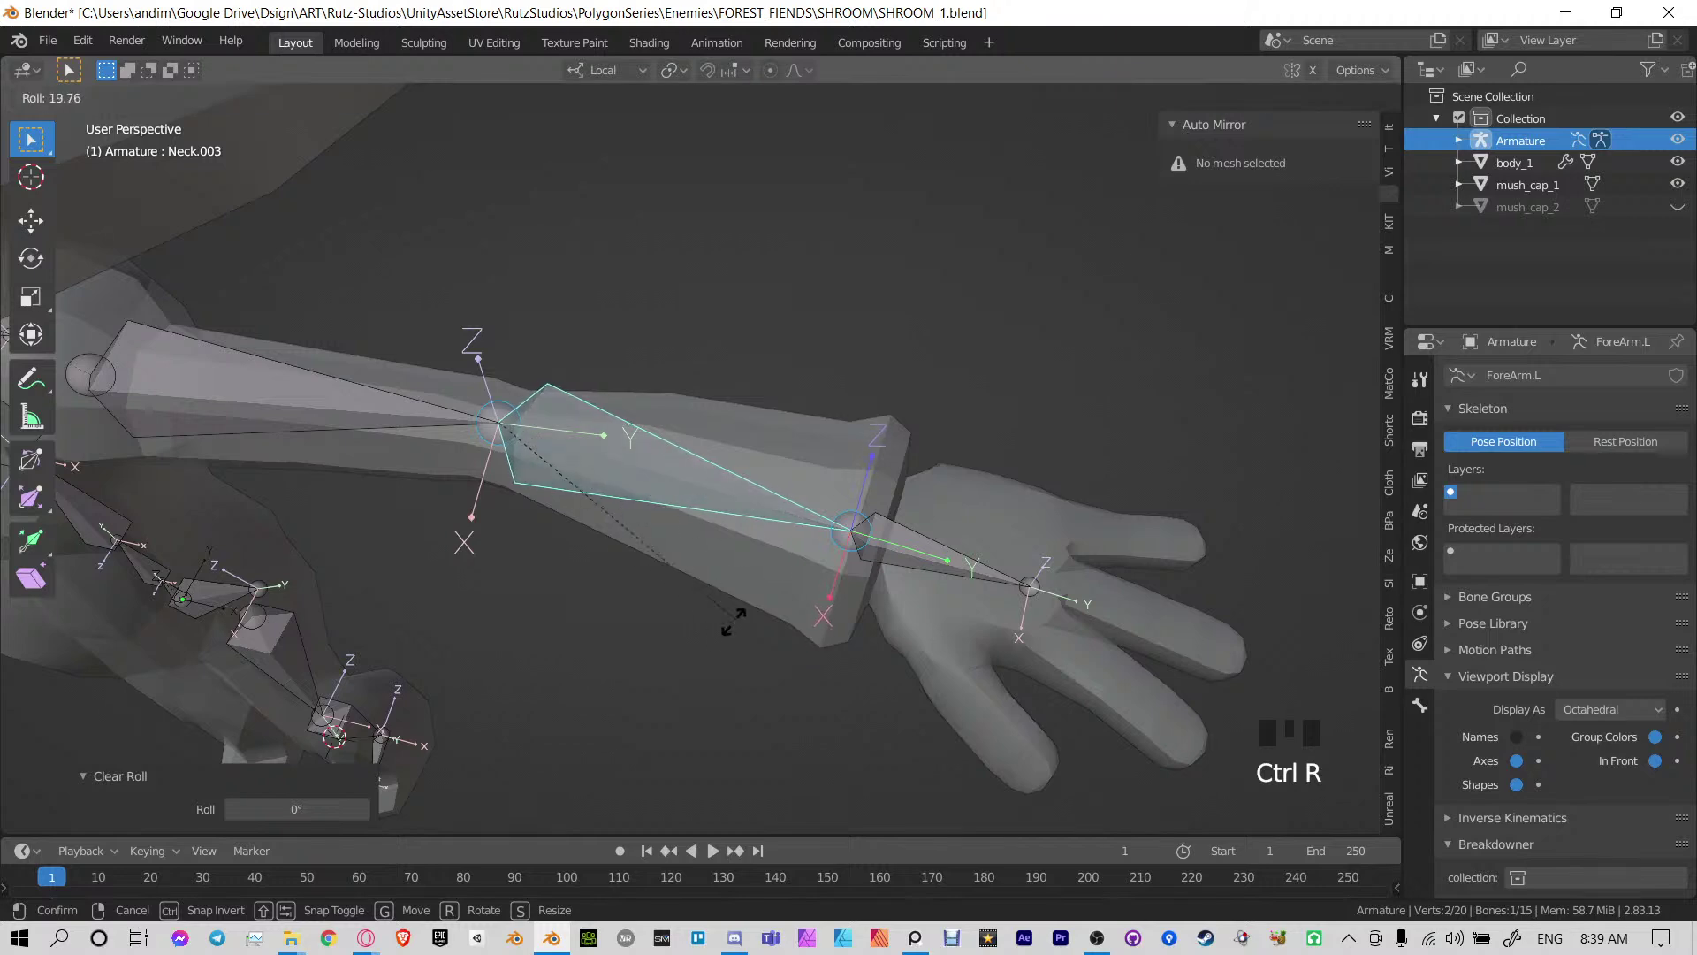
right_click(648, 662)
In the front view, roll the left forearm bone by about 91°
key("KP_1")
key("ctrl+r")
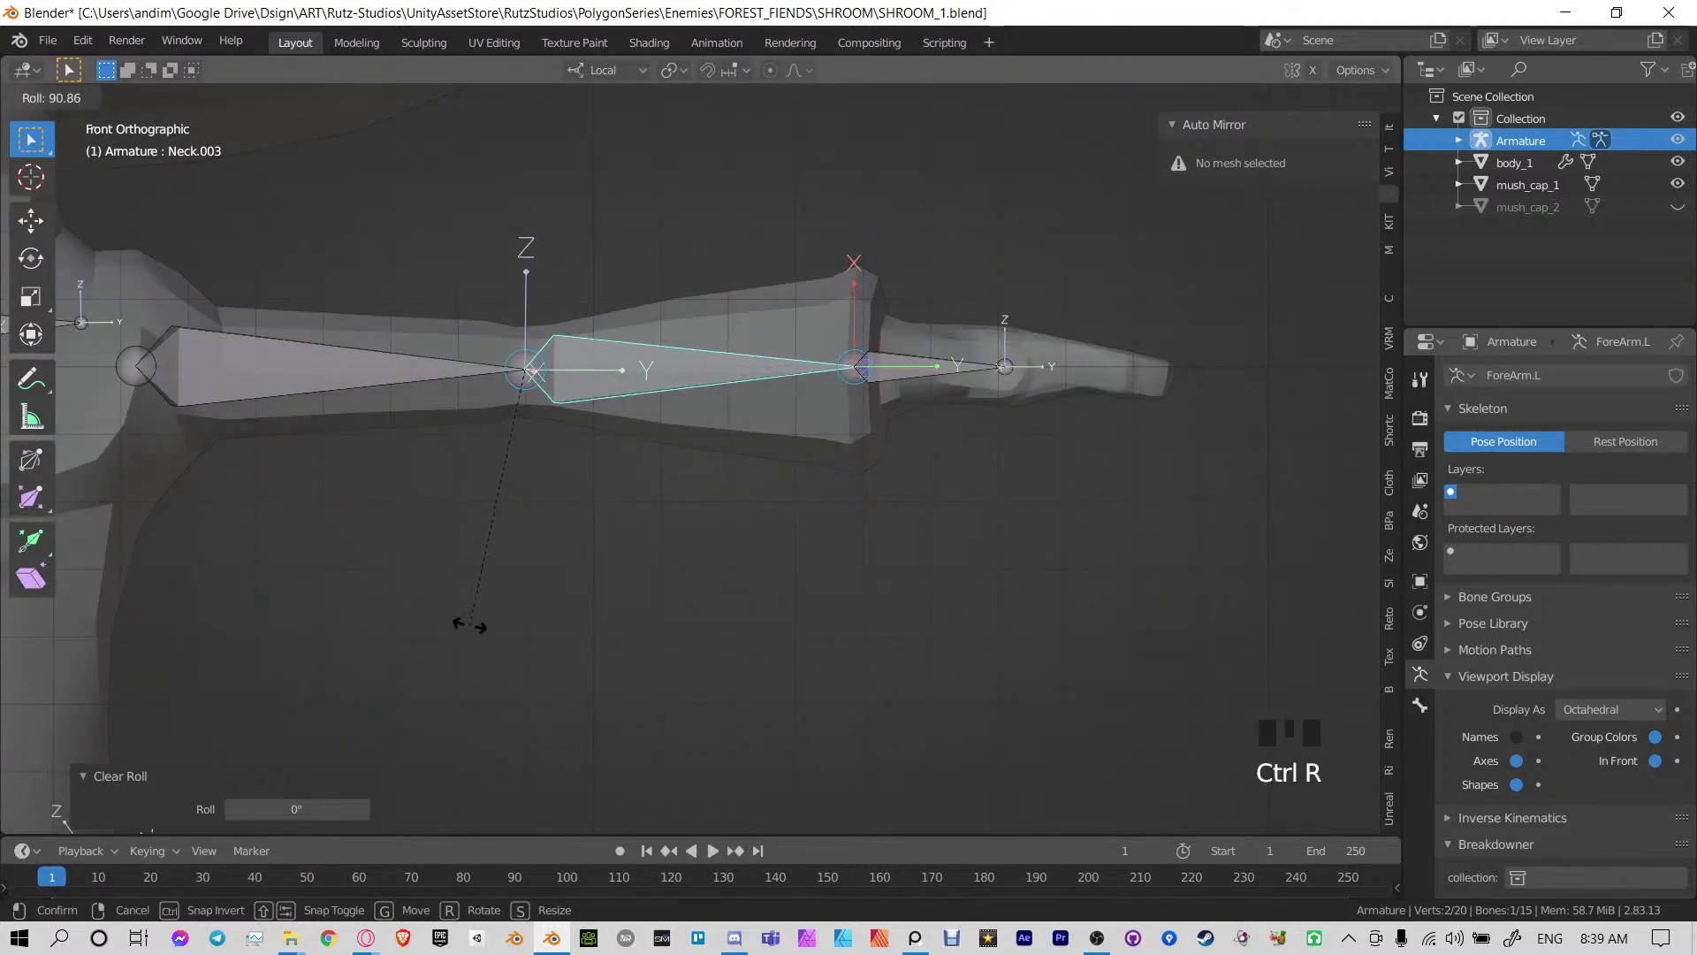
left_click(469, 625)
middle_click_drag(599, 371, 707, 540)
Rename the left hand bone to Hand.L
left_click(683, 491)
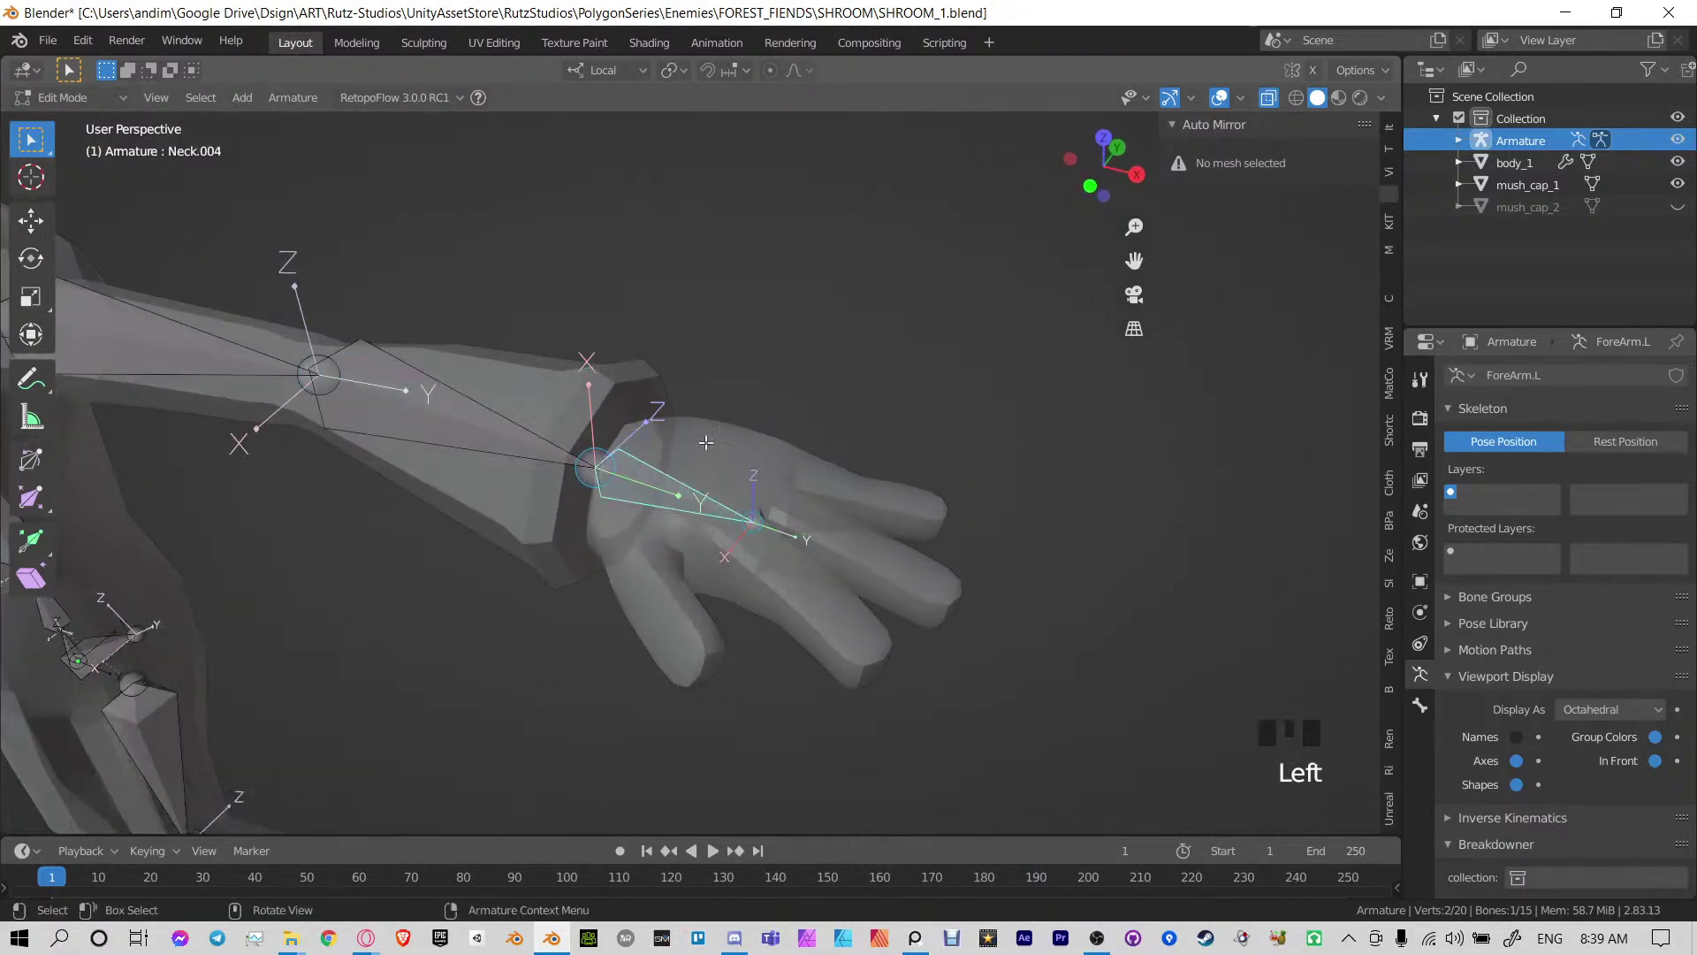
middle_click_drag(548, 309, 732, 594)
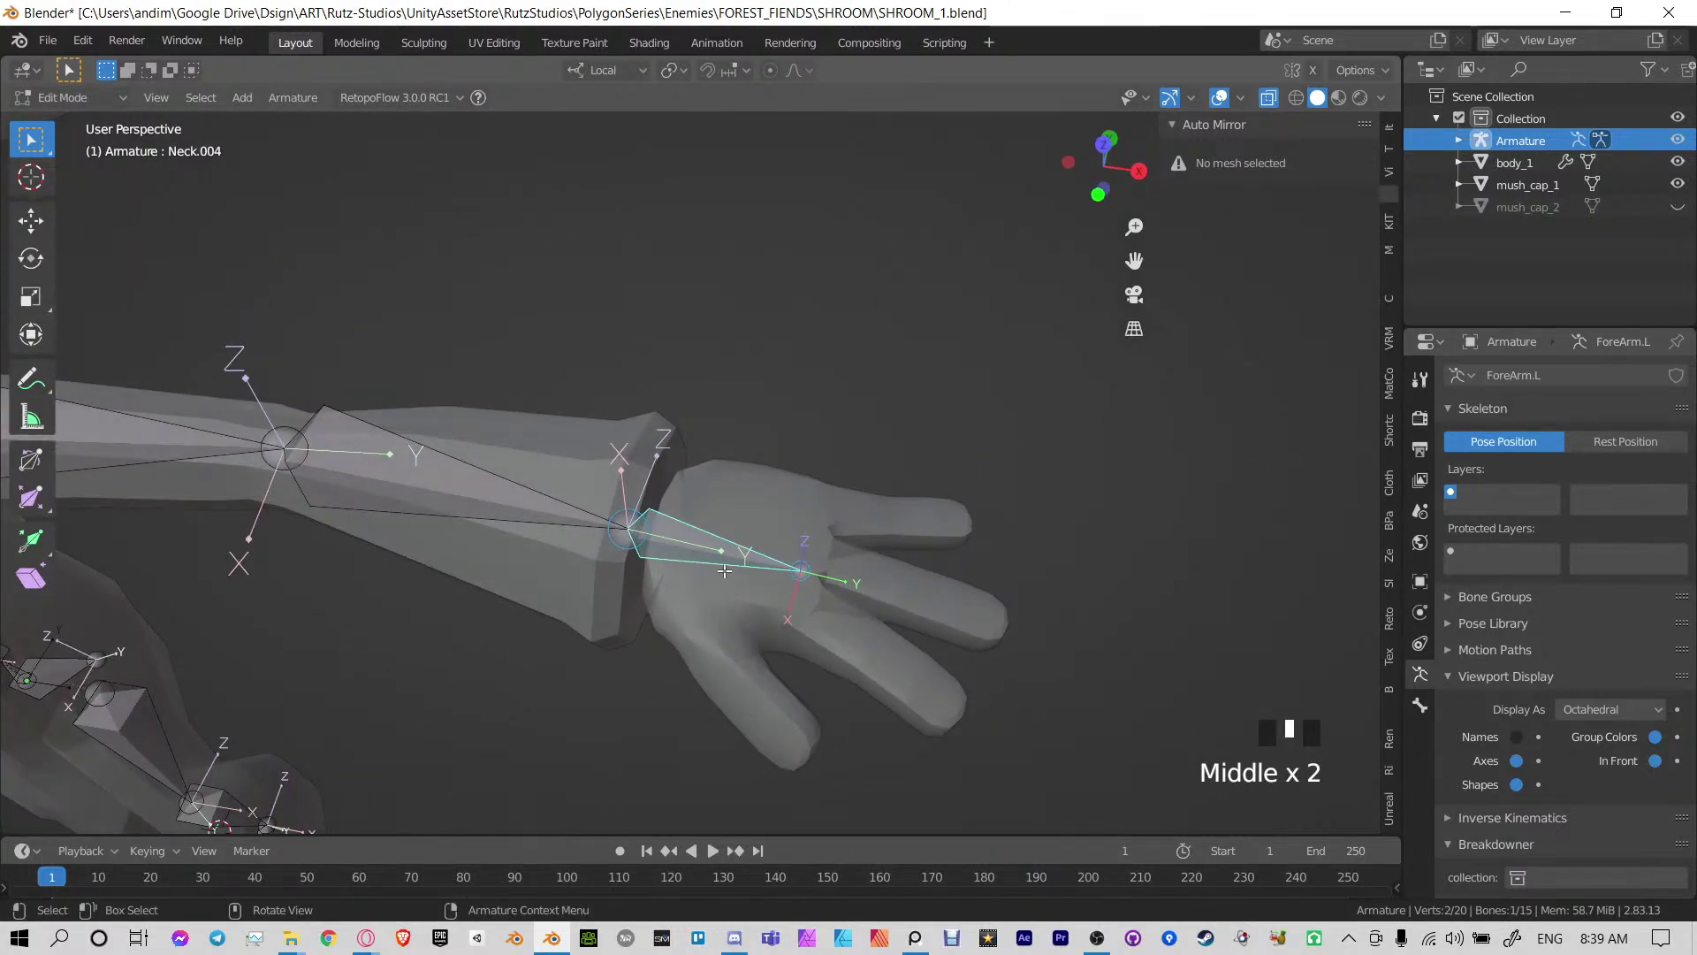
middle_click_drag(624, 511, 601, 570)
middle_click_drag(601, 570, 543, 486, "shift")
scroll(539, 472, "up", 2)
left_click(543, 487)
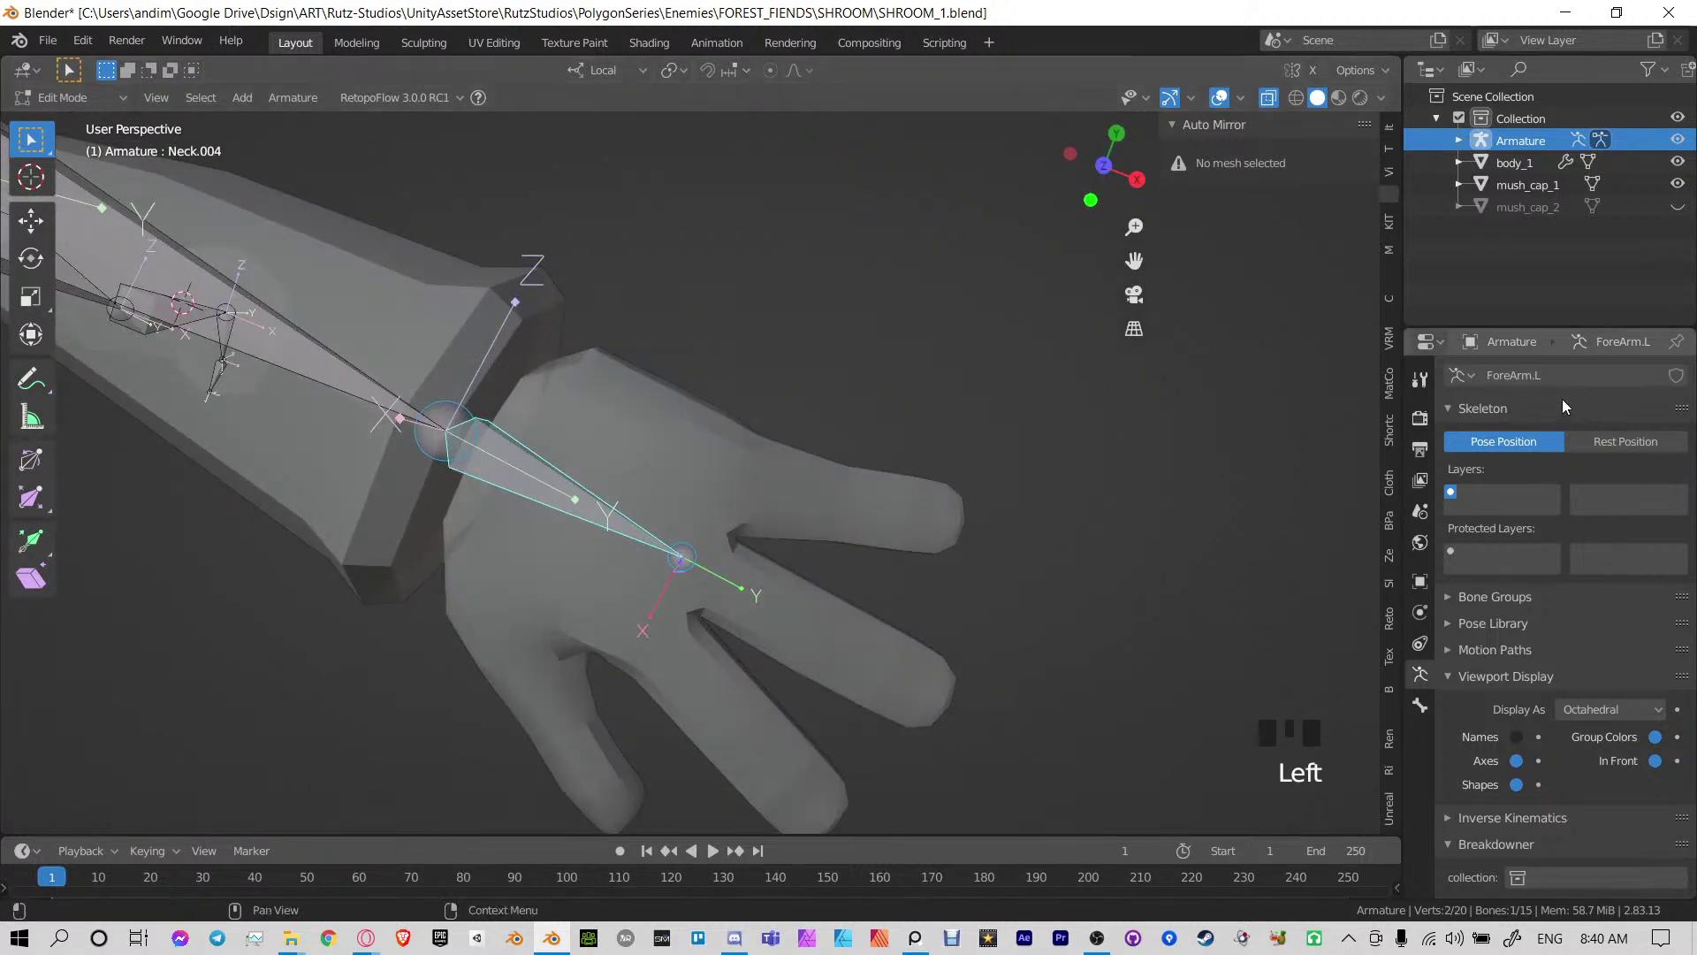
left_click(1420, 707)
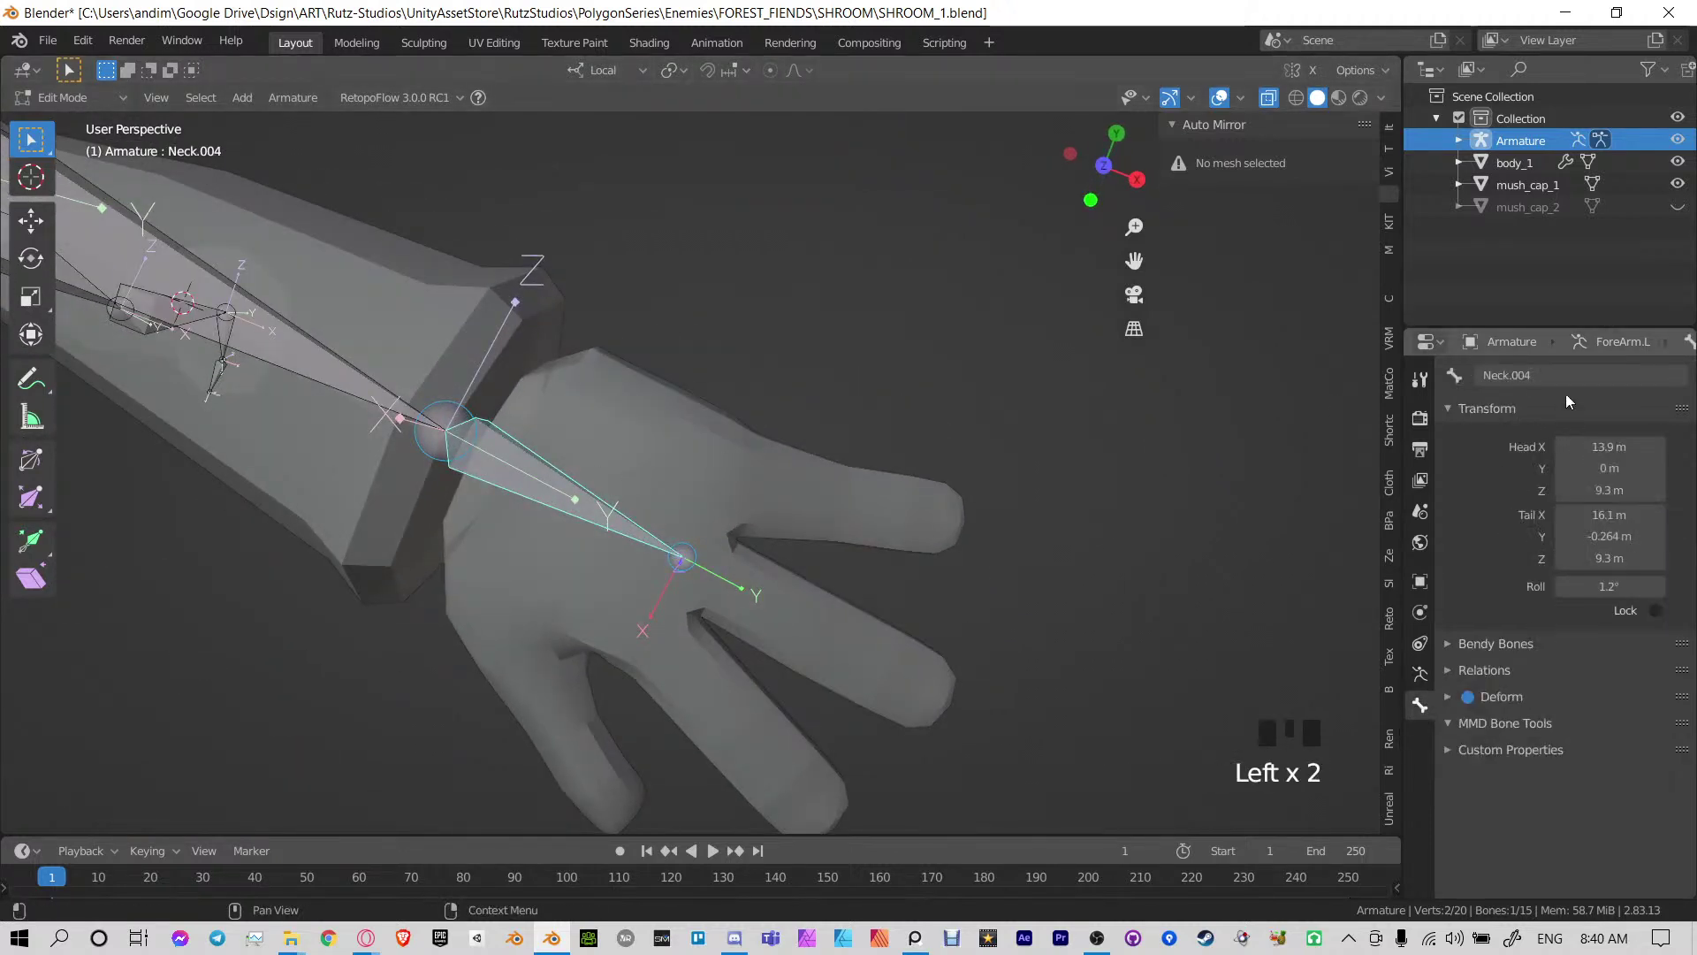
left_click(1572, 376)
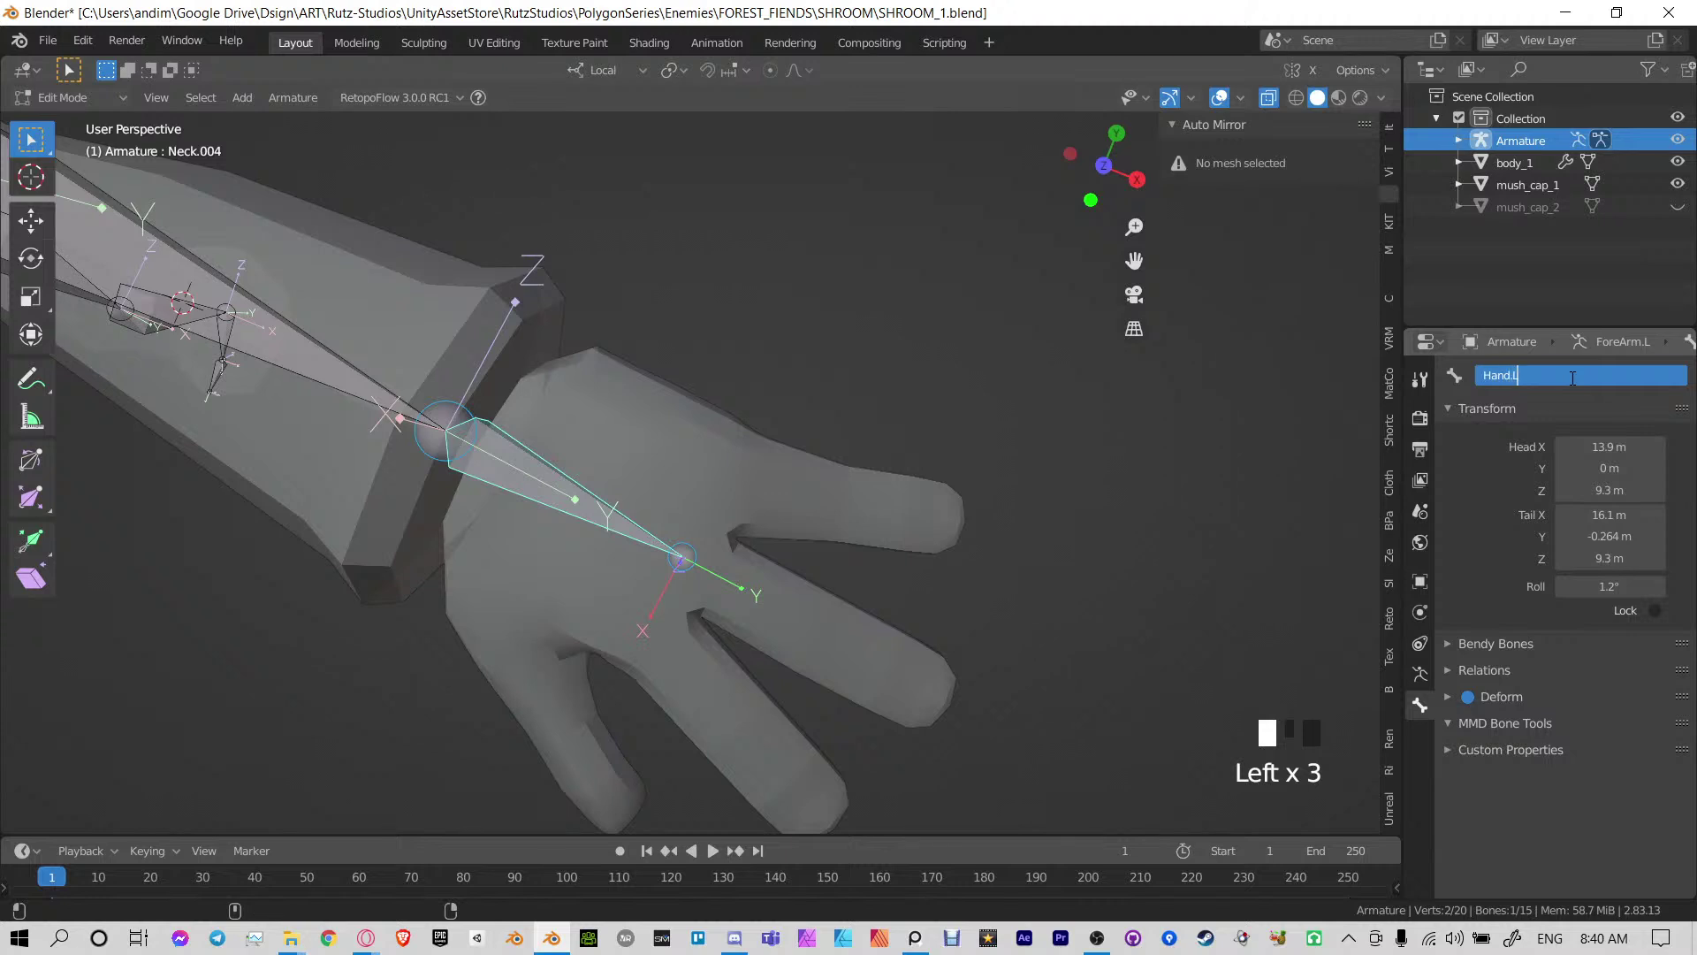
key("Return")
Clear the roll of the Hand.L bone
key("KP_7")
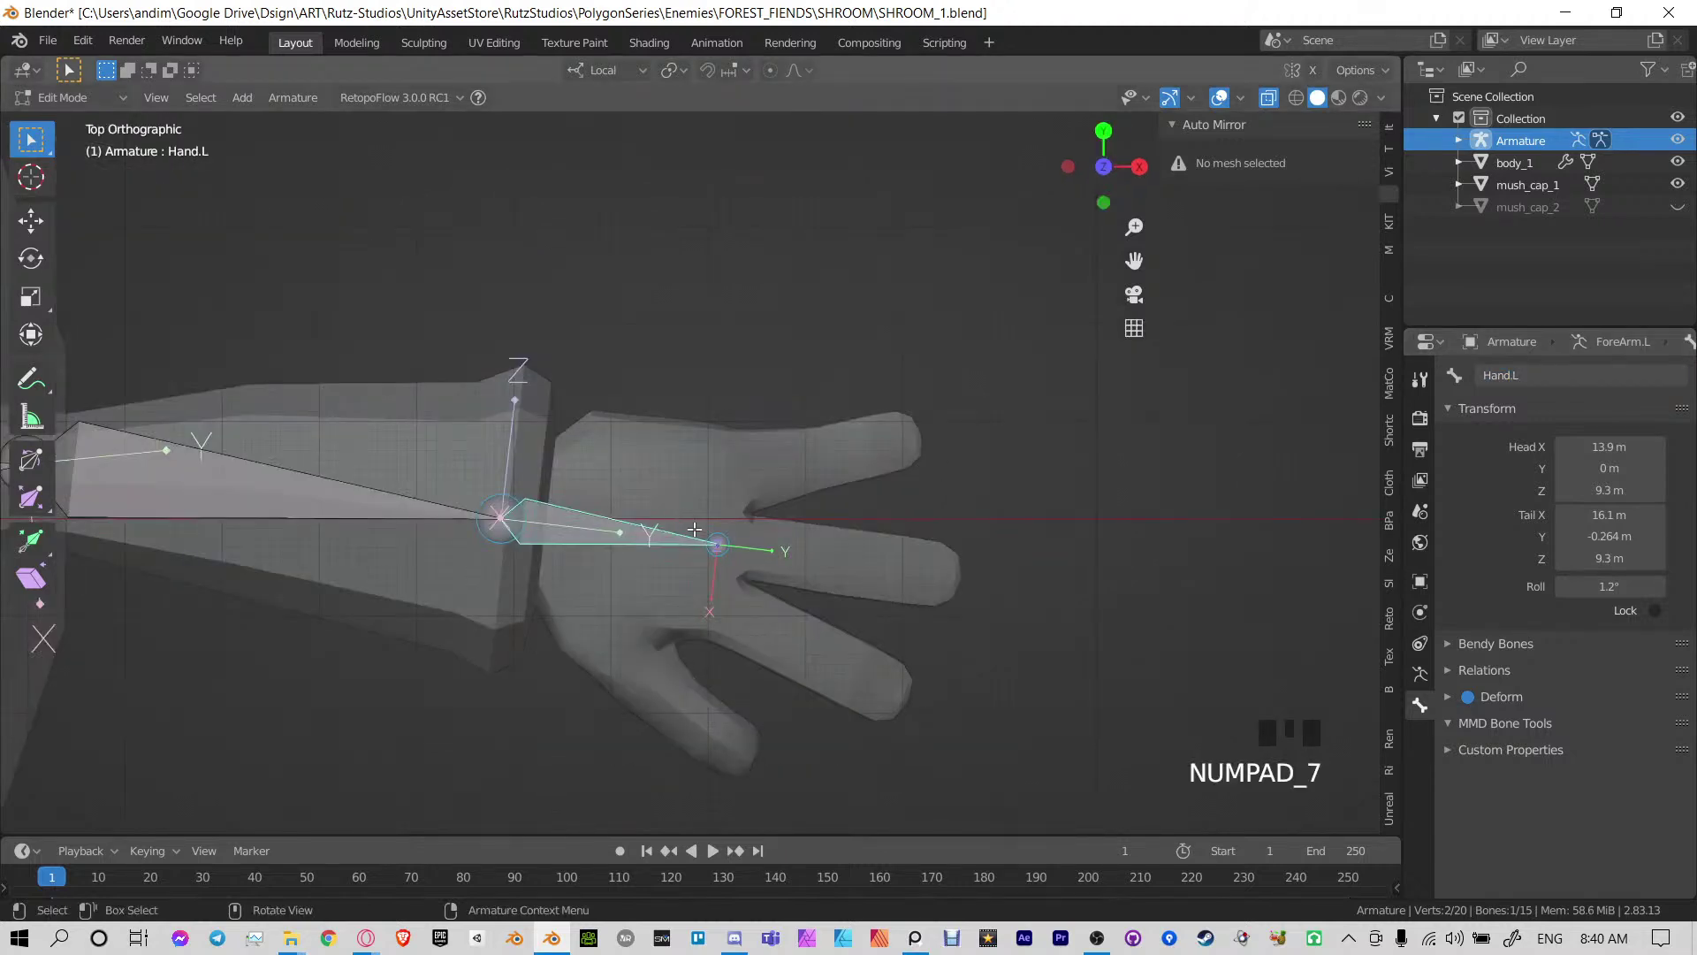
key("alt+r")
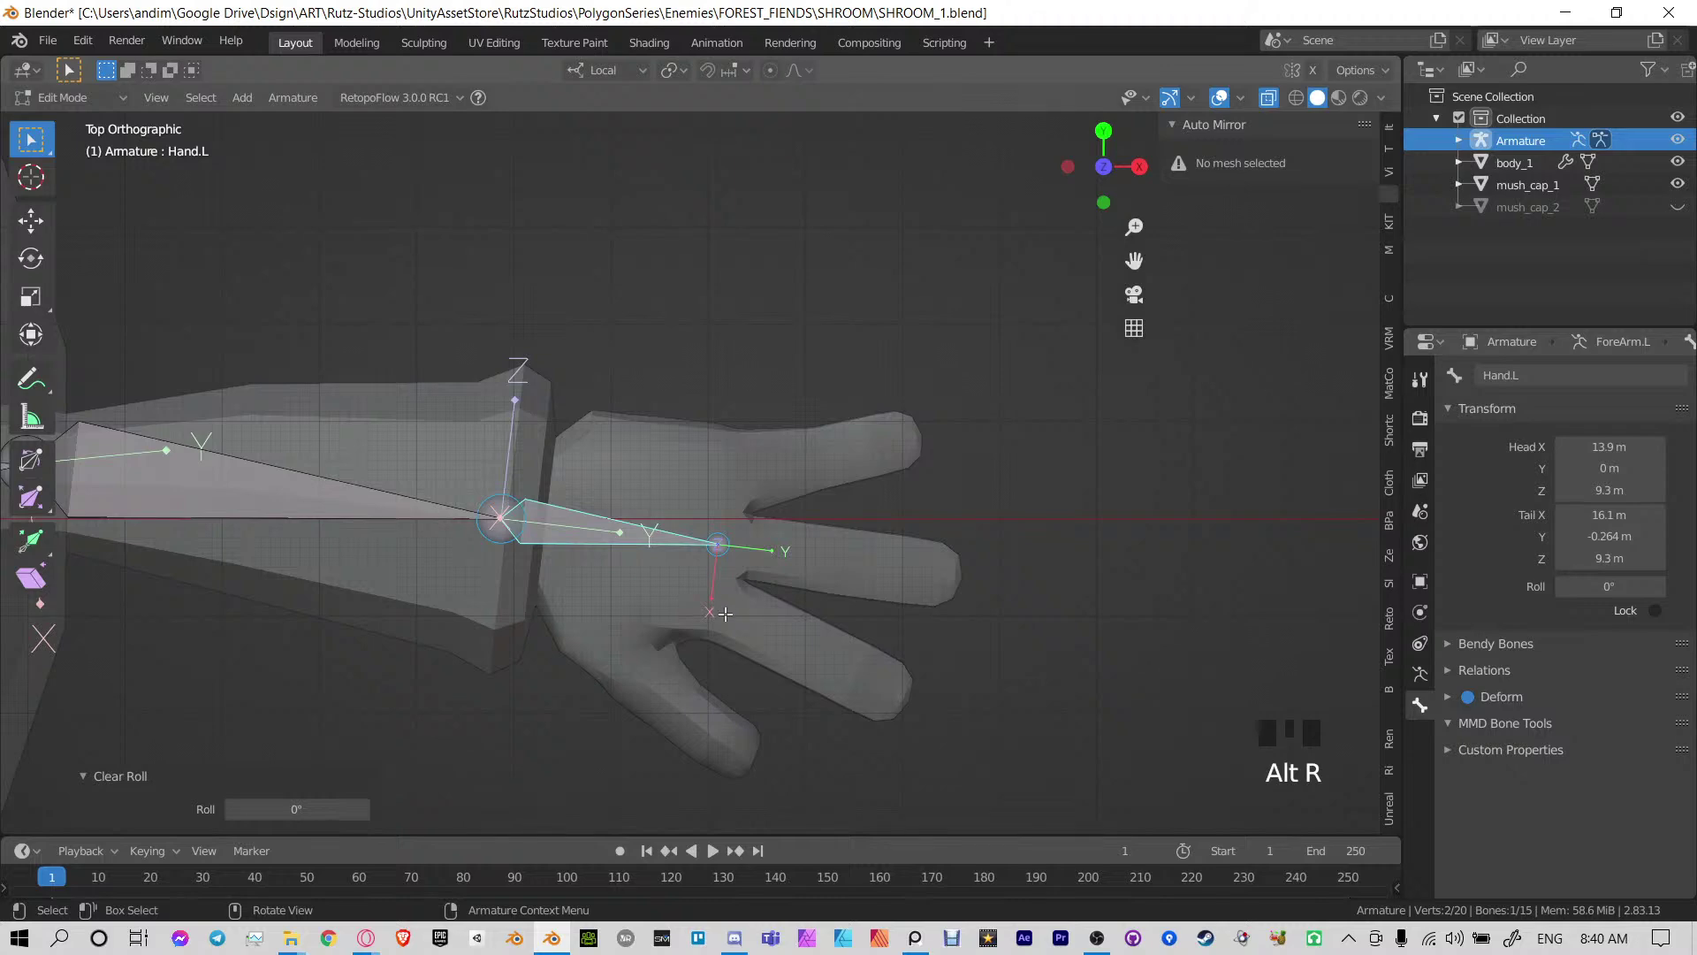
middle_click_drag(725, 614, 752, 326)
In the top view, duplicate the Hand.L bone and place the copy at the base of the index finger
left_click(547, 487)
key("KP_7")
key("KP_7")
key("shift+d")
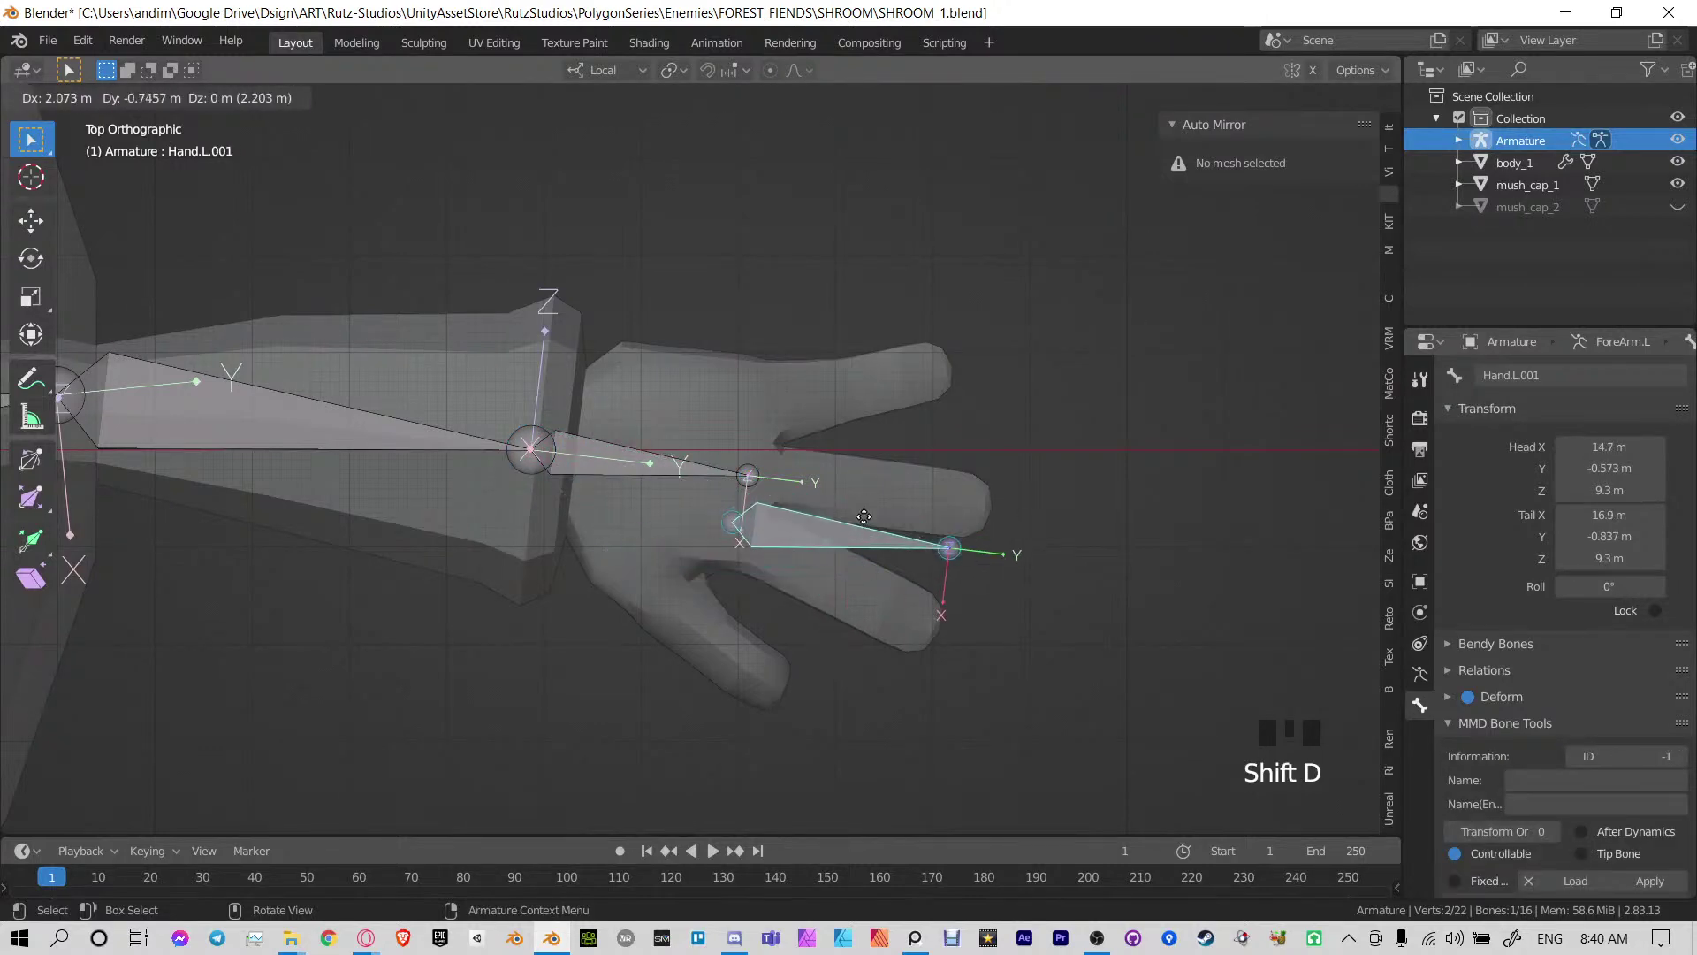
left_click(867, 529)
Shorten and angle the duplicated bone along the index finger by moving its tail about 1.4 m back toward the palm
left_click_drag(928, 509, 1025, 588)
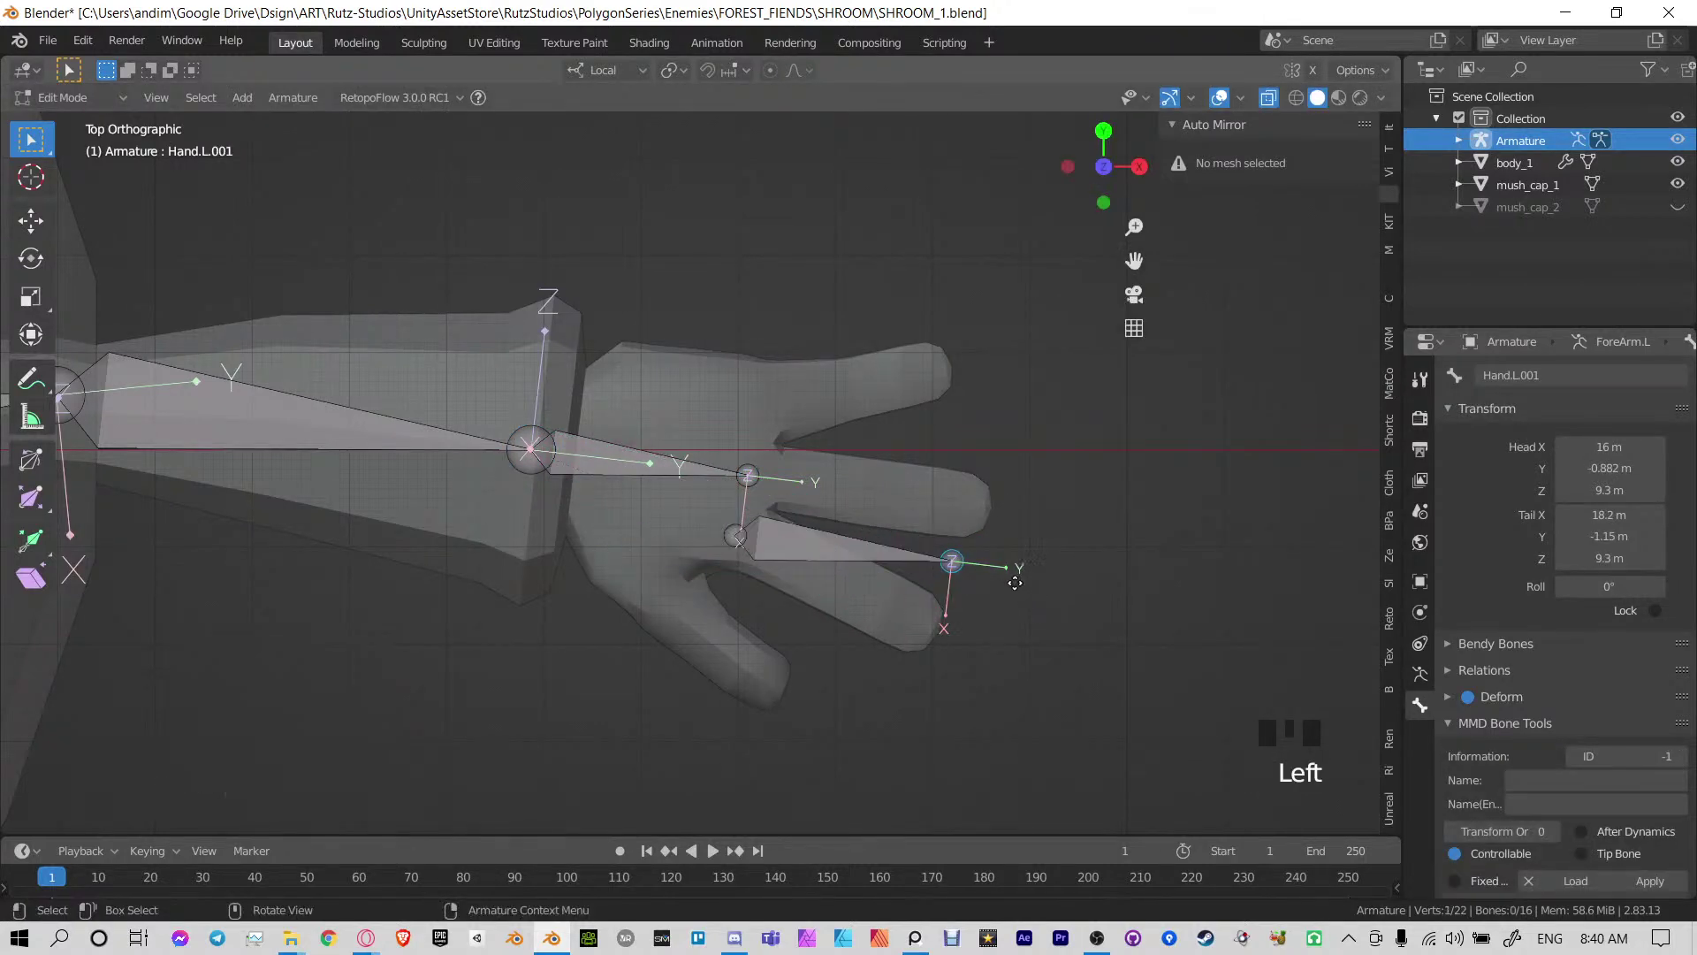
key("g")
left_click(877, 594)
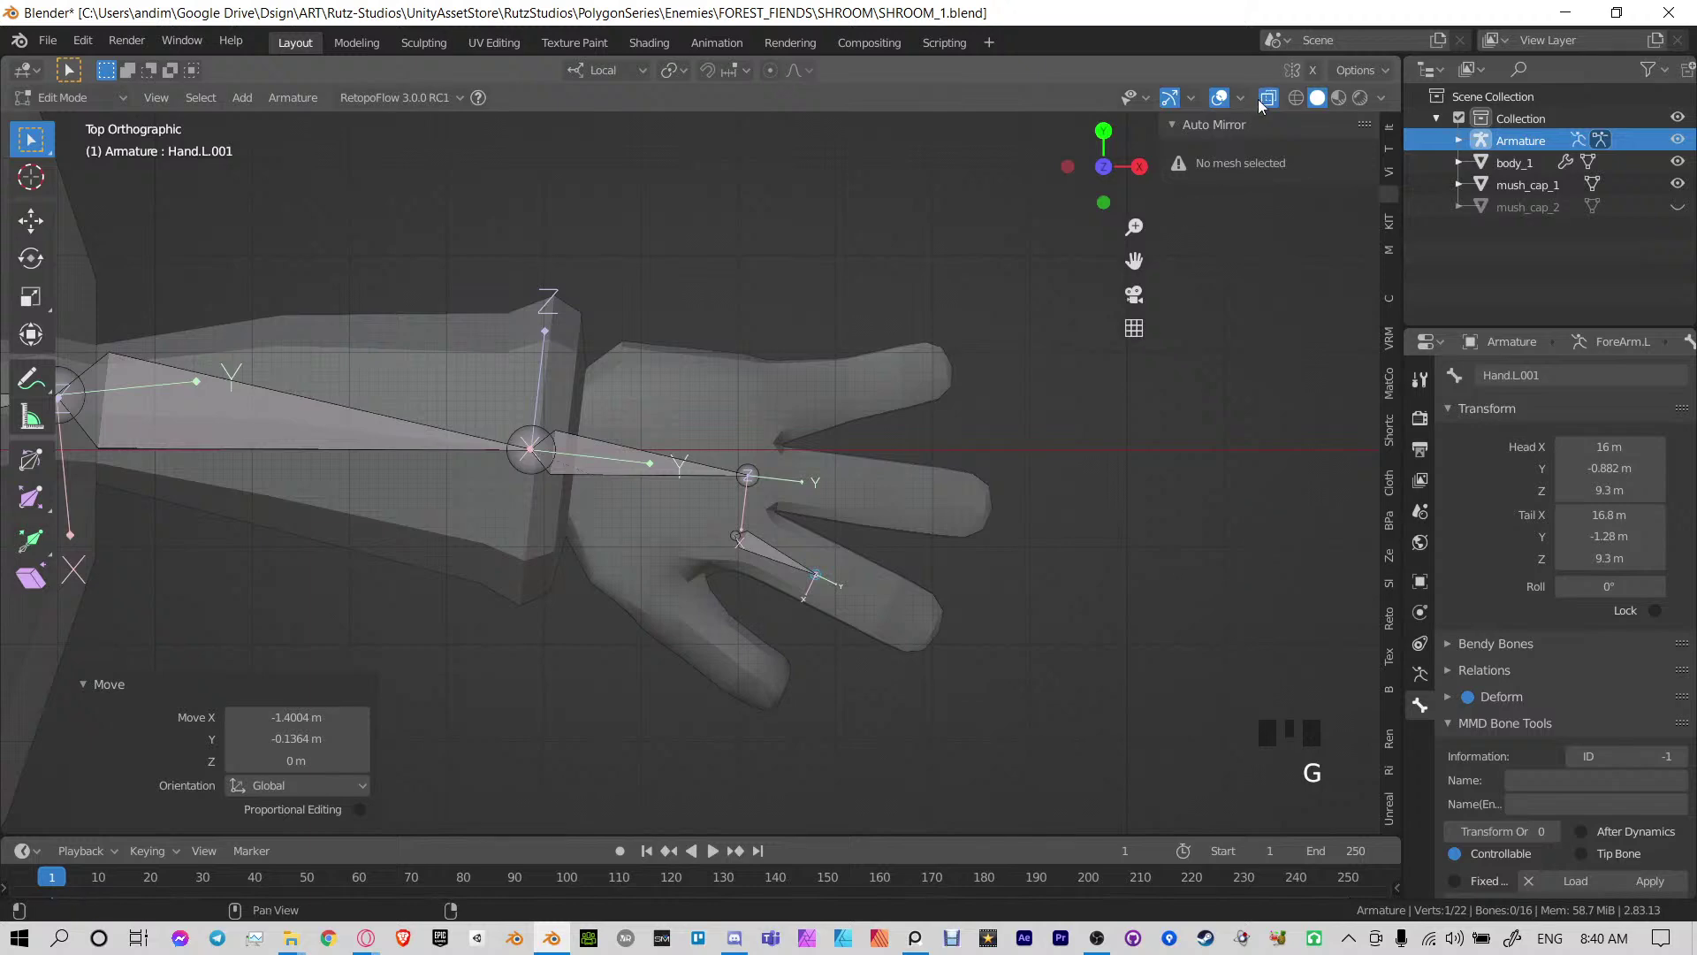
Turn on the wireframe overlay in the viewport
left_click(1245, 92)
left_click(1245, 92)
left_click(1244, 92)
left_click(1106, 492)
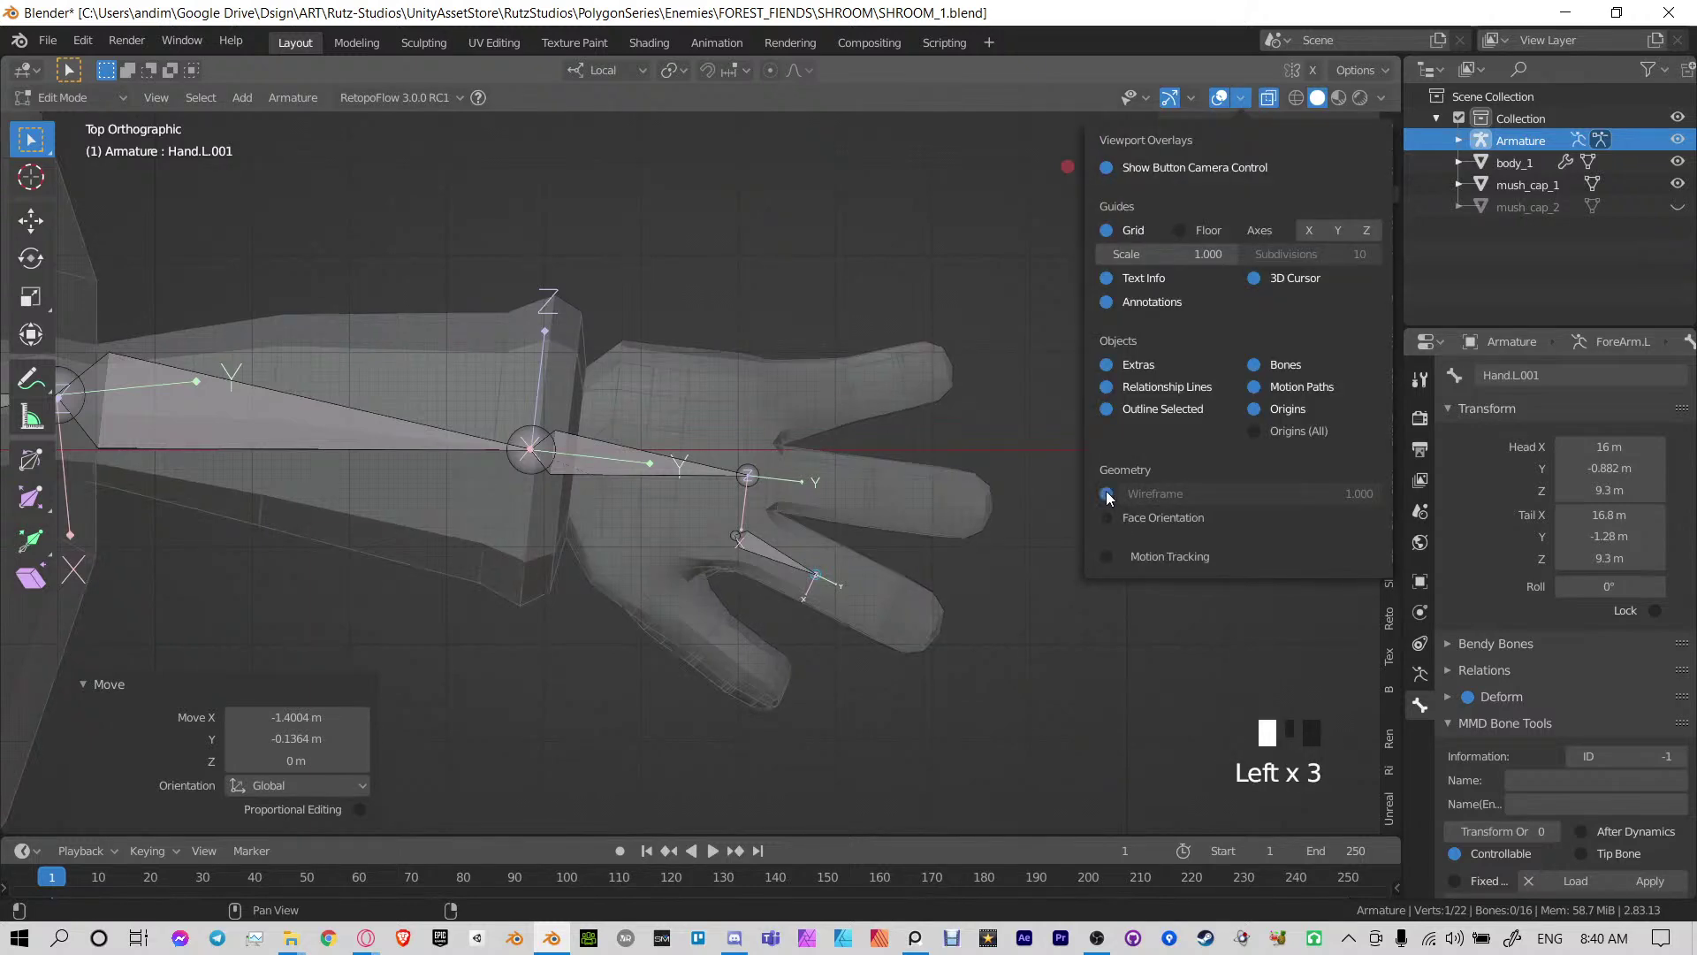
Shift the first index bone's head and tail slightly toward the fingertip, moving the tail about 0.24 m
scroll(972, 619, "up", 5)
middle_click_drag(973, 619, 723, 509, "shift")
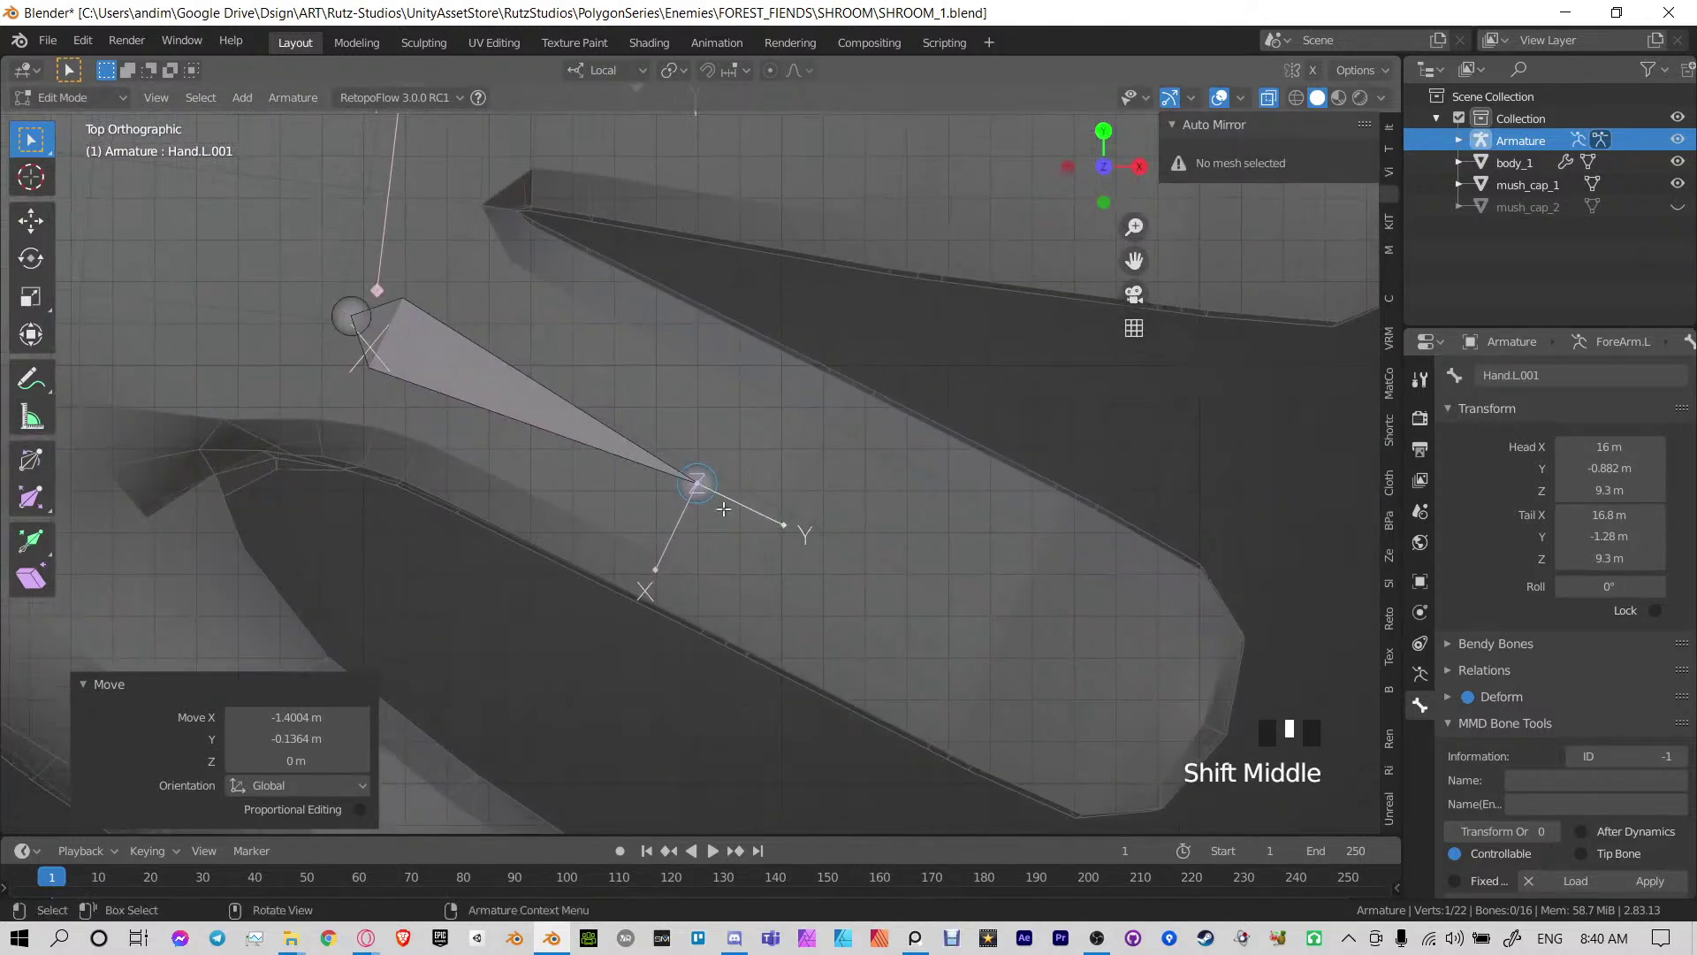
left_click(354, 317)
key("g")
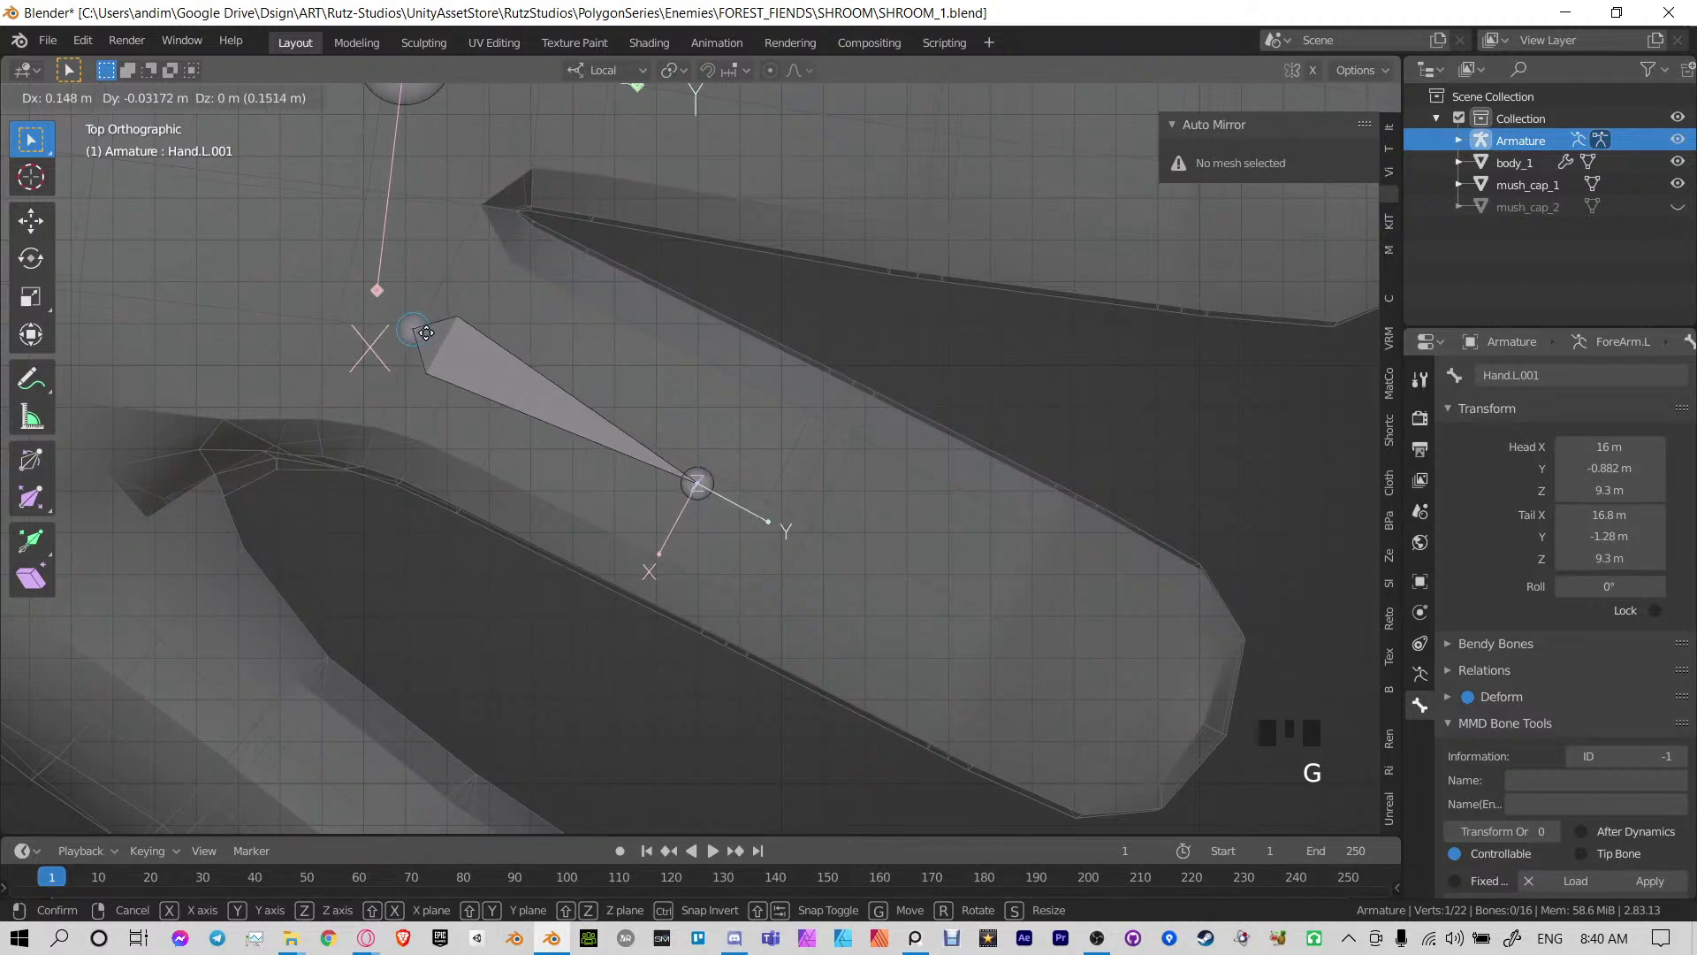
left_click(467, 354)
key("g")
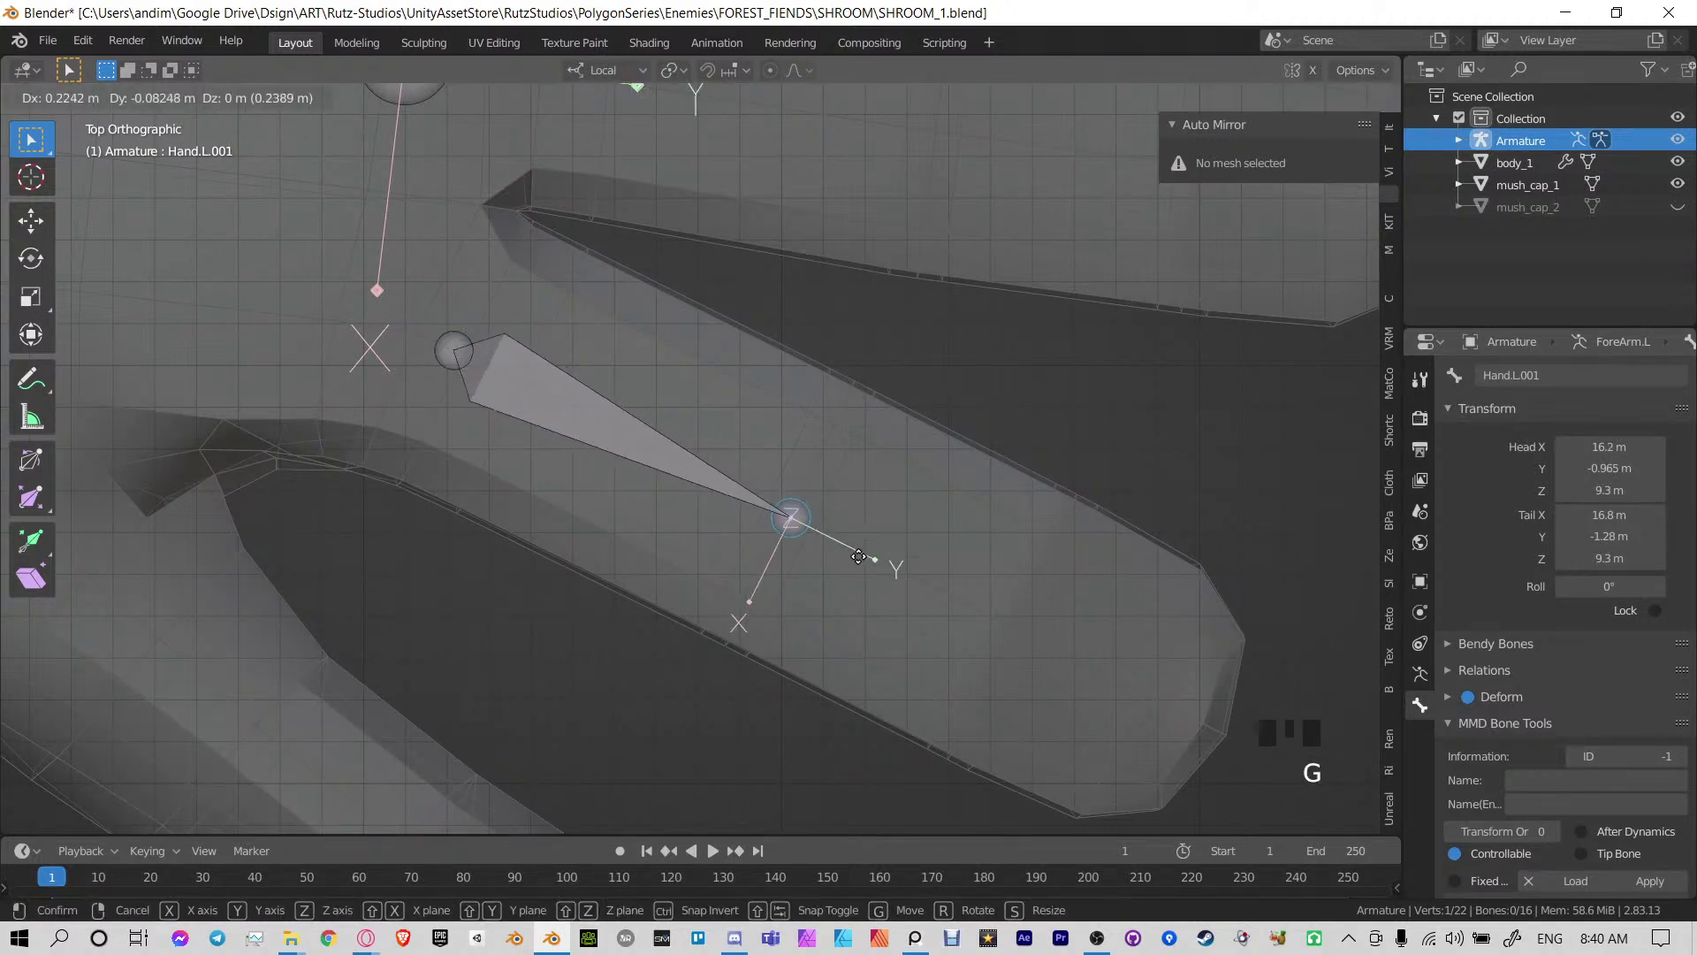
left_click(859, 557)
middle_click_drag(572, 227, 443, 189, "shift")
scroll(442, 188, "down", 2)
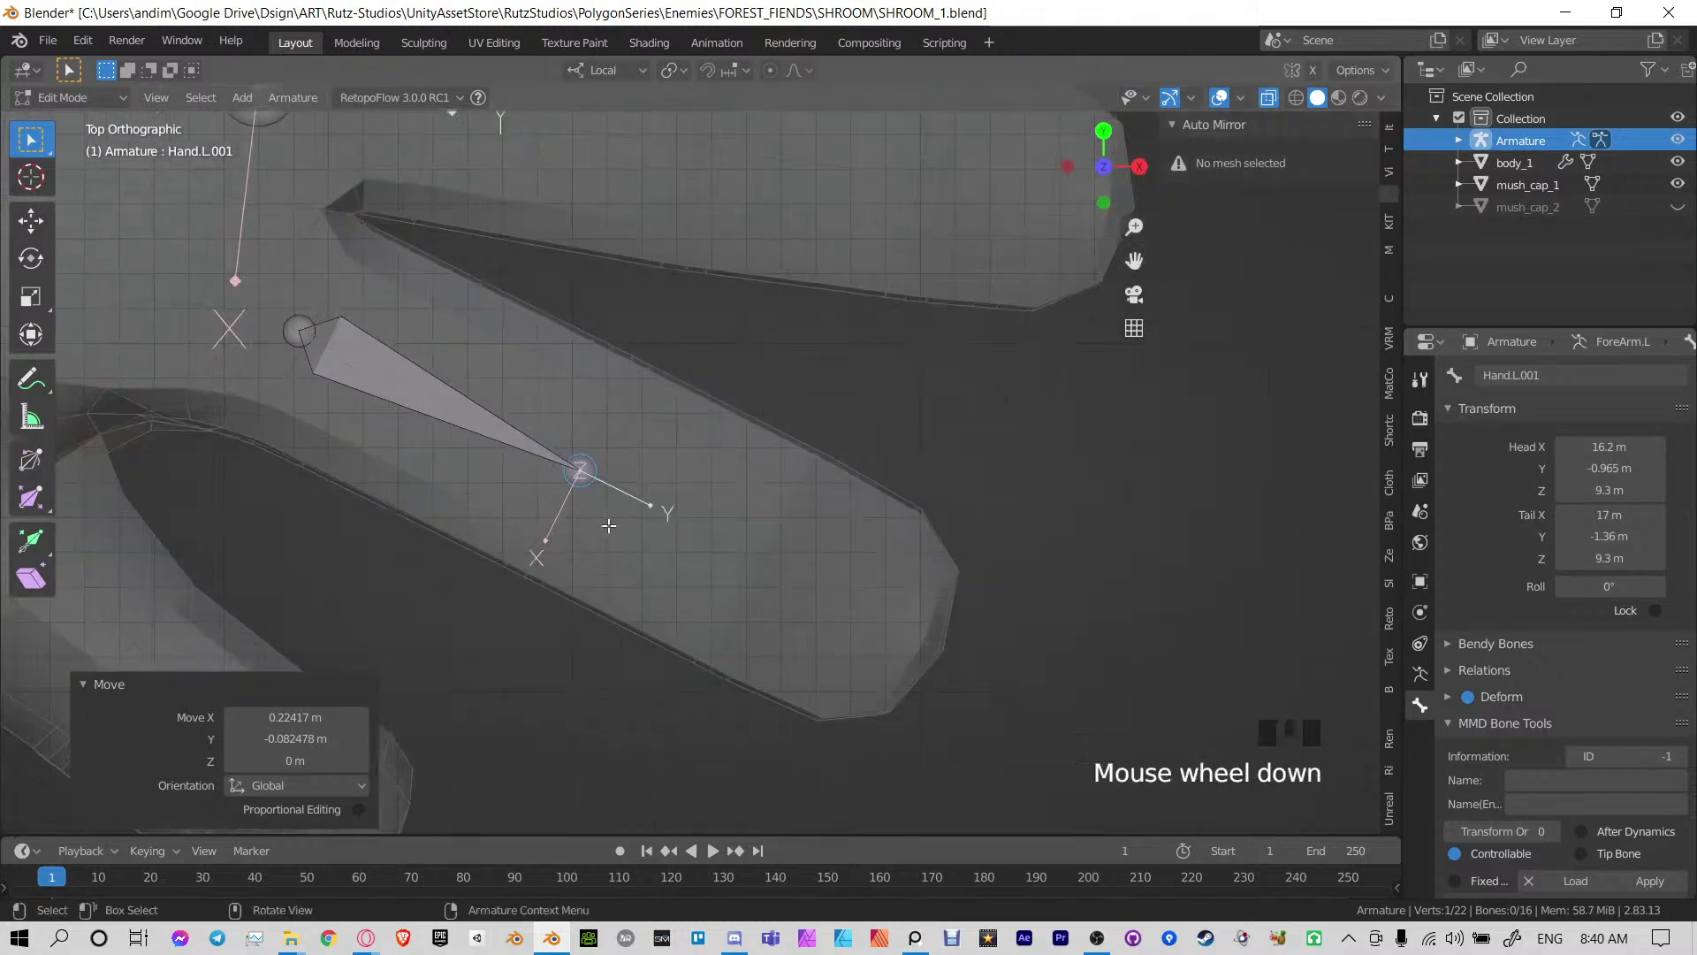
Rename the first index finger bone to Index.L
left_click(513, 402)
double_click(1626, 369)
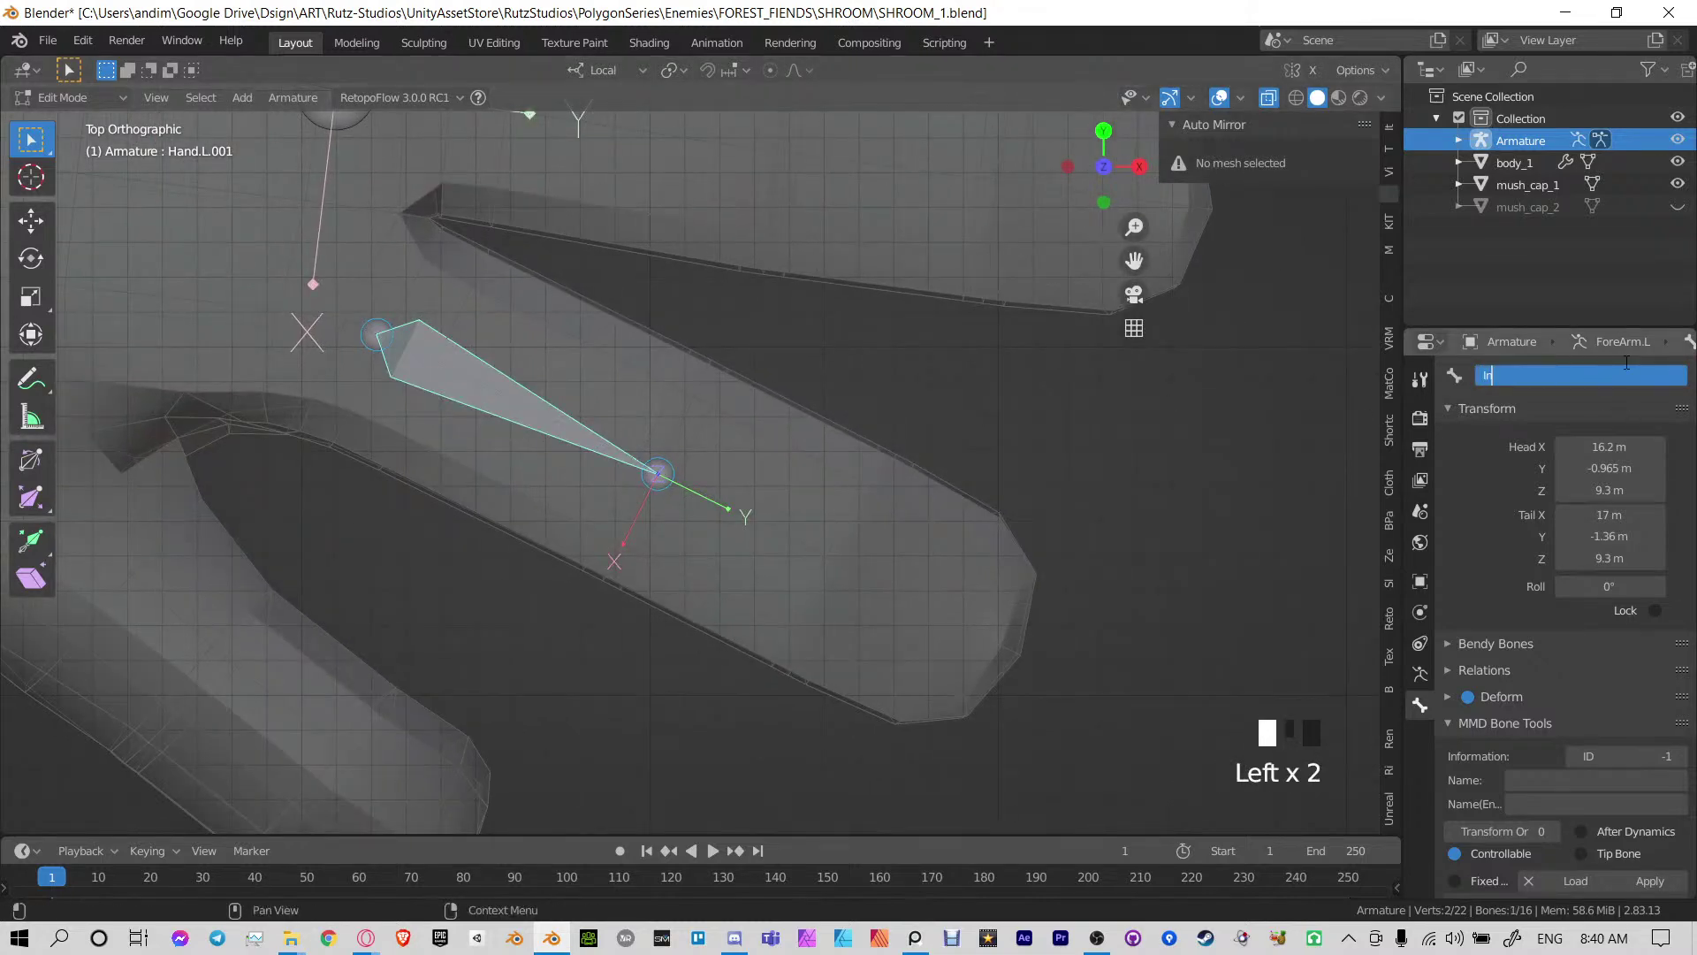
type("Index.L")
key("Return")
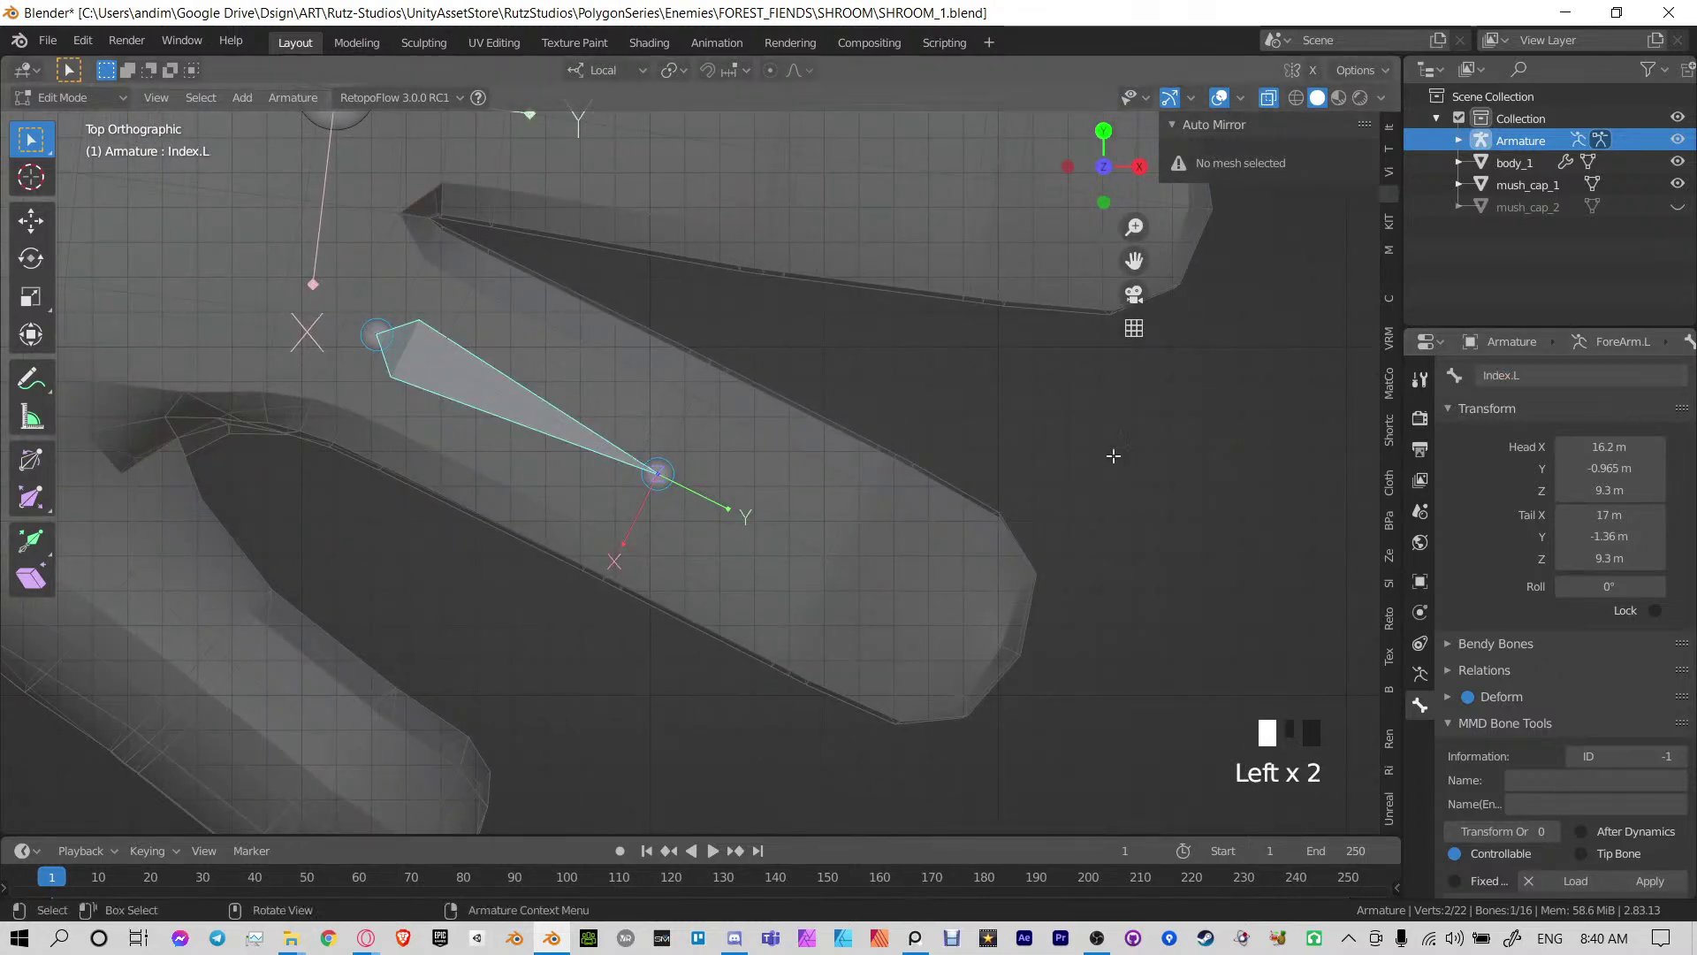
Extrude two more bones from the tail of Index.L to the fingertip, about 0.59 m and 0.52 m long
middle_click_drag(756, 519, 580, 473, "shift")
left_click(489, 432)
key("e")
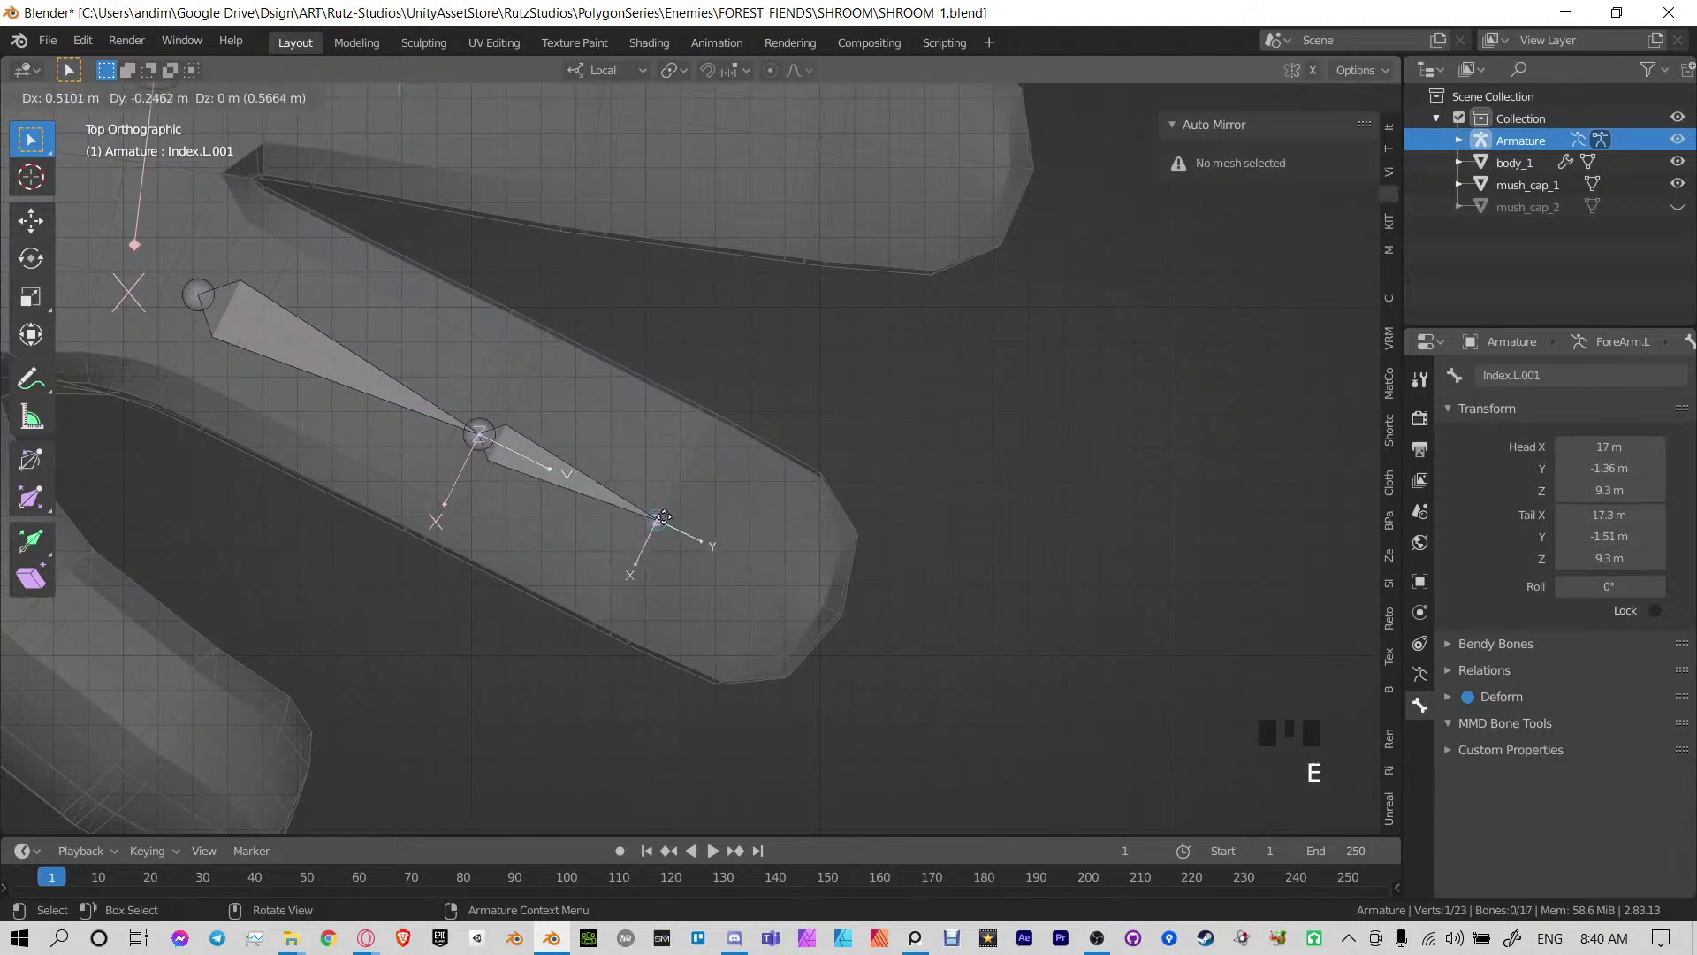
left_click(670, 526)
key("e")
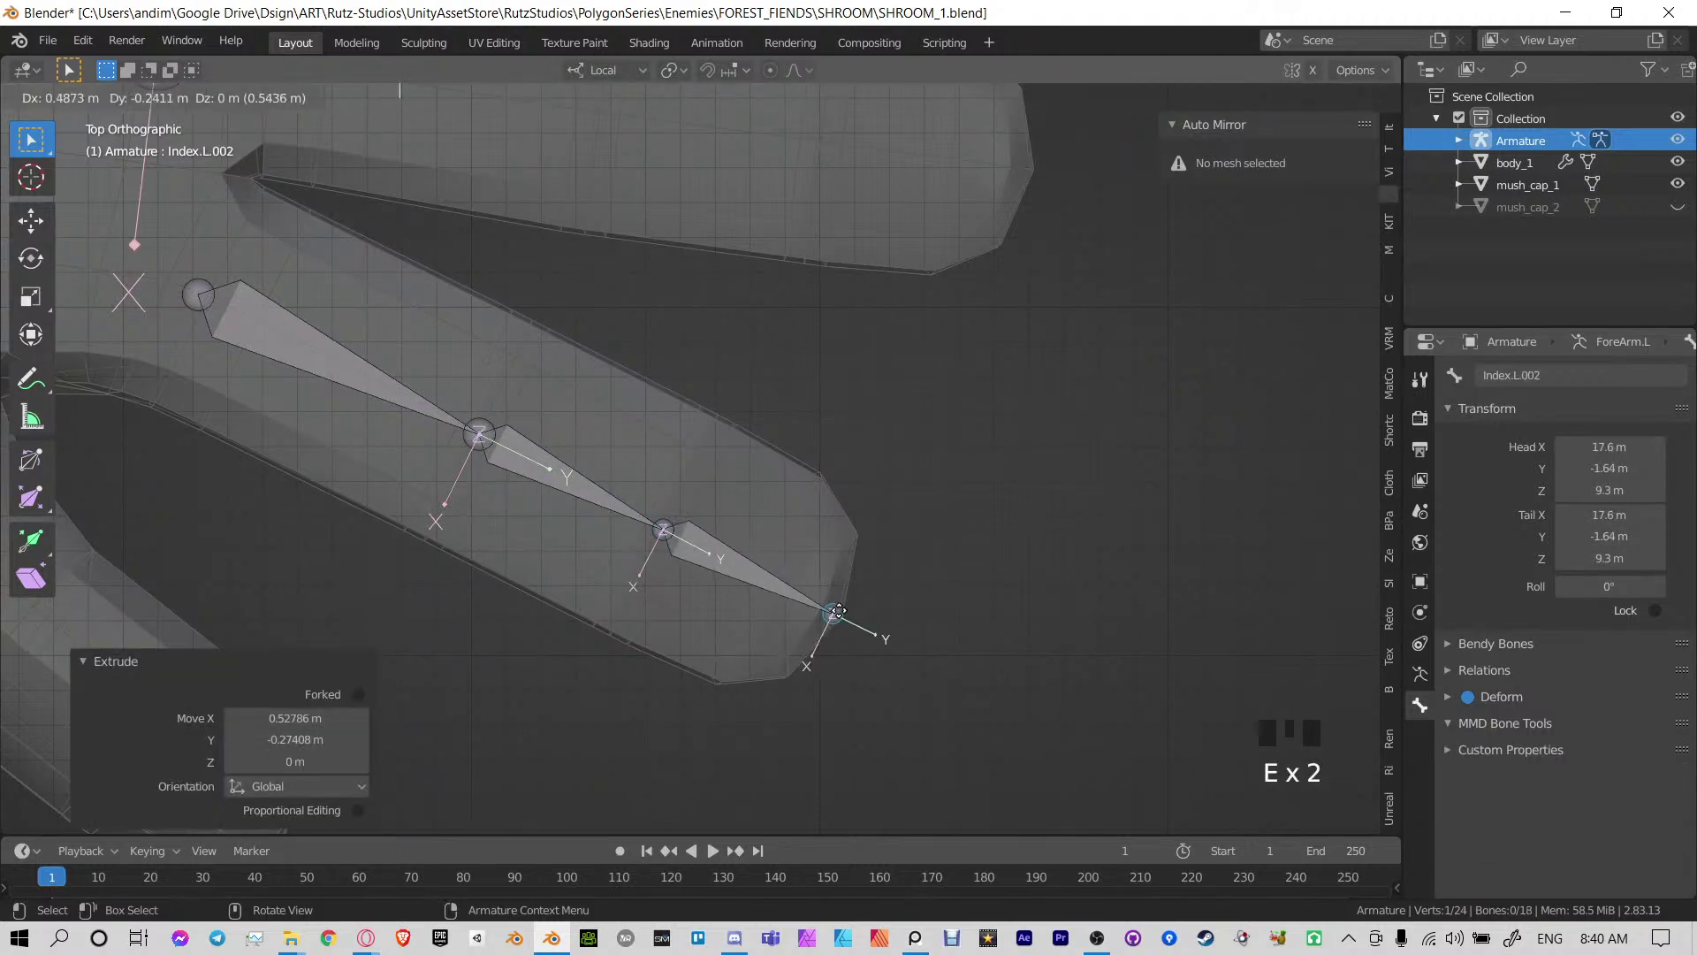
left_click(829, 610)
Viewing the finger from the side, lower the index chain's tip and its outer joint to follow the finger's bend
scroll(686, 607, "down", 3)
middle_click_drag(686, 607, 746, 371)
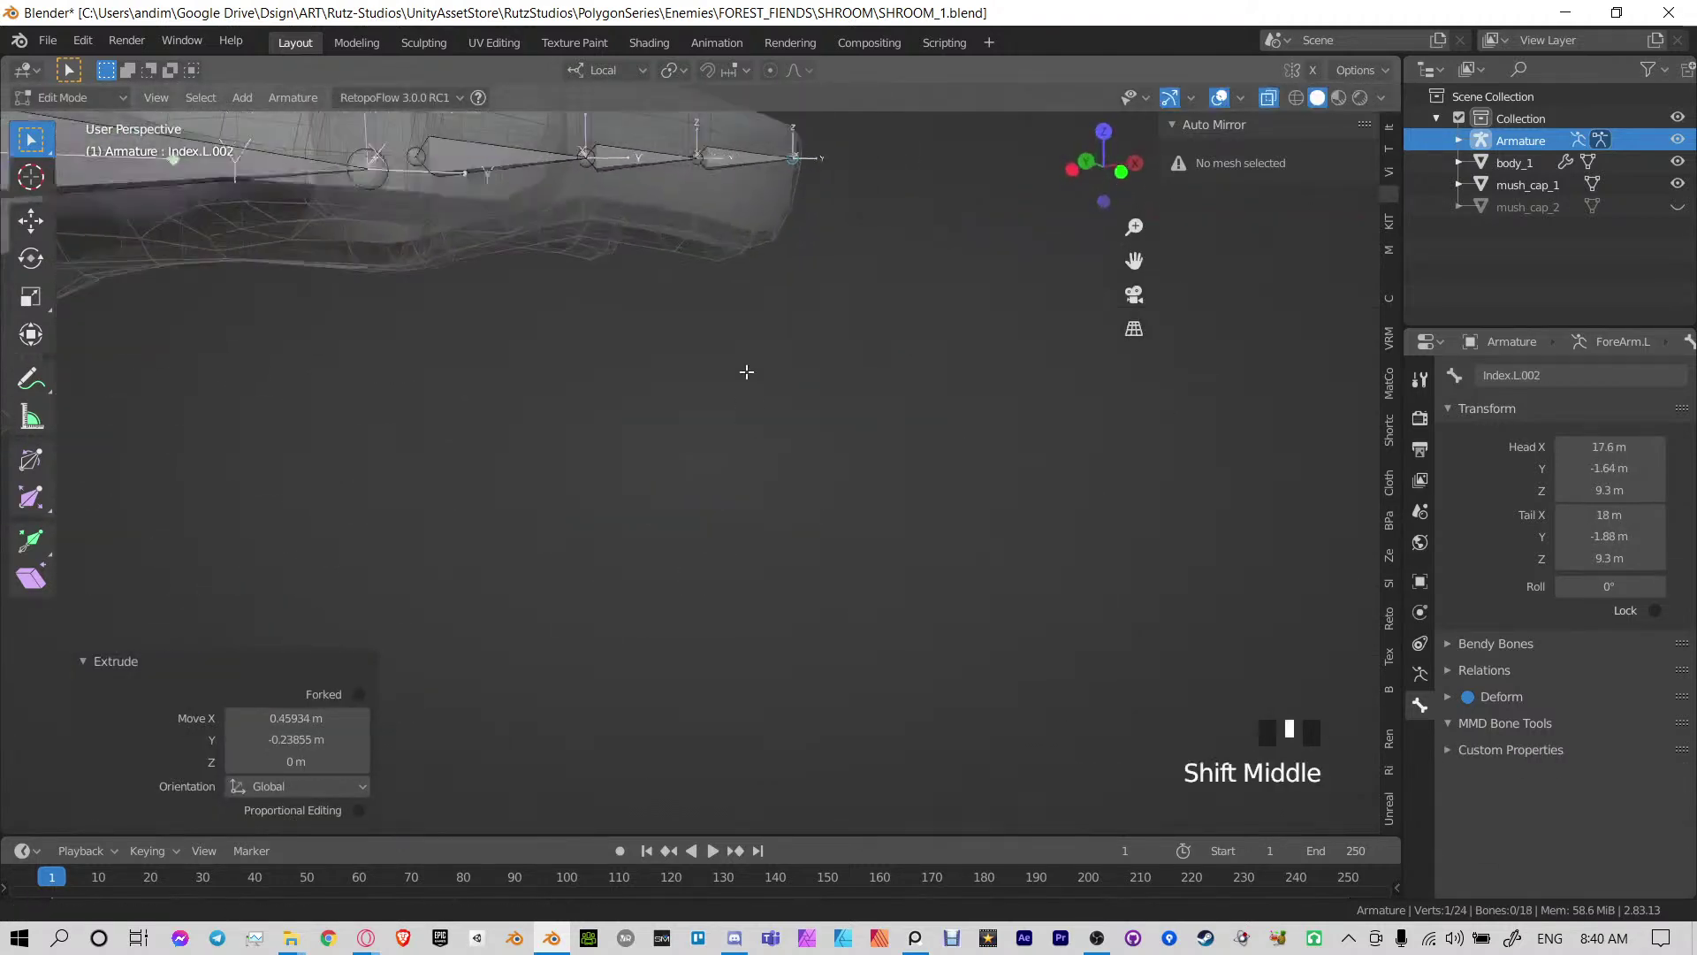
scroll(836, 380, "up", 3)
key("g")
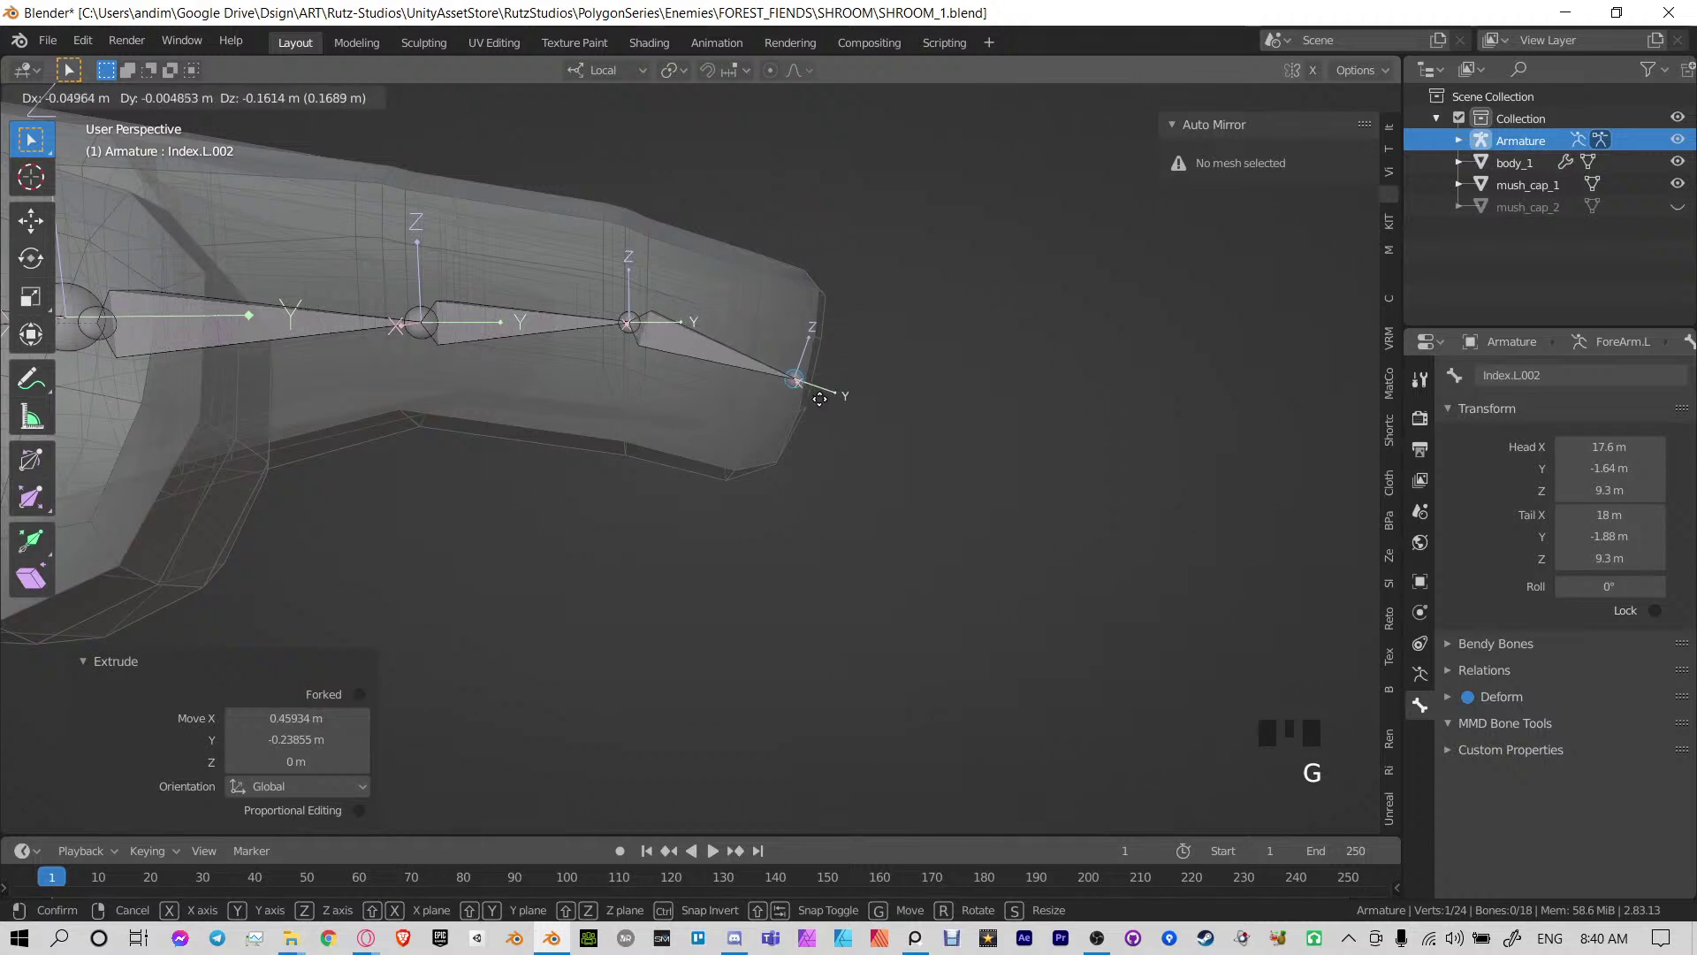
left_click(835, 390)
left_click(628, 321)
key("g")
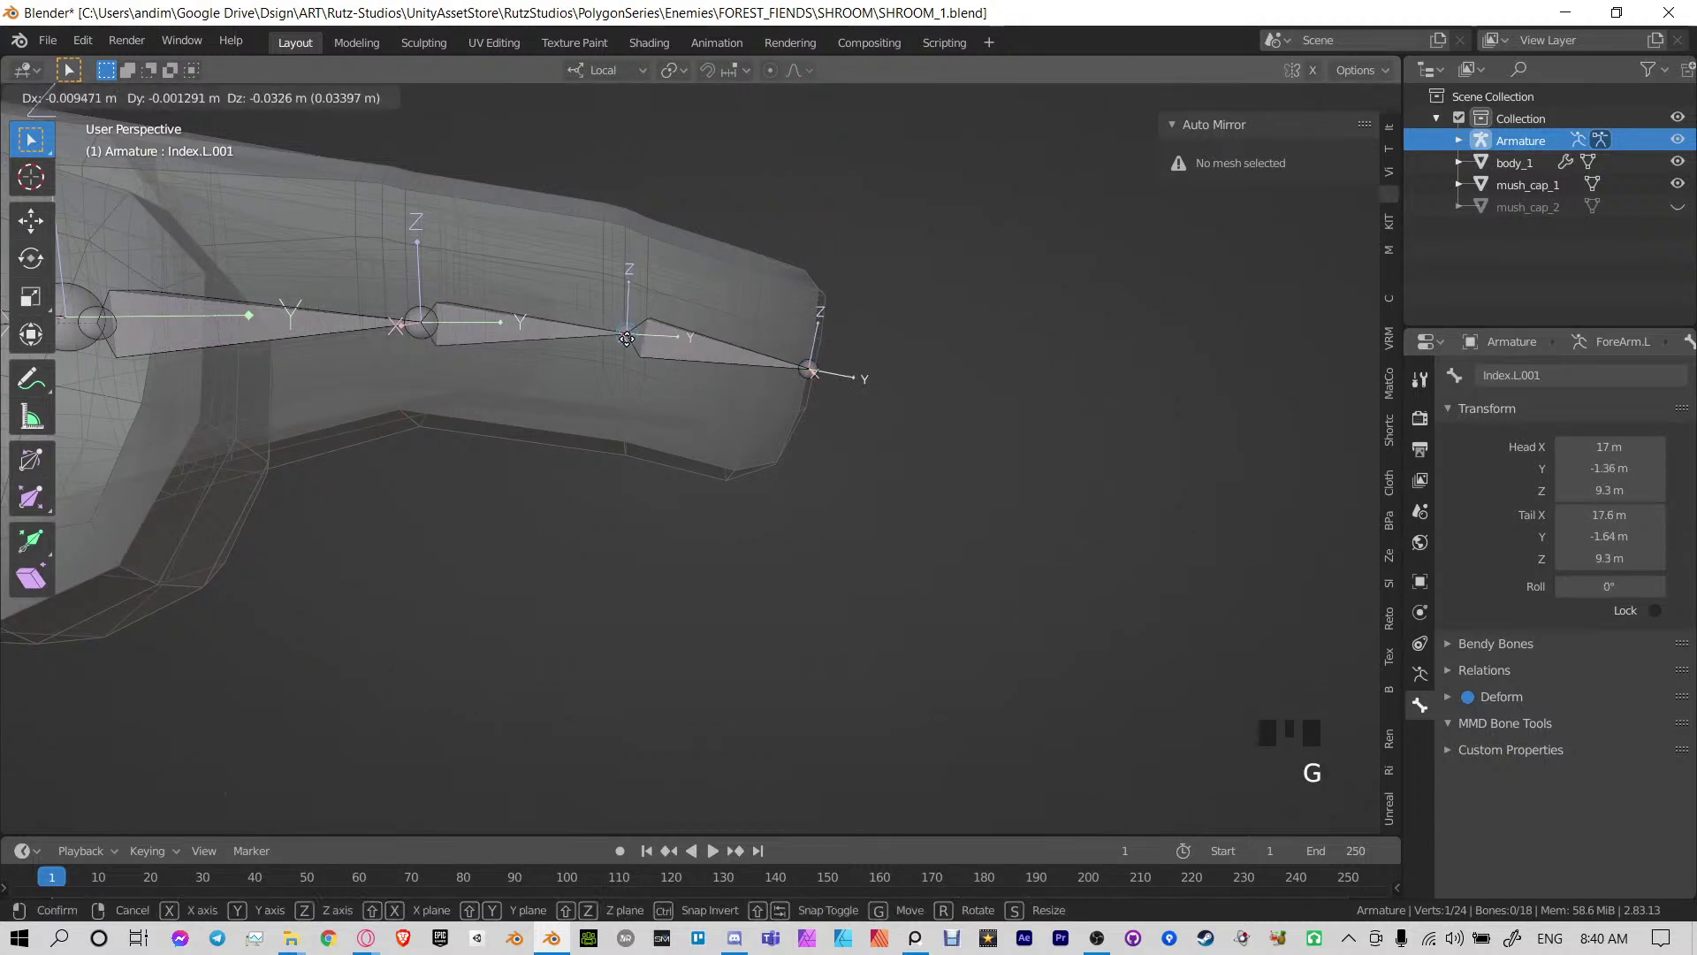
left_click(624, 338)
Raise the joint between the first and second index bones by about 0.1 m toward the knuckle
left_click(416, 327)
key("g")
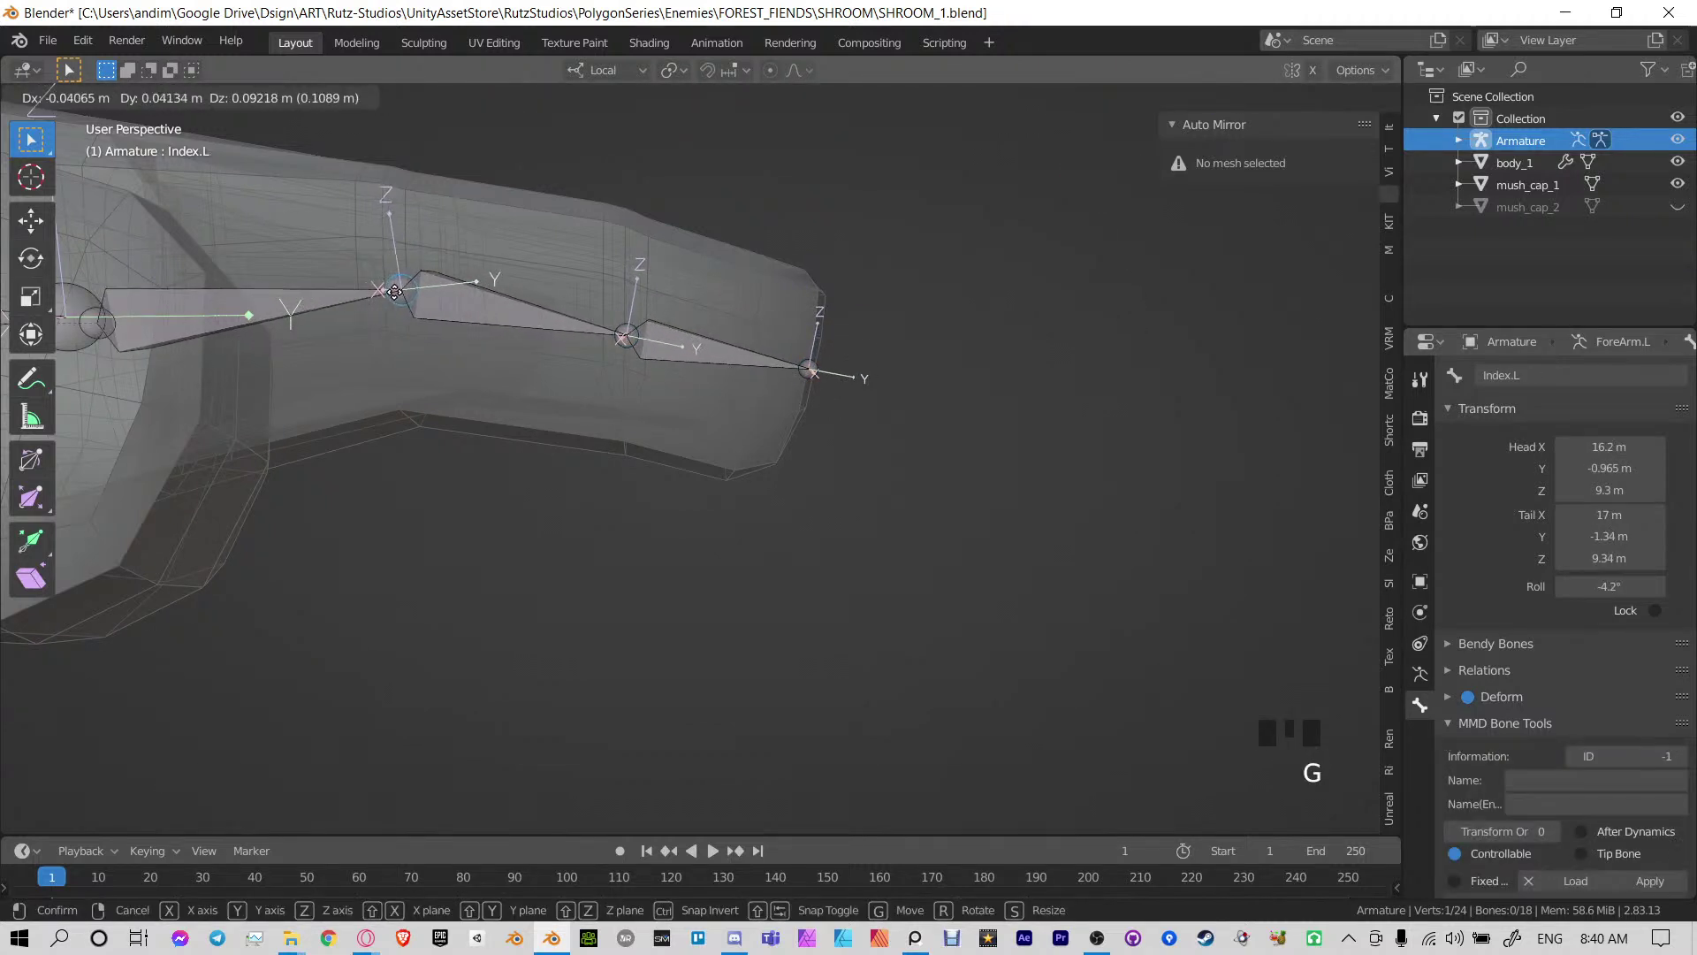
left_click(406, 294)
scroll(566, 332, "down", 3)
middle_click_drag(604, 335, 690, 500)
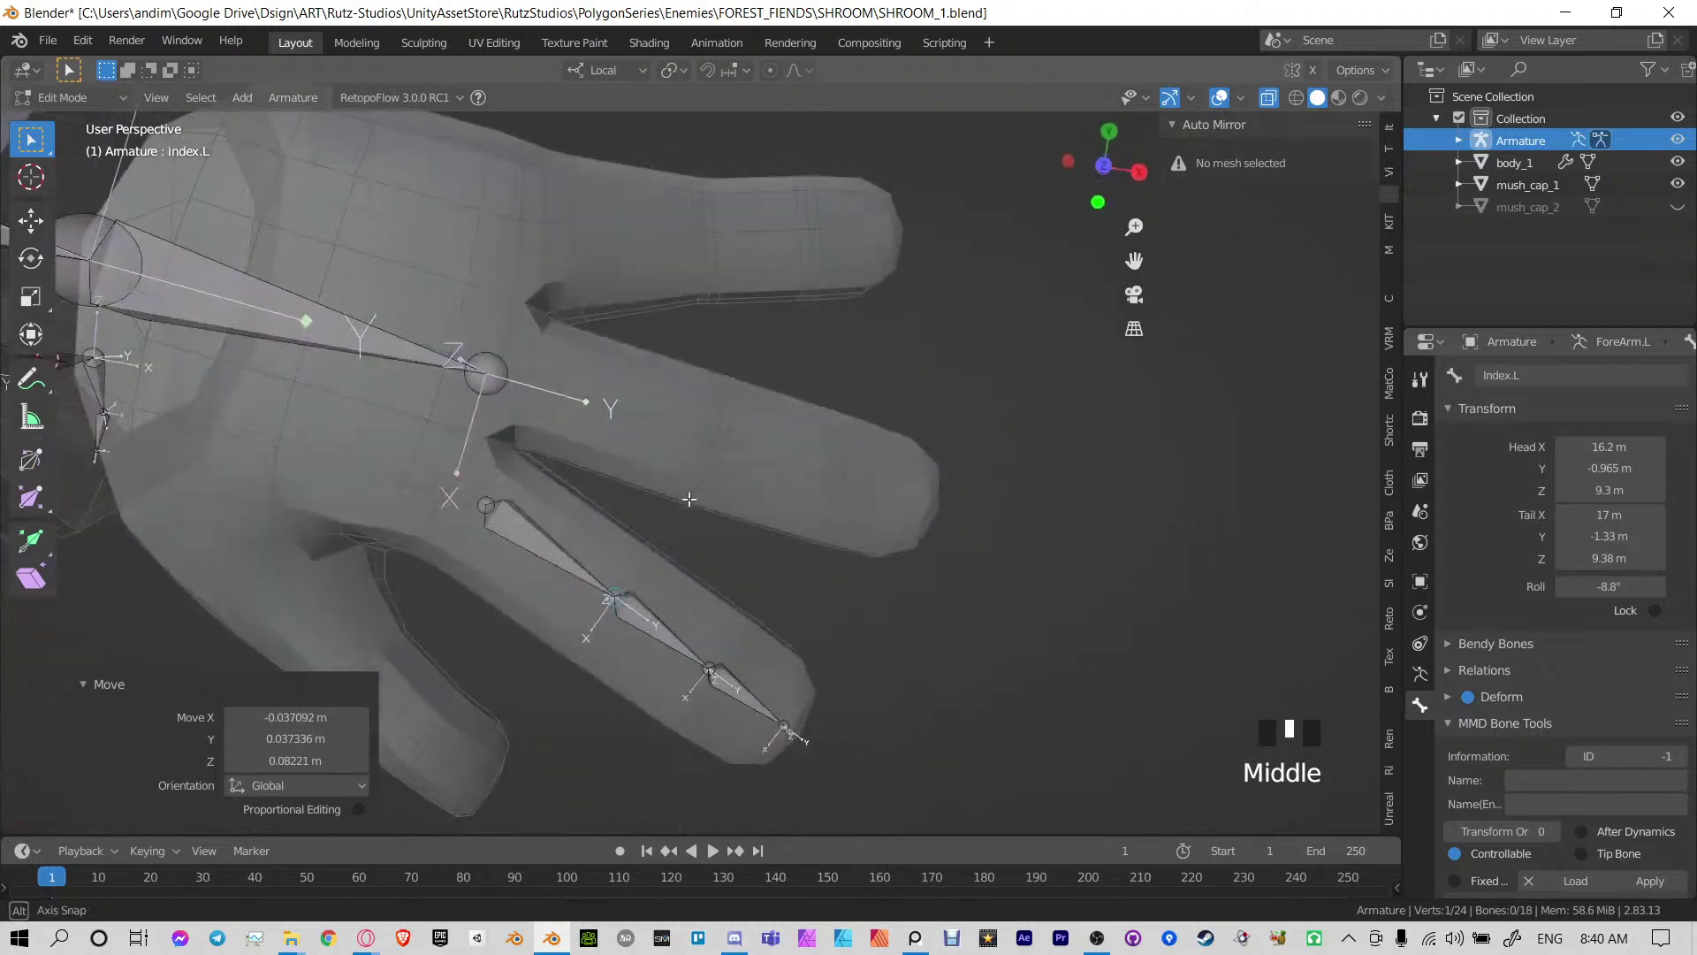
Turn on snapping and set its target to Volume
left_click(712, 71)
left_click(733, 70)
left_click(661, 228)
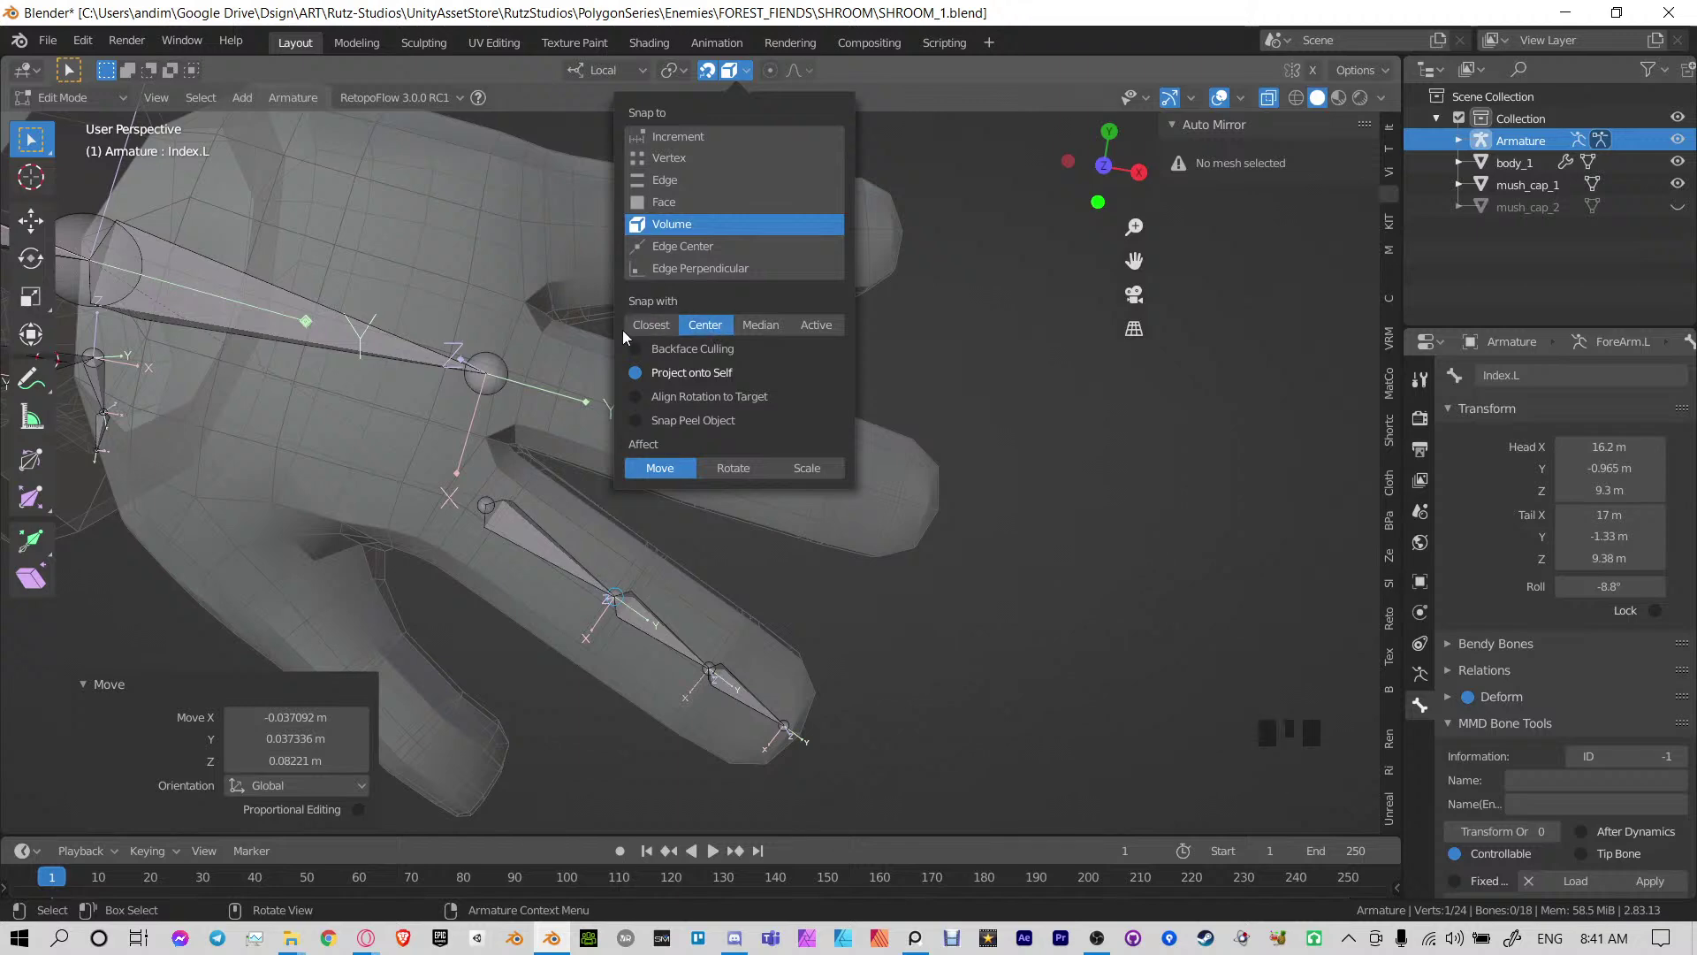
In the top view, snap the two inner joints of the index finger chain to the finger's volume
key("KP_7")
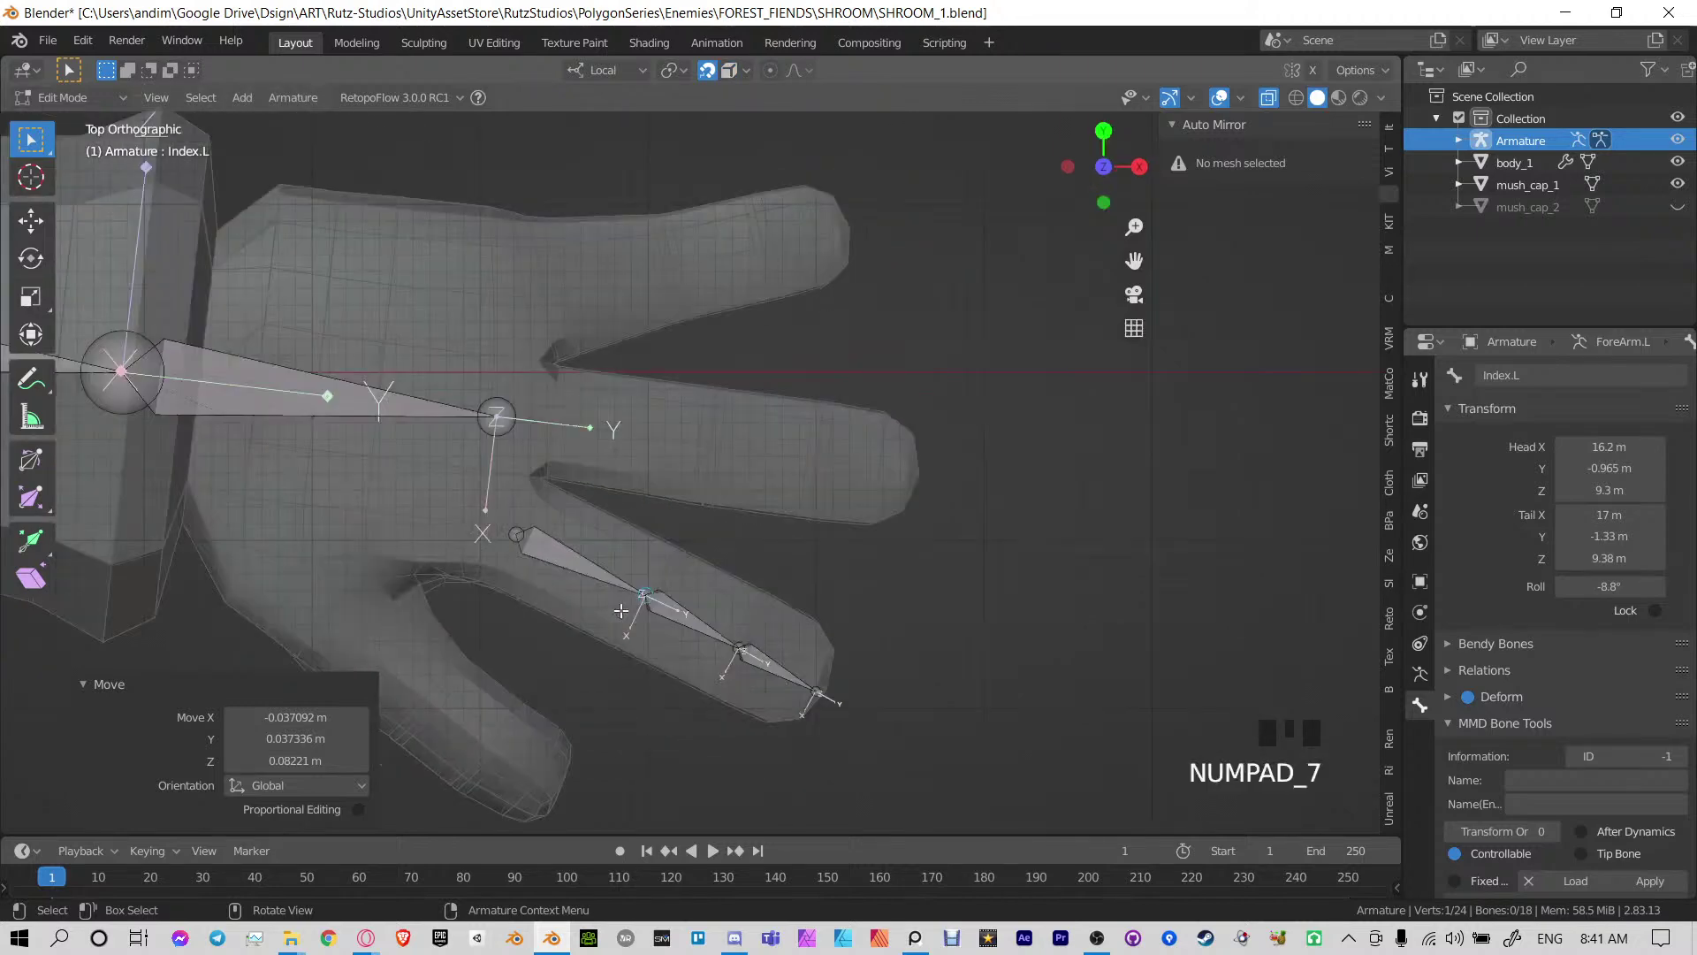
scroll(621, 610, "up", 5)
middle_click_drag(590, 763, 674, 533, "shift")
left_click(674, 533)
key("g")
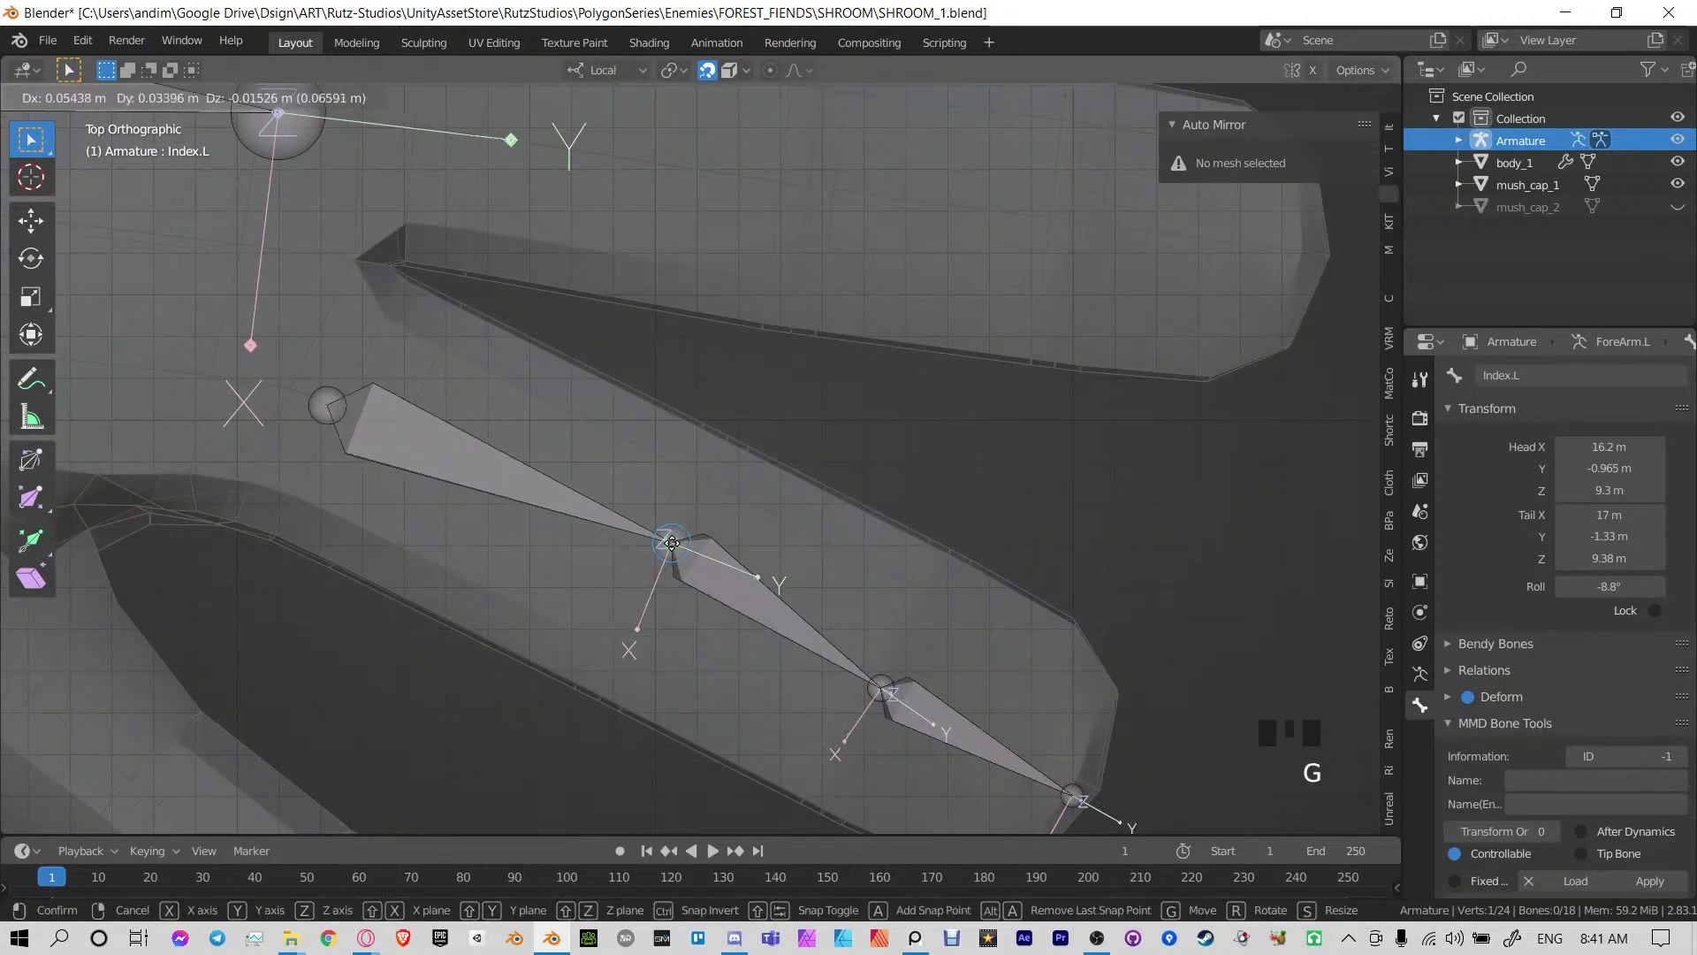
left_click(661, 566)
left_click(882, 688)
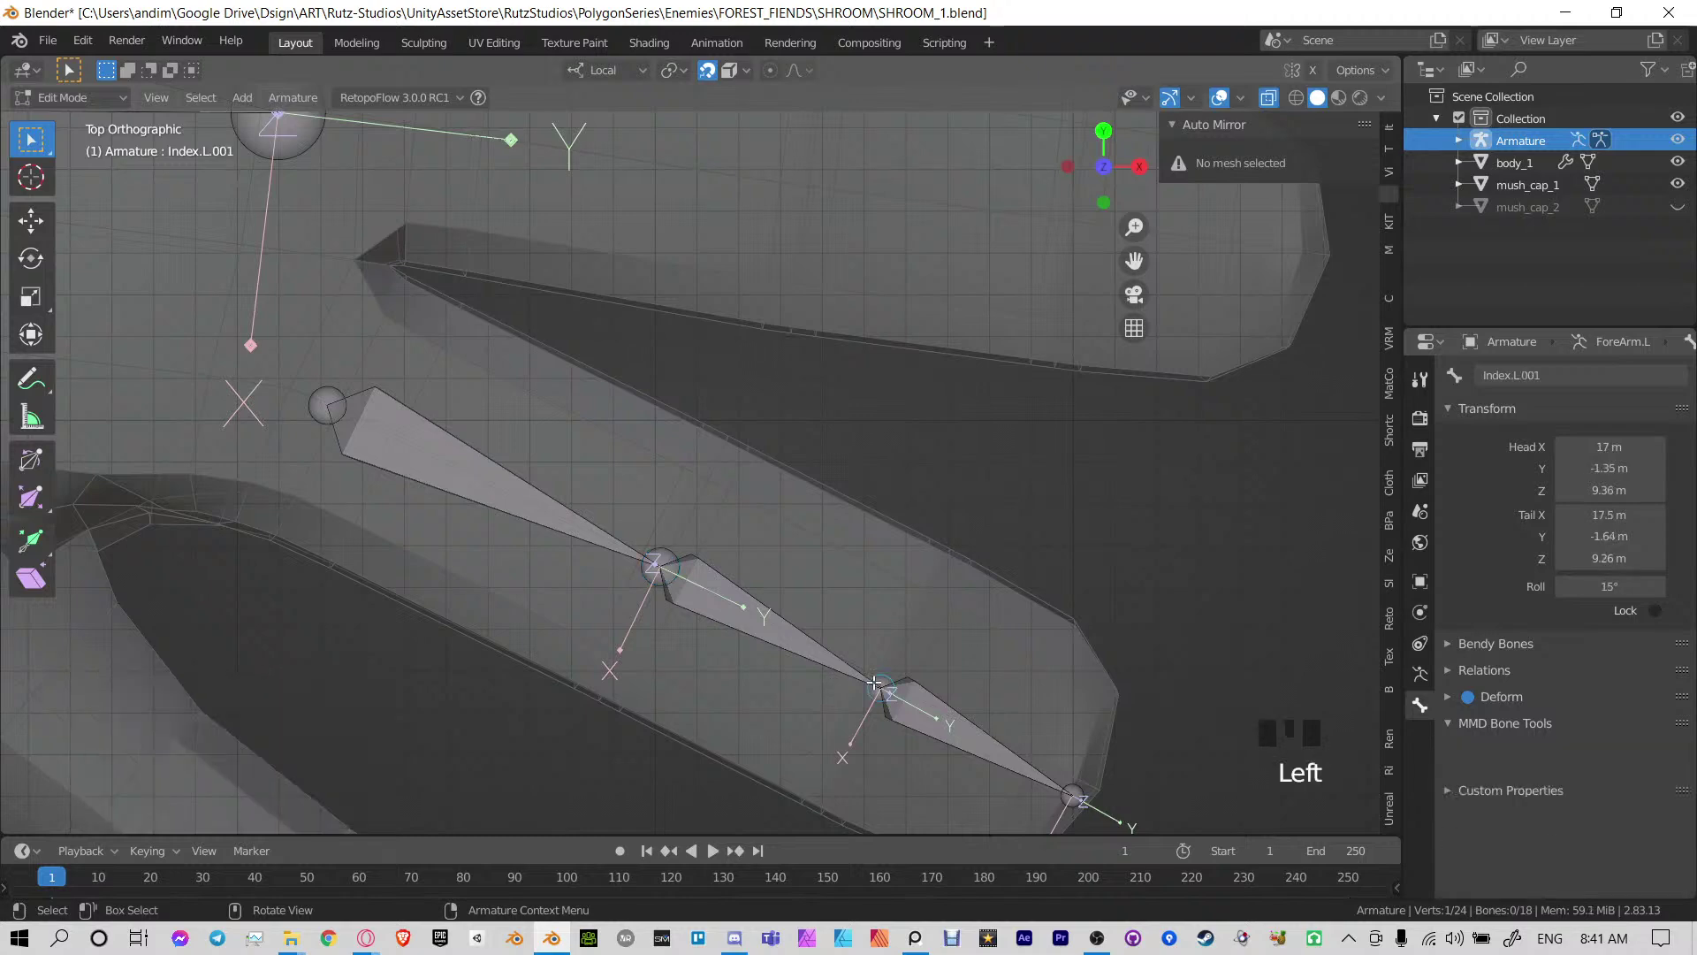
key("g")
left_click(889, 684)
In the top view, snap the index chain's tip joint to the volume at the end of the index finger
middle_click_drag(1048, 769, 816, 596, "shift")
left_click(843, 622)
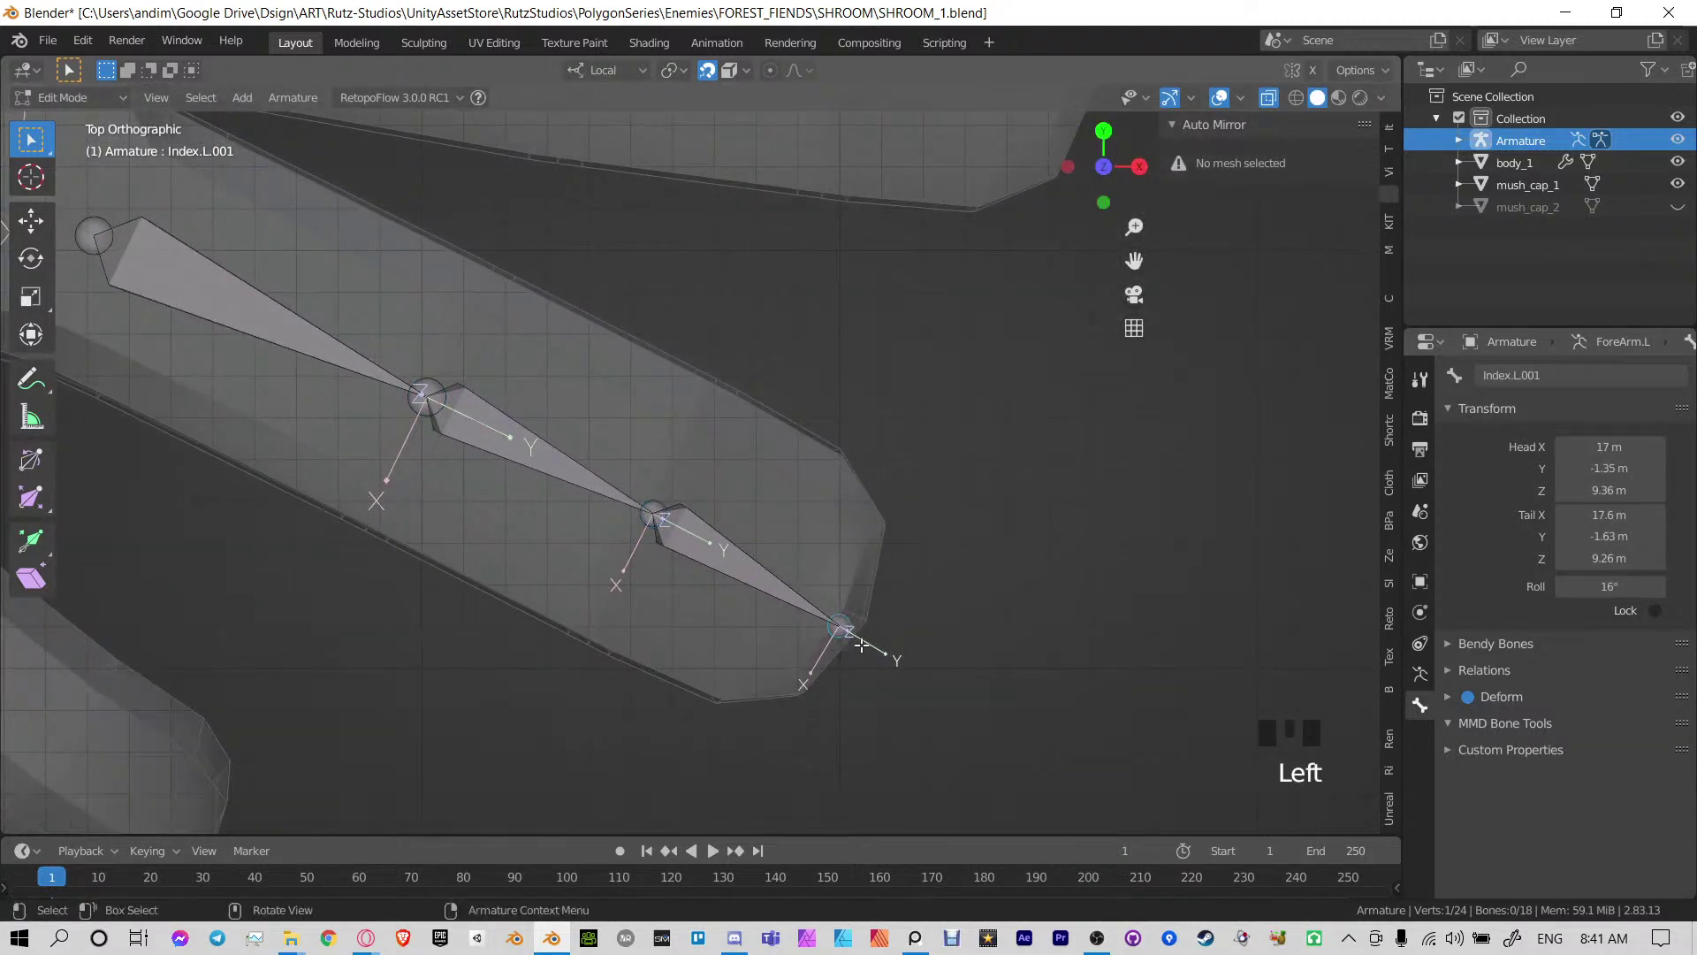
key("g")
left_click(842, 621)
key("g")
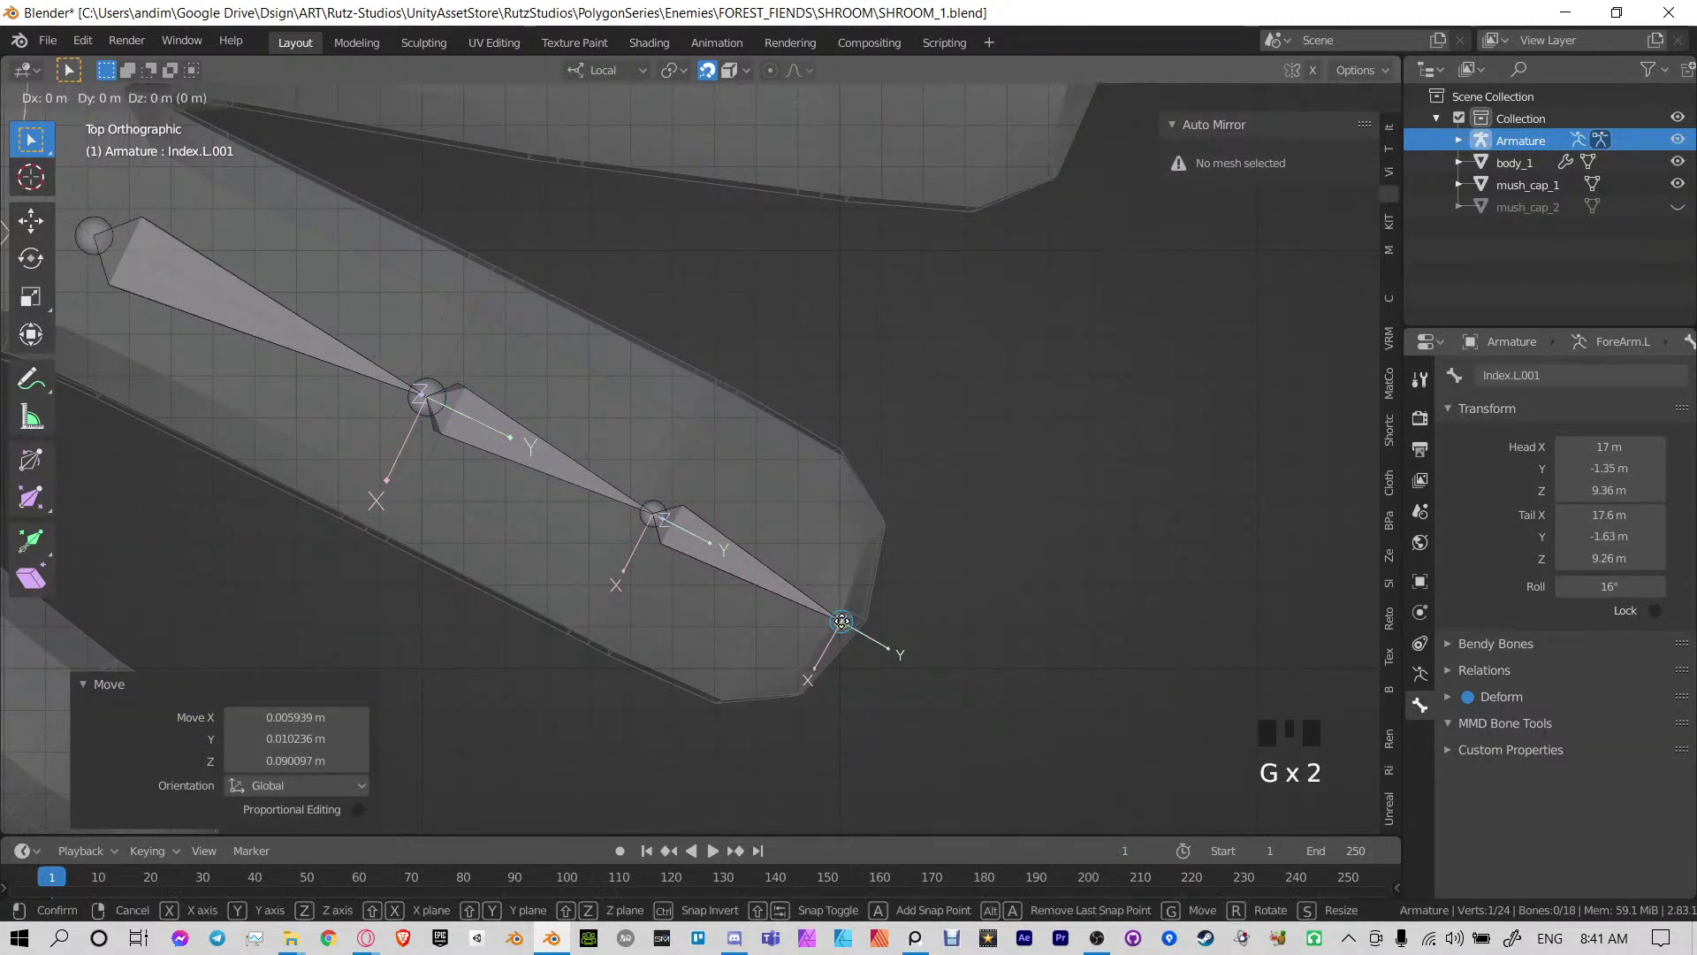
left_click(842, 621)
Check the index chain from the side and front, and re-snap its tip slightly inward in the top view
middle_click_drag(485, 466, 833, 597, "shift")
left_click(424, 377)
middle_click_drag(424, 377, 710, 401)
scroll(674, 427, "down", 4)
middle_click_drag(990, 377, 855, 415, "shift")
scroll(713, 440, "up", 2)
left_click(705, 380)
key("KP_3")
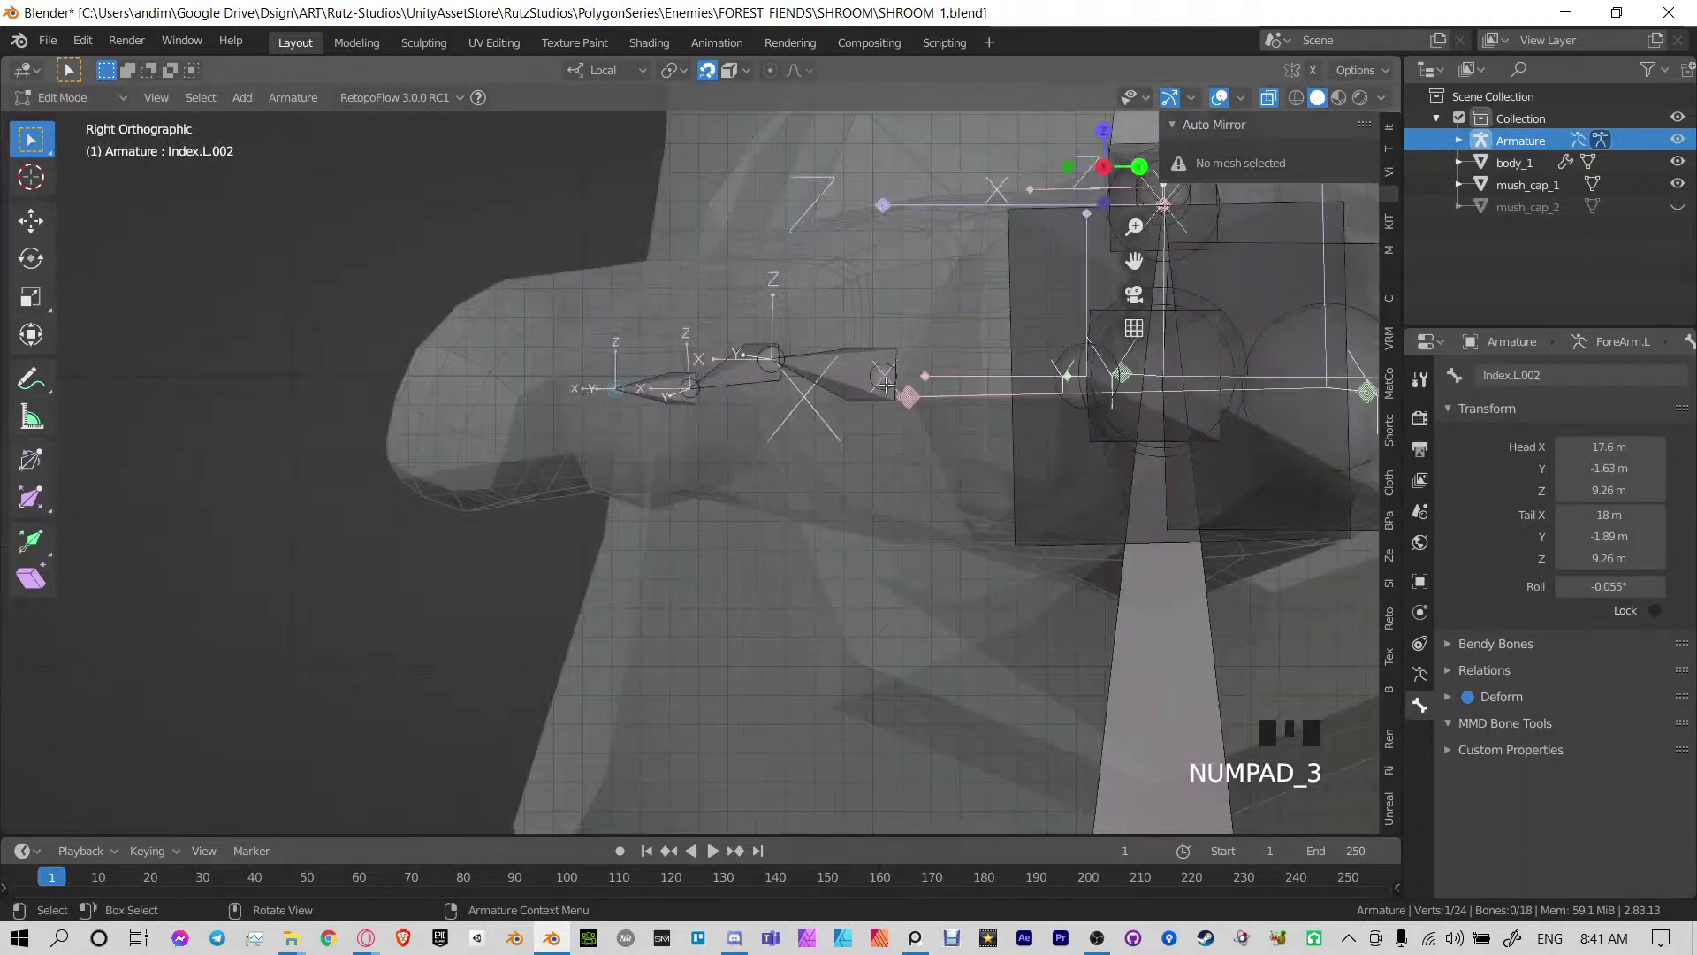
key("KP_1")
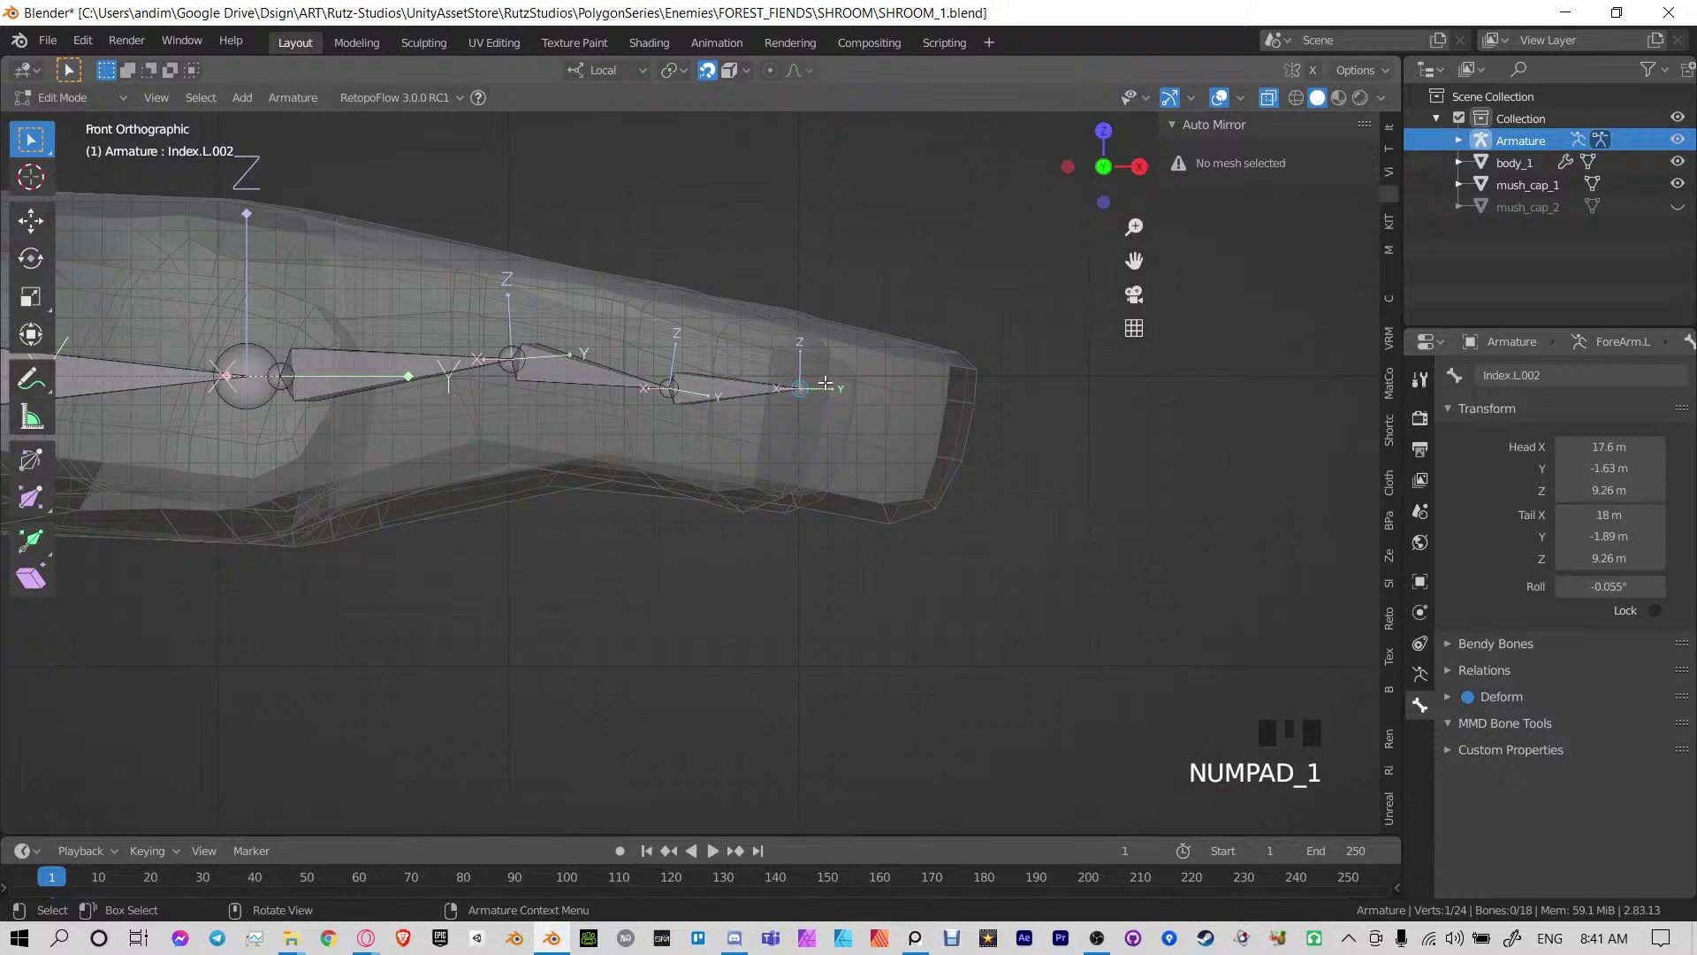
key("KP_7")
key("g")
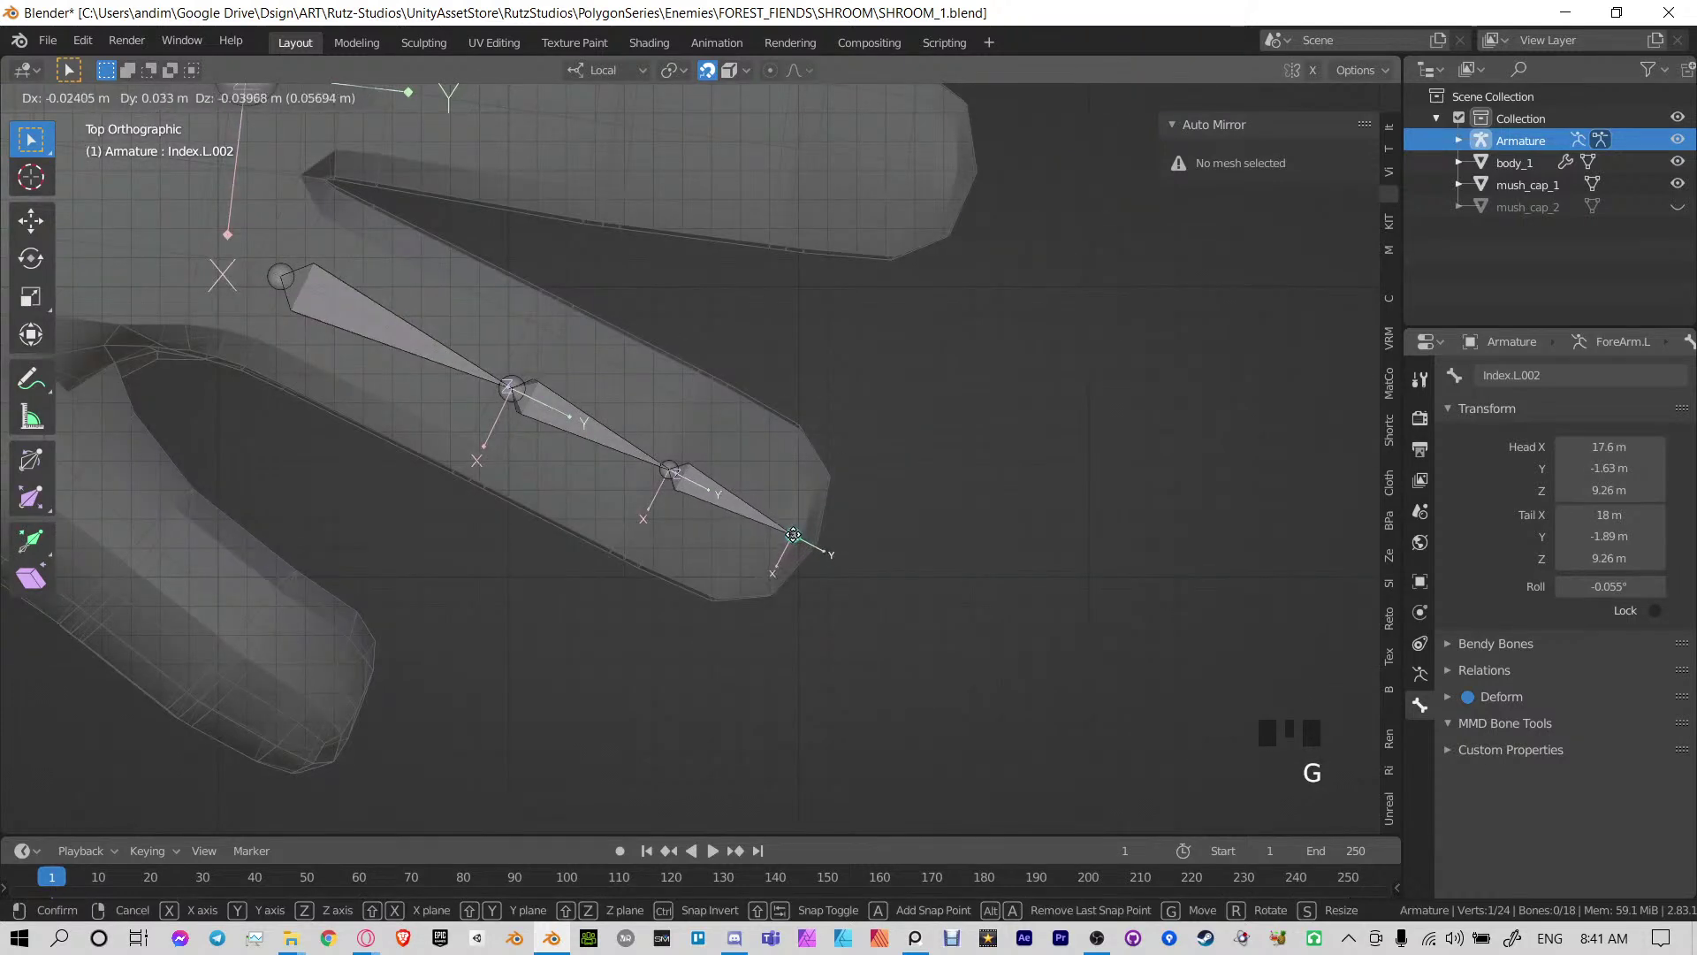
left_click(791, 534)
In the front view, lower the index chain's tip along local Z by about 0.04 m
key("KP_1")
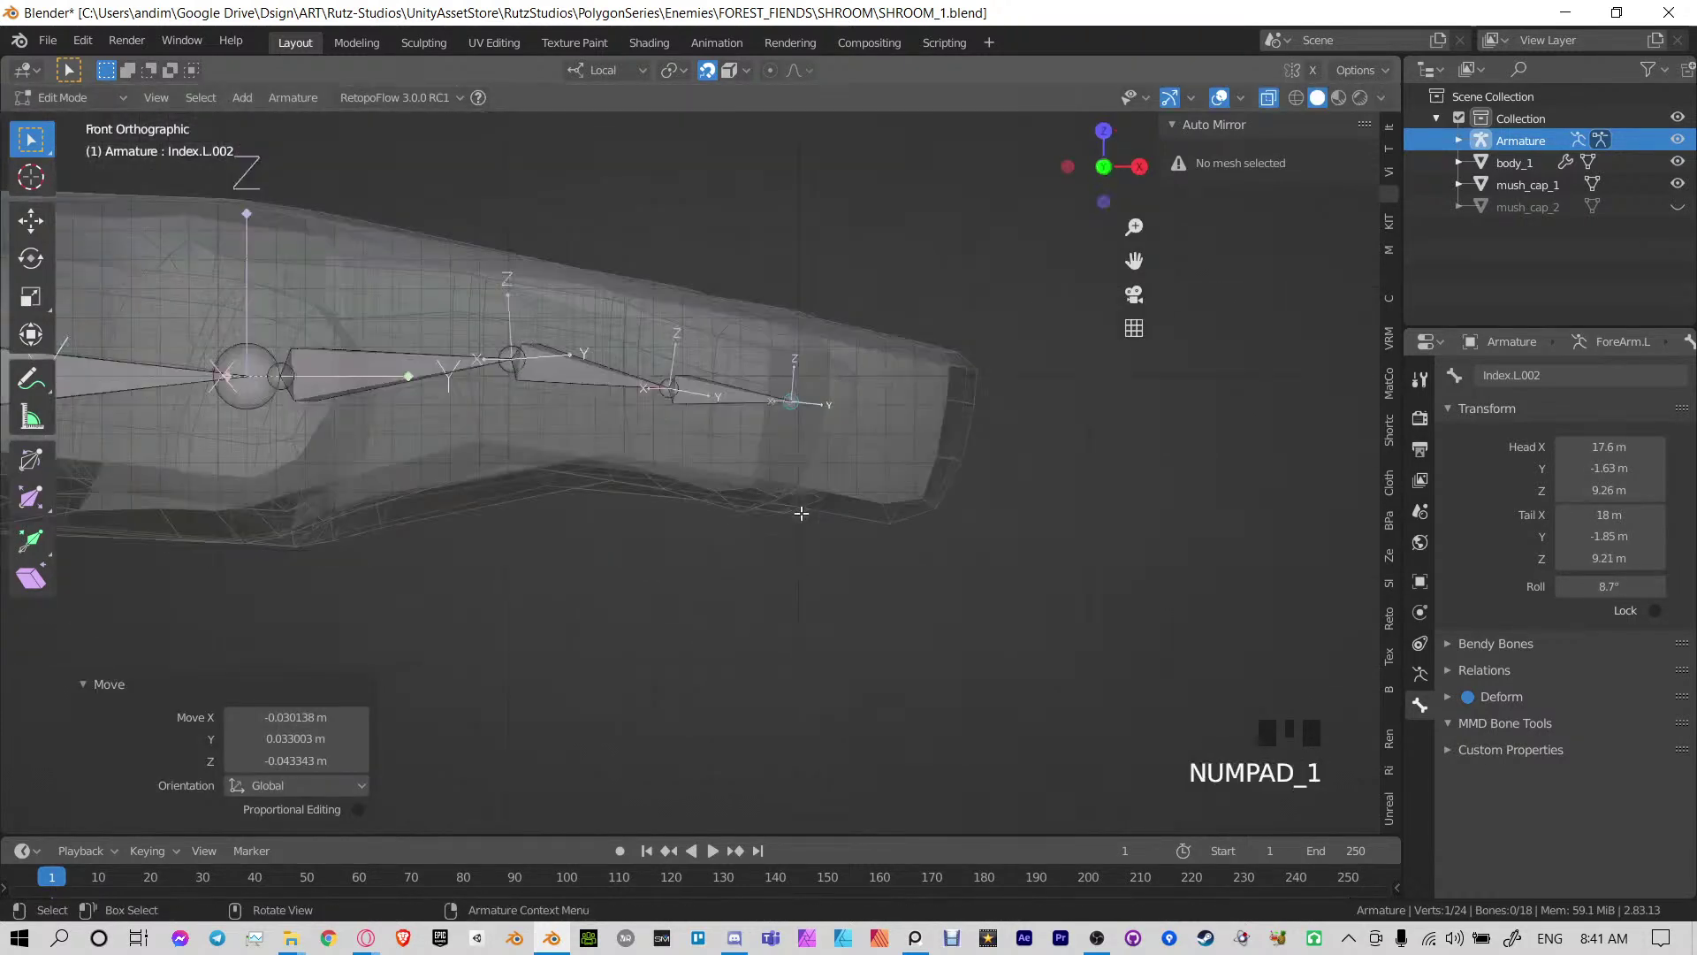
key("KP_3")
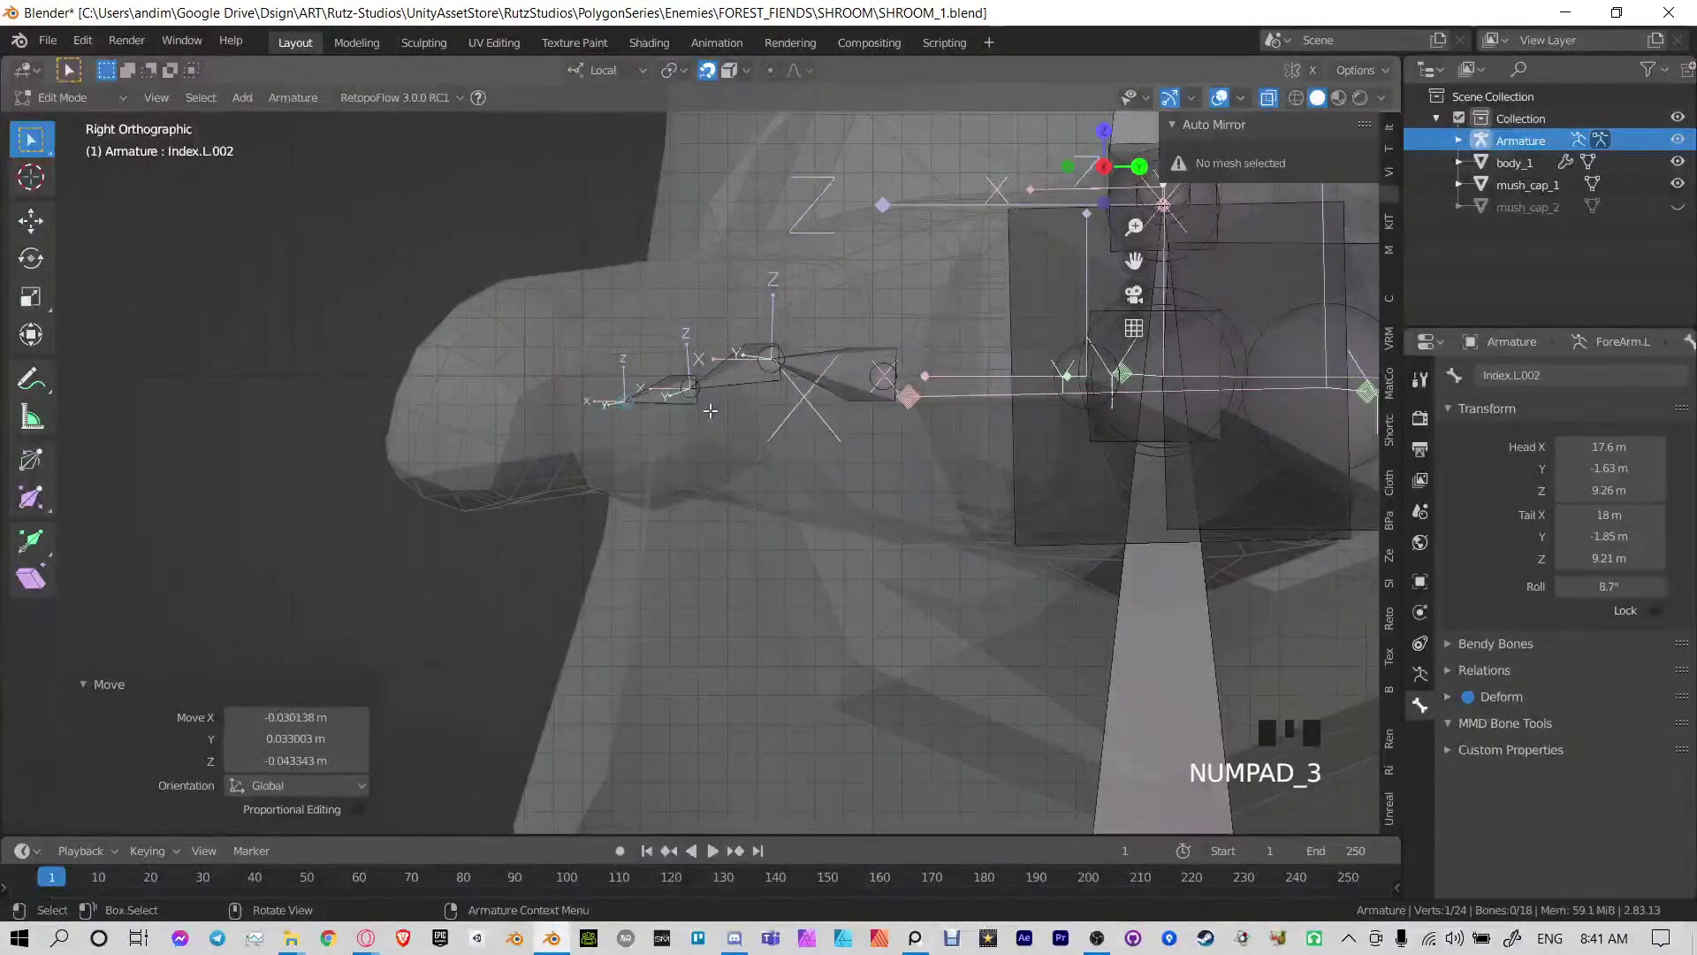
key("KP_1")
key("g")
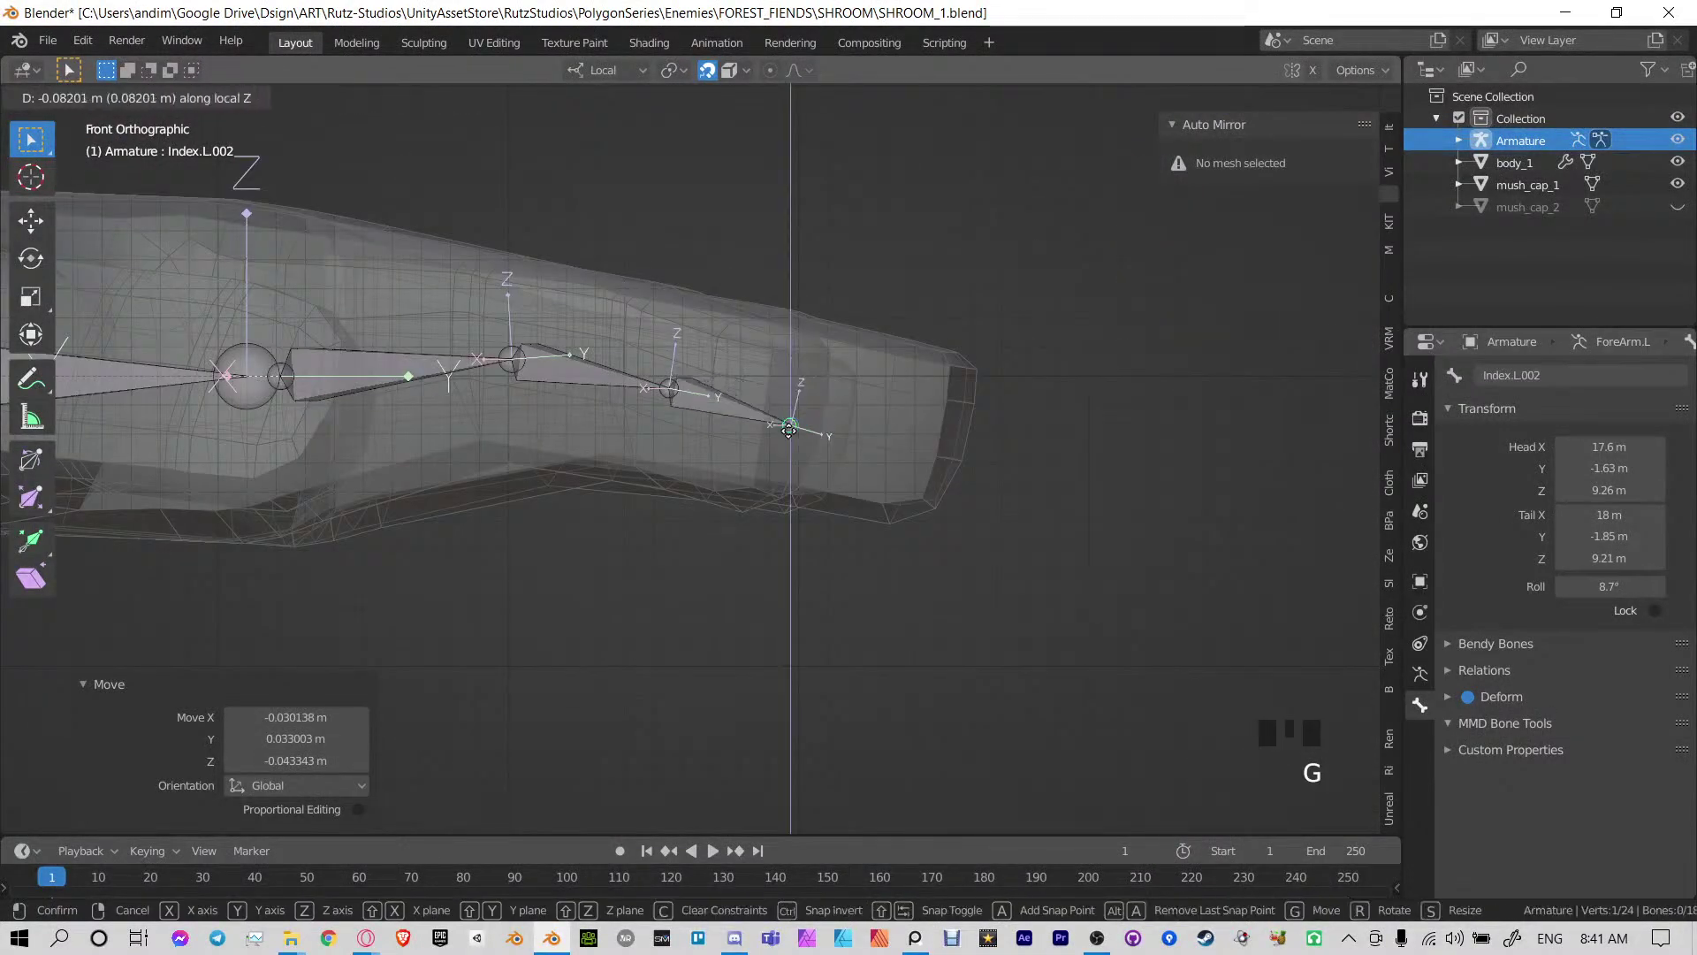
left_click(788, 412)
In the top view, duplicate the first index bone and place the copy at the base of the middle finger
middle_click_drag(788, 412, 712, 507)
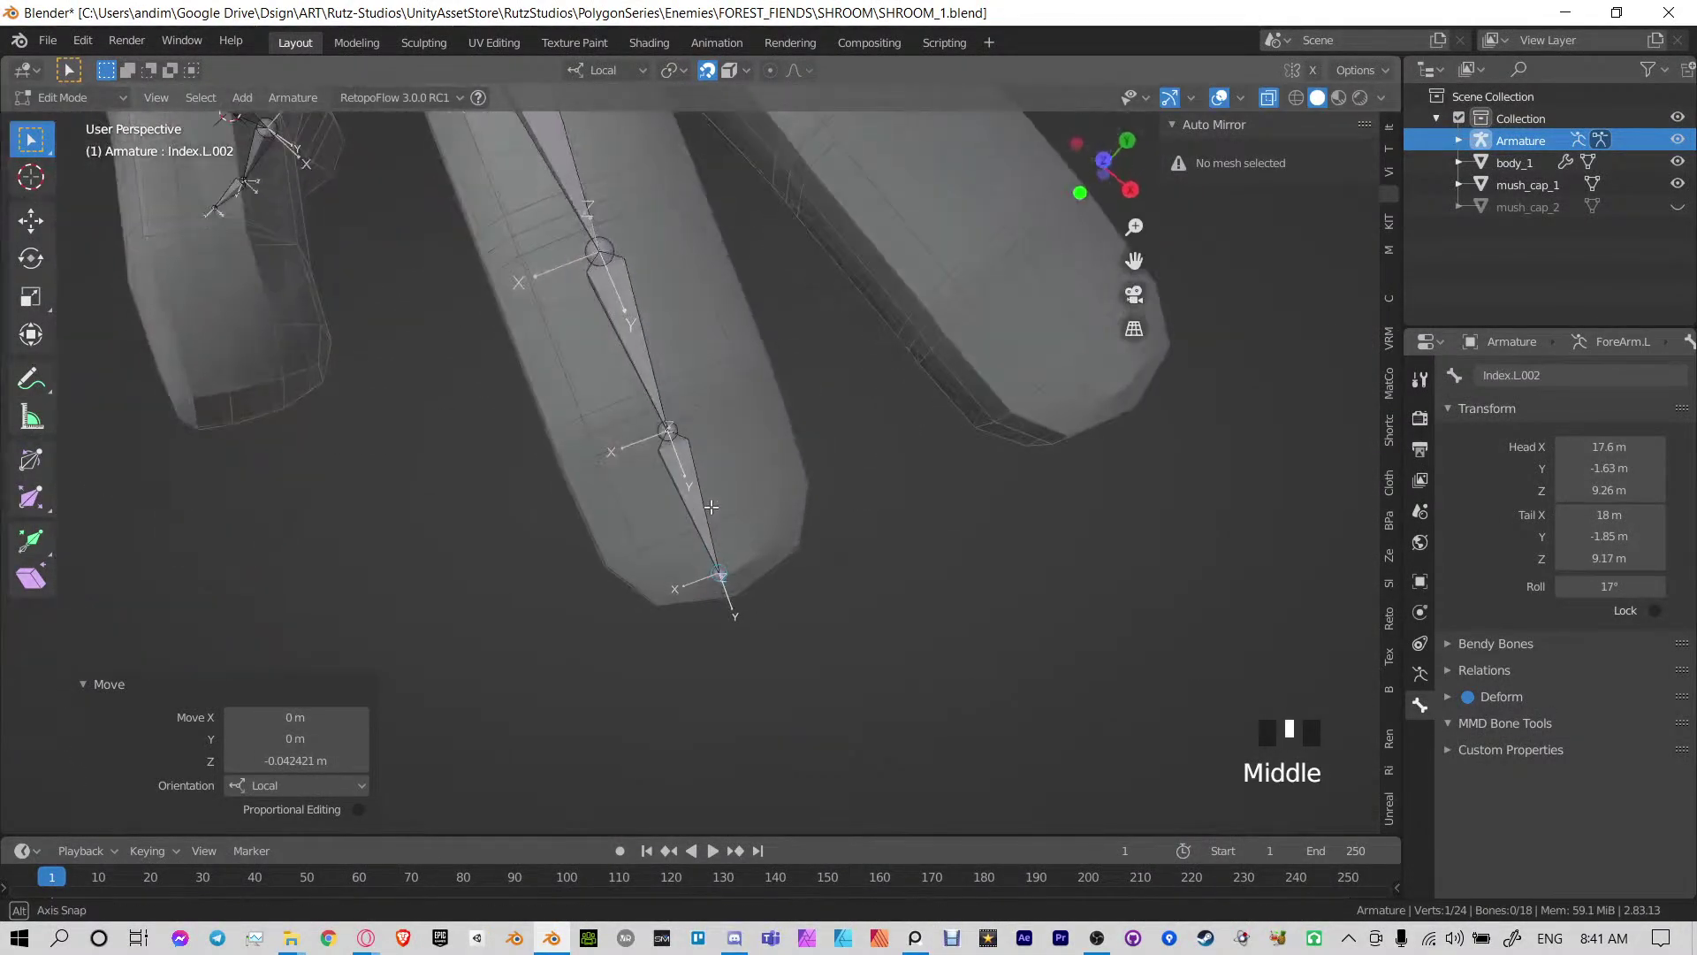
scroll(603, 225, "down", 2)
middle_click_drag(604, 225, 610, 334, "shift")
left_click(625, 301)
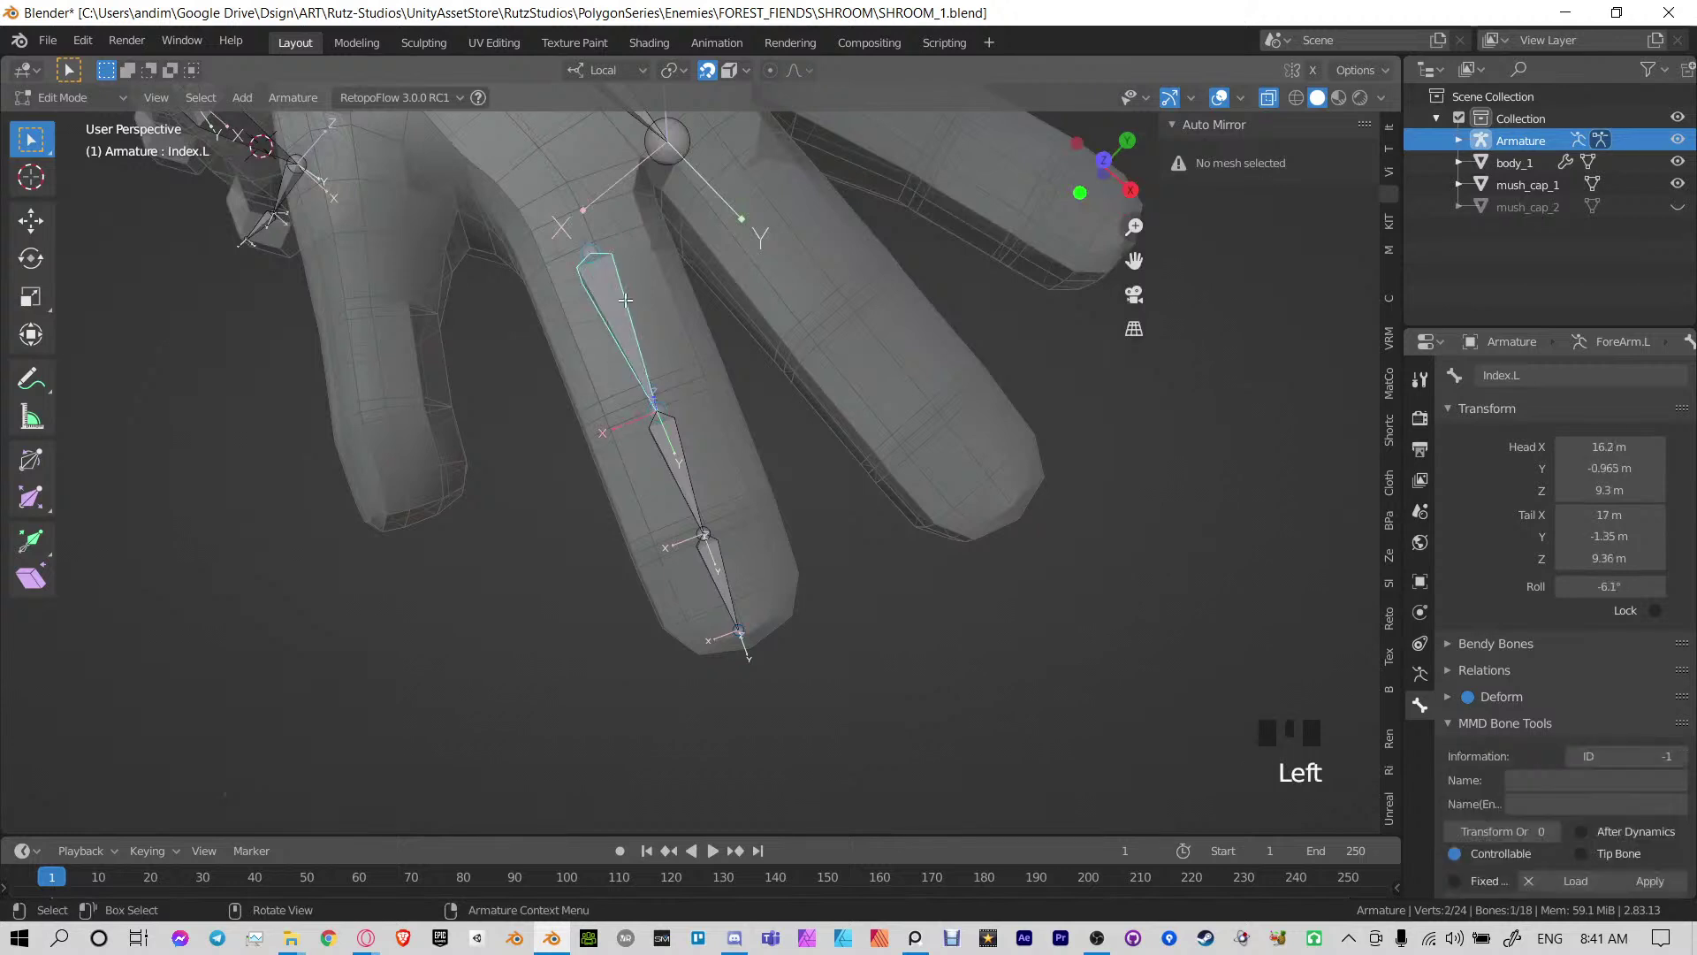
key("KP_7")
key("shift+d")
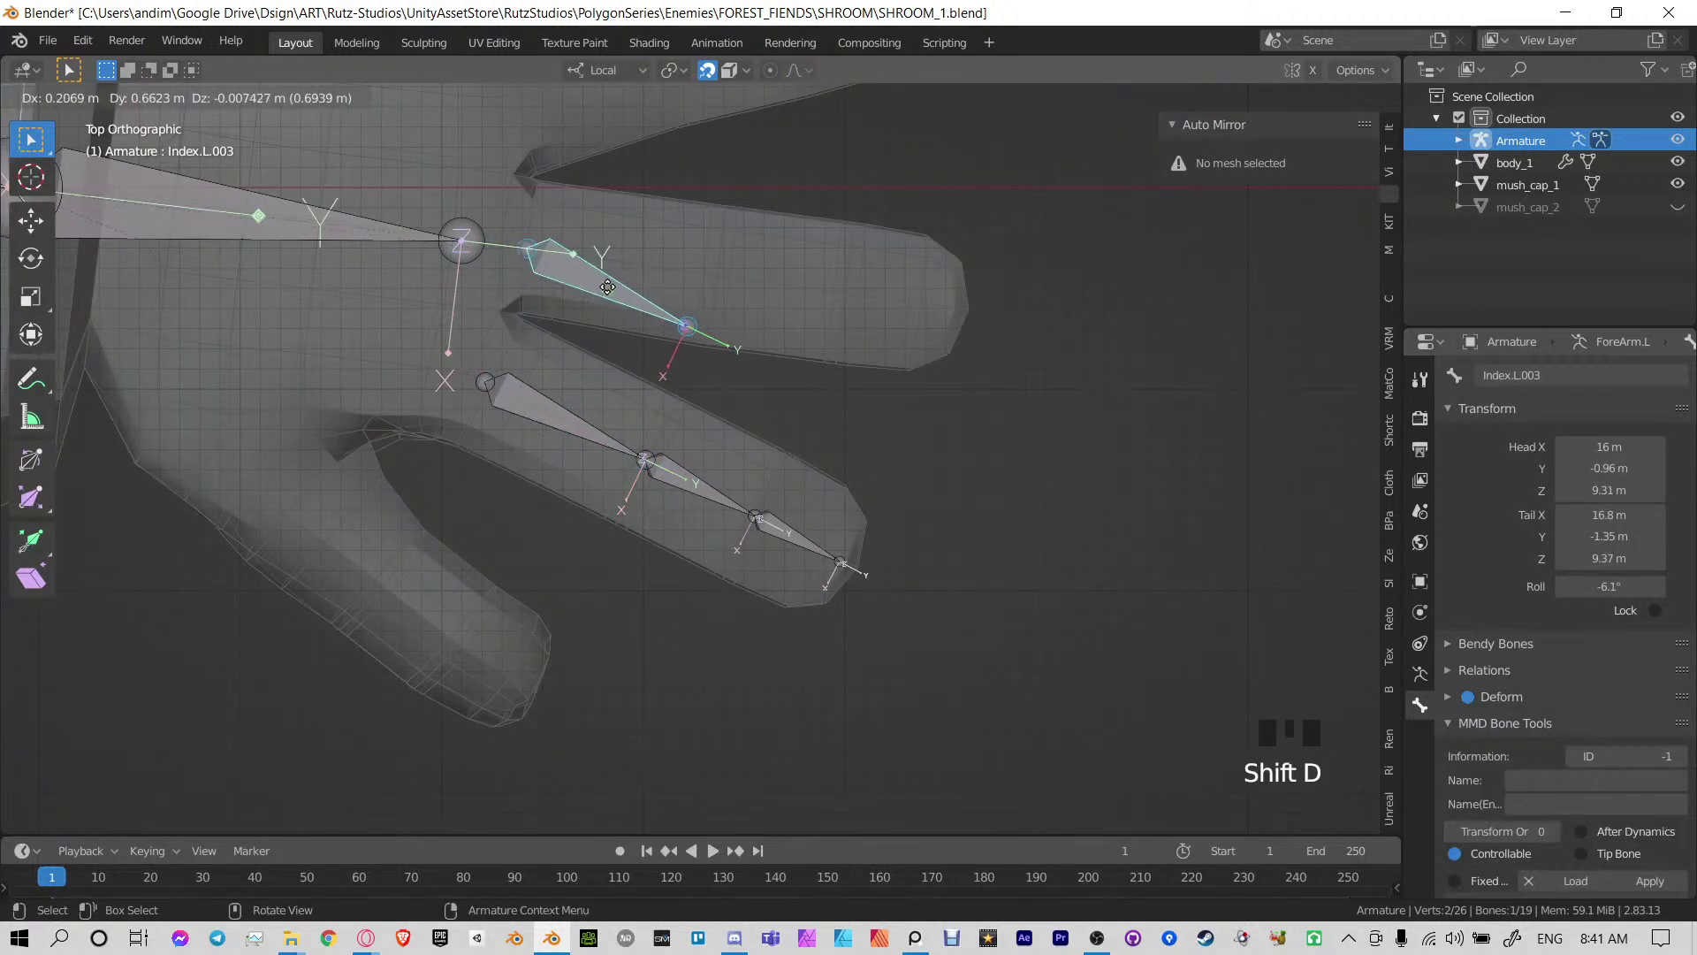
left_click(607, 283)
Move the copied bone's tail onto the middle finger's centerline and rename the bone Mid.L
left_click(759, 352)
key("g")
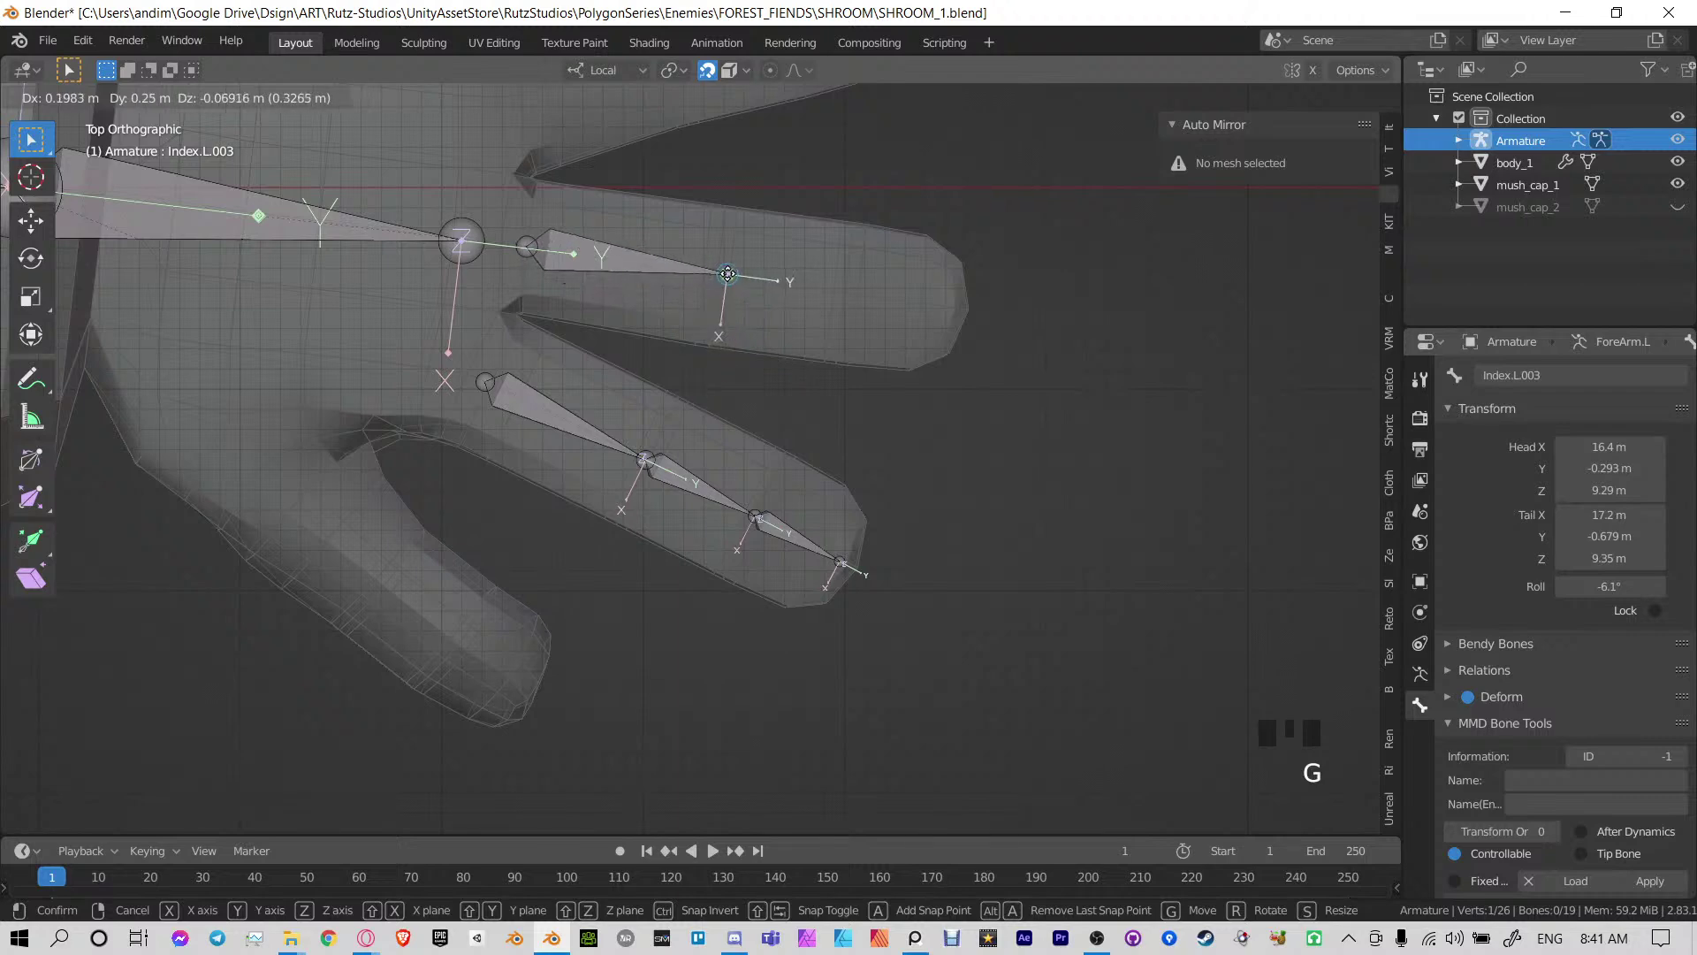
left_click(724, 255)
left_click(725, 255)
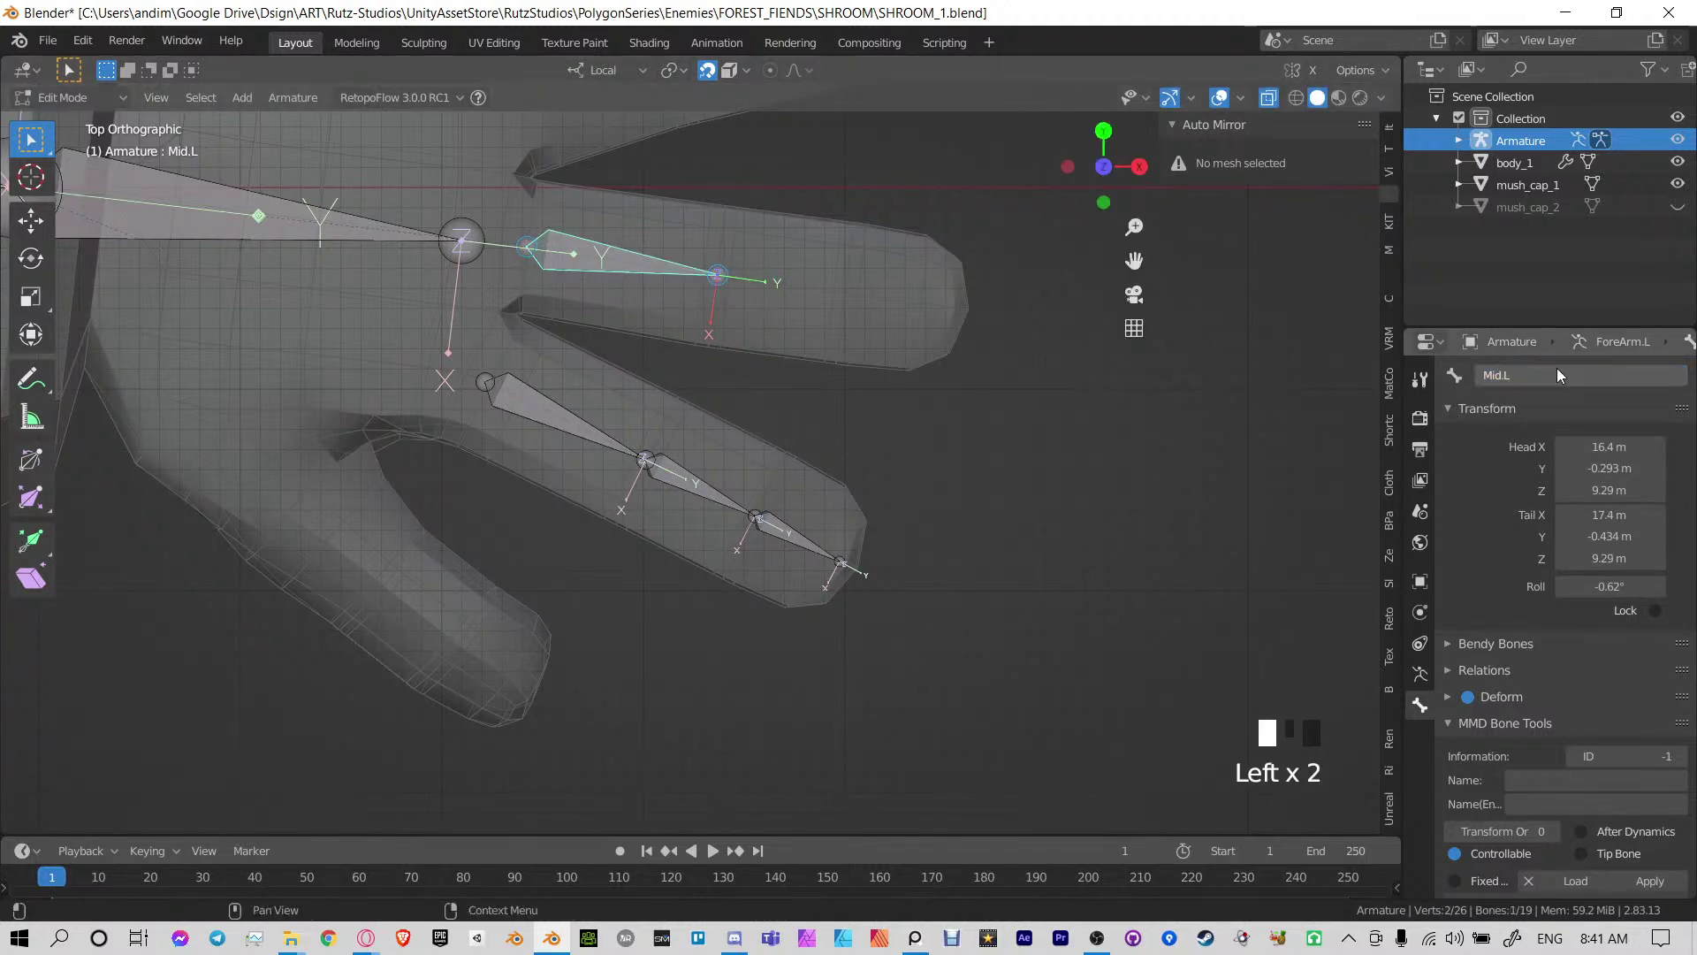
Extrude two more bones from the Mid.L tail, about 0.63 m and 0.55 m long, to the middle fingertip
middle_click_drag(790, 346, 777, 554, "shift")
scroll(742, 486, "up", 4)
middle_click_drag(742, 486, 725, 513, "shift")
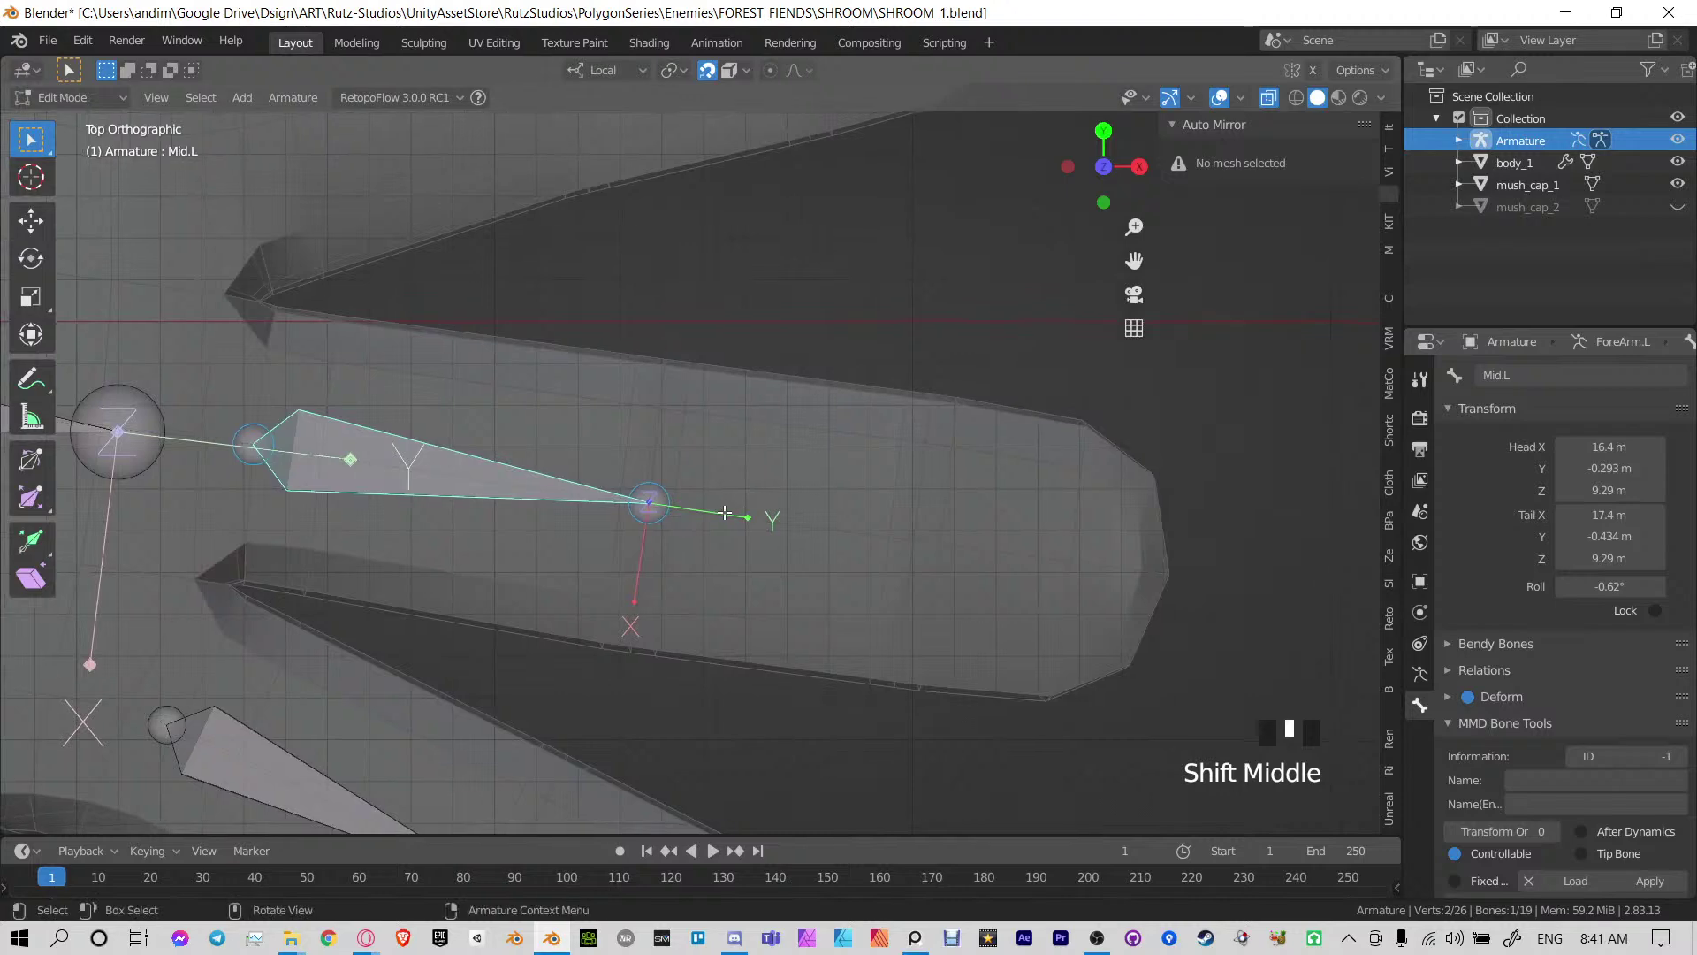
key("e")
left_click(910, 537)
key("e")
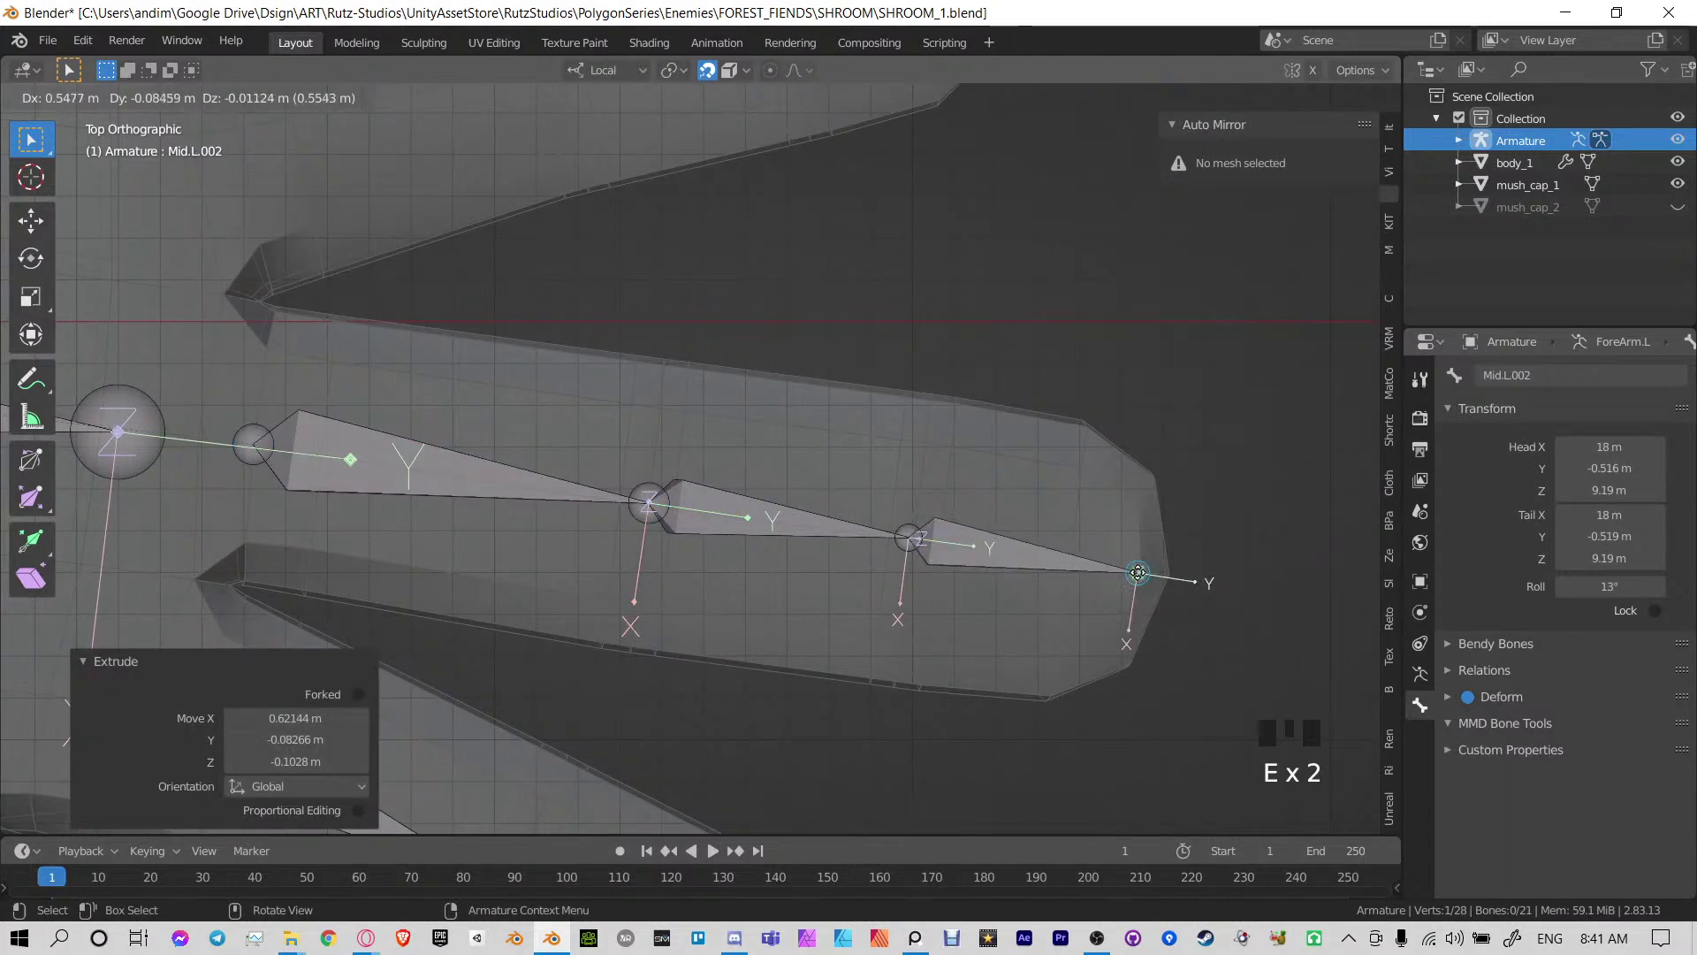
left_click(1136, 572)
Adjust the height of the middle finger chain's tip along the Z axis
middle_click_drag(1136, 572, 1004, 428)
scroll(1123, 583, "down", 2)
key("g")
key("z")
left_click(975, 447)
In the top view, duplicate the first middle finger bone and place the copy at the base of the pinky
left_click(506, 439)
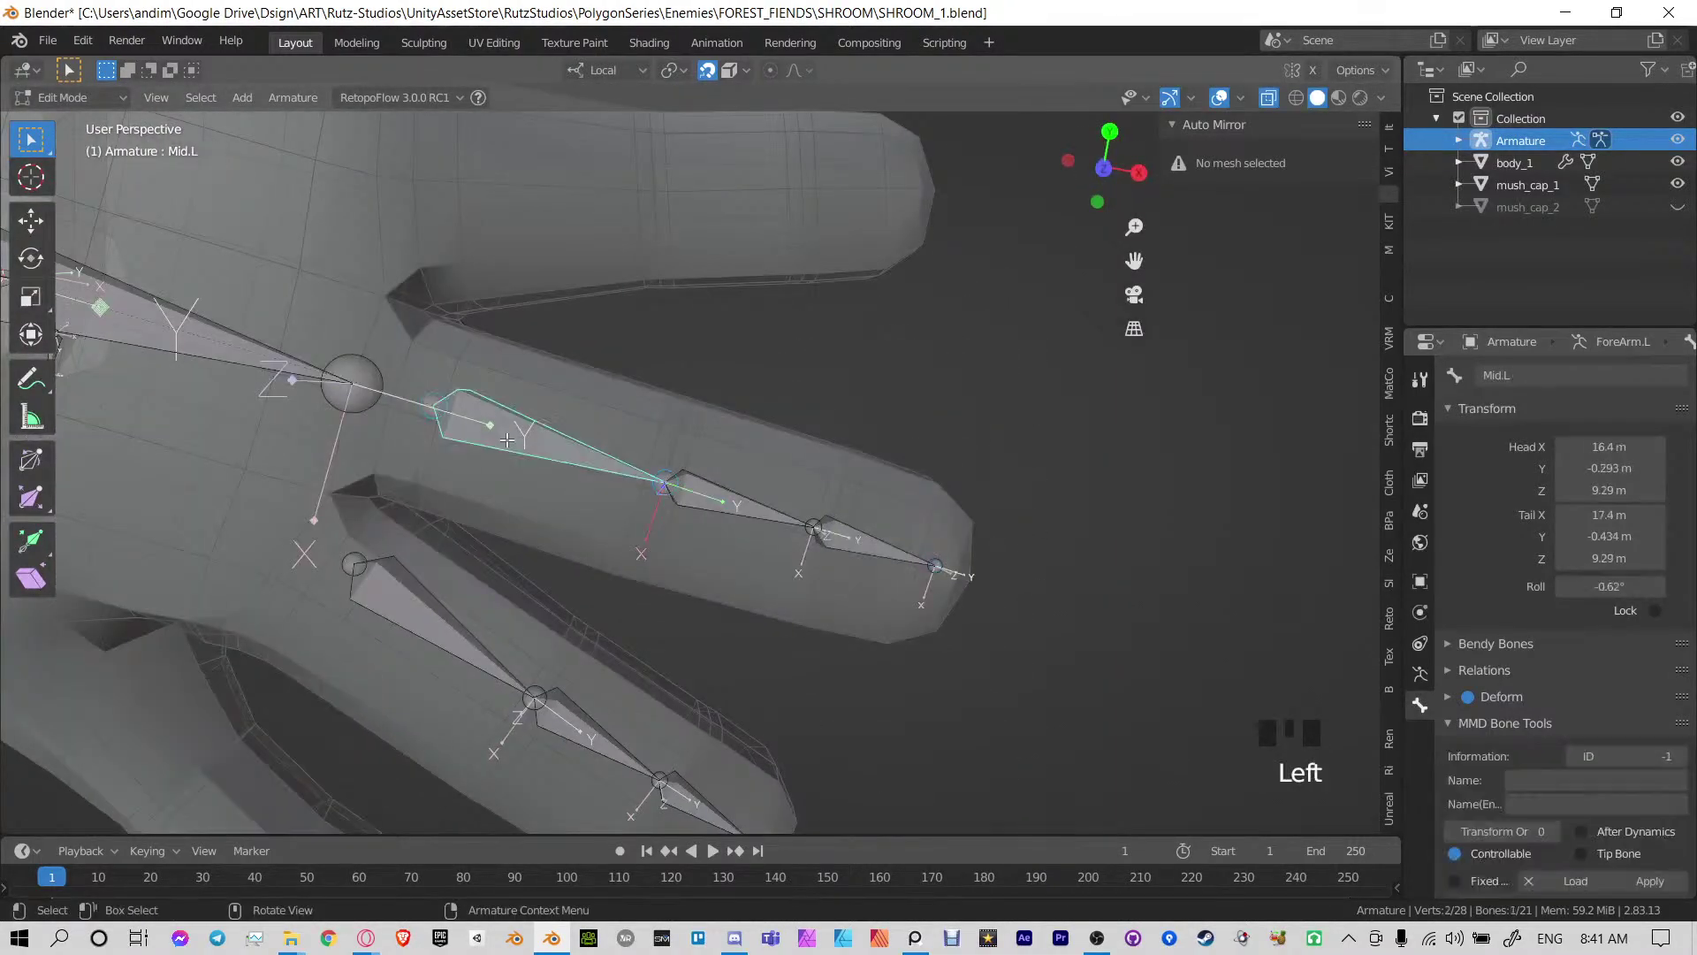
key("KP_7")
key("shift+d")
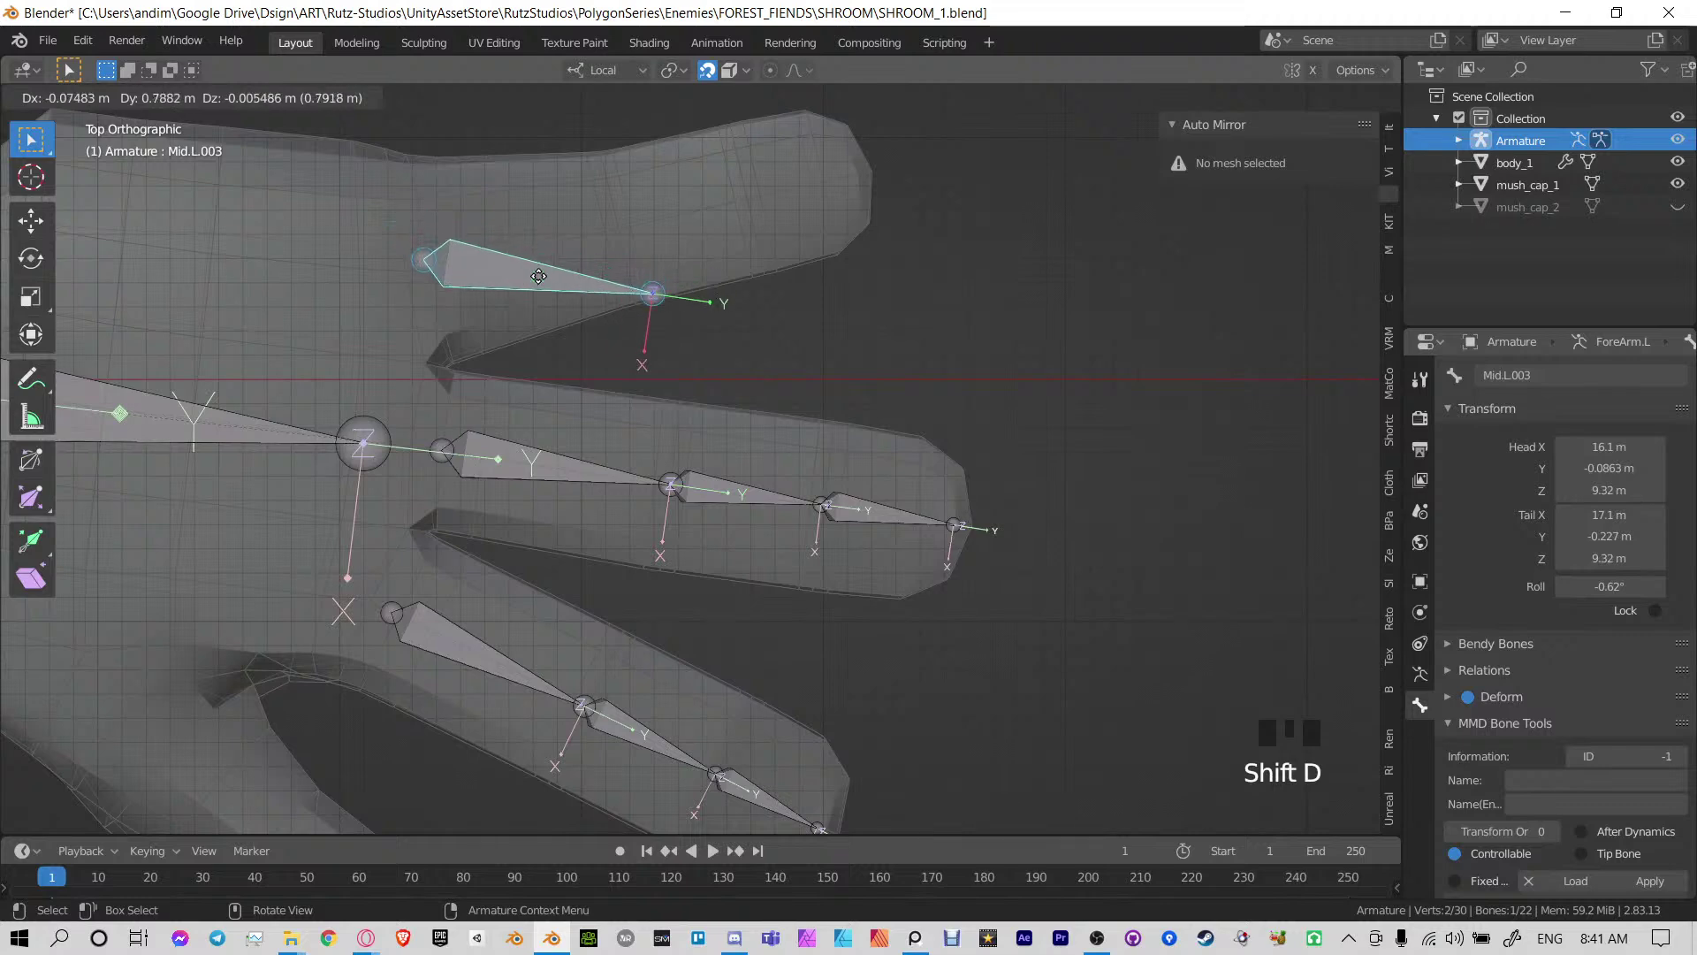
left_click(543, 279)
Move the copied bone's tail into line with the pinky and rename the bone Pinky.L
left_click_drag(578, 262, 742, 337)
key("g")
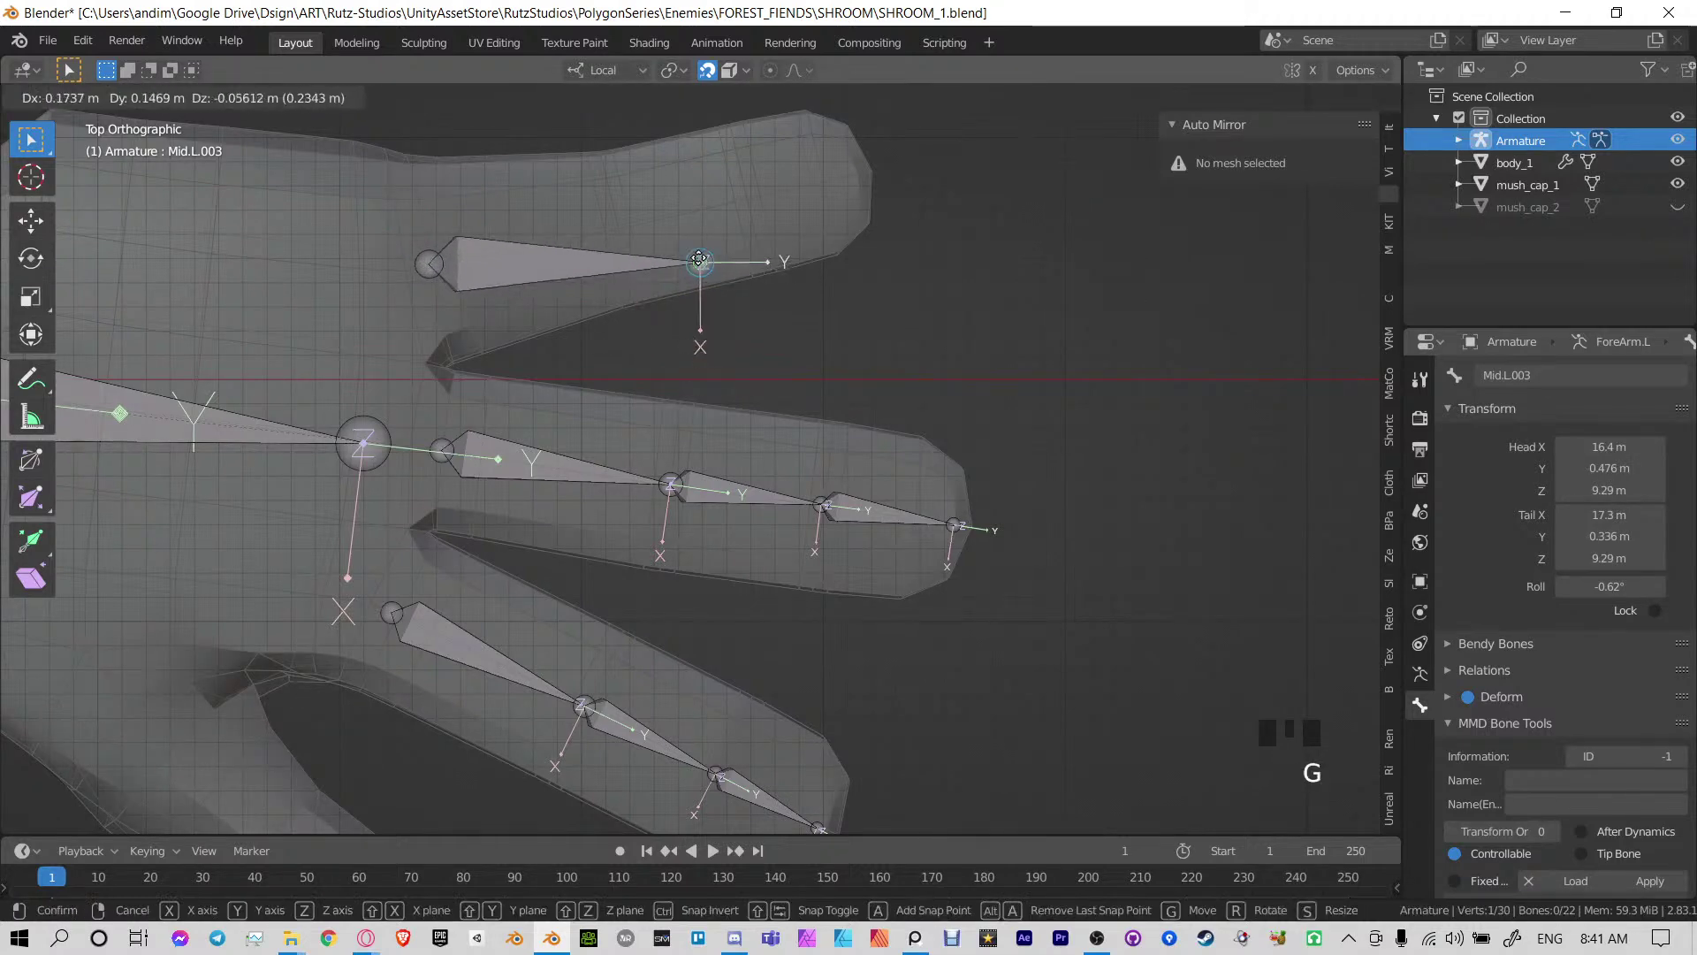
left_click(632, 217)
middle_click_drag(646, 228, 641, 352, "shift")
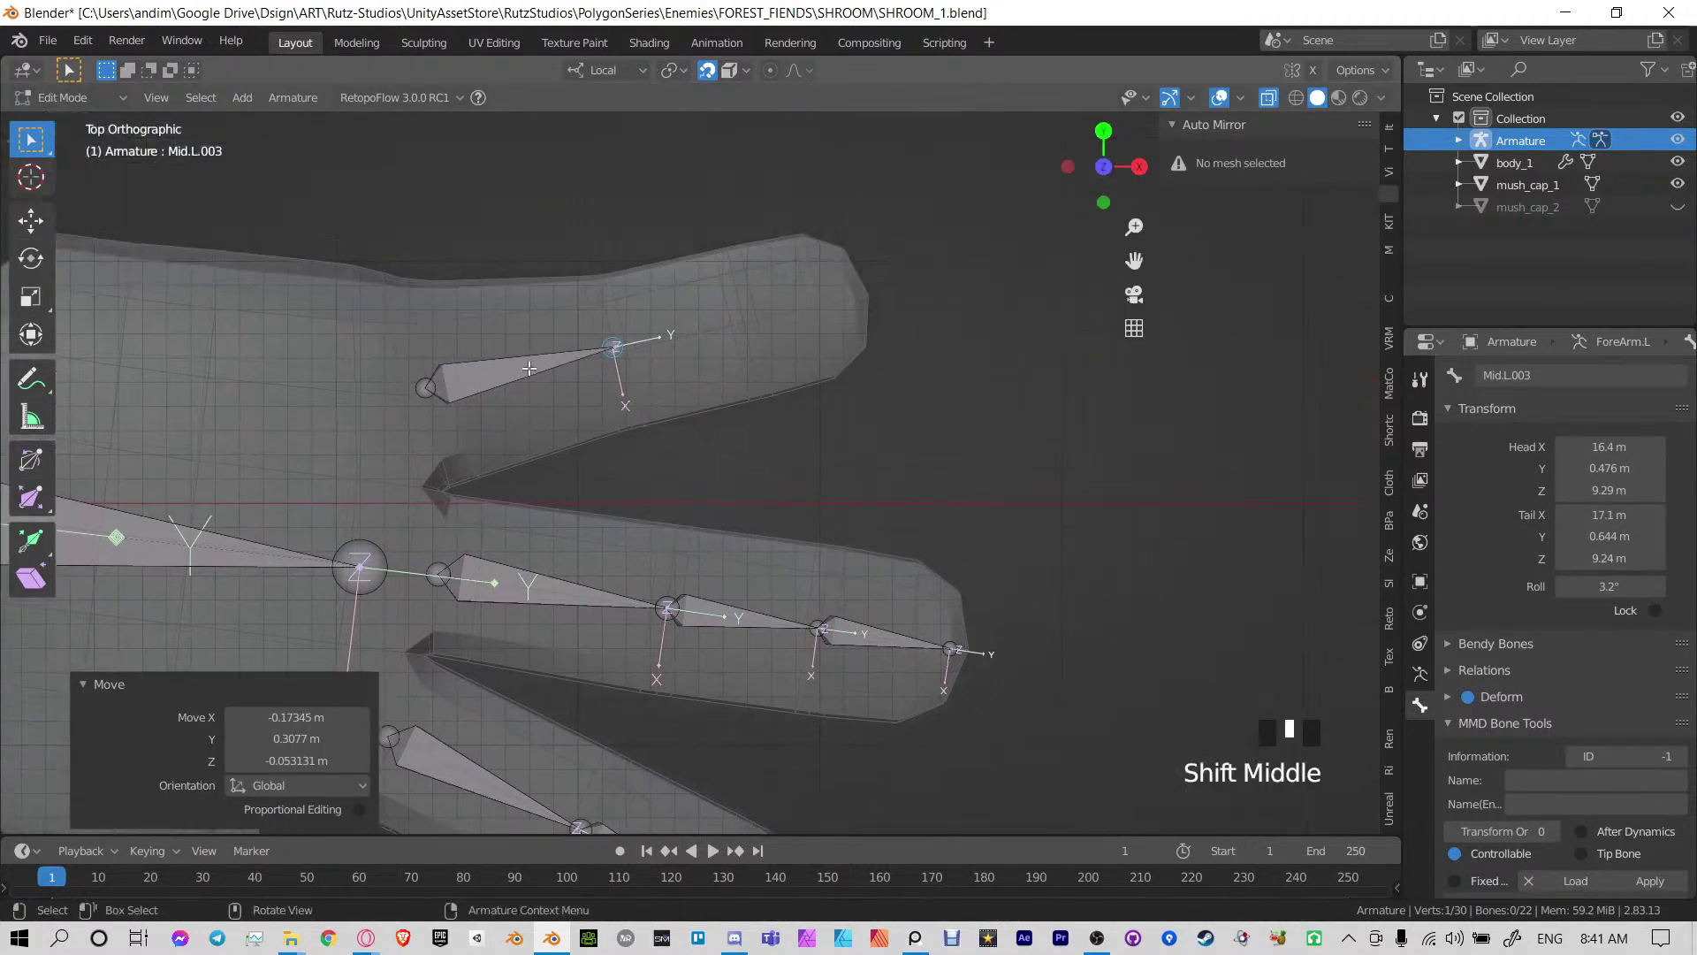
left_click(531, 371)
left_click(1590, 375)
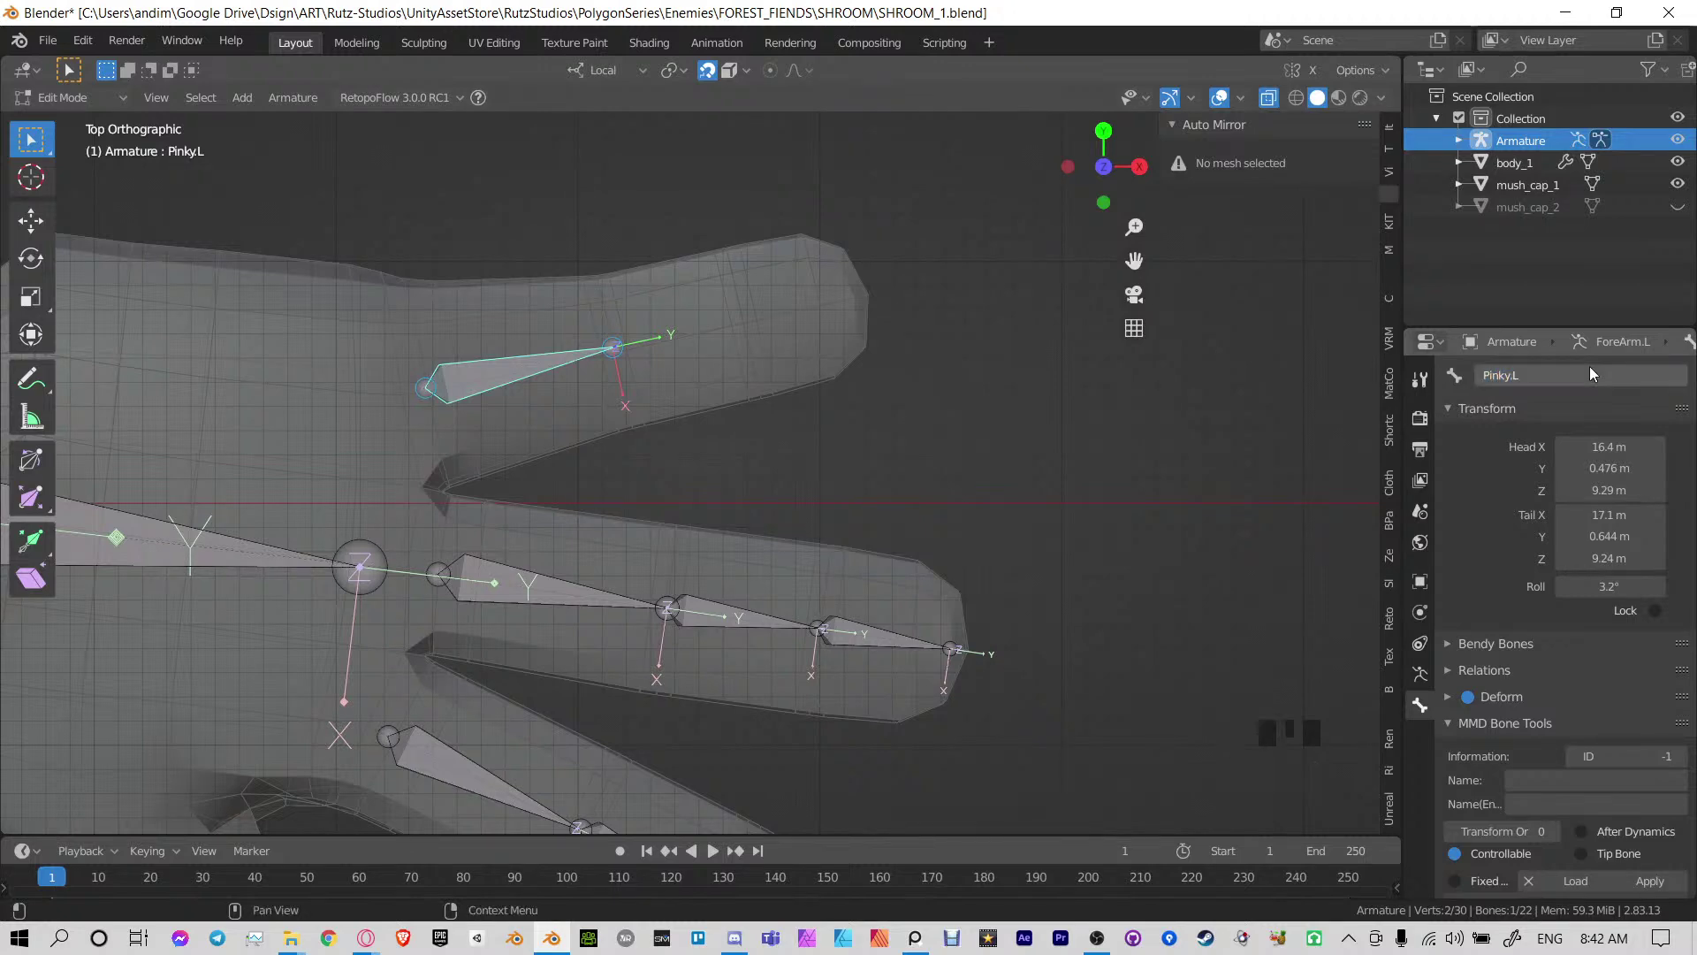
Extrude two more bones from the Pinky.L tail, about 0.55 m and 0.46 m long, to the pinky's tip
middle_click_drag(637, 372, 580, 466, "shift")
scroll(580, 466, "up", 3)
key("e")
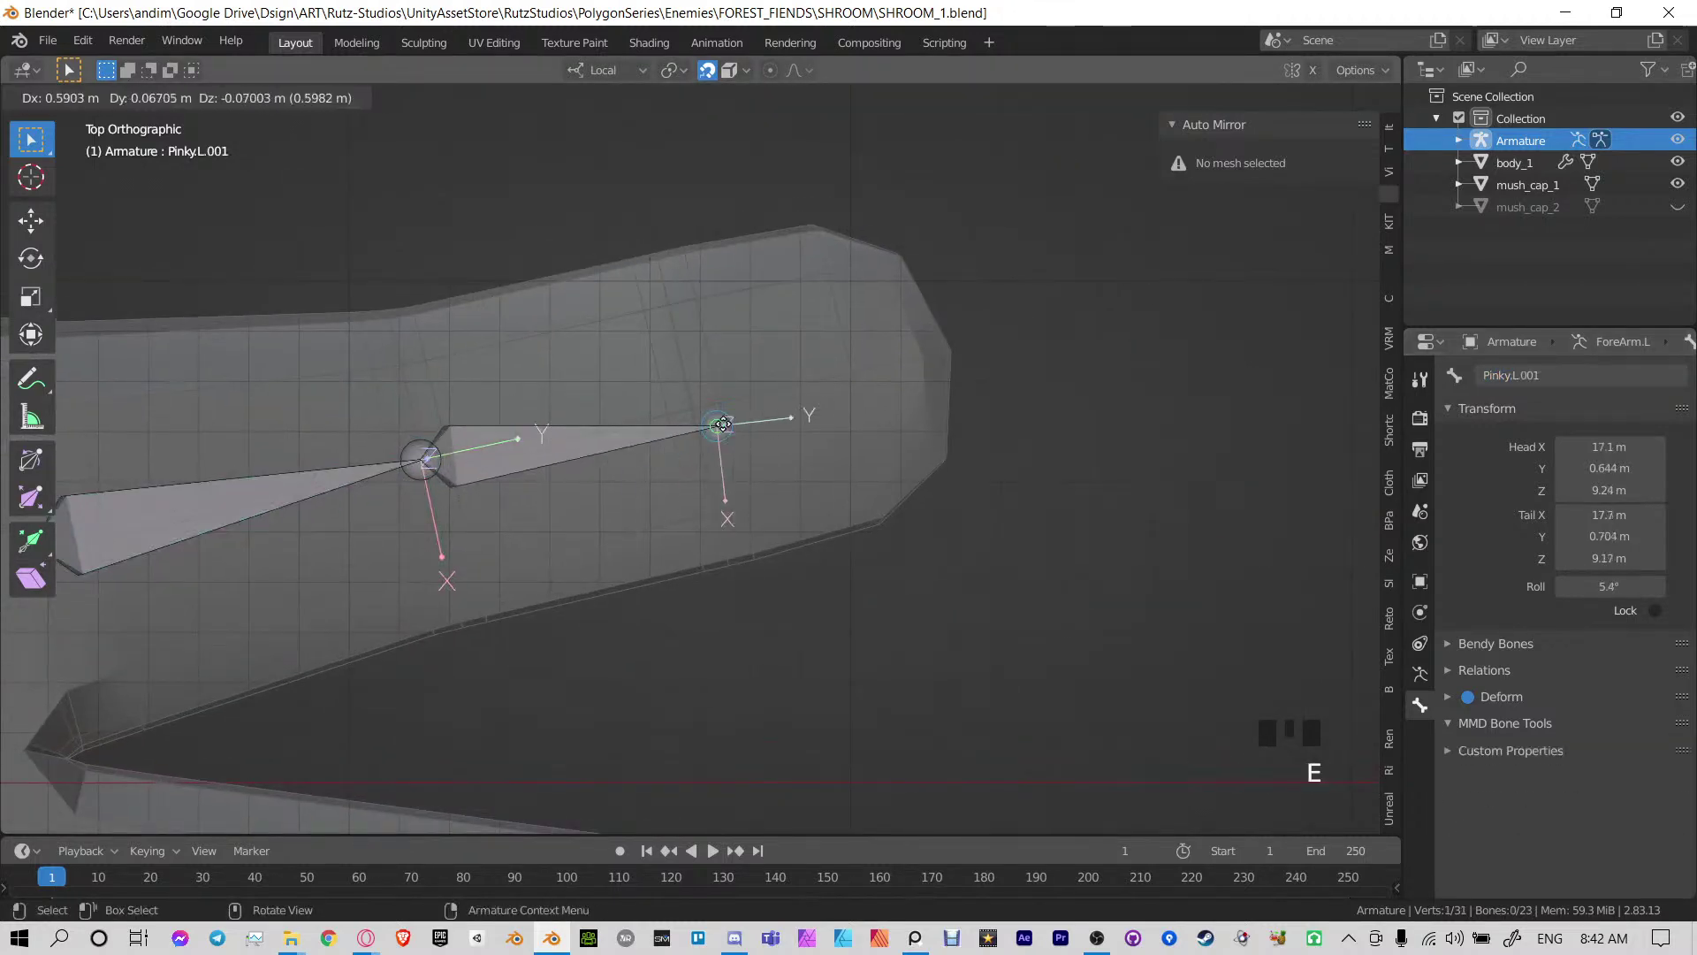
left_click(691, 399)
key("e")
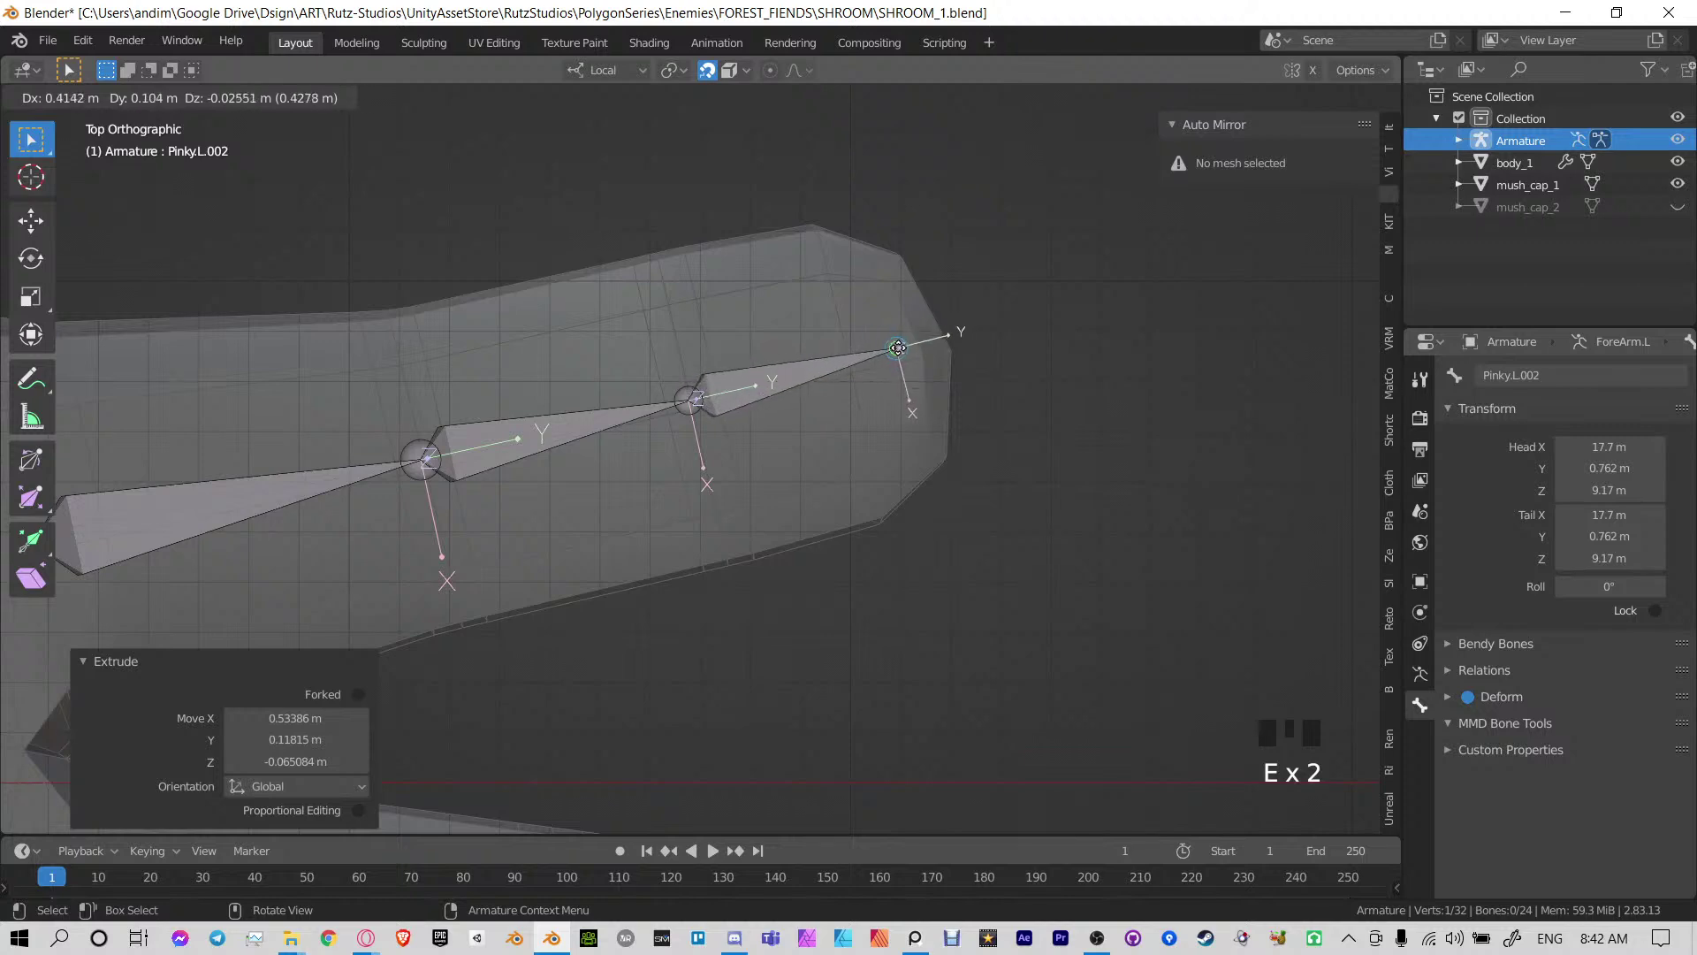
left_click(911, 348)
Viewing the hand from the side, adjust the height of the pinky chain's tip along local Z
middle_click_drag(911, 349, 1029, 387, "shift")
key("g")
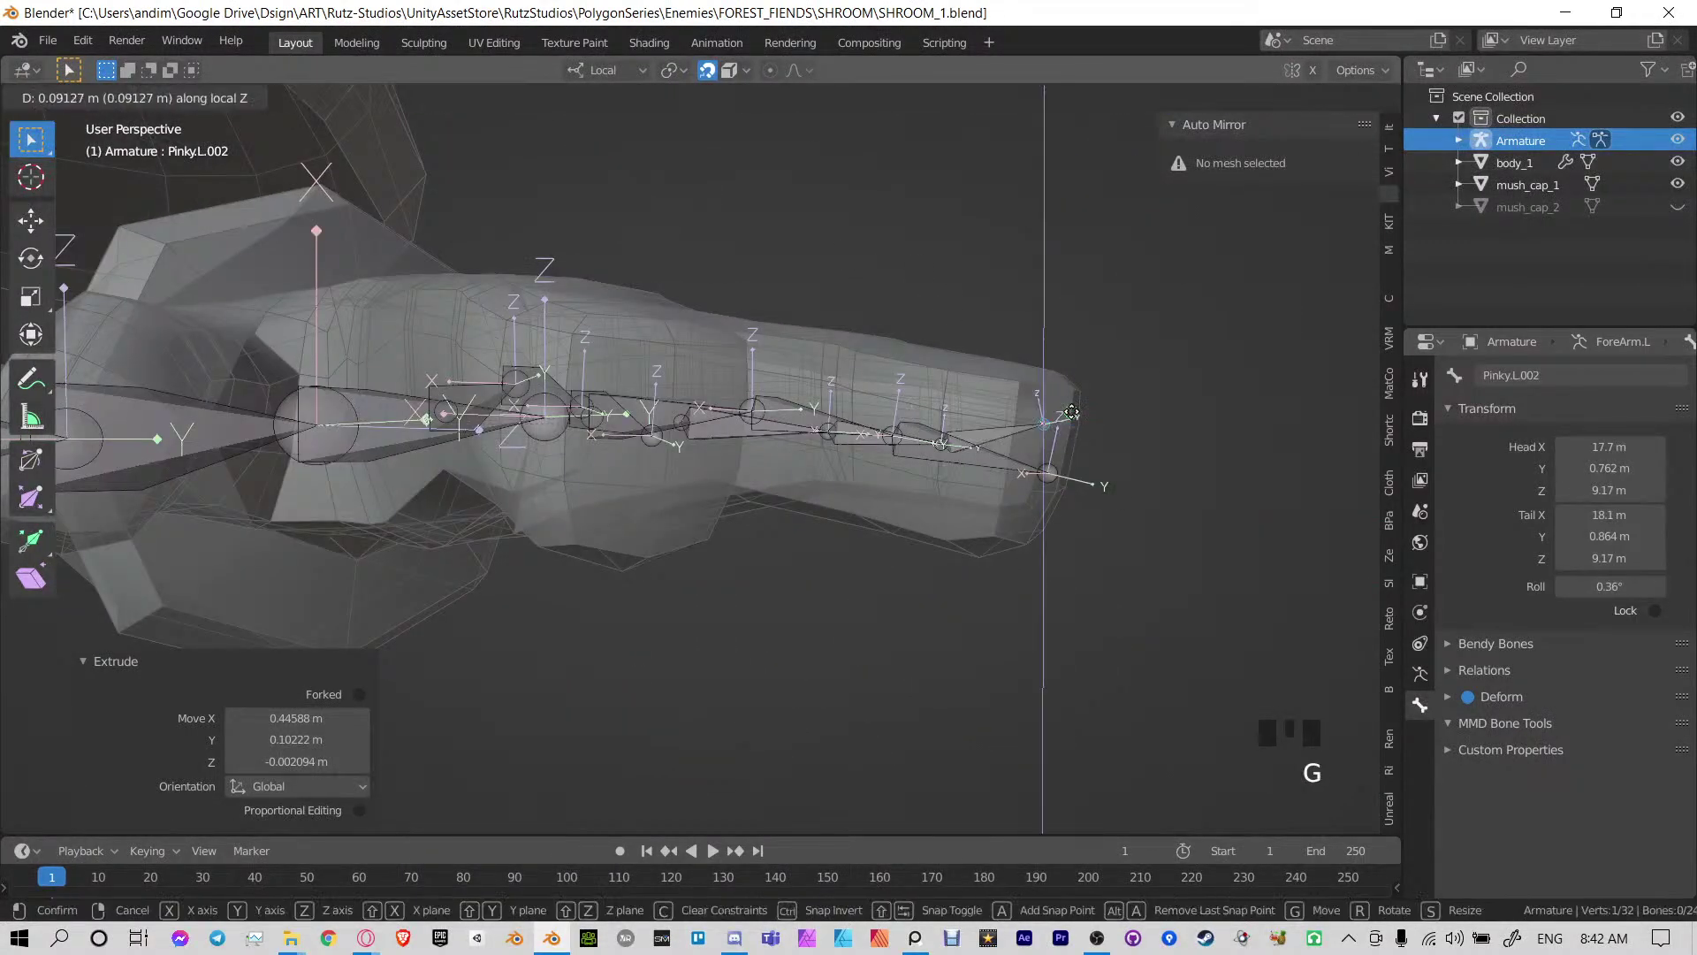
left_click(1061, 475)
In the top view, duplicate the first index bone and place the copy at the base of the thumb
middle_click_drag(1065, 475, 919, 540)
mouse_move(919, 539)
middle_mouse_down("shift")
mouse_move(891, 506)
mouse_move(901, 526)
middle_mouse_up("shift")
scroll(884, 513, "down", 2)
left_click(875, 557)
key("KP_7")
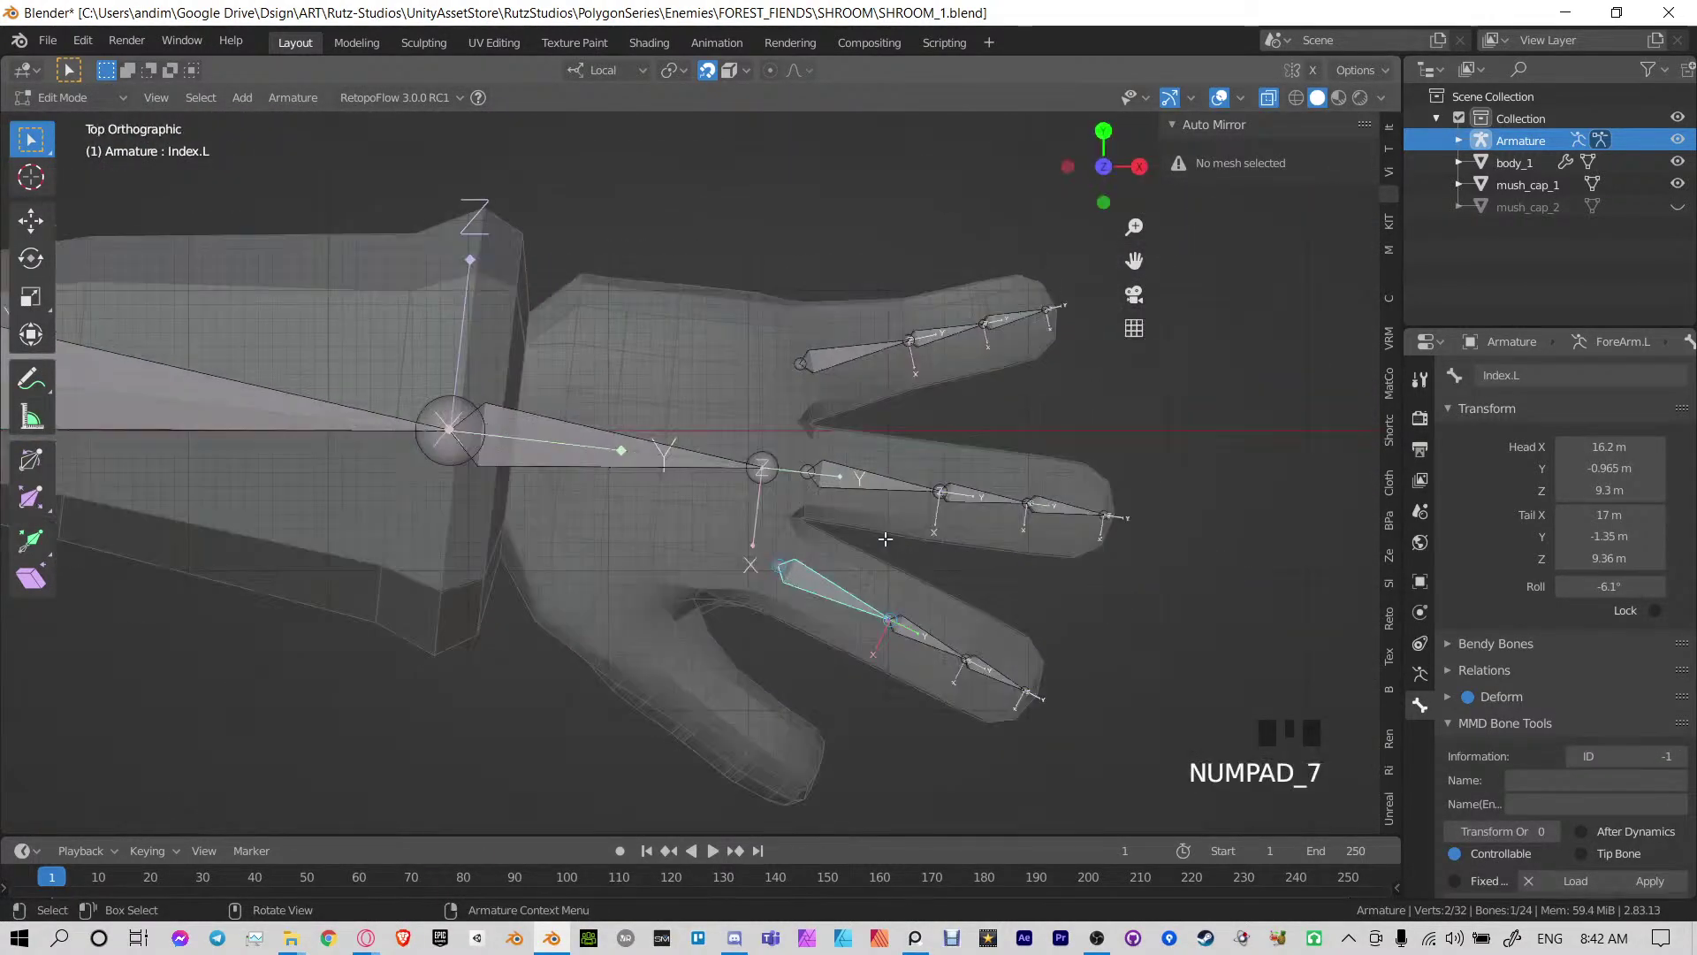
key("shift+d")
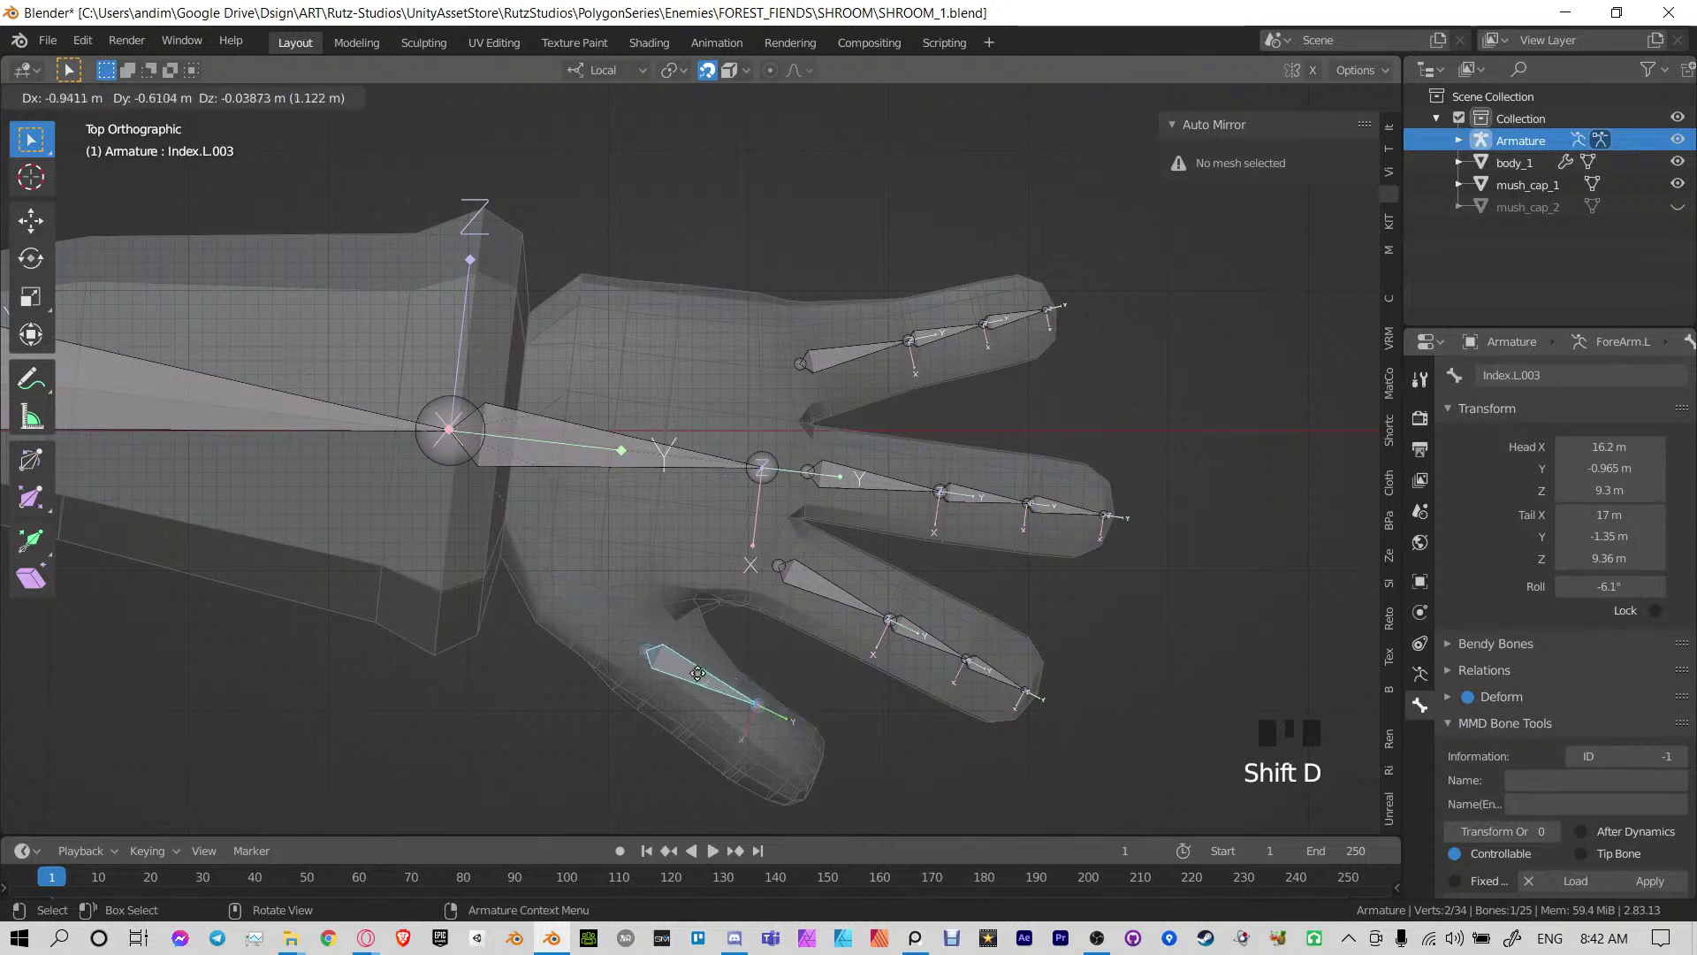
left_click(633, 627)
Move the copied bone's tail to the middle of the thumb and rename the bone Thumb.L
scroll(635, 627, "down", 1)
scroll(634, 627, "up", 5)
middle_click_drag(636, 630, 663, 318, "shift")
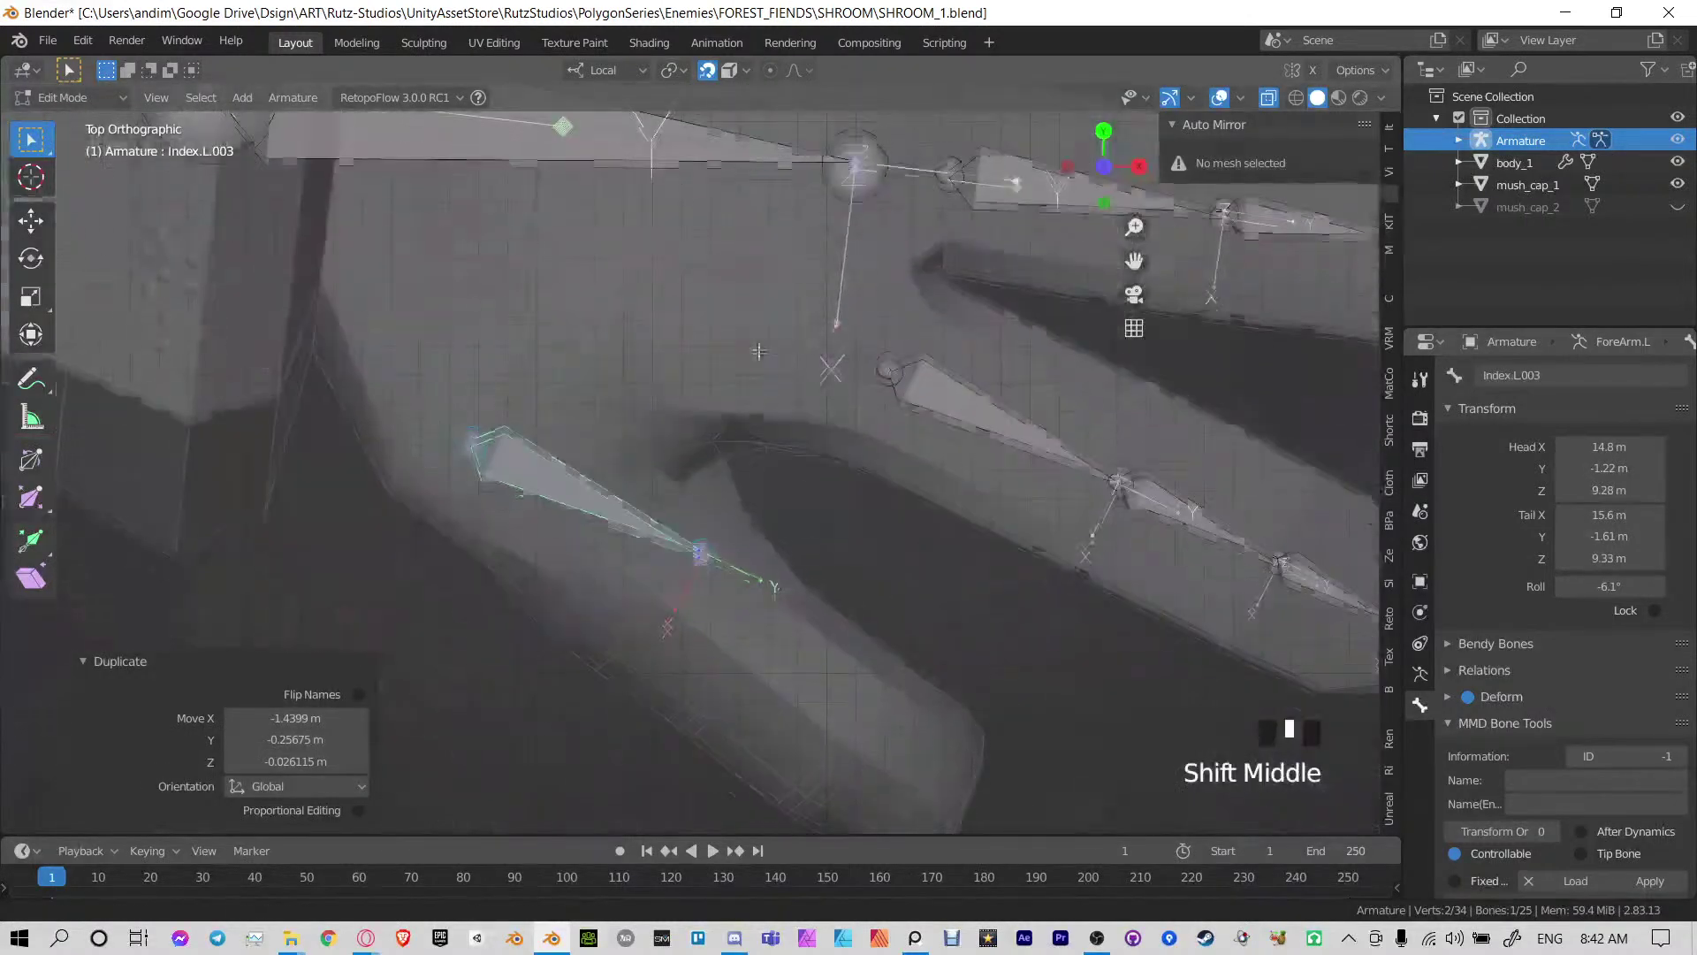
left_click(705, 553)
key("g")
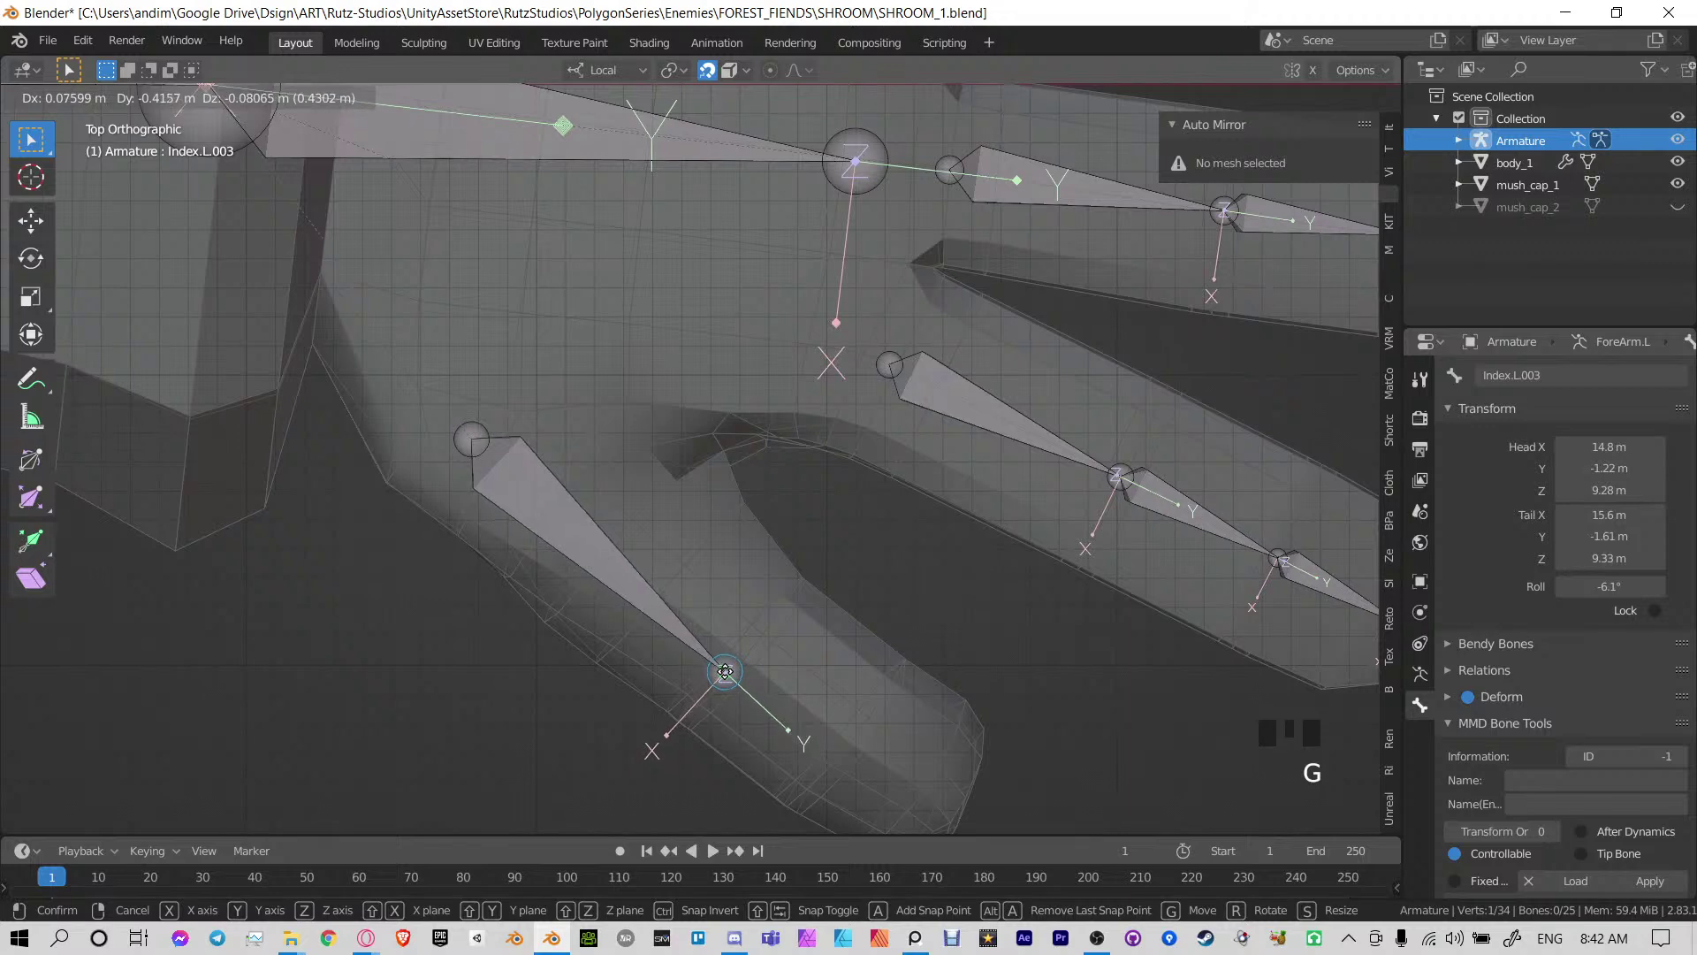
left_click(725, 672)
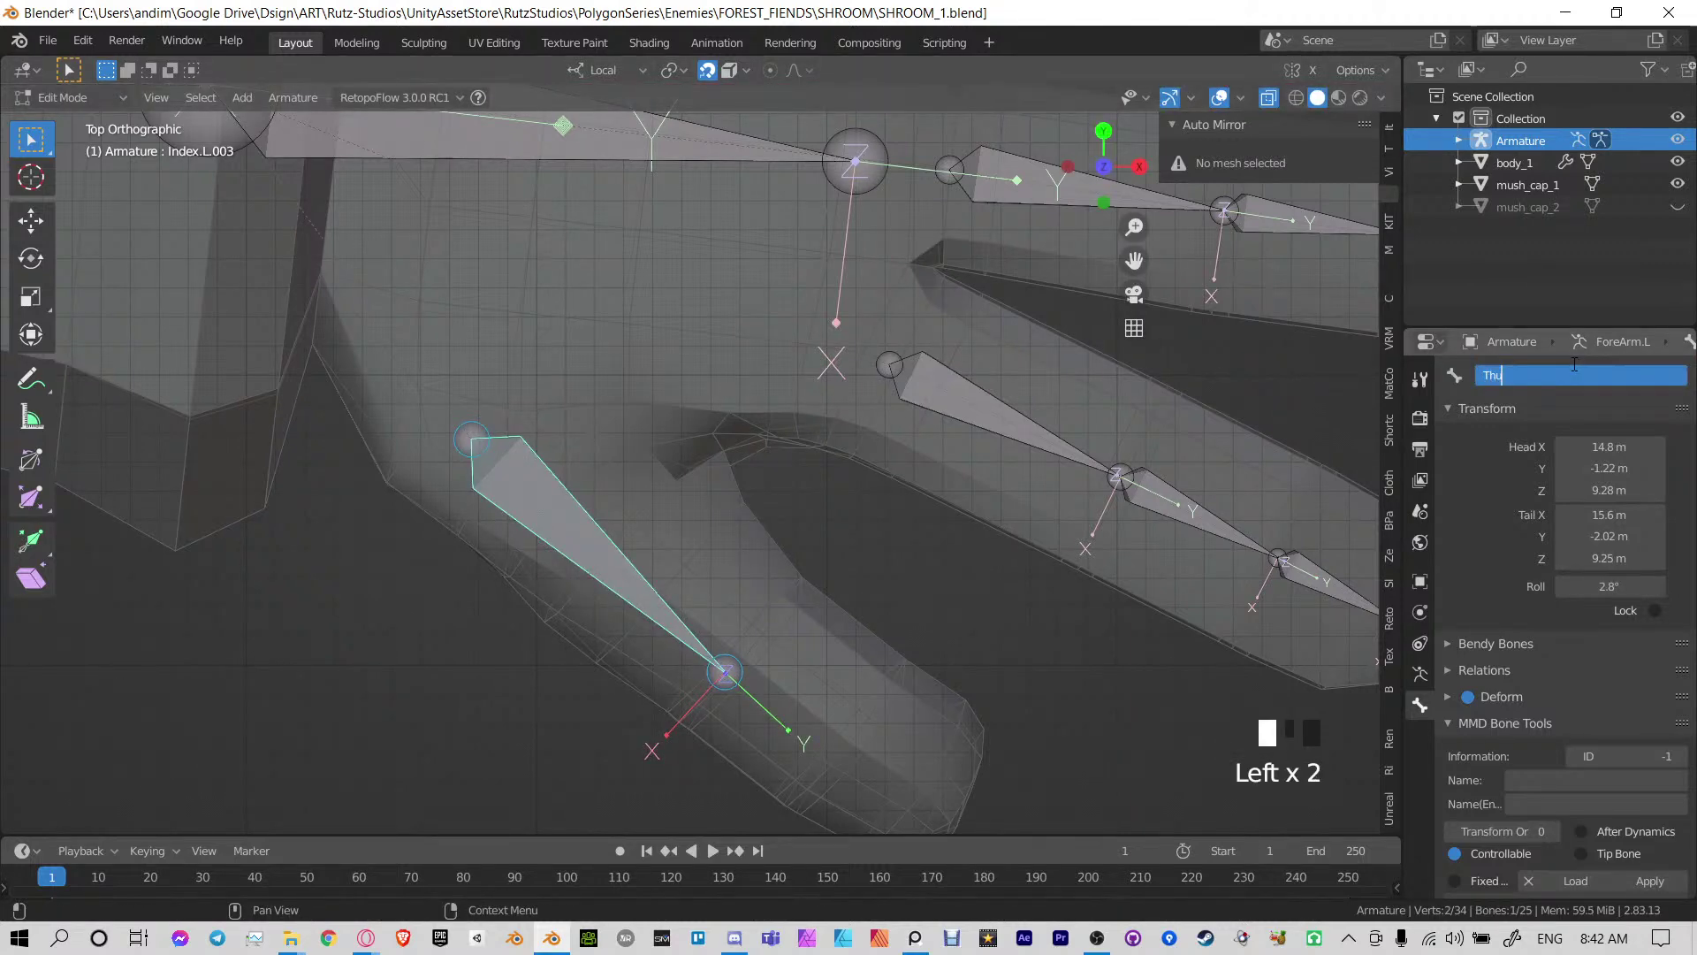
type(".L")
key("Return")
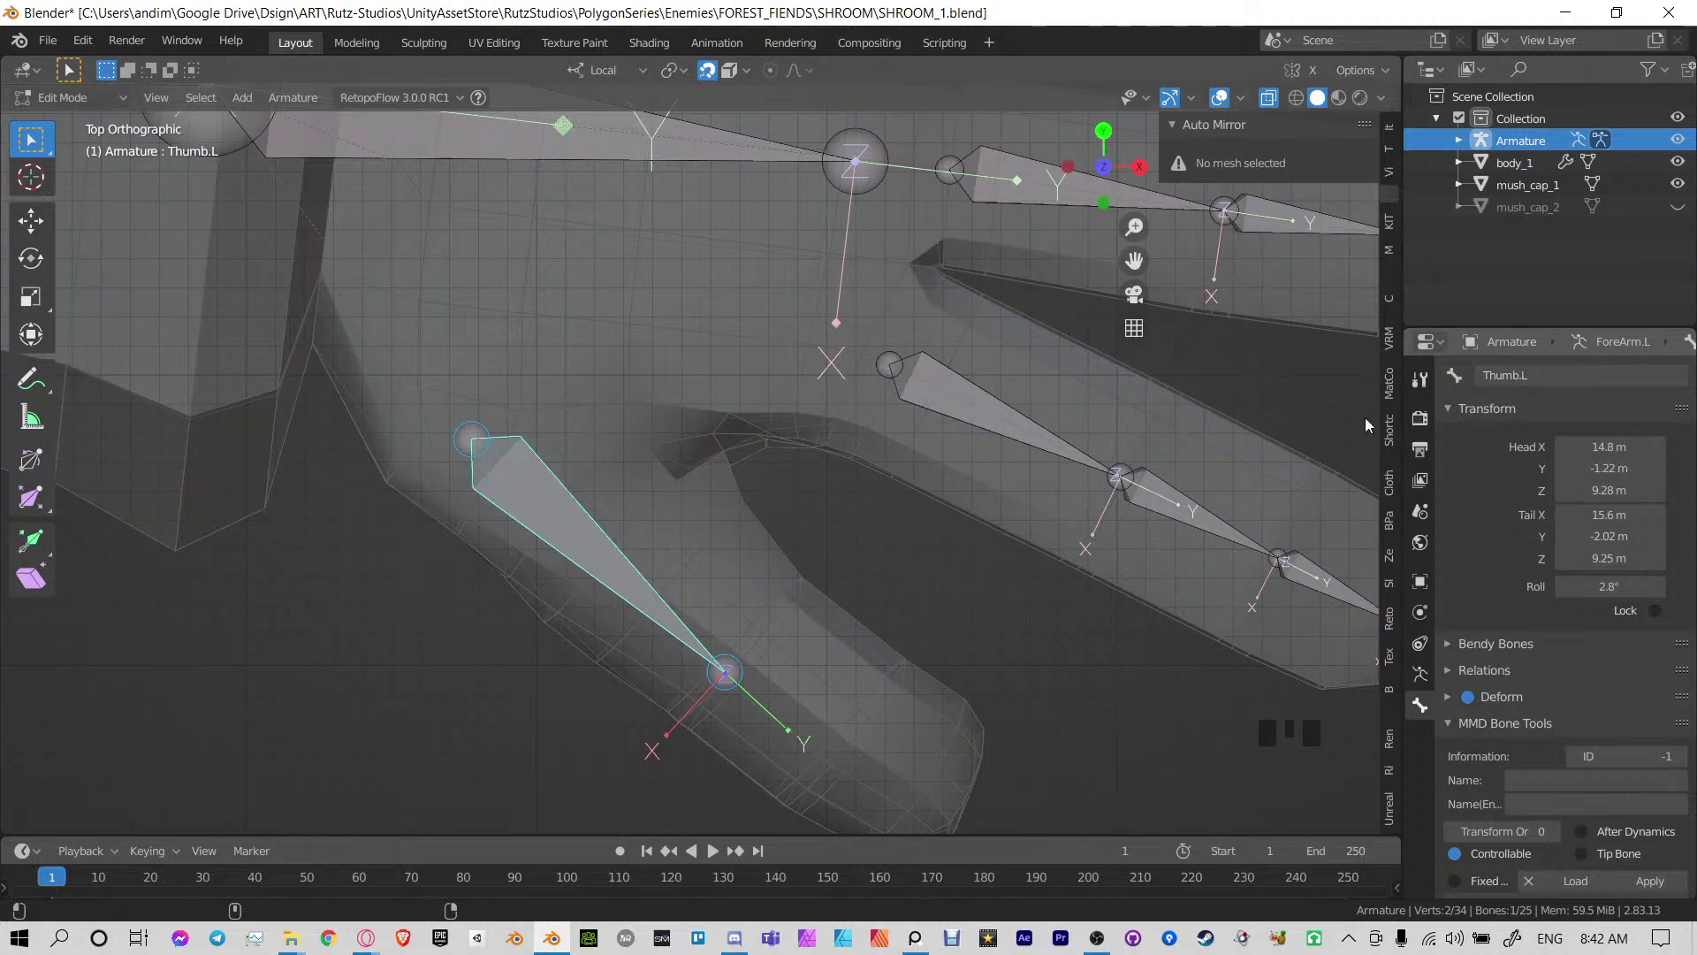
Nudge the Thumb.L bone's tail by about 0.02 m toward the inside of the thumb
middle_click_drag(825, 595, 773, 401, "shift")
middle_click_drag(580, 286, 637, 333, "shift")
key("g")
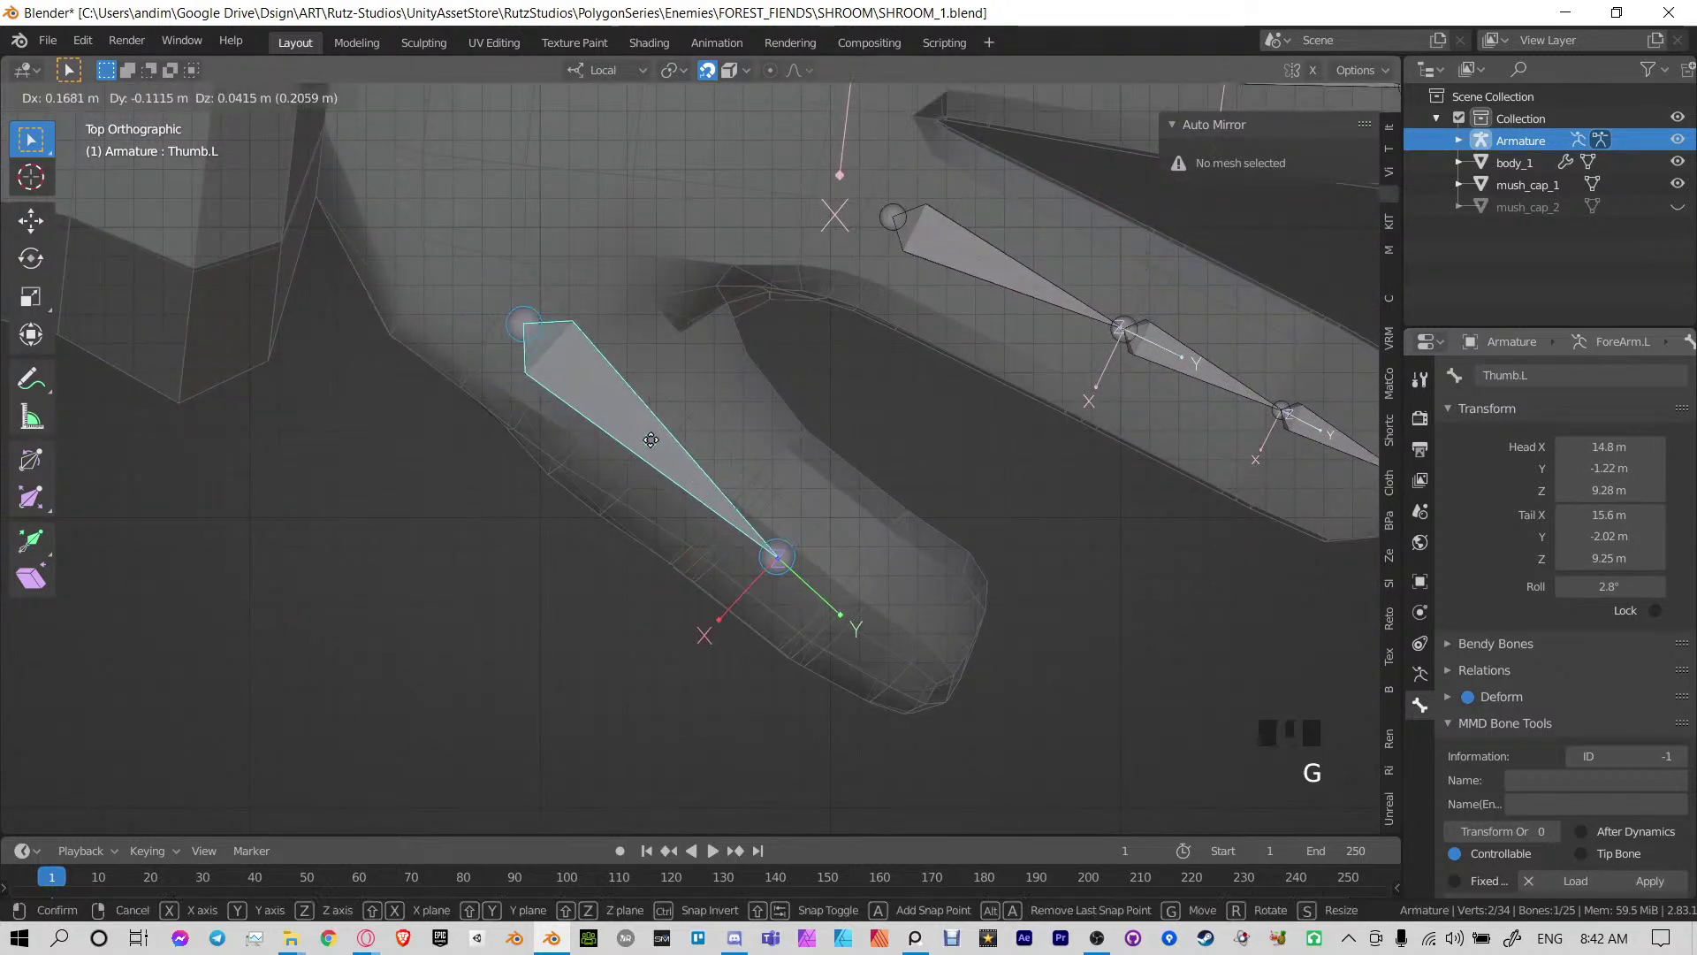
right_click(667, 426)
left_click(730, 522)
key("g")
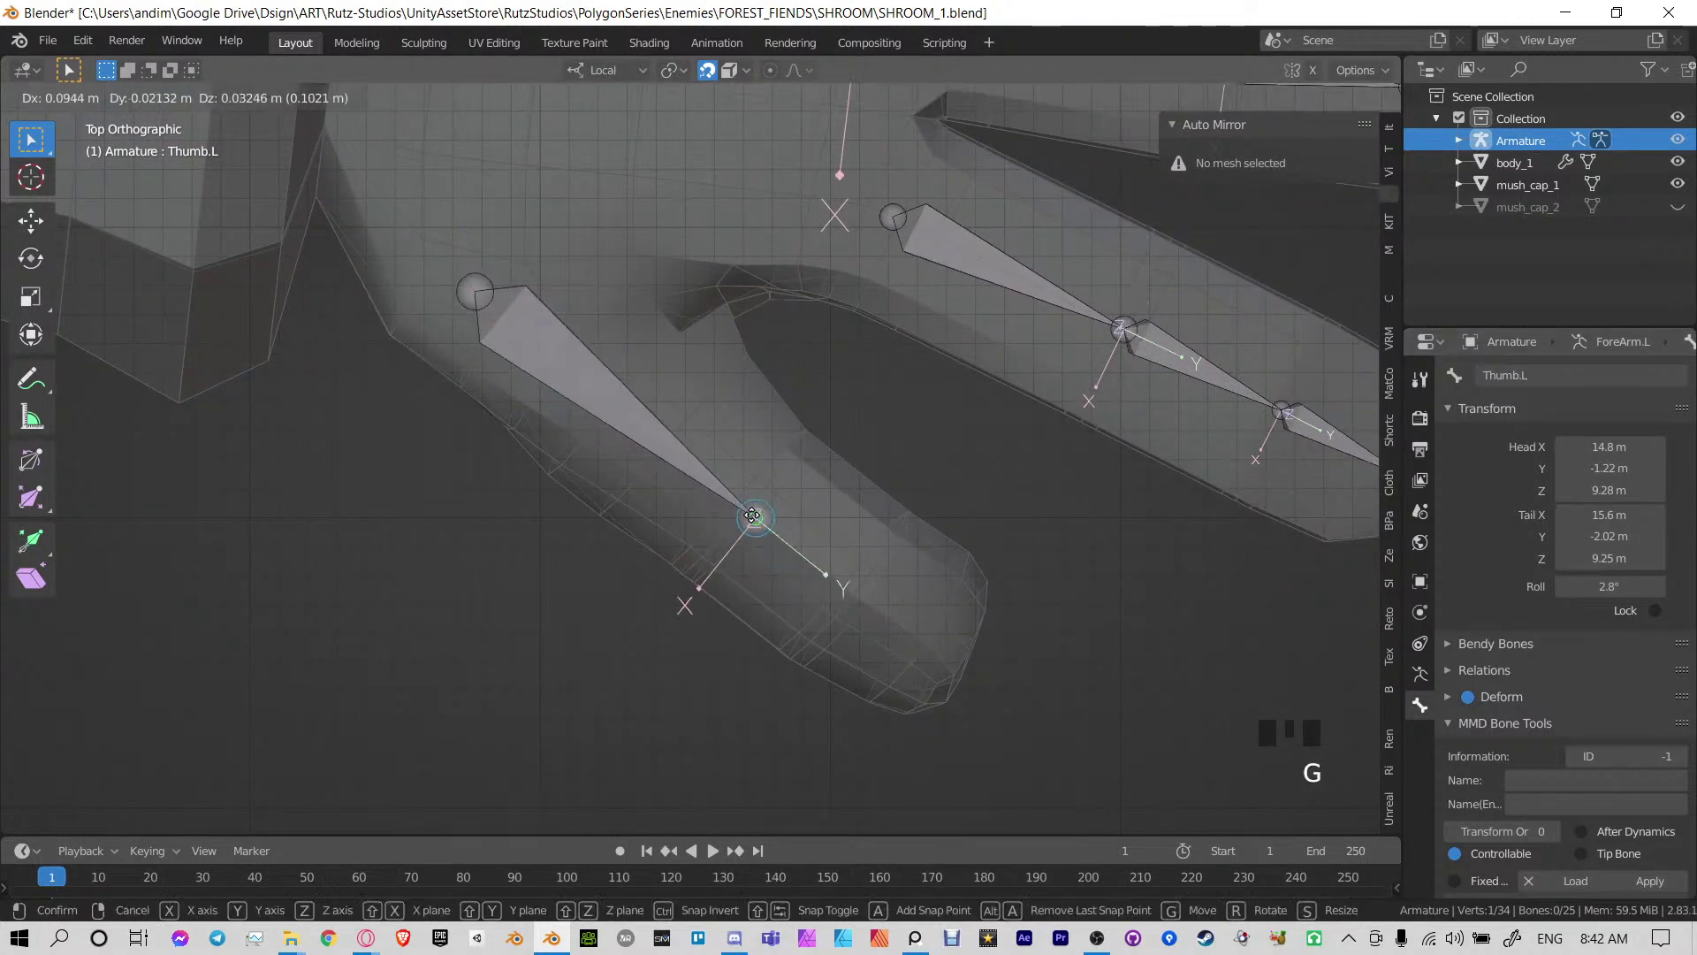
left_click(752, 492)
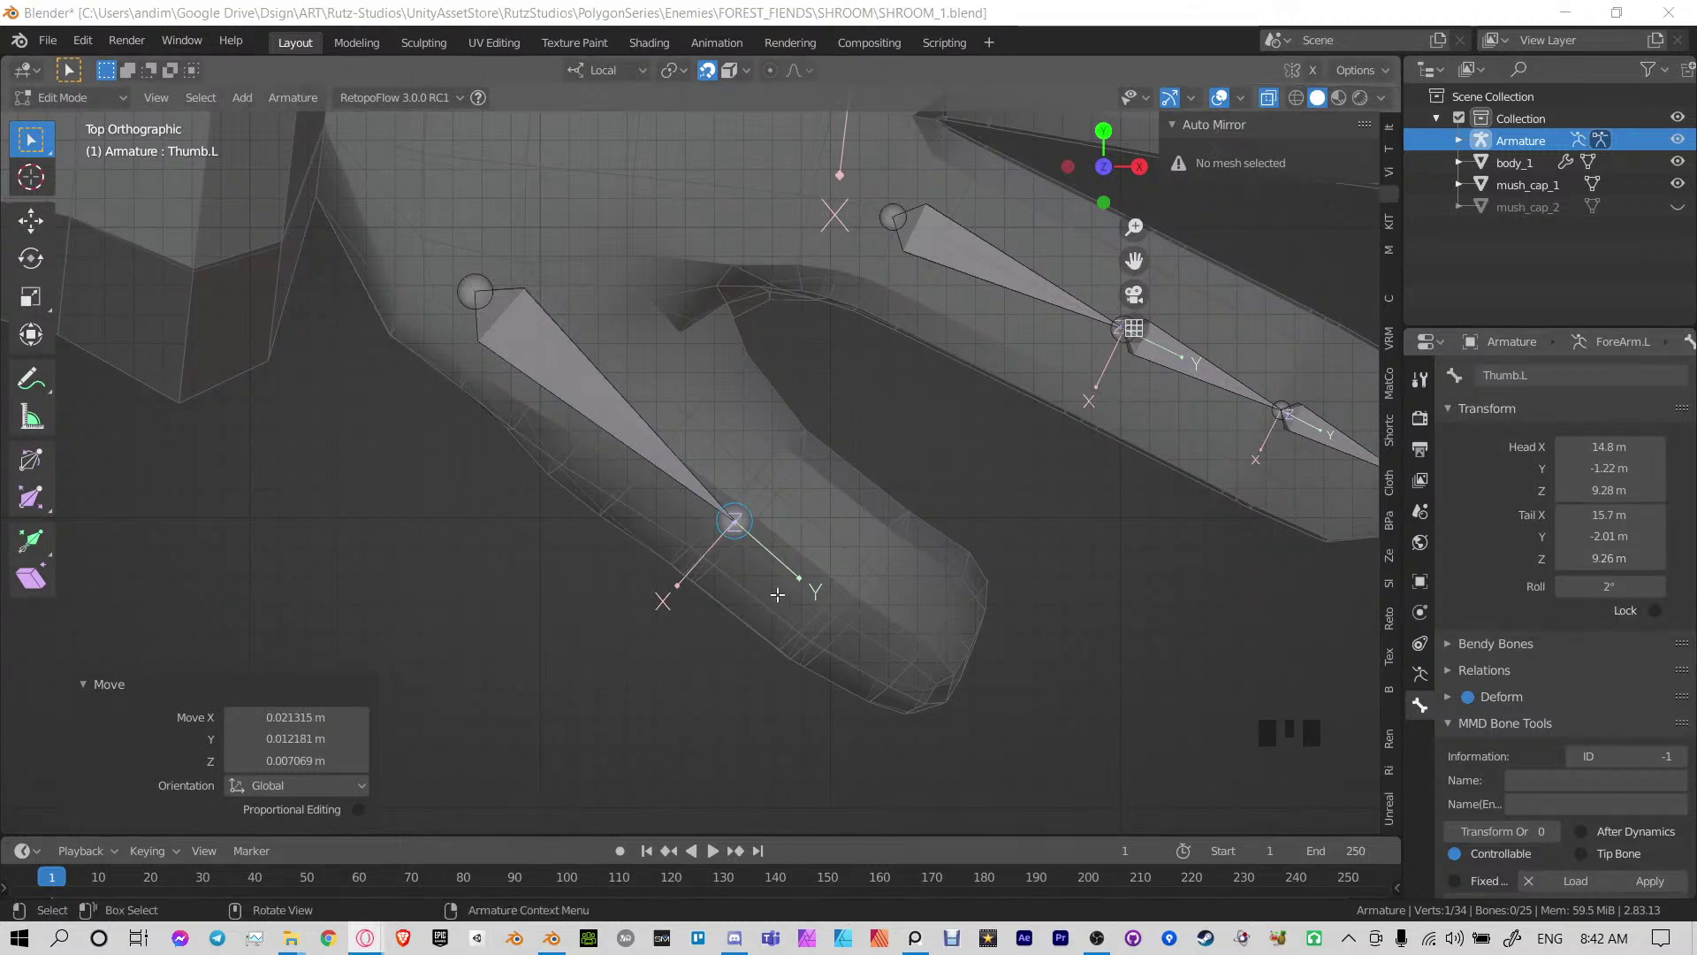
Extrude two more bones from the tail of Thumb.L, ending at the tip of the thumb
left_click(751, 539)
key("e")
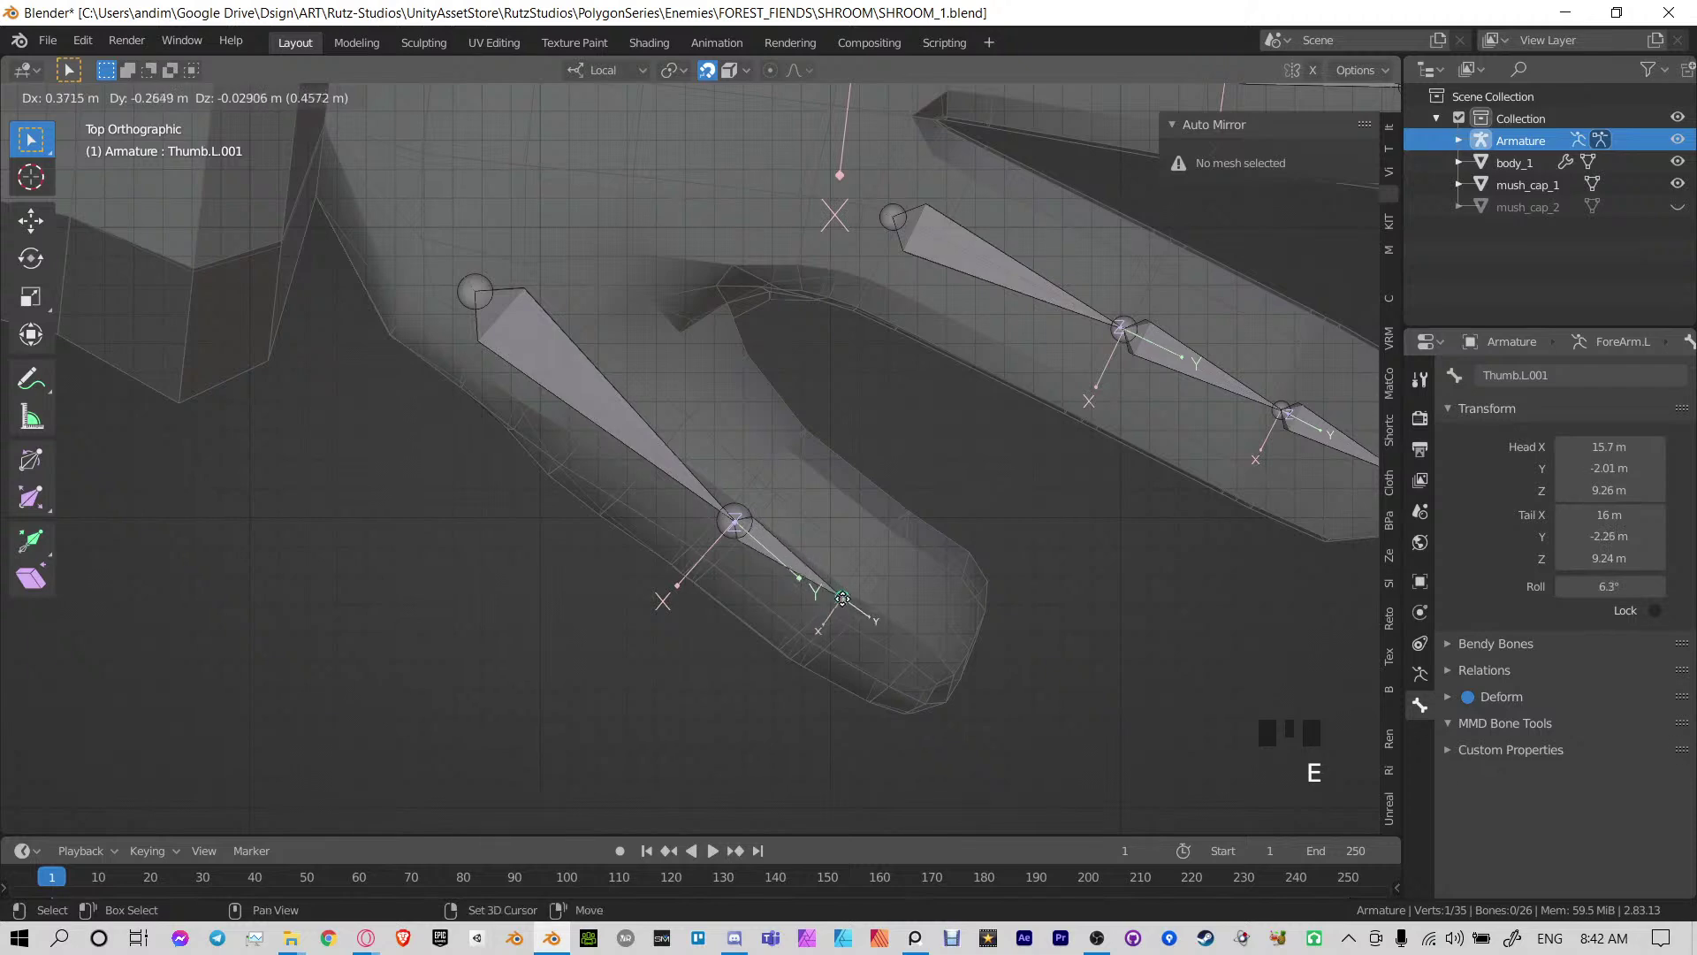
left_click(844, 604)
middle_click_drag(844, 604, 718, 504, "shift")
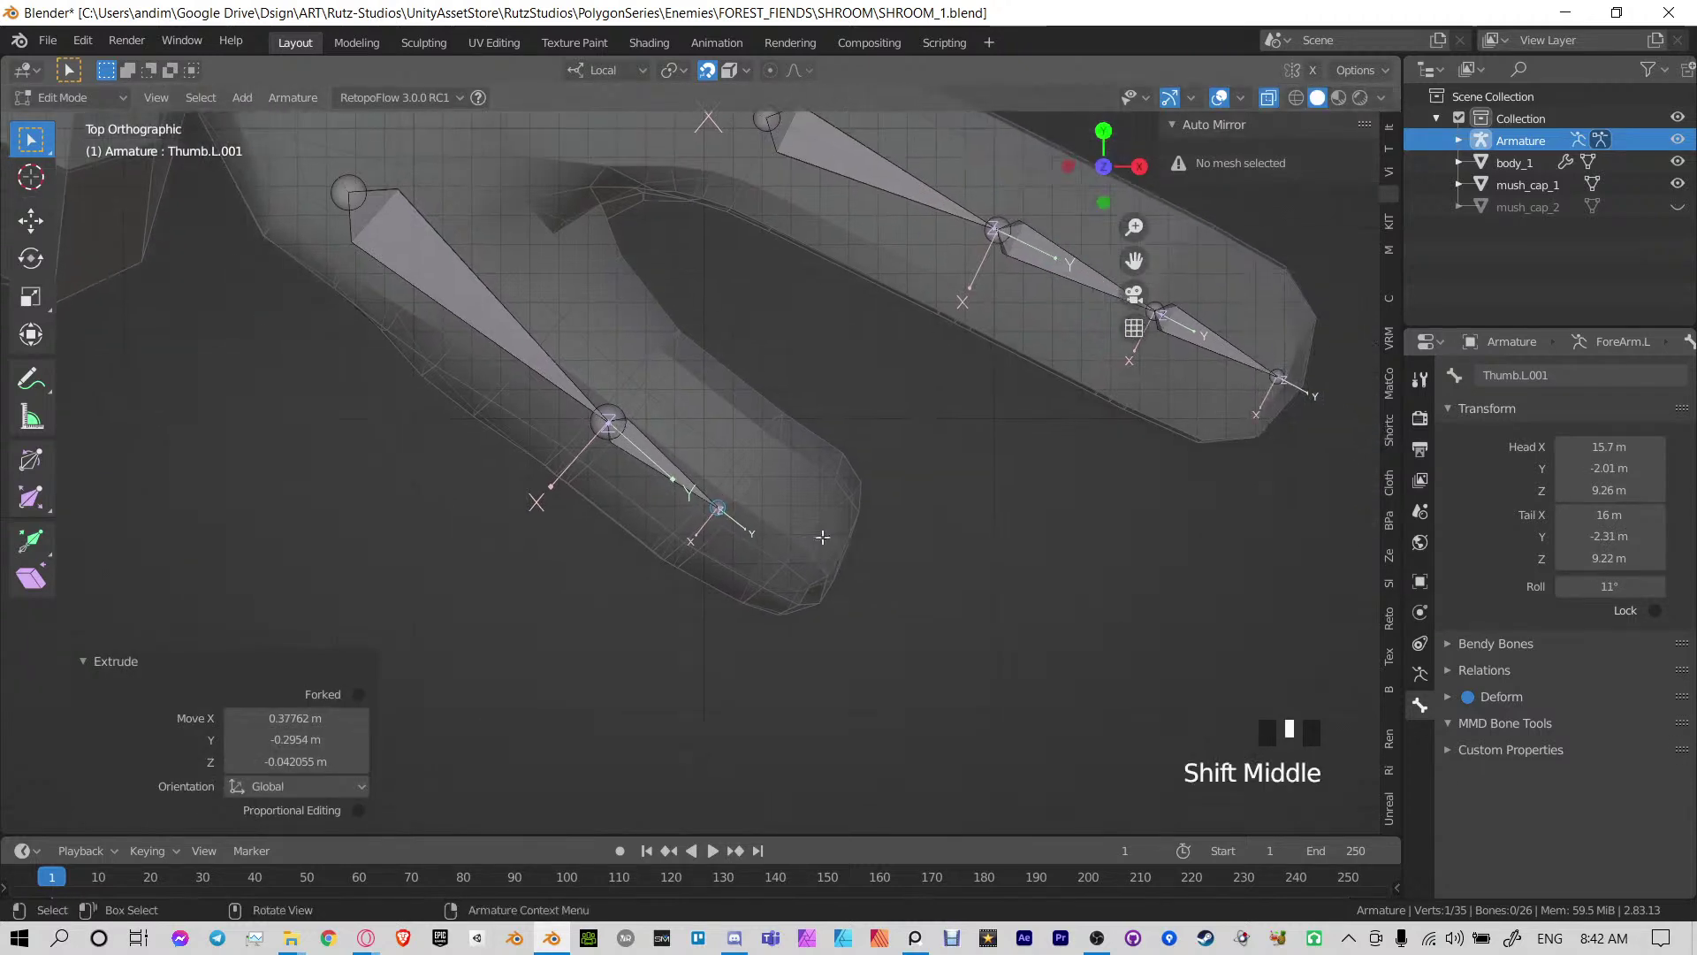
key("e")
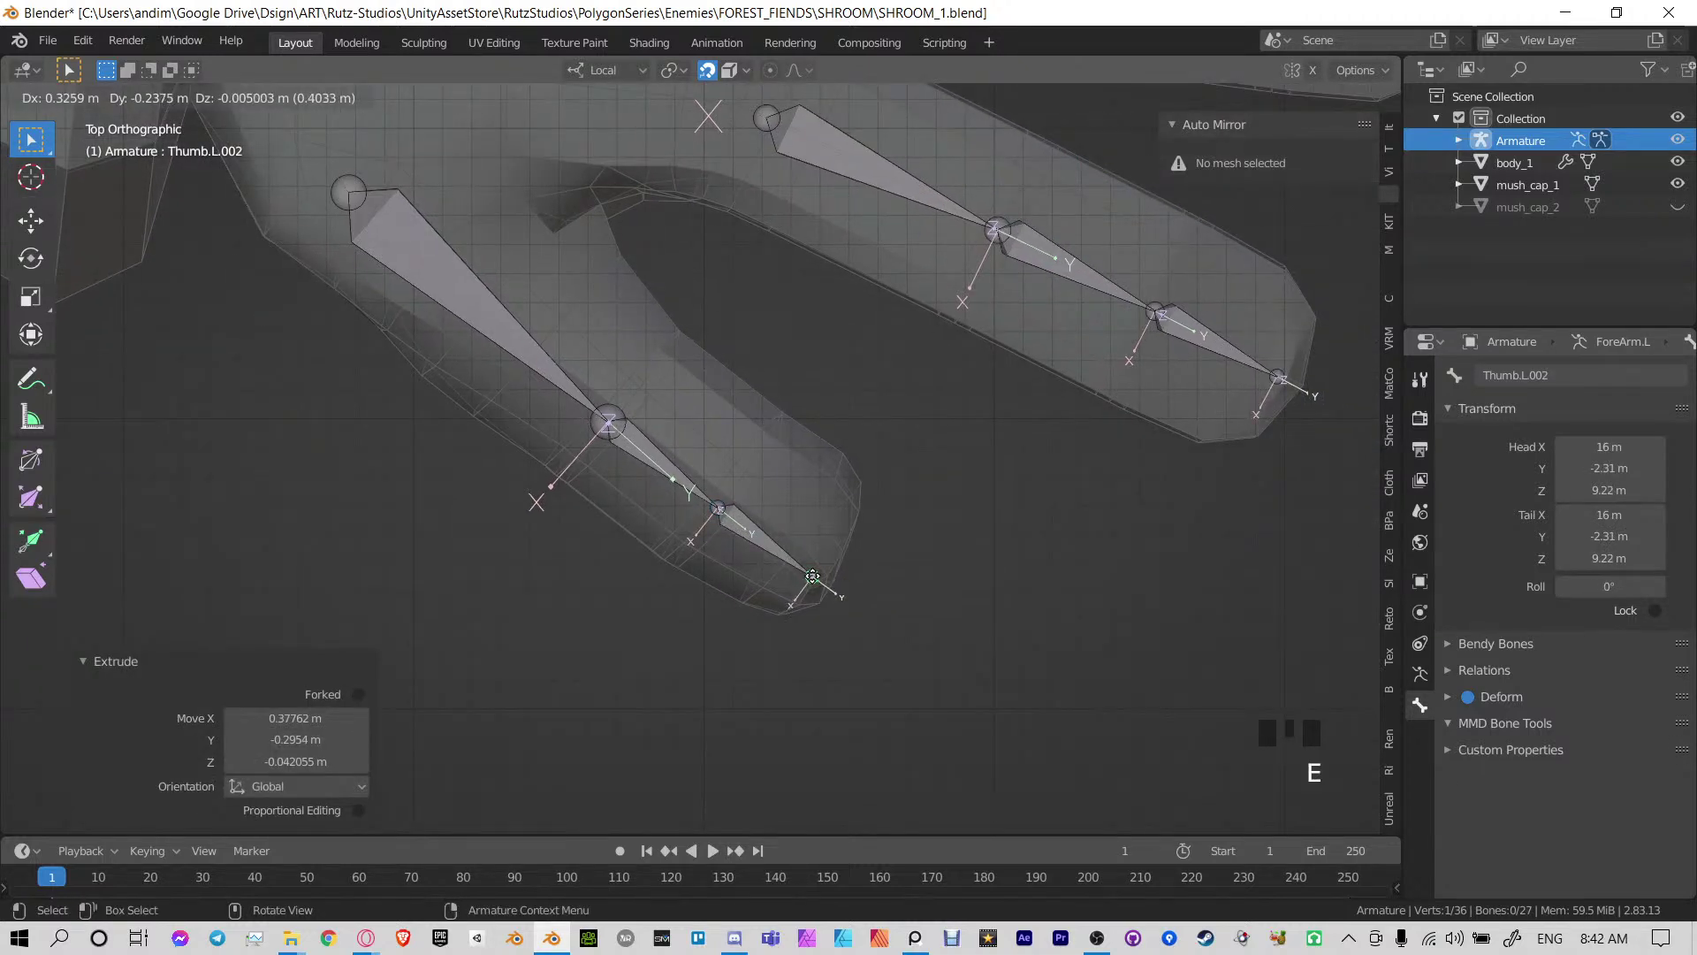
left_click(812, 576)
Reposition the joint between the two new thumb bones, and move the chain's tip by about 0.06, 0.09 and 0.04 m in X, Y and Z
middle_click_drag(812, 575, 603, 546)
left_click(649, 387)
key("g")
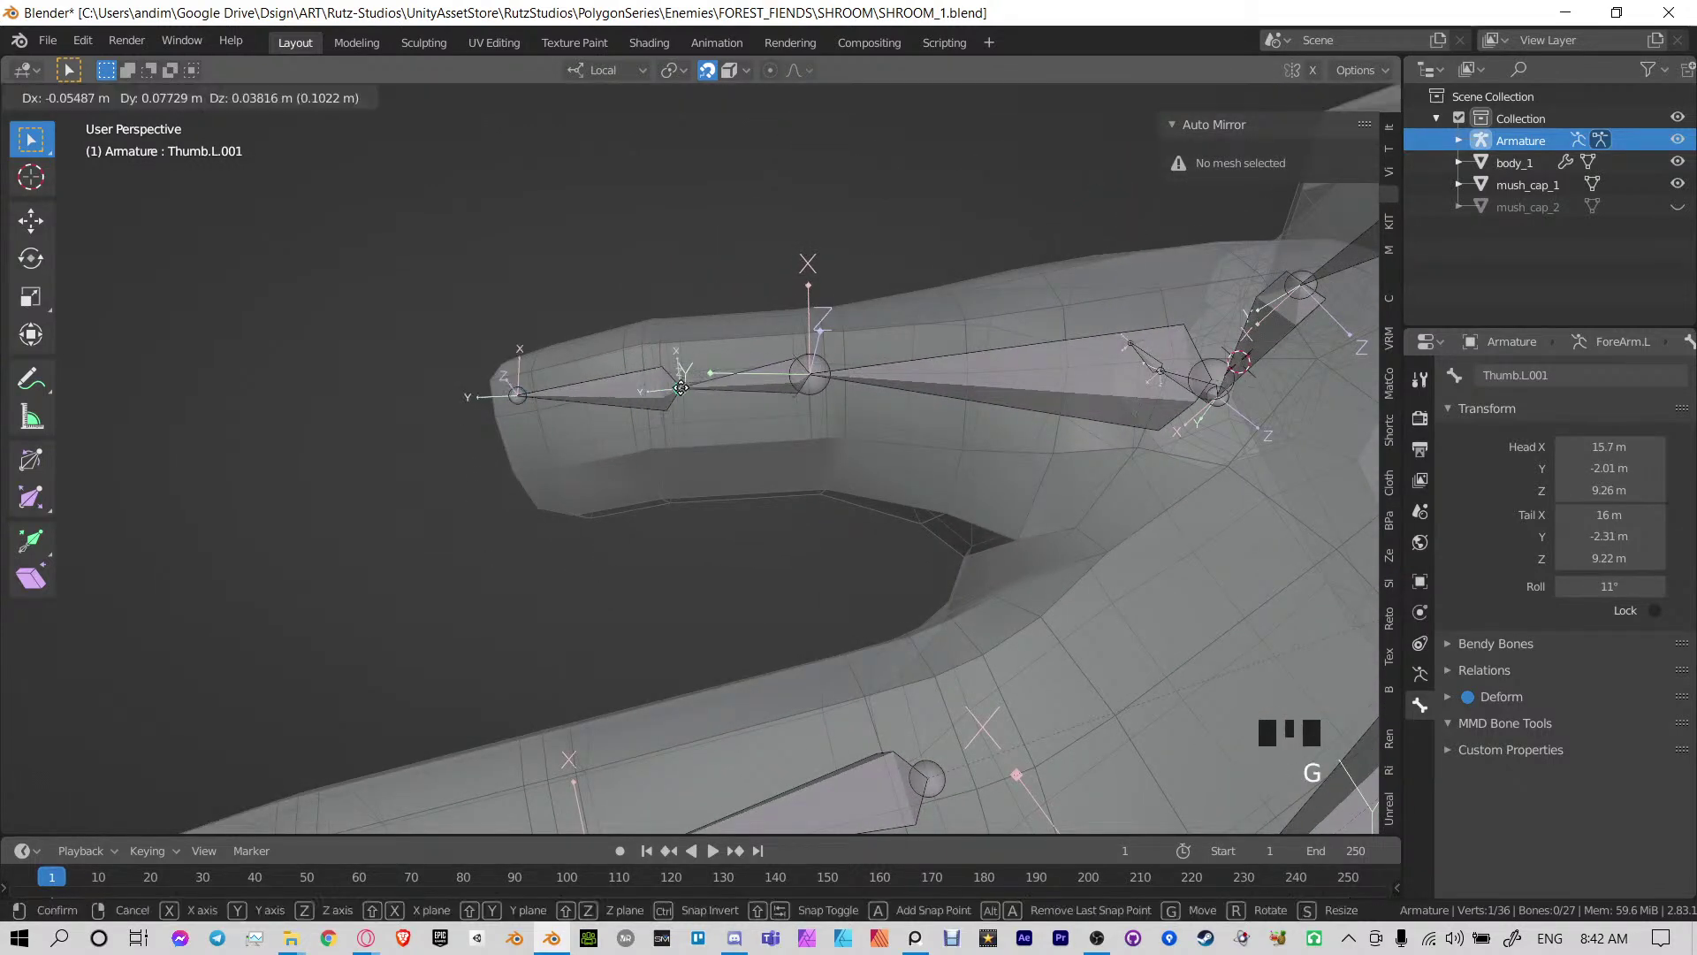
left_click(666, 397)
left_click(517, 394)
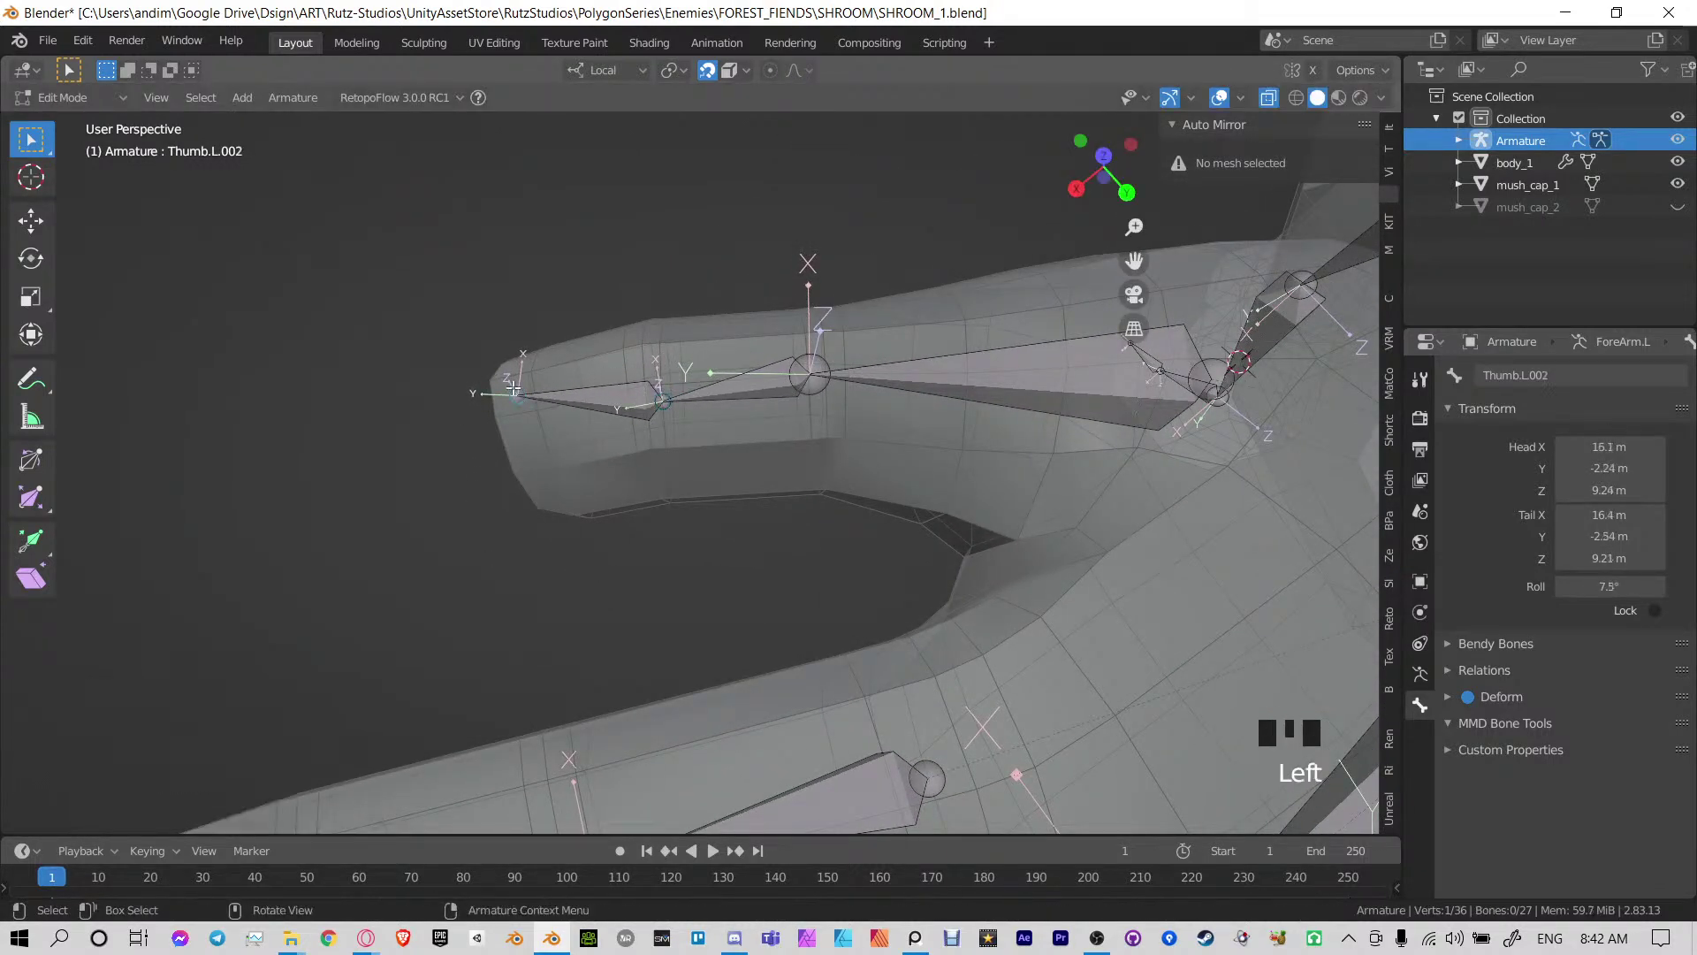
key("g")
left_click(519, 433)
Viewing the hand from the side, lower the thumb chain's tip along local Z to a height of about 9.2 m
middle_click_drag(522, 434, 849, 413)
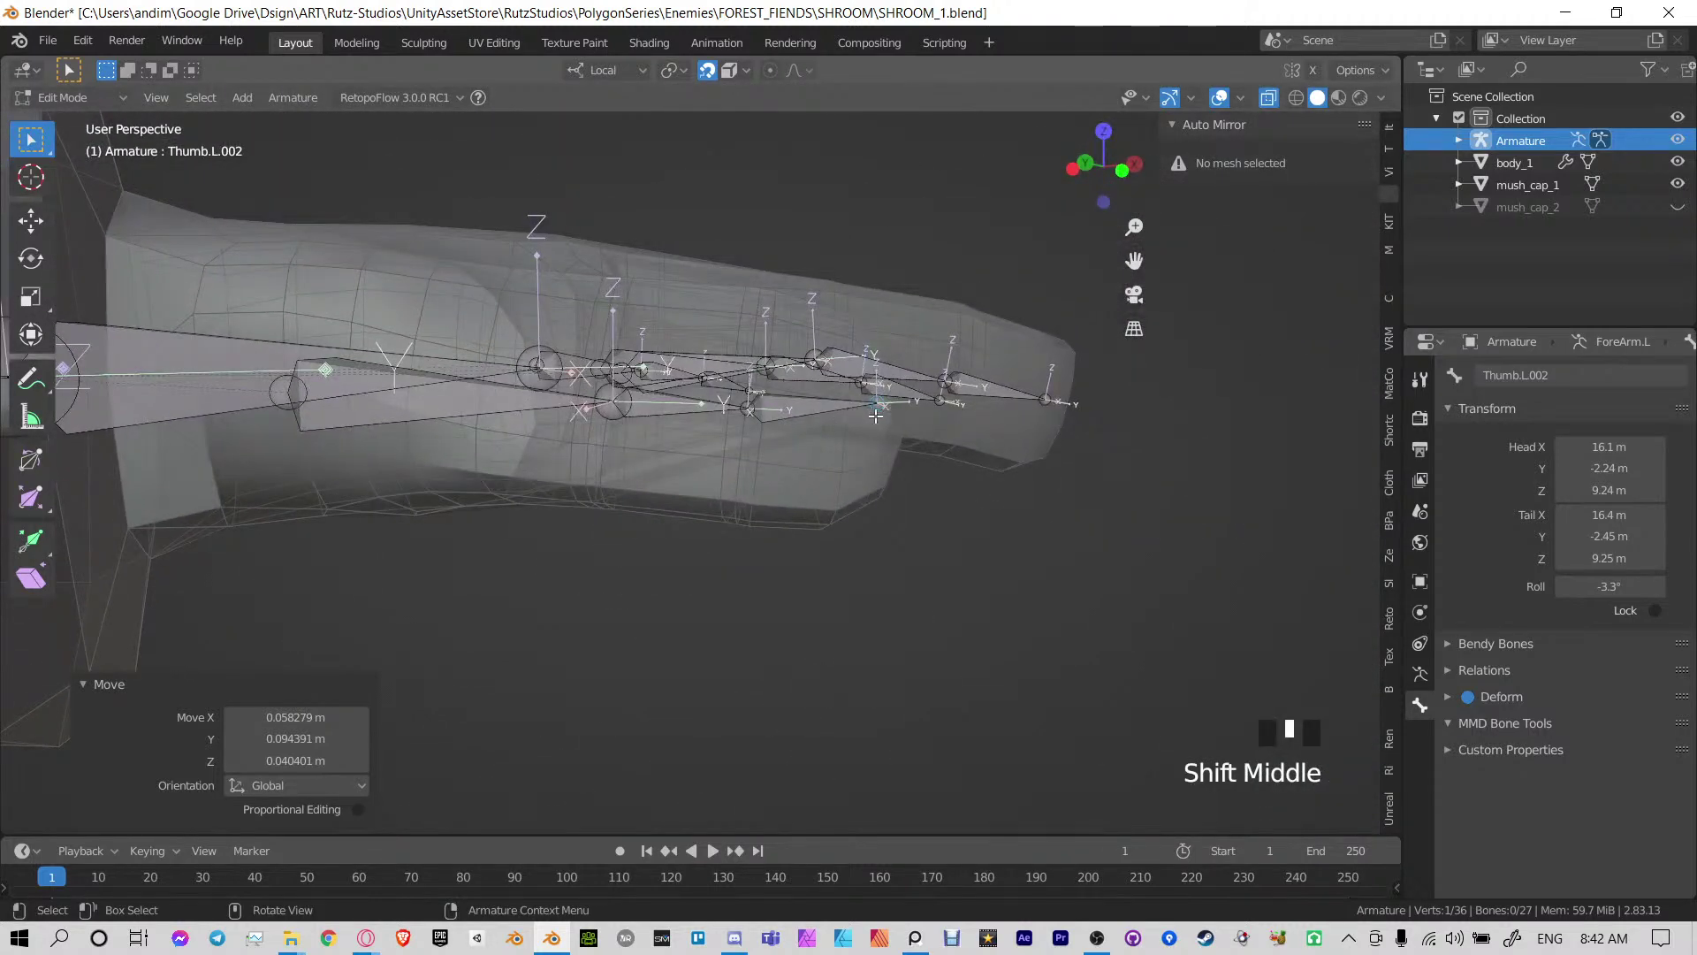
key("g")
key("z")
left_click(849, 413)
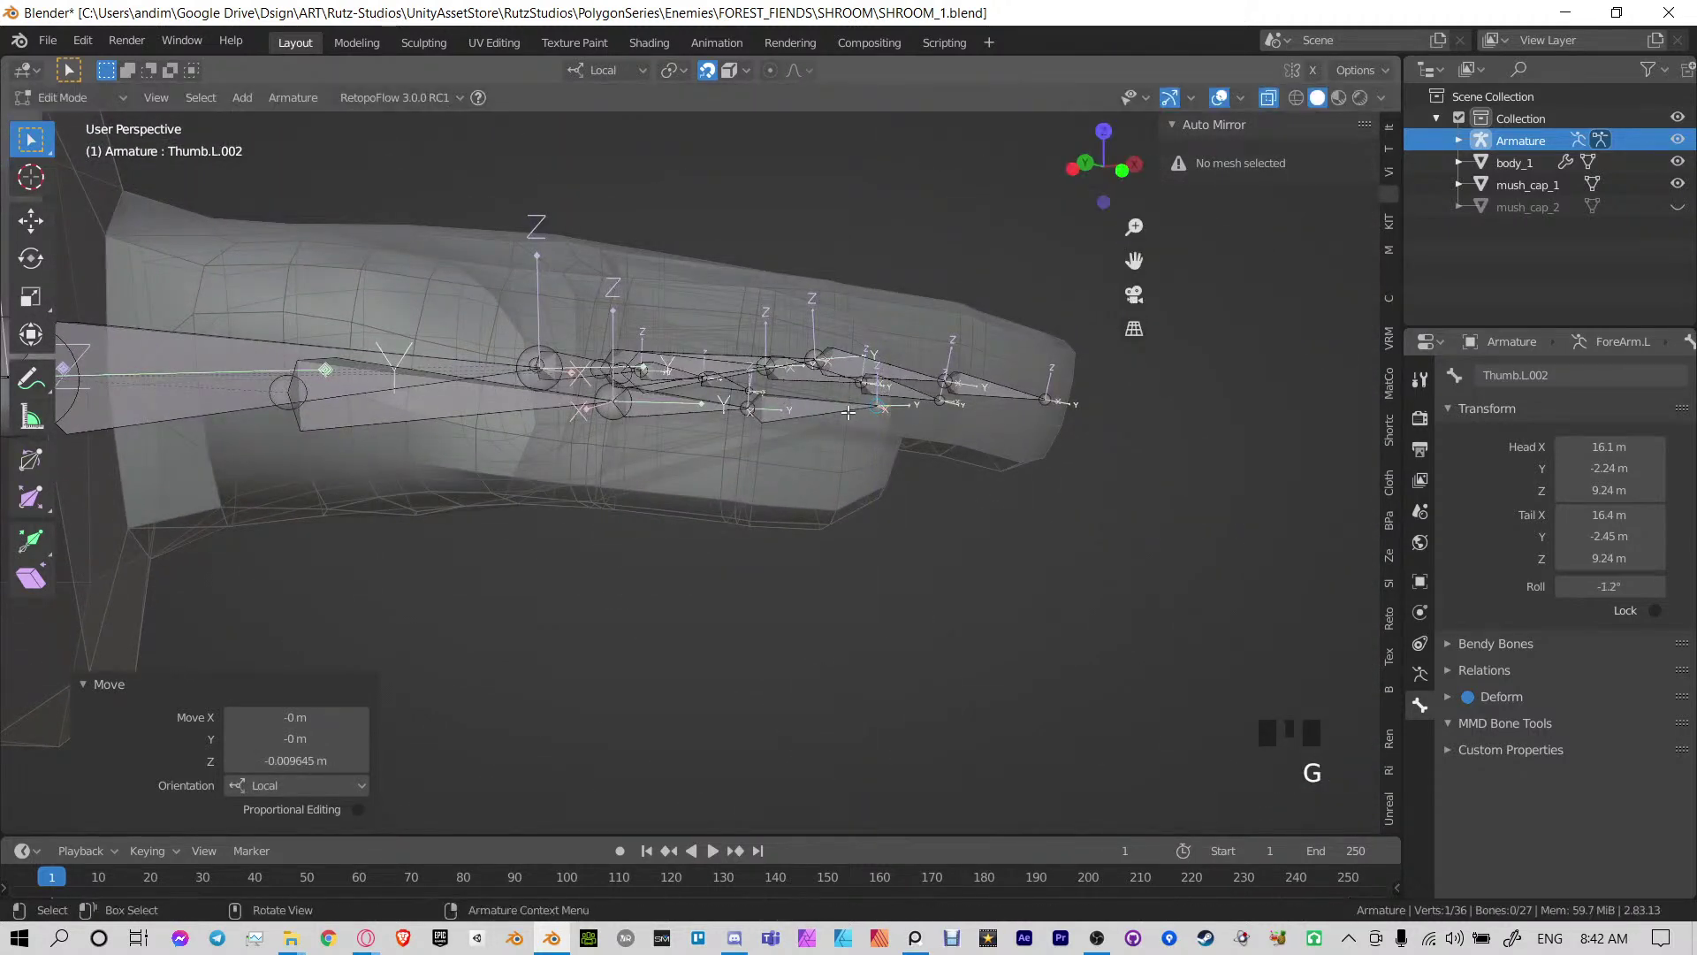
key("g")
key("z")
left_click(903, 423)
Turn off X-ray display in the viewport so the hand mesh and bones are shown solid
middle_click_drag(904, 423, 828, 462)
left_click(758, 421)
key("KP_1")
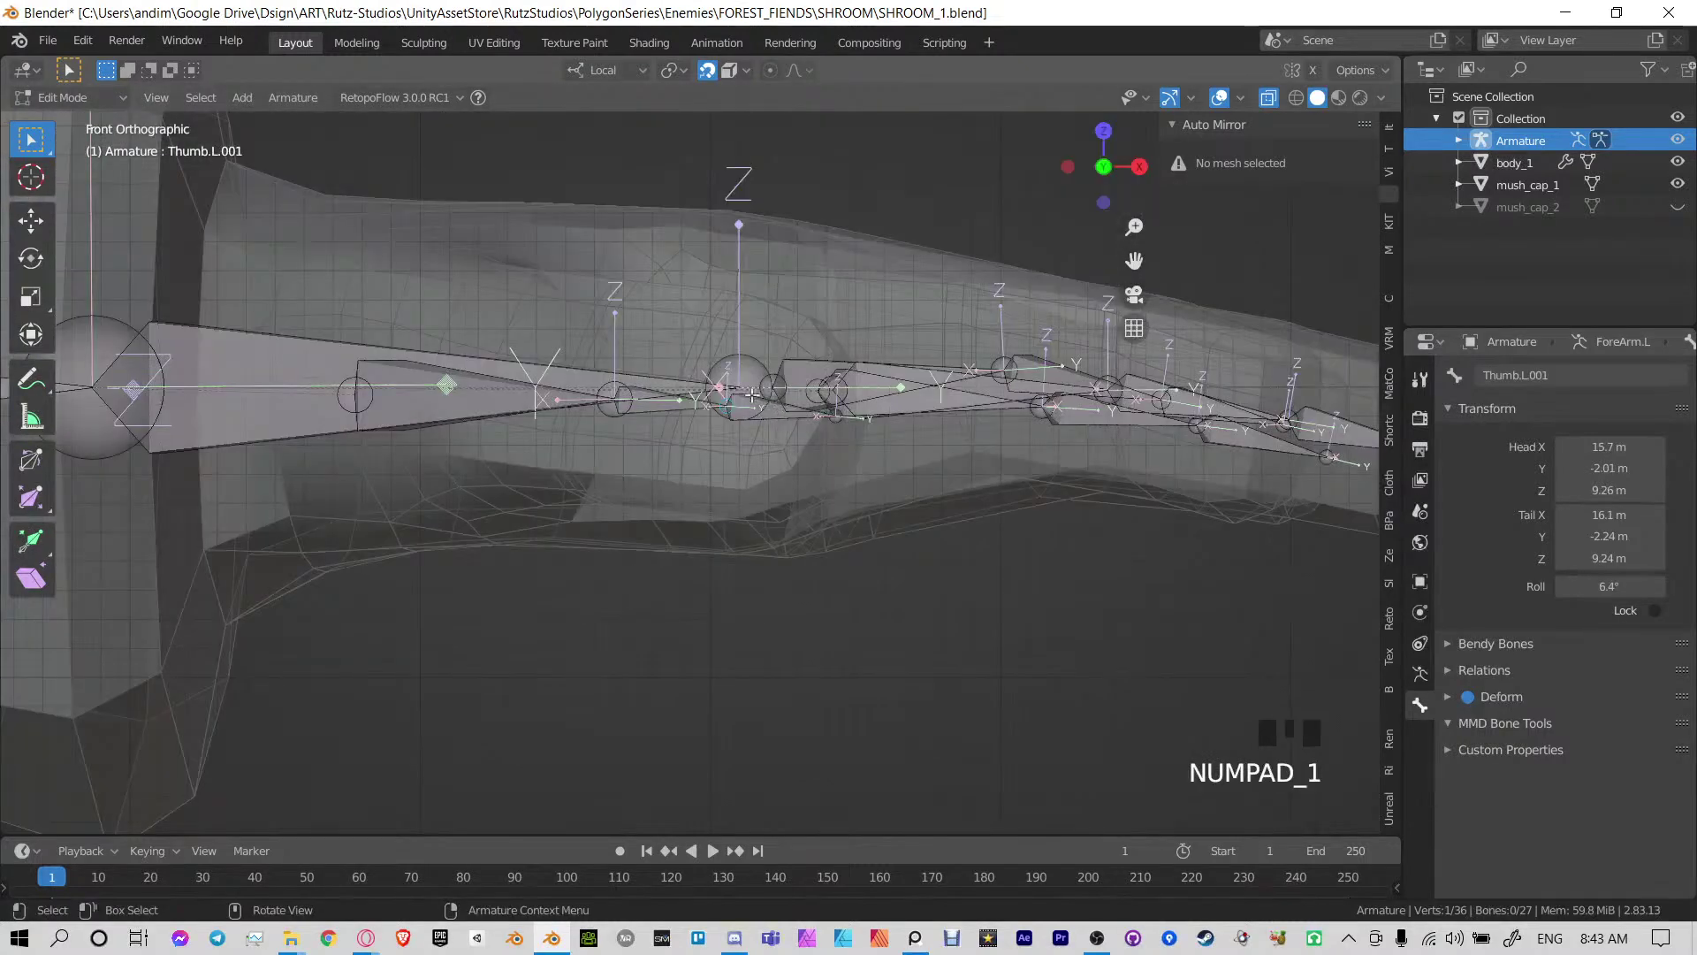
scroll(752, 394, "up", 4)
left_click(1279, 94)
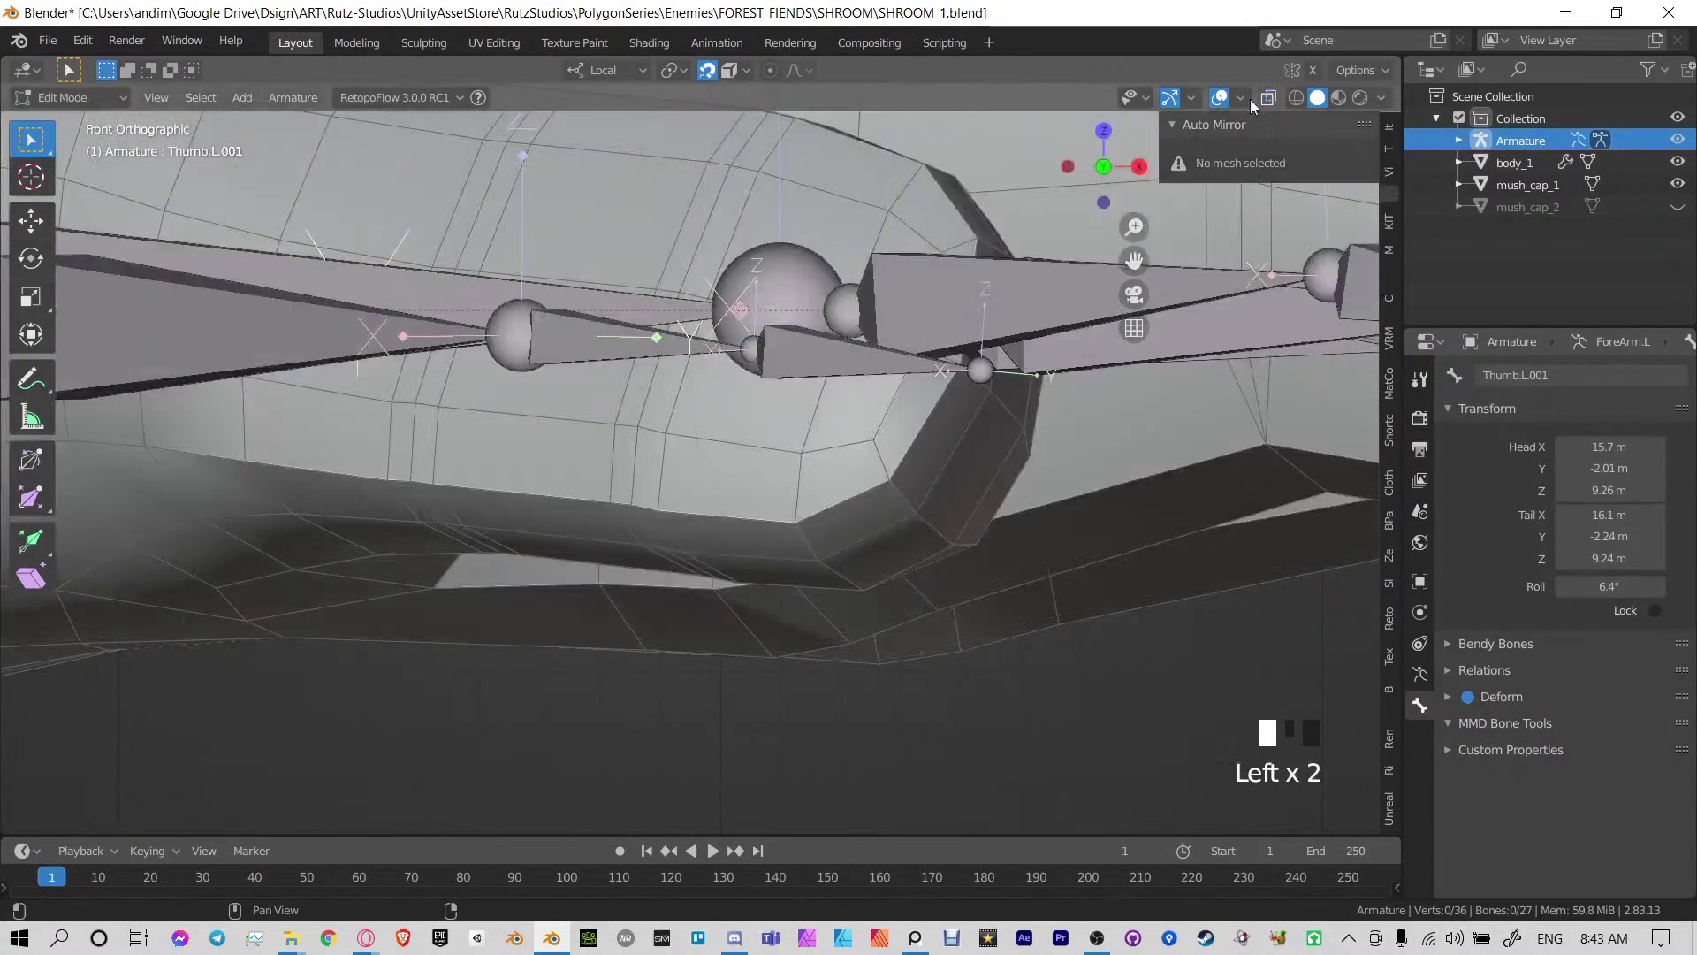
middle_click_drag(748, 279, 849, 407, "shift")
middle_click_drag(727, 454, 800, 545)
Clear the roll of the Thumb.L bone and roll it to about -89°, pointing its Z axis toward the index finger
left_click(425, 447)
middle_click_drag(424, 447, 566, 473, "shift")
left_click(699, 394)
scroll(678, 534, "down", 2)
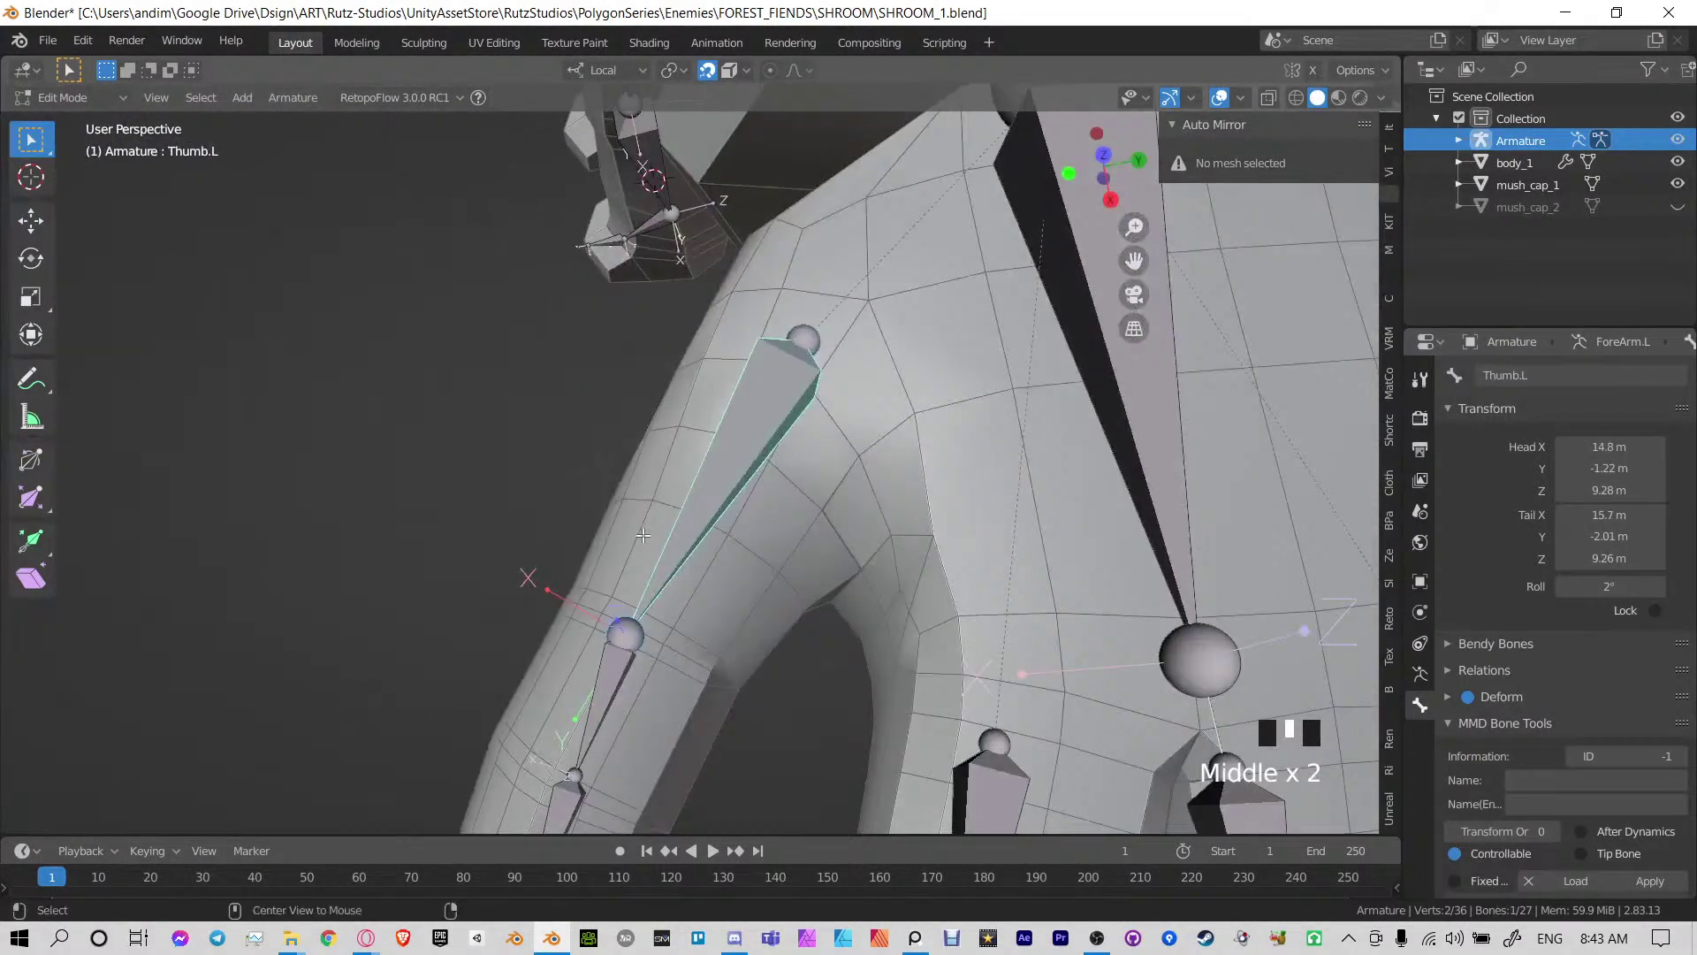
key("alt+r")
middle_click_drag(643, 535, 807, 557)
key("ctrl+r")
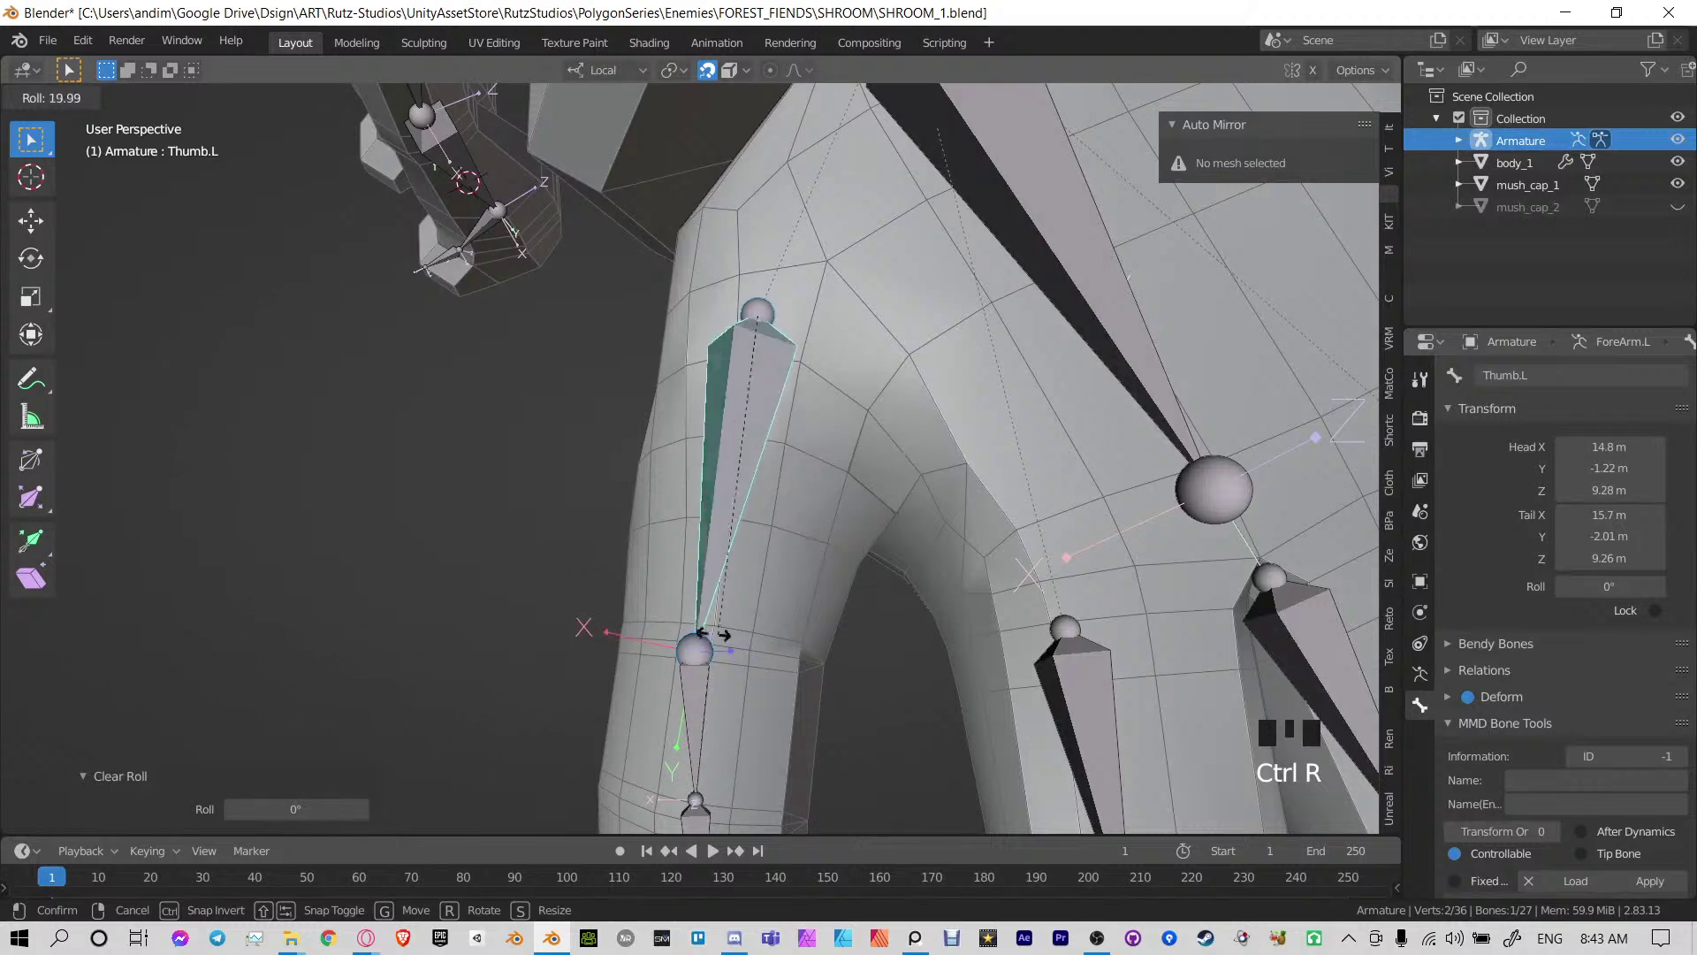
left_click(437, 389)
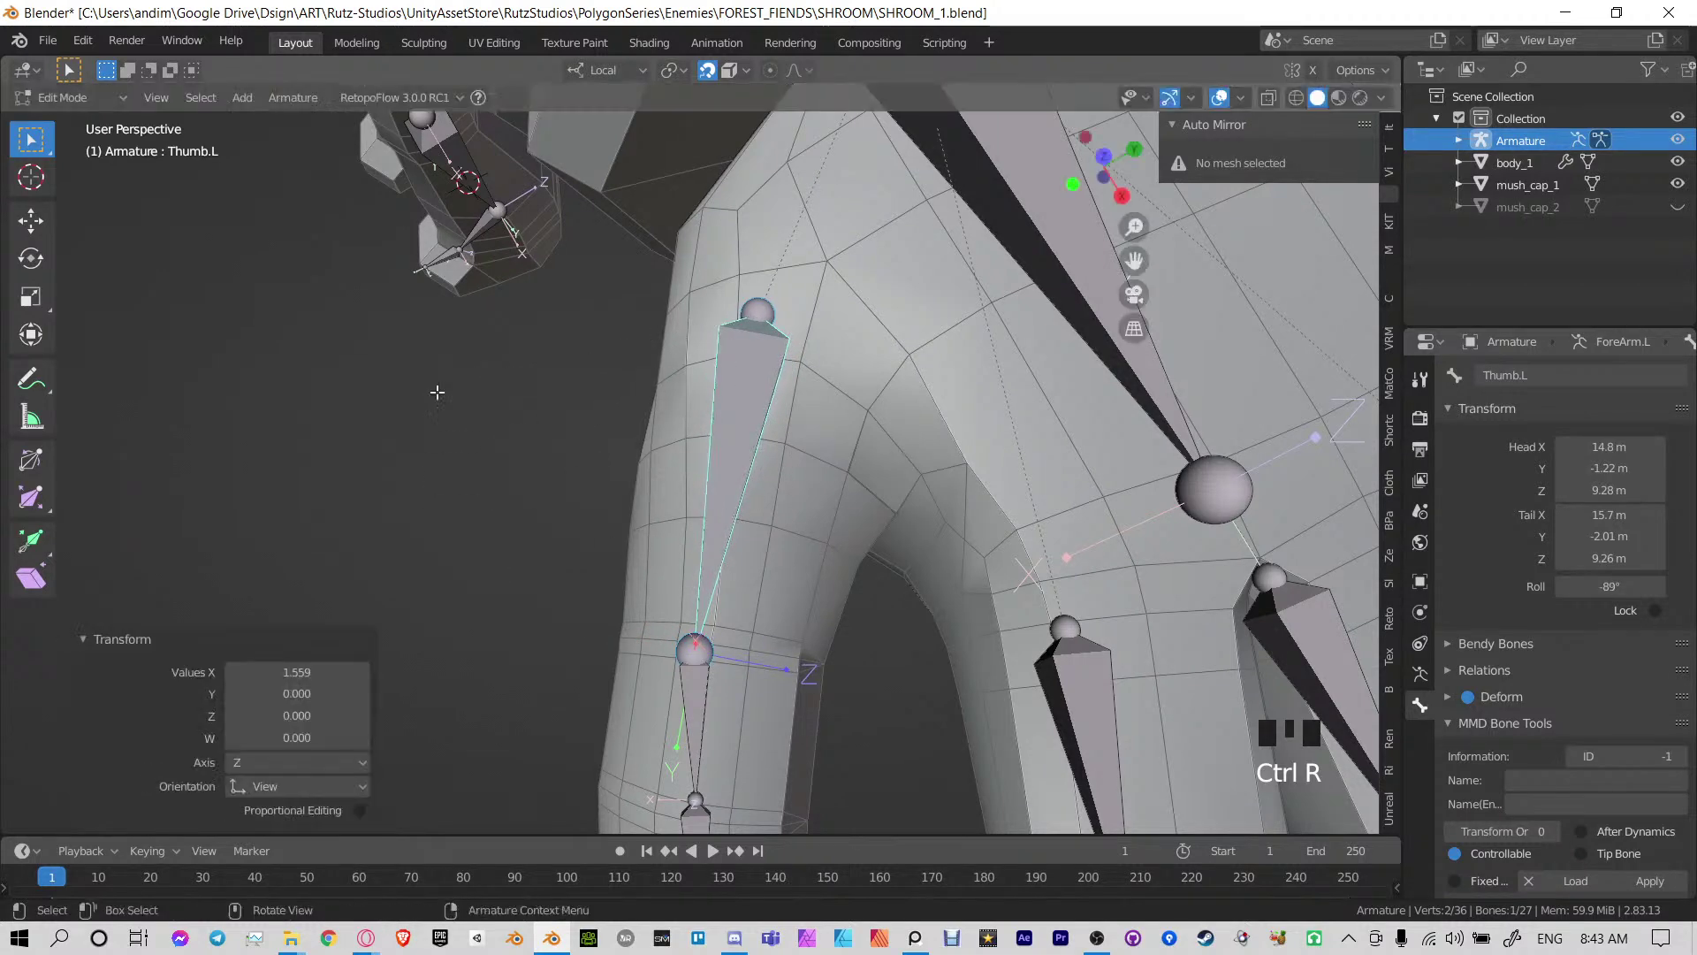
scroll(548, 425, "down", 2)
middle_click_drag(742, 473, 771, 492)
key("ctrl+r")
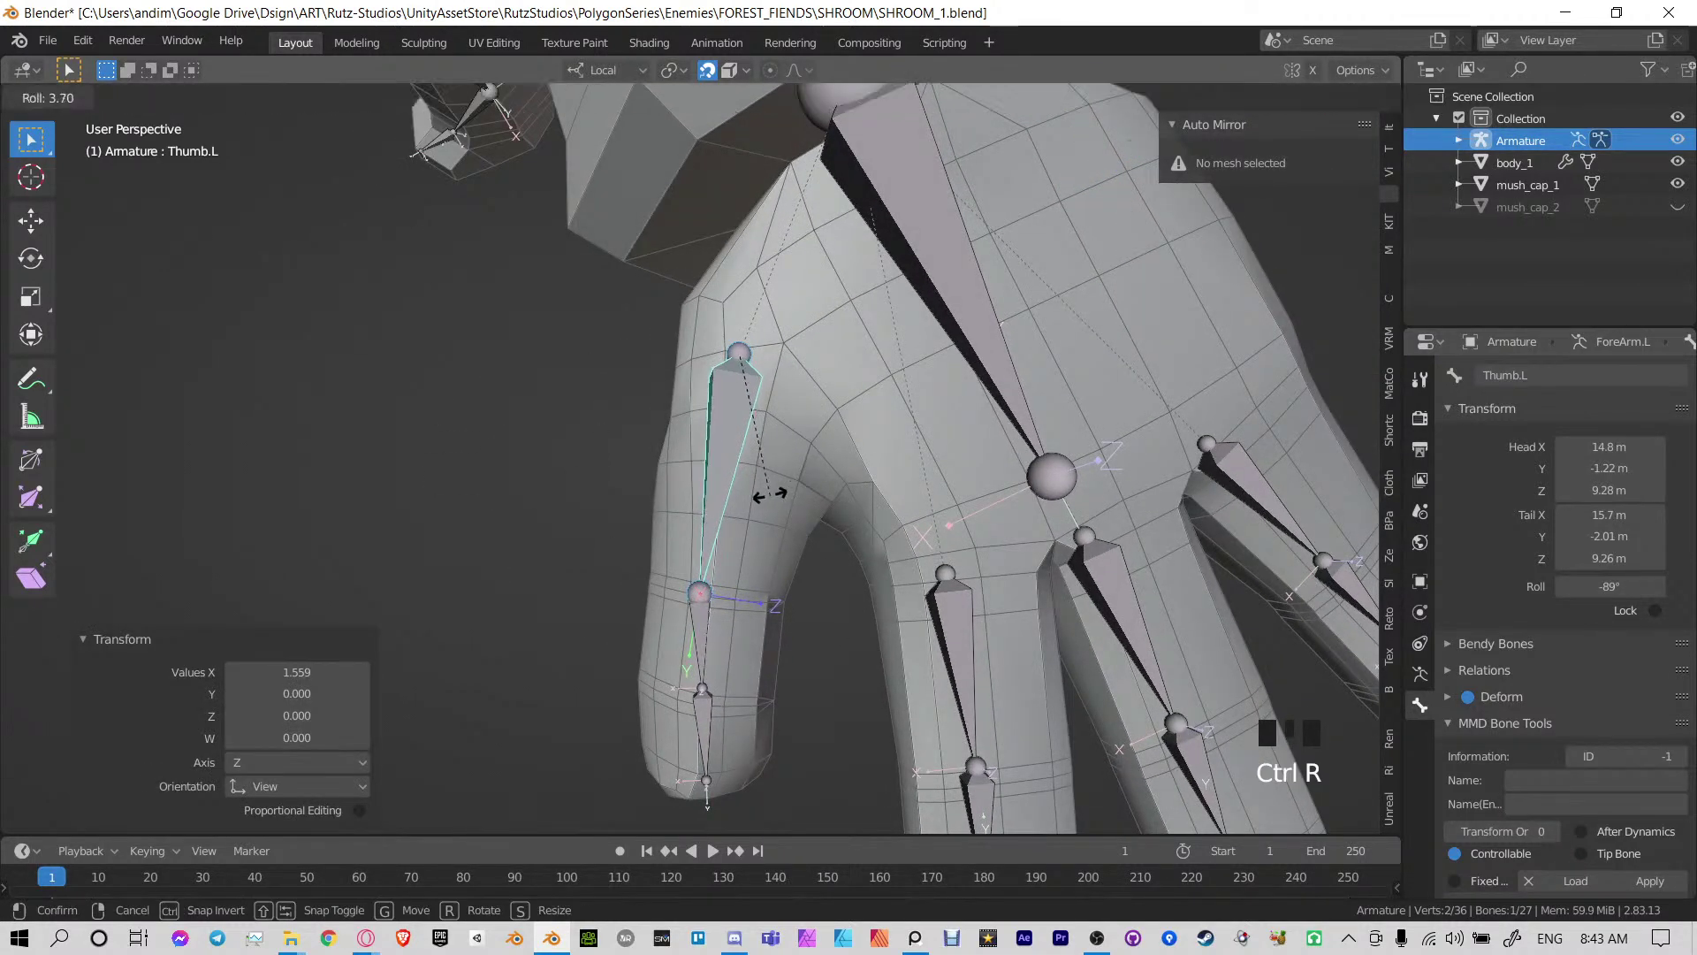
left_click(781, 495)
Roll the Thumb.L.001 bone to about -85° and the Thumb.L.002 bone to about -86°
middle_click_drag(604, 606, 601, 477, "shift")
middle_click_drag(738, 524, 738, 518, "shift")
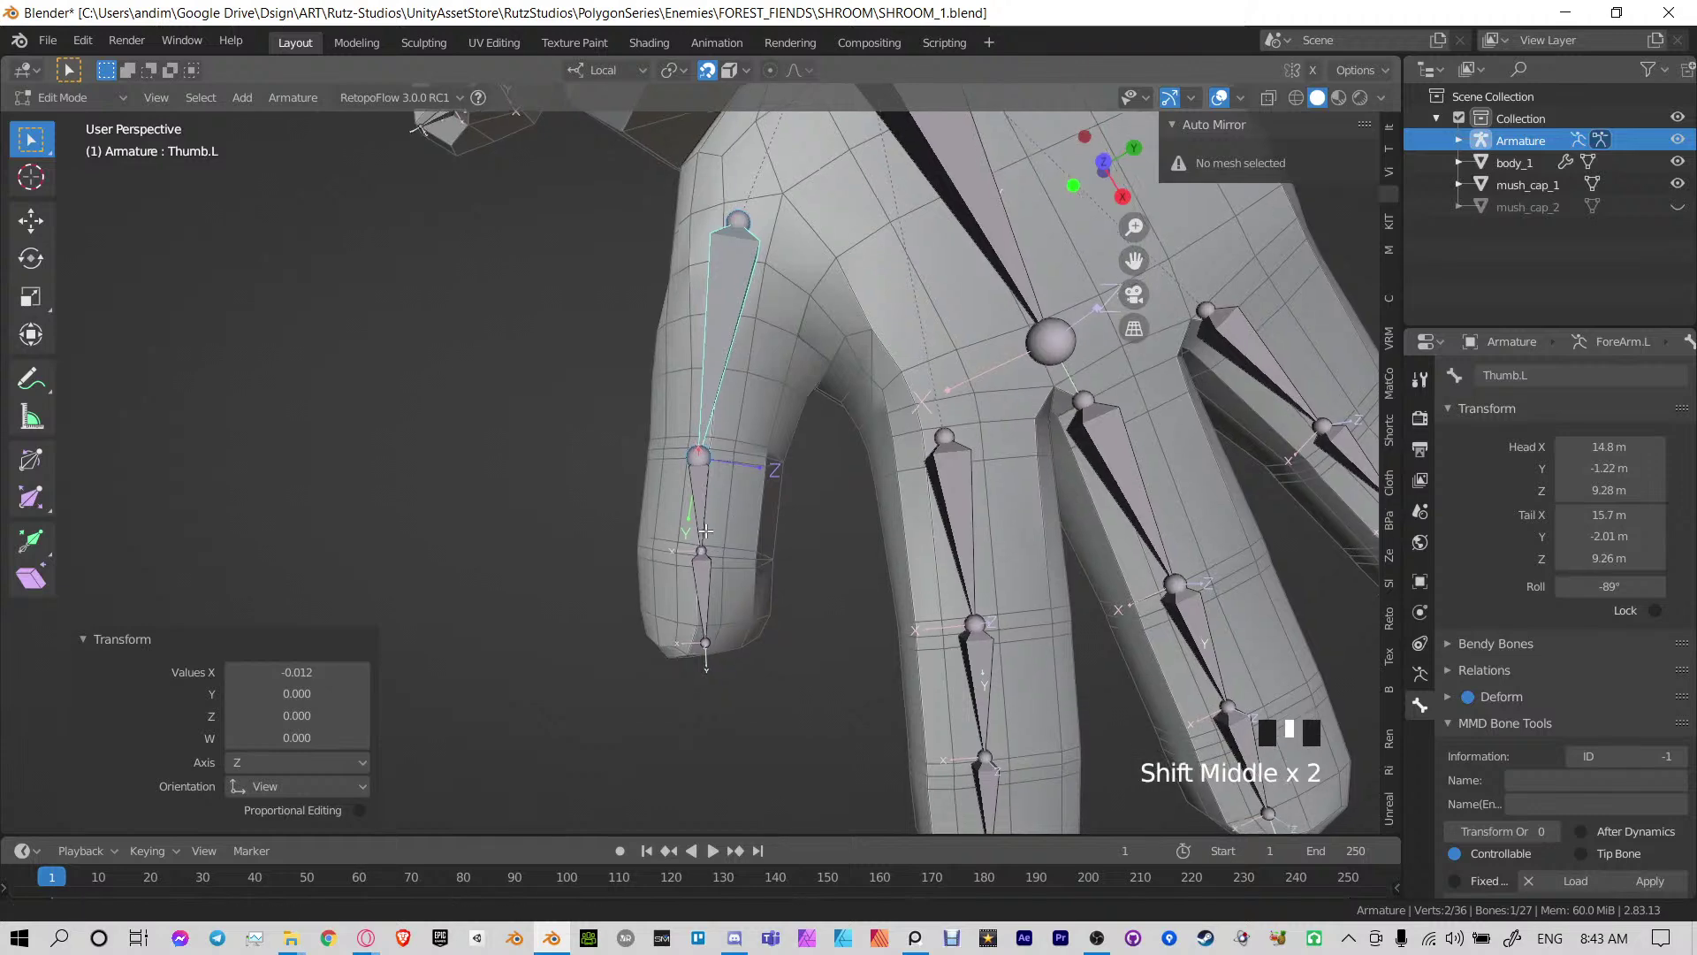
scroll(729, 520, "up", 3)
left_click(699, 529)
key("ctrl+r")
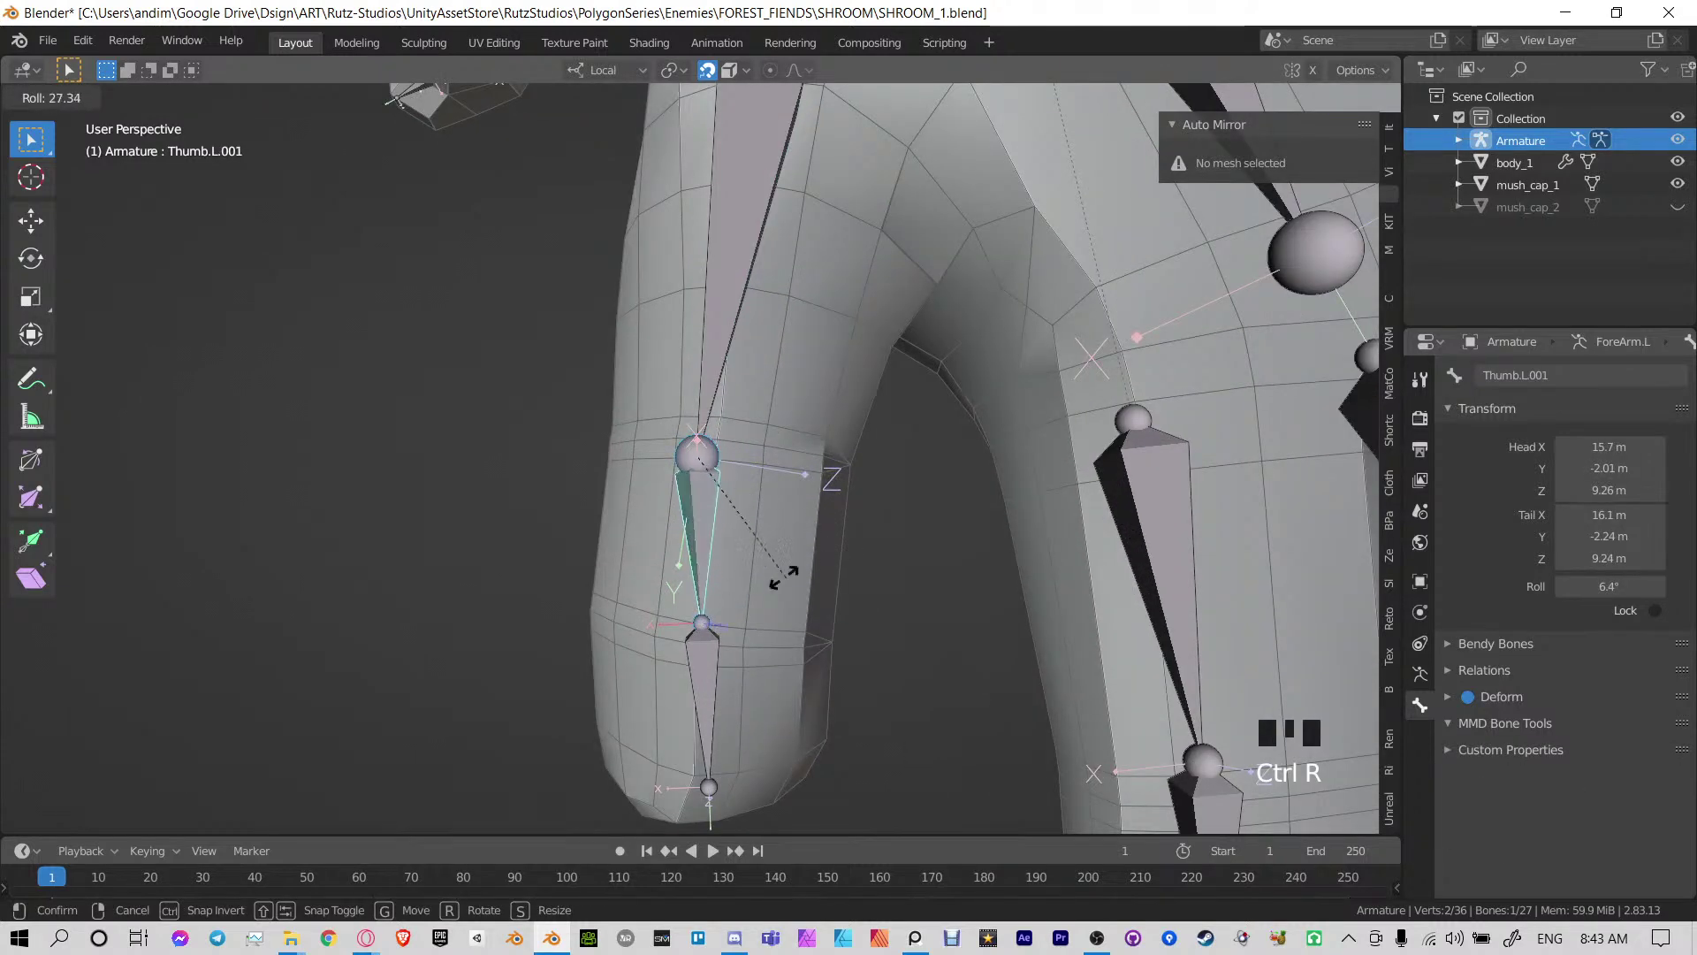
left_click(636, 570)
middle_click_drag(667, 641, 654, 520, "shift")
left_click(692, 570)
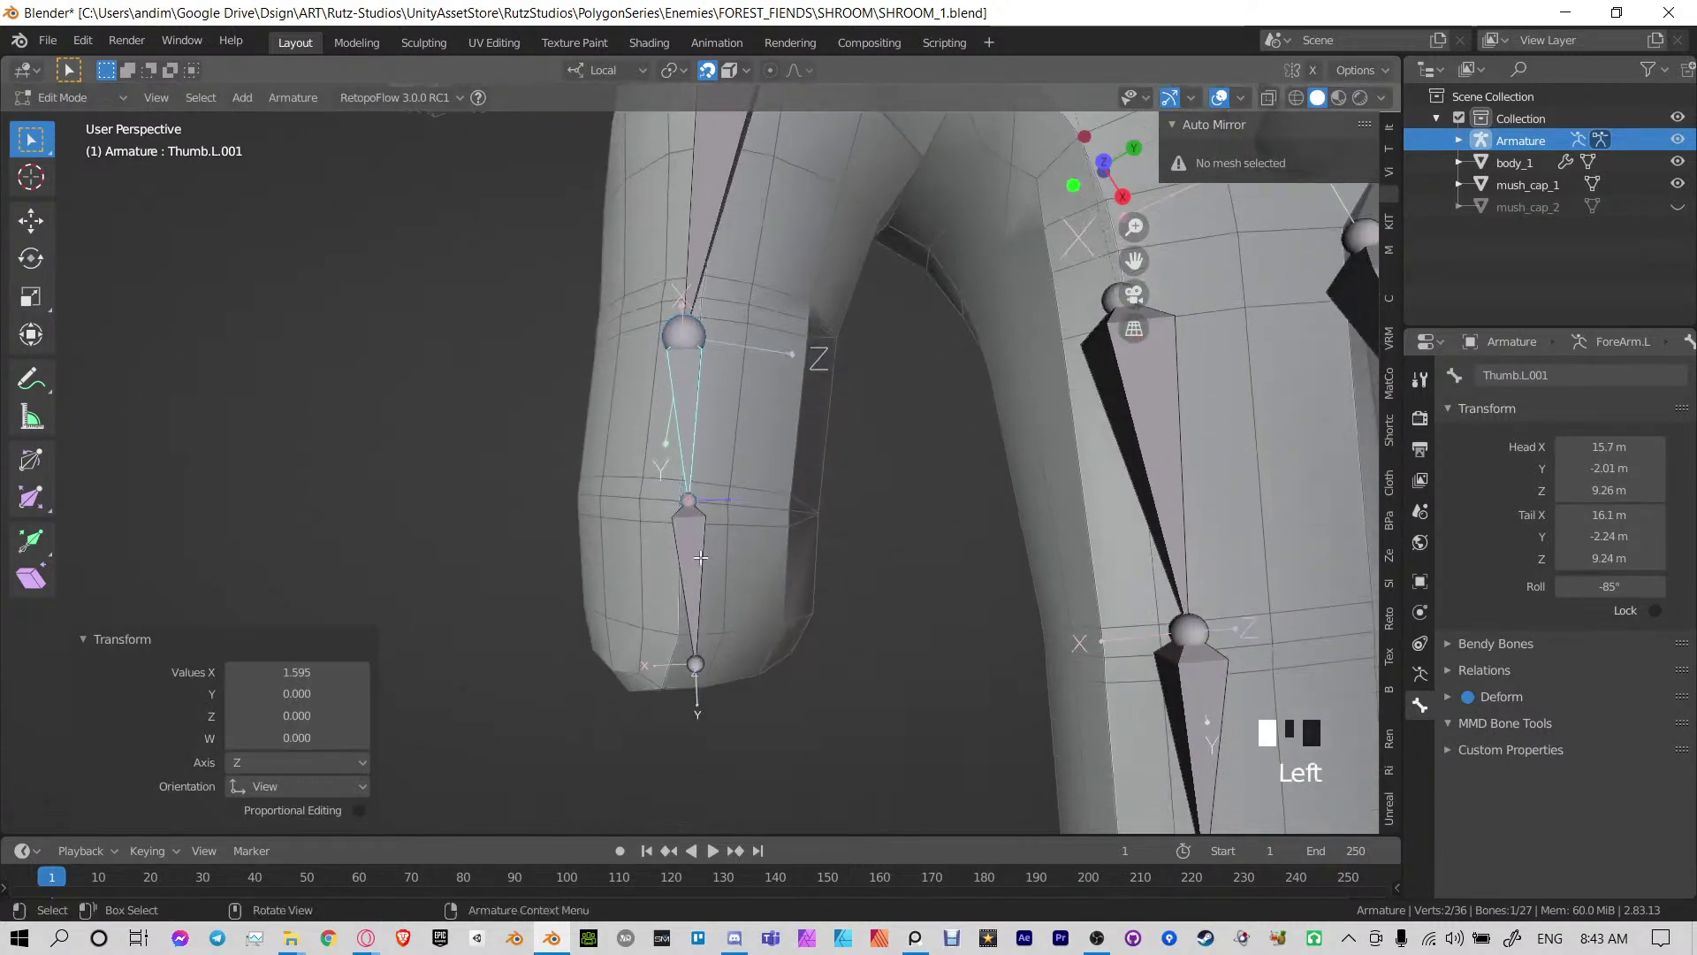
key("ctrl+r")
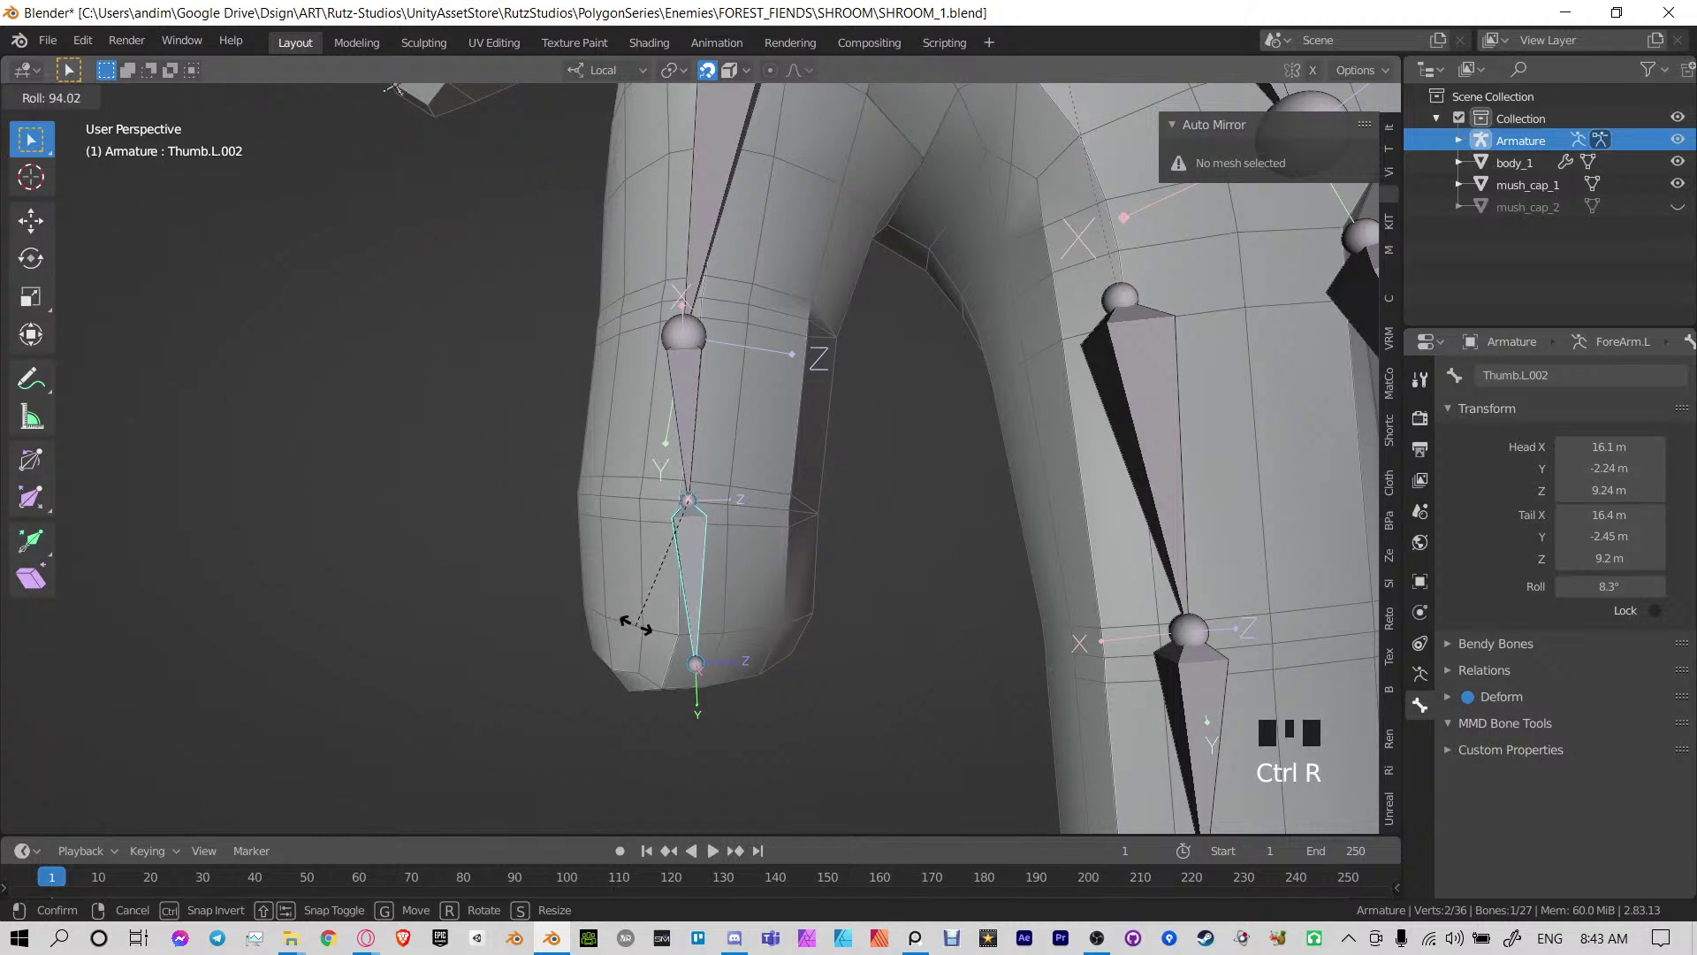
left_click(636, 626)
Refine the rolls of all three thumb bones, setting Thumb.L.002 to about -103° and Thumb.L to about -111°
middle_click_drag(818, 629, 648, 607)
middle_click_drag(784, 484, 706, 596, "shift")
key("ctrl+r")
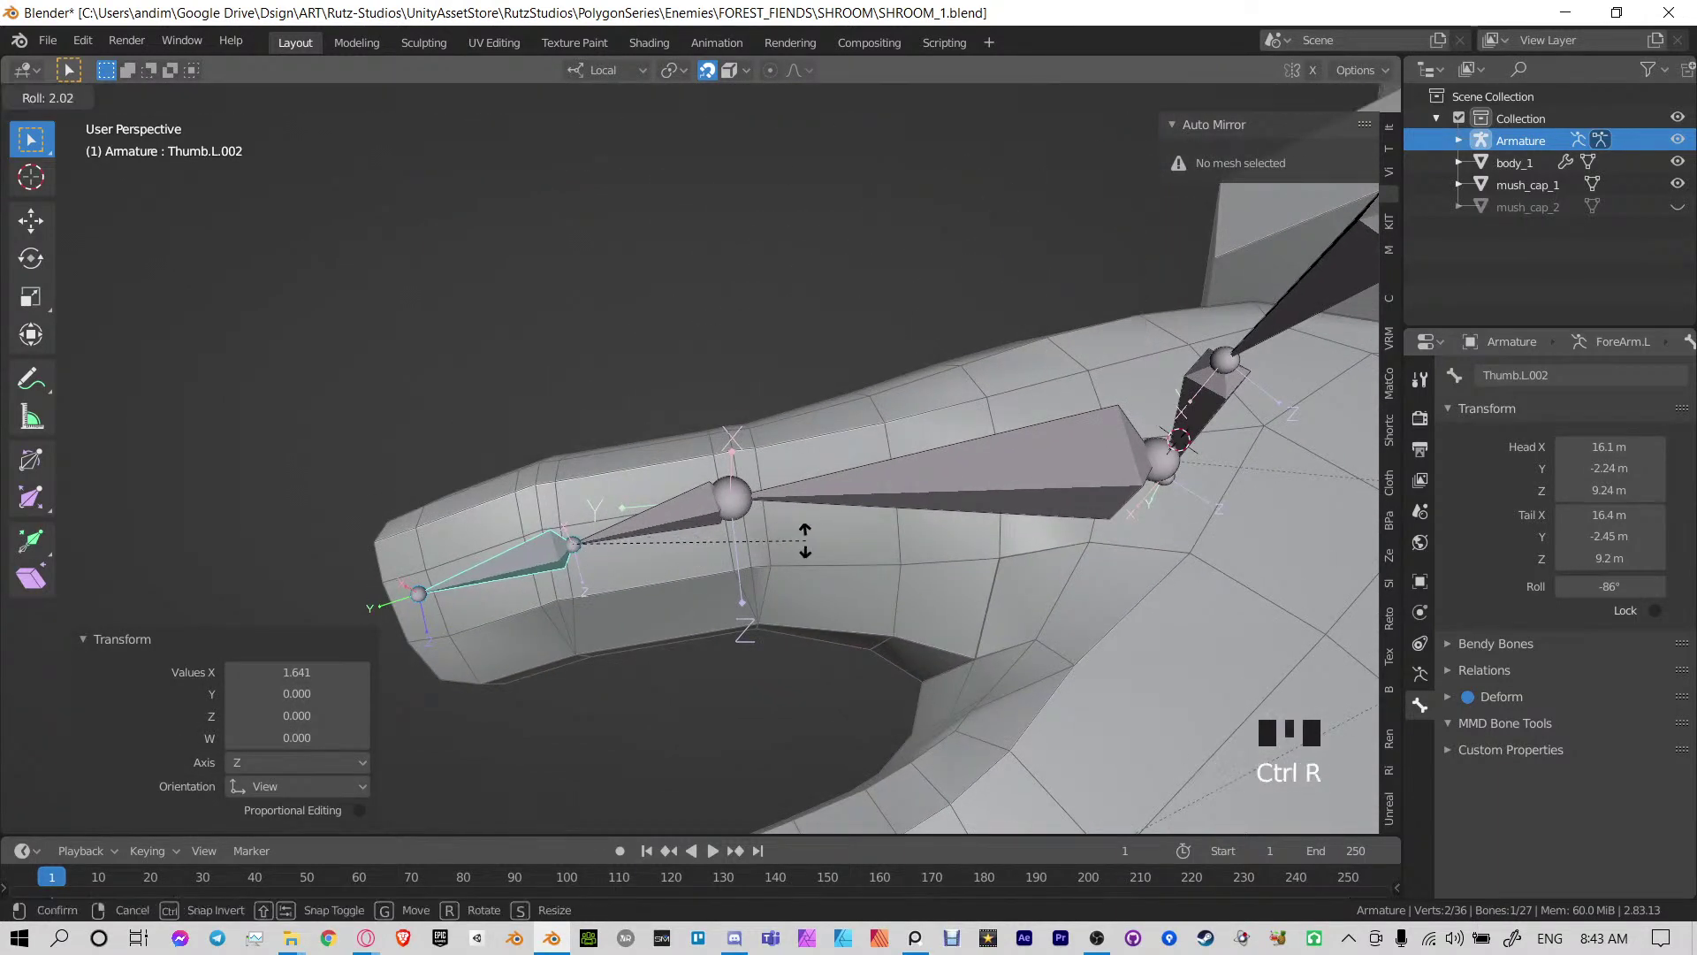
left_click(719, 579)
left_click(674, 518)
key("ctrl+r")
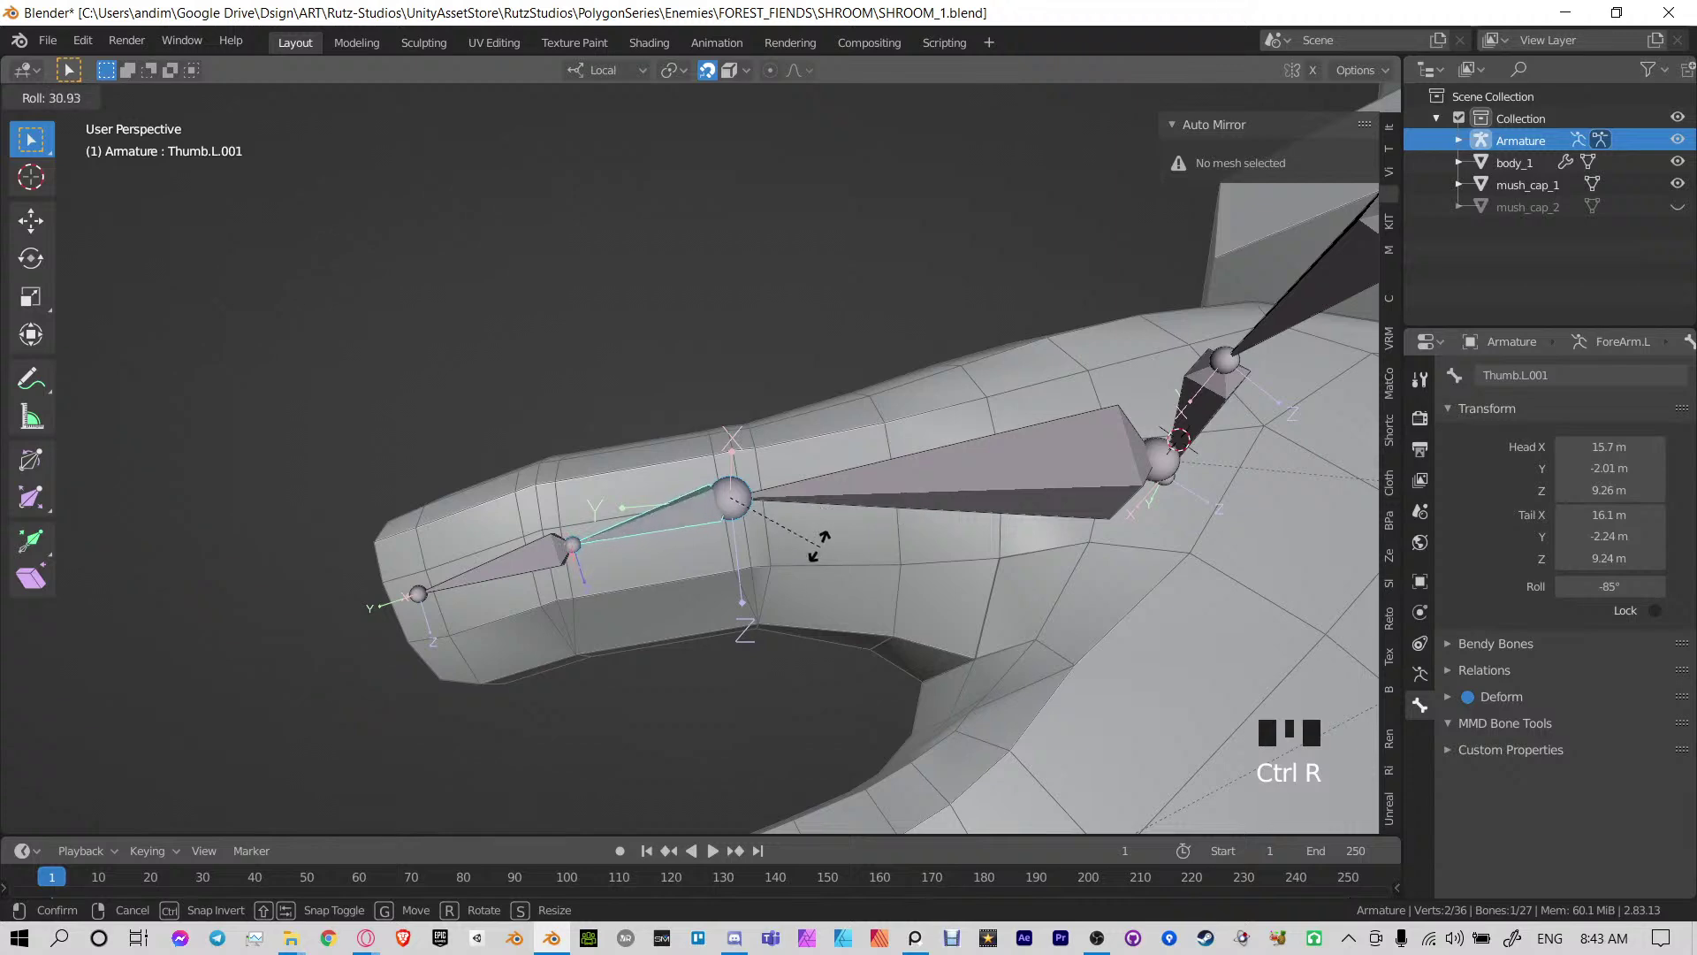
left_click(836, 525)
left_click(1089, 475)
key("ctrl+r")
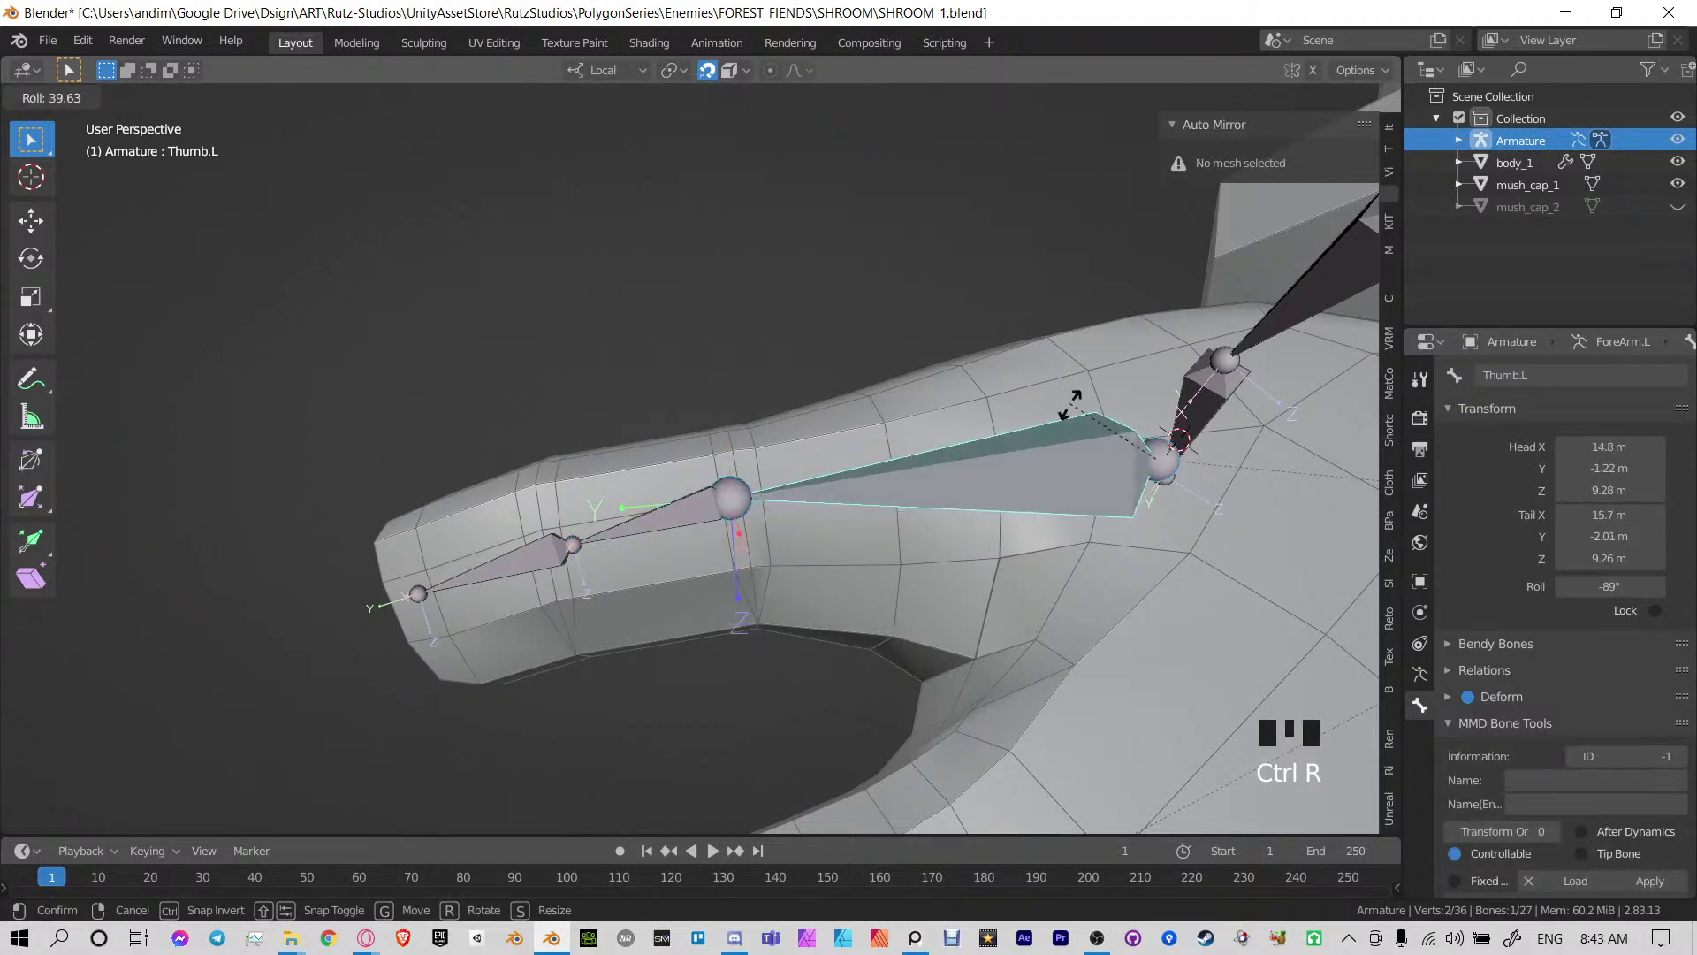
left_click(1065, 433)
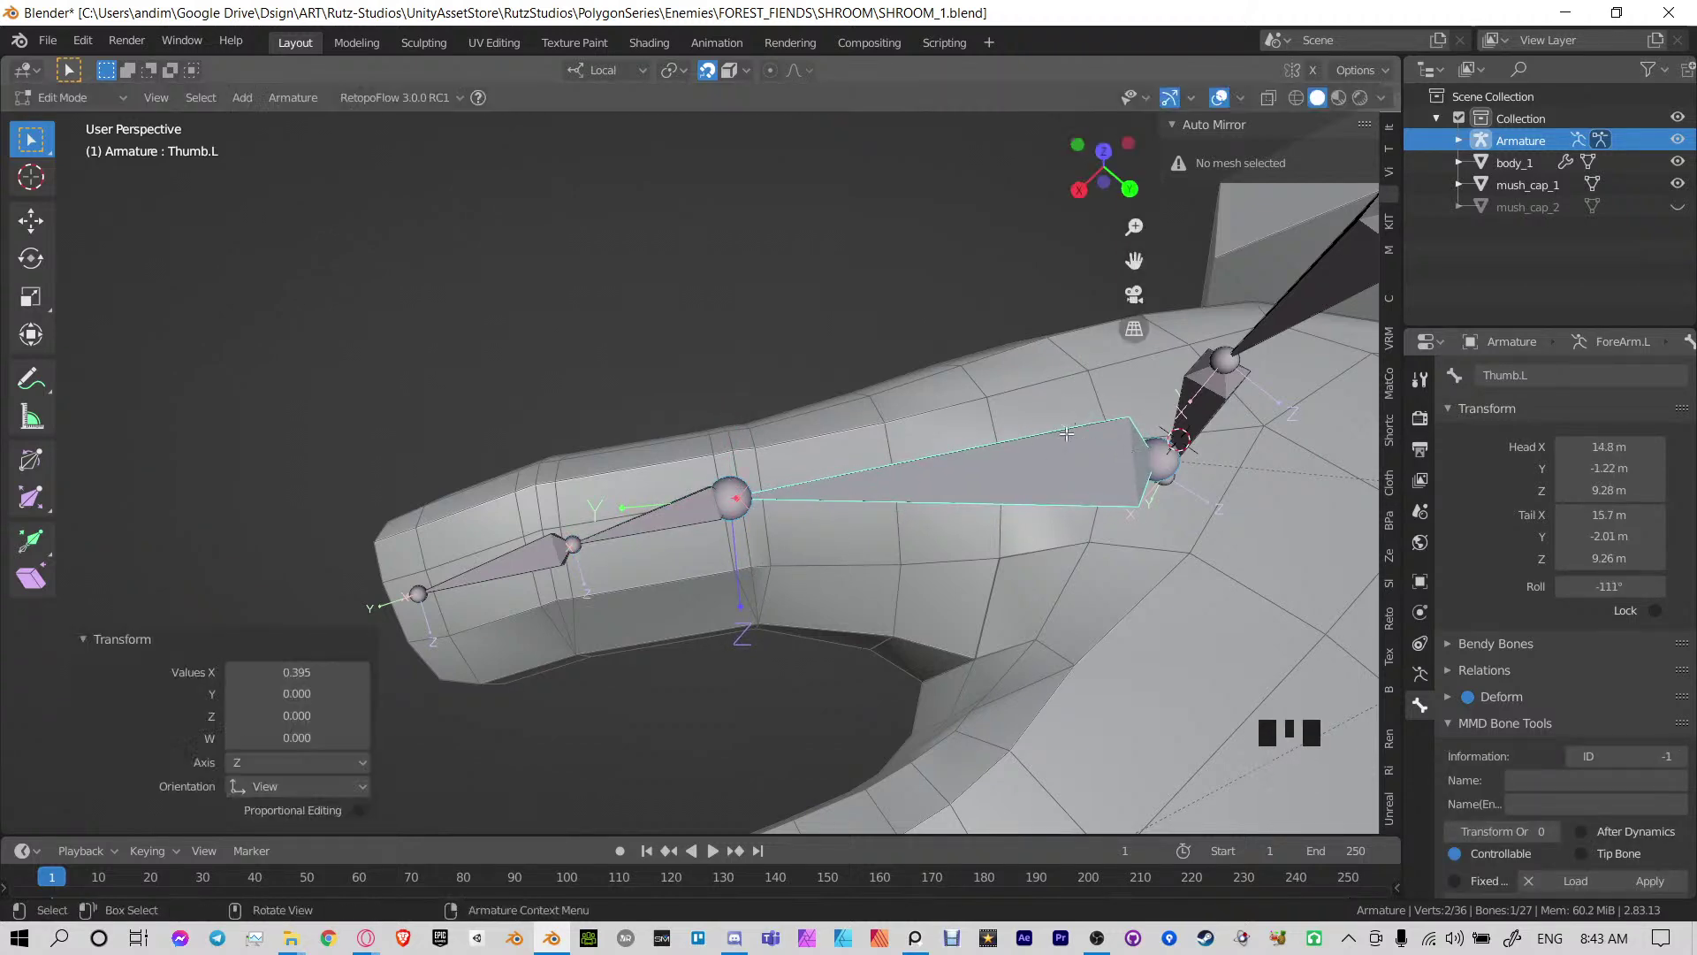
Roll the Thumb.L.002 bone to about -106° and save the file
middle_click_drag(802, 538, 999, 480, "shift")
middle_click_drag(766, 511, 744, 509, "shift")
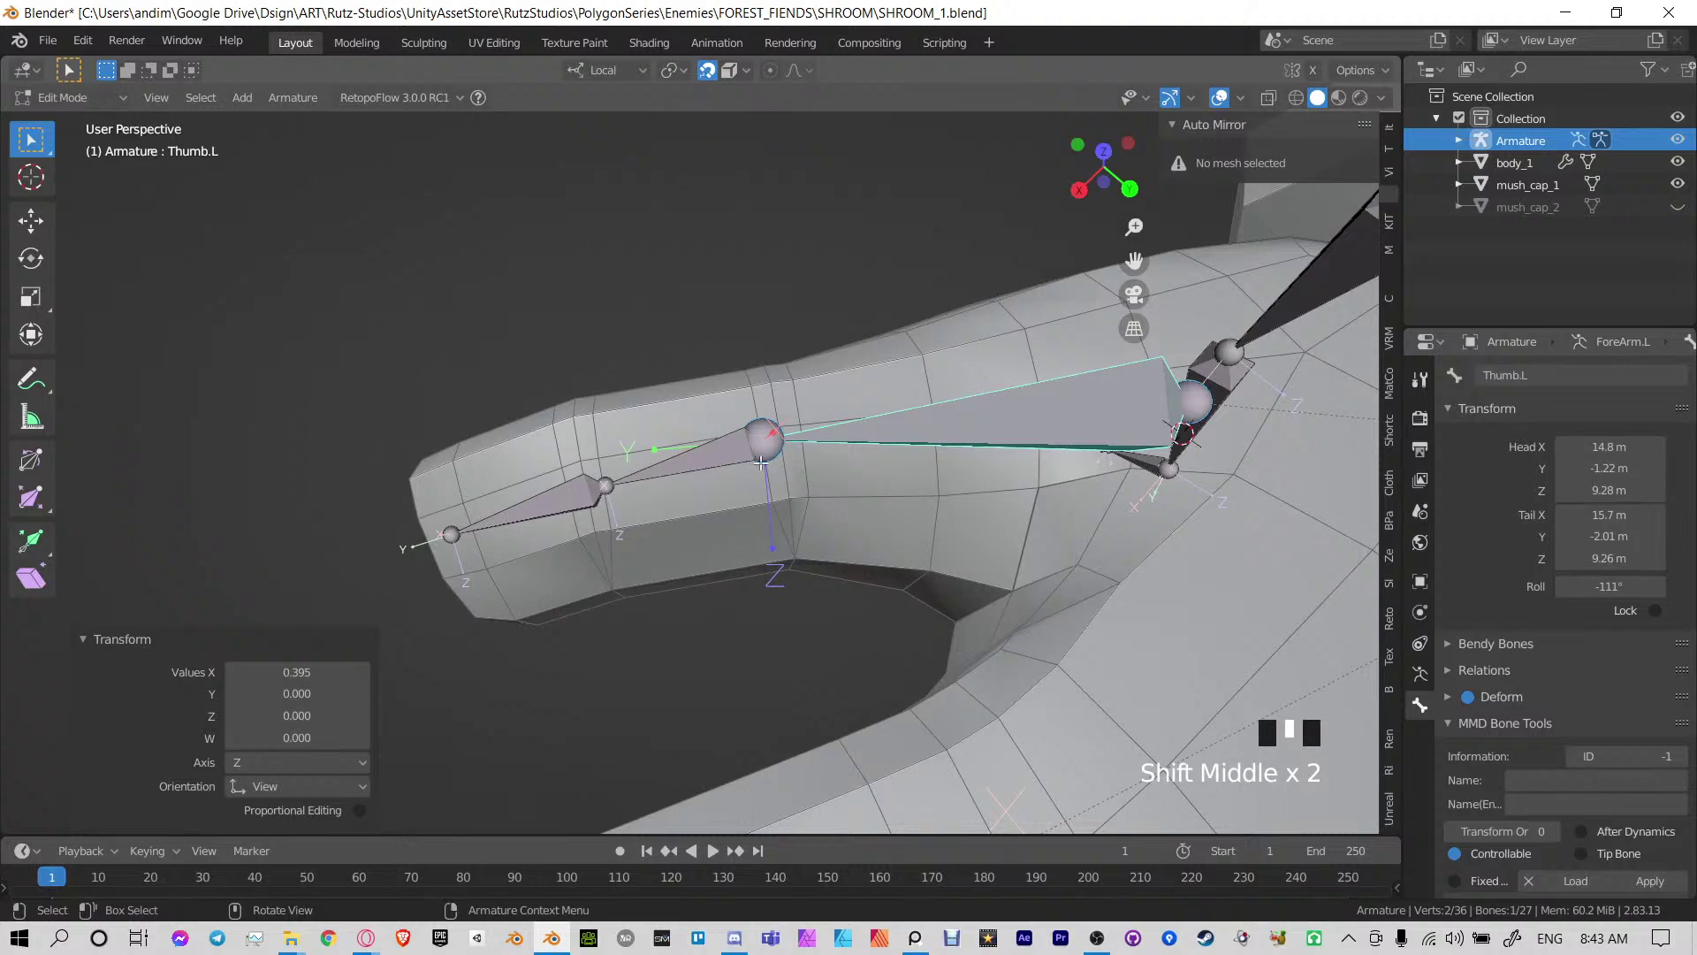
left_click(594, 500)
key("ctrl+r")
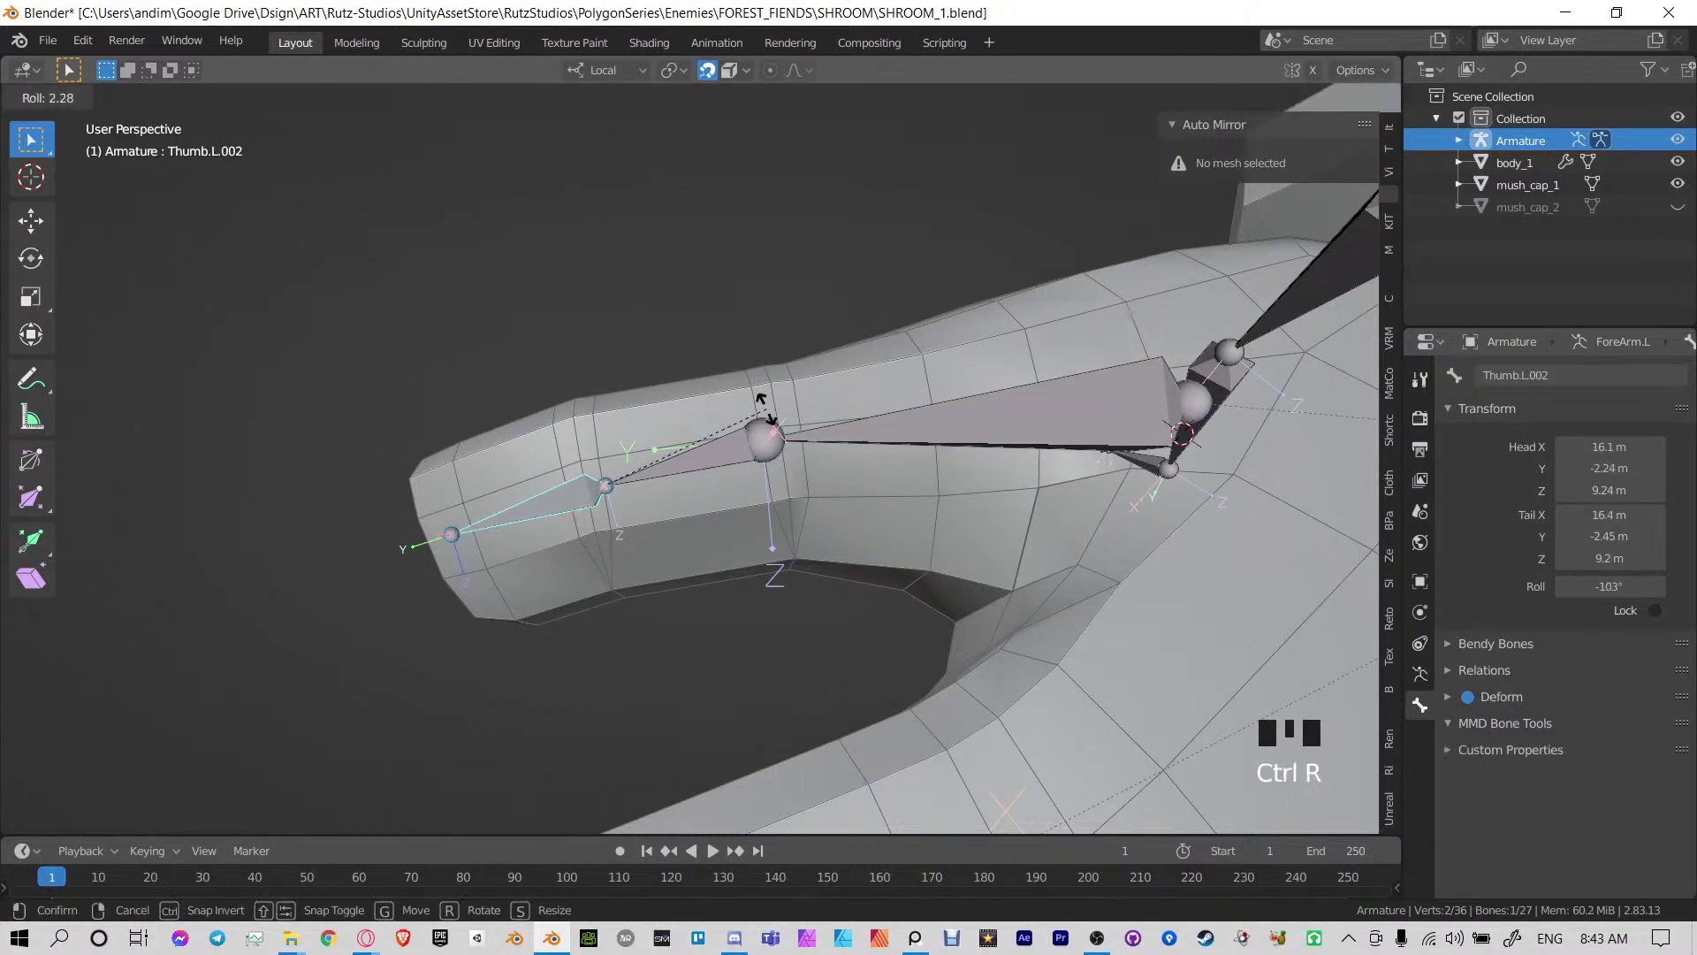
left_click(766, 412)
middle_click_drag(767, 416, 665, 522)
key("ctrl+s")
key("Tab")
scroll(680, 504, "down", 3)
key("ctrl+Tab")
key("ctrl+Tab")
key("ctrl+Tab")
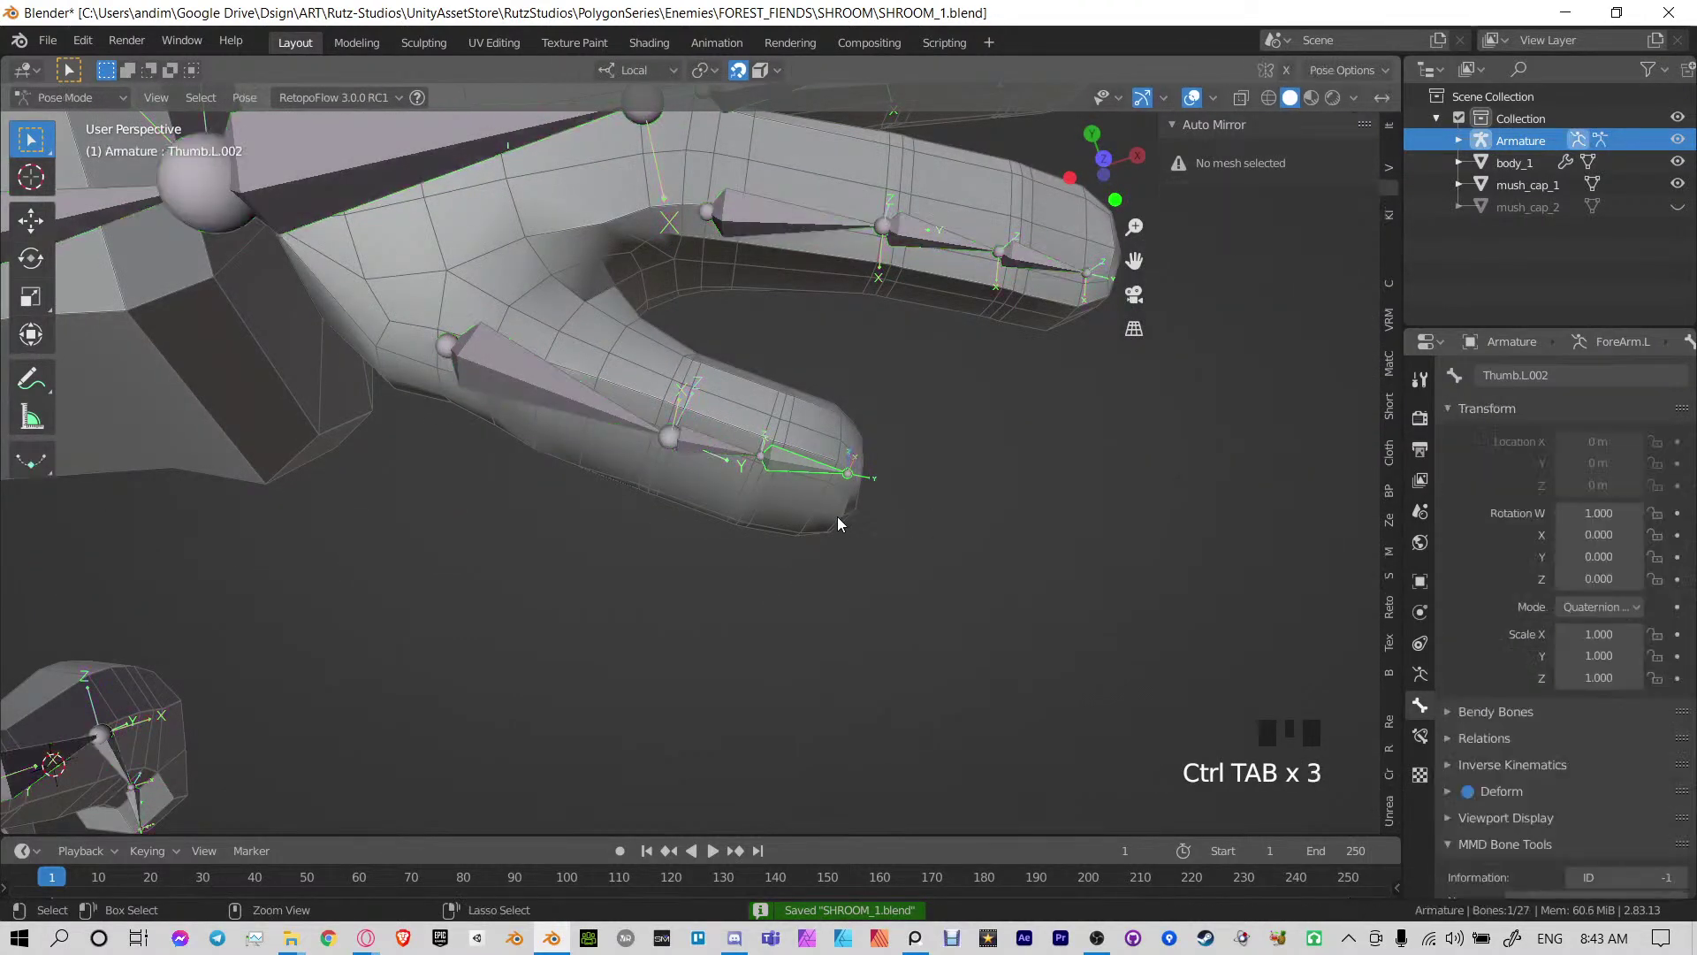
key("Tab")
Parent the first bones of the thumb and the three fingers to Hand.L with Keep Offset, and save the file
middle_click_drag(778, 442, 811, 544, "shift")
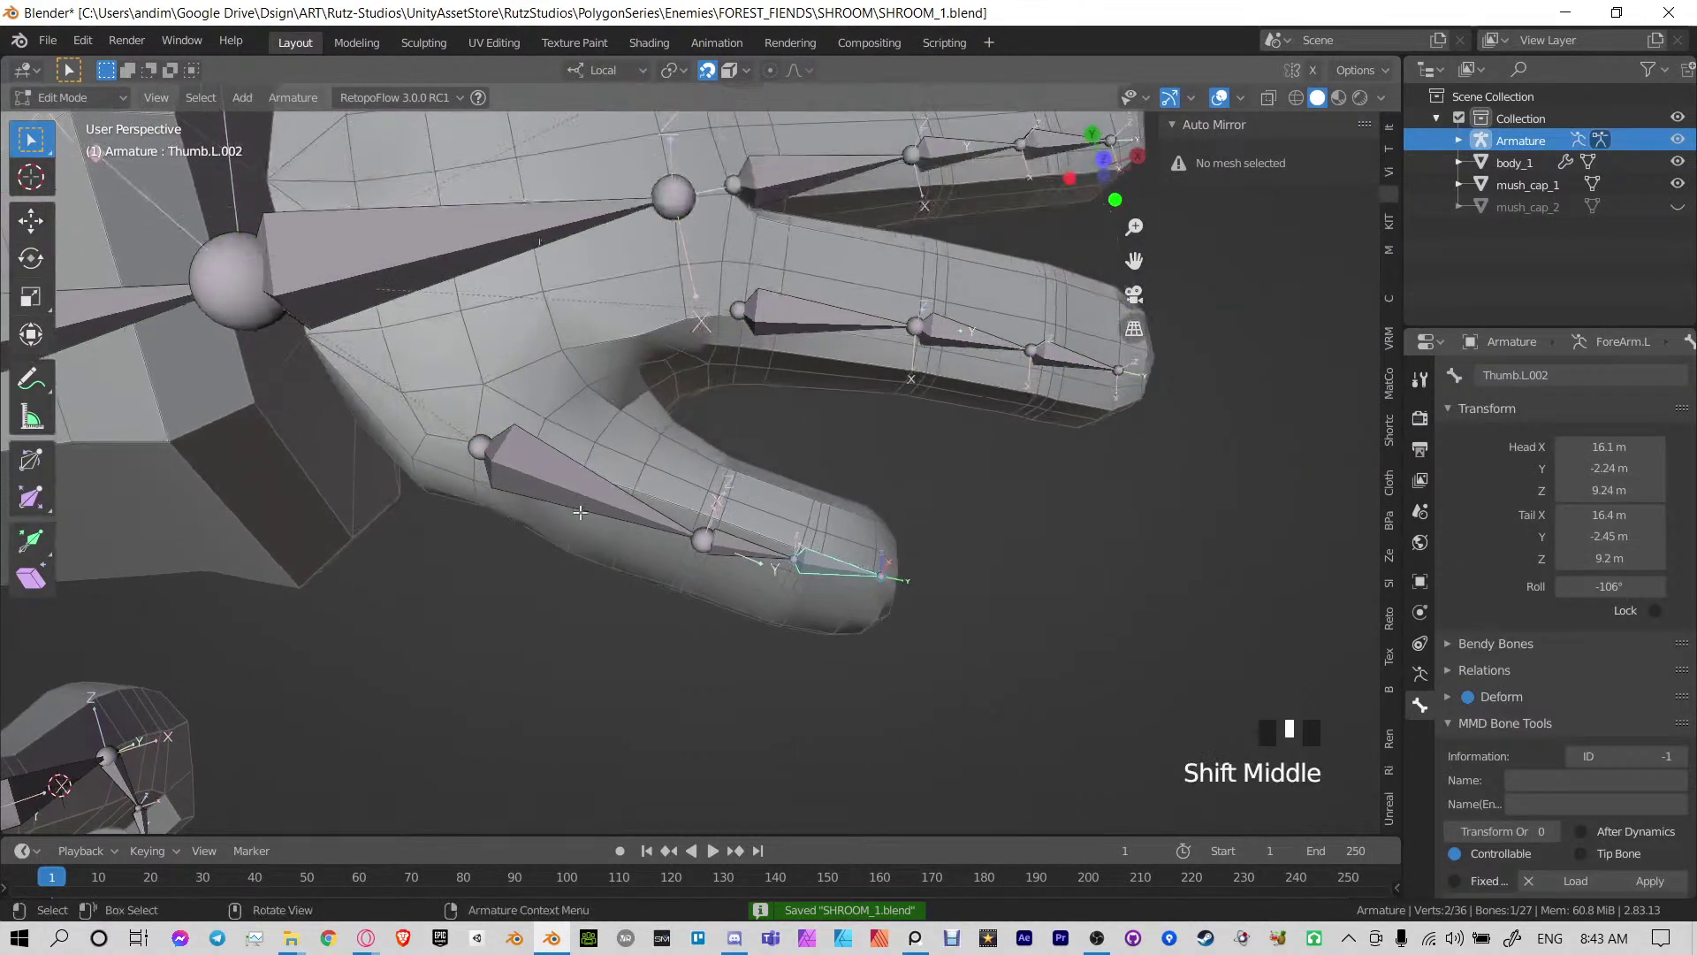
left_click(616, 499)
middle_click_drag(843, 366, 747, 456)
left_click(886, 428, "shift")
middle_click_drag(886, 429, 764, 566, "shift")
left_click(897, 464, "shift")
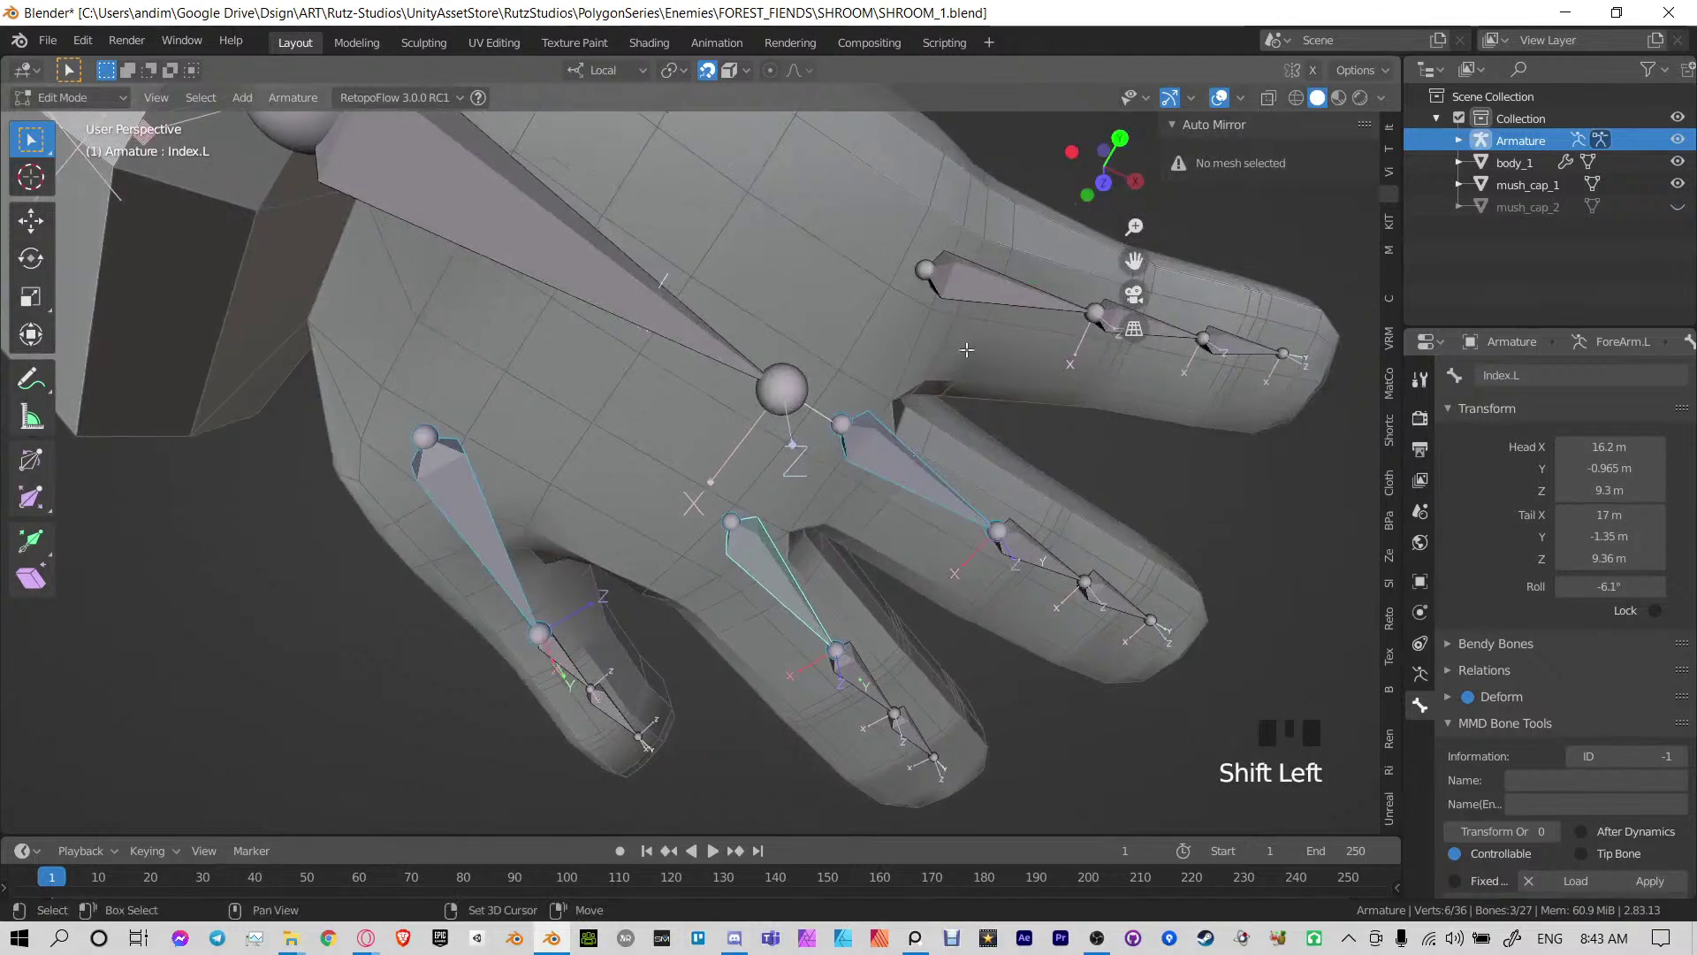
left_click(986, 284, "shift")
middle_click_drag(871, 329, 614, 247, "shift")
left_click(720, 382, "shift")
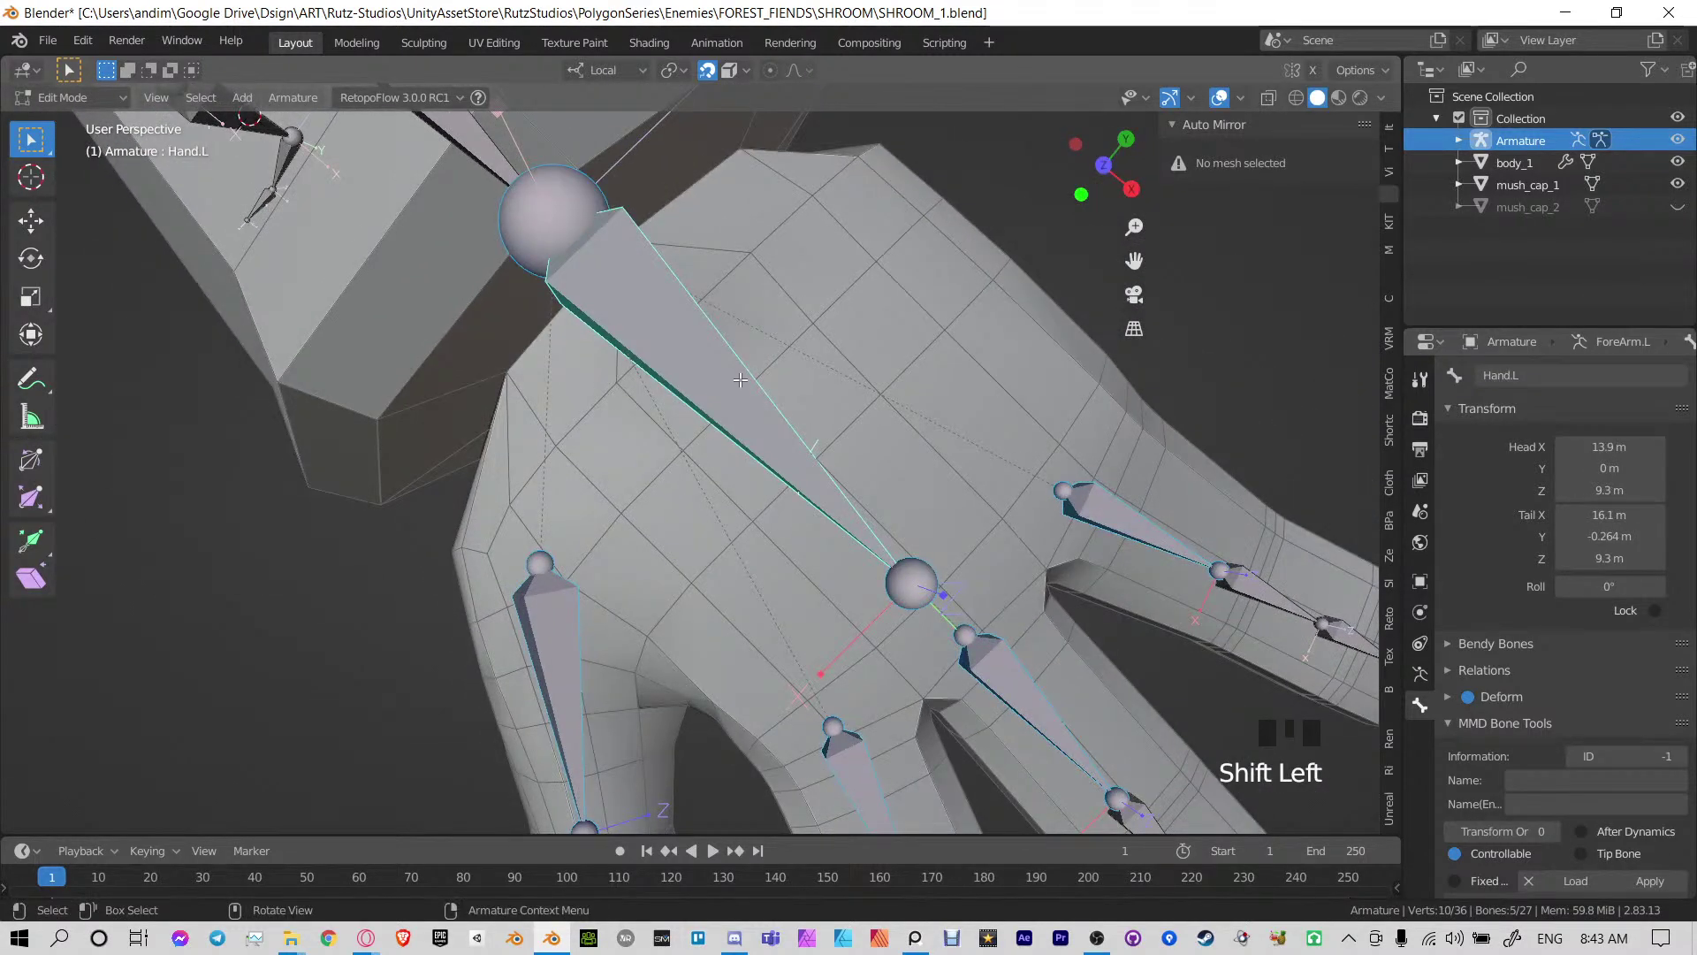
key("ctrl+p")
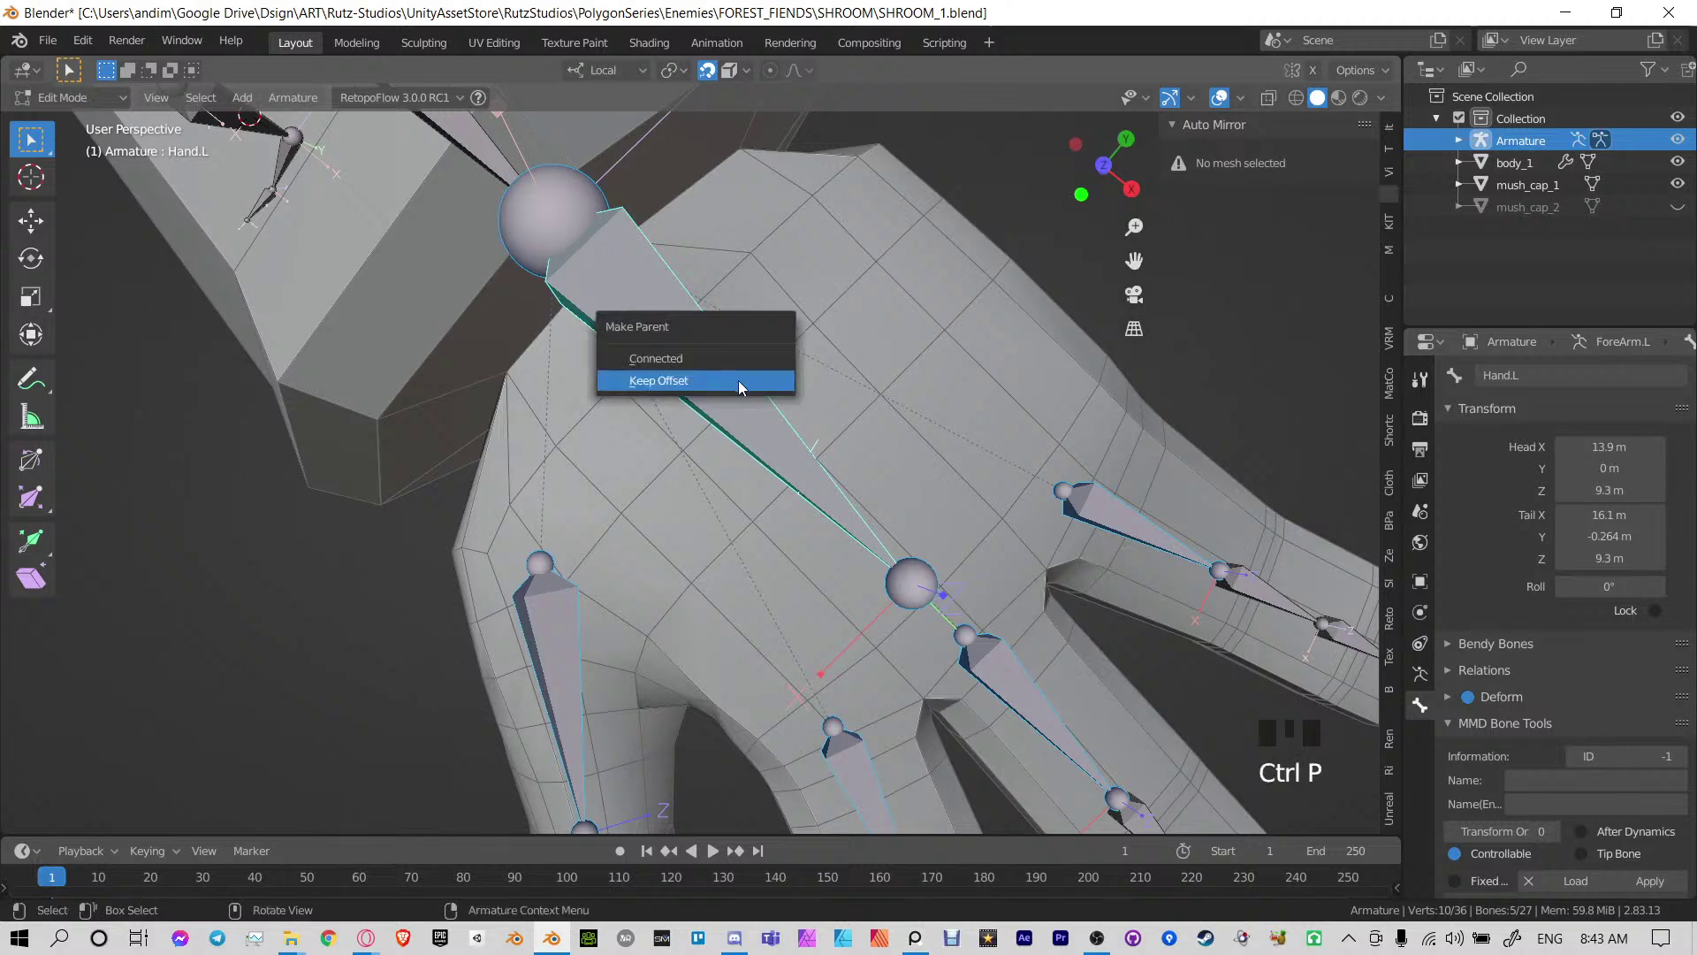
left_click(737, 383)
key("ctrl+s")
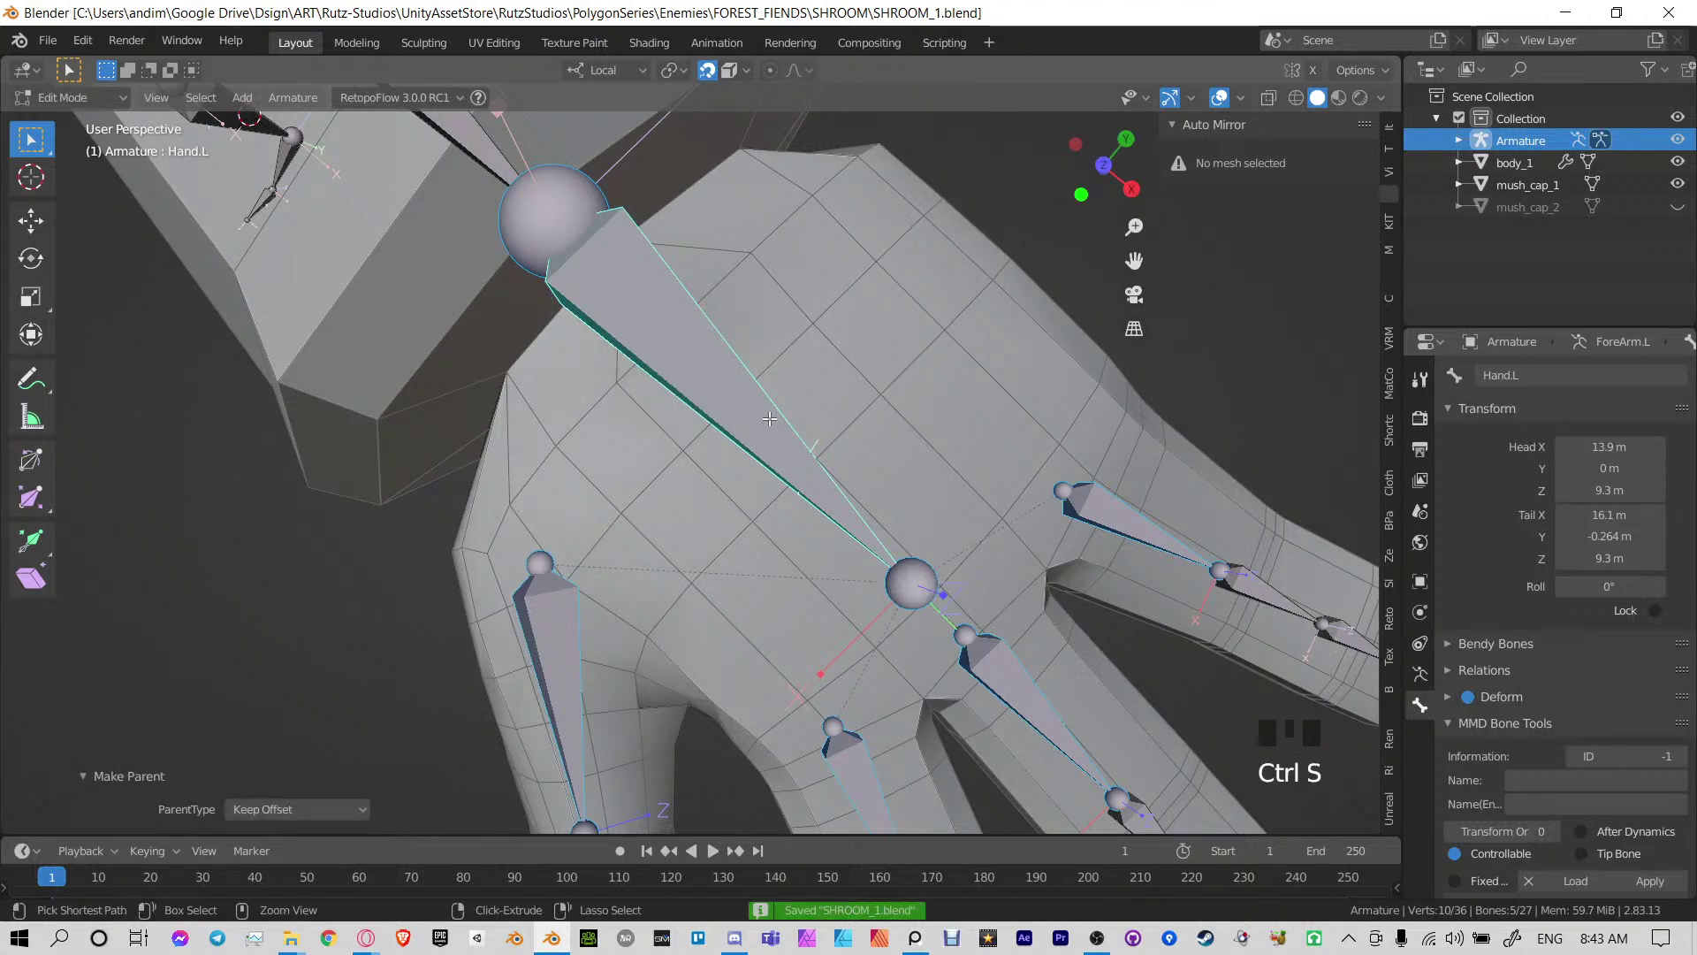
Deselect everything in Object Mode and save the file, then return the armature to Edit Mode
key("Tab")
scroll(489, 470, "down", 3)
left_click(998, 358)
middle_click_drag(998, 358, 675, 456)
scroll(676, 456, "down", 6)
middle_click_drag(753, 513, 746, 327)
key("ctrl+s")
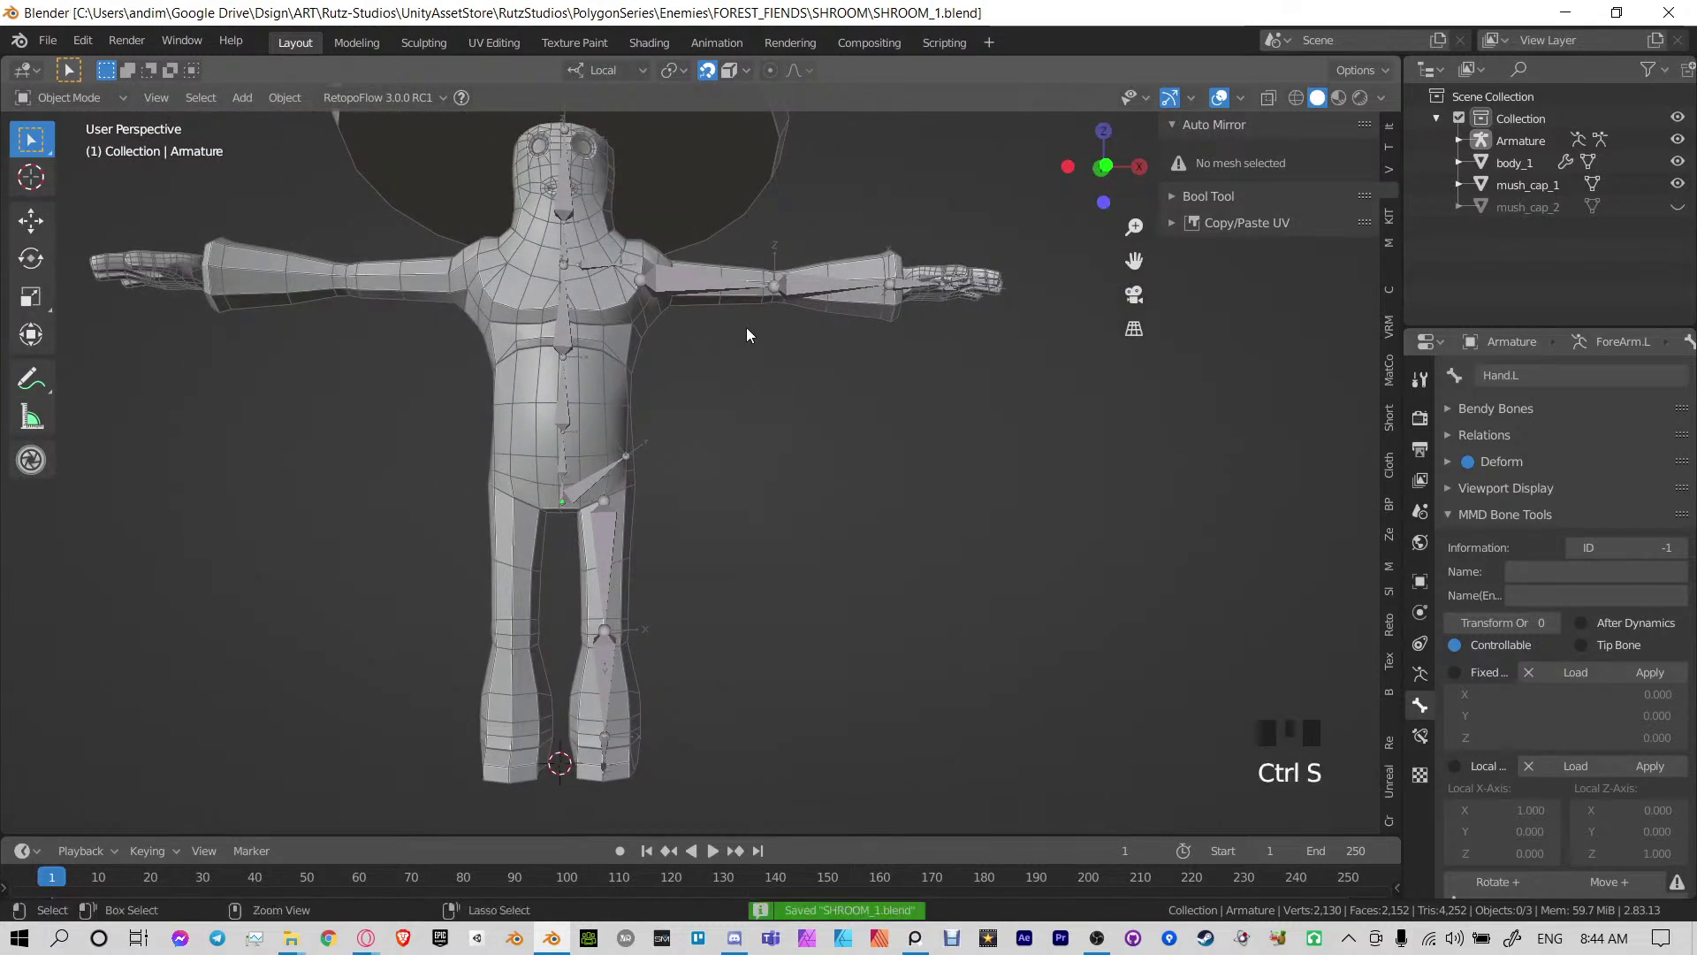
key("Tab")
Try to symmetrize all of the armature's bones to the opposite side of the body
left_click_drag(620, 234, 618, 276)
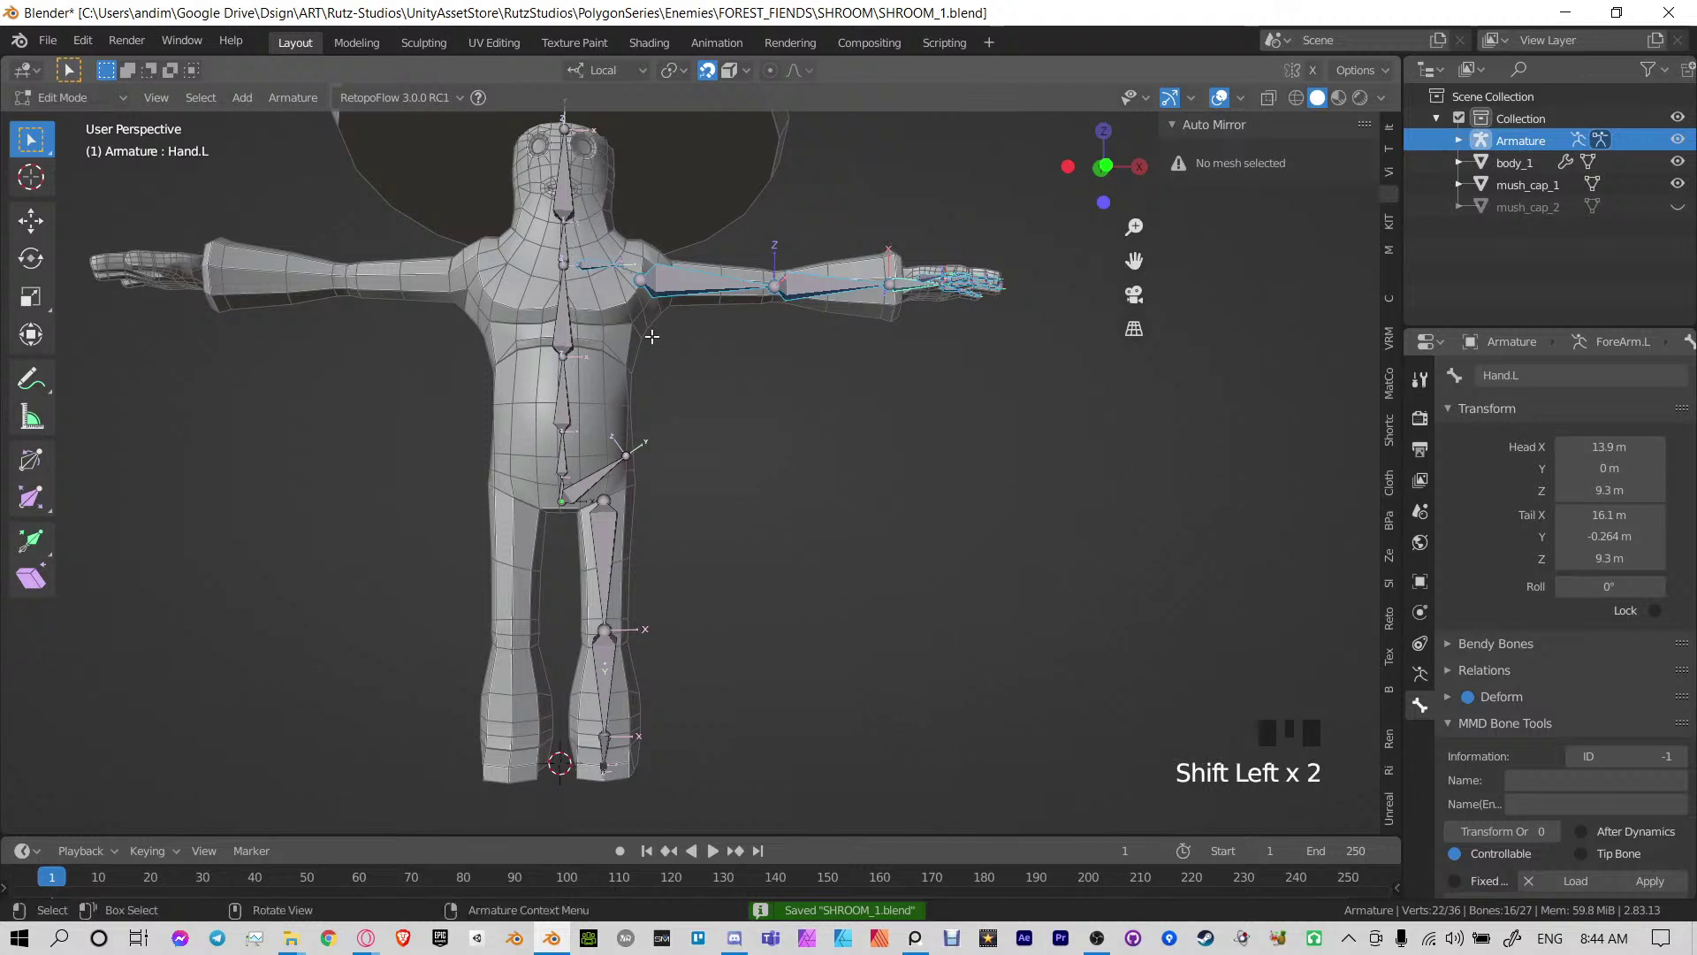
key("a")
right_click(570, 347)
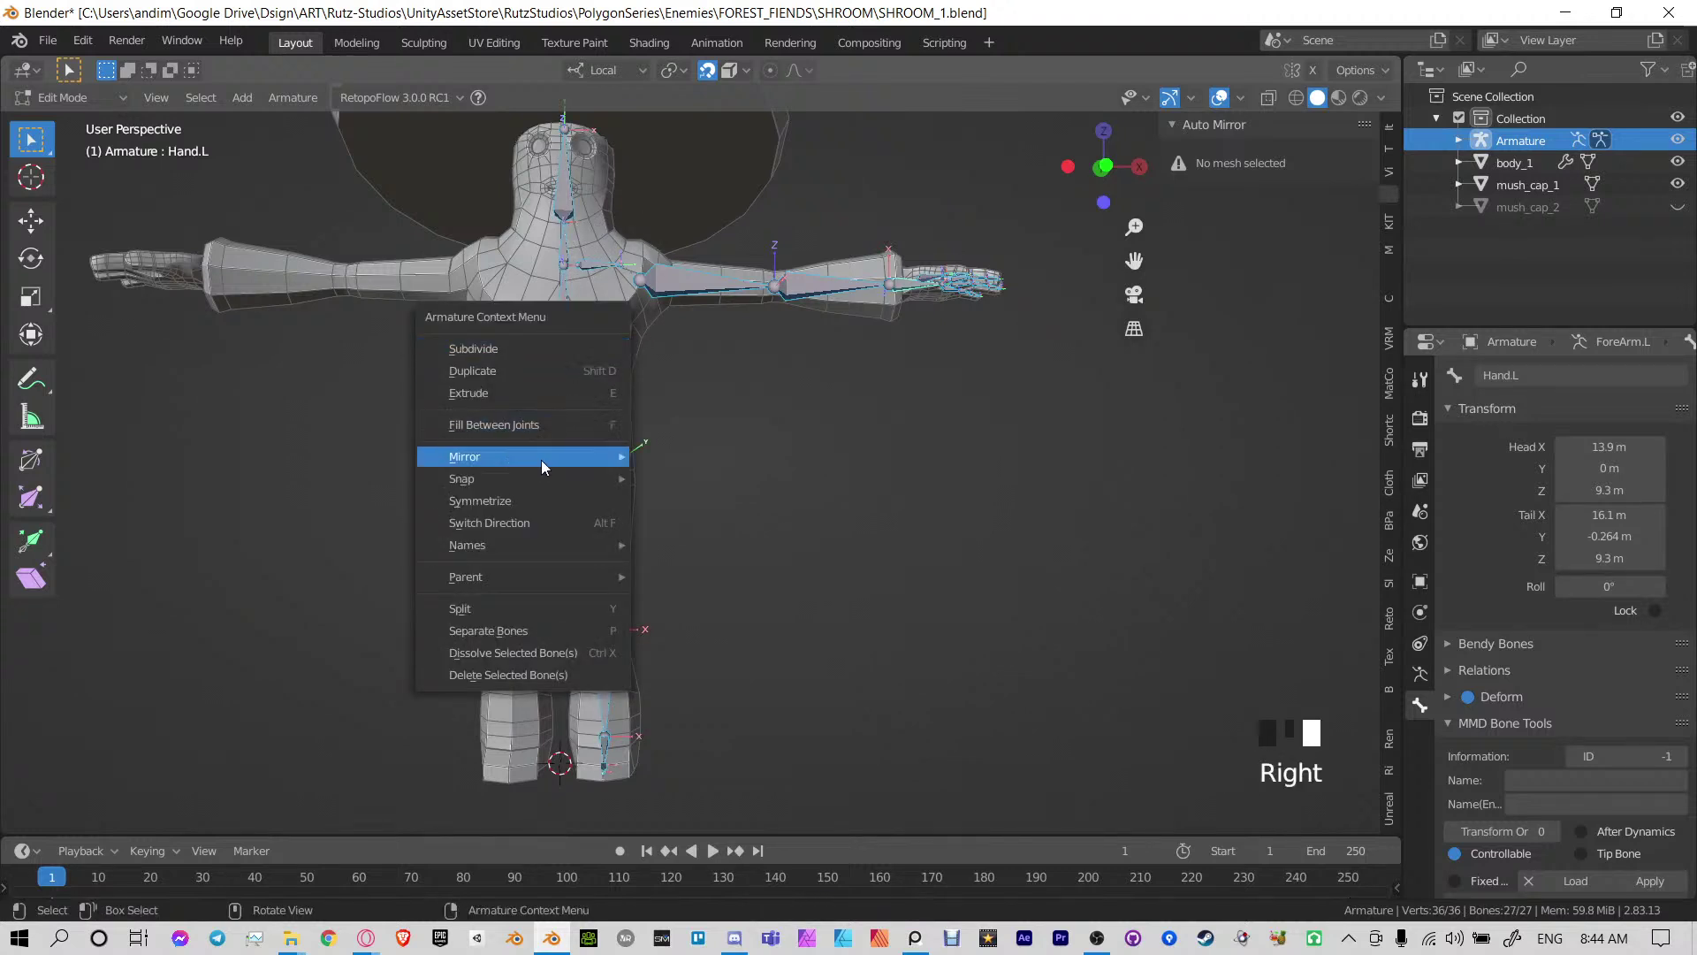
left_click(528, 504)
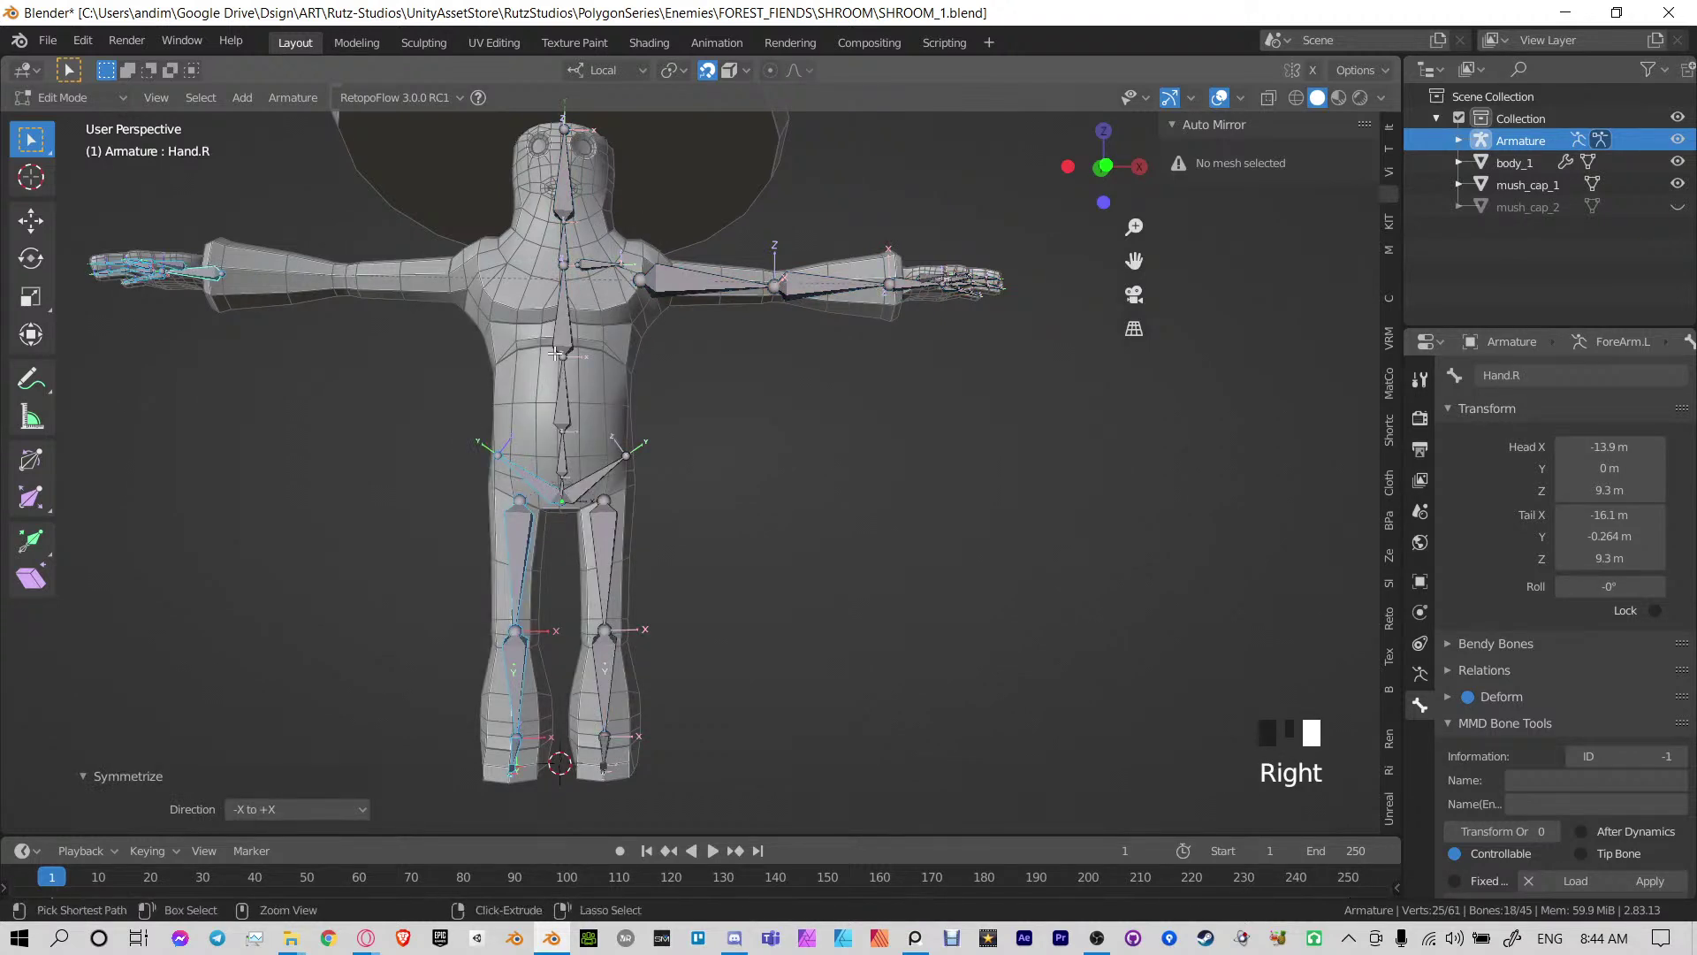
key("ctrl+z")
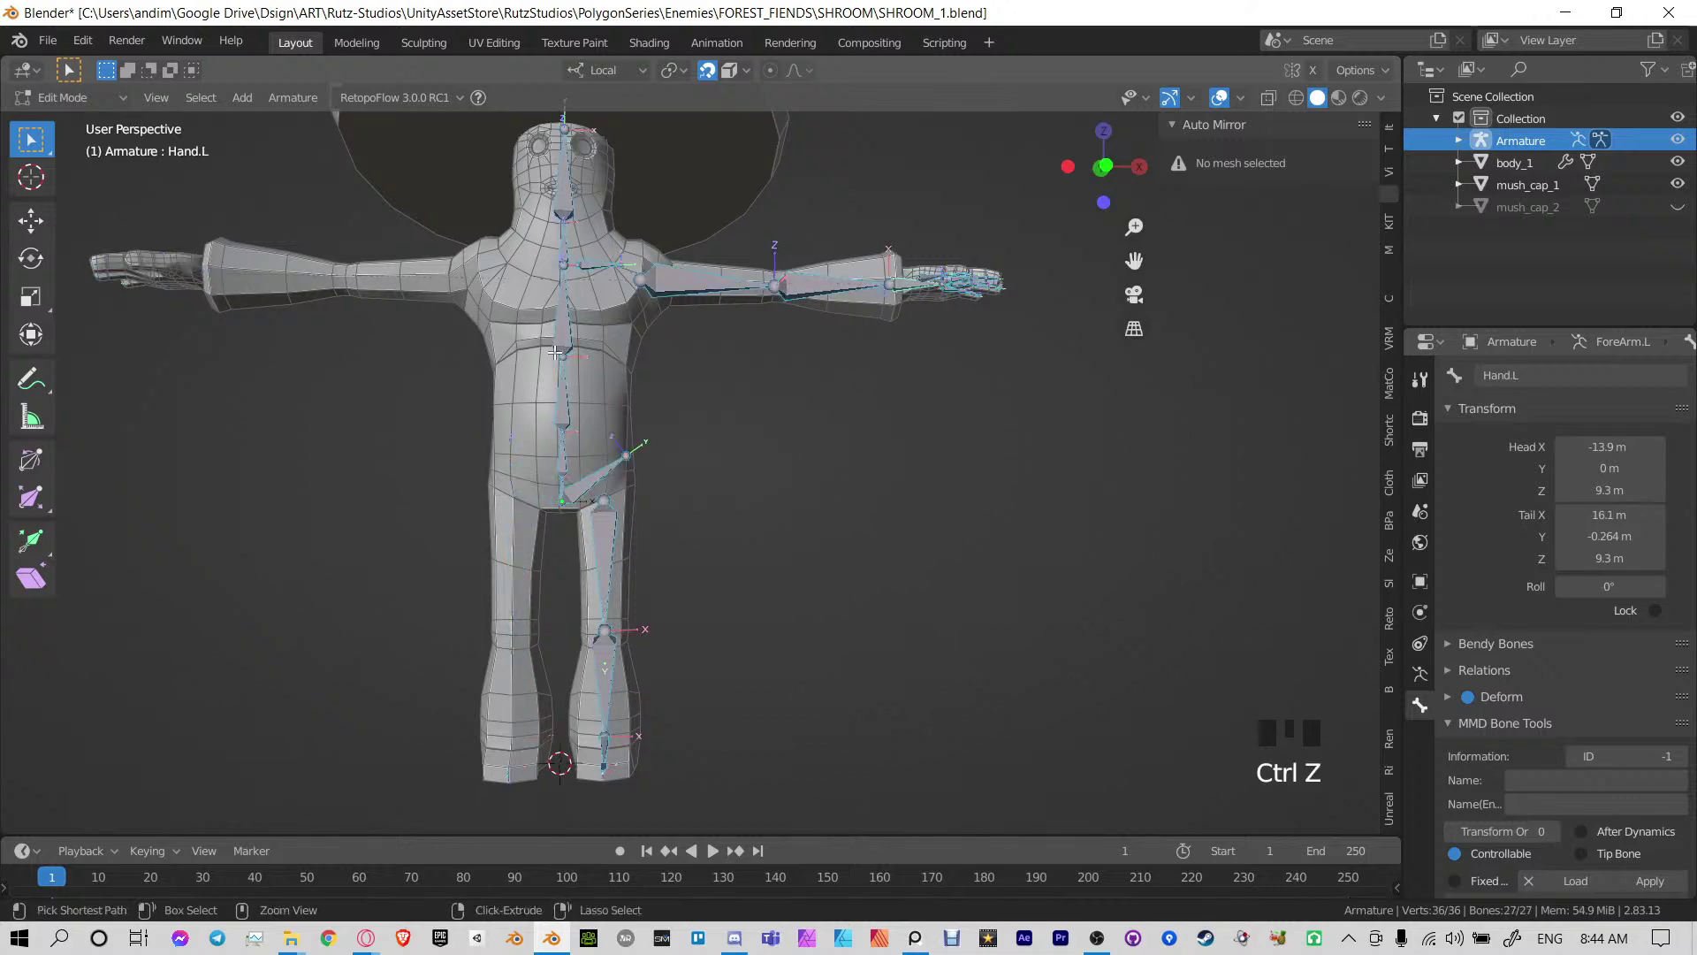
Rename the left upper arm bone Arm.L and the left forearm bone ForeArm.L
scroll(707, 424, "up", 4)
left_click(689, 376)
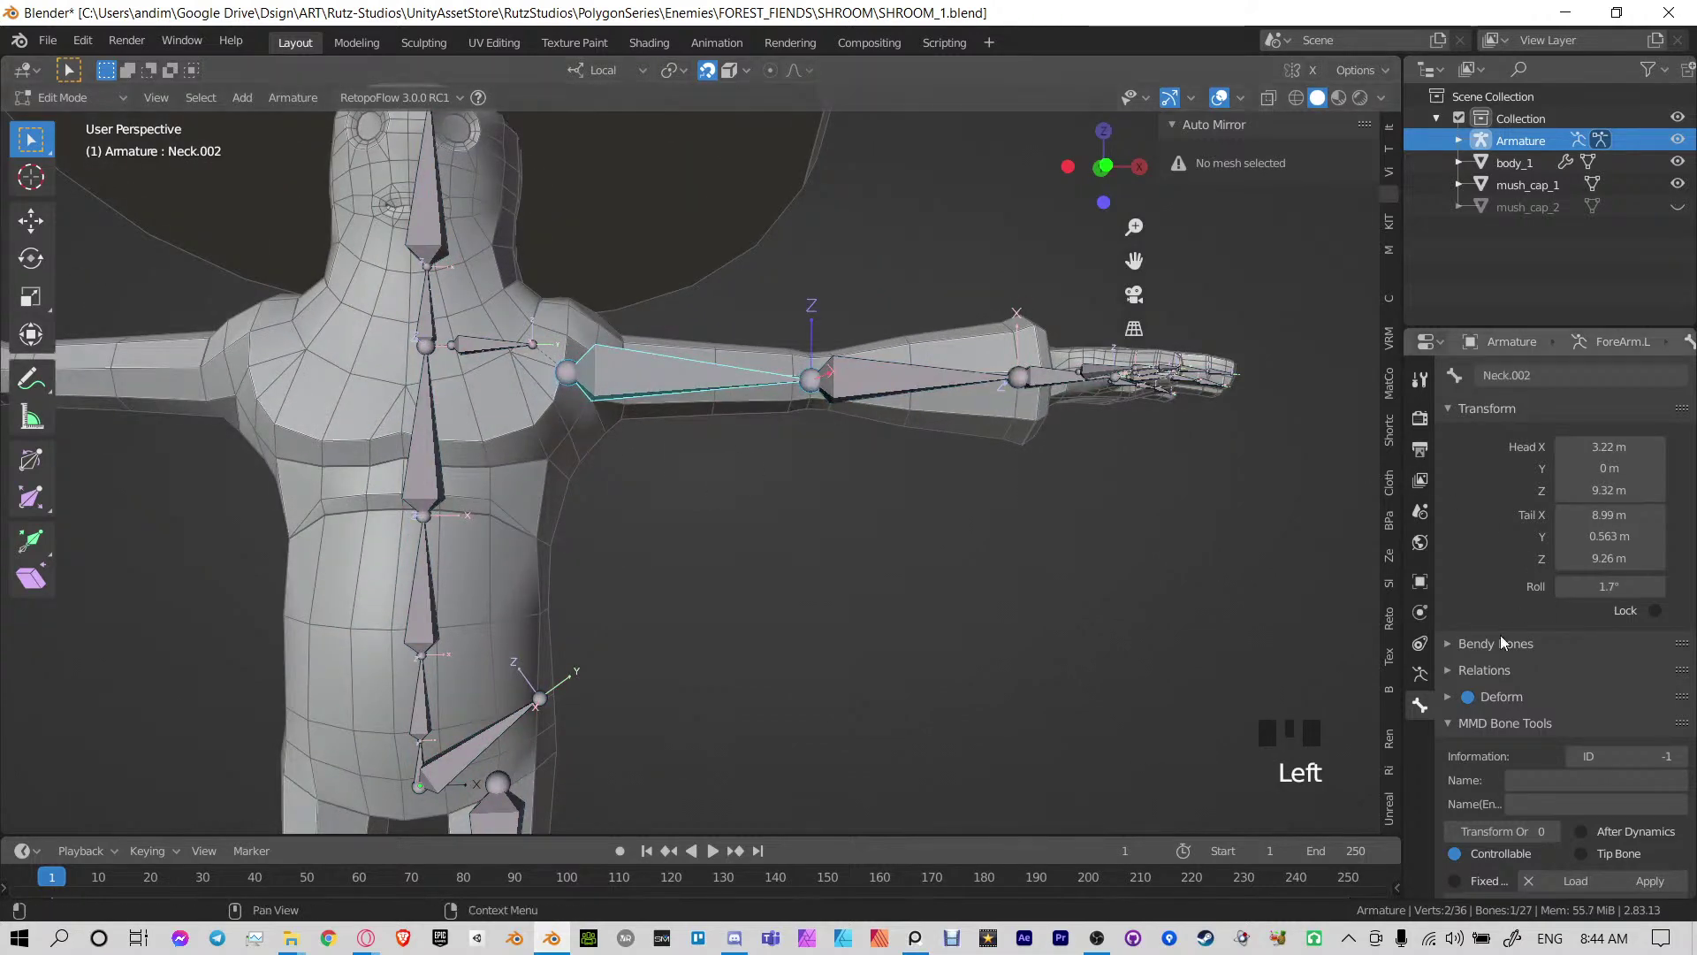
middle_click_drag(808, 374, 799, 436)
left_click(1567, 375)
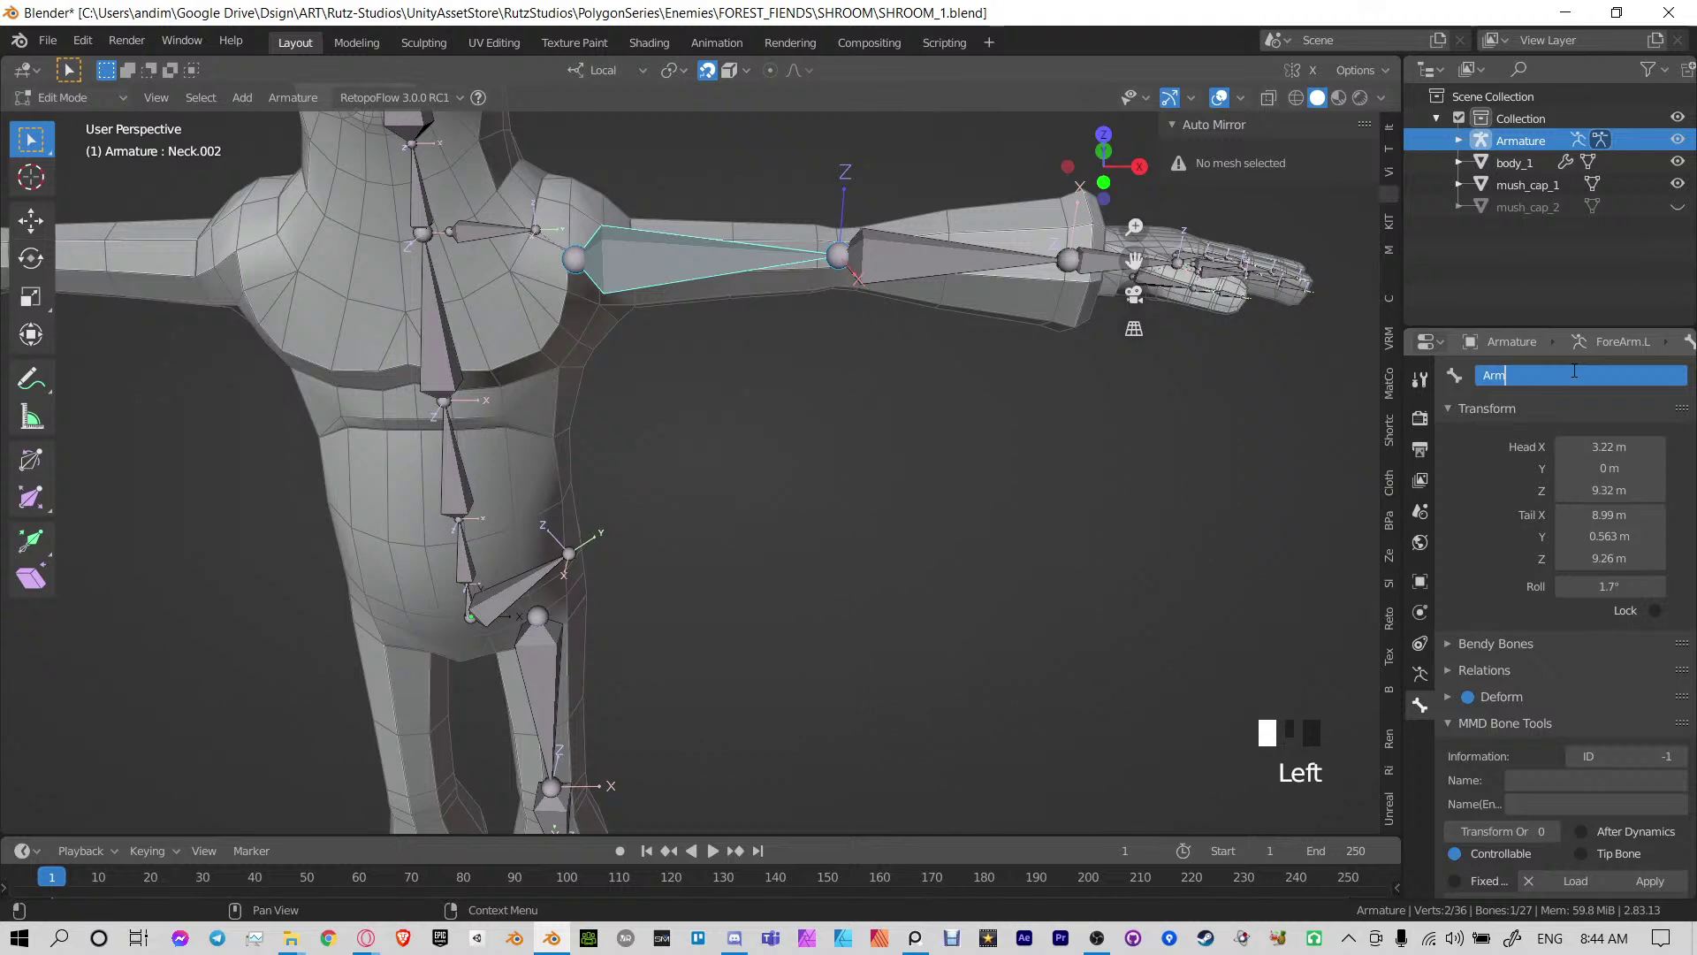
type("Arm.L")
key("Return")
left_click(890, 257)
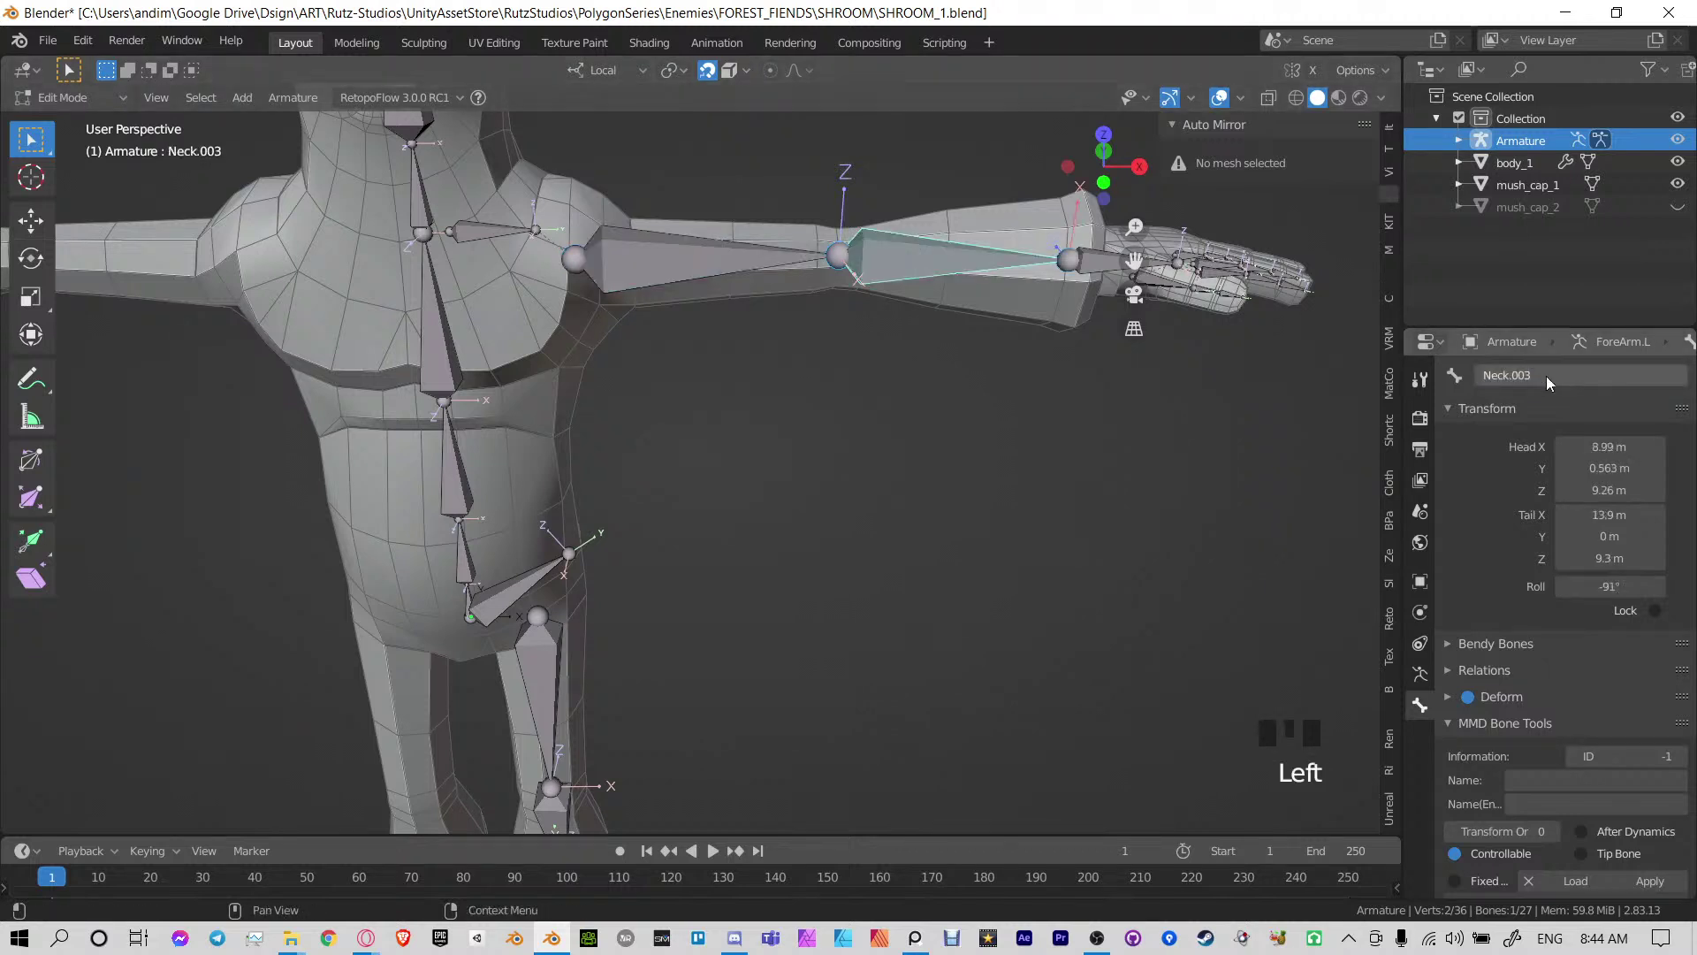
left_click(1551, 376)
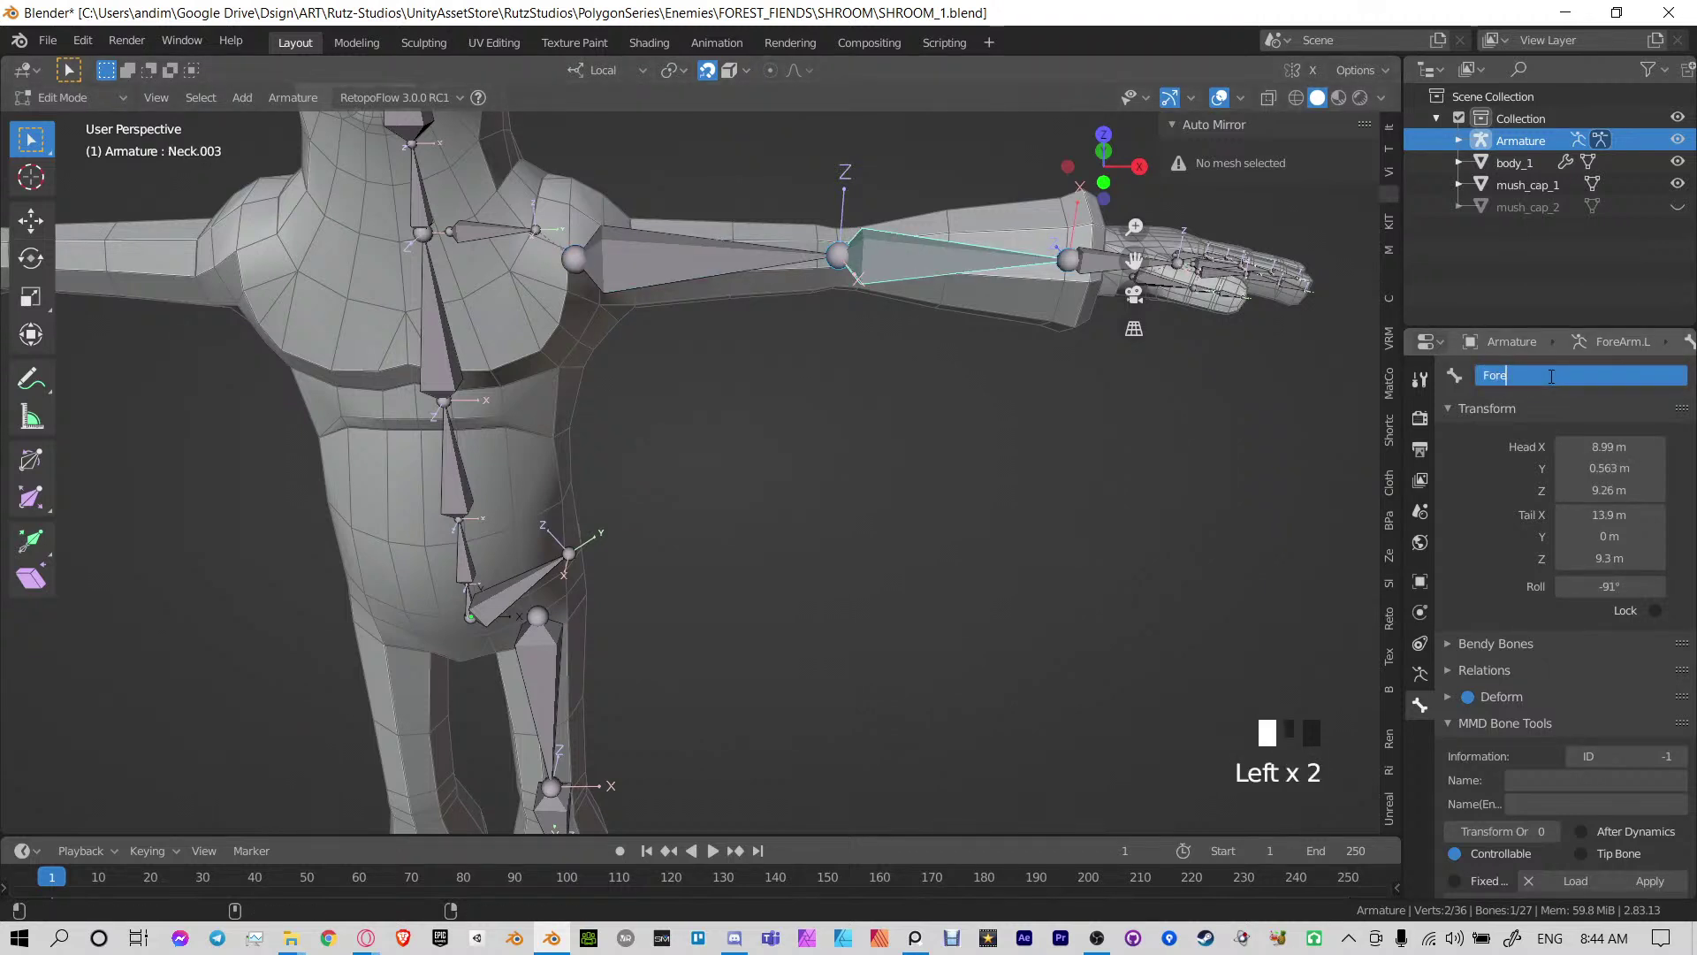
key("Return")
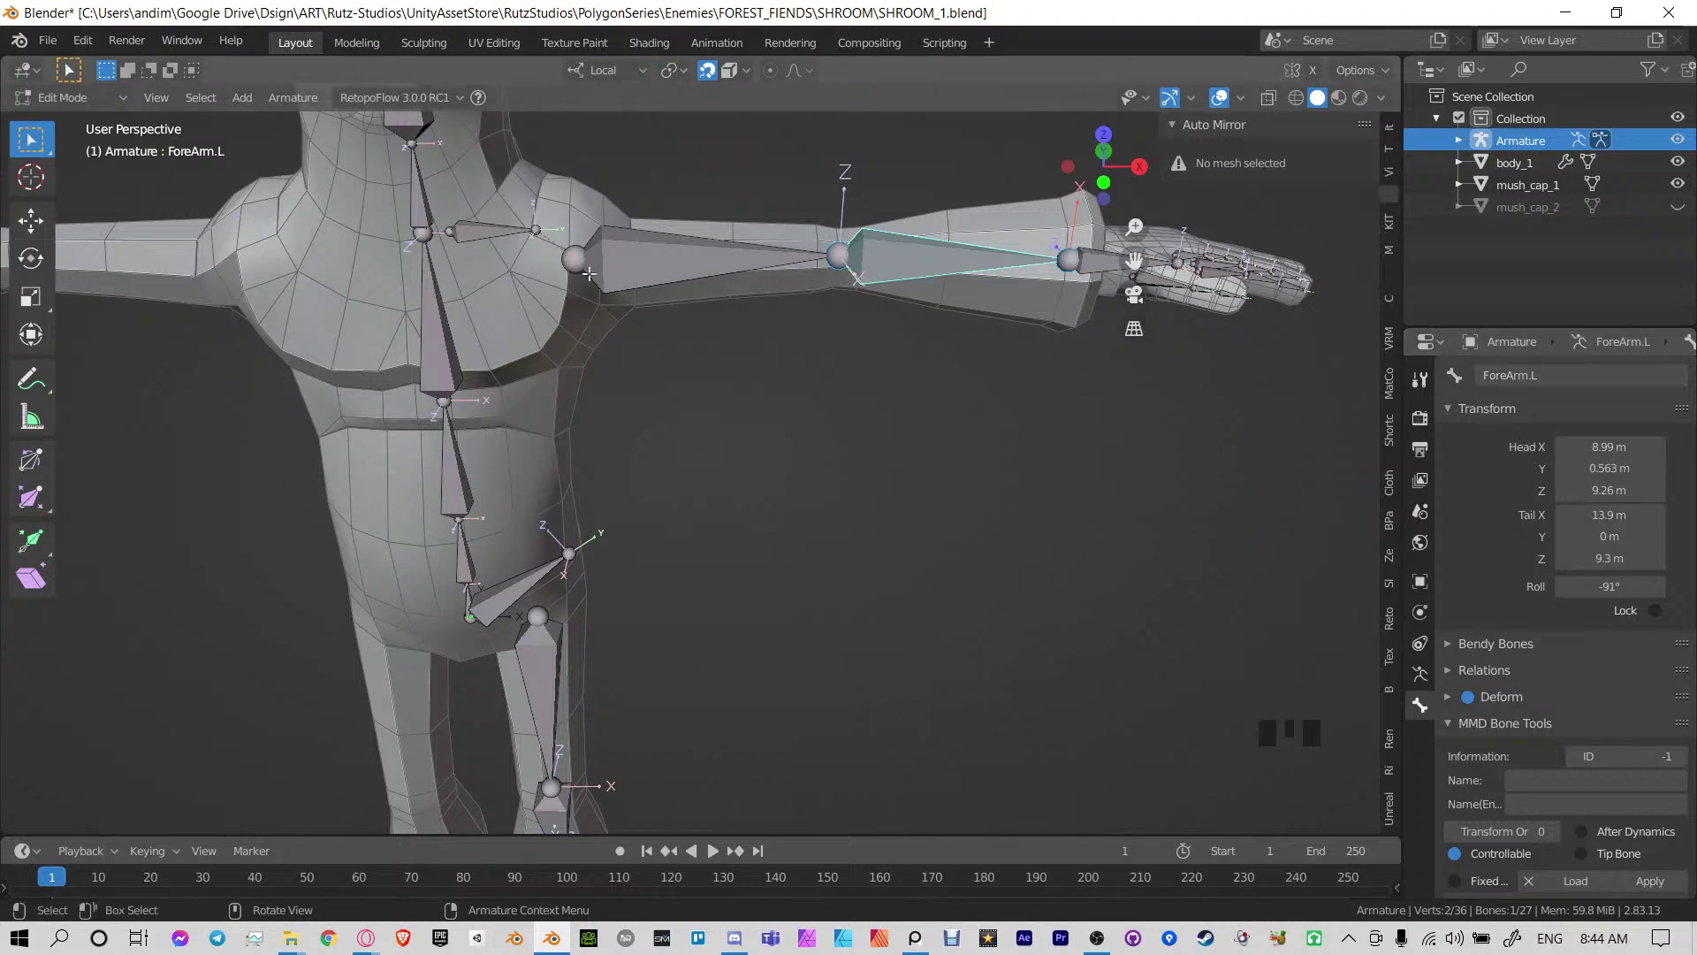
Rename the left shoulder bone beside the neck Shoulder.L
left_click(506, 234)
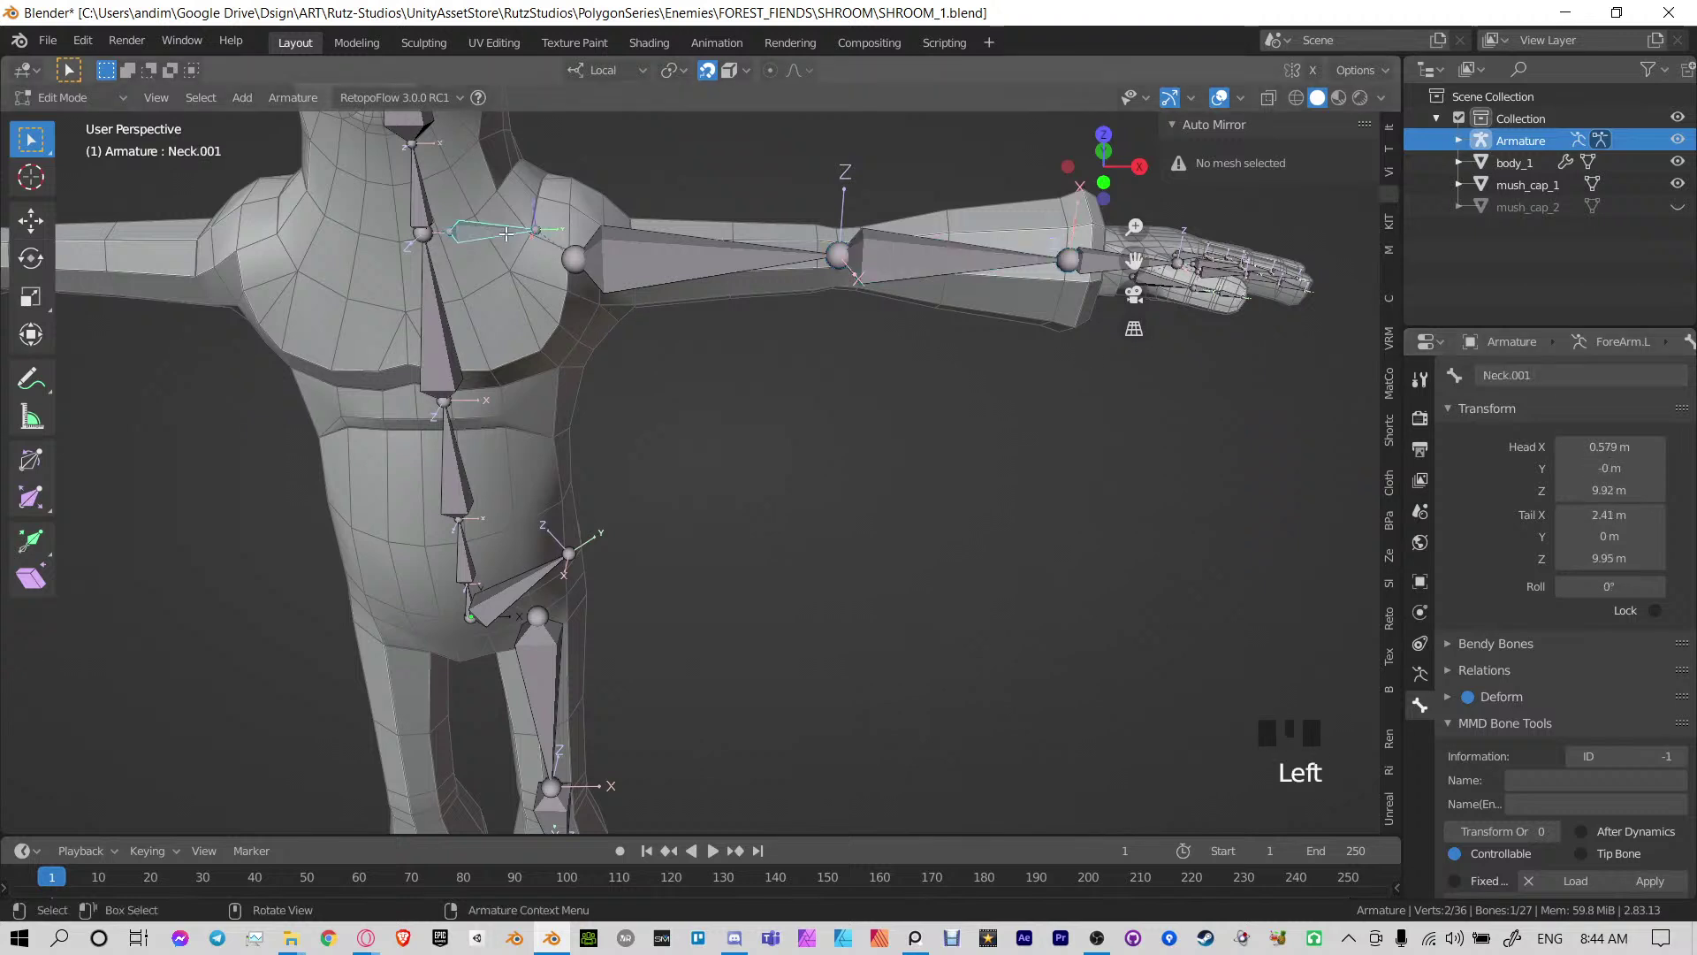
left_click(1585, 375)
type("Shoulder.L")
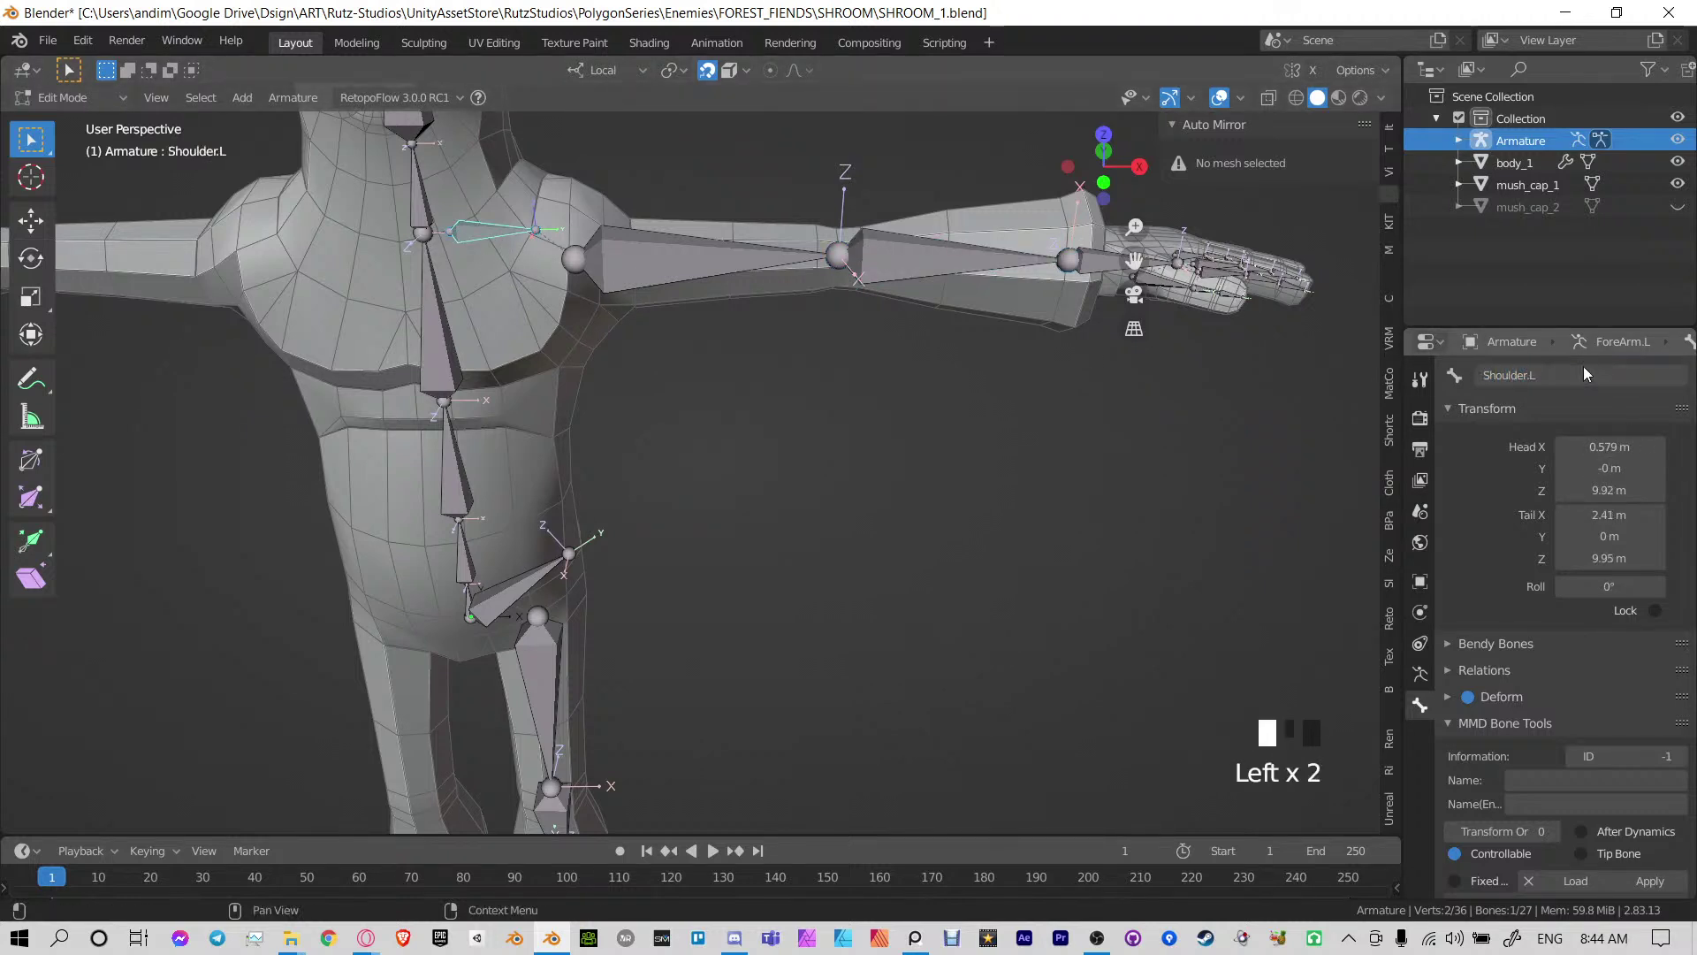
key("Return")
Check the names of the neck, spine, left hip, thigh, hand and forearm bones
left_click(420, 303)
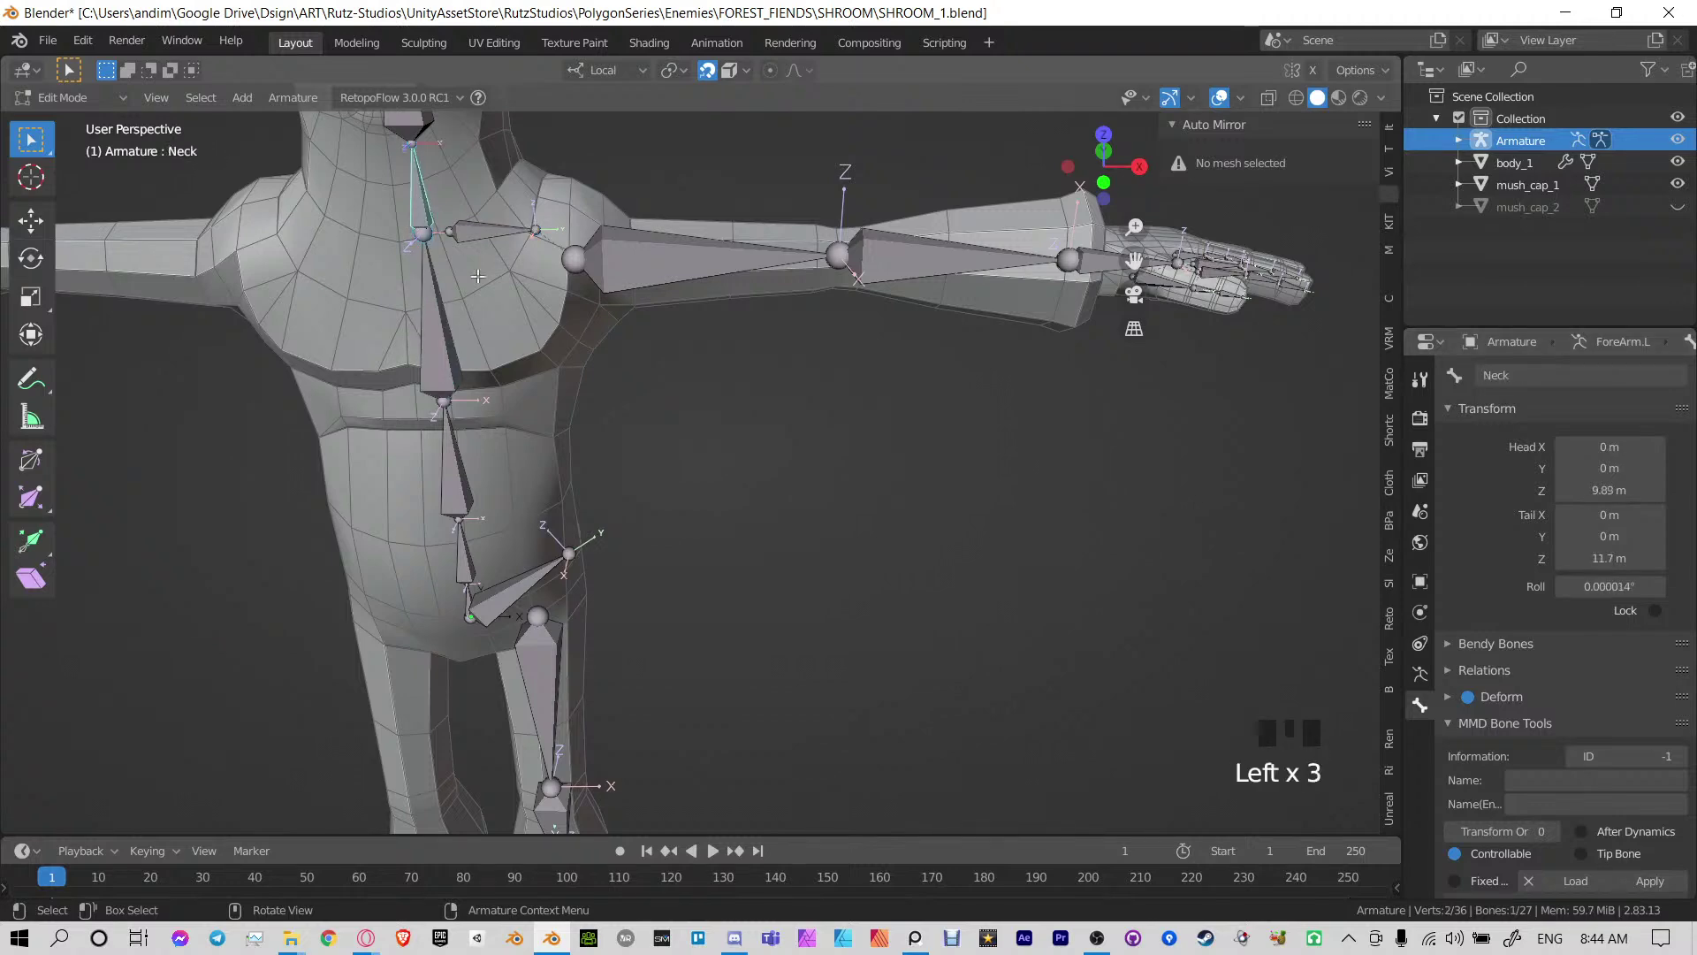
left_click(460, 488)
left_click(541, 592)
middle_click_drag(575, 594, 595, 470, "shift")
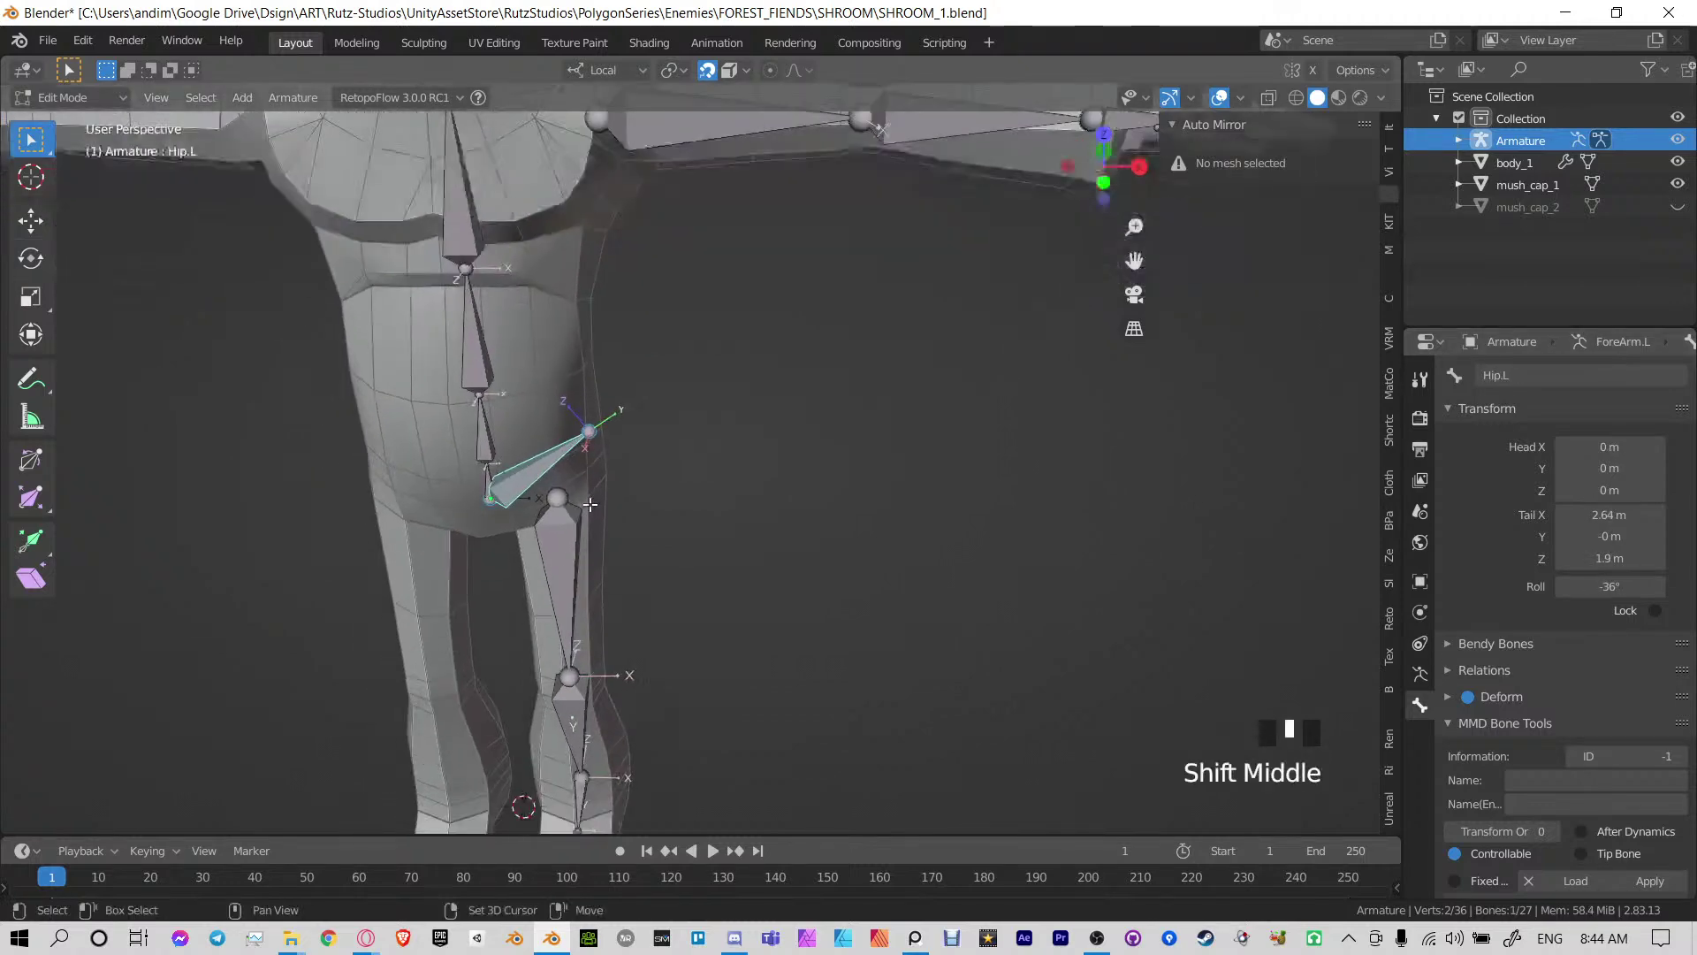
left_click(560, 560)
middle_click_drag(802, 342, 892, 240, "shift")
left_click(1083, 226)
left_click(936, 235)
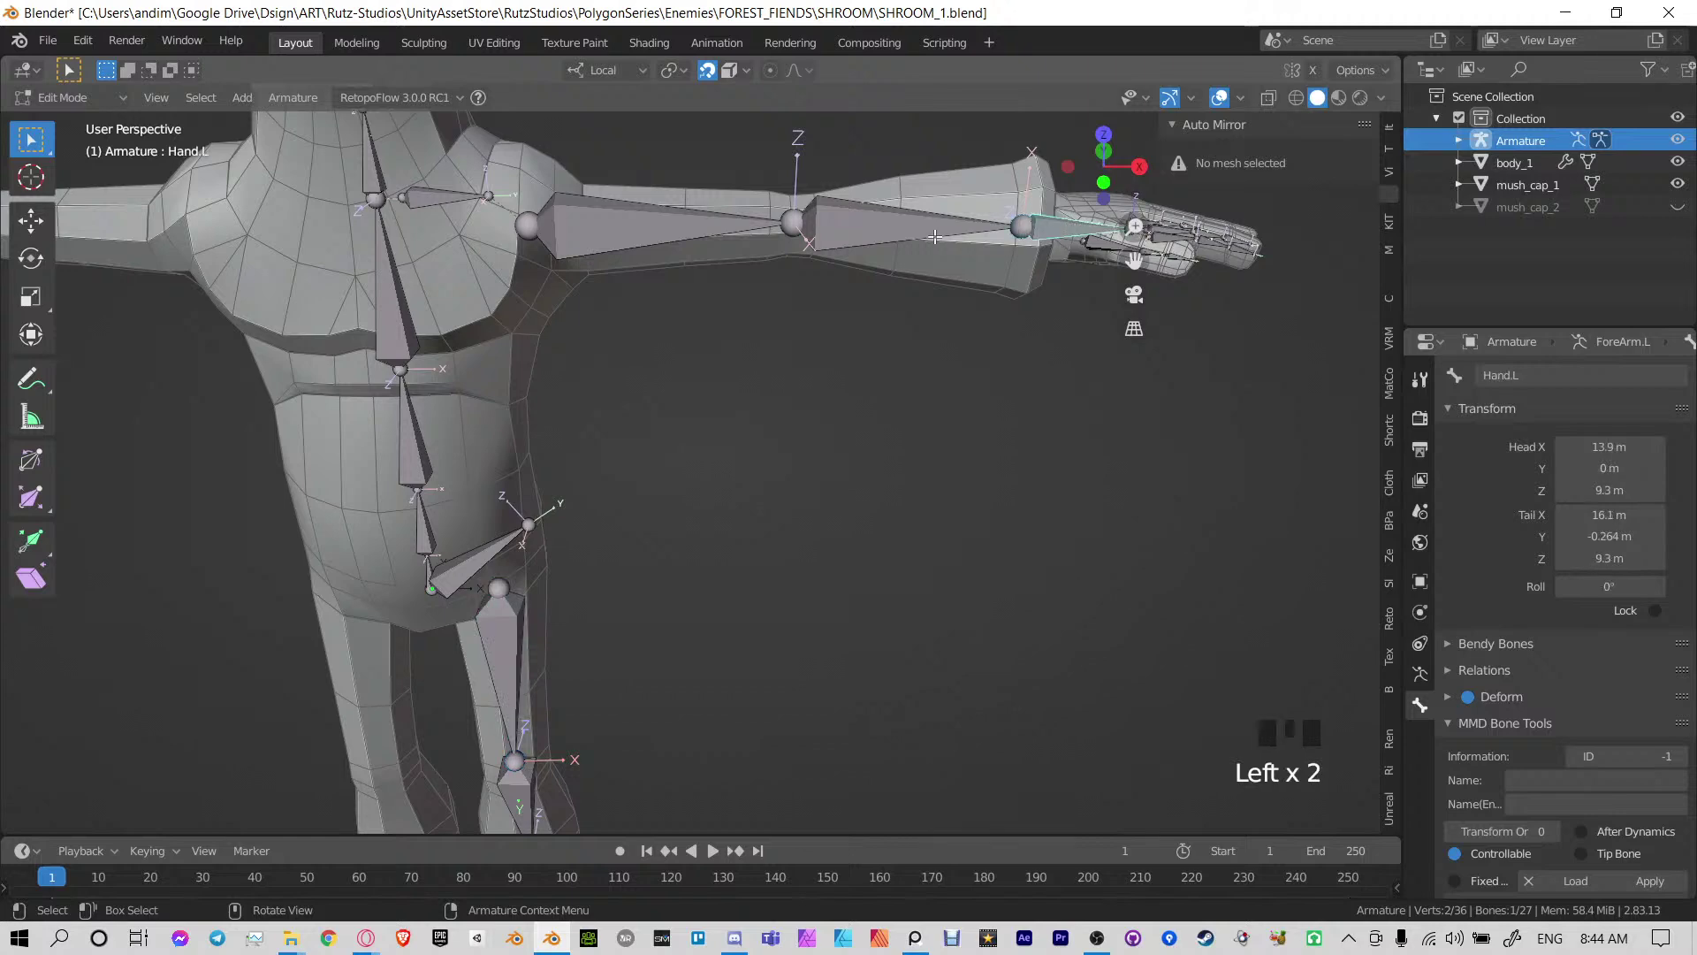
Symmetrize all of the armature's bones to the opposite side and save the file
scroll(936, 235, "down", 4)
key("a")
right_click(662, 391)
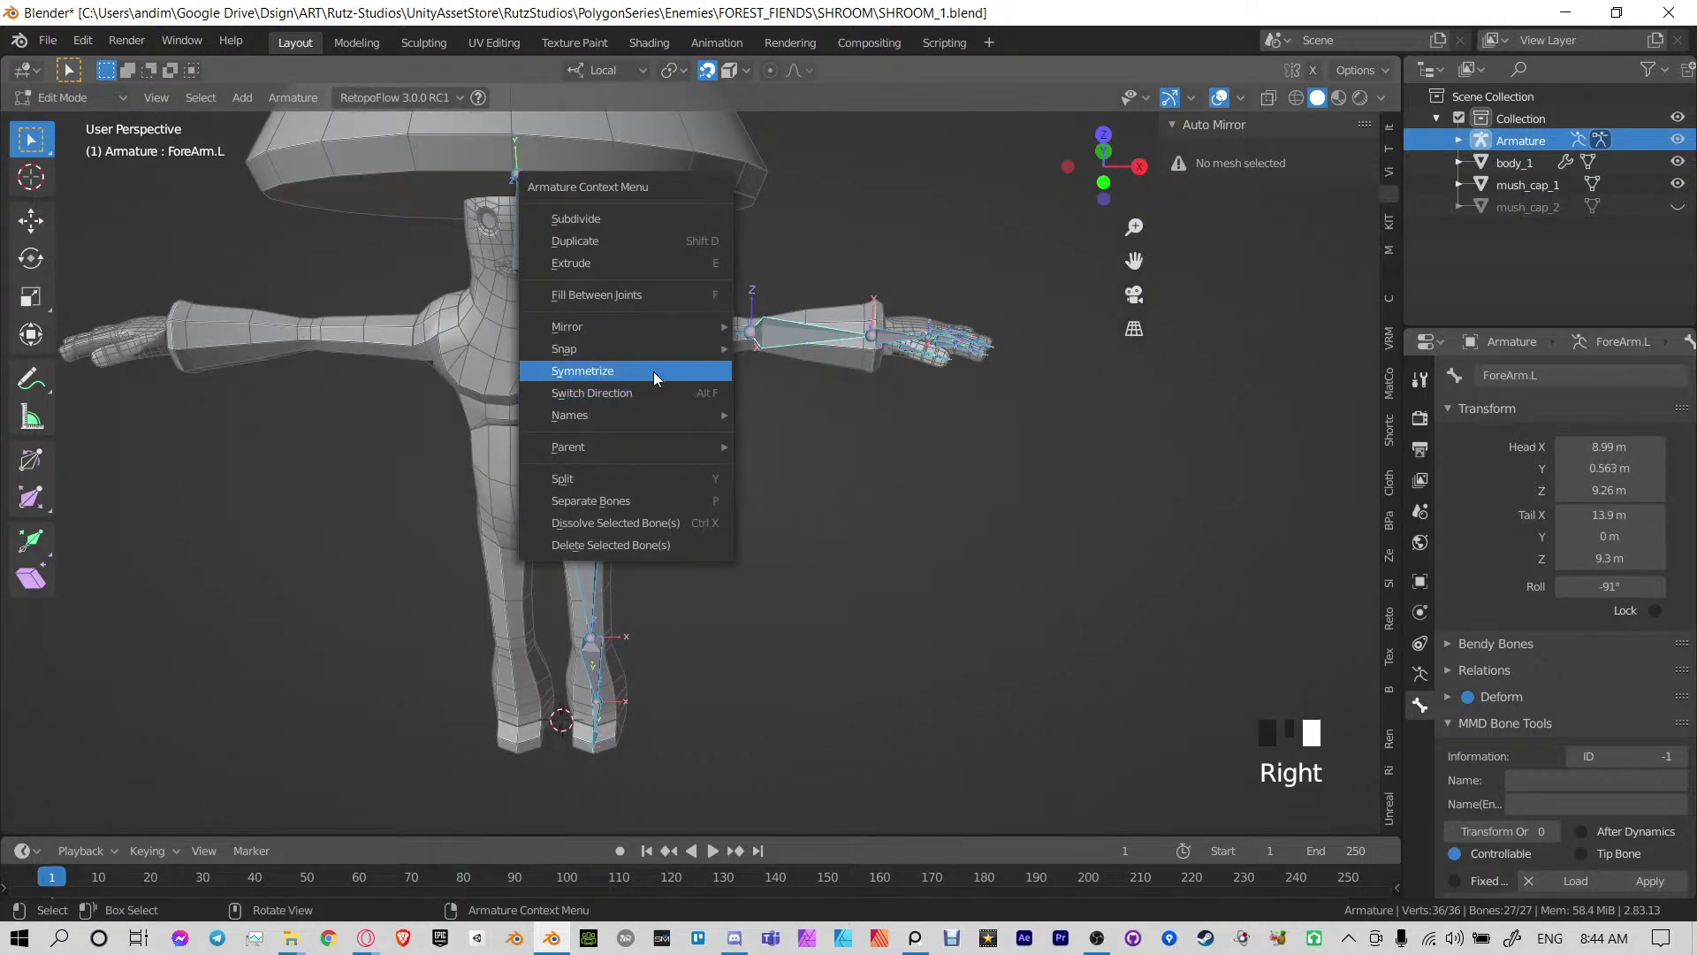
left_click(654, 372)
middle_click_drag(654, 372, 625, 463, "shift")
key("ctrl+s")
Try extruding two bones from the tip of the Head bone up through the mushroom cap in right view
scroll(808, 476, "up", 2, "ctrl")
left_click(623, 473)
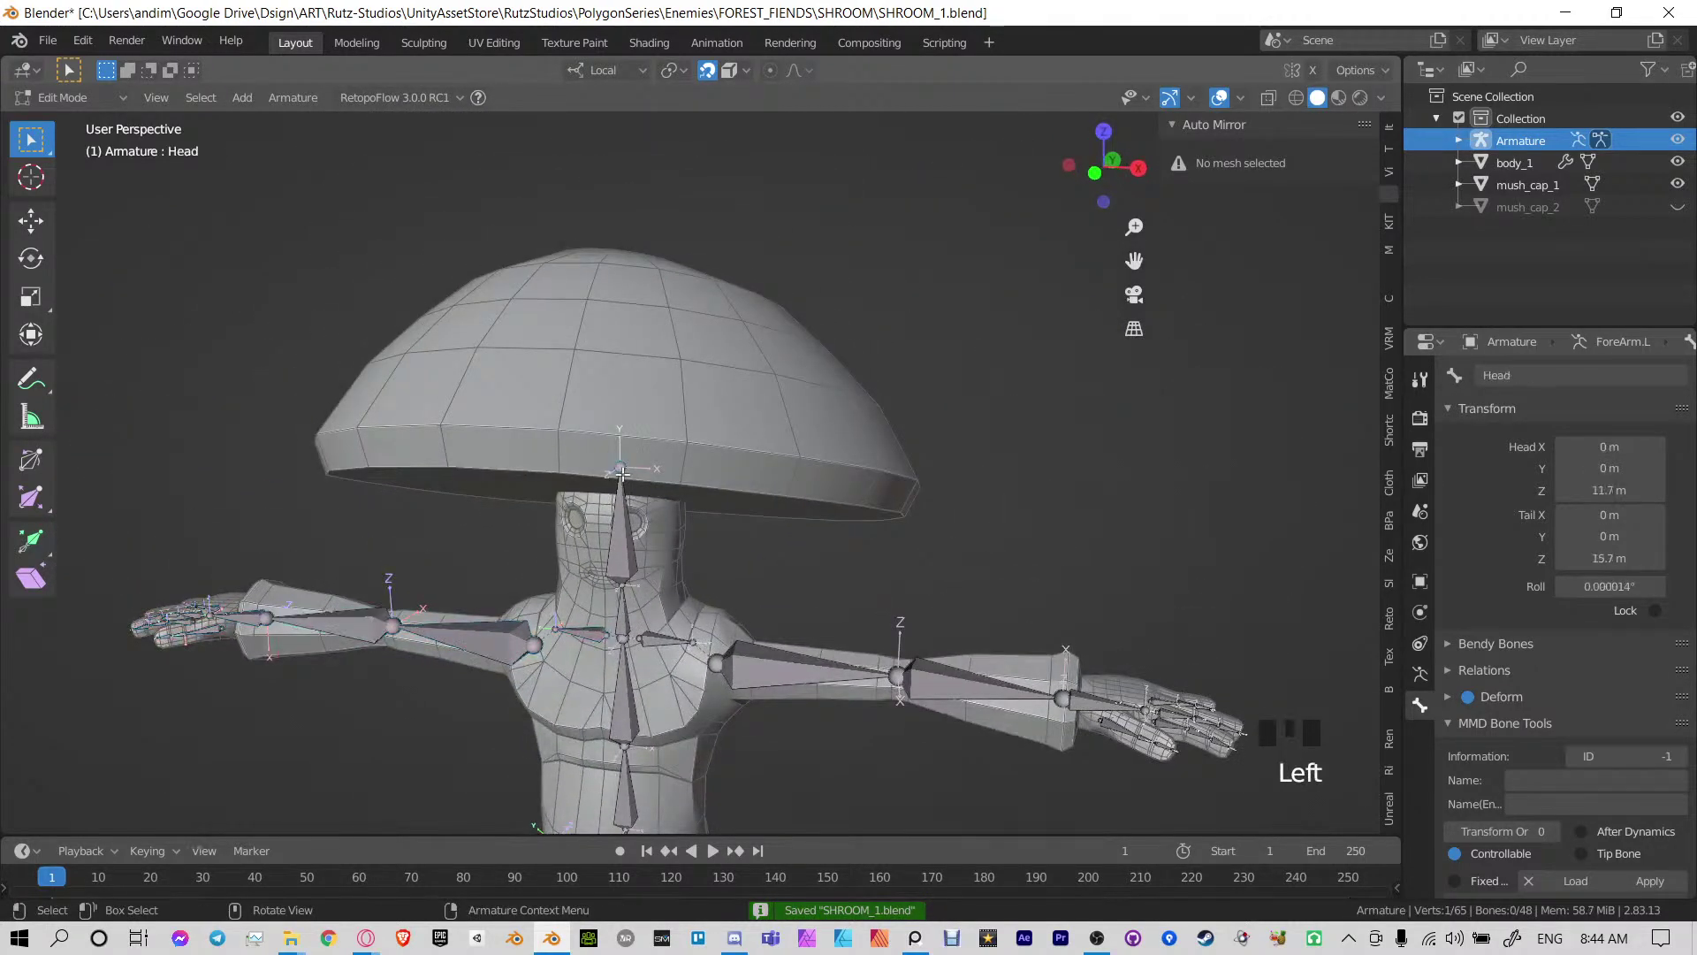
key("KP_3")
key("e")
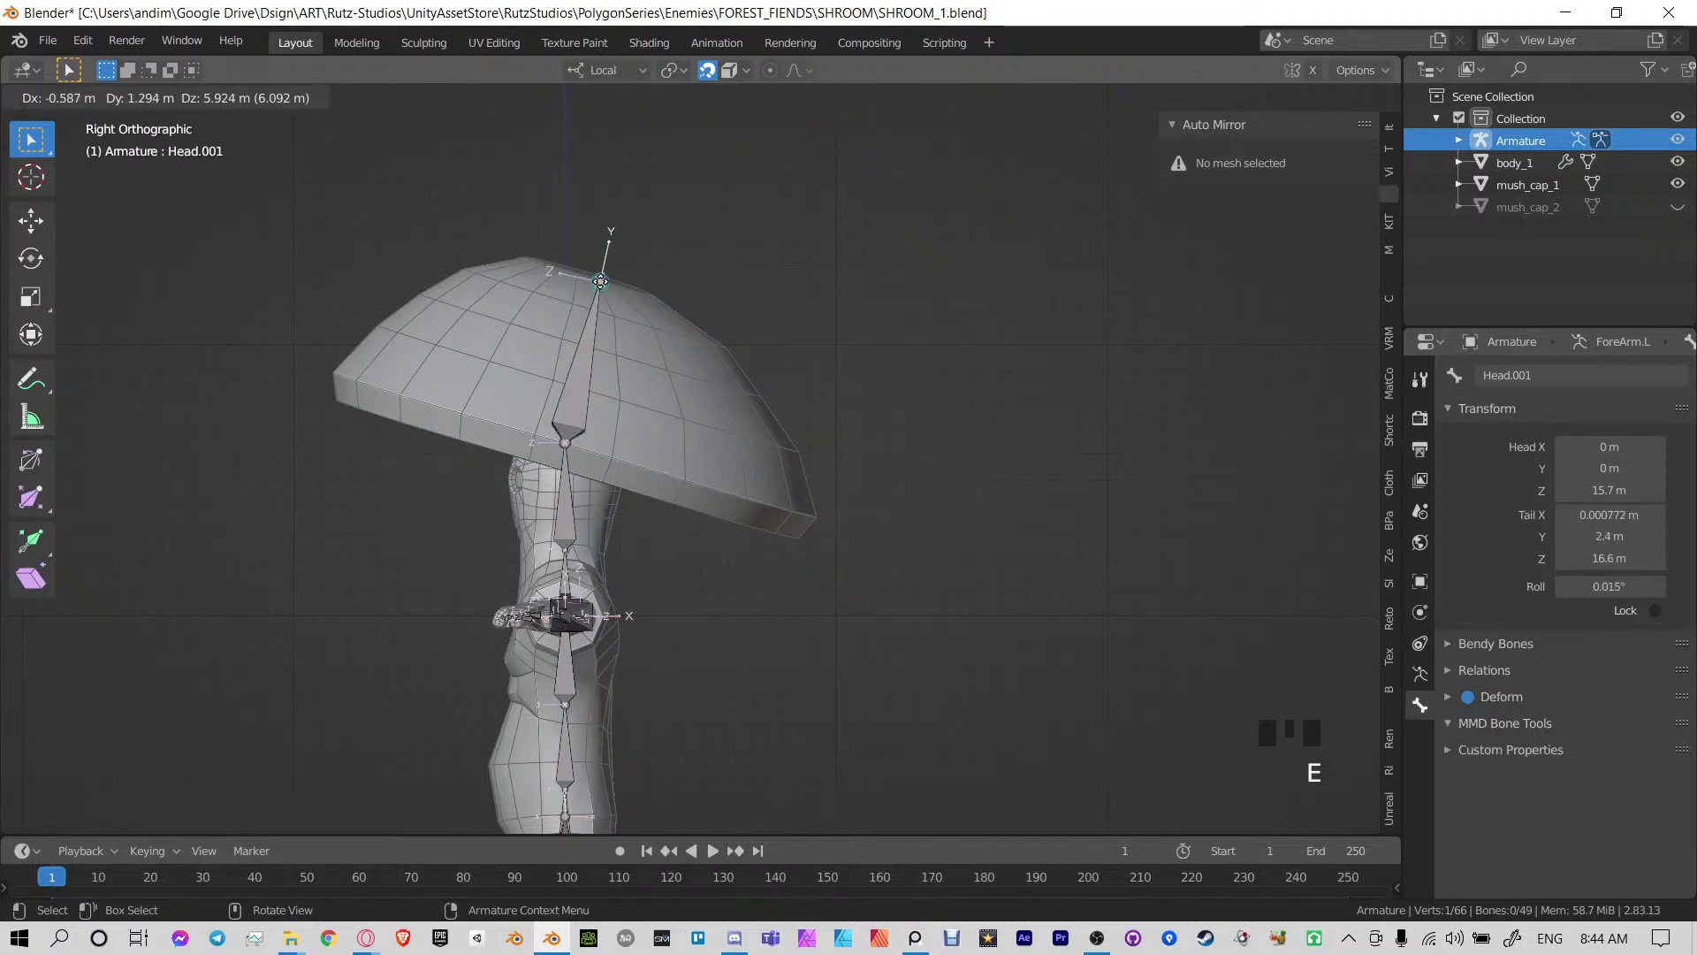
left_click(583, 355)
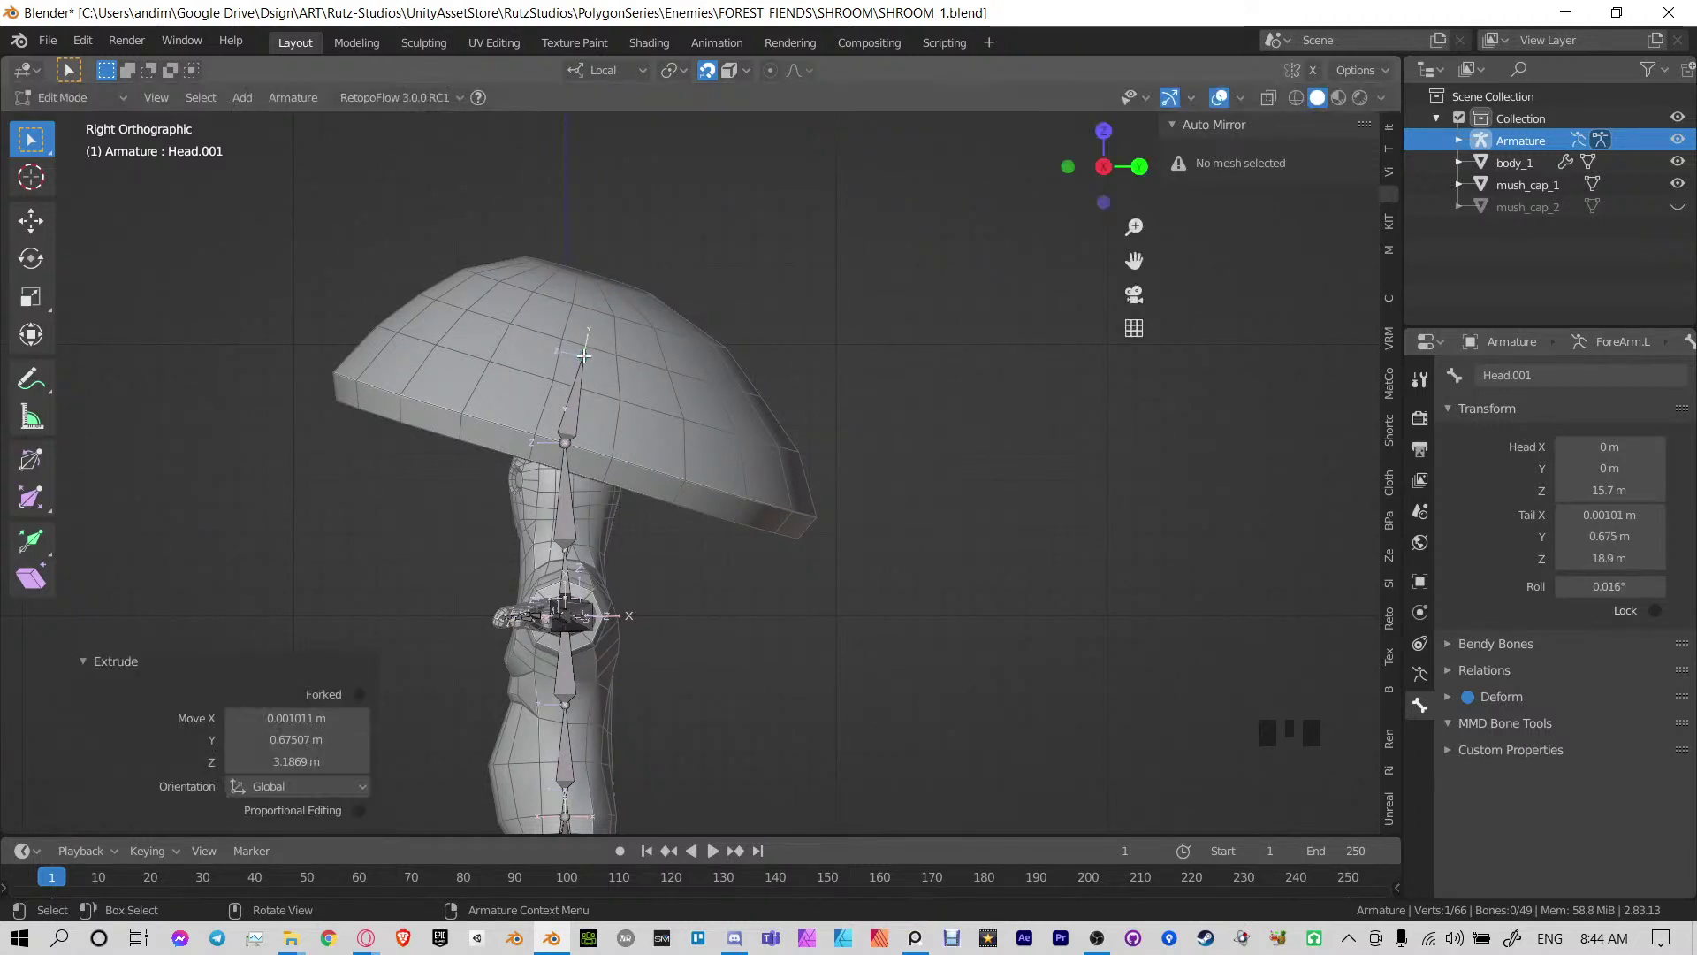
key("e")
left_click(601, 286)
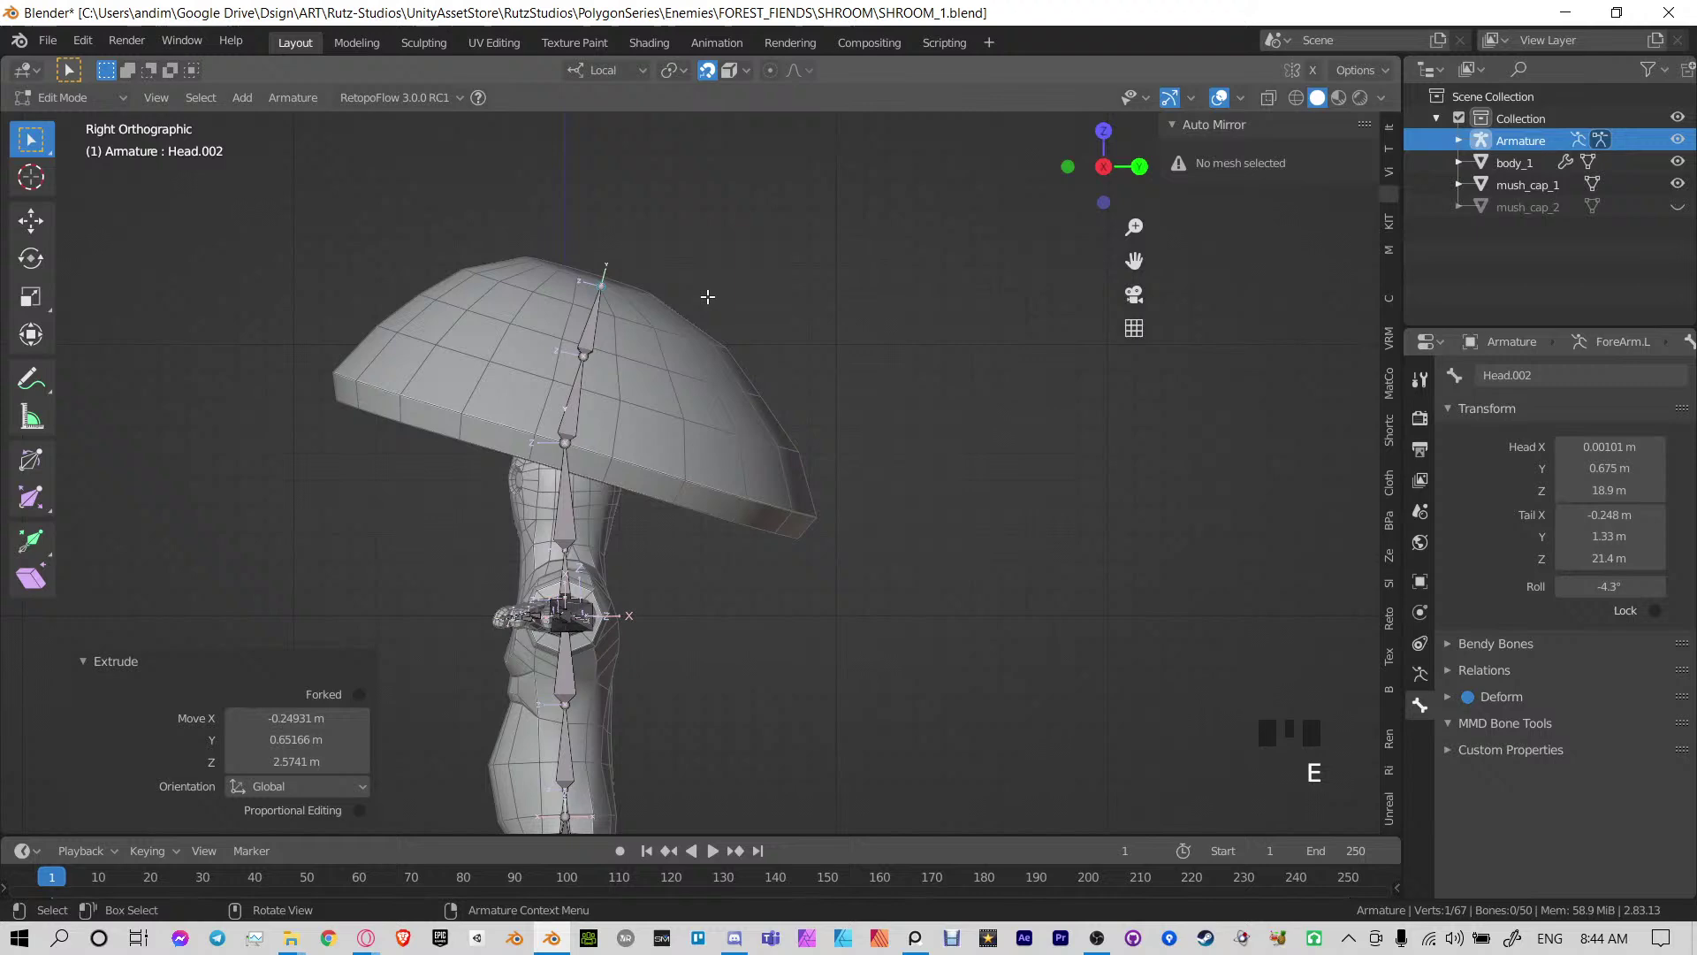
Undo the two bones extruded from the Head bone's tip
left_click(560, 408)
middle_click_drag(559, 409, 592, 466)
key("ctrl+z")
key("ctrl+z")
key("ctrl+z")
key("ctrl+z")
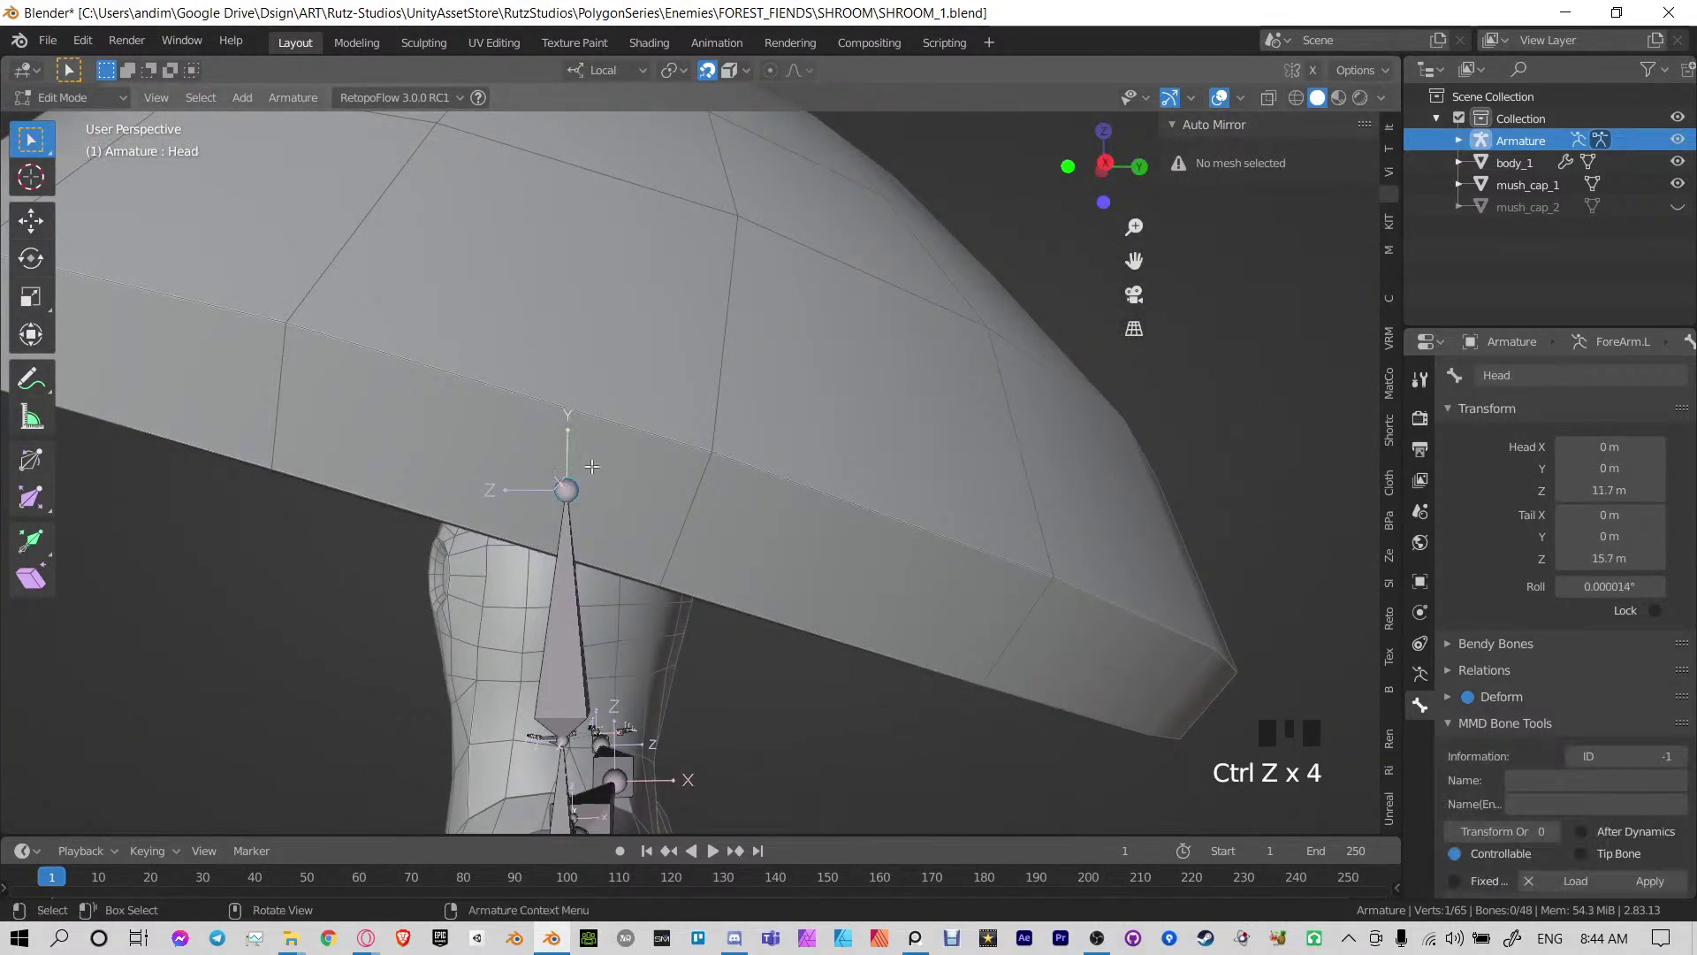
Duplicate the Head bone upward into the mushroom cap in right view and parent the copy to Head, keeping its offset
left_click(570, 530)
scroll(591, 519, "down", 3)
key("KP_3")
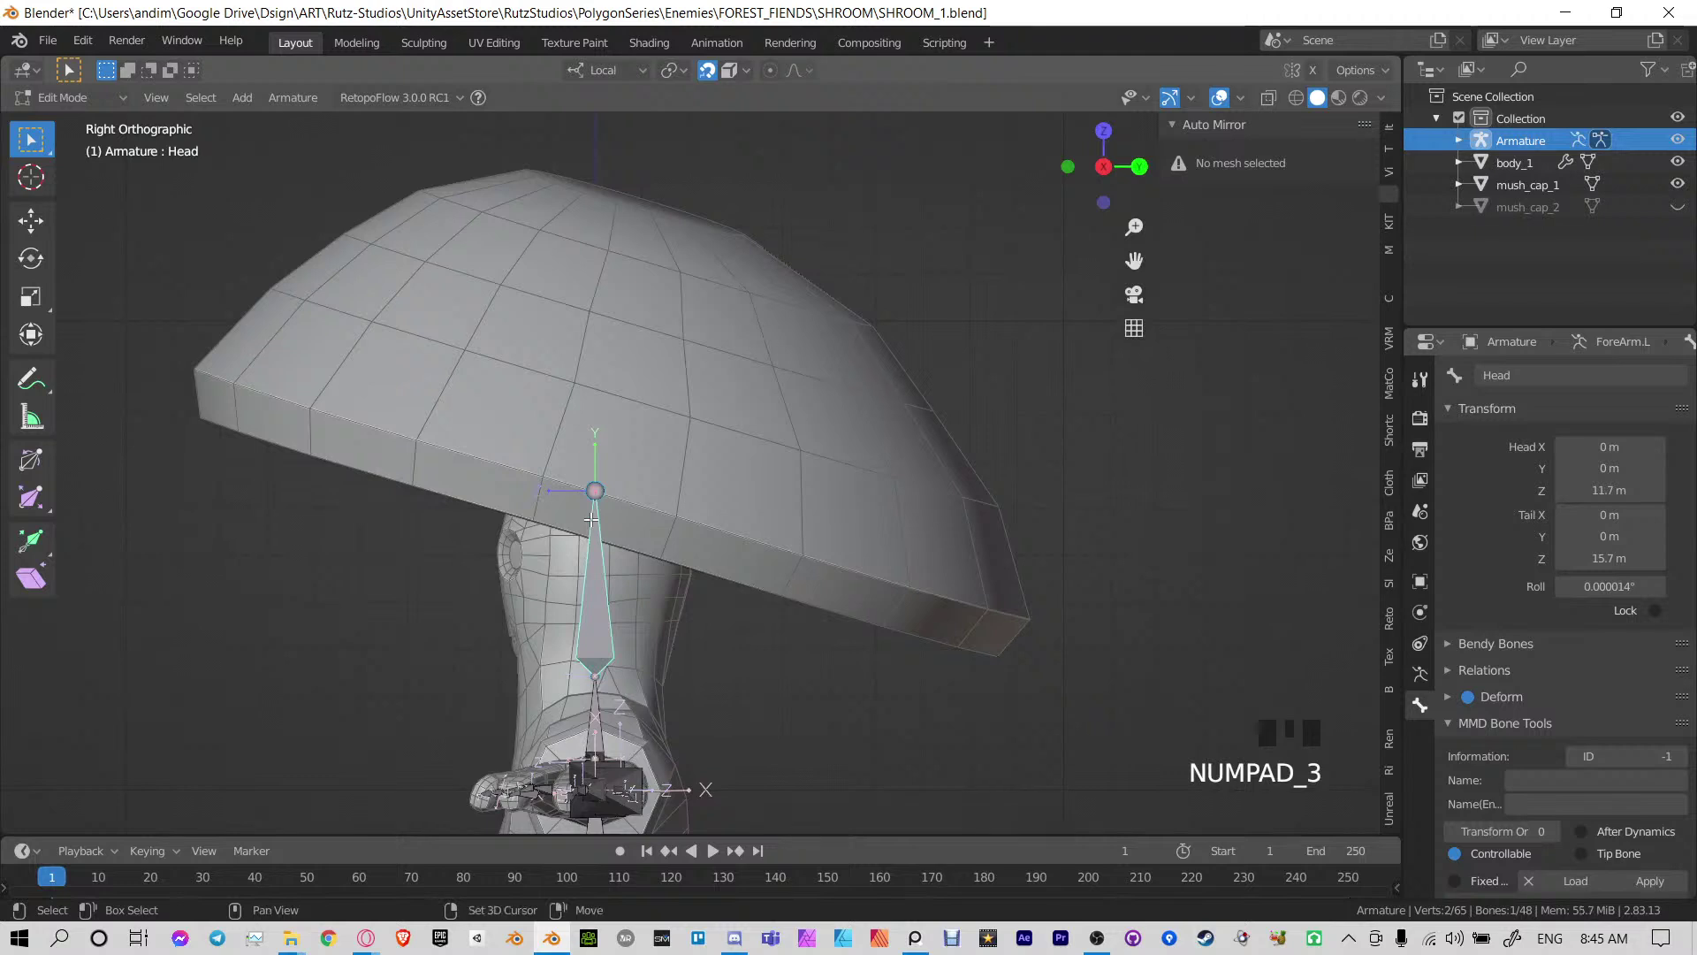
key("shift+d")
left_click(595, 257)
left_click(598, 607, "shift")
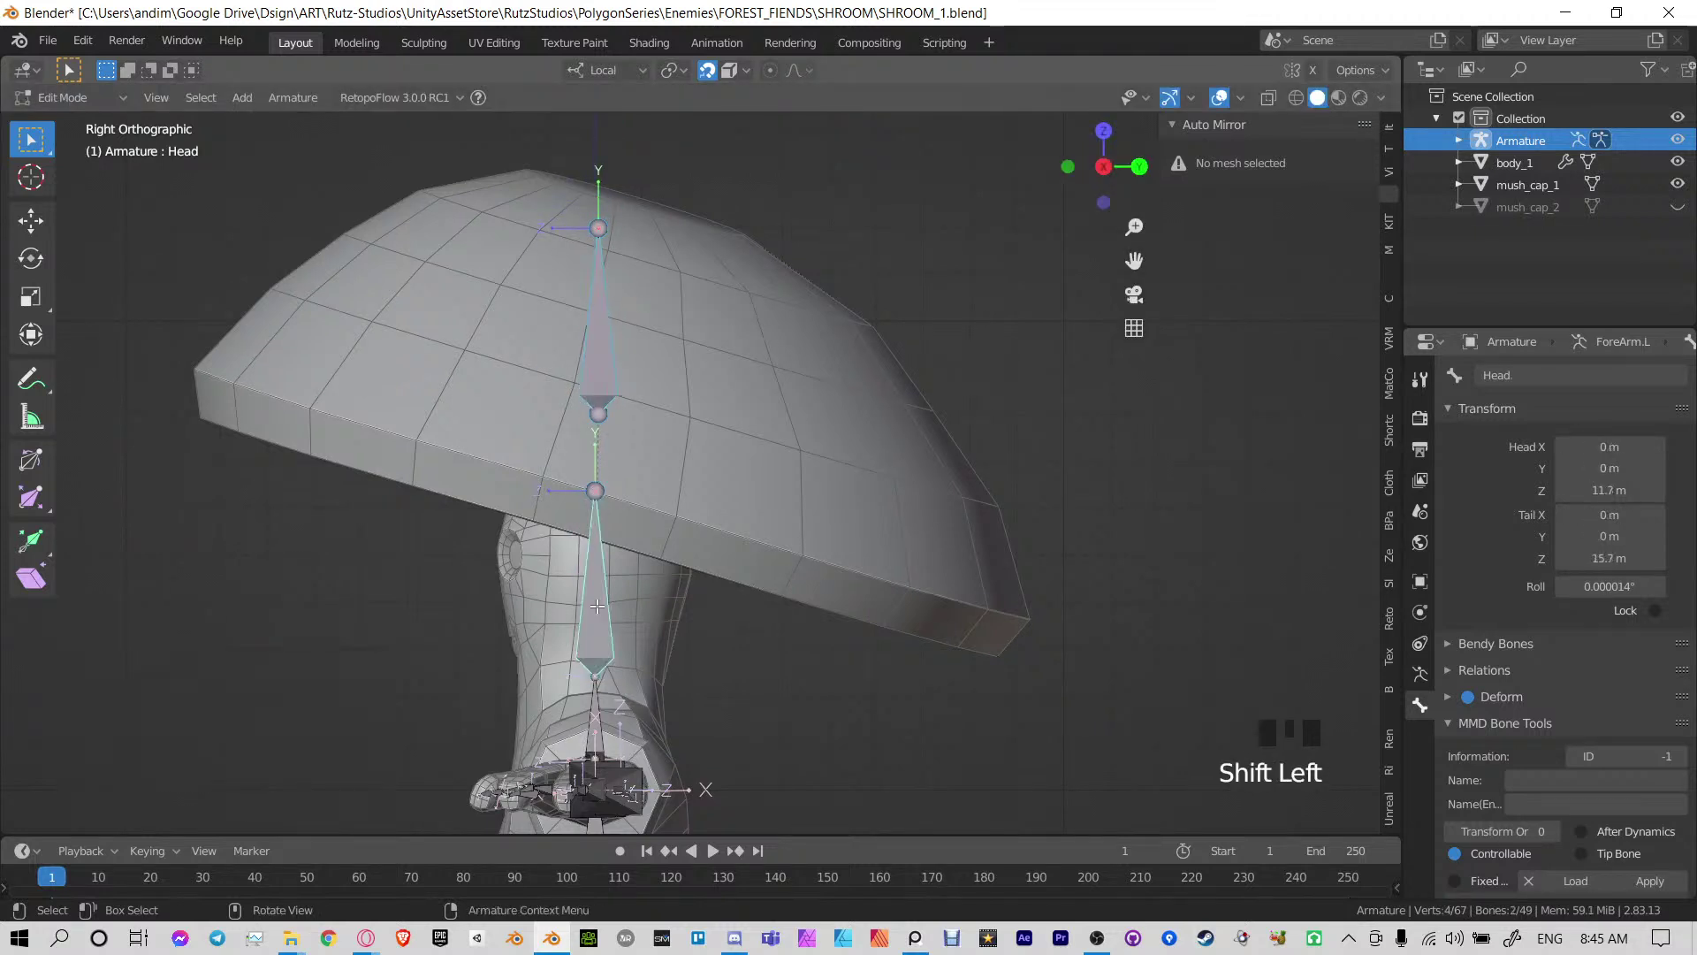
key("ctrl+p")
left_click(602, 601)
Rename the duplicated bone inside the mushroom cap CAP
left_click(650, 379)
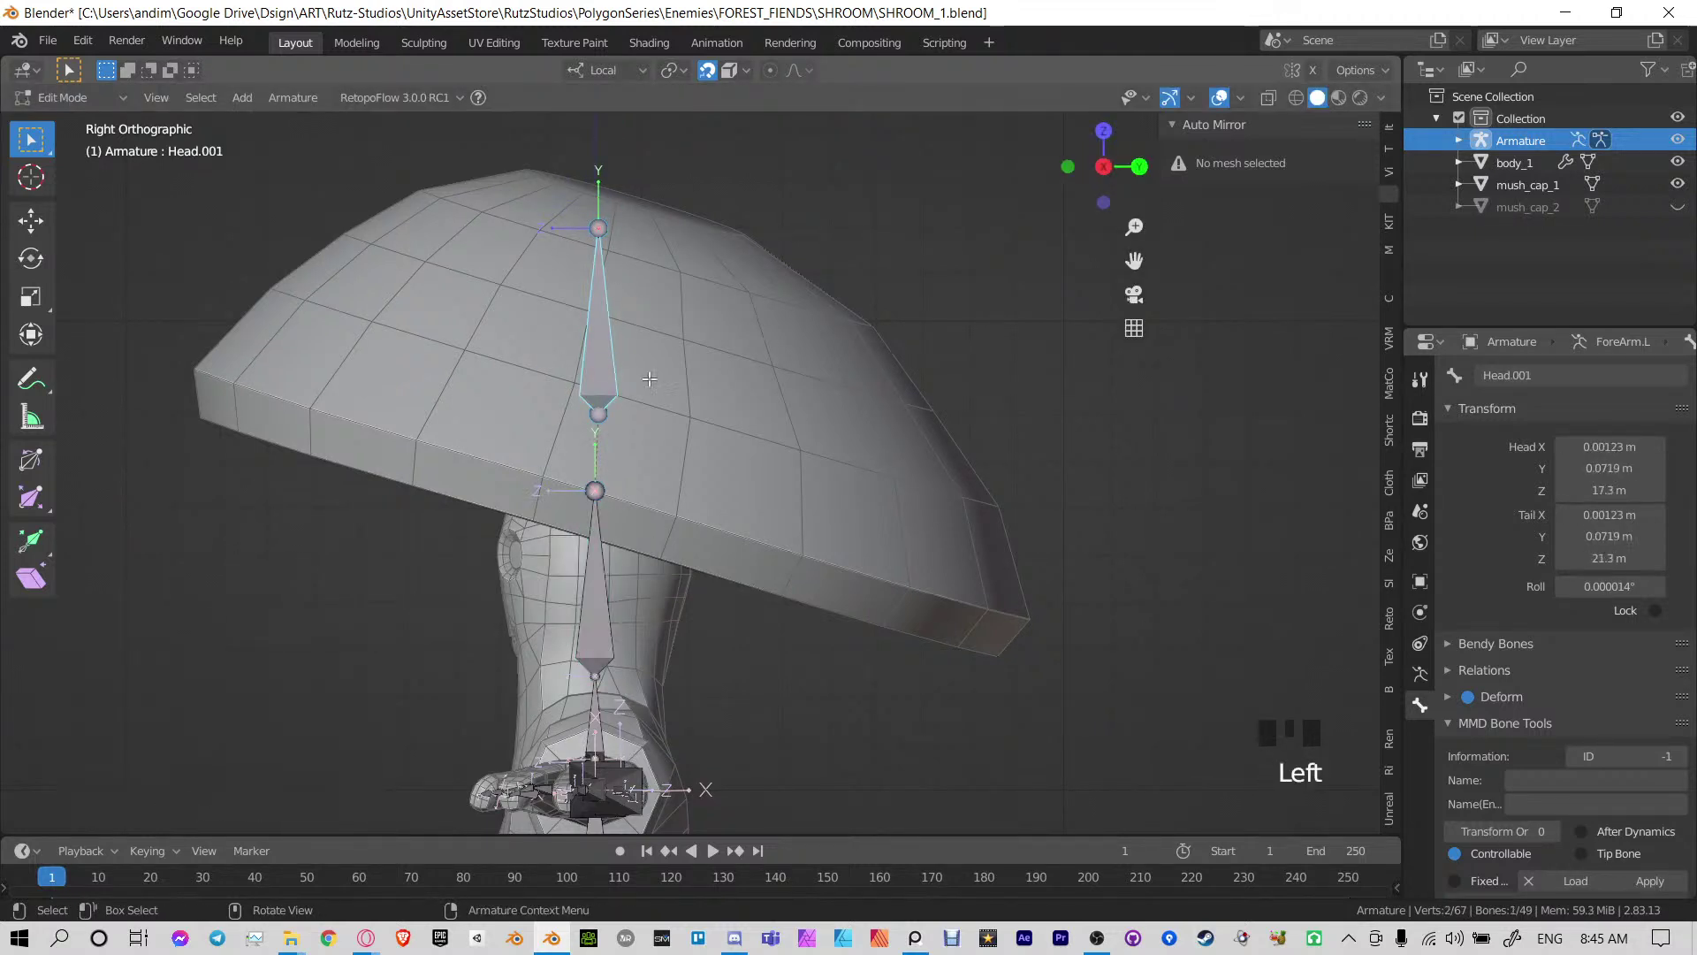
double_click(1533, 376)
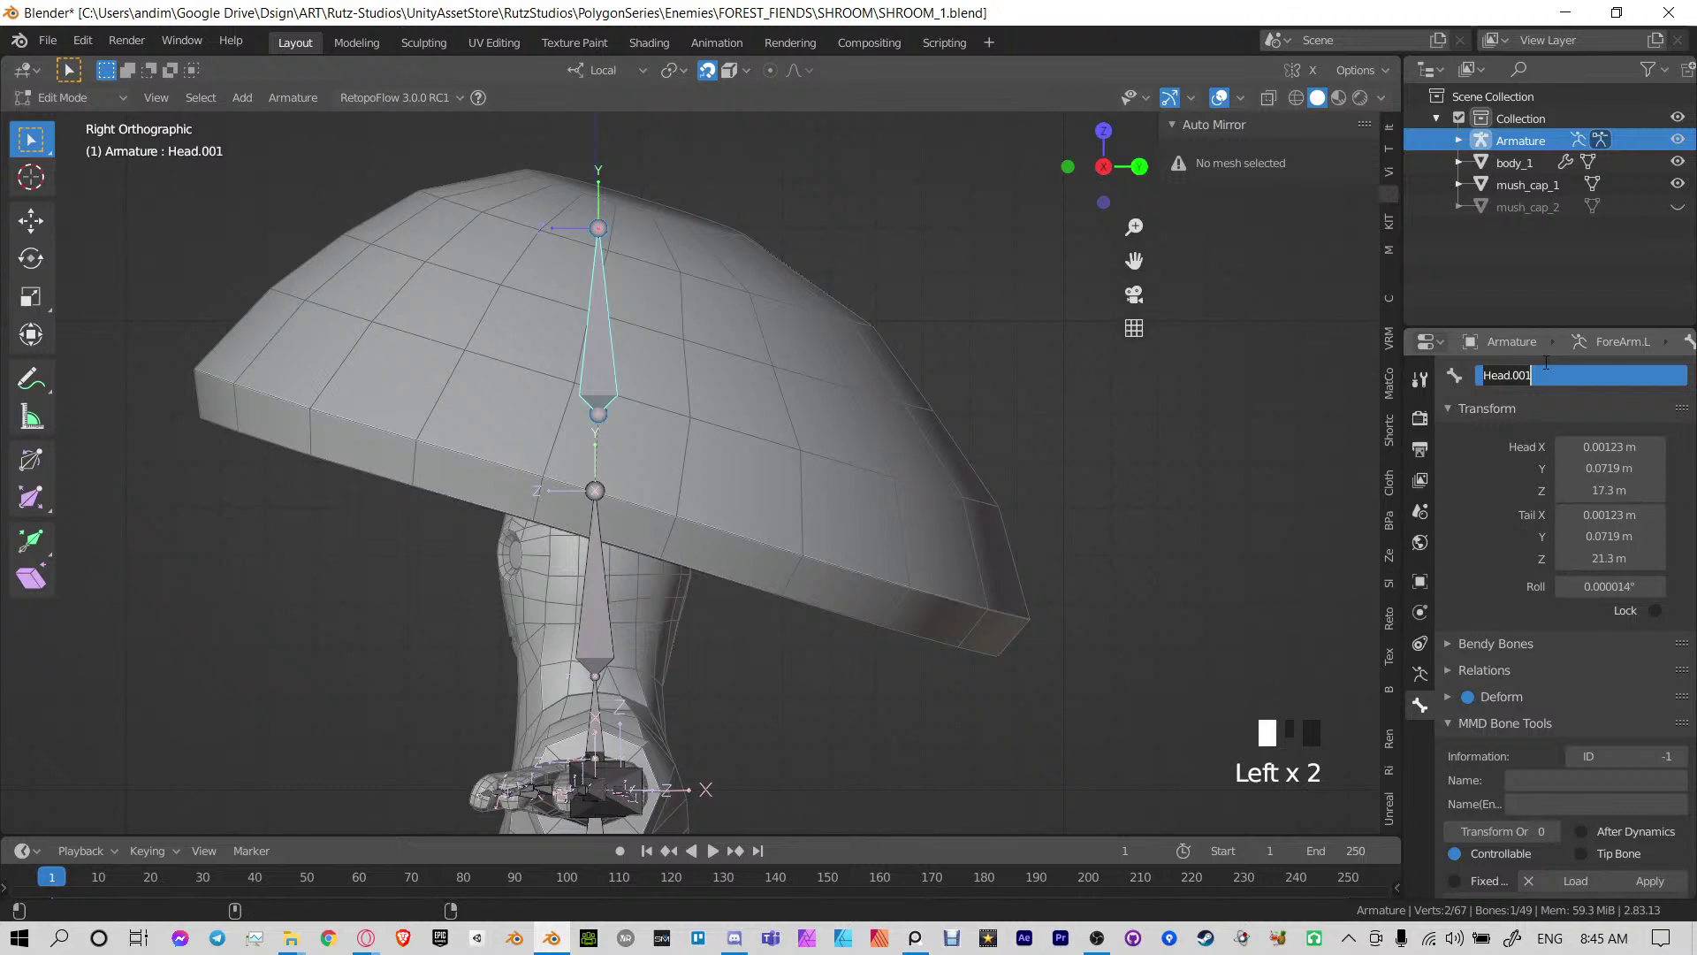
type("CAP")
key("Return")
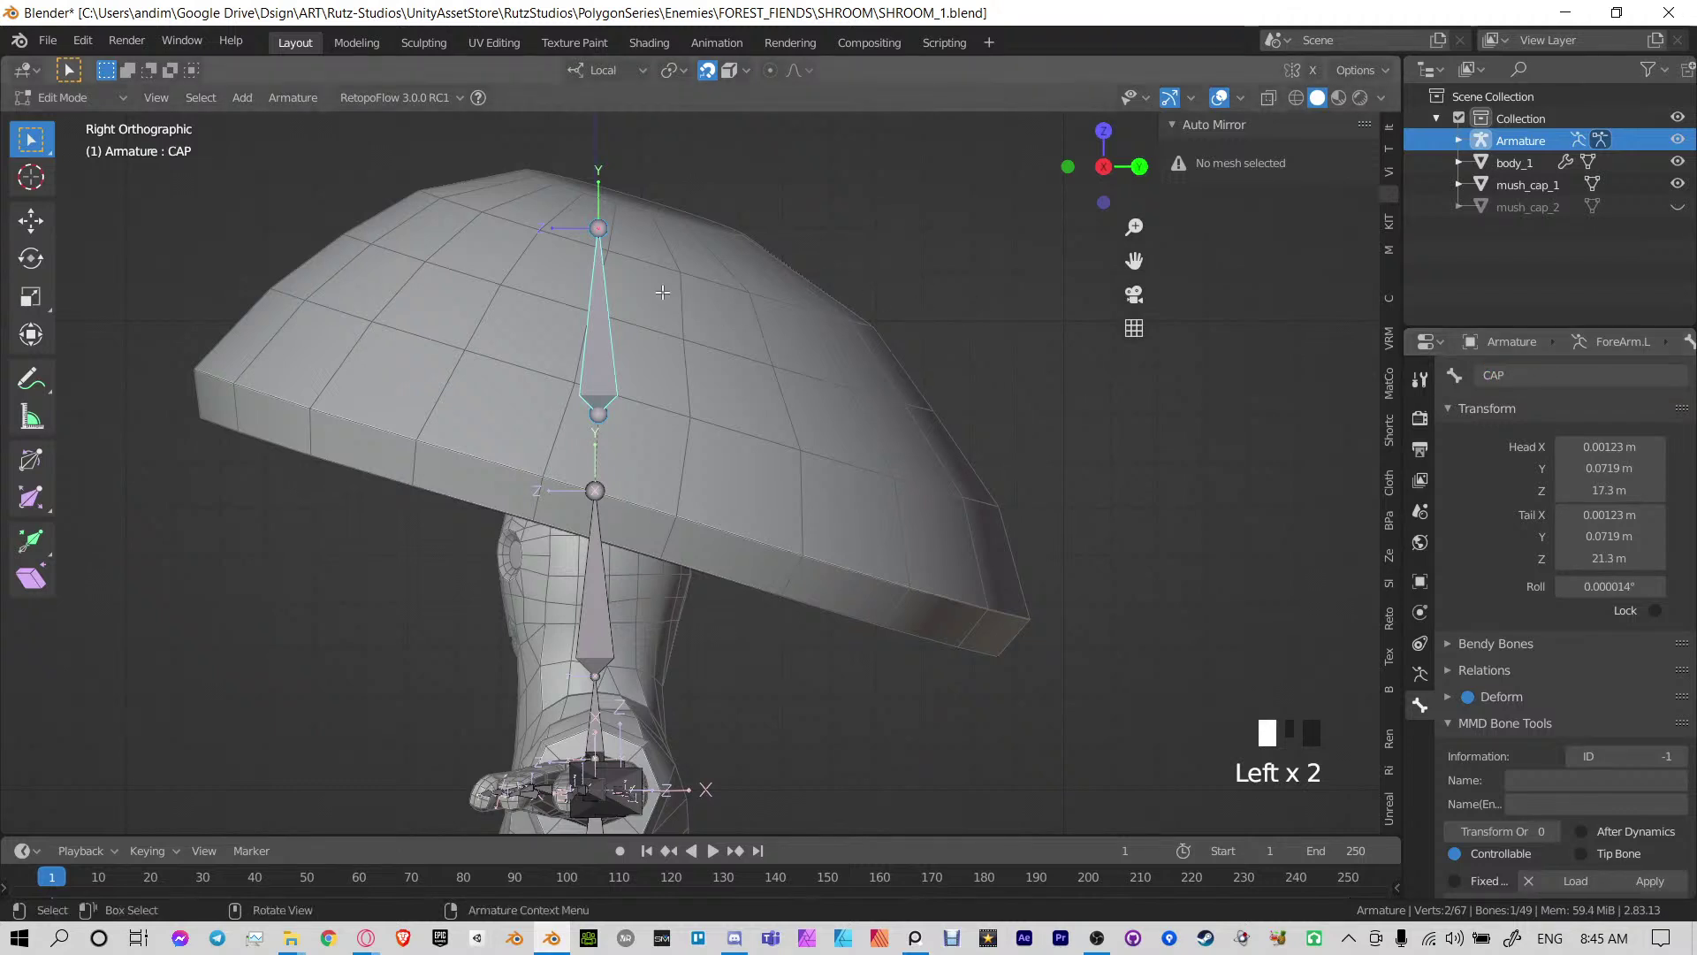
Shorten and lower the CAP bone, placing its tail at about Z 18.7 m and its head at about Z 16.3 m
key("g")
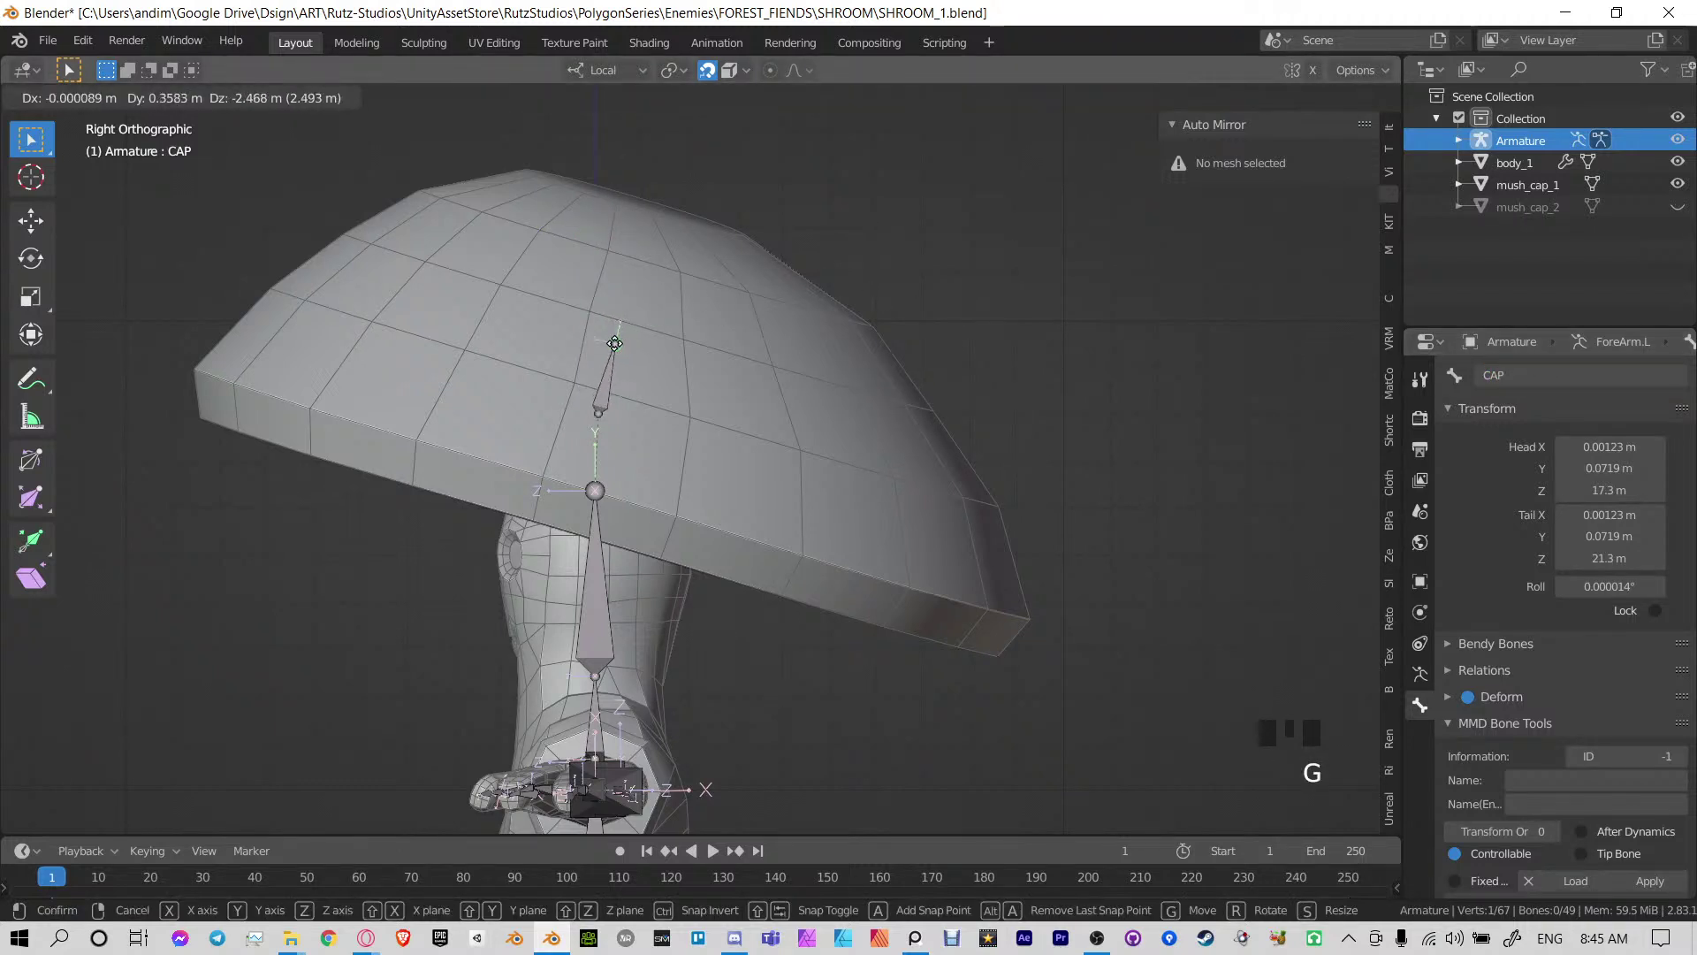
left_click(610, 350)
left_click(598, 412)
key("g")
left_click(594, 460)
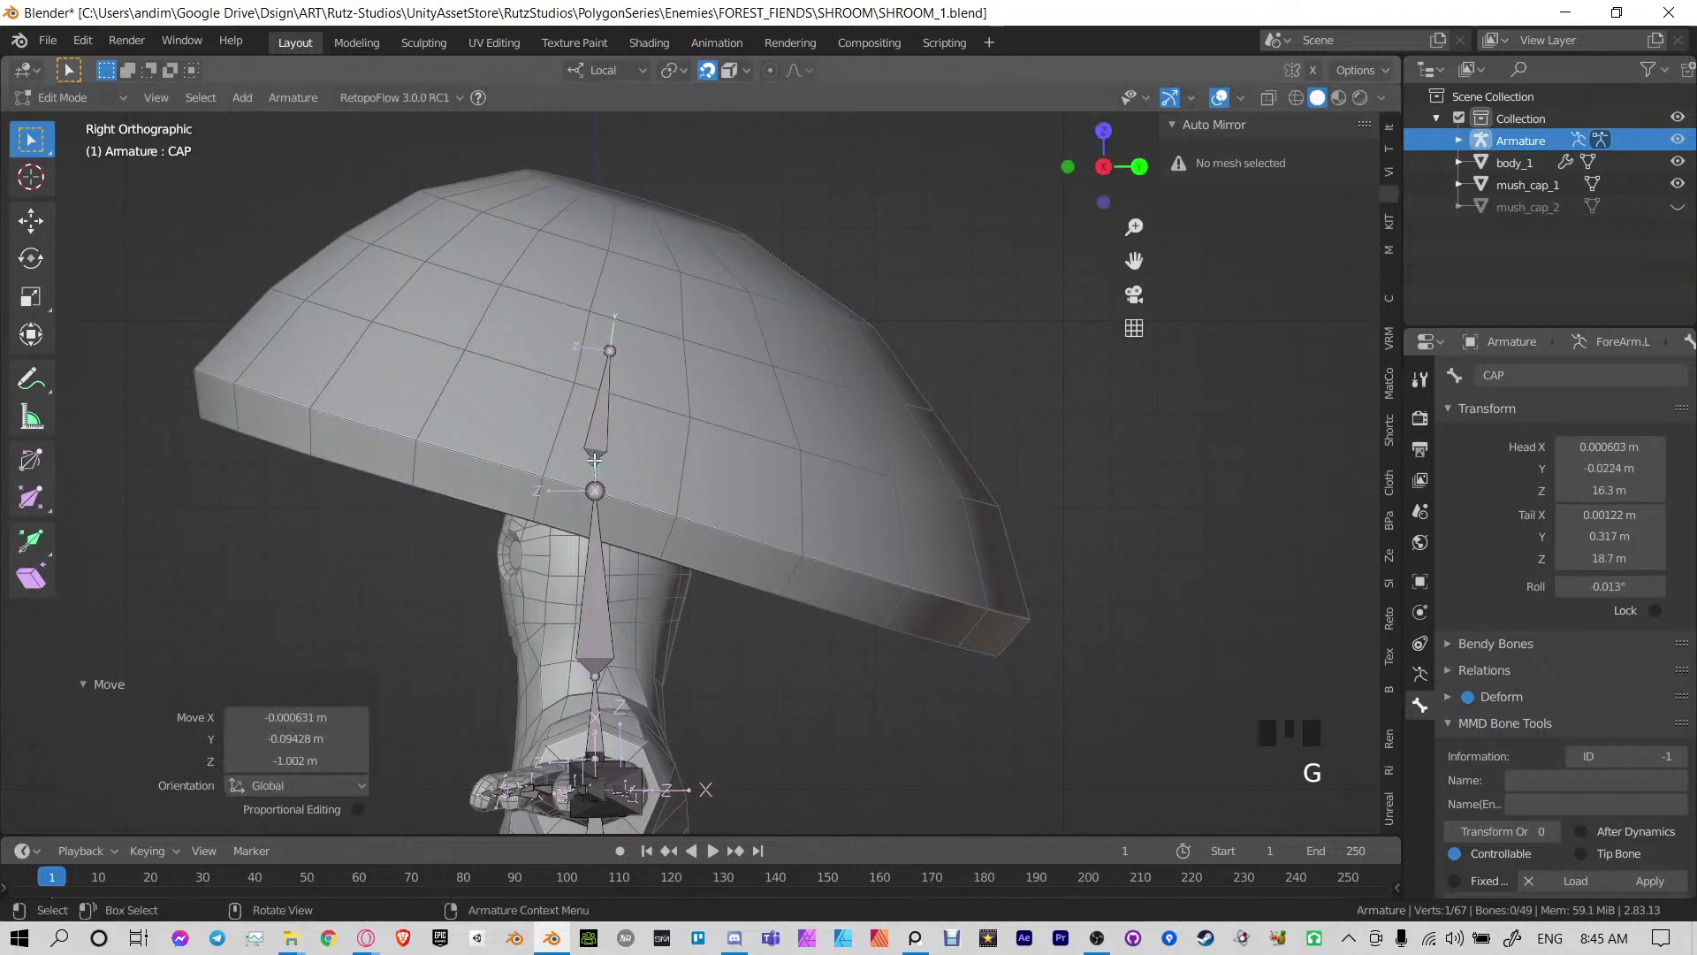
Extrude two more bones in a chain from the CAP bone's tip up to the top of the mushroom cap
left_click(645, 318)
key("e")
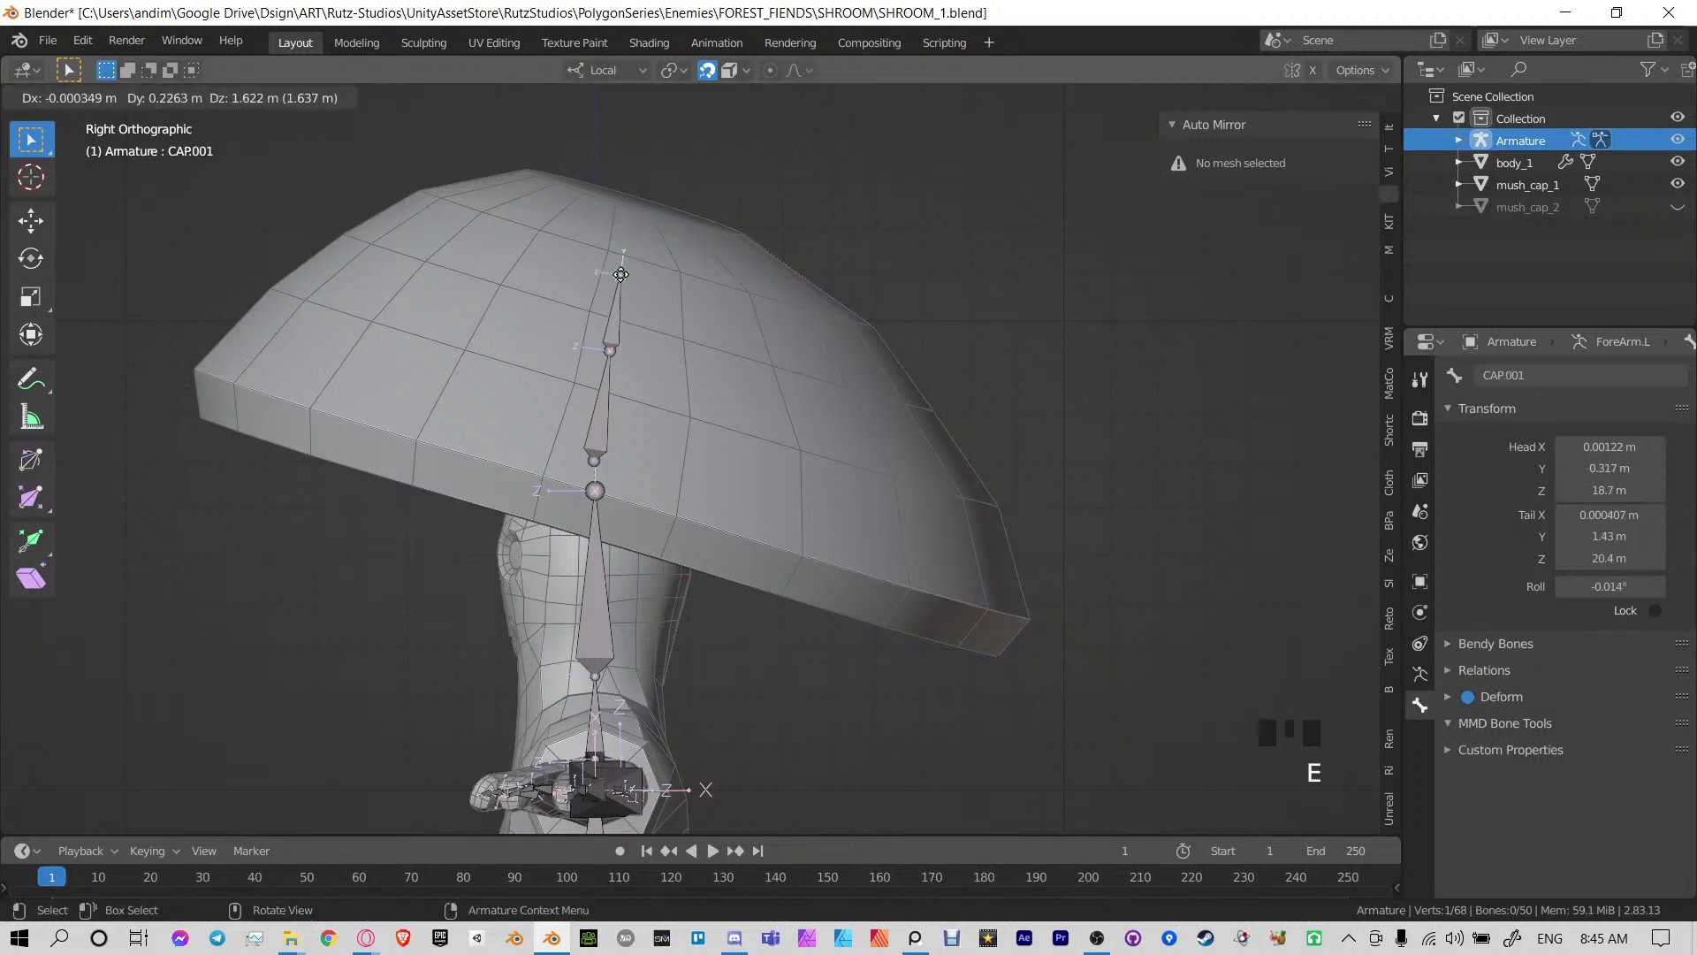
left_click(624, 273)
key("e")
left_click(637, 206)
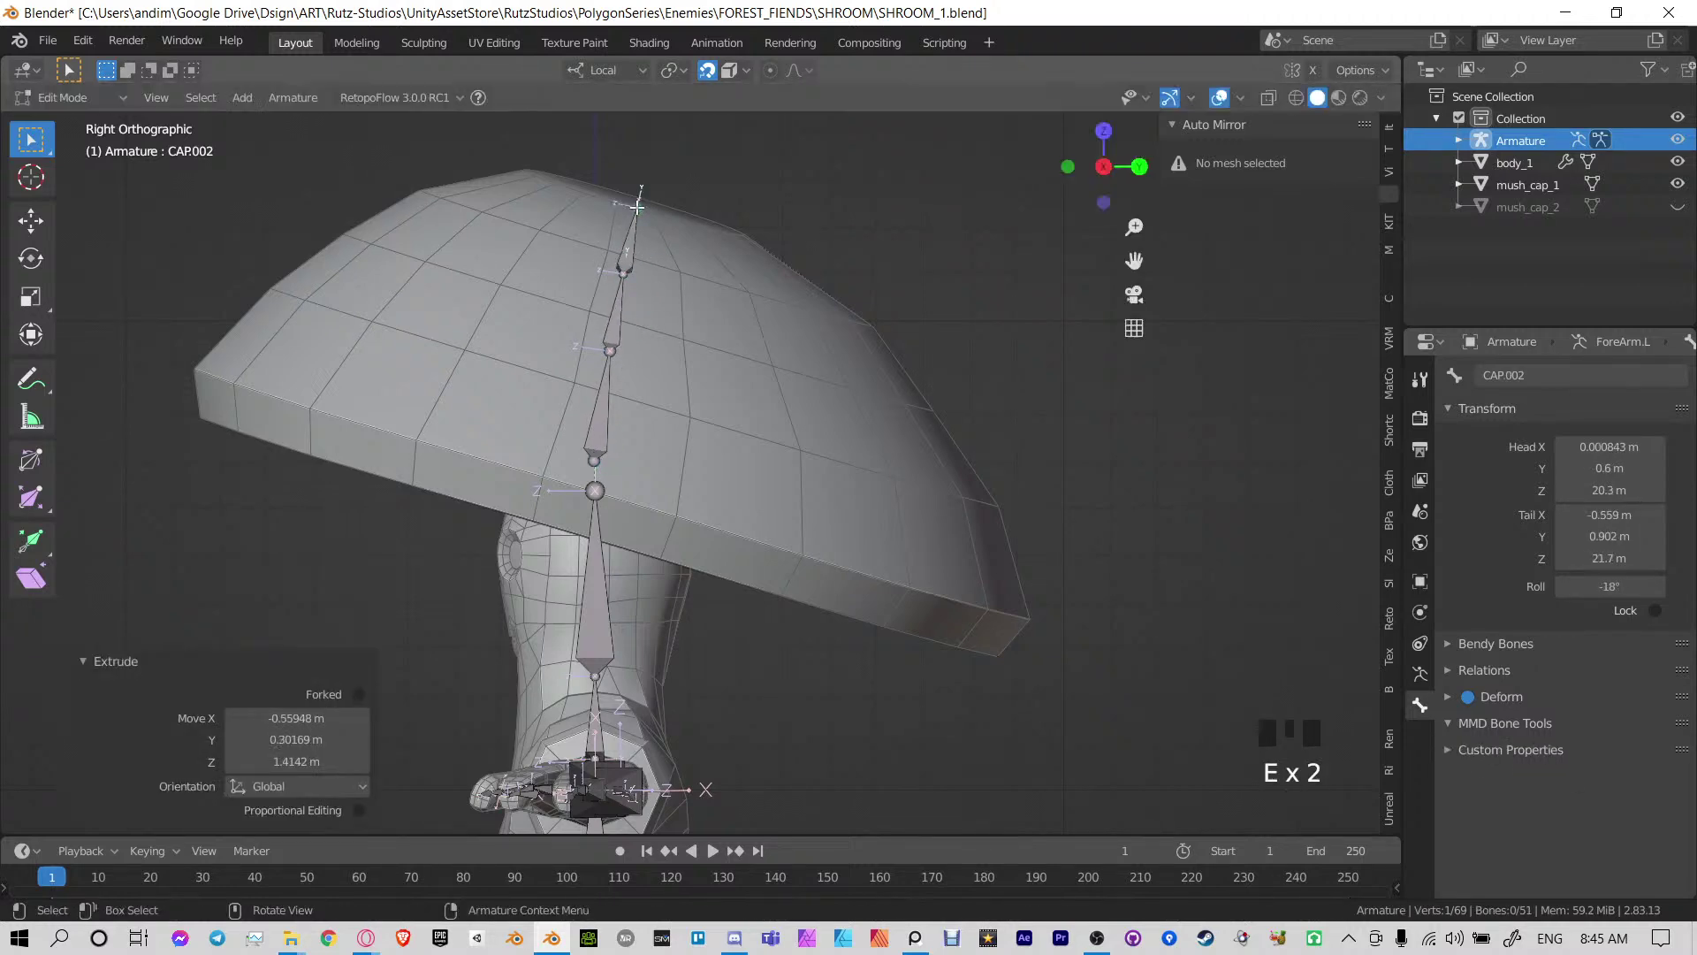
Move the tip of the topmost cap bone about 0.6 m along X onto the centre line in front view, without snapping
left_click(600, 414)
middle_click_drag(600, 413, 671, 346)
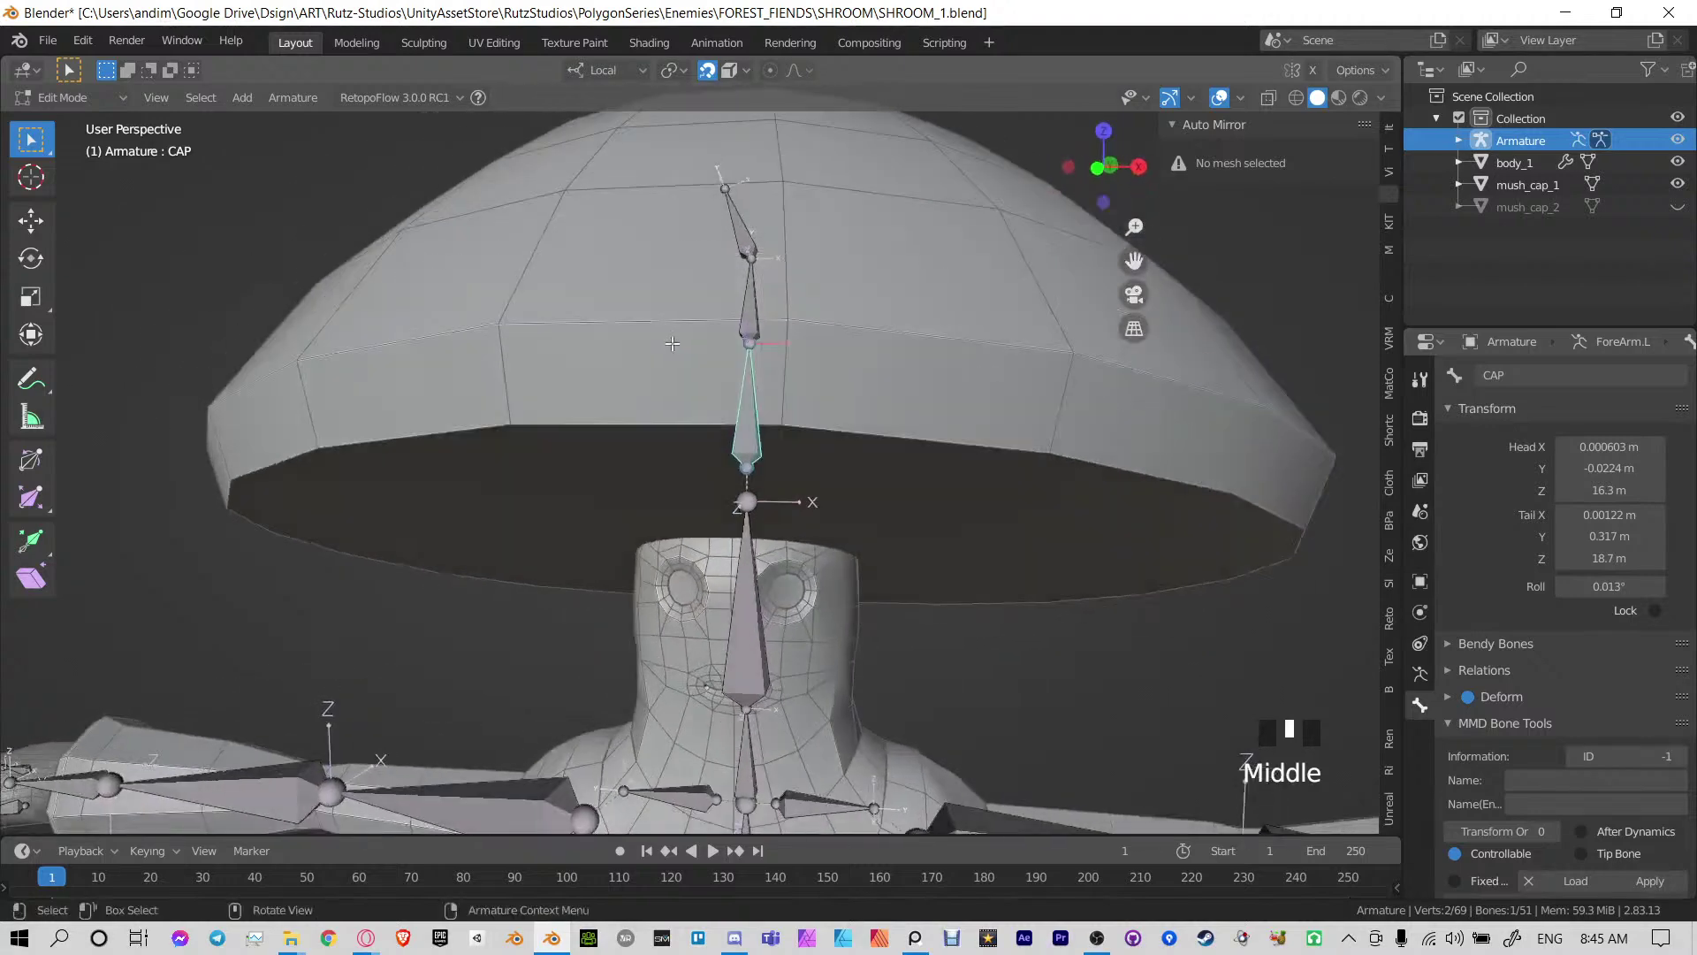
key("KP_1")
left_click(736, 199)
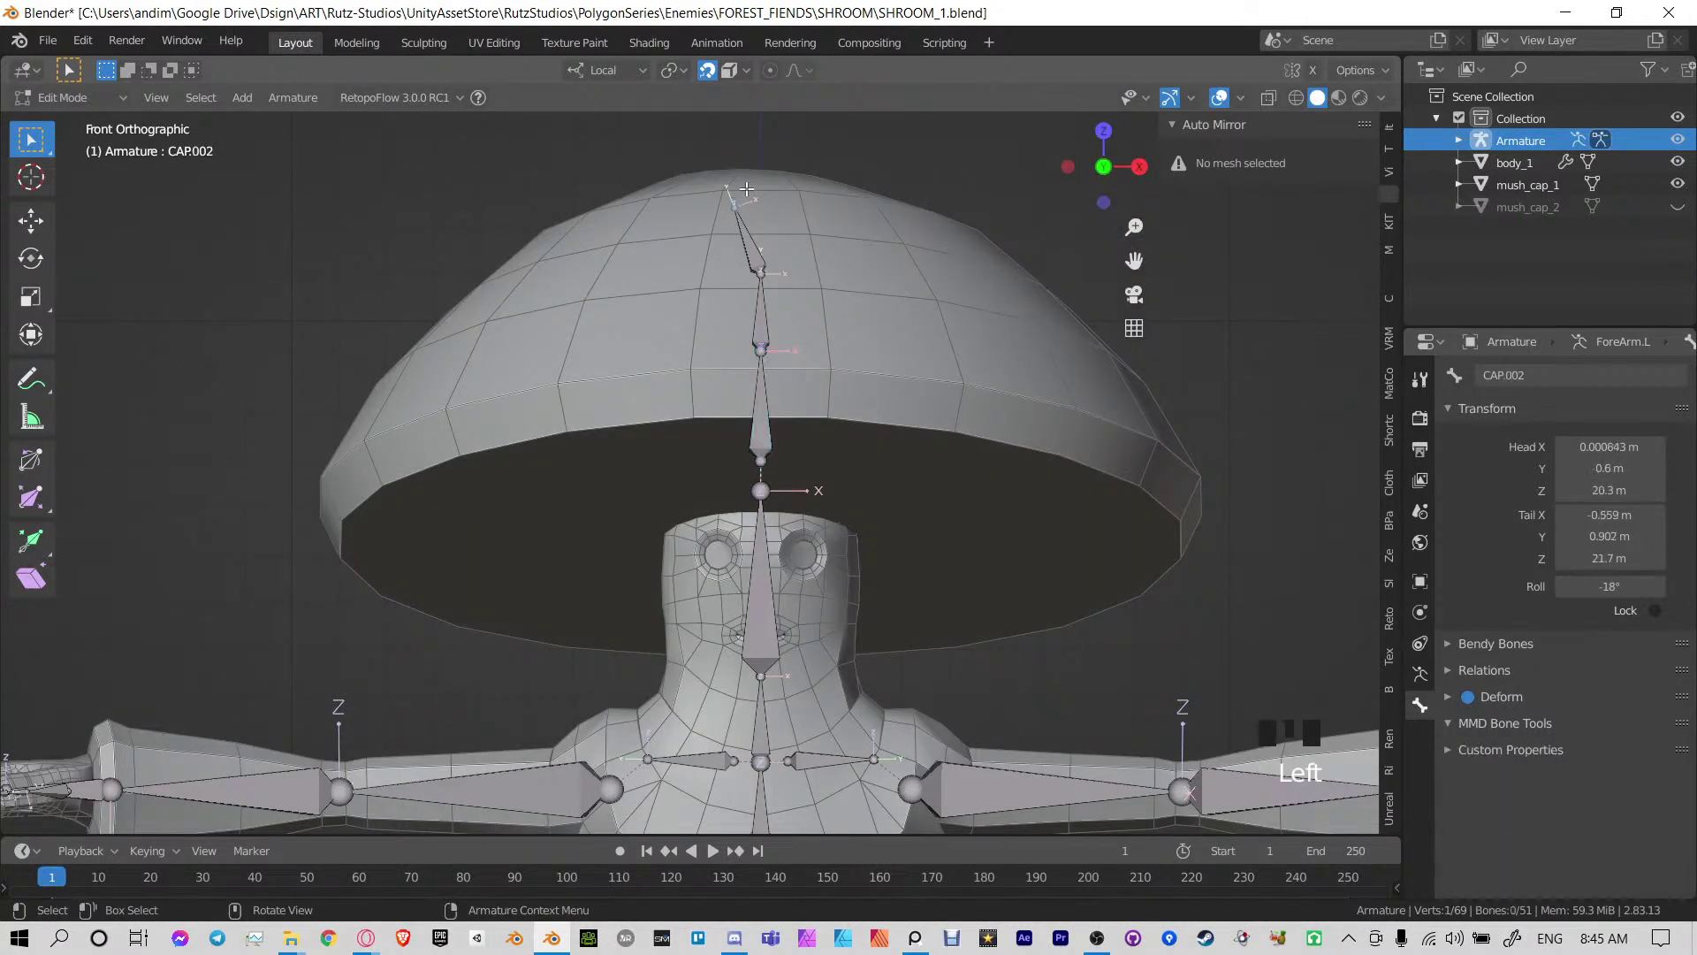
key("g")
right_click(766, 170)
key("g")
left_click(772, 180)
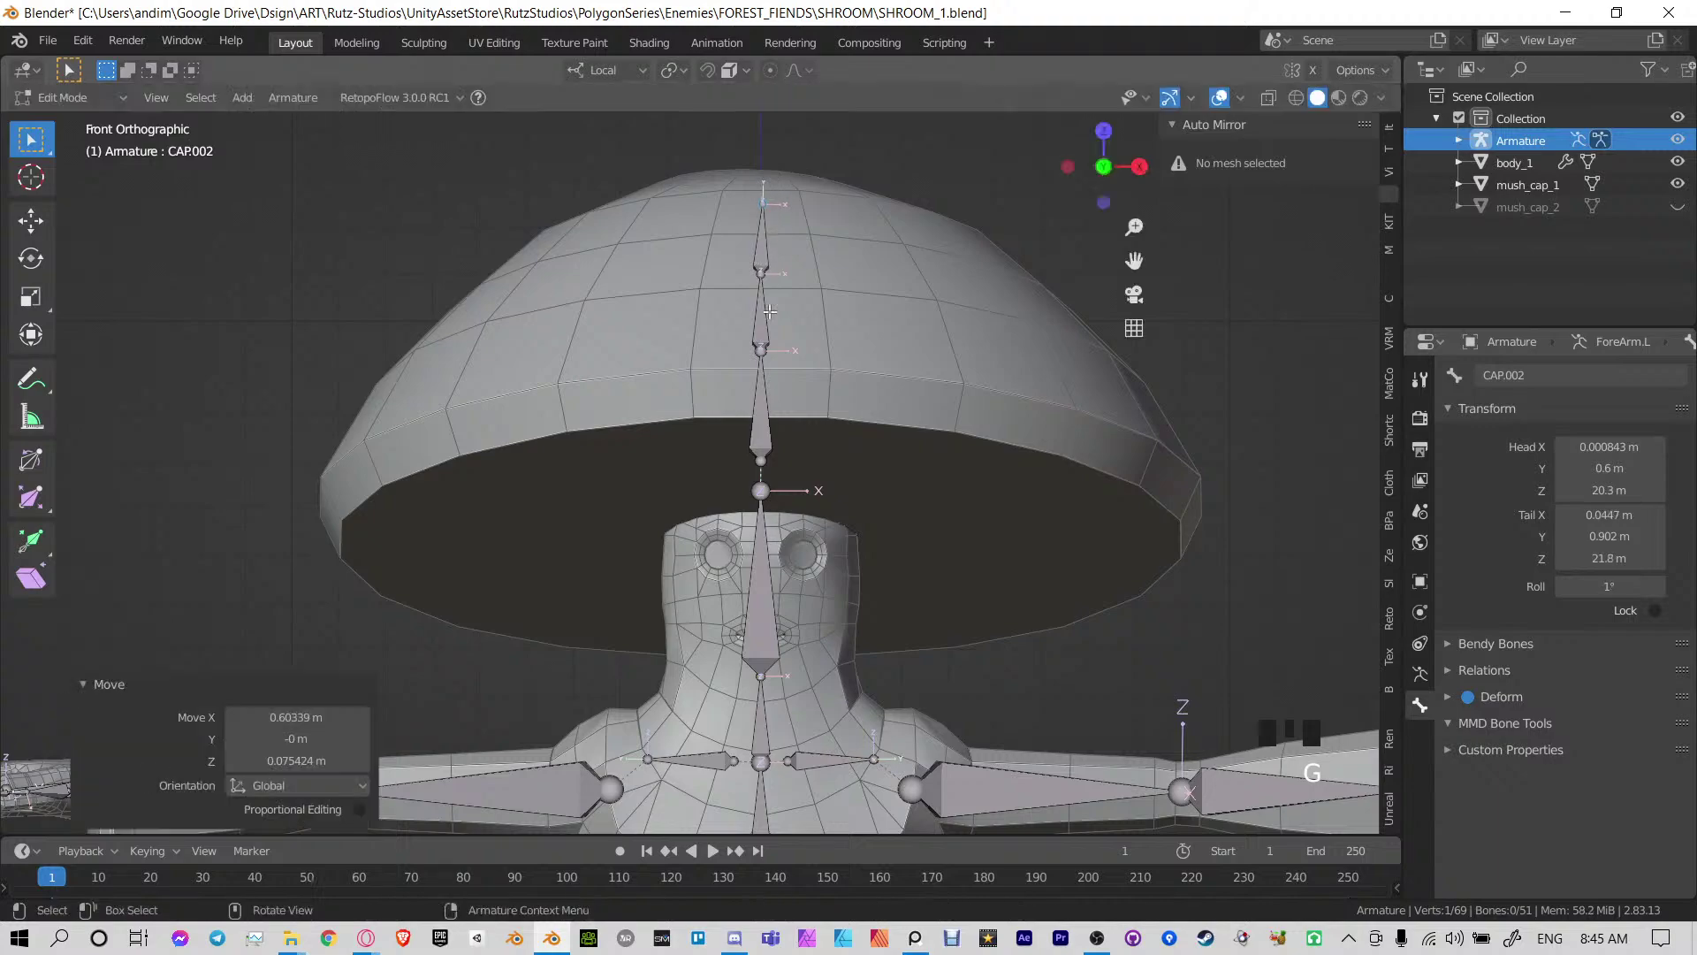
Check the cap bone chain, save the file, and return to Object Mode with everything deselected
middle_click_drag(976, 372, 792, 375)
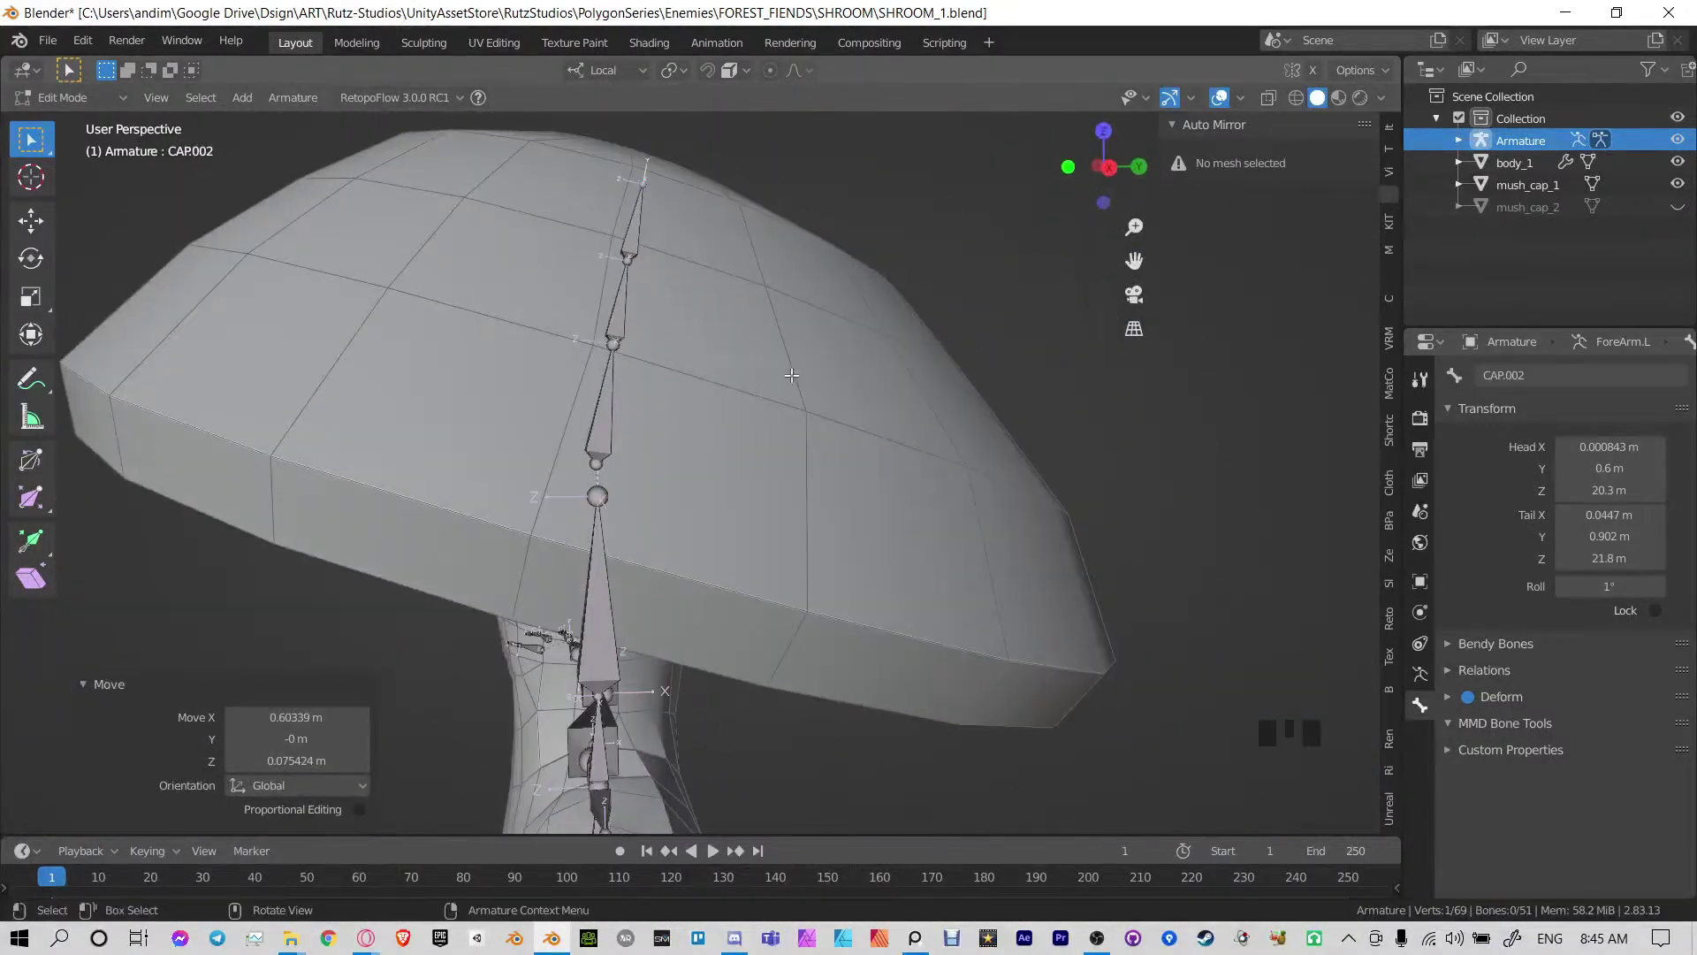
left_click(598, 435)
left_click(634, 340)
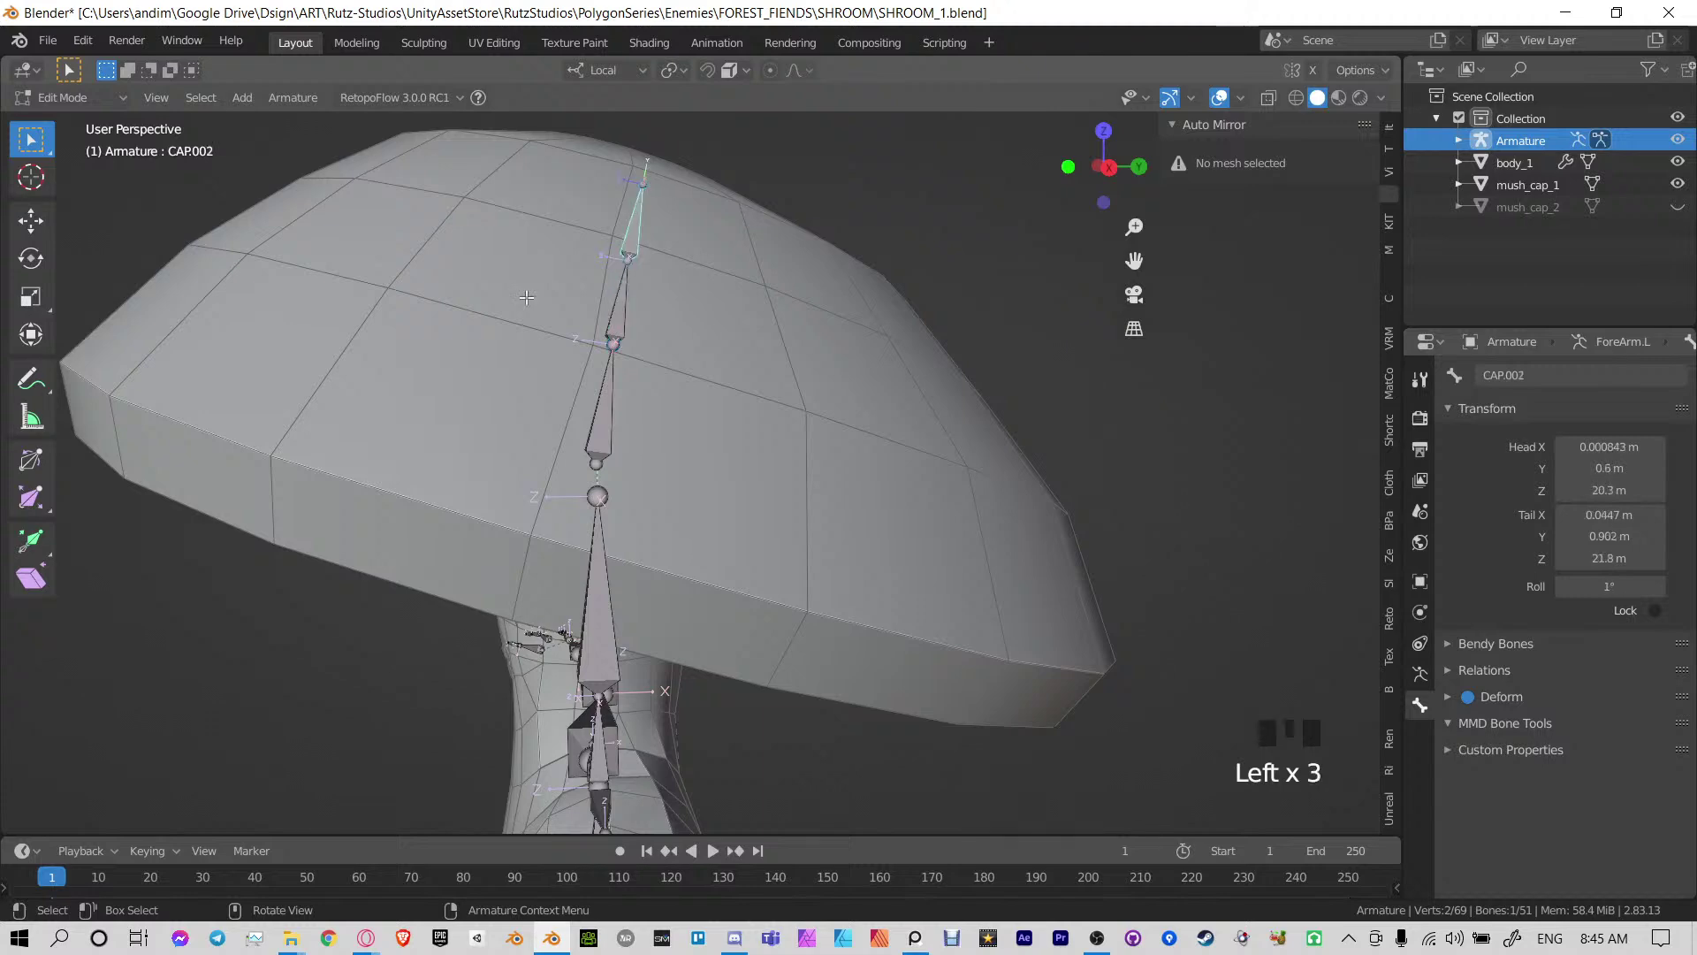
middle_click_drag(526, 297, 576, 288)
key("ctrl+s")
scroll(419, 374, "down", 5)
key("Tab")
left_click(981, 433)
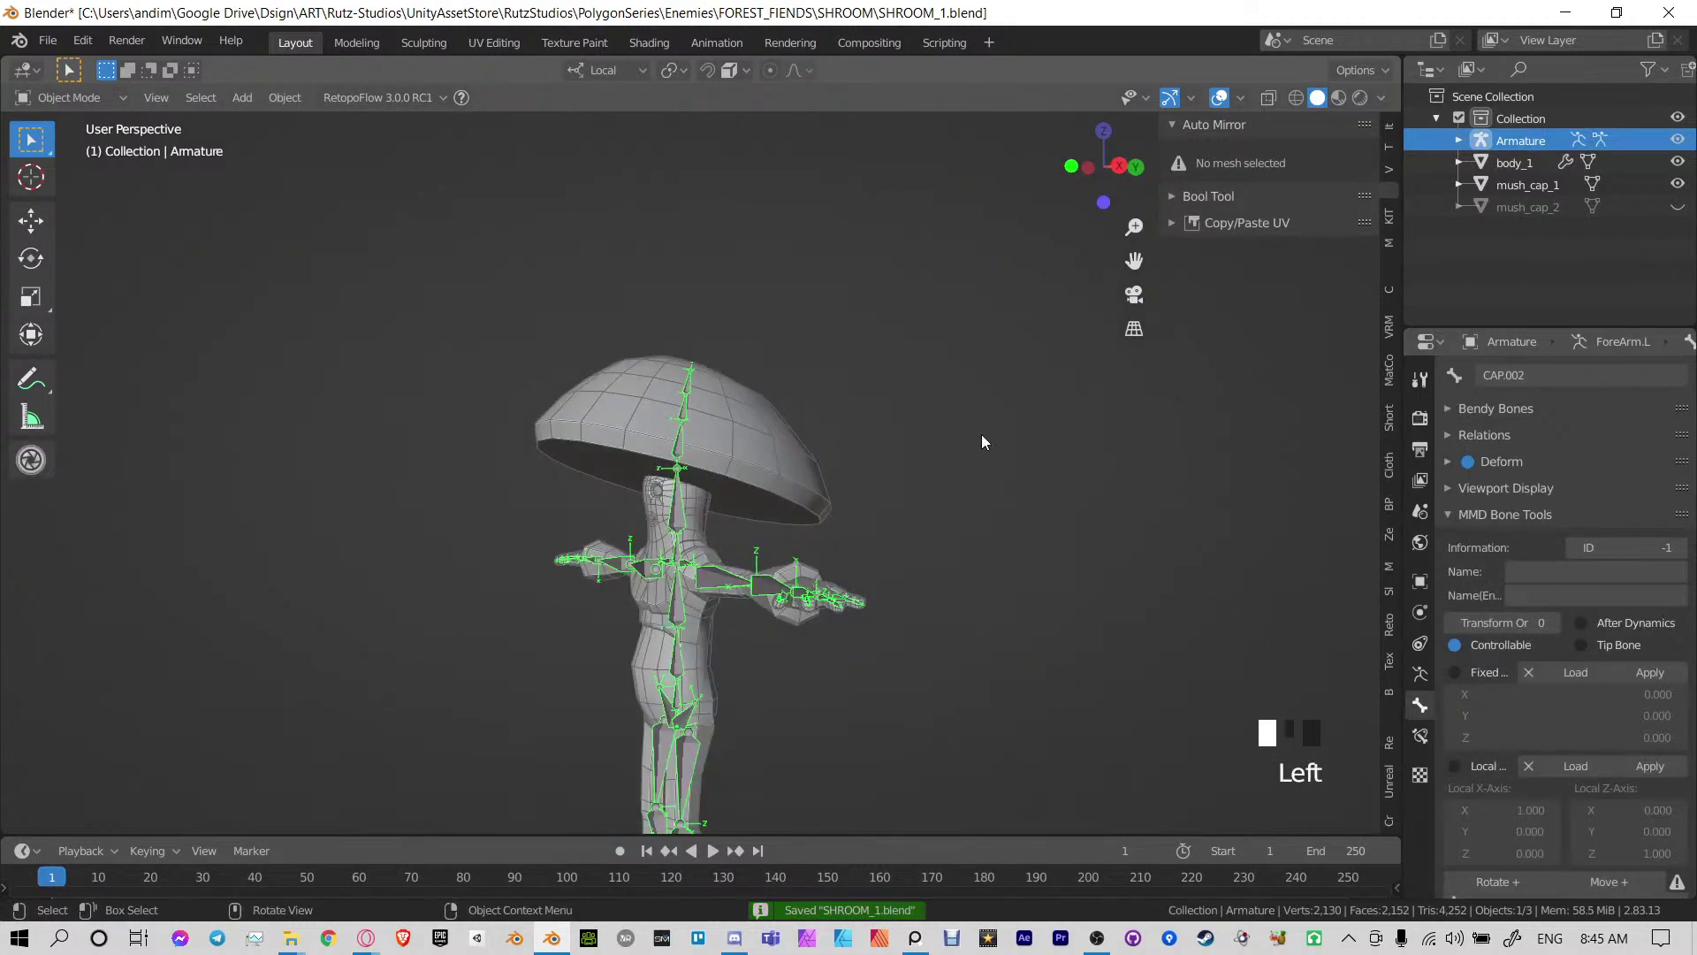
Unhide the mush_cap_2 object
middle_click_drag(982, 433, 693, 264, "shift")
left_click(693, 264)
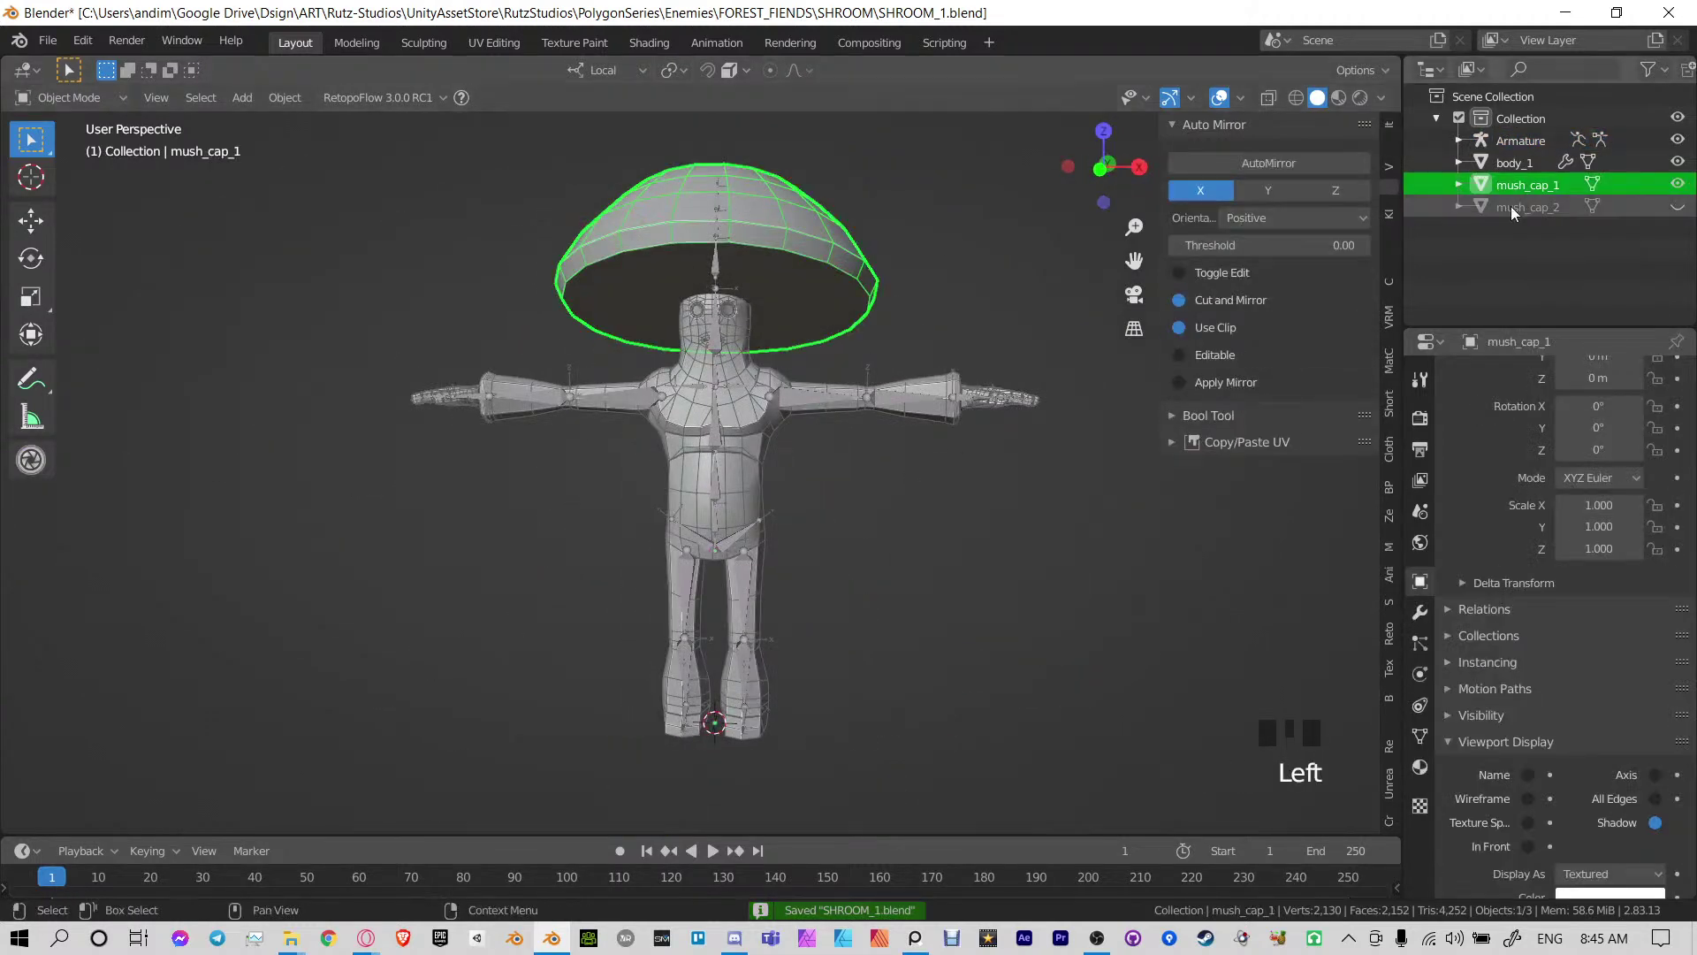
left_click(1679, 207)
Parent the body_1 mesh to the armature with automatic weights
key("a")
middle_click_drag(654, 318, 768, 243, "shift")
left_click(655, 376)
left_click(640, 371, "shift")
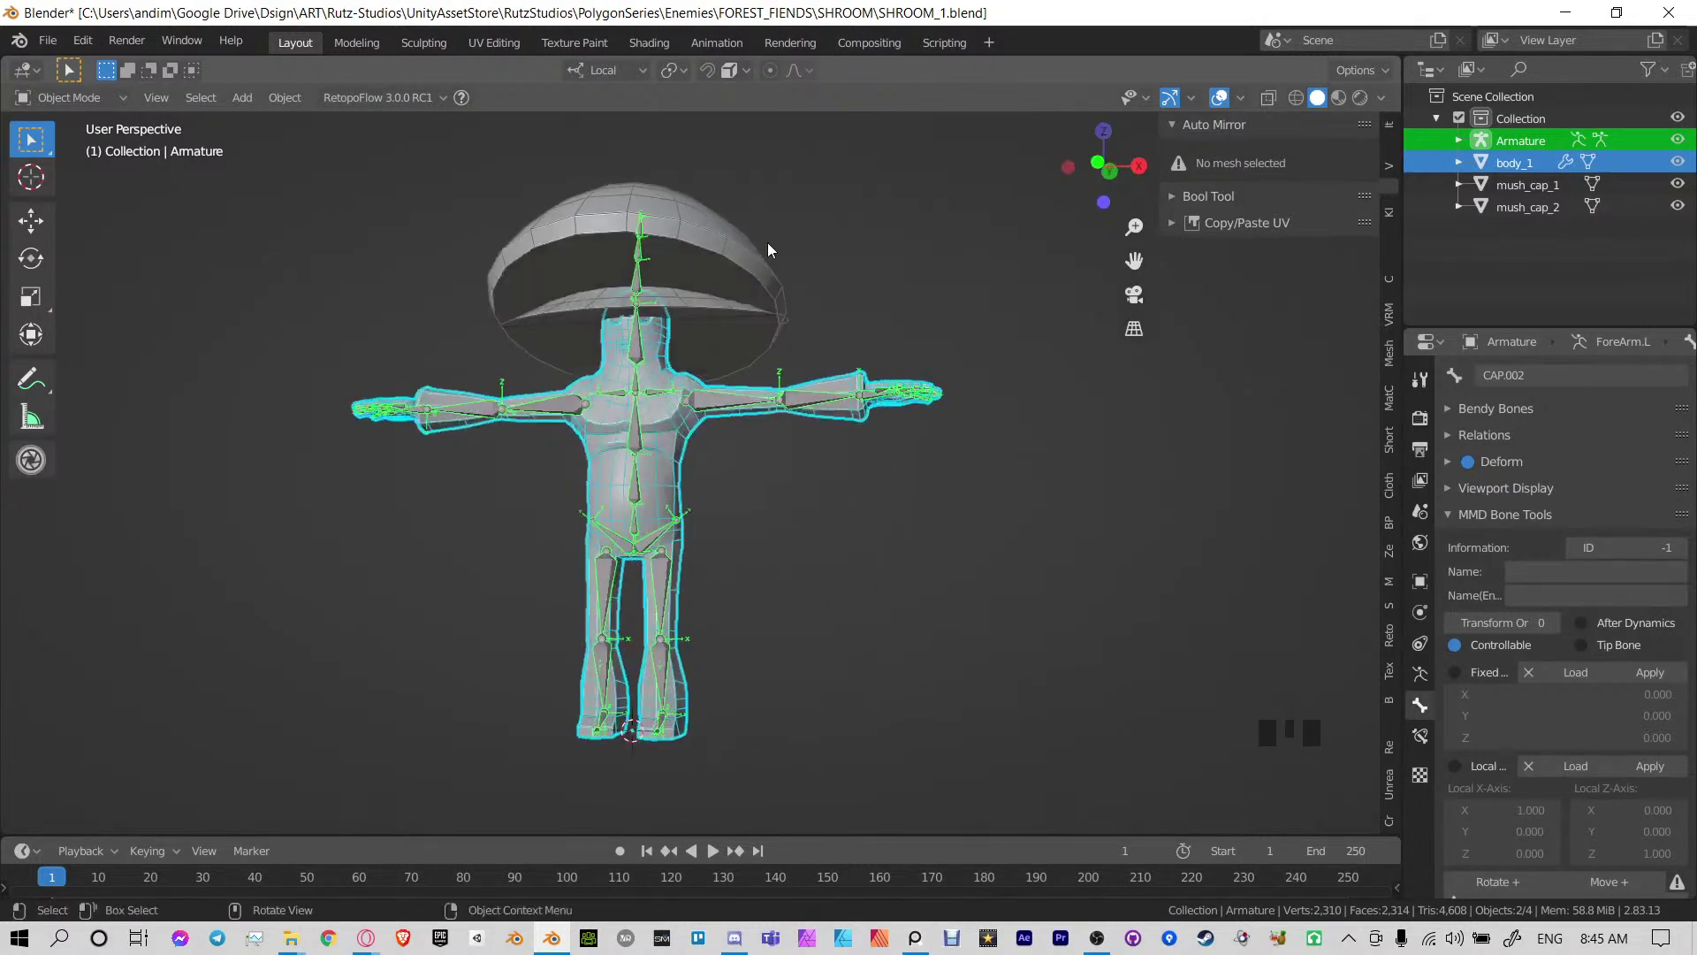
left_click(734, 288)
left_click(666, 405)
left_click(666, 461, "shift")
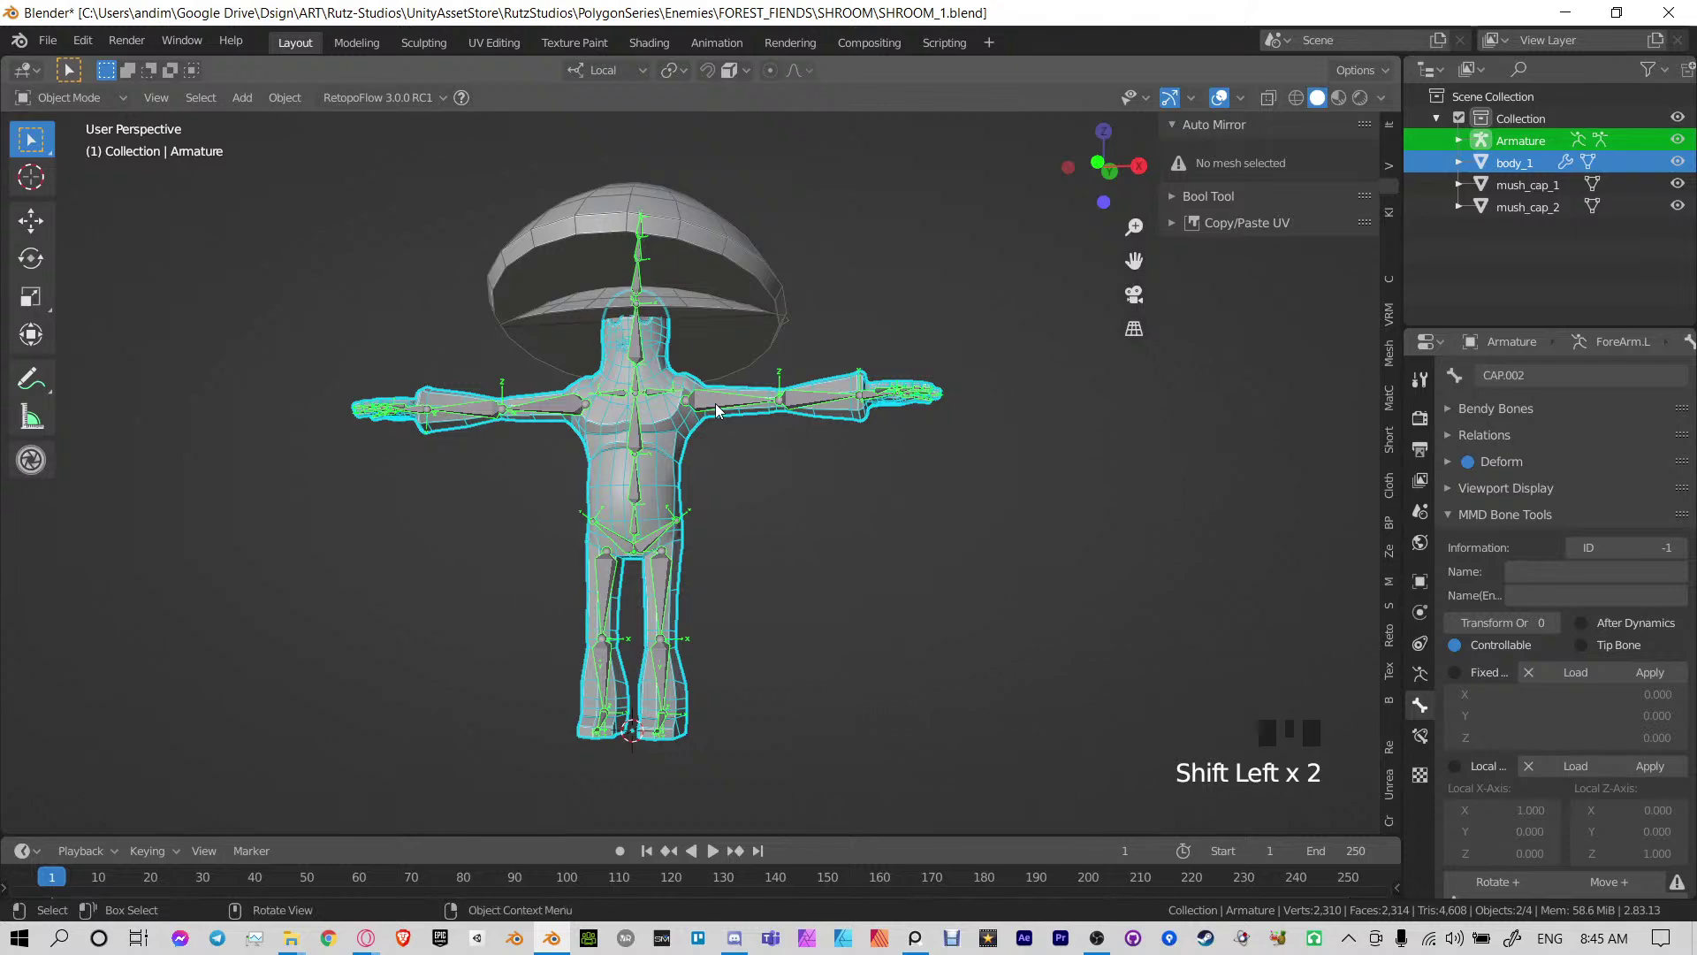
key("ctrl+p")
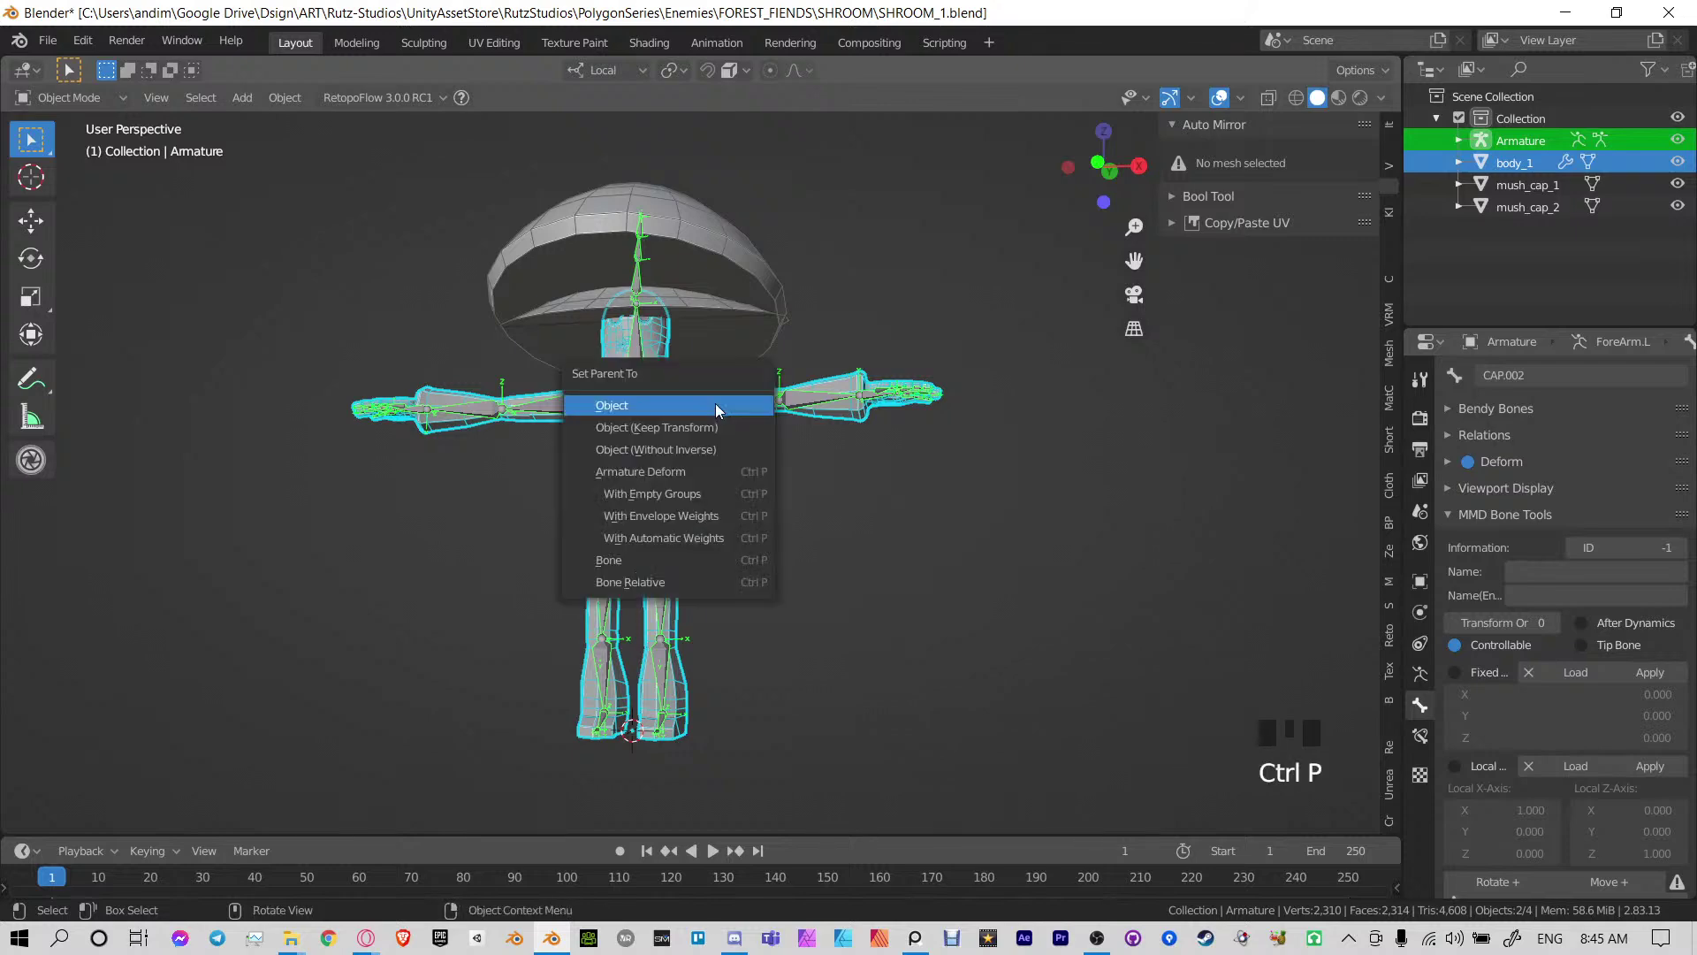
left_click(678, 537)
In Pose Mode, rotate the Arm.L bone about 72° and the Arm.R bone about -70° to lower both arms
scroll(692, 516, "up", 5)
key("ctrl+Tab")
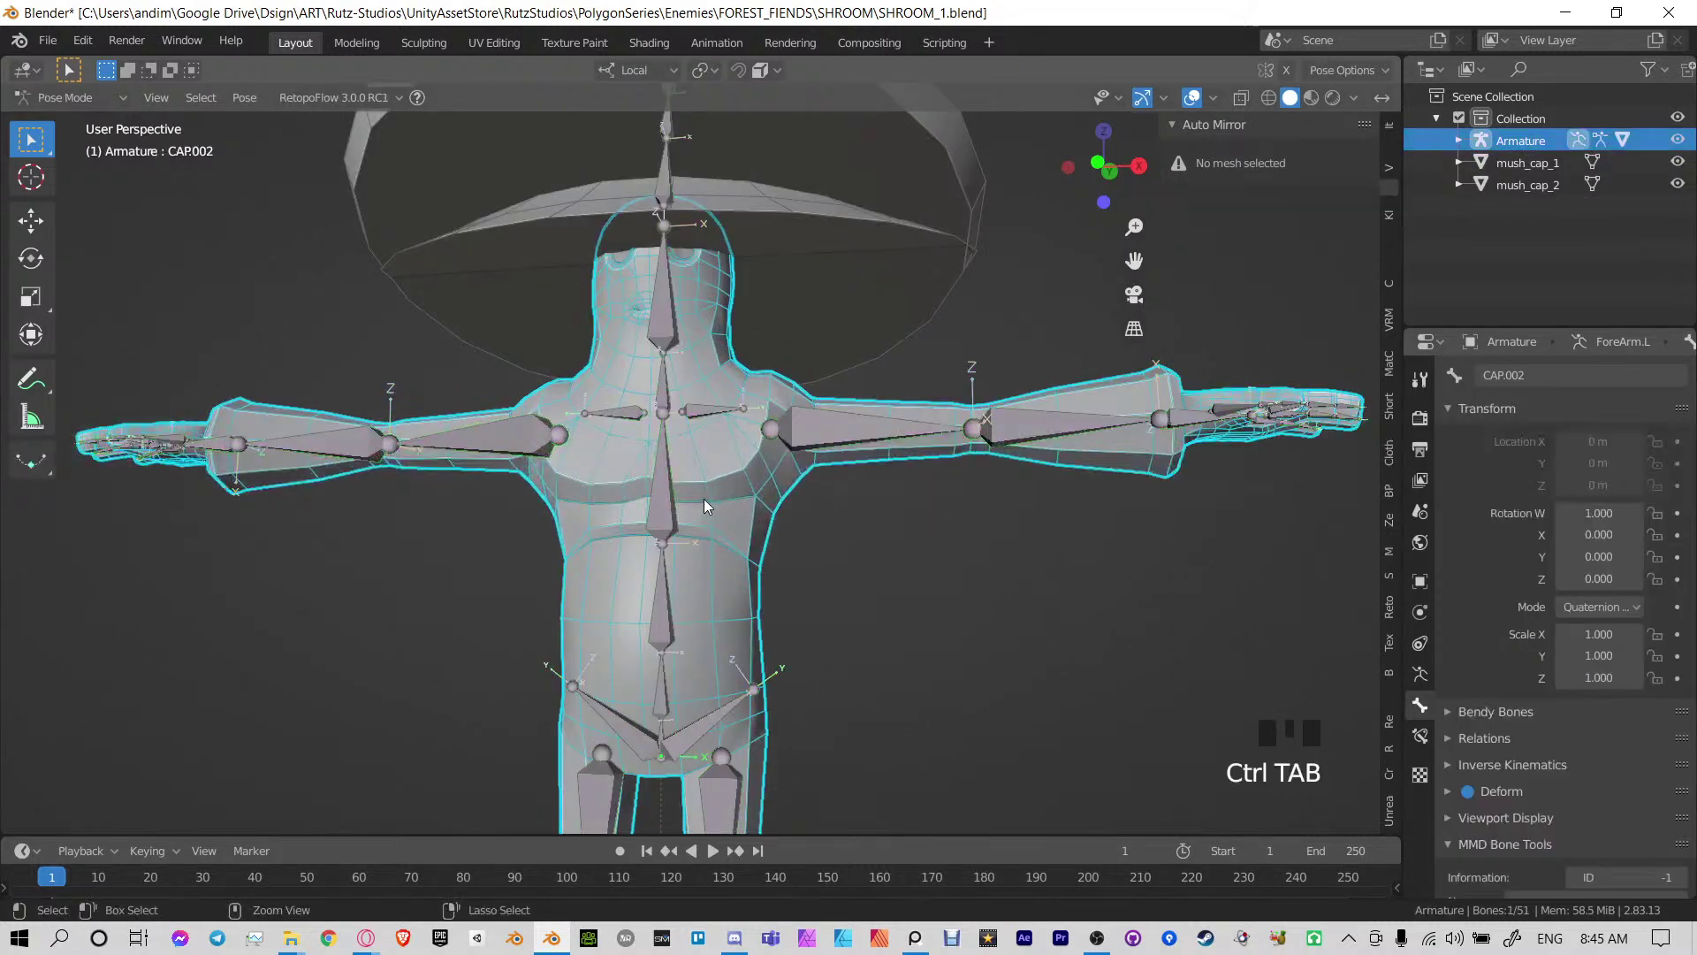
left_click(795, 433)
scroll(823, 473, "down", 2)
middle_click_drag(928, 405, 957, 396)
key("r")
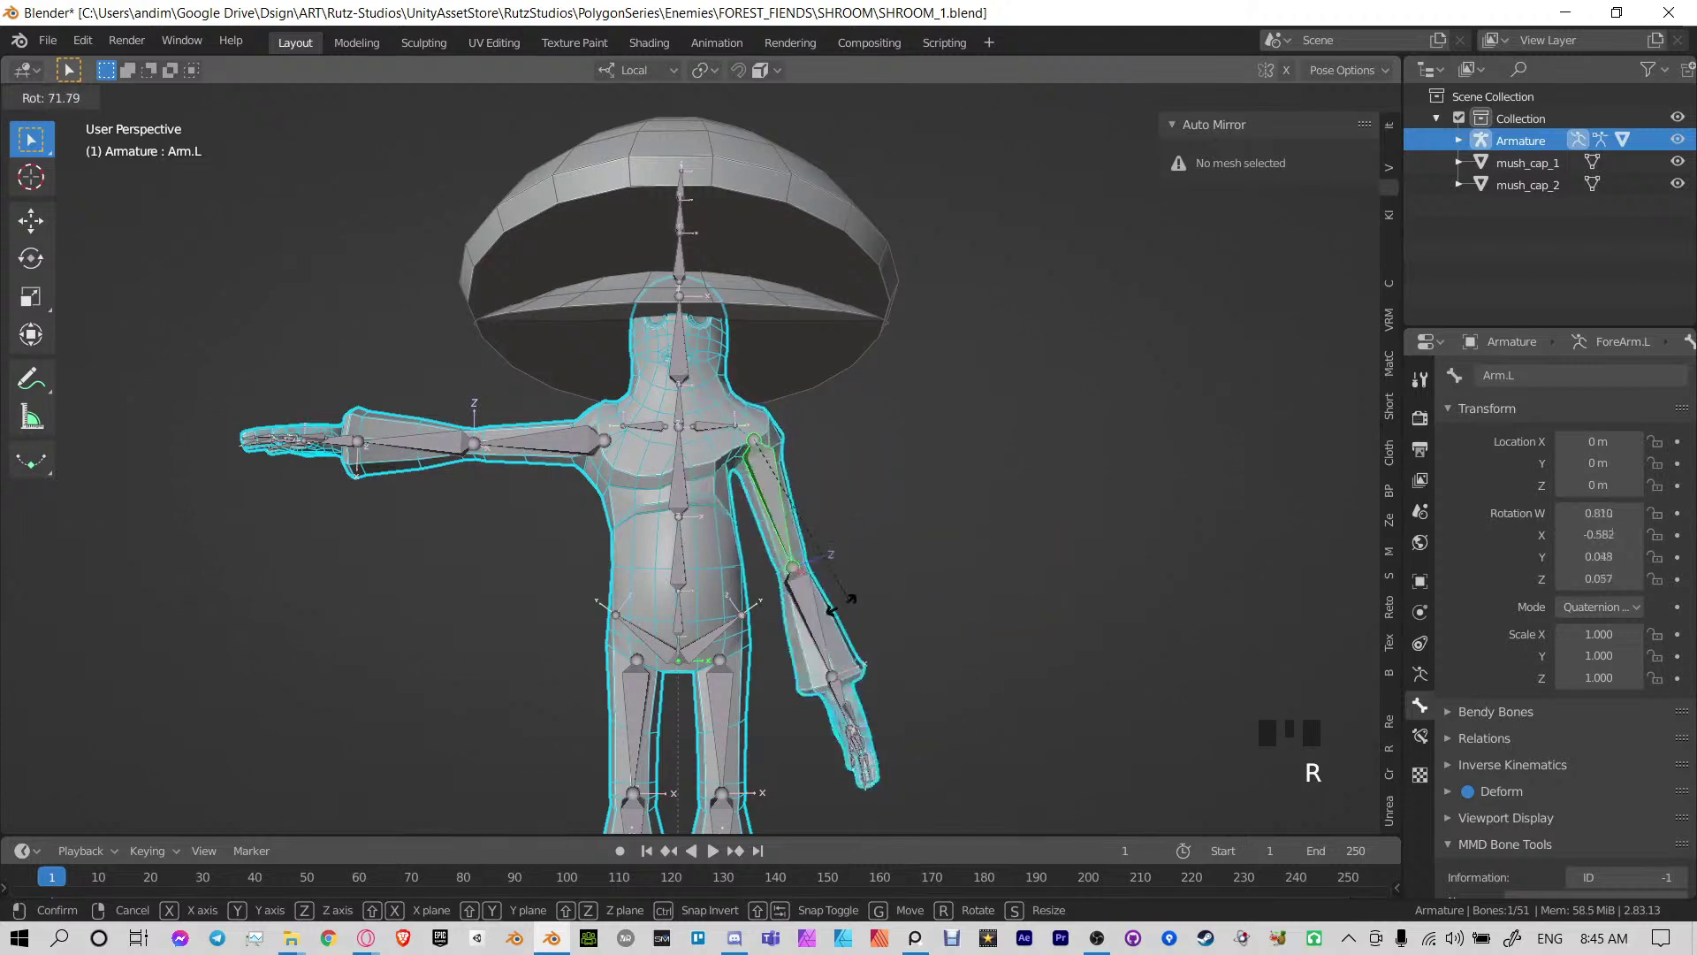
left_click(839, 604)
left_click(539, 441)
key("r")
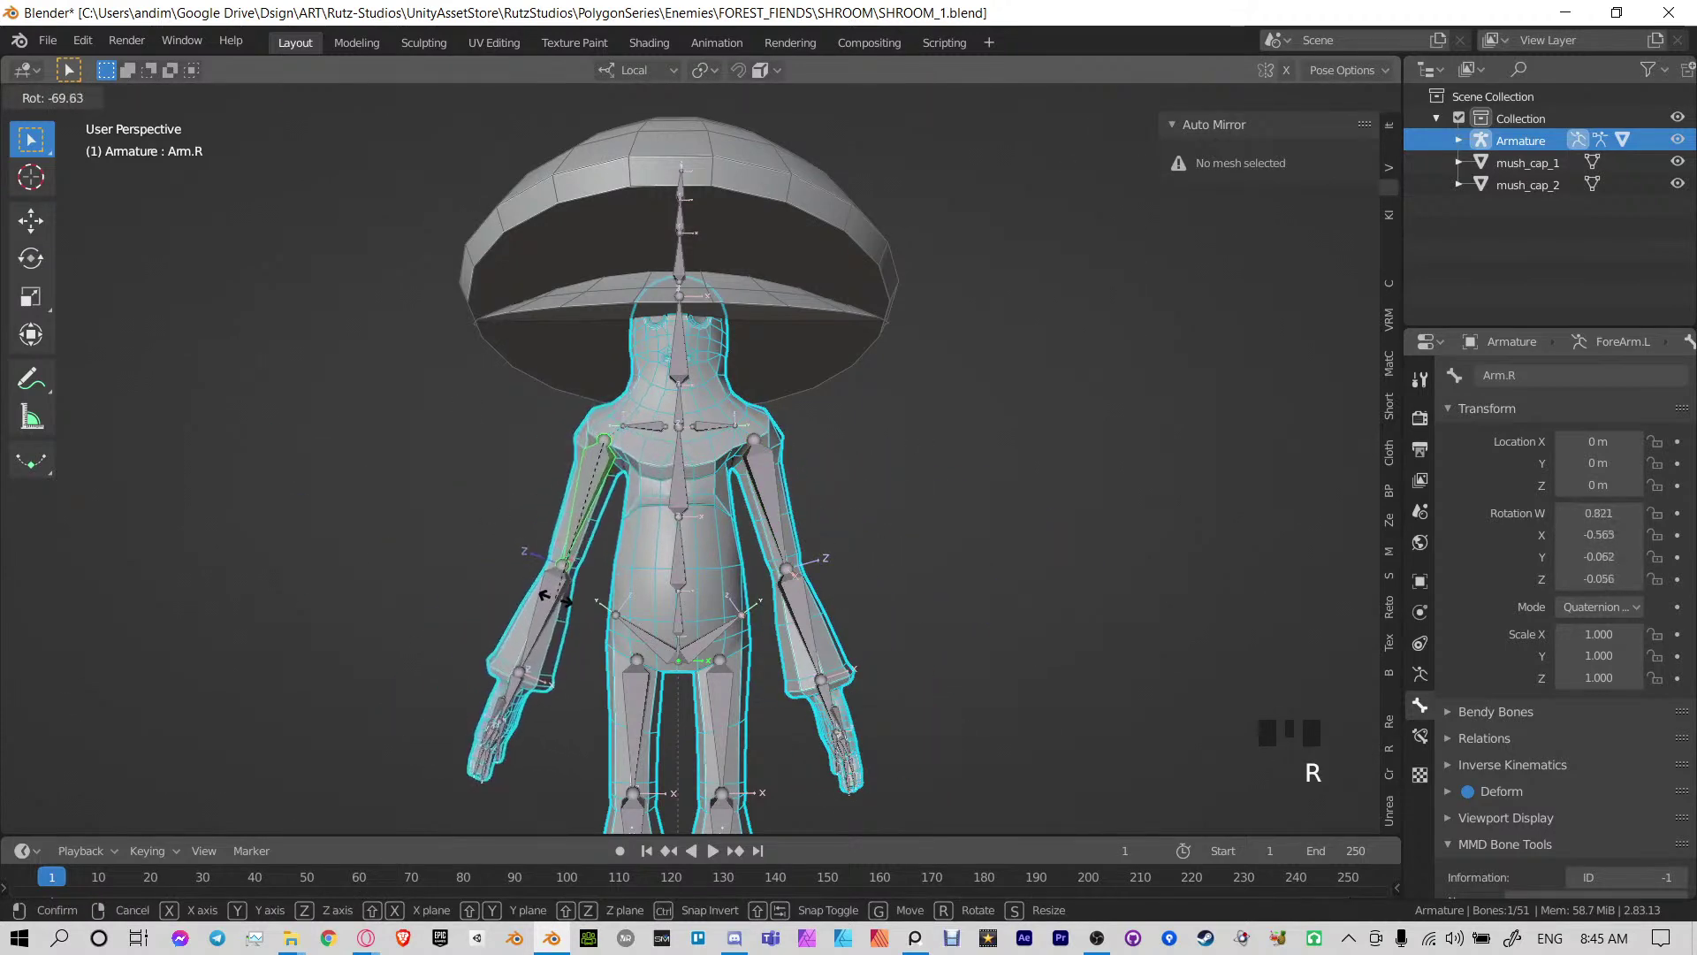
left_click(555, 599)
Inspect the shoulder deformation up close and clear the rotation of all bones
middle_click_drag(739, 617, 721, 453, "shift")
middle_click_drag(721, 452, 708, 419)
middle_click_drag(707, 420, 681, 349, "shift")
scroll(710, 463, "up", 4)
middle_click_drag(681, 349, 721, 499, "shift")
mouse_move(721, 499)
middle_mouse_down()
mouse_move(755, 508)
mouse_move(730, 490)
middle_mouse_up()
key("a")
key("alt+r")
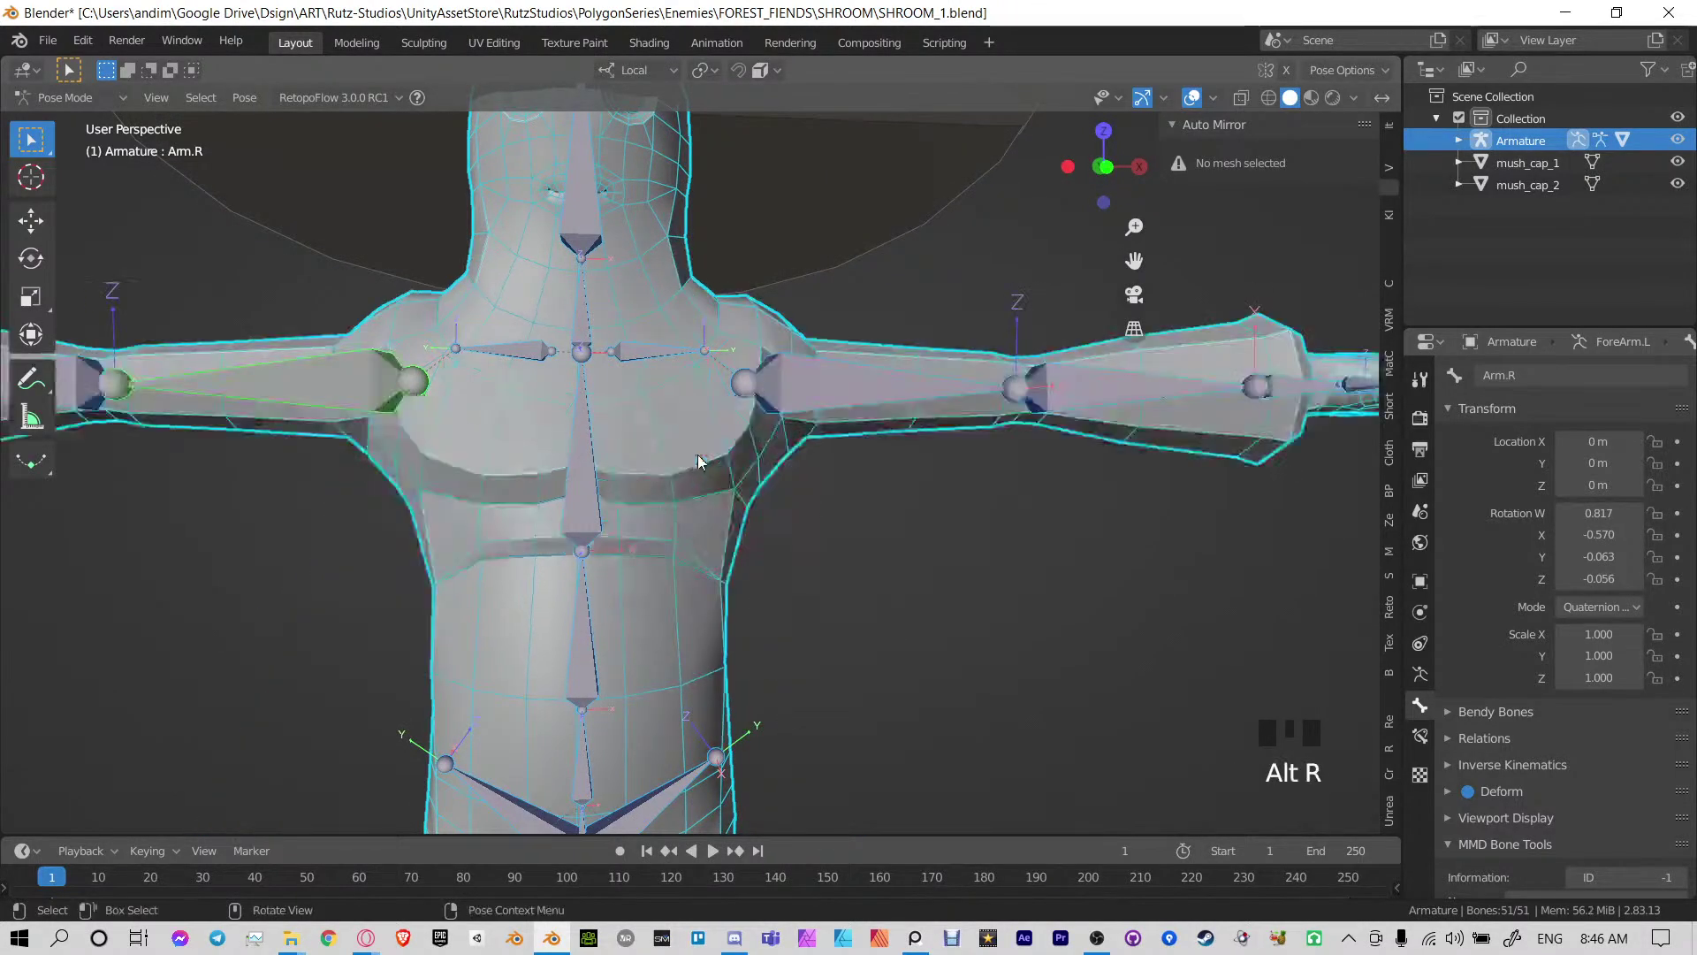
Put body_1 into Weight Paint mode with the armature selected and display the Arm.L bone's weights
key("ctrl+Tab")
left_click(900, 354, "shift")
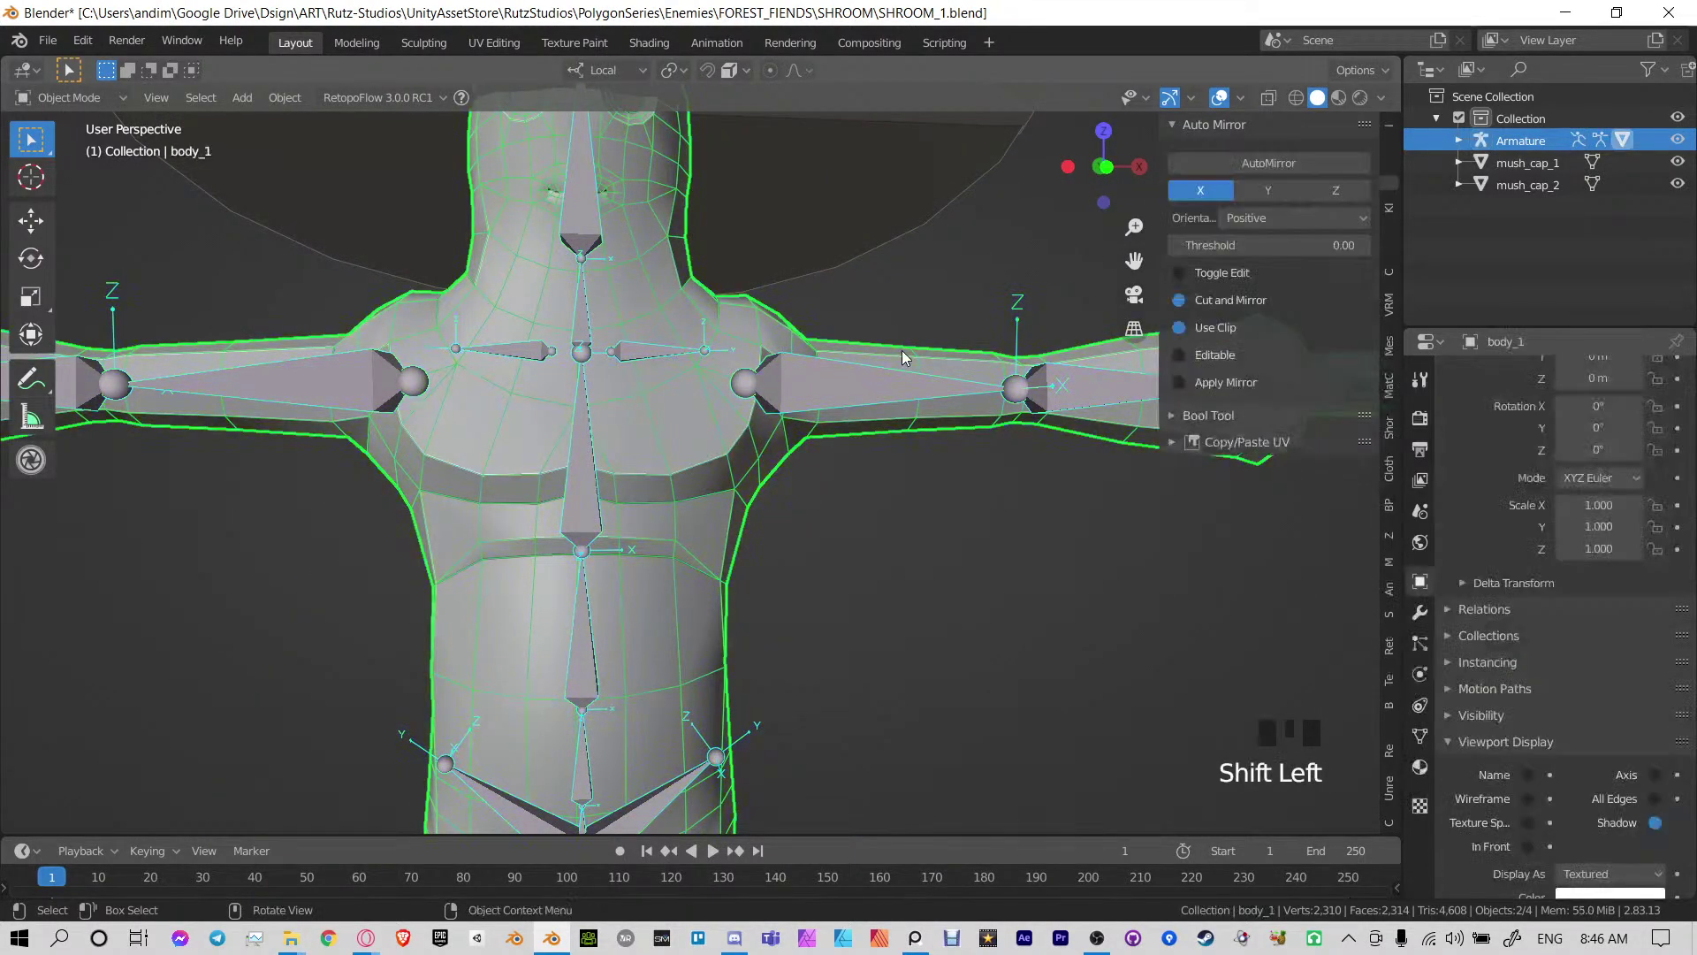
key("ctrl+Tab")
left_click(726, 263)
middle_click_drag(966, 296, 918, 295)
left_click(806, 372, "ctrl")
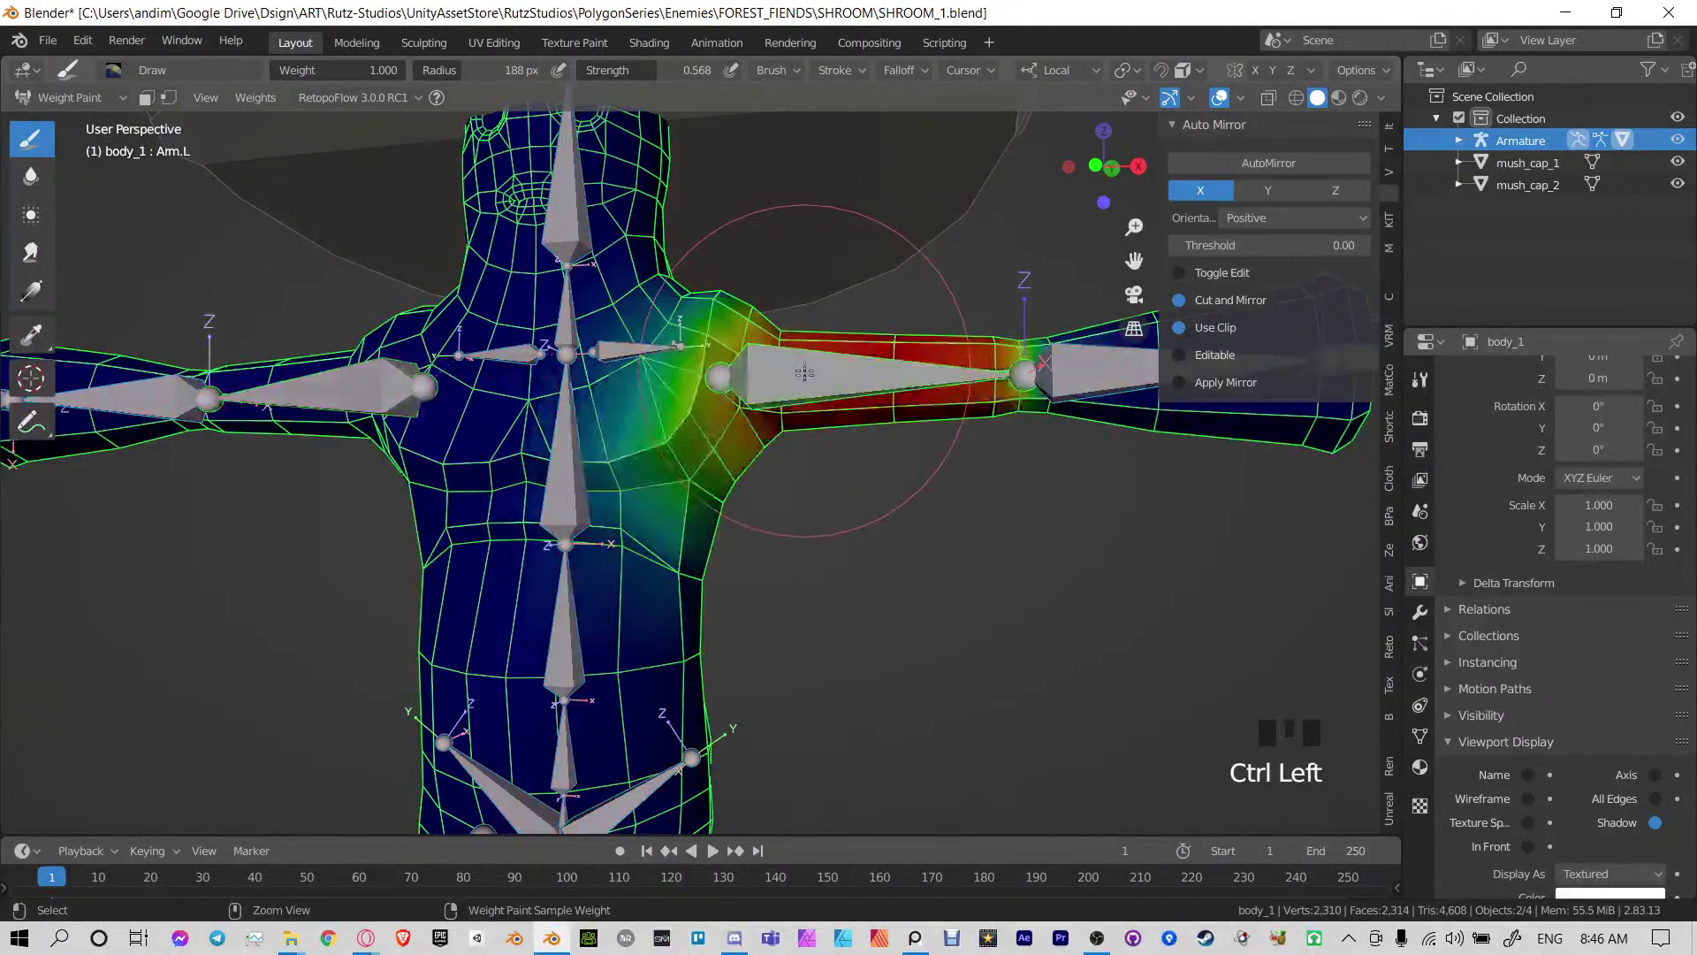
scroll(809, 398, "up", 2)
middle_click_drag(818, 414, 685, 386)
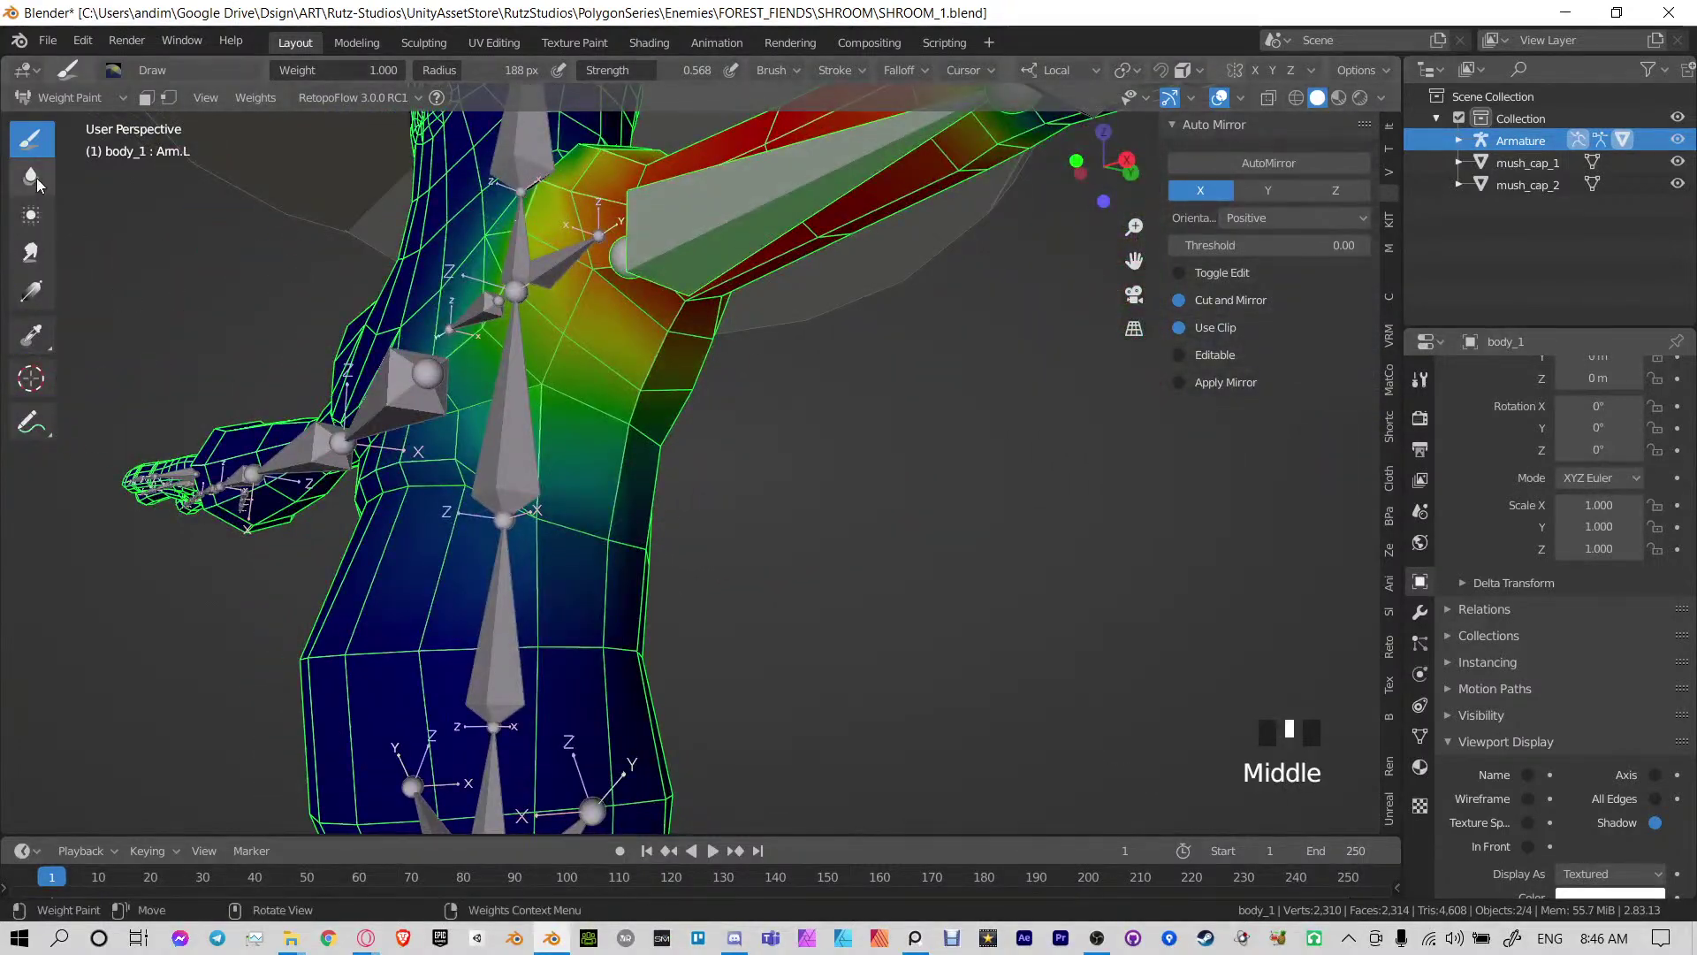
Paint weight 1.000 for the Chest bone around the chest and below the armpits with the 188 px brush
left_click(507, 449, "ctrl")
middle_click_drag(507, 449, 553, 449)
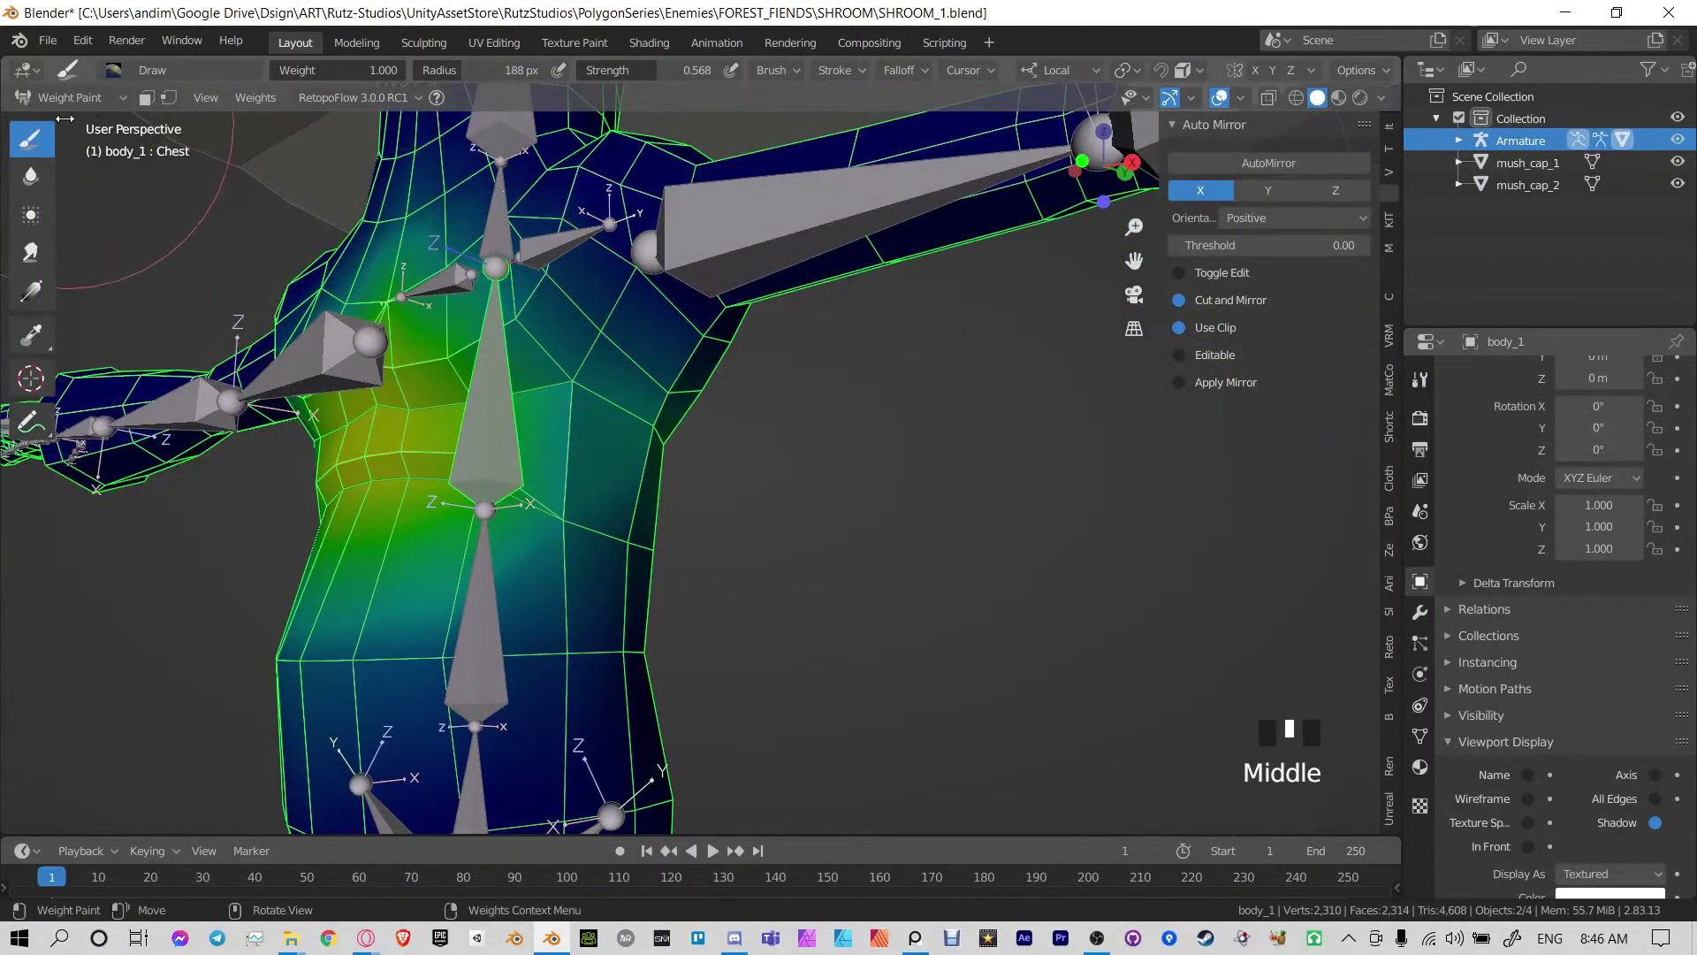
mouse_move(603, 455)
left_mouse_down()
mouse_move(555, 428)
mouse_move(610, 424)
left_mouse_up()
left_click_drag(566, 442, 724, 453)
middle_click_drag(552, 439, 650, 441)
mouse_move(566, 435)
left_mouse_down()
mouse_move(346, 438)
mouse_move(691, 436)
left_mouse_up()
middle_click_drag(698, 436, 530, 419)
left_click_drag(513, 389, 610, 415)
mouse_move(619, 407)
left_mouse_down()
mouse_move(579, 436)
mouse_move(590, 478)
left_mouse_up()
middle_click_drag(654, 460, 522, 424)
mouse_move(637, 428)
left_mouse_down()
mouse_move(722, 440)
mouse_move(572, 435)
left_mouse_up()
left_click(723, 438)
left_click(751, 442)
left_click(791, 449)
left_click(778, 442)
middle_click_drag(531, 433, 760, 459)
left_click_drag(406, 425, 599, 413)
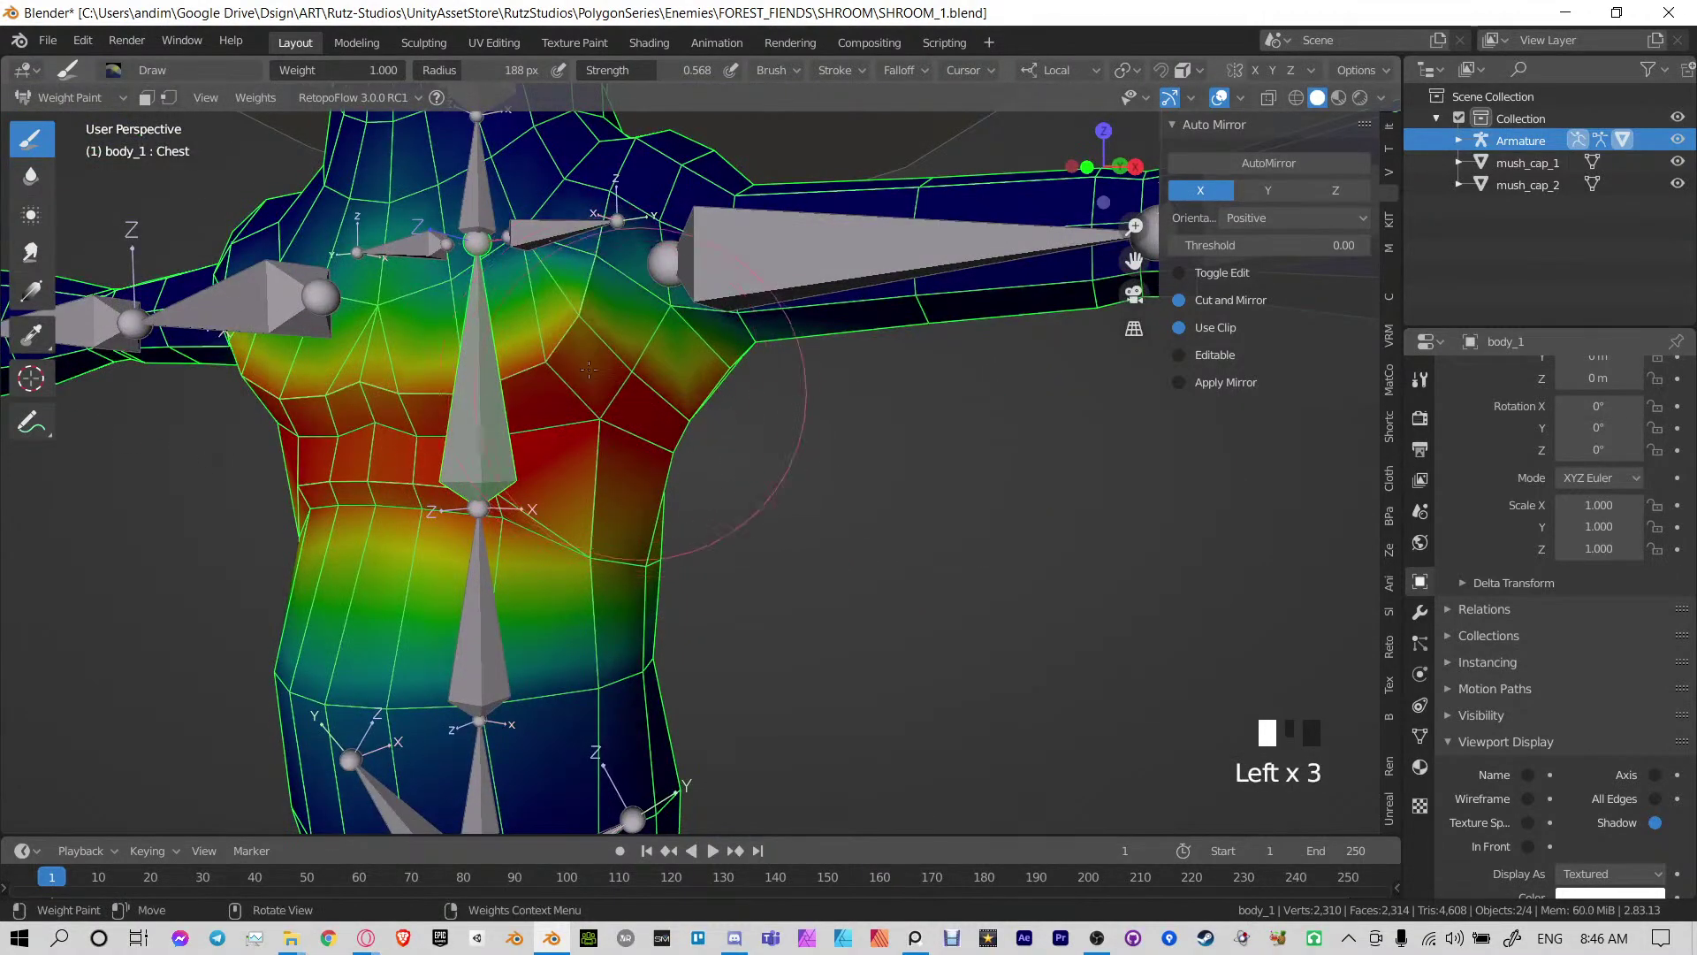
middle_click_drag(501, 382, 726, 439)
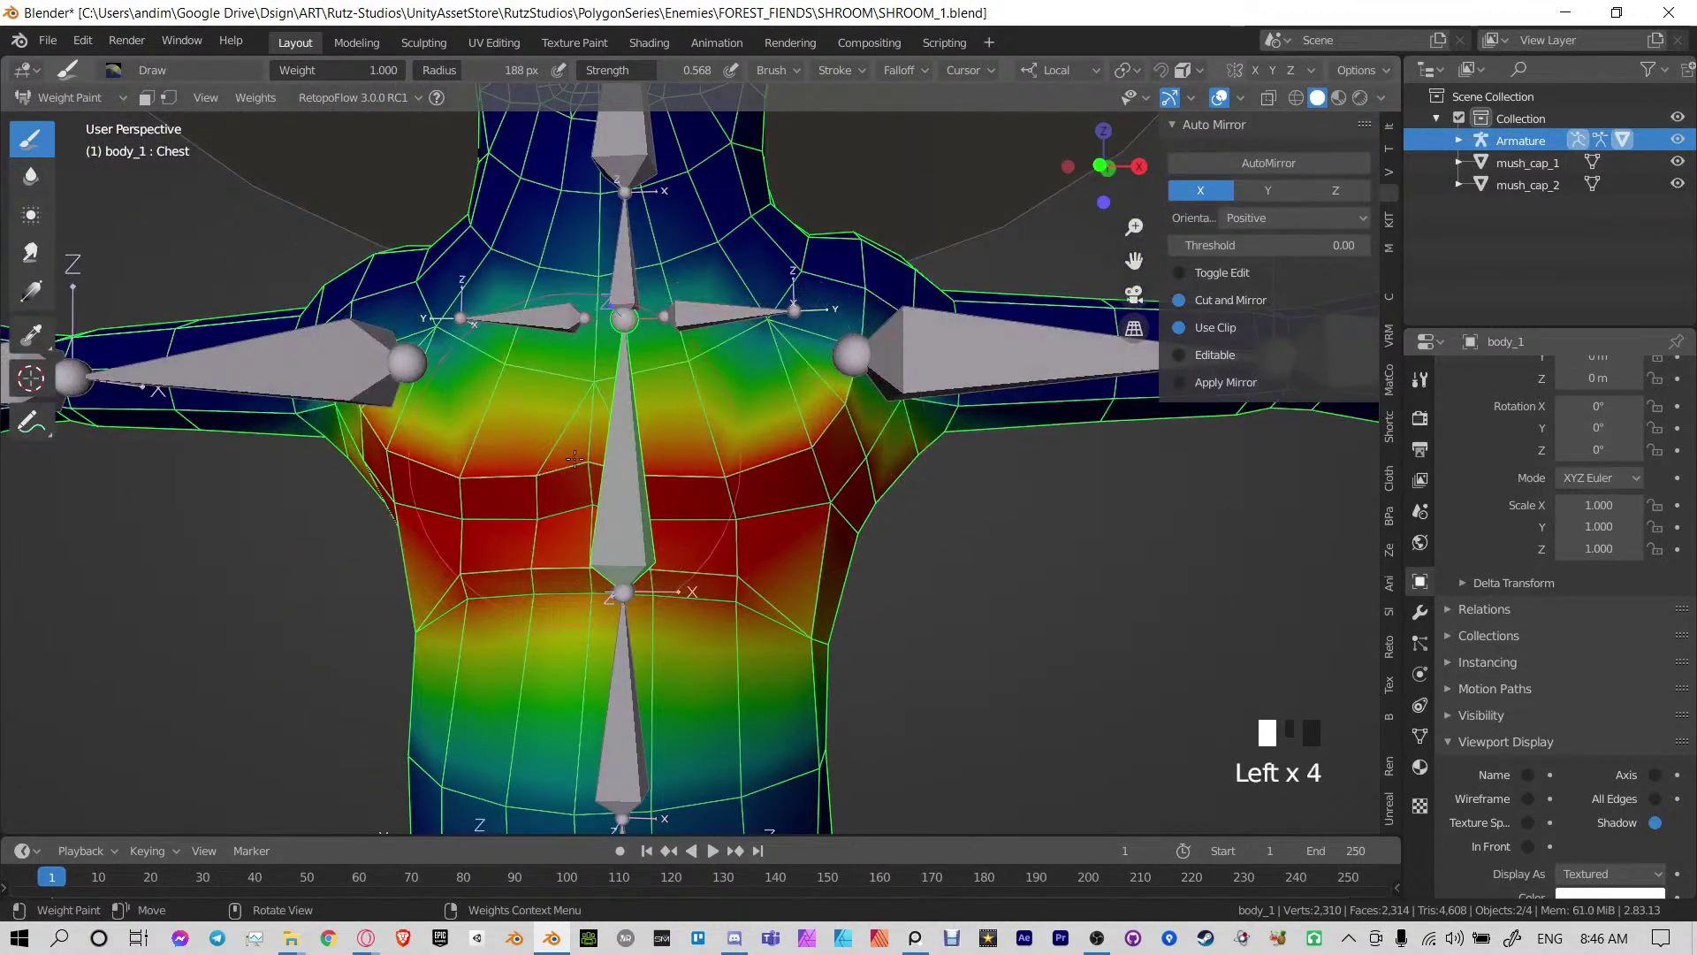
middle_click_drag(574, 458, 575, 479)
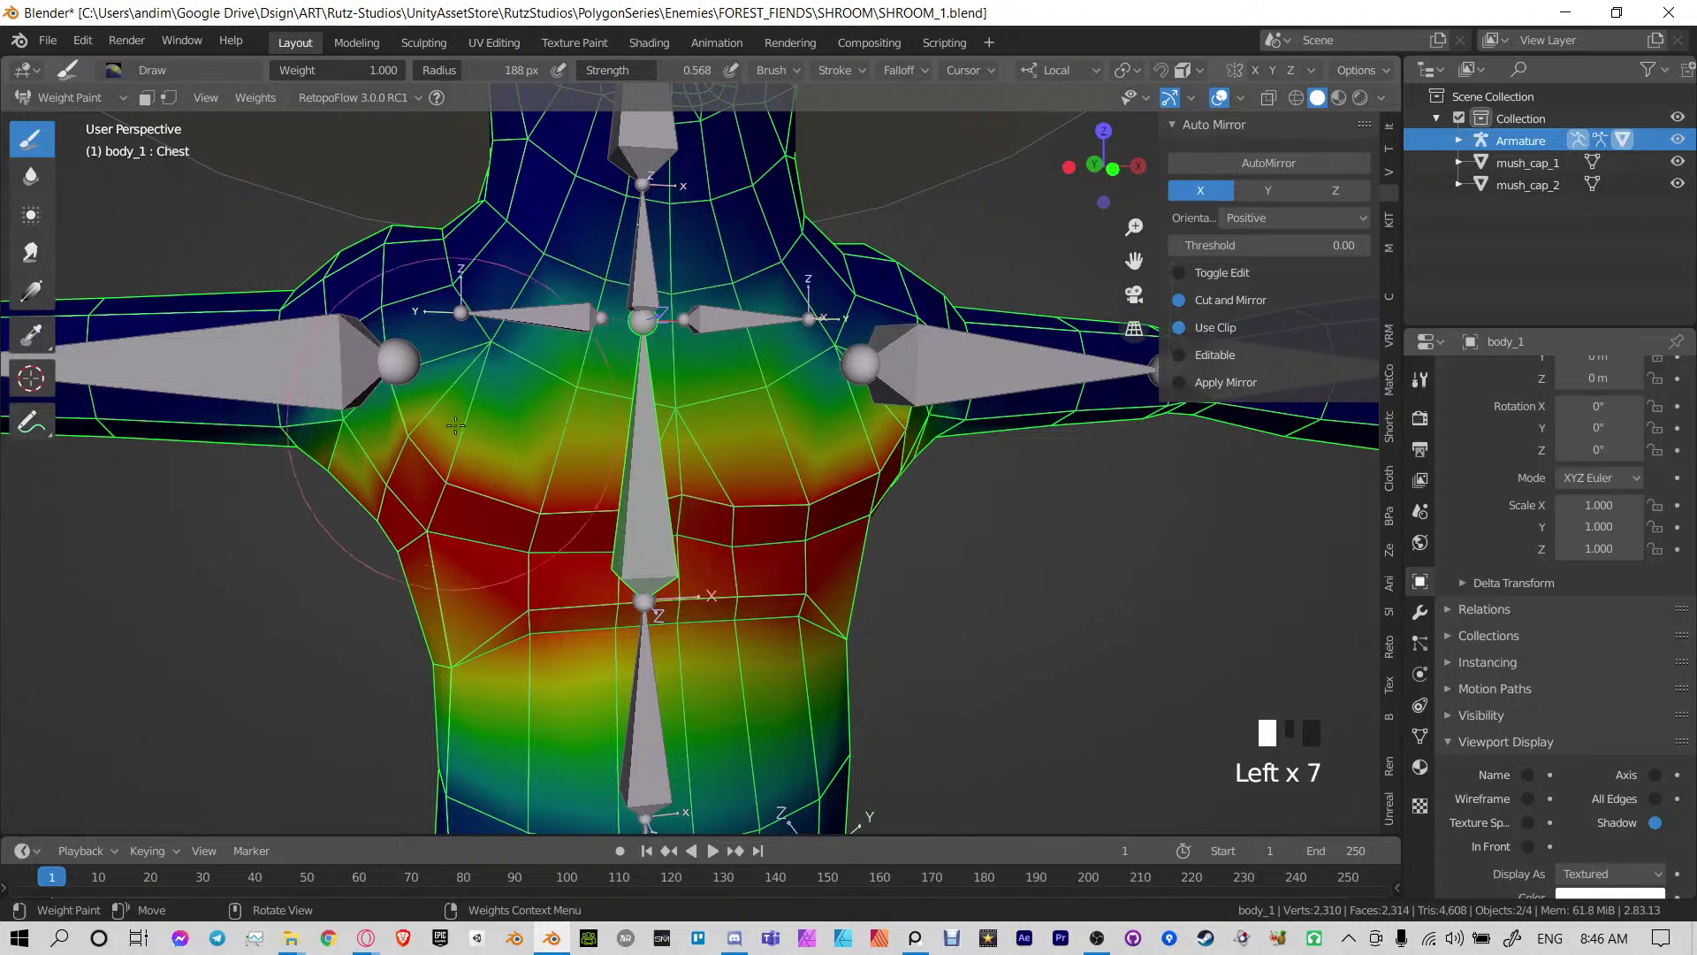
Reduce the brush radius to 81 px and add Chest bone weight on the upper chest, side and back of the torso
key("f")
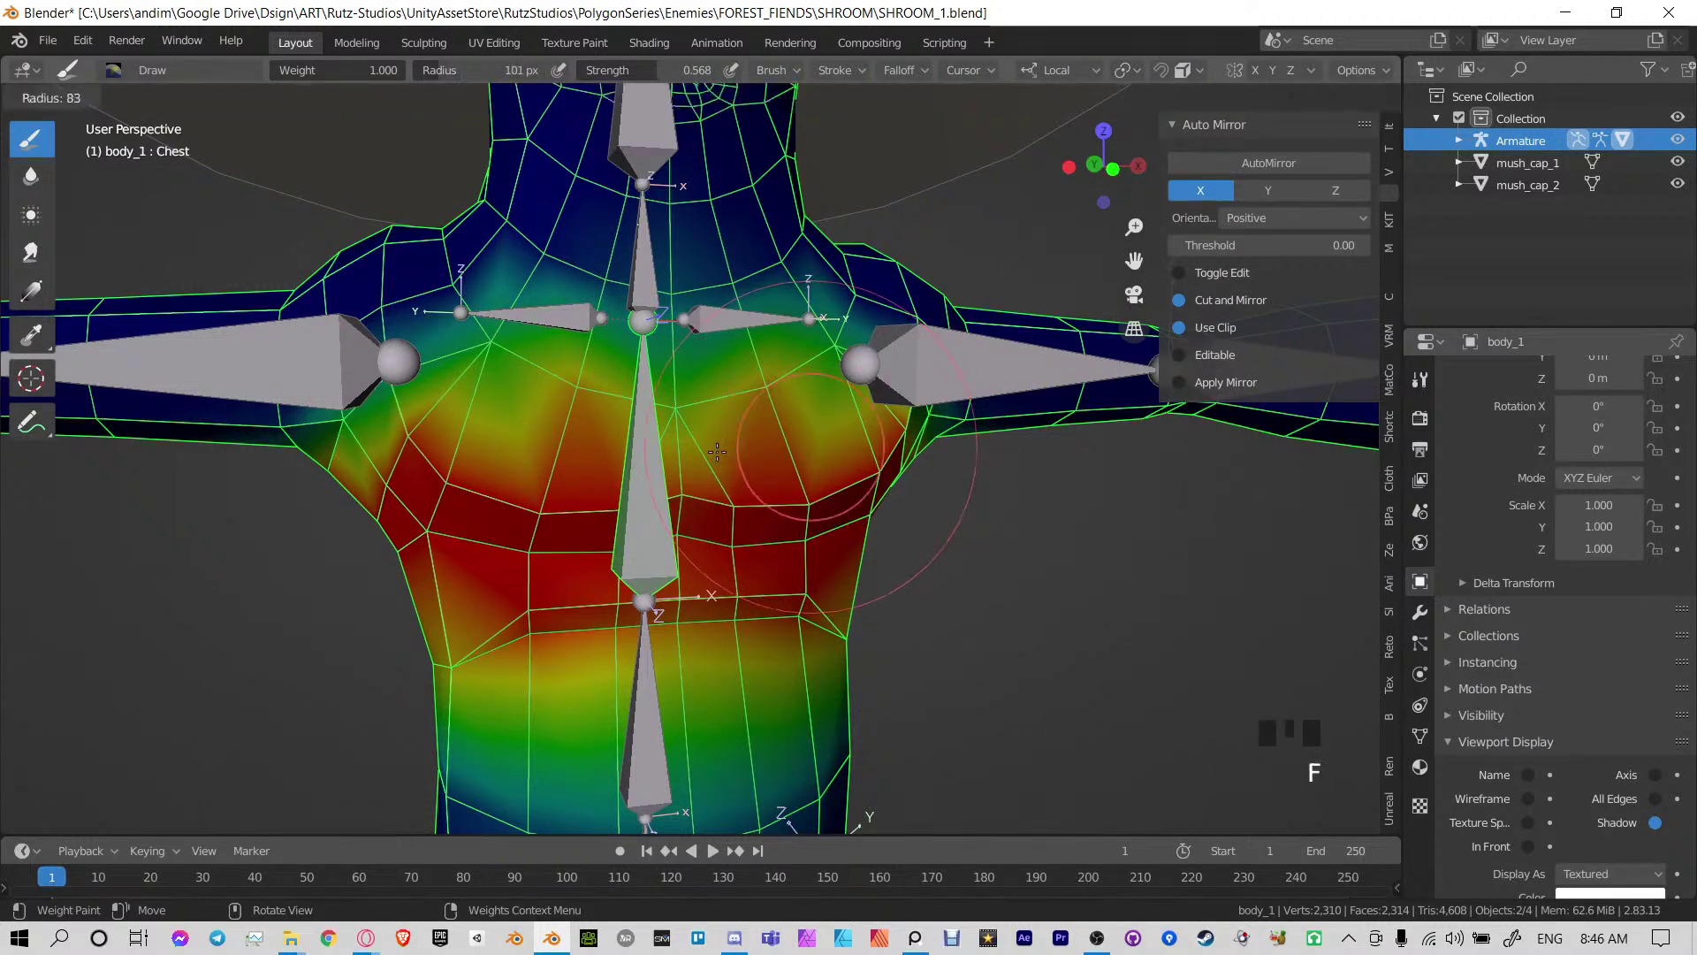
left_click(718, 442)
middle_click_drag(787, 419, 741, 429)
left_click(765, 417)
left_click(765, 417)
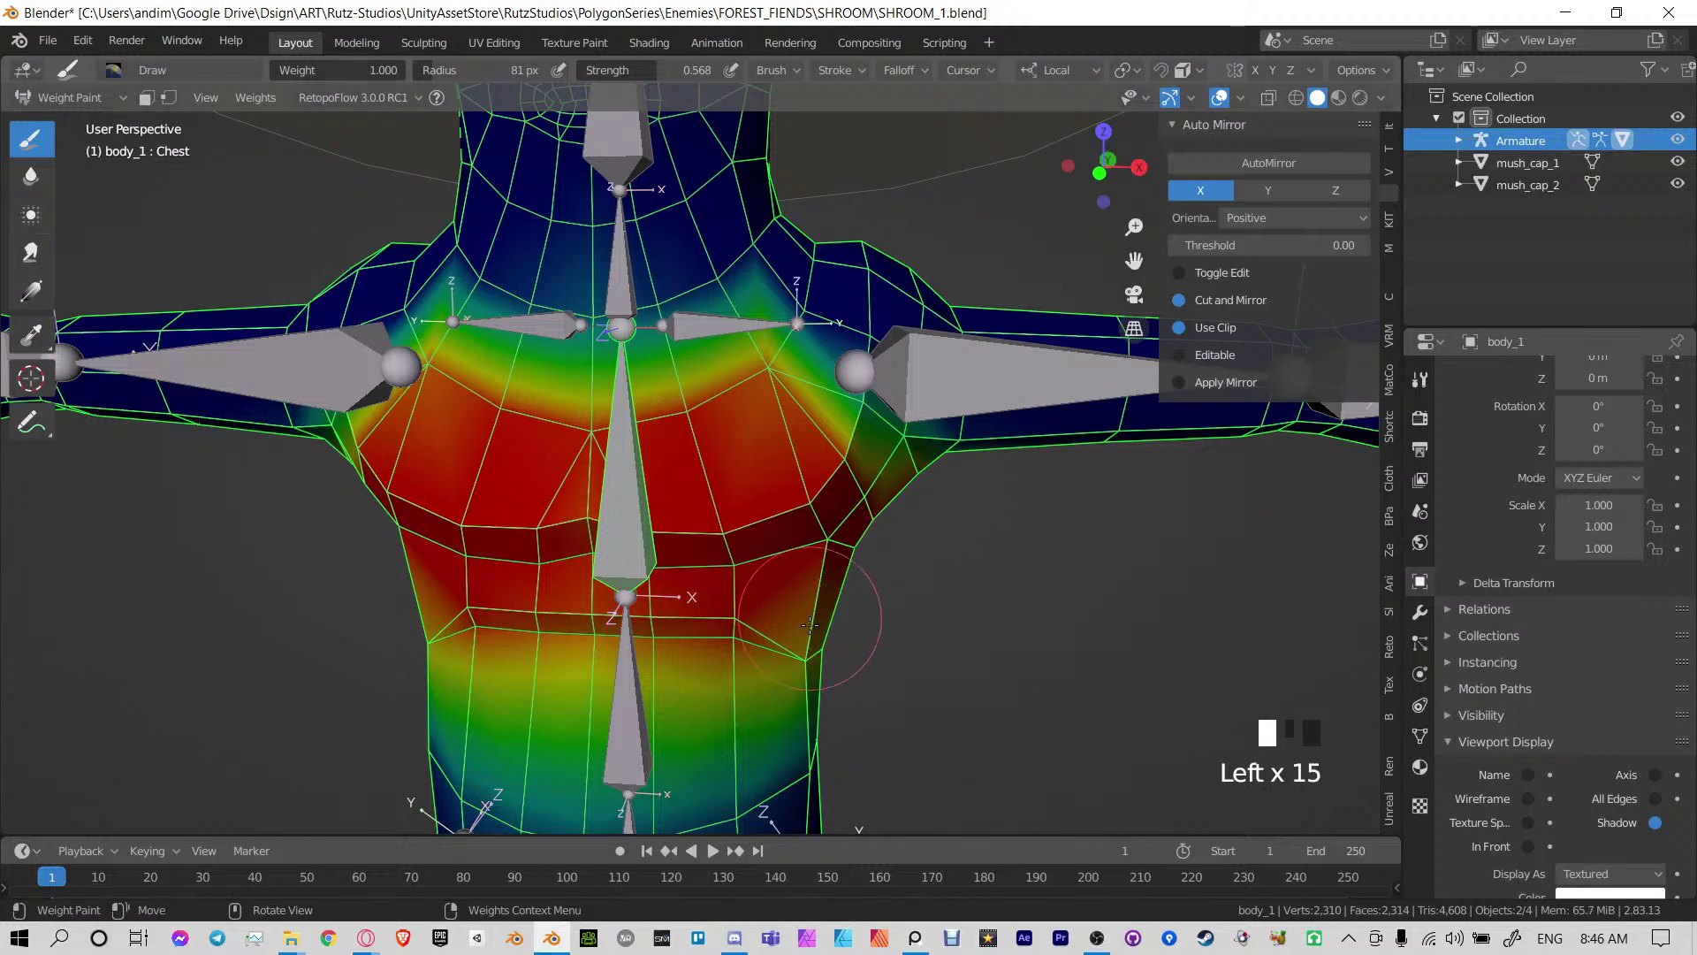
middle_click_drag(810, 645, 682, 585)
left_click_drag(682, 642, 707, 634)
middle_click_drag(721, 632, 601, 615)
left_click_drag(641, 610, 724, 610)
middle_click_drag(733, 610, 650, 605)
left_click_drag(685, 602, 750, 601)
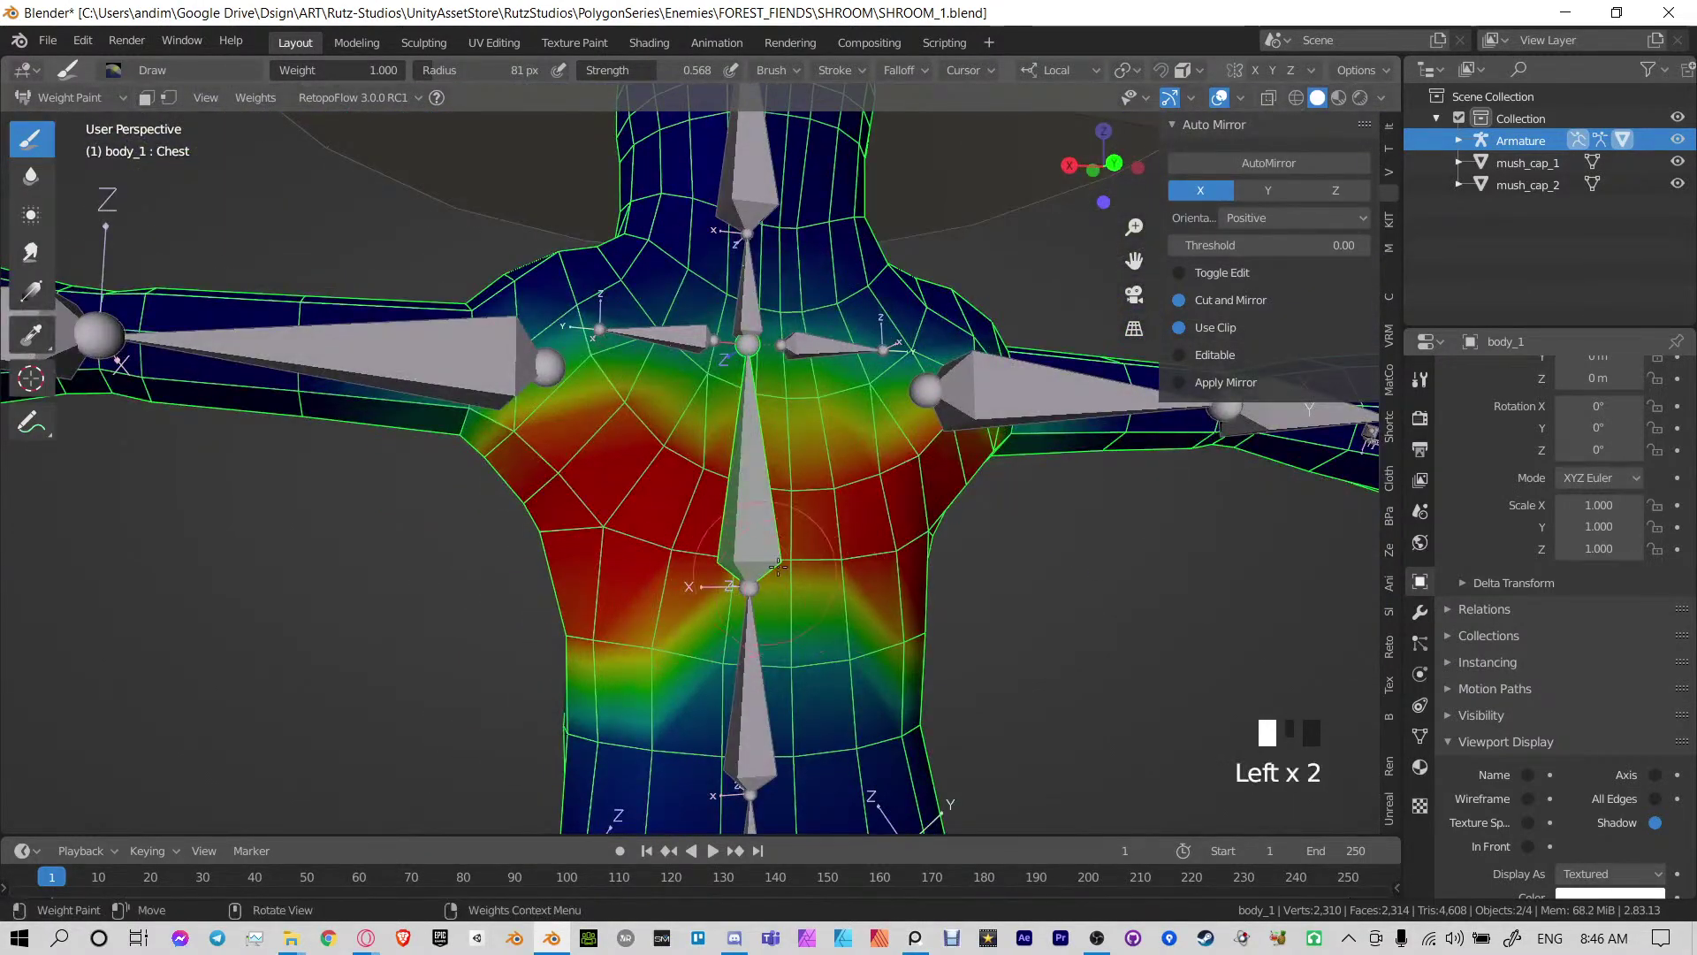
Rotate the Arm.L and Arm.R bones down beside the body while staying in Weight Paint mode
middle_click_drag(778, 567, 415, 495)
left_click(993, 352, "ctrl")
scroll(1024, 413, "down", 2)
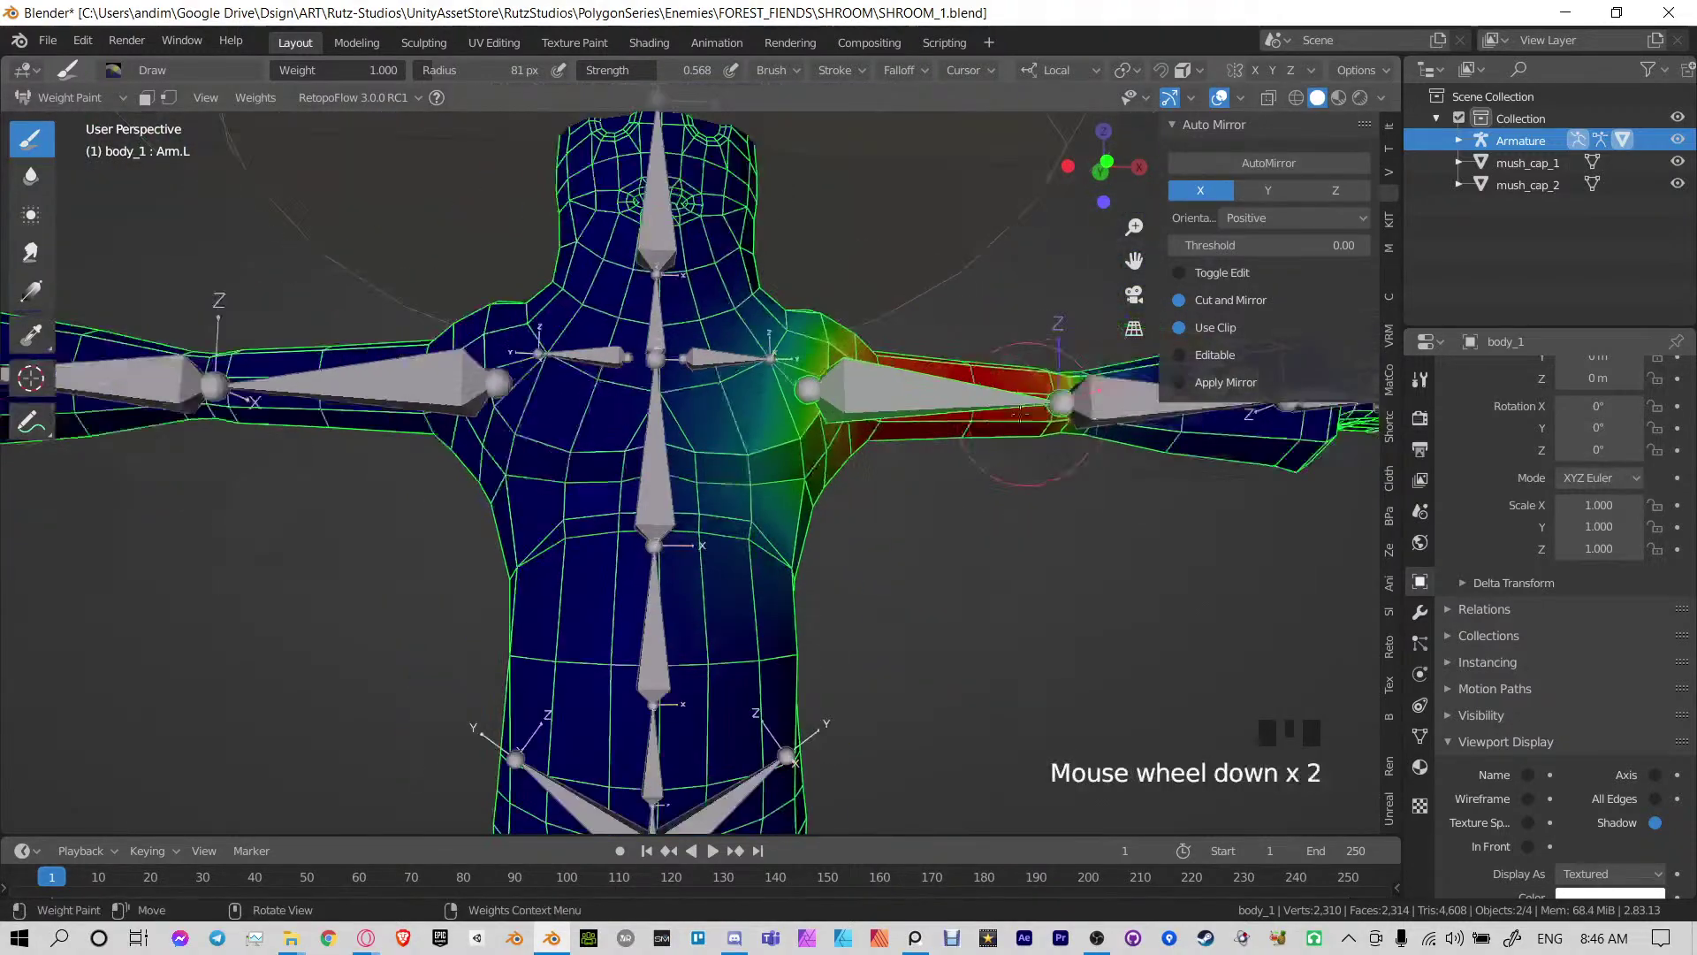
middle_click_drag(1024, 413, 1017, 389)
key("r")
left_click(852, 502)
middle_click_drag(851, 502, 1172, 463)
left_click(333, 401, "ctrl")
key("r")
left_click(449, 557)
Save the file and return body_1 to Object Mode
scroll(637, 495, "down", 3)
key("ctrl+s")
key("ctrl+Tab")
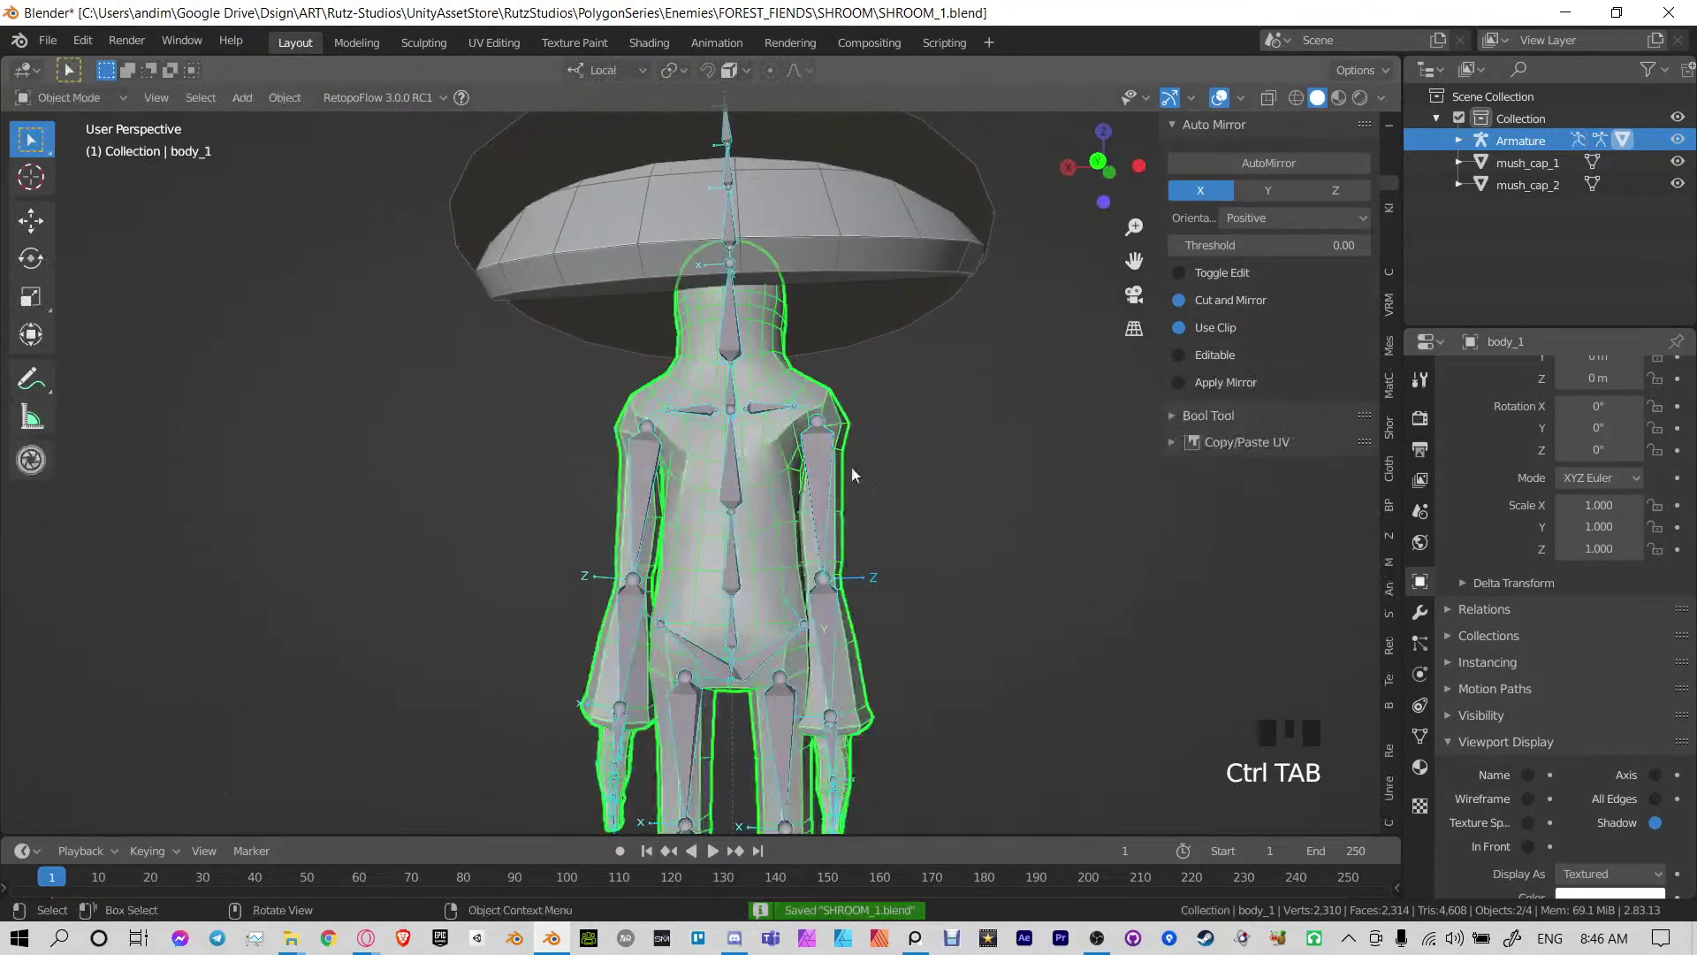
mouse_move(853, 474)
middle_mouse_down()
mouse_move(622, 497)
mouse_move(789, 463)
middle_mouse_up()
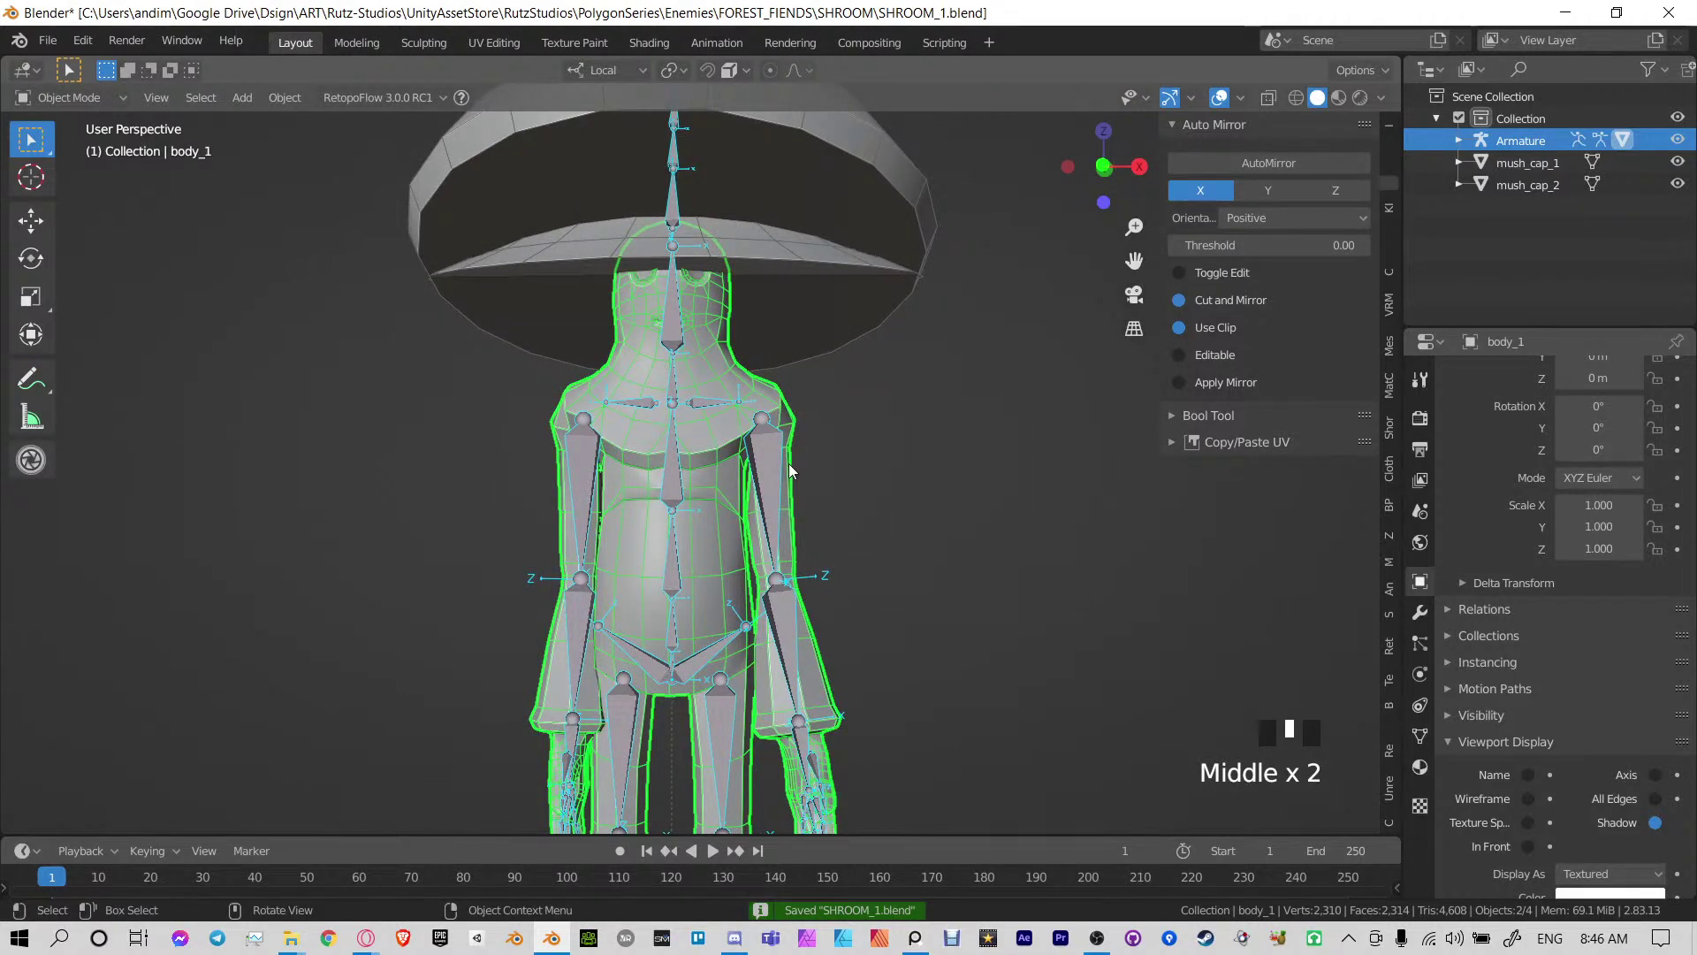
Turn off the wireframe overlay and inspect the lowered-arm pose with all viewport overlays temporarily hidden
left_click(1245, 99)
left_click(1107, 494)
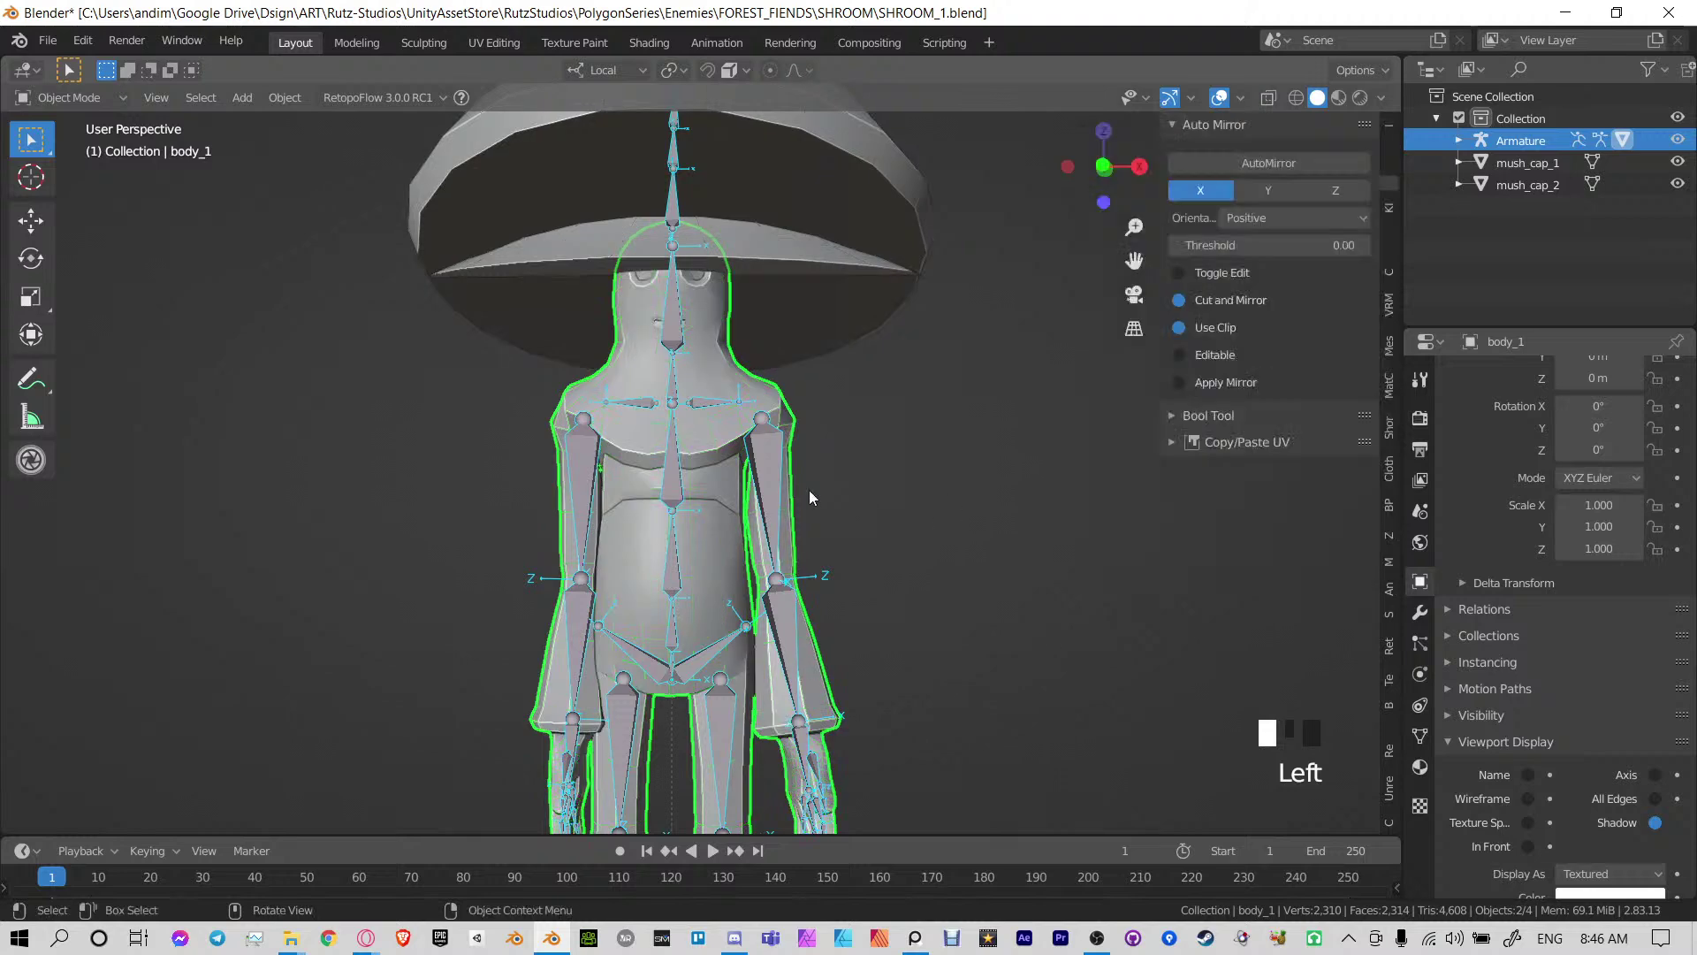
middle_click_drag(809, 490, 808, 511)
left_click(1216, 100)
scroll(909, 484, "down", 2)
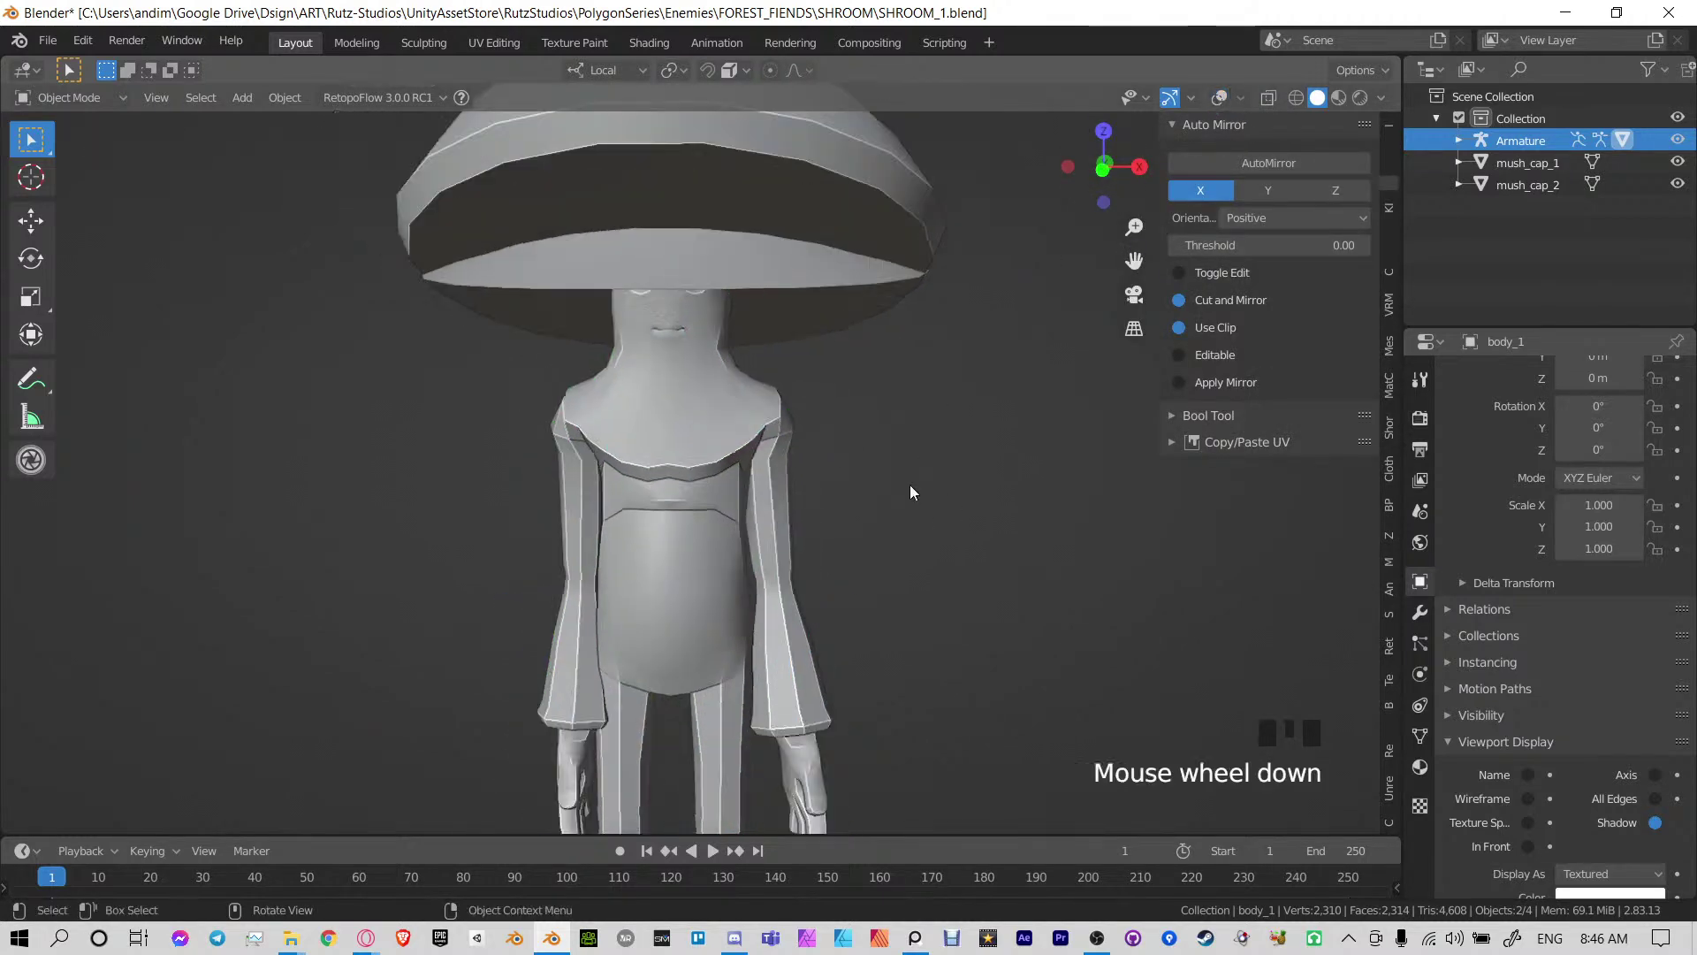
middle_click_drag(910, 485, 1238, 124)
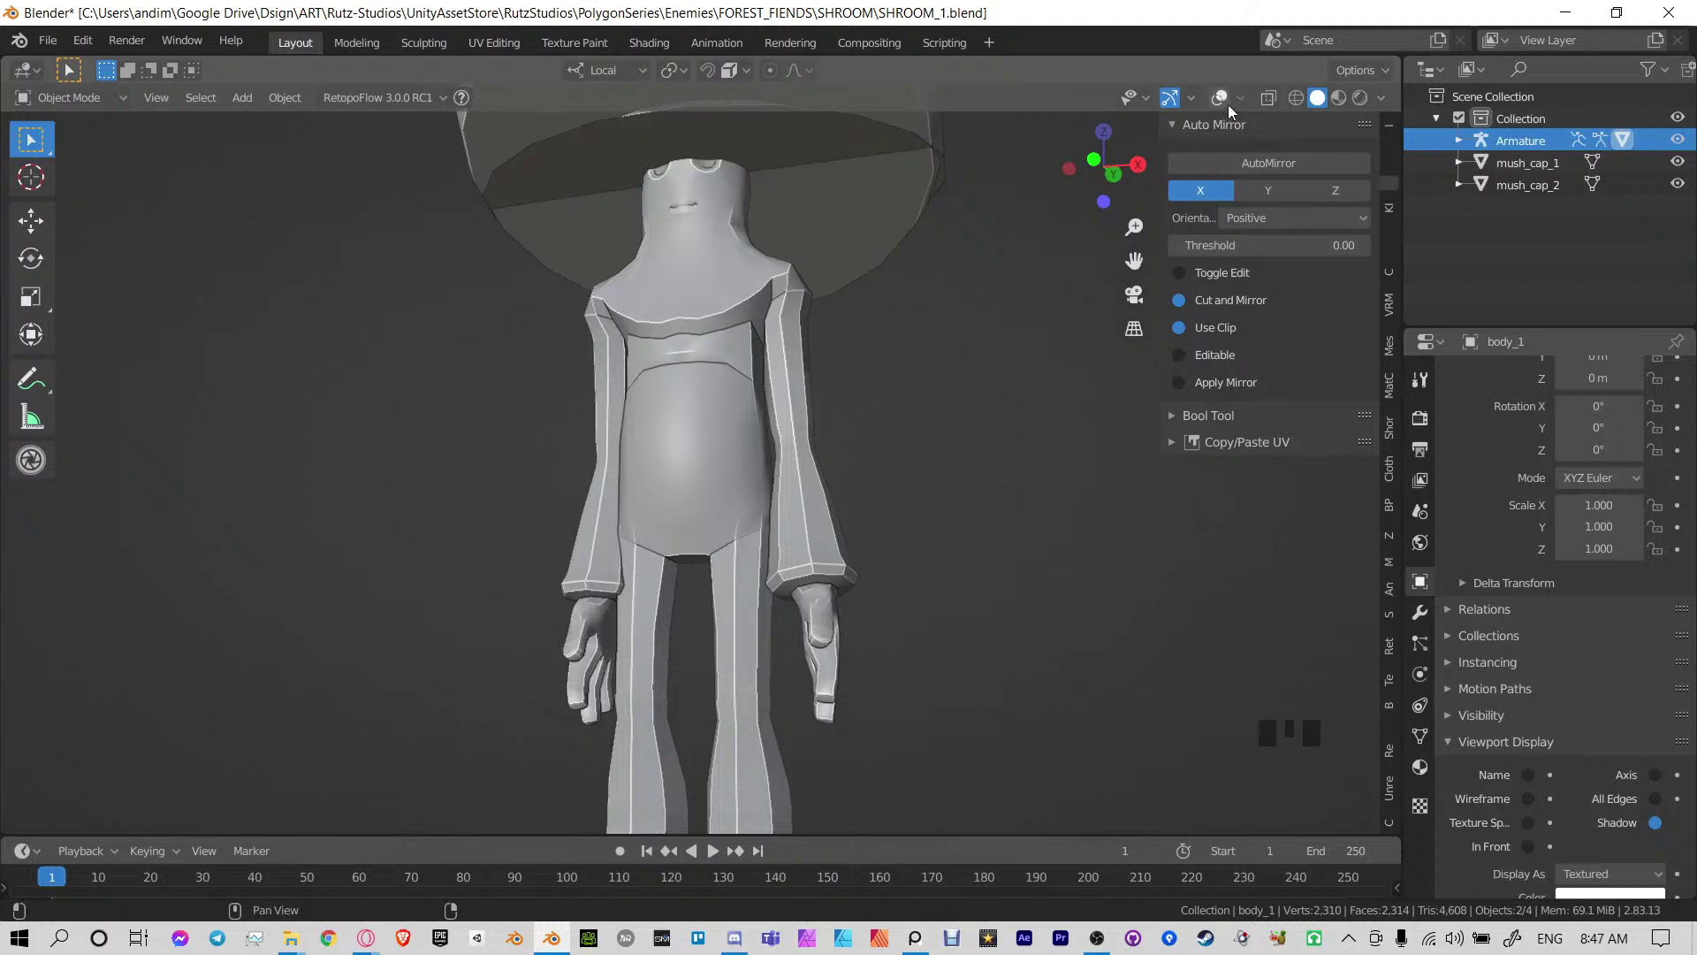
left_click(1221, 98)
scroll(776, 375, "down", 2)
Switch the armature to Pose Mode and select the ForeArm.L bone
left_click(767, 376)
key("ctrl+Tab")
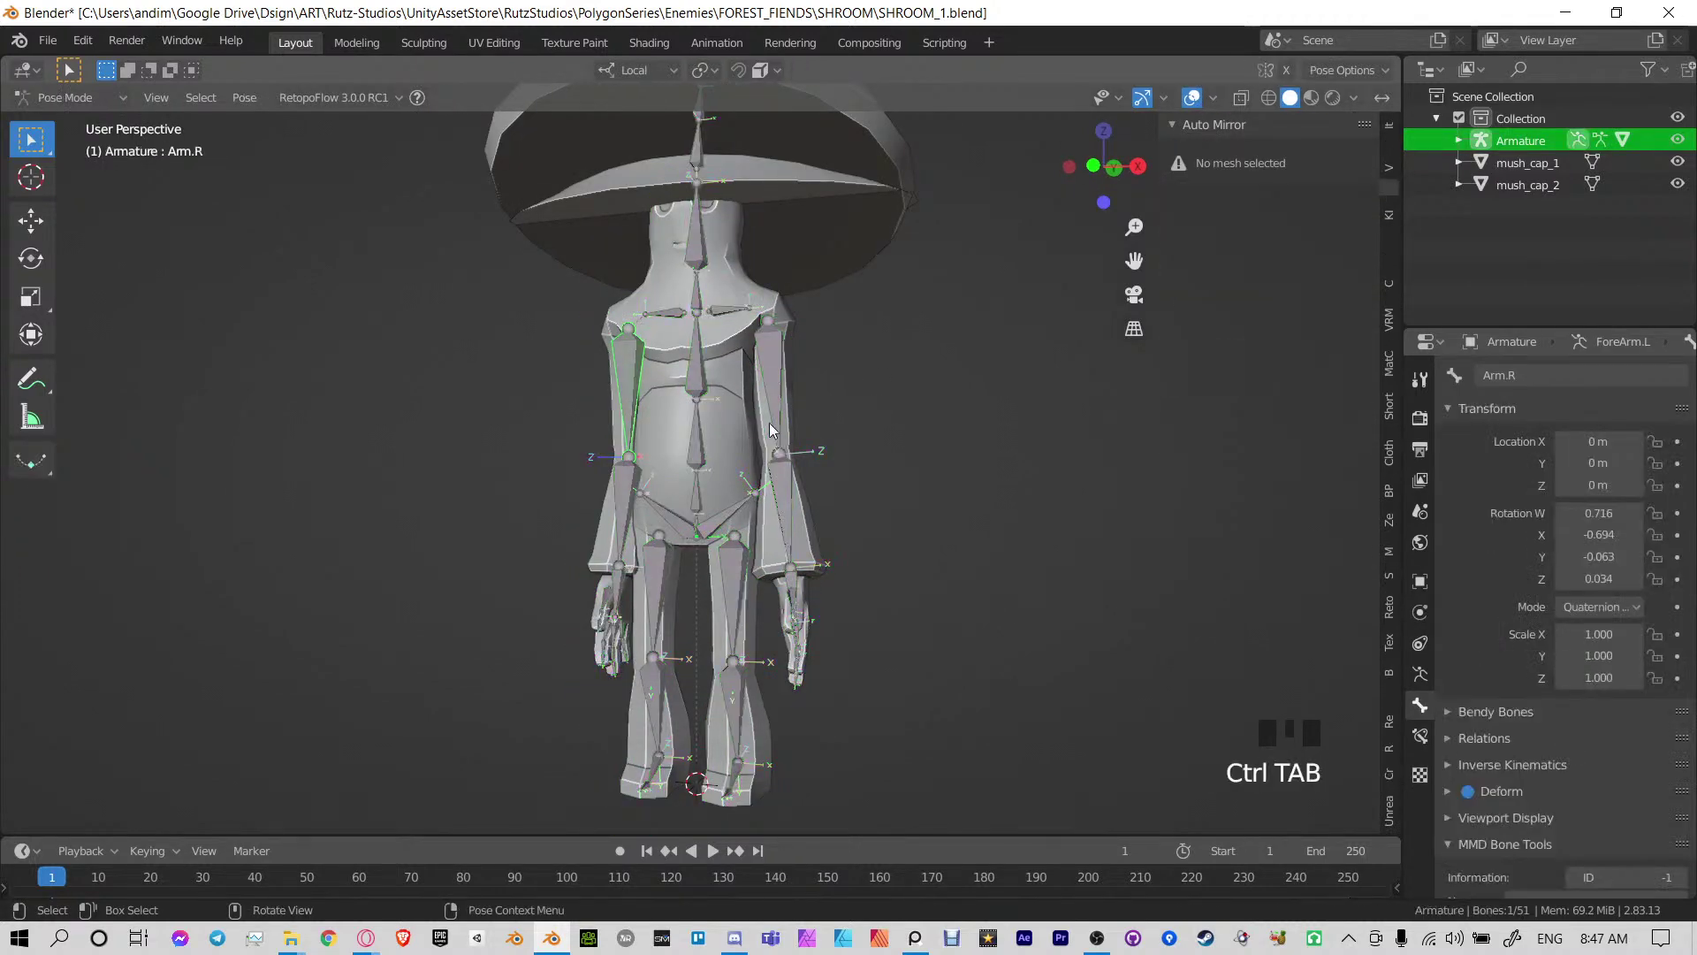
left_click(781, 495)
middle_click_drag(910, 504, 954, 503)
key("r")
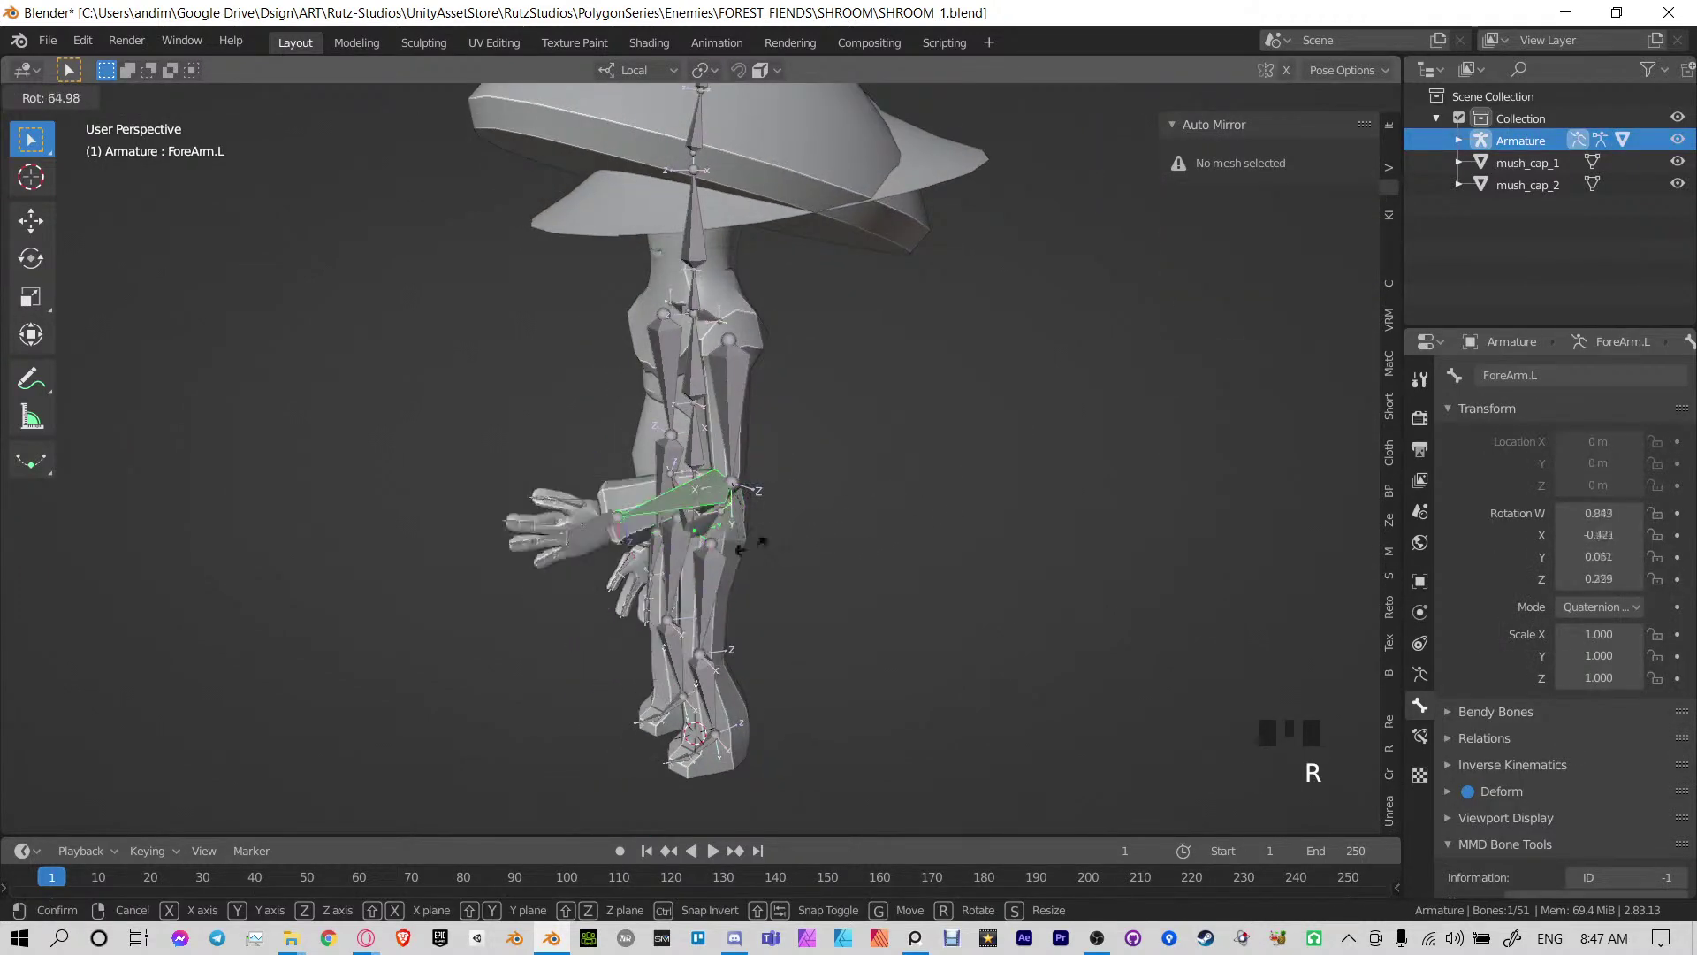
right_click(742, 556)
middle_click_drag(743, 555, 893, 479)
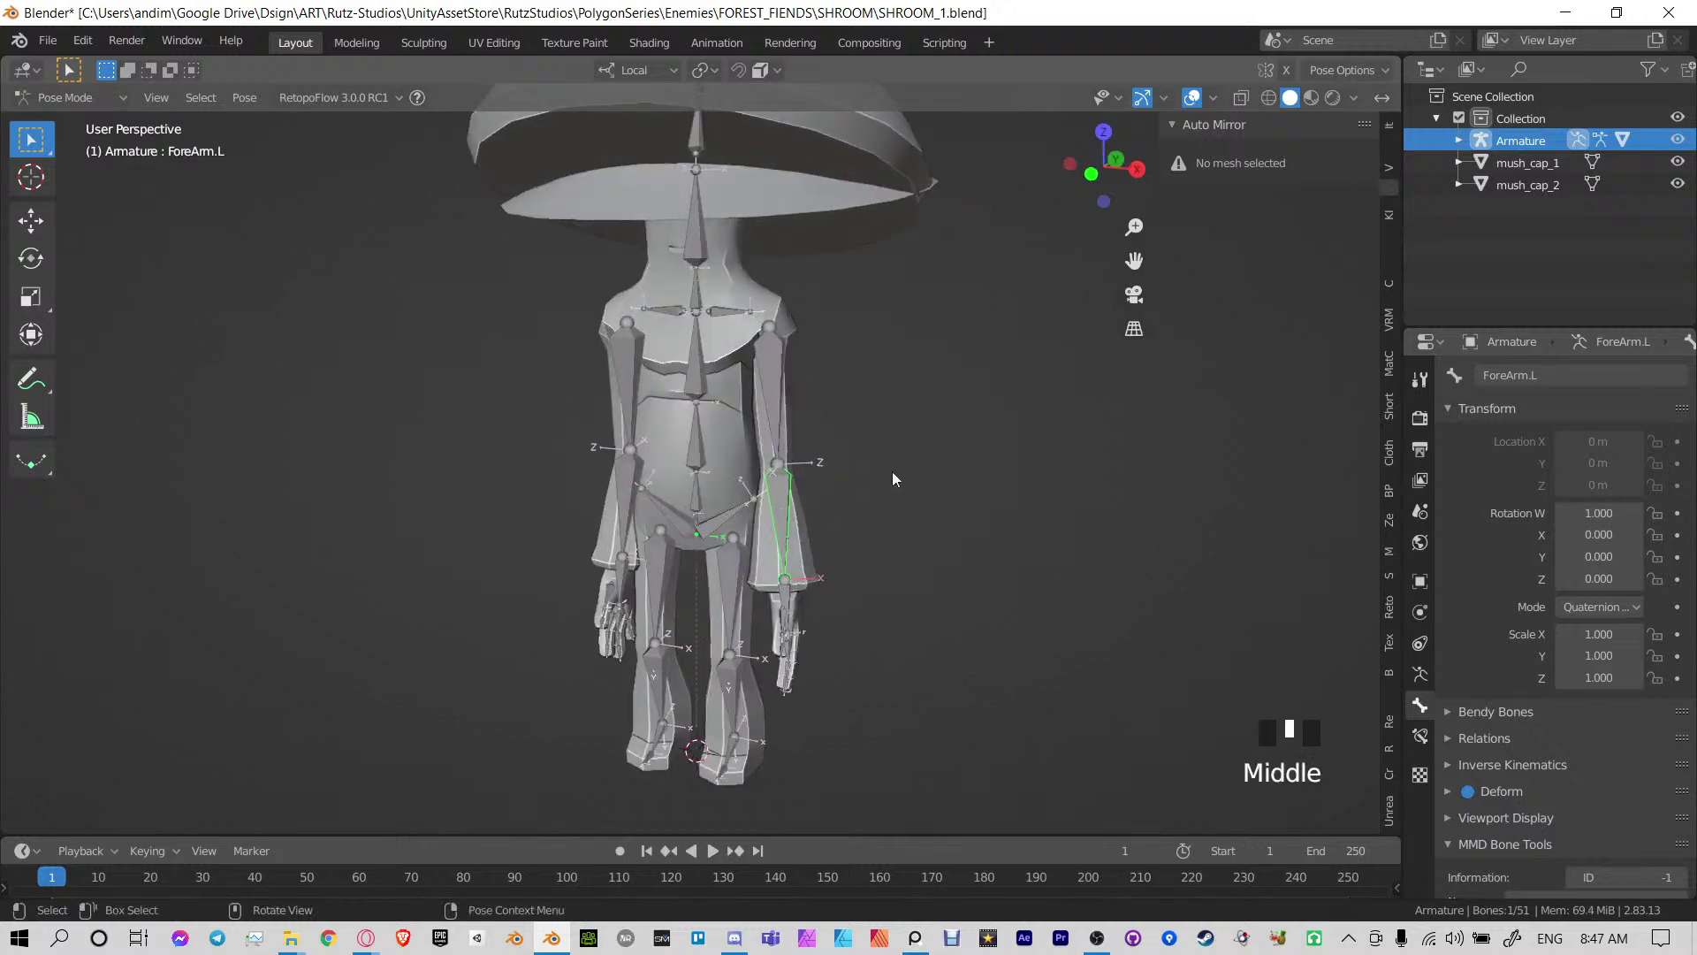
Set the armature's viewport display type to Stick
left_click(1420, 675)
left_click(1589, 710)
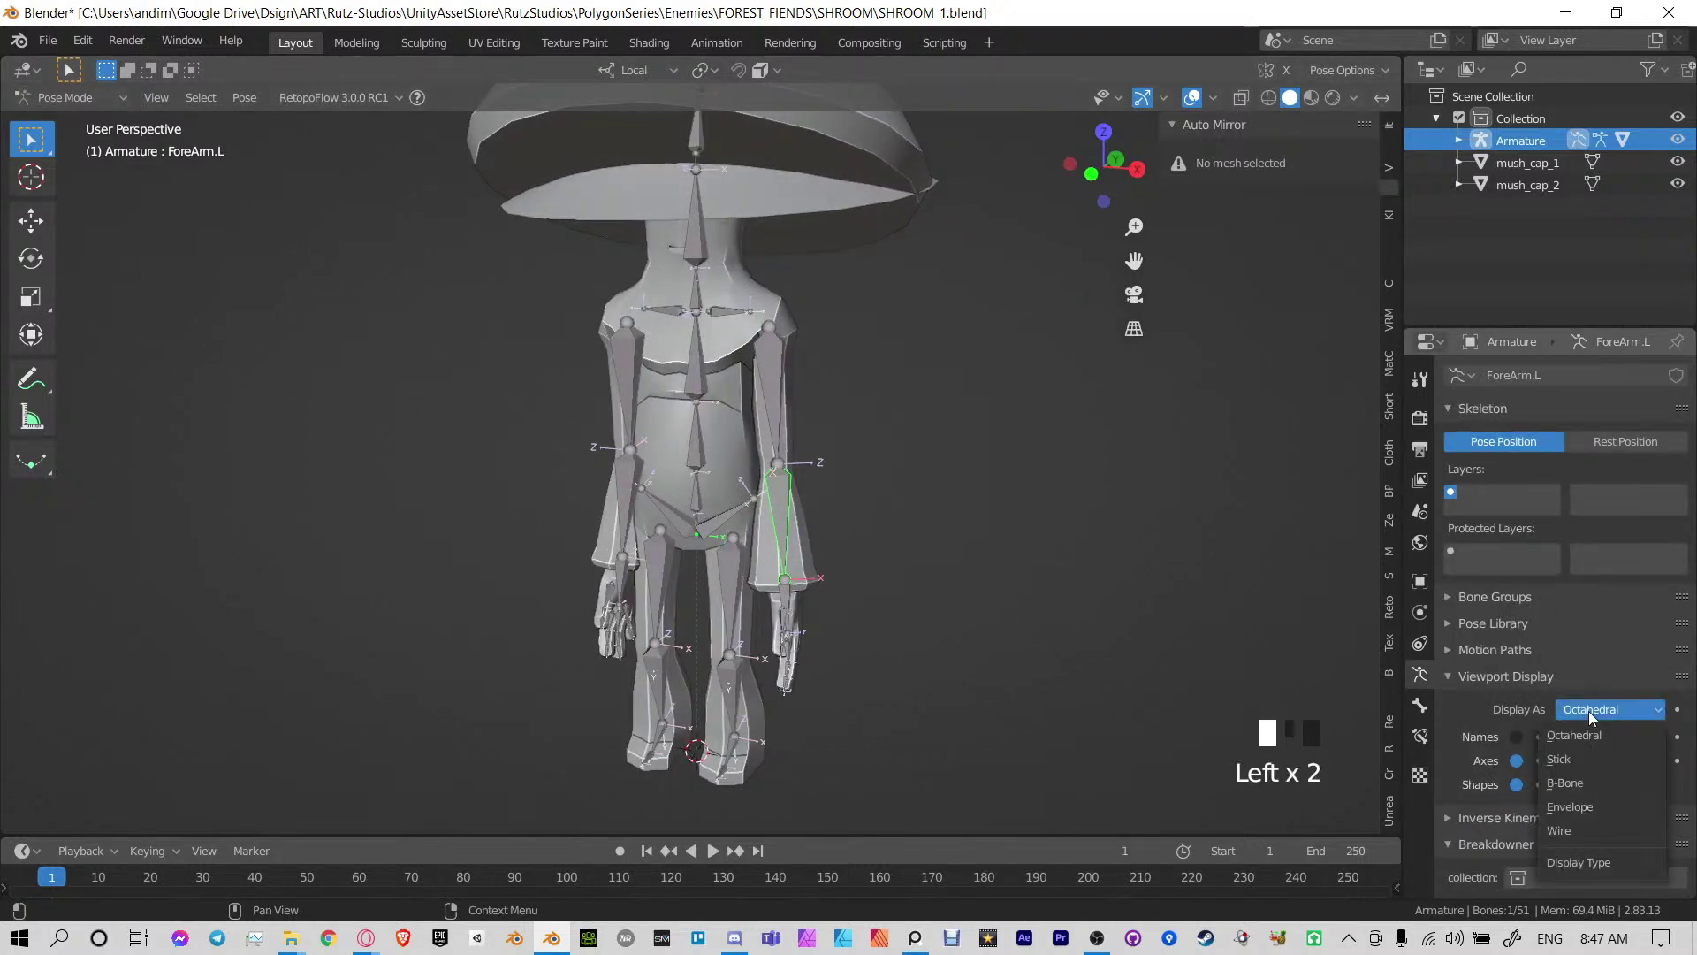
left_click(1572, 766)
Test the elbow by rotating the ForeArm.L bone around its local X axis, and clear its rotation
middle_click_drag(1011, 565, 863, 459, "shift")
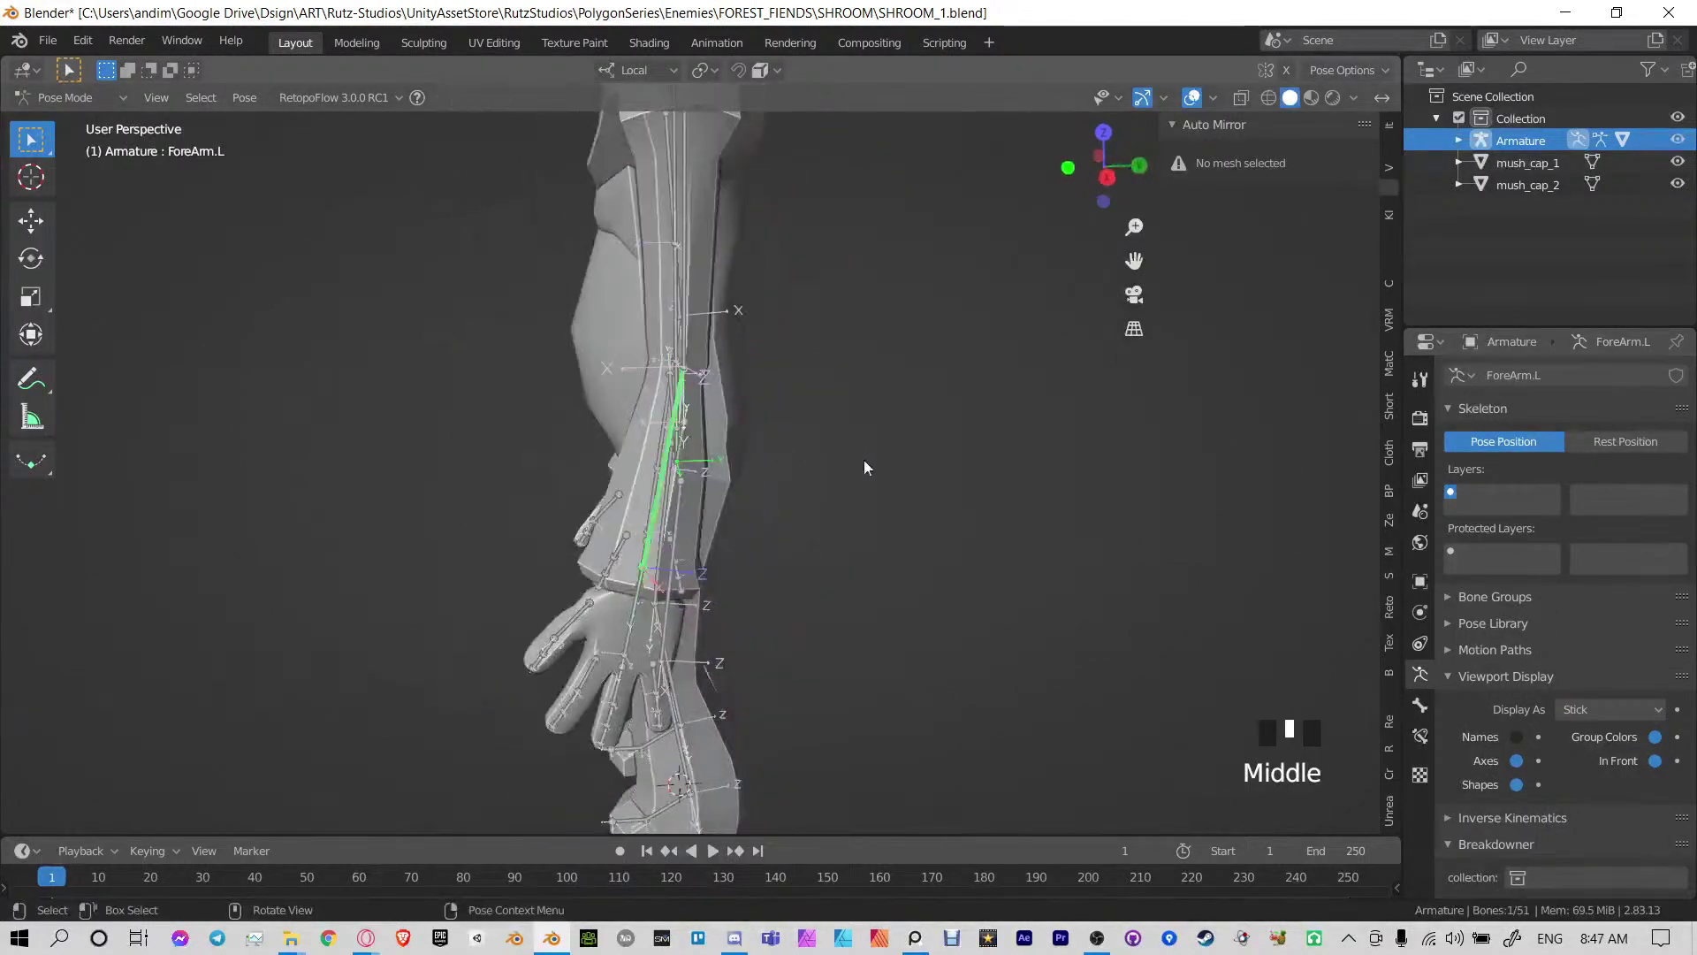
middle_click_drag(972, 371, 936, 397)
key("r")
key("x")
key("x")
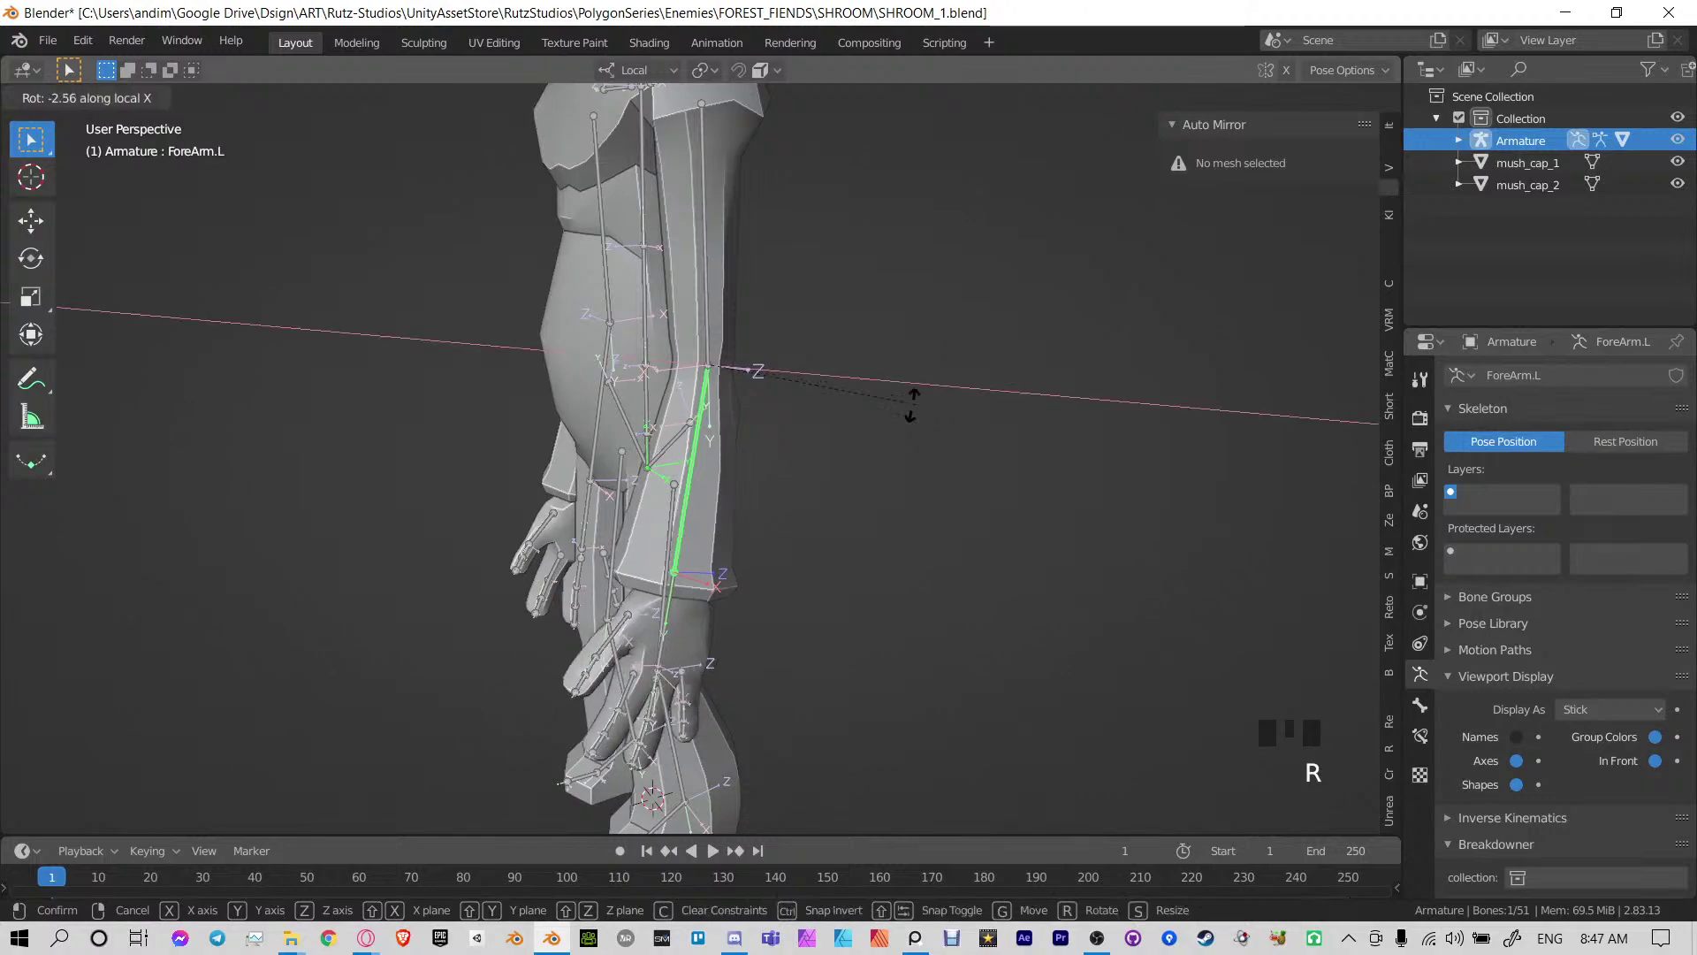
left_click(694, 436)
middle_click_drag(694, 436, 794, 538)
key("alt+r")
Test the knee by rotating the LowerLeg.L bone about 83° around its local X axis, and clear its rotation
middle_click_drag(948, 633, 714, 481, "shift")
key("r")
key("x")
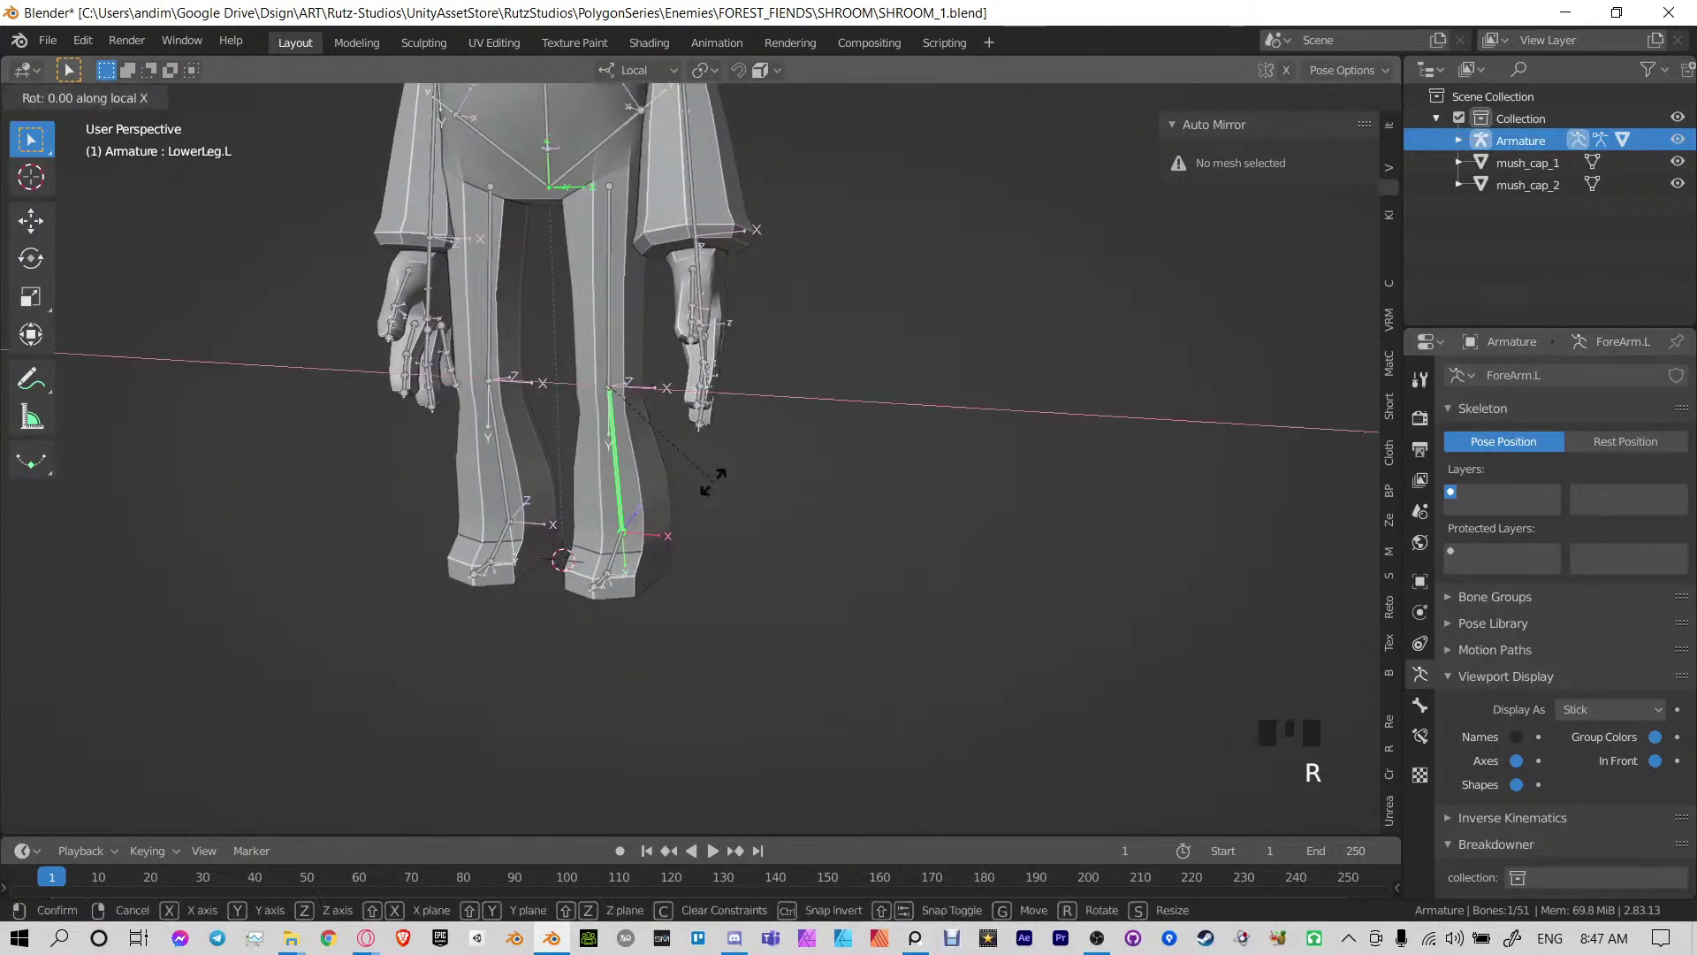
left_click(786, 263)
middle_click_drag(786, 262, 775, 304)
scroll(909, 281, "up", 3, "shift")
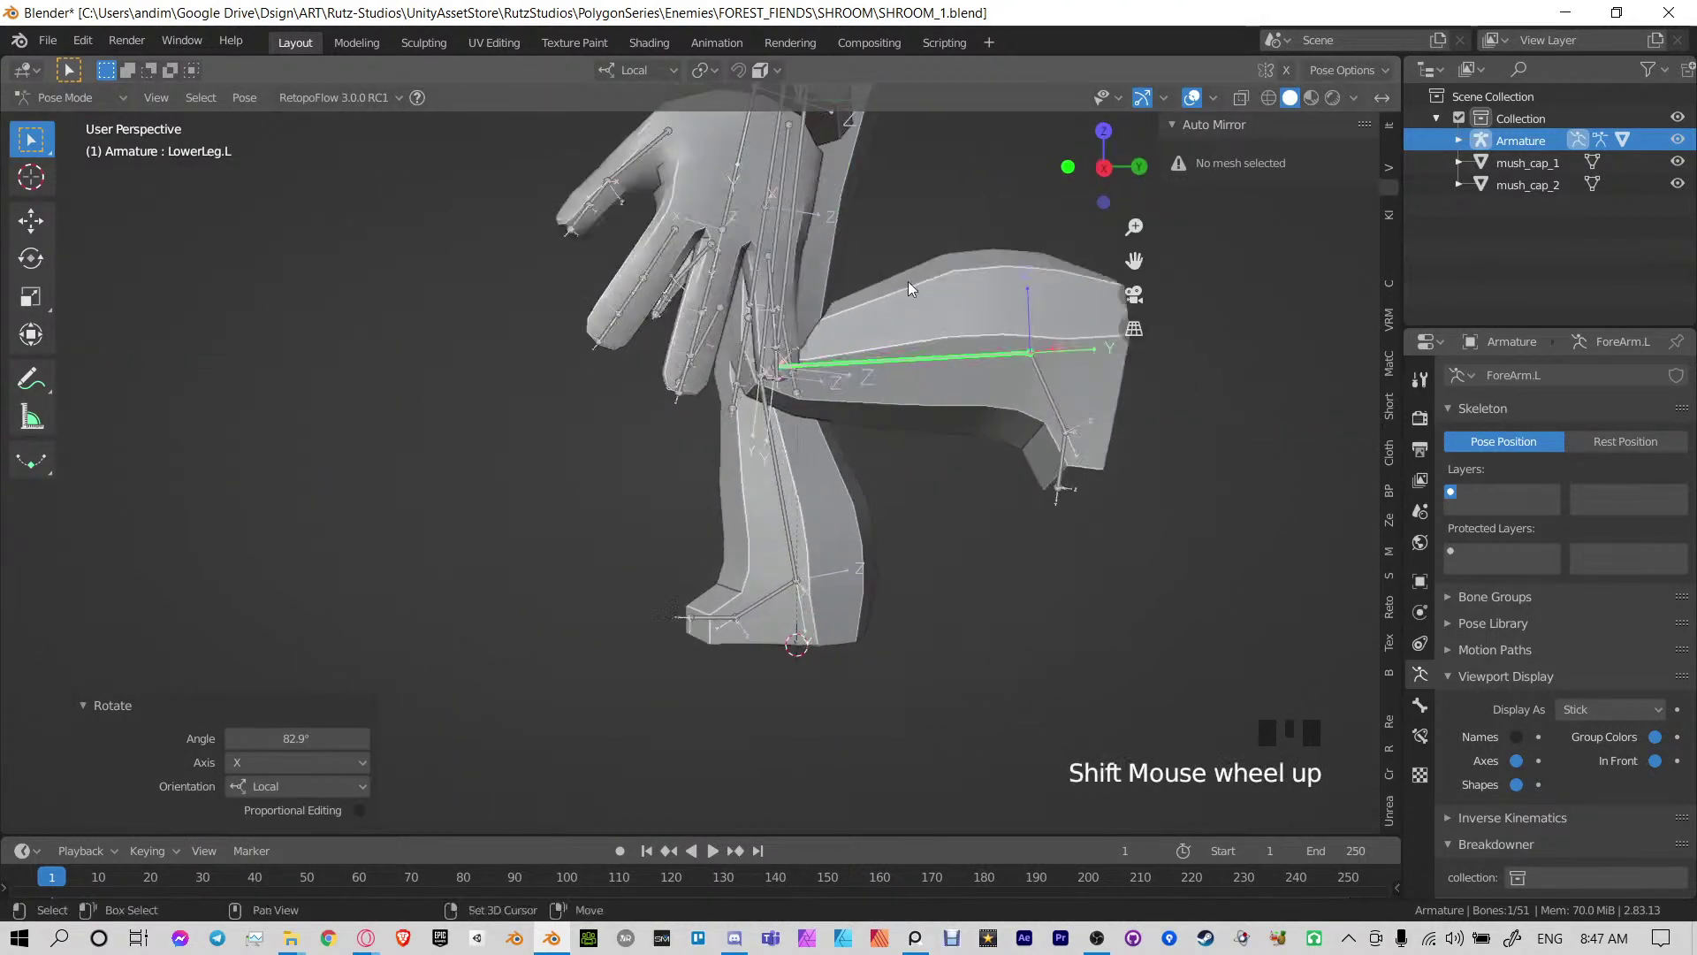
middle_click_drag(909, 281, 868, 421)
key("alt+r")
Rotate the Index.L finger bone about -87° around its local X axis to test its deformation
middle_click_drag(635, 423, 578, 422, "shift")
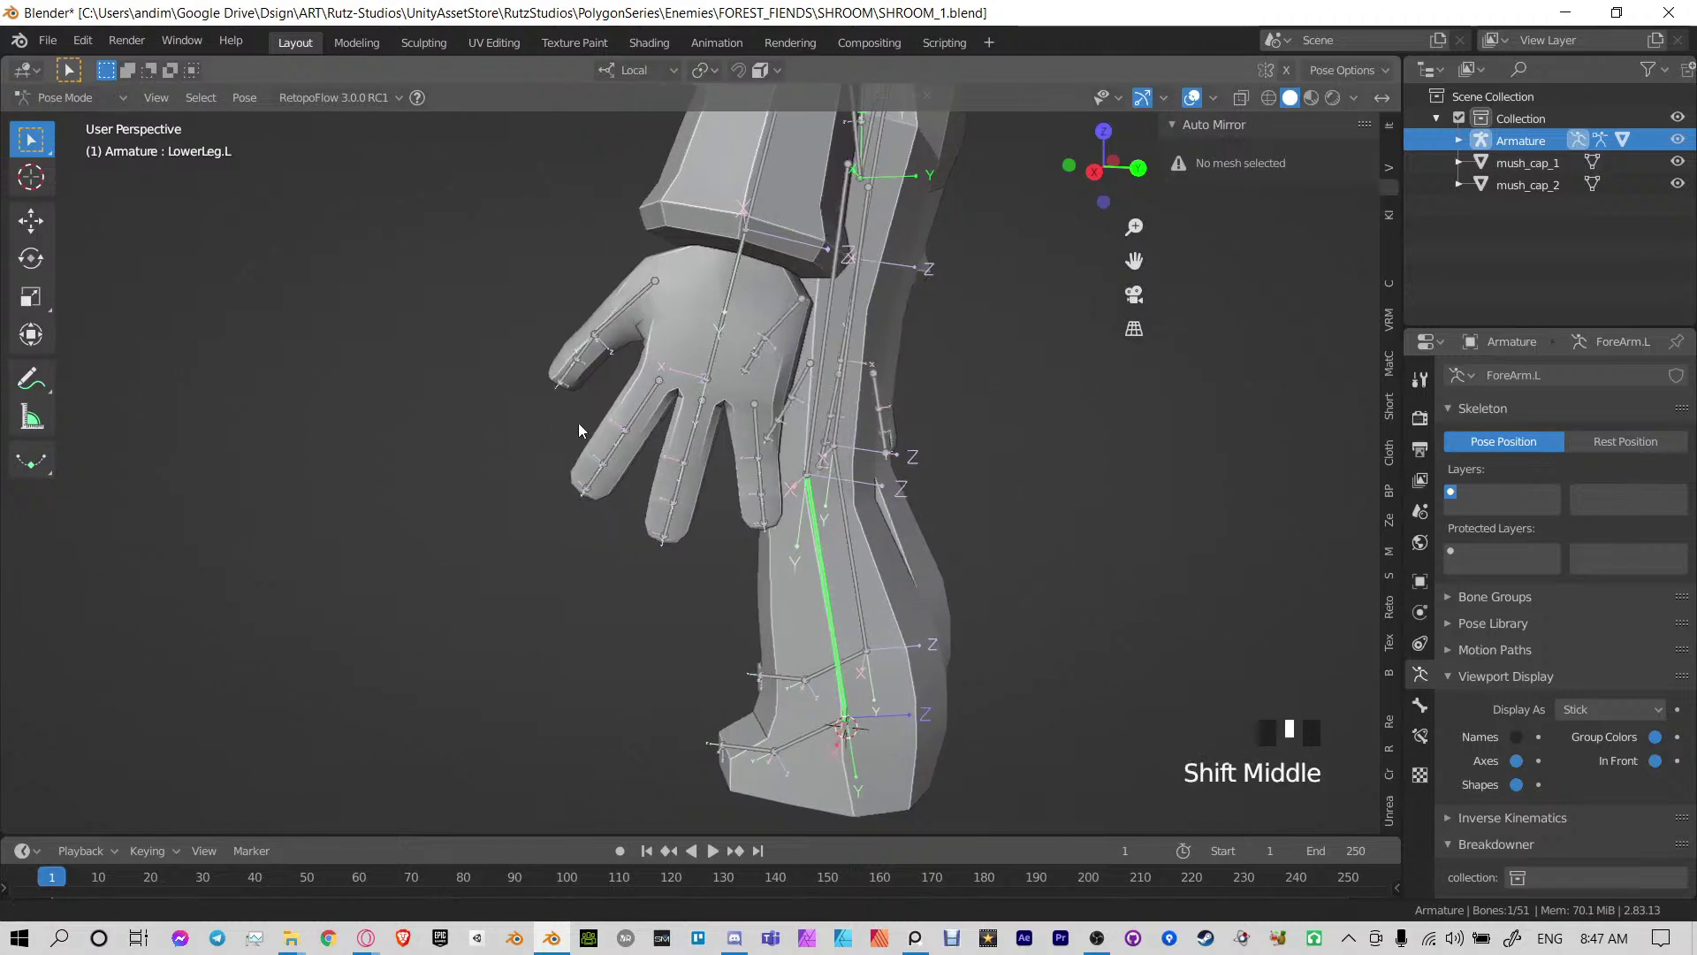
left_click(639, 402)
key("KP_Decimal")
scroll(659, 379, "down", 9)
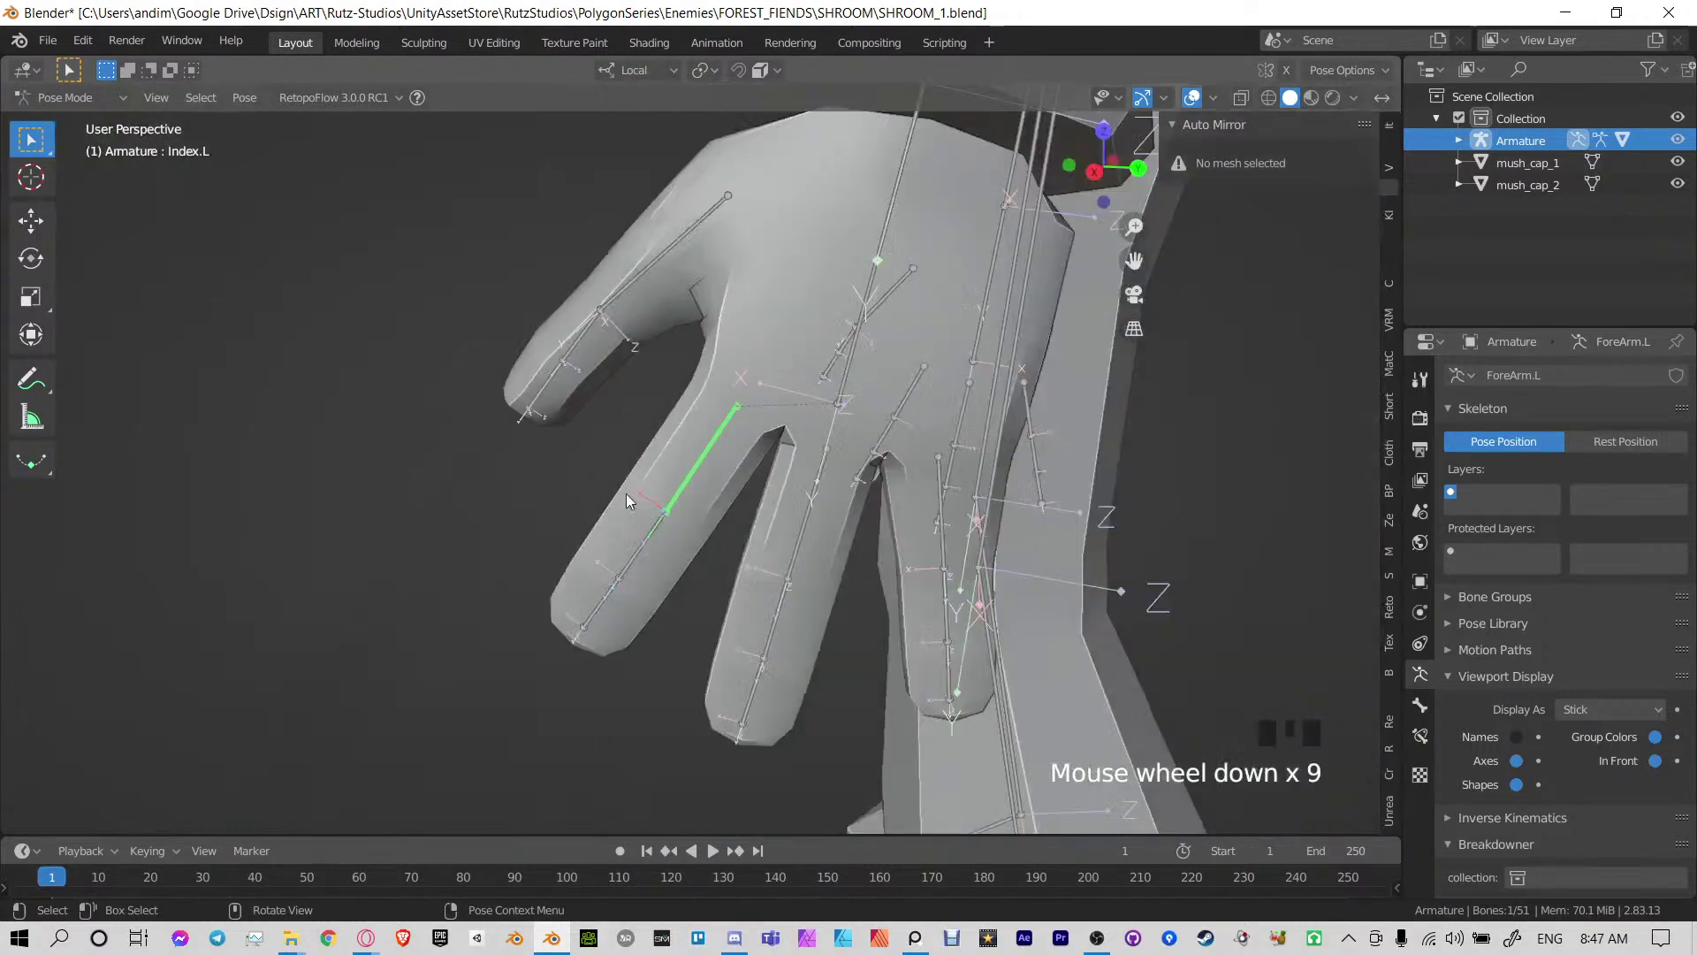
middle_click_drag(625, 493, 862, 511)
key("r")
key("x")
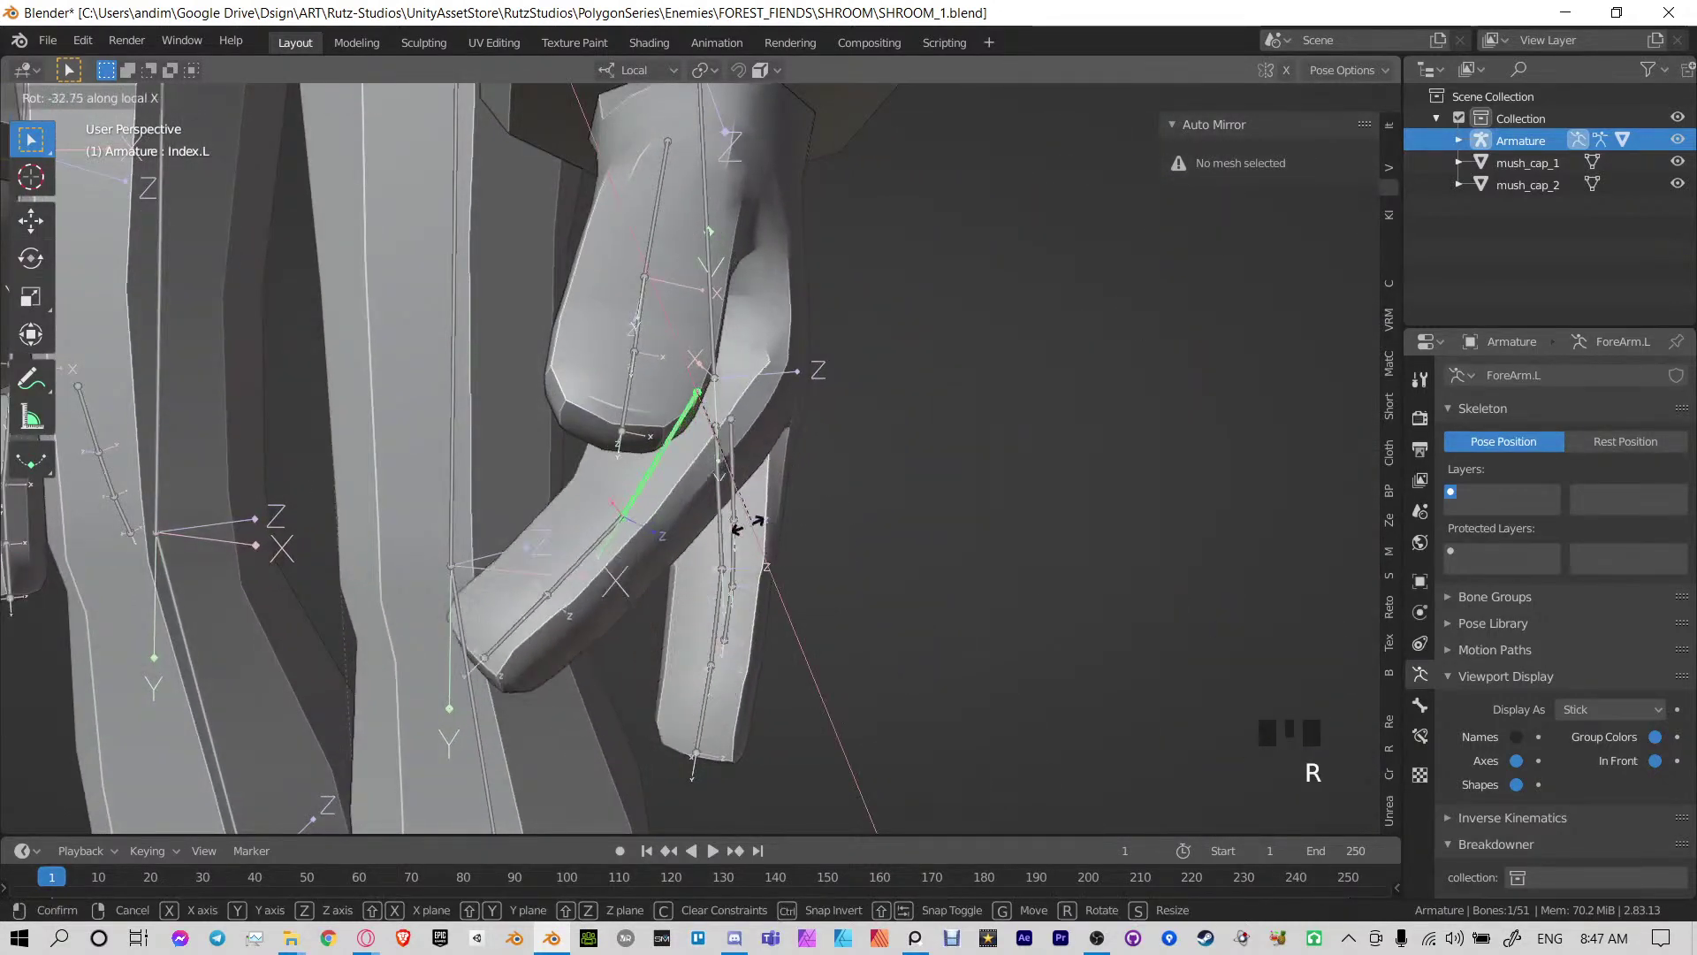
left_click(610, 499)
middle_click_drag(610, 500, 705, 375)
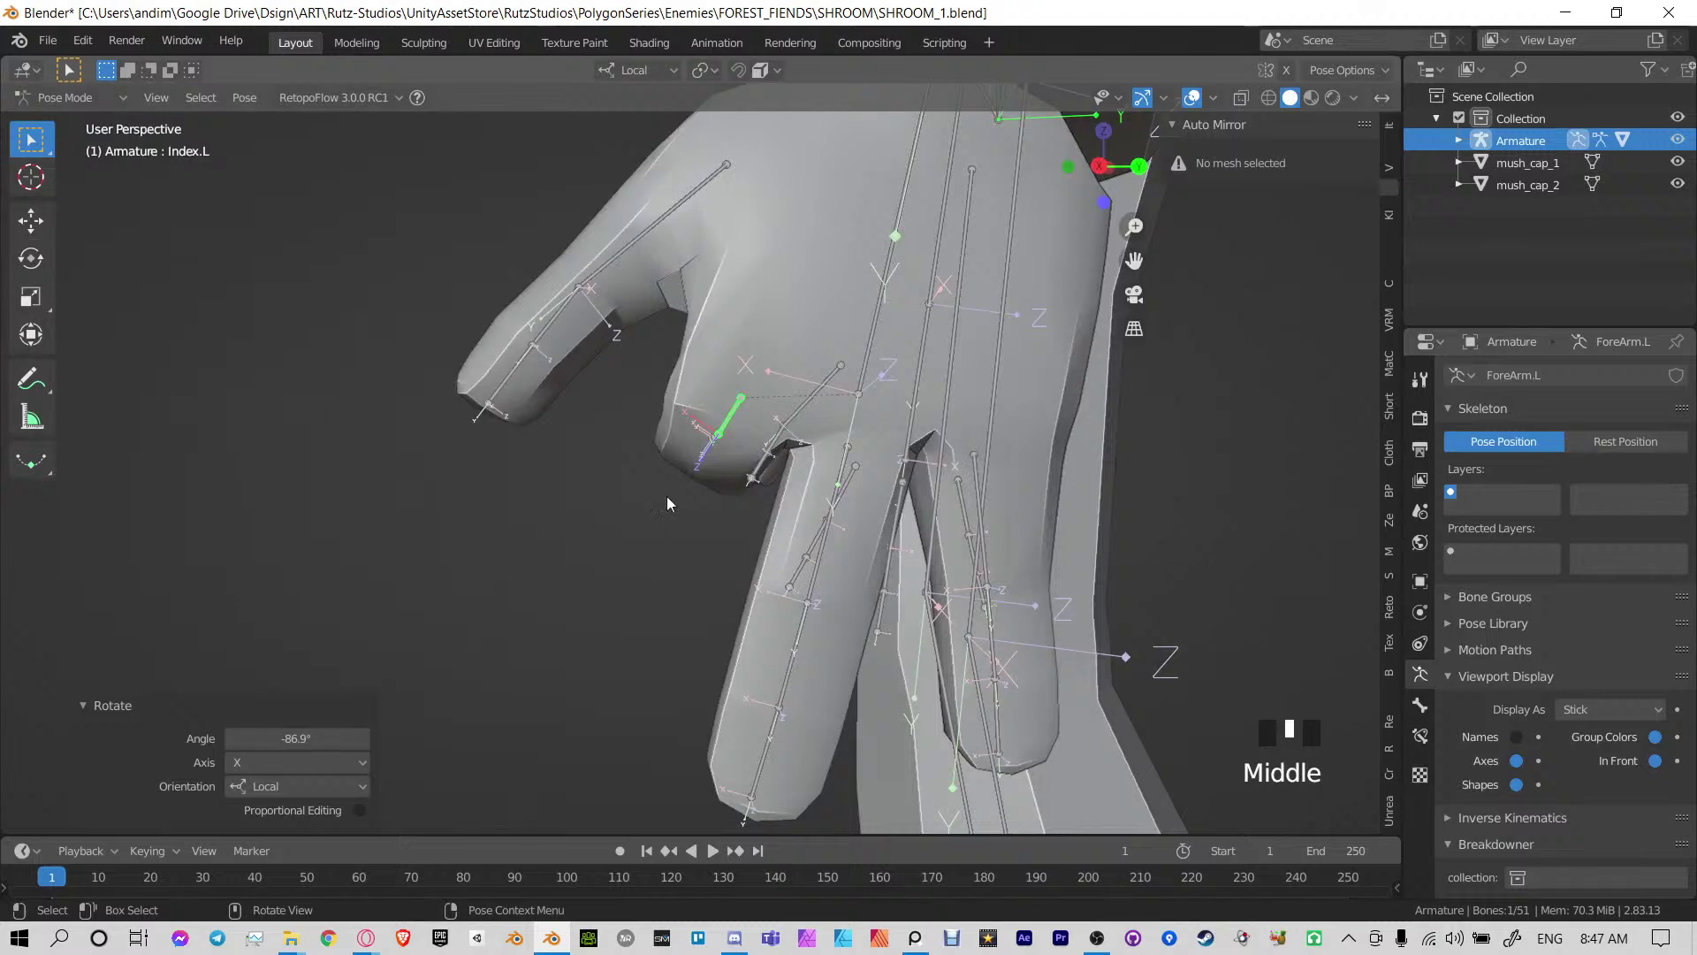
Check the bent index finger's deformation from the other side of the hand, and clear the Index.L bone's rotation
middle_click_drag(667, 496, 639, 267)
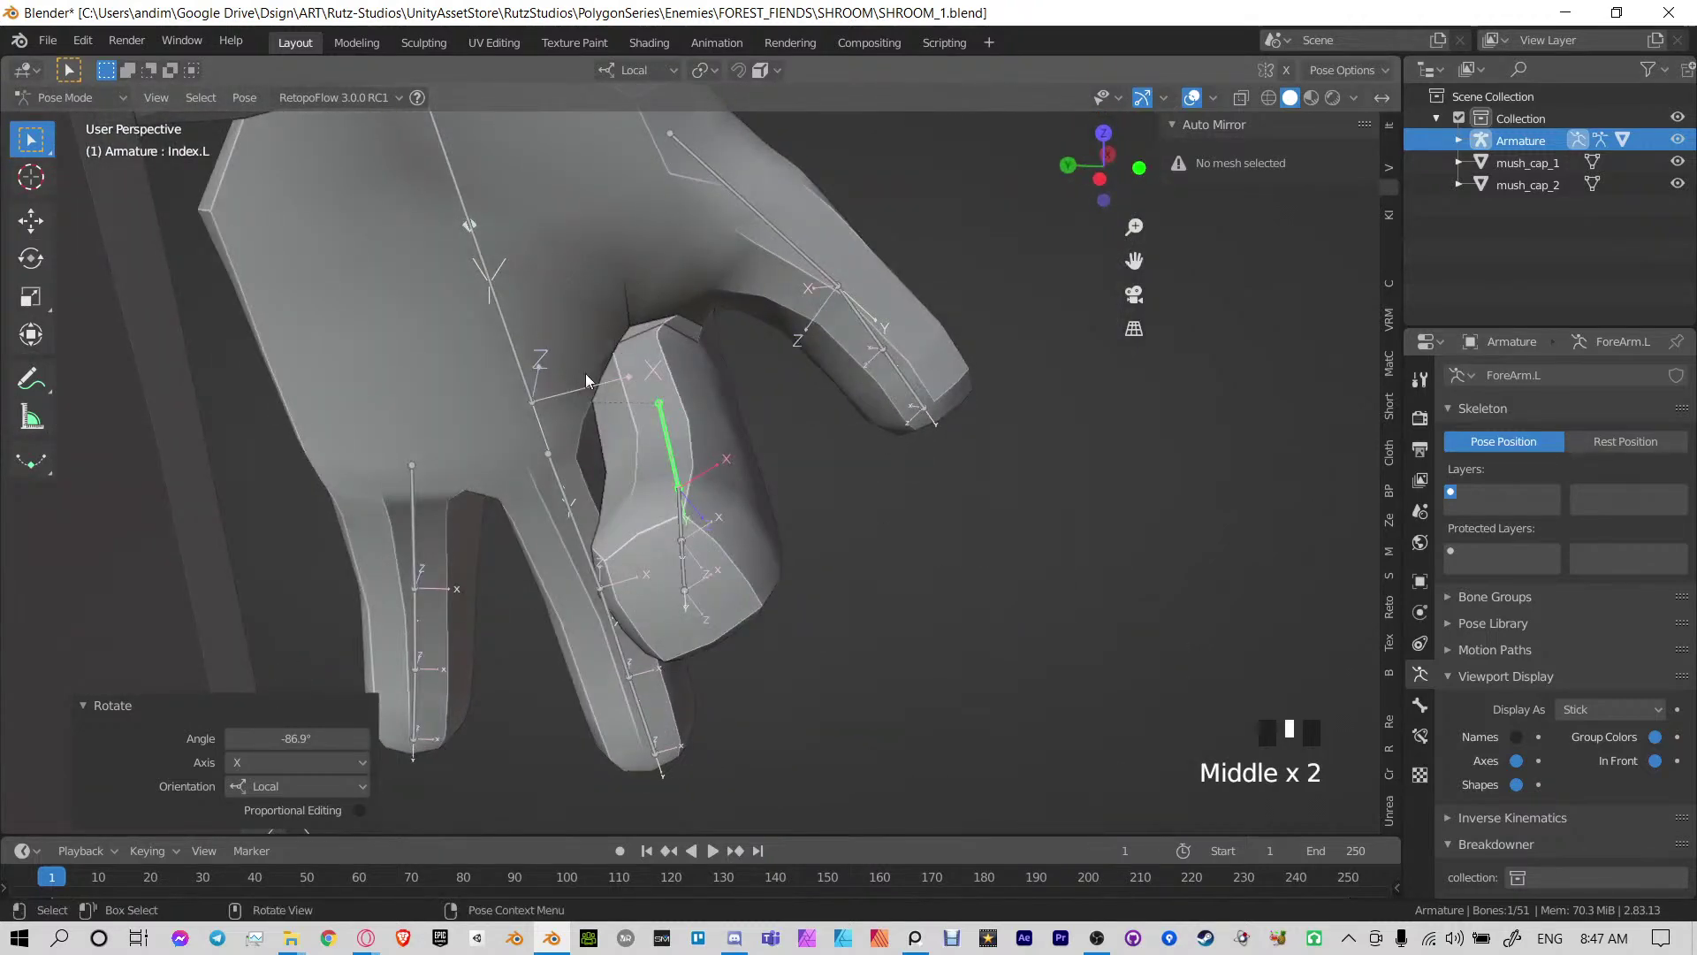
middle_click_drag(586, 380, 589, 361)
key("alt+r")
Test the next index finger joint by rotating the Index.L.001 bone around its local X axis, and clear its rotation
middle_click_drag(849, 469, 720, 522)
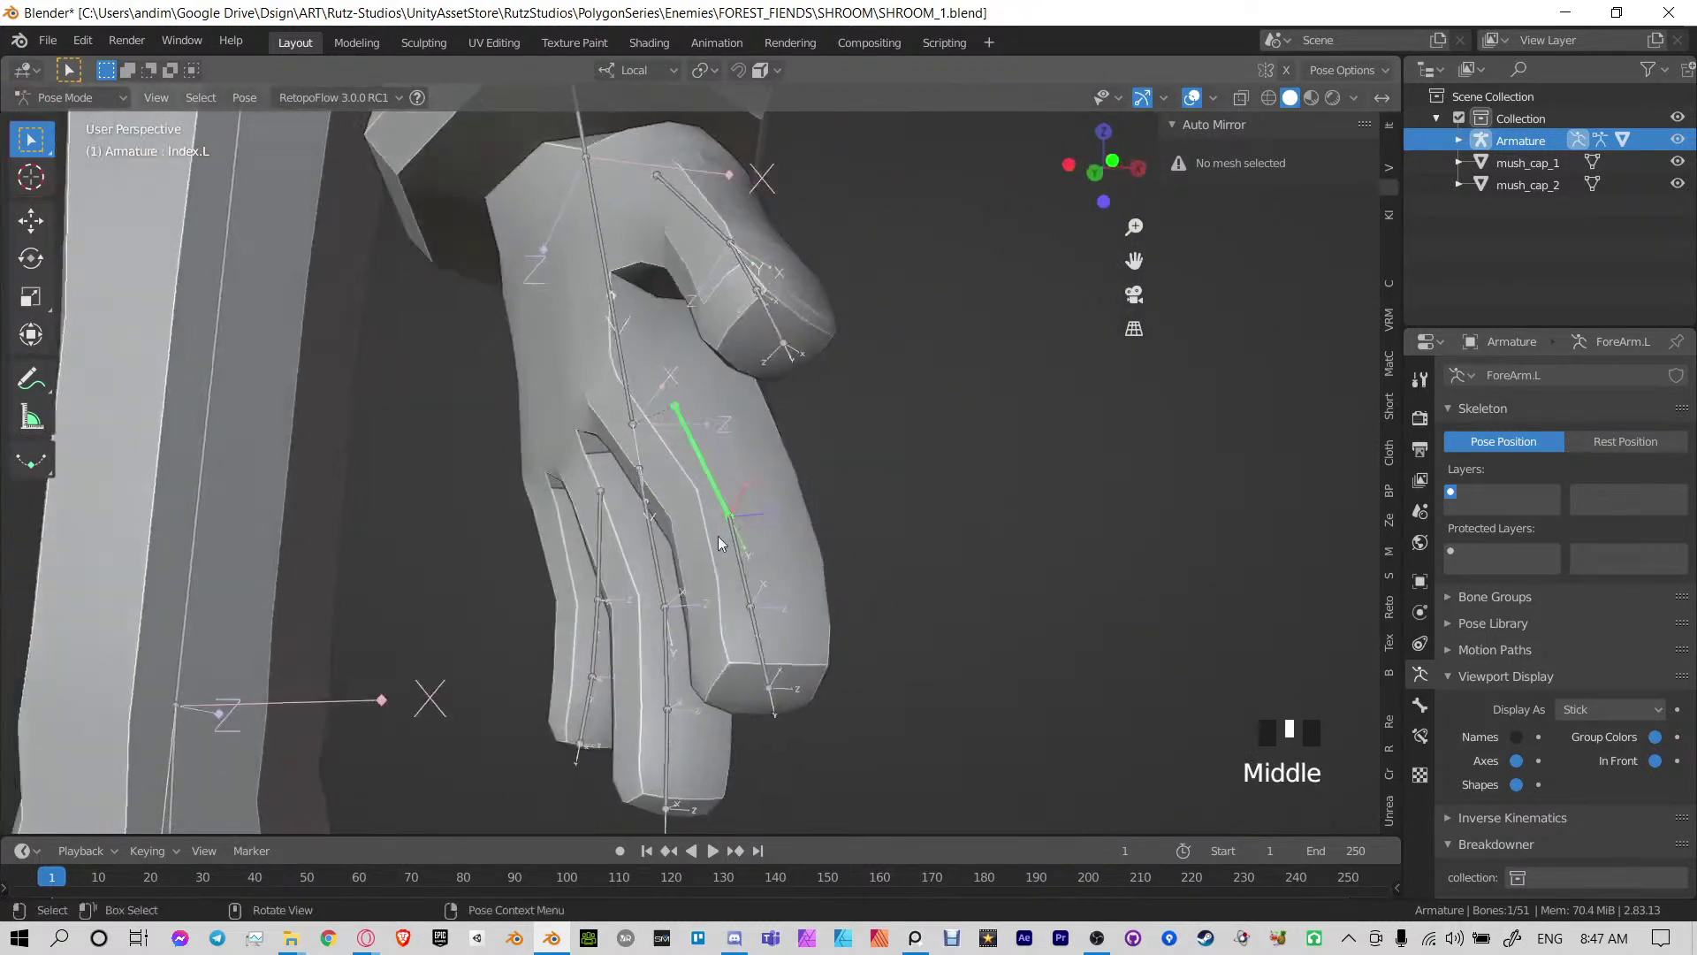
left_click(719, 537)
middle_click_drag(826, 555, 474, 482)
key("r")
key("x")
key("x")
left_click(734, 528)
key("alt+r")
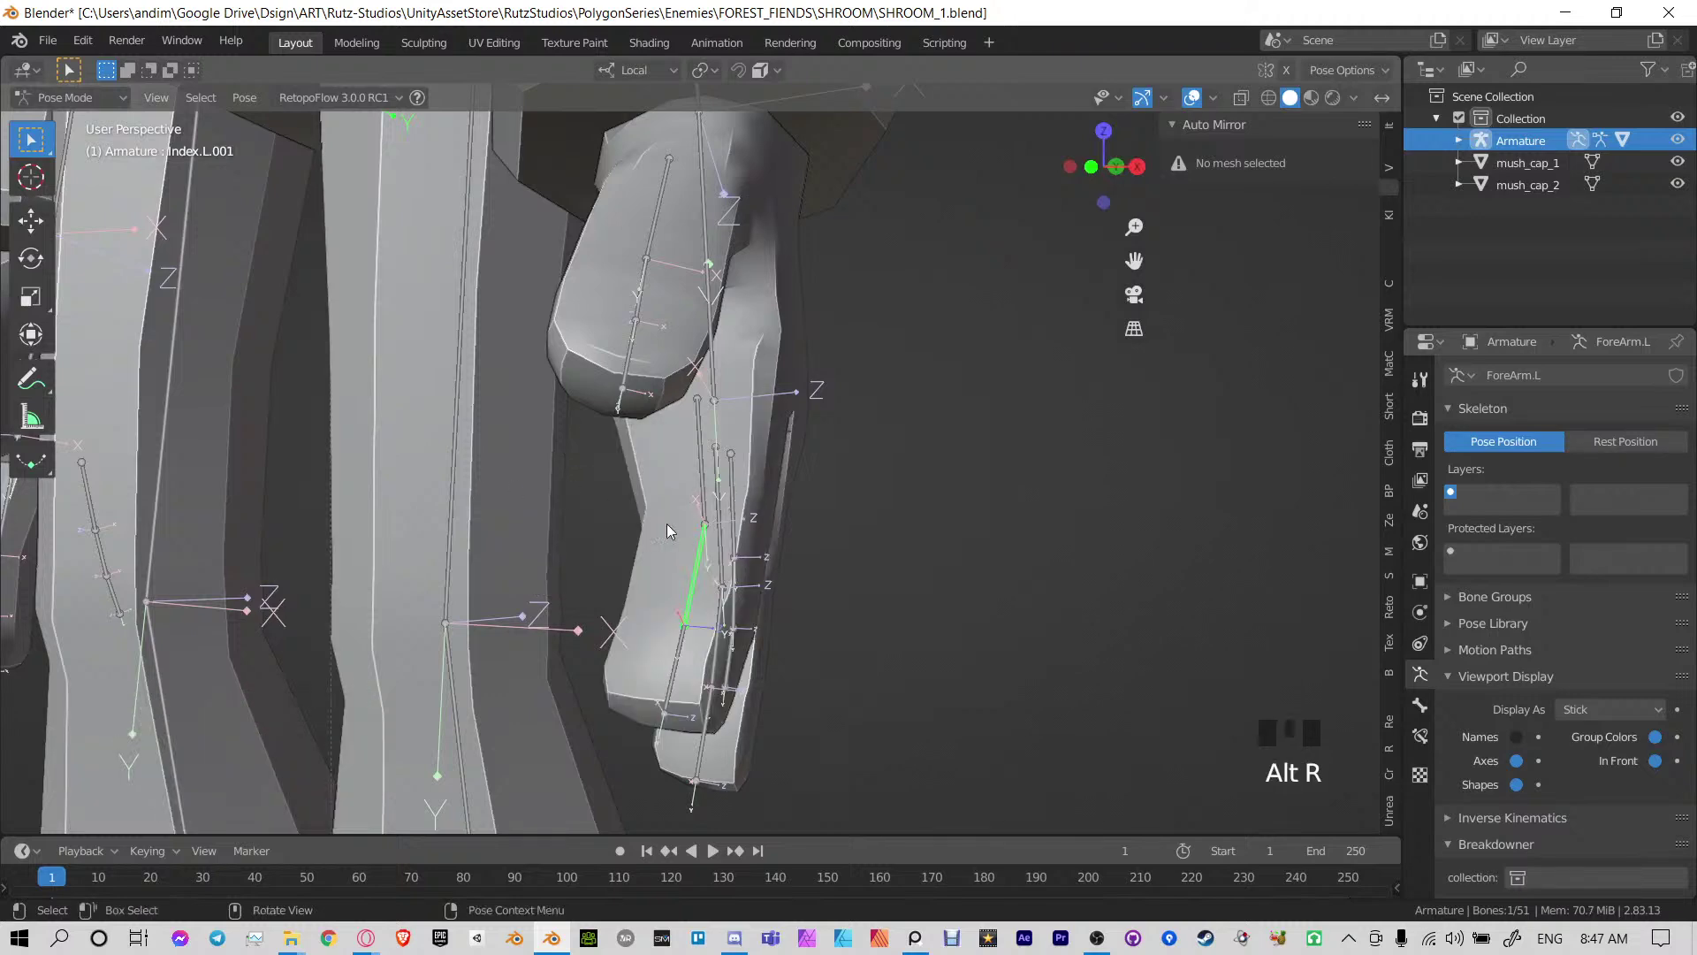
Save the file, and return the armature to Object Mode to review the whole character
key("ctrl+s")
key("ctrl+Tab")
scroll(431, 486, "down", 3)
middle_click_drag(905, 469, 665, 498, "shift")
scroll(912, 490, "down", 3)
middle_click_drag(913, 489, 872, 458)
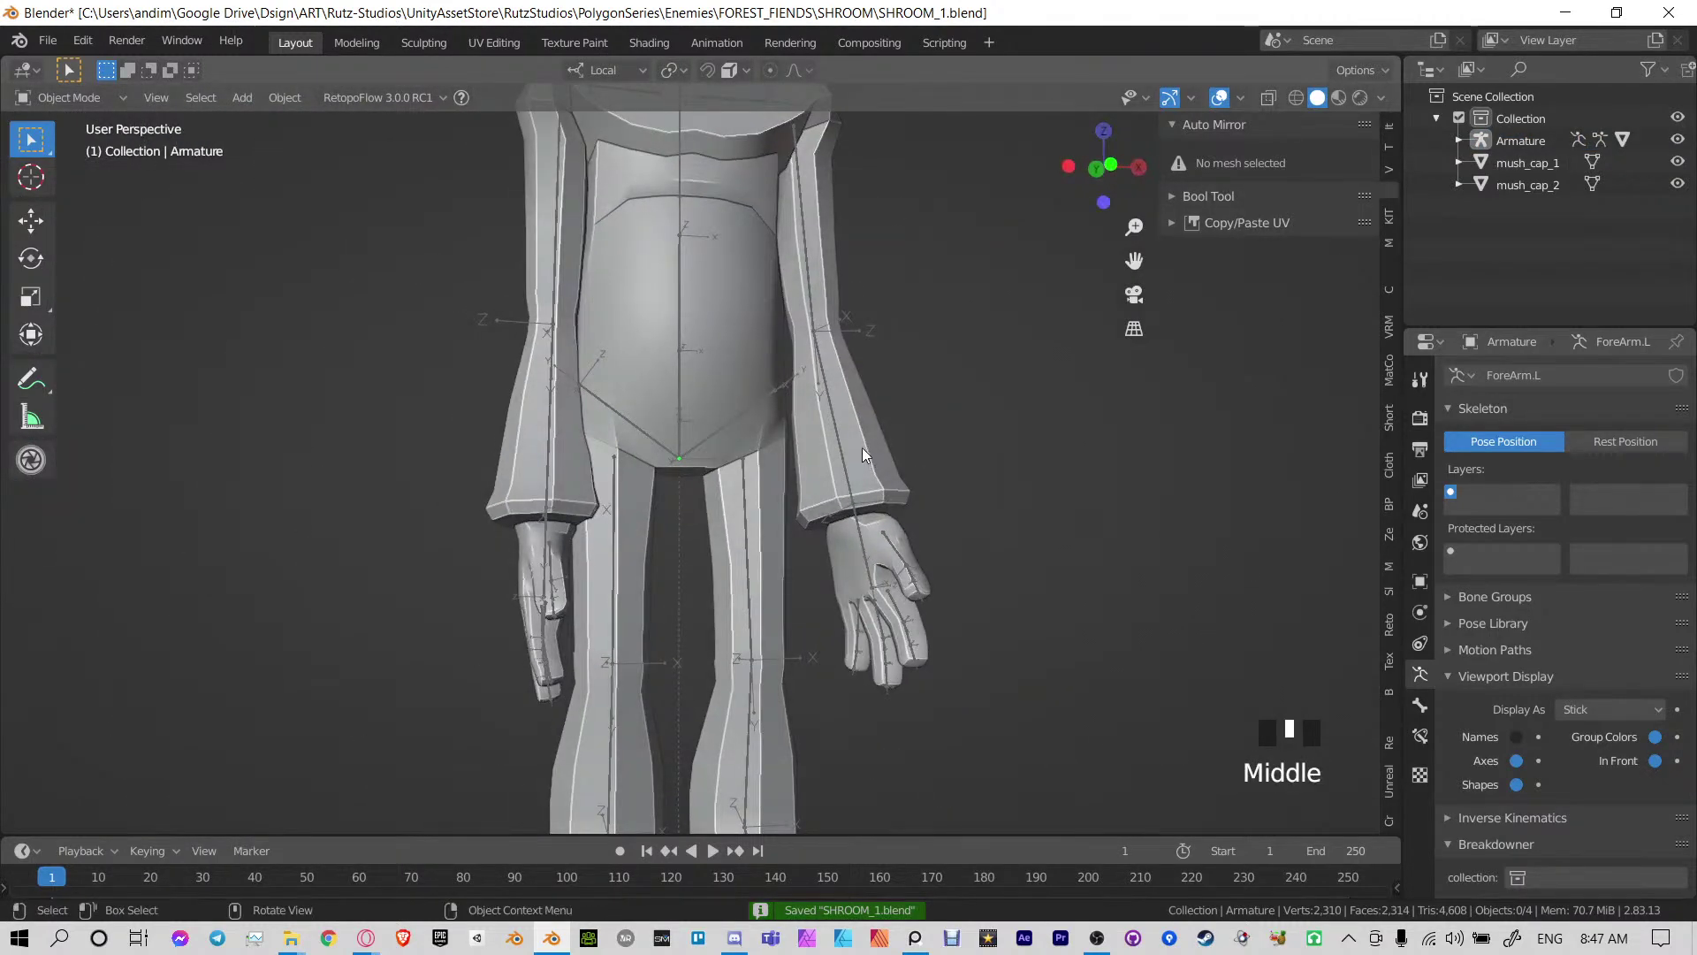
scroll(794, 343, "down", 4)
middle_click_drag(794, 343, 605, 474)
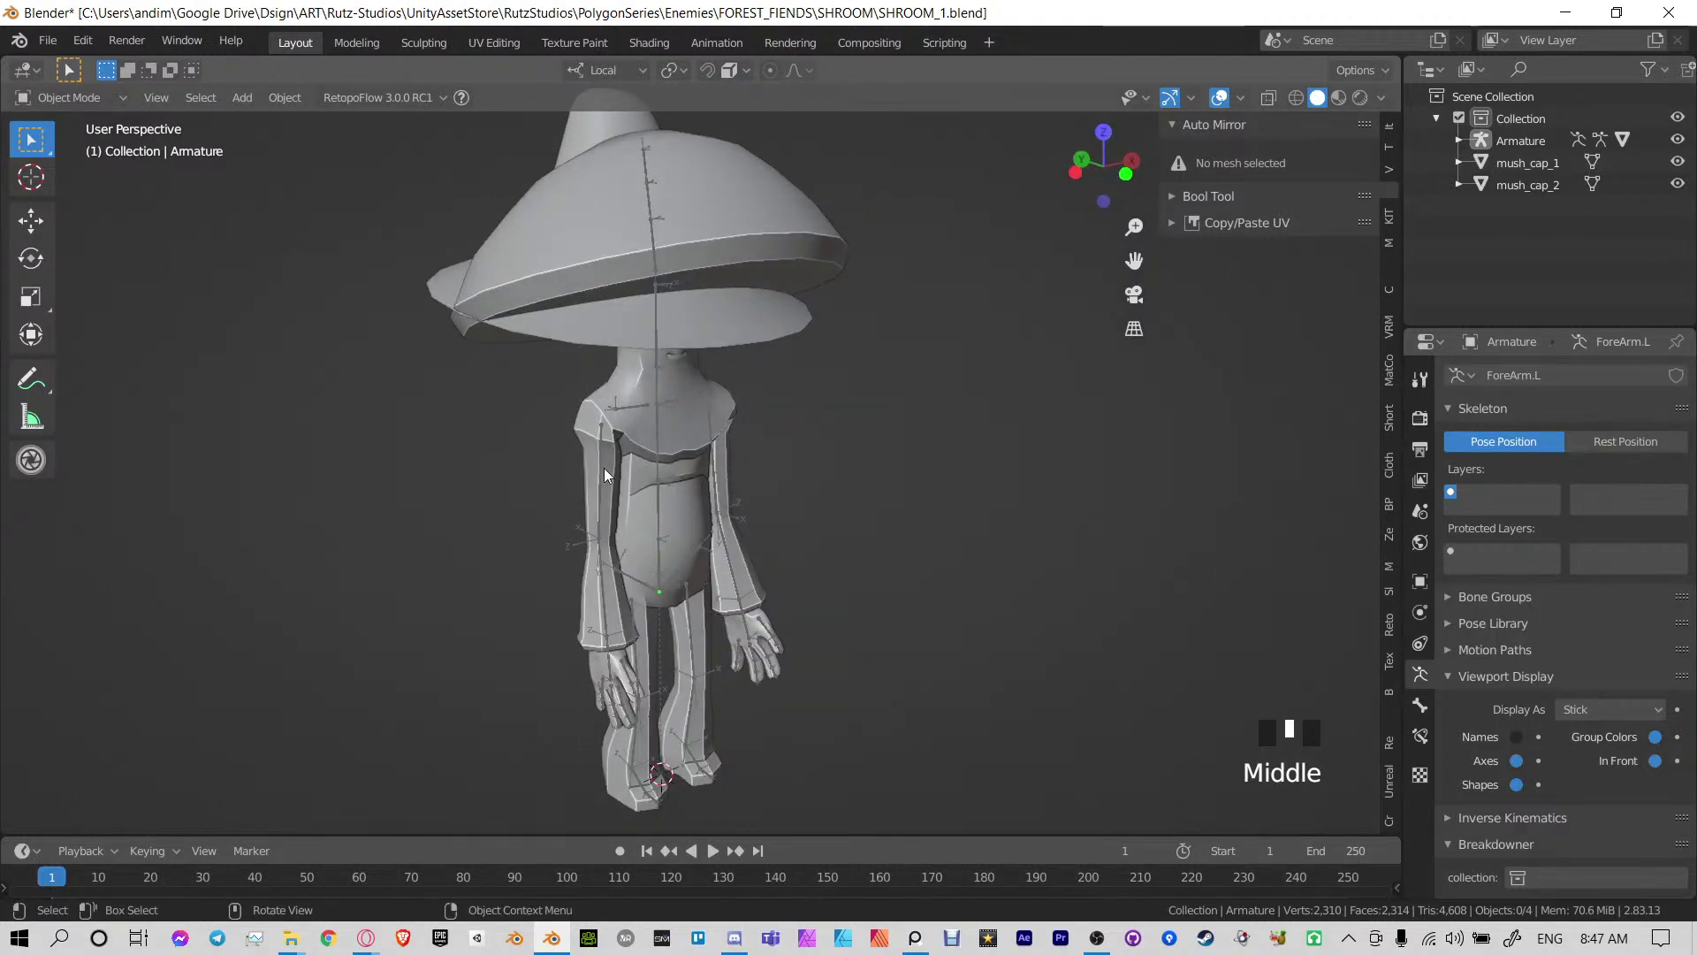
Examine the face topology of body_1 around the mouth in Edit Mode, save the file, and return to Object Mode
scroll(604, 475, "up", 5)
middle_click_drag(768, 395, 689, 409, "shift")
left_click(668, 334)
scroll(719, 455, "up", 4)
scroll(578, 329, "down", 1, "shift")
middle_click_drag(454, 327, 772, 396, "shift")
left_click(802, 352)
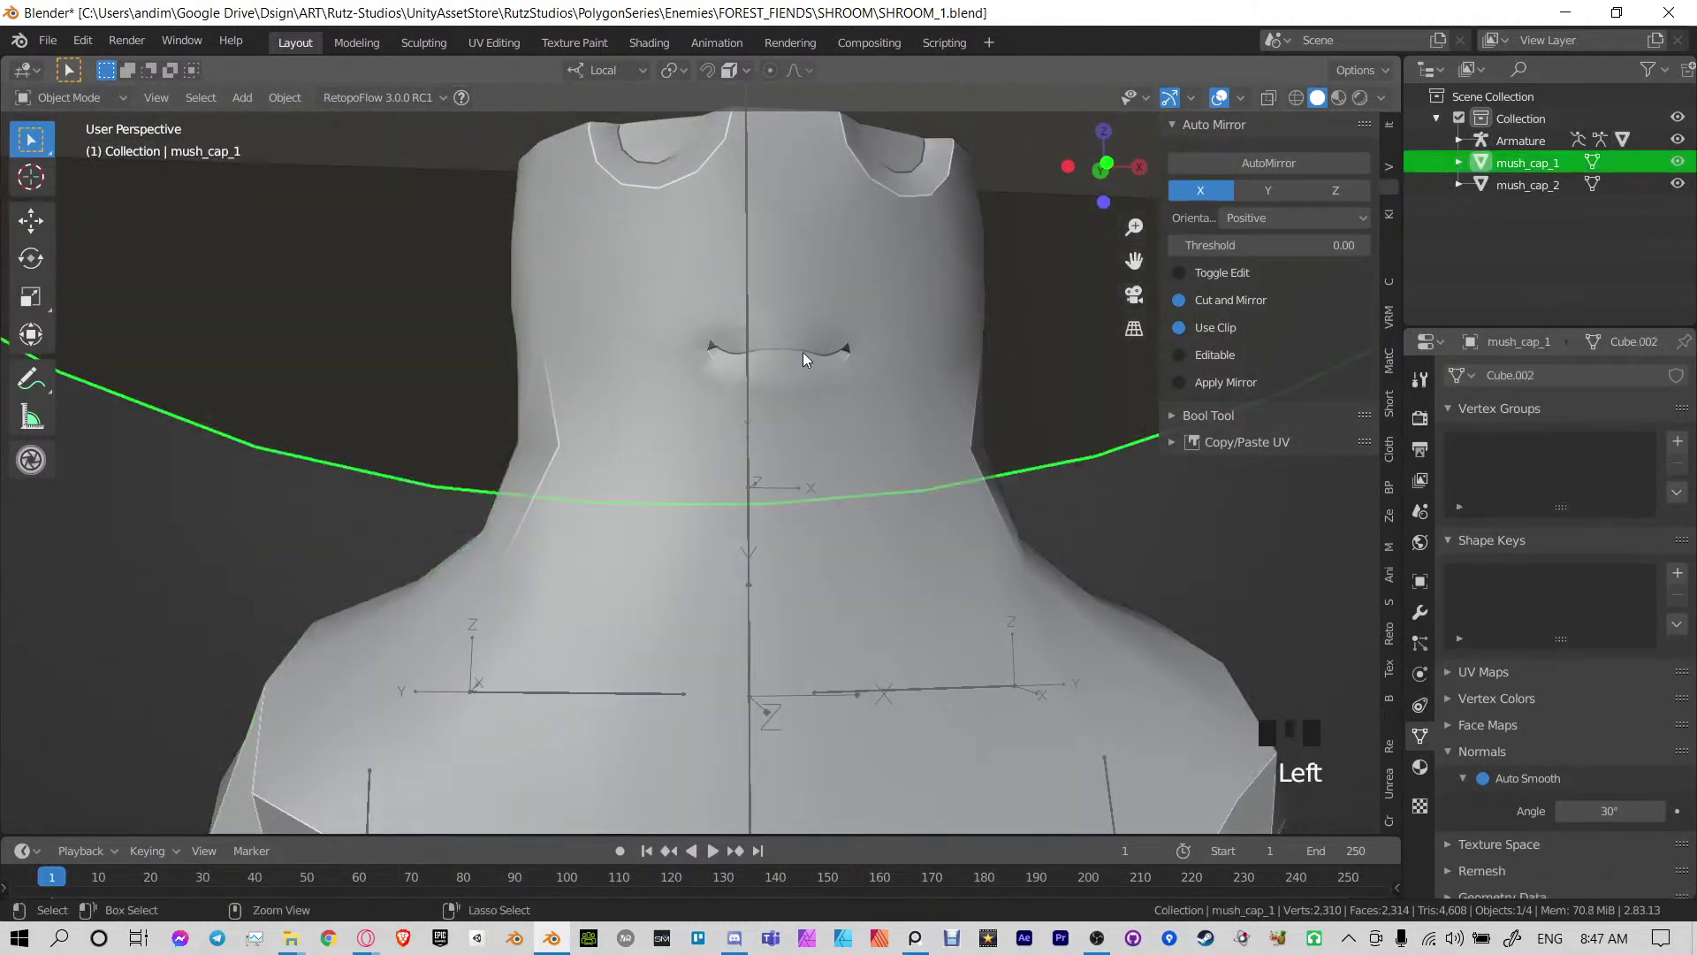
left_click(805, 346)
key("ctrl+Tab")
left_click(978, 363)
middle_click_drag(847, 332, 719, 395, "shift")
key("ctrl+s")
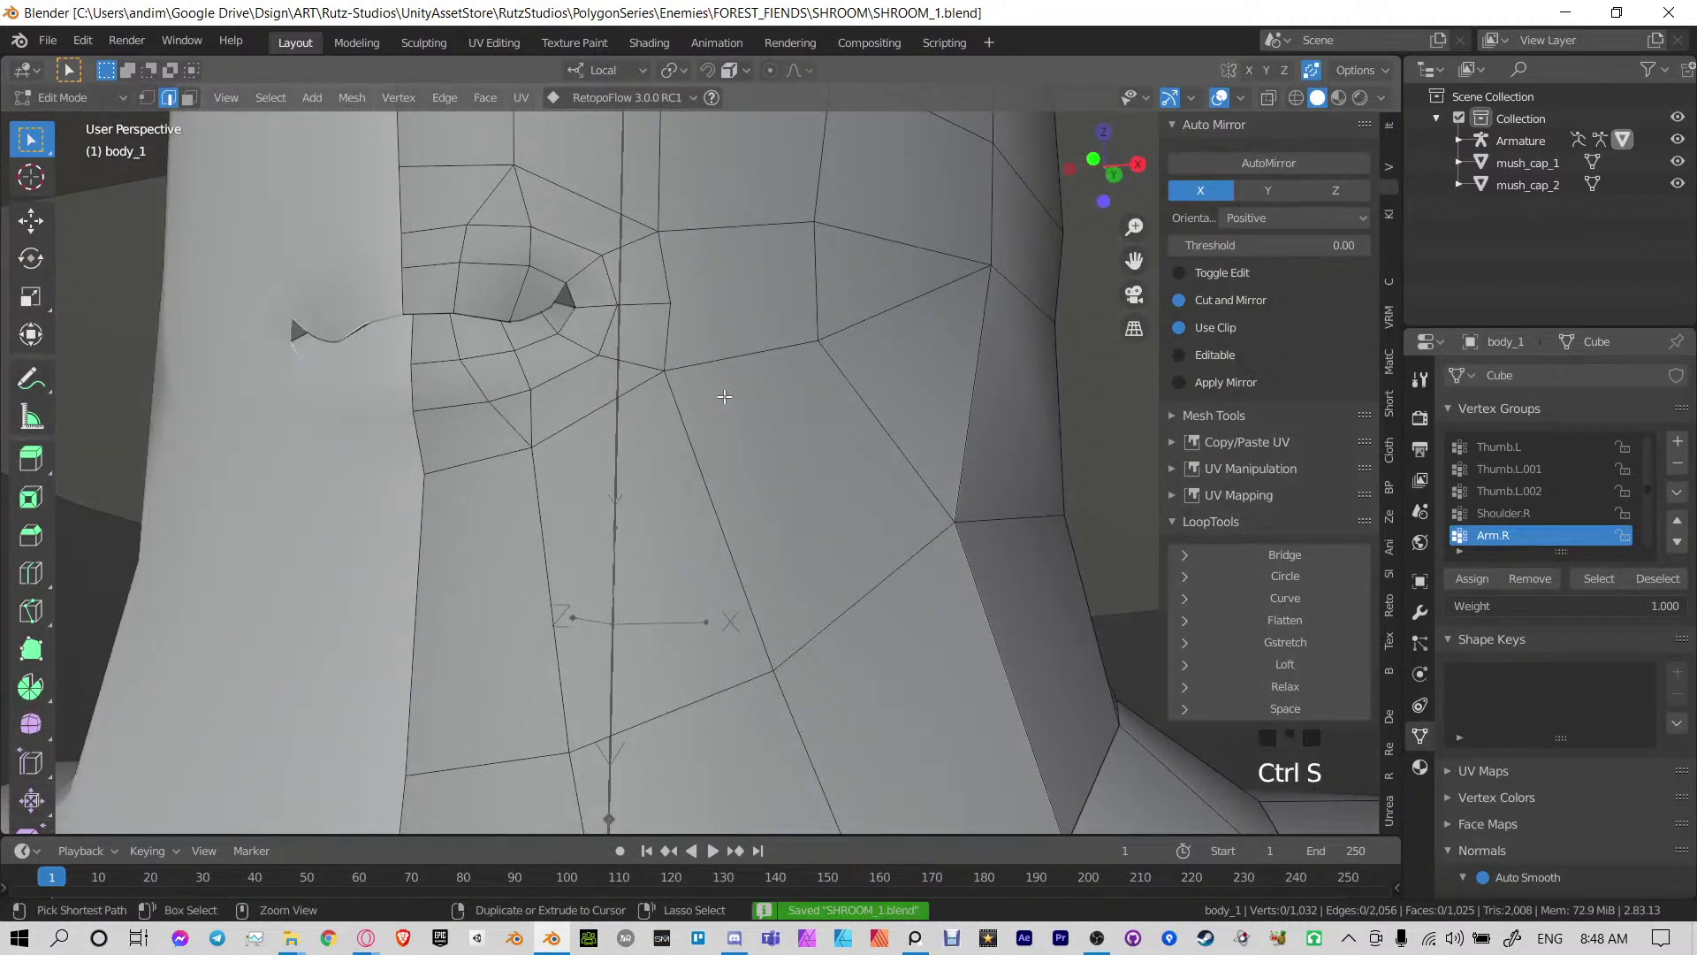
key("Tab")
Clear the rotation of all armature bones in Pose Mode, save the file, and return to Object Mode with nothing selected
scroll(603, 396, "down", 5)
middle_click_drag(603, 396, 737, 345)
scroll(804, 491, "down", 5)
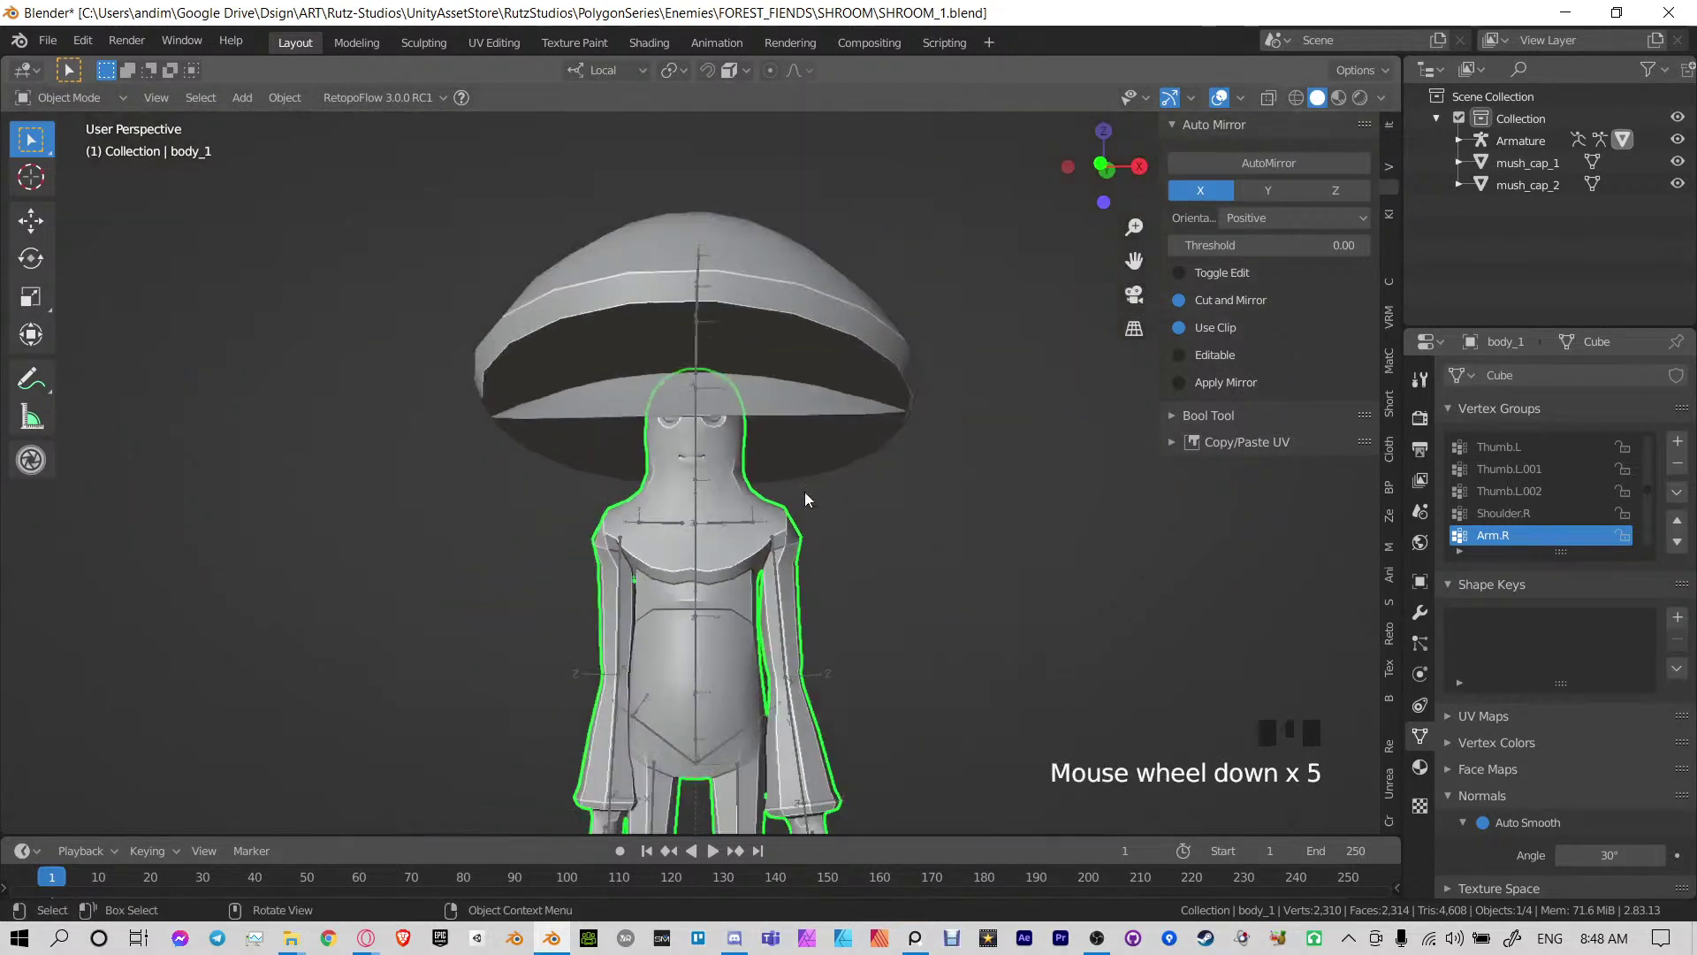
middle_click_drag(805, 492, 862, 394)
left_click(862, 394)
middle_click_drag(861, 484, 836, 485)
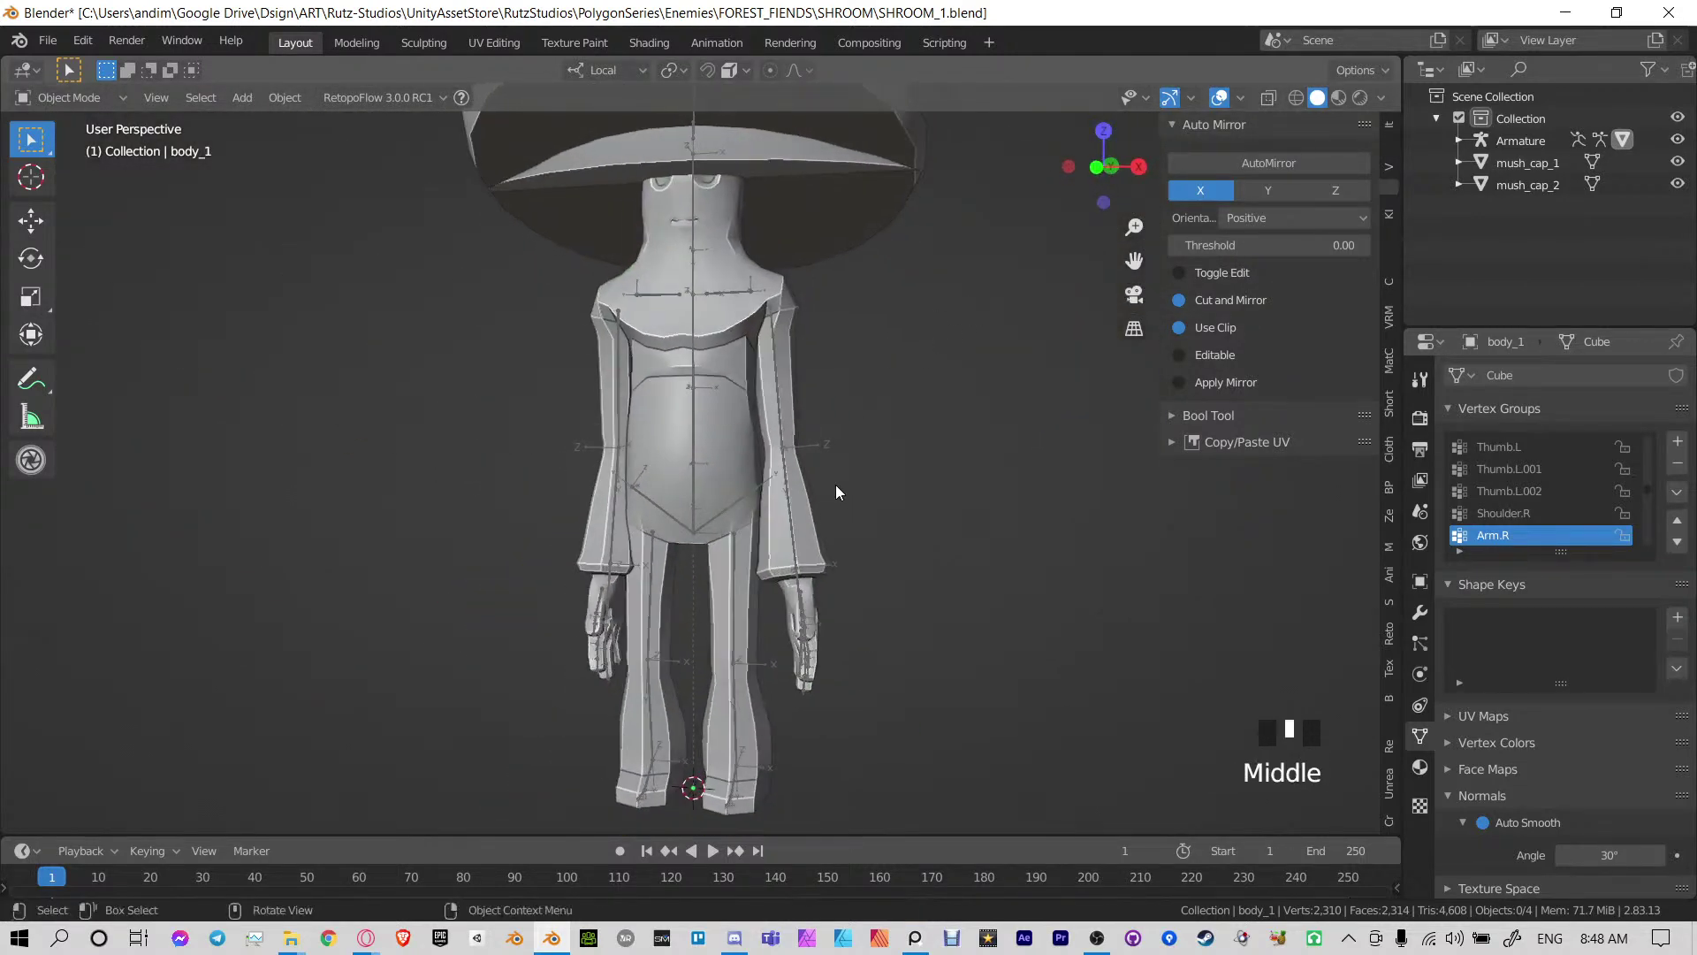
left_click(781, 370)
left_click(780, 369)
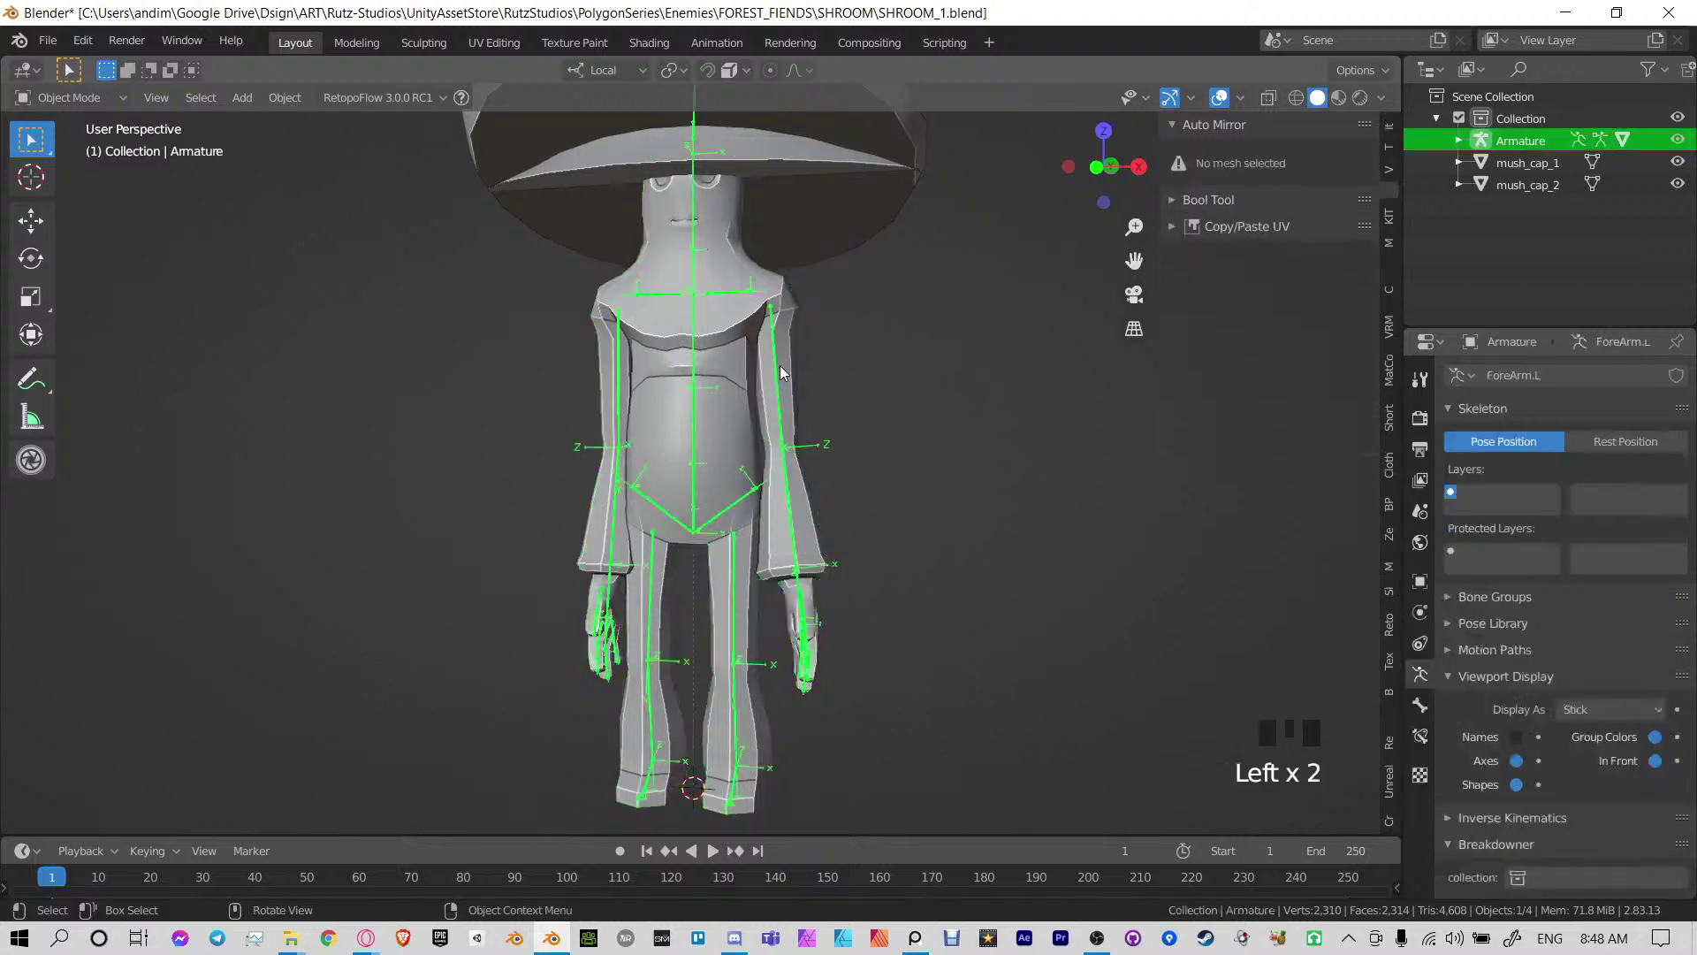
key("ctrl+Tab")
key("a")
key("alt+r")
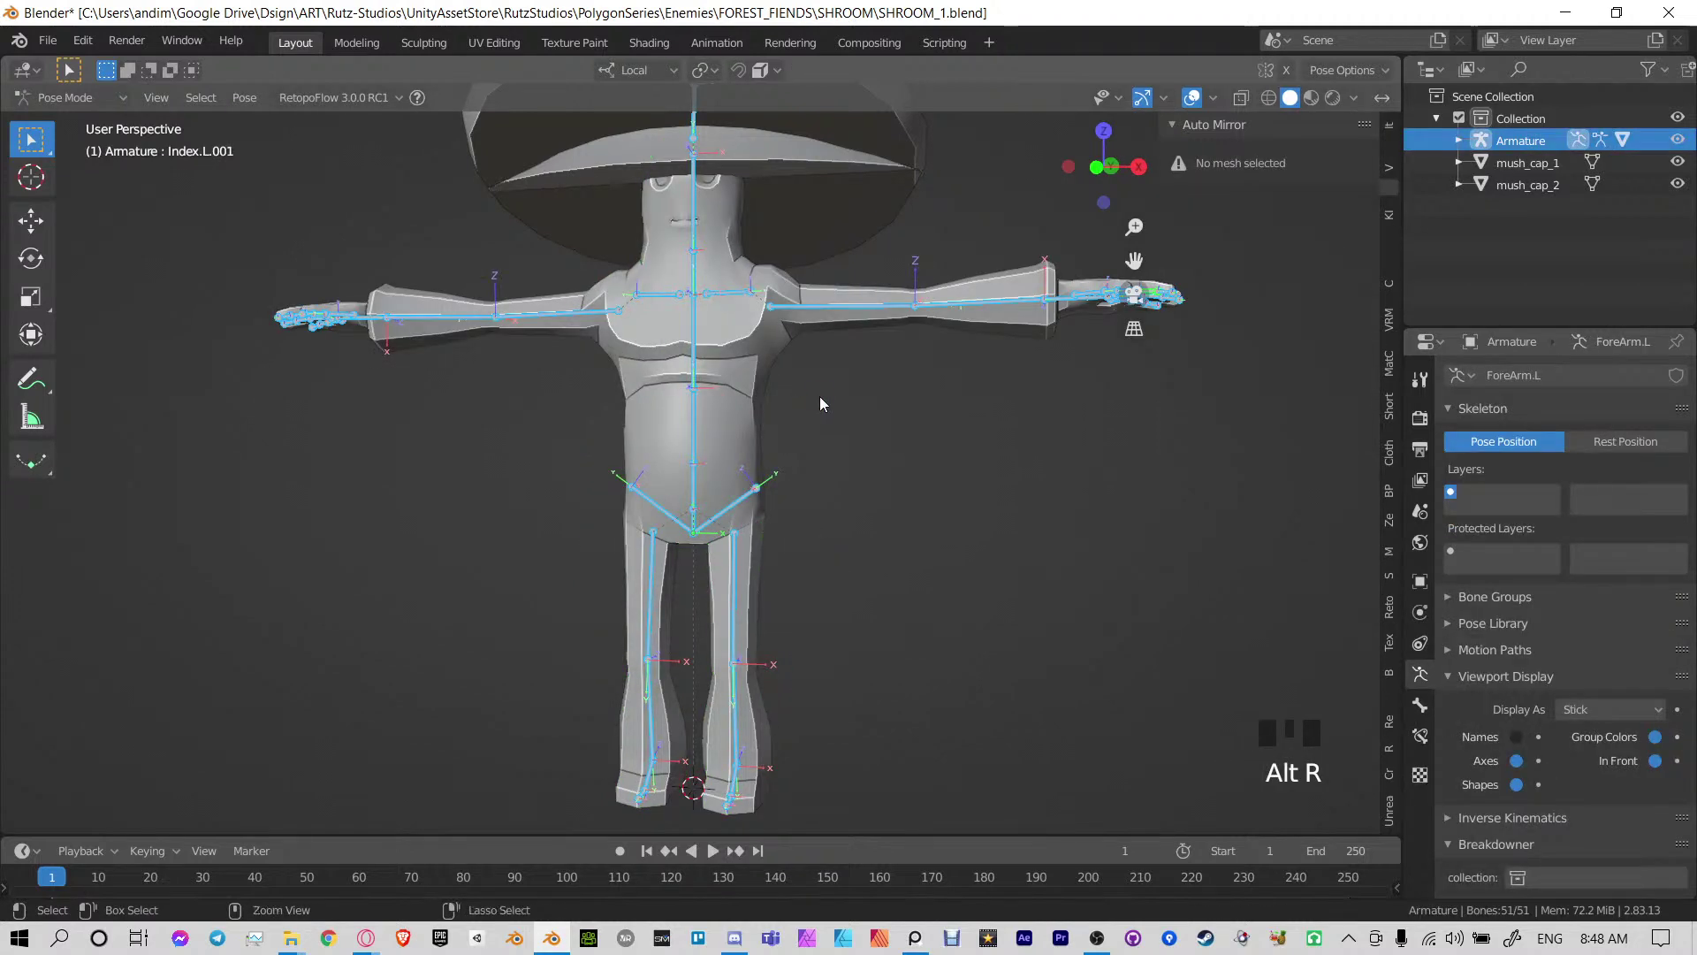
key("ctrl+s")
key("ctrl+Tab")
left_click(804, 433)
Hide the mush_cap_2 and mush_cap_1 objects in the viewport, and save the file
middle_click_drag(805, 432, 698, 389)
scroll(731, 415, "up", 3)
left_click(1675, 183)
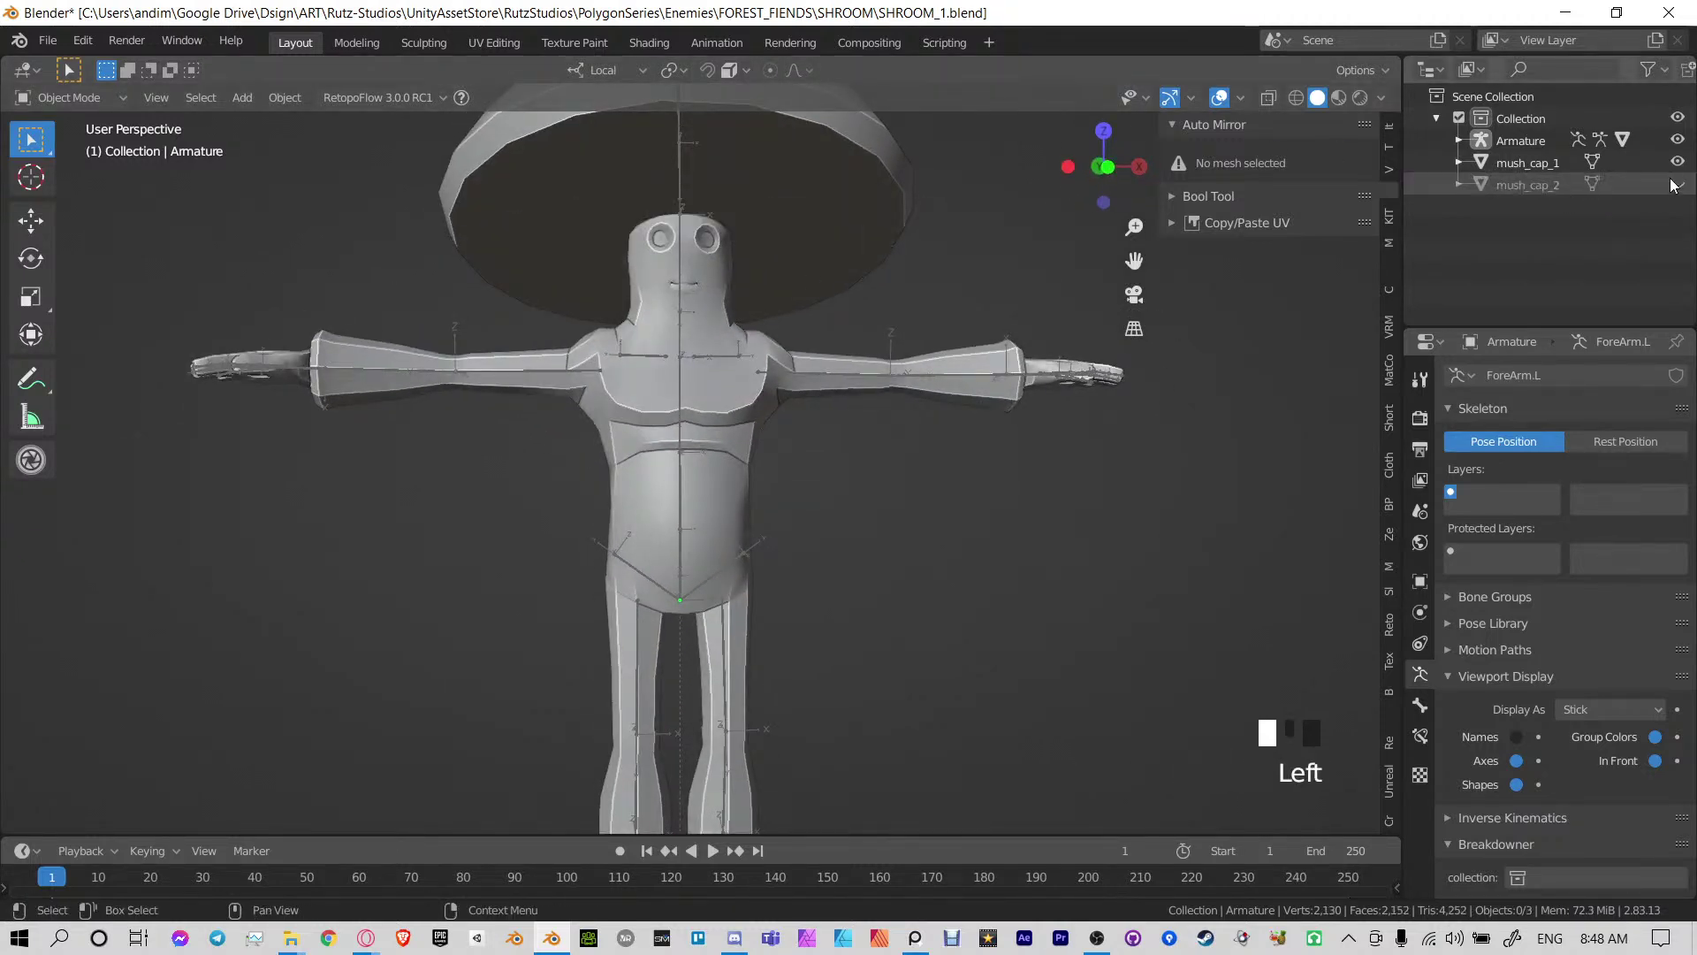
left_click(1677, 161)
left_click(796, 252)
middle_click_drag(800, 244, 766, 241, "shift")
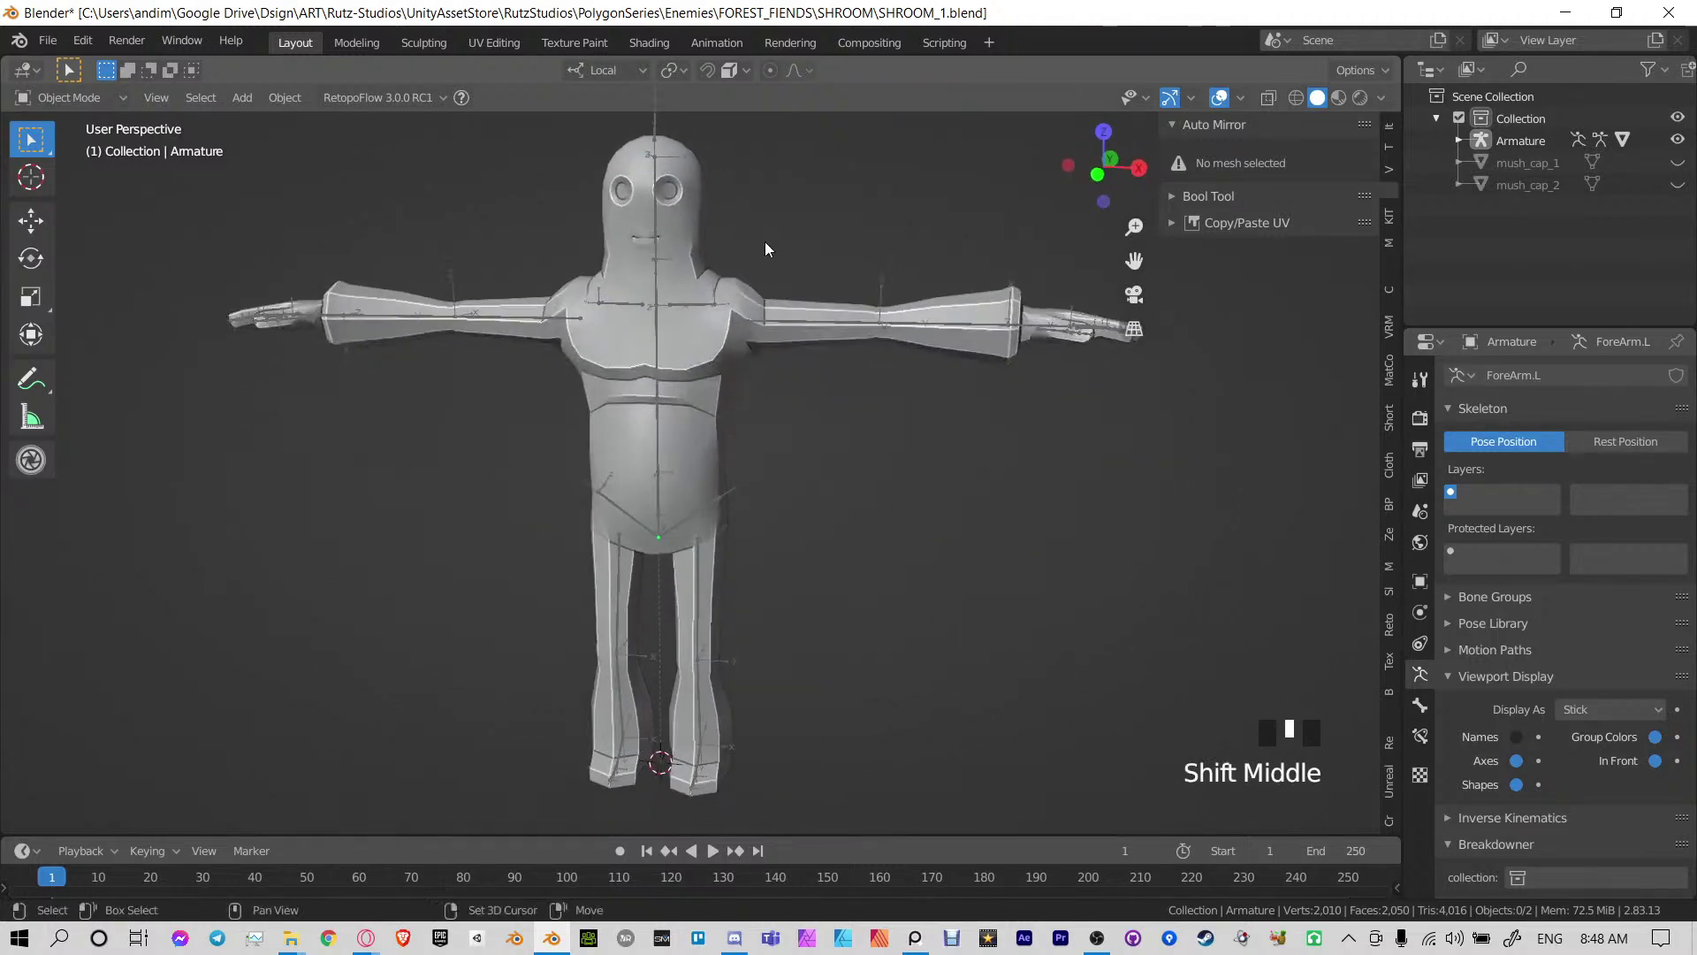
key("ctrl+s")
Examine the rigged body in its T-pose from the front and the side
middle_click_drag(708, 302, 745, 356)
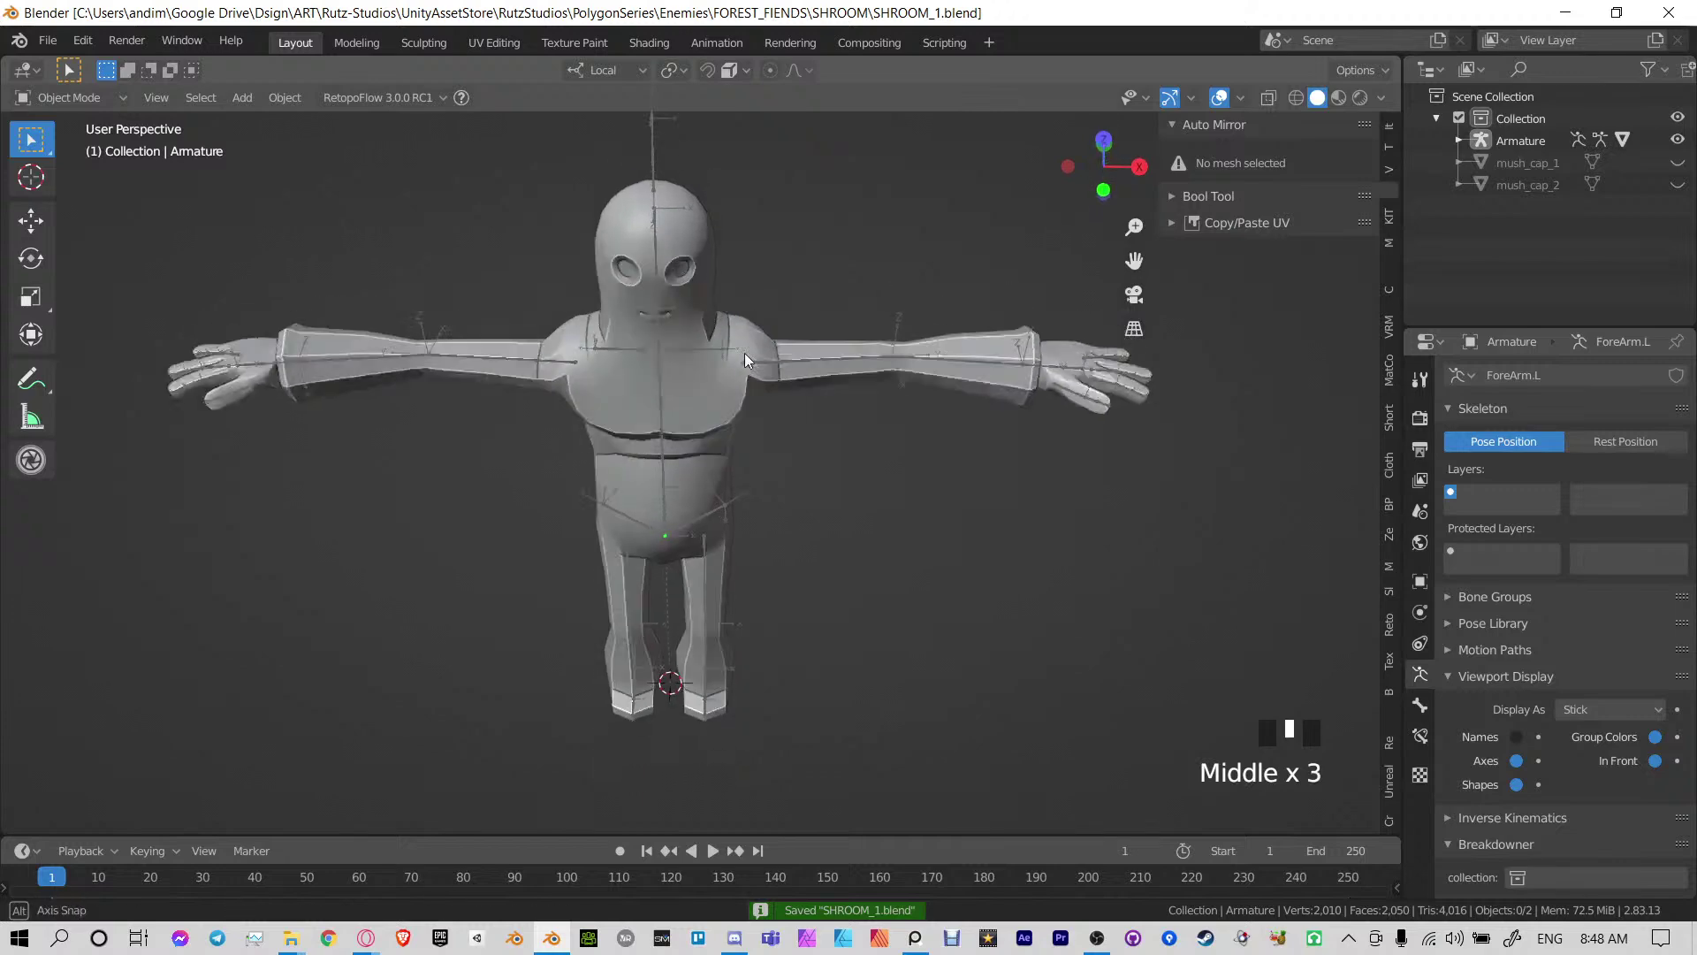
scroll(826, 390, "up", 2)
middle_click_drag(825, 391, 739, 420, "shift")
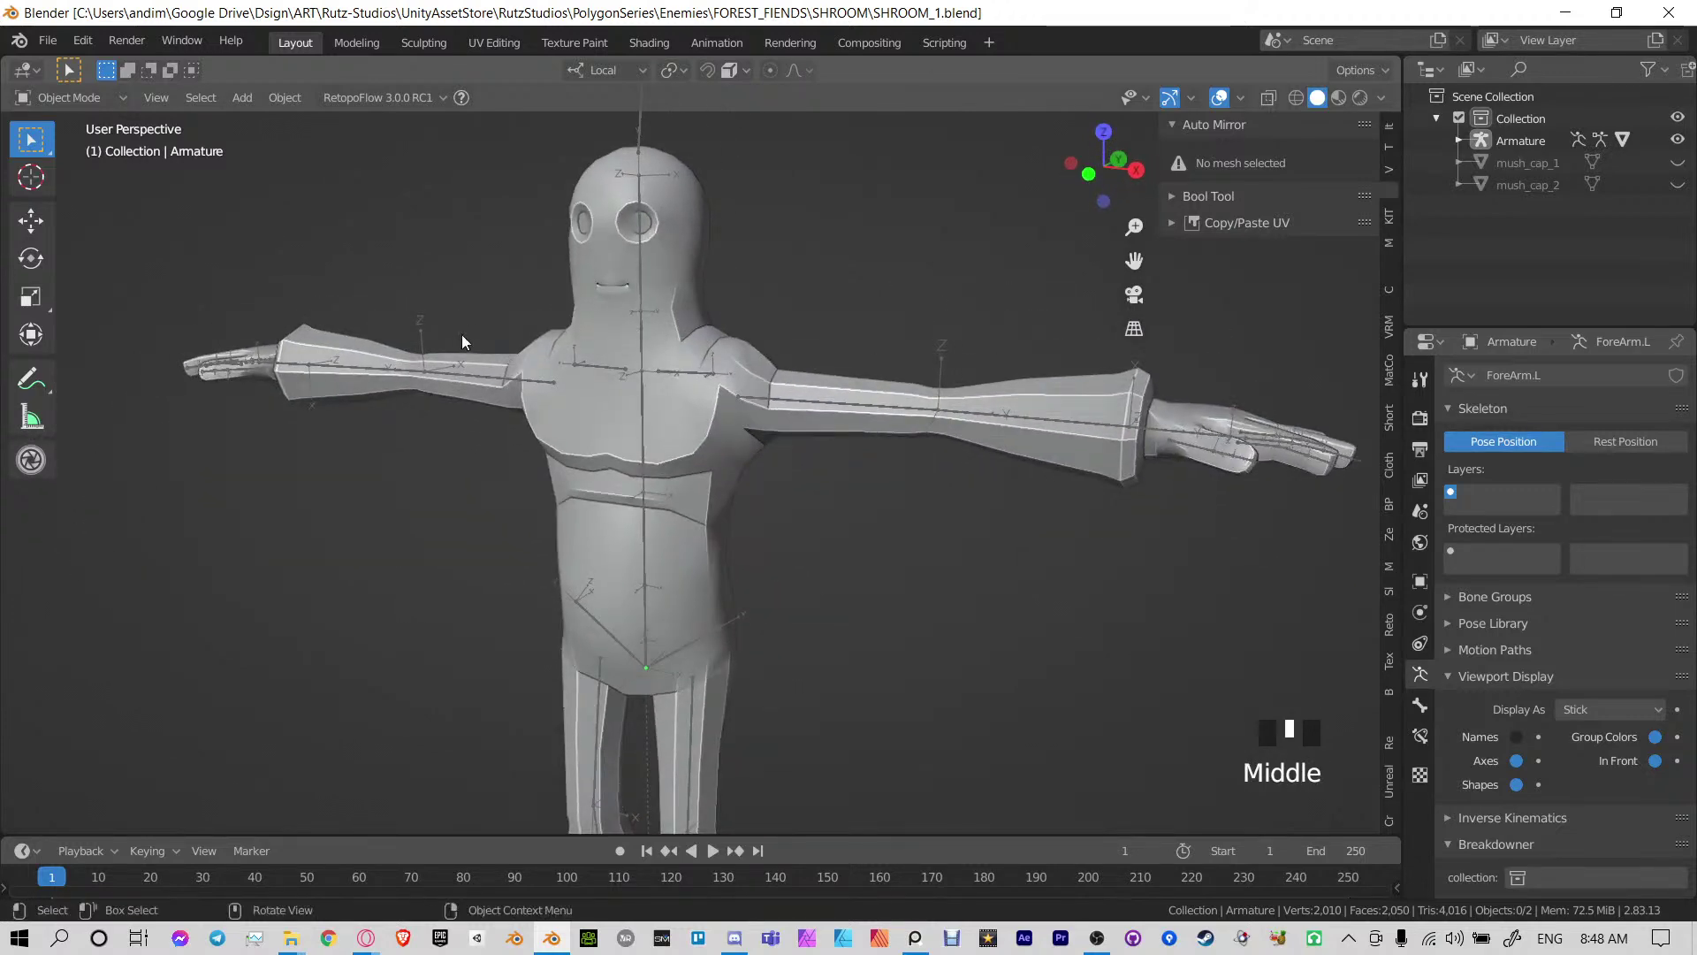
middle_click_drag(462, 342, 862, 379)
middle_click_drag(617, 458, 804, 442, "shift")
left_click(713, 396)
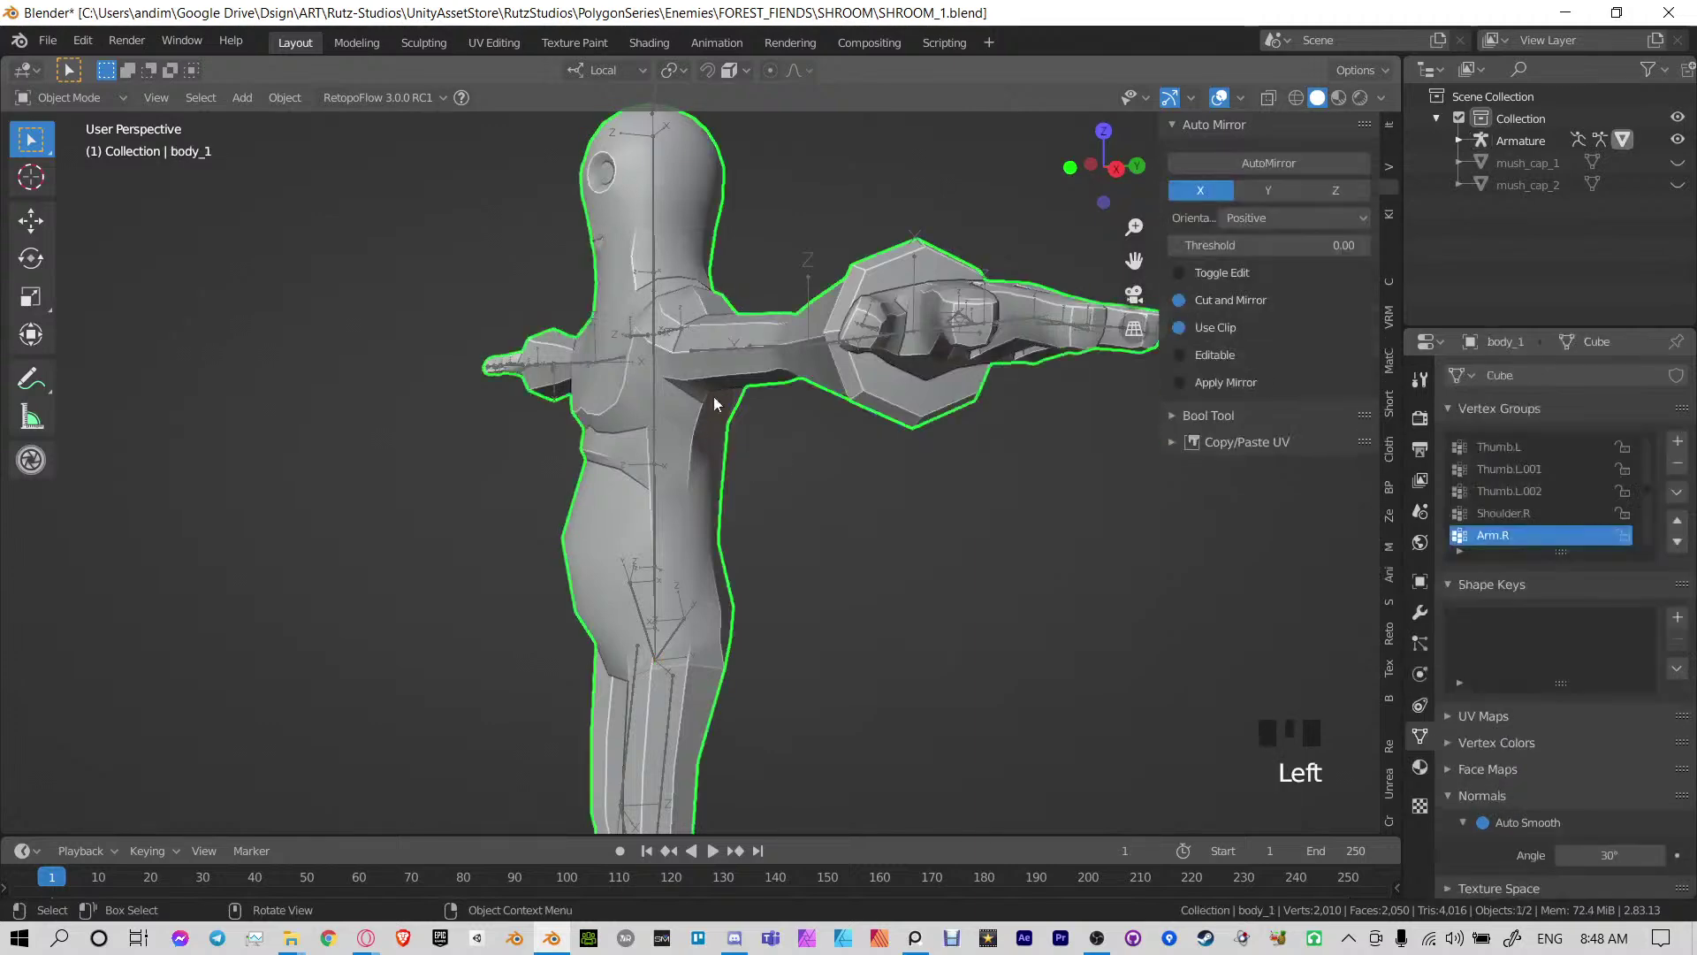
mouse_move(713, 396)
middle_mouse_down("shift")
mouse_move(591, 468)
mouse_move(809, 486)
mouse_move(635, 437)
mouse_move(902, 415)
mouse_move(613, 405)
mouse_move(698, 380)
middle_mouse_up("shift")
mouse_move(698, 380)
middle_mouse_down("shift")
mouse_move(755, 352)
mouse_move(713, 357)
middle_mouse_up("shift")
scroll(714, 370, "down", 2)
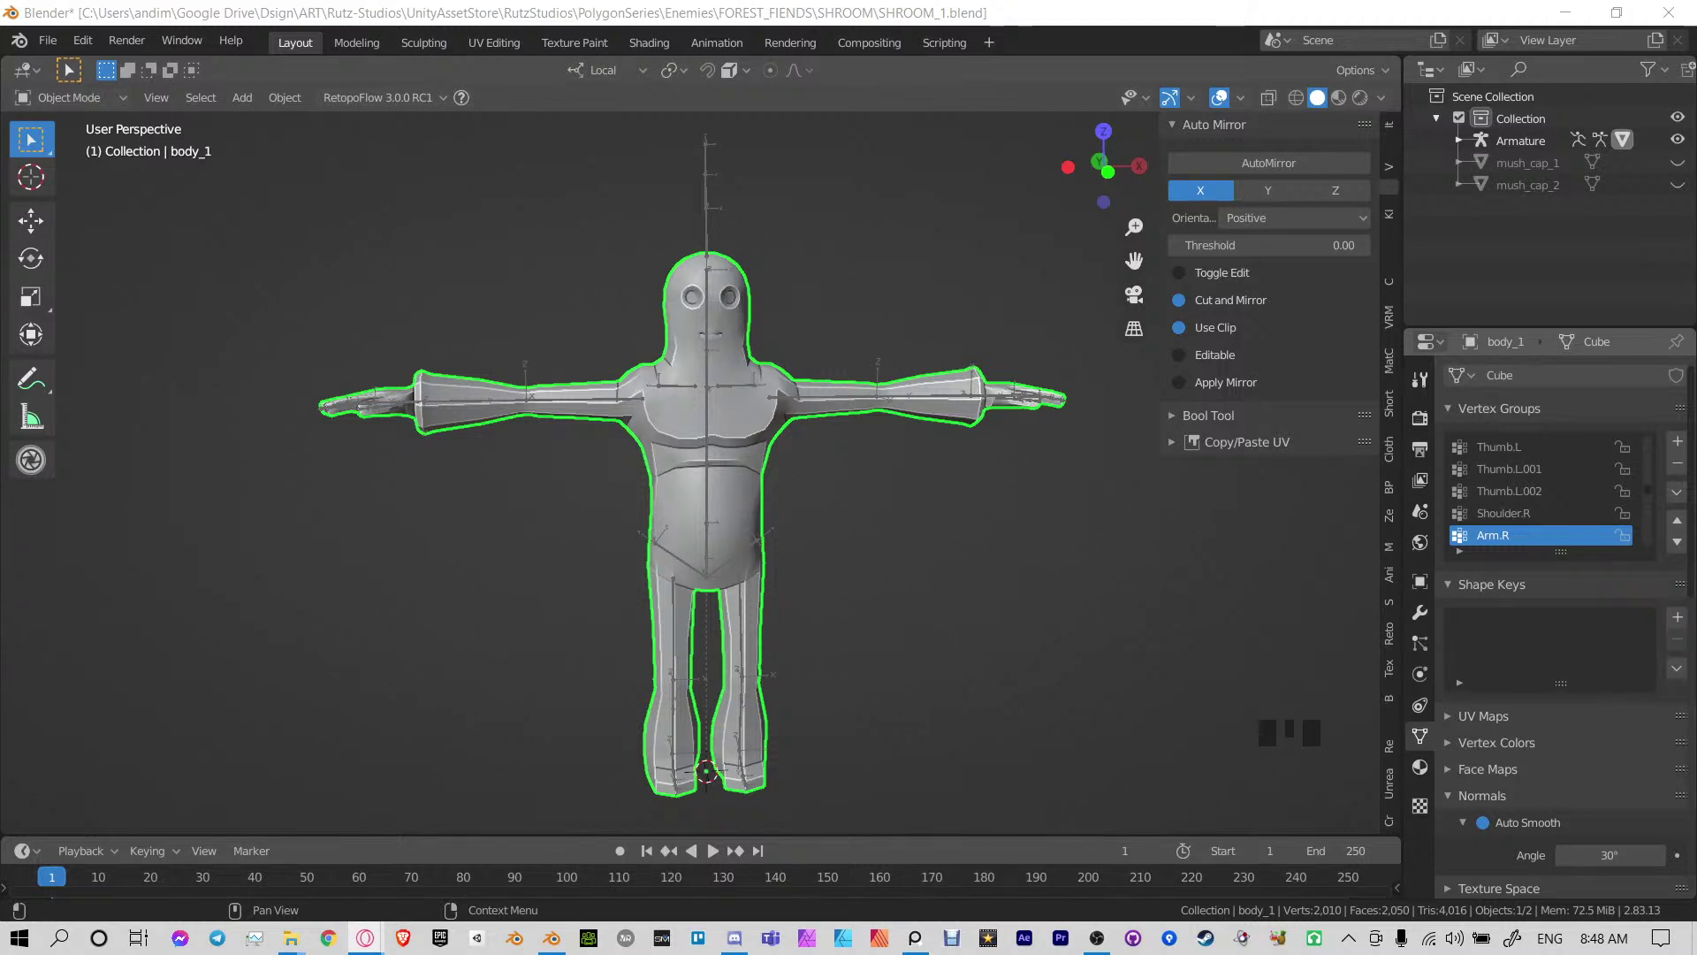
Deselect the body mesh and save the file
middle_click_drag(827, 584, 802, 523)
left_click(835, 534)
key("ctrl+s")
scroll(835, 534, "up", 1)
scroll(793, 526, "up", 1)
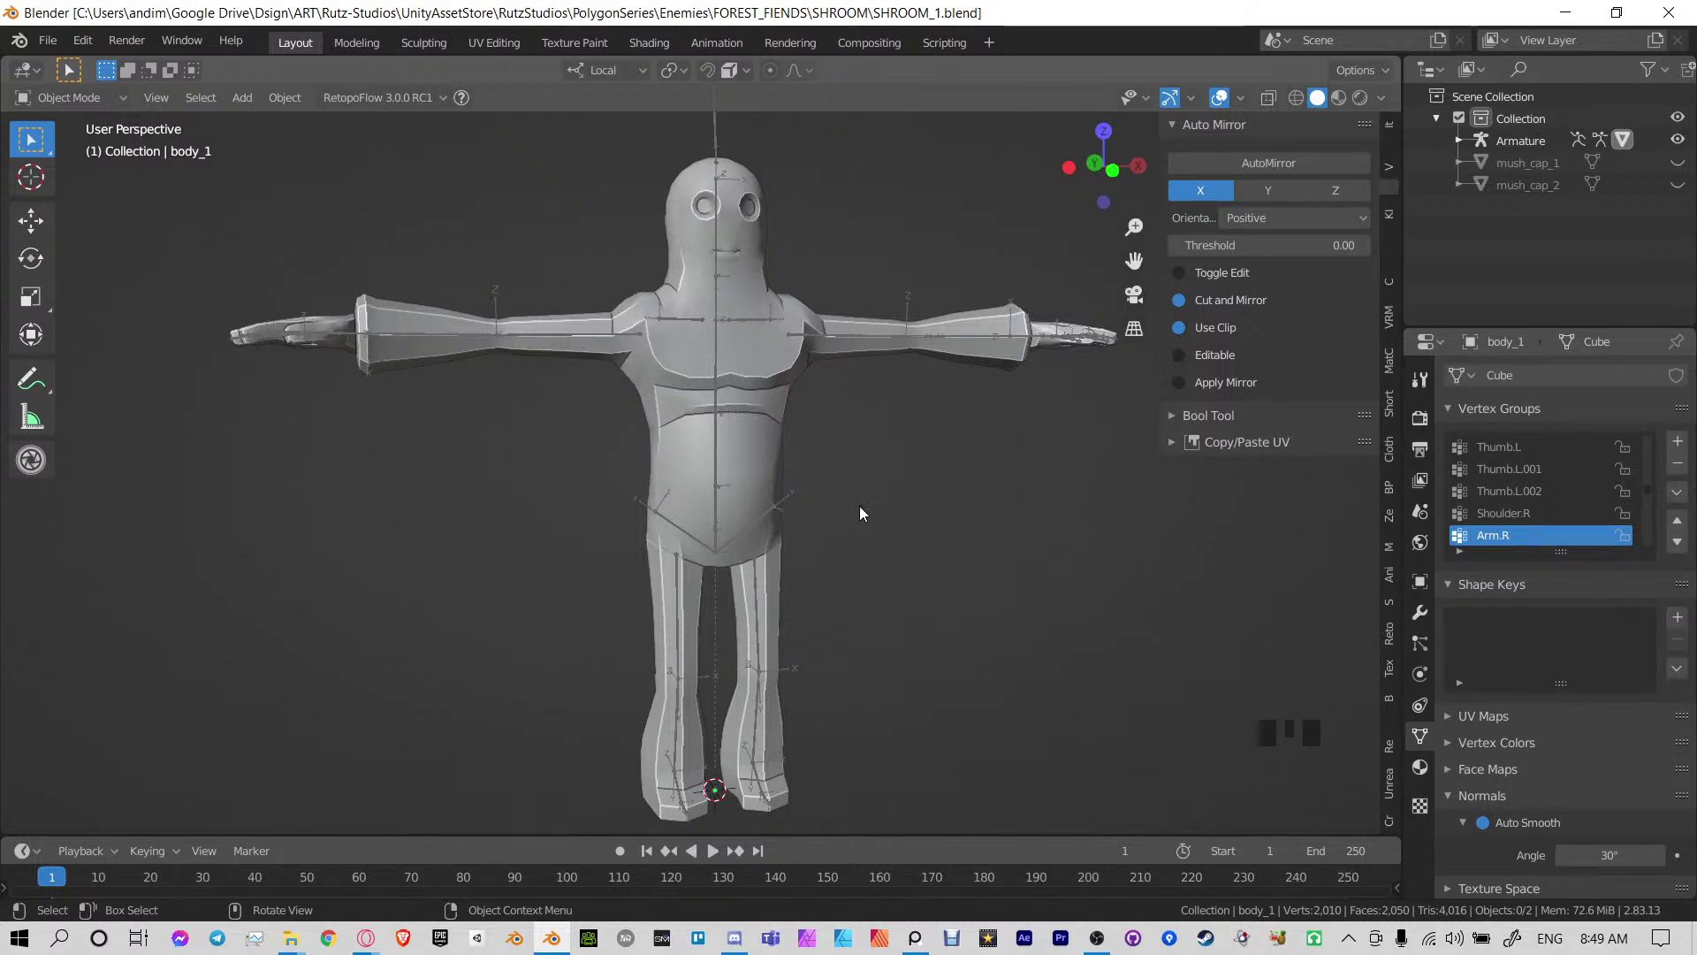
middle_click_drag(833, 514, 859, 363)
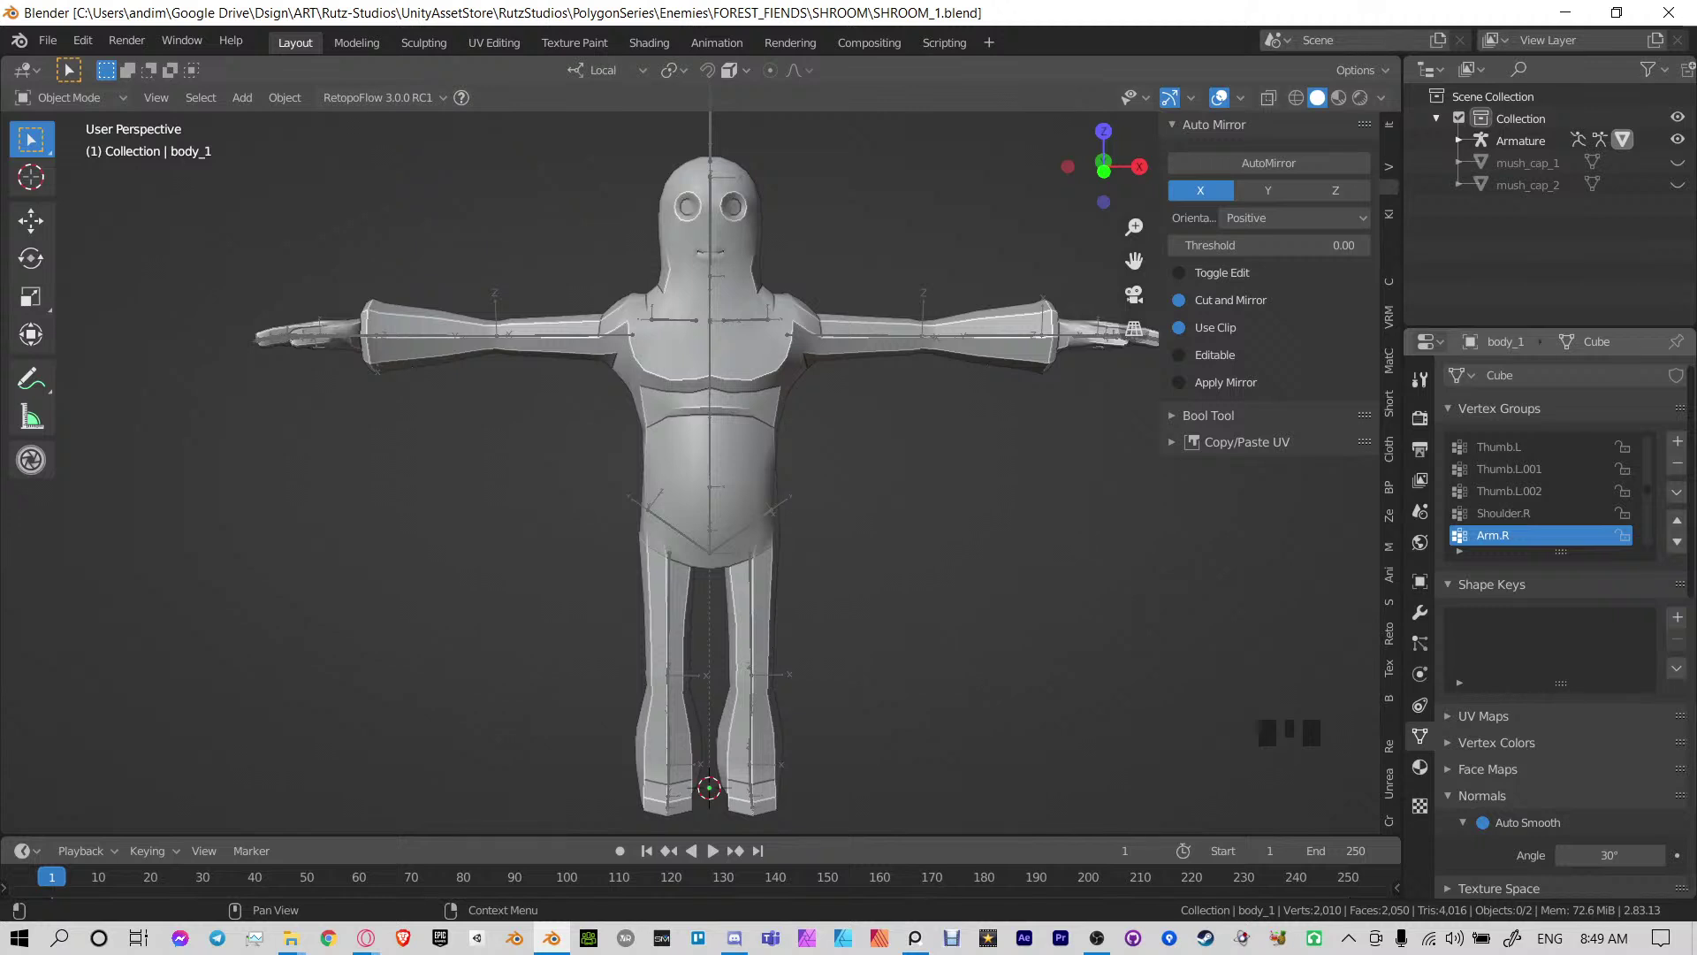
key("alt+Tab")
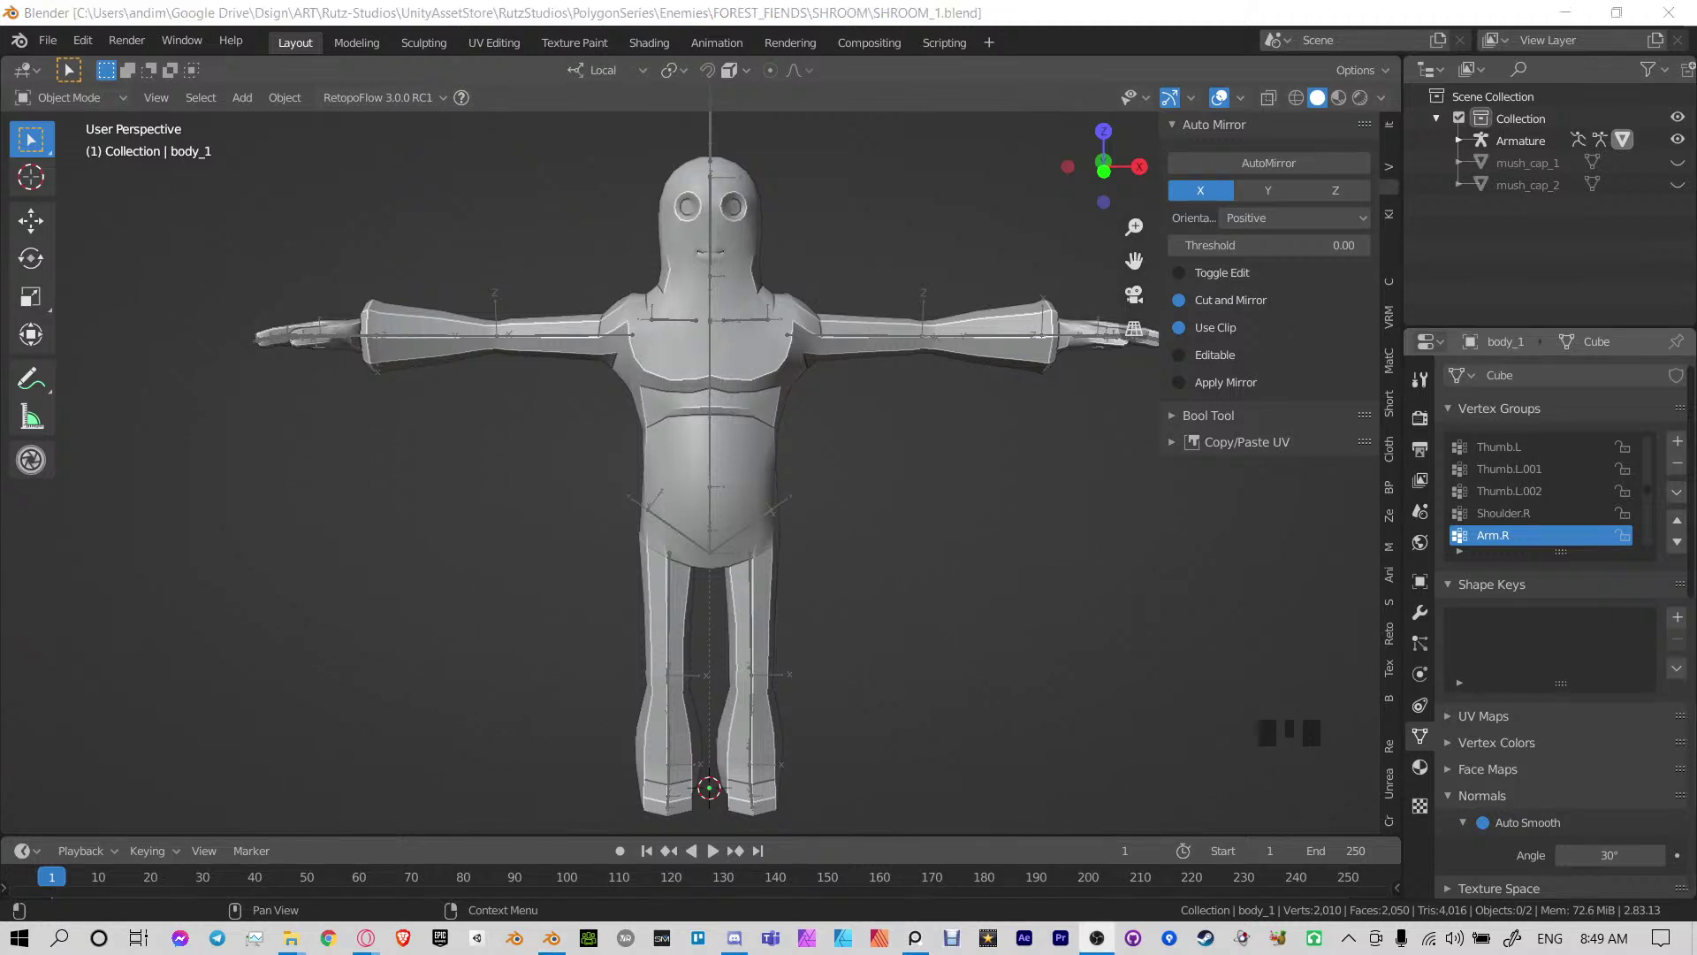